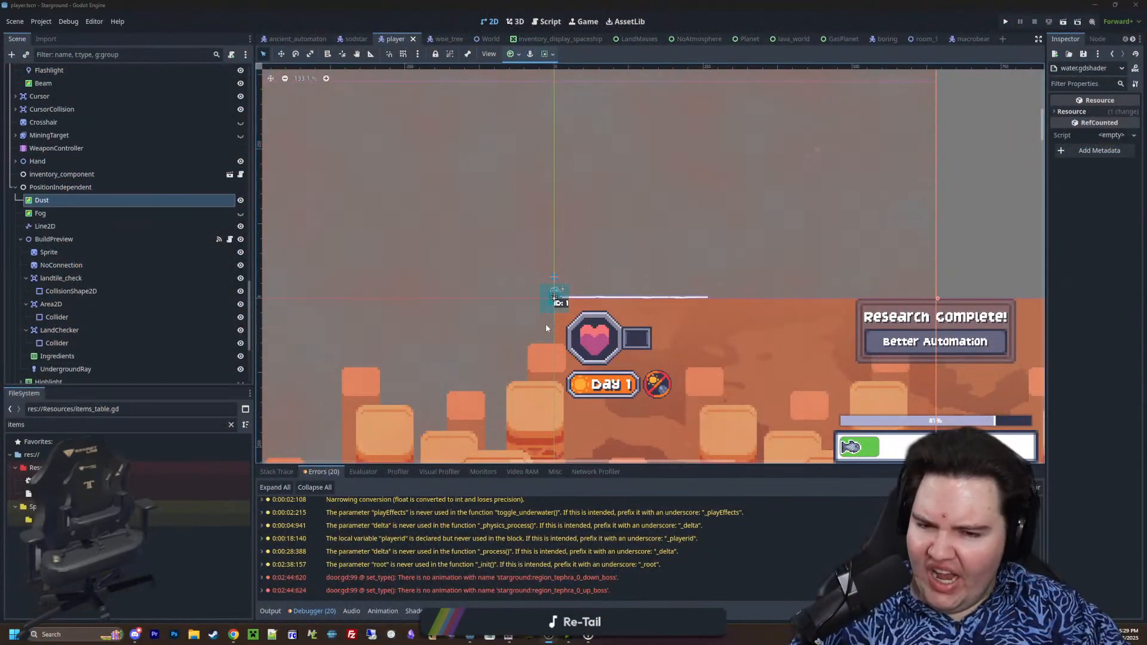
Examine the Dust overlay around the player in the player scene, both close up and at its full extent
scroll(478, 273, "up", 5)
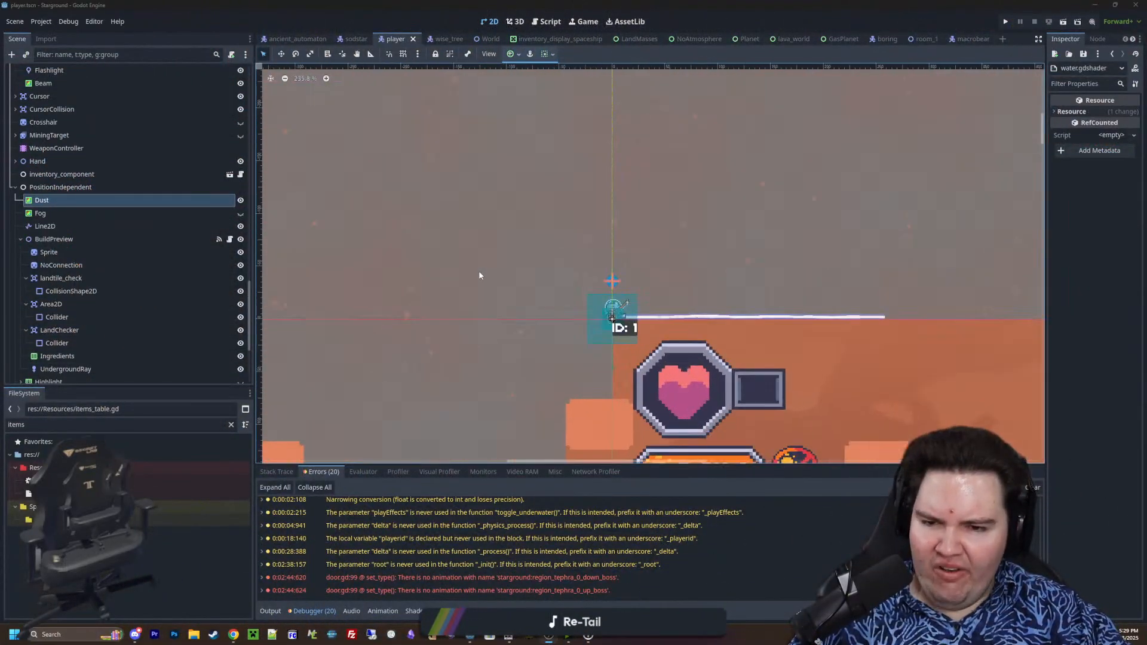
scroll(489, 227, "down", 10)
scroll(463, 202, "up", 7)
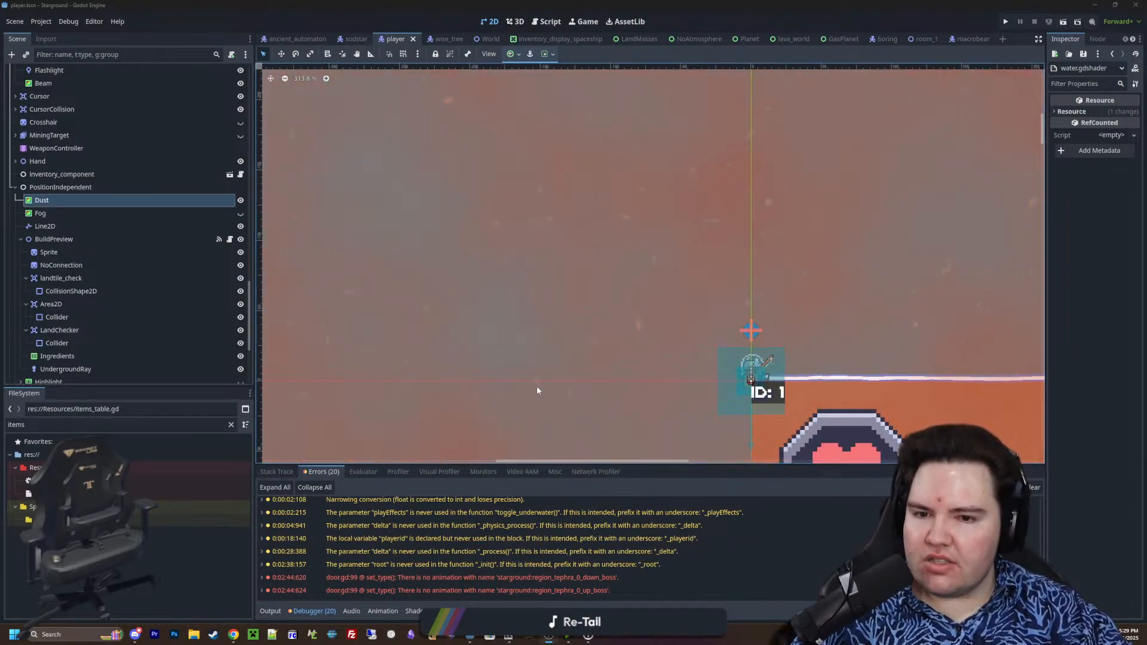
scroll(537, 386, "down", 6)
scroll(570, 326, "up", 7)
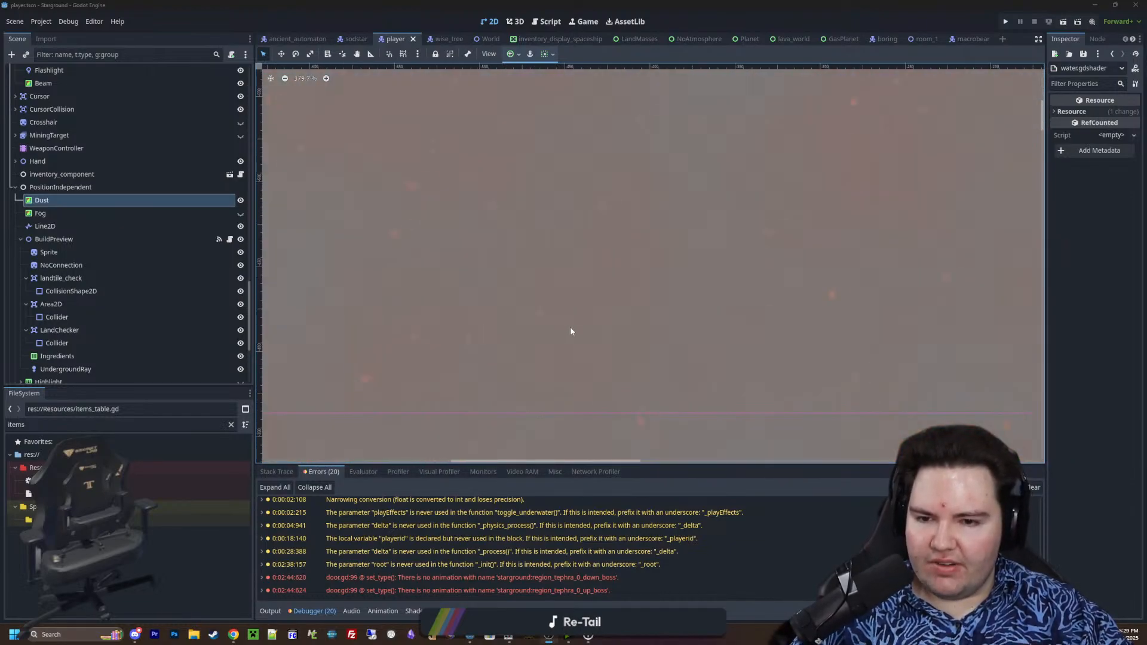
scroll(529, 324, "down", 5)
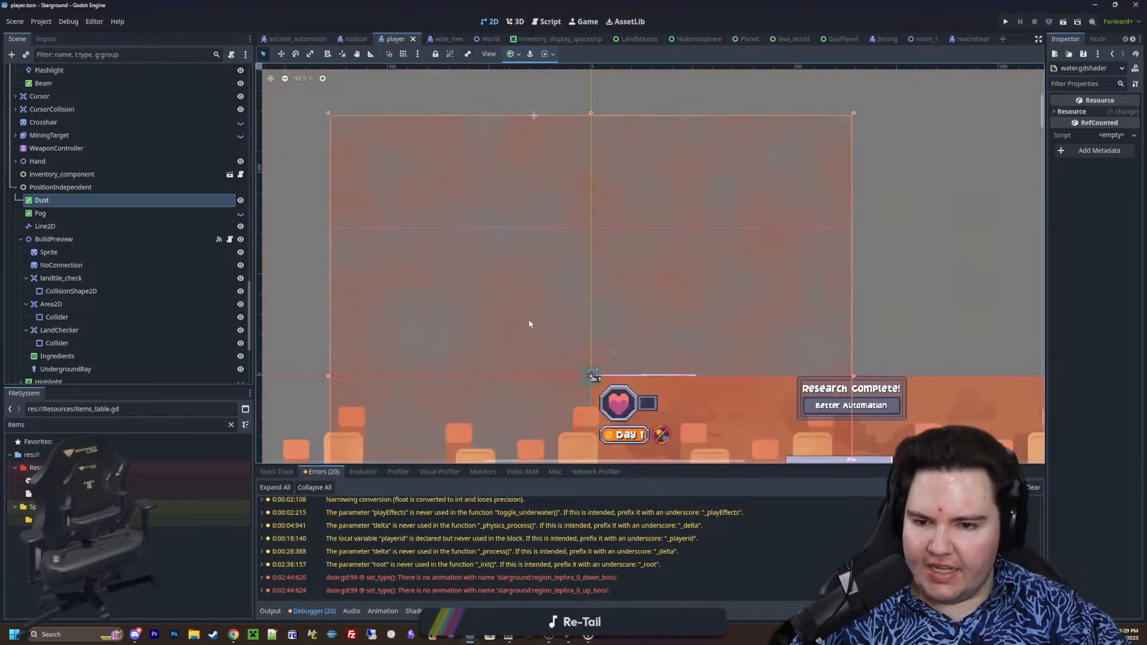
scroll(490, 298, "up", 3)
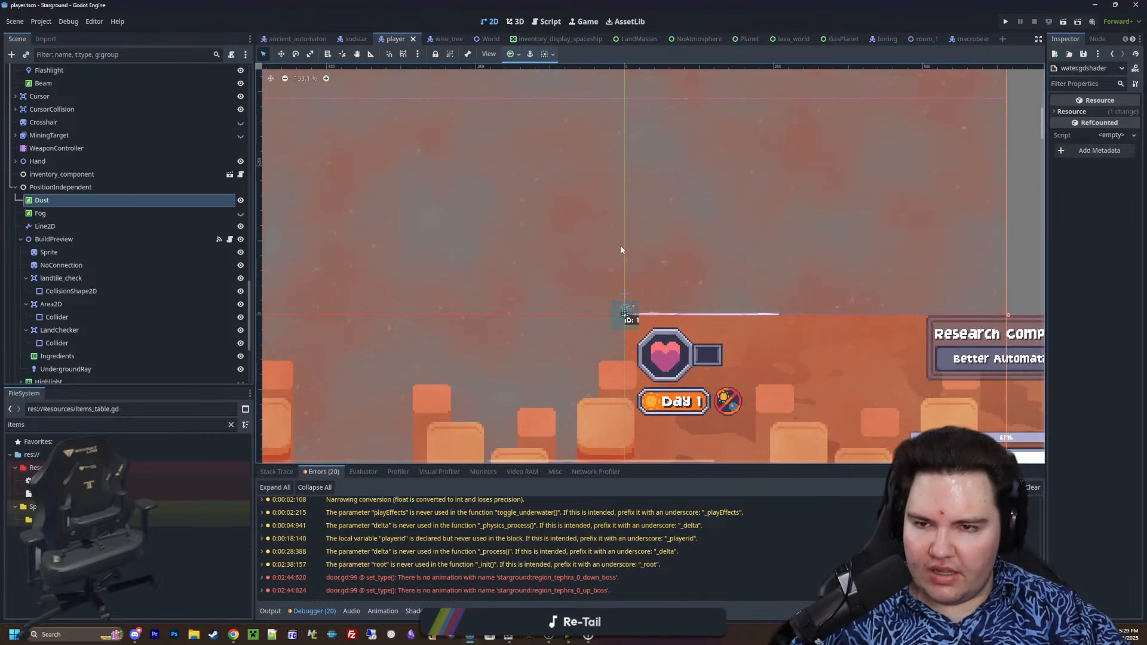
scroll(484, 225, "down", 3)
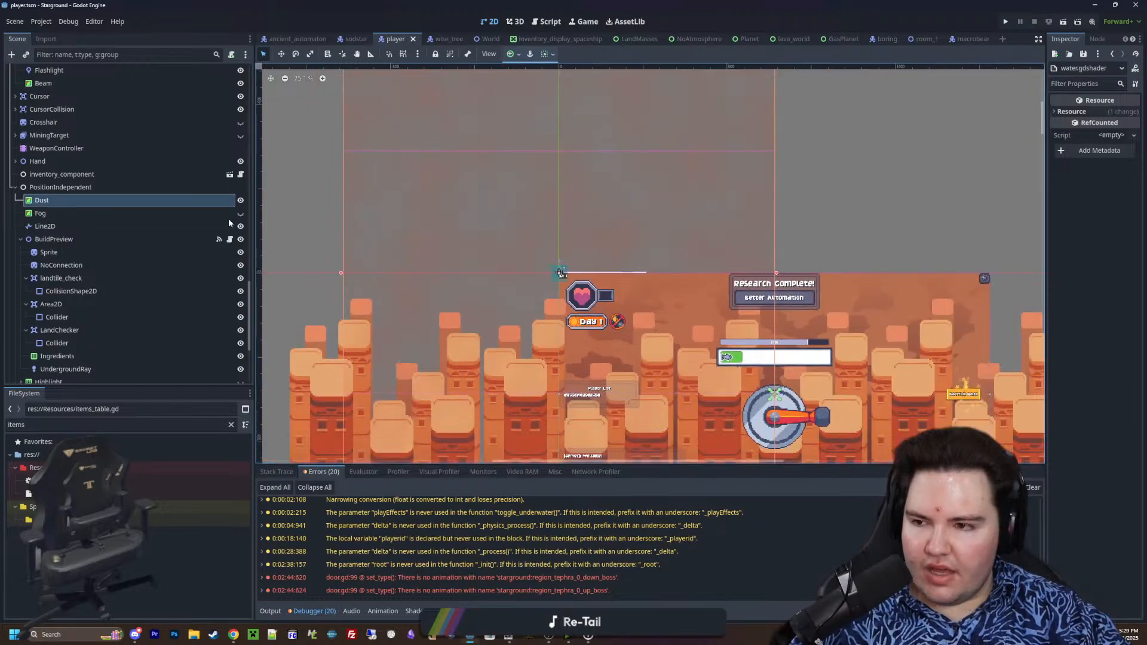
Hide the Dust overlay and show Fog in the player scene, and restore both to their previous visibility
left_click(241, 201)
scroll(467, 231, "up", 2)
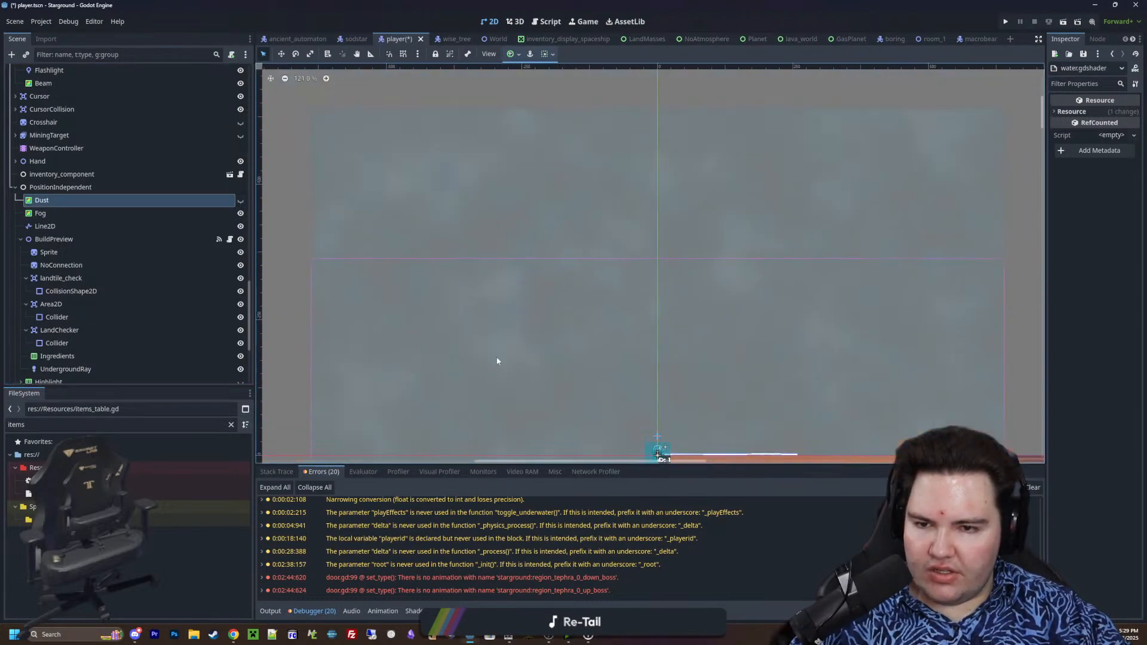
left_click(240, 213)
left_click(242, 200)
Examine how the Dust overlay's area lines up with the HUD and the rock pillar background in the player scene
scroll(474, 232, "down", 15)
scroll(526, 319, "up", 5)
scroll(525, 321, "up", 2)
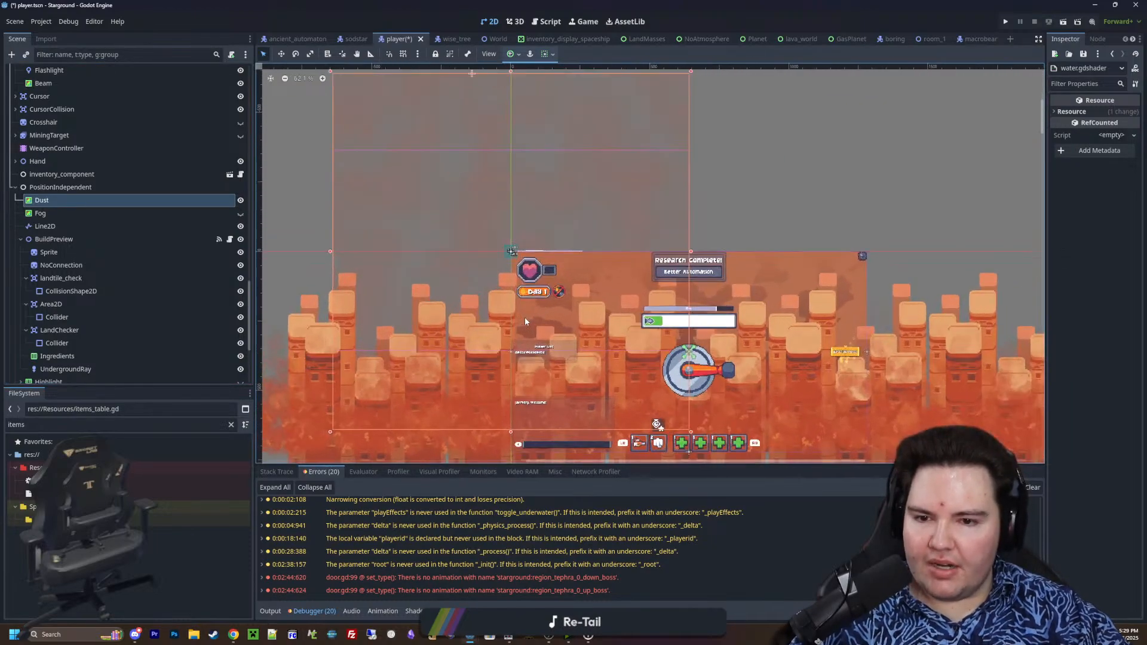
scroll(525, 321, "down", 3)
scroll(481, 263, "up", 3)
scroll(480, 263, "down", 2)
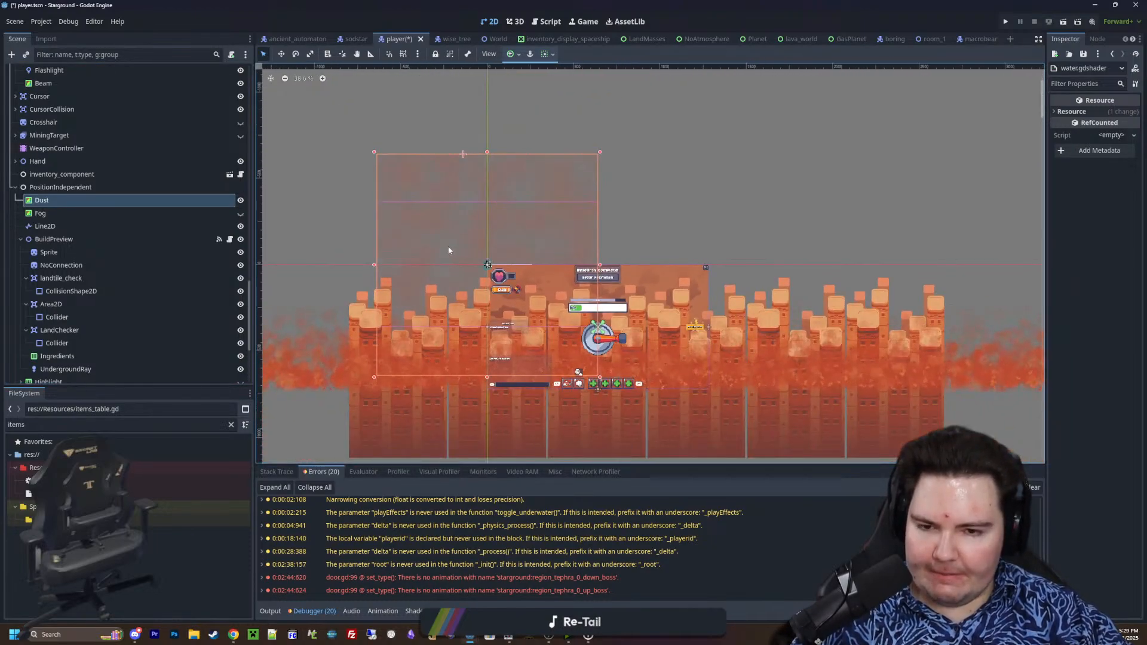
scroll(547, 294, "up", 12)
scroll(547, 294, "down", 18)
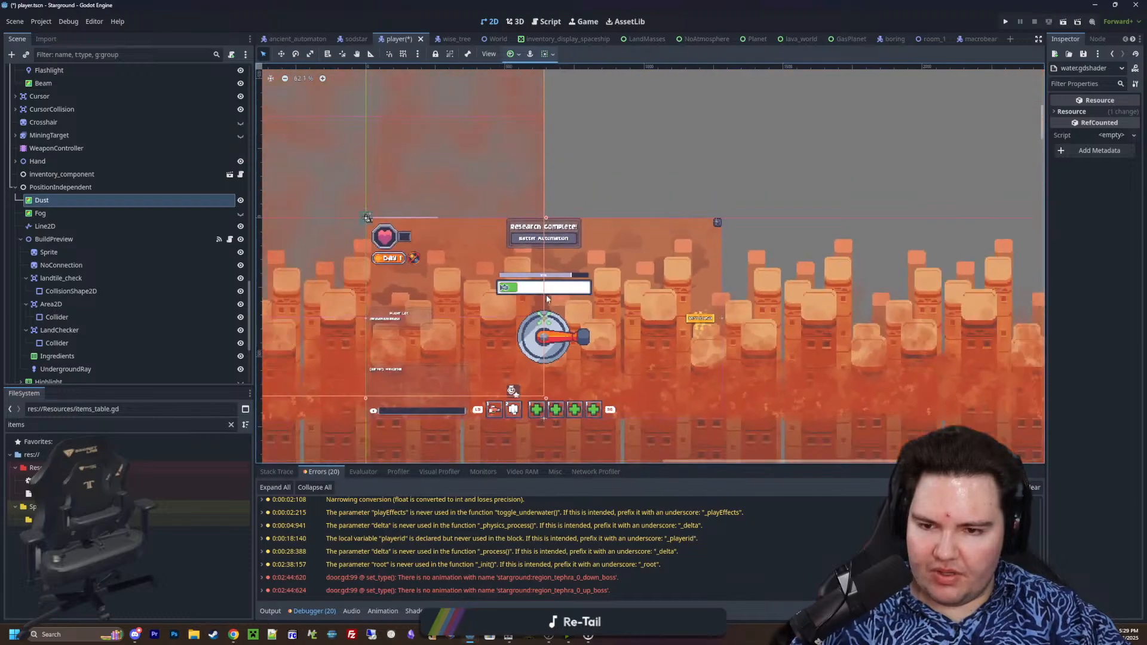
scroll(573, 323, "up", 13)
scroll(588, 348, "down", 16)
scroll(589, 349, "up", 12)
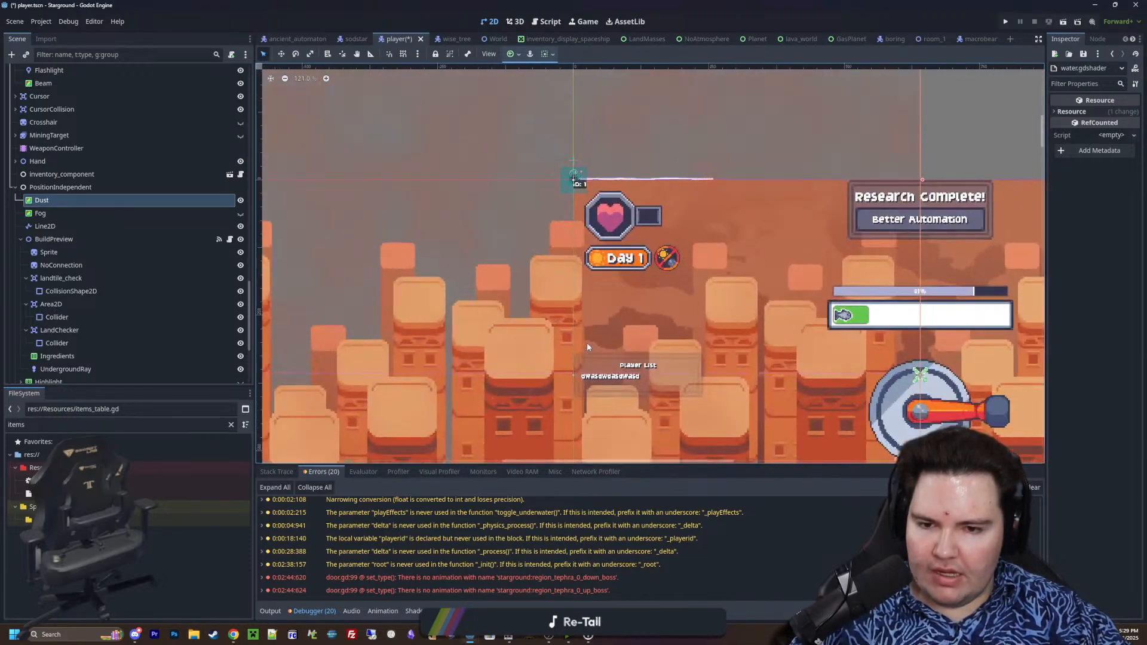
scroll(587, 342, "down", 5)
scroll(520, 323, "up", 2)
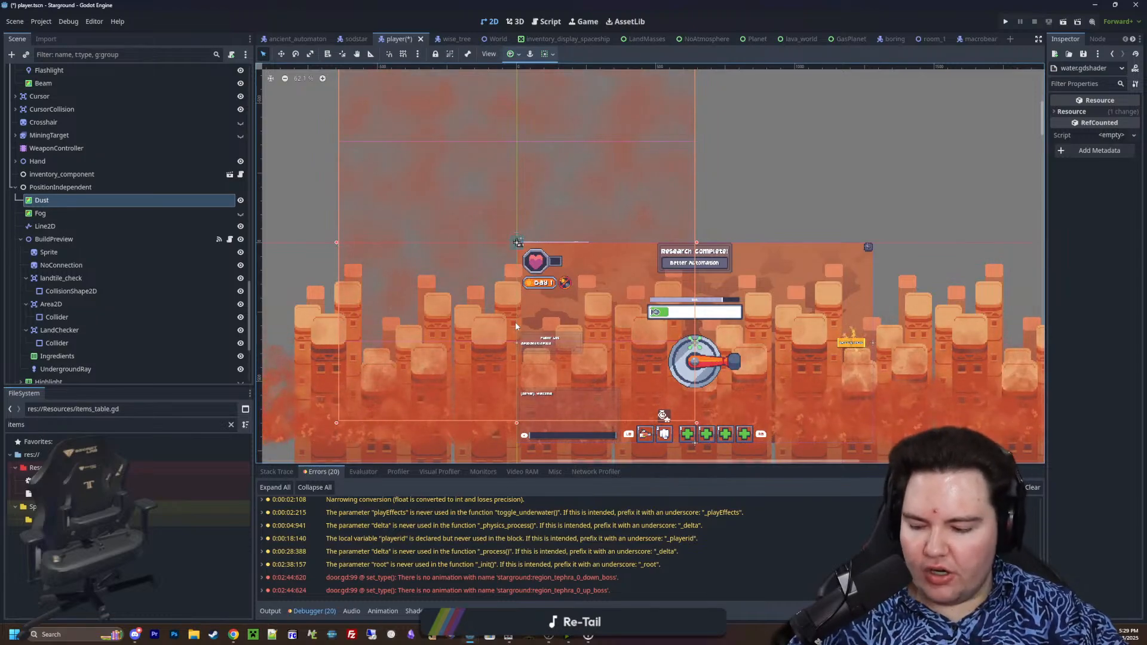
scroll(475, 306, "down", 3)
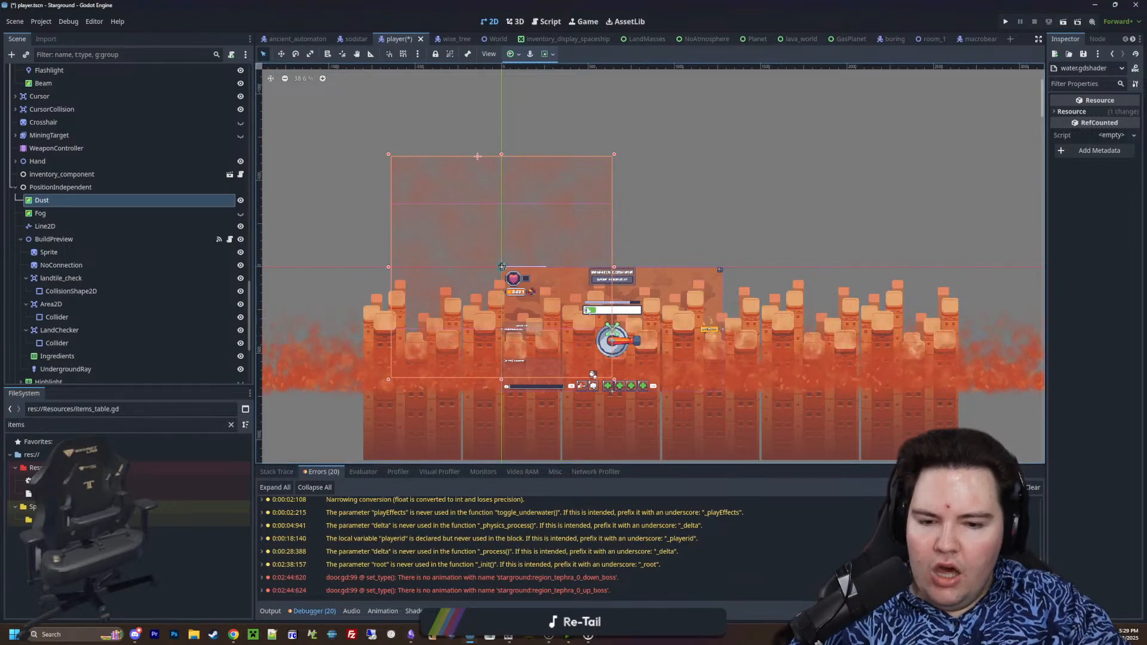
scroll(571, 327, "up", 3)
scroll(546, 307, "up", 1)
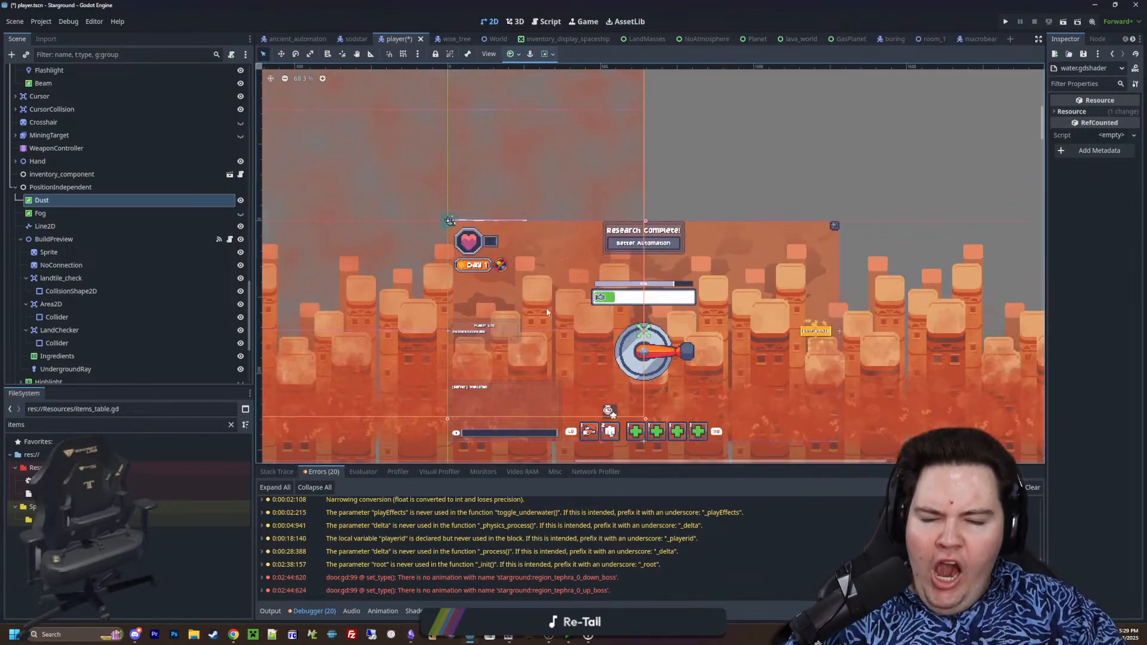
scroll(546, 309, "down", 1)
scroll(529, 299, "down", 1)
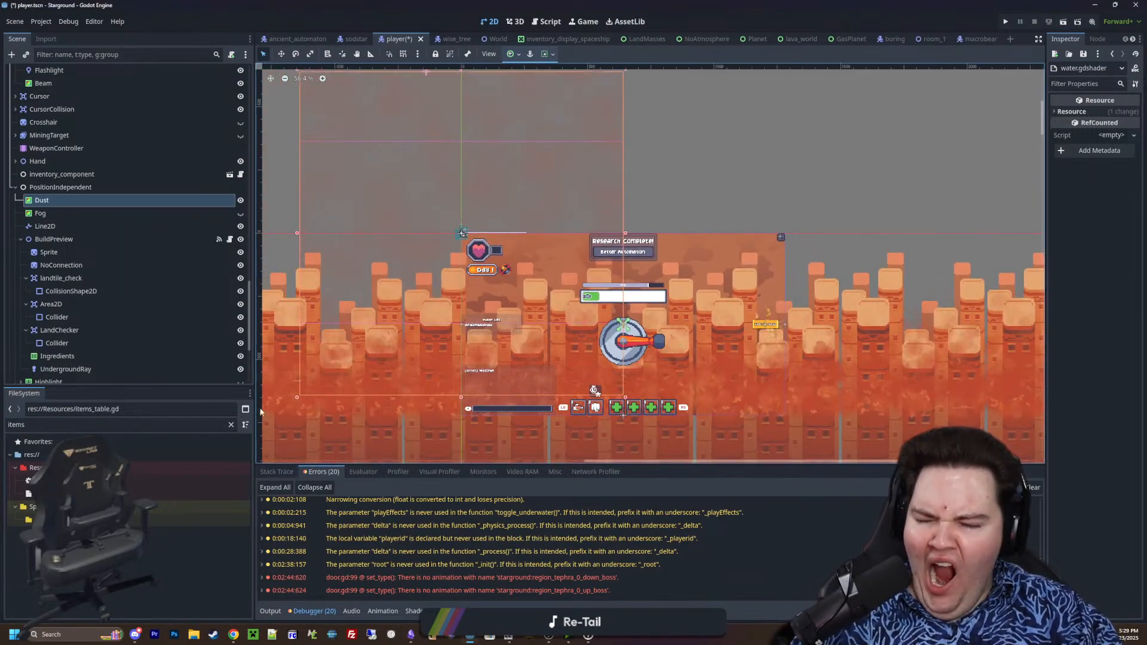
Filter the project files by "room_1" and open the tephra_room_1.tscn scene
double_click(213, 425)
type("room")
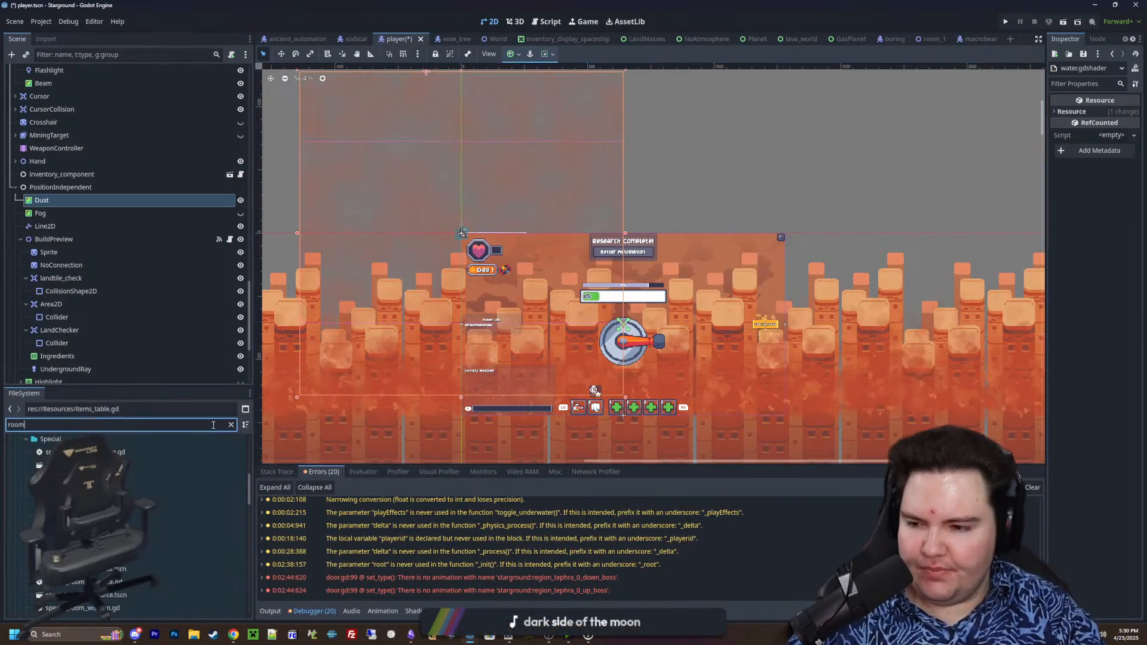
type("_1")
key("Return")
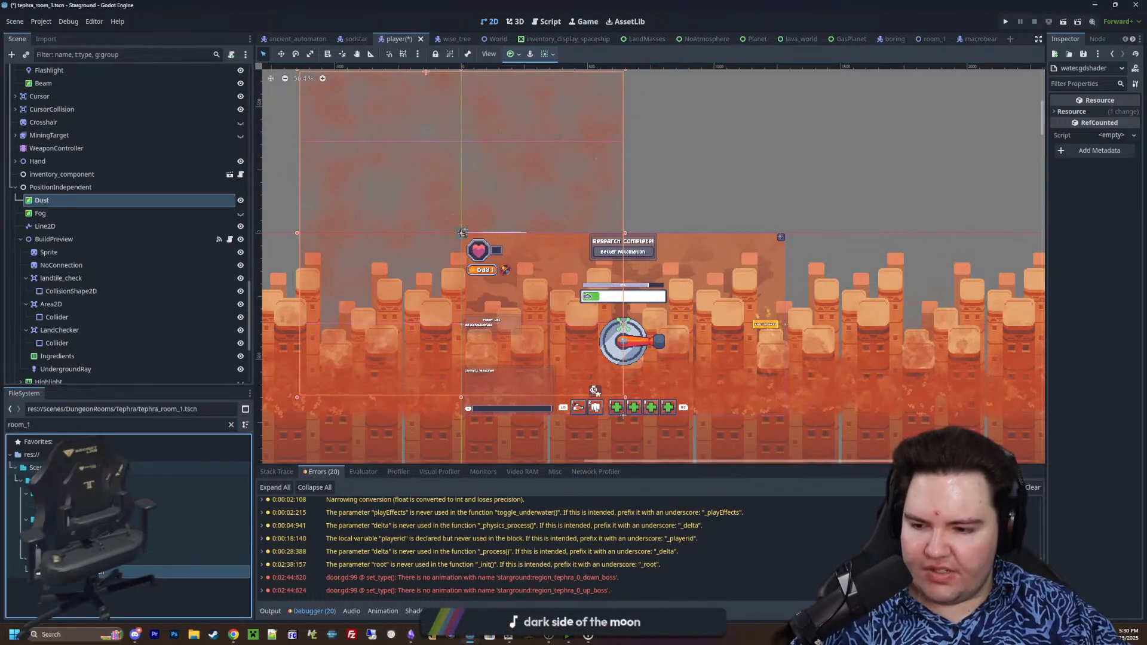
Examine the Tephra room's layout, including its floor, four doors, red corner areas and lower facade
scroll(392, 253, "up", 3)
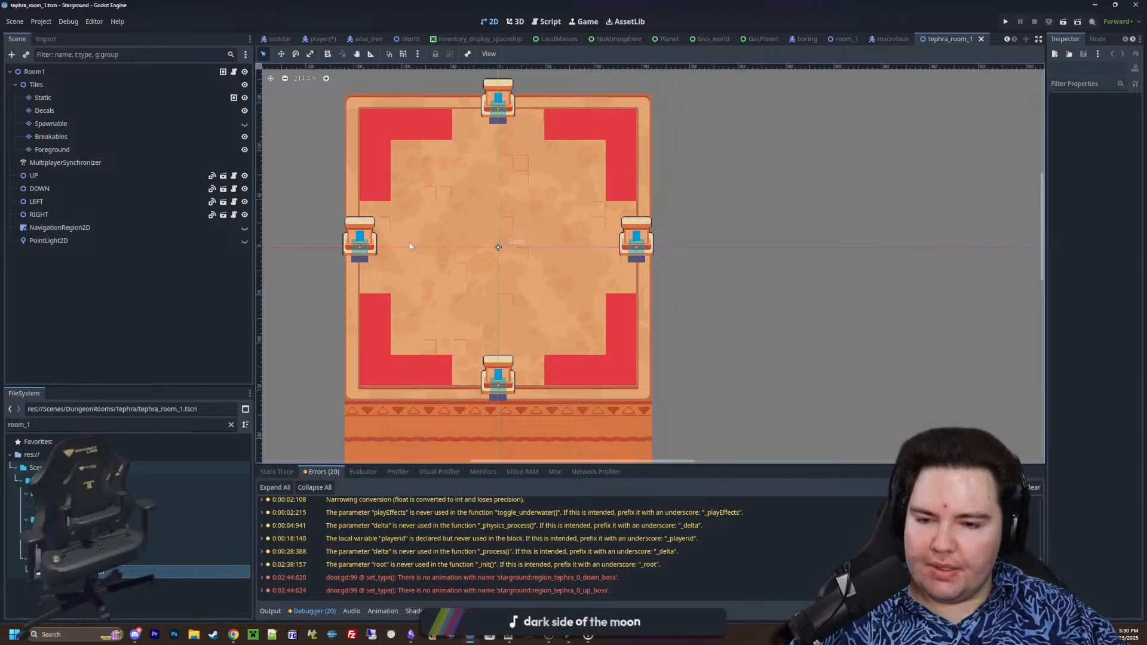
scroll(410, 242, "up", 3)
scroll(442, 286, "down", 5)
scroll(472, 230, "up", 4)
scroll(461, 249, "down", 6)
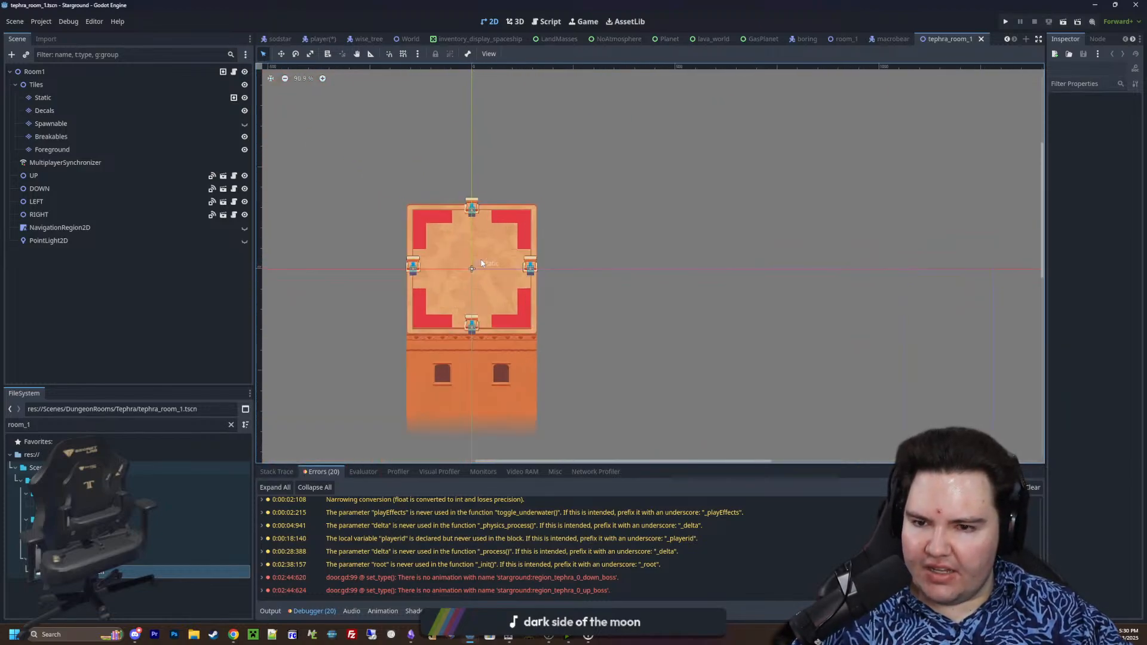
scroll(464, 263, "up", 6)
scroll(472, 269, "down", 6)
scroll(472, 270, "up", 6)
scroll(502, 280, "down", 6)
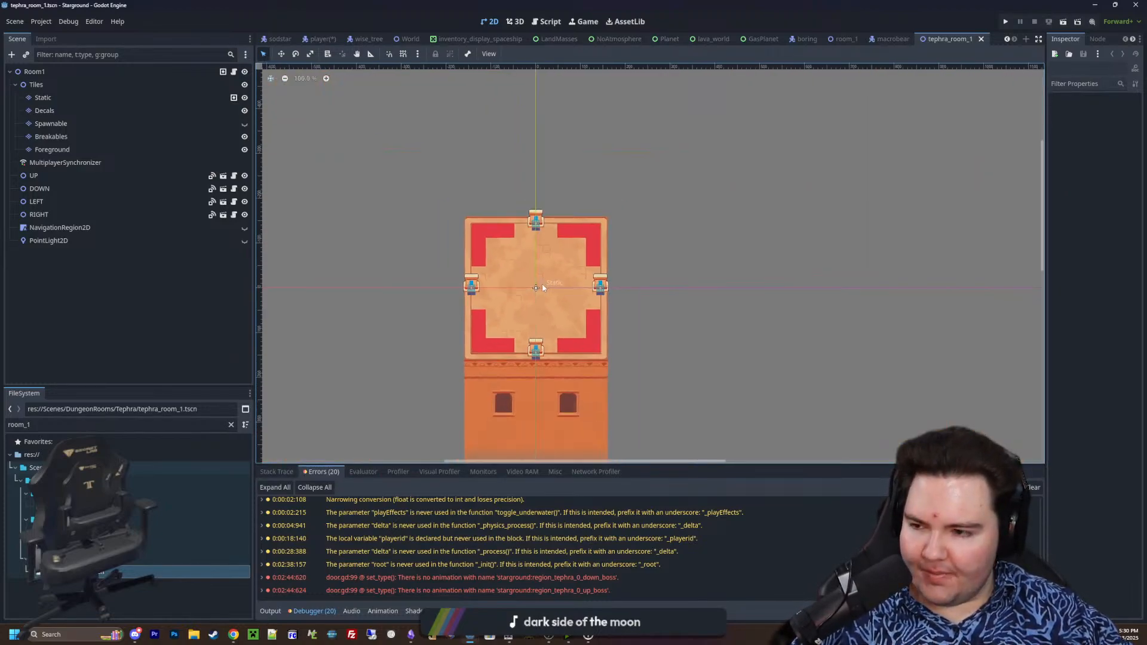
scroll(532, 286, "up", 5)
scroll(532, 286, "down", 7)
scroll(533, 288, "up", 6)
scroll(532, 290, "down", 6)
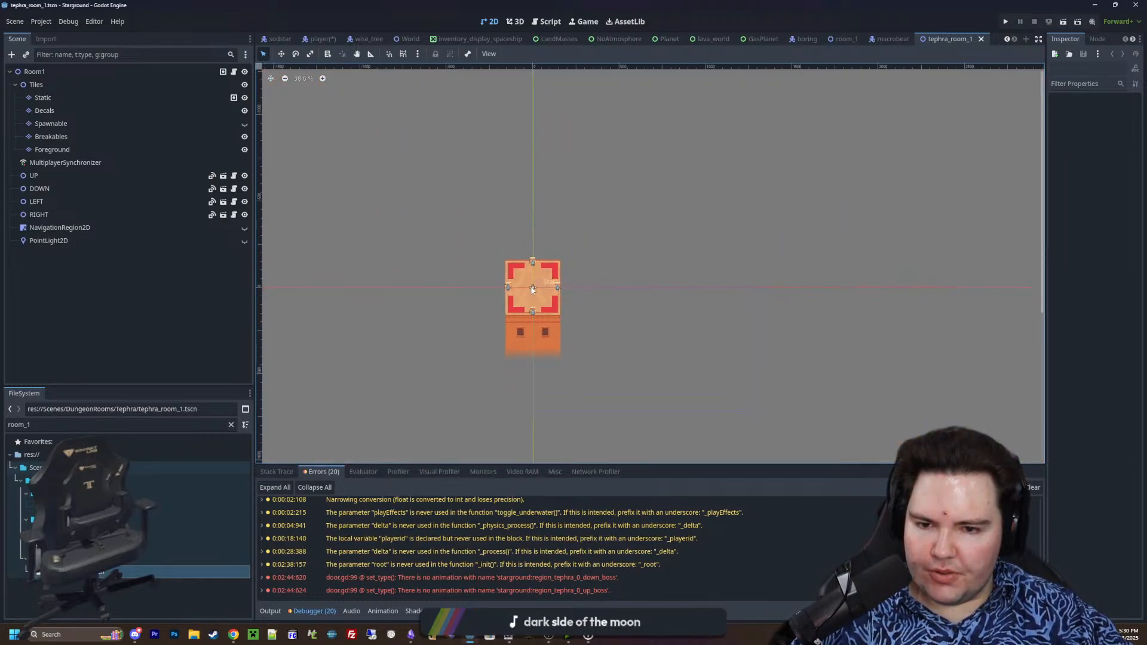
scroll(532, 289, "up", 10)
scroll(529, 300, "down", 8)
scroll(529, 299, "up", 5)
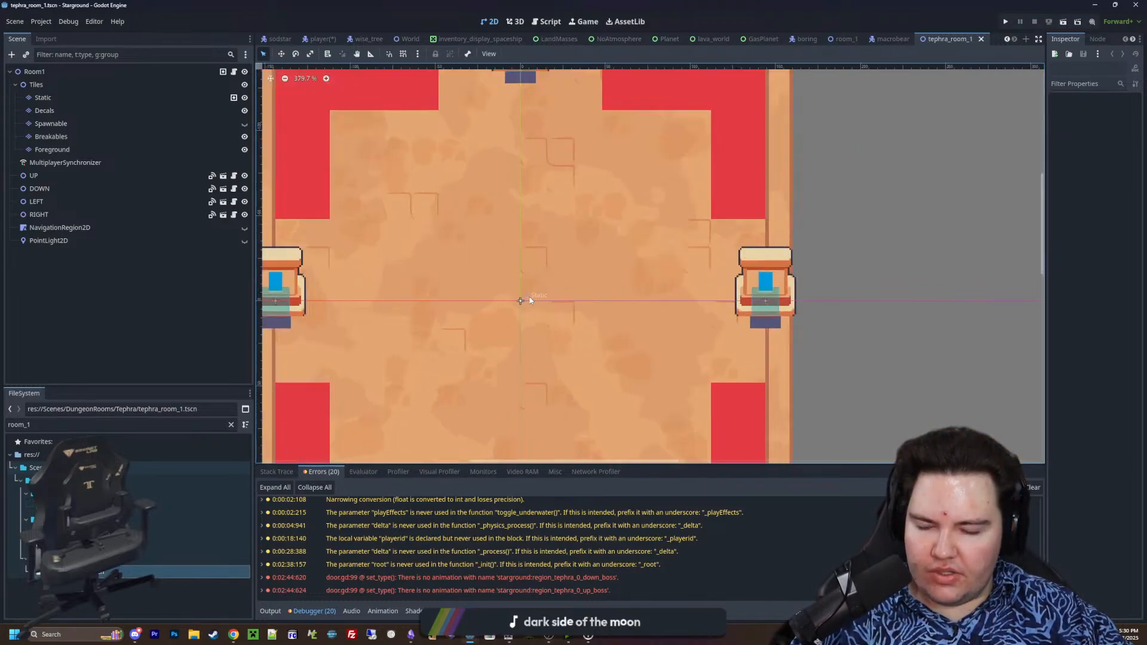
scroll(530, 300, "down", 5)
Filter the project files by "special" and open the special_room_chance.gd script
left_click(231, 425)
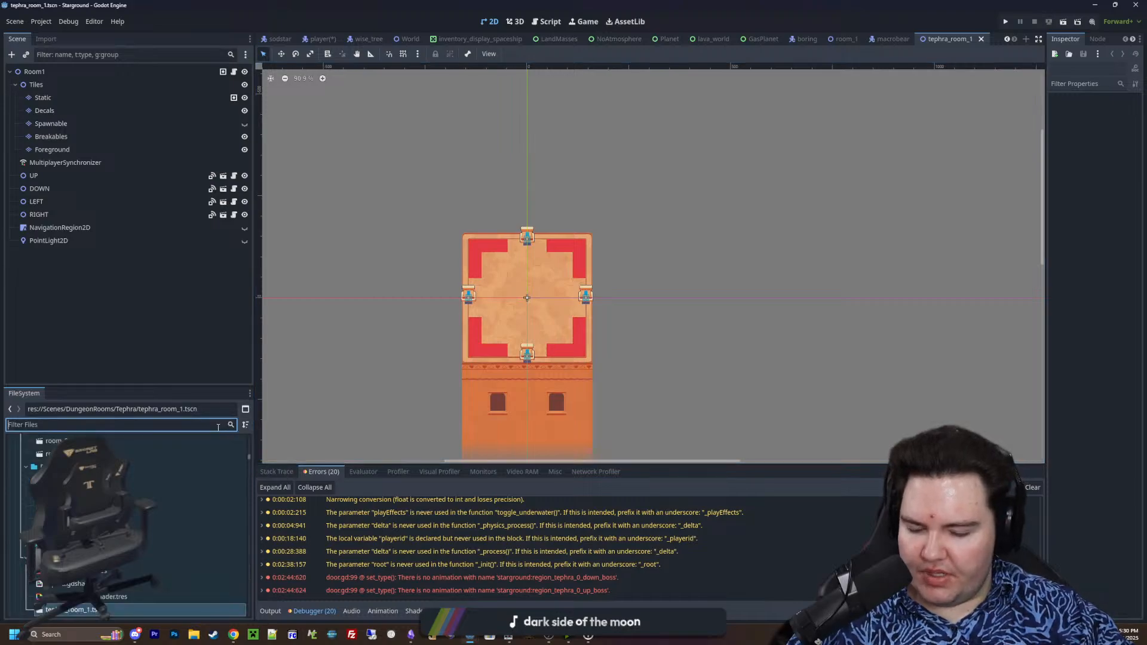
type("special")
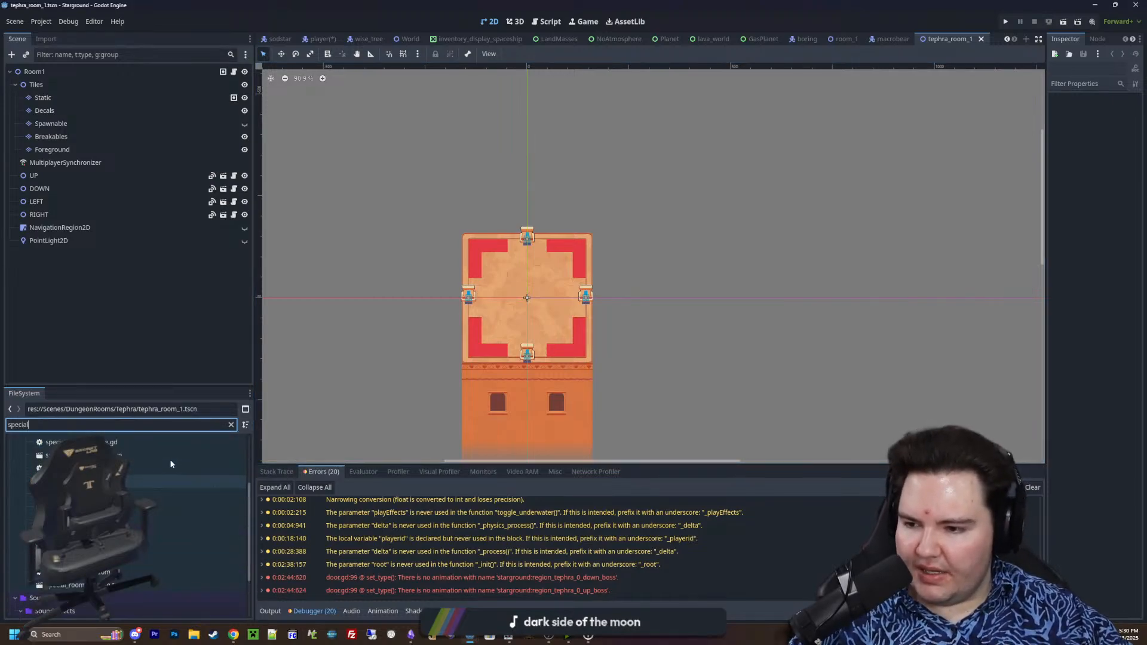
scroll(162, 459, "up", 2)
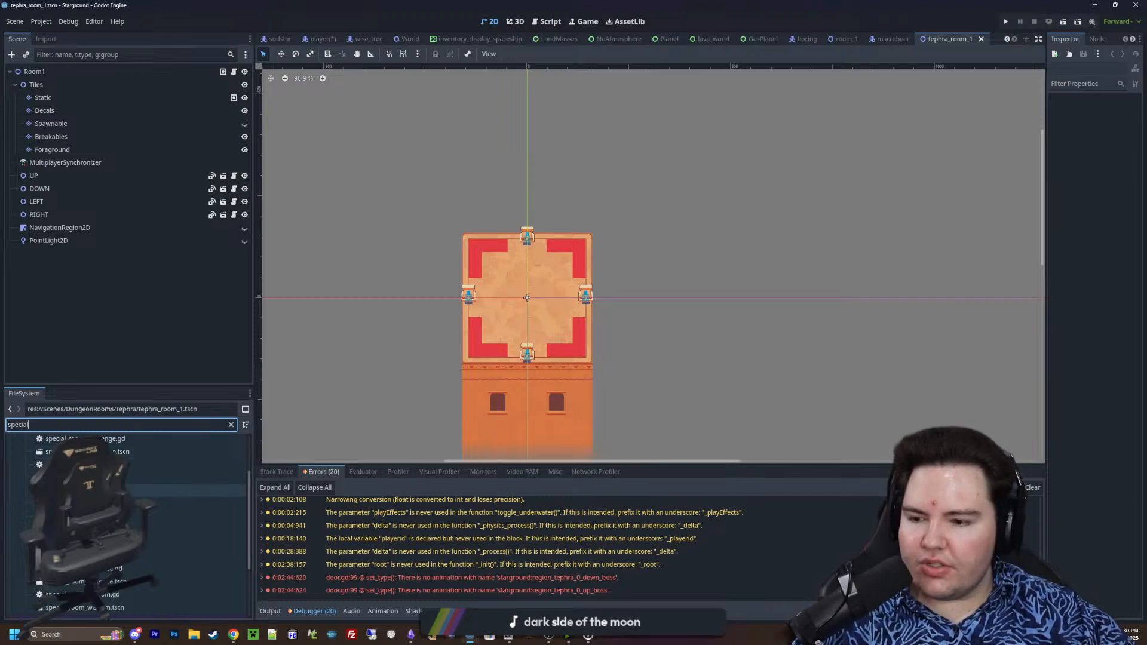
scroll(99, 492, "down", 1)
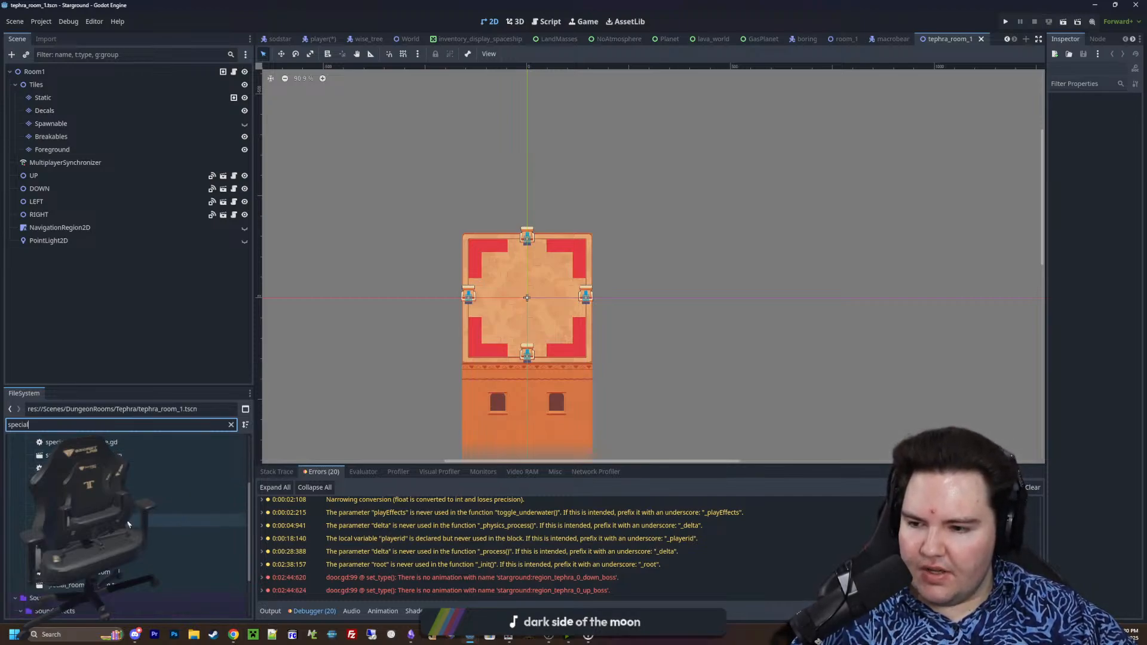
left_click(132, 465)
double_click(132, 460)
left_click(394, 258)
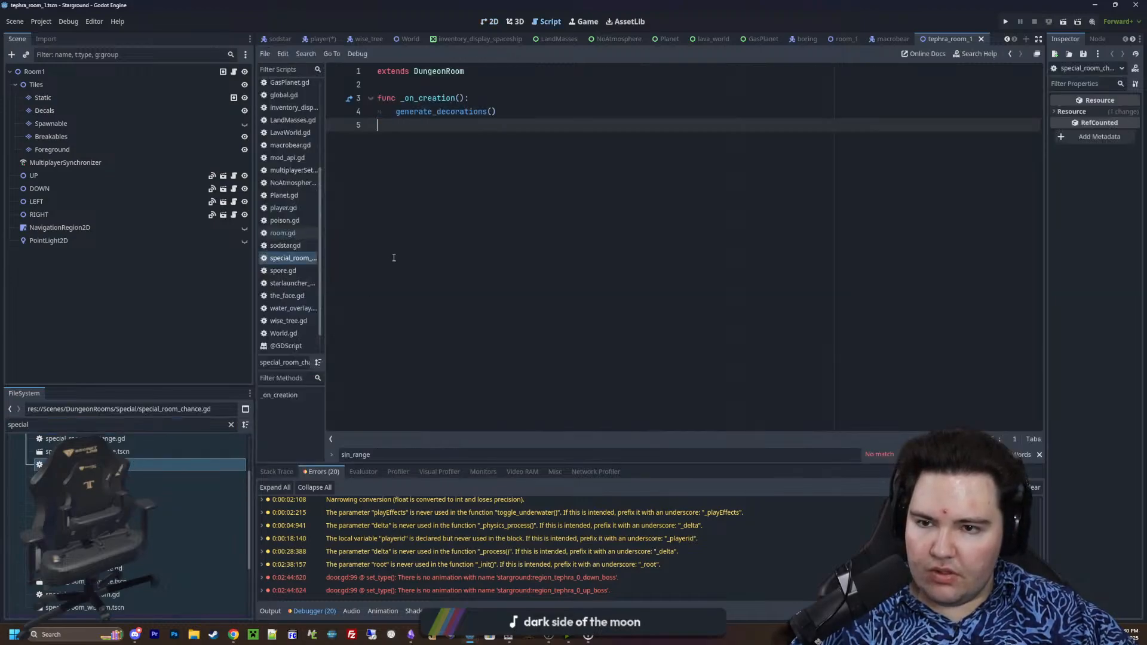
Open the special_room_chance.tscn scene in the 2D editor and view the room around the chance shrine
double_click(132, 477)
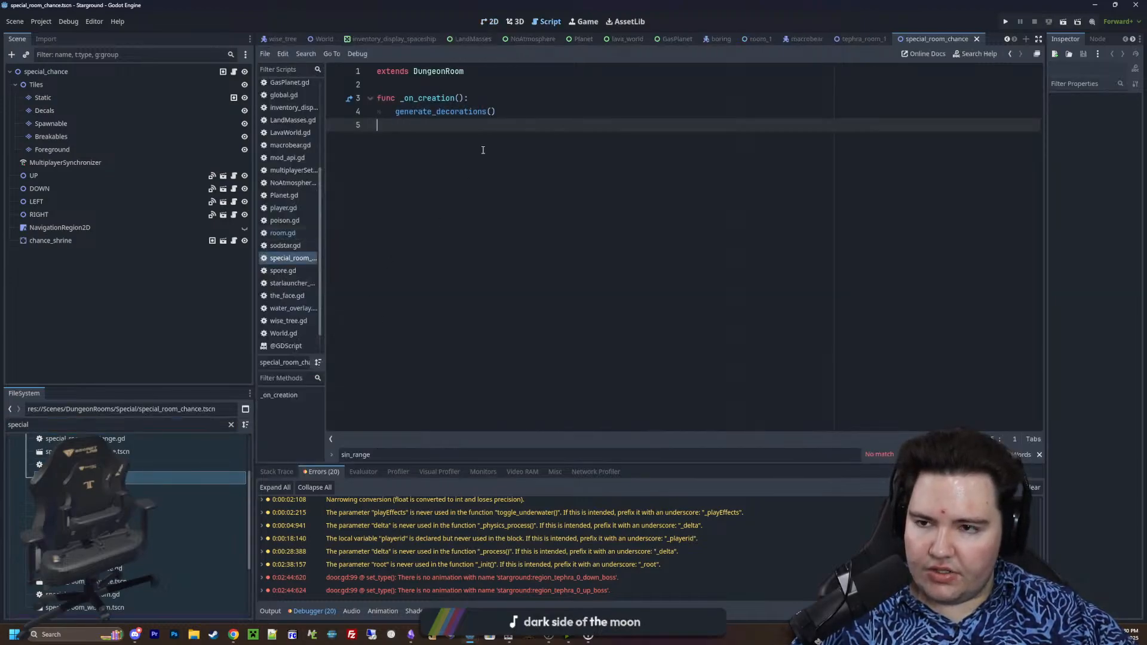
left_click(490, 22)
scroll(486, 372, "up", 2)
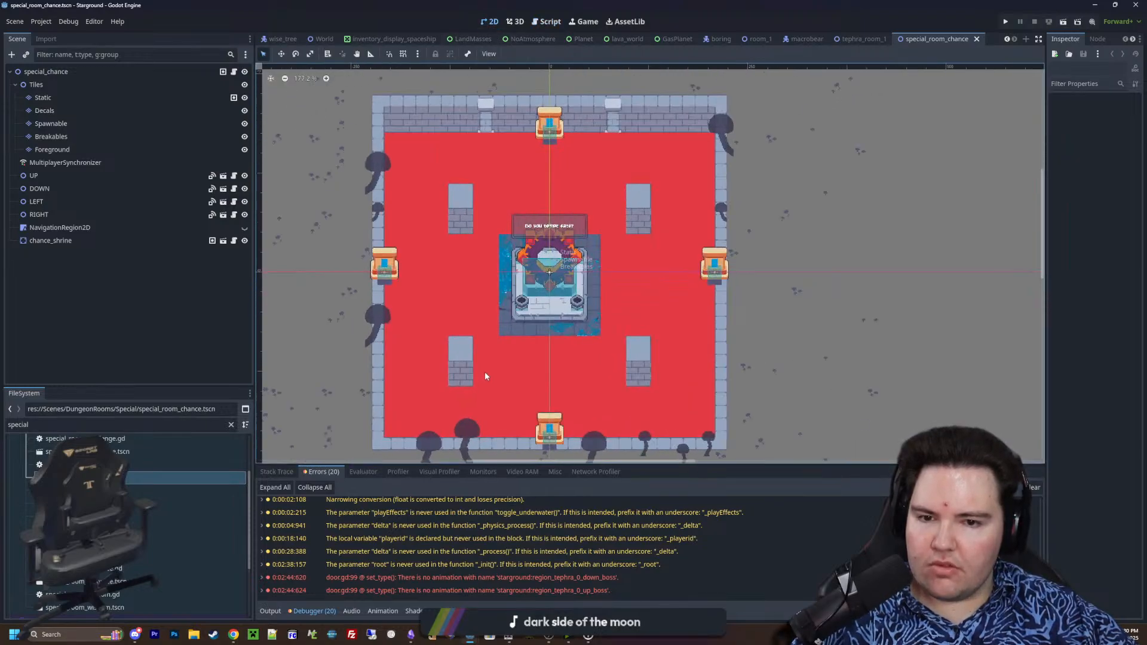
scroll(499, 308, "down", 3)
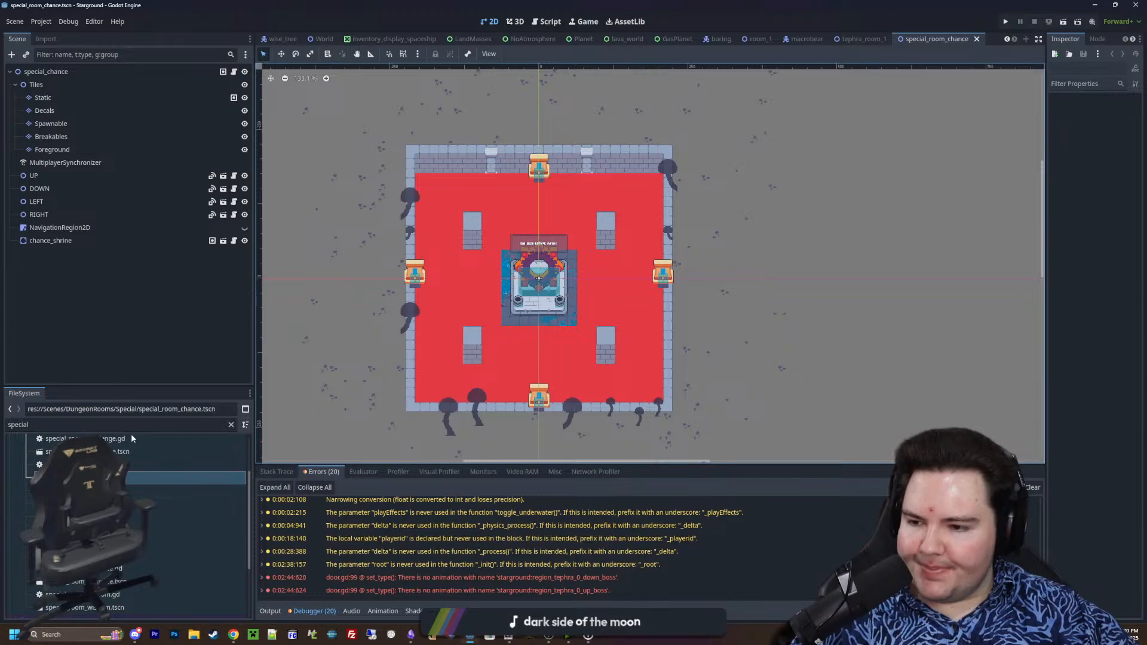
Open the special_room_challenge.tscn scene and view the whole room around the challenge pedestal
left_click(122, 453)
double_click(121, 453)
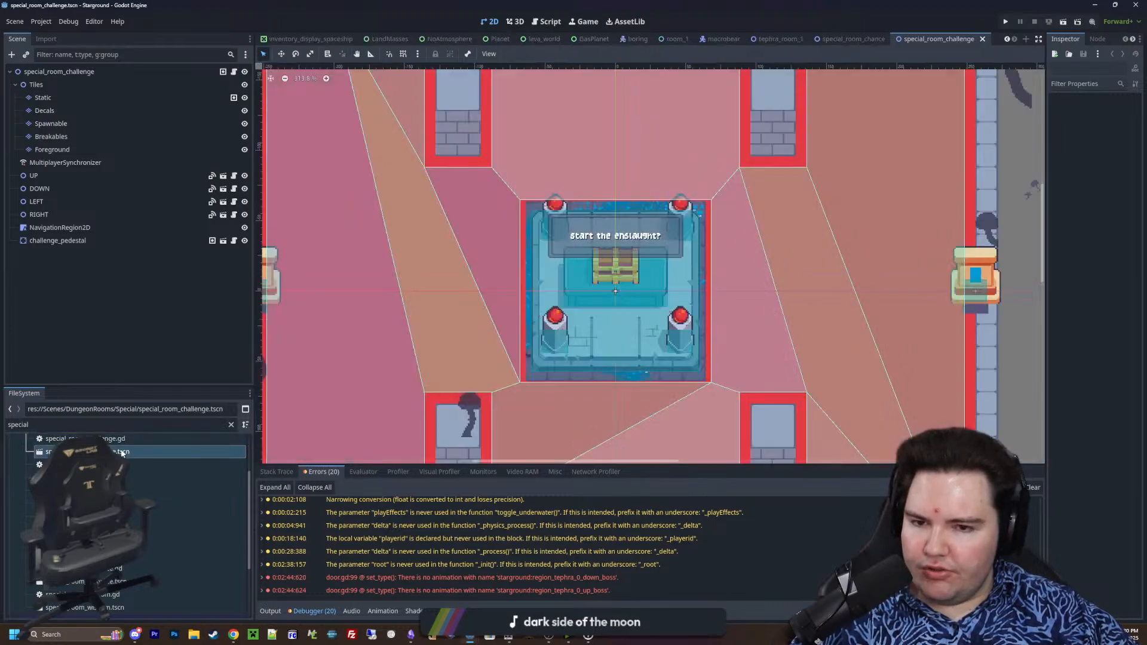
scroll(460, 282, "down", 3)
scroll(472, 300, "down", 3)
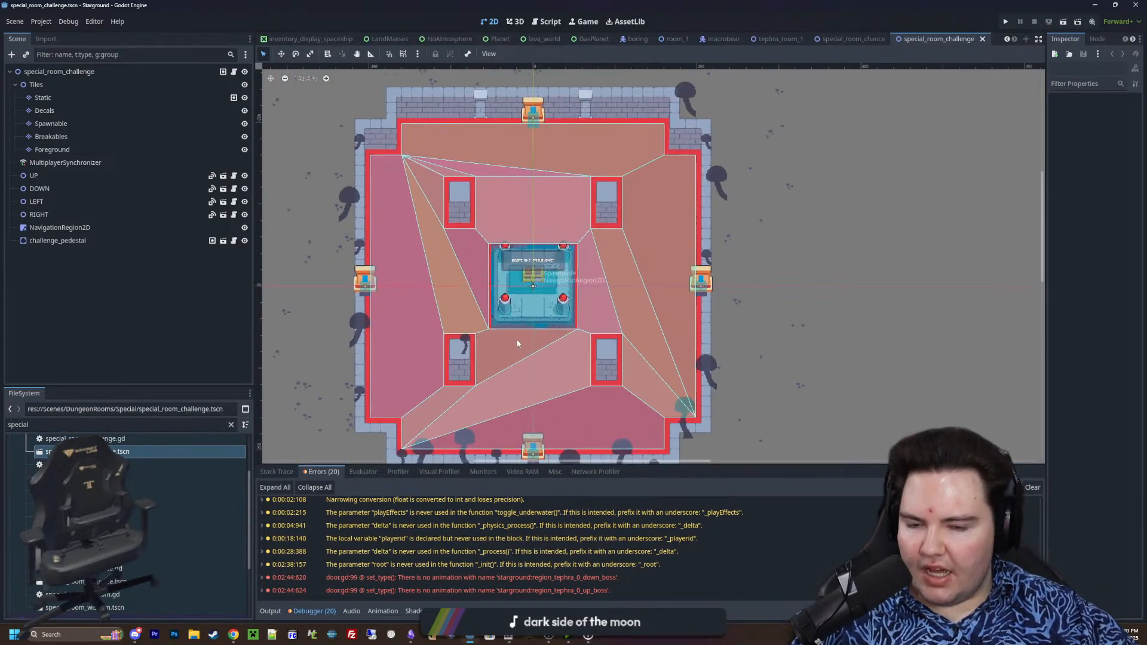
scroll(550, 223, "down", 1)
scroll(551, 251, "up", 3)
scroll(135, 504, "down", 1)
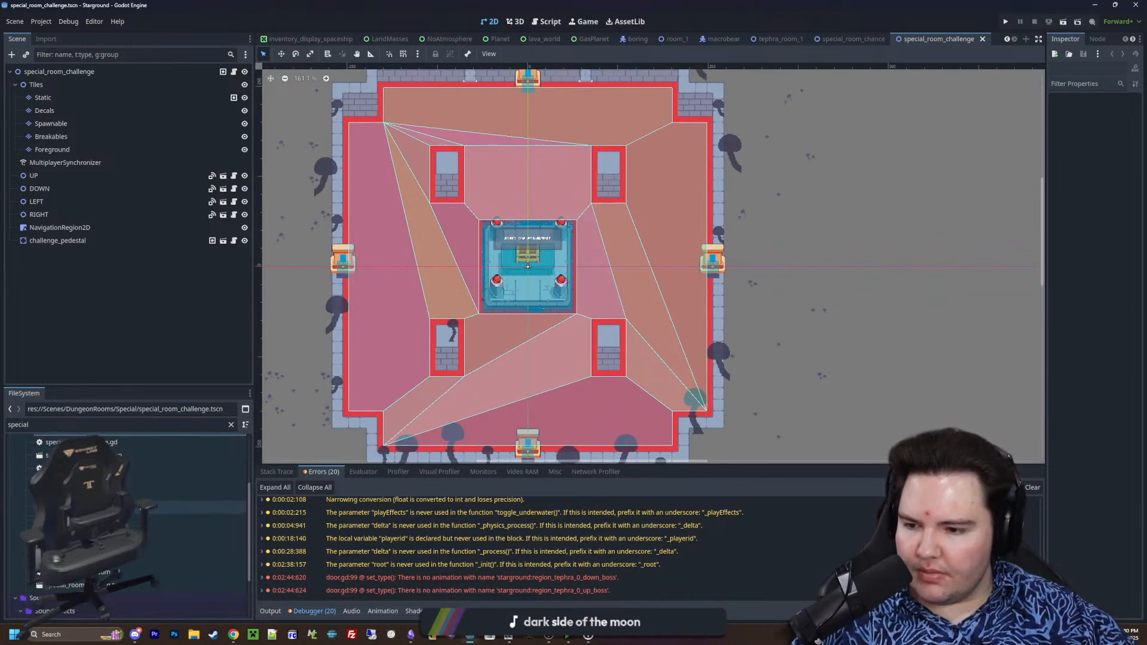
Open the special_room_fishing.tscn scene and view its room layout
double_click(137, 507)
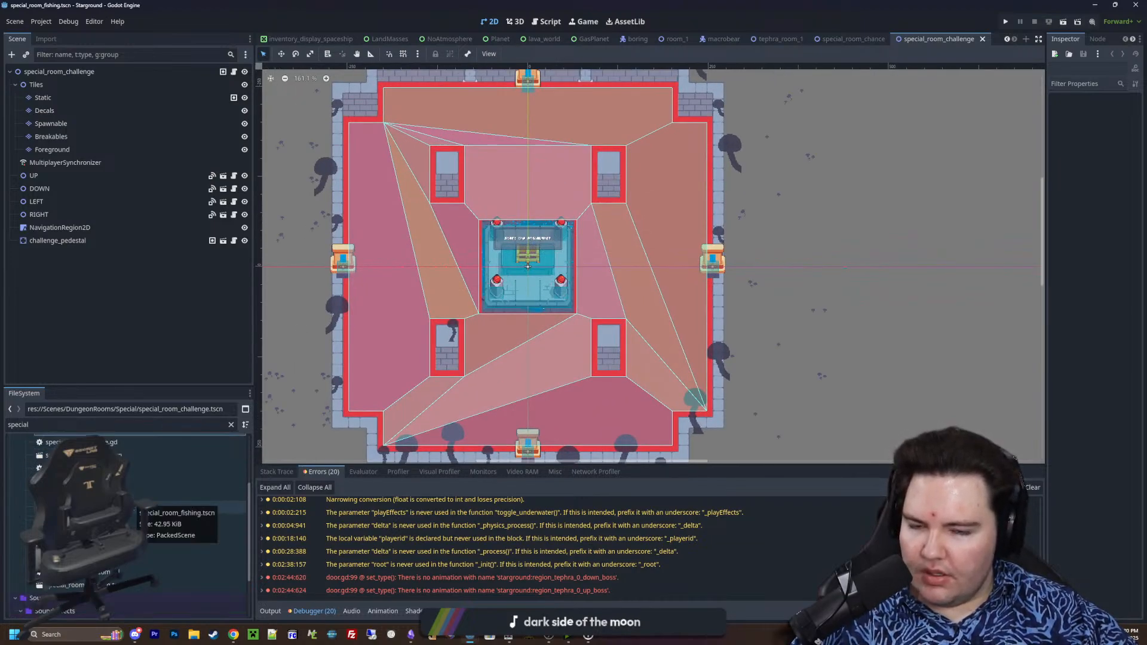
scroll(551, 317, "up", 1)
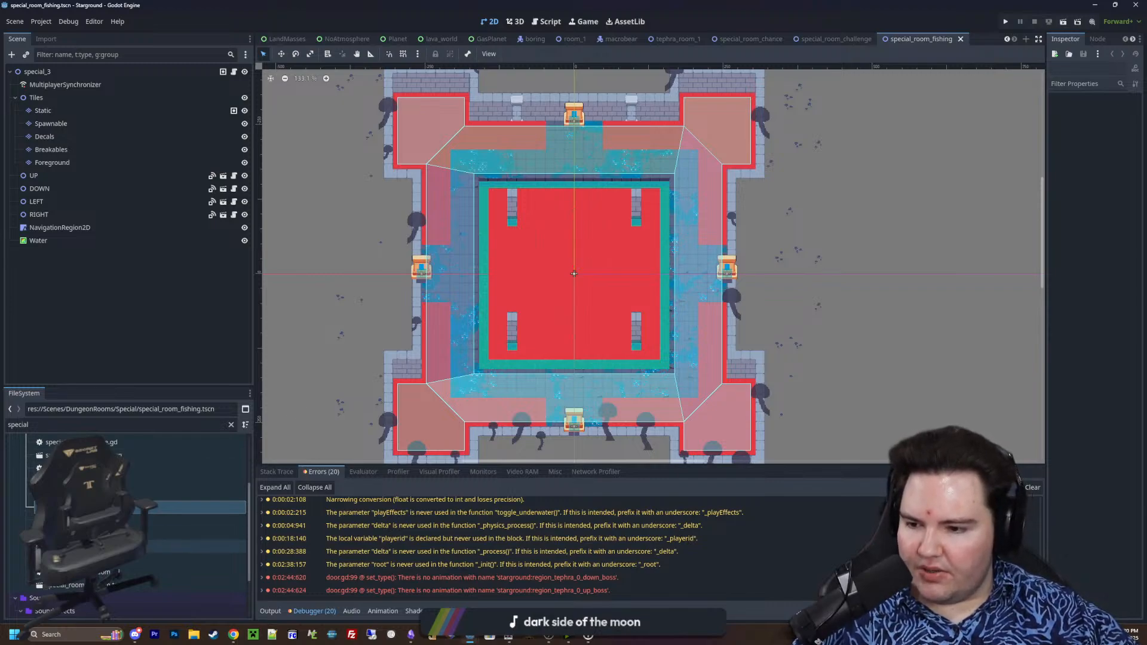
Open the special_room_resource.tscn scene, view its room layout, and look through the remaining files matching "special"
double_click(128, 559)
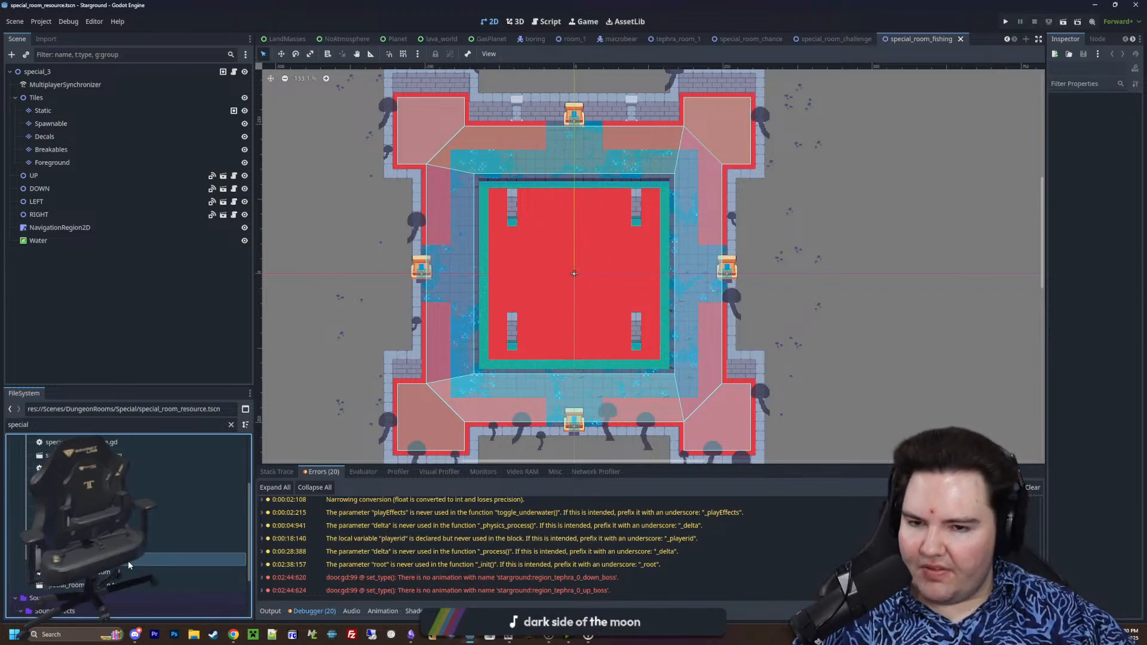
scroll(534, 358, "down", 6)
scroll(548, 324, "up", 5)
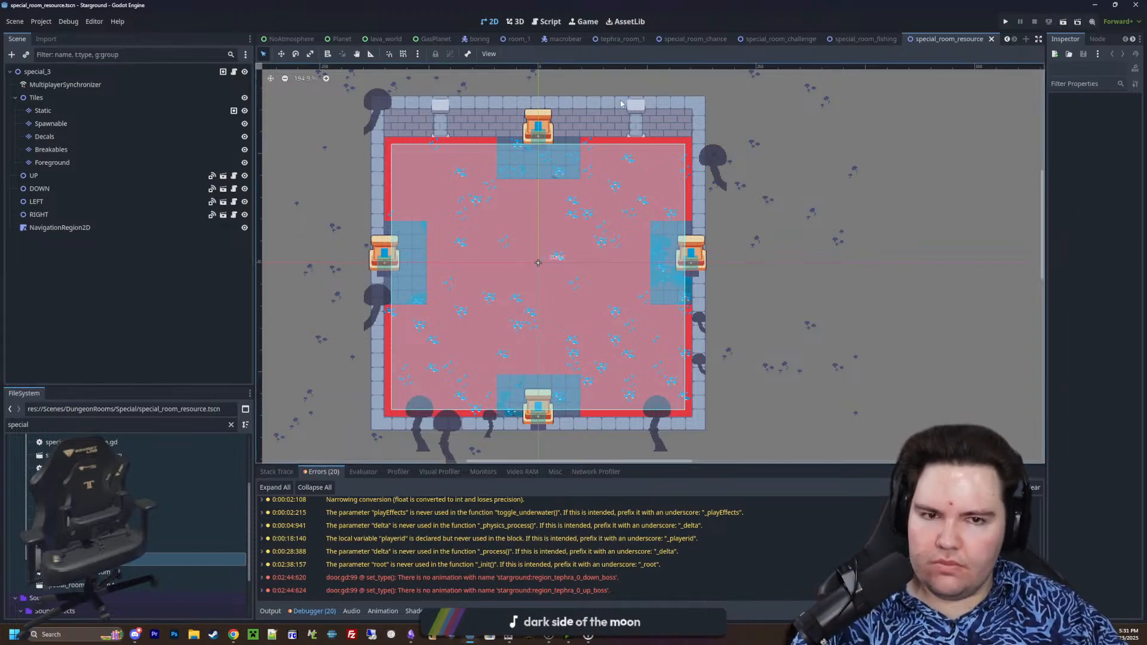
scroll(152, 485, "down", 3)
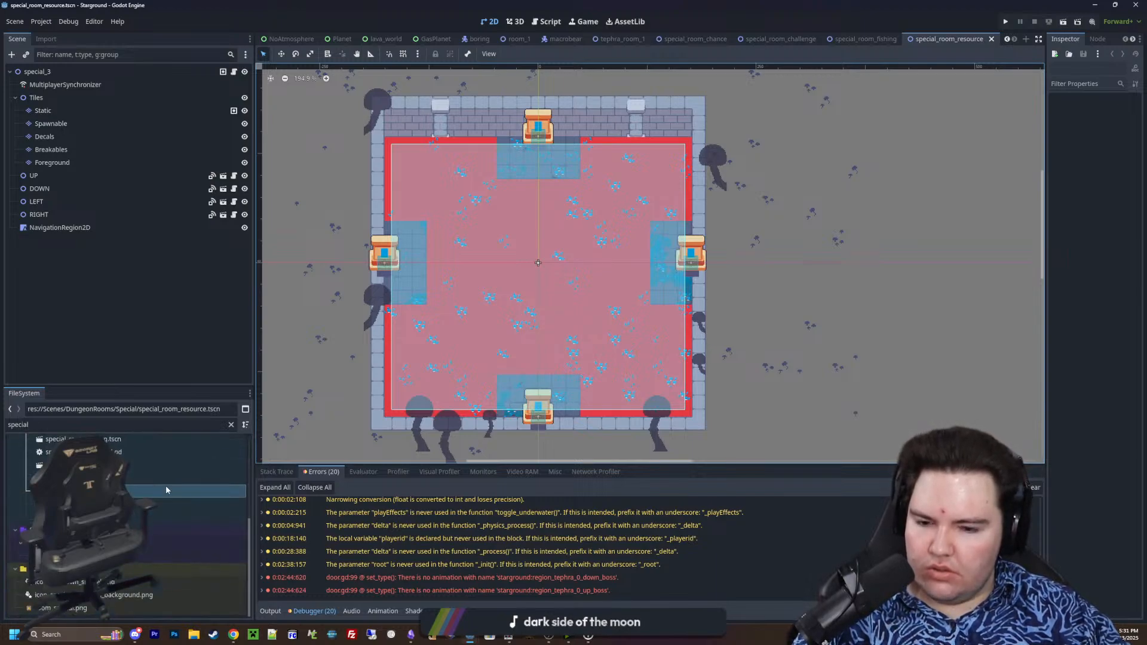
scroll(166, 489, "up", 5)
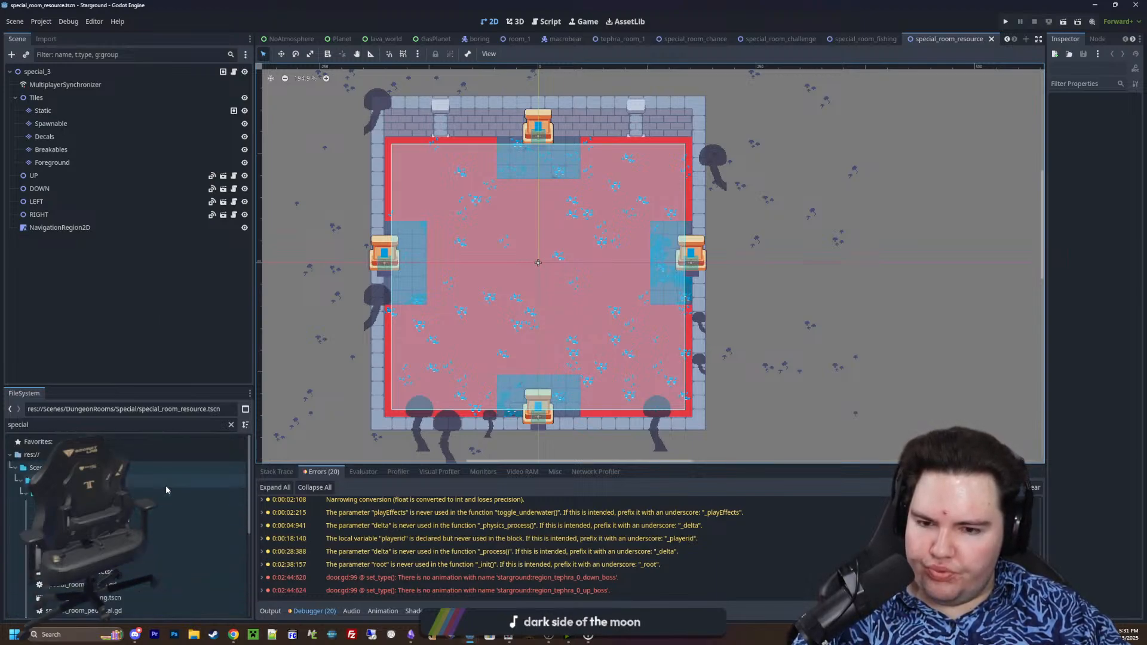
scroll(166, 490, "down", 5)
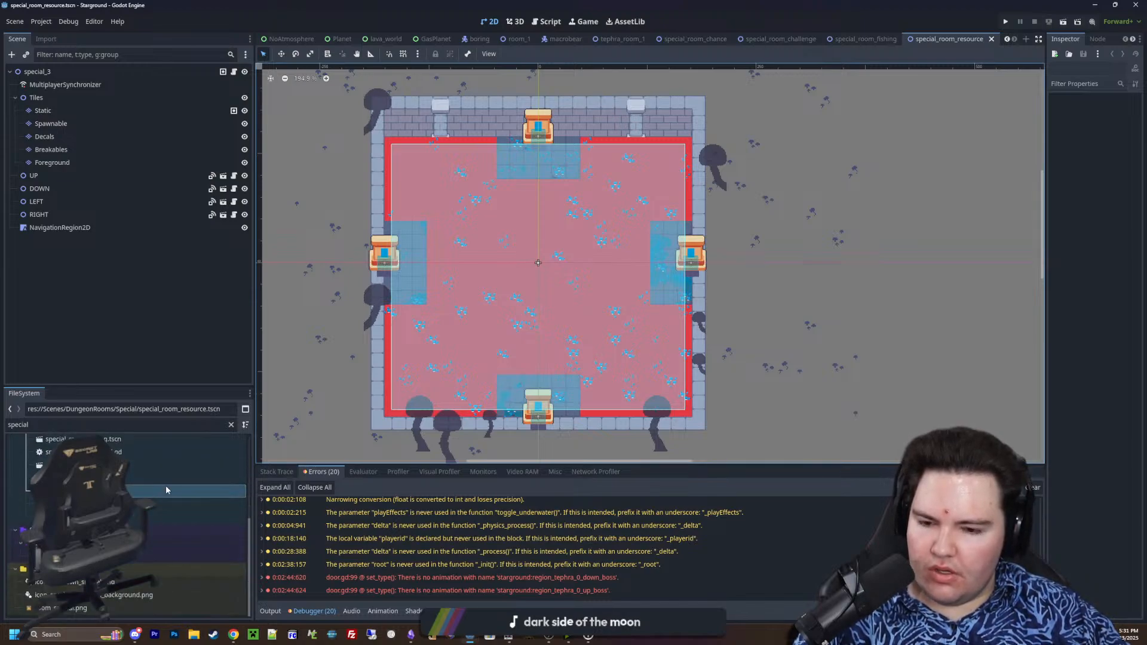
scroll(166, 485, "up", 5)
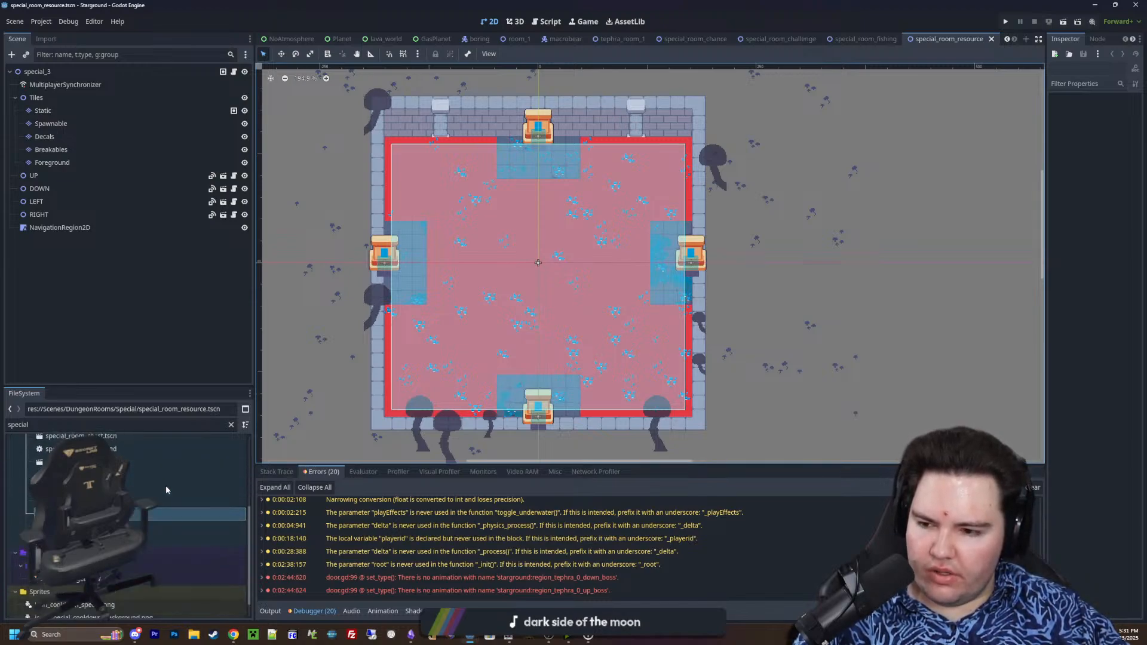
Filter the project files by "regions" and open the regions_table.gd script at the dungeon zones
left_click(231, 426)
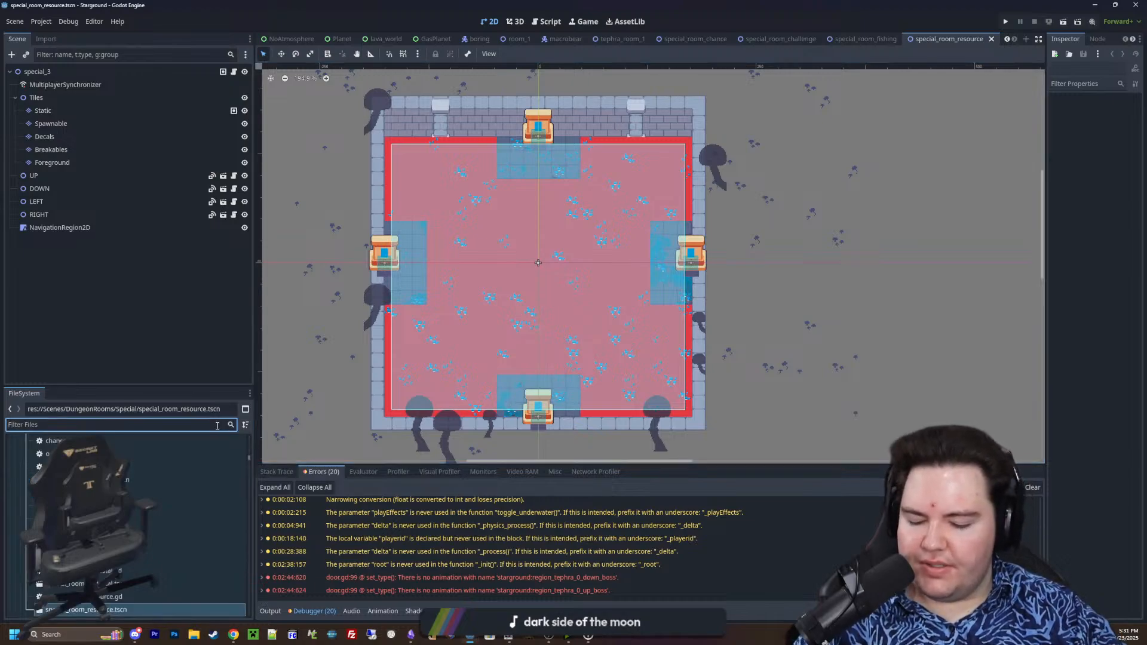
type("regions")
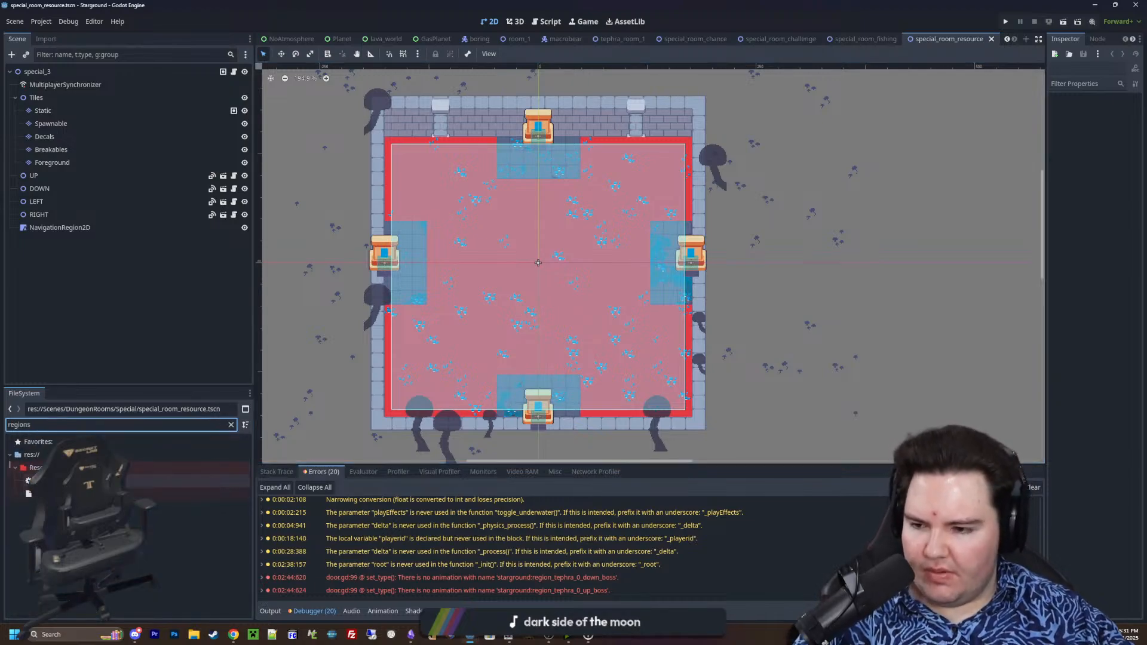
double_click(72, 481)
scroll(525, 311, "down", 1)
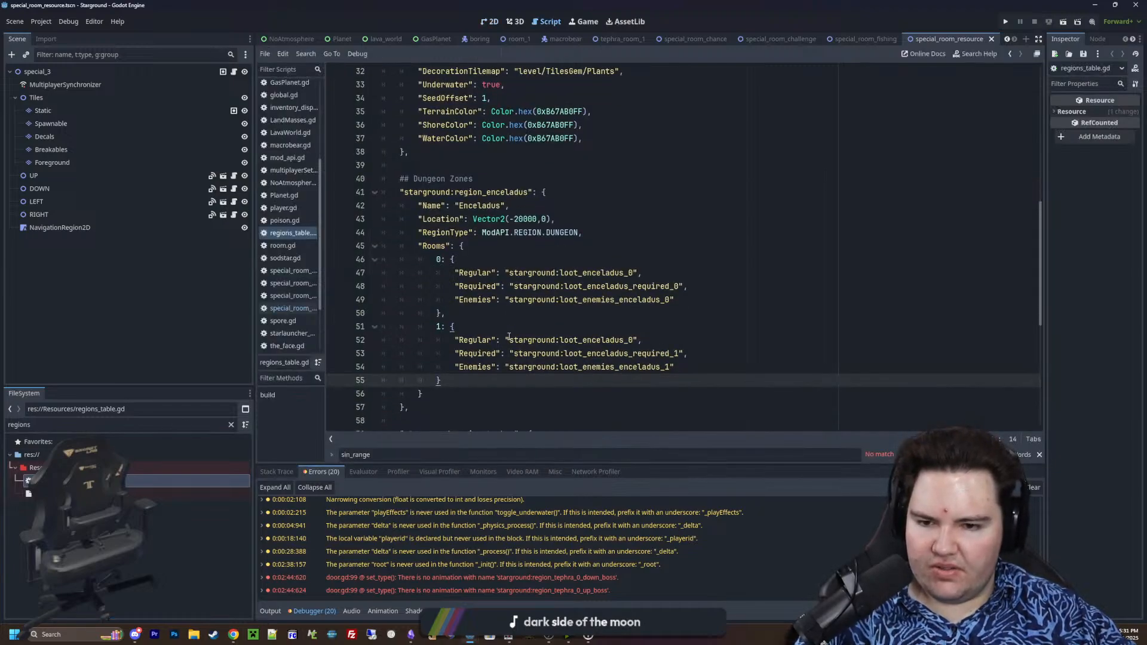
Examine the Regular, Required and Enemies loot entries of rooms 0 and 1 in the Enceladus region
left_click_drag(510, 339, 702, 366)
left_click(706, 363)
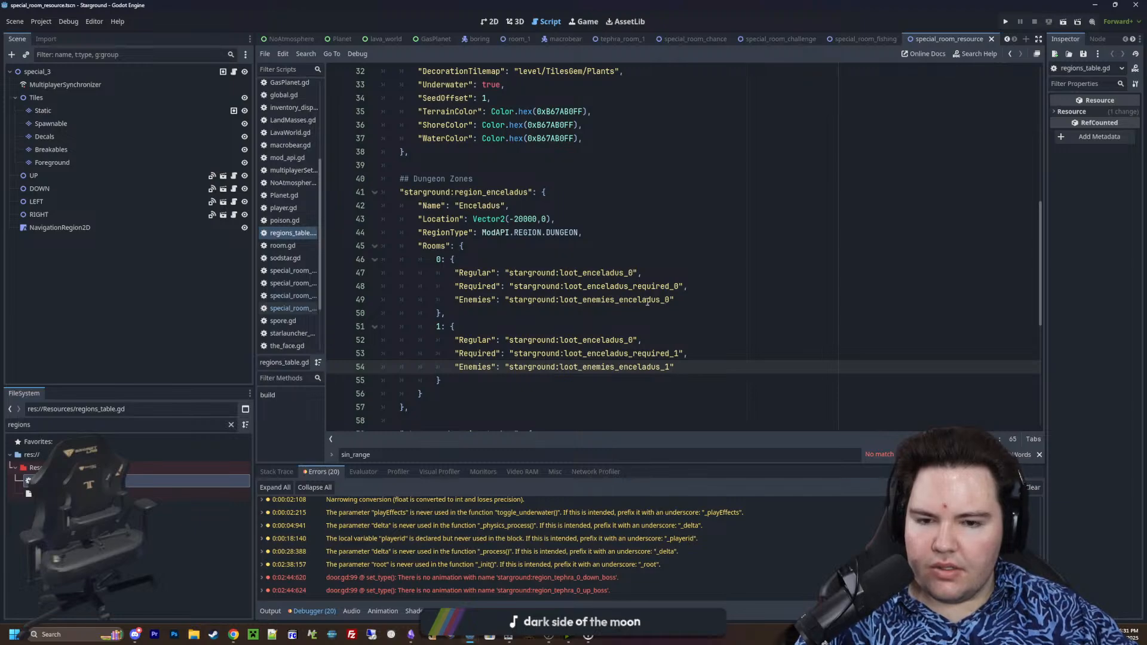
left_click_drag(656, 339, 453, 339)
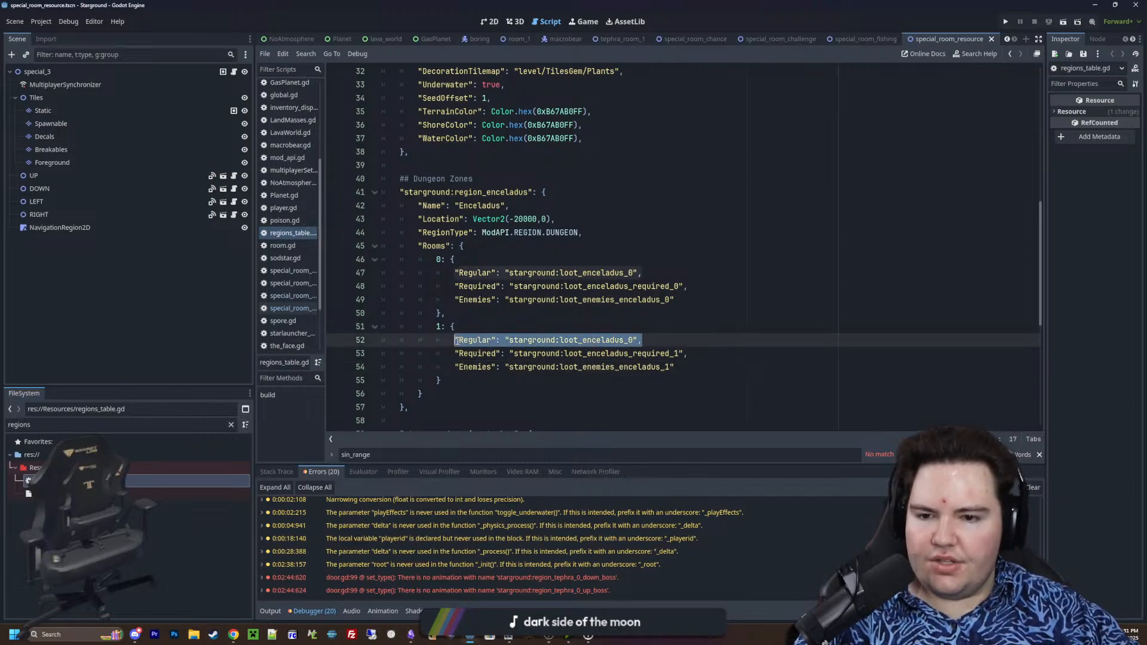
left_click(471, 317)
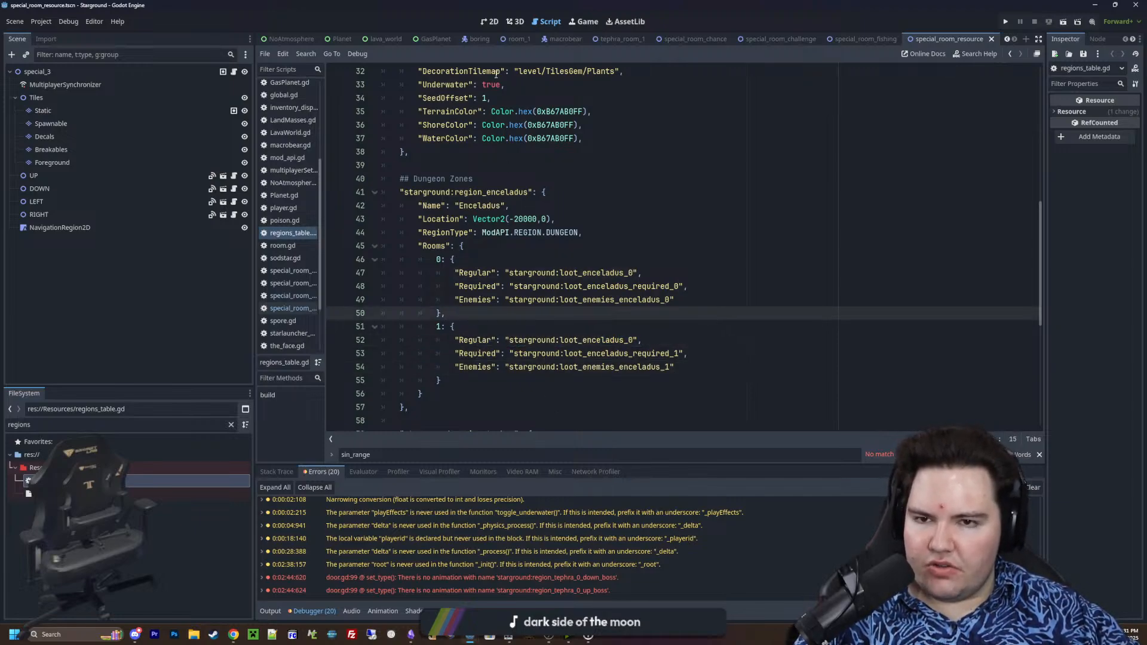
Return to the 2D editor and bring up the special_room_challenge scene to view its room
left_click(491, 21)
scroll(522, 271, "up", 1)
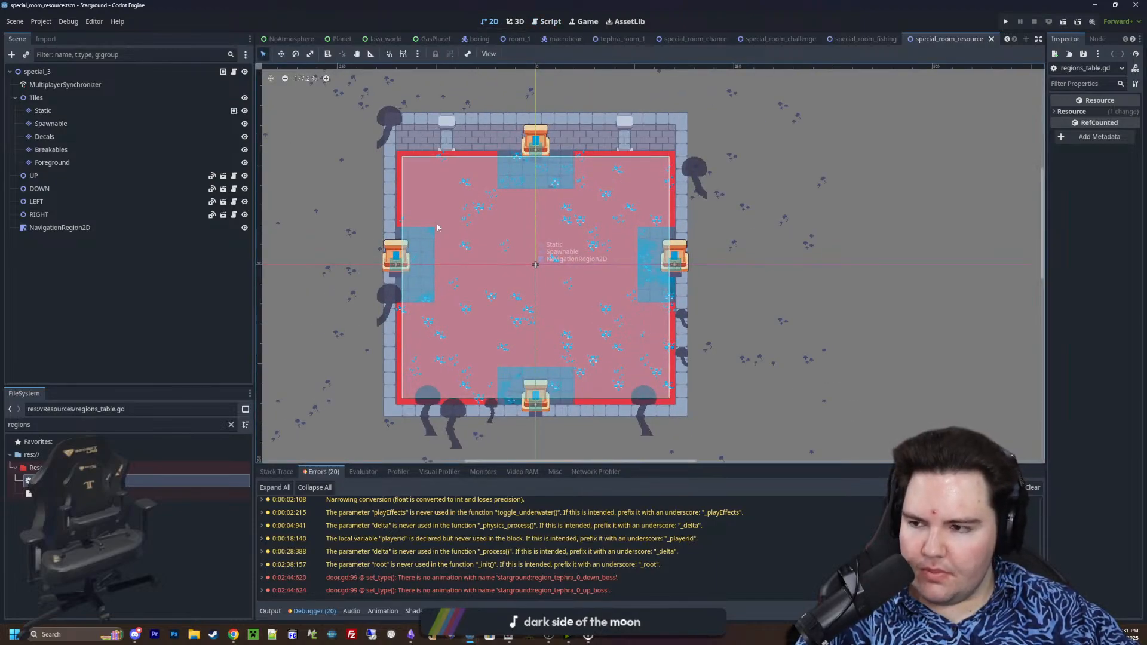
left_click(798, 40)
scroll(421, 267, "down", 3)
scroll(422, 266, "up", 1)
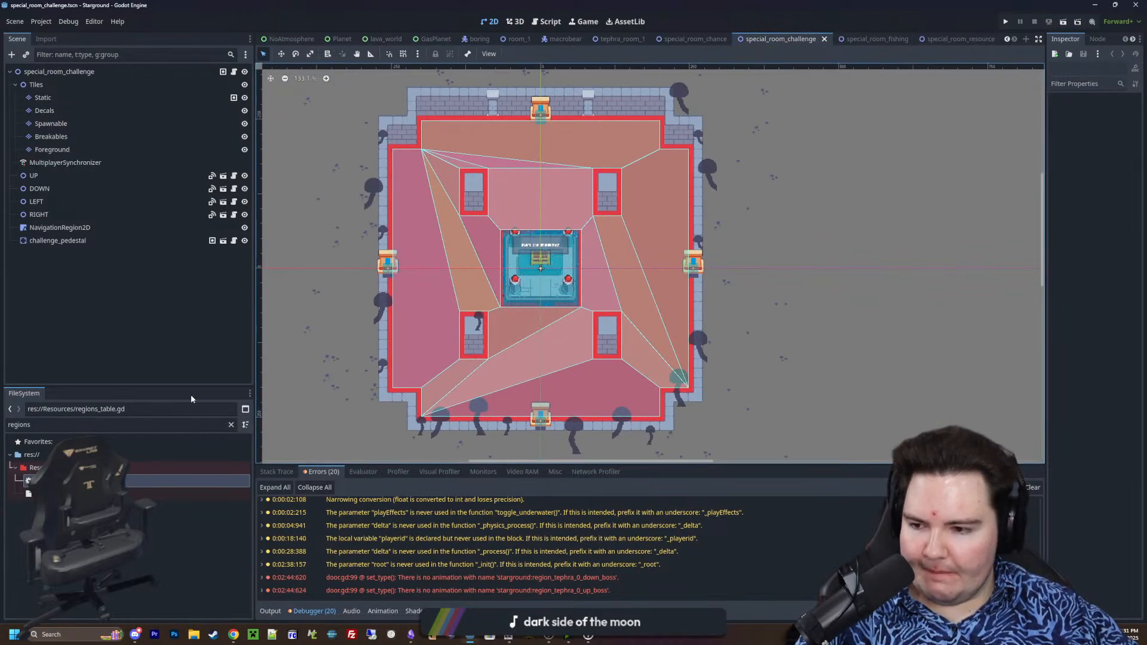
Clear the file filter and return to the beginning of the project file list
left_click(231, 425)
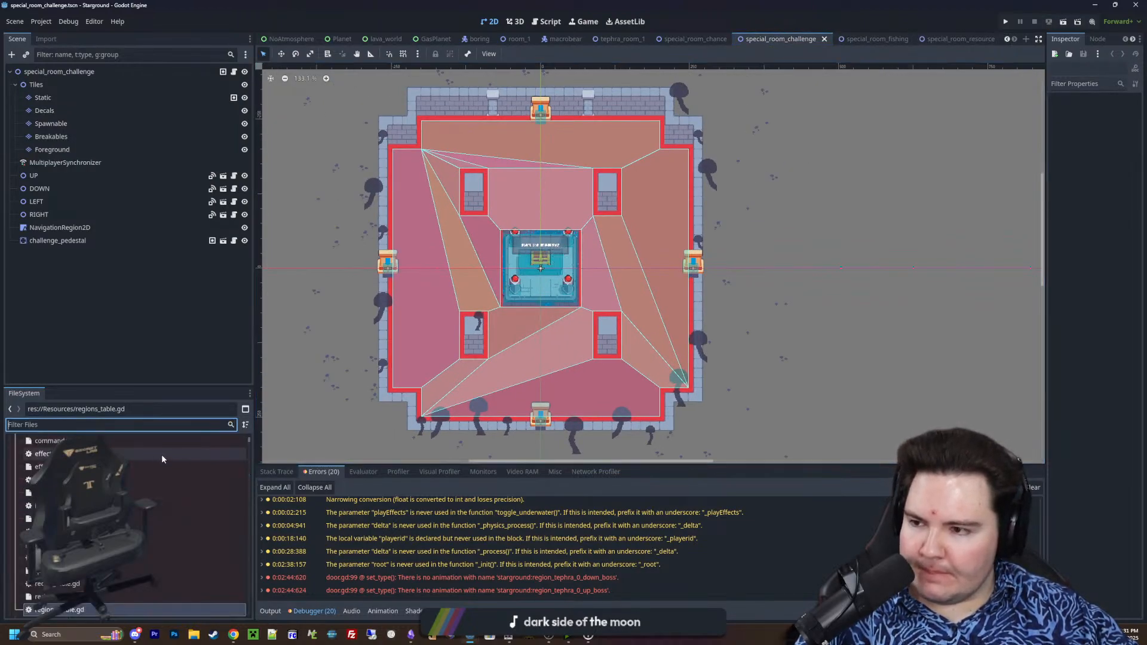
scroll(152, 460, "up", 3)
scroll(164, 473, "up", 5)
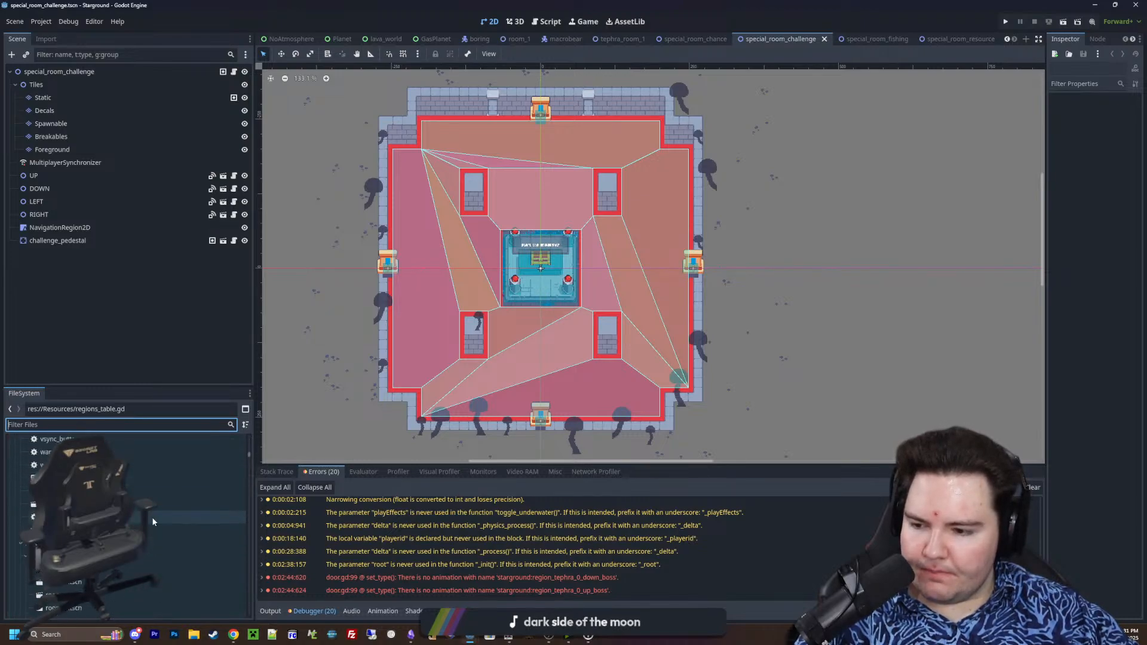
scroll(686, 373, "up", 3)
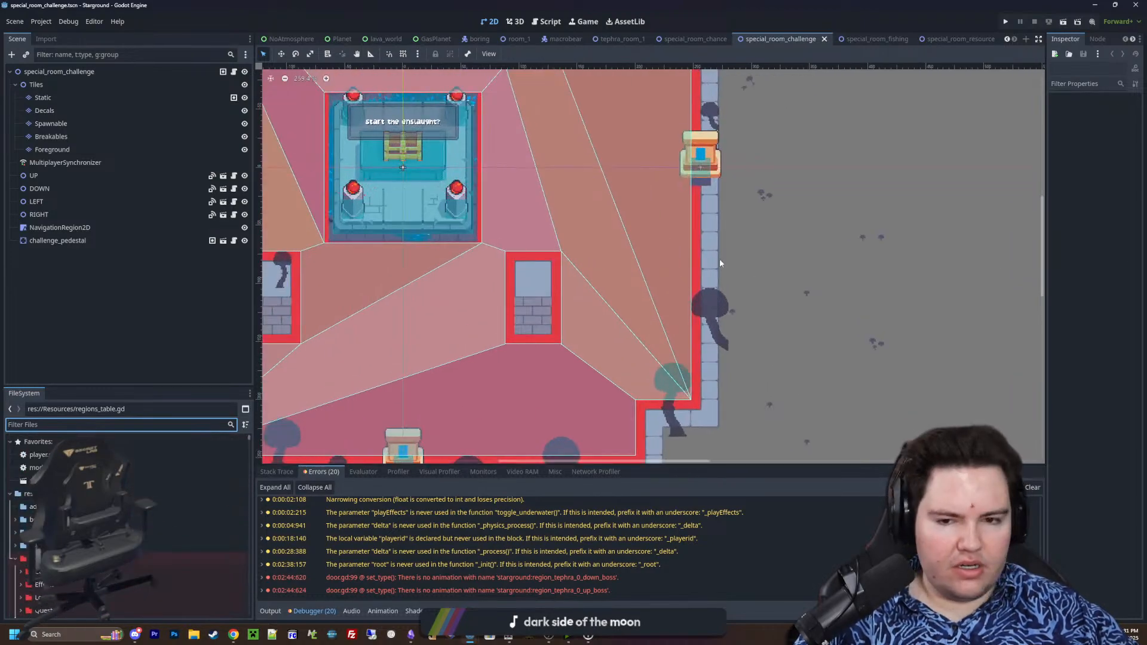
View the whole challenge room and switch to the tephra_room_1 scene
scroll(747, 284, "down", 4)
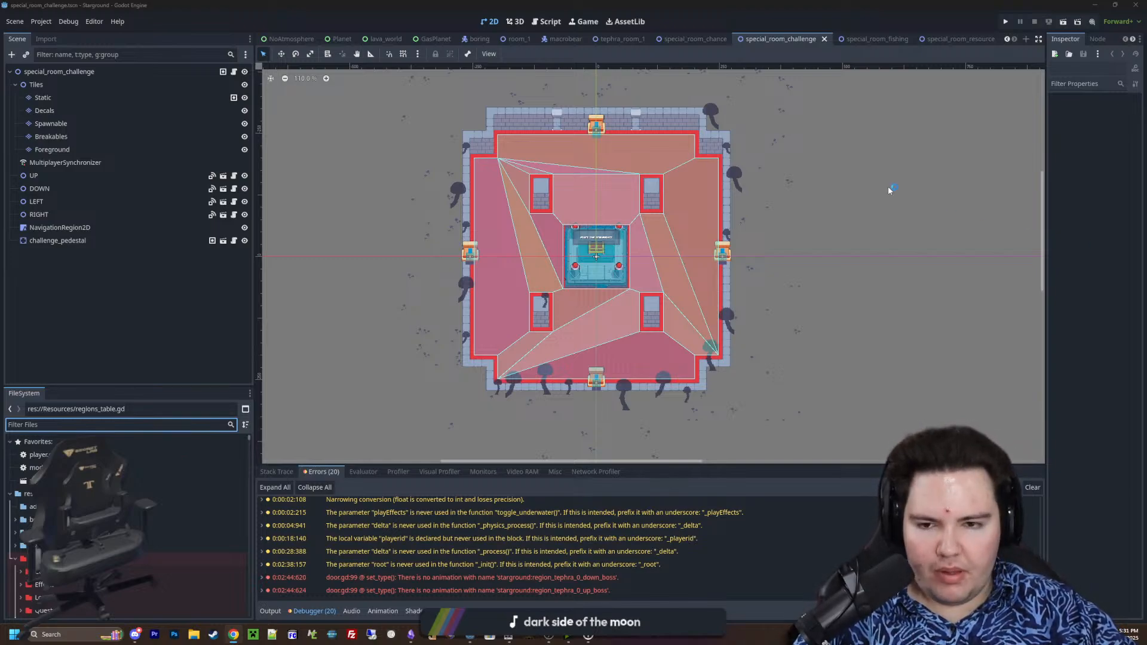
scroll(631, 236, "up", 5)
scroll(530, 283, "down", 11)
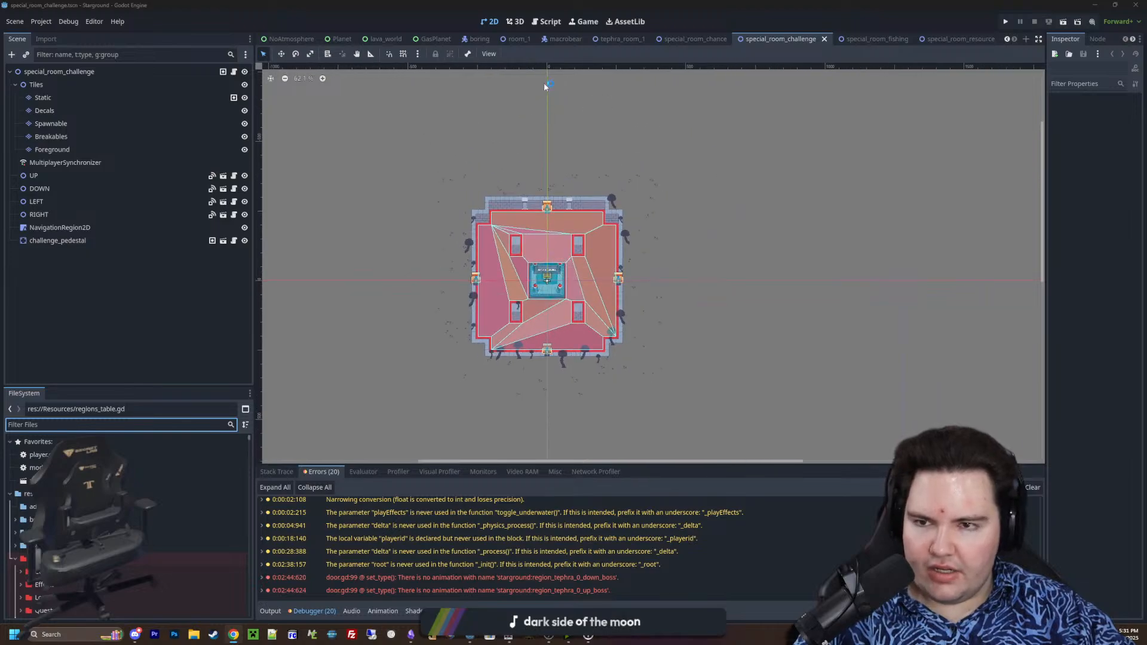
left_click(612, 40)
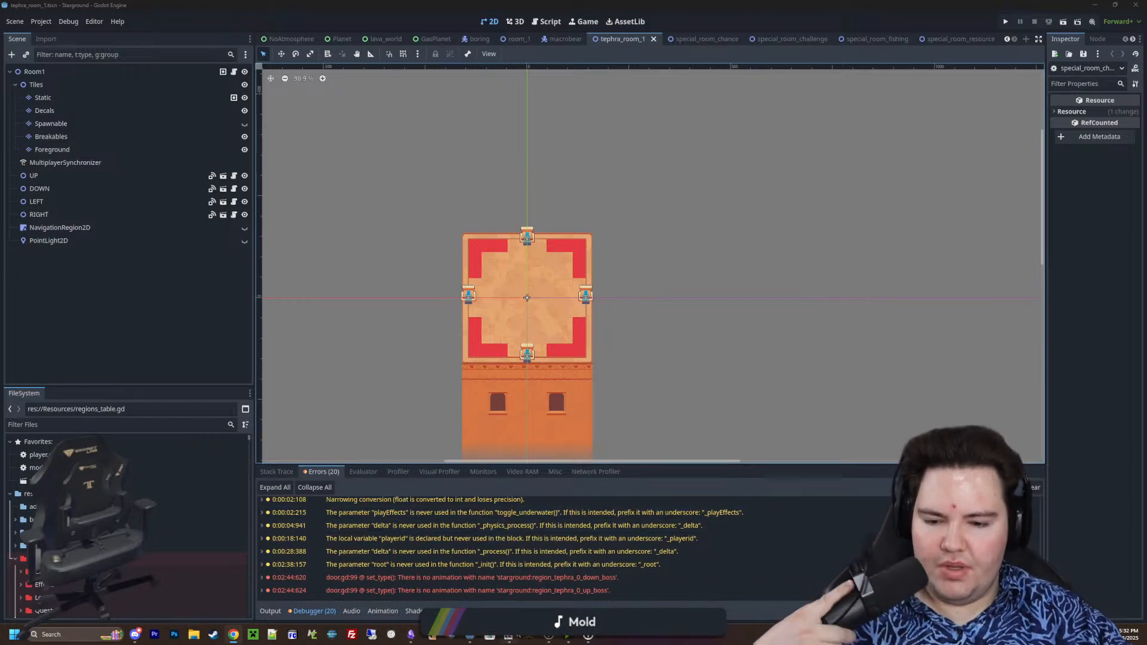
Switch to Paint.NET and create a new image 16 pixels wide and 16 pixels high
mouse_move(508, 635)
left_click(500, 597)
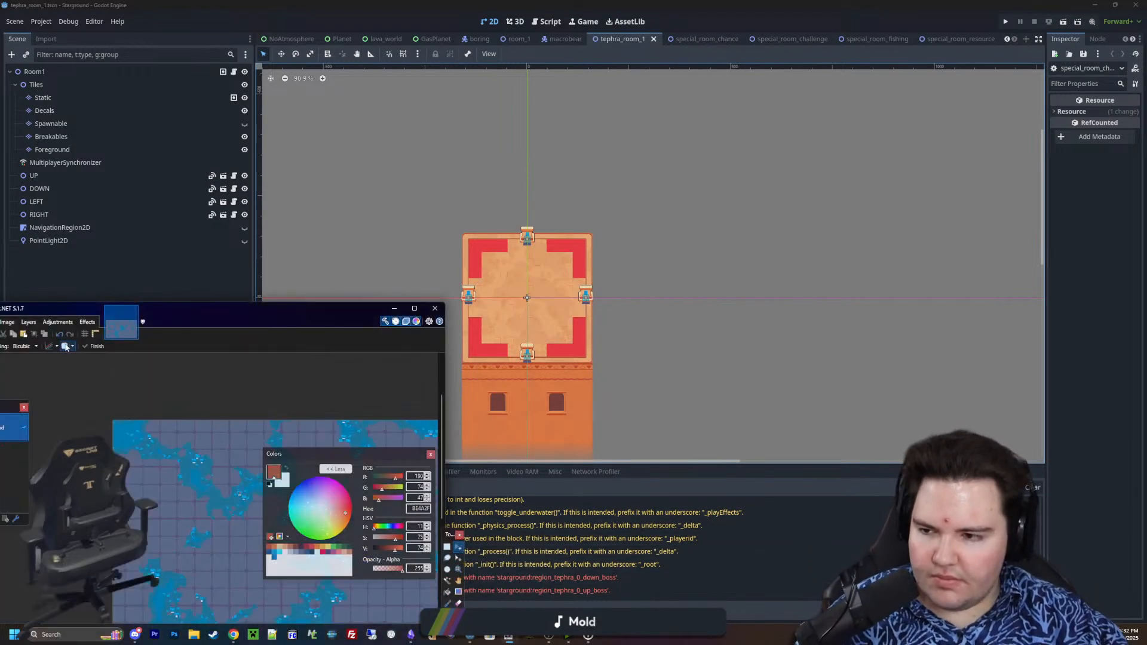
mouse_move(11, 309)
left_mouse_down()
mouse_move(303, 251)
mouse_move(405, 192)
left_mouse_up()
left_click(351, 208)
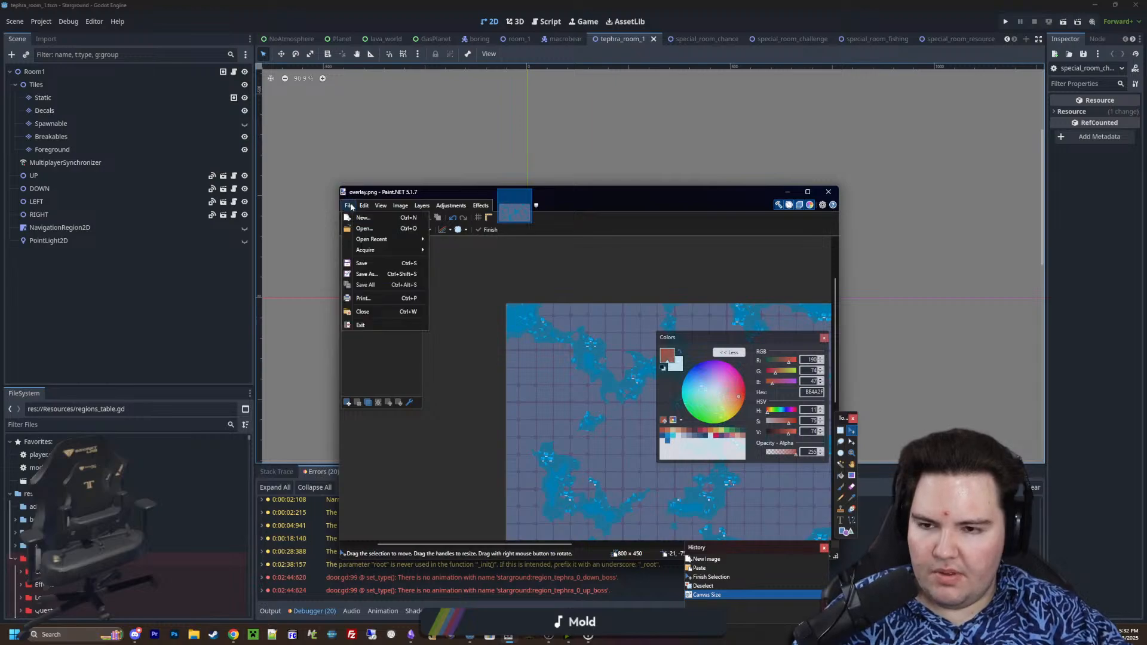
left_click(350, 207)
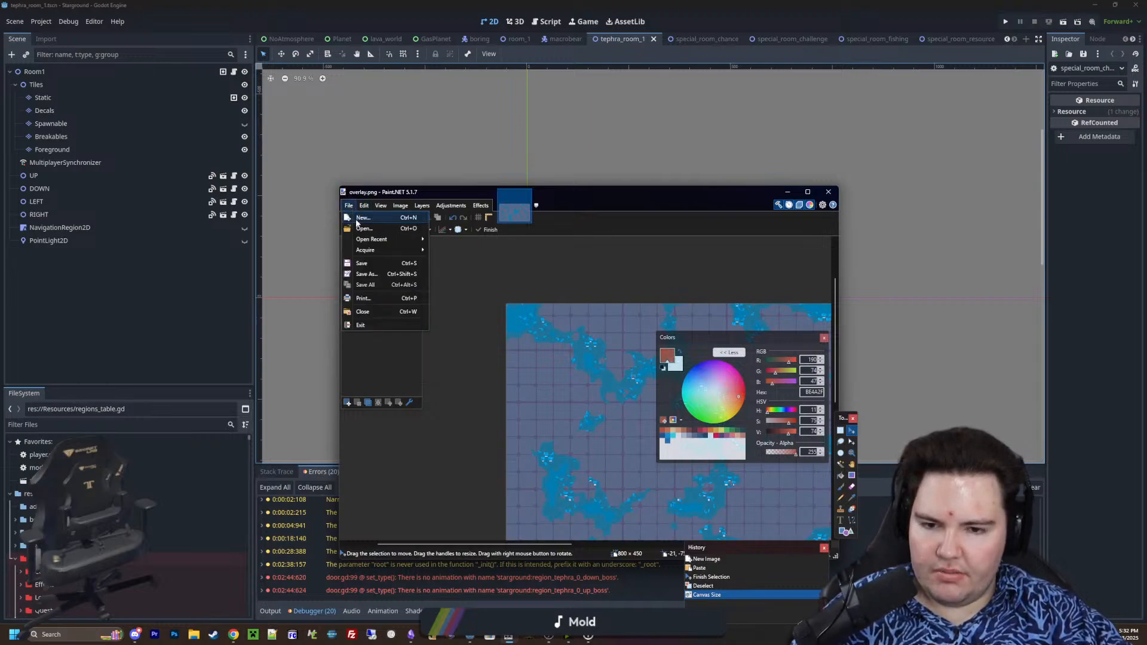
left_click(361, 218)
type("16")
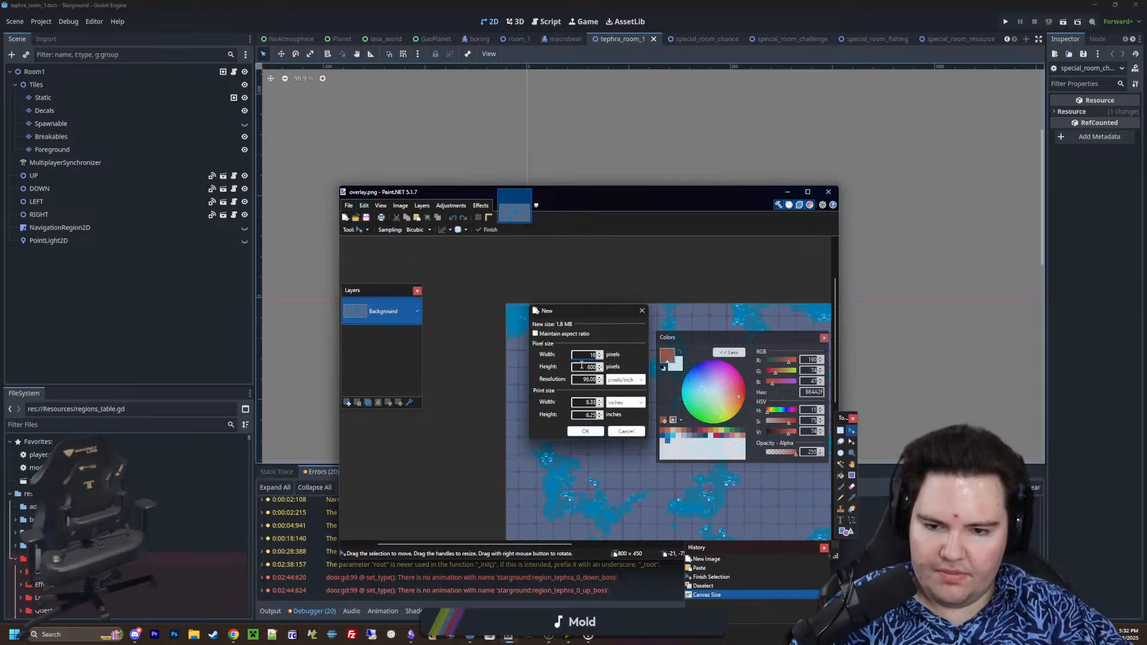
key("Tab")
type("16")
left_click(590, 432)
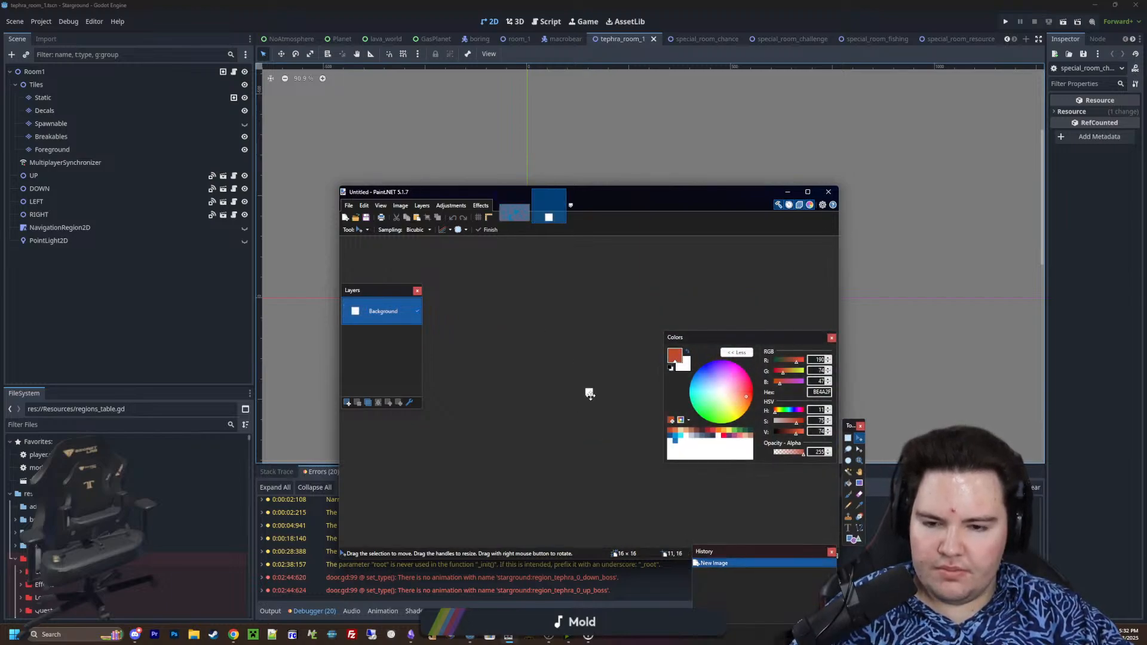
Select the full 16 × 16 canvas and erase its white background to transparency
scroll(601, 389, "up", 8, "ctrl")
middle_click_drag(600, 390, 651, 477)
left_click(842, 431)
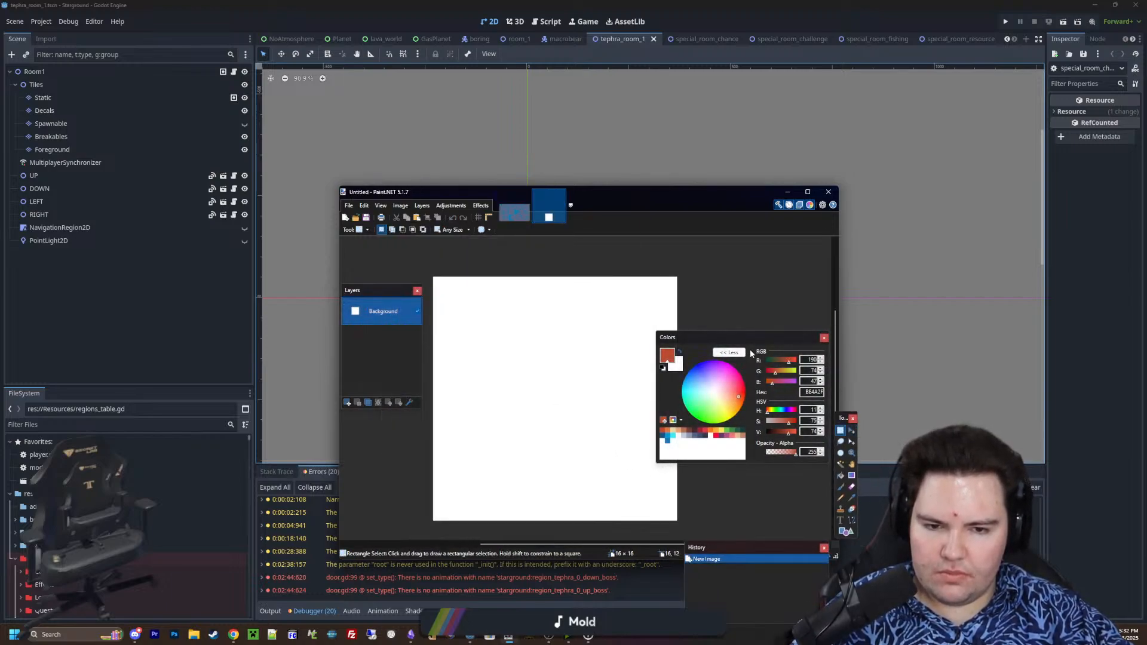
left_click_drag(754, 339, 827, 272)
scroll(686, 397, "down", 2, "ctrl")
left_click_drag(677, 464, 524, 311)
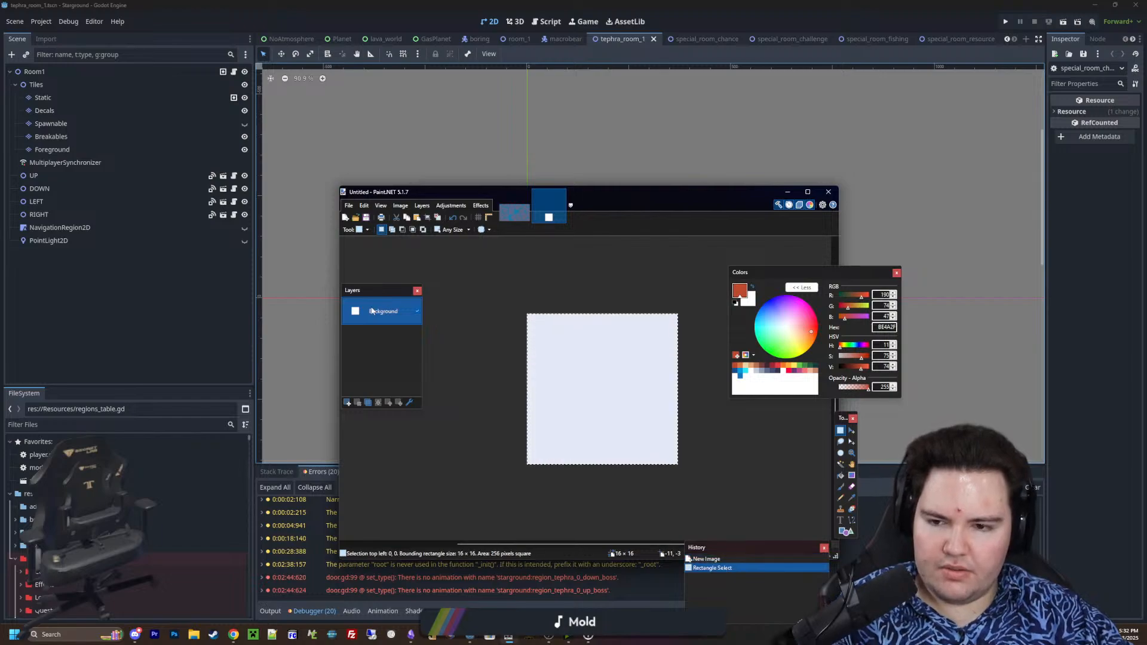
key("Delete")
Move the Layers window off the canvas and enlarge the Paint.NET window for a bigger view of the image
left_click_drag(388, 293, 208, 273)
scroll(644, 361, "up", 1, "ctrl")
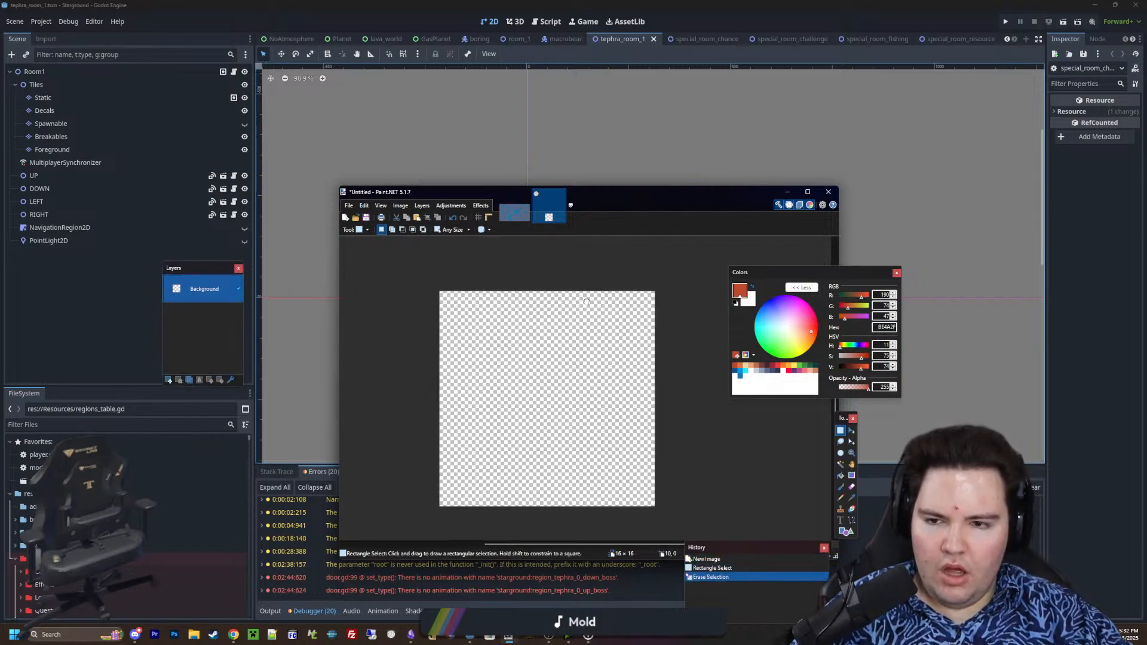
left_click_drag(425, 195, 301, 94)
left_click_drag(711, 456, 942, 585)
left_click_drag(564, 402, 575, 427)
scroll(601, 391, "up", 1, "ctrl")
left_click(601, 391)
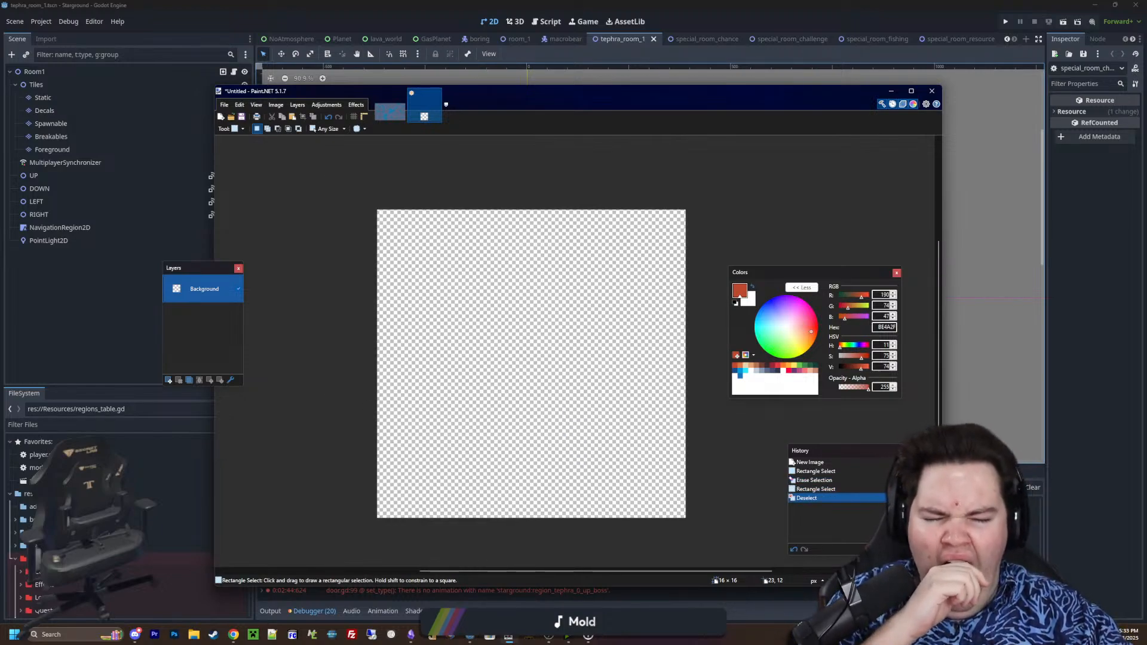
Activate the Pencil tool and choose the green palette color 3E8948 as the primary color
key("p")
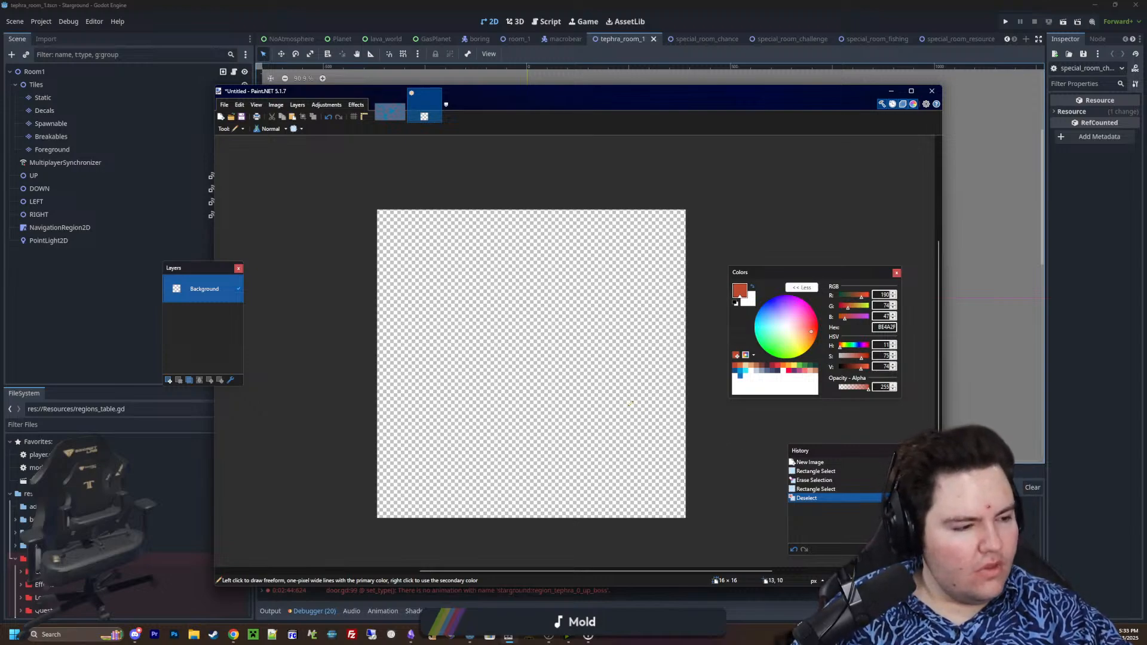
scroll(506, 394, "up", 1, "ctrl")
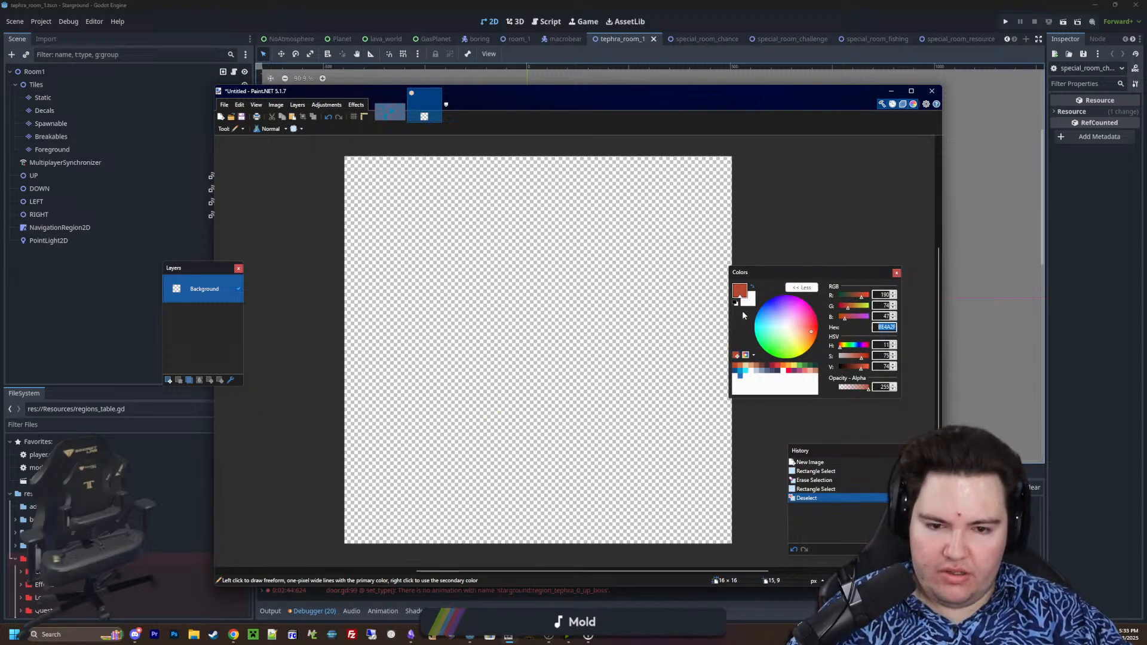
left_click(767, 371)
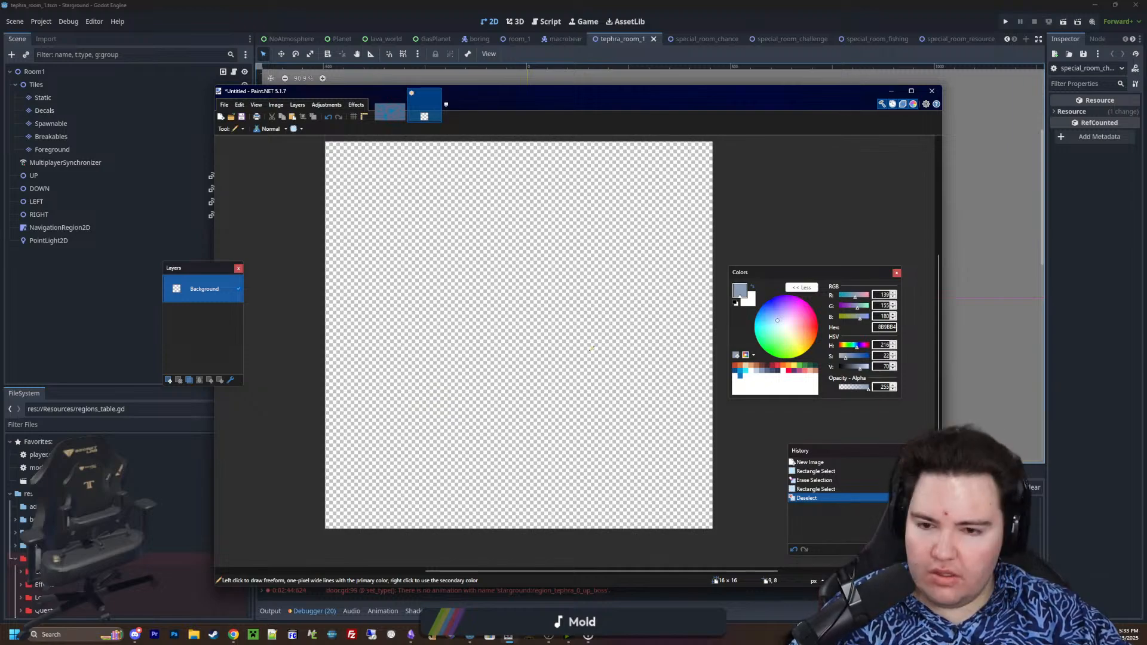
left_click(807, 366)
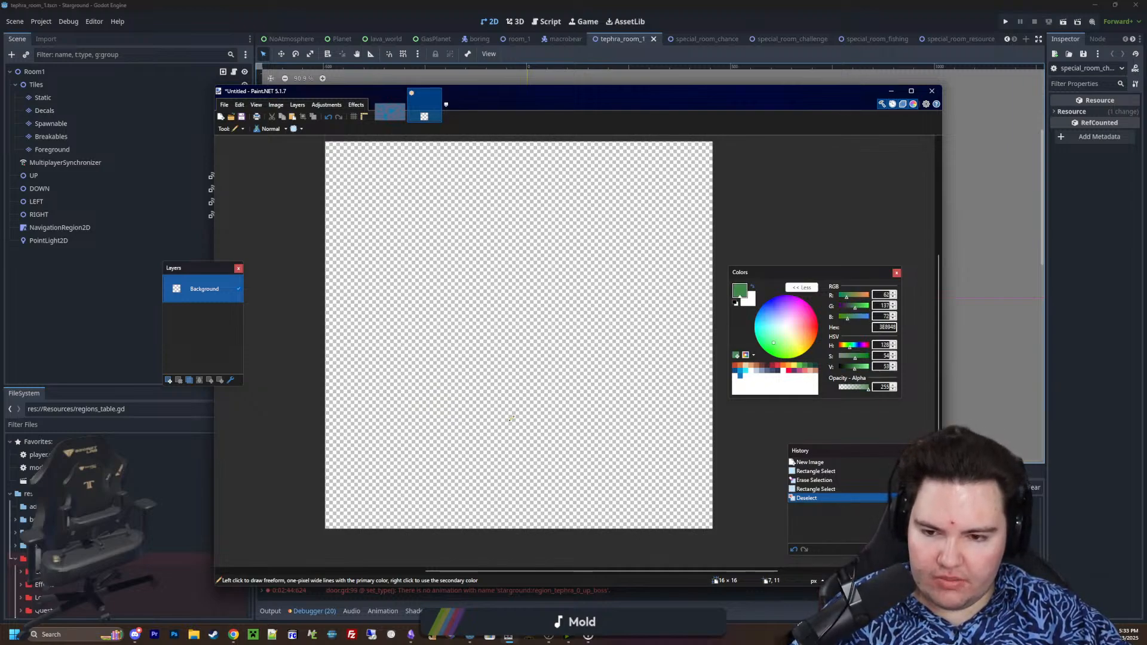
left_click_drag(481, 444, 458, 469)
key("ctrl+z")
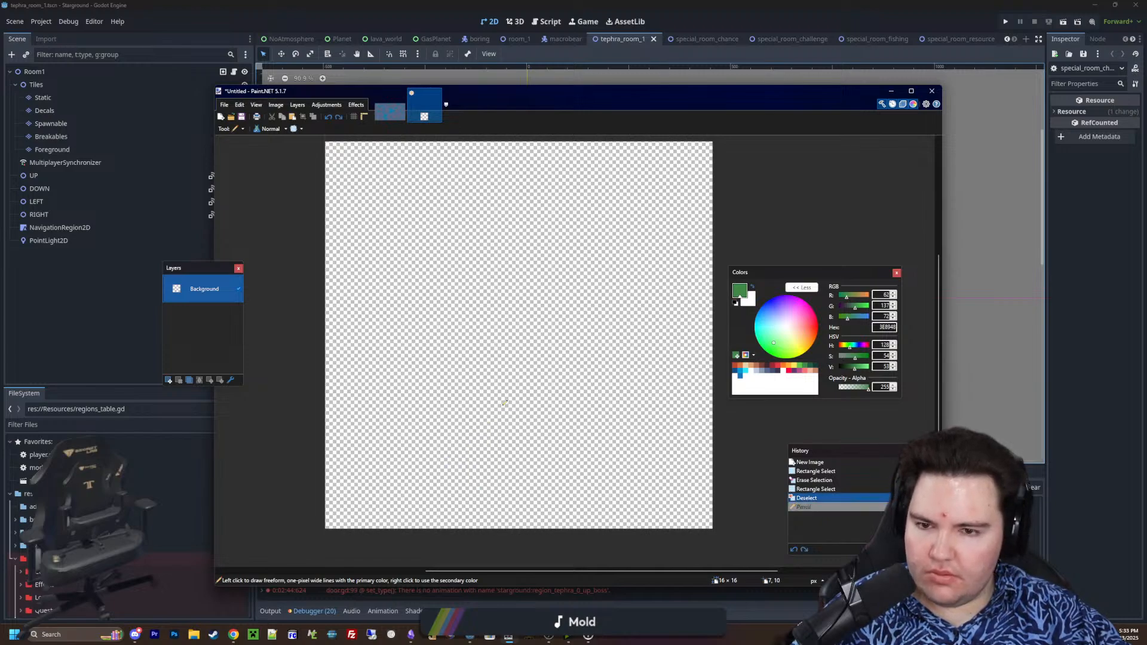
left_click(503, 405)
key("ctrl+z")
Draw a leafy plant base in green pixels in the lower middle of the canvas, with outlying leaf pixels around it
left_click(510, 401)
left_click_drag(497, 405, 480, 415)
left_click(534, 415)
left_click(506, 444)
left_click(556, 420)
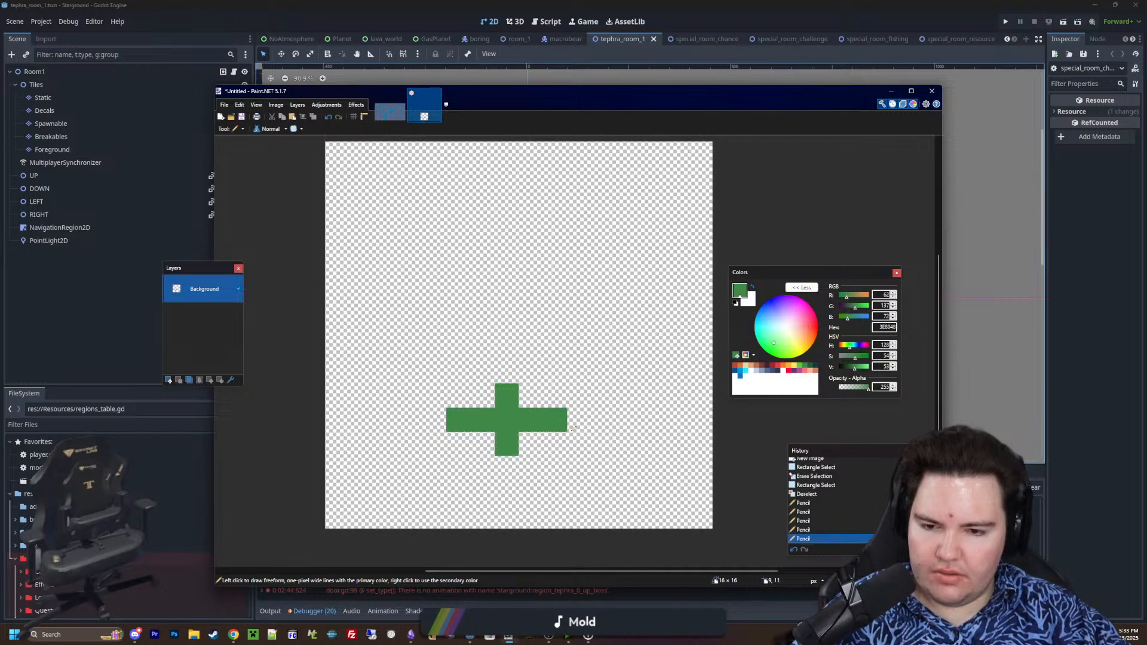
left_click(578, 436)
left_click(532, 396)
left_click(482, 371)
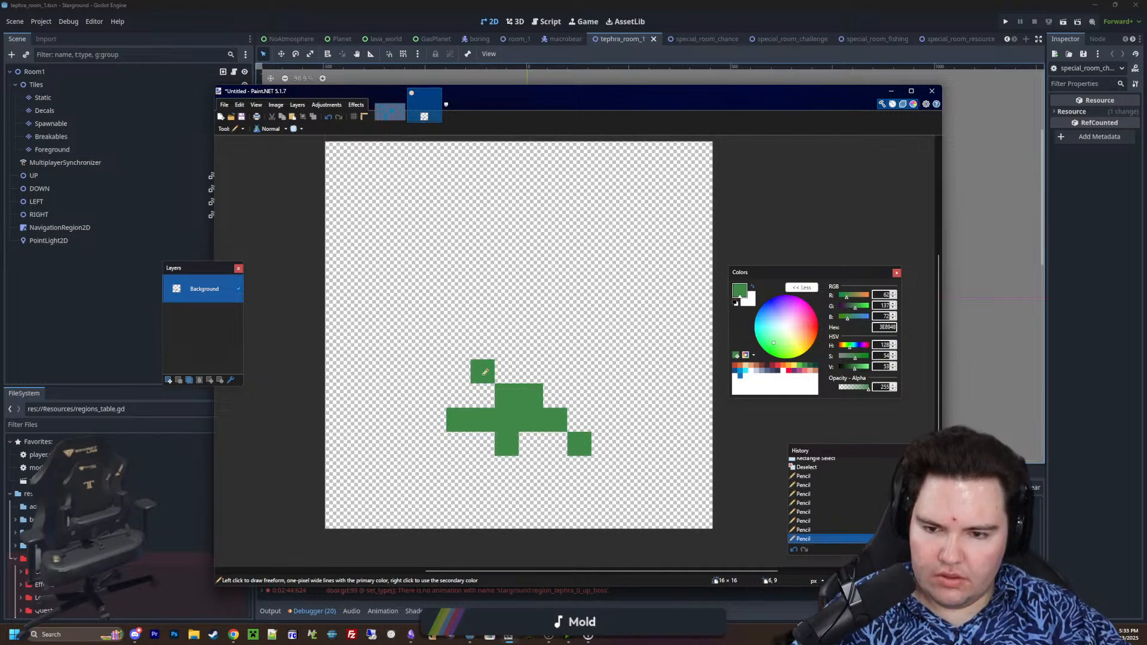
Draw a vertical green stem from the leafy base, with a short left fork and a long diagonal branch to the upper right
left_click(554, 370)
mouse_move(527, 362)
left_mouse_down()
mouse_move(530, 272)
mouse_move(512, 260)
left_mouse_up()
mouse_move(553, 304)
left_mouse_down()
mouse_move(556, 251)
mouse_move(577, 220)
mouse_move(628, 202)
left_mouse_up()
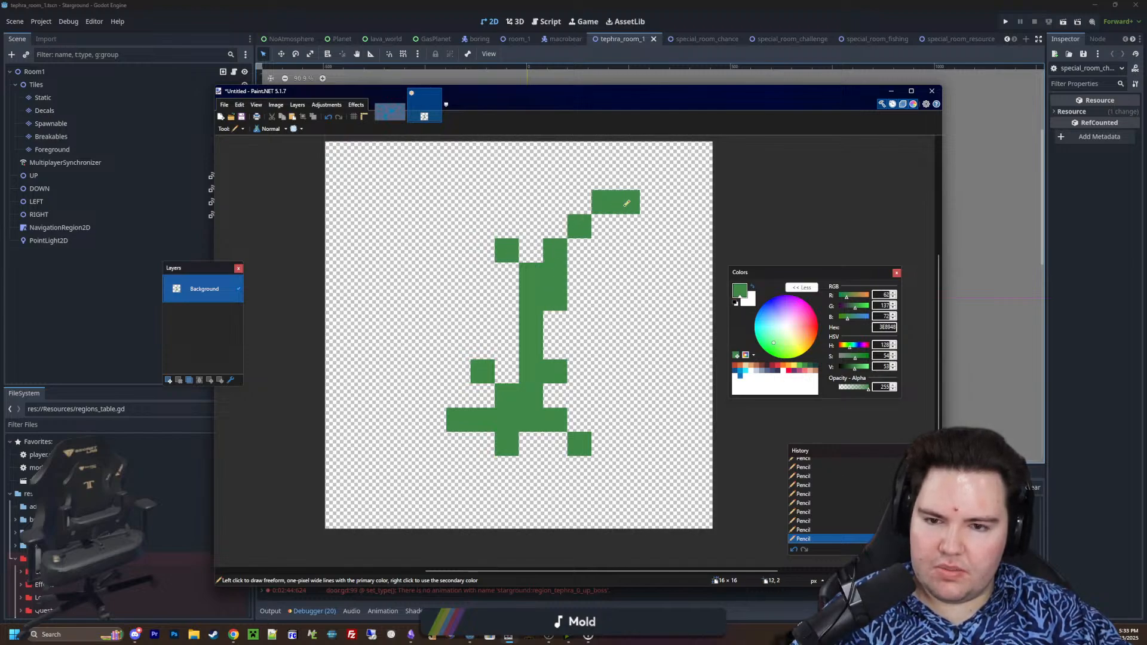
Thicken the leafy base with more green pixels, forming fuller leaves on both sides and a wider bottom leaf
left_click(482, 396)
left_click(467, 368)
left_click_drag(468, 367, 474, 342)
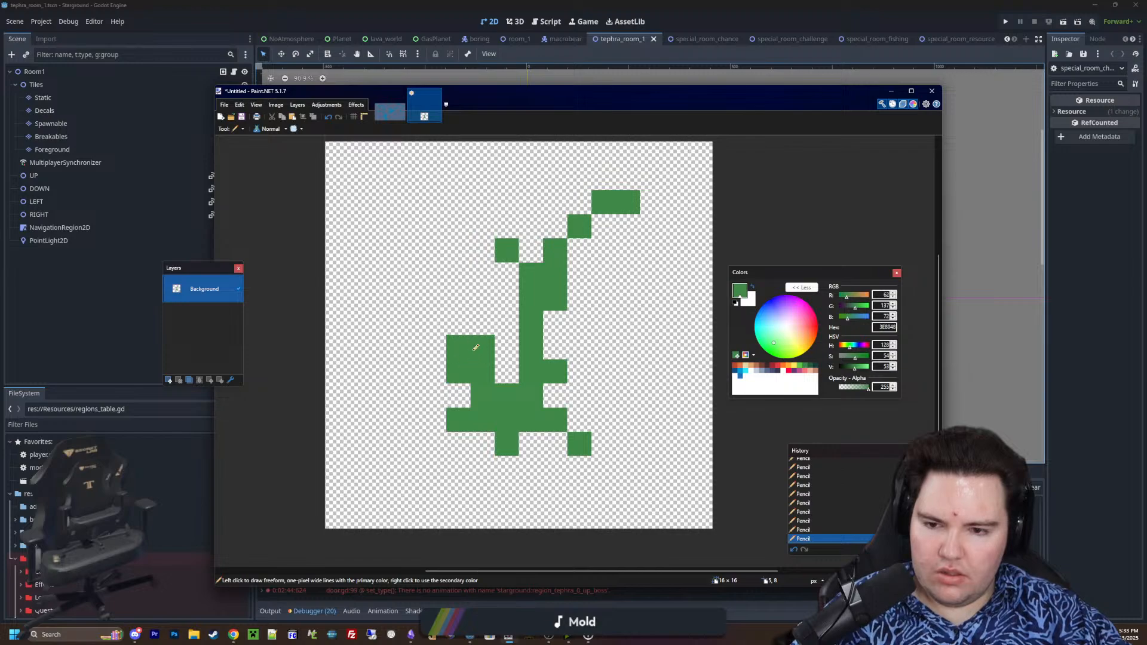
left_click(501, 364)
left_click_drag(451, 418, 457, 436)
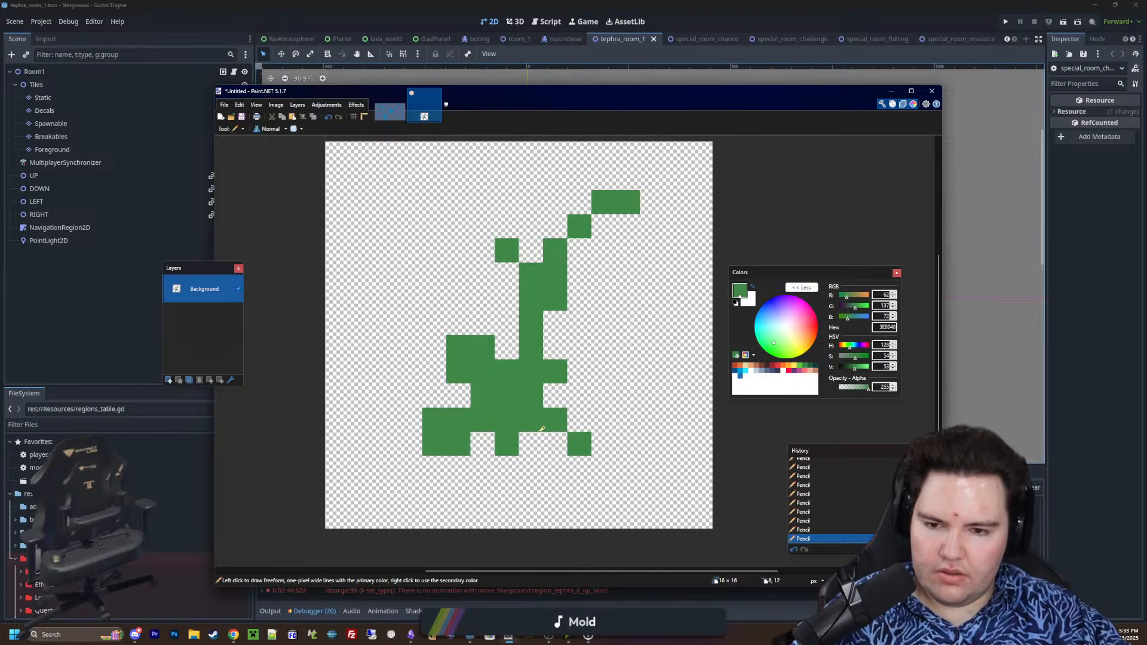
left_click(578, 421)
left_click(561, 435)
left_click_drag(508, 467, 492, 447)
scroll(487, 411, "down", 3, "ctrl")
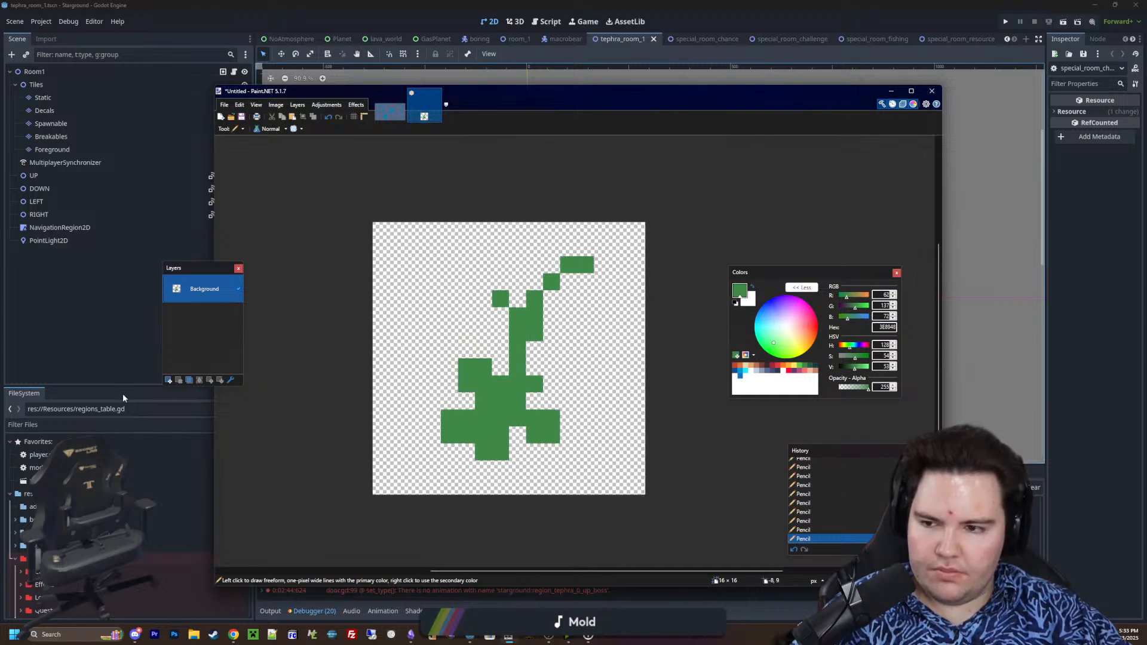
Choose the red palette color E43B44 and draw a five-pixel plus-shaped flower at the end of the left branch
scroll(615, 374, "up", 3, "ctrl")
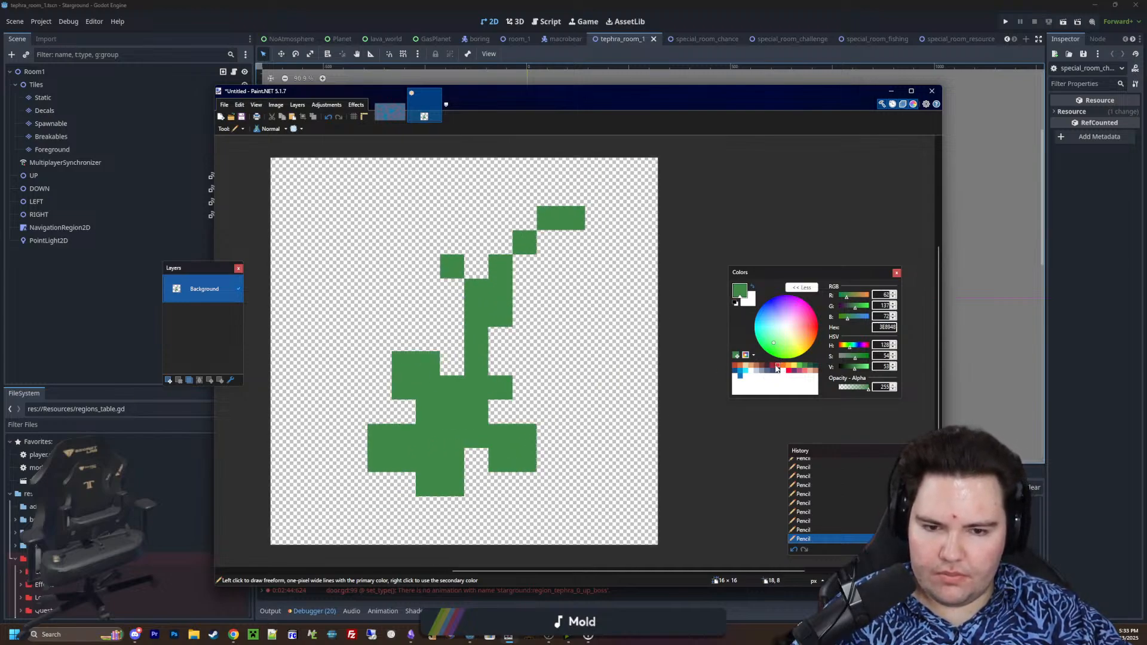
left_click(779, 365)
left_click(435, 239)
left_click(428, 267)
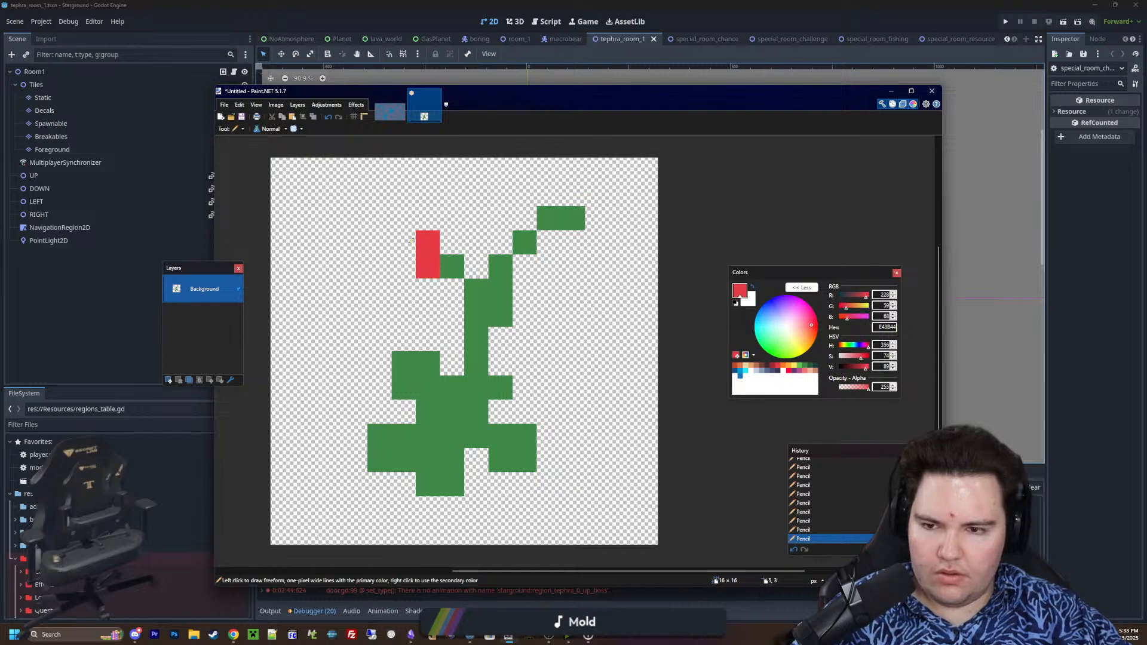
left_click(453, 242)
left_click(403, 243)
left_click(428, 218)
Draw a second five-pixel plus-shaped red flower at the end of the right branch
left_click(598, 218)
left_click(597, 194)
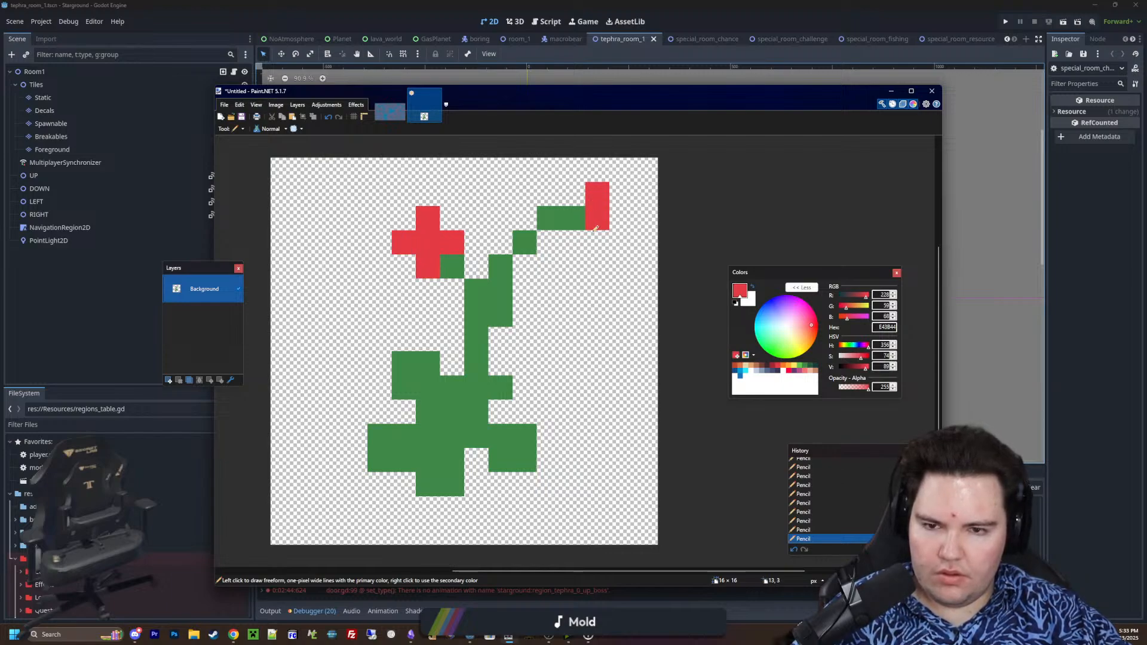
left_click(597, 243)
left_click(573, 218)
left_click(622, 218)
scroll(507, 360, "down", 4, "ctrl")
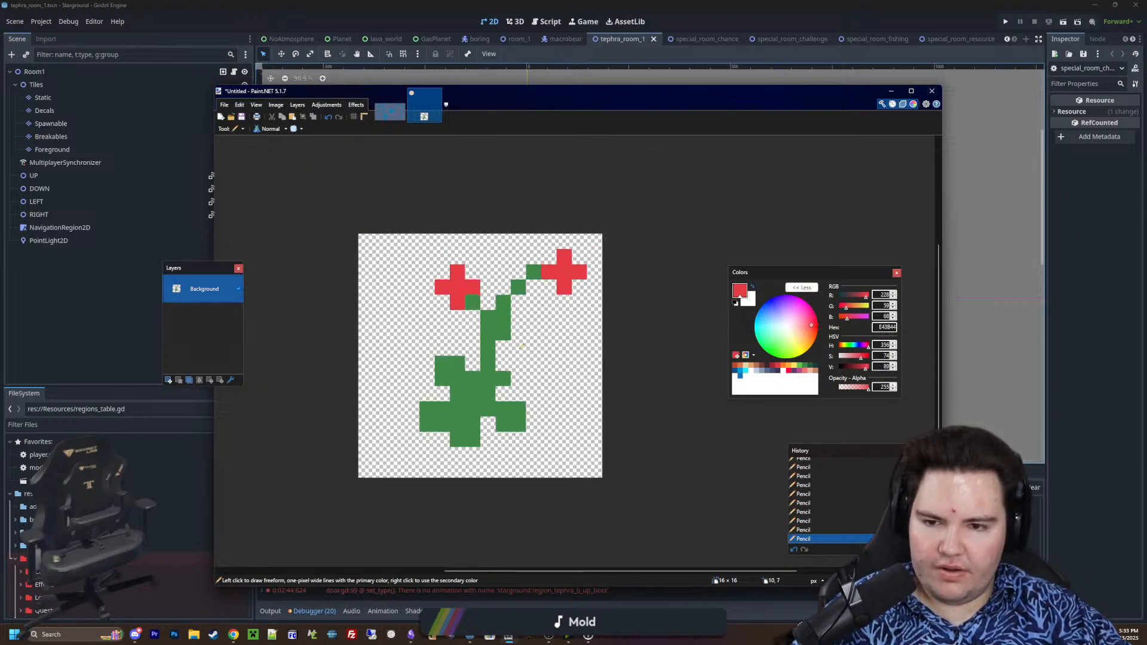
Sample the stem's green color and erase the stem and branches between the leafy base and the two flowers
scroll(517, 345, "up", 4, "ctrl")
scroll(475, 425, "up", 1, "ctrl")
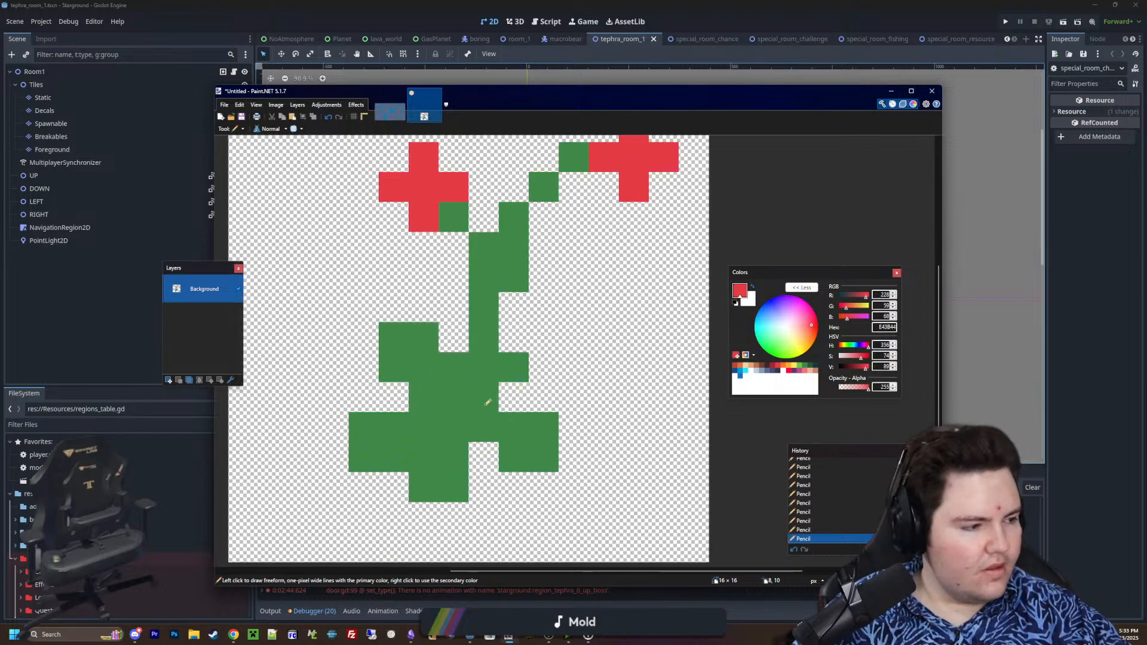
scroll(505, 392, "up", 2)
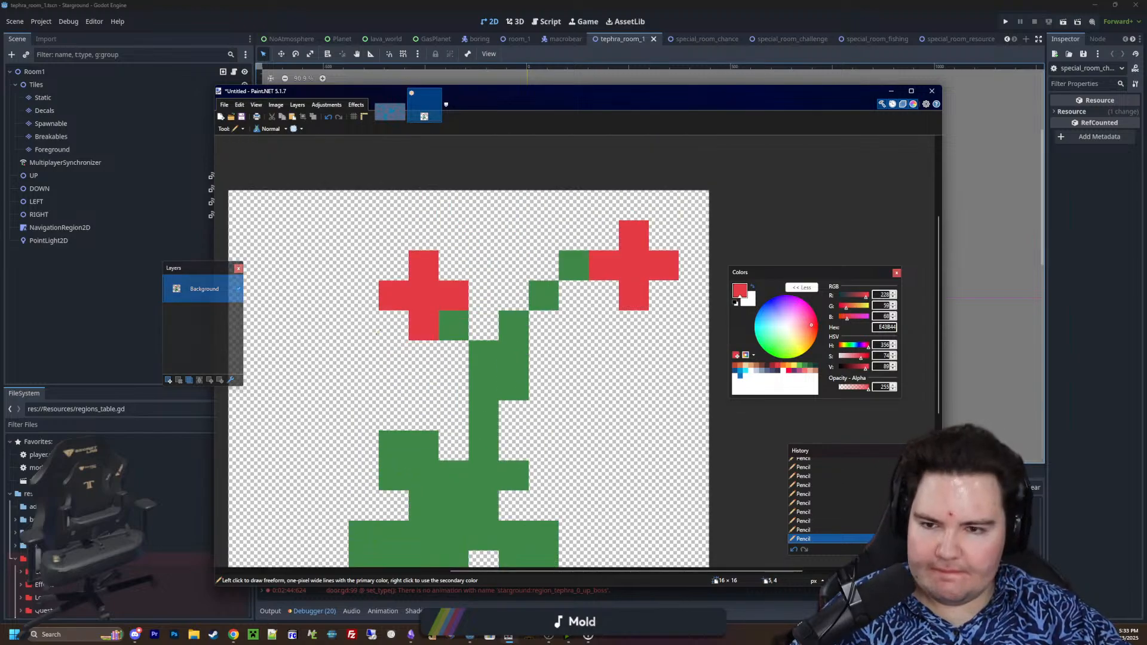
key("k")
left_click(511, 330)
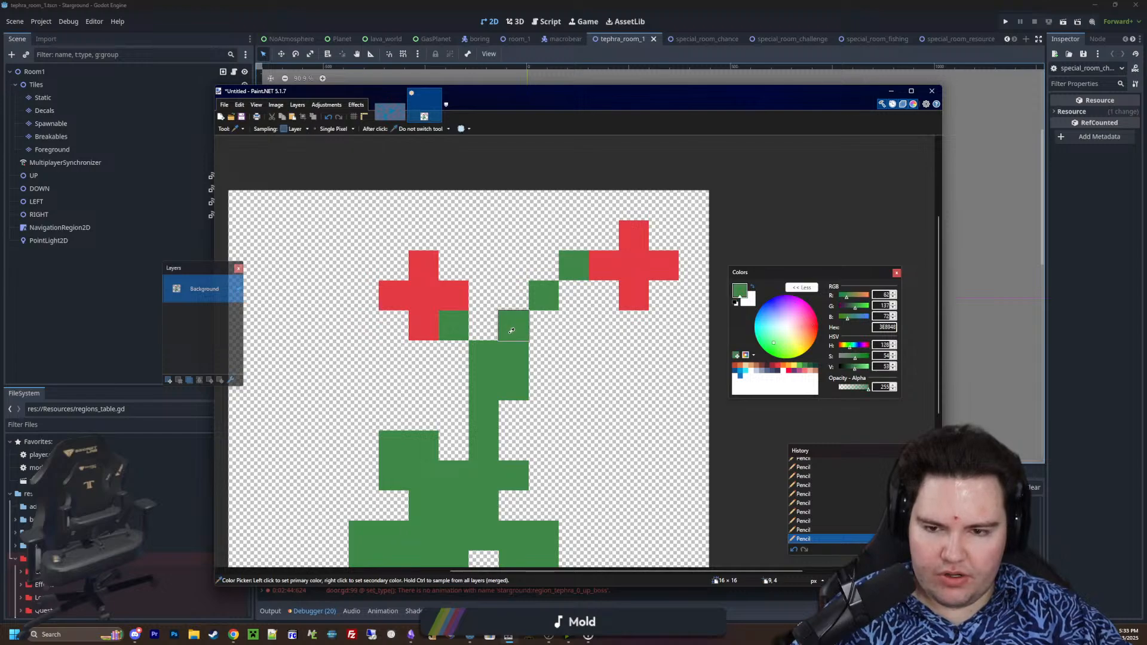
key("e")
mouse_move(518, 374)
left_mouse_down()
mouse_move(524, 310)
mouse_move(568, 266)
mouse_move(556, 267)
mouse_move(496, 381)
left_mouse_up()
key("ctrl+z")
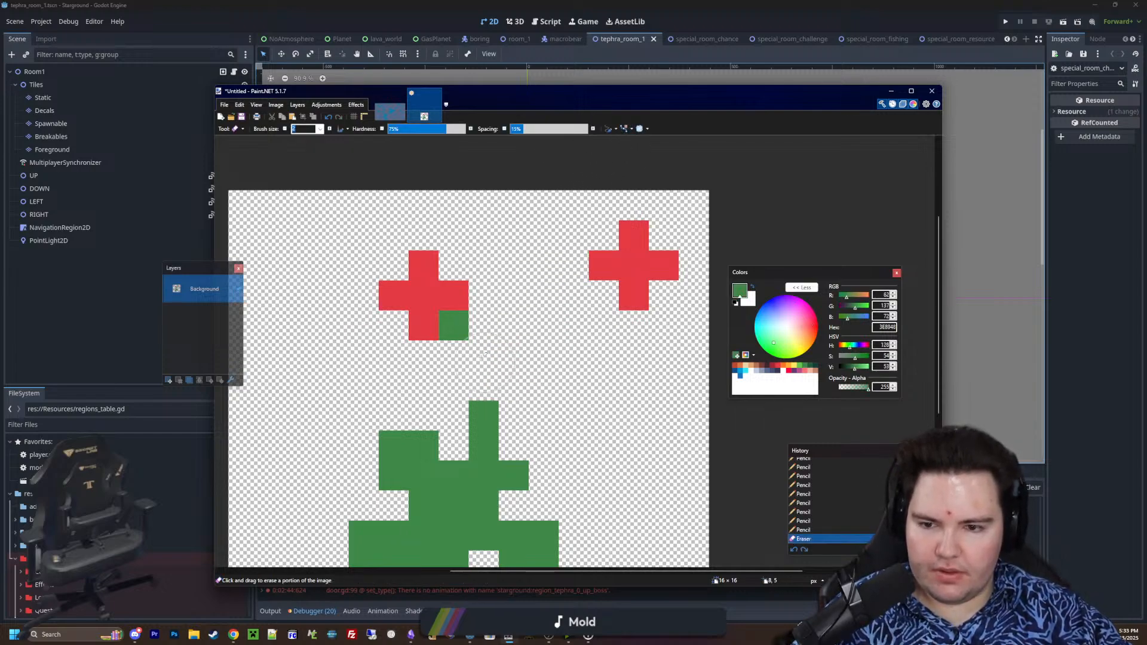
left_click(463, 335)
key("bracketleft")
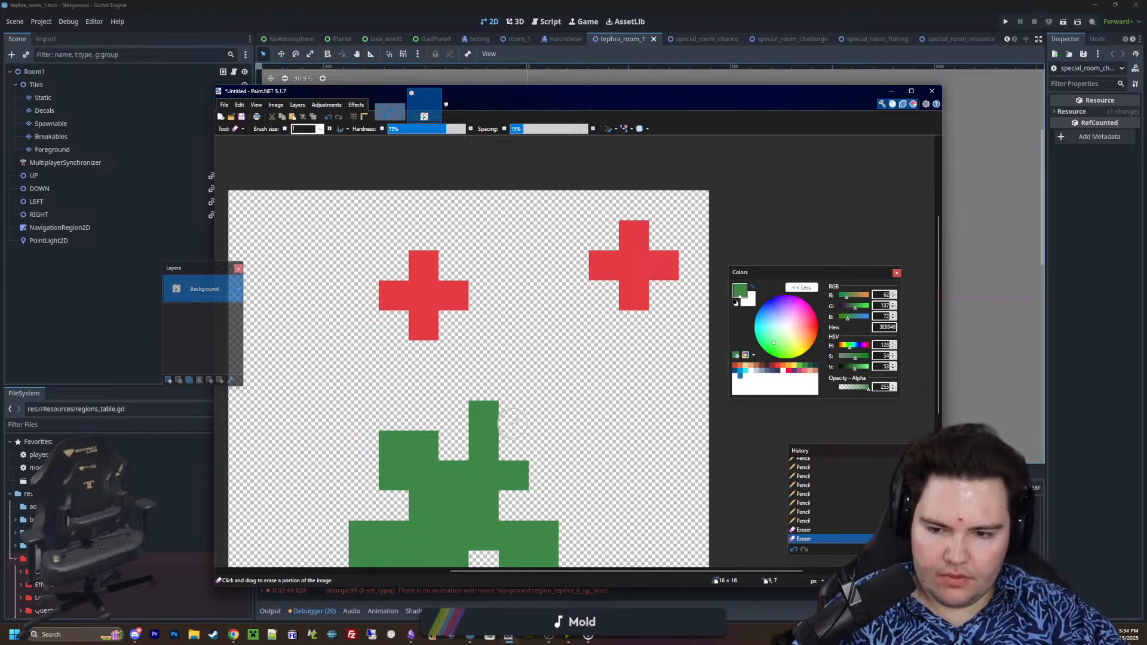
left_click(484, 415)
left_click(484, 445)
Pencil in two separate green stems from the leafy base, one up to the left flower and one diagonally to the right flower
key("p")
left_click_drag(484, 445, 426, 359)
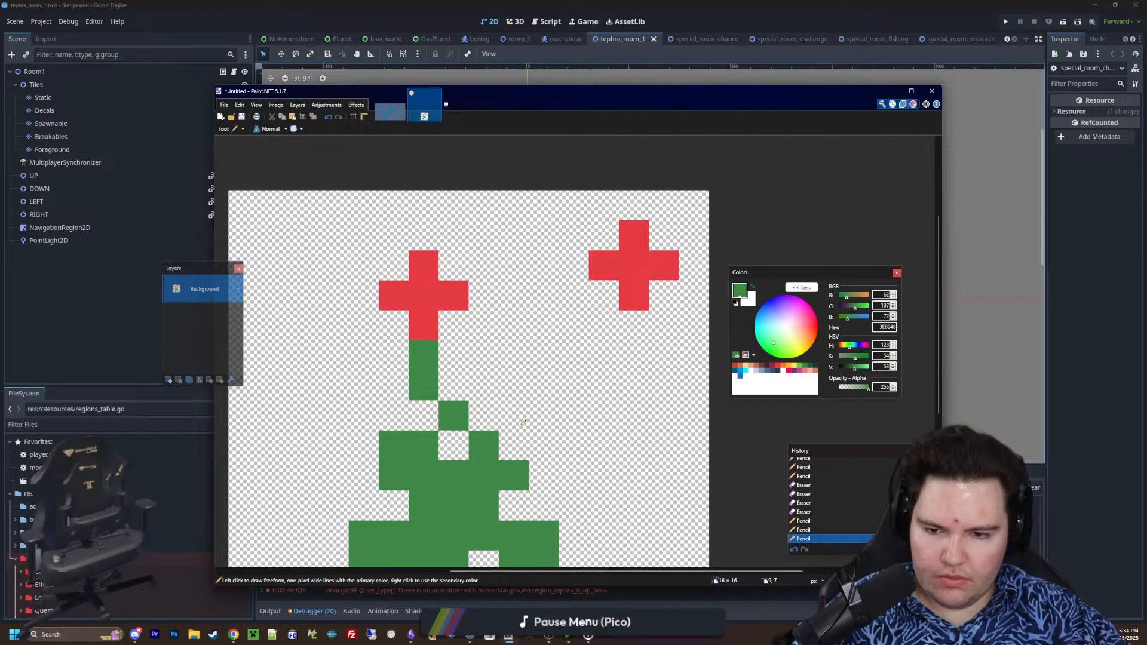
left_click_drag(514, 416, 564, 379)
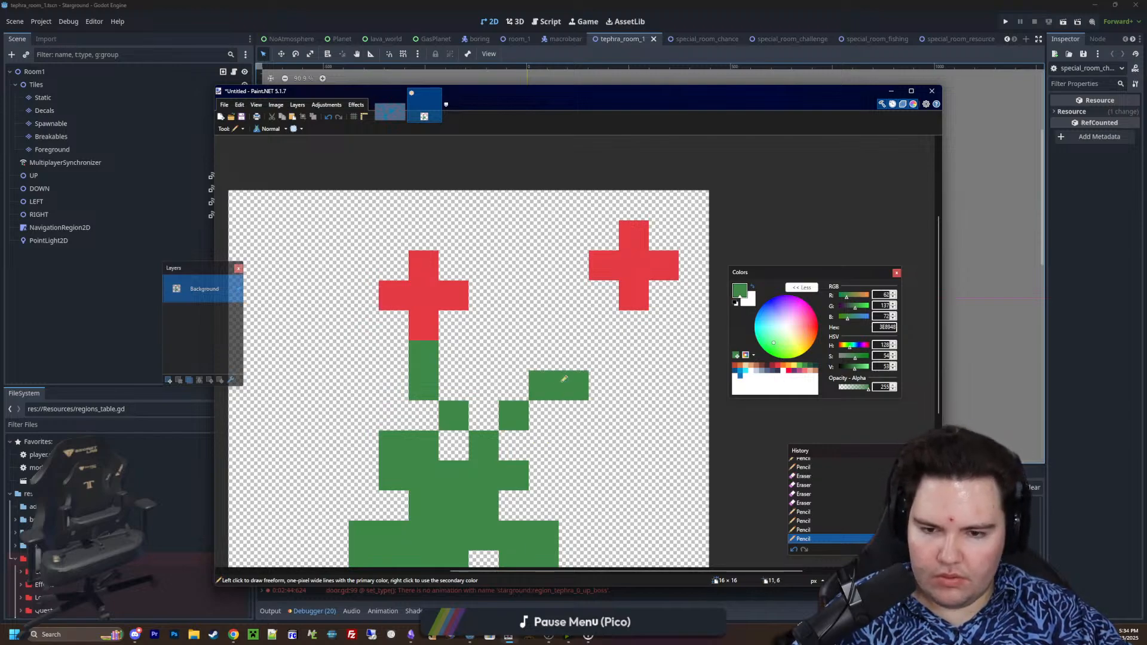
left_click(603, 357)
left_click(634, 326)
scroll(566, 423, "down", 1, "ctrl")
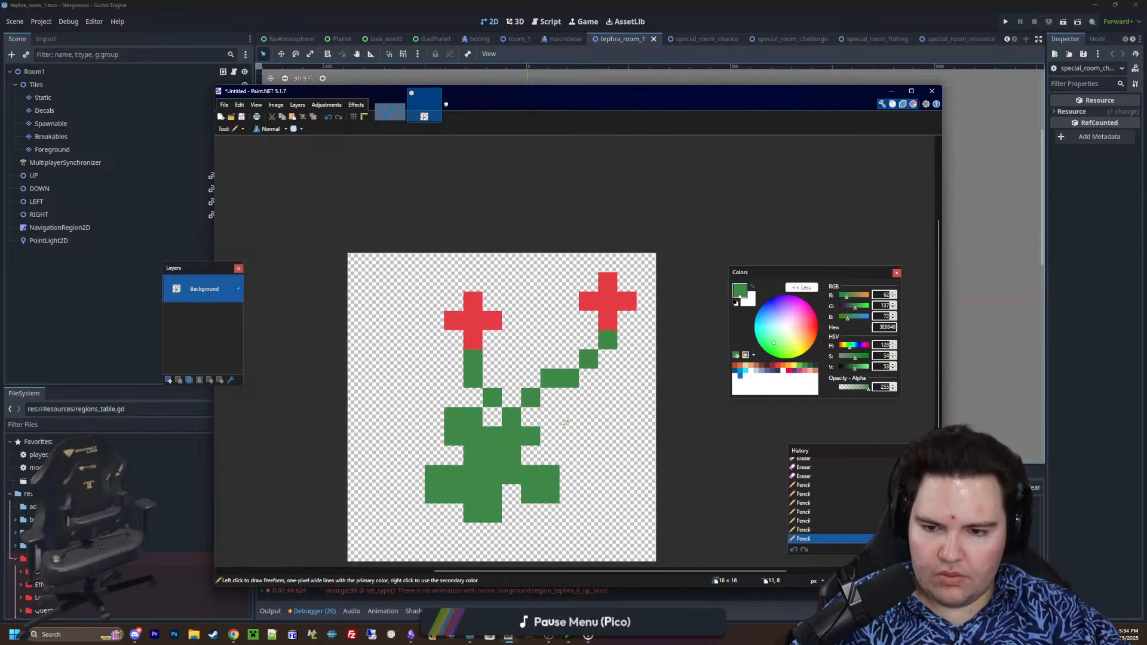
scroll(566, 422, "down", 1, "ctrl")
scroll(566, 422, "up", 2, "ctrl")
Cut out the right flower with its top stem pixel and paste it one pixel further left and one pixel lower
key("s")
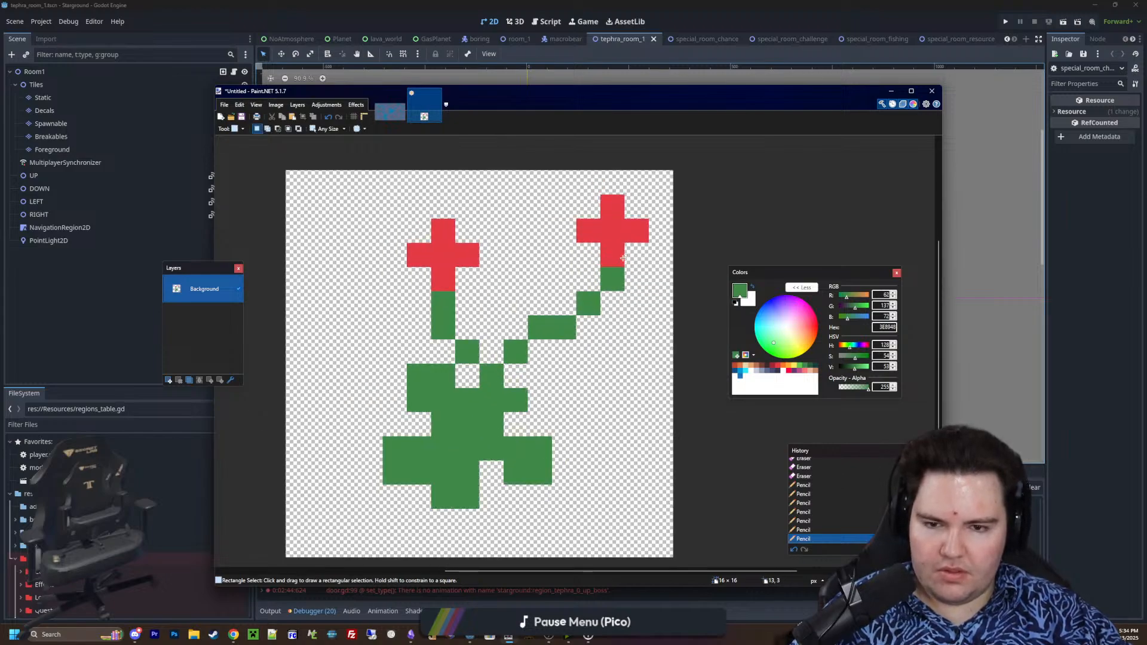
left_click_drag(575, 192, 650, 293)
key("ctrl+x")
key("ctrl+v")
left_click_drag(597, 257, 573, 281)
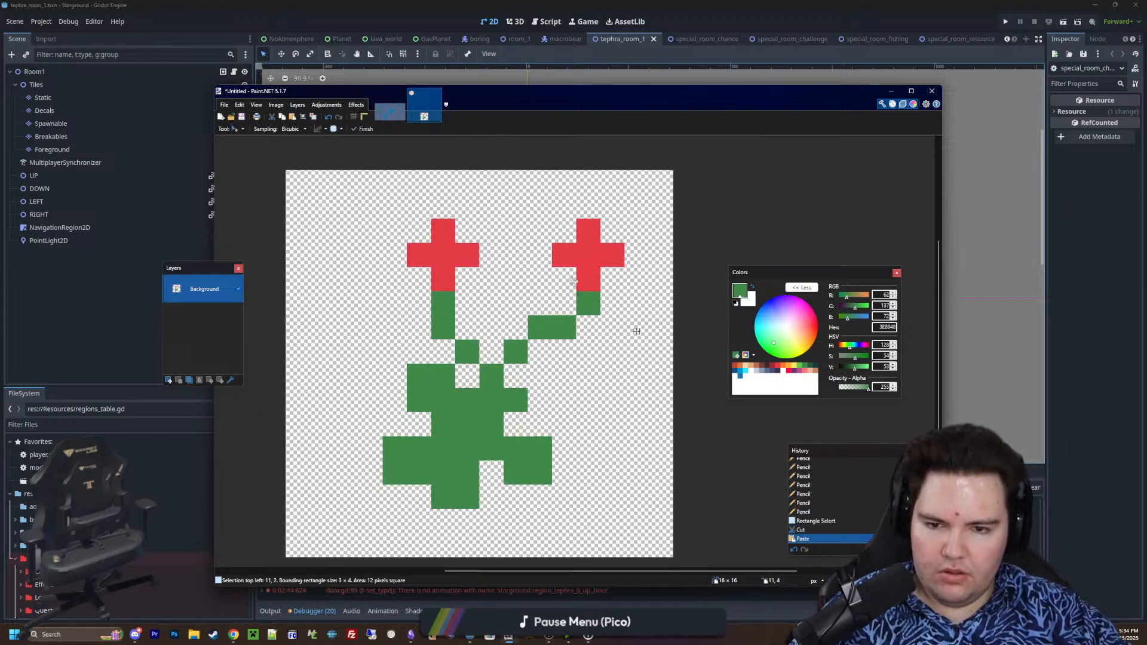
key("ctrl+d")
Reshape the right stem by adding green pixels lower down and erasing two of its inner pixels, so it bends down to the leaves
key("p")
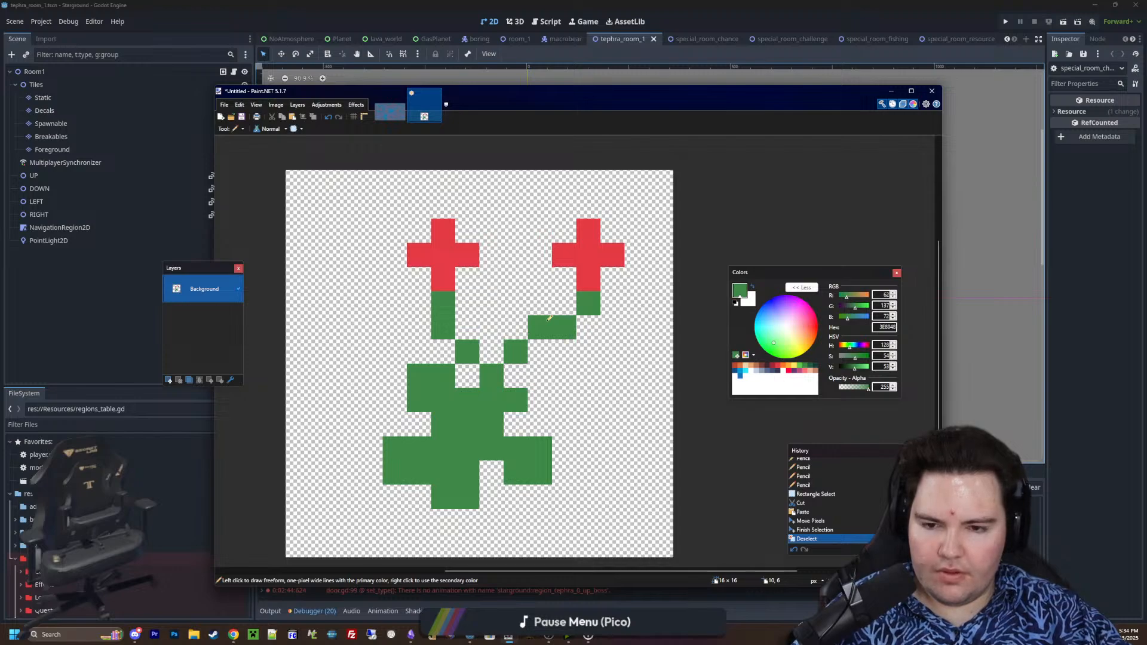
left_click(539, 351)
key("e")
left_click(534, 324)
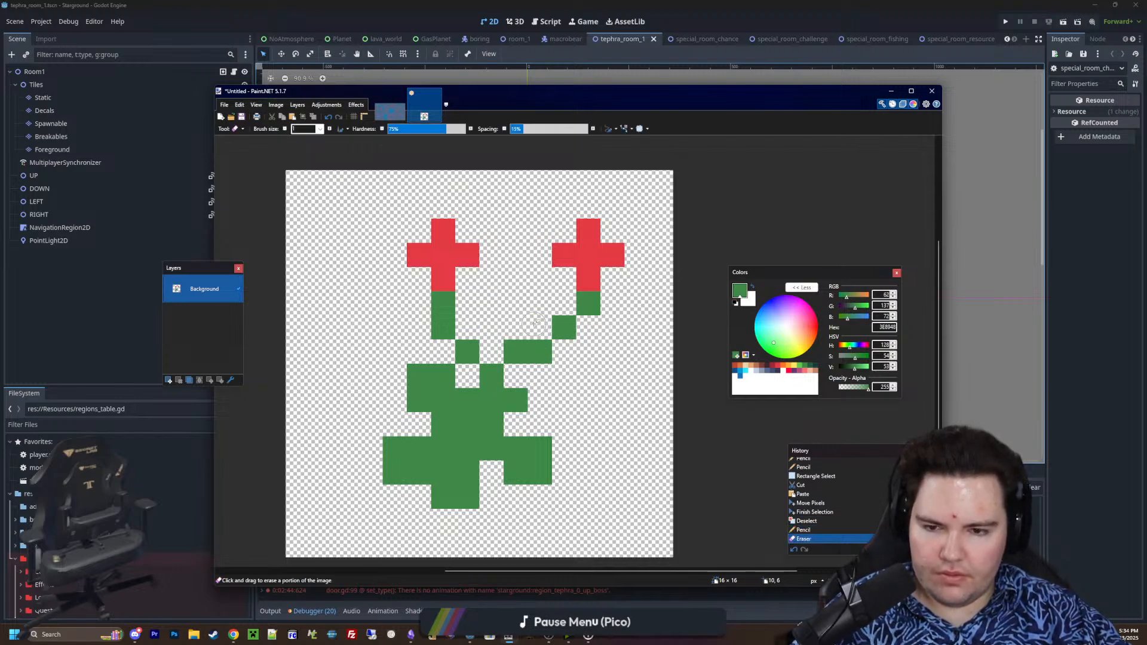
left_click(516, 351)
key("p")
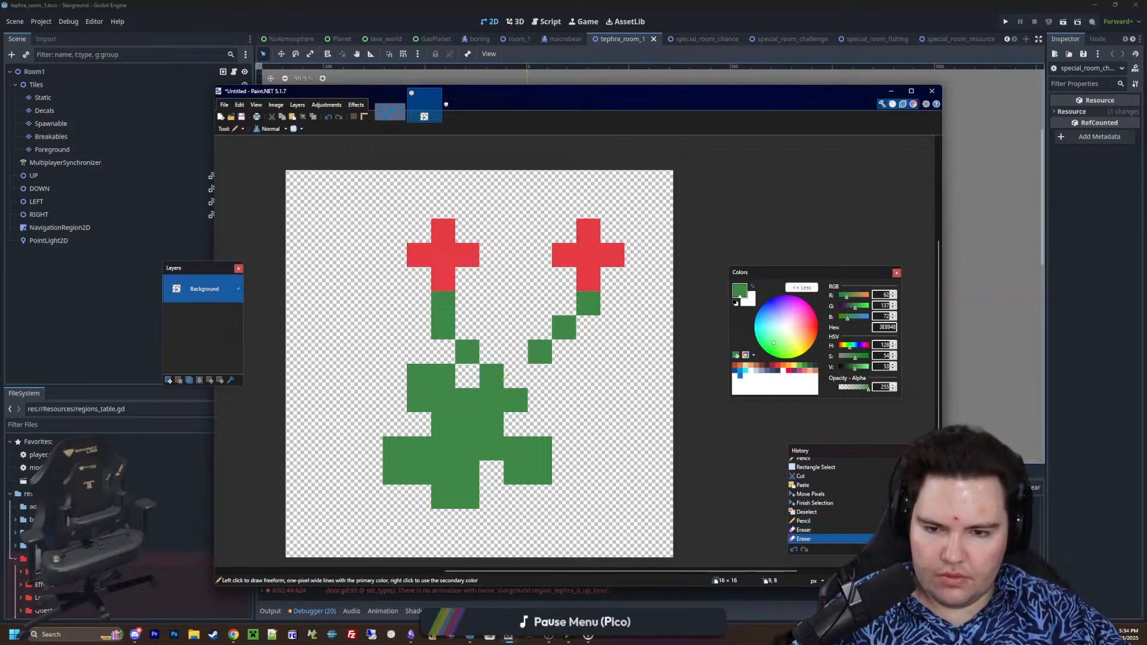
left_click(536, 373)
Choose red E43B44 and draw a third five-pixel plus-shaped flower on the left side of the leafy base
scroll(616, 401, "up", 2, "ctrl")
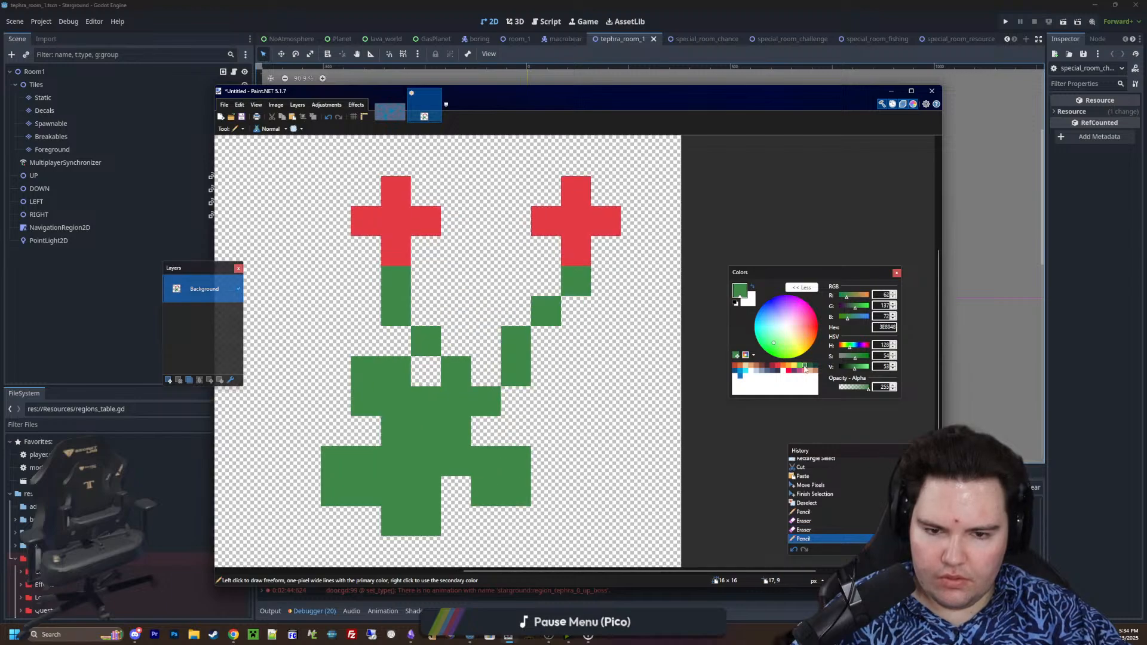
middle_click_drag(631, 380, 716, 344)
left_click(788, 370)
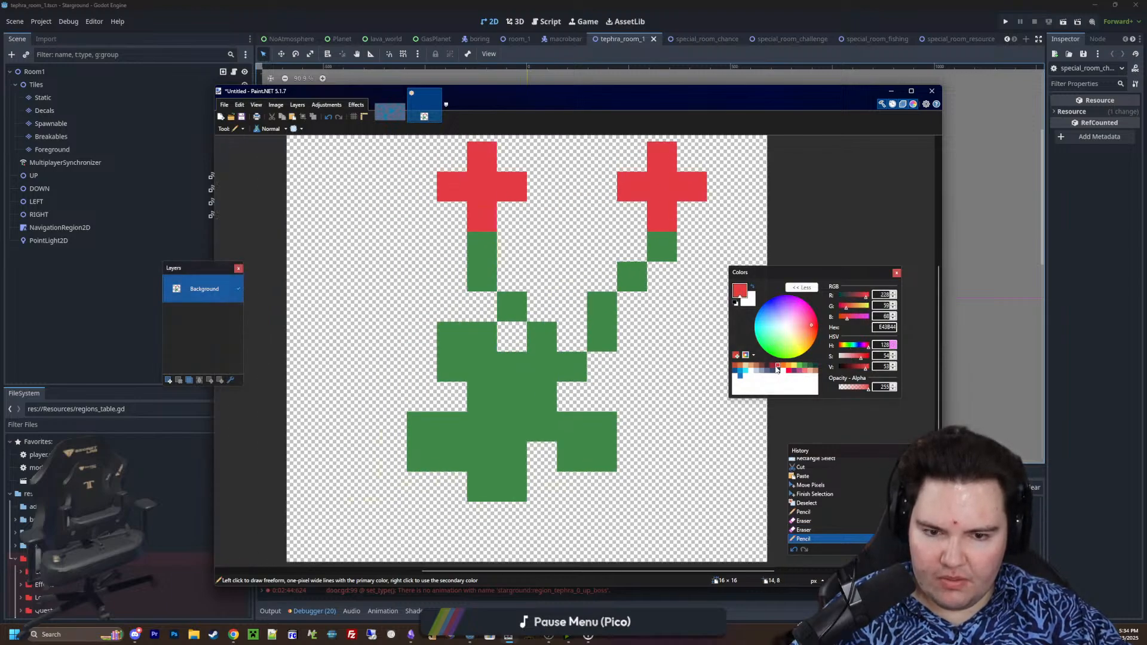
left_click_drag(422, 427, 392, 397)
left_click(456, 399)
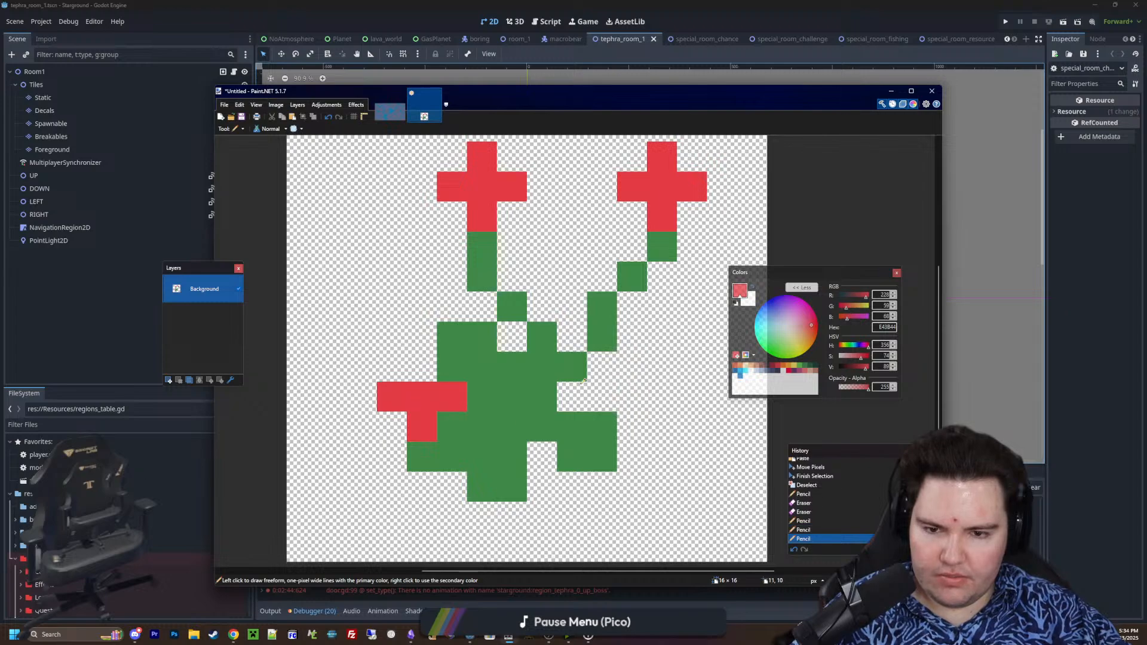
left_click(422, 367)
Choose light green 63C74D and recolor the lower parts of both stems, their joints and a strip beside the third flower
left_click(804, 367)
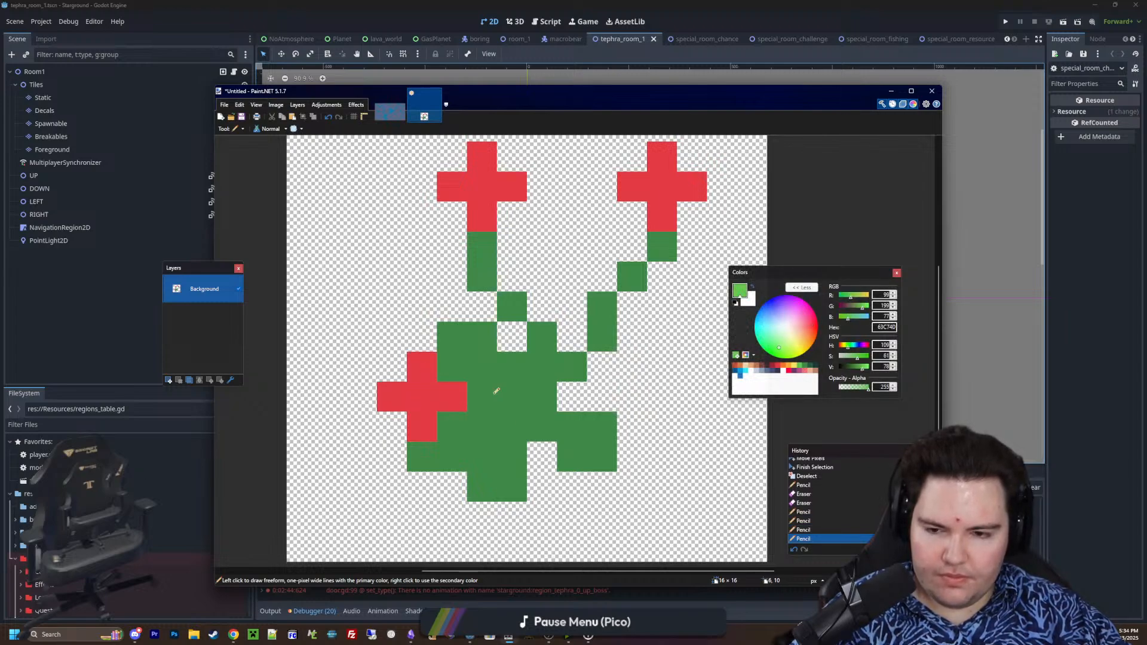
left_click(483, 397)
left_click(494, 418)
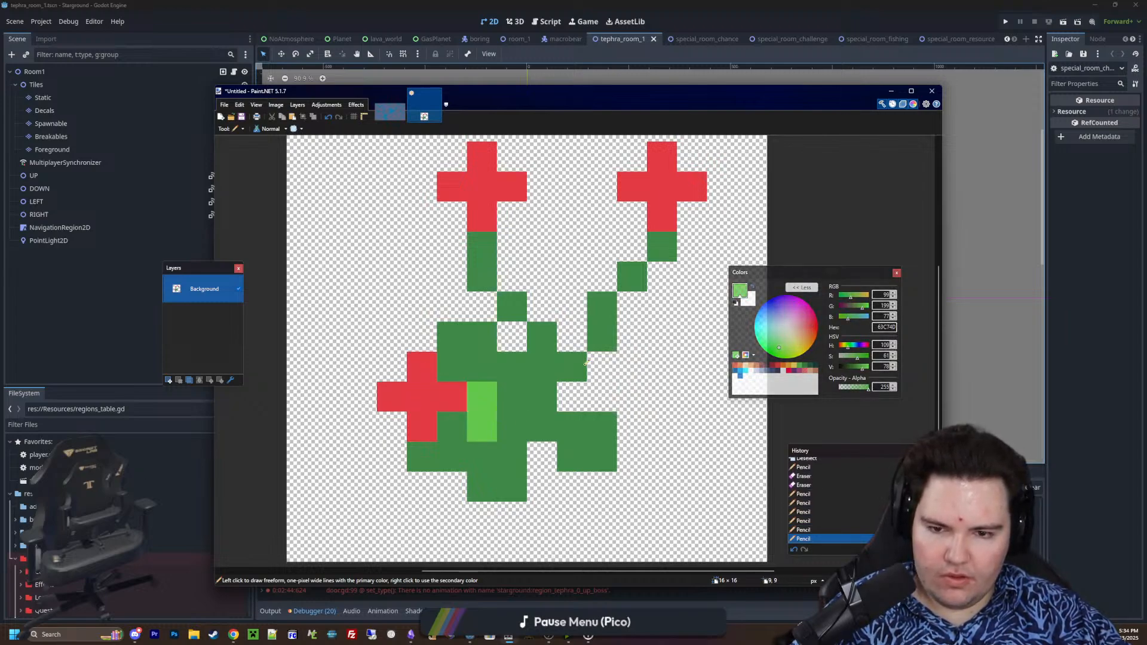
left_click(572, 366)
left_click(542, 367)
left_click_drag(602, 337, 602, 306)
left_click(632, 277)
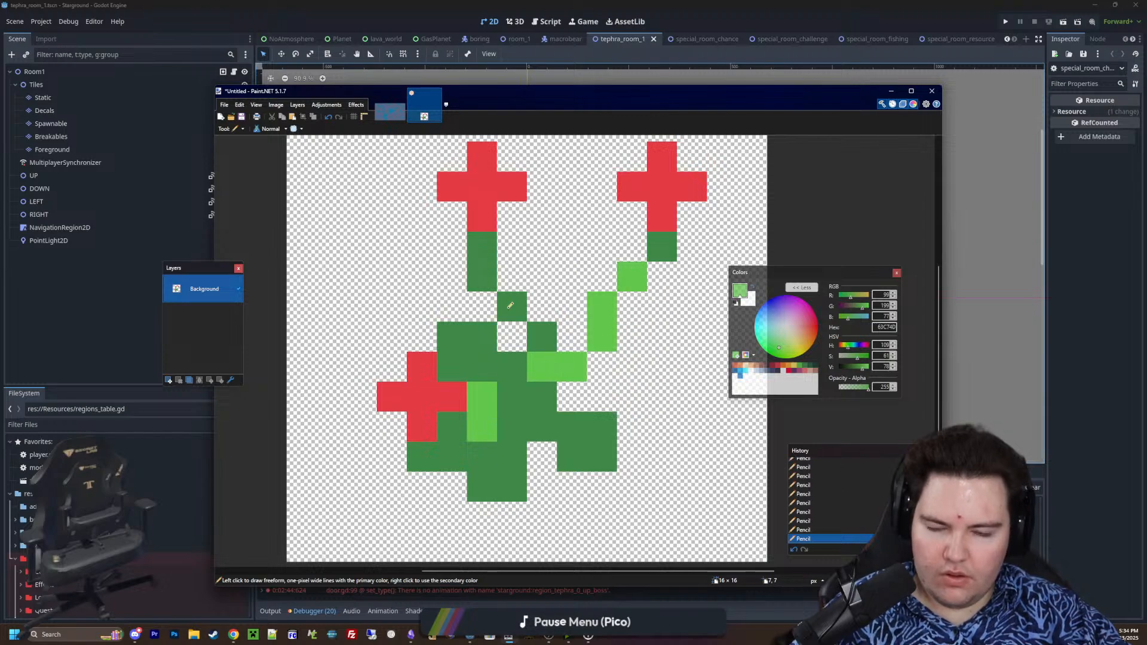
left_click_drag(510, 305, 496, 341)
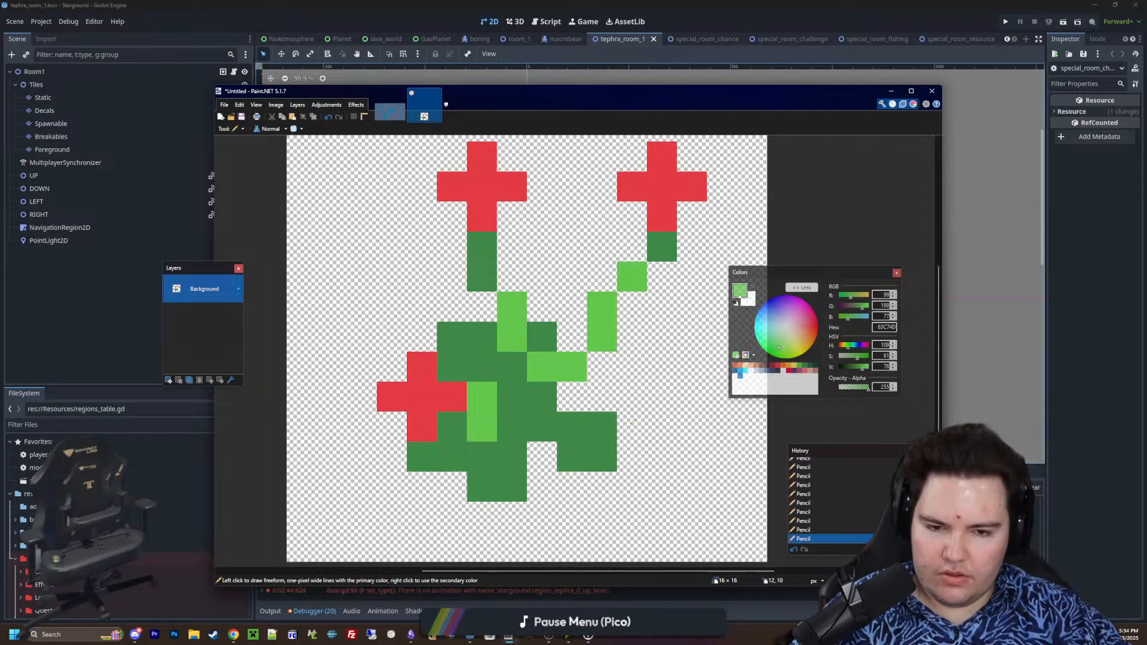
Fill the lower right, upper left and bottom leaves with light green, plus the leaf pixel below the third flower
scroll(633, 422, "up", 1, "ctrl")
left_click_drag(571, 420, 613, 462)
left_click(540, 420)
mouse_move(415, 310)
left_mouse_down()
mouse_move(434, 302)
mouse_move(412, 348)
left_mouse_up()
mouse_move(482, 494)
left_mouse_down()
mouse_move(471, 502)
mouse_move(410, 464)
left_mouse_up()
key("ctrl+z")
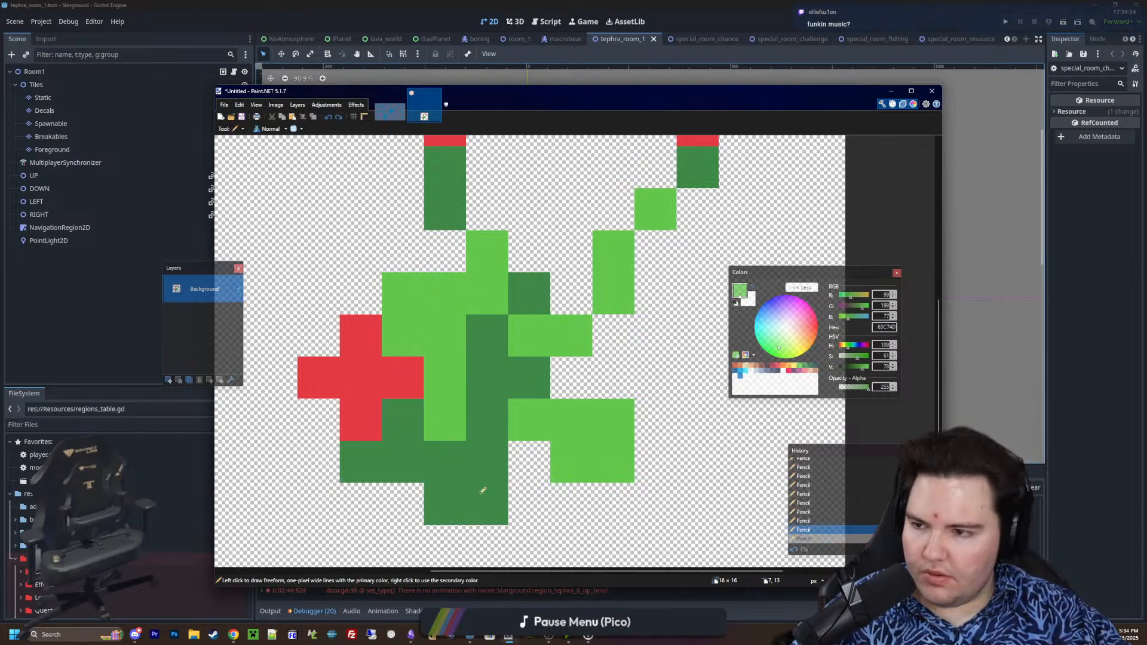
left_click_drag(483, 491, 487, 462)
left_click(360, 462)
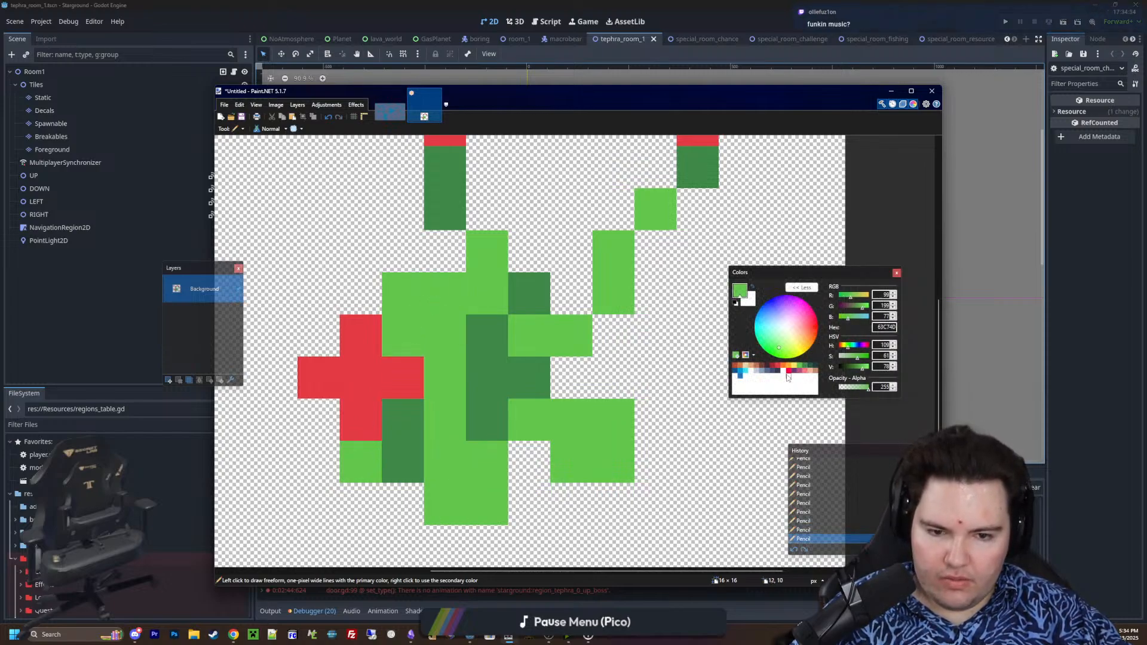
Choose the mid green 3E8948 and repaint pixels between the leaves in the center of the plant as shading
left_click(809, 366)
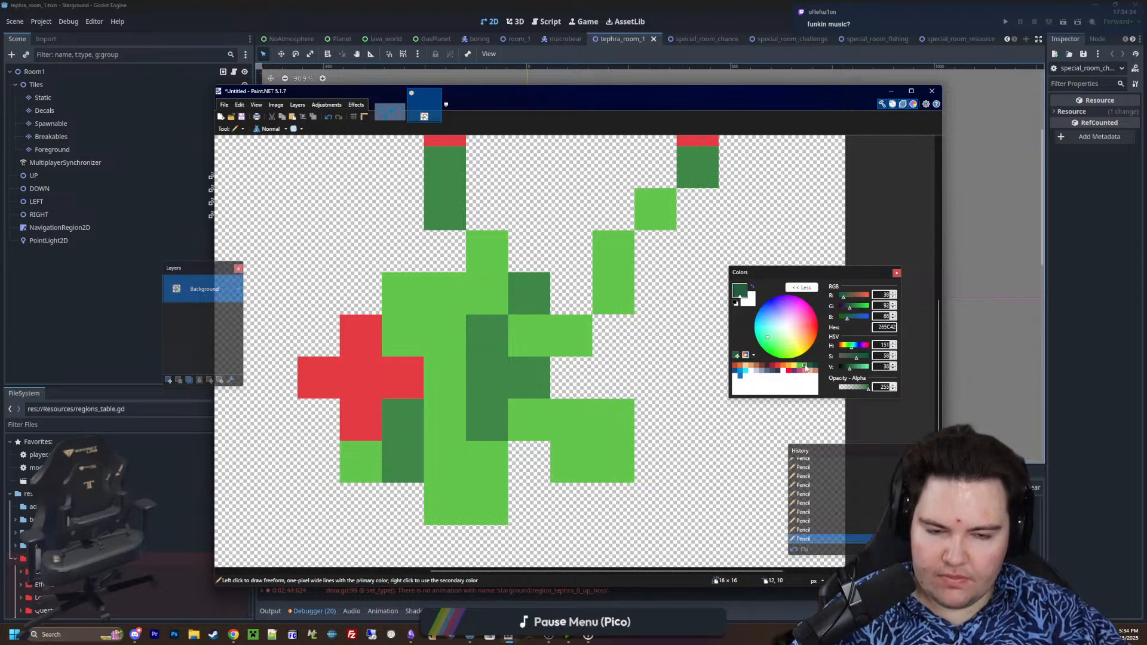
left_click(444, 462)
left_click(529, 420)
left_click(456, 366)
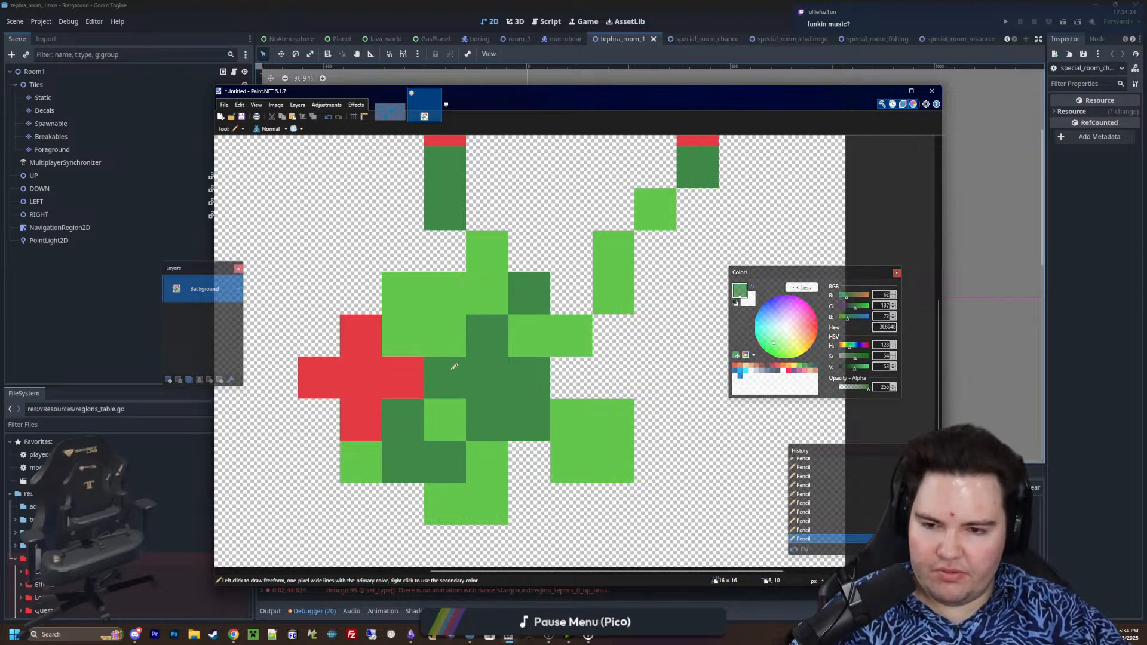
Choose dark green 265C42 and shade pixels beside the third flower, among the lower leaves and at the right edge of the leafy center
scroll(465, 398, "down", 2, "ctrl")
scroll(465, 398, "up", 1, "ctrl")
left_click(812, 370)
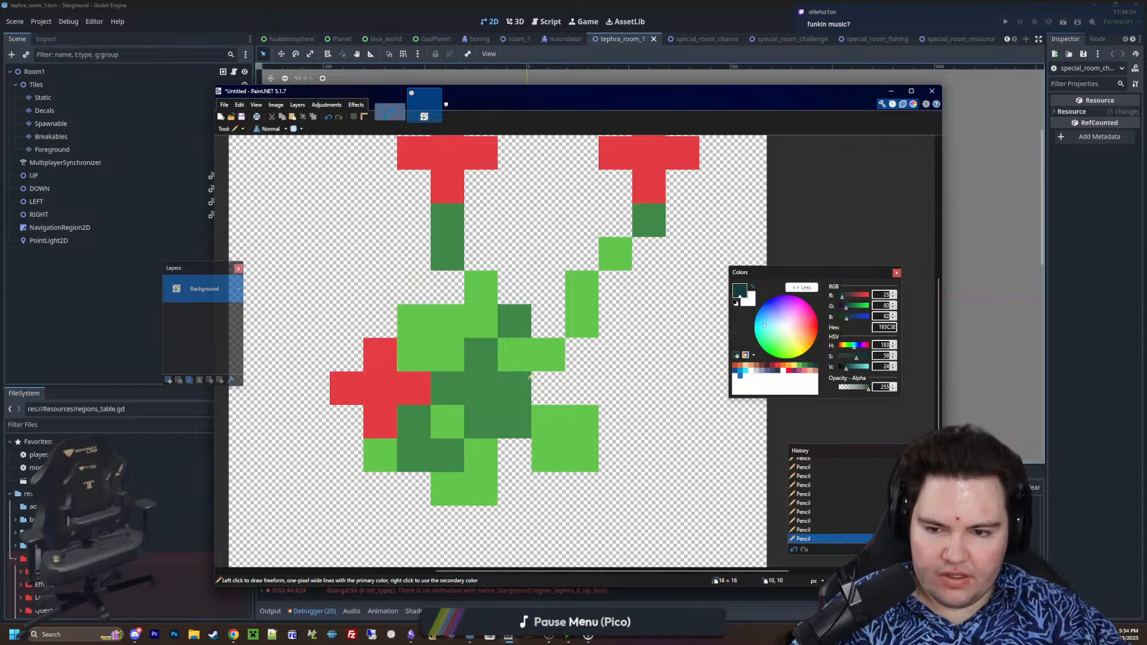
left_click_drag(449, 388, 479, 385)
key("ctrl+z")
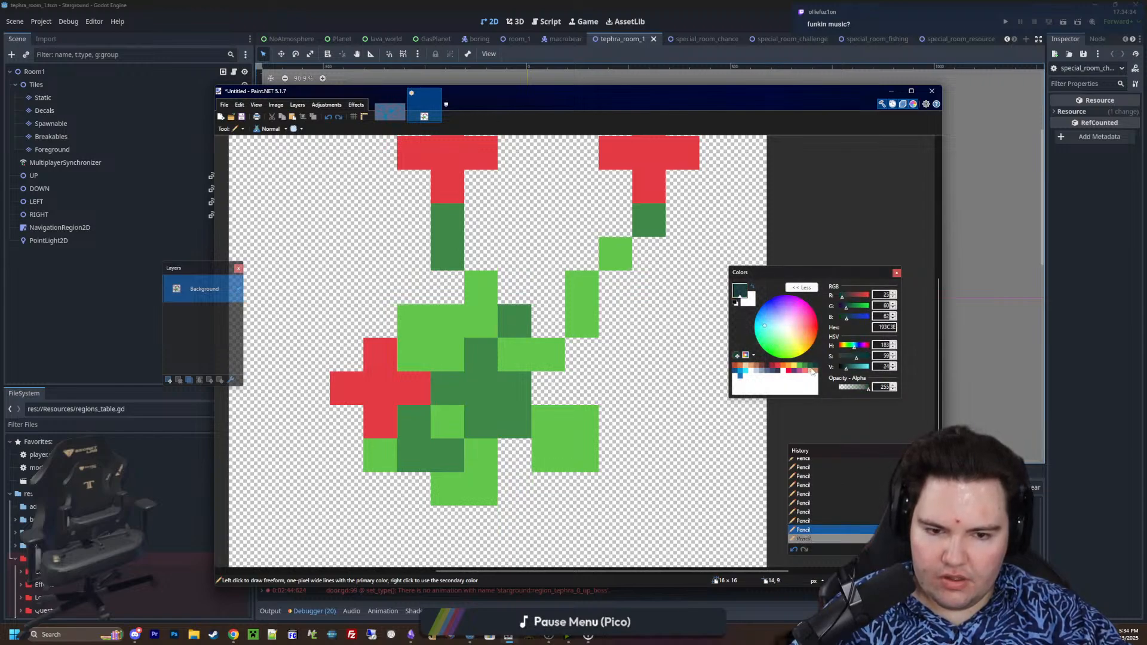
left_click_drag(449, 391, 471, 387)
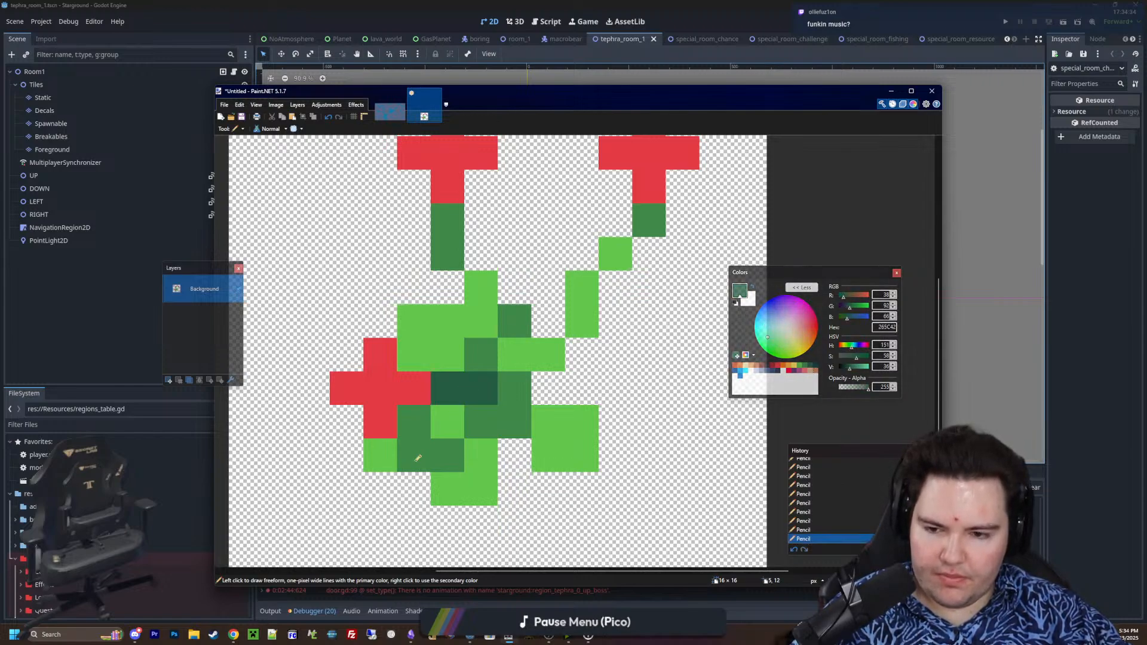
left_click(417, 459)
scroll(555, 400, "down", 4, "ctrl")
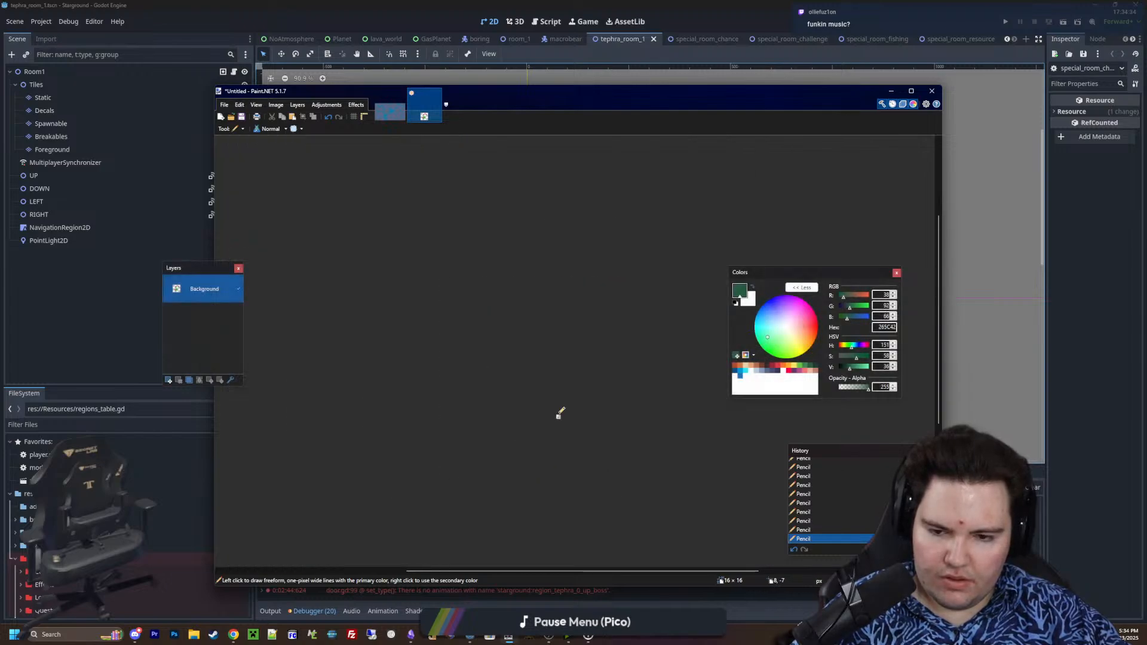
scroll(568, 441, "up", 2, "ctrl")
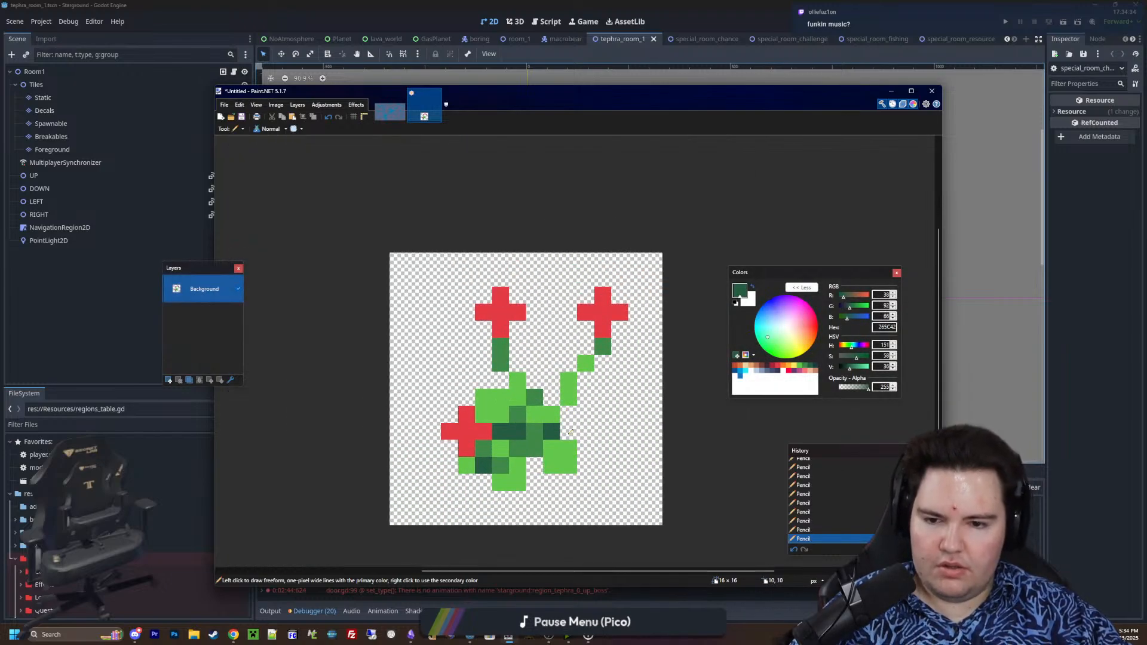
scroll(570, 431, "up", 2, "ctrl")
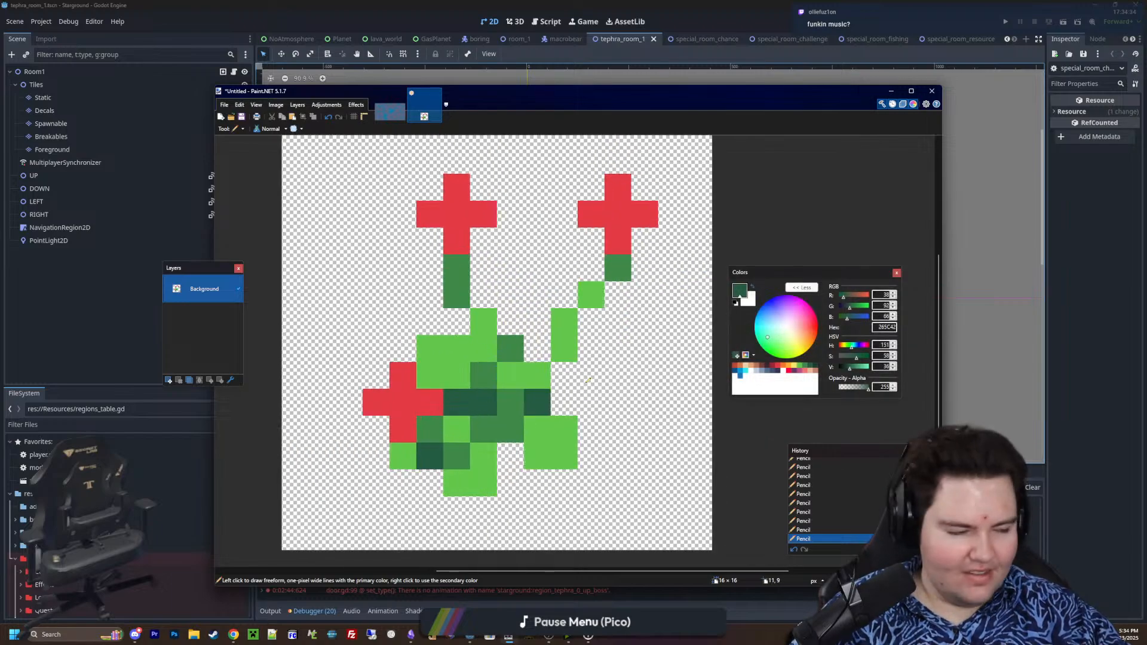
scroll(588, 380, "up", 2, "ctrl")
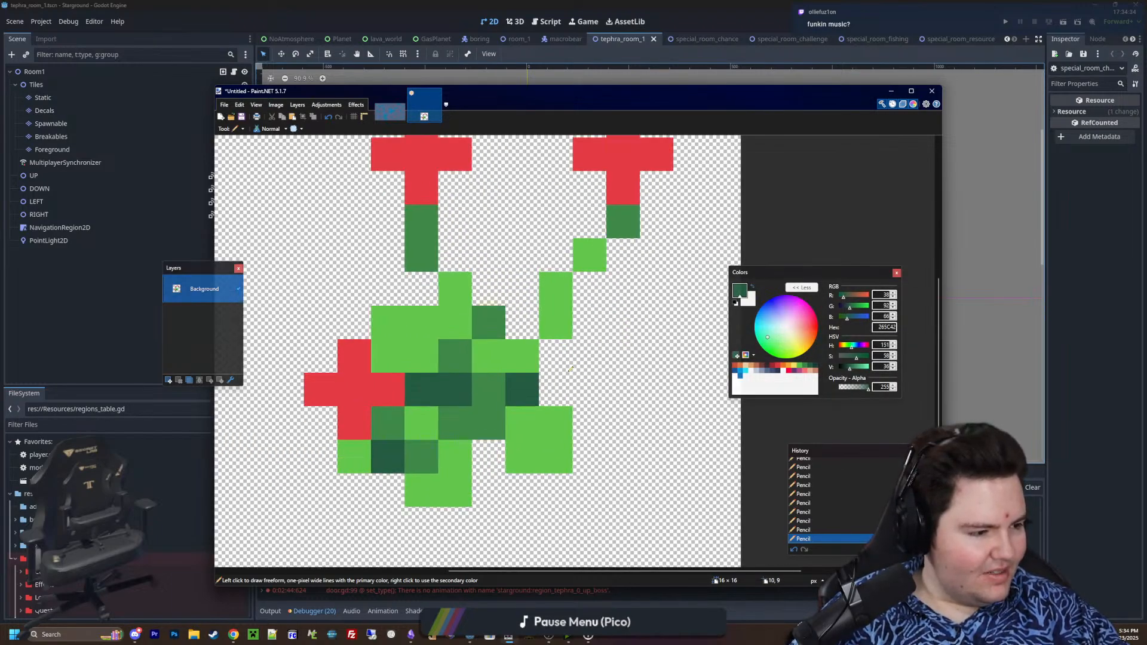
scroll(571, 369, "down", 1, "ctrl")
scroll(570, 369, "down", 1, "ctrl")
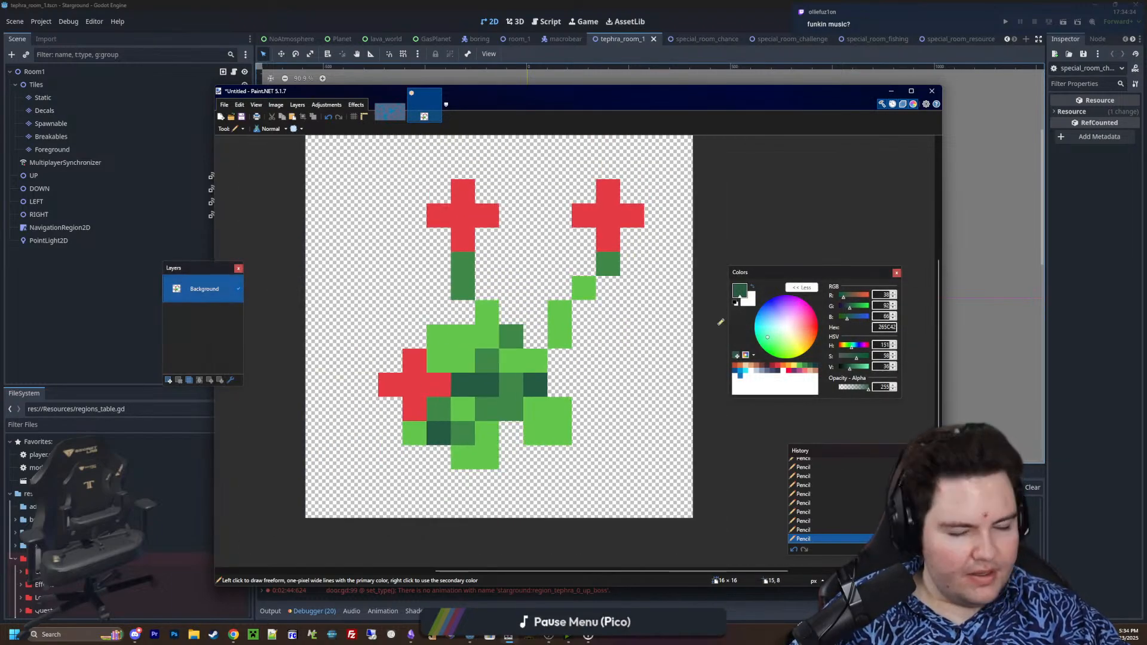
Select the entire 16 × 16 canvas and erase the whole plant drawing
scroll(590, 418, "down", 2, "ctrl")
key("s")
left_click_drag(687, 508, 367, 209)
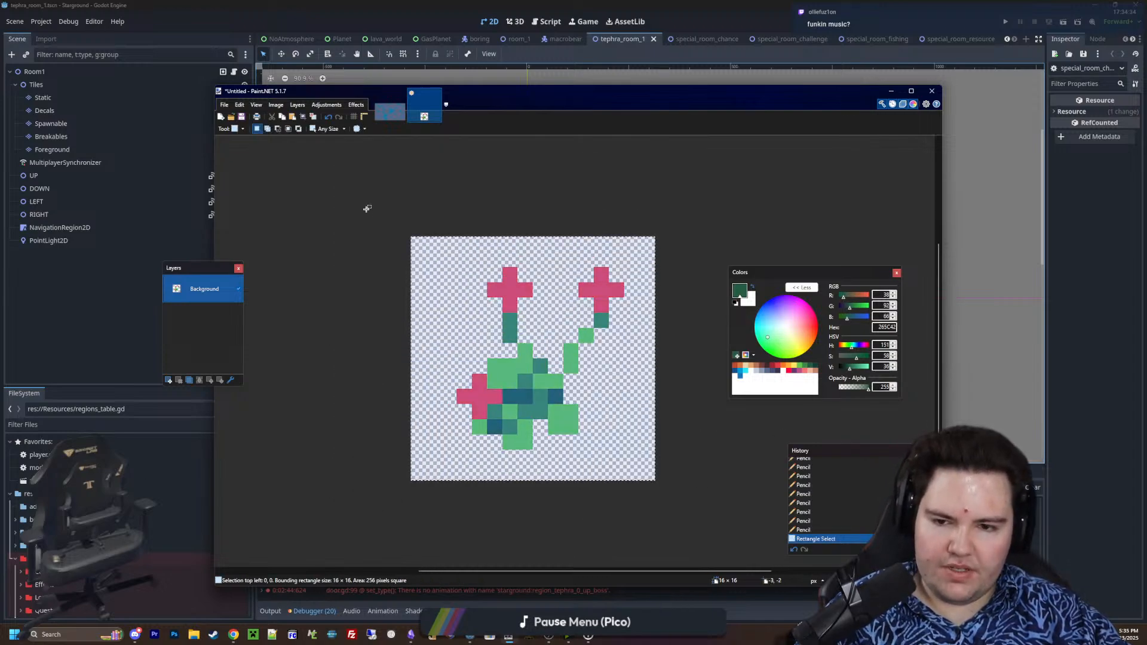
key("Delete")
With the Pencil in red E43B44, draw a five-pixel plus-shaped flower in the upper left part of the empty canvas
key("p")
scroll(608, 391, "up", 2, "ctrl")
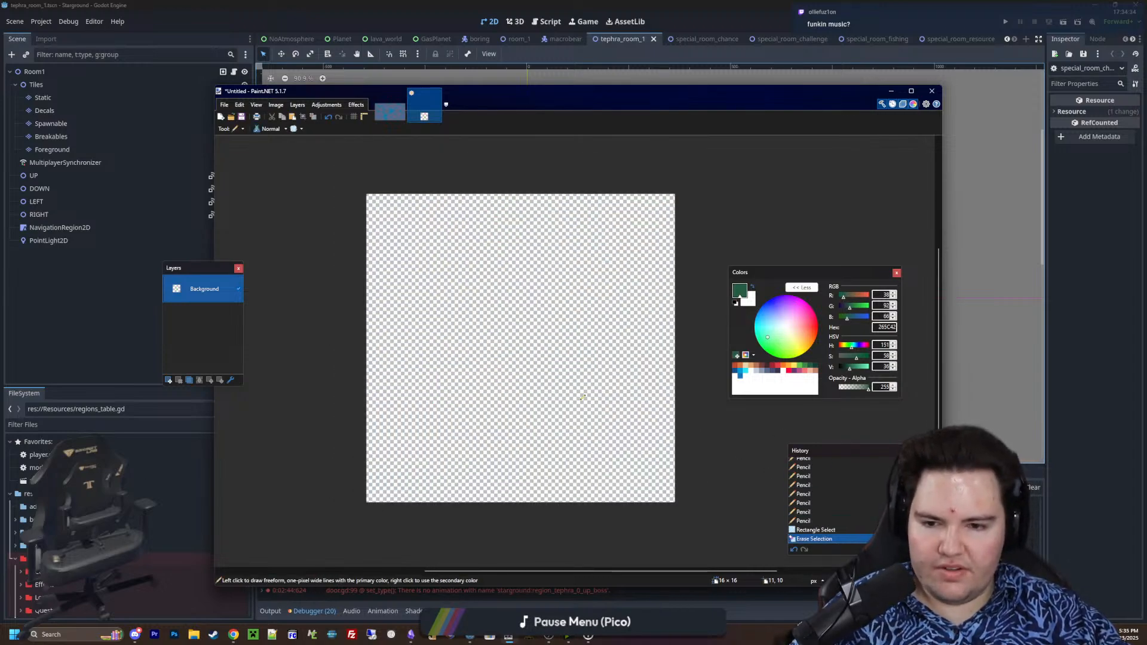
left_click(778, 366)
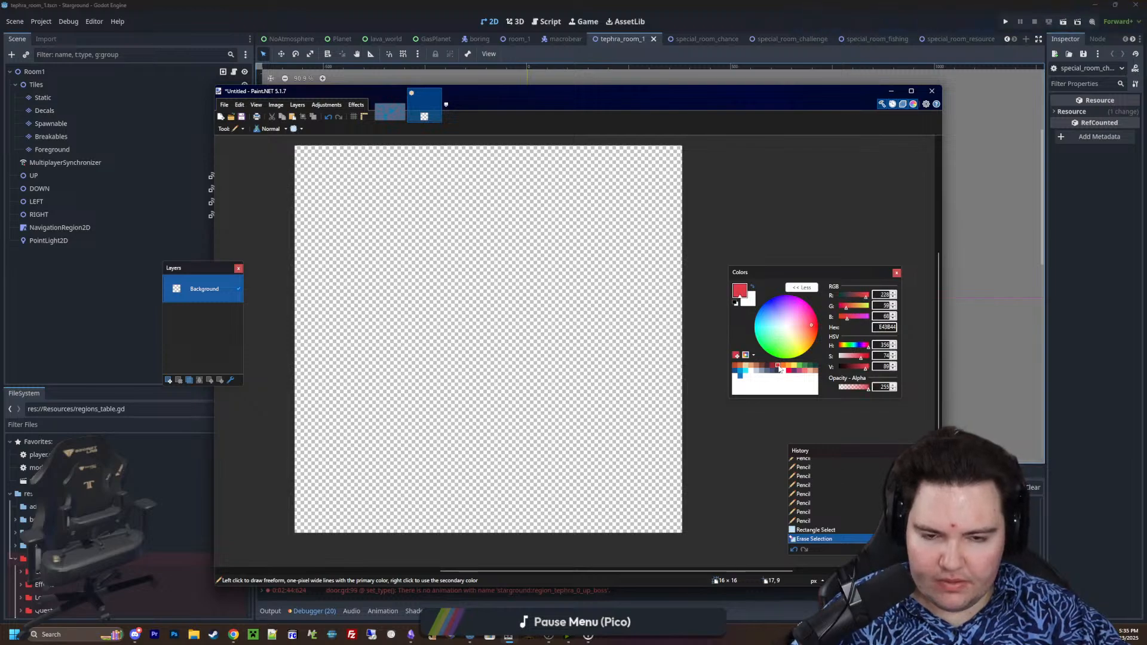
scroll(373, 329, "up", 2)
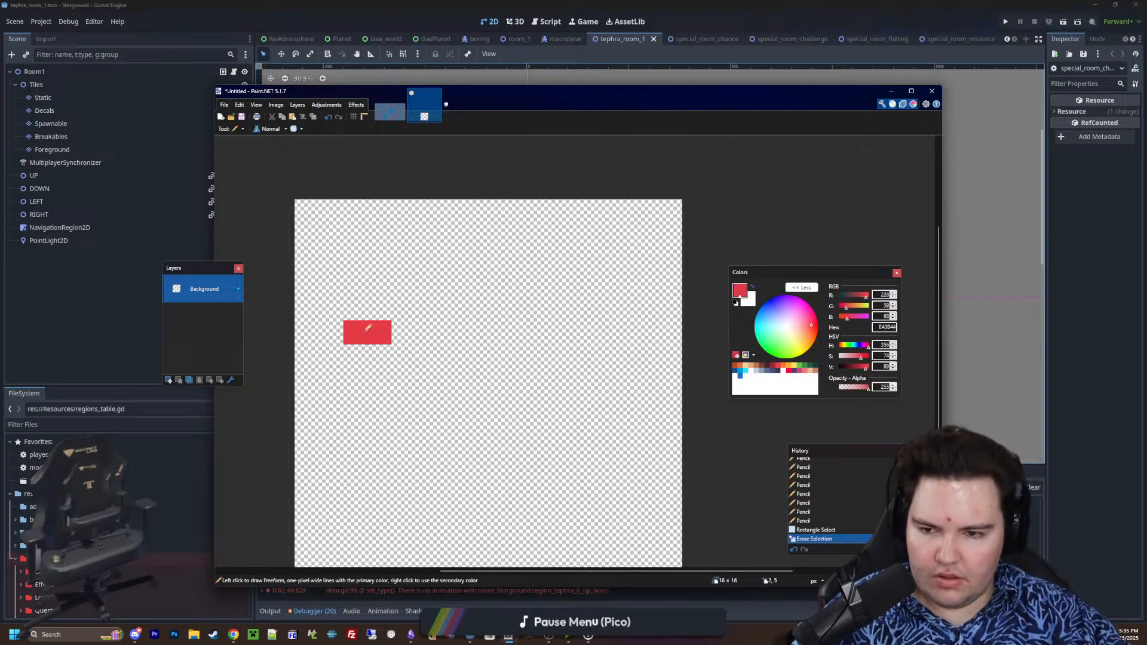
left_click(379, 307)
left_click(379, 356)
left_click(403, 332)
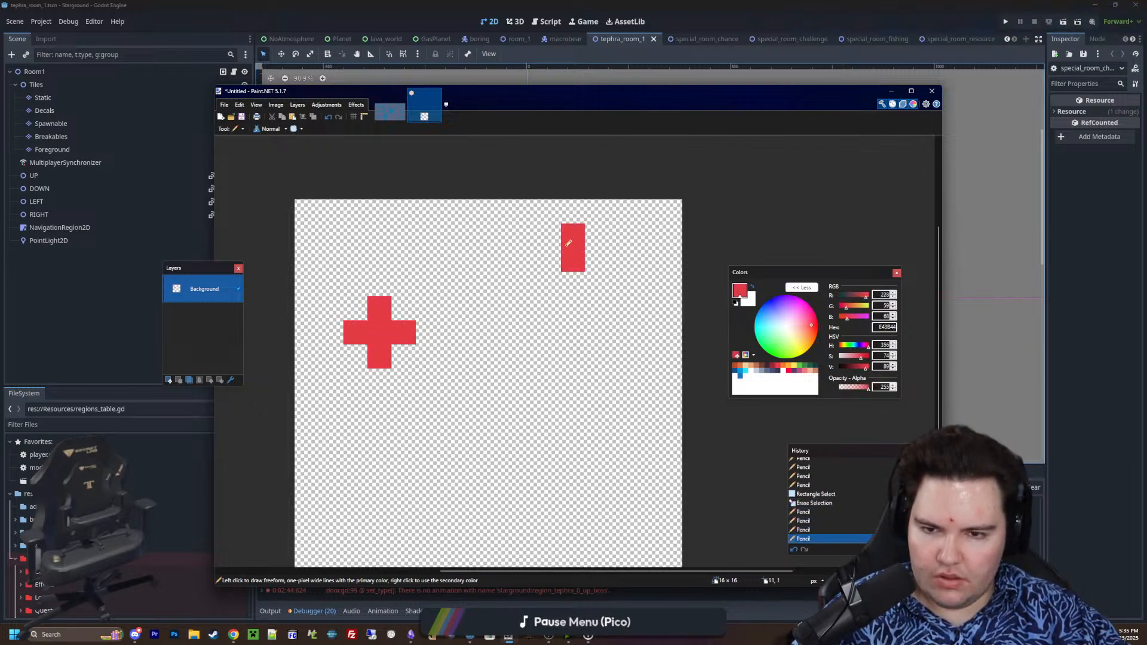
Draw a second red five-pixel plus-shaped flower near the canvas's upper right corner, undoing misplaced pixels
left_click(551, 260)
left_click_drag(596, 261, 588, 278)
left_click(575, 287)
key("ctrl+z")
left_click(573, 288)
key("ctrl+z")
key("ctrl+z")
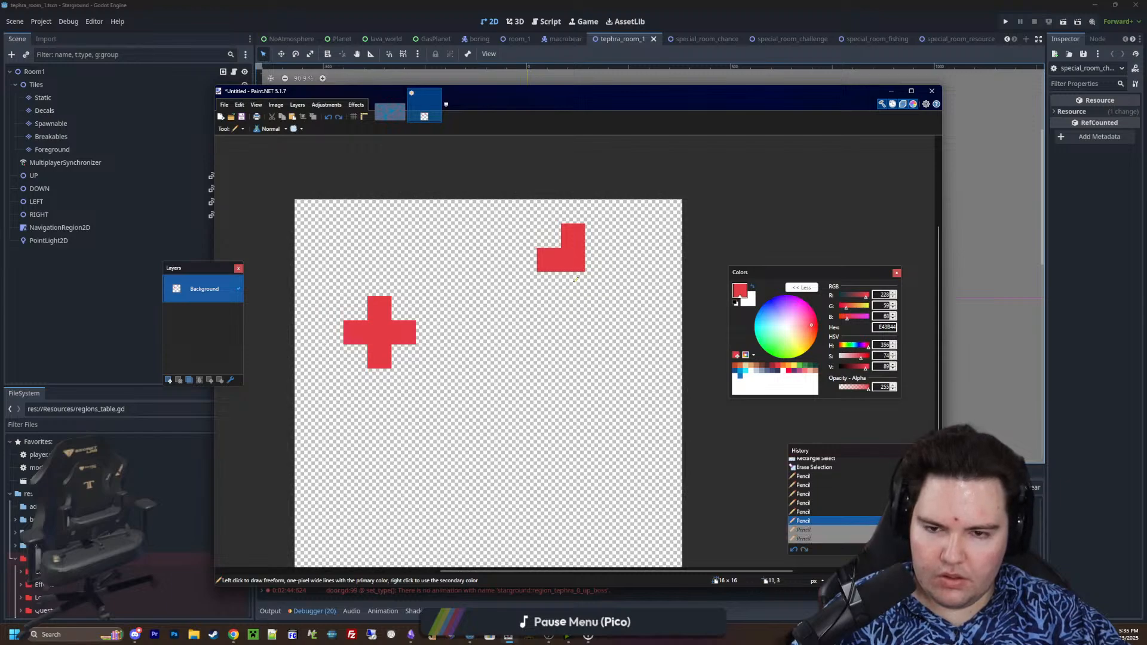
left_click(574, 284)
left_click(596, 260)
Choose mid green 3E8948 and paint a block two pixels wide and three tall low on the canvas, with two-pixel arms on both sides
scroll(658, 317, "down", 2)
scroll(645, 372, "up", 1, "ctrl")
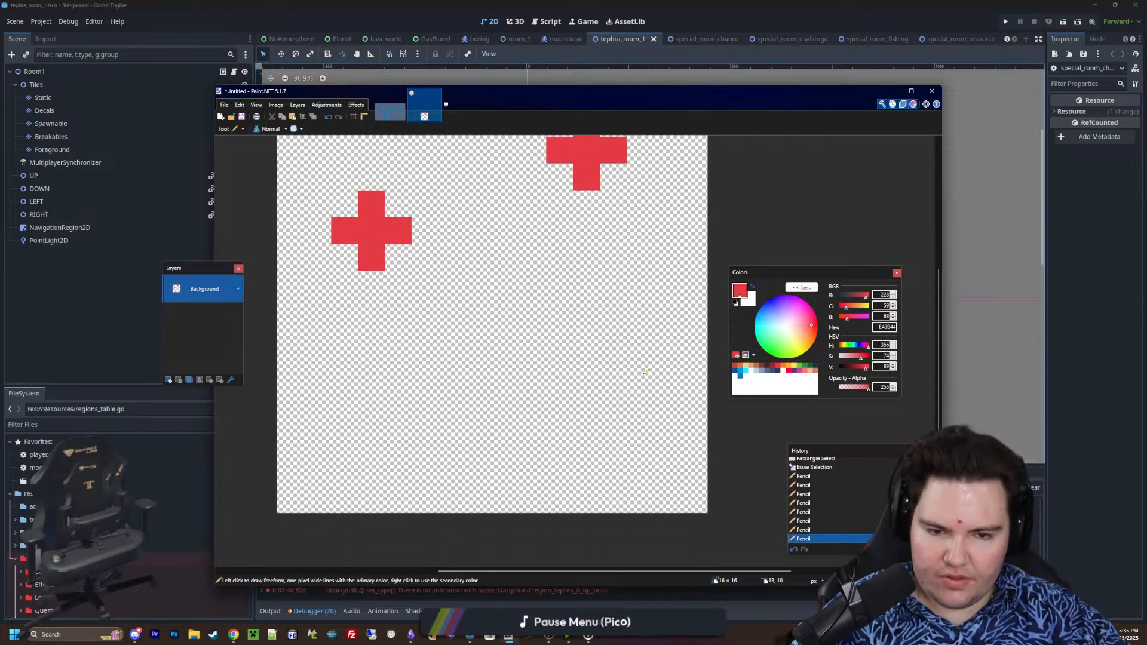
left_click(804, 366)
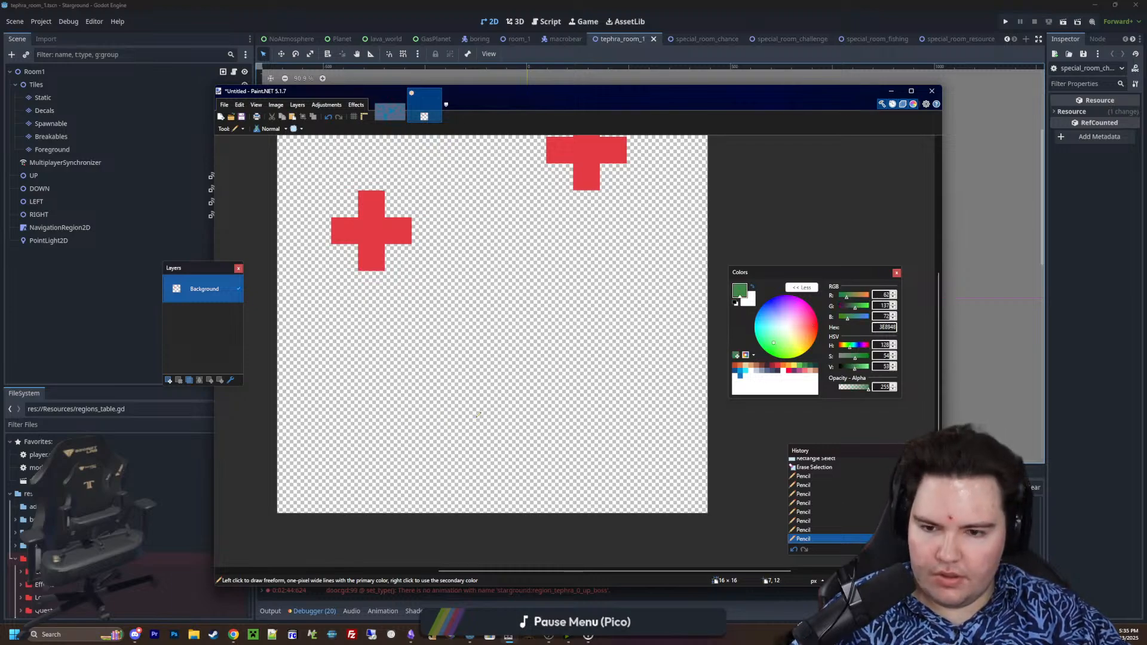
mouse_move(482, 397)
left_mouse_down()
mouse_move(468, 411)
mouse_move(506, 443)
mouse_move(480, 444)
left_mouse_up()
left_click_drag(465, 426, 429, 422)
left_click_drag(537, 414, 520, 414)
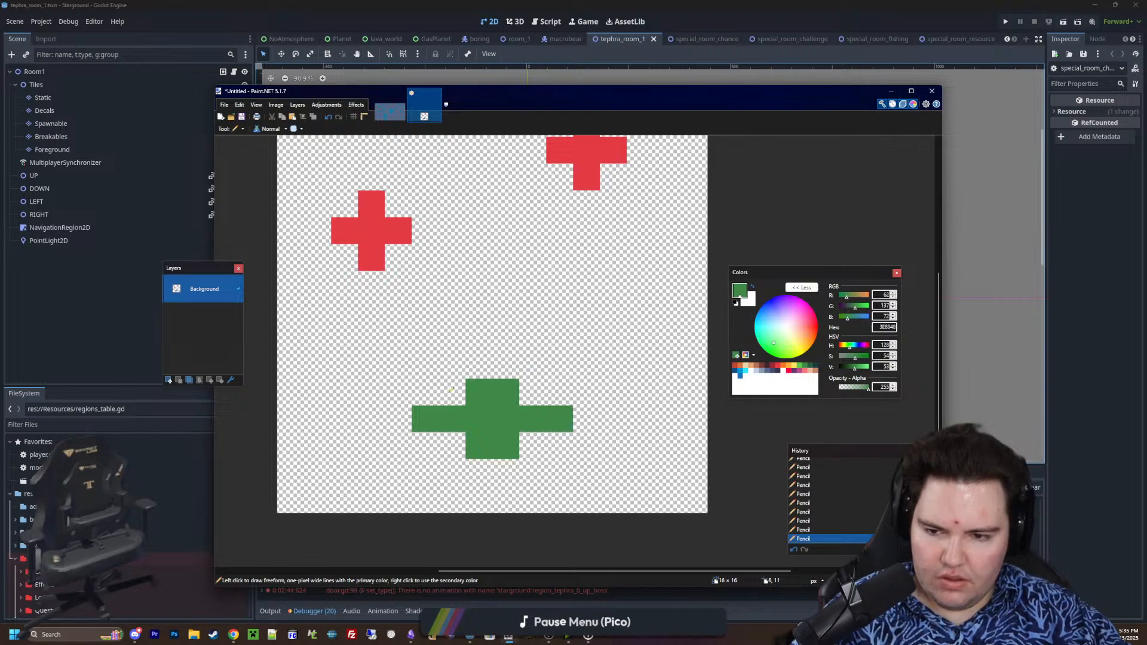
Paint mirrored arching leaves with drooping single-pixel tips on the upper left and upper right of the green base
mouse_move(452, 389)
left_mouse_down()
mouse_move(425, 366)
mouse_move(379, 363)
mouse_move(345, 392)
left_mouse_up()
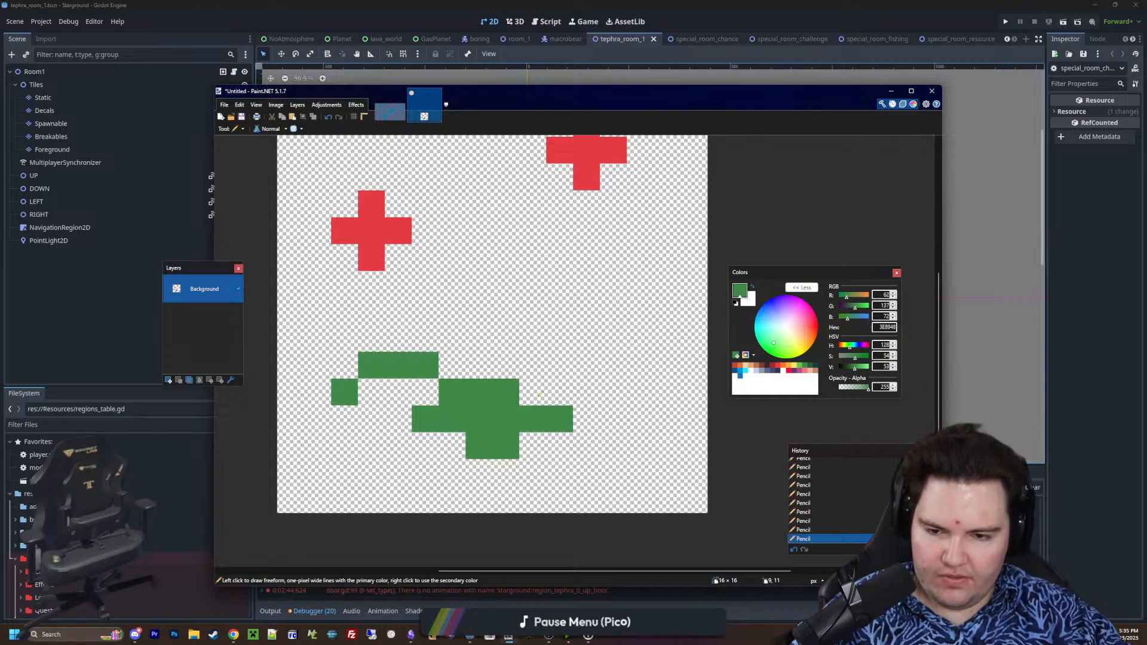
mouse_move(540, 393)
left_mouse_down()
mouse_move(562, 365)
mouse_move(591, 364)
mouse_move(640, 392)
left_mouse_up()
left_click(558, 391)
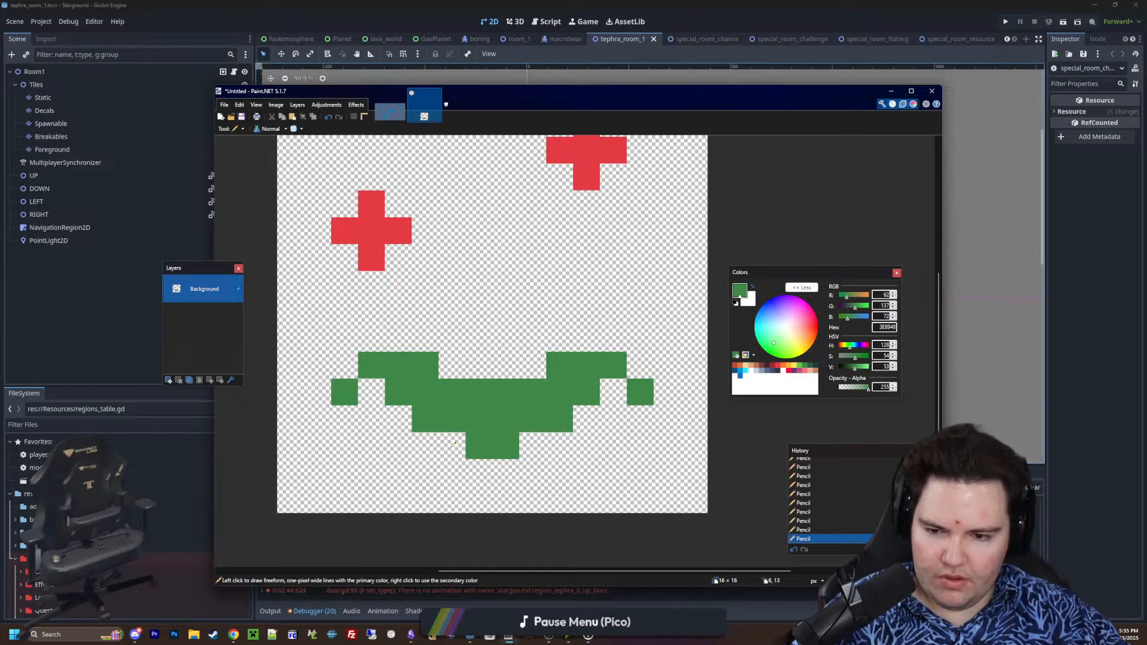
Paint square lower leaves on both sides of the base and extend the two-pixel-wide trunk to the canvas's bottom edge
mouse_move(453, 444)
left_mouse_down()
mouse_move(396, 440)
mouse_move(420, 468)
left_mouse_up()
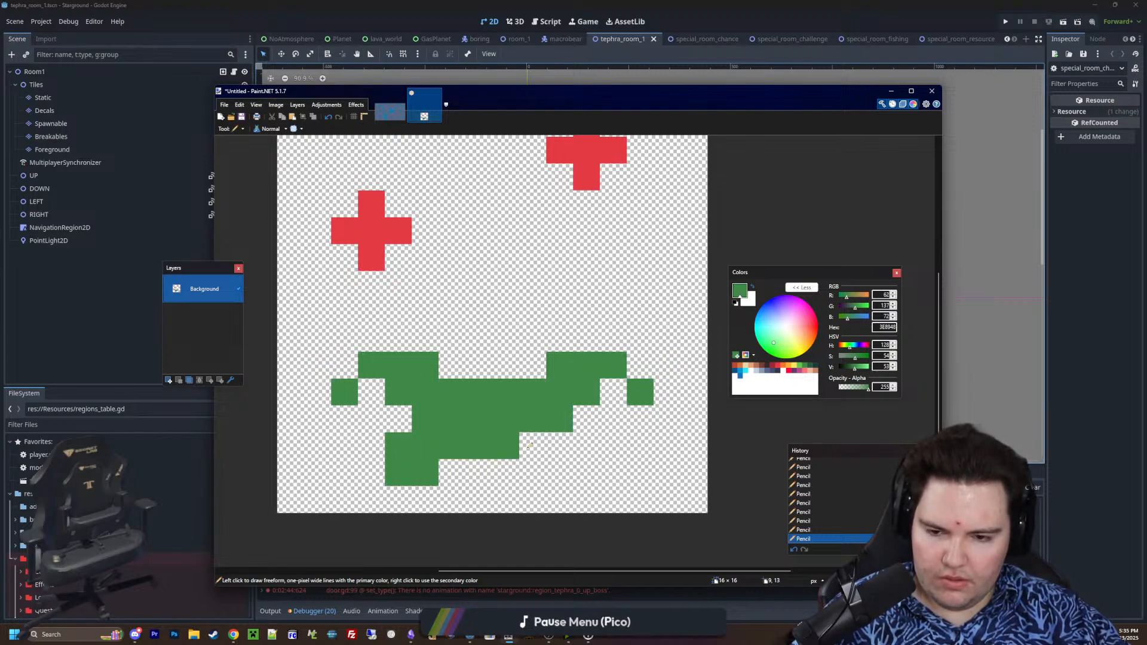
mouse_move(506, 472)
left_mouse_down()
mouse_move(508, 501)
mouse_move(531, 441)
mouse_move(590, 468)
mouse_move(604, 453)
left_mouse_up()
scroll(461, 425, "down", 3, "ctrl")
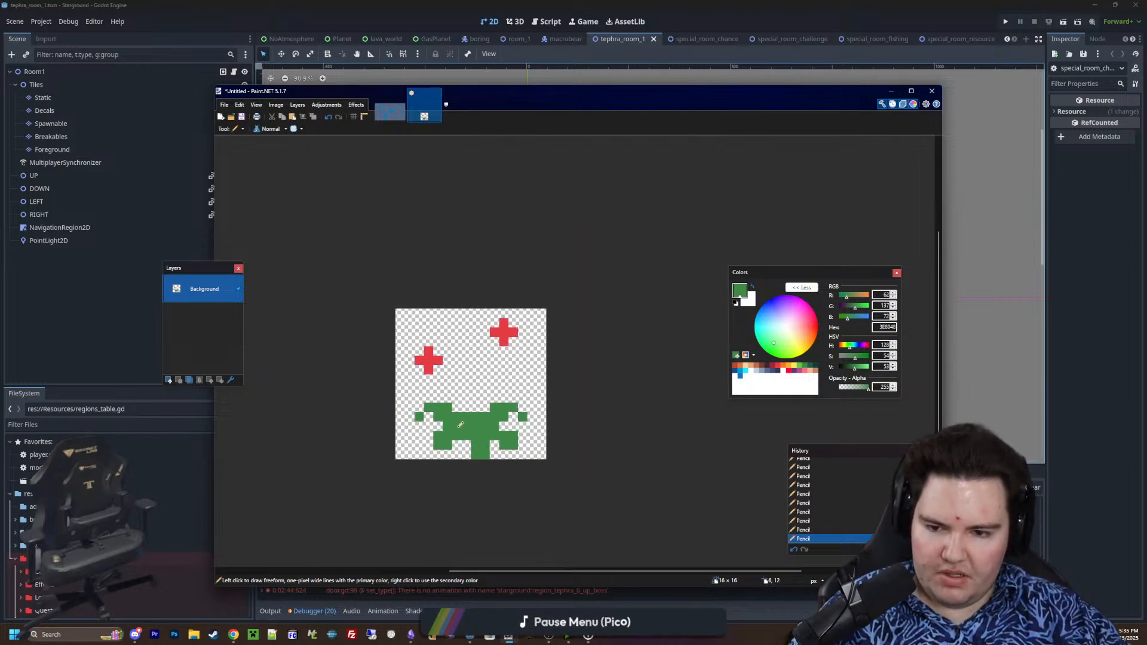
Draw a stepped green stem from the base up to the left flower
scroll(460, 425, "up", 5, "ctrl")
left_click(463, 392)
mouse_move(463, 392)
left_mouse_down()
mouse_move(454, 358)
mouse_move(418, 326)
mouse_move(353, 293)
left_mouse_up()
left_click(354, 270)
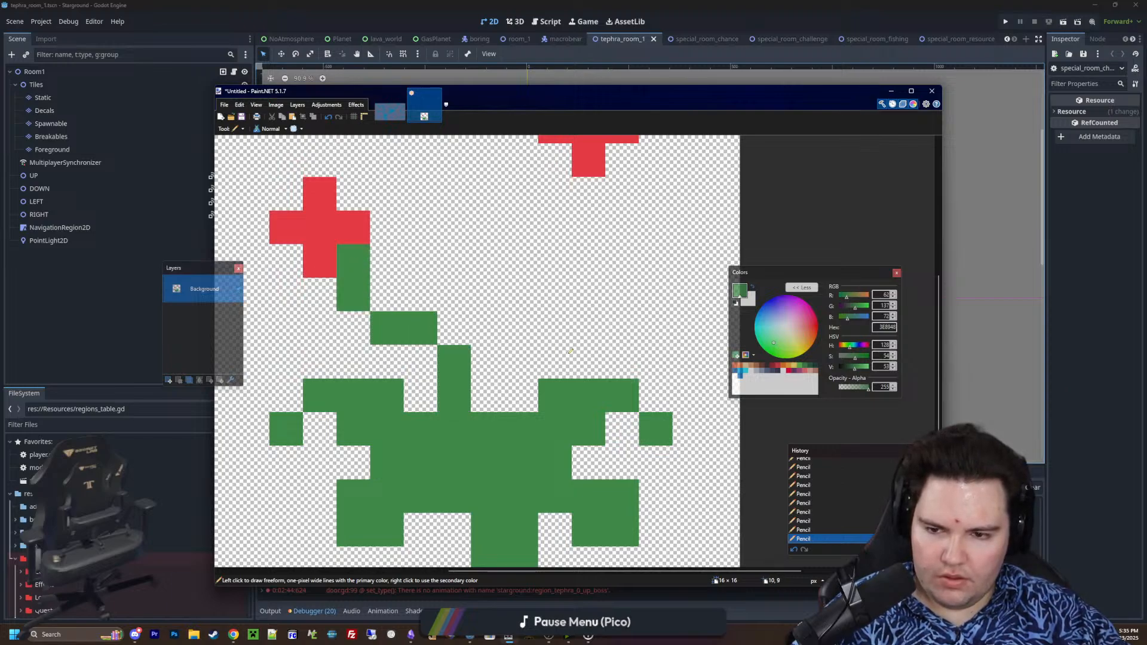
Draw a stepped green stem from the base up to the right flower, undoing a misplaced stroke
middle_click_drag(570, 350, 557, 388)
left_click(475, 434)
key("ctrl+z")
mouse_move(505, 432)
left_mouse_down()
mouse_move(505, 328)
mouse_move(567, 254)
left_mouse_up()
scroll(567, 254, "down", 5, "ctrl")
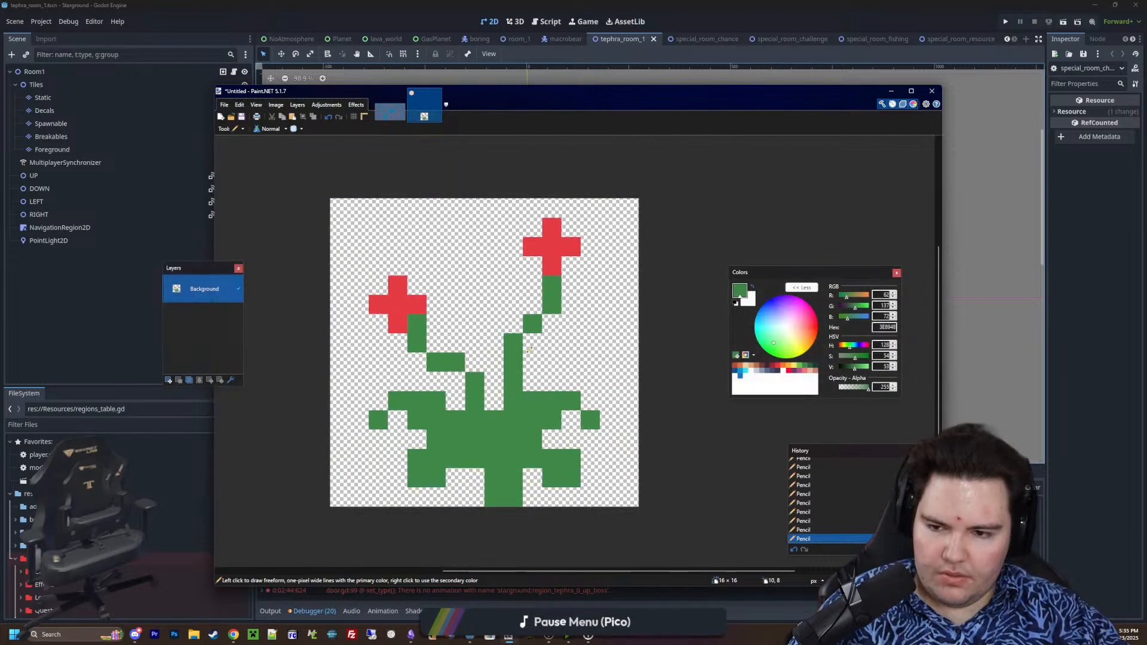
Choose red E43B44 and enlarge the left flower into a three-by-three block with an extra petal pixel on its right and underside
scroll(512, 367, "up", 5, "ctrl")
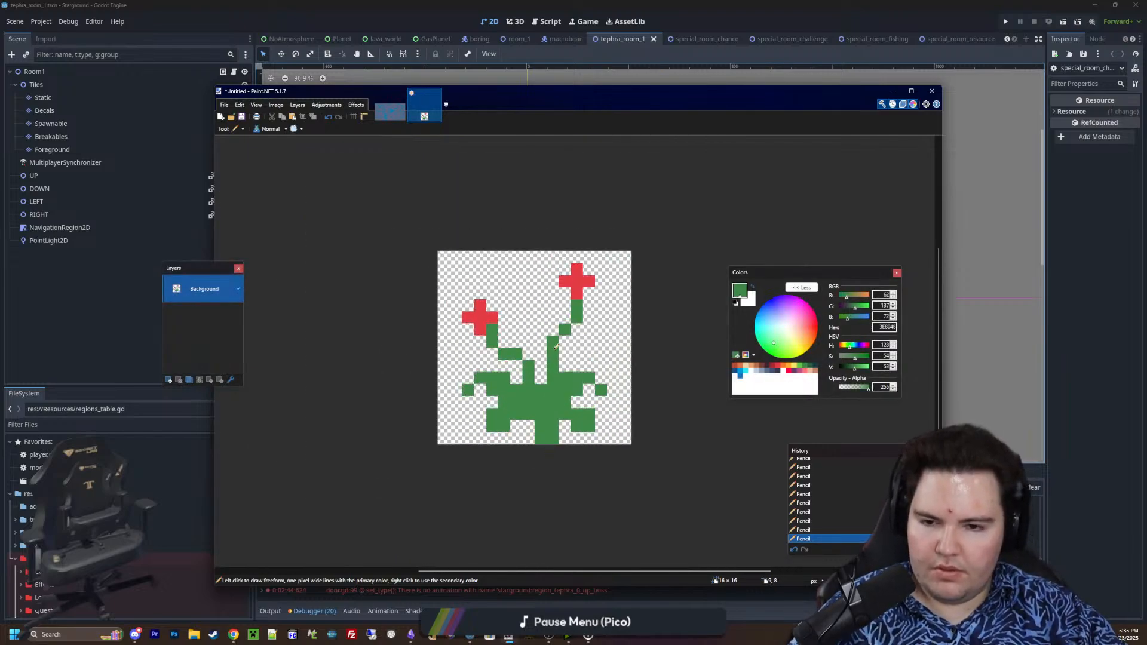
left_click(778, 366)
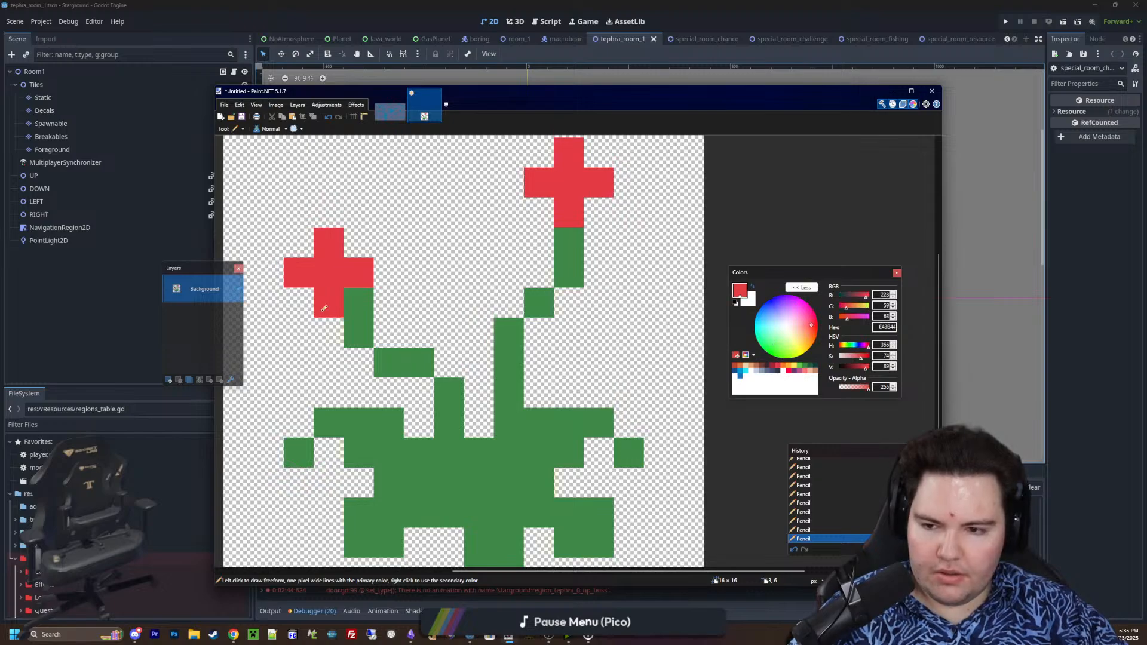
left_click(329, 332)
left_click(358, 303)
left_click(305, 294)
left_click(388, 272)
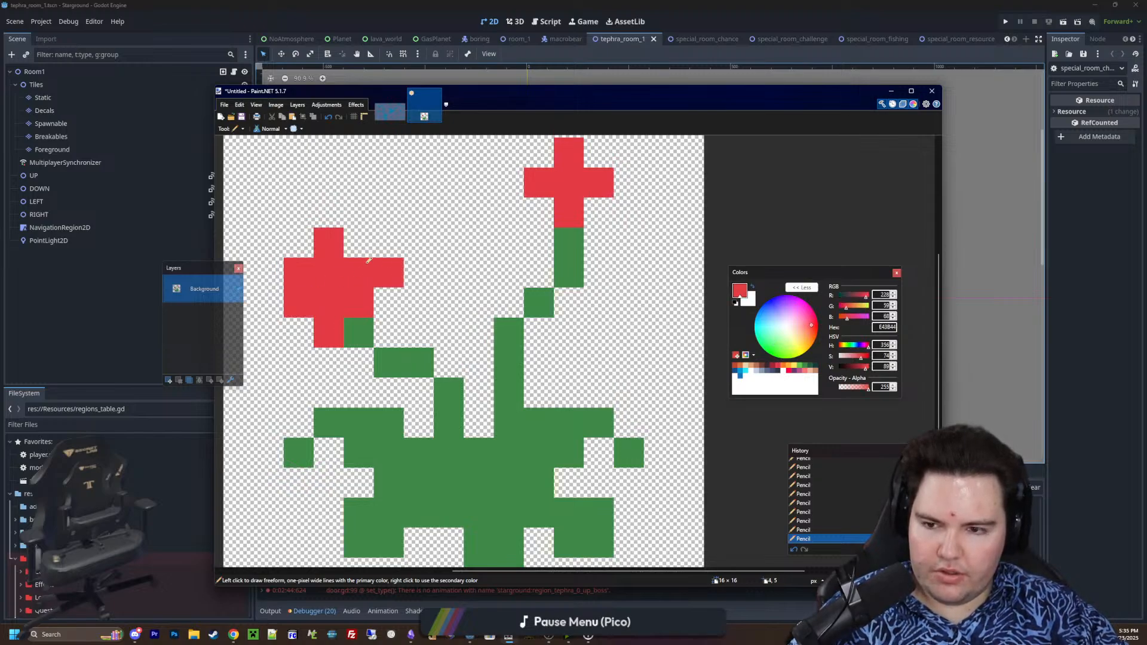
left_click(358, 243)
left_click(299, 243)
Enlarge the right flower with red corner pixels and a left petal pixel, and fill the left flower's lower right notch
left_click(541, 213)
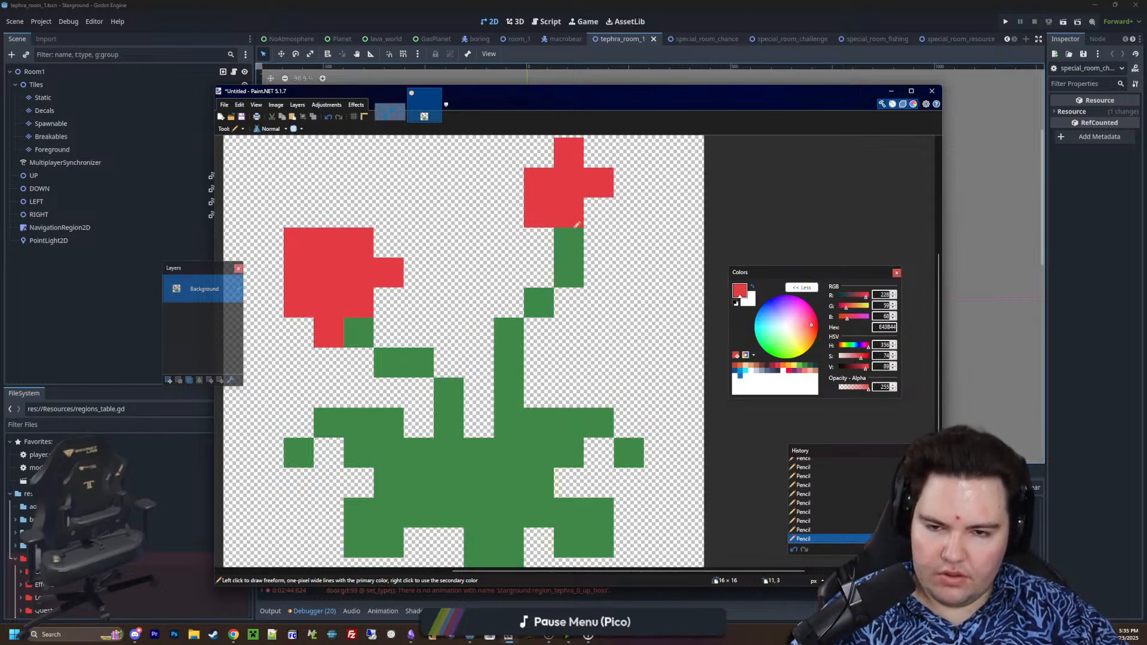
scroll(591, 299, "up", 3)
left_click(598, 320)
left_click(539, 260)
left_click(509, 290)
scroll(529, 356, "up", 3)
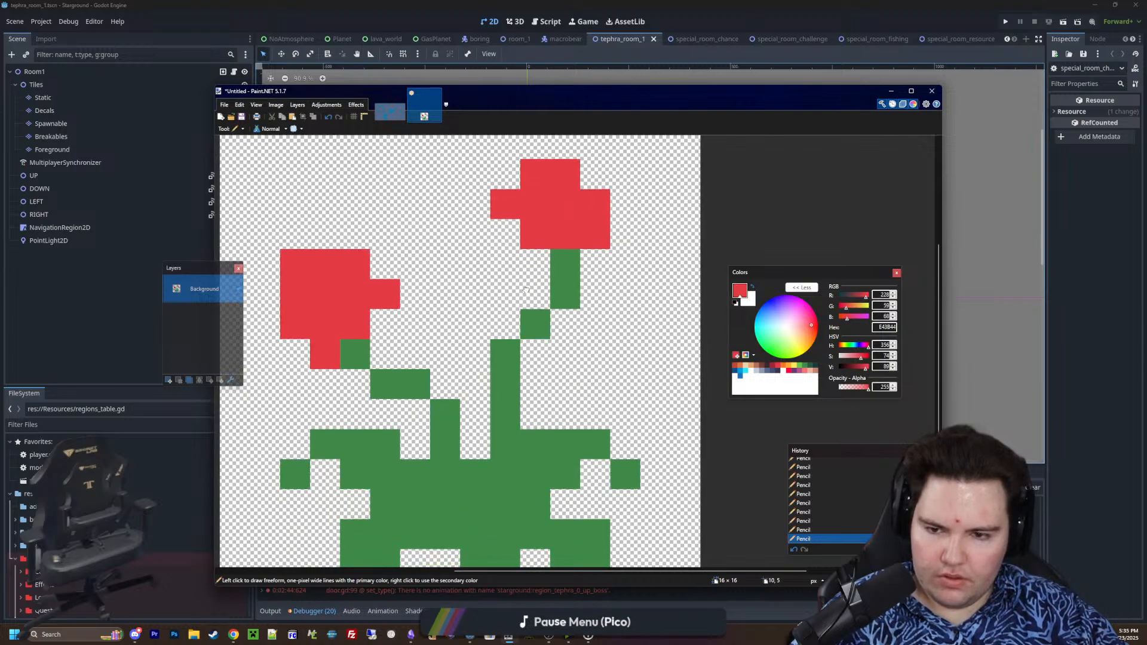
left_click(386, 318)
Choose orange F77622 and paint a cross inside the left flower, extended to its right petal
scroll(429, 394, "down", 1, "ctrl")
scroll(429, 395, "up", 2, "ctrl")
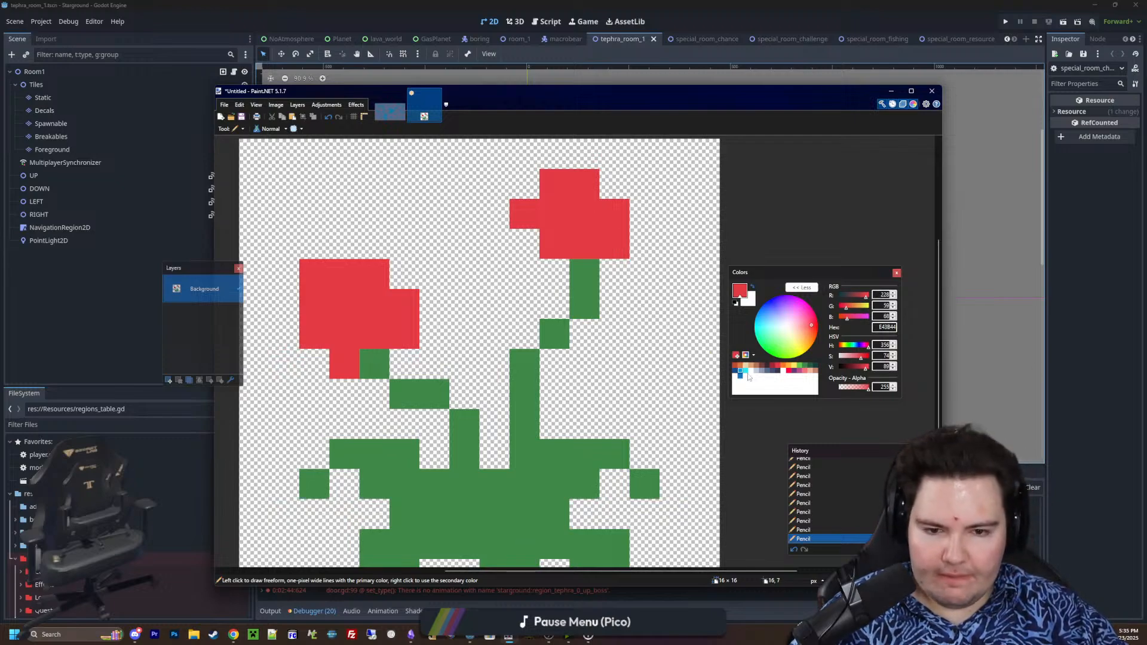
left_click(784, 367)
left_click(343, 305)
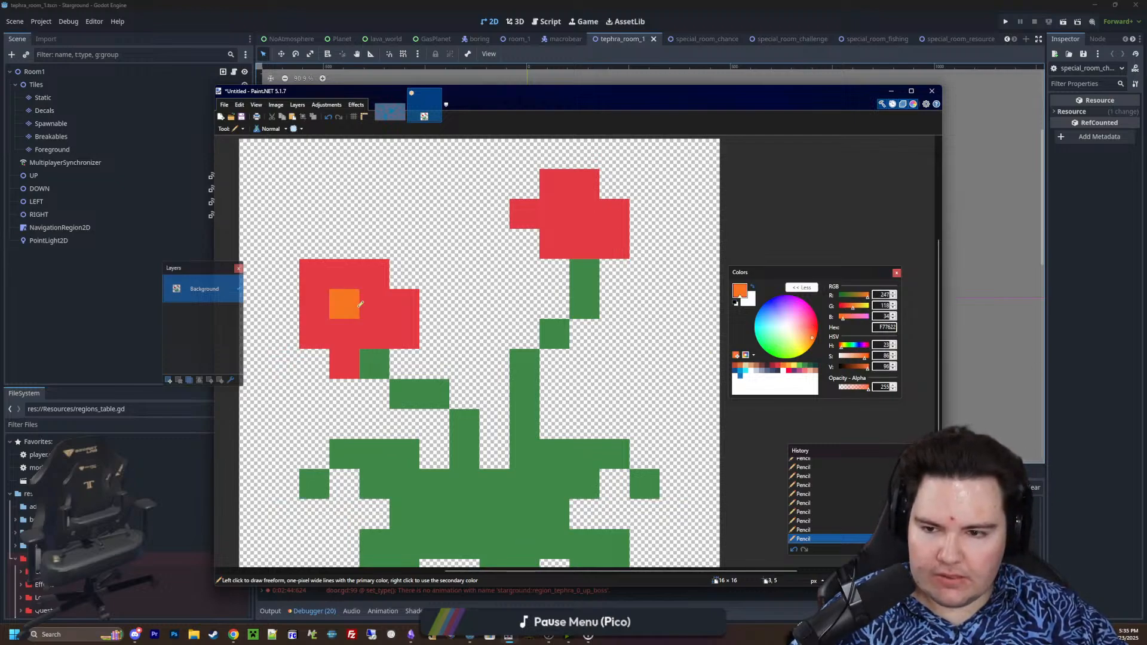
left_click(366, 300)
left_click(345, 275)
left_click(404, 304)
left_click(344, 333)
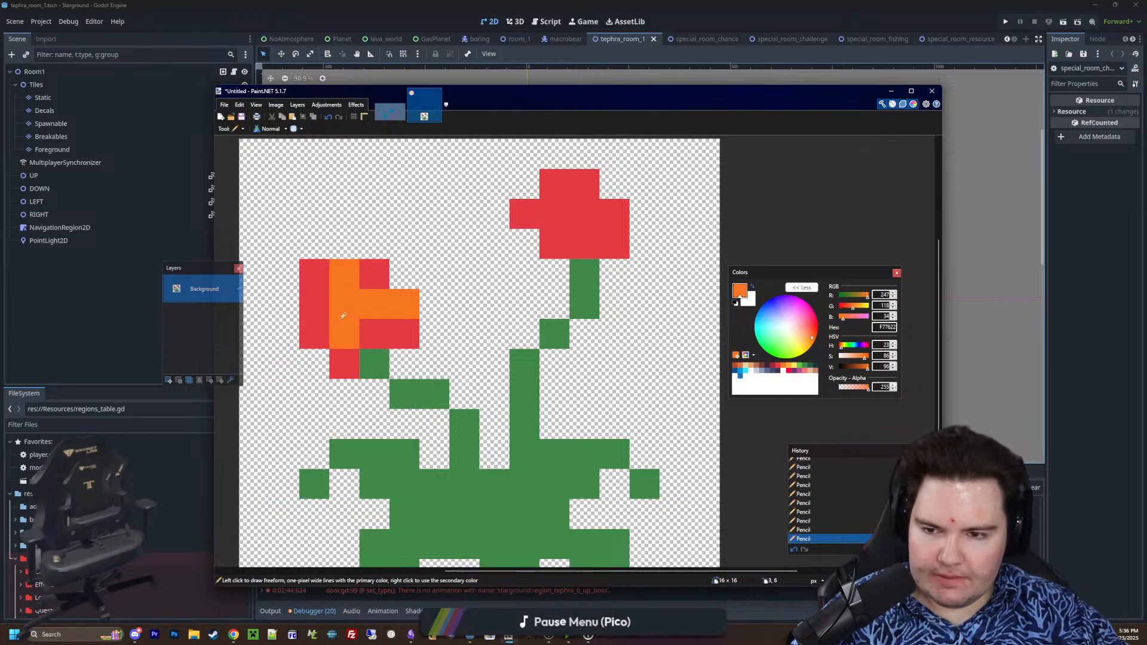
left_click(315, 303)
Paint a five-pixel orange plus inside the right flower
left_click(582, 206)
left_click(584, 184)
left_click(555, 214)
left_click(614, 214)
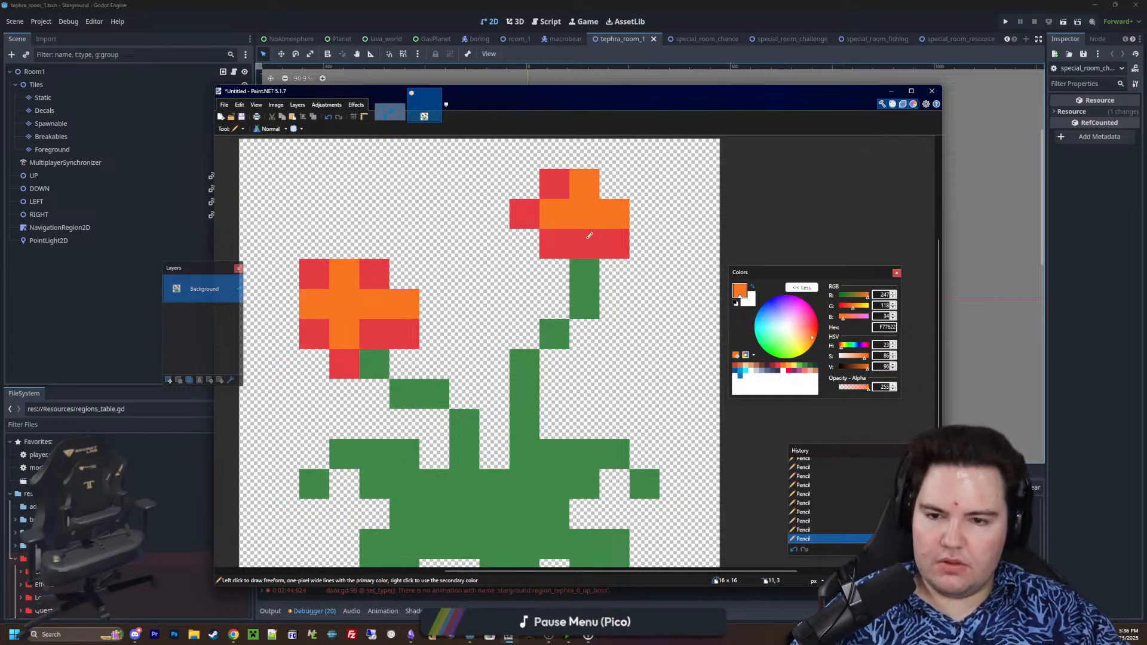
left_click(584, 244)
Choose dark green 265C42 and shade single pixels at the inner joints of the left and right leaves
scroll(447, 319, "down", 1, "ctrl")
scroll(478, 430, "up", 1, "ctrl")
scroll(526, 442, "down", 1, "ctrl")
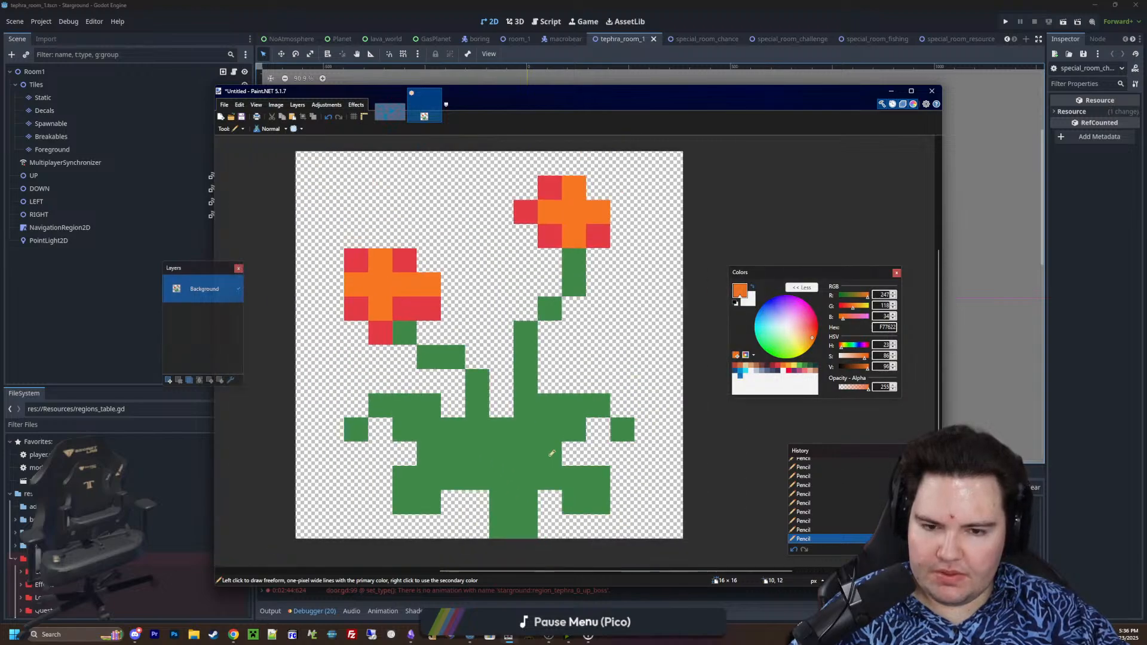
scroll(537, 448, "up", 1, "ctrl")
left_click(807, 367)
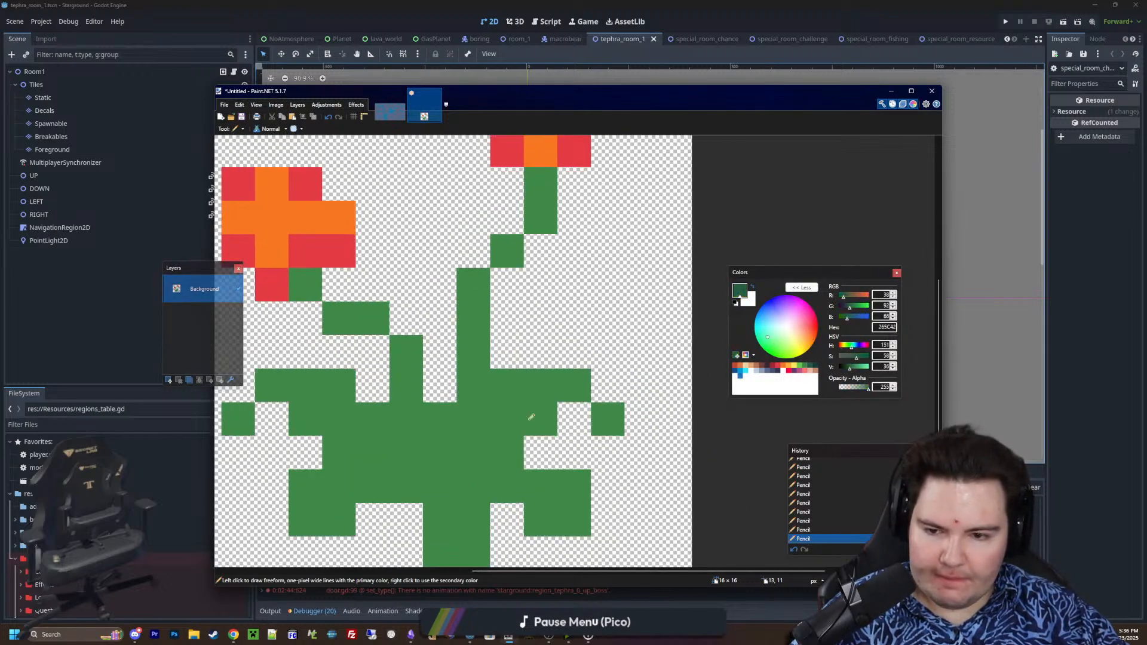
left_click(435, 374)
left_click(368, 375)
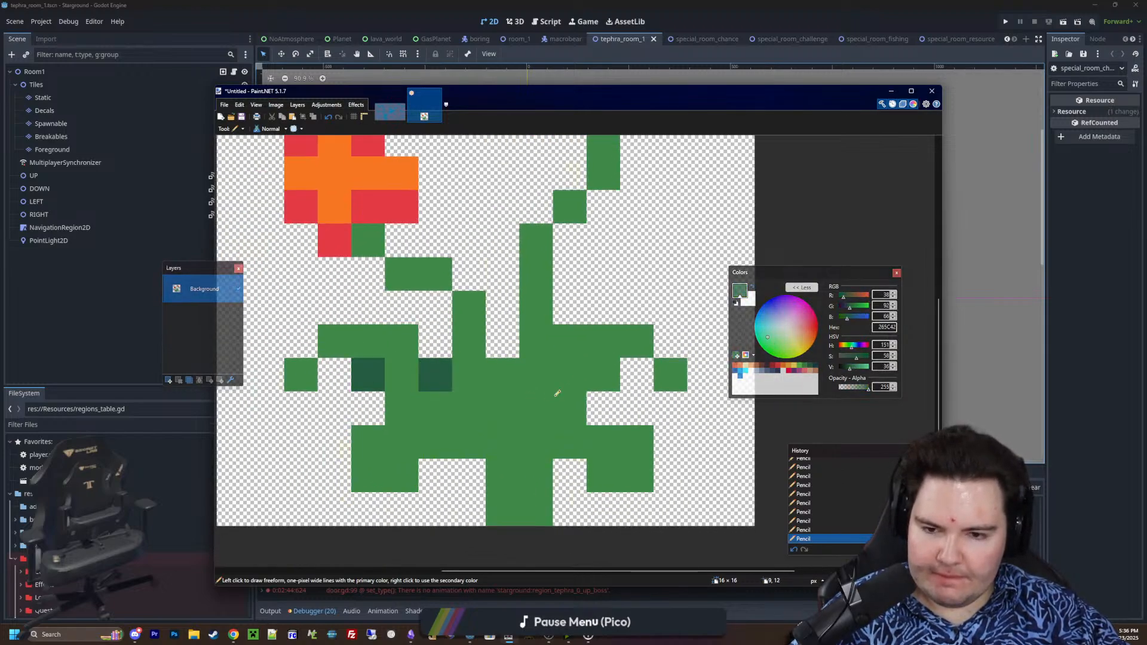
key("ctrl+z")
left_click(402, 408)
left_click(435, 442)
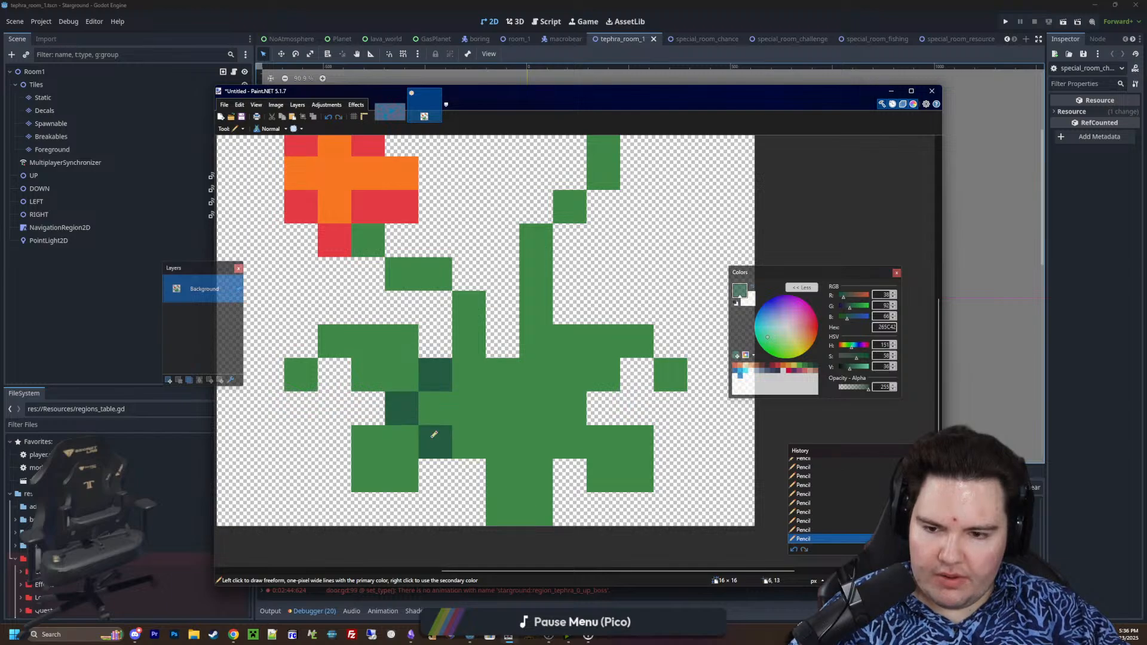
left_click(586, 400)
Shade the bases of both stems and the leaf centre between them in dark green
left_click_drag(538, 378, 544, 317)
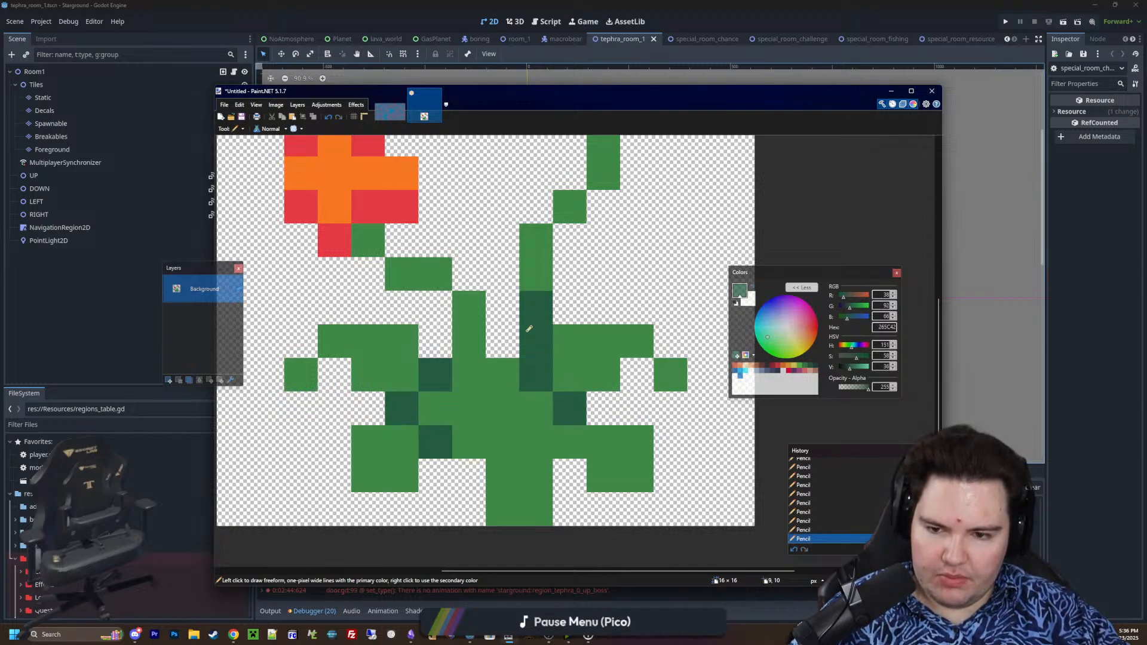
left_click(441, 406)
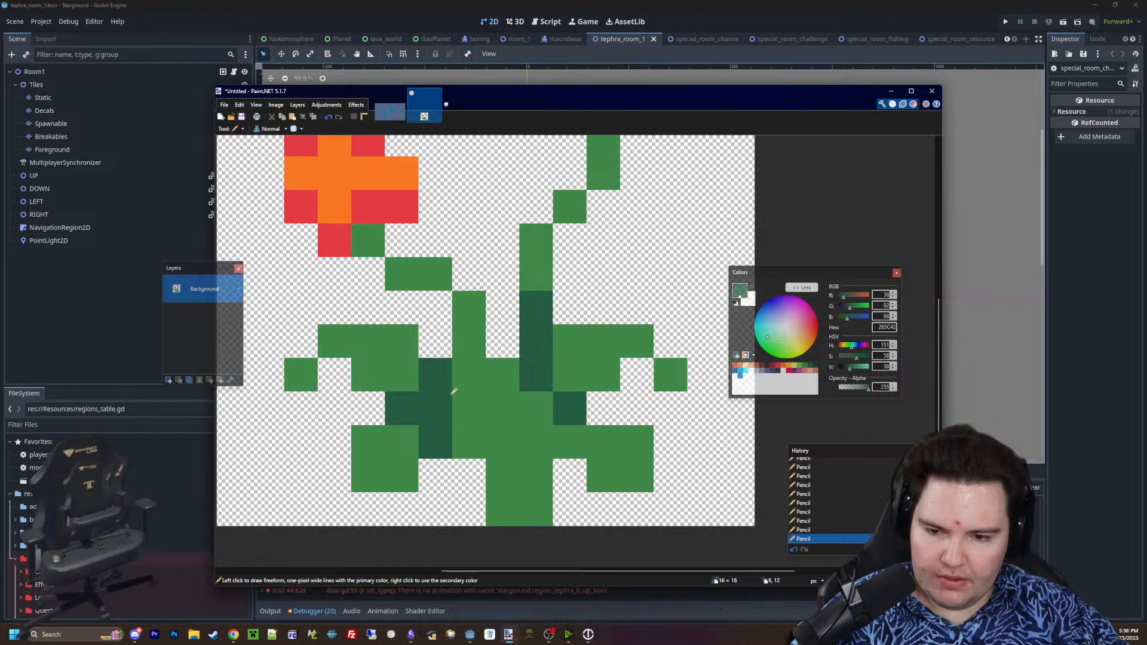
mouse_move(464, 381)
left_mouse_down()
mouse_move(493, 371)
mouse_move(468, 361)
mouse_move(468, 327)
left_mouse_up()
left_click(472, 402)
Choose light green 63C74D and highlight the left stem's lower part and the right stem from above its dark base to below its top pixel
left_click(802, 365)
left_click(468, 310)
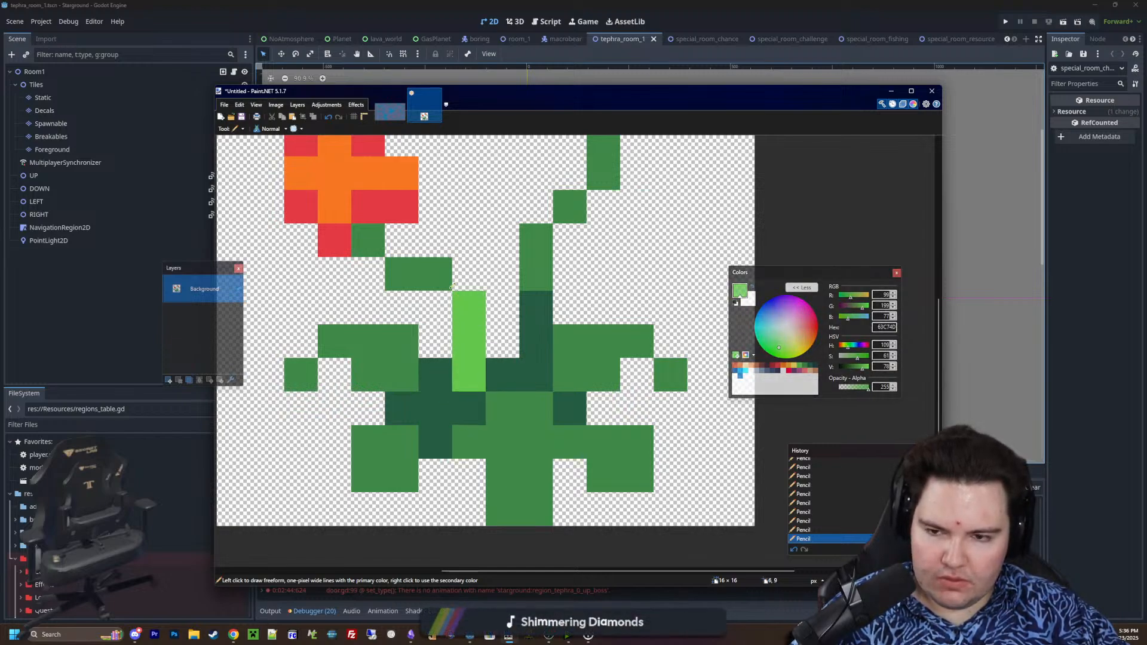
left_click(436, 276)
left_click(540, 243)
left_click(568, 206)
scroll(591, 271, "up", 3)
left_click(592, 270)
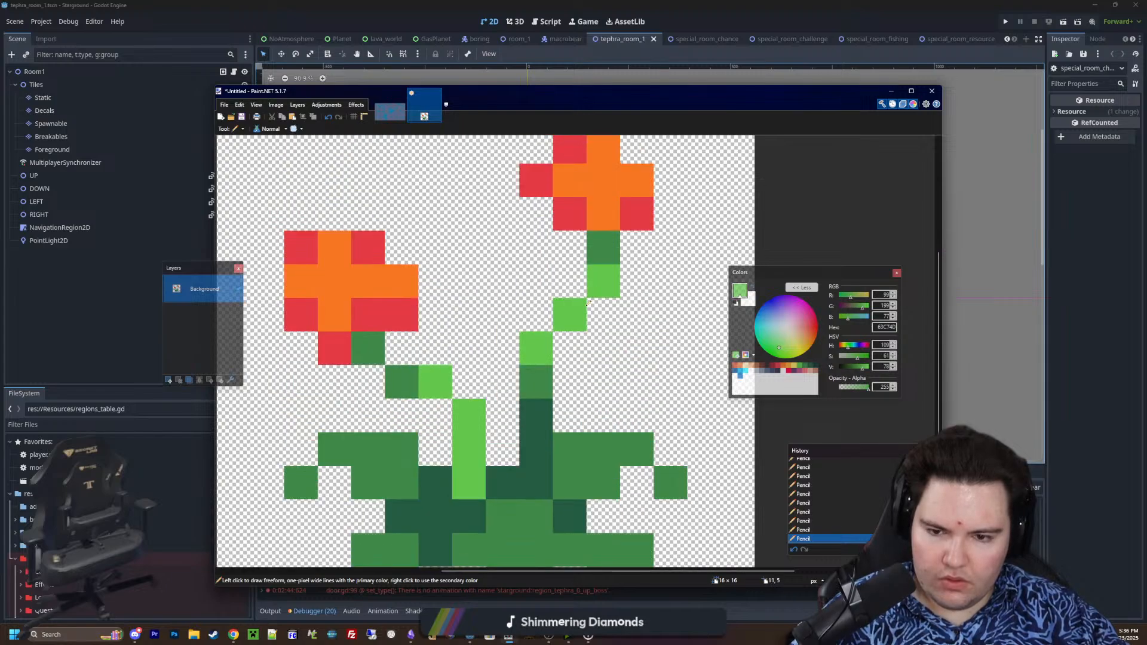
left_click(535, 383)
left_click(530, 411)
Choose mid green 3E8948 and repaint the two lowest light pixels on each stem
scroll(530, 411, "down", 3)
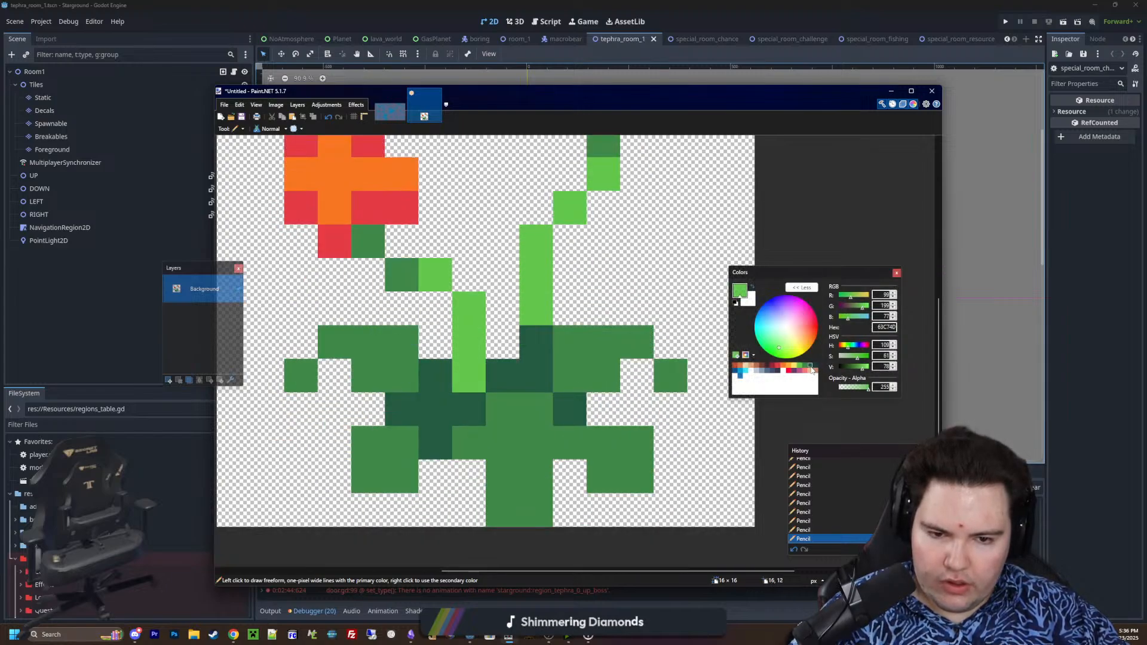
left_click(811, 366)
left_click(536, 308)
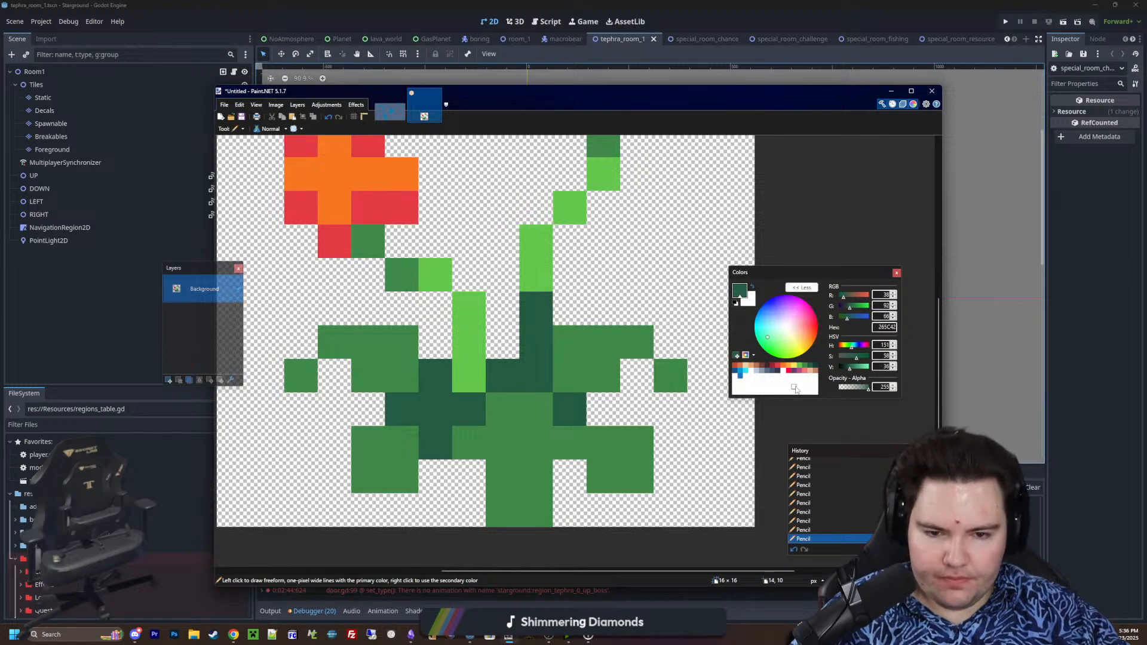
left_click(806, 365)
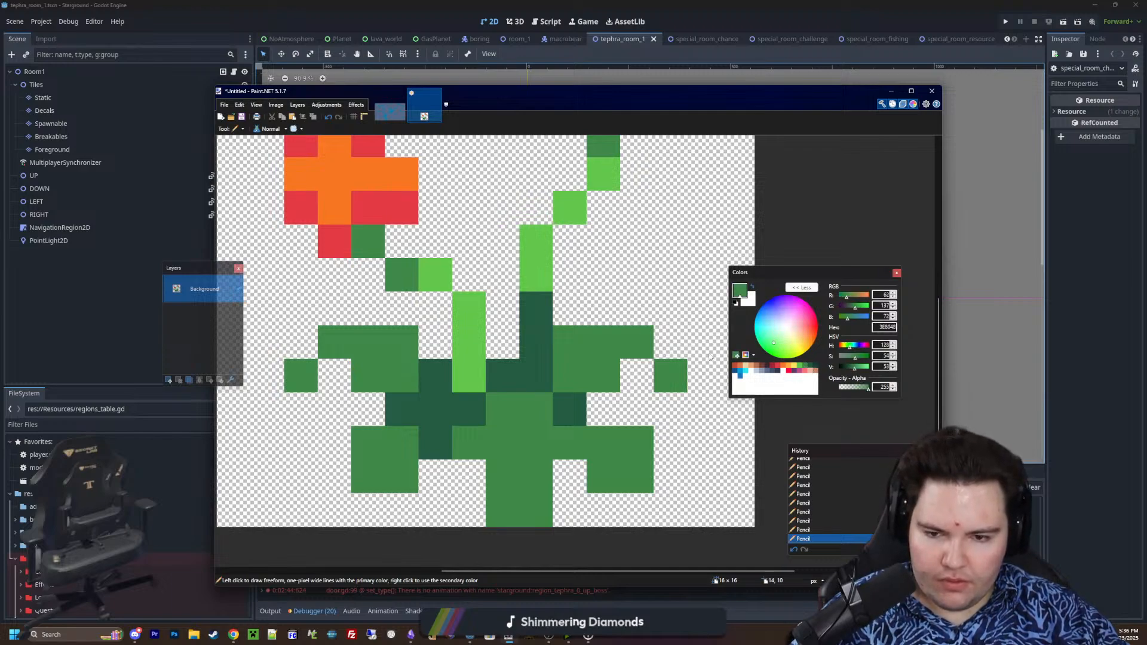
left_click(536, 275)
left_click(536, 309)
left_click(469, 375)
left_click(475, 356)
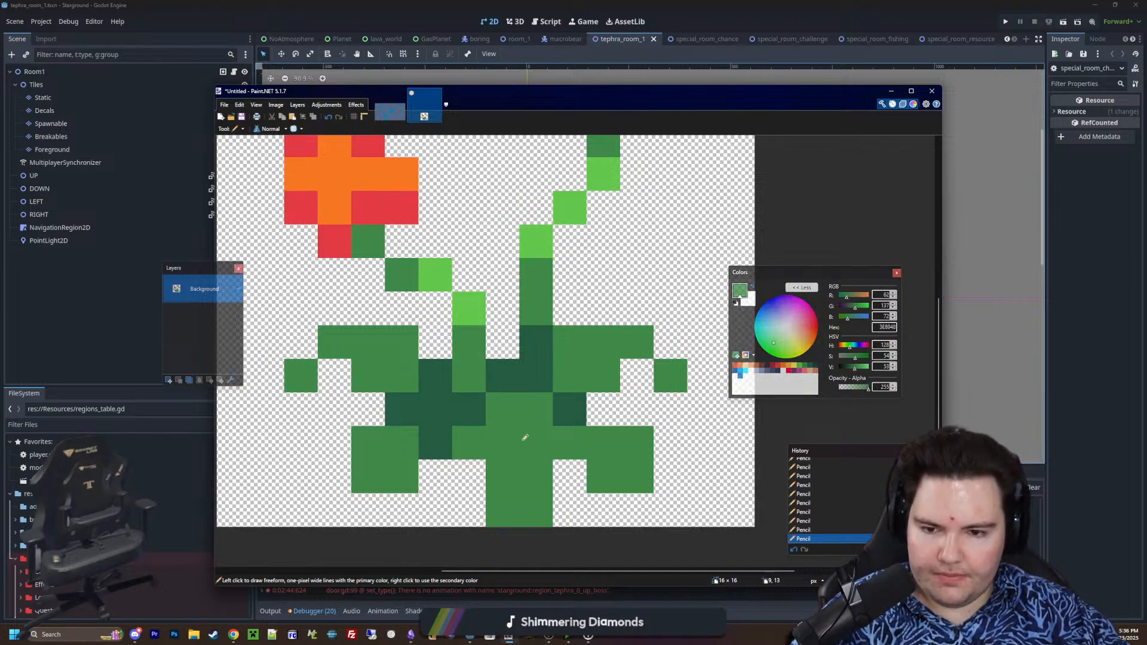
Cut the lowest six rows of the sprite, paste them back moved up one pixel, and deselect
scroll(525, 438, "up", 1, "ctrl")
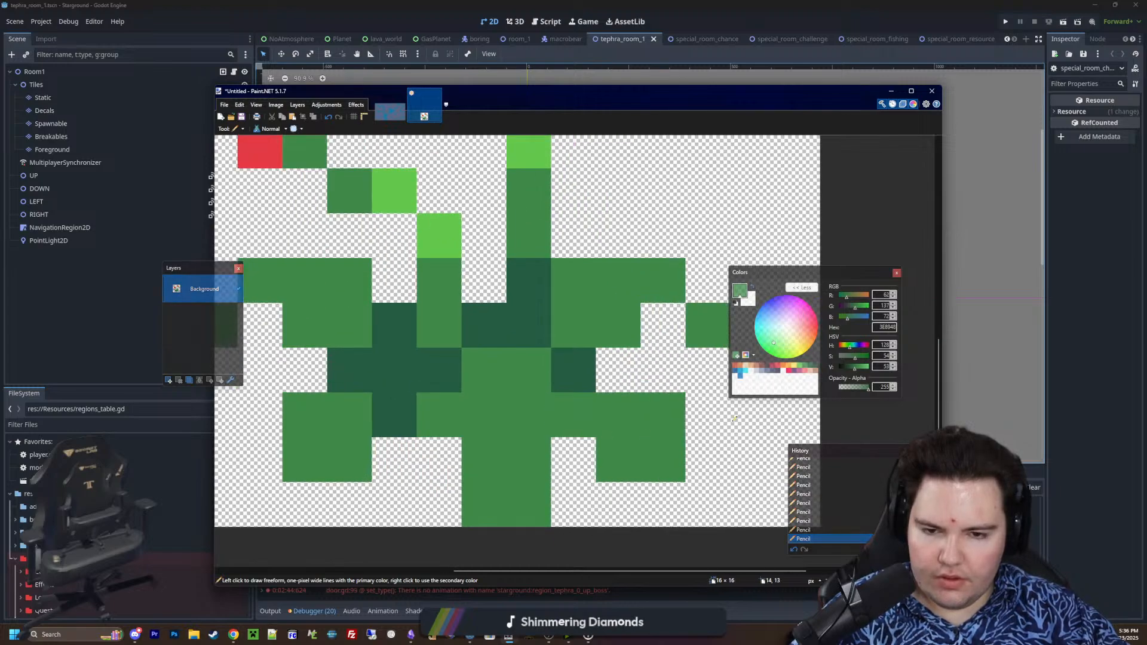
scroll(734, 418, "down", 5, "ctrl")
scroll(587, 410, "up", 3, "ctrl")
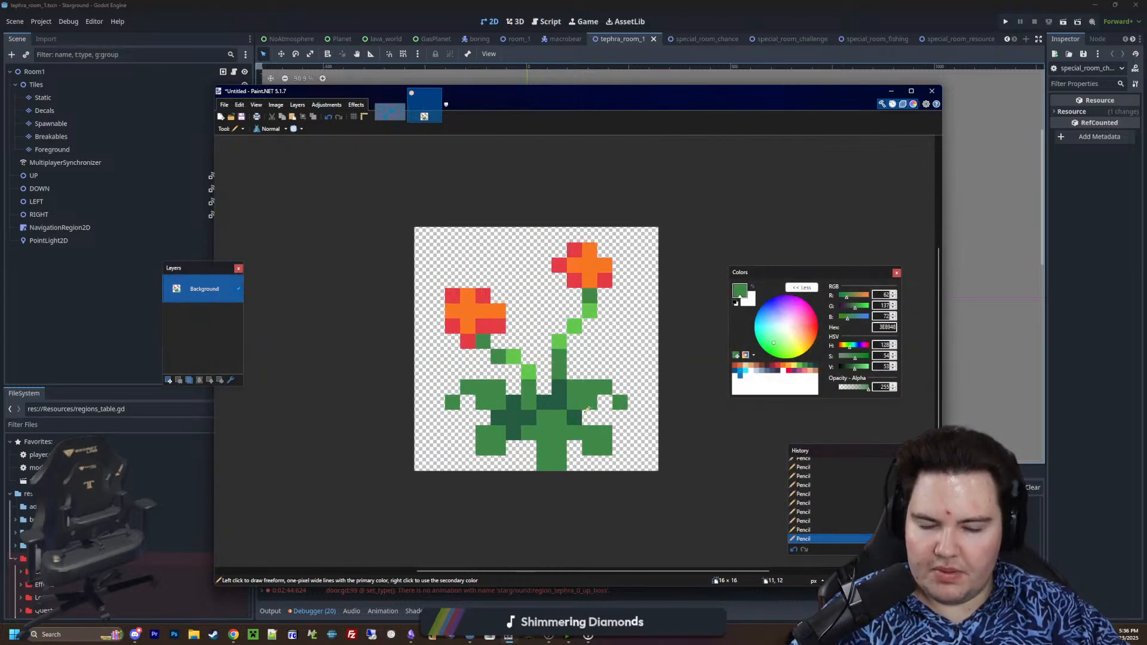
scroll(588, 410, "up", 1, "ctrl")
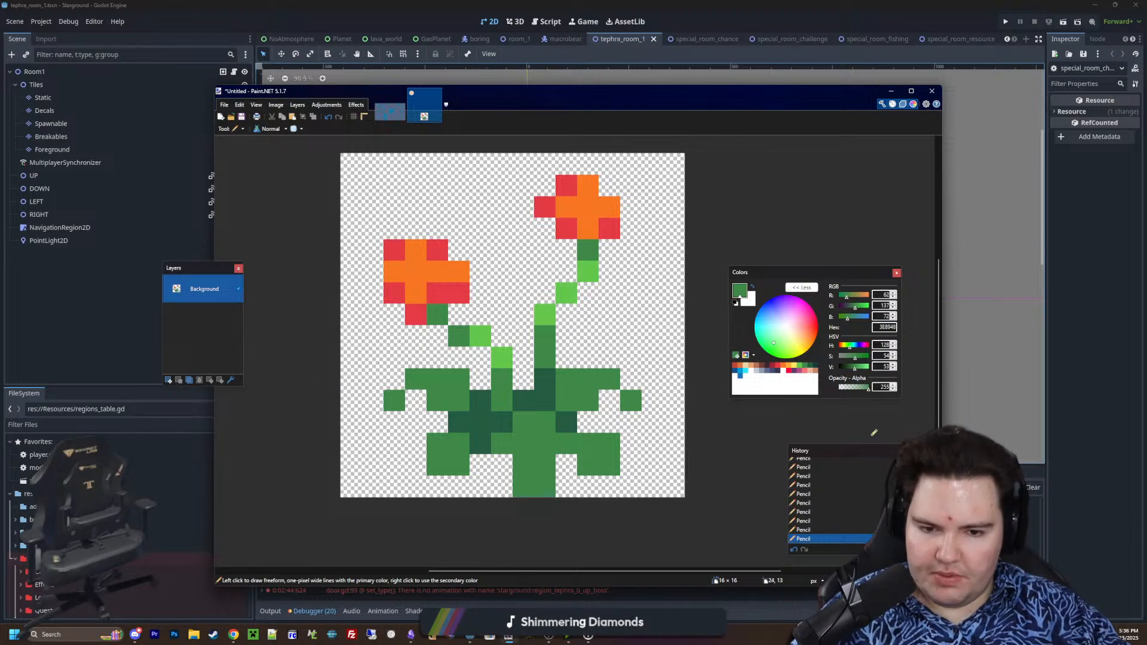
key("s")
mouse_move(697, 481)
left_mouse_down()
mouse_move(508, 436)
mouse_move(347, 374)
mouse_move(350, 392)
left_mouse_up()
key("ctrl+x")
key("ctrl+v")
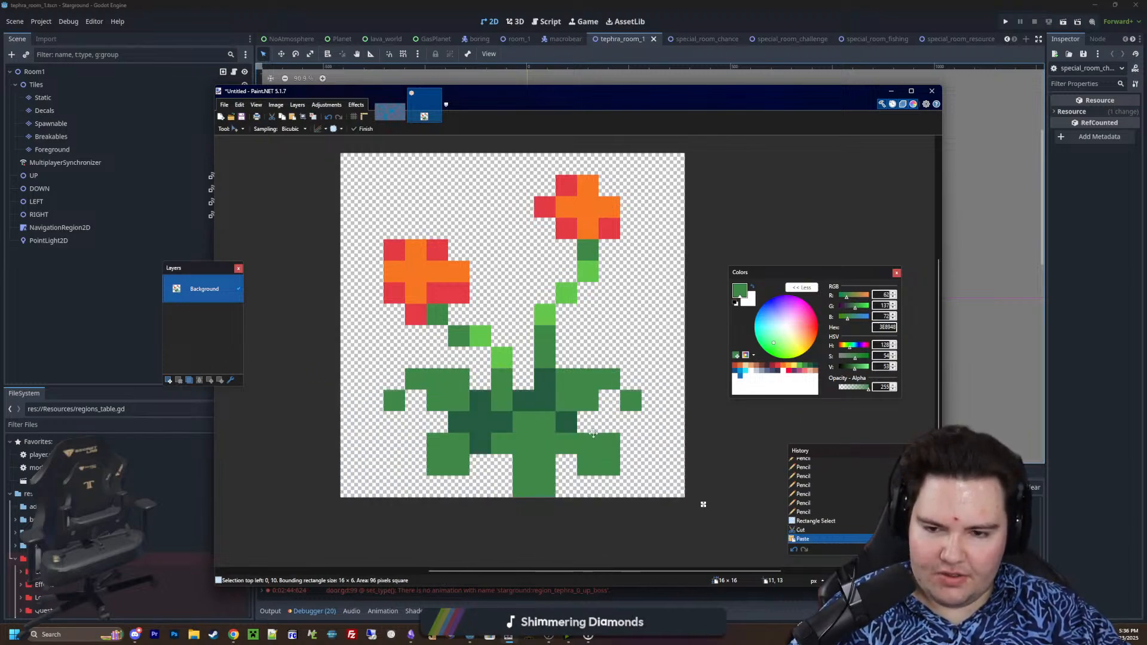
left_click_drag(592, 439, 592, 417)
key("ctrl+d")
scroll(449, 436, "down", 2, "ctrl")
scroll(564, 436, "up", 3, "ctrl")
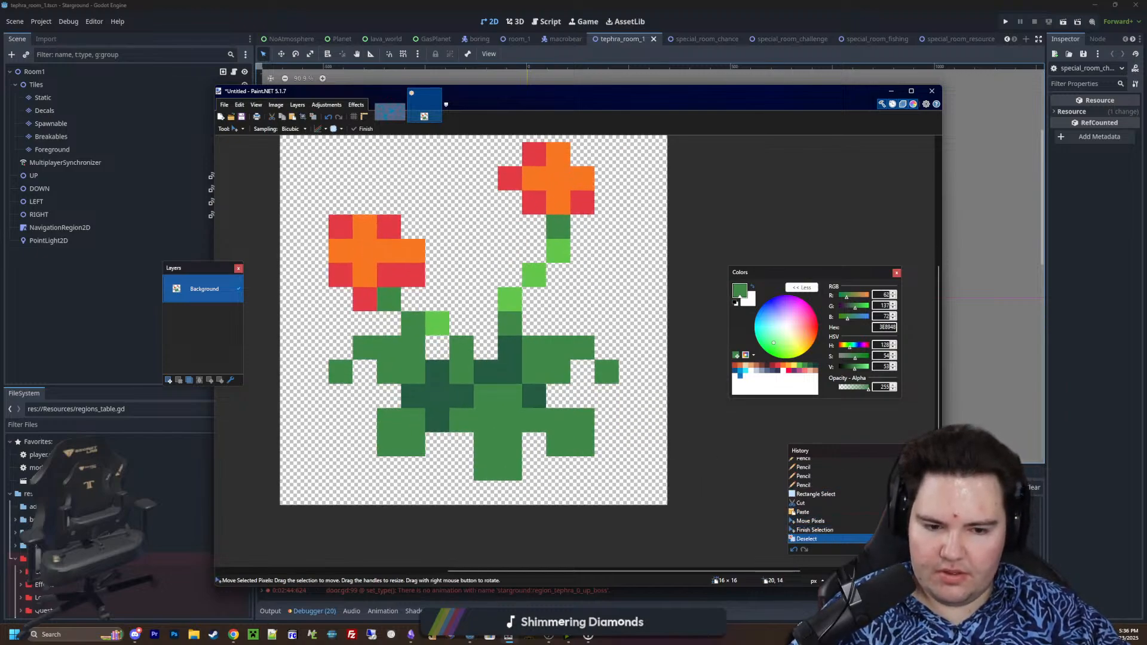
With the Pencil in dark blue-grey 35354C, outline the left side of the right stem and the underside and left tip of its flower
key("p")
left_click(778, 372)
middle_click_drag(495, 264, 545, 363)
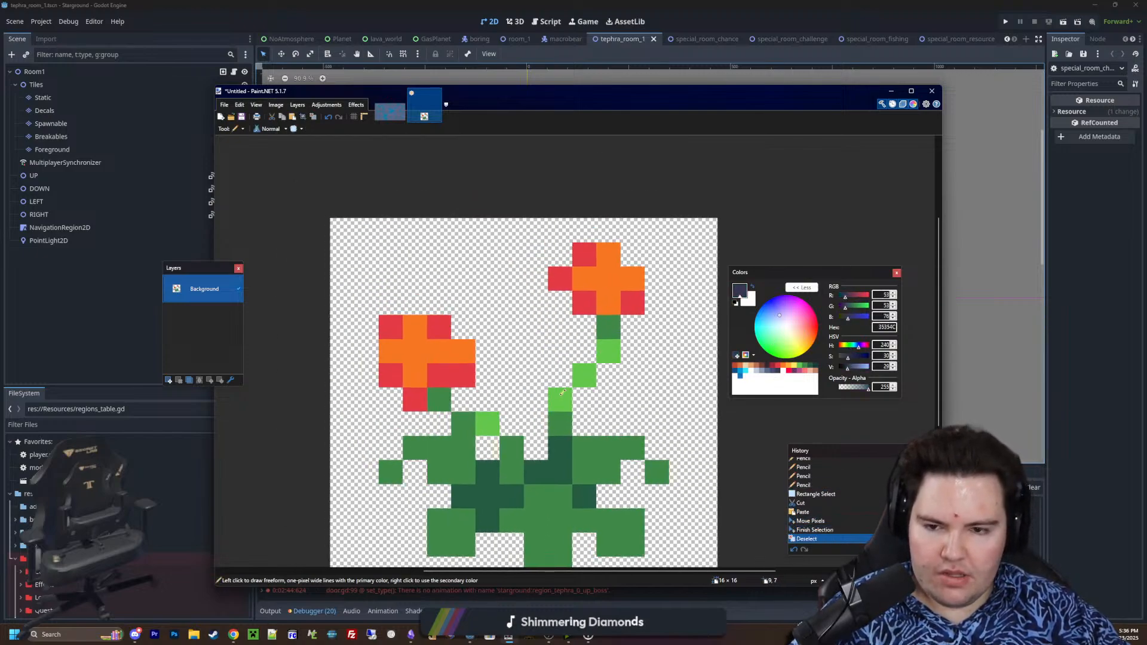
scroll(545, 363, "up", 2, "ctrl")
left_click(564, 376)
left_click_drag(592, 352, 592, 318)
left_click(564, 291)
left_click(535, 257)
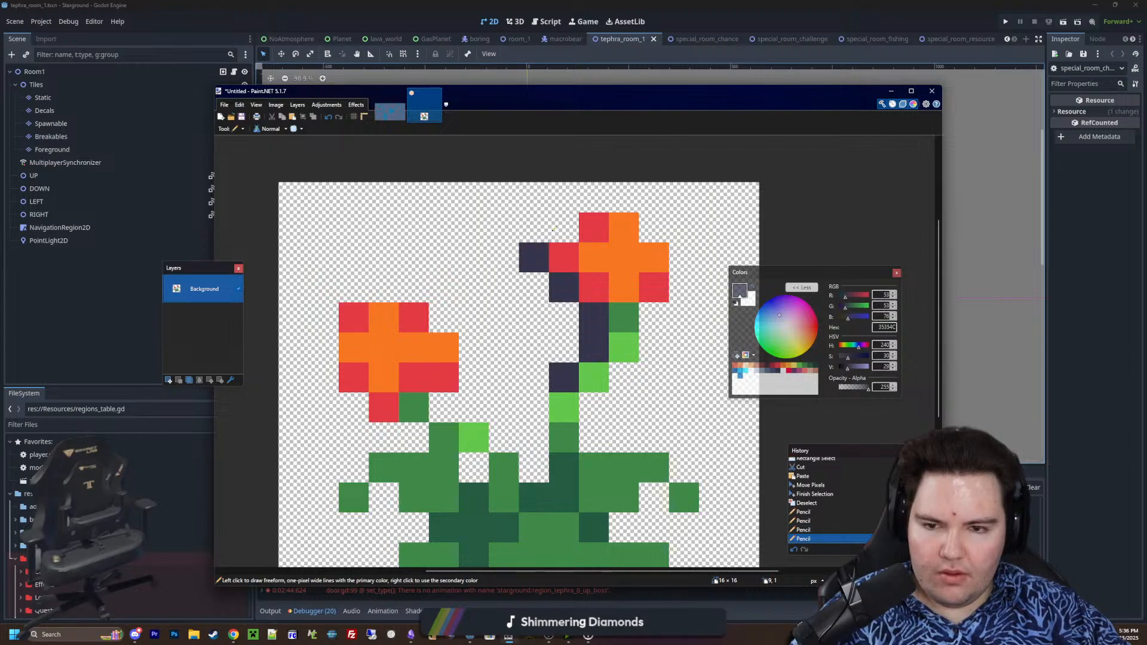
Continue the dark outline over the top of the right flower and down the right side of its bloom and stem
left_click(564, 227)
left_click_drag(594, 197, 624, 197)
left_click(654, 227)
mouse_move(684, 257)
left_mouse_down()
mouse_move(684, 287)
mouse_move(654, 346)
left_mouse_up()
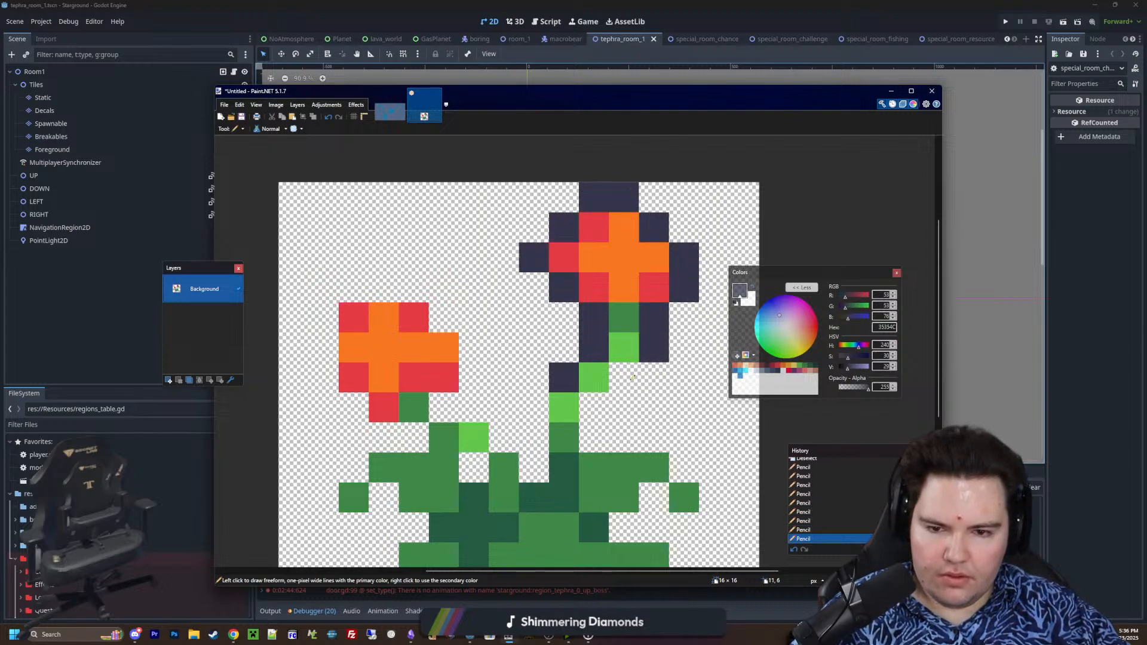
left_click(624, 376)
left_click_drag(594, 406, 594, 436)
Outline the gap between the stems and trace the dark border around the left flower
left_click_drag(535, 406, 534, 466)
left_click(504, 436)
mouse_move(482, 411)
left_mouse_down()
mouse_move(445, 409)
mouse_move(474, 346)
left_mouse_up()
left_click(443, 316)
left_click(414, 286)
mouse_move(384, 287)
left_mouse_down()
mouse_move(354, 287)
mouse_move(328, 343)
left_mouse_up()
left_click(324, 377)
left_click(354, 406)
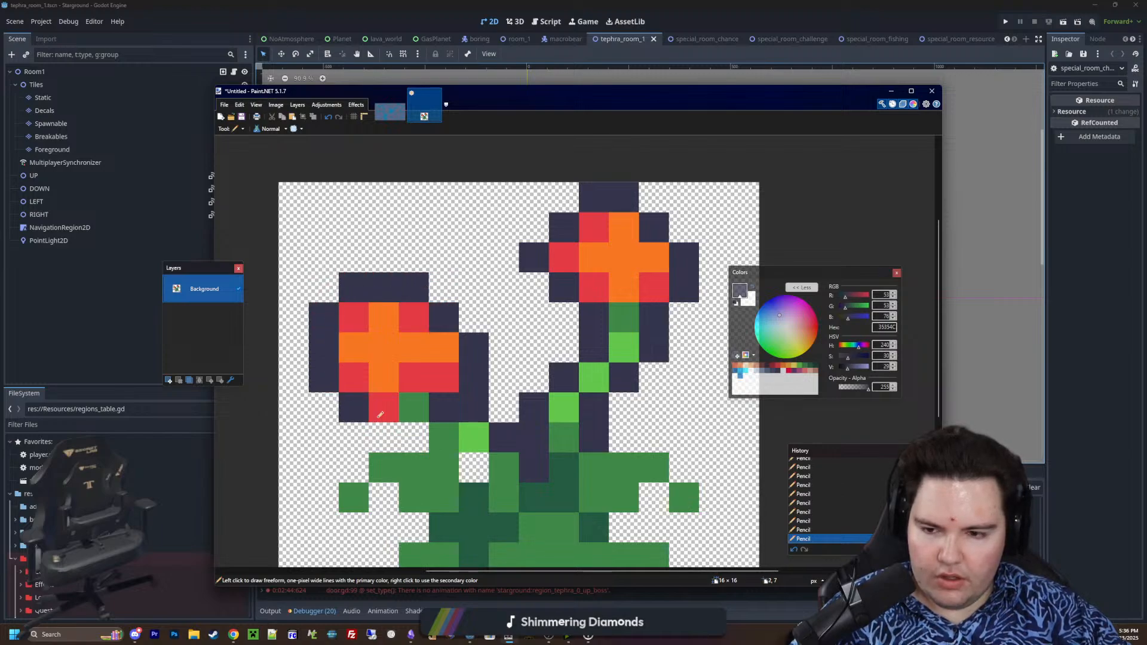
Outline the left leaves in dark blue-grey, leaving the notch below the upper leaf open, and fill the hole beside the left stem
left_click(414, 437)
left_click(384, 436)
left_click(354, 466)
mouse_move(324, 496)
left_mouse_down()
mouse_move(336, 525)
mouse_move(389, 506)
left_mouse_up()
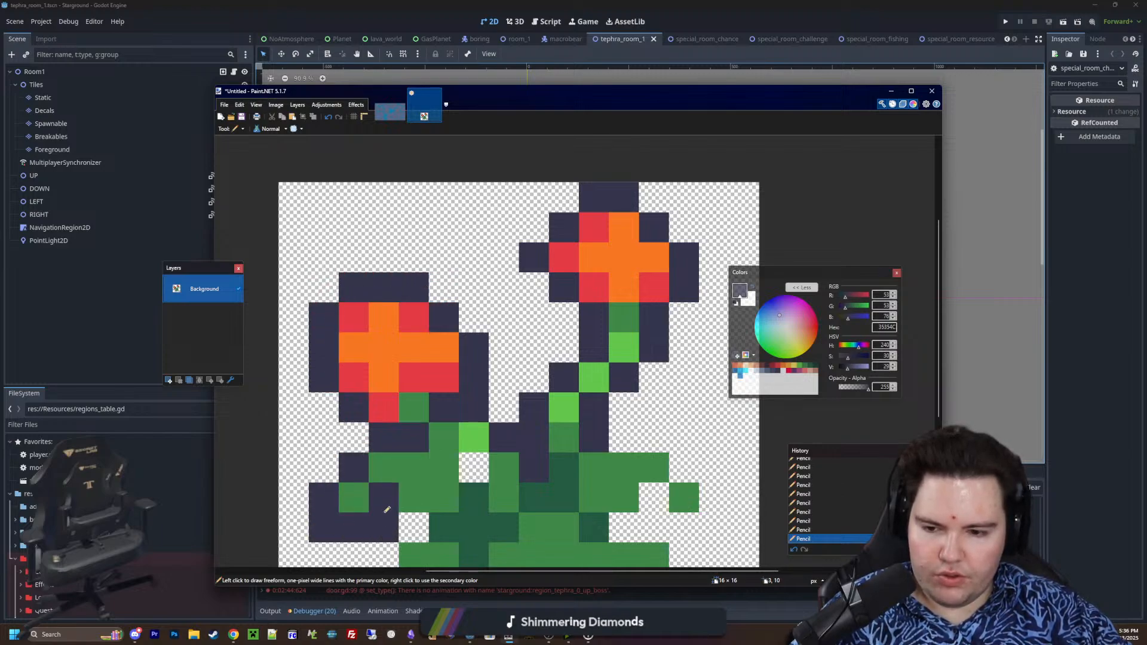
scroll(389, 506, "down", 2)
key("ctrl+z")
left_click_drag(327, 387, 394, 485)
left_click(383, 388)
left_click(414, 418)
left_click(474, 358)
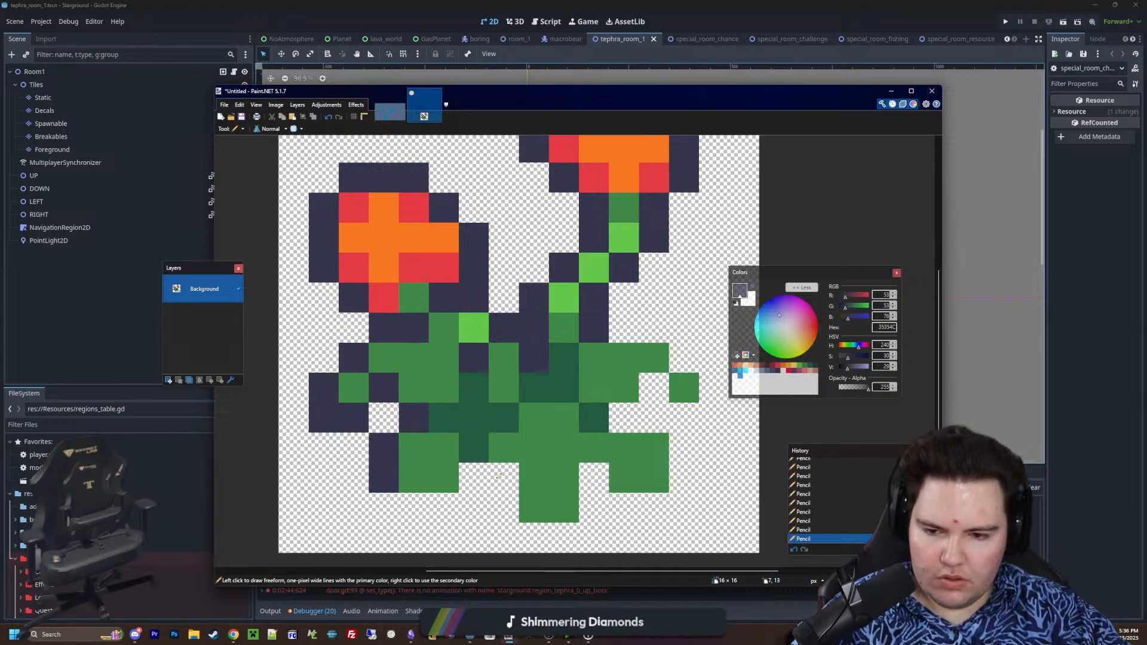
Outline both sides of the plant's base and the outer edges of the right leaves
left_click_drag(499, 476, 515, 509)
left_click_drag(594, 478, 597, 501)
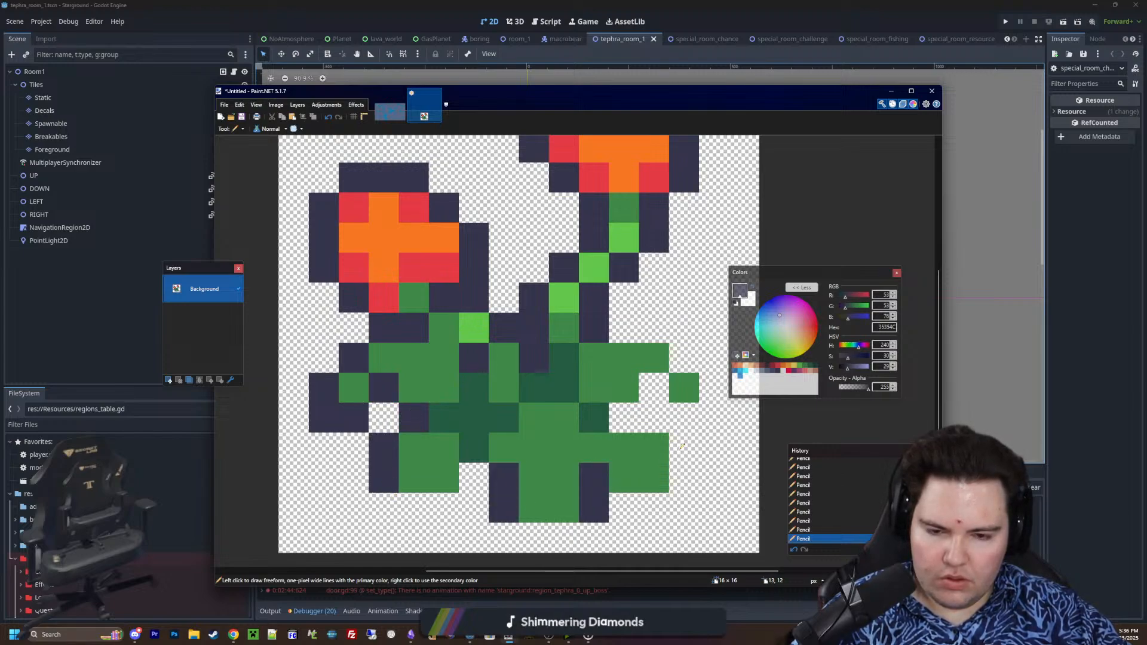
left_click_drag(682, 446, 635, 420)
left_click_drag(706, 375, 621, 329)
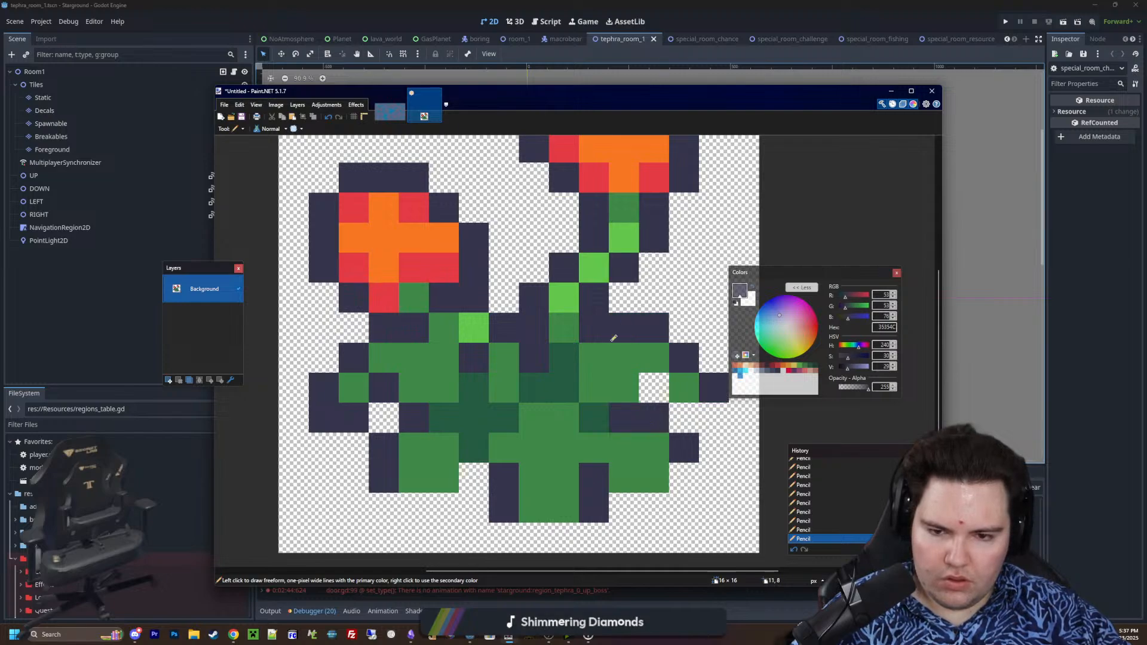
scroll(485, 387, "down", 5, "ctrl")
scroll(487, 328, "up", 3, "ctrl")
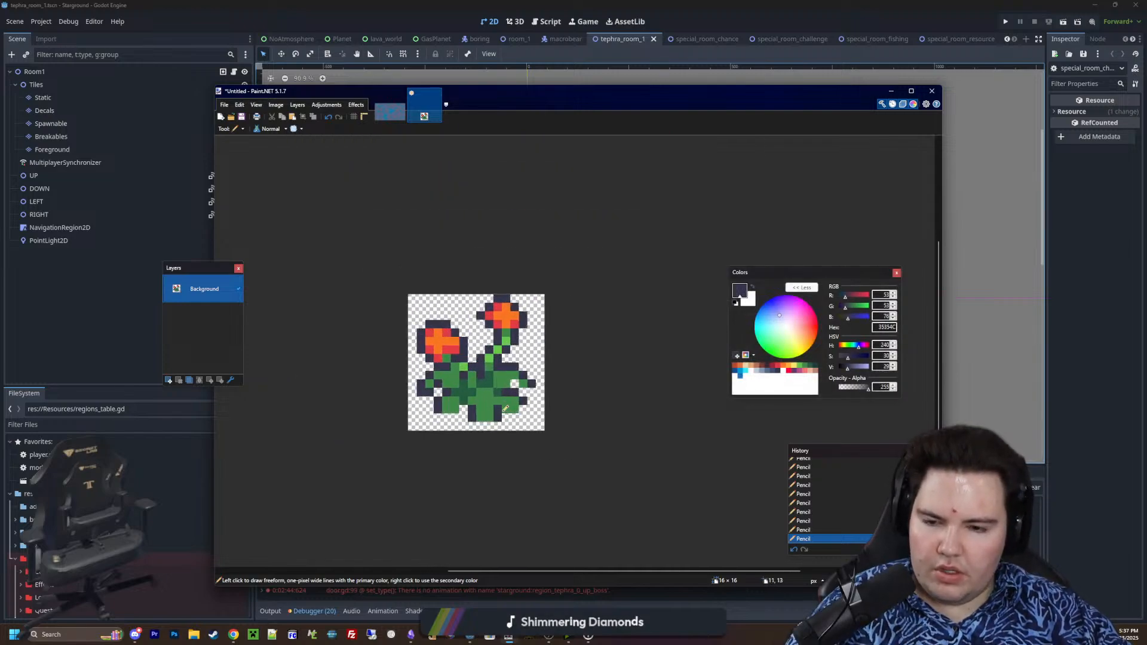
Create a new 16 × 16 pixel image and erase its white background to transparency
left_click(222, 105)
left_click(238, 117)
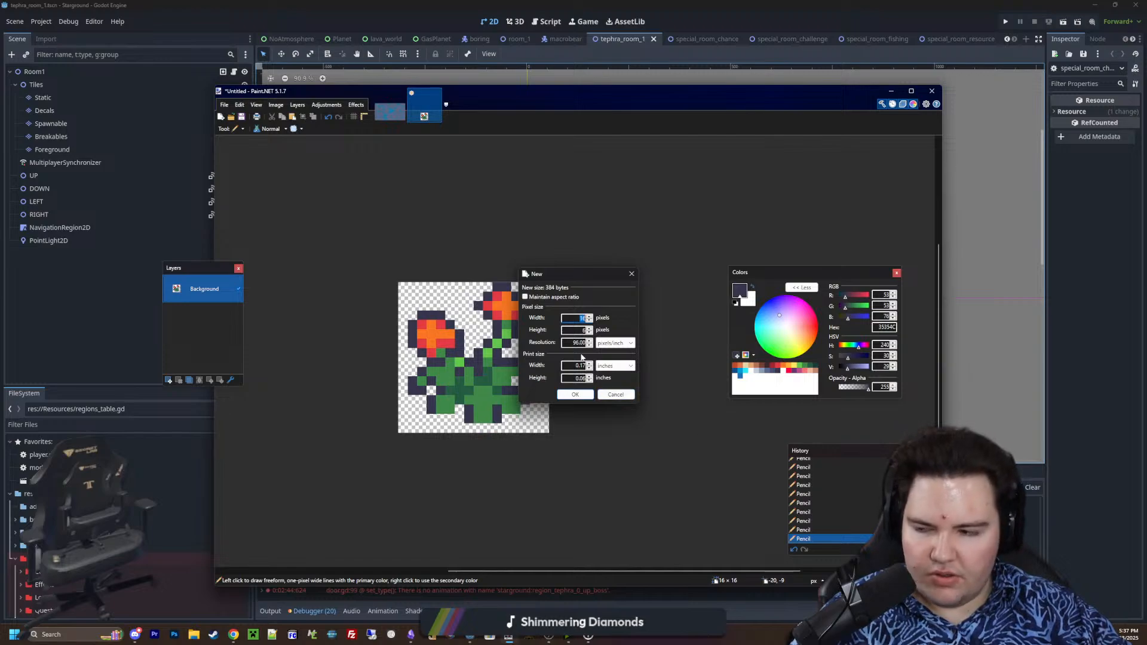
left_click(575, 395)
scroll(624, 356, "up", 8, "ctrl")
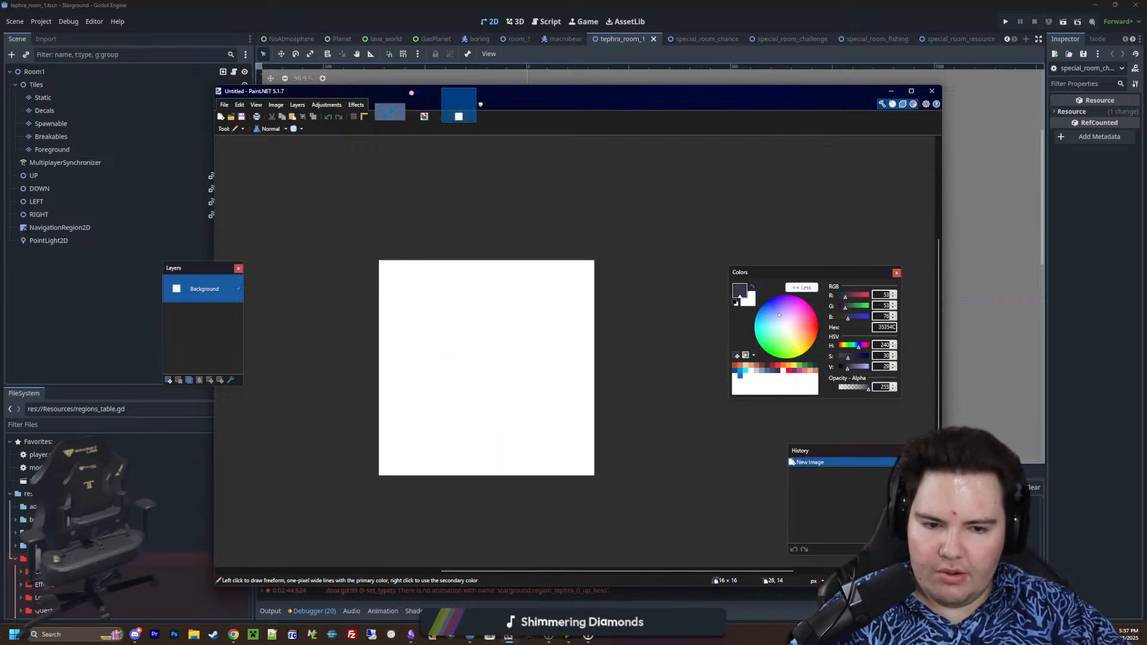
key("ctrl+a")
key("Delete")
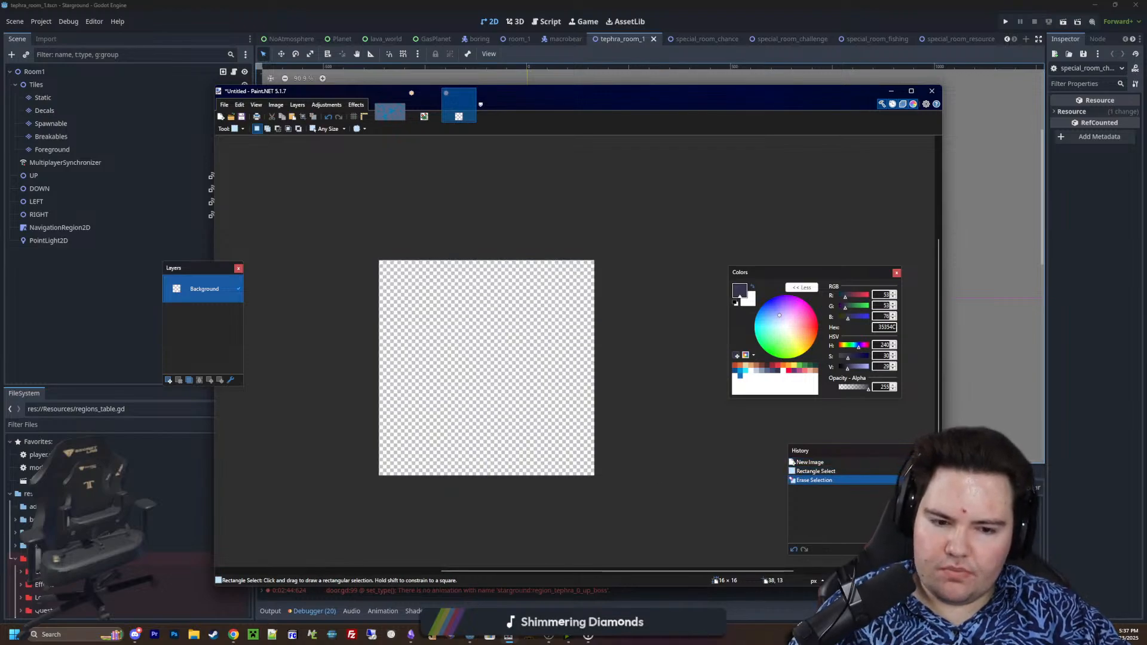
Choose tan EAD4AA, capture a screen snip of the skull reference, and paste it into the new image while keeping the canvas size
scroll(542, 378, "up", 1, "ctrl")
left_click(763, 383)
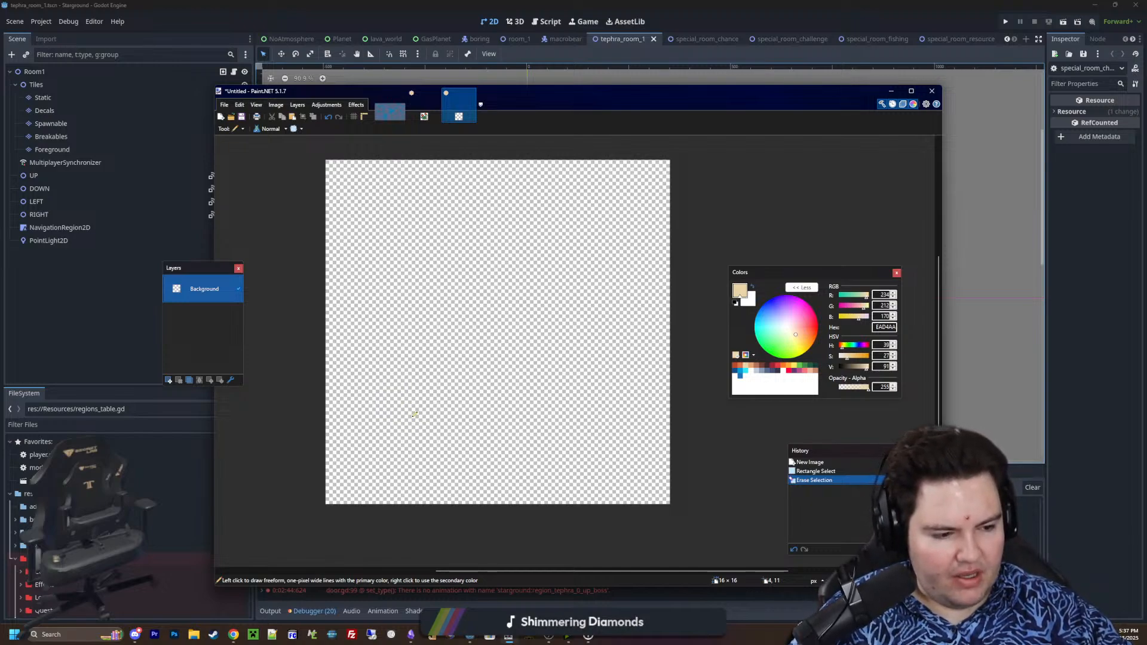
scroll(452, 418, "up", 1, "ctrl")
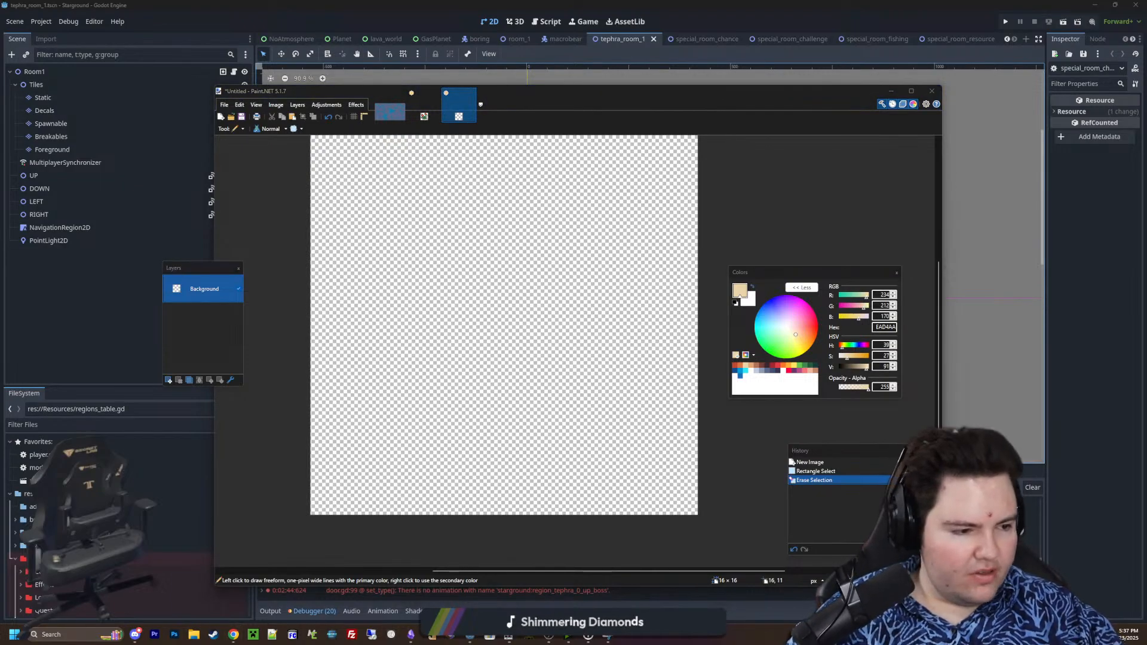
key("super+shift+s")
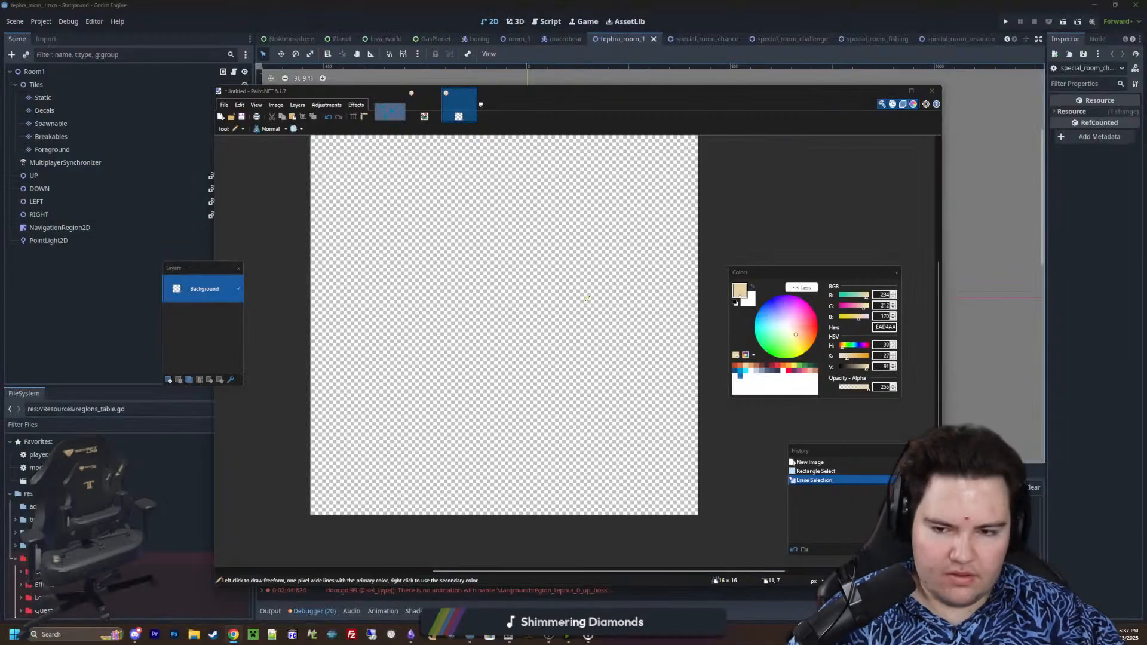
key("ctrl+v")
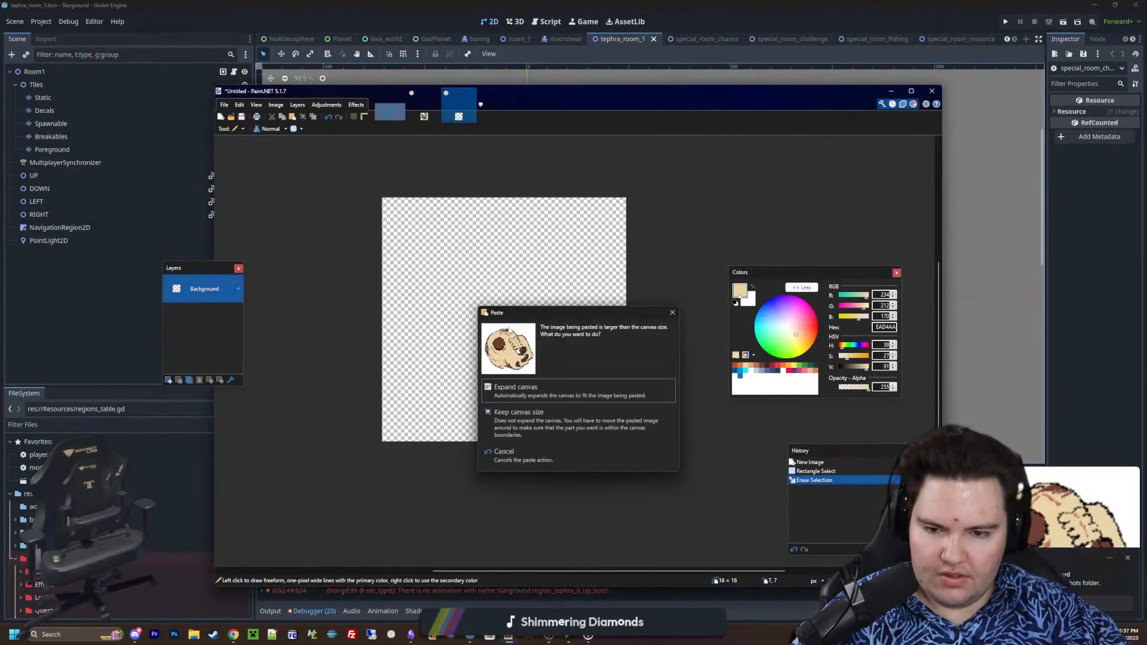
left_click(533, 438)
Shrink the pasted skull reference to about 24 × 23 pixels from its lower right corner
scroll(448, 304, "down", 2, "ctrl")
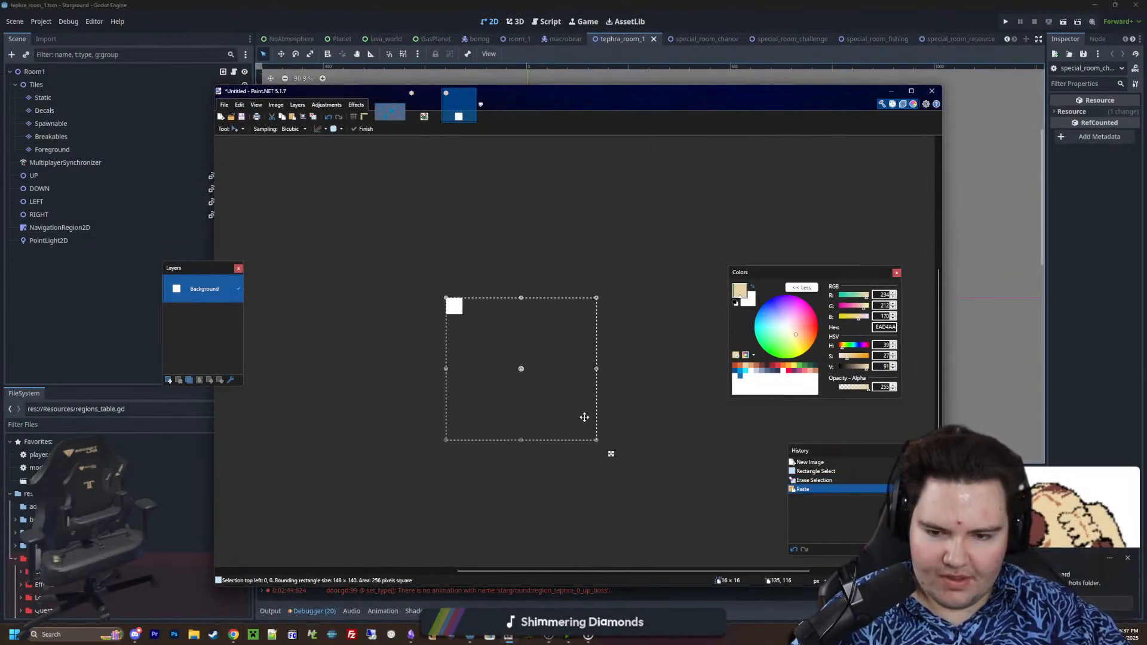
left_click_drag(595, 440, 470, 322, "shift")
scroll(444, 310, "up", 4, "ctrl")
scroll(443, 309, "up", 5, "ctrl")
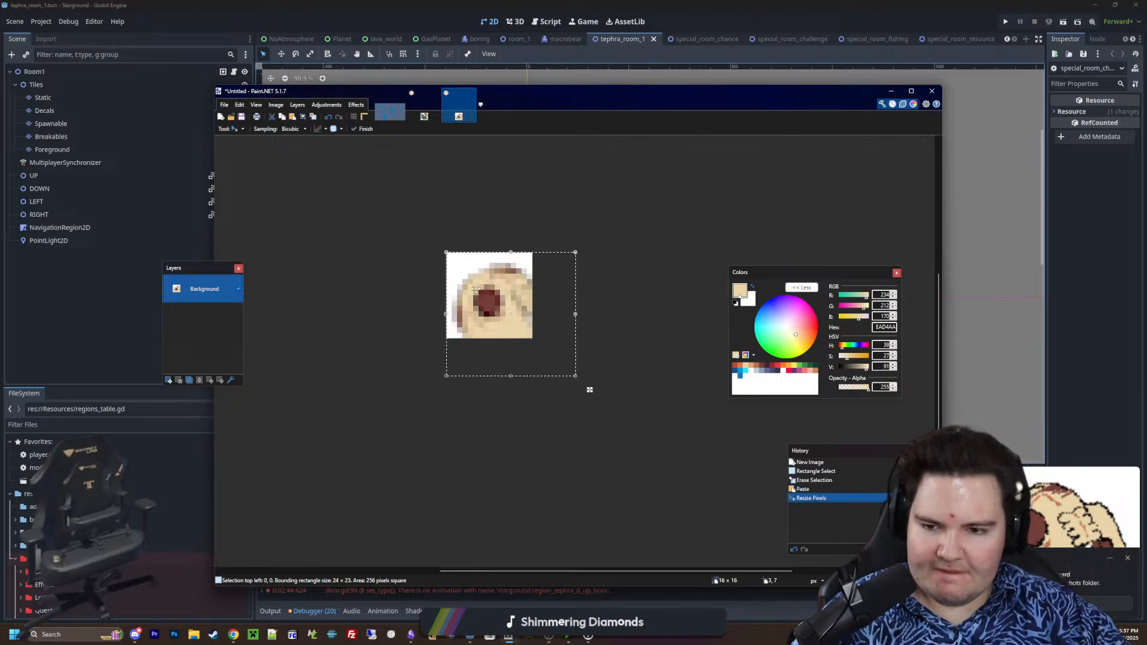
Shrink the pasted skull reference to fit the 16 × 16 canvas, using Nearest Neighbor sampling, and deselect it
left_click_drag(693, 493, 609, 407, "shift")
left_click(305, 129)
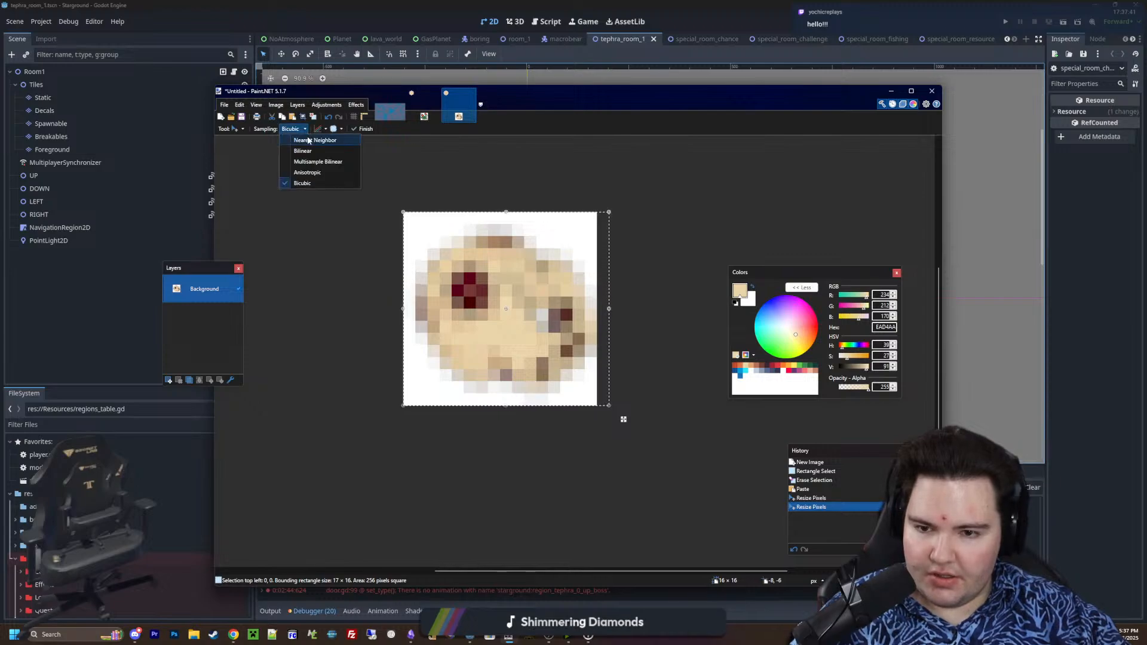
left_click(314, 141)
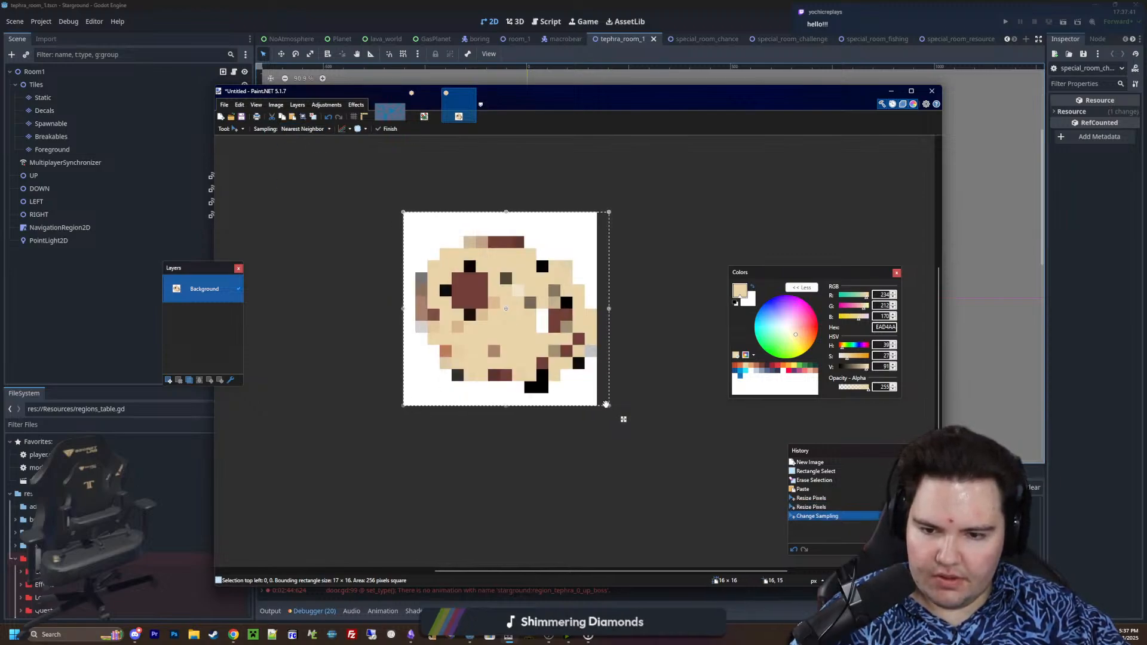
left_click_drag(607, 309, 596, 309)
scroll(535, 285, "up", 2, "ctrl")
key("ctrl+d")
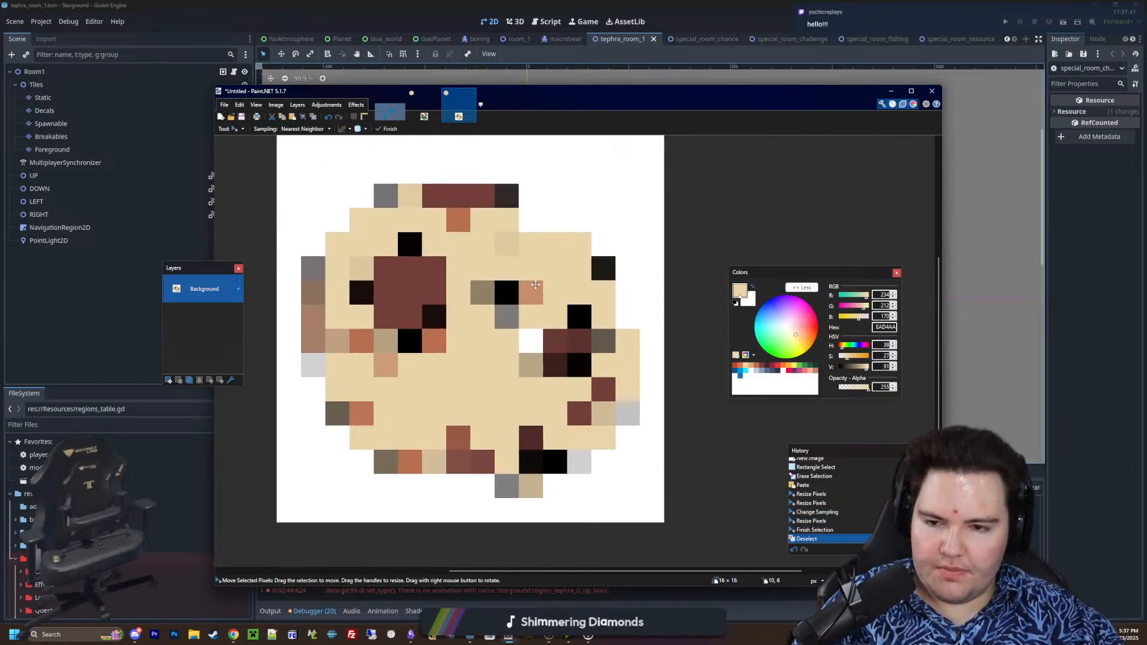
Add a new layer and trace the middle of the skull's lower jaw with small rectangles in yellow FEE761
left_click(169, 380)
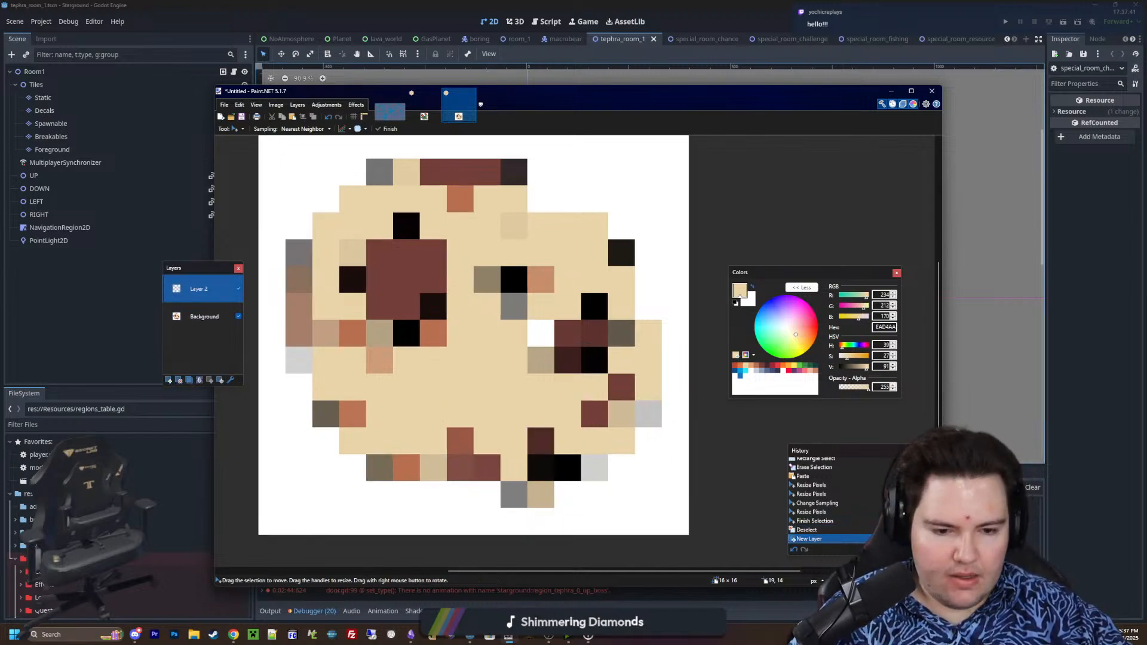
key("o")
scroll(568, 422, "down", 1, "ctrl")
scroll(527, 423, "up", 1, "ctrl")
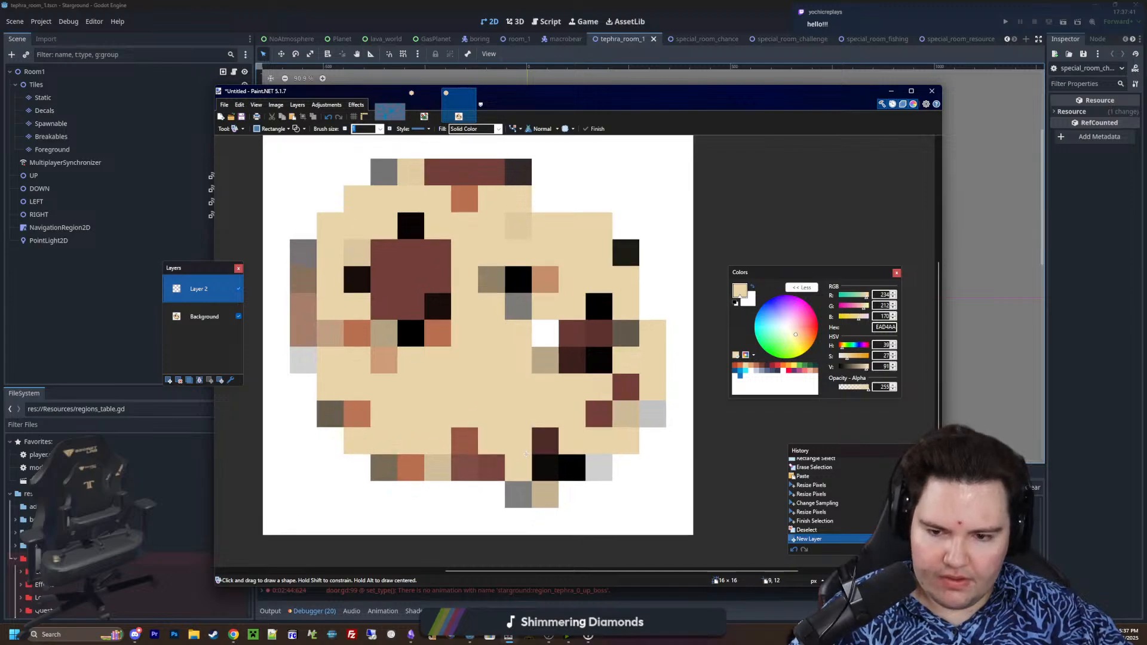
left_click_drag(519, 461, 518, 442)
key("Return")
left_click(800, 365)
left_click(794, 366)
key("Return")
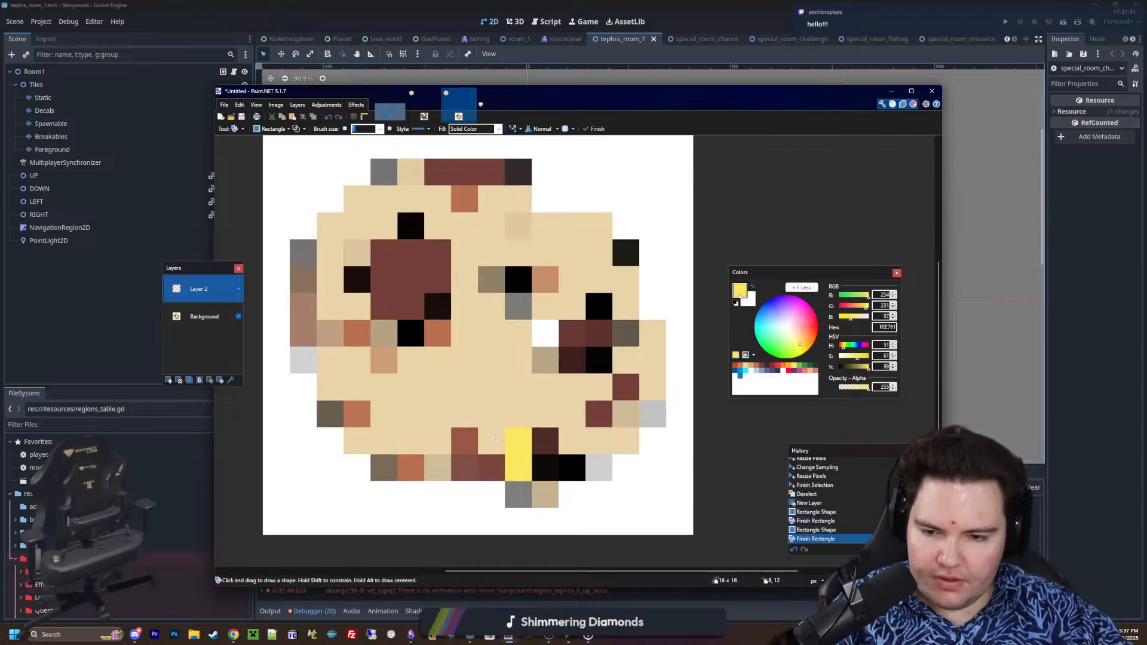
left_click(494, 441)
key("Return")
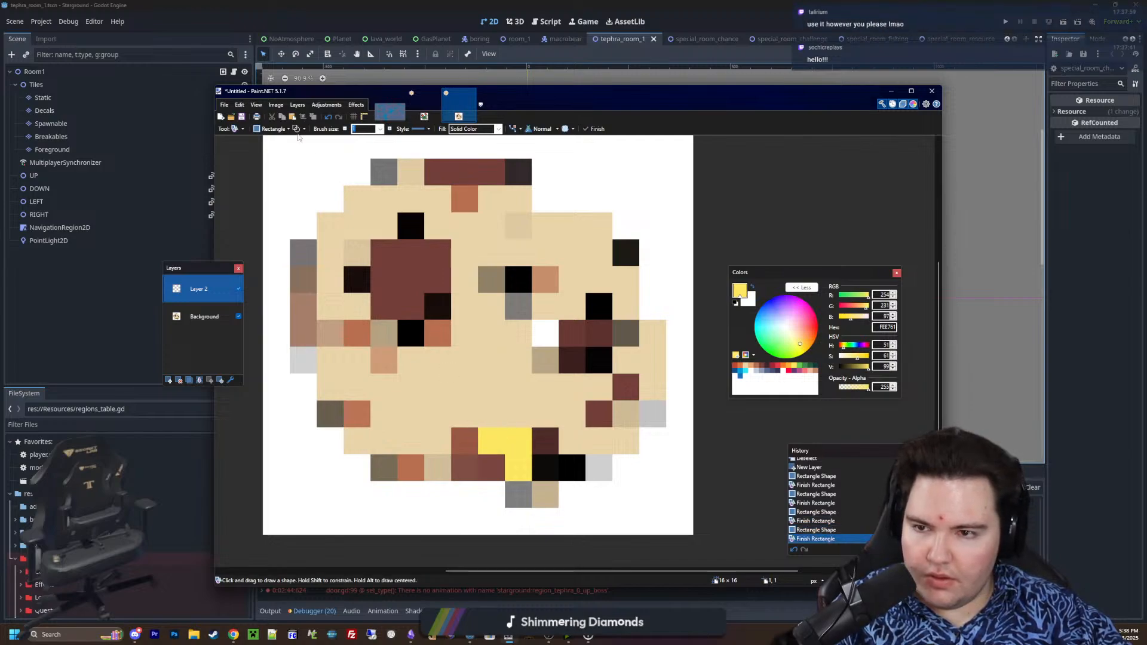
Switch rectangle drawing to filled shapes and block in the skull's left side around the left eye socket in yellow
left_click(299, 129)
left_click(326, 145)
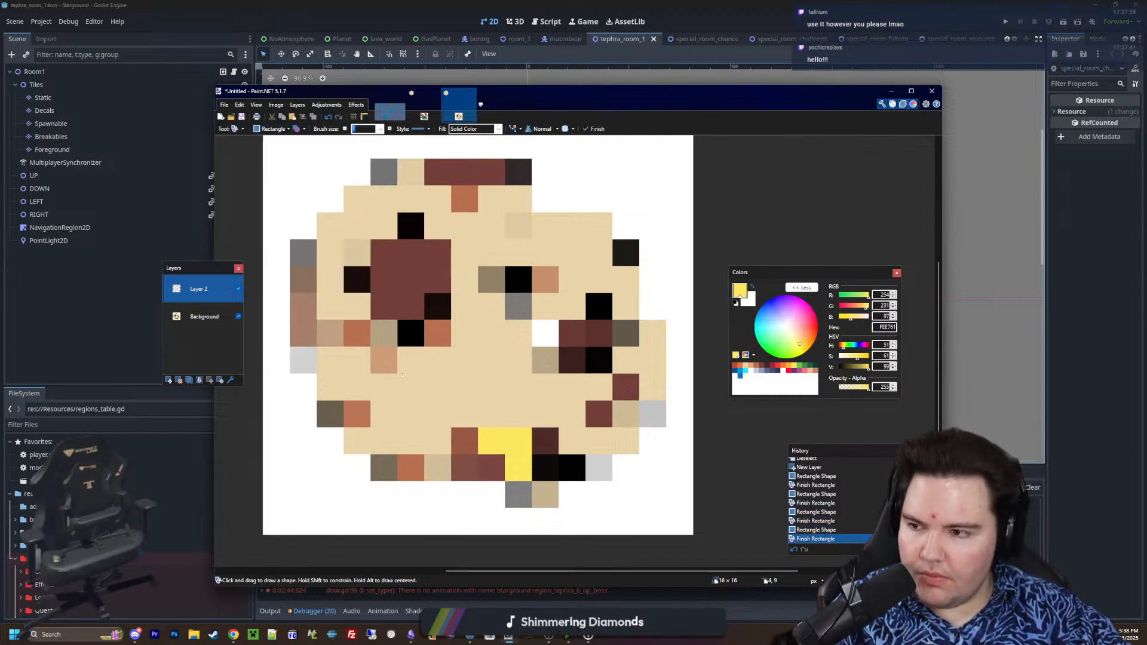
mouse_move(530, 416)
left_mouse_down()
mouse_move(487, 416)
mouse_move(326, 359)
mouse_move(330, 251)
mouse_move(357, 254)
mouse_move(357, 335)
mouse_move(464, 334)
left_mouse_up()
left_click(306, 356)
left_click_drag(465, 307, 464, 227)
left_click_drag(439, 225, 384, 172)
left_click(366, 196)
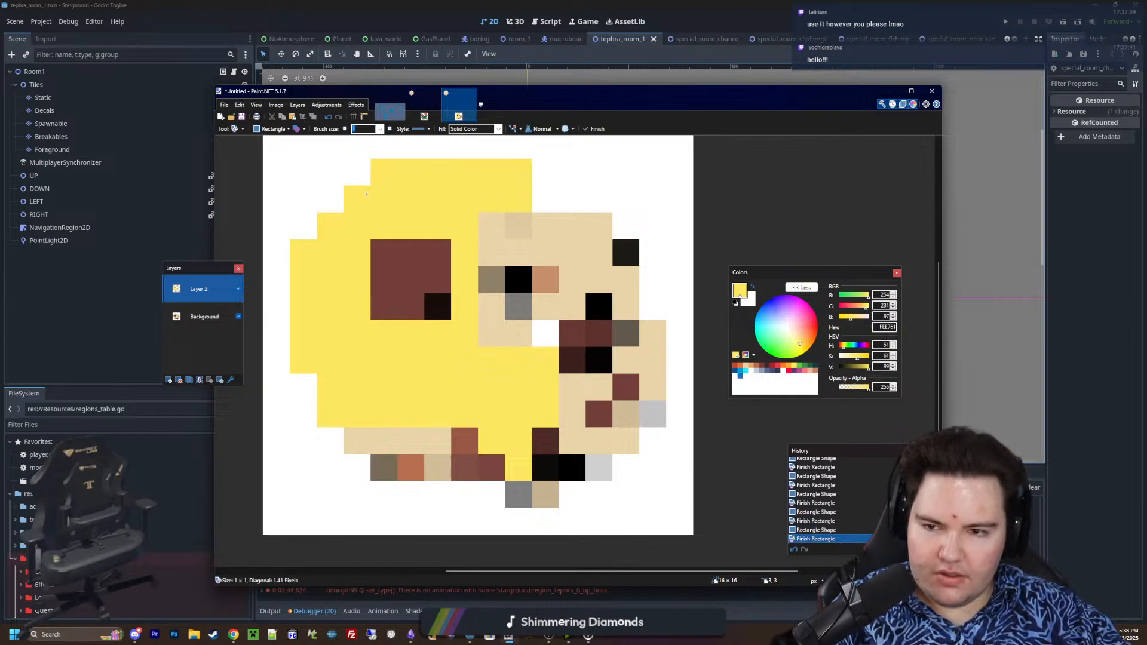
Block in the strip between the eye sockets, the lower right jaw and the ridge under the right eye in yellow
left_click_drag(494, 231, 520, 341)
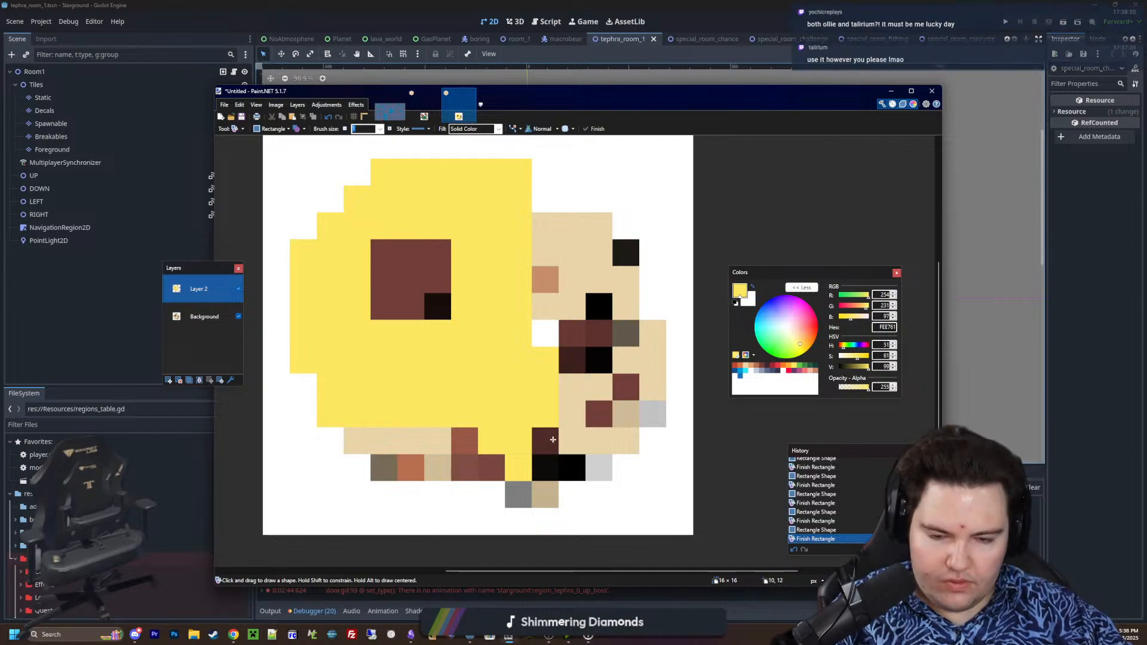
left_click_drag(567, 439, 625, 441)
left_click(573, 415)
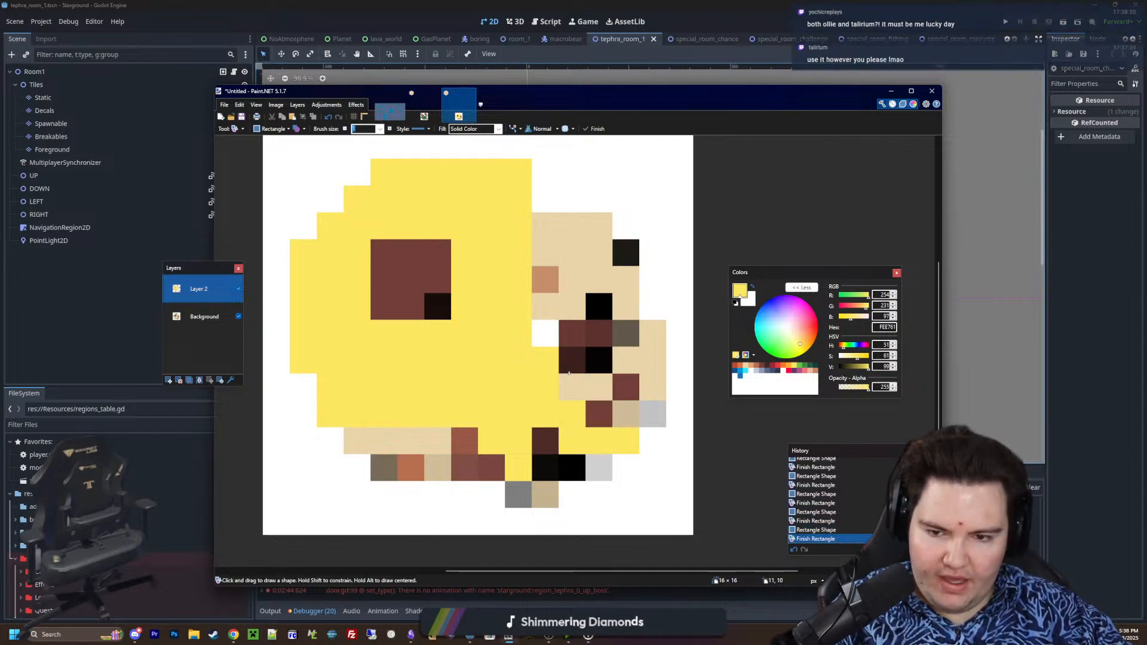
mouse_move(575, 358)
left_mouse_down()
mouse_move(573, 334)
mouse_move(618, 329)
left_mouse_up()
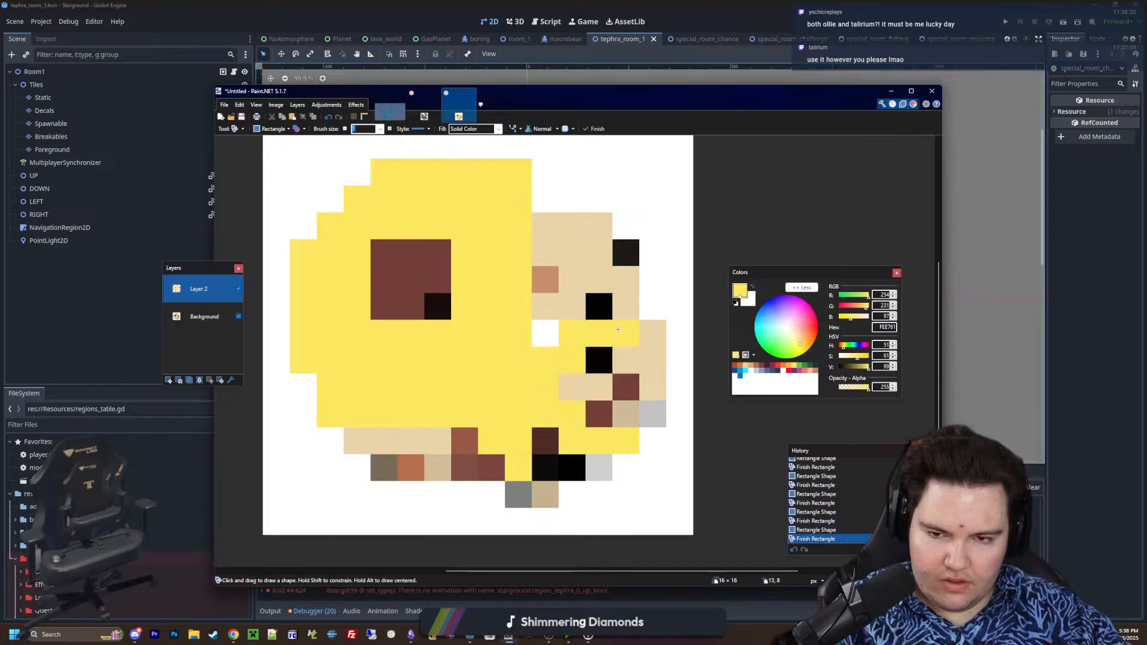
Block in the skull's upper right area and right edge with filled rectangles in green 63C74D
left_click(802, 367)
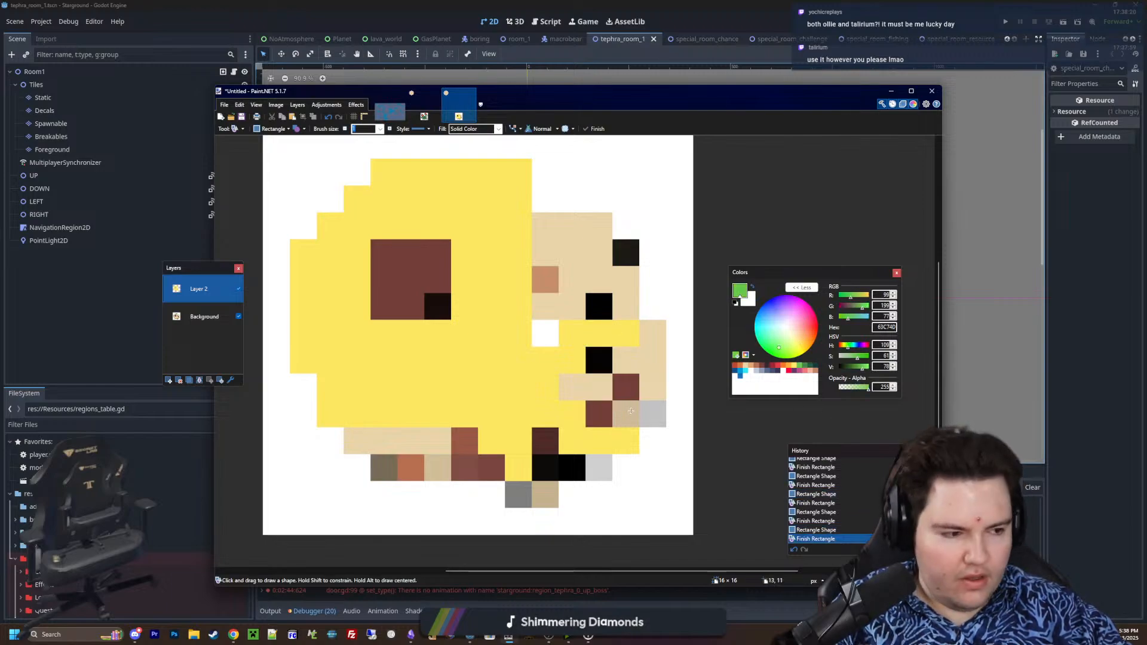
left_click_drag(623, 359, 630, 363)
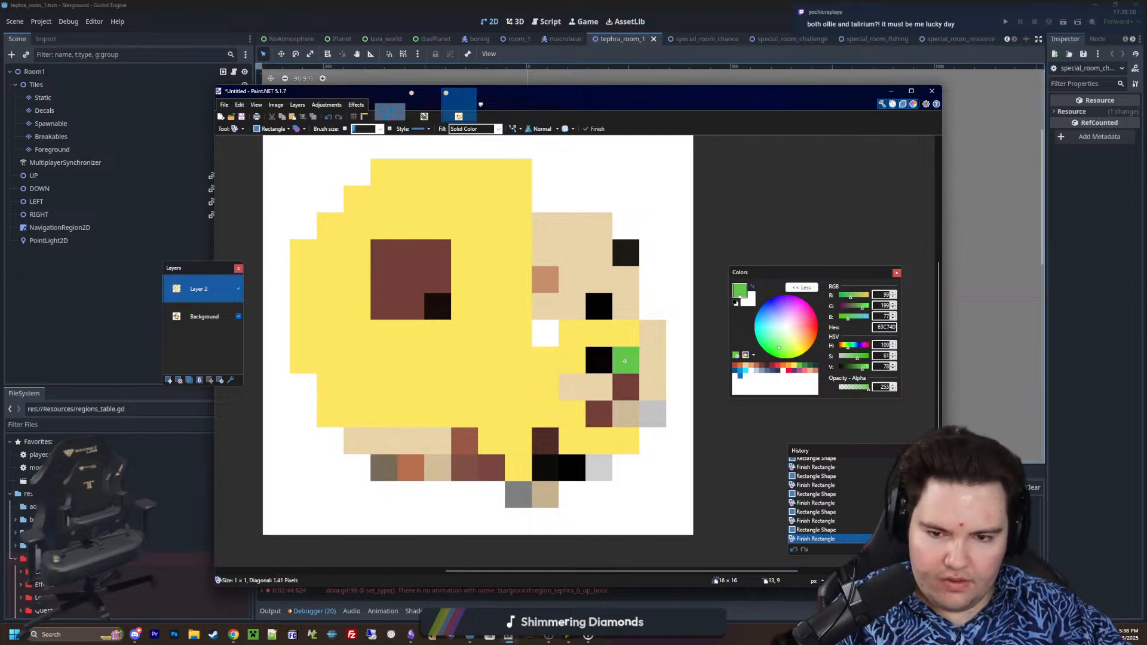
mouse_move(626, 413)
left_mouse_down()
mouse_move(651, 413)
mouse_move(648, 330)
mouse_move(594, 275)
mouse_move(541, 275)
mouse_move(540, 248)
left_mouse_up()
left_click_drag(600, 225, 544, 227)
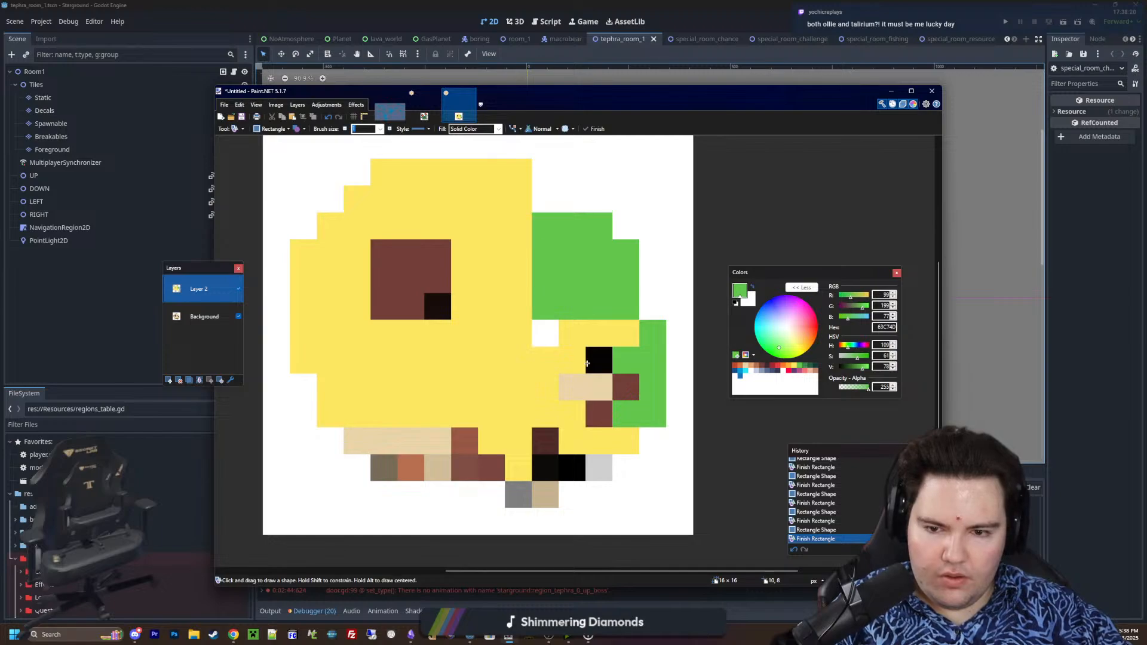
Sample the skull's yellow and pencil in the uncovered pixel at the lower left corner of the green area
key("k")
left_click(518, 364)
key("p")
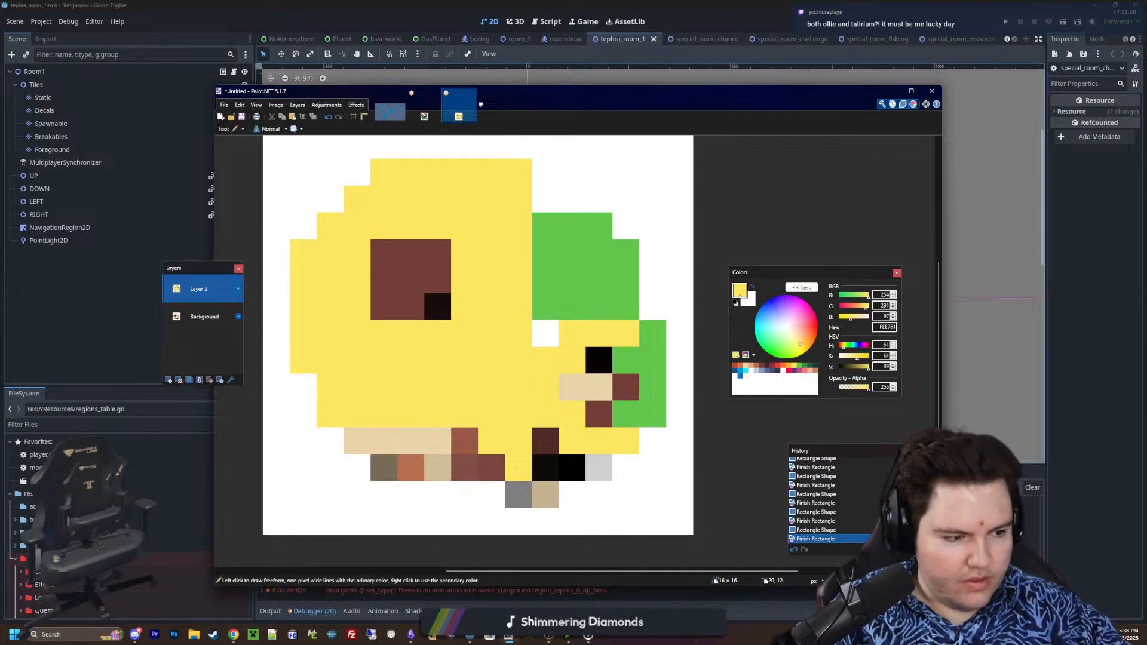
left_click(541, 325)
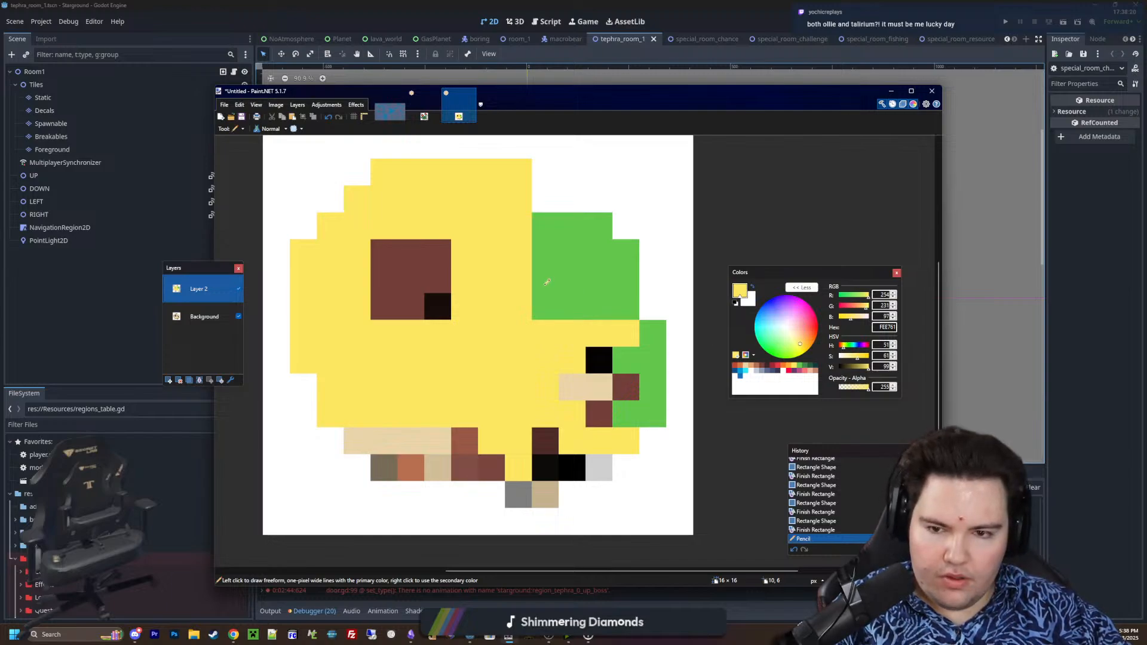
Try penciling two vertical columns in the green area for the right eye socket, first in yellow and then in white
left_click(546, 282)
left_click(599, 279)
left_click(545, 252)
left_click(599, 252)
left_click(542, 302)
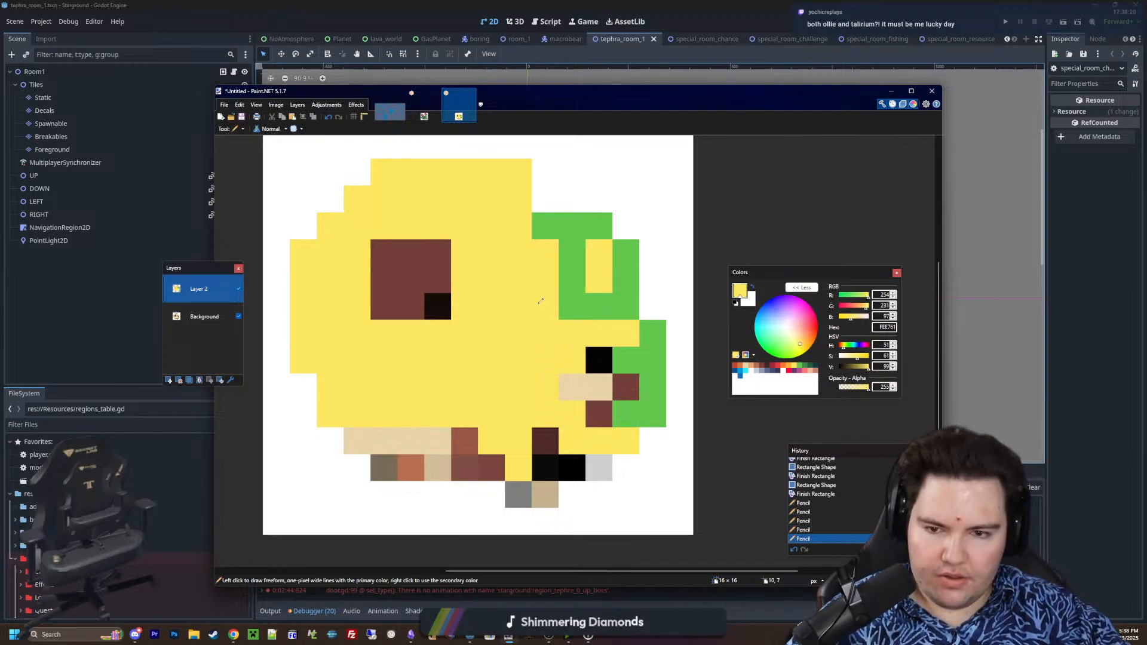
left_click(540, 301)
left_click(598, 306)
left_click(794, 393)
mouse_move(544, 308)
left_mouse_down()
mouse_move(545, 251)
mouse_move(599, 308)
mouse_move(563, 253)
left_mouse_up()
left_click(785, 371)
key("ctrl+z")
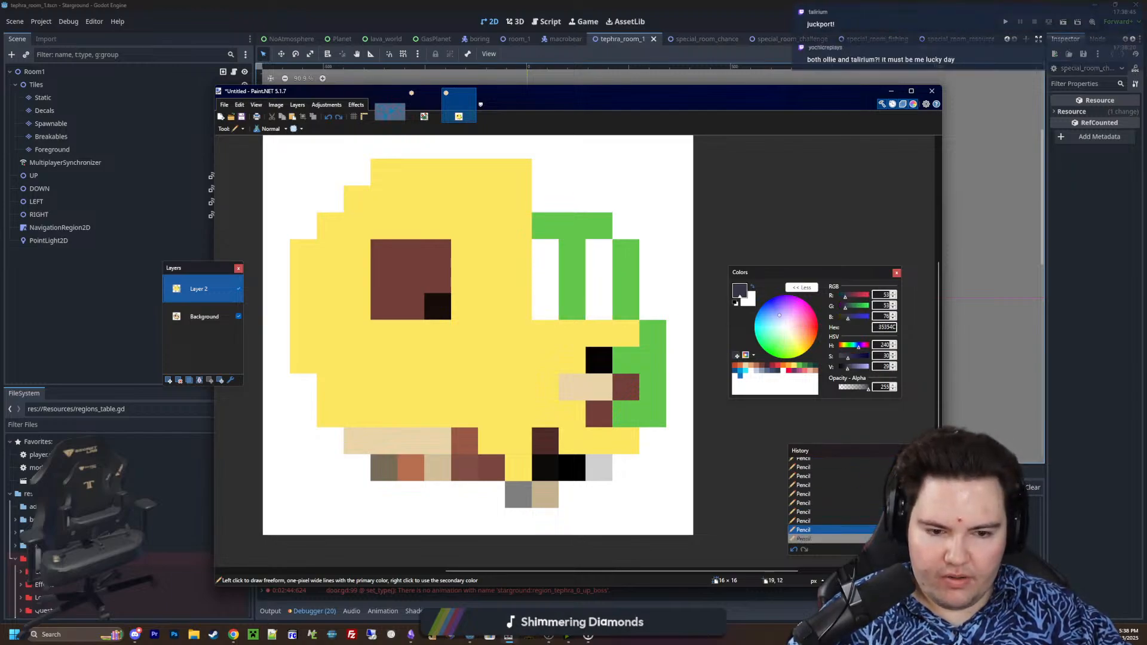
Sample white FFFFFF and fill the right eye socket with a 3 × 3 pixel square
key("k")
left_click(598, 277)
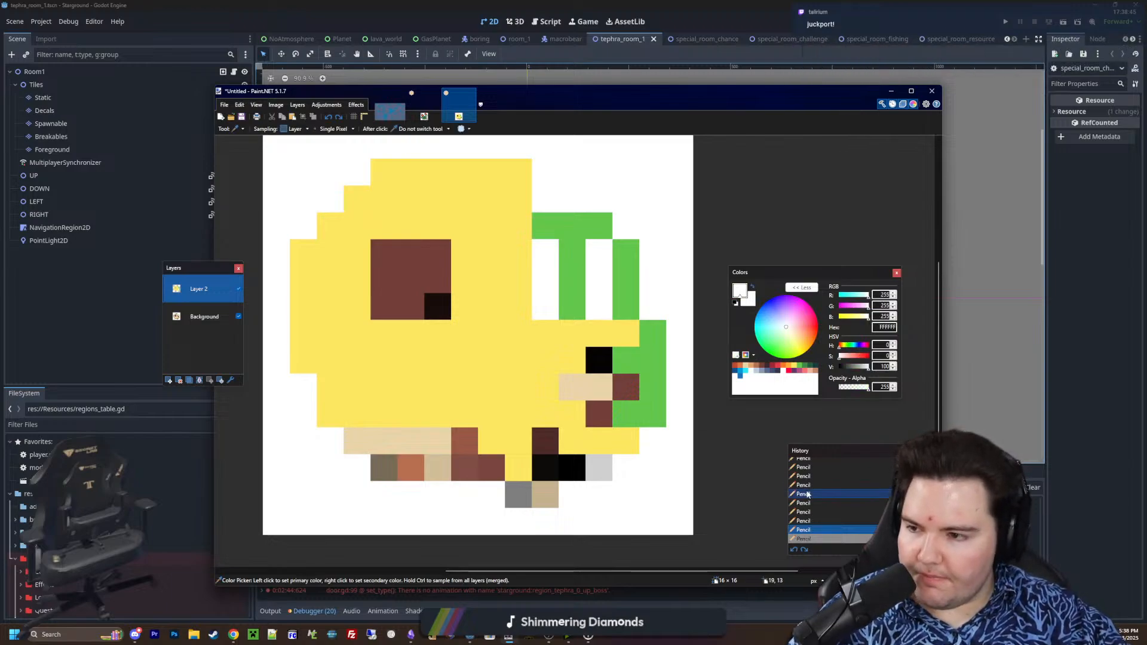
key("o")
key("o")
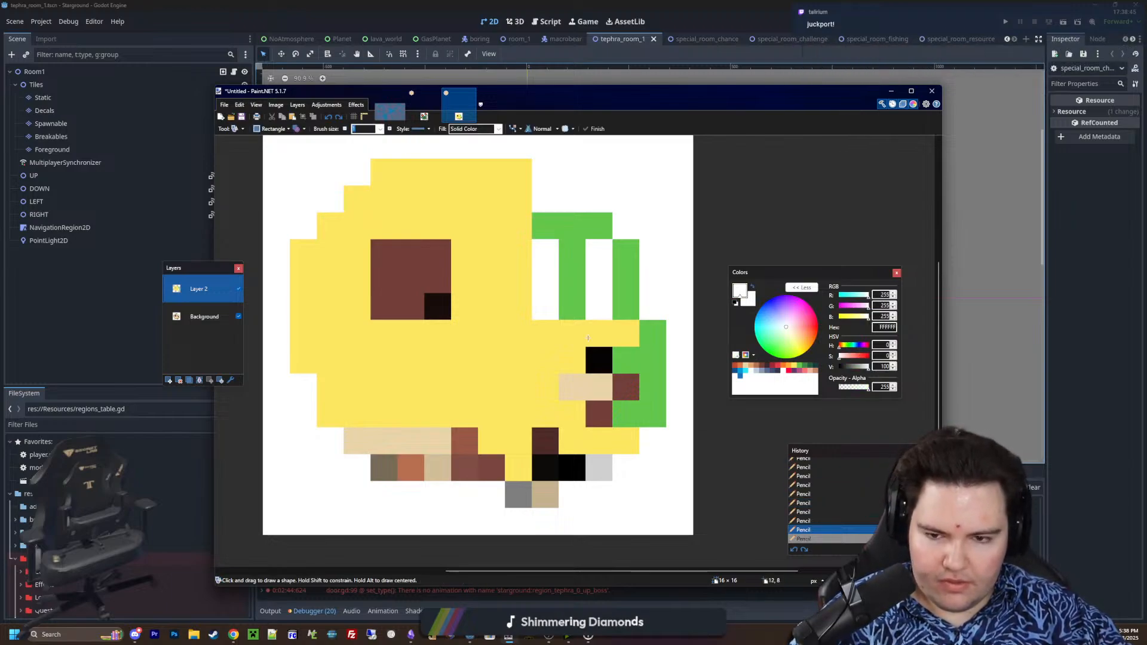
left_click_drag(588, 307, 556, 252)
key("Return")
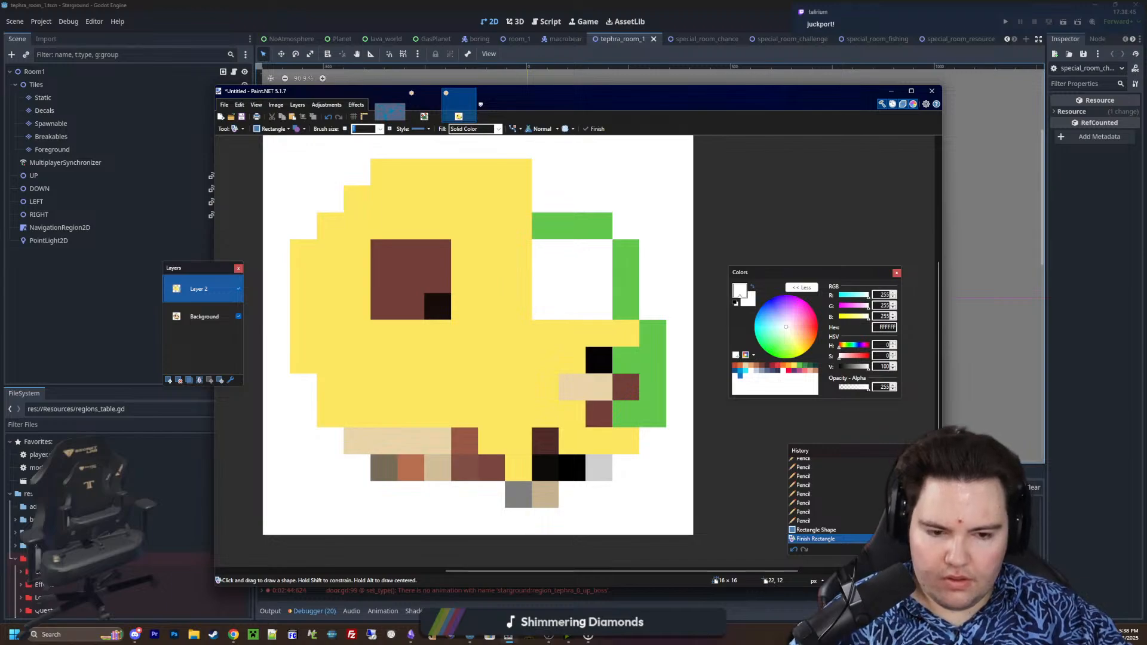
Pencil a plus-shaped nose hole and an L-shaped mouth gap on the skull's lower right in dark 35354C
key("p")
left_click(777, 371)
left_click_drag(600, 415, 572, 387)
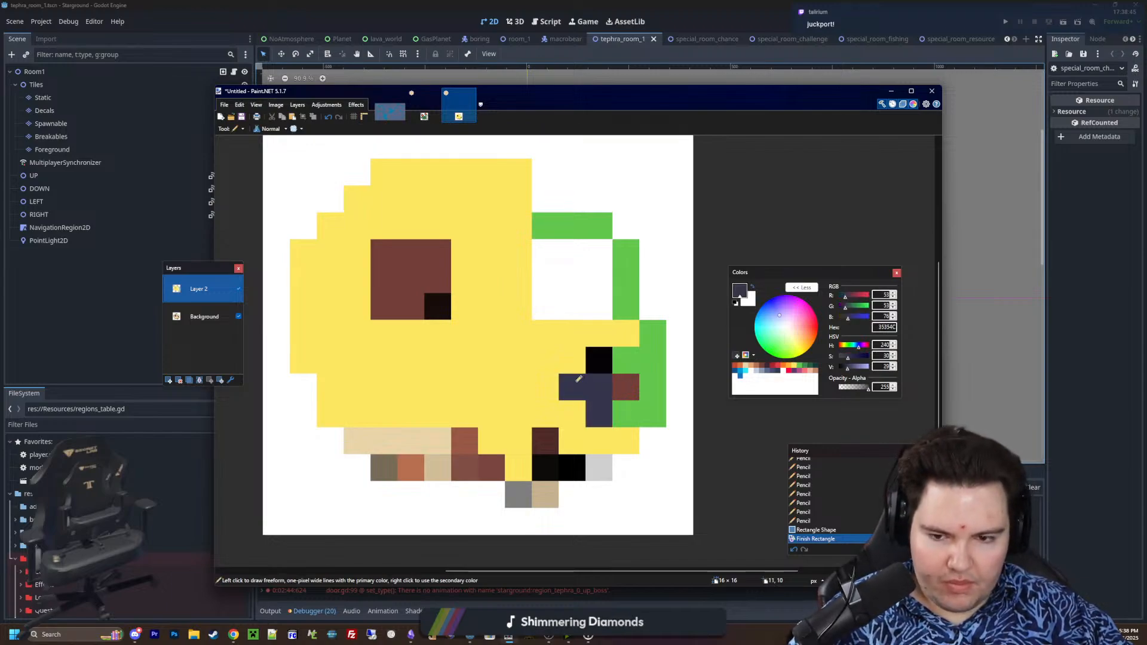
left_click(599, 360)
left_click(626, 388)
left_click(567, 467)
left_click_drag(545, 467, 545, 440)
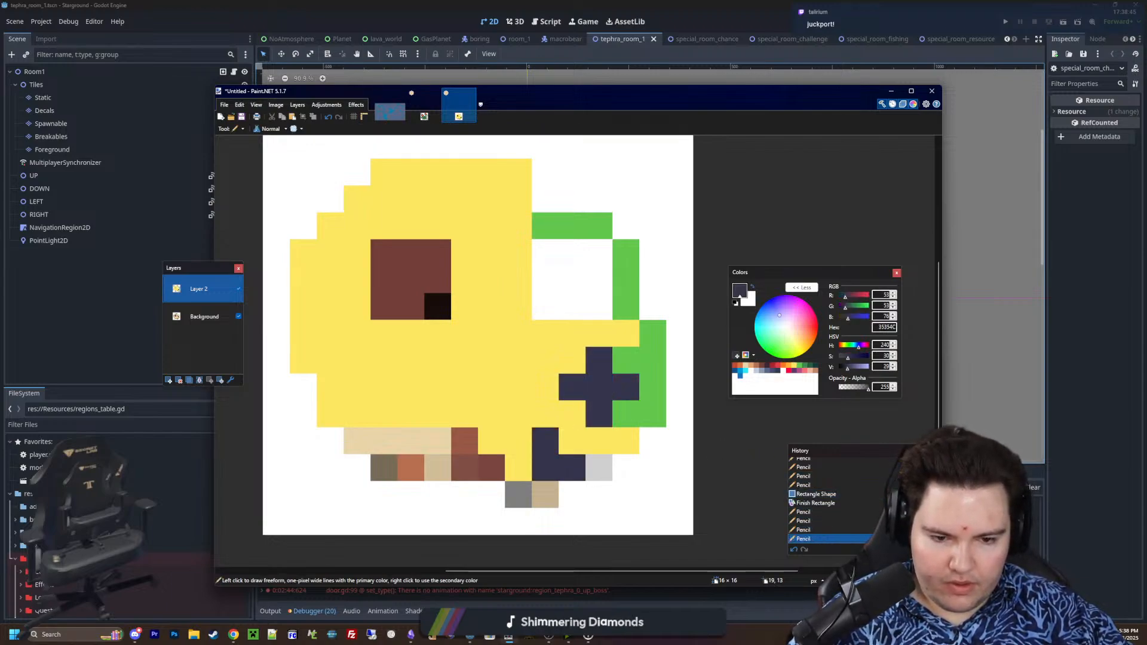
Sample yellow and pencil the jaw pixels below and beside the dark mouth gap, undoing the stray stroke
key("k")
left_click(525, 406)
key("p")
mouse_move(545, 492)
left_mouse_down()
mouse_move(578, 489)
mouse_move(599, 464)
left_mouse_up()
key("ctrl+z")
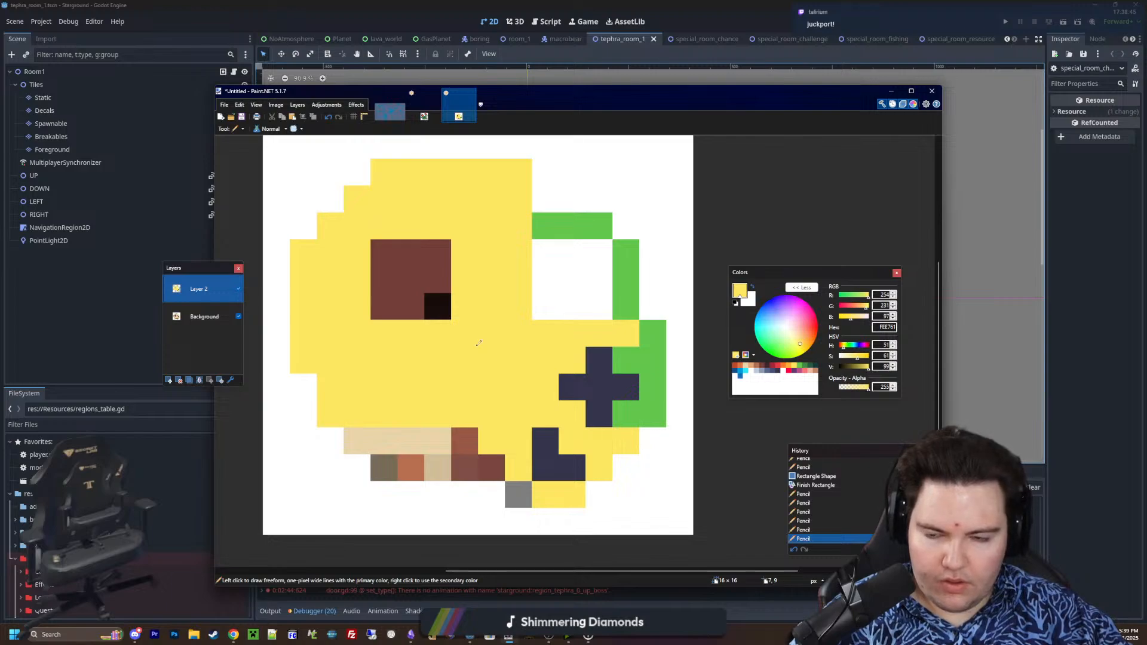
Fill the left eye socket with a 3 × 3 pixel square in dark 35354C
left_click(778, 371)
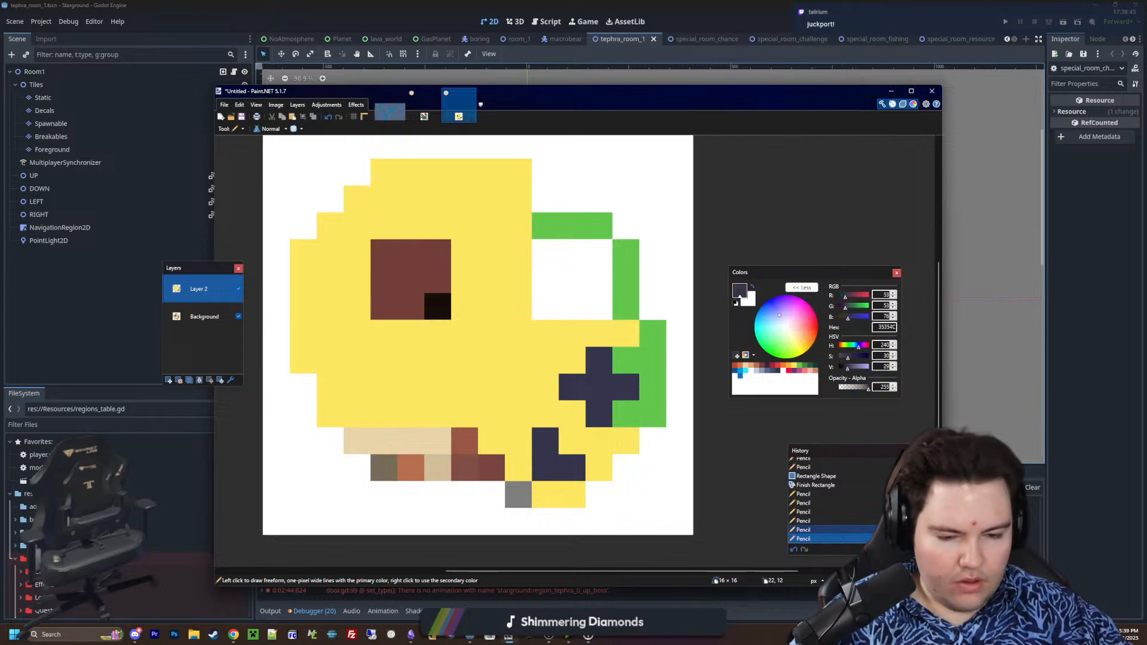
key("o")
key("o")
left_click_drag(438, 300, 389, 255)
key("Return")
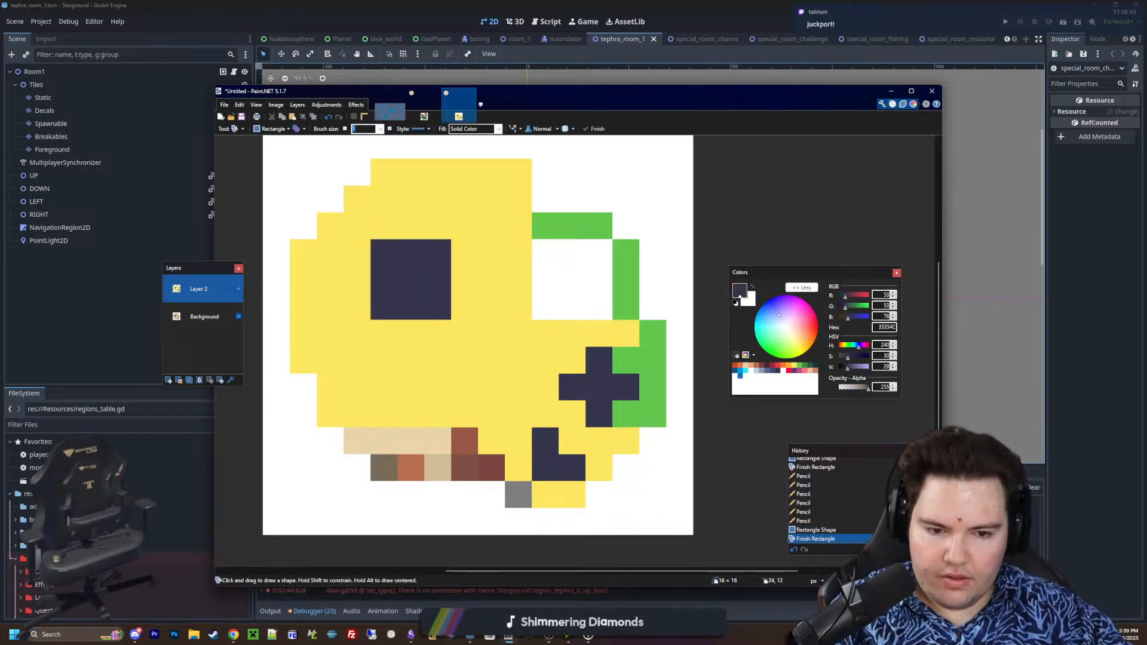
Delete the Background layer that holds the skull reference
key("s")
key("s")
key("s")
key("s")
left_click(201, 316)
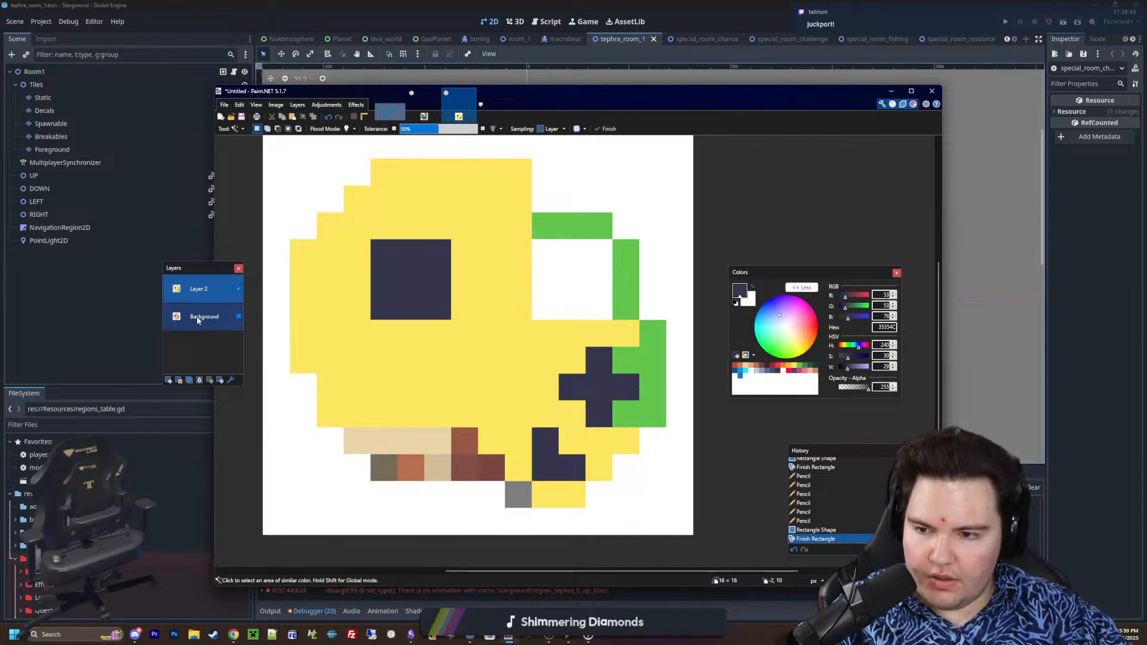
left_click(180, 382)
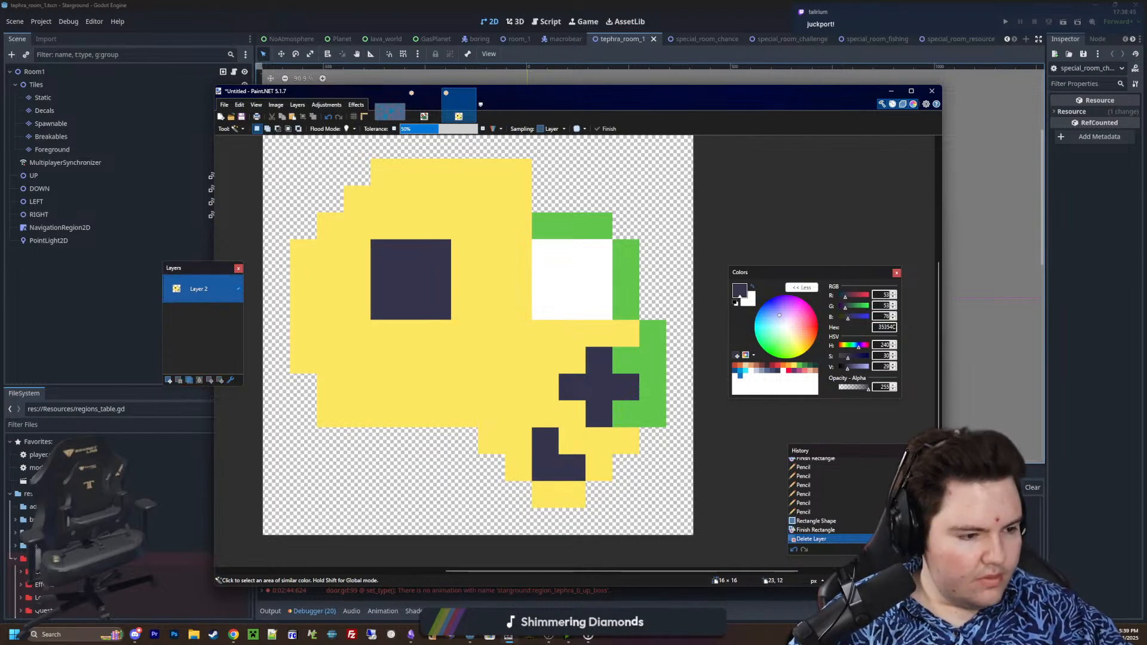
Sample yellow and extend the skull's lower left edge down and outward with pencil strokes
key("k")
left_click(517, 362)
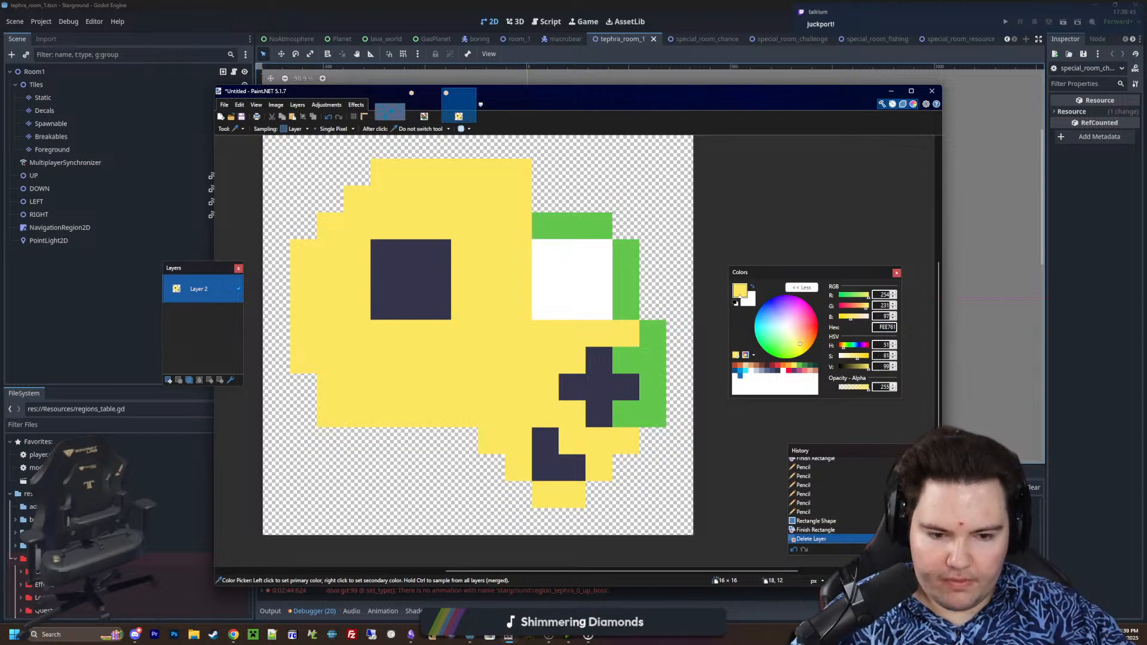
key("p")
mouse_move(428, 436)
left_mouse_down()
mouse_move(326, 441)
mouse_move(312, 384)
left_mouse_up()
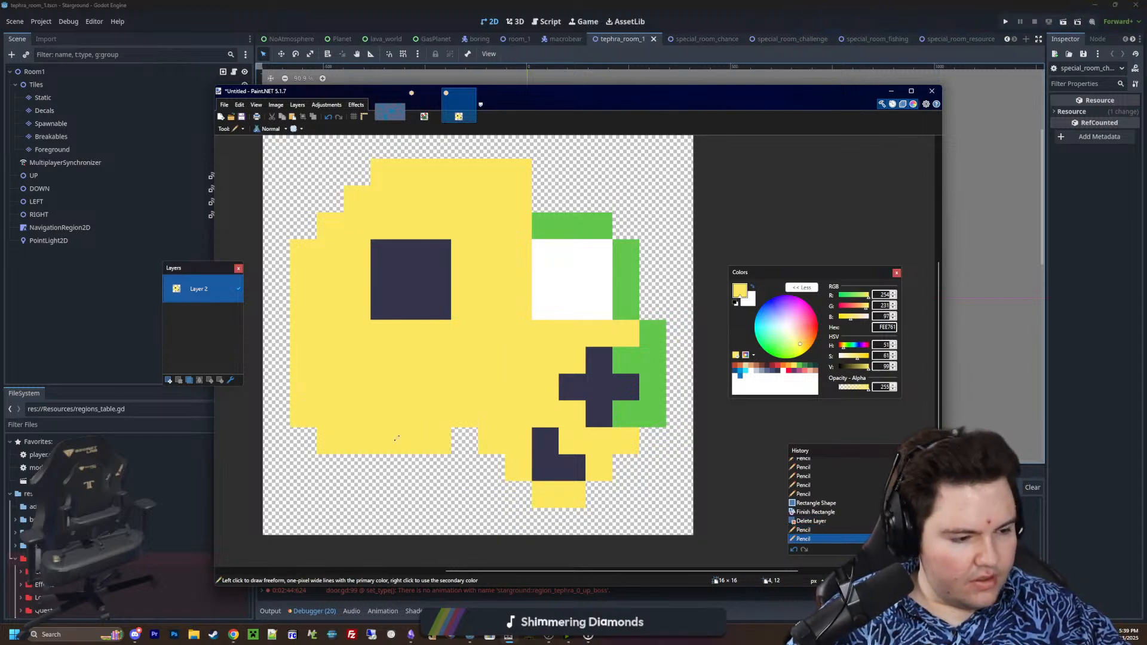
left_click_drag(426, 457, 364, 463)
Choose brown B86F50 and pencil a two-pixel shadow directly beneath the dark left eye socket, undoing stray pixels
key("k")
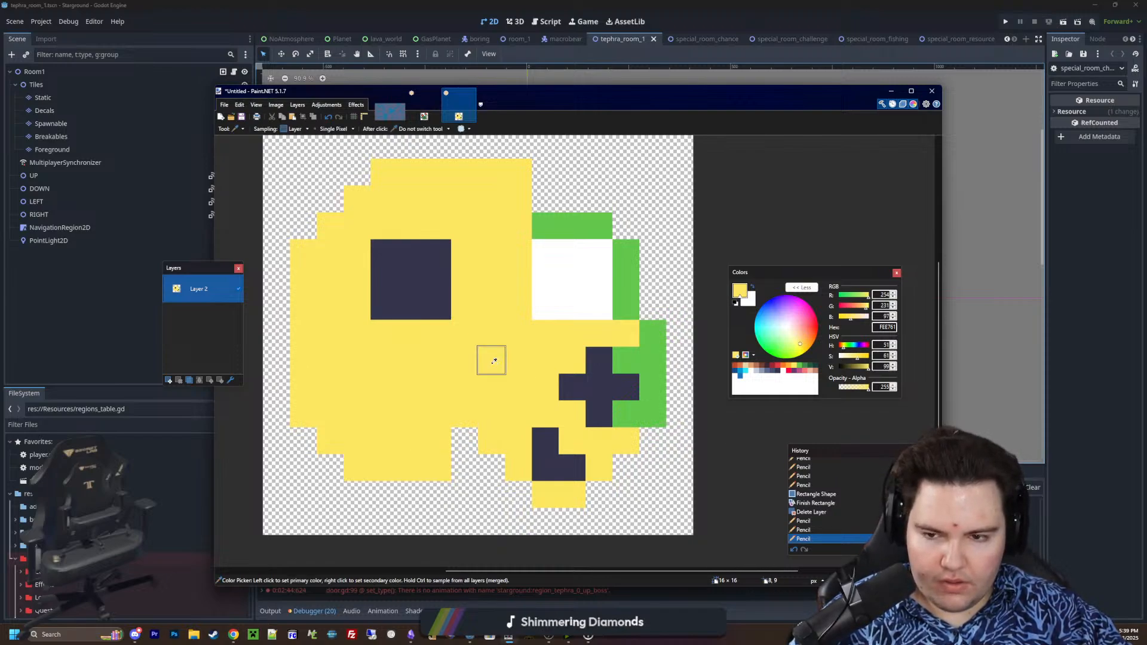
scroll(492, 358, "up", 1, "ctrl")
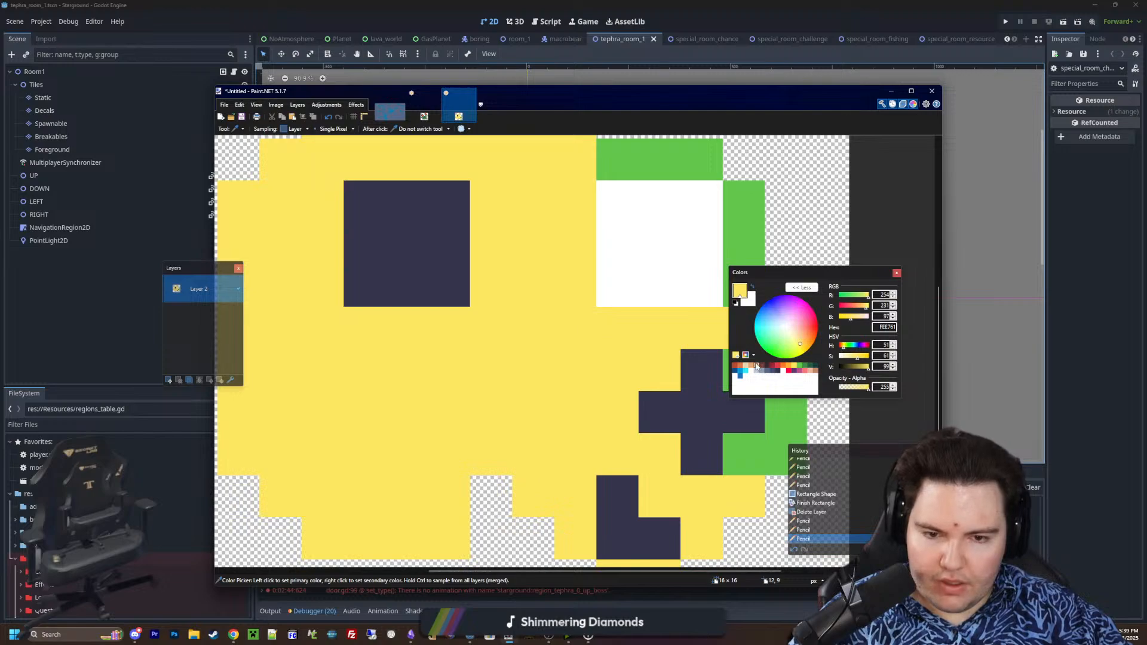
left_click(756, 366)
scroll(571, 347, "down", 1, "ctrl")
key("p")
left_click_drag(424, 334, 479, 330)
key("ctrl+z")
left_click(481, 353)
key("ctrl+z")
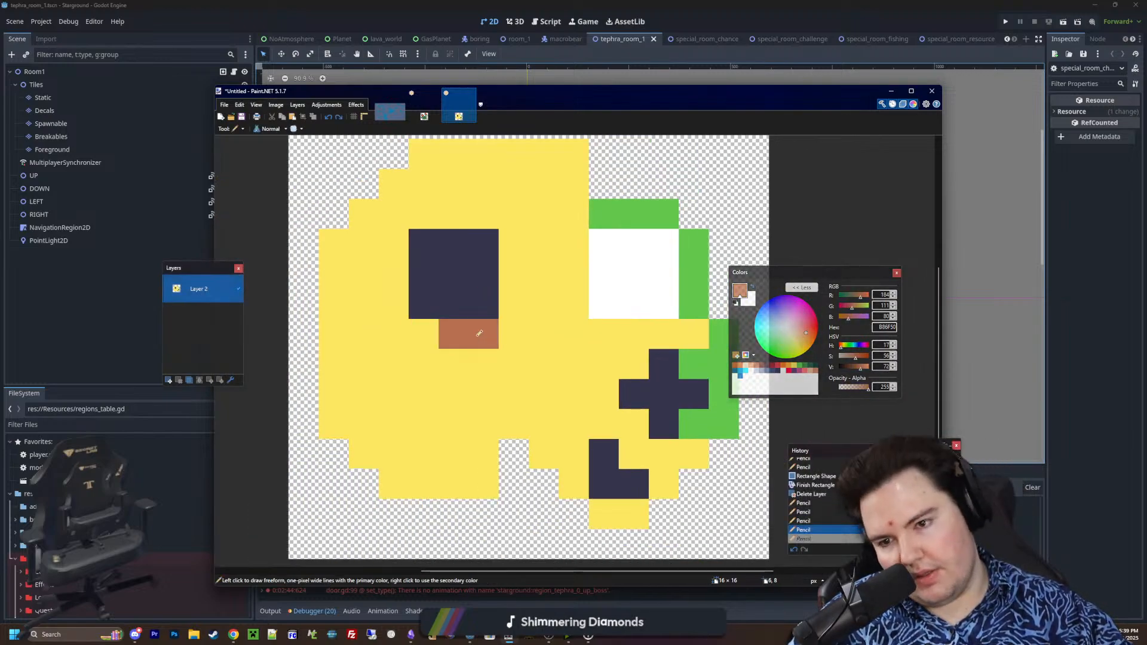
Pencil one brown pixel into the left eye socket's upper-left corner, undoing the trial pixel in its lower-left corner
left_click(423, 244)
key("ctrl+z")
left_click(430, 297)
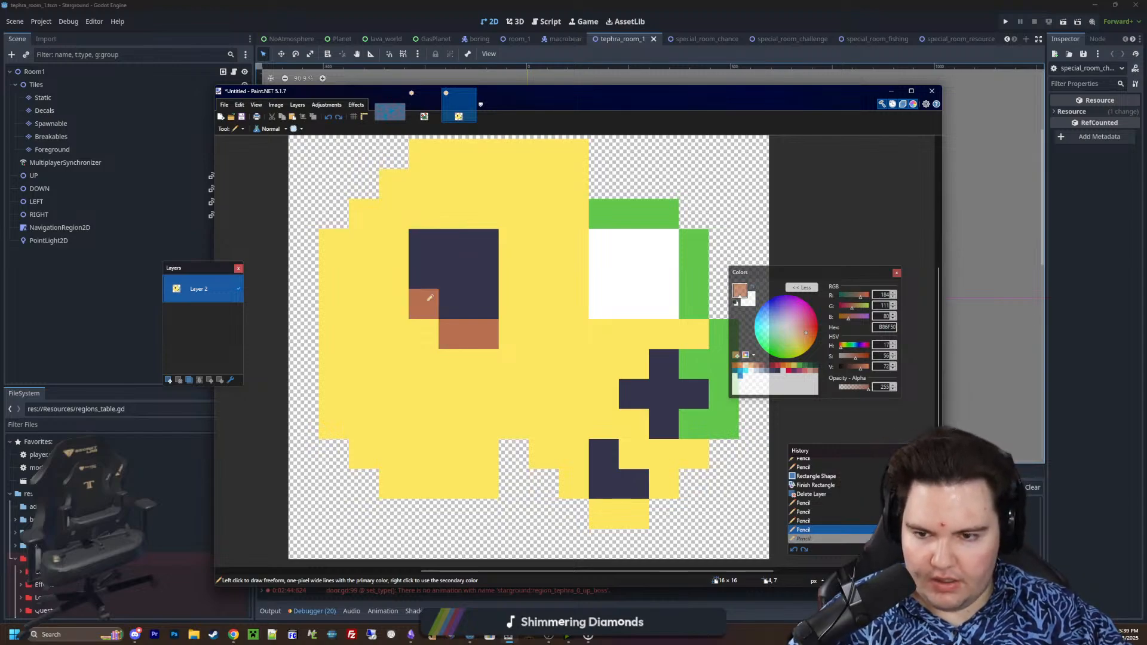
key("ctrl+z")
left_click(429, 241)
scroll(472, 346, "down", 1, "ctrl")
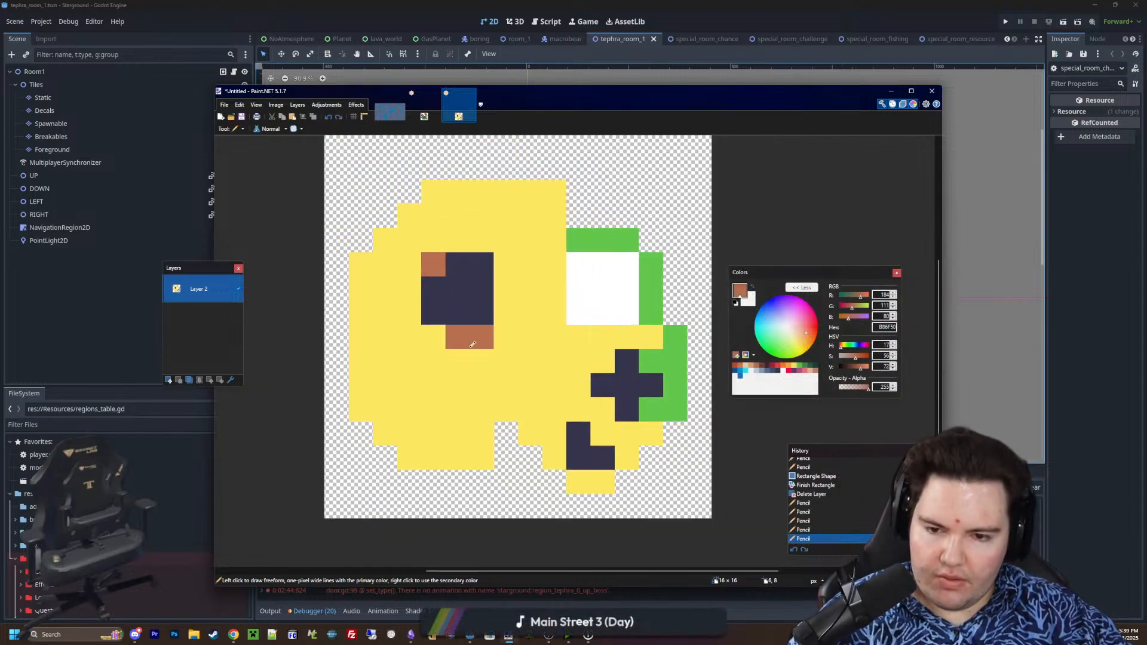
scroll(596, 398, "up", 1, "ctrl")
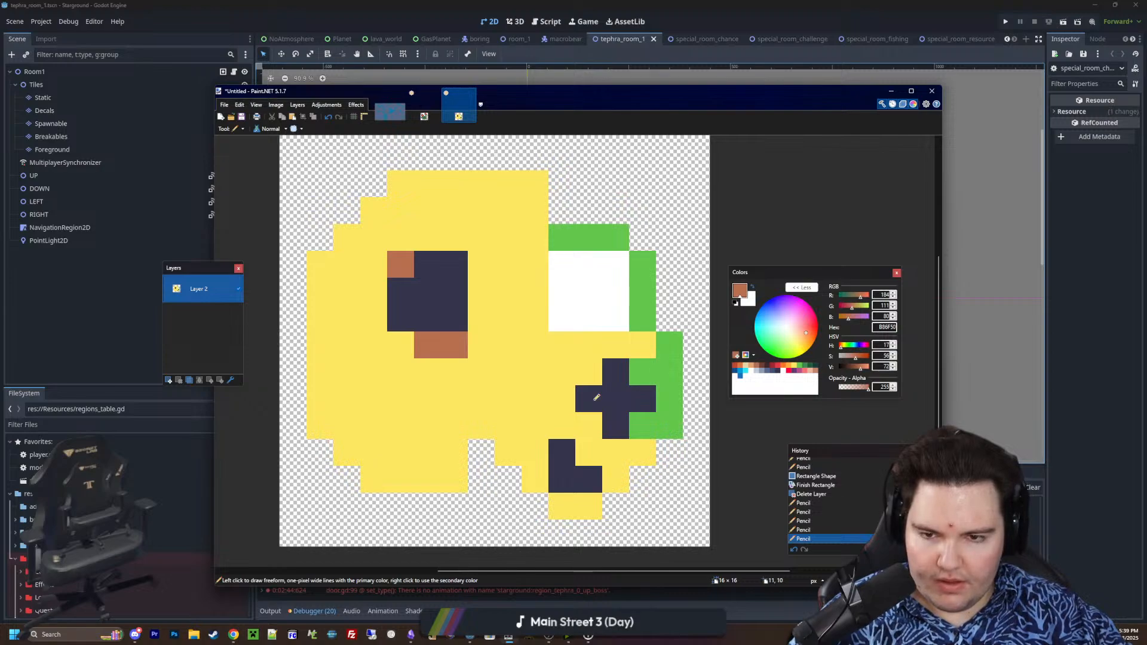
scroll(603, 381, "down", 1, "ctrl")
scroll(632, 261, "up", 3, "ctrl")
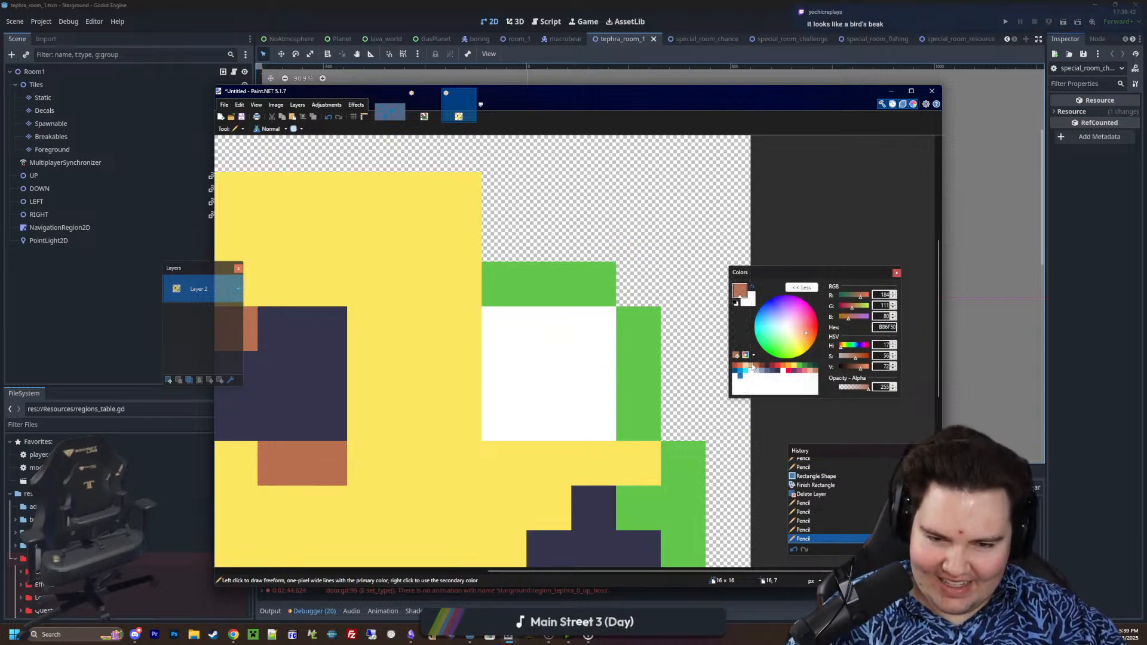
Choose beige EAD4AA, undo the test pixel in the white square, and flood-fill the yellow skull area
left_click(746, 367)
left_click(594, 329)
middle_click_drag(618, 375, 635, 320)
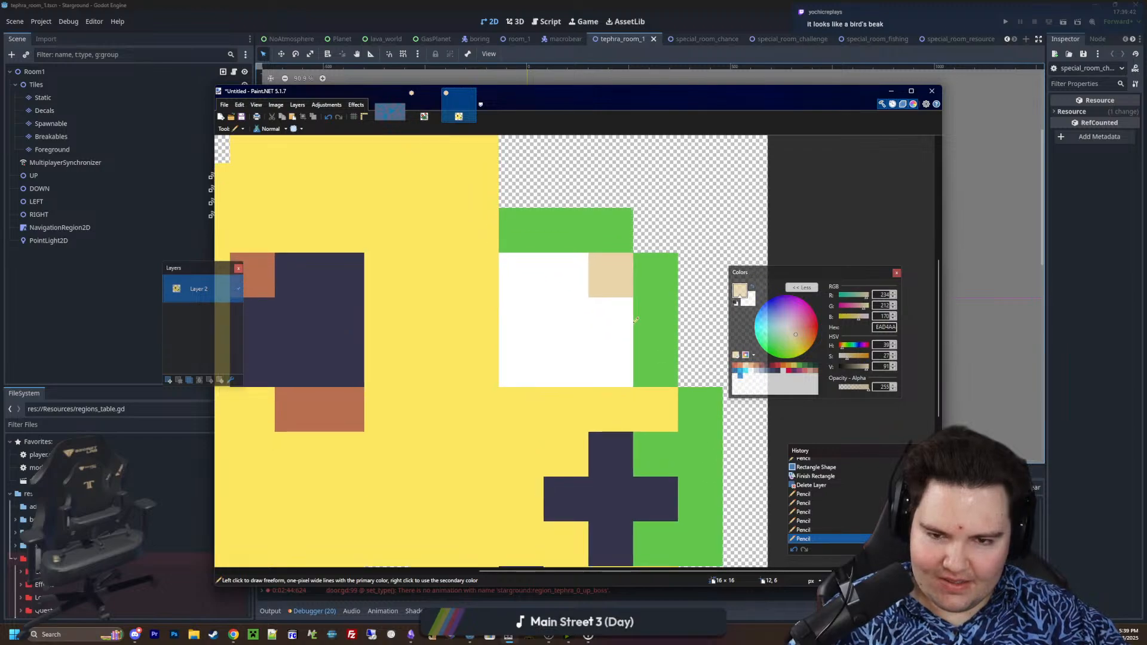
key("ctrl+z")
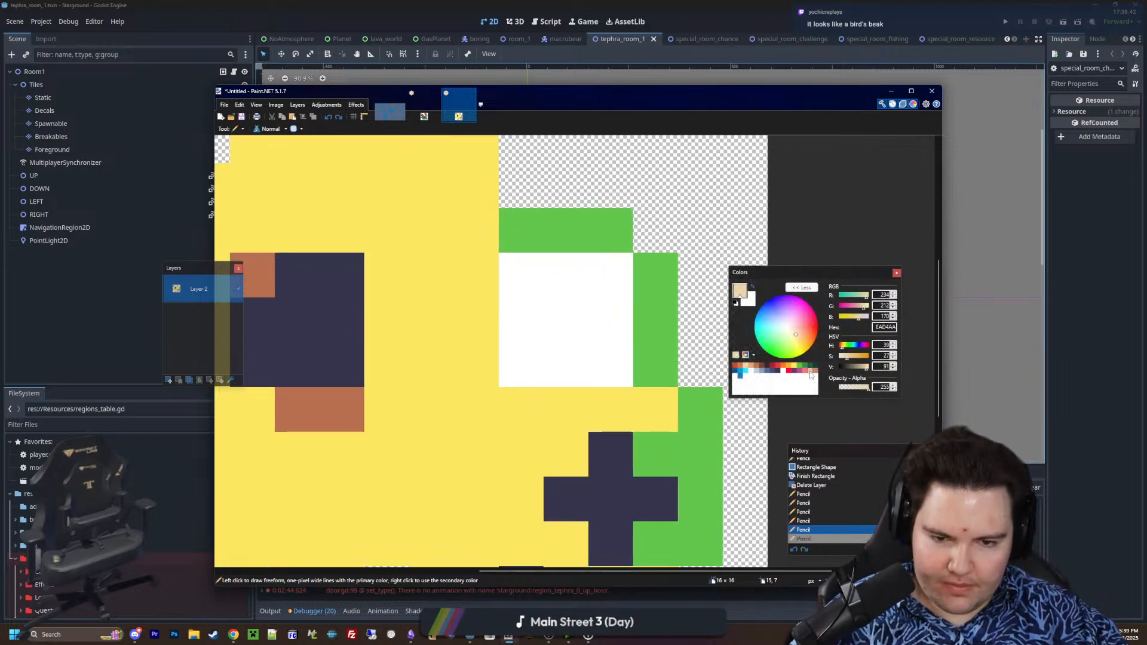
key("f")
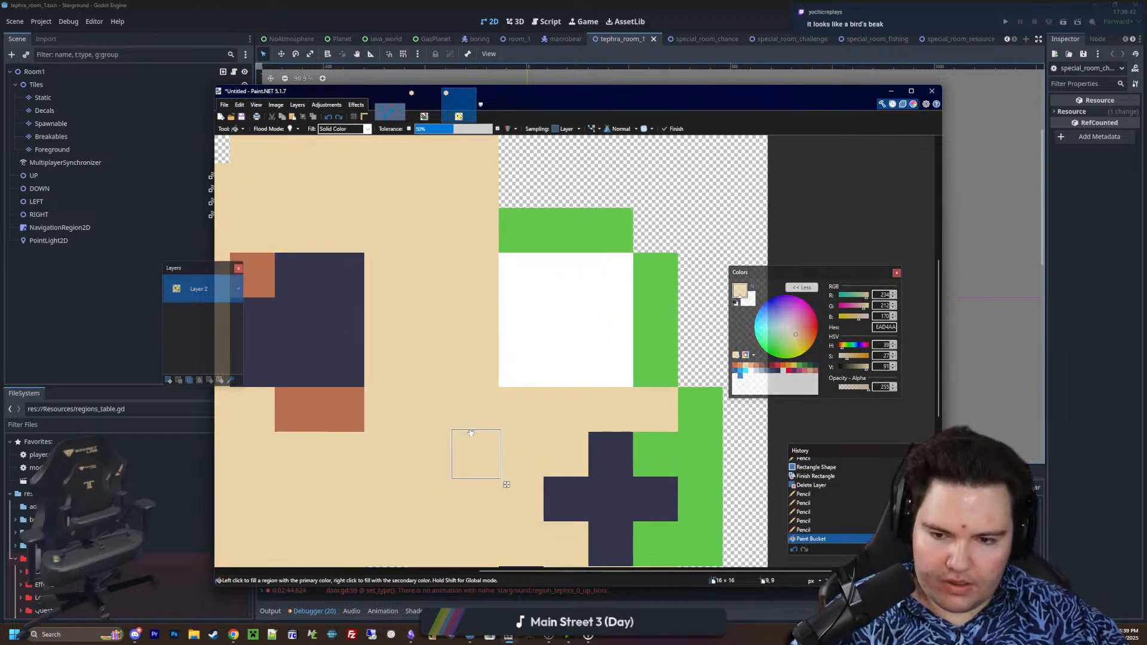
left_click(474, 456)
mouse_move(539, 397)
middle_mouse_down()
mouse_move(581, 356)
mouse_move(535, 386)
middle_mouse_up()
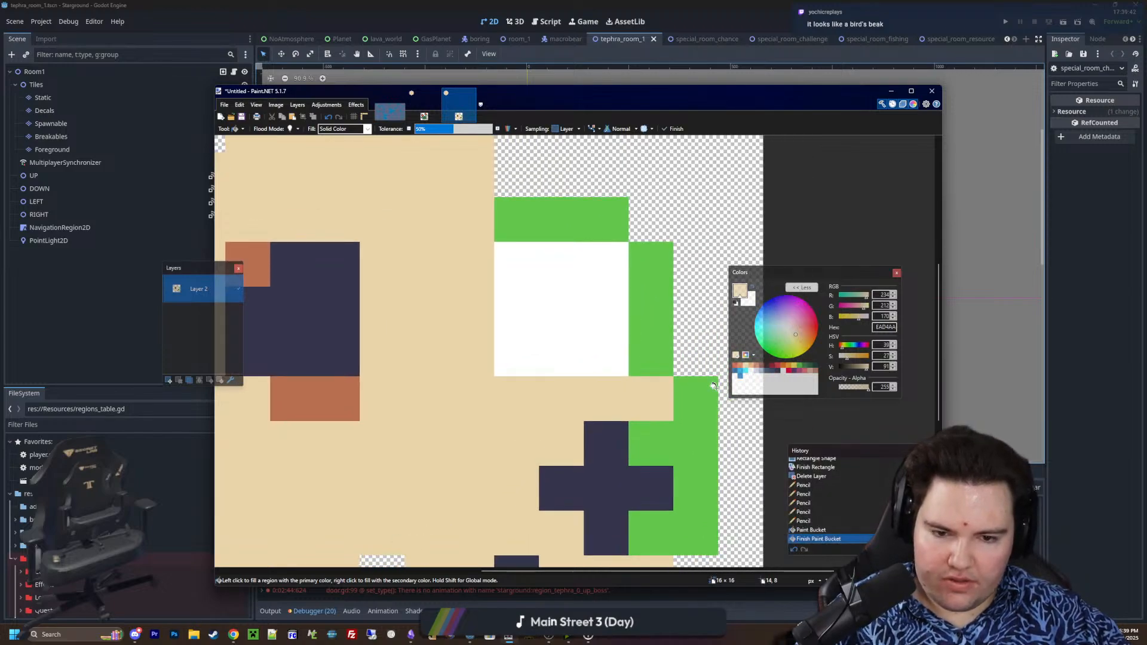
Flood-fill the green areas with orange E4A672, using a global fill for the strips around the white square
left_click(752, 366)
left_click(700, 404)
key("Return")
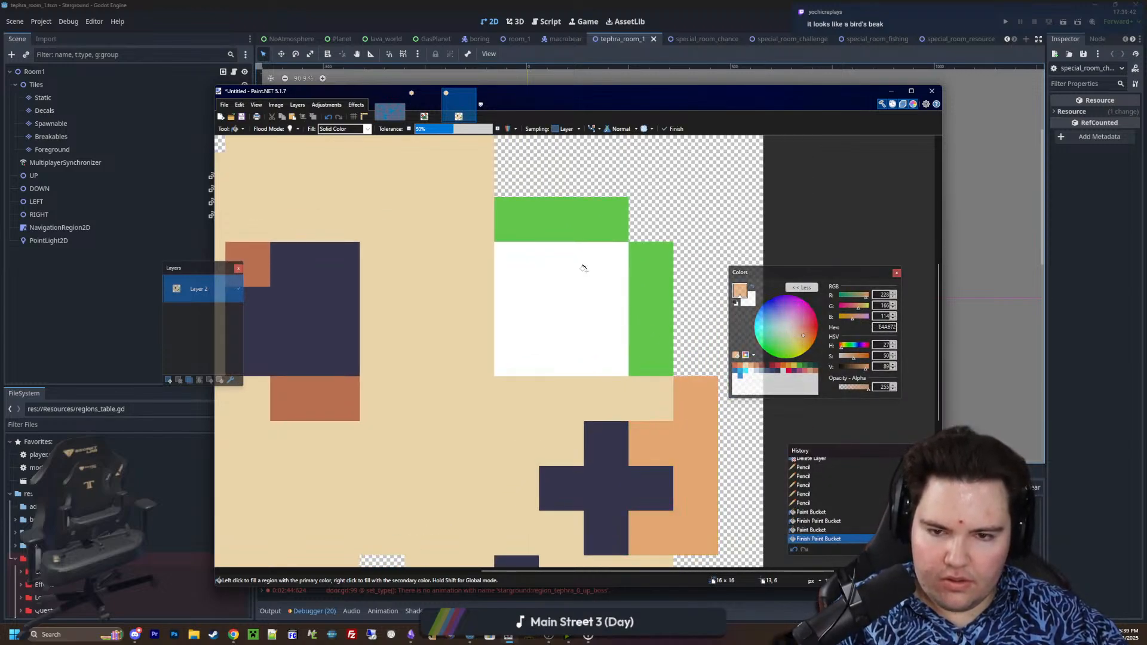
left_click(592, 209, "shift")
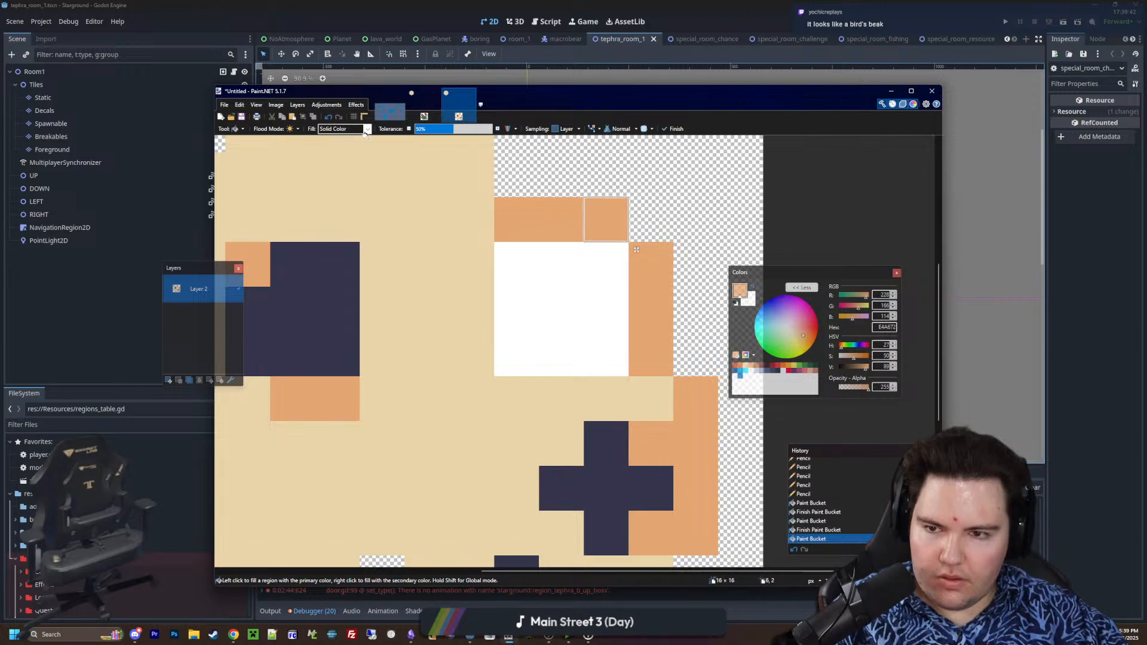
key("Return")
Cover the white 3 × 3 square with a solid orange E4A672 rectangle
key("o")
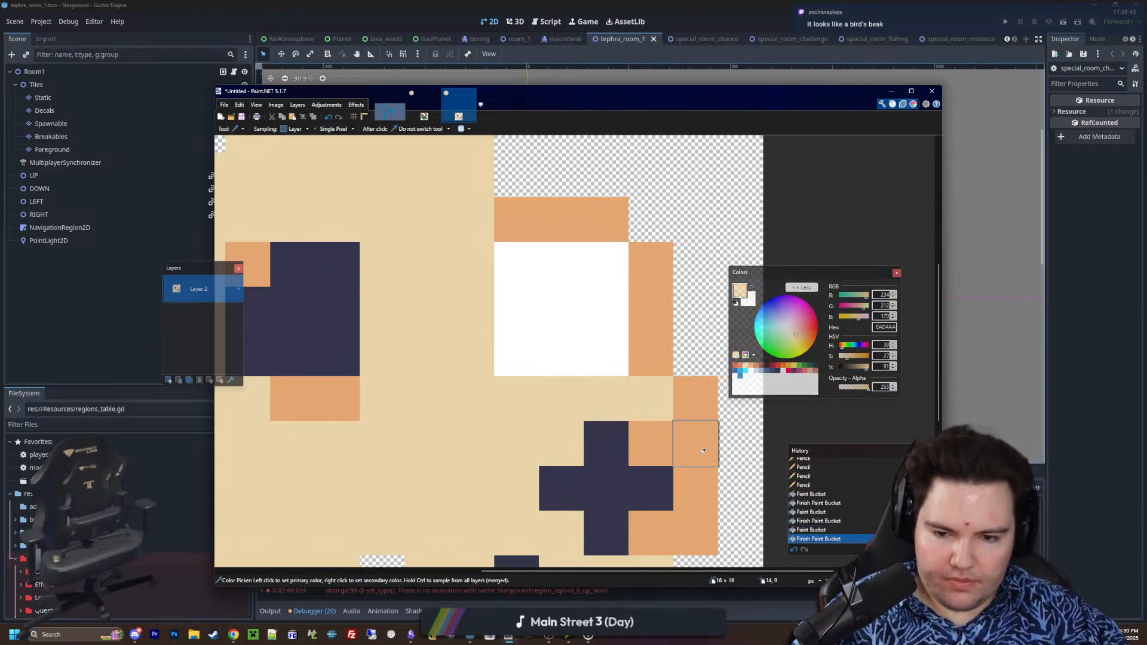
left_click_drag(613, 359, 505, 251)
key("Return")
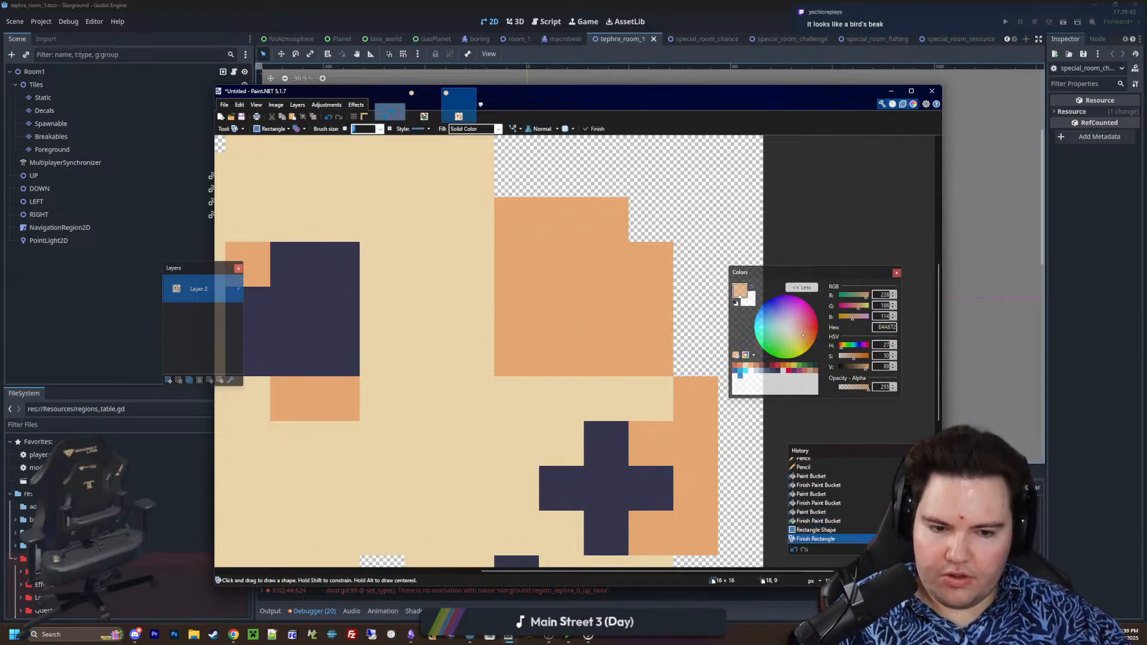
Sample beige EAD4AA and pencil two vertical two-pixel bars inside the orange block on the skull's right side
key("k")
left_click(462, 432)
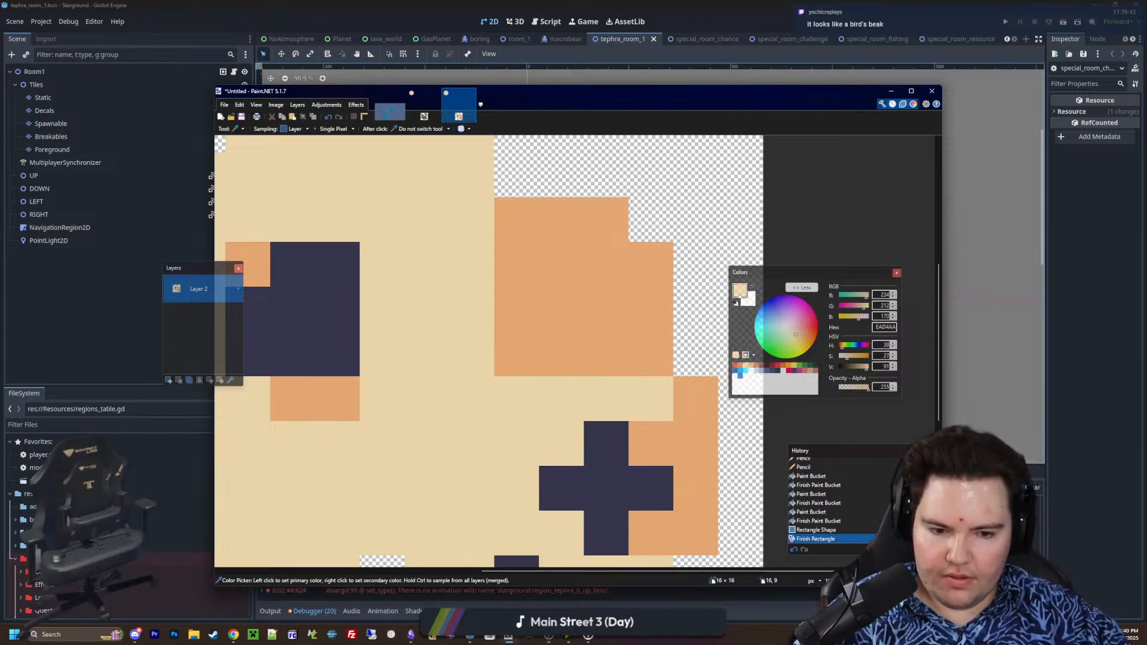
key("p")
left_click(534, 310)
left_click(597, 300)
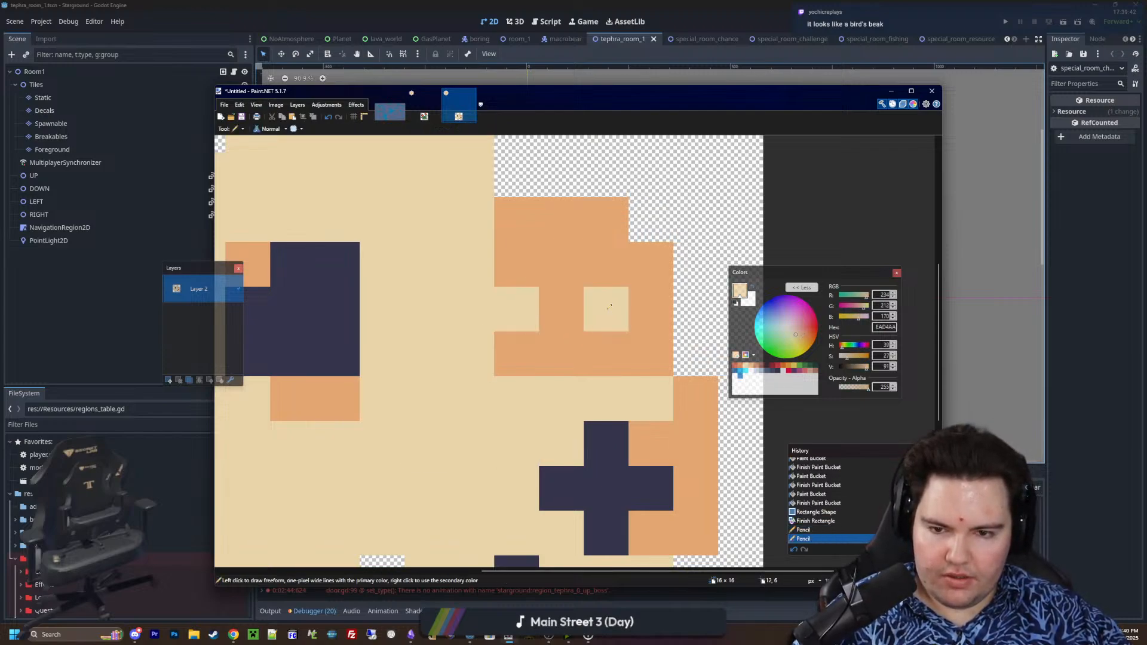
left_click(604, 264)
left_click(515, 264)
scroll(580, 366, "down", 3, "ctrl")
scroll(581, 374, "up", 4, "ctrl")
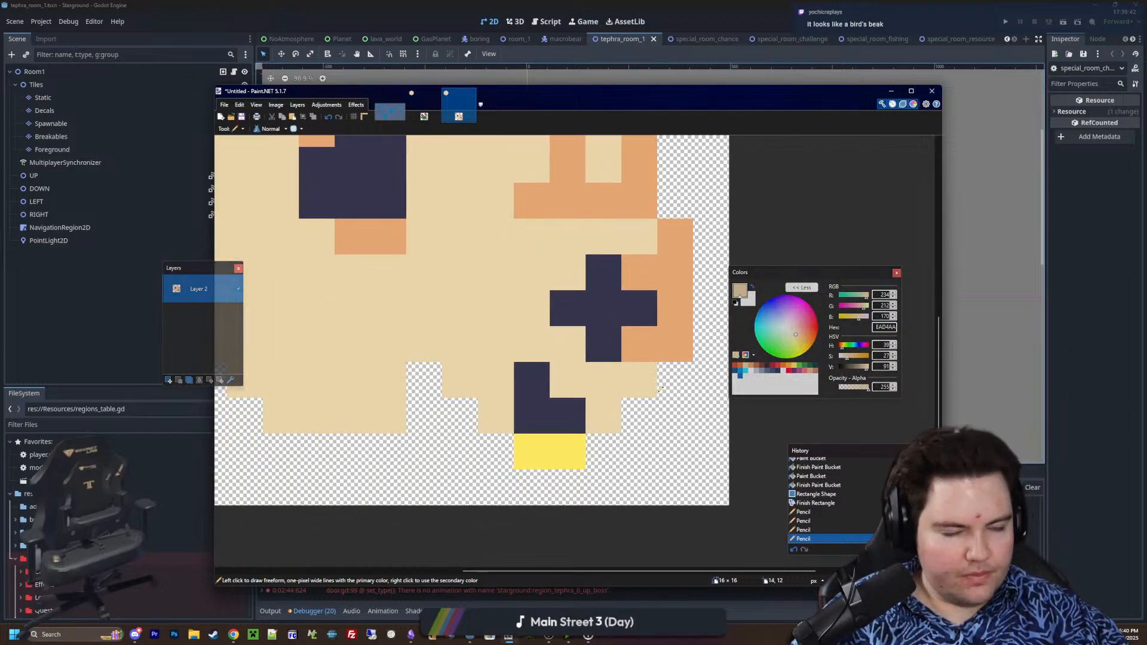
Undo the beige stroke on the dark cross and repaint the whole cross in brown B86F50
middle_click_drag(565, 350, 592, 385)
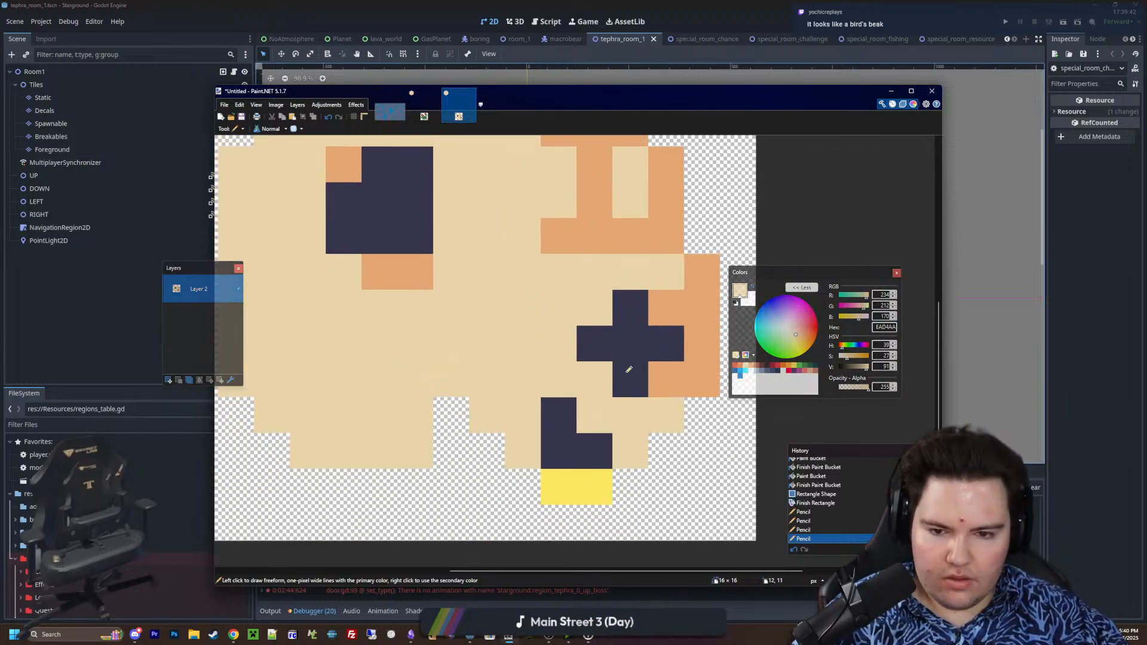
mouse_move(628, 371)
left_mouse_down()
mouse_move(634, 345)
mouse_move(664, 345)
mouse_move(632, 341)
mouse_move(631, 312)
left_mouse_up()
key("ctrl+z")
left_click(756, 366)
left_click(664, 343)
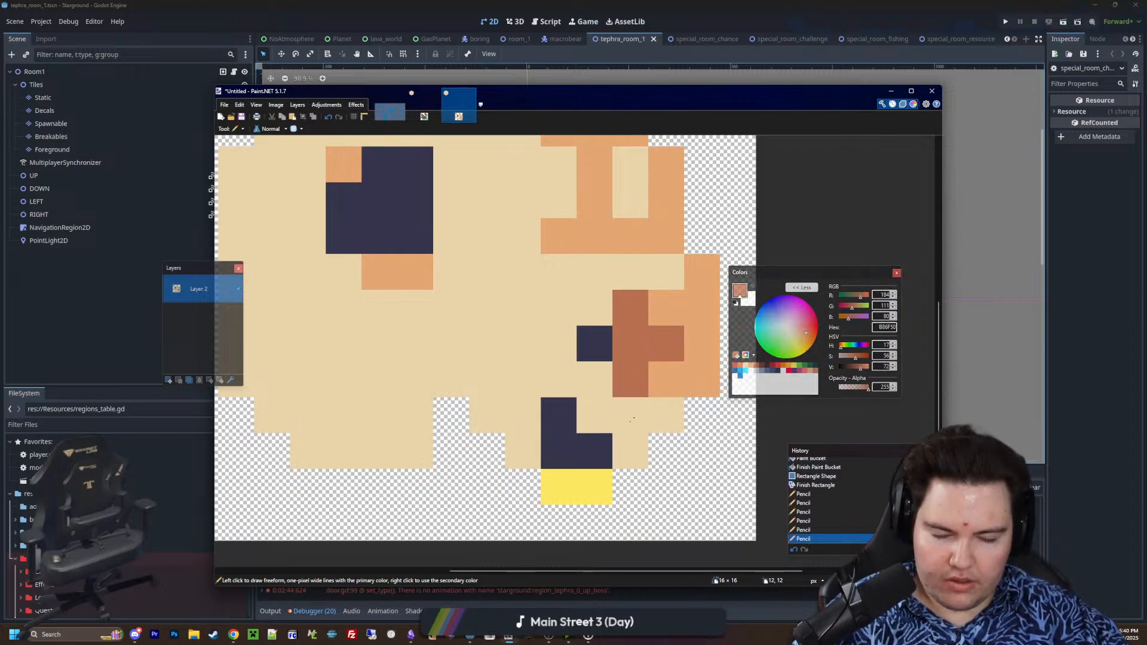
scroll(597, 371, "down", 3, "ctrl")
scroll(597, 371, "up", 1, "ctrl")
left_click(597, 371)
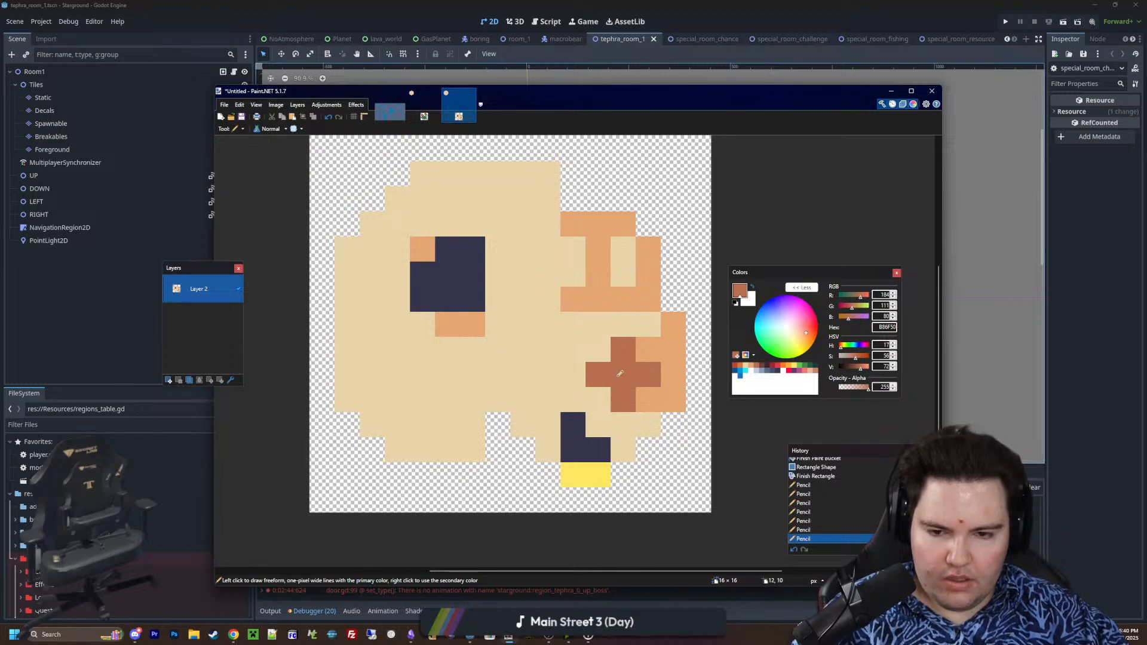
Repaint the two yellow pixels under the dark mouth gap in beige EAD4AA
left_click(773, 371)
scroll(589, 393, "down", 4, "ctrl")
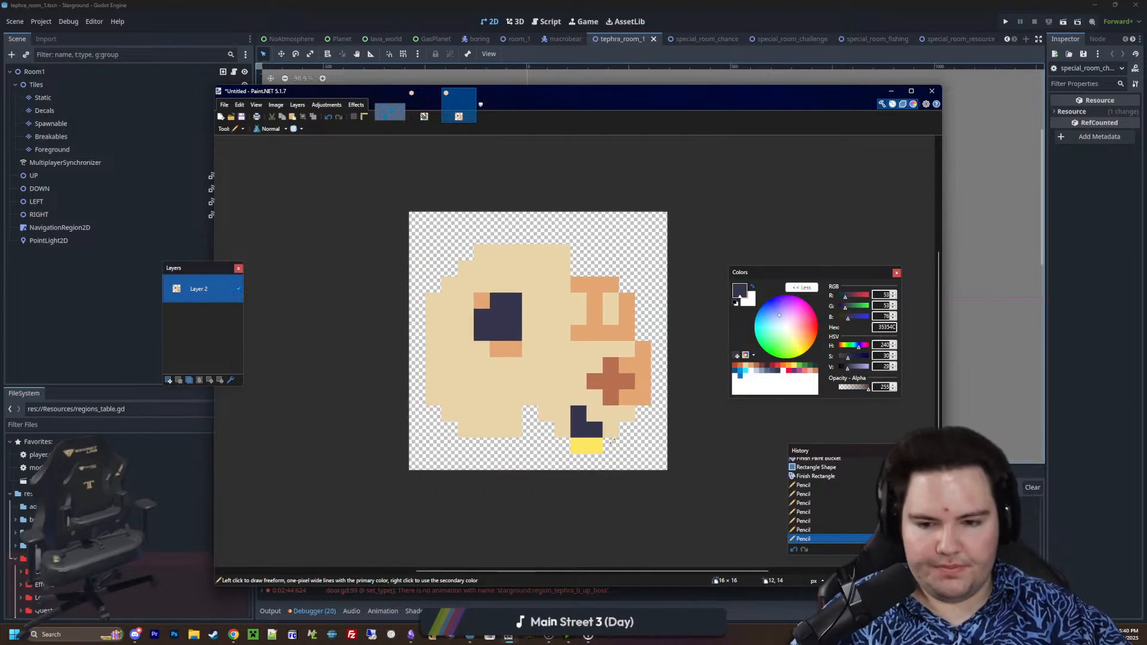
scroll(612, 441, "up", 2, "ctrl")
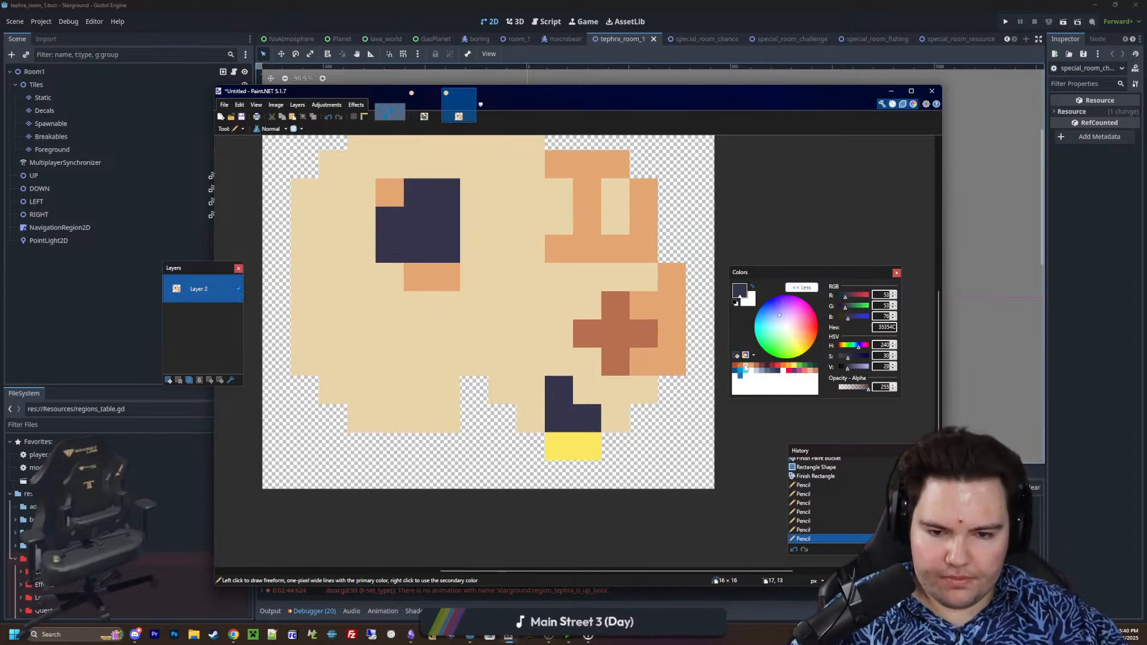
left_click(745, 366)
left_click_drag(588, 447, 559, 447)
Add one beige EAD4AA pixel on the skull's lower edge beneath the transparent notch, undoing the first attempt
left_click(777, 372)
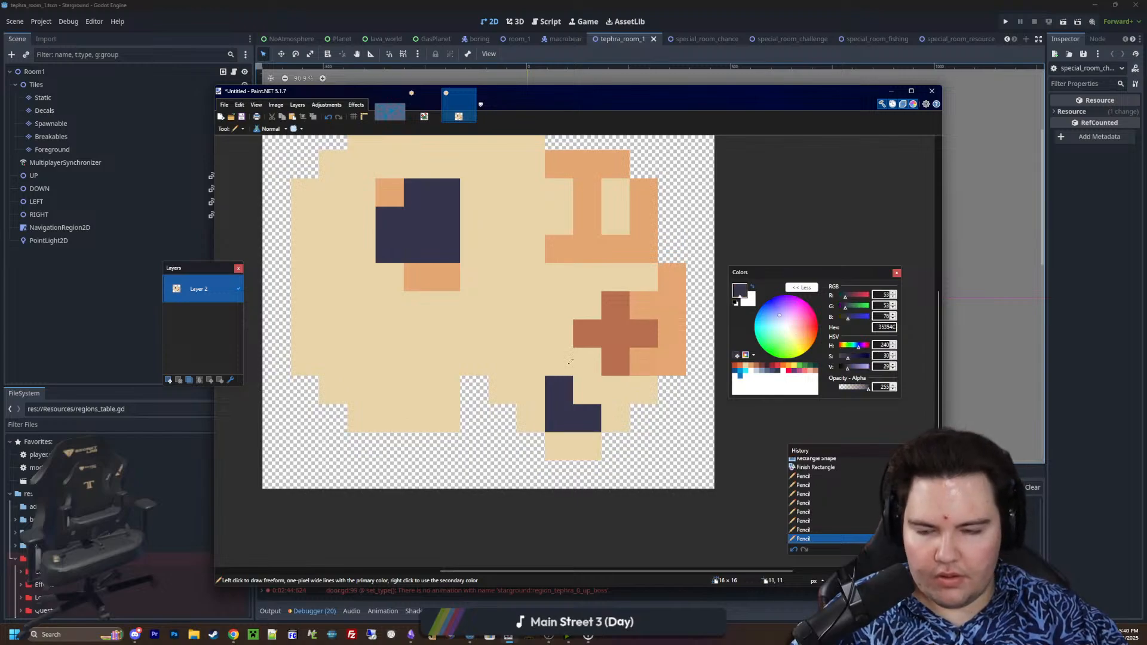
middle_click_drag(729, 419, 778, 457)
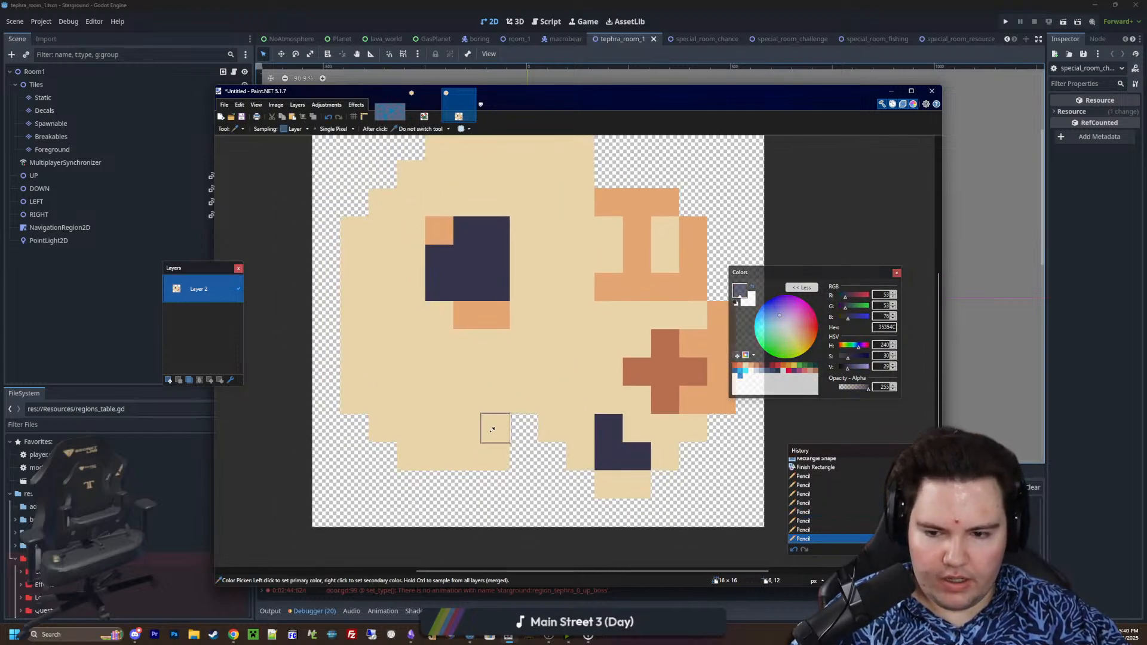
left_click(745, 366)
left_click(541, 448)
key("ctrl+z")
left_click(531, 452)
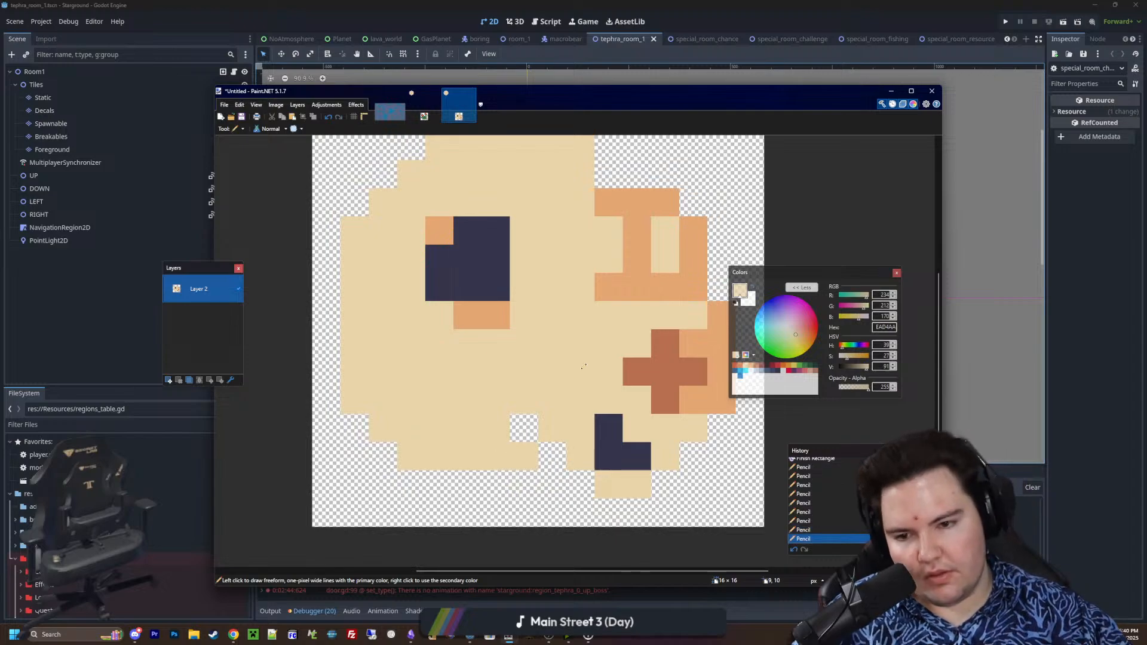
Extend the left eye socket downward and sideways in dark 35354C, with orange E4A672 shading moved one row below
middle_click_drag(589, 360, 618, 365)
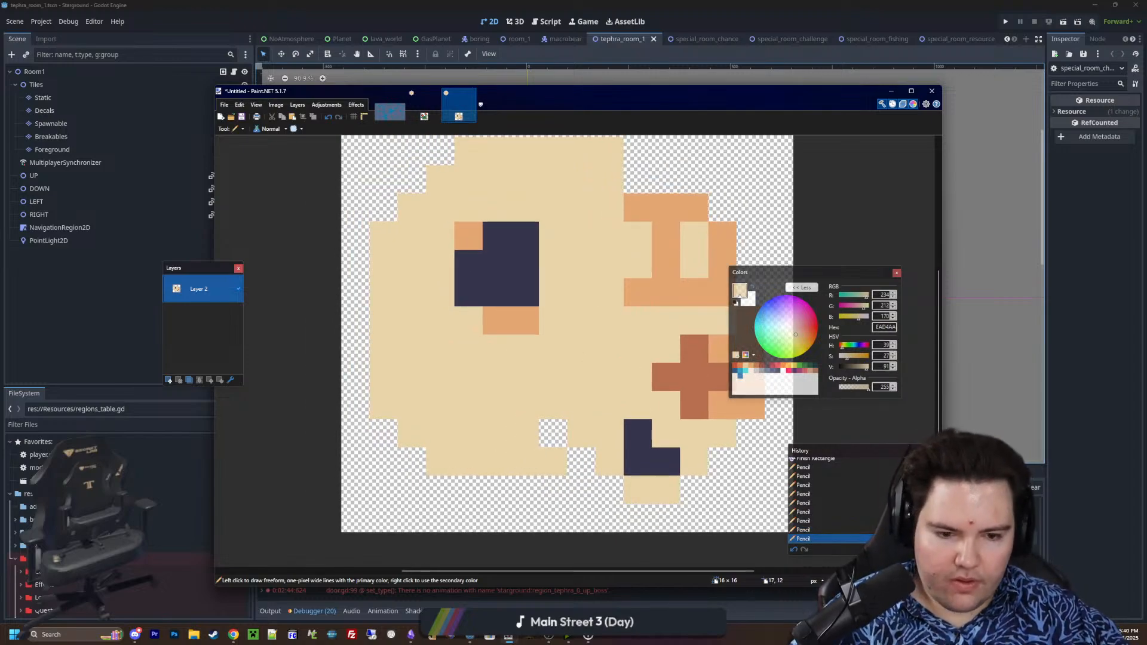
middle_click_drag(545, 372, 541, 407)
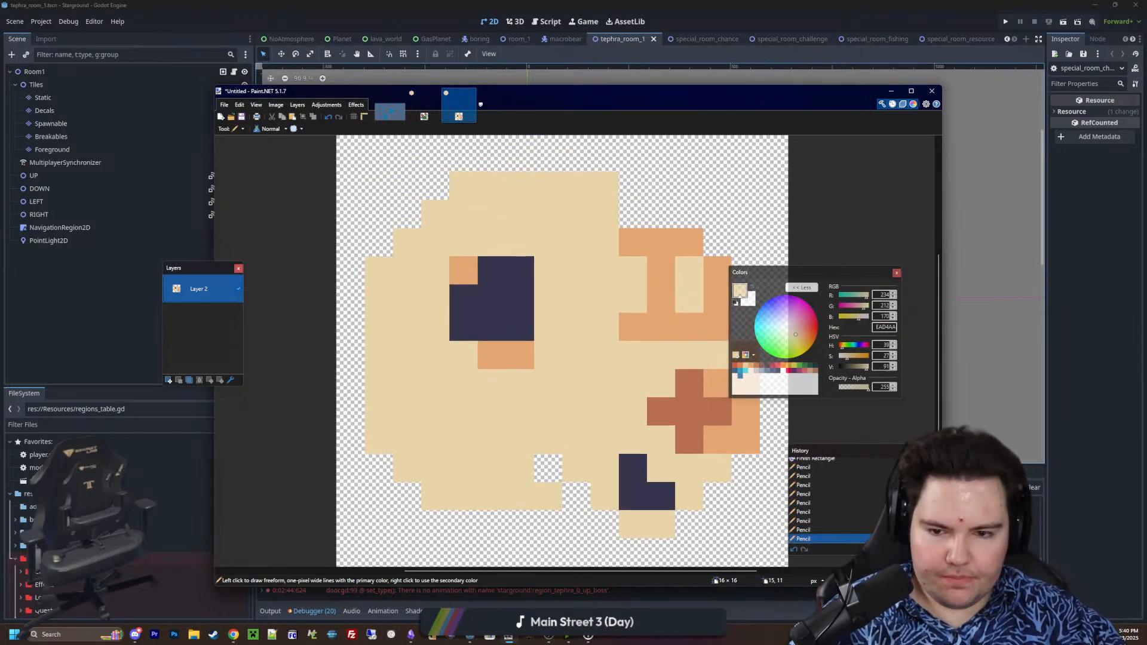
key("k")
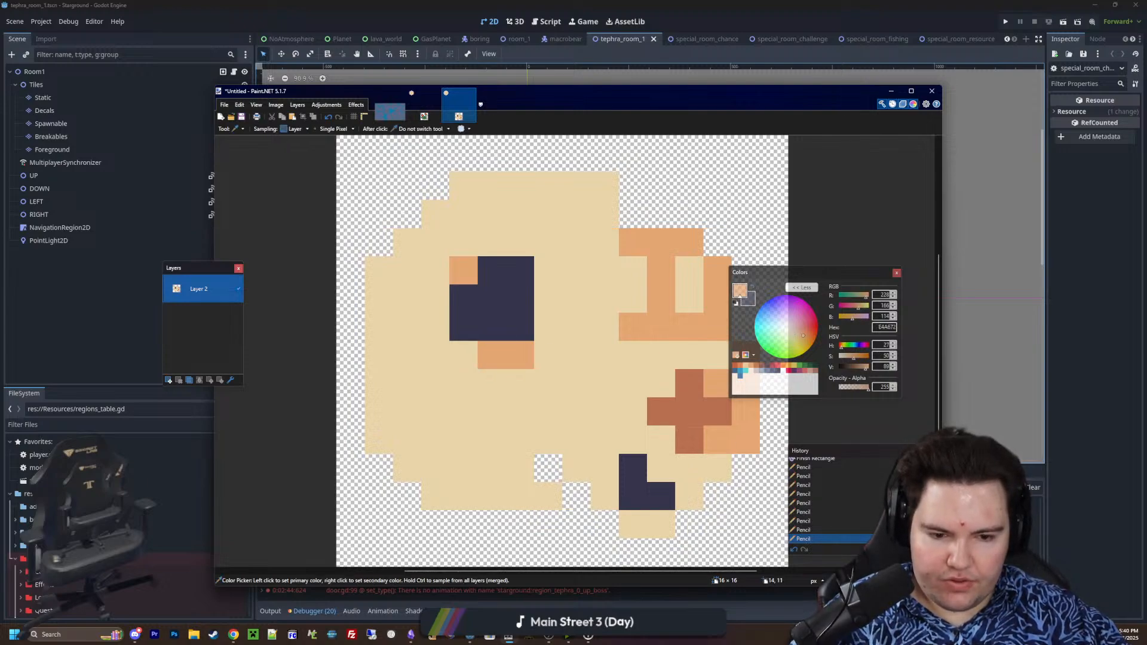
key("p")
left_click_drag(520, 384, 491, 383)
mouse_move(520, 355)
right_mouse_down()
mouse_move(468, 352)
mouse_move(436, 316)
mouse_move(545, 321)
mouse_move(548, 297)
right_mouse_up()
Shade the eye socket's outer lower-left and upper-right corners with single orange E4A672 pixels
left_click(445, 345)
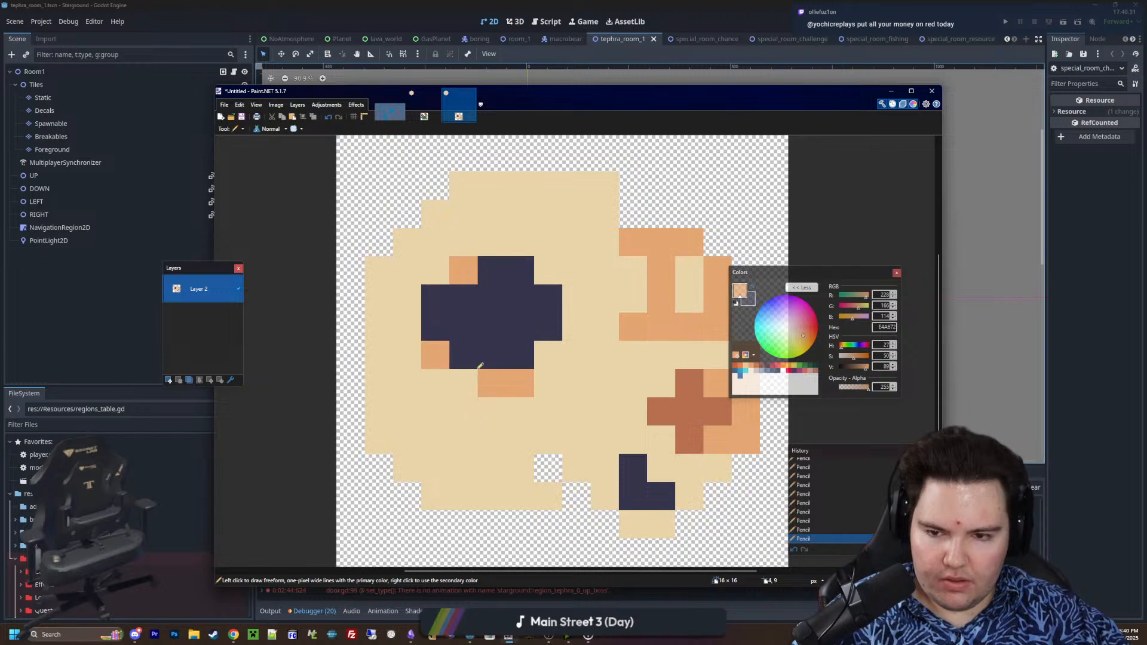
left_click(549, 302)
scroll(548, 321, "down", 5, "ctrl")
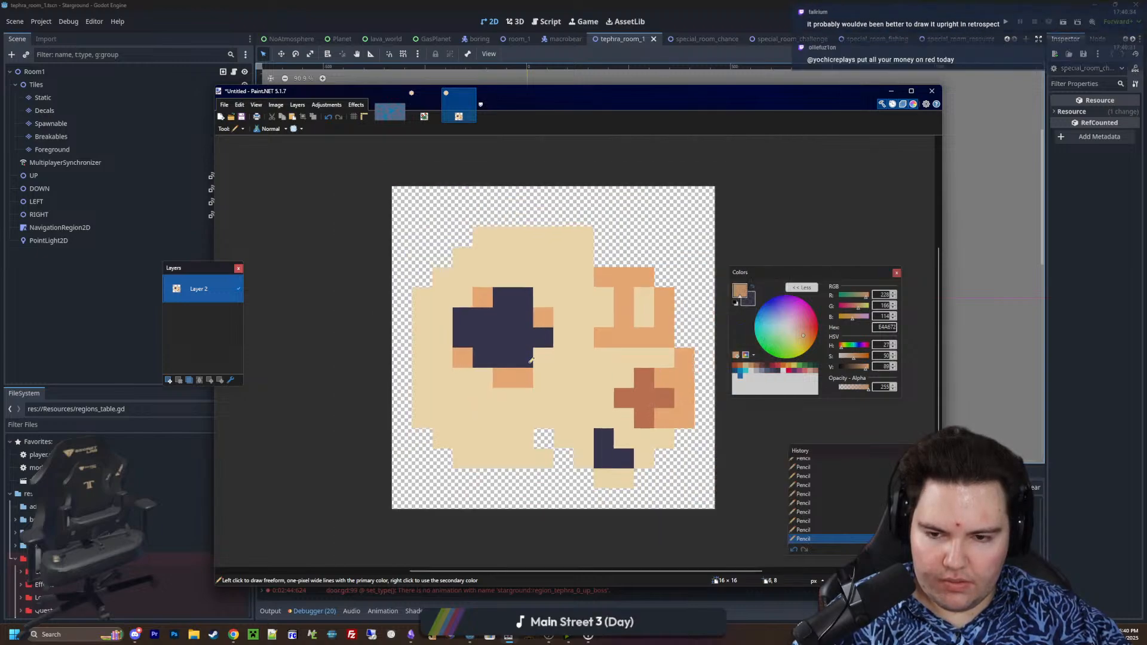
scroll(542, 345, "up", 5, "ctrl")
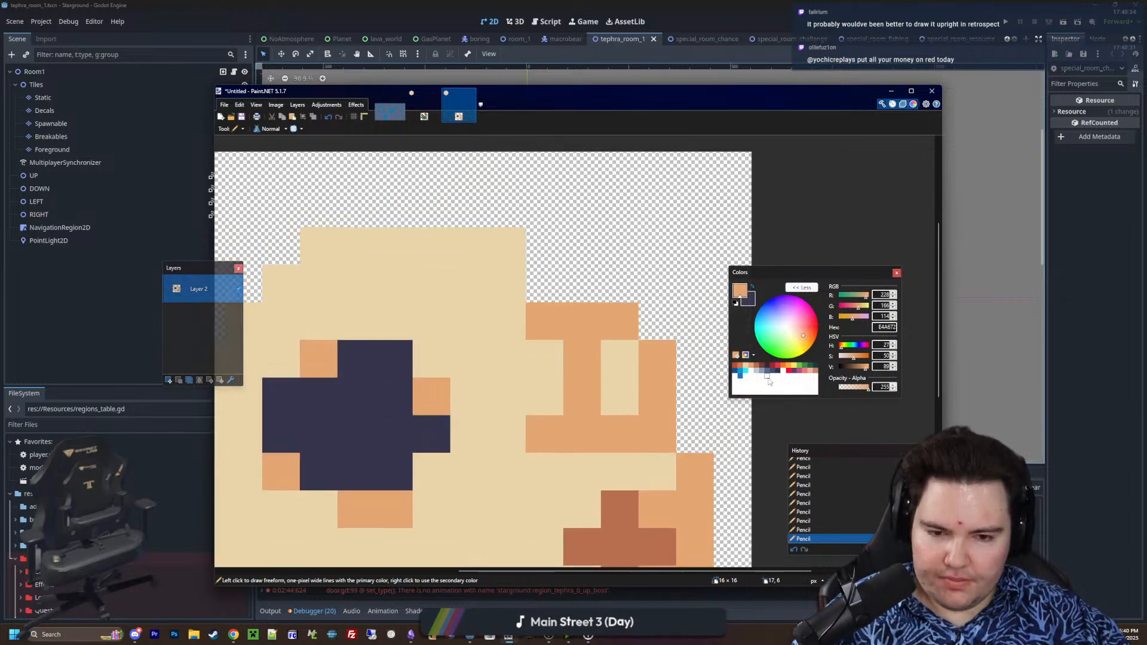
scroll(575, 283, "down", 3, "ctrl")
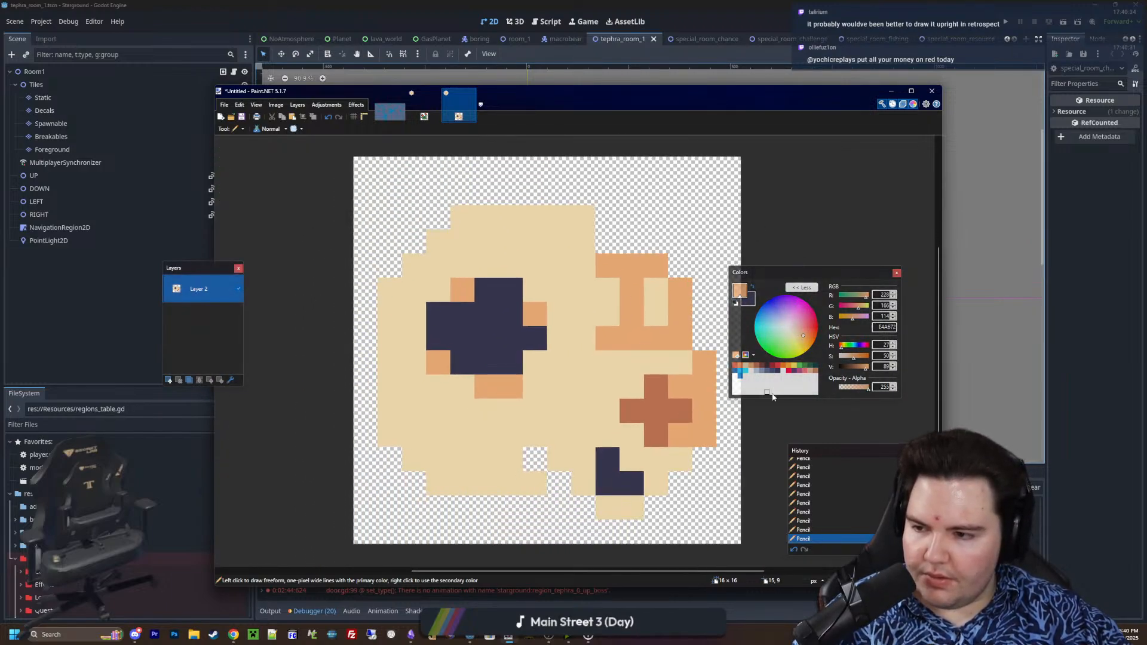
Pencil orange E4A672 pixels on five outer corners of the skull: two along the top, two on the left, one at the lower left
key("k")
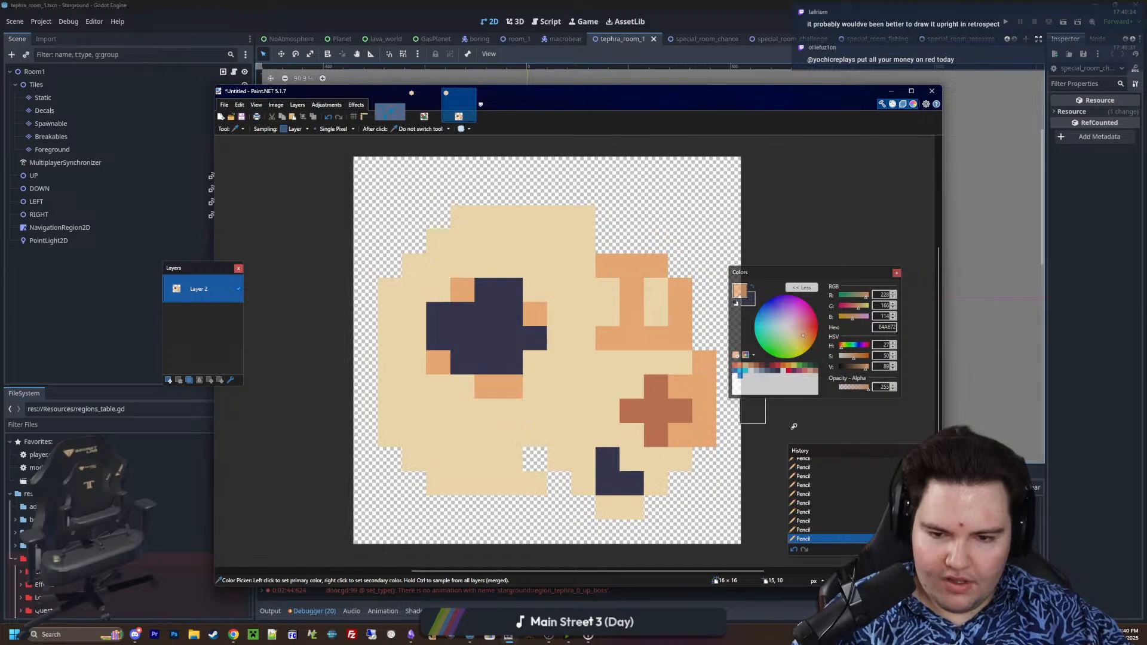
key("p")
left_click(592, 220)
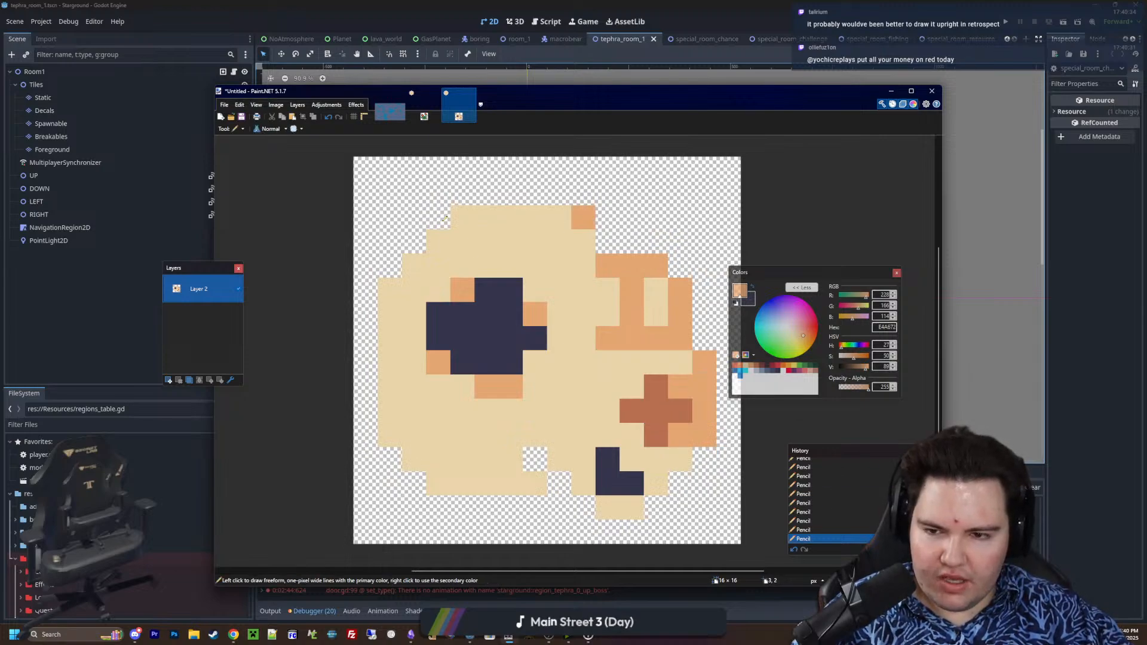
left_click(461, 217)
left_click(389, 290)
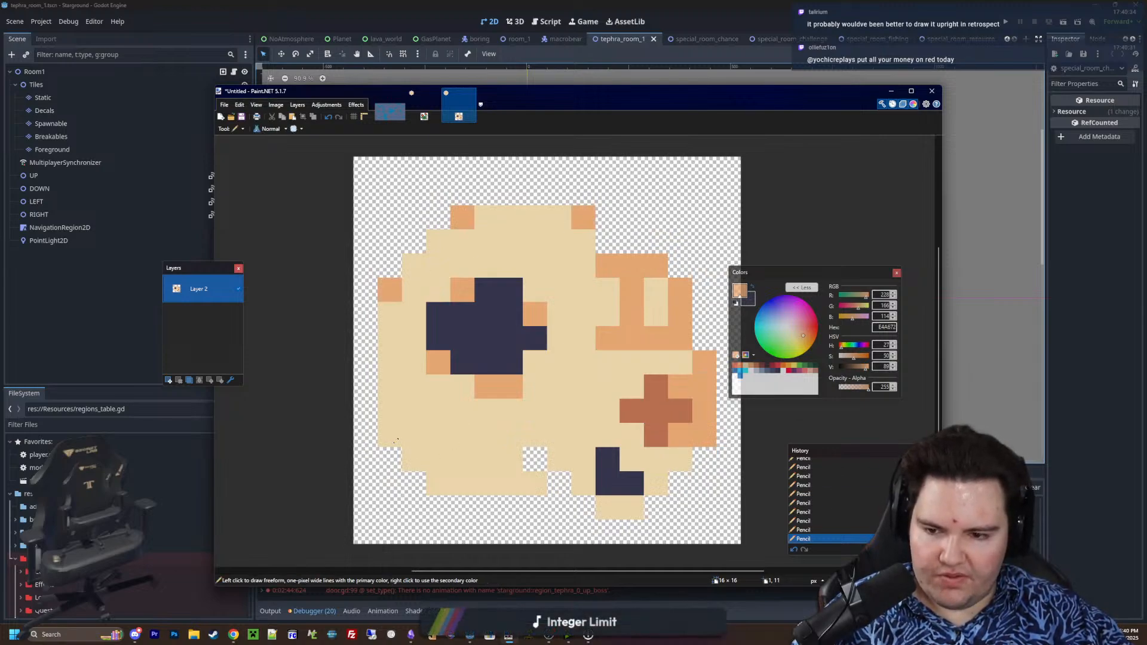
left_click(396, 441)
left_click(439, 484)
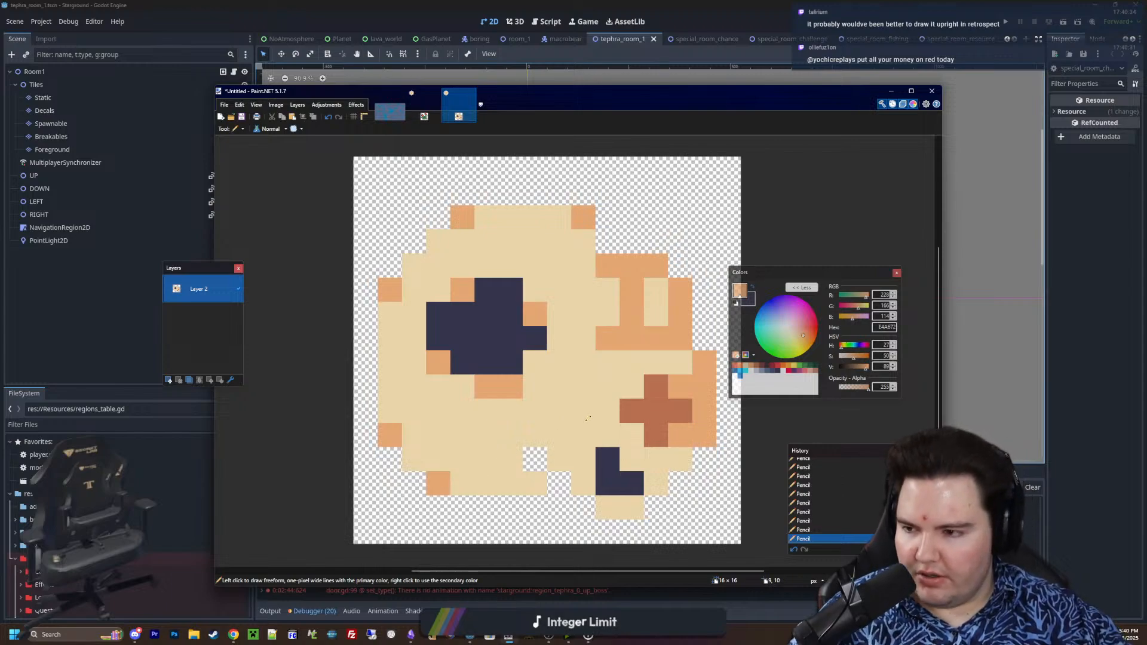
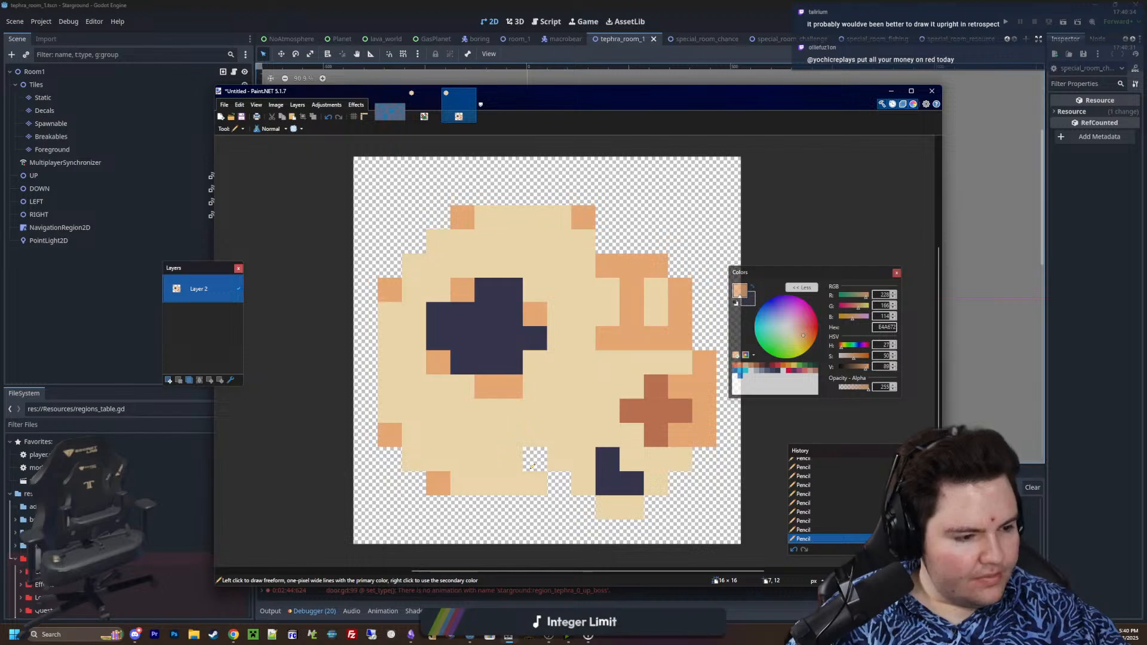
Pencil a stepped orange E4A672 crease from the skull's bottom notch towards the eye socket, plus a five-pixel orange patch on the lower-left edge
mouse_move(560, 476)
left_mouse_down()
mouse_move(559, 459)
mouse_move(535, 457)
mouse_move(536, 412)
left_mouse_up()
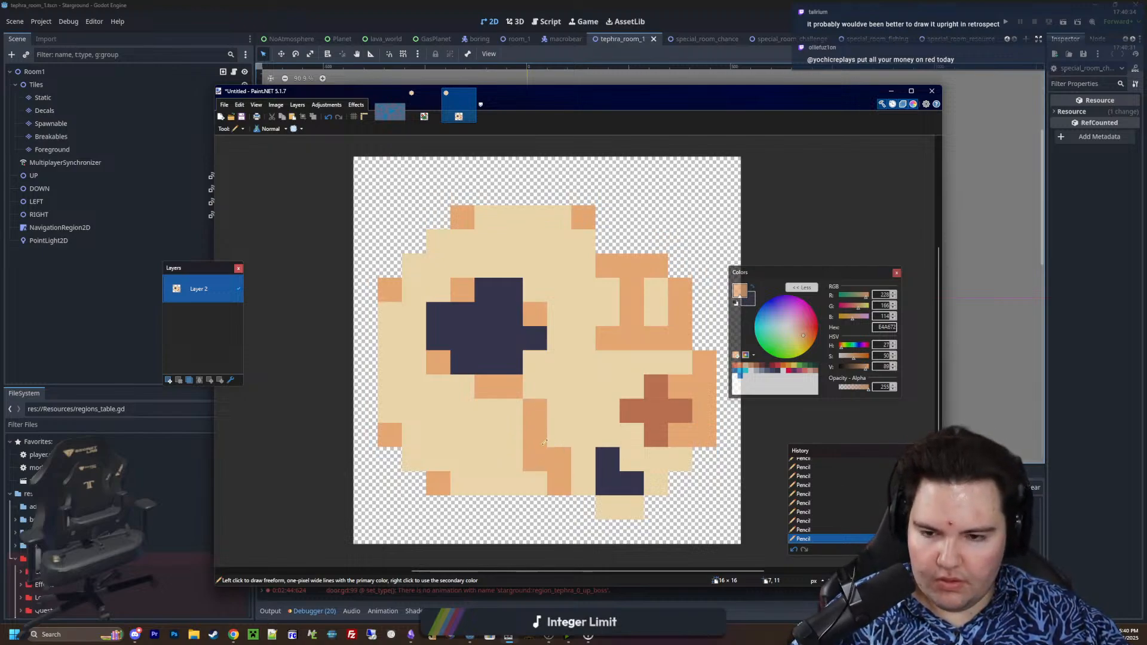
middle_click_drag(456, 479, 539, 443)
scroll(539, 444, "up", 2, "ctrl")
left_click_drag(540, 445, 579, 448)
left_click(517, 427)
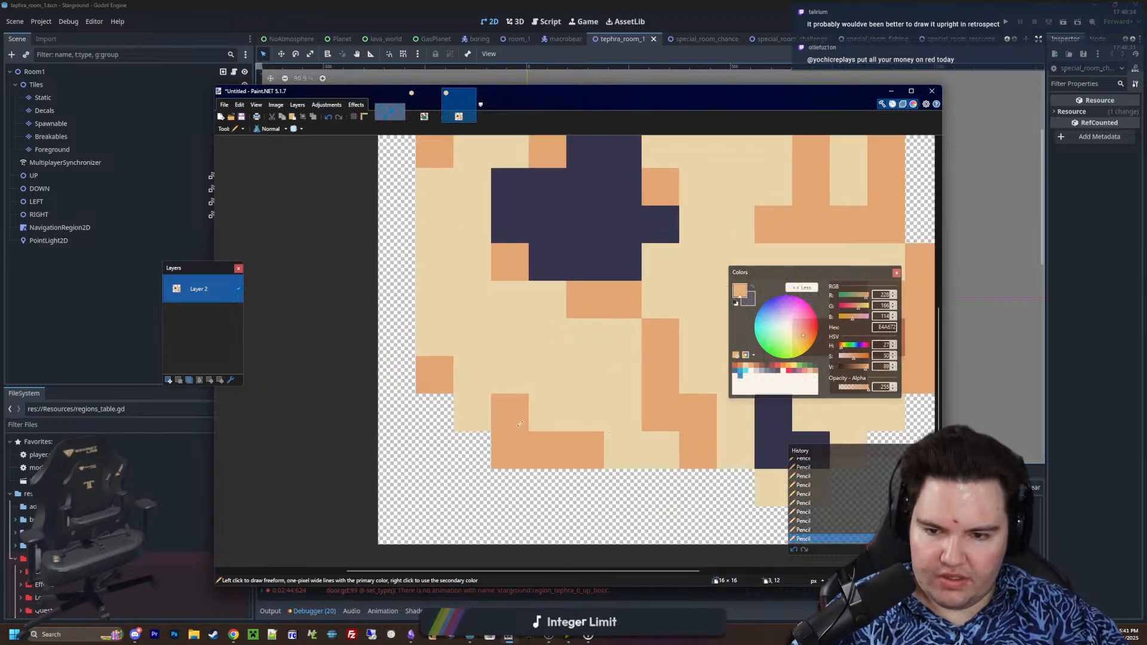
key("ctrl+z")
key("ctrl+y")
left_click(532, 416)
scroll(471, 437, "down", 4, "ctrl")
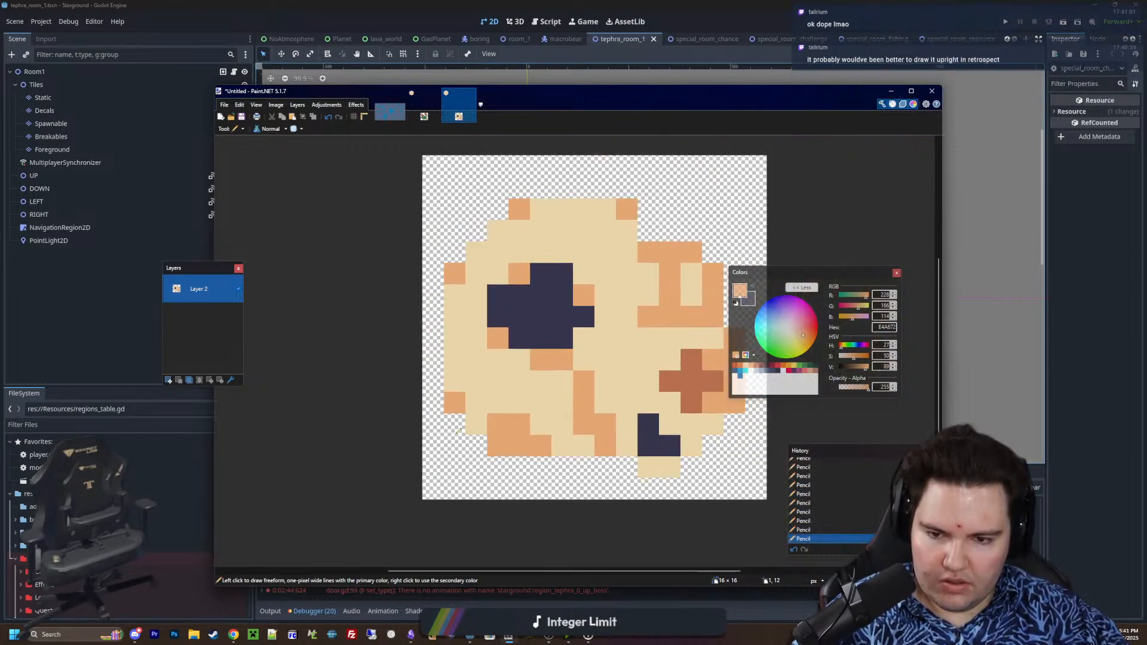
Darken the bottom three pixels of the lower-left orange patch with brown B86F50 sampled from the cross
scroll(458, 431, "up", 4, "ctrl")
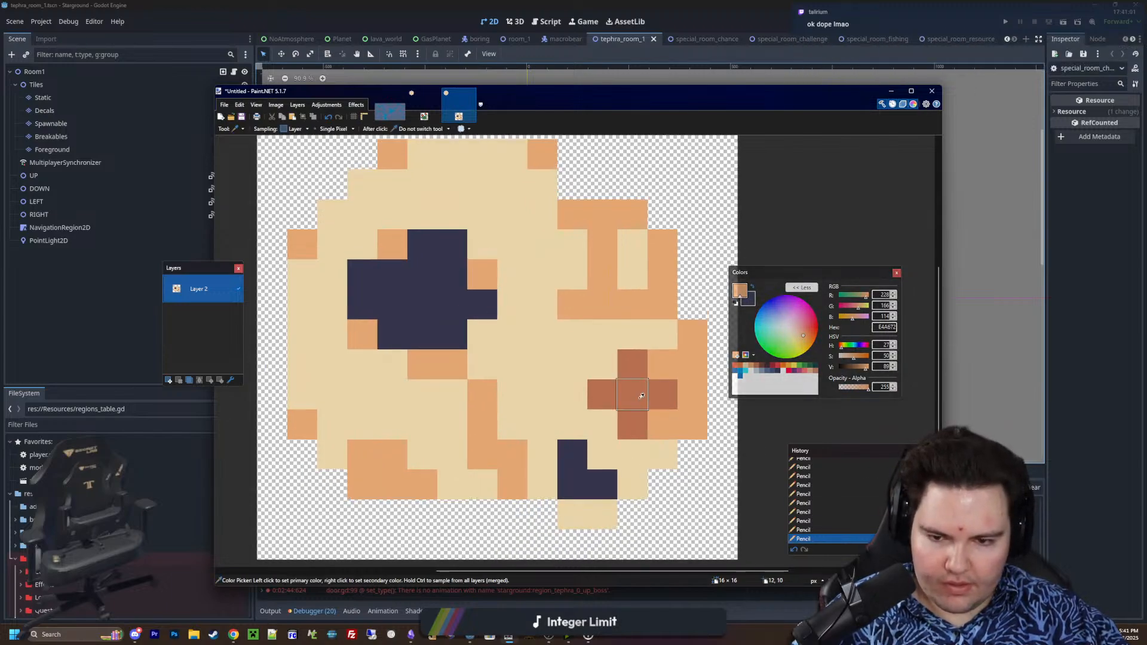
key("k")
left_click(628, 409)
key("p")
left_click_drag(362, 484, 416, 479)
scroll(454, 475, "down", 5, "ctrl")
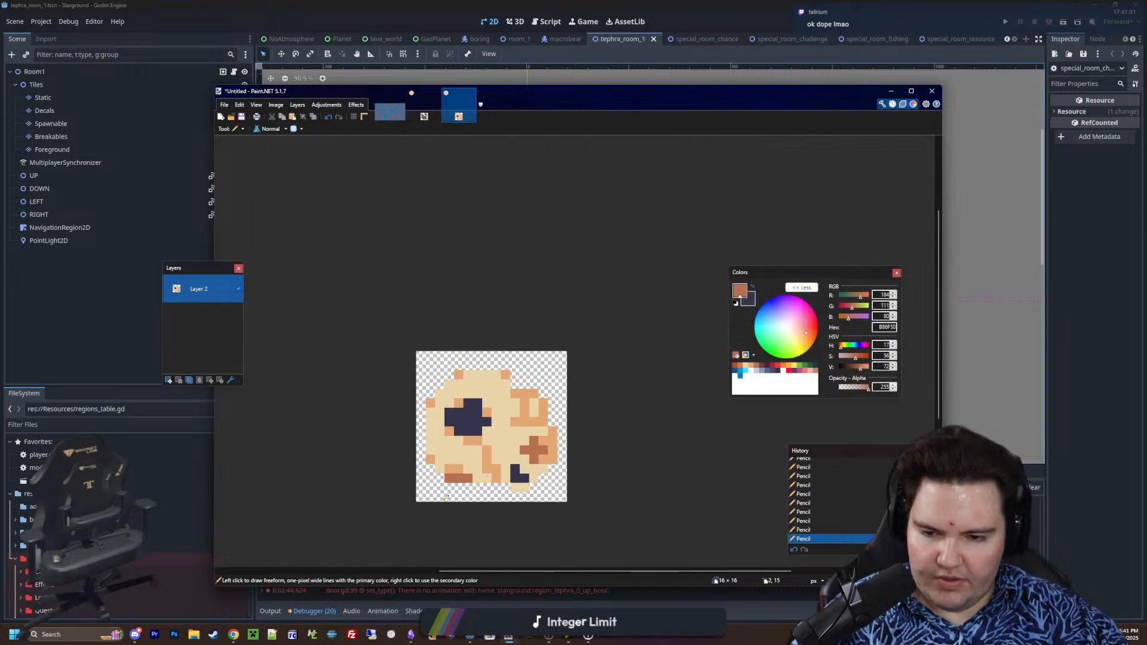
scroll(445, 497, "up", 5, "ctrl")
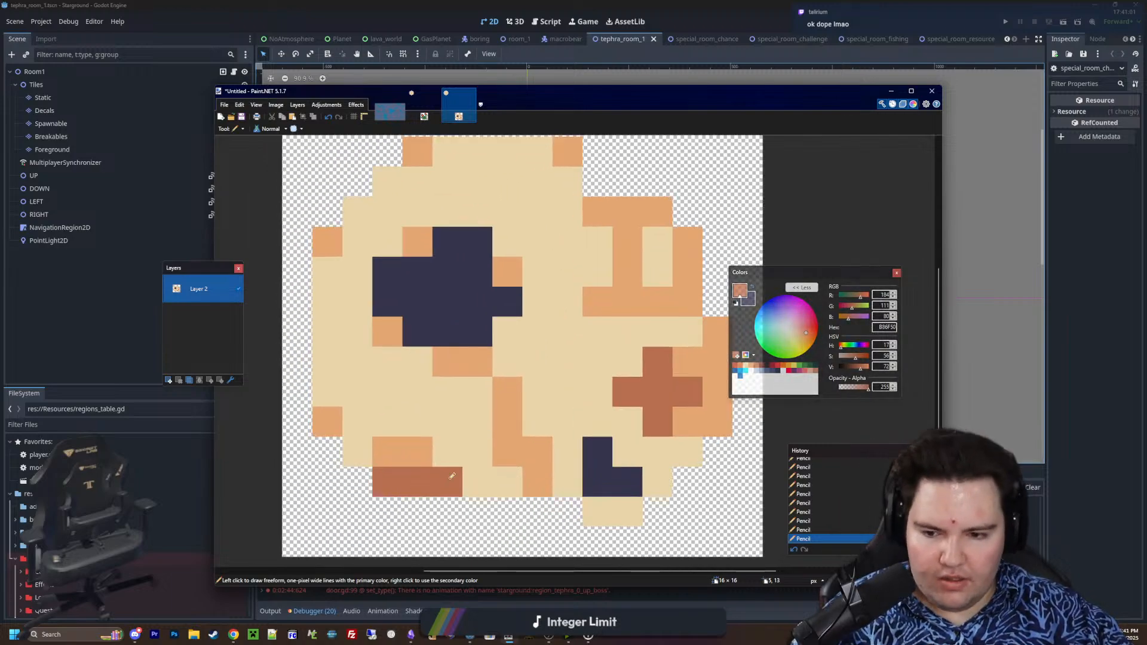
Erase the lowest orange pixel of the crease to reopen a transparent notch in the skull's bottom edge
scroll(452, 476, "up", 1, "ctrl")
key("e")
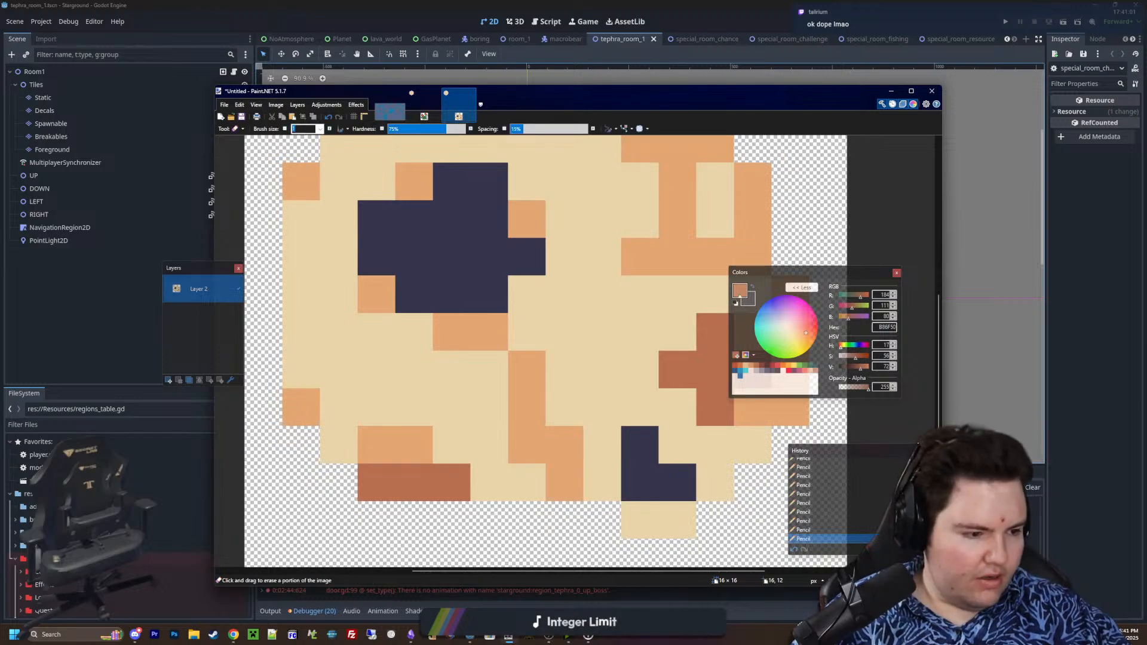
scroll(556, 421, "down", 2, "ctrl")
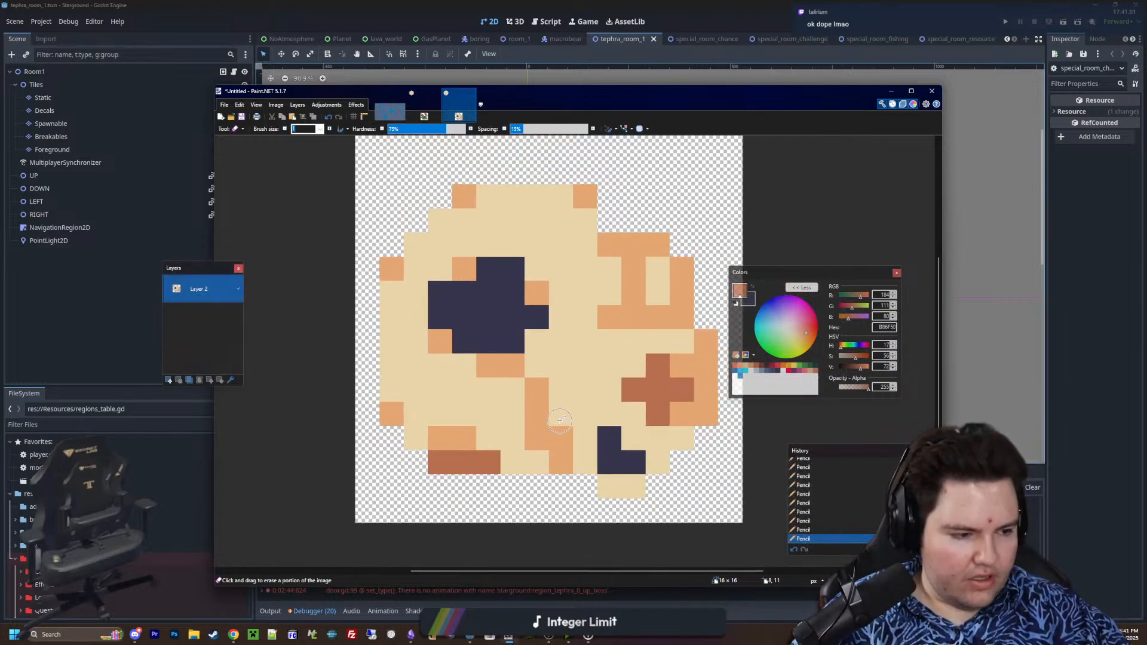
scroll(571, 467, "up", 2, "ctrl")
left_click(558, 469)
scroll(558, 475, "down", 6, "ctrl")
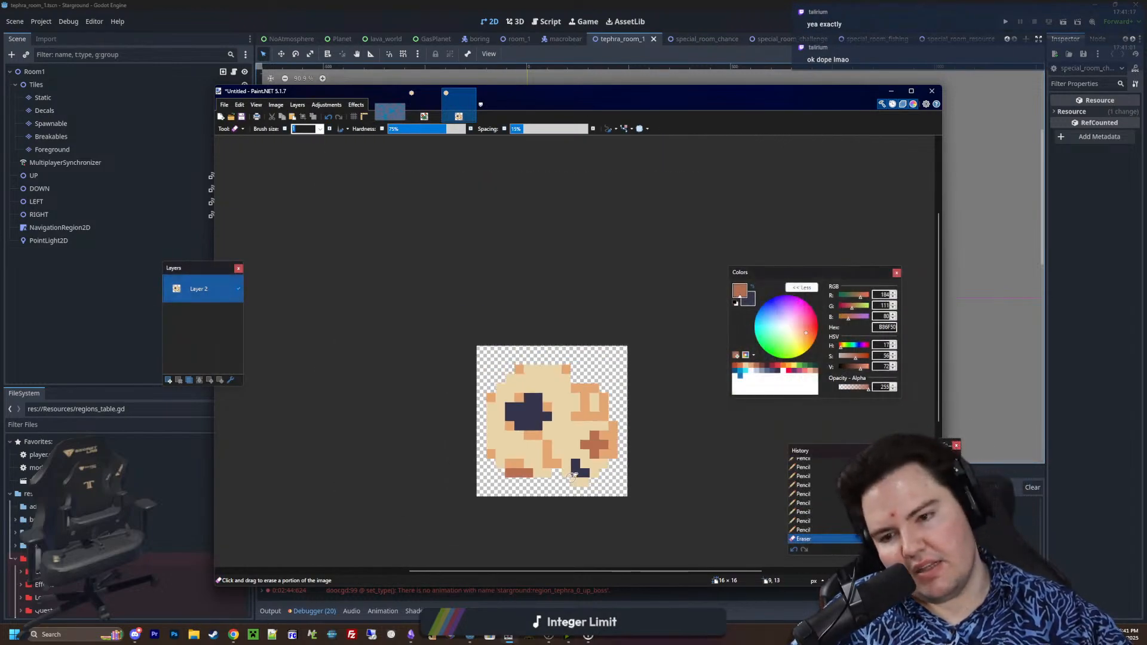
scroll(575, 498, "up", 3, "ctrl")
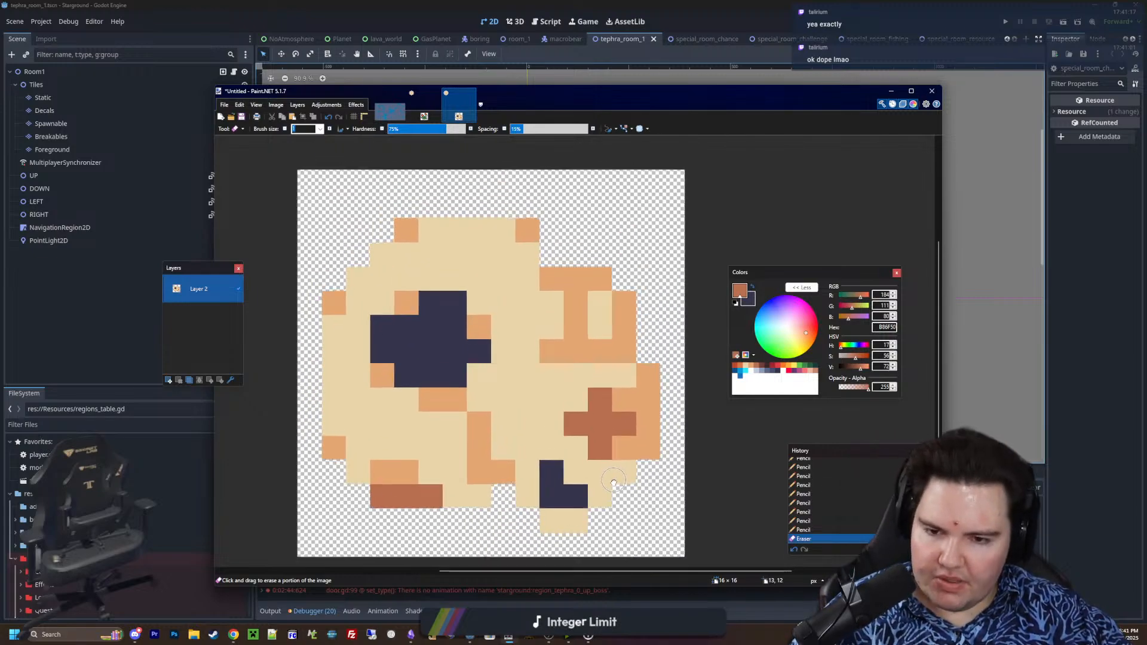
Fill the upper-right inner corner of the brown cross with one brown B86F50 pixel
key("k")
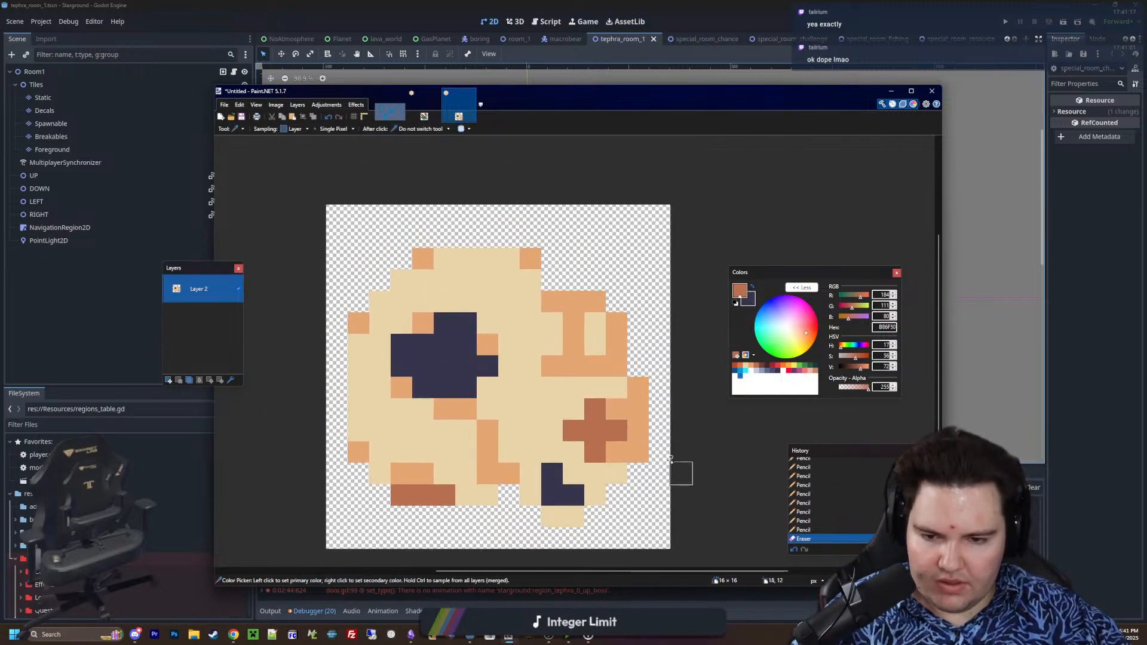
scroll(687, 472, "up", 1, "ctrl")
left_click(616, 475)
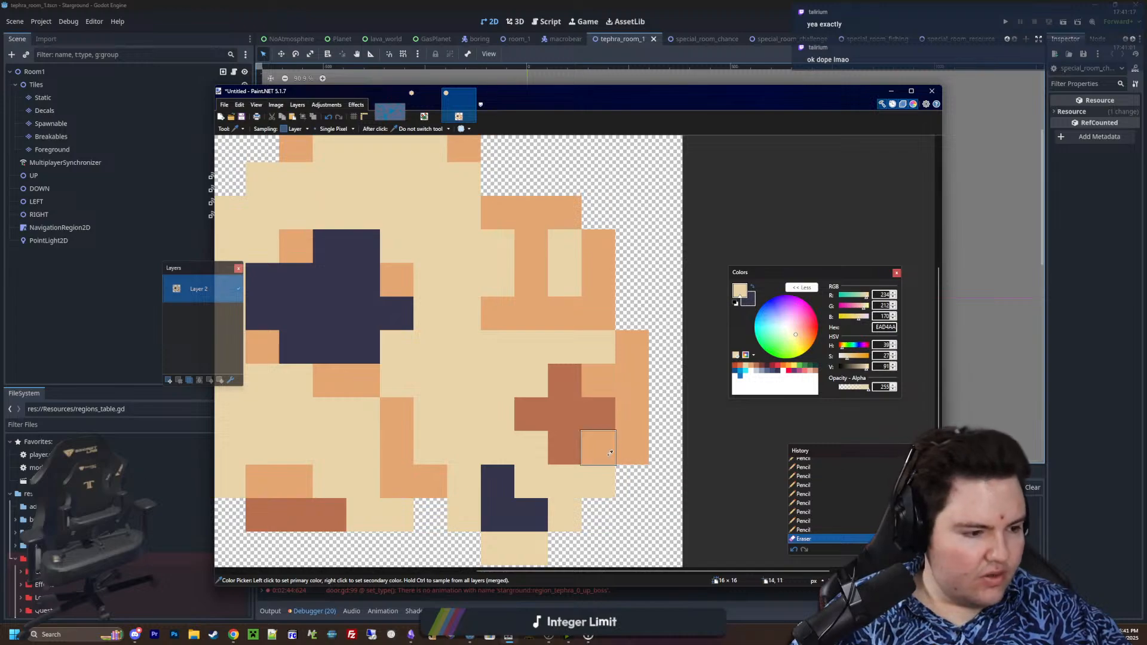
middle_click_drag(603, 455, 651, 420)
scroll(651, 420, "down", 2, "ctrl")
scroll(650, 418, "up", 2, "ctrl")
left_click(672, 357)
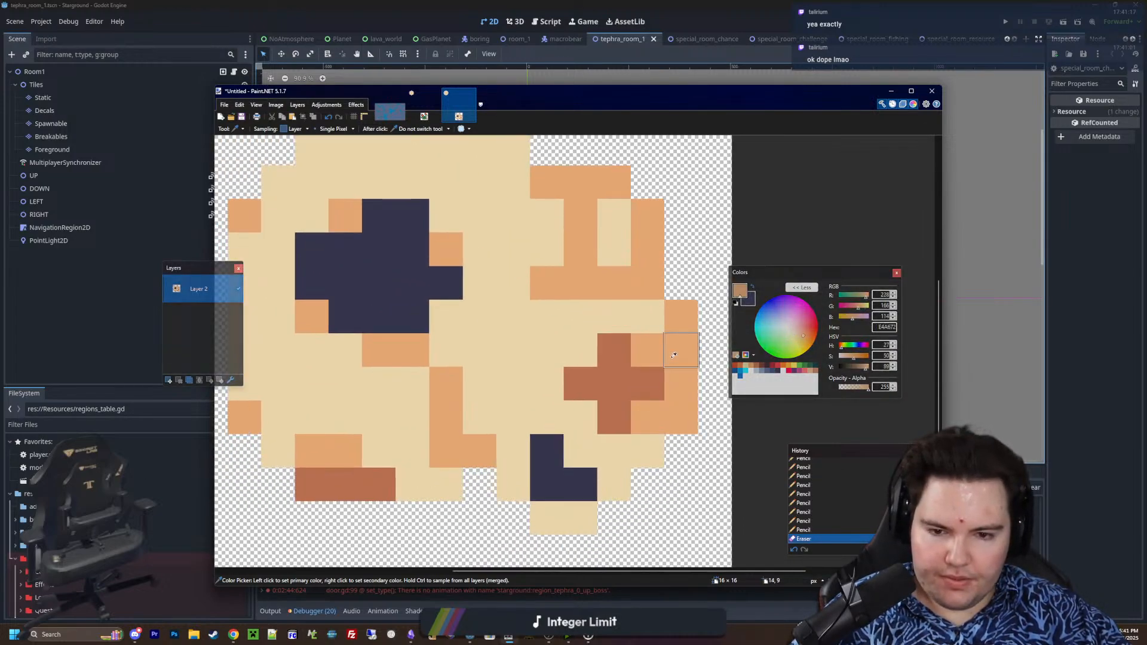
left_click(658, 384)
key("p")
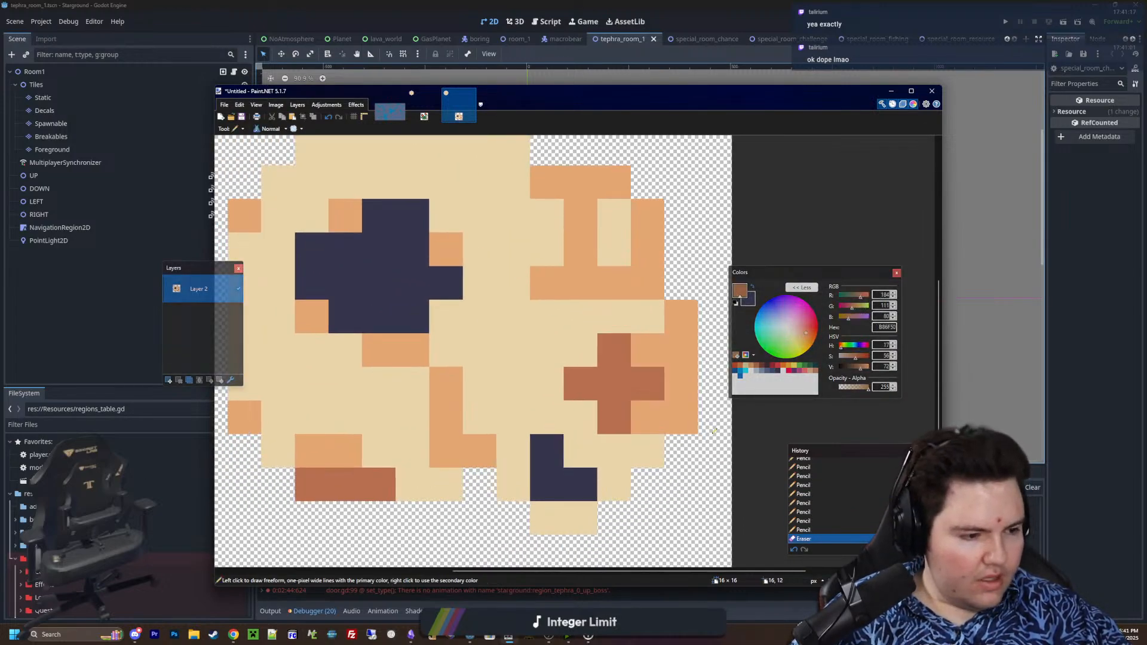
left_click(647, 353)
Extend the orange E4A672 shading on the skull's outer right edge upward by one pixel
key("k")
left_click(681, 386)
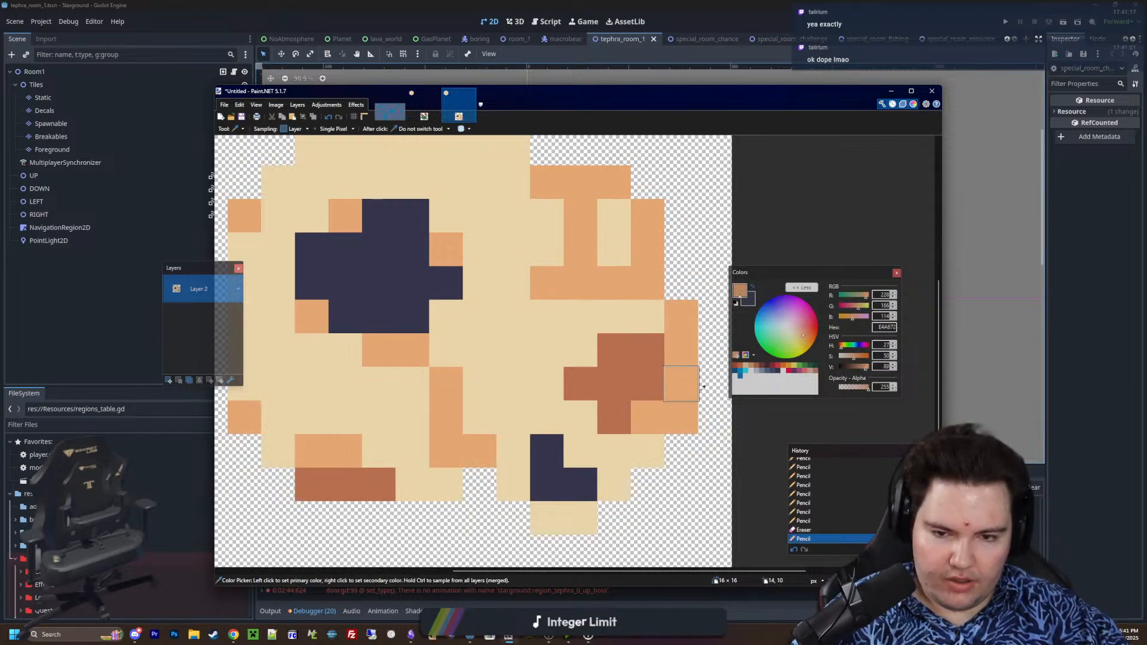
key("p")
left_click(681, 283)
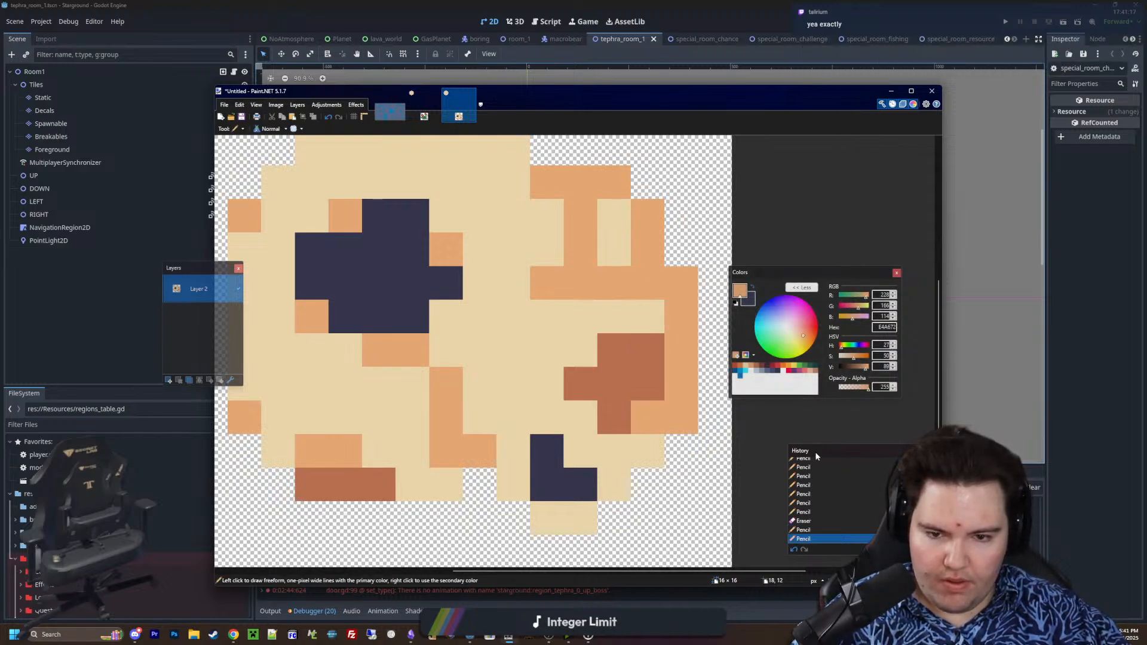
Cover the two brown pixels atop the cross with beige EAD4AA and paint two brown B86F50 pixels one row above
key("k")
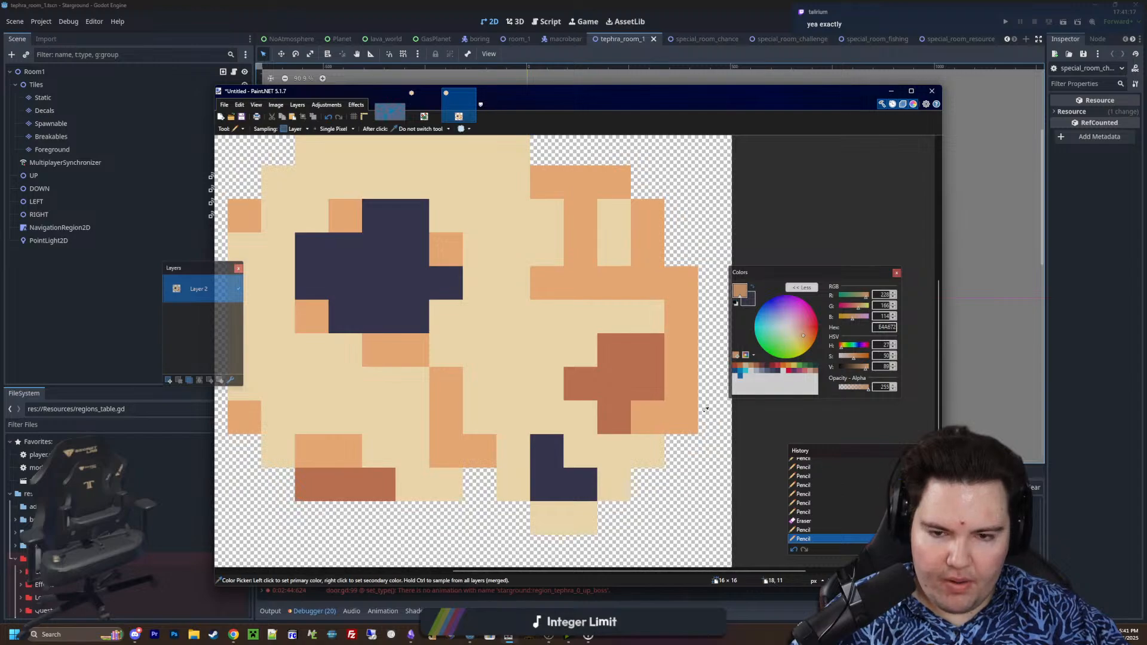
left_click(577, 351)
key("p")
left_click_drag(614, 351, 648, 350)
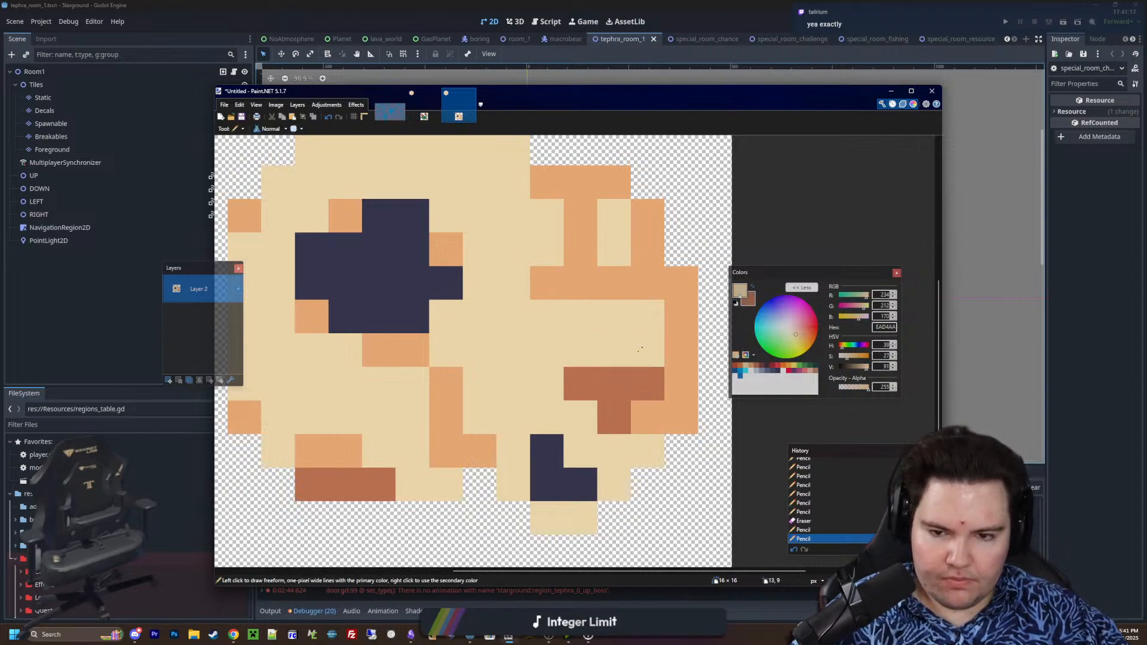
right_click_drag(647, 317, 612, 318)
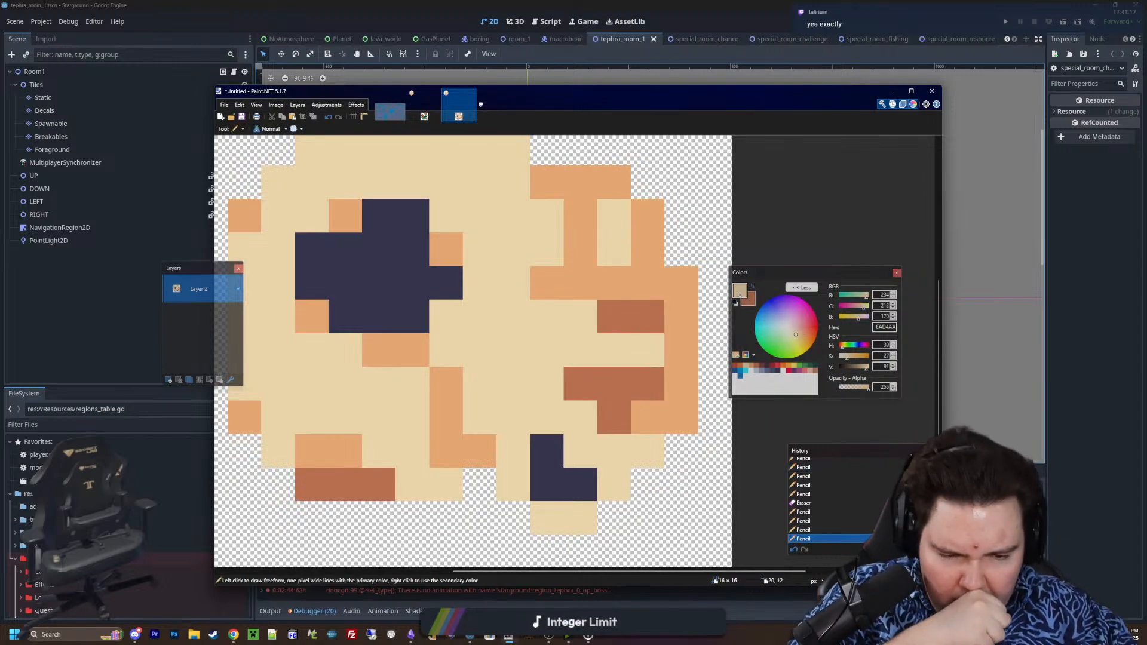
Recolour the two separate brown pixels above the beige row in orange E4A672
key("k")
left_click(645, 281)
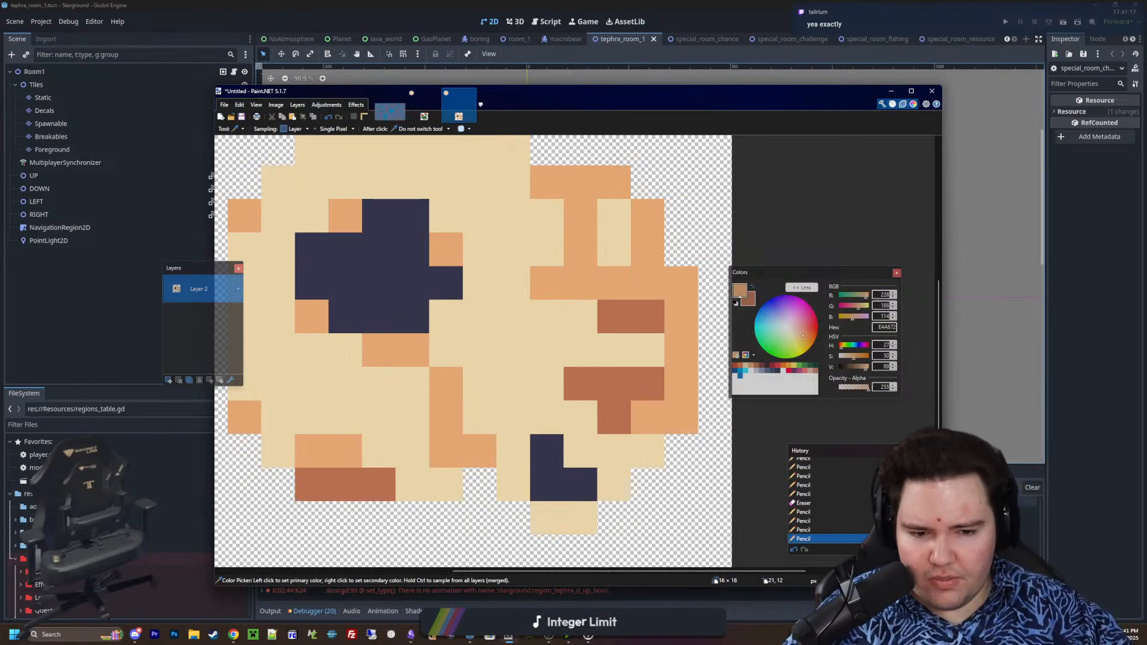
key("p")
left_click(657, 316)
left_click(616, 315)
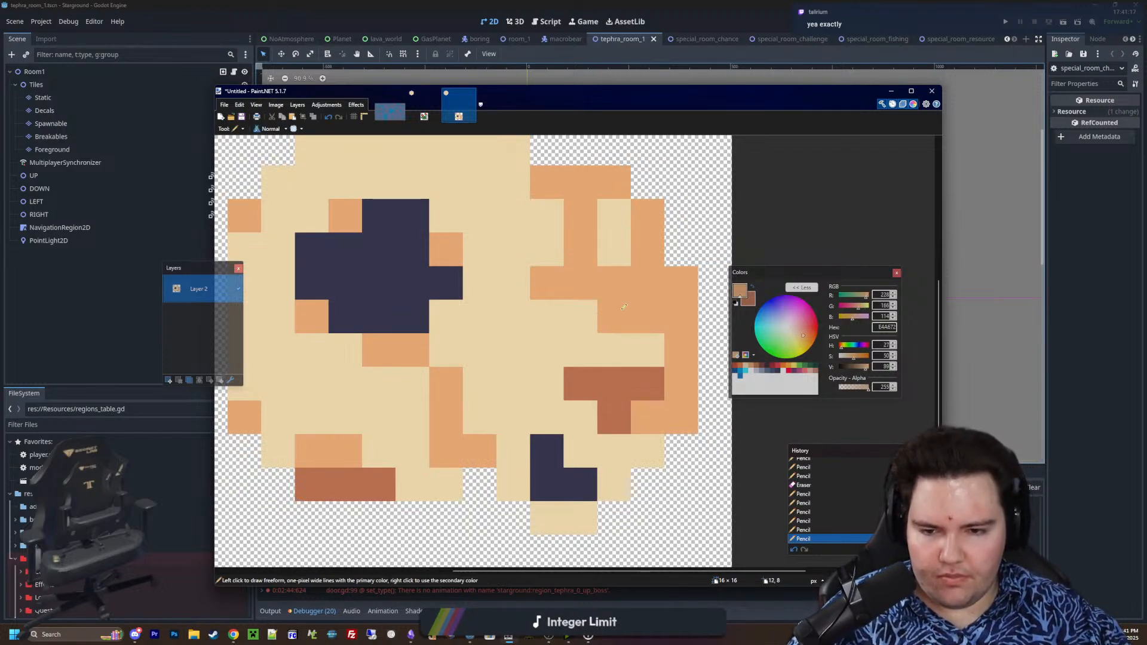
scroll(595, 342, "down", 2, "ctrl")
scroll(599, 335, "up", 2, "ctrl")
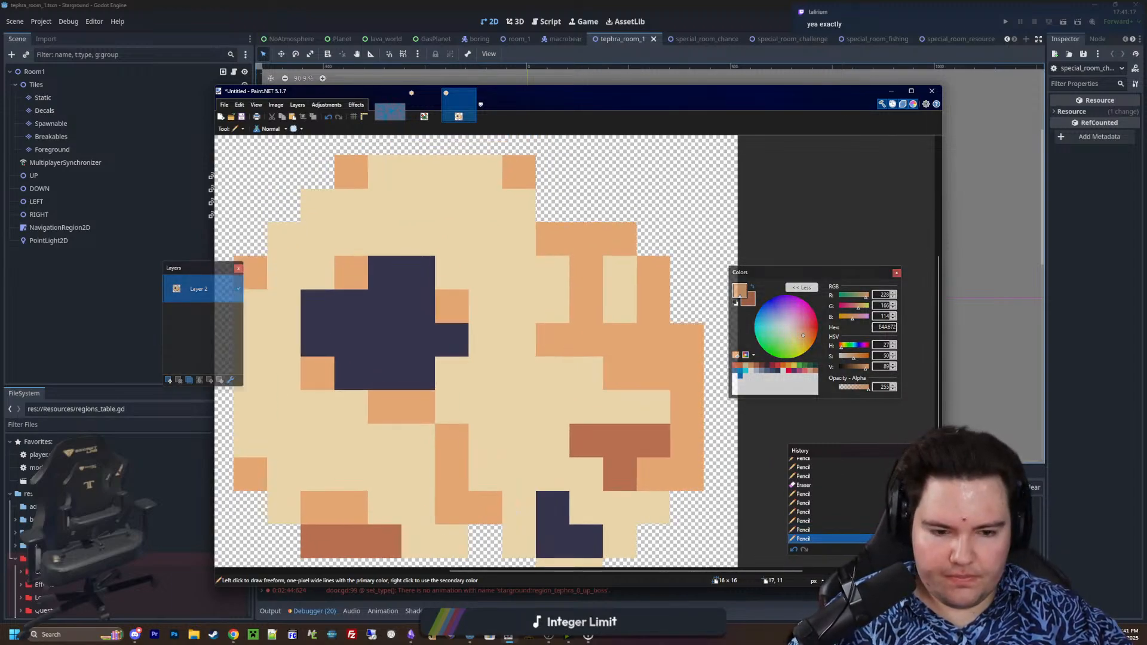
Paint a five-pixel brown B86F50 patch below the orange bars, three pixels wide above and two below
key("k")
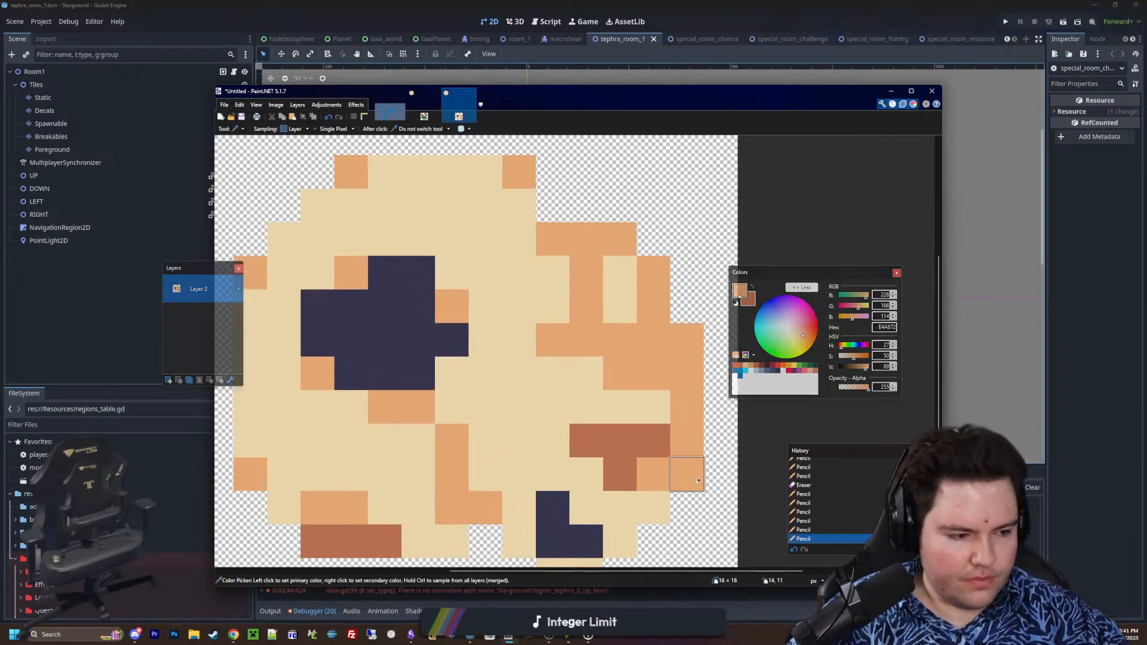
left_click(619, 474)
key("p")
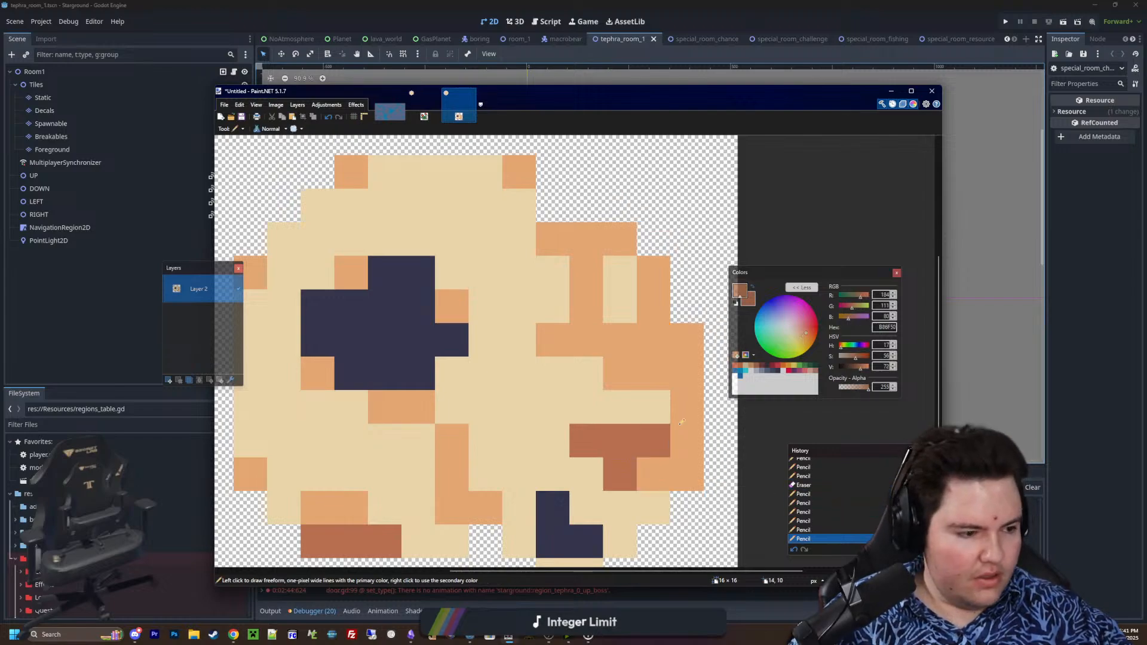
mouse_move(569, 375)
left_mouse_down()
mouse_move(614, 369)
mouse_move(579, 340)
left_mouse_up()
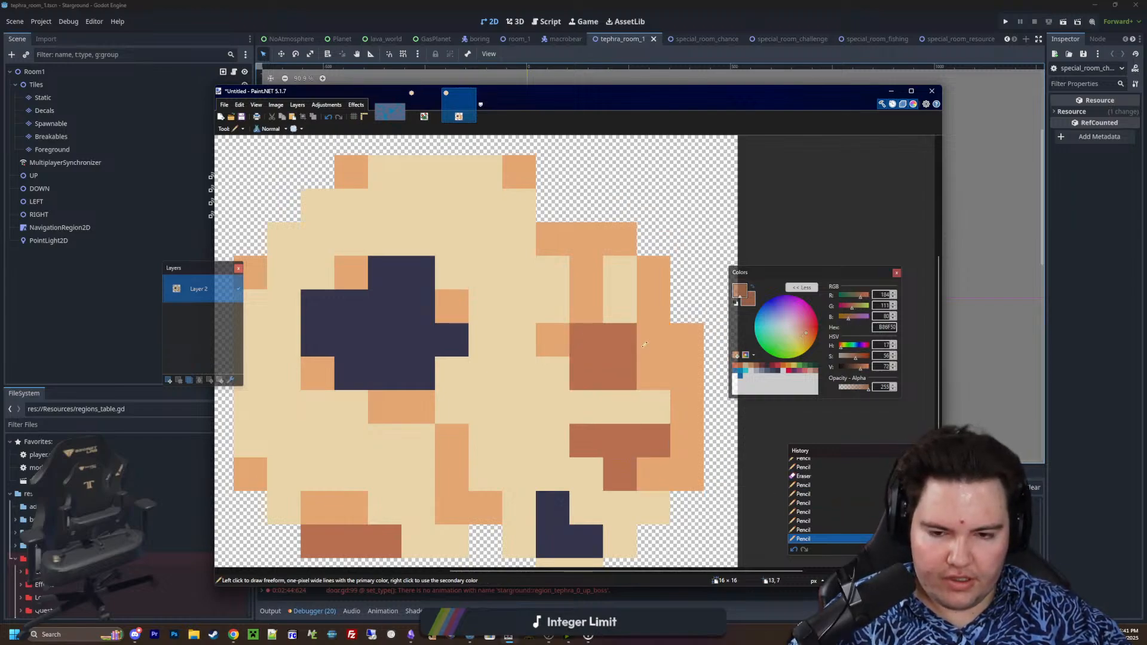
left_click(644, 344)
scroll(644, 345, "down", 6, "ctrl")
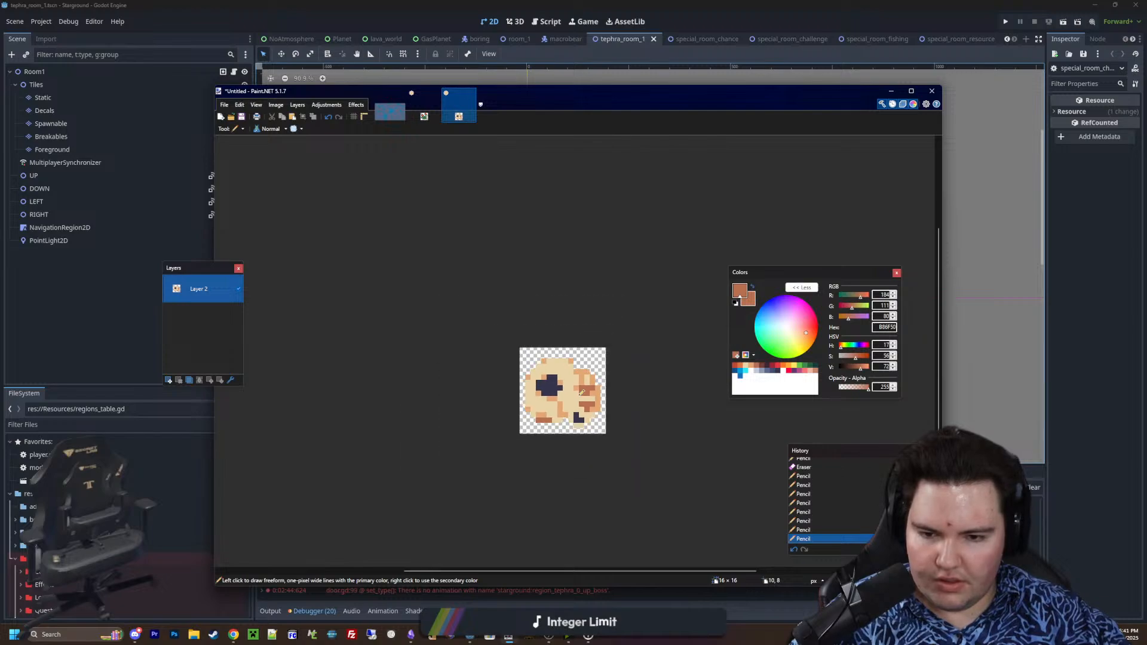
Cover the leftmost pixel of the lower brown patch with beige EAD4AA
scroll(577, 393, "up", 6, "ctrl")
key("k")
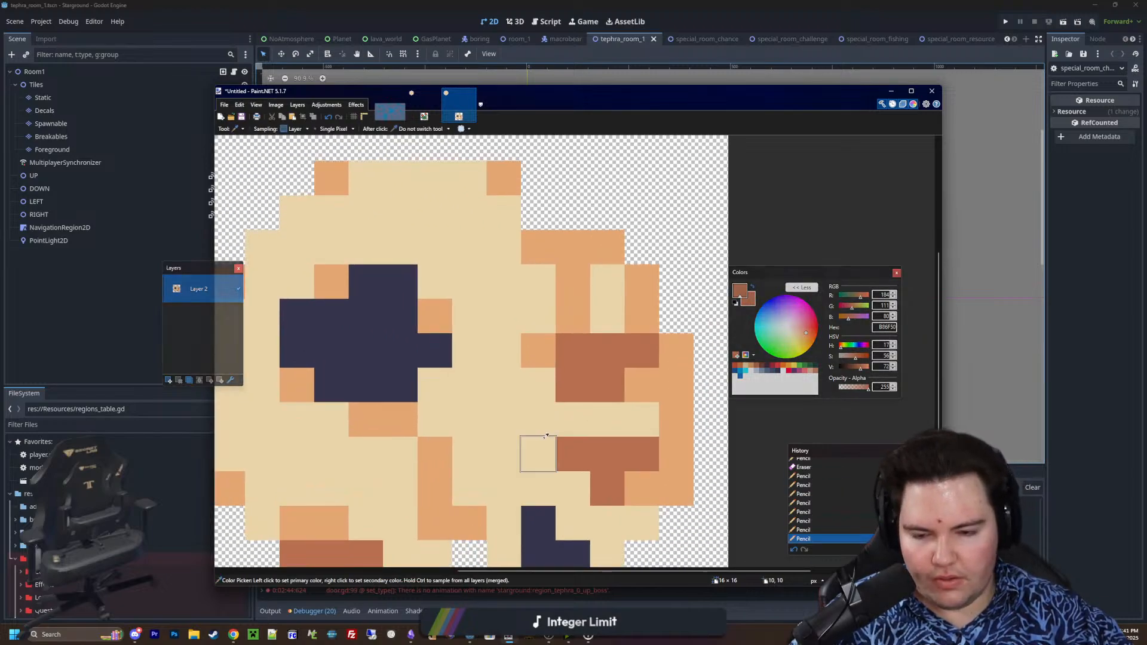
left_click(539, 453)
key("p")
scroll(599, 418, "down", 1)
left_click(571, 392)
scroll(570, 389, "down", 4, "ctrl")
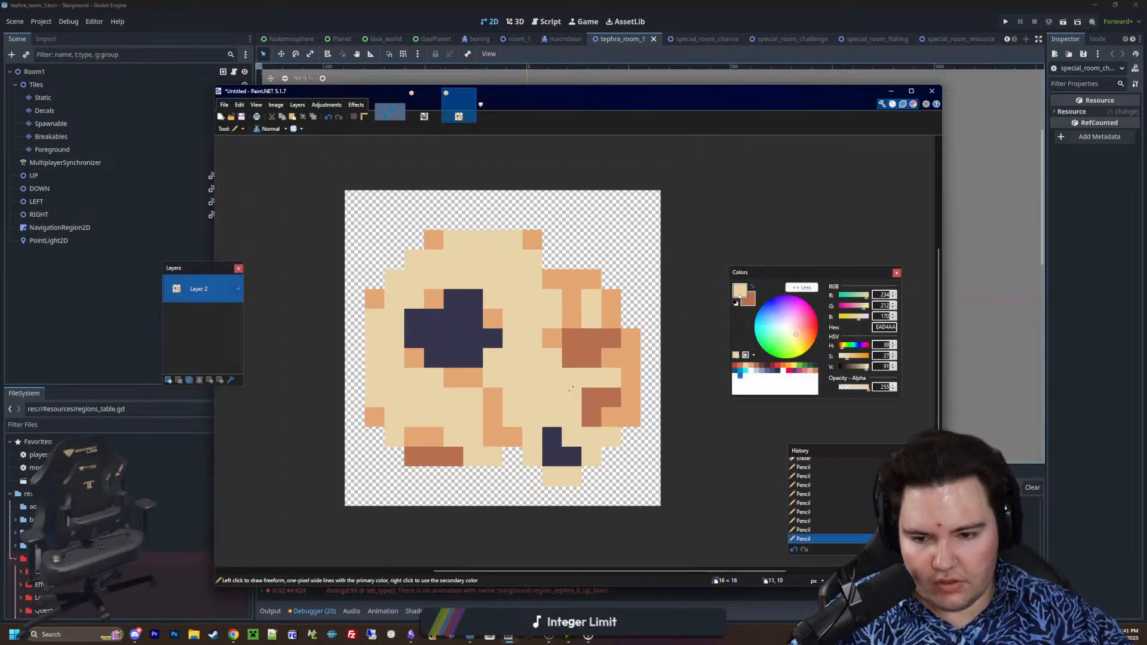
scroll(571, 389, "down", 1, "ctrl")
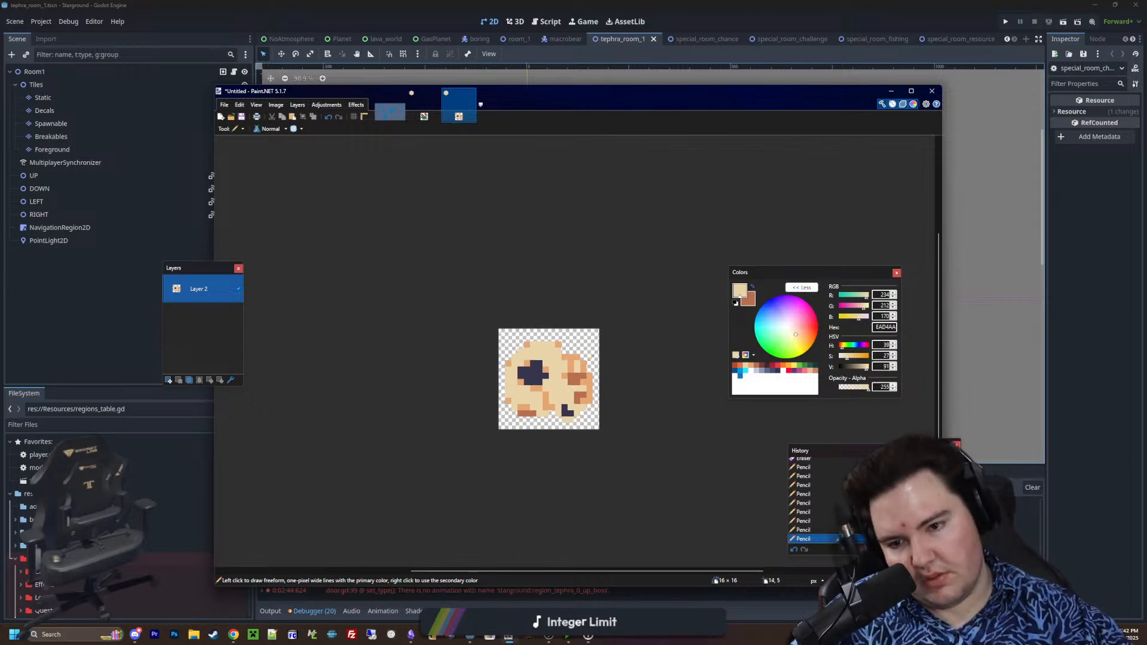
scroll(572, 385, "up", 4, "ctrl")
scroll(574, 380, "up", 1, "ctrl")
scroll(573, 380, "down", 2, "ctrl")
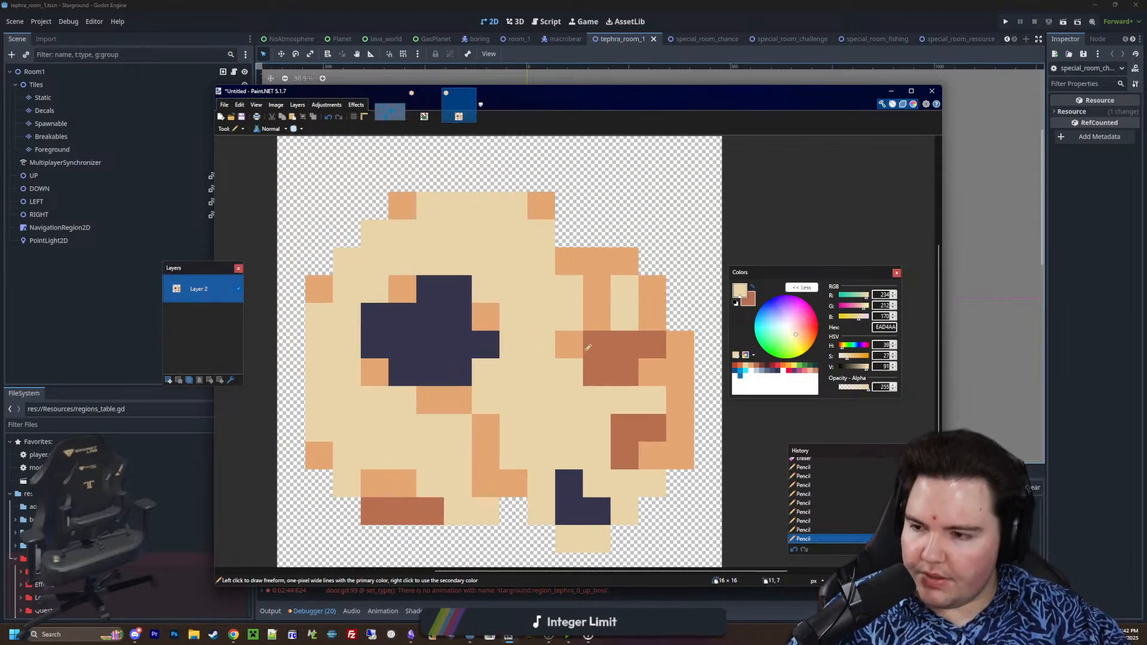
scroll(518, 362, "up", 1, "ctrl")
scroll(586, 360, "down", 1)
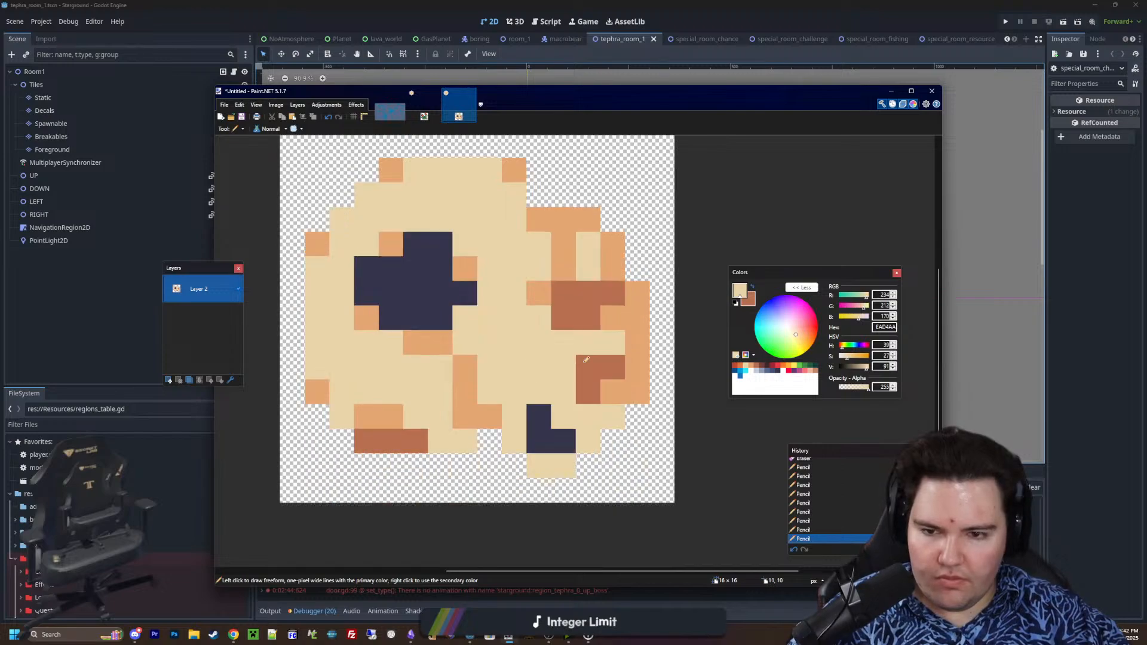
Outline the skull's top and both sides down to the lower corners in dark 35354C
left_click(778, 371)
scroll(518, 374, "up", 1)
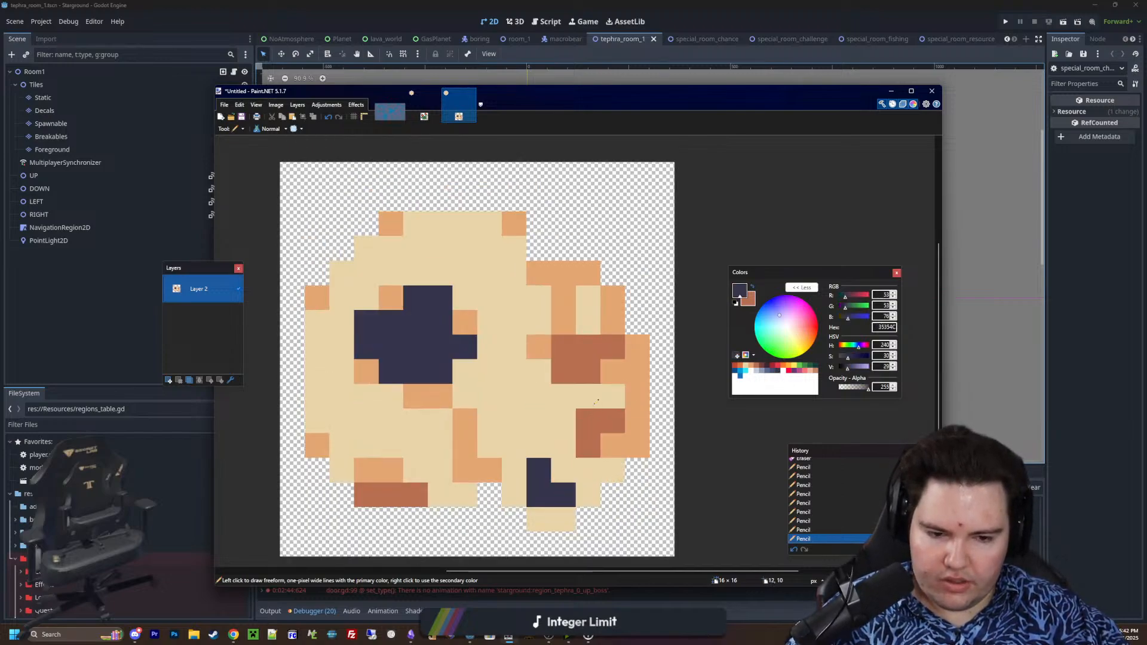
scroll(562, 400, "down", 2, "ctrl")
scroll(500, 432, "up", 2, "ctrl")
mouse_move(321, 429)
left_mouse_down()
mouse_move(315, 293)
mouse_move(363, 239)
mouse_move(394, 212)
mouse_move(516, 185)
mouse_move(604, 236)
mouse_move(560, 192)
left_mouse_up()
mouse_move(641, 255)
left_mouse_down()
mouse_move(684, 343)
mouse_move(684, 445)
mouse_move(659, 463)
left_mouse_up()
left_click(345, 465)
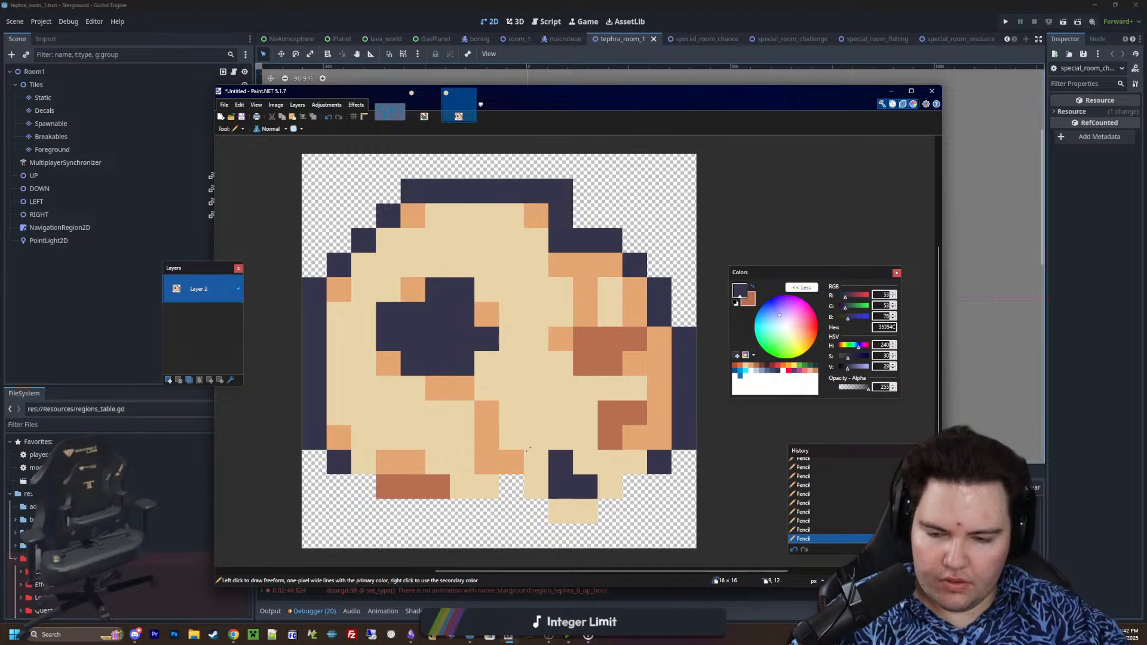
scroll(534, 468, "down", 6, "ctrl")
scroll(534, 467, "up", 6, "ctrl")
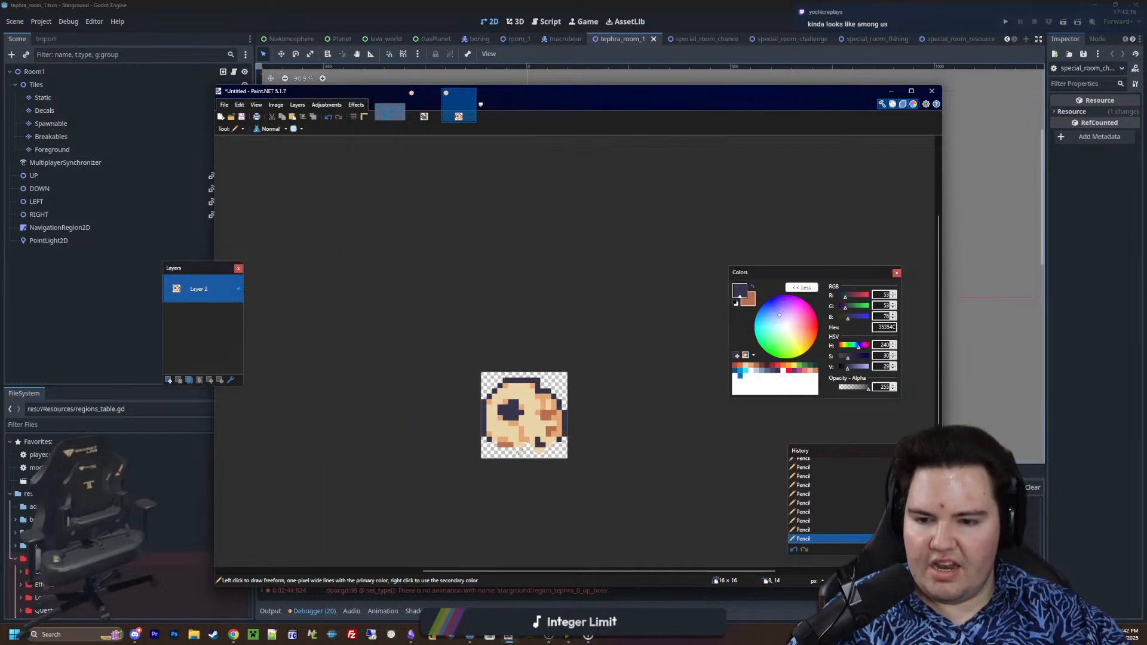
scroll(600, 413, "down", 7, "ctrl")
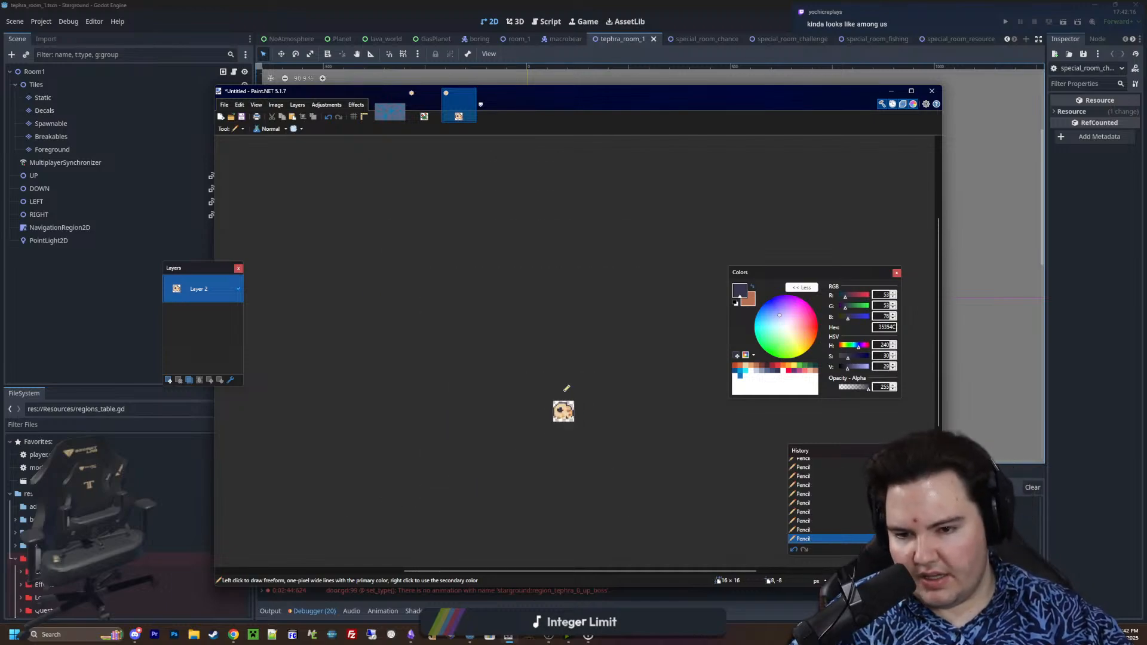
Examine the skull's outline and shading at small and large scale, sampling its beige and orange tones
scroll(565, 389, "up", 7, "ctrl")
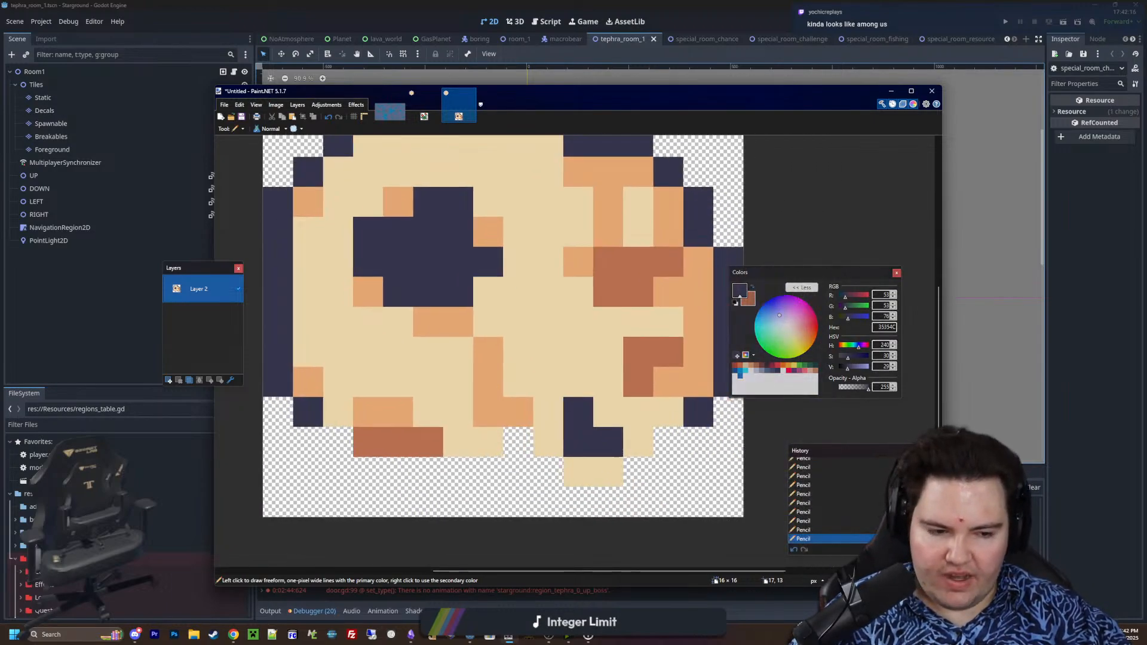
scroll(510, 404, "down", 2, "ctrl")
key("k")
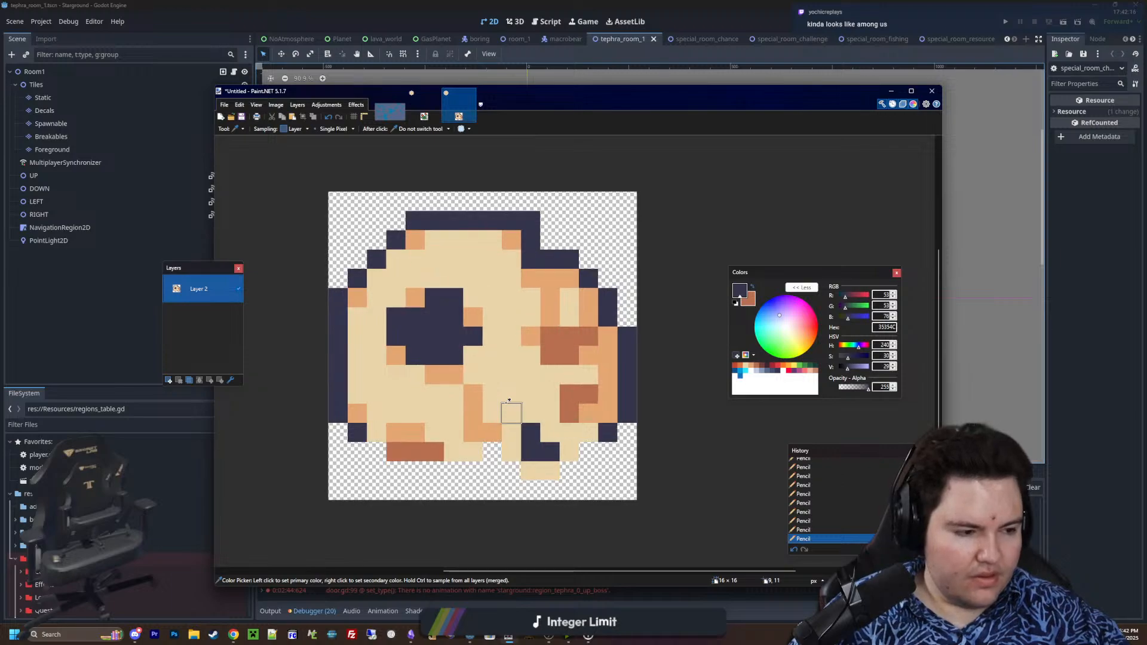
scroll(526, 391, "up", 2, "ctrl")
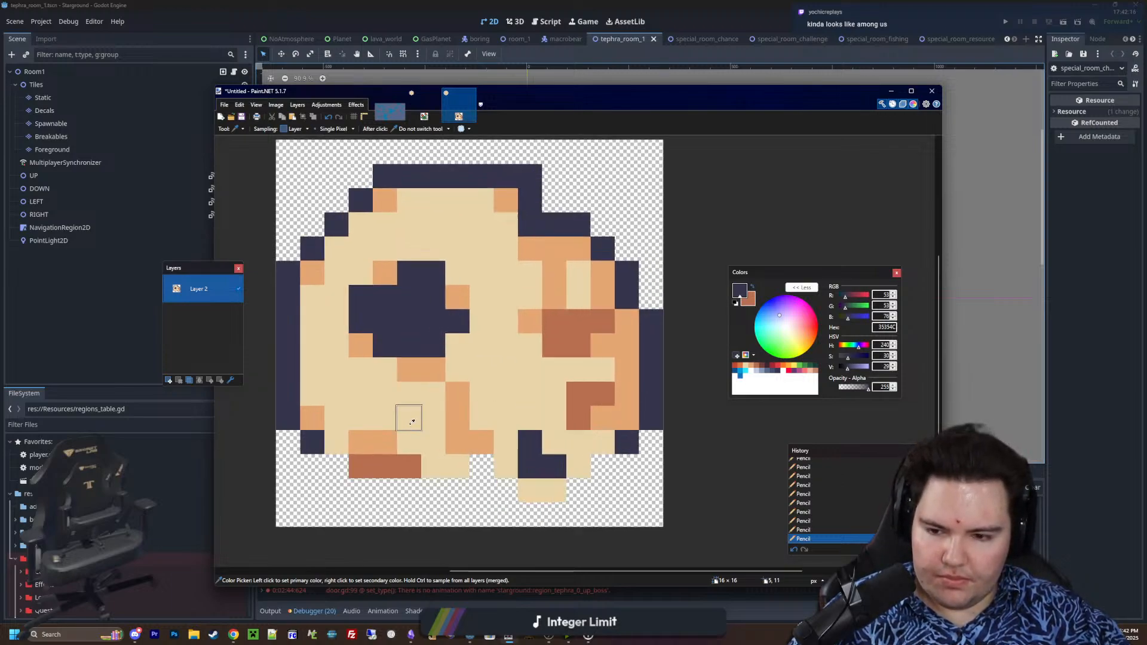
left_click(412, 422)
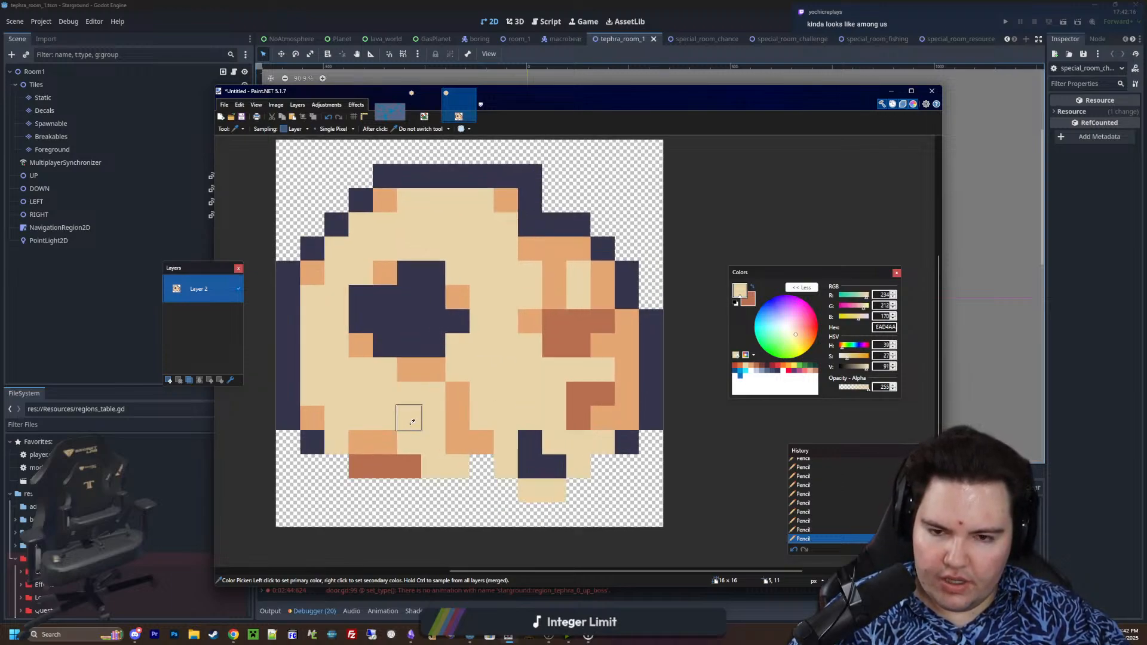
scroll(412, 422, "down", 2, "ctrl")
scroll(591, 426, "up", 4, "ctrl")
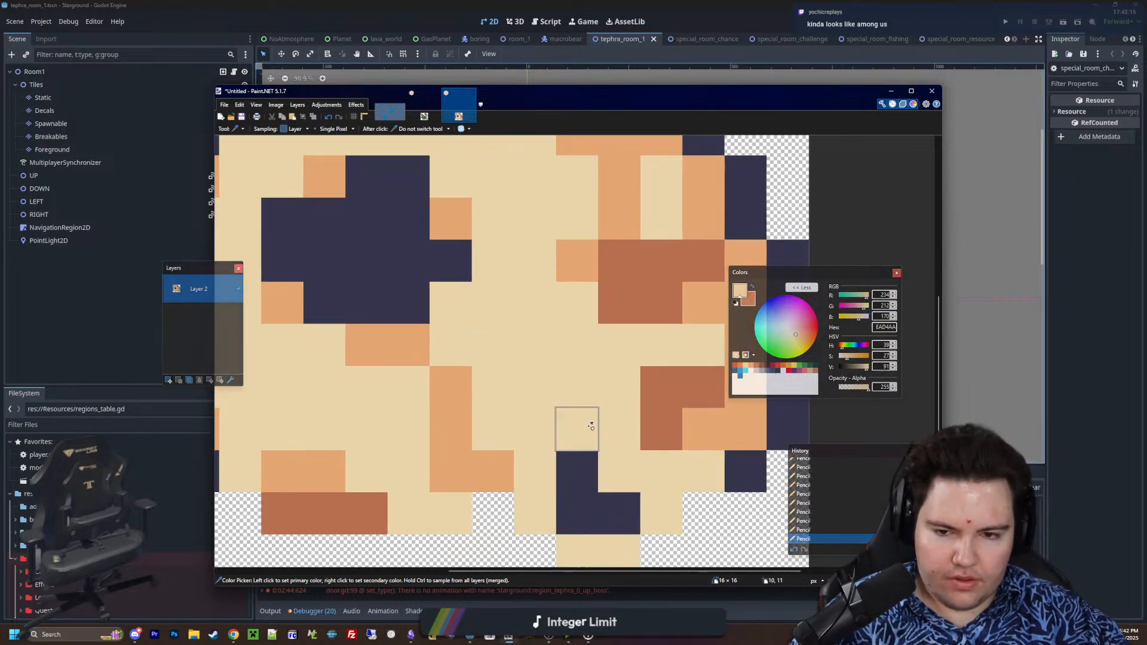
scroll(591, 426, "down", 2, "ctrl")
left_click(662, 349)
scroll(565, 376, "down", 2, "ctrl")
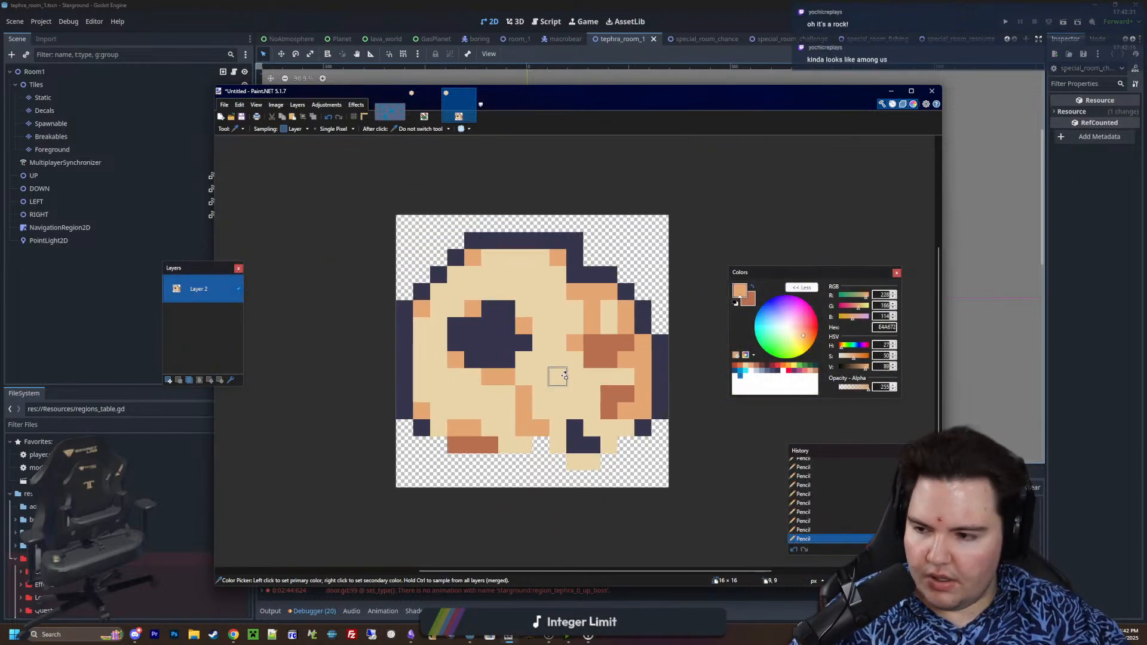
scroll(573, 374, "up", 2, "ctrl")
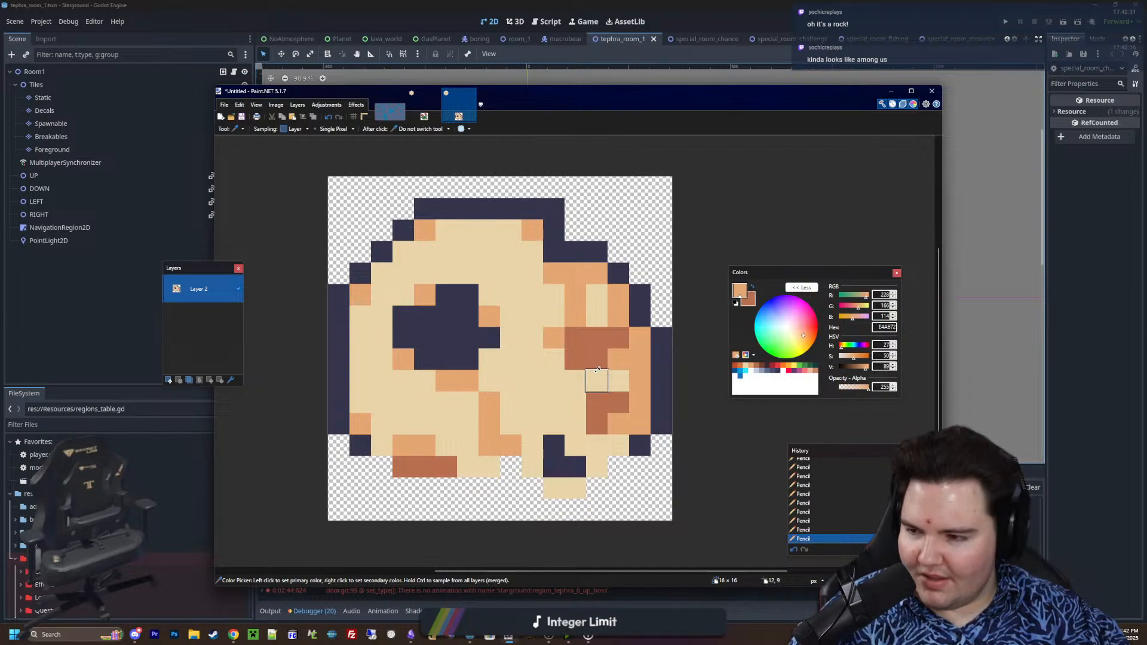
scroll(550, 359, "down", 2, "ctrl")
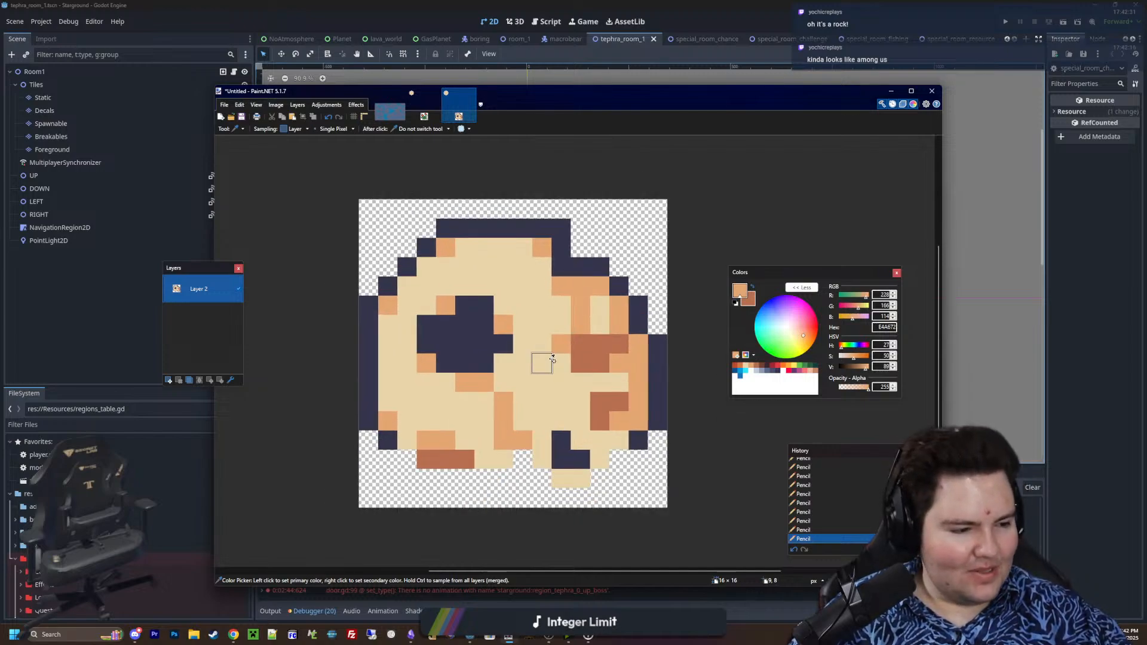
Fill the skull's large dark eye socket with the brown B86F50 sampled from the patch near the jaw
scroll(542, 362, "up", 2, "ctrl")
left_click(600, 402)
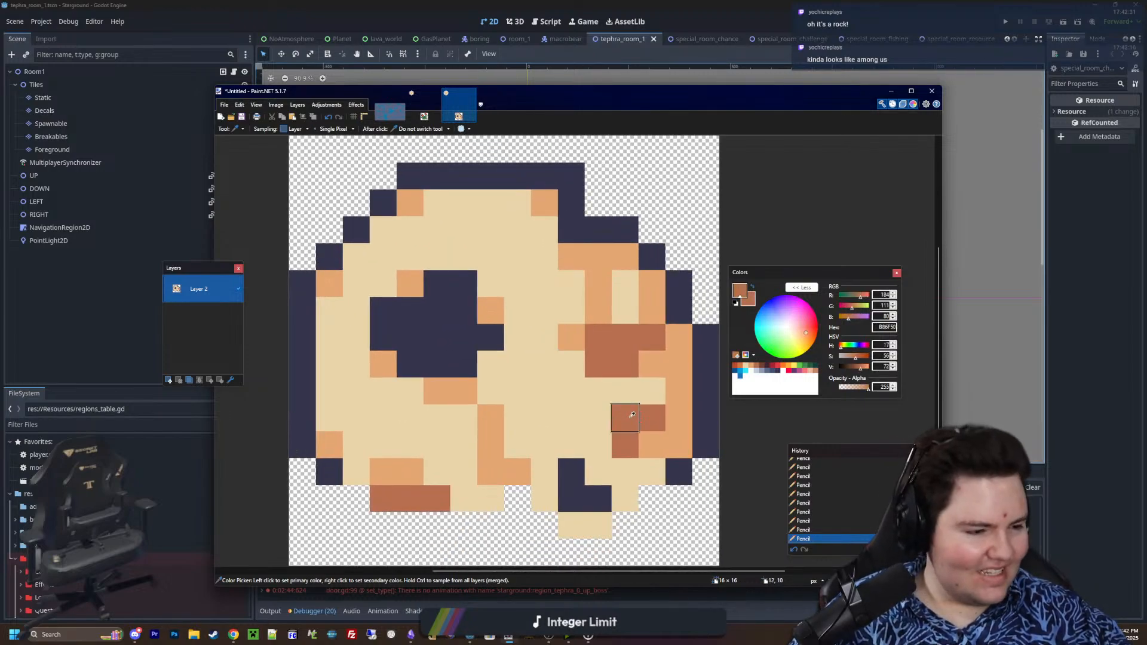
key("f")
left_click(463, 334)
key("ctrl+z")
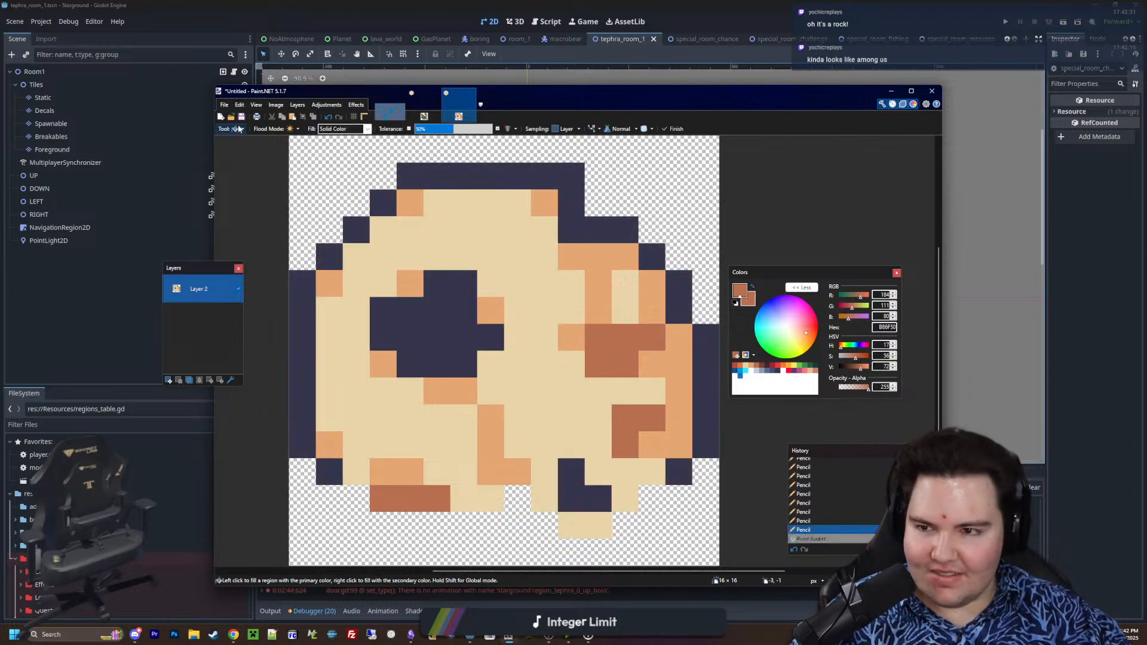
left_click(436, 335)
key("Return")
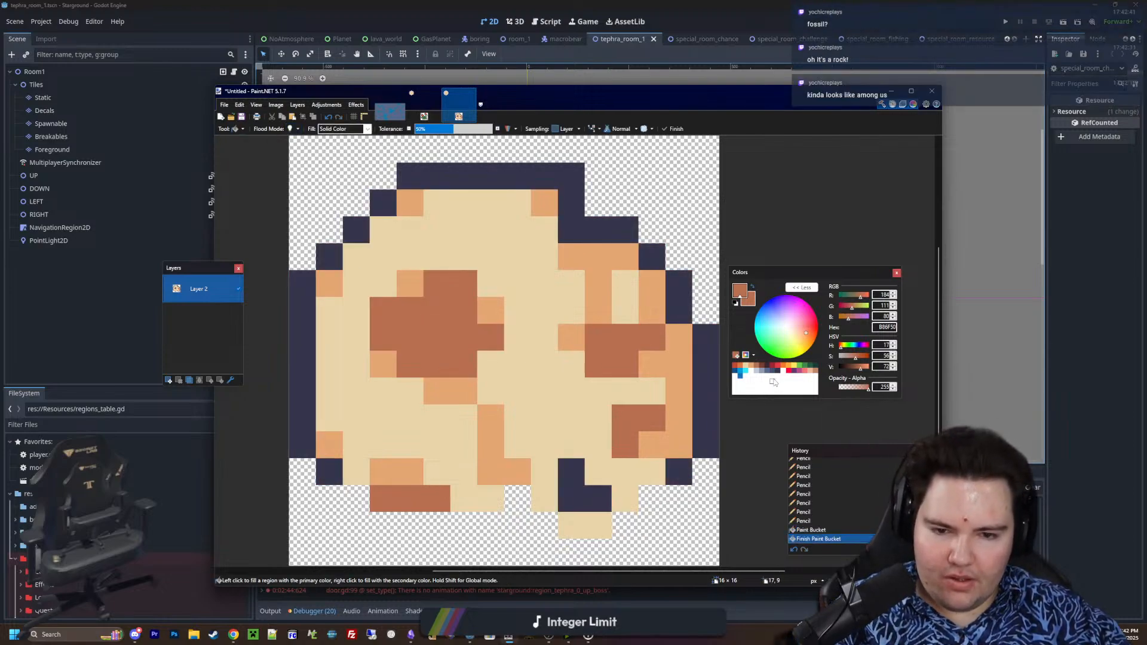
Try white FFFFFF highlight pixels along the lower edge and sides of the large brown eye socket
left_click(774, 382)
key("p")
left_click_drag(437, 364, 411, 365)
left_click(378, 337)
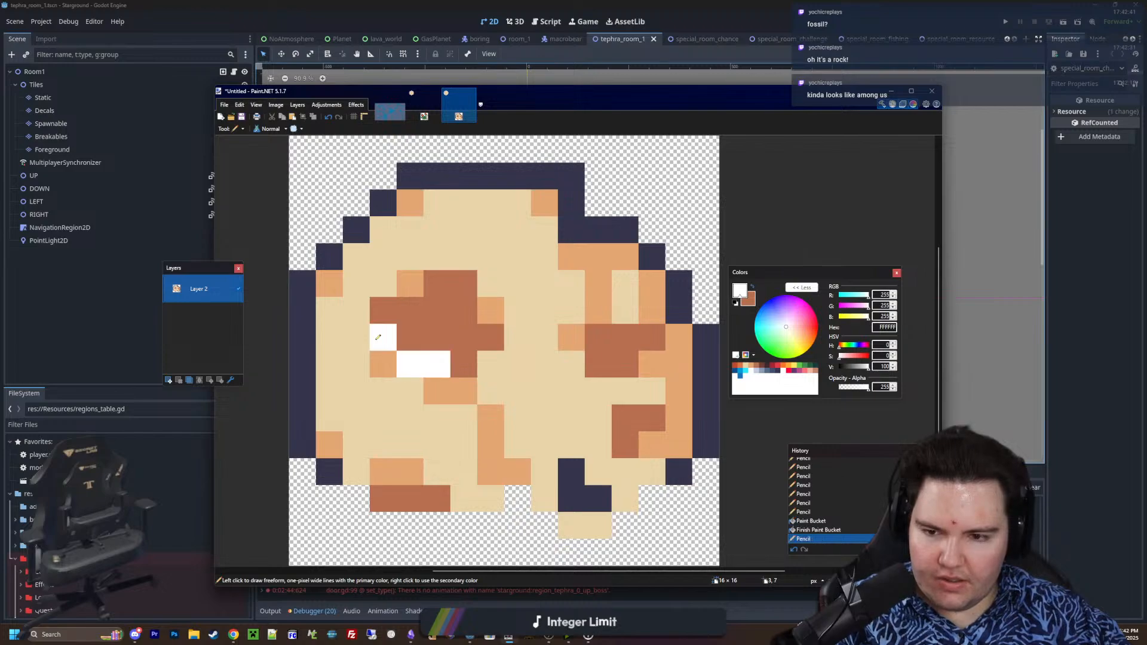
left_click(464, 357)
left_click(467, 342)
key("ctrl+z")
left_click(490, 338)
scroll(469, 359, "down", 1, "ctrl")
scroll(472, 358, "down", 10, "ctrl")
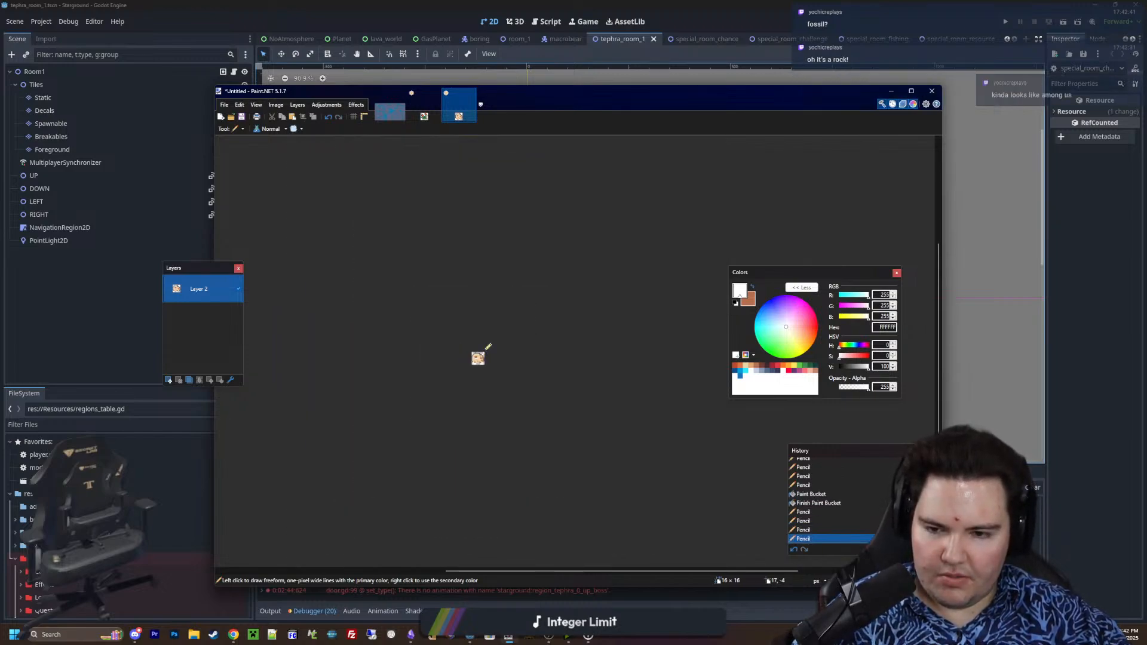
Undo all the white pixels in the large eye socket
scroll(483, 351, "up", 1, "ctrl")
key("ctrl+z")
key("ctrl+z")
scroll(475, 357, "up", 3, "ctrl")
key("ctrl+z")
key("ctrl+z")
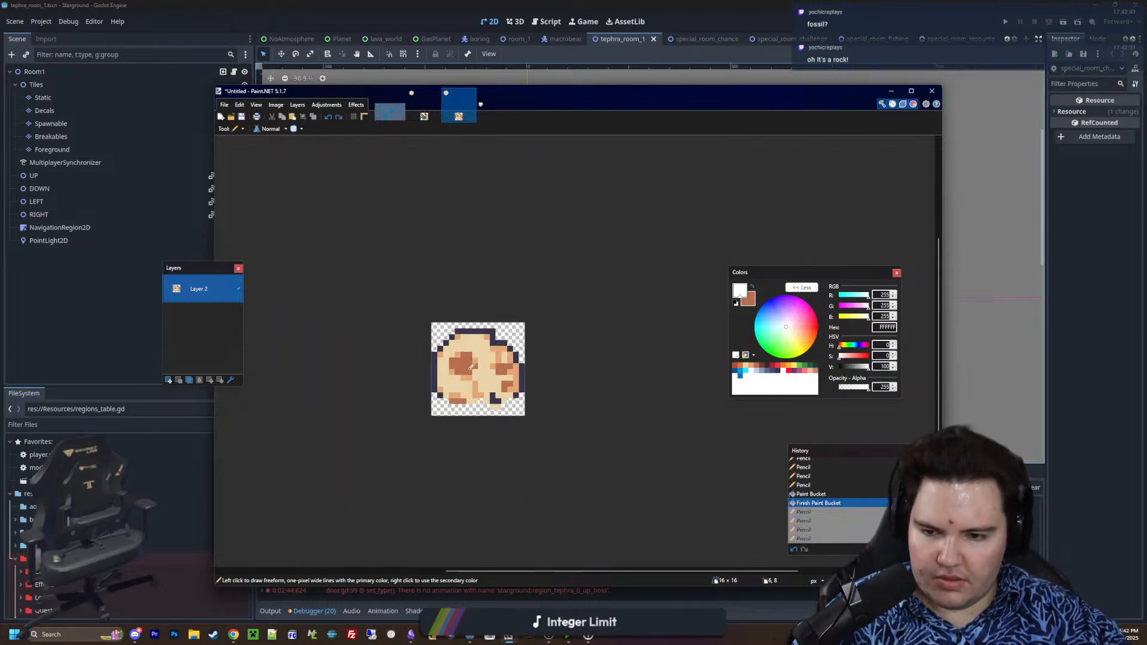
Cover the top two pixels and the right foot of the central orange line below the large eye socket with beige EAD4AA
scroll(475, 365, "up", 5, "ctrl")
scroll(484, 365, "up", 3, "ctrl")
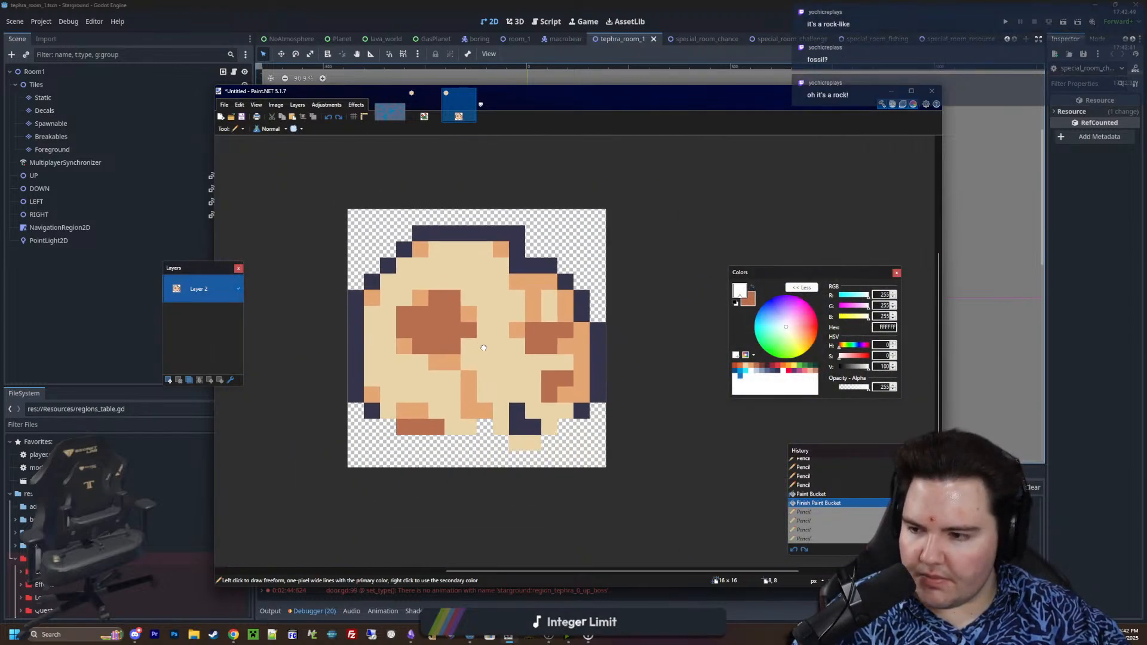
scroll(502, 329, "up", 1, "ctrl")
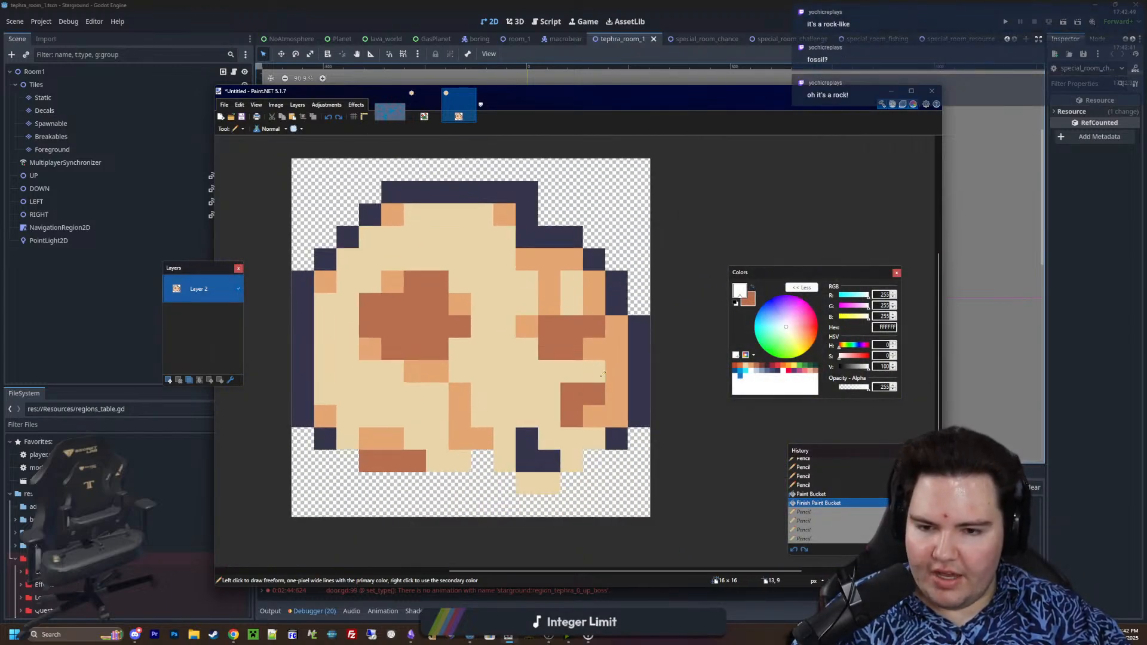
scroll(517, 420, "up", 1, "ctrl")
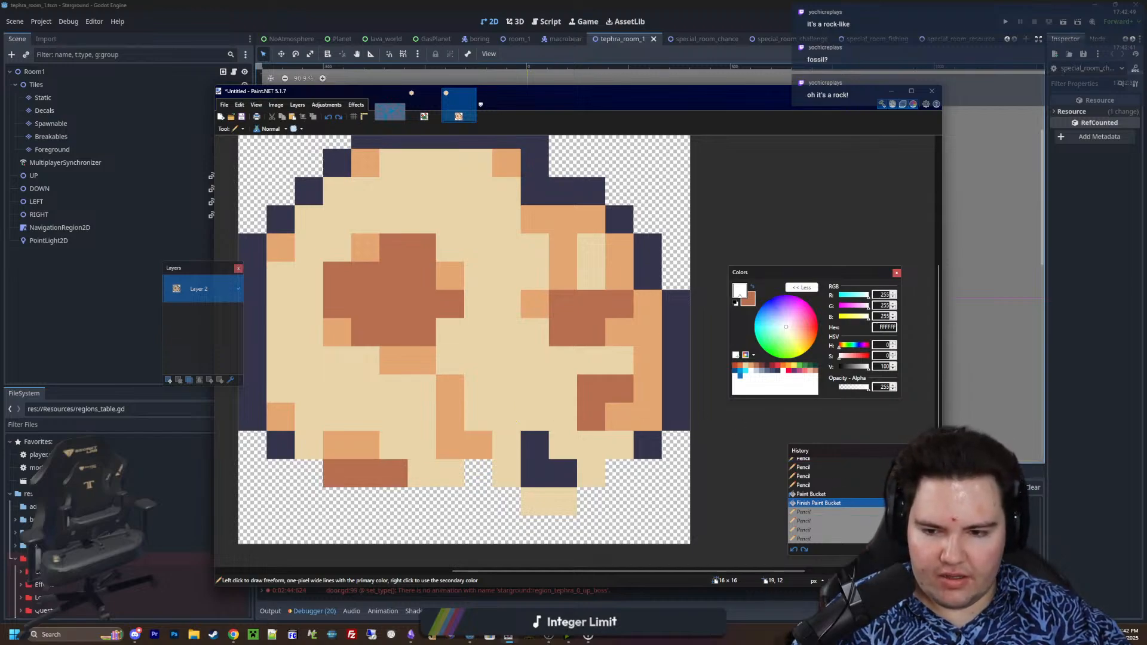
key("k")
left_click(644, 421)
right_click(616, 448)
key("p")
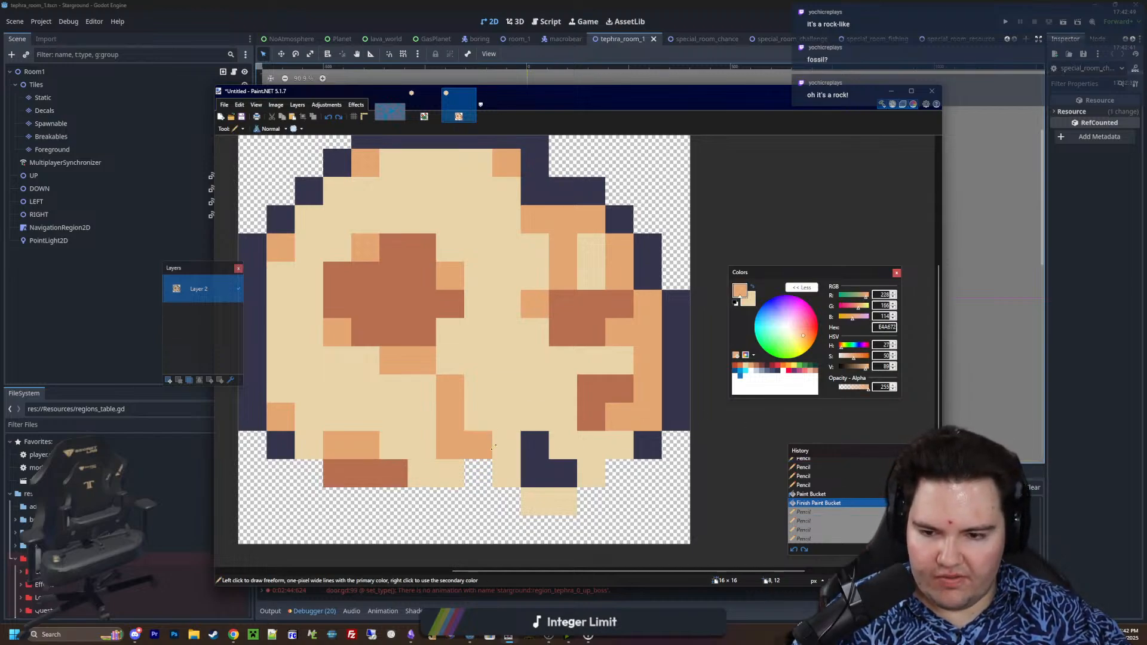
right_click(479, 446)
right_click(450, 389)
right_click(450, 416)
Extend the remaining central orange pixel one pixel down and add a two-pixel vertical orange E4A672 bar beside it, starting one row higher
left_click(450, 473)
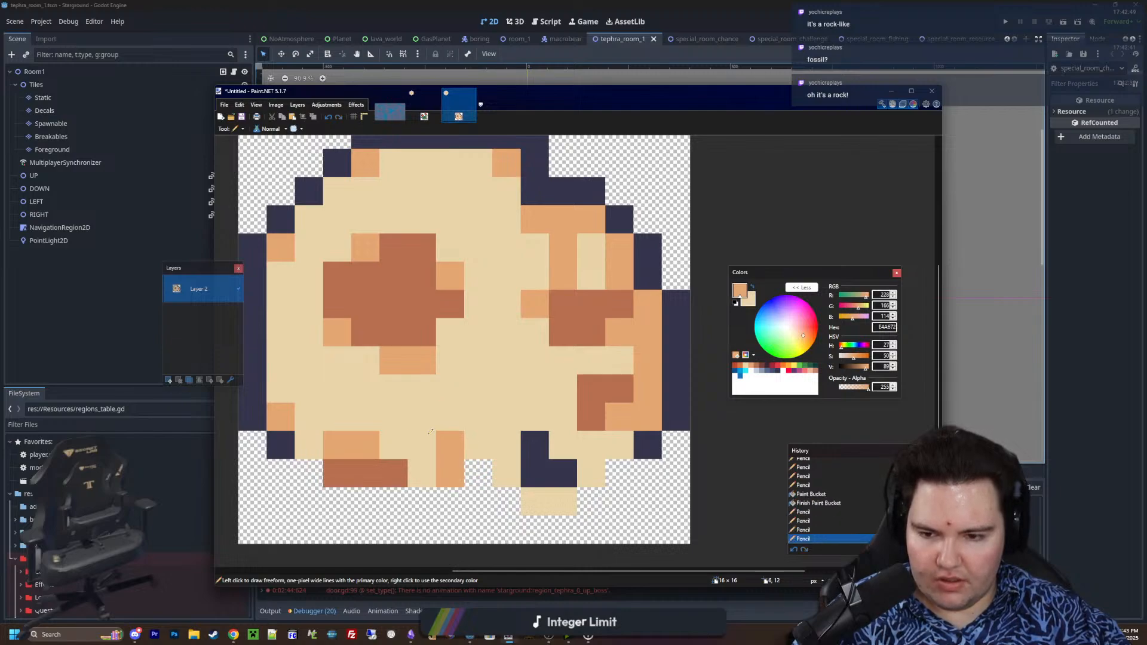
left_click_drag(421, 417, 421, 445)
scroll(513, 405, "down", 2, "ctrl")
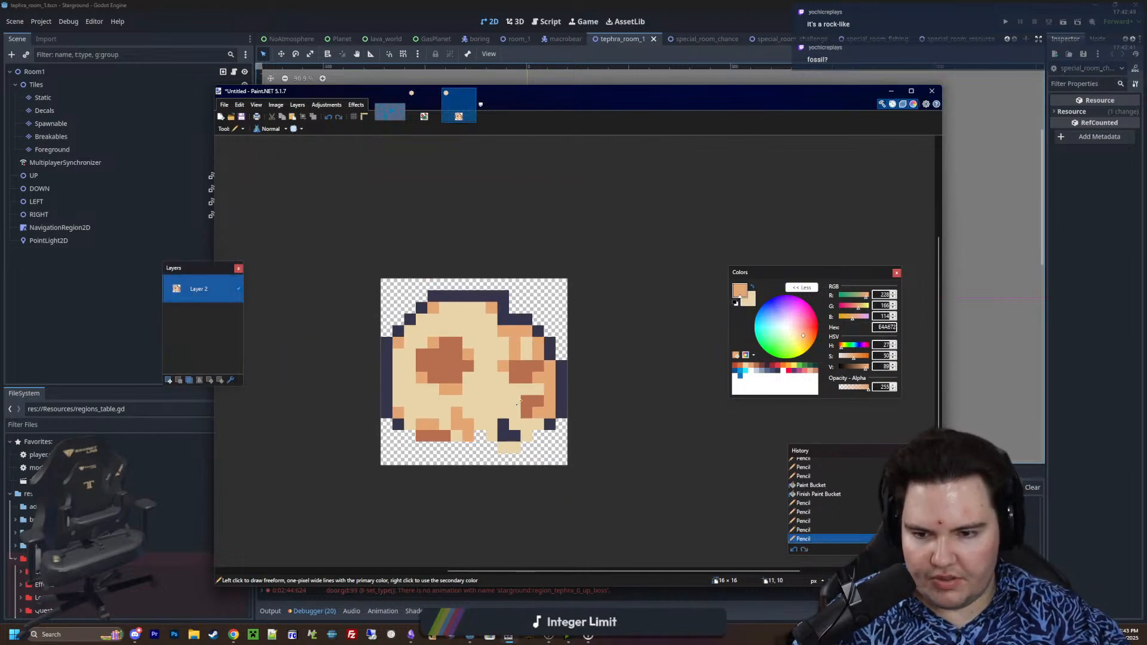
scroll(518, 404, "down", 1, "ctrl")
scroll(514, 405, "up", 3, "ctrl")
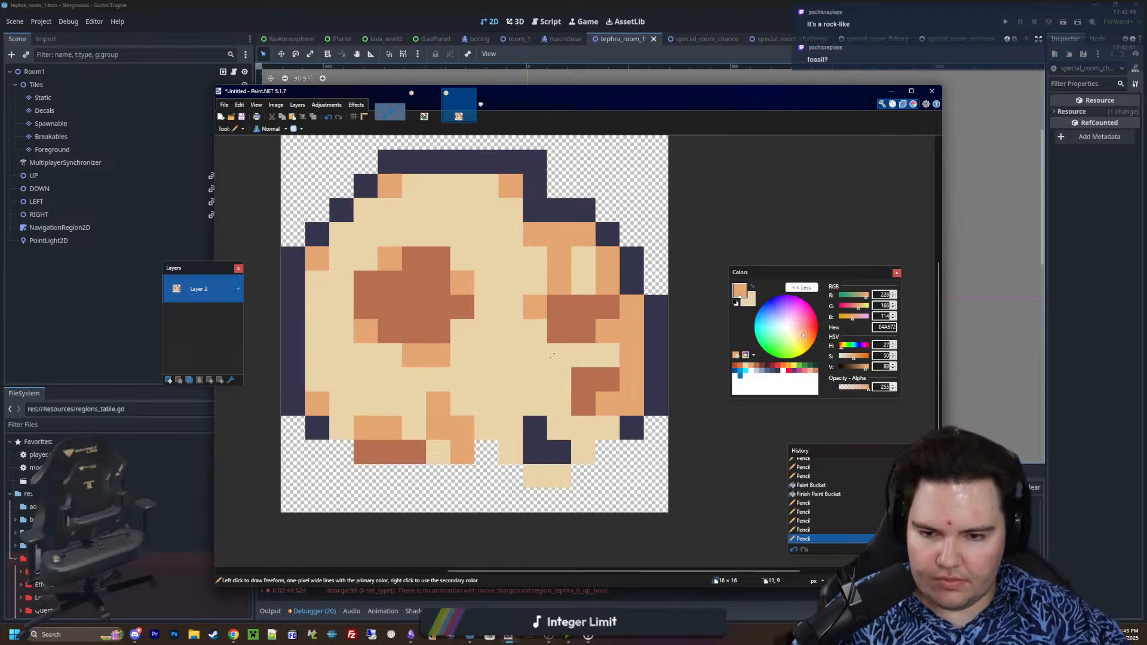
scroll(545, 365, "down", 2, "ctrl")
scroll(320, 300, "up", 1, "ctrl")
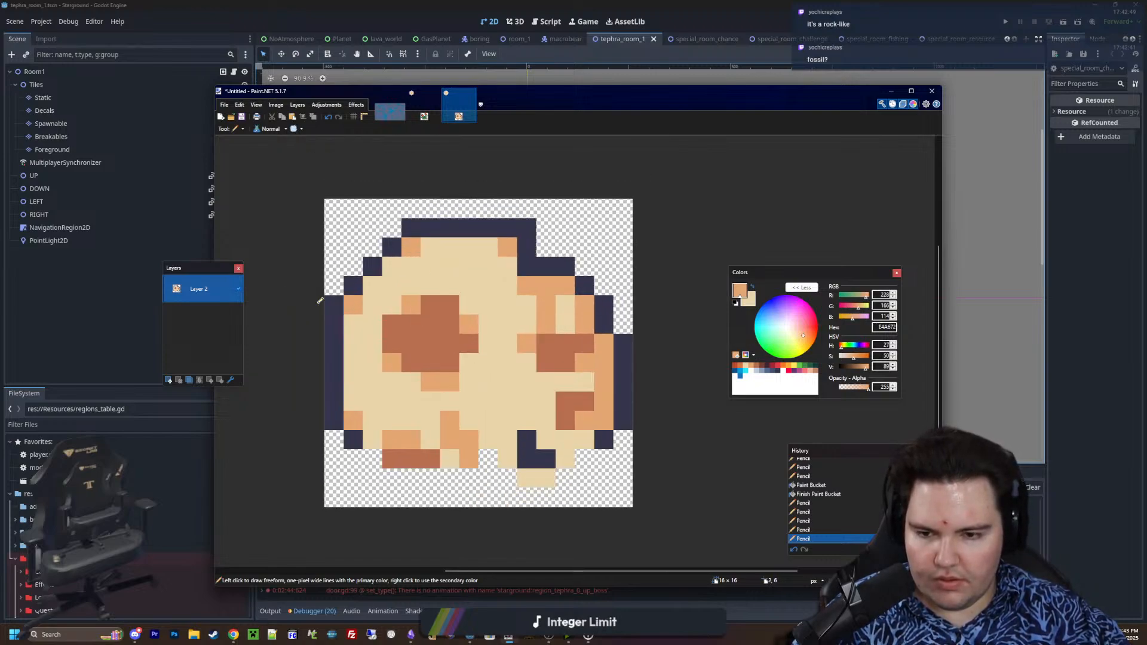
Create a new image 16 pixels wide and 6 pixels high
left_click(224, 105)
left_click(236, 117)
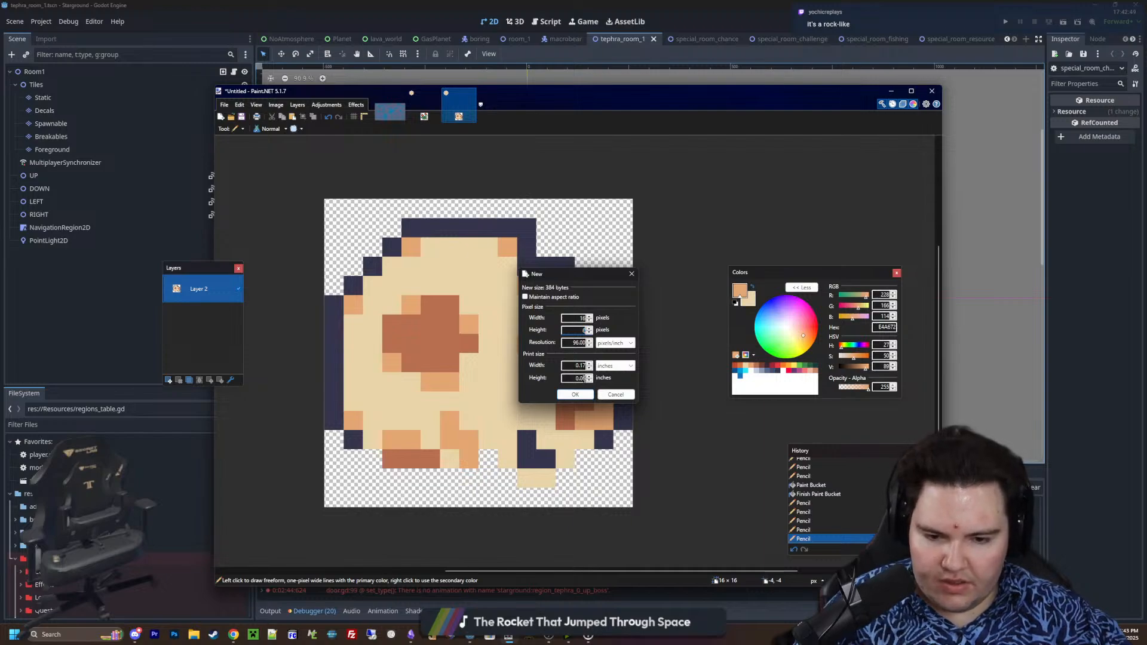
left_click(575, 395)
scroll(589, 366, "up", 6, "ctrl")
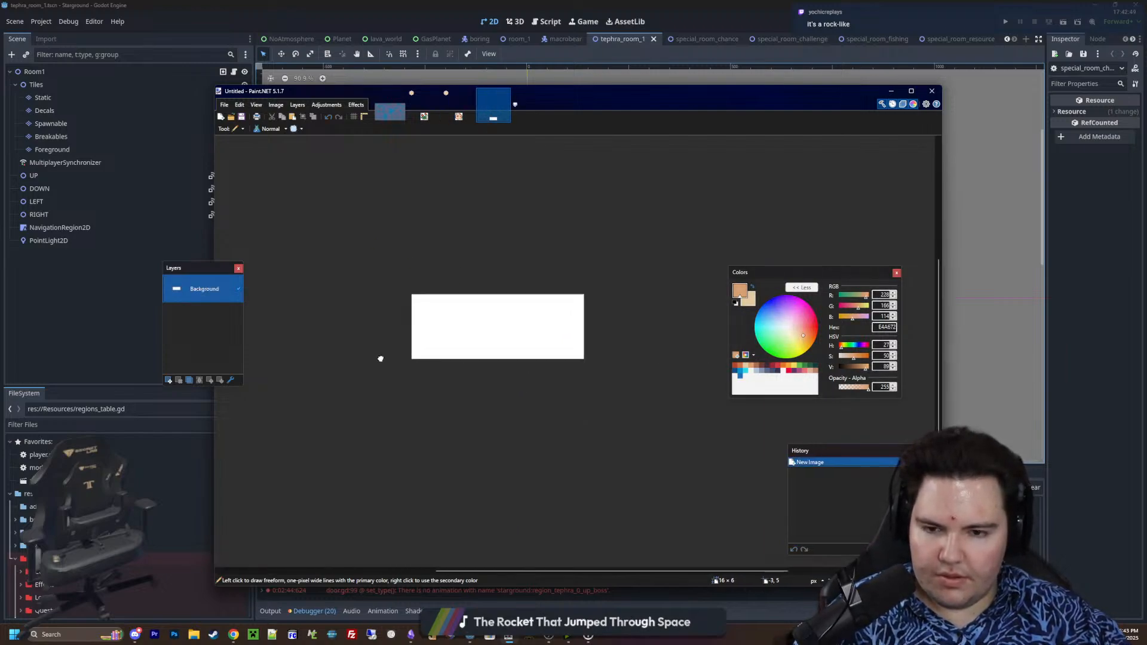
Resize the new image to 16 × 16 pixels, setting the height first and the width with the aspect ratio unlocked
left_click(276, 105)
left_click(286, 129)
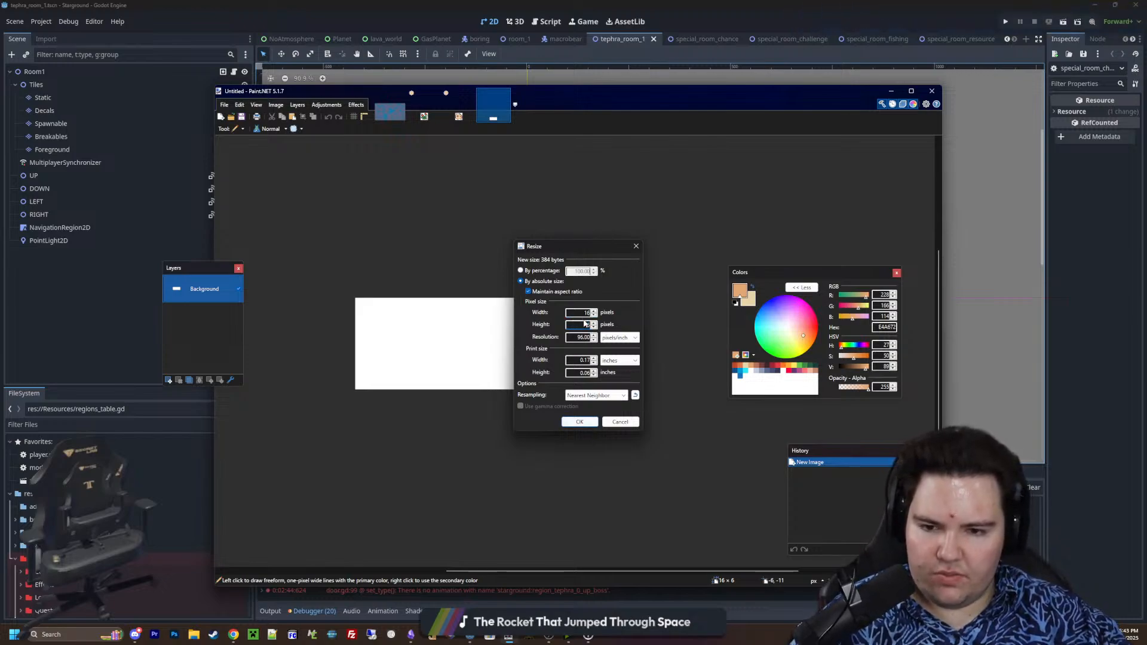
type("16")
left_click(580, 422)
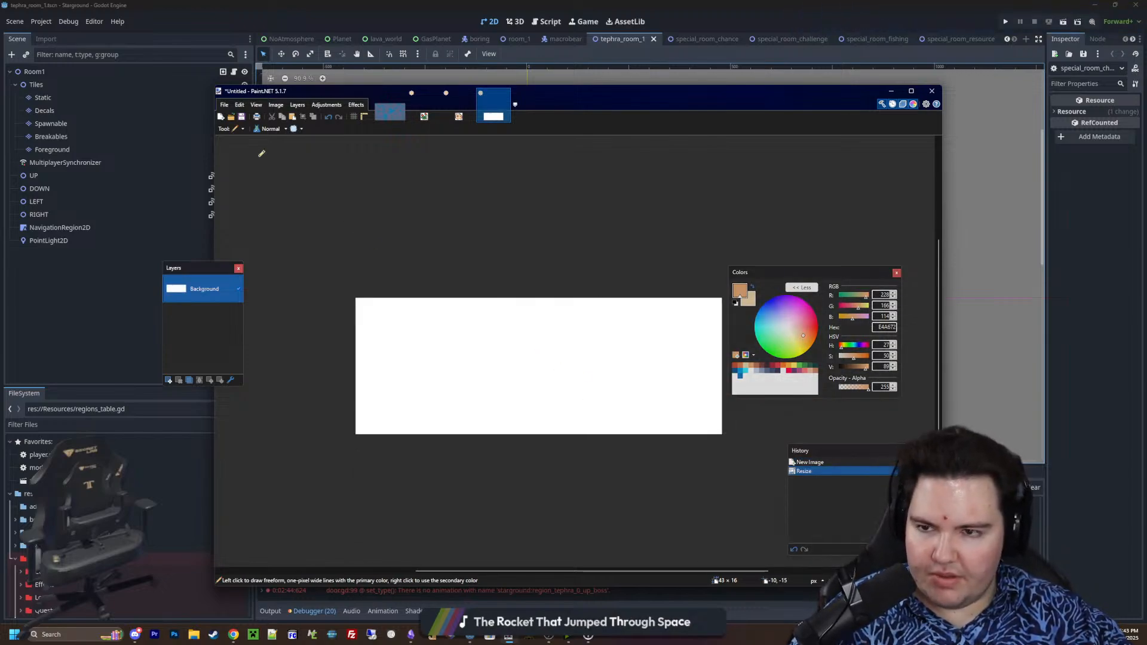
left_click(275, 105)
left_click(289, 128)
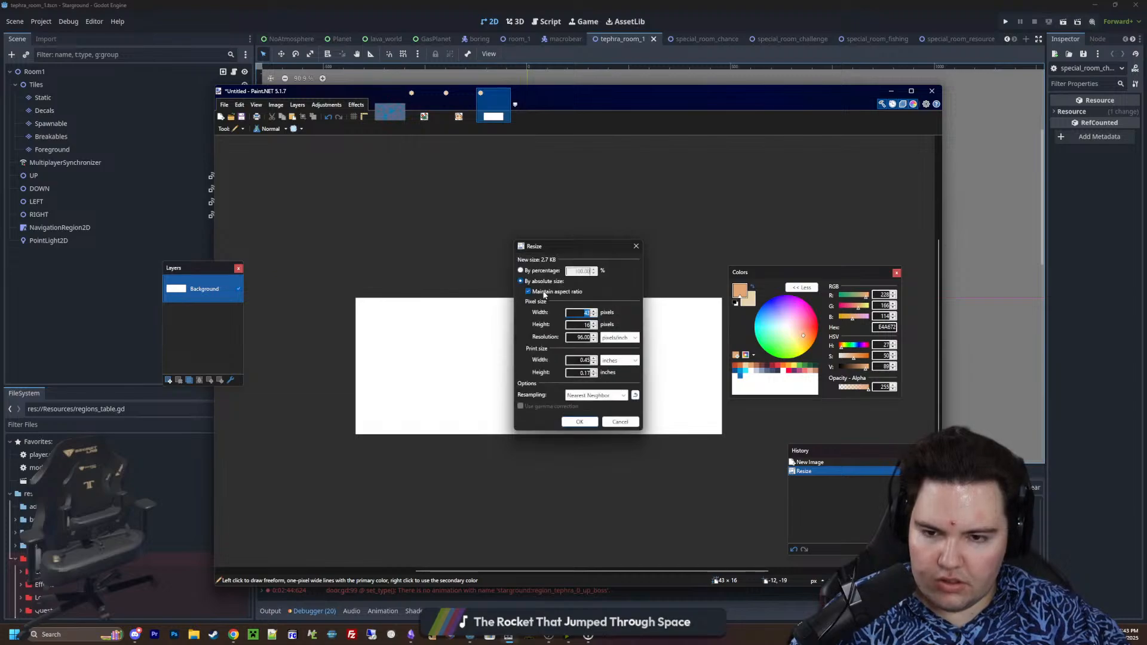
type("16")
left_click(580, 422)
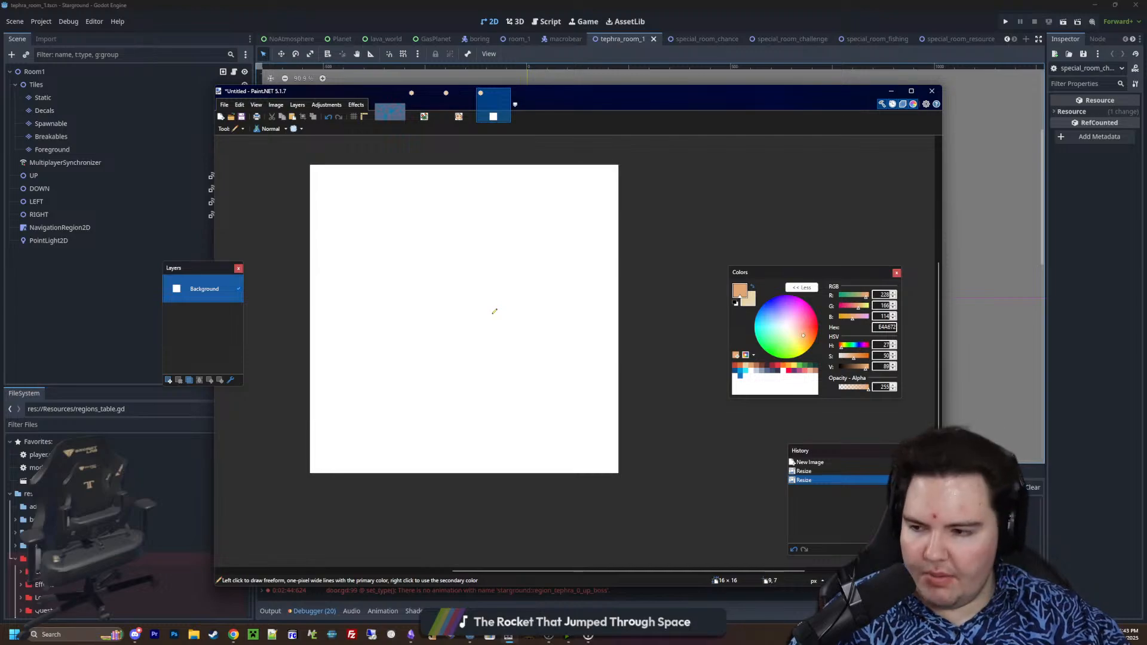
left_click(459, 116)
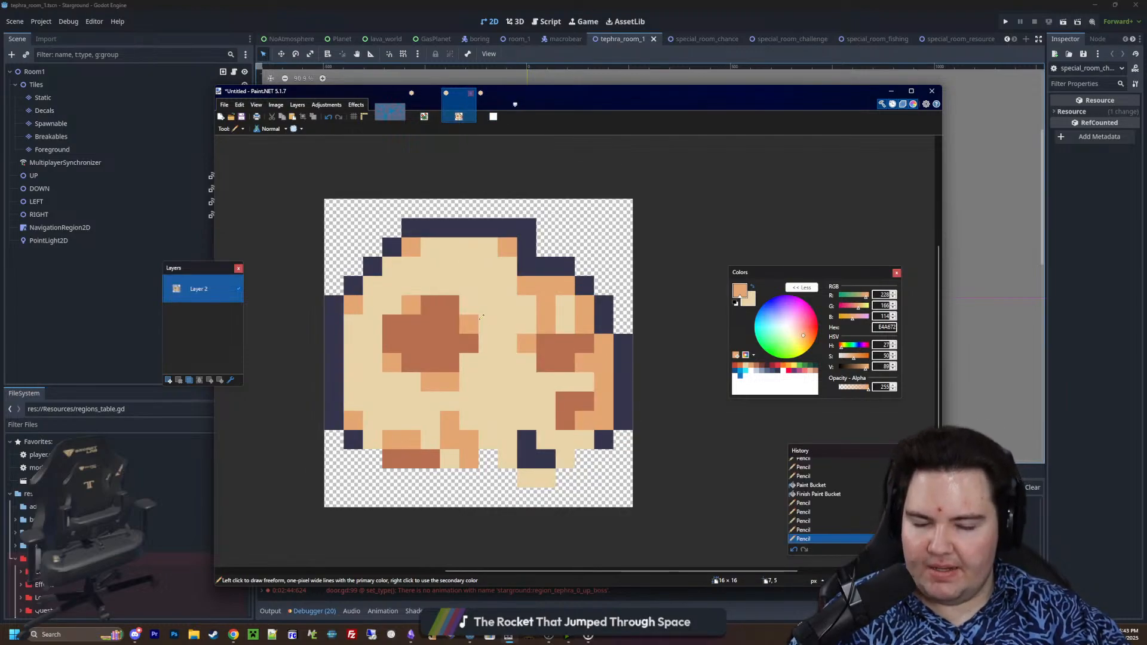
left_click(441, 116)
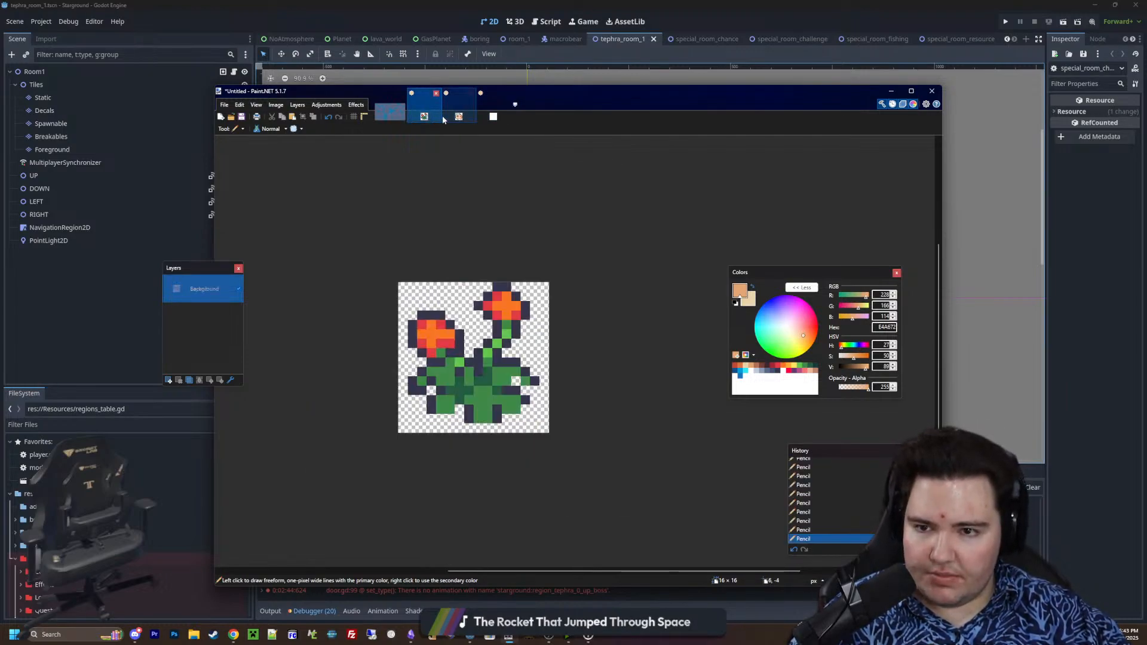
left_click(489, 119)
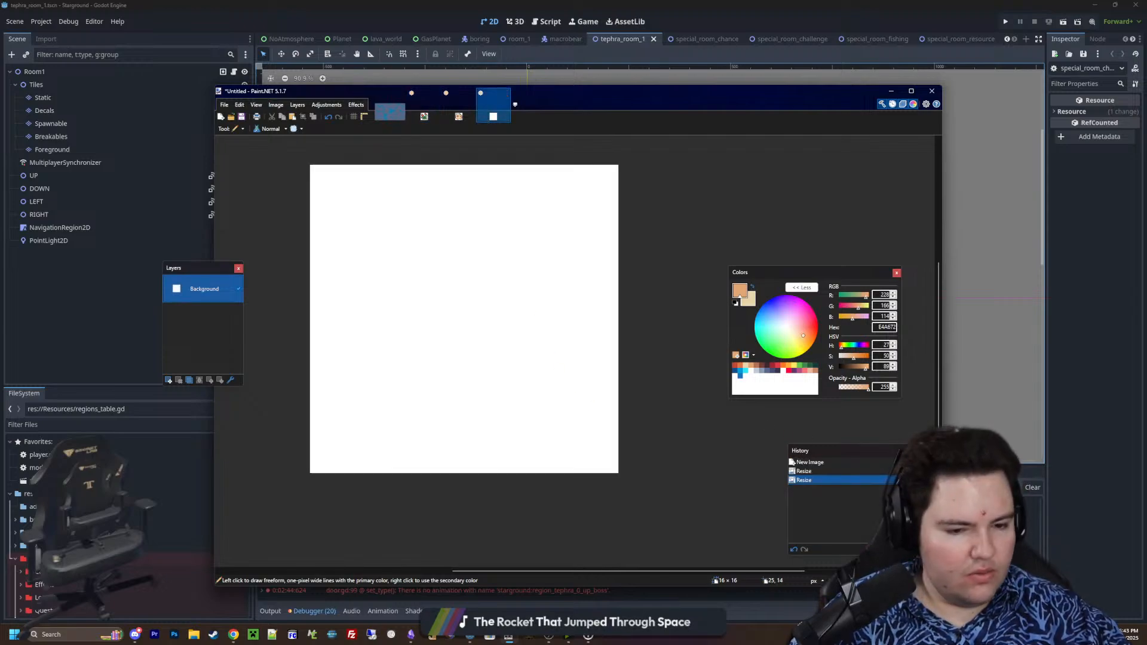
Set the primary colour to the light grey-blue 8B9BB4 from the palette
middle_click_drag(482, 380, 503, 402)
scroll(430, 366, "up", 2, "ctrl")
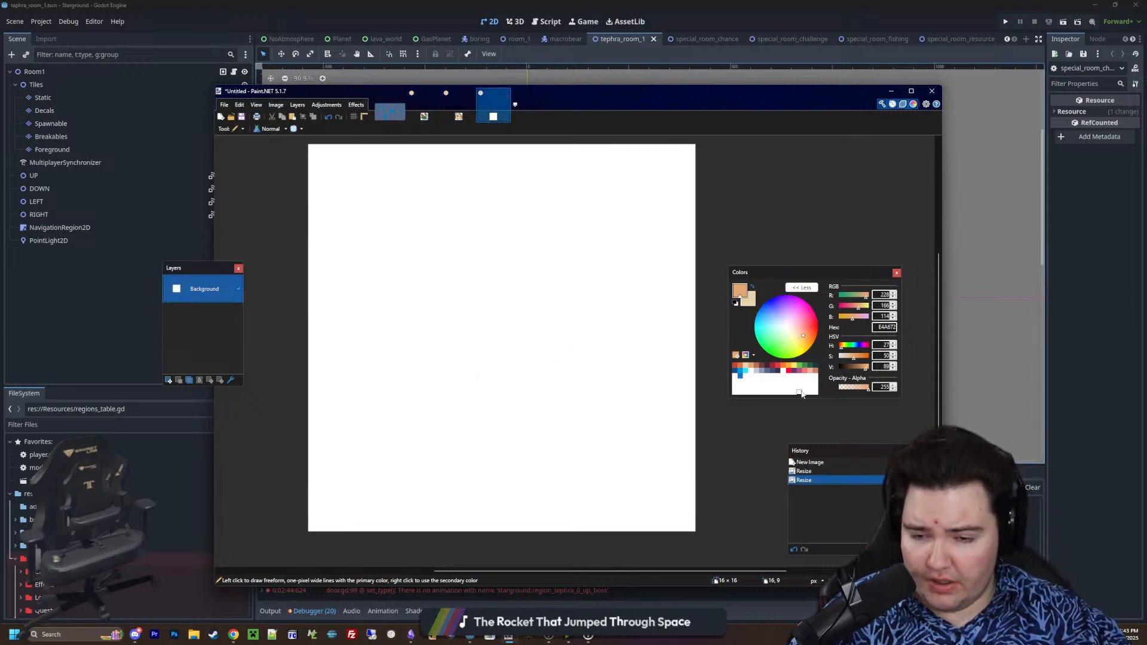
left_click(767, 372)
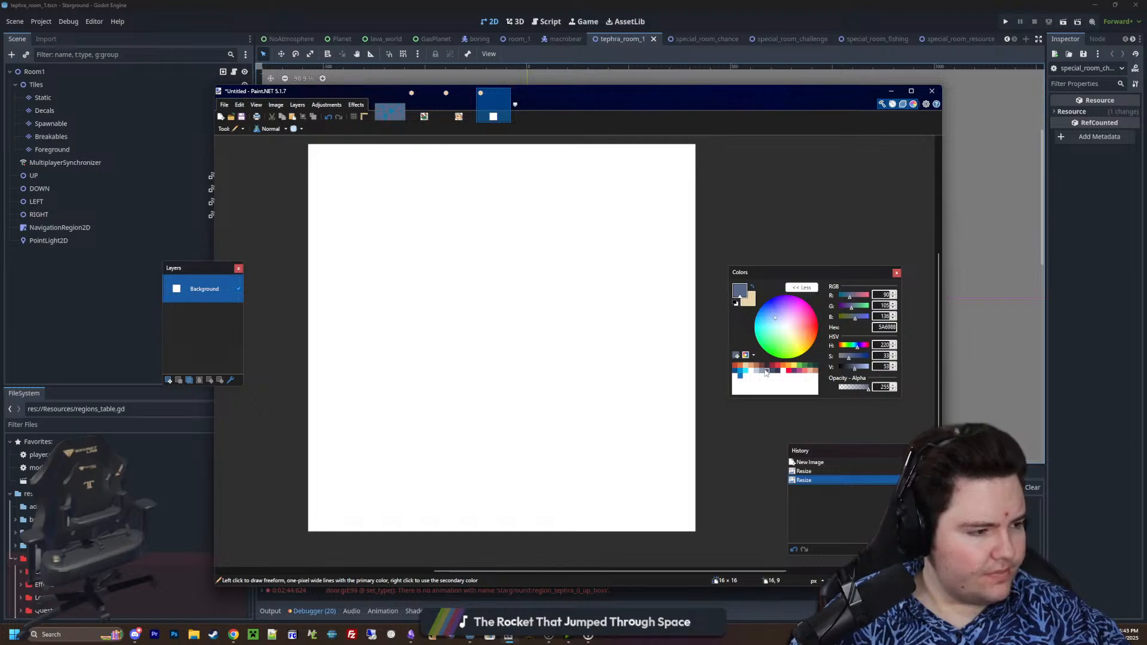
left_click(763, 371)
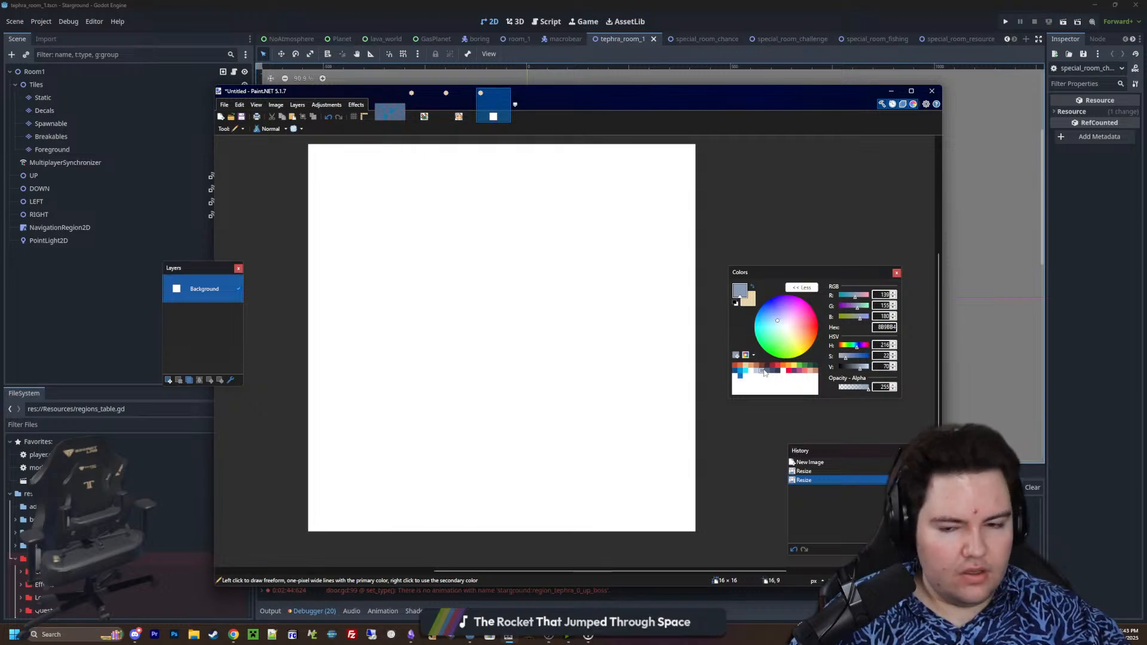
Select the whole white canvas with the Magic Wand and erase it to leave a transparent background
scroll(529, 349, "up", 1)
scroll(562, 358, "down", 2)
key("s")
key("s")
key("s")
key("s")
left_click(540, 355)
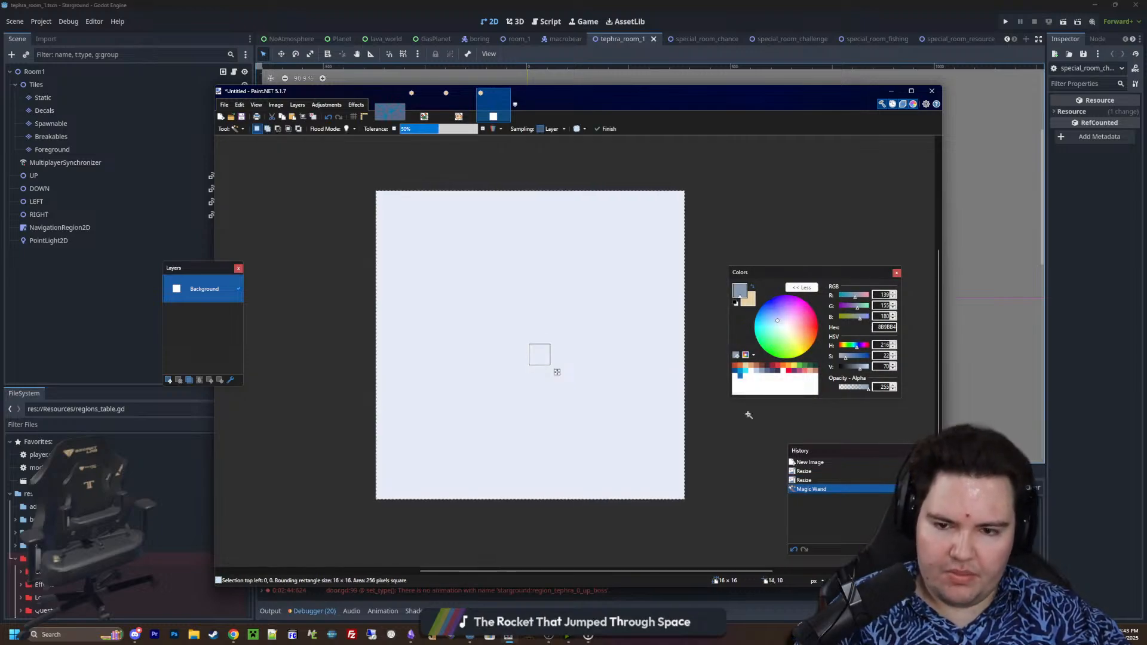
key("Delete")
Draw a solid grey-blue 8B9BB4 rectangle 11 pixels wide and 6 pixels high across the middle of the canvas with the Pencil
key("p")
scroll(557, 371, "up", 1)
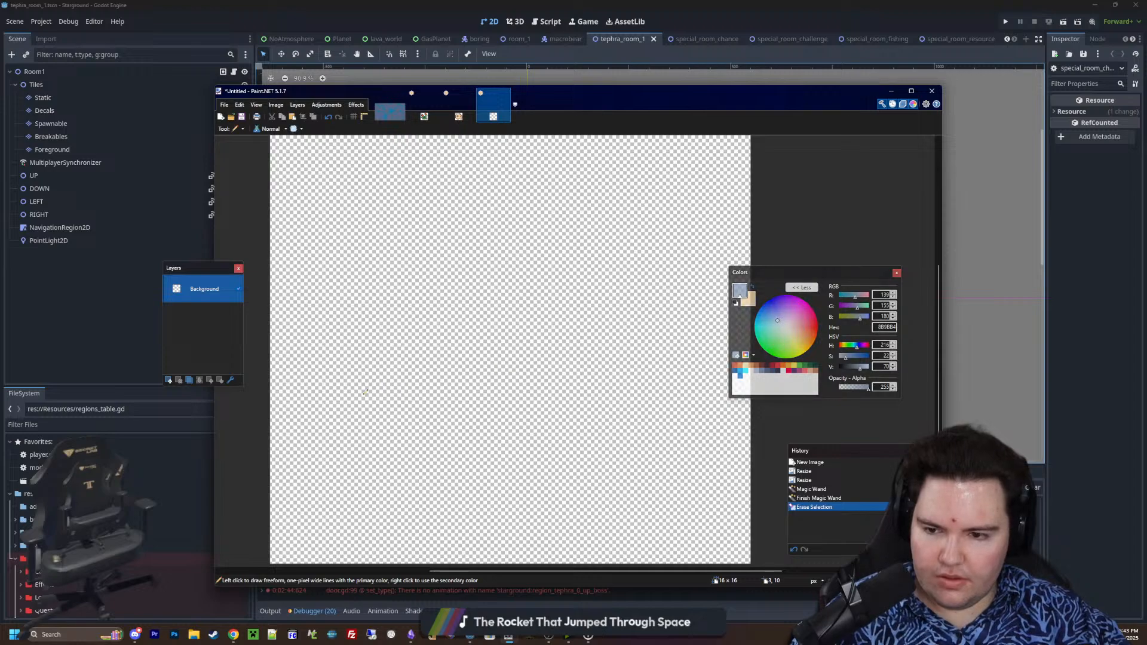
left_click(358, 394)
mouse_move(361, 393)
left_mouse_down()
mouse_move(371, 277)
mouse_move(645, 278)
mouse_move(647, 406)
mouse_move(543, 426)
mouse_move(345, 427)
left_mouse_up()
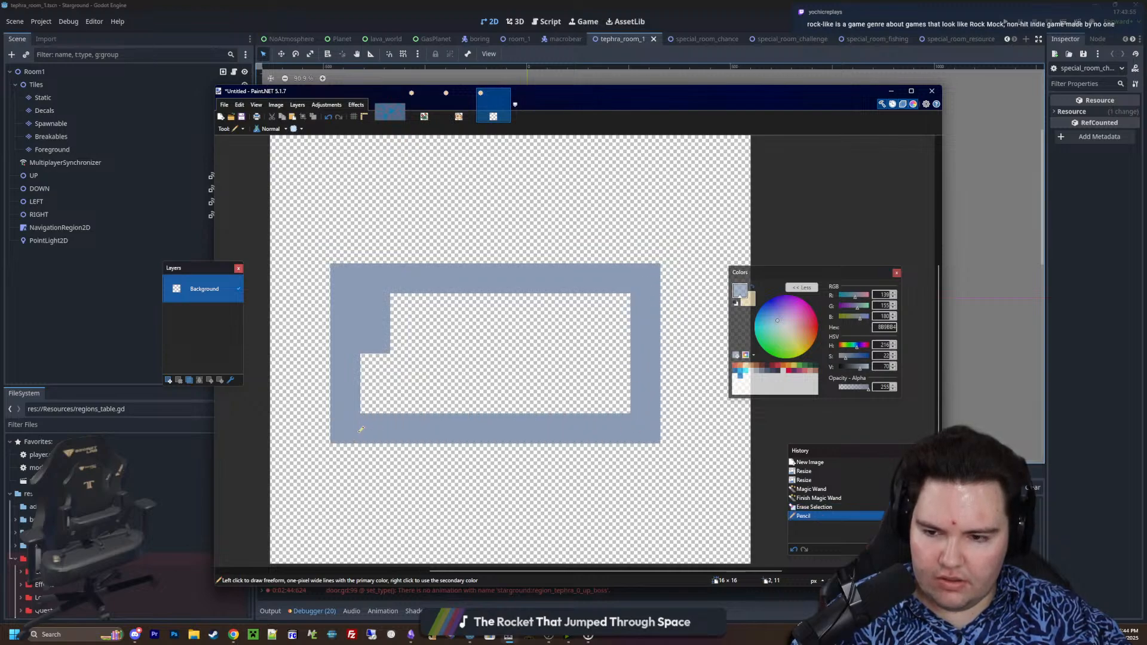
scroll(601, 408, "down", 1, "ctrl")
mouse_move(578, 415)
left_mouse_down()
mouse_move(368, 397)
mouse_move(561, 335)
left_mouse_up()
Cut an irregular chunk from the rectangle's right end, paste it, move it away to the right and rotate it to about -23°
key("s")
mouse_move(578, 435)
left_mouse_down()
mouse_move(406, 311)
mouse_move(503, 322)
left_mouse_up()
left_click(503, 321)
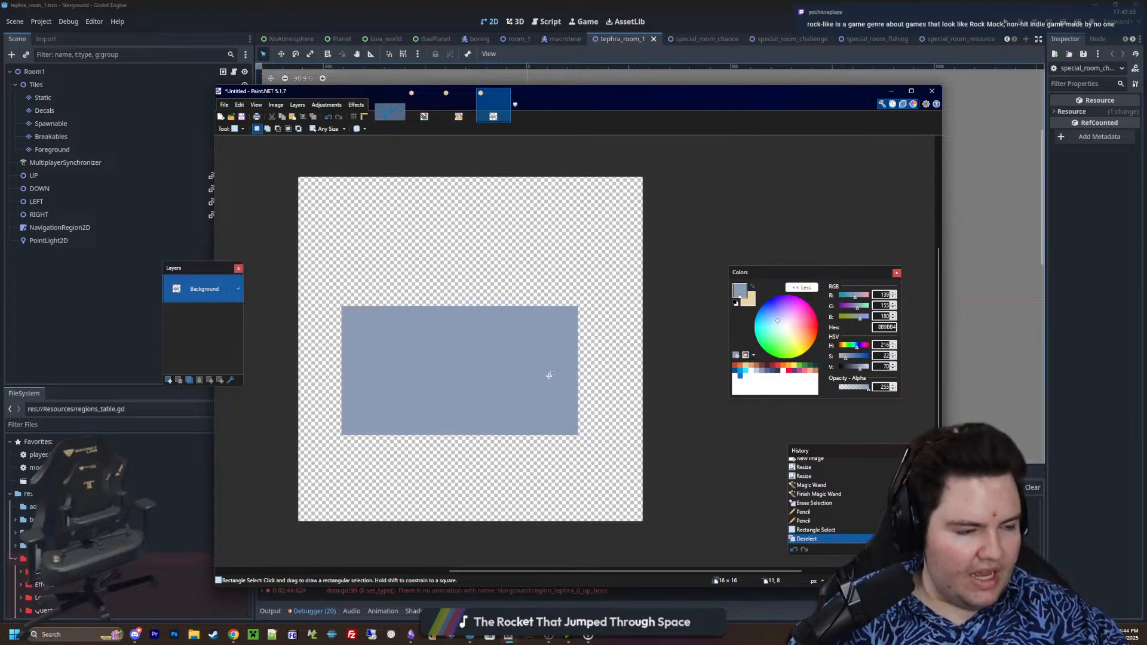
left_click_drag(569, 422, 501, 318)
left_click_drag(526, 425, 507, 425, "ctrl")
key("ctrl+x")
key("ctrl+v")
left_click_drag(571, 364, 642, 405)
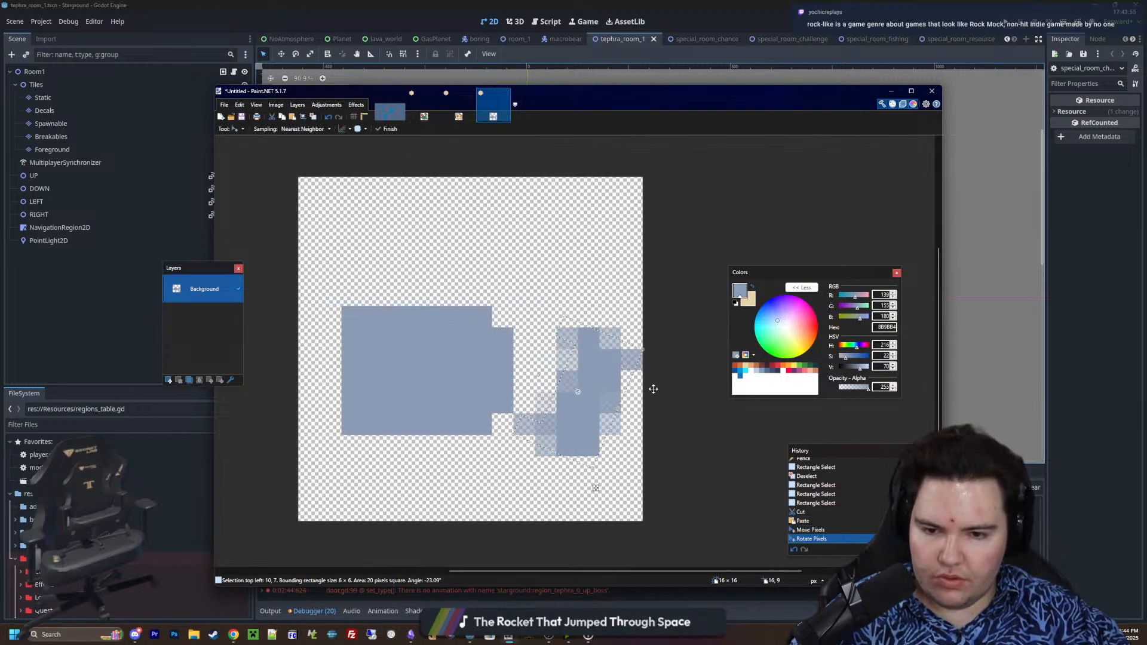
Set the selection quality to pixelated, move the rotated chunk one pixel down and deselect it
left_click(365, 131)
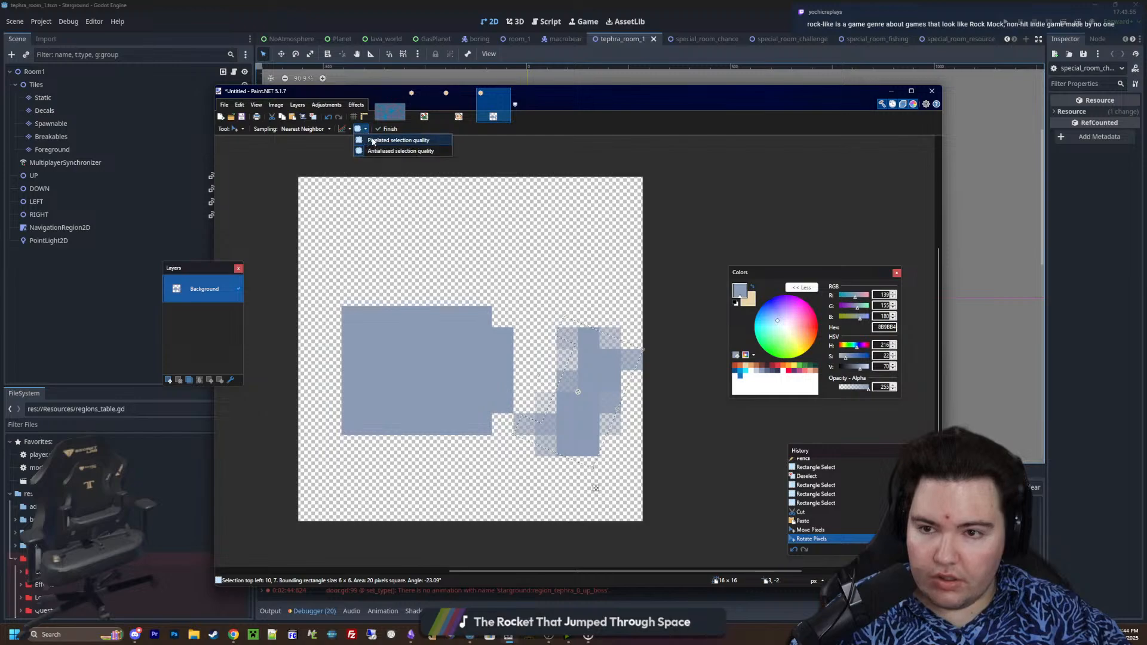
left_click(385, 151)
left_click_drag(603, 373, 591, 398)
key("ctrl+d")
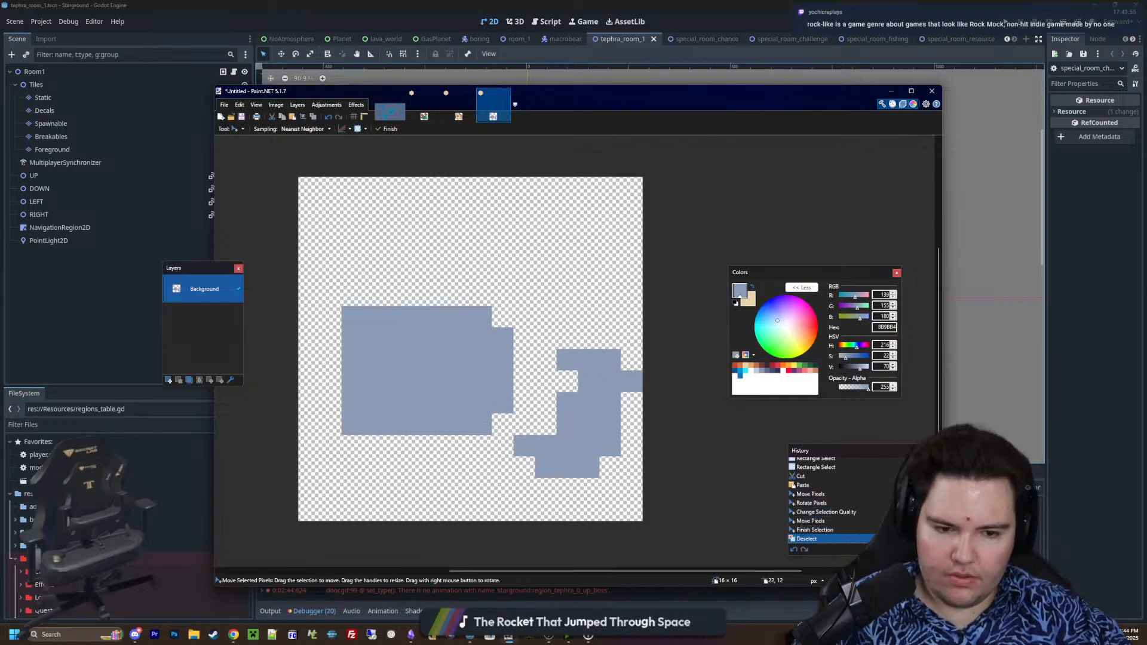
Cut a 3 × 2 pixel piece from the block's upper-right corner and place it two pixels up and one pixel right
key("s")
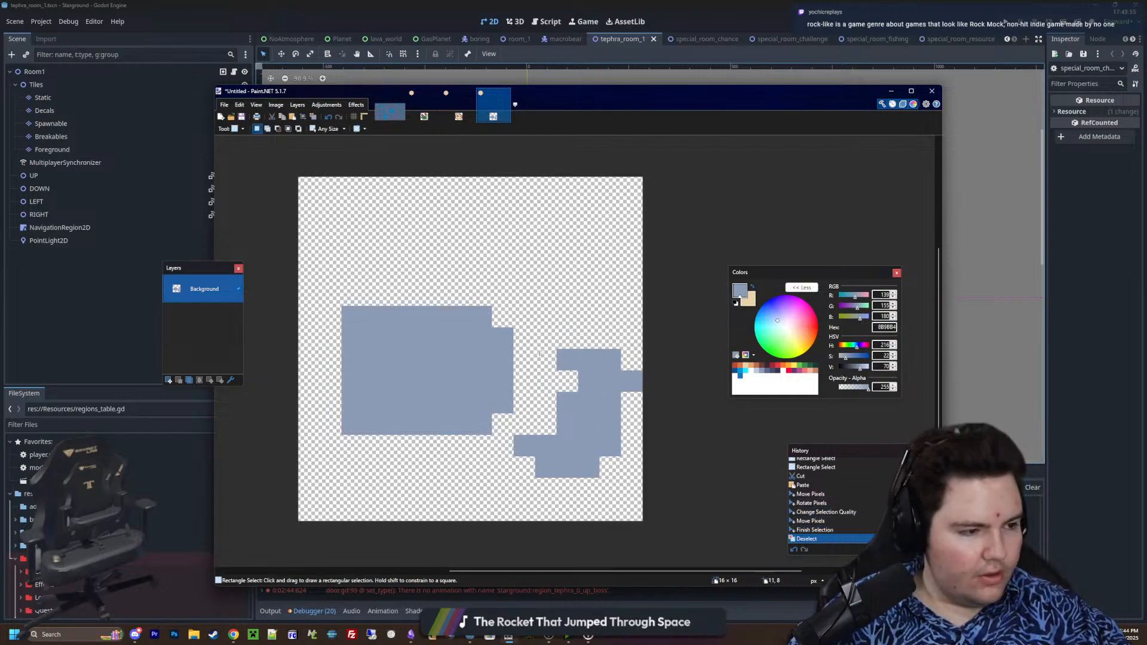
mouse_move(515, 305)
left_mouse_down()
mouse_move(450, 349)
mouse_move(515, 285)
left_mouse_up()
key("ctrl+x")
key("ctrl+v")
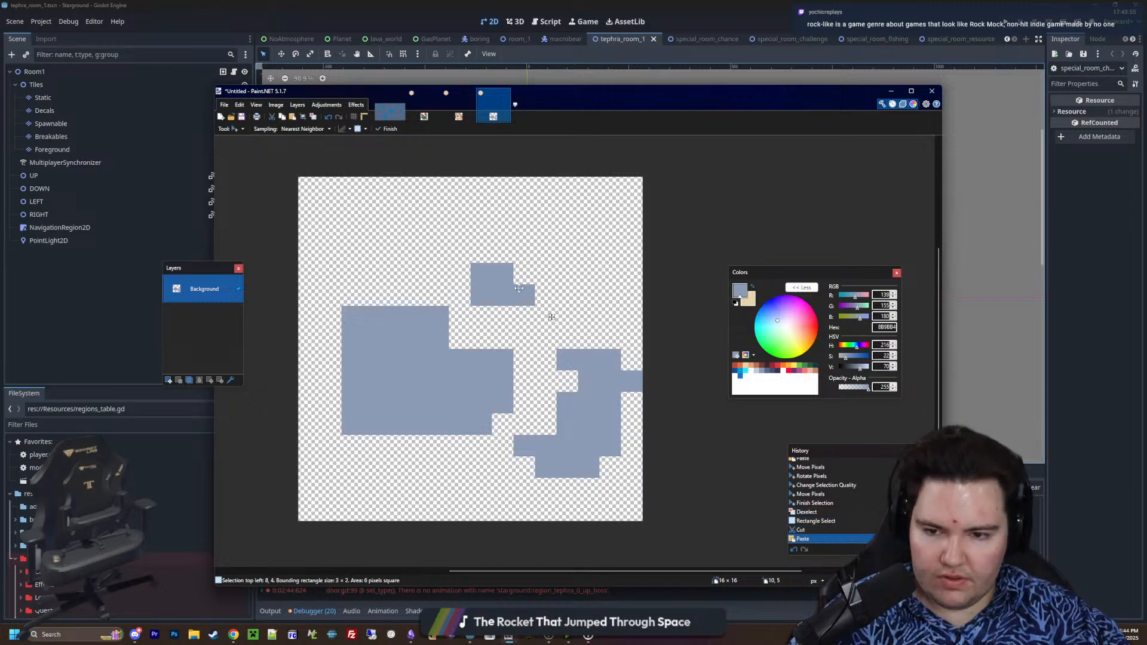
Cut a stepped 4 × 3 pixel piece from the block's upper-left corner, place it two pixels up and one left, and deselect it
key("s")
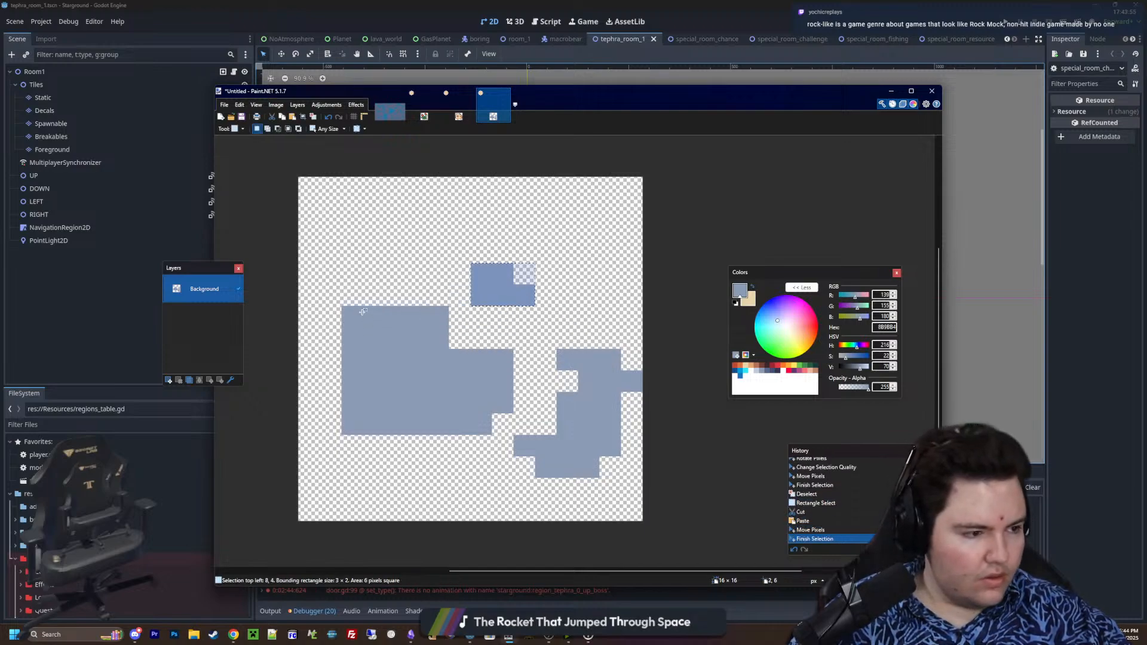
left_click_drag(363, 311, 360, 271)
key("ctrl+x")
key("ctrl+v")
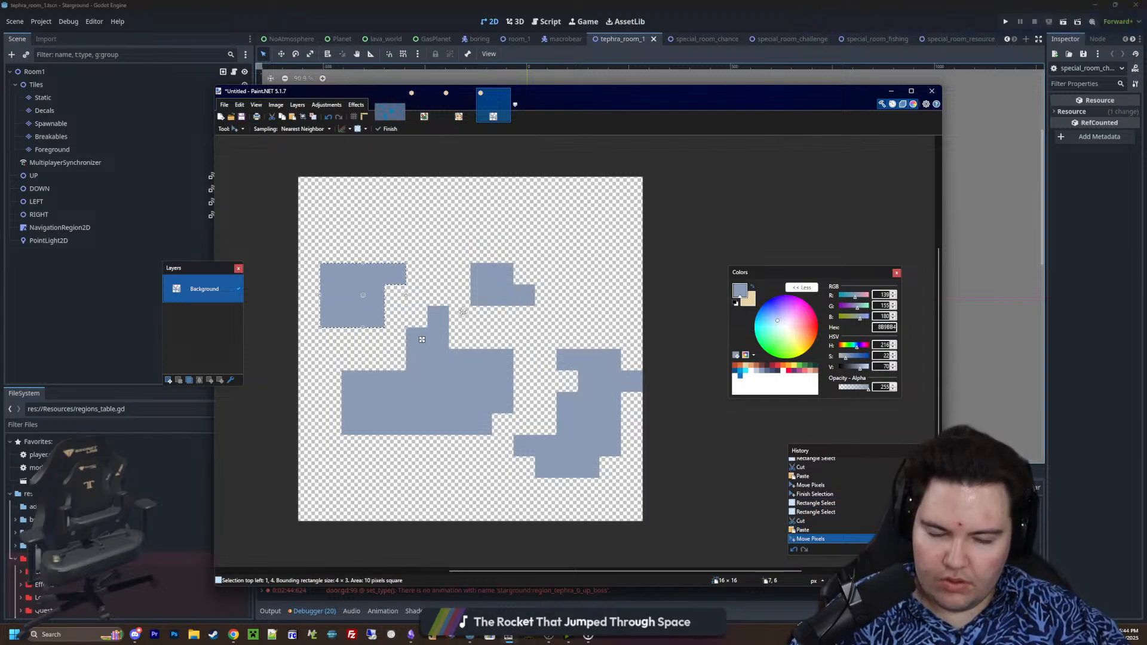
key("ctrl+d")
Erase the right fragment's upper-right corner pixel and a diagonal run of pixels splitting the central block, trimming its lower-right edge
key("e")
left_click(611, 359)
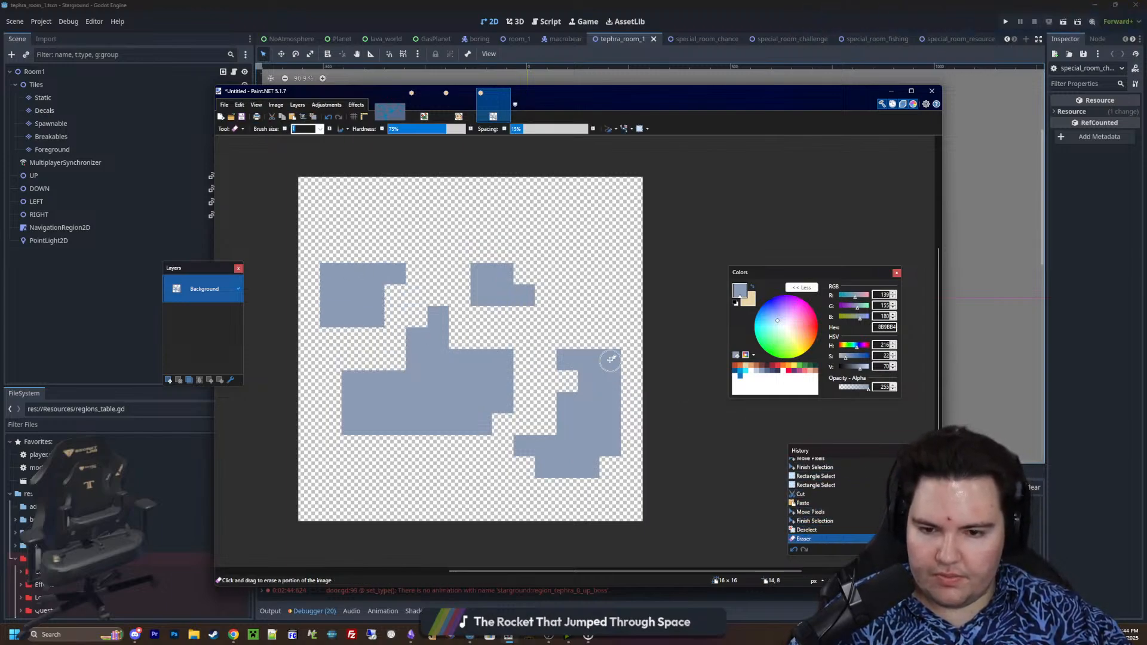
left_click(610, 359)
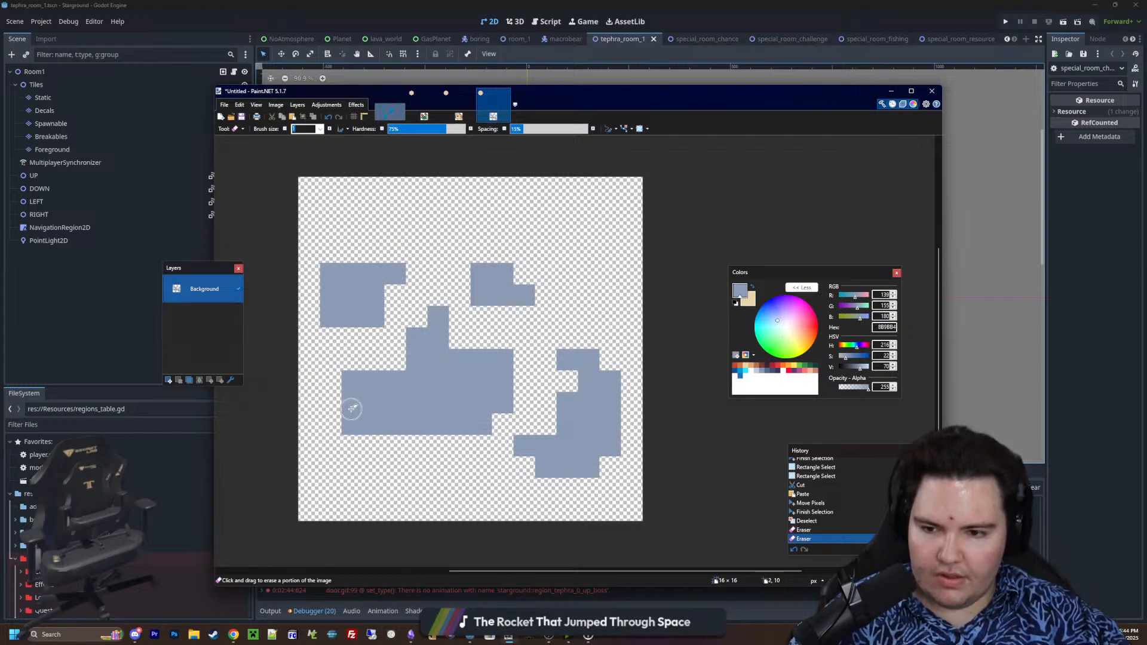
left_click(417, 381)
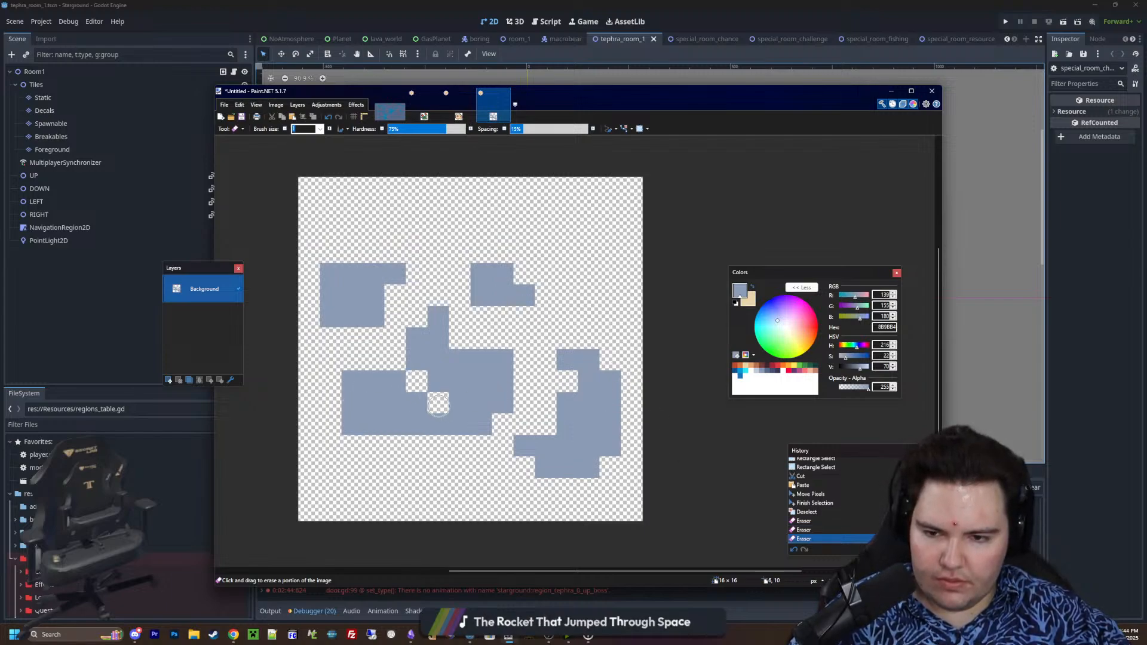
left_click(438, 402)
left_click(460, 424)
left_click(481, 424)
left_click(503, 402)
Paint an irregular nine-pixel dark patch in 35354C over the upper middle of the central fragment, up to four pixels wide and three high
scroll(483, 425, "up", 1, "ctrl")
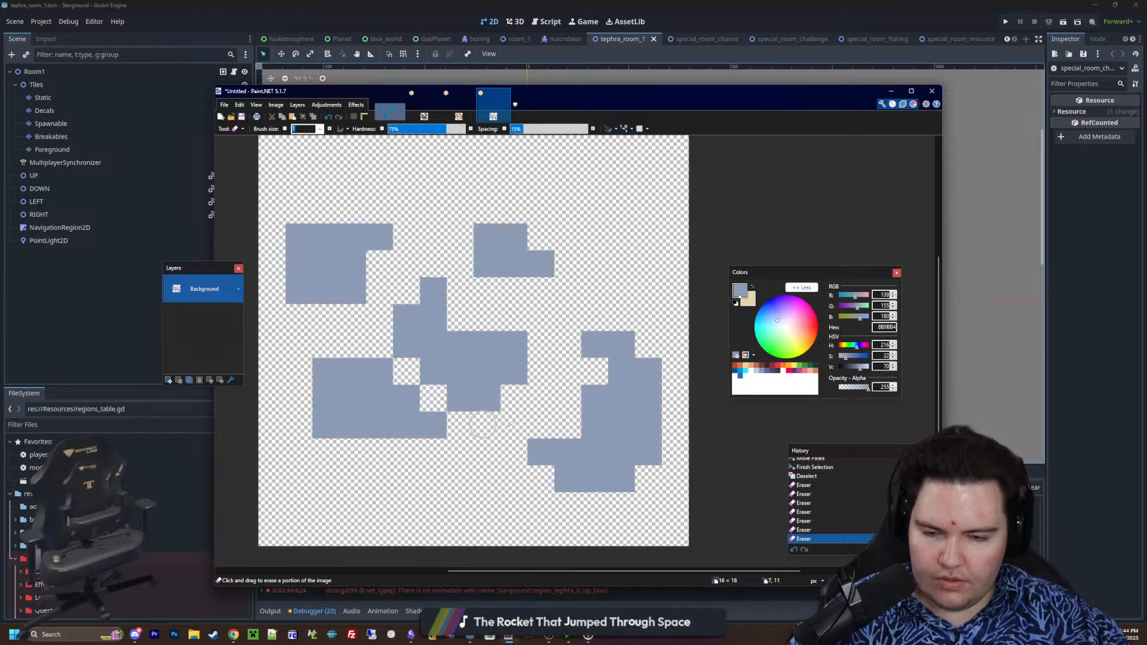
key("p")
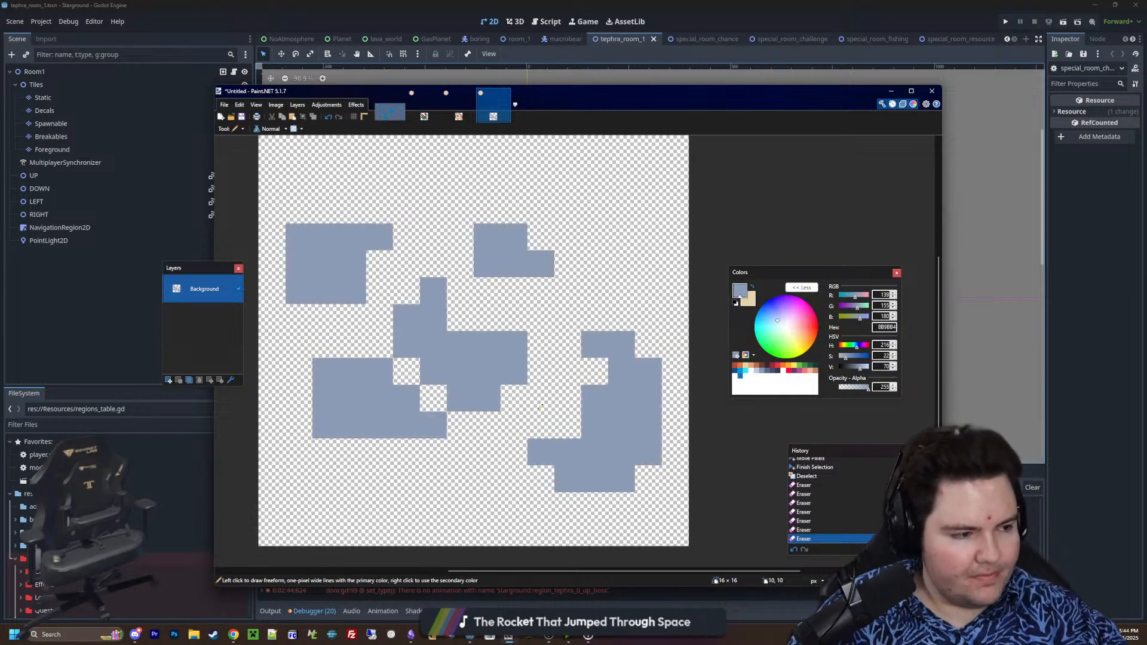
scroll(348, 451, "up", 2, "ctrl")
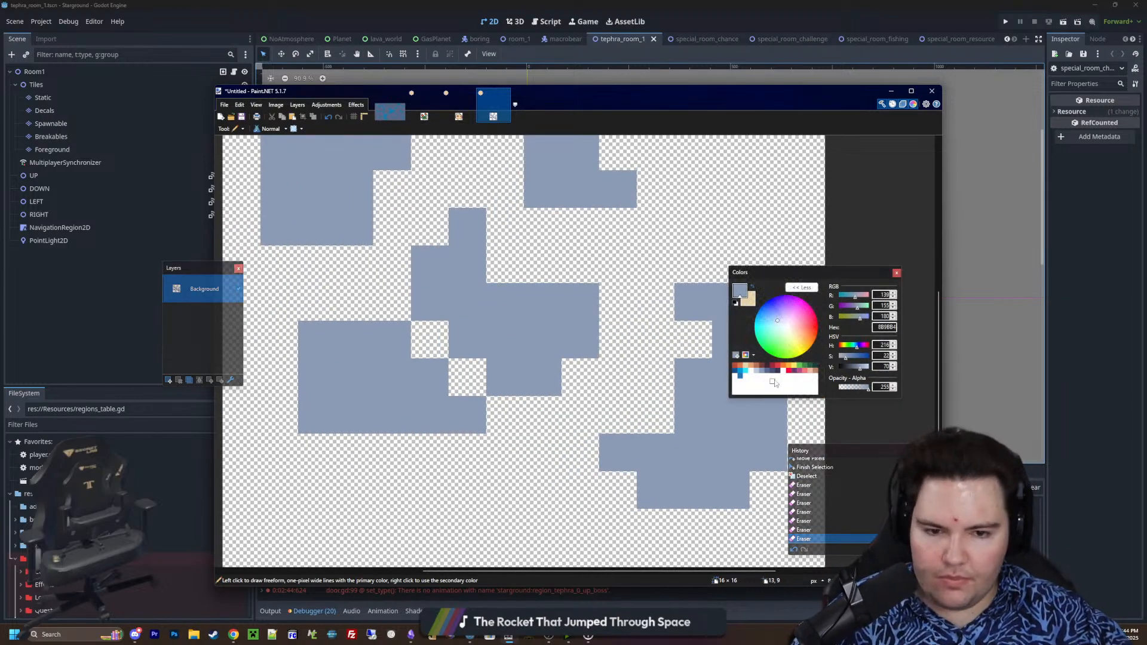
left_click(778, 371)
mouse_move(542, 302)
left_mouse_down()
mouse_move(469, 268)
mouse_move(510, 265)
left_mouse_up()
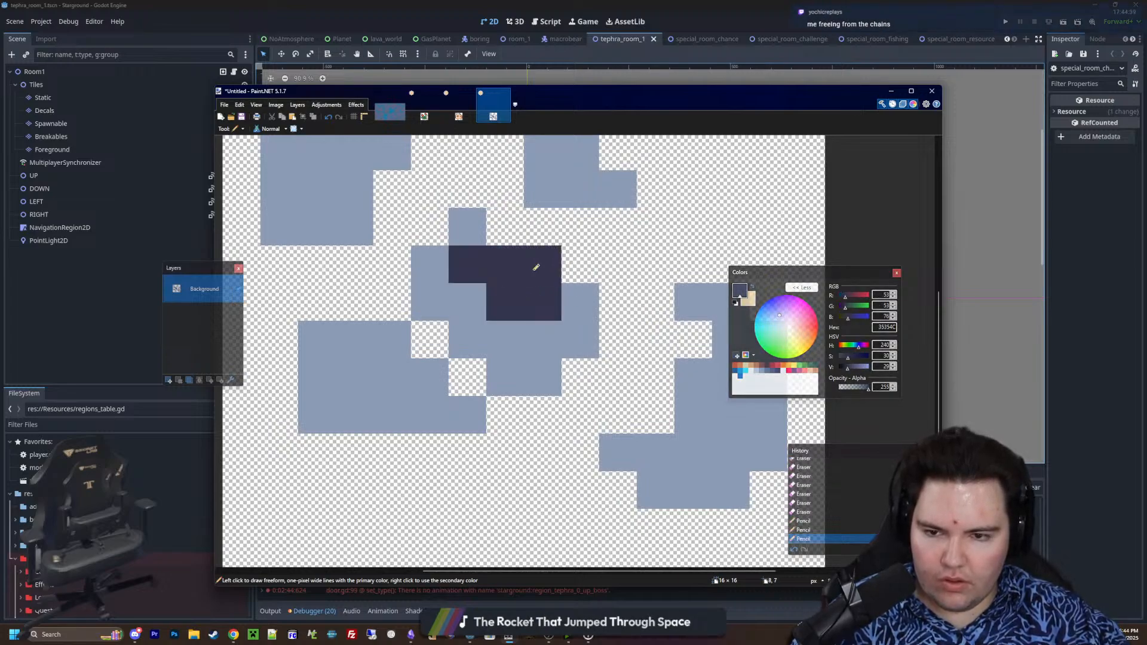
left_click(572, 289)
left_click_drag(544, 338, 518, 328)
left_click(478, 299)
scroll(546, 380, "down", 2, "ctrl")
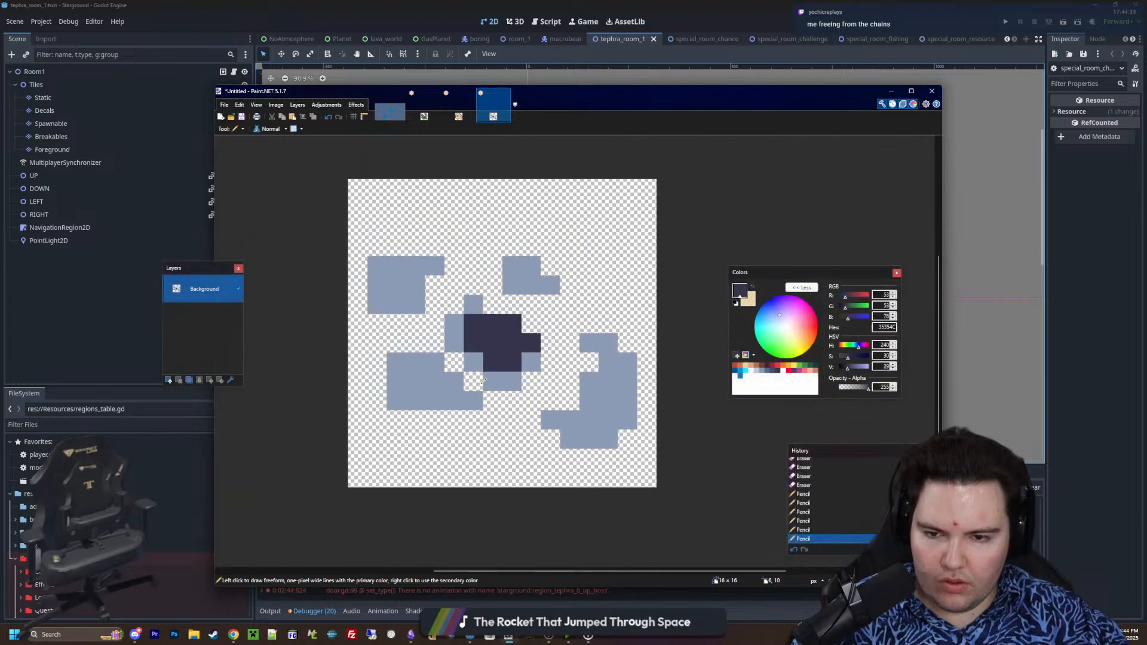
Shade the right fragment's lower-left part in 5A6988 with a three-pixel row above a two-pixel row
scroll(546, 380, "up", 1, "ctrl")
scroll(651, 415, "up", 1, "ctrl")
middle_click_drag(632, 405, 617, 403)
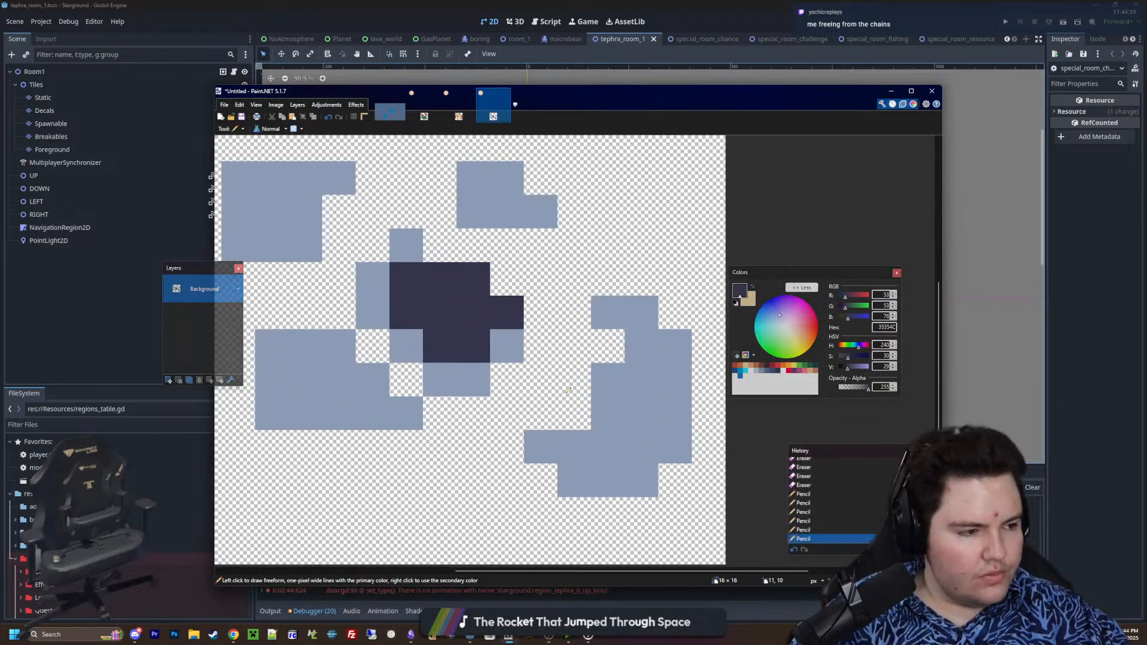
scroll(569, 389, "down", 2, "ctrl")
scroll(518, 376, "up", 1, "ctrl")
scroll(646, 410, "up", 1, "ctrl")
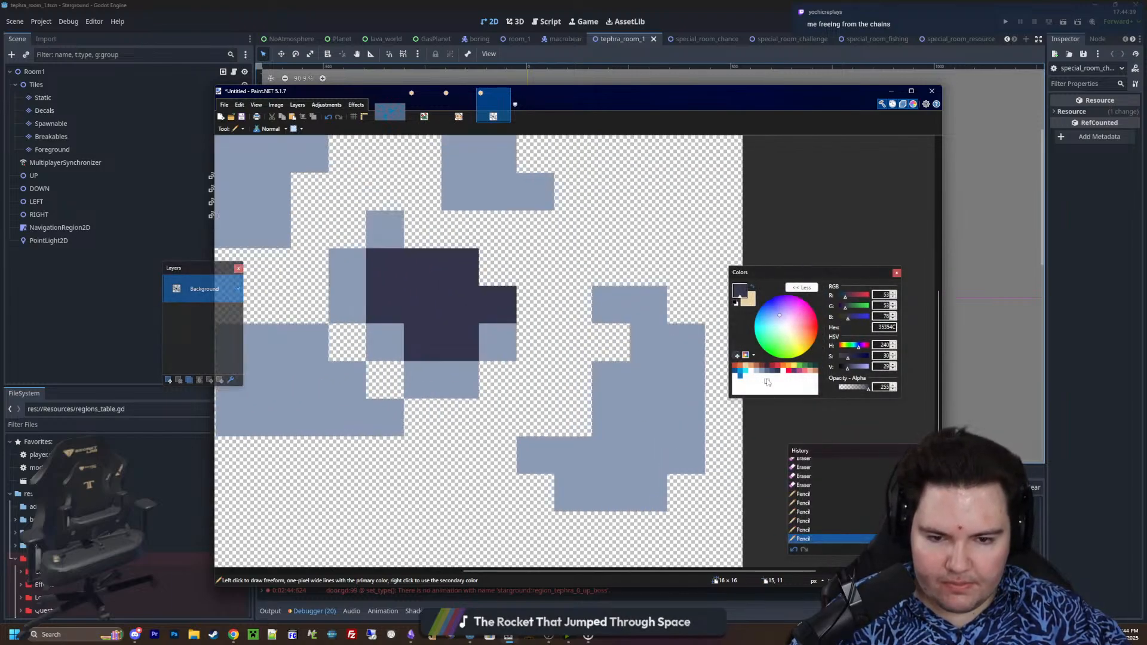
left_click(768, 372)
left_click_drag(541, 454, 605, 496)
left_click(600, 458)
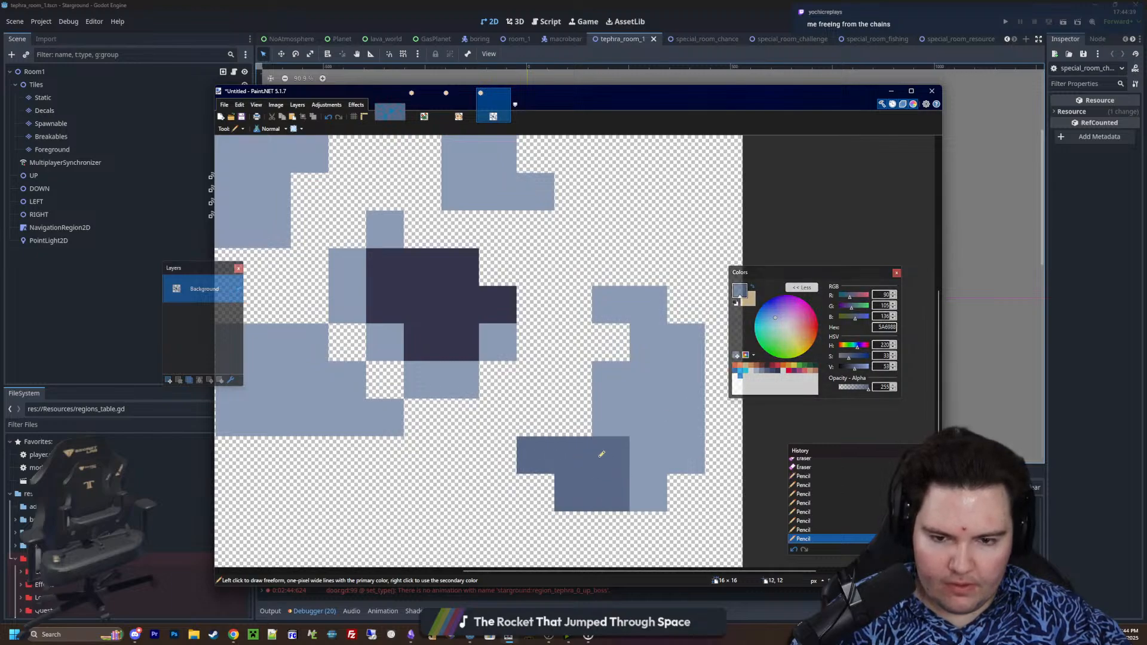
middle_click_drag(517, 433, 588, 444)
Shade the lower two rows of the lower-left fragment in 5A6988, undoing the first stroke along the way
scroll(587, 444, "down", 1, "ctrl")
left_click_drag(504, 440, 384, 420)
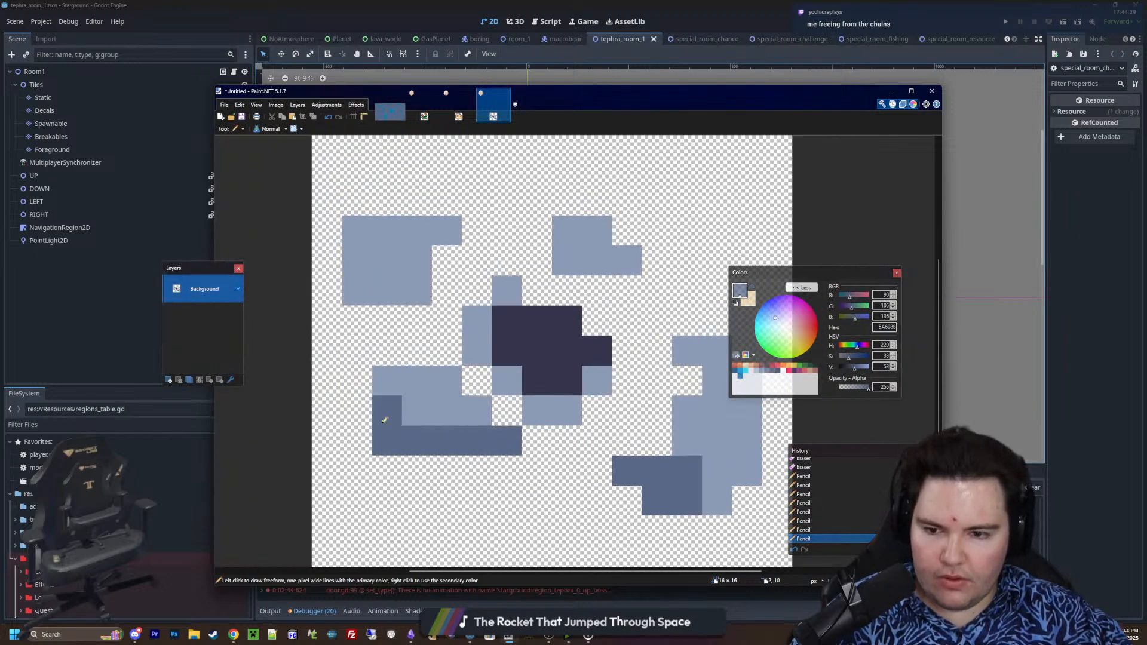
key("ctrl+z")
mouse_move(508, 440)
left_mouse_down()
mouse_move(460, 441)
mouse_move(433, 411)
mouse_move(484, 410)
left_mouse_up()
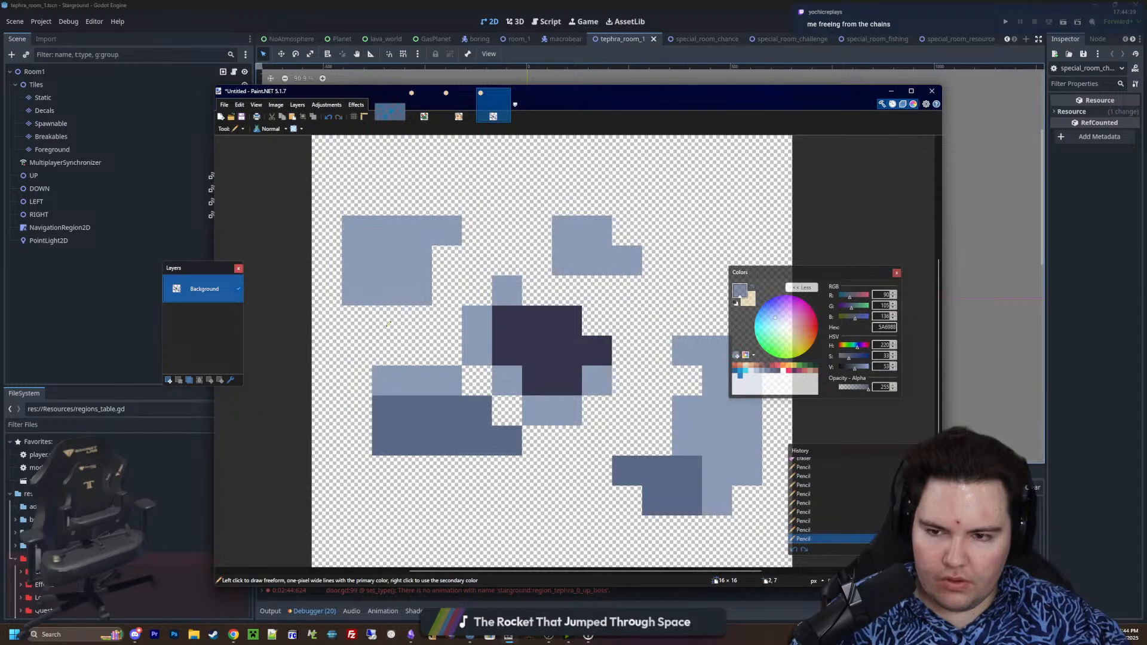
Add 3 × 2 pixel 5A6988 shading bands along the undersides of both upper fragments and extend the right fragment's shading one row down
mouse_move(401, 302)
left_mouse_down()
mouse_move(353, 293)
mouse_move(357, 322)
mouse_move(424, 323)
left_mouse_up()
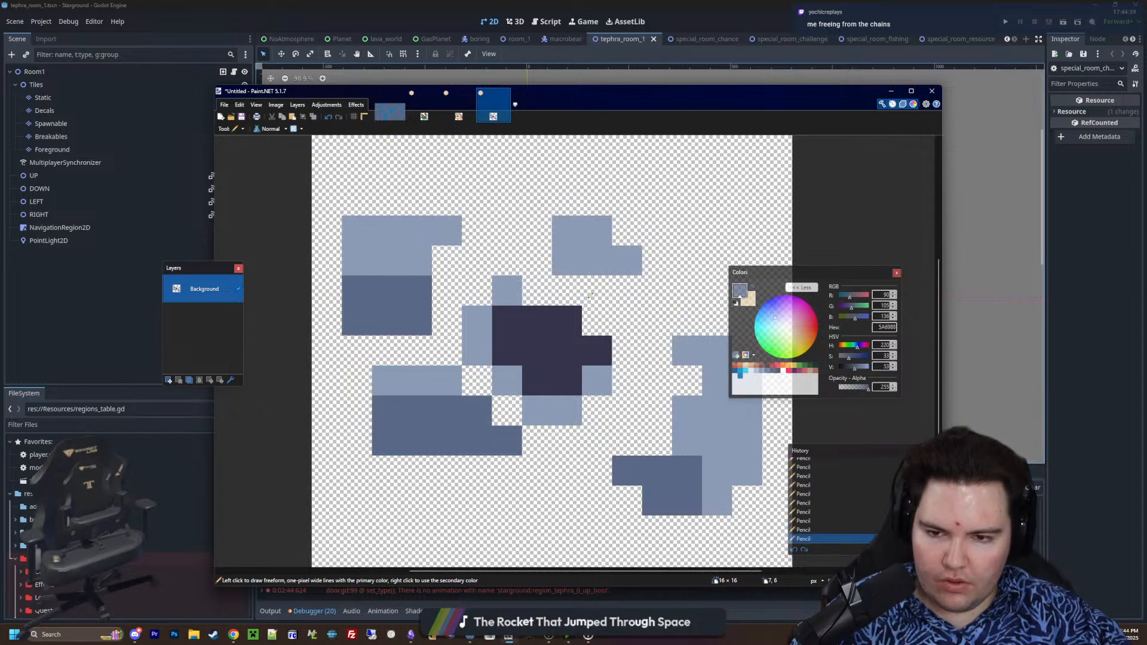
mouse_move(578, 286)
left_mouse_down()
mouse_move(614, 314)
mouse_move(597, 320)
left_mouse_up()
scroll(469, 347, "down", 4, "ctrl")
scroll(607, 438, "up", 5, "ctrl")
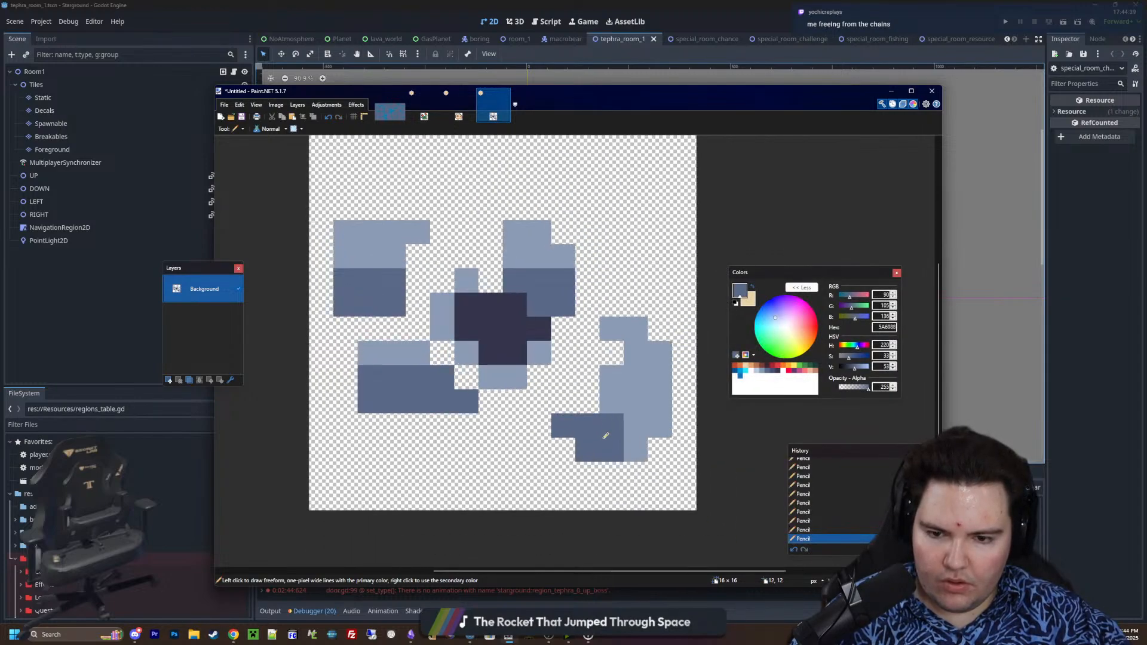
mouse_move(637, 464)
left_mouse_down()
mouse_move(579, 469)
mouse_move(558, 442)
left_mouse_up()
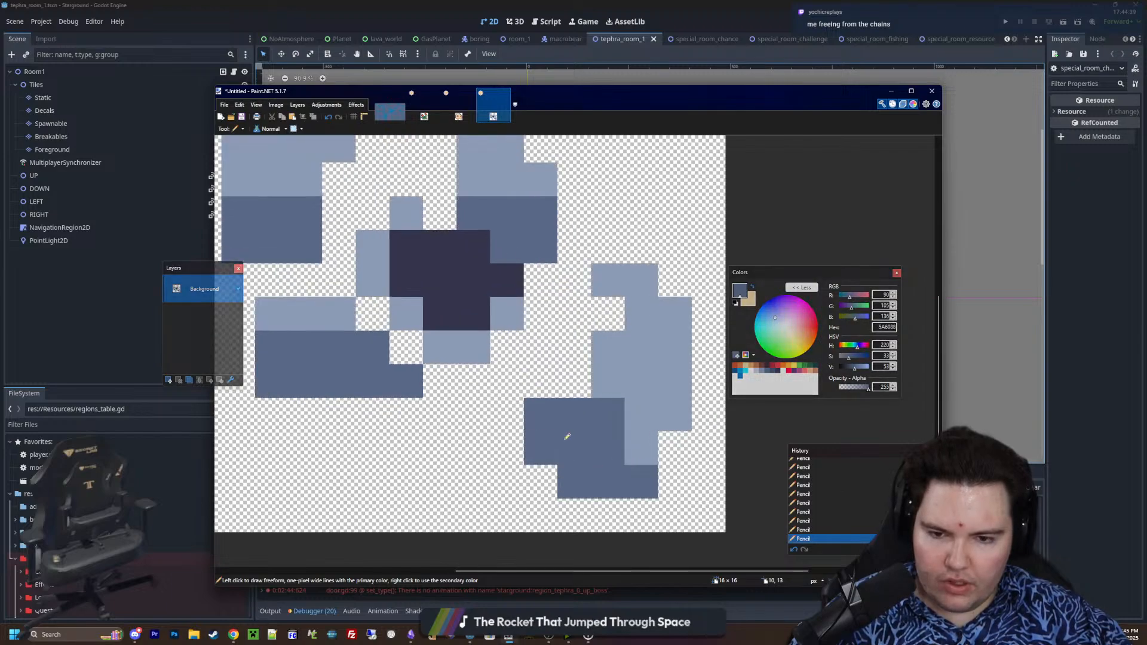
left_click(763, 371)
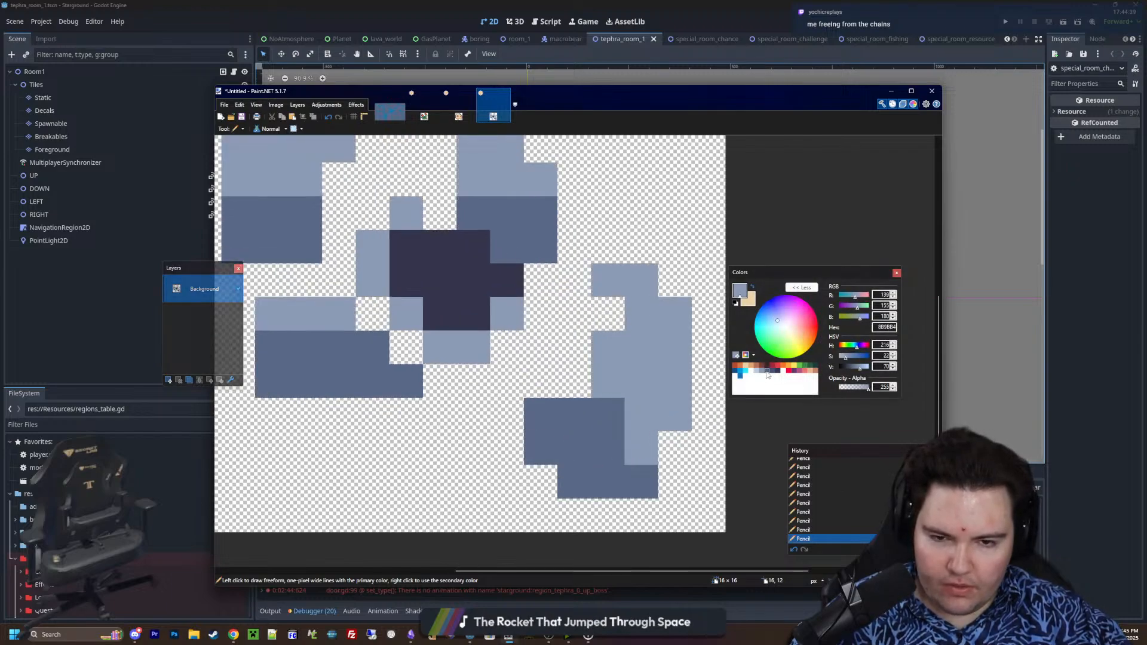
left_click(767, 371)
left_click(647, 421)
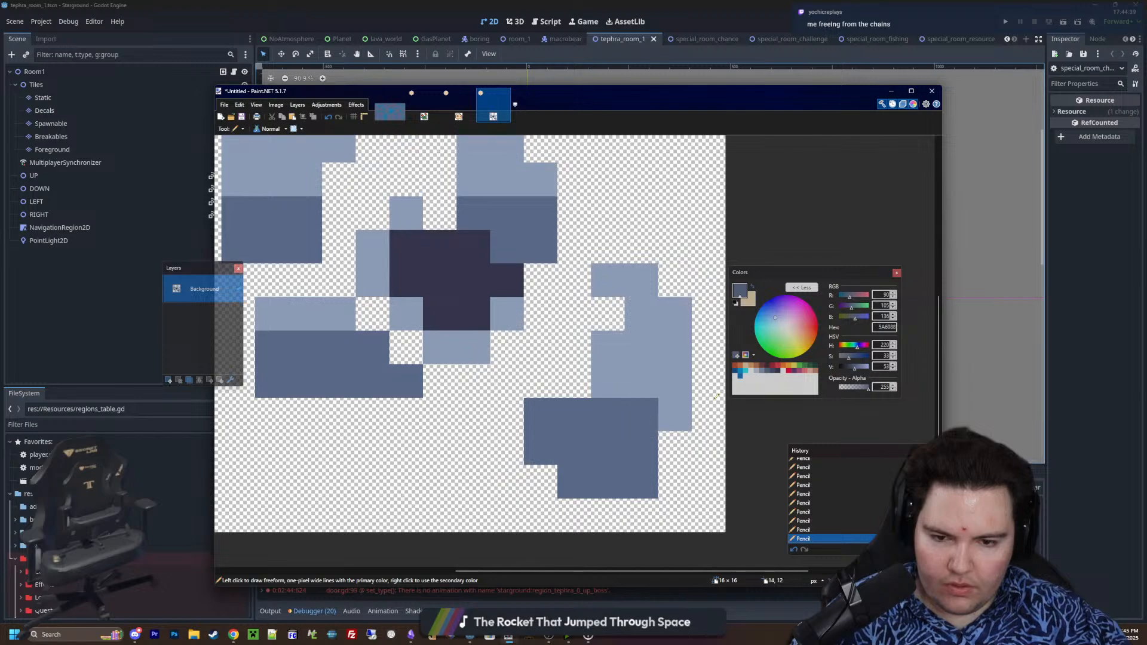
key("ctrl+z")
Repaint the right fragment's shaded lower part in the darker blue 434E72
left_click(773, 373)
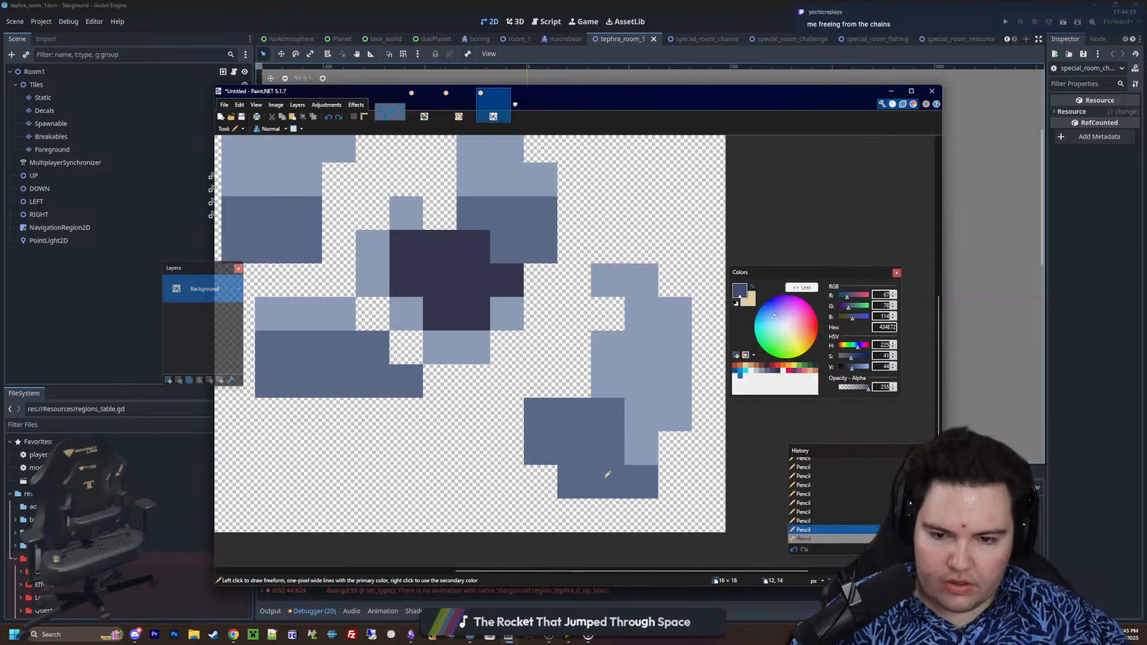
left_click_drag(604, 477, 598, 416)
middle_click_drag(422, 395, 500, 433)
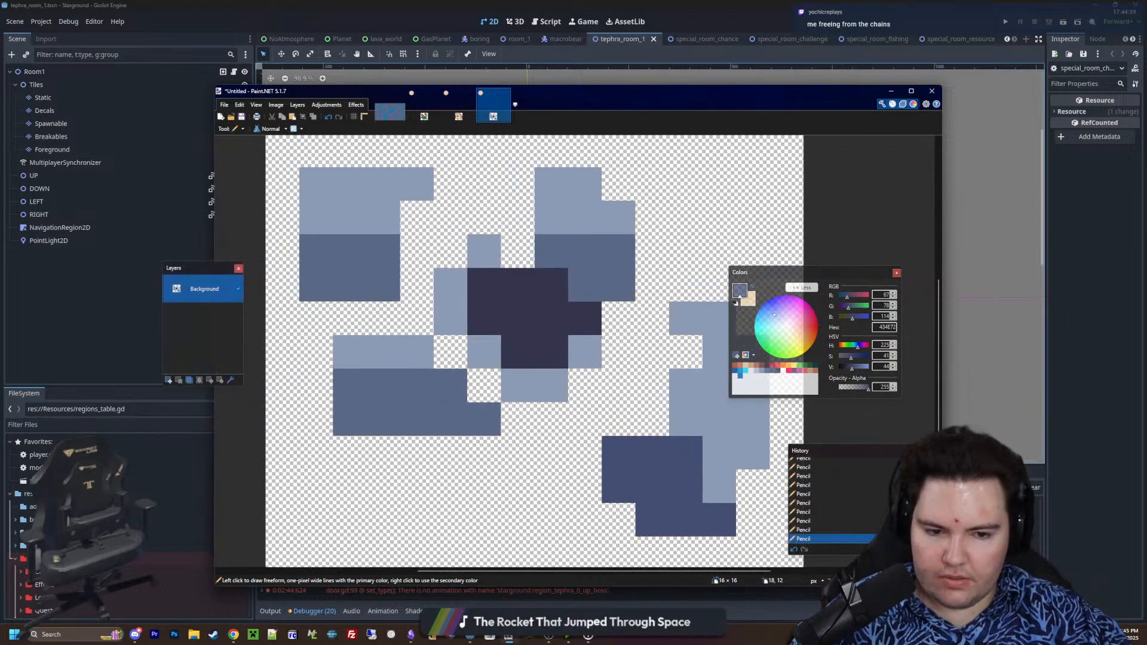
Recolour all remaining 5A6988 shading to 434E72 with the Paint Bucket, using 0% tolerance and global flood mode
key("f")
left_click(439, 406)
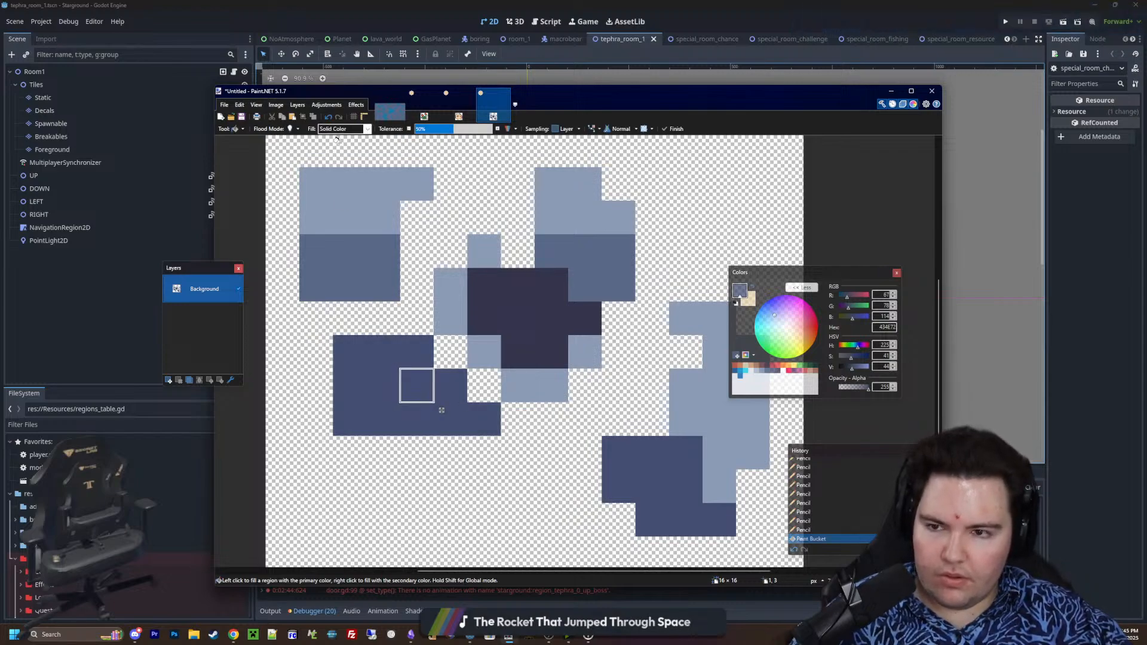
left_click_drag(428, 130, 302, 142)
left_click(290, 131)
key("Return")
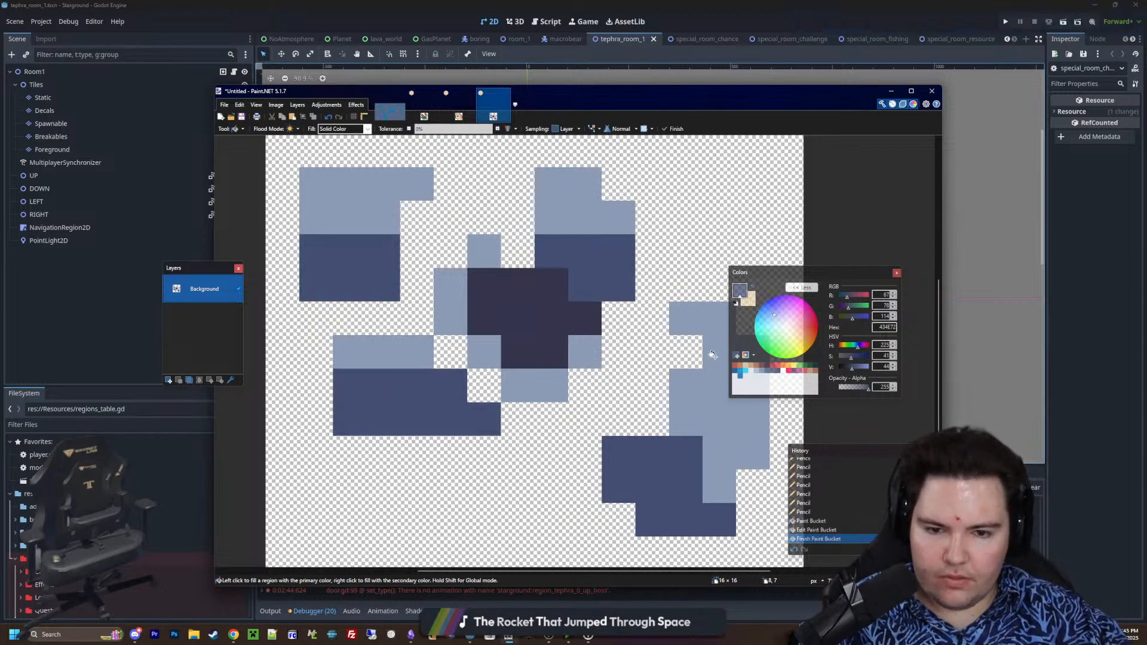
Shade the outer edge of the right fragment with 5A6988 pencil pixels, stepping inward along its lower part
left_click(762, 370)
key("p")
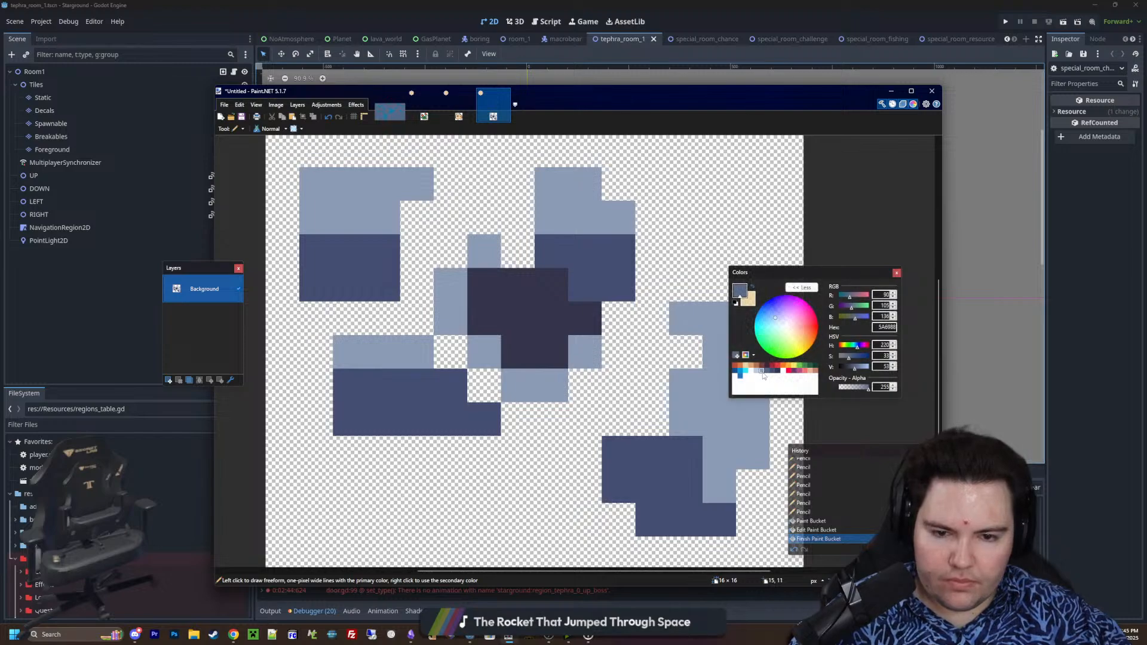
left_click(762, 370)
middle_click_drag(656, 438, 577, 436)
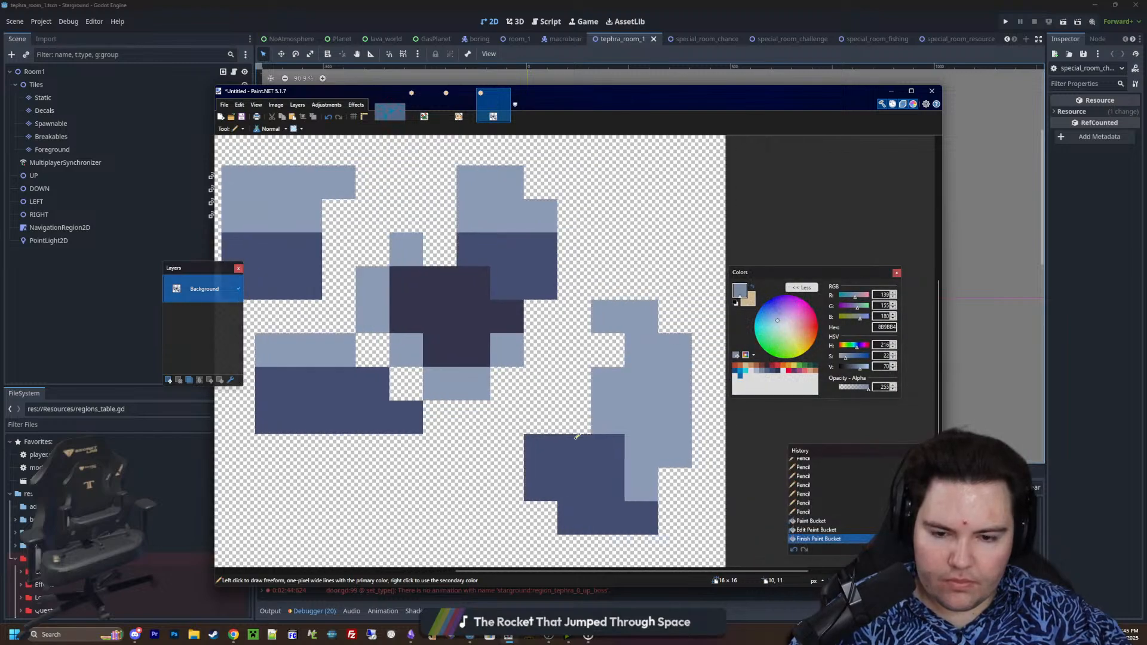
left_click(766, 371)
mouse_move(642, 483)
left_mouse_down()
mouse_move(675, 451)
mouse_move(675, 355)
left_mouse_up()
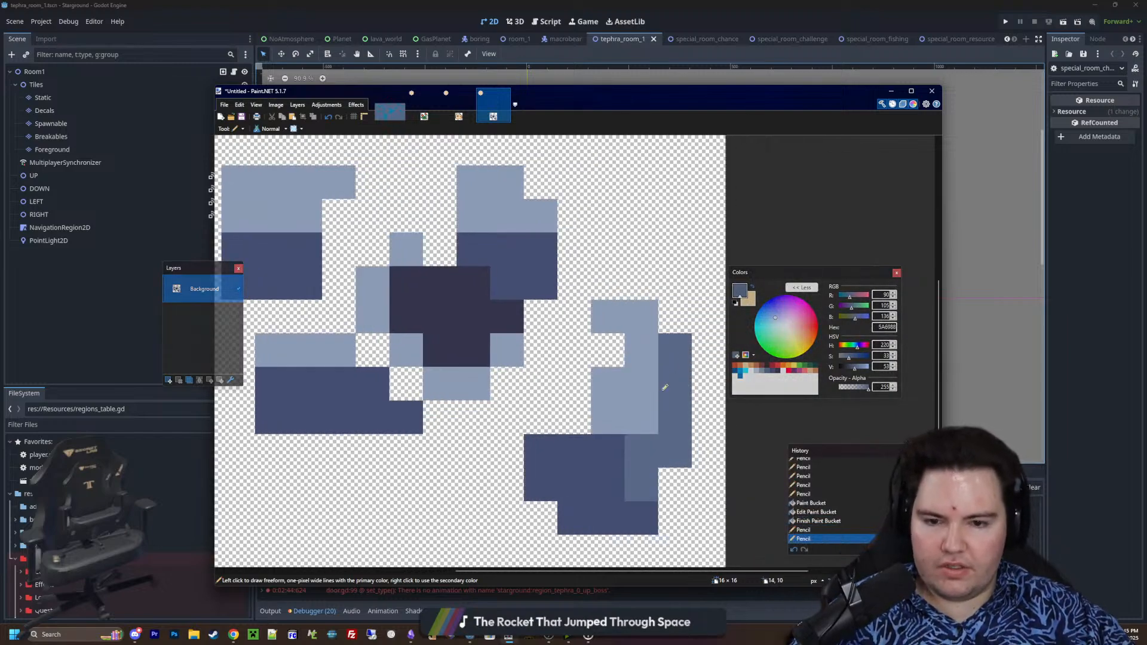
left_click(642, 424)
scroll(644, 421, "down", 1, "ctrl")
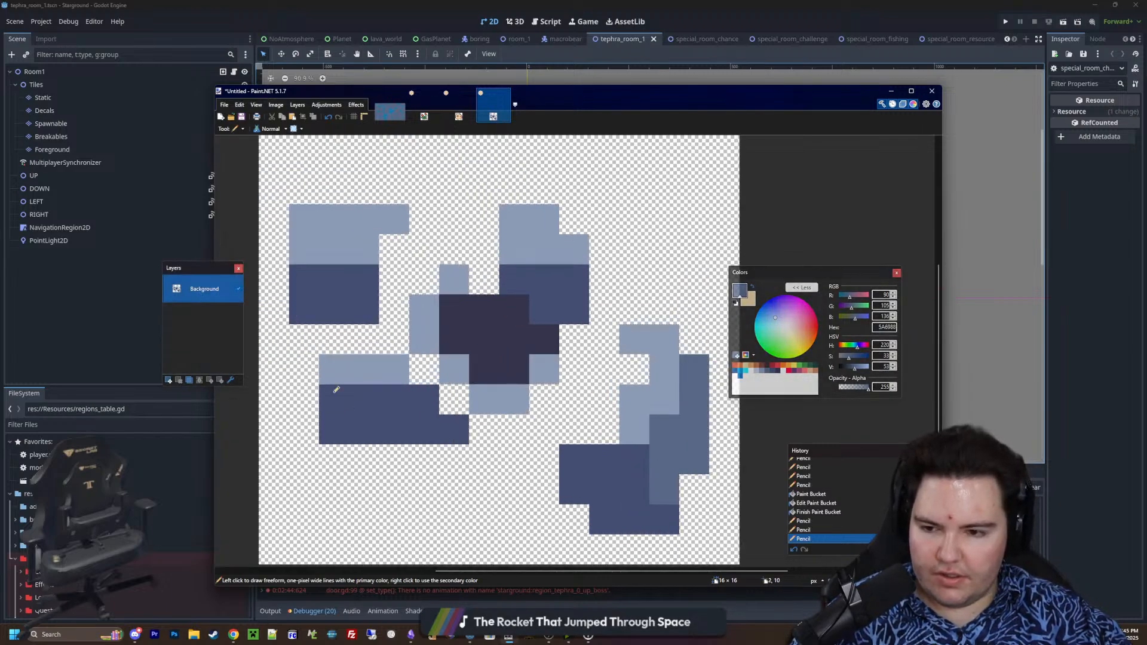
Add one-pixel-wide 5A6988 shading down the outer edges of both left fragments, undoing the extra stroke at the lower fragment's base
mouse_move(334, 368)
left_mouse_down()
mouse_move(352, 427)
mouse_move(337, 426)
left_mouse_up()
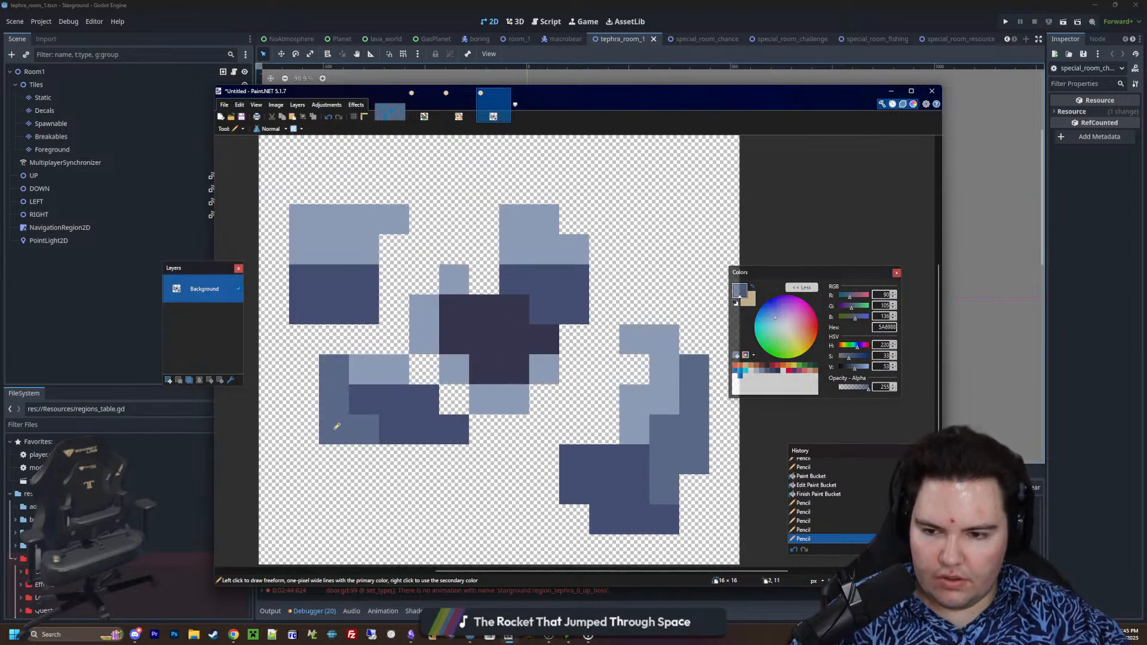
key("ctrl+z")
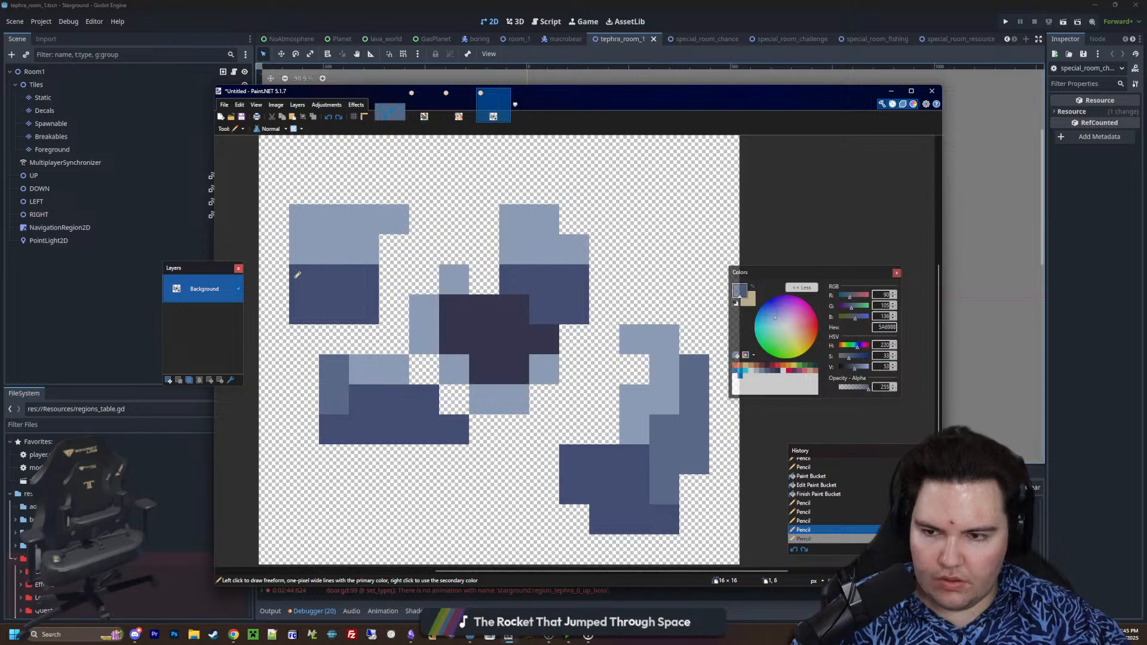
left_click_drag(297, 275, 298, 218)
scroll(498, 346, "down", 4, "ctrl")
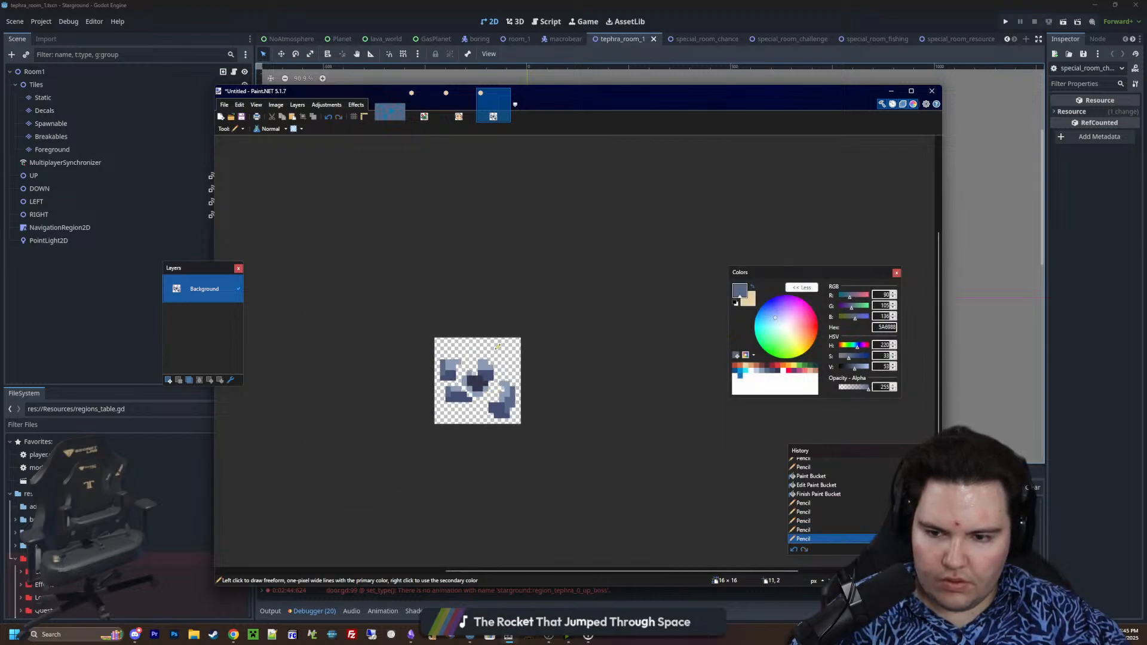
Paint two diagonally adjacent white FFFFFF pixels inside the sprite's dark centre
scroll(486, 380, "up", 8, "ctrl")
left_click(784, 370)
scroll(456, 353, "up", 3, "ctrl")
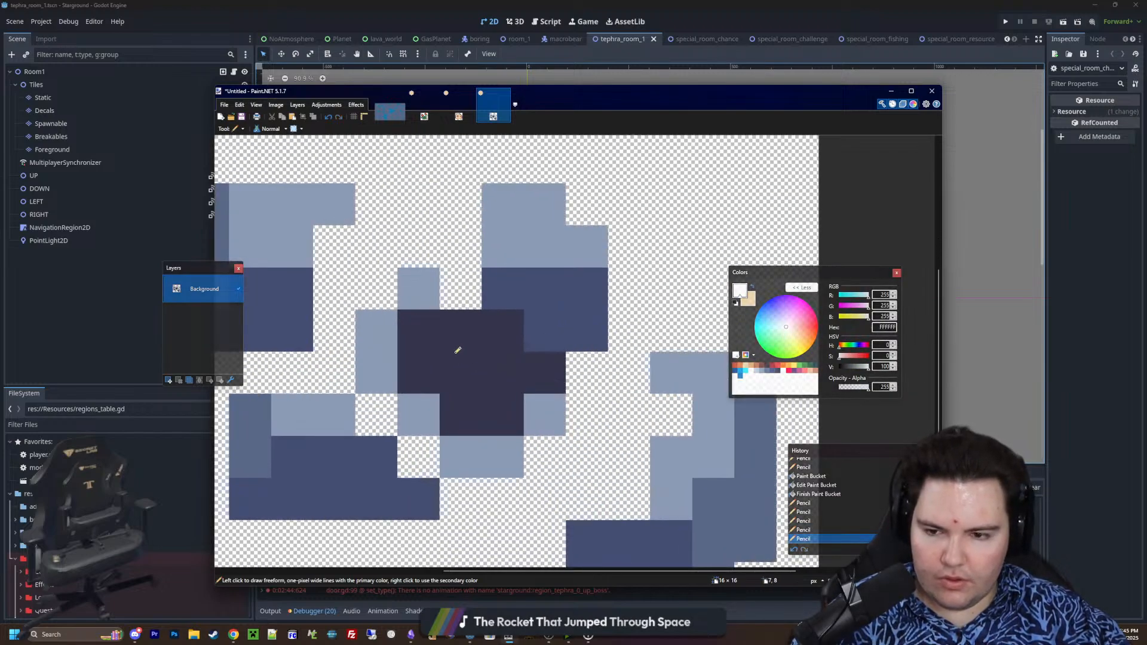
left_click(460, 332)
left_click(502, 372)
scroll(540, 439, "down", 3, "ctrl")
scroll(540, 440, "up", 1, "ctrl")
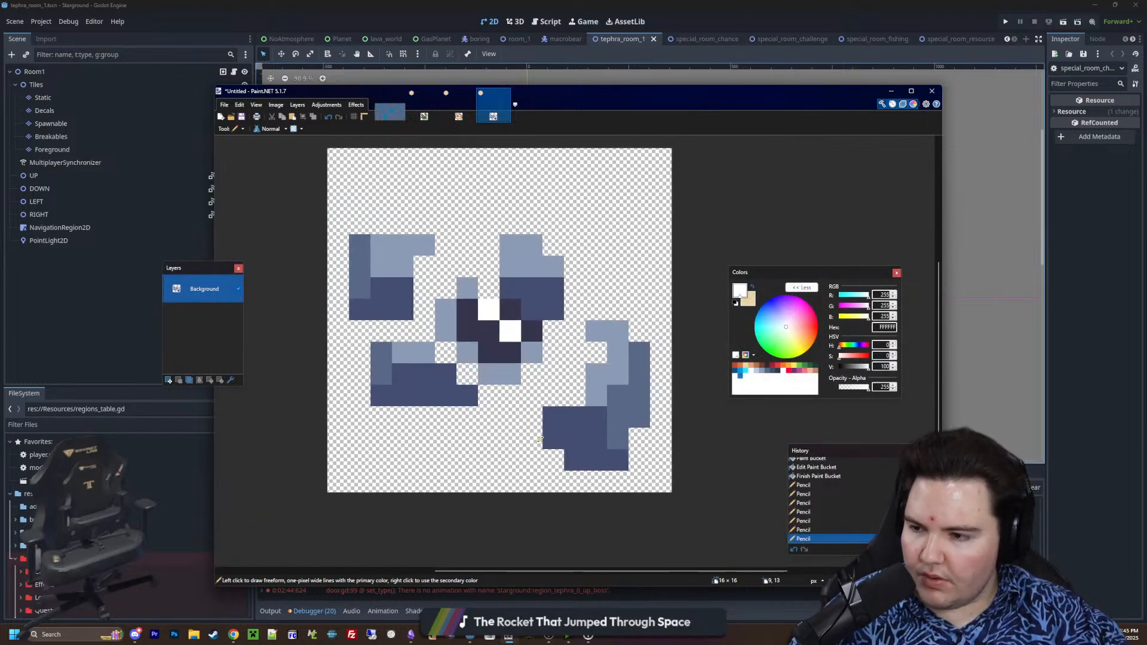
scroll(540, 439, "up", 1, "ctrl")
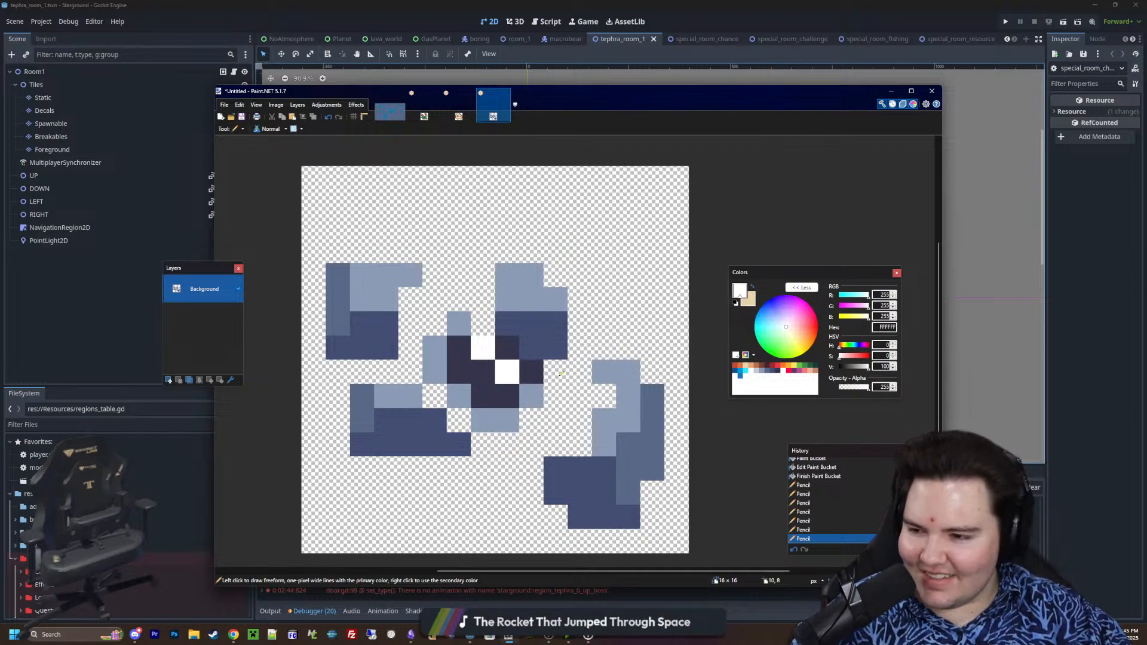
middle_click_drag(479, 387, 495, 360)
scroll(495, 361, "down", 3, "ctrl")
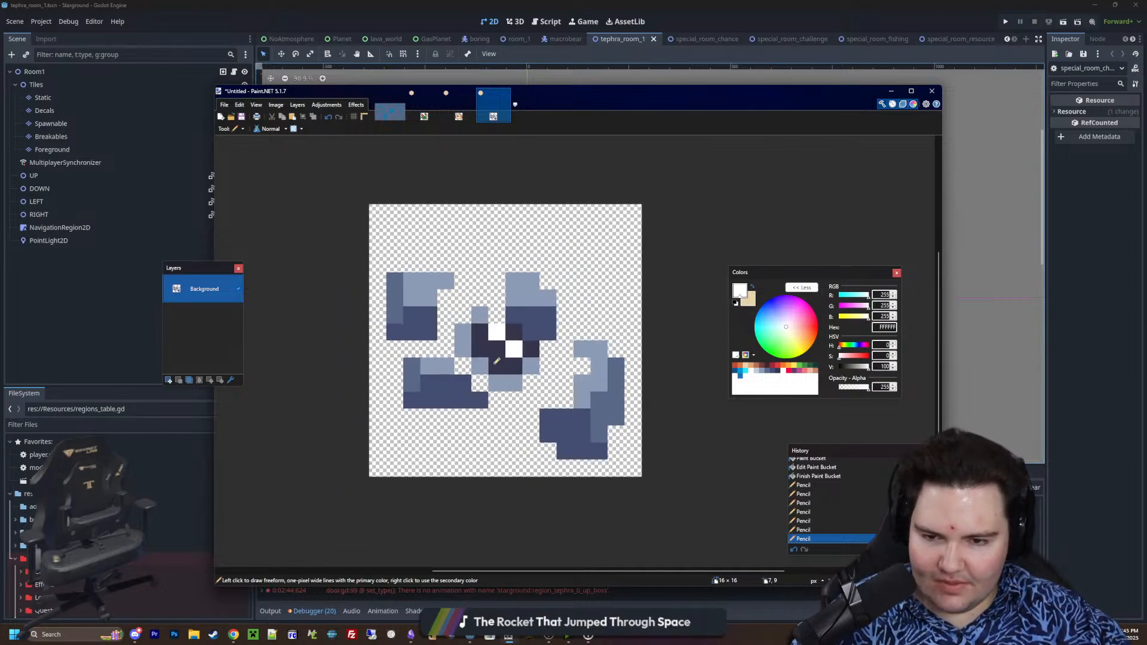
scroll(512, 395, "up", 4, "ctrl")
Sample 5A6988 from the right fragment and pencil shading pixels around the underside of the light rim below the dark centre
key("s")
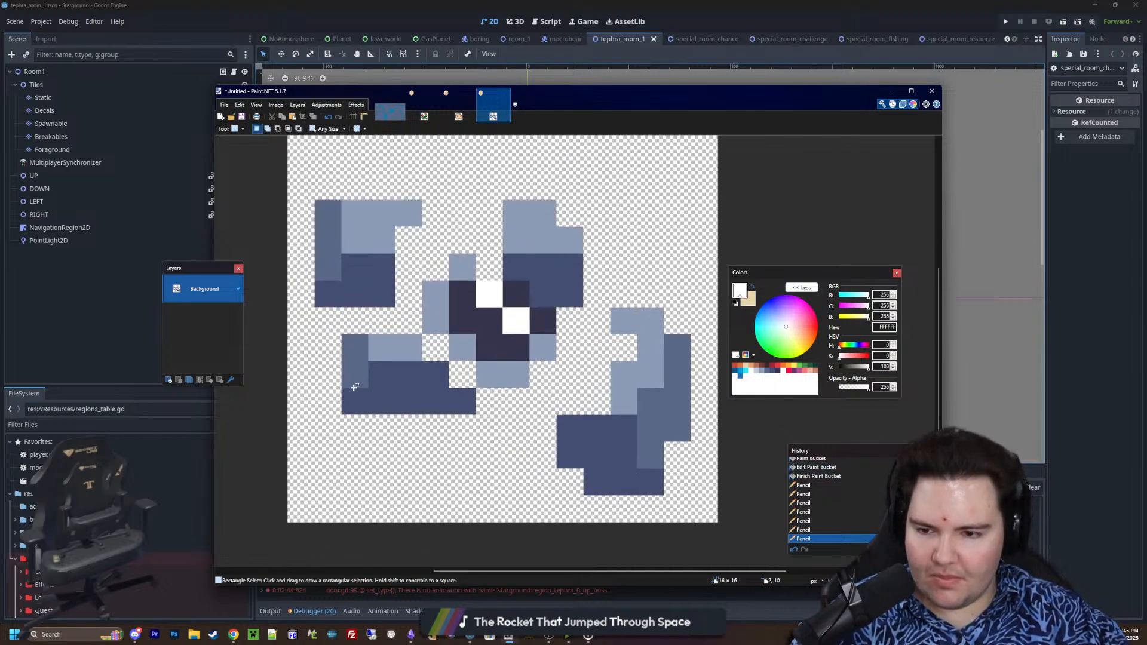
scroll(484, 417, "up", 2, "ctrl")
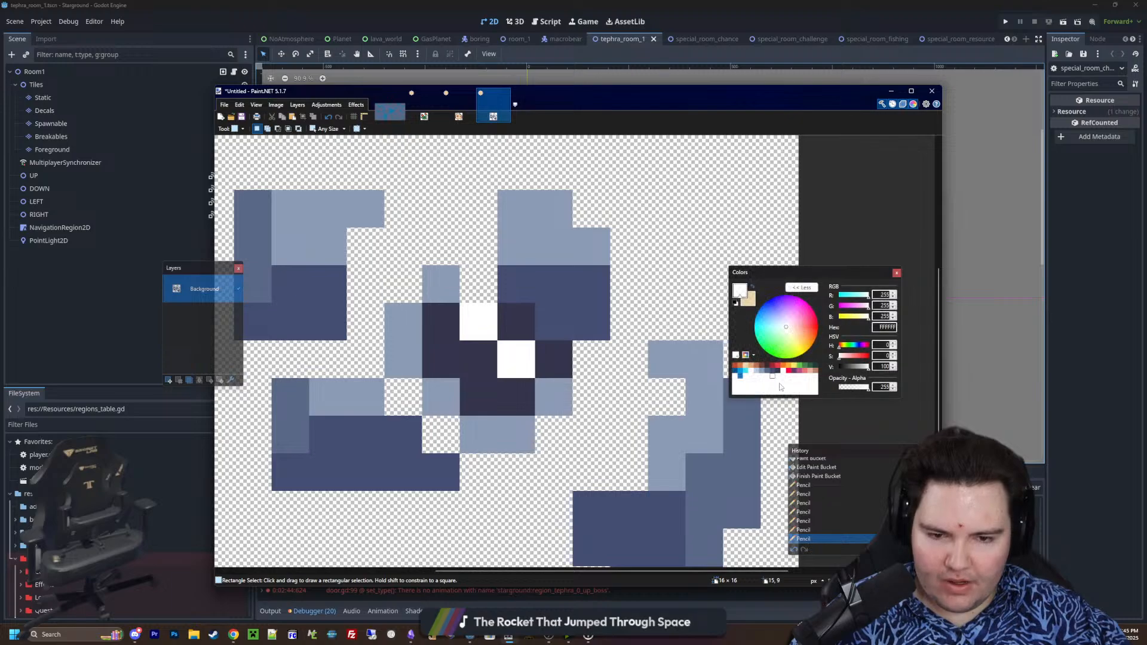
key("k")
left_click(735, 461)
key("p")
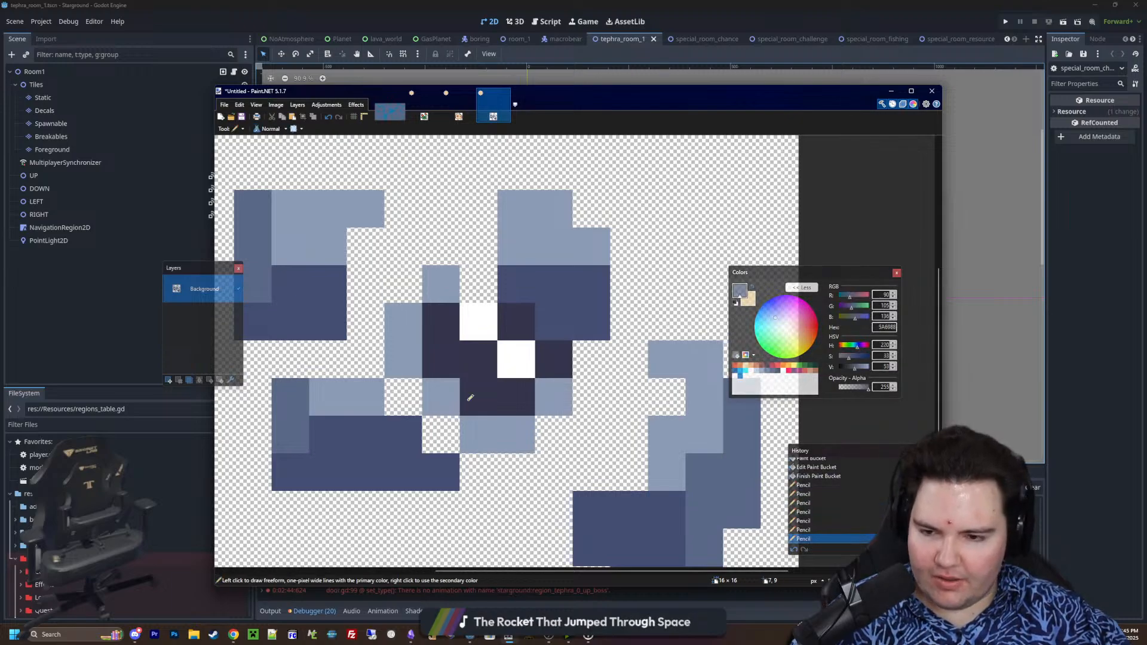
left_click(405, 397)
left_click(443, 434)
left_click(516, 472)
left_click(554, 435)
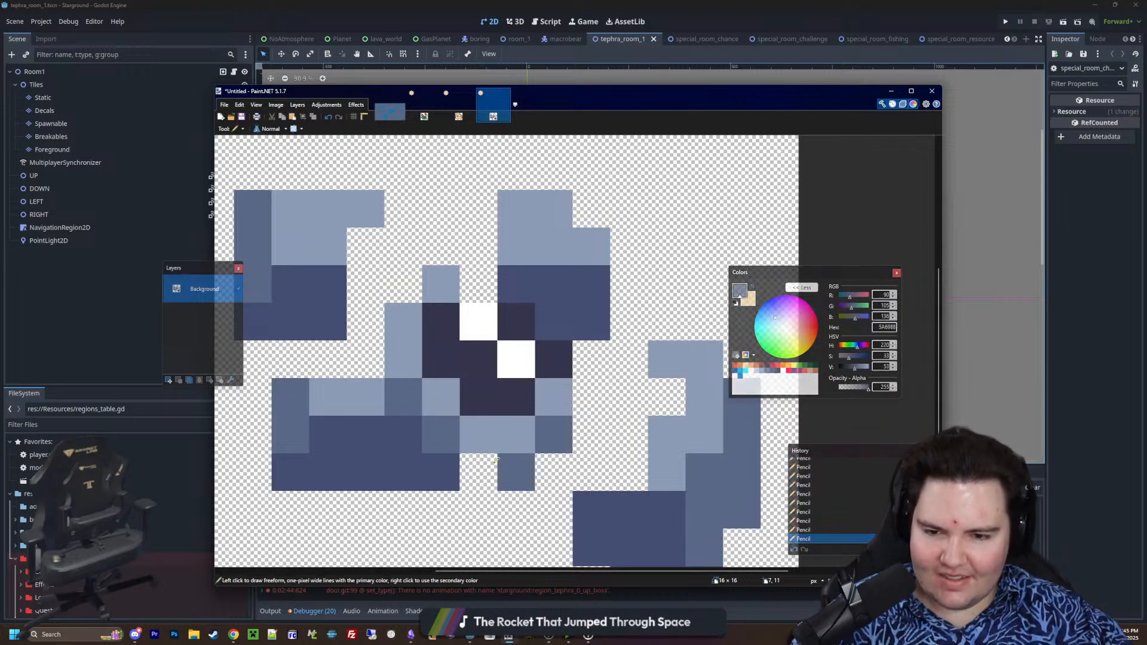
left_click(479, 472)
scroll(535, 391, "down", 4, "ctrl")
scroll(536, 391, "up", 4, "ctrl")
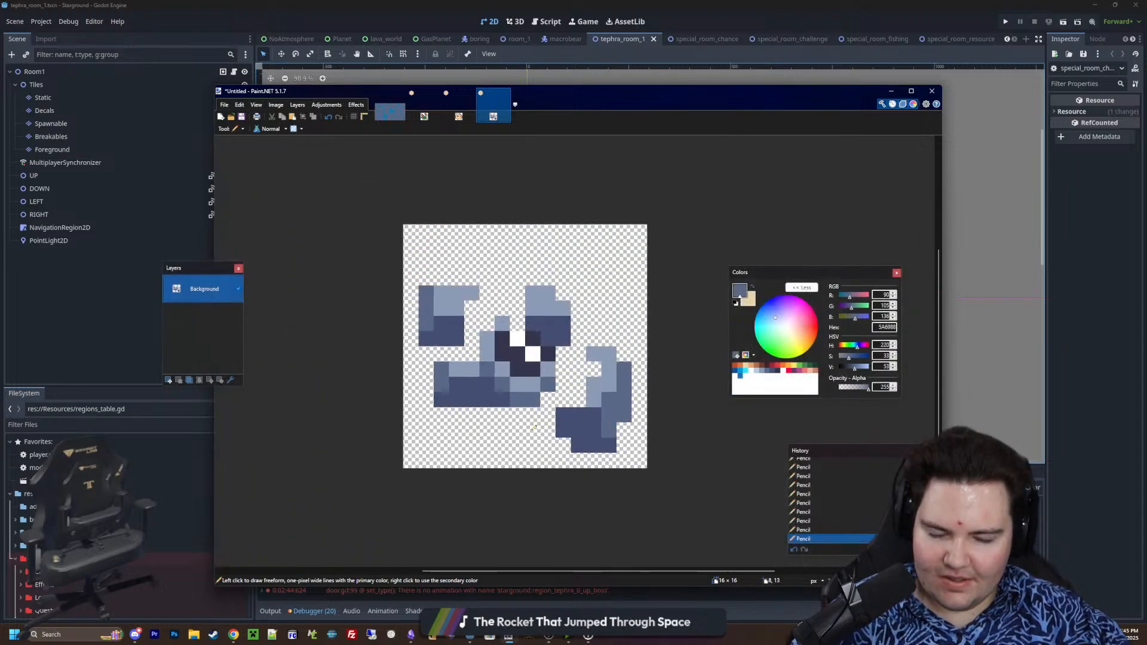
scroll(569, 425, "up", 1, "ctrl")
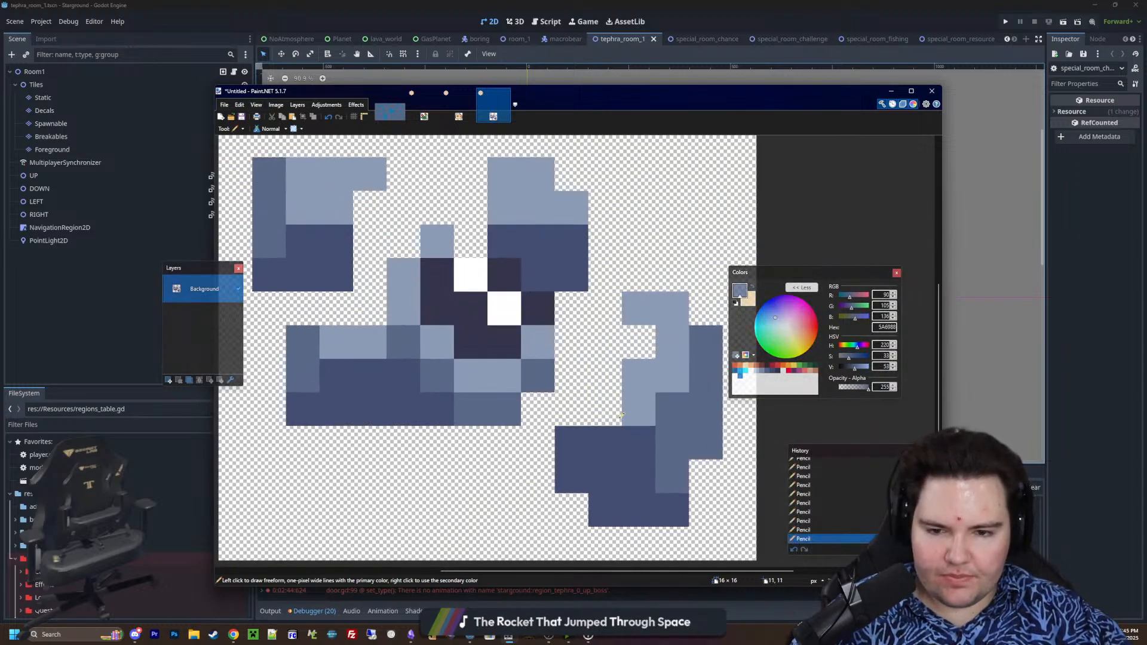
left_click(638, 343)
scroll(616, 410, "down", 2, "ctrl")
key("ctrl+z")
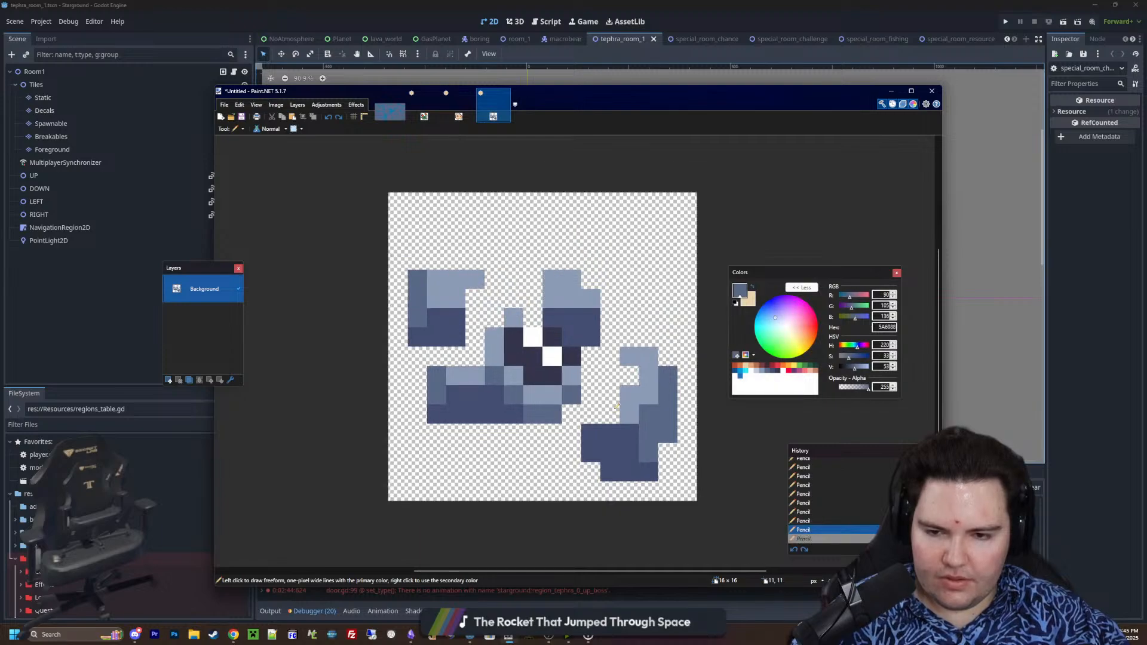
Paint a green 3E8948 patch two rows high bridging the centre's shaded rim and the right fragment
scroll(618, 404, "up", 1, "ctrl")
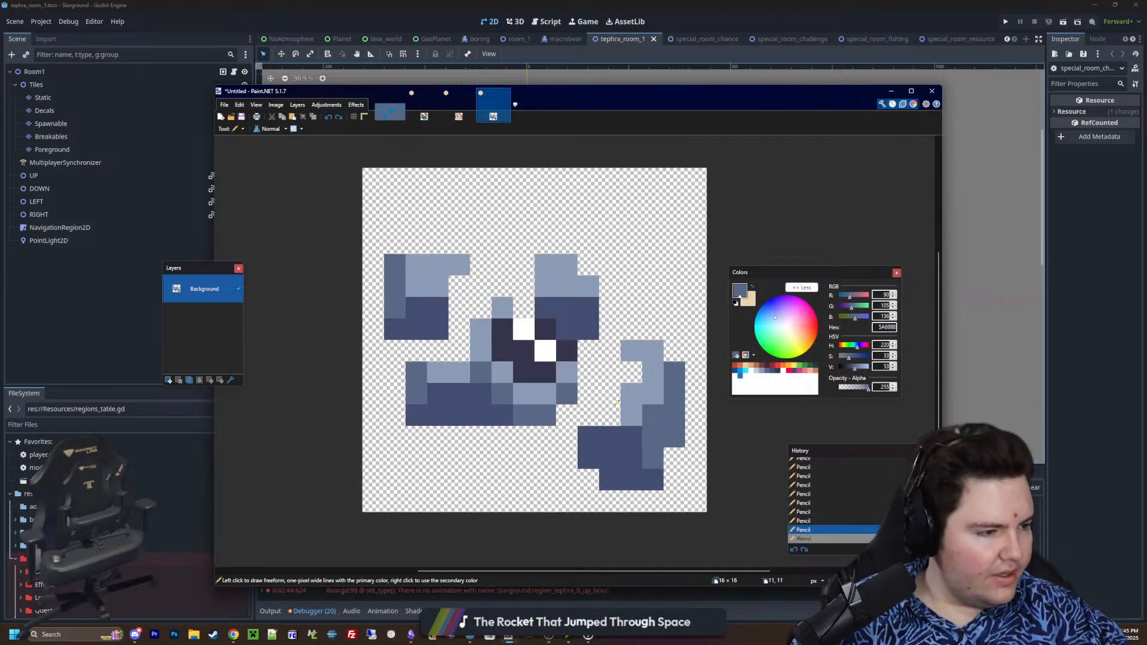
scroll(617, 403, "up", 2, "ctrl")
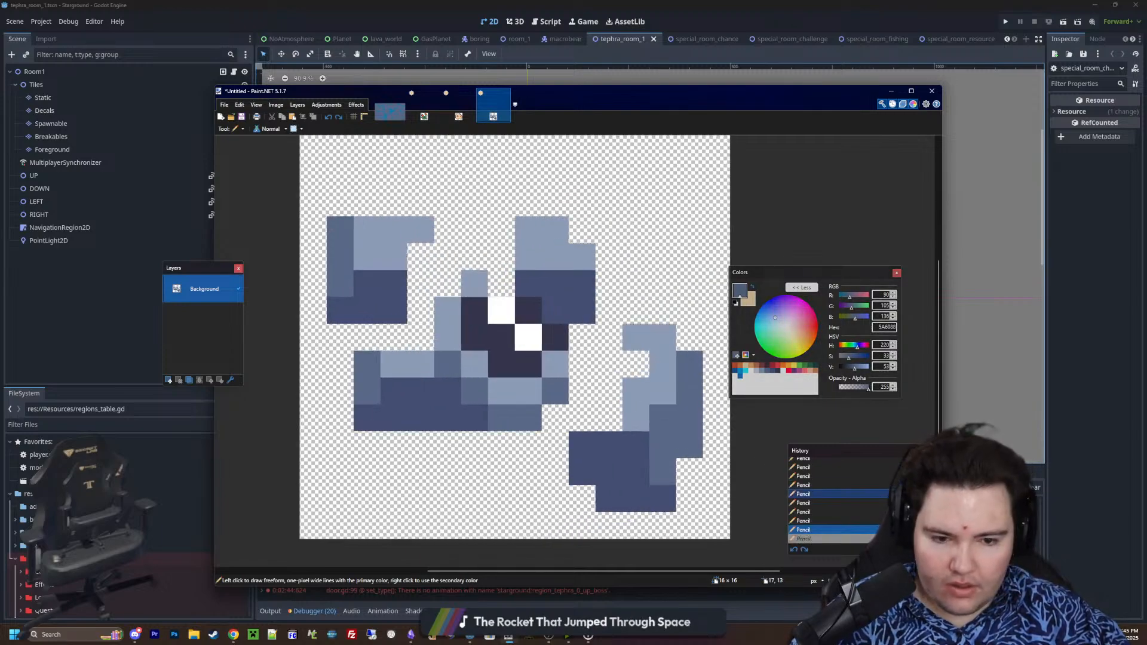
left_click(804, 366)
left_click(595, 404)
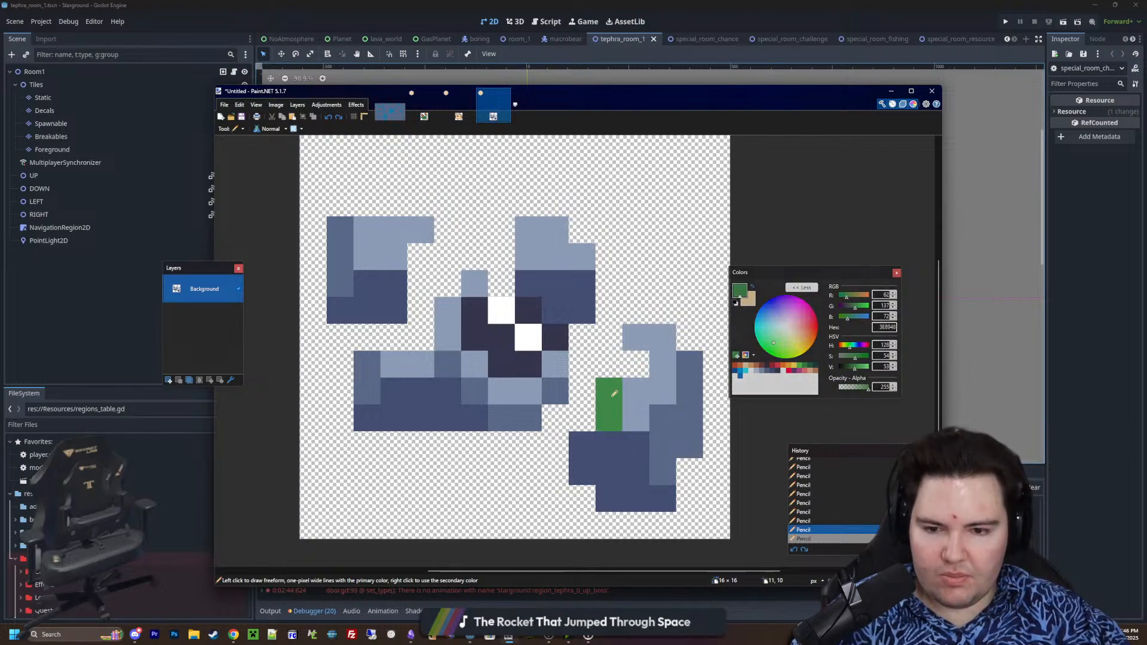
left_click(564, 406)
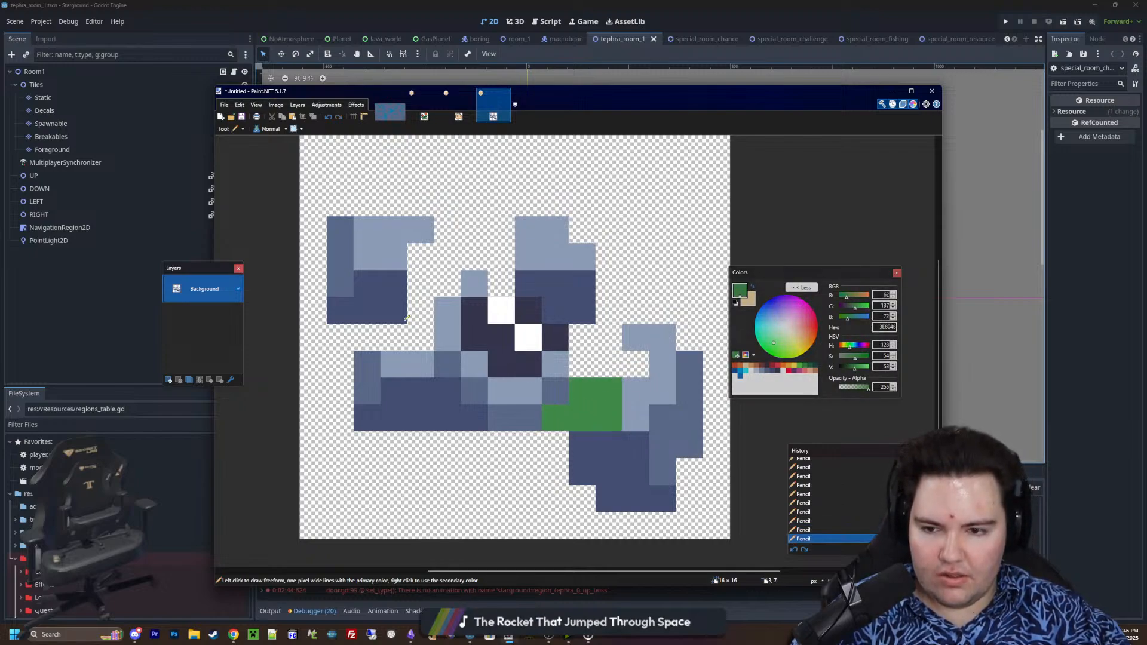
Paint a stepped green patch in the gap between the upper-left fragment, the centre rim and the lower-left fragment
left_click(421, 283)
left_click(448, 283)
left_click(421, 310)
left_click(420, 337)
left_click(393, 335)
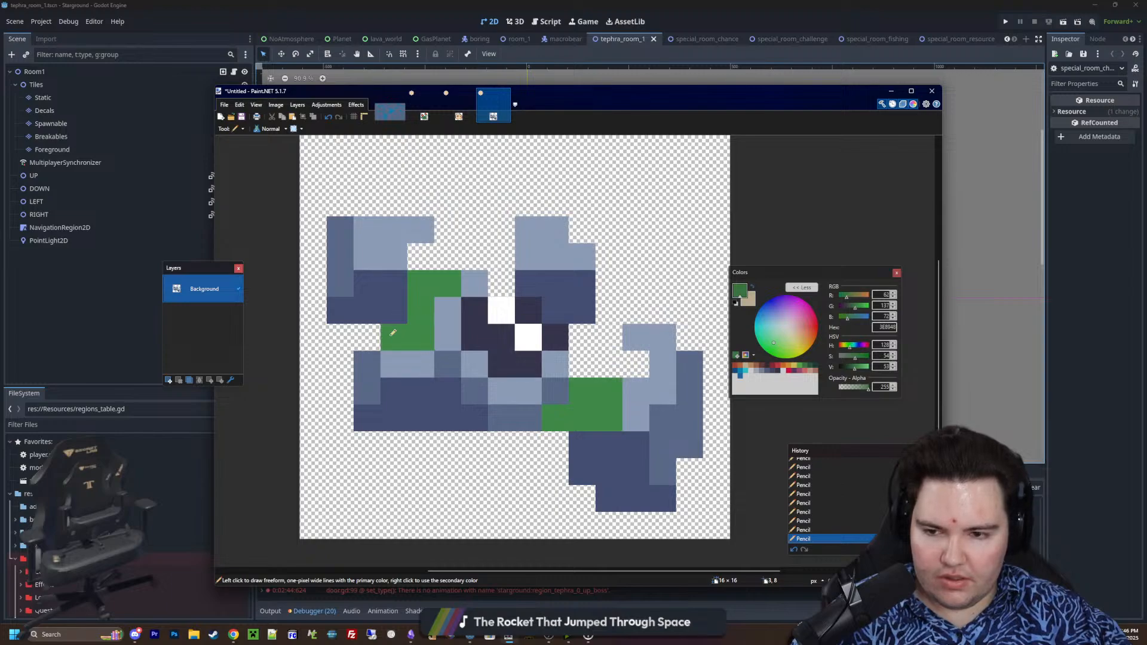
scroll(406, 353, "down", 2)
scroll(466, 424, "up", 1)
Add single green pixels below the lower-left fragment and beside the upper-right one, plus a three-pixel L shape above the upper fragments
left_click(435, 444)
left_click(586, 251)
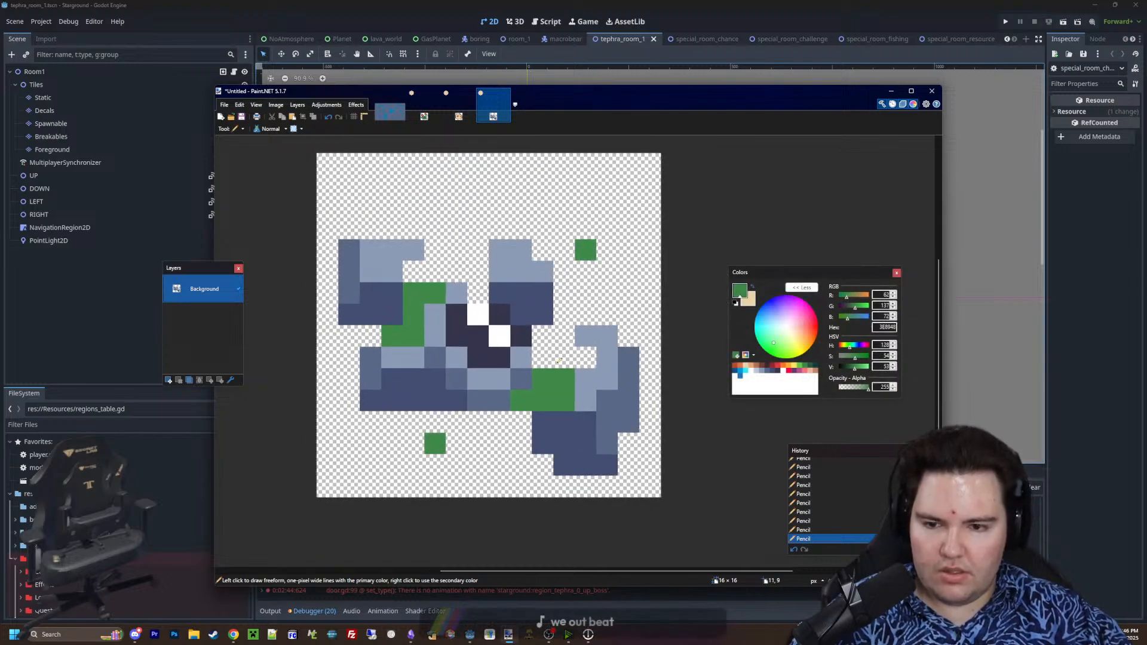
left_click_drag(436, 202, 457, 207)
left_click(457, 186)
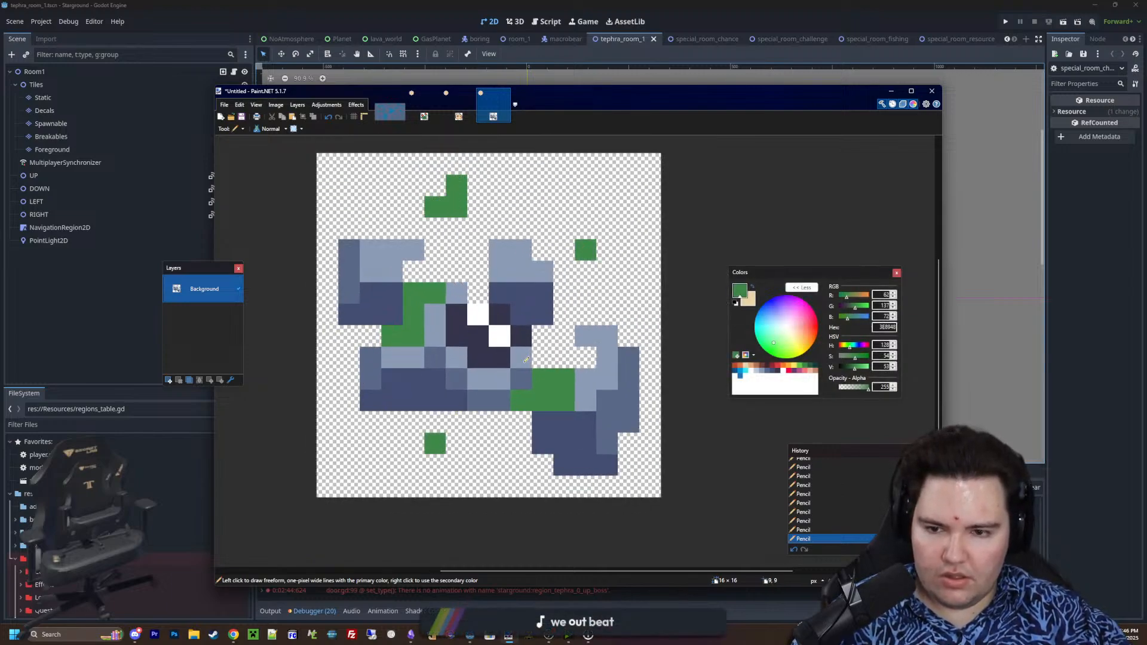
Outline the outer, upper and notched inner edges of the upper-left fragment in dark 35354C
left_click(779, 372)
scroll(495, 334, "up", 1, "ctrl")
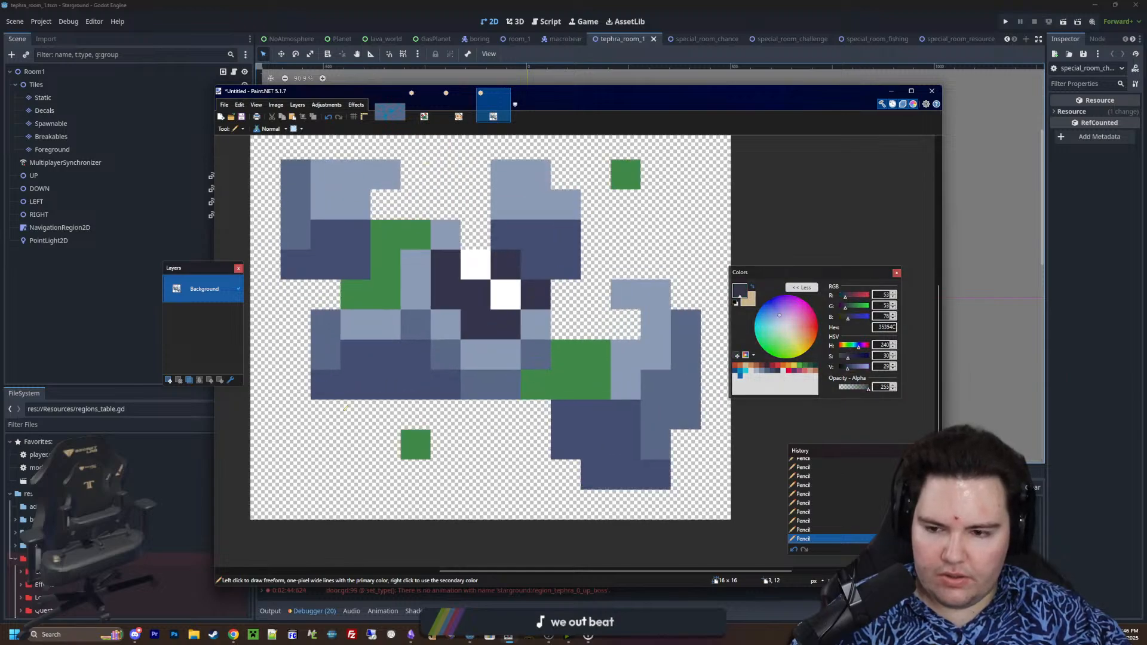
scroll(540, 430, "down", 1, "ctrl")
scroll(411, 326, "up", 1, "ctrl")
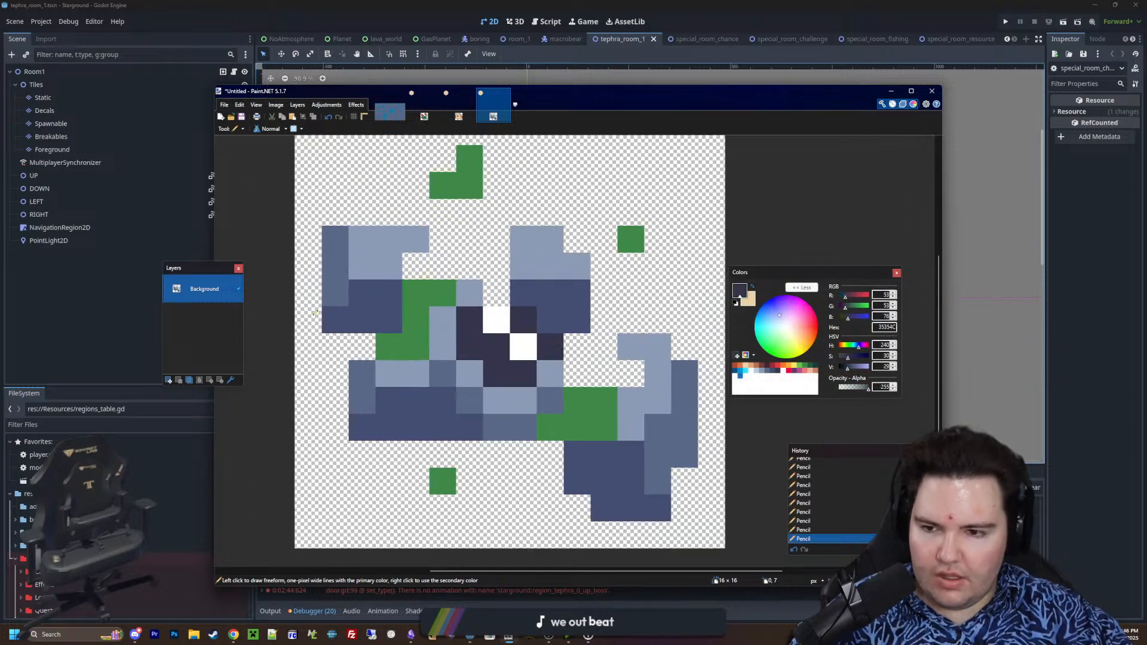
mouse_move(315, 313)
left_mouse_down()
mouse_move(308, 233)
mouse_move(359, 212)
mouse_move(442, 213)
left_mouse_up()
left_click(415, 266)
Outline the upper-right fragment and the L-shaped green patch in 35354C, joining the outlines between the two upper fragments
mouse_move(499, 286)
left_mouse_down()
mouse_move(504, 239)
mouse_move(553, 213)
left_mouse_up()
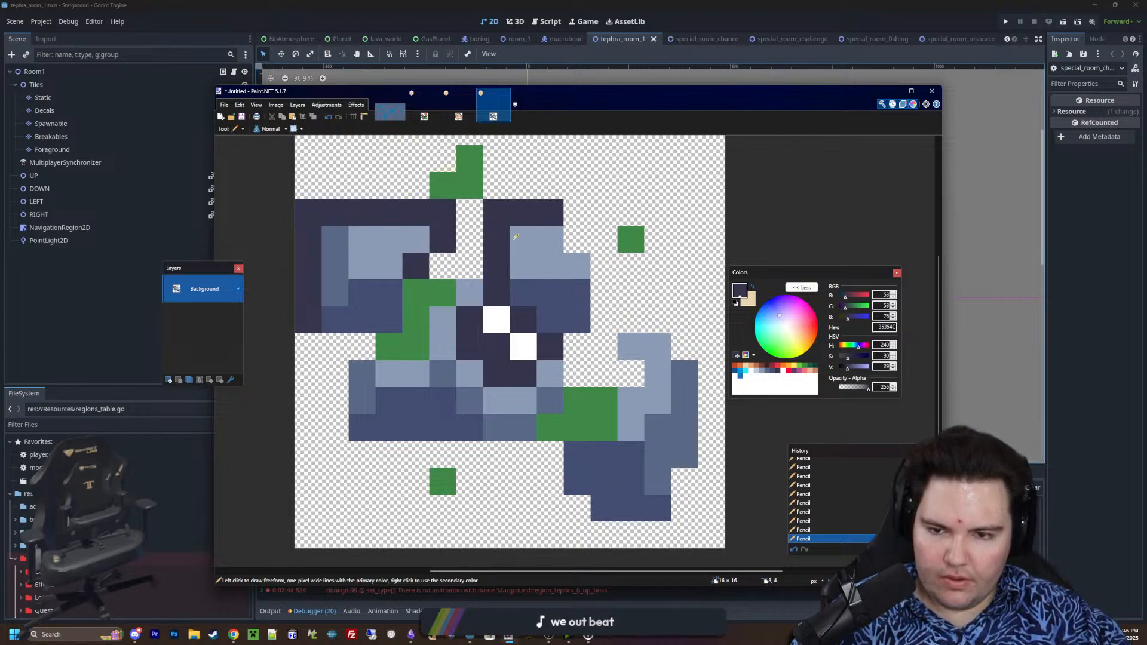
mouse_move(487, 266)
left_mouse_down()
mouse_move(439, 267)
mouse_move(442, 212)
mouse_move(495, 183)
mouse_move(495, 240)
left_mouse_up()
scroll(489, 182, "up", 2)
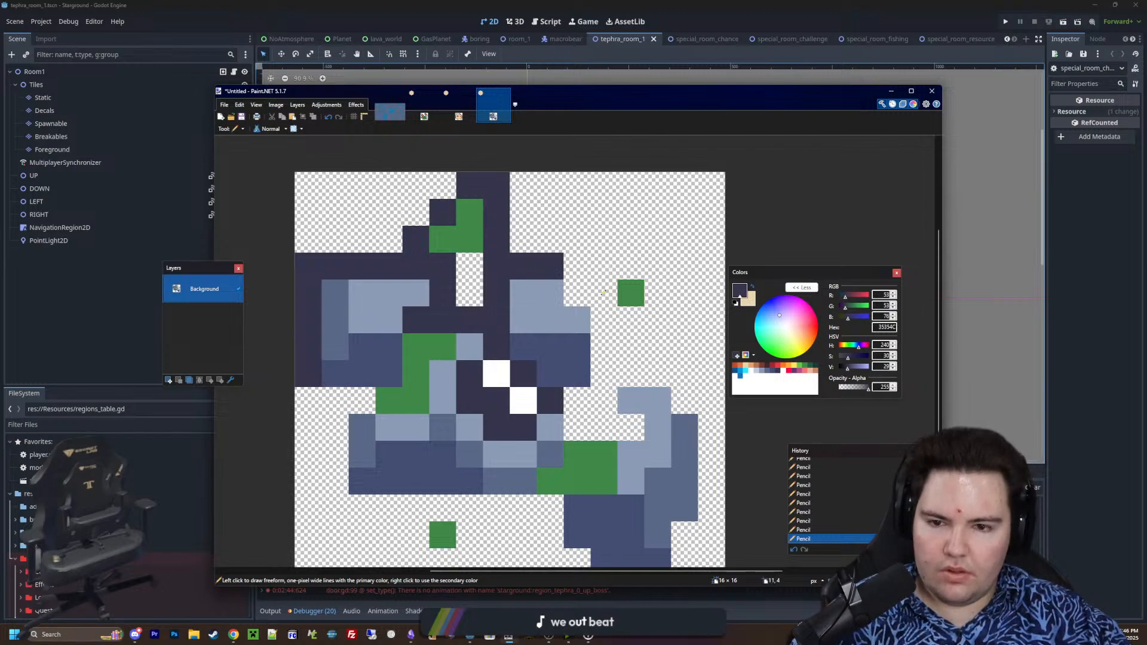
left_click_drag(577, 280, 605, 376)
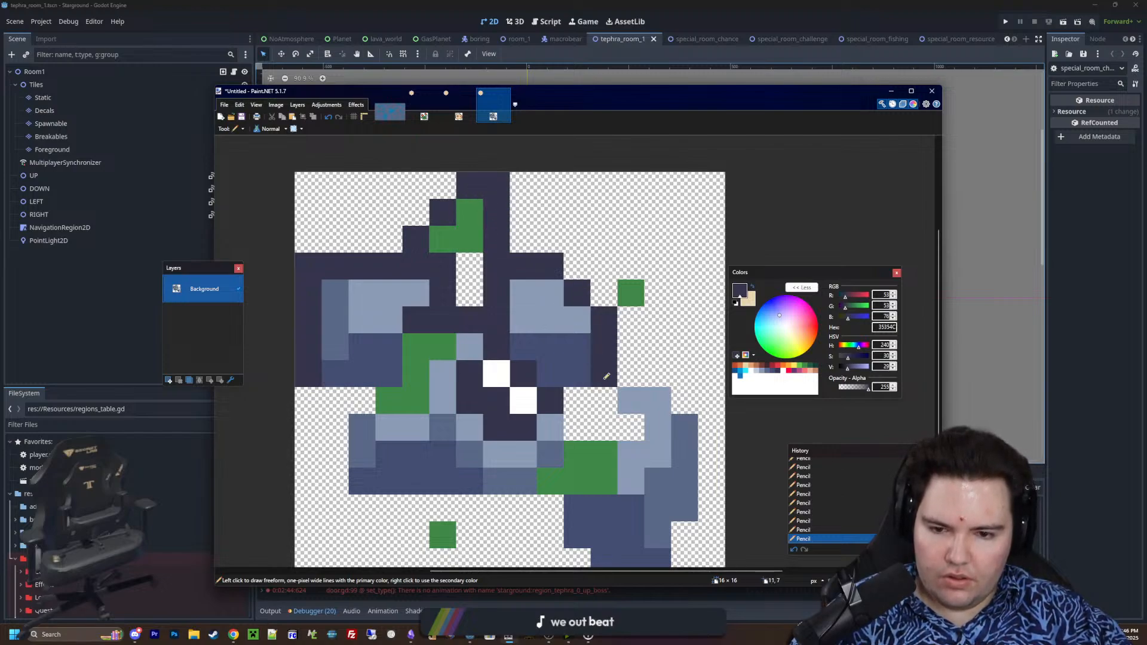
Outline the right fragment and the lower-left fragment's outer edge in 35354C, filling the gaps beside the dark centre
middle_click_drag(629, 386, 549, 361)
mouse_move(549, 362)
left_mouse_down()
mouse_move(574, 352)
mouse_move(603, 382)
mouse_move(595, 511)
left_mouse_up()
mouse_move(515, 377)
left_mouse_down()
mouse_move(541, 402)
mouse_move(487, 399)
mouse_move(487, 377)
left_mouse_up()
middle_click_drag(456, 419, 545, 389)
left_click_drag(361, 345, 334, 426)
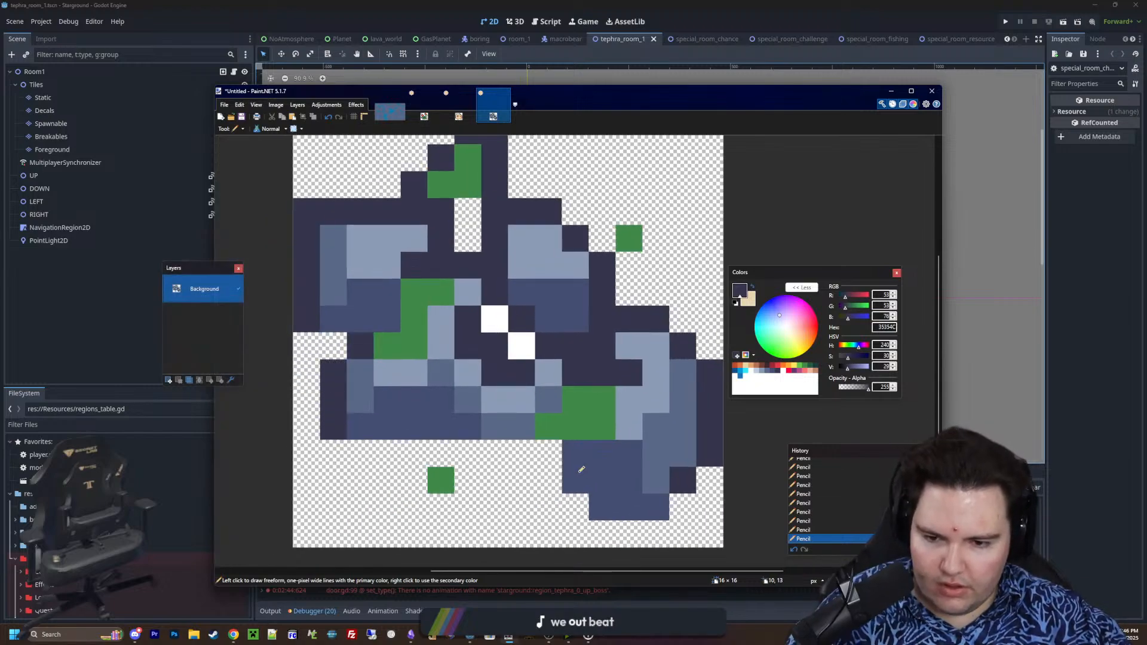
left_click_drag(548, 452, 575, 507)
scroll(454, 454, "down", 5, "ctrl")
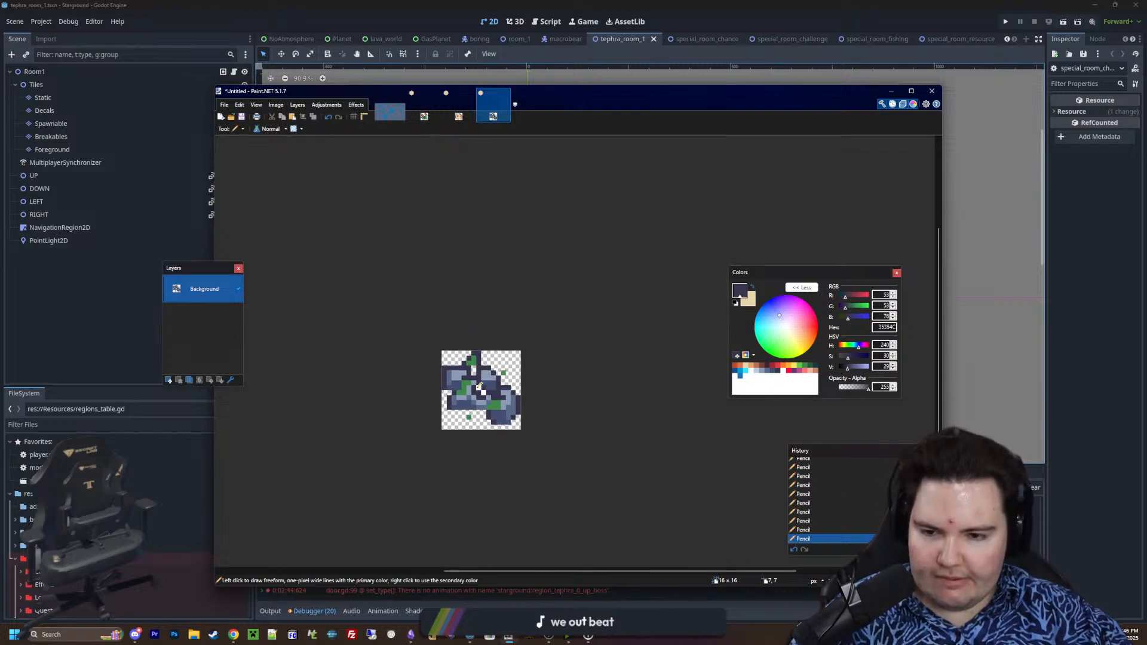
Recolour all the light grey-blue pixels to C0CBDC with the Paint Bucket, using 0% tolerance and global flood mode
scroll(480, 394, "up", 5, "ctrl")
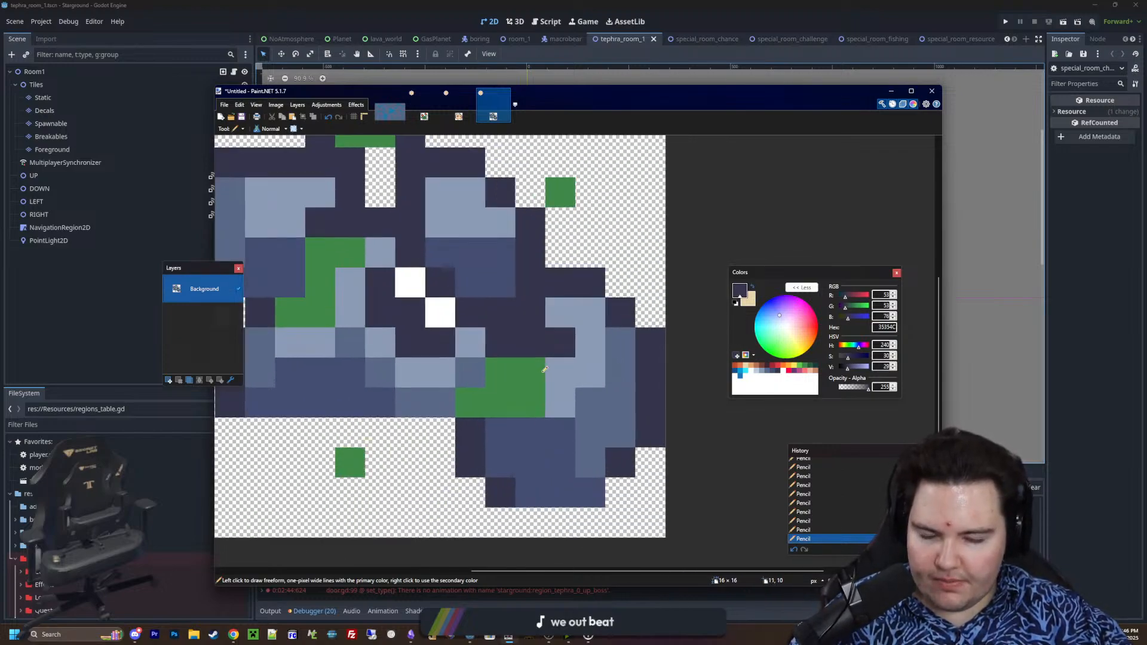
left_click(757, 373)
scroll(657, 395, "down", 1, "ctrl")
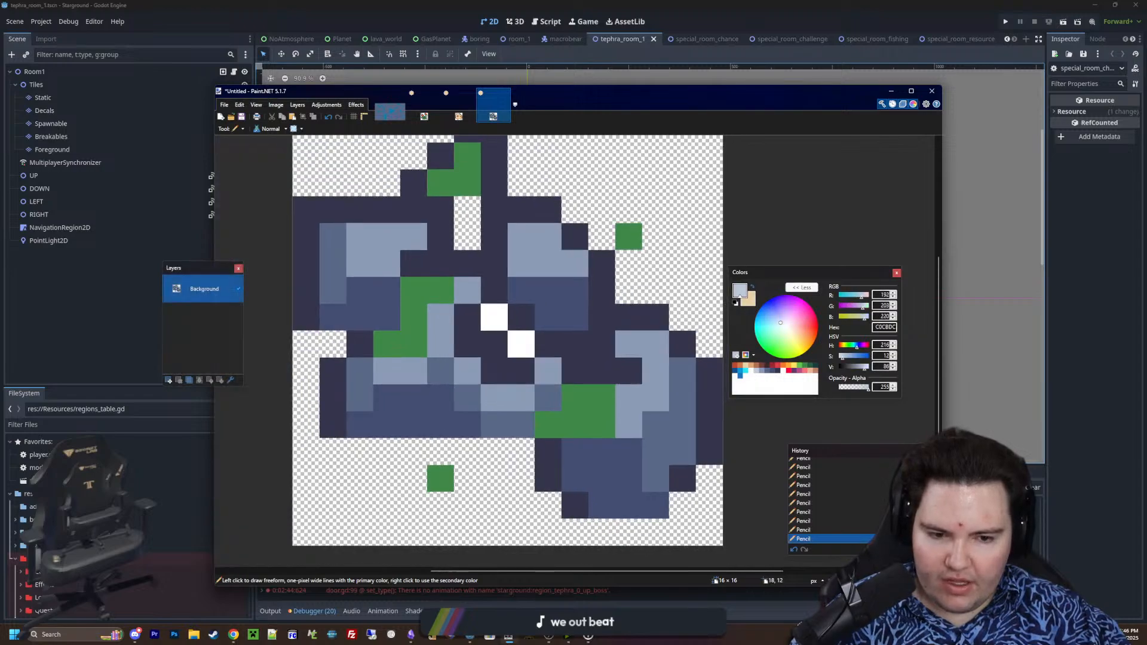
key("f")
left_click(654, 373, "shift")
scroll(503, 361, "down", 2, "ctrl")
key("Return")
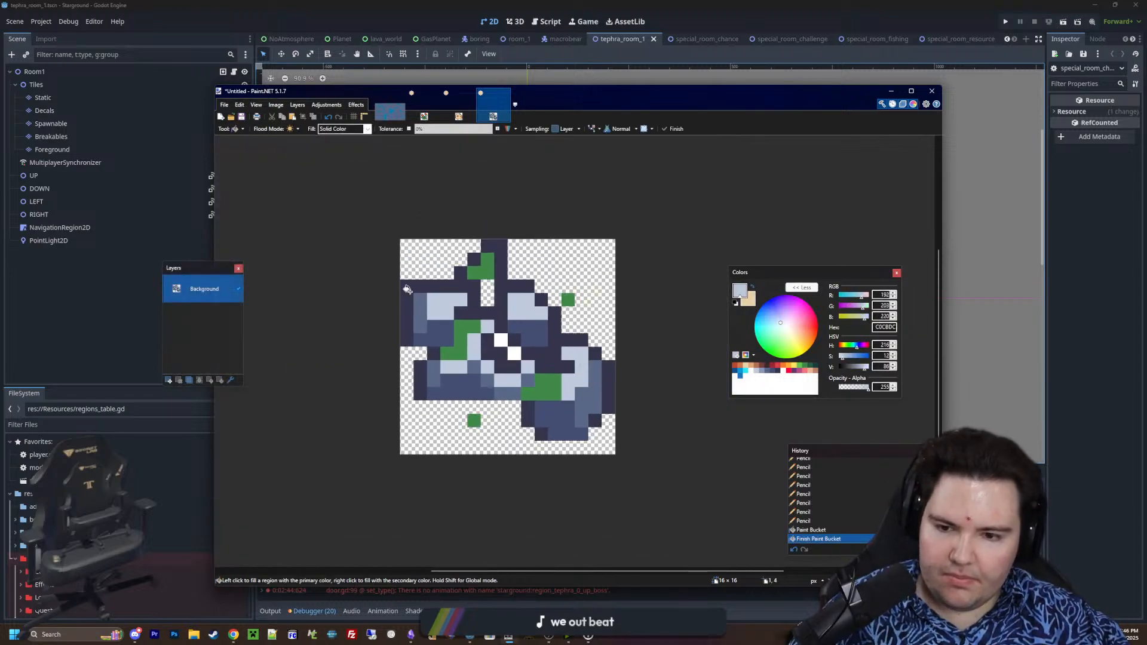
Create a new 16 × 16 pixel image
left_click(225, 106)
left_click(236, 119)
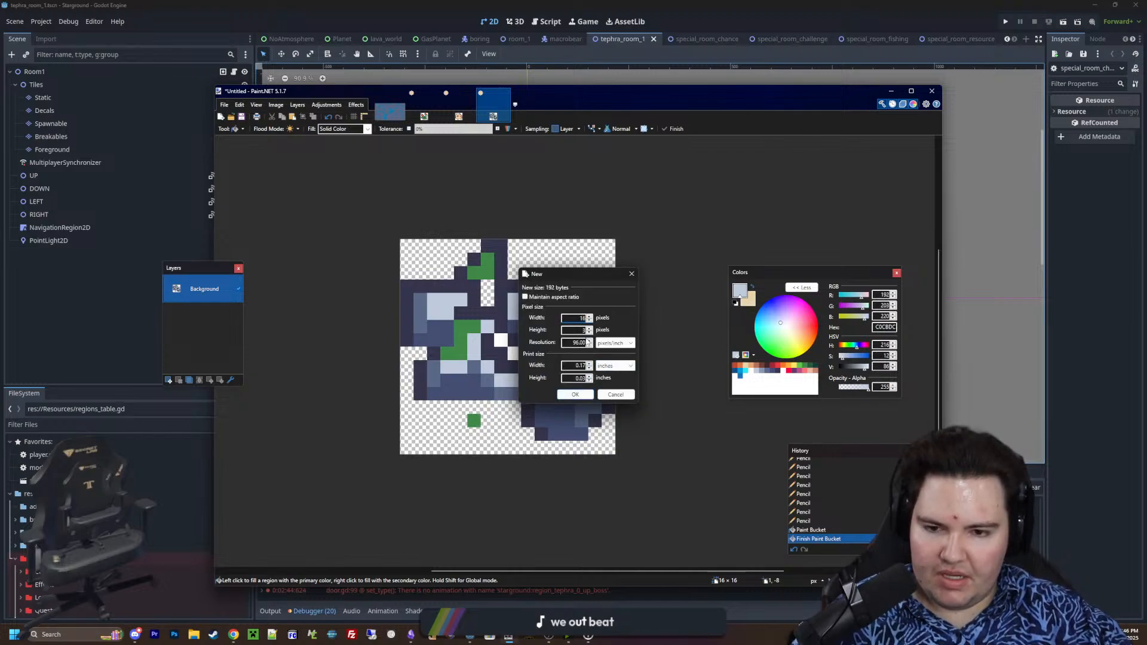
type("16")
left_click(568, 395)
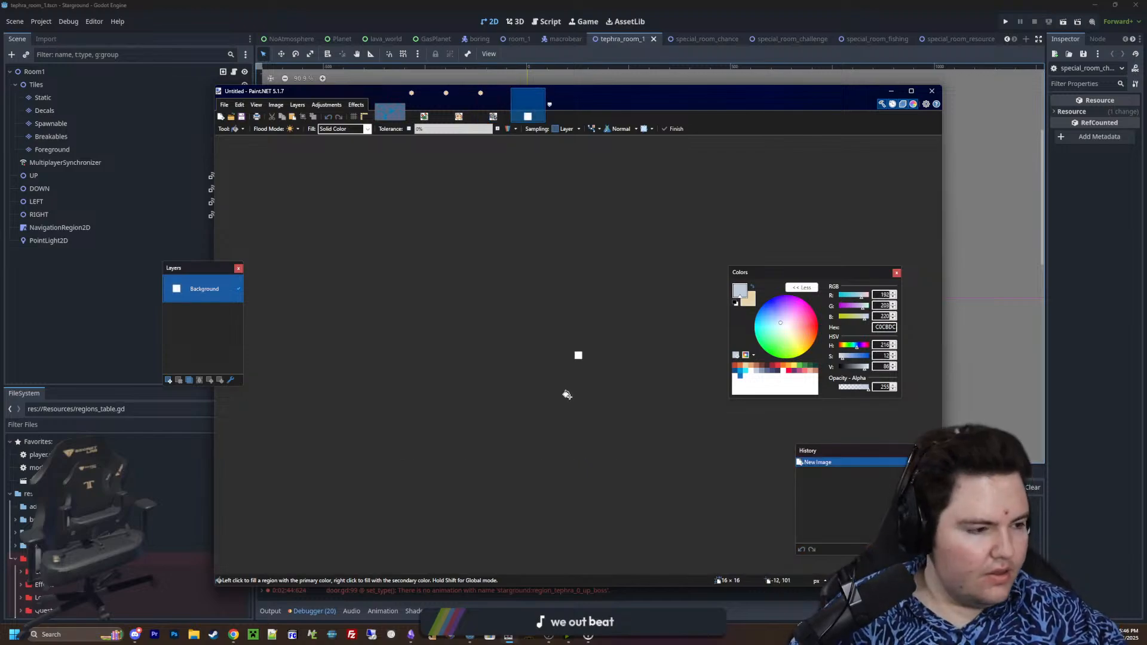
Resize the blank image to 32 × 32 pixels with Nearest Neighbor resampling
scroll(587, 353, "up", 8, "ctrl")
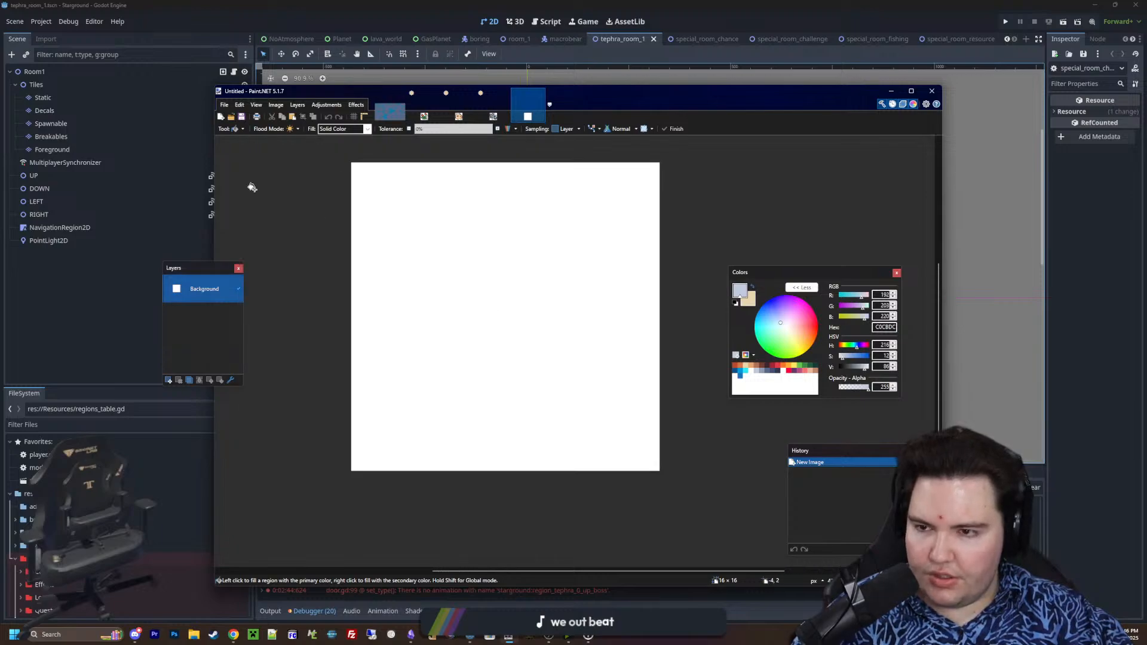
left_click(272, 105)
left_click(287, 139)
type("32")
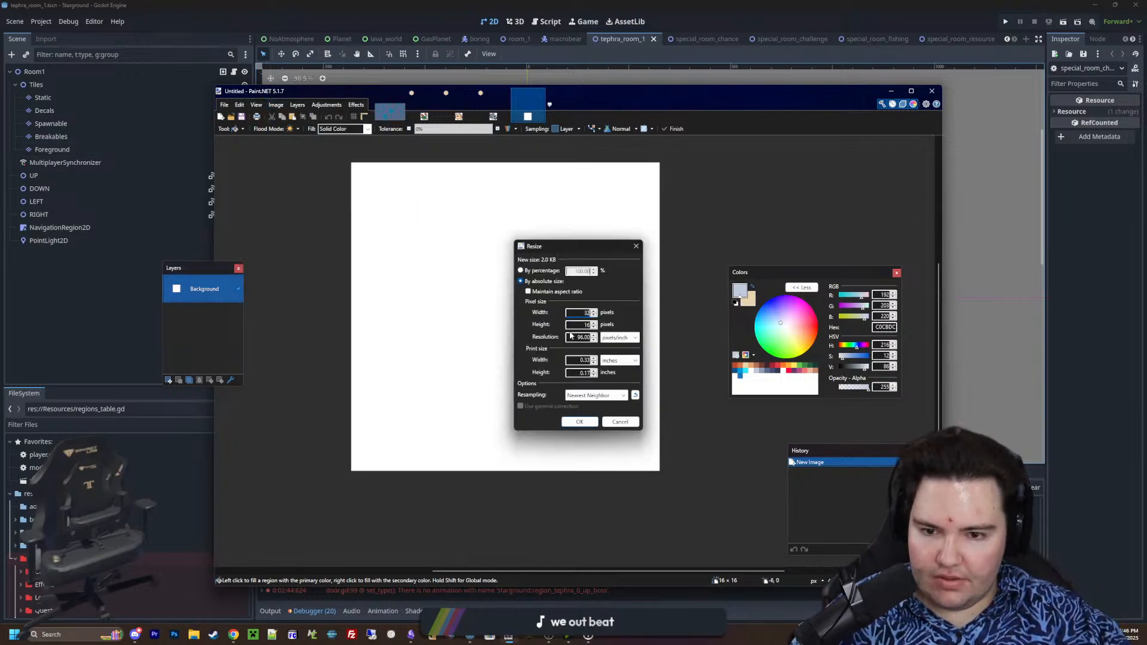
left_click(594, 424)
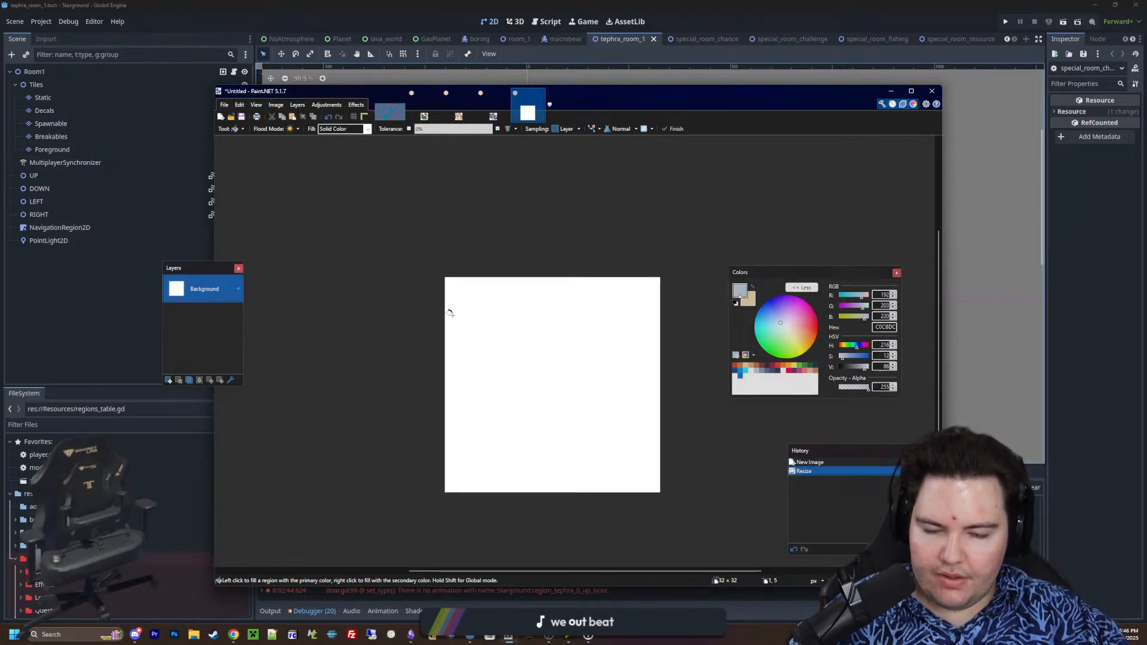
Erase the whole white background to leave the canvas transparent, and clear the selection
key("s")
left_click_drag(719, 520, 346, 180)
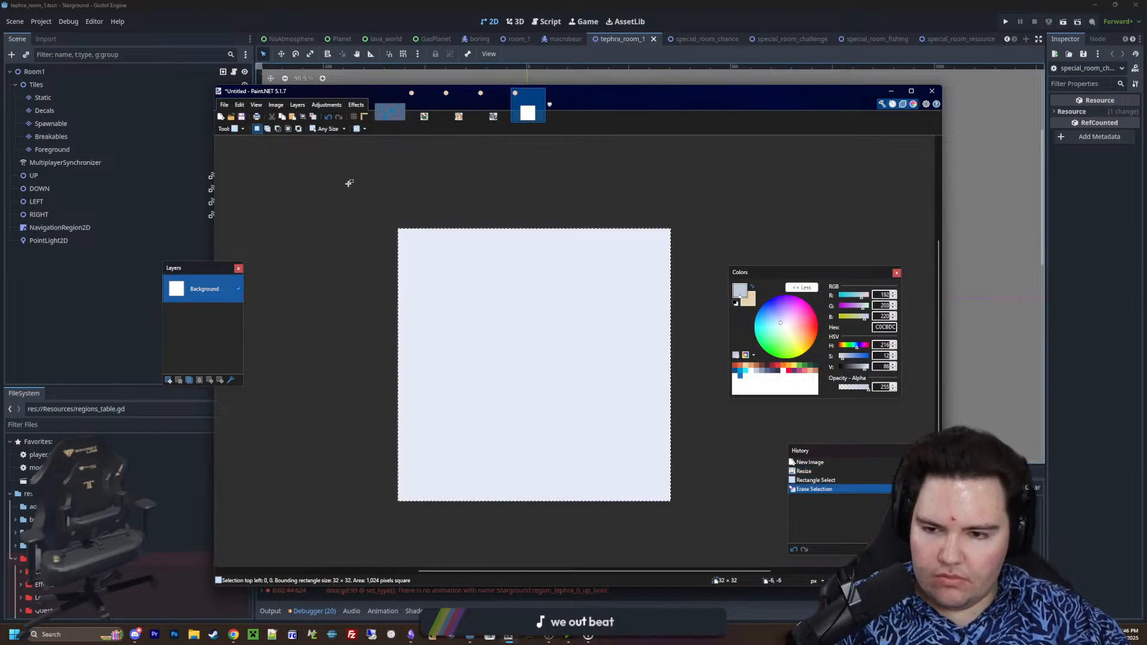
key("Delete")
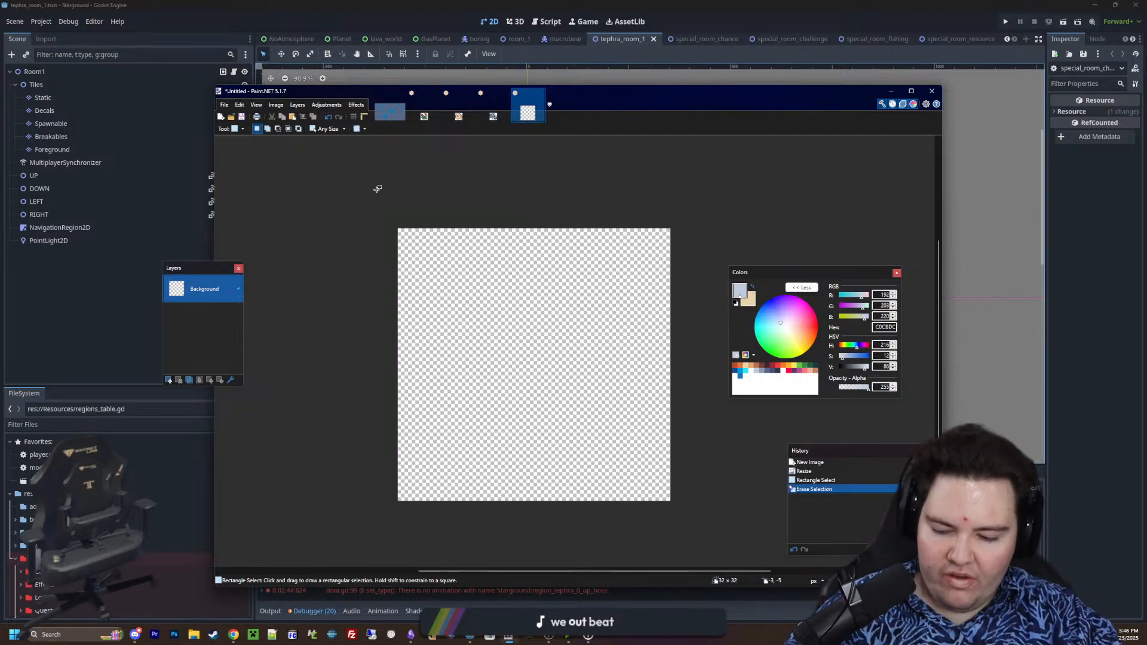
Paint a closed, wide mound outline in EAD4AA across the lower canvas and fill it with the Paint Bucket in local flood mode
key("b")
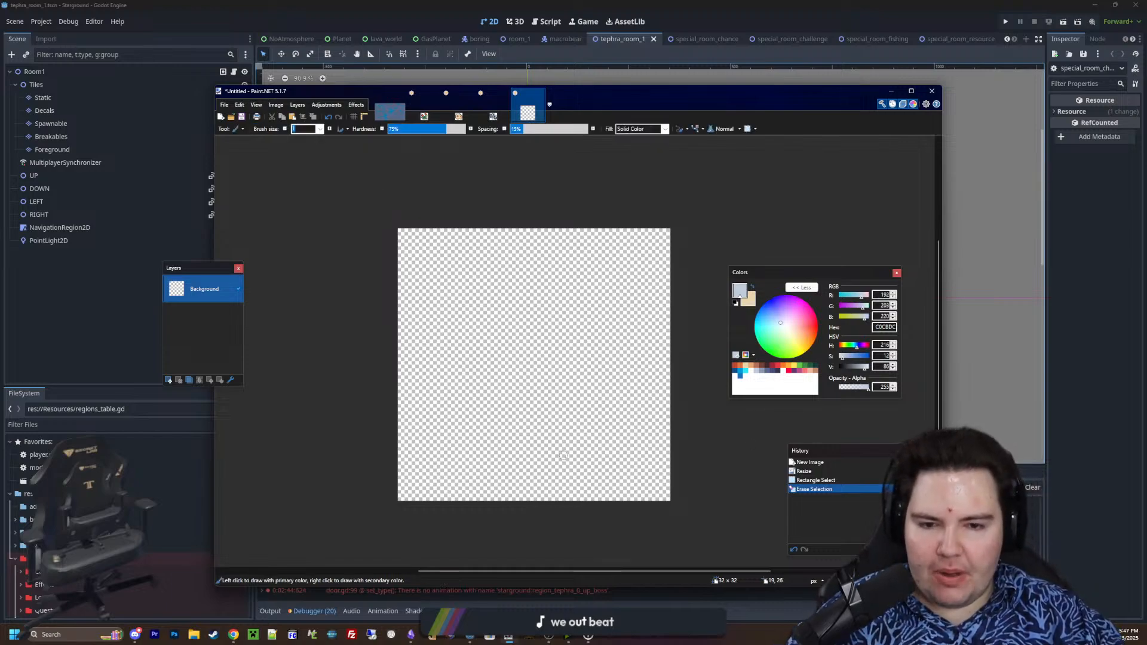
scroll(564, 455, "up", 1, "ctrl")
left_click(746, 368)
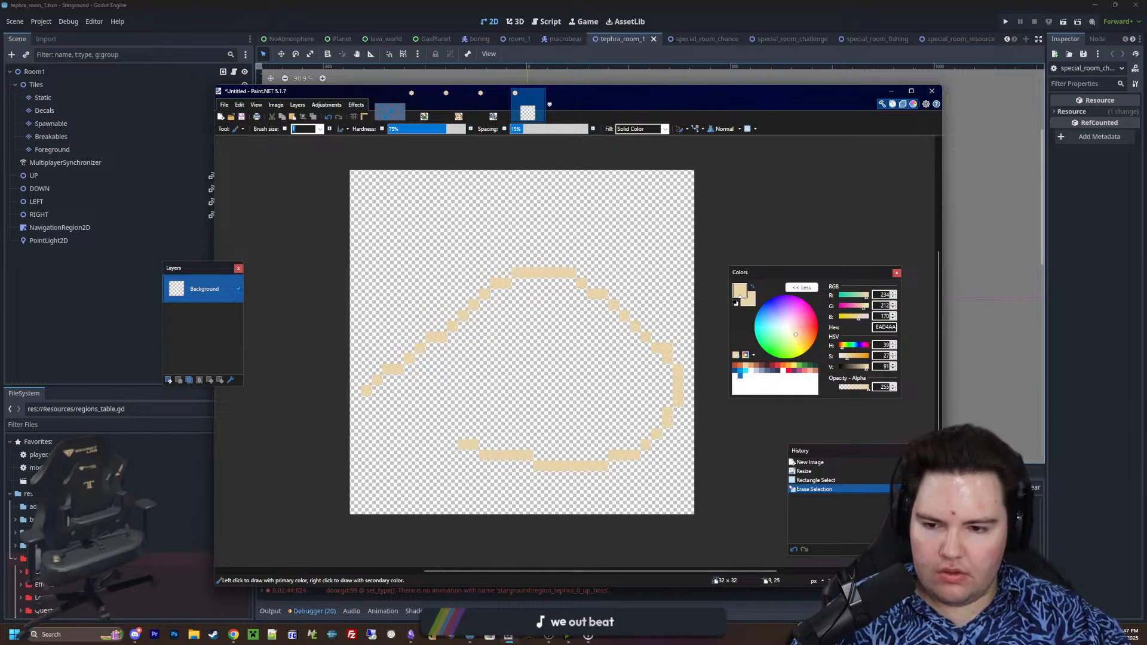
left_click_drag(377, 412, 367, 392)
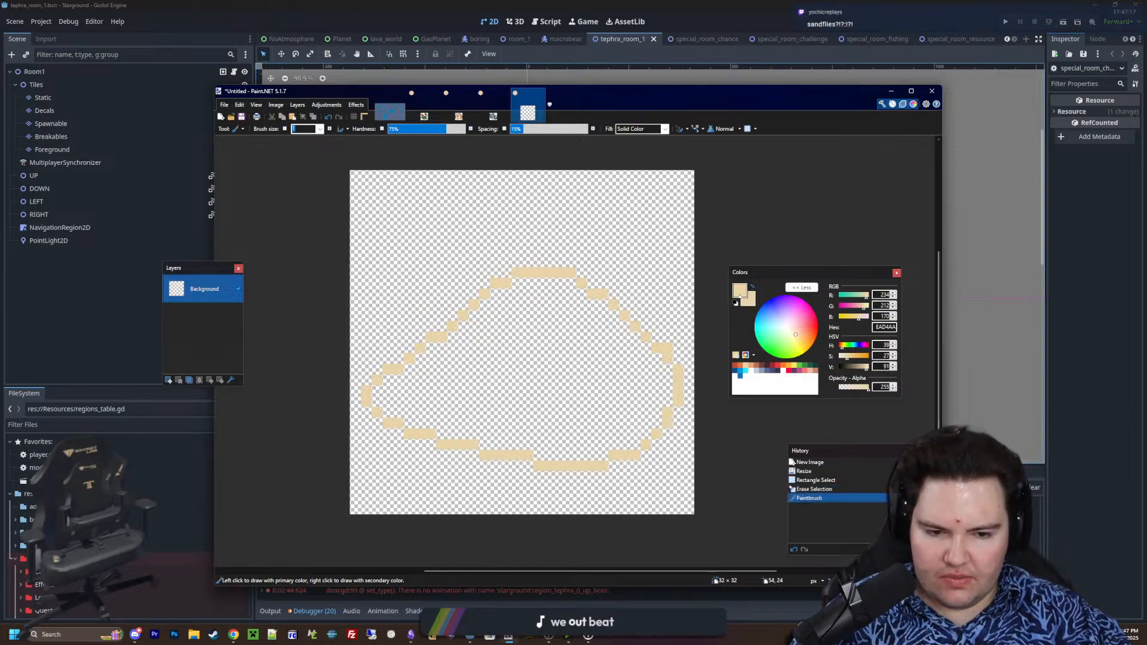
key("f")
left_click(549, 403)
left_click(299, 129)
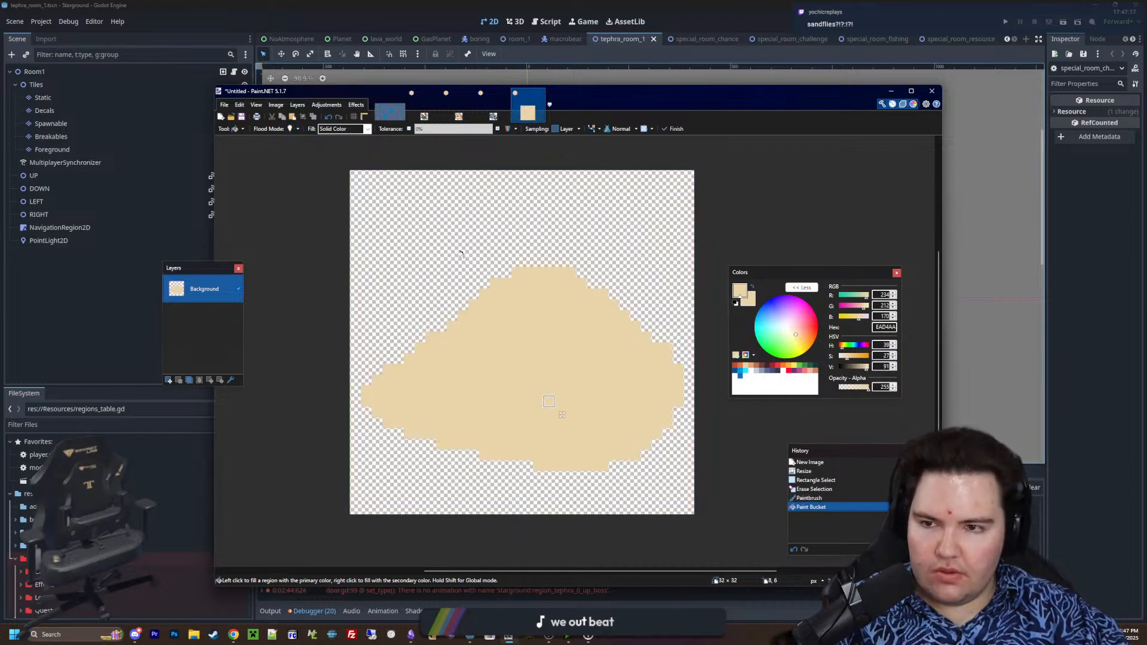
Deselect everything and resize the mound image to 48 × 48 pixels with Nearest Neighbor resampling
key("s")
mouse_move(417, 449)
left_mouse_down()
mouse_move(532, 320)
mouse_move(570, 307)
left_mouse_up()
left_click(569, 307)
left_click(276, 105)
left_click(300, 127)
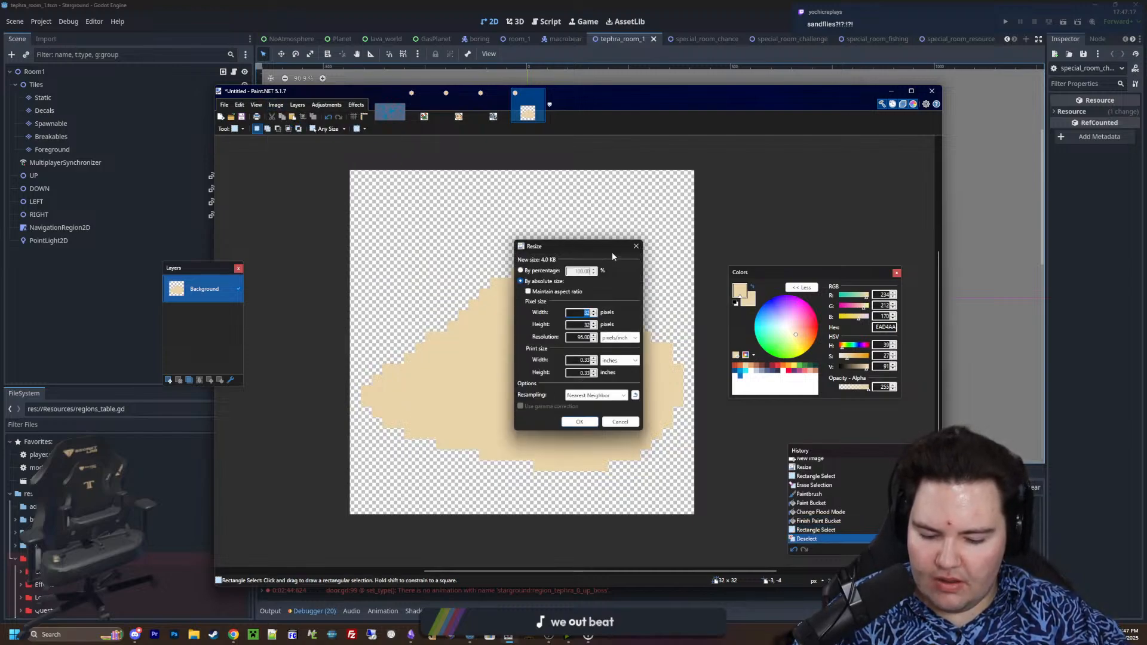
left_click(582, 421)
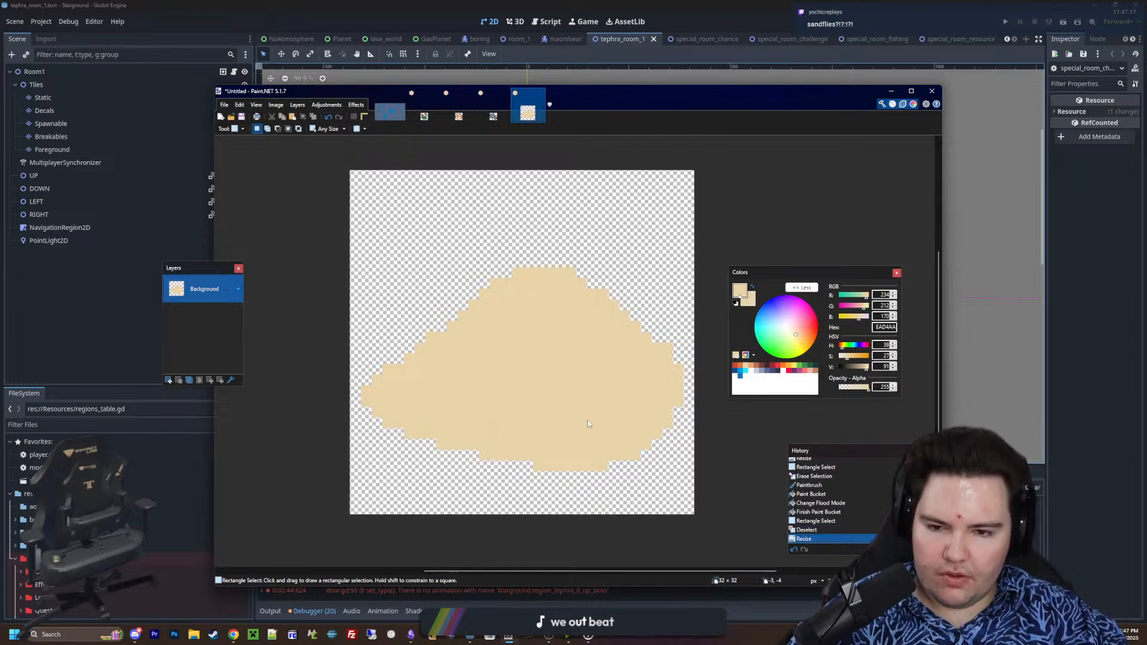
Erase the protruding stair-step corner pixels along the mound's left slope up towards the peak
key("p")
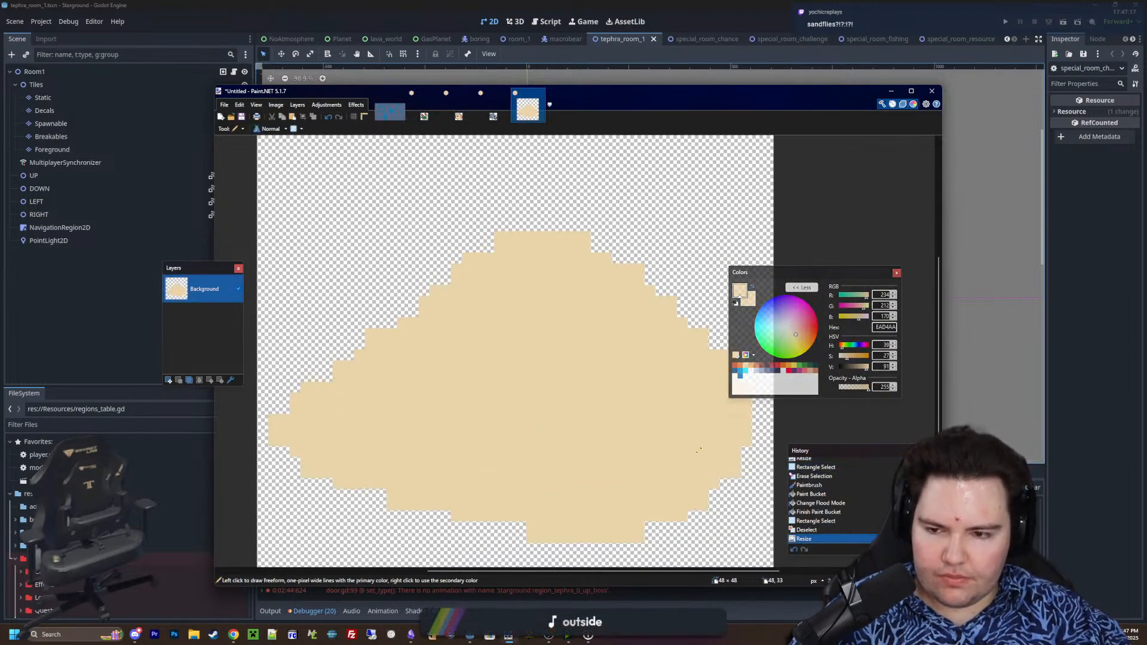
scroll(478, 352, "up", 2)
scroll(717, 412, "down", 1)
key("e")
scroll(411, 389, "up", 1)
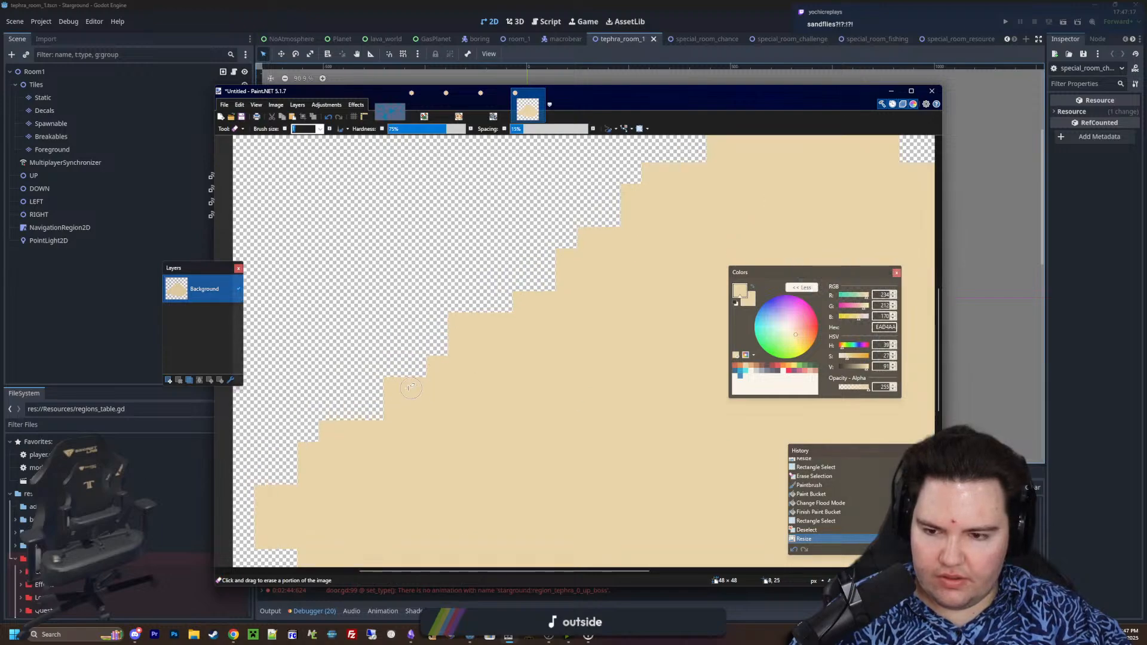
left_click(404, 388)
left_click(456, 321)
scroll(442, 321, "down", 1)
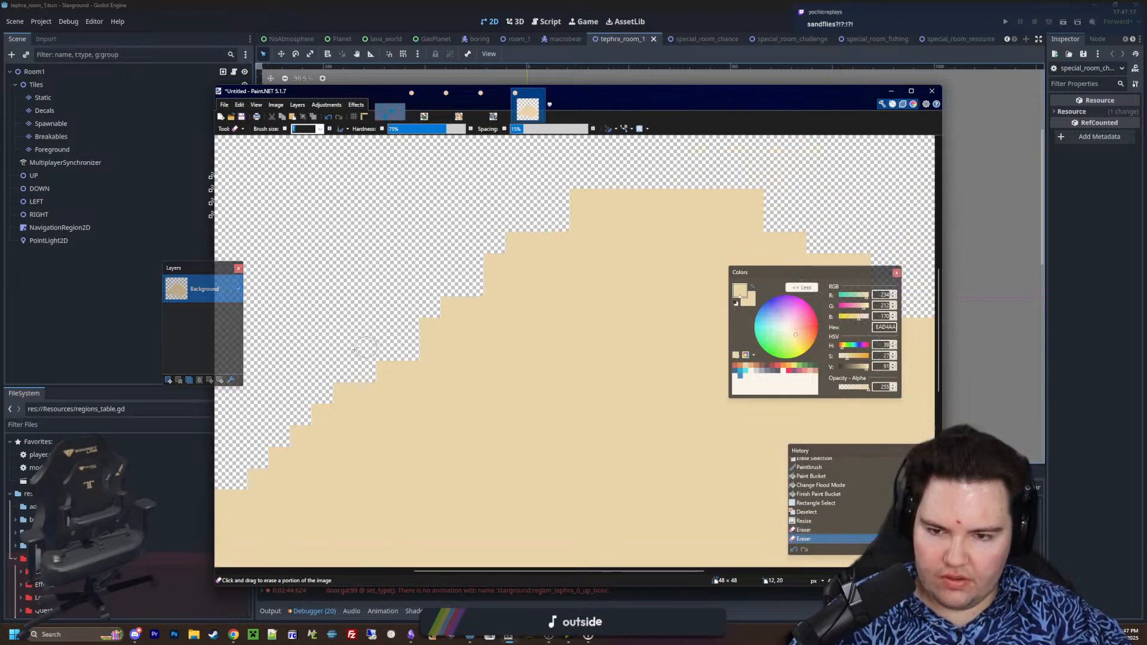
left_click(421, 312)
left_click(447, 286)
left_click(466, 263)
Erase the protruding corner pixels along the mound's right slope, rounded right side and bottom edge
middle_click_drag(552, 321, 348, 286)
left_click(459, 193)
middle_click_drag(358, 216, 434, 231)
left_click(391, 208)
middle_click_drag(586, 291, 442, 232)
left_click(476, 200)
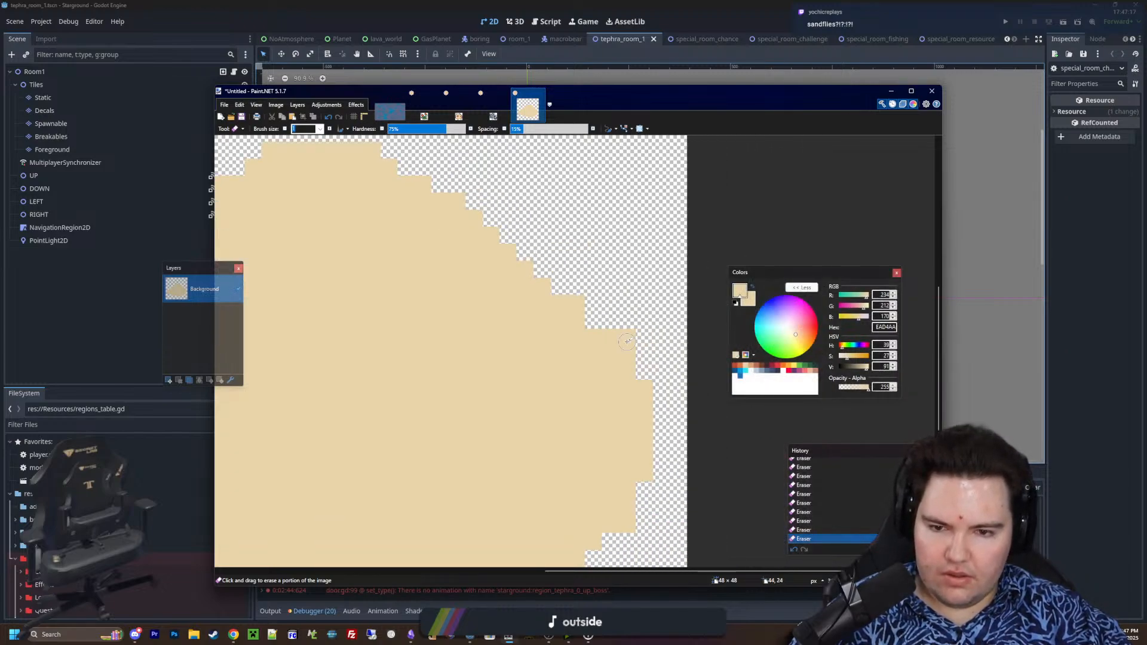
mouse_move(608, 386)
middle_mouse_down()
mouse_move(685, 281)
mouse_move(639, 240)
middle_mouse_up()
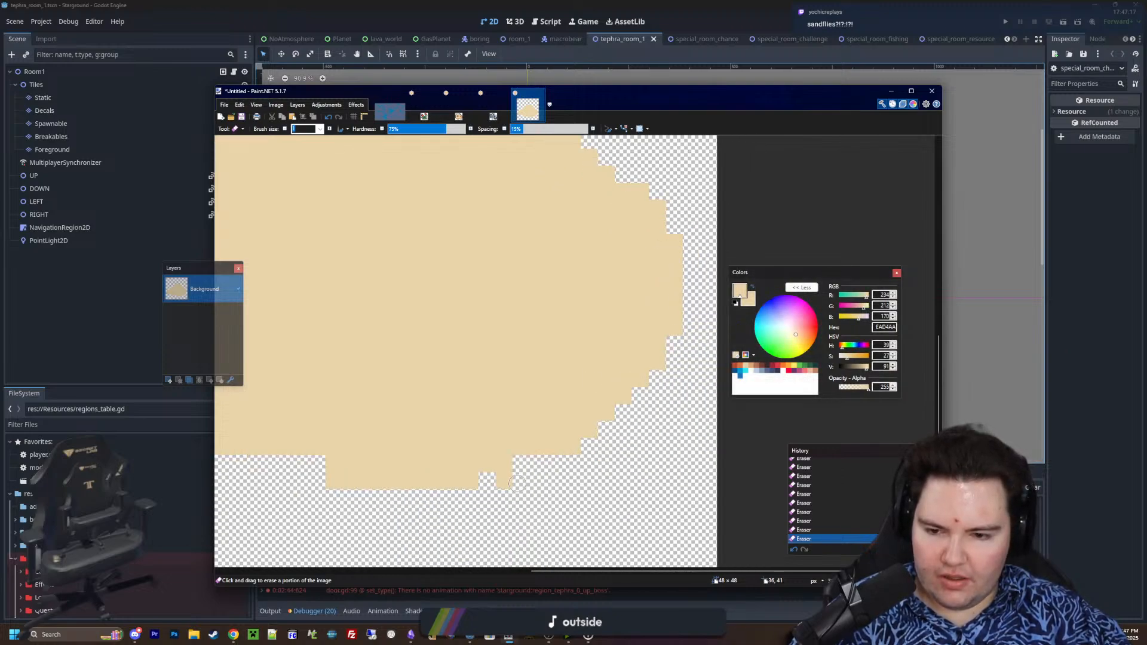
mouse_move(376, 463)
middle_mouse_down()
mouse_move(558, 472)
mouse_move(650, 491)
middle_mouse_up()
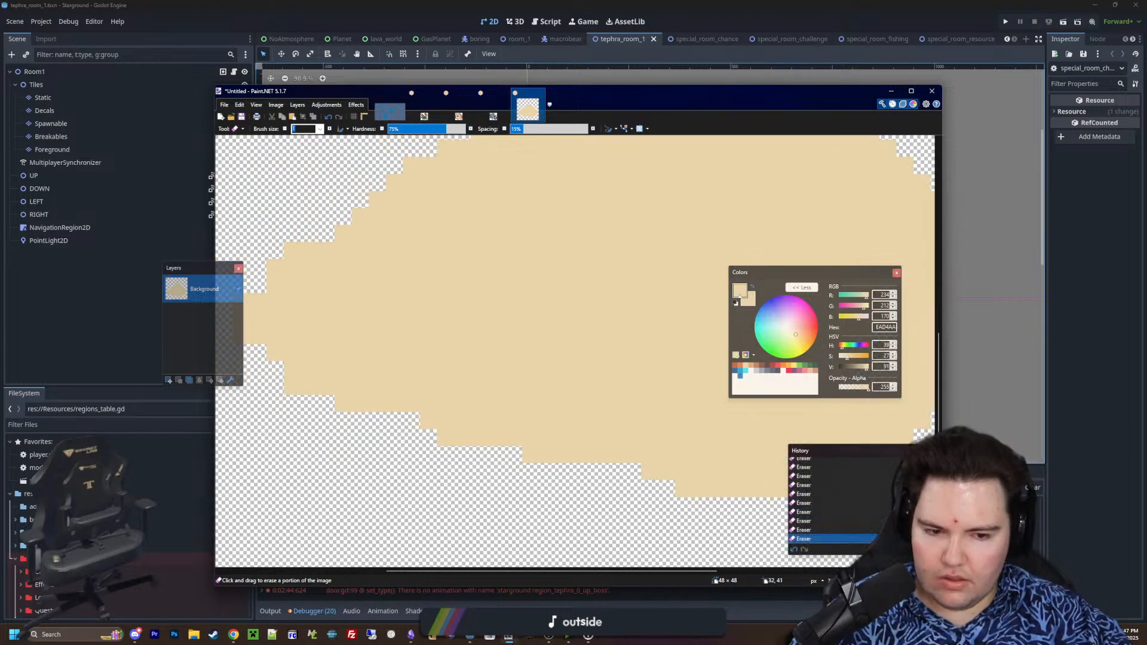
Pencil in EAD4AA pixels to even out the steps along the mound's lower-left edge, left tip and lower left slope
key("p")
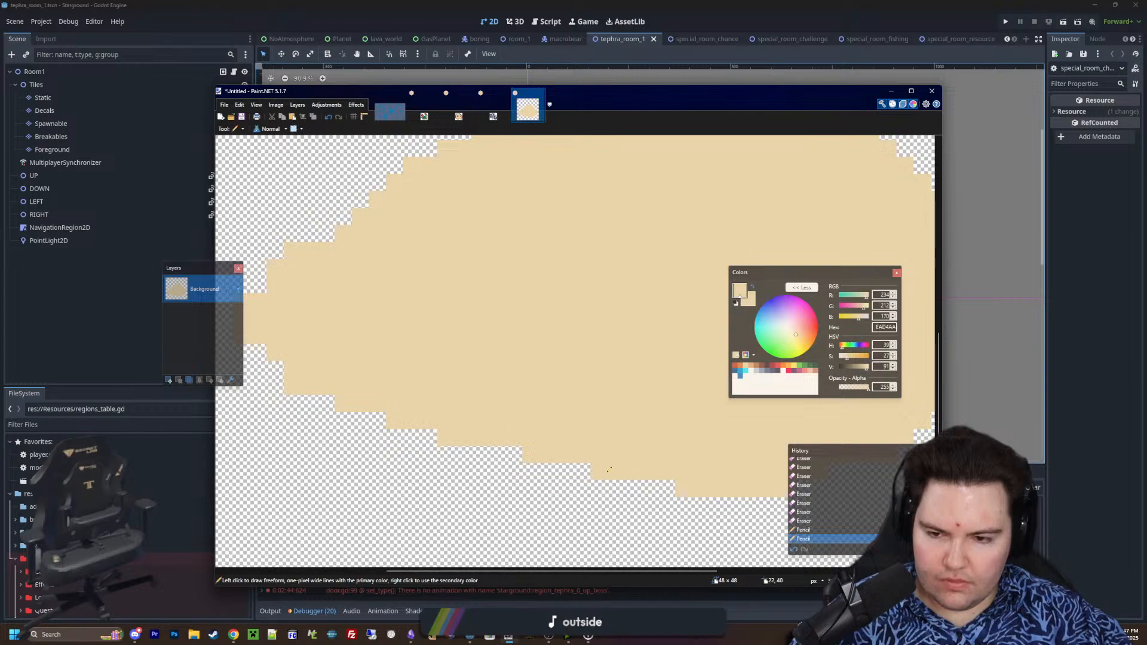
scroll(609, 471, "down", 4, "ctrl")
scroll(367, 359, "up", 5, "ctrl")
left_click(339, 391)
left_click(360, 404)
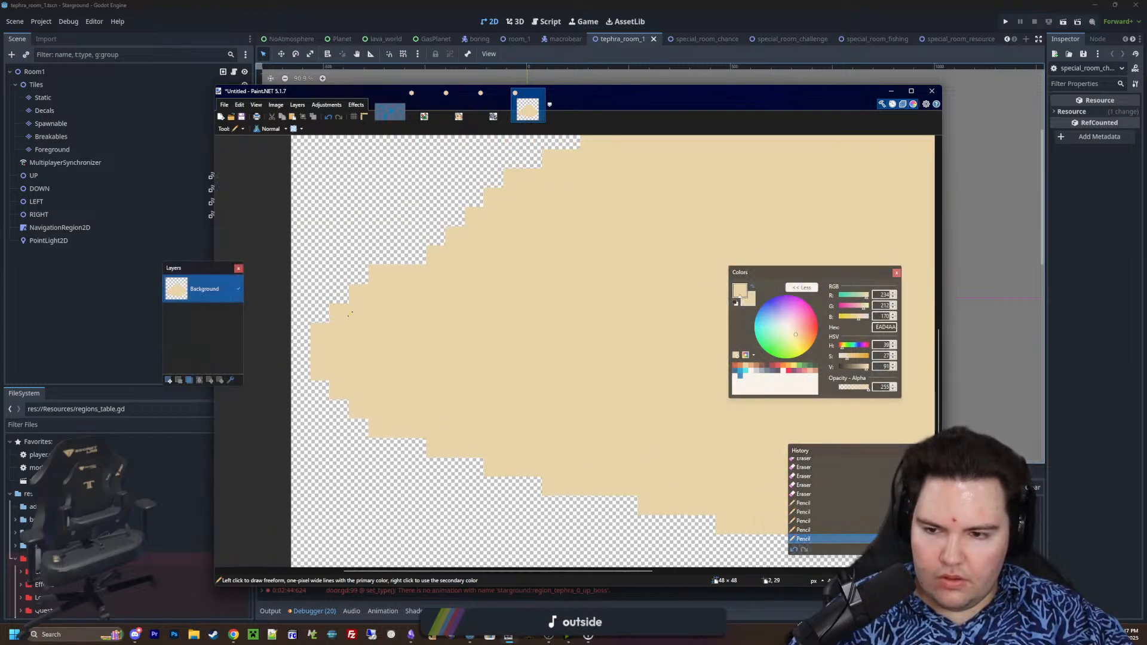
left_click(348, 316)
middle_click_drag(470, 276, 433, 414)
scroll(454, 401, "down", 2, "ctrl")
scroll(545, 372, "up", 2, "ctrl")
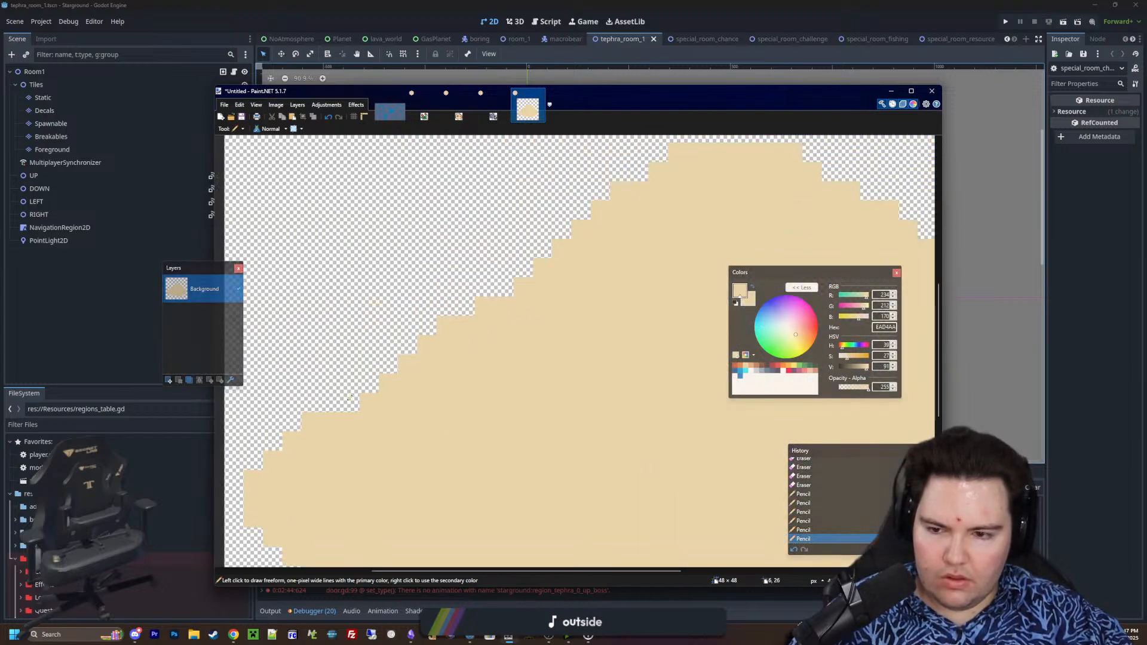
left_click(350, 400)
Erase the remaining stray corner pixels along the mound's upper-left slope
key("e")
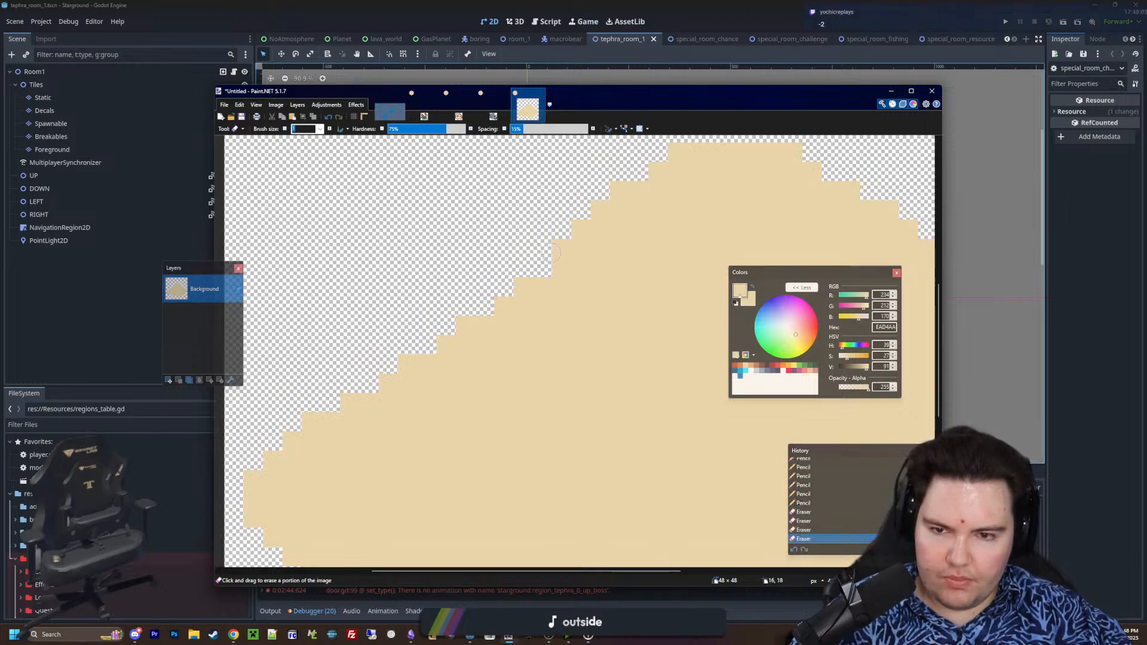
scroll(572, 241, "down", 3, "ctrl")
scroll(847, 434, "up", 3, "ctrl")
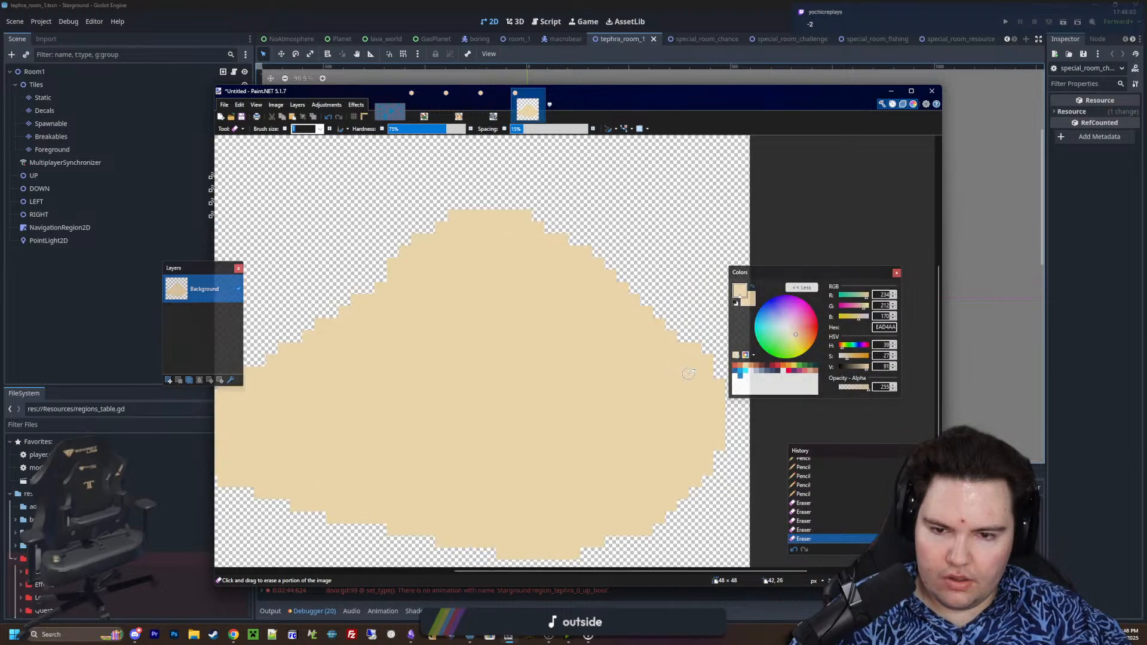
scroll(632, 396, "down", 1, "ctrl")
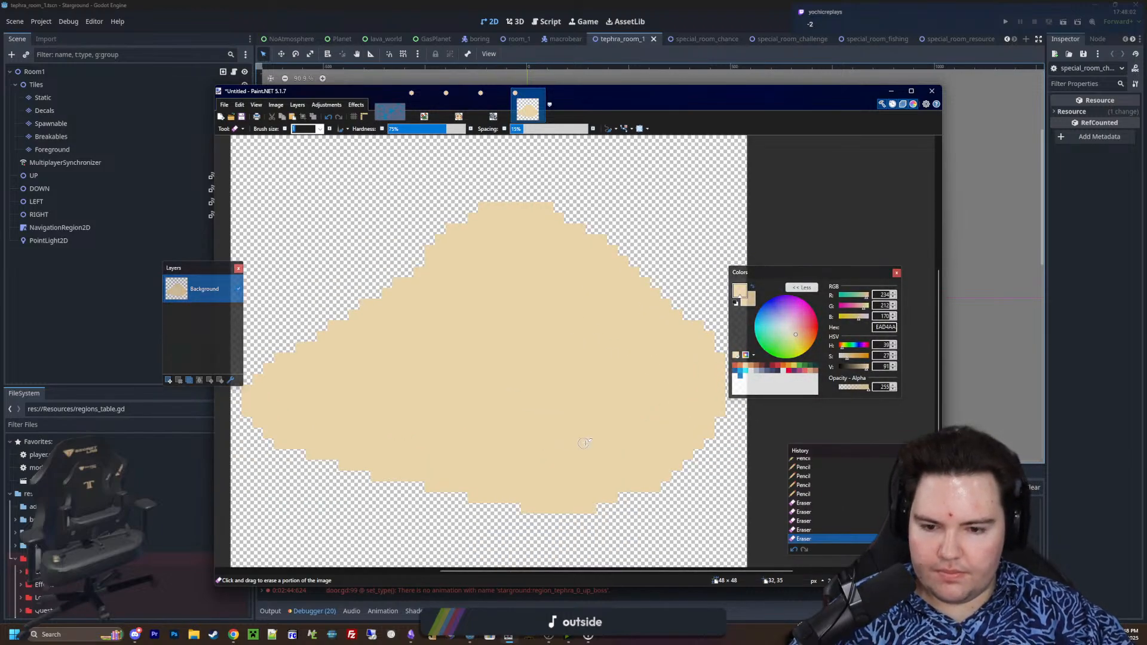
Pencil in EAD4AA pixels beside the steps of the mound's bottom edge to smooth its curve
scroll(535, 438, "up", 2, "ctrl")
key("p")
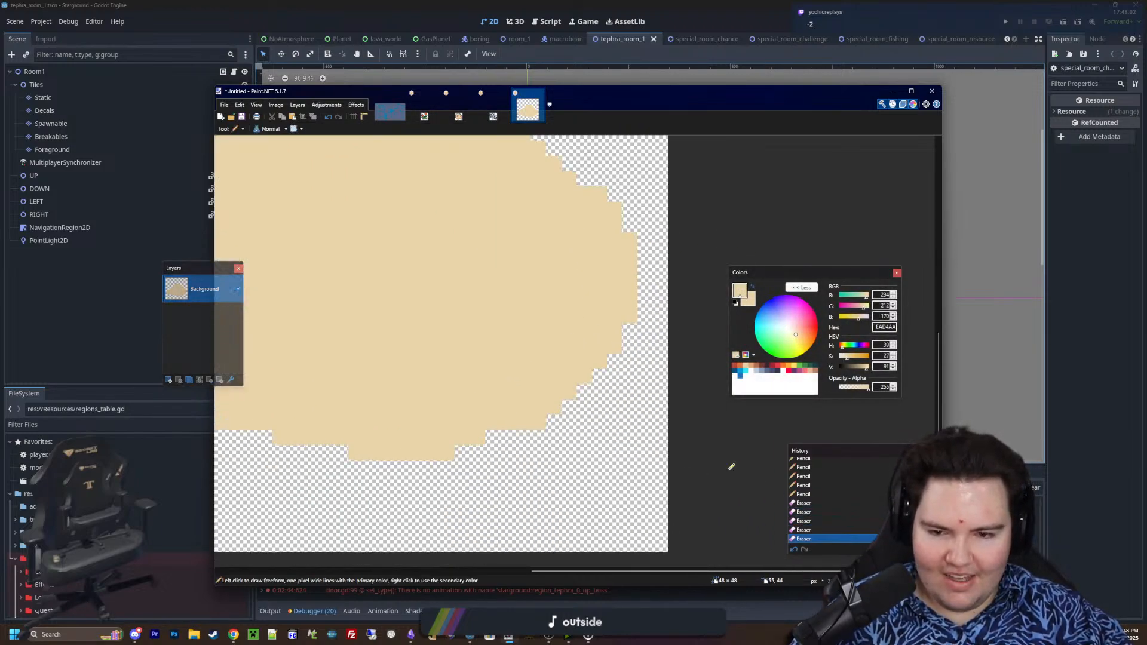
scroll(459, 432, "up", 2, "ctrl")
left_click(510, 440)
left_click(530, 440)
scroll(634, 441, "down", 3, "ctrl")
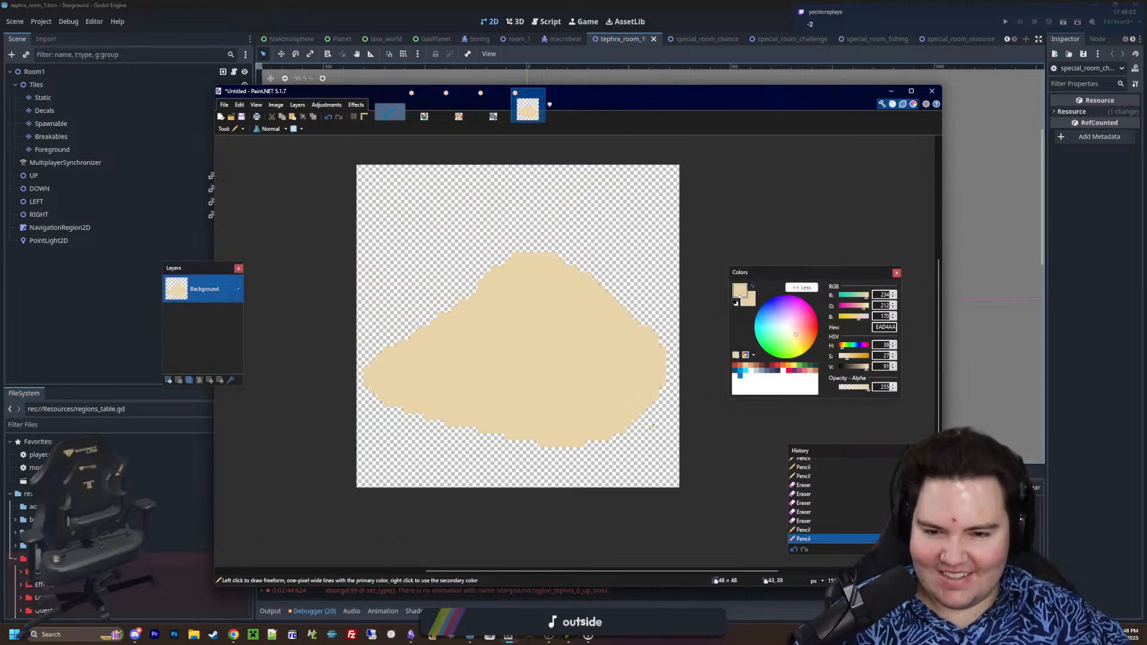
scroll(532, 448, "up", 2, "ctrl")
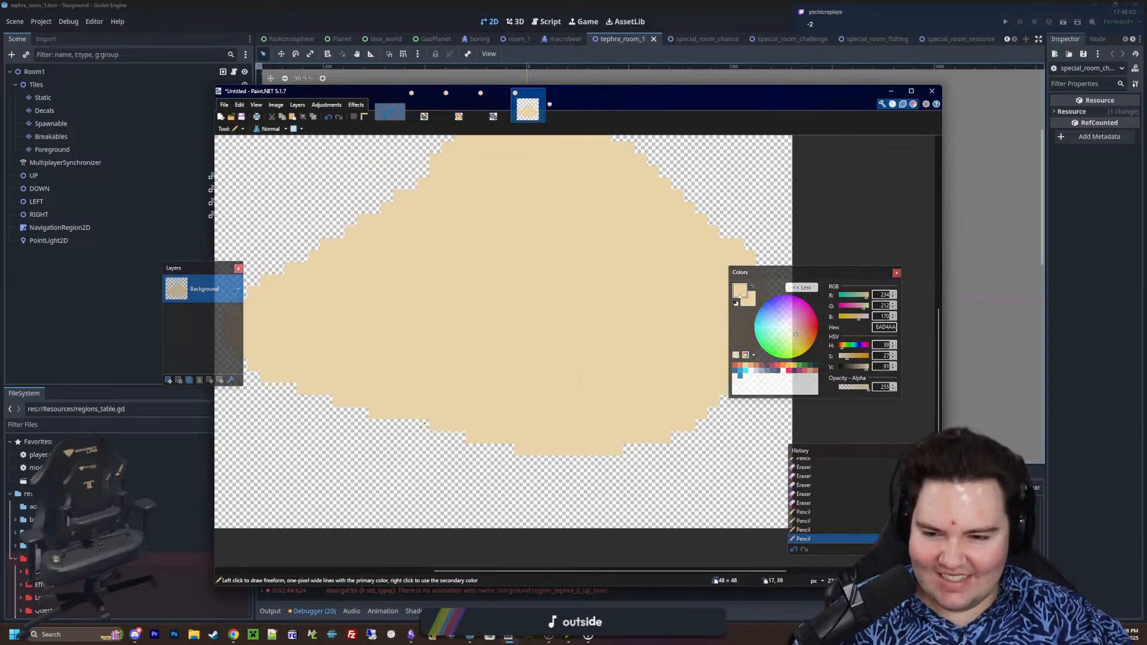
scroll(501, 426, "down", 3, "ctrl")
scroll(499, 424, "up", 1, "ctrl")
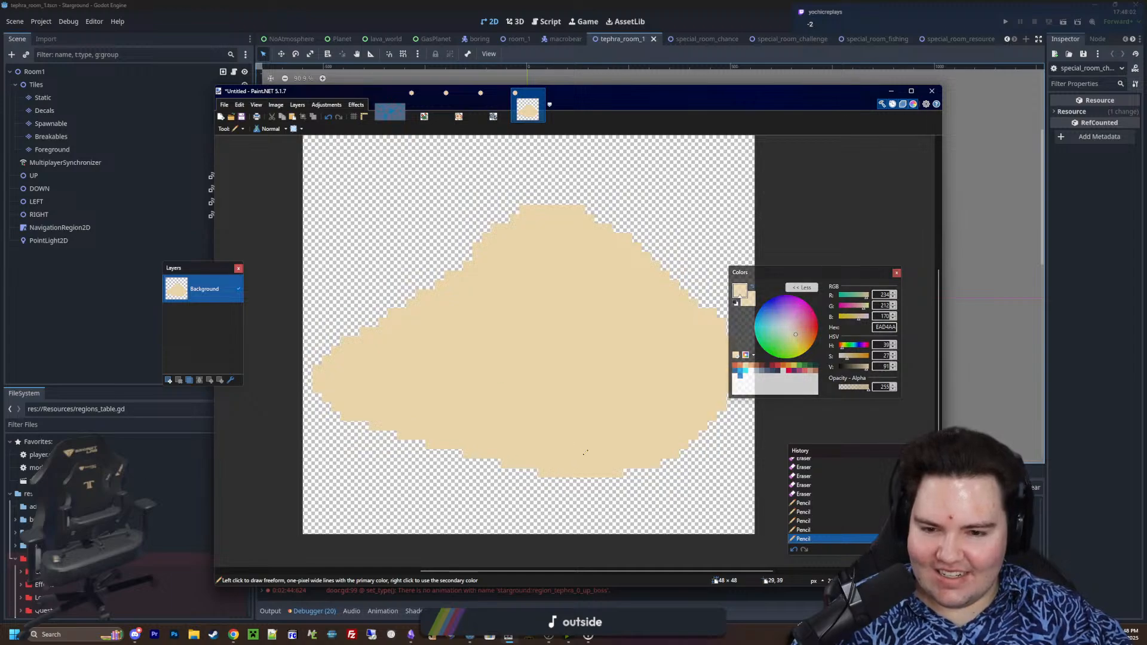
scroll(498, 424, "down", 1, "ctrl")
scroll(497, 424, "down", 1, "ctrl")
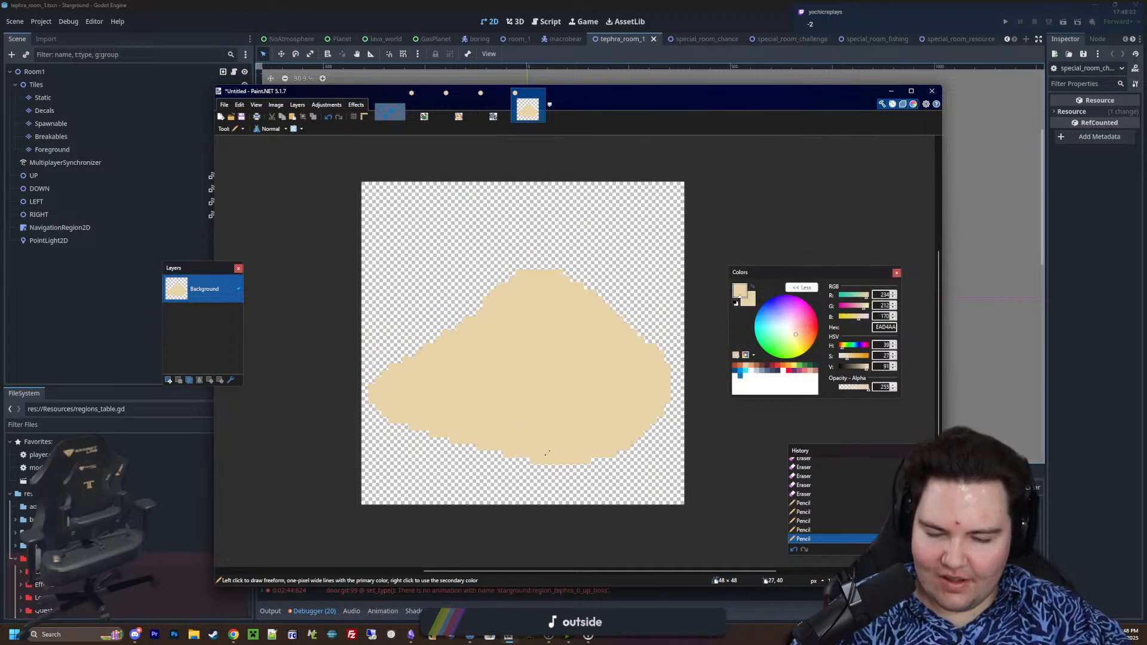
Select the mound with the Magic Wand at 0% tolerance and shade its left half in E4A672 with a size 7 brush
scroll(543, 461, "up", 3, "ctrl")
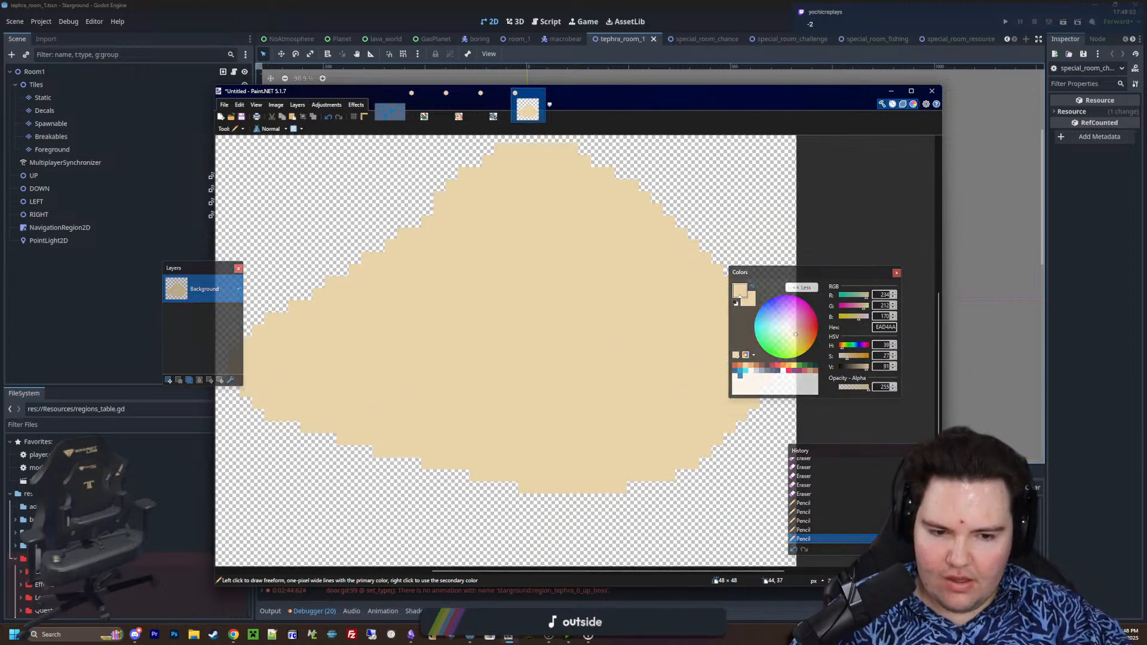
scroll(584, 396, "down", 2, "ctrl")
key("s")
left_click(584, 396)
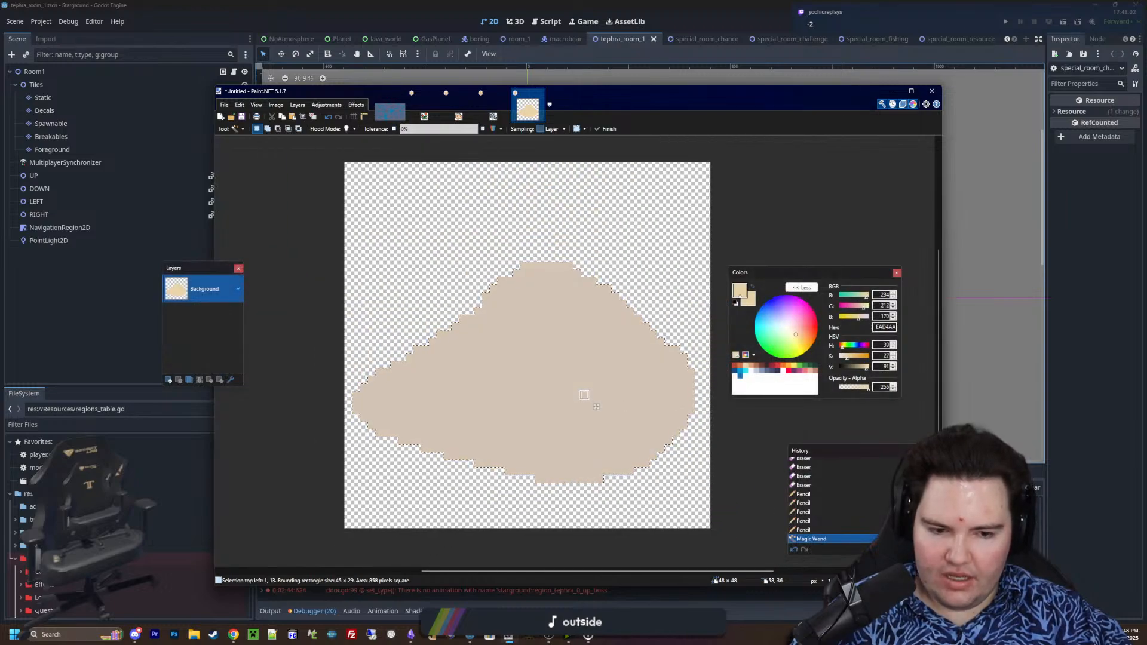
key("b")
scroll(693, 394, "up", 3, "ctrl")
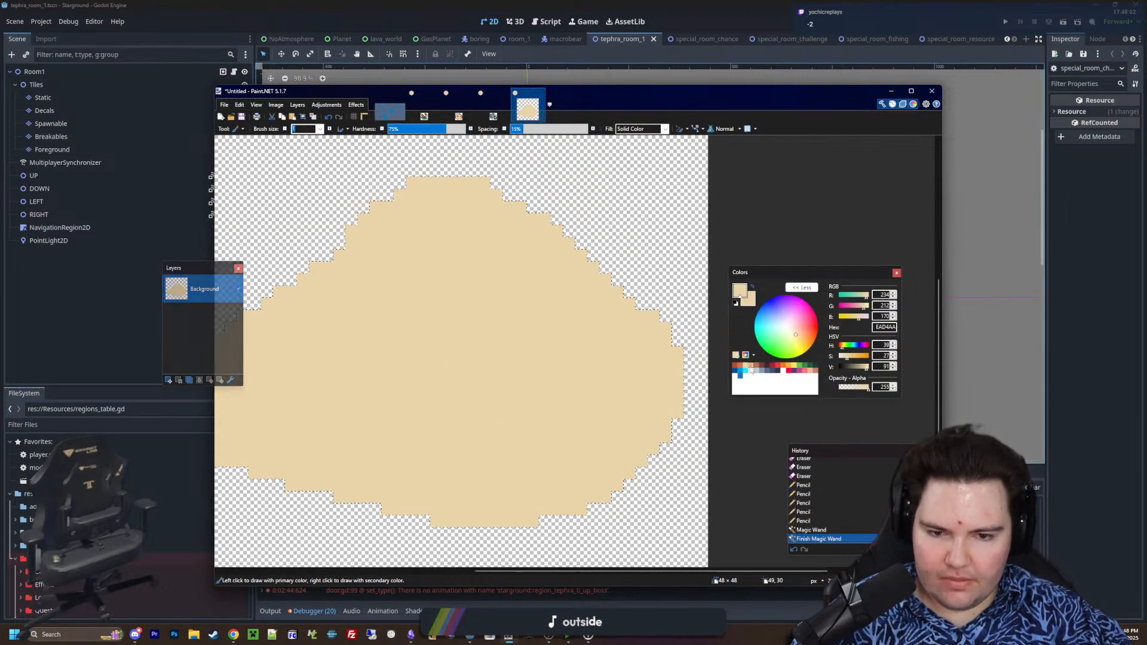
left_click(751, 366)
scroll(545, 354, "down", 2, "ctrl")
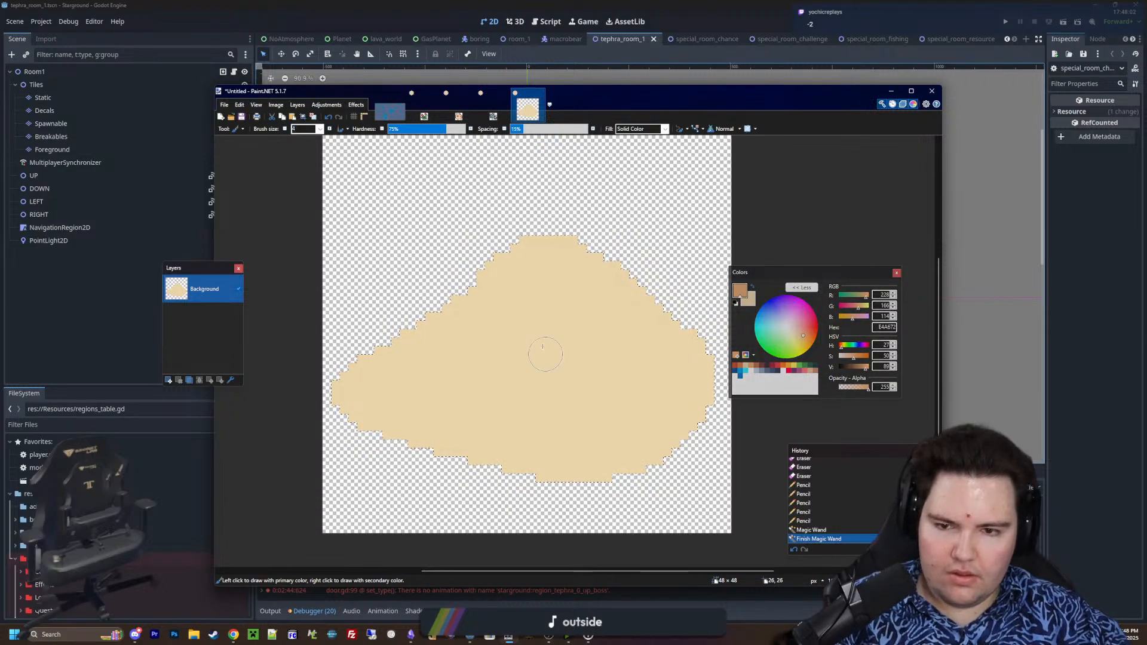
mouse_move(490, 265)
left_mouse_down()
mouse_move(483, 279)
mouse_move(531, 344)
mouse_move(549, 453)
mouse_move(440, 325)
mouse_move(455, 418)
mouse_move(373, 388)
mouse_move(352, 412)
left_mouse_up()
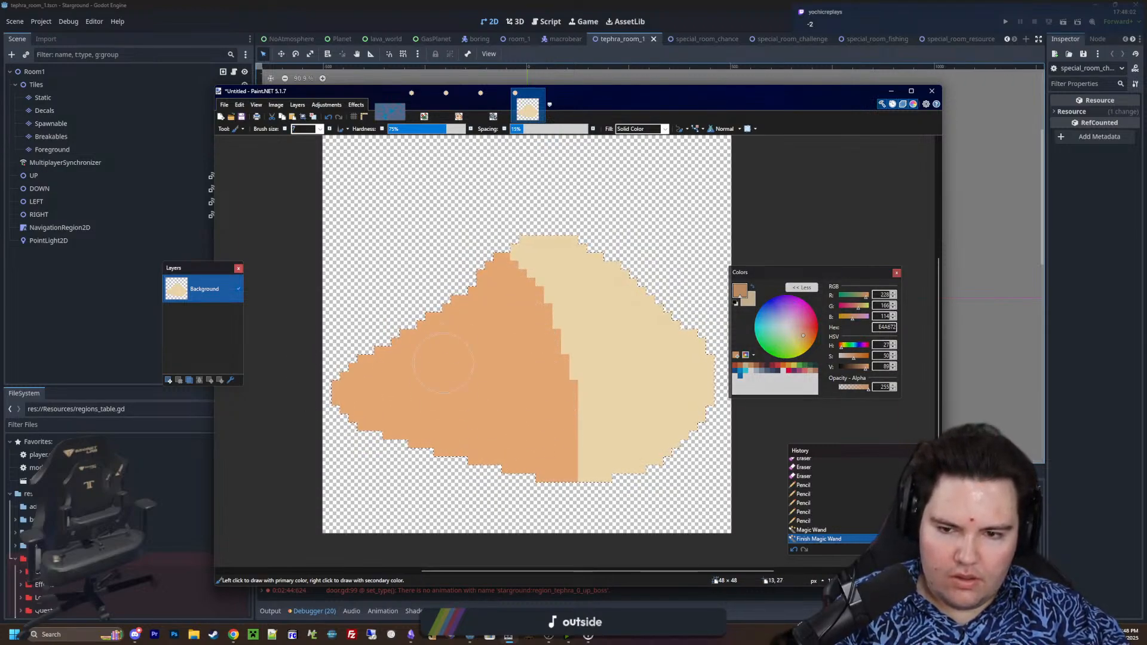
Clear the mound's selection and sample its light sand colour EAD4AA as the primary colour
key("ctrl+d")
scroll(466, 389, "down", 4, "ctrl")
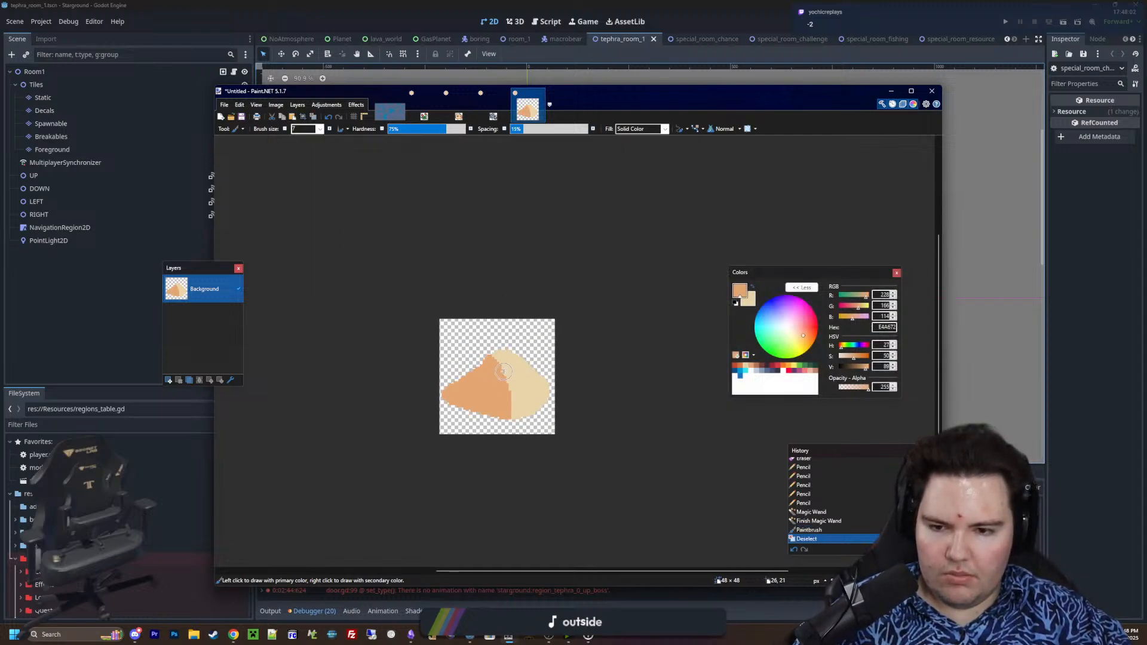
scroll(504, 401, "up", 6, "ctrl")
scroll(504, 401, "down", 2, "ctrl")
key("k")
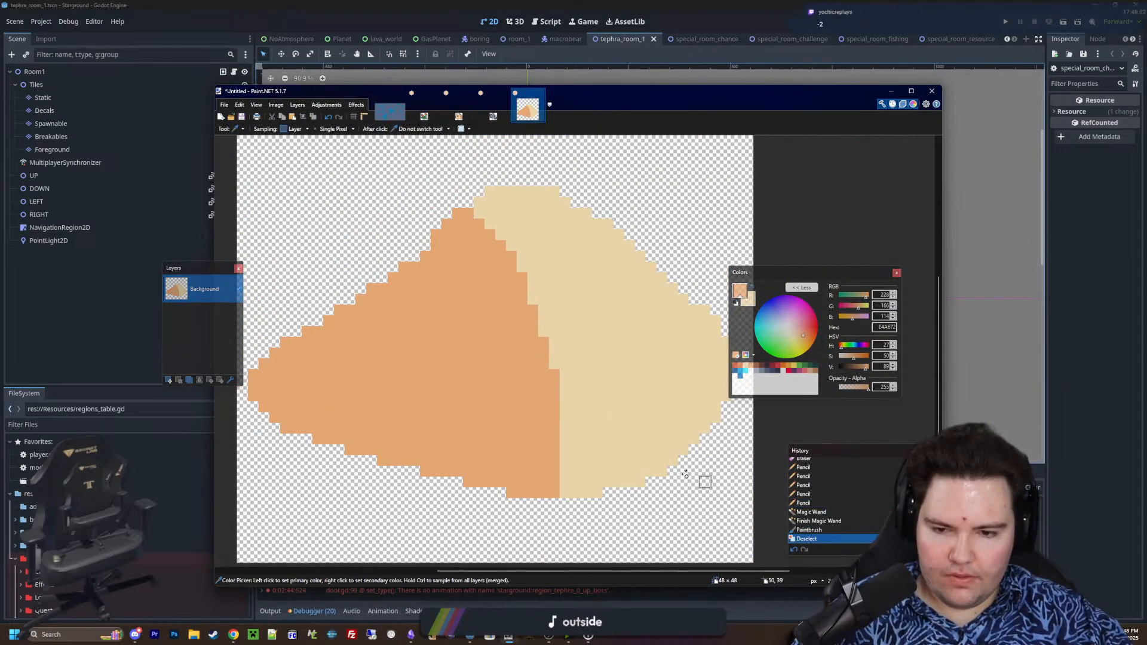
scroll(589, 447, "up", 2, "ctrl")
left_click(589, 447)
middle_click_drag(664, 463, 760, 445)
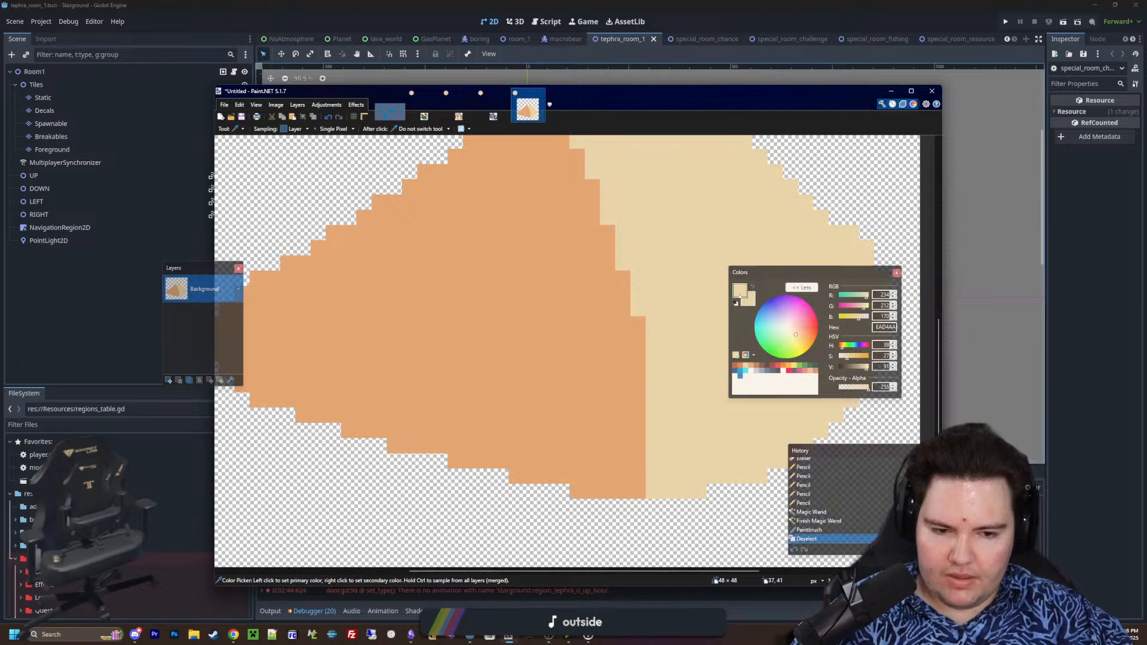
Pencil in EAD4AA over the bottom and lower-right corner of the shaded area to round it off
key("p")
mouse_move(622, 445)
left_mouse_down()
mouse_move(630, 482)
mouse_move(592, 482)
left_mouse_up()
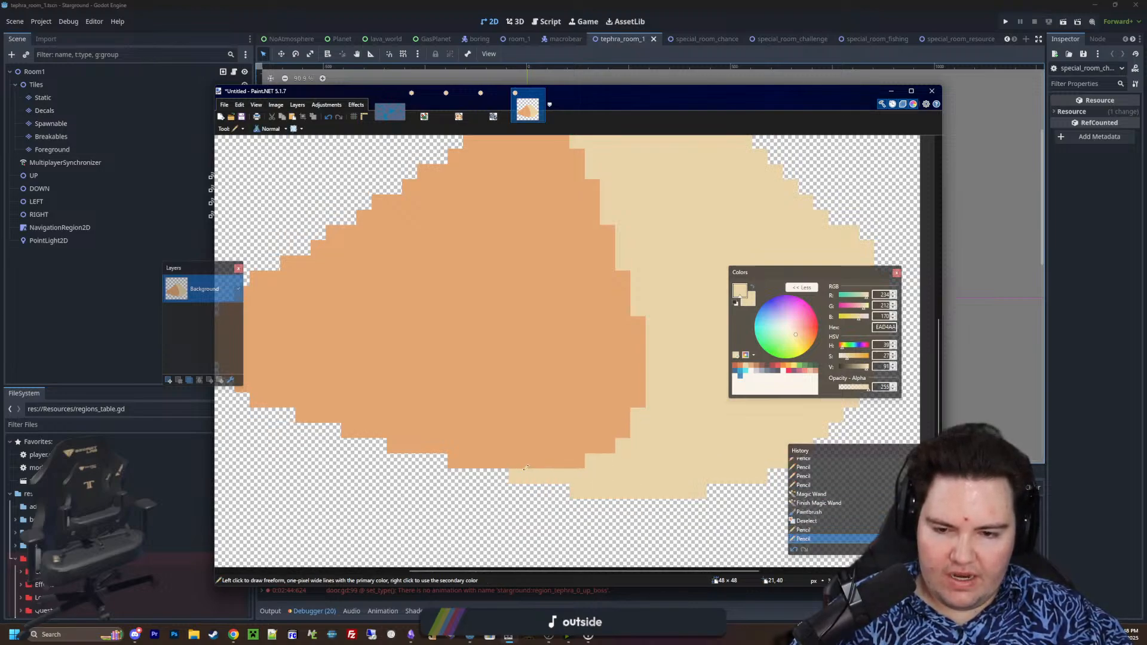
left_click_drag(497, 461, 456, 461)
middle_click_drag(526, 462, 606, 460)
left_click_drag(626, 459, 658, 459)
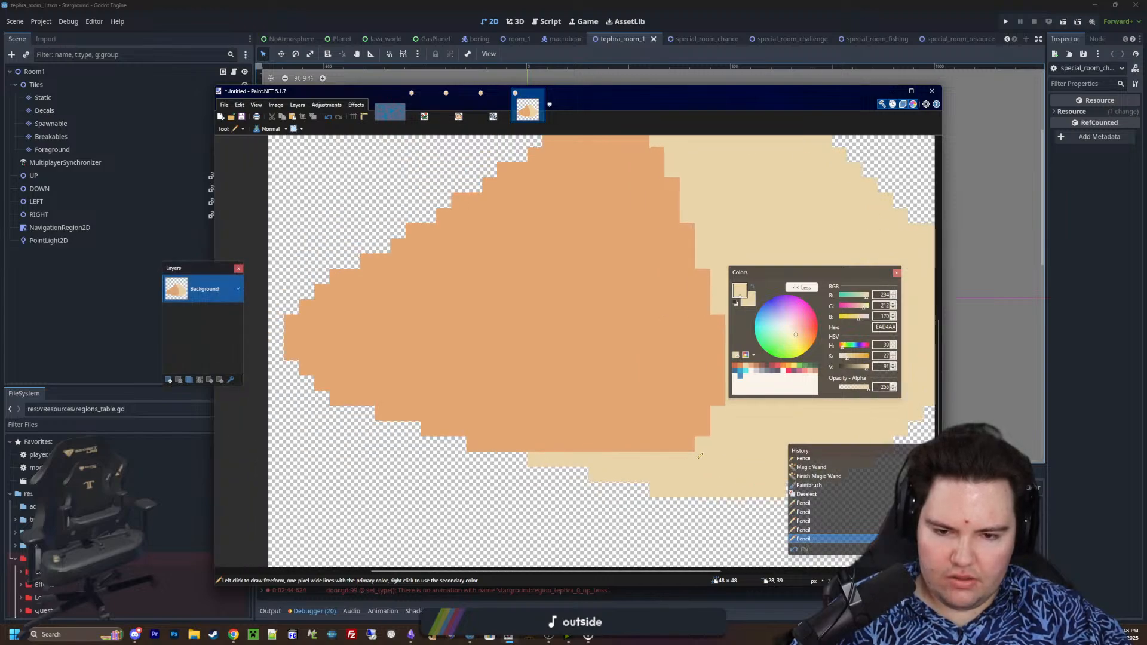
left_click(688, 444)
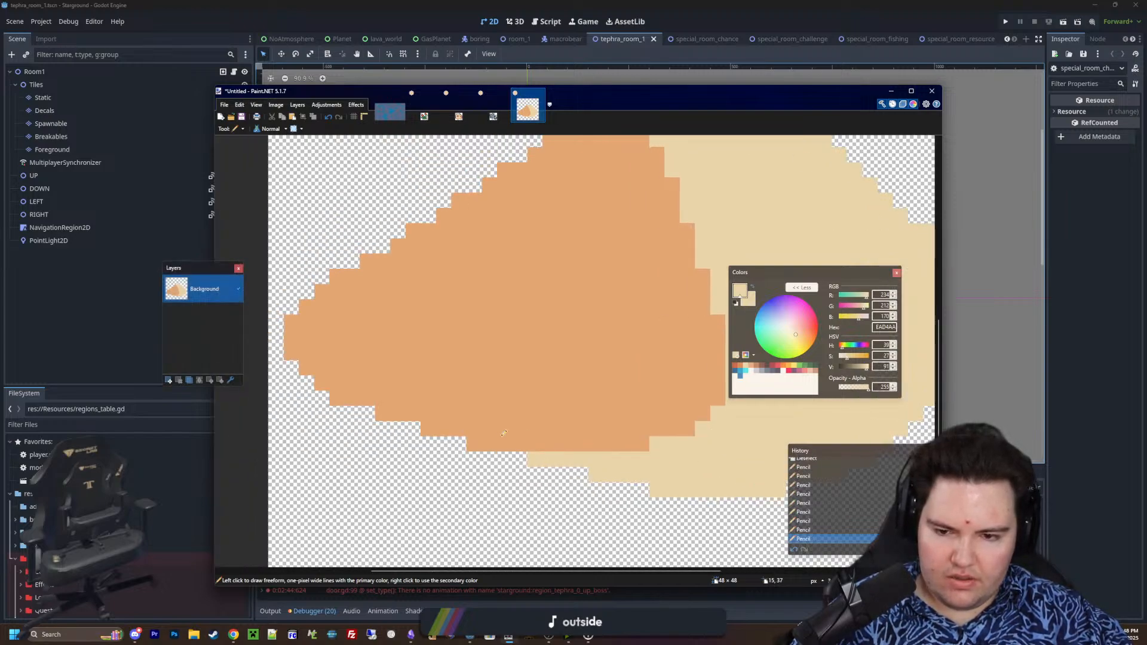
Pencil a thin EAD4AA rim along the lower-left edge of the mound's shaded side
left_click_drag(535, 442, 427, 427)
key("ctrl+z")
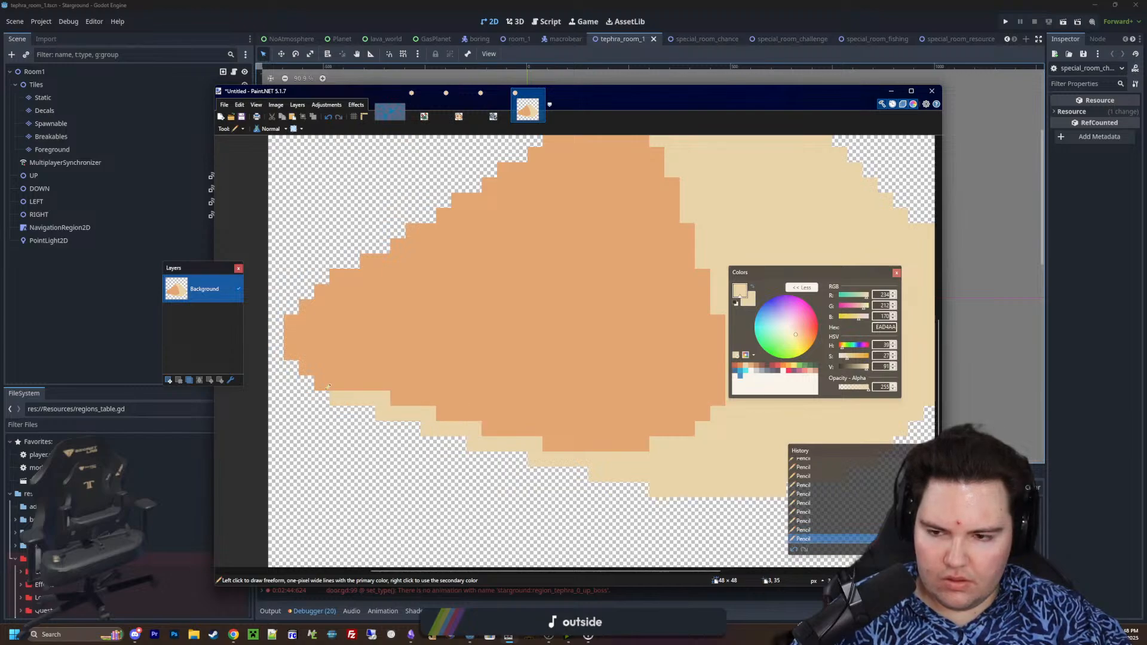
scroll(298, 356, "down", 4, "ctrl")
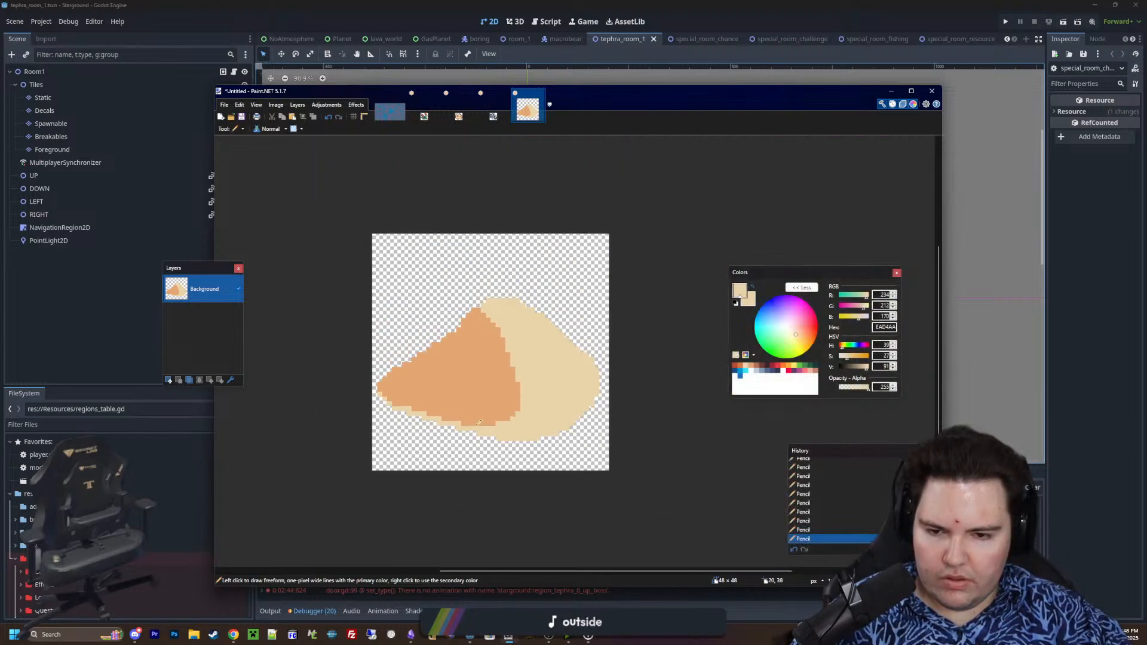
Check the room in Godot, return to Paint.NET and start opening an image from Forager-Game's Sprites folder
left_click(1103, 408)
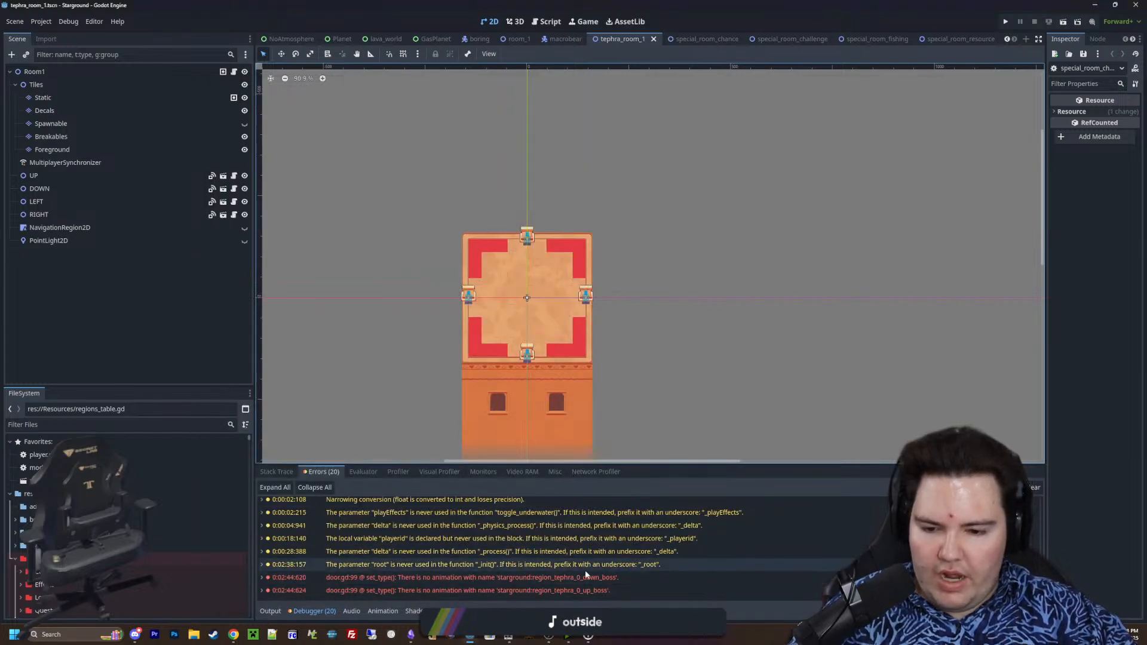
left_click(510, 637)
left_click(224, 105)
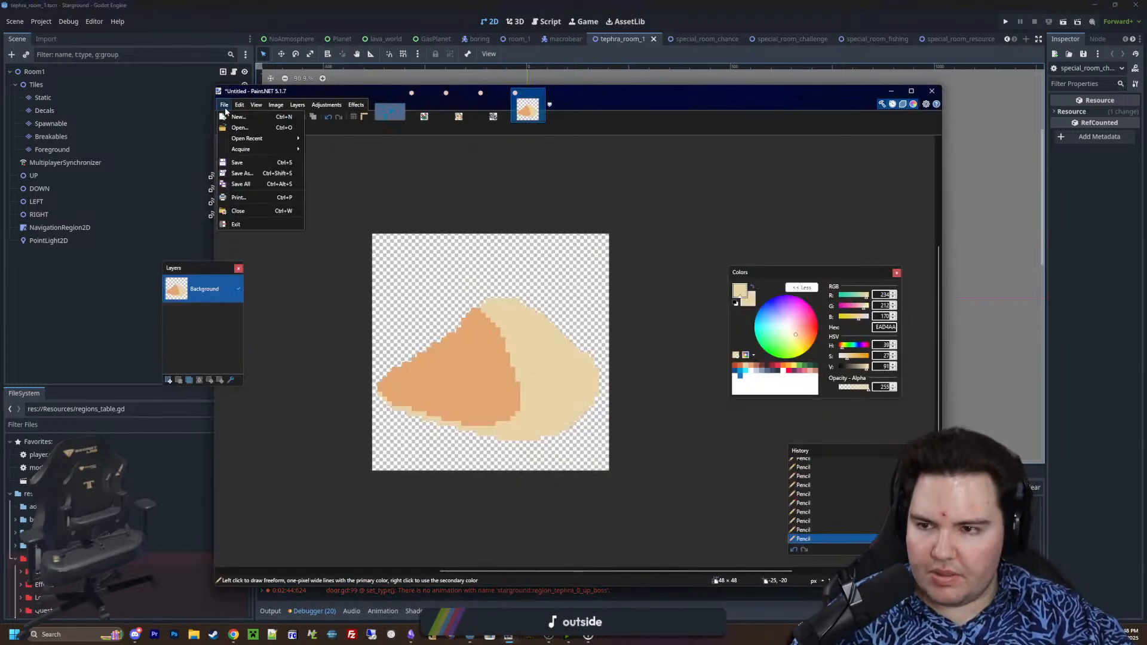
left_click(232, 128)
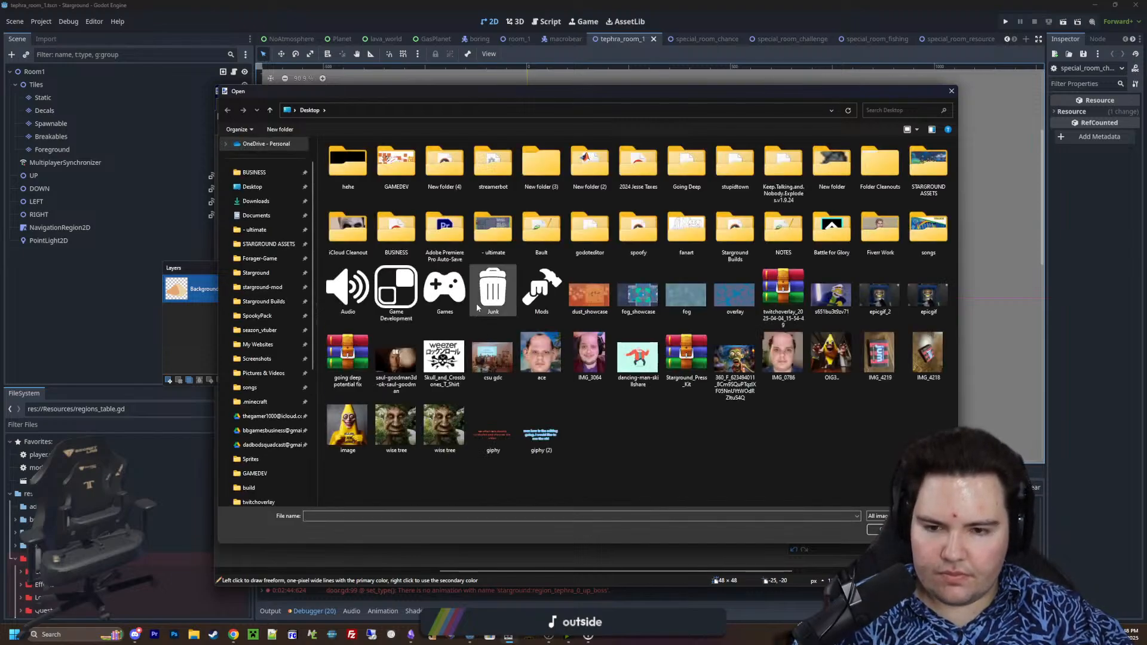
left_click(263, 258)
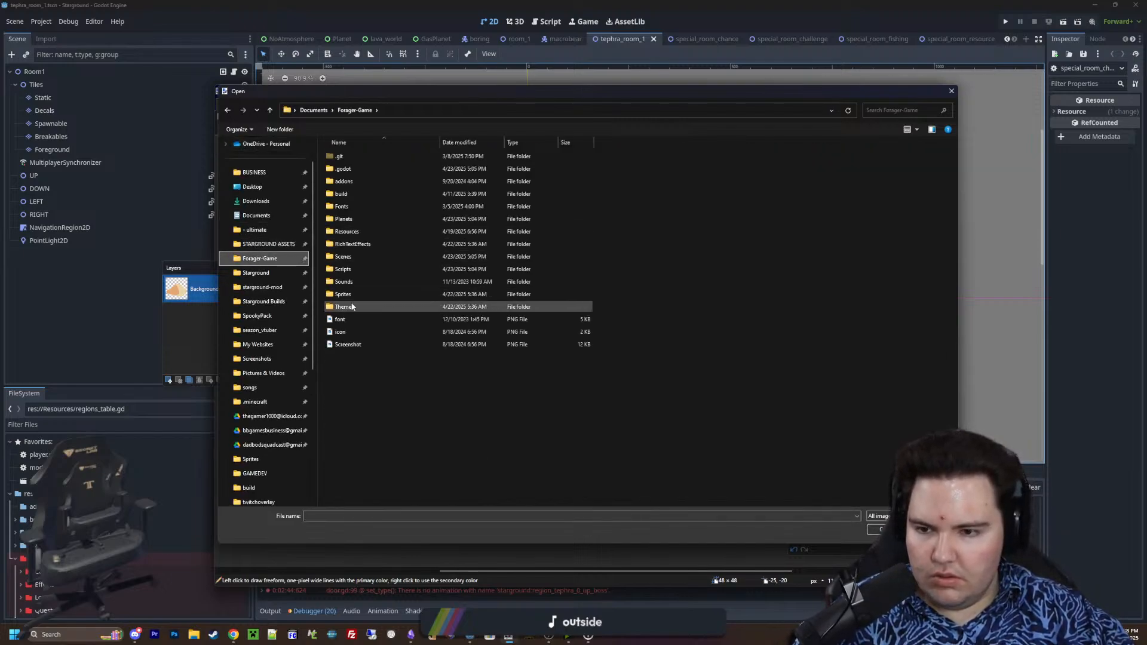
left_click(360, 270)
double_click(342, 295)
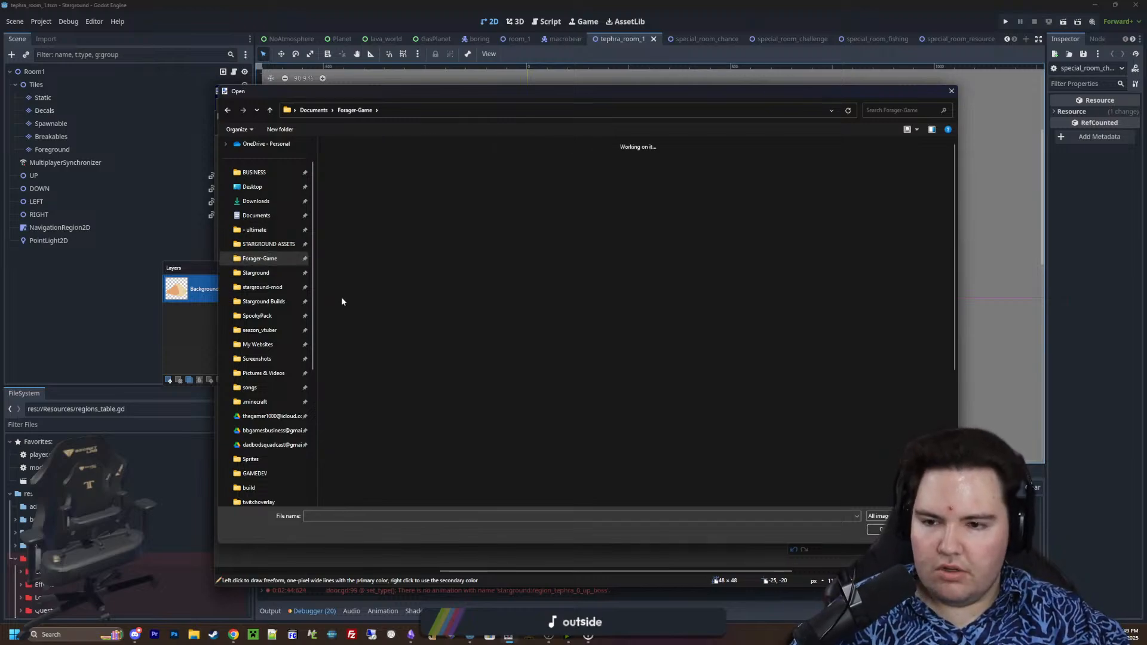
Look through the sprites beginning with T for the Tephra tileset
left_click(514, 278)
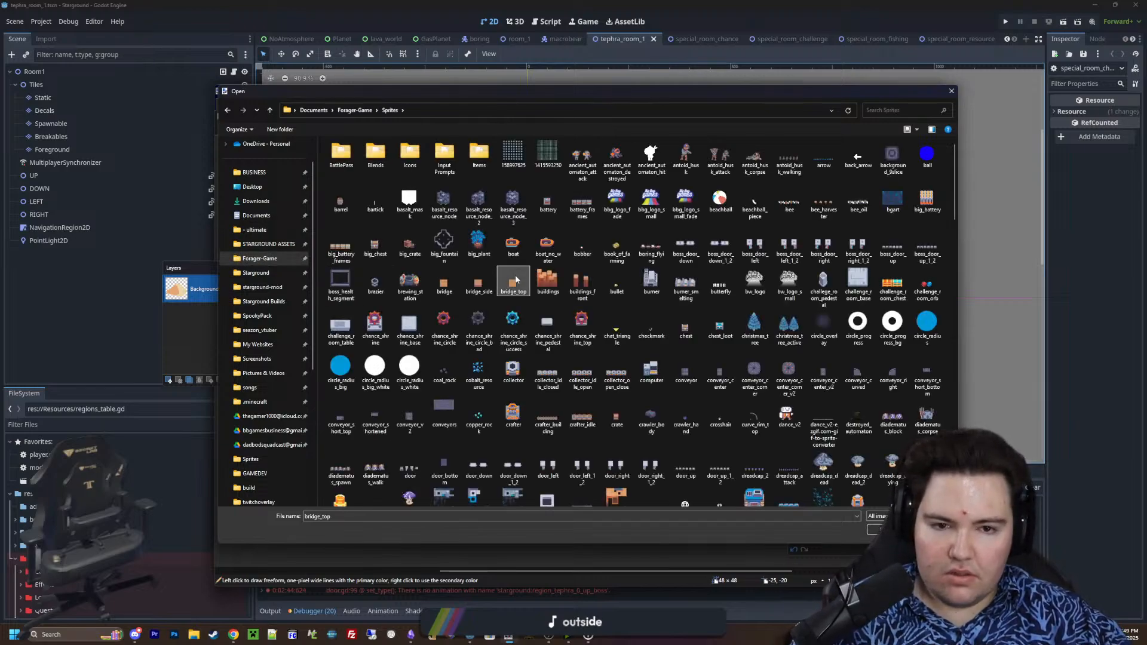
key("t")
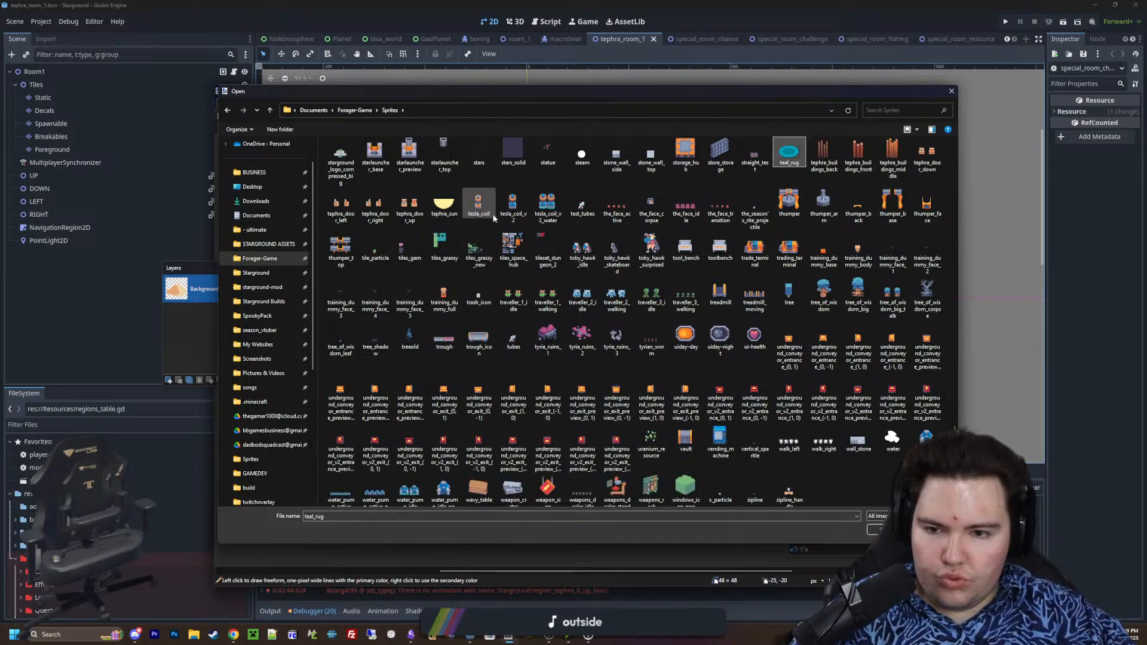
key("Right")
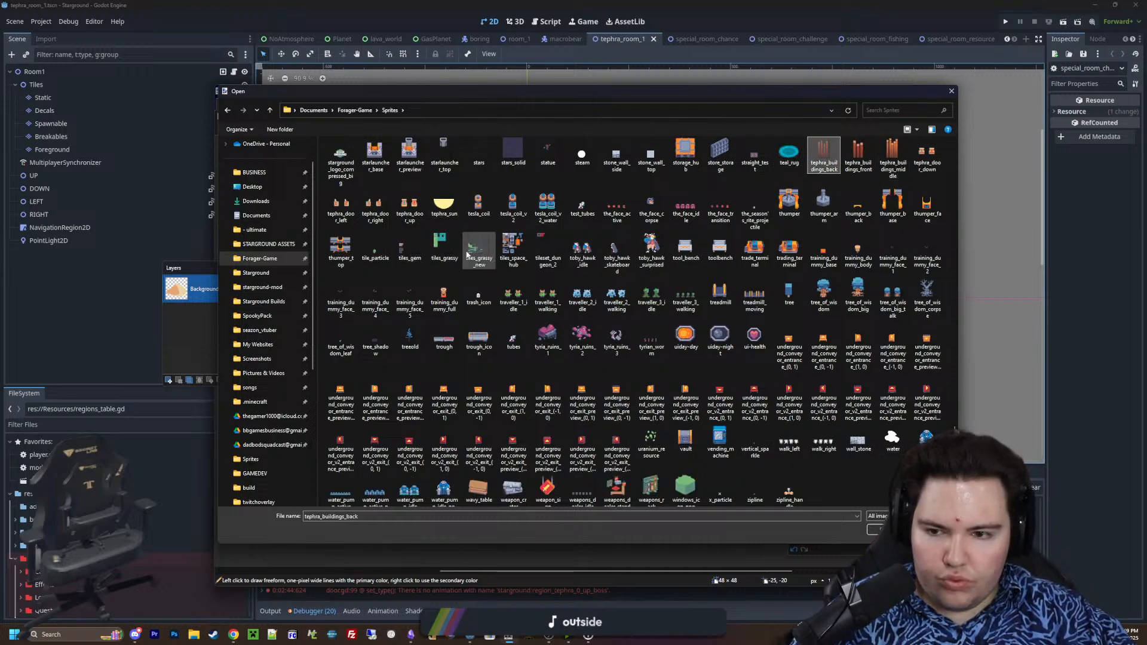
key("t")
key("t")
key("t")
key("t")
key("t")
key("t")
key("t")
key("t")
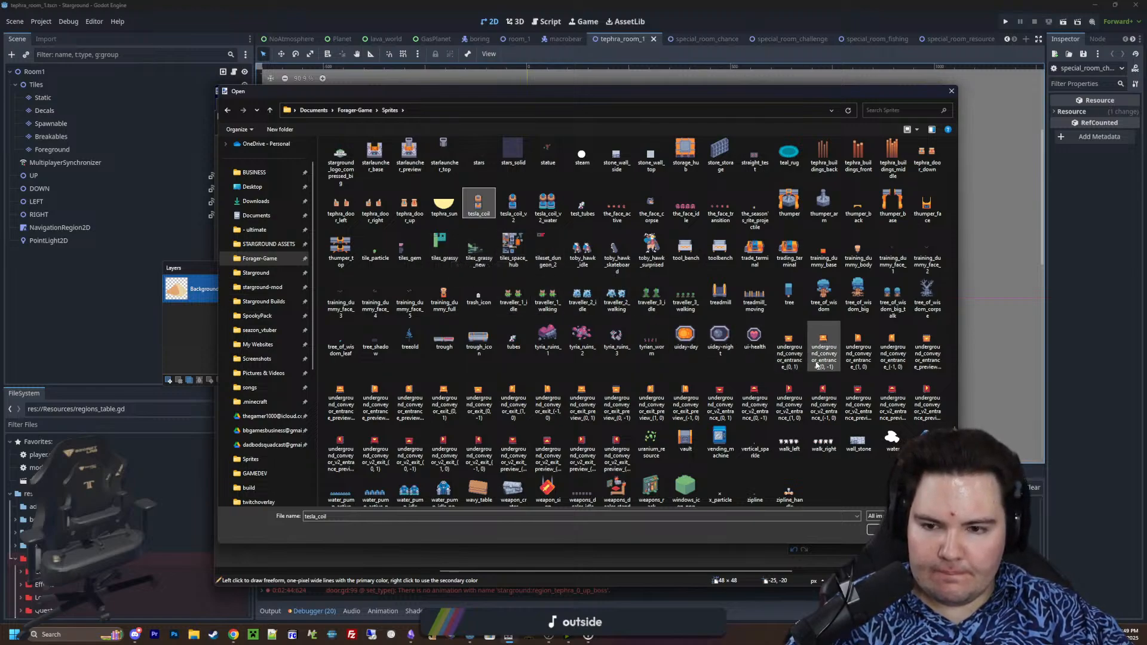
scroll(871, 458, "down", 1)
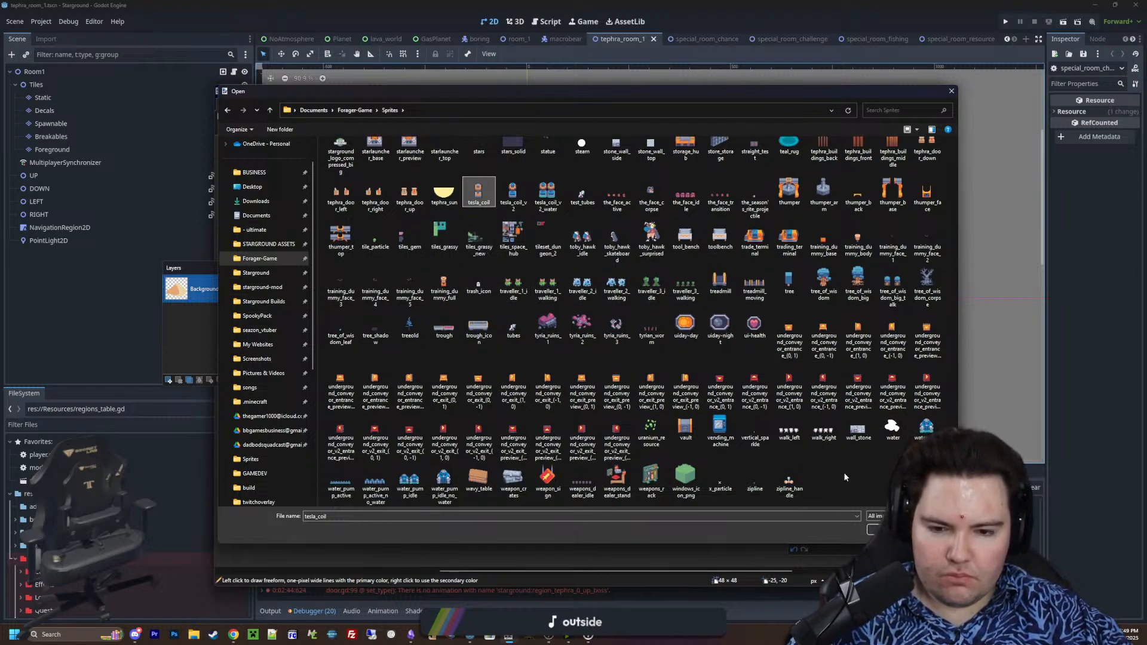
scroll(843, 472, "up", 10)
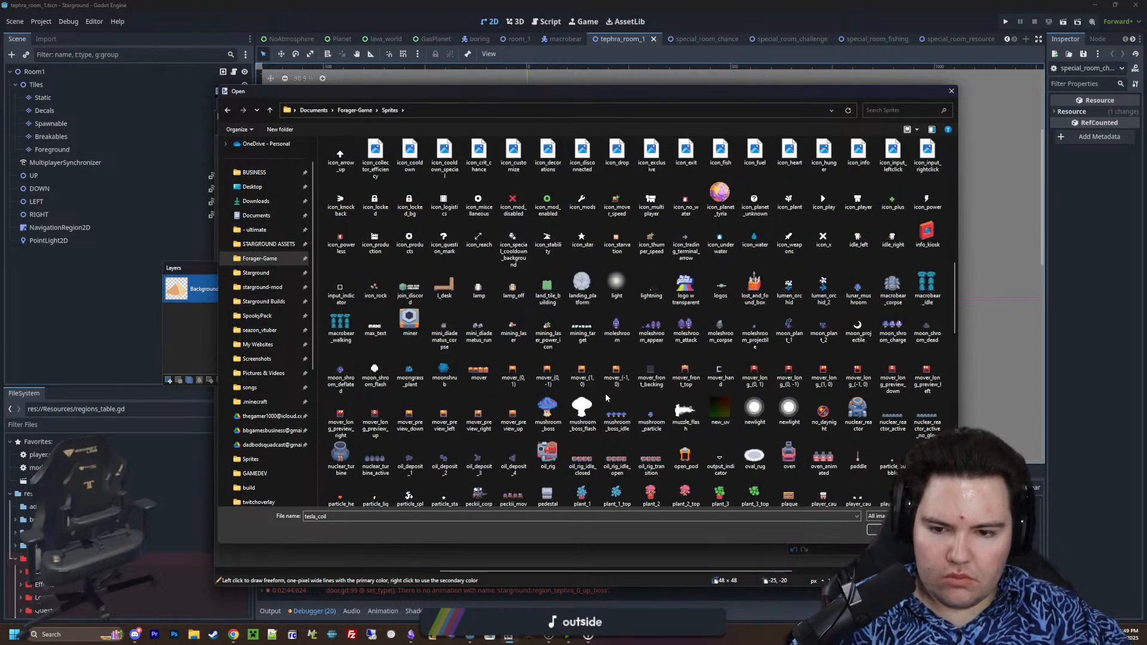
Sort the sprite files by date modified and open dungeon_tephra_tileset
right_click(607, 395)
mouse_move(712, 411)
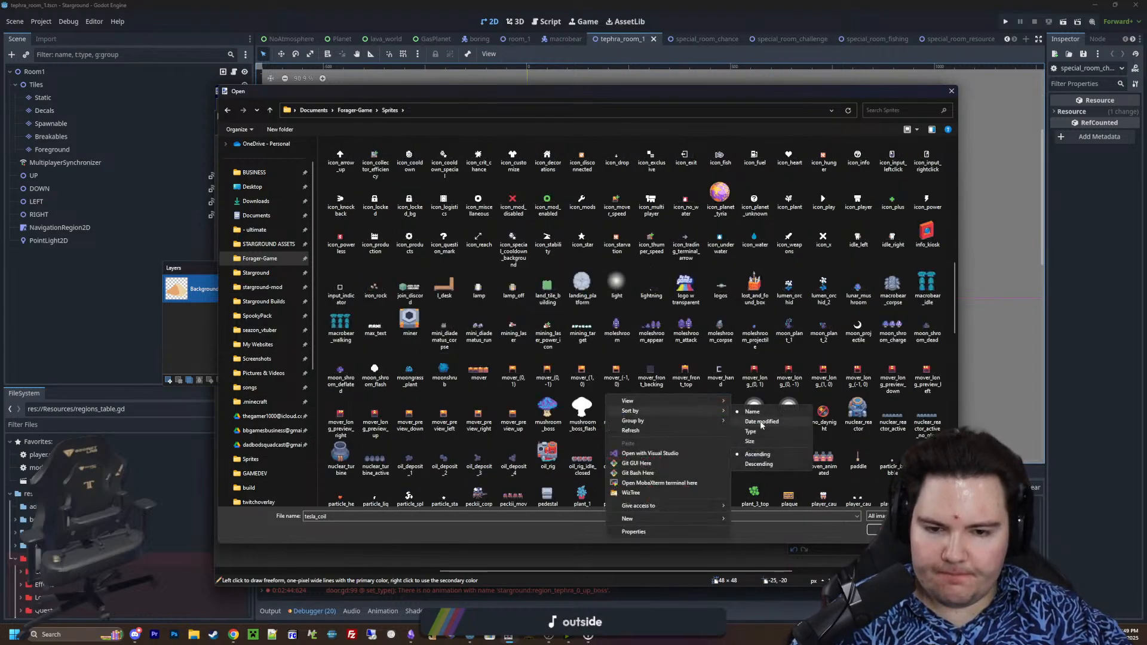
left_click(761, 421)
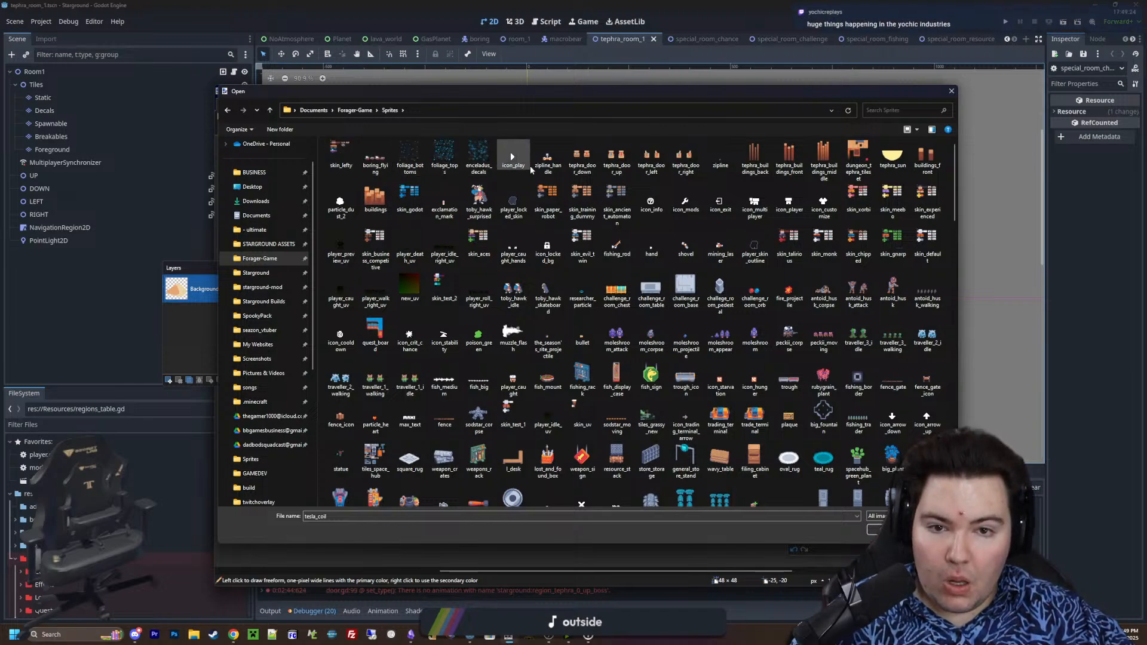
key("Escape")
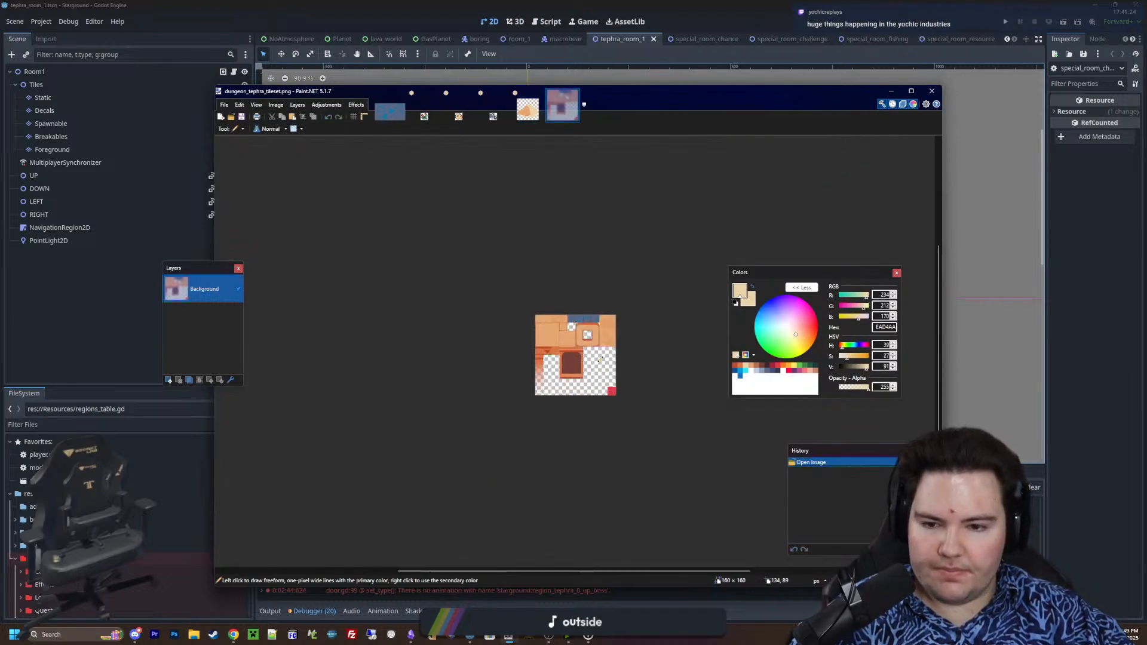
Sample the floor colour E4A672 from the Tephra tileset and return to the mound image
scroll(597, 363, "up", 5, "ctrl")
scroll(299, 377, "up", 3)
scroll(301, 377, "up", 3, "ctrl")
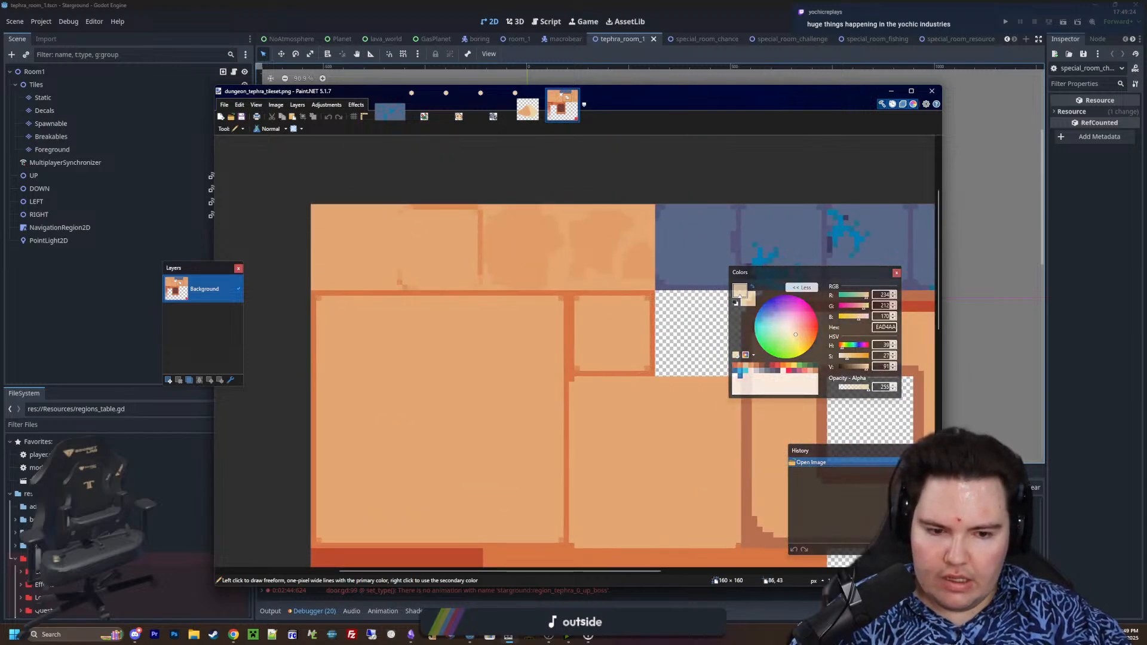
key("k")
left_click(361, 248)
left_click(529, 114)
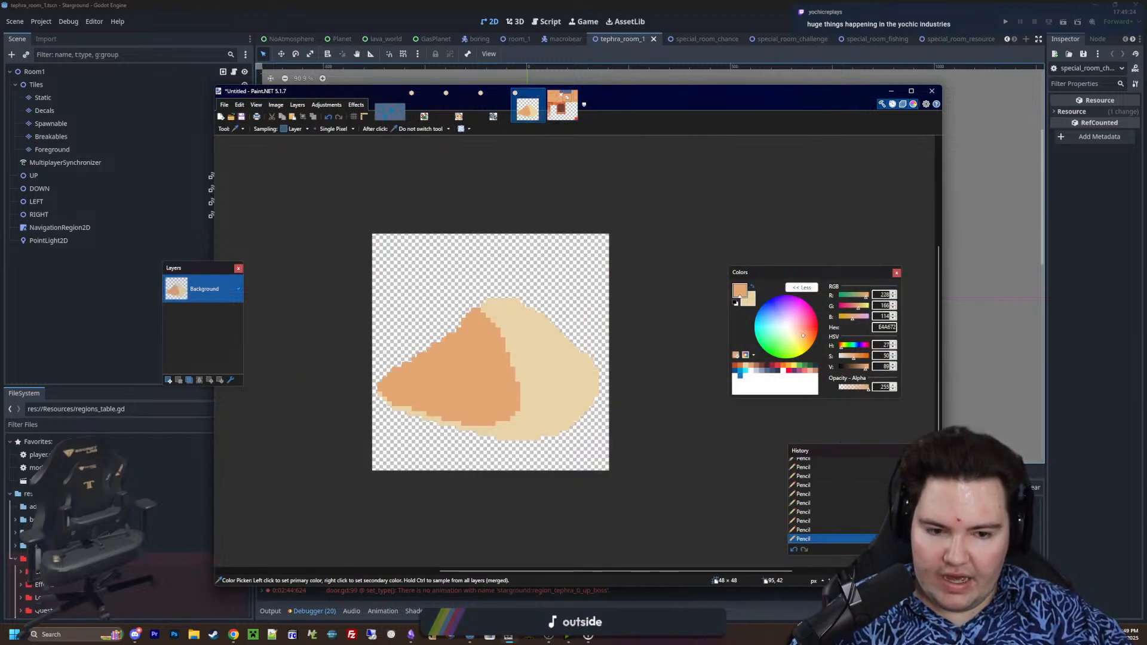
key("p")
scroll(564, 429, "up", 3, "ctrl")
mouse_move(532, 407)
left_mouse_down()
mouse_move(503, 351)
mouse_move(537, 337)
left_mouse_up()
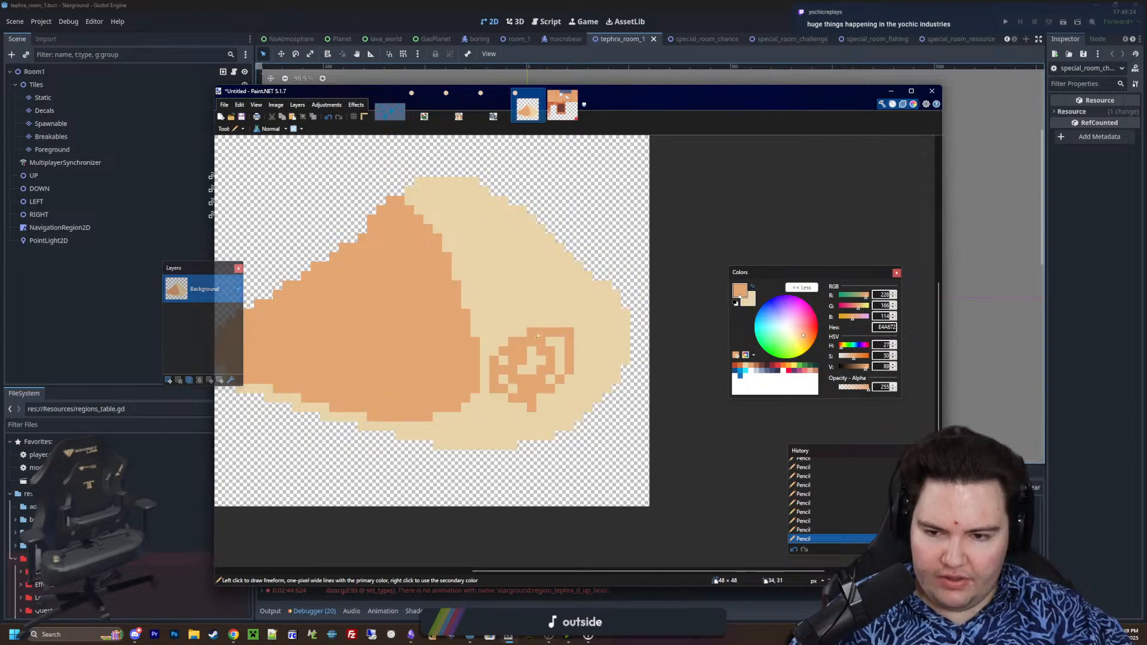
key("ctrl+z")
scroll(451, 368, "up", 6, "ctrl")
scroll(538, 367, "down", 6, "ctrl")
scroll(416, 383, "up", 1, "ctrl")
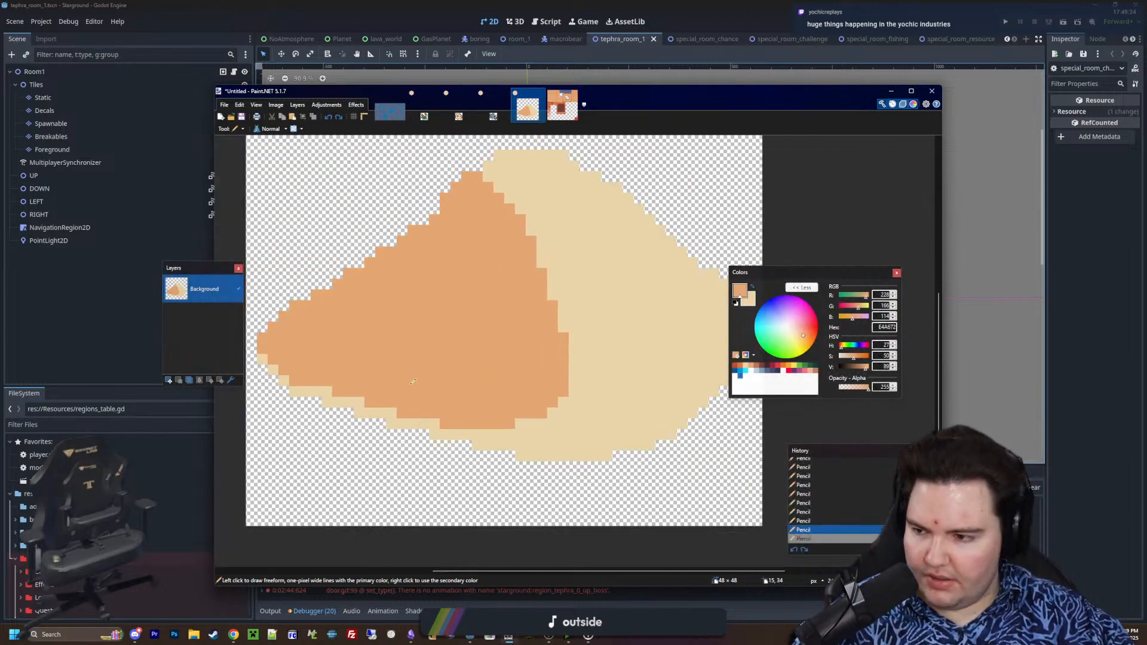
scroll(600, 415, "up", 2, "ctrl")
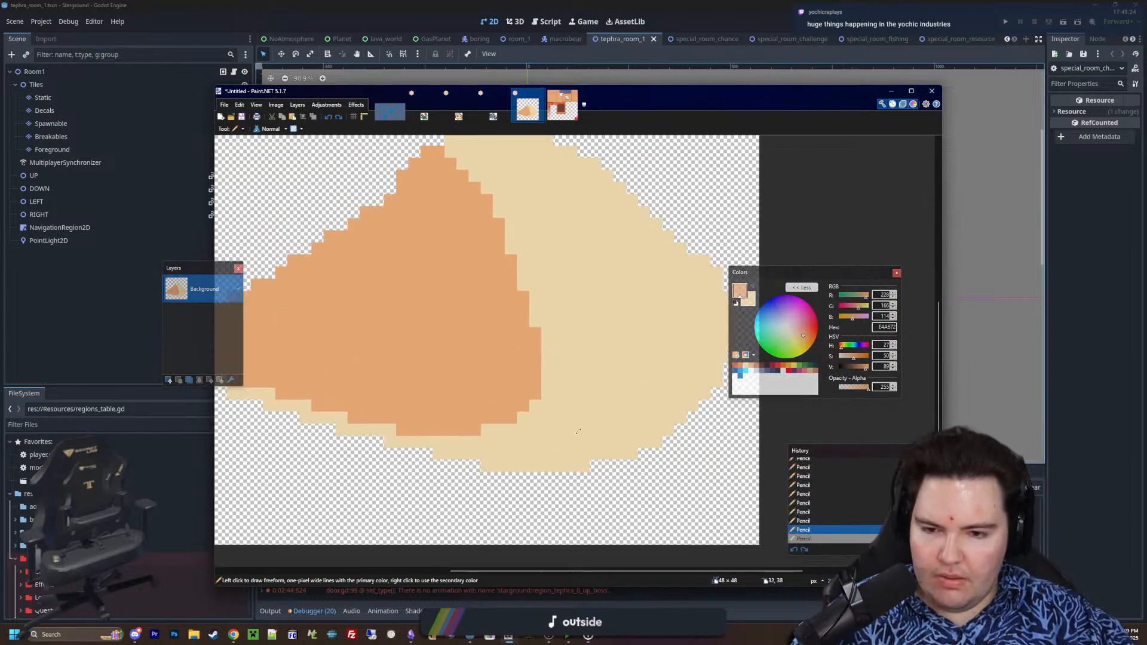
scroll(645, 405, "up", 2, "ctrl")
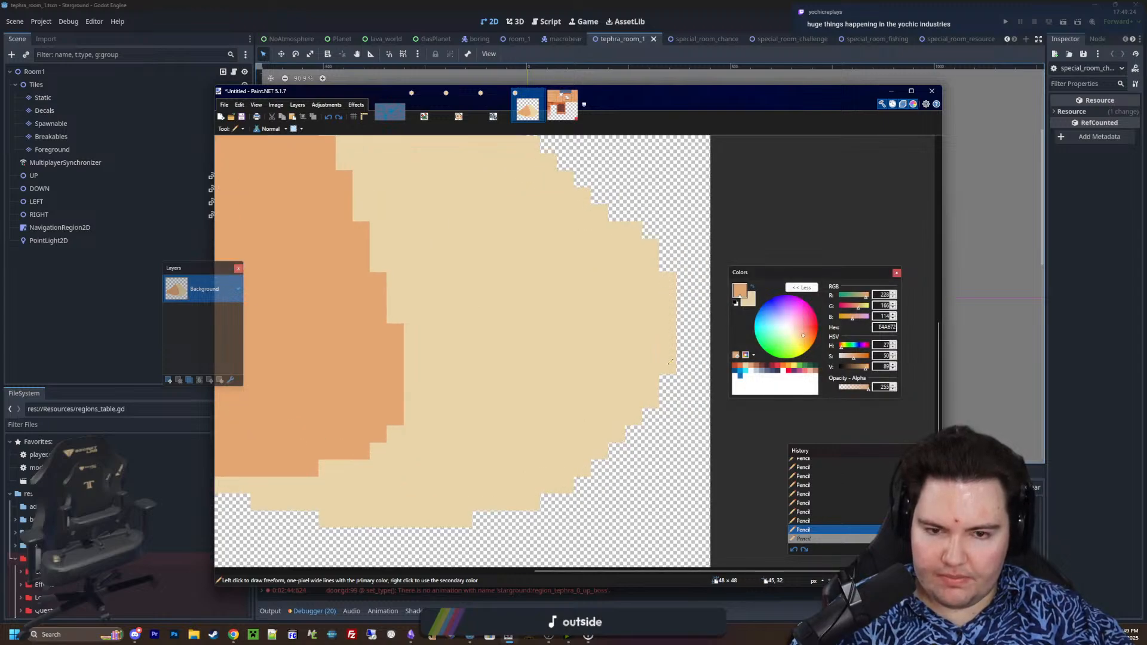
middle_click_drag(671, 362, 733, 328)
Select the mound's light areas with the Magic Wand, switch its flood mode to Global and clear the selection
scroll(733, 448, "down", 3, "ctrl")
key("s")
key("s")
key("s")
key("s")
left_click(657, 425)
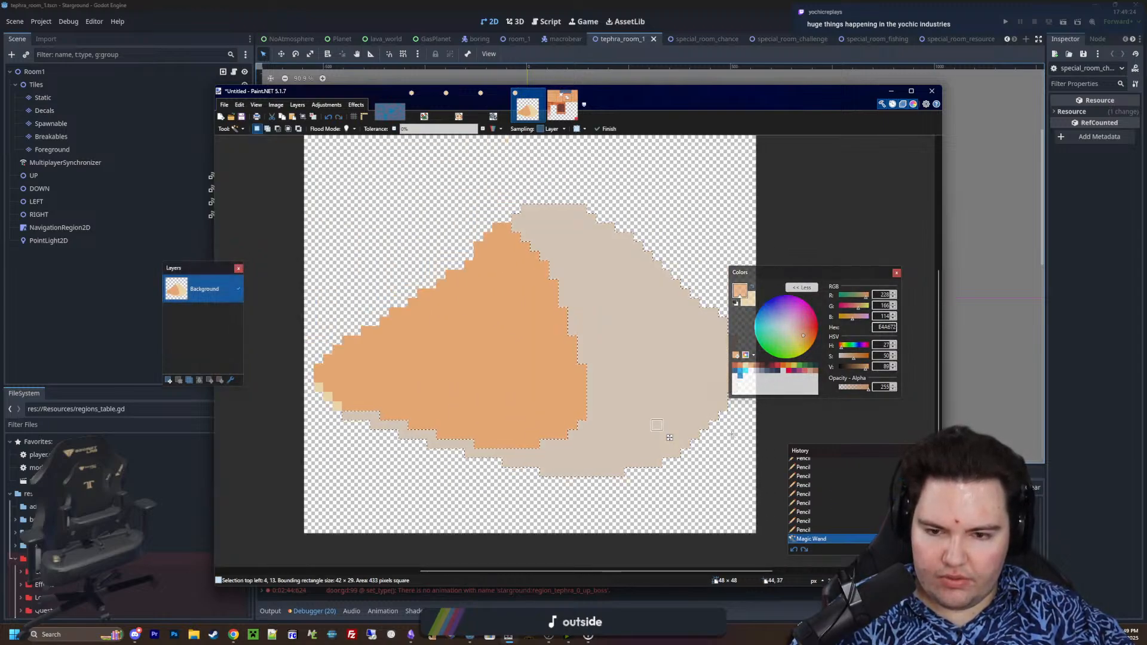
middle_click_drag(656, 425, 641, 416)
left_click(347, 129)
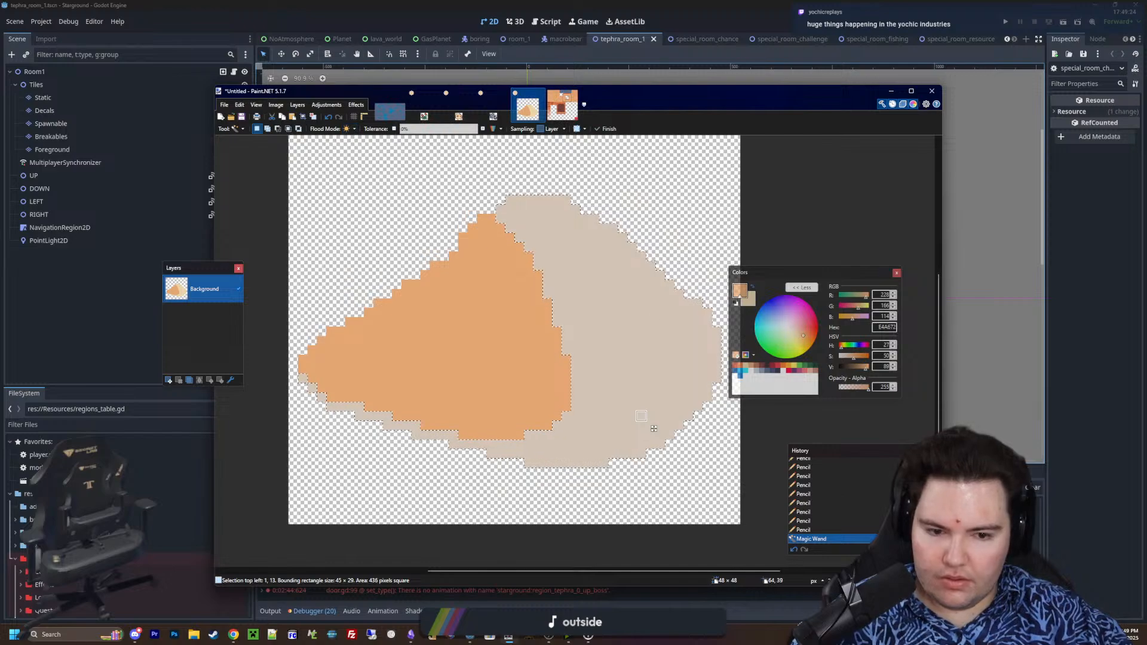
key("b")
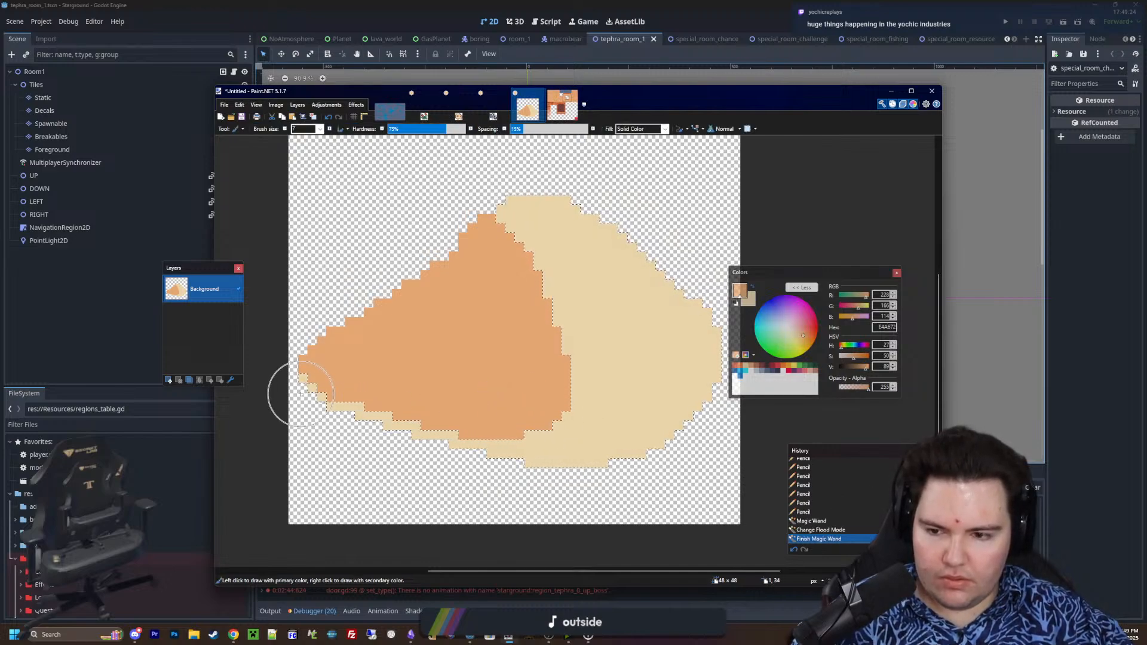
key("ctrl+d")
Fill the mound's shaded side with D77643 and its light areas with E4A672 using the Paint Bucket
key("f")
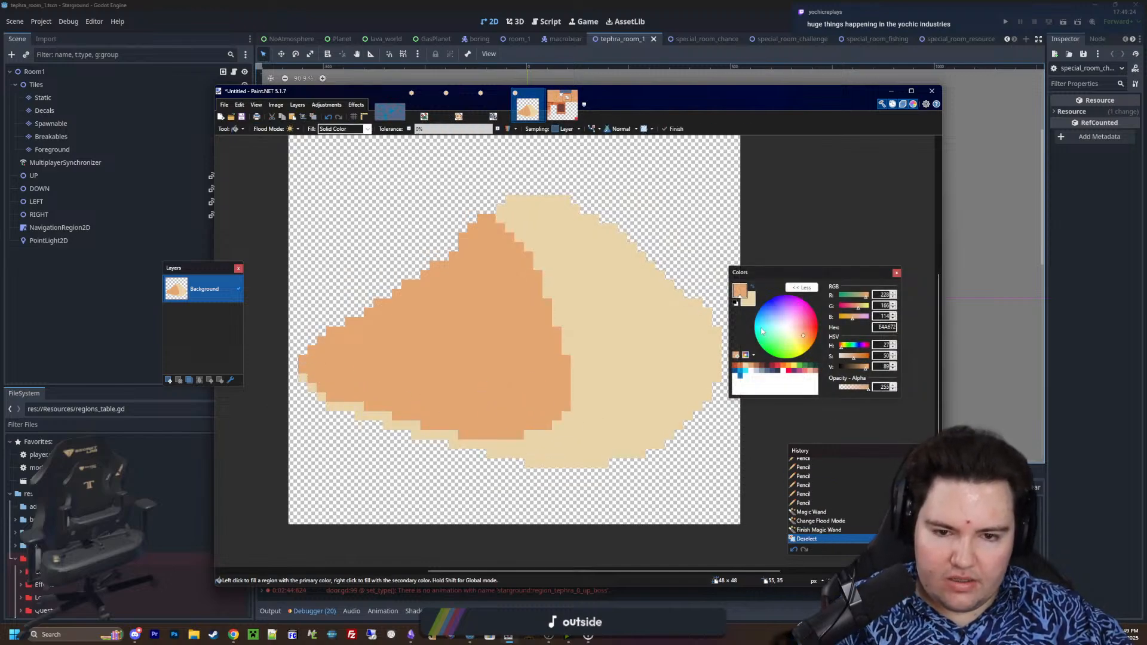
left_click(739, 370)
left_click(514, 331)
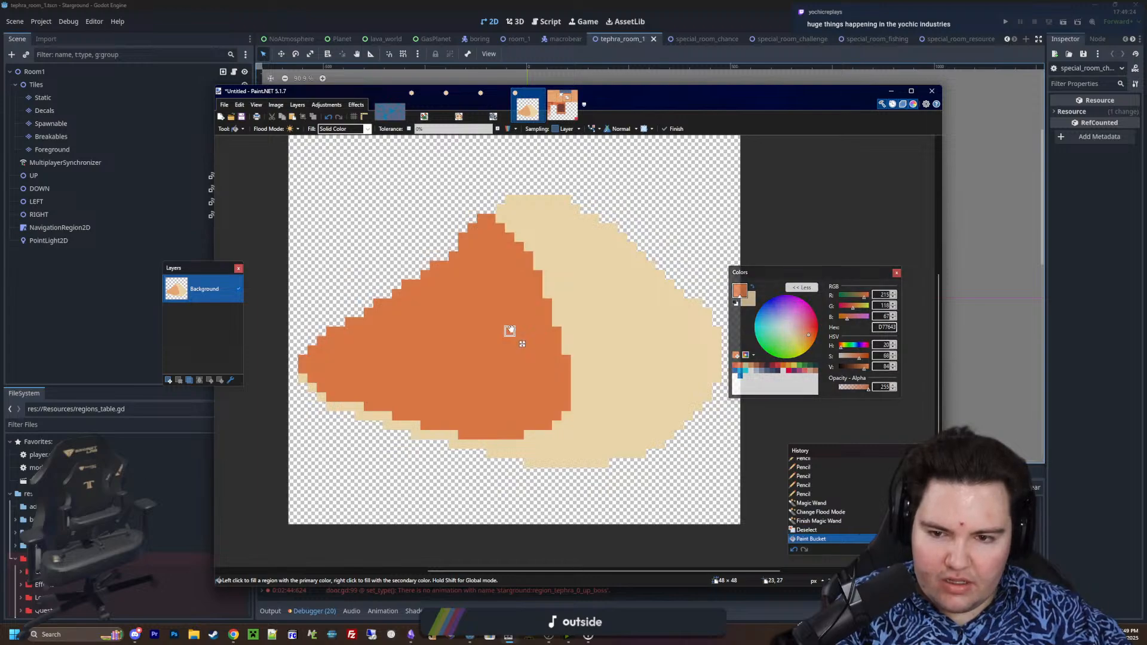
left_click(750, 366)
left_click(653, 340)
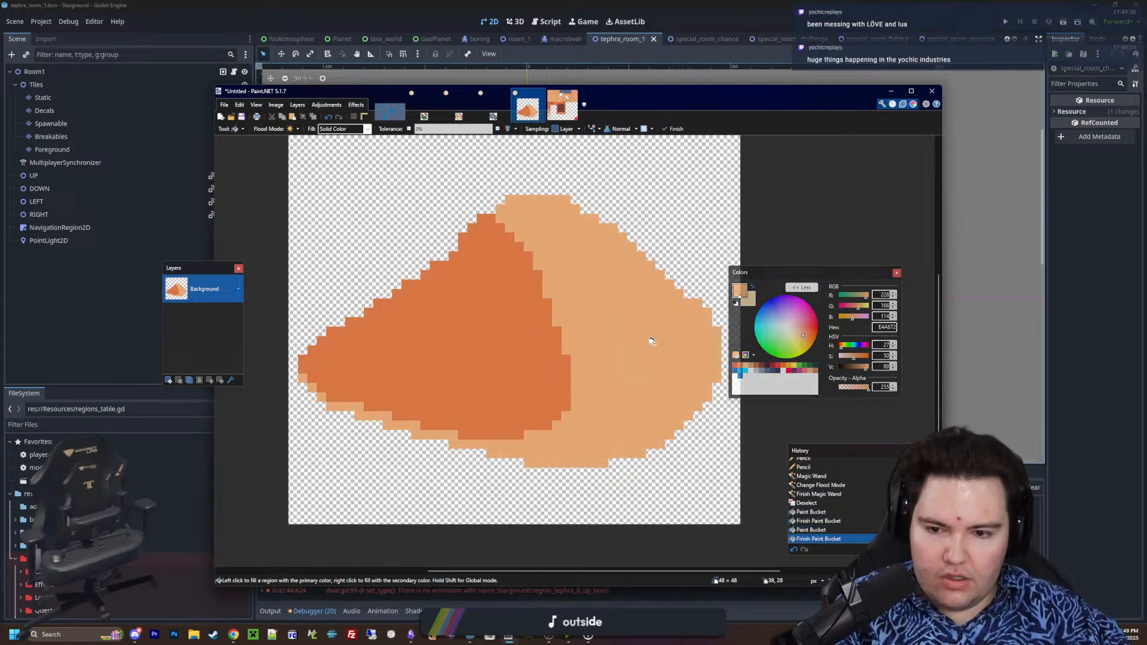
scroll(584, 373, "up", 2, "ctrl")
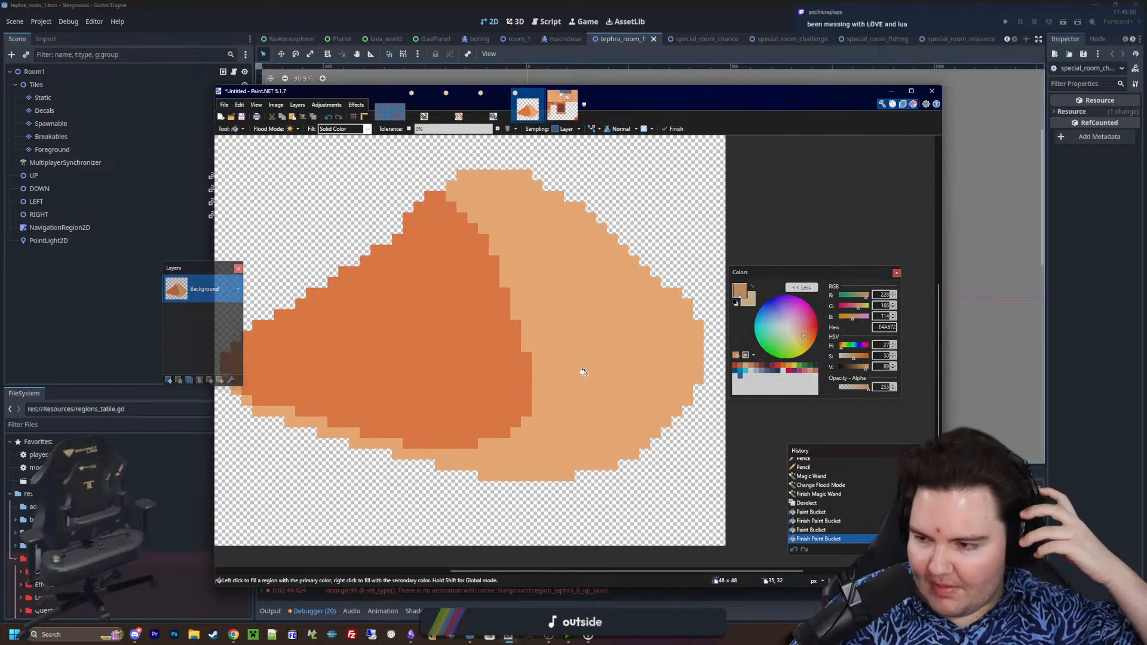
Pencil a small light patch in E4A672 near the base of the mound's shaded side
scroll(584, 372, "up", 2, "ctrl")
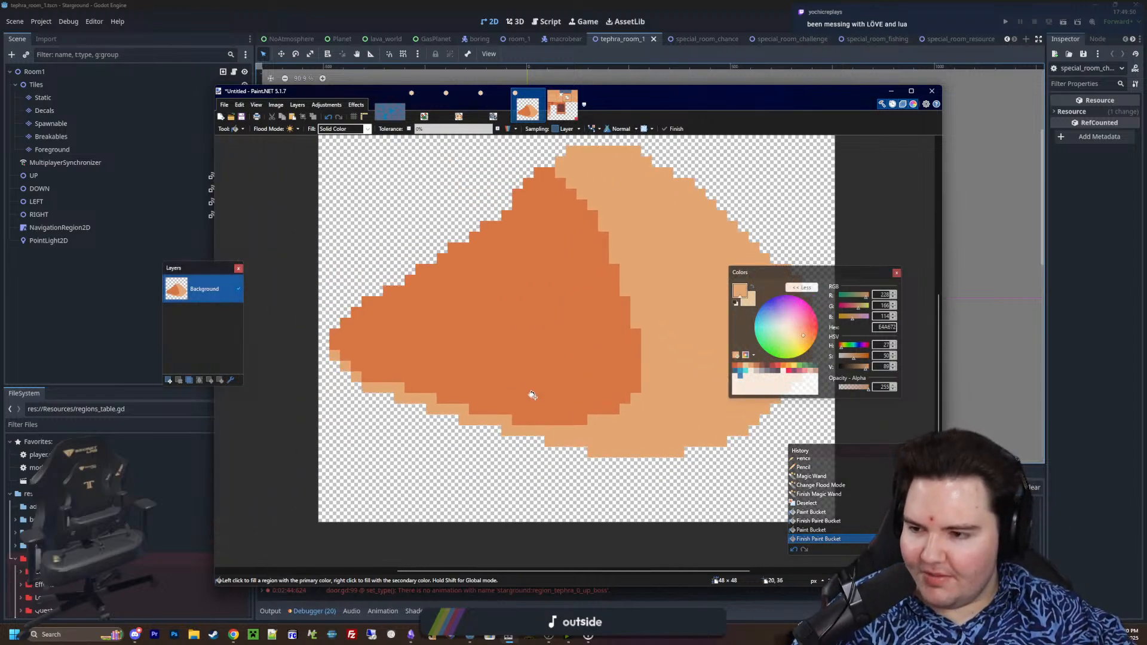
scroll(627, 461, "up", 1, "ctrl")
key("p")
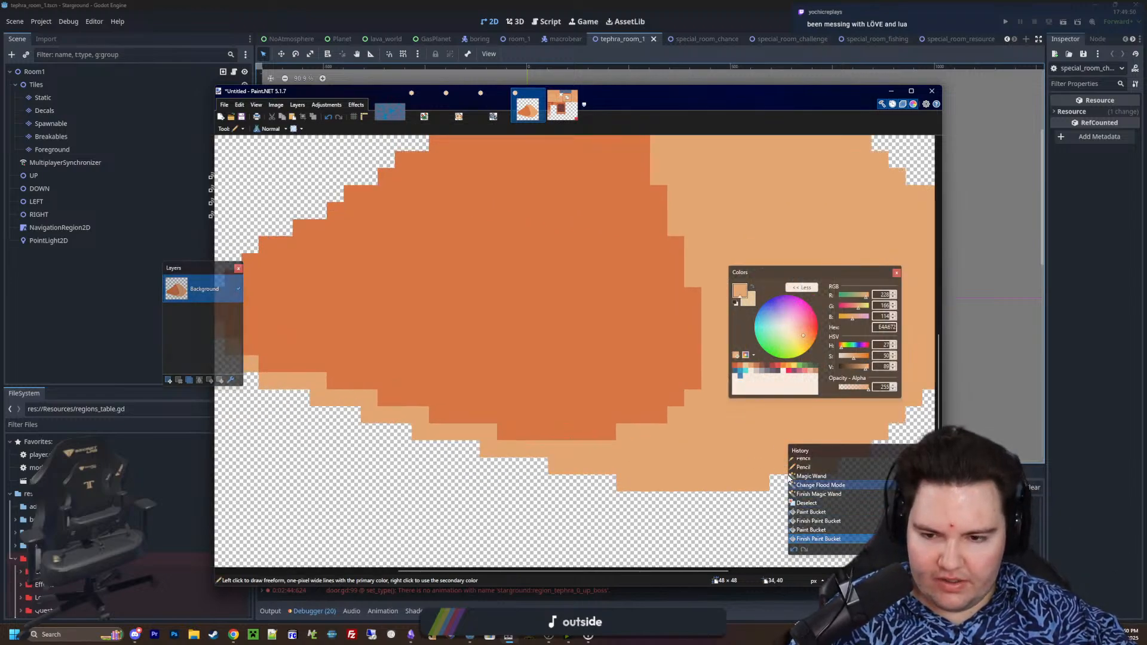
scroll(520, 396, "up", 2, "ctrl")
mouse_move(509, 395)
left_mouse_down()
mouse_move(537, 392)
mouse_move(600, 338)
left_mouse_up()
left_click(507, 366)
left_click(483, 365)
middle_click_drag(437, 361, 592, 410)
Pencil a wide diagonal light band in E4A672 across the shaded side's left tip
scroll(568, 407, "down", 3, "ctrl")
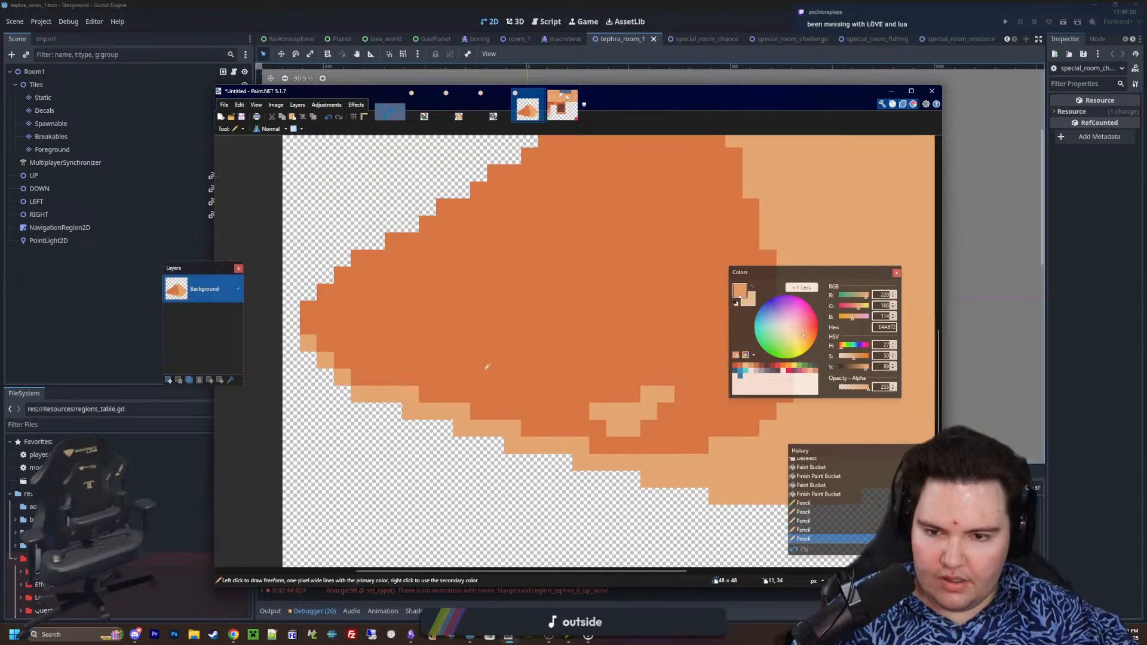
mouse_move(444, 360)
left_mouse_down()
mouse_move(513, 360)
mouse_move(438, 333)
mouse_move(383, 293)
mouse_move(400, 288)
left_mouse_up()
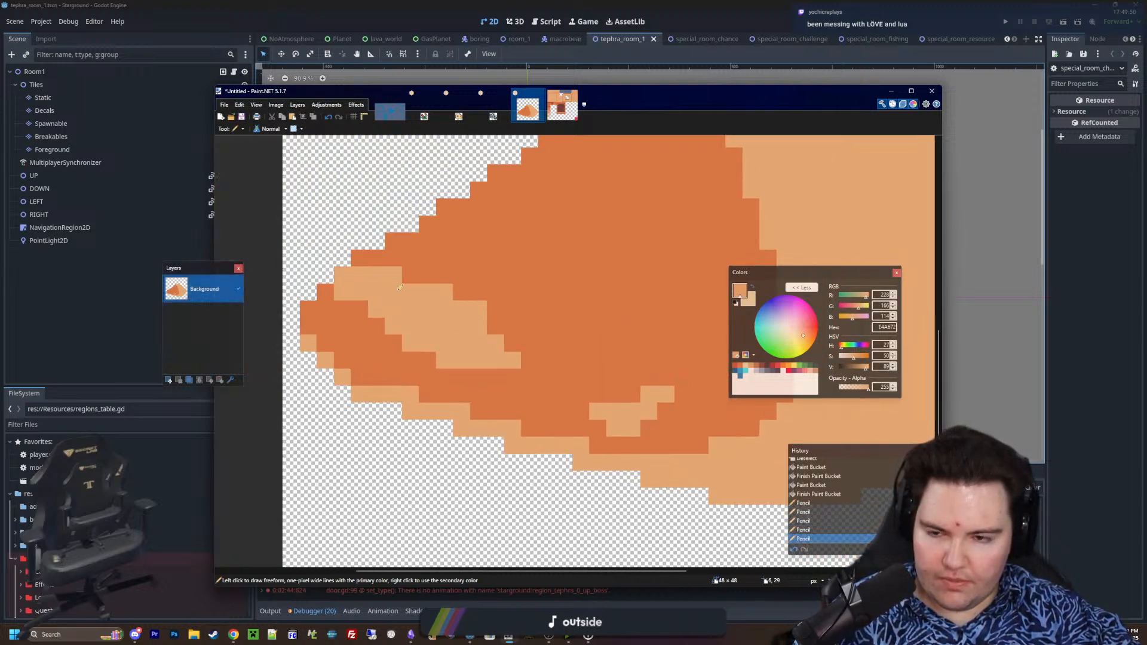
left_click(426, 277)
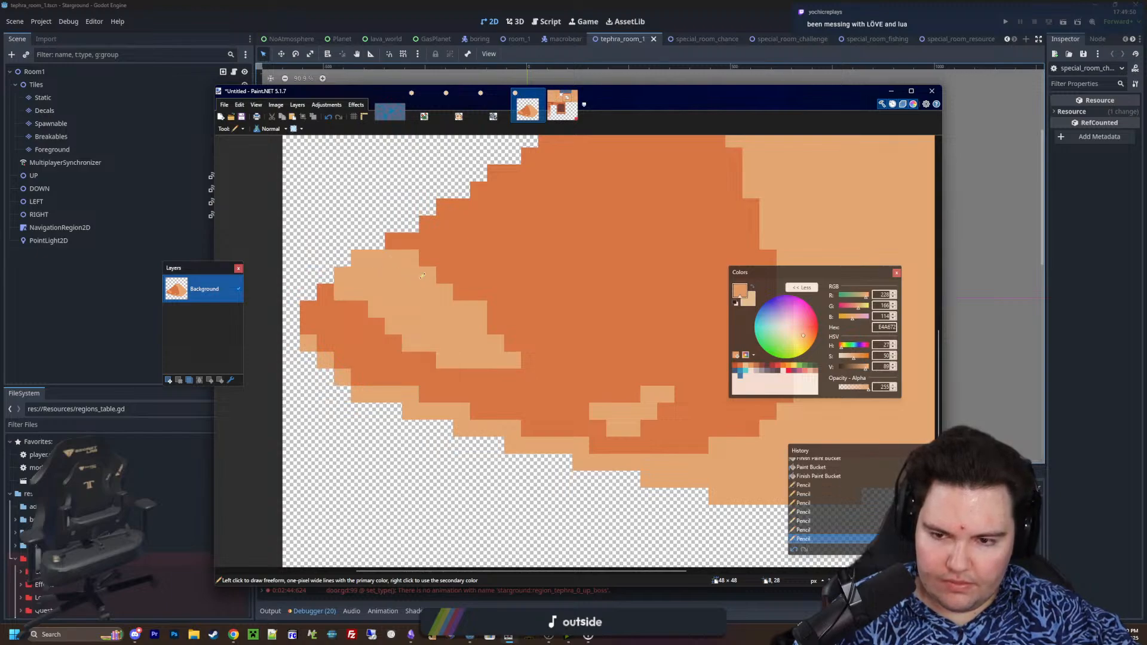
Set the eraser brush size to 1 and erase the stray dark pixels along the outline above the light band
middle_click_drag(717, 377, 773, 463)
key("e")
scroll(472, 324, "up", 1, "ctrl")
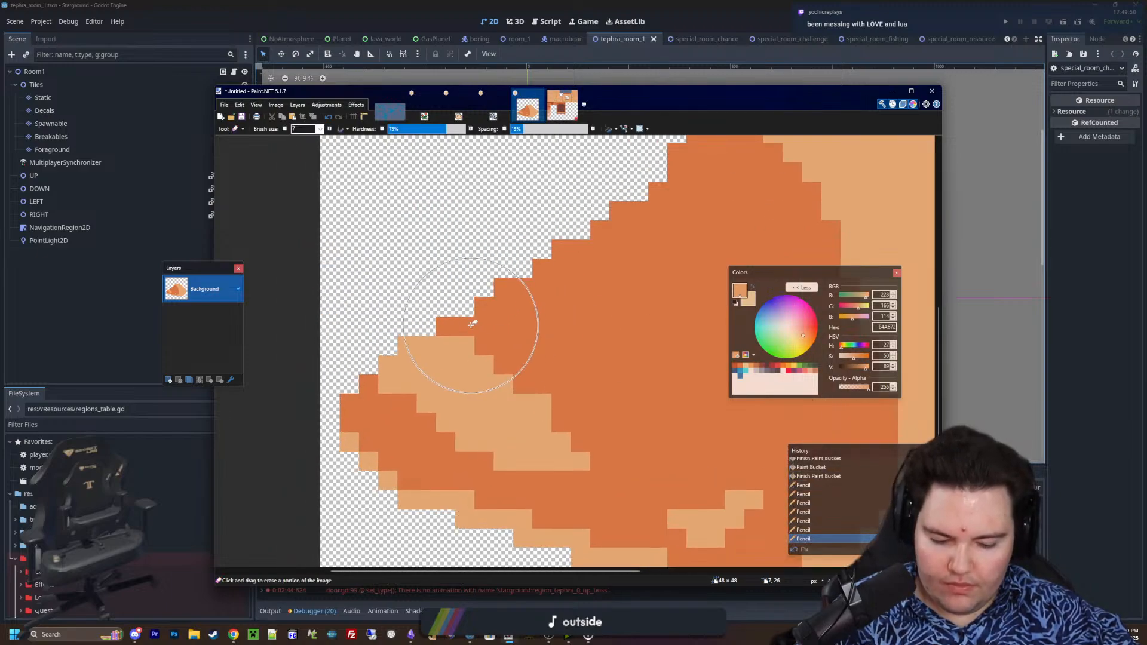
left_click(465, 326)
left_click(485, 308)
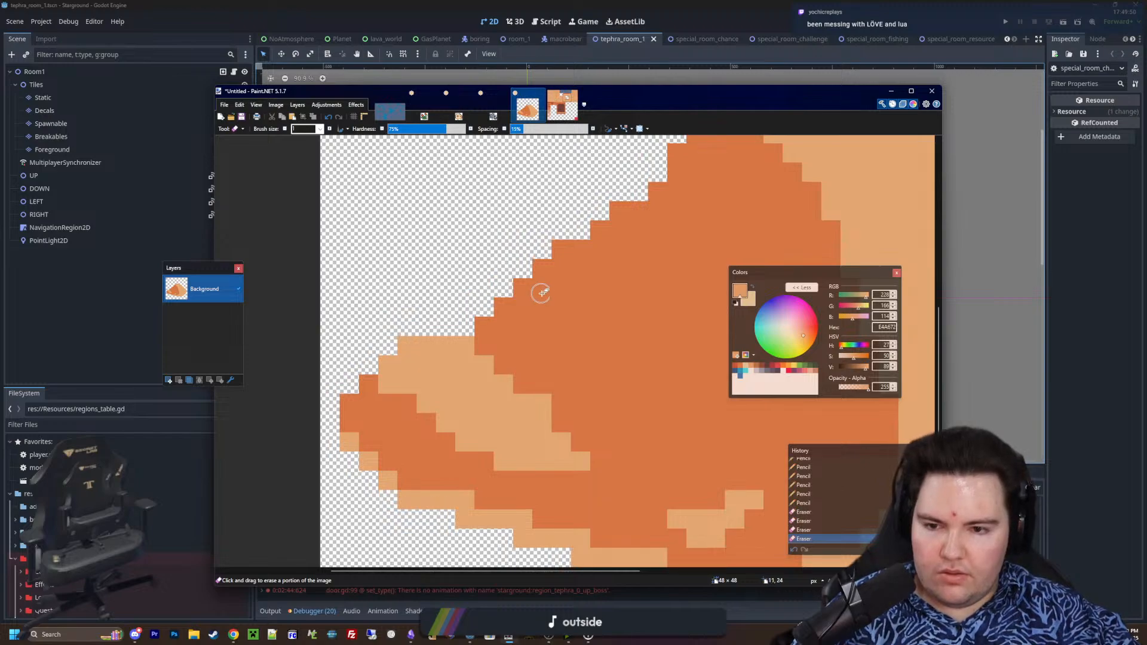
scroll(483, 337, "down", 14, "ctrl")
scroll(583, 340, "up", 5, "ctrl")
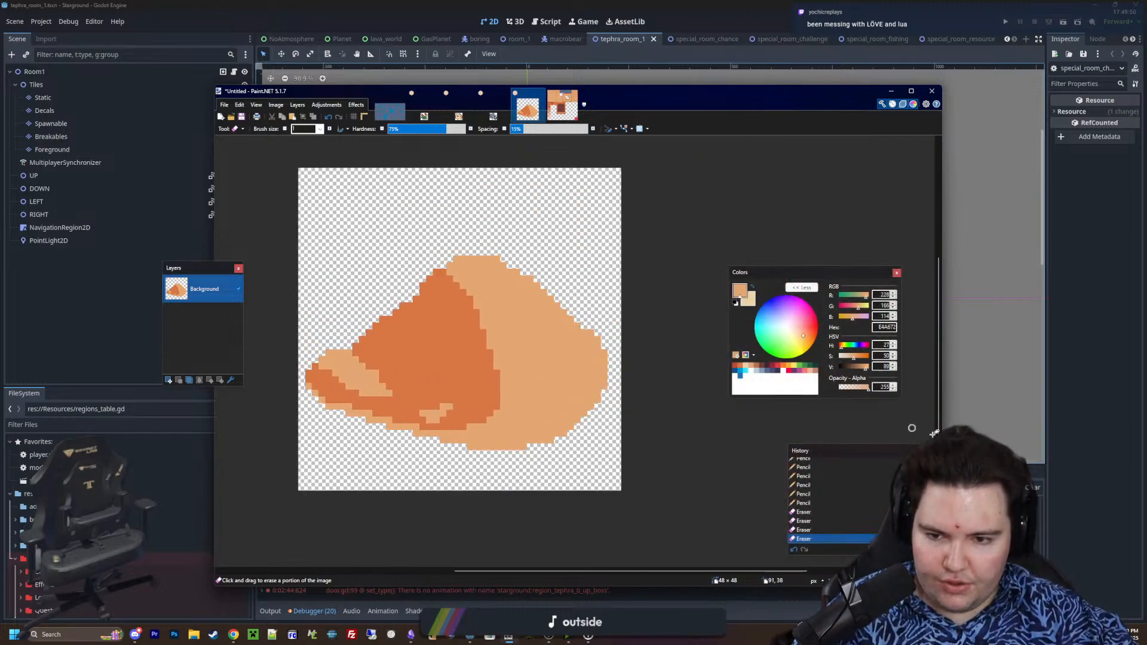
Pencil a light E4A672 notch into the boundary between the mound's shaded and lit sides
key("p")
scroll(505, 397, "up", 4, "ctrl")
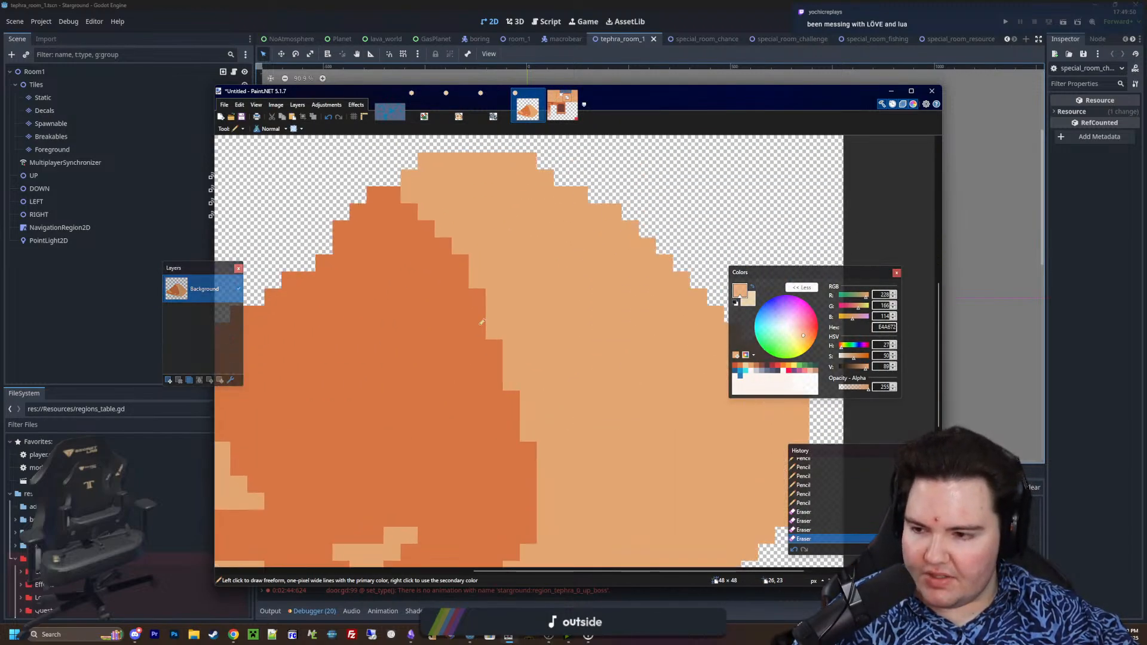
left_click_drag(505, 399, 482, 345)
left_click(494, 349)
left_click(477, 331)
left_click(484, 342)
Examine the mound's shading and silhouette at different zoom levels
scroll(515, 346, "down", 6, "ctrl")
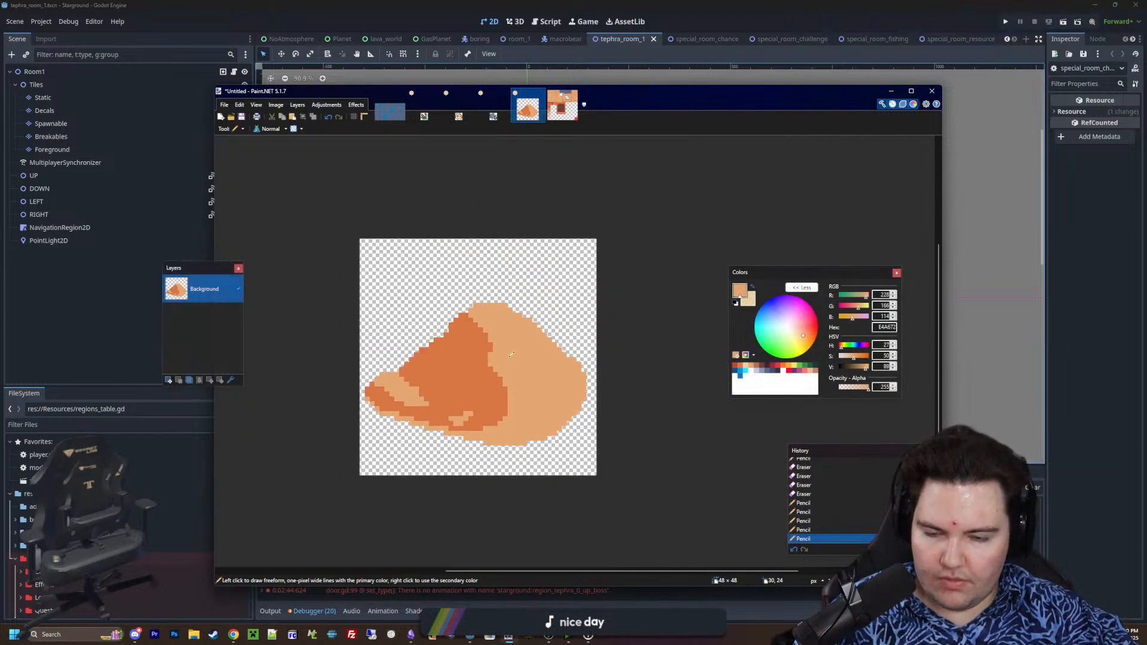
scroll(515, 346, "down", 3, "ctrl")
scroll(513, 346, "up", 7, "ctrl")
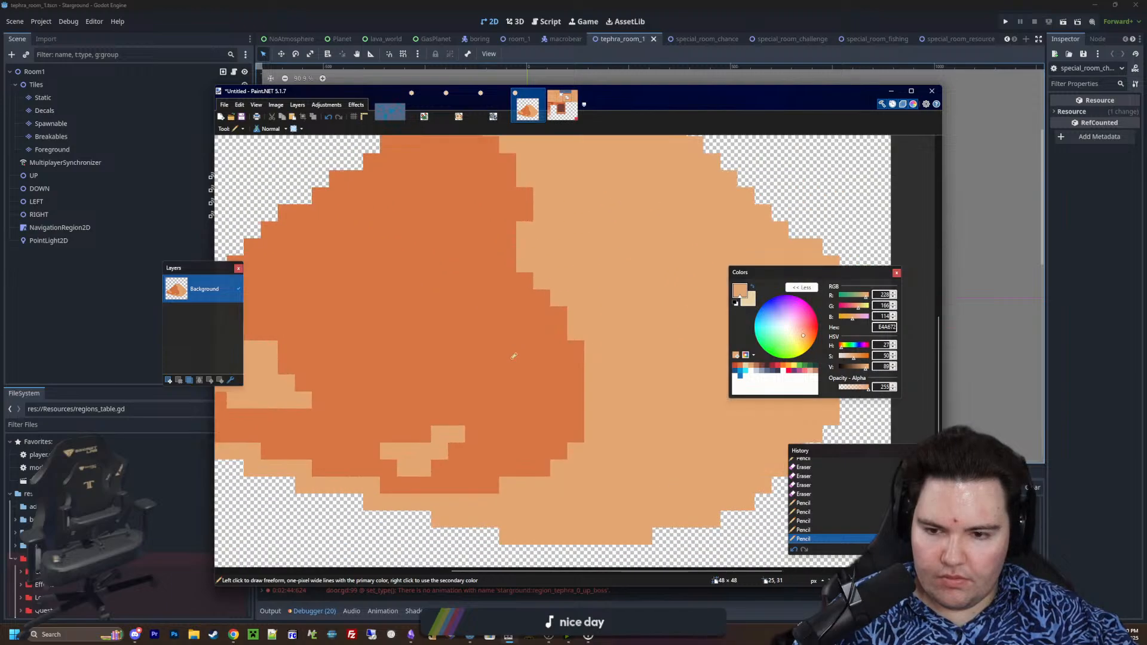
scroll(513, 354, "down", 2, "ctrl")
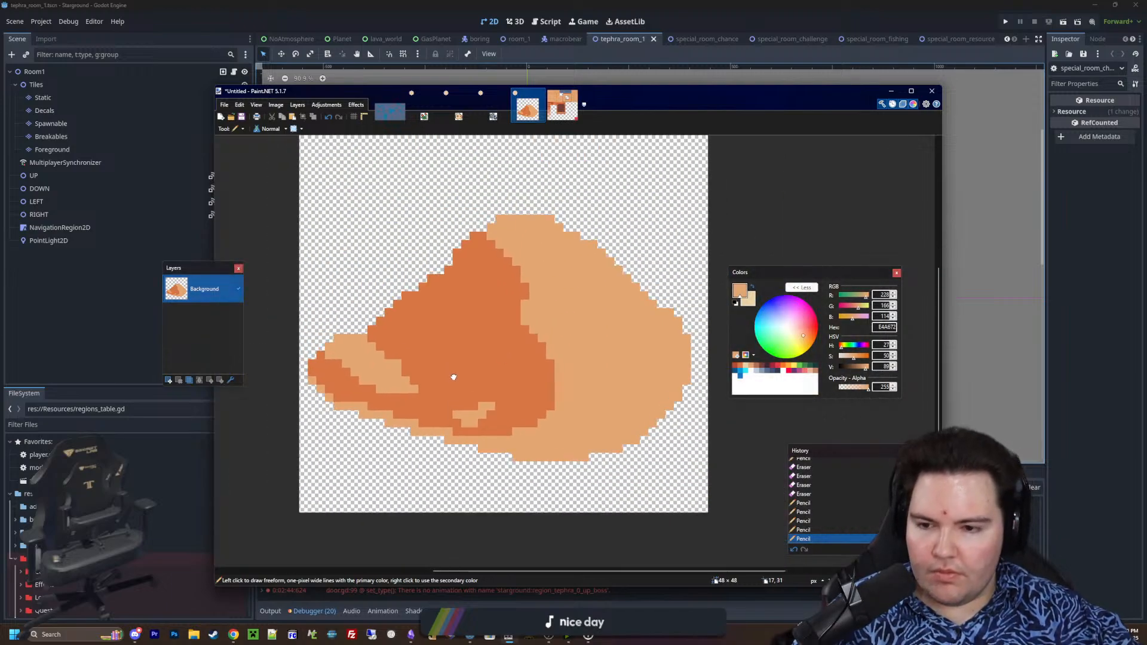
scroll(382, 332, "up", 2, "ctrl")
scroll(381, 332, "down", 3, "ctrl")
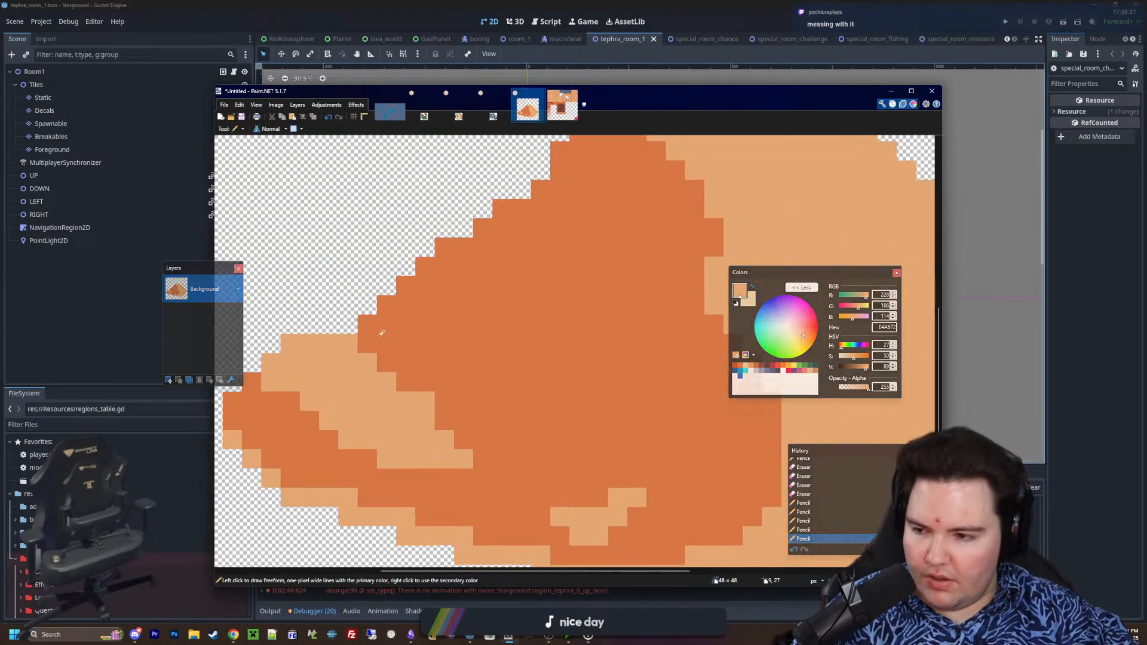
scroll(473, 371, "up", 1, "ctrl")
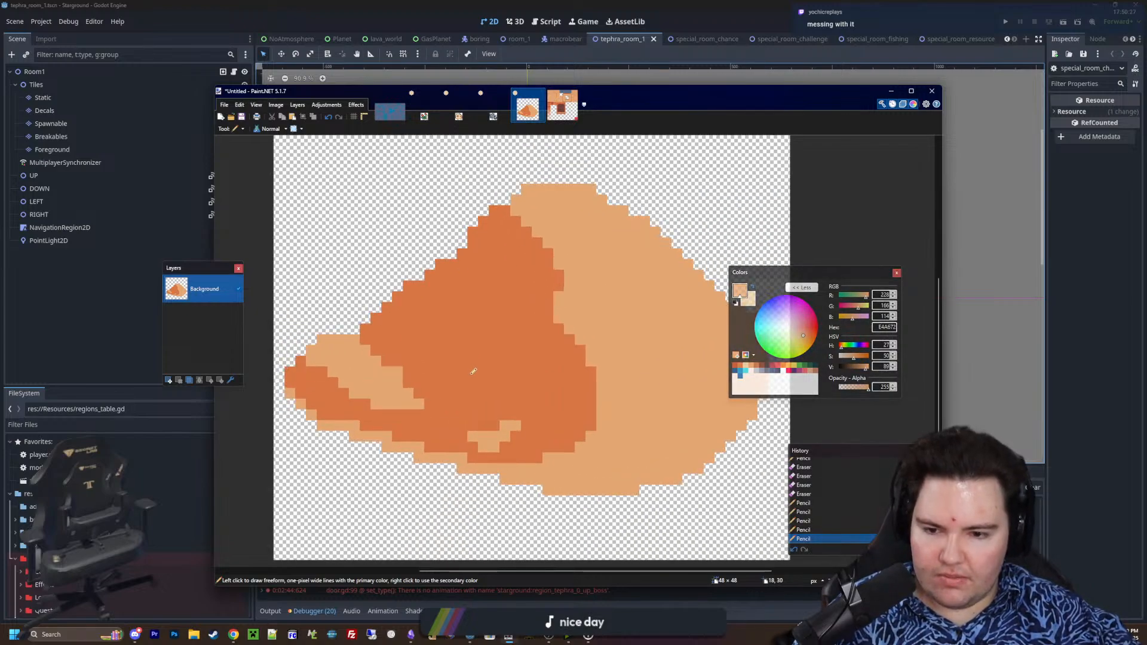
middle_click_drag(729, 447, 645, 454)
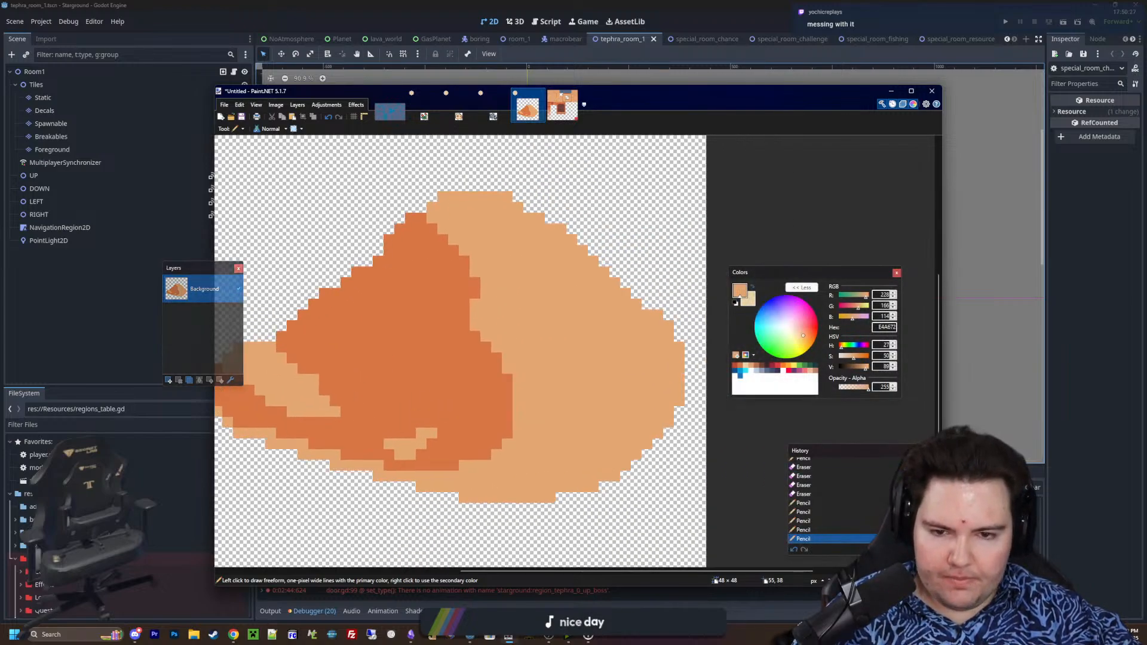
mouse_move(576, 371)
middle_mouse_down()
mouse_move(659, 426)
mouse_move(690, 499)
mouse_move(650, 379)
middle_mouse_up()
scroll(659, 426, "up", 1, "ctrl")
scroll(650, 380, "down", 2, "ctrl")
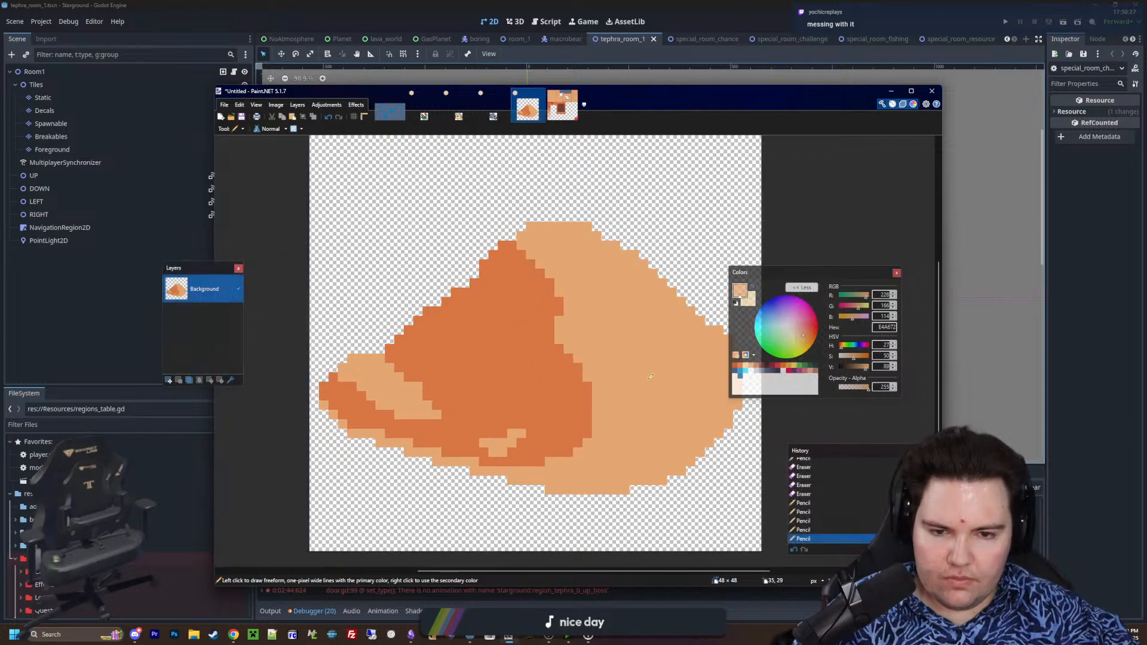
Add a new layer above the mound and choose the grey-blue 8B9BB4 as primary colour
left_click(169, 380)
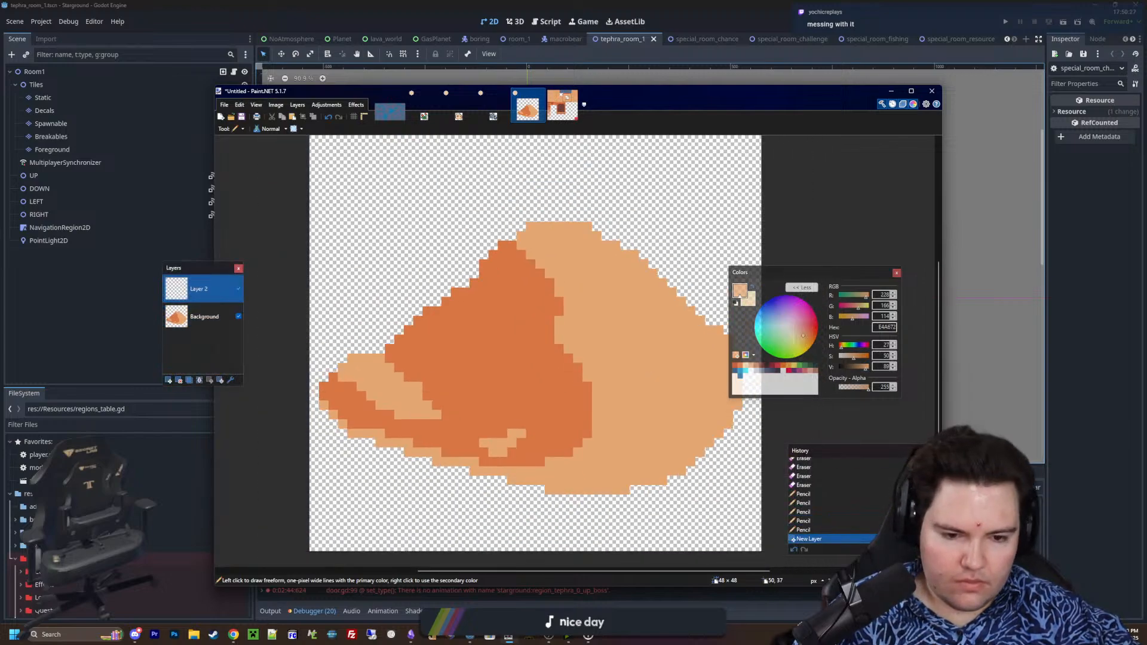
scroll(632, 402, "up", 2, "ctrl")
scroll(632, 403, "up", 1)
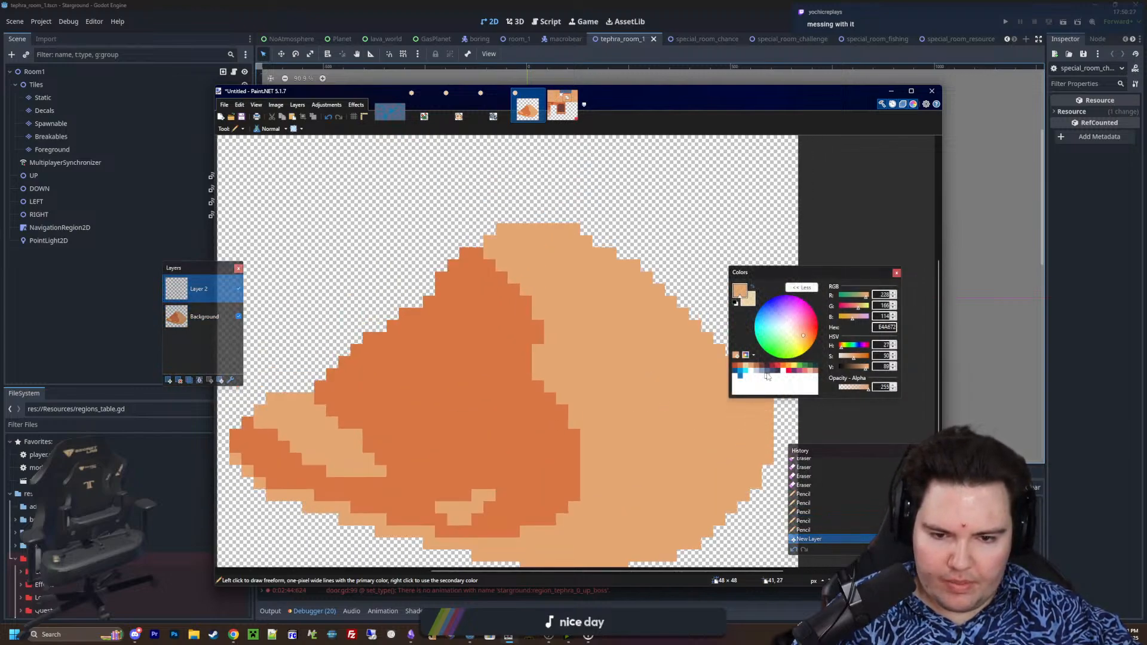
left_click(767, 375)
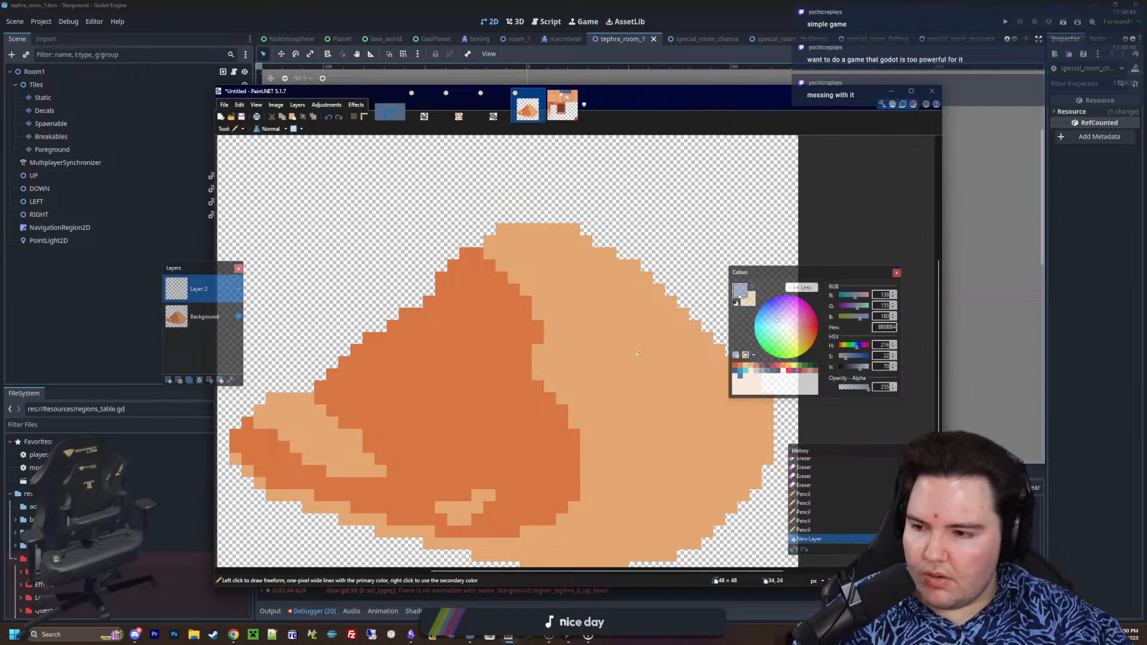
Pencil the closed outline of a slanted, jagged grey-blue slab jutting from the mound's shaded side on the new layer
mouse_move(555, 451)
middle_mouse_down()
mouse_move(596, 383)
mouse_move(559, 374)
middle_mouse_up()
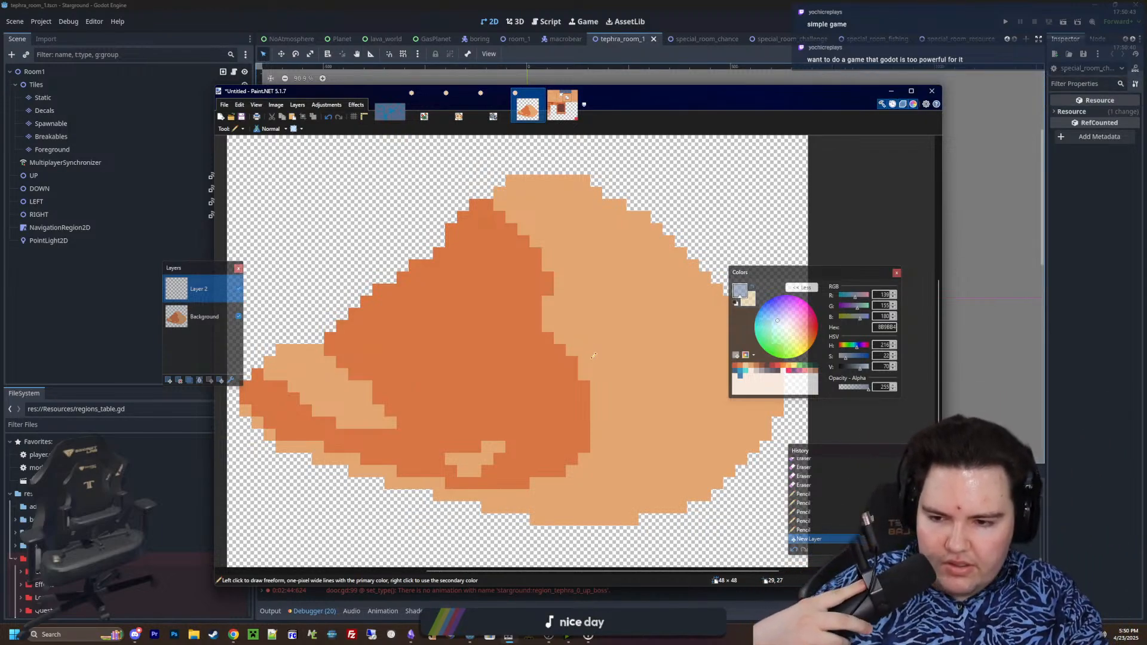
middle_click_drag(651, 396, 651, 371)
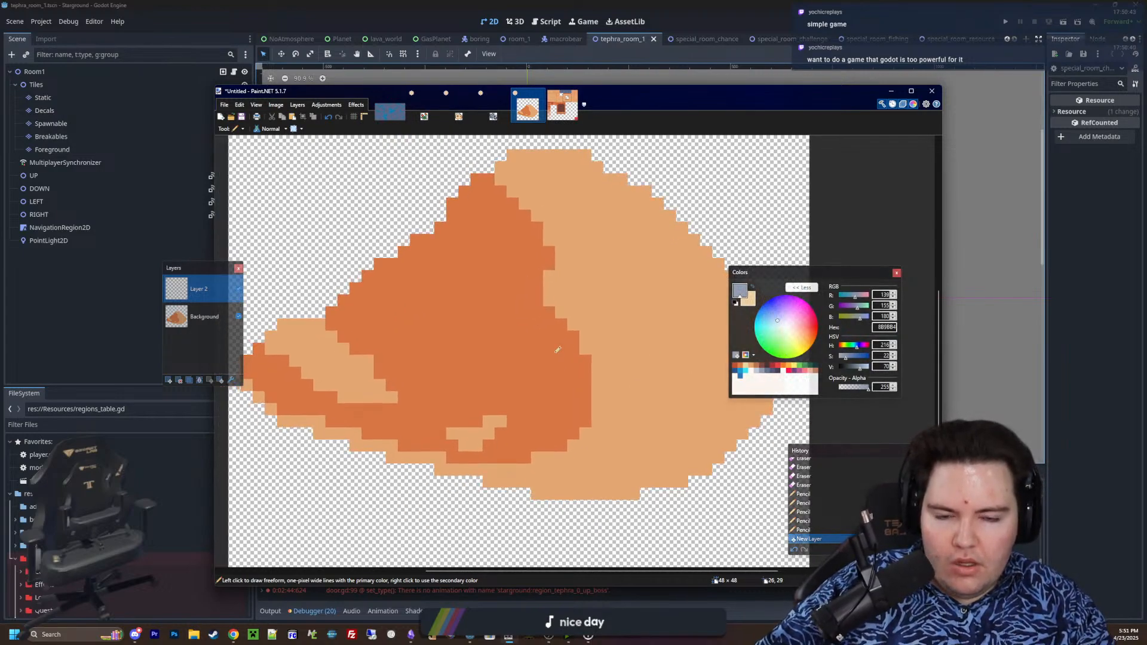
middle_click_drag(558, 351, 585, 357)
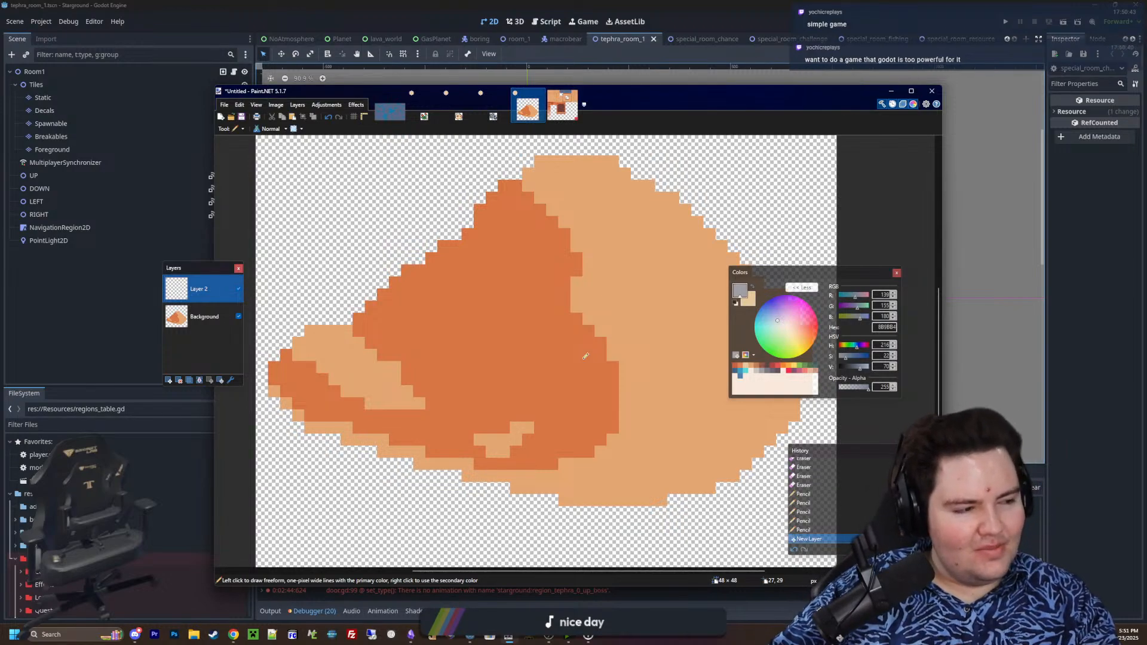
mouse_move(496, 367)
middle_mouse_down()
mouse_move(512, 387)
mouse_move(502, 380)
middle_mouse_up()
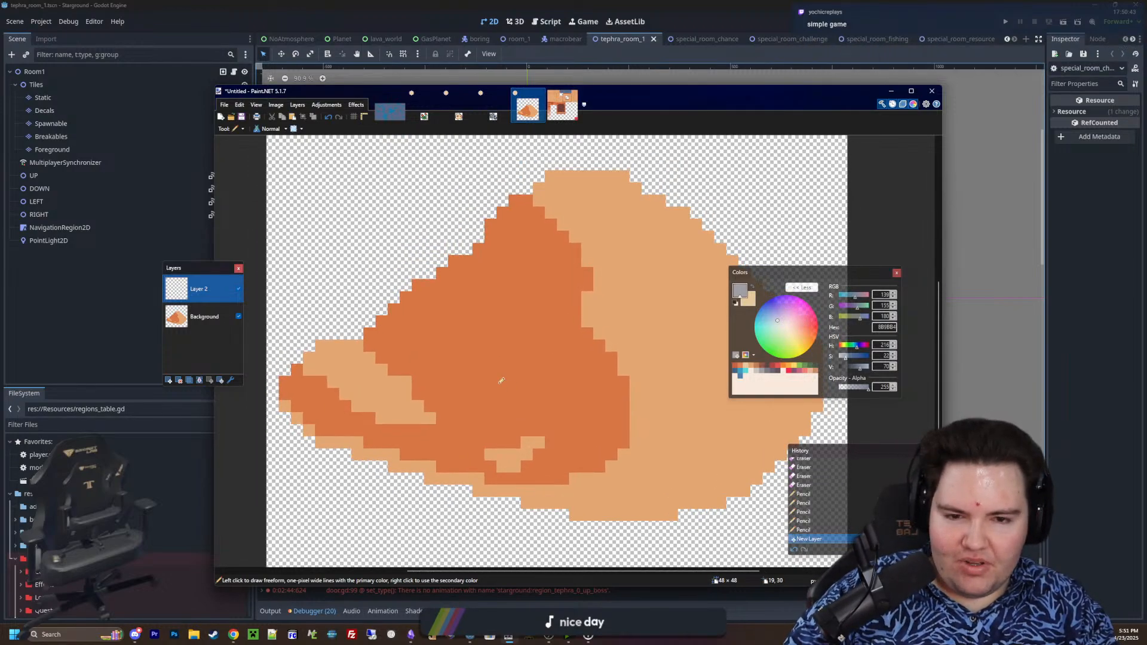
mouse_move(394, 222)
left_mouse_down()
mouse_move(439, 276)
mouse_move(571, 314)
mouse_move(560, 426)
mouse_move(381, 345)
mouse_move(382, 251)
mouse_move(398, 248)
mouse_move(394, 262)
left_mouse_up()
left_click_drag(394, 263, 396, 326)
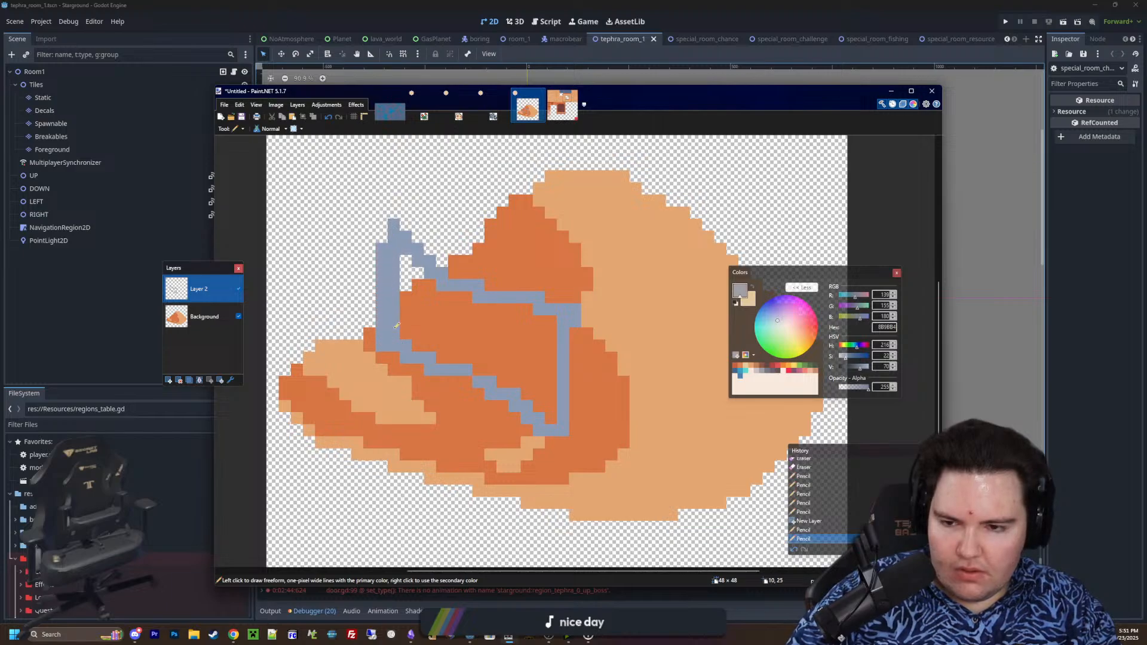
Fill the slab's outline with 8B9BB4 using the Paint Bucket with its flood mode set to Contiguous
key("f")
left_click(526, 357)
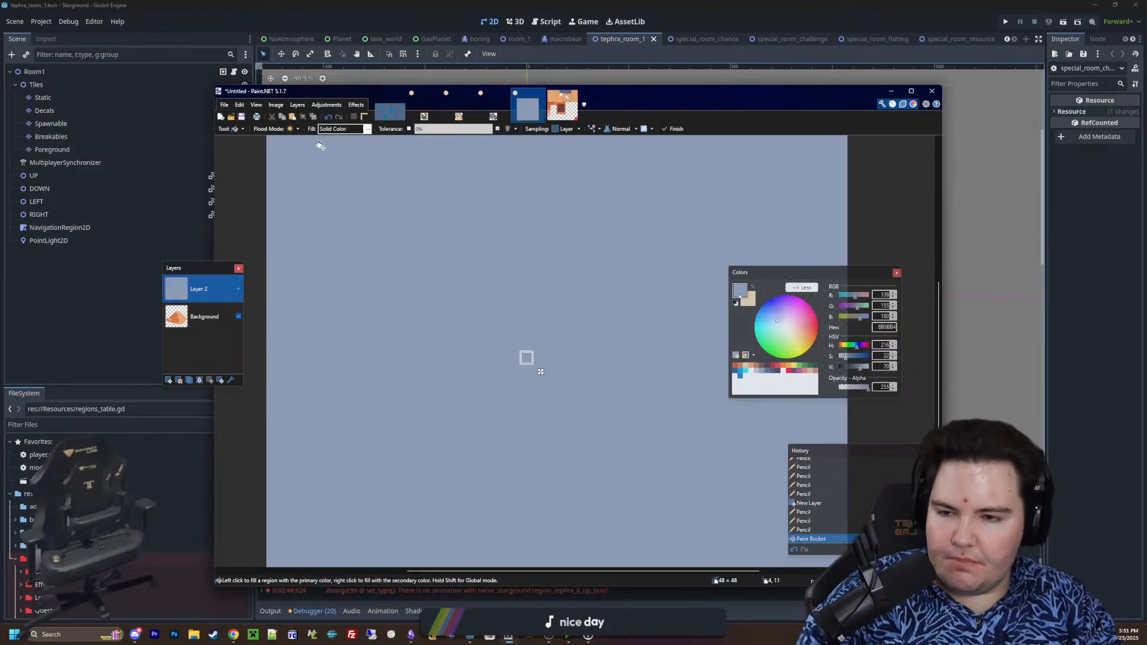
left_click(290, 129)
key("Return")
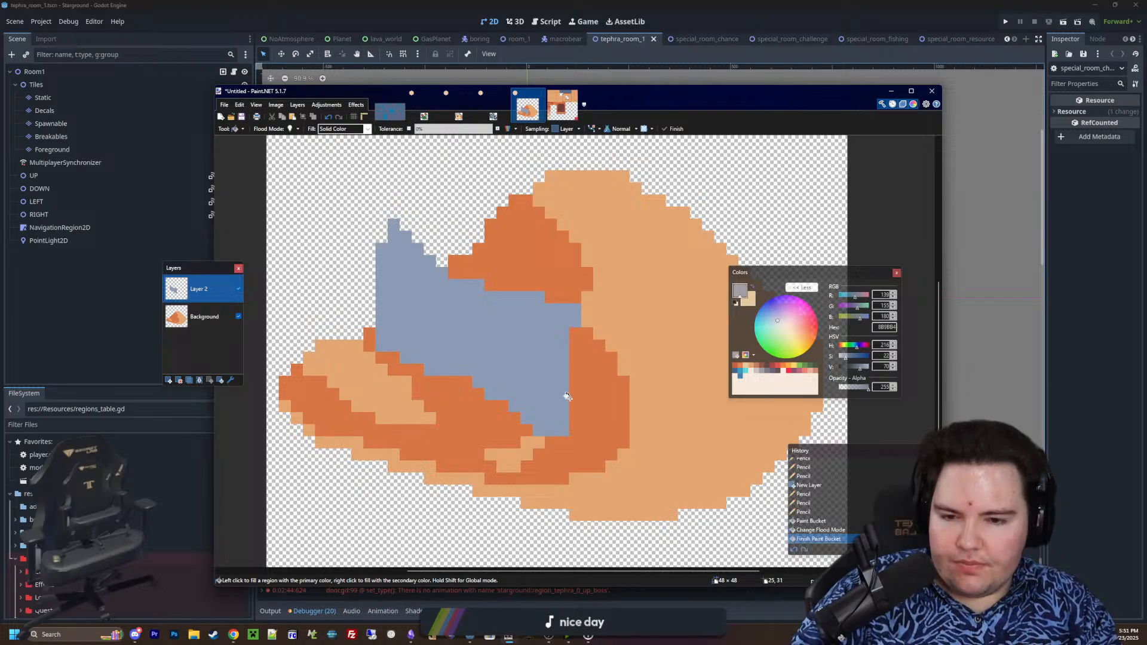
Pencil an extra column of grey-blue pixels down the slab's right edge
key("e")
scroll(612, 339, "up", 1, "ctrl")
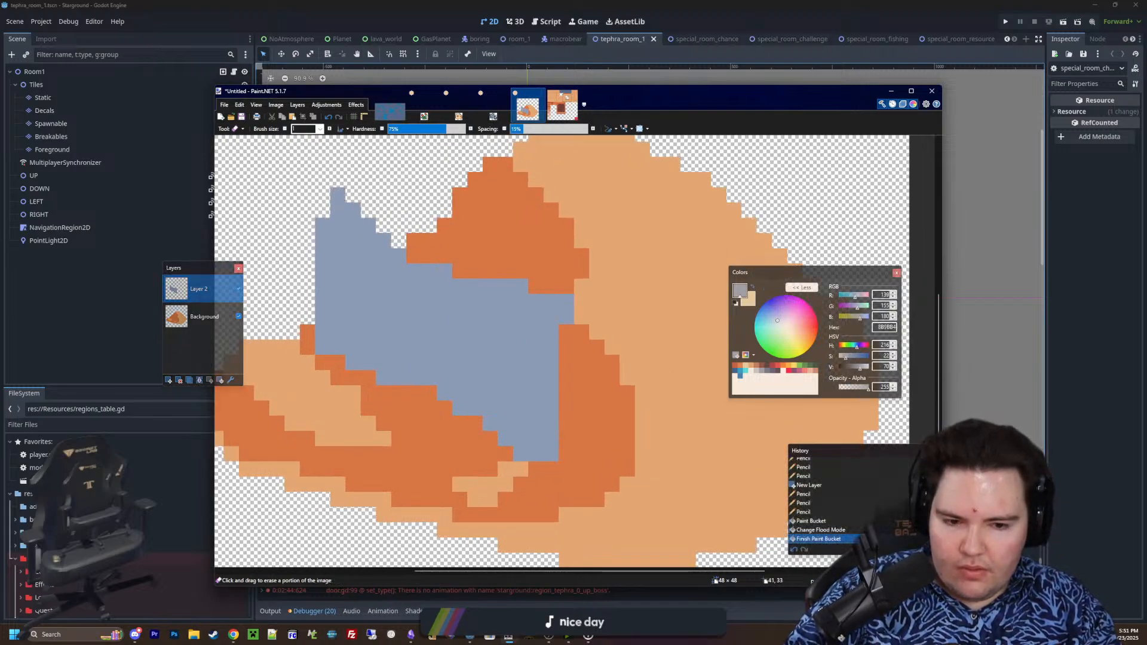
key("p")
left_click_drag(567, 319, 564, 394)
scroll(462, 365, "down", 1, "ctrl")
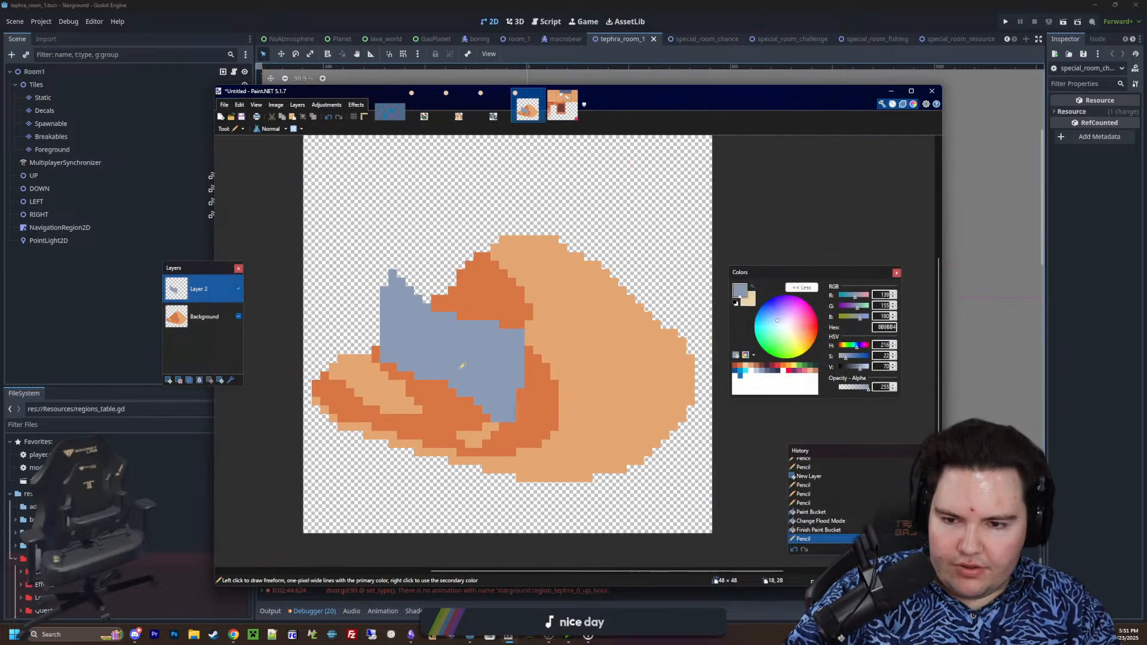
scroll(462, 366, "down", 5, "ctrl")
scroll(462, 363, "up", 6, "ctrl")
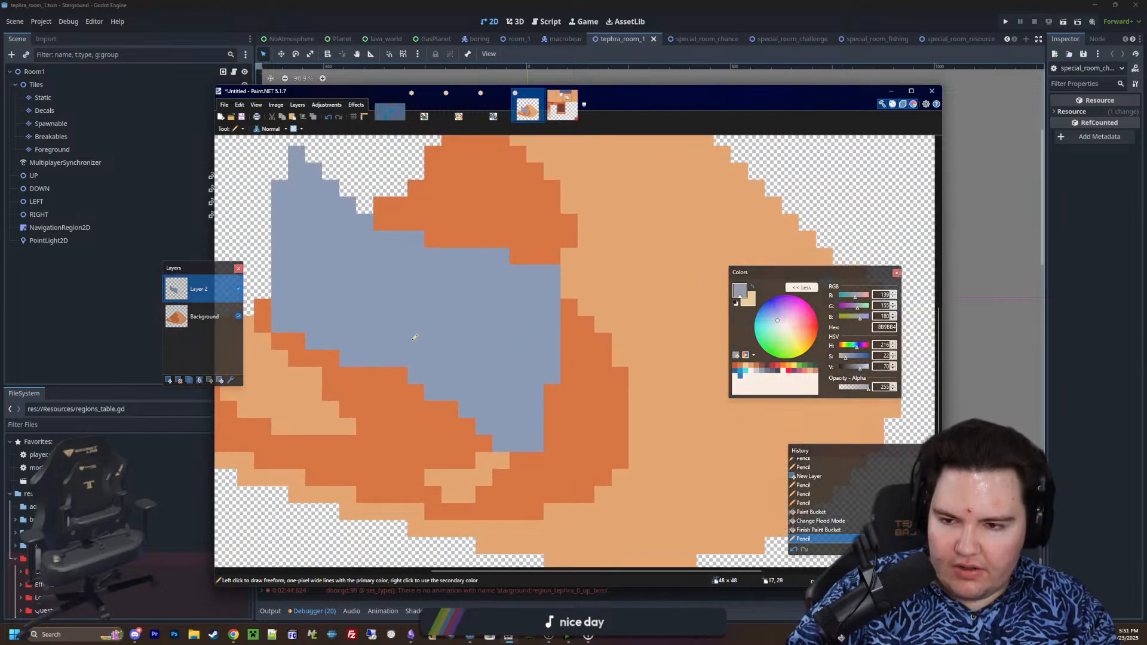
Activate the Background layer and sample the mound's light colour E4A672
left_click(205, 317)
key("k")
scroll(616, 425, "up", 1, "ctrl")
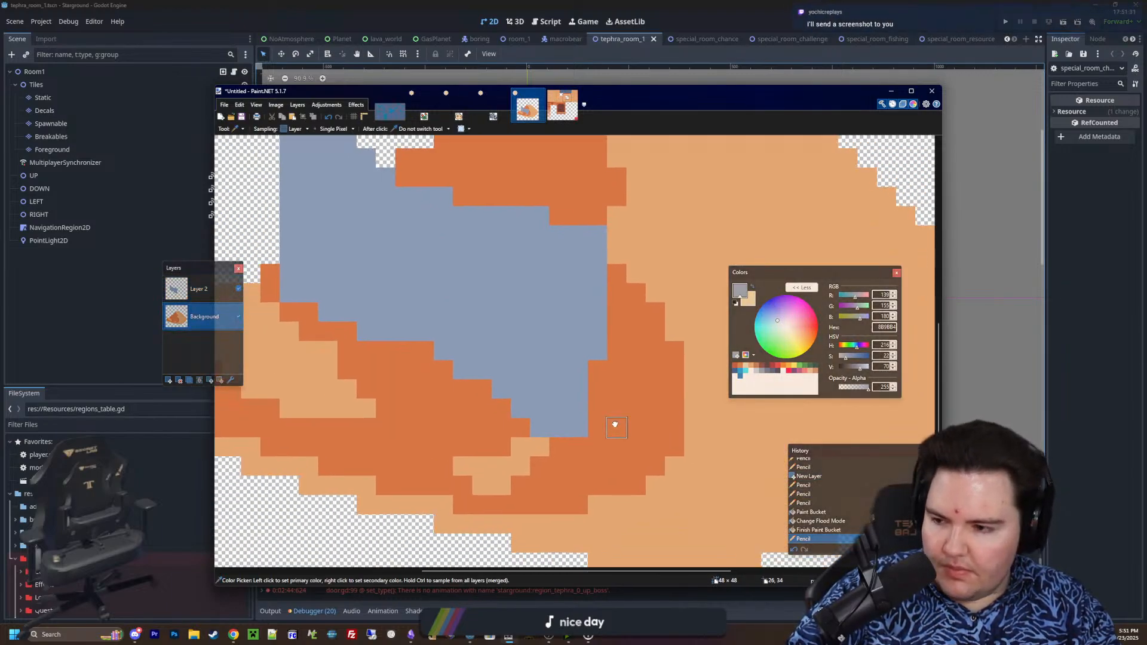
scroll(615, 425, "down", 1)
left_click(690, 403)
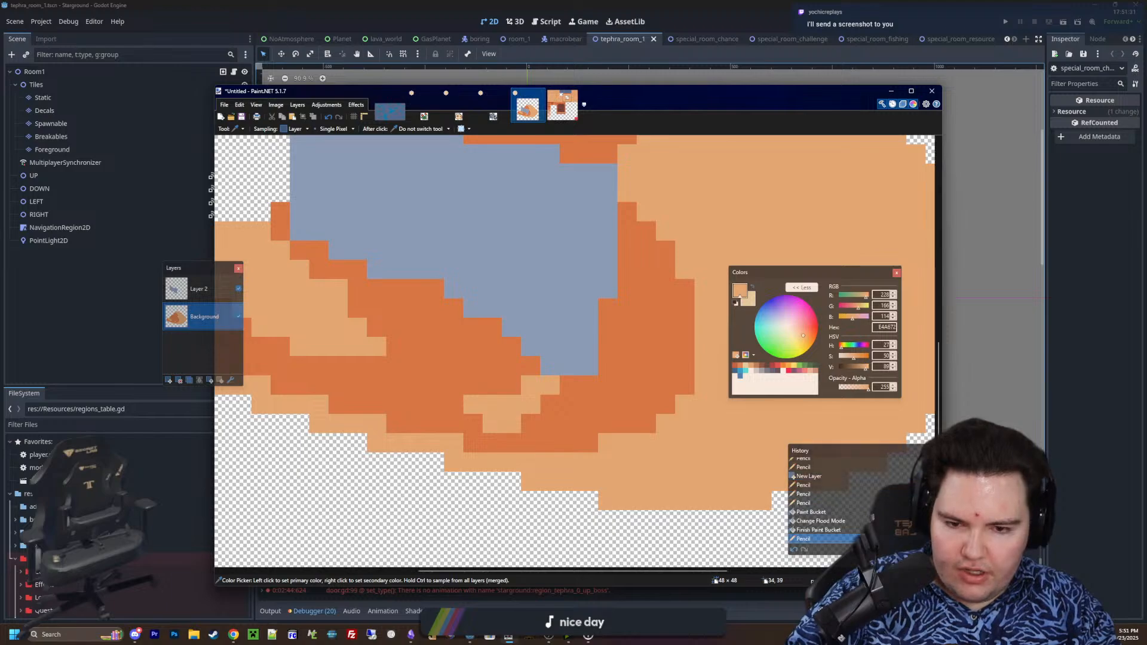
Try a light E4A672 rim in the sand around the slab's lower end with the Pencil
key("p")
mouse_move(568, 385)
left_mouse_down()
mouse_move(589, 385)
mouse_move(610, 350)
mouse_move(623, 353)
left_mouse_up()
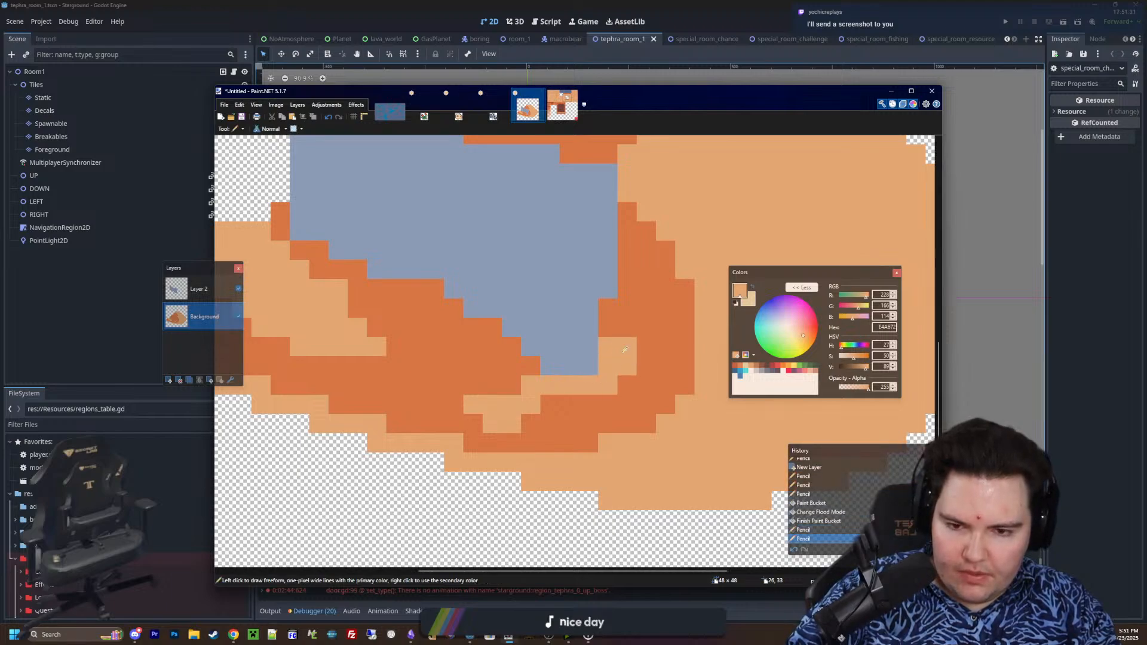
left_click(607, 327)
left_click(531, 365)
left_click(513, 346)
left_click(493, 326)
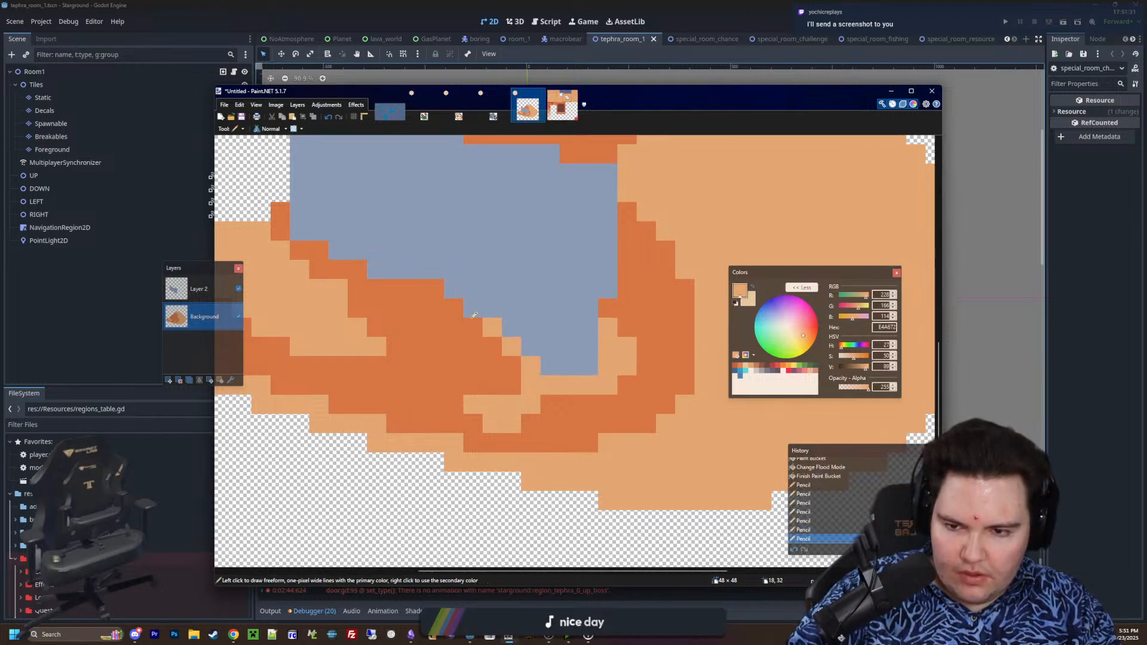
left_click(474, 328)
scroll(506, 367, "down", 5, "ctrl")
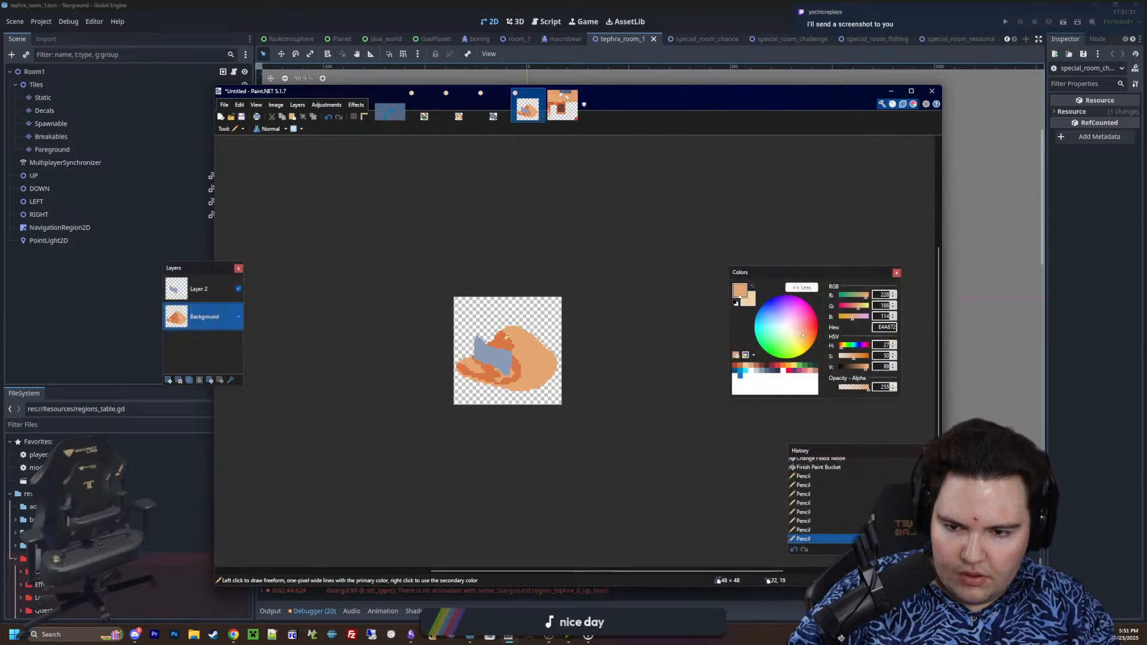
Undo the light rim strokes around the slab's lower end
key("ctrl+z")
key("ctrl+z")
key("ctrl+z")
key("ctrl+z")
key("ctrl+z")
key("ctrl+z")
key("ctrl+z")
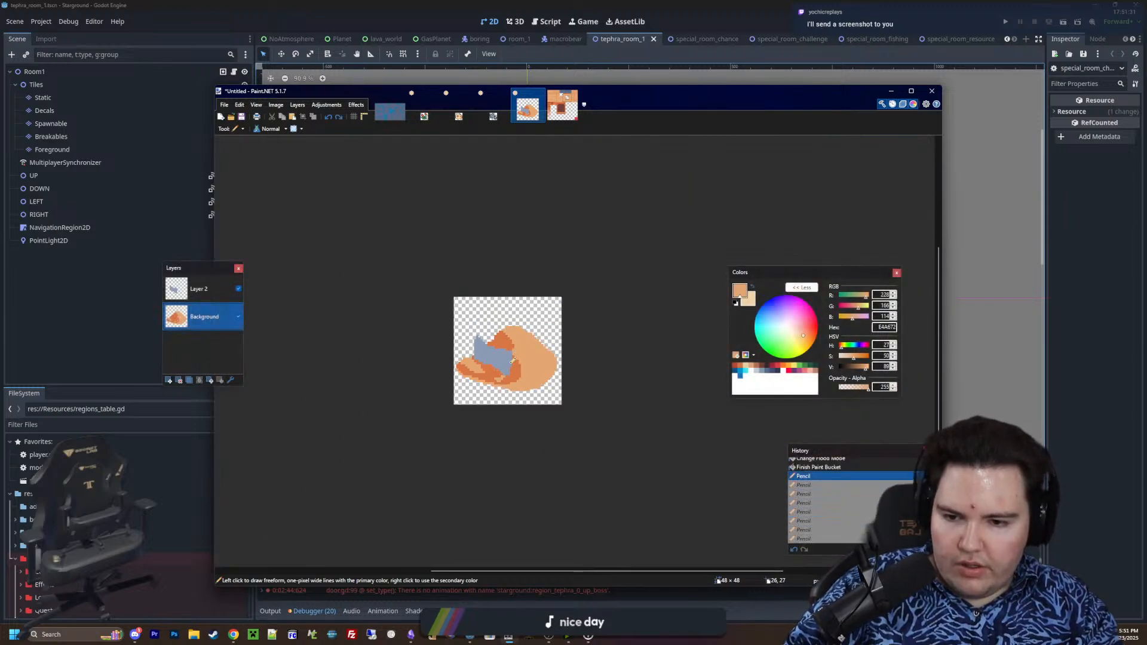
scroll(512, 359, "up", 3, "ctrl")
key("ctrl+z")
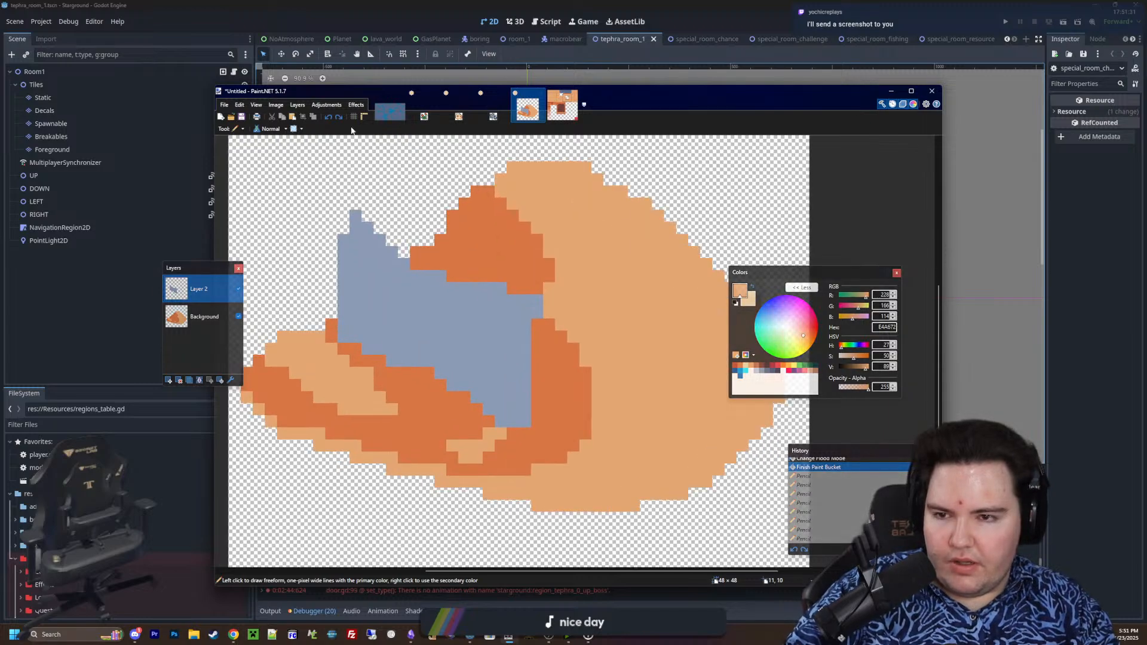
left_click(340, 117)
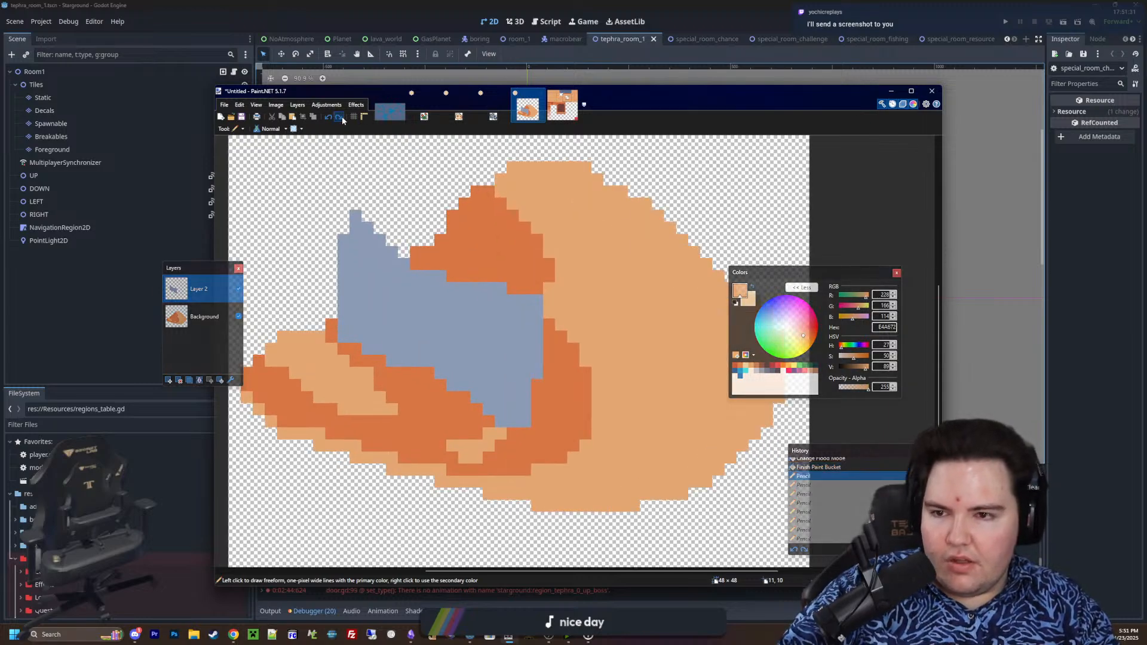
Activate the Background layer and erase the dark orange sand pixels around the slab's lower-left corner with the Eraser
left_click(217, 326)
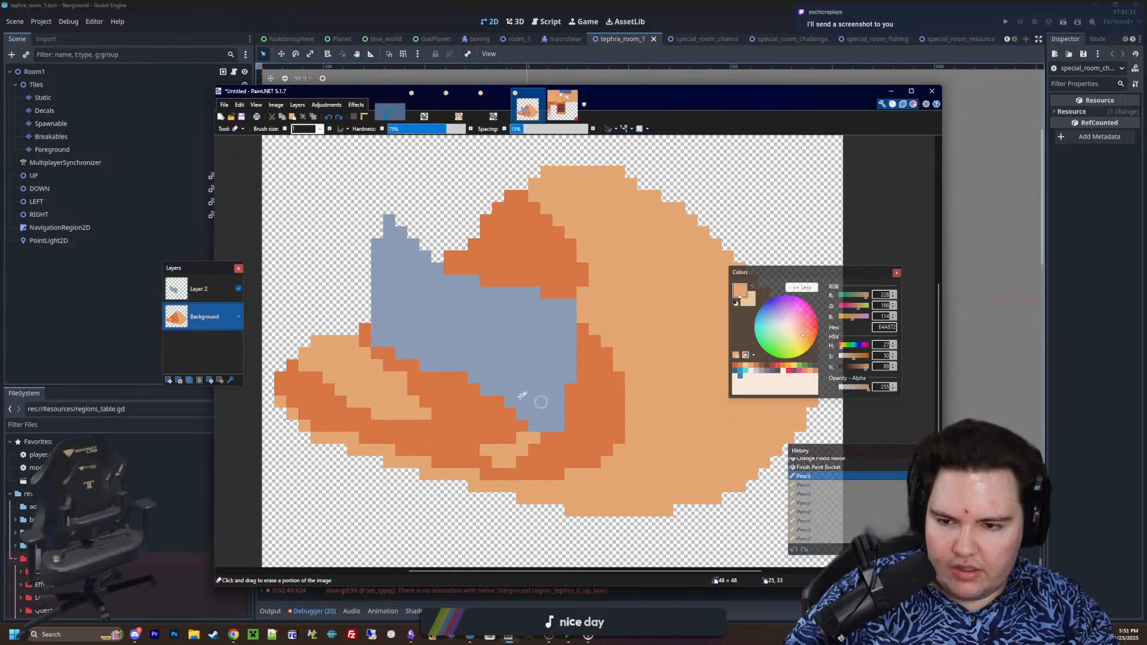
key("e")
left_click_drag(362, 338, 365, 333)
left_click(371, 344)
left_click(388, 352)
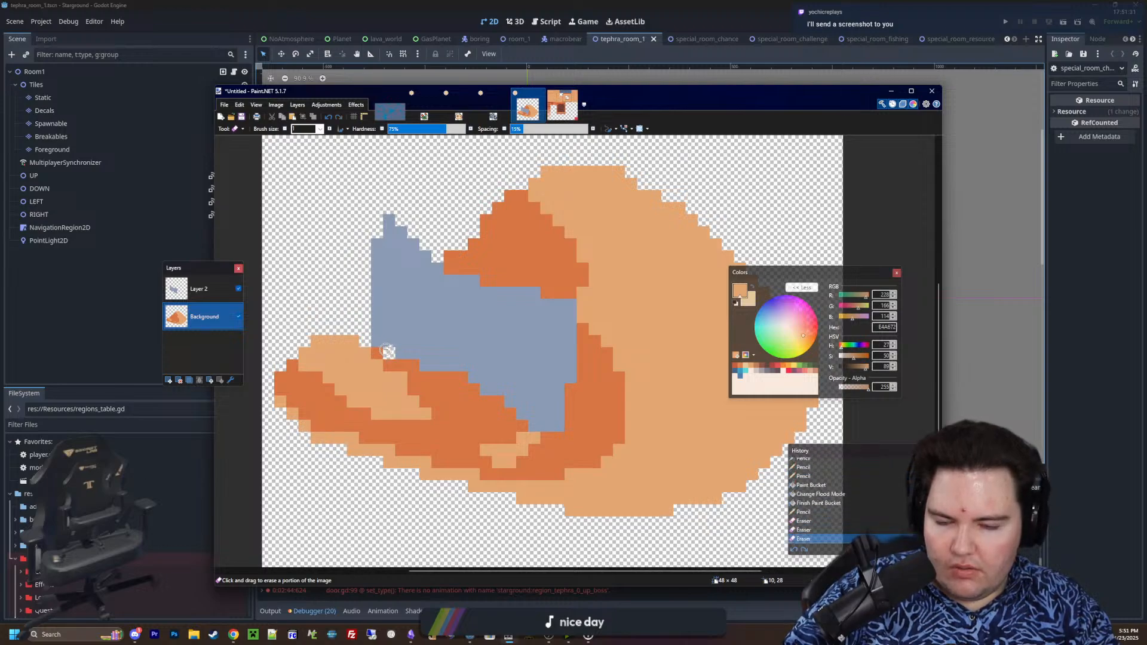
left_click(378, 353)
scroll(496, 374, "down", 4, "ctrl")
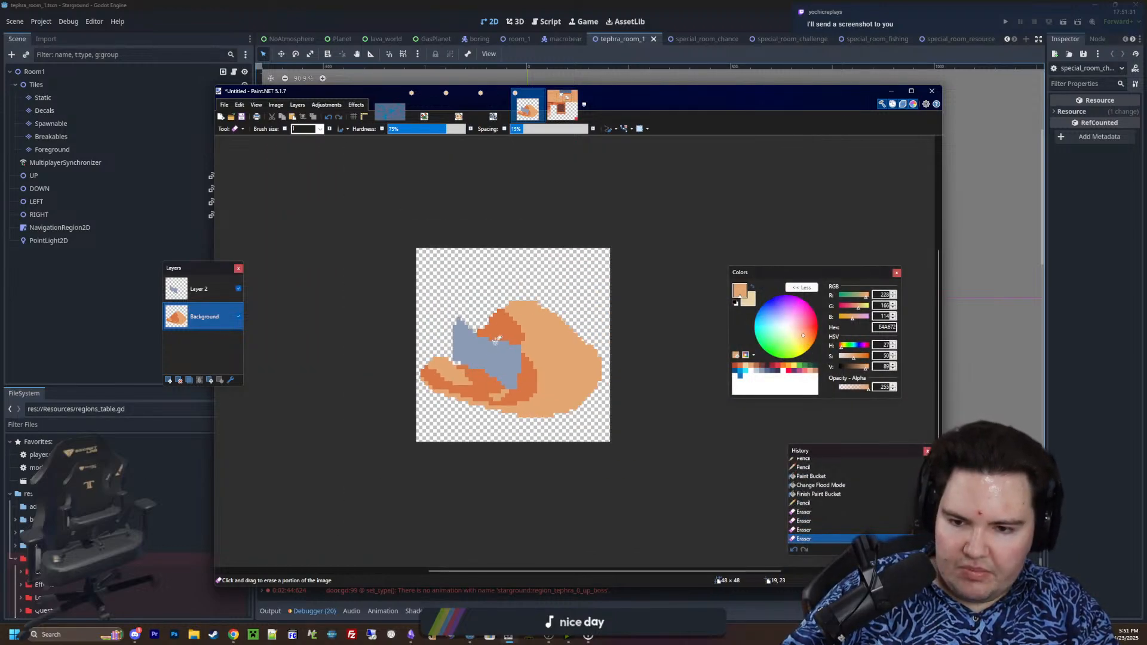
scroll(536, 307, "up", 4, "ctrl")
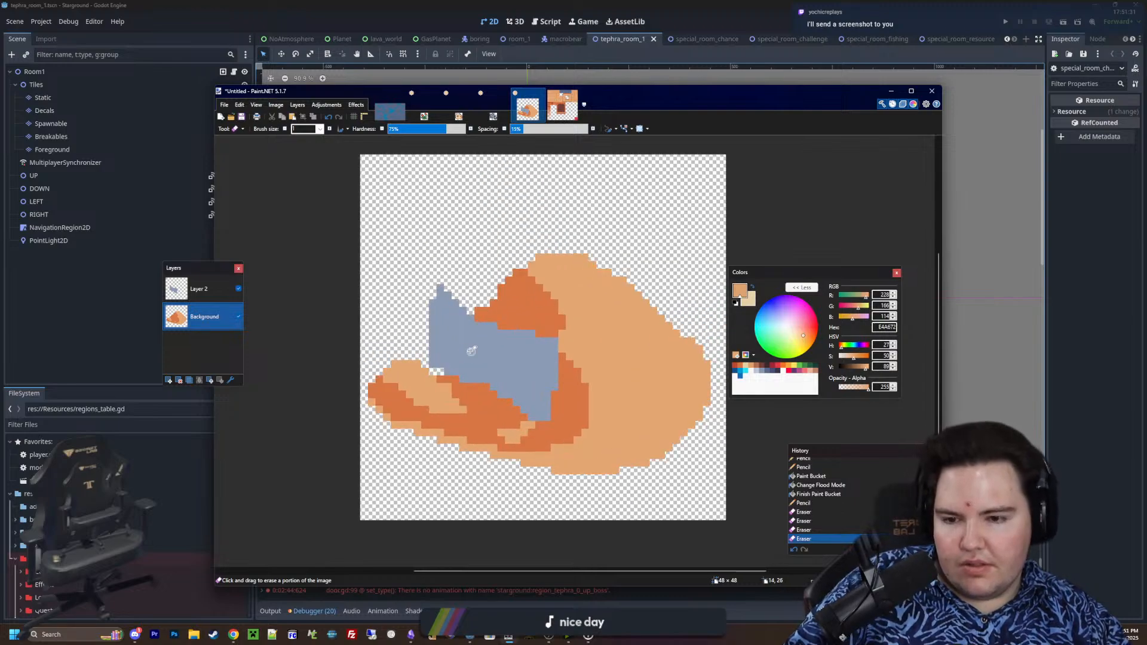
Activate Layer 2, sample the slab's grey-blue 8B9BB4 and pencil two pixels into the gap at its lower-left corner
left_click(215, 291)
key("k")
left_click(501, 373)
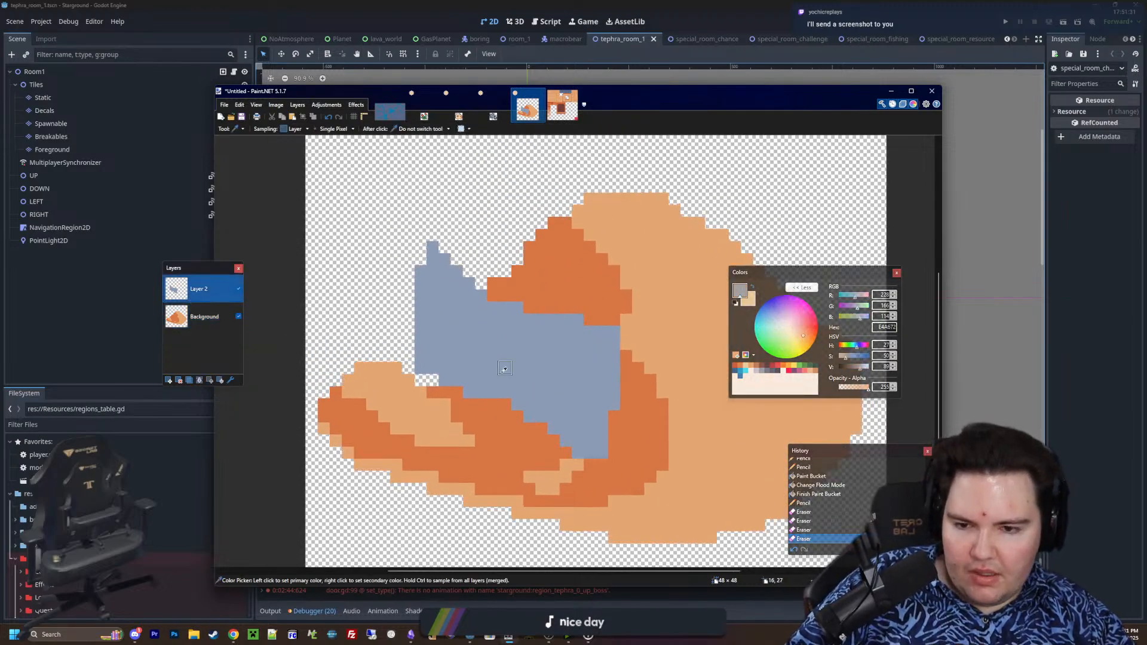
key("p")
left_click(434, 380)
left_click(422, 380)
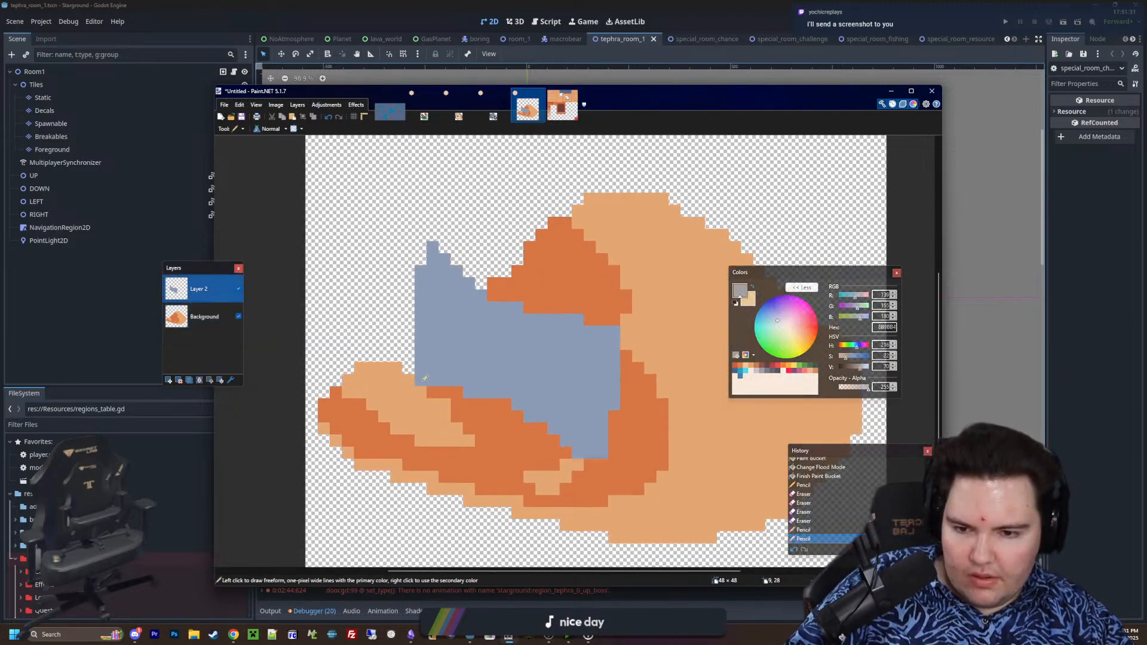
scroll(412, 373, "down", 3, "ctrl")
scroll(404, 368, "down", 1, "ctrl")
Draw a two-pixel-high light C0CBDC highlight along the right part of the slab's top edge using small Rectangle shapes
scroll(406, 369, "up", 5, "ctrl")
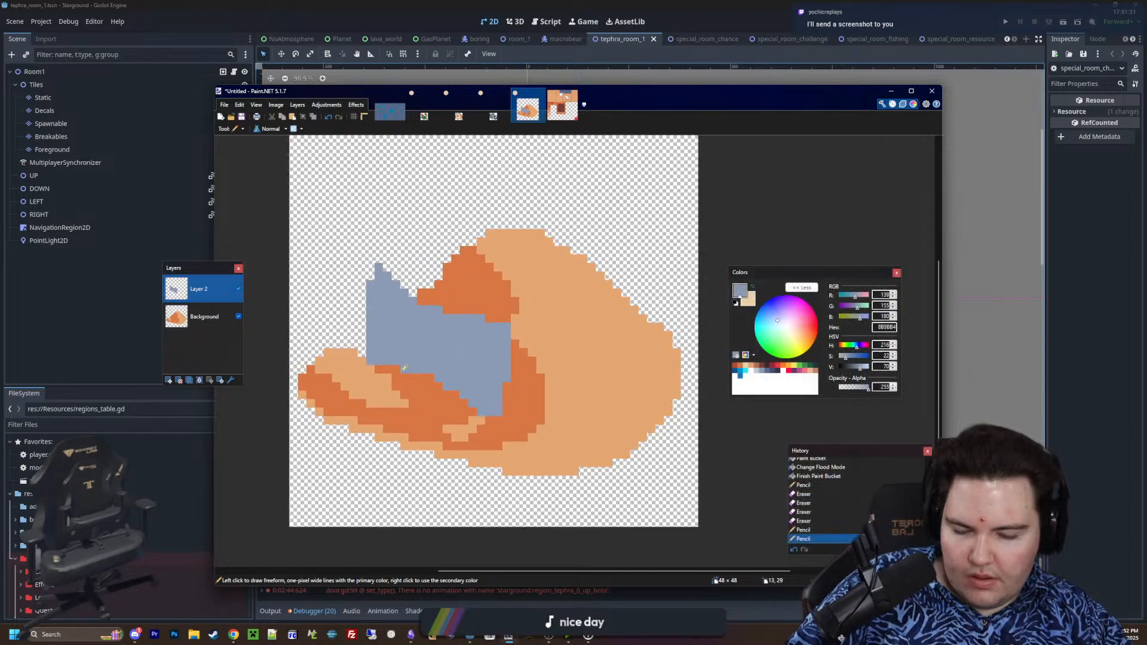
middle_click_drag(479, 390, 456, 429)
scroll(657, 391, "up", 1, "ctrl")
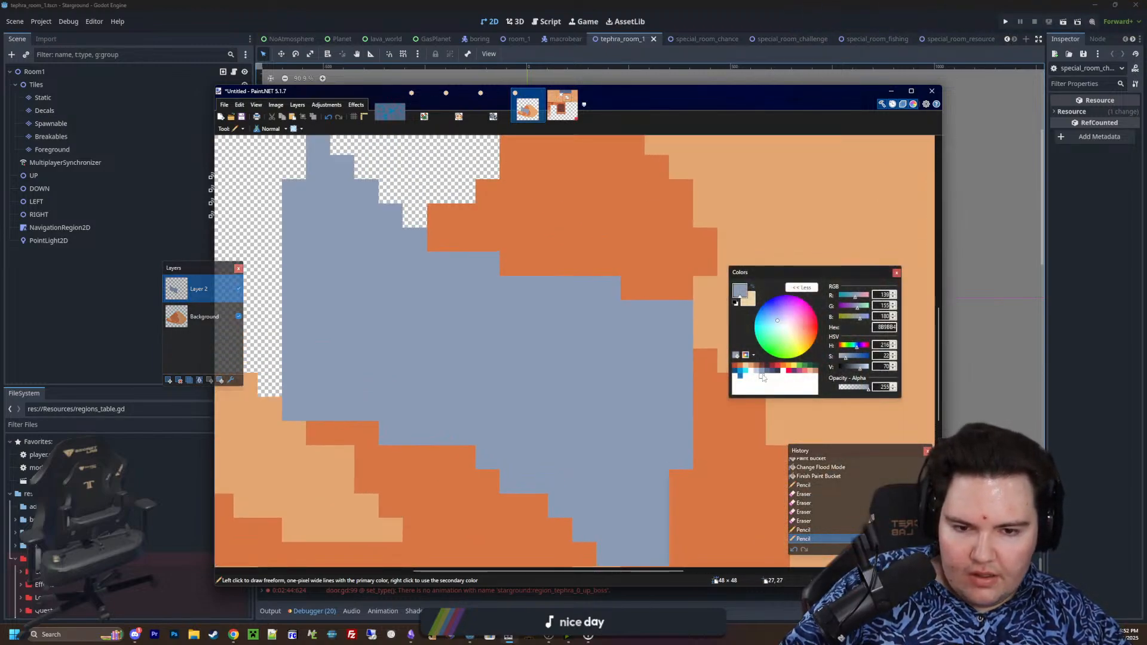
left_click(757, 371)
middle_click_drag(645, 366, 657, 397)
scroll(663, 362, "up", 1, "ctrl")
scroll(661, 359, "up", 2, "ctrl")
left_click_drag(708, 334, 641, 335)
scroll(711, 399, "down", 4, "ctrl")
key("o")
key("o")
left_click_drag(710, 378, 667, 377)
key("Return")
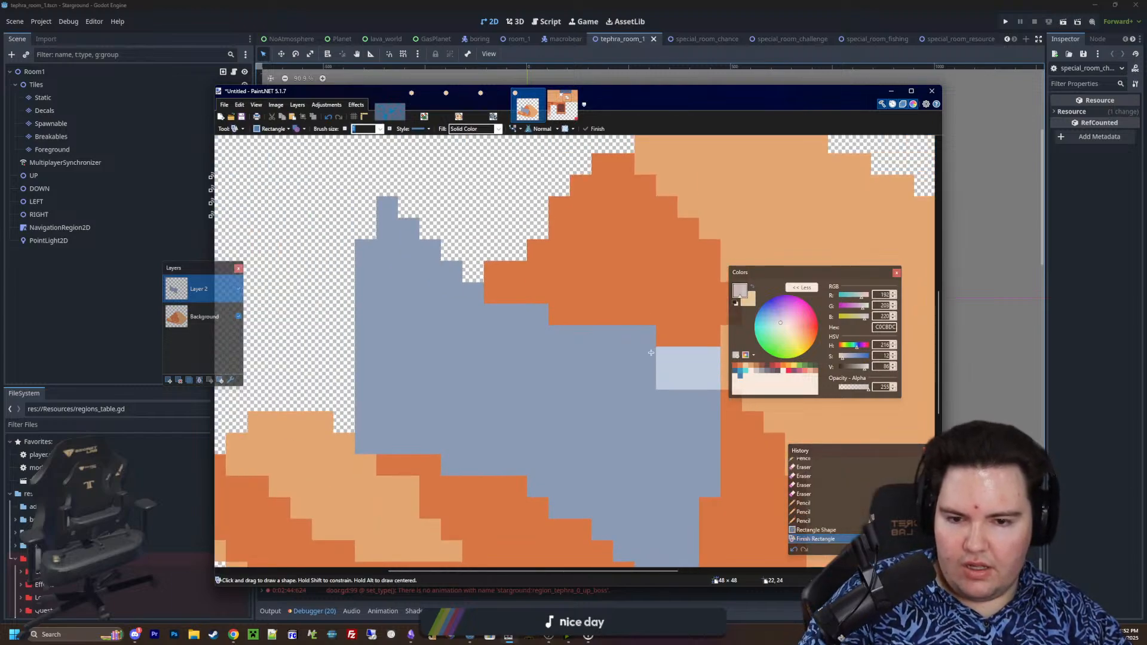
mouse_move(645, 336)
left_mouse_down()
mouse_move(559, 336)
mouse_move(559, 357)
left_mouse_up()
key("Return")
left_click_drag(534, 318, 474, 336)
key("Return")
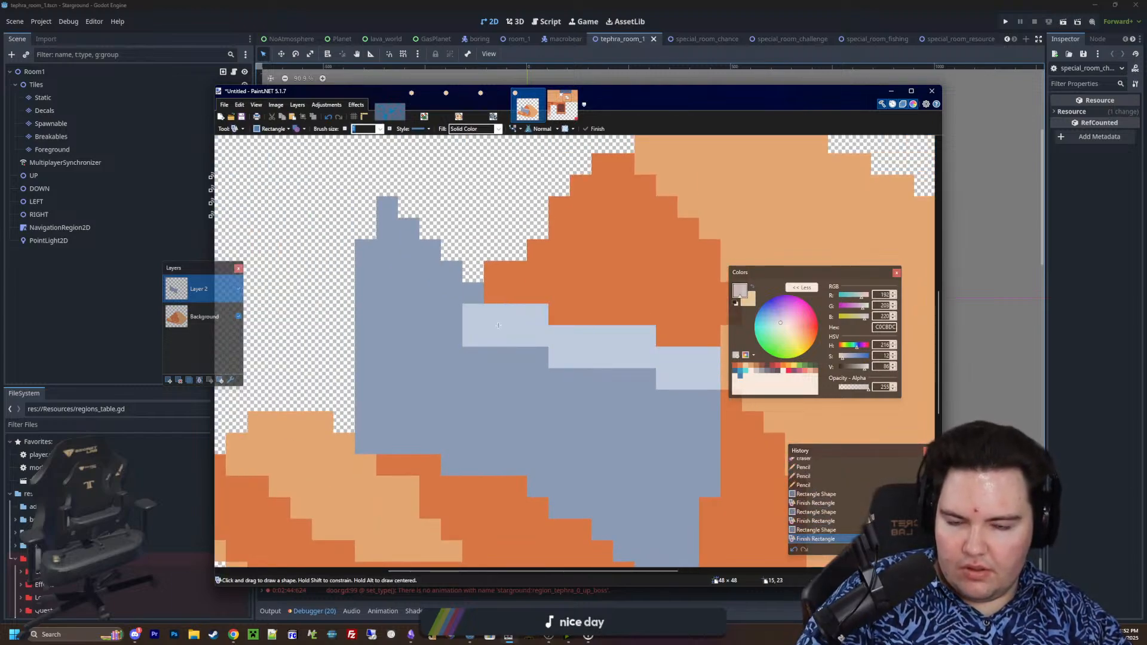
key("ctrl+z")
key("ctrl+z")
Continue the light C0CBDC highlight in stepped rectangles up the slab's top edge to its upper-left peak
mouse_move(536, 317)
left_mouse_down()
mouse_move(497, 331)
mouse_move(389, 232)
left_mouse_up()
key("Return")
key("Return")
key("Return")
key("Return")
key("Return")
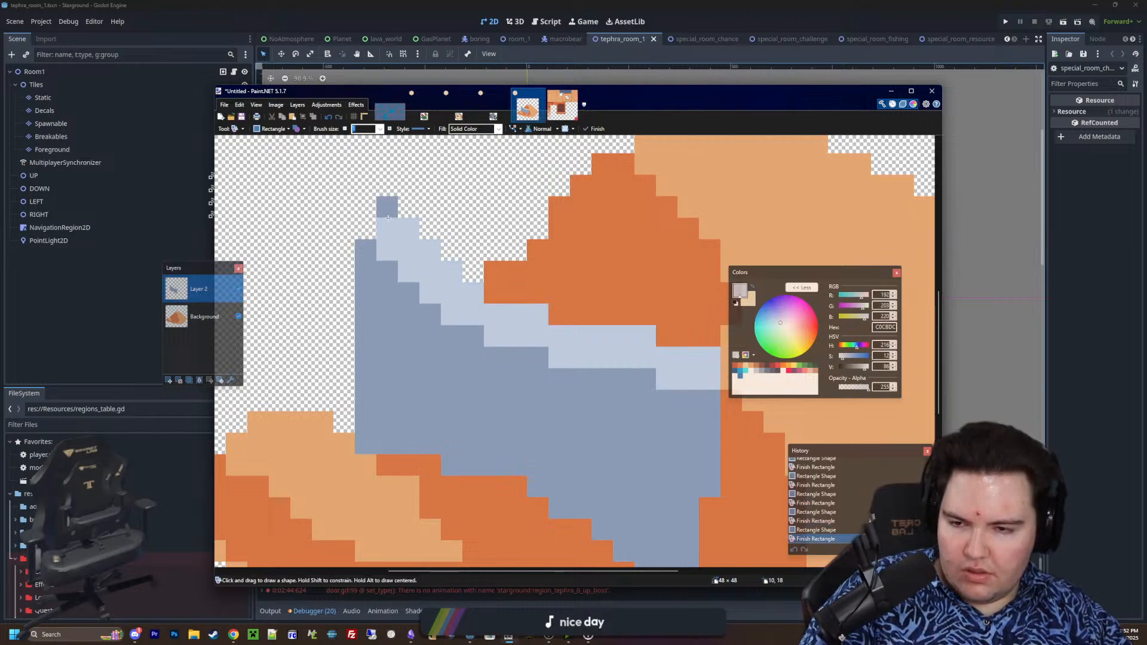
left_click(388, 208)
key("Return")
left_click(367, 229)
key("Return")
scroll(435, 312, "down", 4, "ctrl")
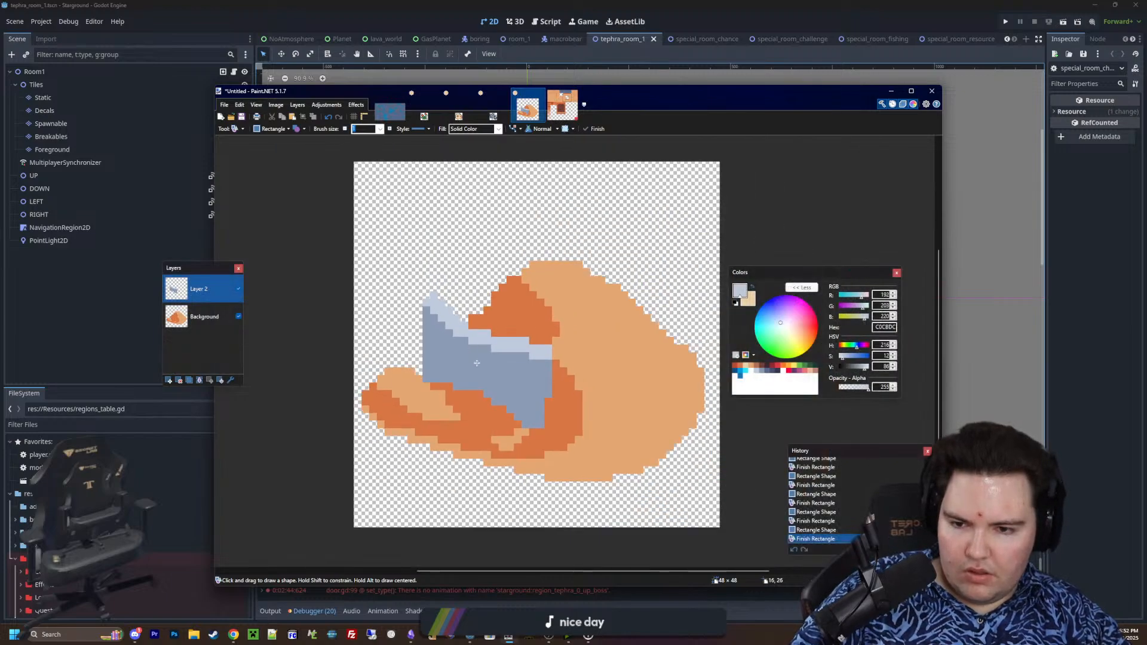
Draw three dark 5A6988 vertical bands, each two pixels wide, down the slab's face below the highlight with the Rectangle shape
scroll(506, 380, "up", 1, "ctrl")
scroll(506, 380, "up", 4, "ctrl")
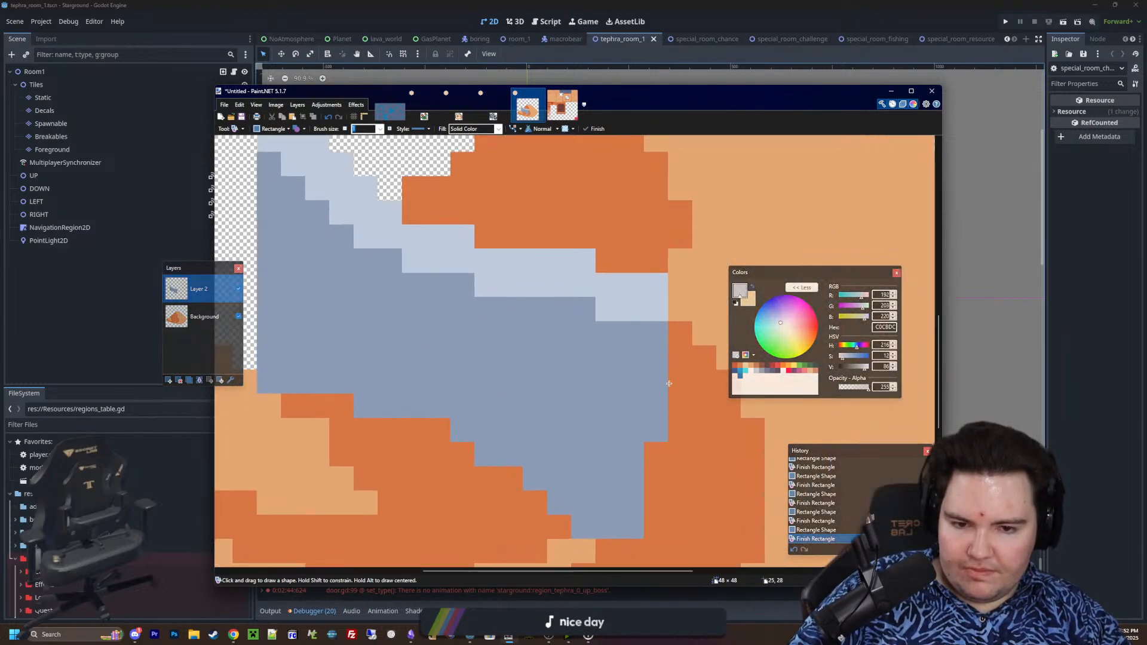
left_click(766, 375)
left_click(765, 375)
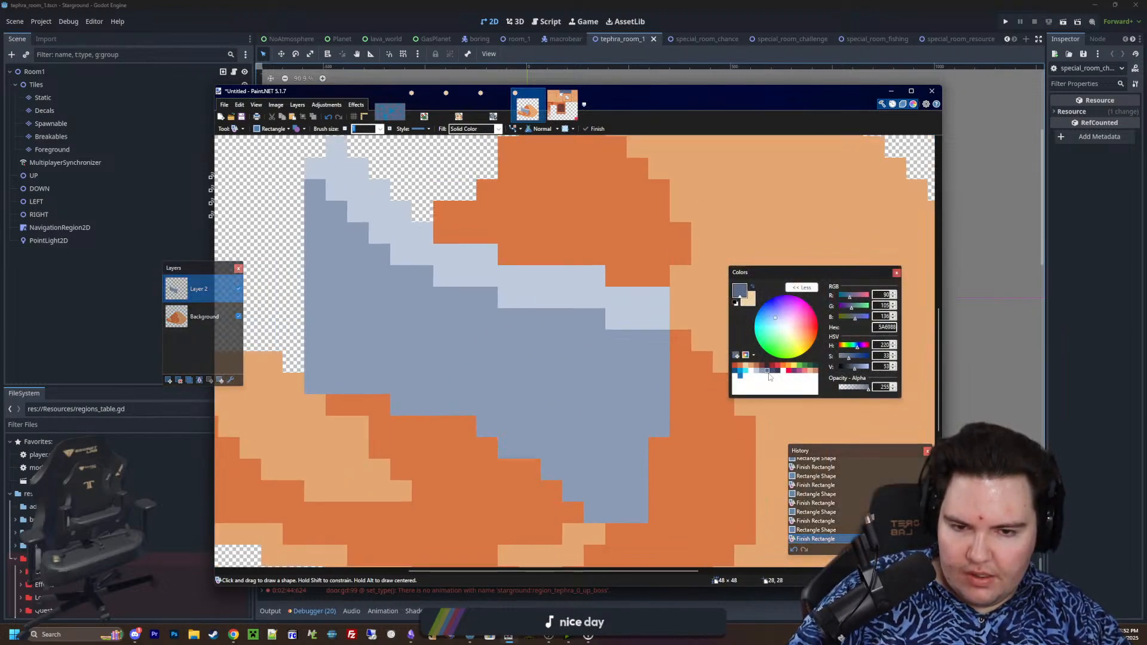
scroll(629, 485, "down", 1, "ctrl")
scroll(629, 485, "down", 1, "ctrl")
left_click_drag(577, 499, 627, 346)
left_click_drag(613, 500, 608, 514)
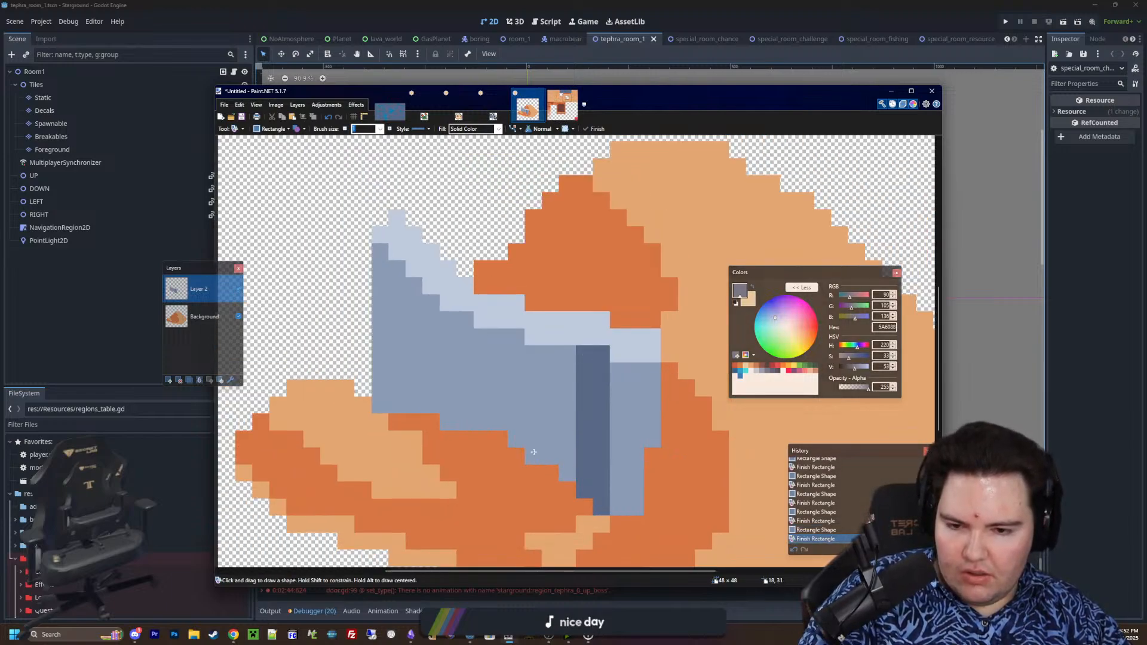
mouse_move(523, 439)
left_mouse_down()
mouse_move(514, 335)
mouse_move(499, 425)
left_mouse_up()
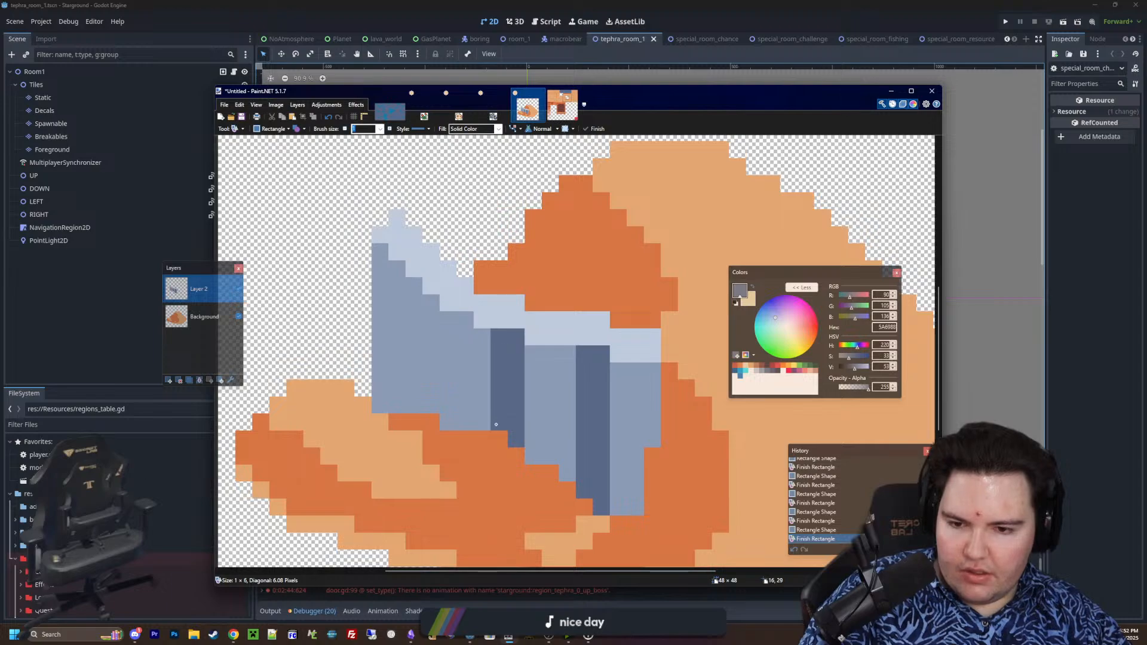
mouse_move(431, 409)
left_mouse_down()
mouse_move(432, 299)
mouse_move(414, 404)
left_mouse_up()
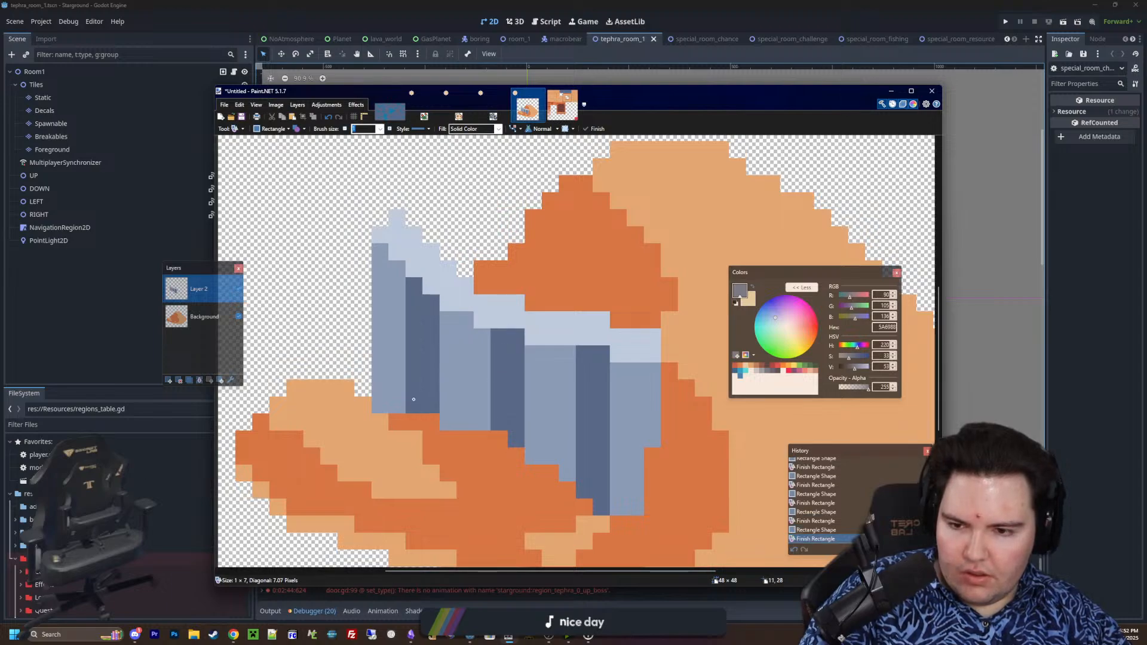
scroll(502, 391, "down", 10, "ctrl")
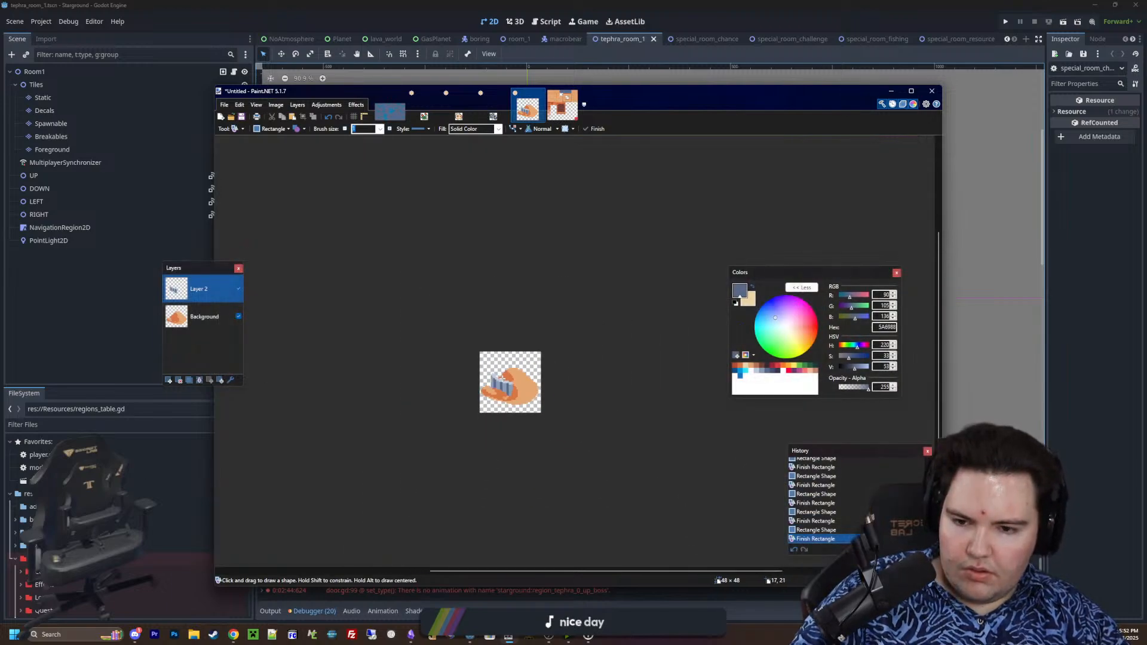
Sample the slab's grey-blue 8B9BB4, and erase single pixels along the light highlight to notch its top edge
scroll(505, 373, "up", 10, "ctrl")
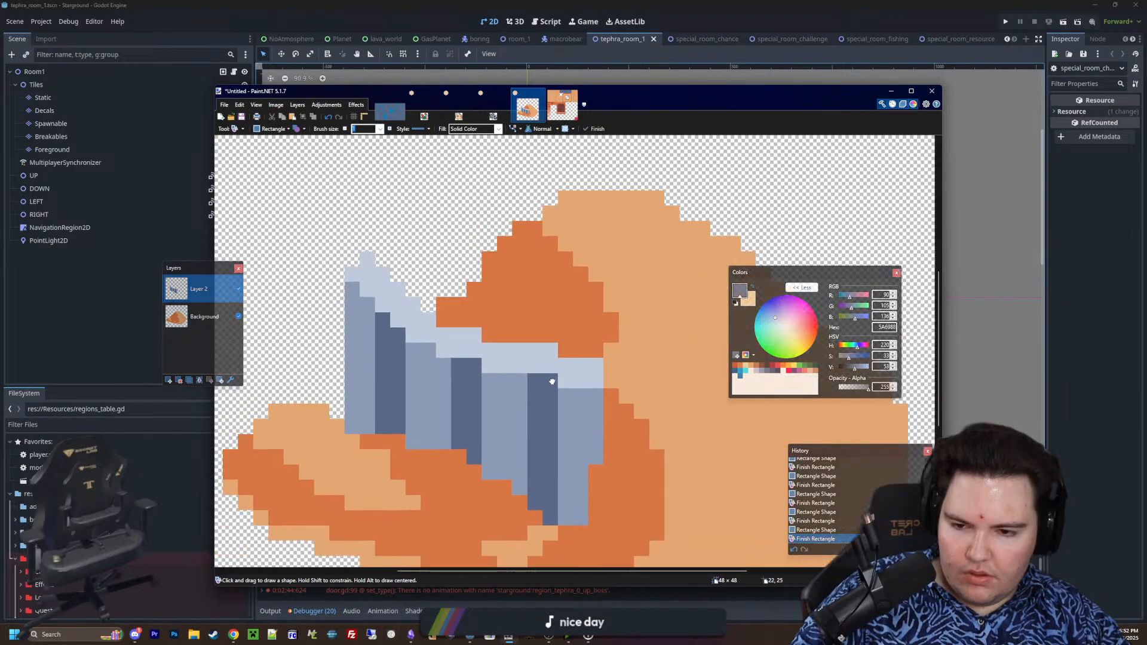
key("k")
left_click(564, 418)
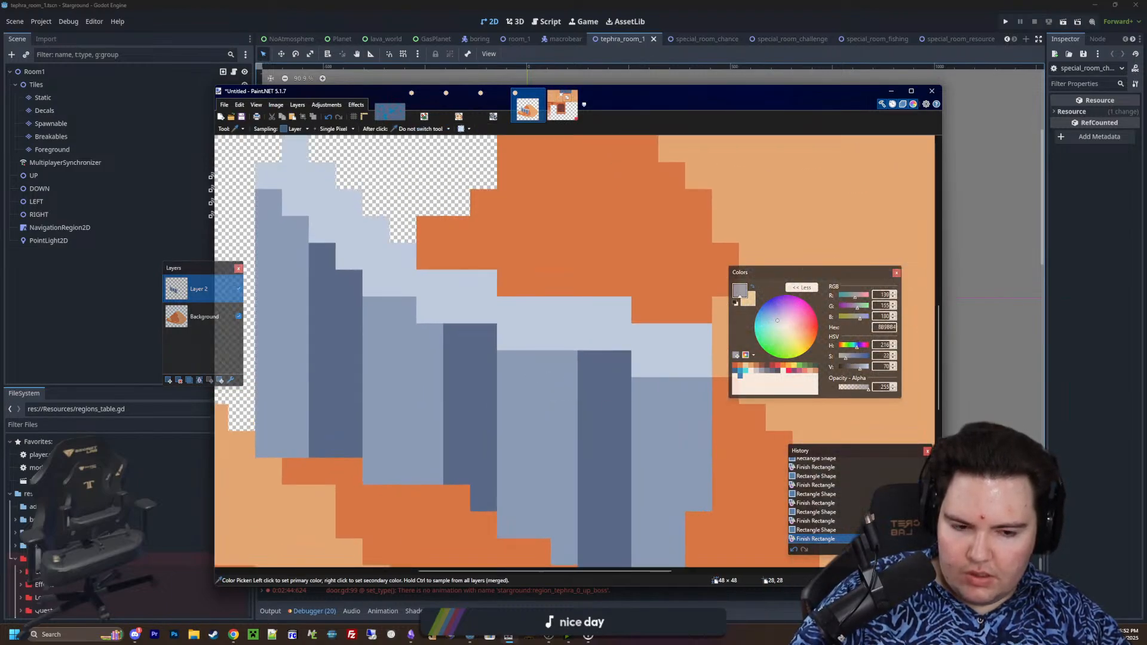
key("e")
left_click(565, 310)
left_click(537, 310)
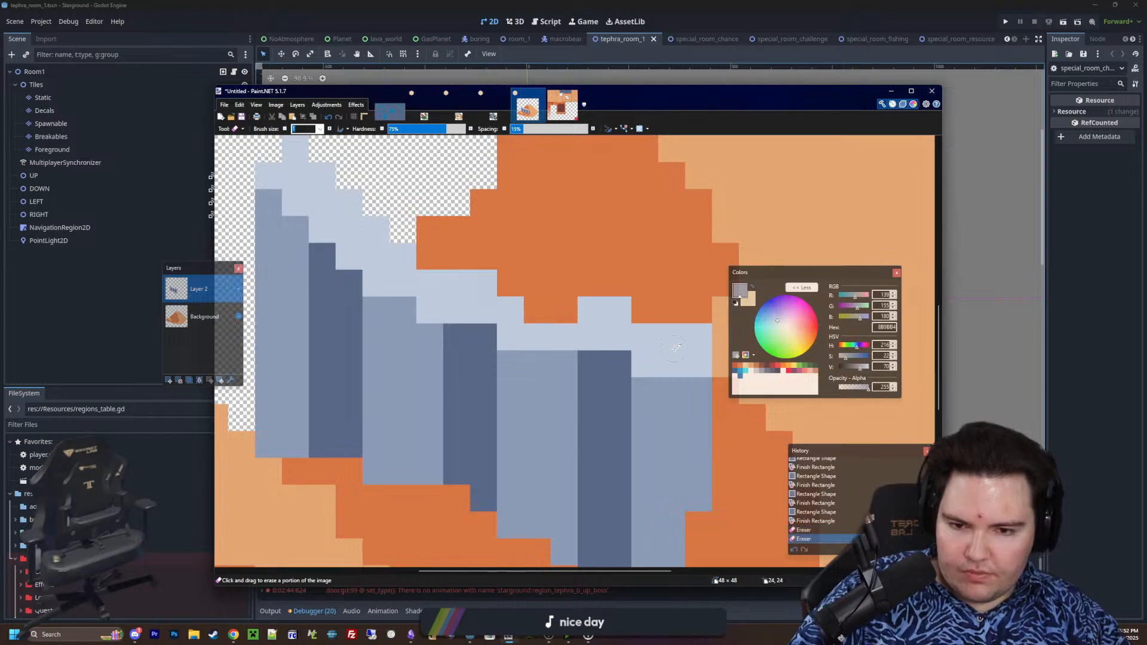
left_click(674, 337)
left_click(423, 277)
left_click(407, 262)
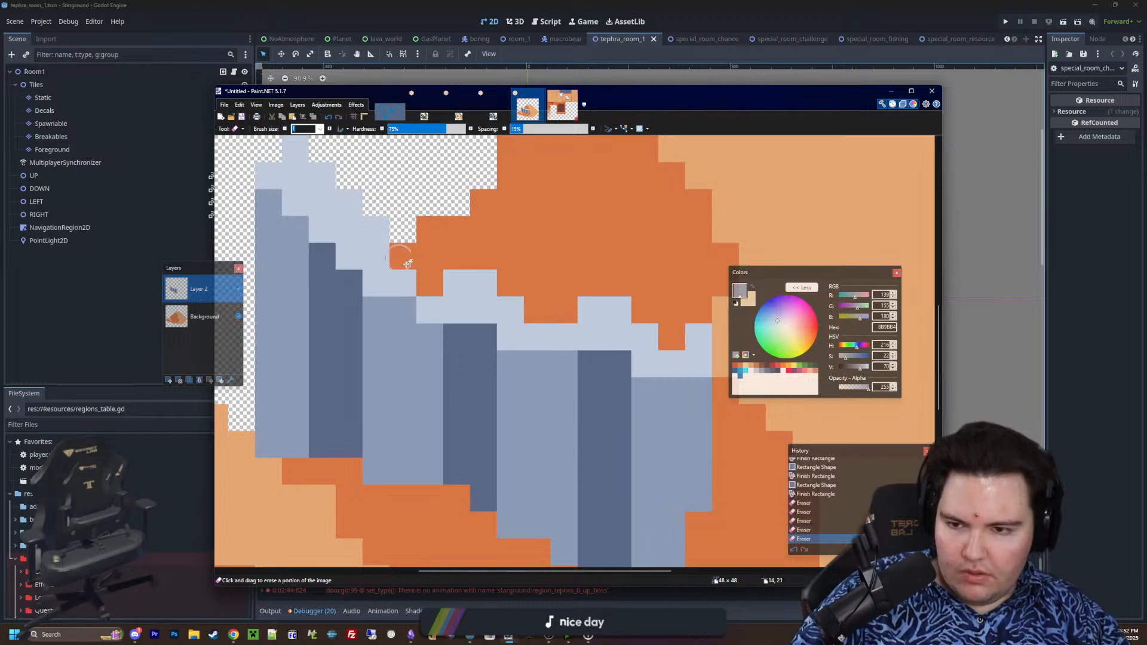
middle_click_drag(421, 274, 502, 337)
left_click(403, 239)
left_click(379, 219)
scroll(378, 219, "down", 6, "ctrl")
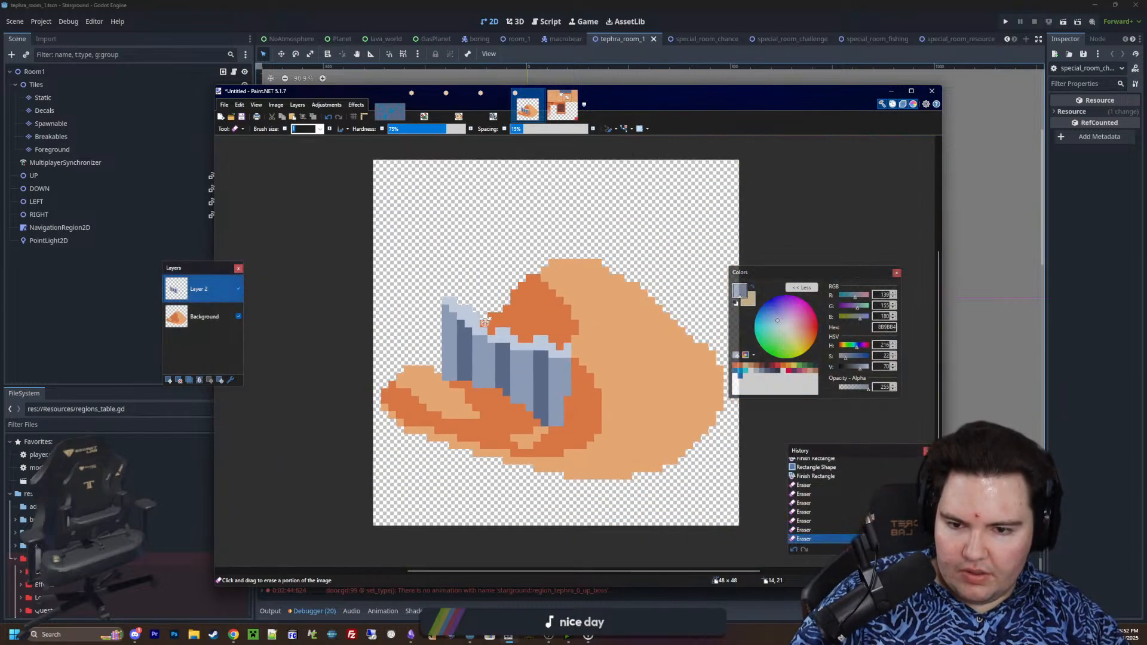
Pencil grey-blue 8B9BB4 pixels into the light highlight above the dark bands to make the slab's rim look corrugated
scroll(500, 312, "up", 6, "ctrl")
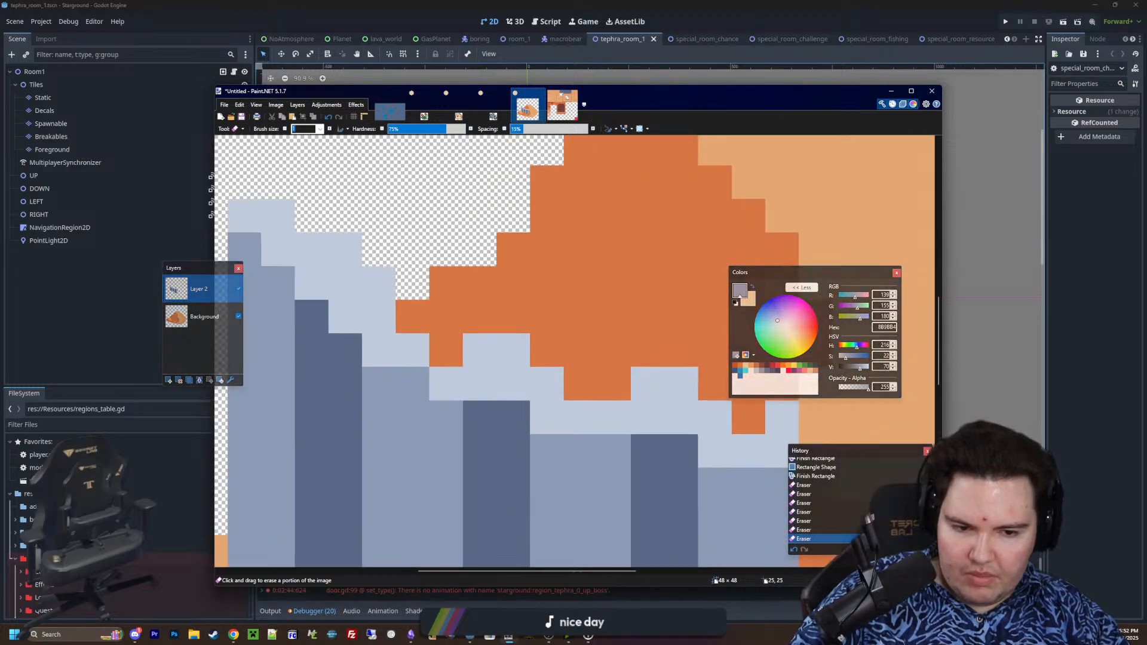
key("p")
left_click(663, 410)
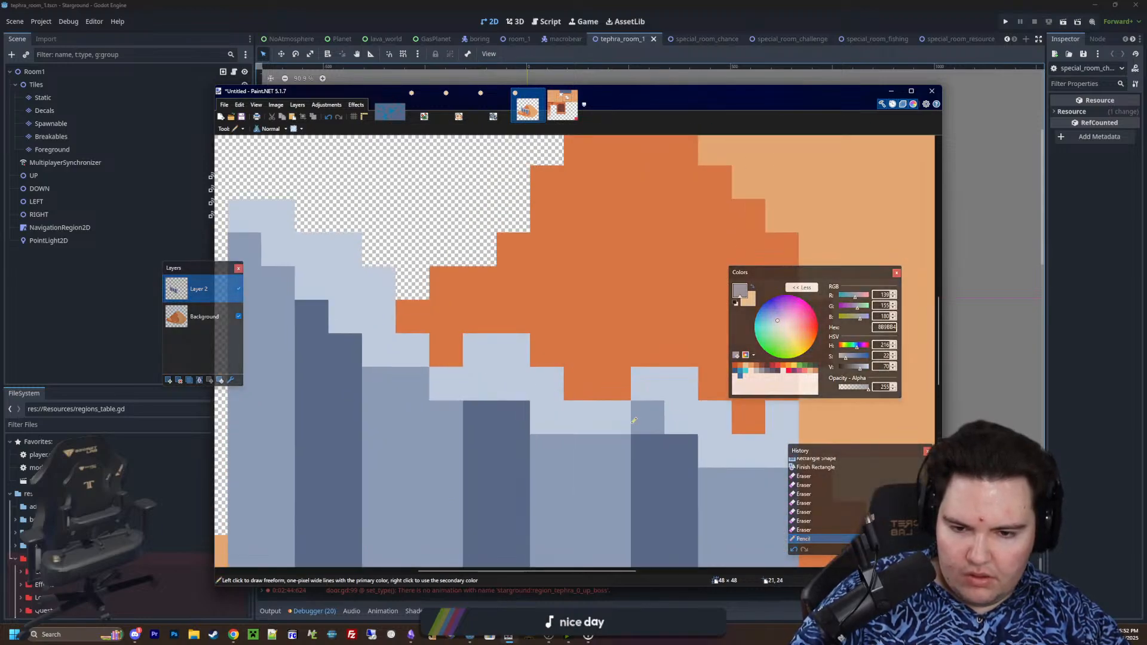
left_click(625, 420)
mouse_move(619, 418)
middle_mouse_down()
mouse_move(691, 418)
mouse_move(692, 402)
middle_mouse_up()
left_click_drag(552, 367, 518, 367)
left_click(421, 300)
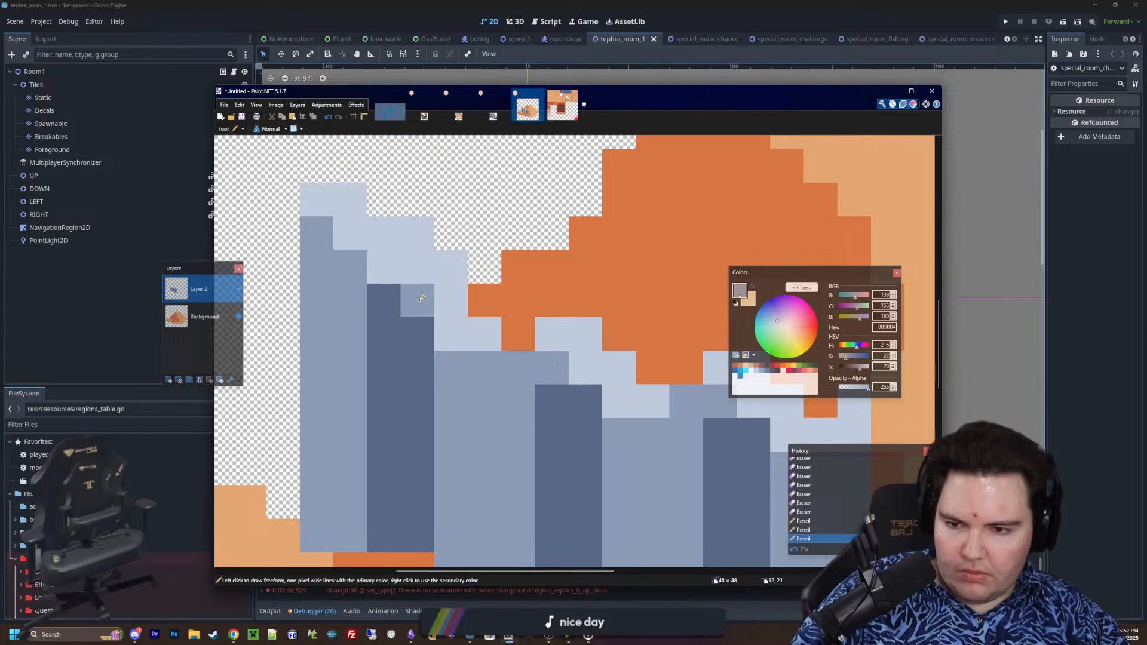
left_click(384, 267)
scroll(526, 364, "down", 6, "ctrl")
scroll(528, 369, "up", 2, "ctrl")
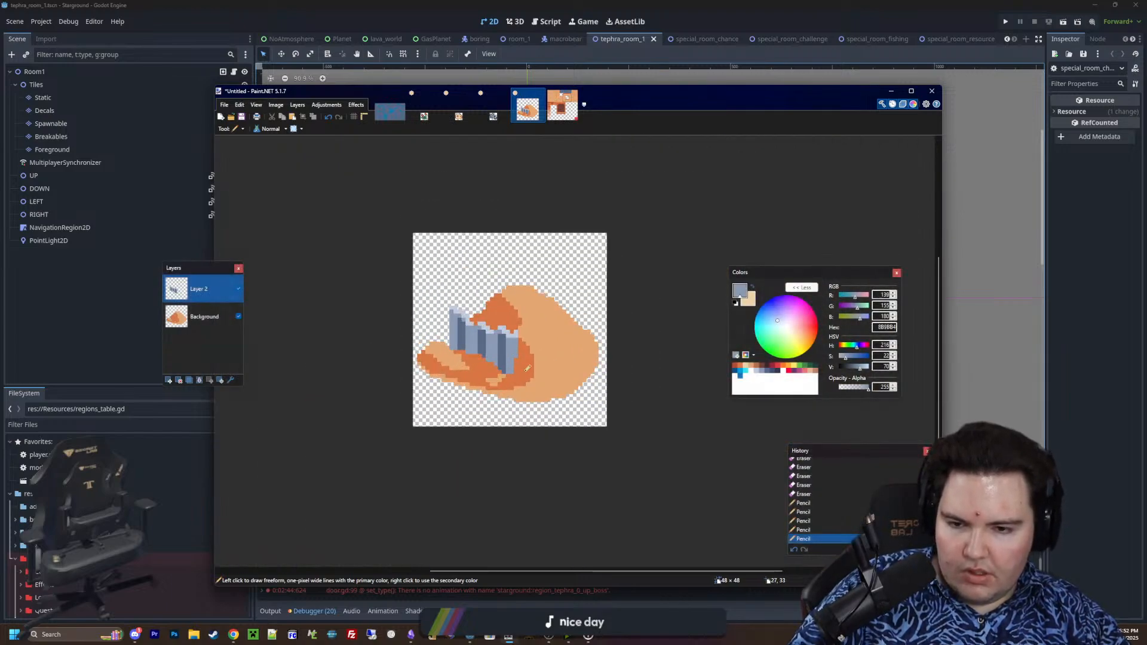
scroll(527, 368, "down", 1, "ctrl")
scroll(454, 376, "up", 3, "ctrl")
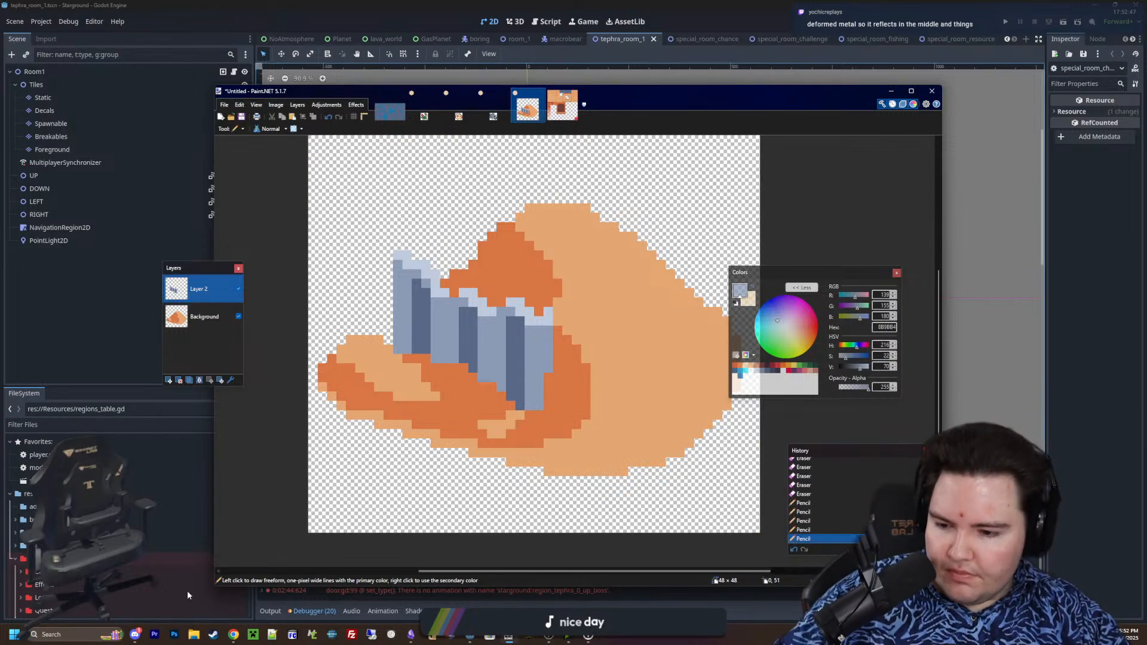
Bring up the browser window with the shared image.png, maximise it and enlarge the game screenshot to examine it
mouse_move(135, 634)
mouse_move(135, 614)
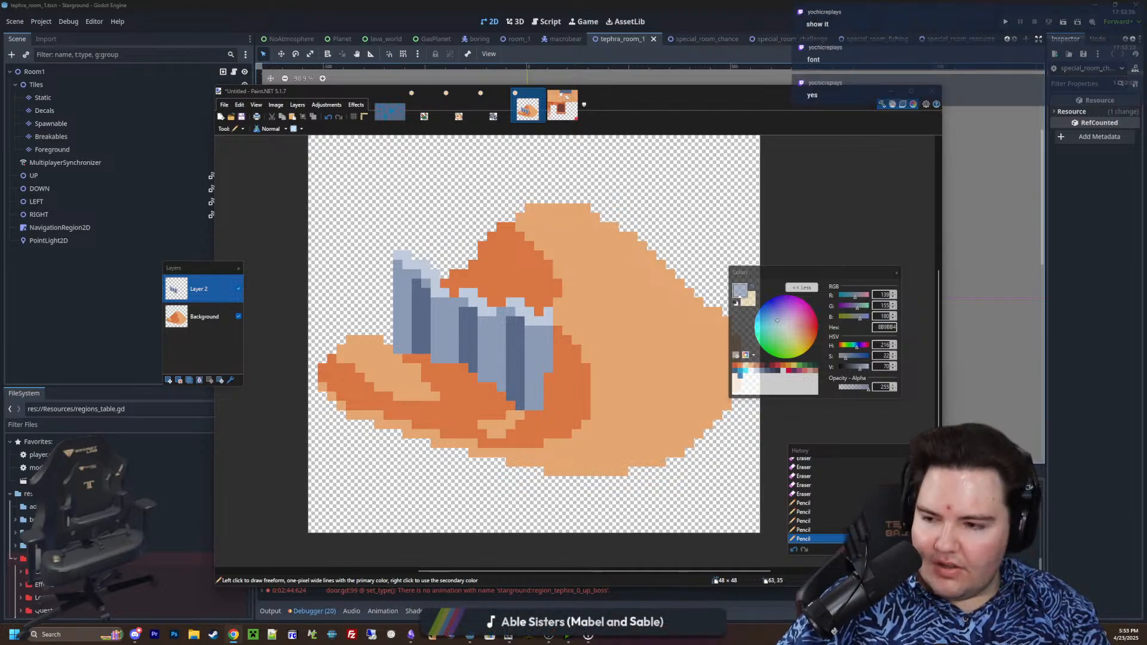
left_click_drag(1146, 125, 759, 216)
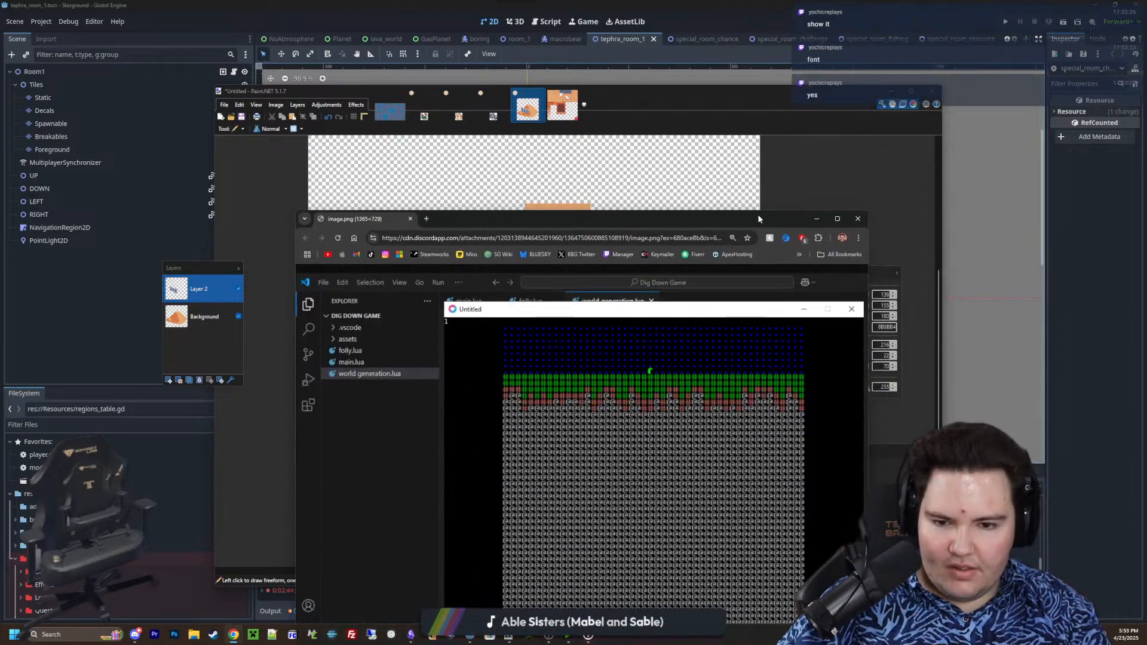
double_click(759, 216)
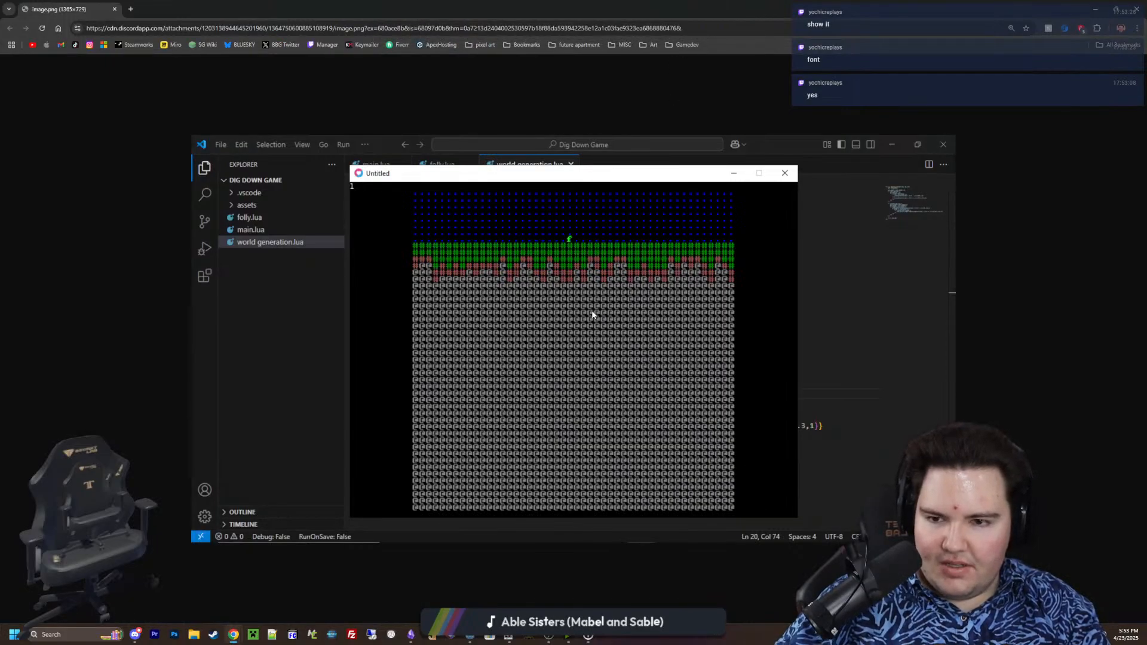
scroll(593, 315, "up", 3, "ctrl")
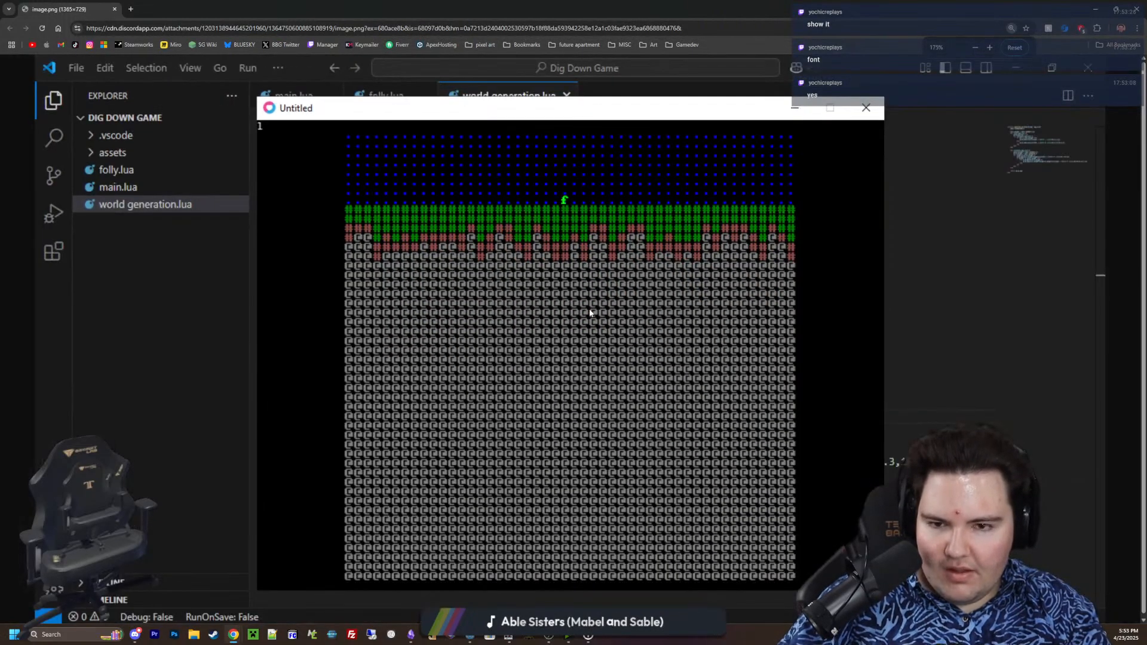
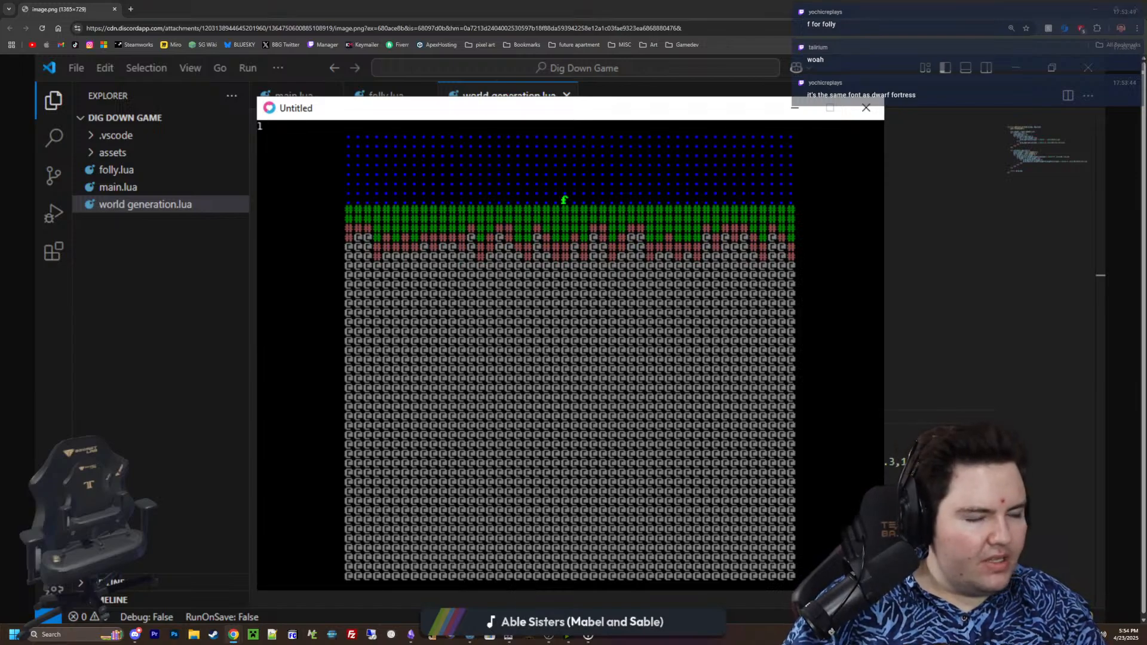
Bring a blank browser window over the game image and search the web for "mars digging game"
left_click_drag(1146, 162, 891, 184)
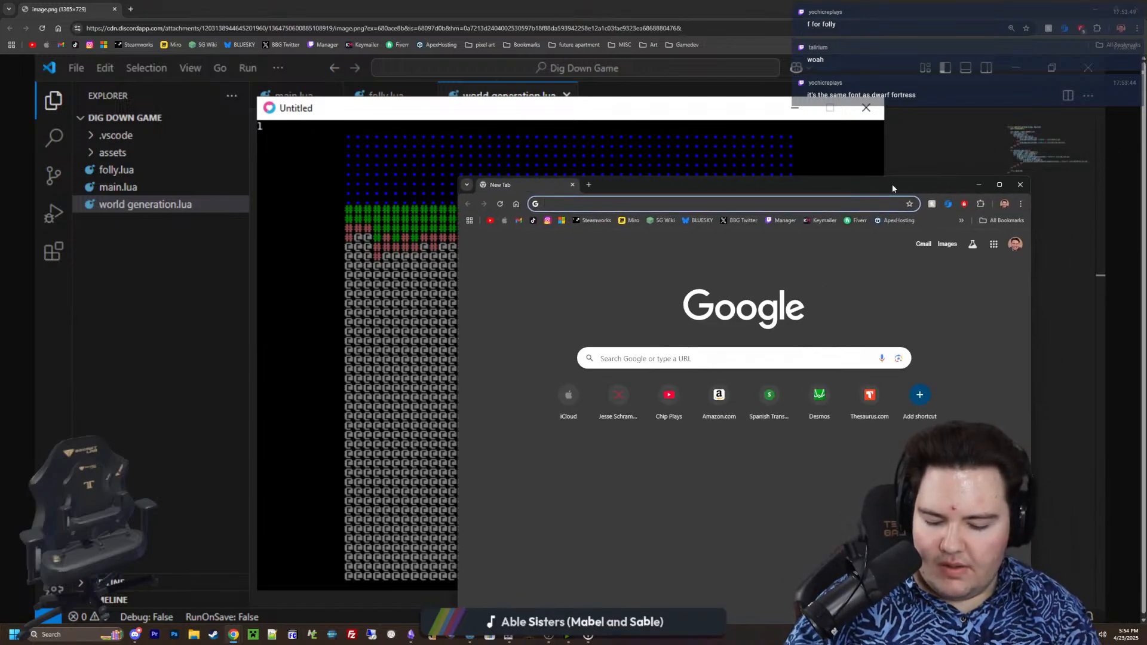
type("mars digging ga")
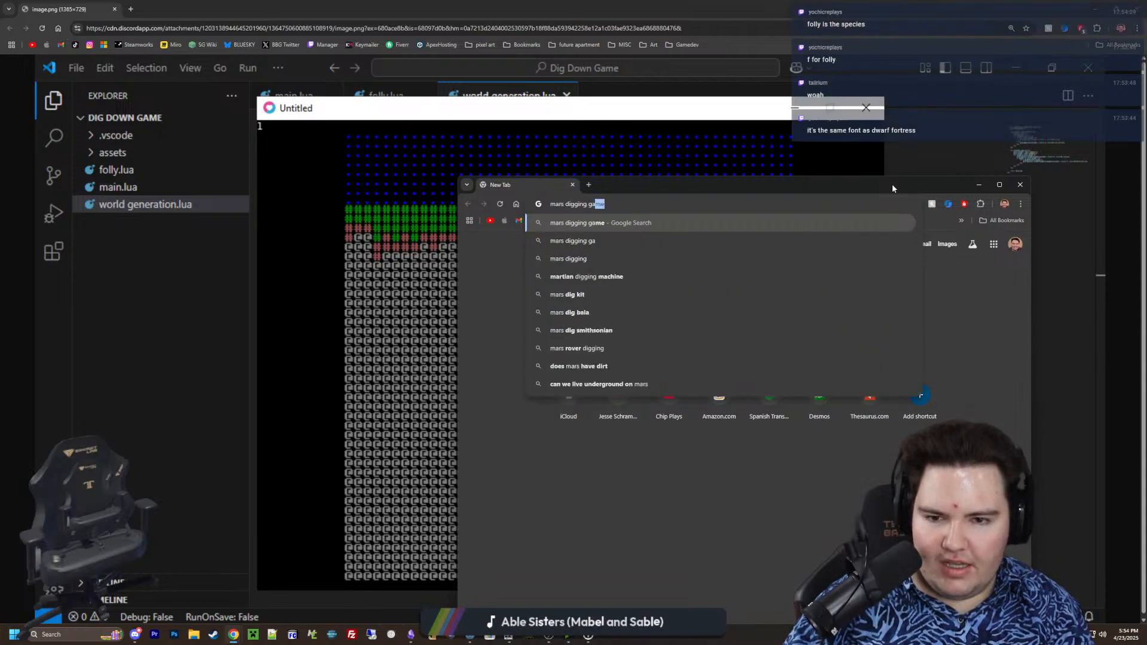
key("Return")
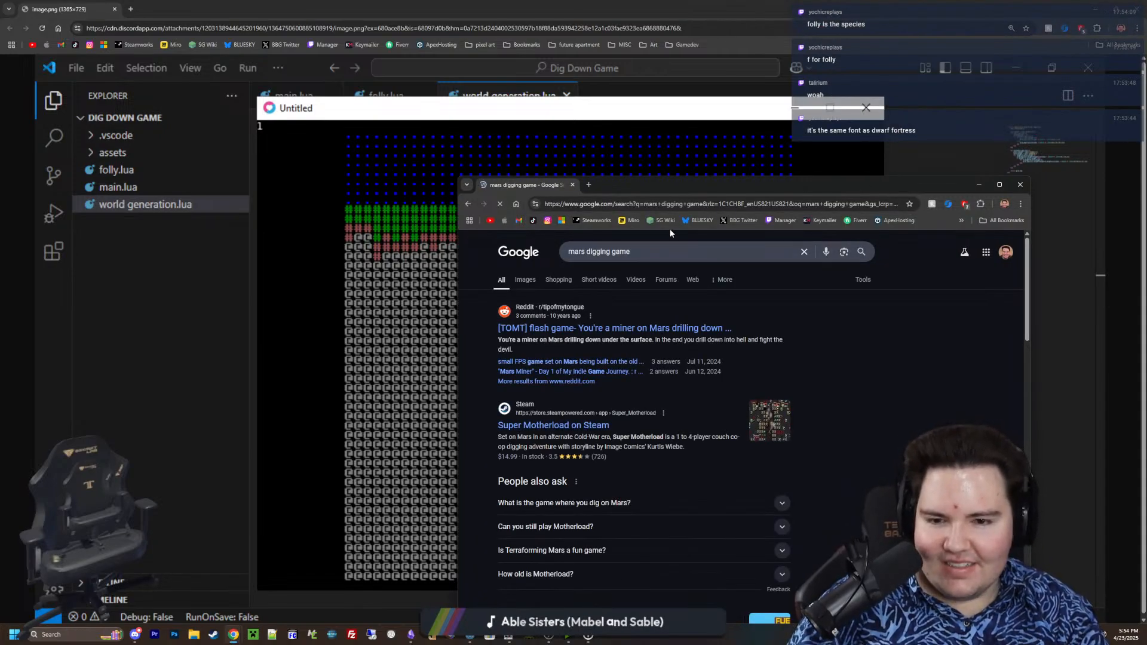
Search for "super motherload game", open the Super Motherload Steam store page and maximise the browser window
left_click(631, 204)
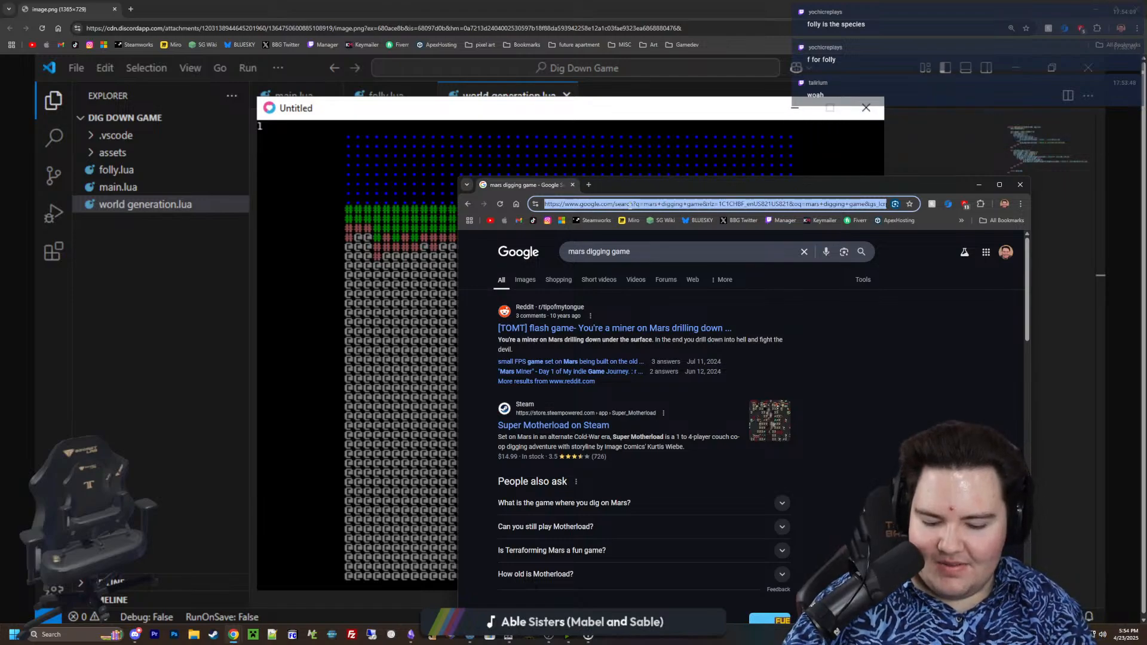
type("super motherload")
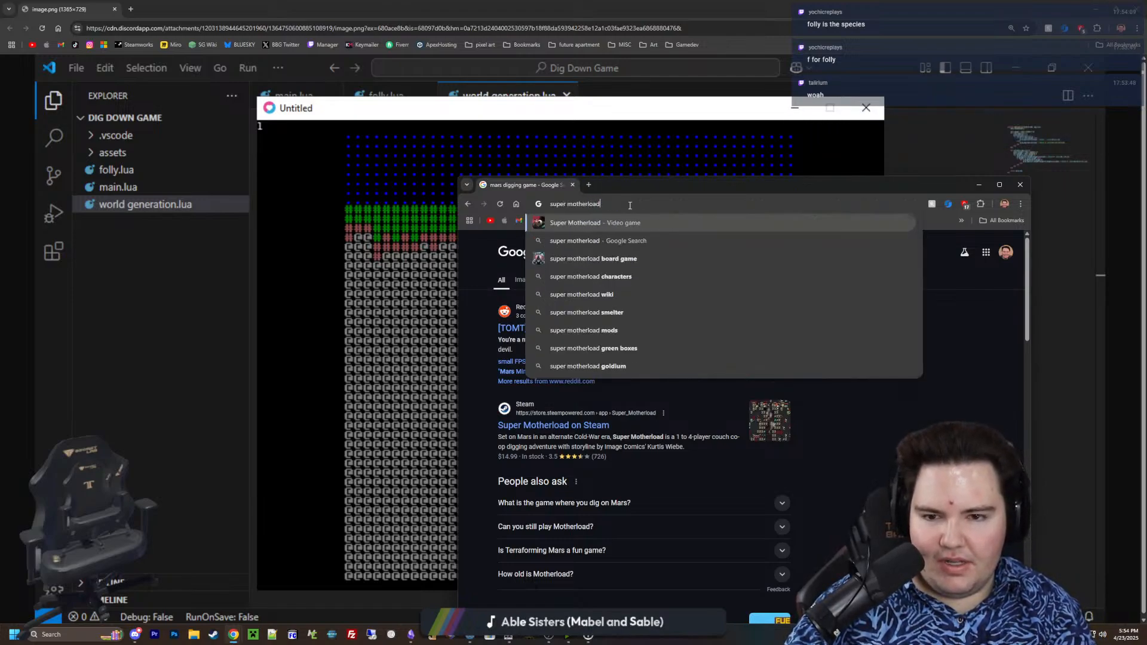
type(" game")
key("Return")
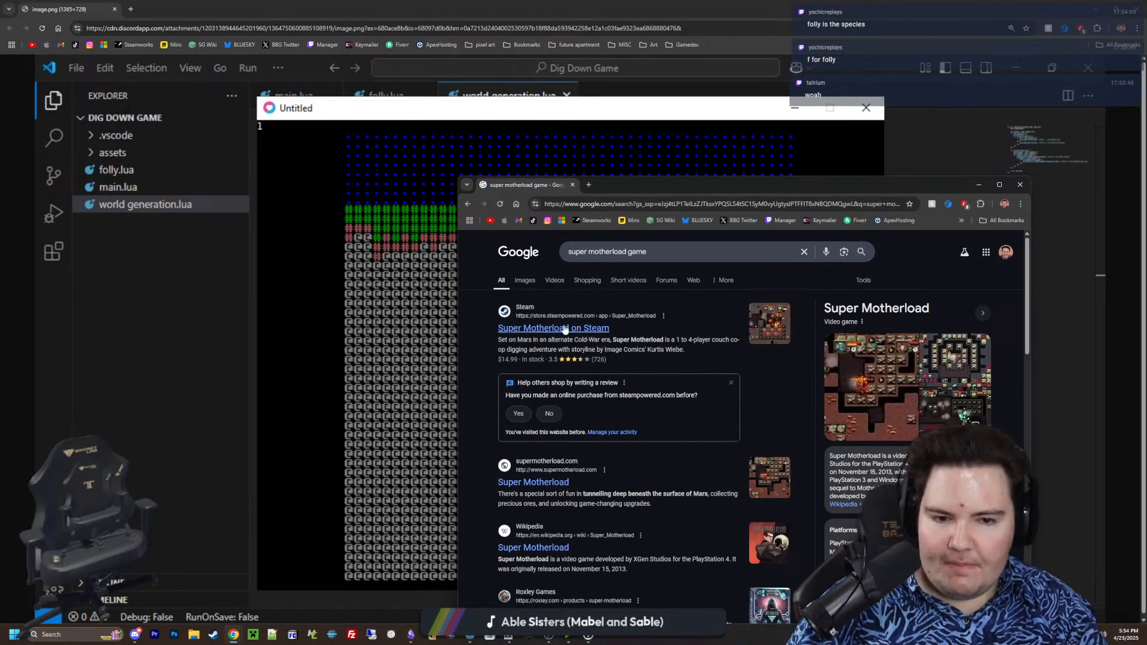
left_click(565, 328)
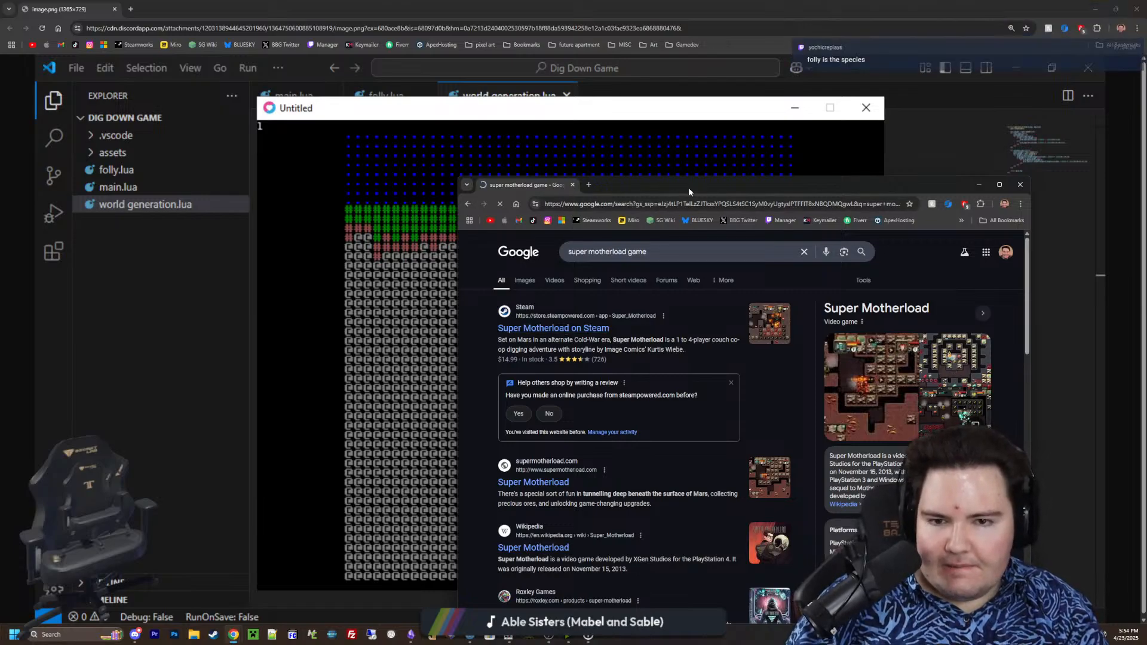
double_click(688, 190)
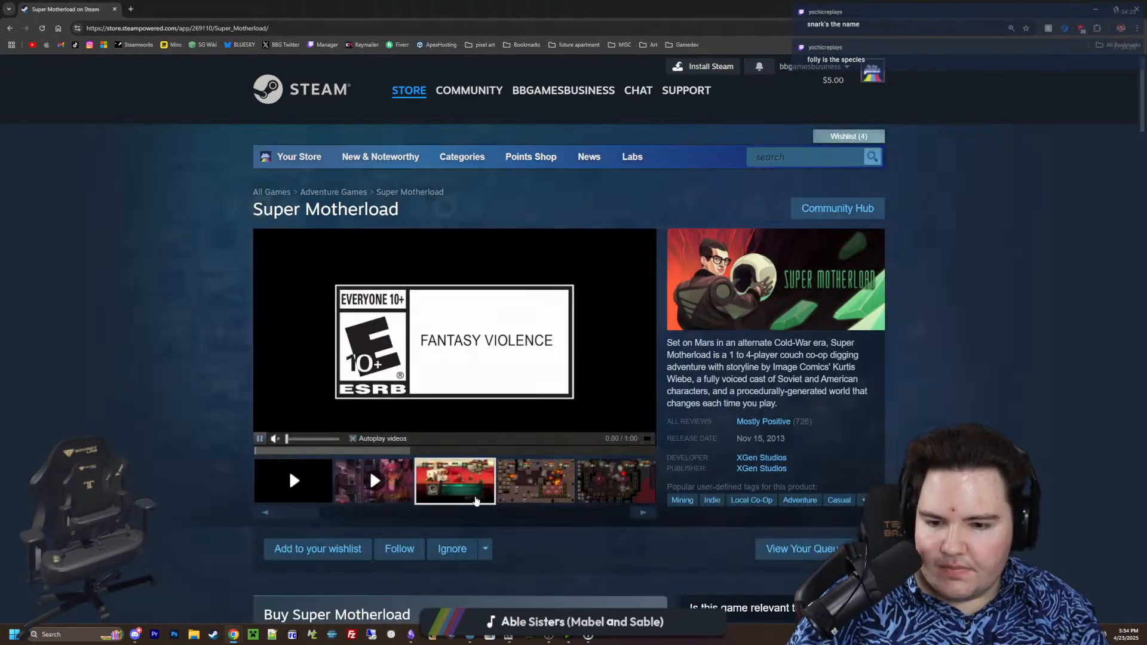
Enlarge the Super Motherload gameplay screenshots, browse through several of them to examine the digging visuals, and close the viewer
left_click(535, 483)
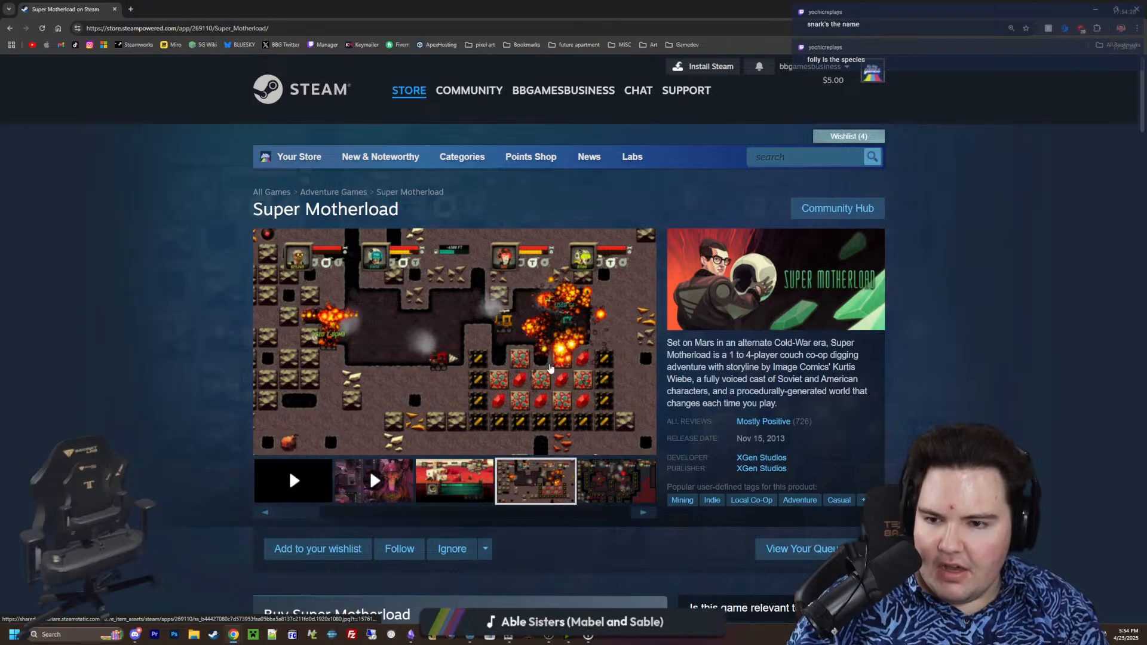
left_click(550, 369)
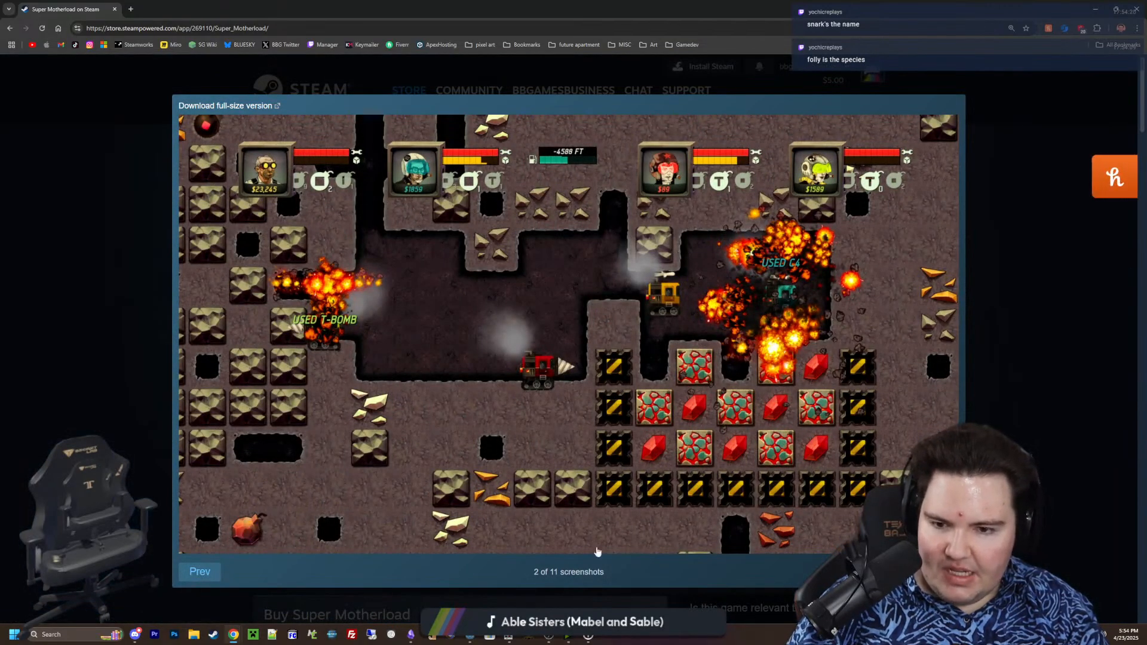
left_click(938, 572)
left_click(938, 572)
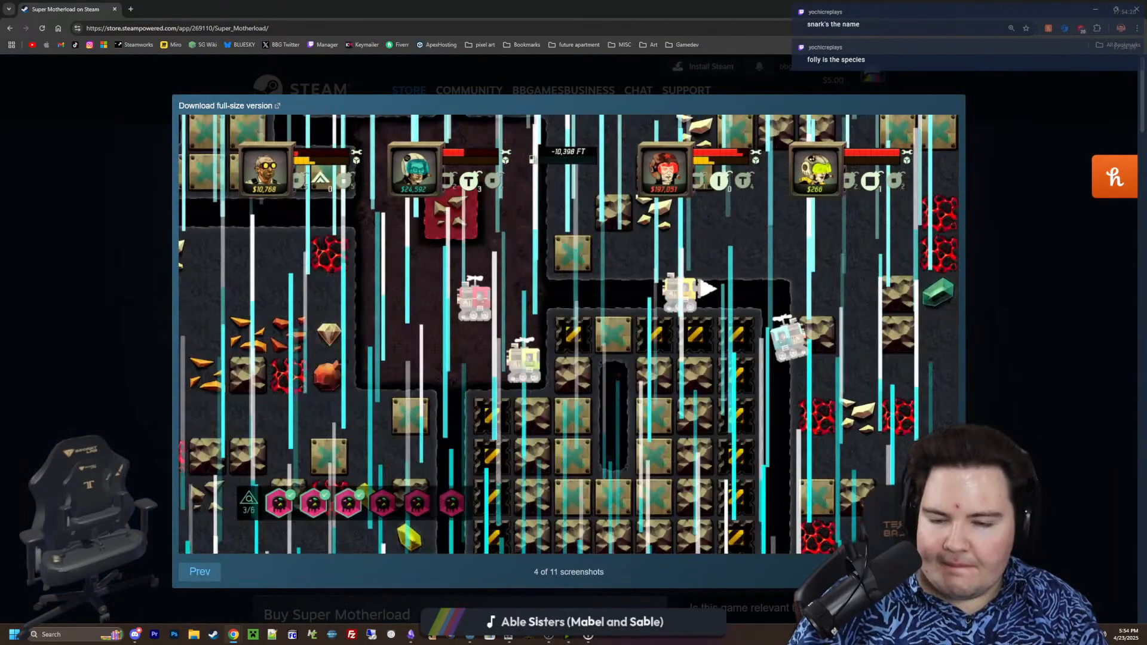
left_click(938, 572)
left_click(938, 572)
left_click(938, 572)
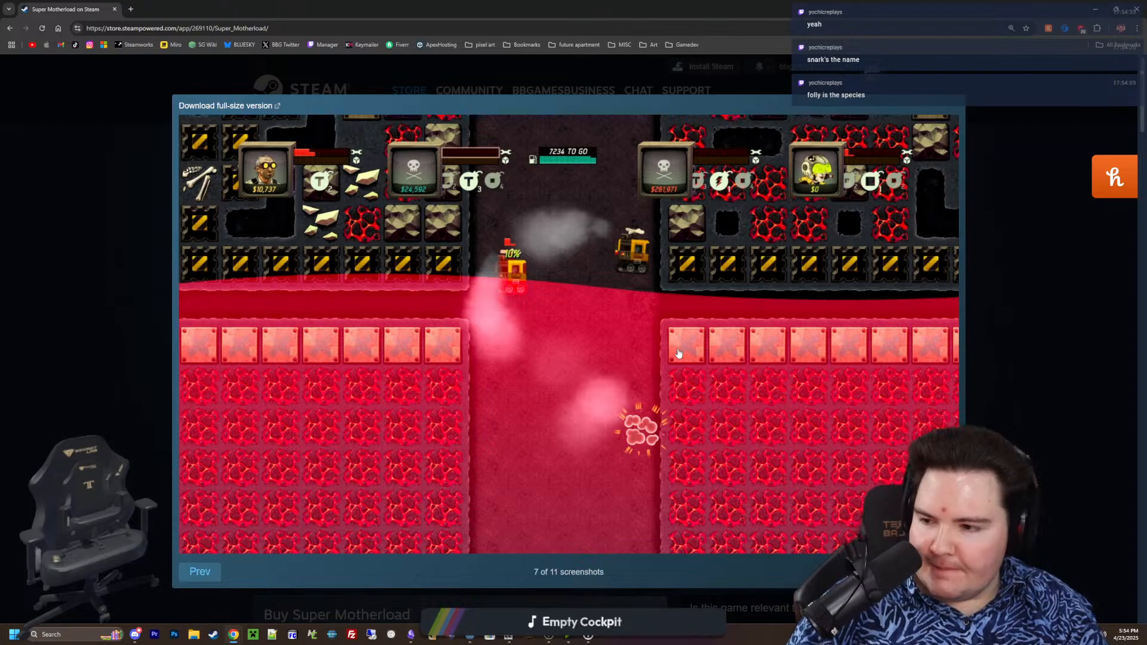
left_click(938, 572)
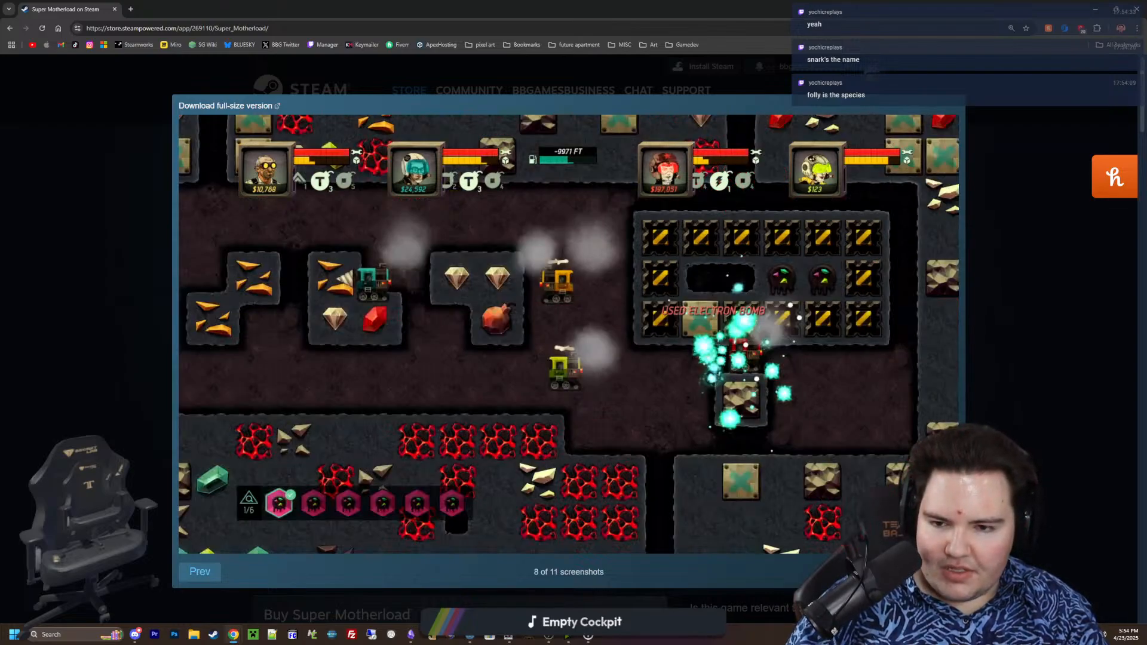
left_click(938, 572)
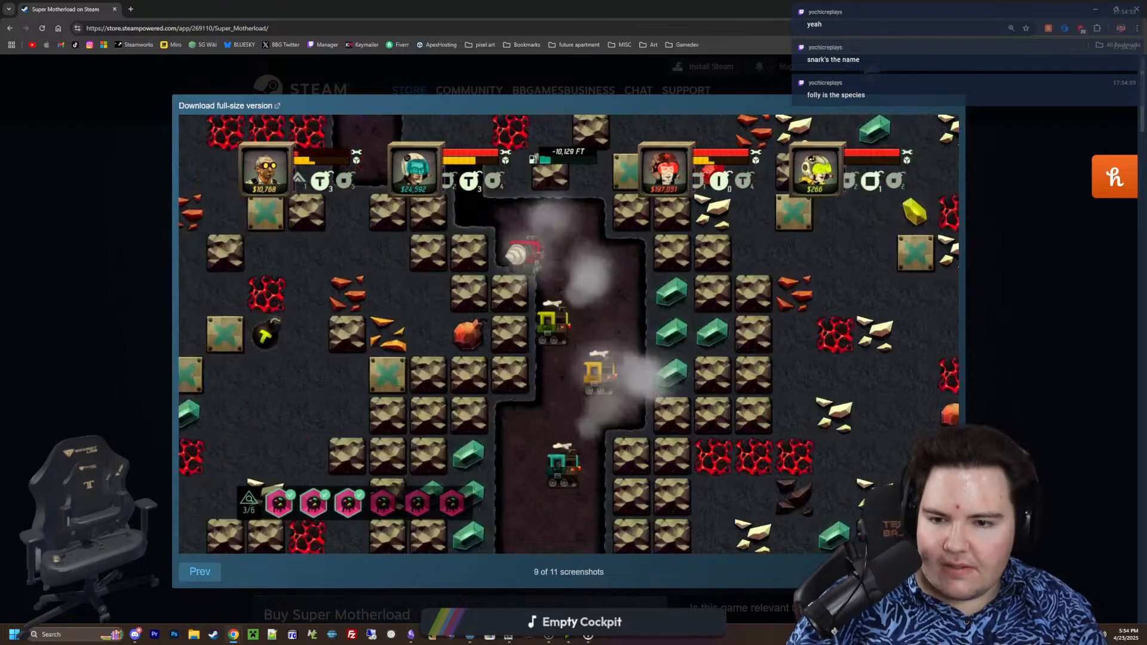
key("Escape")
Move the Steam and game image browser windows off this screen and return to the sand mound sprite in Paint.NET
left_click_drag(717, 9, 1146, 125)
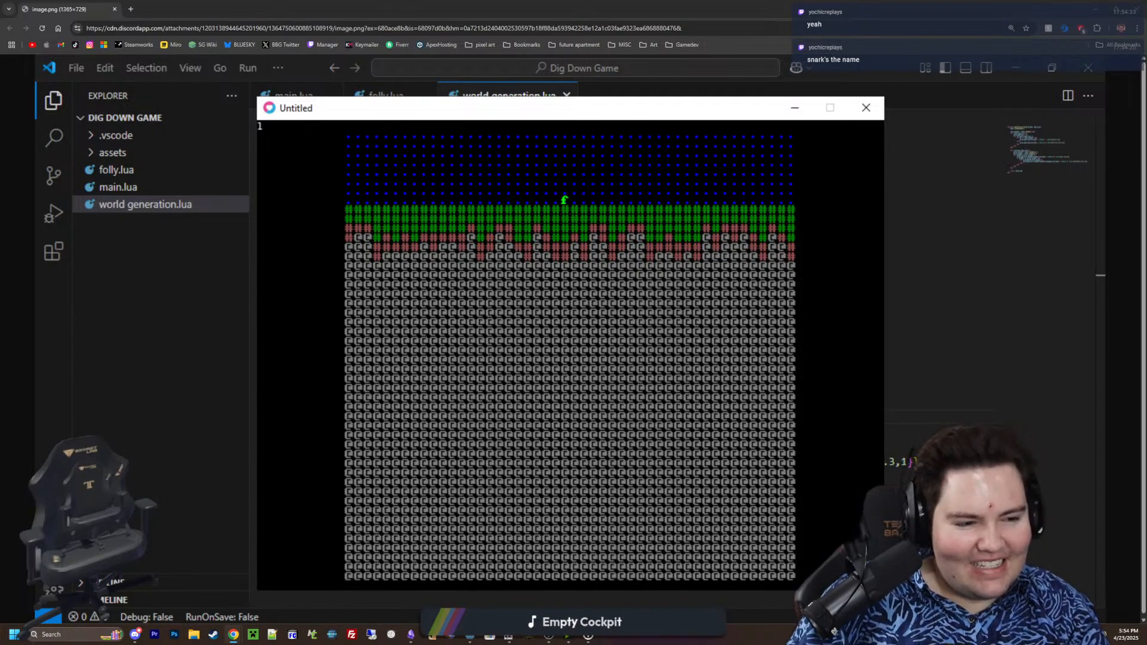
mouse_move(508, 4)
left_mouse_down()
mouse_move(726, 325)
mouse_move(661, 385)
mouse_move(526, 2)
left_mouse_up()
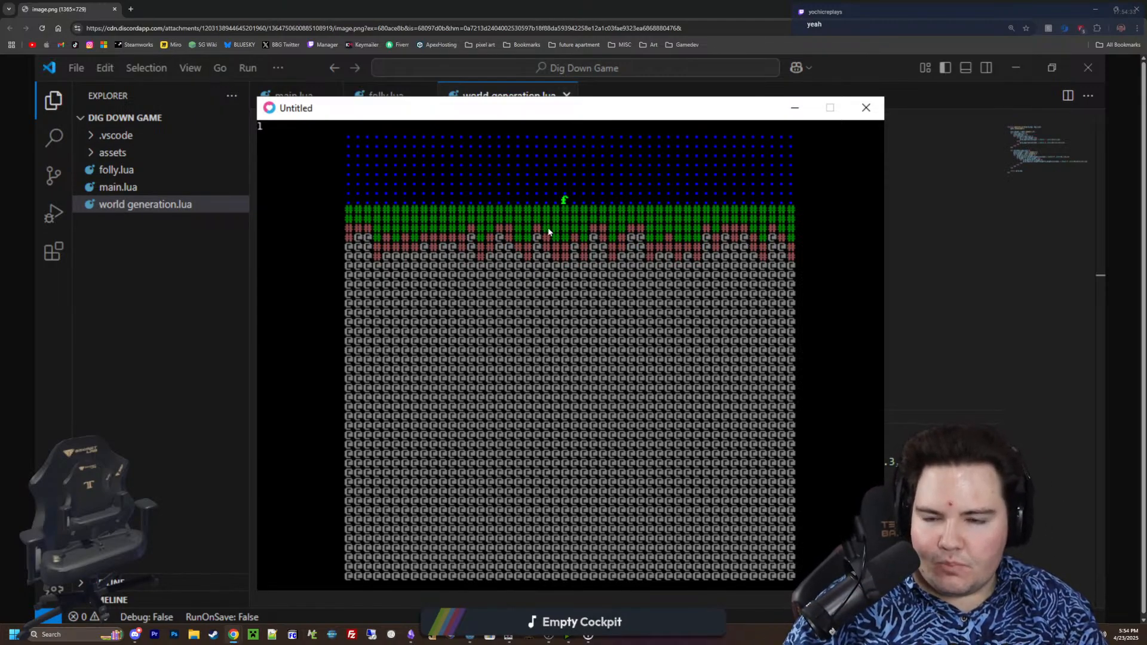
mouse_move(553, 7)
left_mouse_down()
mouse_move(423, 20)
mouse_move(746, 384)
mouse_move(485, 379)
left_mouse_up()
left_click(715, 383)
middle_click_drag(631, 367, 594, 366)
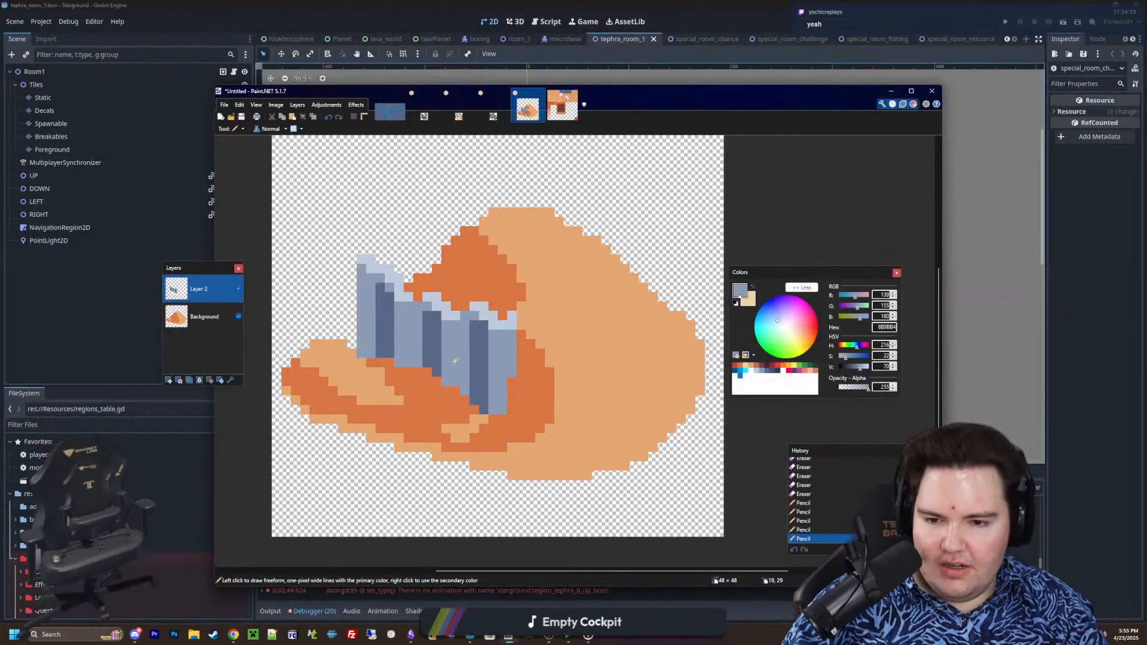
scroll(424, 366, "up", 5, "ctrl")
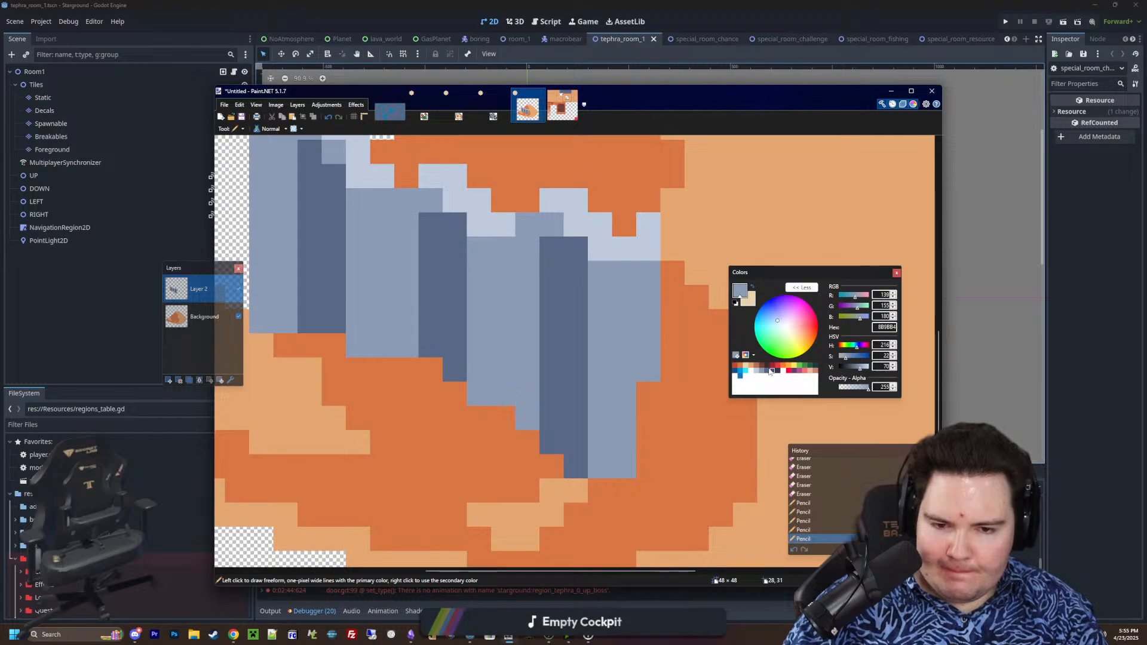
left_click(735, 365)
left_click_drag(601, 466, 622, 460)
key("ctrl+z")
scroll(504, 391, "down", 5, "ctrl")
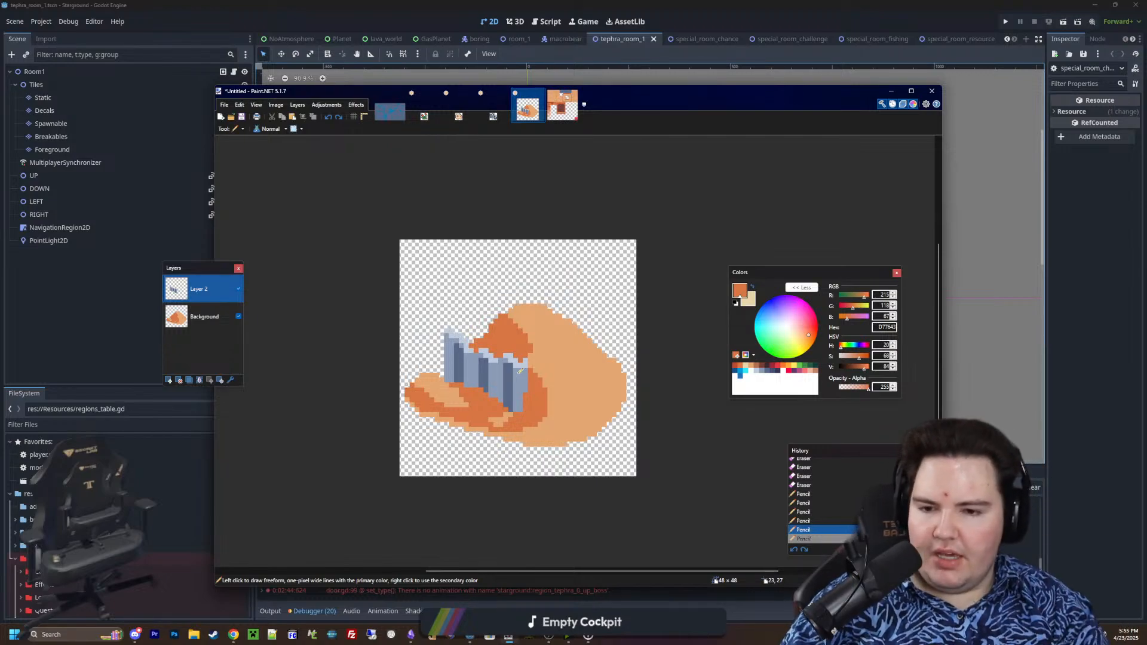
Sample 5A6988 as primary and 8B9BB4 as secondary, and pencil the lower parts of the slab's middle and right dark bands one pixel left
scroll(521, 371, "up", 4, "ctrl")
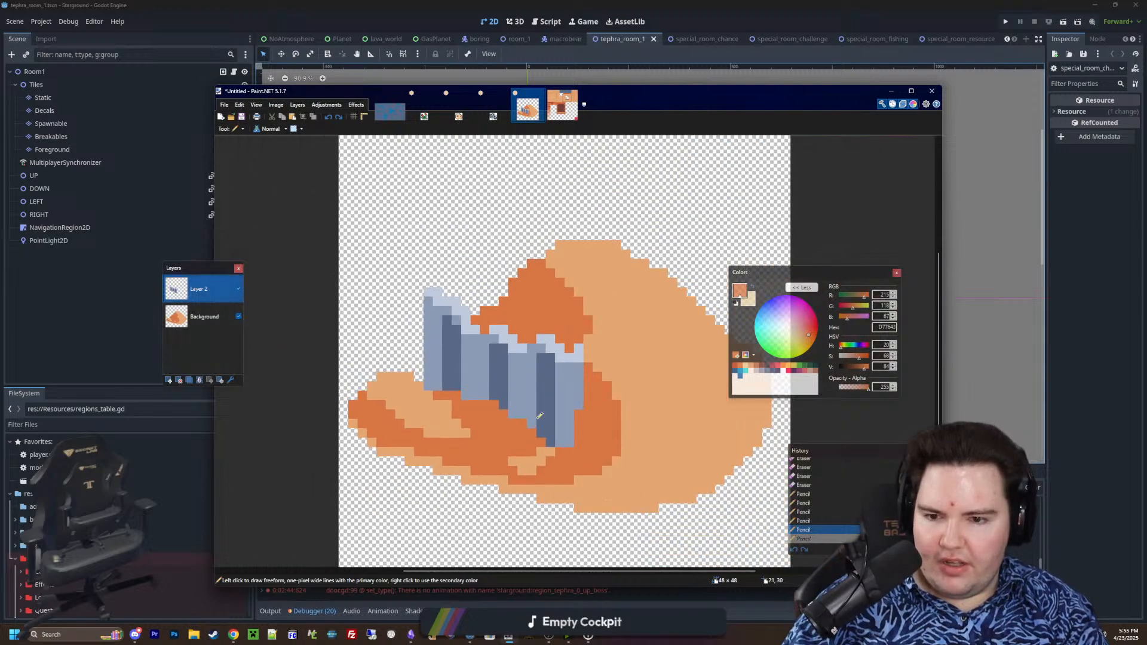
scroll(540, 415, "up", 2, "ctrl")
key("k")
scroll(530, 389, "up", 3, "ctrl")
left_click(577, 410)
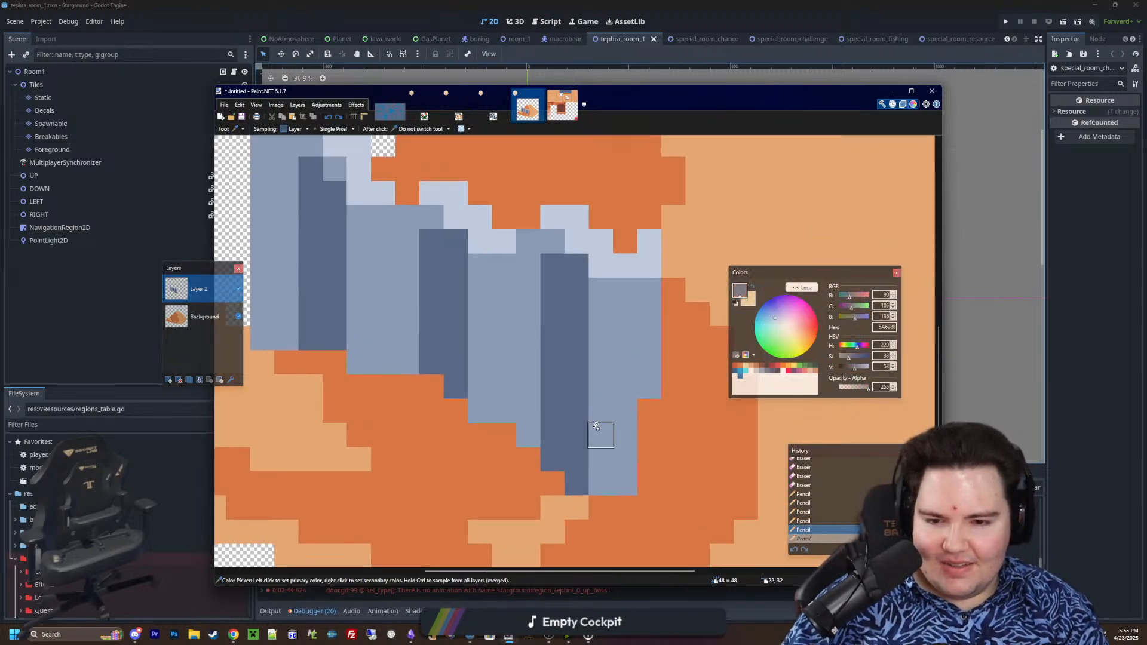
scroll(598, 435, "down", 4, "ctrl")
scroll(585, 419, "up", 2, "ctrl")
right_click(606, 412)
key("p")
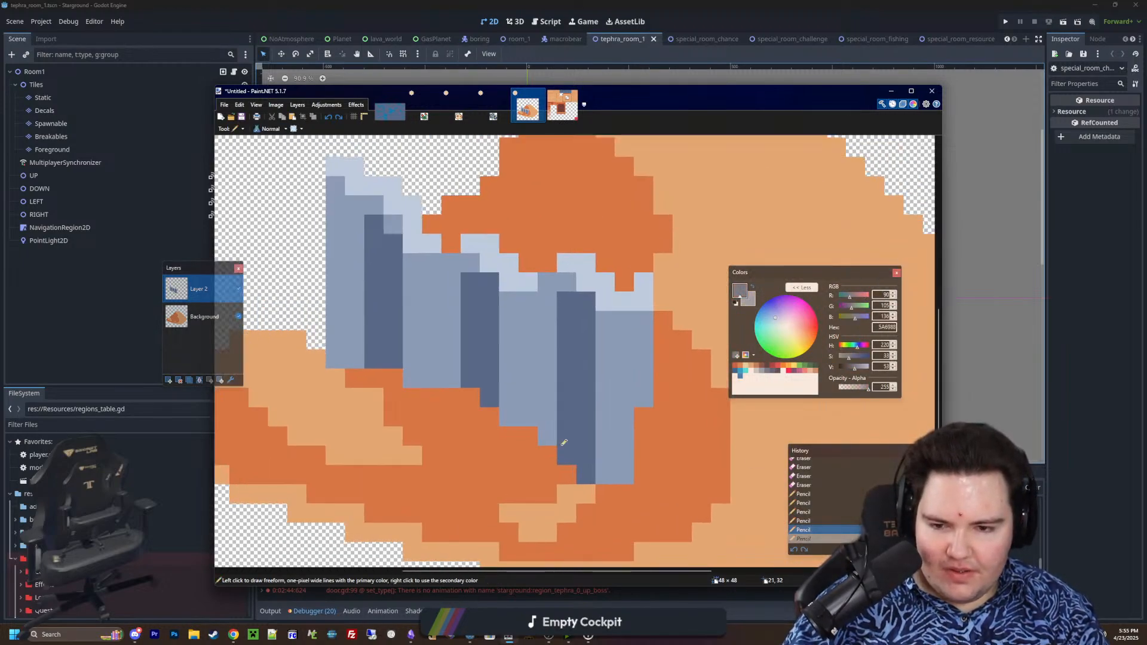
left_click_drag(548, 442, 552, 381)
right_click_drag(586, 410, 586, 483)
left_click_drag(451, 385, 452, 338)
right_click_drag(489, 354, 492, 387)
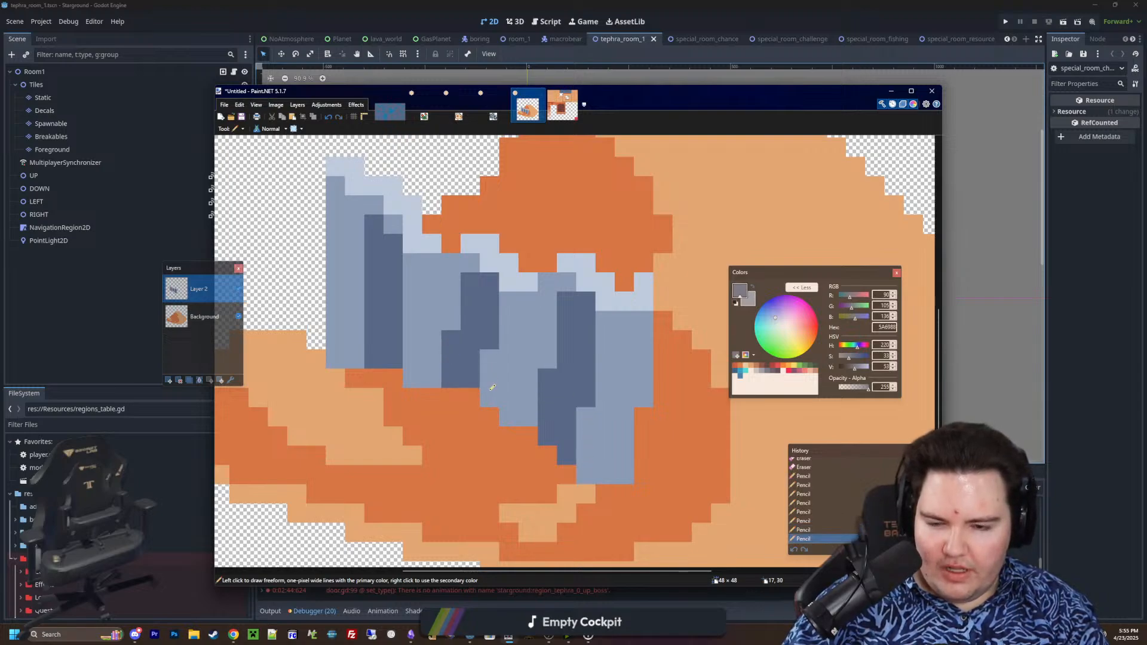
Shift the lower part of the slab's leftmost dark band one pixel left and extend the slab's lower left edge by one pixel in 8B9BB4
left_click_drag(359, 342, 359, 320)
mouse_move(393, 334)
right_mouse_down()
mouse_move(394, 347)
mouse_move(393, 301)
right_mouse_up()
left_click(355, 302)
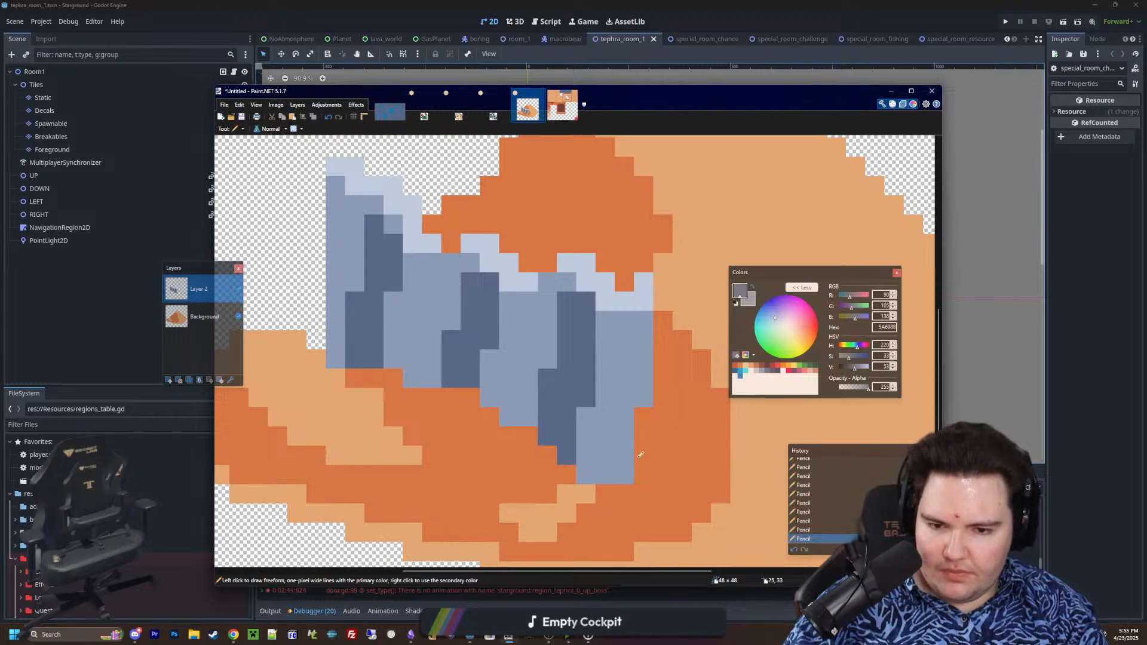
right_click_drag(333, 345, 320, 306)
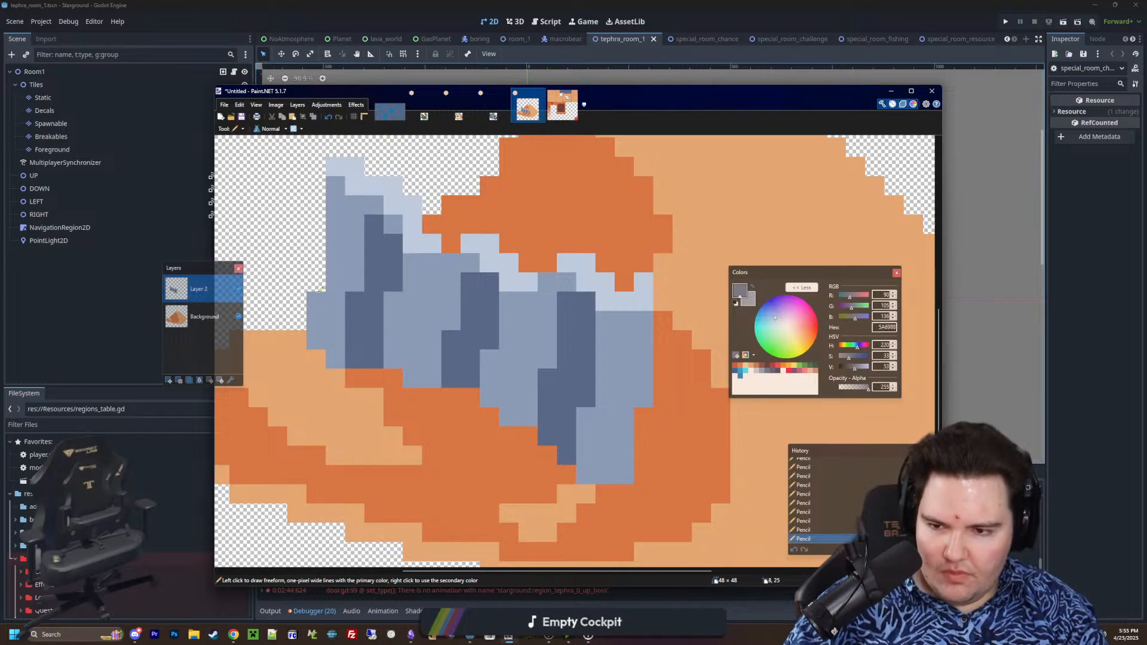
right_click(321, 290)
scroll(473, 338, "down", 6, "ctrl")
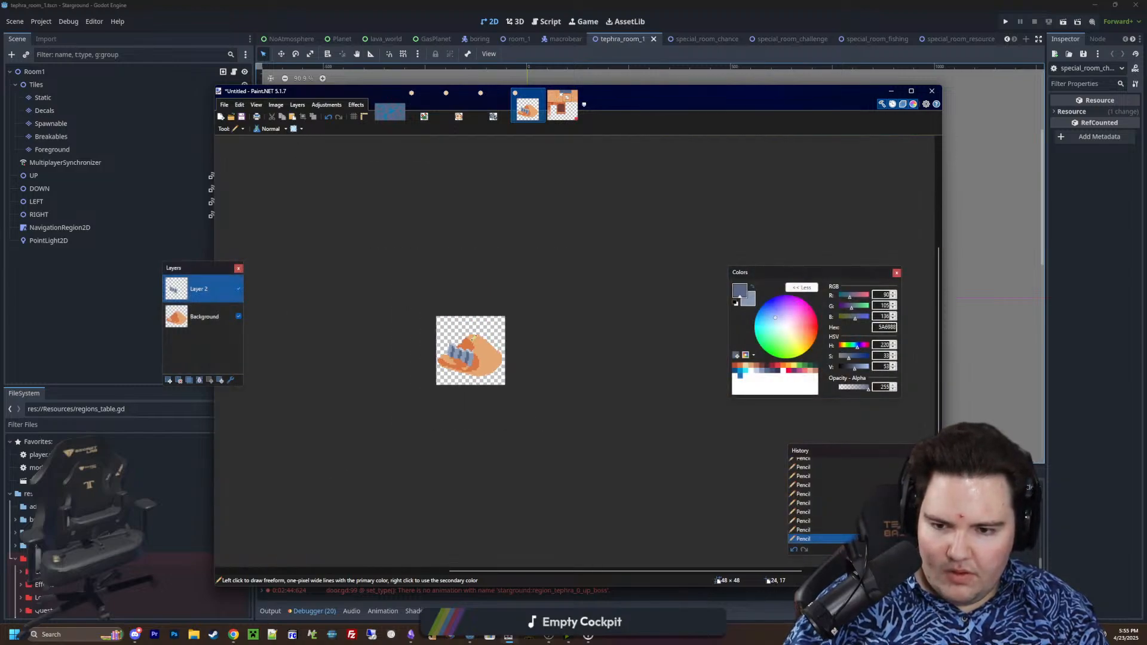
scroll(473, 339, "up", 6, "ctrl")
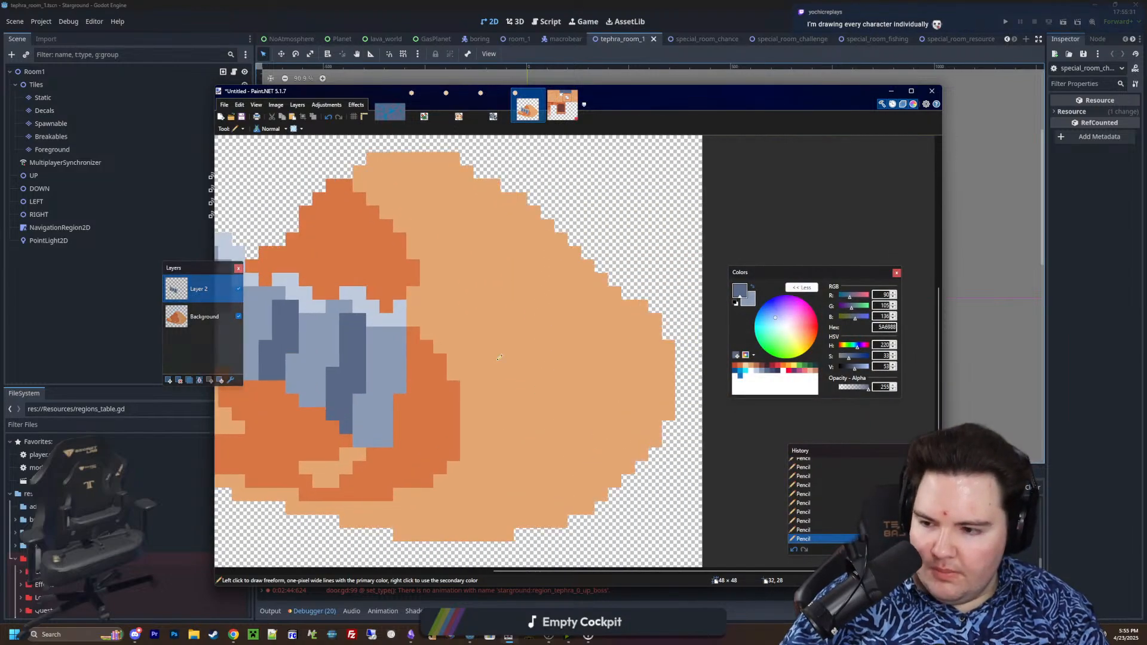
scroll(498, 354, "down", 3, "ctrl")
scroll(495, 345, "up", 2, "ctrl")
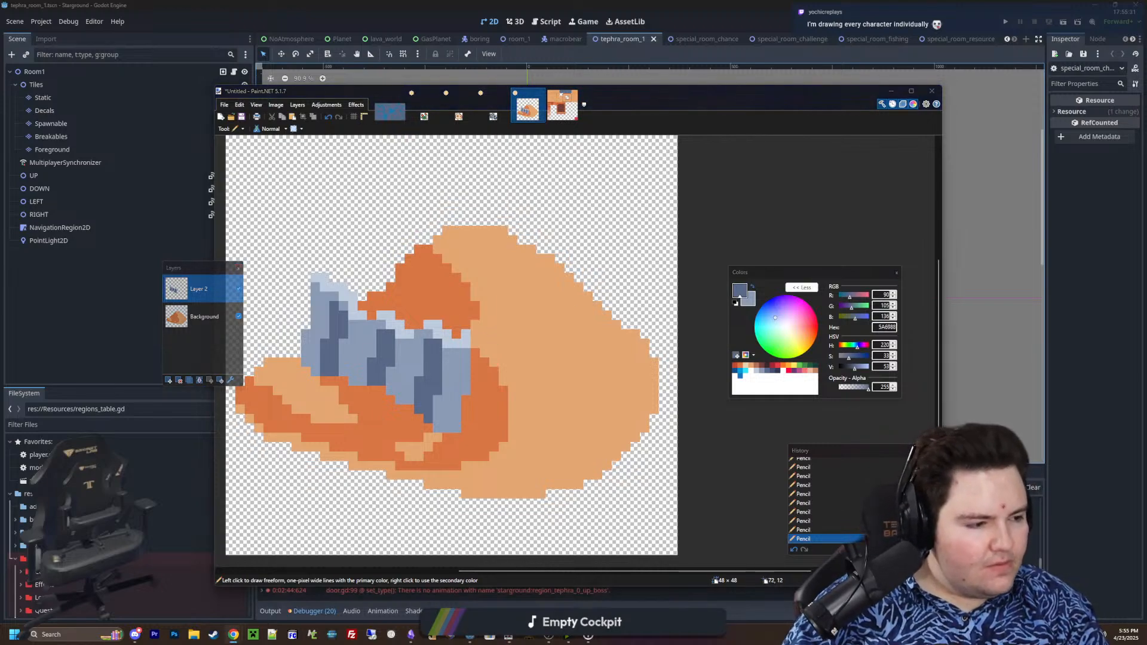
middle_click_drag(569, 320, 588, 330)
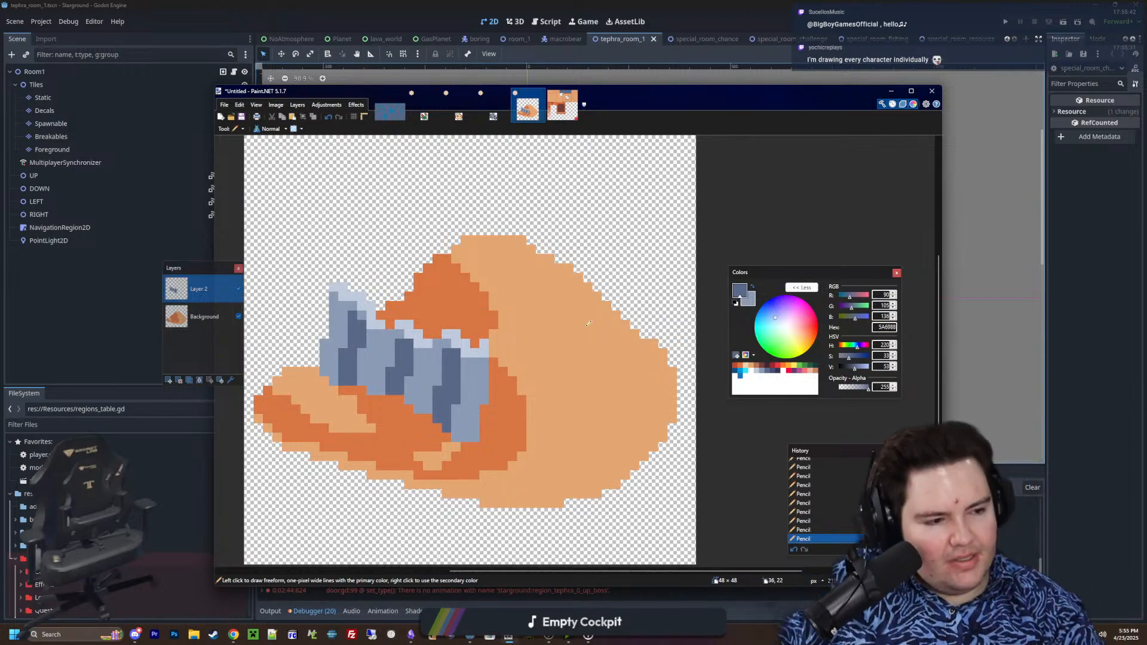
scroll(592, 325, "up", 3, "ctrl")
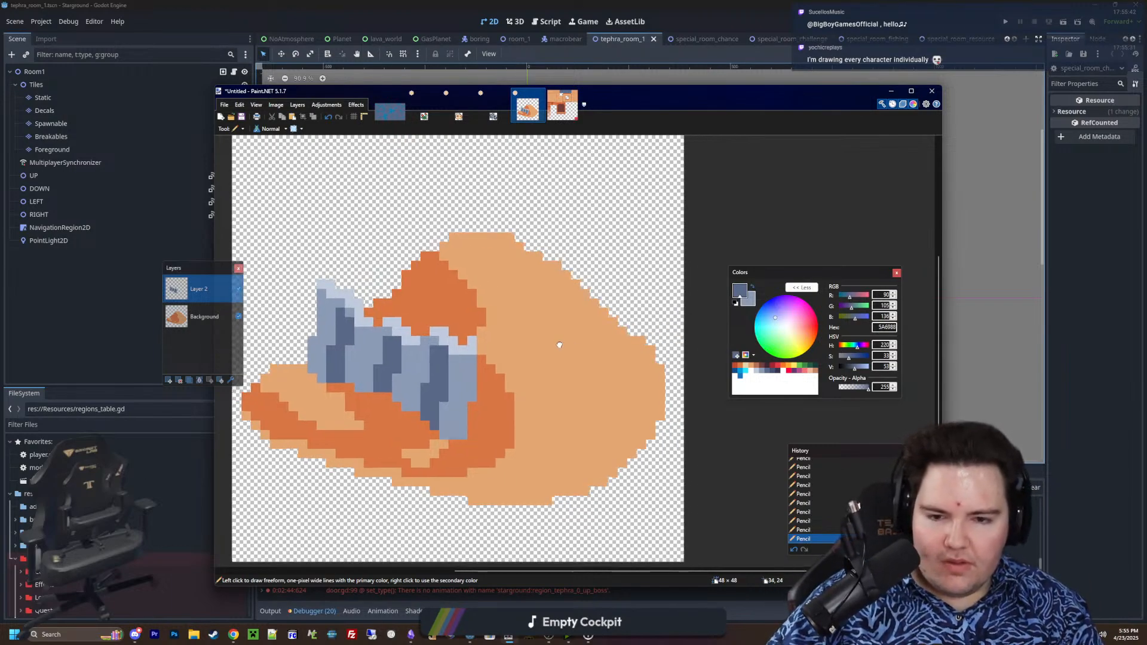
scroll(720, 357, "up", 2, "ctrl")
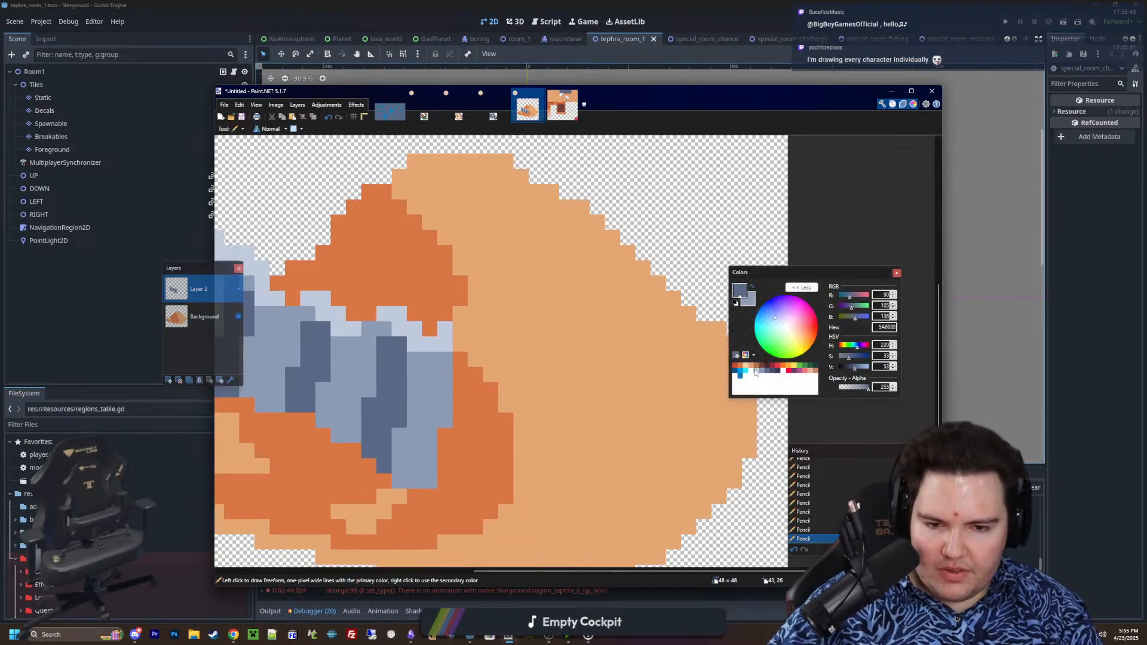
left_click(756, 371)
left_click(762, 371)
scroll(646, 340, "down", 2, "ctrl")
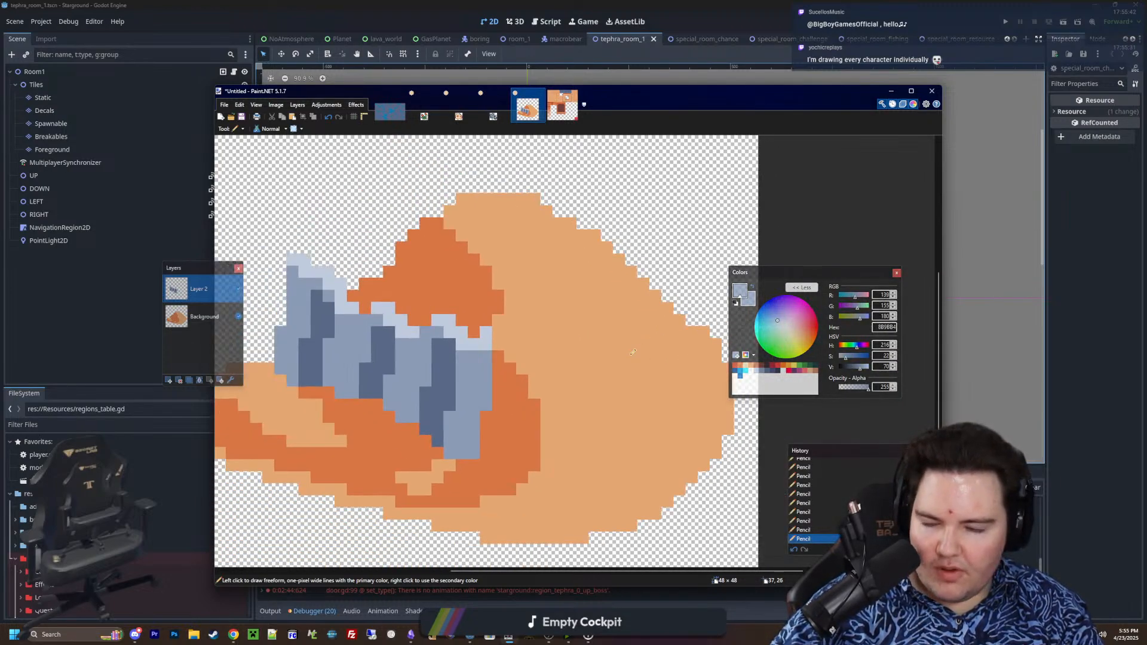
scroll(620, 336, "down", 1, "ctrl")
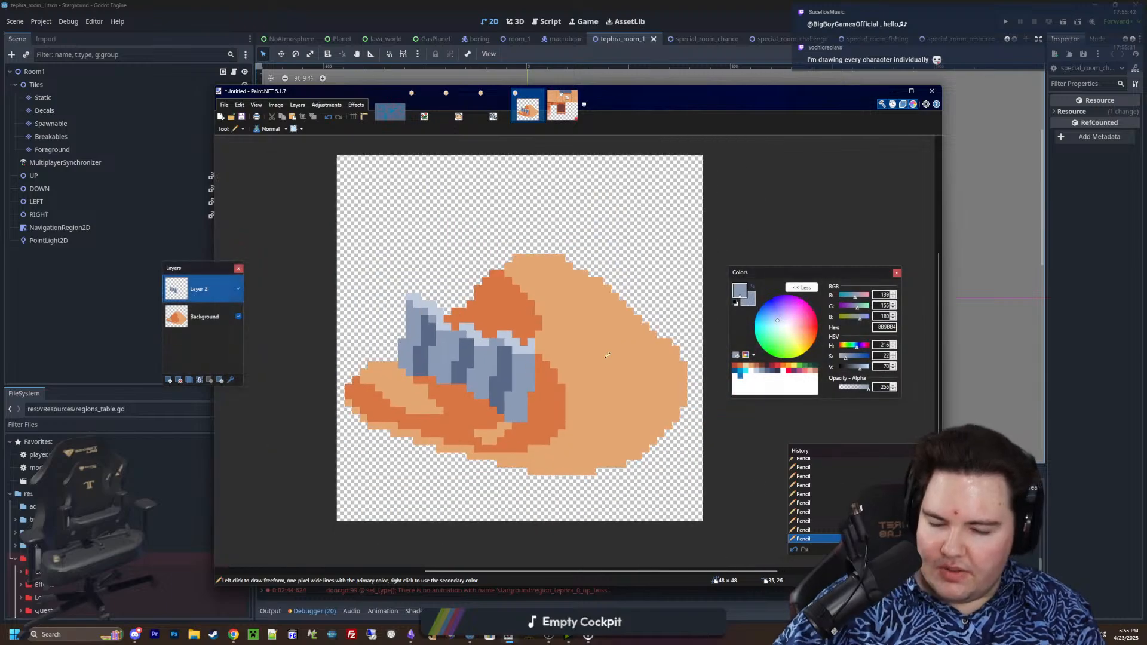
scroll(598, 346, "up", 1, "ctrl")
scroll(563, 359, "up", 1, "ctrl")
scroll(561, 360, "up", 2, "ctrl")
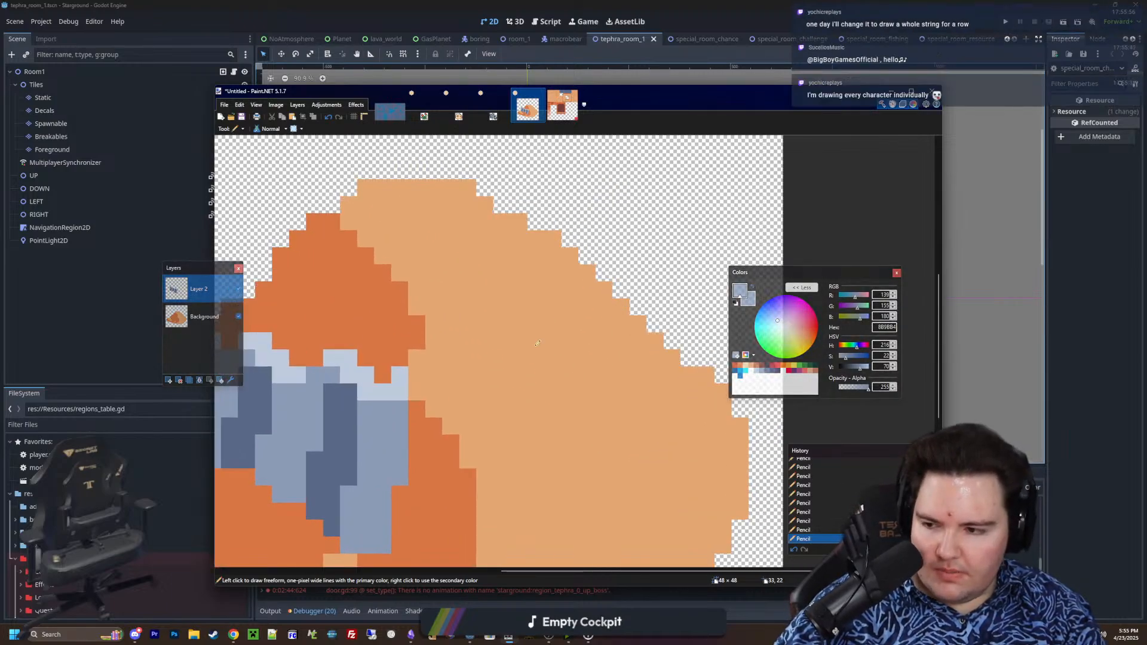
scroll(538, 379, "down", 2, "ctrl")
scroll(560, 393, "up", 2, "ctrl")
mouse_move(523, 412)
left_mouse_down()
mouse_move(522, 385)
mouse_move(572, 269)
mouse_move(620, 384)
left_mouse_up()
key("ctrl+z")
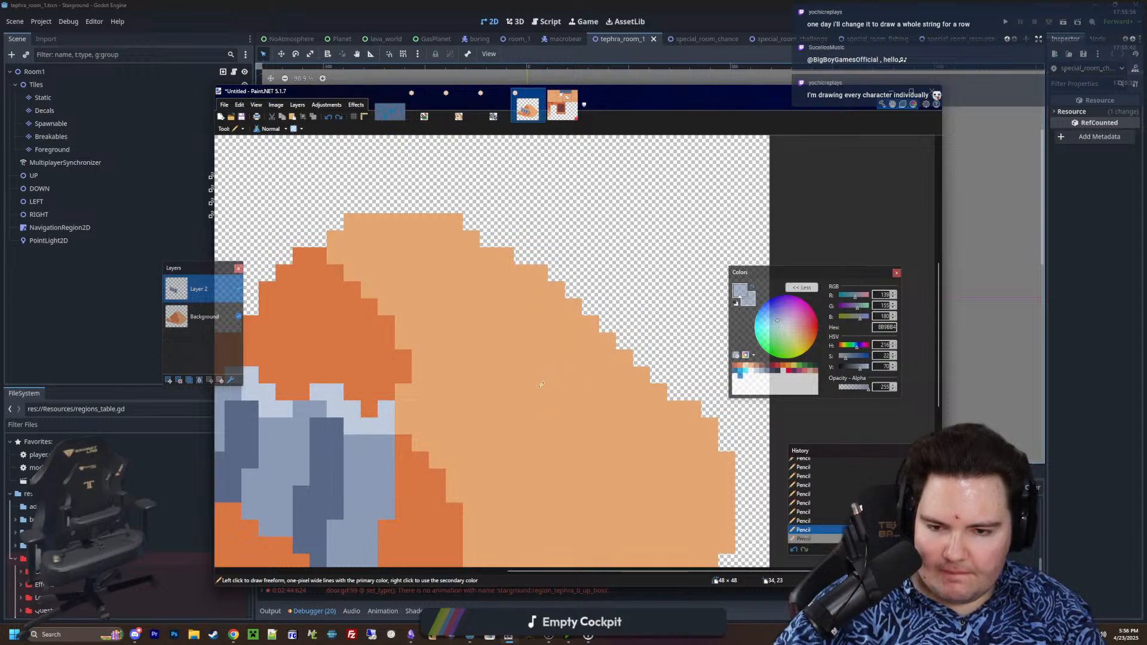
Pencil a solid 8B9BB4 patch on the upper right slope of the sand mound as a second buried metal piece
mouse_move(539, 417)
left_mouse_down()
mouse_move(540, 383)
mouse_move(484, 296)
mouse_move(537, 297)
mouse_move(615, 335)
mouse_move(642, 427)
mouse_move(567, 418)
mouse_move(576, 389)
mouse_move(540, 325)
mouse_move(556, 324)
mouse_move(591, 373)
left_mouse_up()
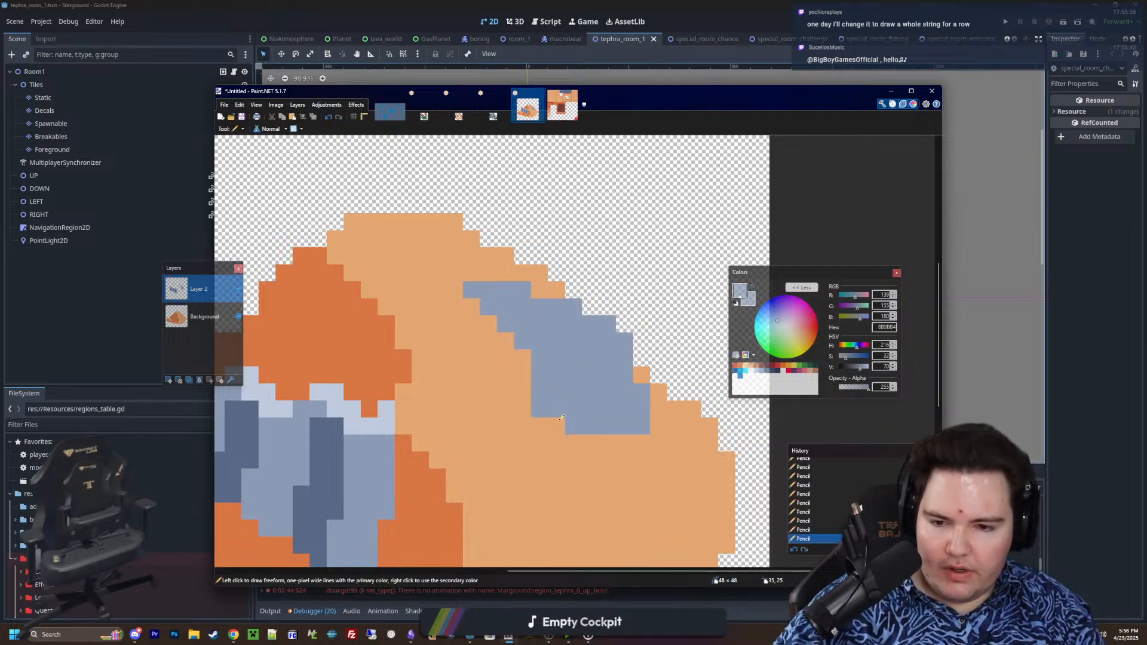
mouse_move(562, 418)
left_mouse_down()
mouse_move(556, 436)
mouse_move(616, 442)
mouse_move(527, 410)
mouse_move(528, 393)
left_mouse_up()
left_click(622, 445)
middle_click_drag(622, 443, 645, 436)
Erase the patch's right edge pixel by pixel into a diagonal staircase that leaves a strip of sand along the mound's outline
scroll(643, 437, "up", 2, "ctrl")
key("e")
scroll(600, 386, "down", 2, "ctrl")
scroll(630, 317, "up", 3, "ctrl")
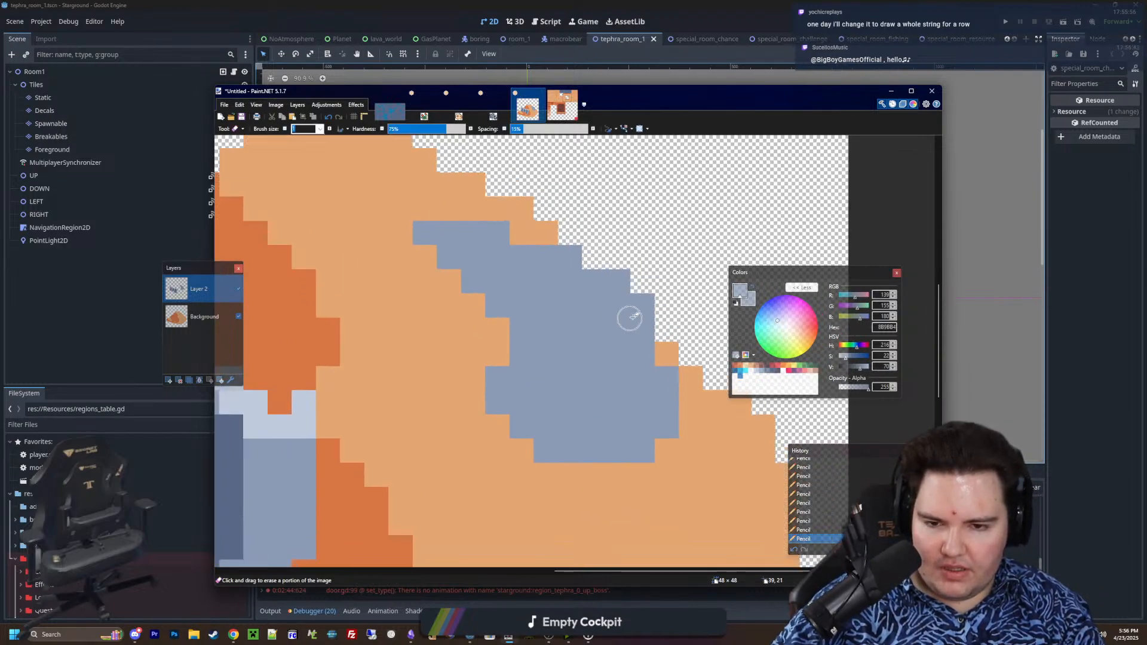
left_click(644, 305)
left_click(591, 278)
left_click(616, 277)
left_click(617, 305)
left_click(643, 332)
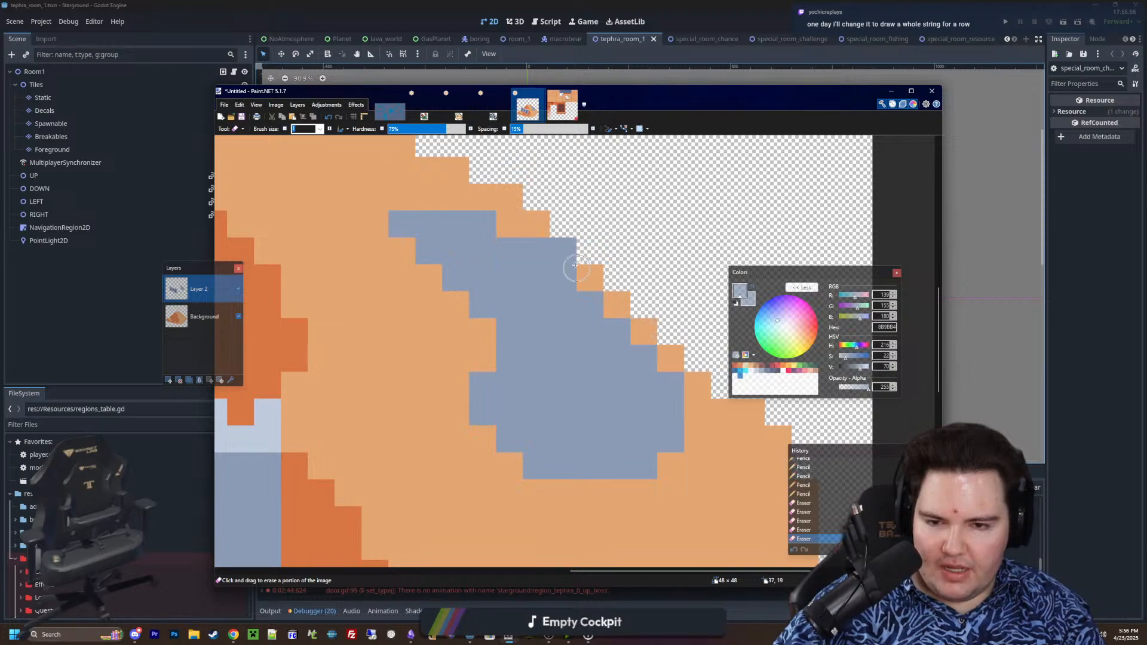
left_click(563, 249)
left_click(591, 304)
left_click(617, 331)
left_click(643, 359)
left_click(671, 385)
left_click(563, 278)
left_click(536, 250)
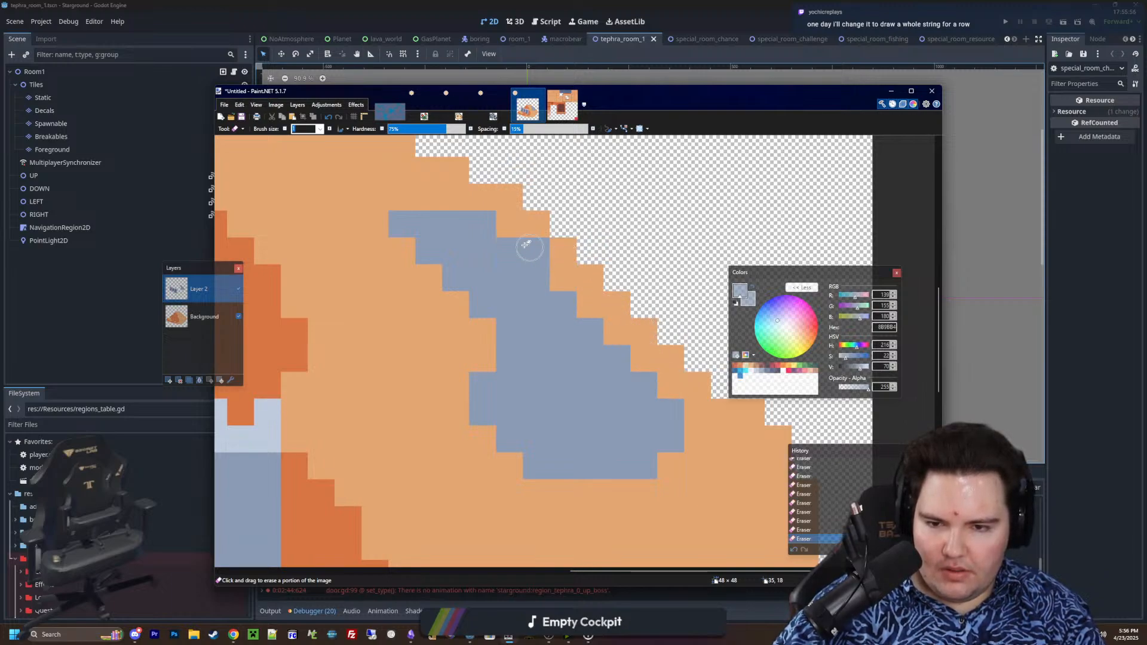
Reshape the patch's left edge into a diagonal staircase by pencilling and erasing single pixels, including removing its top left pixel
key("p")
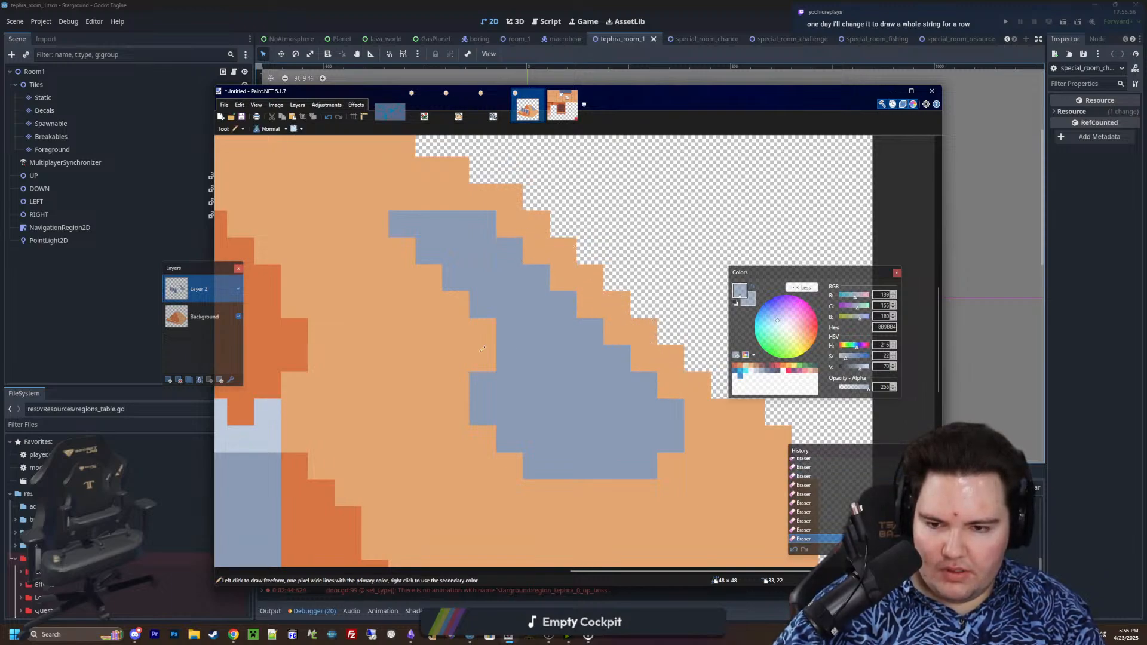
left_click_drag(483, 359, 465, 302)
left_click(429, 277)
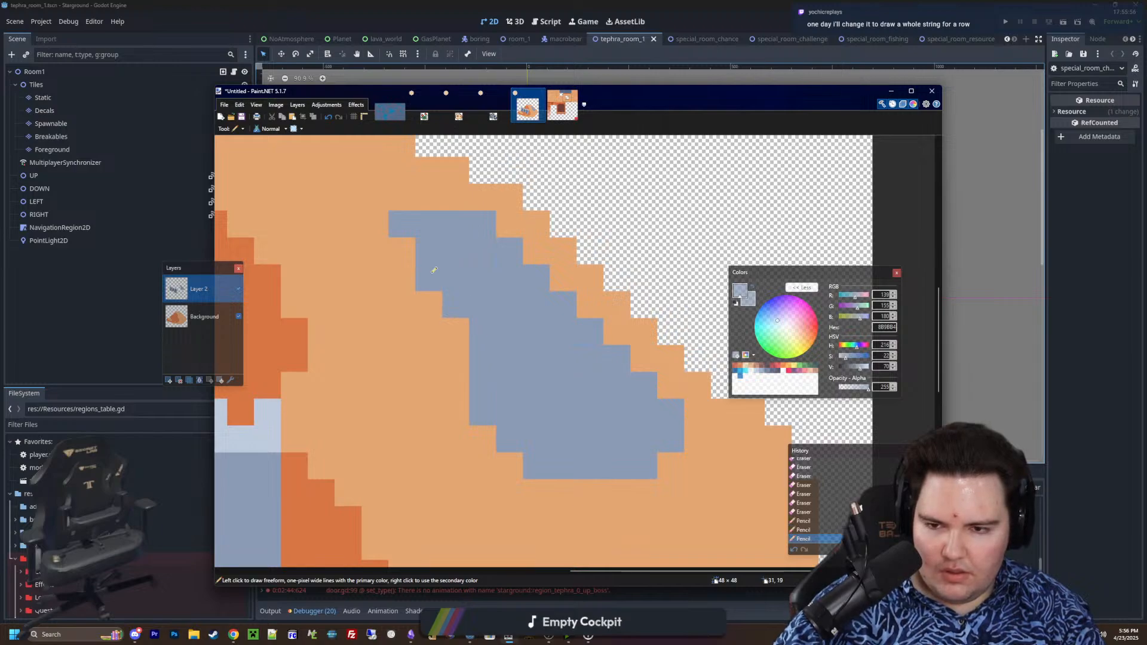
key("e")
left_click(402, 224)
left_click(429, 250)
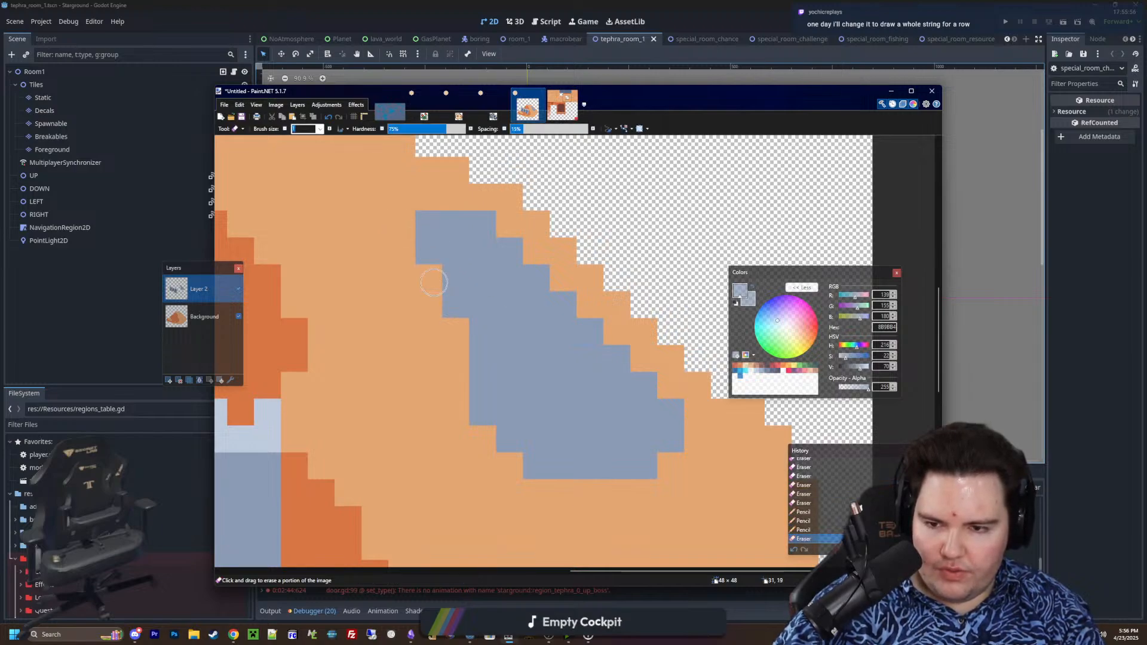
left_click(456, 304)
left_click(483, 357)
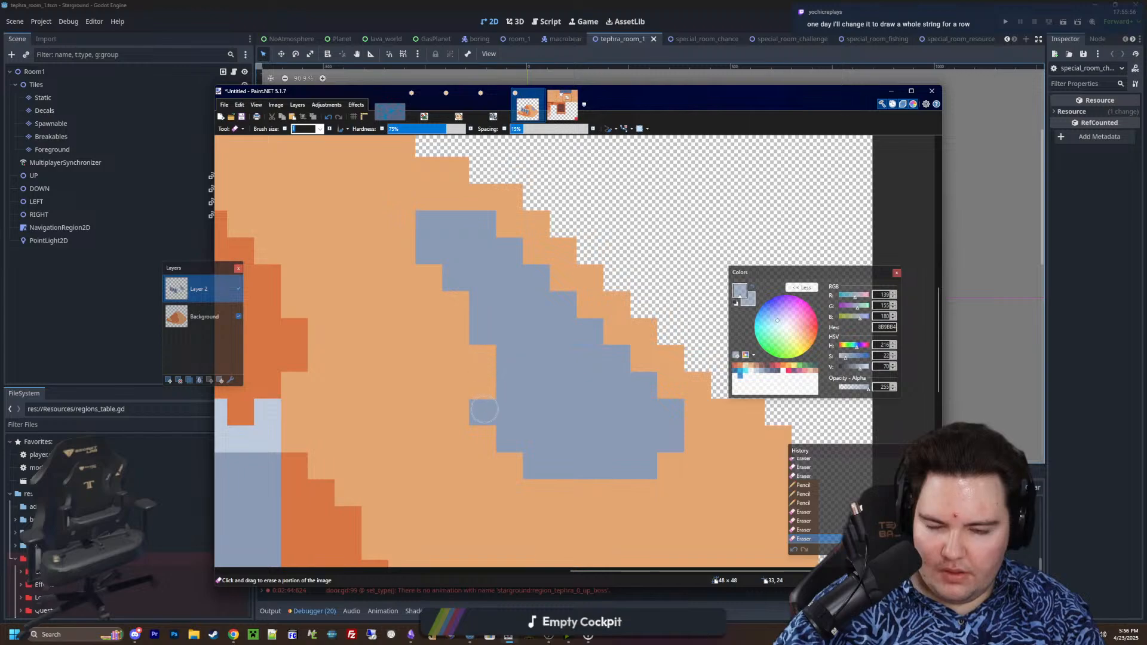
left_click(483, 413)
Pencil the area left of and below the patch in 8B9BB4 to give it a straight vertical left side
key("p")
left_click_drag(510, 465, 482, 438)
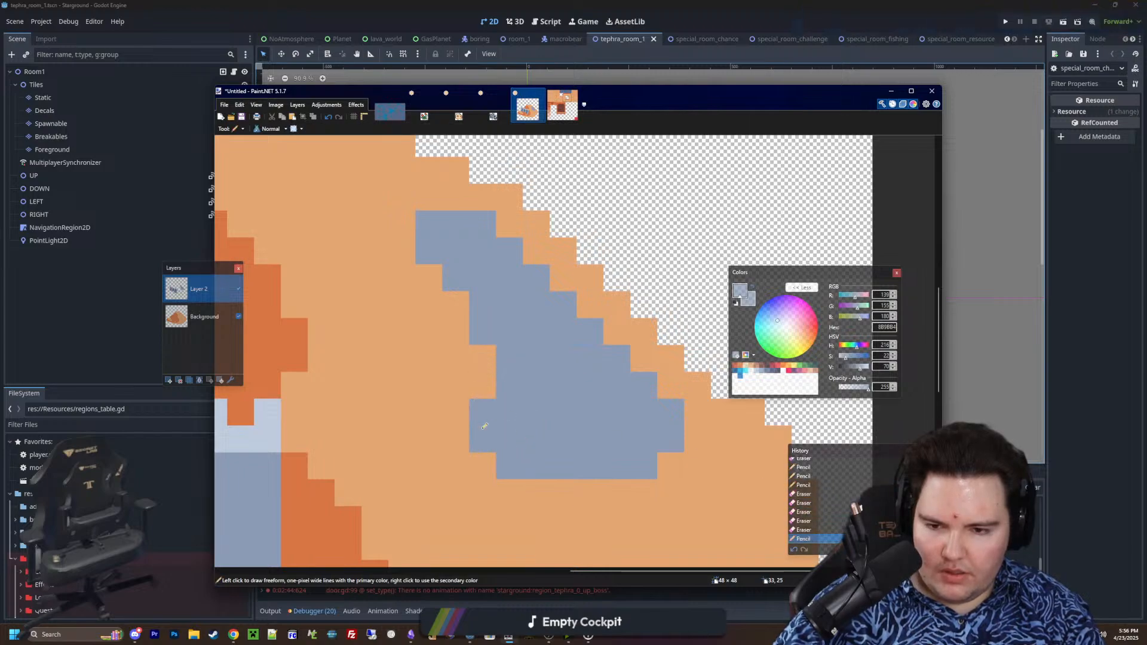
left_click_drag(483, 385, 483, 359)
left_click_drag(456, 305, 456, 358)
mouse_move(429, 277)
left_mouse_down()
mouse_move(455, 439)
mouse_move(429, 439)
left_mouse_up()
Erase the leftmost pixel column of the patch from its top edge to its lower corner
key("e")
left_click_drag(439, 216, 419, 396)
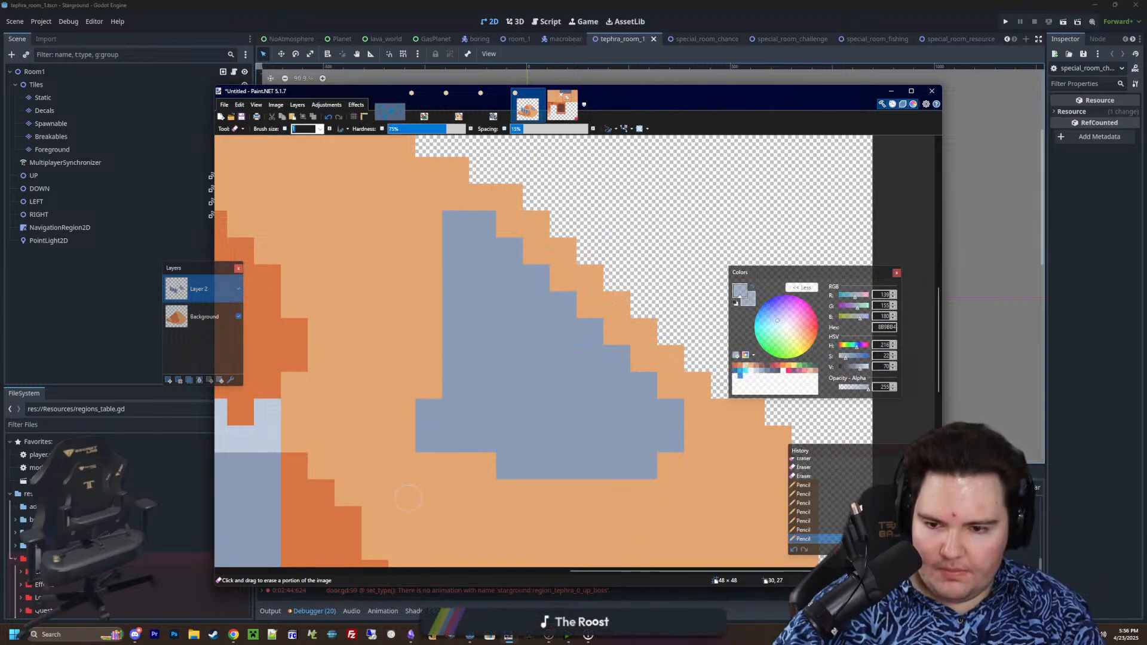
left_click_drag(427, 443, 428, 406)
middle_click_drag(705, 461, 697, 420)
Erase the patch's lower left corner into a diagonal staircase parallel to its right edge
left_click_drag(513, 397, 456, 391)
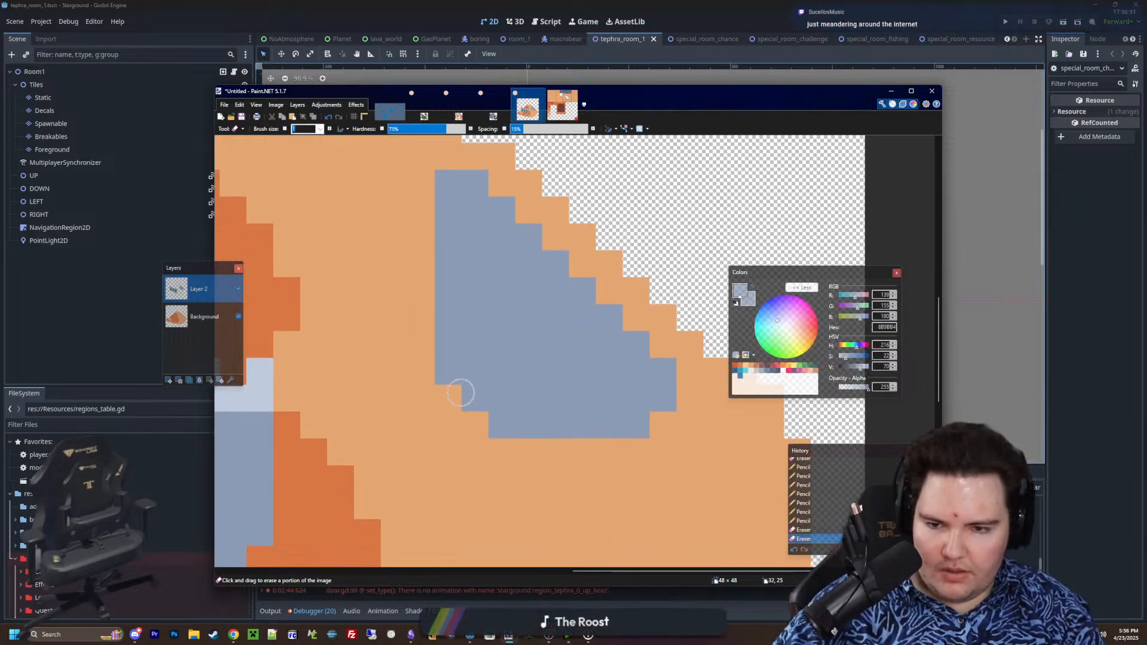
scroll(533, 423, "down", 3, "ctrl")
scroll(533, 423, "up", 7, "ctrl")
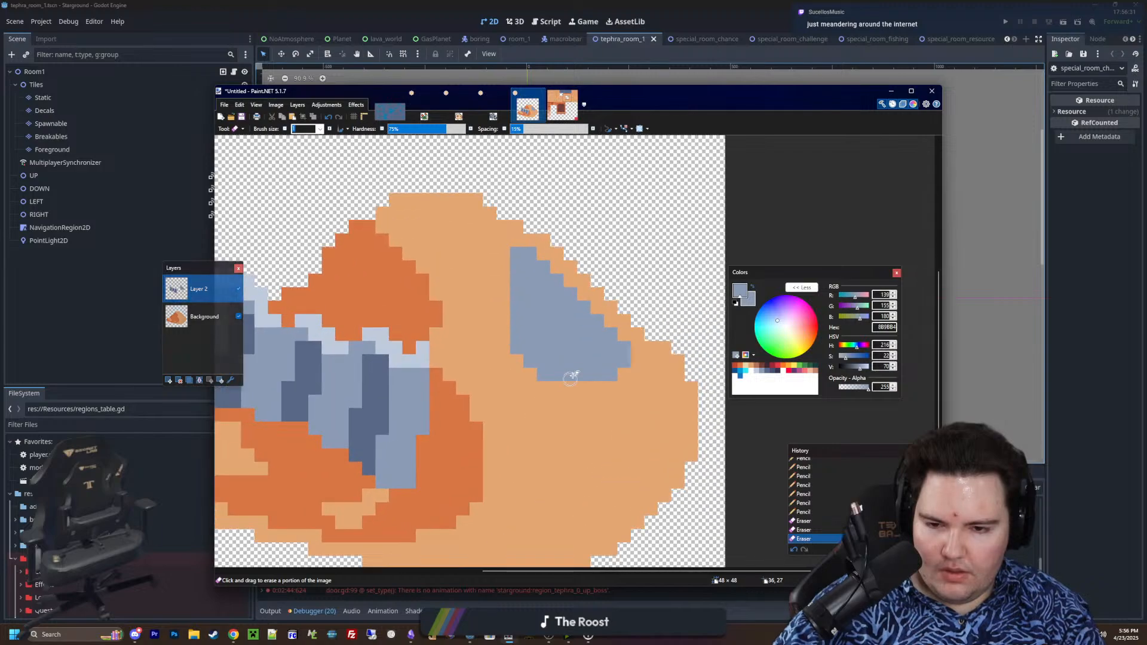
mouse_move(428, 323)
left_mouse_down()
mouse_move(503, 397)
mouse_move(445, 301)
left_mouse_up()
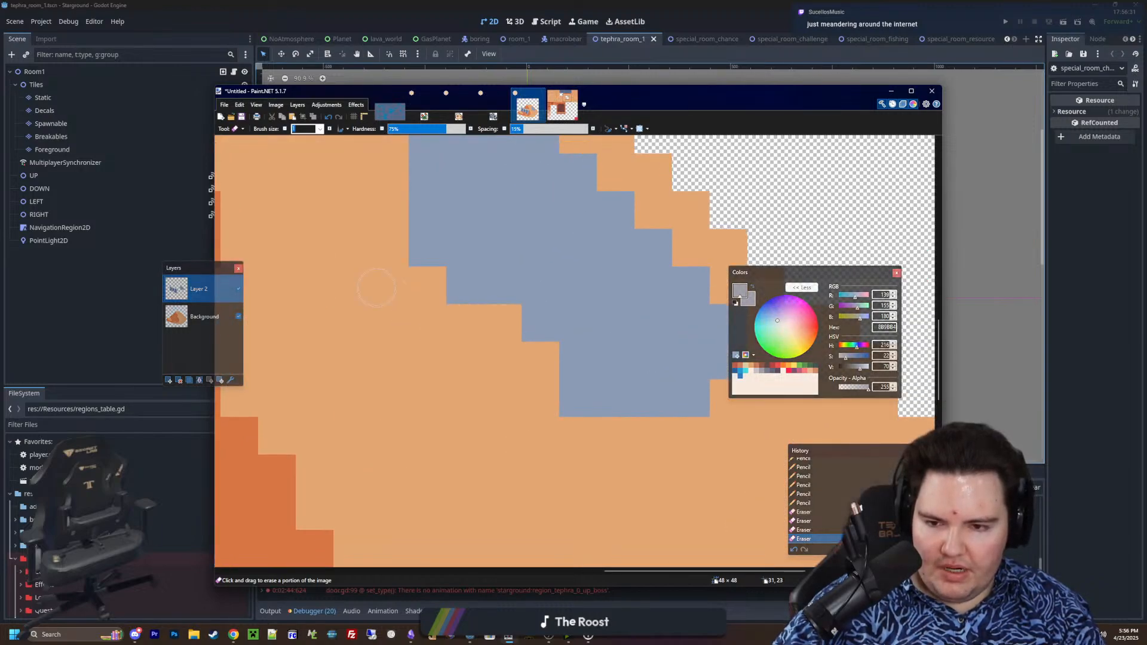
scroll(478, 383, "down", 3, "ctrl")
left_click(483, 344)
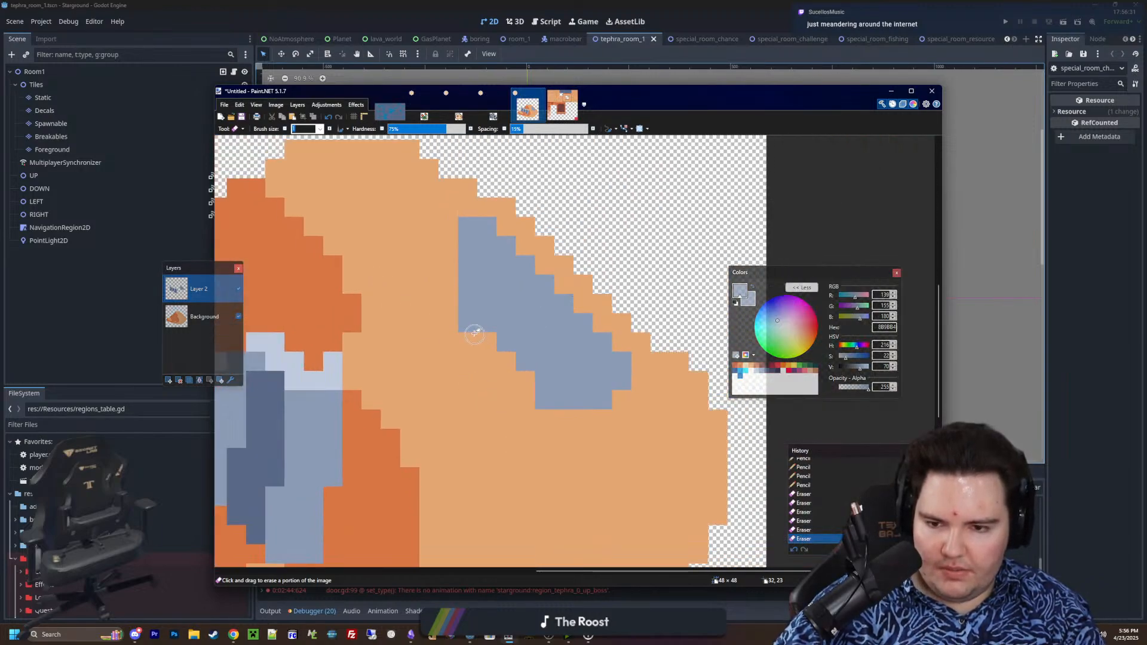
left_click(469, 326)
Pencil one 8B9BB4 pixel back in at the lower end of the patch's vertical left side
scroll(554, 375, "up", 5, "ctrl")
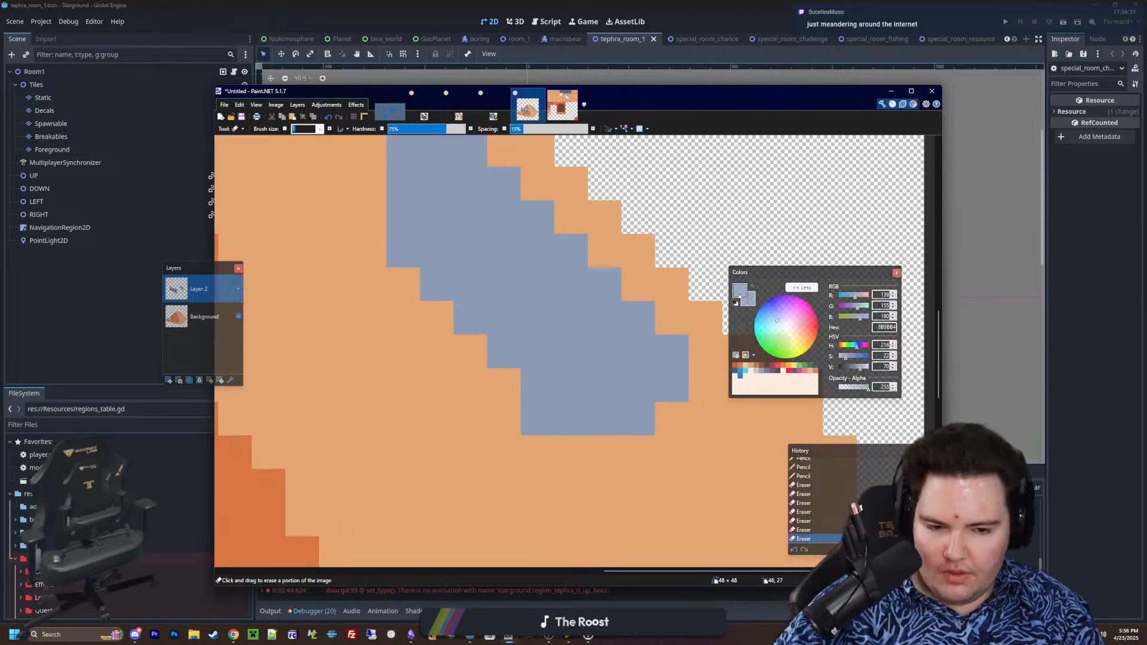
key("p")
left_click(402, 283)
middle_click_drag(650, 339, 654, 388)
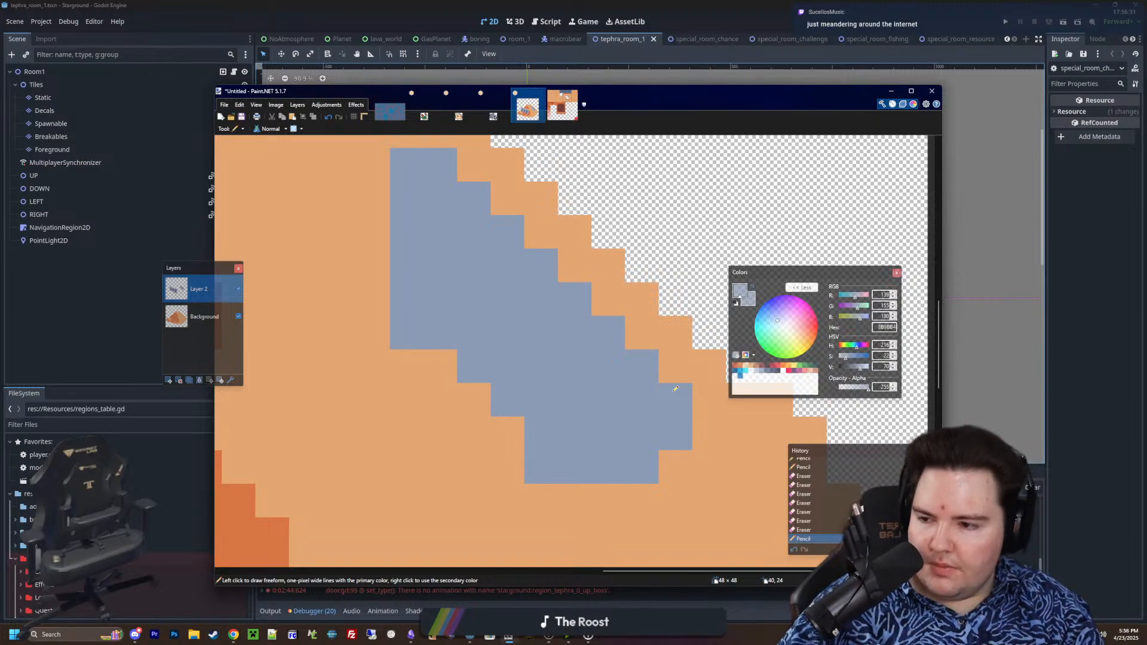
scroll(676, 389, "down", 1, "ctrl")
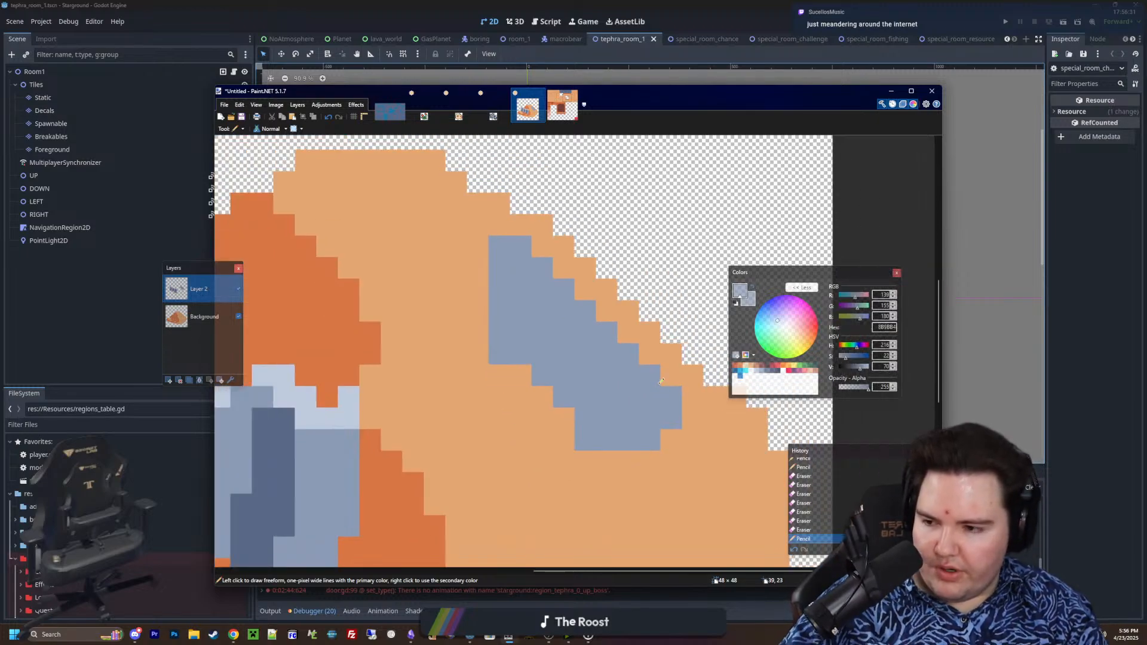
scroll(661, 383, "down", 2, "ctrl")
scroll(638, 378, "up", 3, "ctrl")
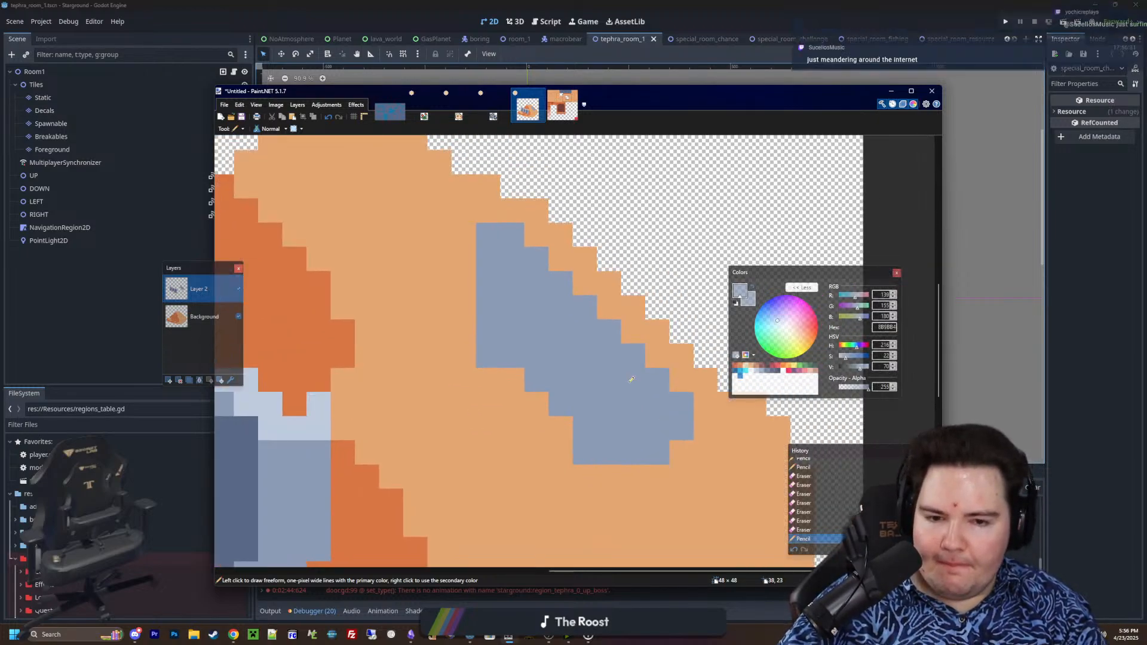
Pencil three horizontal C0CBDC highlight strips, 3 to 4 pixels wide, stepping down the patch along its right edge
scroll(632, 378, "up", 2, "ctrl")
left_click(757, 376)
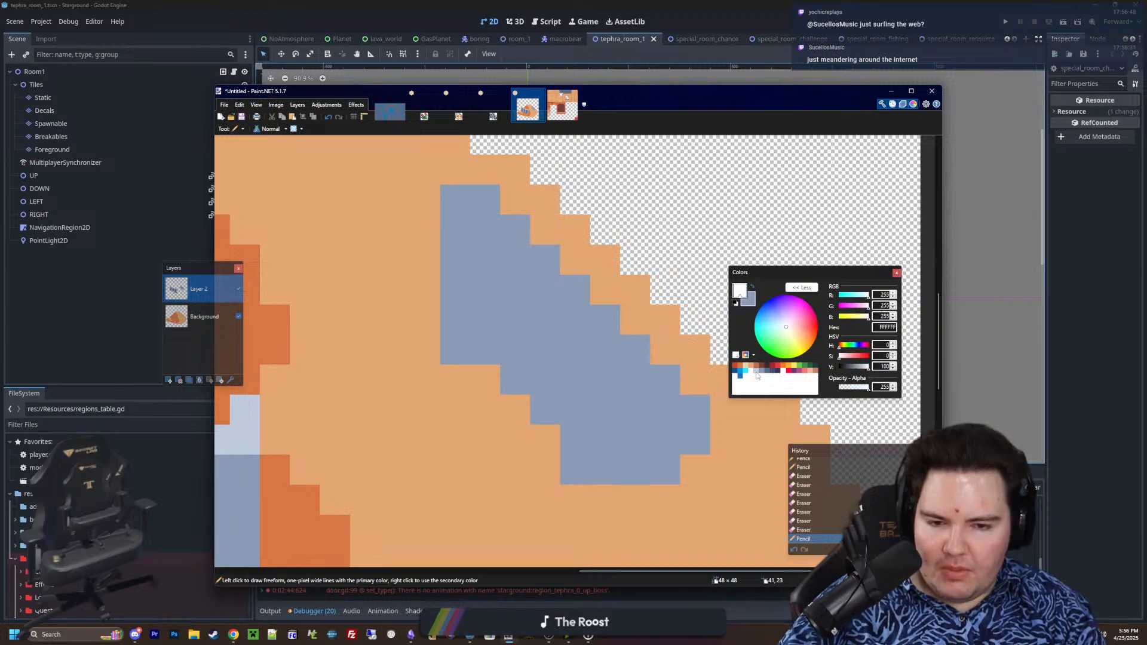
left_click_drag(674, 380, 576, 381)
left_click_drag(606, 320, 505, 319)
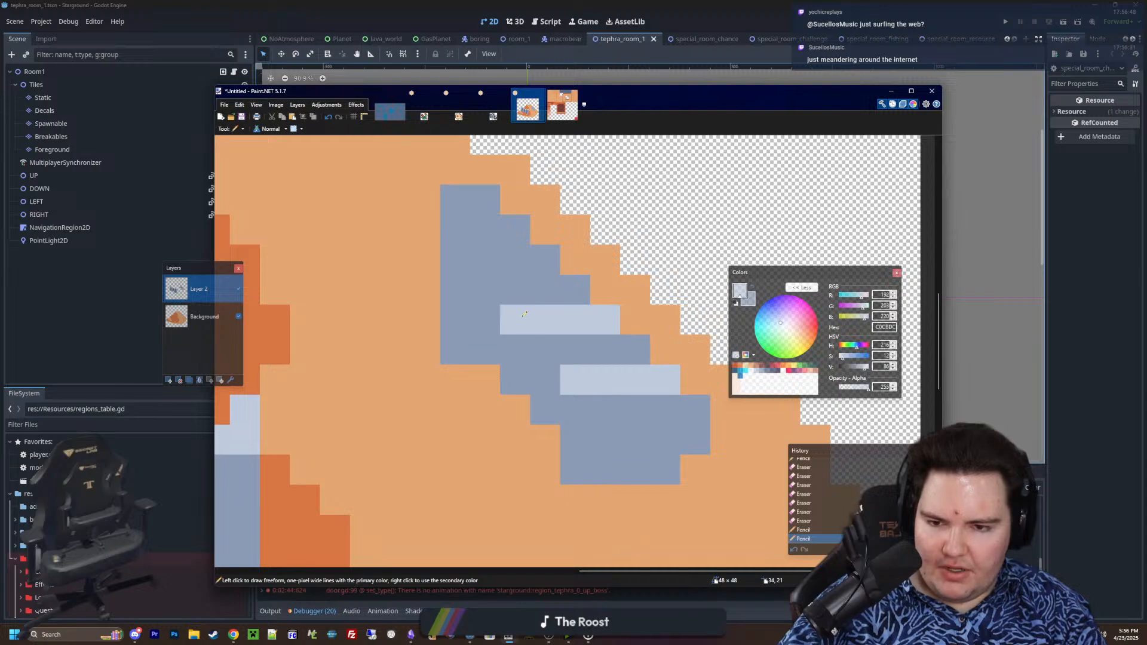
left_click_drag(550, 260, 488, 252)
scroll(680, 368, "up", 1, "ctrl")
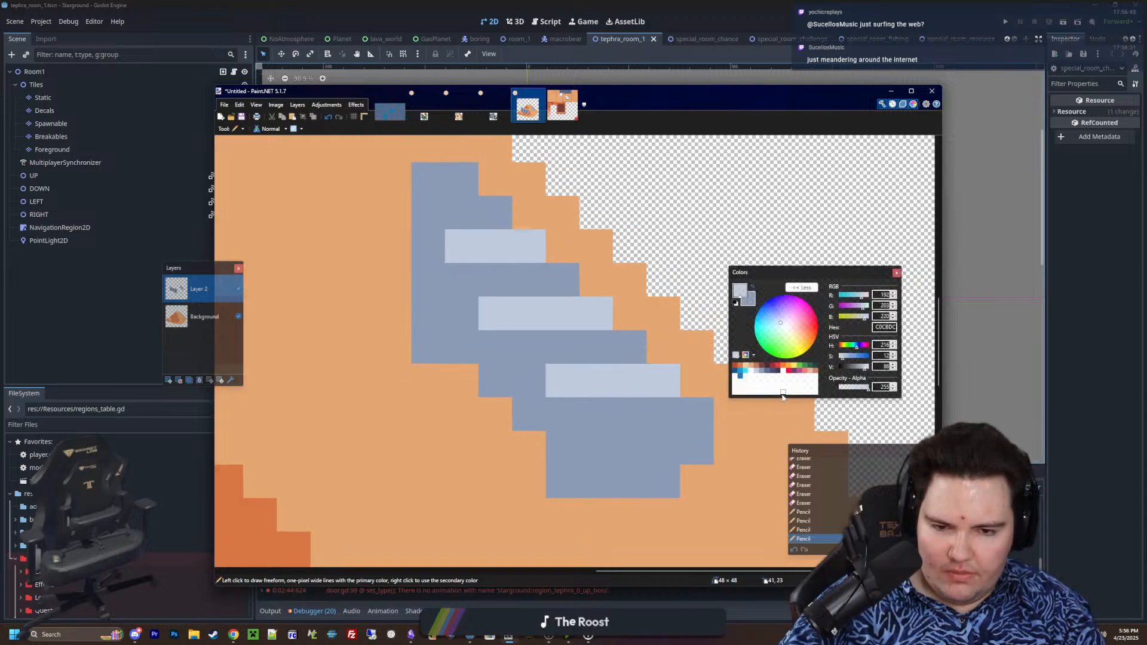
Pencil 5A6988 shadow strips, 2 to 3 pixels wide, beneath the right ends of the patch's three highlight strips
left_click(767, 371)
left_click_drag(699, 412, 645, 411)
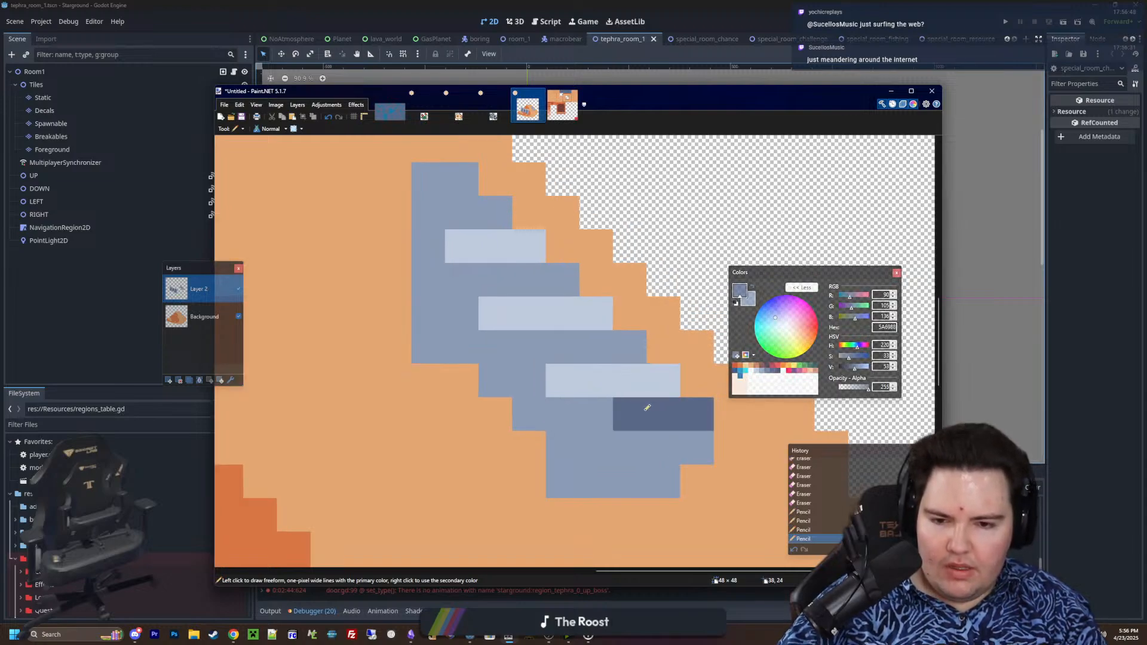
left_click_drag(625, 352, 596, 347)
left_click_drag(555, 278, 545, 274)
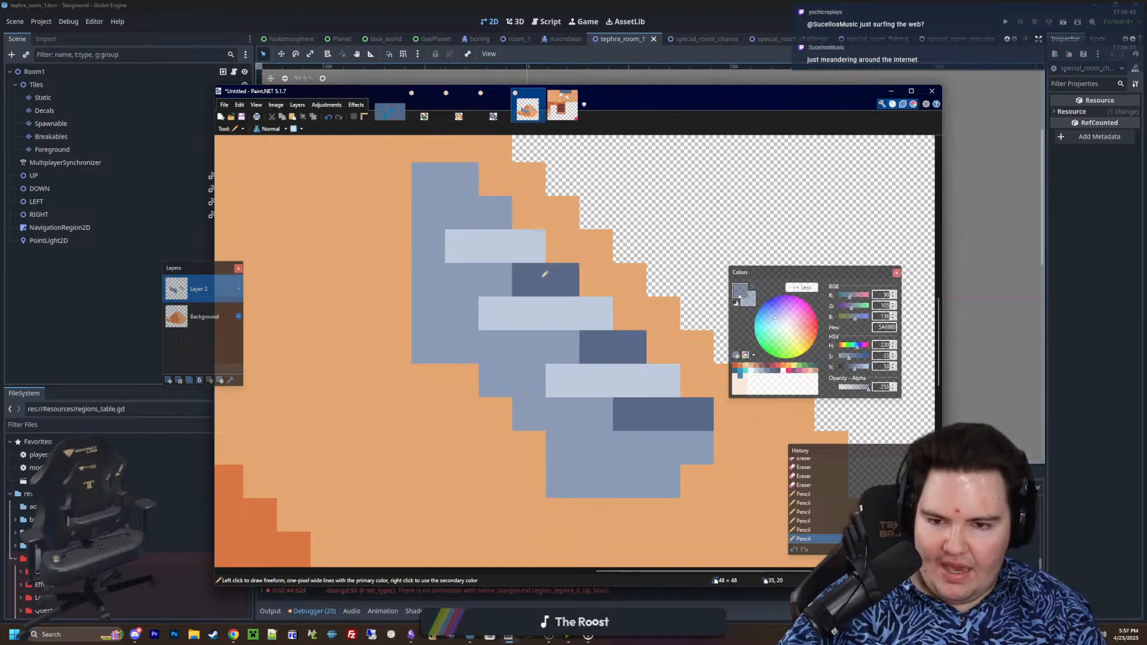
Add 5A6988 shadow strips, 2 to 3 pixels wide, on the patch's left side near its top, lower corner and bottom edge
left_click_drag(435, 354, 485, 347)
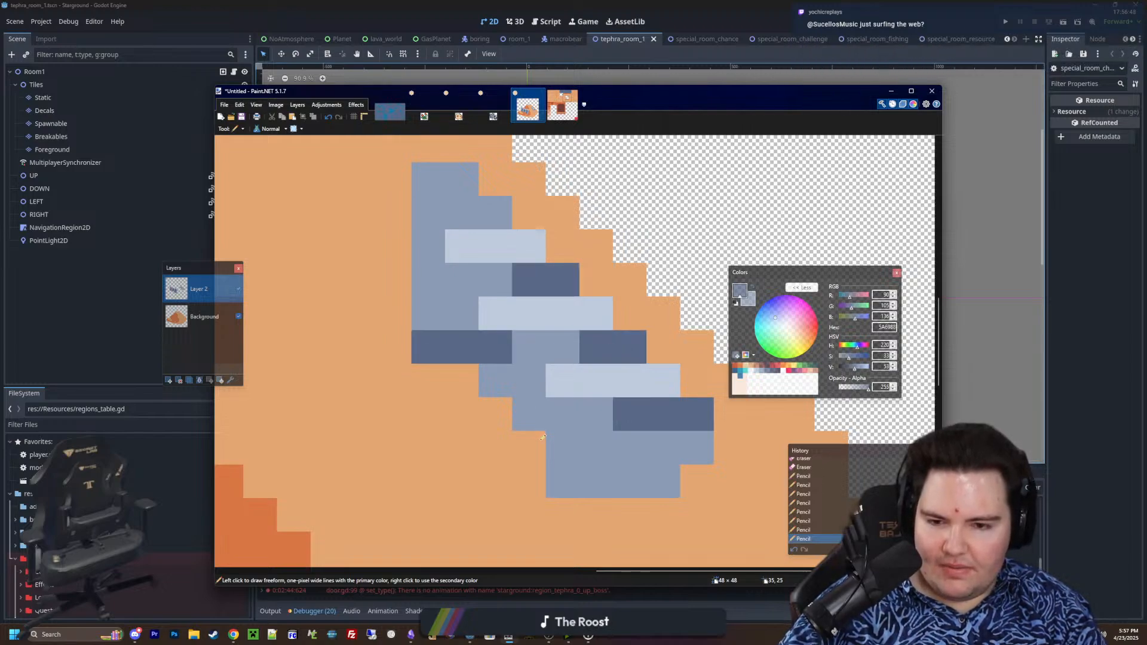
left_click_drag(561, 478, 596, 478)
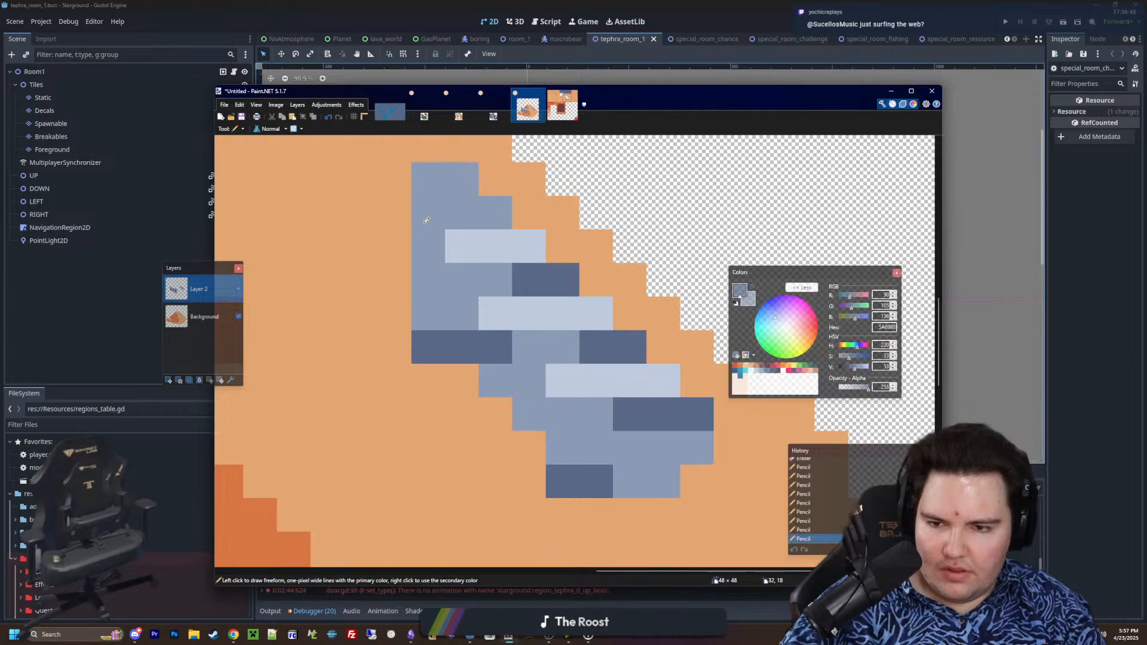
left_click_drag(426, 220, 464, 215)
scroll(594, 358, "down", 6, "ctrl")
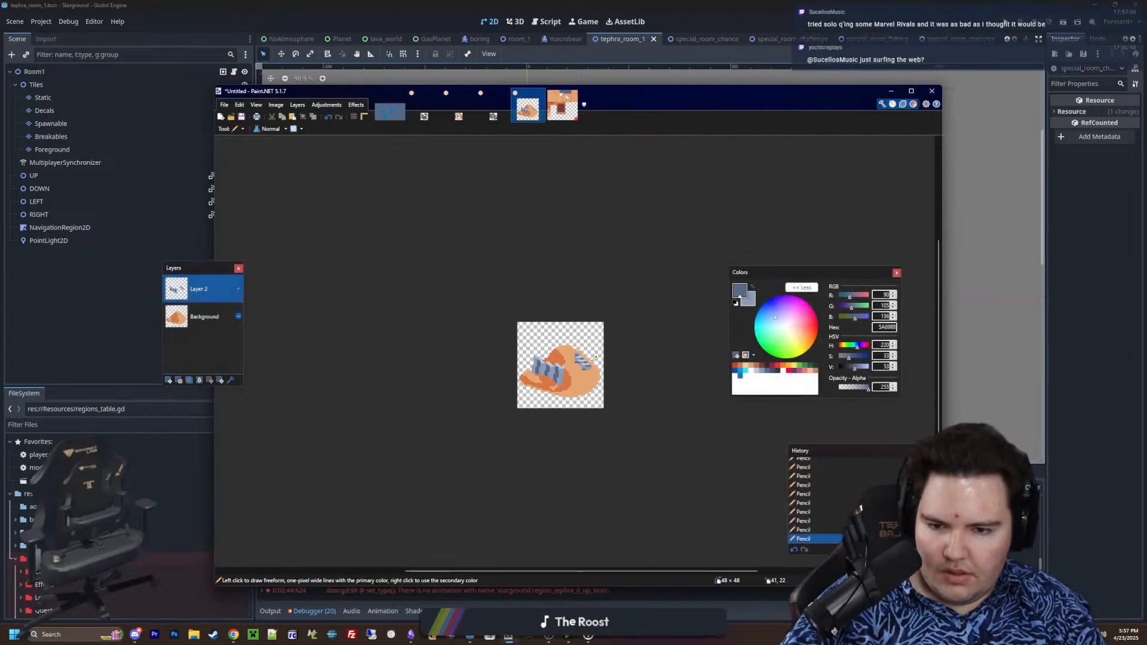
scroll(594, 359, "up", 7, "ctrl")
scroll(540, 390, "down", 1, "ctrl")
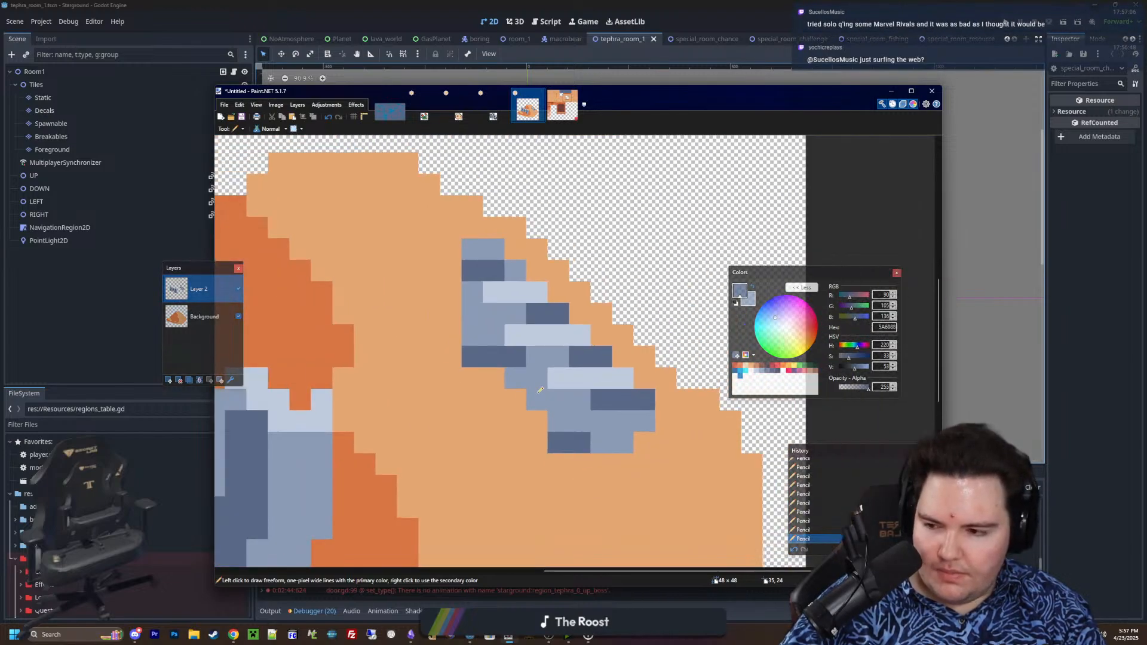
Try adding small FFFFFF glints in the middle of the patch's three highlight strips
scroll(540, 390, "down", 2, "ctrl")
scroll(547, 389, "up", 2, "ctrl")
left_click(766, 387)
scroll(606, 371, "up", 2, "ctrl")
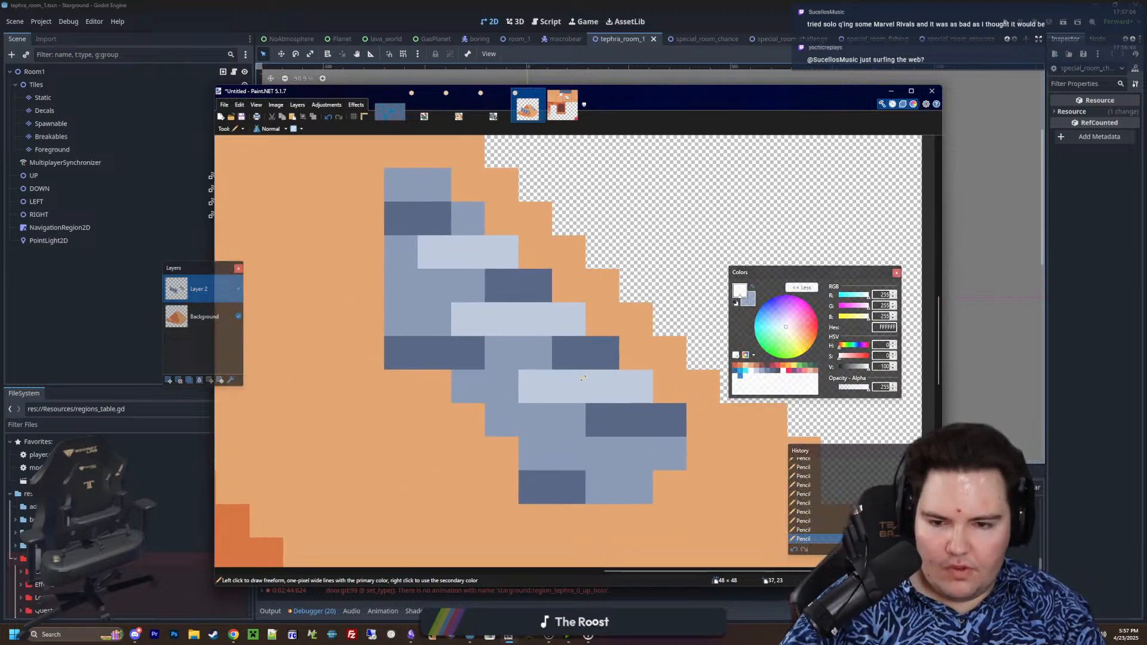
left_click_drag(601, 387, 571, 386)
left_click_drag(536, 320, 512, 321)
left_click(469, 254)
scroll(537, 347, "down", 6, "ctrl")
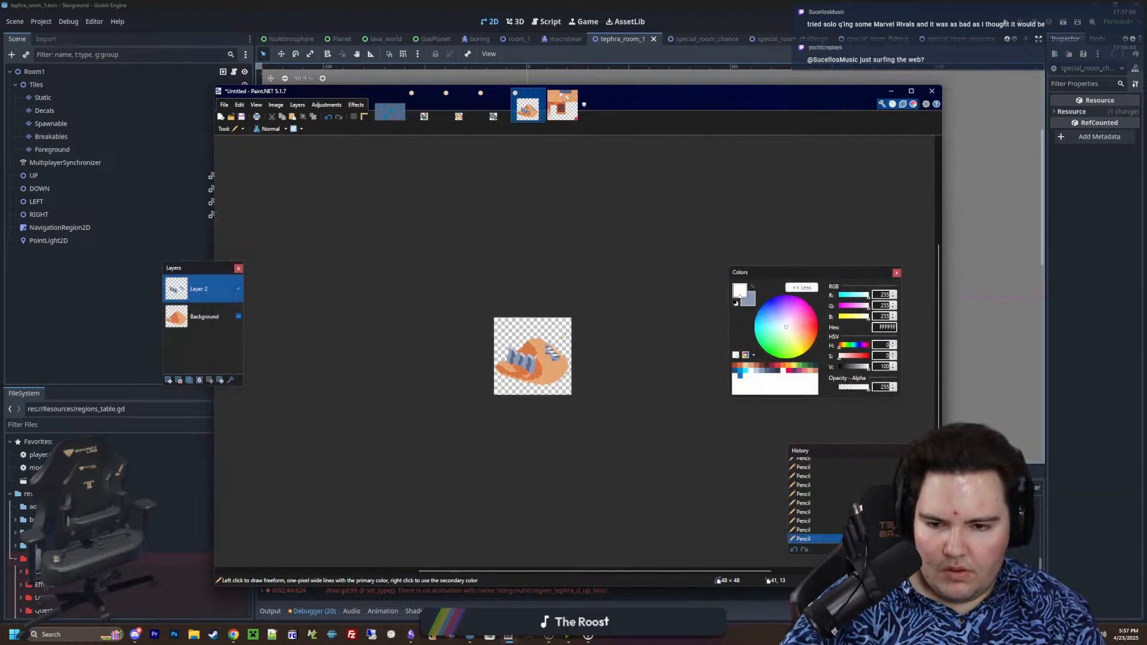
Undo the three white glints on the patch's highlight strips
key("ctrl+z")
key("ctrl+z")
key("ctrl+z")
Examine the whole sand mound sprite with both half-buried corrugated metal pieces, up close and at reduced size
scroll(560, 364, "up", 2, "ctrl")
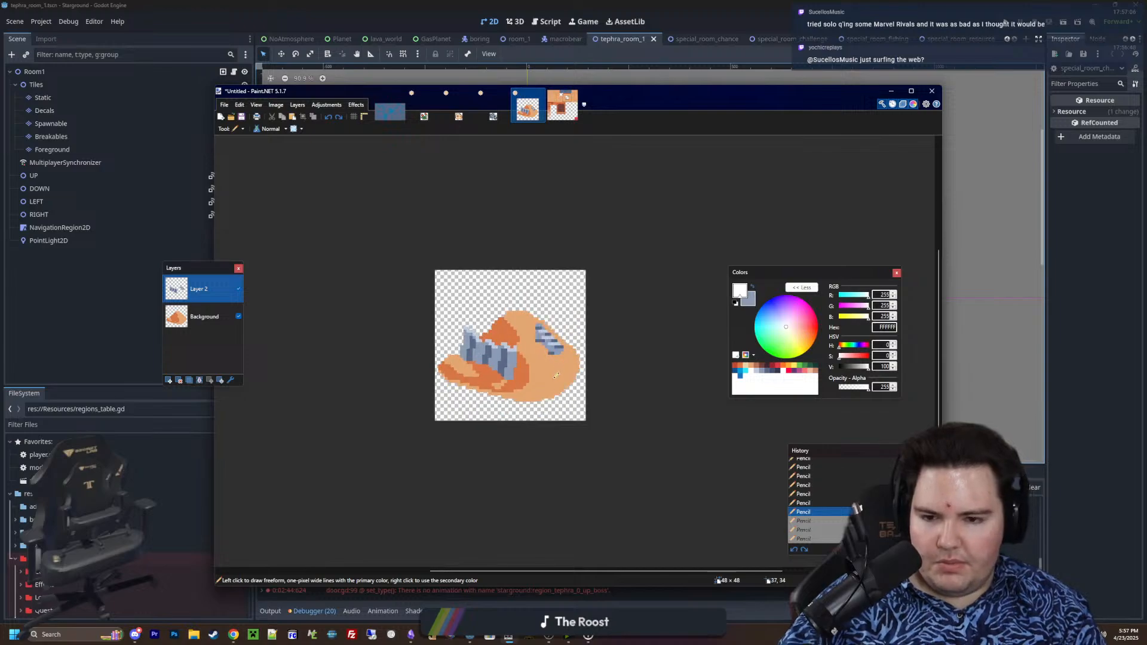
scroll(555, 375, "up", 4, "ctrl")
scroll(528, 366, "down", 2, "ctrl")
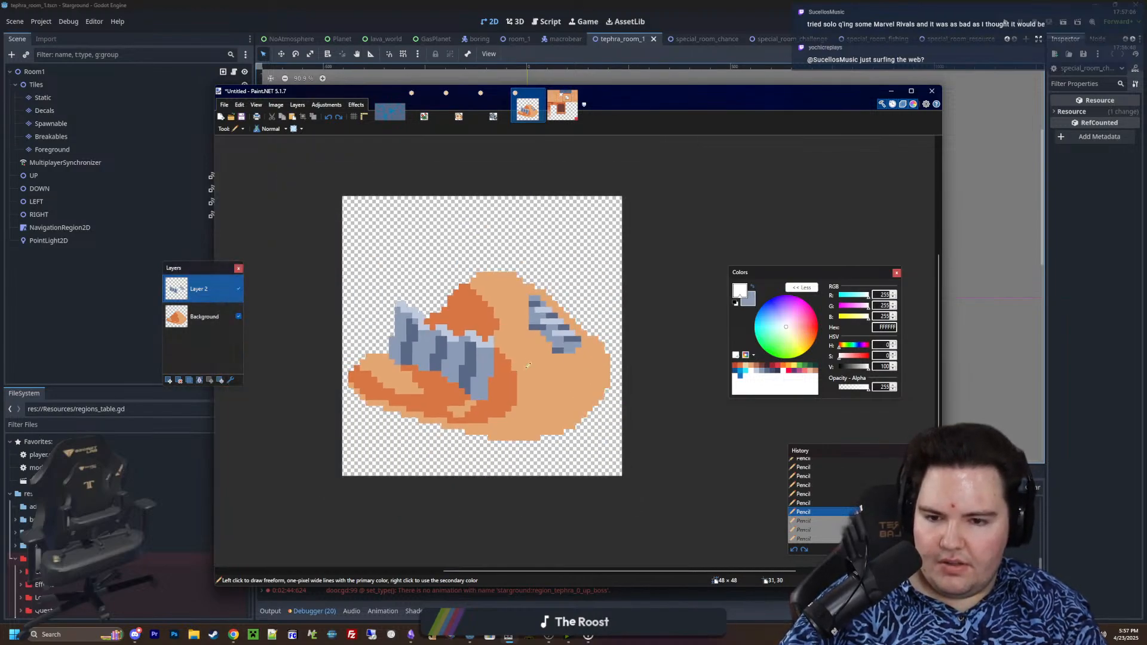
scroll(528, 365, "up", 1, "ctrl")
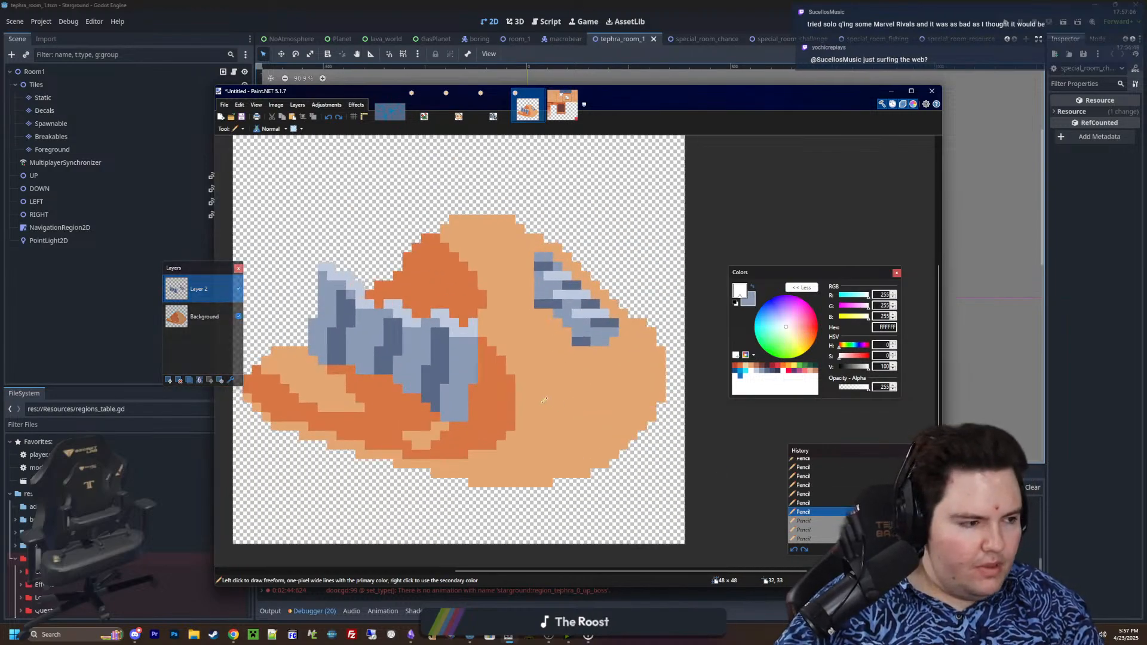
scroll(544, 401, "up", 1, "ctrl")
scroll(472, 371, "up", 1, "ctrl")
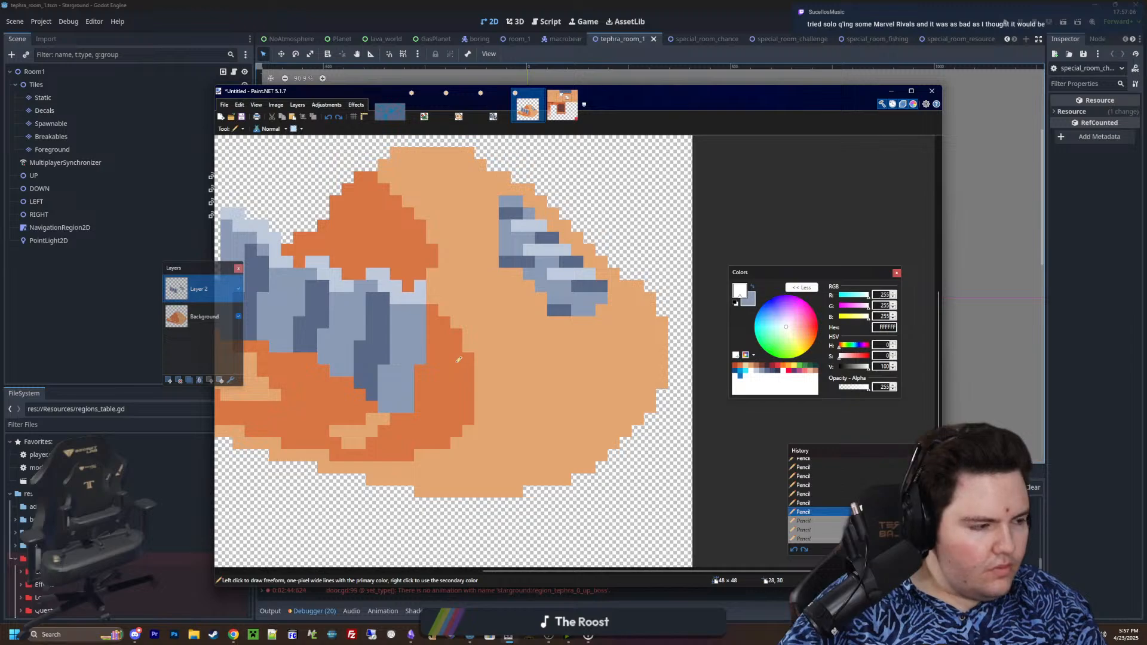
scroll(532, 386, "up", 2, "ctrl")
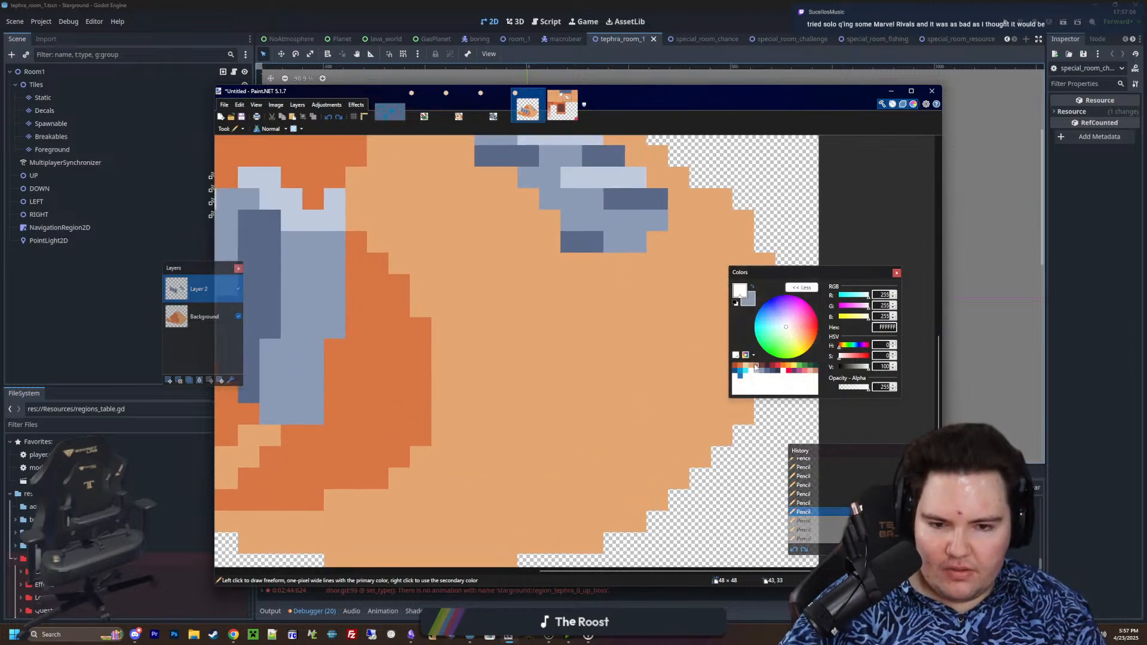
scroll(504, 333, "down", 4, "ctrl")
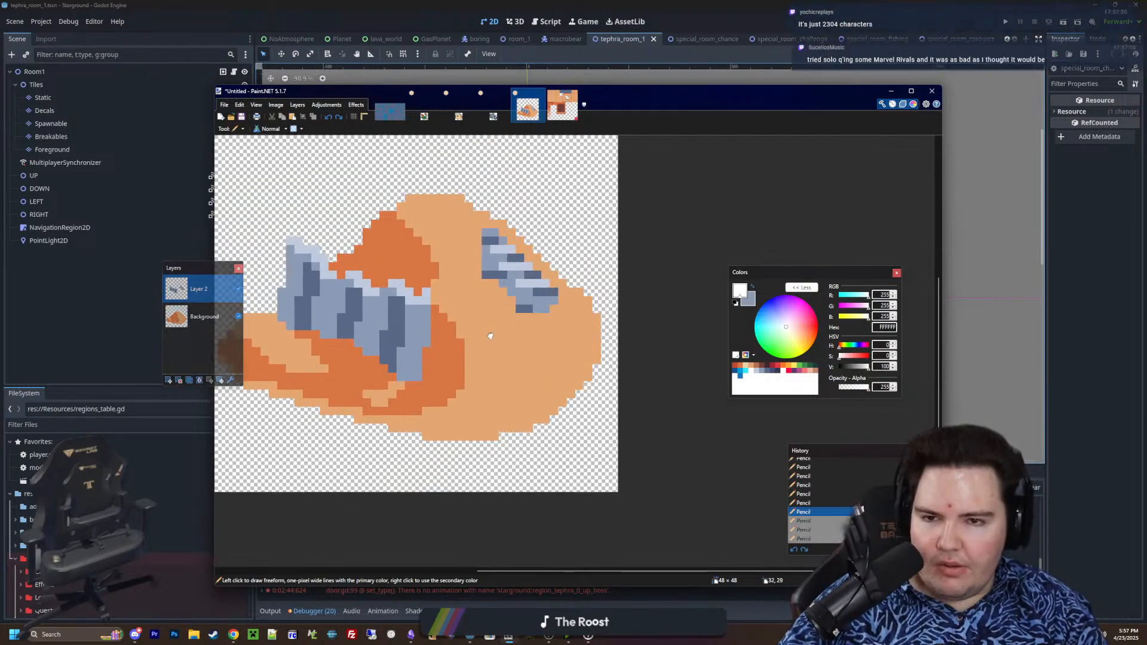
Shorten the small metal patch's shadow strips by painting 8B9BB4 over their inner pixels, and clear the shadow strip near its top
scroll(548, 353, "down", 2, "ctrl")
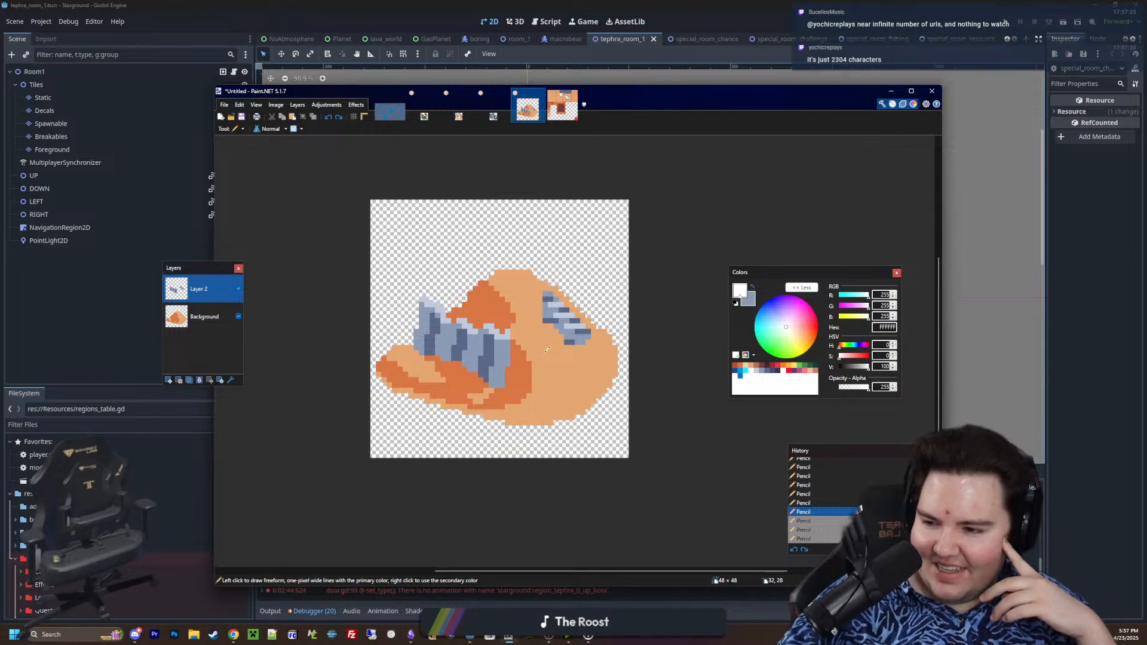
scroll(557, 294, "up", 6, "ctrl")
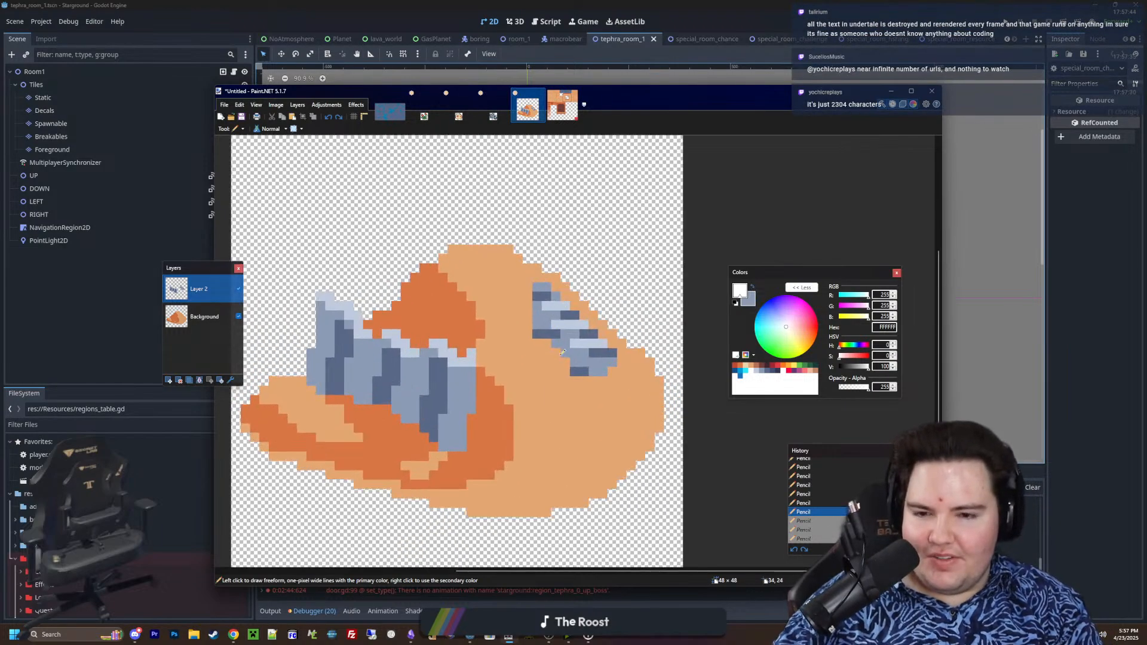
key("k")
scroll(505, 395, "up", 3)
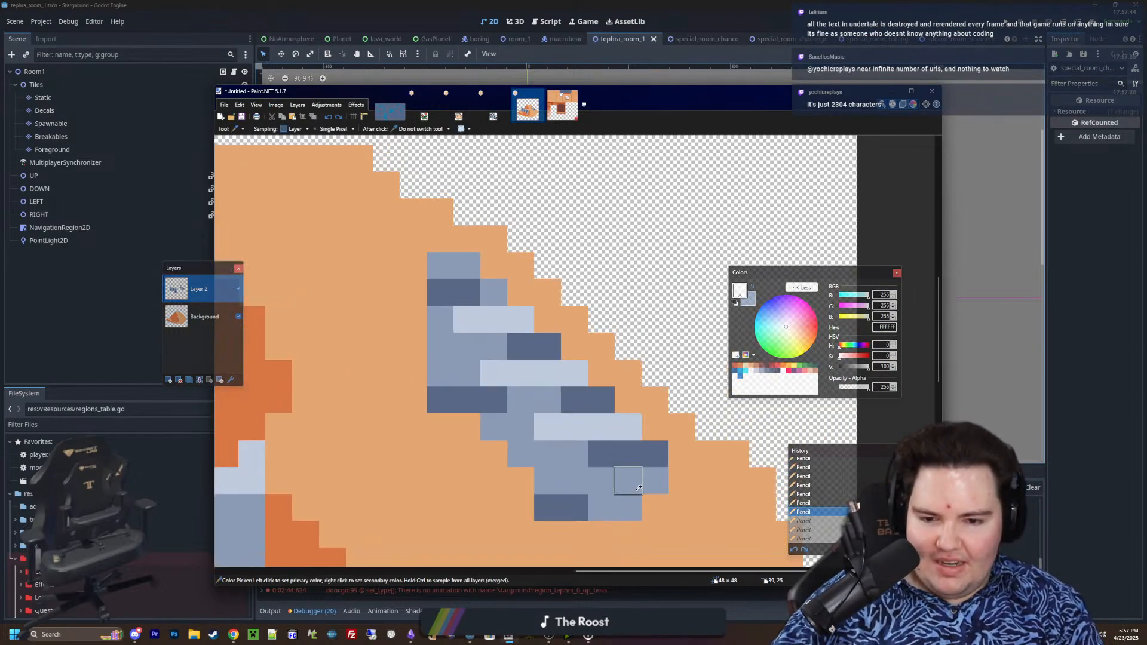
left_click(508, 395)
key("p")
left_click_drag(505, 395, 467, 399)
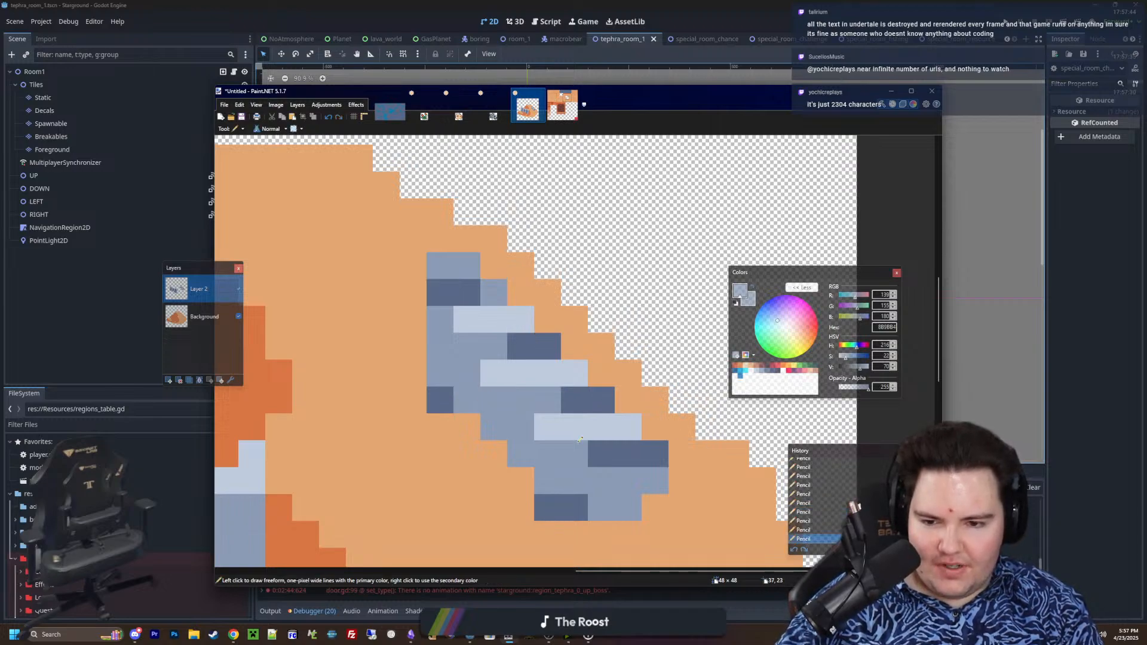
left_click(601, 453)
left_click(575, 400)
left_click(522, 348)
left_click(472, 296)
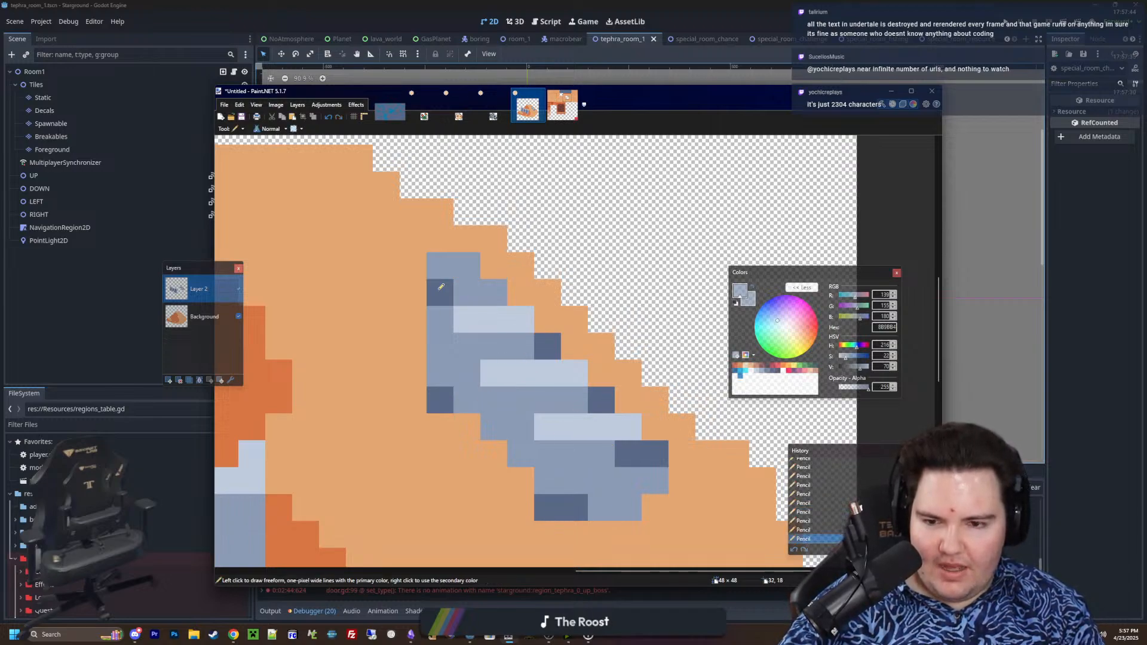
left_click(439, 292)
Redraw the patch's lower-left shadow strip 3 pixels wide in 5A6988 and add one shadow pixel two rows above on the left edge
scroll(556, 388, "down", 3, "ctrl")
key("k")
left_click(570, 396)
scroll(570, 396, "up", 2, "ctrl")
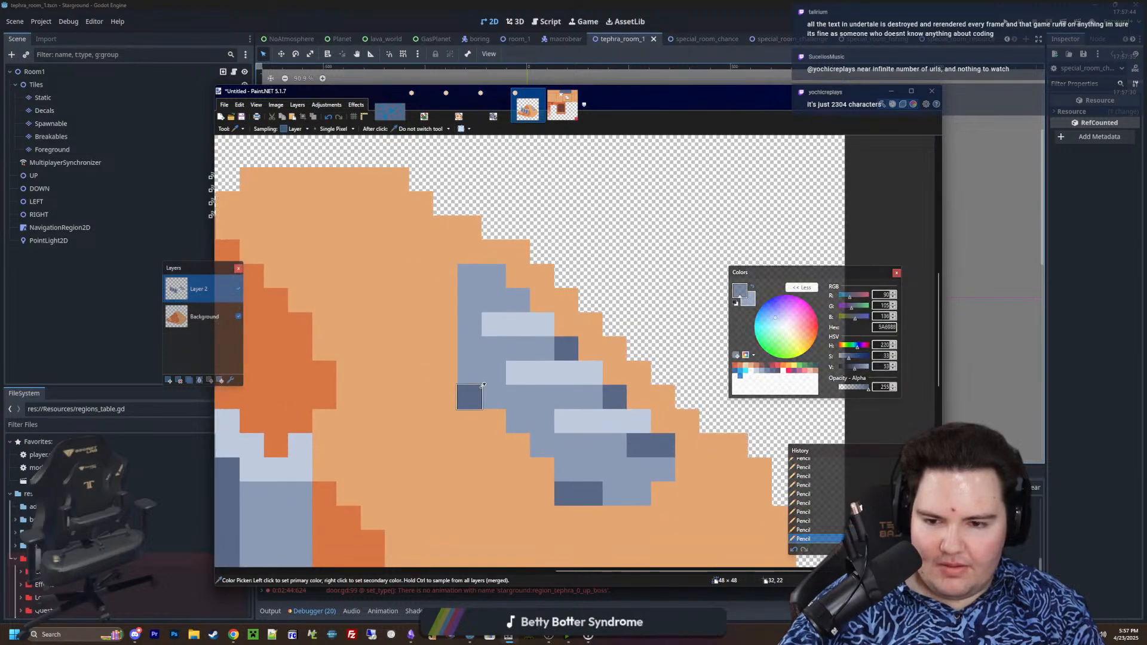
key("p")
left_click_drag(498, 391, 518, 395)
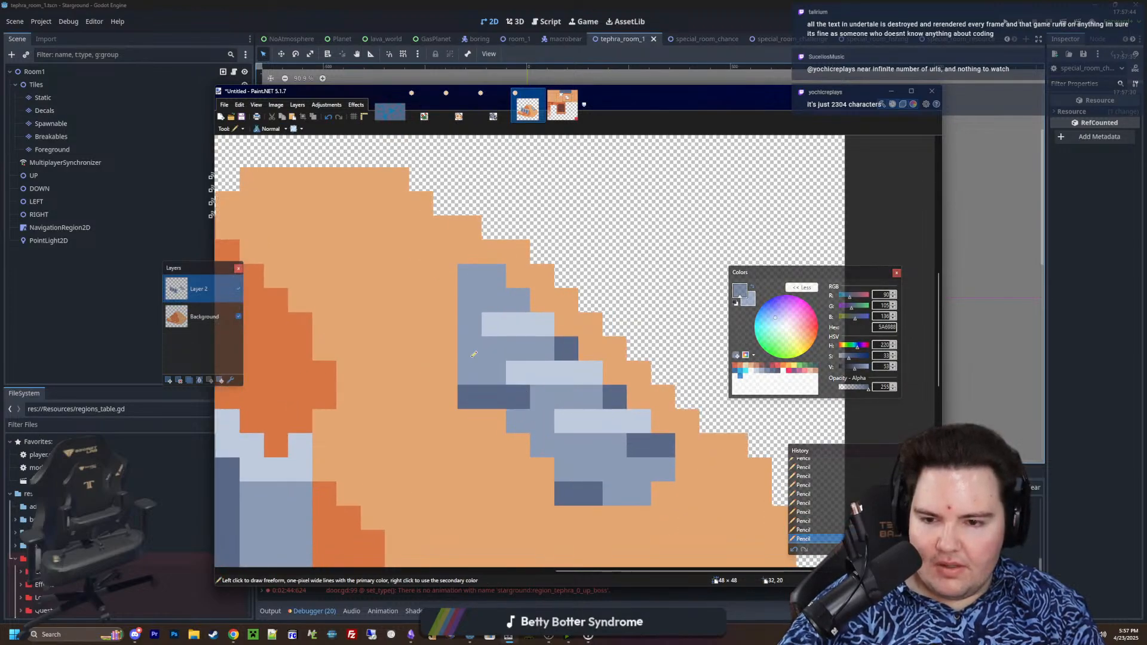
left_click(470, 349)
Examine the small patch's revised shading against the whole mound, up close and at reduced size
scroll(589, 368, "down", 3, "ctrl")
scroll(590, 368, "up", 4, "ctrl")
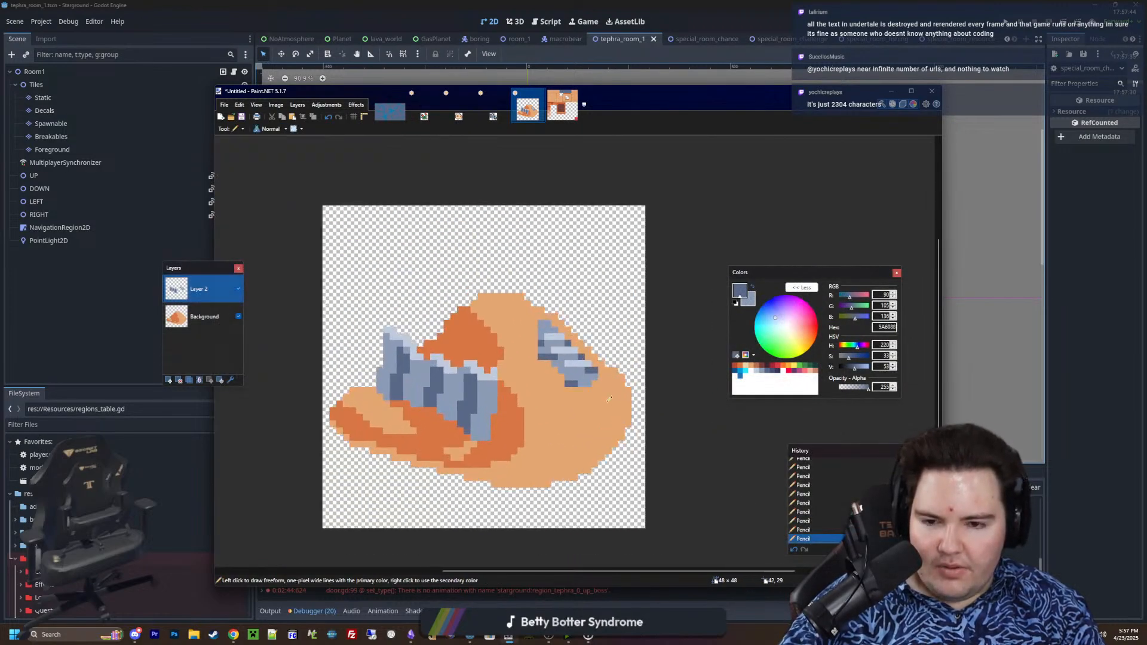
scroll(667, 416, "down", 3, "ctrl")
scroll(668, 417, "up", 4, "ctrl")
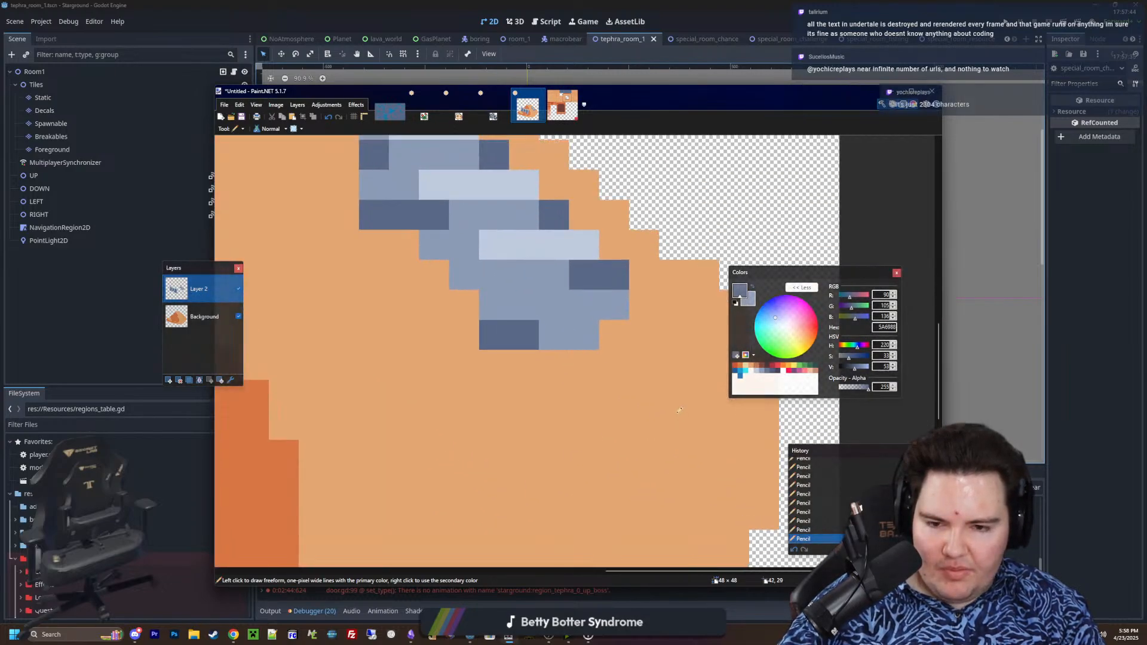
scroll(648, 400, "down", 4, "ctrl")
scroll(628, 383, "up", 4, "ctrl")
scroll(628, 383, "down", 4, "ctrl")
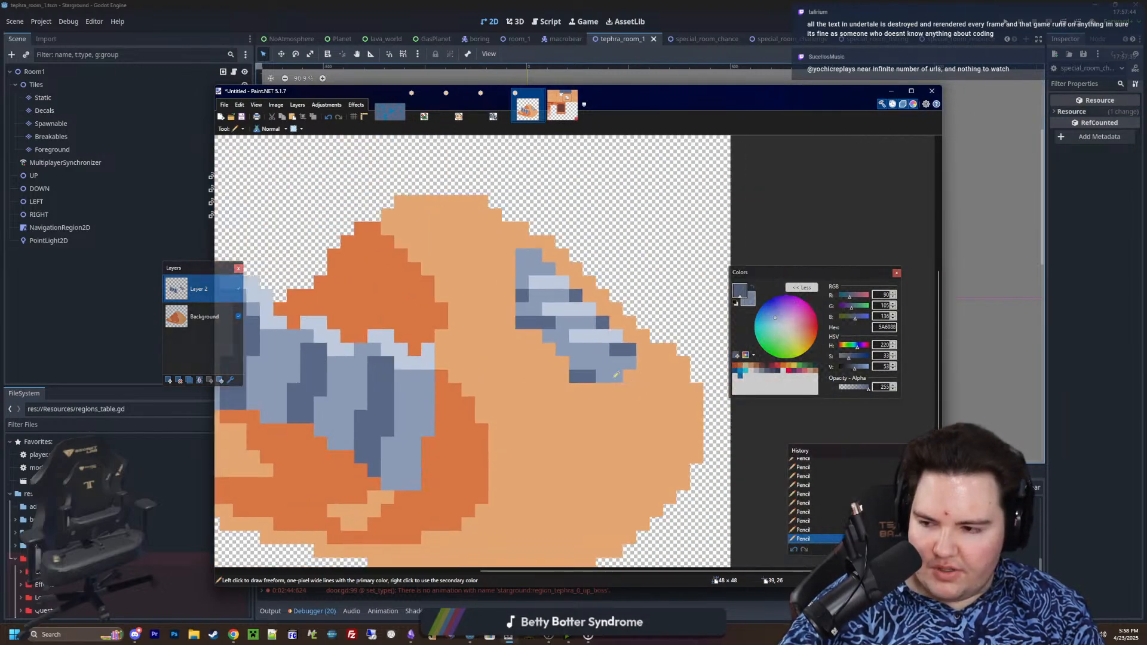
Paint a D77643 sand shadow, 1 to 2 pixels thick, beneath the small patch and around its lower-right corner
scroll(687, 371, "up", 4, "ctrl")
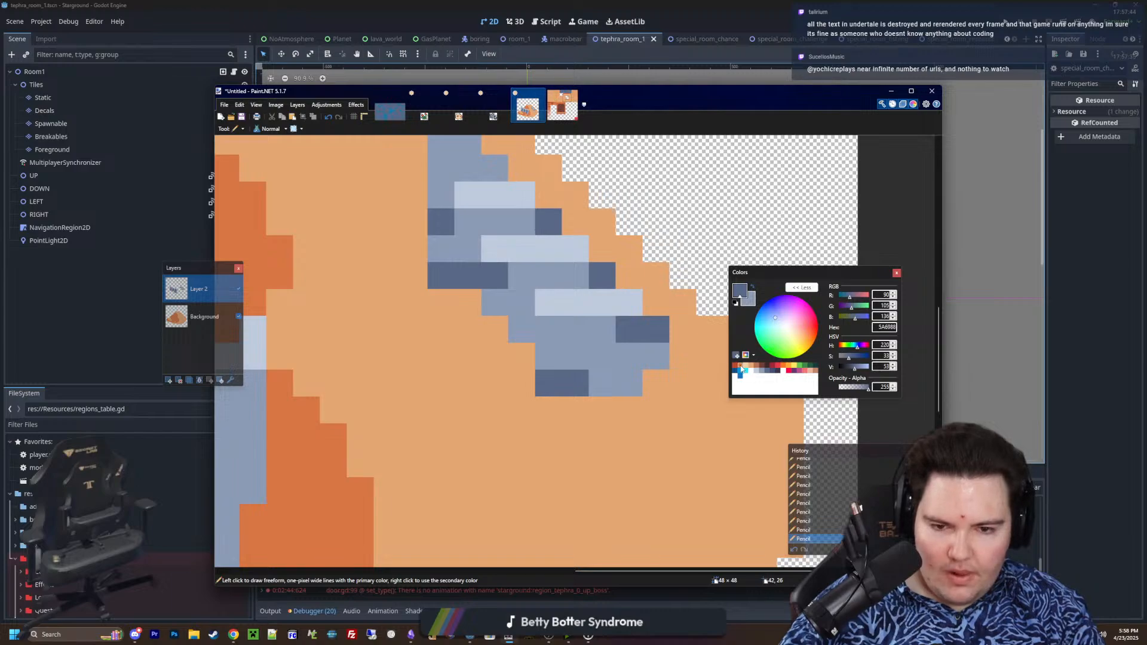
left_click(741, 367)
left_click(656, 383)
mouse_move(629, 410)
left_mouse_down()
mouse_move(602, 410)
mouse_move(602, 437)
left_mouse_up()
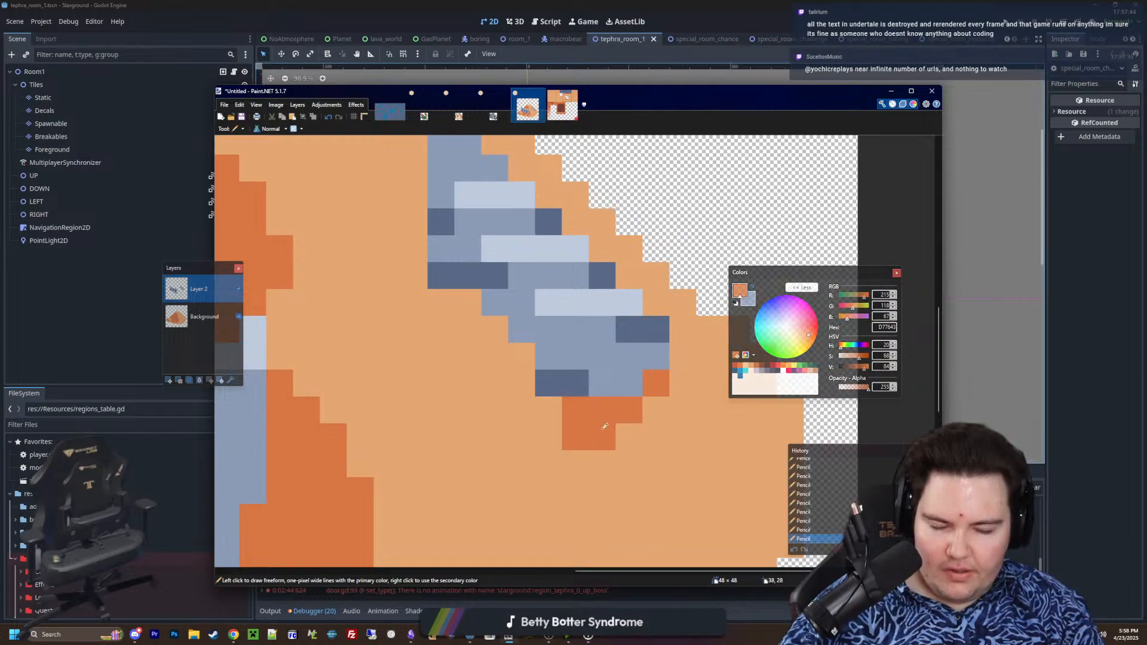
left_click(656, 410)
left_click(682, 383)
left_click(683, 356)
left_click(708, 383)
left_click(683, 410)
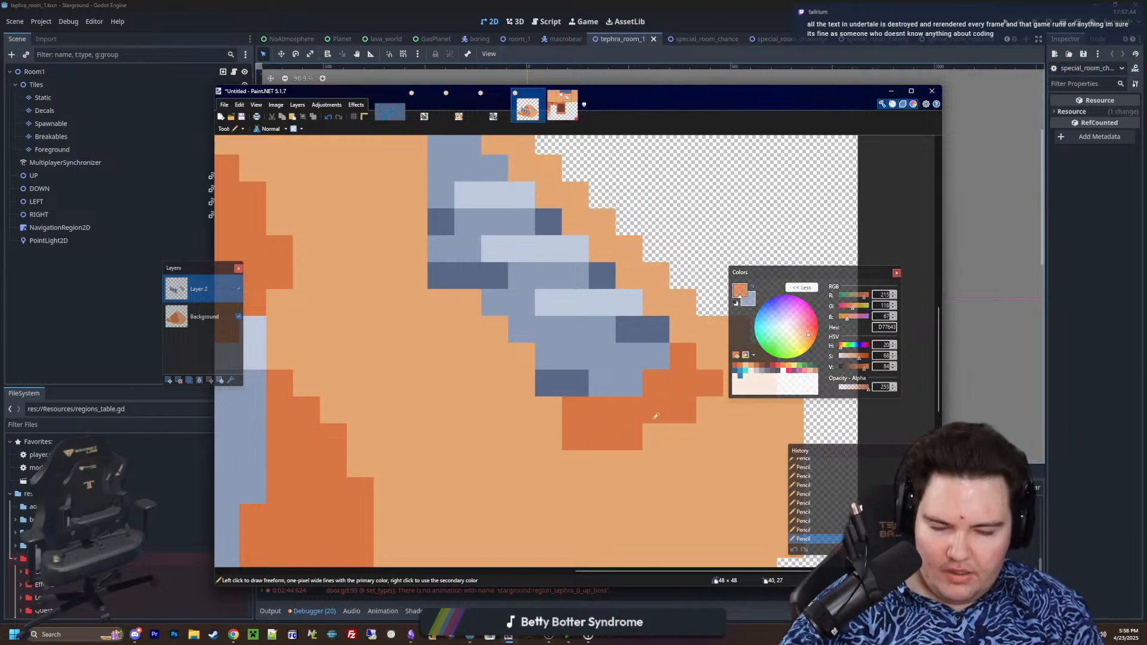
scroll(656, 416, "down", 4, "ctrl")
scroll(564, 373, "up", 4, "ctrl")
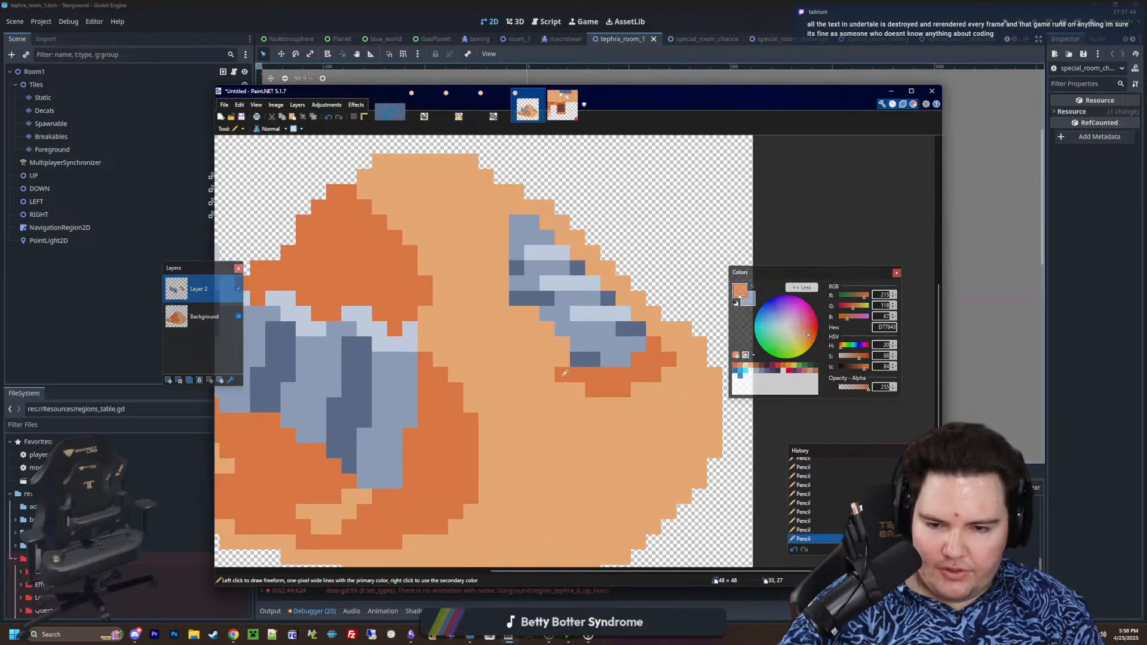
scroll(580, 387, "down", 5, "ctrl")
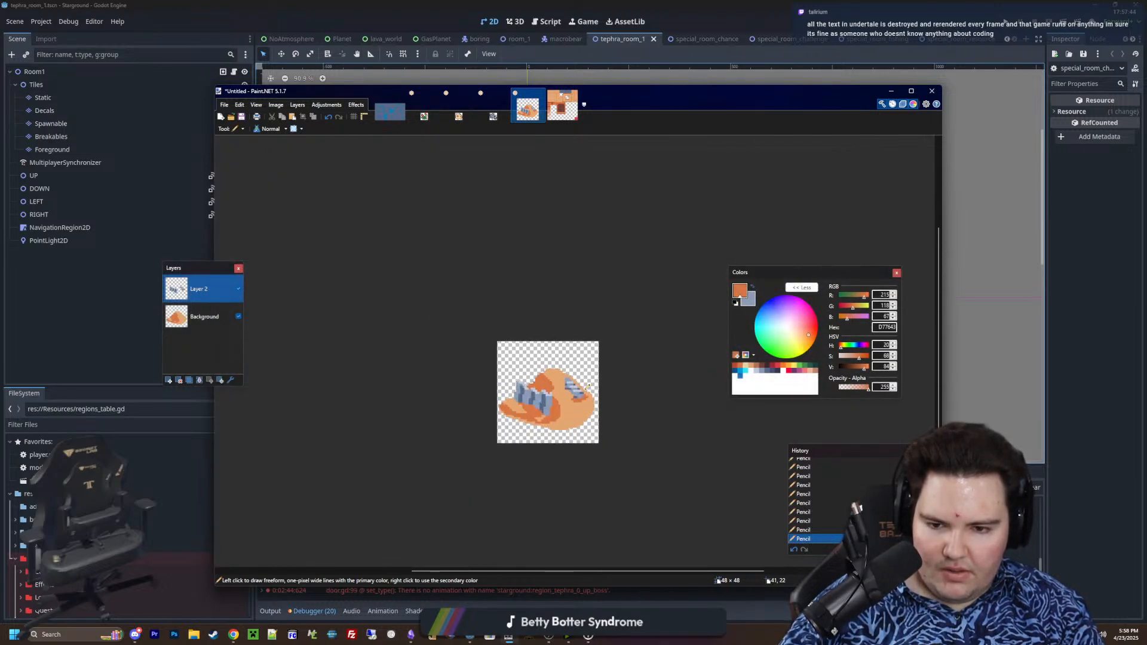
scroll(587, 387, "up", 5, "ctrl")
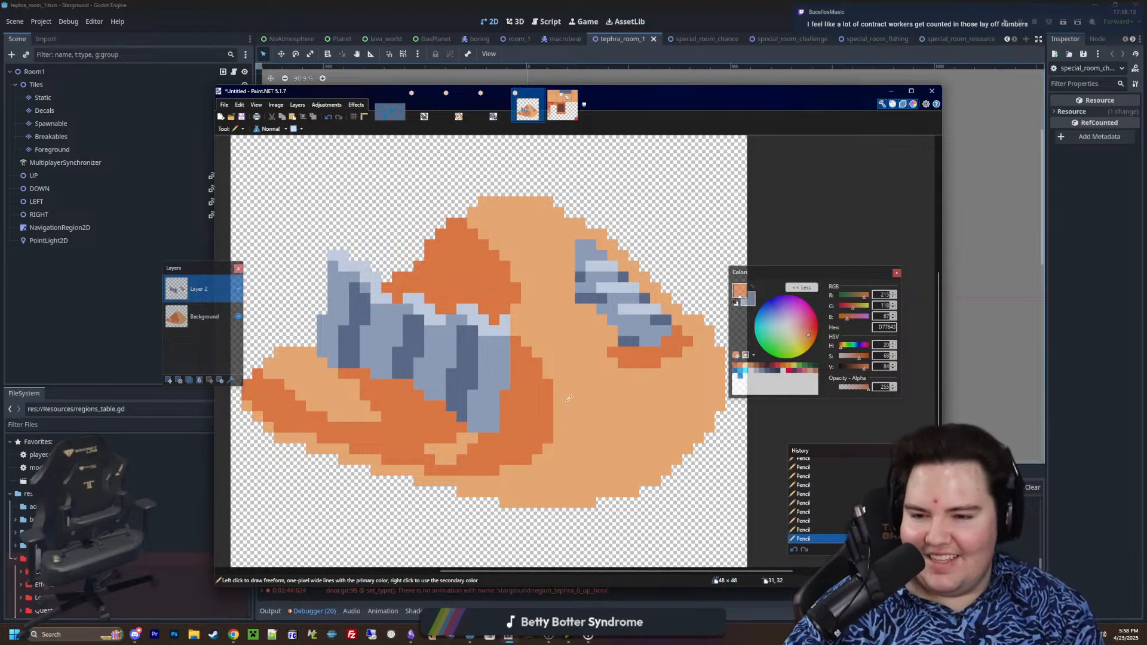
Outline the sprite one pixel wide in 35354C from the mound's left tip up and over the large metal piece's top-left edge
scroll(569, 399, "down", 2, "ctrl")
scroll(591, 406, "up", 1, "ctrl")
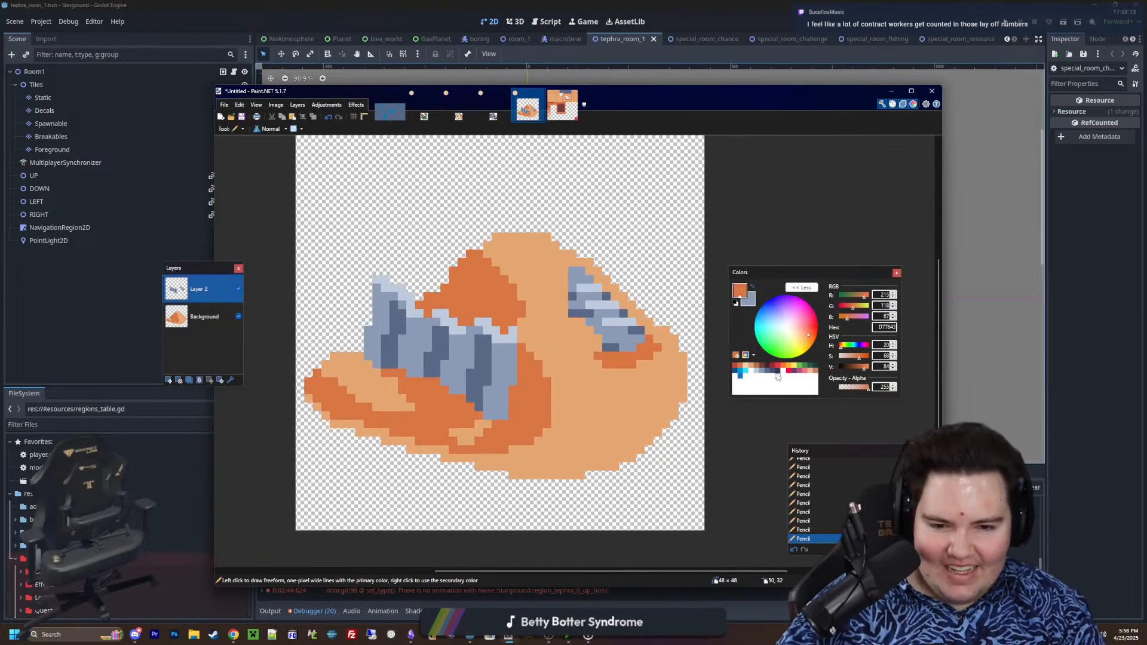
left_click(777, 375)
left_click(777, 372)
middle_click_drag(543, 326, 556, 359)
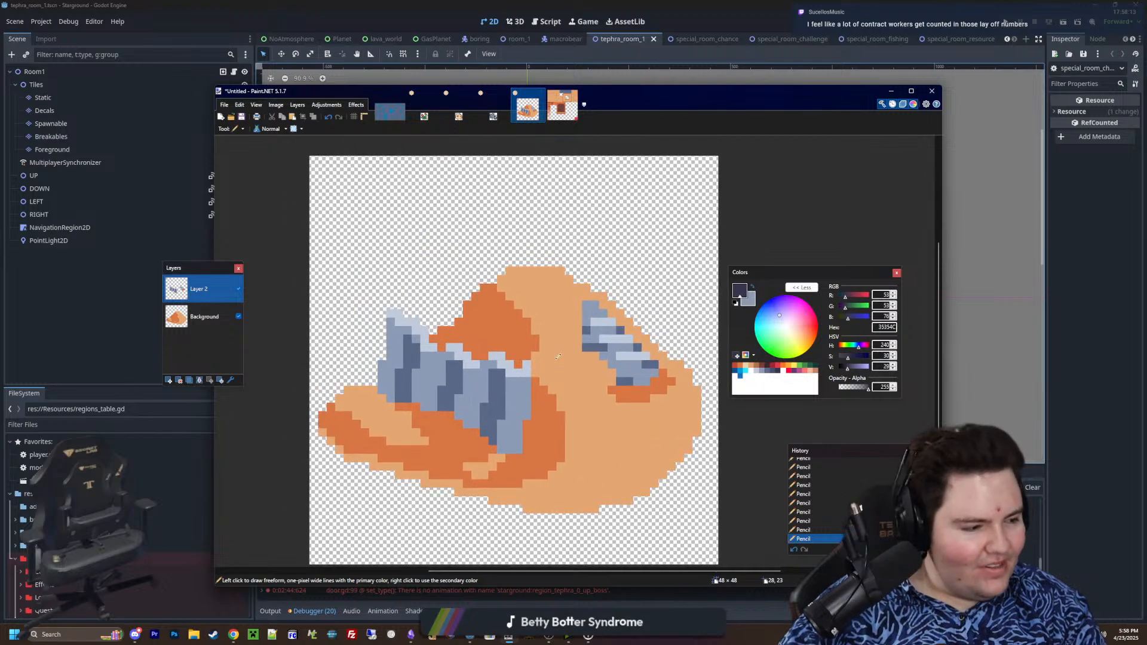
scroll(394, 371, "up", 2, "ctrl")
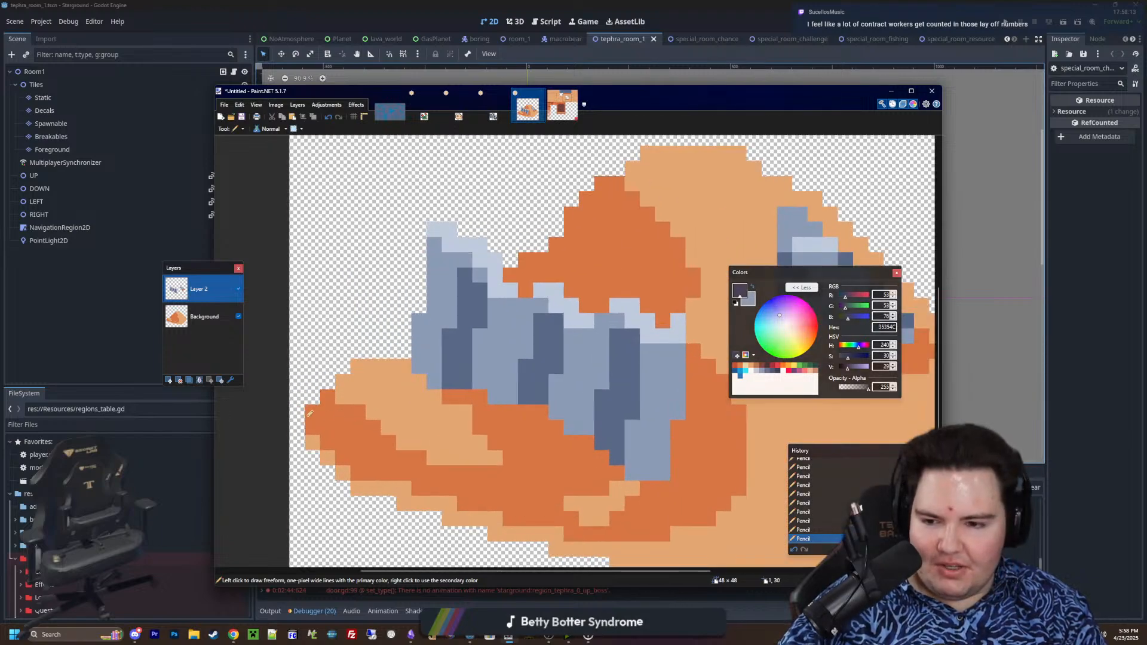
left_click(297, 429)
left_click(318, 409)
mouse_move(298, 406)
left_mouse_down()
mouse_move(361, 344)
mouse_move(419, 322)
mouse_move(448, 287)
left_mouse_up()
middle_click_drag(449, 287, 396, 364)
mouse_move(416, 346)
left_mouse_down()
mouse_move(423, 225)
mouse_move(457, 206)
mouse_move(552, 258)
left_mouse_up()
middle_click_drag(552, 258, 441, 312)
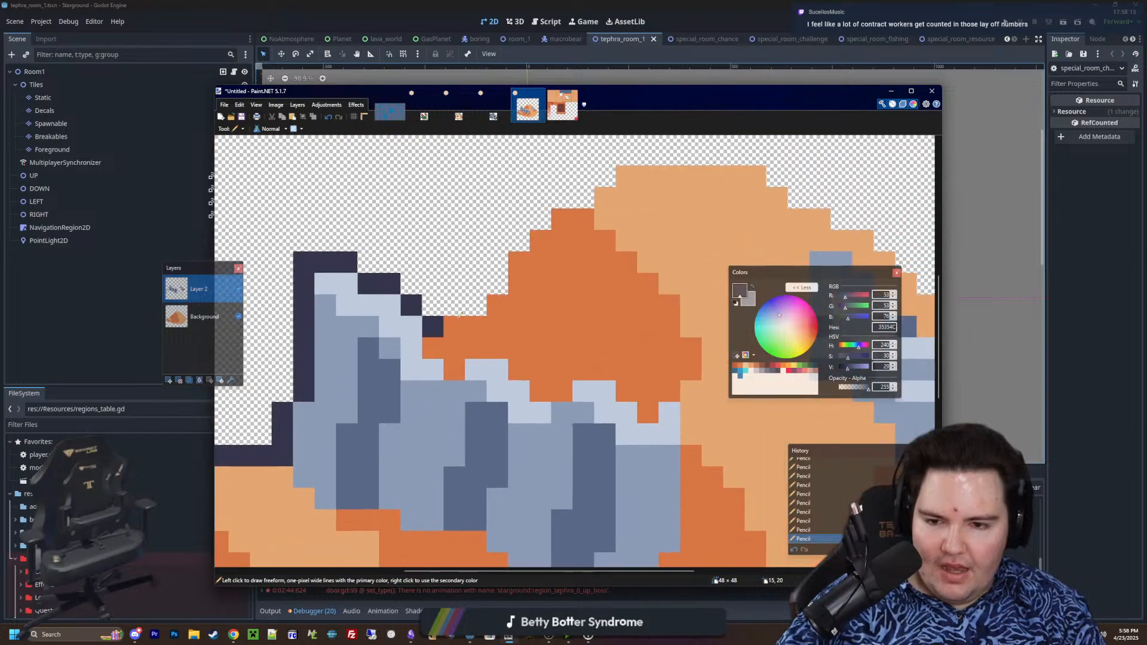
Continue the 35354C outline up the orange slope, over the mound's peak and down its right slope
mouse_move(445, 306)
left_mouse_down()
mouse_move(484, 301)
mouse_move(499, 260)
mouse_move(563, 198)
mouse_move(583, 198)
left_mouse_up()
middle_click_drag(584, 198, 402, 261)
mouse_move(424, 239)
left_mouse_down()
mouse_move(536, 214)
mouse_move(576, 218)
mouse_move(642, 263)
left_mouse_up()
middle_click_drag(662, 273, 442, 252)
mouse_move(442, 252)
left_mouse_down()
mouse_move(634, 434)
mouse_move(686, 457)
mouse_move(698, 501)
left_mouse_up()
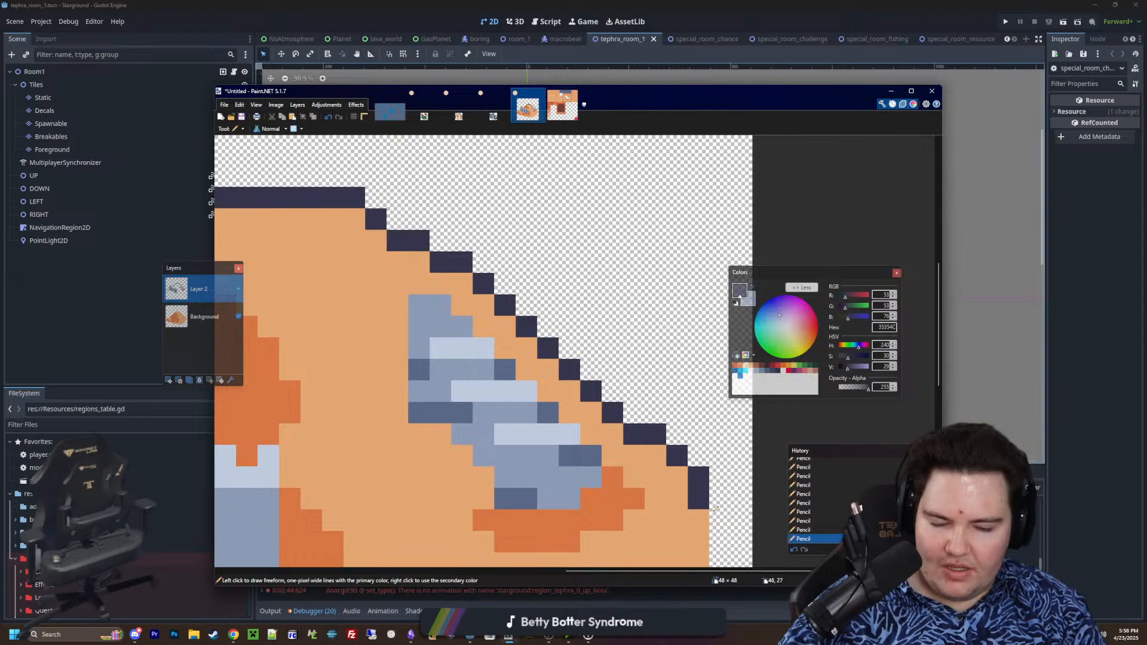
Extend the 35354C outline down the mound's right edge, with one pixel stepped inward at its lower end
middle_click_drag(698, 500, 651, 297)
left_click_drag(672, 315, 670, 441)
key("ctrl+z")
scroll(670, 441, "down", 10, "ctrl")
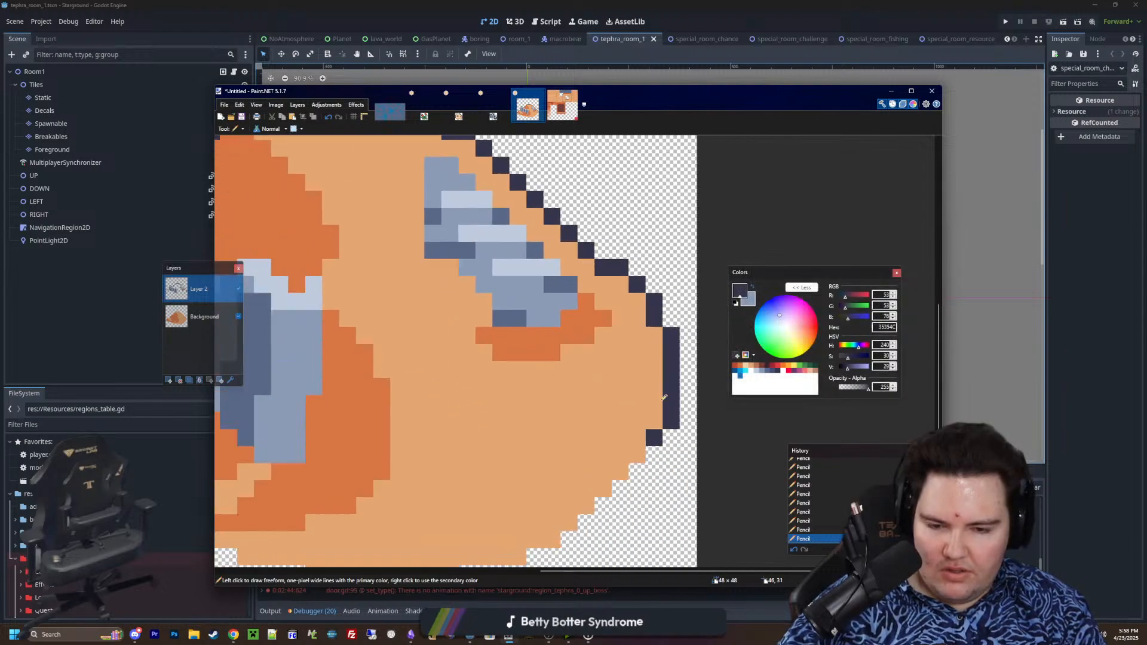
scroll(672, 393, "up", 3, "ctrl")
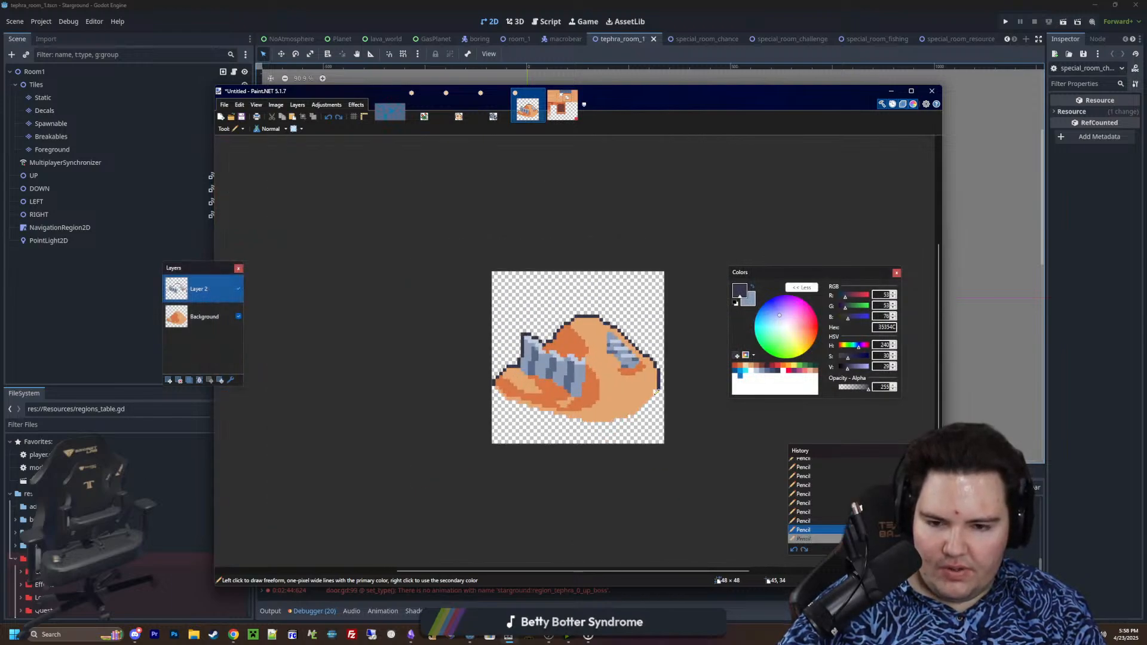
scroll(655, 393, "up", 8, "ctrl")
left_click(660, 390)
scroll(661, 390, "down", 9, "ctrl")
scroll(647, 390, "up", 3, "ctrl")
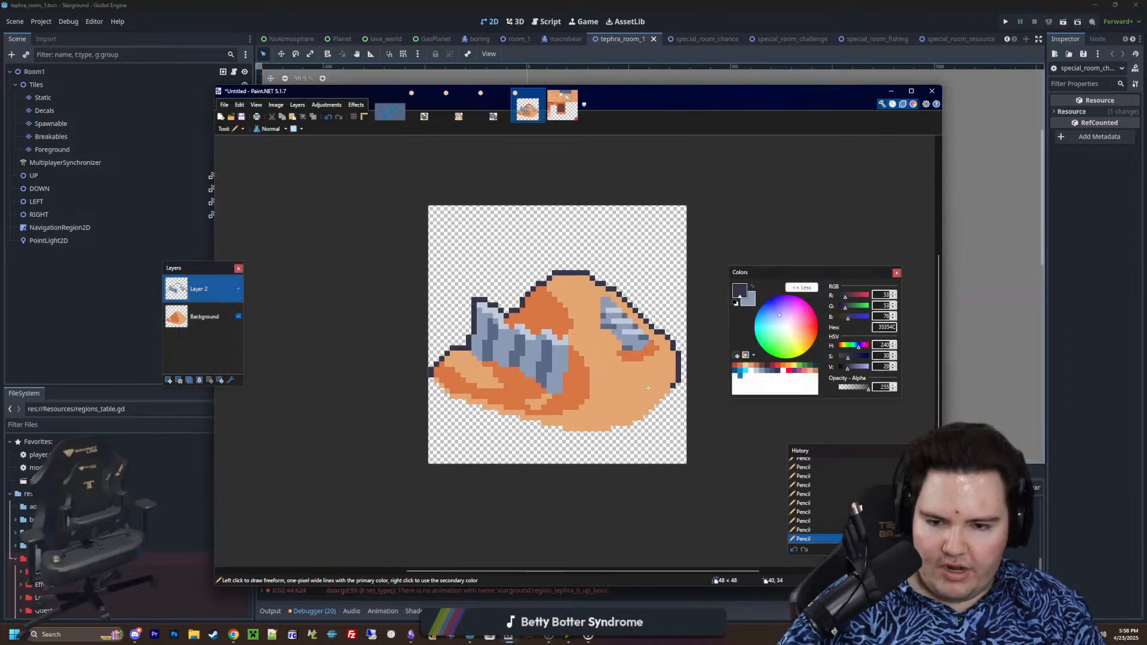
scroll(649, 389, "up", 2, "ctrl")
key("k")
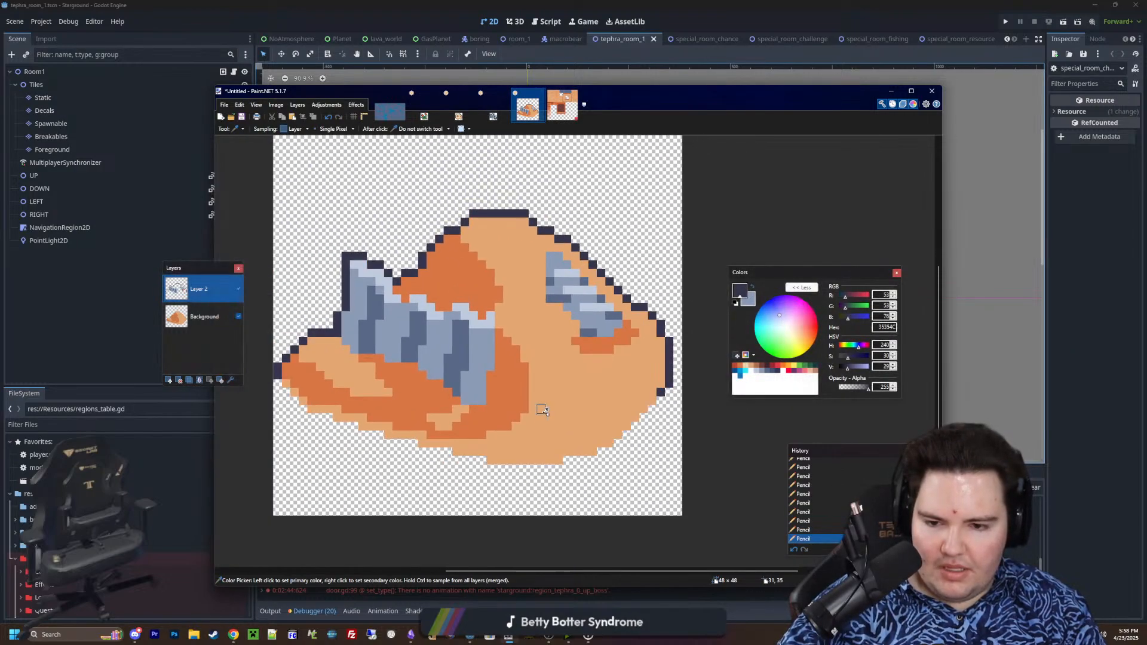
scroll(568, 406, "up", 2, "ctrl")
scroll(634, 389, "down", 4, "ctrl")
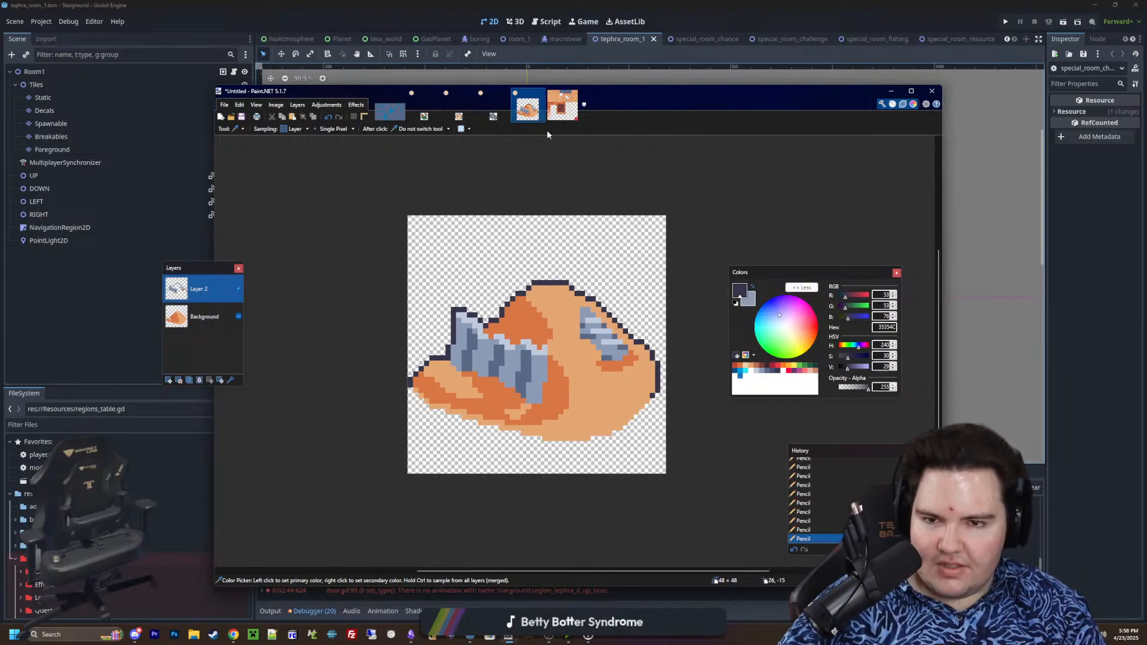
Try pasting the sprite's Layer 2 artwork into dungeon_tephra_tileset.png, then undo the paste and clear the sprite's selection
left_click(562, 117)
left_click(531, 114)
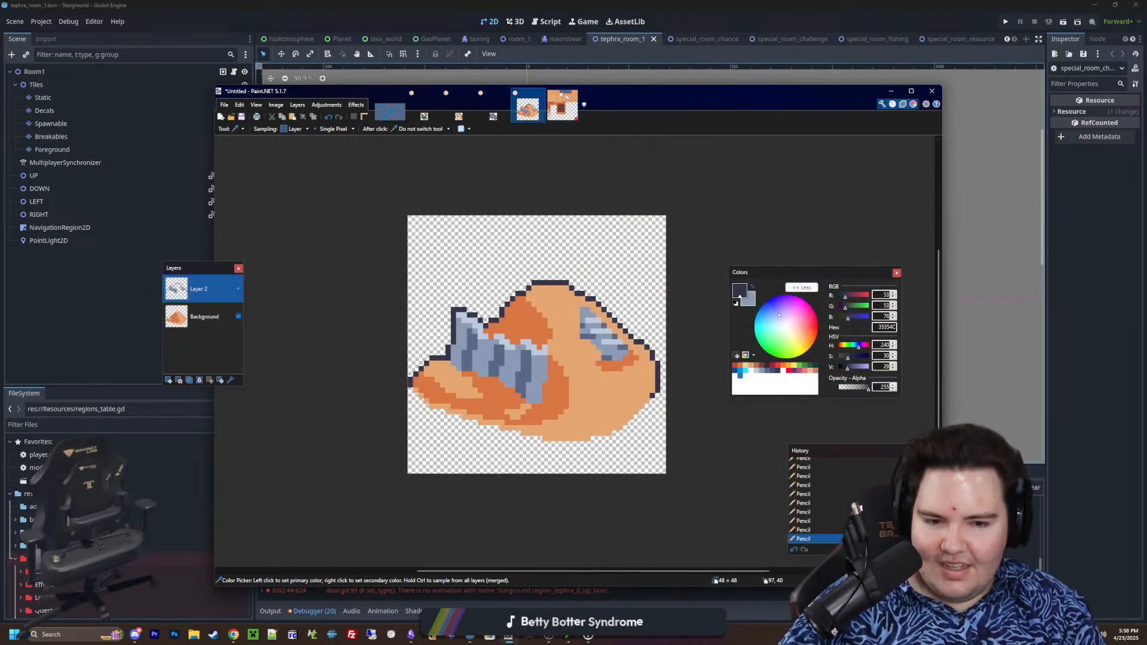
key("s")
key("ctrl+a")
key("ctrl+c")
left_click(562, 107)
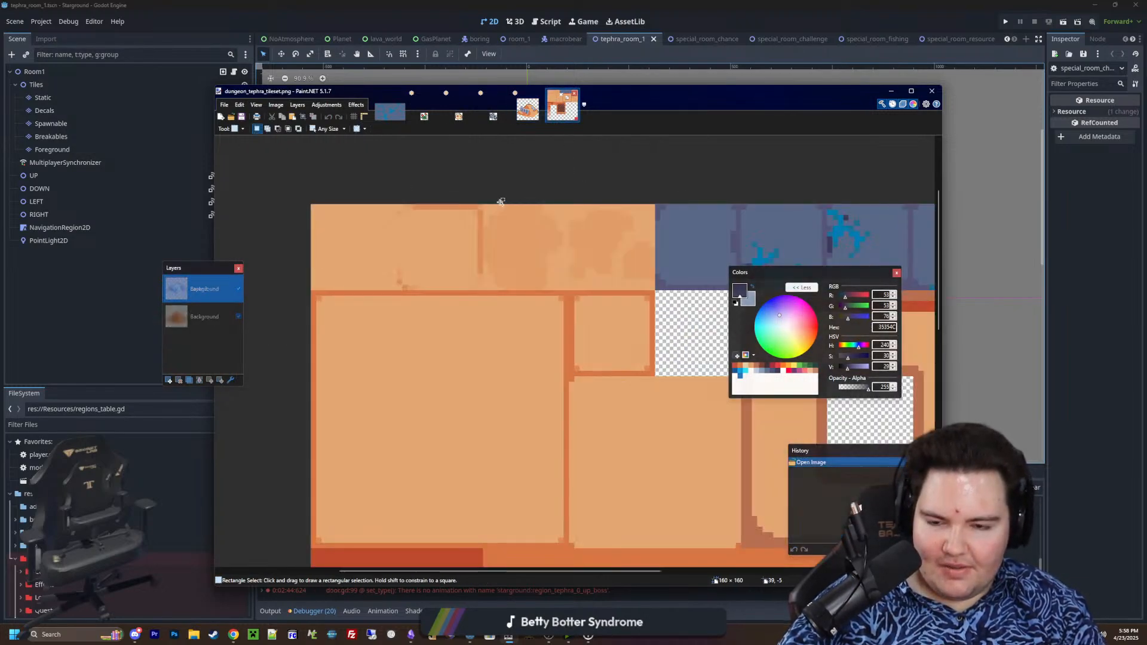
key("ctrl+v")
scroll(461, 244, "down", 2, "ctrl")
key("ctrl+z")
left_click(529, 112)
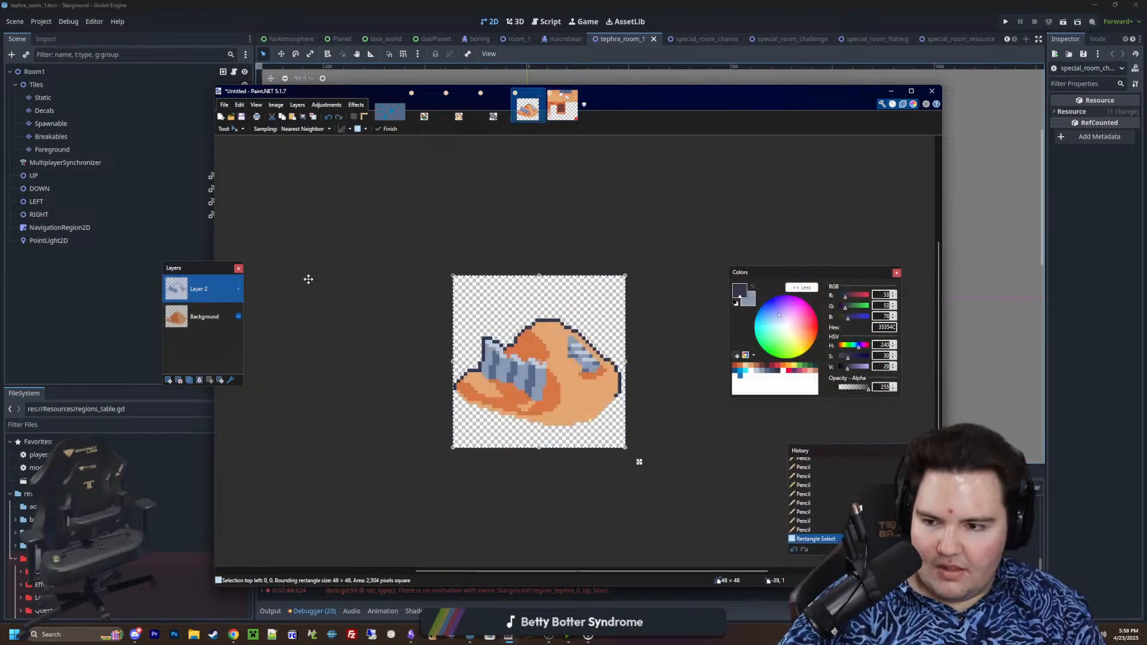
key("ctrl+d")
Sample blue-grey 8B9BB4 and the light highlight colour, then stagger the small metal piece's lowest highlight band, lowering its left half one pixel
scroll(599, 381, "up", 2, "ctrl")
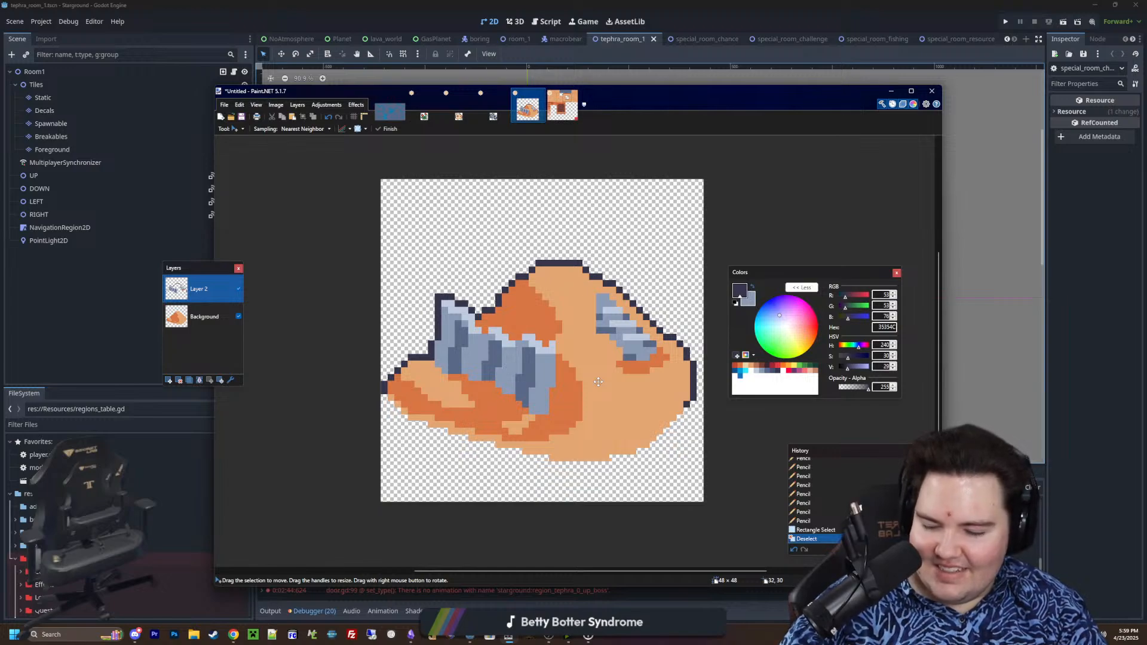
scroll(598, 382, "up", 2, "ctrl")
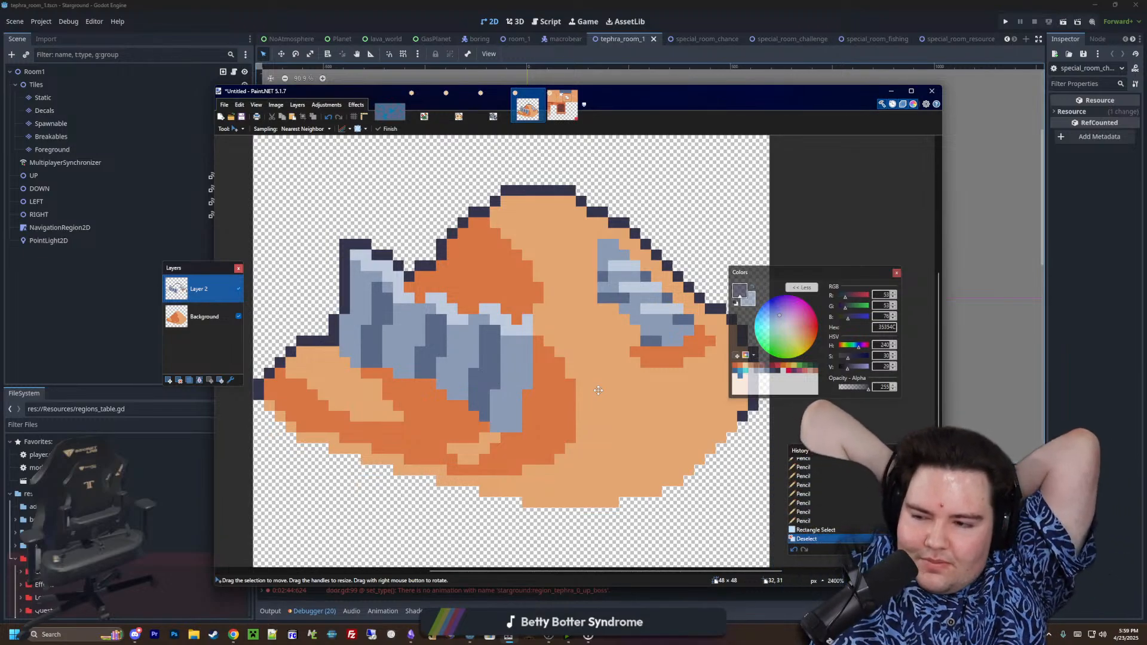
middle_click_drag(586, 402, 559, 402)
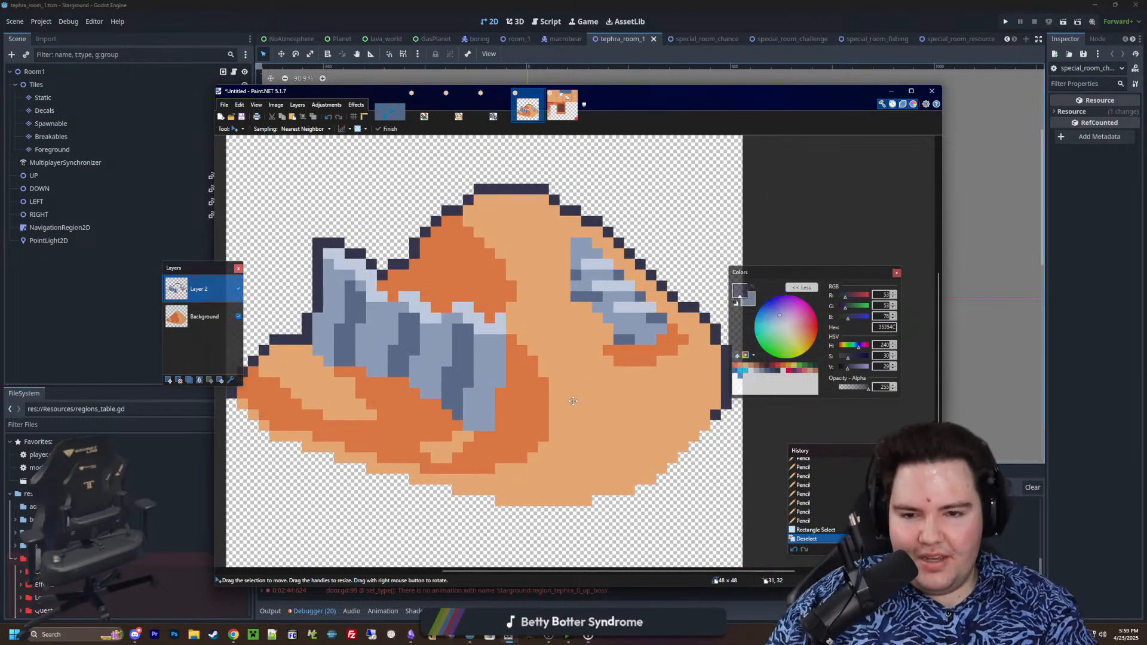
key("k")
scroll(650, 274, "up", 2)
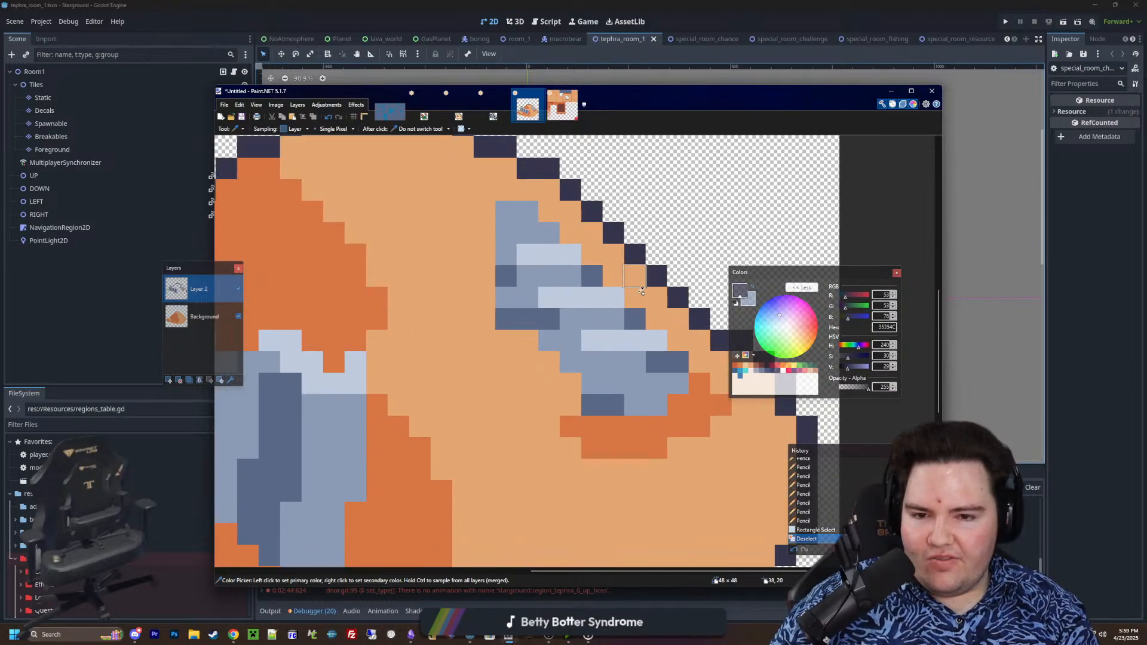
left_click(597, 317)
scroll(604, 318, "up", 1)
scroll(628, 318, "down", 4)
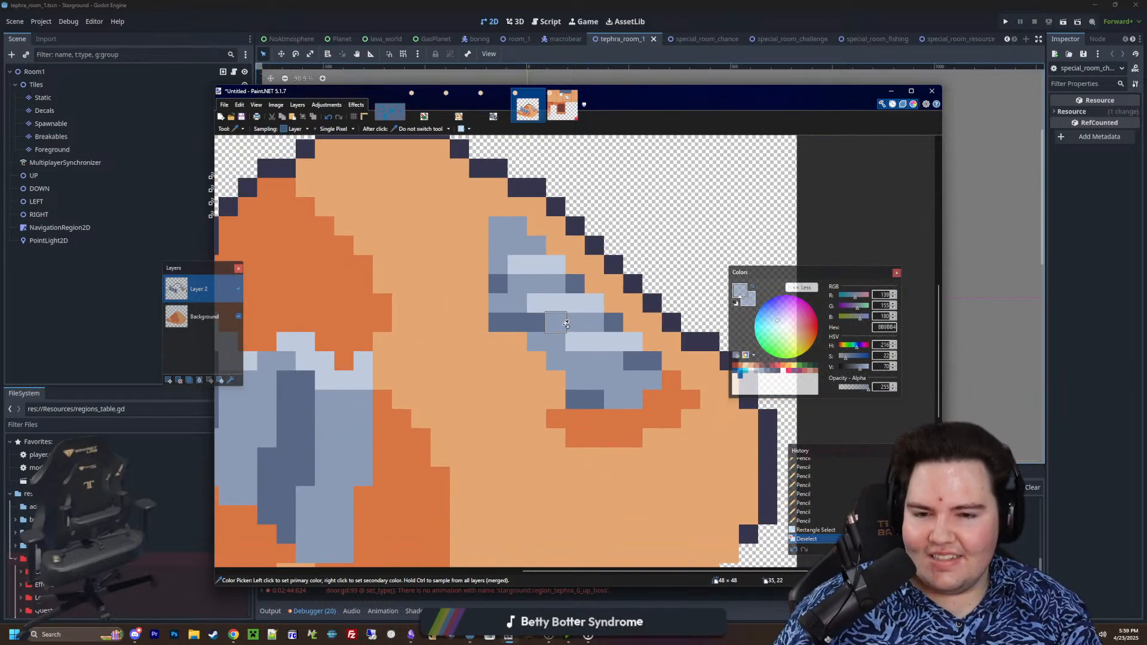
scroll(593, 354, "up", 5)
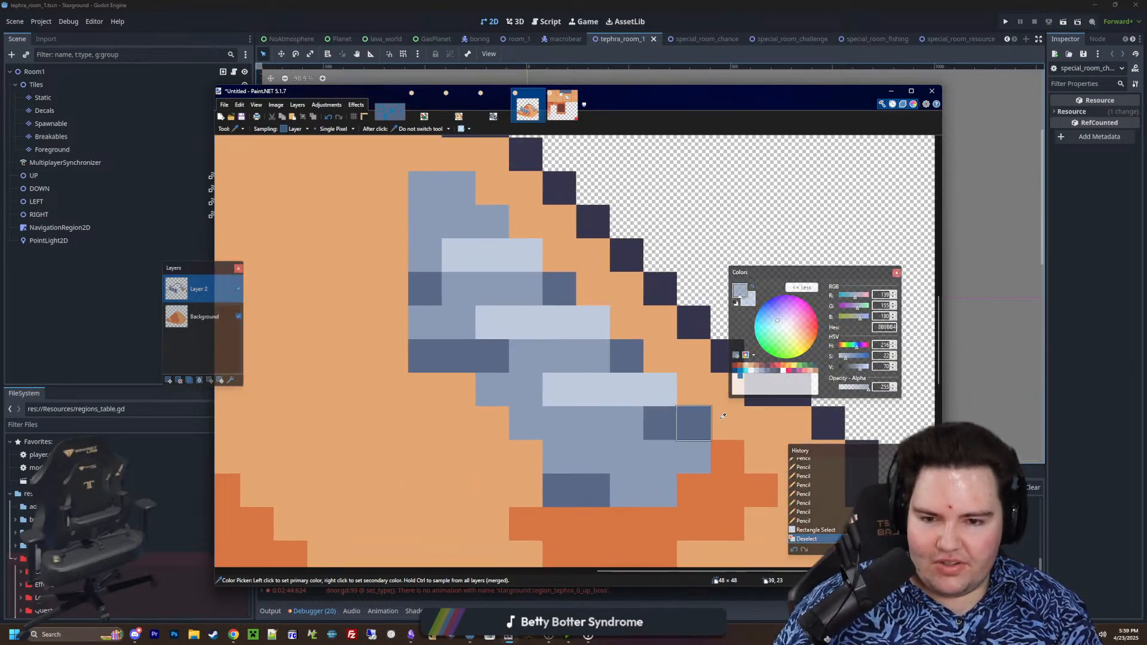
key("p")
right_click_drag(592, 412, 558, 418)
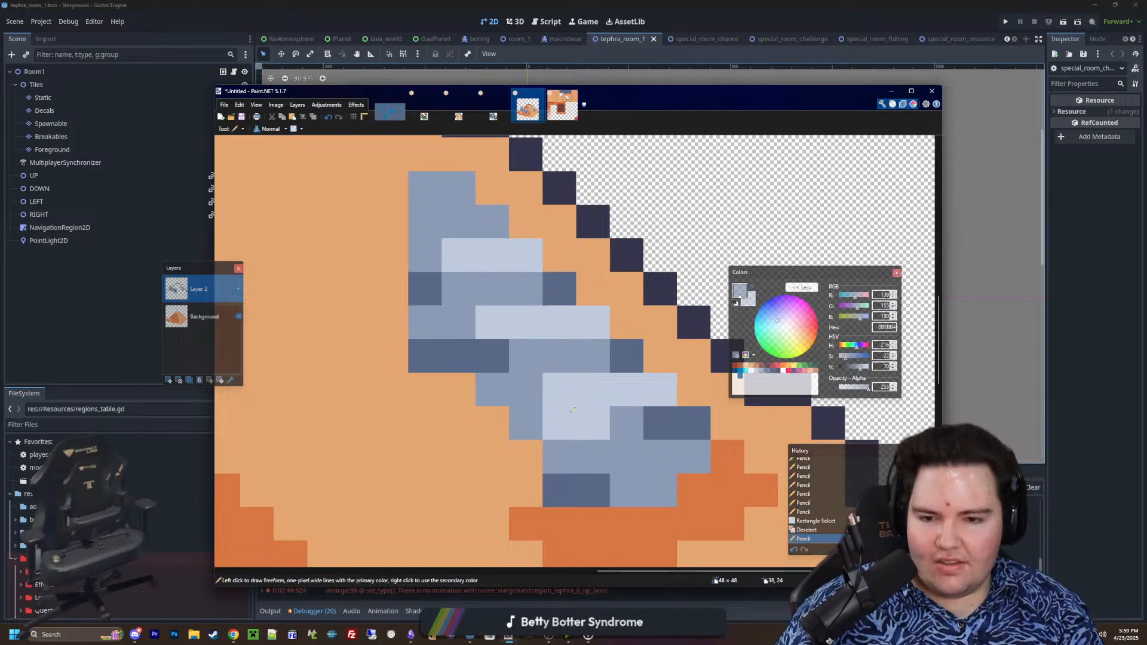
left_click_drag(594, 391, 565, 395)
Stagger the small metal piece's middle and upper highlights the same way and trim the raised parts to one pixel with 8B9BB4
right_click_drag(538, 348, 536, 349)
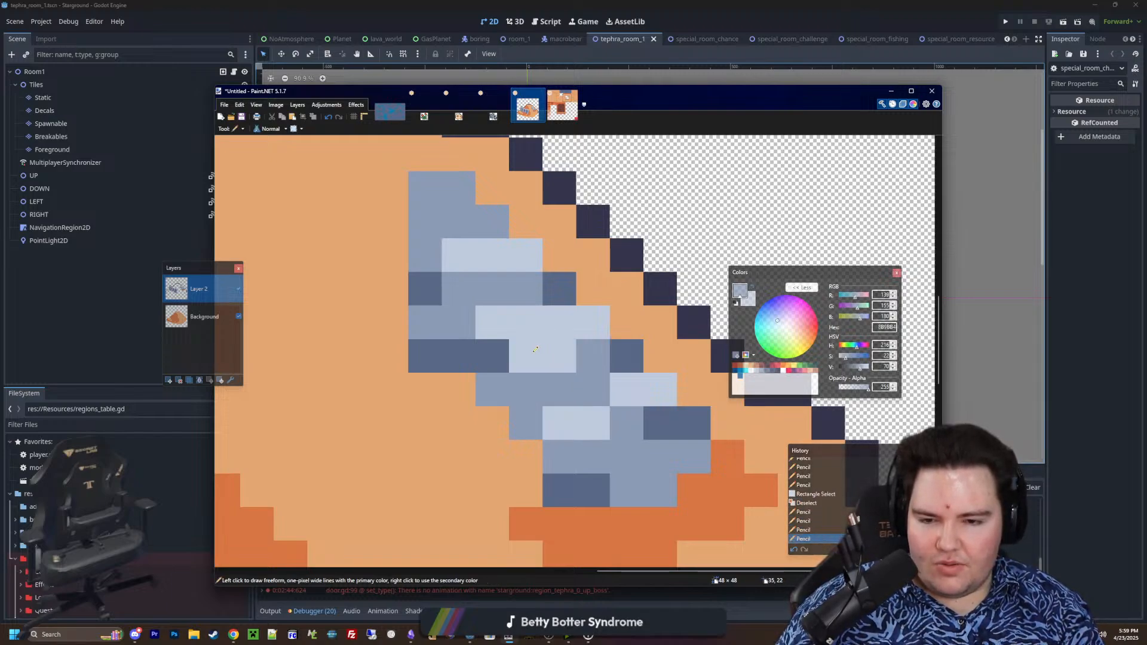
left_click_drag(521, 318, 478, 317)
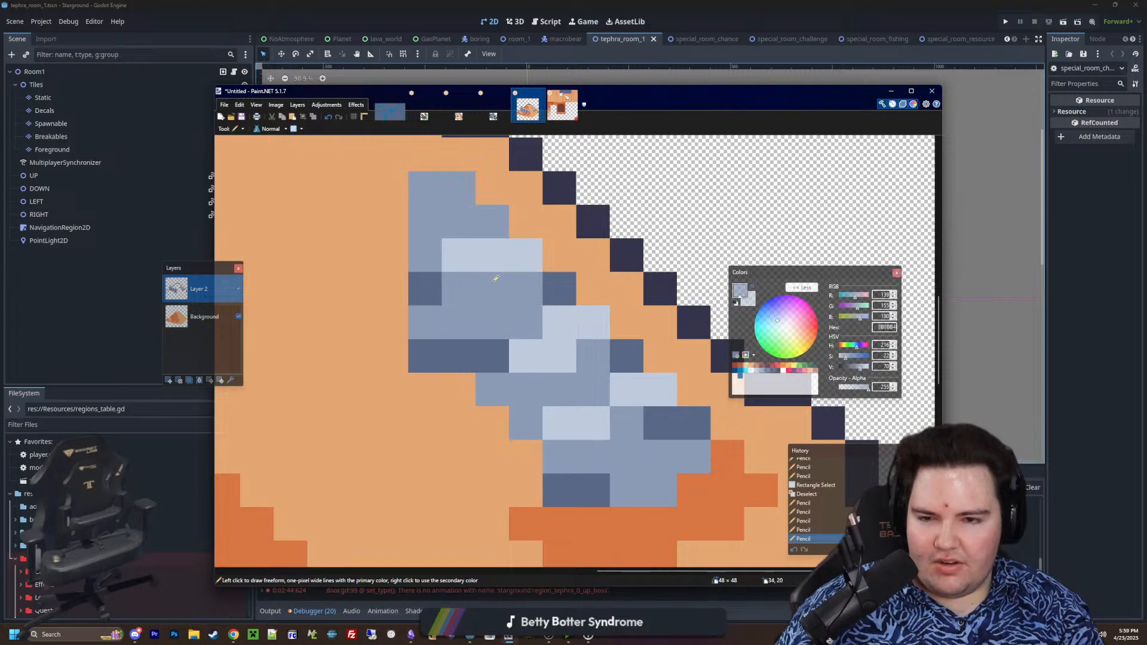
right_click_drag(495, 279, 451, 242)
left_click(469, 252)
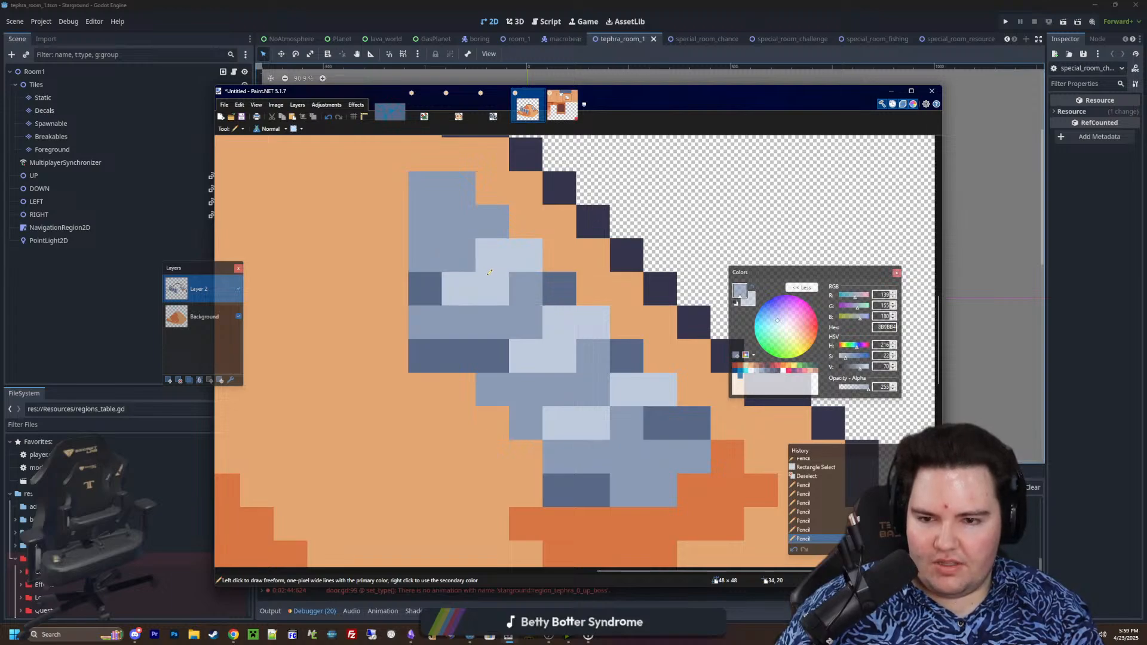
left_click(494, 255)
left_click(559, 323)
scroll(551, 337, "down", 5, "ctrl")
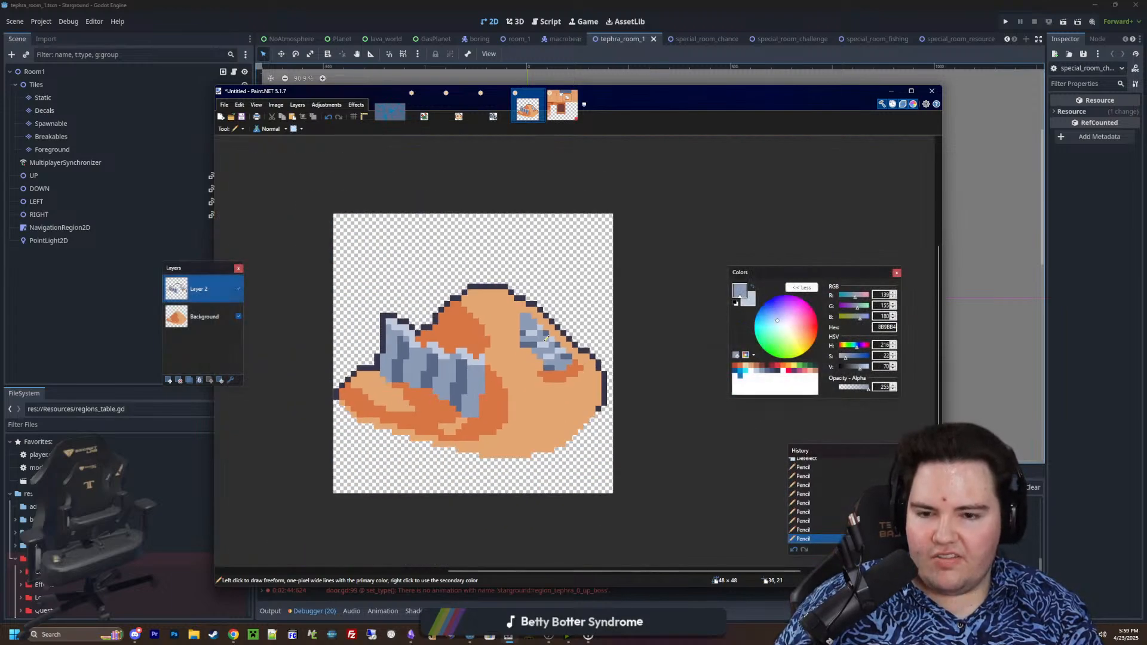
scroll(550, 337, "down", 3, "ctrl")
scroll(556, 336, "up", 3, "ctrl")
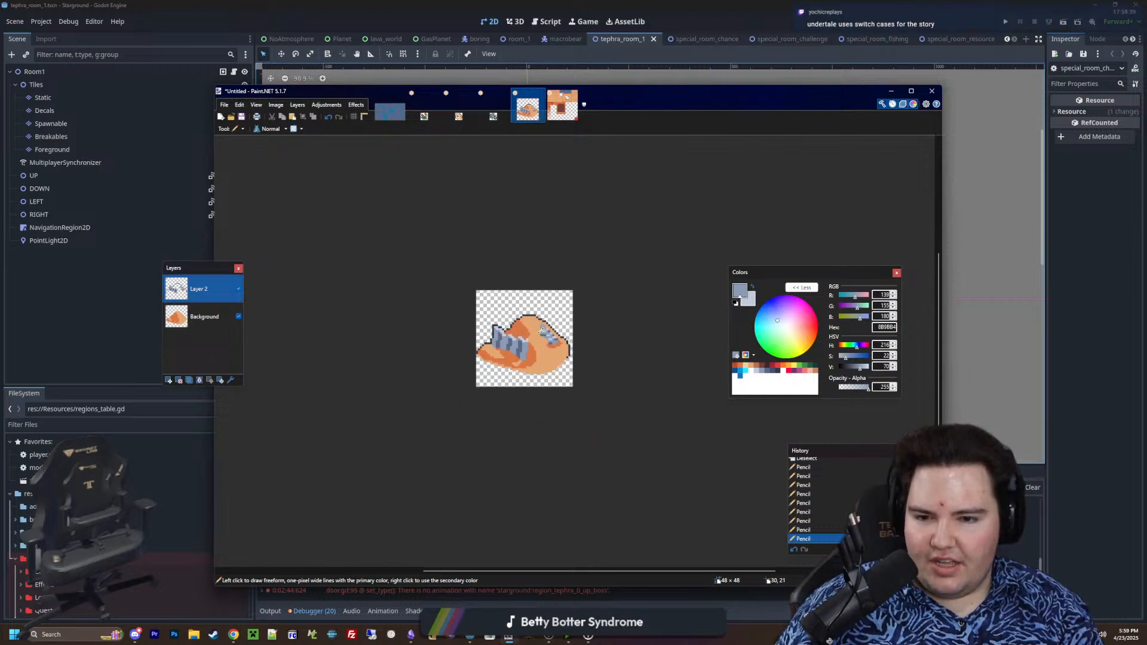
scroll(560, 336, "up", 4, "ctrl")
left_click(638, 372)
Try a light blue-grey pixel on the open sand below the small metal piece, then undo it
scroll(635, 366, "down", 6, "ctrl")
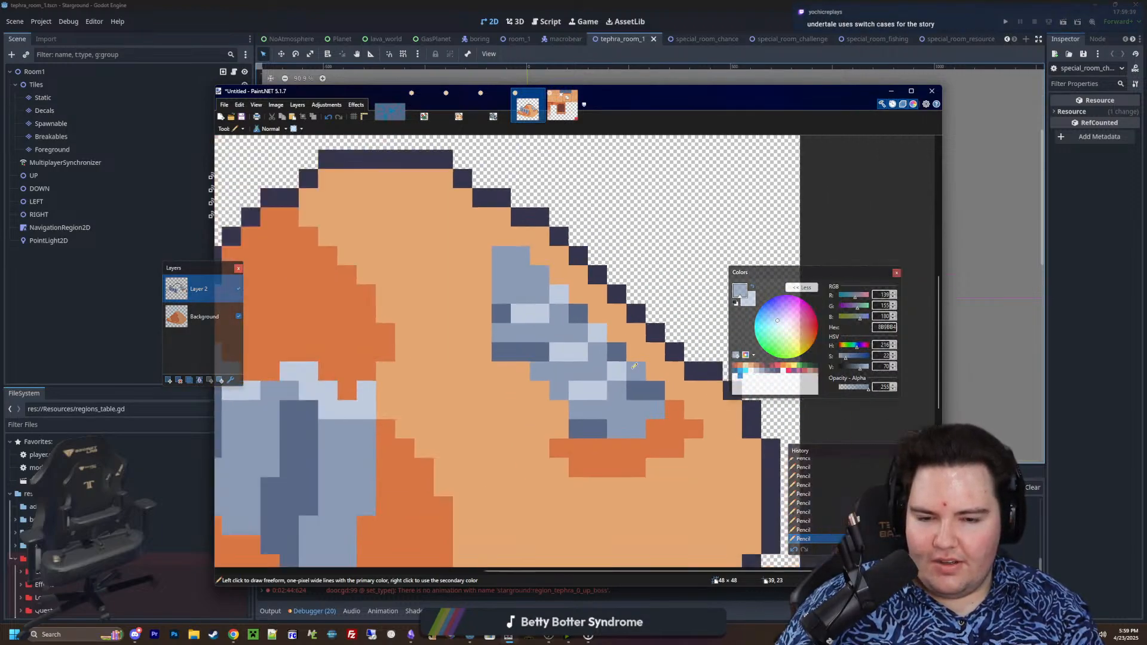
scroll(635, 370, "up", 6, "ctrl")
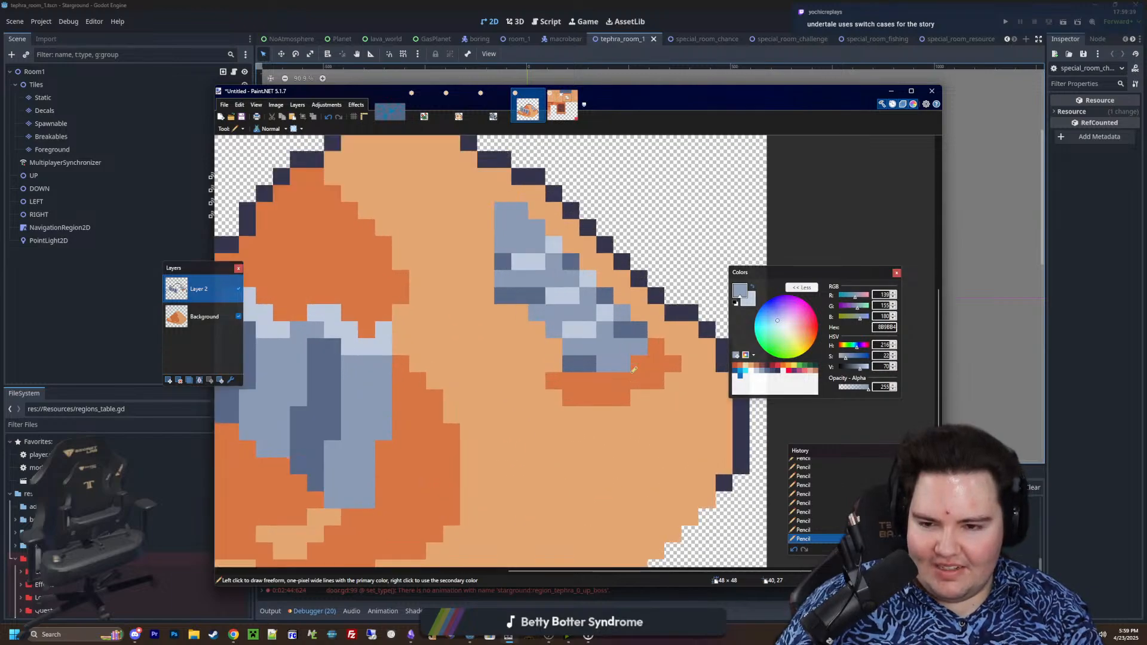
scroll(565, 385, "down", 3, "ctrl")
scroll(514, 383, "up", 5, "ctrl")
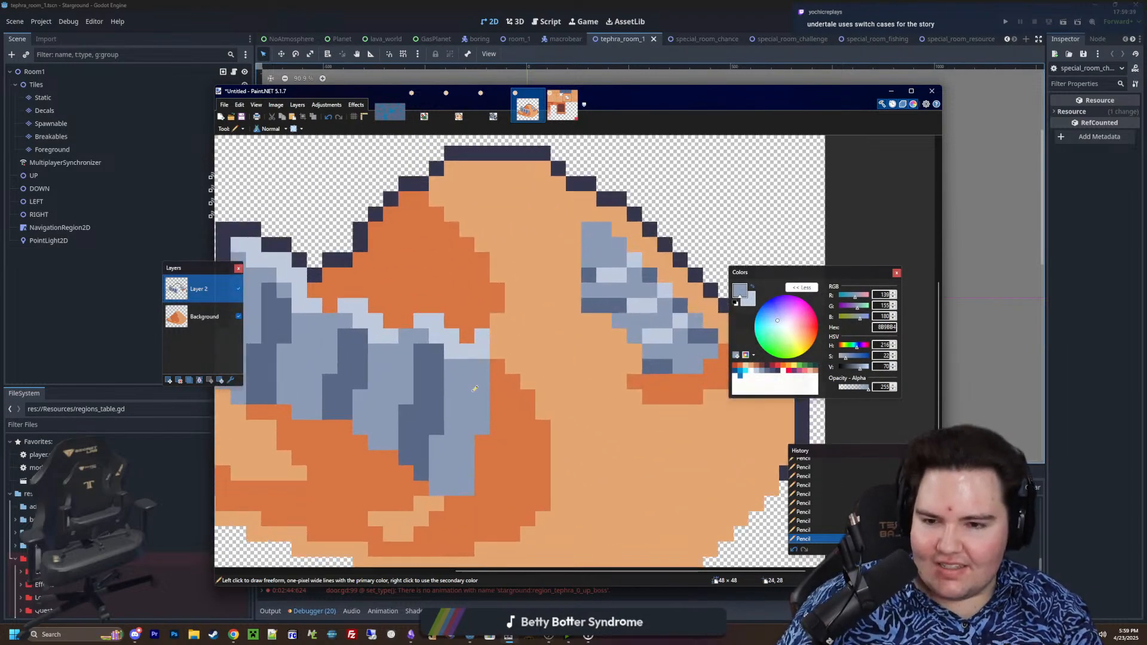
scroll(466, 378, "down", 2, "ctrl")
scroll(614, 423, "up", 3, "ctrl")
right_click_drag(520, 235, 550, 265)
right_click(578, 432)
scroll(578, 428, "down", 3, "ctrl")
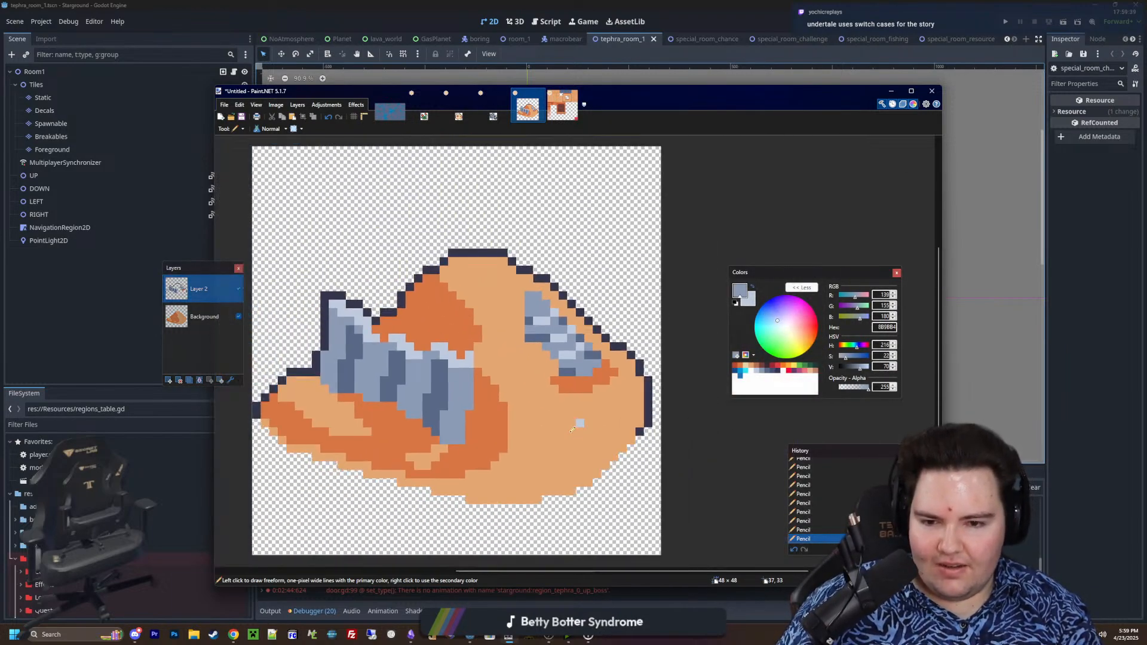
scroll(574, 426, "down", 2, "ctrl")
scroll(534, 439, "up", 2, "ctrl")
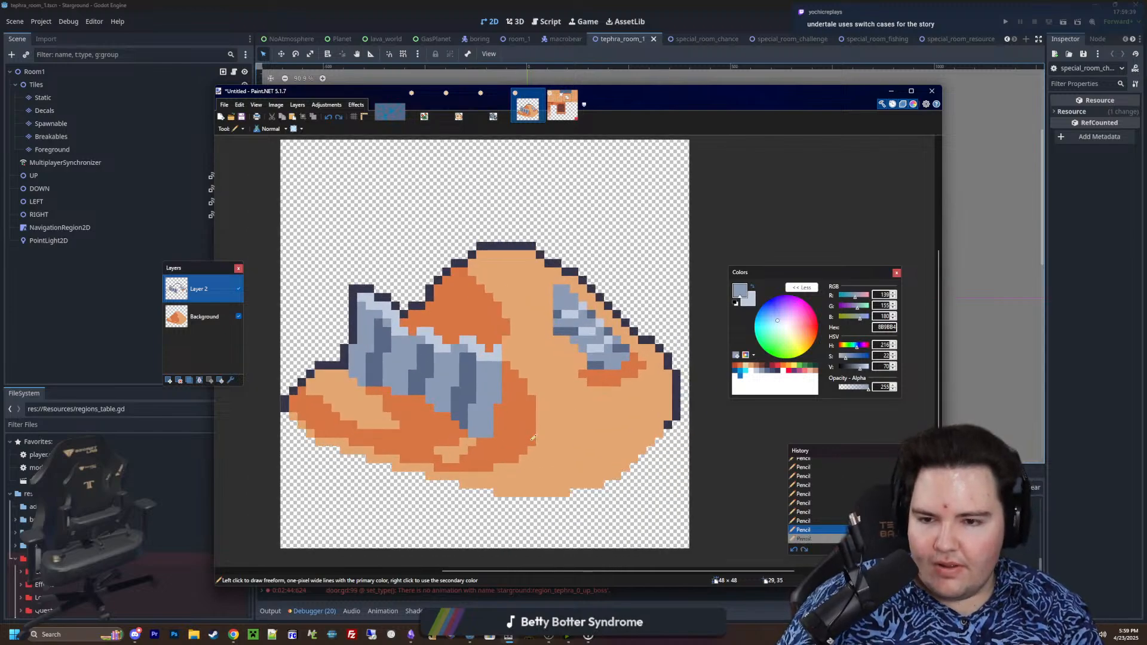
scroll(526, 382, "down", 2, "ctrl")
scroll(510, 430, "up", 2, "ctrl")
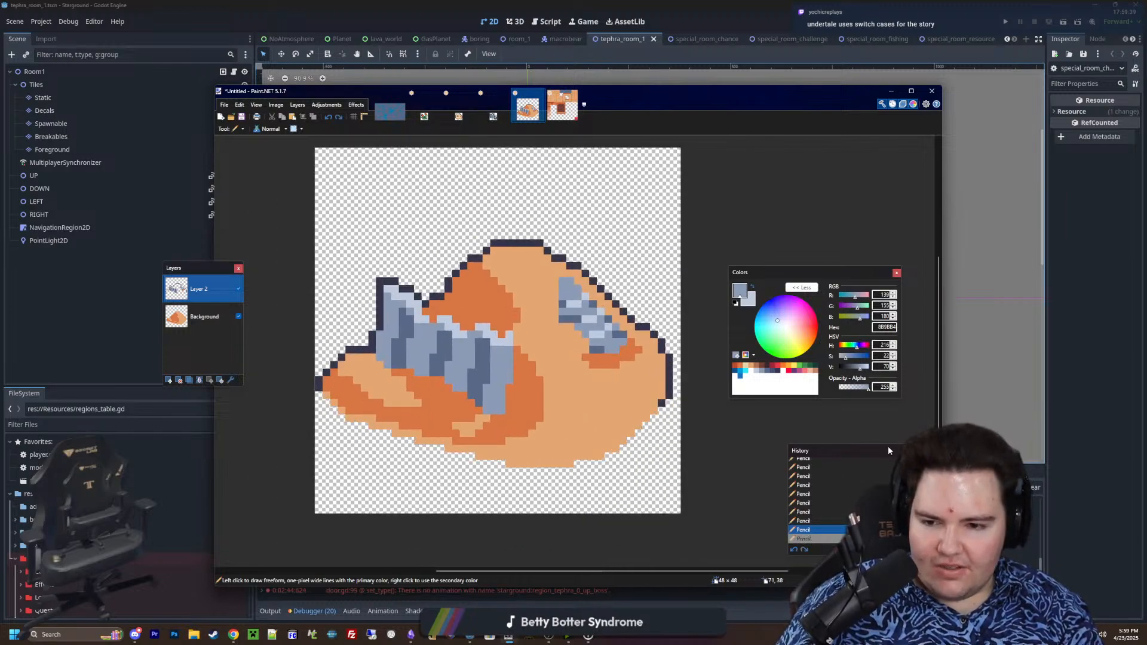
Sample orange D77643 from the small piece's shadow and end the mound's right outline with two stepped pixels in it
key("s")
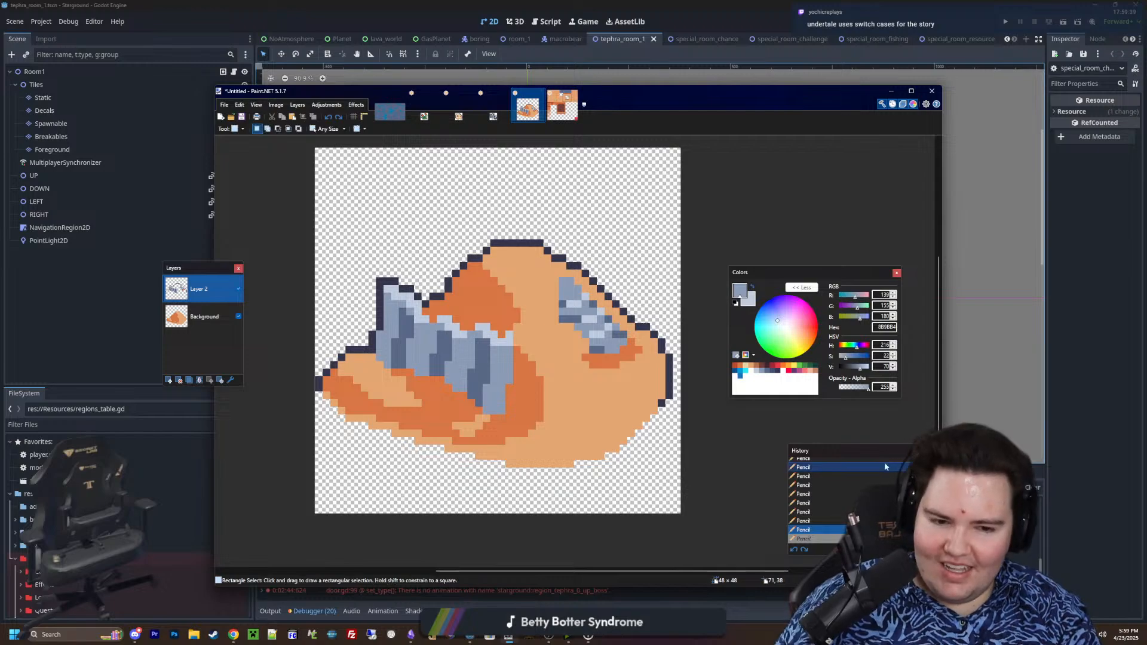
scroll(539, 400, "down", 3)
scroll(562, 379, "down", 2, "ctrl")
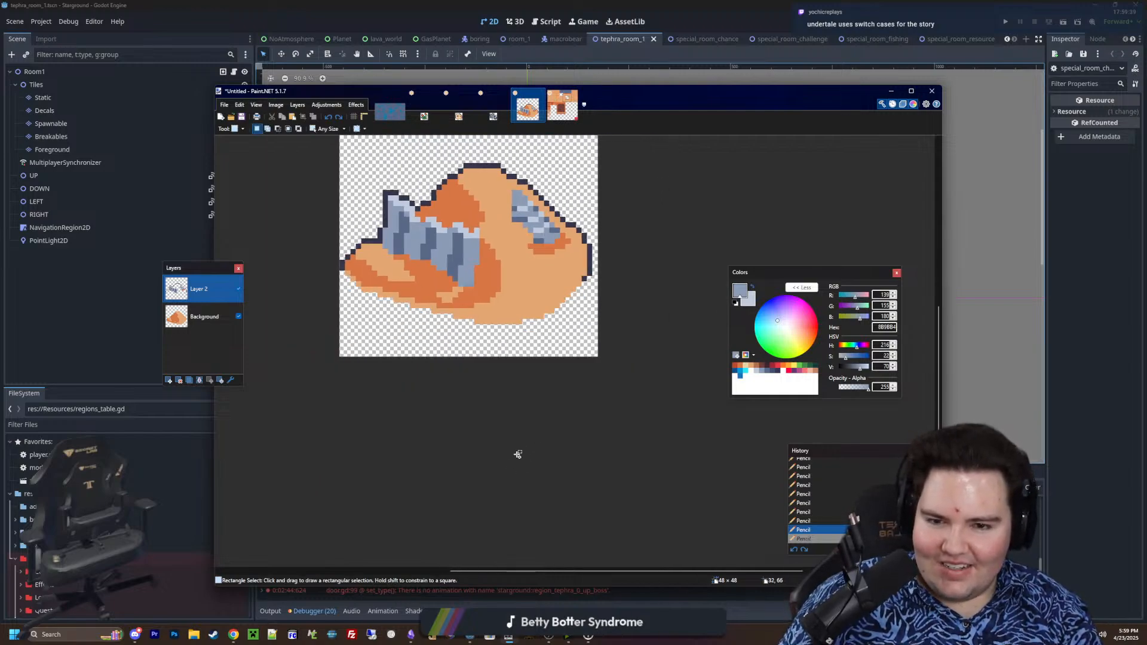
scroll(551, 435, "up", 4, "ctrl")
scroll(689, 392, "up", 2, "ctrl")
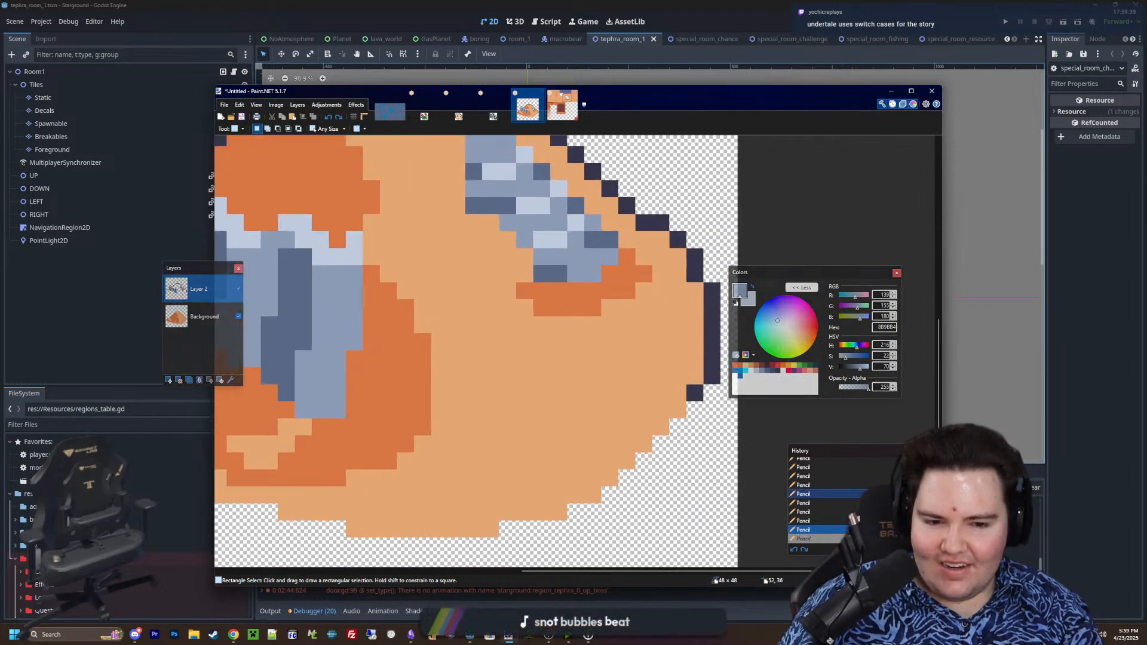
key("k")
left_click(623, 292)
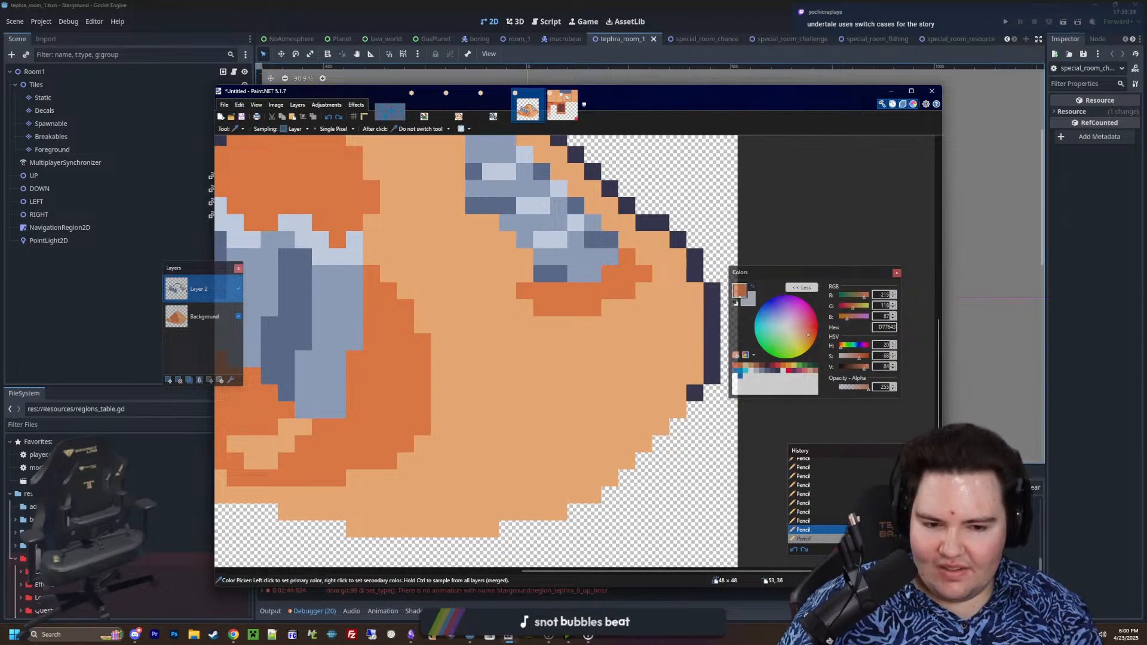
key("p")
scroll(658, 406, "down", 2, "ctrl")
scroll(657, 406, "up", 3, "ctrl")
left_click(668, 392)
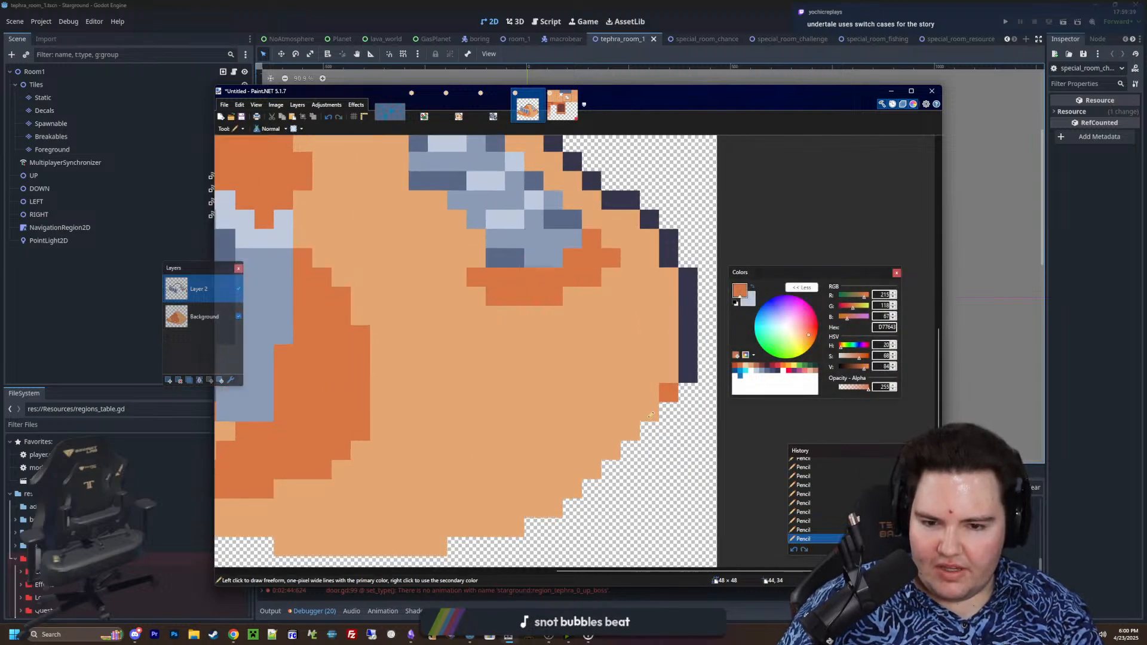
scroll(651, 415, "down", 4, "ctrl")
scroll(442, 406, "up", 2, "ctrl")
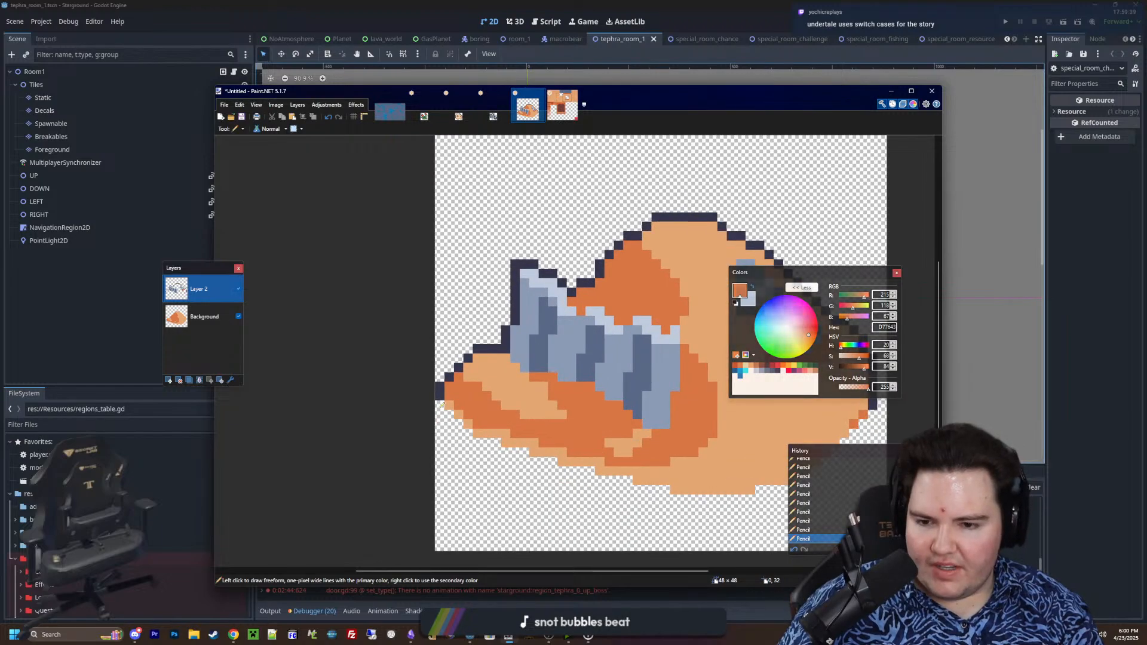
Place a D77643 pixel on the mound's left edge, diagonally below the dark outline tip
scroll(441, 405, "up", 3, "ctrl")
left_click(472, 406)
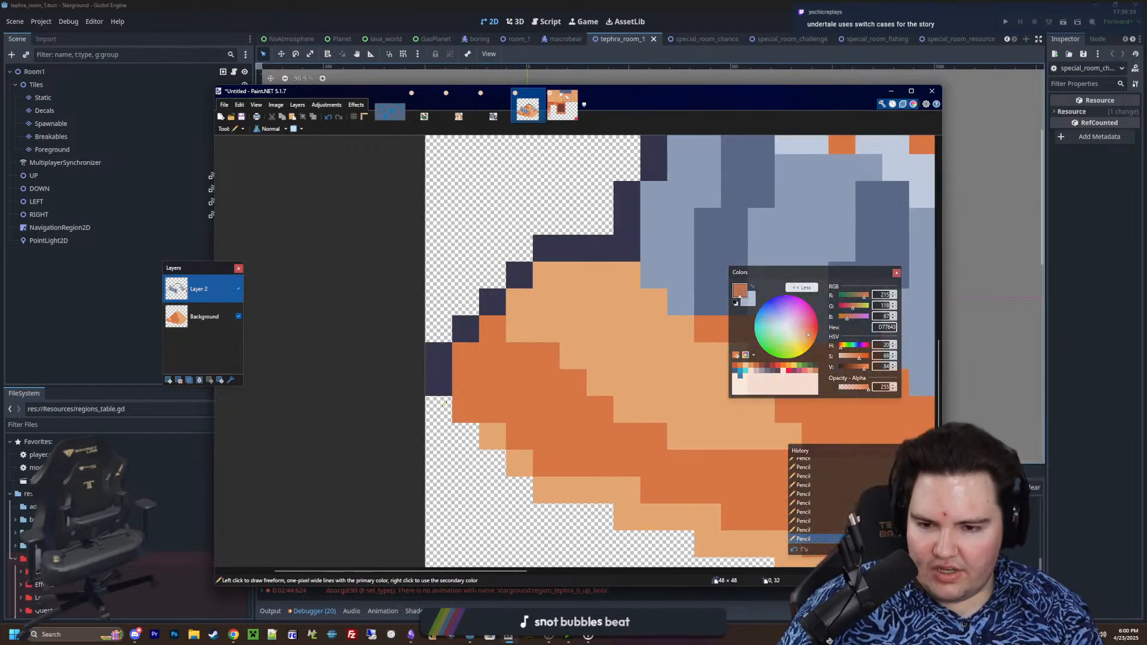
scroll(460, 408, "down", 4, "ctrl")
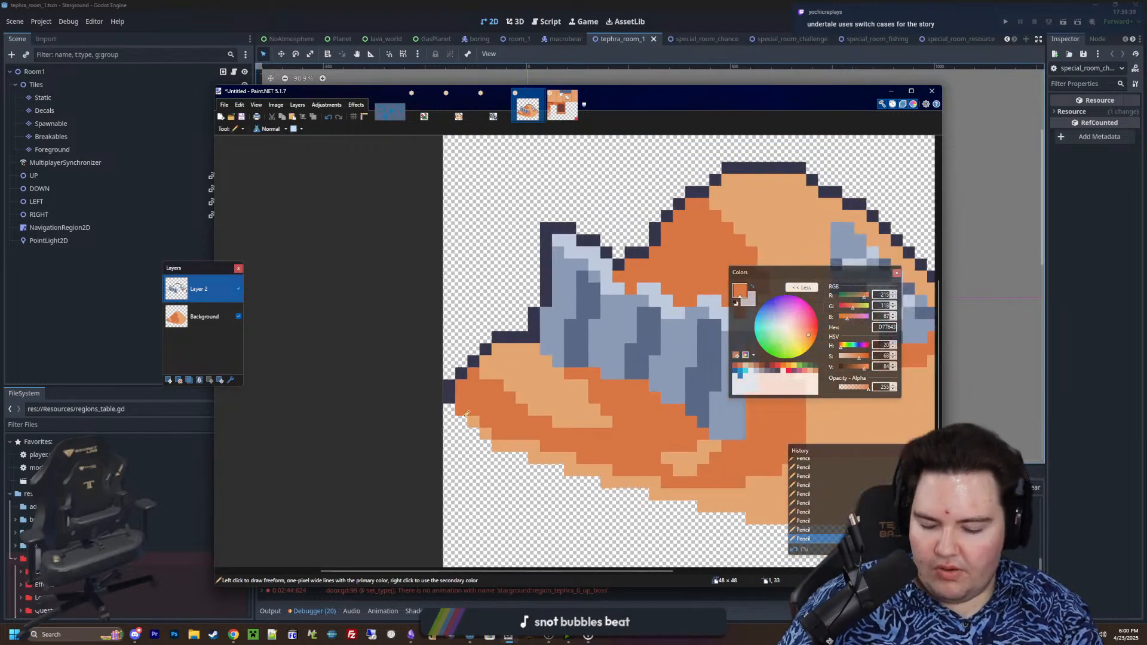
scroll(410, 402, "down", 3, "ctrl")
scroll(534, 413, "up", 4, "ctrl")
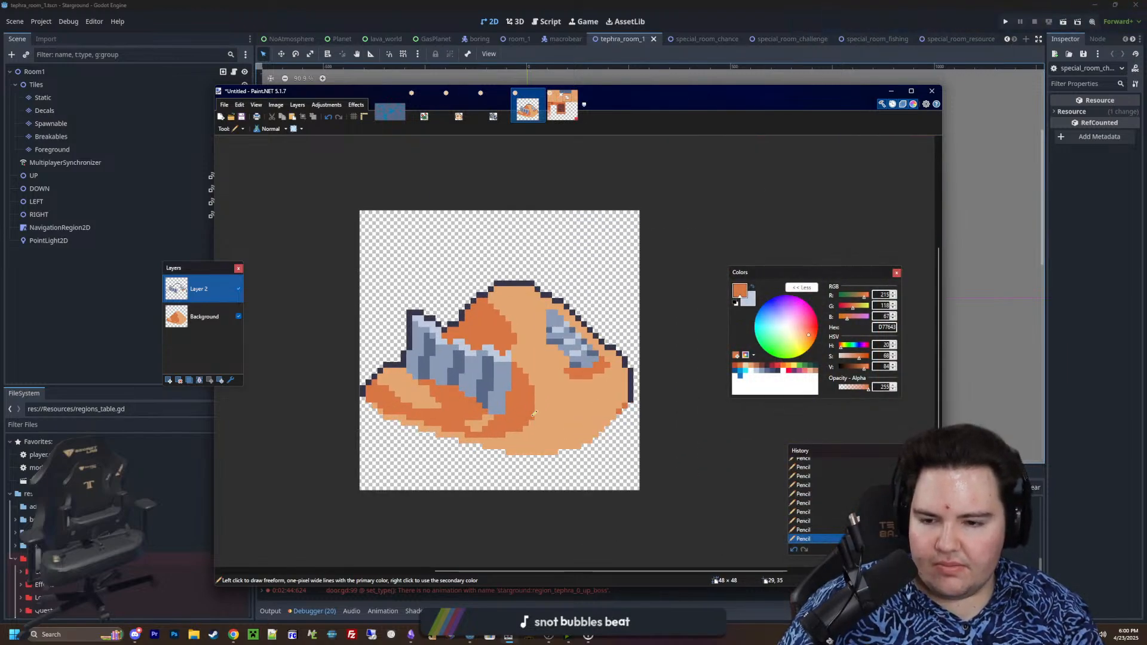
scroll(534, 413, "down", 1, "ctrl")
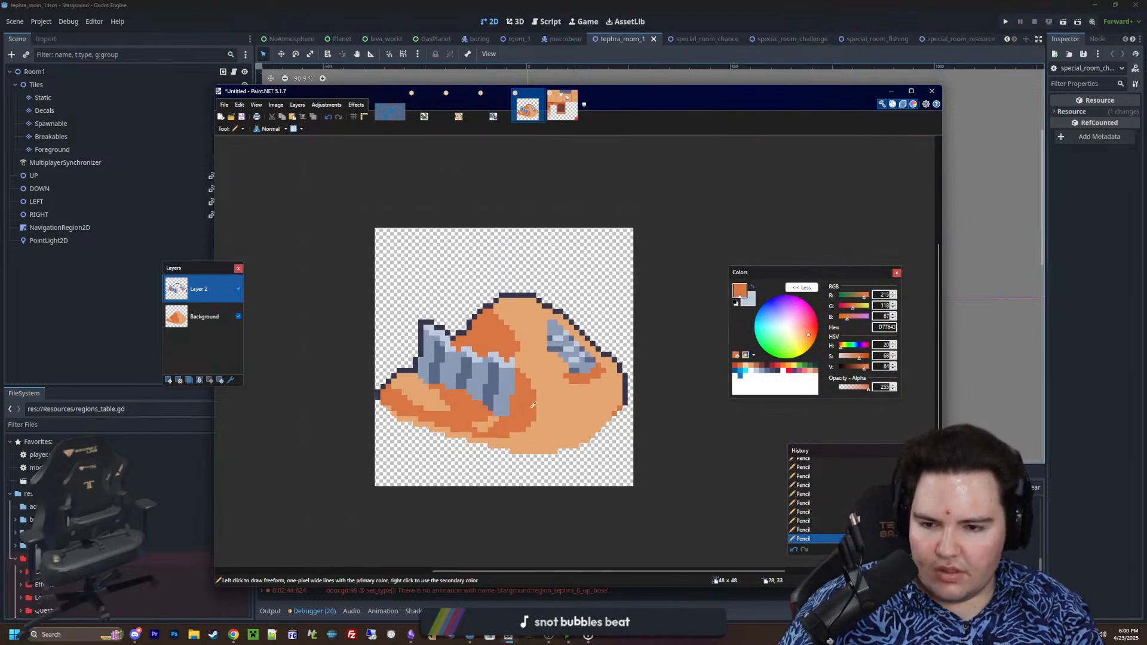
Paint a small D77643 shadow patch on the sand along the small metal piece's upper left edge
key("s")
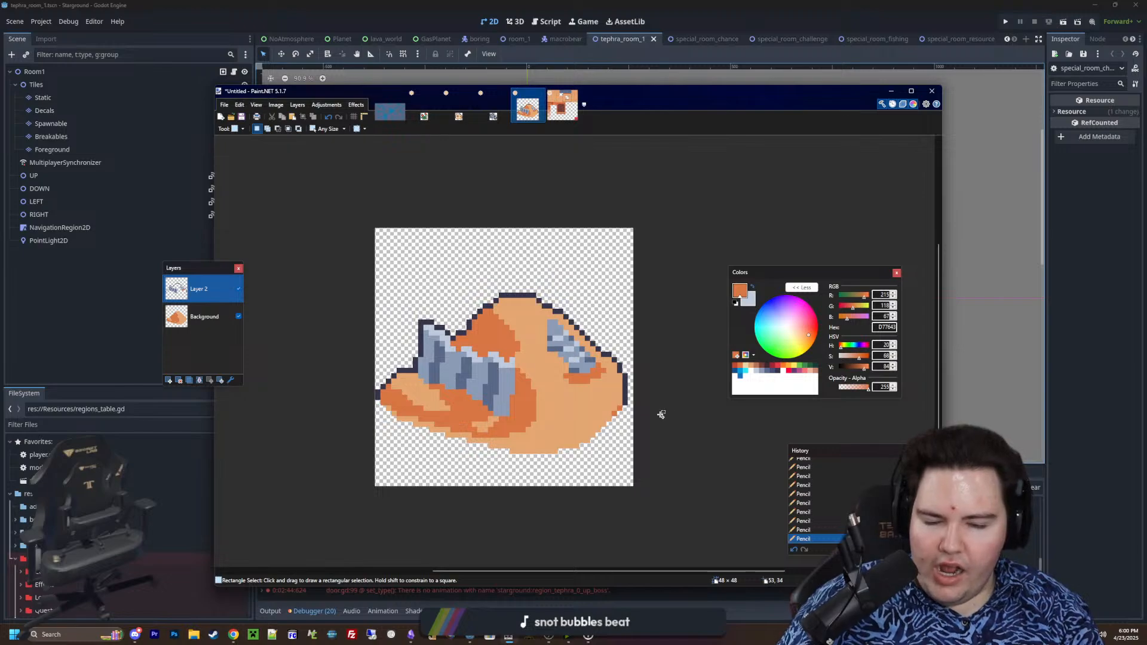
scroll(662, 414, "up", 2, "ctrl")
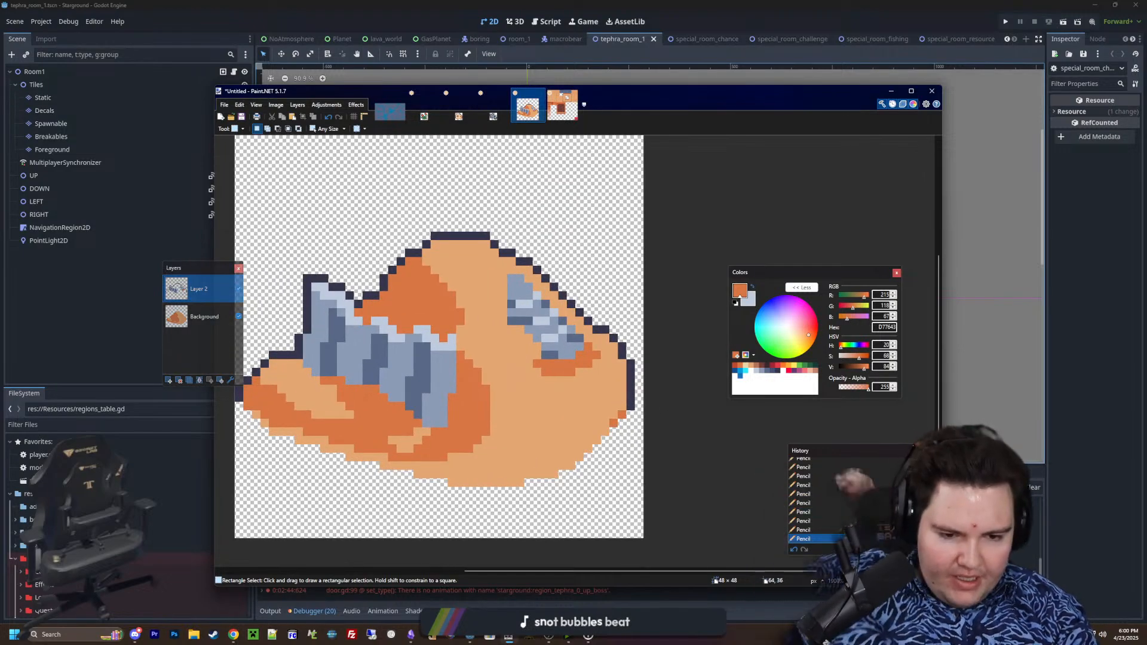
key("p")
scroll(480, 321, "up", 2, "ctrl")
left_click(478, 323)
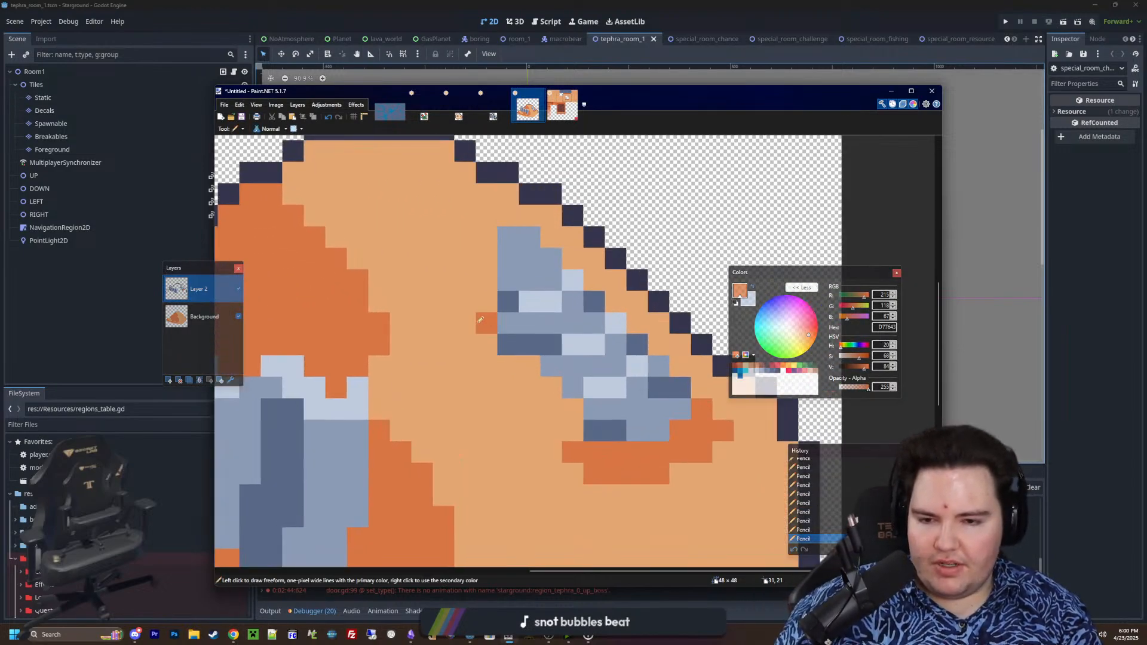
scroll(480, 326, "down", 5, "ctrl")
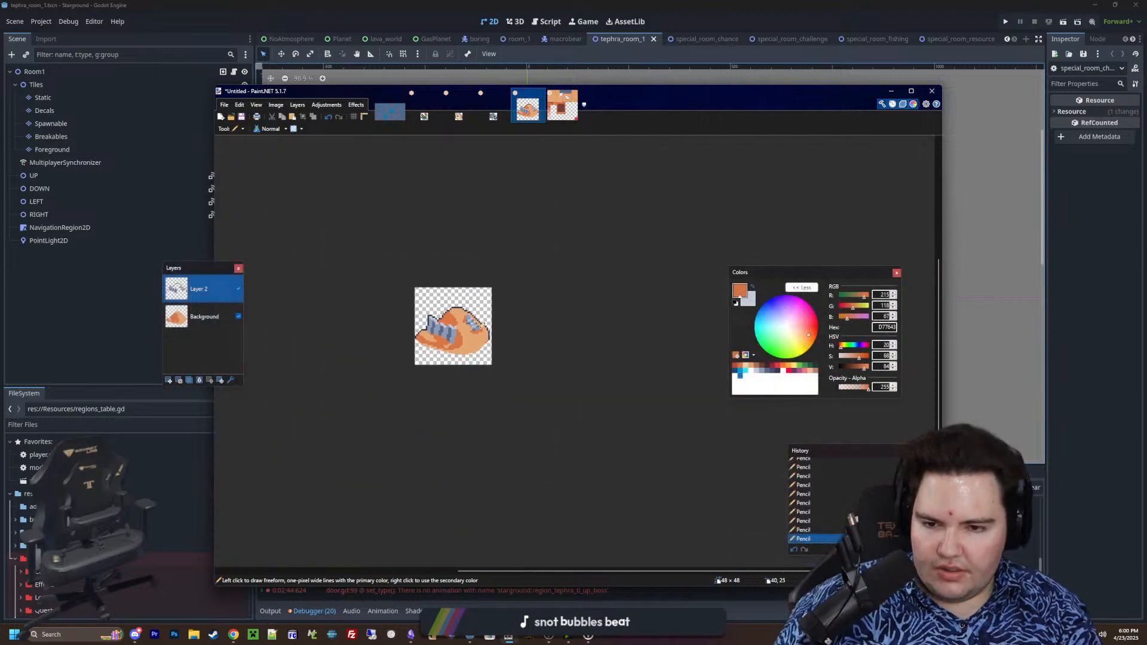
scroll(439, 318, "up", 4, "ctrl")
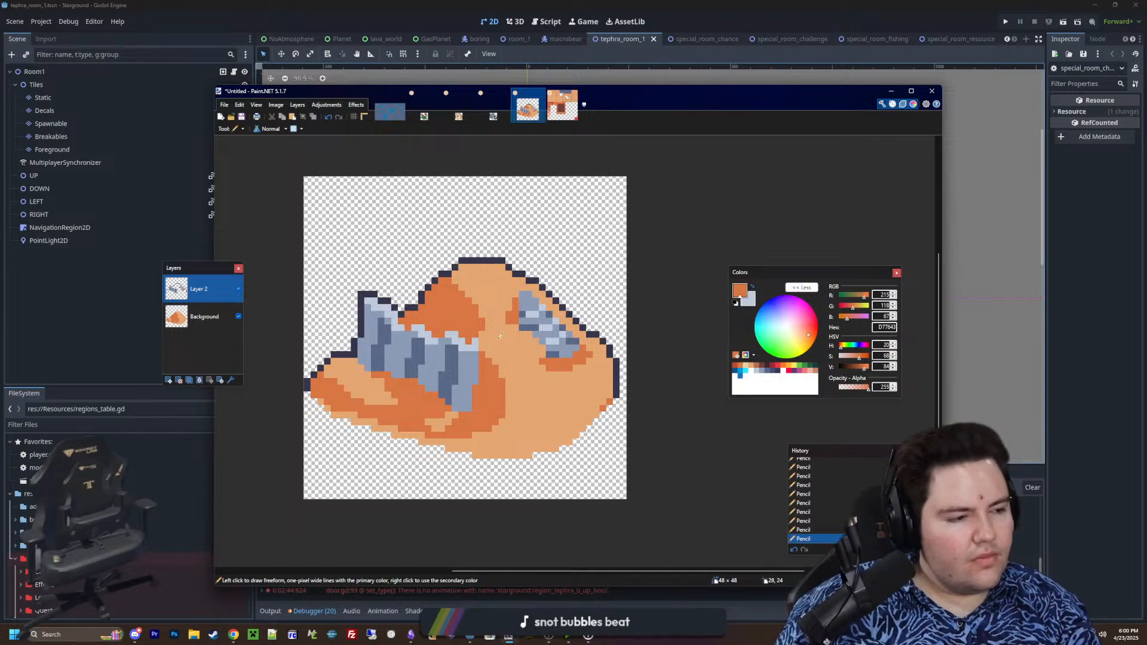
scroll(465, 368, "up", 4, "ctrl")
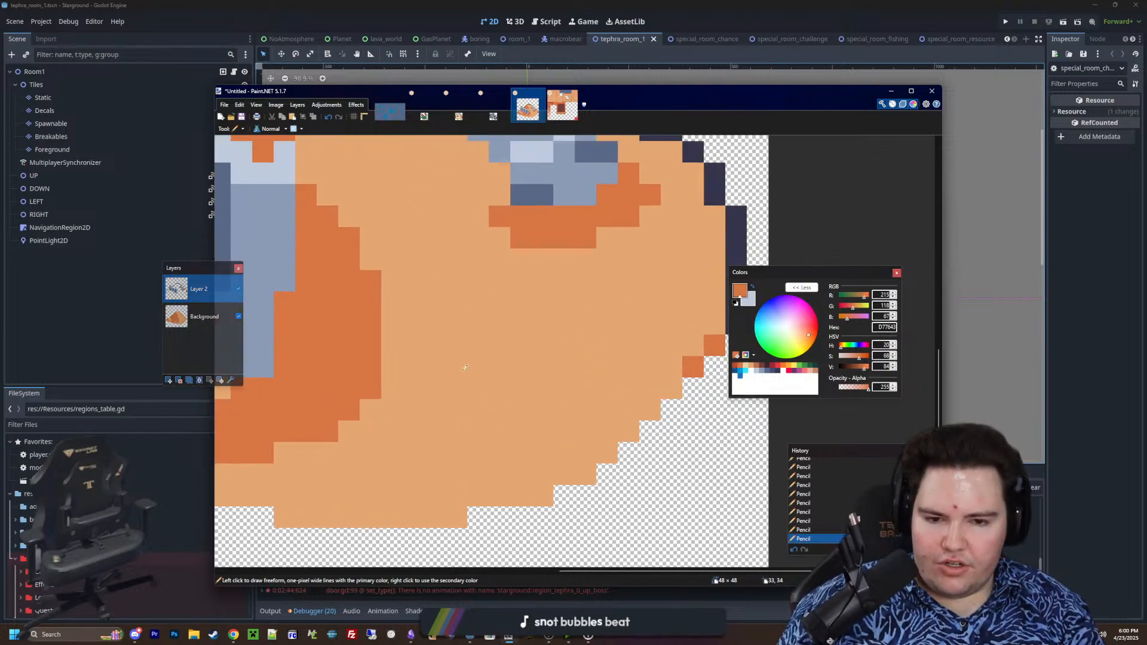
scroll(760, 386, "down", 2, "ctrl")
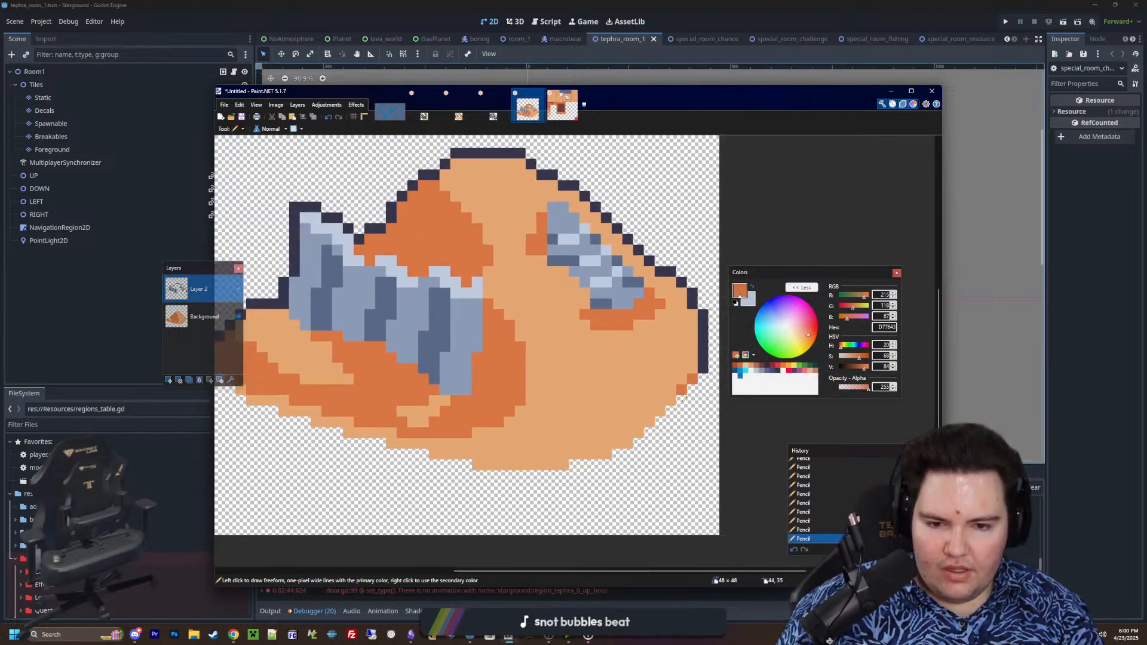
Choose brown B86F50 and paint a stepped diagonal patch on the open sand below the small metal piece
left_click(756, 368)
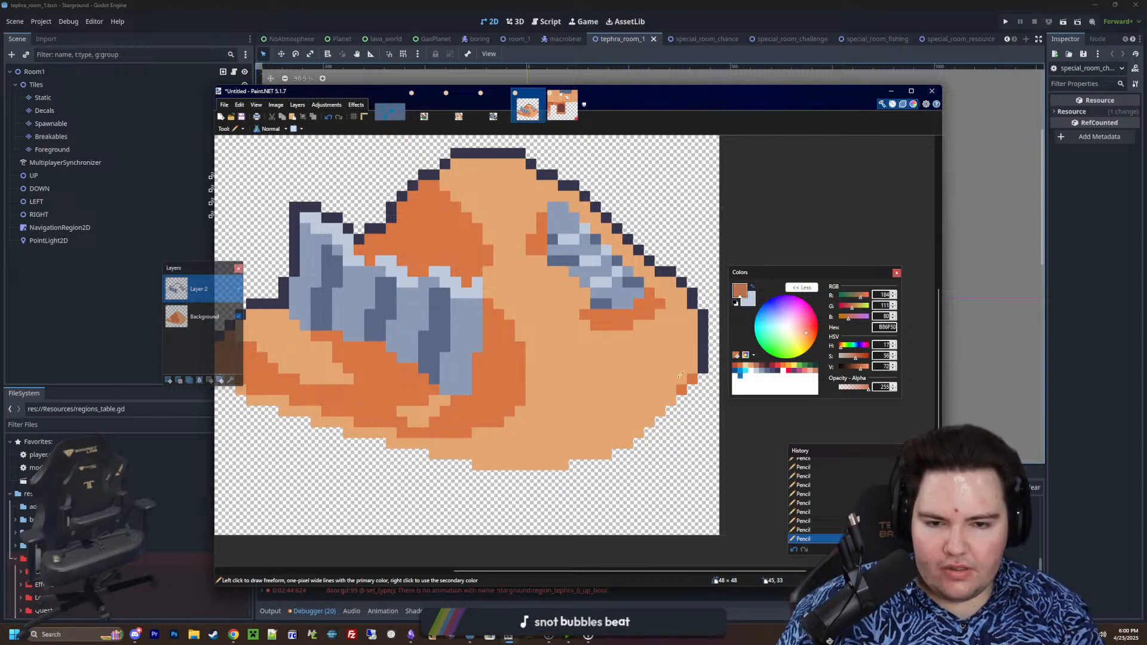
scroll(580, 387, "up", 2, "ctrl")
scroll(580, 387, "down", 2, "ctrl")
scroll(597, 401, "up", 3, "ctrl")
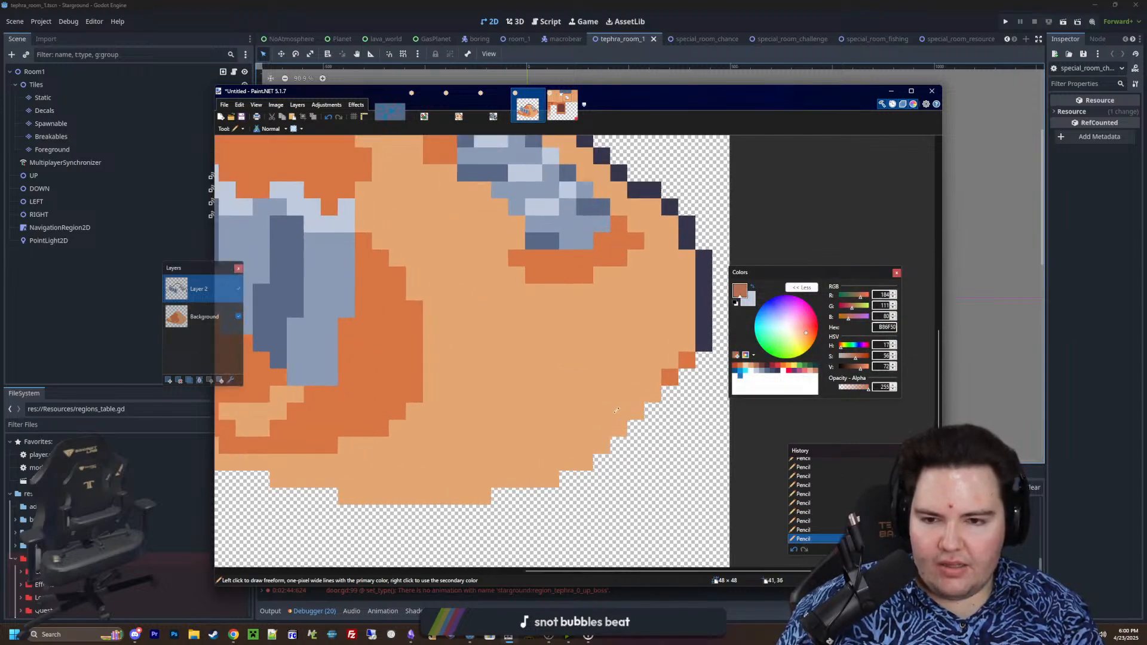
mouse_move(534, 336)
left_mouse_down()
mouse_move(655, 397)
mouse_move(636, 448)
mouse_move(517, 398)
mouse_move(542, 353)
mouse_move(619, 312)
mouse_move(654, 364)
mouse_move(504, 418)
mouse_move(622, 337)
mouse_move(530, 388)
left_mouse_up()
scroll(542, 353, "down", 2, "ctrl")
scroll(538, 361, "up", 1, "ctrl")
key("ctrl+z")
scroll(534, 374, "up", 2, "ctrl")
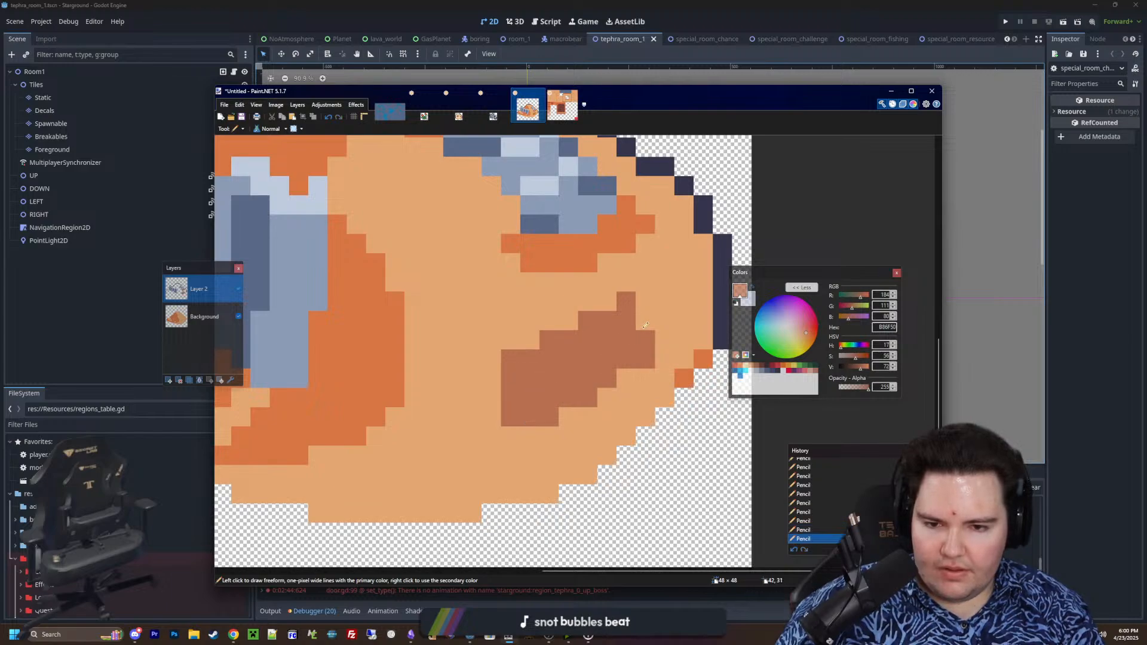
left_click_drag(646, 322, 644, 301)
scroll(568, 378, "up", 2, "ctrl")
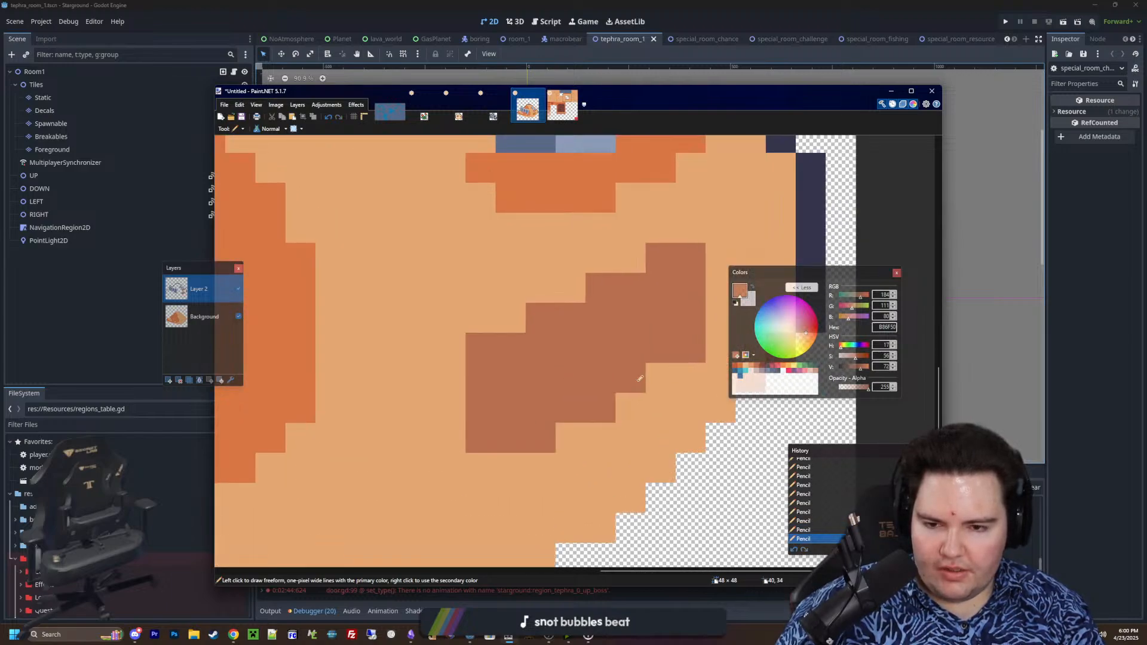
Trim the lower left corner of the brown patch back to steps with sand colour E4A672
left_click(741, 366)
left_click(540, 468)
key("ctrl+z")
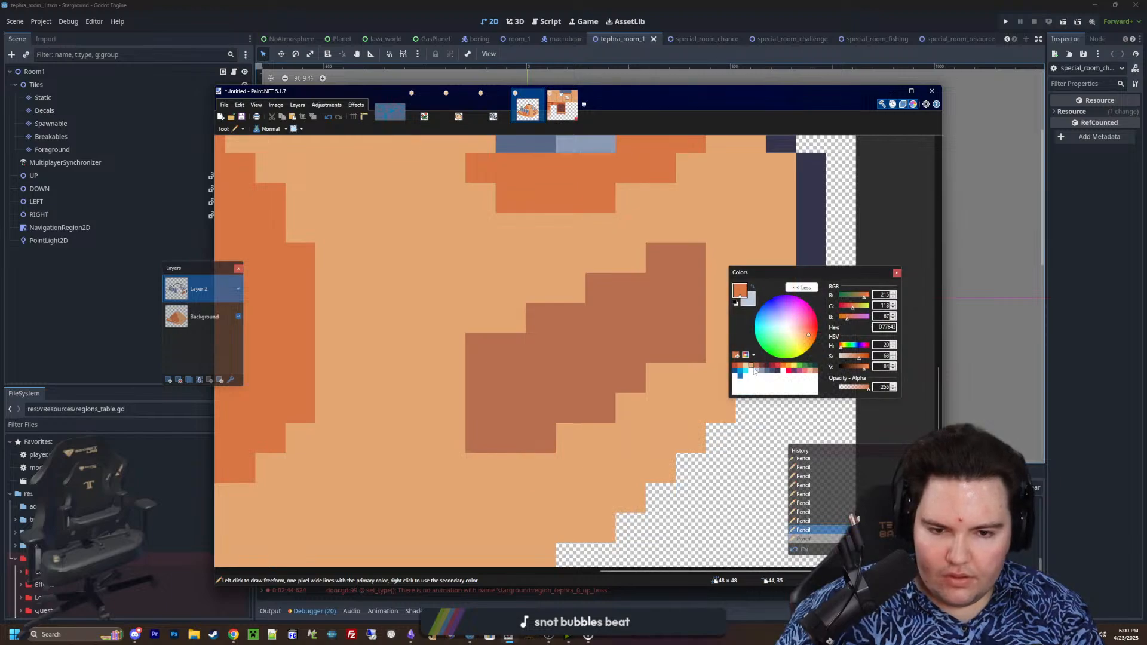
left_click(751, 366)
mouse_move(544, 441)
left_mouse_down()
mouse_move(440, 423)
mouse_move(519, 439)
left_mouse_up()
left_click(487, 379)
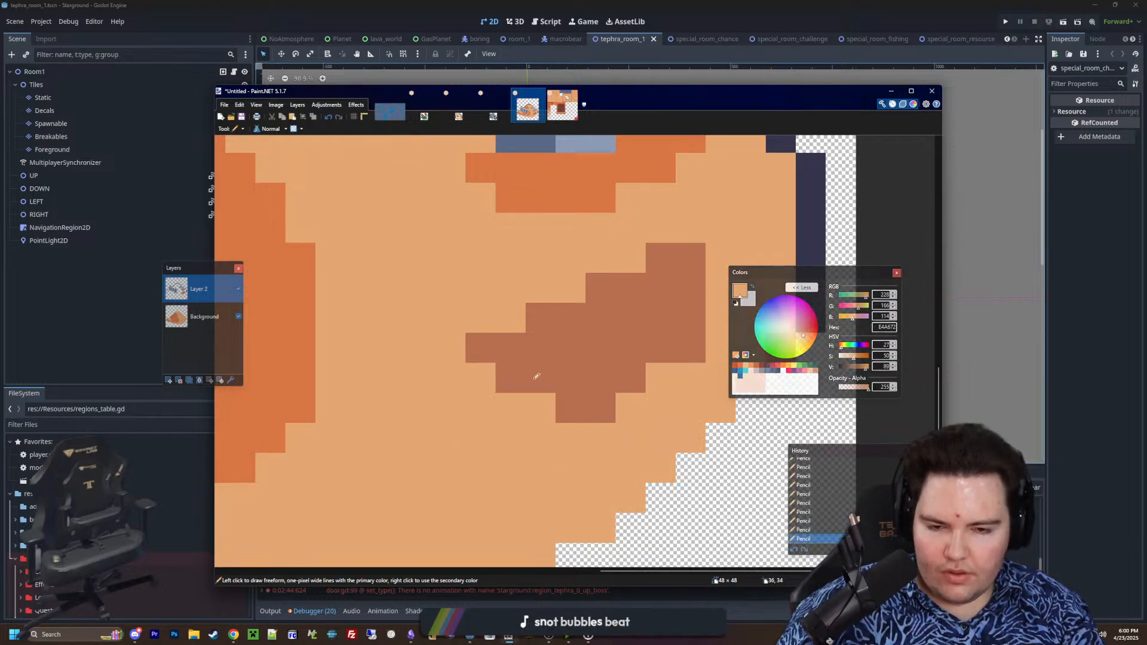
Shade the lower right edge of the brown patch with stepped orange D77643 pixels
left_click(741, 366)
mouse_move(630, 408)
left_mouse_down()
mouse_move(660, 406)
mouse_move(682, 385)
left_mouse_up()
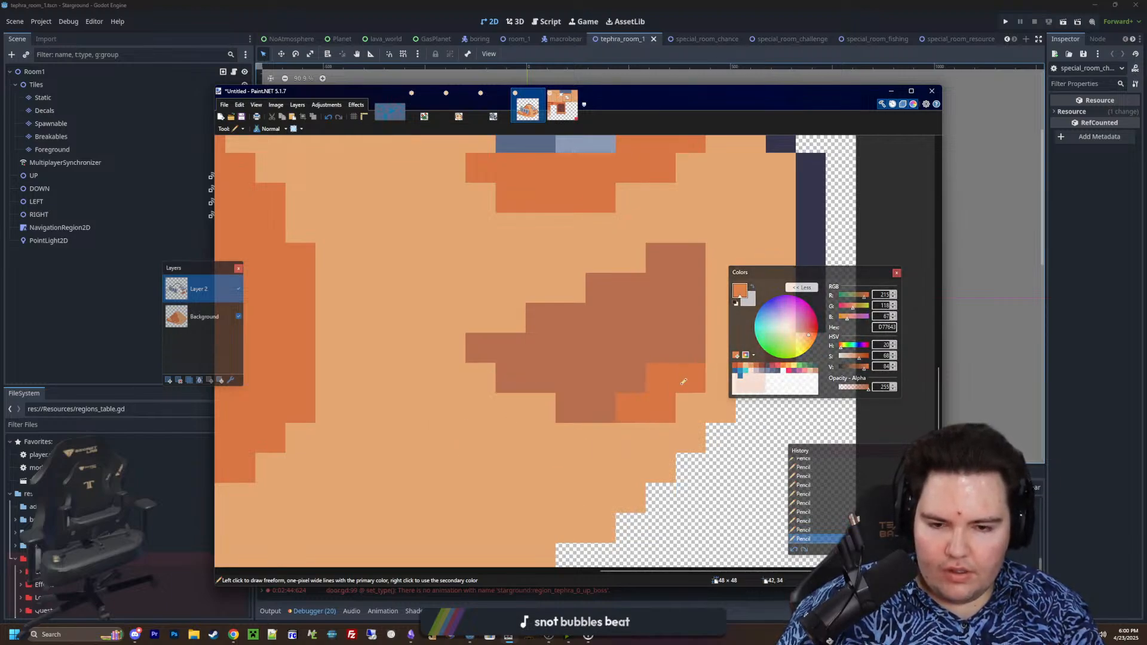
left_click_drag(628, 432, 594, 436)
middle_click_drag(599, 403, 570, 410)
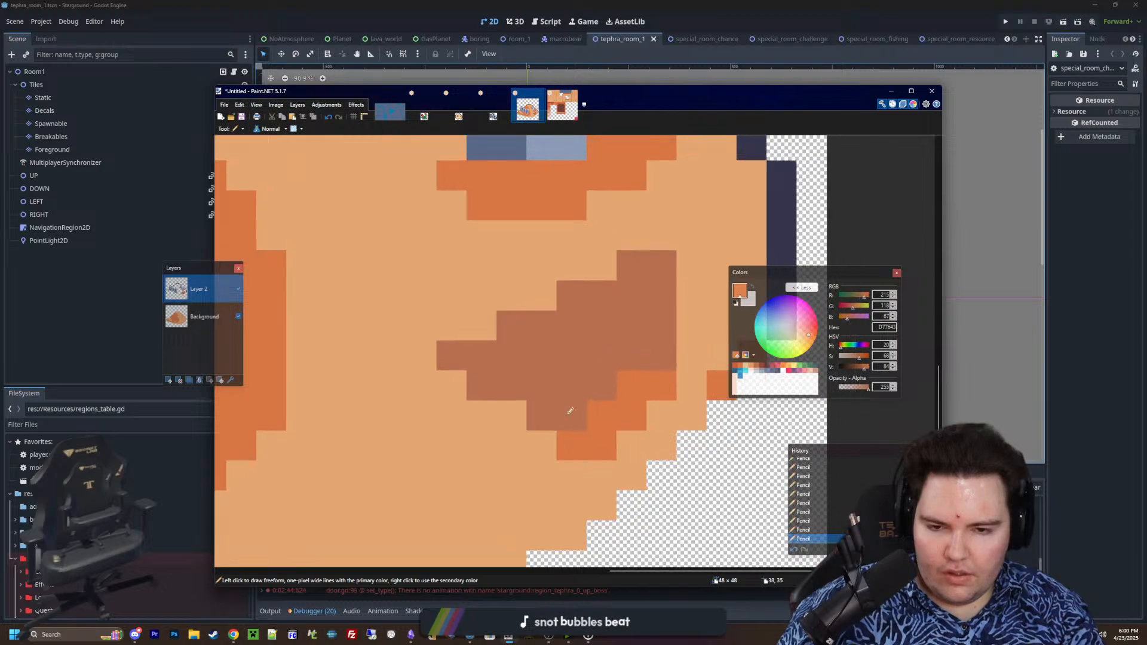
left_click(682, 384)
left_click(661, 412)
left_click_drag(690, 368, 686, 329)
scroll(582, 387, "down", 10, "ctrl")
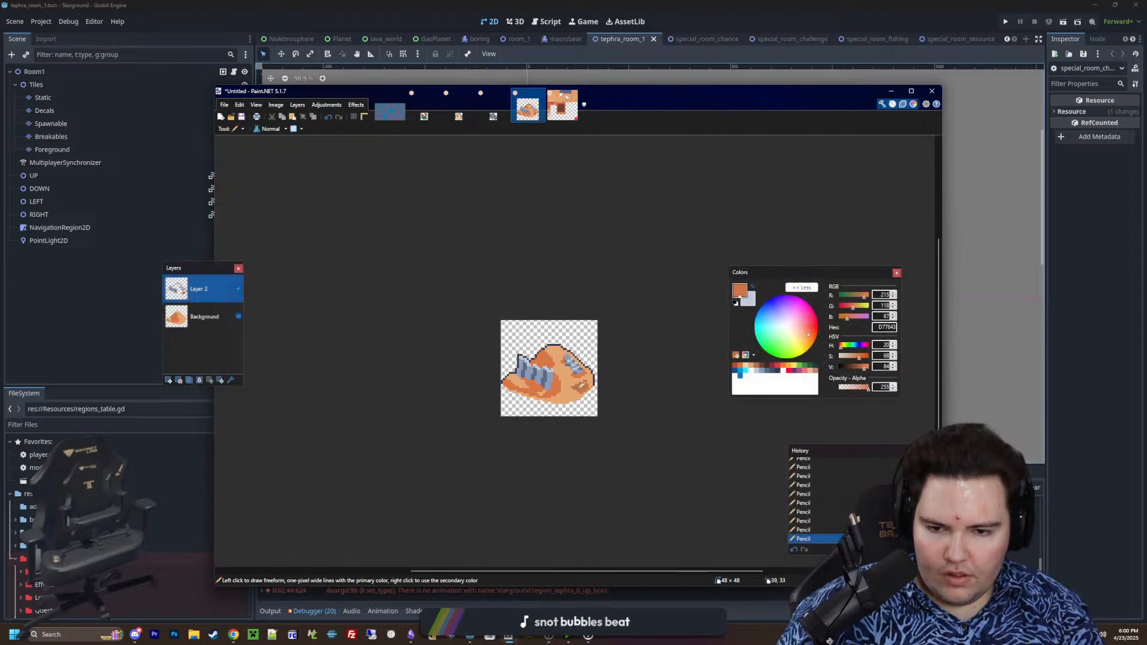
scroll(587, 397, "up", 10, "ctrl")
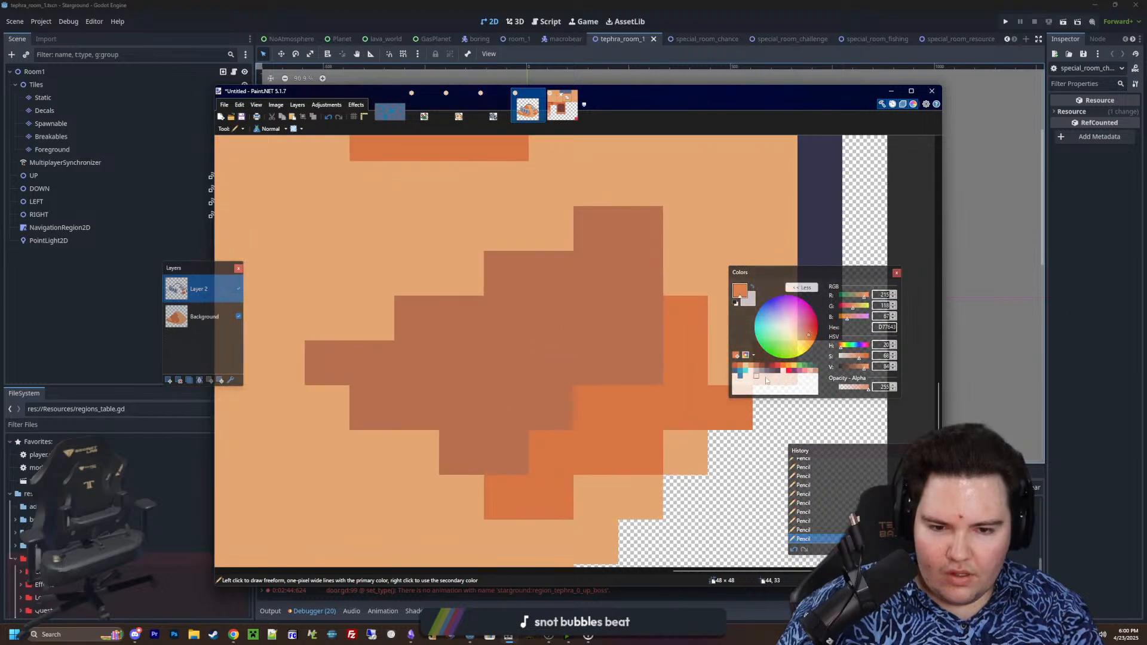
Try cutting back the brown patch's upper right tip with sand colour E4A672, then undo it
left_click(754, 366)
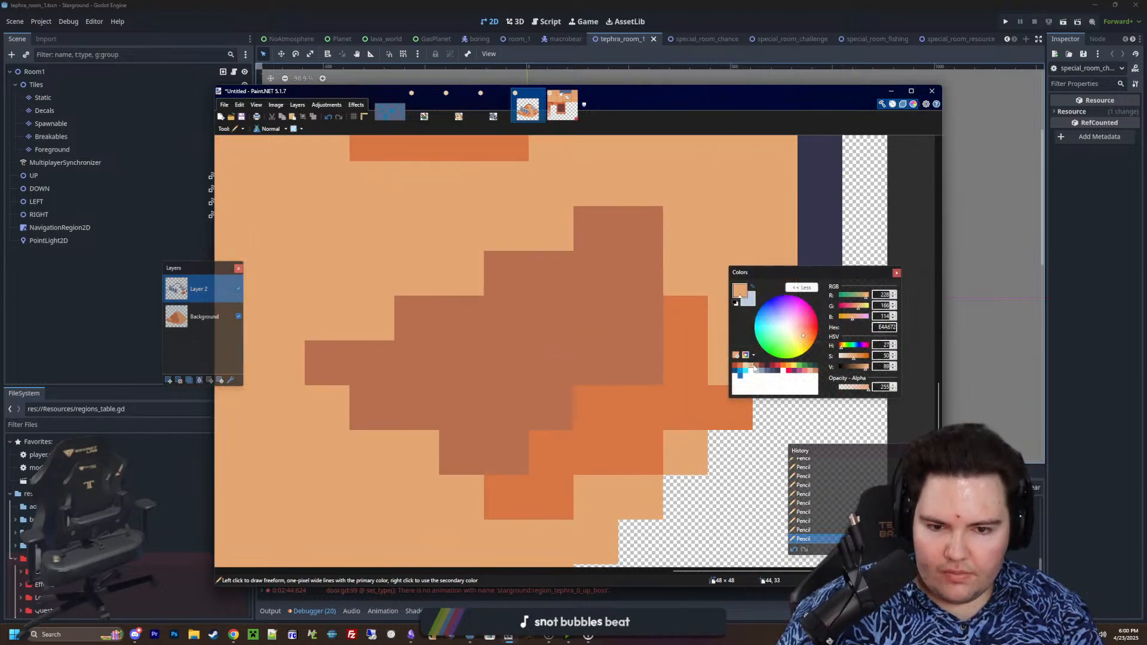
left_click(757, 368)
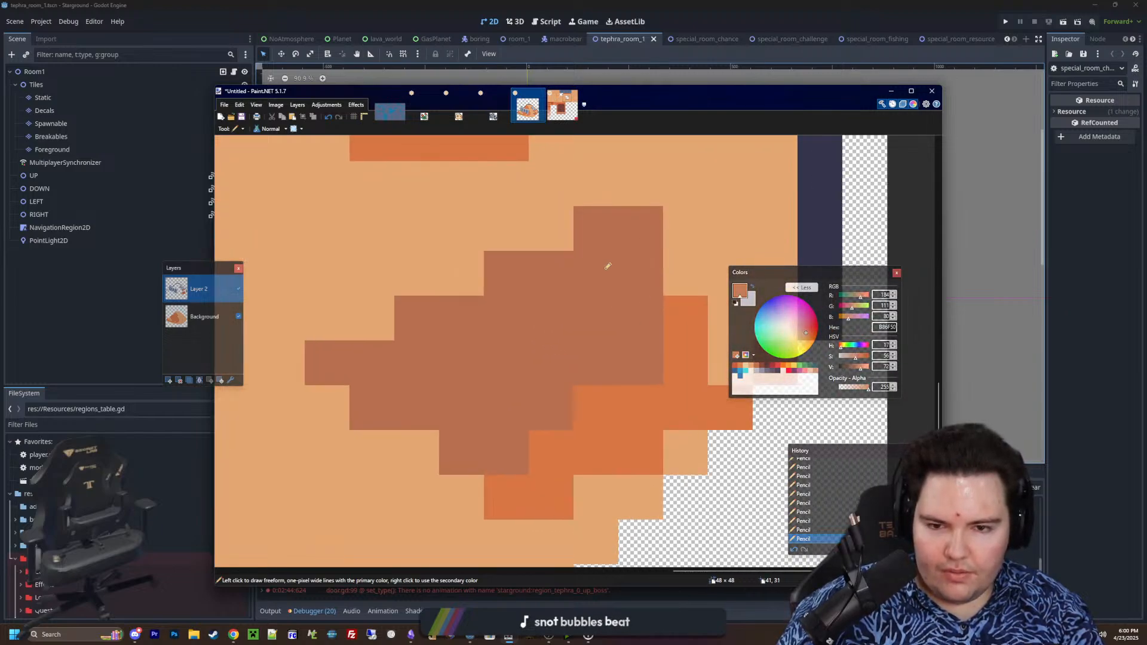
left_click(754, 367)
left_click_drag(595, 228, 616, 259)
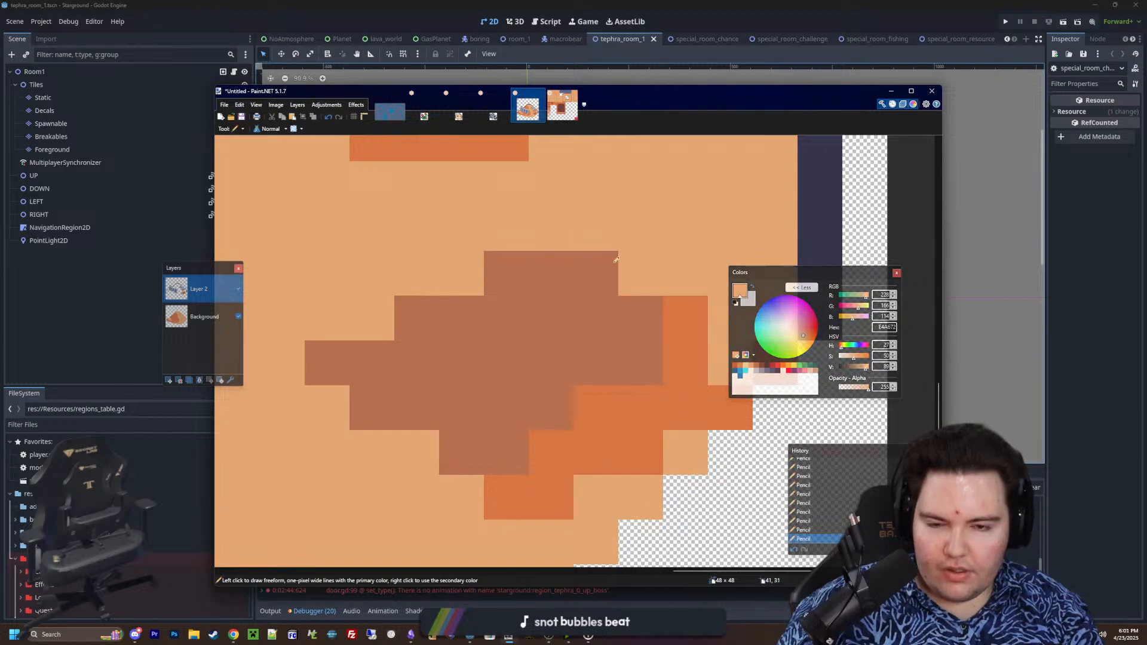
key("ctrl+z")
scroll(560, 333, "down", 3, "ctrl")
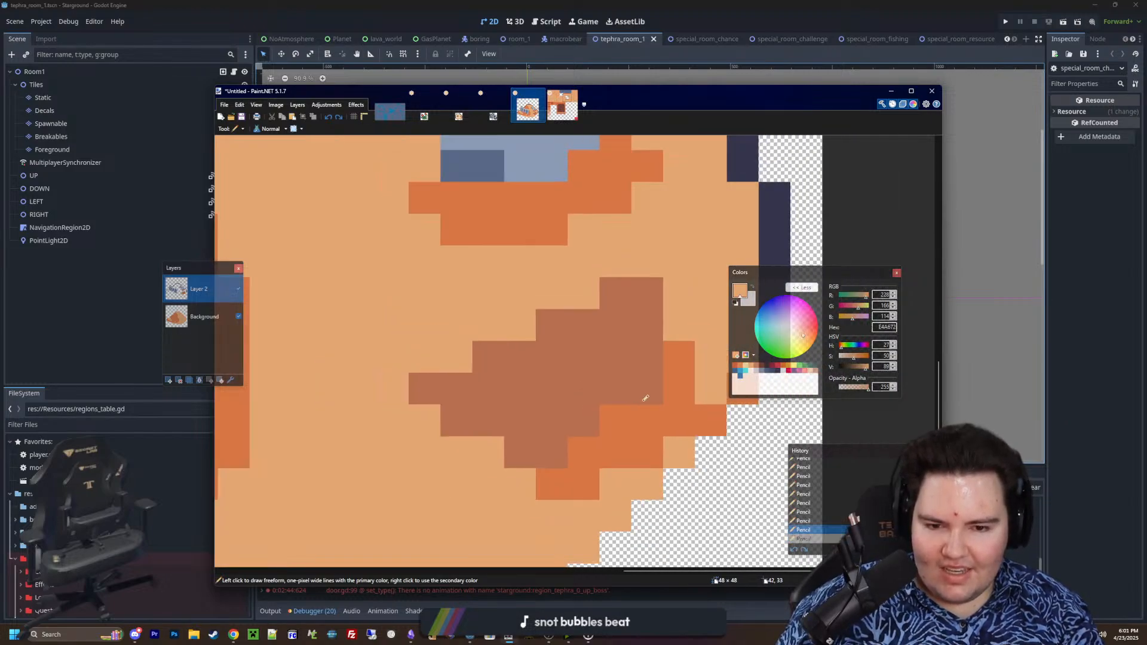
Draw a stepped dark outline along the brown patch's upper edge and fill the band beneath it with sand colour E4A672
left_click(777, 371)
mouse_move(680, 324)
left_mouse_down()
mouse_move(673, 299)
mouse_move(627, 256)
mouse_move(645, 294)
mouse_move(616, 293)
mouse_move(500, 380)
mouse_move(487, 359)
mouse_move(435, 388)
left_mouse_up()
left_click(557, 292)
left_click(503, 325)
left_click(456, 357)
left_click(751, 367)
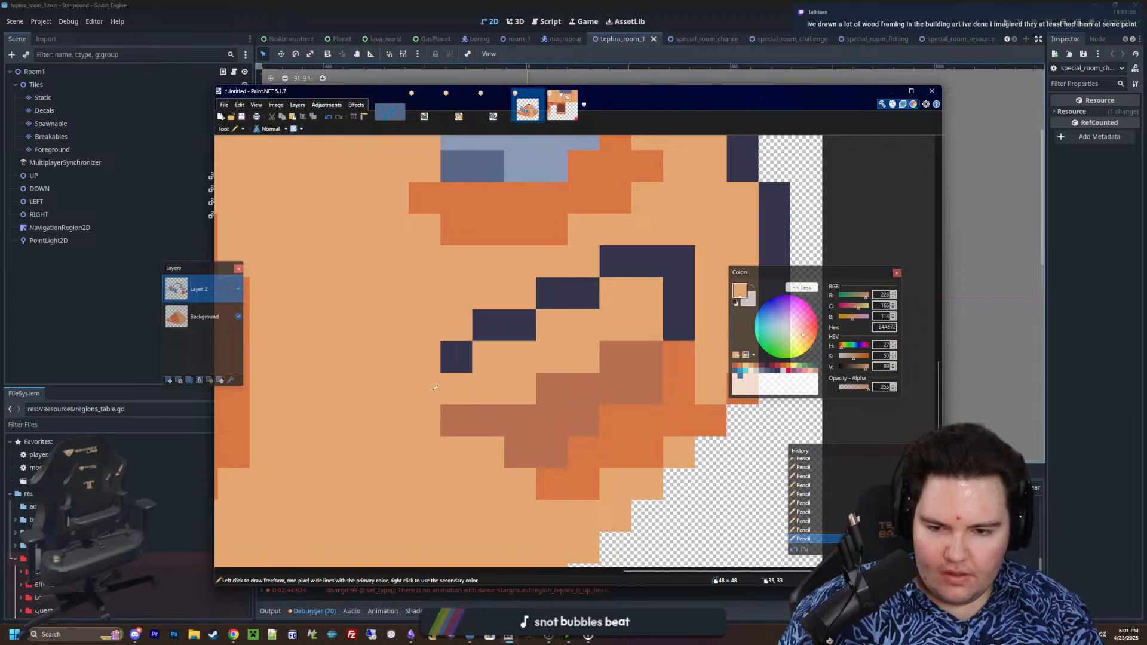
scroll(436, 388, "down", 7, "ctrl")
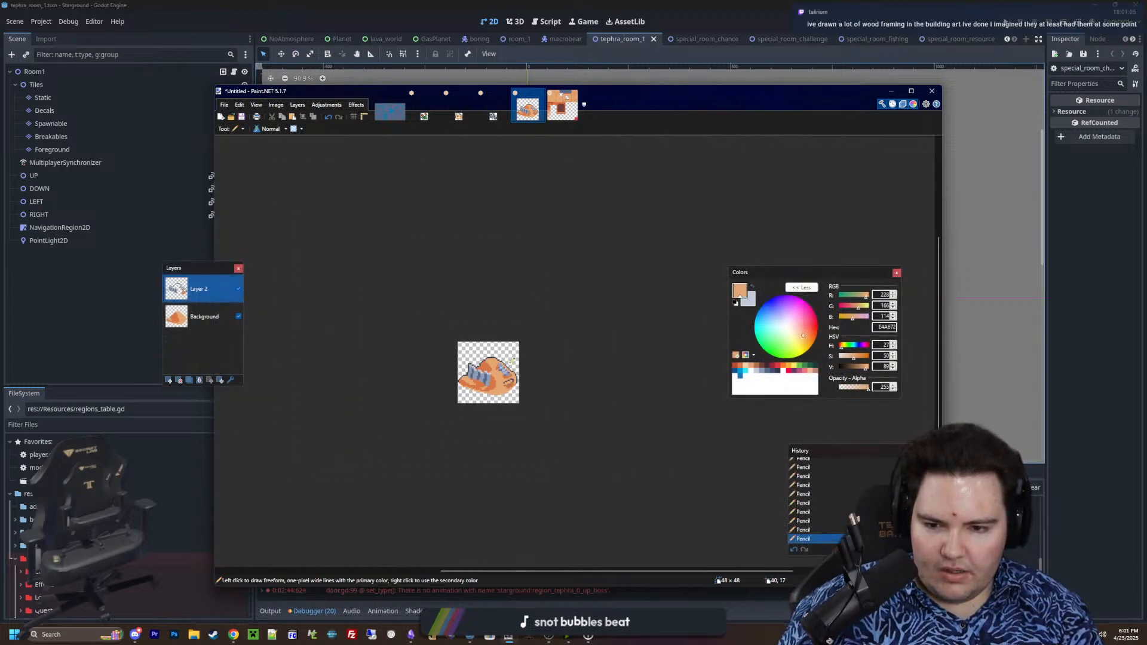
Undo the entire brown patch on the open sand, including its orange shading and dark outline
scroll(513, 361, "up", 6, "ctrl")
key("ctrl+z")
key("ctrl+z")
key("ctrl+z")
key("ctrl+z")
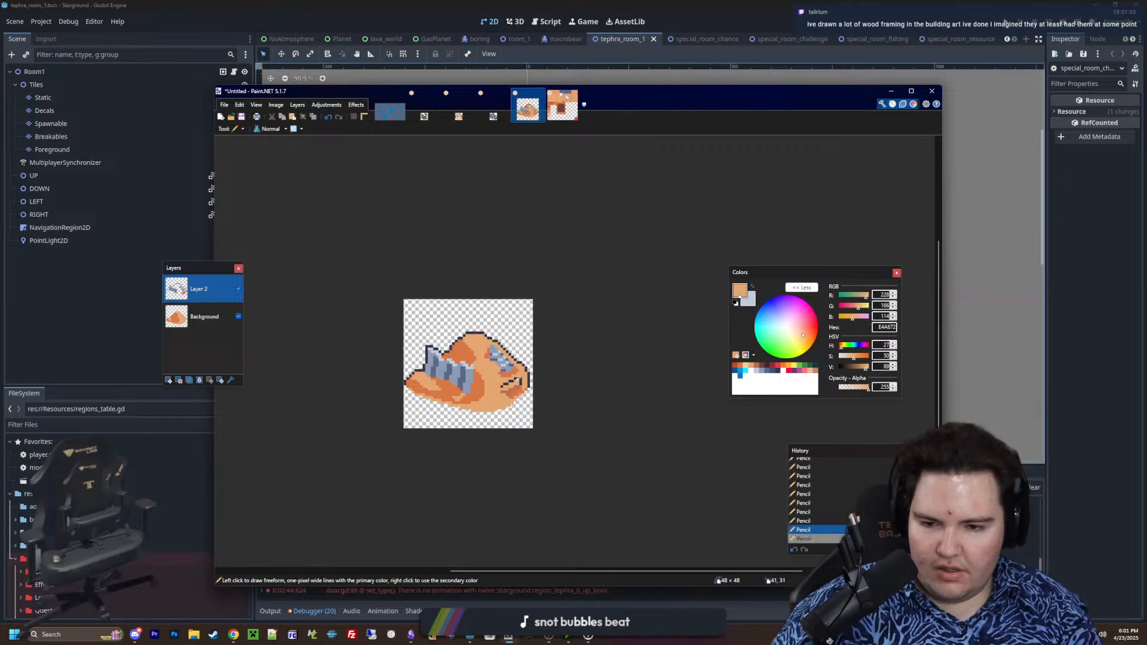
key("ctrl+z")
key("ctrl+z")
key("ctrl+z")
key("ctrl+z")
key("ctrl+z")
key("ctrl+z")
key("ctrl+z")
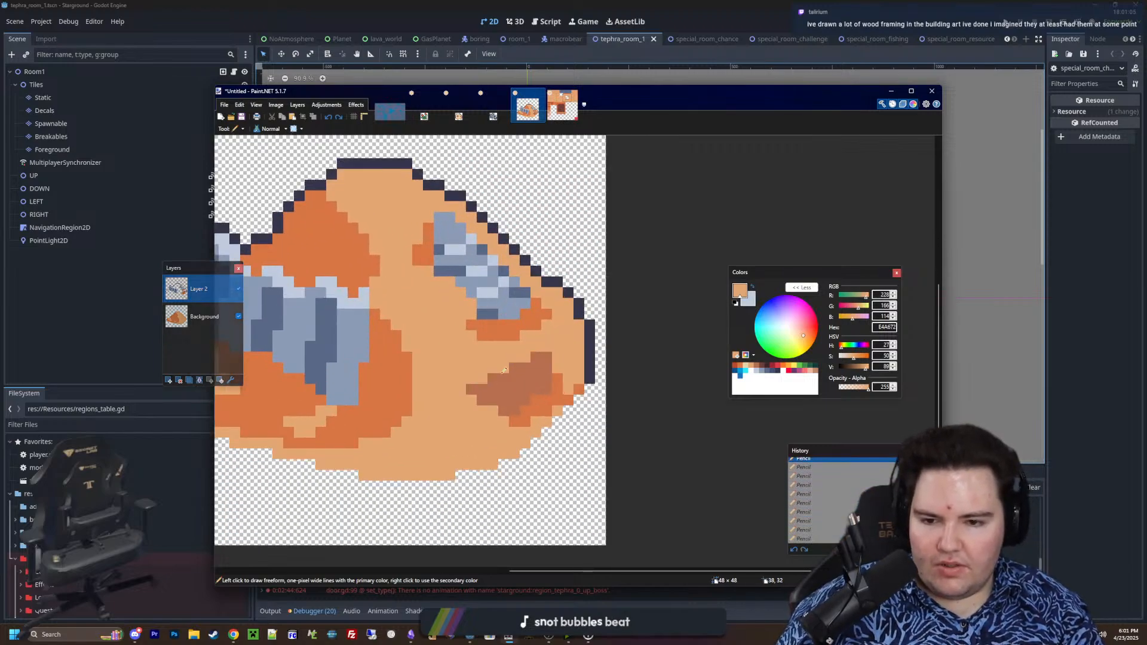
key("ctrl+z")
key("ctrl+z")
key("ctrl+z")
key("ctrl+z")
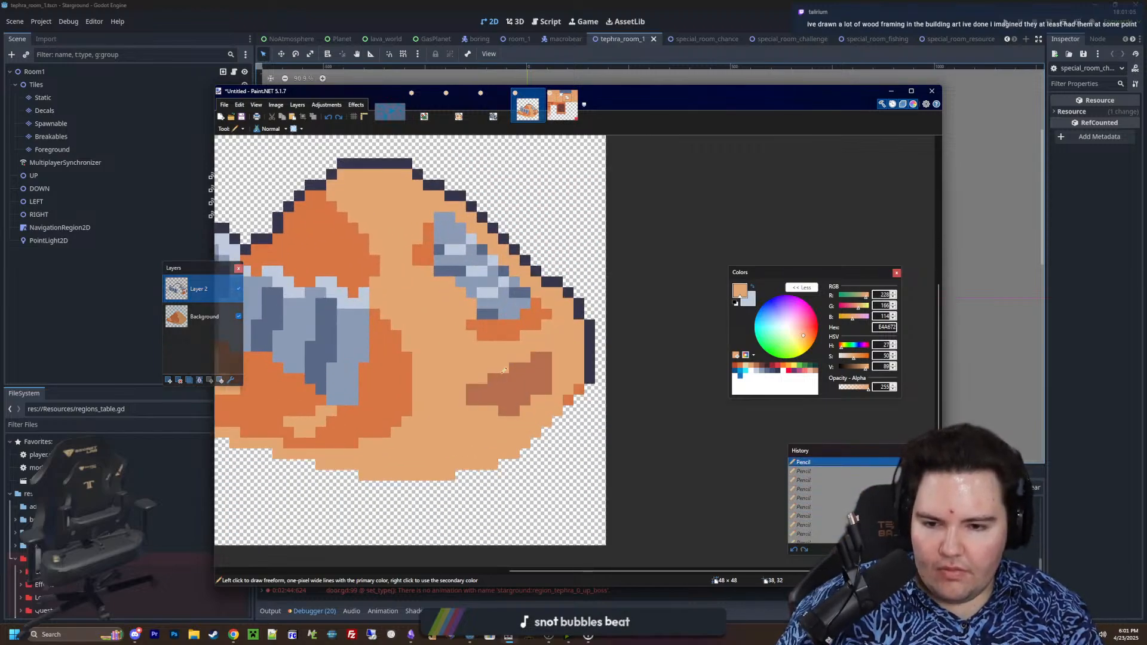
scroll(504, 370, "up", 1, "ctrl")
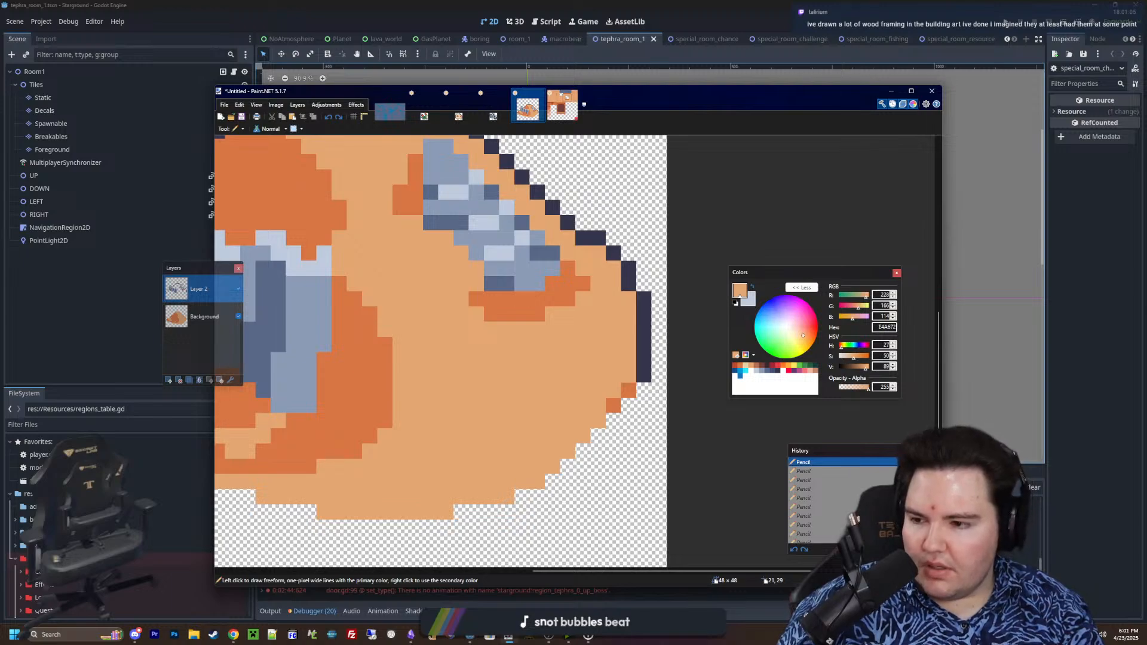
mouse_move(525, 430)
middle_mouse_down()
mouse_move(568, 433)
mouse_move(576, 412)
middle_mouse_up()
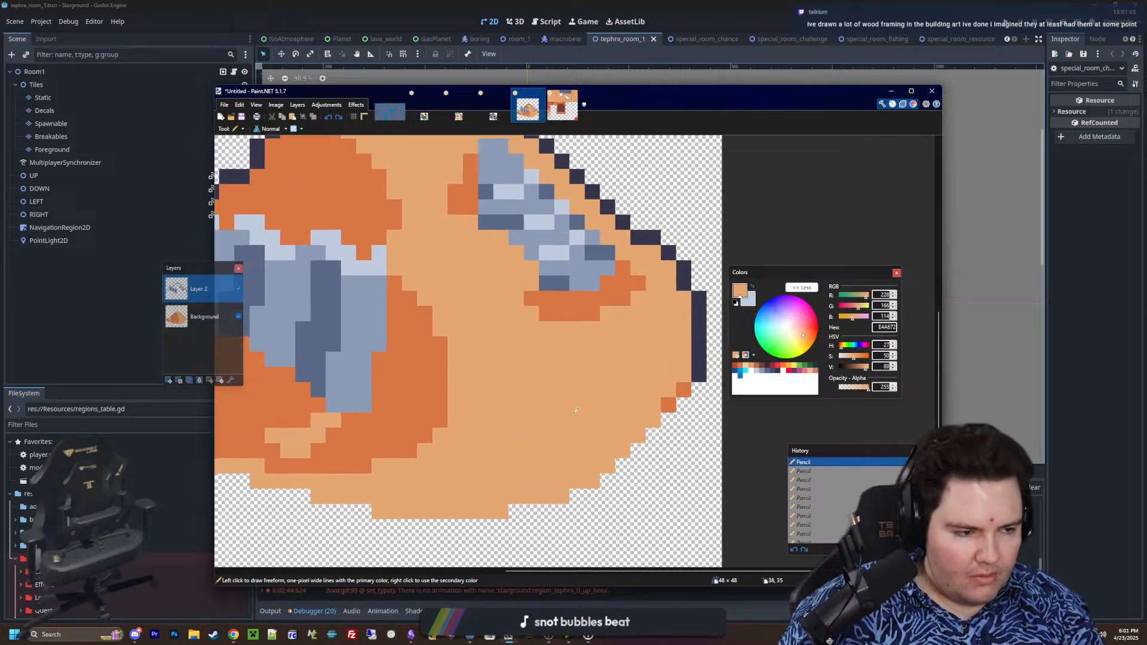
scroll(576, 410, "down", 5, "ctrl")
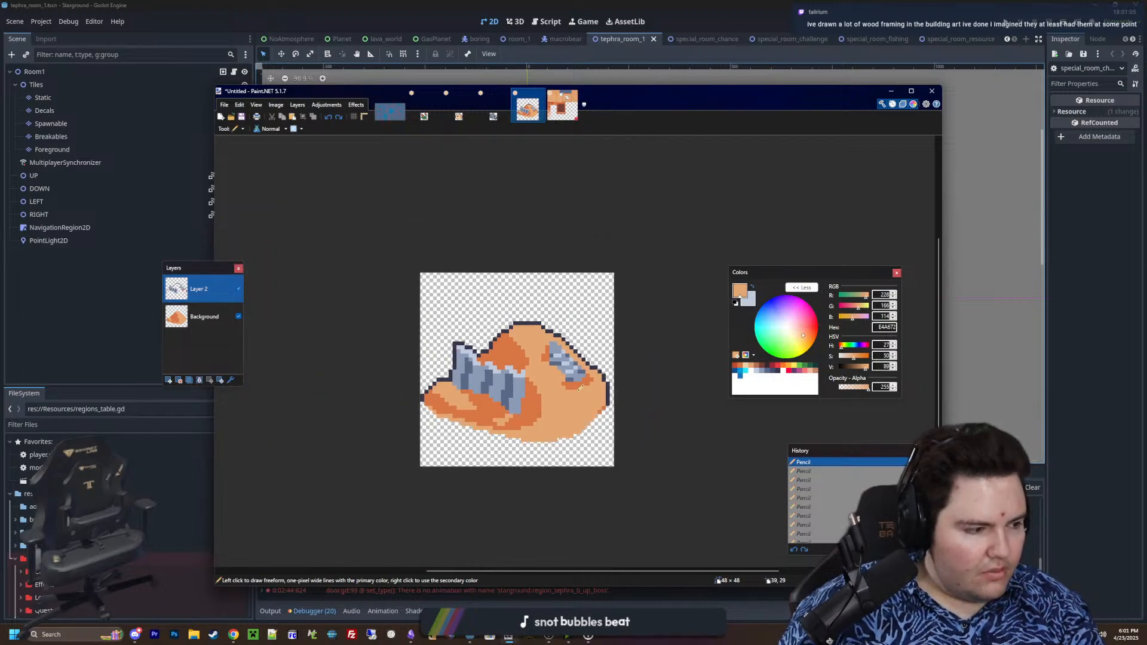
scroll(608, 399, "up", 4, "ctrl")
scroll(592, 401, "down", 5, "ctrl")
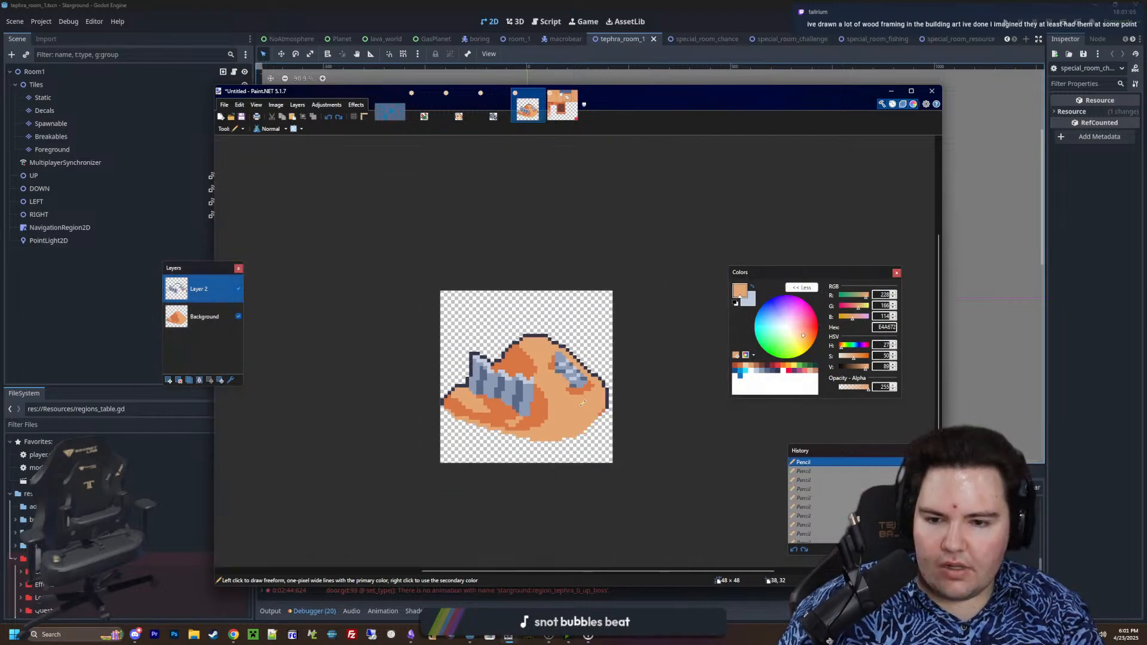
Sample the dark outline colour and add one outline pixel in the step at the foot of the mound's upper left slope
scroll(583, 403, "up", 2, "ctrl")
scroll(583, 403, "up", 4, "ctrl")
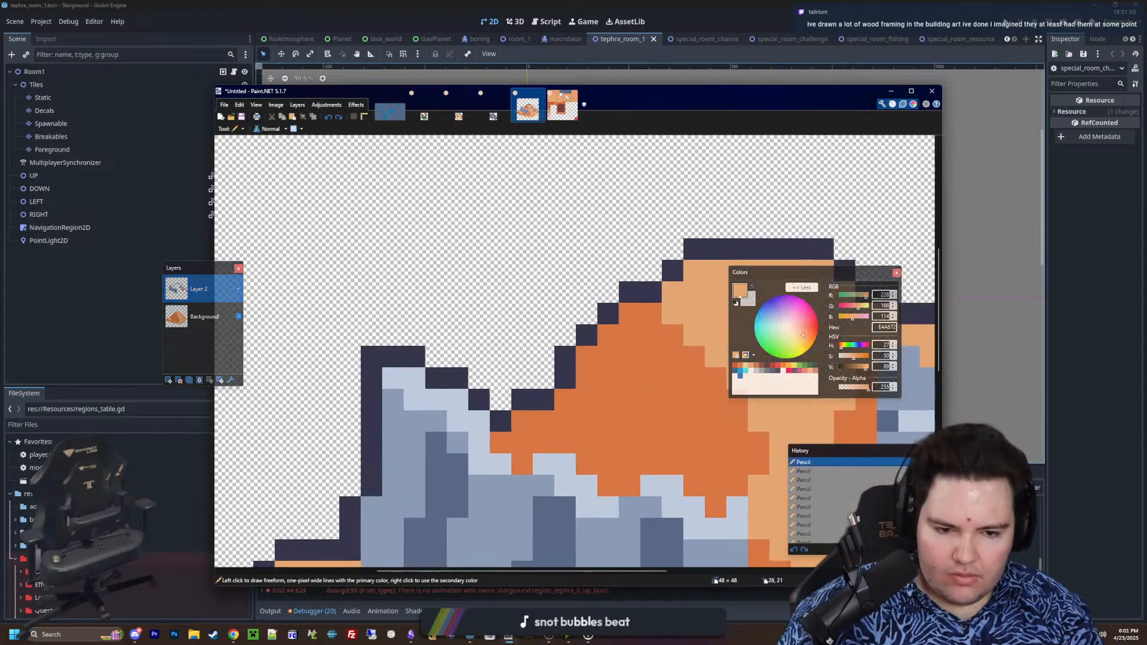
key("k")
left_click(533, 401)
right_click(533, 380)
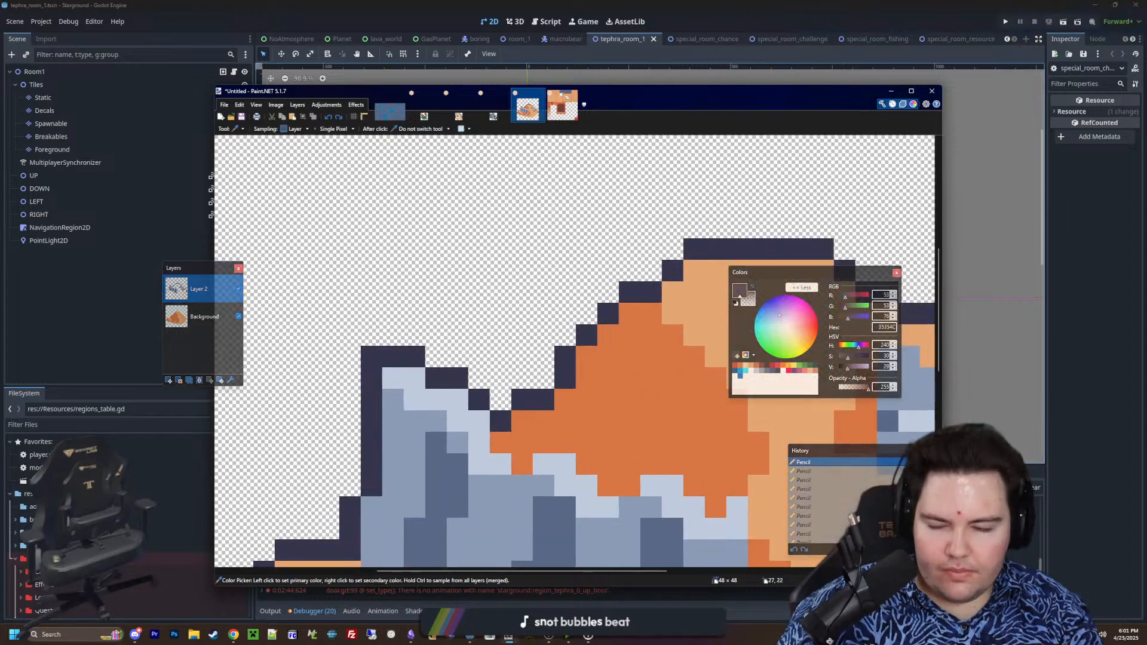
key("p")
left_click(523, 381)
left_click(544, 381)
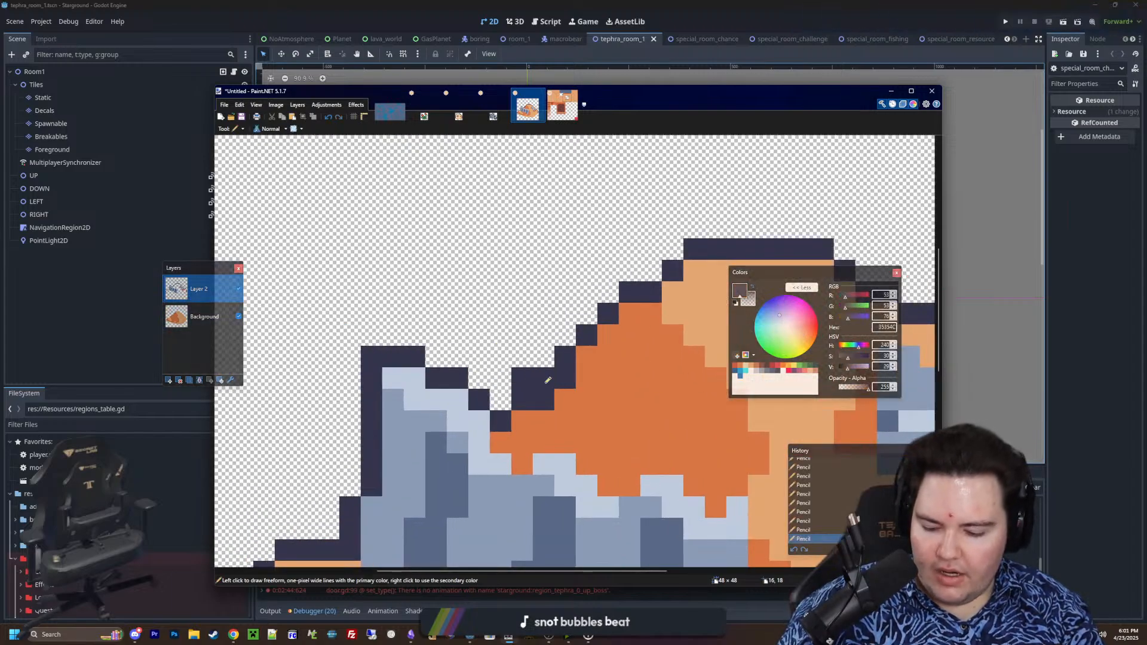
key("ctrl+z")
key("ctrl+z")
left_click(549, 381)
Switch to the Background layer and sample orange D77643 from the mound's shadow for the Pencil
left_click(203, 315)
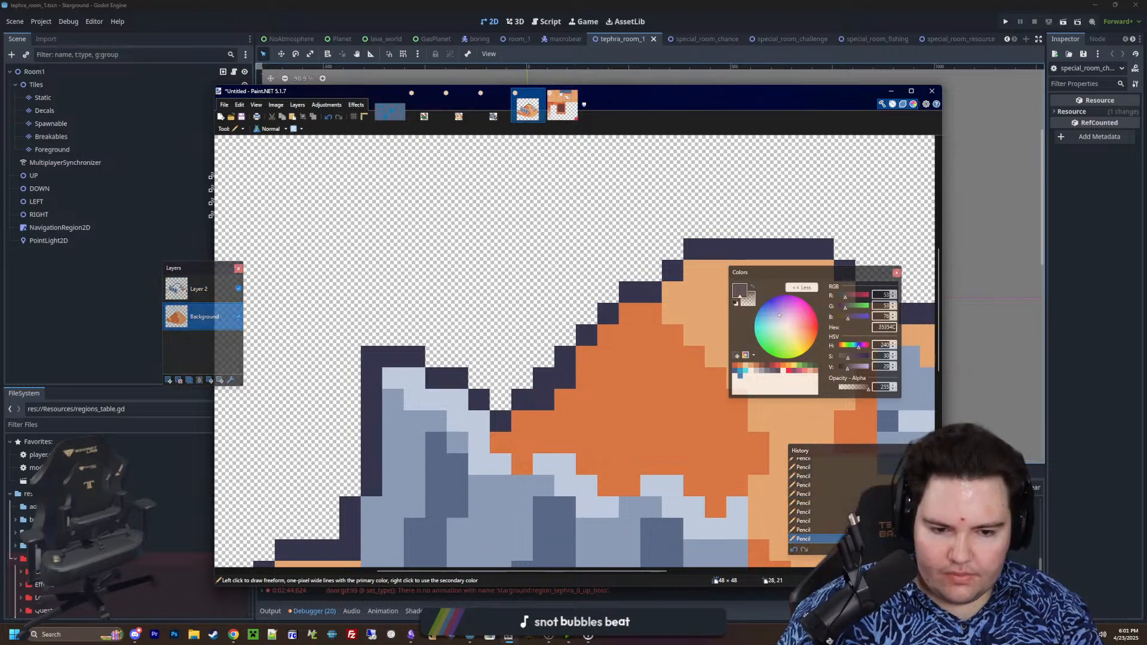
key("k")
left_click(717, 425)
key("p")
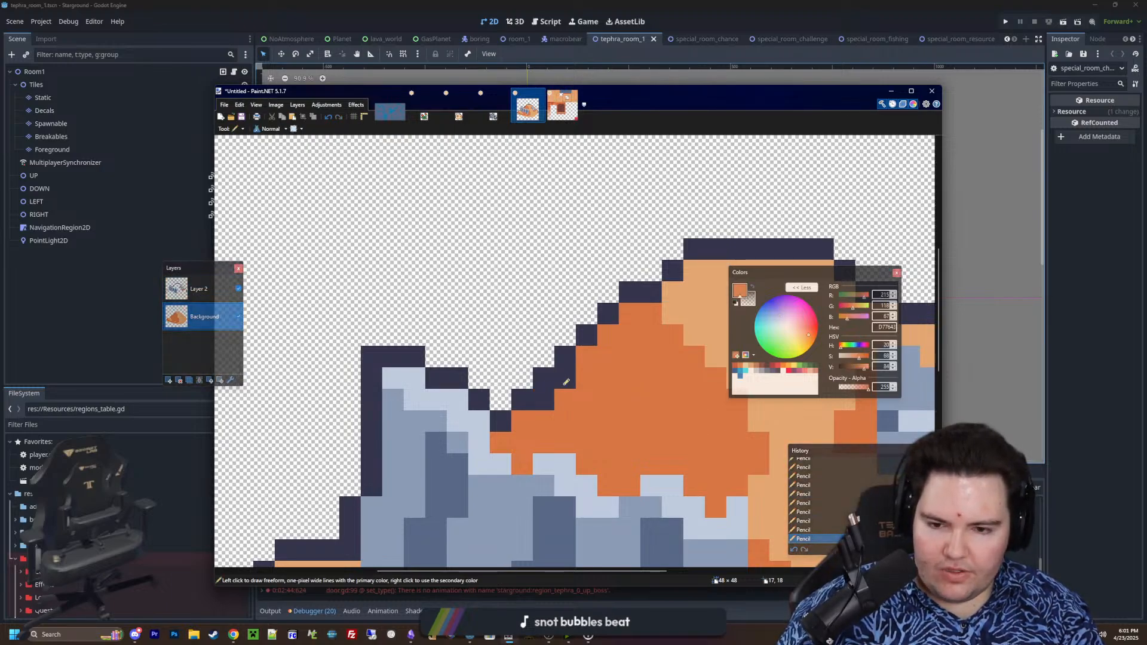
scroll(563, 384, "down", 7, "ctrl")
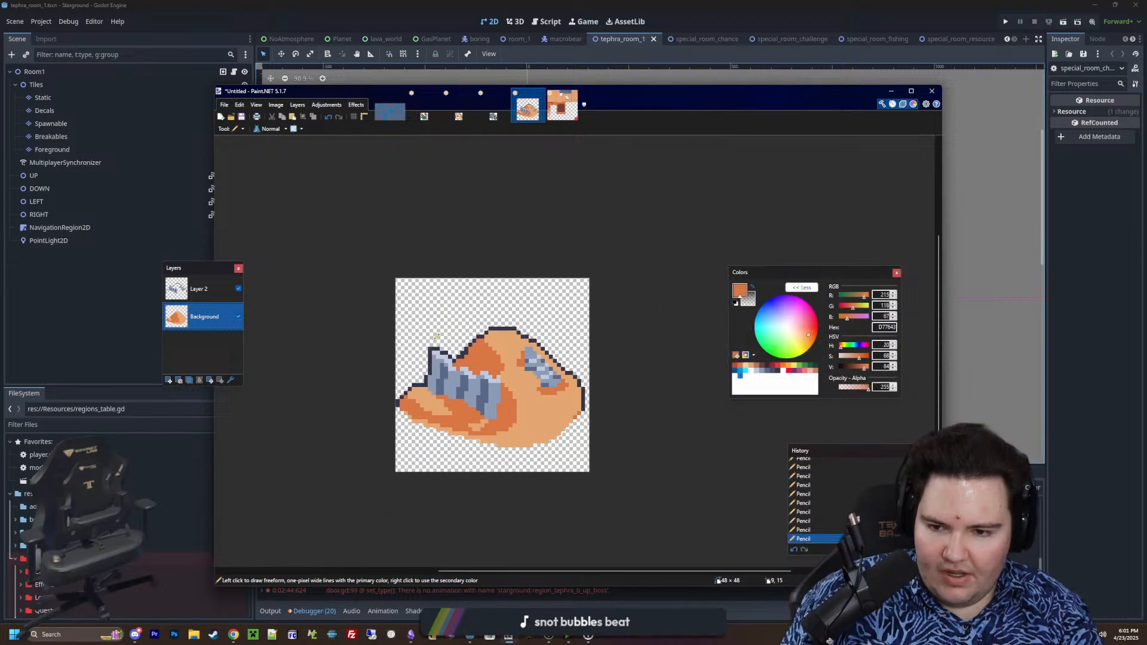
scroll(462, 350, "up", 6, "ctrl")
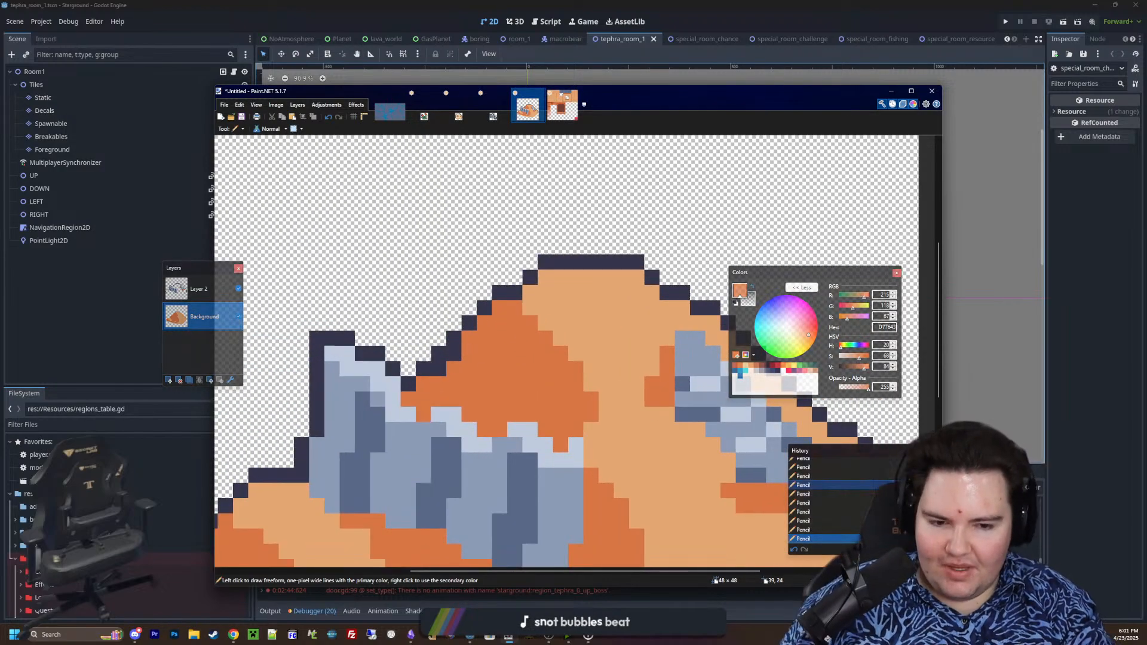
Erase the extra outline pixel at the foot of the mound's upper left slope on Layer 2
key("e")
scroll(452, 346, "up", 3, "ctrl")
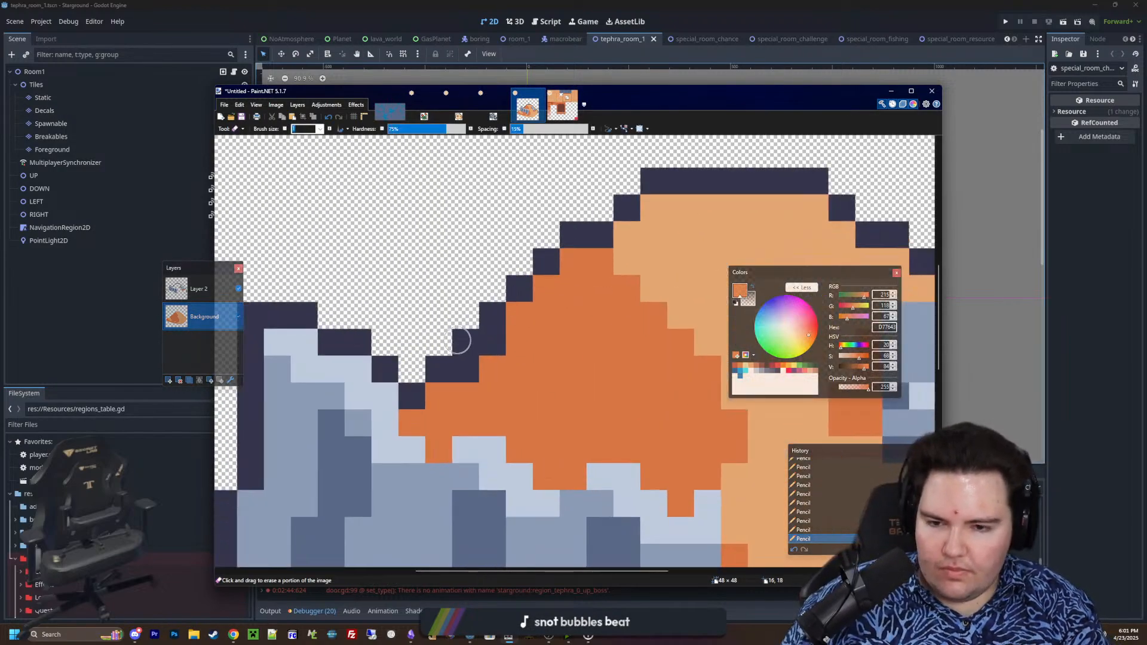
left_click(199, 289)
left_click(465, 342)
scroll(436, 368, "down", 3, "ctrl")
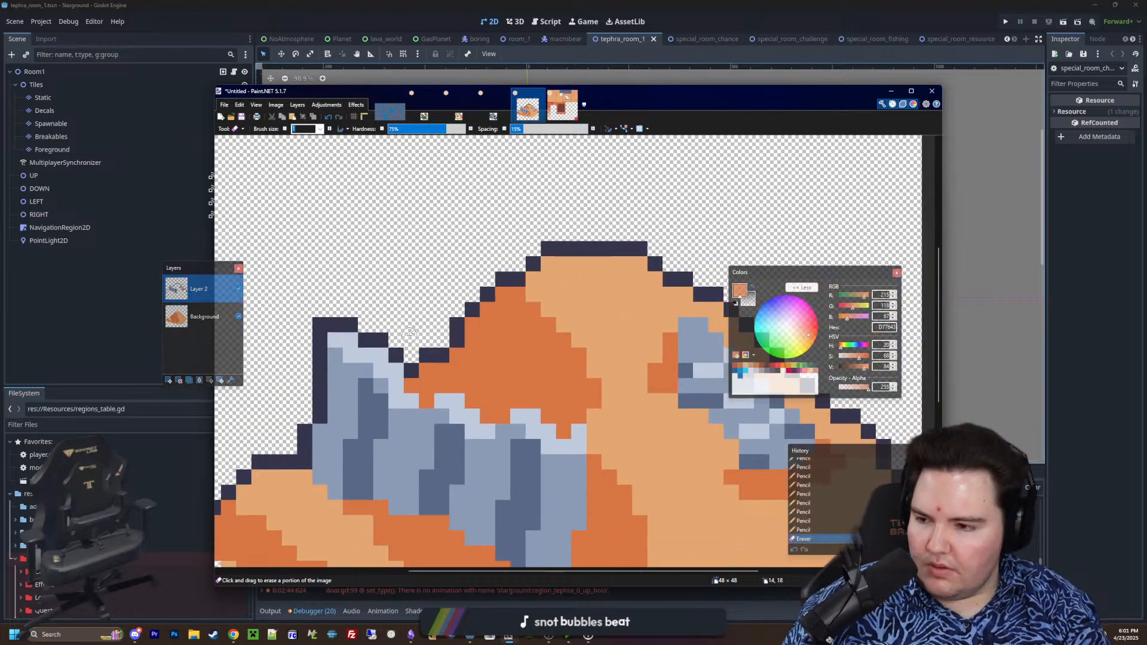
scroll(436, 367, "down", 3, "ctrl")
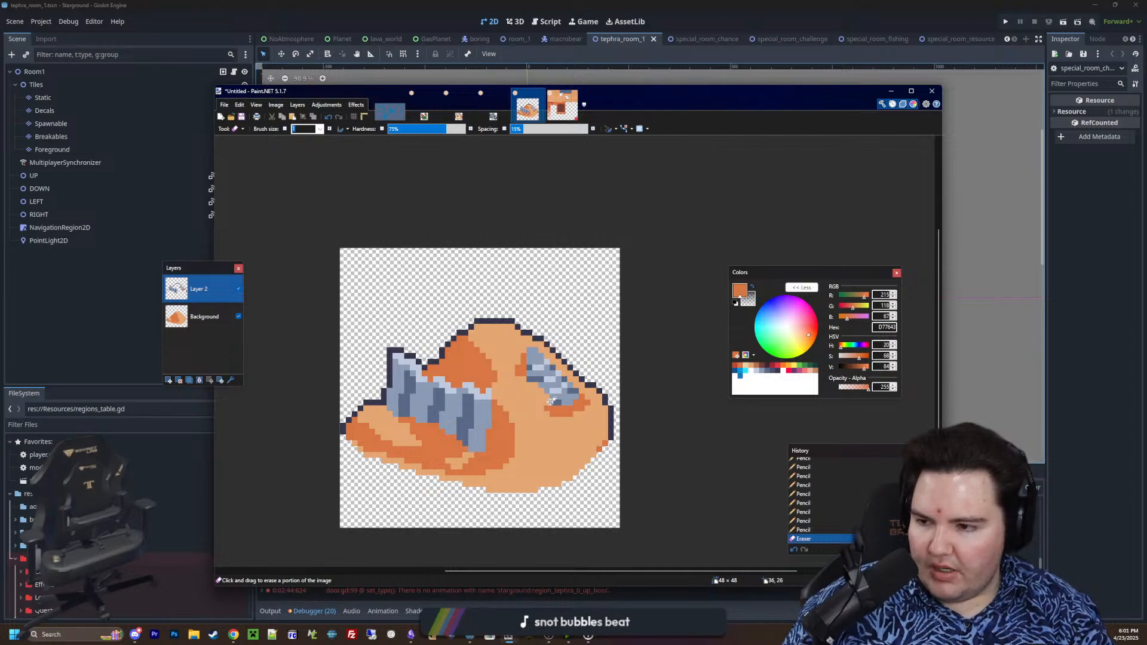
Pencil a brown B86F50 patch on the open sand below the small metal sheet on Layer 2
scroll(551, 402, "up", 4, "ctrl")
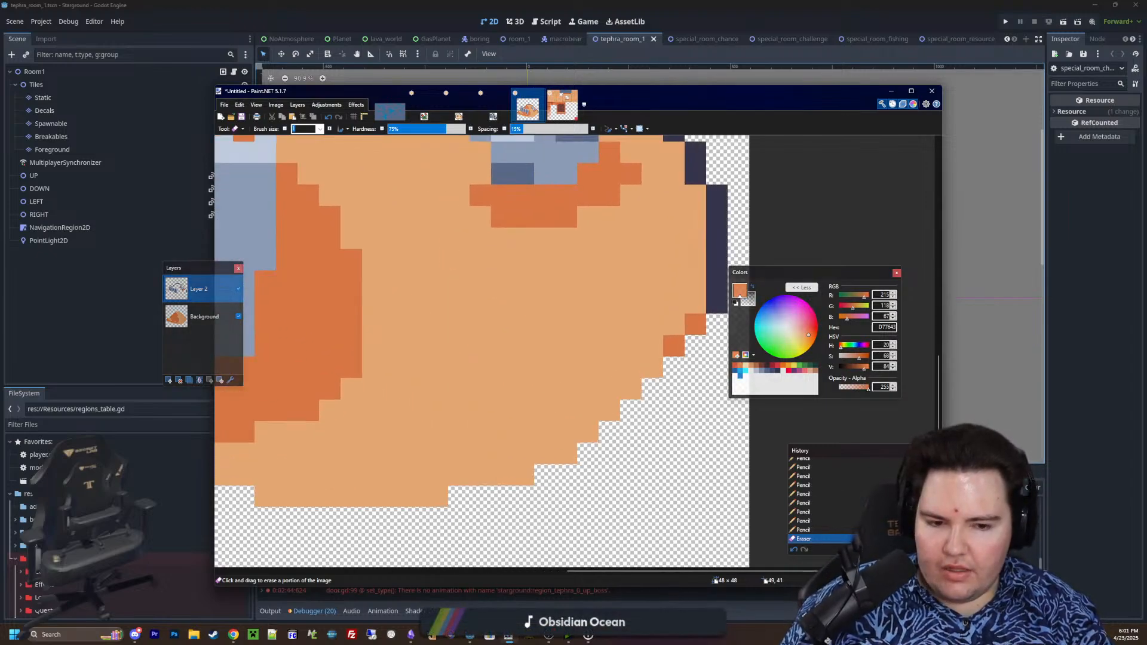
key("p")
middle_click_drag(675, 344, 717, 385)
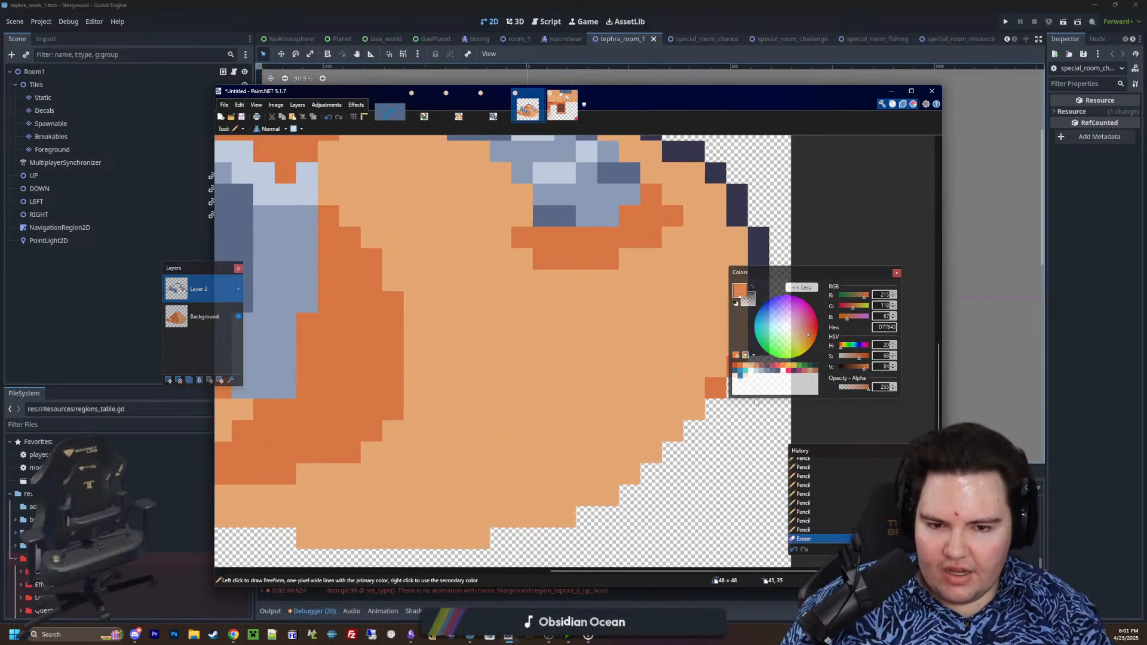
left_click(757, 367)
left_click_drag(777, 268, 837, 257)
scroll(512, 393, "down", 1, "ctrl")
scroll(513, 388, "up", 1, "ctrl")
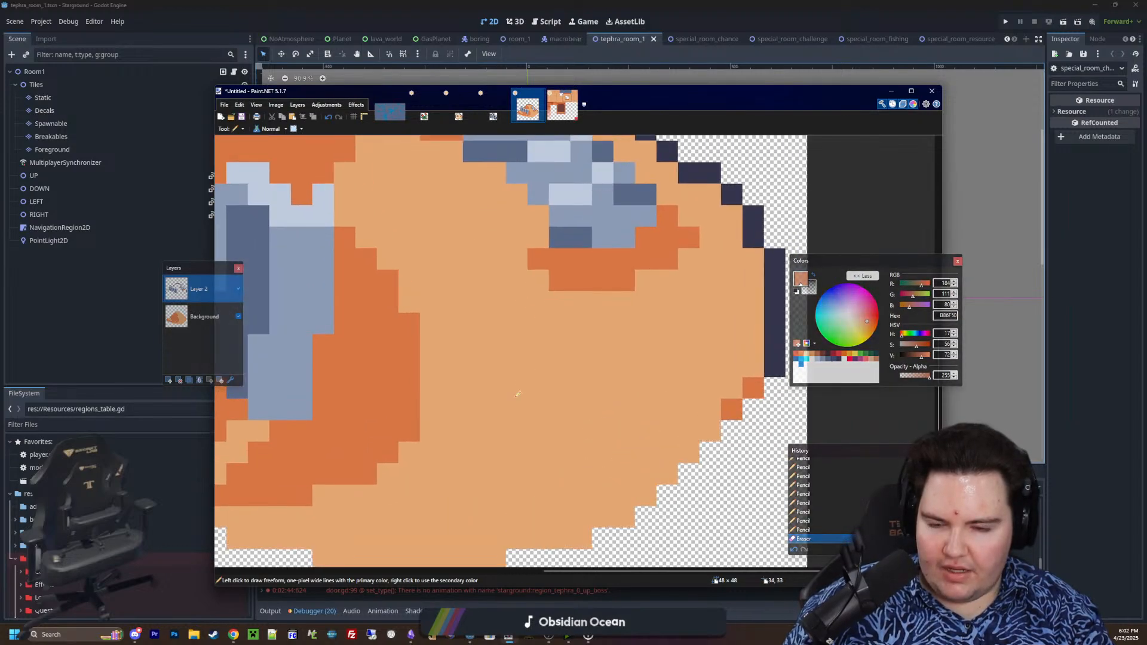
scroll(518, 395, "up", 1, "ctrl")
mouse_move(517, 459)
left_mouse_down()
mouse_move(469, 371)
mouse_move(496, 383)
mouse_move(538, 445)
mouse_move(442, 313)
mouse_move(544, 396)
left_mouse_up()
mouse_move(500, 318)
left_mouse_down()
mouse_move(492, 290)
mouse_move(467, 289)
mouse_move(518, 298)
mouse_move(517, 316)
mouse_move(543, 332)
left_mouse_up()
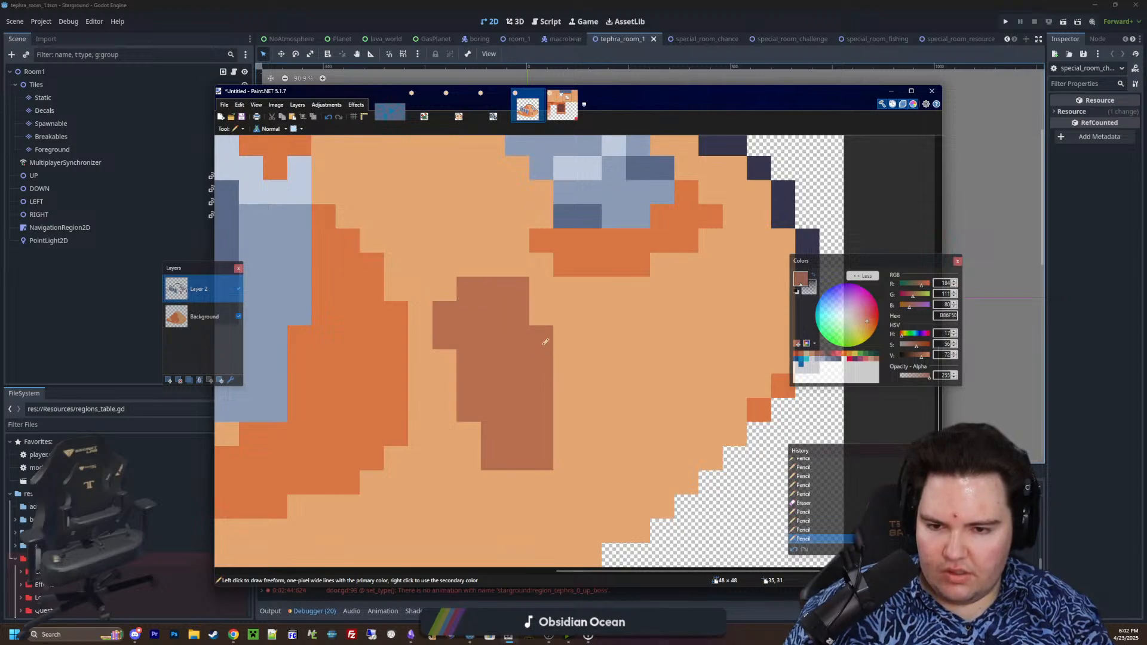
left_click_drag(562, 406, 564, 441)
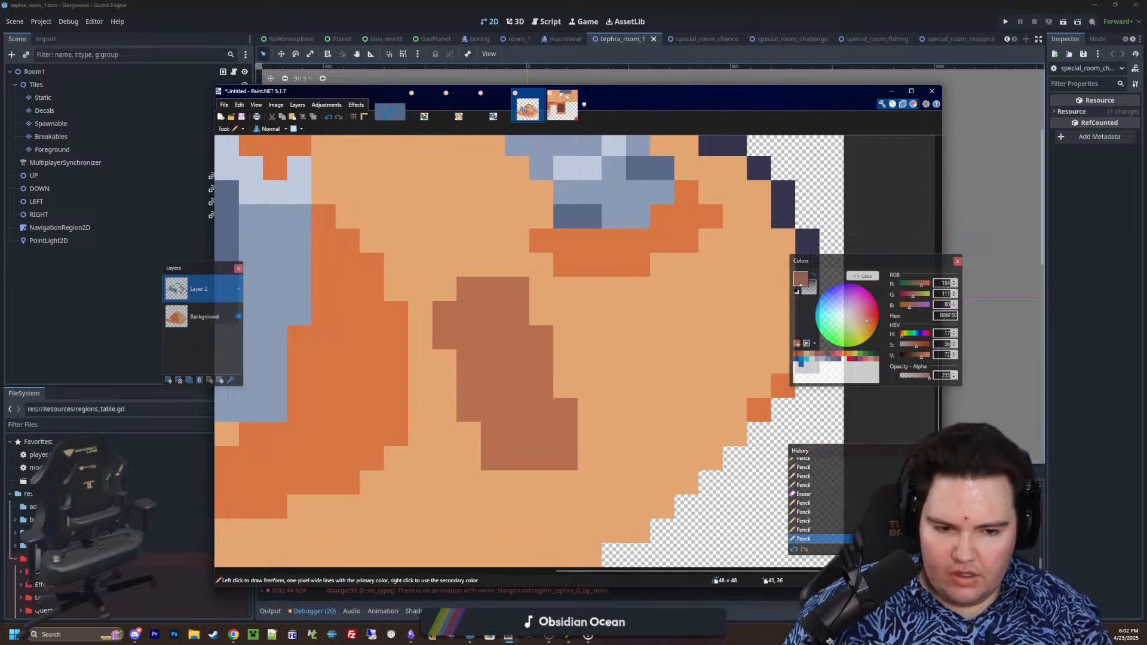
Set the primary colour's opacity to 255 and erase pixels from the brown patch's lower right corner to make it uneven
key("k")
left_click(724, 476)
key("e")
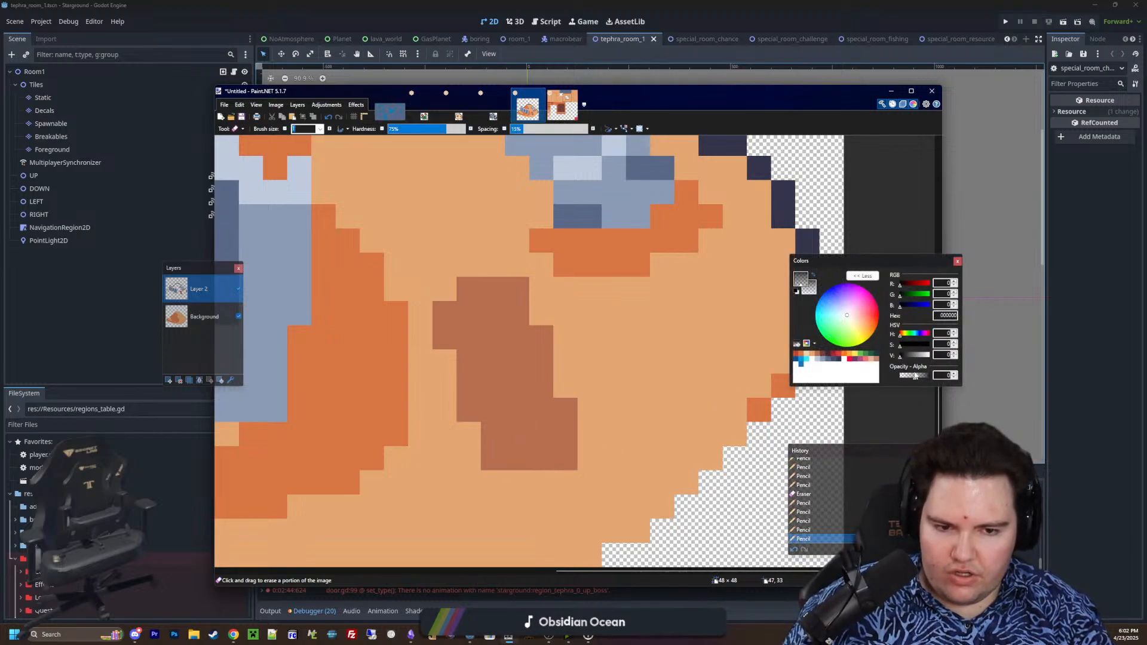
left_click_drag(916, 375, 939, 377)
left_click(564, 459)
left_click(542, 460)
left_click(518, 459)
left_click(563, 437)
left_click(547, 440)
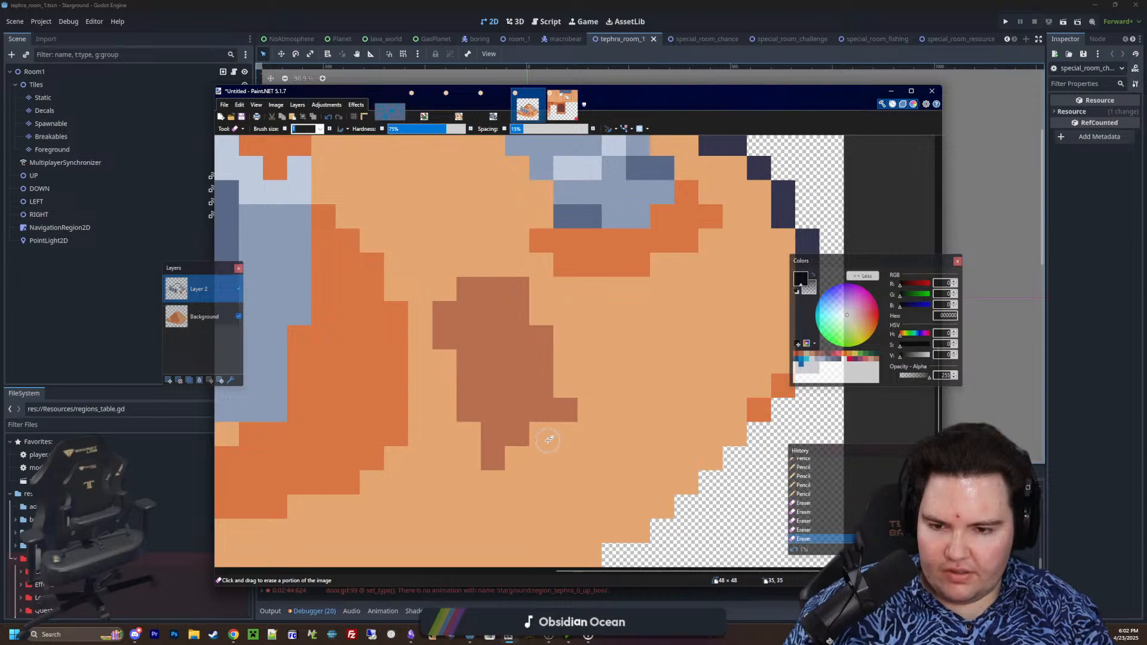
scroll(547, 440, "down", 5, "ctrl")
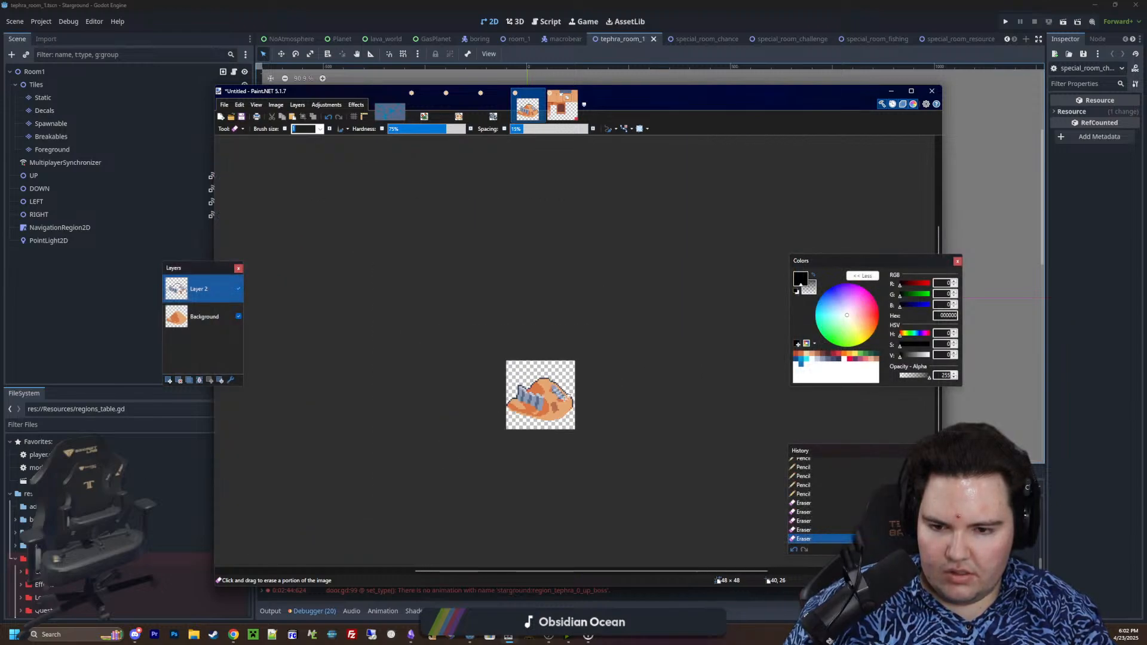
Shade the left and lower edge of the brown patch with dark brown 733E39 using the Pencil
scroll(560, 409, "up", 6, "ctrl")
scroll(554, 405, "down", 1, "ctrl")
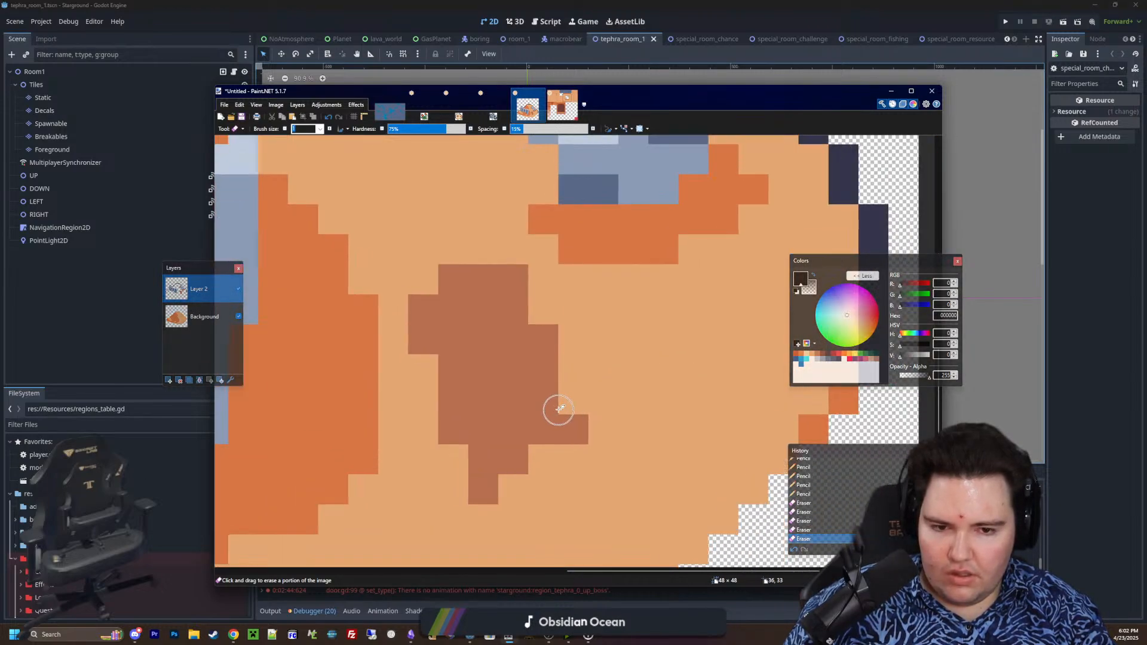
left_click(822, 355)
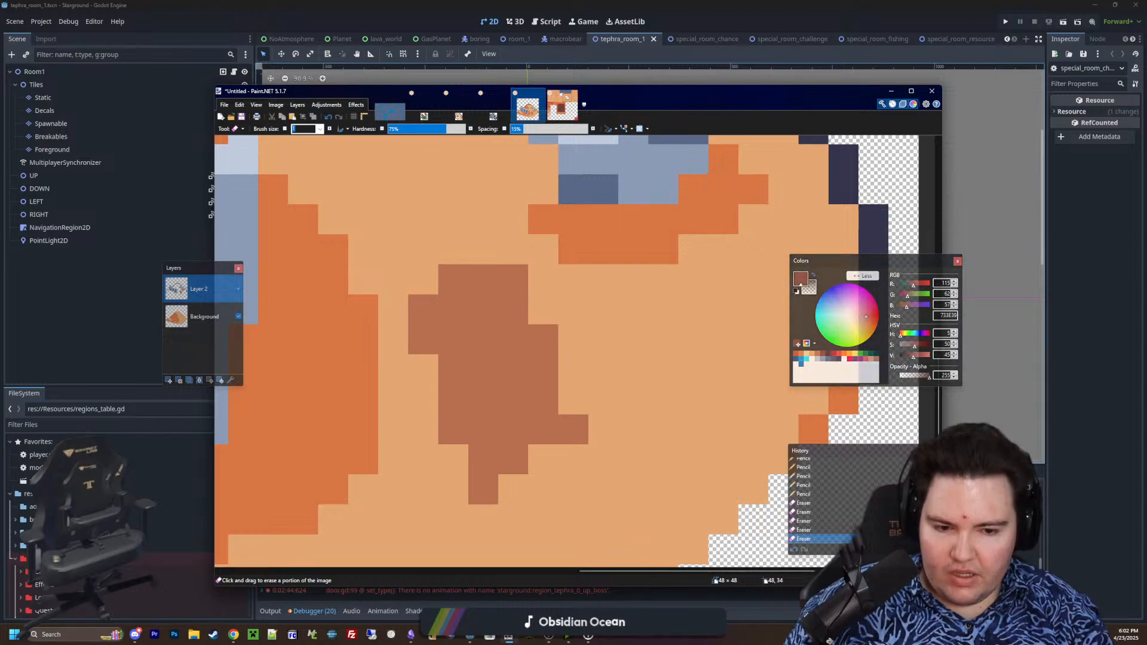
key("p")
mouse_move(483, 487)
left_mouse_down()
mouse_move(497, 460)
mouse_move(467, 403)
mouse_move(480, 399)
left_mouse_up()
left_click(510, 459)
left_click(453, 370)
left_click(429, 332)
left_click_drag(430, 328, 445, 330)
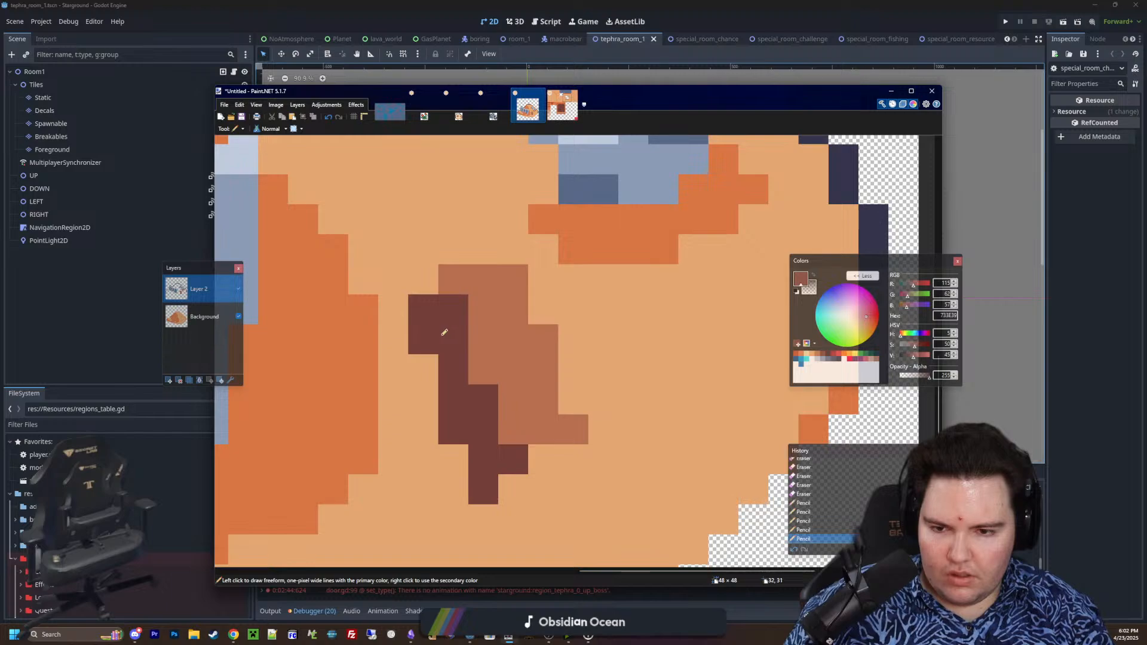
Draw an orange D77643 shadow along the left and lower sides of the brown patch
scroll(479, 379, "down", 4, "ctrl")
scroll(508, 466, "up", 5, "ctrl")
left_click(800, 356)
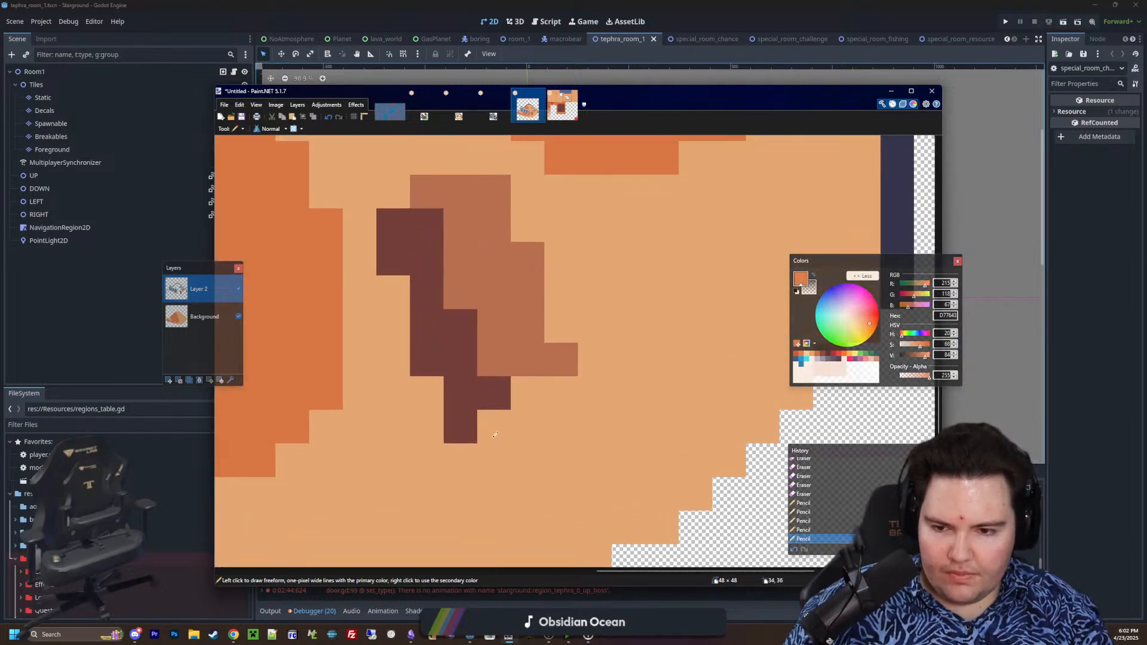
mouse_move(460, 460)
left_mouse_down()
mouse_move(387, 402)
mouse_move(377, 326)
mouse_move(357, 299)
left_mouse_up()
left_click(496, 427)
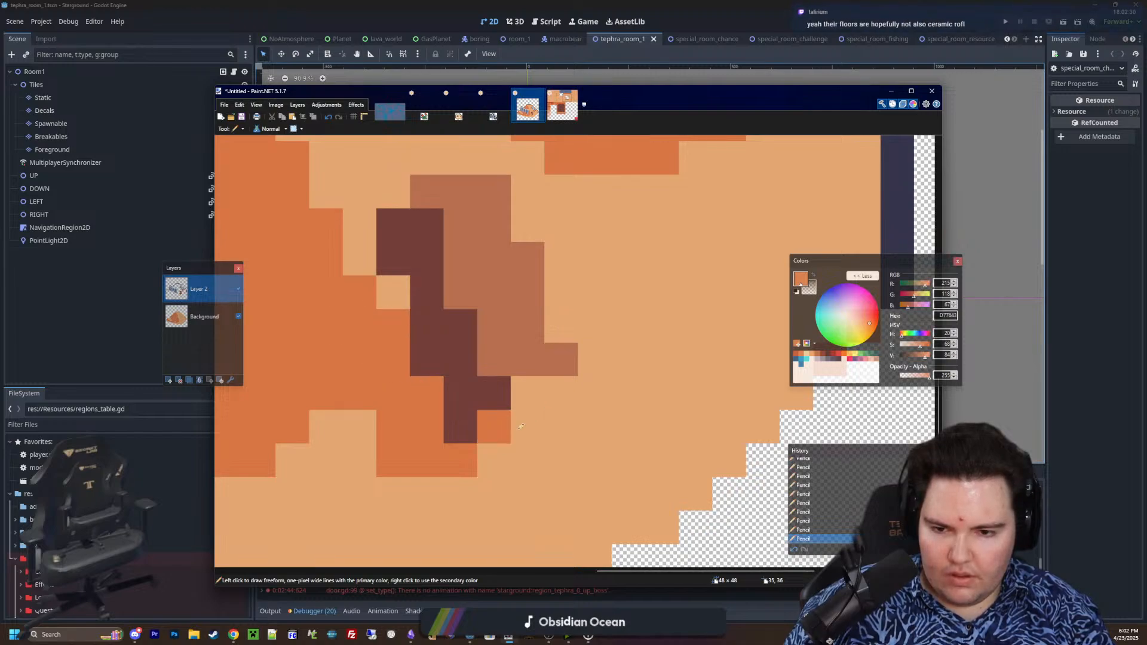
Paint orange over the brown patch's bottom tip and right spur, and extend the shadow around its lower right edge
scroll(579, 320, "down", 10, "ctrl")
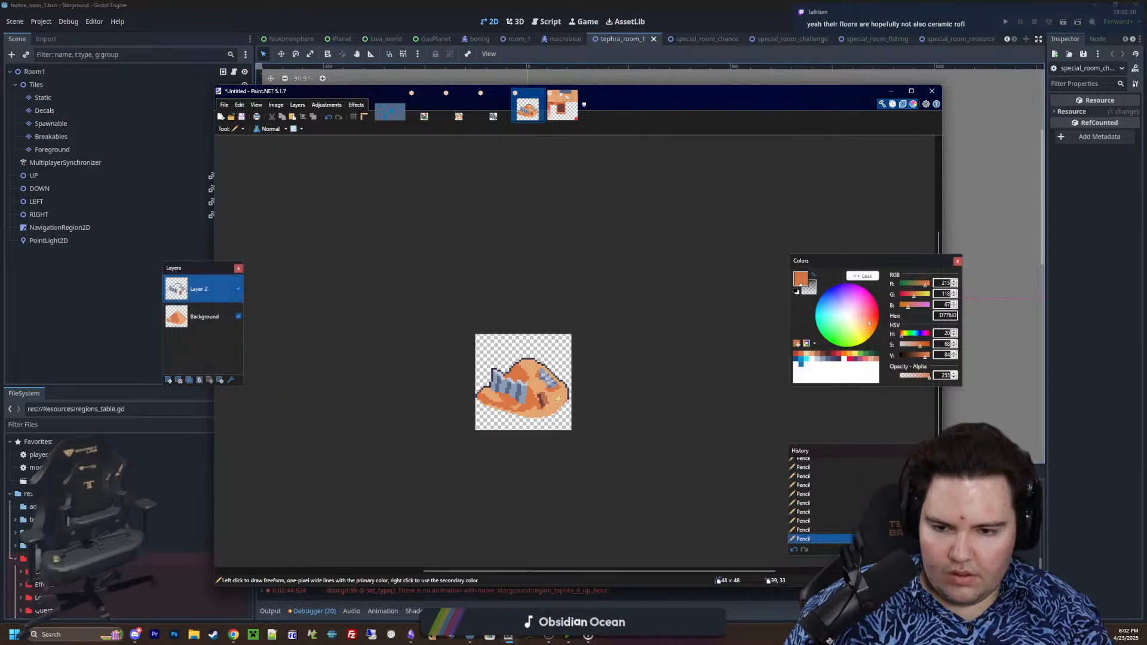
scroll(556, 402, "up", 8, "ctrl")
scroll(555, 402, "up", 3, "ctrl")
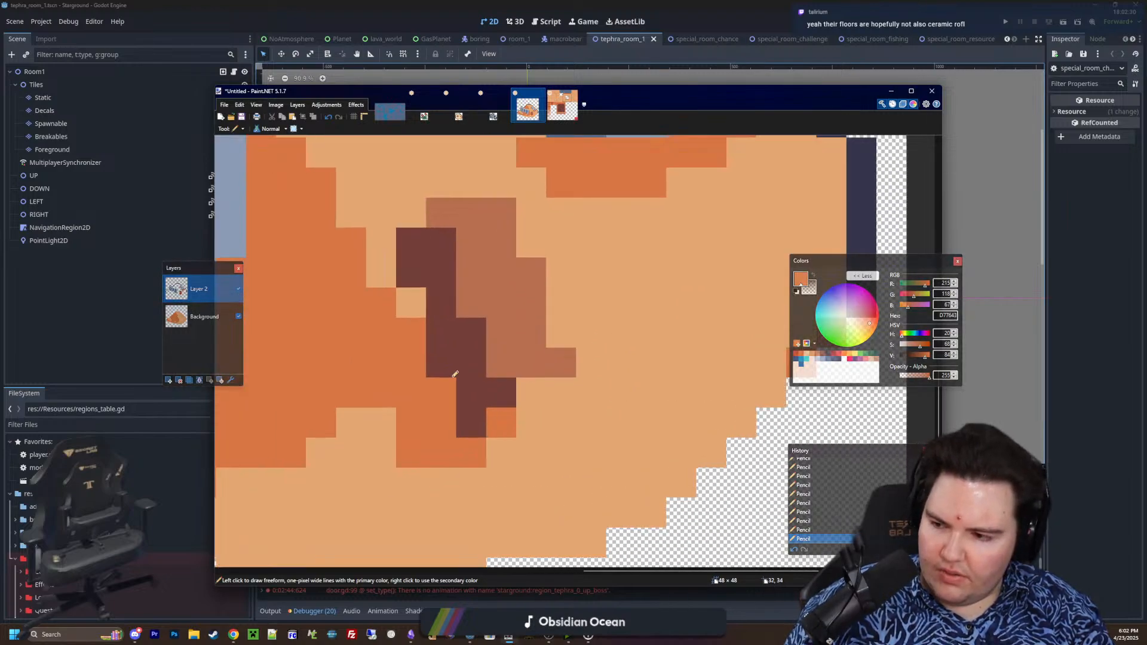
left_click_drag(472, 425, 499, 394)
left_click(561, 363)
left_click(533, 363)
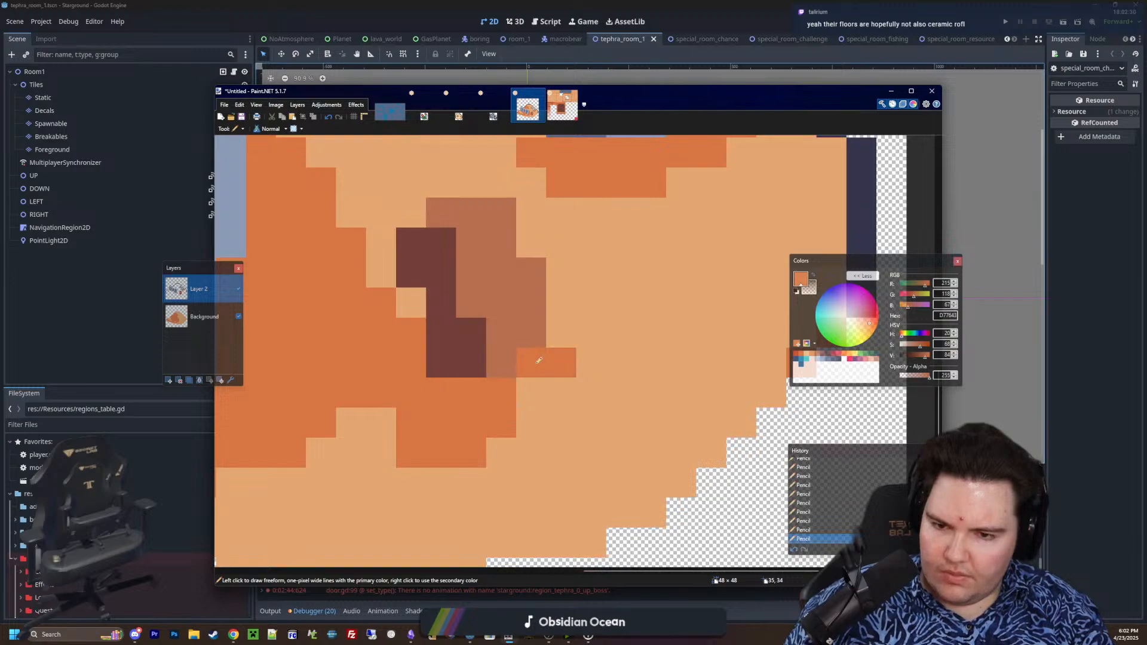
left_click(561, 333)
left_click(531, 393)
scroll(507, 389, "down", 5, "ctrl")
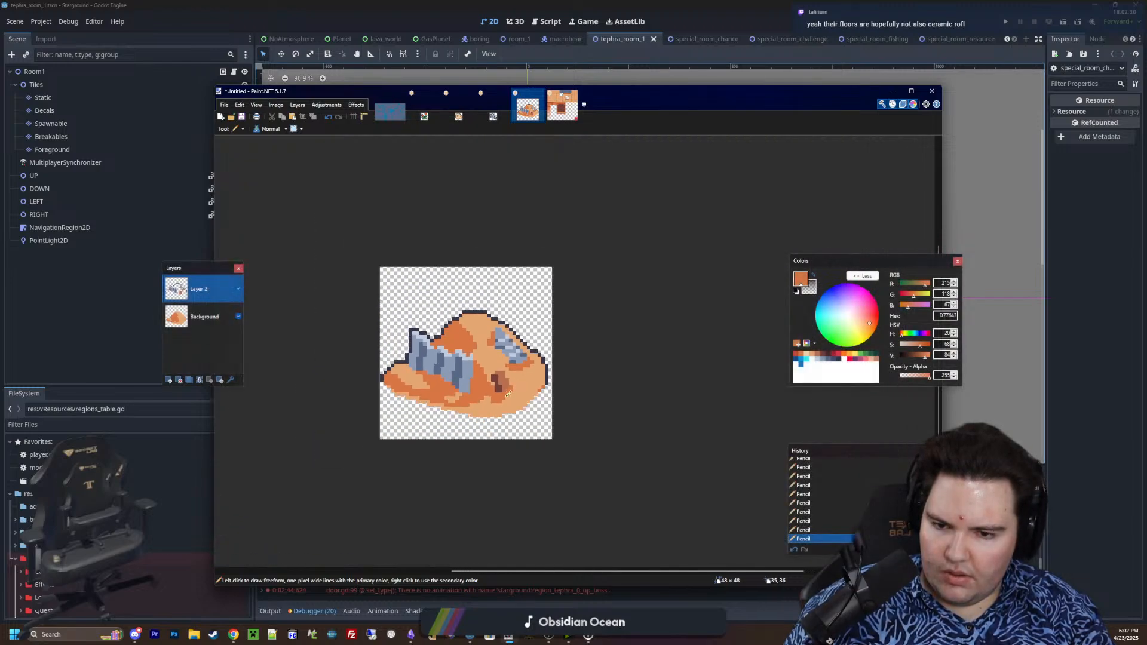
scroll(507, 389, "up", 4, "ctrl")
scroll(496, 364, "down", 7, "ctrl")
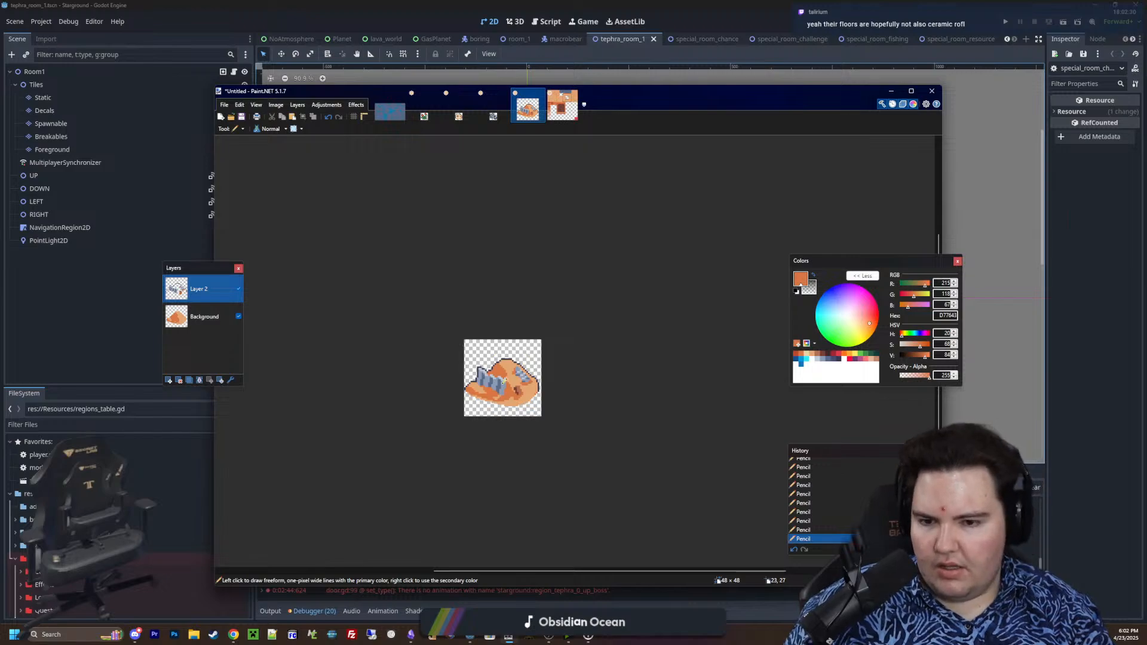
Draw a diagonal blue-grey 8B9BB4 metal strip and a short horizontal bar below it near the mound's right edge
scroll(504, 381, "up", 1, "ctrl")
scroll(495, 381, "up", 5, "ctrl")
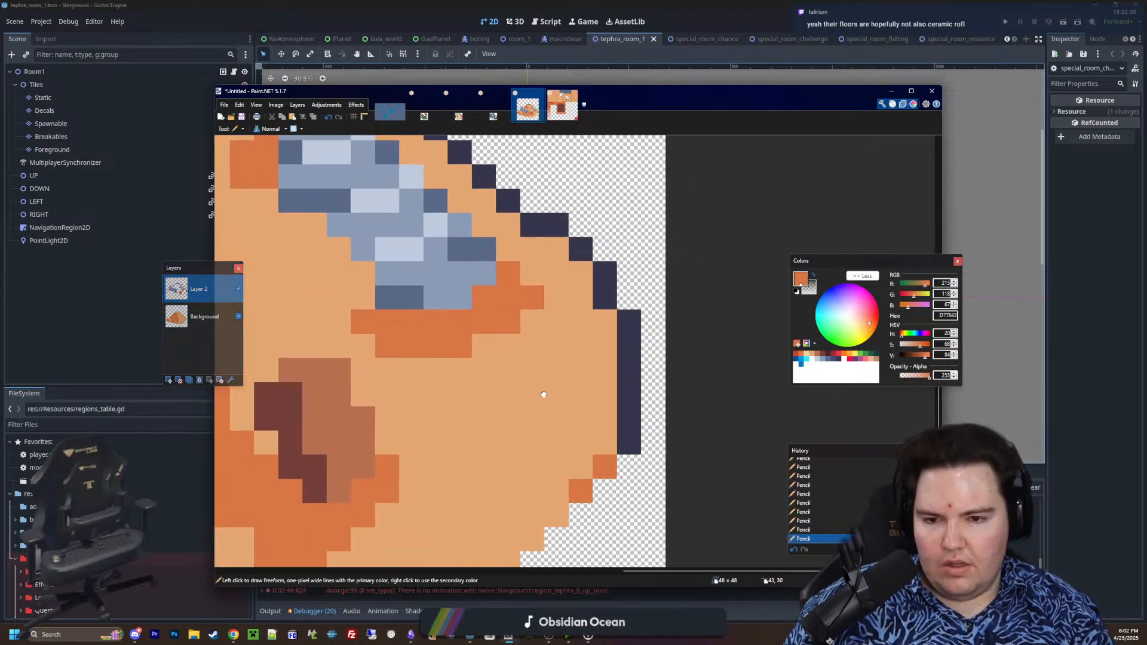
left_click(822, 361)
middle_click_drag(576, 415, 643, 373)
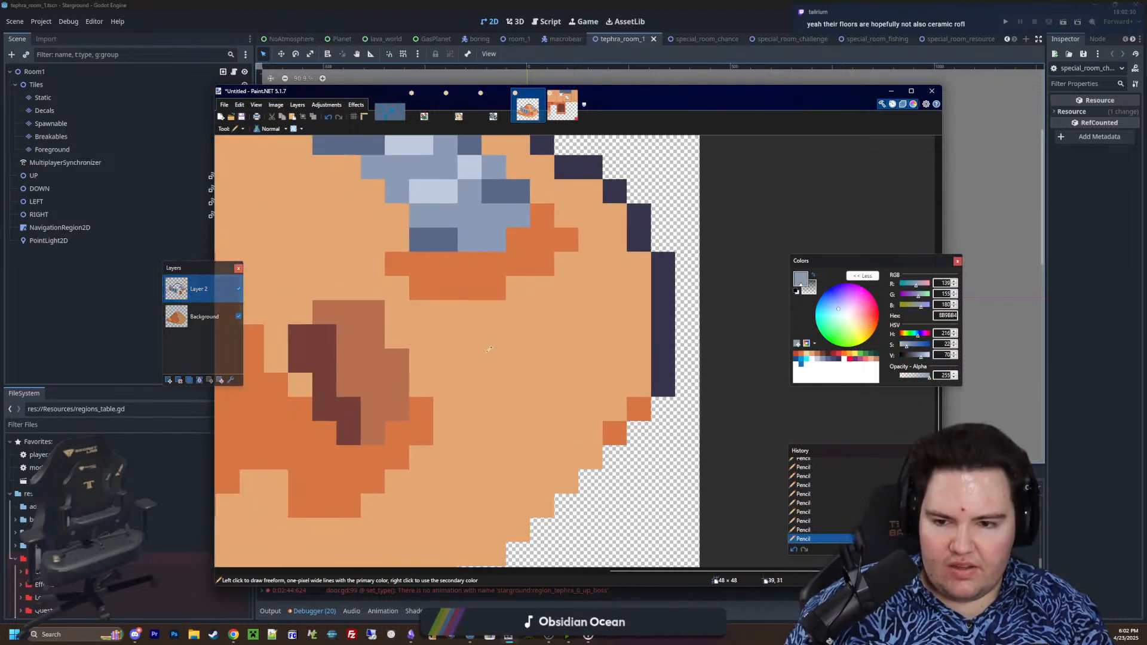
mouse_move(492, 358)
left_mouse_down()
mouse_move(520, 357)
mouse_move(587, 296)
left_mouse_up()
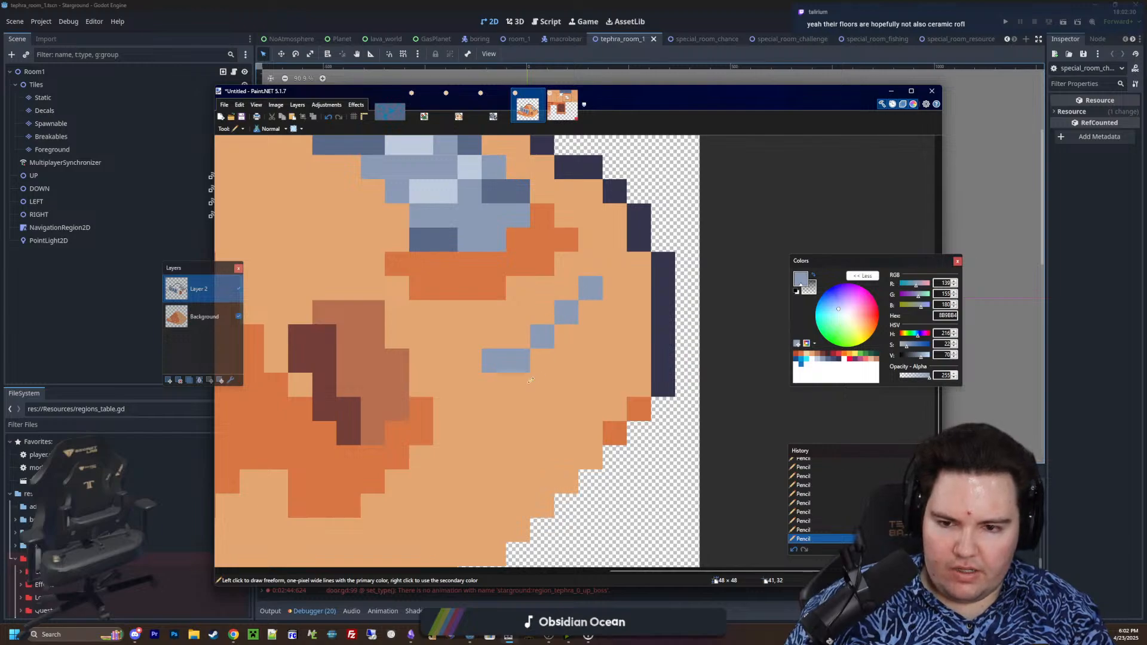
mouse_move(518, 399)
left_mouse_down()
mouse_move(596, 409)
mouse_move(565, 434)
mouse_move(517, 434)
left_mouse_up()
Shade the undersides of the diagonal metal strip and the horizontal bar with darker blue-grey 5A6988
left_click(825, 361)
left_click(518, 386)
left_click(542, 360)
left_click_drag(562, 342, 590, 312)
Add orange D77643 shadow pixels beneath and around the two small metal fragments, trimming the lower bar's left corner
scroll(593, 369, "up", 2, "ctrl")
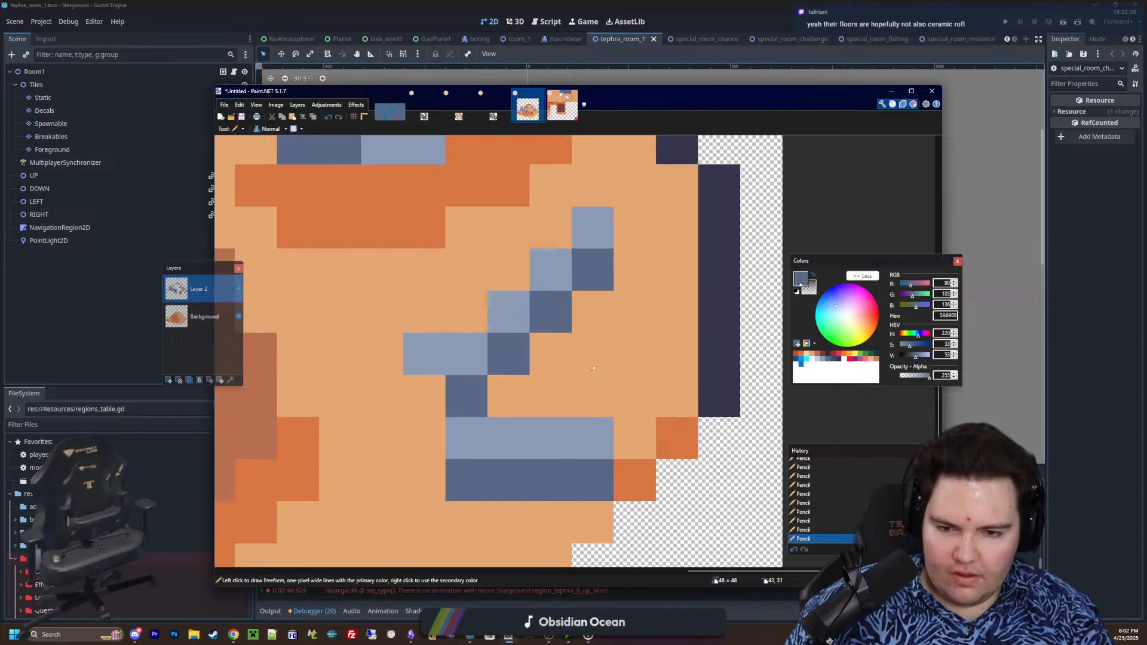
left_click(804, 354)
left_click(466, 396)
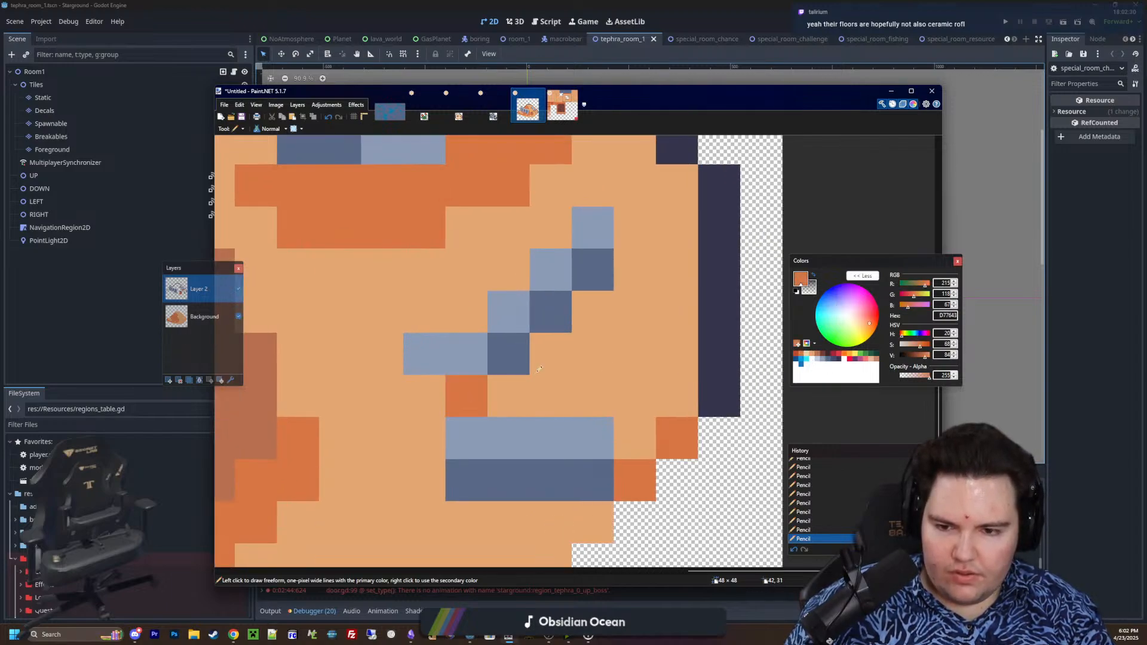
left_click(509, 396)
left_click(550, 396)
left_click(590, 355)
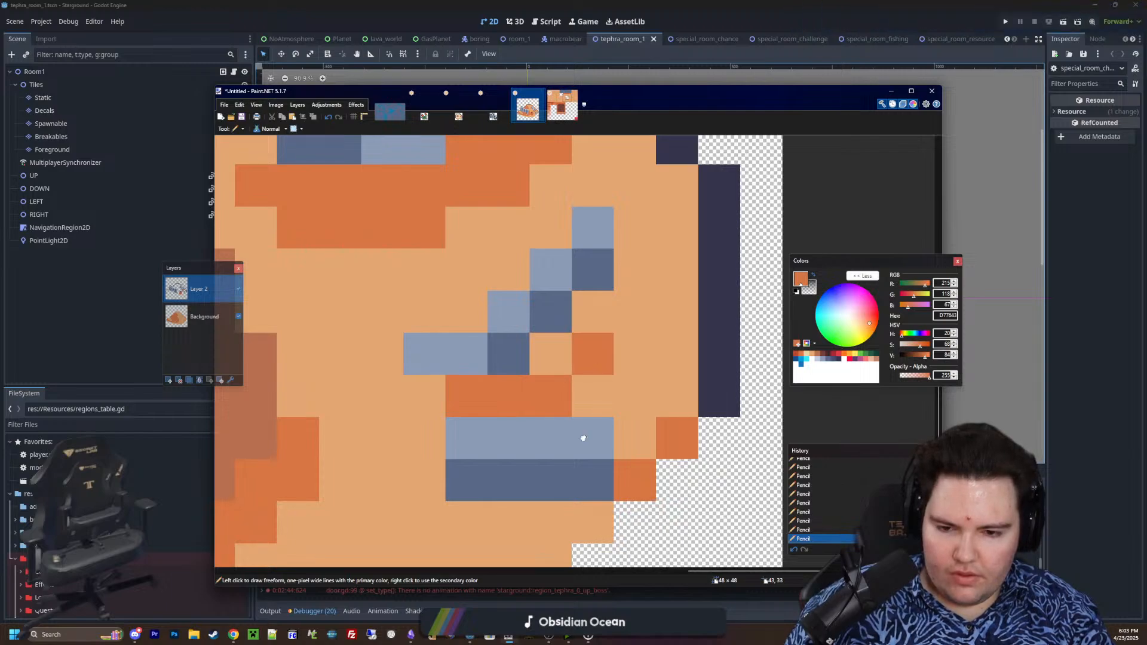
scroll(584, 435, "down", 2)
left_click_drag(621, 447, 597, 448)
left_click(508, 414)
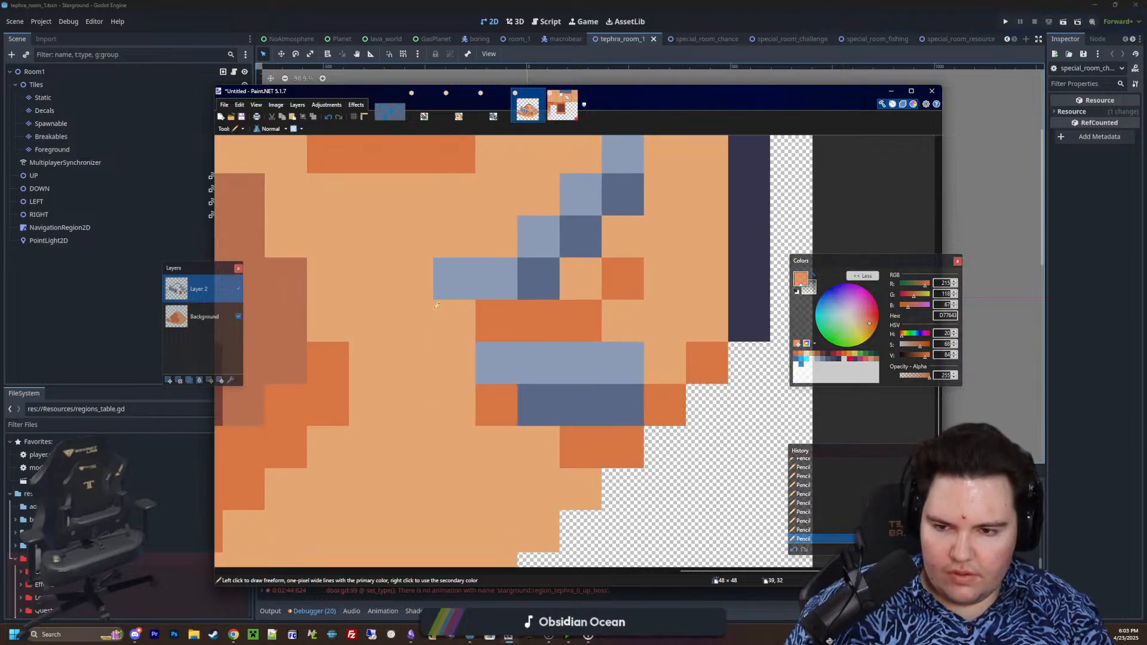
left_click(451, 317)
left_click(412, 279)
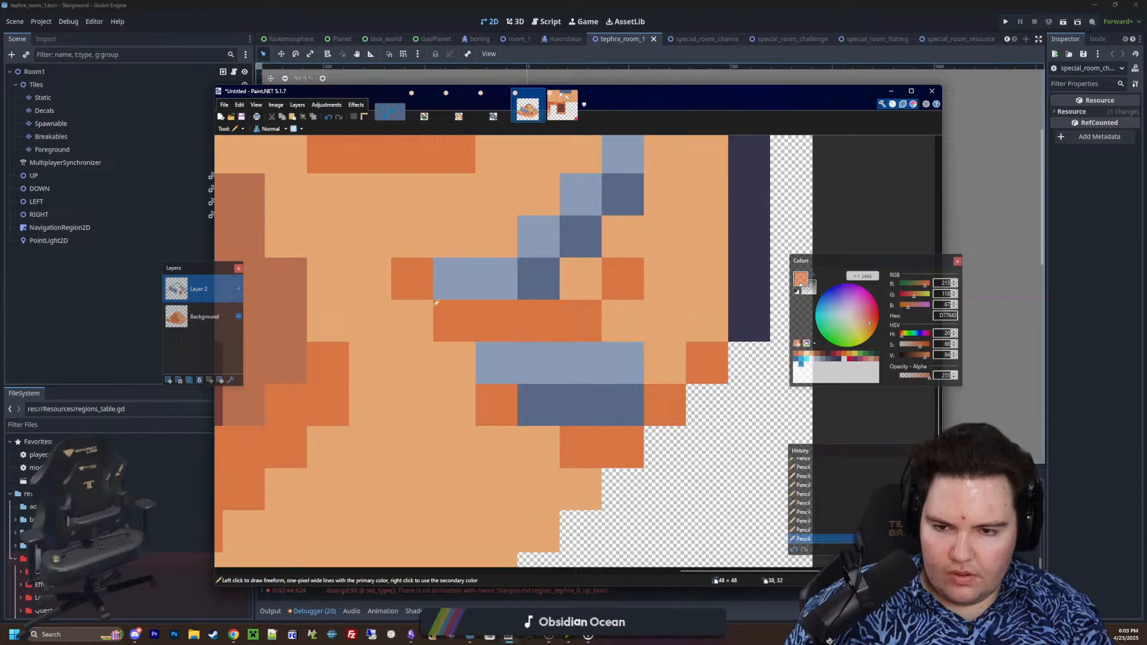
Review the whole sand mound sprite at several scales and compare it with the other open sprites
scroll(412, 278, "down", 5, "ctrl")
scroll(520, 345, "up", 5, "ctrl")
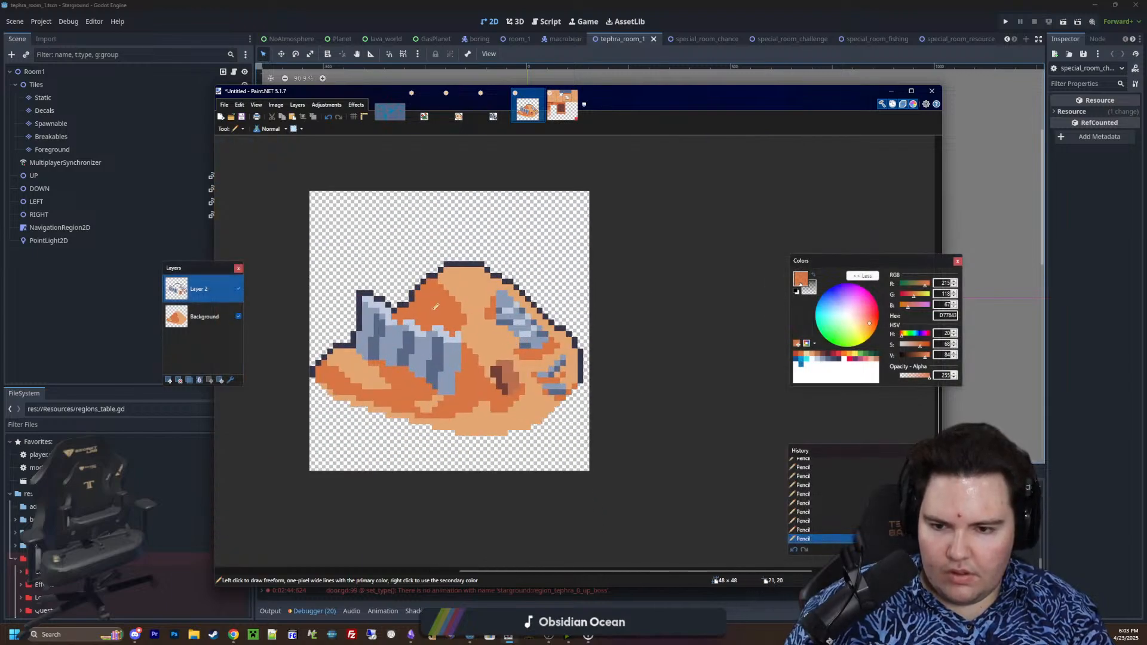
scroll(436, 309, "up", 2, "ctrl")
scroll(569, 352, "down", 3, "ctrl")
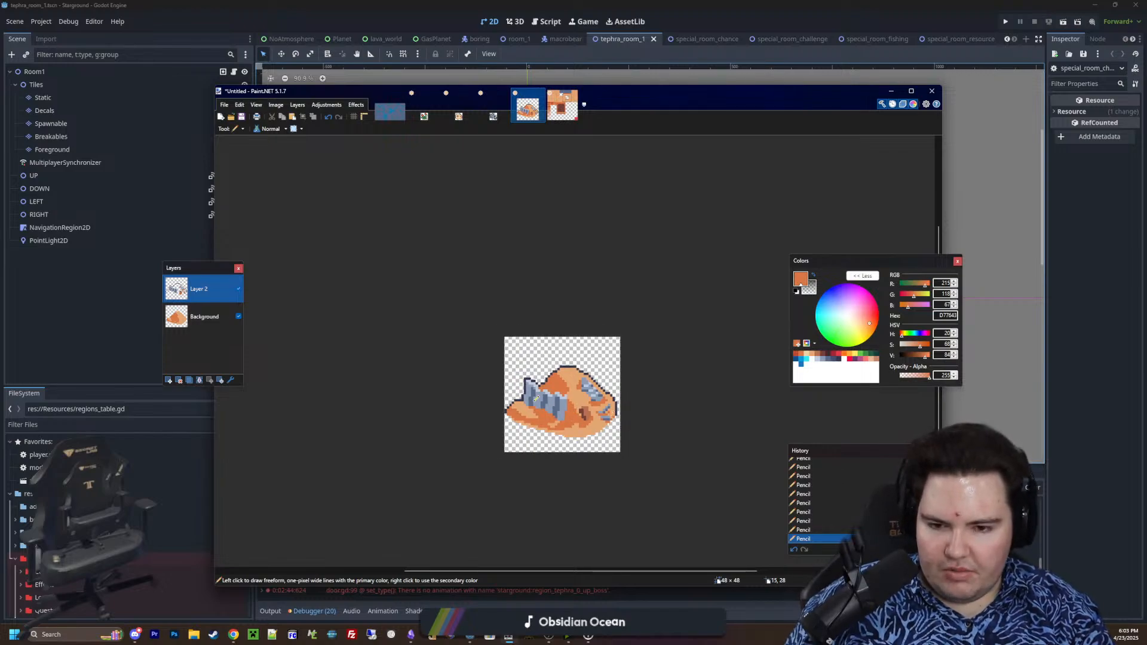
scroll(508, 376, "up", 4, "ctrl")
scroll(469, 381, "down", 1, "ctrl")
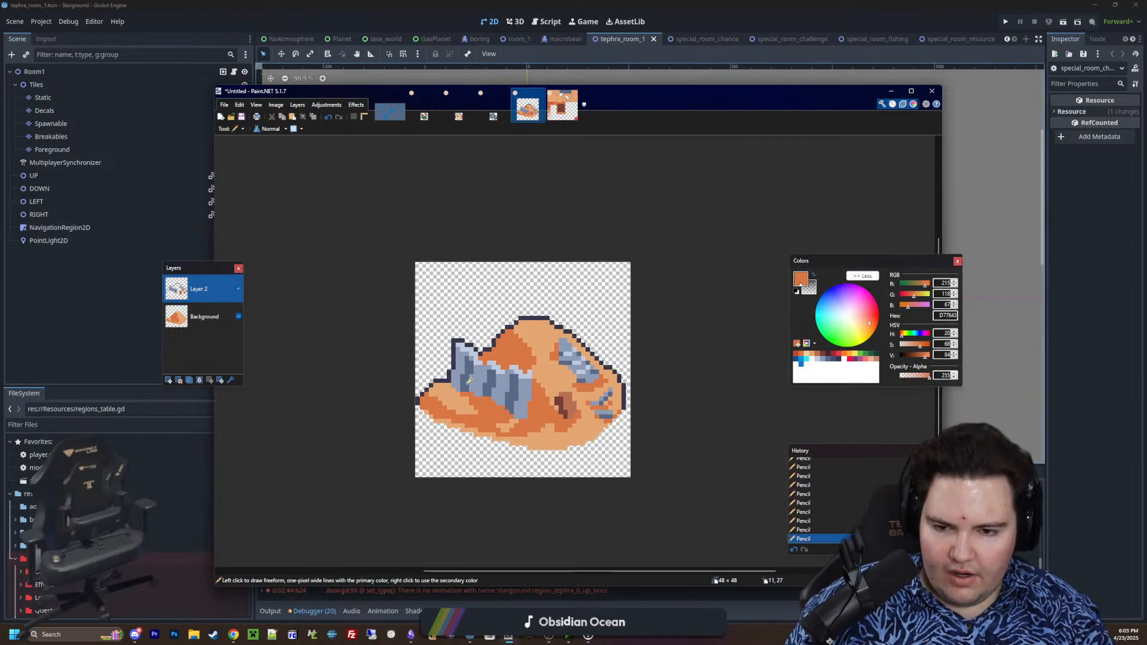
scroll(614, 412, "up", 2, "ctrl")
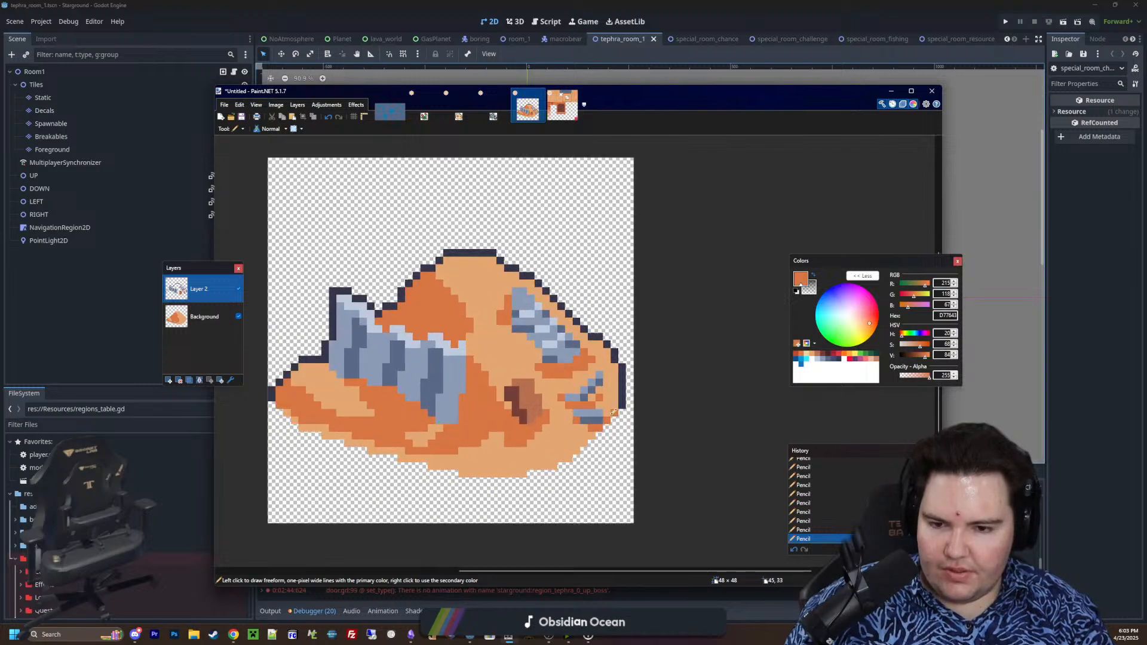
key("s")
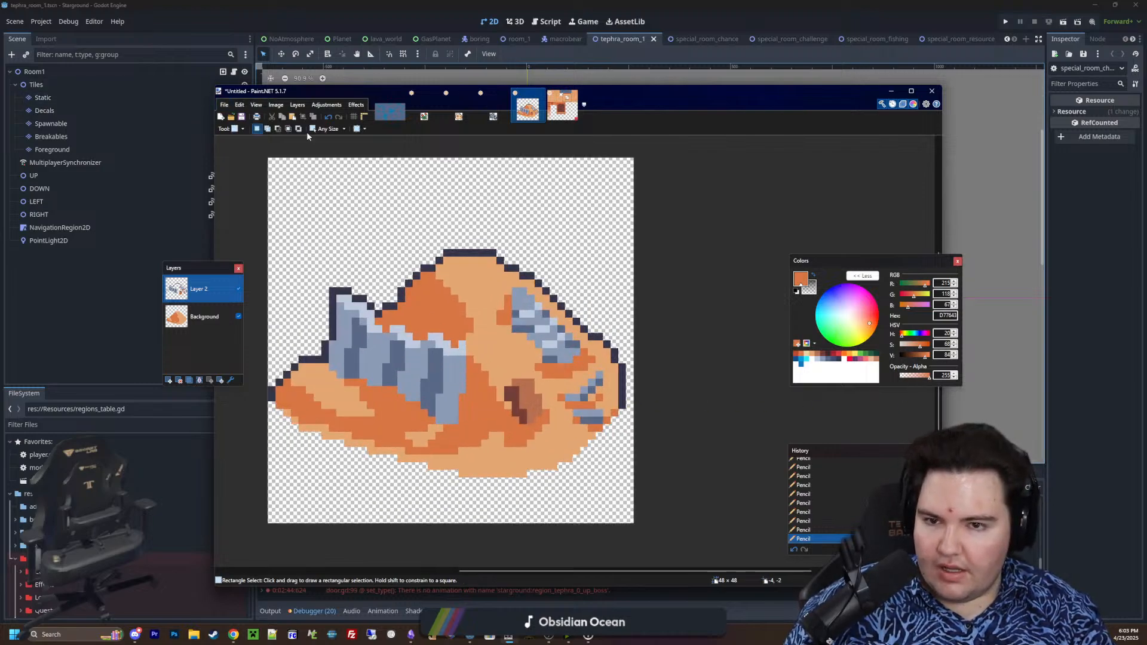
left_click(501, 118)
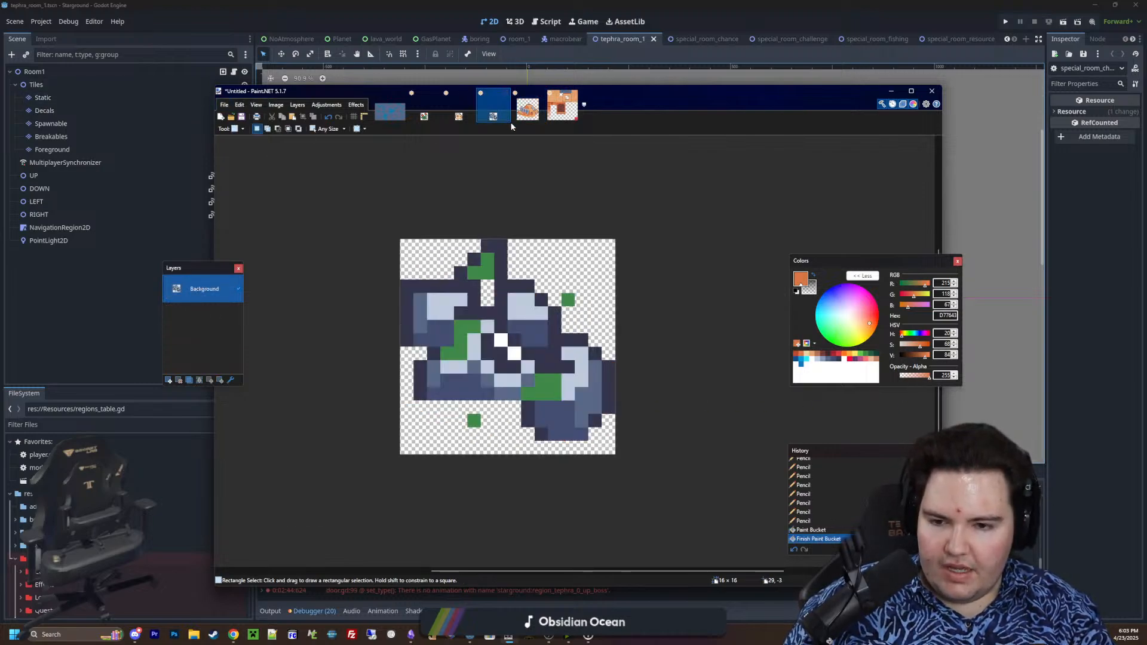
left_click(528, 111)
left_click(459, 113)
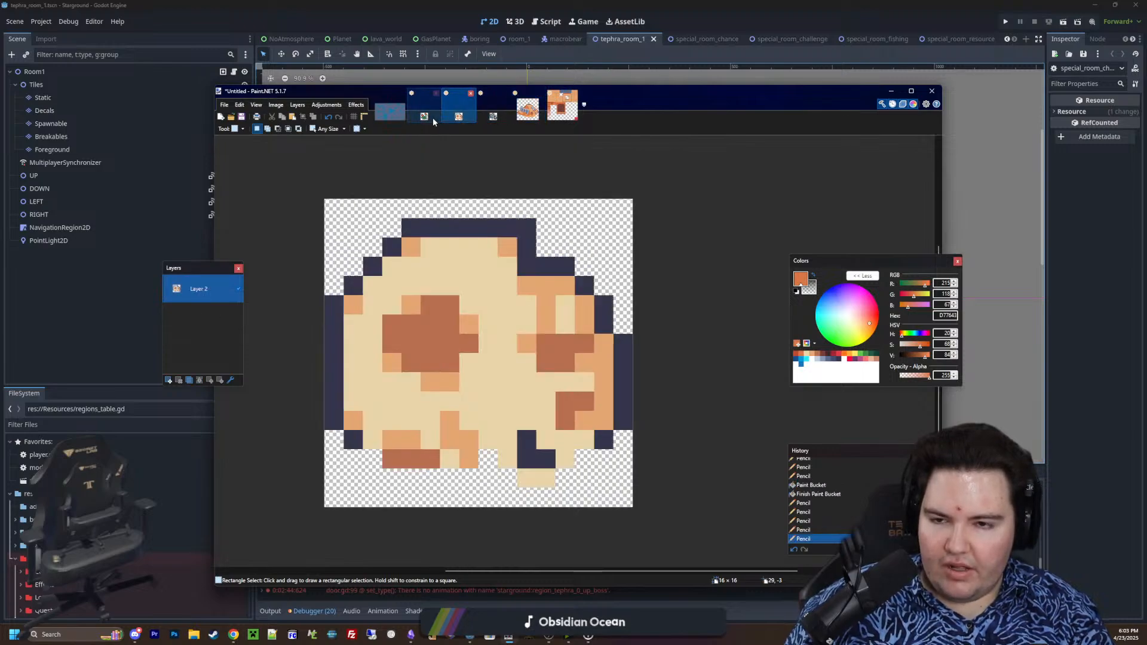
left_click(424, 117)
left_click(528, 110)
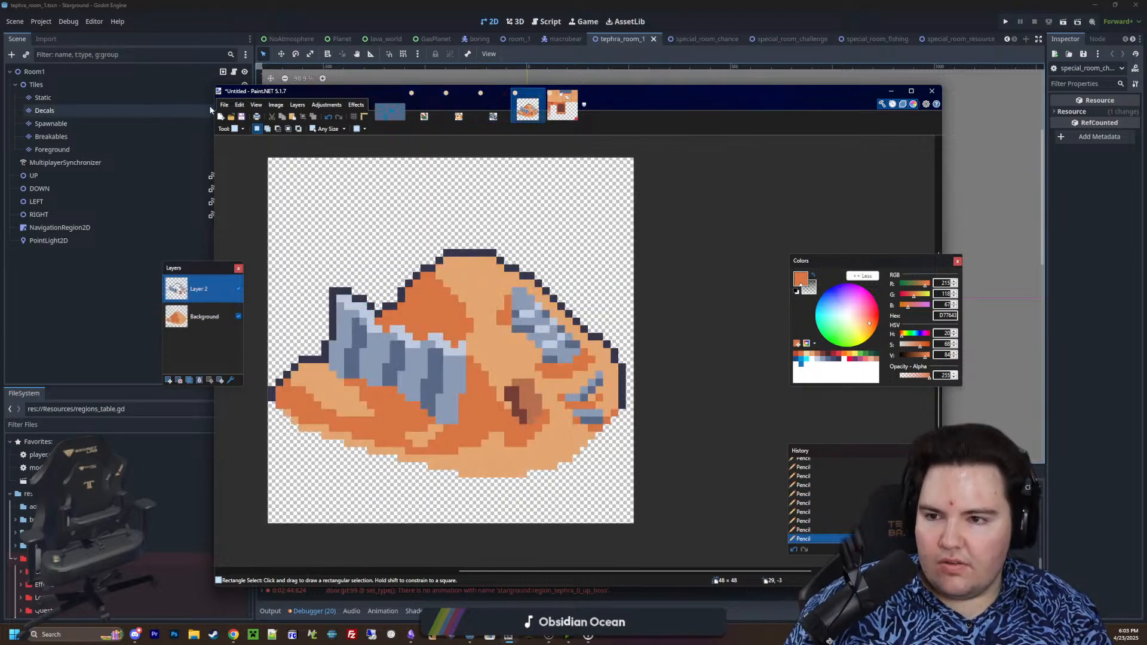
Create a new 24 × 24 pixel image and erase its white background to full transparency
left_click(224, 105)
left_click(240, 116)
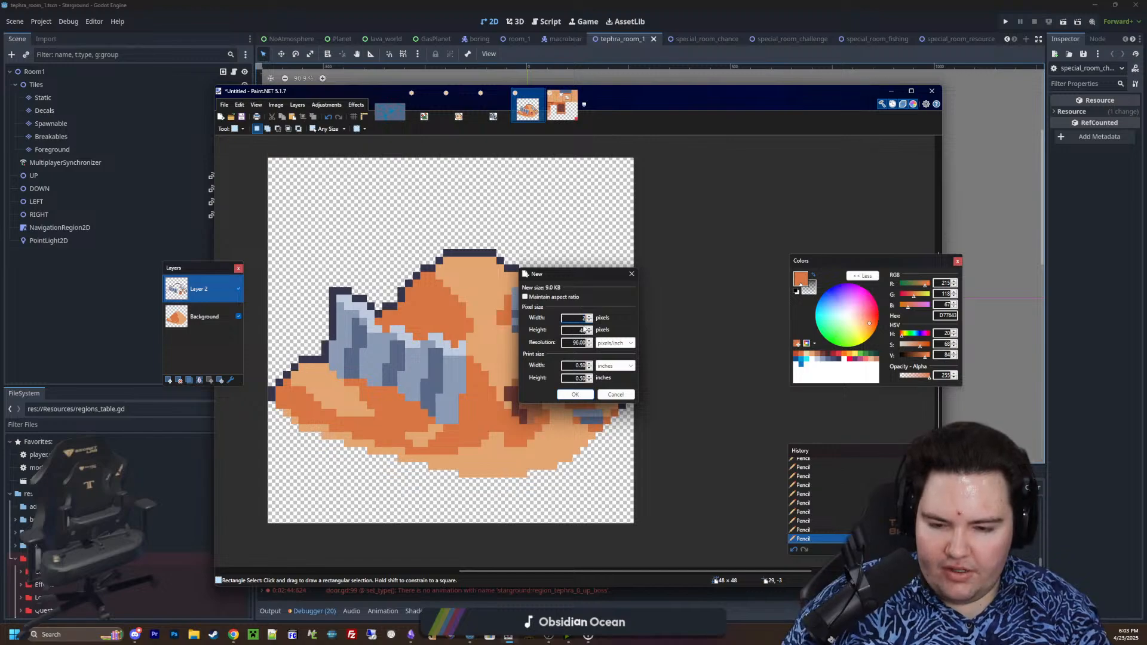
left_click(575, 395)
scroll(591, 367, "up", 5, "ctrl")
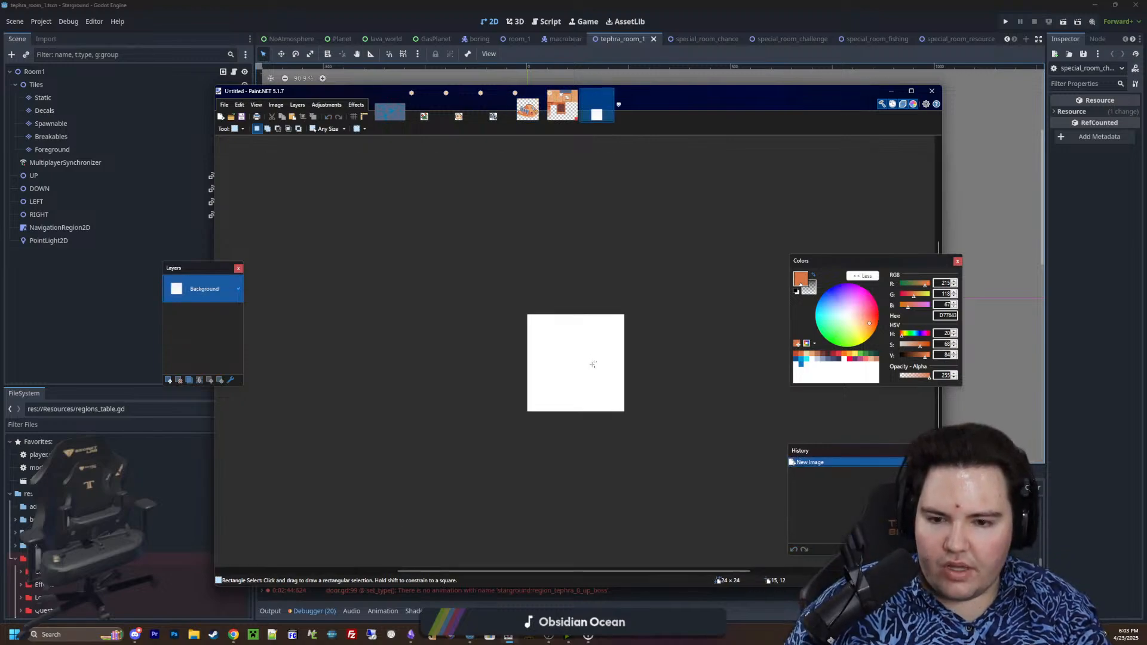
key("Delete")
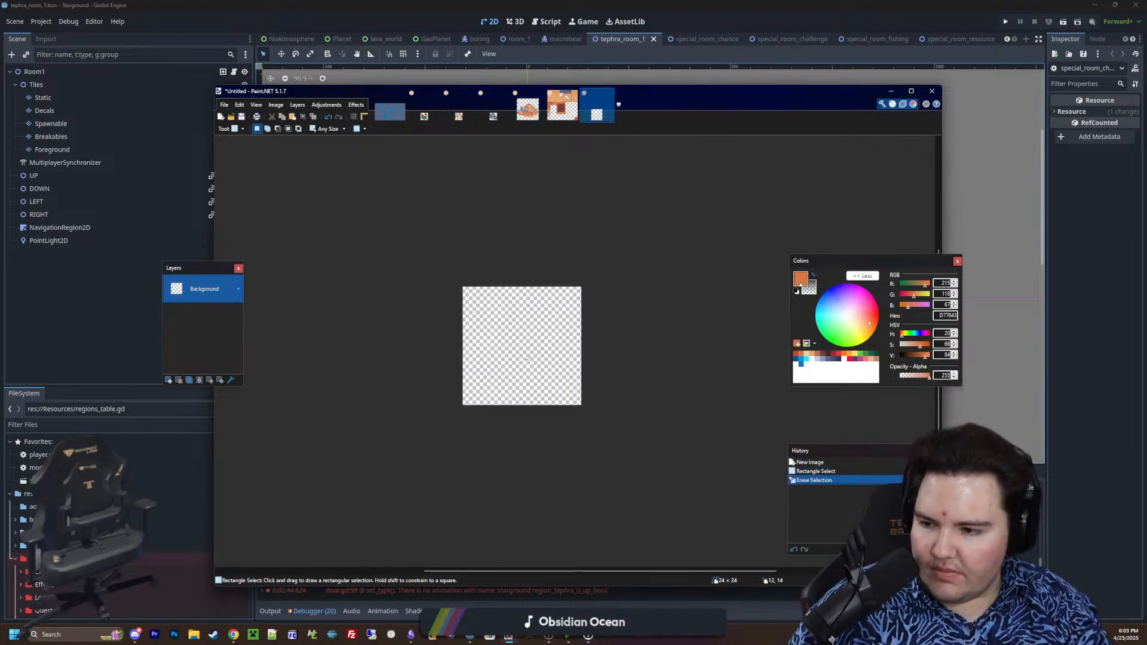
scroll(522, 365, "up", 3, "ctrl")
scroll(521, 365, "up", 1, "ctrl")
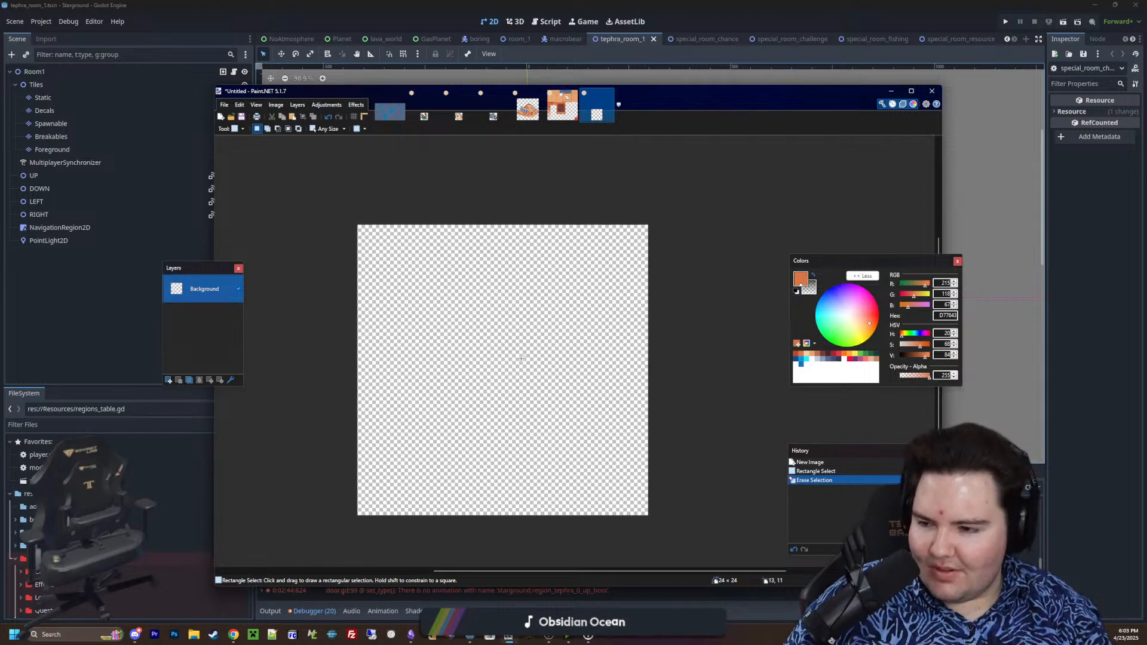
Draw a filled blue-grey 8B9BB4 ellipse 9 × 13 pixels in the lower-left part of the canvas
key("o")
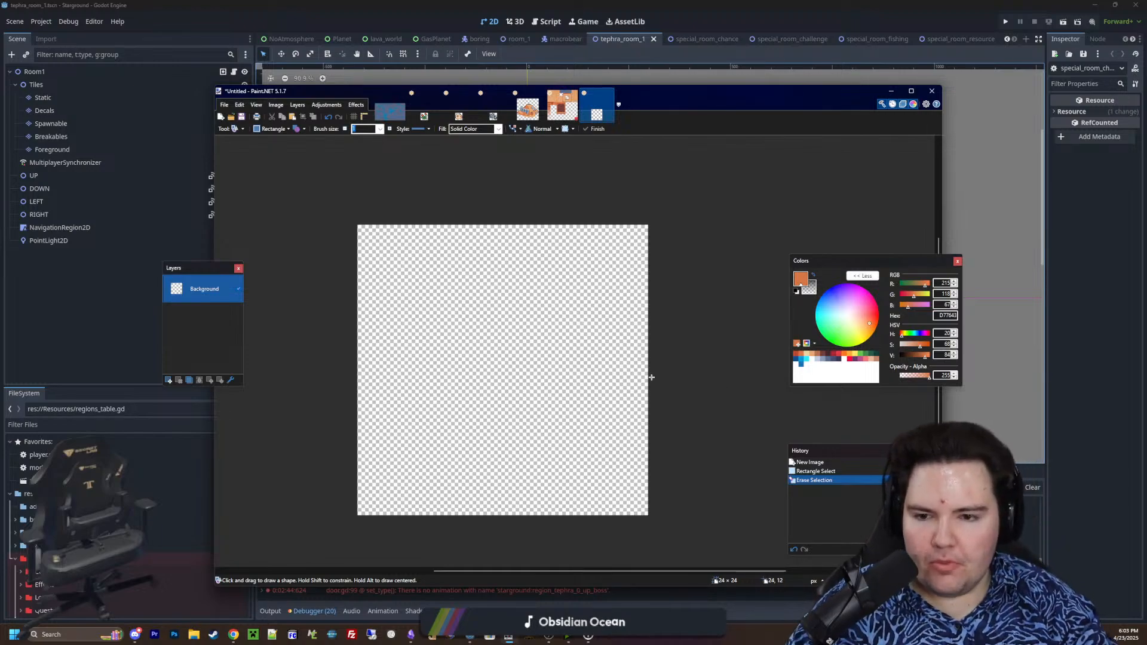
scroll(558, 364, "up", 3, "ctrl")
middle_click_drag(550, 357, 573, 346)
scroll(594, 347, "down", 3, "ctrl")
scroll(526, 363, "up", 2, "ctrl")
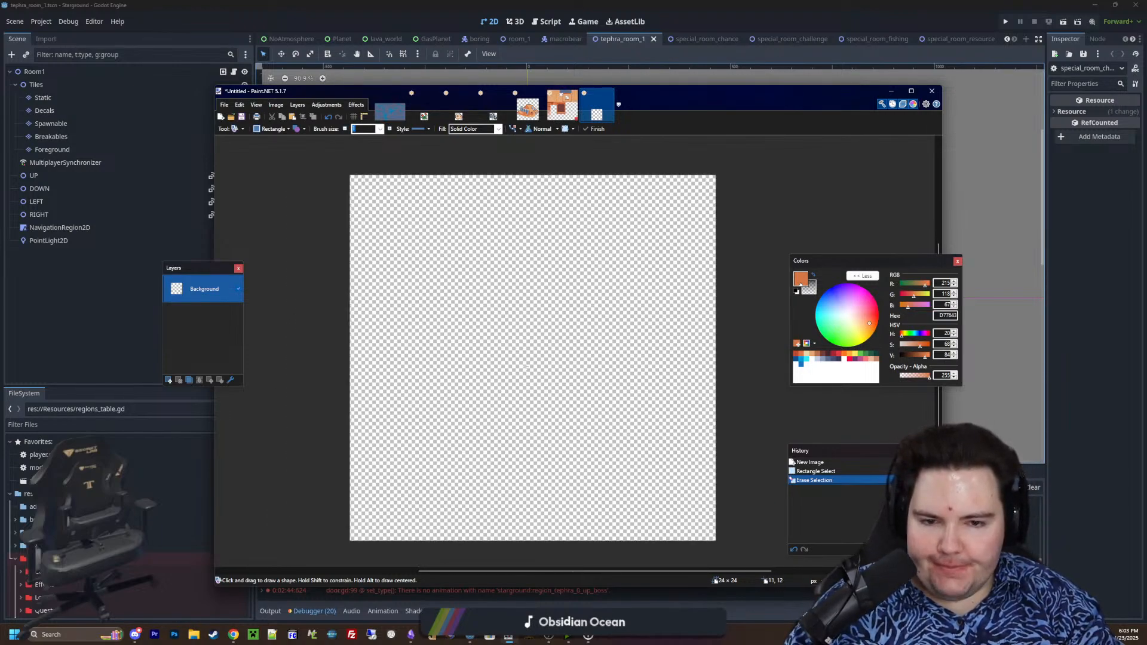
middle_click_drag(643, 415, 614, 396)
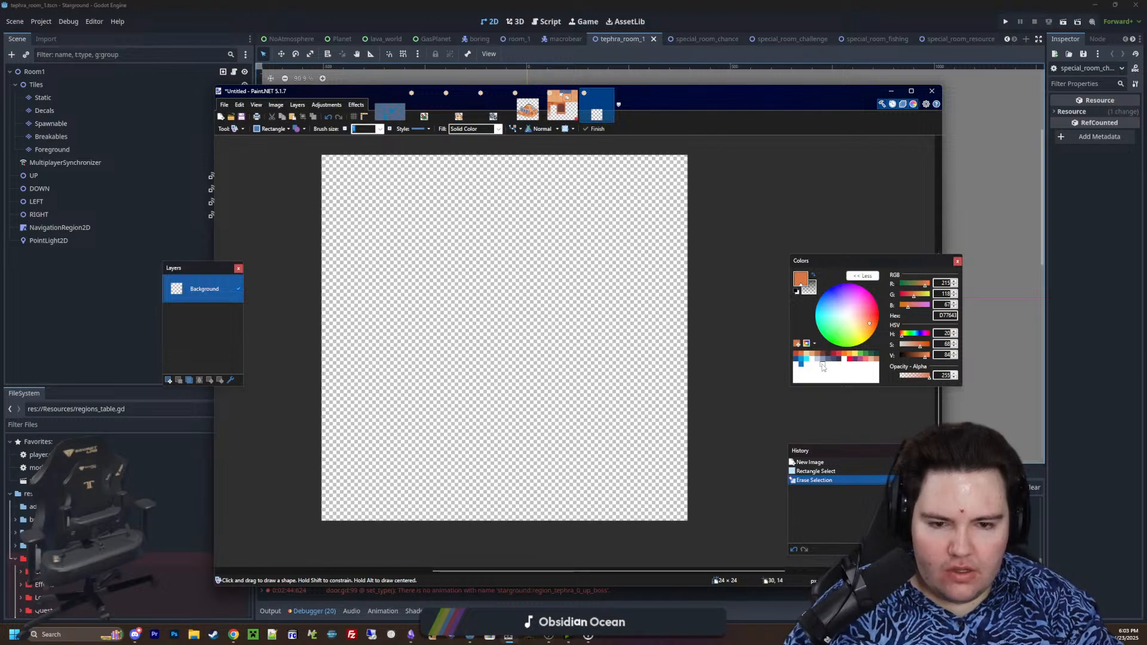
left_click(823, 359)
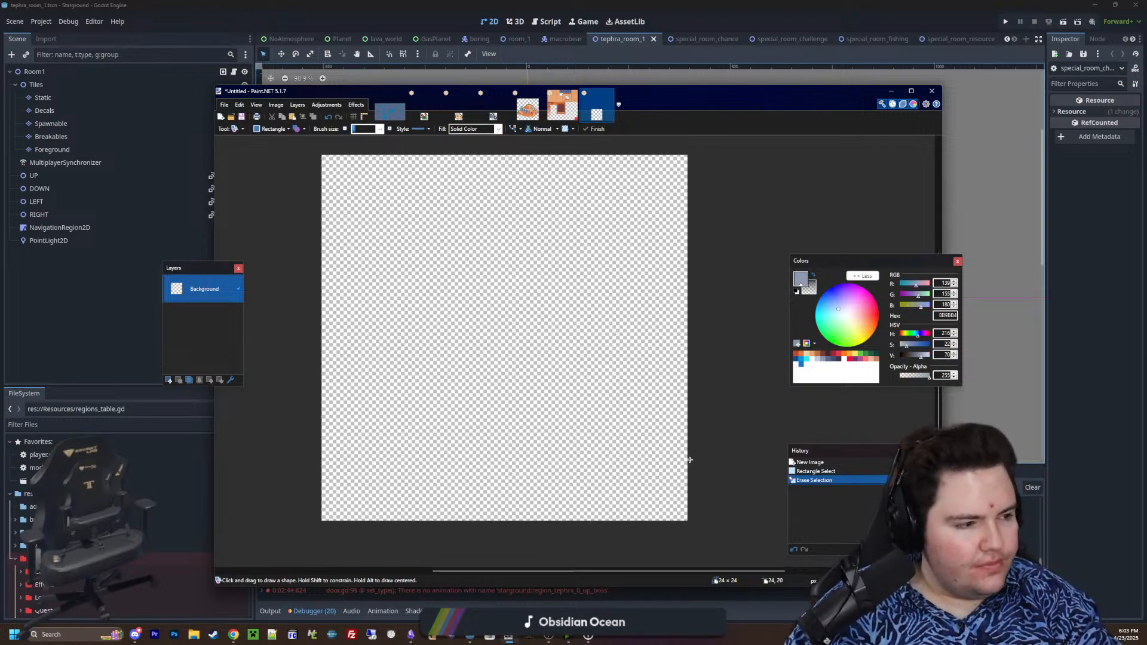
scroll(636, 458, "down", 1, "ctrl")
scroll(481, 452, "up", 1, "ctrl")
mouse_move(374, 507)
left_mouse_down()
mouse_move(464, 338)
mouse_move(512, 308)
left_mouse_up()
left_click(279, 131)
left_click(292, 148)
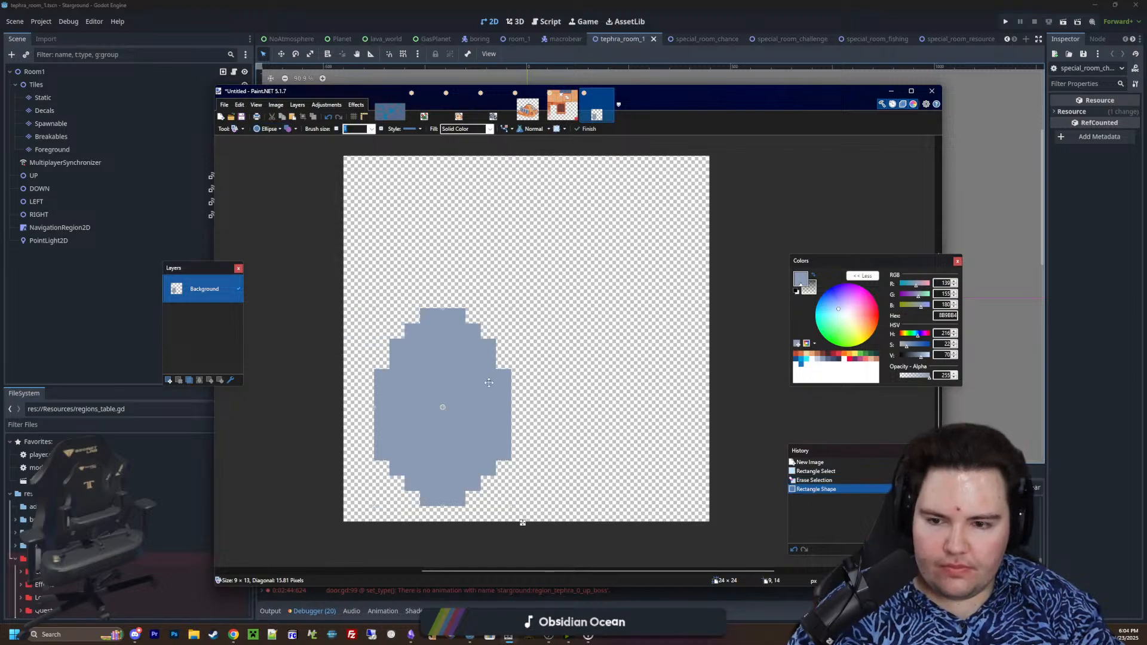
Shift the ellipse one pixel left and up, and stretch it downward to 9 × 14 pixels
left_click_drag(480, 386, 464, 386)
key("Up")
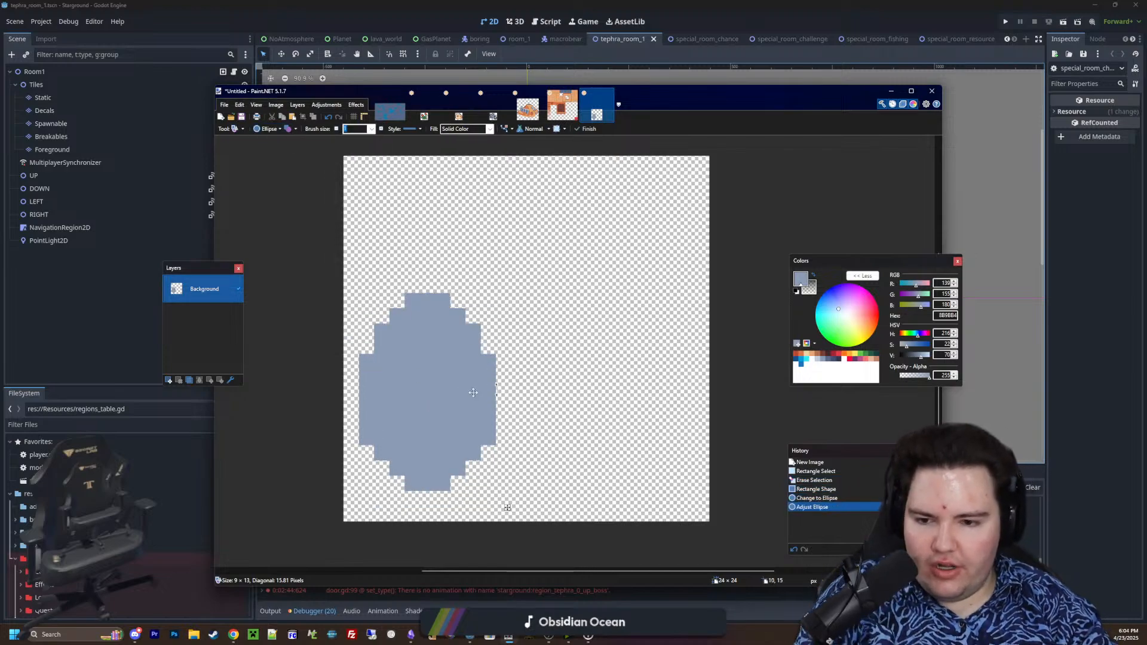
left_click_drag(430, 499, 431, 515)
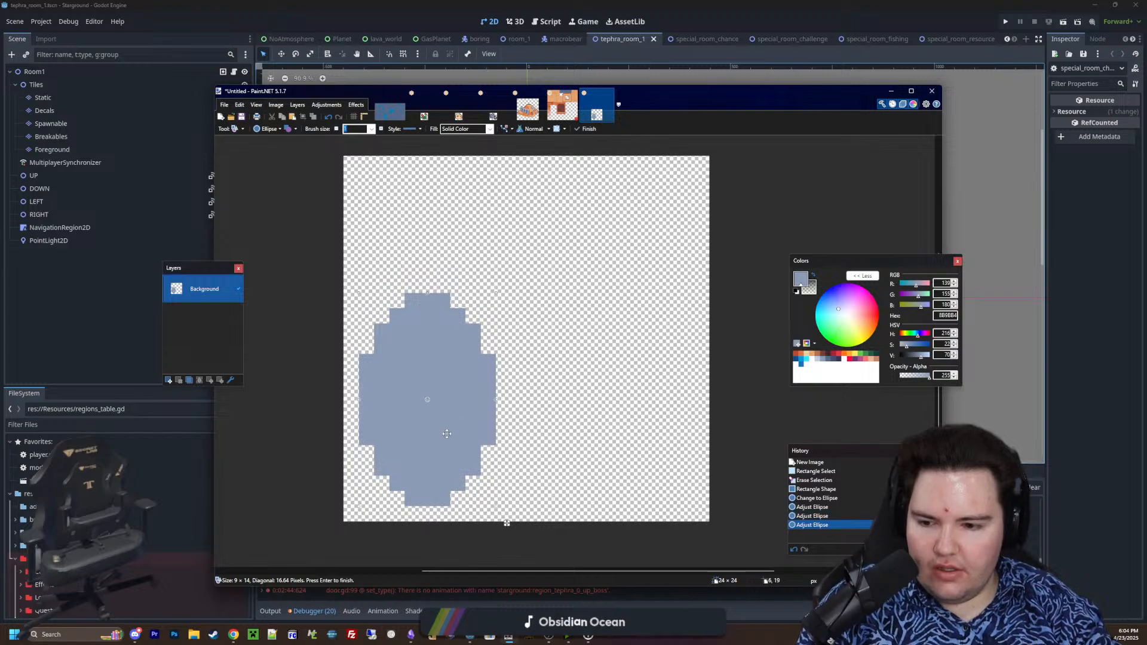
key("Return")
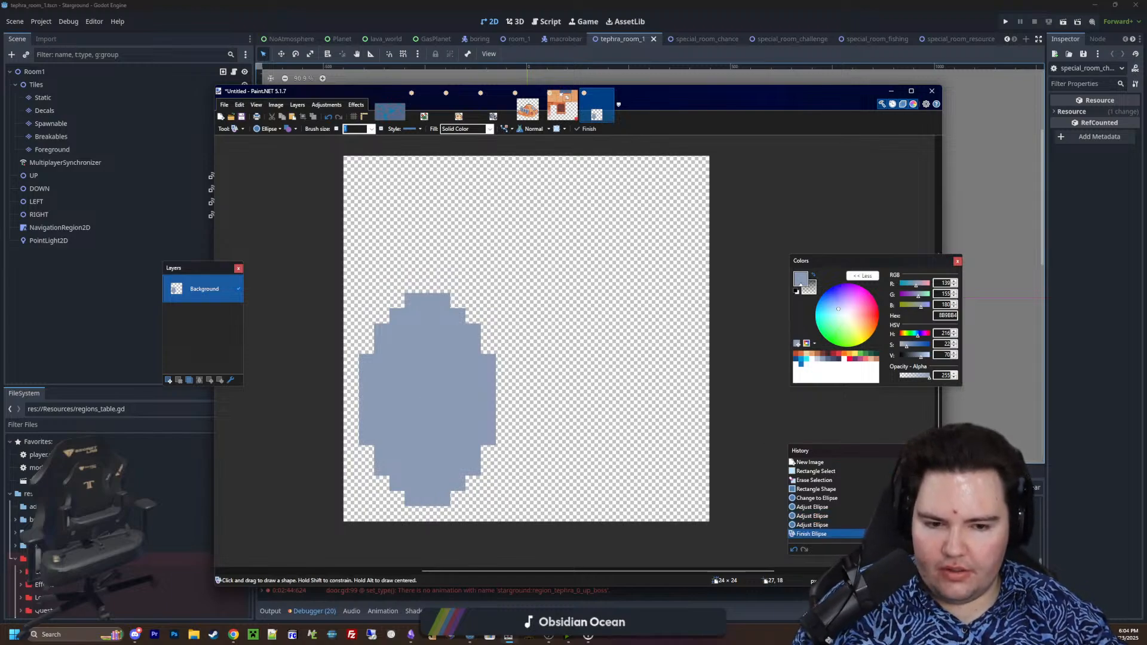
Duplicate the ellipse and place the copy 13 pixels to the right and 4 pixels above the original
key("s")
key("s")
key("s")
key("s")
left_click(555, 396)
left_click(427, 392)
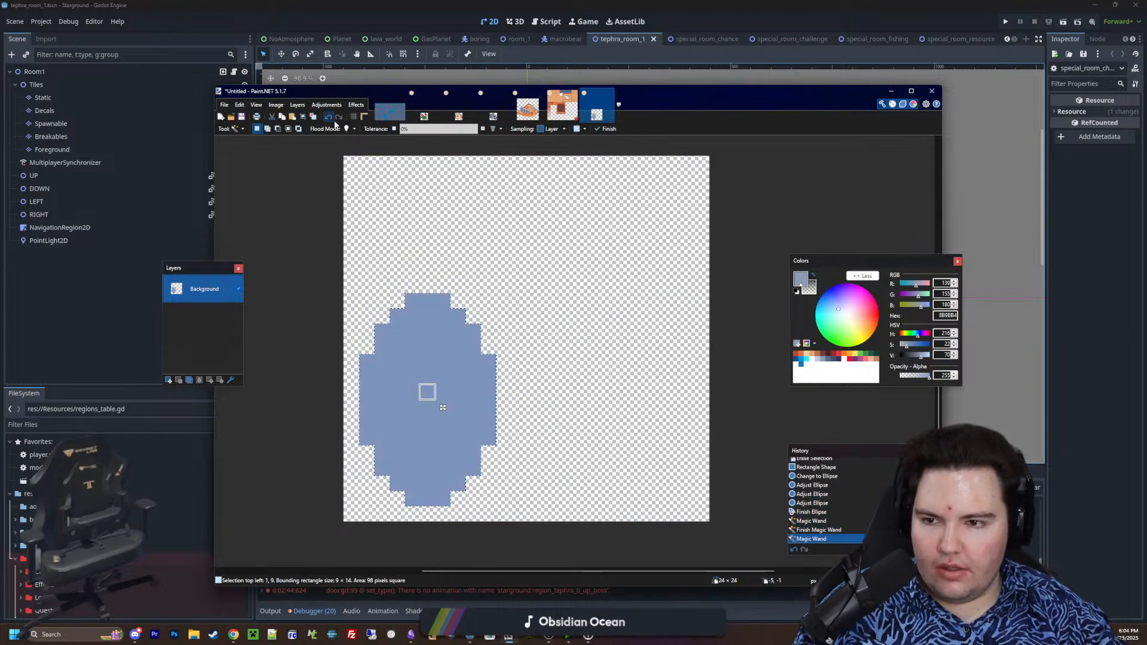
key("ctrl+c")
key("ctrl+v")
left_click_drag(445, 406, 671, 236)
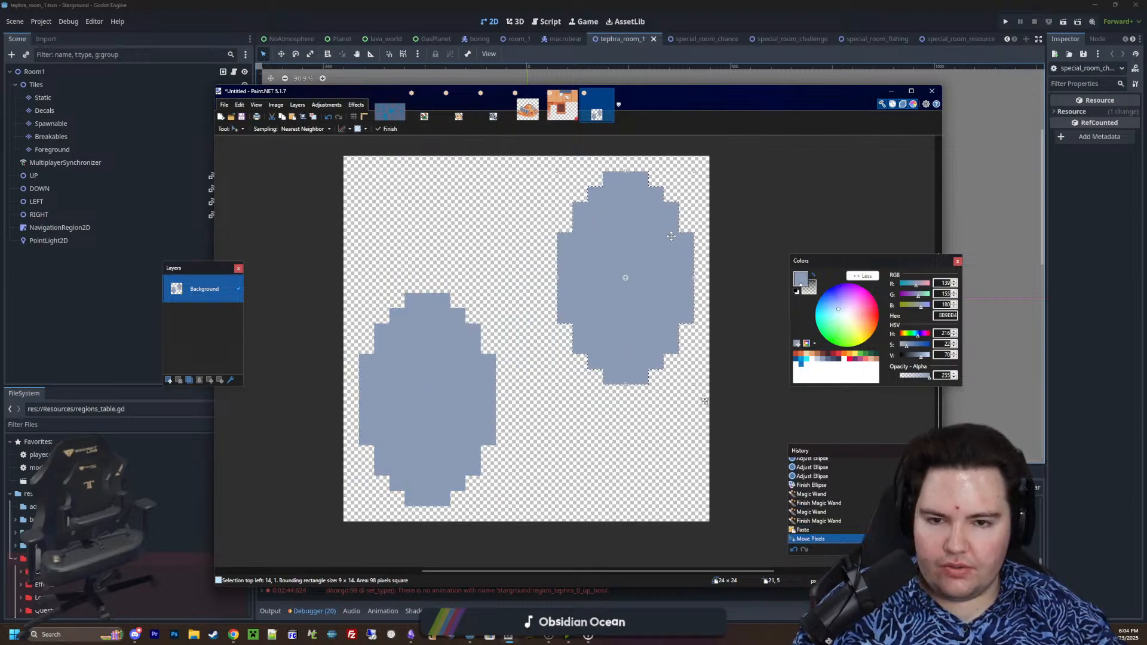
left_click_drag(655, 278, 654, 338)
key("ctrl+d")
Fill the lower-left ellipse with darker blue-grey 5A6988 as the cylinder's open end
key("p")
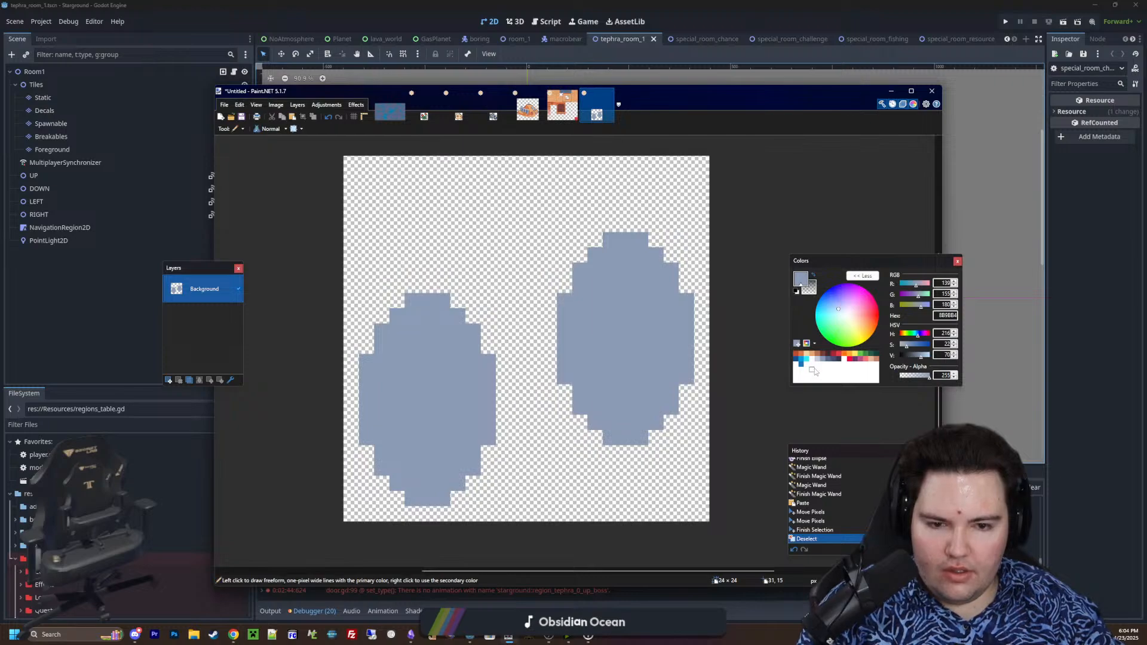
key("f")
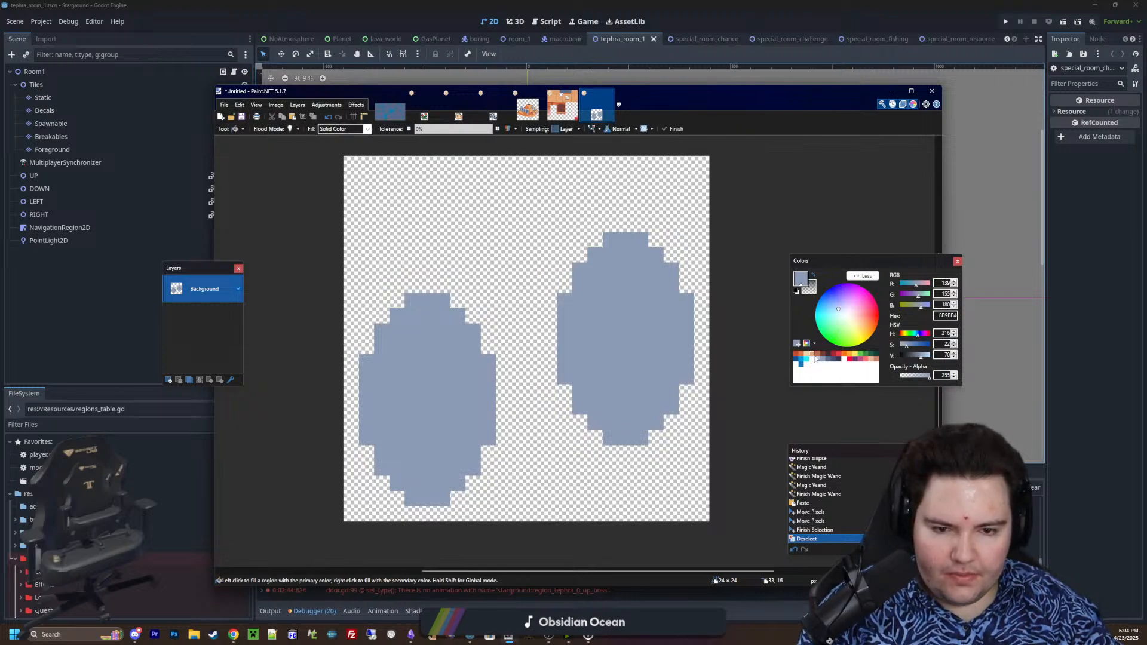
left_click(830, 359)
left_click(431, 396)
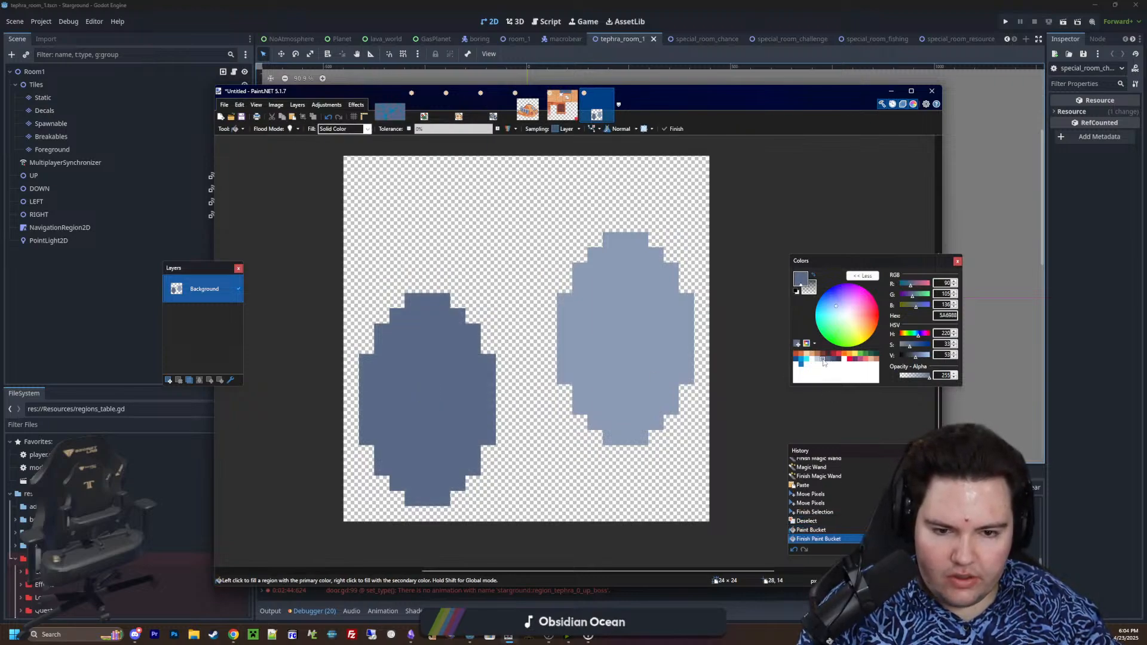
Connect the two ellipses with 8B9BB4 lines along their upper and lower edges and fill the gap to form a cylinder
key("k")
left_click(657, 359)
key("p")
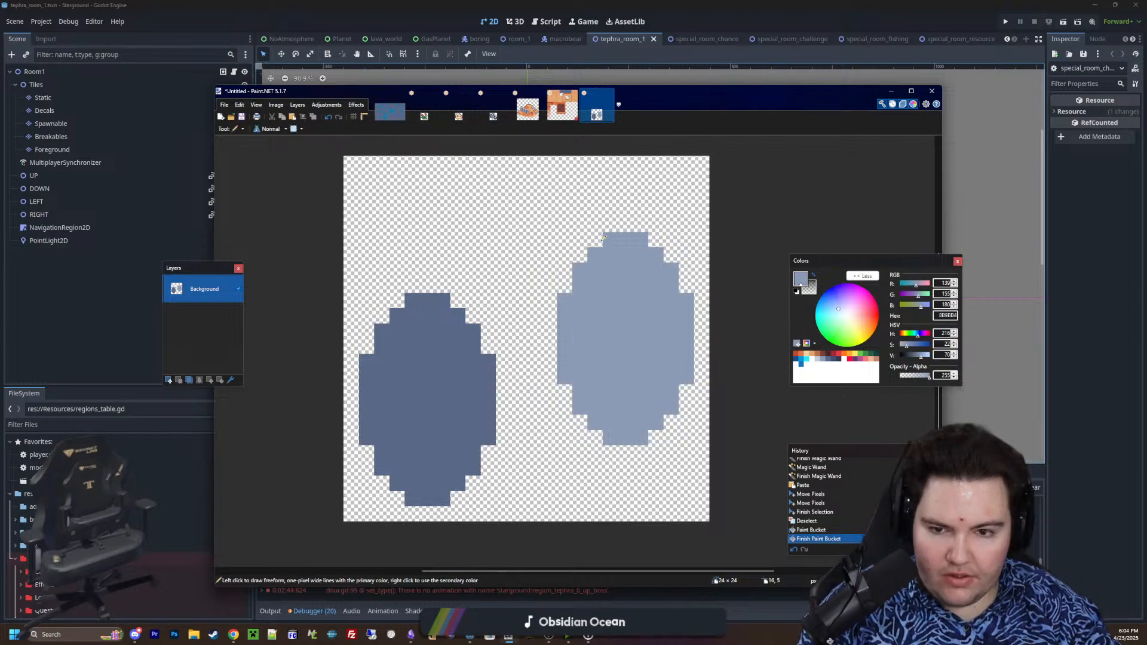
mouse_move(598, 239)
left_mouse_down()
mouse_move(565, 270)
mouse_move(442, 286)
left_mouse_up()
left_click_drag(647, 429, 461, 493)
key("f")
left_click(564, 404)
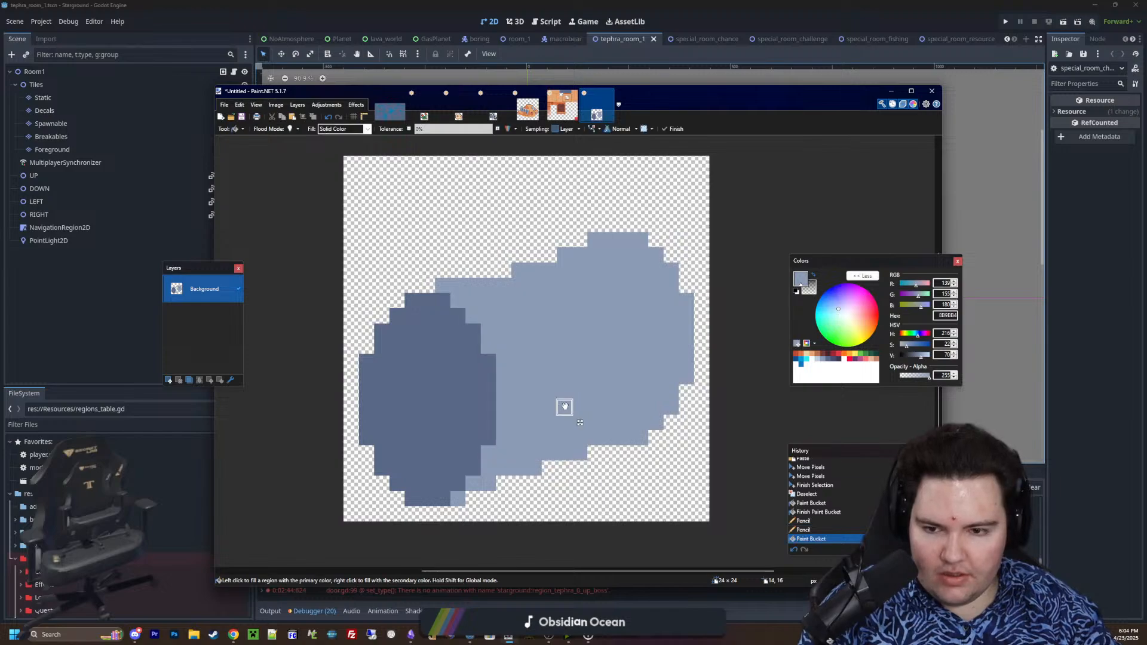
Move the whole cylinder drawing up one pixel and clear the selection
key("m")
left_click_drag(571, 350, 571, 335)
scroll(586, 354, "down", 2, "ctrl")
scroll(586, 354, "up", 1, "ctrl")
key("ctrl+d")
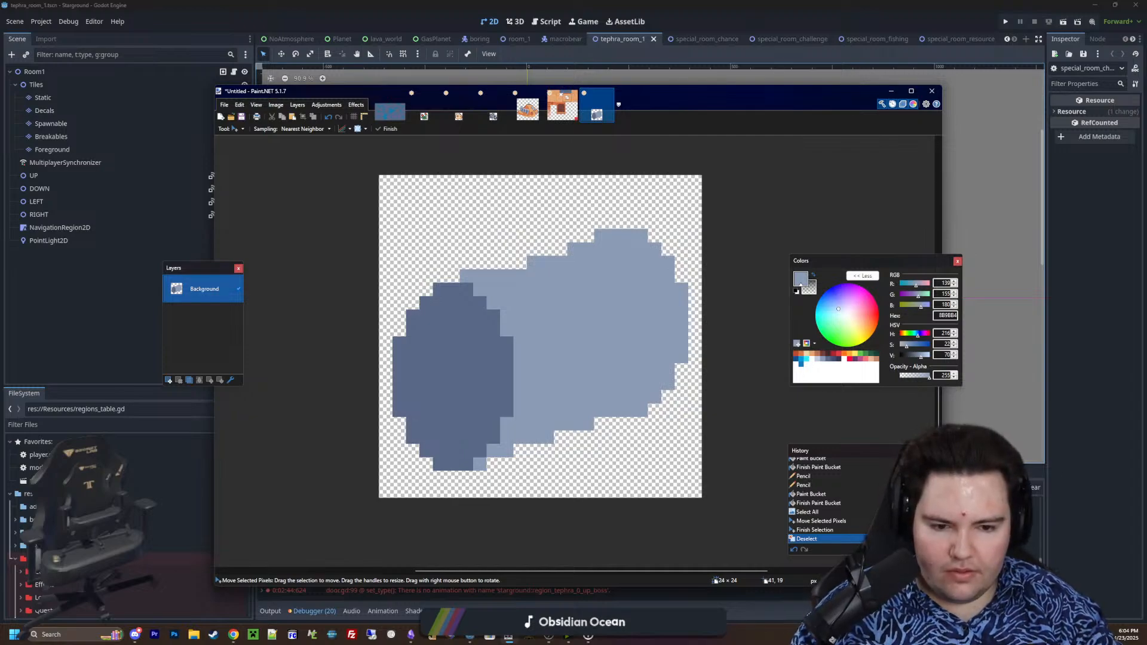
Try to bend the cylinder by cutting its right half and shifting it down two pixels
scroll(697, 393, "up", 1, "ctrl")
key("s")
left_click_drag(713, 449, 508, 179)
key("ctrl+x")
key("ctrl+v")
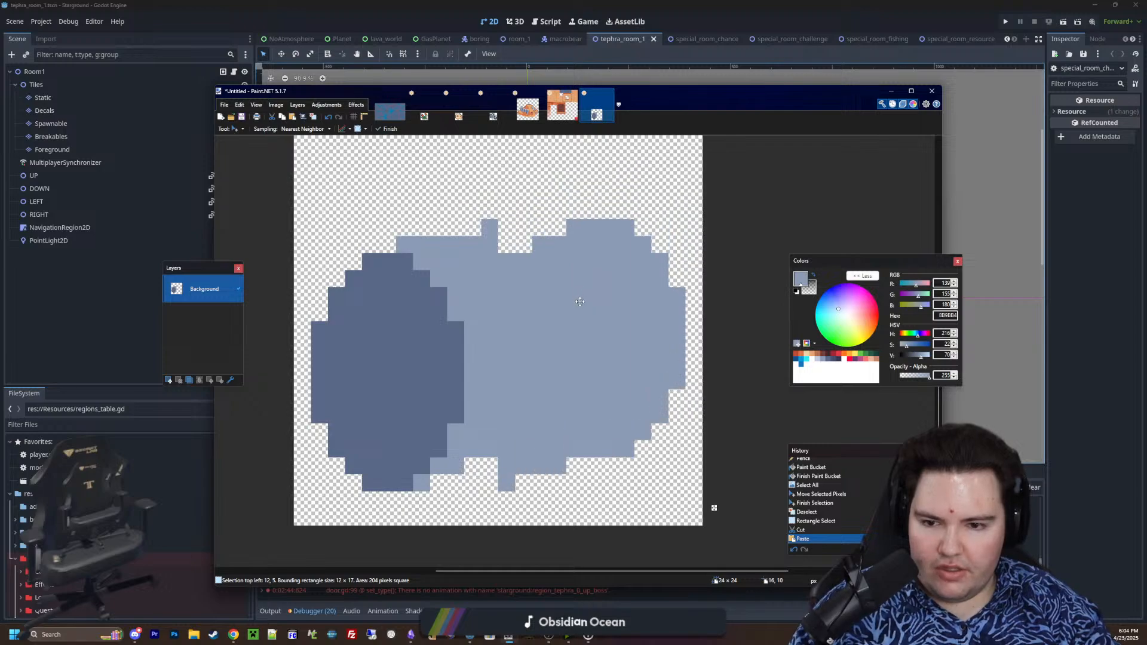
left_click_drag(581, 302, 580, 302)
Try shifting the cylinder's rightmost section, 7 × 15 pixels, up two pixels
key("s")
left_click_drag(708, 468, 595, 222)
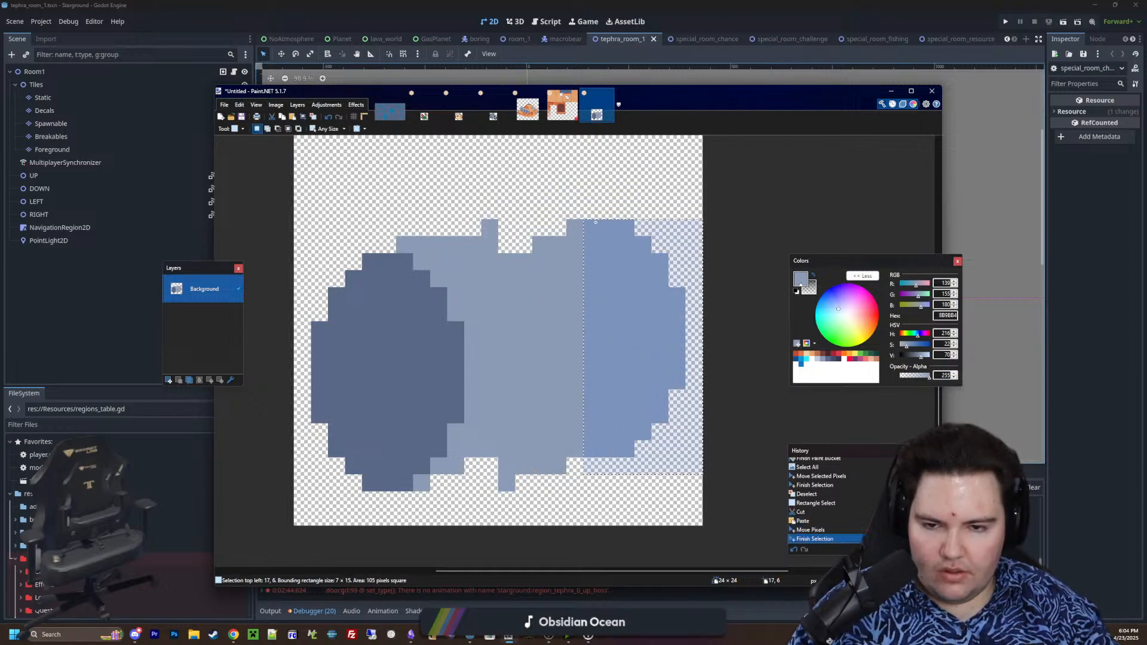
key("ctrl+x")
key("ctrl+v")
left_click_drag(628, 347, 628, 313)
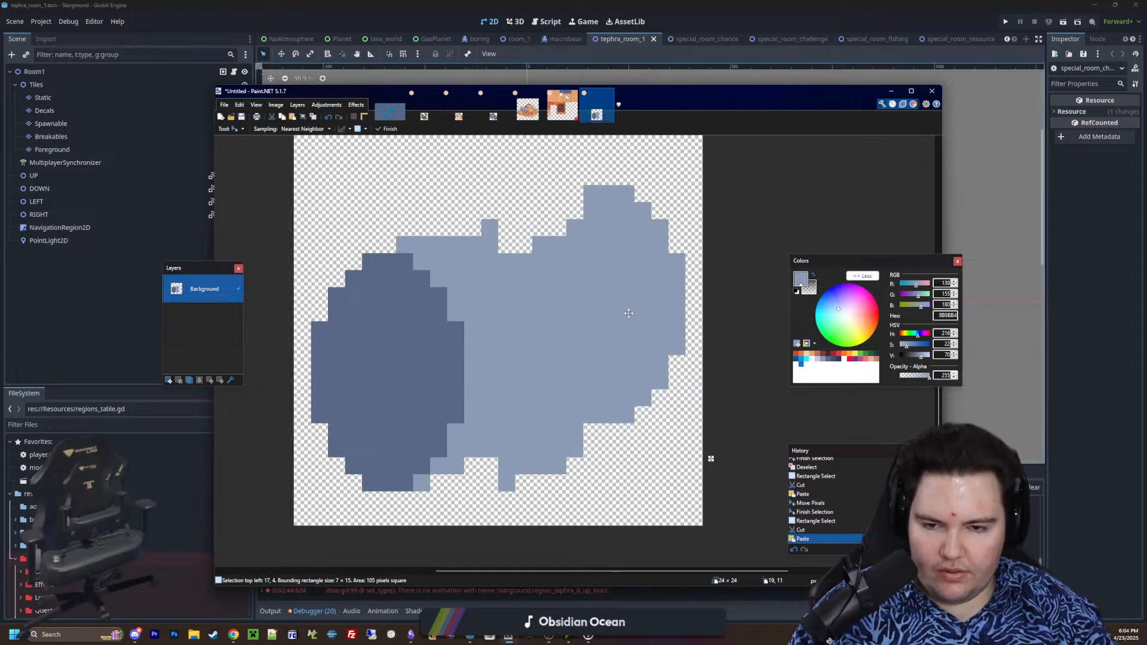
key("ctrl+d")
Try smoothing the jagged joints on the cylinder's upper and lower edges with extra 8B9BB4 pixels
key("k")
scroll(556, 407, "up", 2, "ctrl")
key("p")
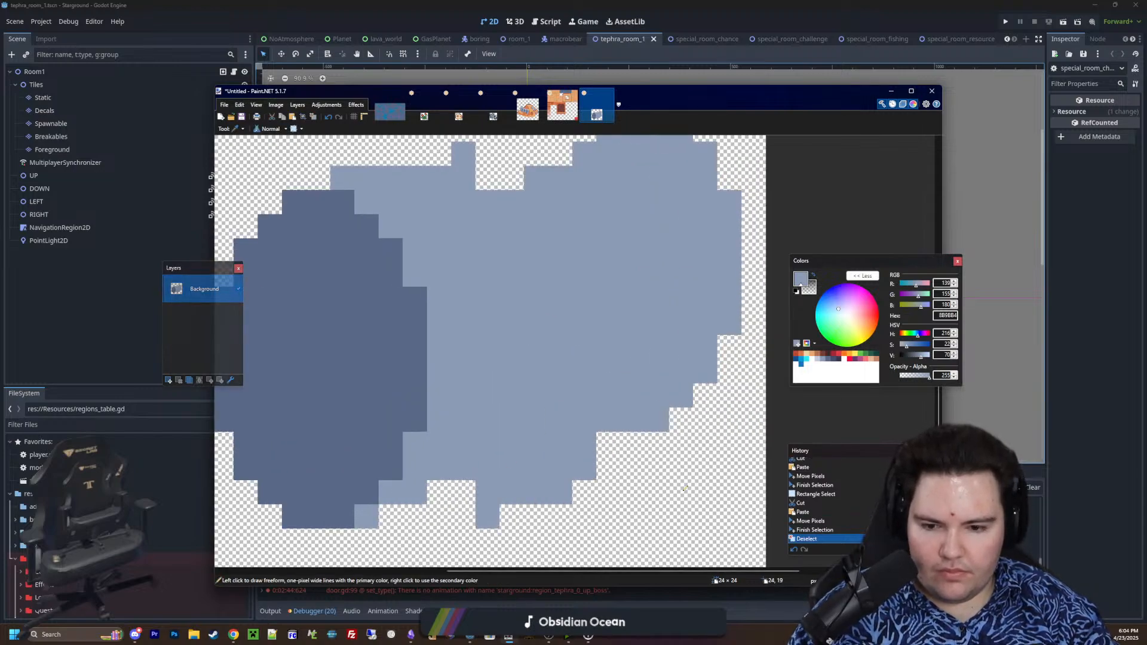
left_click(463, 493)
left_click(512, 516)
scroll(512, 397, "up", 2)
left_click_drag(488, 232, 449, 210)
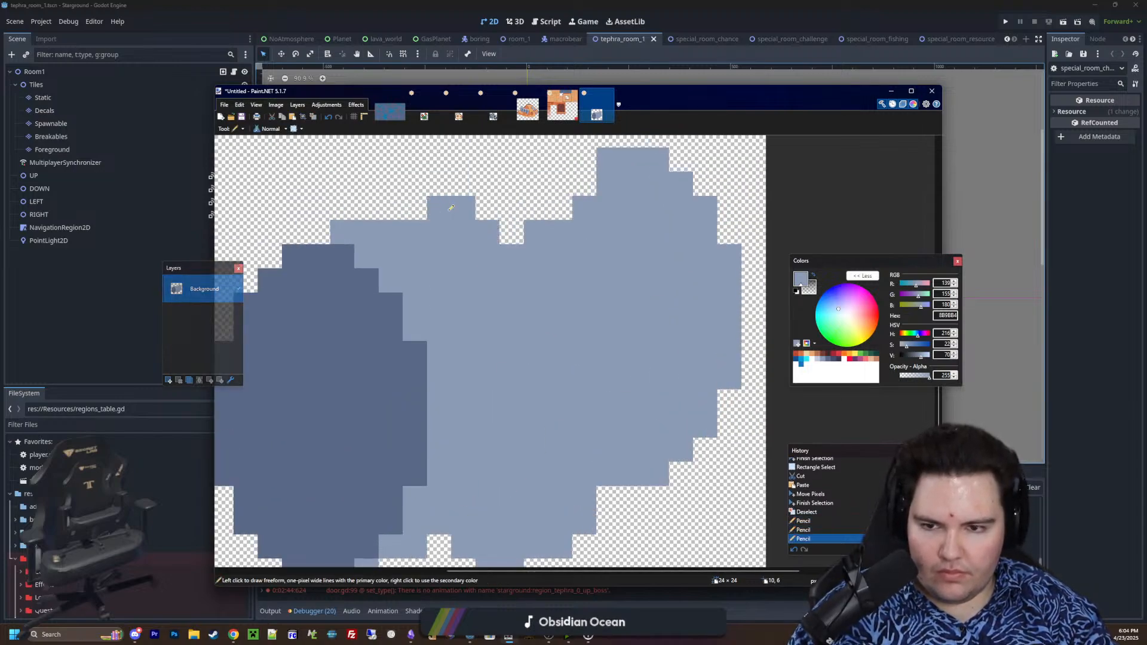
left_click(422, 206)
scroll(584, 320, "down", 5, "ctrl")
scroll(557, 364, "up", 2, "ctrl")
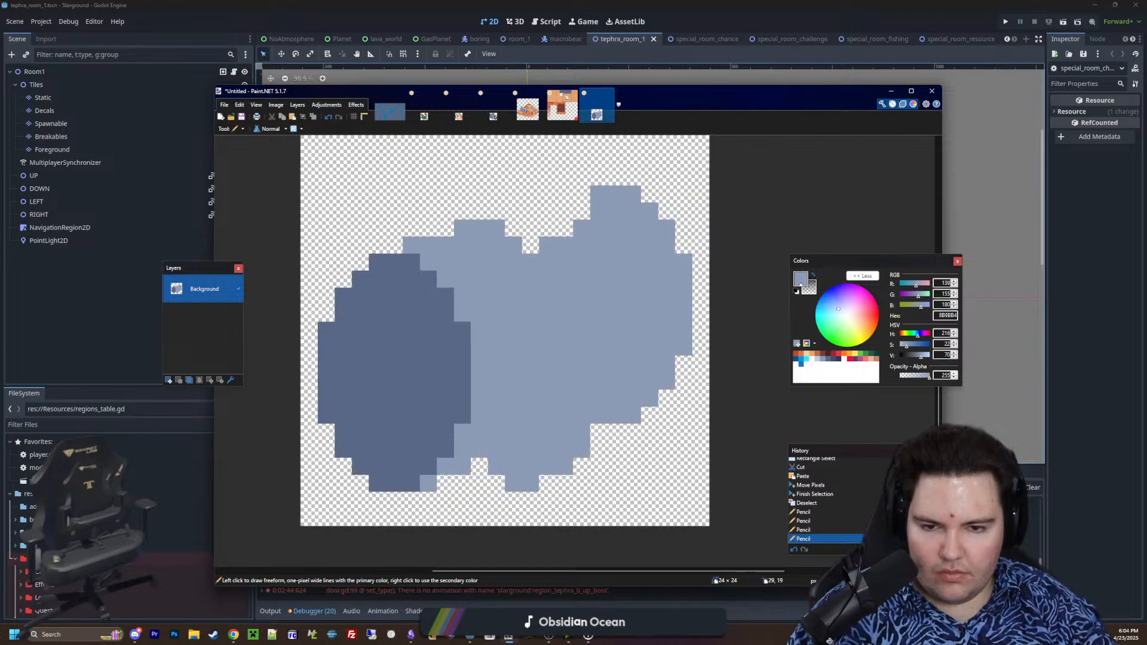
Undo the smoothing pixels and both section shifts back to the straight cylinder, and clear the selection
key("s")
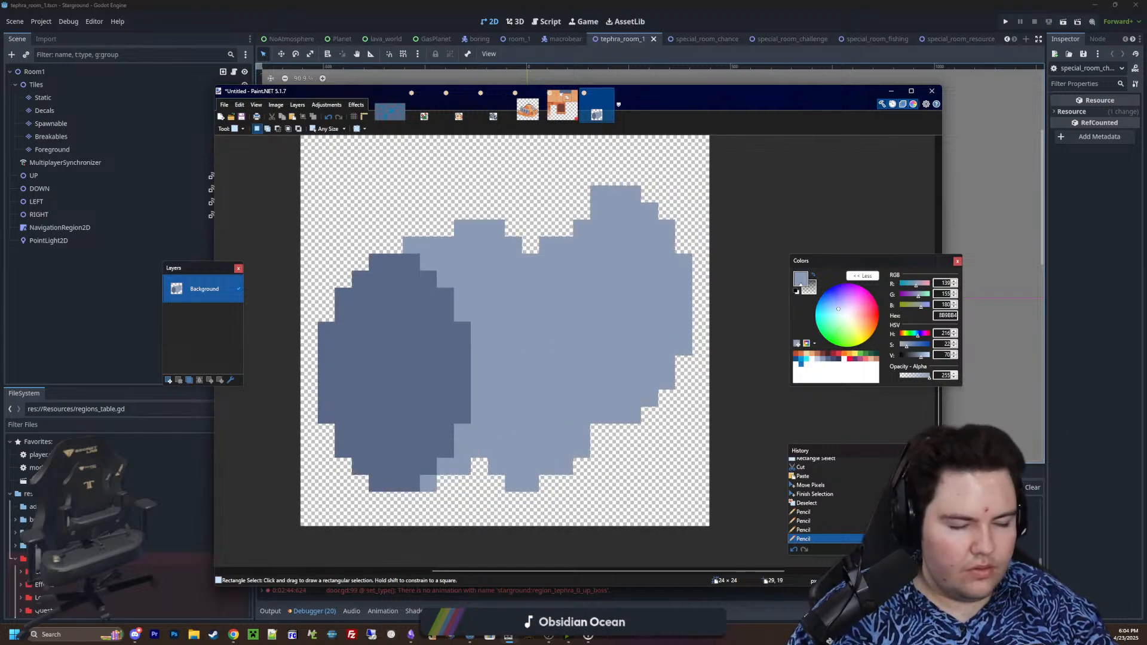
scroll(594, 429, "down", 4, "ctrl")
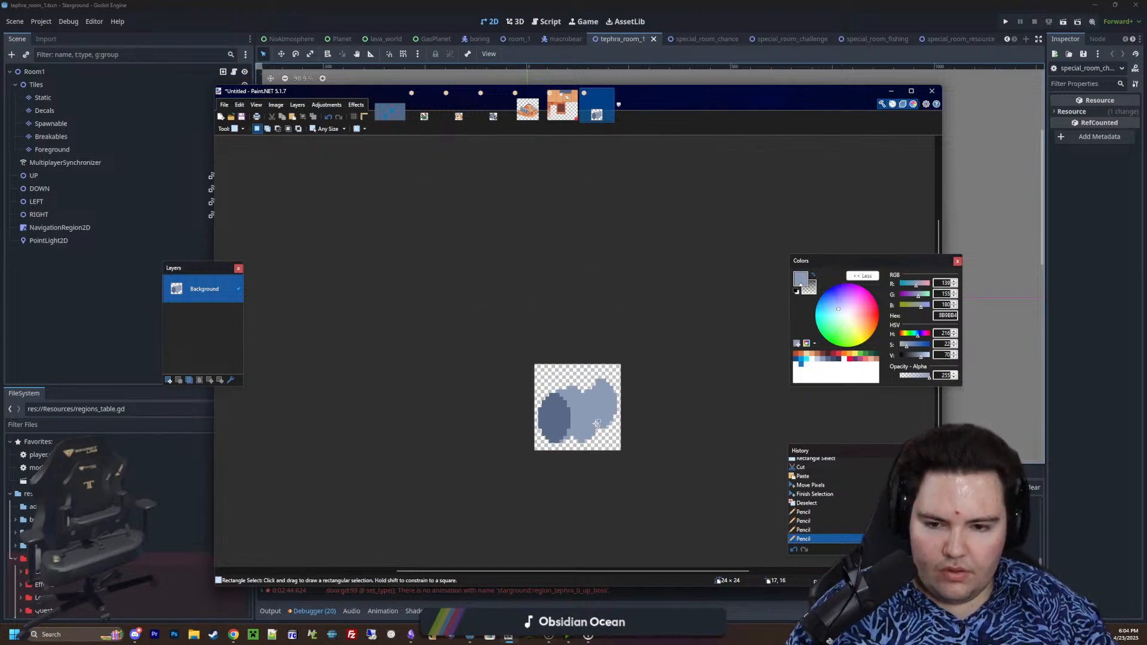
scroll(594, 433, "up", 3, "ctrl")
scroll(593, 443, "up", 2, "ctrl")
key("ctrl+z")
key("ctrl+z")
key("ctrl+z")
key("ctrl+z")
key("ctrl+z")
key("ctrl+z")
key("ctrl+z")
key("ctrl+z")
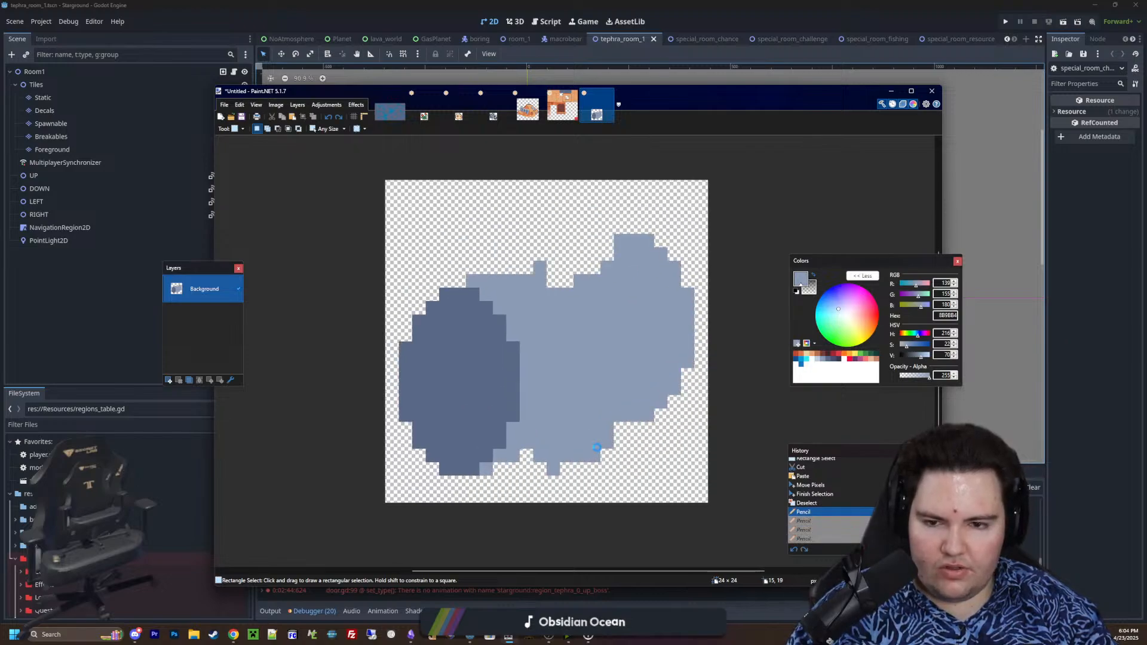
key("ctrl+y")
key("ctrl+y")
key("ctrl+z")
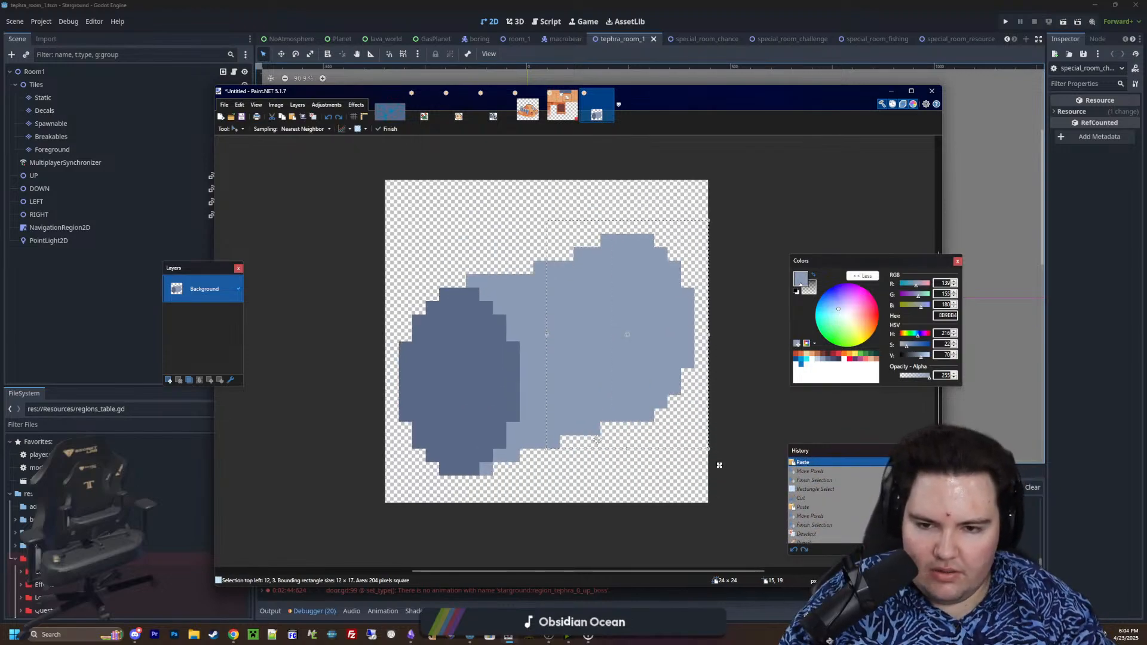
key("ctrl+d")
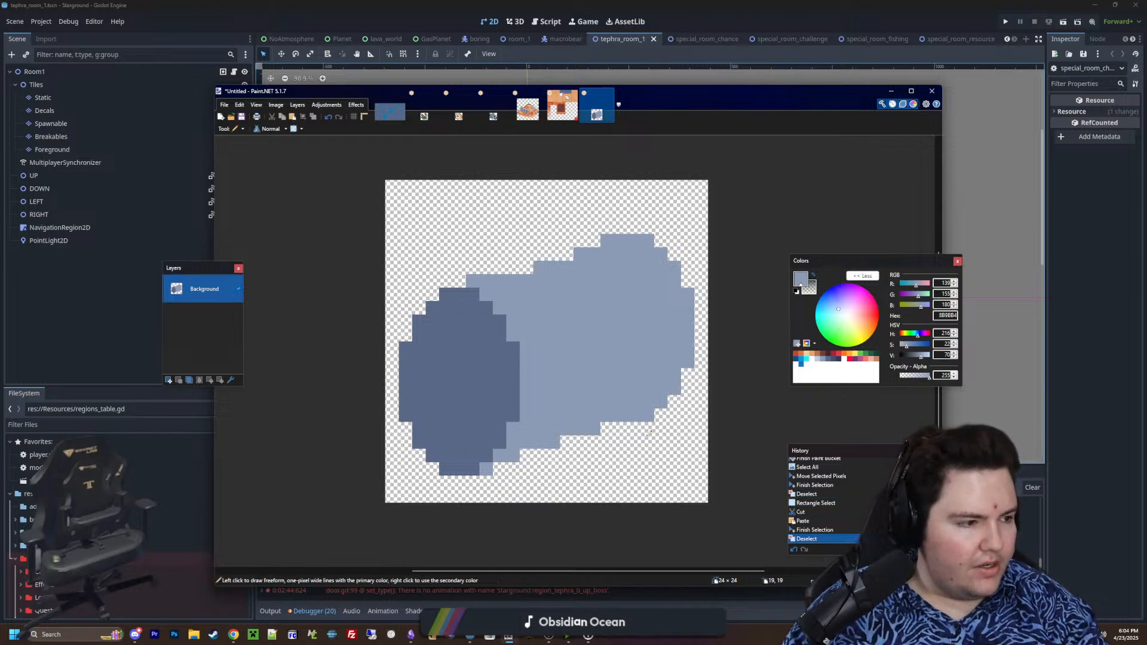
Try rotating the cylinder's cut-out right section by about 16° and moving it one pixel left
key("p")
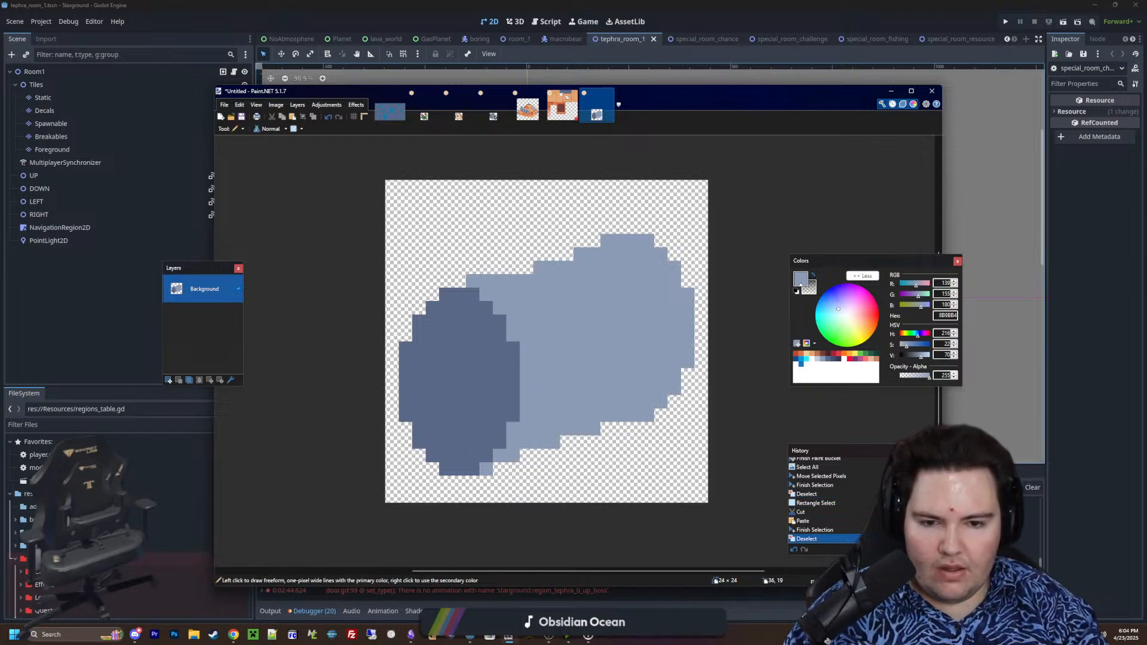
scroll(673, 348, "up", 1, "ctrl")
scroll(670, 286, "down", 1, "ctrl")
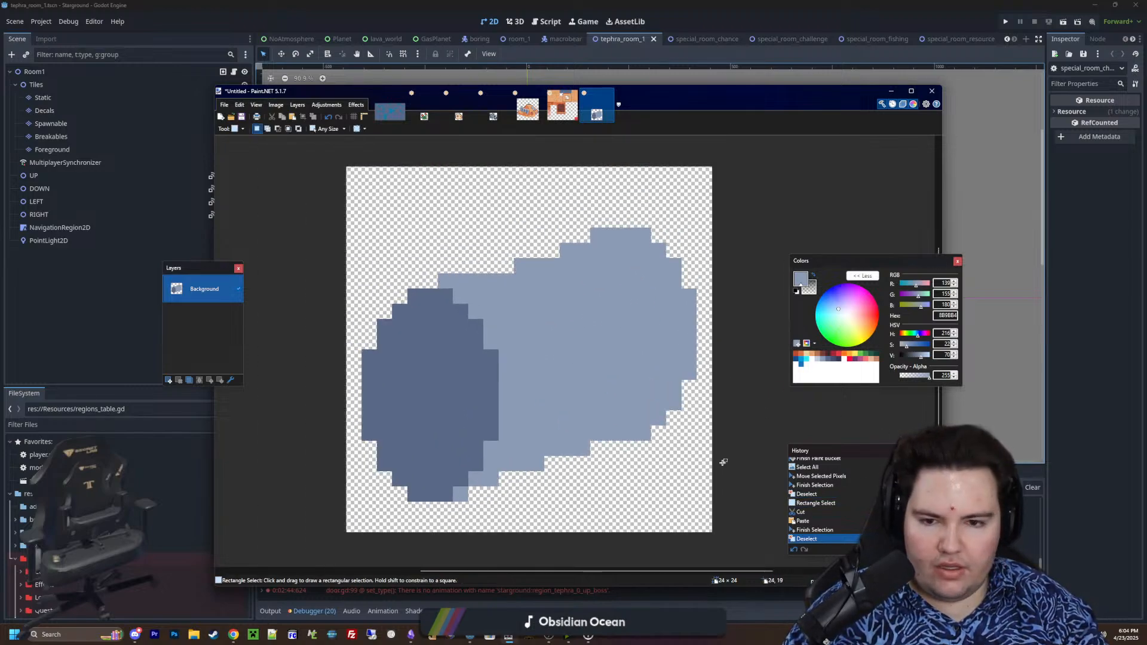
key("s")
left_click_drag(574, 212, 712, 487)
key("ctrl+x")
key("ctrl+v")
left_click_drag(735, 365, 721, 345)
left_click_drag(630, 382, 615, 383)
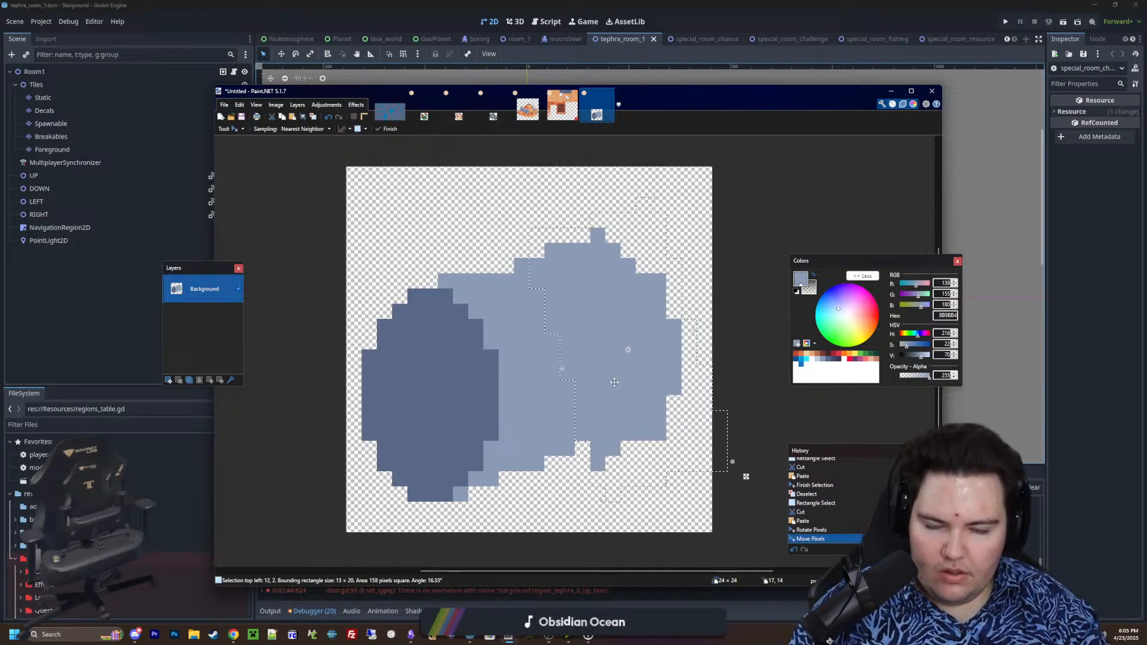
Undo the move and rotation of the cylinder's right section and clear the selection
key("ctrl+z")
key("ctrl+z")
key("ctrl+d")
key("k")
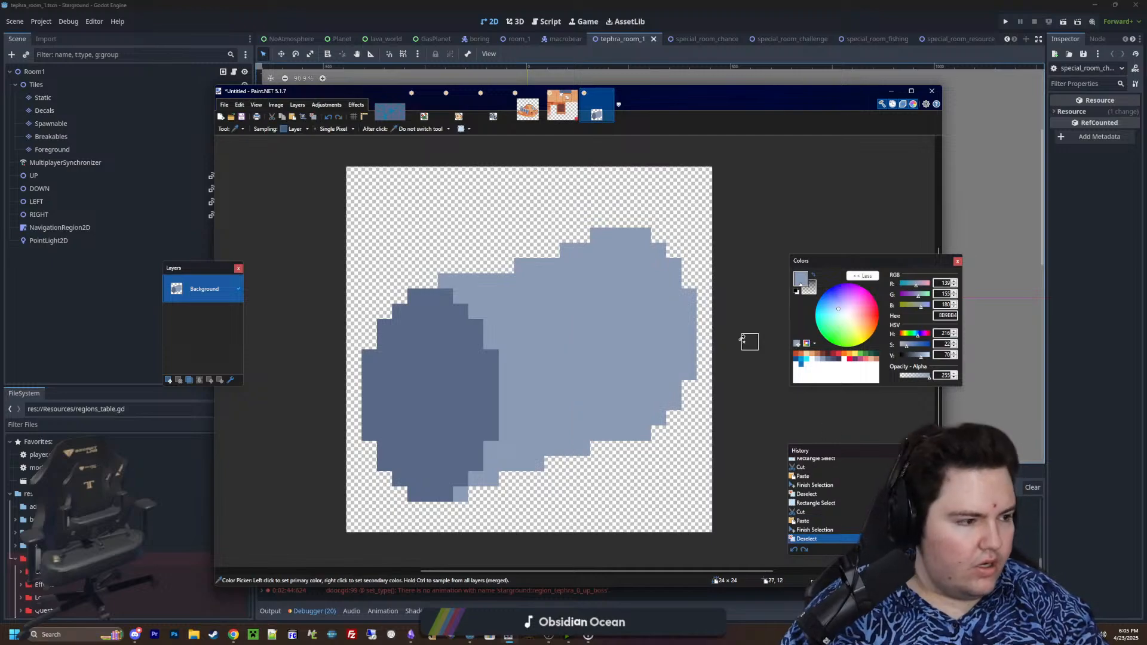
Reshape the cylinder's upper-right outline by erasing corner pixels, extending the top edge leftward in 8B9BB4, and cutting a small notch beneath it
scroll(658, 294, "up", 3, "ctrl")
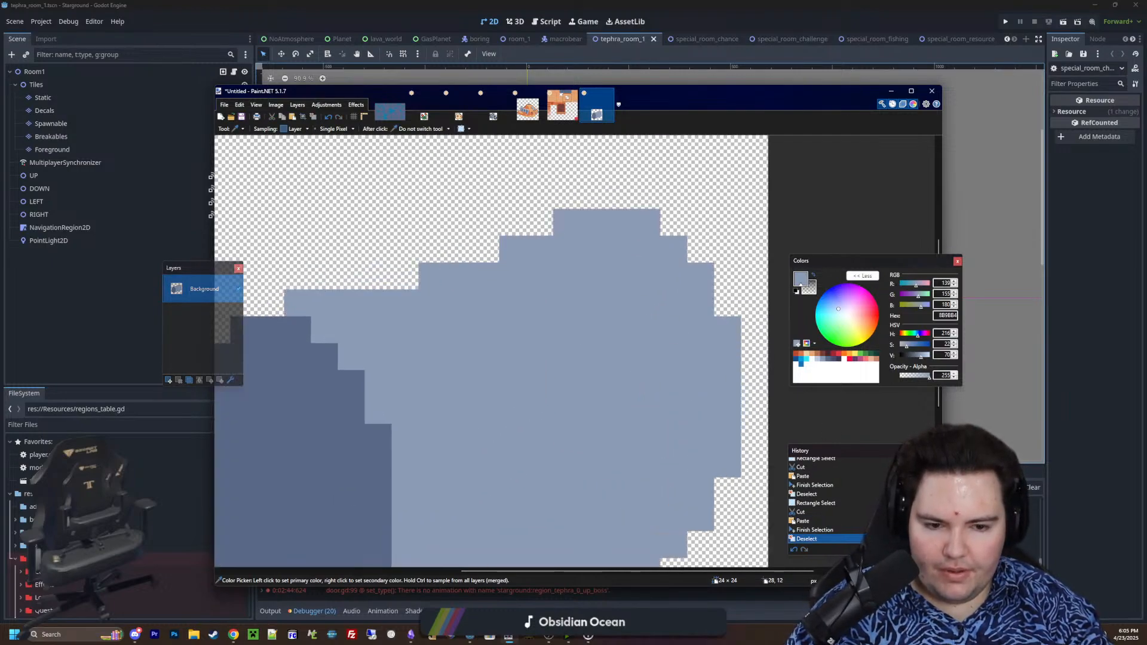
key("e")
mouse_move(698, 275)
left_mouse_down()
mouse_move(639, 222)
mouse_move(615, 221)
left_mouse_up()
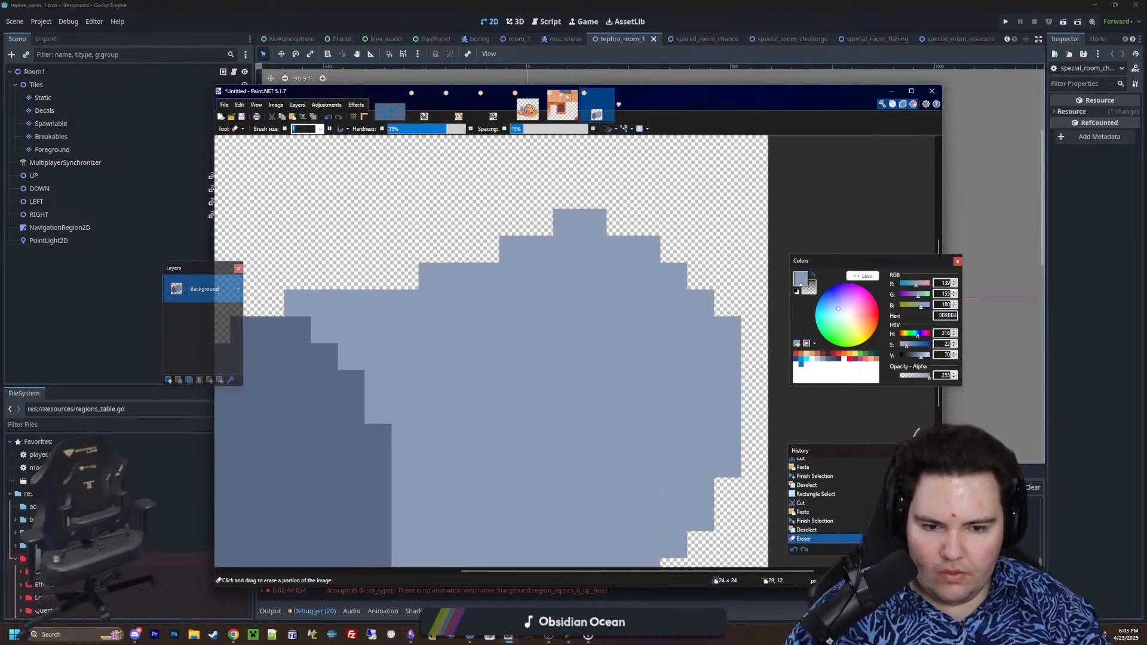
key("p")
left_click_drag(539, 223, 513, 223)
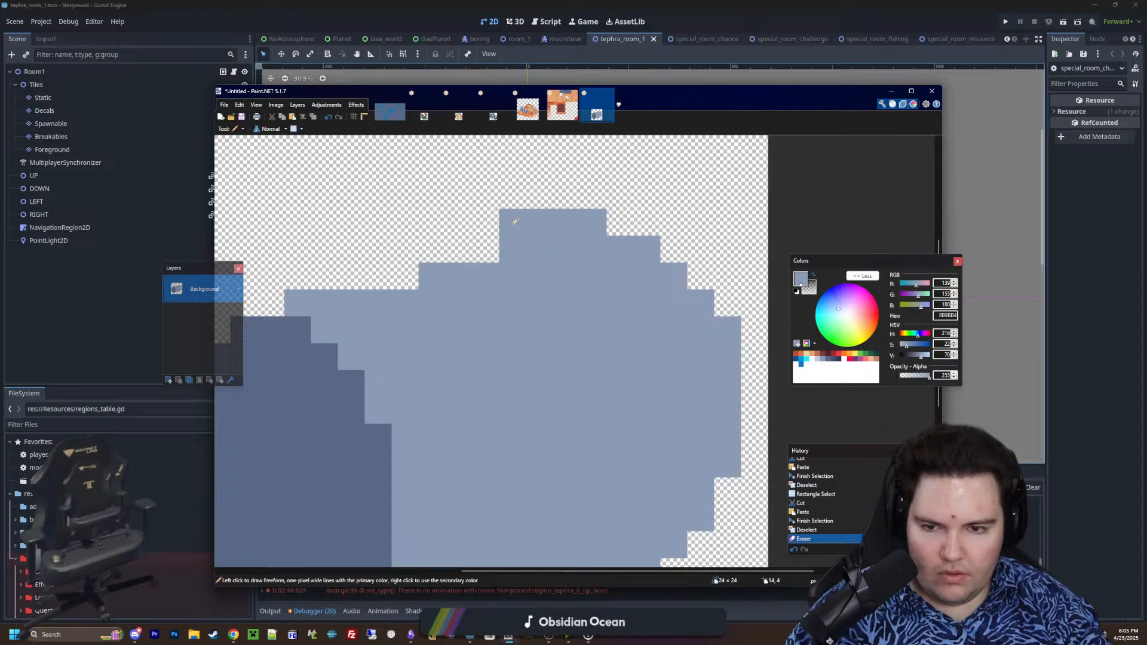
left_click(486, 249)
key("e")
left_click(486, 276)
left_click(458, 276)
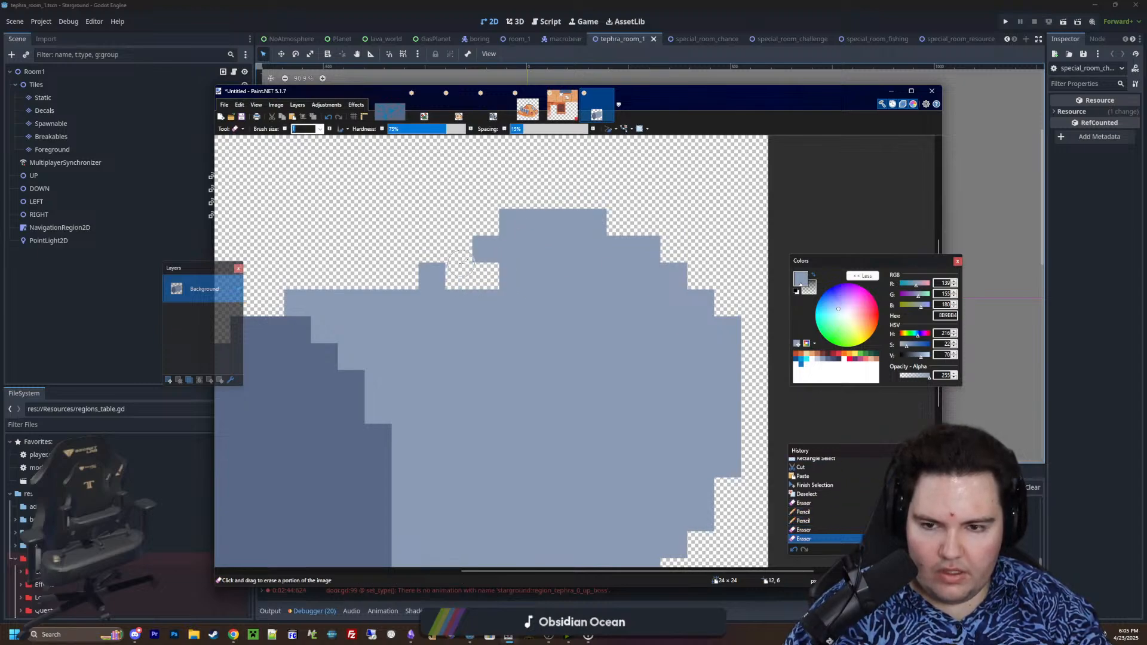
Sample the dark 5A6988 from the cylinder's end face and draw a stepped dent crease at the notch on the upper edge
key("k")
left_click(378, 439)
key("p")
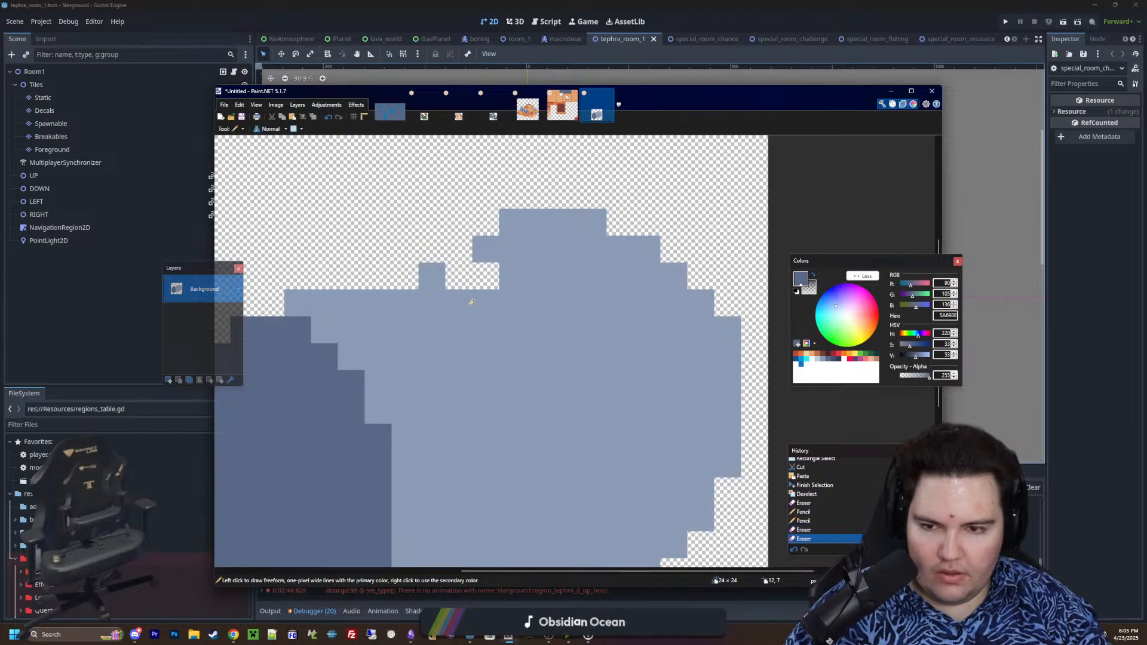
mouse_move(460, 278)
left_mouse_down()
mouse_move(495, 276)
mouse_move(513, 230)
left_mouse_up()
left_click(512, 303)
left_click(485, 249)
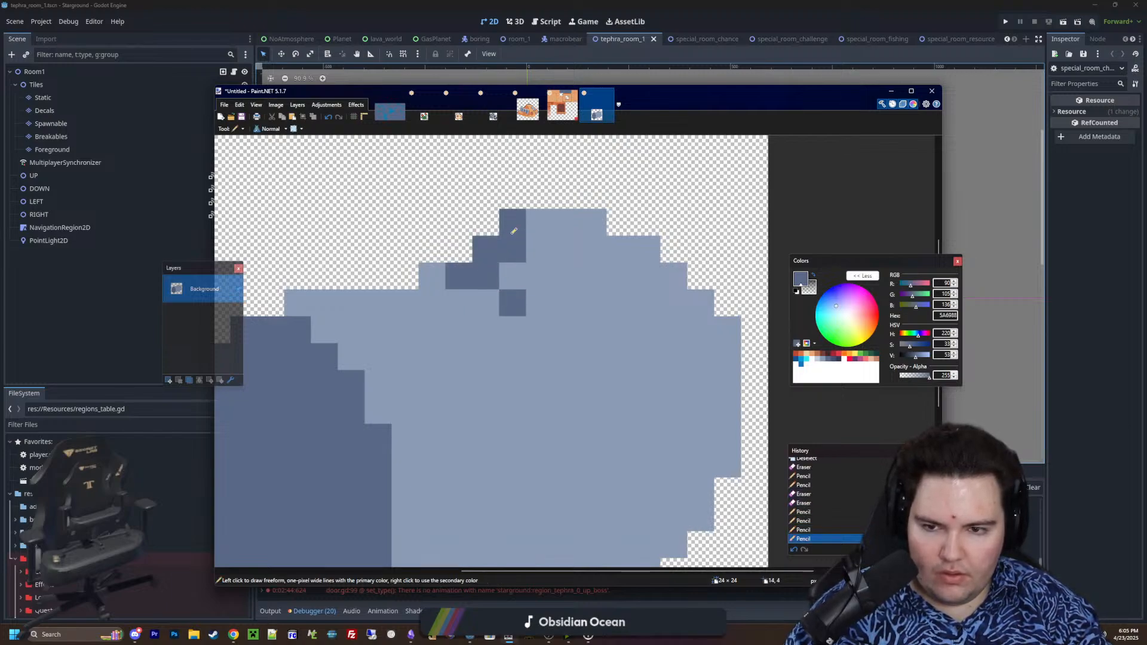
left_click(513, 278)
left_click(567, 330)
key("ctrl+z")
left_click(540, 328)
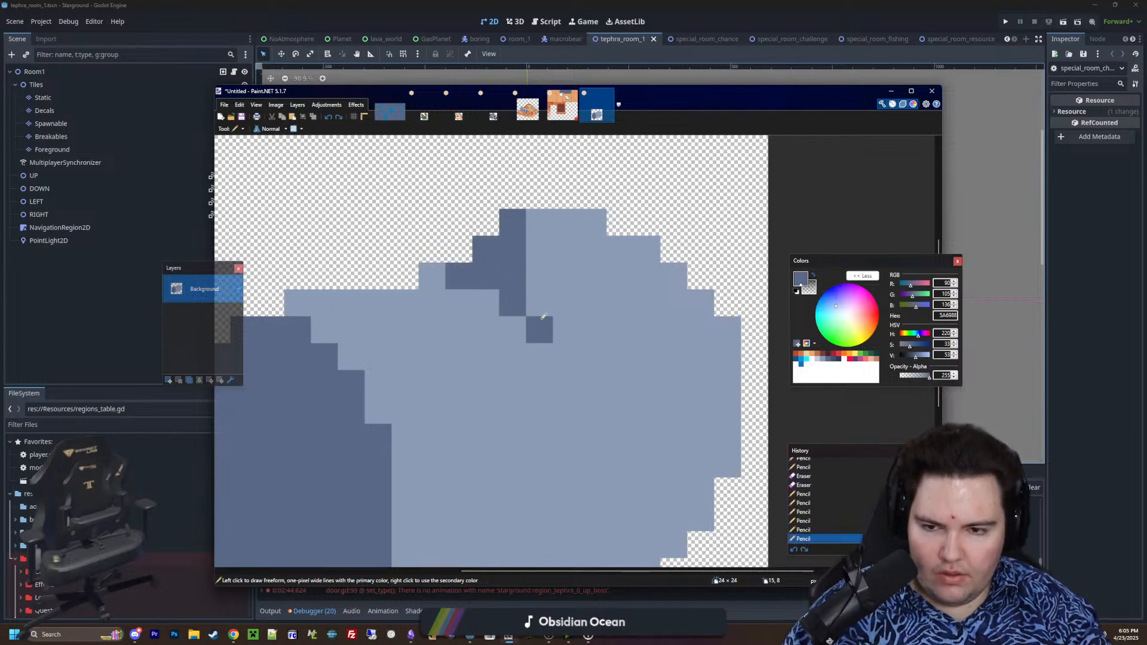
left_click(540, 303)
Recolour the crease's two topmost right-hand pixels with light 8B9BB4 and darken the outline pixel at its left end with 5A6988
scroll(532, 296, "down", 2, "ctrl")
scroll(531, 295, "down", 1, "ctrl")
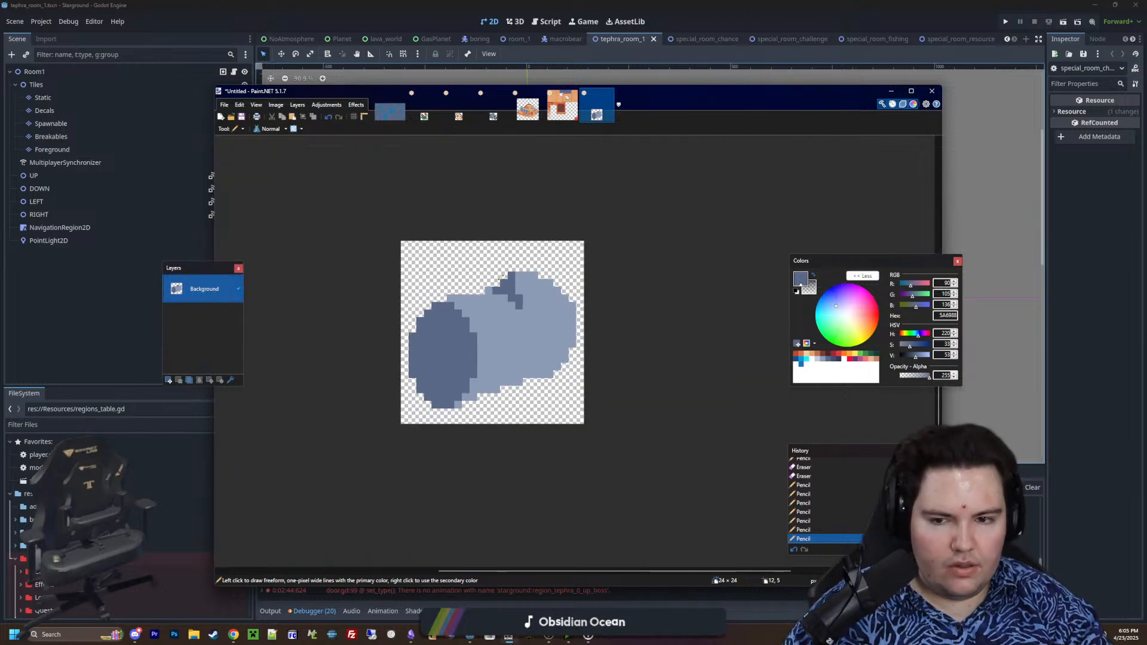
scroll(501, 277, "up", 3, "ctrl")
key("k")
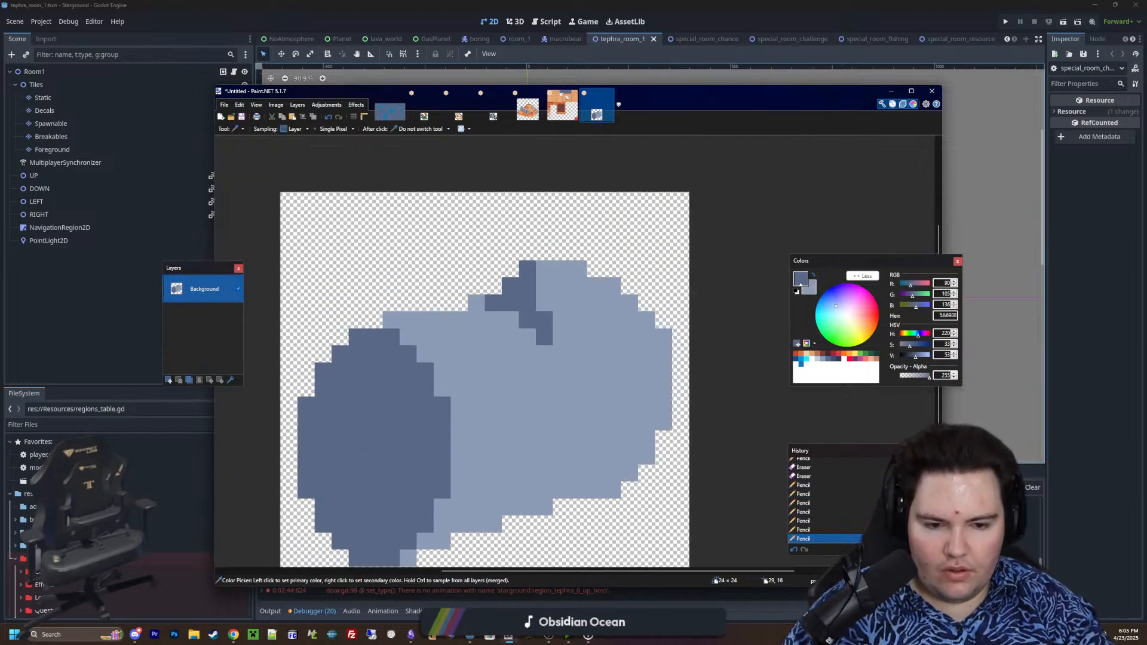
key("p")
right_click_drag(528, 286, 528, 269)
scroll(544, 283, "down", 2, "ctrl")
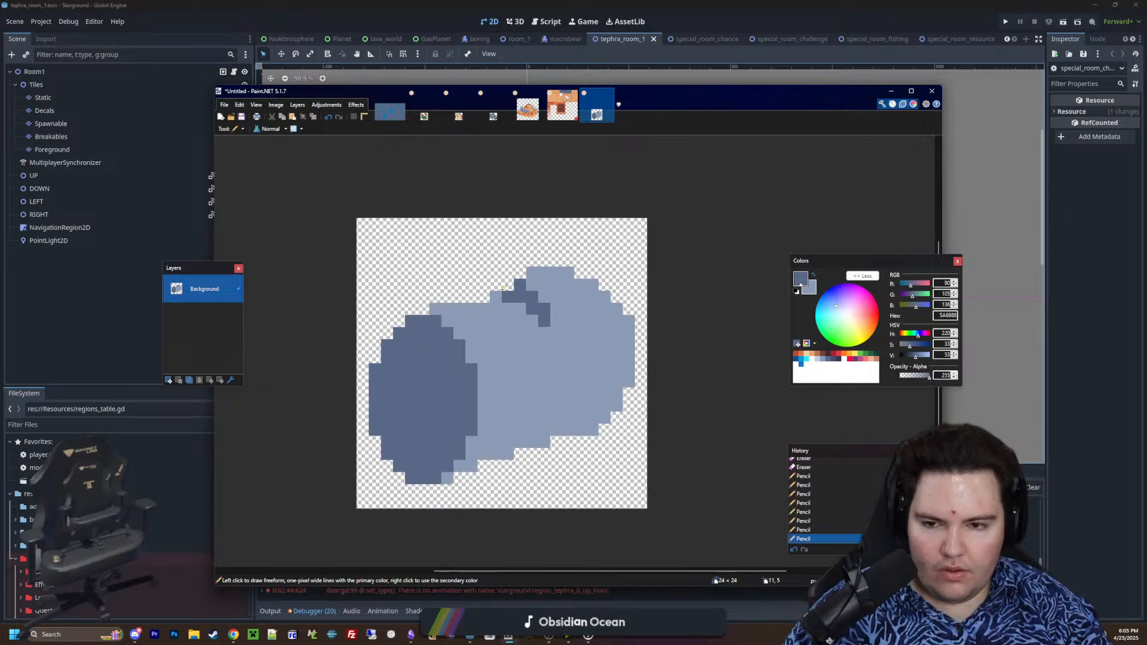
scroll(502, 288, "up", 2, "ctrl")
left_click(496, 297)
scroll(496, 298, "down", 3, "ctrl")
scroll(537, 311, "up", 2, "ctrl")
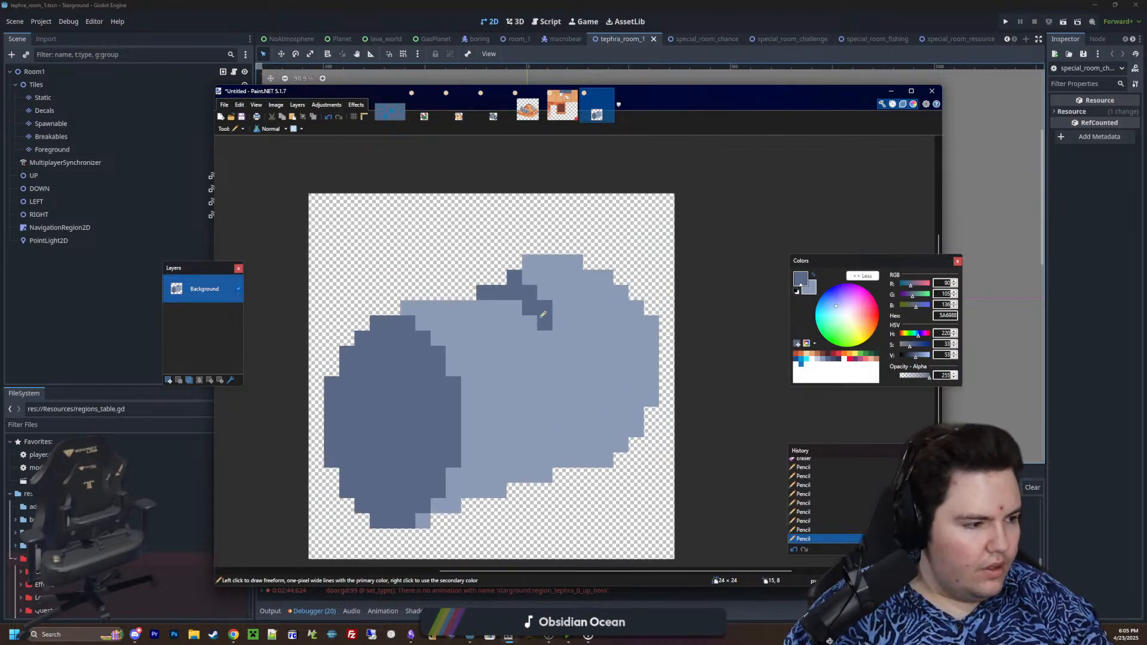
Draw a stepped 5A6988 shading line from the cylinder's right edge, sloping down and left across its body
scroll(543, 315, "up", 2, "ctrl")
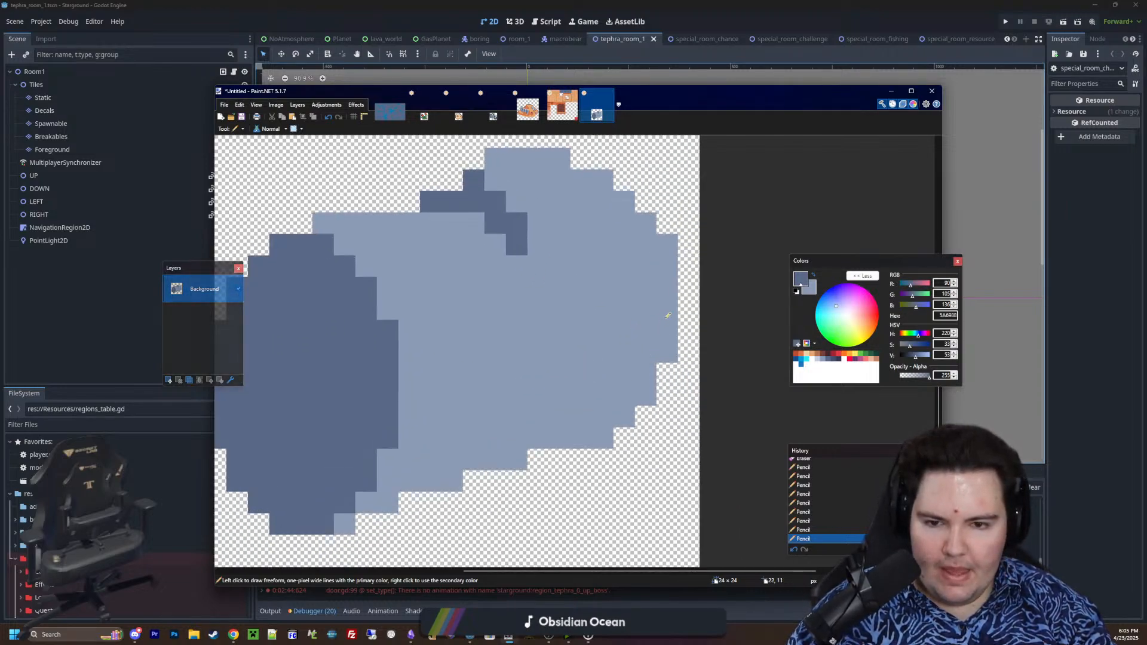
left_click(644, 315)
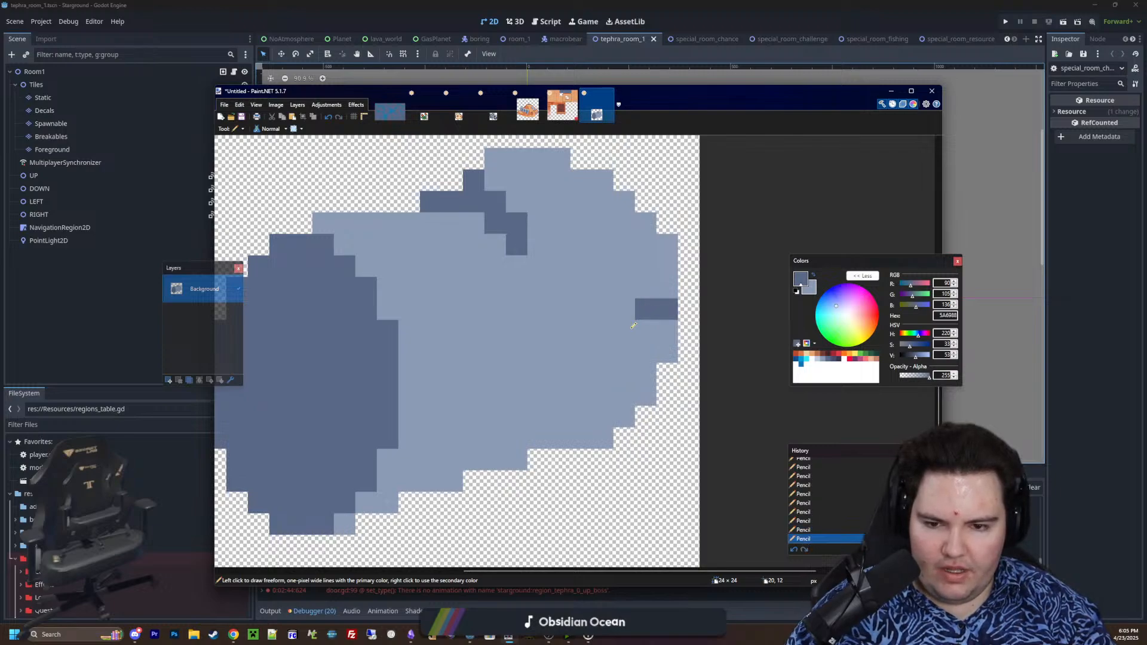
key("ctrl+z")
left_click(660, 316)
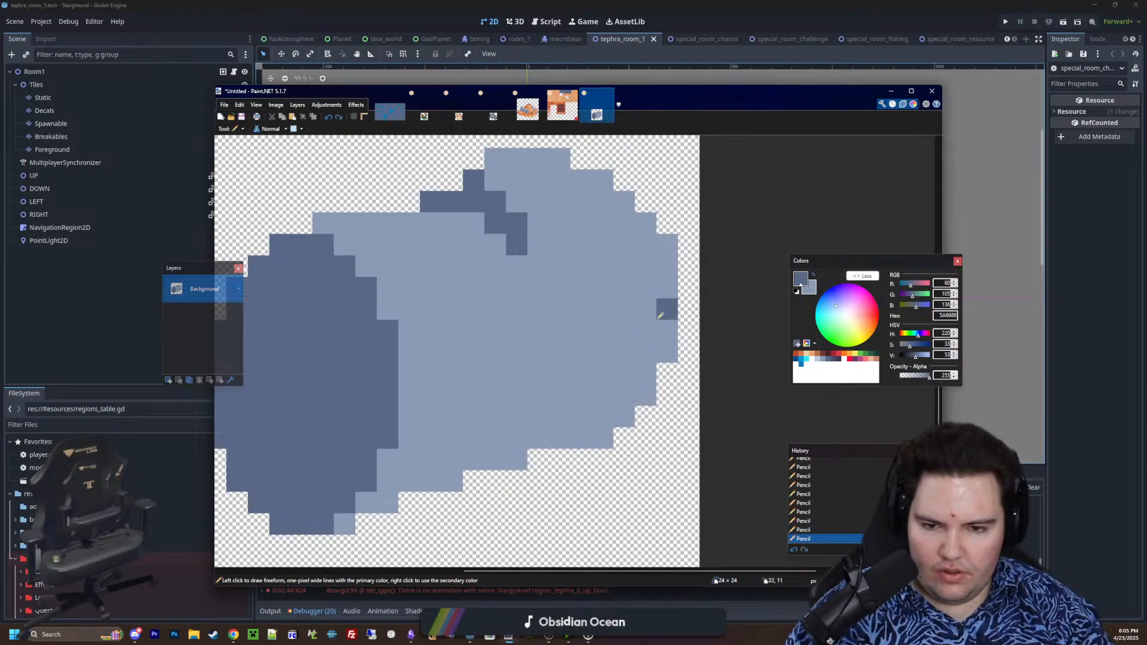
left_click_drag(605, 343, 569, 360)
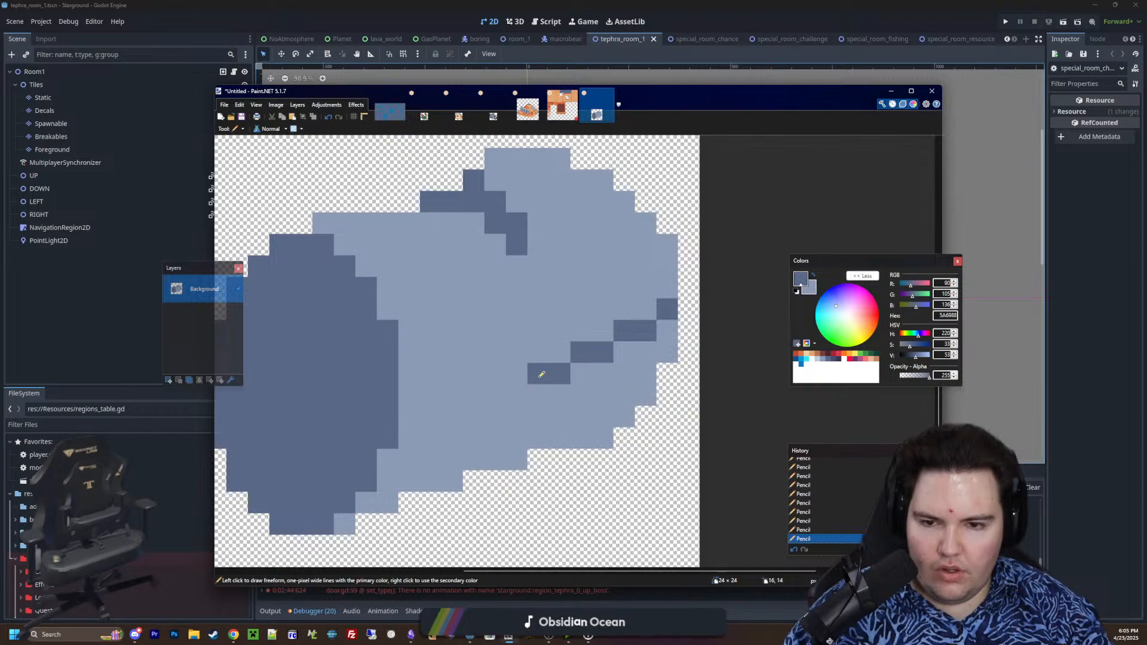
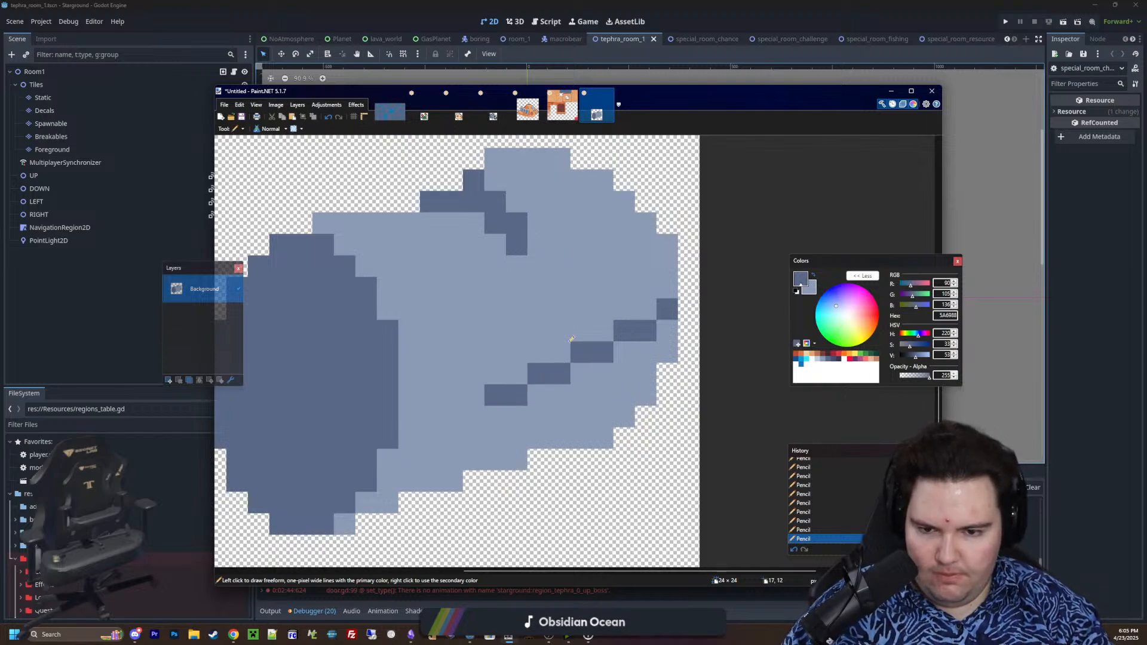
Draw a second stepped 5A6988 shading line from the cylinder's upper-right edge, sloping down and left across its body above the first line
scroll(572, 339, "down", 4, "ctrl")
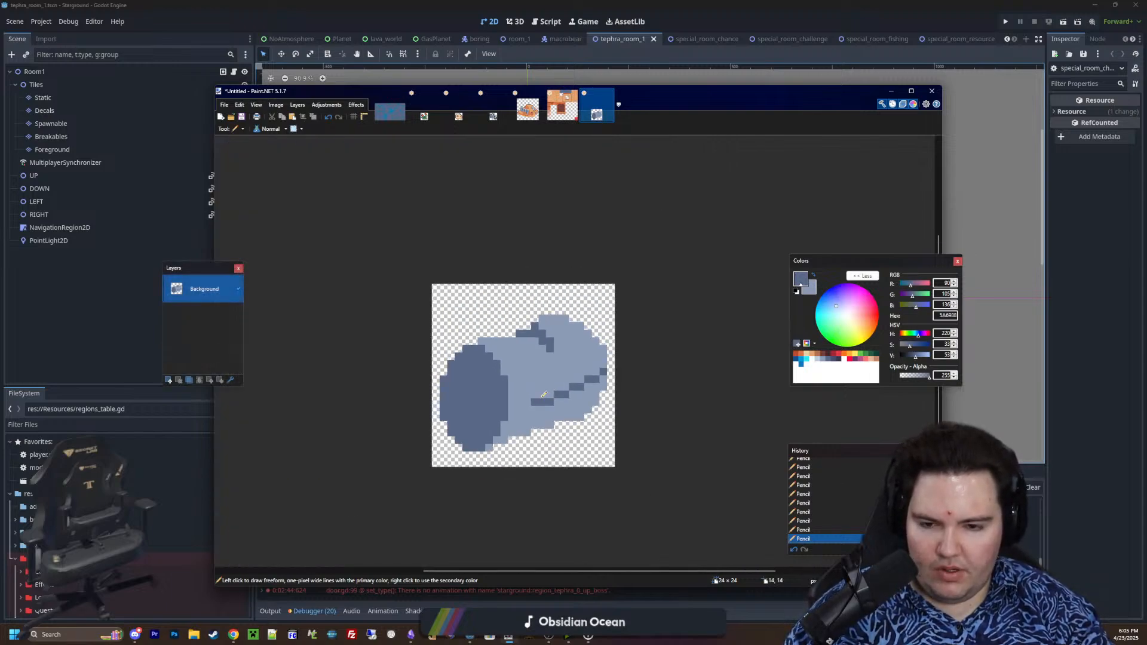
scroll(544, 394, "down", 3, "ctrl")
scroll(550, 380, "up", 6, "ctrl")
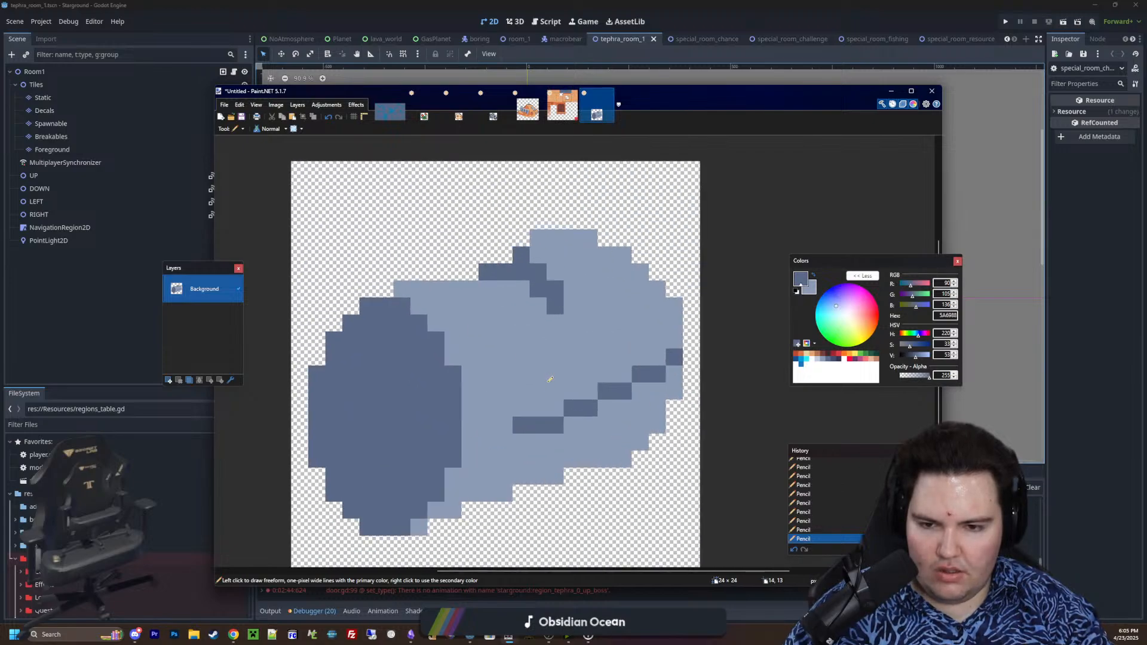
scroll(550, 380, "up", 1, "ctrl")
left_click(694, 253)
mouse_move(659, 276)
left_mouse_down()
mouse_move(632, 277)
mouse_move(605, 317)
mouse_move(584, 302)
mouse_move(537, 327)
left_mouse_up()
key("ctrl+z")
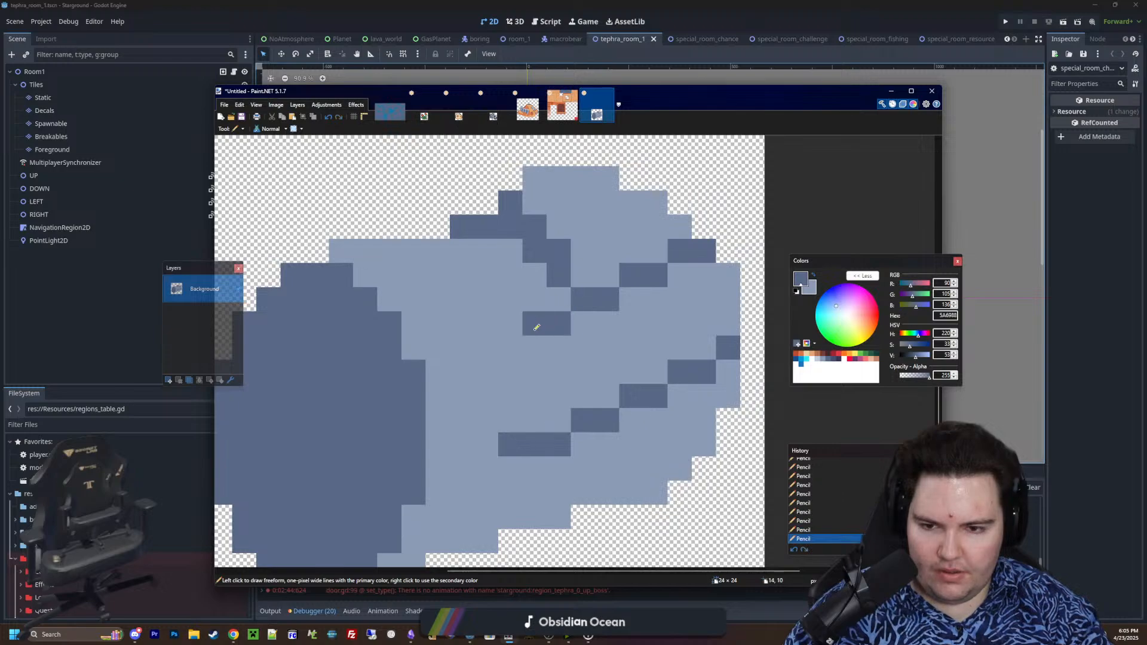
left_click(485, 348)
scroll(487, 349, "down", 4, "ctrl")
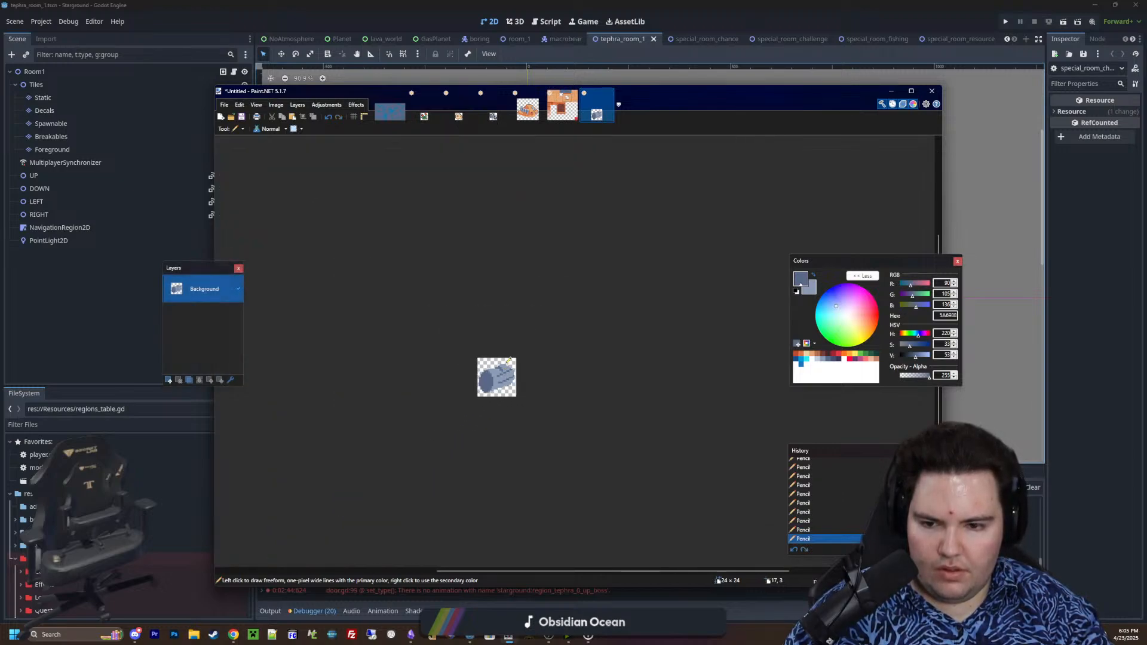
Refine the steps of both shading lines, adding 5A6988 pixels and recolouring surplus ones with 8B9BB4
scroll(500, 375, "up", 5, "ctrl")
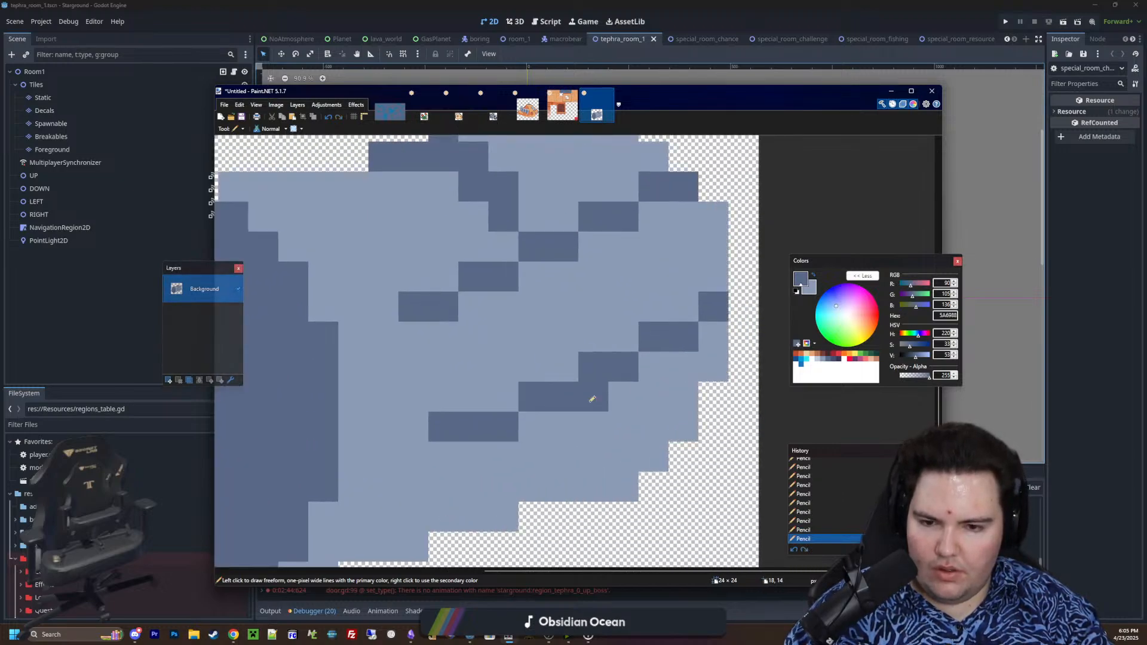
left_click_drag(542, 275, 588, 253)
right_click(593, 366)
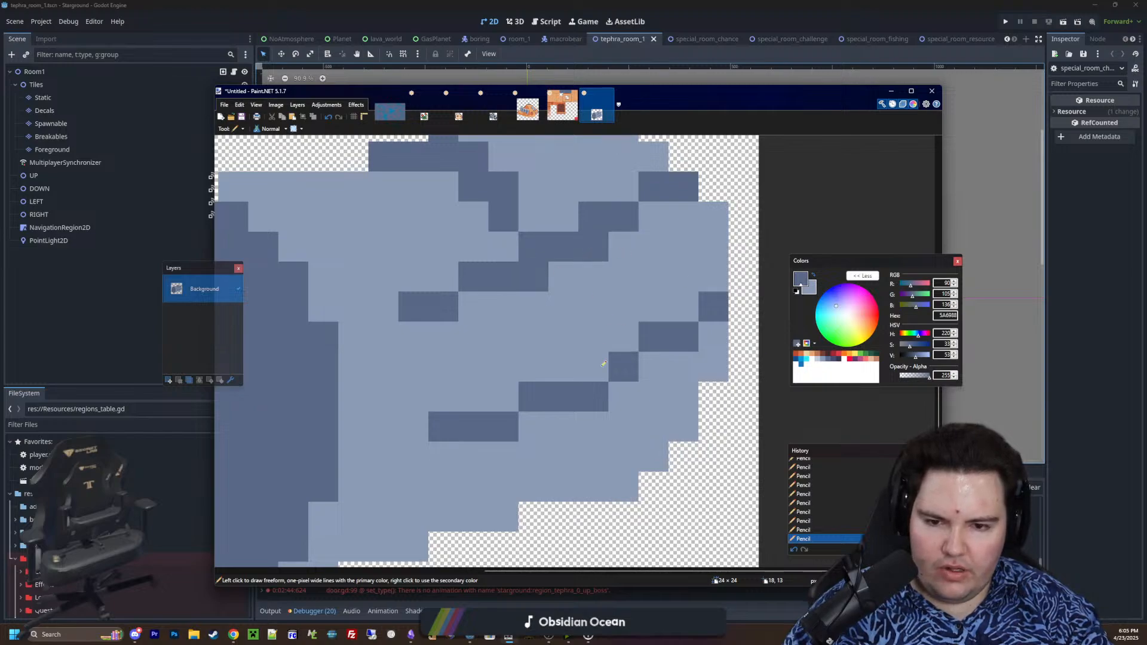
right_click(653, 337)
left_click(653, 366)
right_click(533, 246)
right_click(593, 217)
scroll(590, 212, "down", 5, "ctrl")
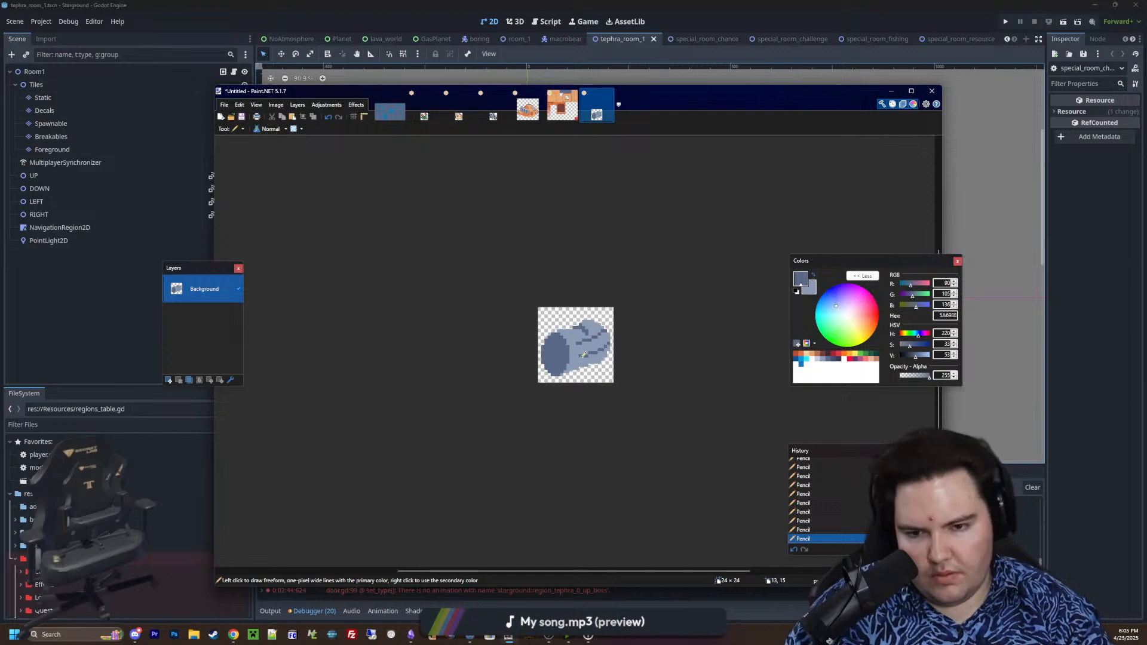
Make the cylinder's bottom edge ragged near the end face with tooth-like 8B9BB4 pixels hanging below the outline
scroll(606, 328, "up", 5, "ctrl")
scroll(598, 349, "up", 4, "ctrl")
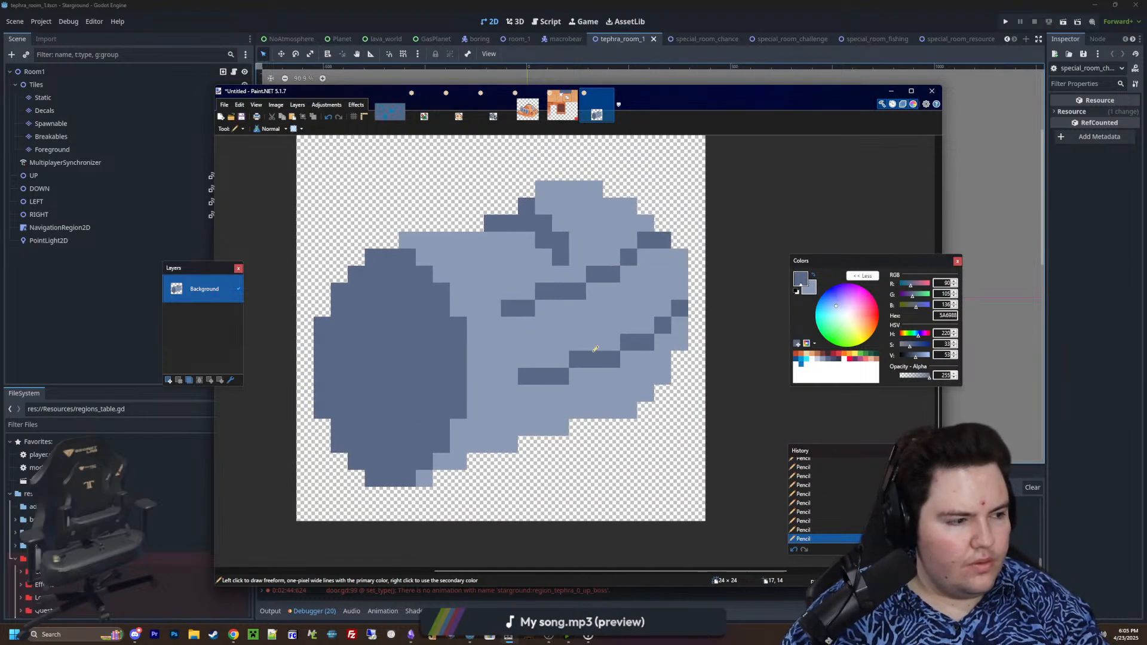
left_click_drag(524, 439, 457, 453)
key("ctrl+z")
key("ctrl+z")
right_click(457, 453)
right_click(510, 426)
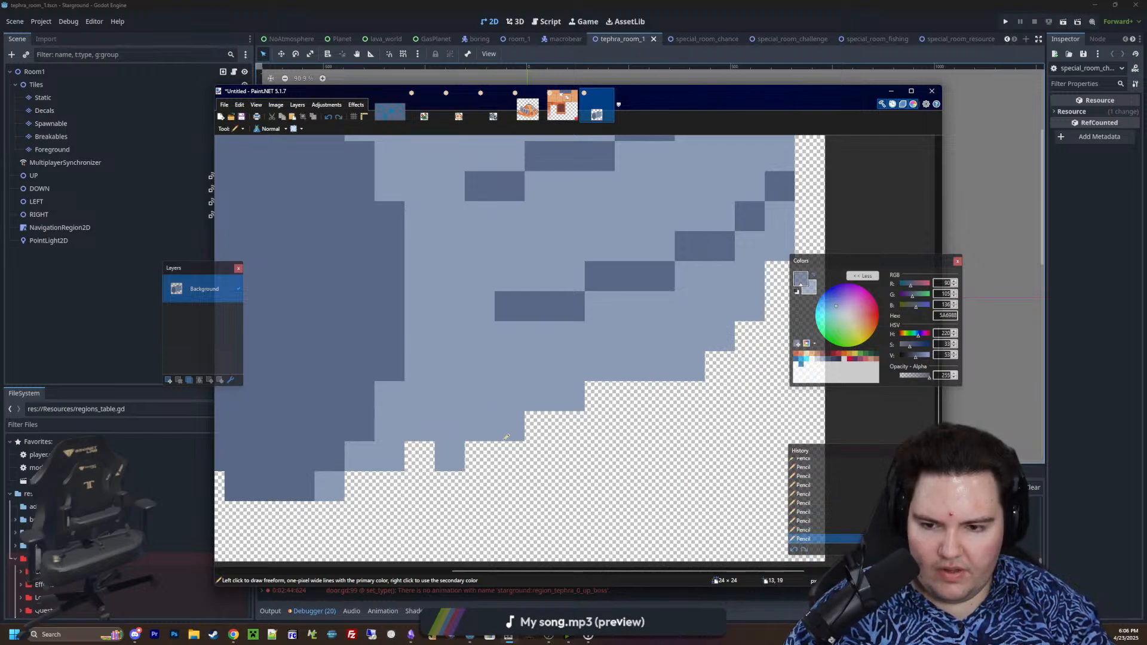
right_click(510, 456)
right_click(540, 427)
Darken the pixels beside the bottom teeth and single outline corners at the cylinder's lower right and upper right with 5A6988
left_click(480, 427)
left_click(420, 426)
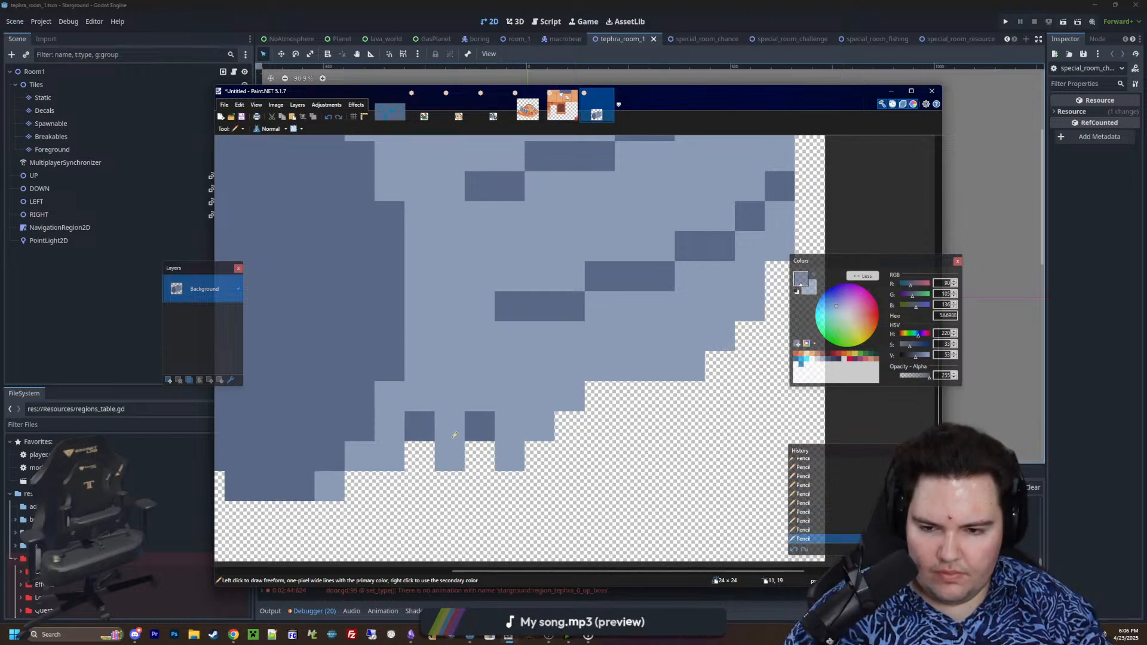
left_click(545, 426)
left_click(690, 366)
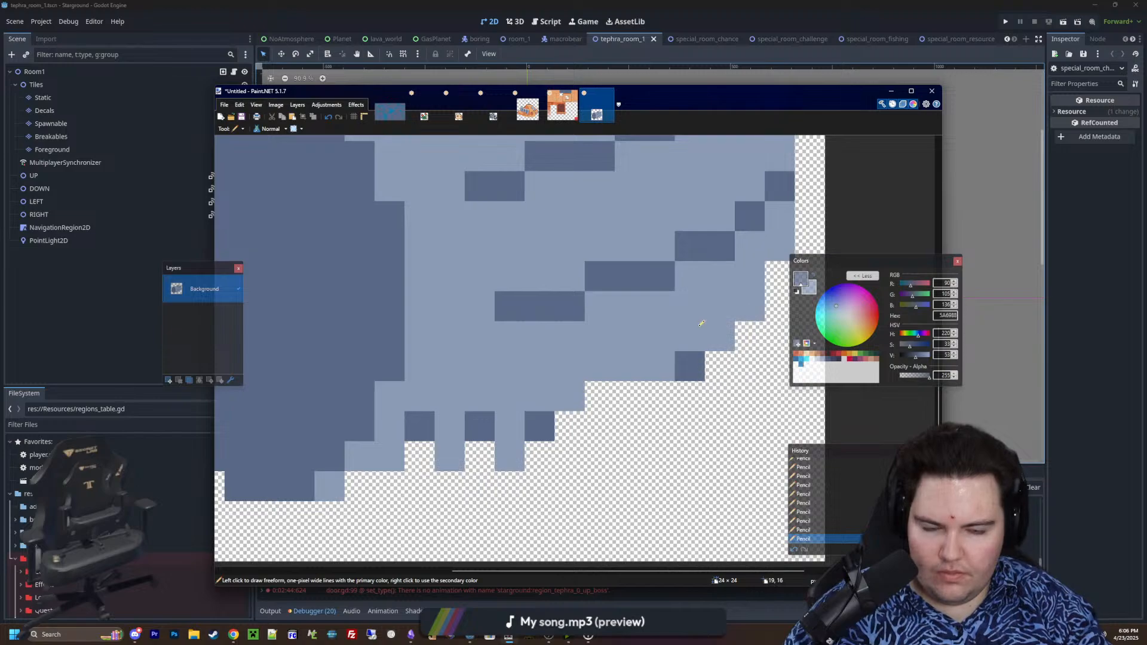
scroll(641, 444, "down", 2, "ctrl")
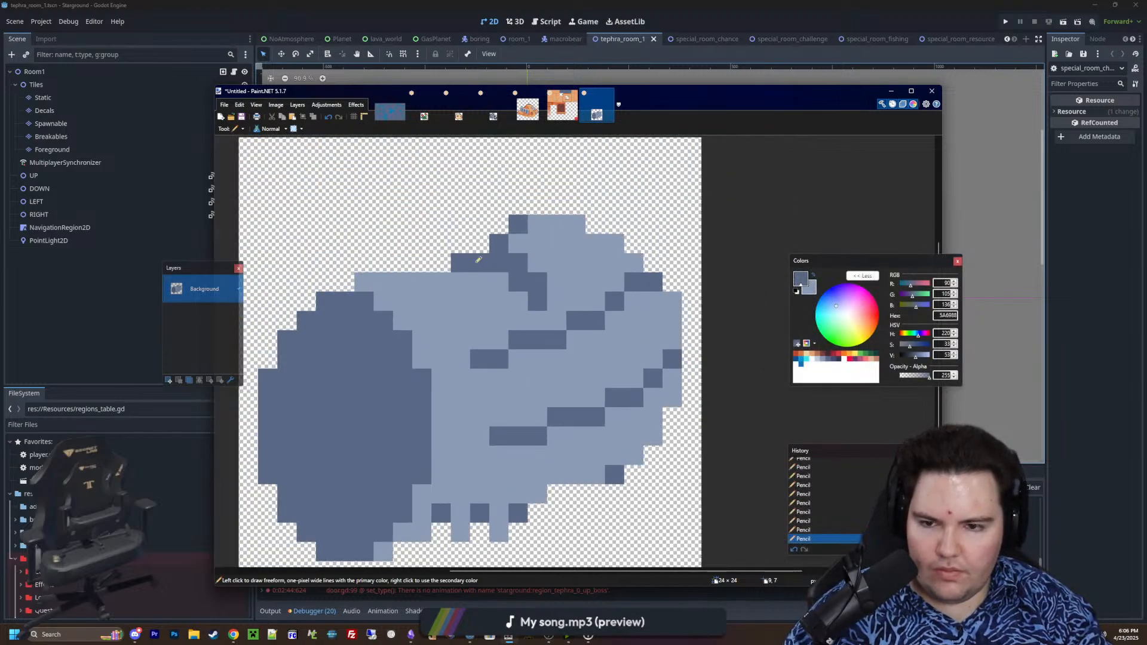
key("ctrl+z")
left_click(576, 224)
scroll(351, 276, "up", 3, "ctrl")
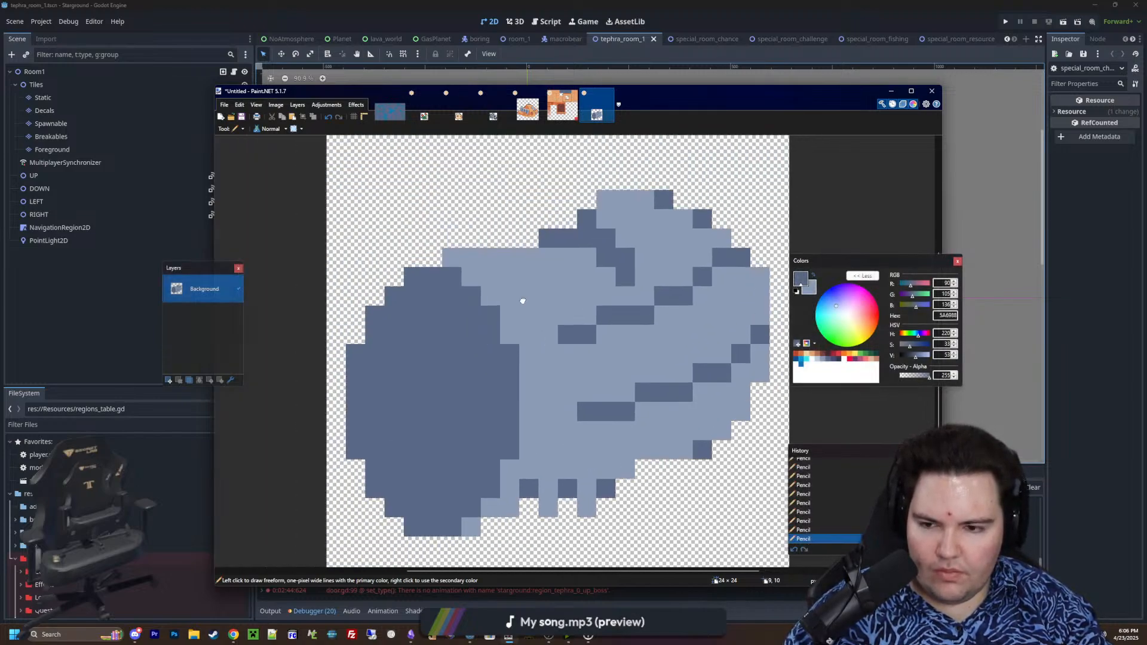
scroll(469, 224, "down", 1)
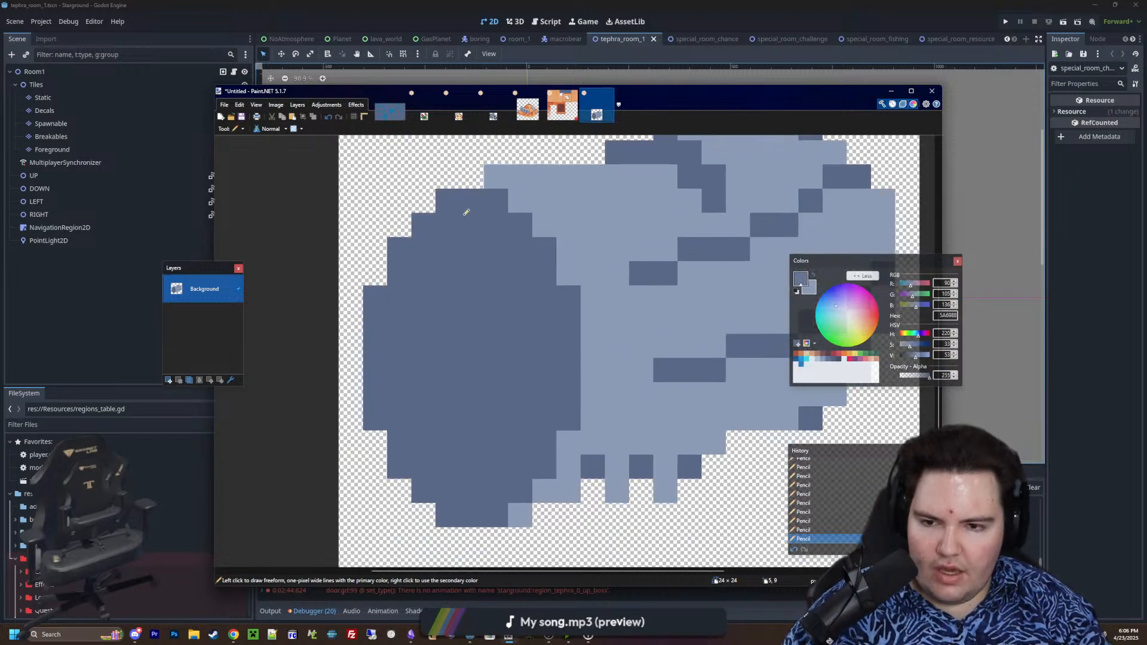
Recolour the outer edge of the dark end face with 8B9BB4 to form a one-pixel rim around the opening
mouse_move(587, 418)
right_mouse_down()
mouse_move(558, 287)
mouse_move(525, 227)
mouse_move(462, 200)
right_mouse_up()
right_click_drag(539, 452, 553, 445)
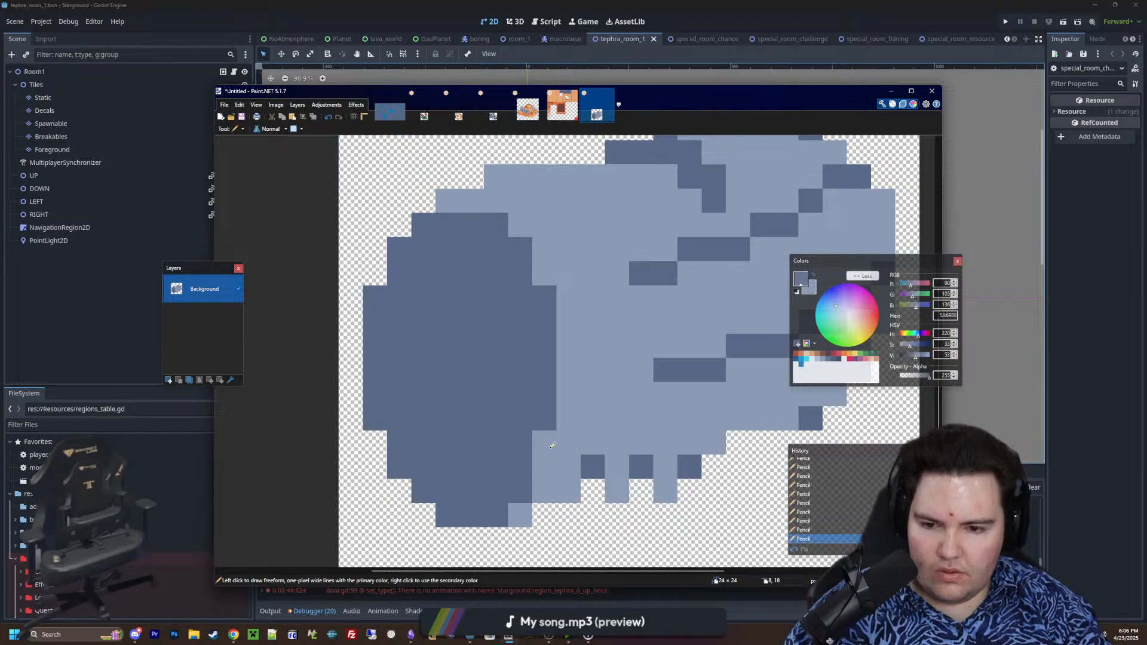
mouse_move(524, 487)
right_mouse_down()
mouse_move(459, 514)
mouse_move(400, 436)
mouse_move(375, 313)
mouse_move(425, 236)
right_mouse_up()
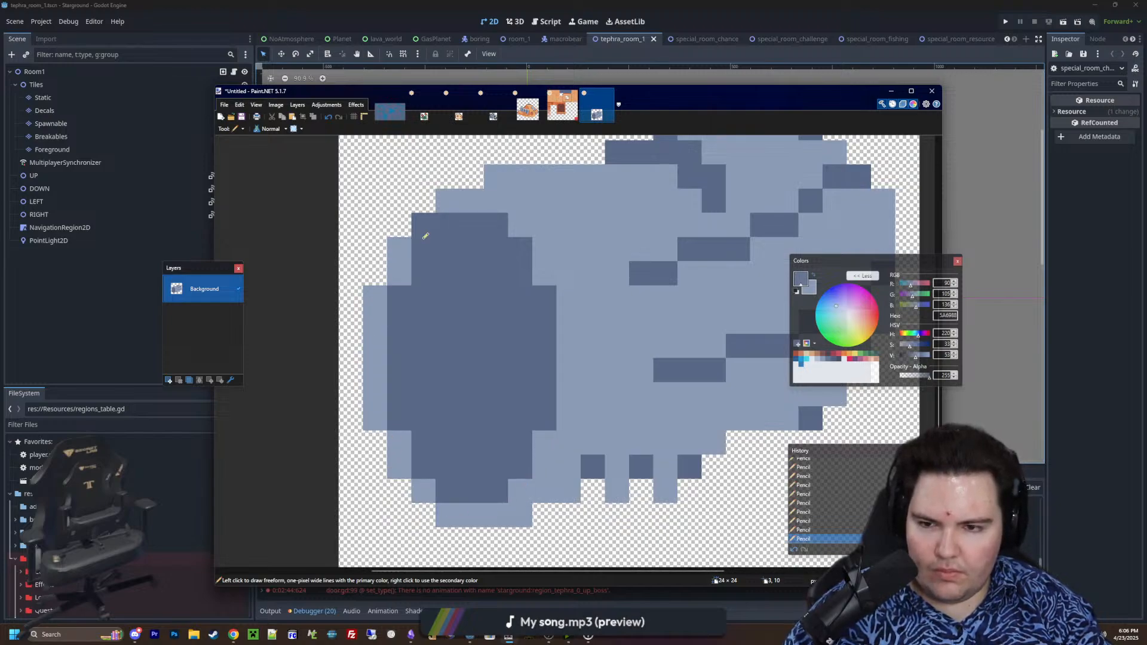
right_click(423, 239)
key("ctrl+z")
right_click(428, 228)
scroll(503, 392, "down", 2, "ctrl")
Paint C0CBDC highlight pixels along the lower inner edge of the rim and at its lower corners on both sides
scroll(508, 410, "up", 1, "ctrl")
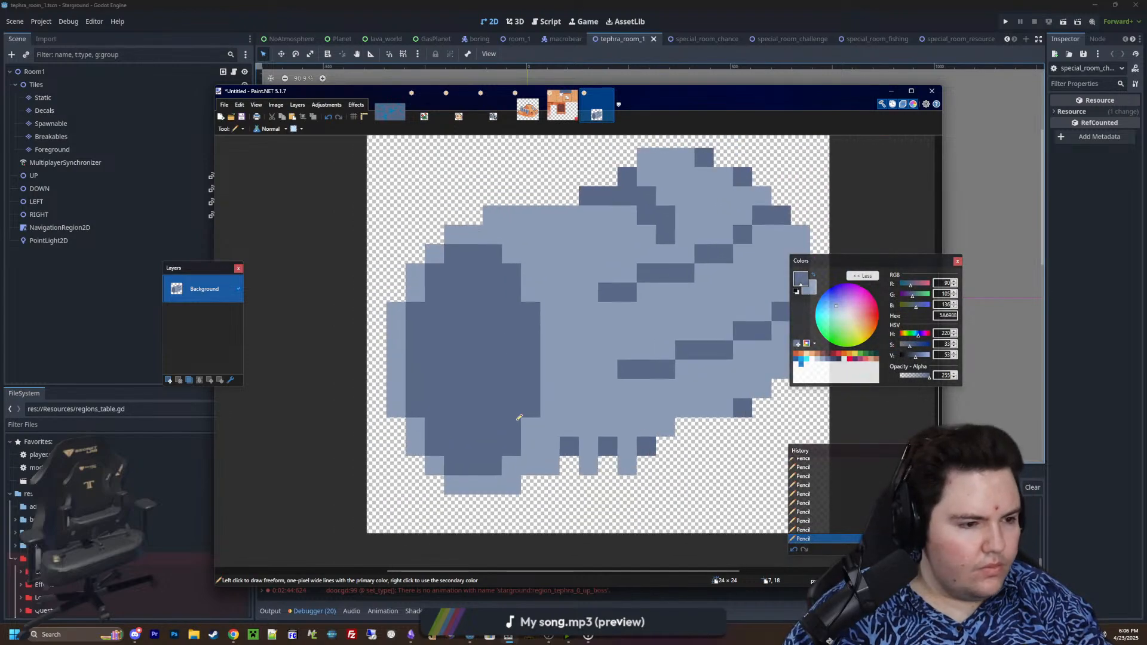
scroll(526, 413, "up", 1, "ctrl")
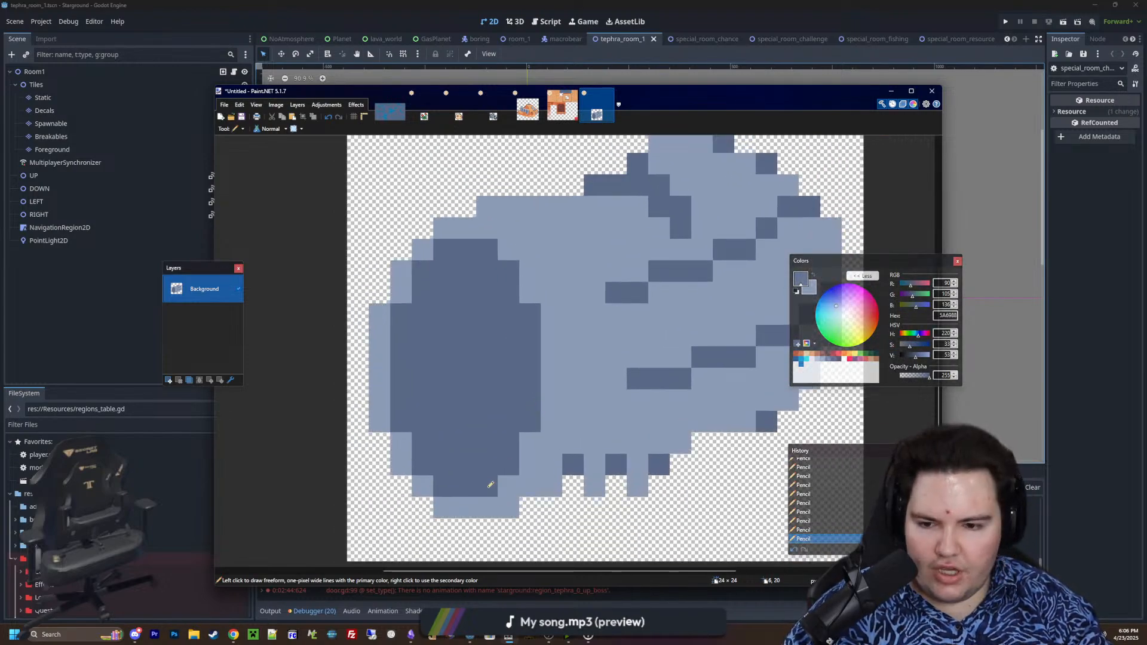
scroll(490, 486, "up", 1, "ctrl")
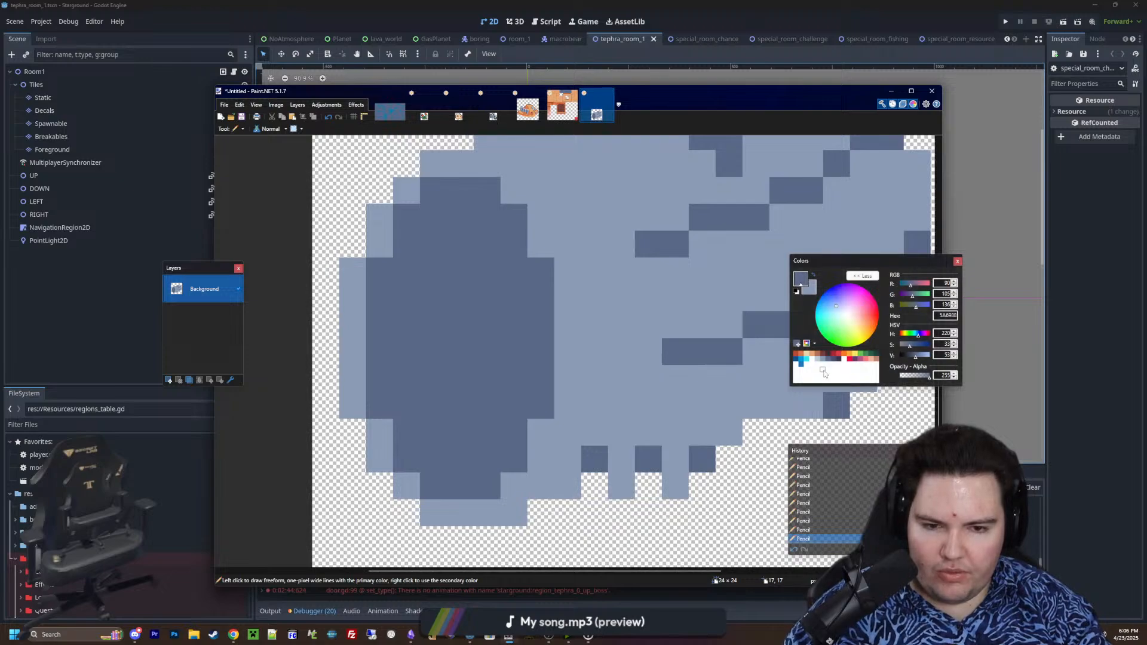
left_click(818, 360)
left_click(460, 486)
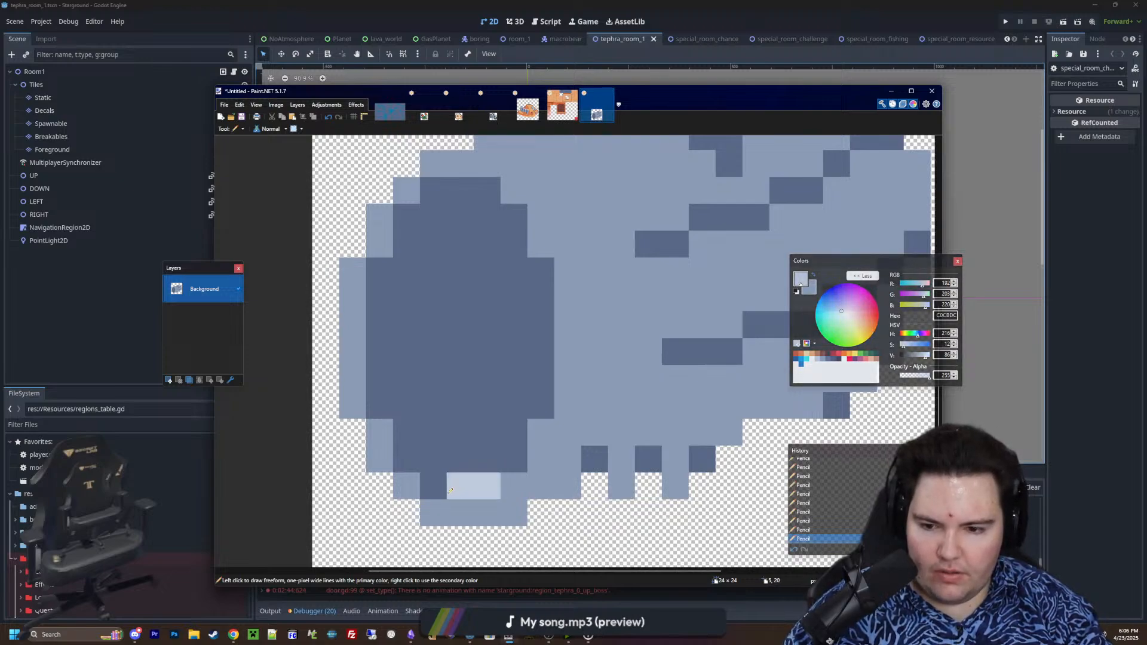
left_click(433, 486)
left_click(406, 458)
left_click(514, 459)
left_click(372, 398)
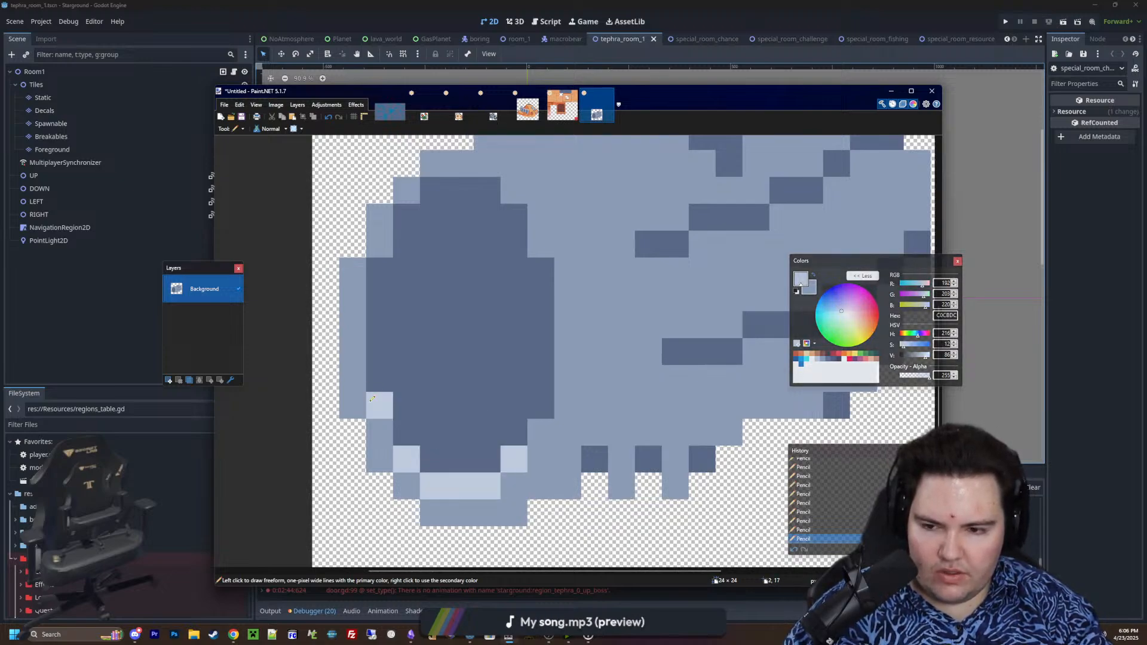
left_click(548, 398)
scroll(538, 407, "down", 6, "ctrl")
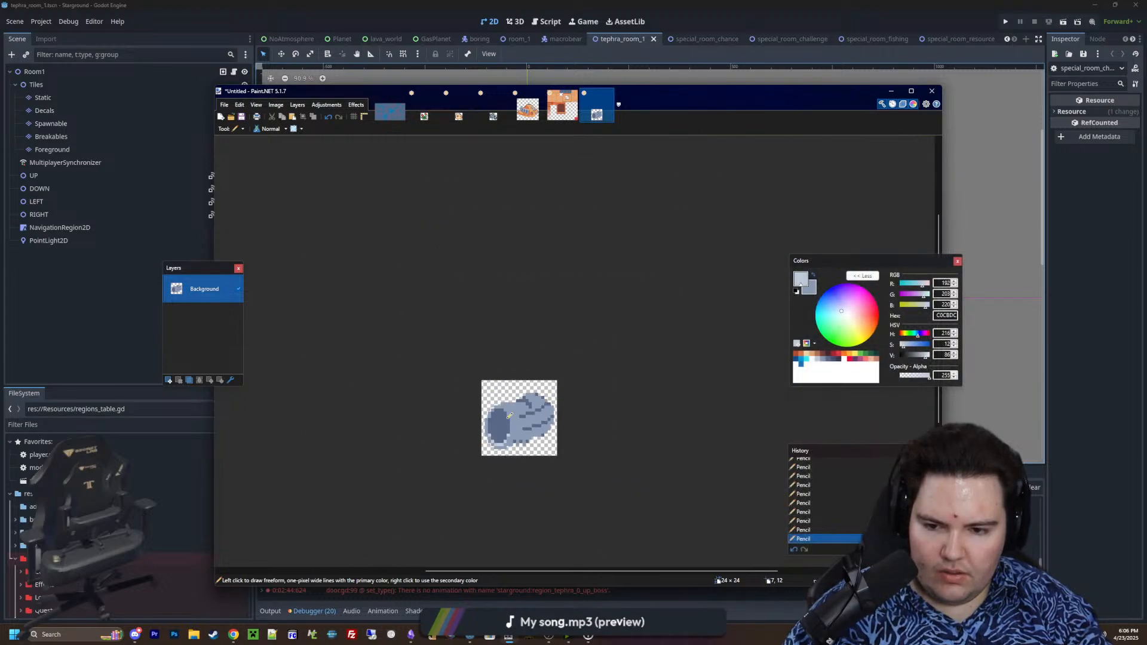
Sample 5A6988 and draw a stepped crease behind the rim from the upper edge downward, plus a short crease rising from the bottom edge
scroll(518, 430, "up", 5, "ctrl")
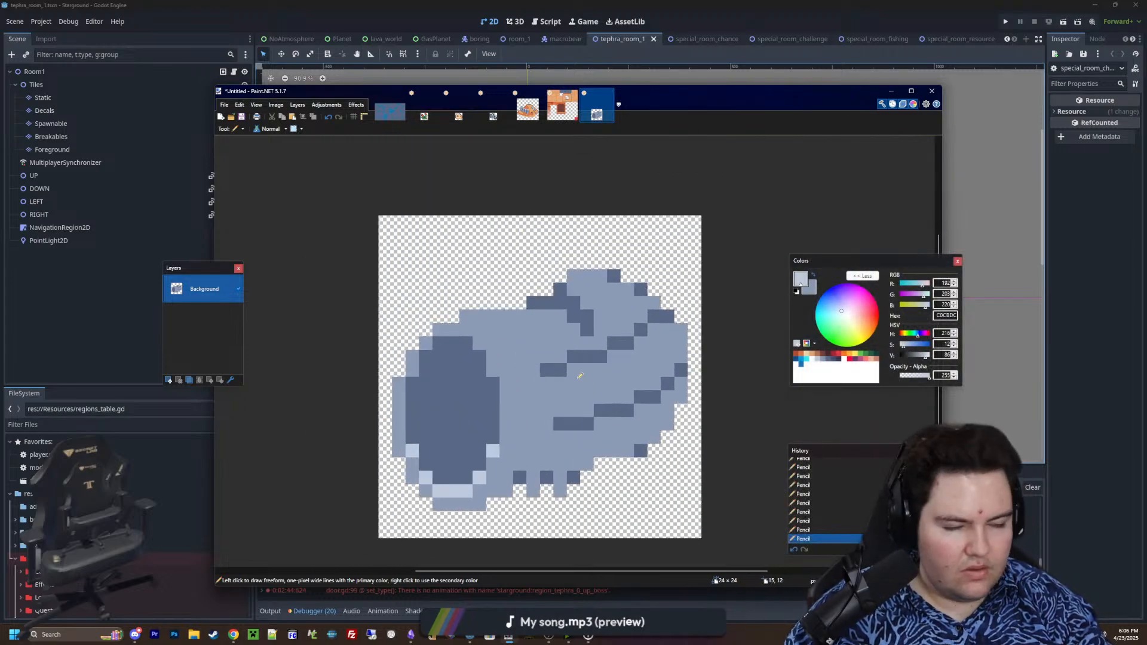
scroll(580, 376, "up", 1, "ctrl")
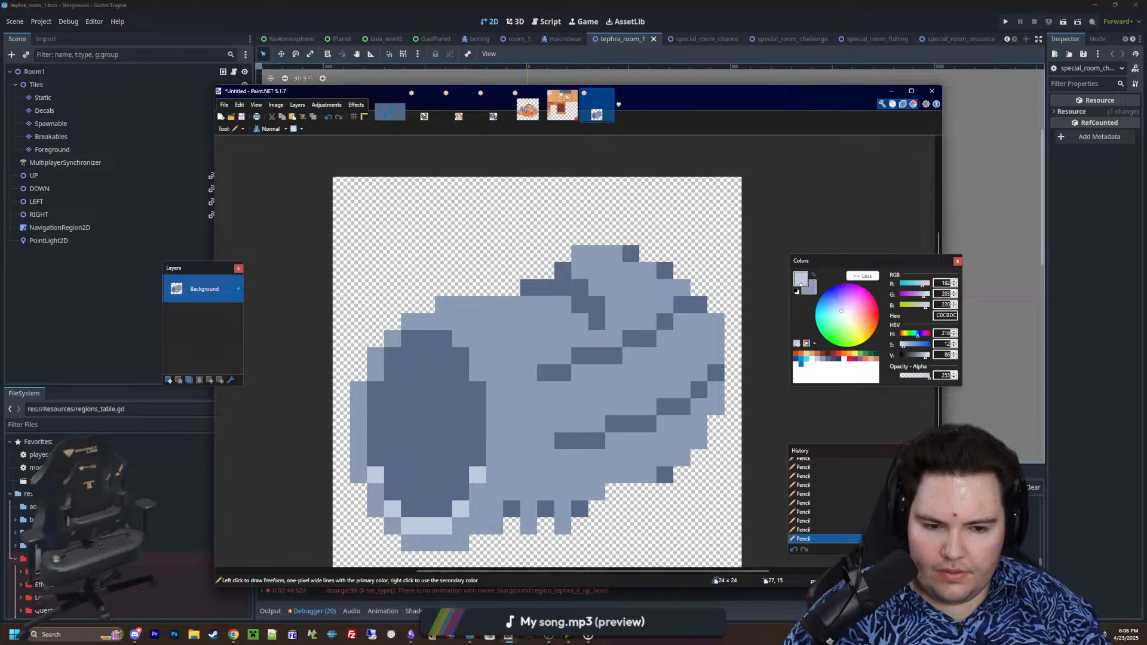
scroll(469, 301, "up", 1, "ctrl")
key("x")
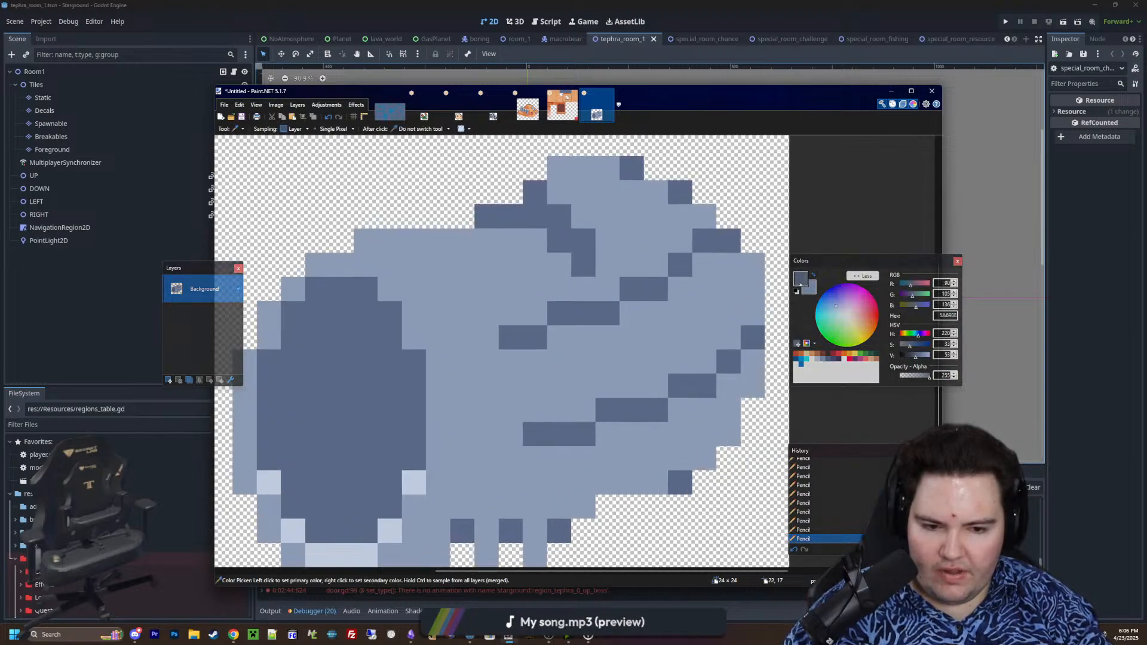
mouse_move(378, 243)
left_mouse_down()
mouse_move(445, 296)
mouse_move(463, 361)
left_mouse_up()
scroll(558, 333, "down", 1)
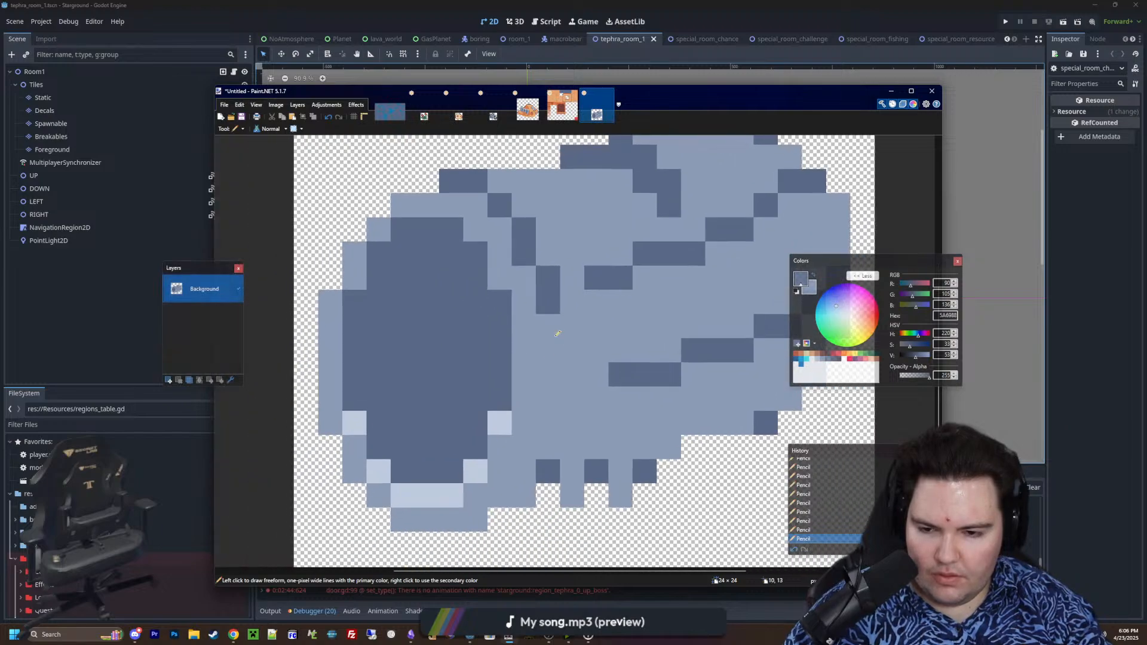
left_click_drag(548, 475, 556, 450)
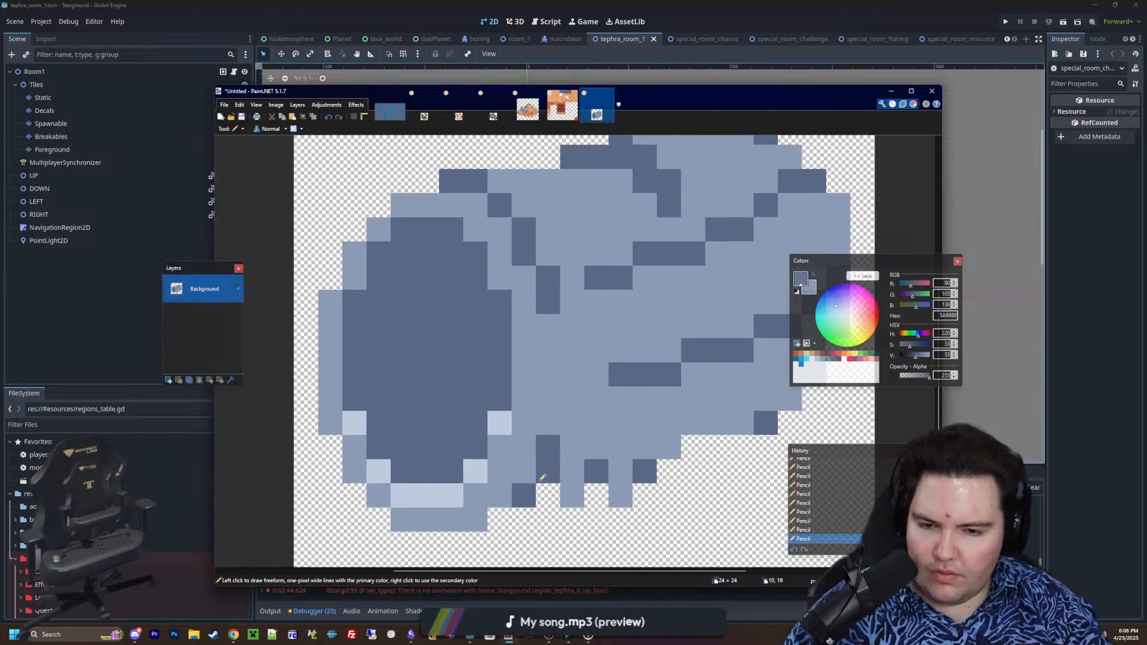
scroll(542, 478, "down", 4, "ctrl")
scroll(614, 463, "up", 3, "ctrl")
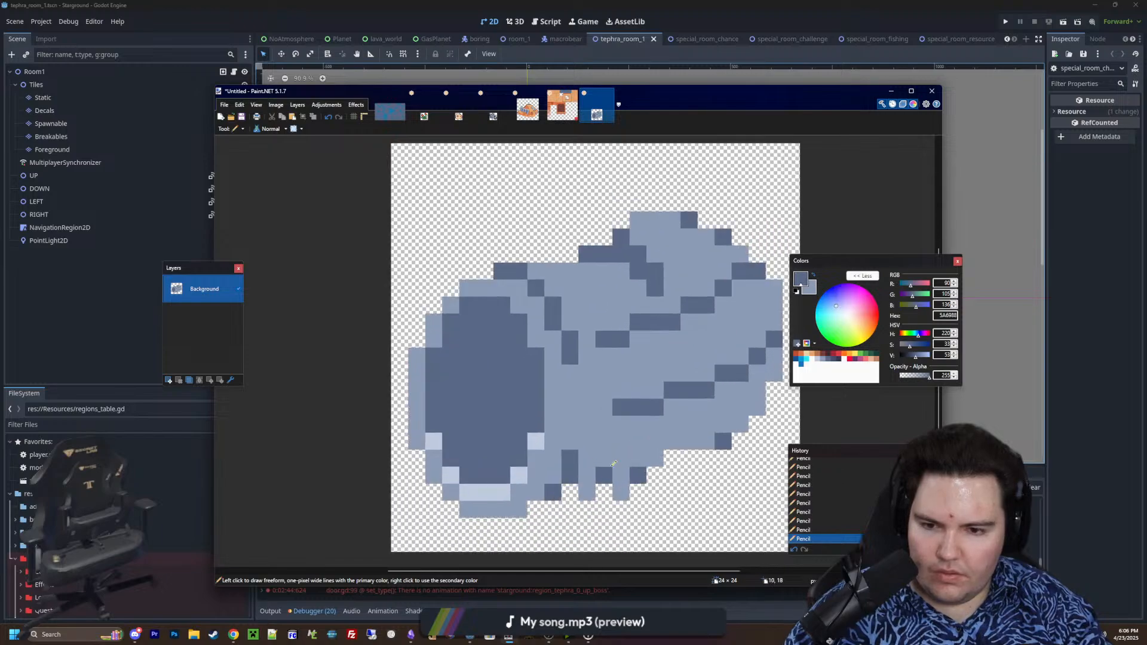
Sample 8B9BB4 and extend the rim's upper-left outline outward by one pixel, following its stepped curve
key("k")
scroll(487, 263, "up", 2, "ctrl")
left_click(485, 302)
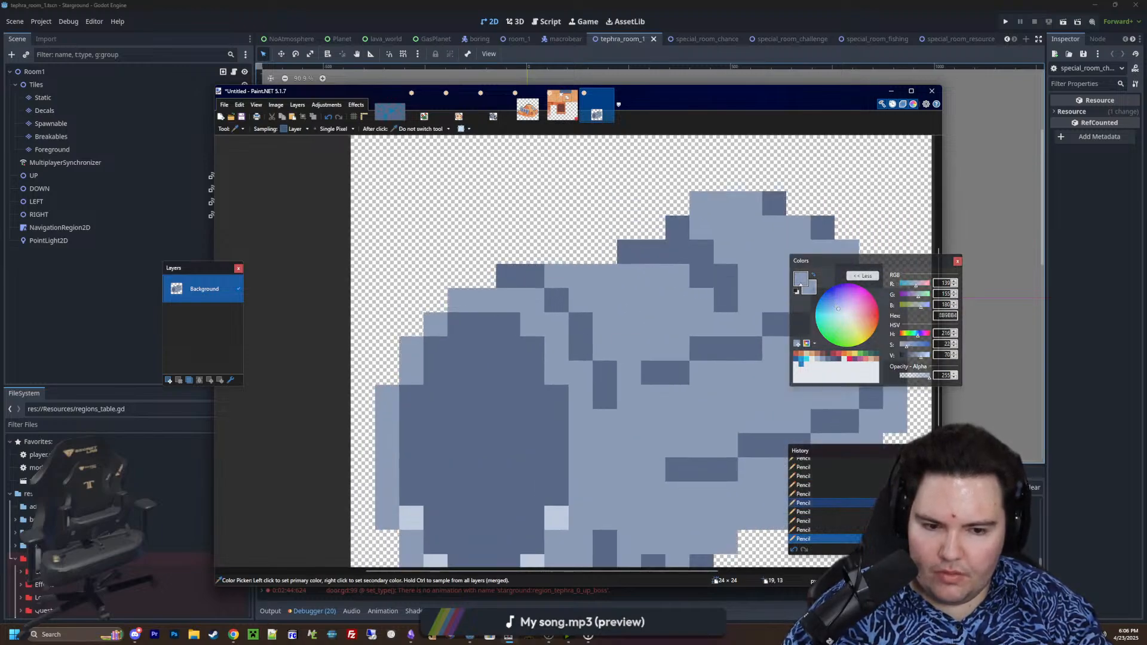
key("p")
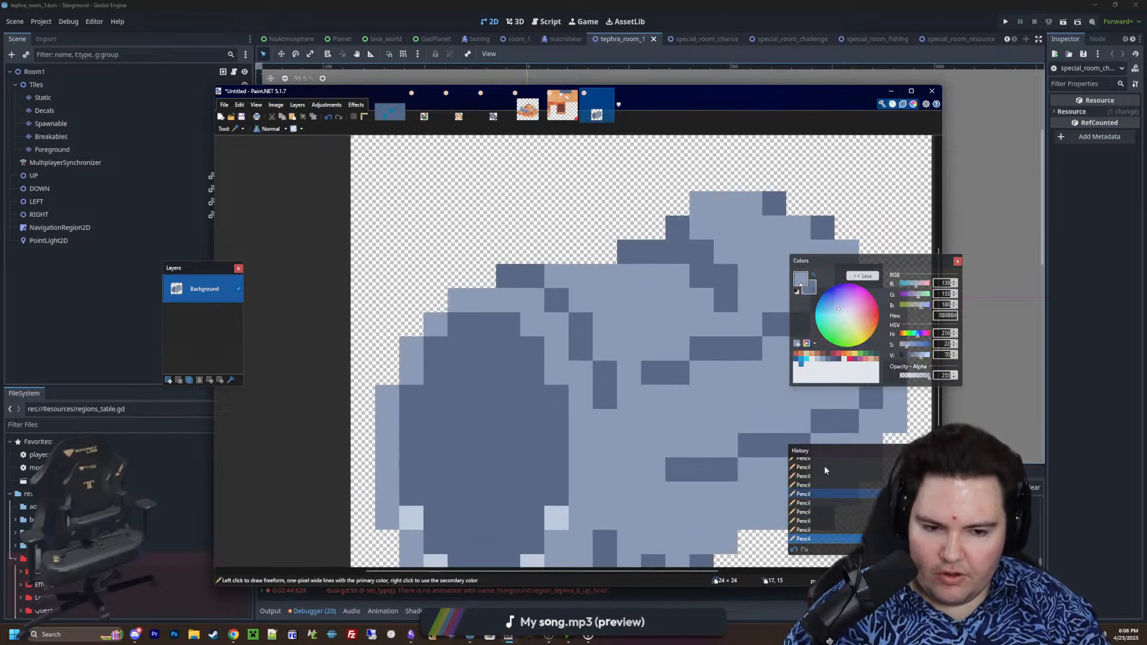
left_click(484, 276)
left_click(460, 276)
left_click(436, 300)
left_click(411, 324)
left_click(387, 373)
left_click(388, 349)
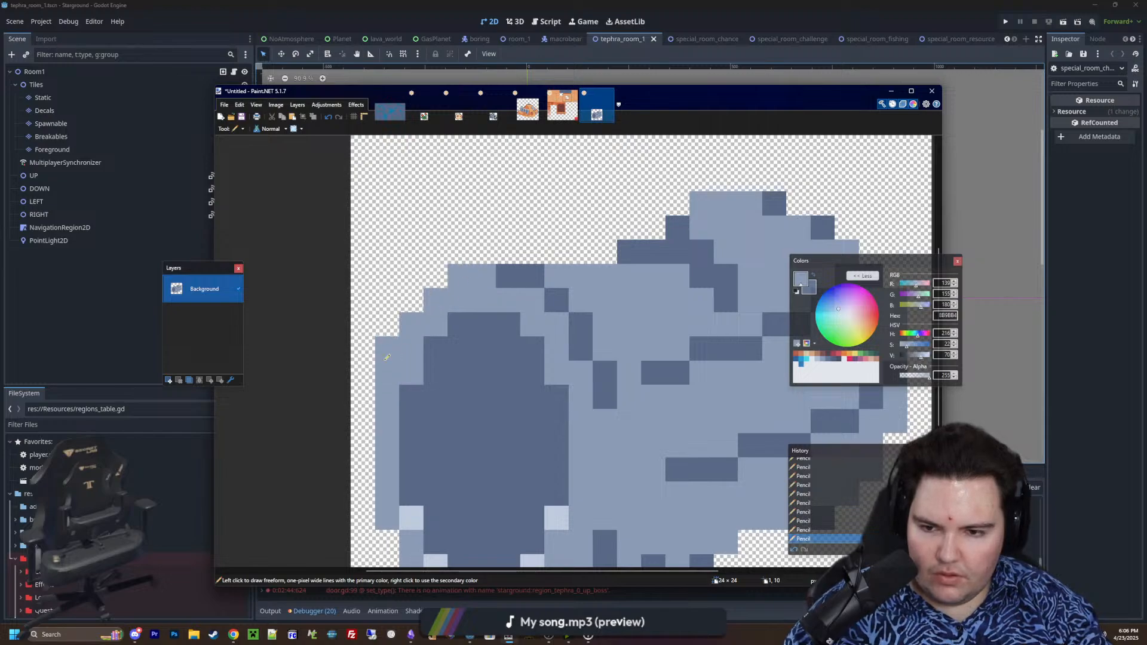
Rework the short 5A6988 crease above the bottom teeth, placing it one pixel farther right, and undo the last pencil stroke
scroll(423, 322, "down", 2, "ctrl")
scroll(478, 388, "up", 1, "ctrl")
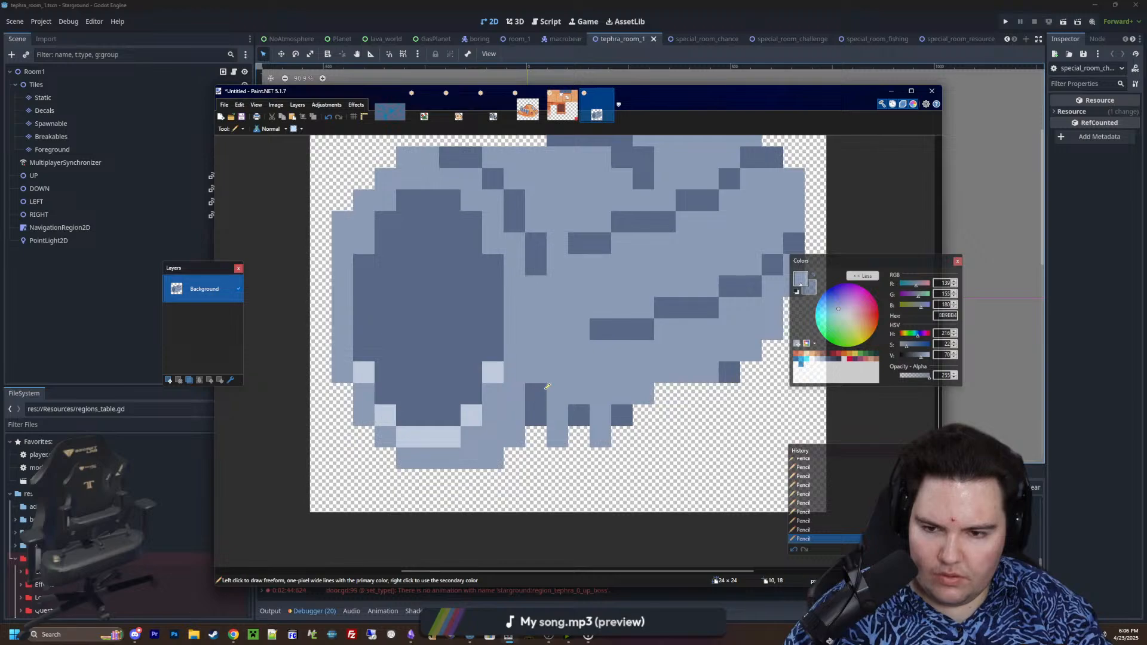
key("ctrl+z")
key("ctrl+z")
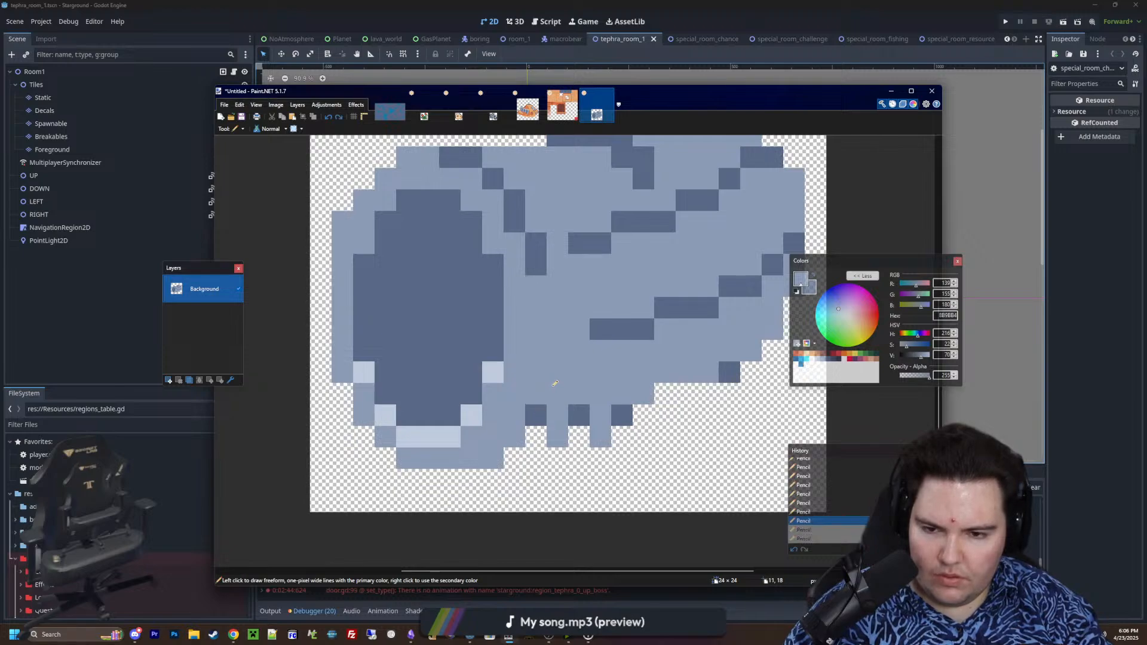
key("ctrl+y")
key("ctrl+y")
scroll(520, 396, "down", 1, "ctrl")
scroll(466, 258, "up", 1, "ctrl")
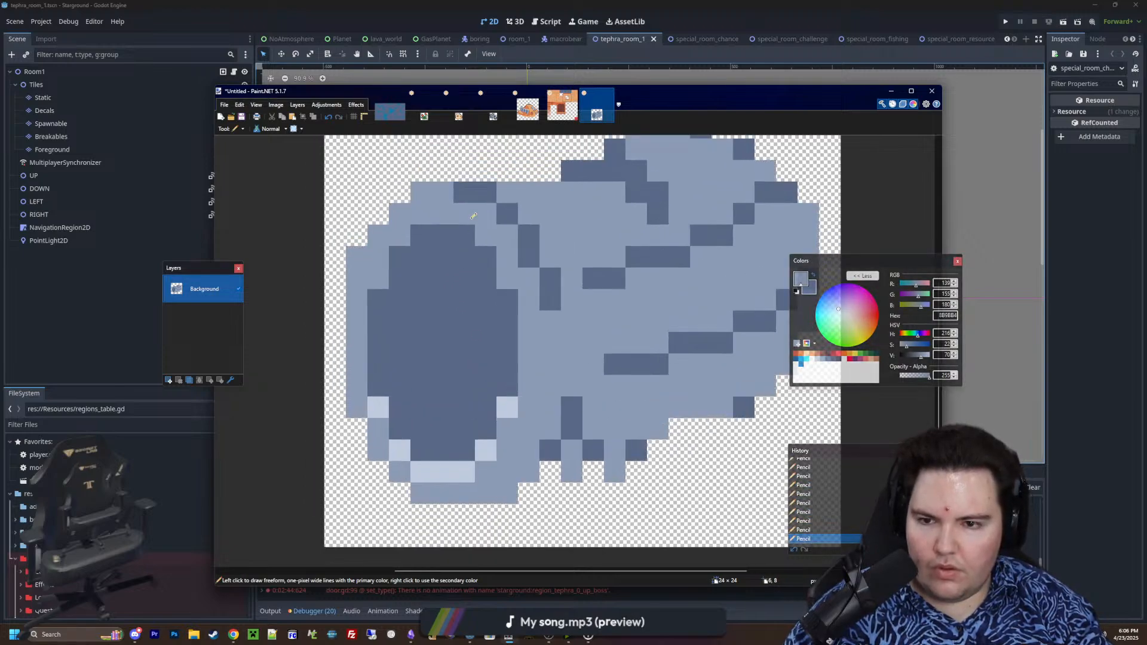
scroll(475, 217, "down", 8, "ctrl")
key("ctrl+z")
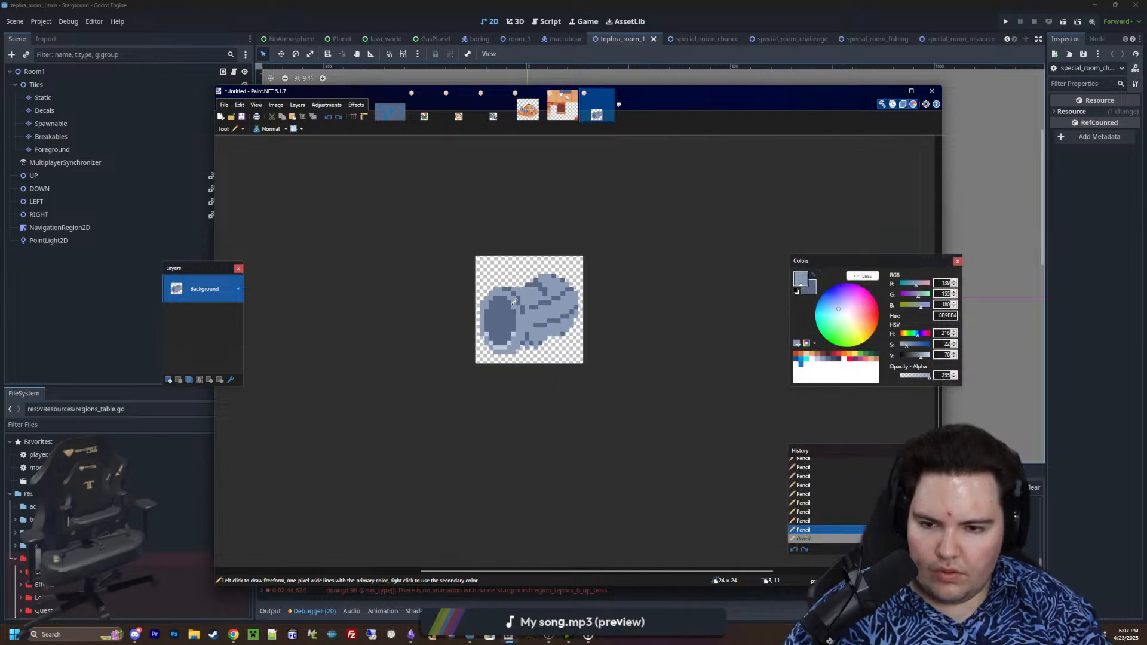
Pick dark colour 35354C and pencil a curved shadow over the upper and right parts of the cylinder's opening
scroll(521, 295, "up", 8, "ctrl")
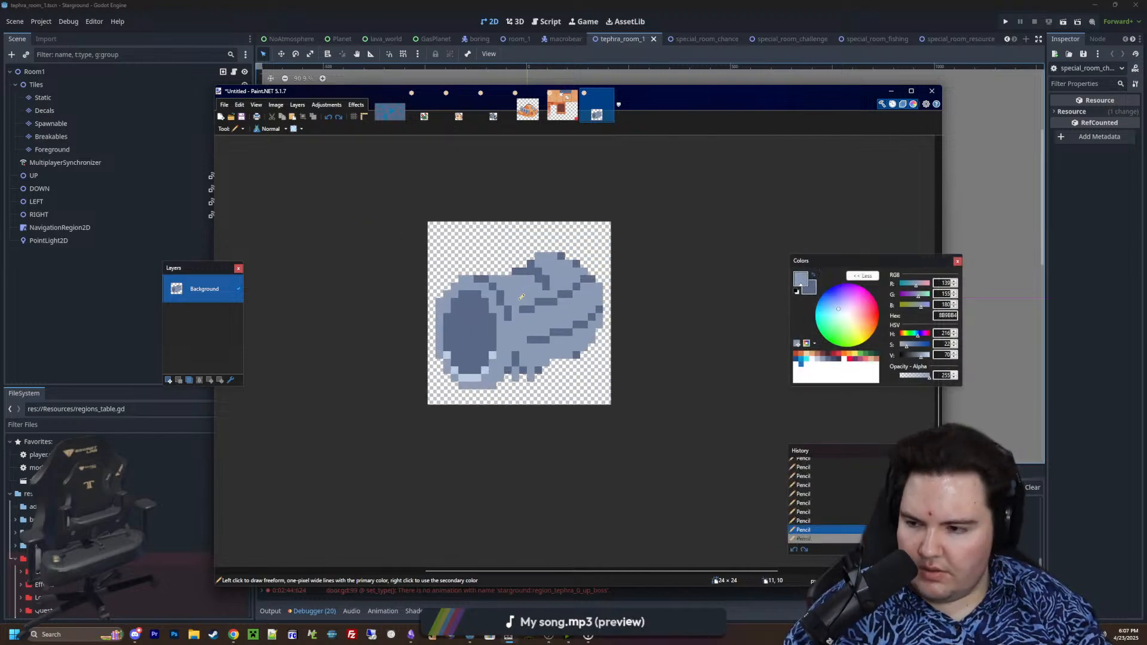
scroll(521, 284, "up", 2, "ctrl")
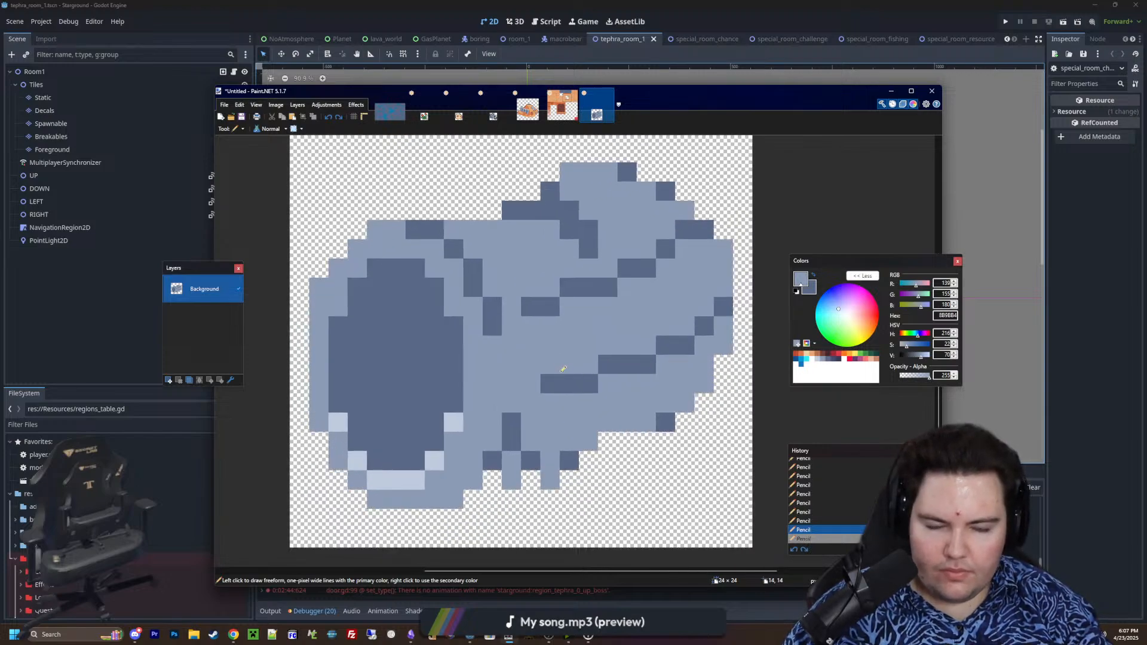
scroll(563, 370, "up", 2, "ctrl")
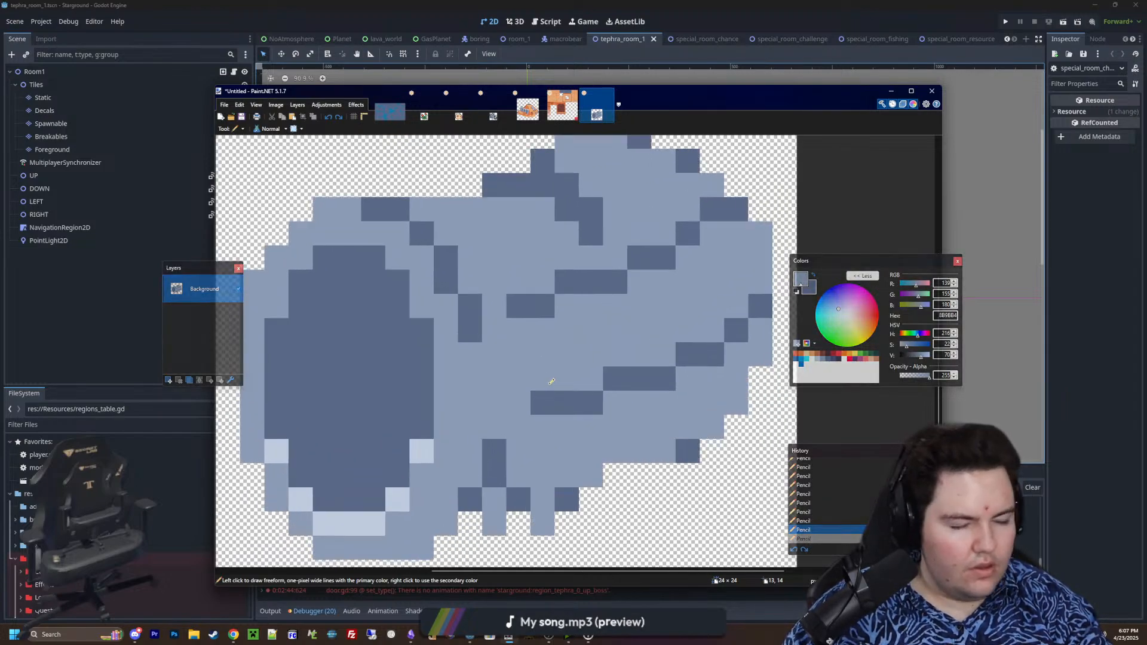
scroll(498, 384, "up", 1, "ctrl")
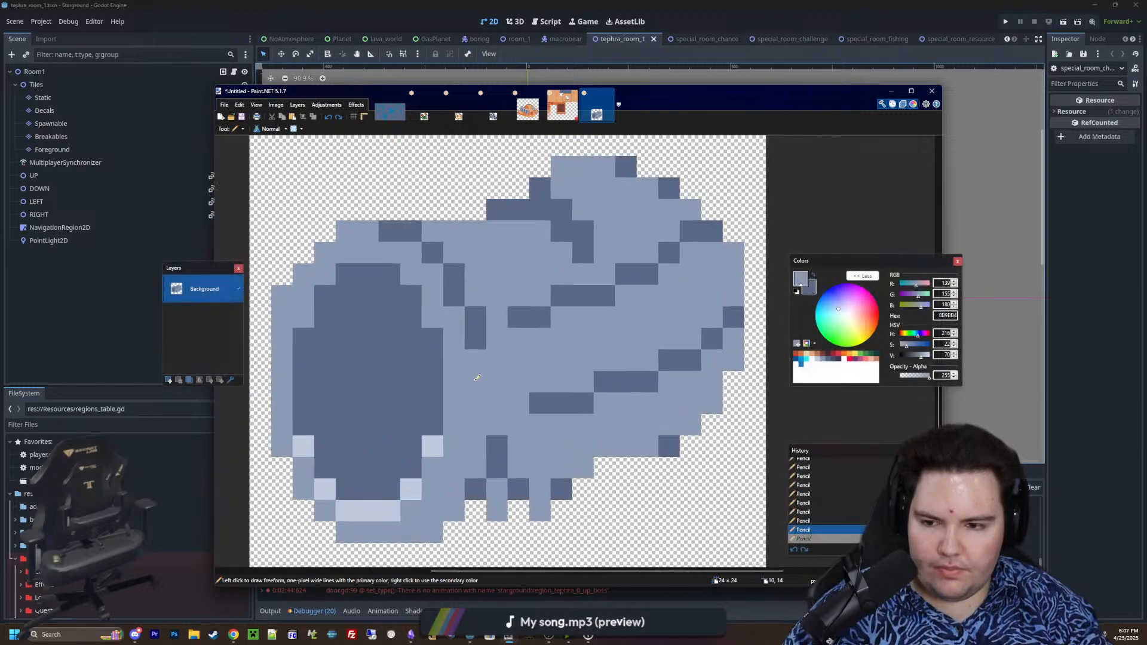
left_click(854, 376)
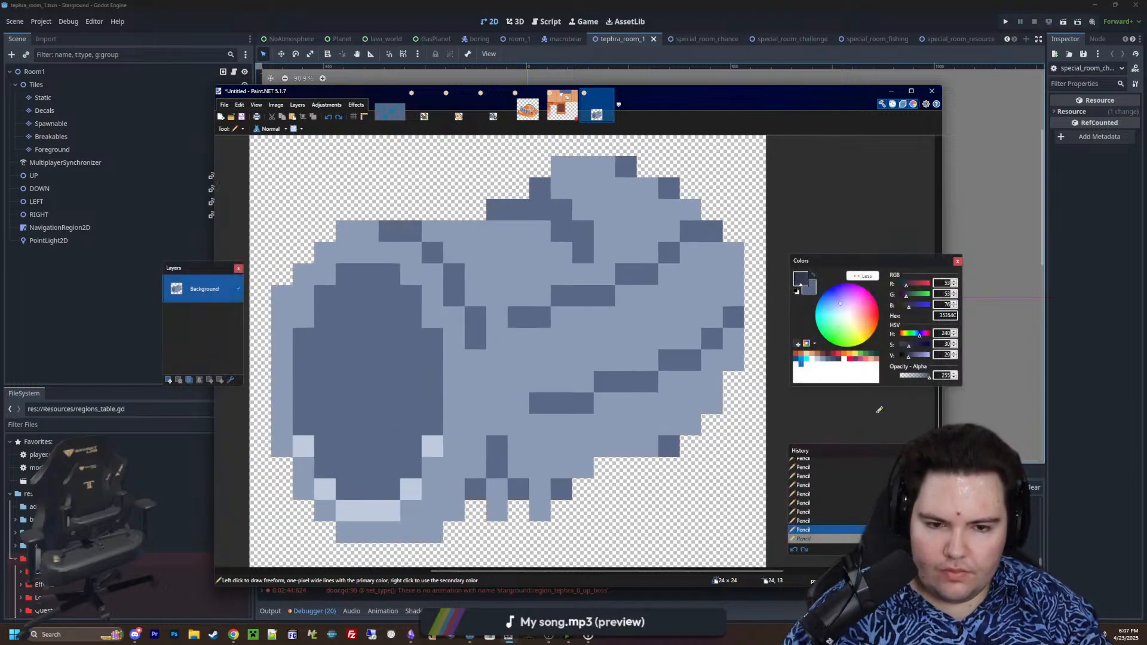
mouse_move(382, 478)
left_mouse_down()
mouse_move(390, 452)
mouse_move(369, 338)
mouse_move(322, 313)
left_mouse_up()
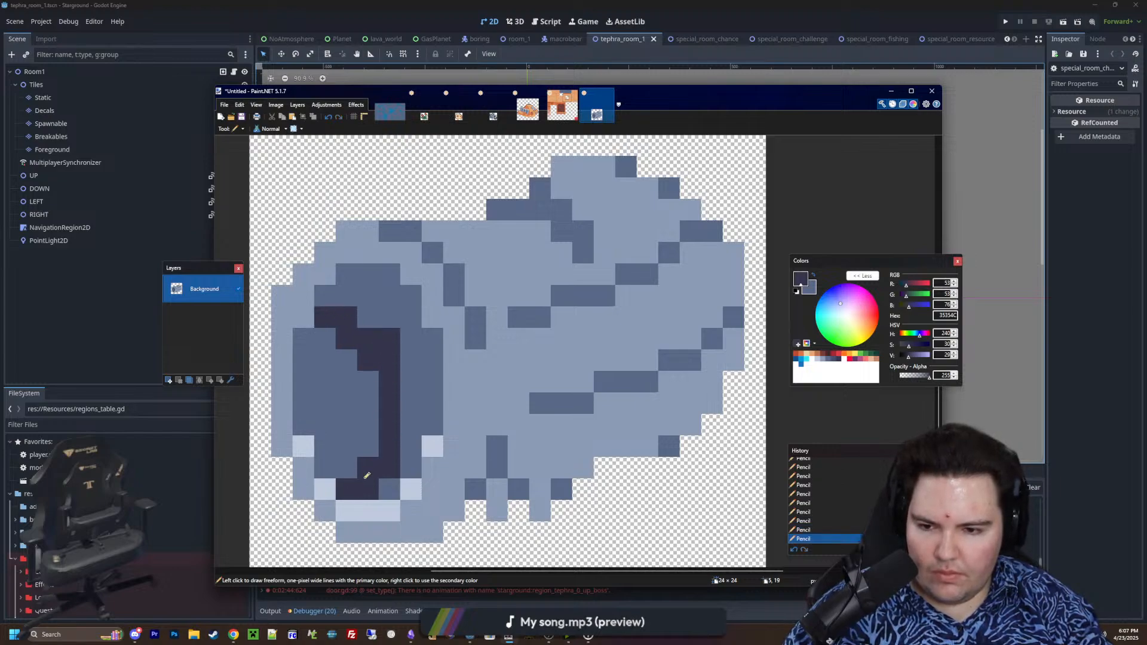
mouse_move(386, 476)
left_mouse_down()
mouse_move(432, 359)
mouse_move(422, 397)
mouse_move(379, 309)
mouse_move(392, 279)
mouse_move(319, 296)
left_mouse_up()
scroll(432, 409, "down", 2, "ctrl")
scroll(432, 408, "down", 1, "ctrl")
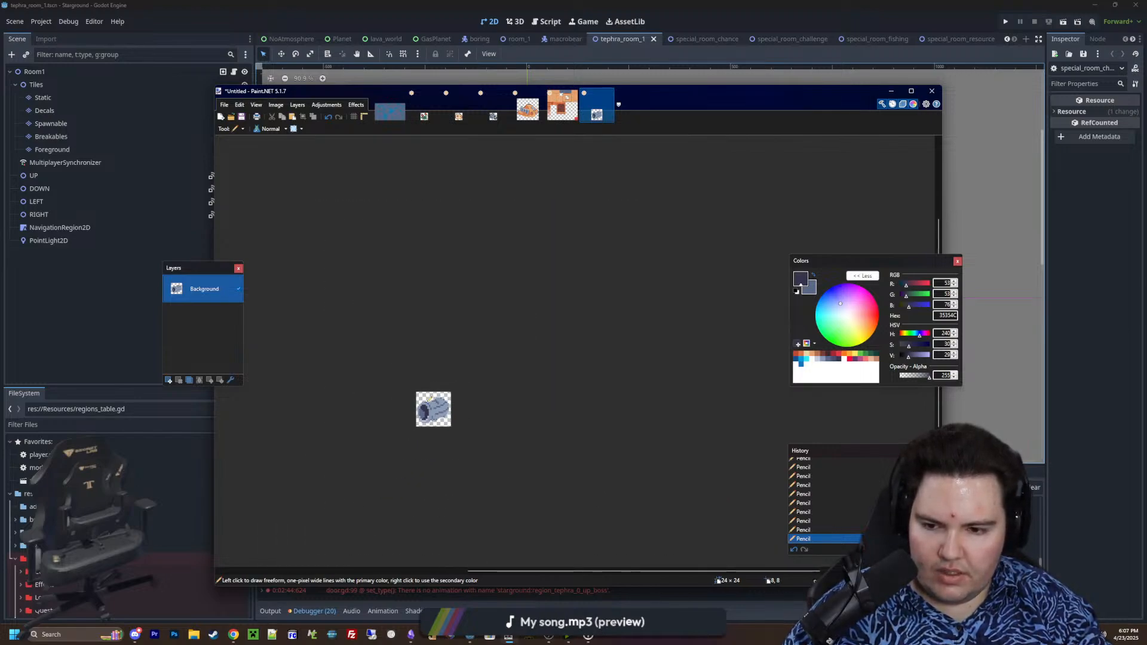
Extend the dark shadow inward along its stepped edge and repaint the lower part of the opening in 5A6988
scroll(426, 408, "up", 4, "ctrl")
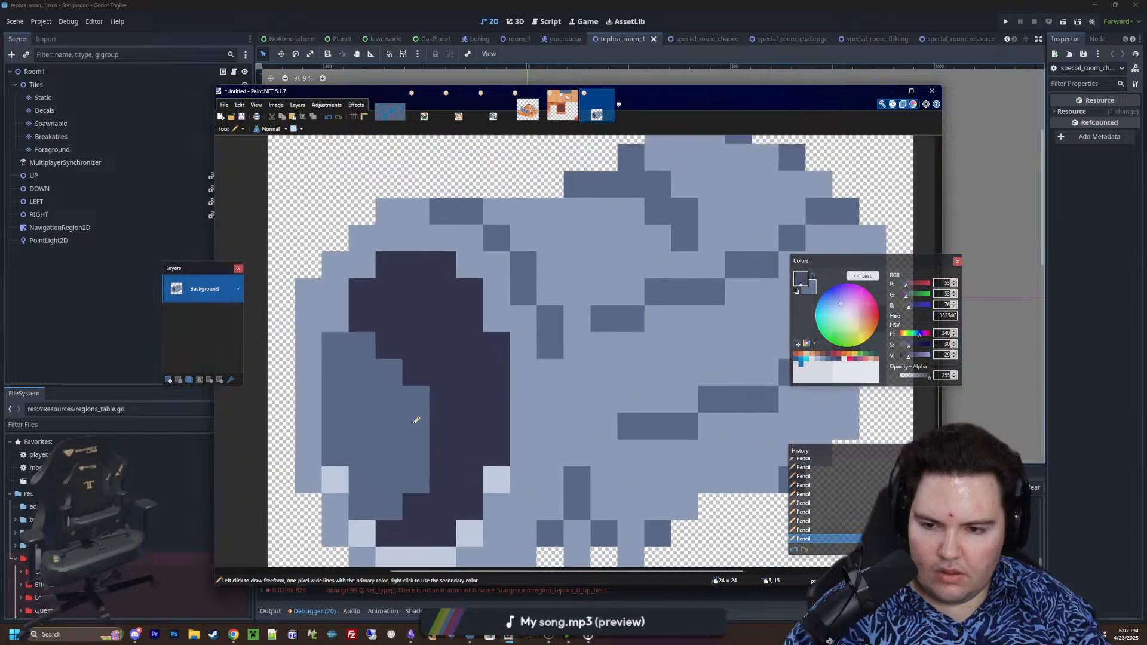
left_click_drag(394, 345, 410, 396)
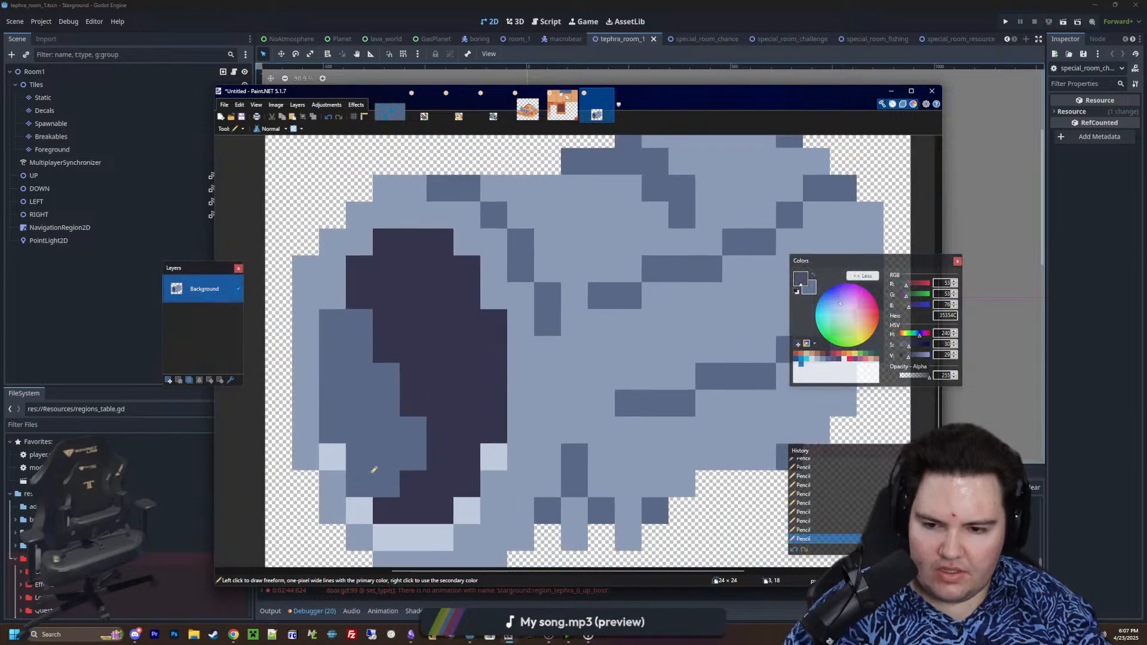
right_click_drag(382, 509, 438, 502)
scroll(438, 502, "down", 3, "ctrl")
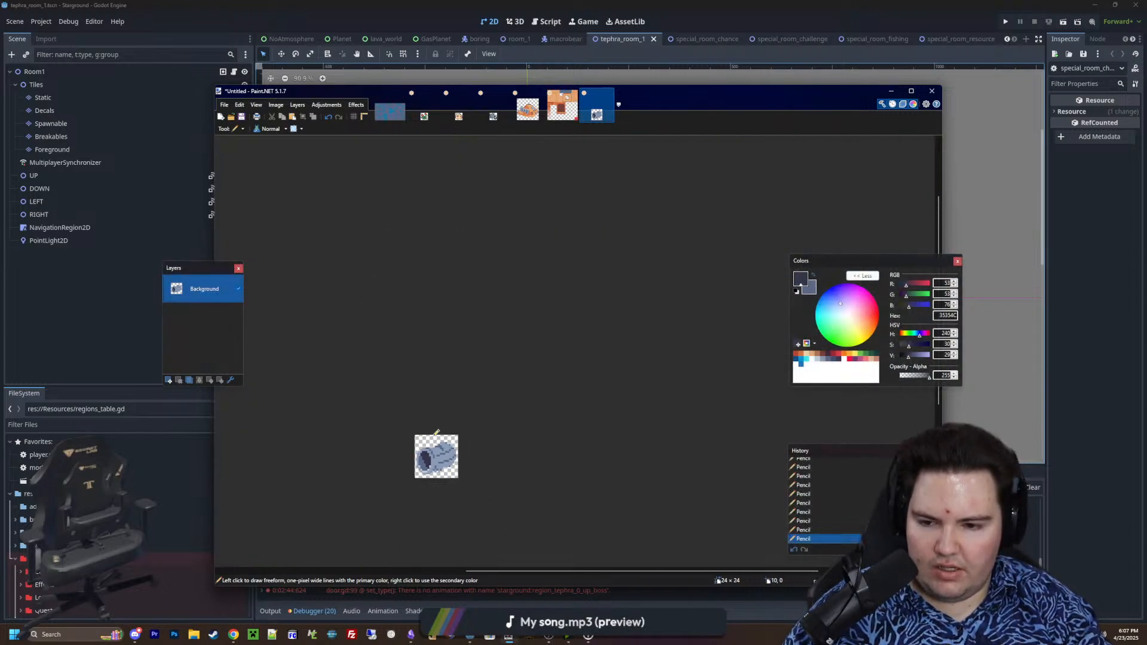
scroll(434, 452, "up", 3, "ctrl")
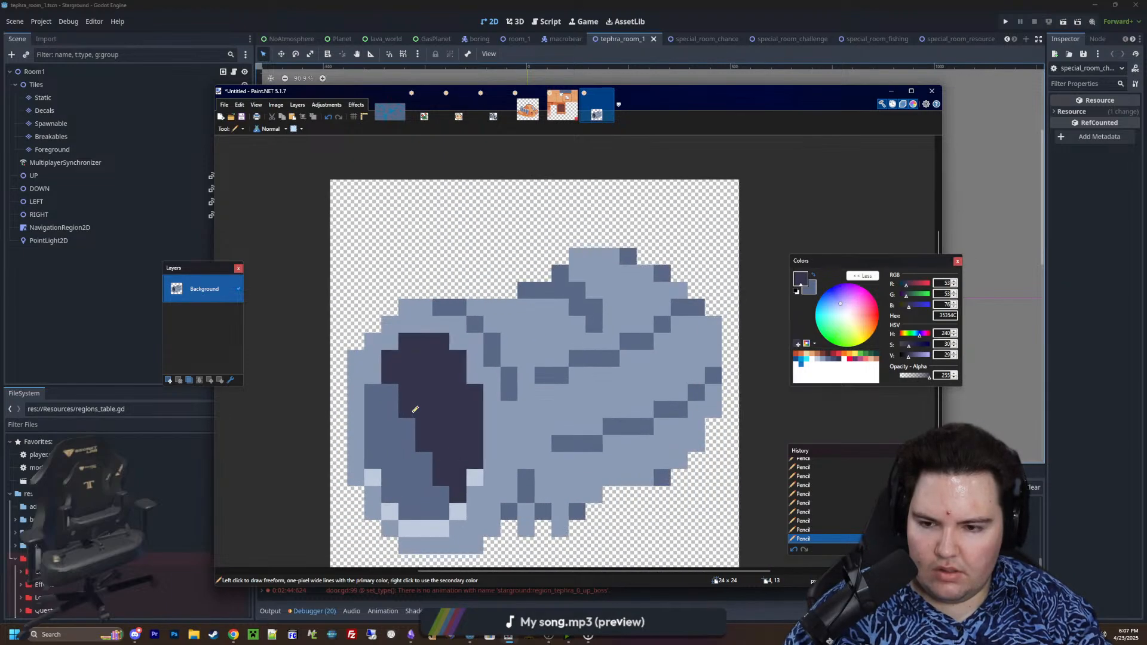
Extend the dark shadow to the opening's left edge and down its centre, and undo the last pencil stroke
left_click_drag(381, 404, 357, 387)
middle_click_drag(386, 408, 381, 362)
mouse_move(378, 382)
left_mouse_down()
mouse_move(431, 448)
mouse_move(430, 490)
mouse_move(447, 501)
left_mouse_up()
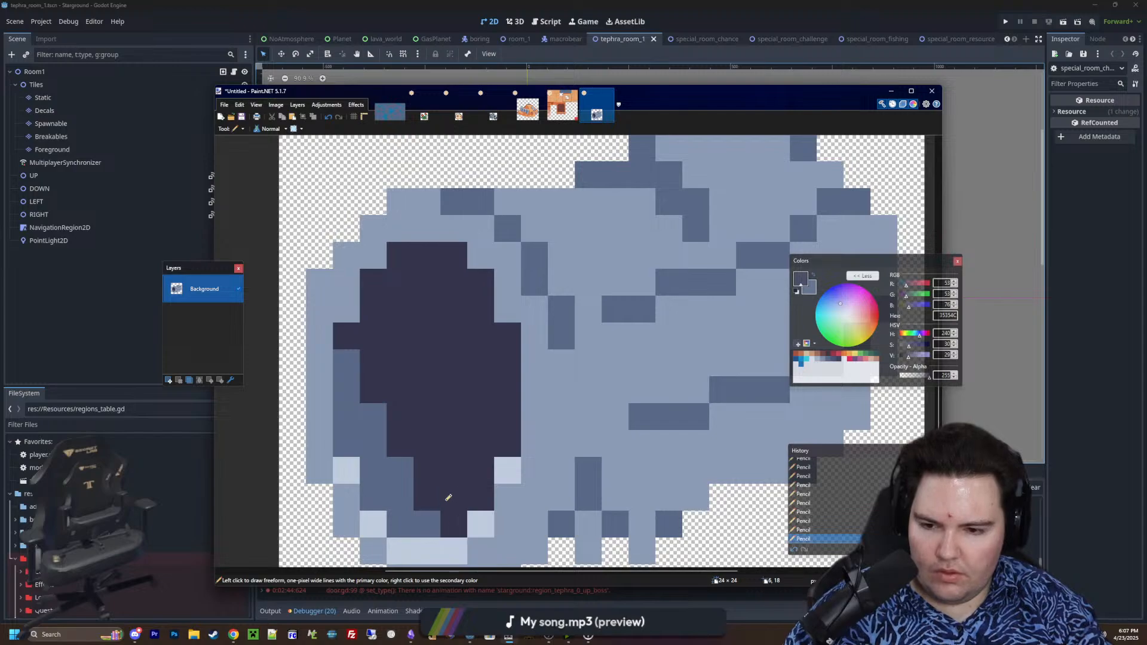
scroll(447, 500, "down", 3, "ctrl")
scroll(437, 474, "up", 2, "ctrl")
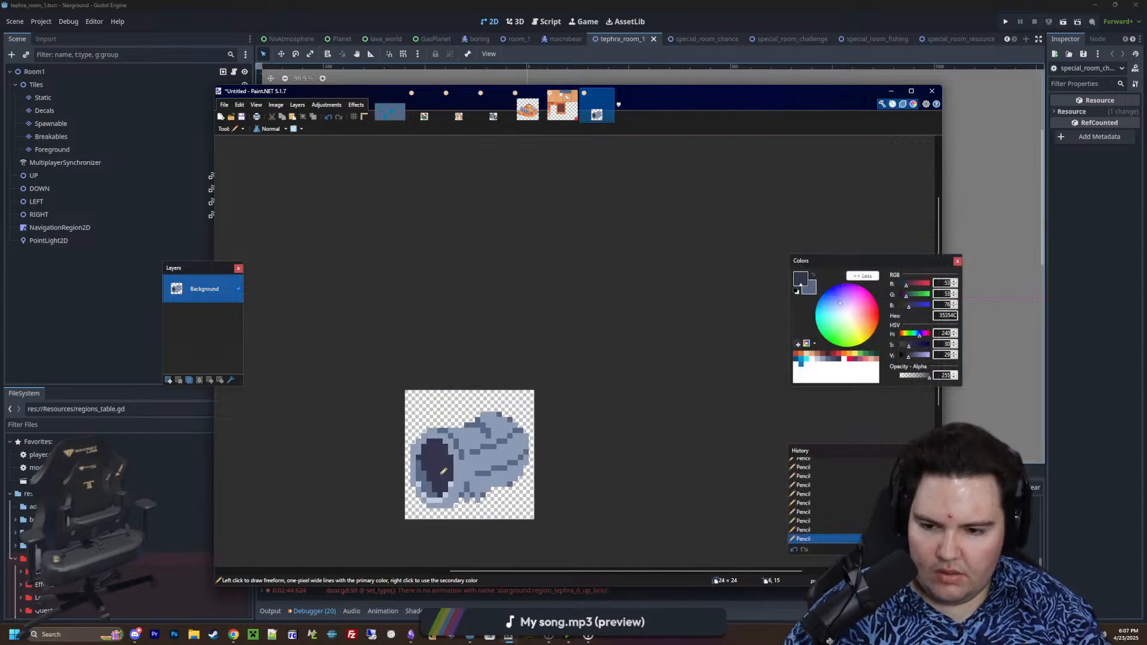
scroll(444, 471, "up", 3, "ctrl")
key("ctrl+z")
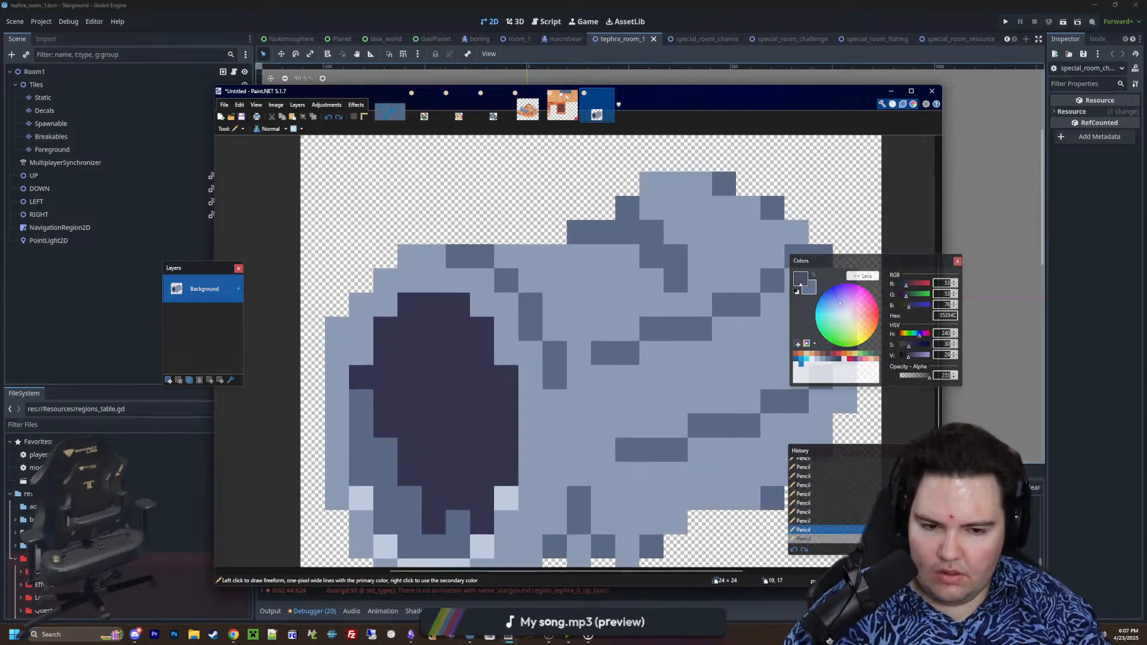
Sample 5A6988 and flood-fill the dark shadow inside the cylinder's opening with it
key("k")
left_click(770, 499)
key("f")
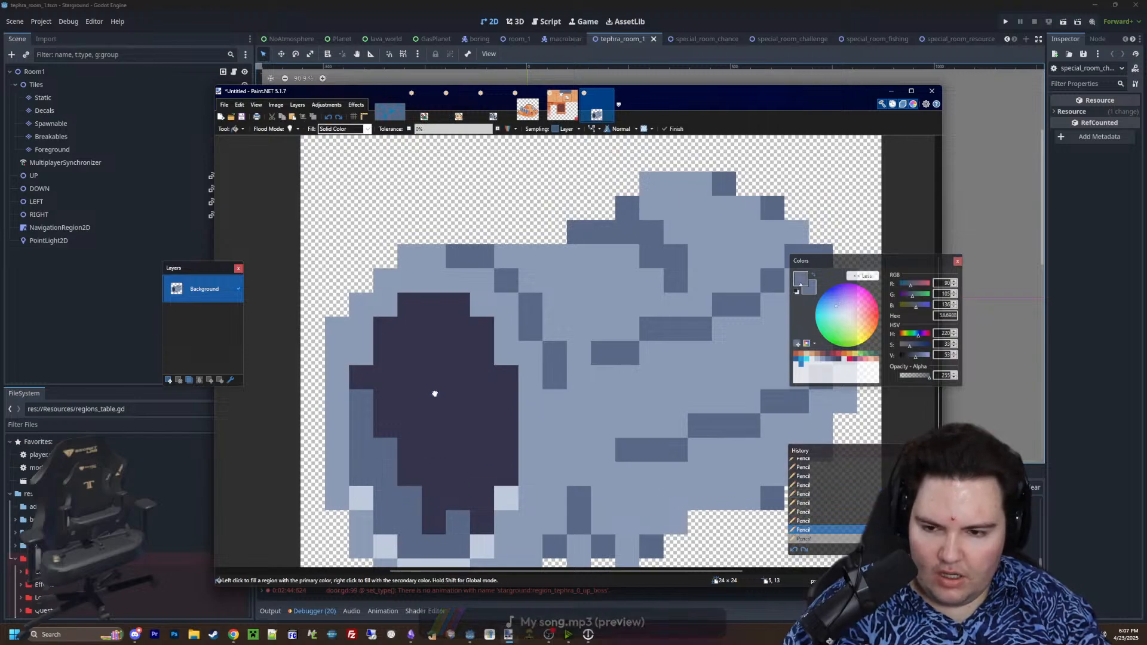
left_click(432, 395)
scroll(429, 395, "down", 1, "ctrl")
scroll(428, 395, "up", 1)
Draw small filled ellipses in 35354C to shade the upper half of the cylinder's opening
key("k")
key("p")
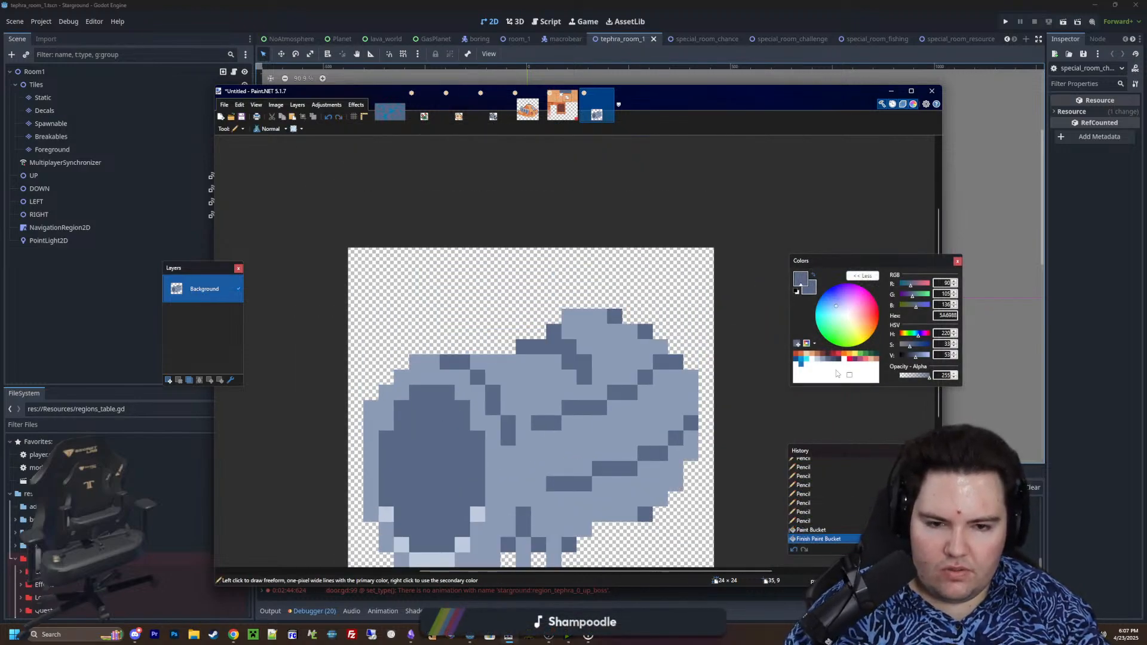
left_click(840, 361)
scroll(759, 429, "down", 2)
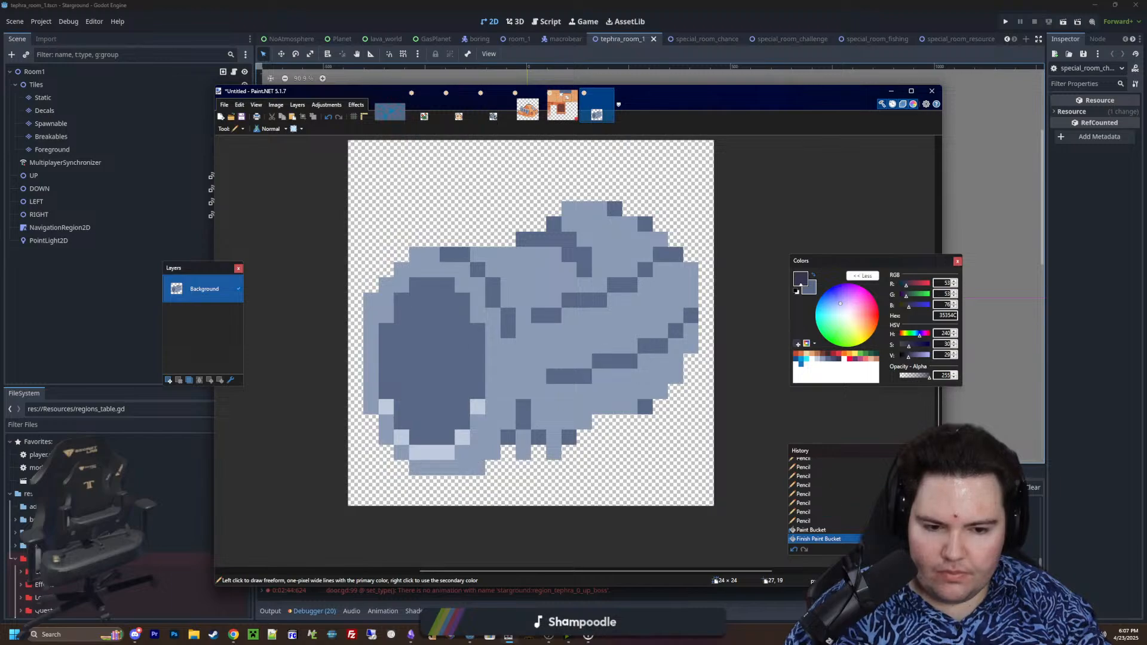
key("o")
scroll(491, 410, "up", 2, "ctrl")
mouse_move(470, 312)
left_mouse_down()
mouse_move(333, 309)
mouse_move(325, 288)
mouse_move(445, 236)
left_mouse_up()
key("Return")
key("Return")
left_click_drag(423, 213, 374, 216)
key("Return")
left_click_drag(327, 331, 391, 329)
key("Return")
scroll(470, 395, "down", 6, "ctrl")
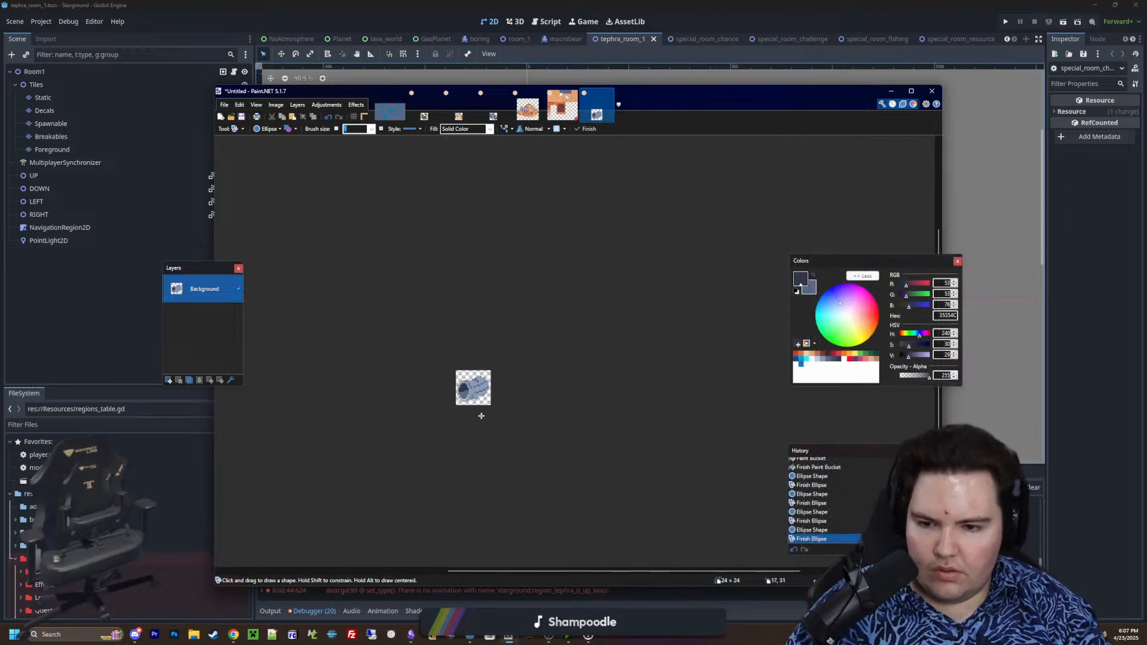
scroll(479, 412, "up", 6, "ctrl")
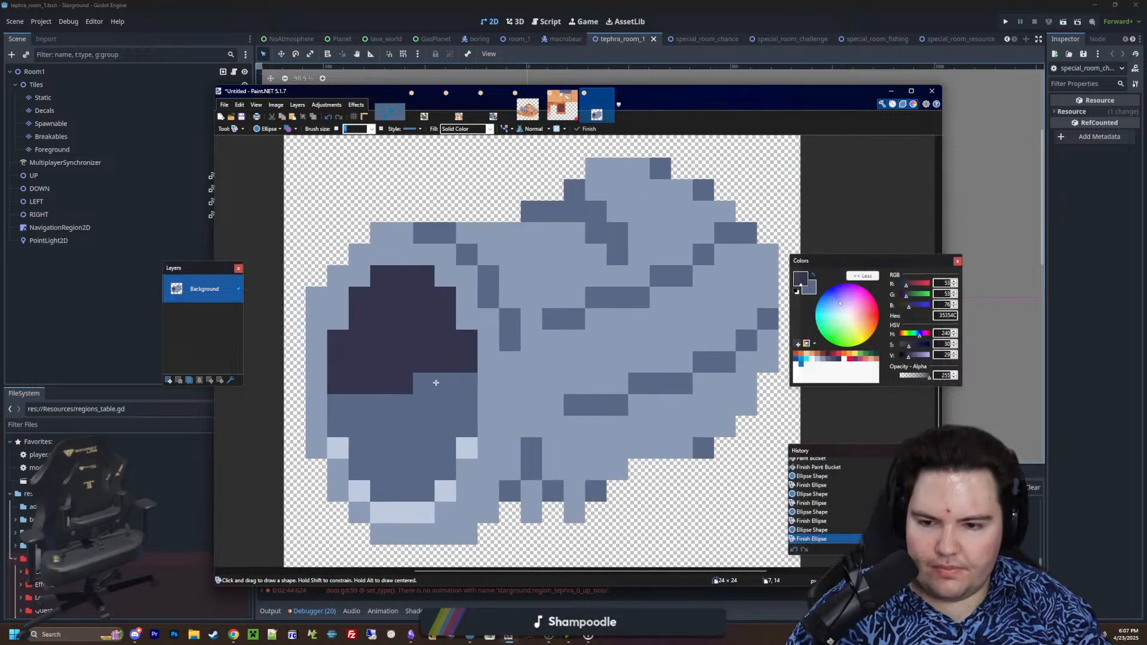
scroll(431, 396, "down", 4, "ctrl")
scroll(605, 387, "up", 2, "ctrl")
mouse_move(607, 387)
middle_mouse_down()
mouse_move(546, 396)
mouse_move(583, 394)
middle_mouse_up()
scroll(546, 398, "down", 2, "ctrl")
scroll(547, 397, "up", 2, "ctrl")
scroll(583, 394, "down", 1, "ctrl")
scroll(583, 394, "up", 2, "ctrl")
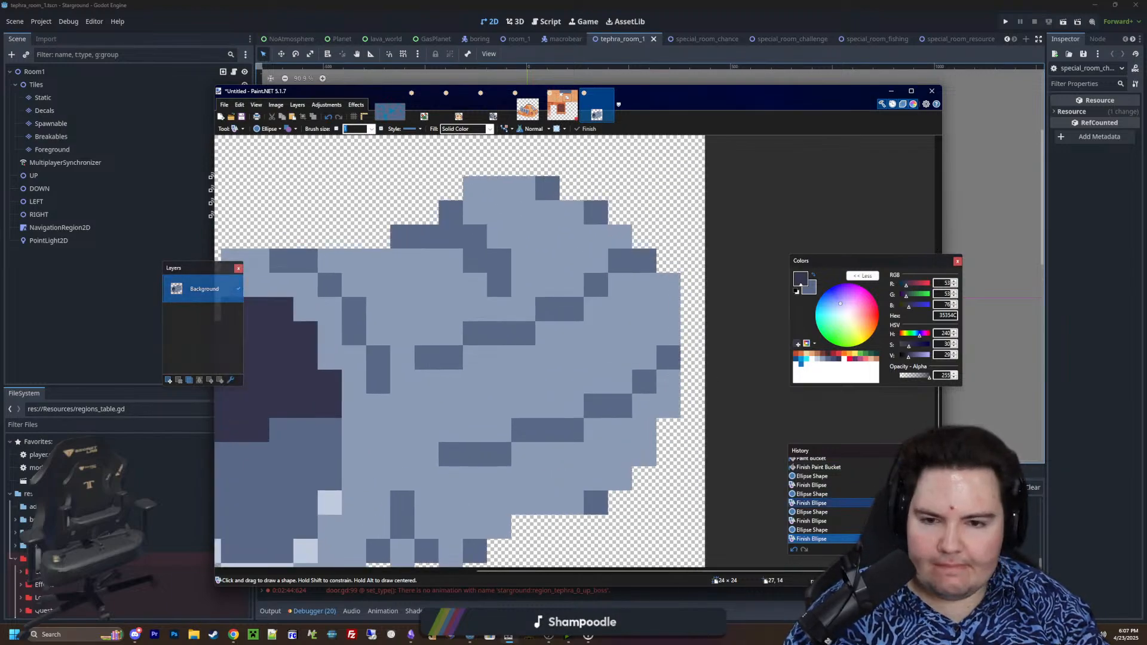
Sample 5A6988 and pencil a one-pixel-wide shadow down the outer edge of the cylinder's far right end
key("k")
left_click(669, 358)
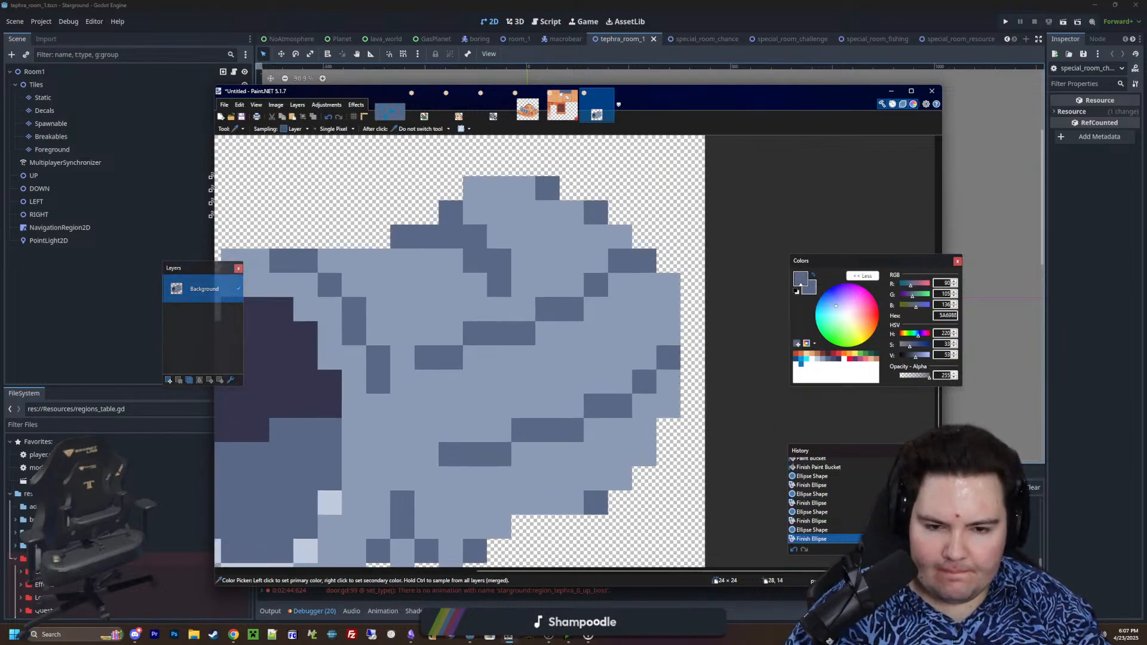
key("p")
left_click_drag(667, 336, 659, 288)
left_click(649, 286)
left_click(669, 406)
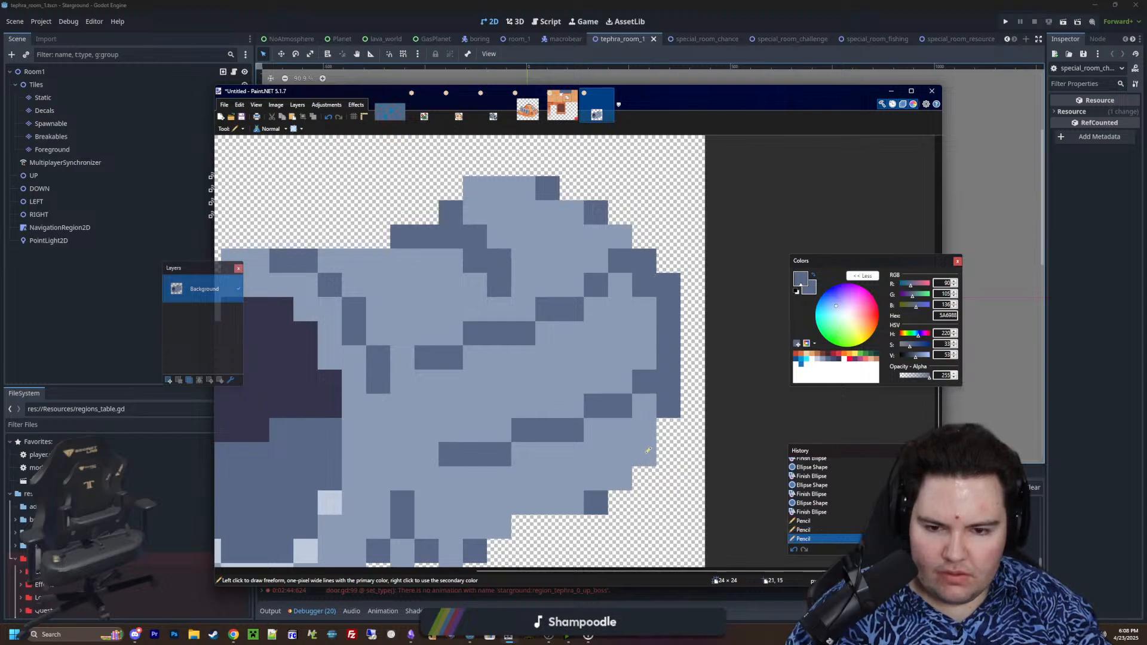
Continue the 5A6988 edge shadow with stepped pixels along the far end's lower-right and upper-right curves
left_click(644, 454)
left_click(620, 478)
left_click(625, 233)
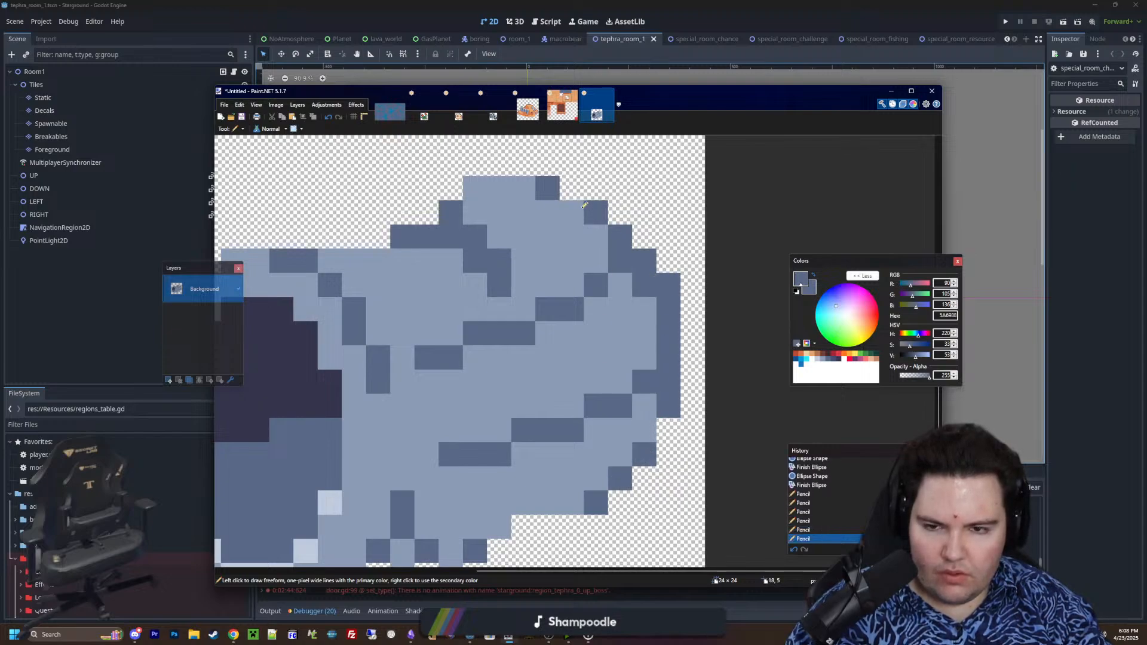
left_click(571, 212)
left_click(596, 236)
scroll(562, 330, "down", 3, "ctrl")
scroll(562, 331, "down", 1, "ctrl")
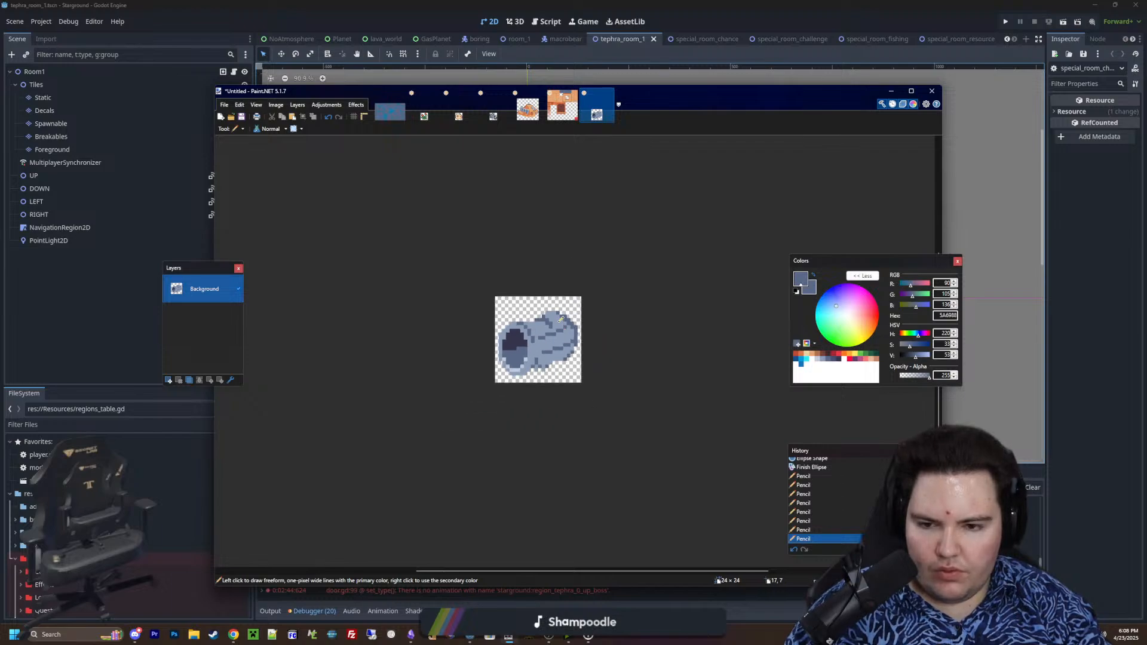
Sample 8B9BB4 as the secondary colour and fill the gap and dark pixel between the two bottom teeth
scroll(538, 368, "up", 5, "ctrl")
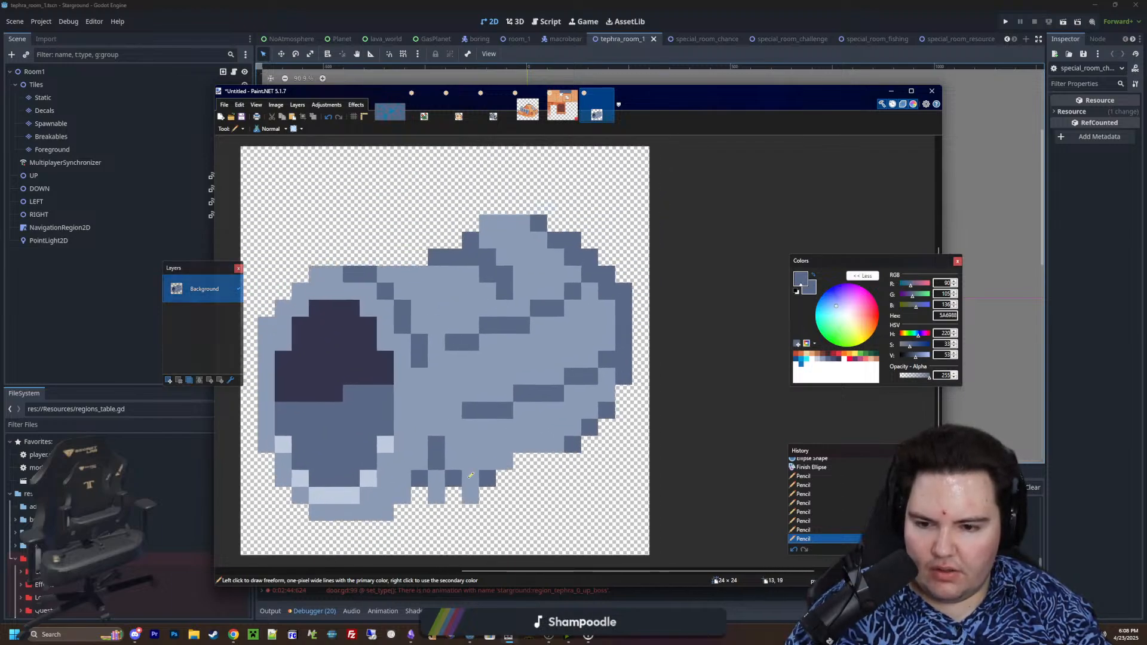
scroll(434, 466, "up", 1, "ctrl")
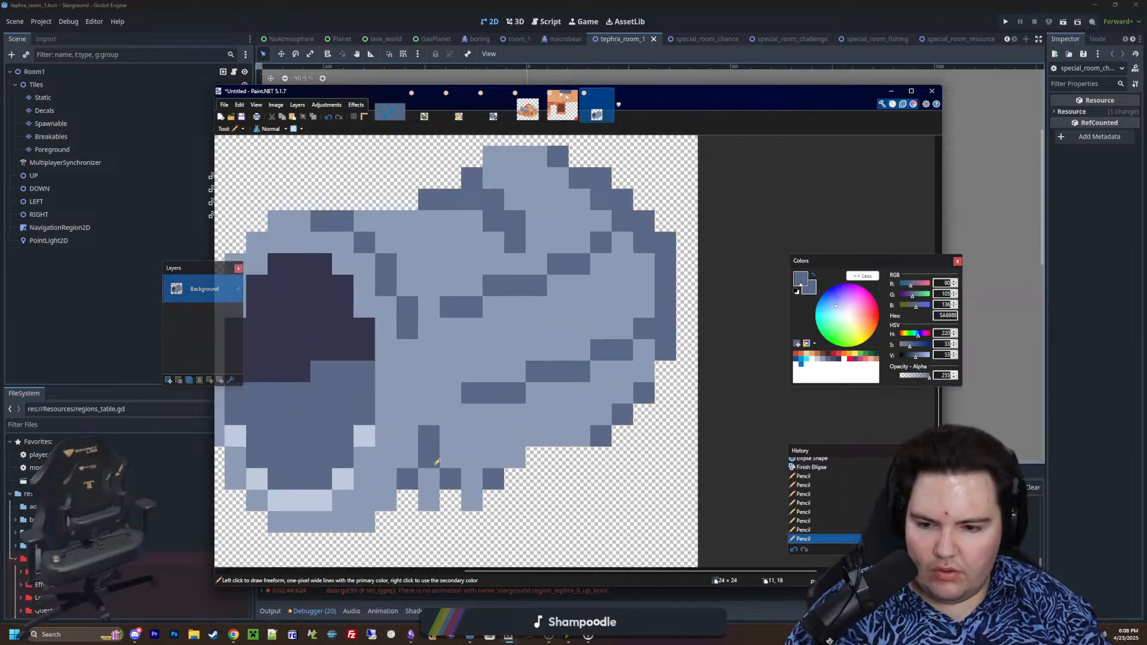
key("k")
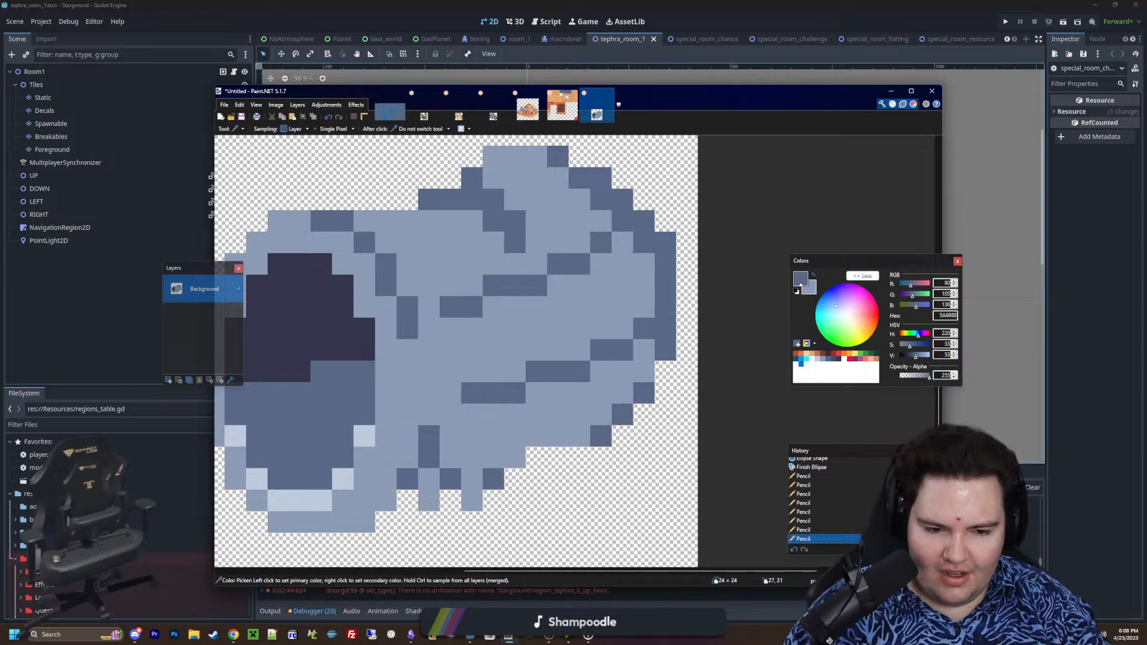
key("p")
left_click(455, 495)
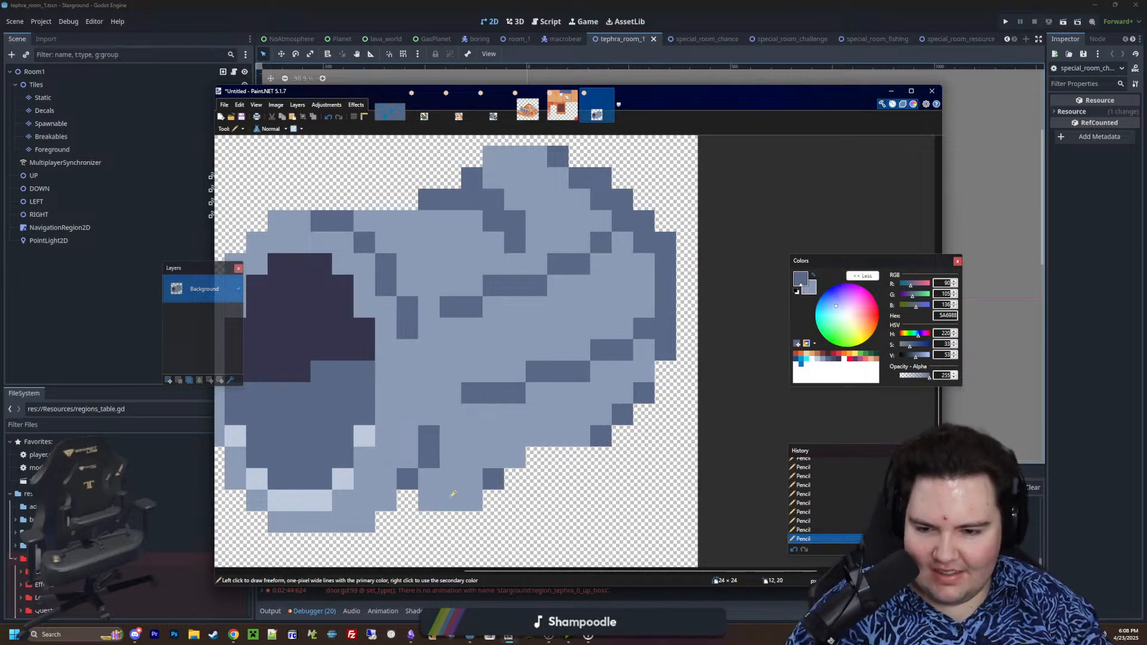
scroll(490, 482, "down", 7, "ctrl")
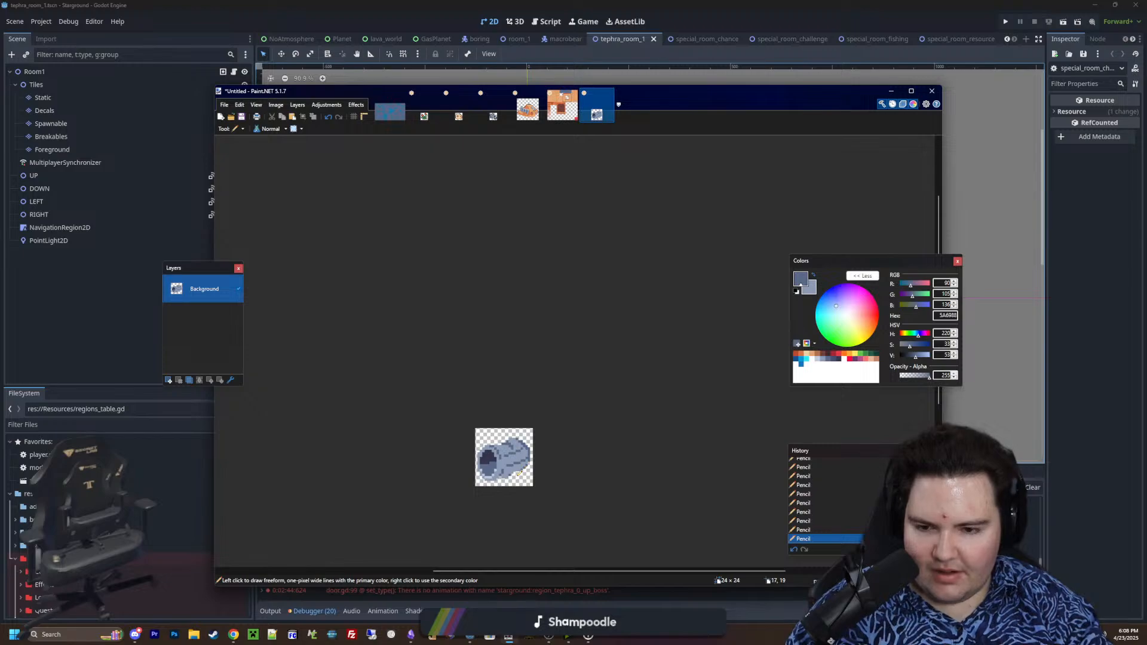
scroll(519, 474, "up", 7, "ctrl")
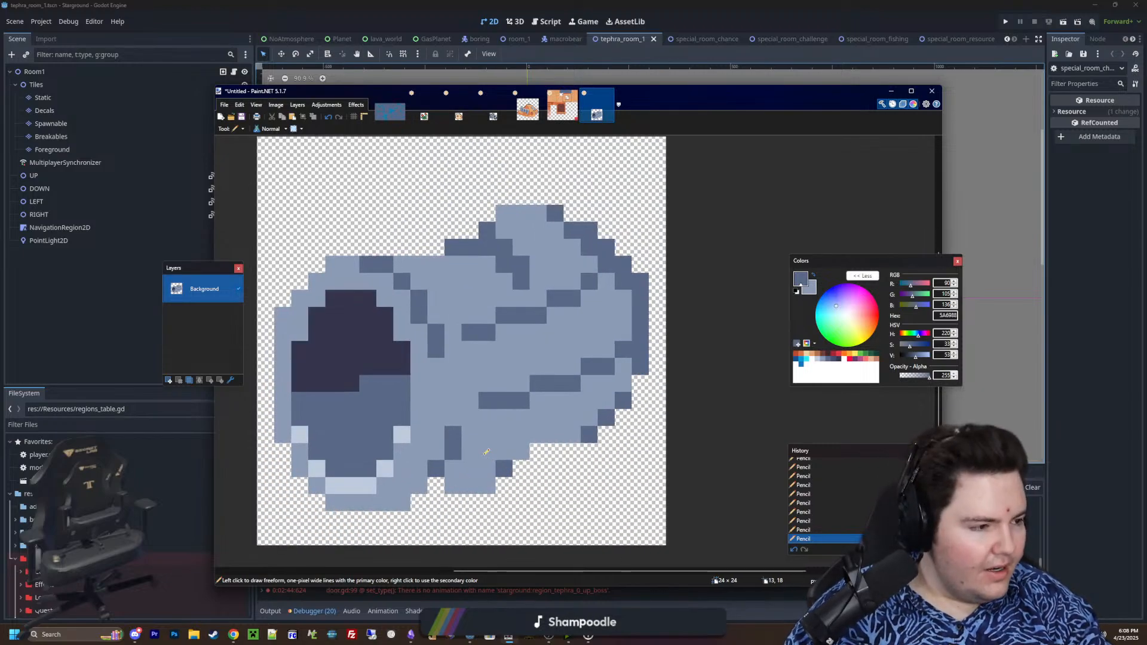
Set the primary colour to orange D77643 and select the cylinder's light blue-grey areas with the Magic Wand
middle_click_drag(484, 455, 502, 446)
scroll(535, 375, "up", 3, "ctrl")
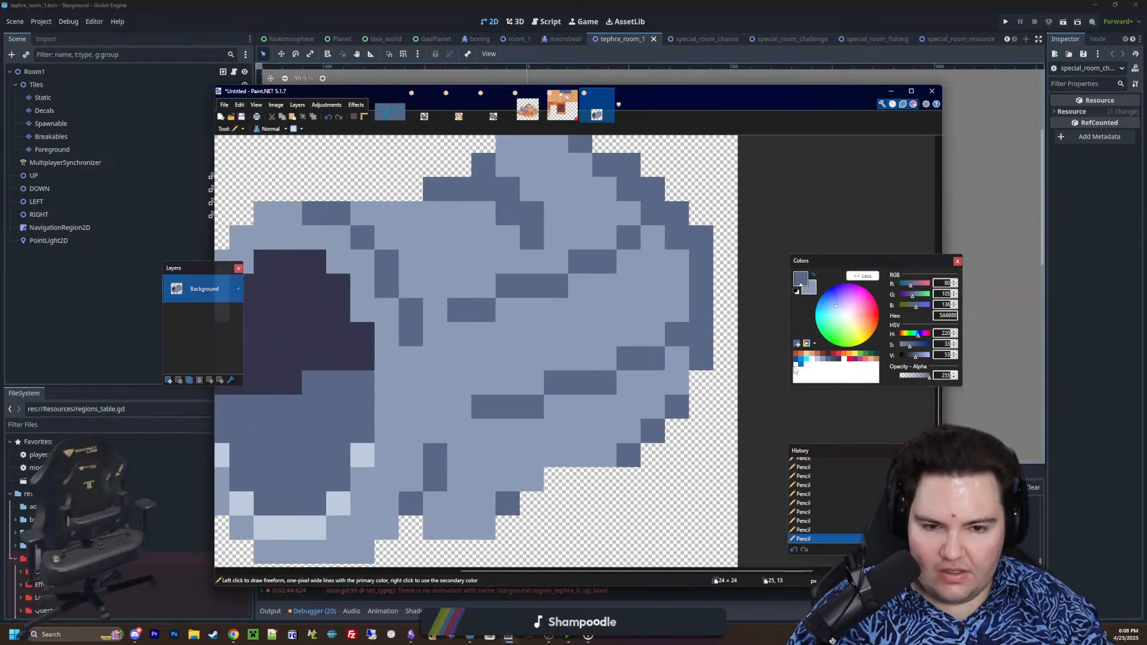
scroll(607, 387, "down", 1, "ctrl")
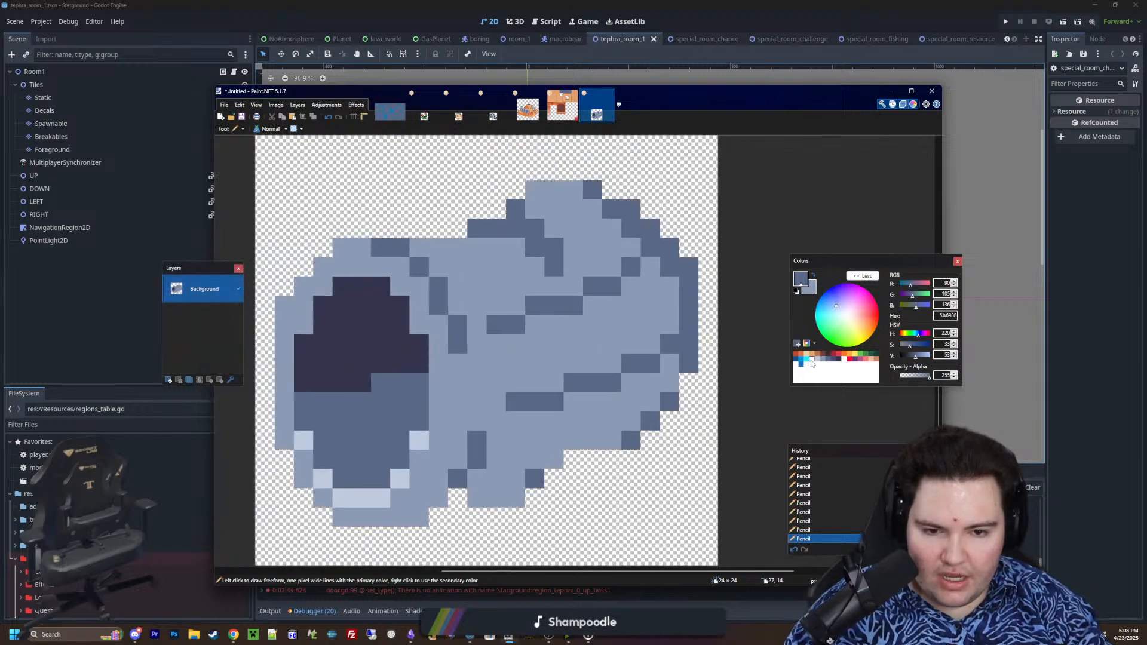
left_click(812, 355)
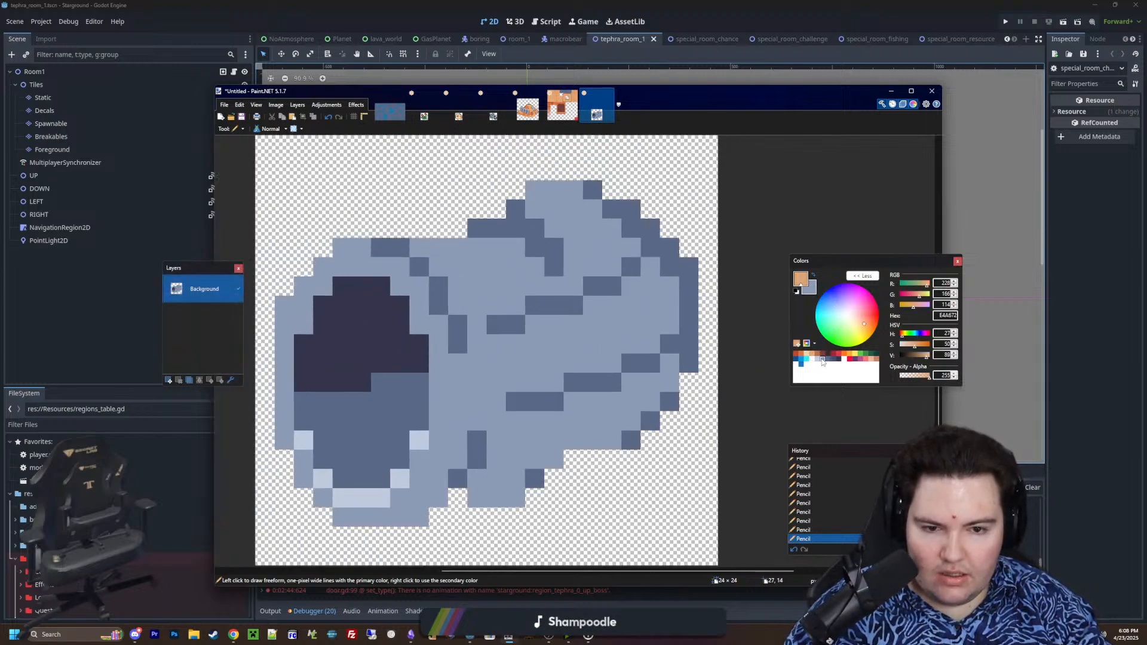
left_click(803, 356)
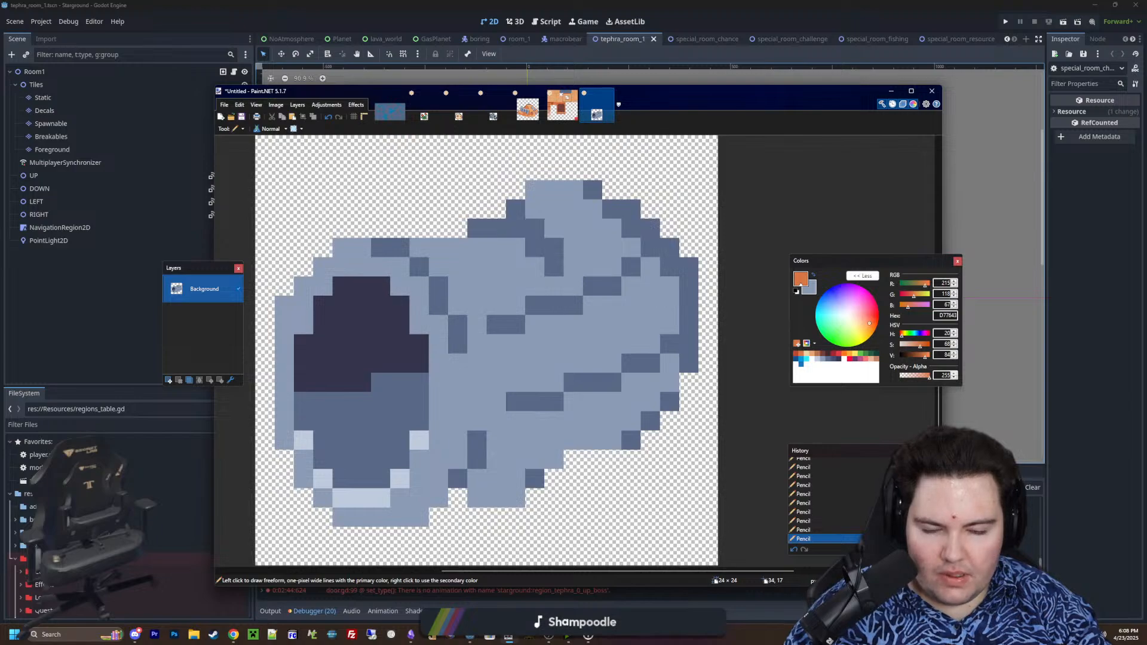
key("s")
left_click(551, 379)
Paint D77643 rust patches with a size 3 brush across the cylinder's lower body and along its upper edge
key("b")
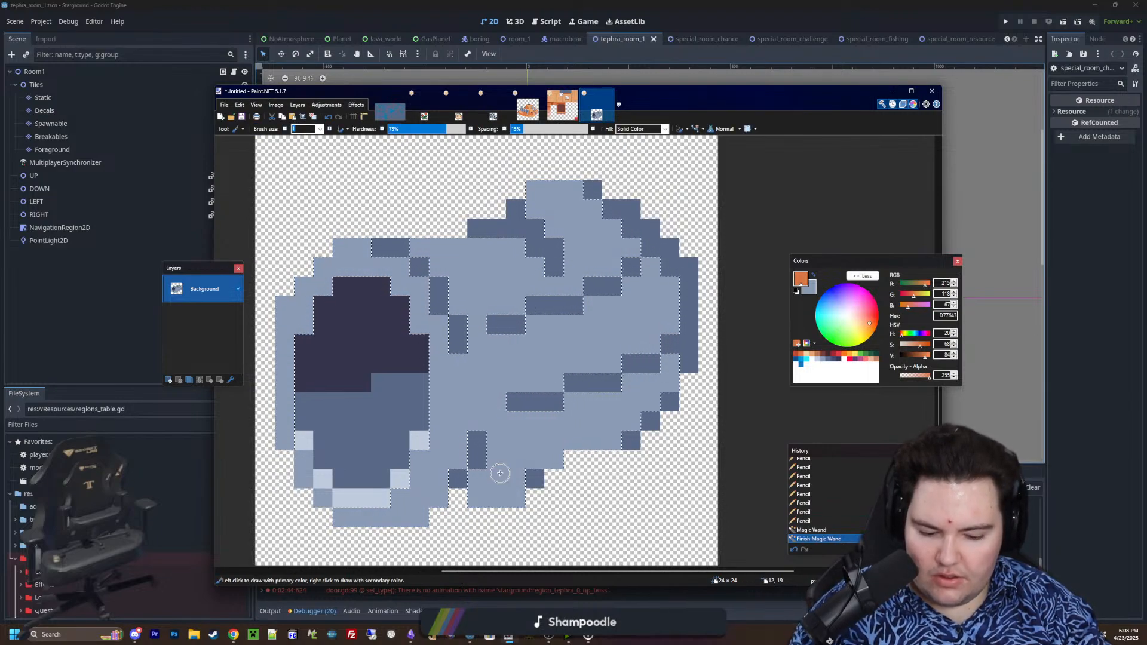
key("bracketright")
key("bracketright")
left_click_drag(497, 421, 516, 404)
left_click(536, 440)
left_click(555, 365)
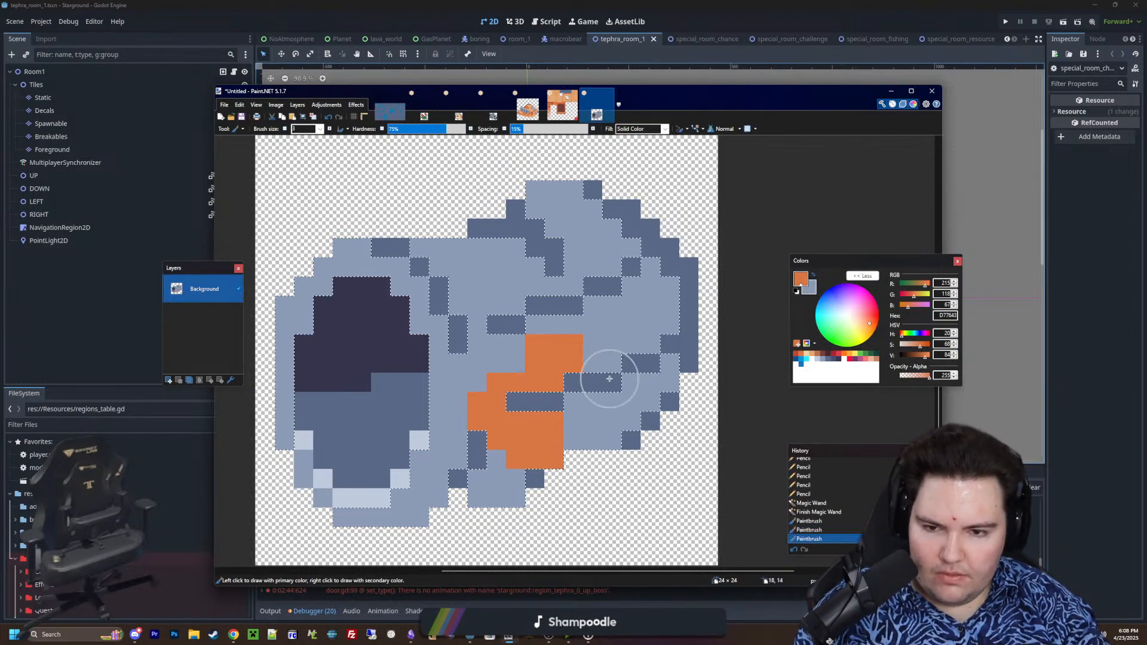
left_click(611, 399)
left_click(539, 203)
left_click(500, 246)
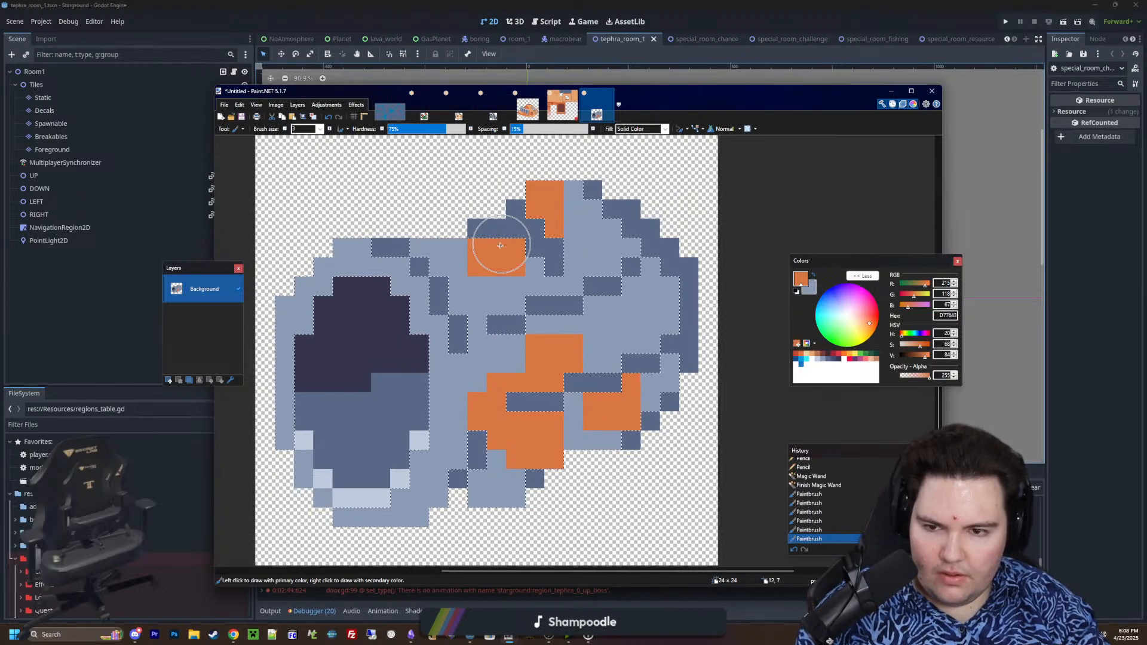
left_click(445, 254)
Paint D77643 patches on the left side and lower-right curve of the opening's rim, and clear the selection
left_click_drag(299, 331, 309, 423)
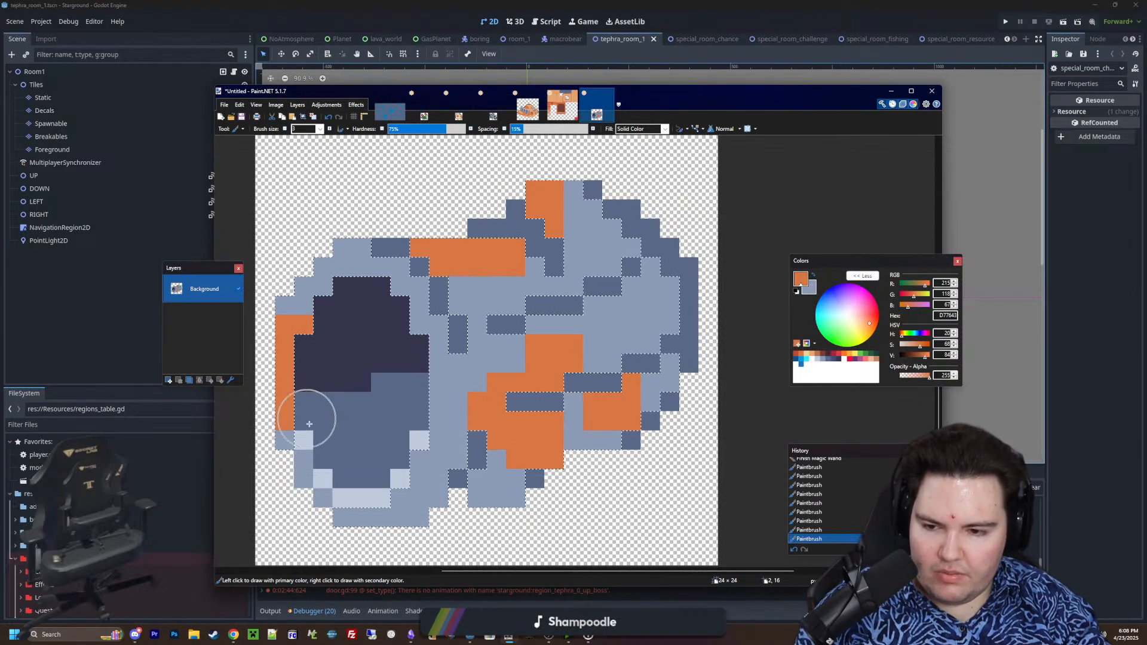
left_click(361, 499)
left_click(389, 481)
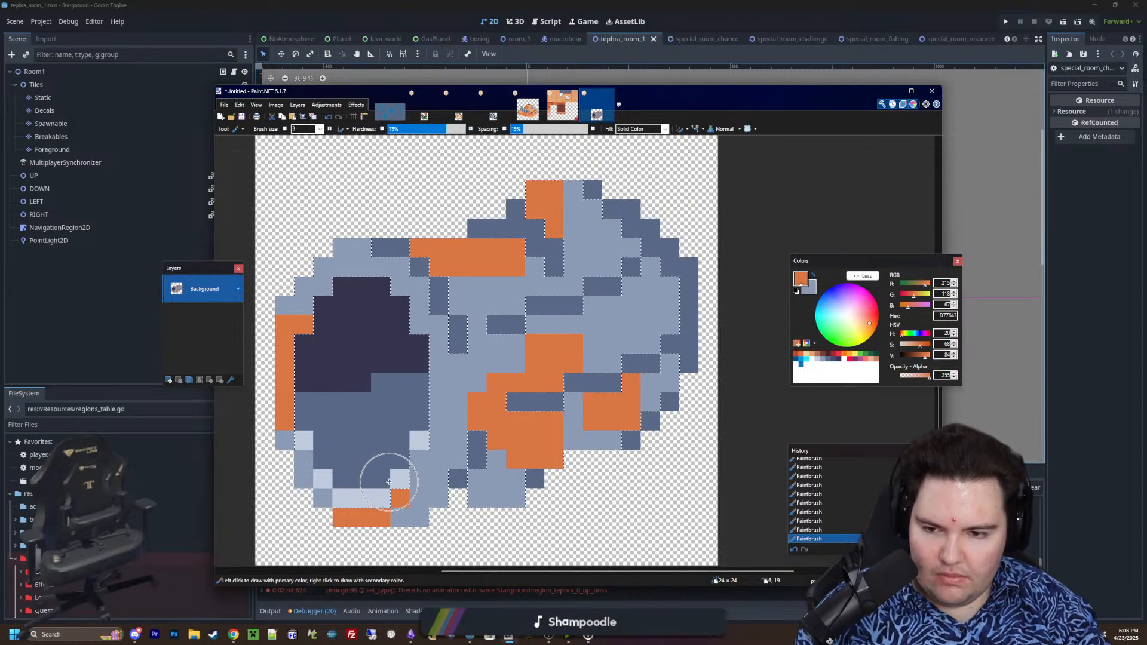
left_click(393, 479)
left_click(381, 497)
key("ctrl+d")
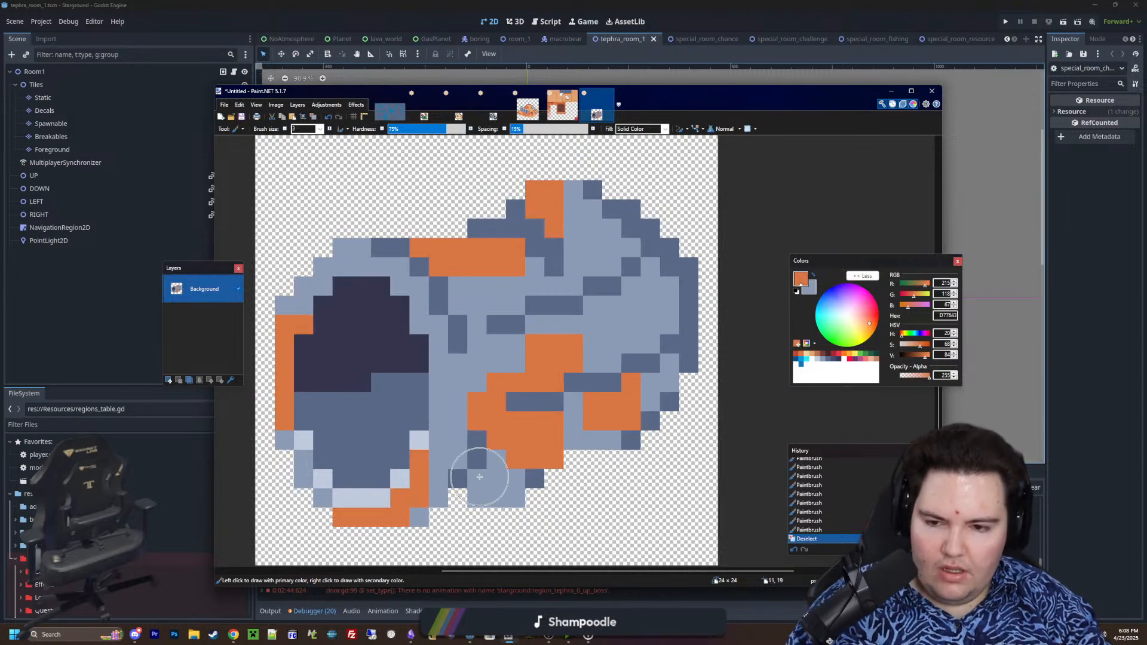
Pencil two stepped D77643 pixels extending the orange up the rim's upper-left curve
scroll(480, 476, "down", 8, "ctrl")
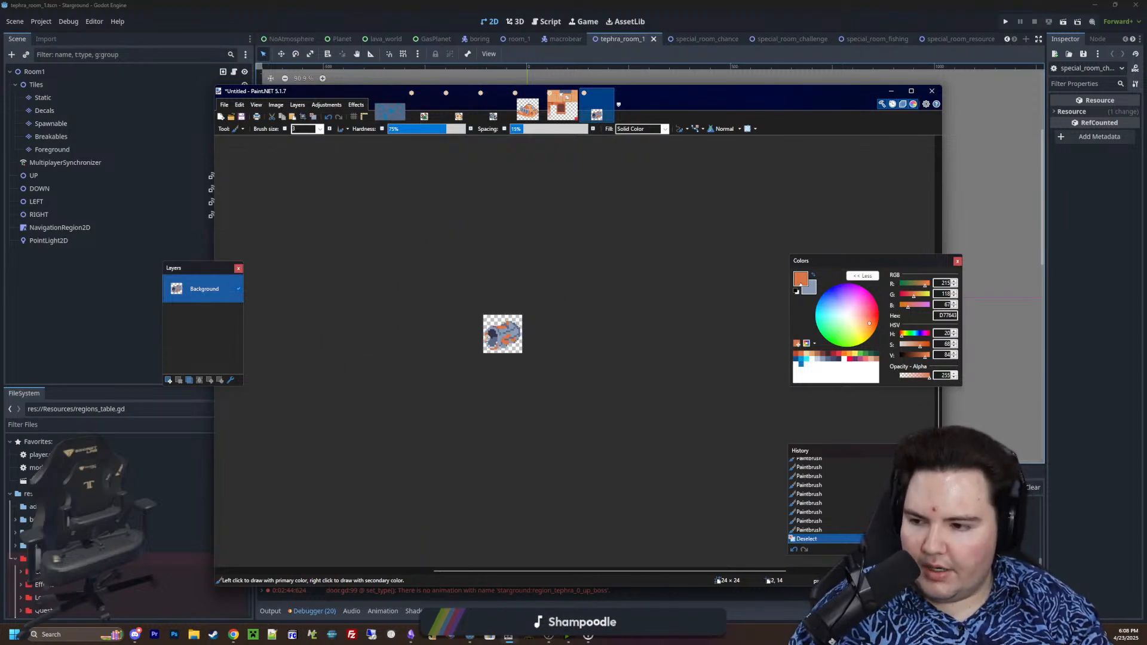
scroll(491, 312, "up", 8, "ctrl")
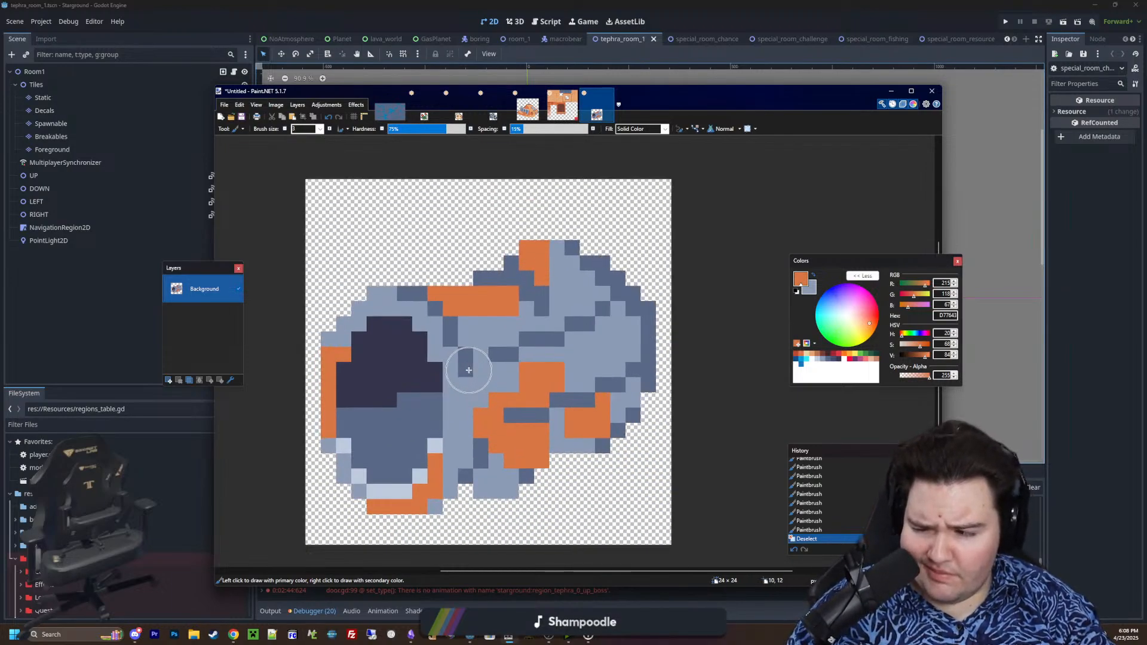
scroll(557, 343, "down", 2, "ctrl")
scroll(549, 344, "up", 3, "ctrl")
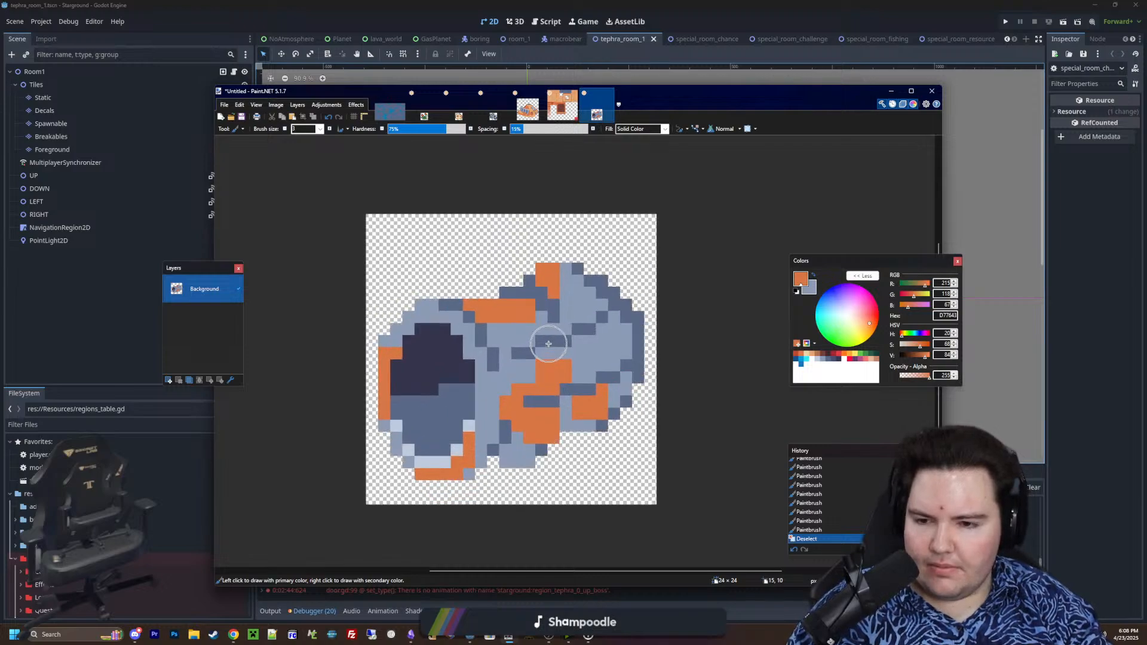
key("p")
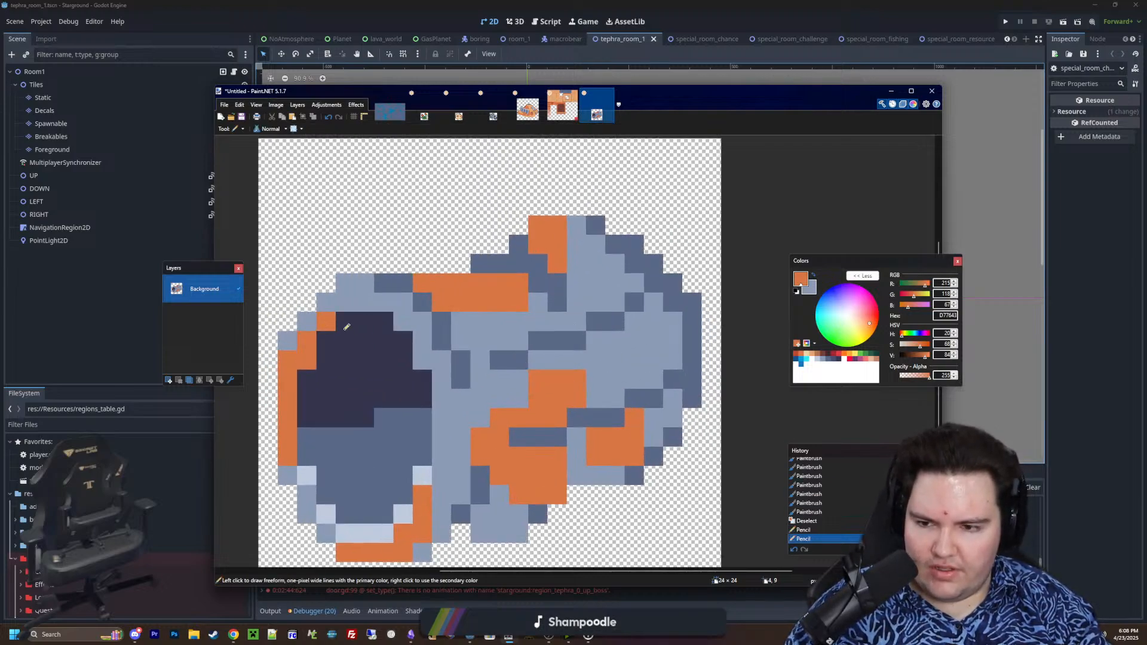
scroll(347, 327, "down", 7, "ctrl")
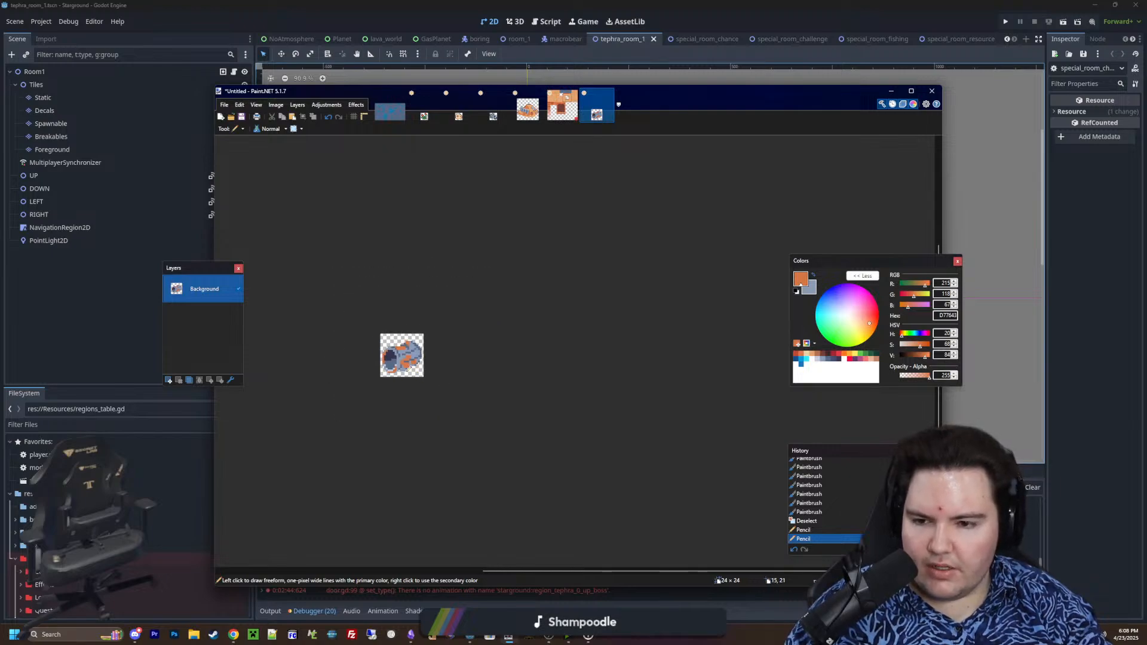
scroll(402, 362, "up", 1, "ctrl")
scroll(402, 362, "up", 4, "ctrl")
scroll(402, 361, "down", 6, "ctrl")
scroll(402, 361, "up", 1, "ctrl")
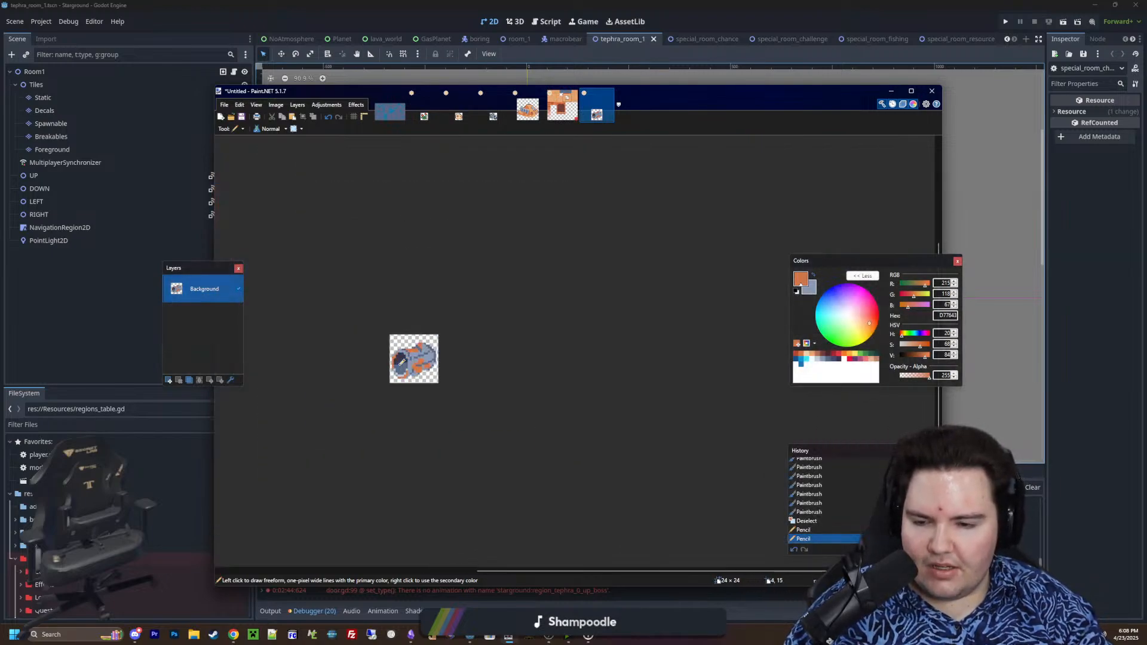
scroll(401, 362, "up", 6, "ctrl")
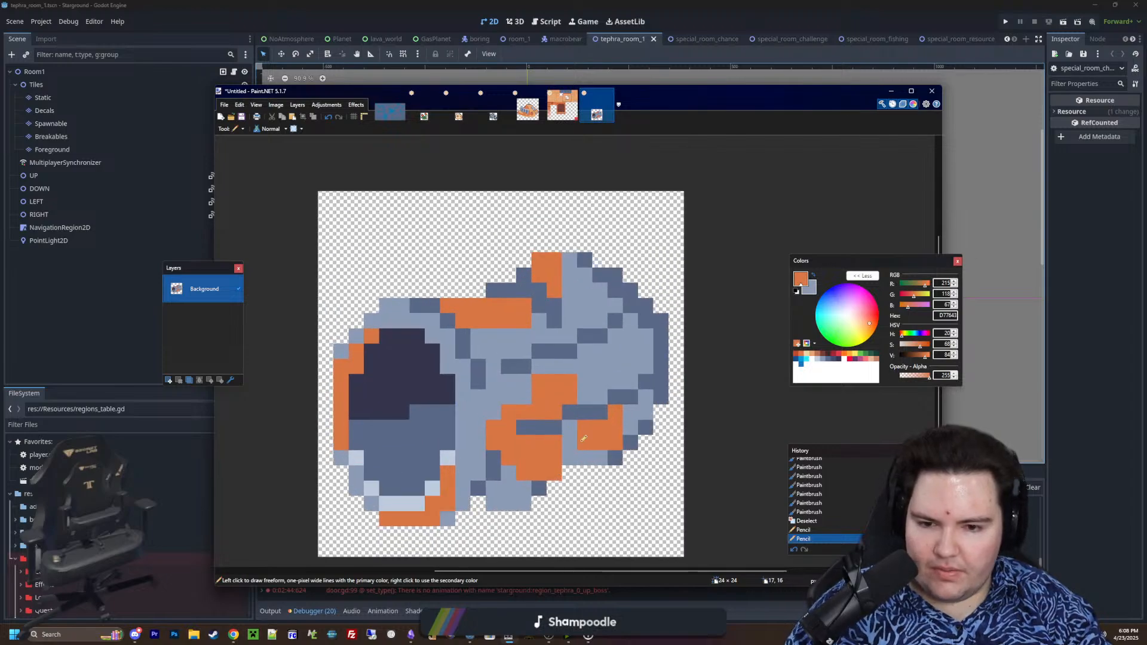
Choose 35354C and pencil a dark outline up the cylinder's left side, around its upper-left curve and along the front top edge
scroll(768, 403, "down", 3)
left_click(840, 358)
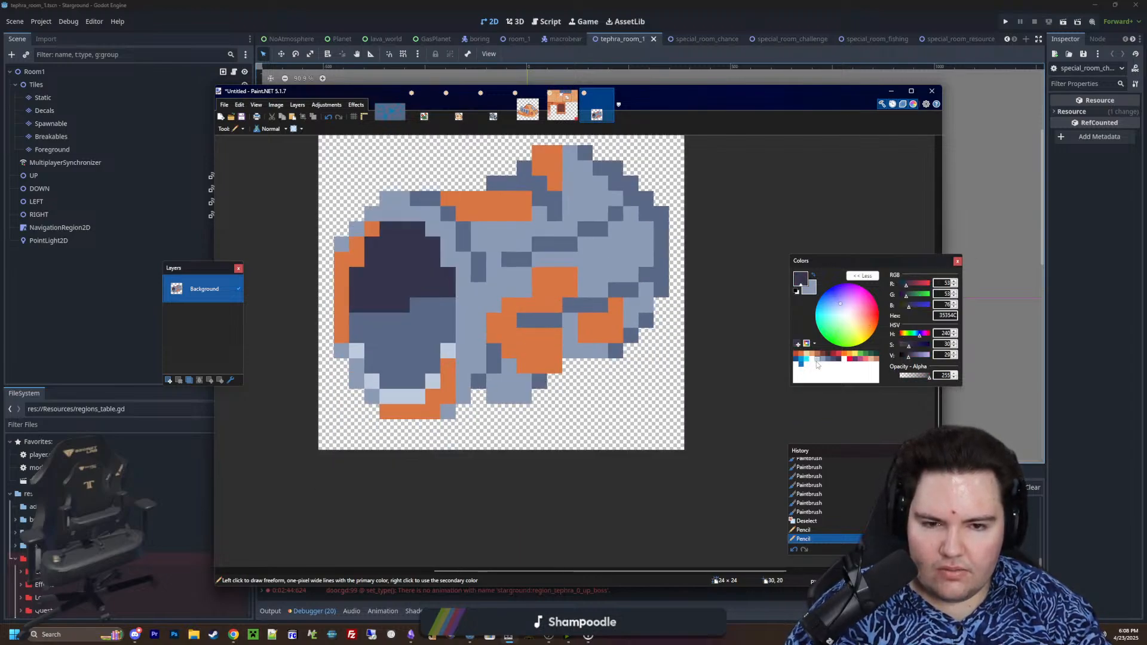
scroll(732, 372, "up", 2)
scroll(540, 424, "down", 1, "ctrl")
scroll(466, 412, "up", 3, "ctrl")
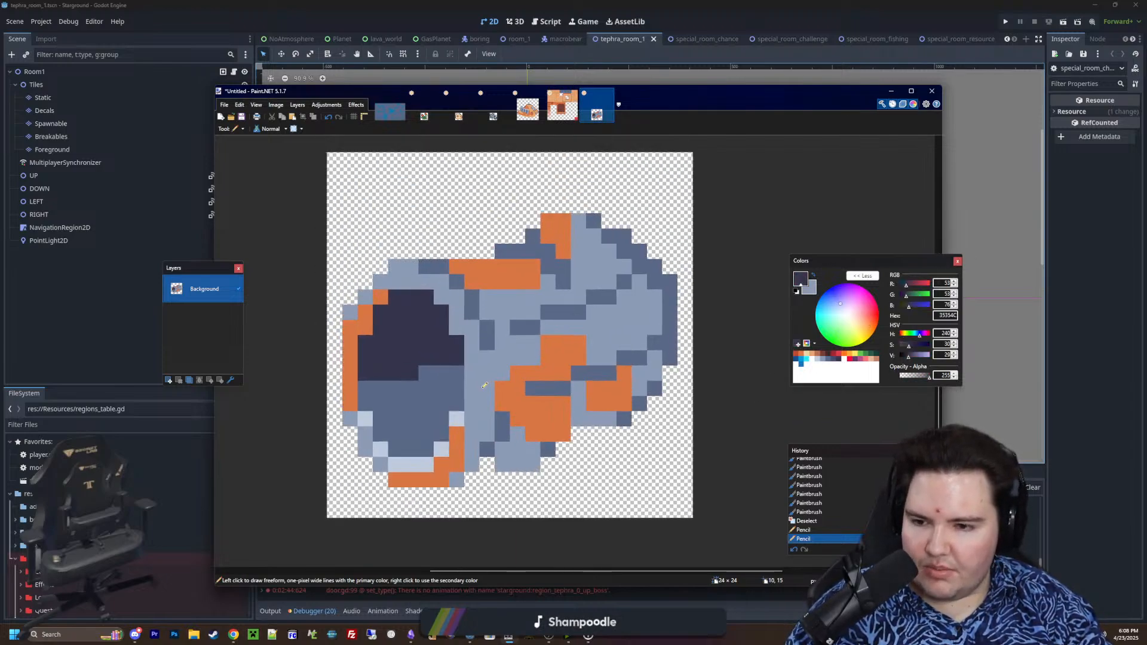
left_click_drag(278, 439, 276, 278)
left_click(297, 260)
left_click(317, 239)
left_click(339, 217)
left_click_drag(361, 196, 475, 194)
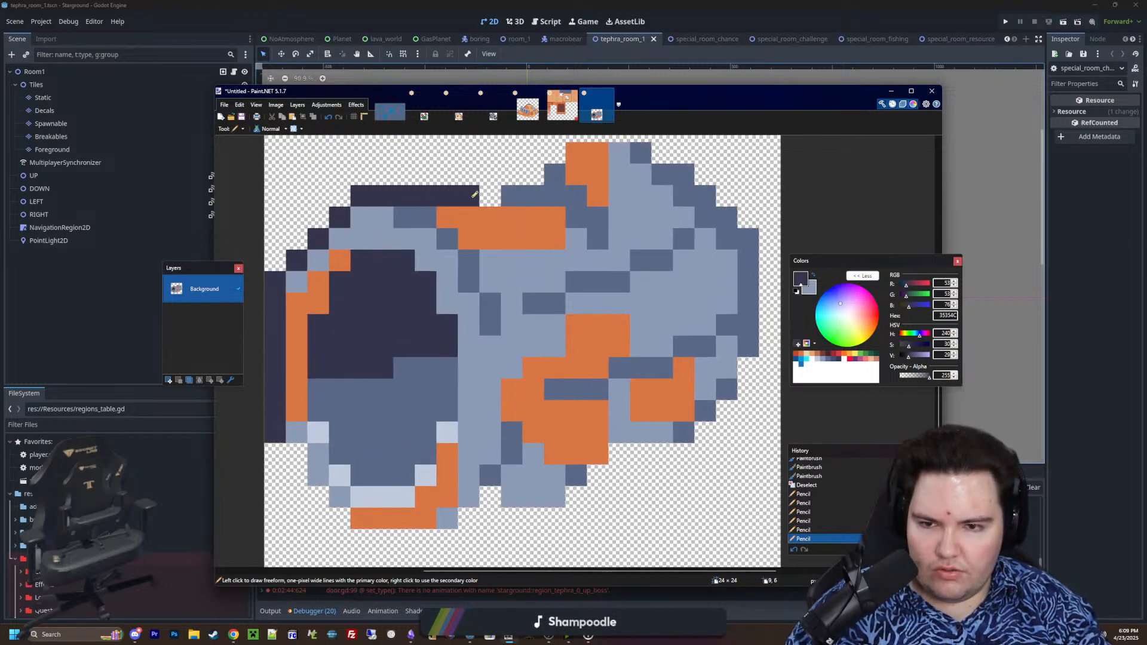
Continue the 35354C outline over the far end's top and down its outer right edge to the lower-right curve
middle_click_drag(468, 299, 411, 375)
left_click_drag(455, 251, 477, 251)
left_click(498, 231)
left_click_drag(518, 210, 585, 209)
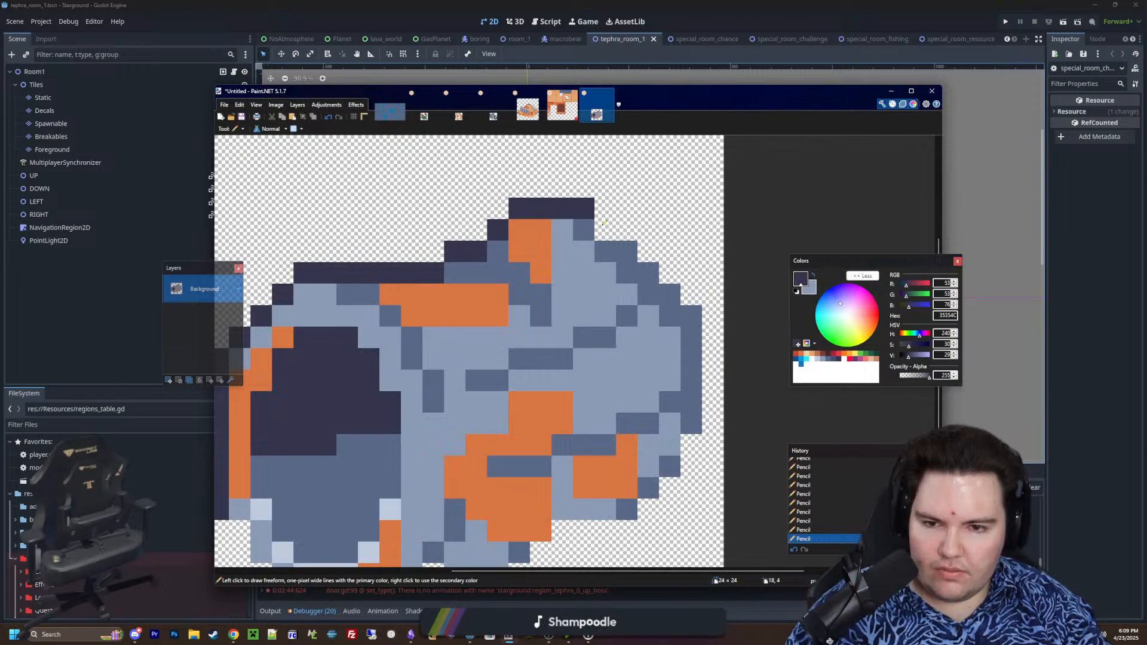
left_click(691, 292)
left_click_drag(713, 316, 715, 375)
left_click_drag(694, 444, 690, 466)
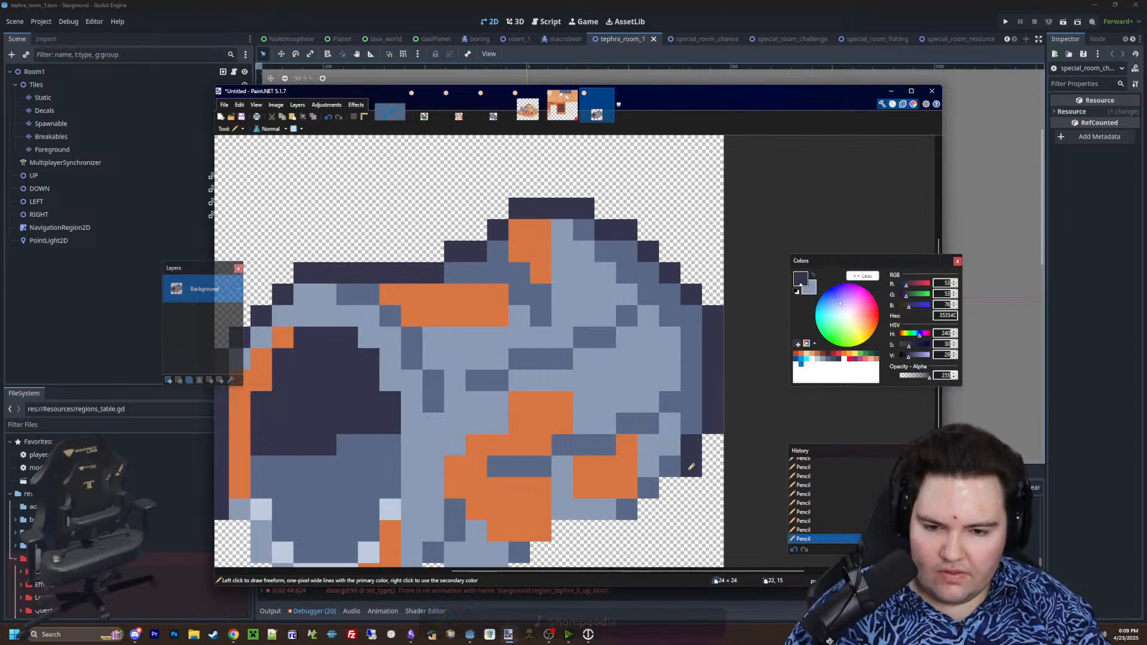
left_click(670, 488)
Pencil the 35354C outline in stepped pixels around the rim's lower-left curve, undoing and redrawing the misplaced pixels
middle_click_drag(618, 484, 665, 319)
middle_click_drag(379, 387, 461, 413)
left_click(390, 435)
left_click_drag(409, 449, 363, 393)
key("ctrl+z")
key("ctrl+z")
left_click(411, 454)
left_click(390, 435)
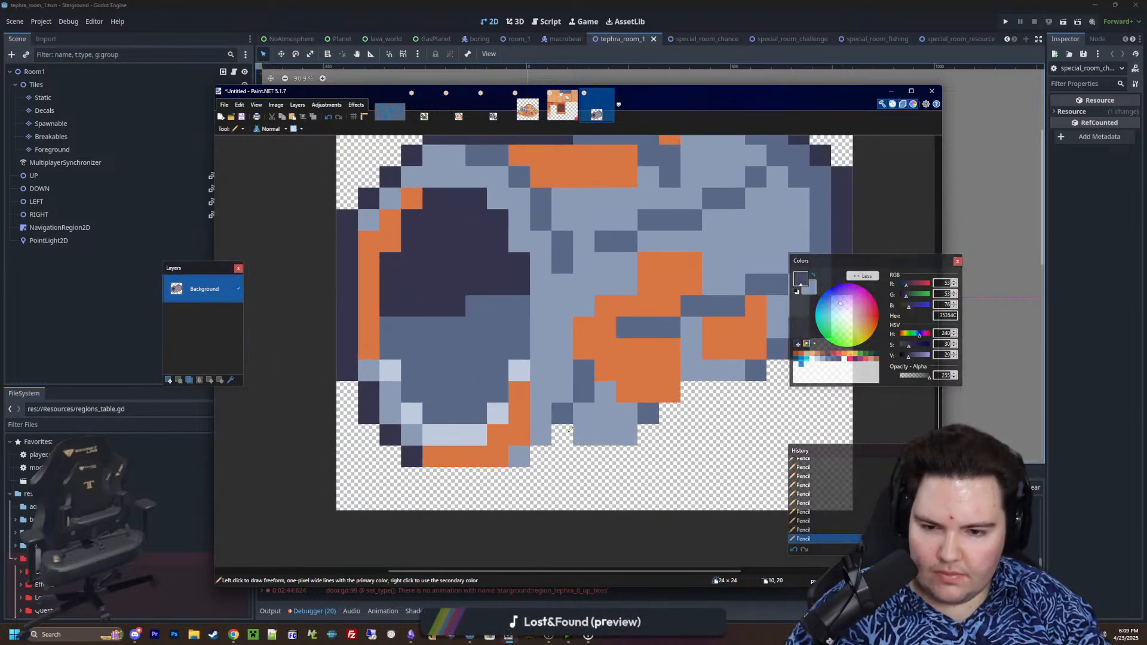
Add 35354C outline pixels in the notch beneath the body and along the stepped lower-right edge
scroll(681, 399, "down", 6, "ctrl")
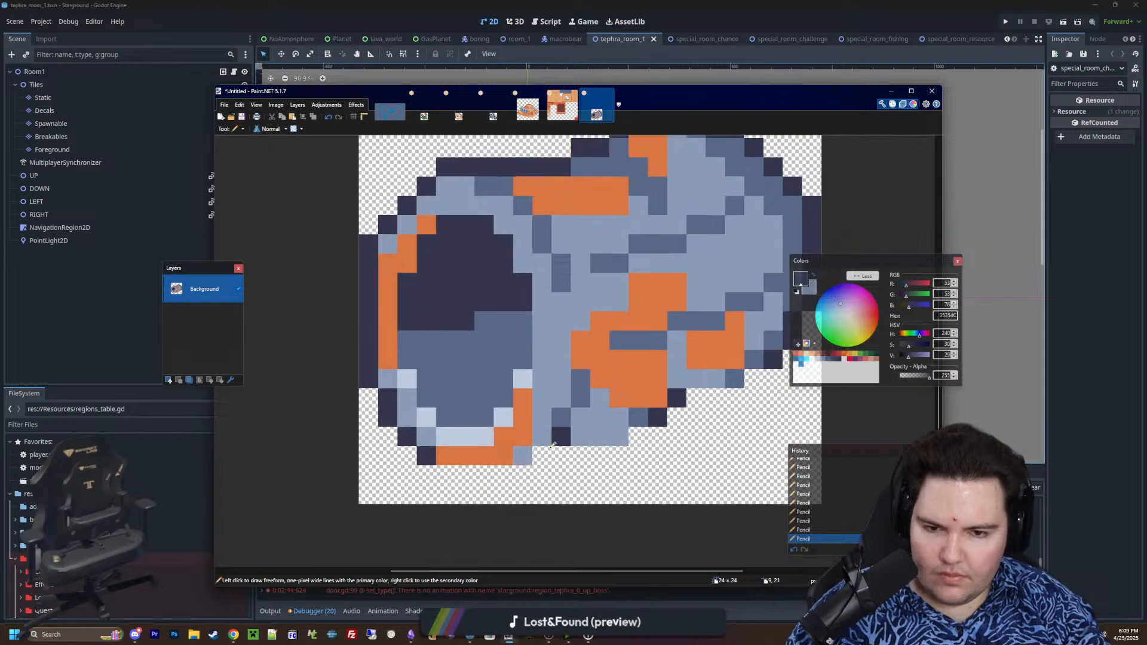
scroll(559, 456, "up", 6, "ctrl")
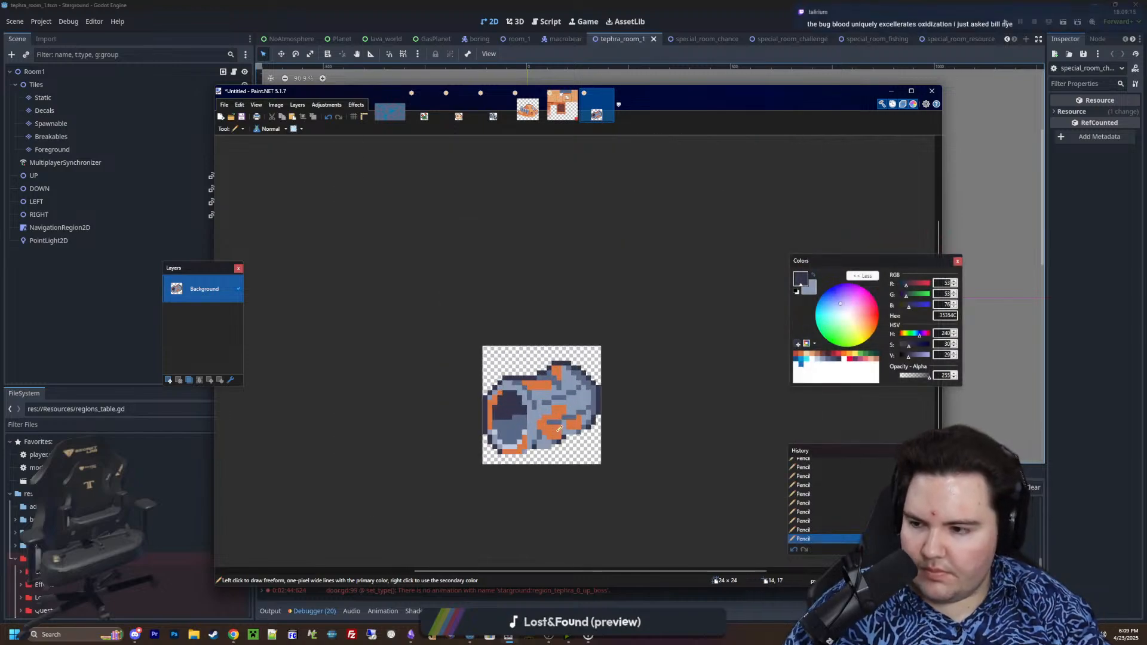
scroll(575, 417, "down", 3, "ctrl")
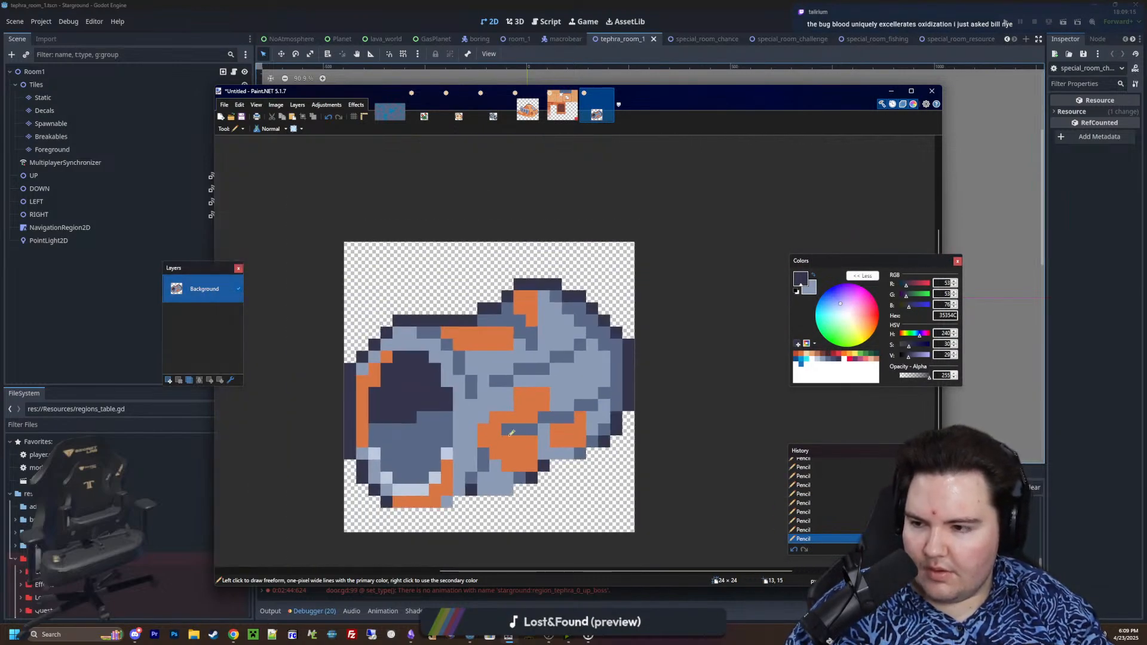
scroll(508, 422, "up", 2, "ctrl")
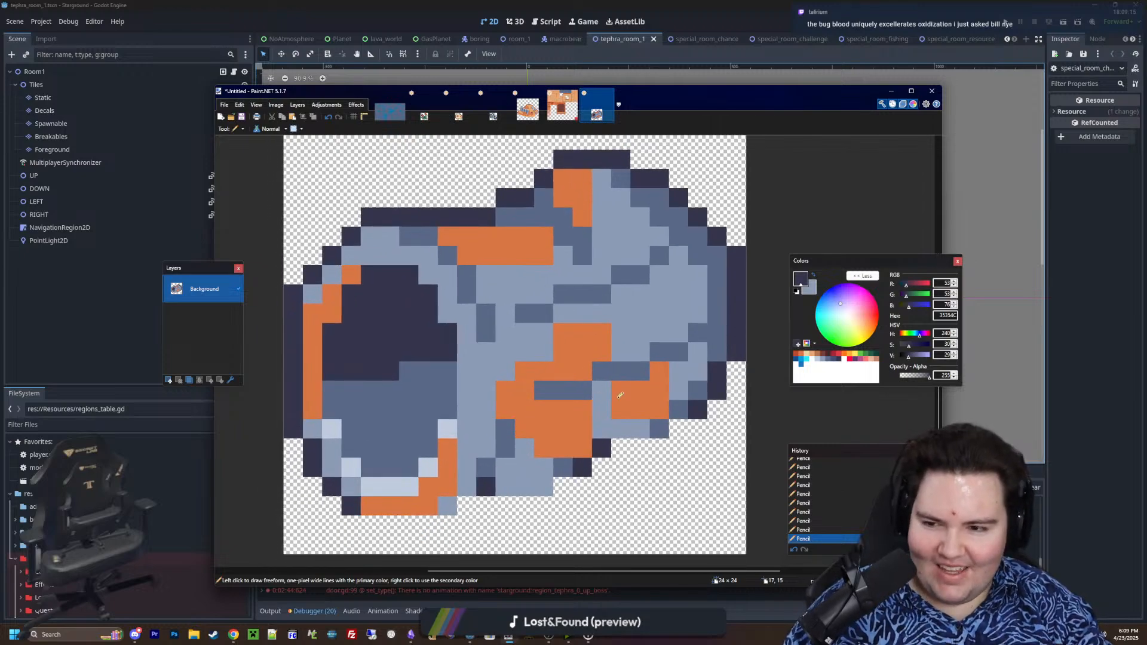
Add a new layer and pencil crossing green 63C74D streaks over the middle of the cylinder's body
scroll(648, 361, "up", 1, "ctrl")
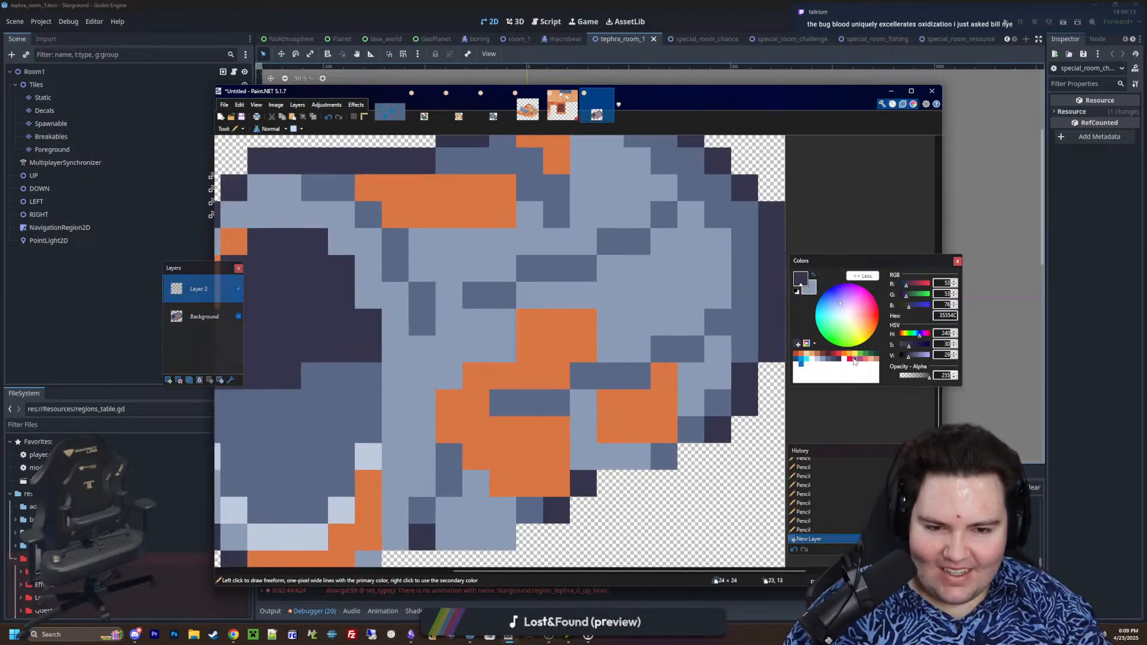
left_click(860, 355)
scroll(489, 286, "down", 2, "ctrl")
scroll(489, 286, "up", 1, "ctrl")
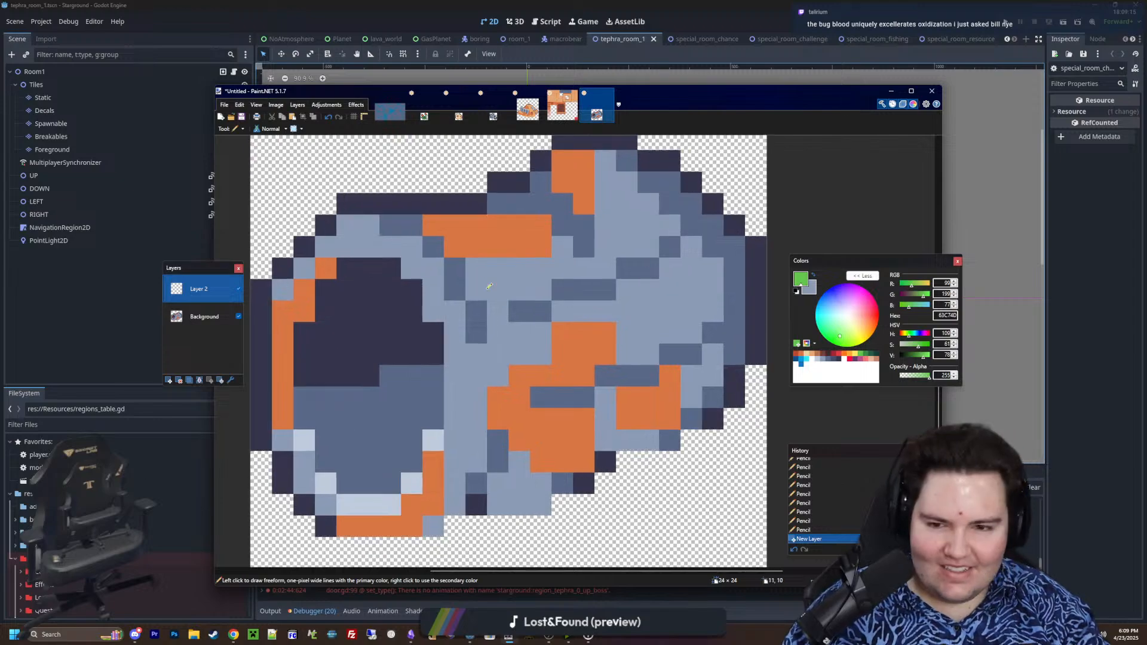
mouse_move(495, 256)
left_mouse_down()
mouse_move(584, 339)
mouse_move(583, 292)
mouse_move(583, 376)
mouse_move(528, 446)
left_mouse_up()
key("ctrl+z")
left_click_drag(598, 353, 669, 377)
mouse_move(597, 313)
left_mouse_down()
mouse_move(628, 281)
mouse_move(636, 236)
left_mouse_up()
scroll(602, 292, "down", 4, "ctrl")
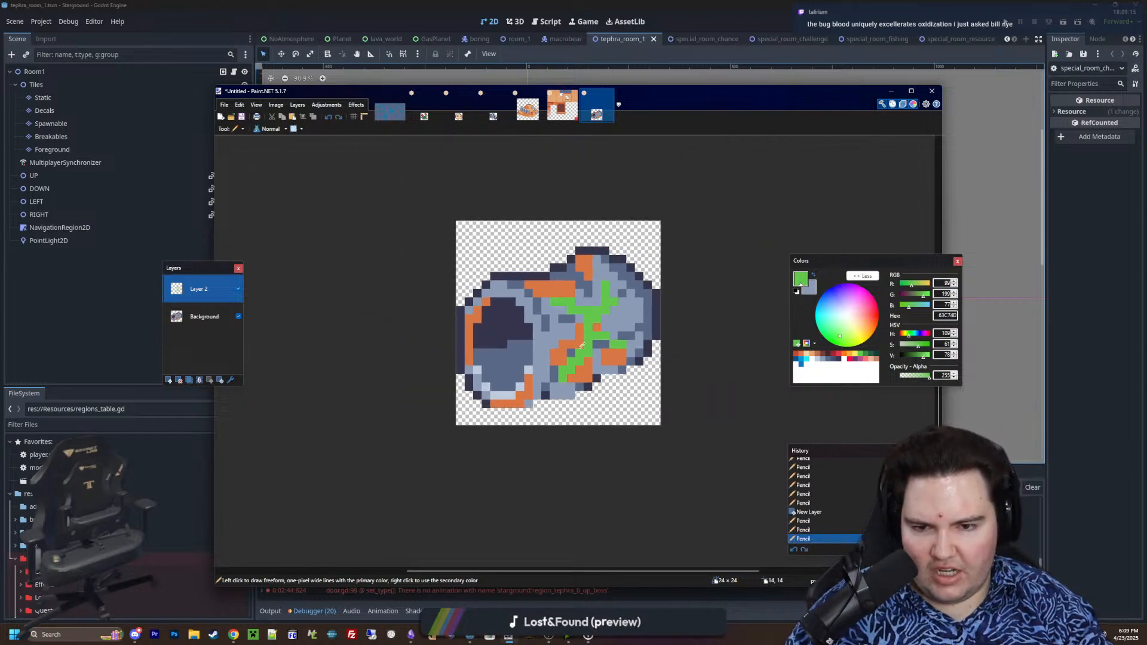
Thicken the green splatter by filling the gaps at its centre and extending its lower-right branch with 63C74D pixels
scroll(587, 371, "up", 6, "ctrl")
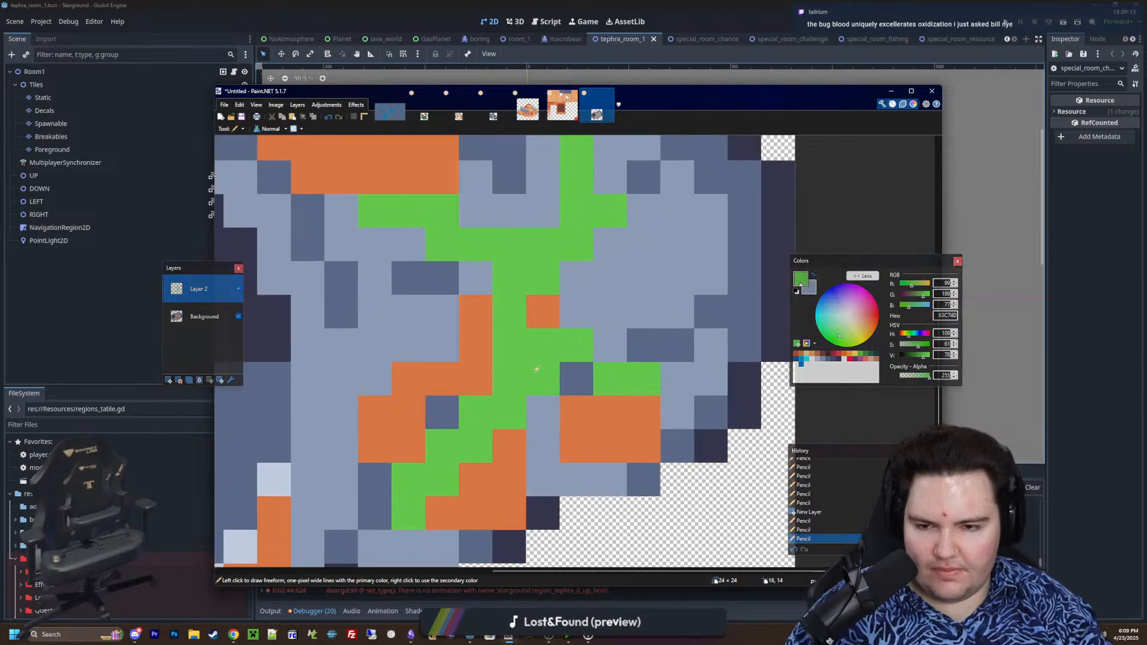
left_click(543, 378)
left_click(541, 321)
left_click(676, 408)
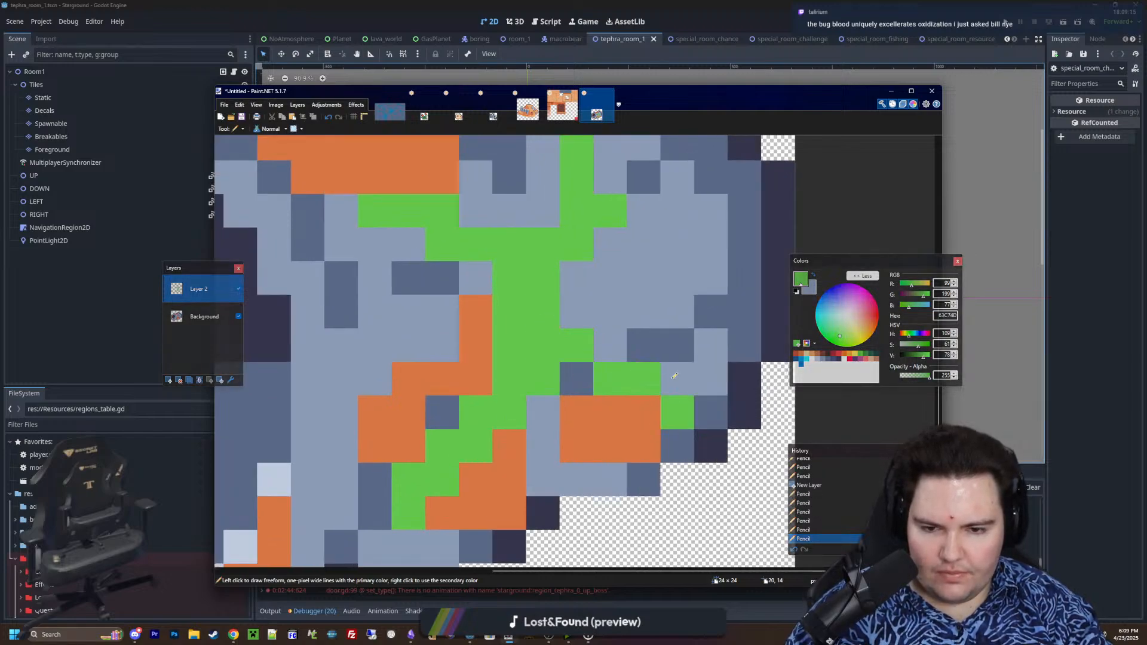
left_click(643, 403)
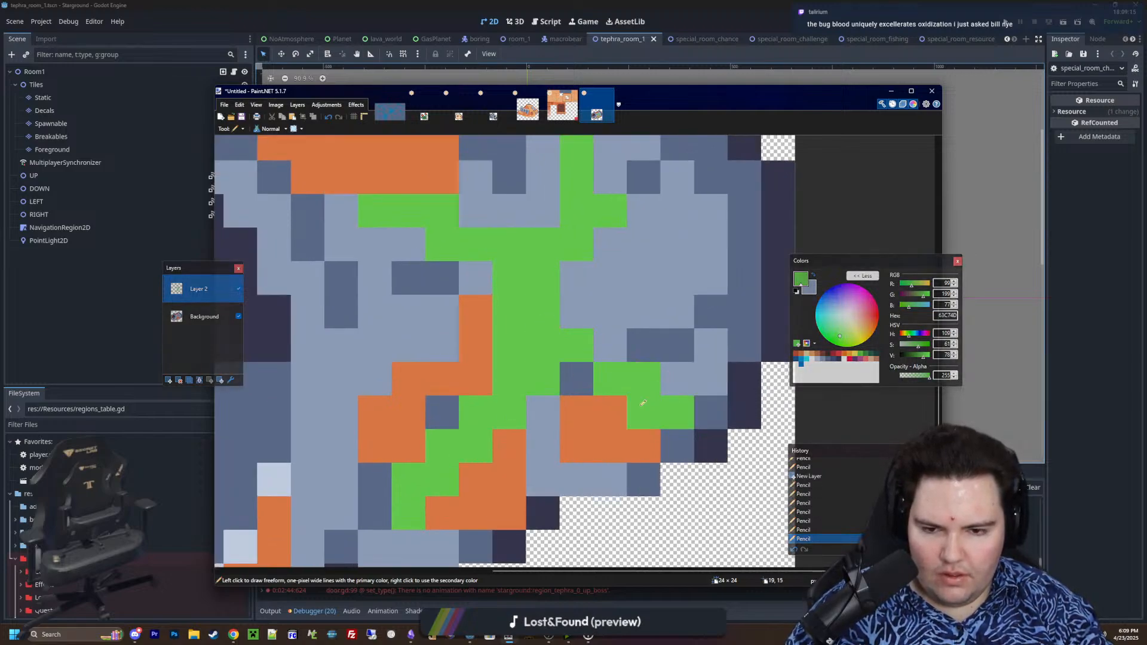
left_click(576, 311)
left_click(576, 279)
left_click(576, 379)
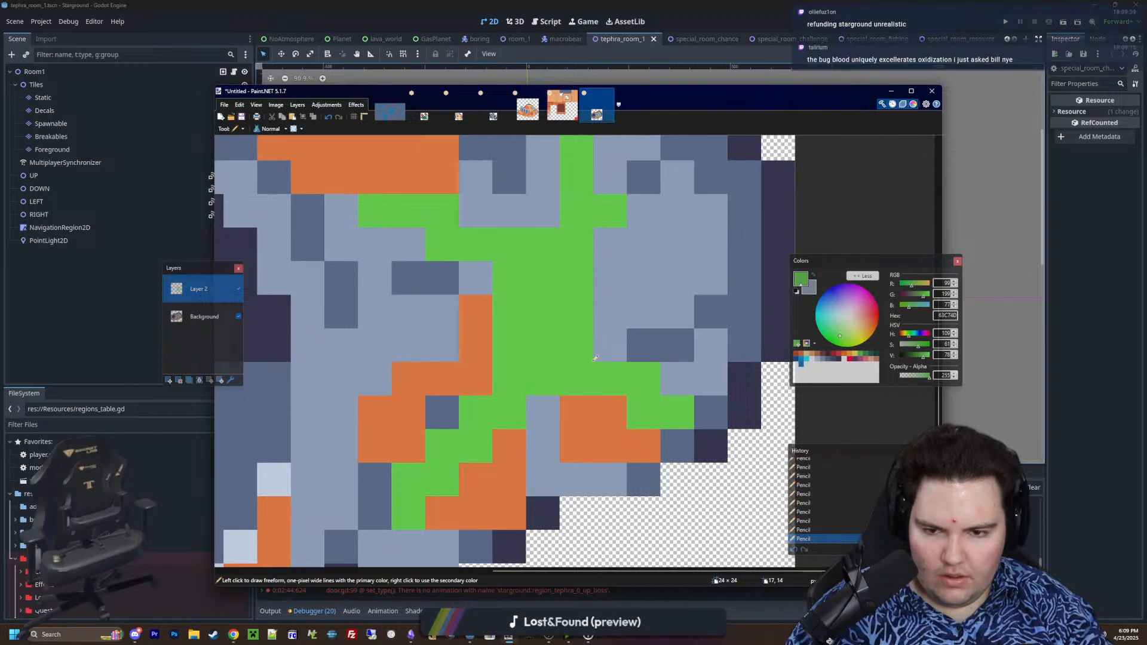
left_click(610, 345)
Erase stray green pixels at the splatter's centre left edge and along its upper-right branch
key("e")
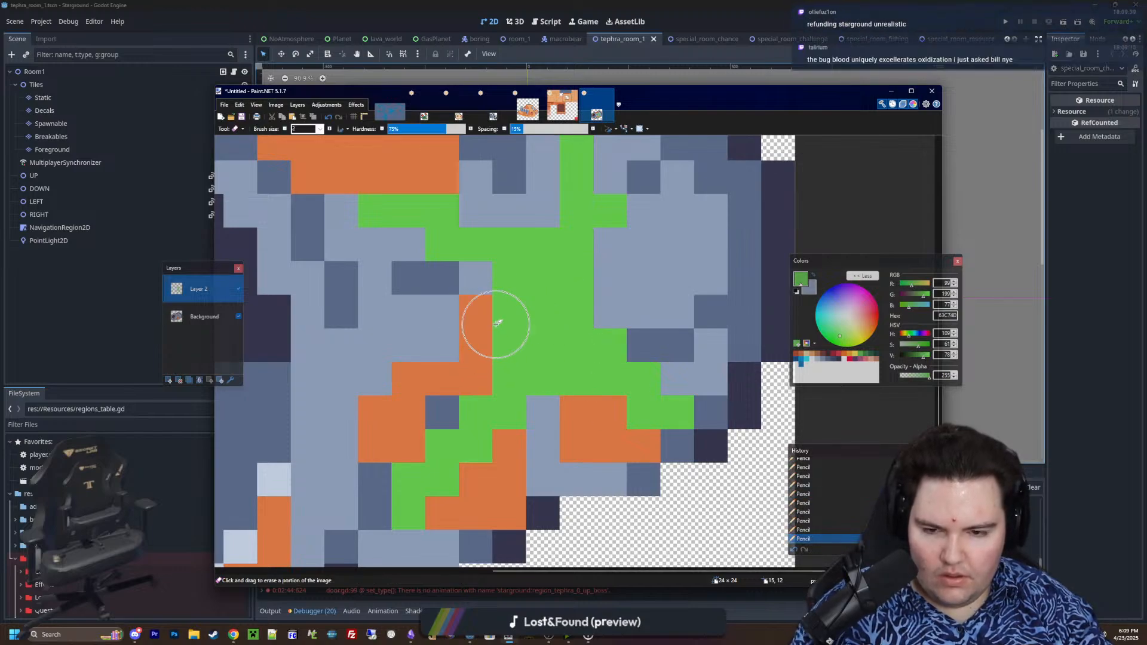
left_click(510, 327)
left_click(541, 245)
scroll(535, 374, "down", 2, "ctrl")
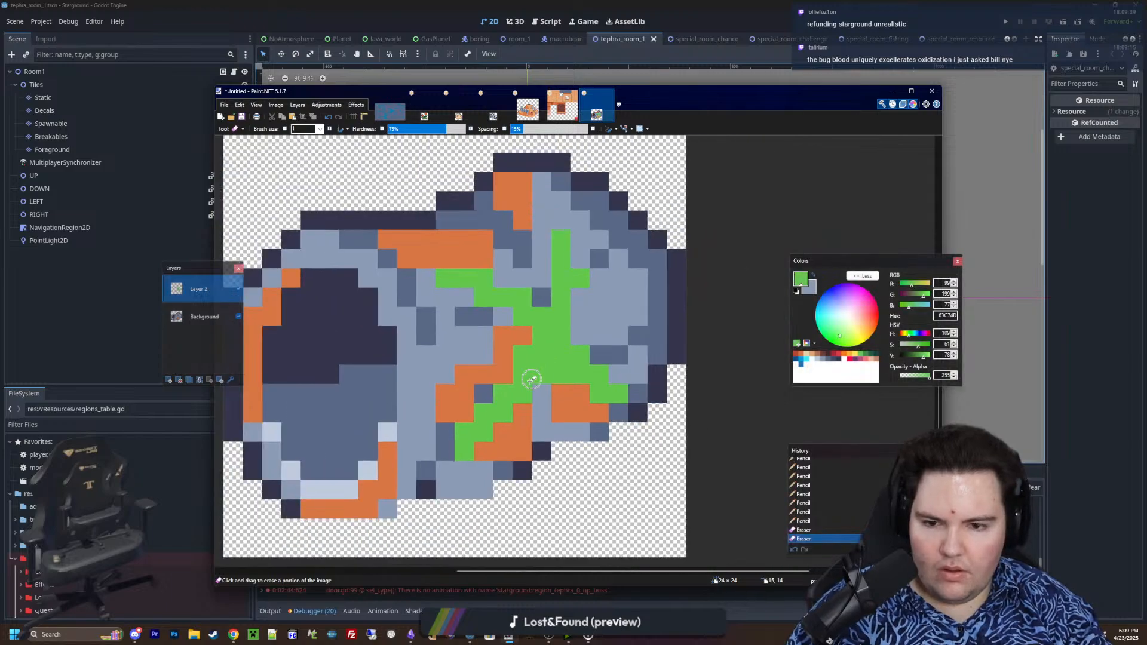
left_click(561, 245)
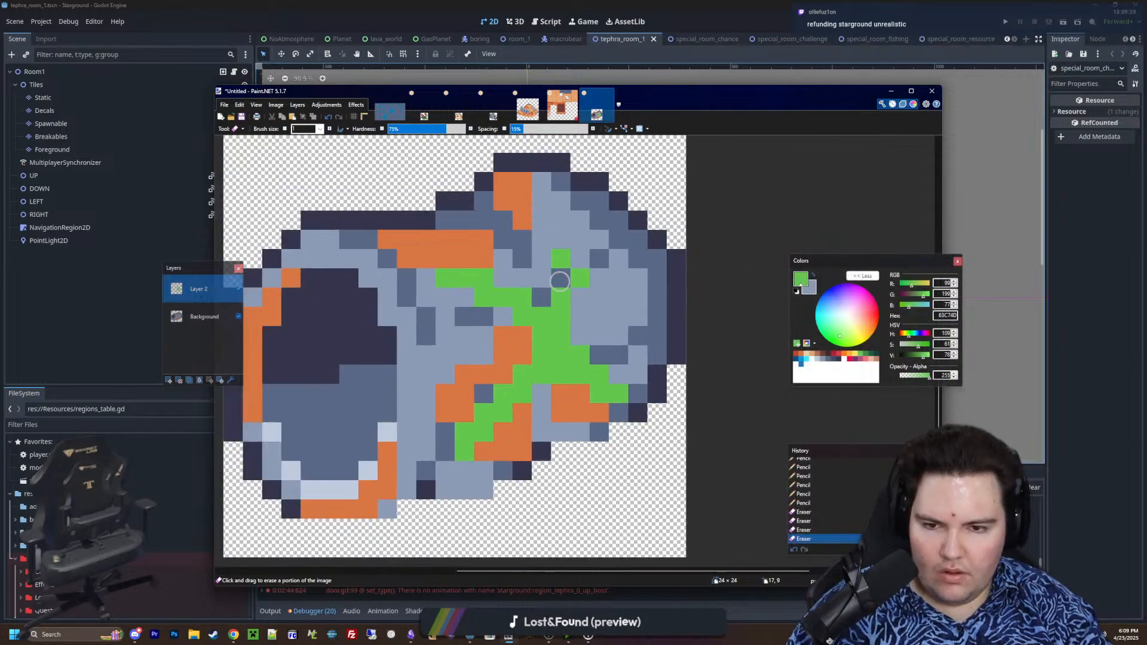
left_click(562, 297)
left_click(580, 278)
Redraw the splatter's upper-right branch slightly further right as a stepped streak of 63C74D pencil pixels
key("p")
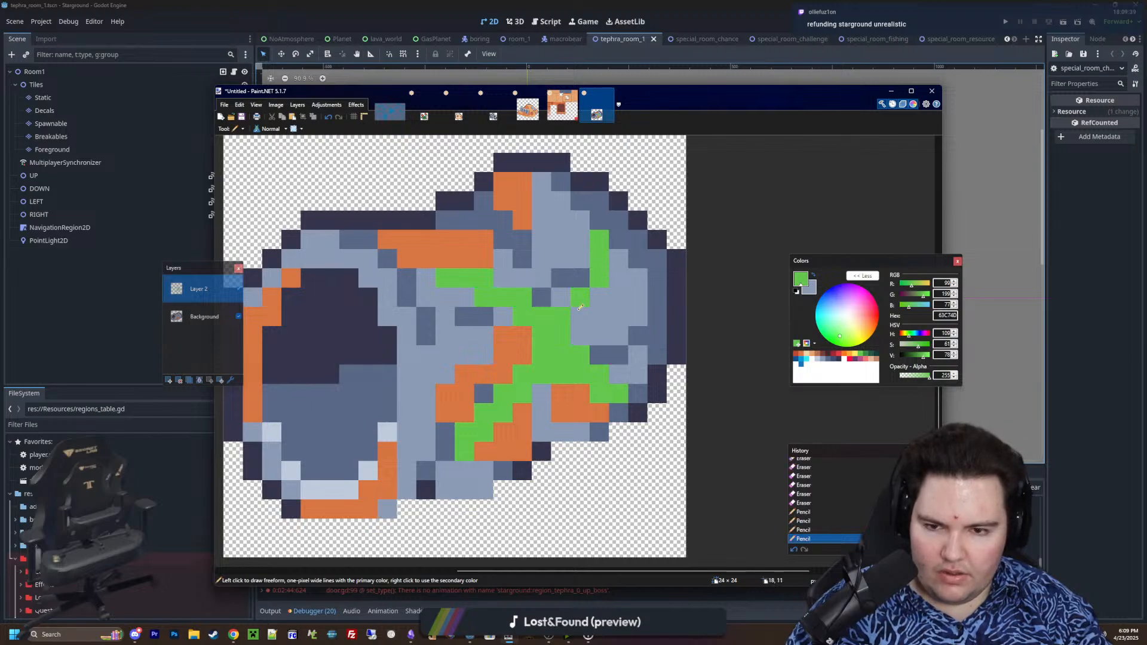
scroll(584, 317, "down", 10, "ctrl")
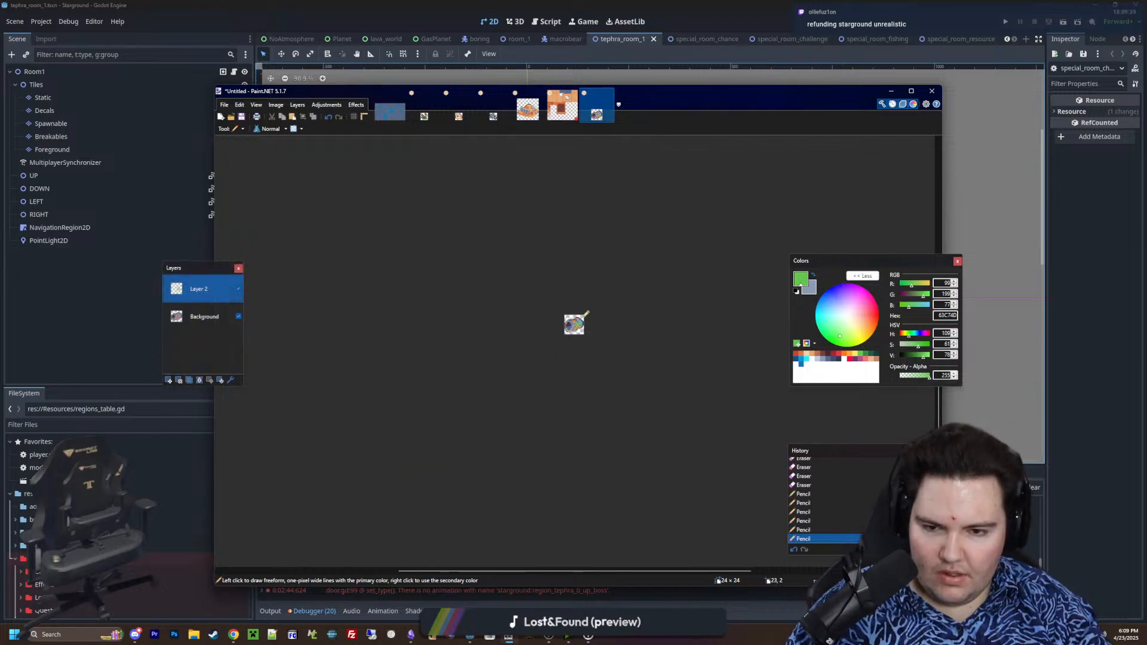
scroll(584, 316, "up", 10, "ctrl")
scroll(577, 408, "up", 3, "ctrl")
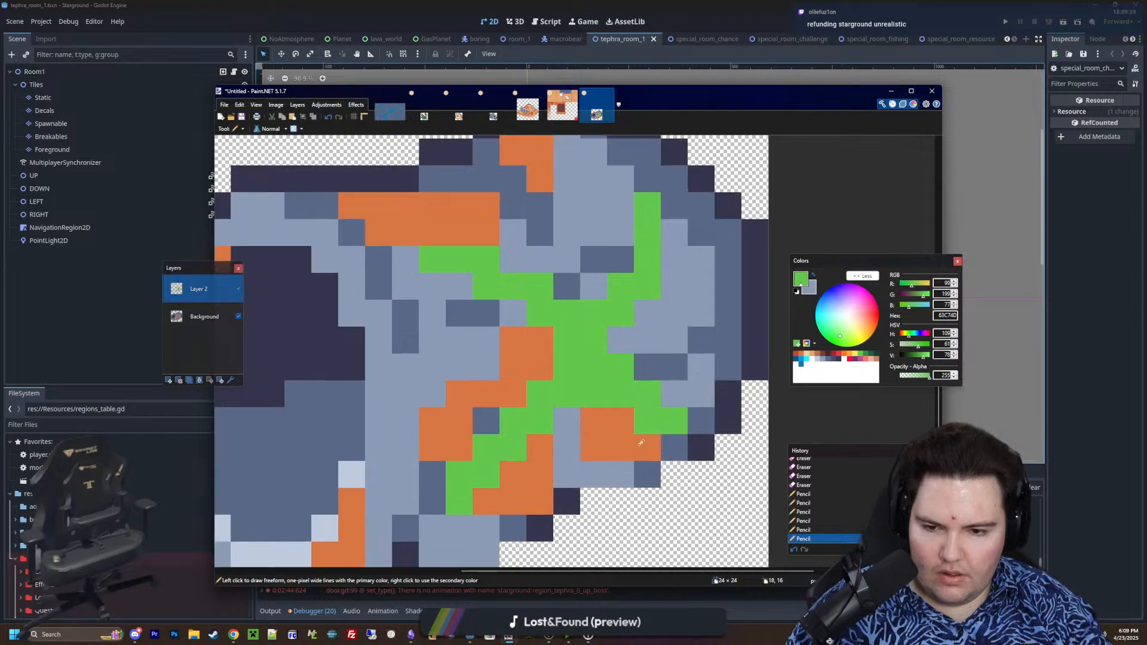
Shift the splatter's lower-left branch right by pencilling 63C74D pixels along its right side and erasing those along its left side
left_click(510, 472)
left_click(541, 449)
left_click(576, 425)
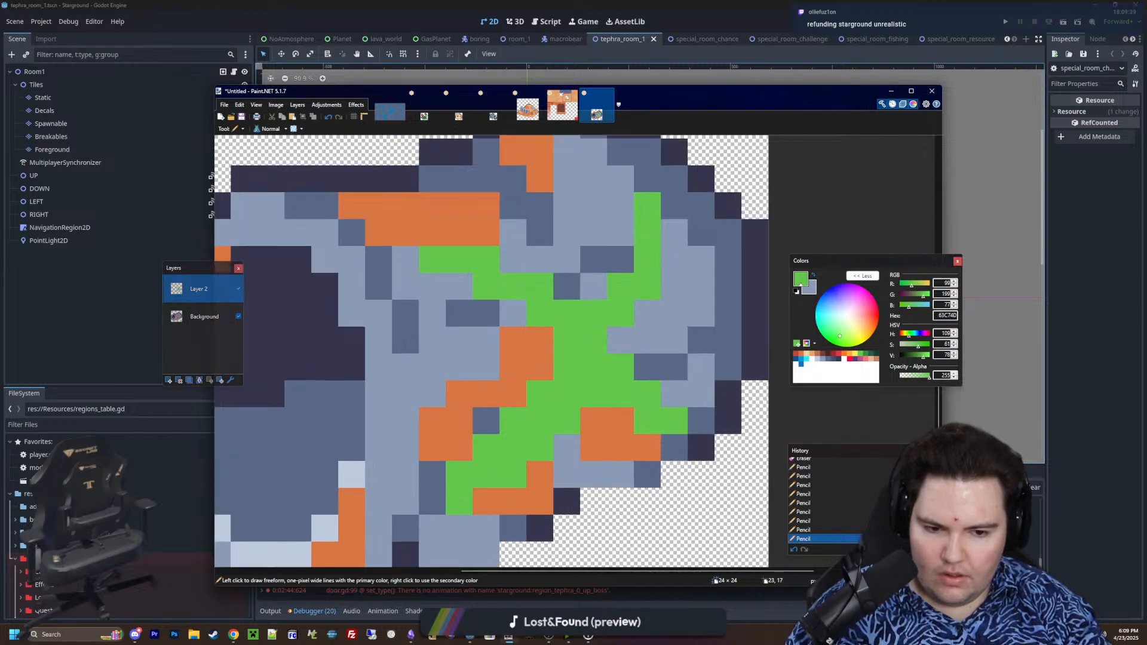
key("e")
left_click(511, 421)
left_click(486, 449)
left_click(461, 498)
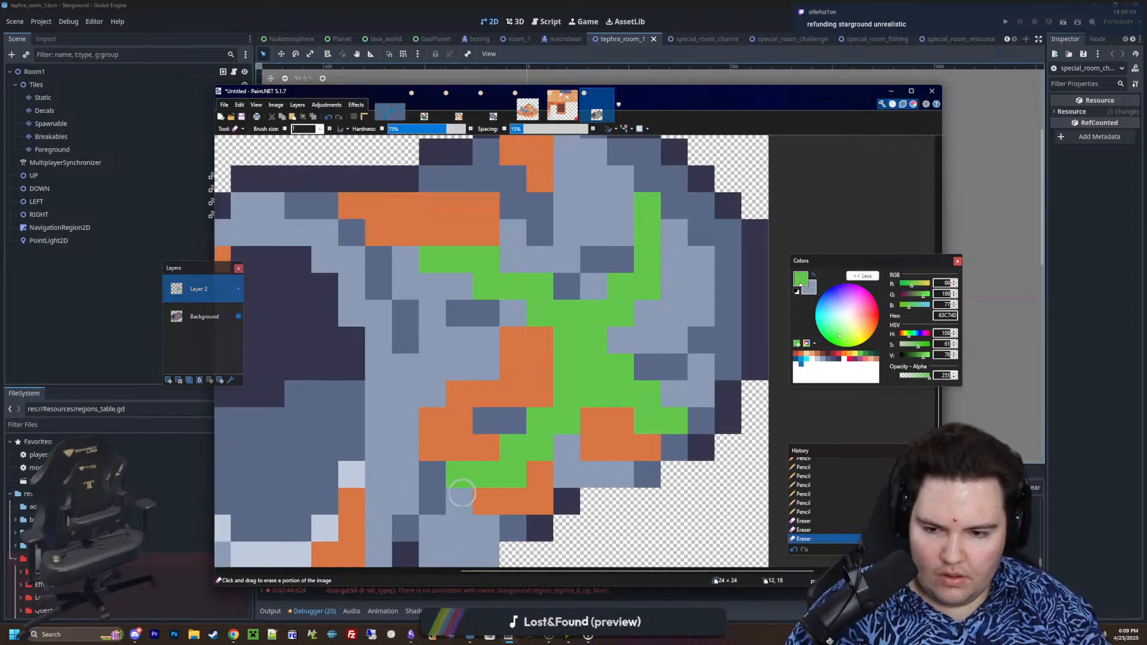
left_click(462, 493)
scroll(530, 345, "down", 8, "ctrl")
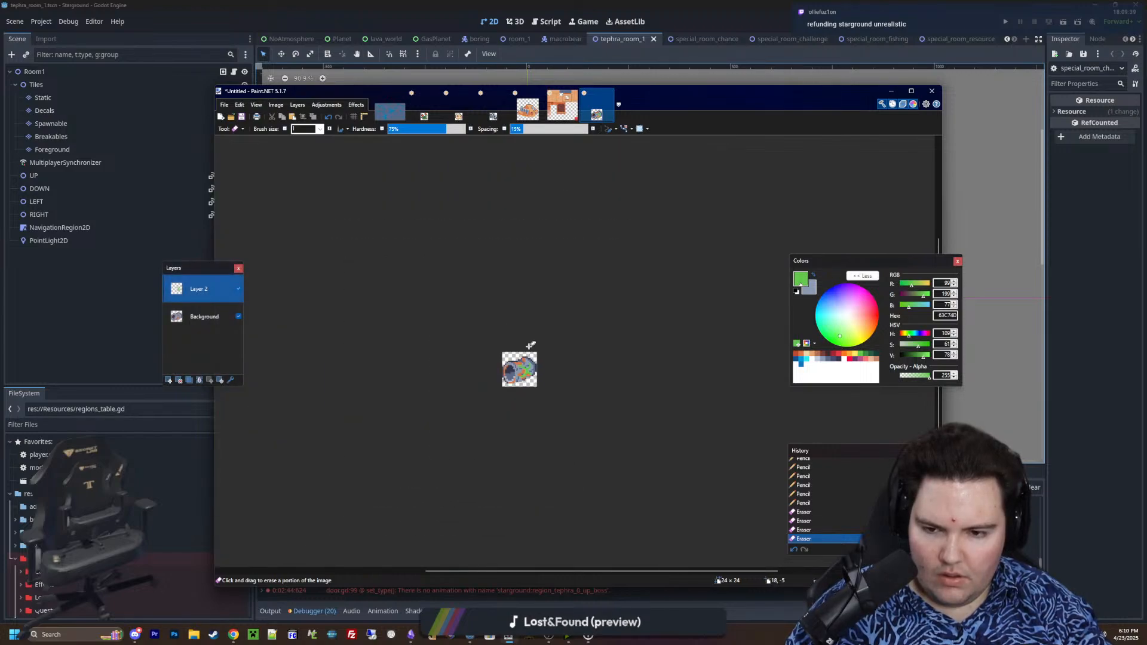
Erase the end pixels of the splatter's upper-left and upper-right branches and one green pixel left of its centre
scroll(530, 346, "down", 1, "ctrl")
left_click(525, 367)
scroll(525, 366, "up", 10, "ctrl")
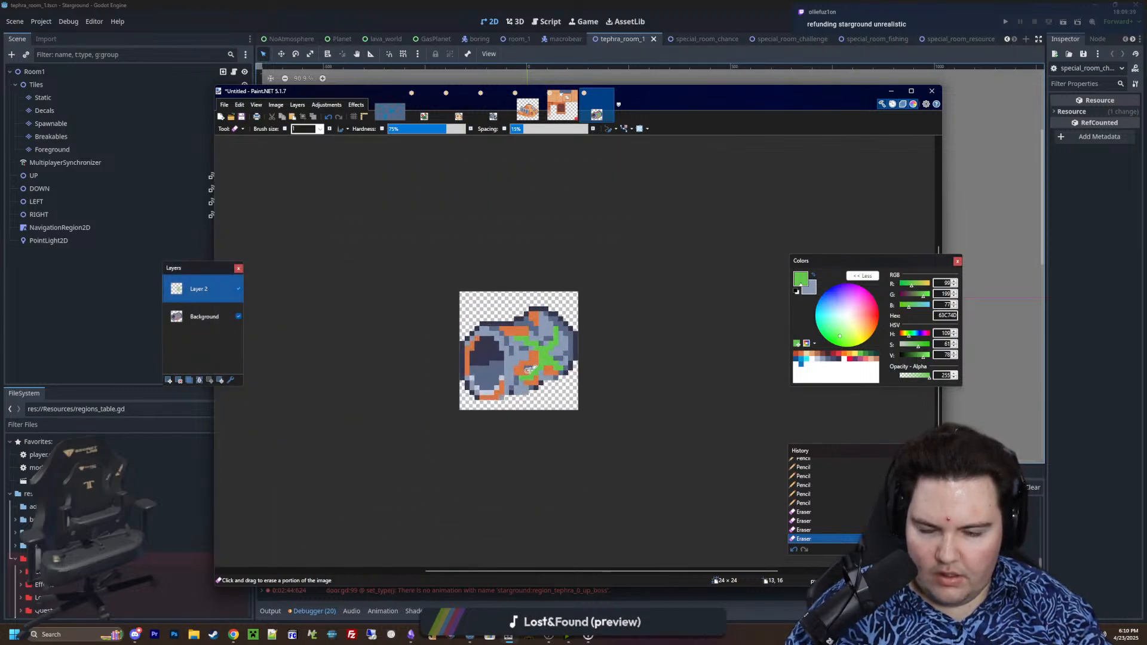
left_click(428, 182)
scroll(627, 233, "up", 3)
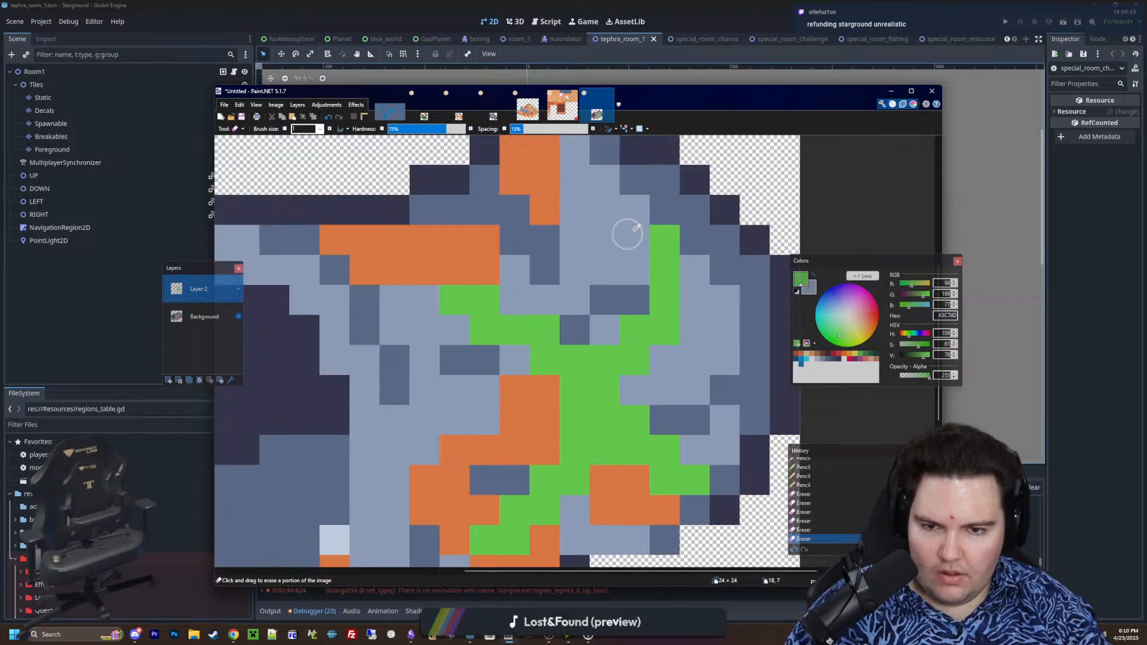
left_click(676, 248)
left_click(568, 423)
scroll(570, 406, "down", 8, "ctrl")
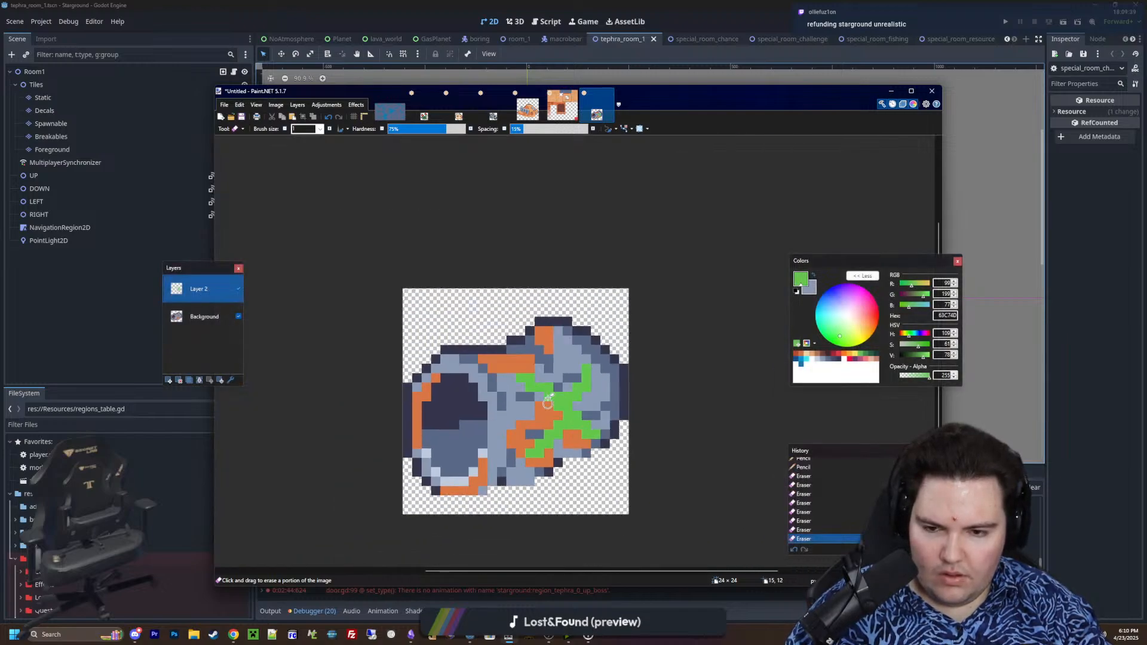
scroll(572, 401, "down", 4, "ctrl")
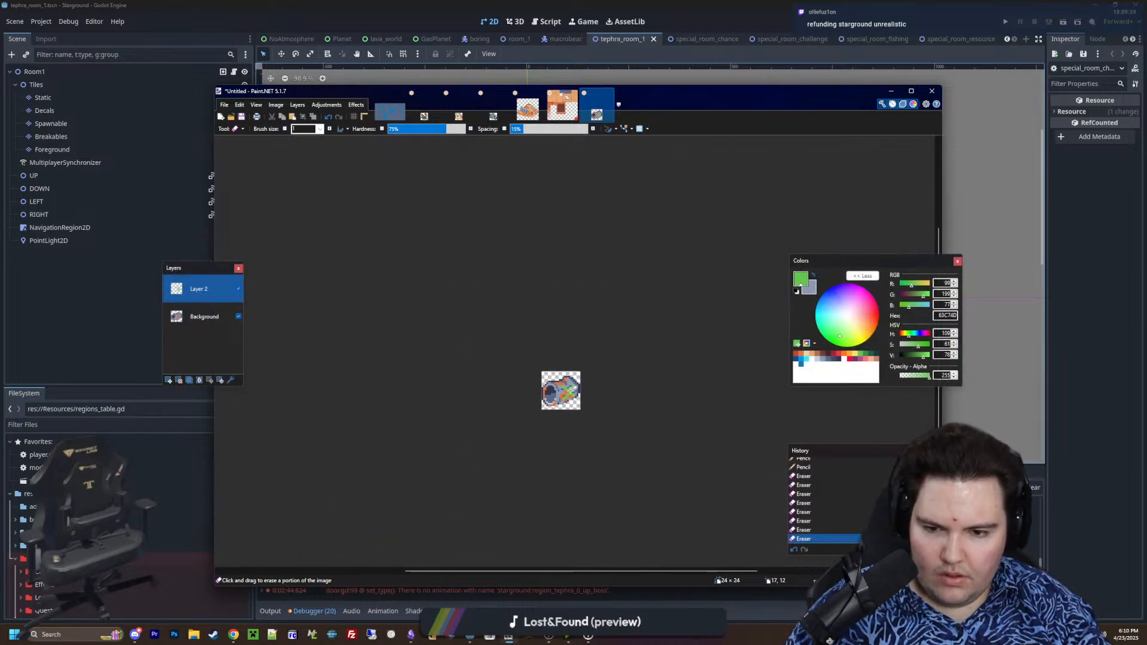
scroll(572, 390, "up", 6, "ctrl")
scroll(571, 392, "down", 3, "ctrl")
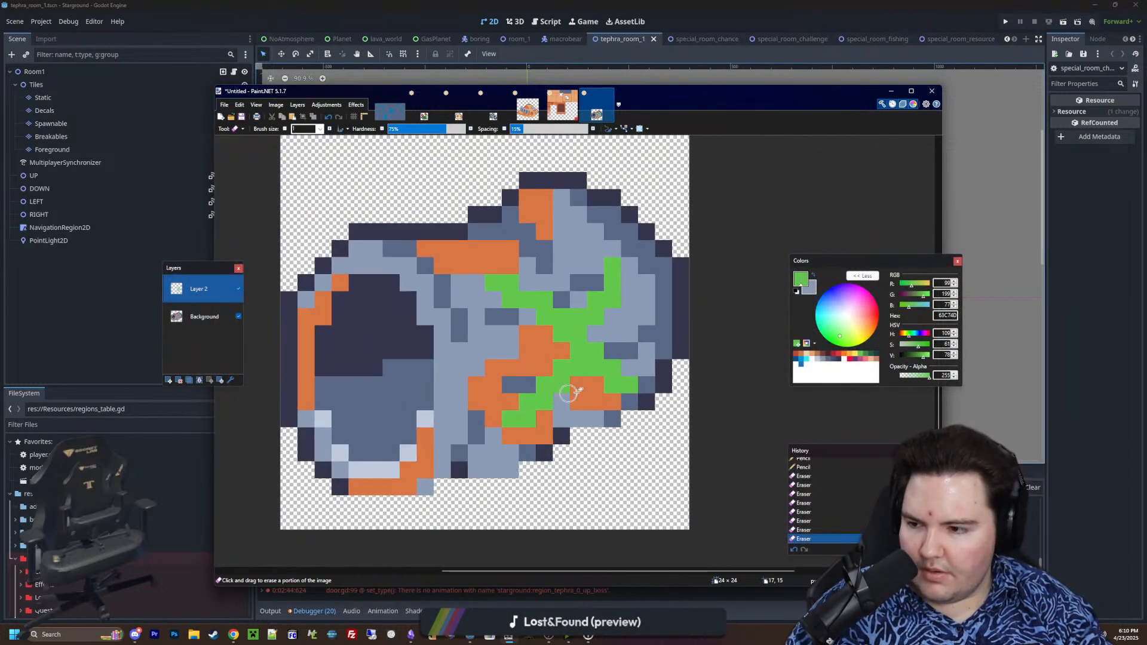
Try shading the ends of the splatter's branches with darker green 3E8948 pencil strokes, and undo them
key("p")
scroll(580, 404, "up", 2, "ctrl")
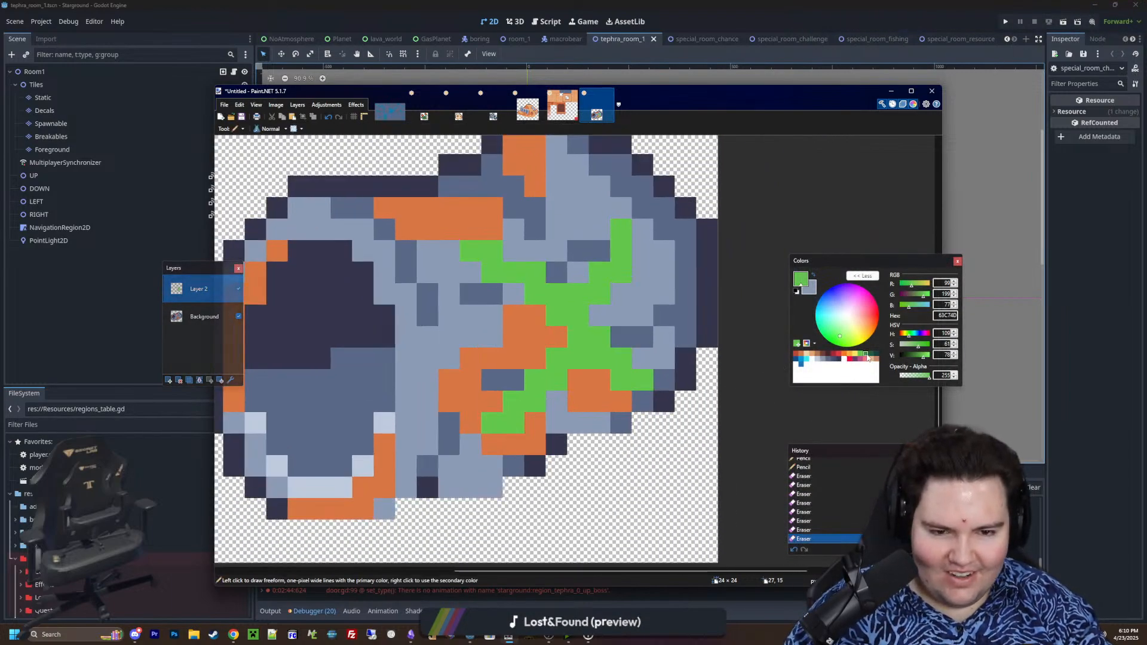
left_click(867, 355)
left_click_drag(500, 421, 518, 404)
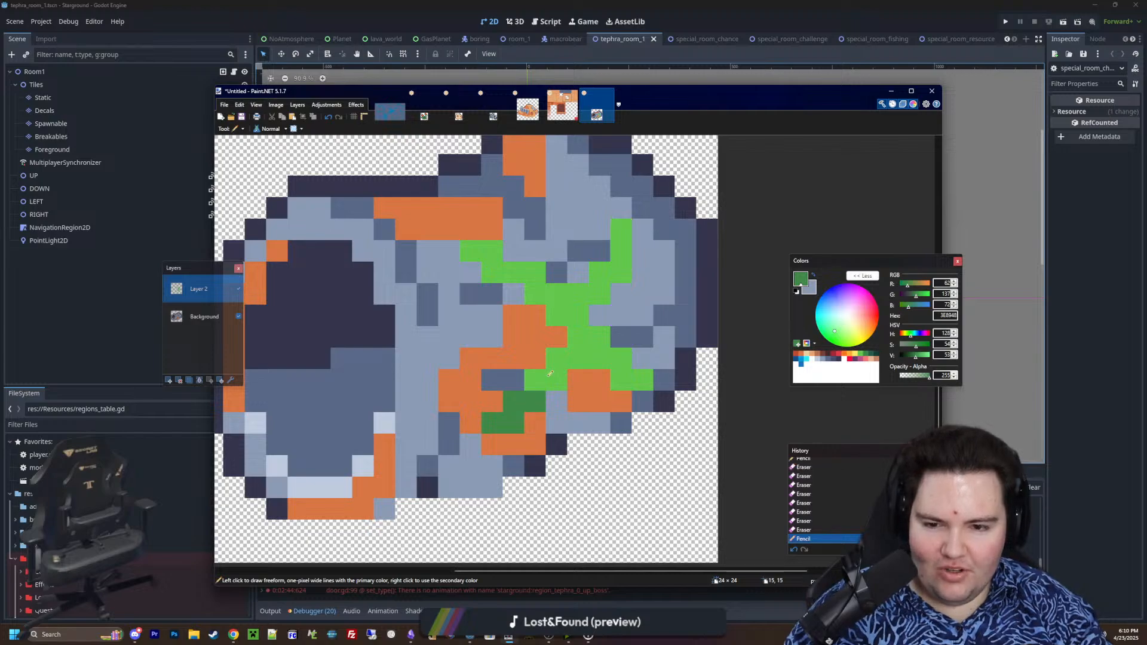
left_click_drag(483, 252, 511, 273)
left_click_drag(626, 233, 628, 250)
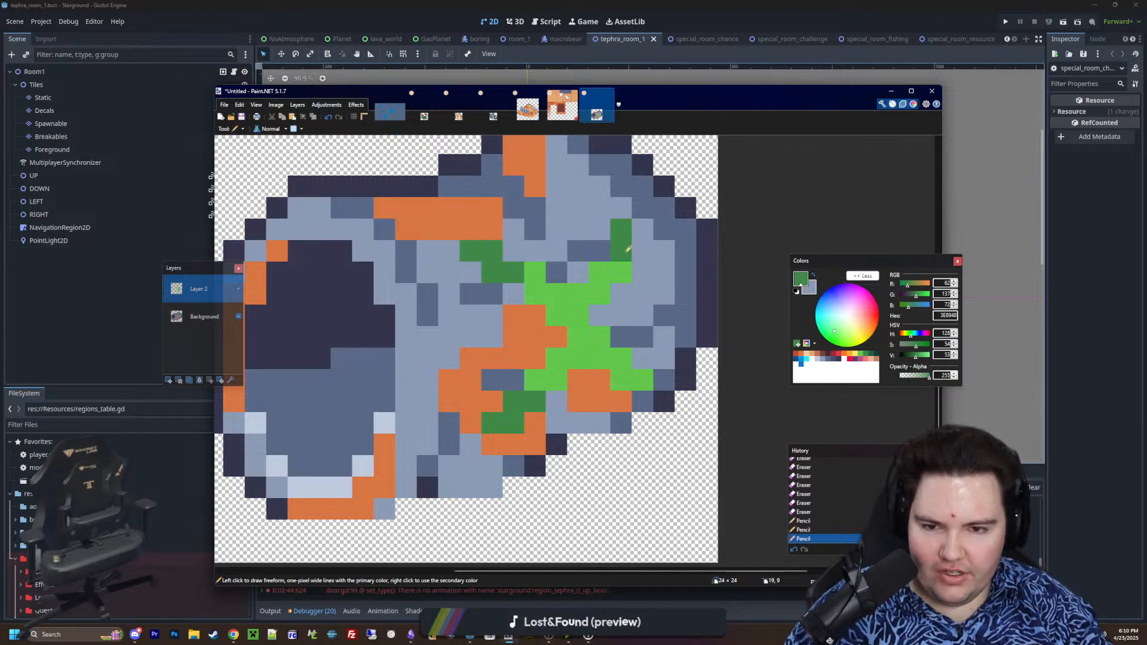
key("ctrl+z")
key("ctrl+z")
key("ctrl+z")
key("ctrl+z")
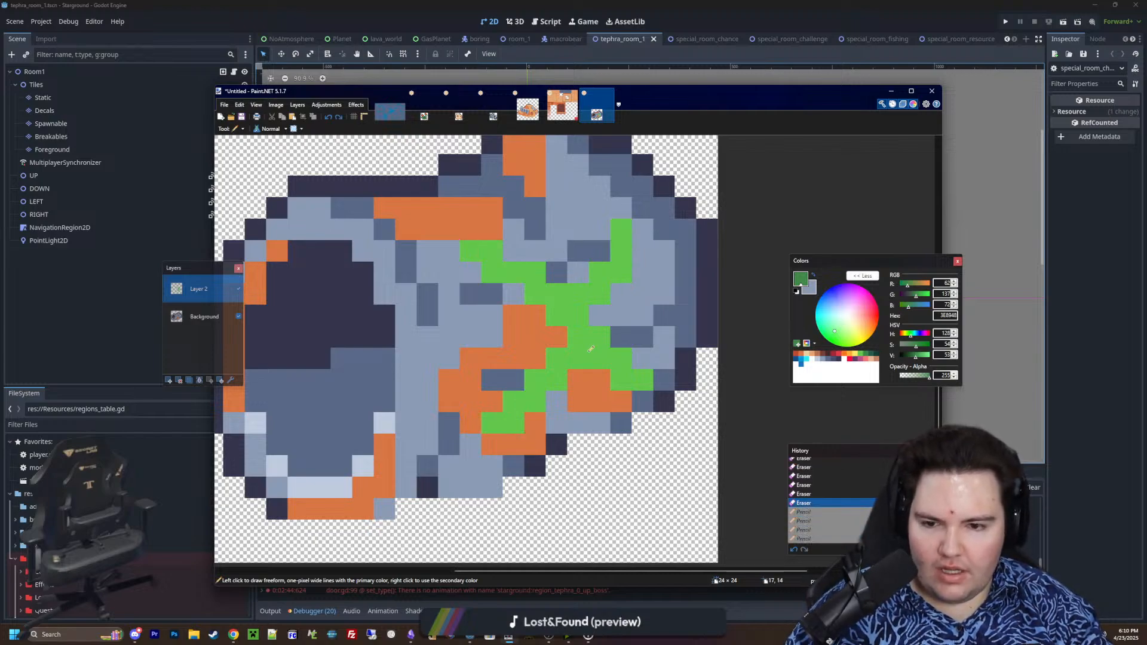
scroll(535, 399, "down", 6, "ctrl")
scroll(536, 398, "up", 6, "ctrl")
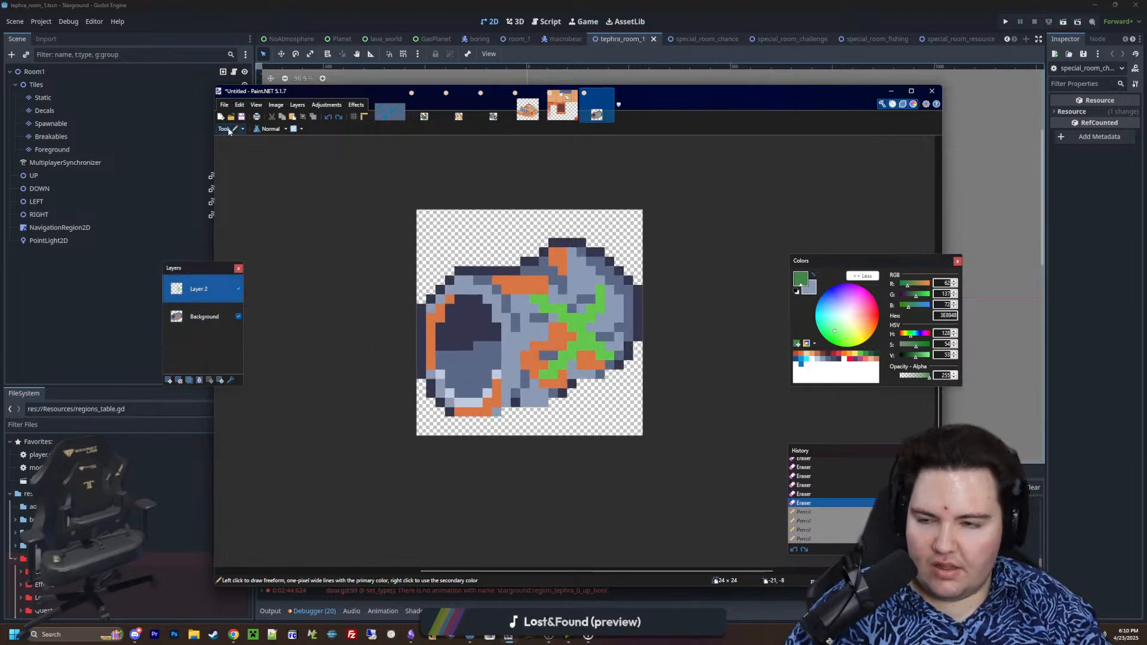
scroll(552, 246, "up", 1, "ctrl")
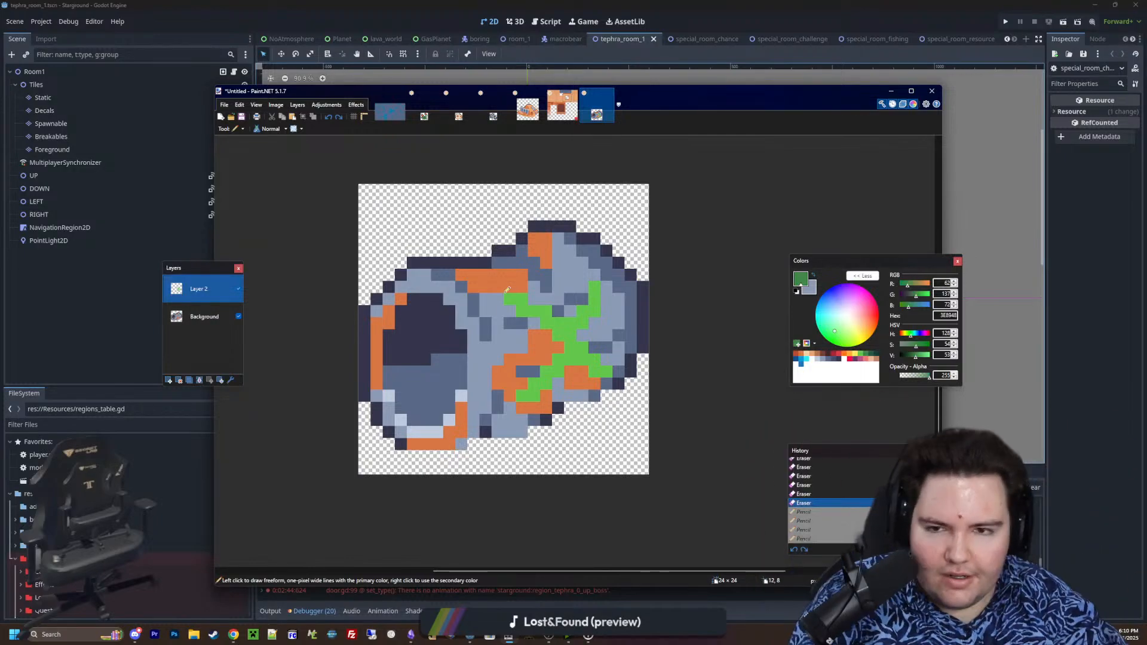
Save the orange-flowered plant sprite as the PNG tephra_decoration_weed in the Sprites folder, keeping the default save settings
left_click(424, 114)
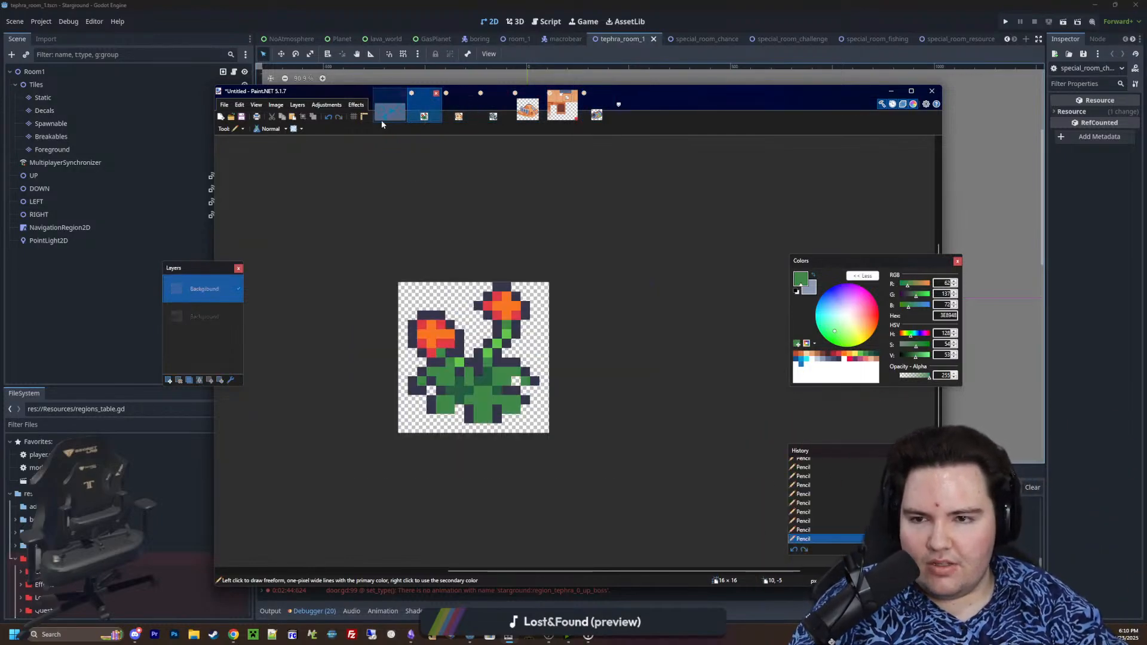
left_click(224, 105)
left_click(256, 175)
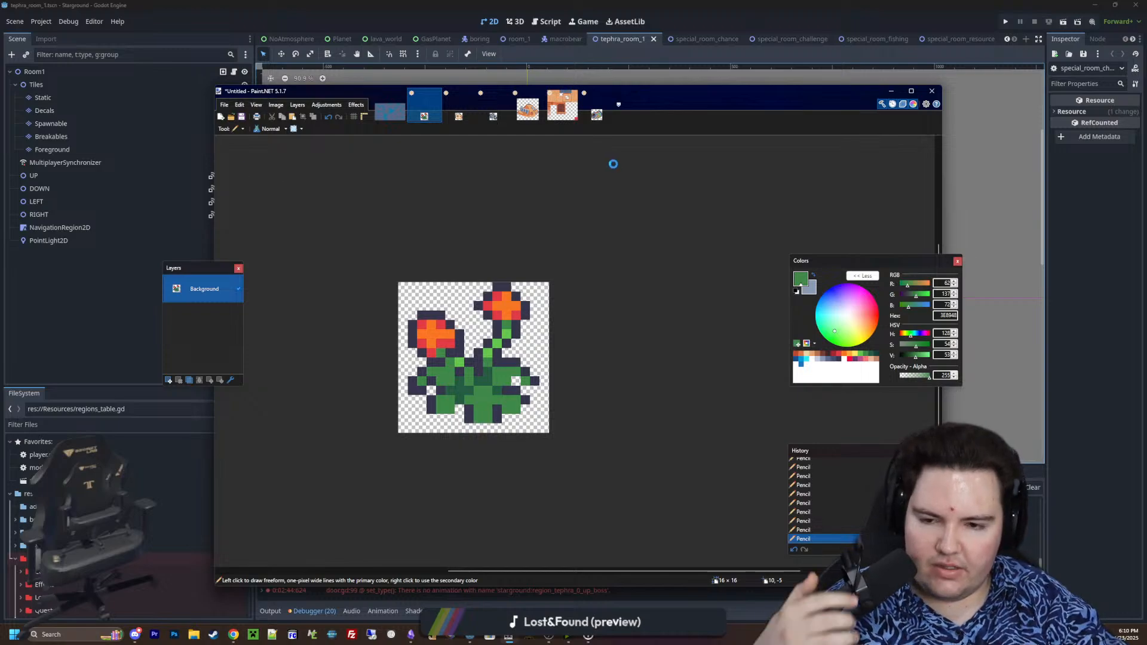
type("teph")
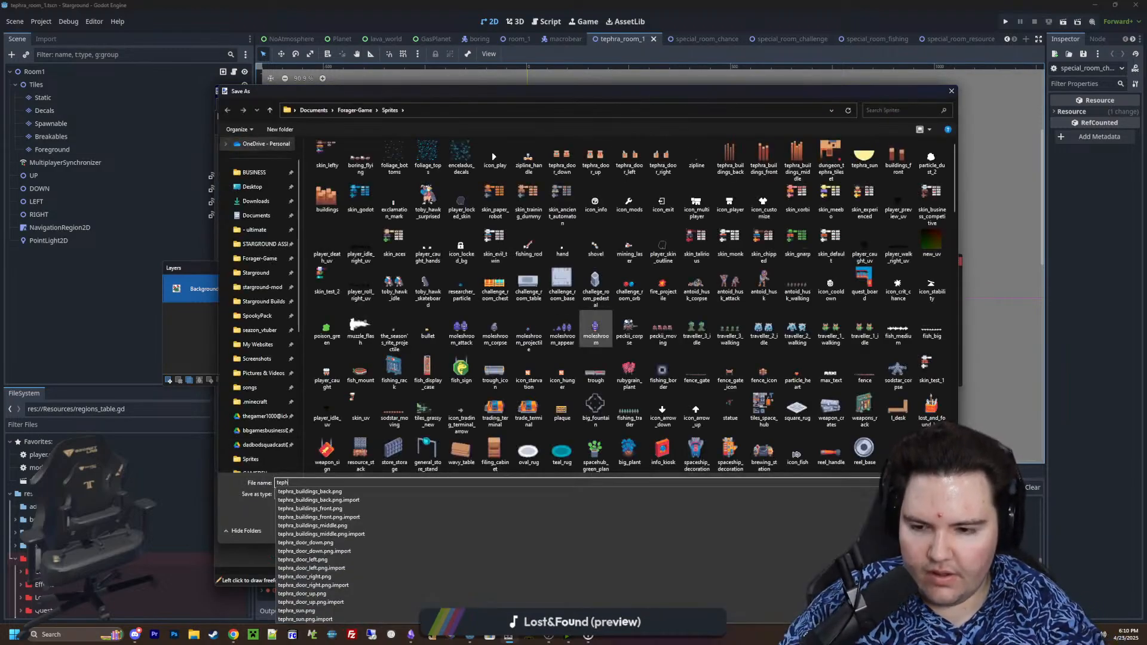
type("ra_weed")
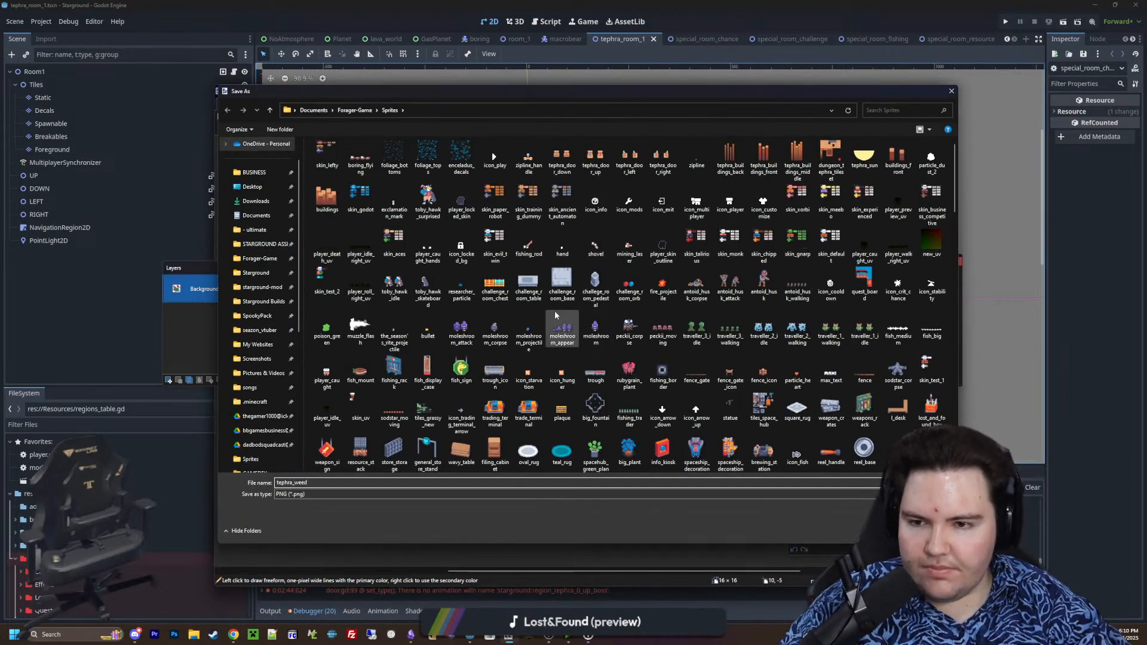
key("BackSpace")
key("BackSpace")
key("BackSpace")
key("BackSpace")
key("BackSpace")
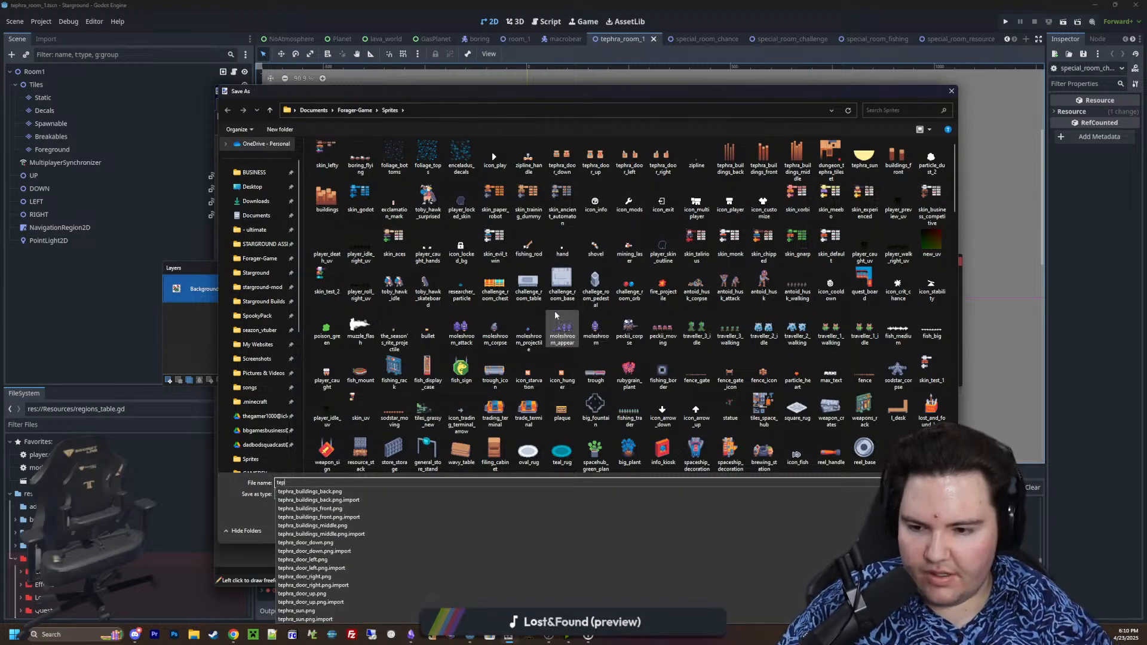
key("BackSpace")
key("BackSpace")
key("BackSpace")
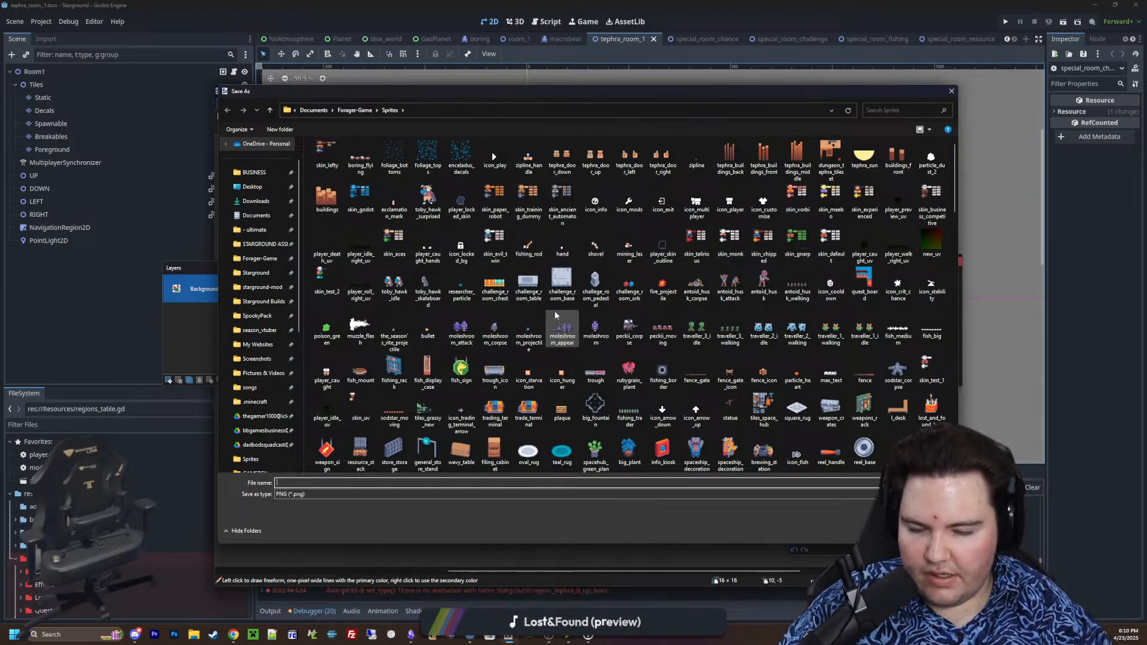
type("tephra_decor")
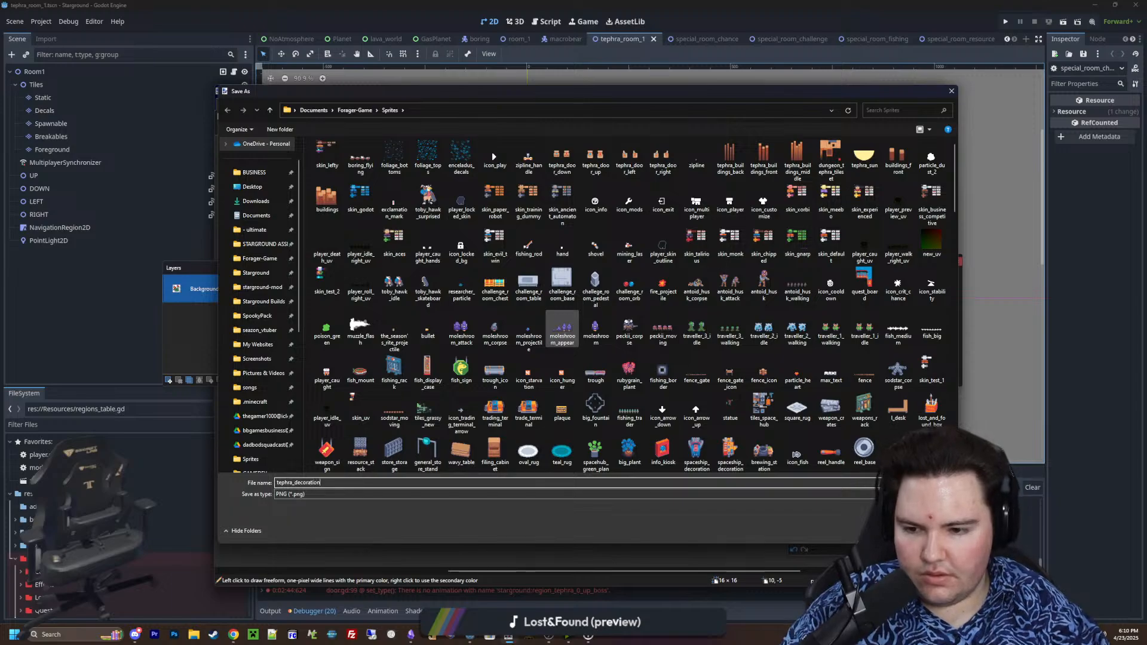
type("ation")
key("Return")
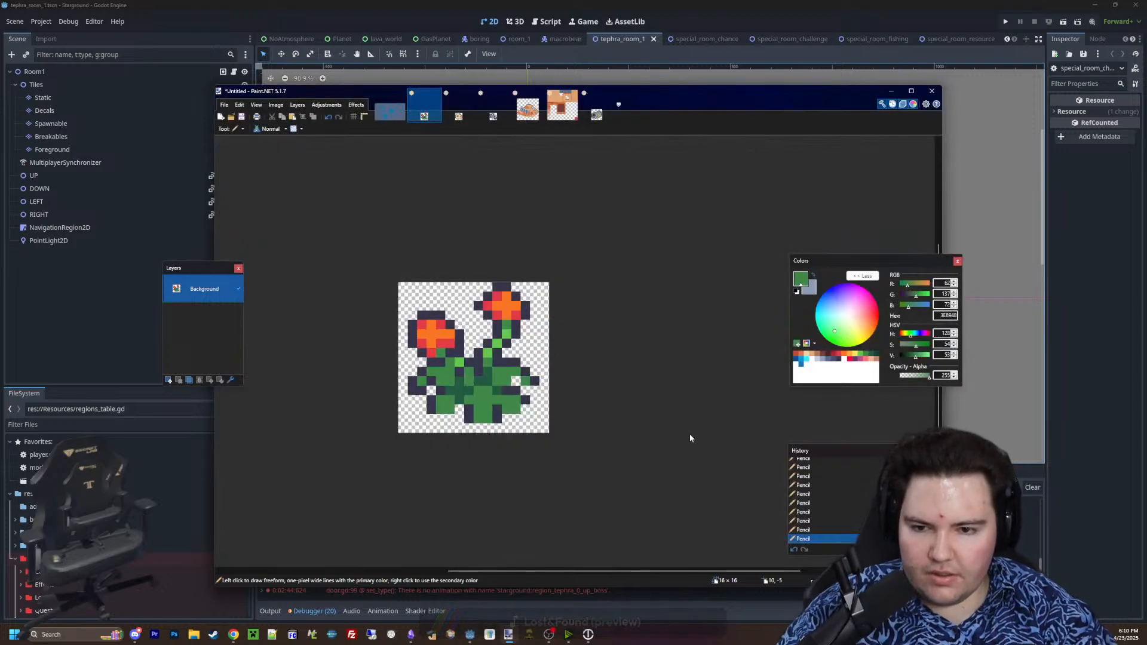
key("Return")
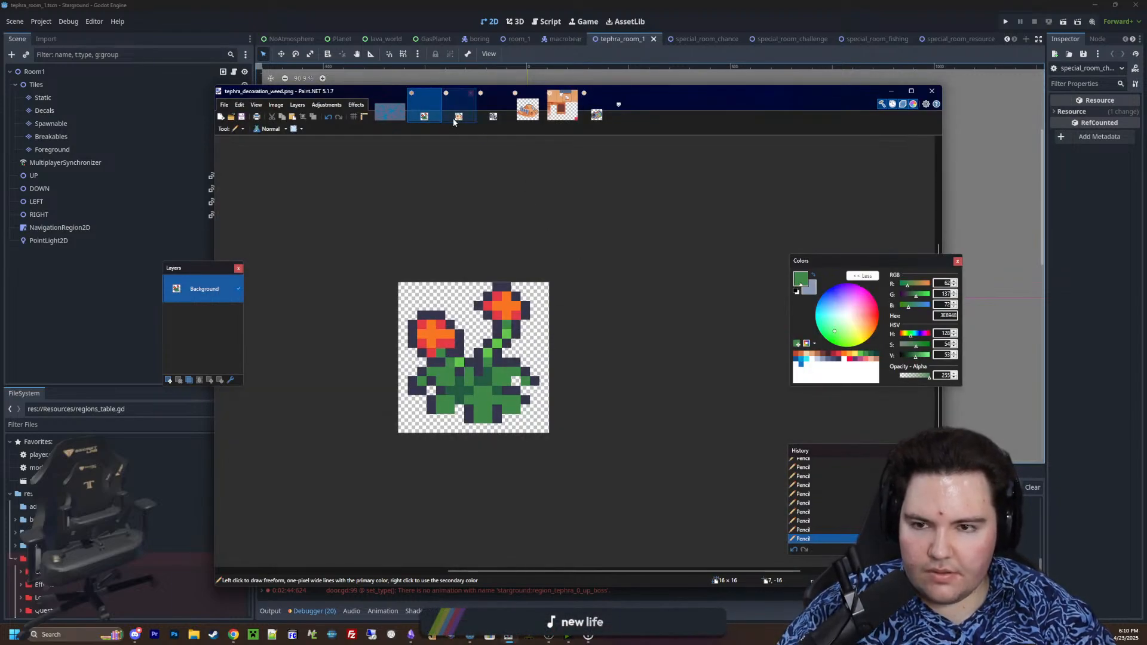
Save the skull sprite as the PNG tephra_decoration_skull in the Sprites folder, keeping the default save settings
left_click(457, 117)
left_click(224, 104)
left_click(239, 174)
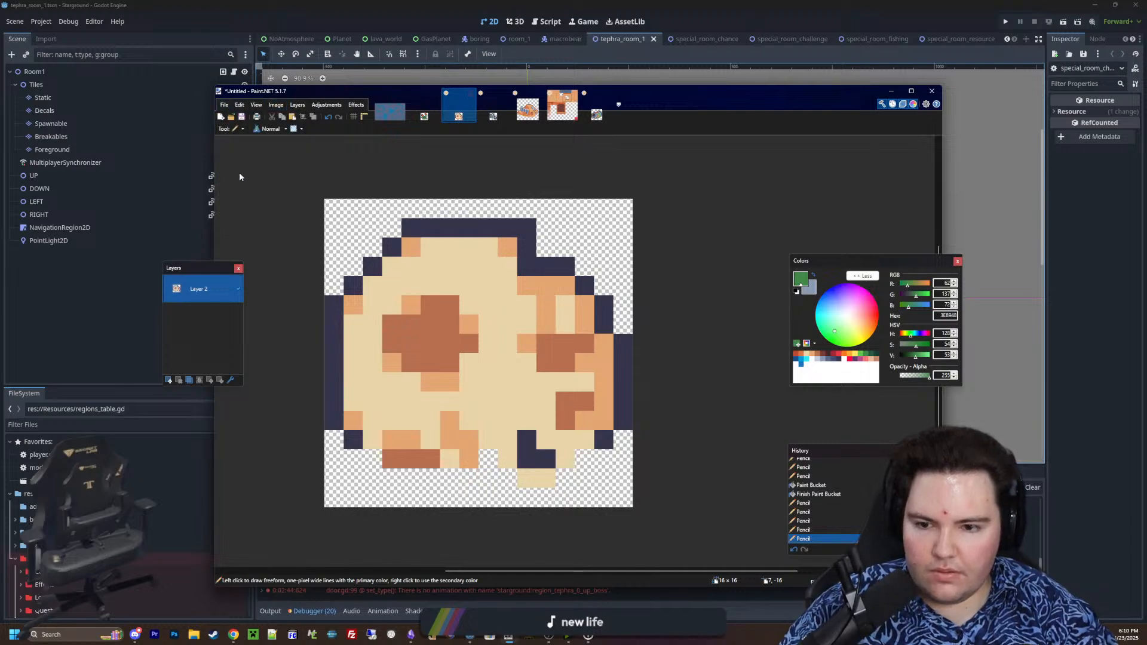
type("tephra_decoration_skull")
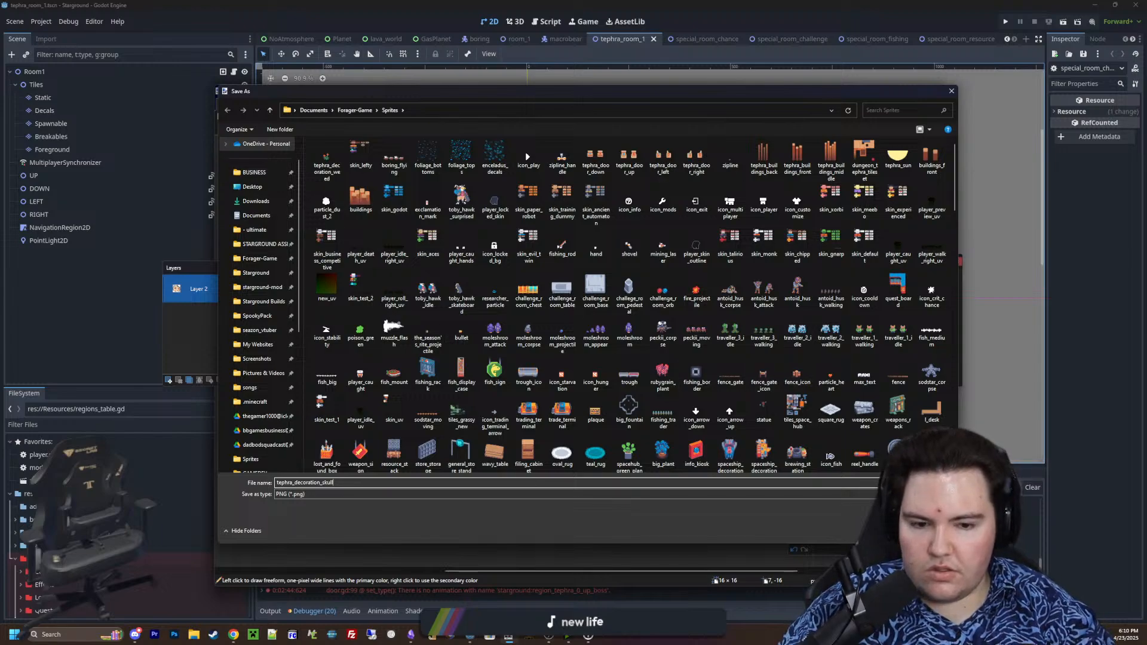
key("Return")
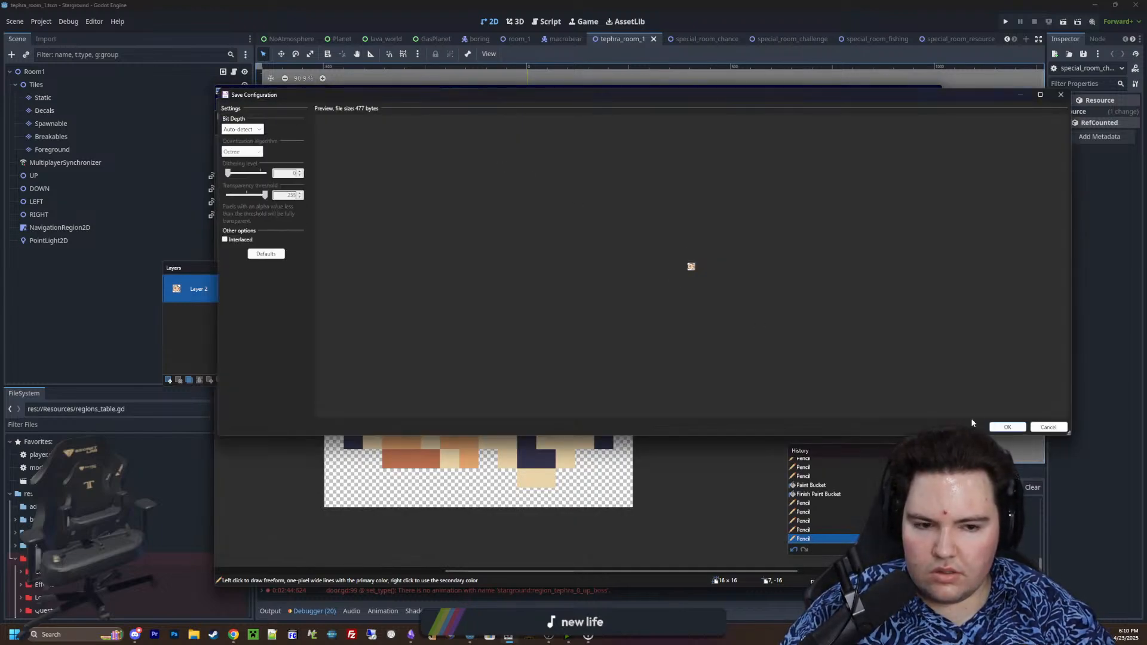
key("Return")
Save the 16 × 16 camera sprite as the PNG tephra_decoration_camera in the Sprites folder, keeping the default save settings
left_click(493, 109)
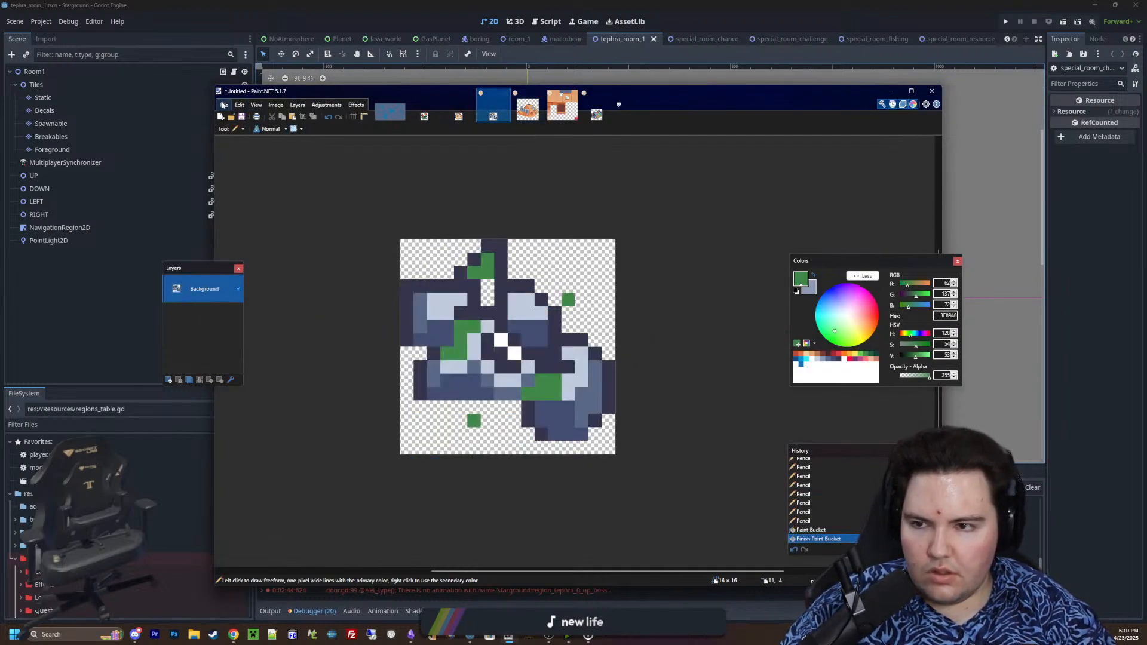
left_click(224, 105)
left_click(242, 173)
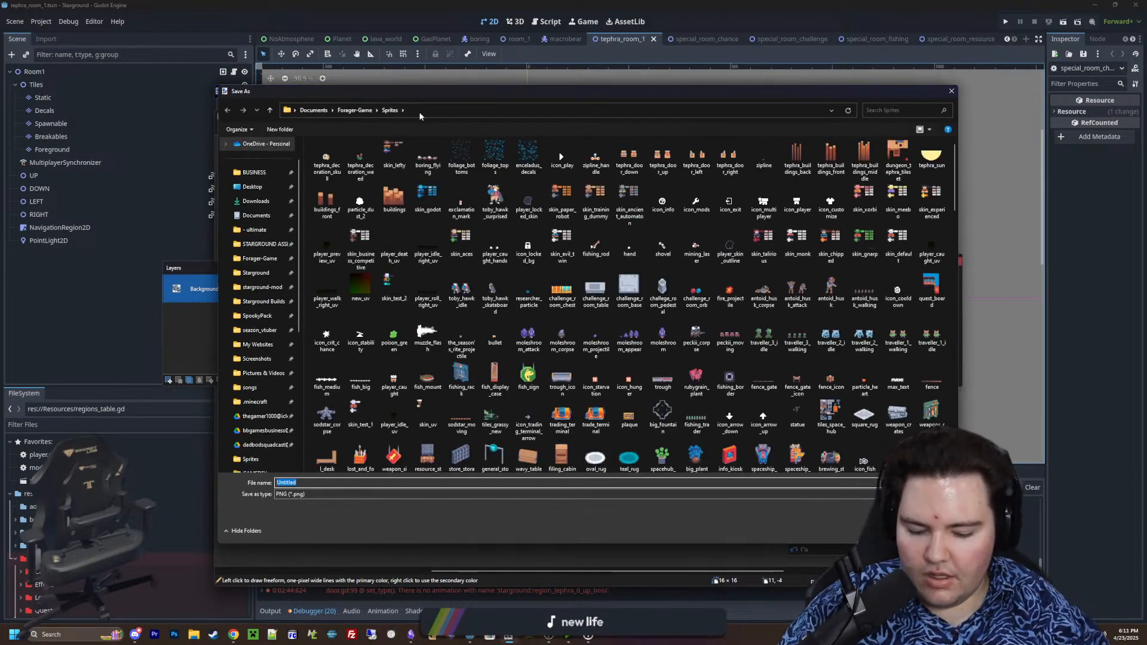
type("tephra_decoration_camera")
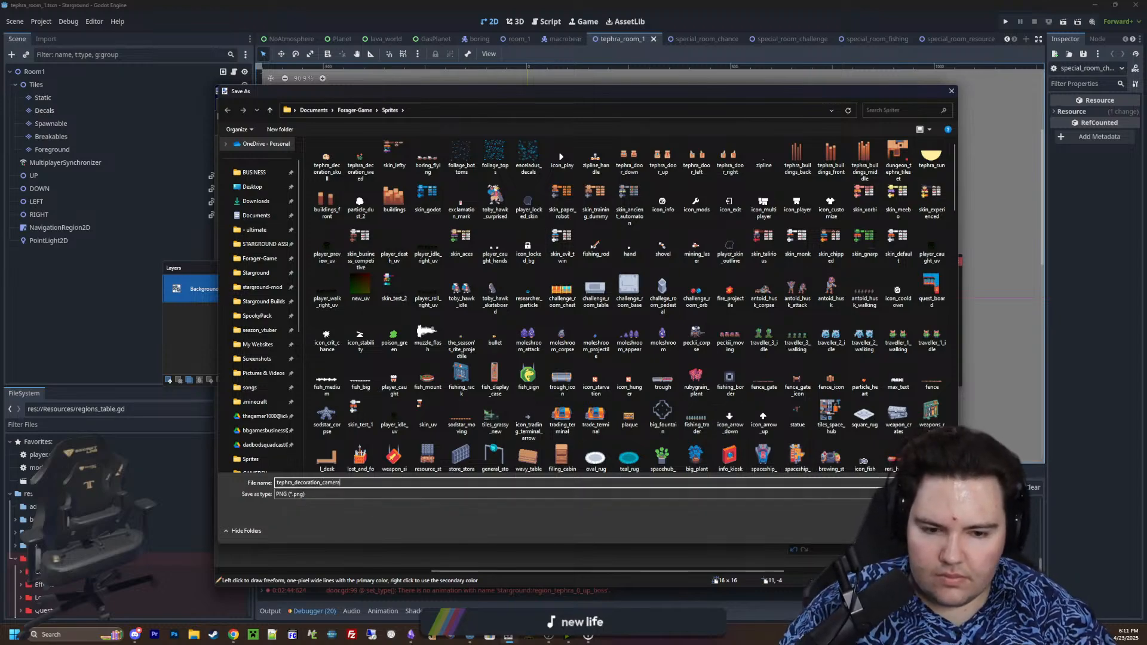
key("Return")
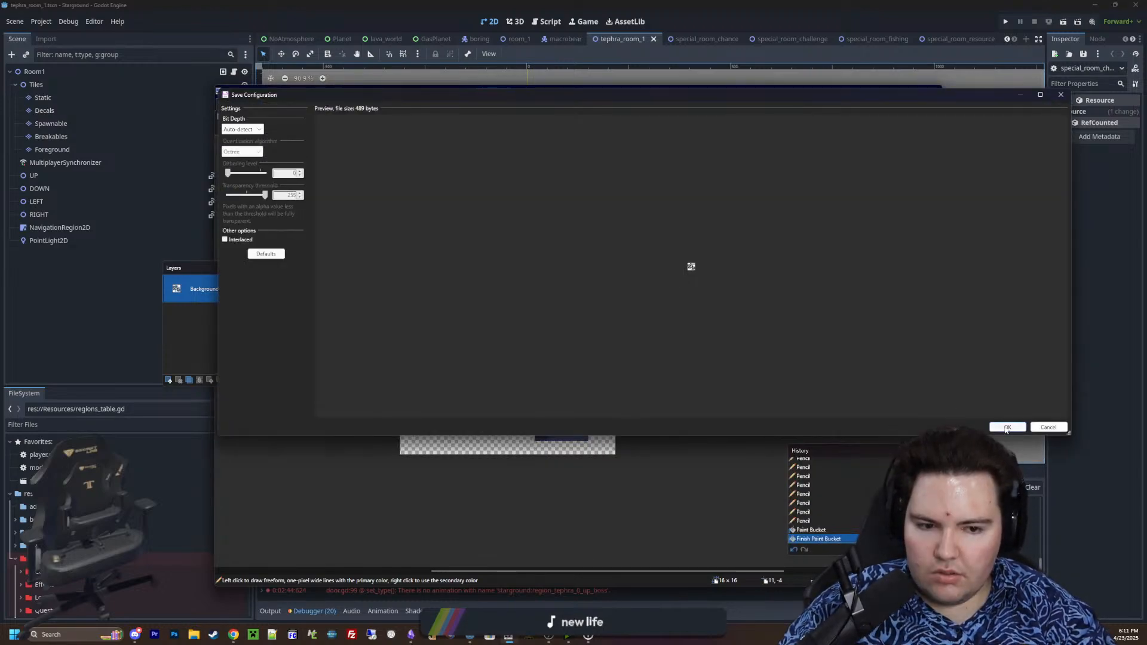
key("Return")
Save the orange dirt pile sprite as the PNG tephra_decoration_pile in the Sprites folder with default settings, flattening its layers
left_click(527, 107)
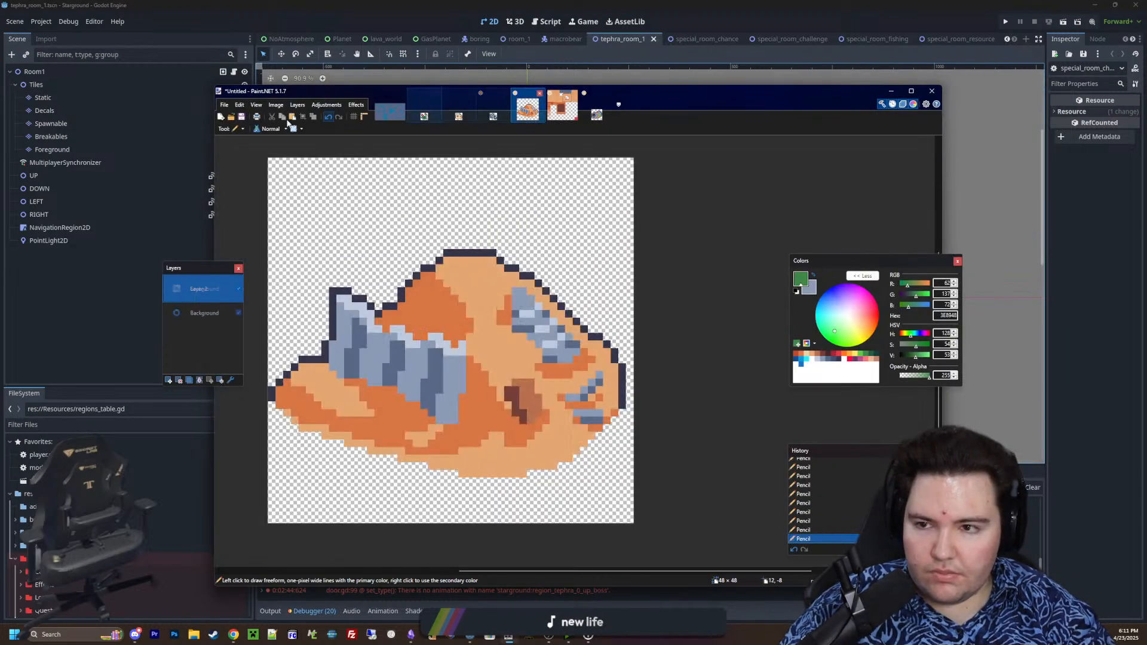
left_click(224, 104)
left_click(238, 173)
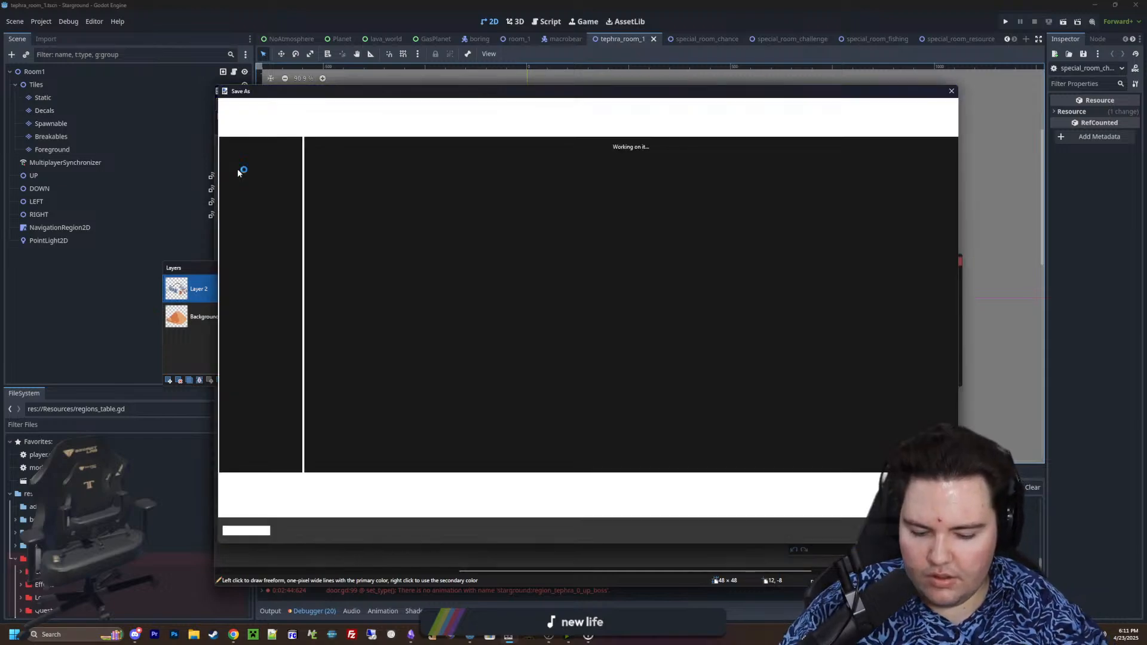
type("tephra_decoirat")
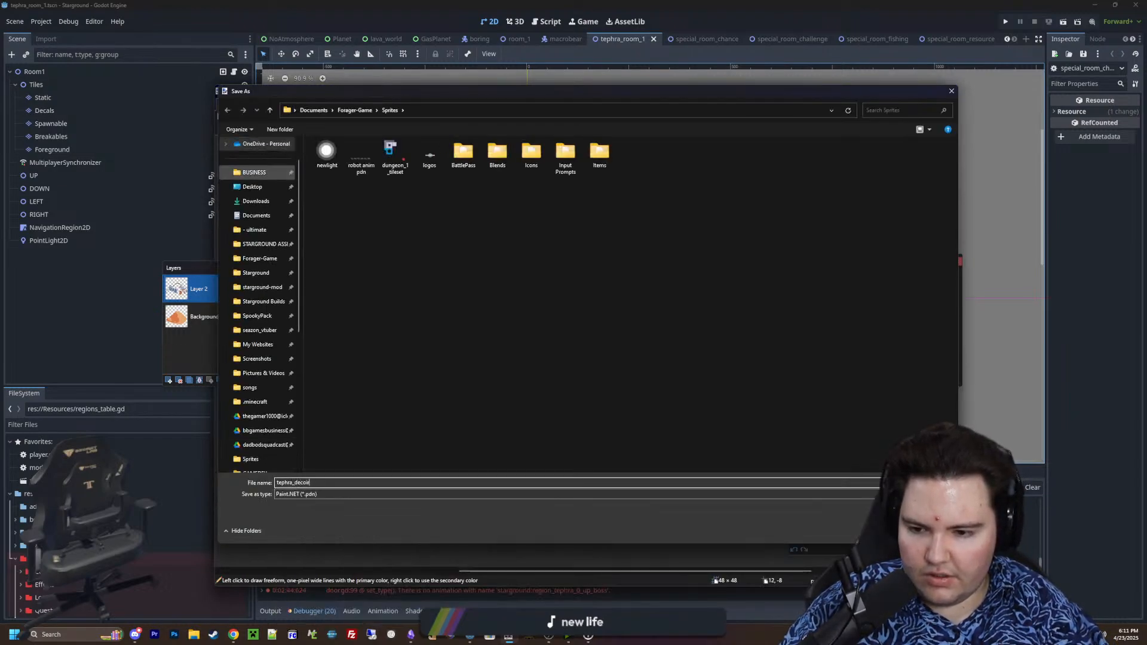
key("BackSpace")
key("BackSpace")
type("ration_pile")
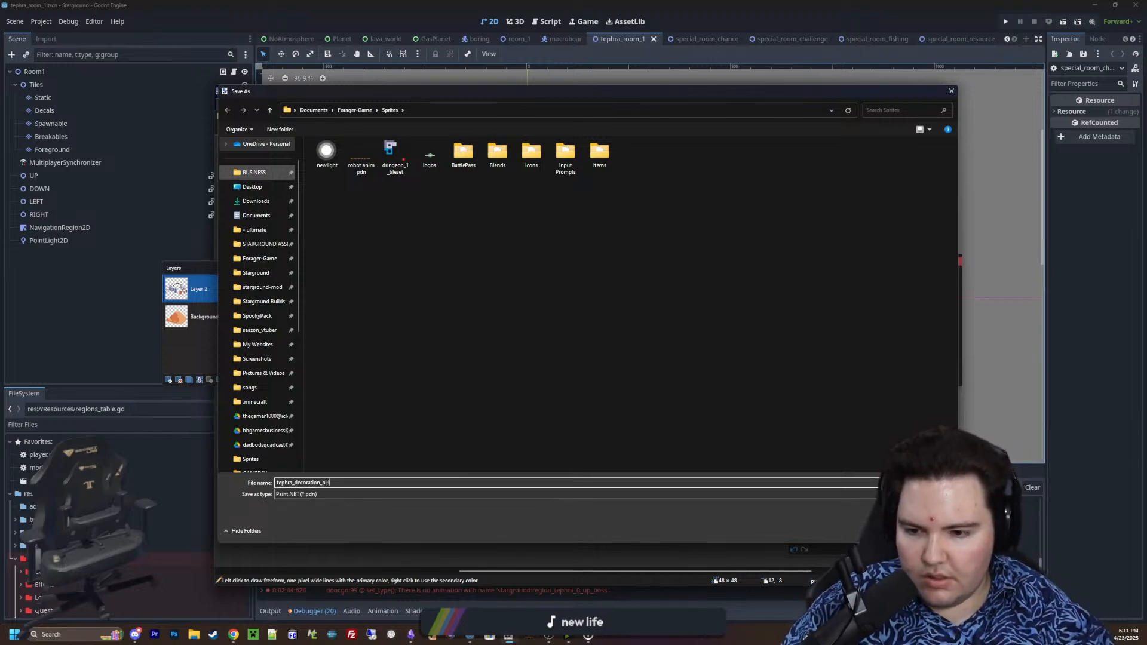
left_click(290, 495)
left_click(301, 507)
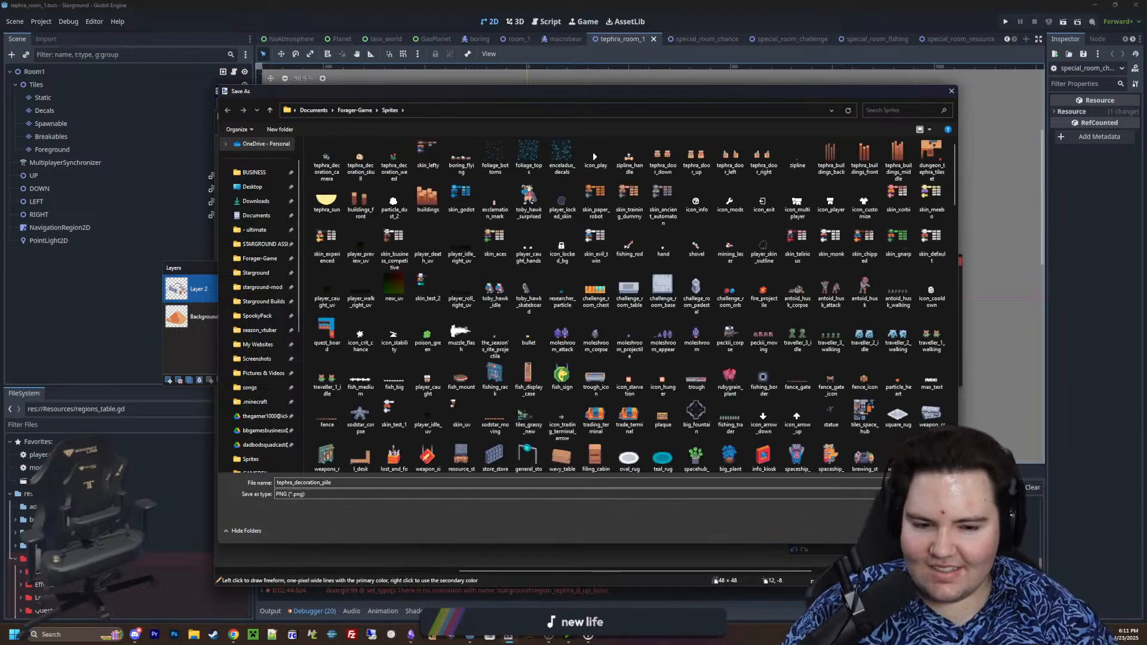
key("Return")
left_click(1007, 427)
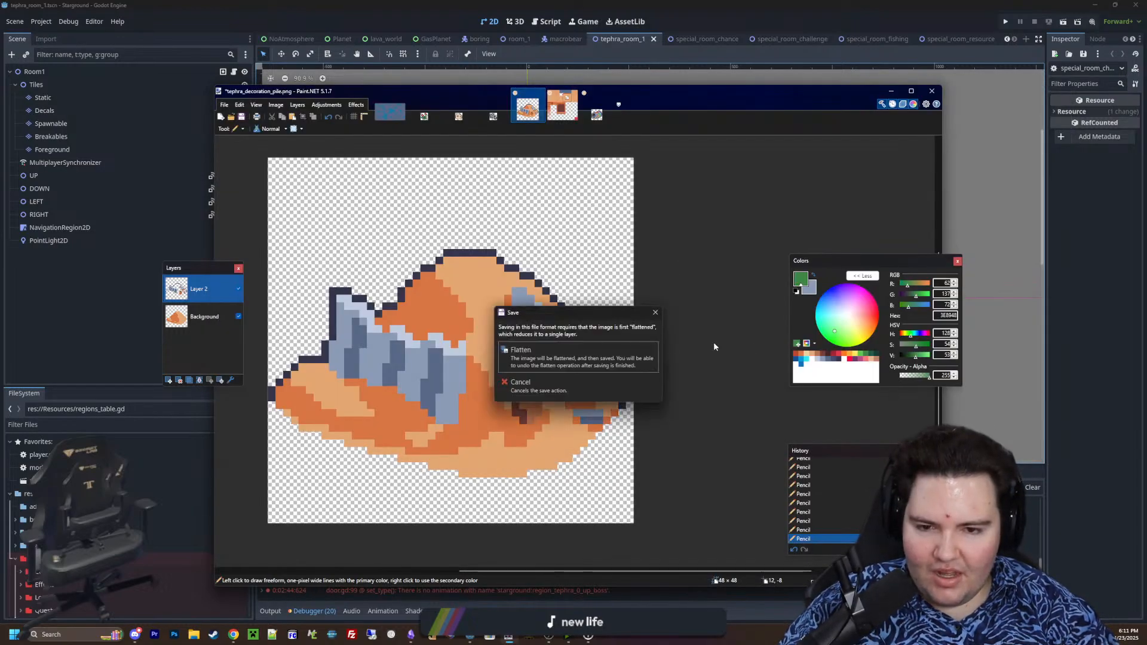
key("Return")
Save the rusty trash can sprite as the PNG tephra_decoration_trash_can in the Sprites folder with default settings, flattening its layers
left_click(596, 106)
left_click(242, 107)
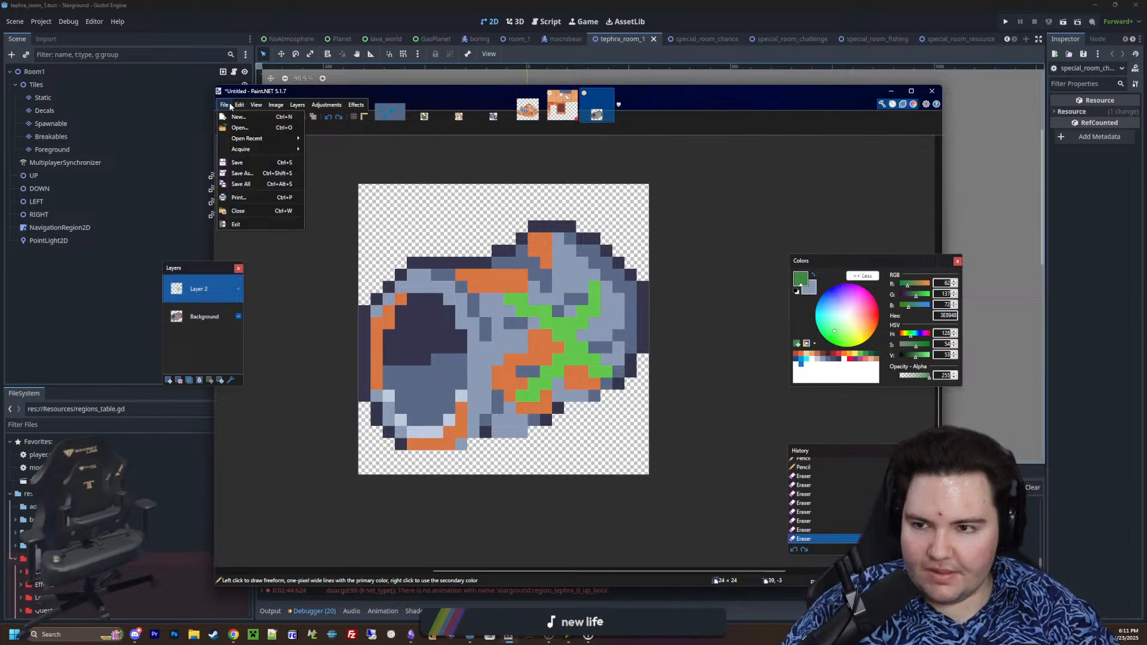
left_click(244, 175)
key("ctrl+s")
type("tep")
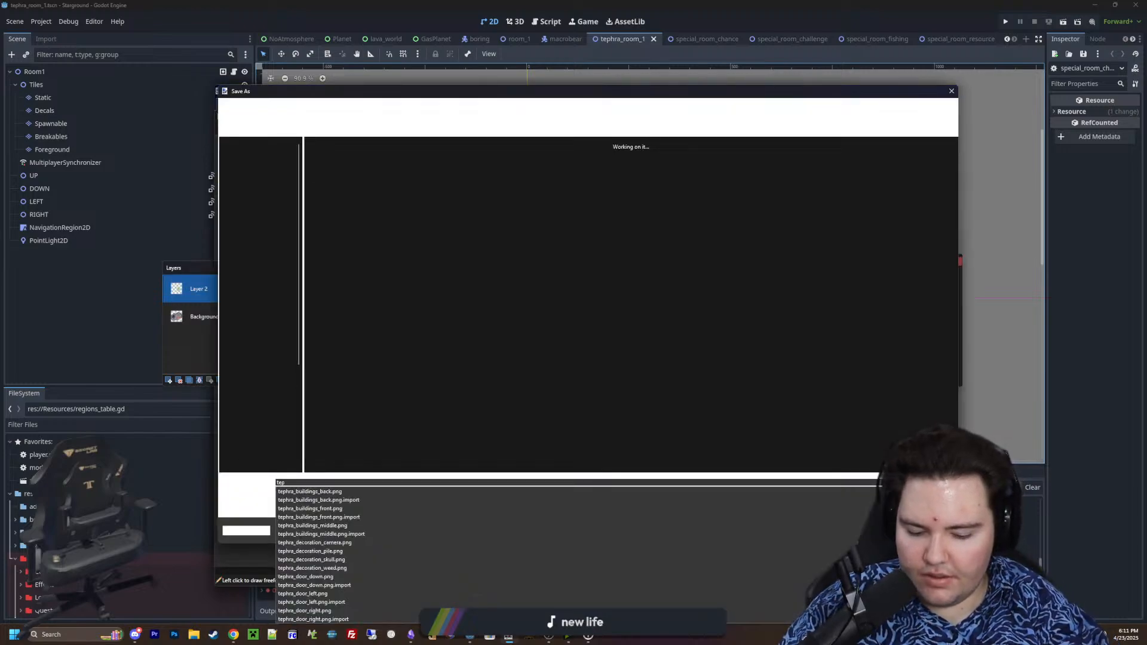
type("hra_decoration_trash_c")
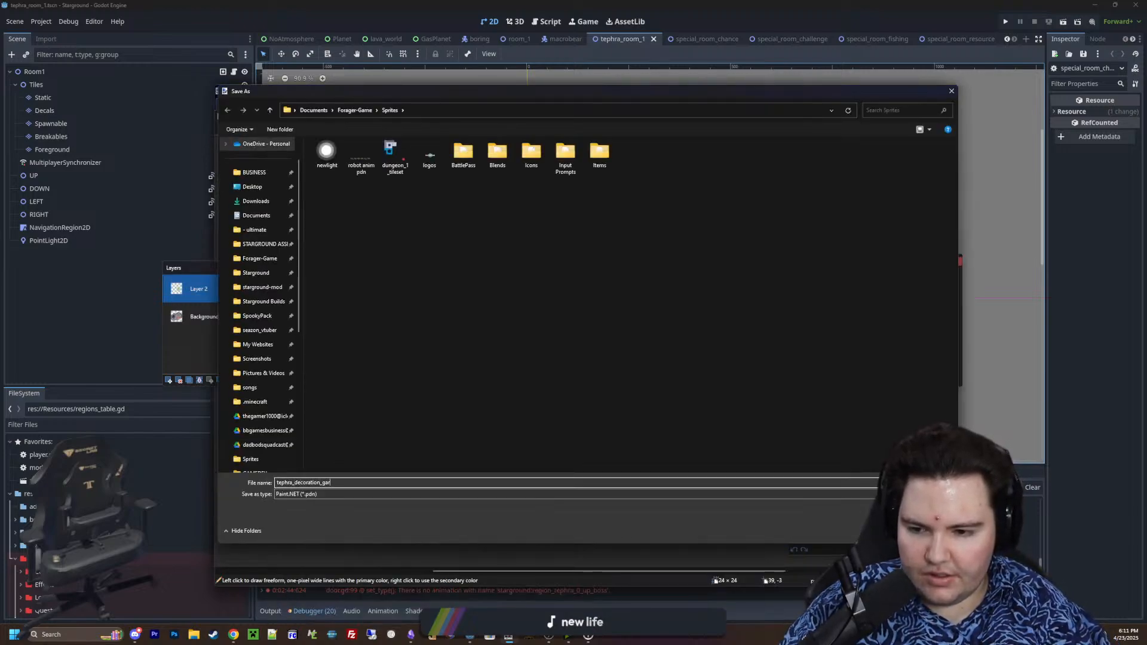
type("an")
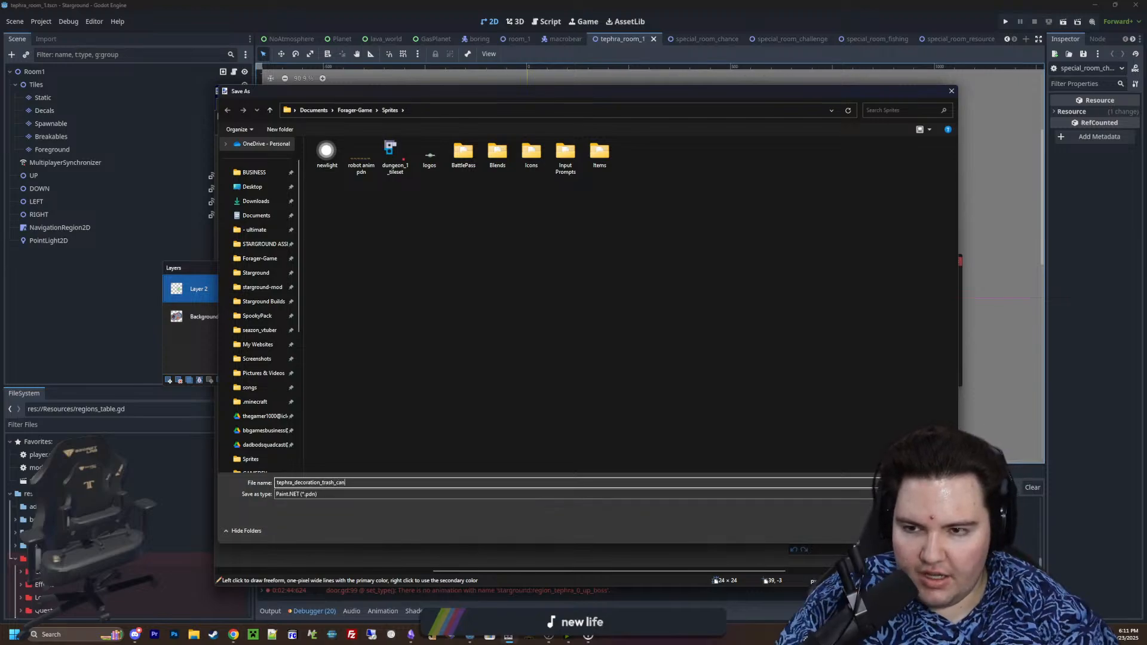
left_click(286, 494)
left_click(291, 509)
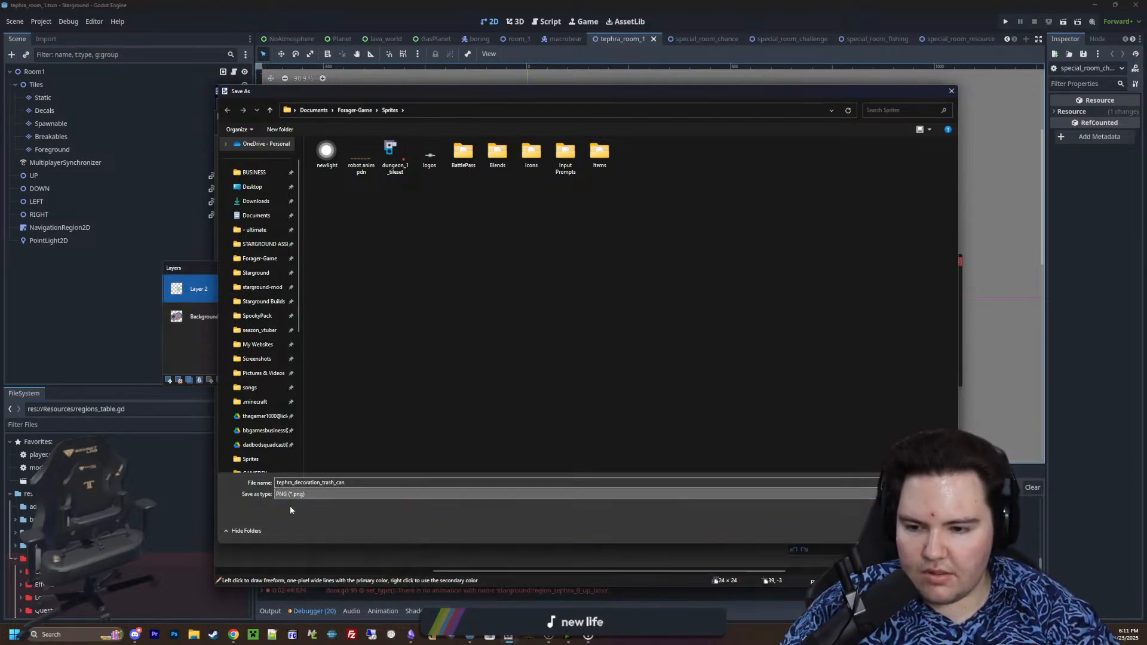
key("Return")
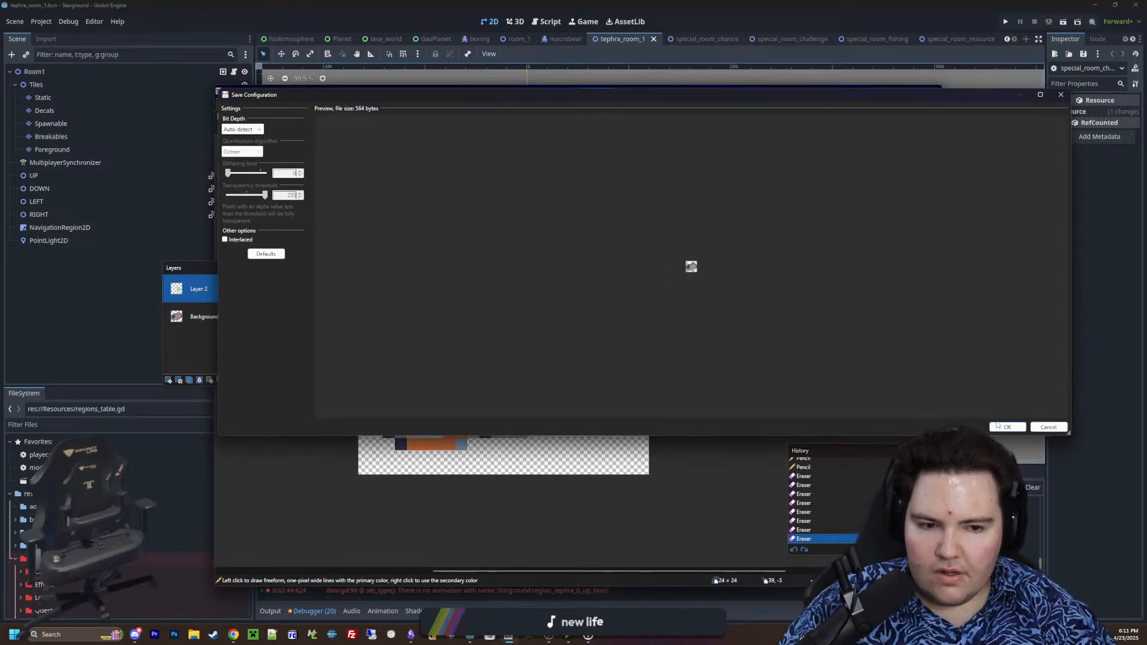
left_click(1005, 427)
left_click(611, 351)
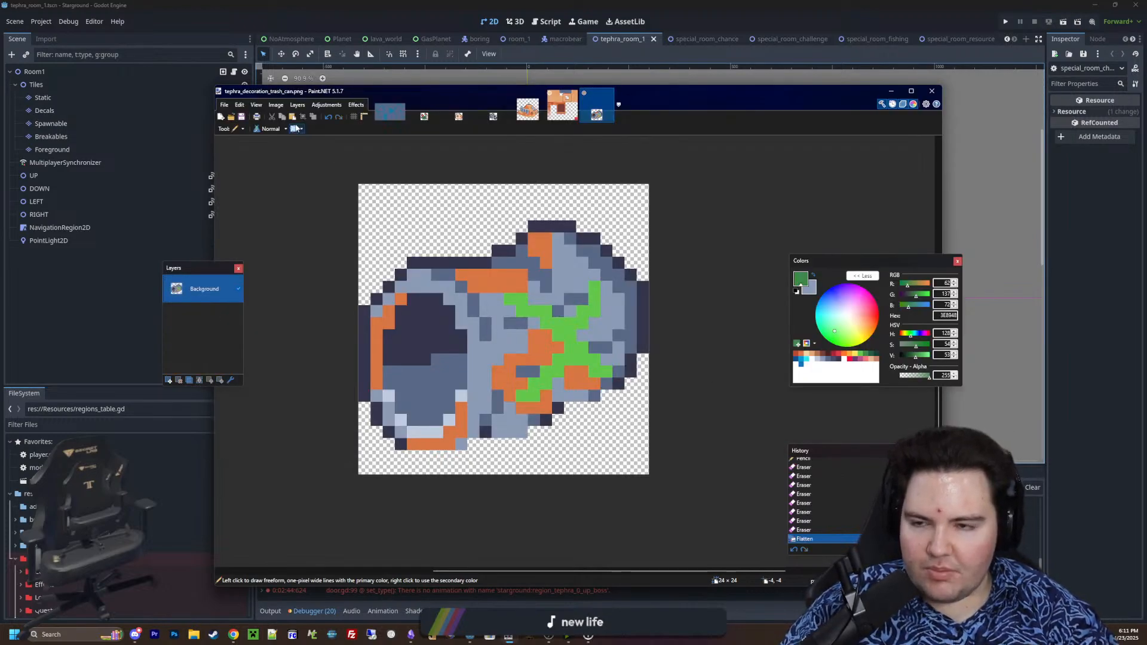
Shift the Paint.NET window and its layer list aside, and minimize Paint.NET to return to the Godot editor
mouse_move(302, 95)
left_mouse_down()
mouse_move(212, 206)
mouse_move(229, 131)
mouse_move(296, 86)
left_mouse_up()
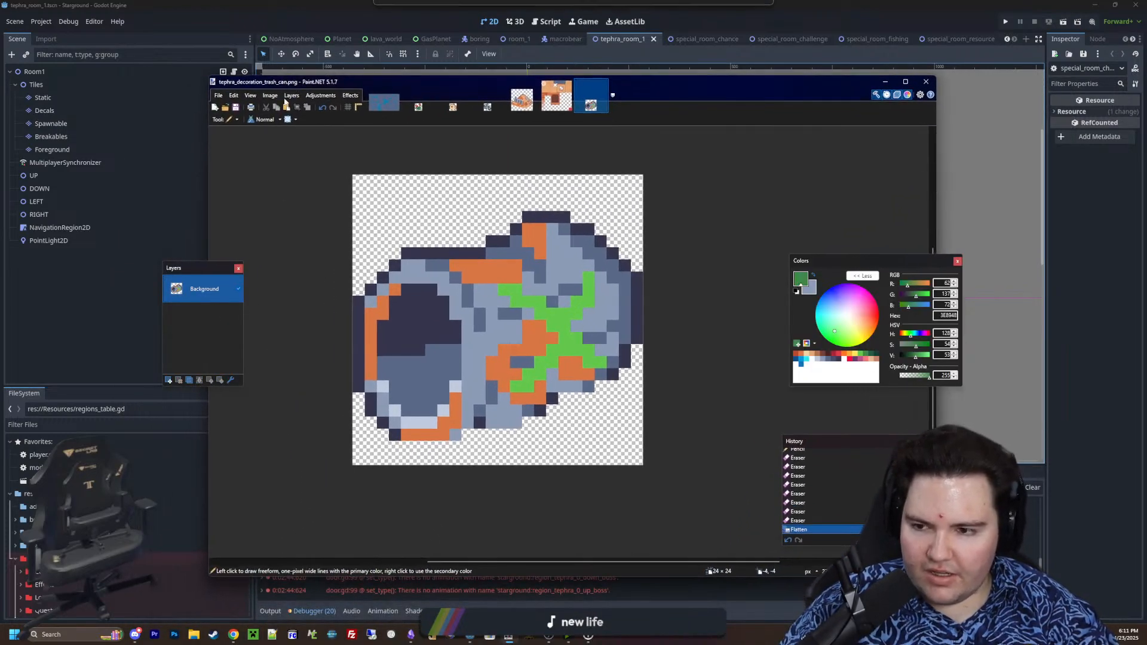
mouse_move(177, 269)
left_mouse_down()
mouse_move(15, 274)
mouse_move(109, 258)
left_mouse_up()
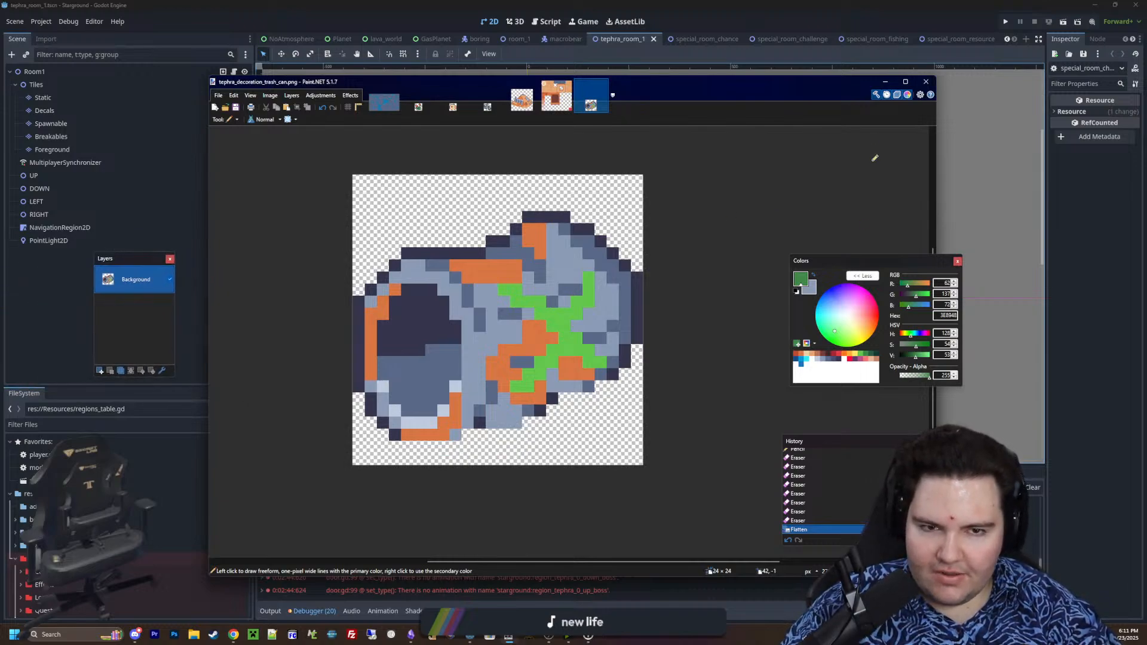
left_click(885, 81)
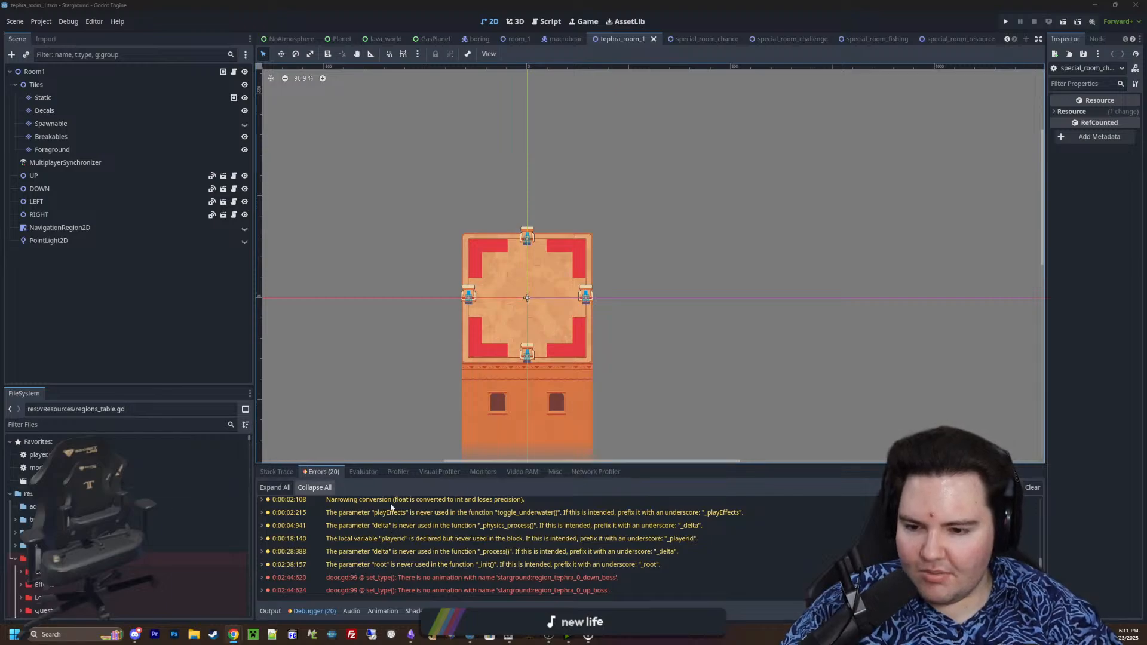
Open the Room1 node's script room.gd and follow the scene path in generate_decorations to open breakable_decoration.tscn and its script
left_click(1050, 512)
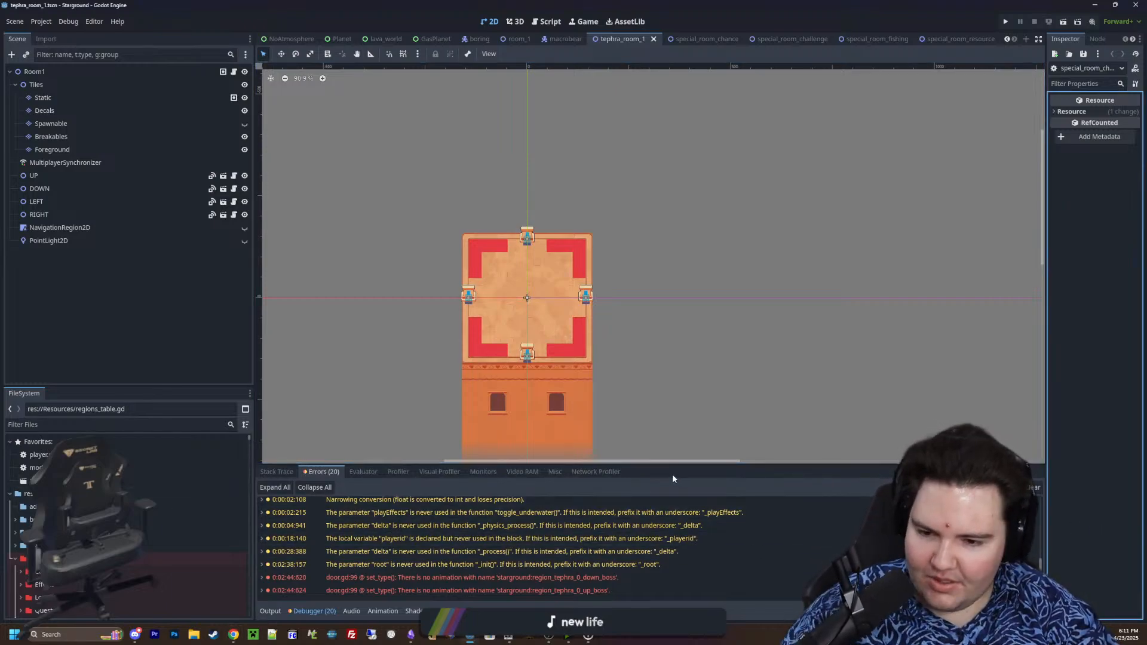
scroll(520, 311, "up", 4)
scroll(517, 310, "up", 5)
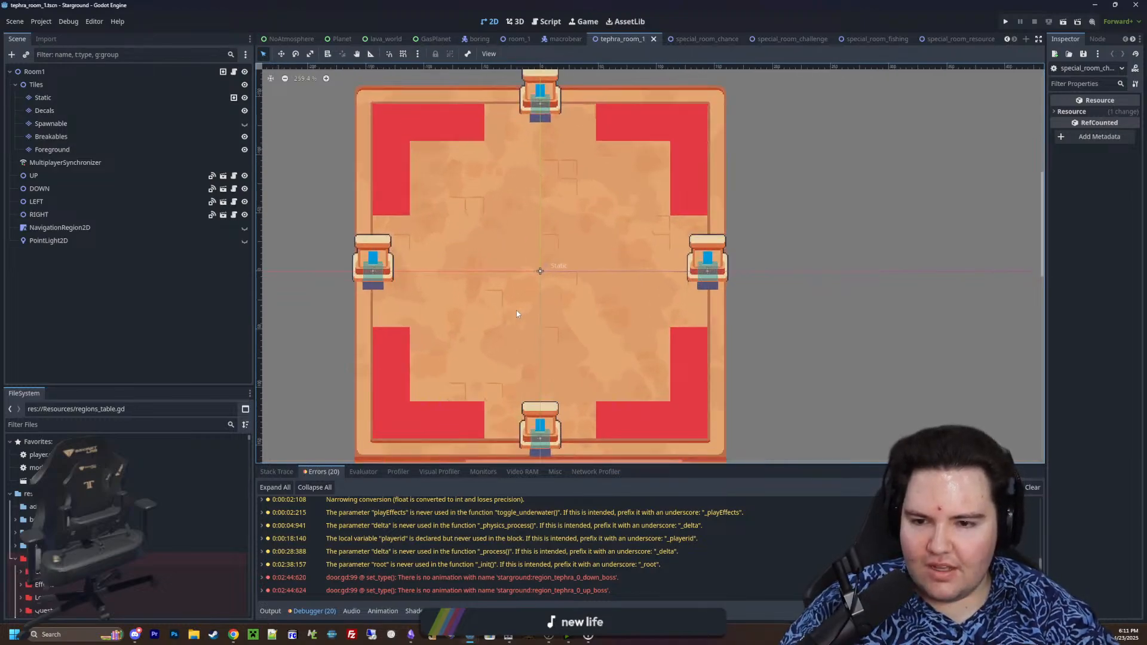
scroll(517, 310, "down", 3)
scroll(517, 311, "up", 3)
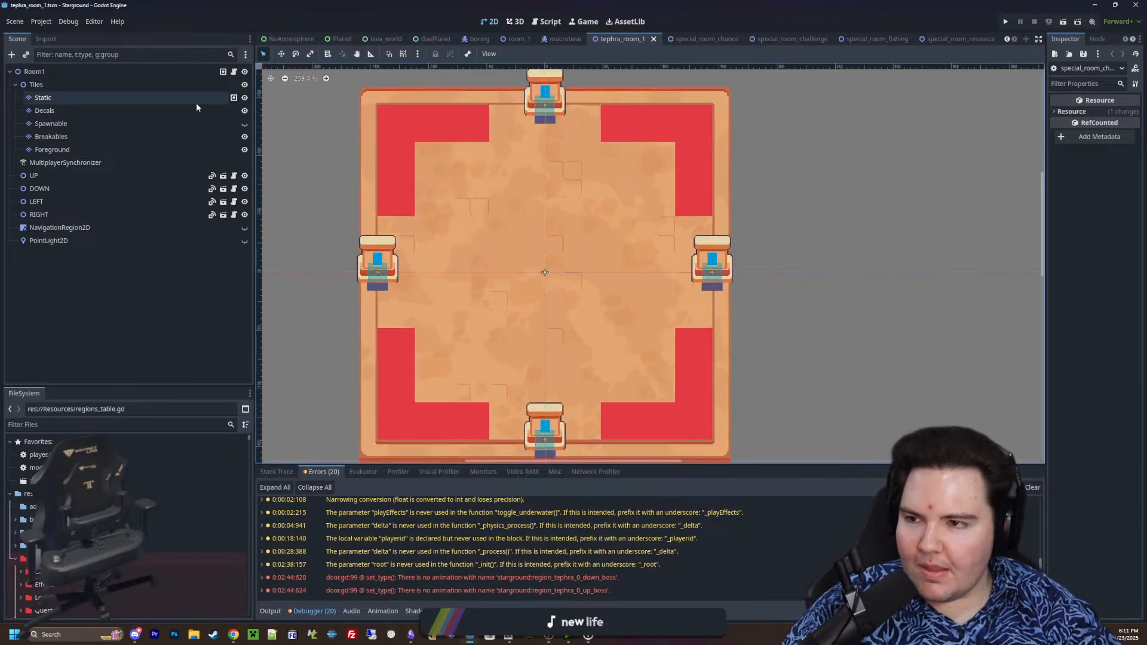
left_click(234, 71)
scroll(505, 259, "down", 5)
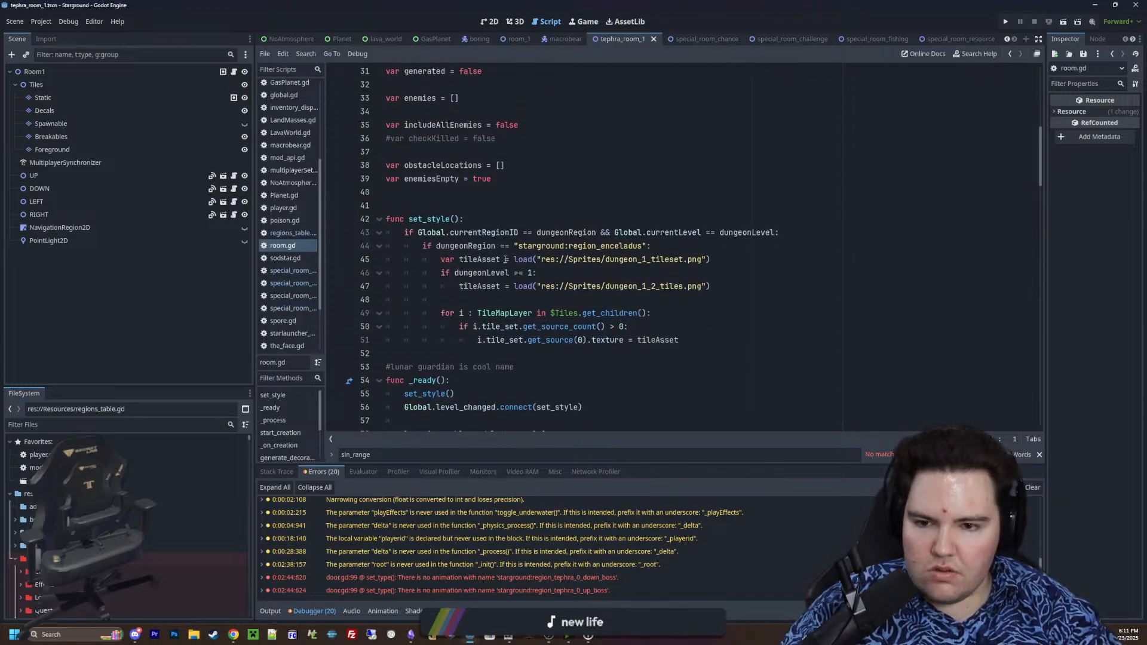
scroll(505, 259, "down", 12)
scroll(505, 259, "down", 7)
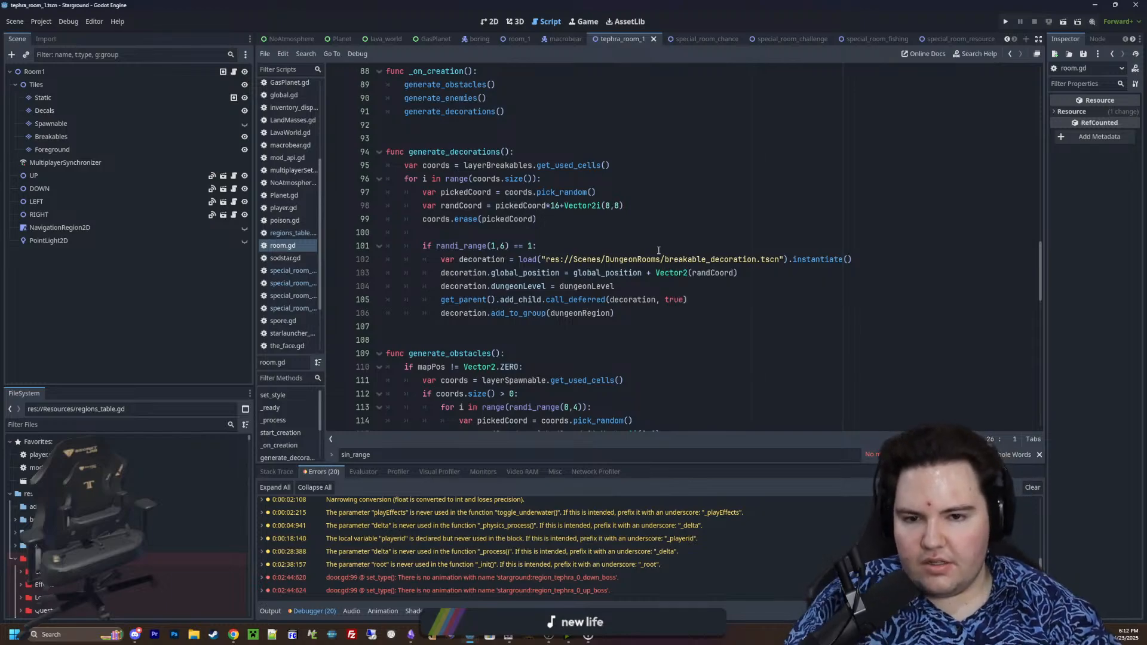
left_click(657, 259, "ctrl")
scroll(654, 259, "up", 12)
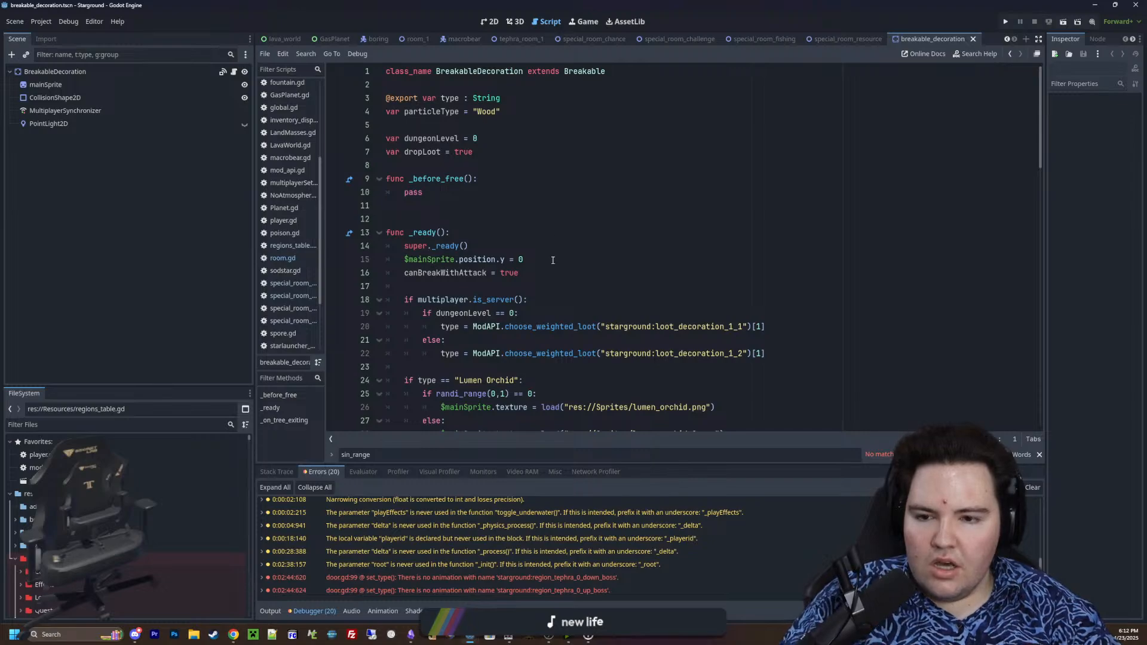
Enlarge the script editing area by shrinking the debugger panel and narrowing the Scene dock, and place the caret on line 12
left_click_drag(641, 465, 641, 490)
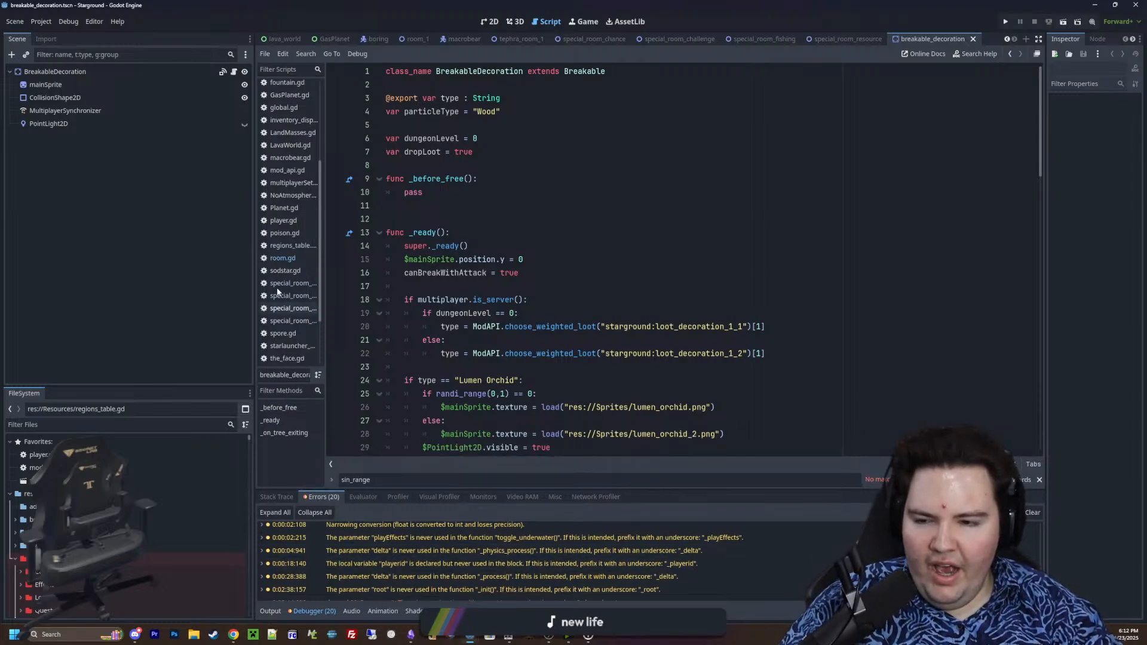
left_click_drag(254, 285, 232, 286)
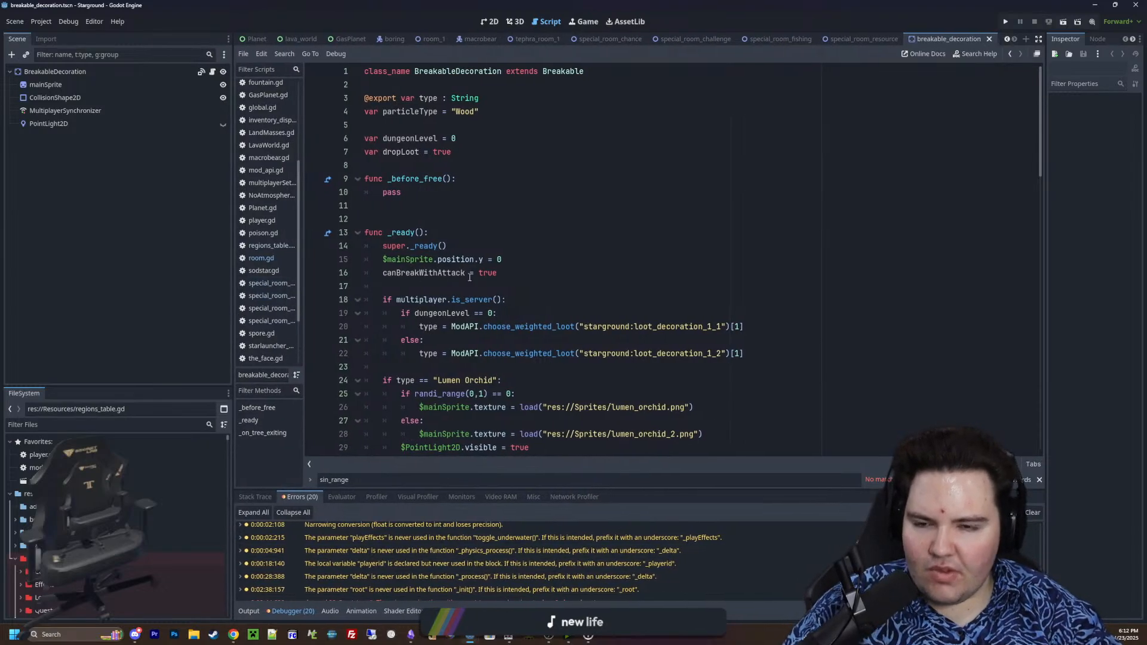
left_click(413, 215)
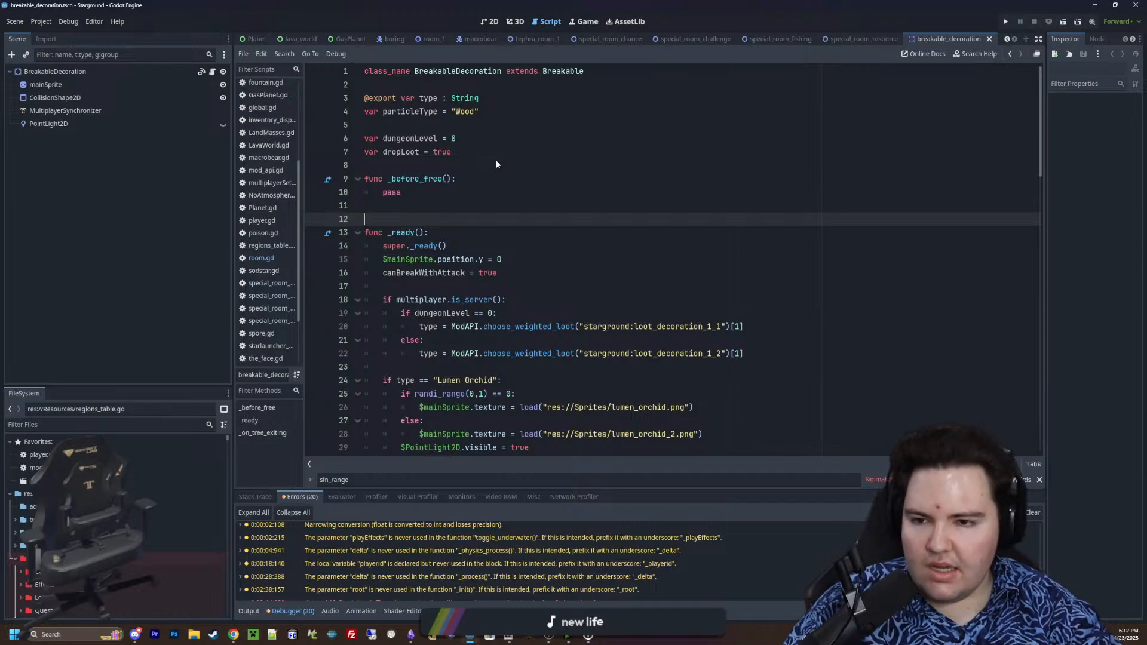
Examine how the breakable decoration script chooses types, assigns sprite textures and particle types, and drops items on breaking
scroll(497, 165, "down", 20)
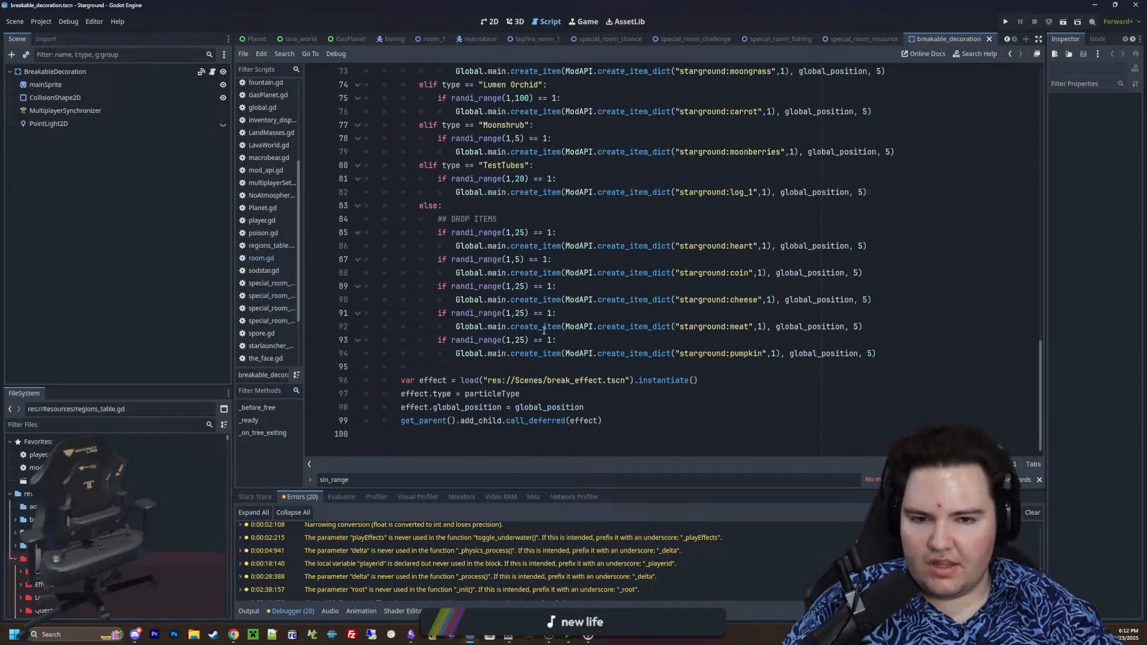
scroll(543, 330, "up", 10)
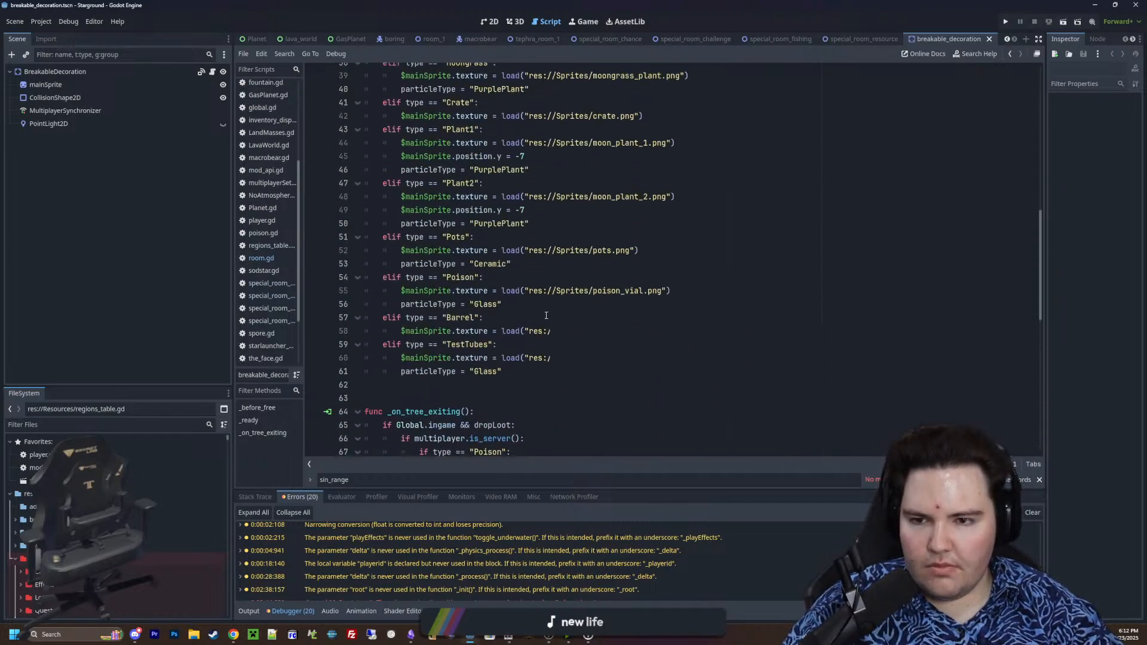
scroll(546, 315, "up", 3)
scroll(508, 302, "down", 10)
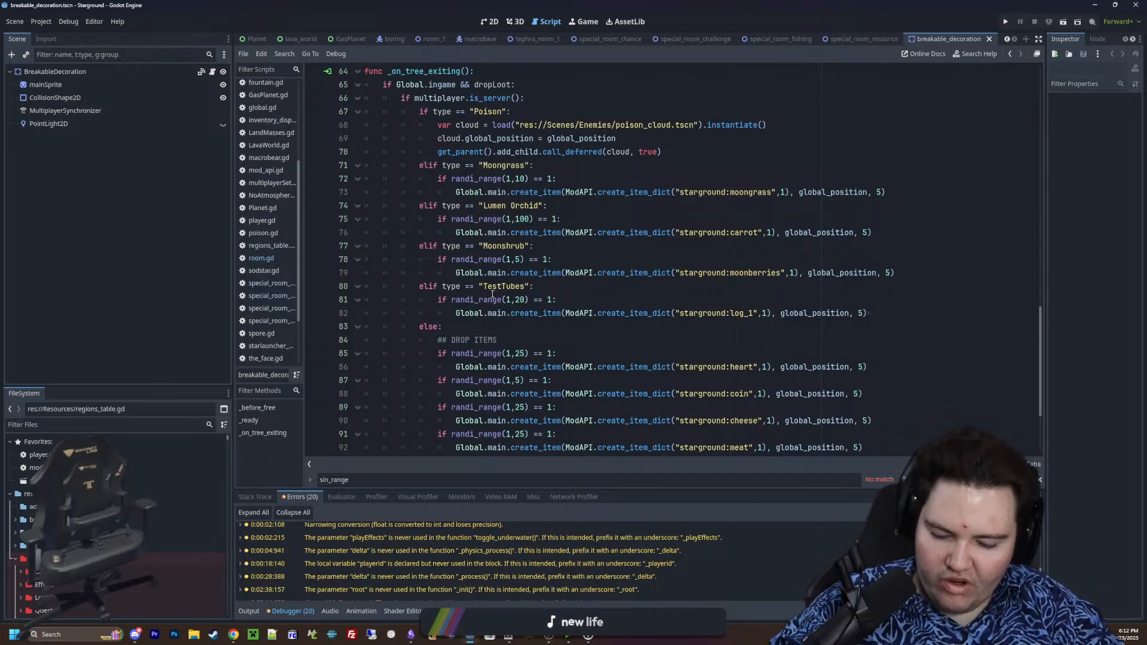
scroll(536, 215, "down", 3)
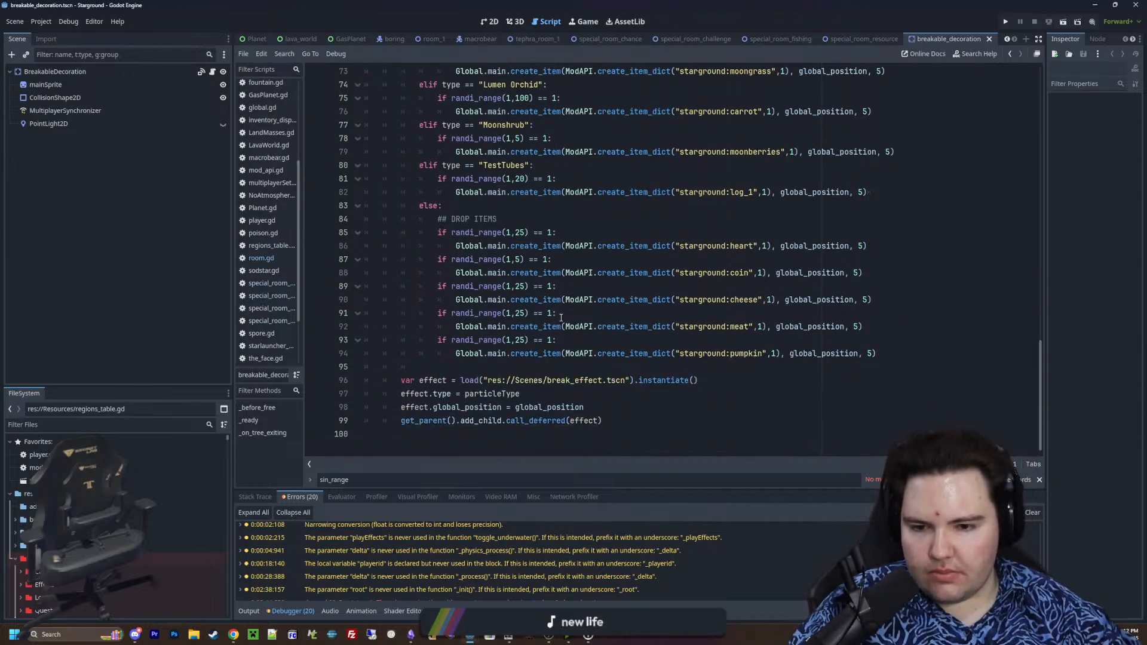
scroll(546, 334, "up", 19)
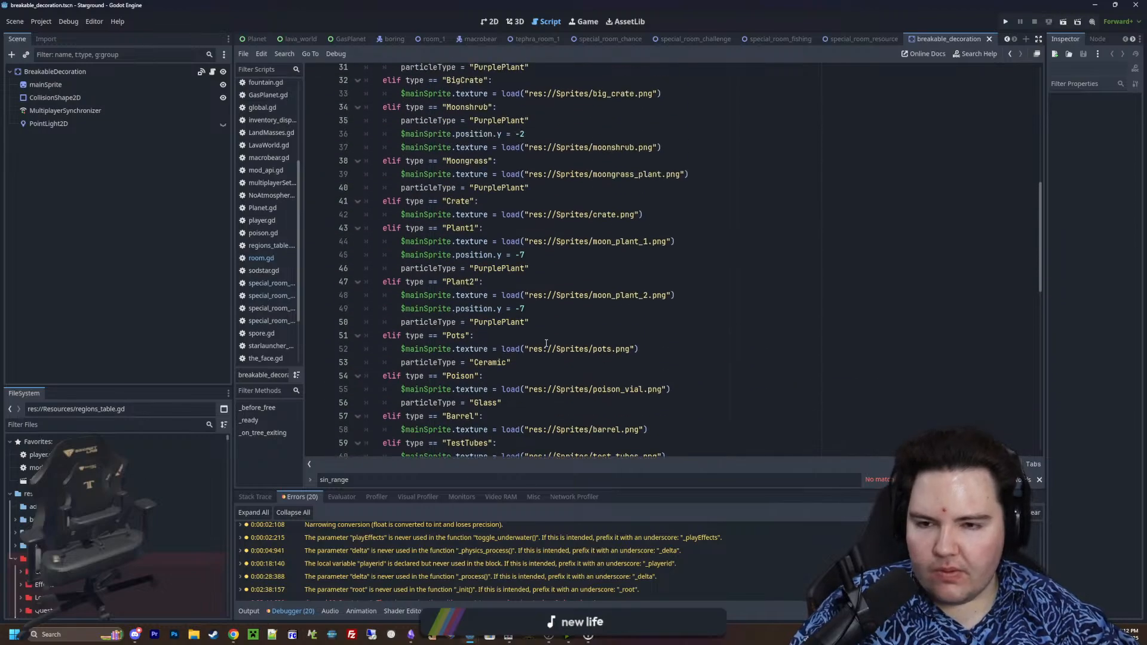
scroll(546, 342, "up", 2)
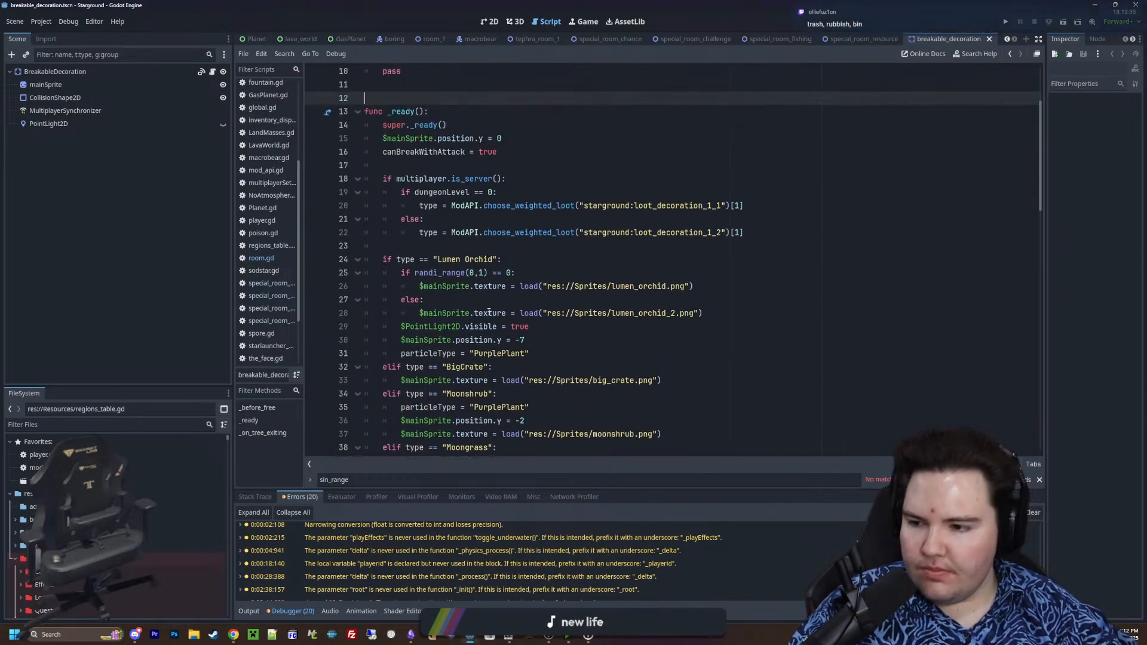
Review the decoration type branches in _ready, from Lumen Orchid through TestTubes, with their textures, sprite offsets and particle types
scroll(489, 306, "up", 3)
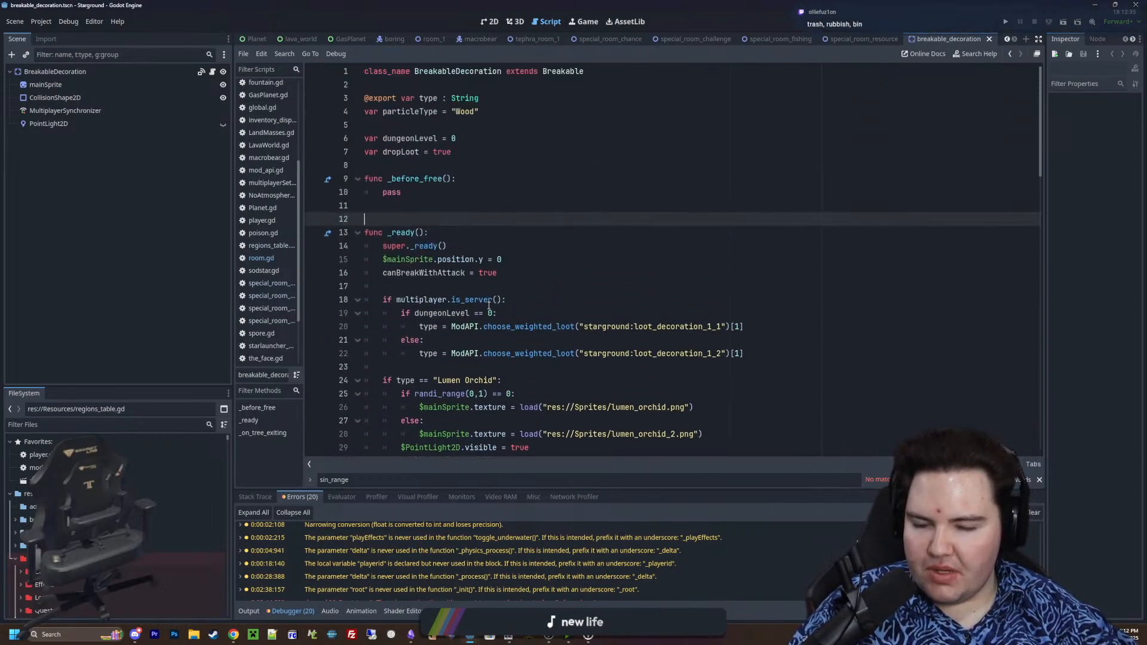
left_click(405, 208)
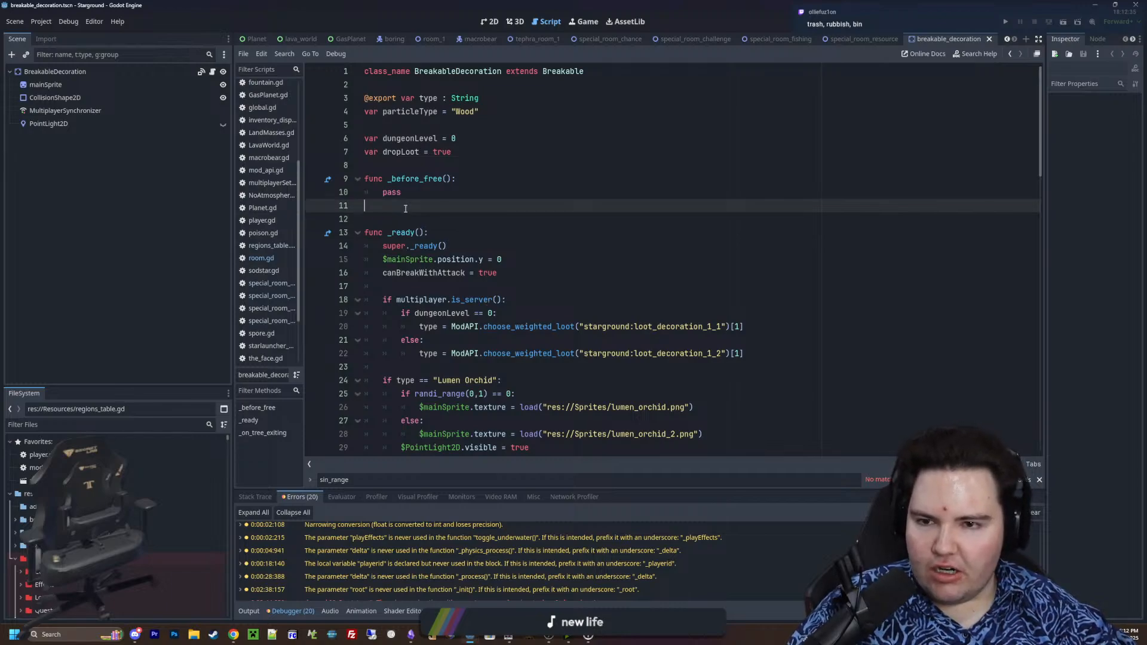
scroll(434, 204, "down", 3)
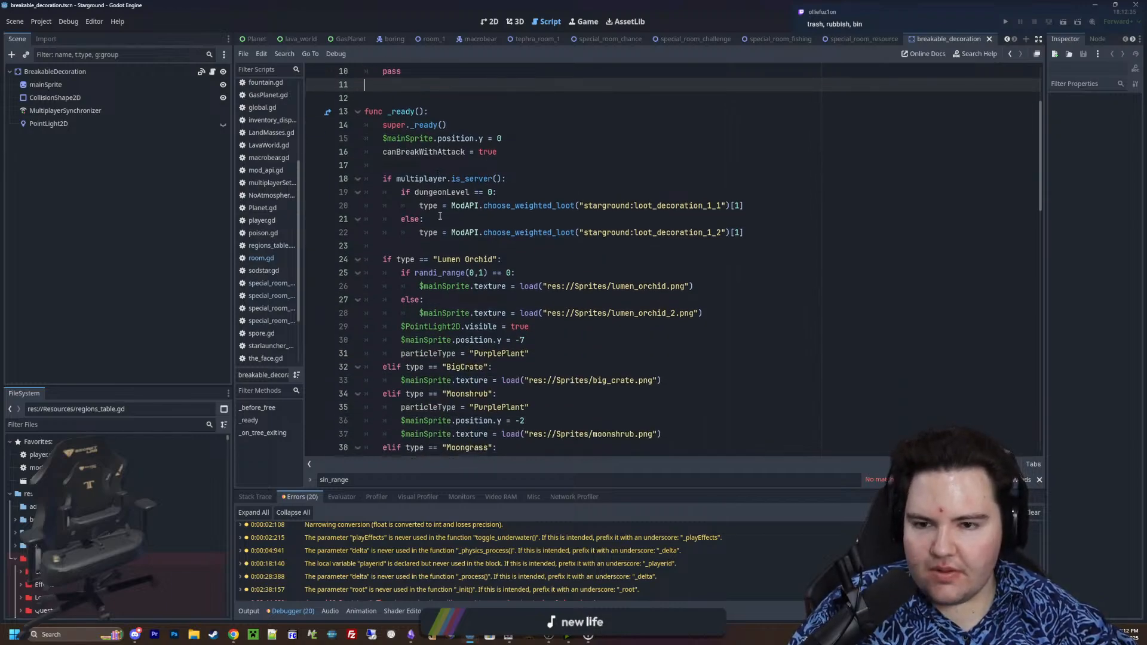
scroll(440, 221, "down", 7)
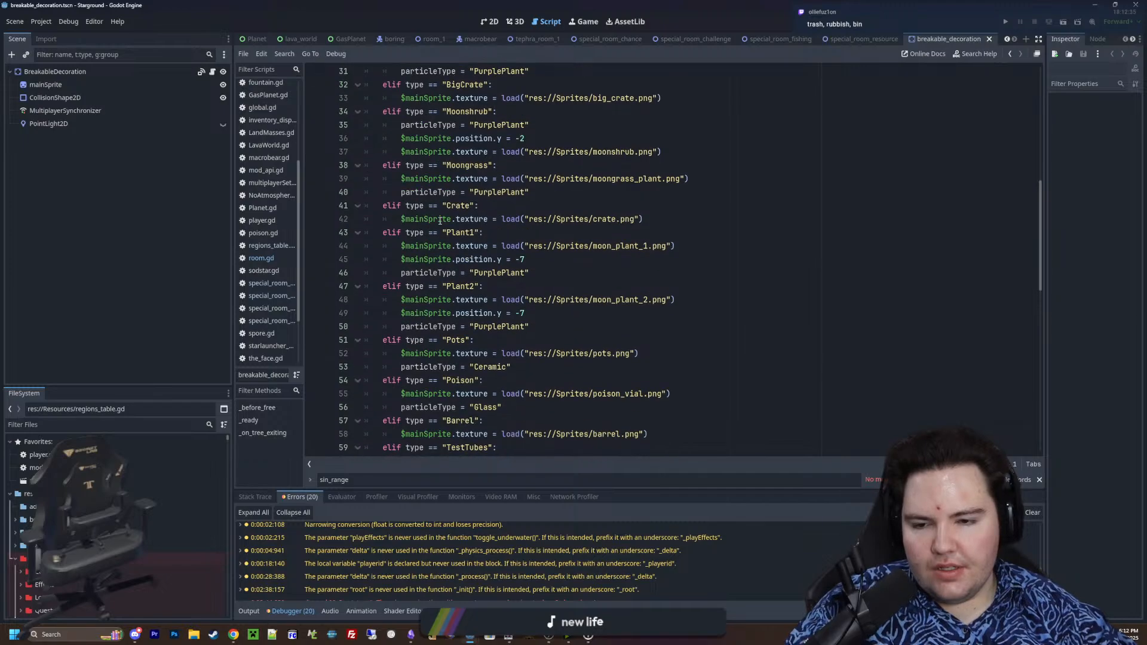
scroll(440, 221, "down", 4)
left_click_drag(615, 364, 361, 77)
left_click(604, 276)
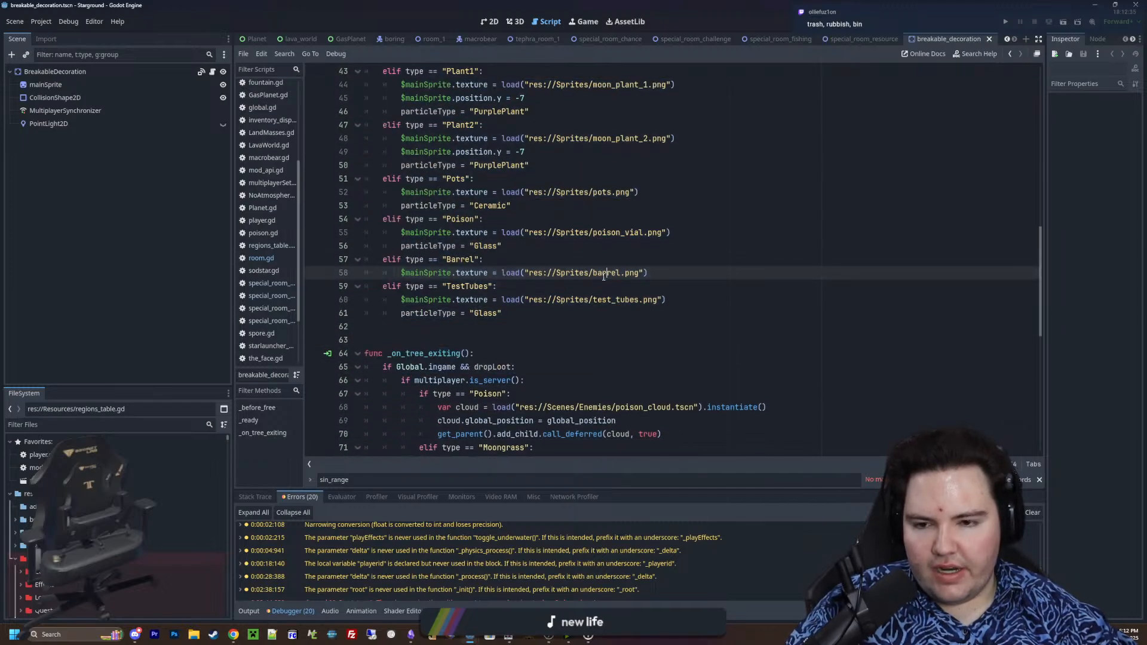
left_click(449, 326)
scroll(457, 325, "up", 9)
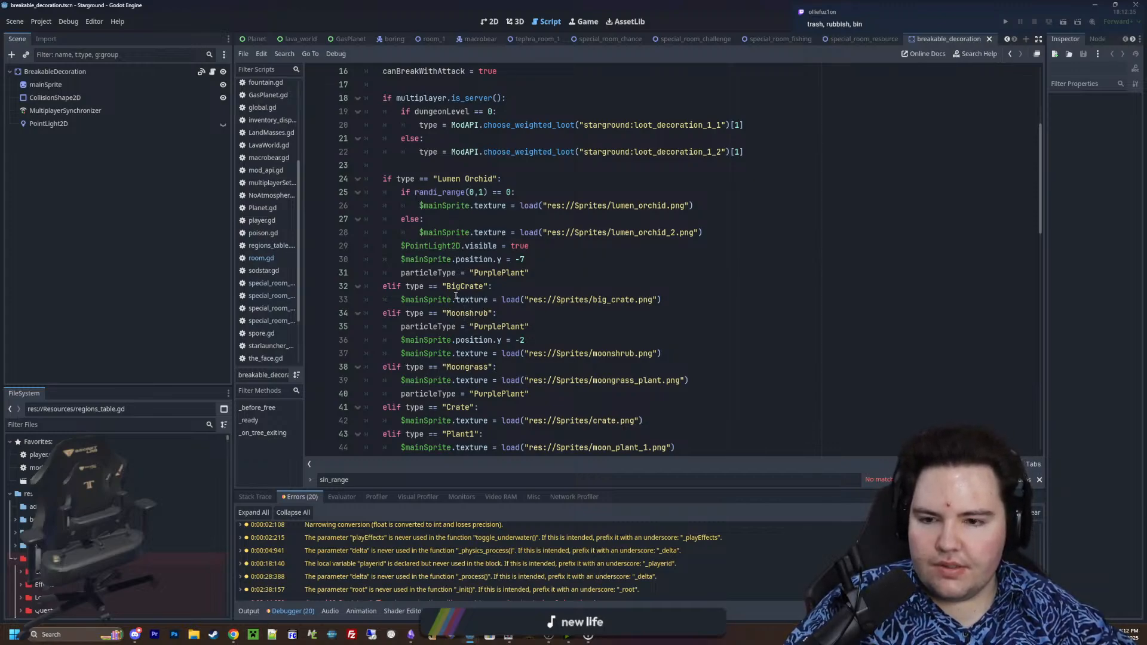
scroll(472, 308, "down", 5)
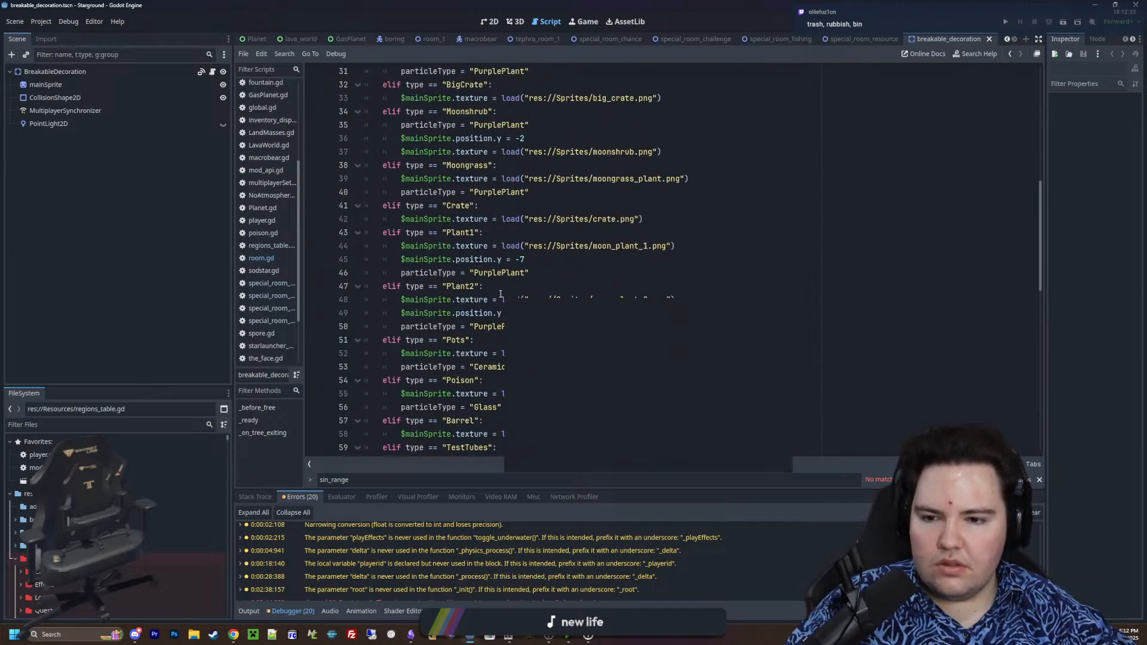
scroll(501, 294, "down", 2)
scroll(497, 388, "up", 7)
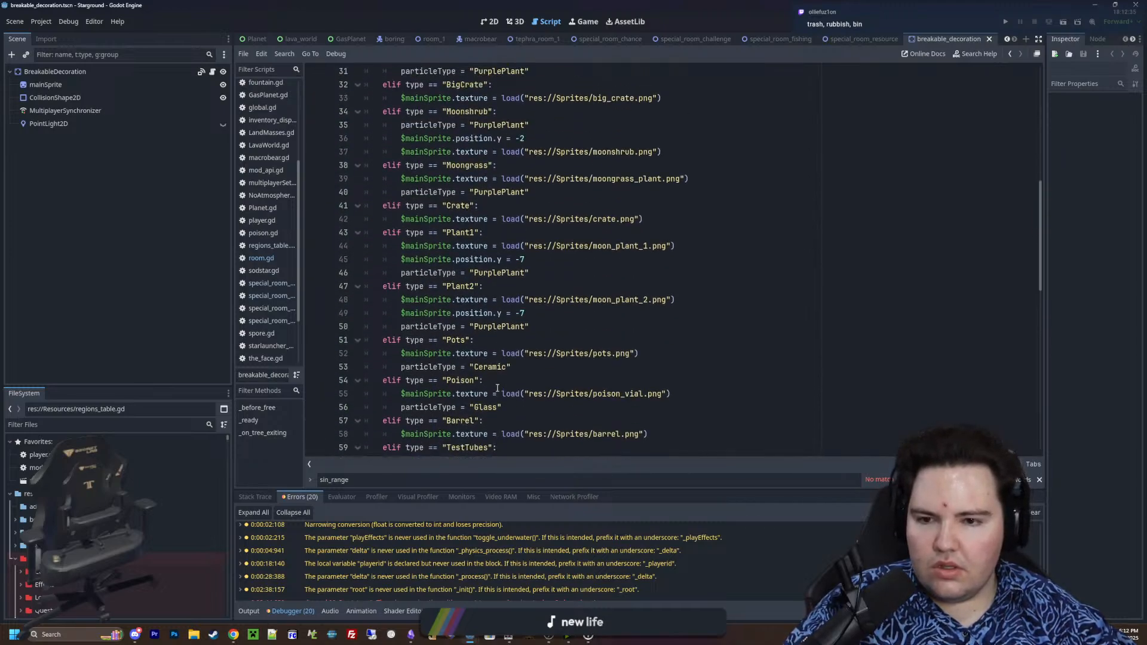
scroll(504, 311, "down", 2)
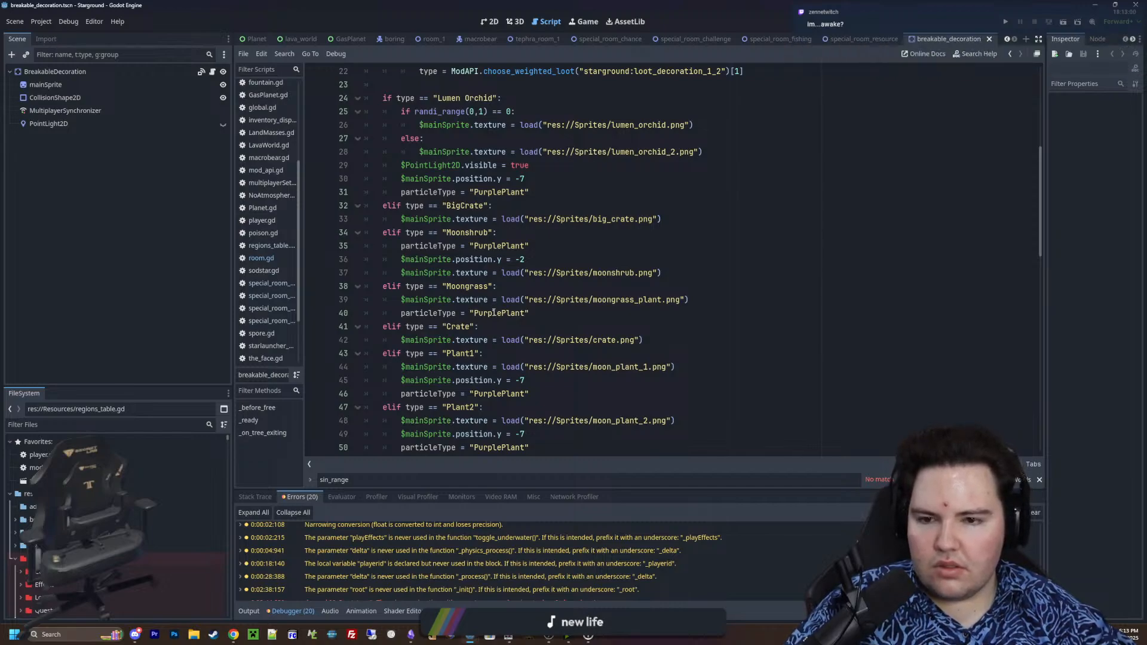
scroll(493, 307, "up", 5)
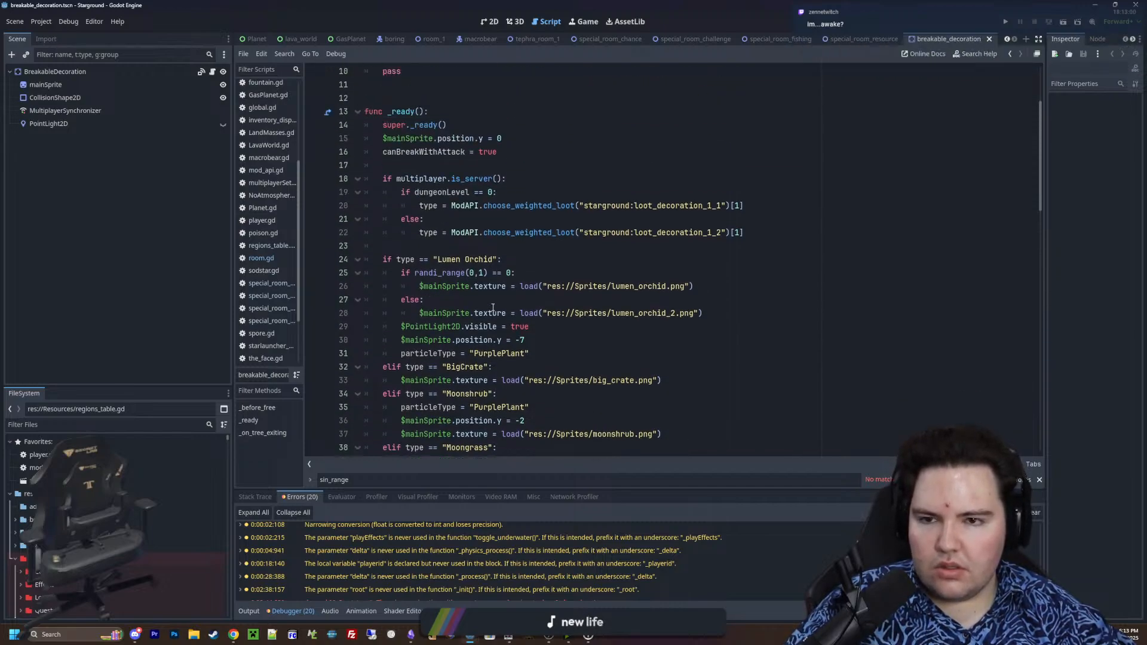
scroll(493, 307, "up", 2)
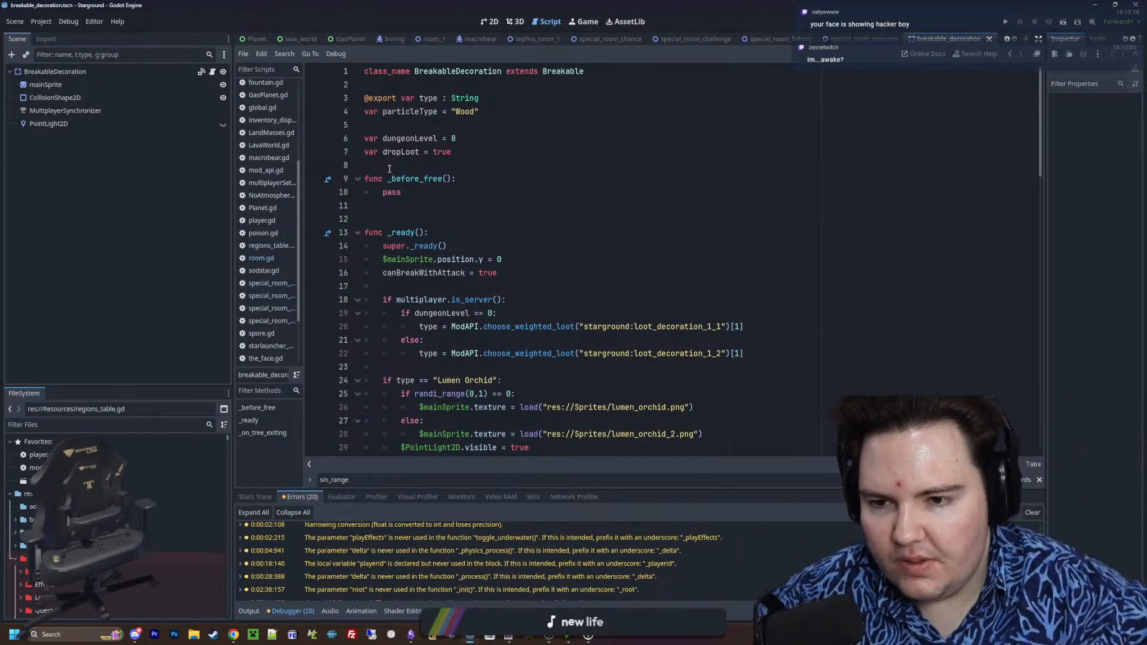
Delete the trailing whitespace after the TestTubes log_1 drop call on line 82 of _on_tree_exiting
scroll(524, 214, "down", 20)
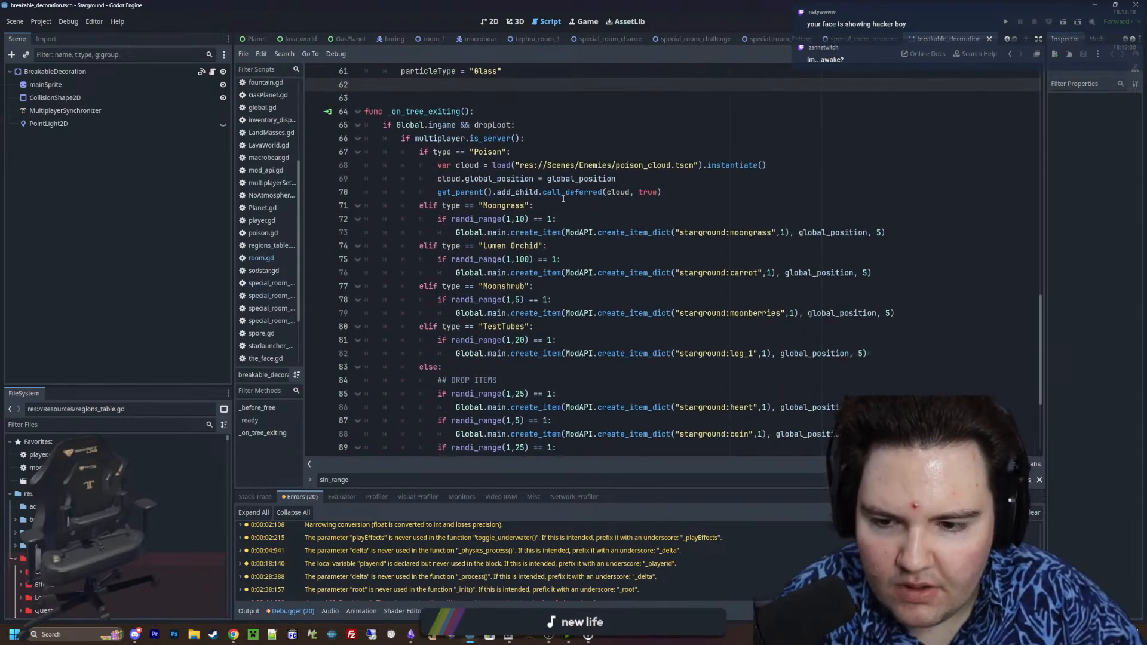
left_click(547, 367)
left_click_drag(908, 357, 543, 353)
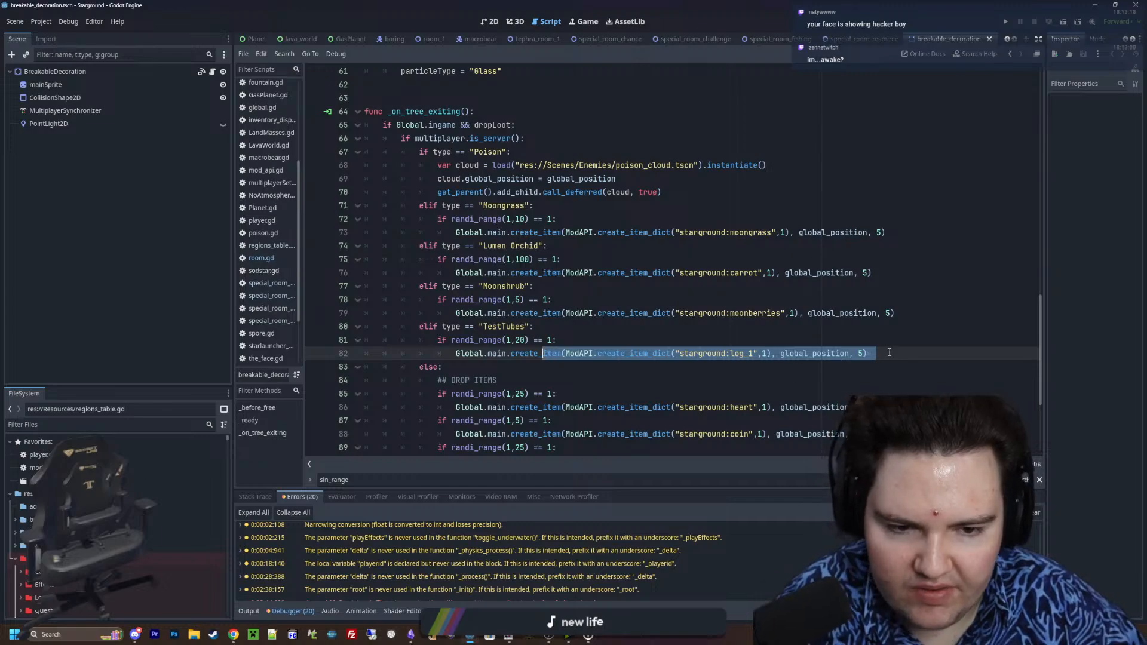
left_click(889, 353)
key("BackSpace")
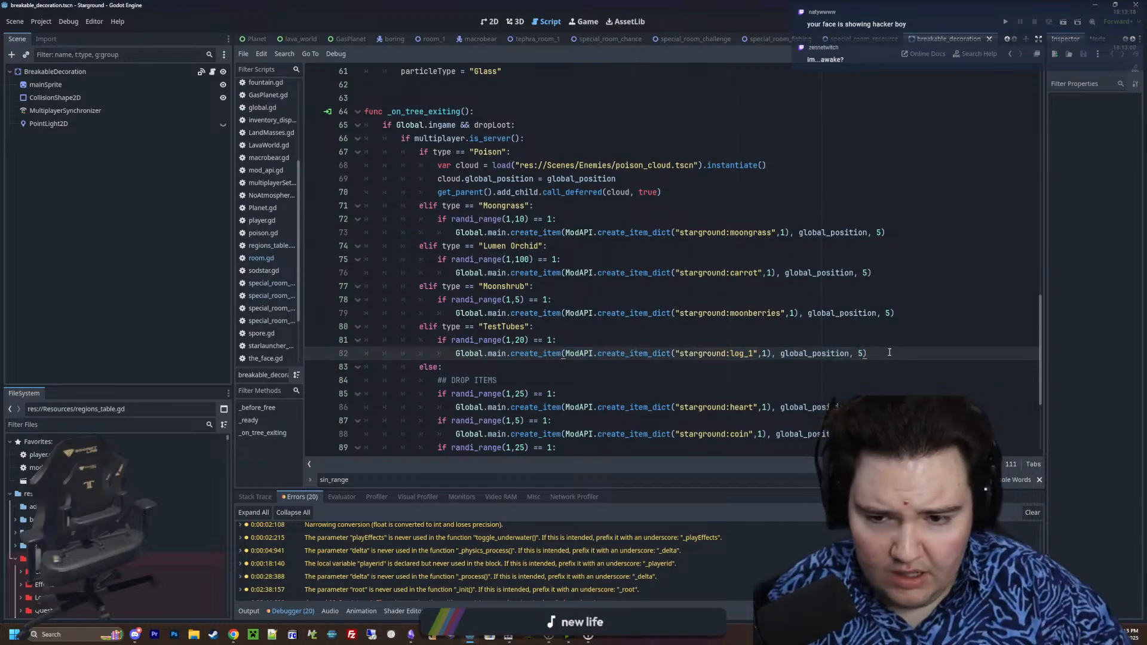
key("Up")
Look over the default item drops and break effect code, and the variables, _before_free and weighted loot selection at the script's start
scroll(515, 354, "down", 4)
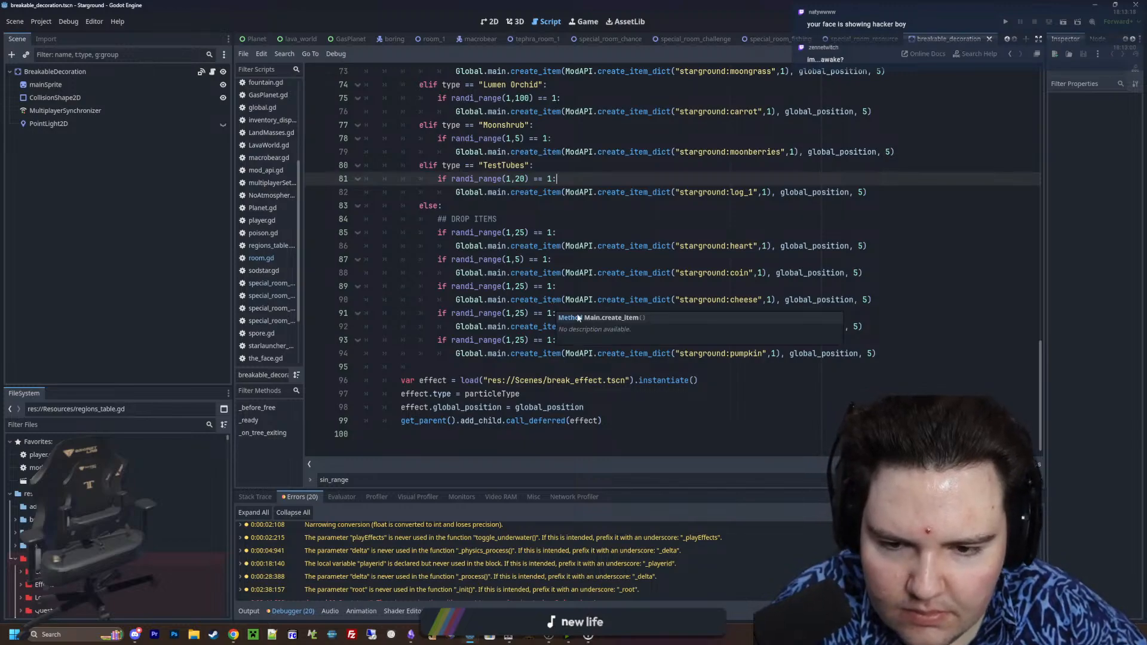
left_click(540, 369)
left_click(559, 342)
left_click(543, 368)
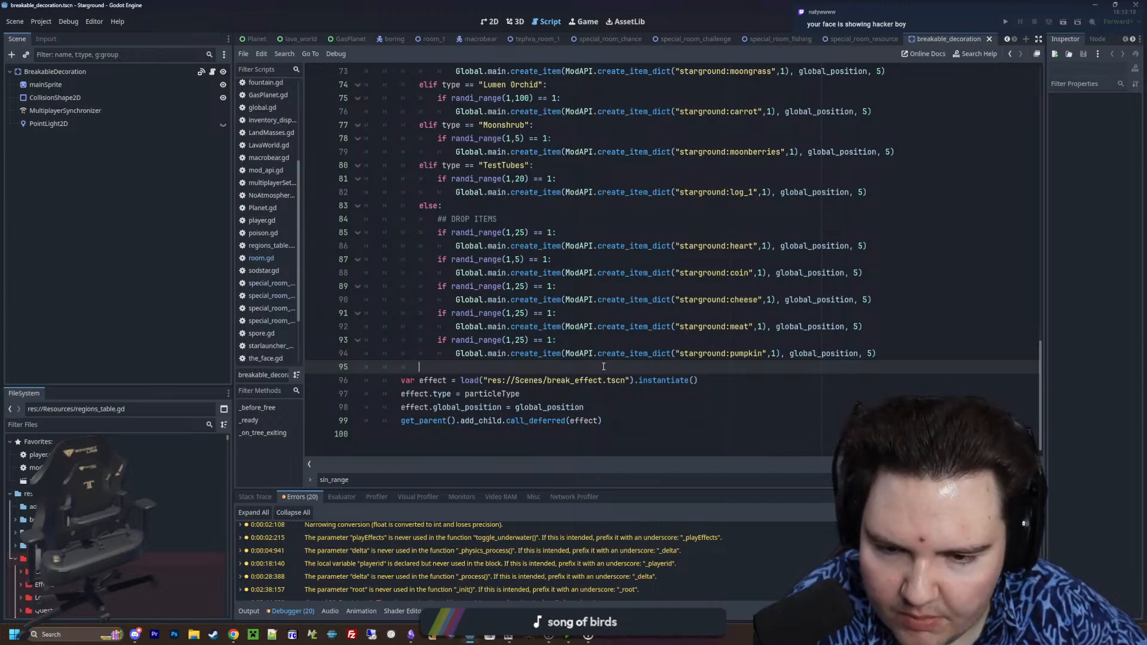
scroll(521, 370, "up", 20)
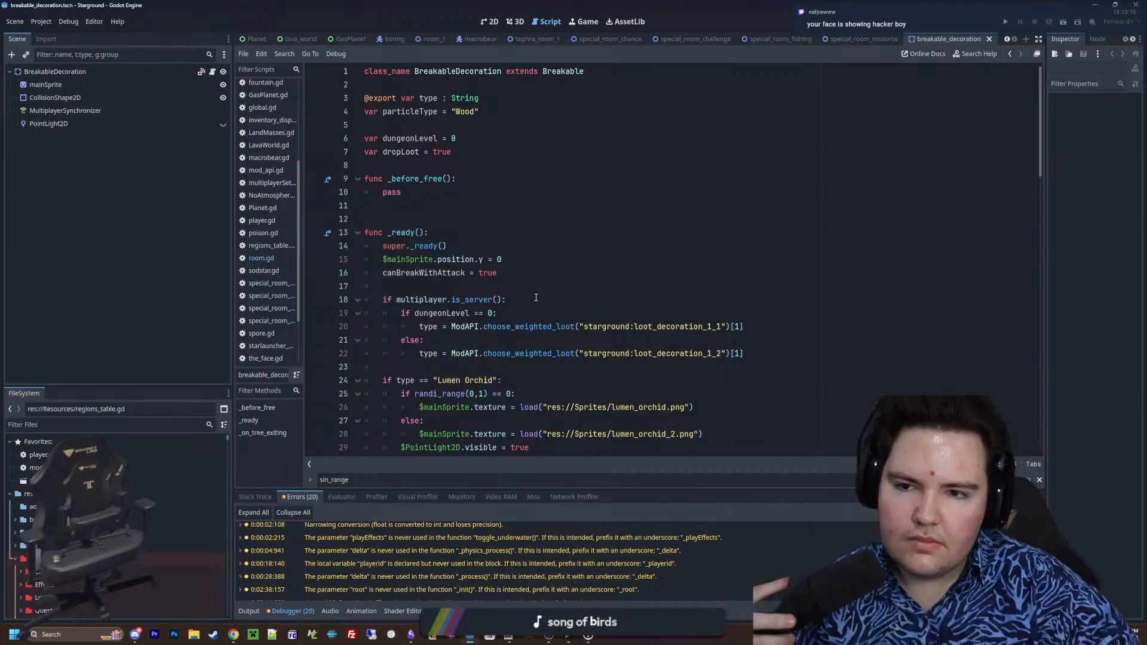
left_click(455, 209)
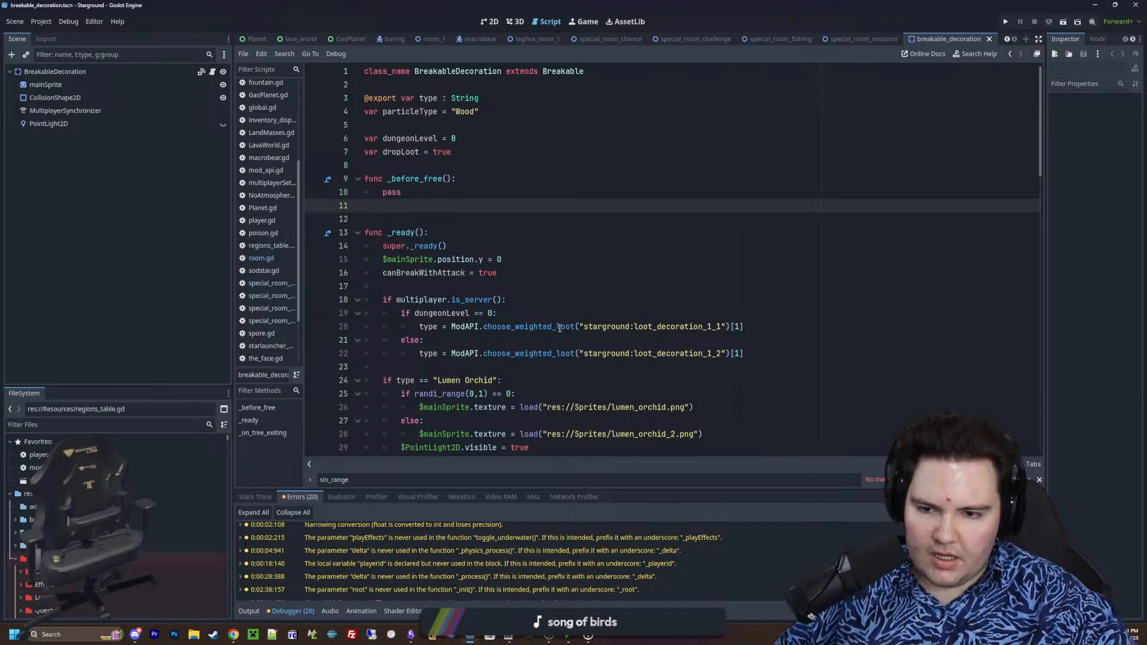
scroll(532, 329, "down", 1)
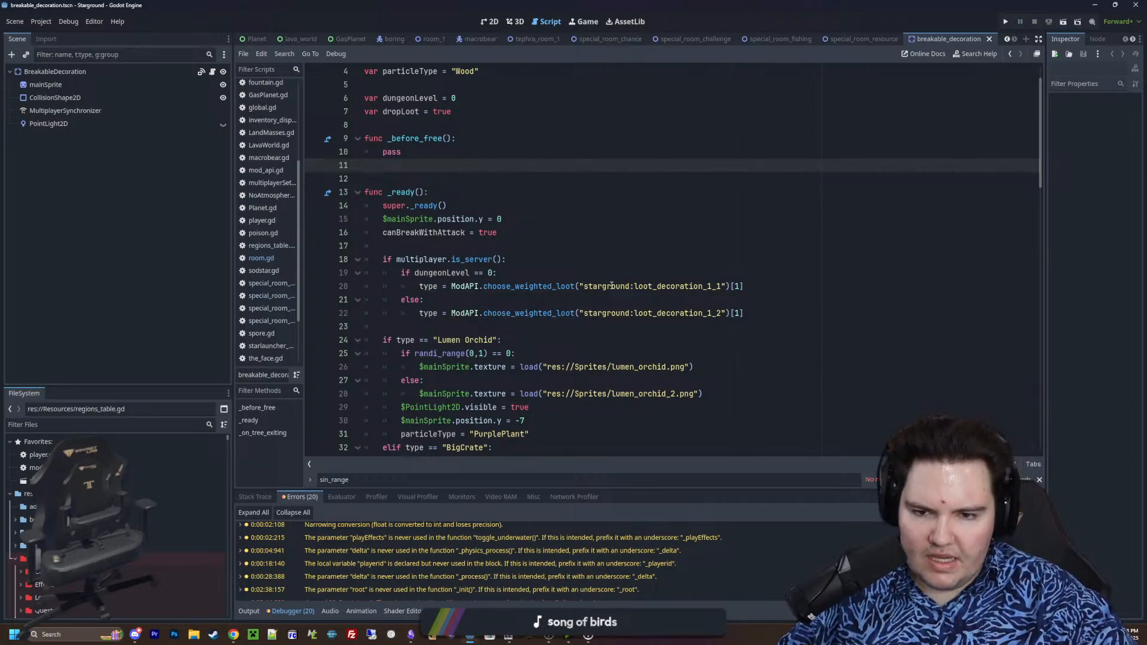
mouse_move(542, 286)
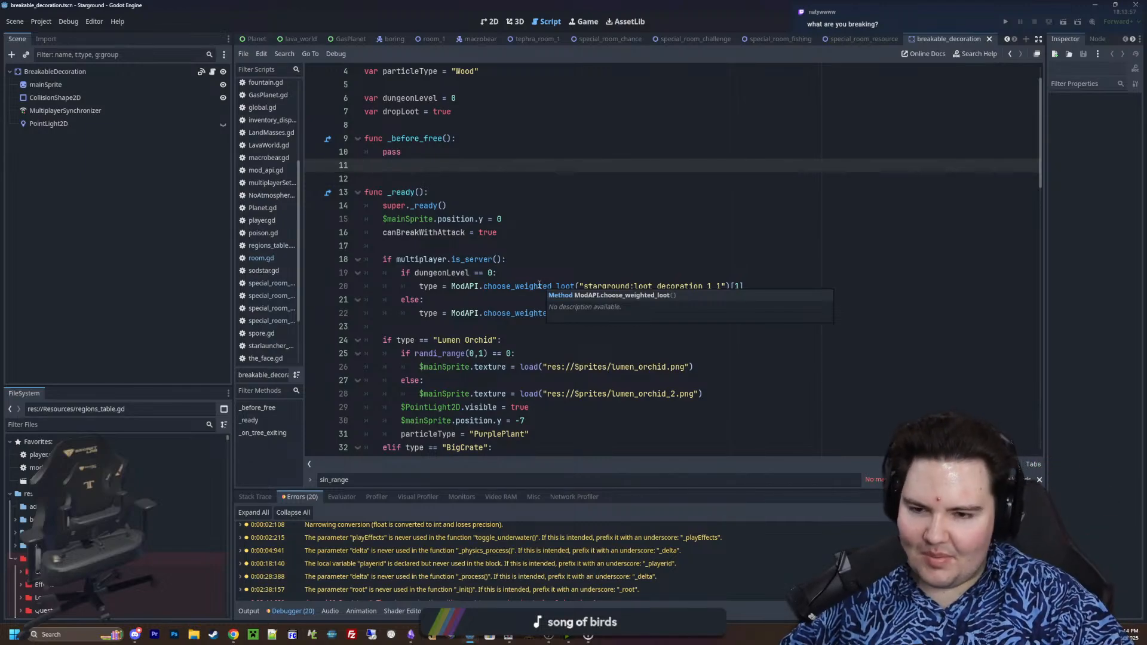
scroll(539, 286, "down", 3)
scroll(539, 285, "down", 20)
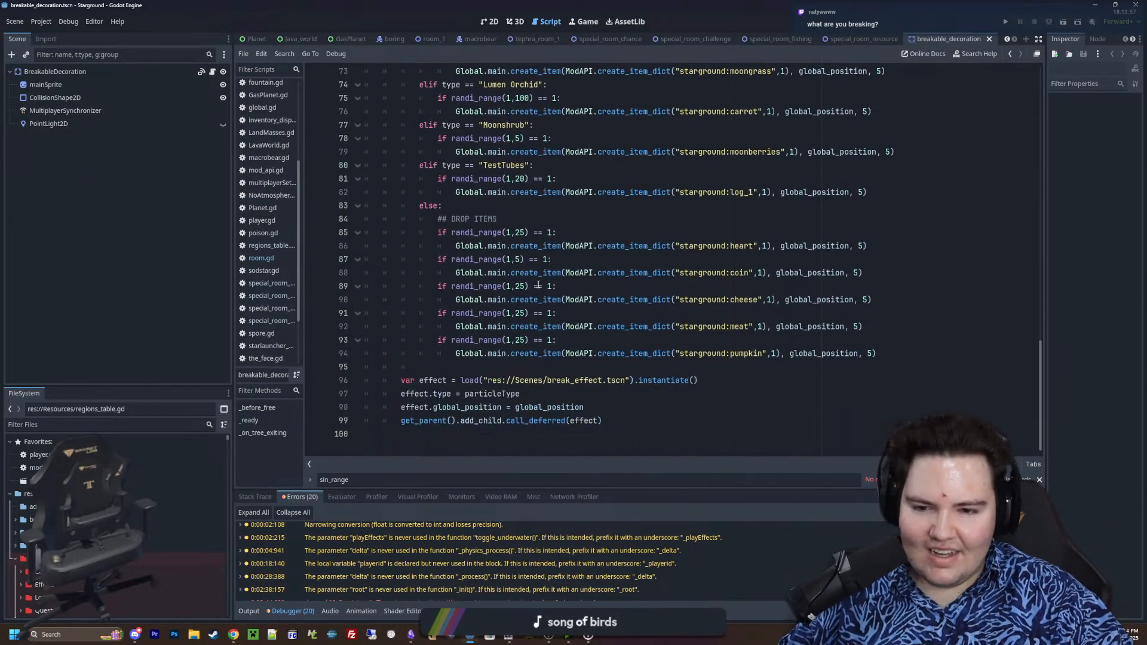
scroll(560, 294, "up", 20)
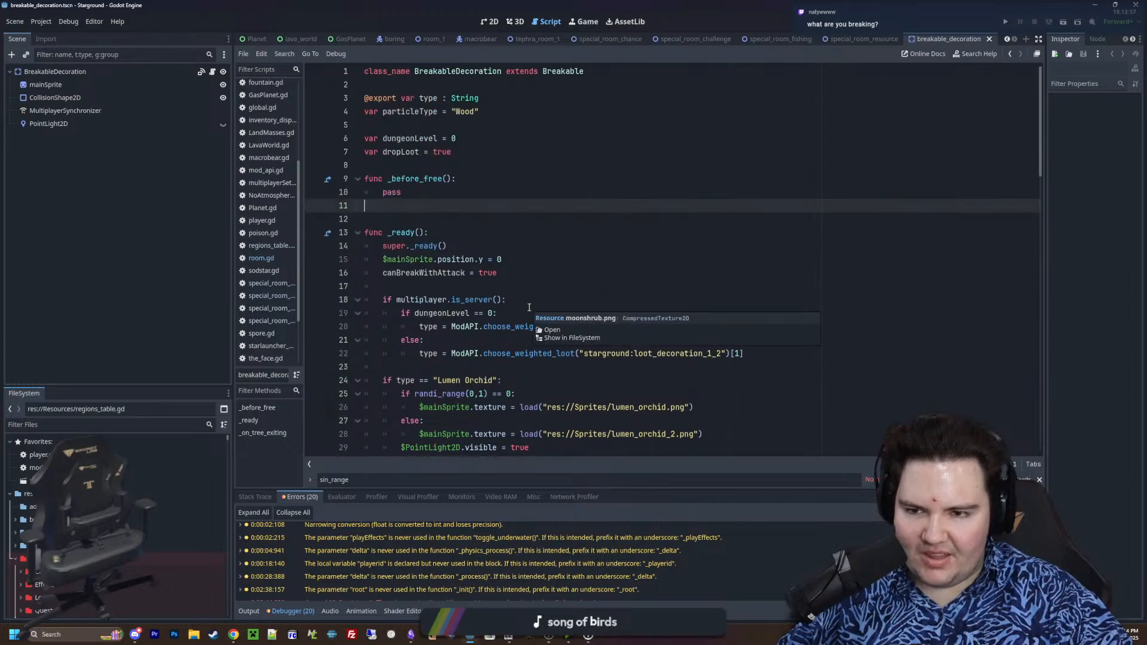
left_click(409, 167)
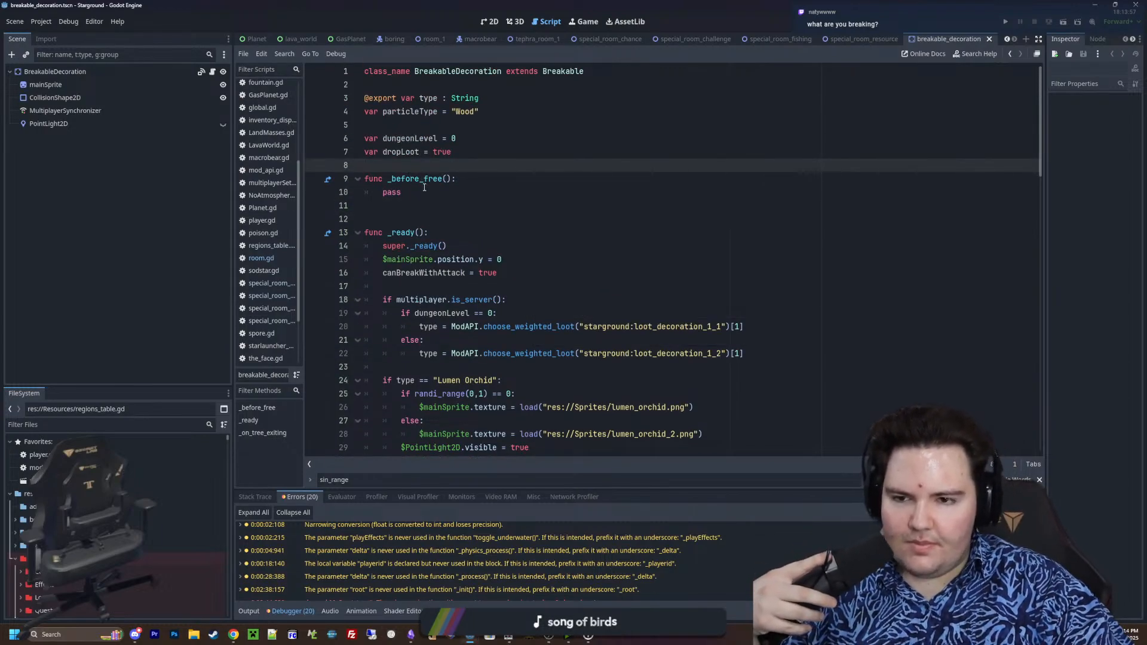
left_click(423, 190)
left_click(401, 211)
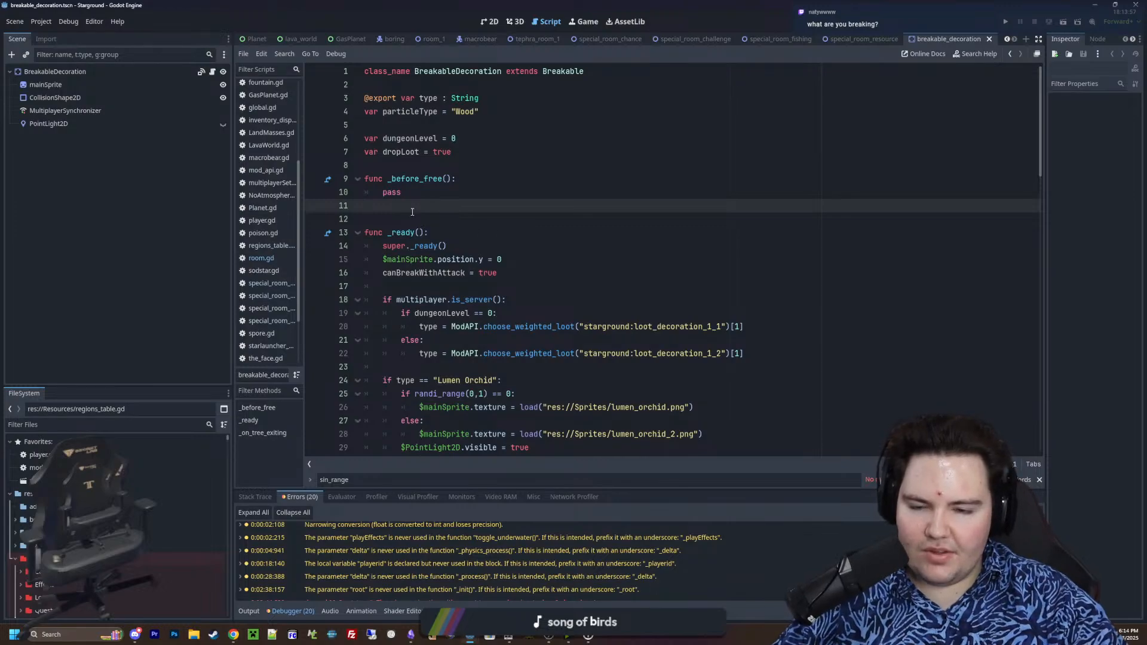
Examine how the loot table sets the decoration type and how the TestTubes and Lumen Orchid branches configure texture, particles, offset and light
left_click_drag(770, 355, 419, 353)
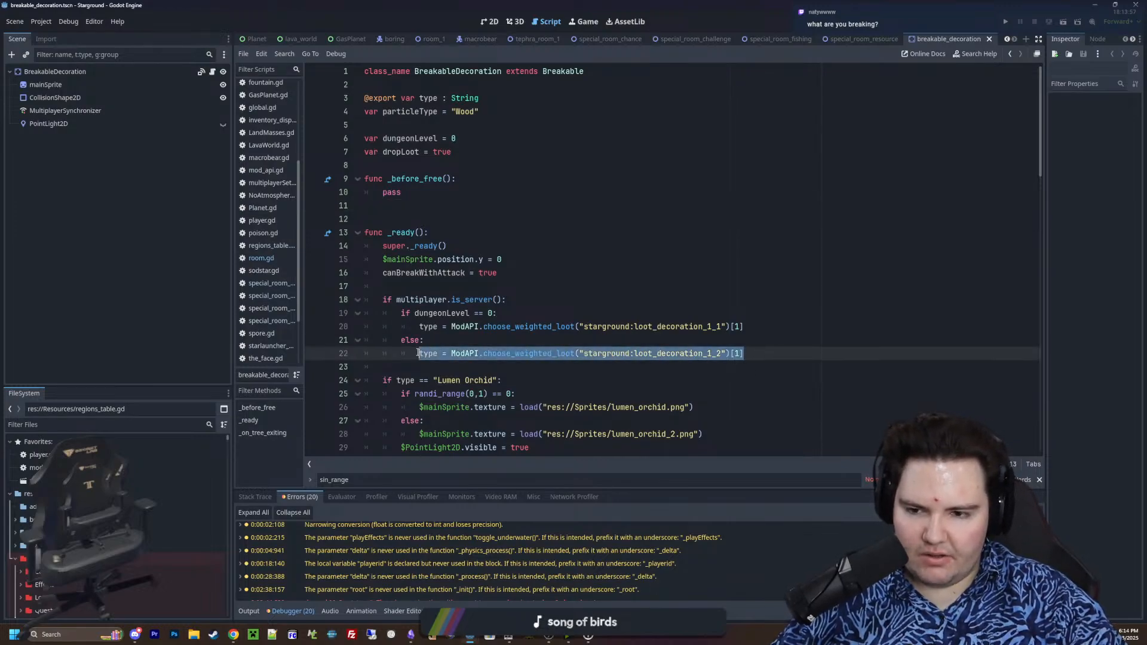
left_click(508, 338)
scroll(552, 270, "down", 4)
scroll(552, 269, "down", 10)
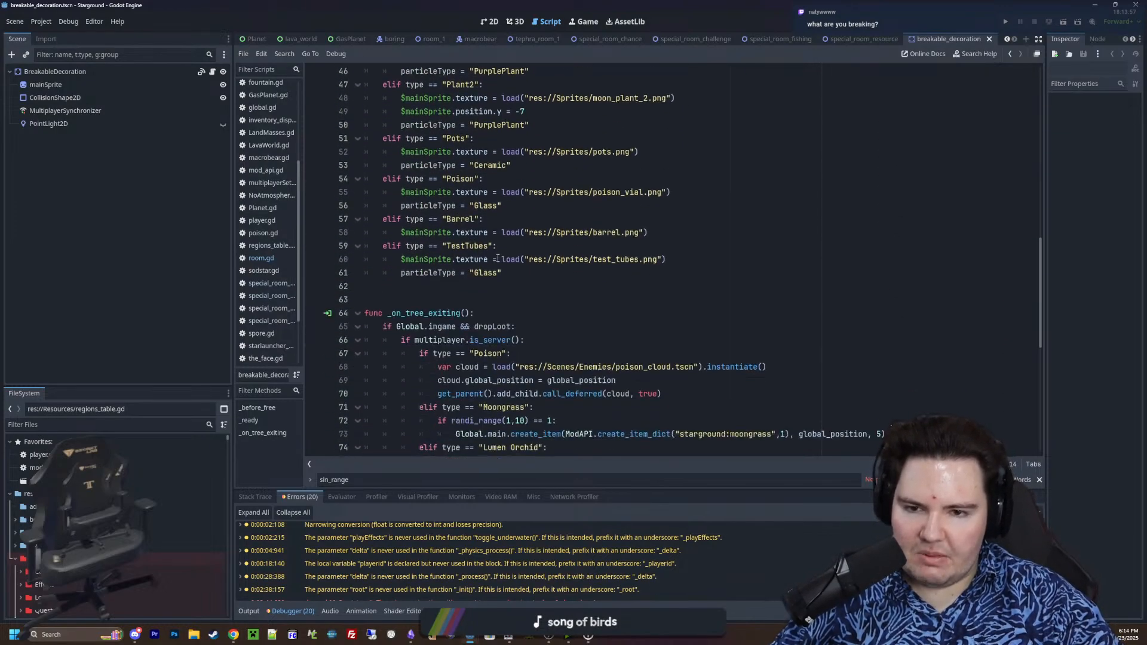
scroll(712, 376, "up", 2)
left_click_drag(738, 385, 411, 383)
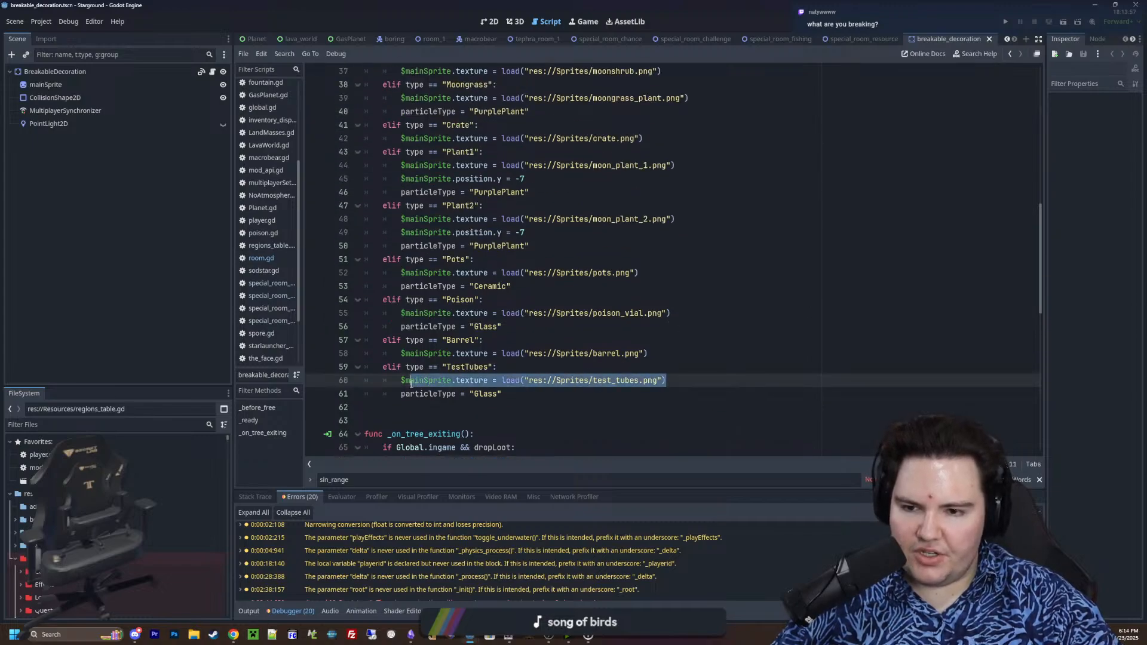
left_click_drag(515, 392, 415, 395)
left_click(441, 415)
scroll(441, 414, "up", 4)
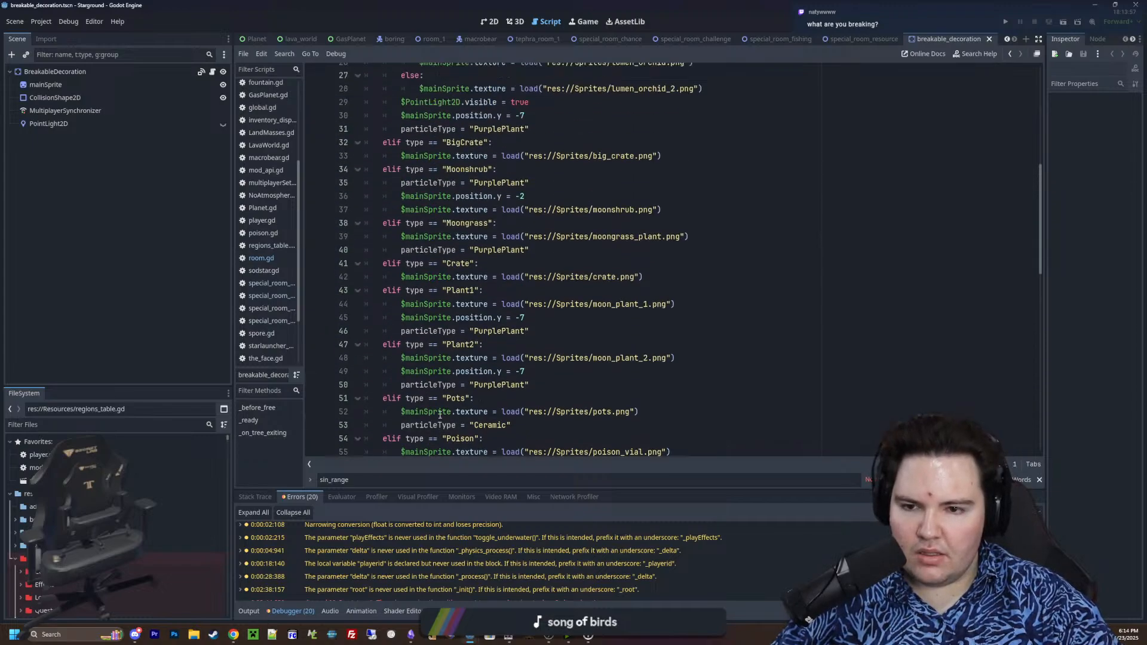
scroll(456, 376, "up", 3)
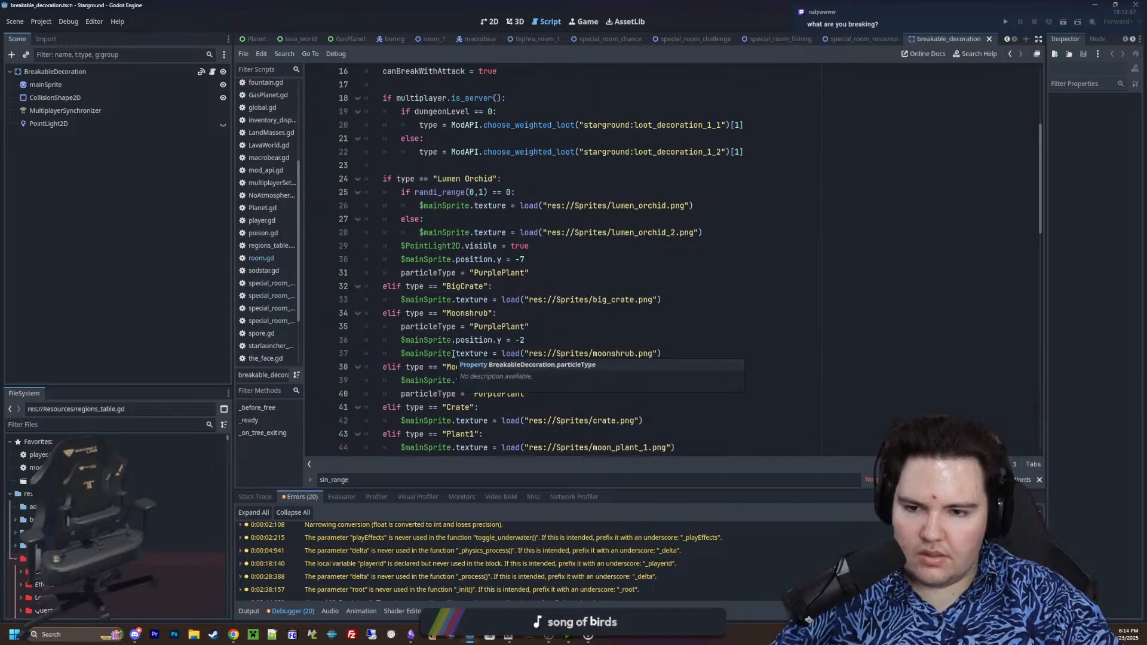
left_click_drag(543, 258, 401, 246)
left_click(627, 259)
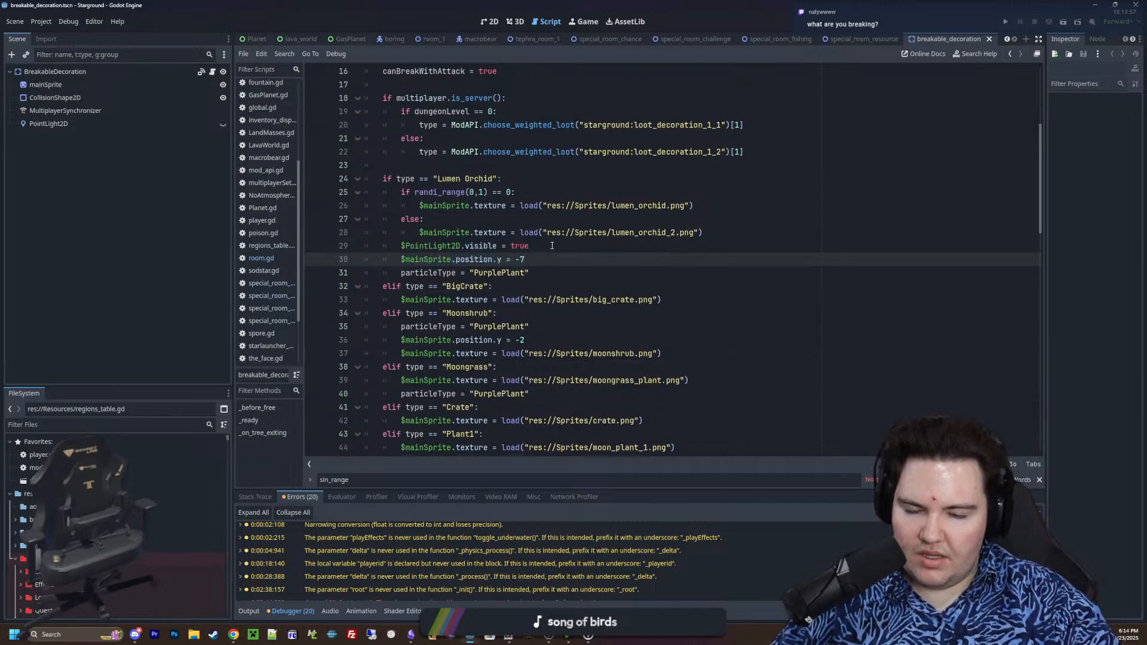
left_click_drag(550, 246, 408, 245)
left_click(408, 245)
Examine the per-type item drops and default drop chances in _on_tree_exiting, ending with the caret on line 95 before the break effect
scroll(540, 318, "down", 13)
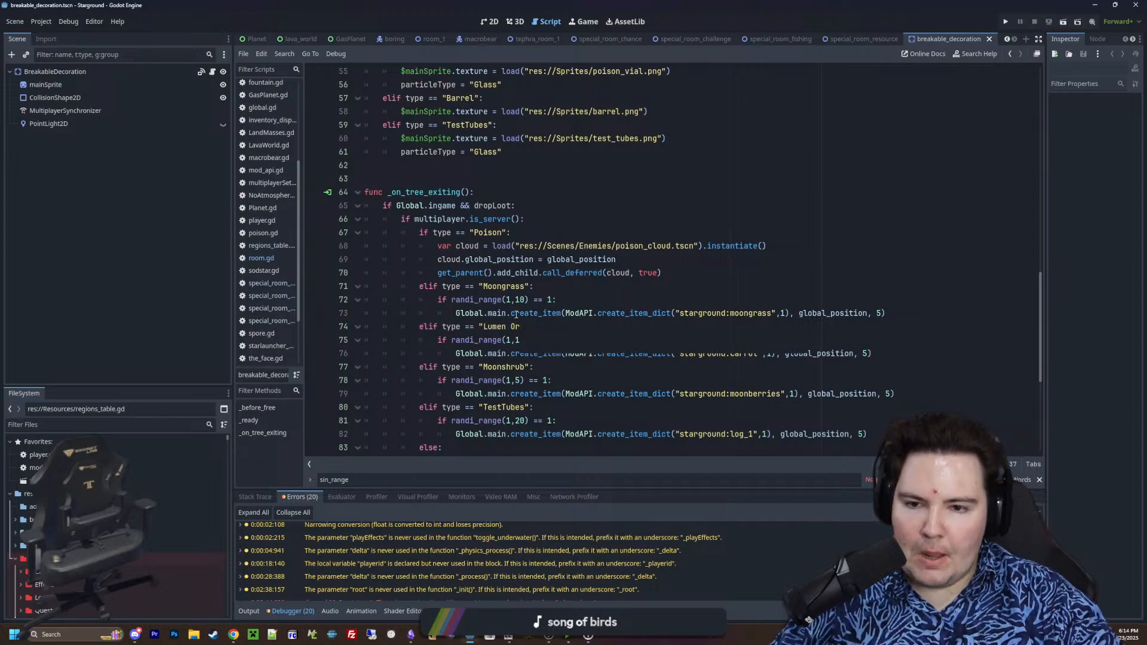
scroll(529, 296, "down", 2)
scroll(528, 293, "down", 2)
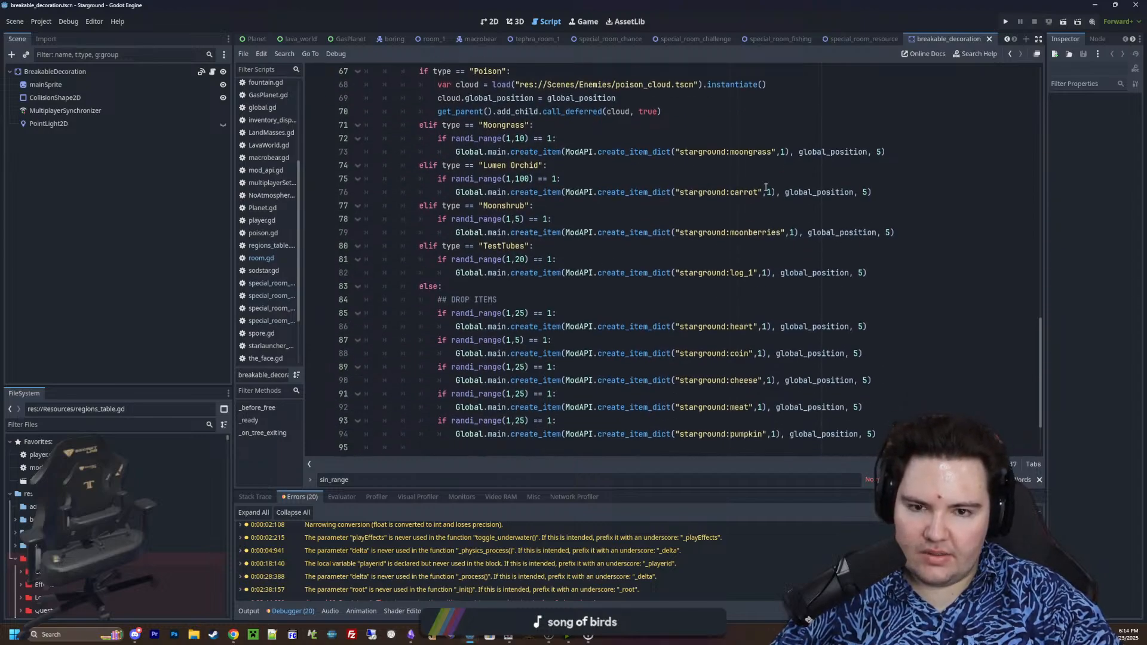
left_click_drag(487, 192, 908, 284)
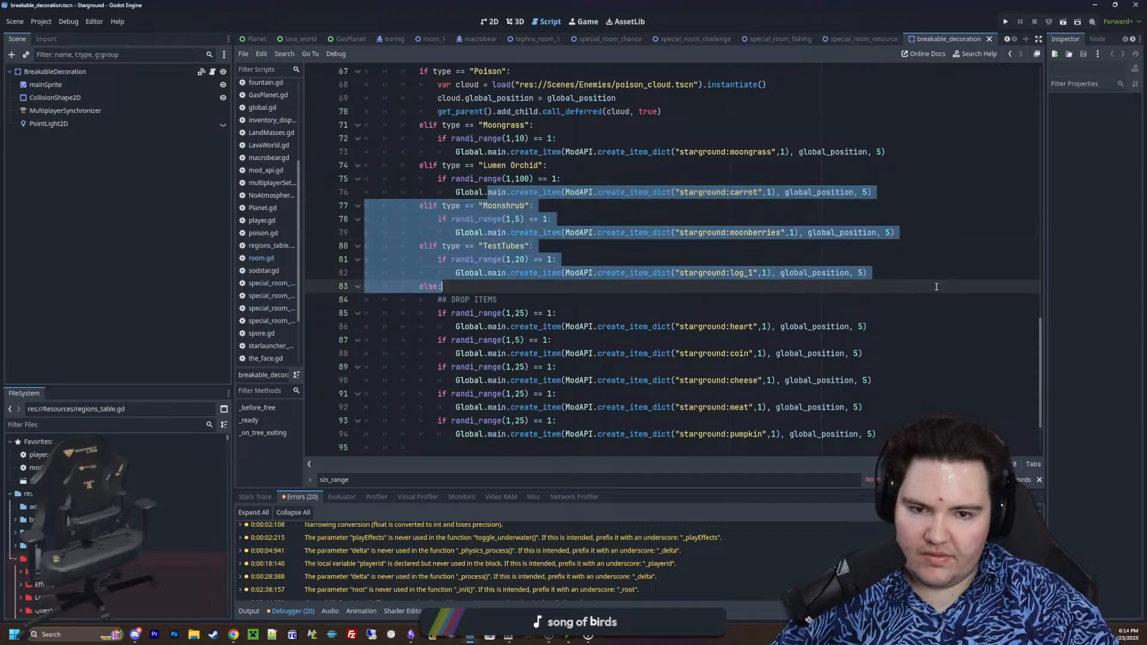
left_click(936, 287)
scroll(745, 310, "down", 2)
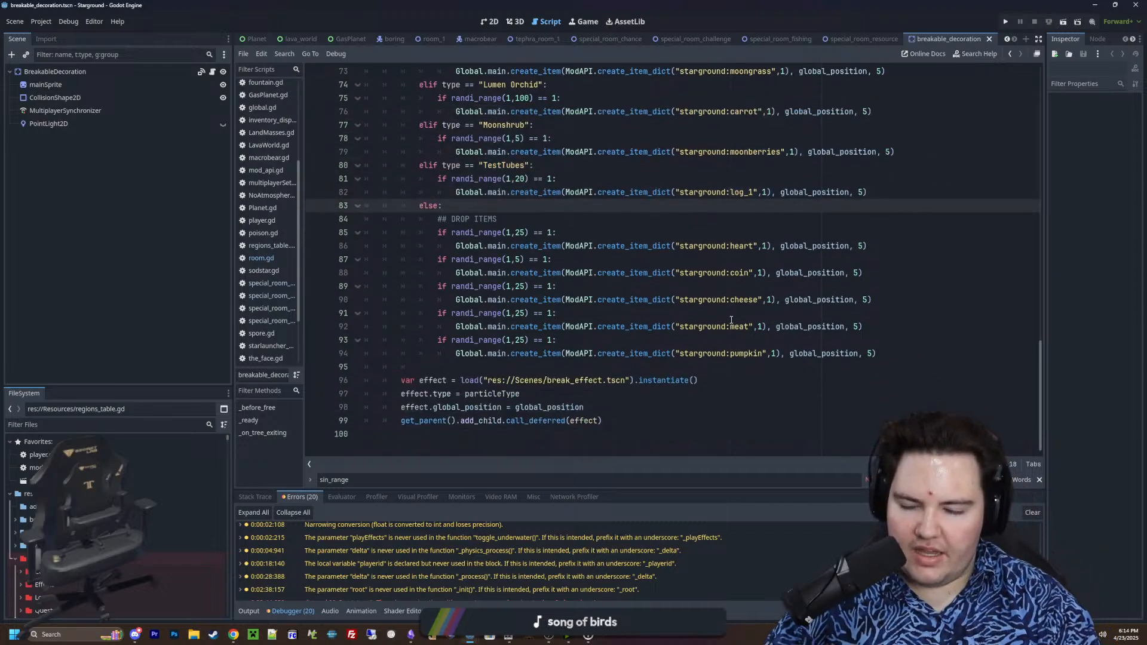
left_click(539, 367)
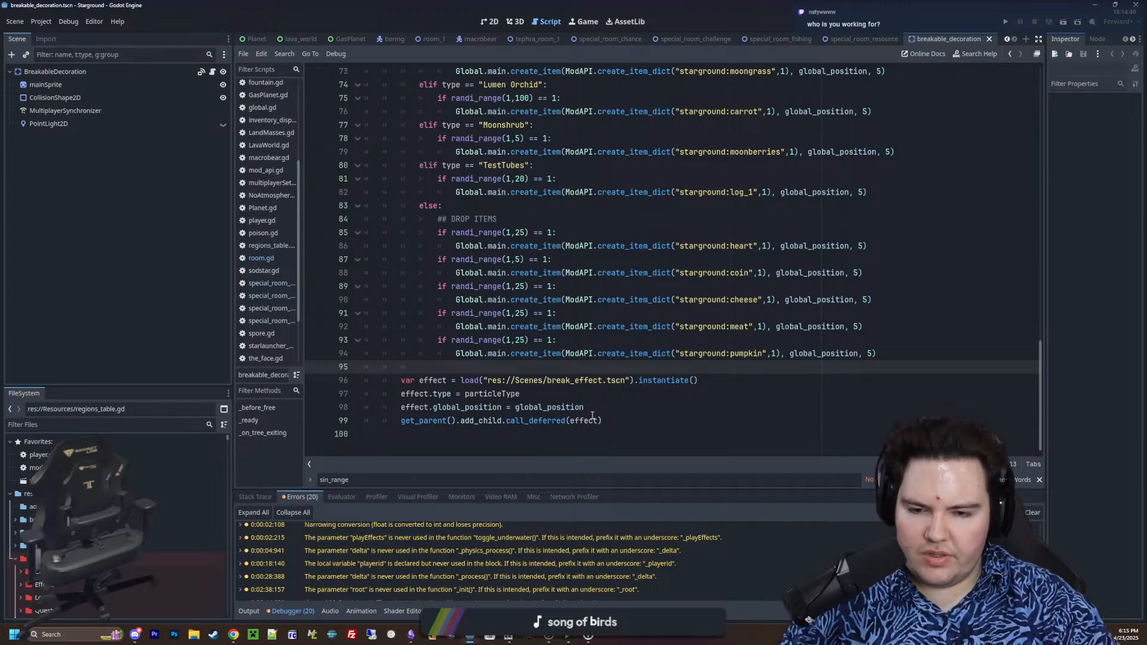
Read the type-specific drop branches and the default item drops below the server check in _on_tree_exiting
scroll(567, 357, "up", 5)
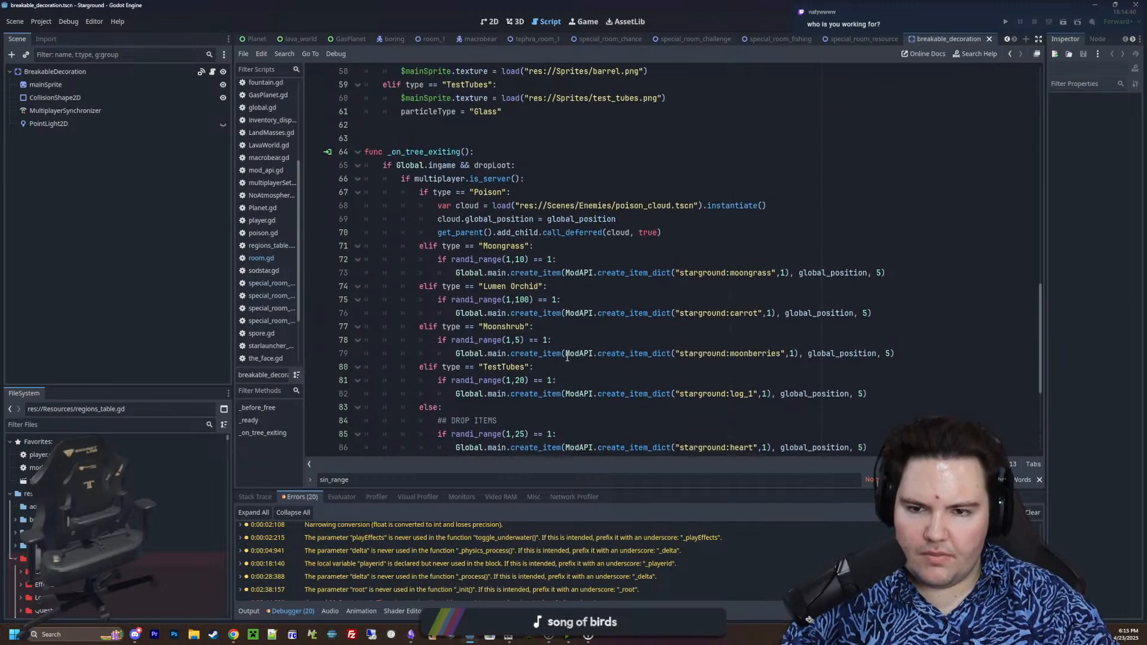
left_click(583, 252)
left_click(594, 189)
left_click(585, 184)
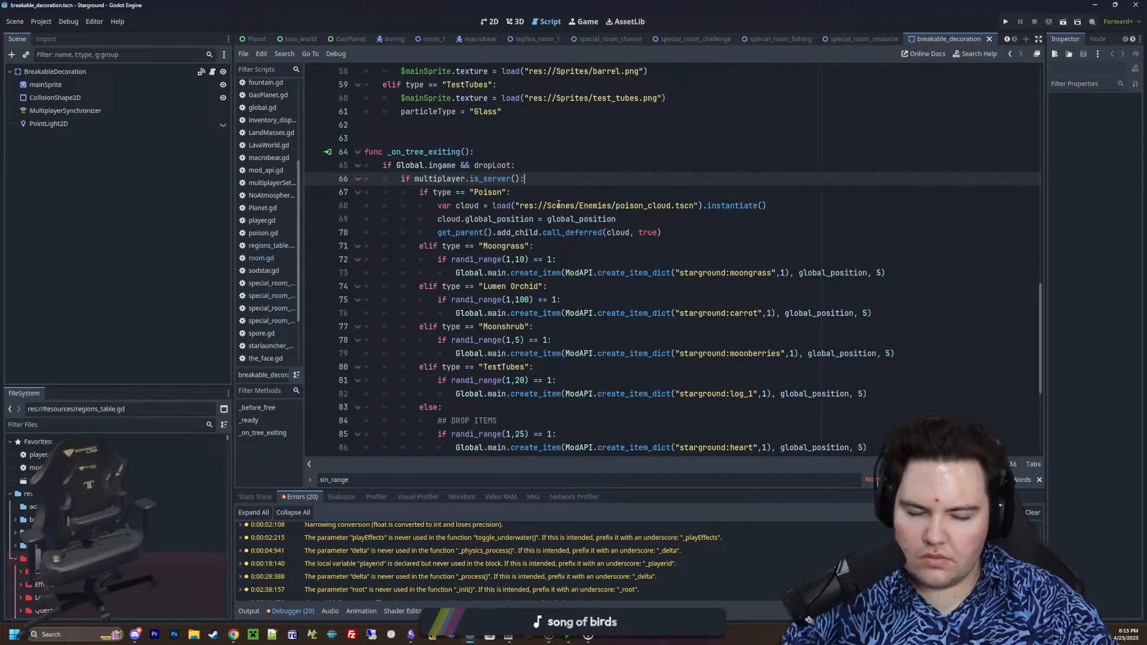
mouse_move(552, 205)
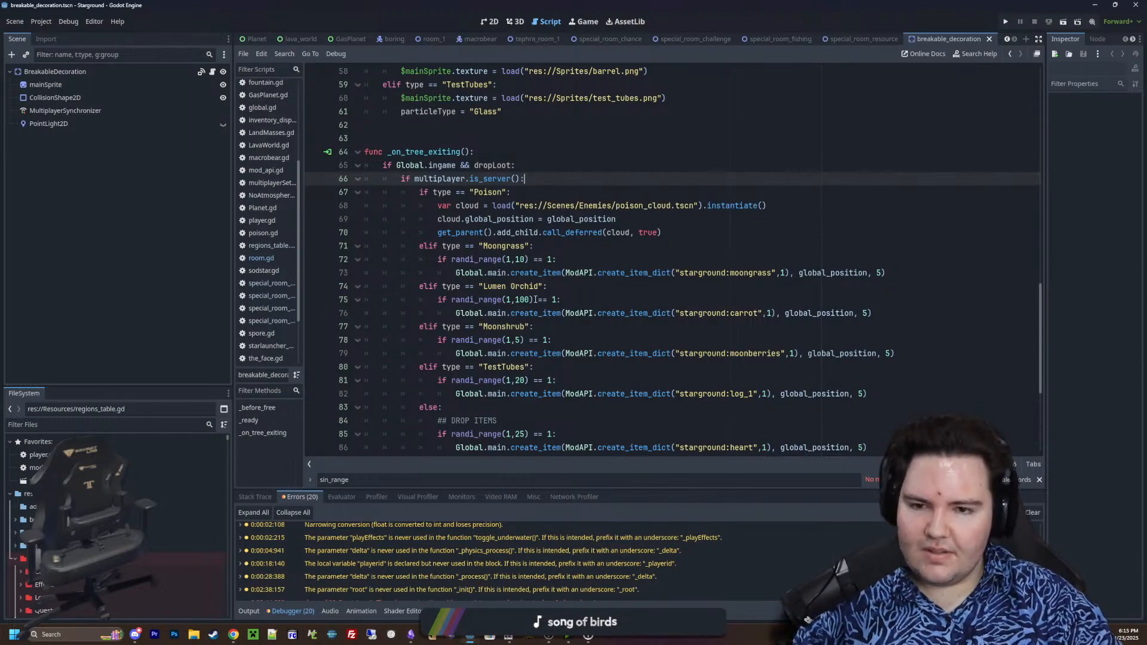
scroll(536, 299, "down", 5)
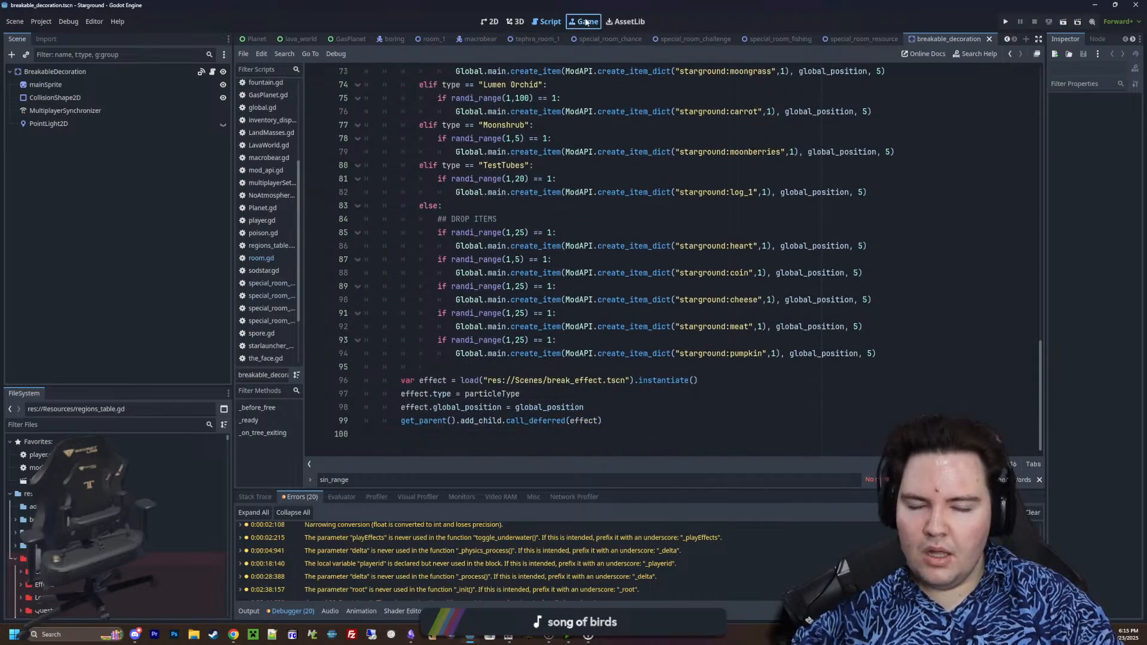
Glance at the BreakableDecoration scene in the 2D view, then reopen its script and review the loot selection and drop code
left_click(587, 23)
left_click(493, 23)
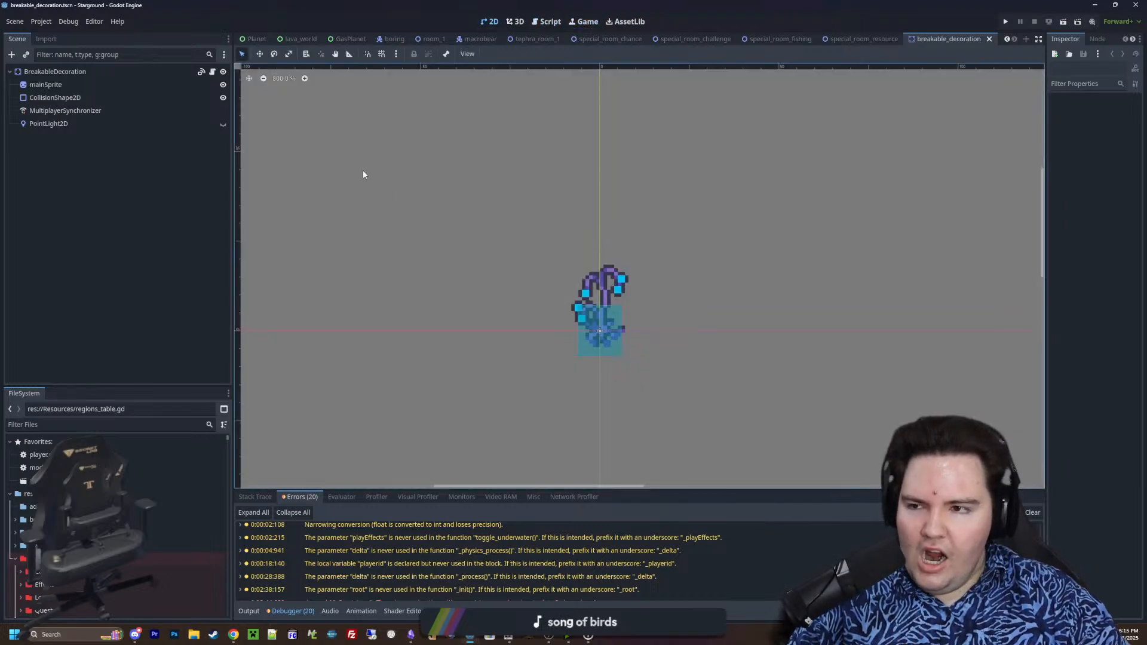
left_click(212, 71)
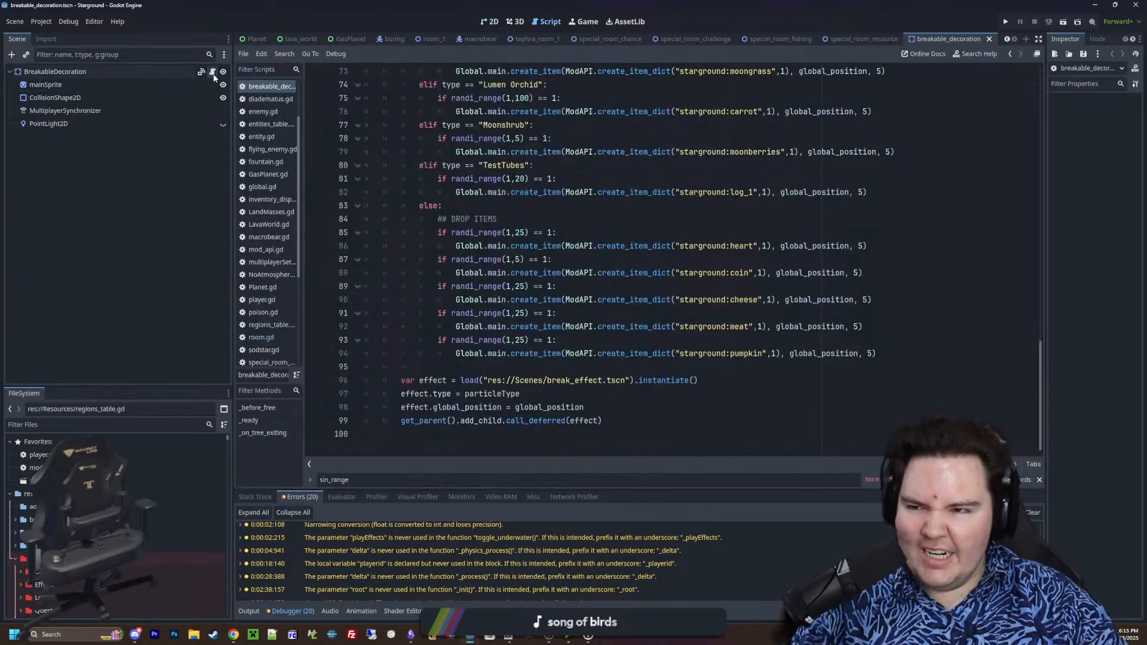
left_click(516, 366)
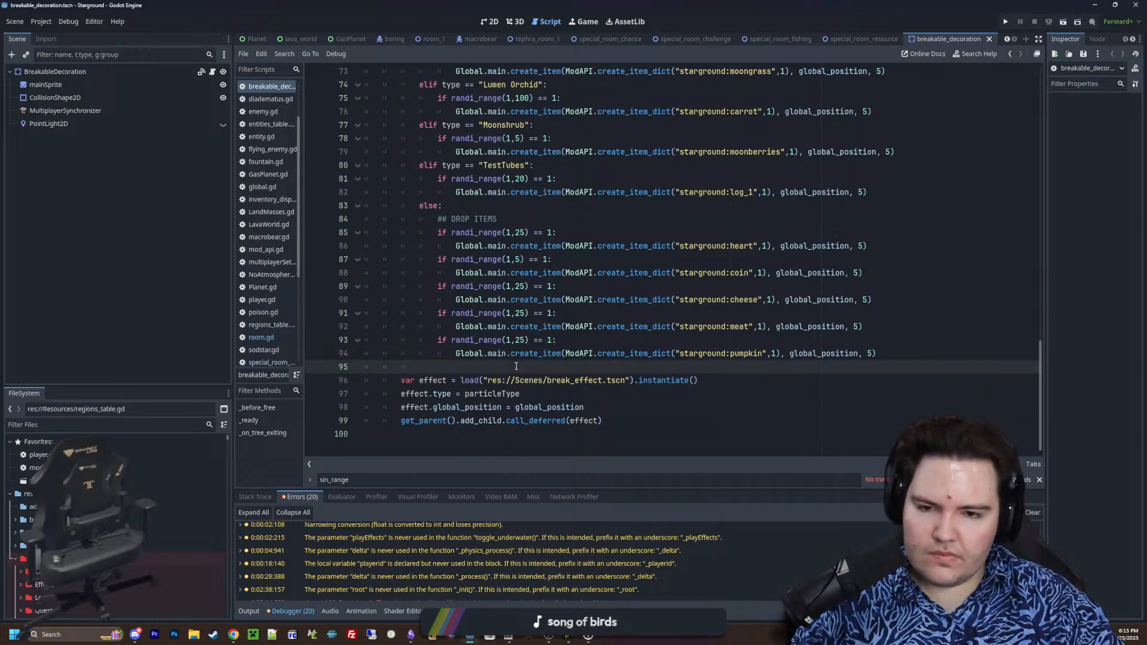
scroll(517, 366, "up", 15)
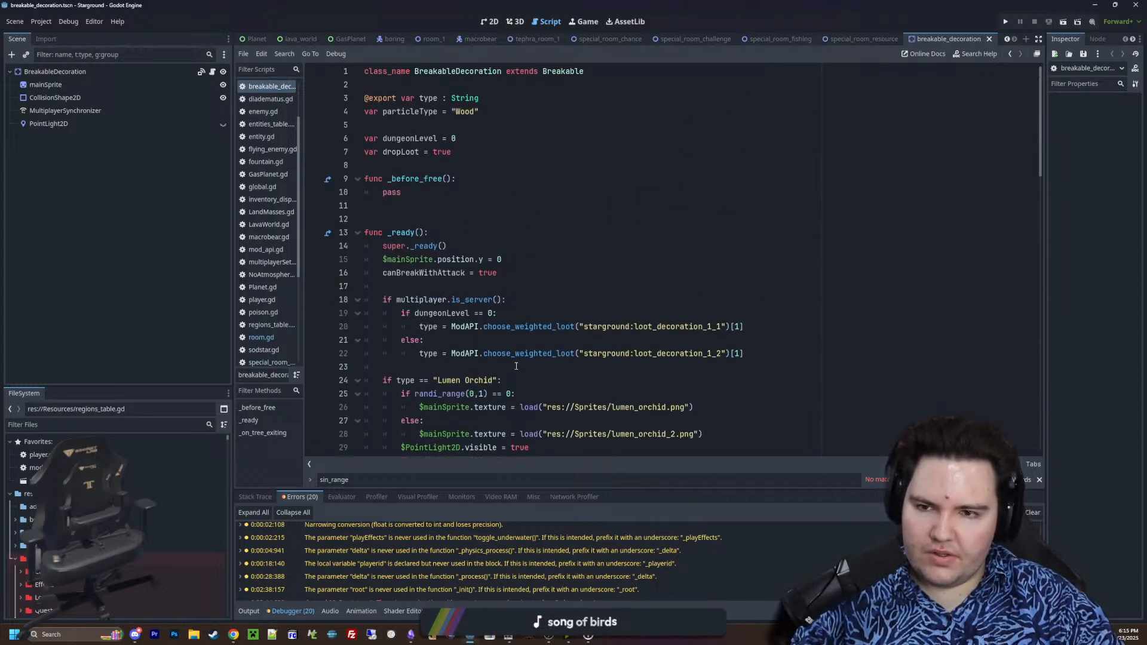
scroll(517, 366, "down", 15)
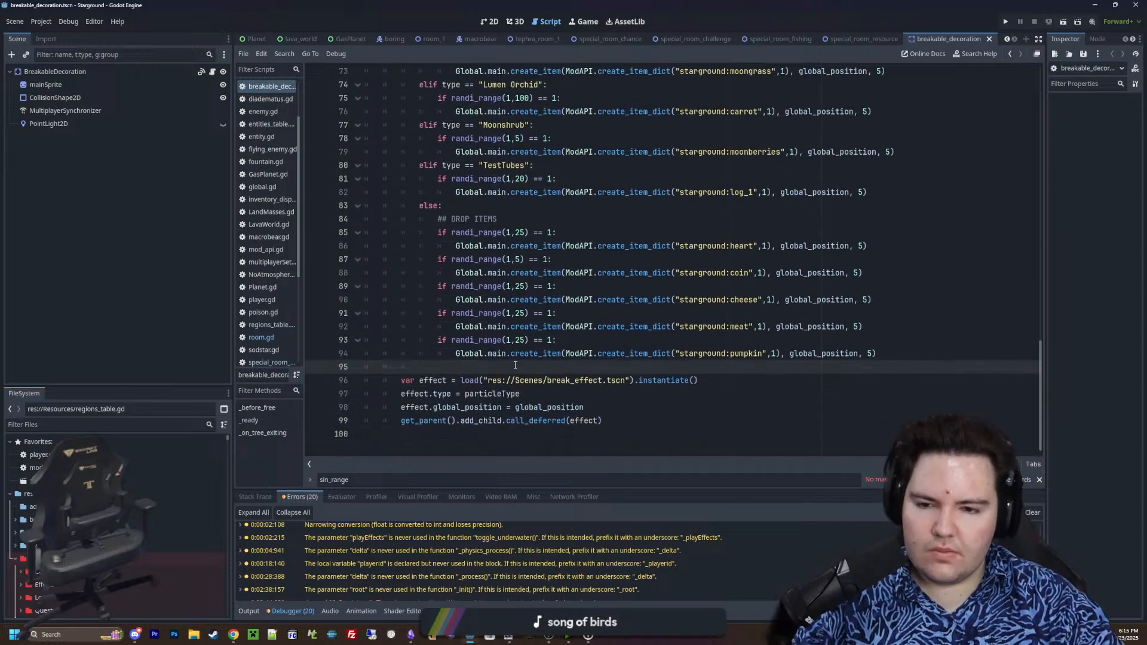
scroll(515, 365, "up", 5)
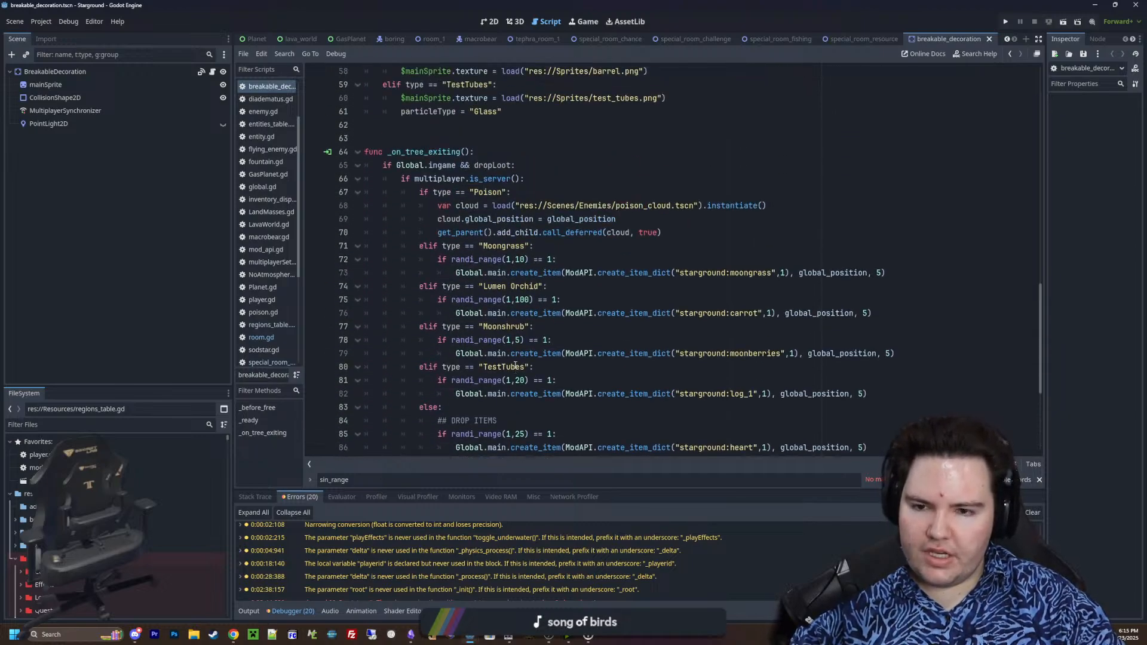
scroll(515, 367, "down", 5)
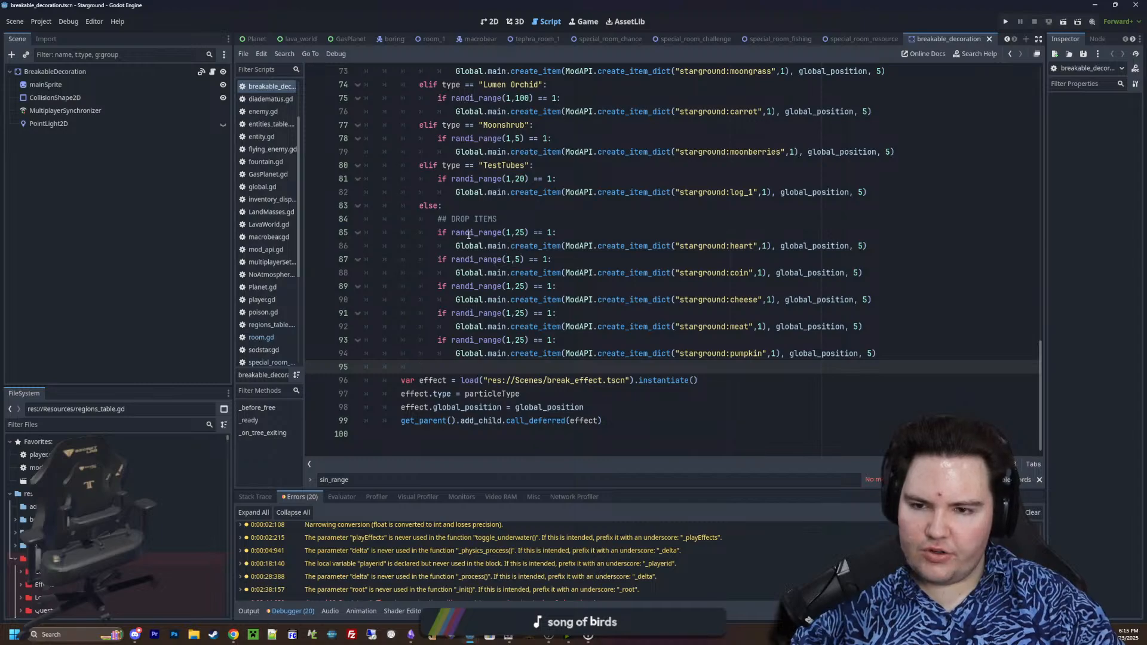
Examine the default DROP ITEMS block, then the type-specific branches from Poison through the else on lines 67 to 83
left_click_drag(471, 246, 864, 245)
left_click(862, 245)
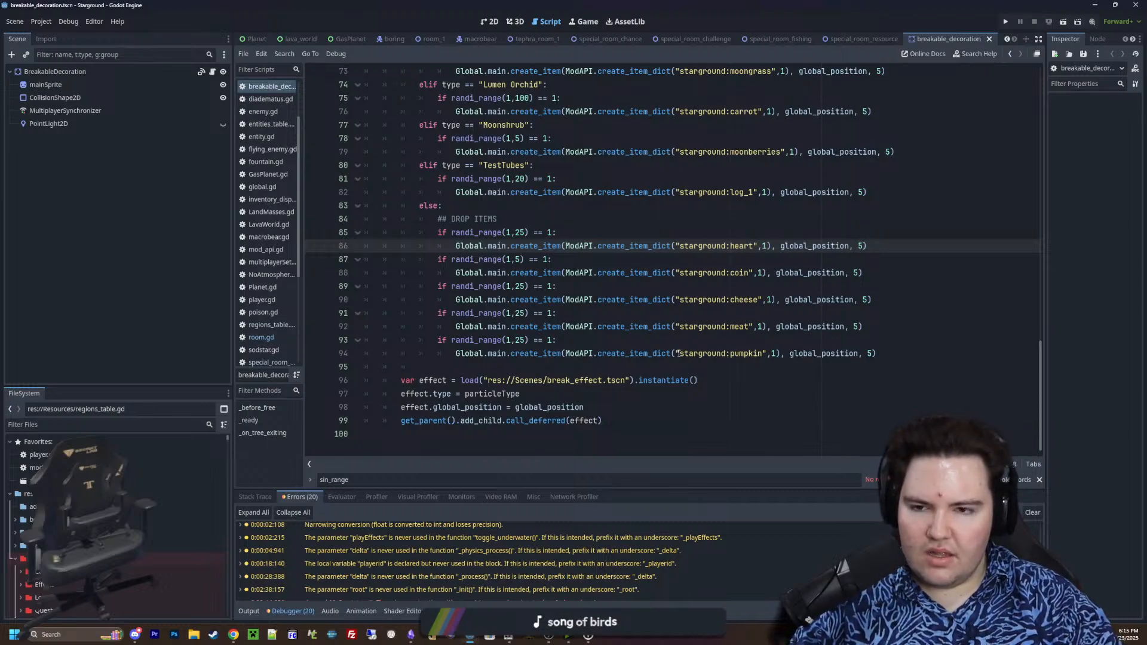
left_click_drag(894, 358, 630, 203)
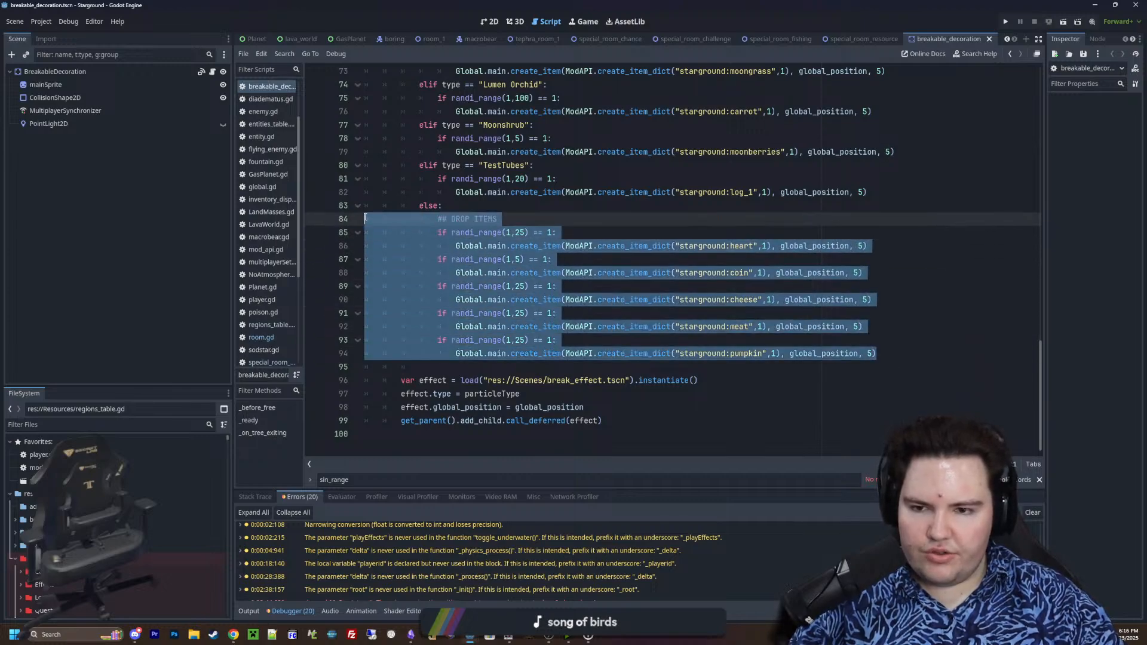
left_click(630, 203)
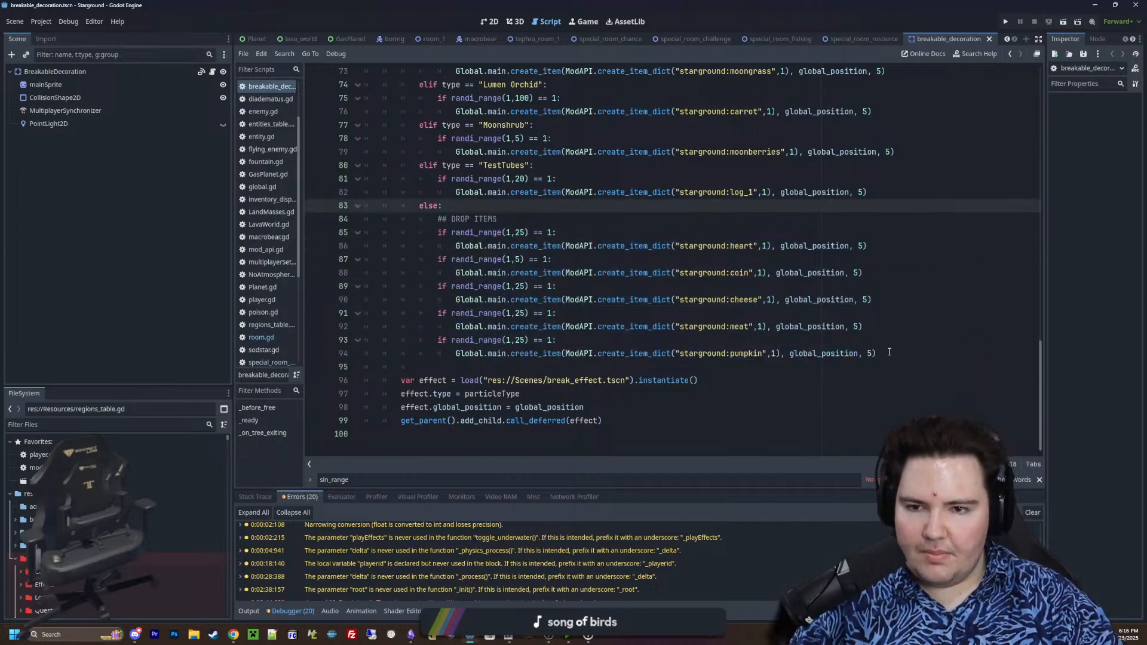
scroll(588, 322, "up", 4)
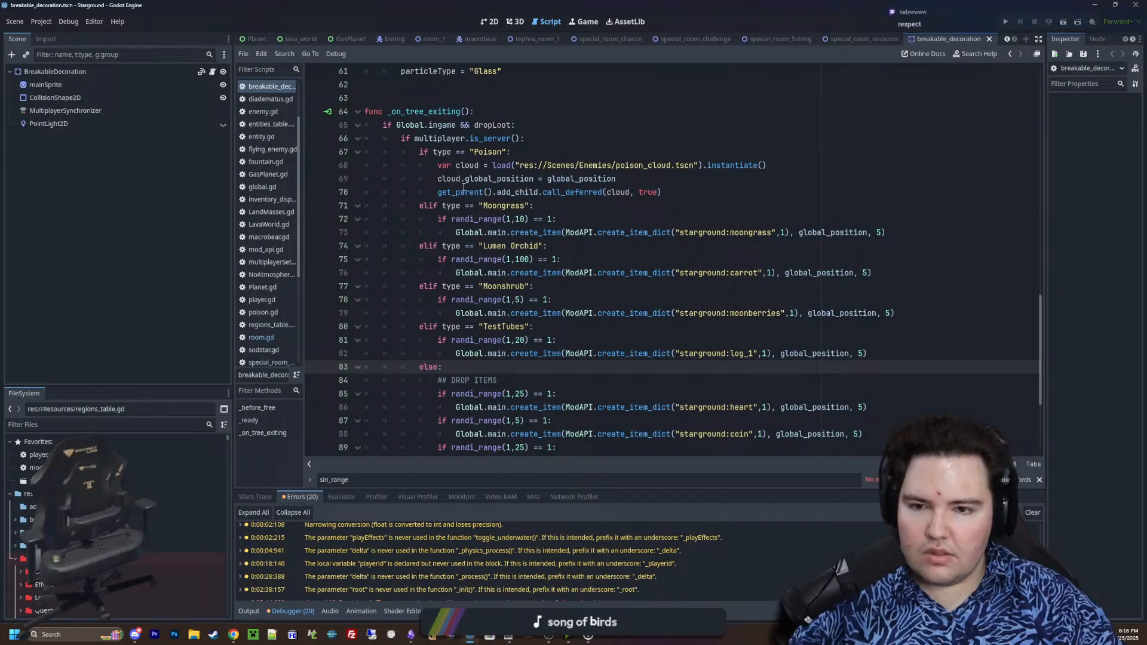
scroll(518, 246, "down", 1)
left_click_drag(508, 314, 358, 111)
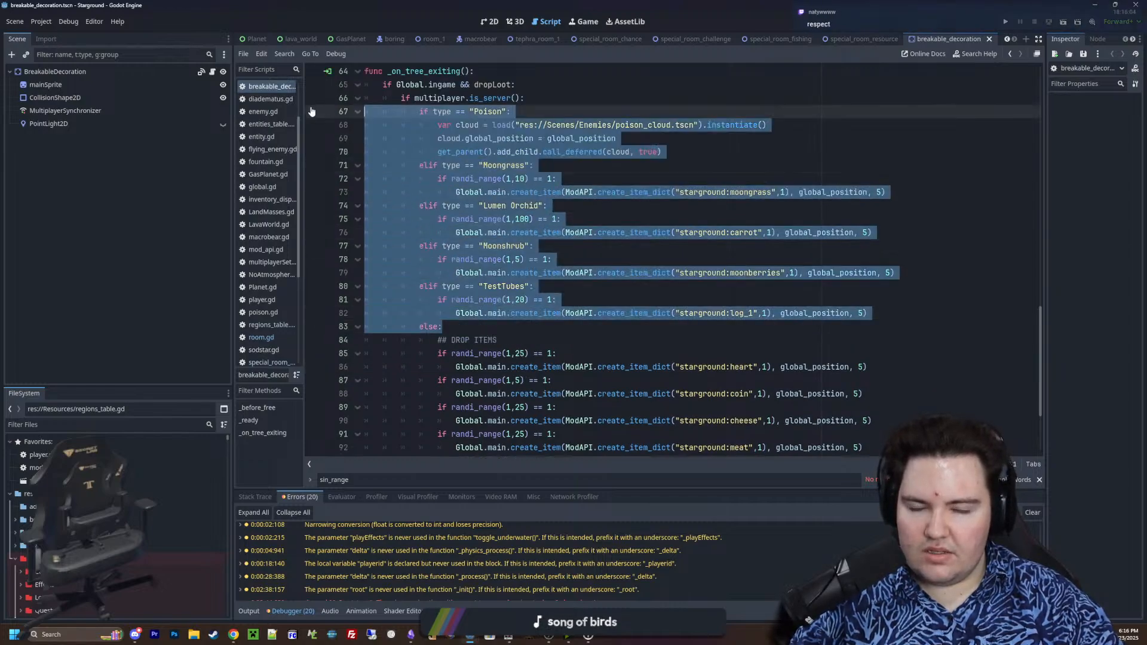
left_click(480, 313)
left_click_drag(462, 326, 325, 109)
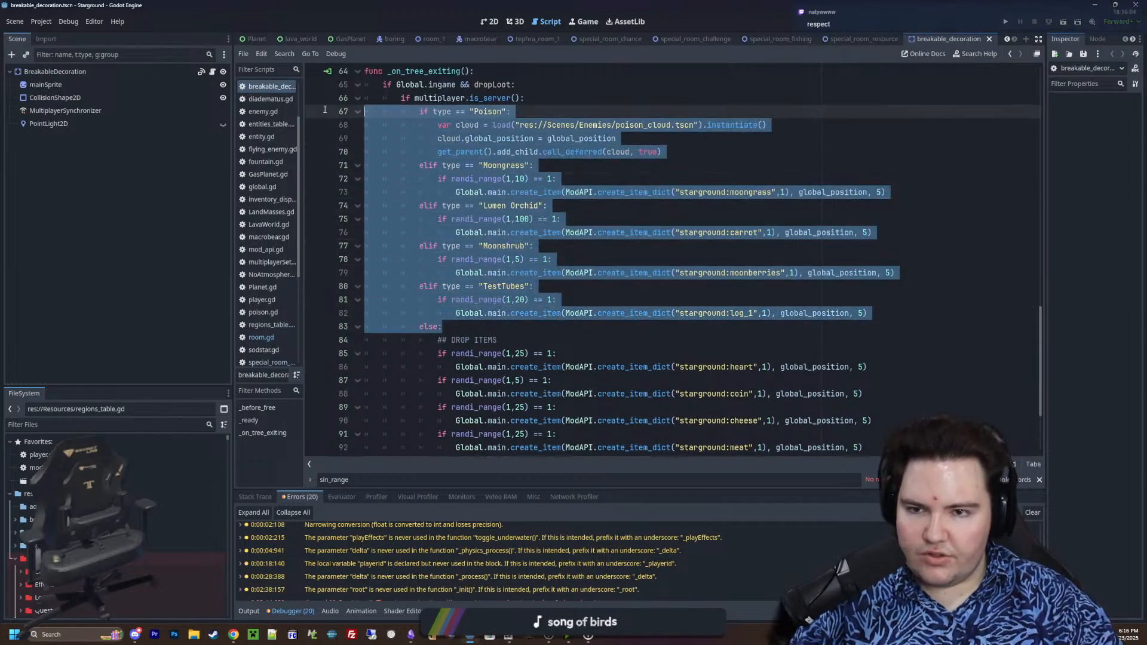
Compare the default heart-to-pumpkin drops on lines 84 to 94 with the TestTubes drop call on line 82
scroll(526, 216, "down", 3)
left_click(642, 298)
left_click_drag(897, 354, 310, 222)
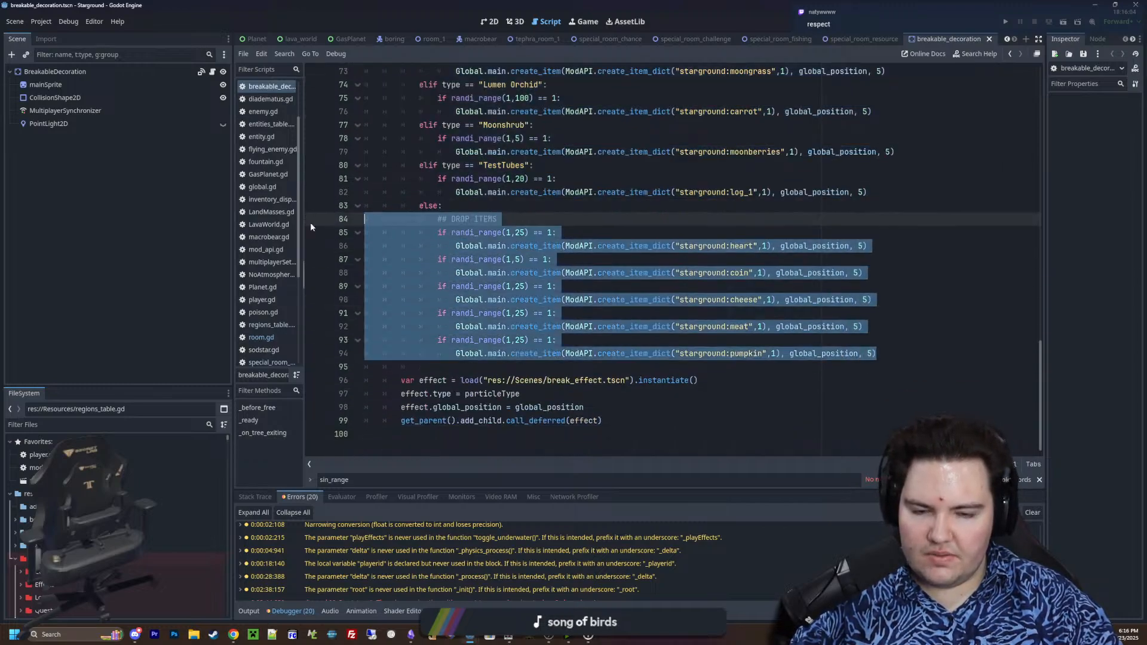
scroll(577, 321, "up", 2)
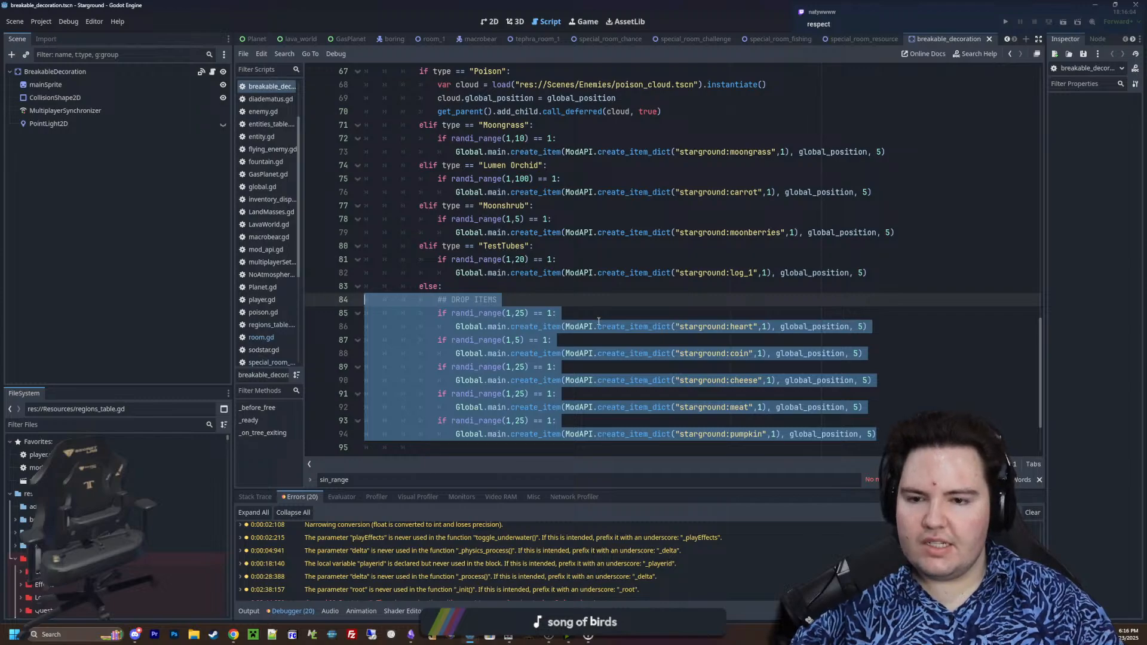
scroll(599, 322, "down", 2)
scroll(575, 318, "up", 4)
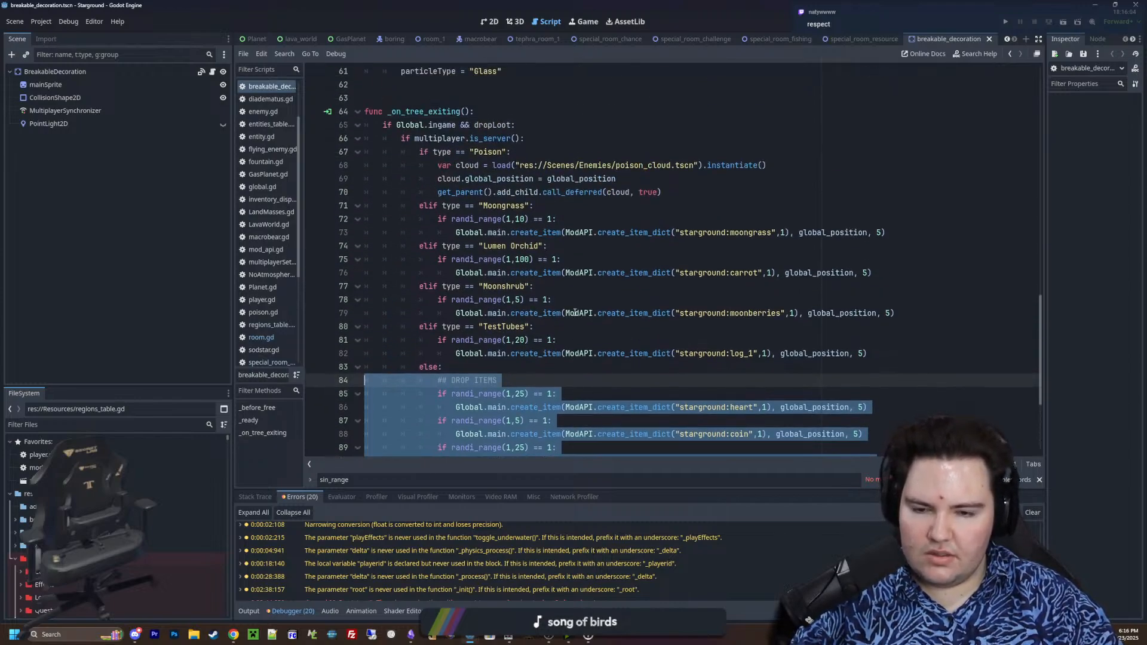
left_click(520, 360)
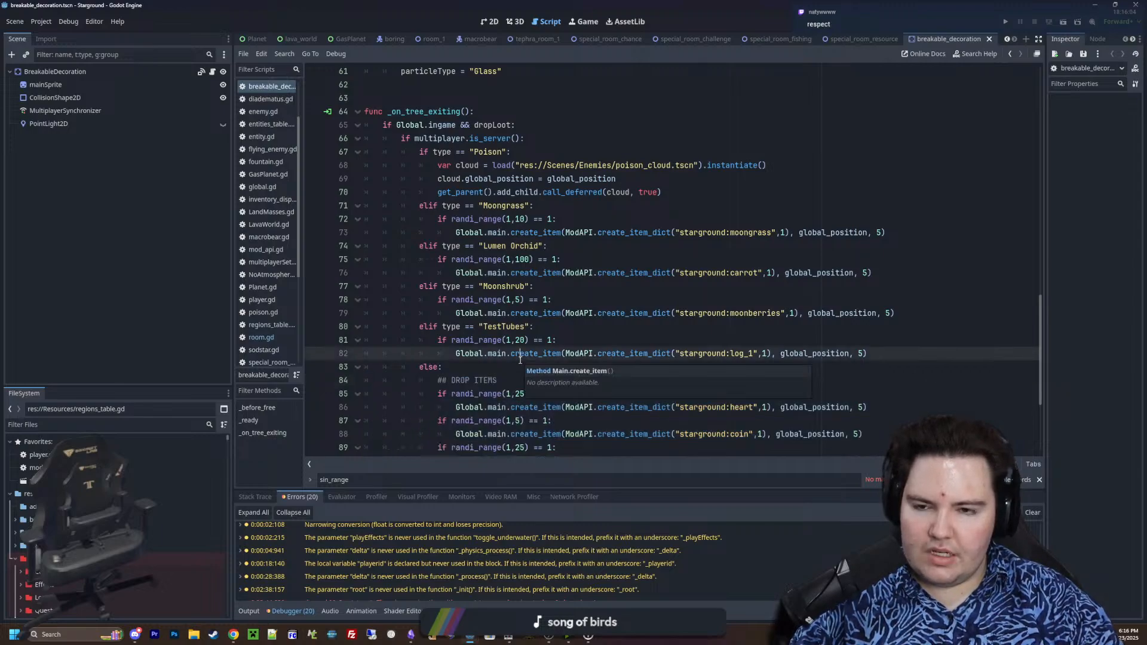
Search the project files for "loot" and open loot_table.gd in the script editor
scroll(520, 359, "down", 4)
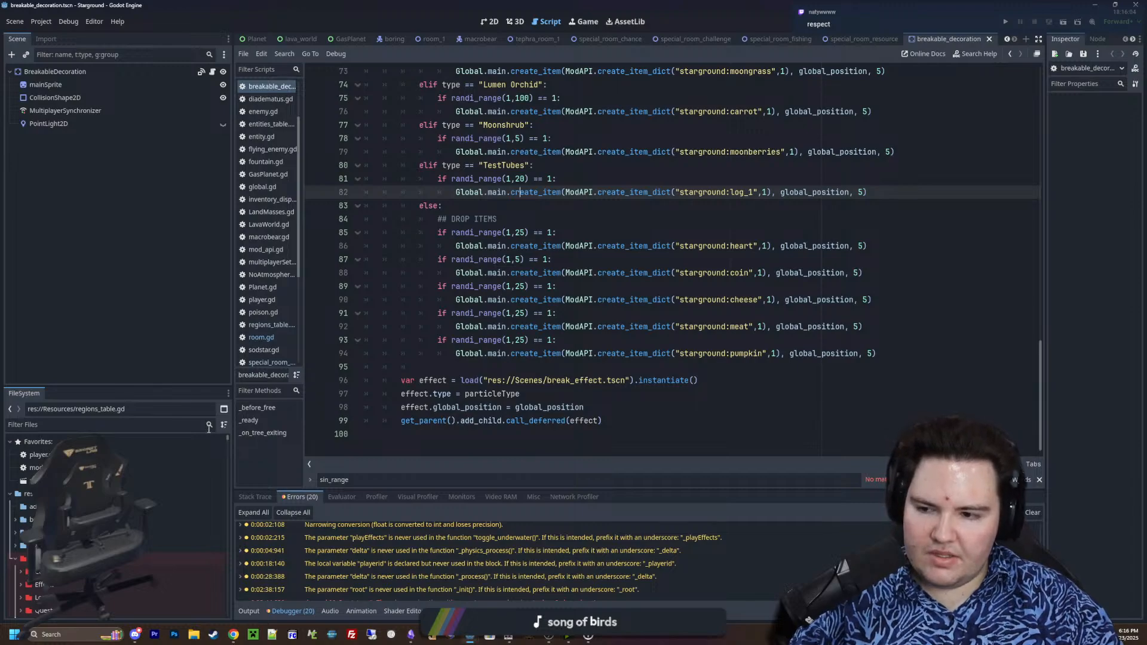
left_click(209, 428)
type("loot")
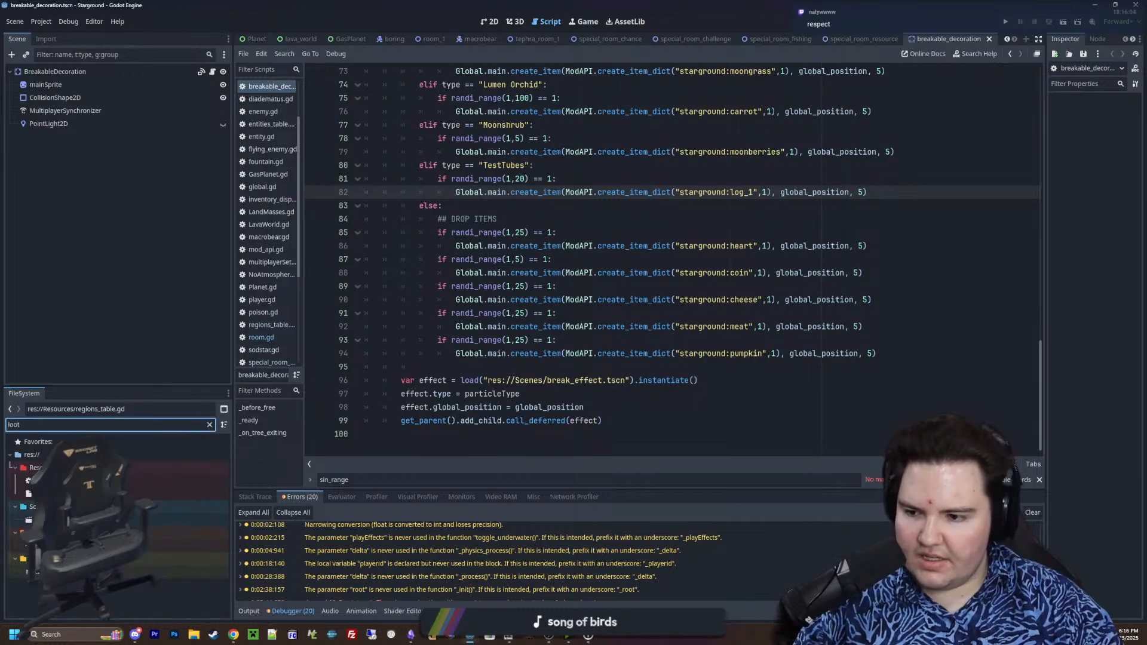
double_click(174, 481)
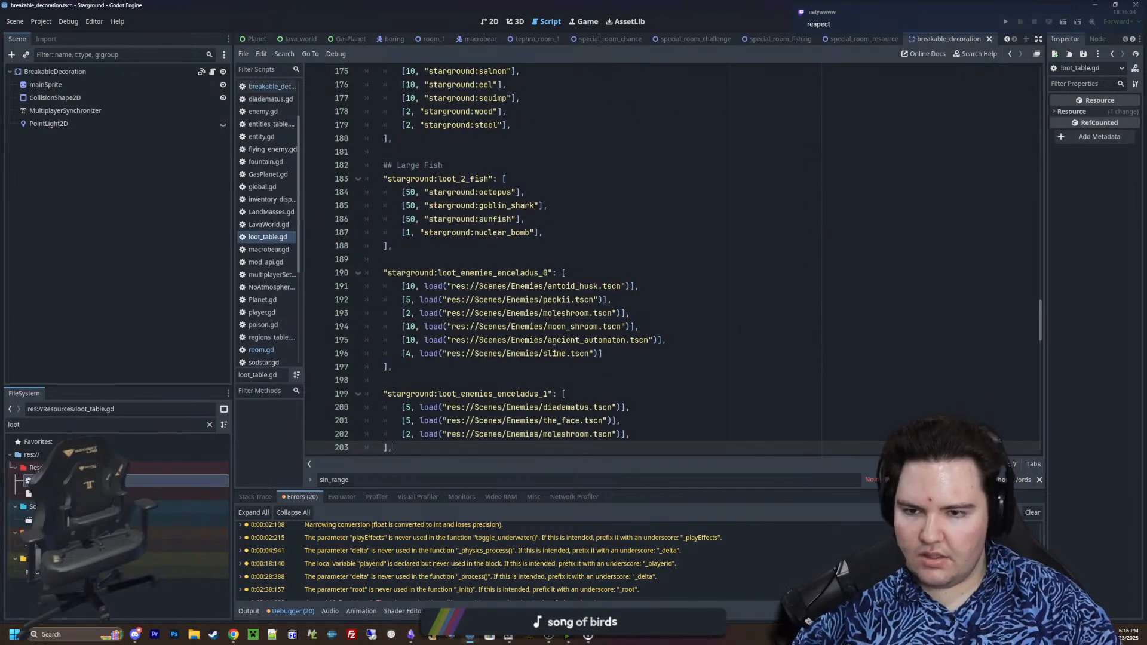
Add a "#region DECORATIONS" block after loot_enceladus_required_1, with an empty line inside and a closing "#endregion"
scroll(553, 335, "down", 20)
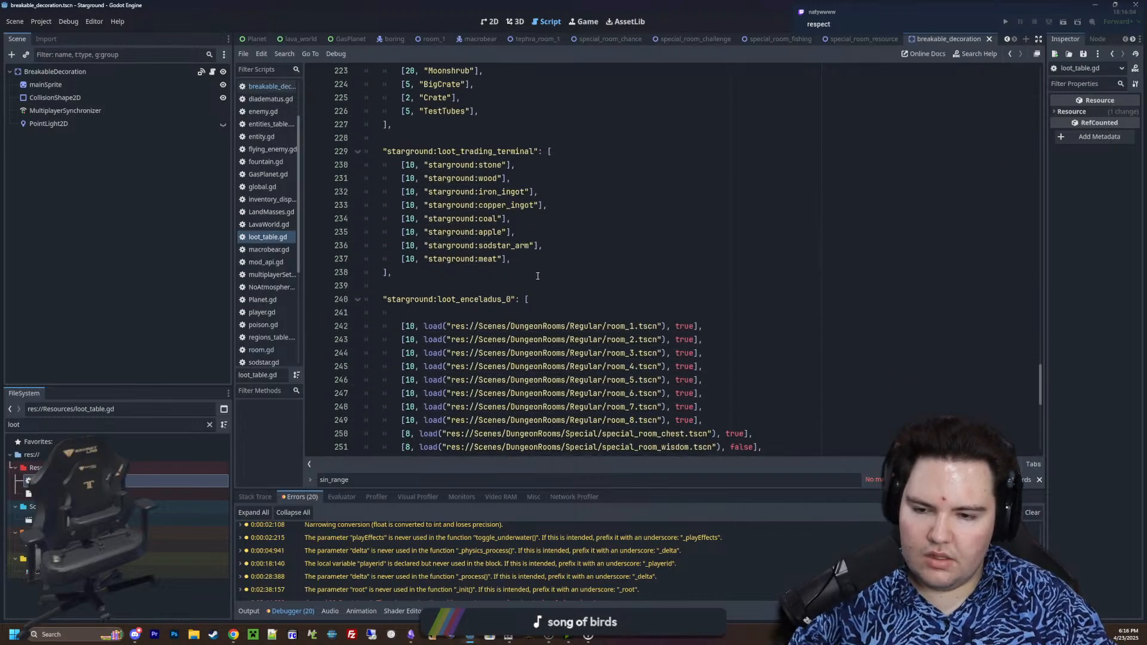
left_click(422, 410)
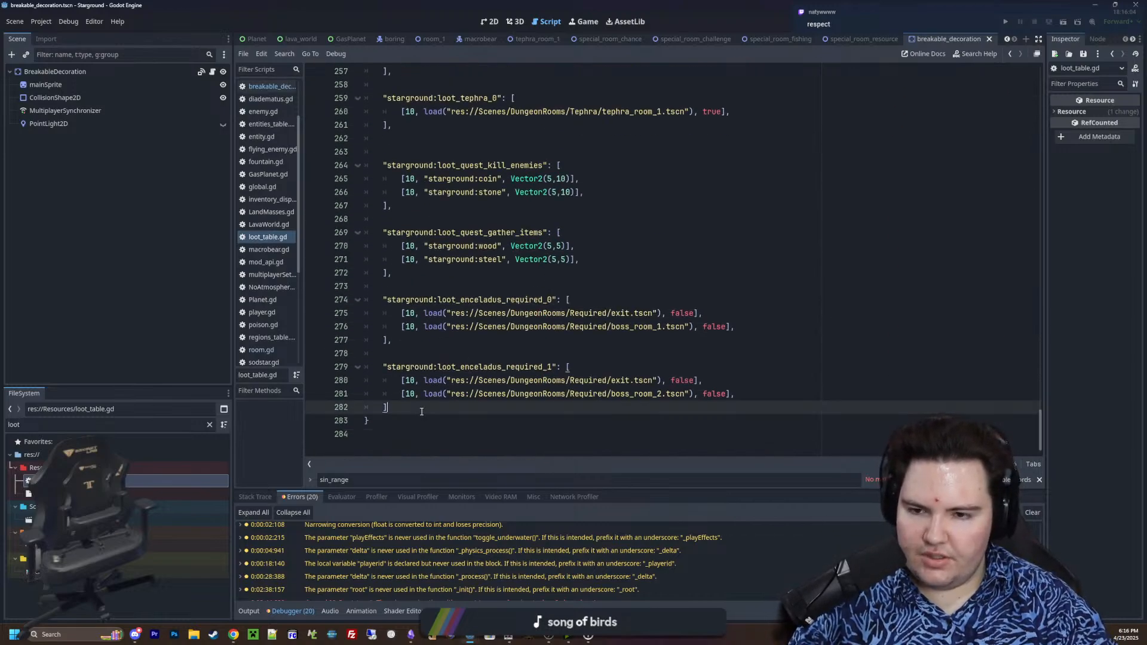
key("Return")
key("Return")
type("##")
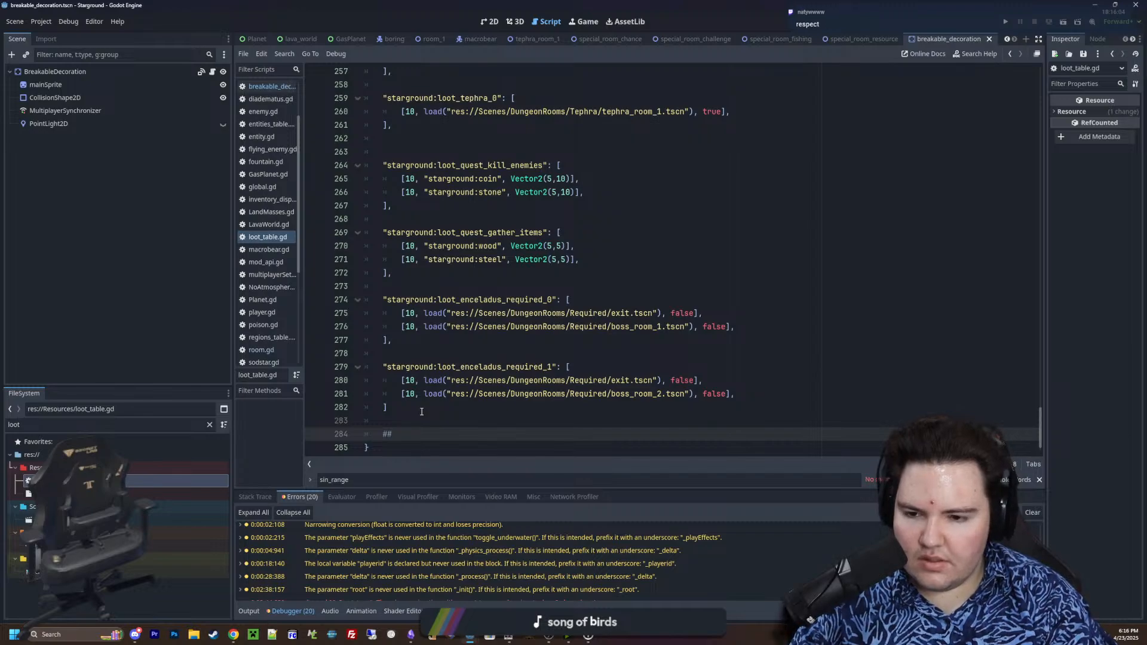
key("BackSpace")
key("BackSpace")
type("region")
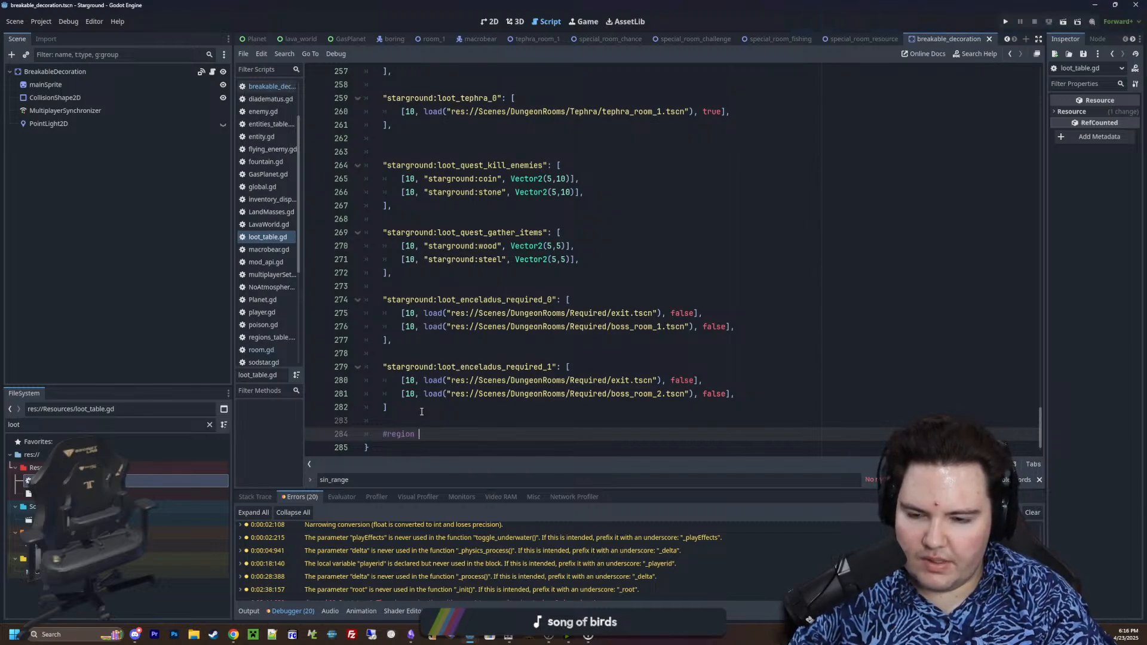
type(" DECORATIONS")
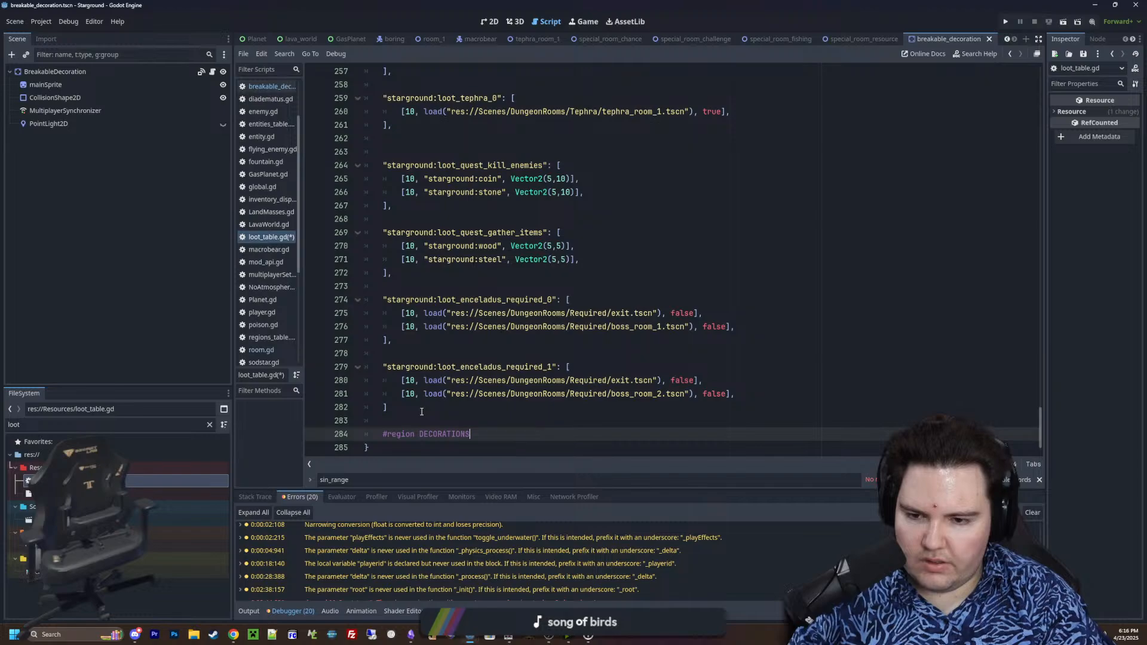
key("Return")
type("#en")
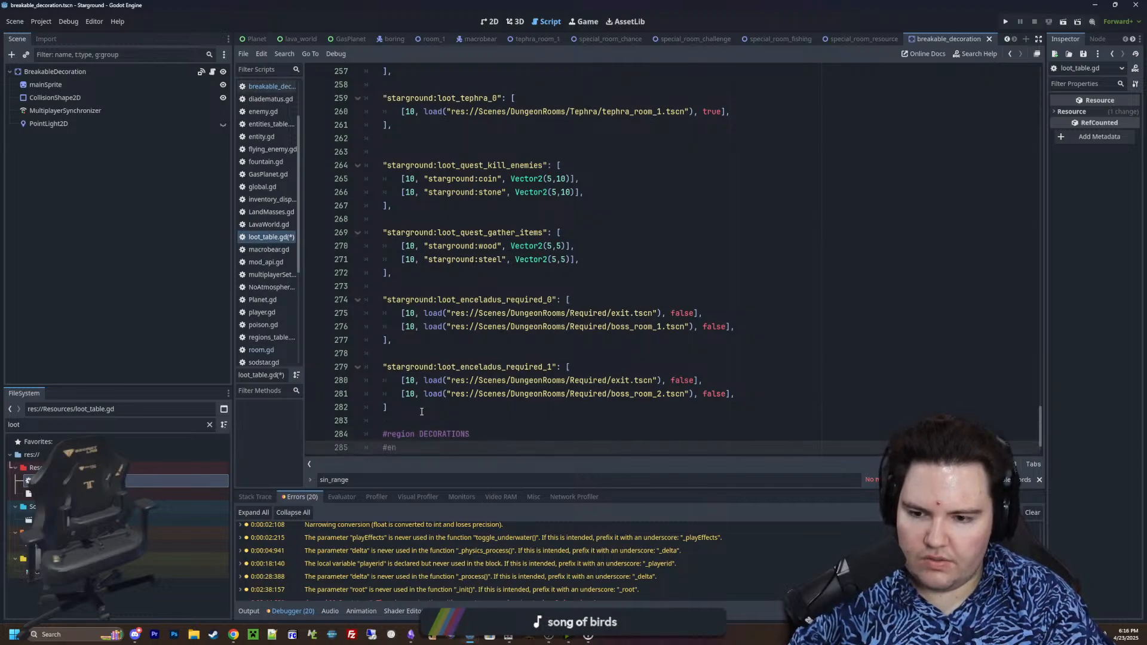
type("dregion")
left_click(486, 430)
key("Return")
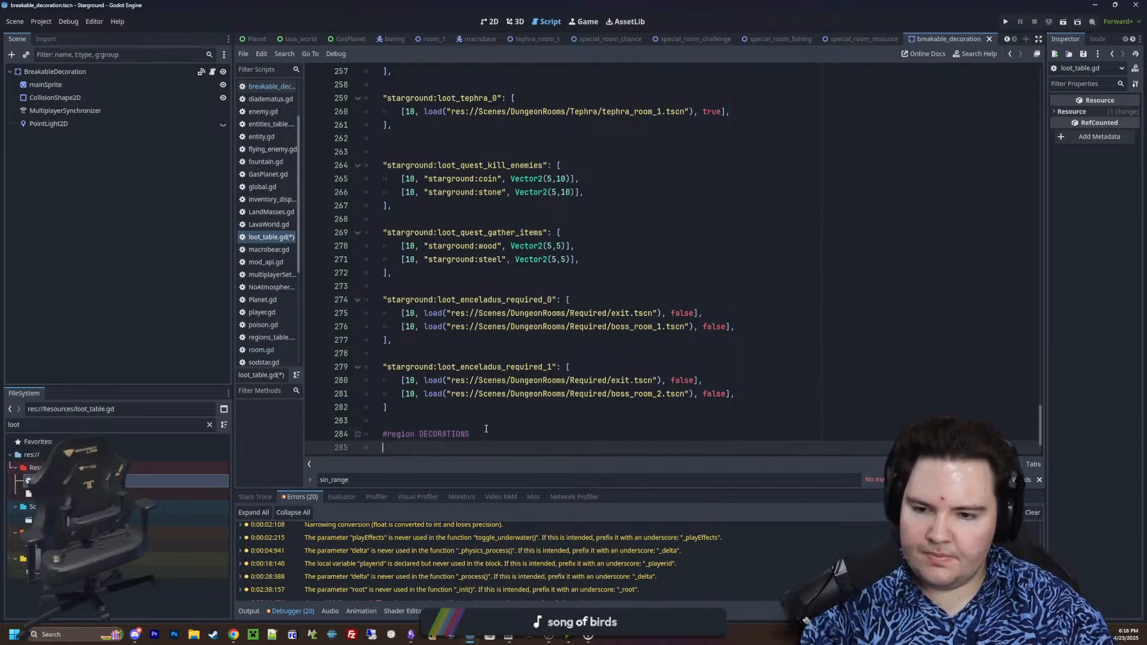
scroll(535, 408, "down", 2)
left_click(494, 362)
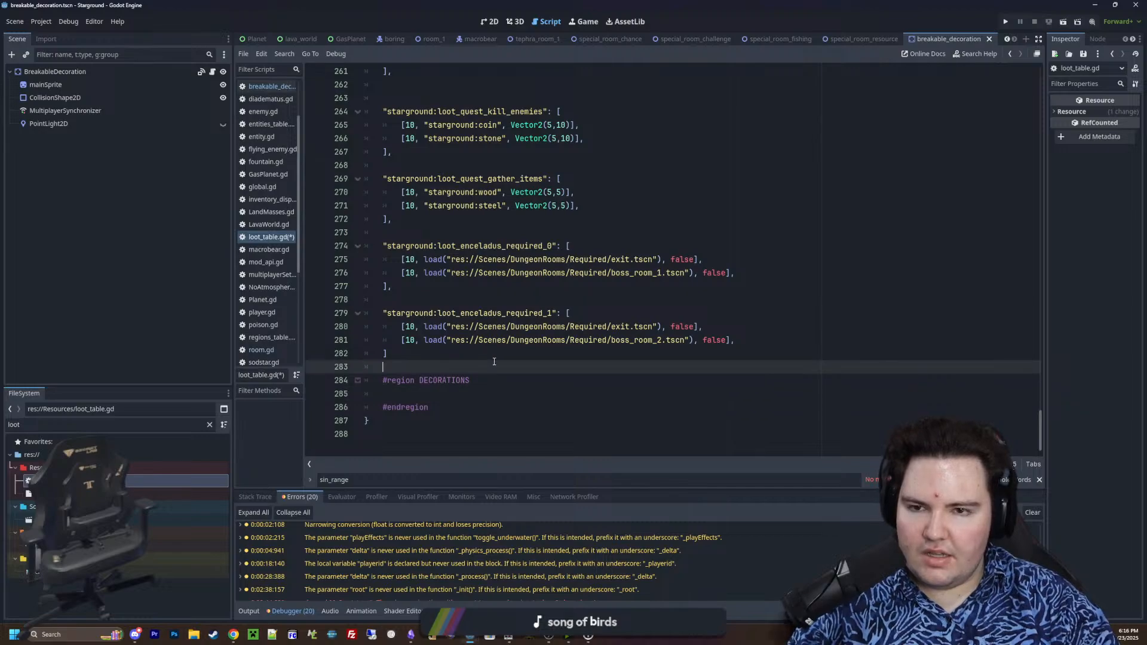
Find the "decoration" entries in the script and remove the loot_decoration_1_1 and loot_decoration_1_2 tables located before loot_trading_terminal
key("ctrl+f")
type("decoration")
key("Return")
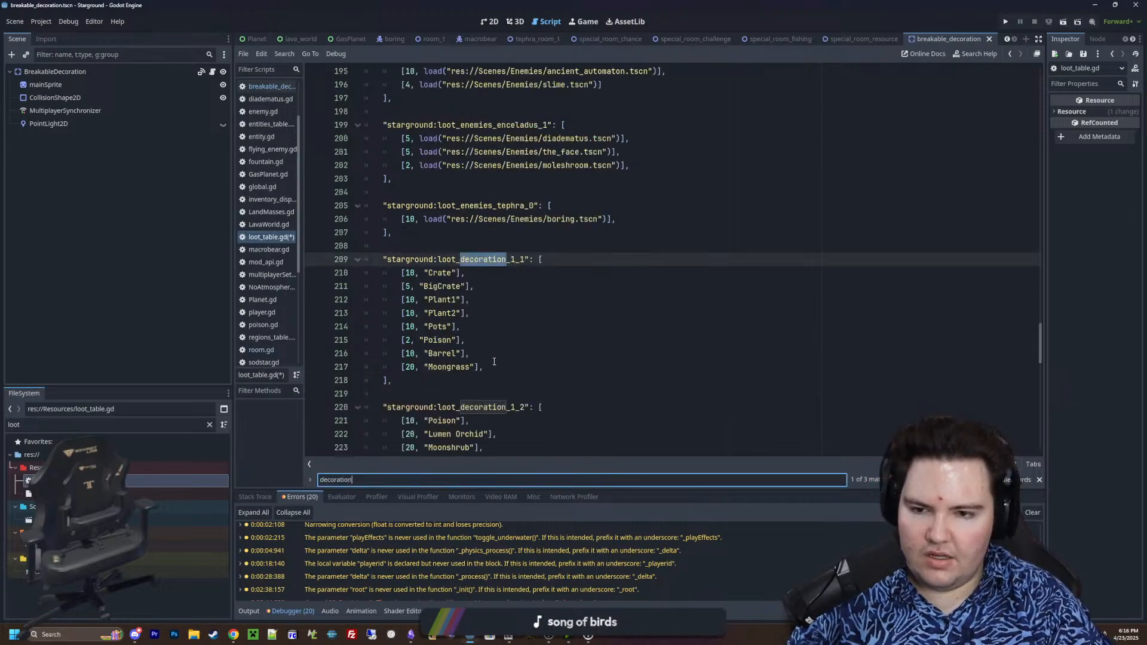
key("Return")
key("Return")
key("Return")
key("Return")
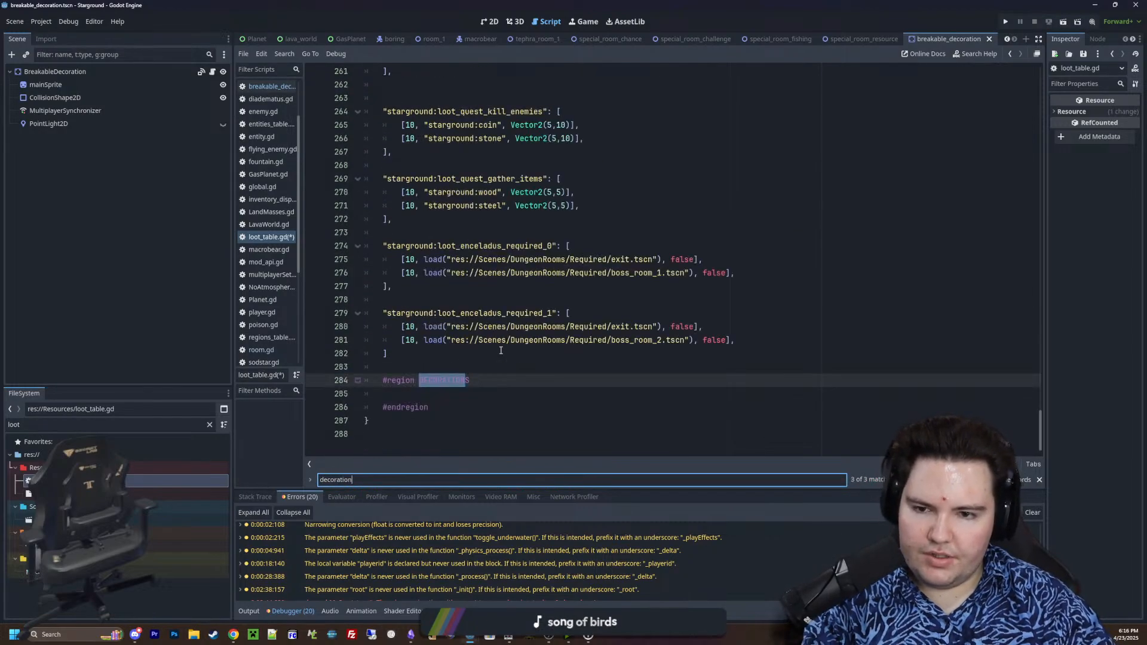
left_click_drag(418, 354, 366, 111)
key("ctrl+c")
key("BackSpace")
scroll(472, 239, "down", 10)
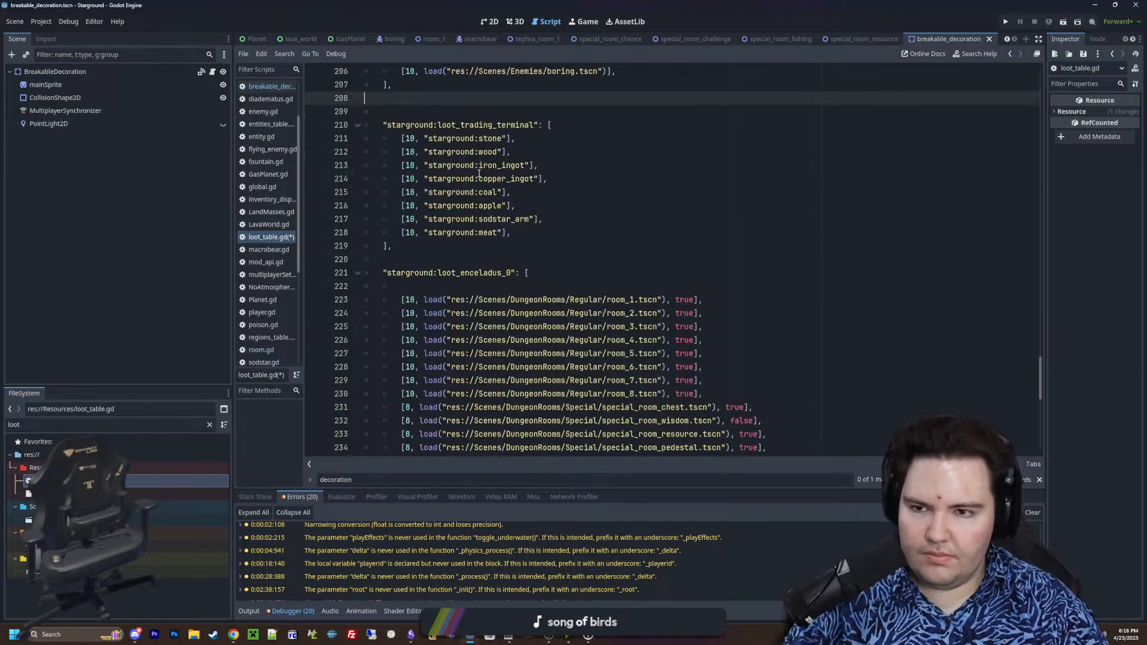
Paste the loot_decoration_1_1 and loot_decoration_1_2 tables into the DECORATIONS region, with the first entry aligned to the dictionary's key indentation
left_click(425, 389)
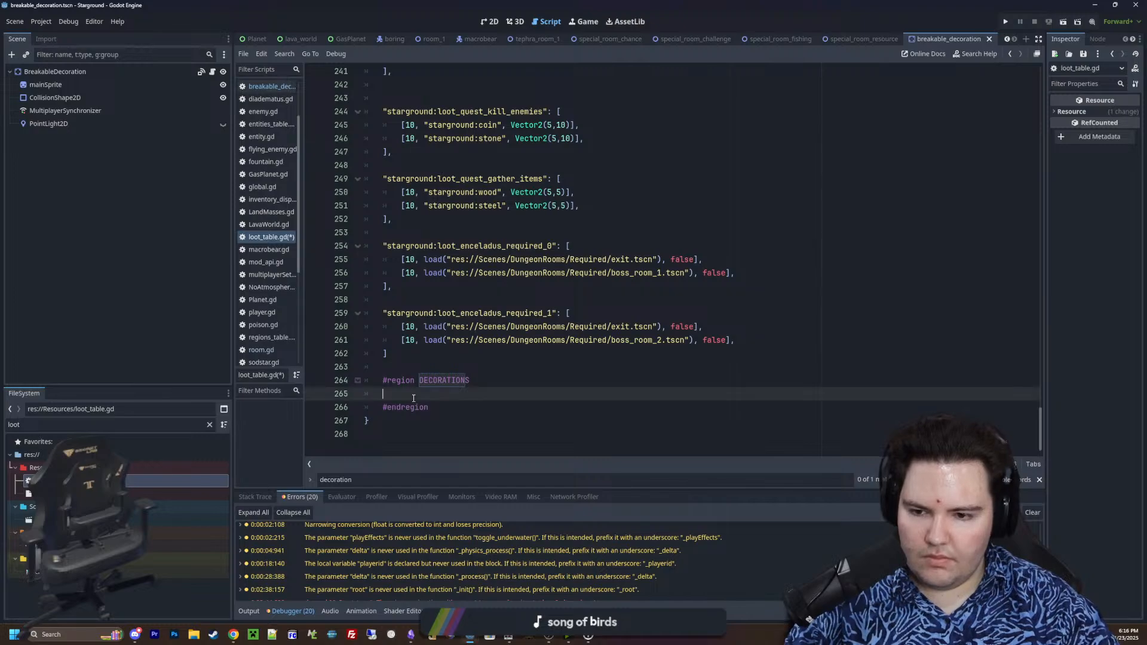
key("ctrl+v")
left_click(401, 205)
key("BackSpace")
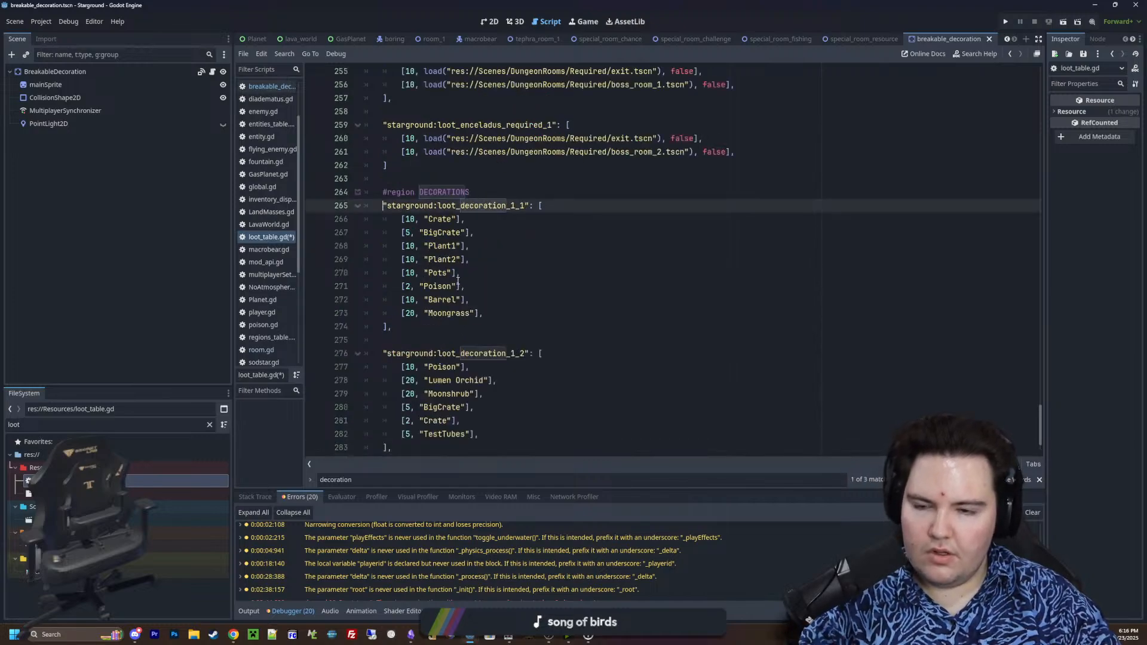
scroll(468, 295, "down", 2)
left_click(404, 394)
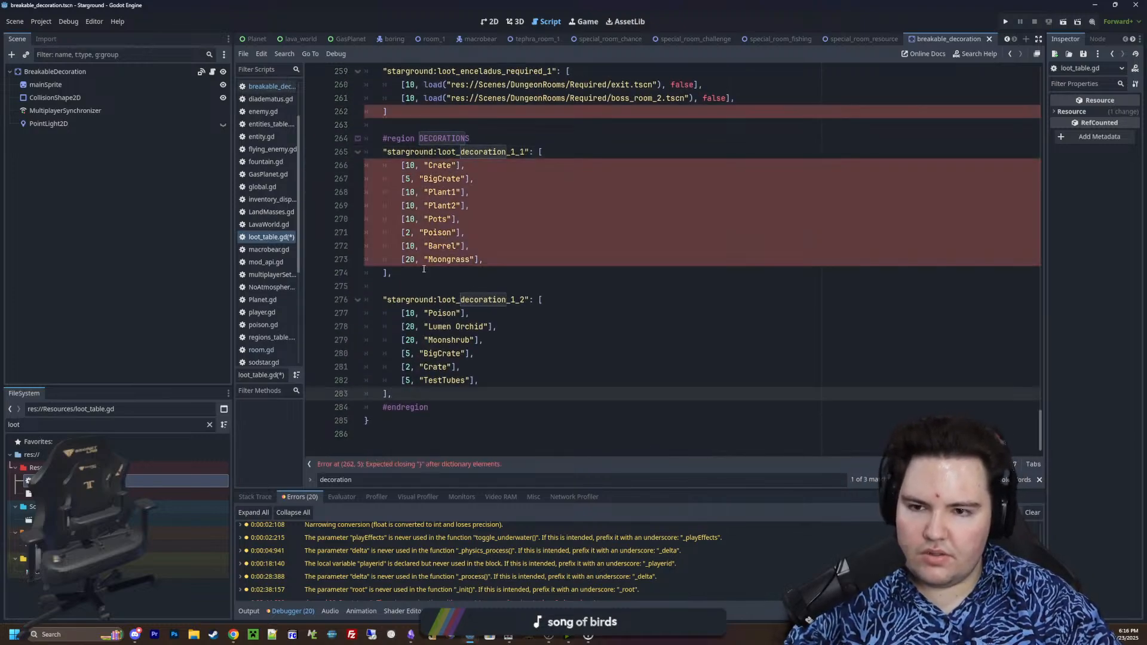
Add a comma after the closing bracket of the loot_enceladus_required_1 table
scroll(440, 246, "up", 1)
left_click(412, 152)
type(",")
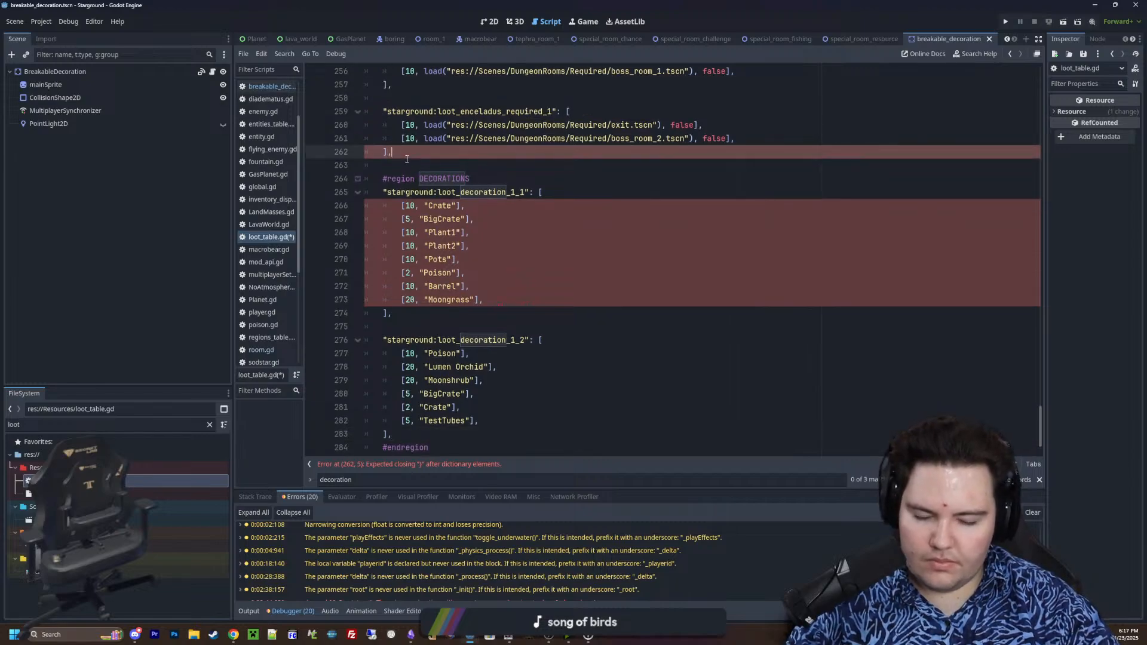
left_click(378, 165)
Insert blank lines after the loot_decoration_1_2 table and start a new "starground:loot_decoration_drop" key there
scroll(462, 322, "down", 1)
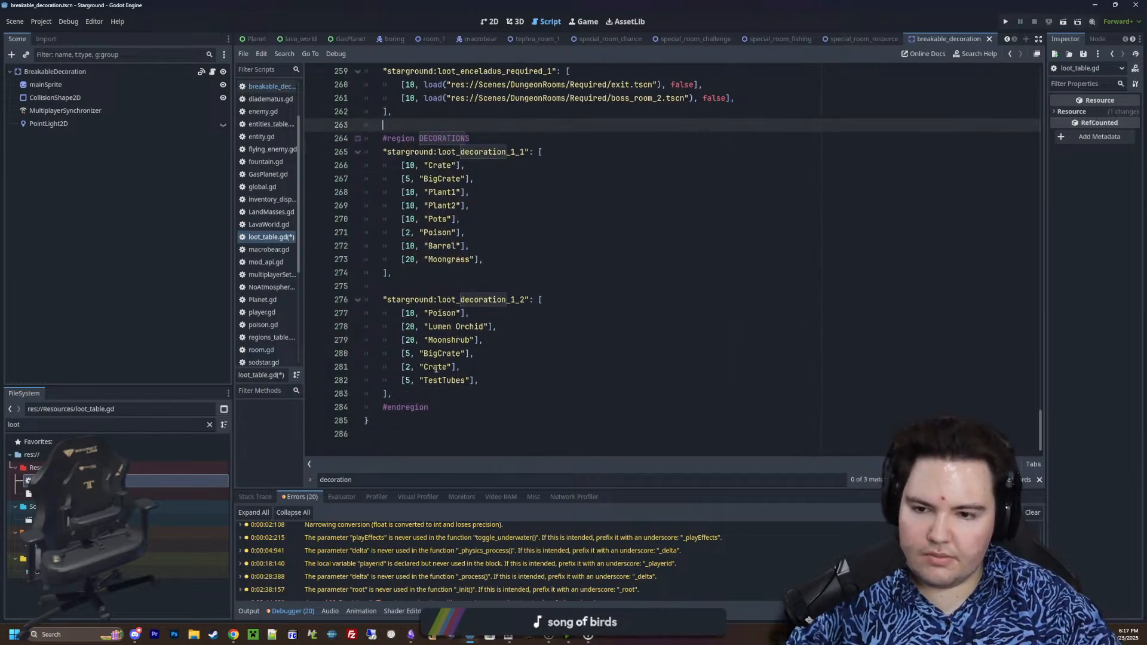
left_click(438, 394)
key("Return")
key("Return")
key("Return")
key("Up")
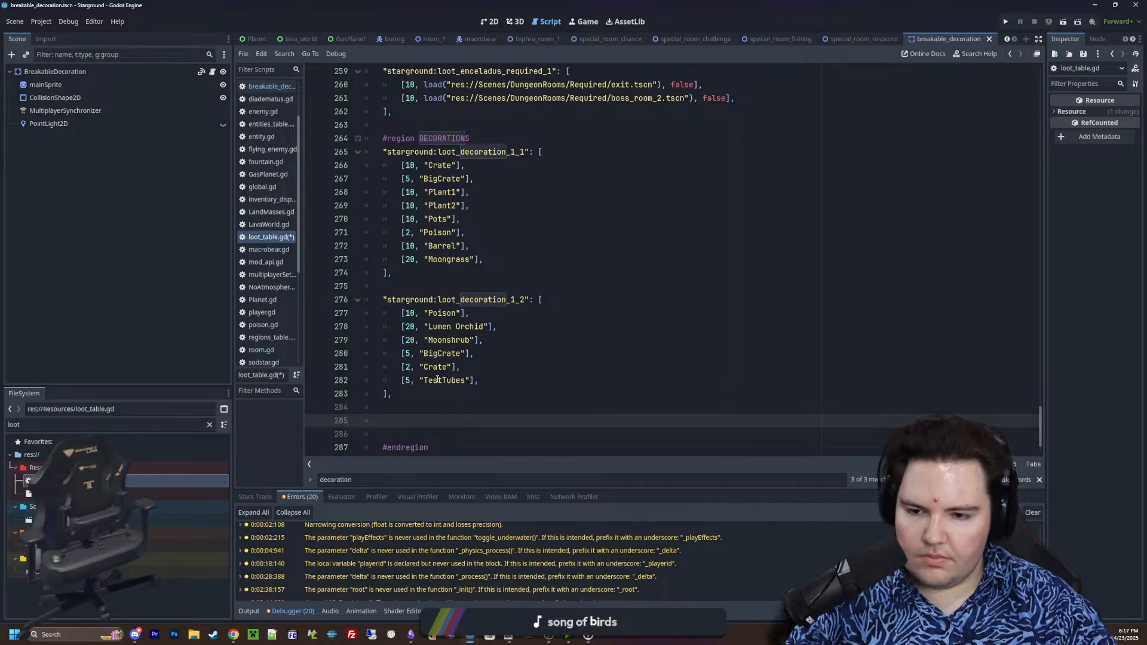
scroll(438, 380, "down", 1)
type("\"")
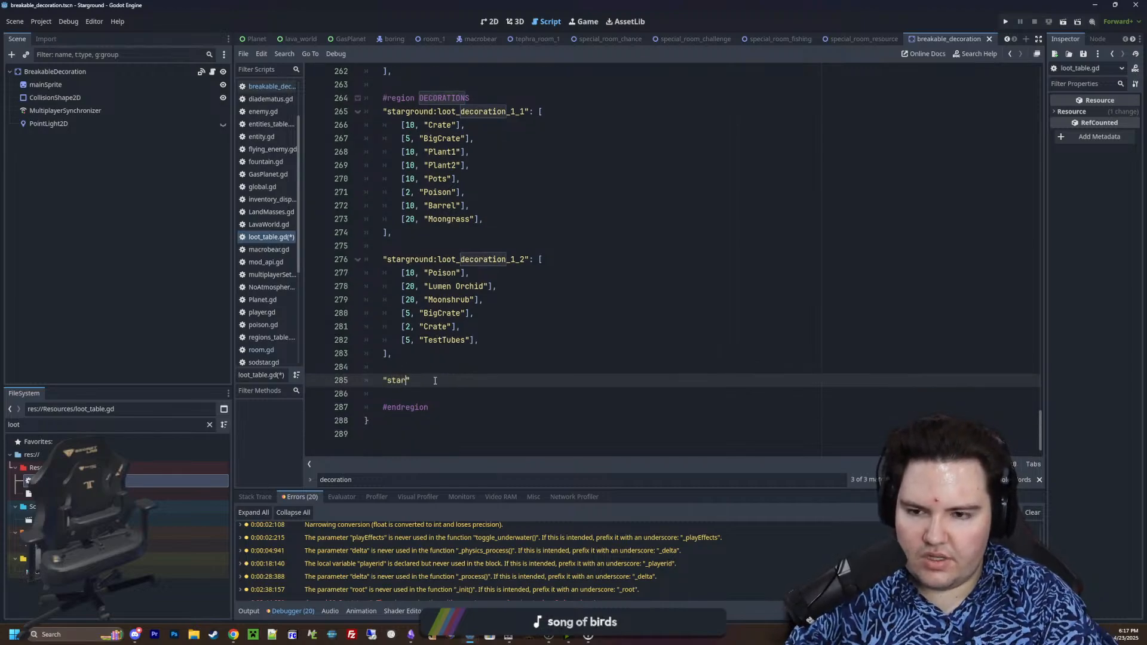
type("starground:loot_decoration_drop")
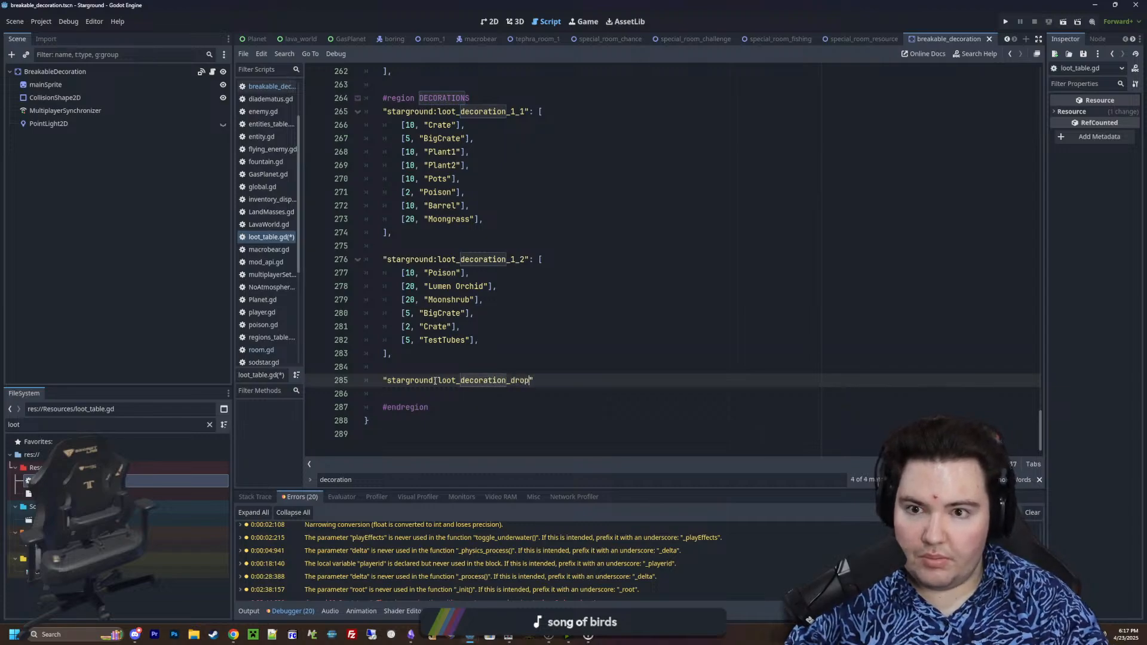
Filter the project files for "dungeon", look through the matches, and clear the filter
scroll(545, 291, "up", 2)
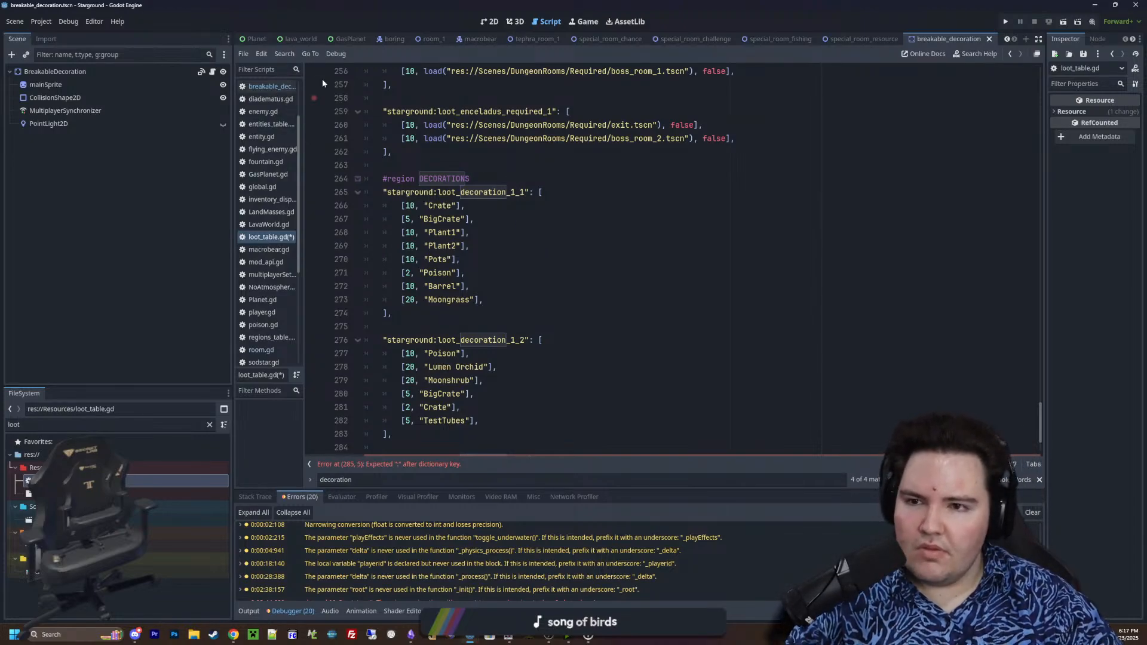
left_click(209, 424)
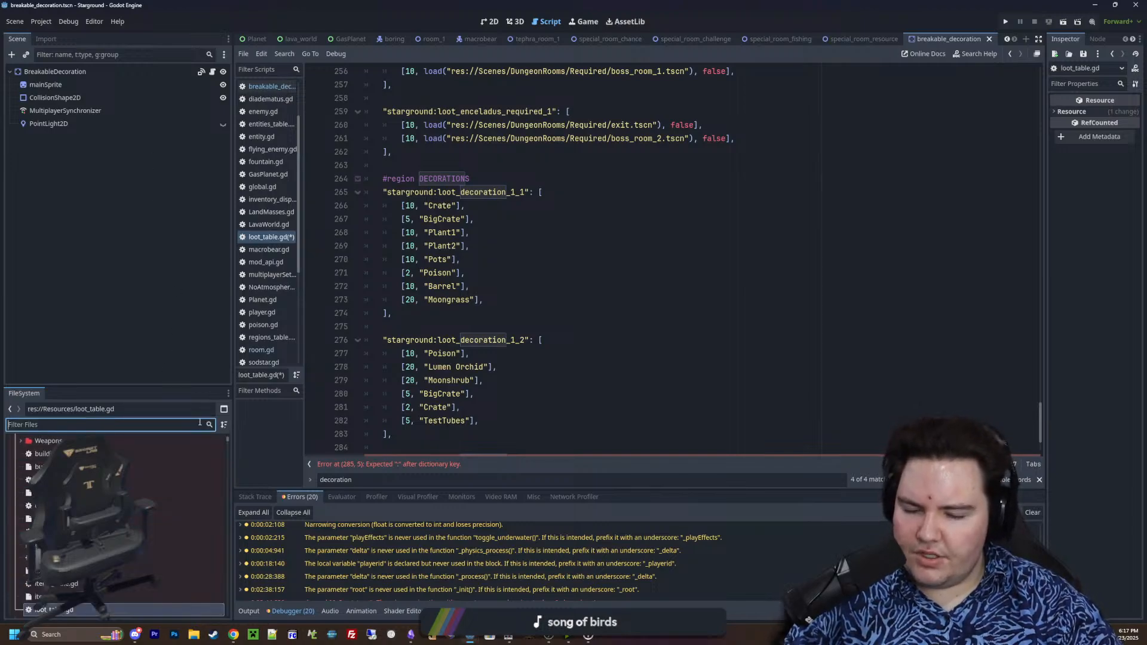
type("dungeon")
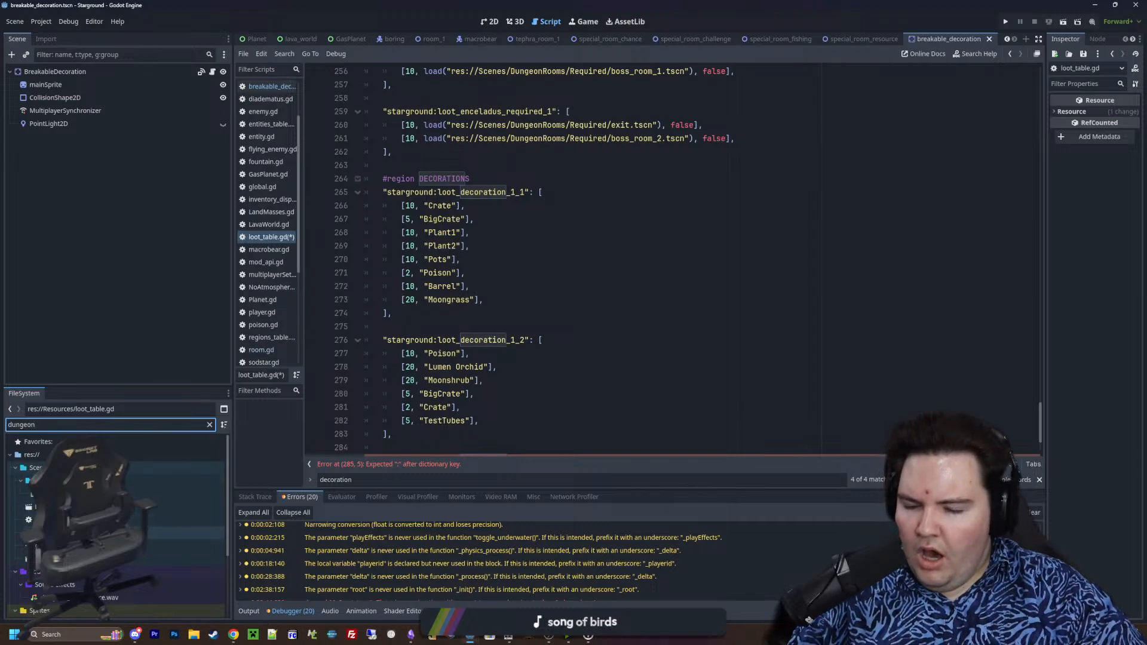
left_click(209, 425)
Examine generate_decorations in Room1's script, then open the breakable_decoration scene it loads and inspect how its script chooses the decoration type
left_click(427, 39)
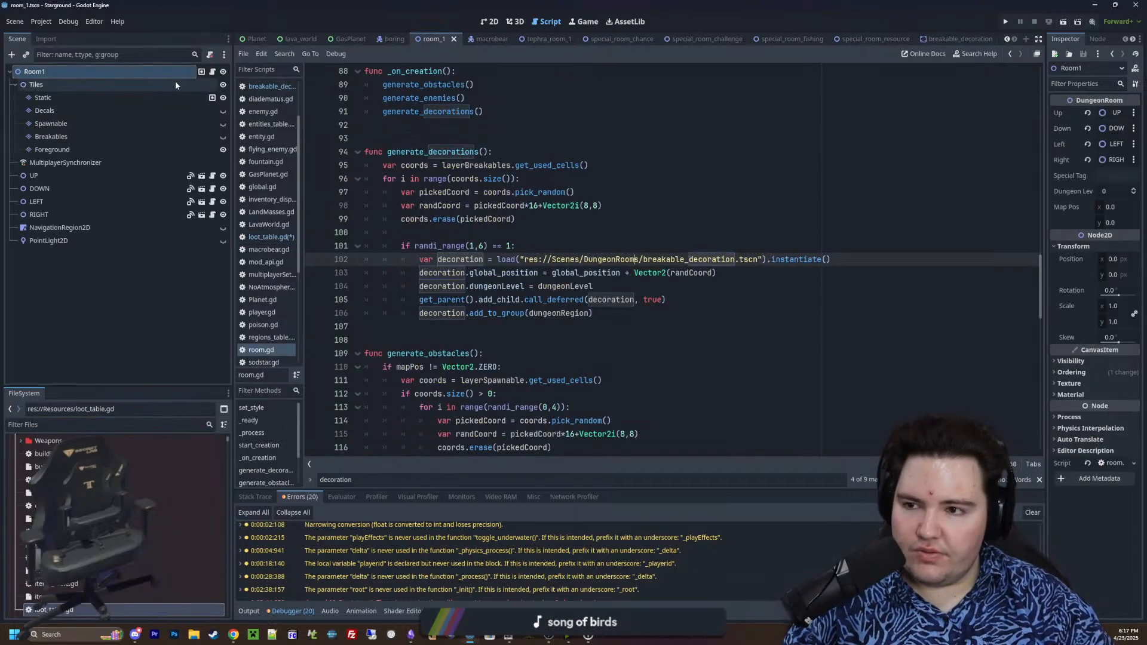
left_click(212, 72)
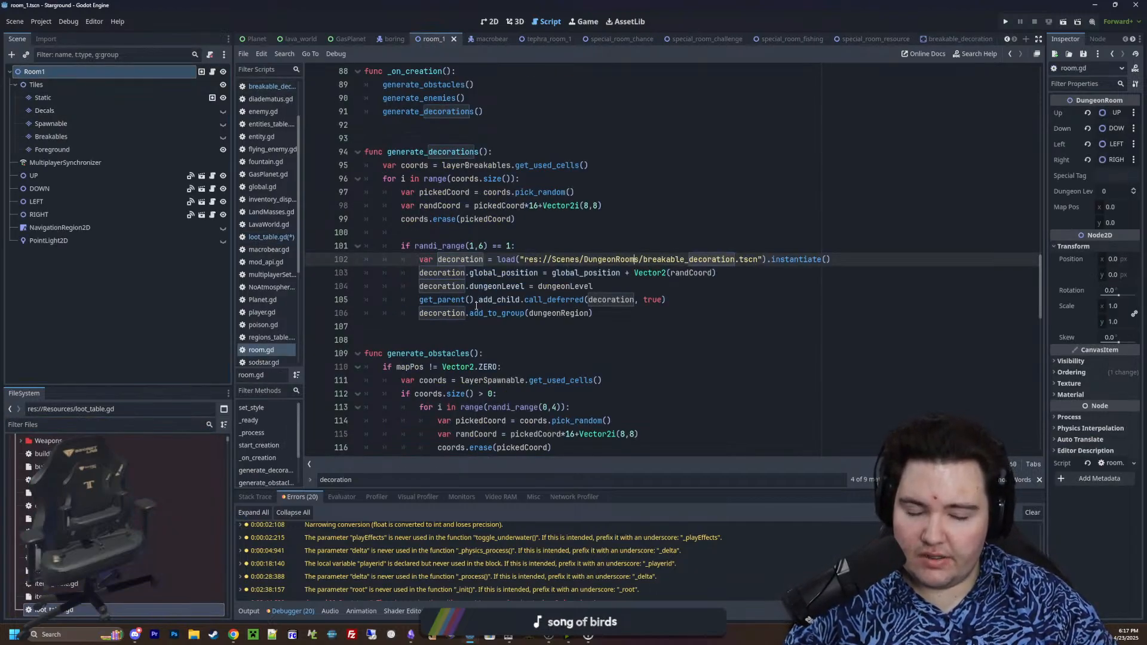
scroll(476, 306, "up", 2)
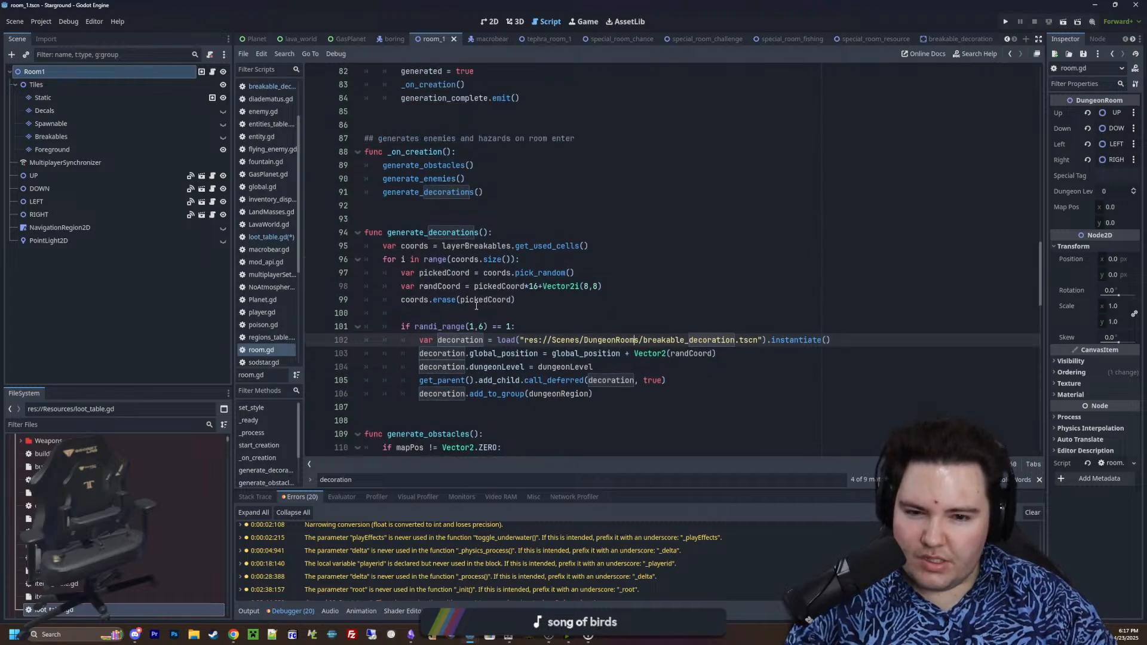
left_click(649, 340, "ctrl")
scroll(555, 303, "up", 20)
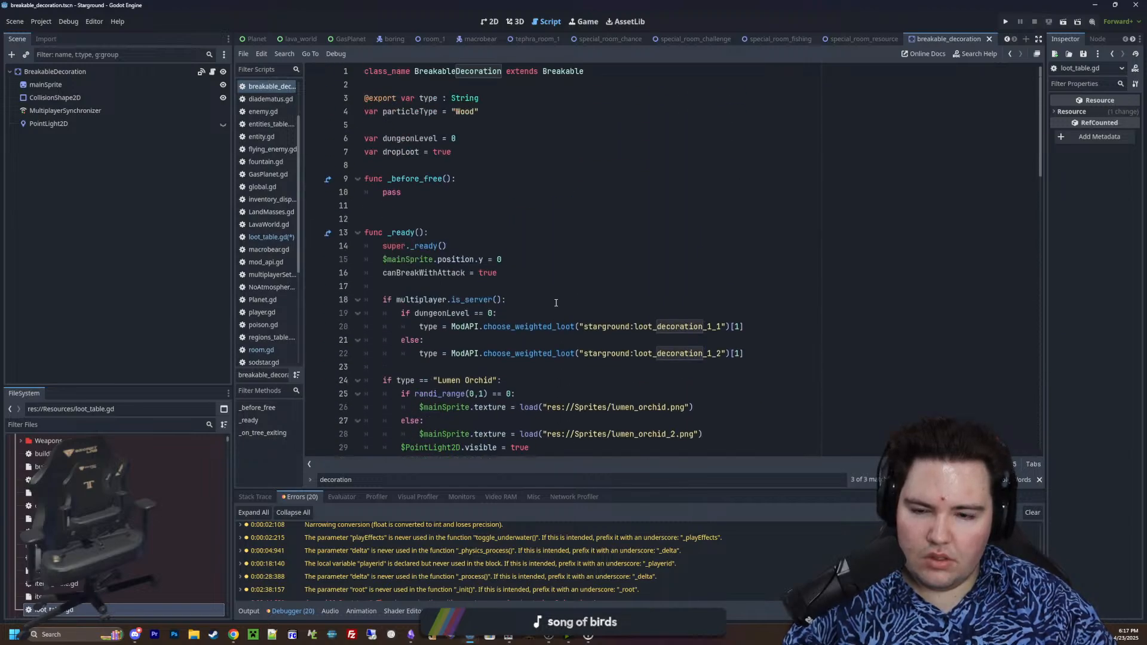
scroll(556, 303, "down", 2)
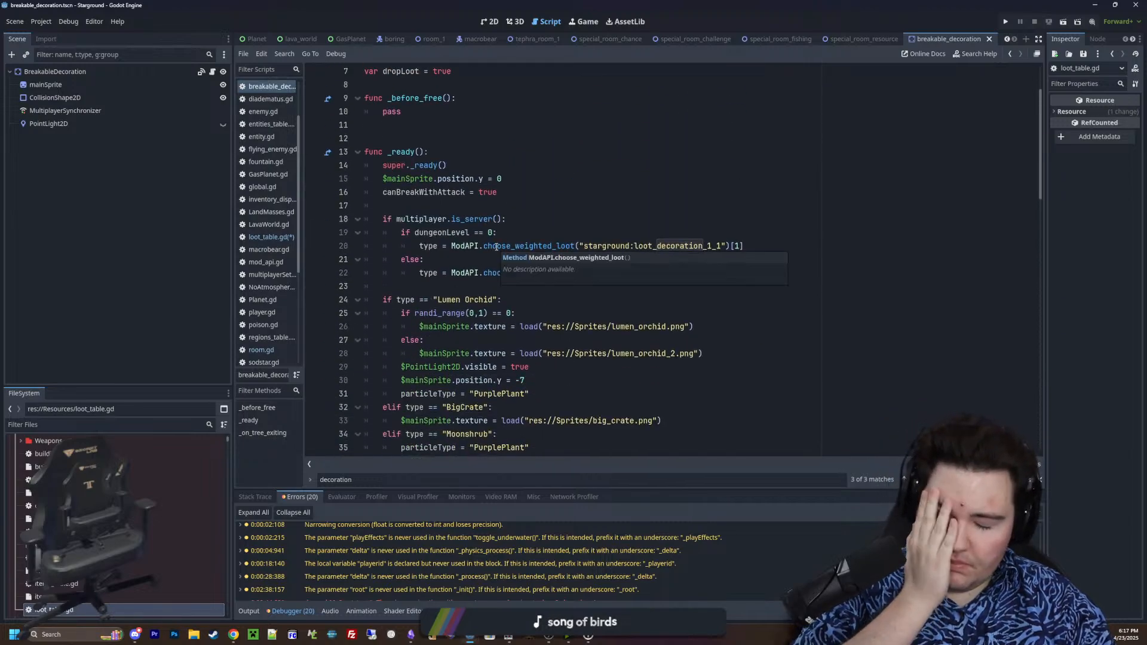
Add an empty line under the multiplayer.is_server() check and declare var dungeonRegion : String = "" below dungeonLevel
left_click(561, 220)
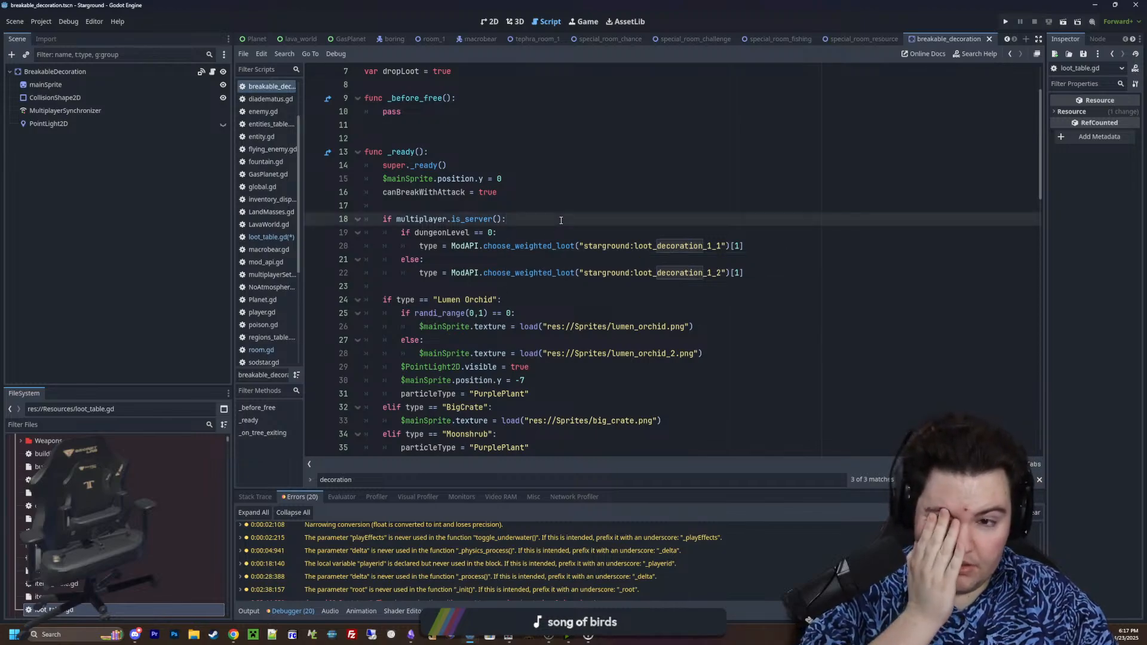
key("Return")
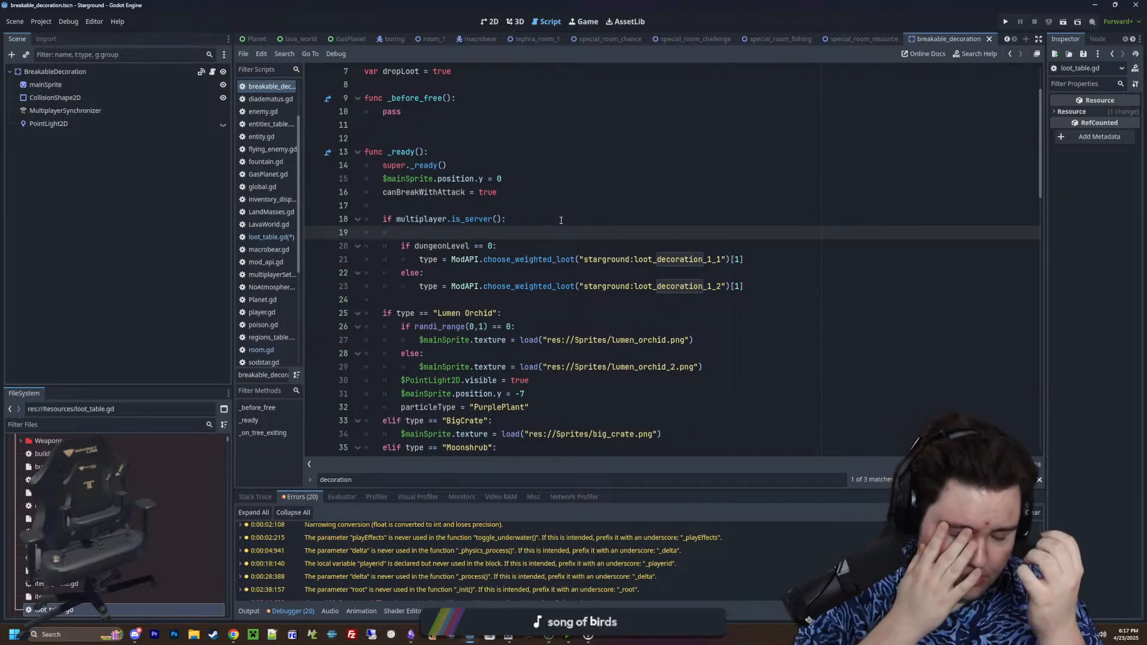
scroll(636, 224, "up", 2)
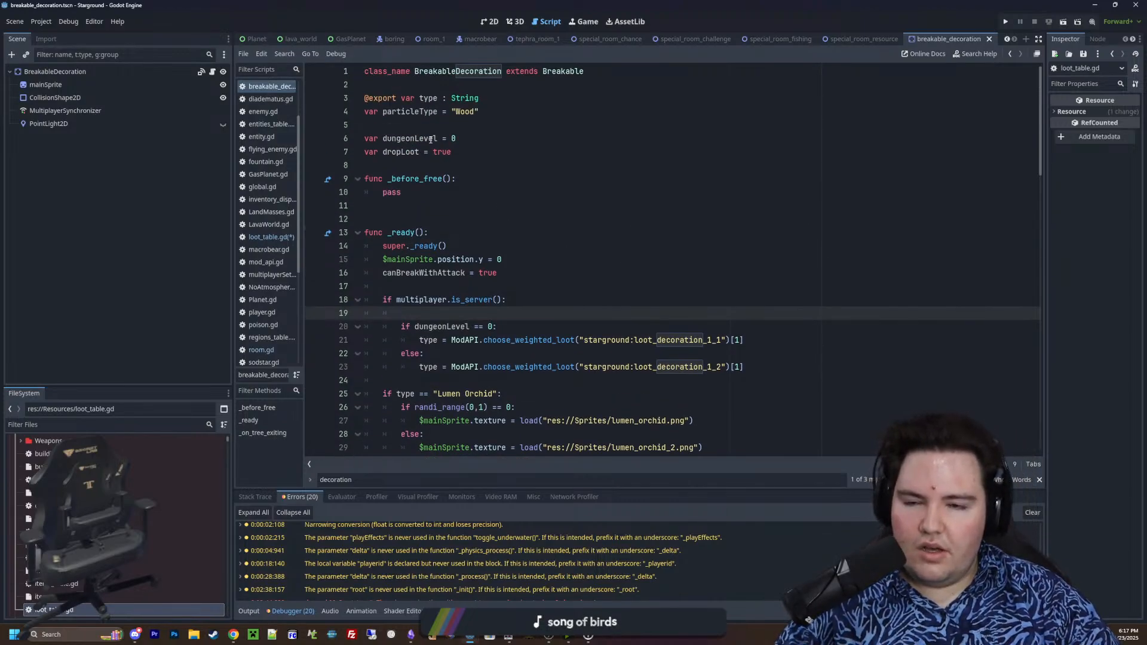
left_click(468, 139)
key("Return")
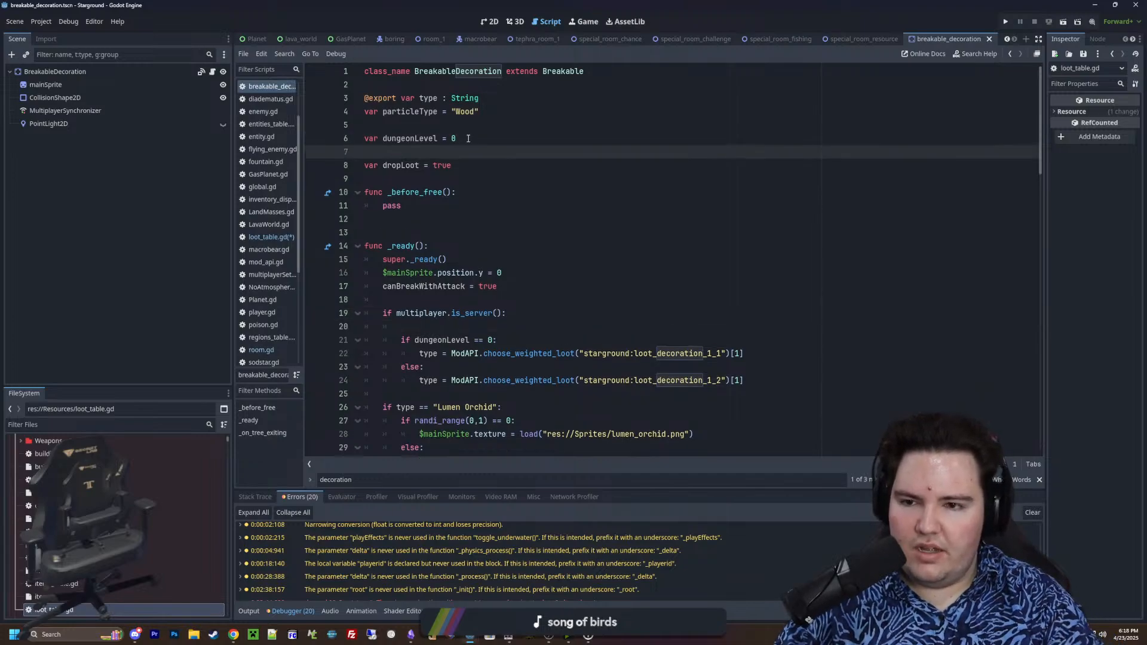
type("var dungeonRegion =")
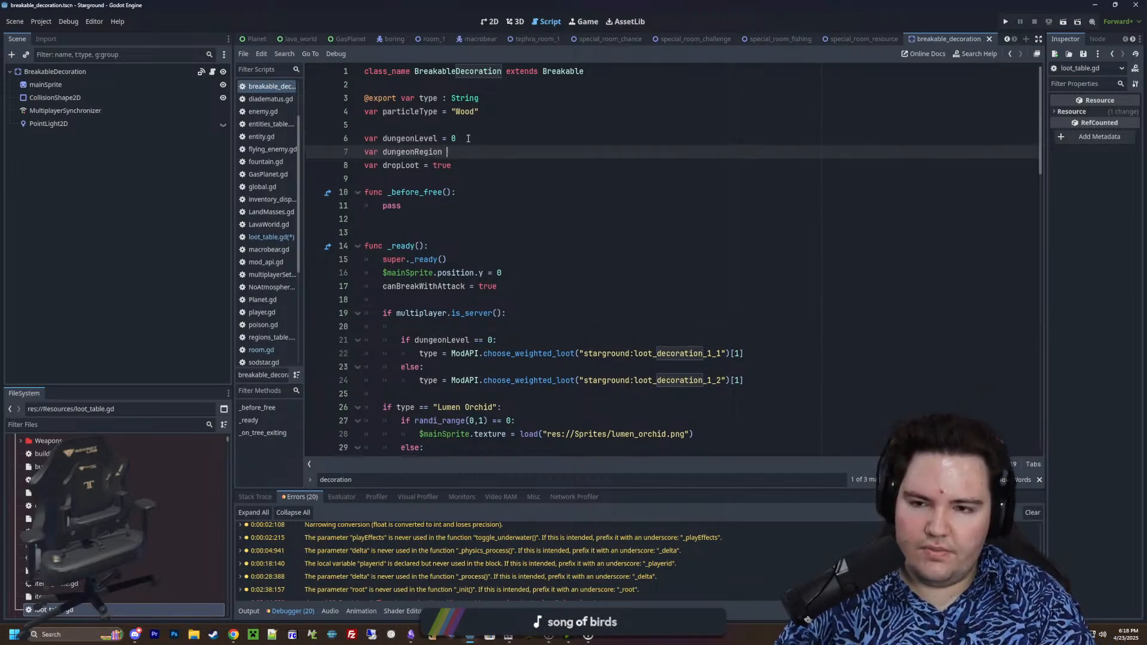
key("BackSpace")
key("BackSpace")
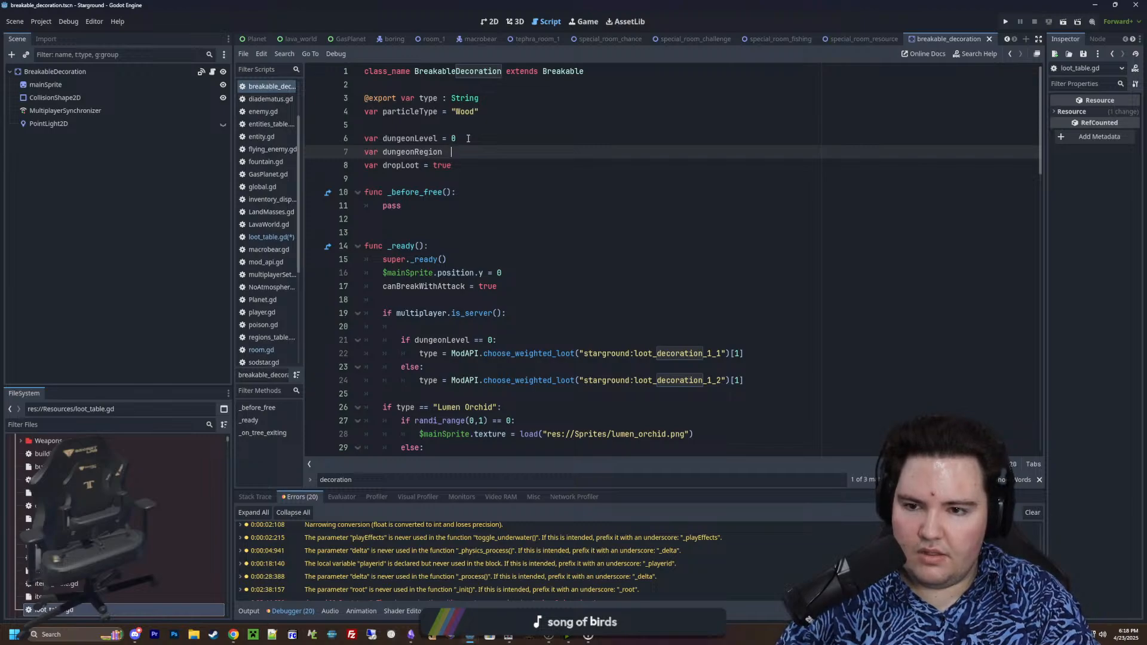
type(": String")
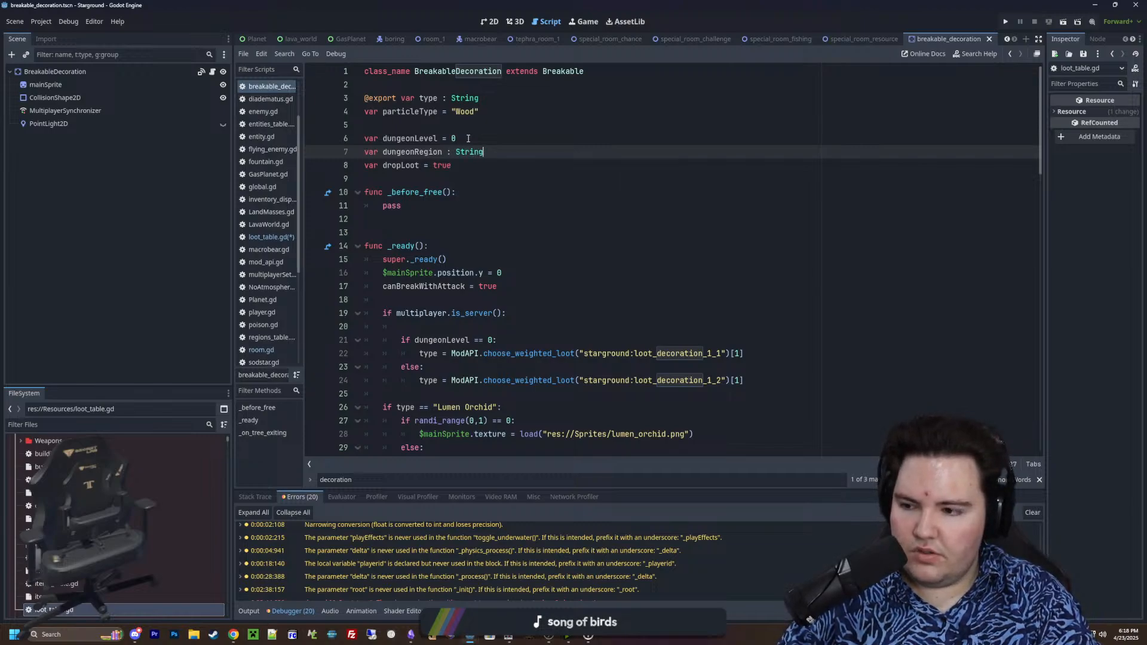
type(" = \"")
key("Up")
key("Up")
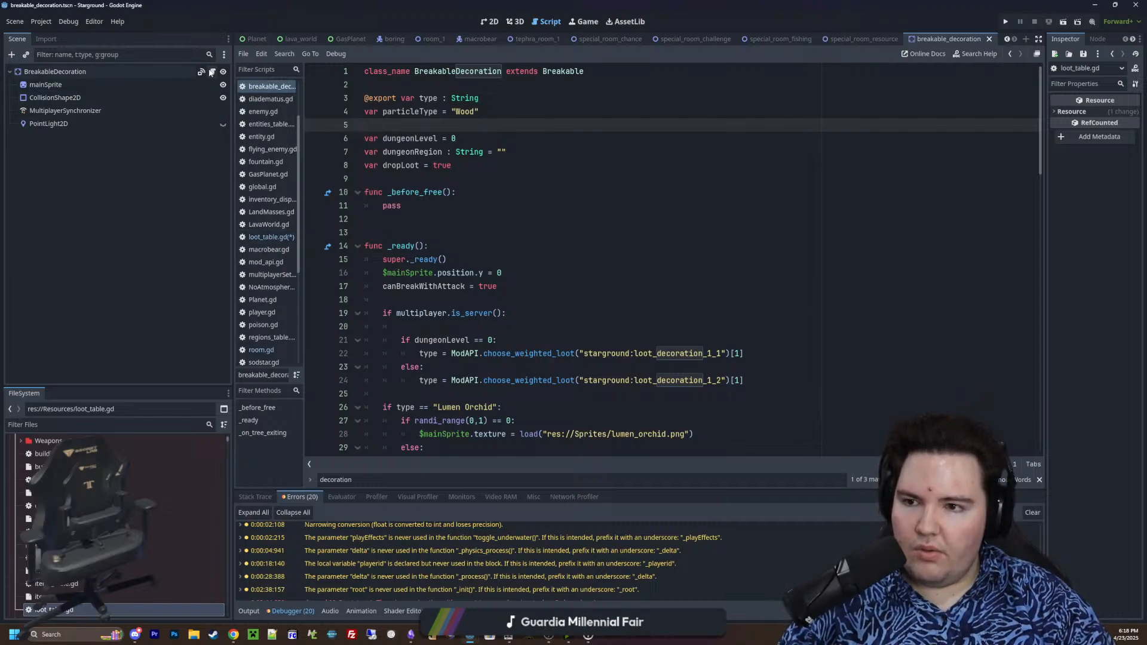
In room.gd's generate_decorations, add decoration.dungeonRegion = dungeonRegion below the dungeonLevel assignment and save
left_click(430, 39)
scroll(539, 284, "down", 2)
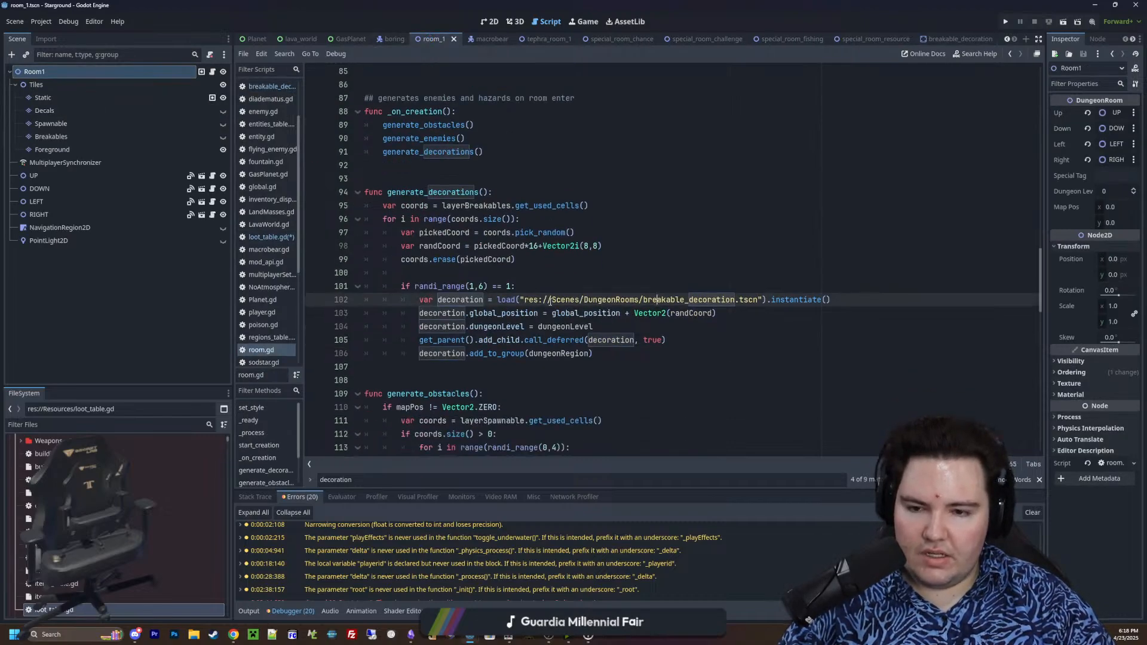
left_click(605, 289)
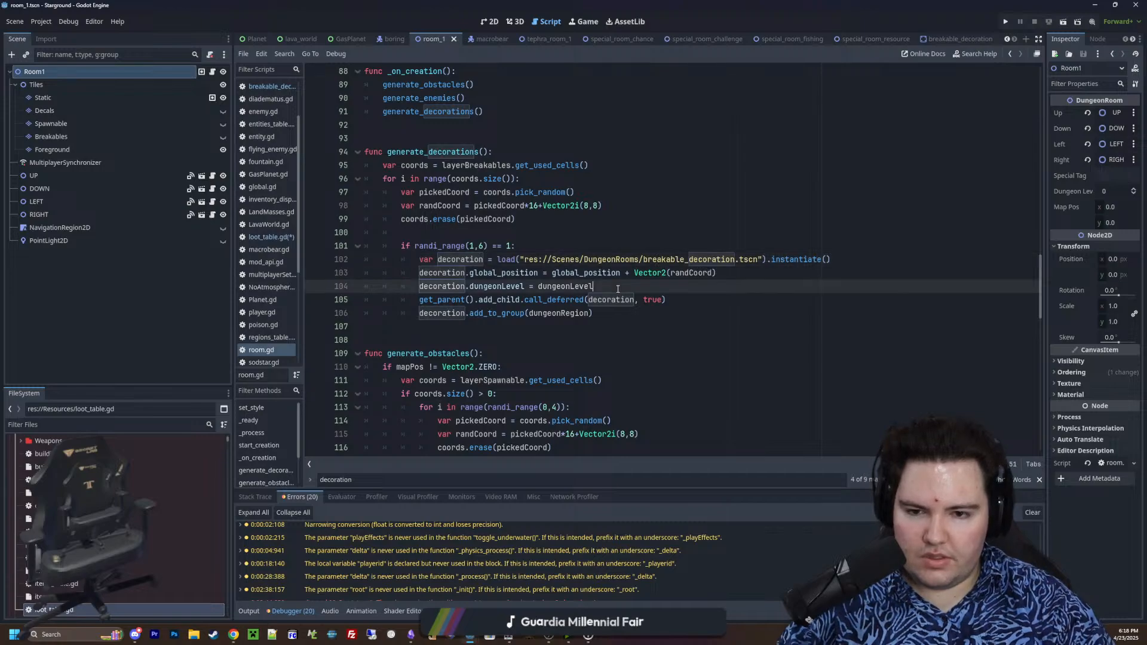
key("Return")
type("decoration.dungeon")
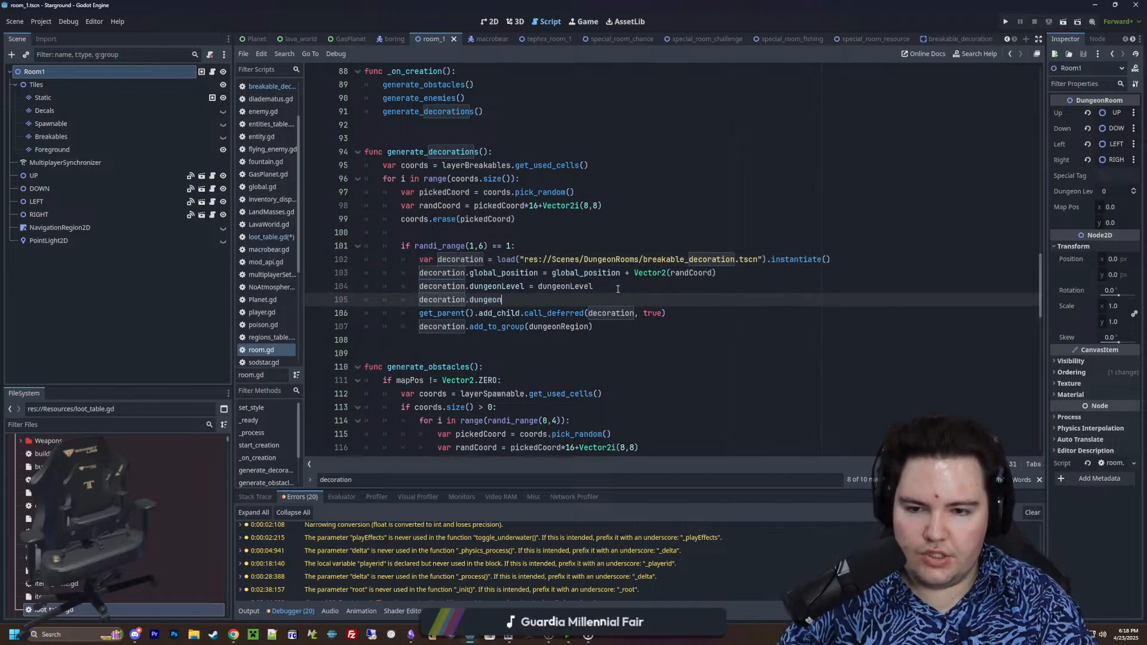
type("Region = dungeon")
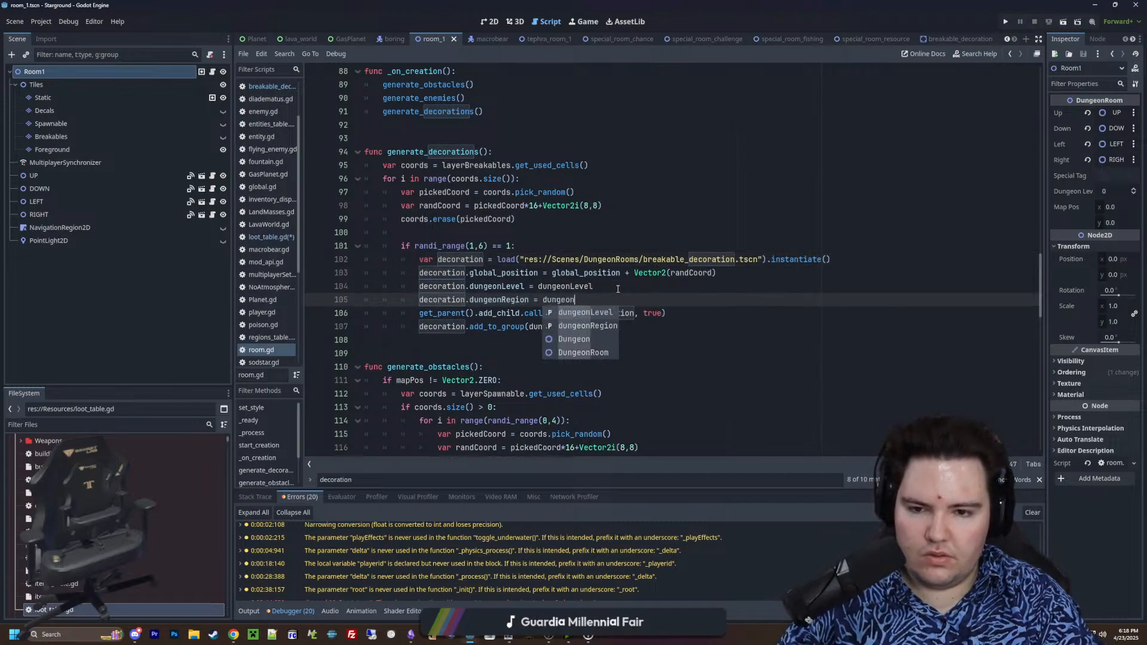
type("Region")
left_click(618, 288)
left_click(588, 234)
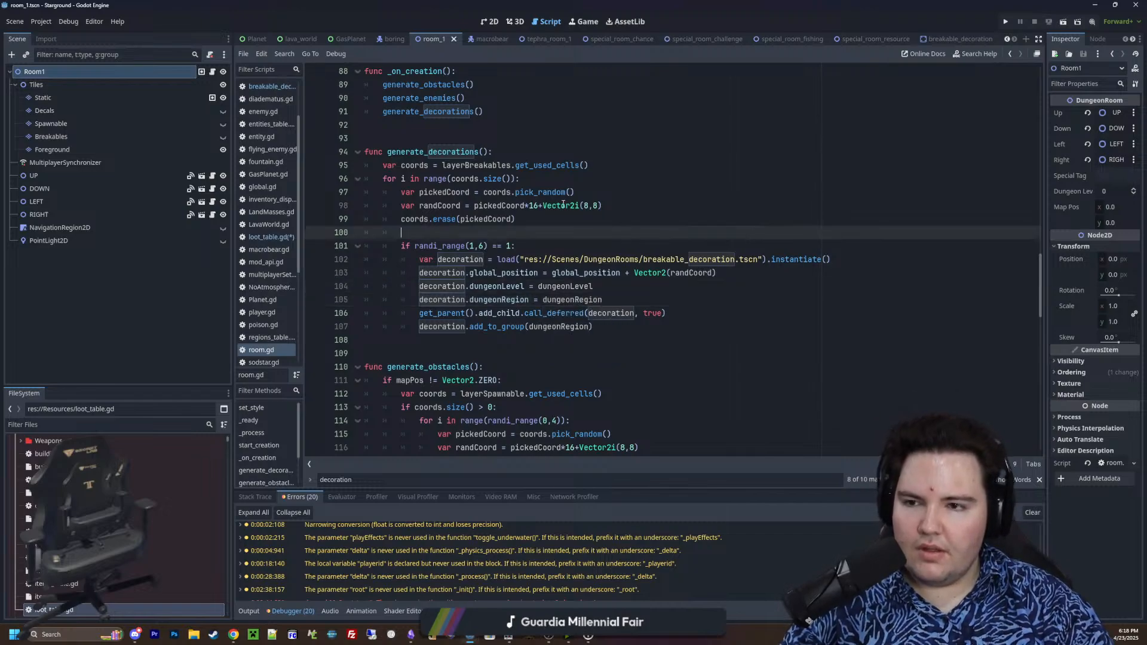
key("ctrl+s")
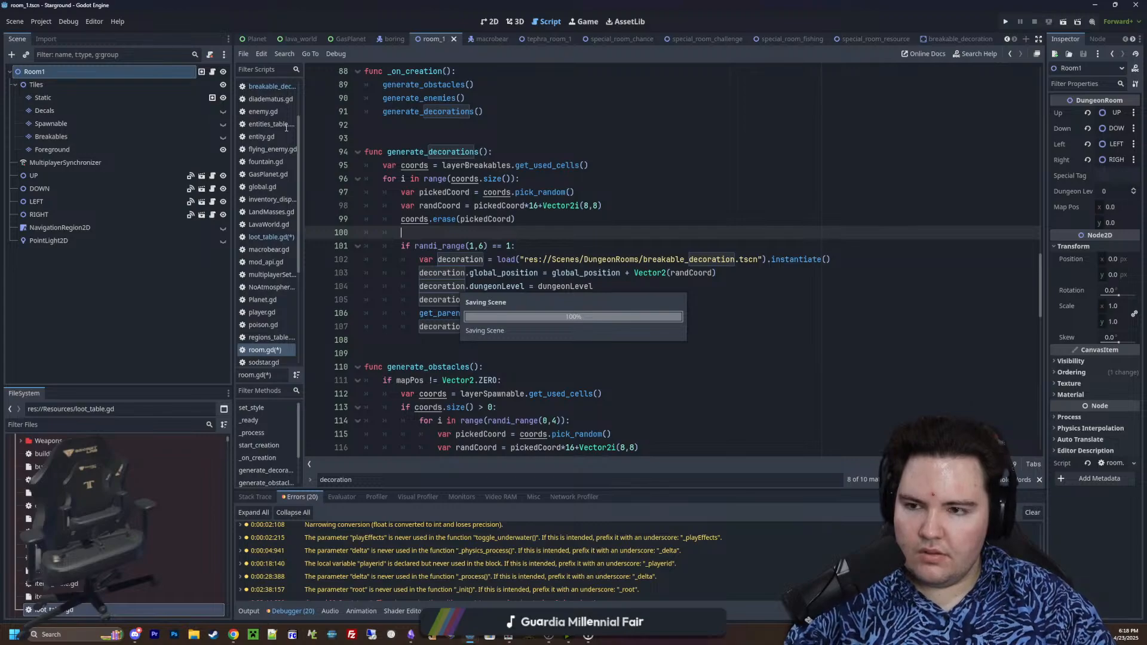
In the breakable_decoration script's _ready, add the line type = ModAPI.choose_weighted_loot() under the multiplayer.is_server() check
left_click(277, 87)
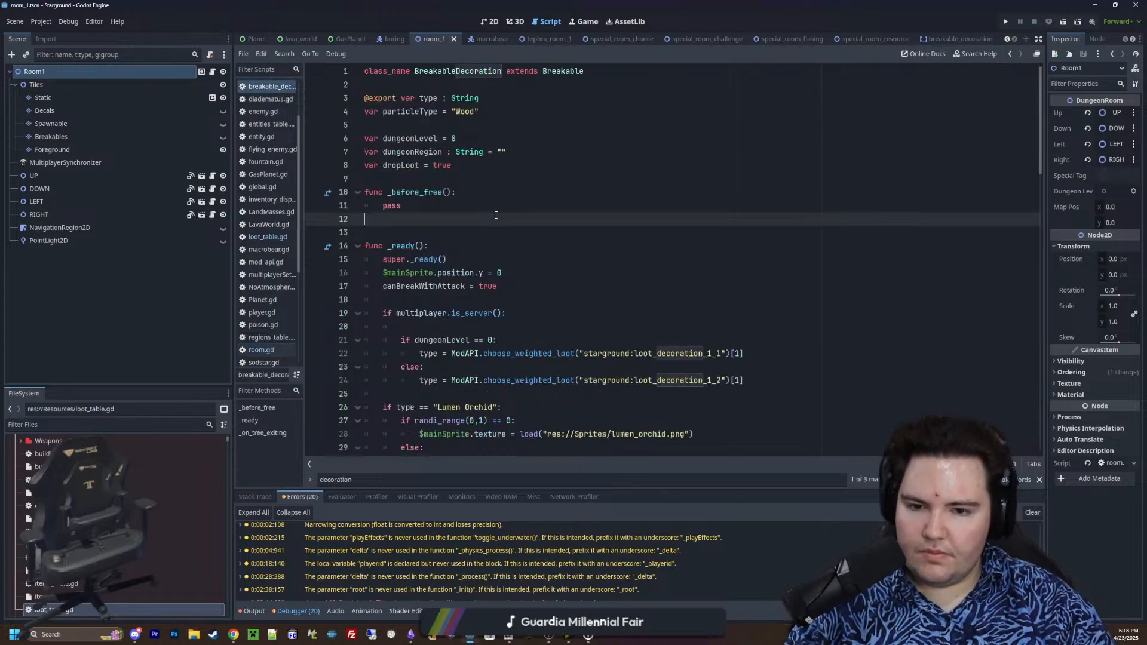
left_click(503, 249)
key("Return")
key("Return")
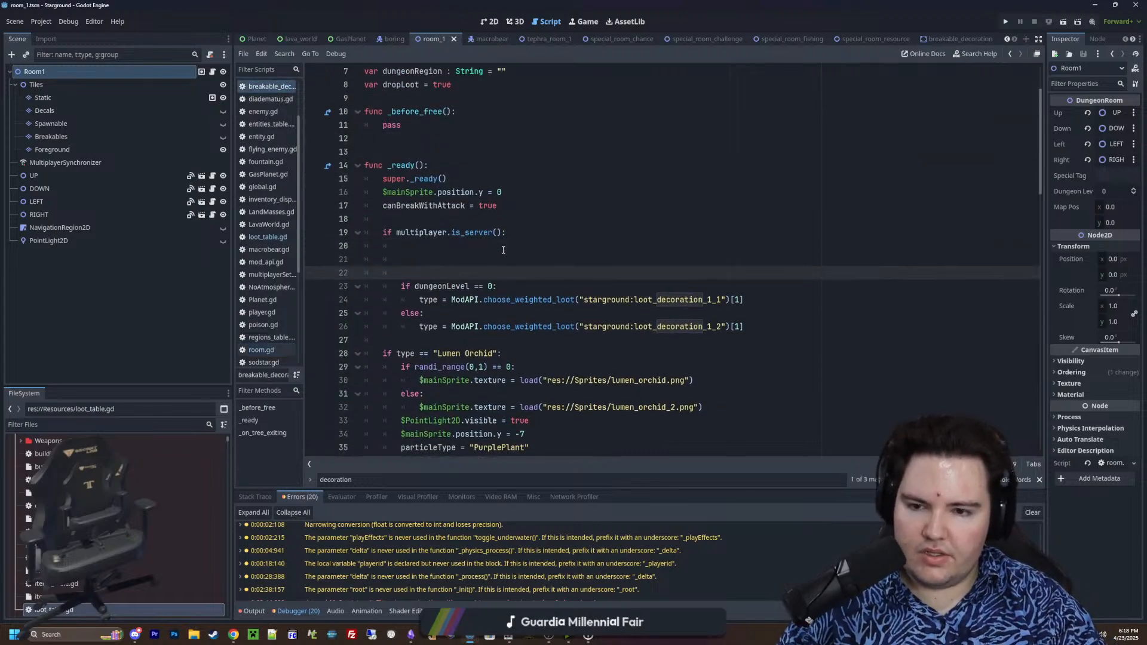
key("Up")
type("type = M")
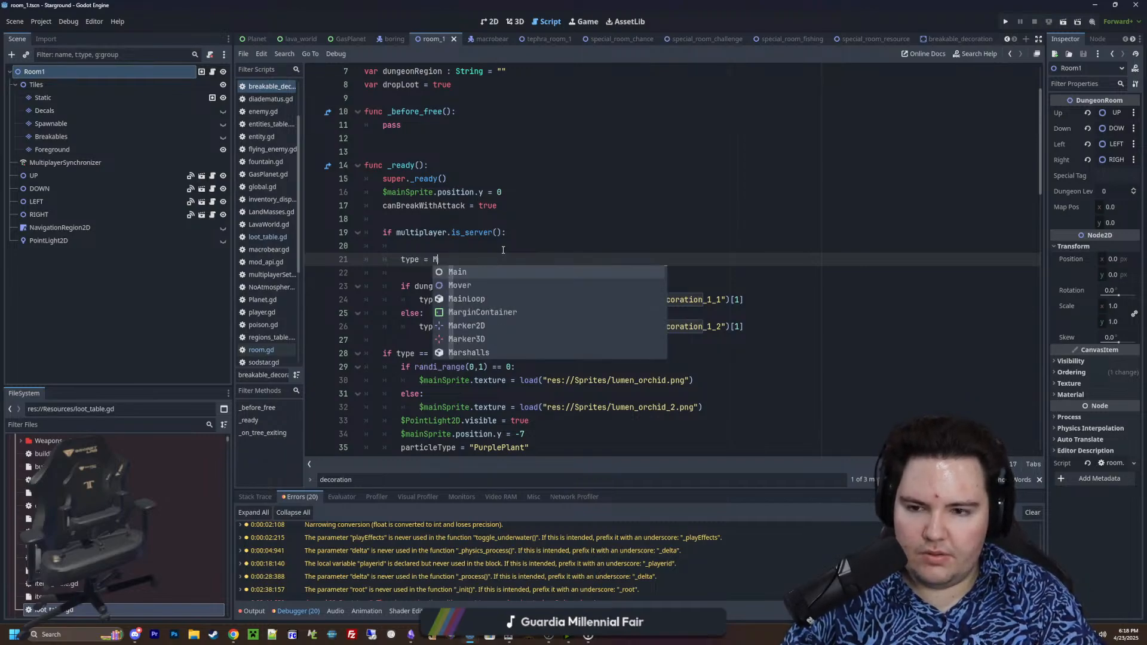
type("odAPI.choose_weighted_loot()")
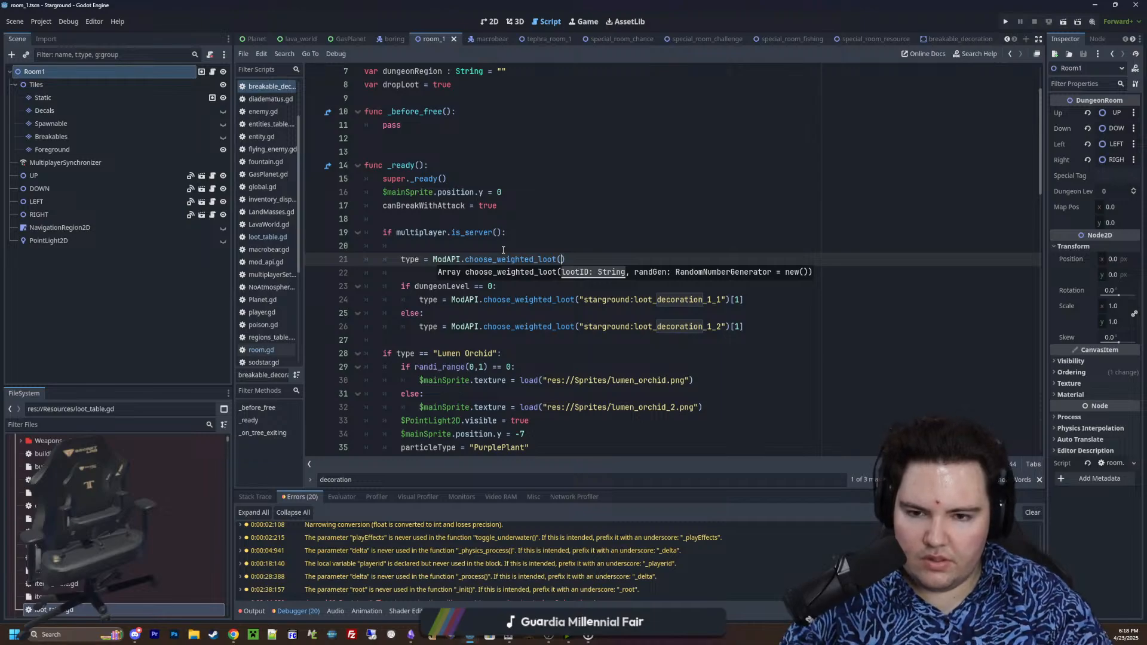
type("\"stargrou")
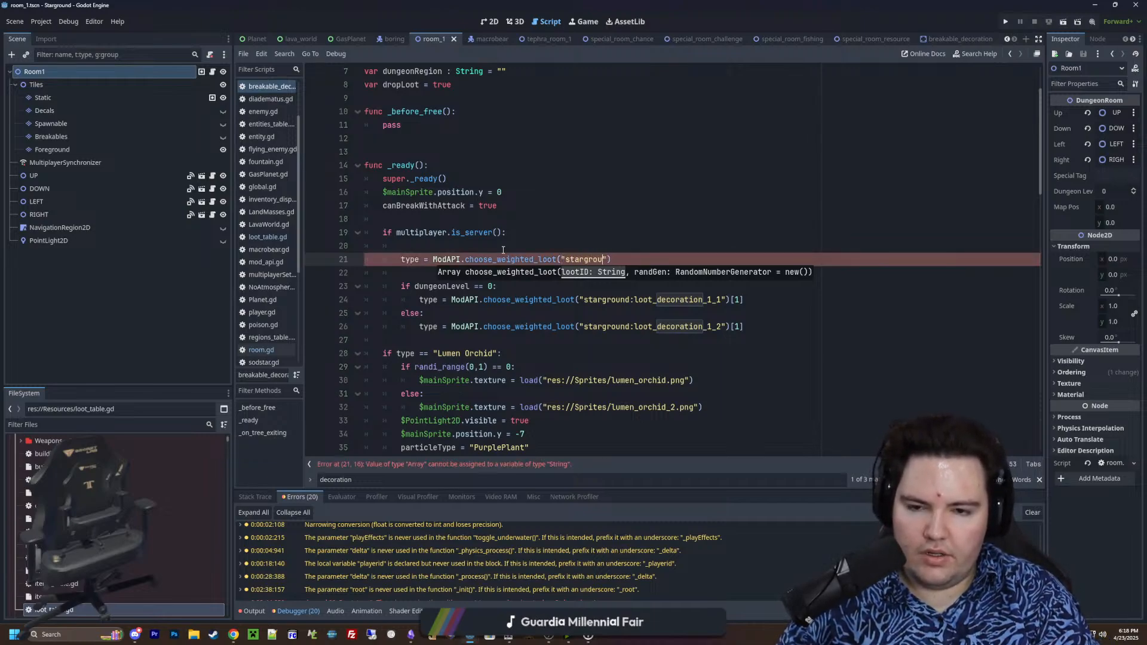
Pass "starground:loot_".format([]) as the loot ID argument of the new choose_weighted_loot call
key("BackSpace")
key("BackSpace")
key("BackSpace")
key("BackSpace")
key("BackSpace")
key("BackSpace")
key("BackSpace")
key("BackSpace")
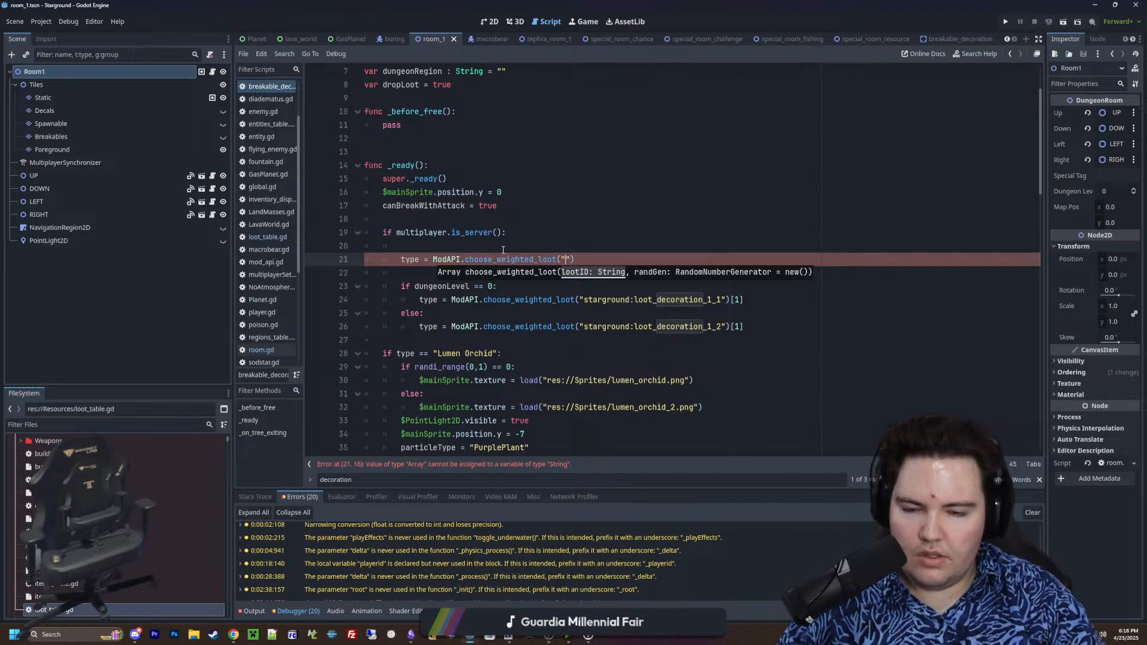
type(".format([")
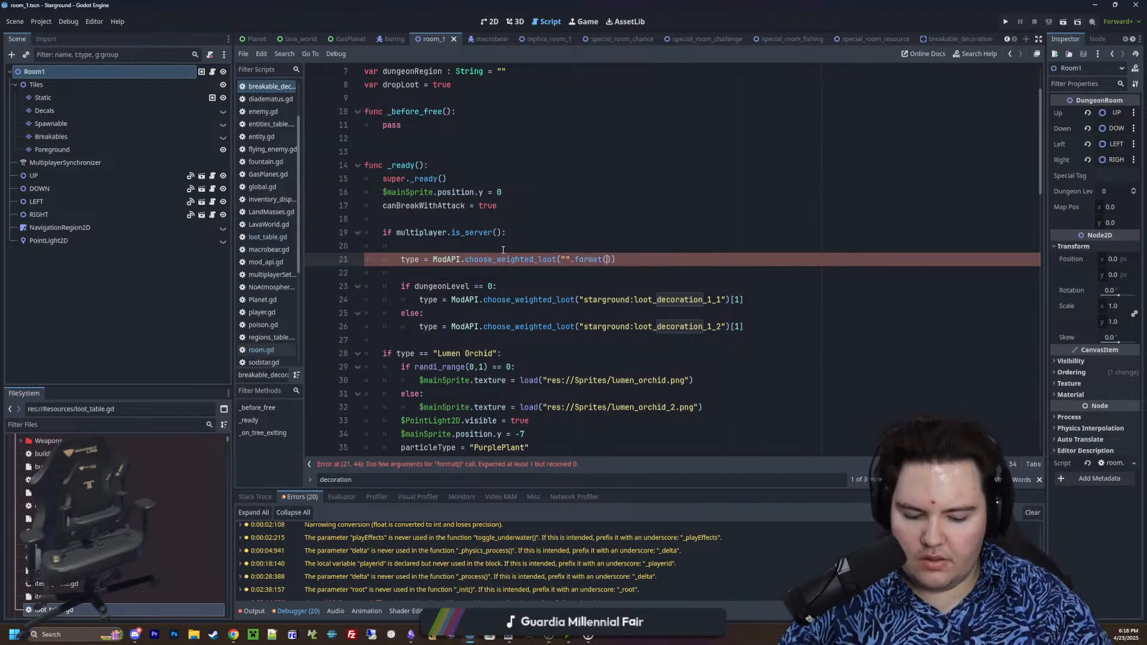
key("Left")
key("Left")
type("starground:loot_\".fo")
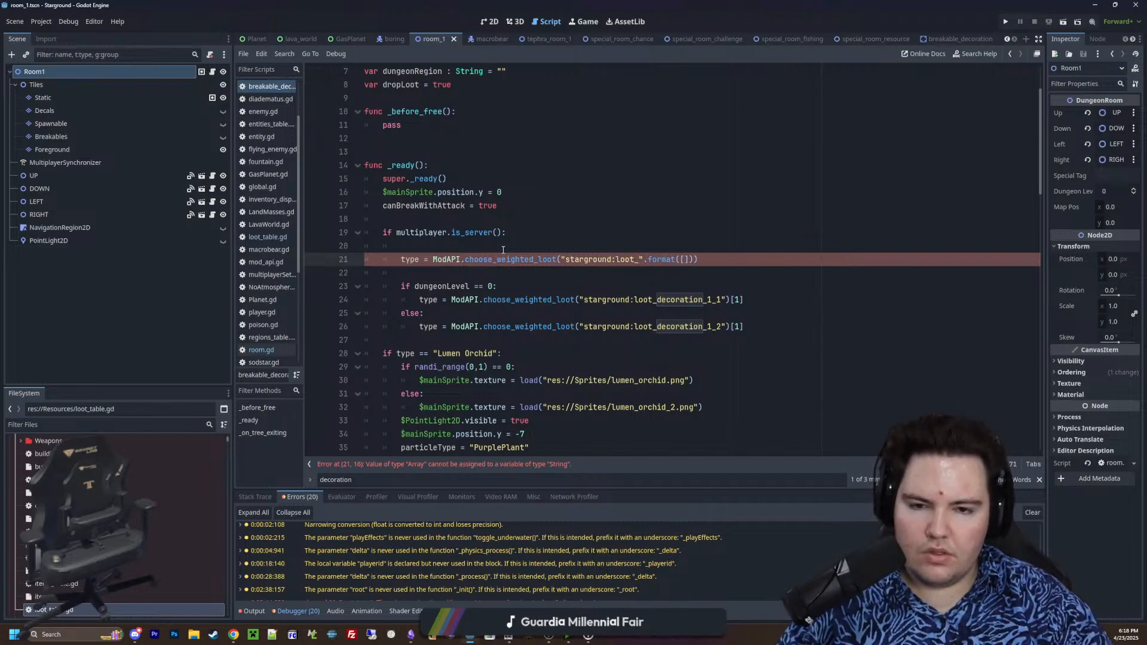
type("rmat([region")
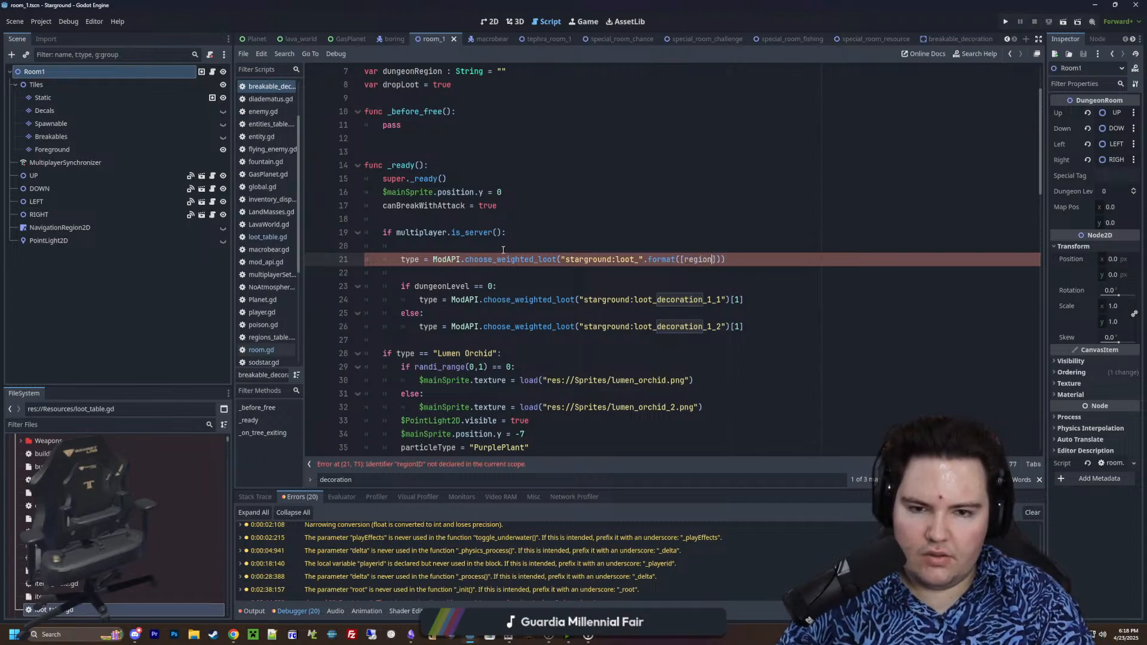
Fill the format array with dungeonRegion and dungeonLevel
key("BackSpace")
key("BackSpace")
key("BackSpace")
key("BackSpace")
key("BackSpace")
key("BackSpace")
type("dungeonRegio")
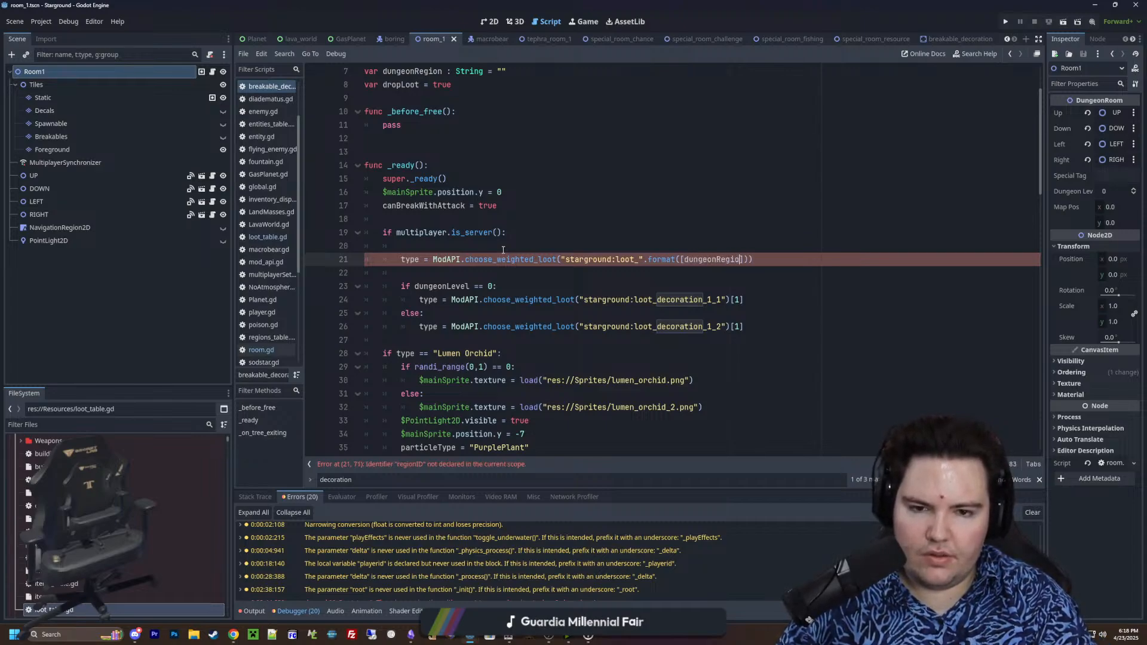
type("n, dungeonL")
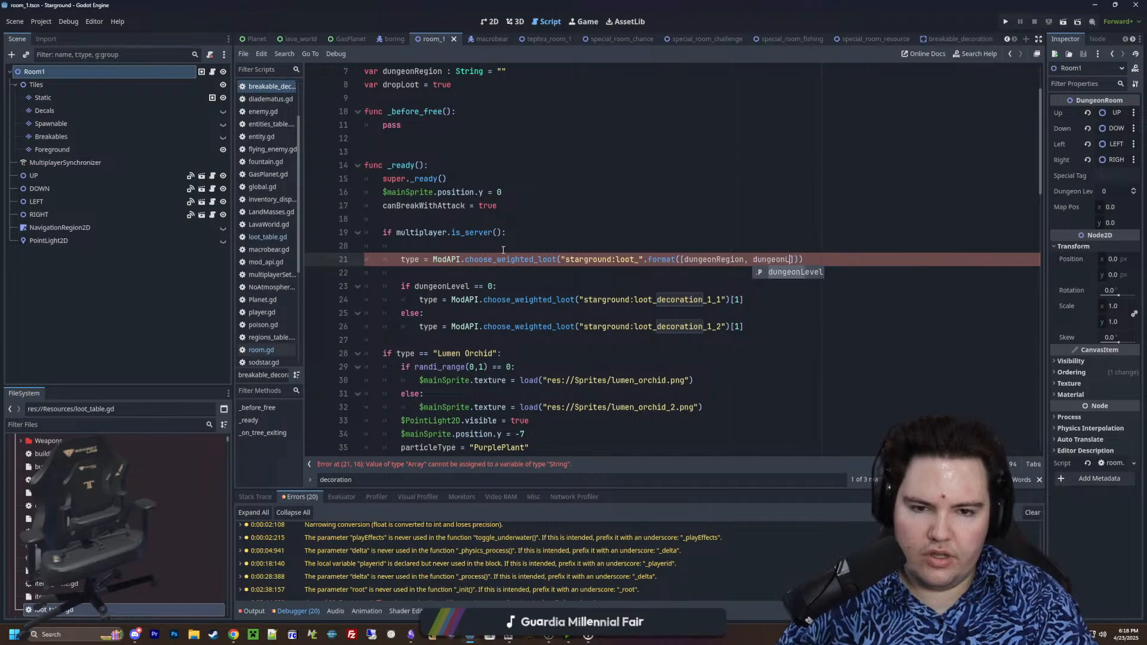
key("Return")
Add the placeholders {0}_{1} after loot_ so the loot ID string reads "starground:loot_{0}_{1}"
left_click(635, 259)
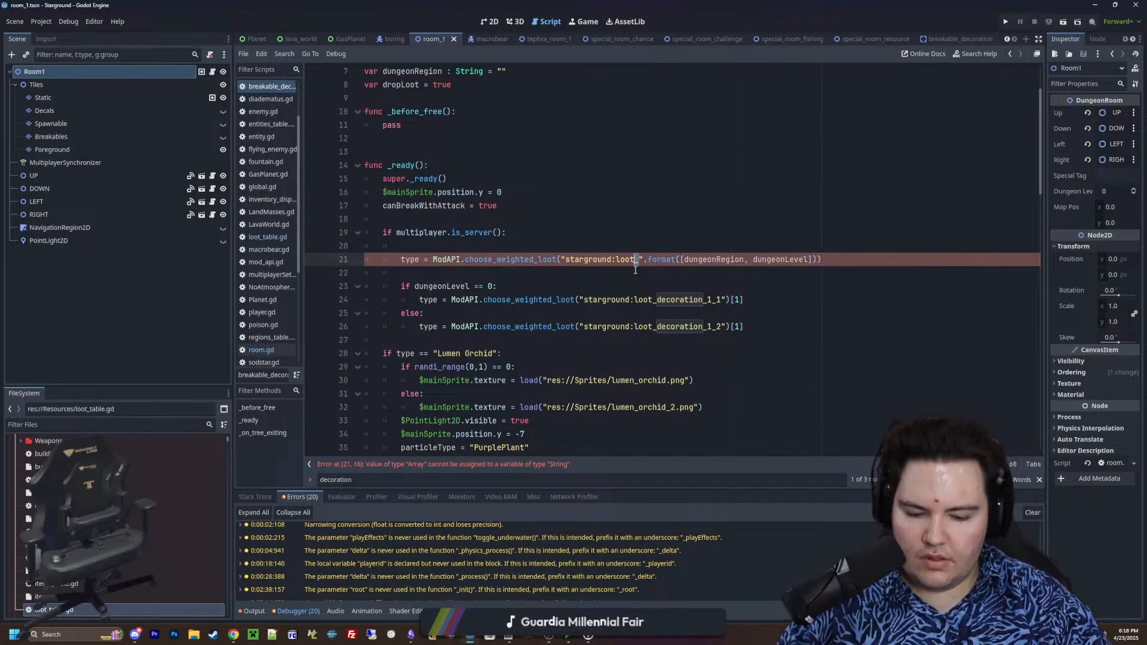
type("_{}0")
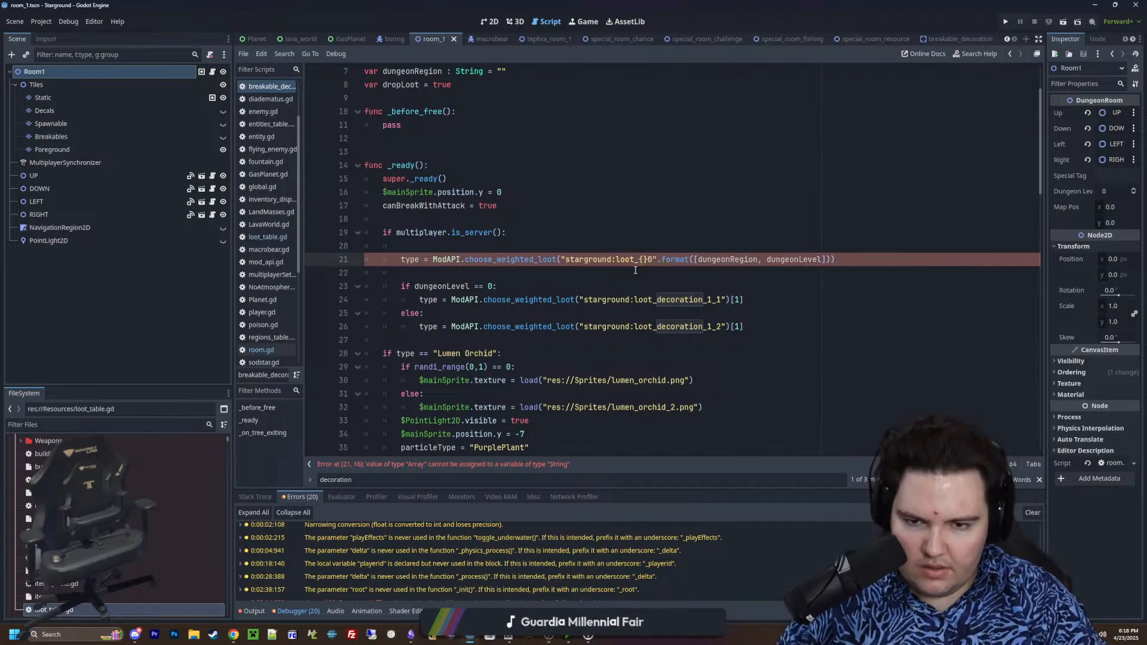
key("BackSpace")
key("BackSpace")
type("0}")
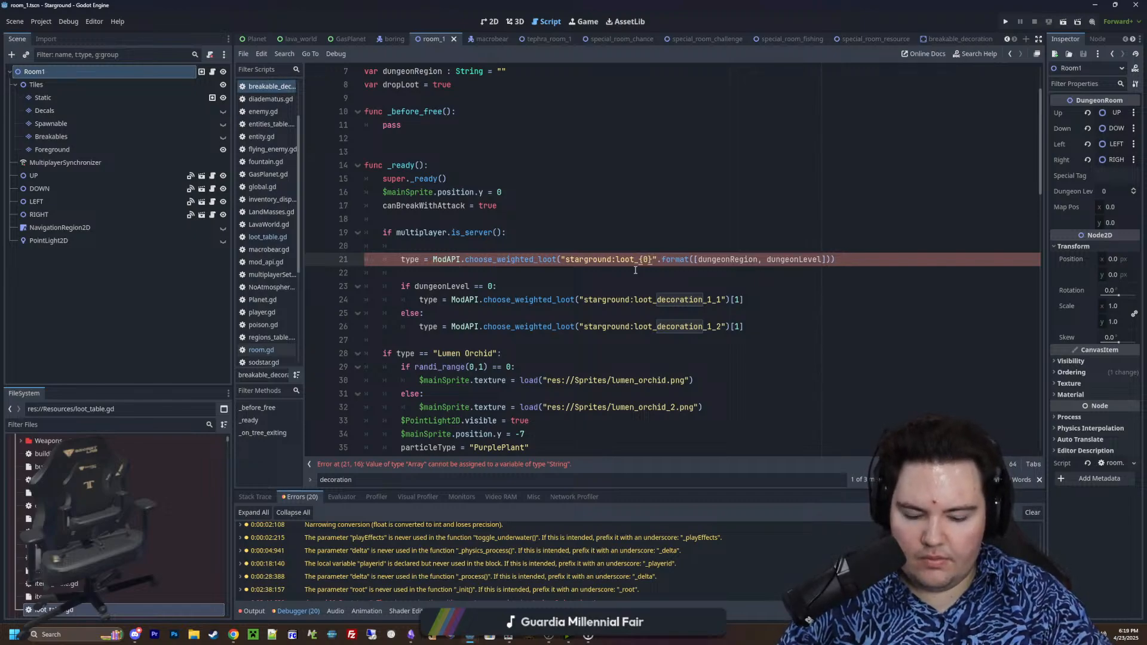
type("_{1")
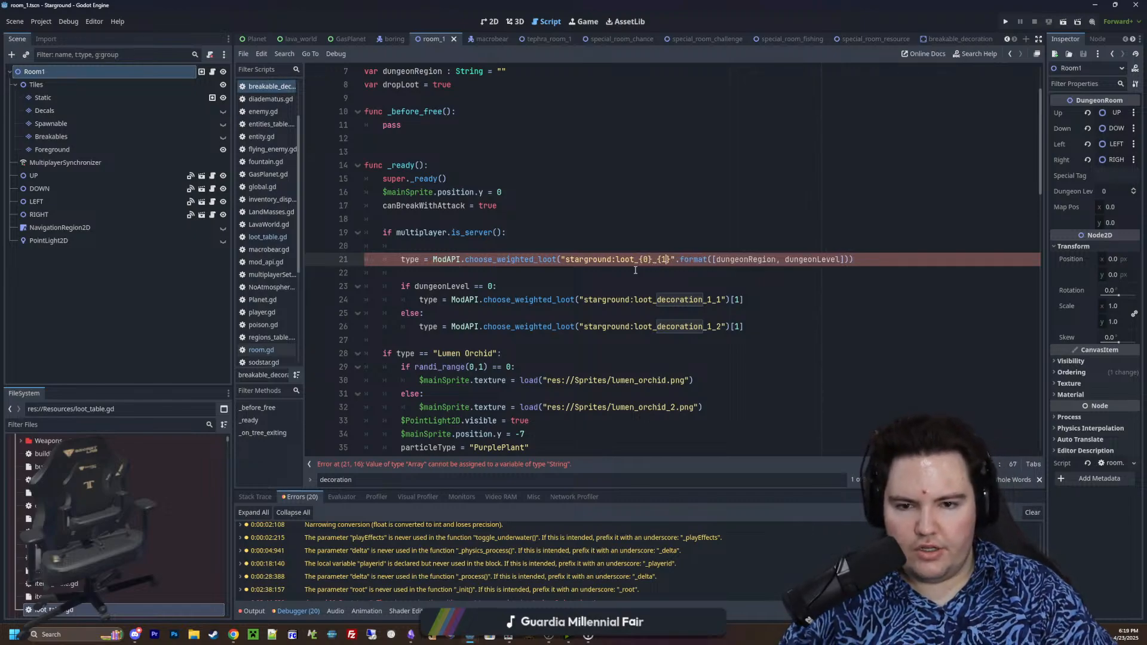
left_click(744, 247)
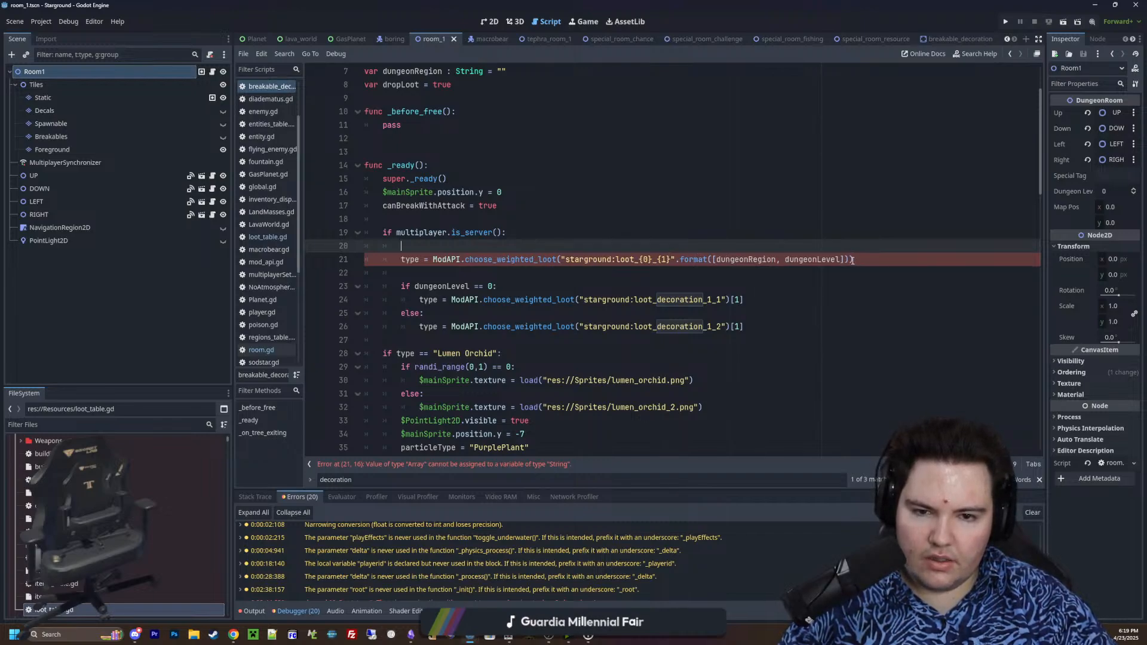
Read the format method's description and the line's error, then inspect the choose_weighted_loot definition in mod_api.gd for its return type and return to the decoration script
mouse_move(693, 259)
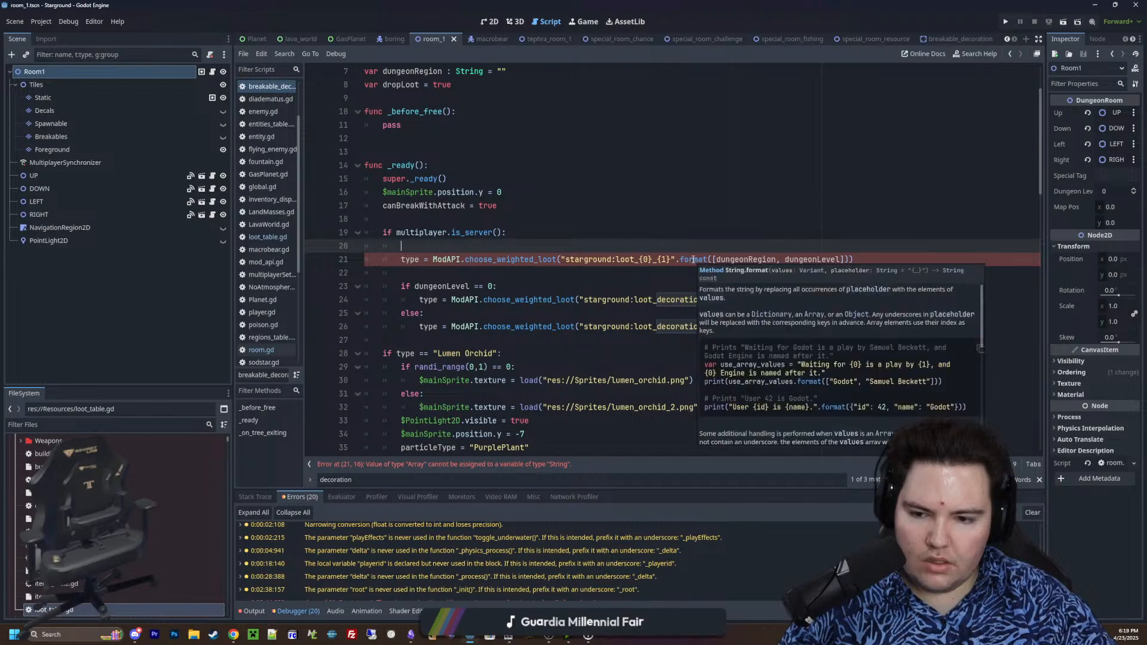
left_click(552, 465)
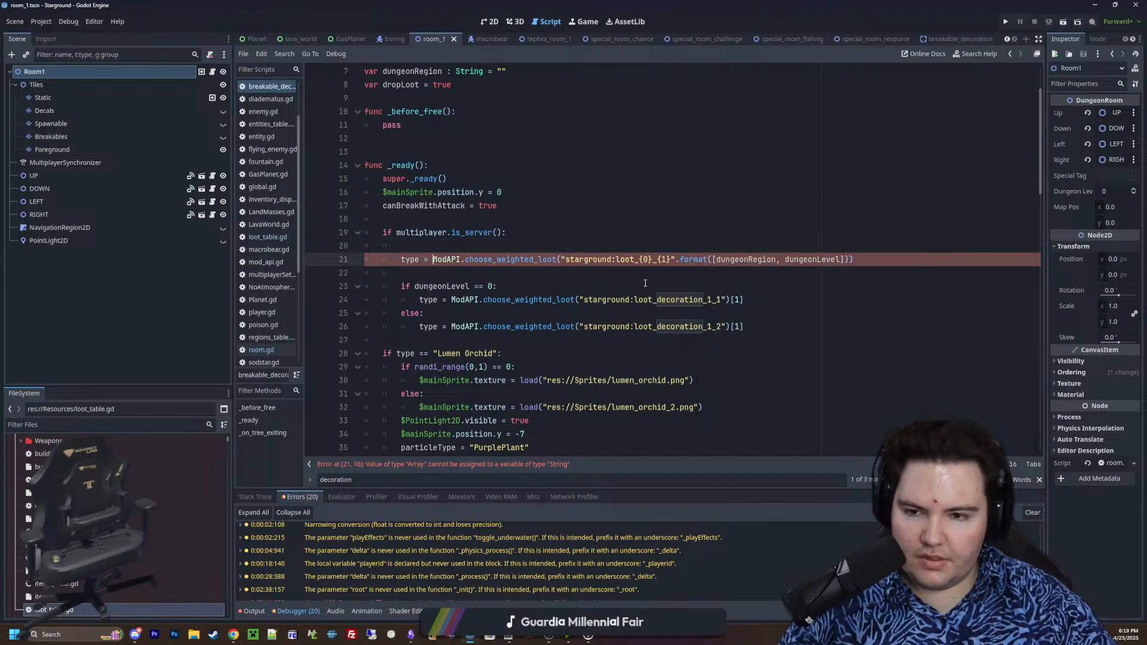
left_click(514, 259, "ctrl")
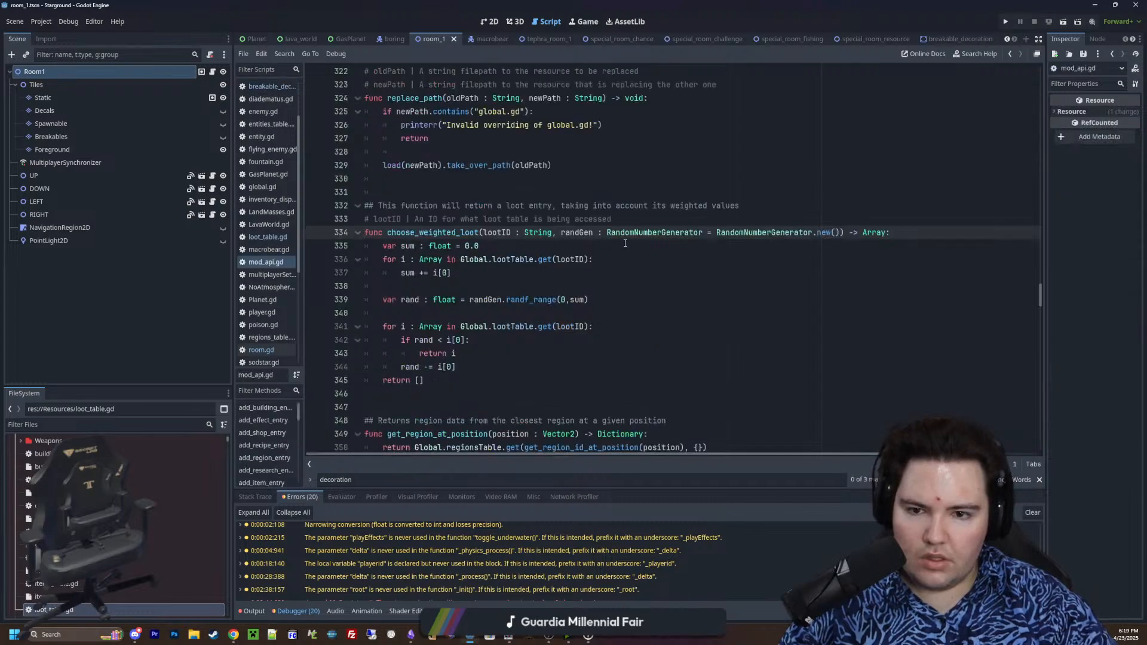
key("alt+Left")
key("alt+Left")
key("alt+Left")
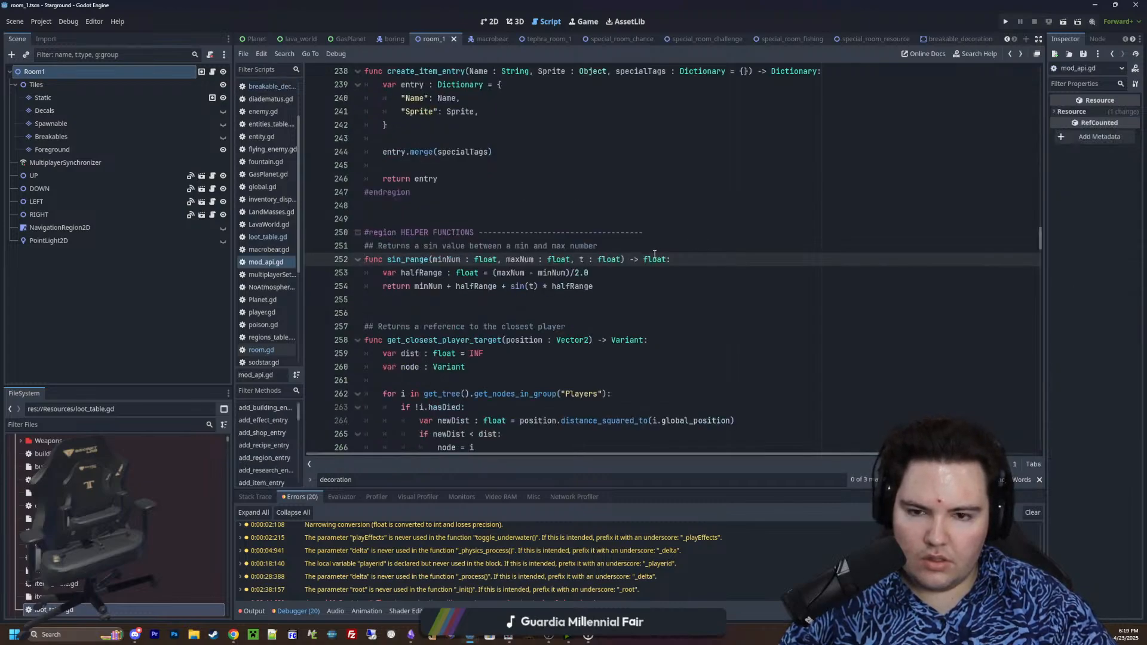
left_click(506, 274)
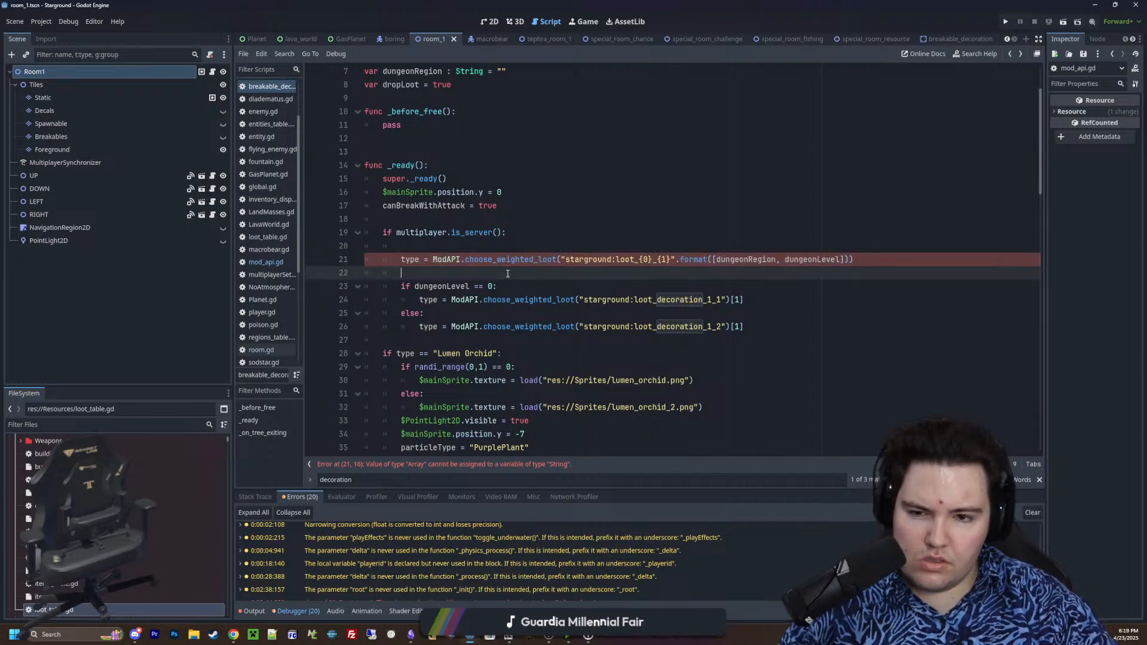
left_click(530, 259, "ctrl")
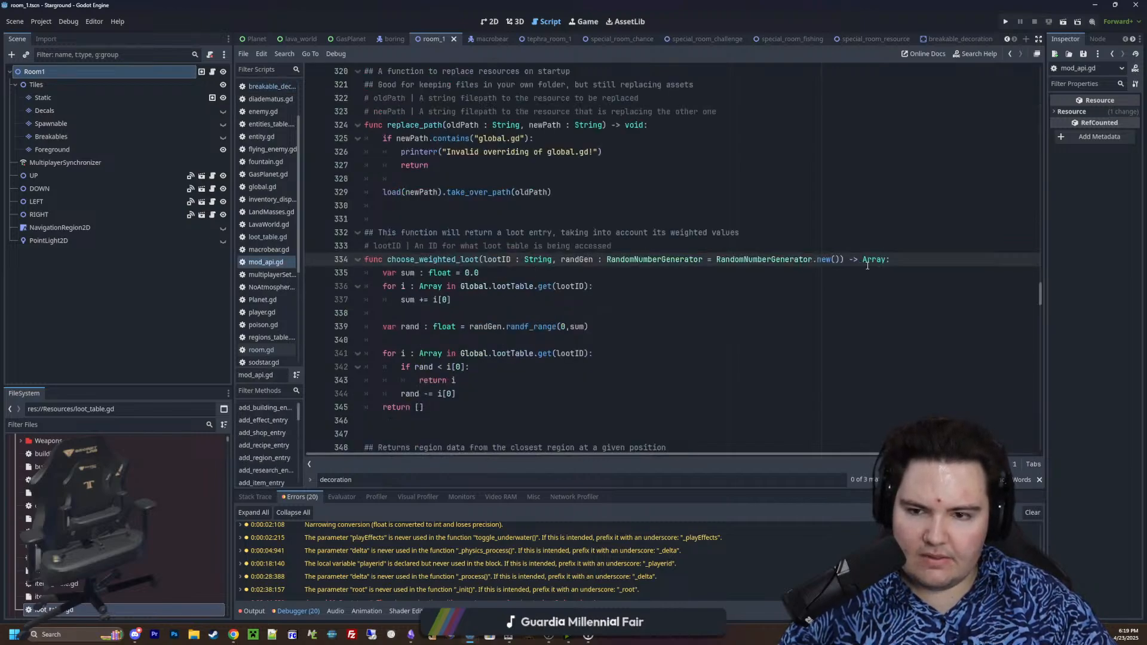
key("alt+Left")
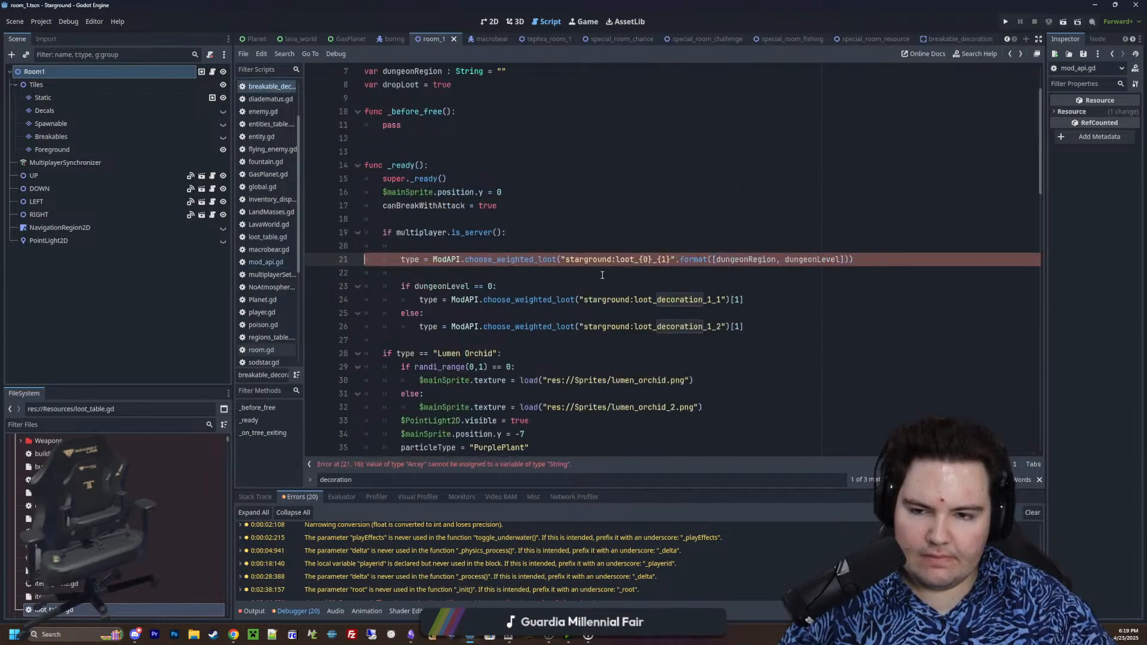
Append [1] to the new choose_weighted_loot call so type takes the second element of the returned array
left_click(567, 273)
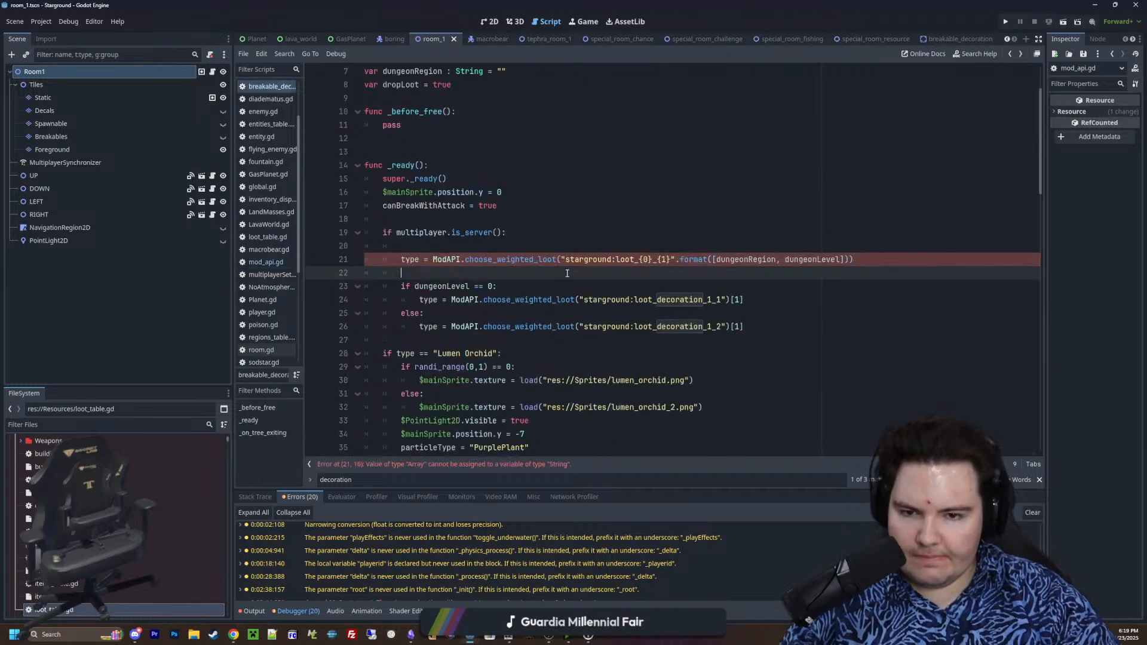
left_click(848, 262)
type("[1]")
left_click(896, 227)
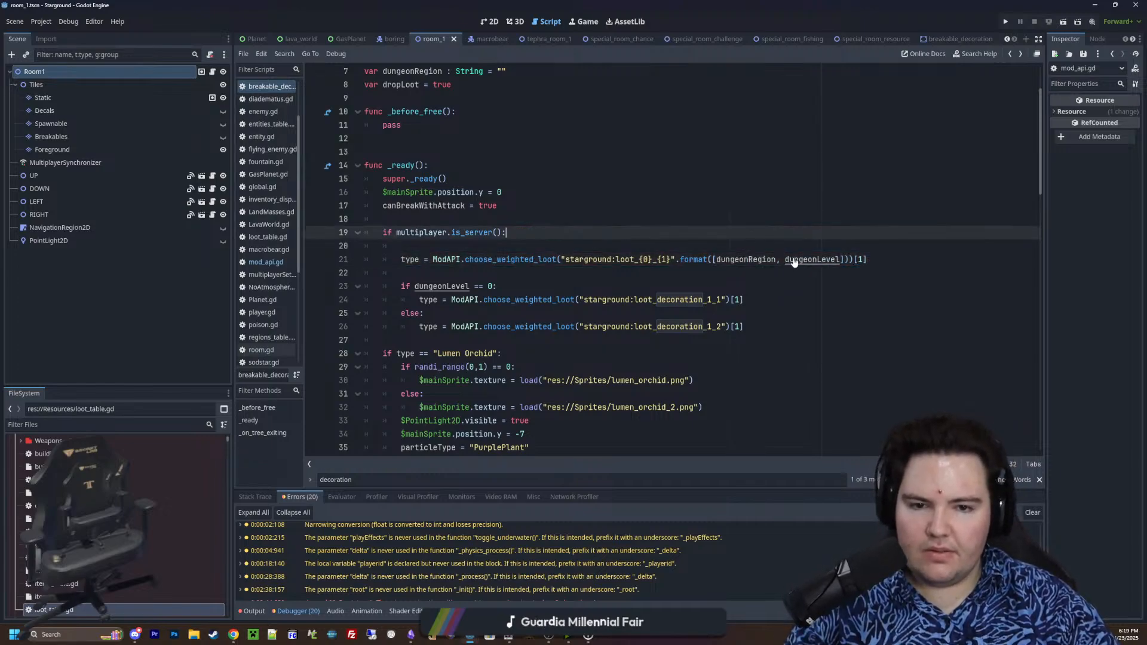
left_click(643, 222)
left_click(598, 247)
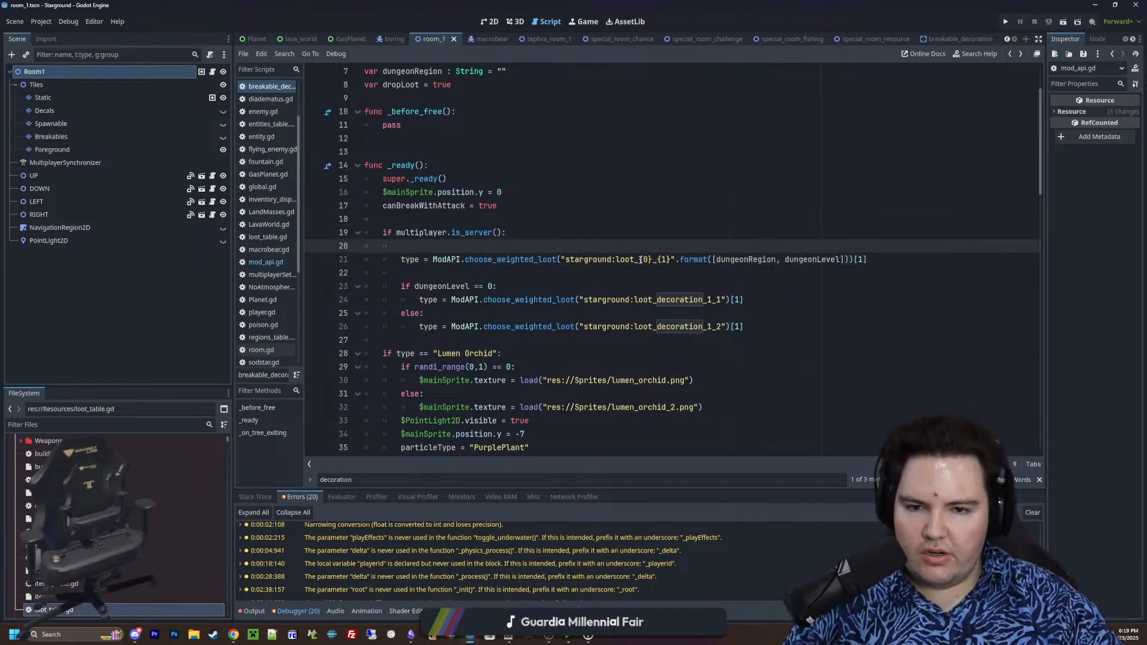
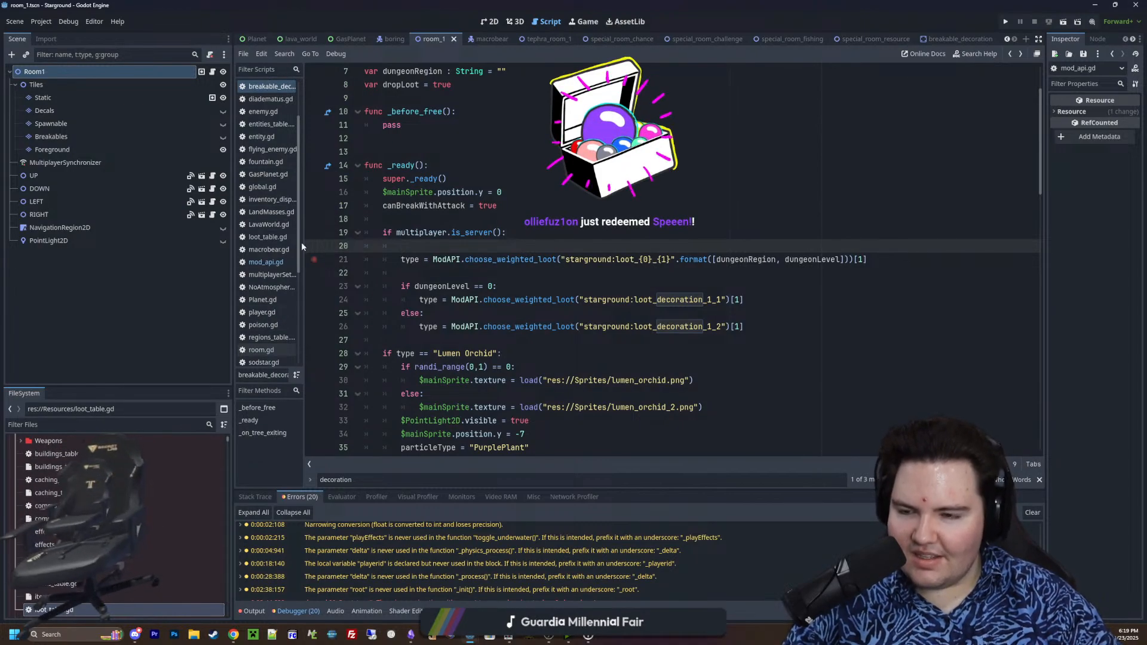
Filter the project files for "region" and open regions_table.gd
left_click(195, 425)
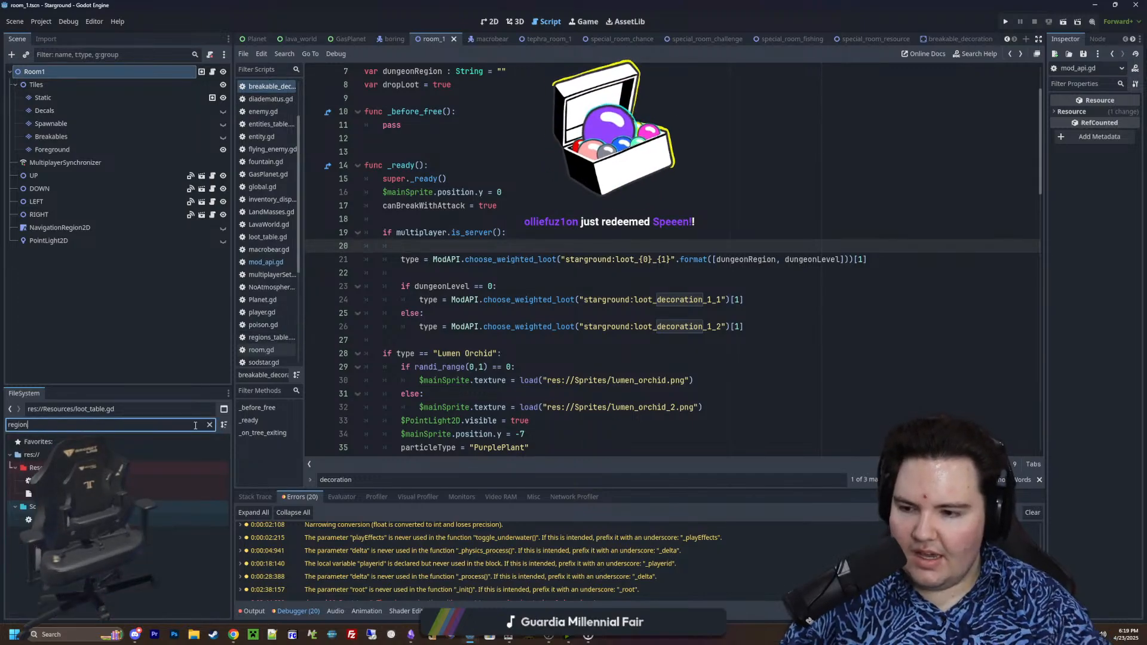
type("region")
double_click(77, 481)
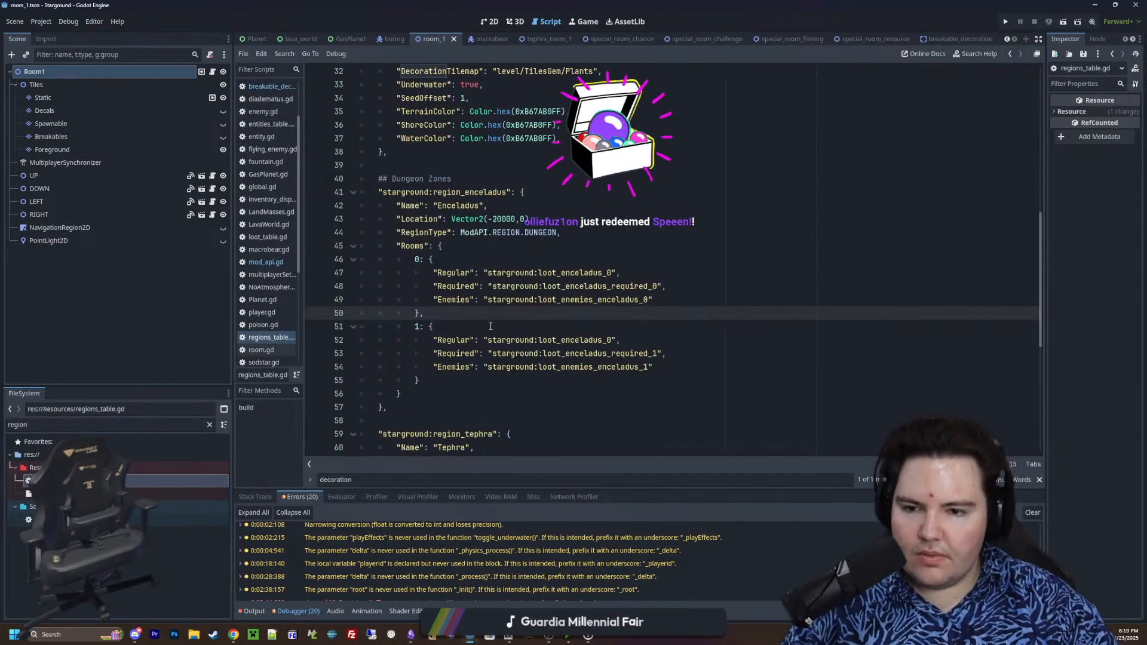
Add a "Decorations" entry with the value "starground:loot_decorations" below Enemies in room level 0 of the Enceladus region
left_click(666, 301)
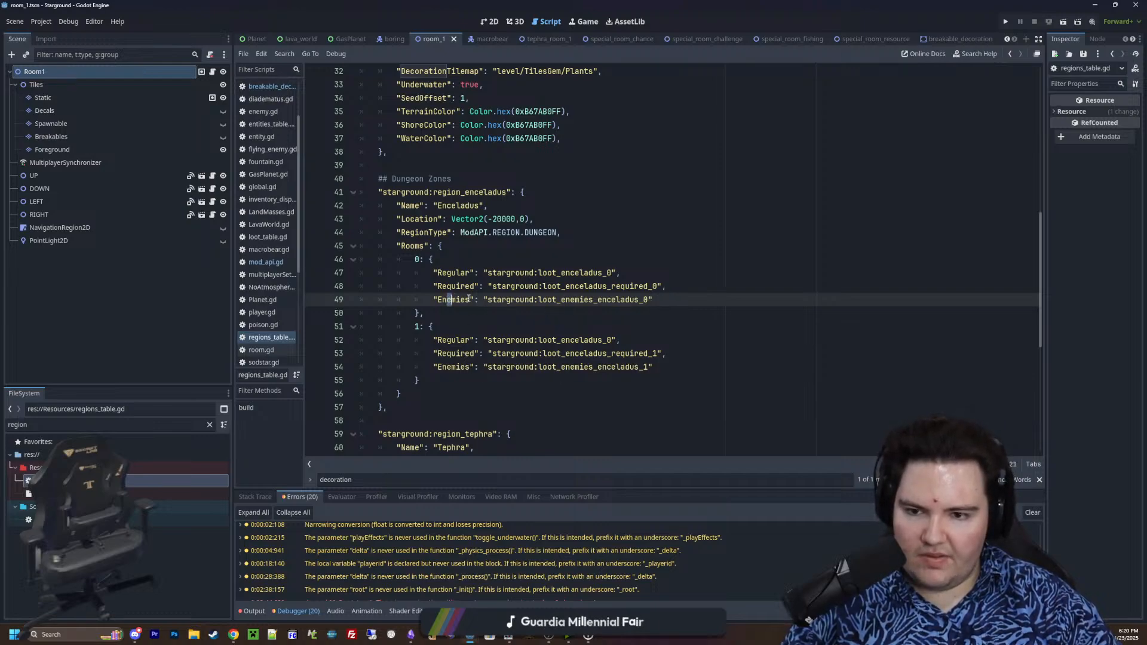
left_click(469, 371)
left_click(693, 303)
key("Return")
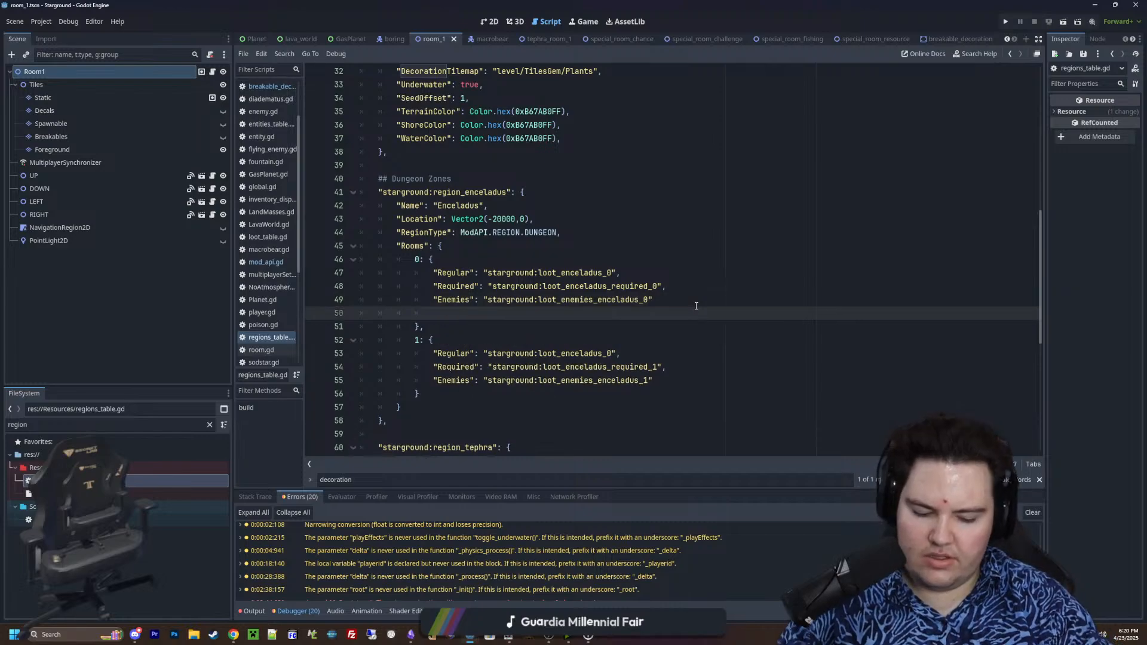
type("\"Decorations\"")
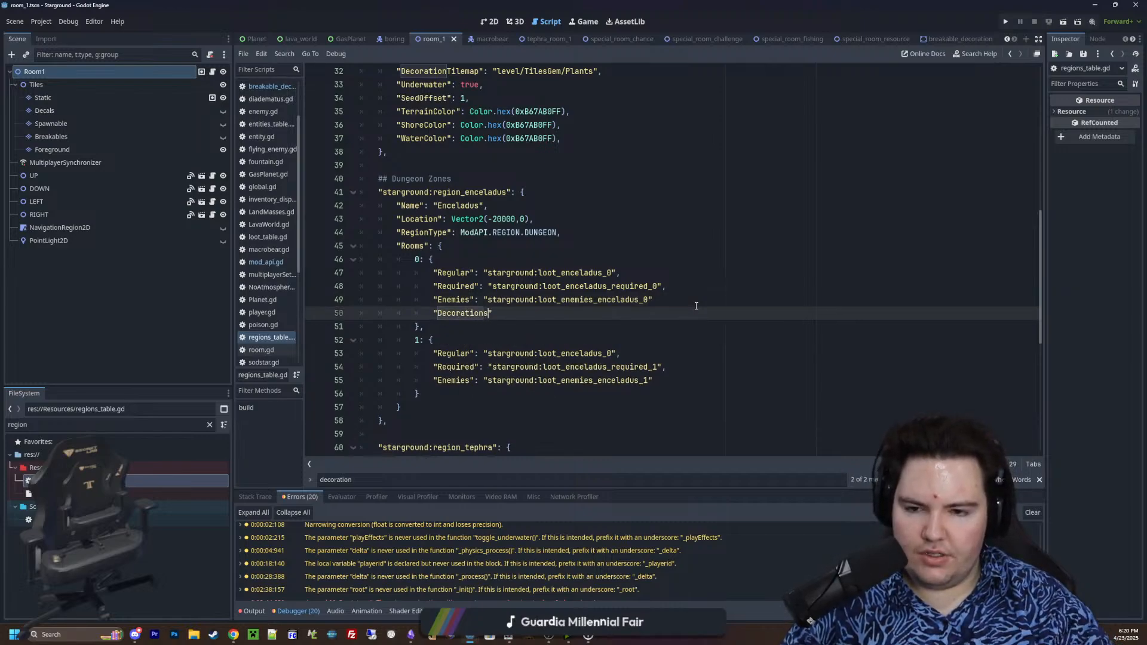
type(": \"starground:")
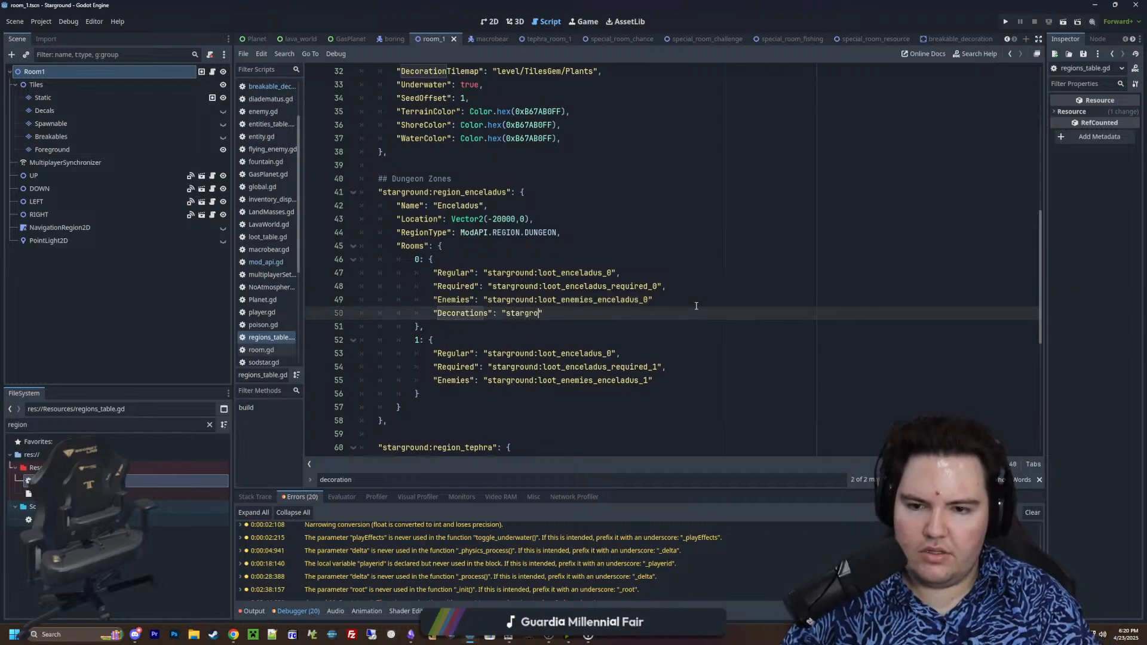
type("loot_decorat")
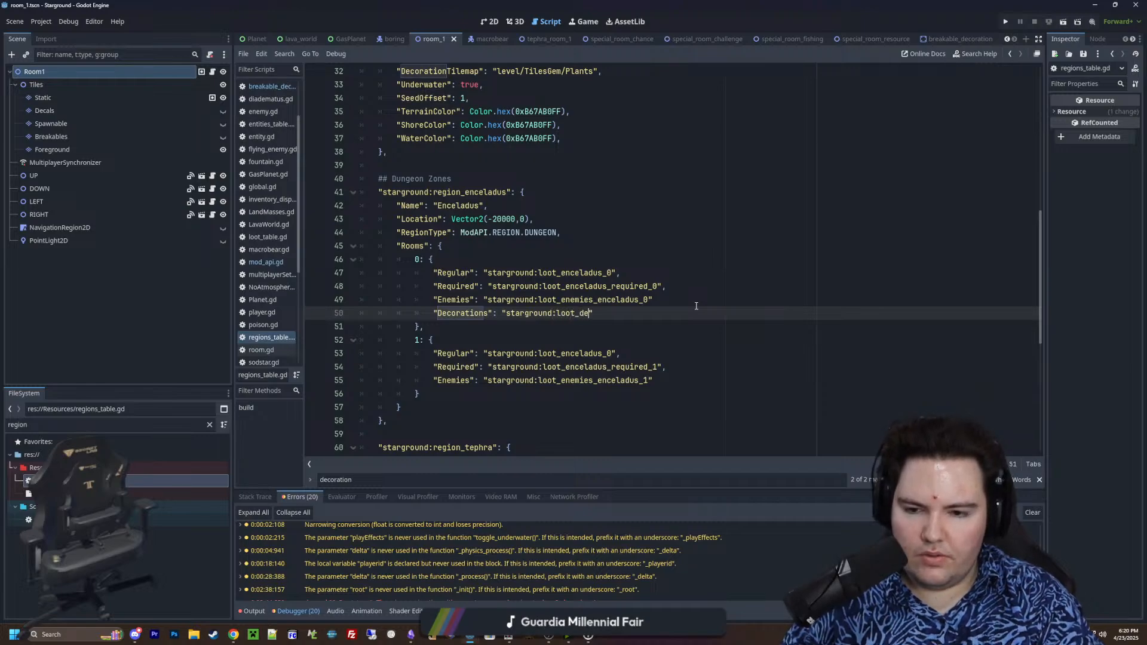
type("ions")
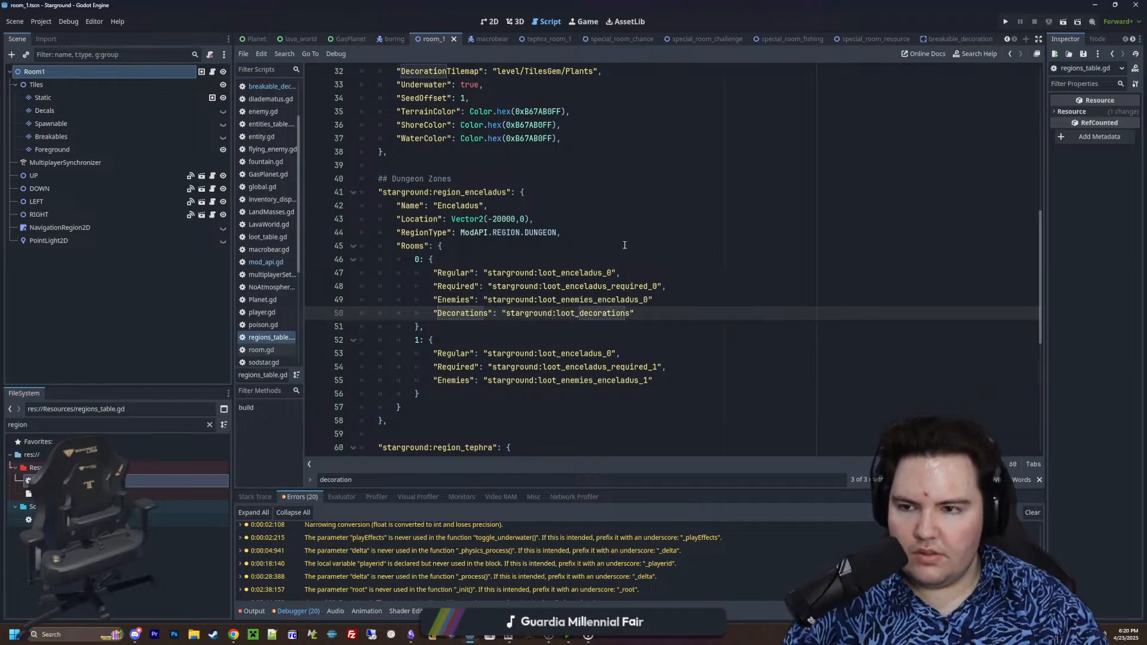
Filter the project files for "loot", open loot_table.gd and copy the key "starground:loot_decoration_1_1"
scroll(270, 120, "up", 2)
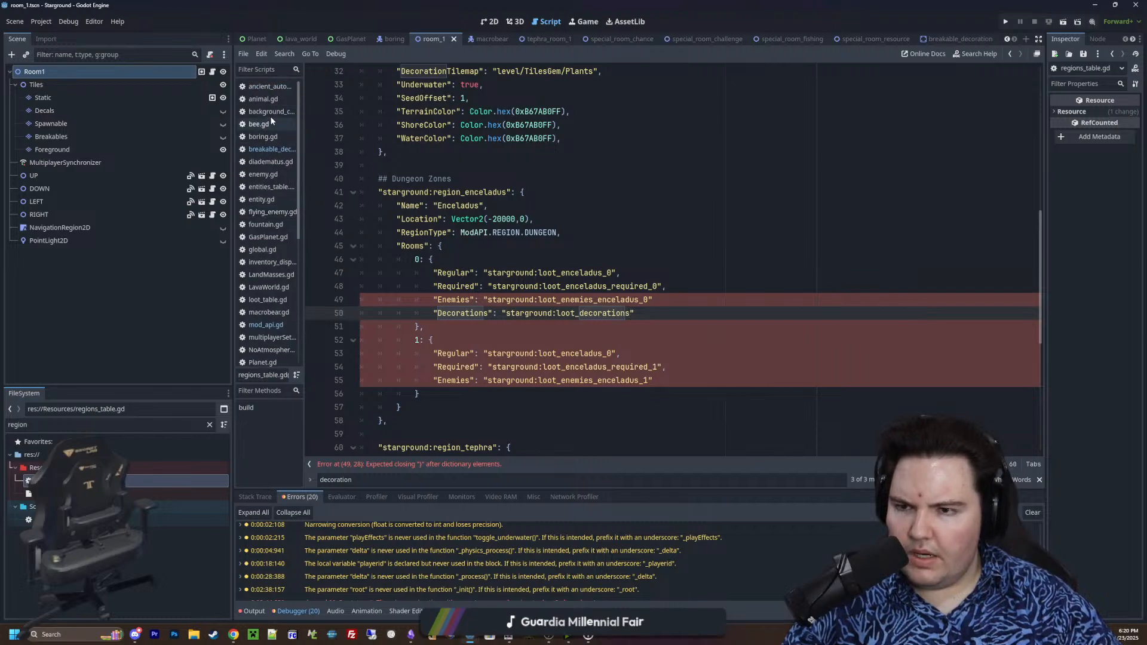
scroll(271, 121, "down", 5)
left_click(203, 426)
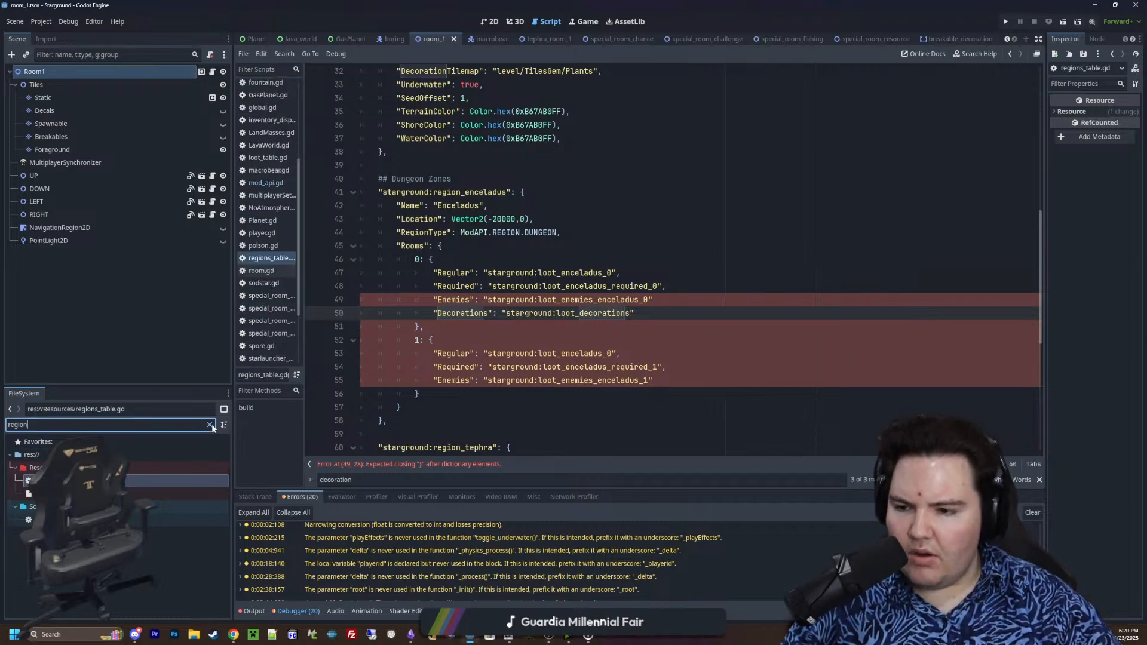
left_click(209, 425)
type("loot")
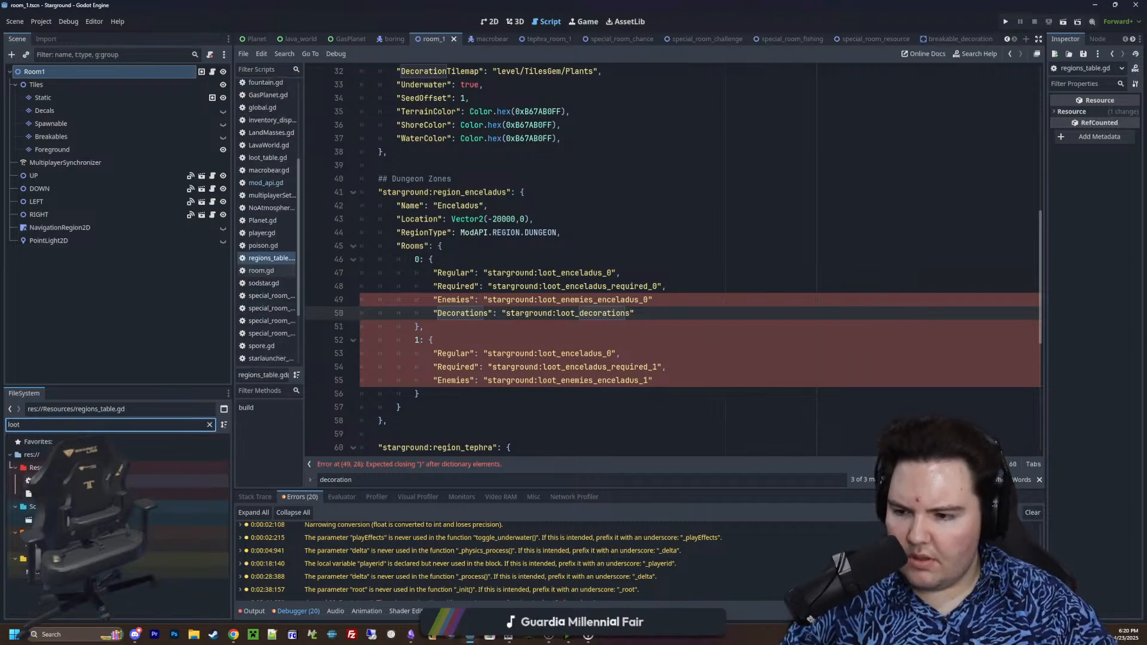
double_click(66, 481)
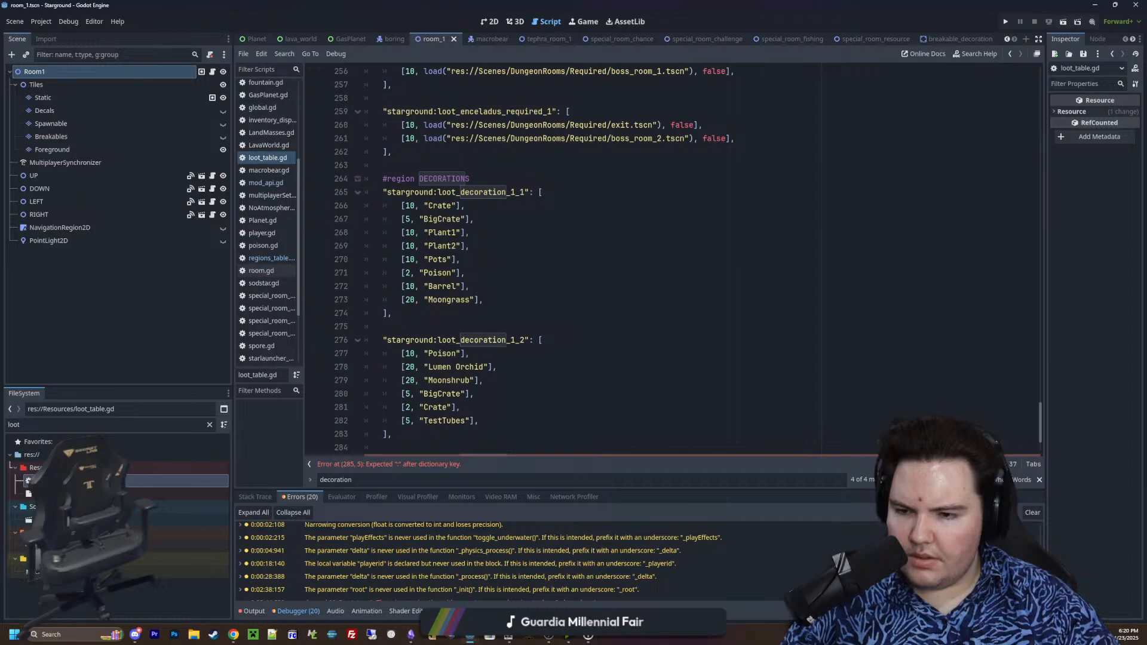
left_click(530, 302)
left_click_drag(531, 192, 383, 192)
key("ctrl+c")
In regions_table.gd, replace the Enceladus level 0 Decorations value with "starground:loot_decorations_enceladus_0"
left_click(269, 258)
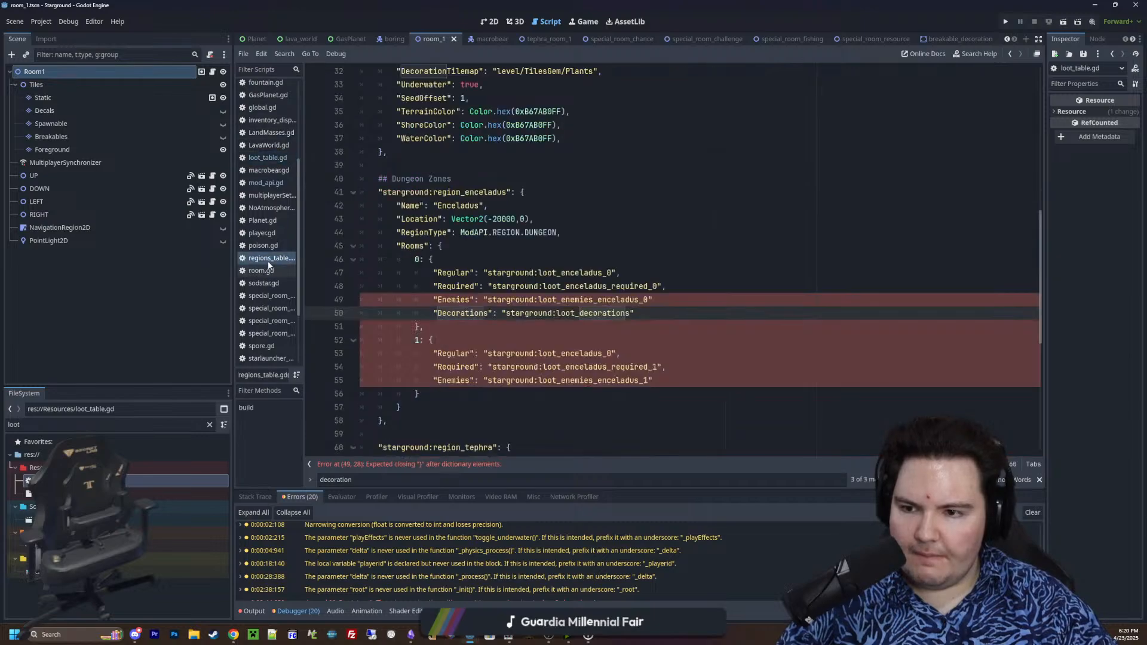
left_click(647, 313)
left_click_drag(647, 312, 502, 312)
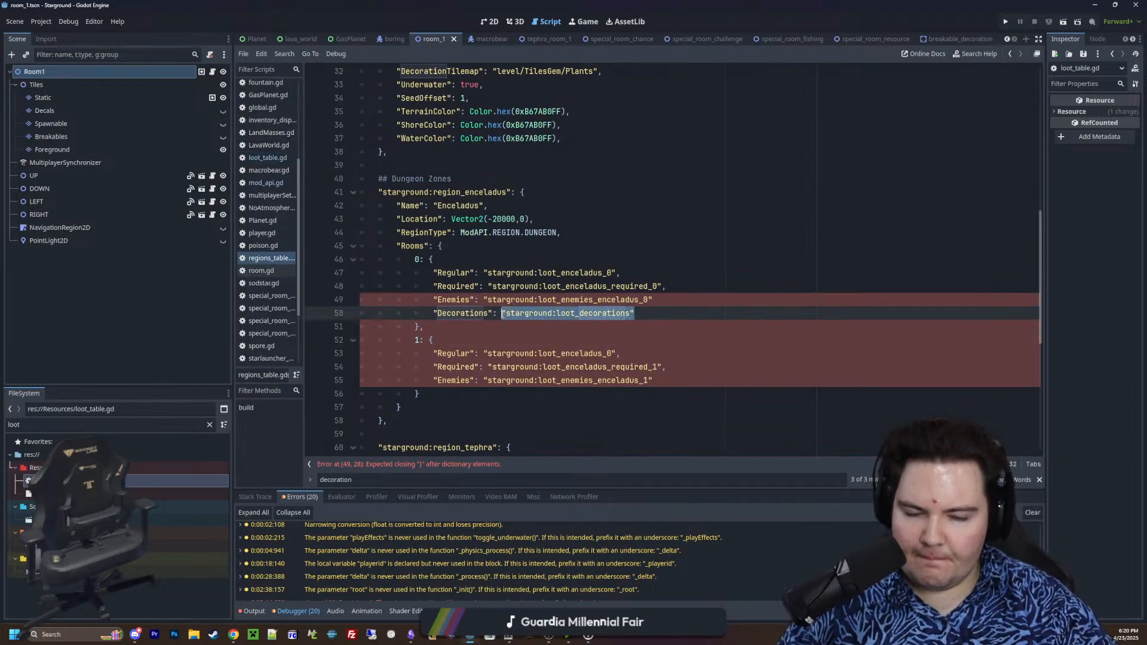
key("ctrl+v")
key("BackSpace")
key("BackSpace")
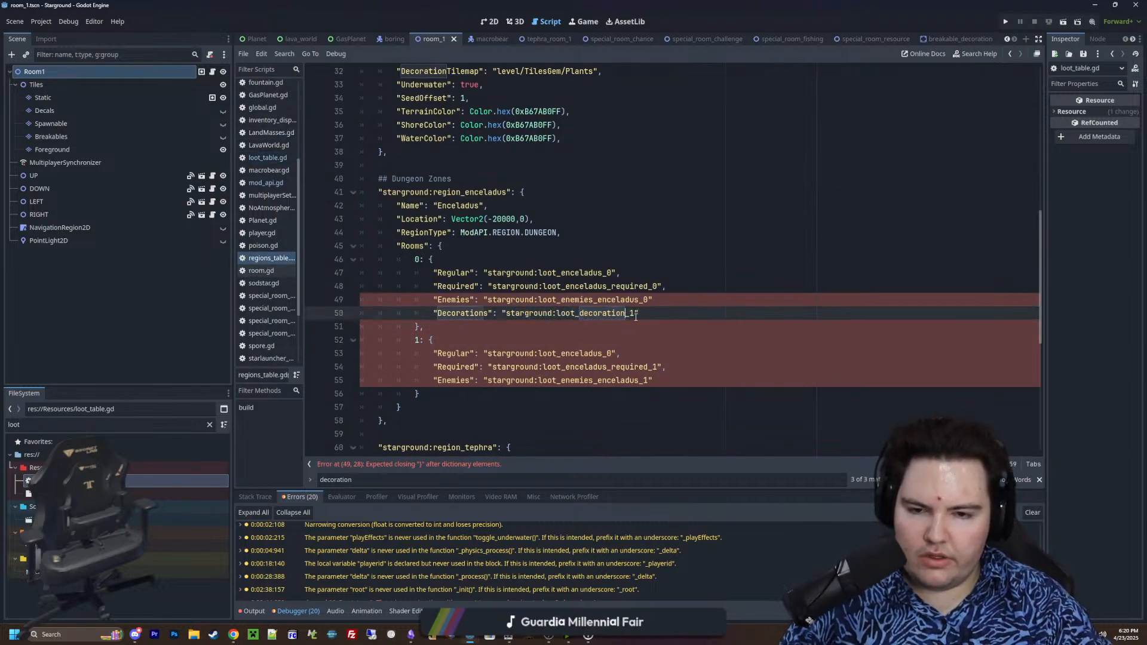
type("s")
type("_enceladus")
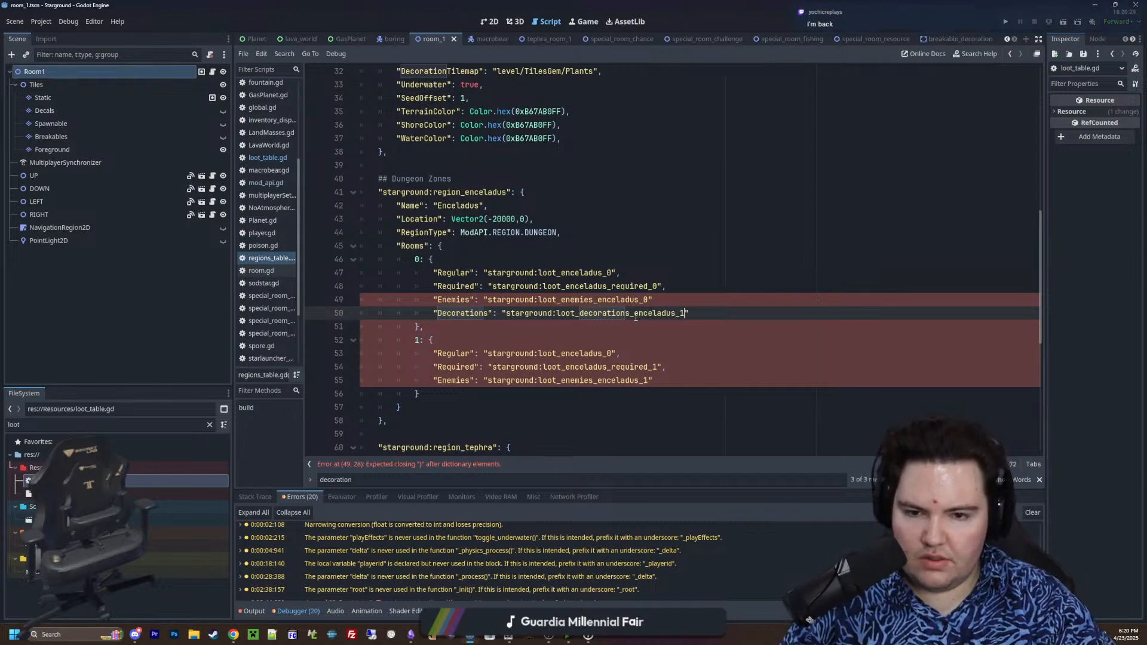
key("BackSpace")
key("BackSpace")
type("_0")
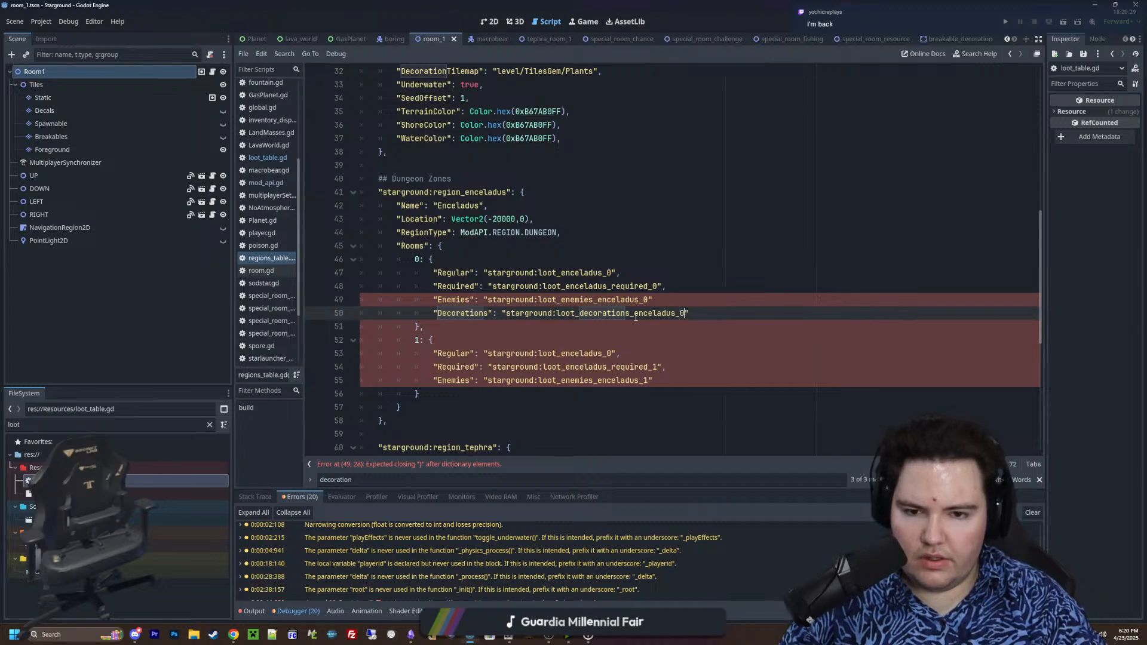
Add the missing commas after the Enemies and Decorations entries in Enceladus room level 0
left_click(681, 300)
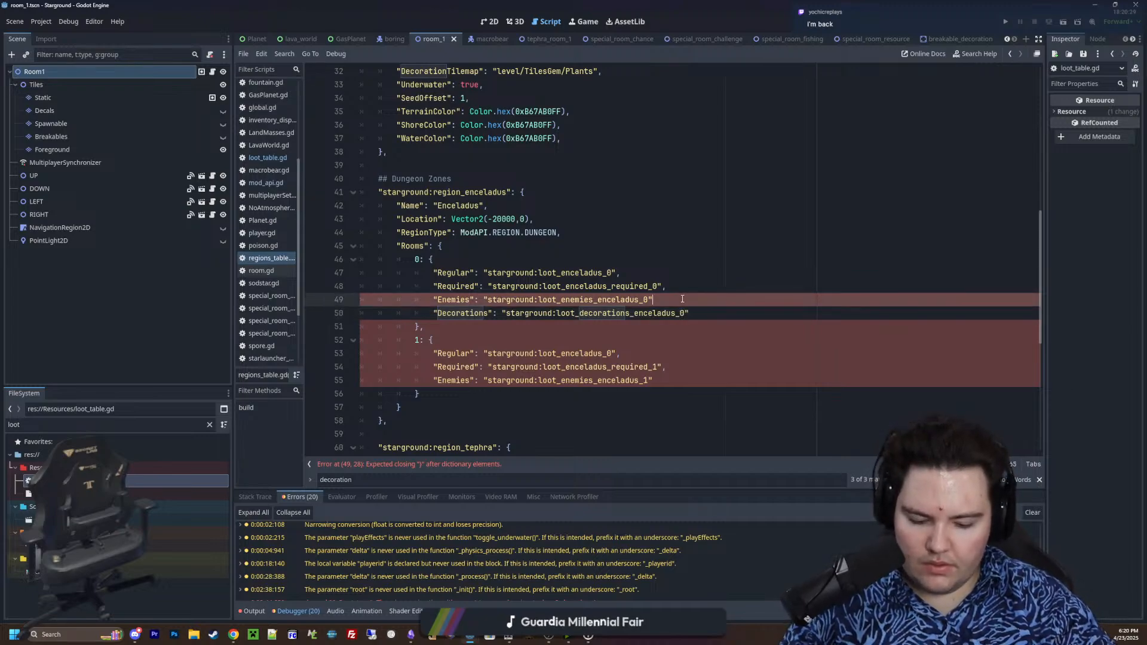
type(",")
left_click(714, 313)
type(",")
key("Down")
key("Down")
Copy the Decorations entry into Enceladus room level 1 as "starground:loot_decorations_enceladus_1" and add a comma after its Enemies entry
left_click_drag(717, 317, 435, 315)
key("ctrl+c")
left_click(672, 378)
key("Return")
key("ctrl+v")
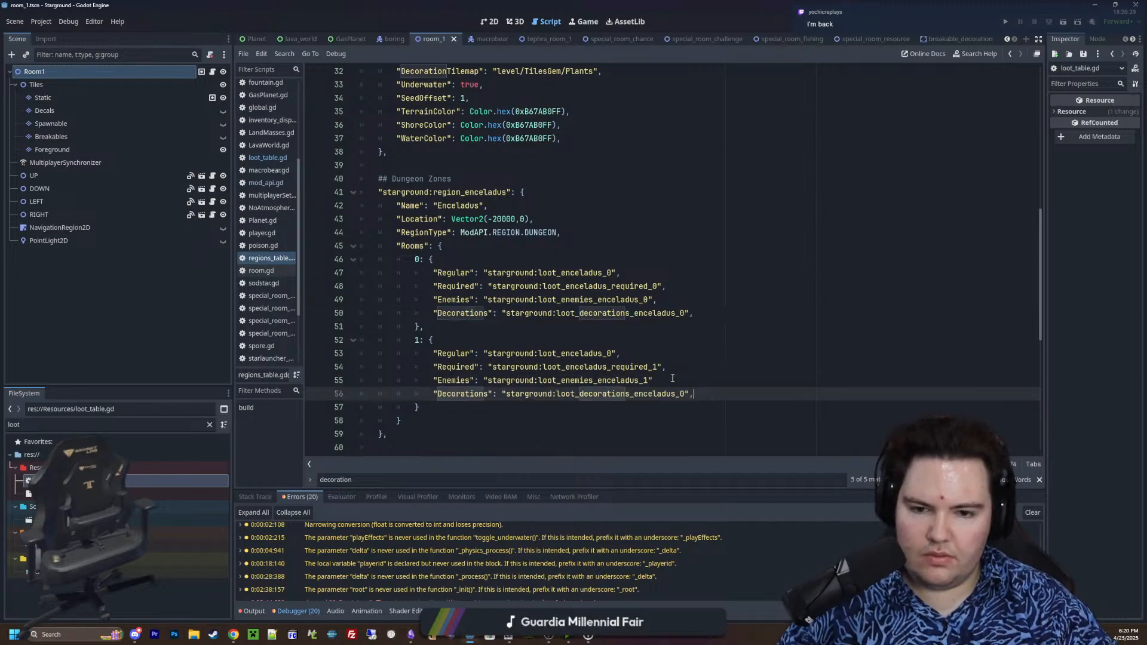
left_click(631, 347)
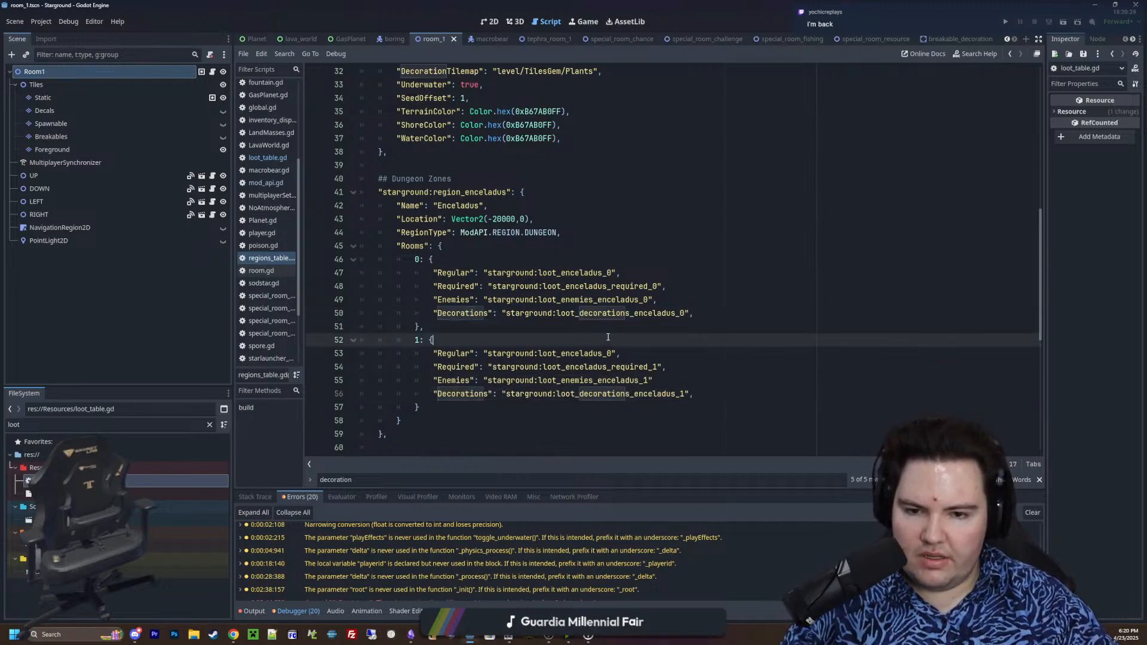
left_click(687, 381)
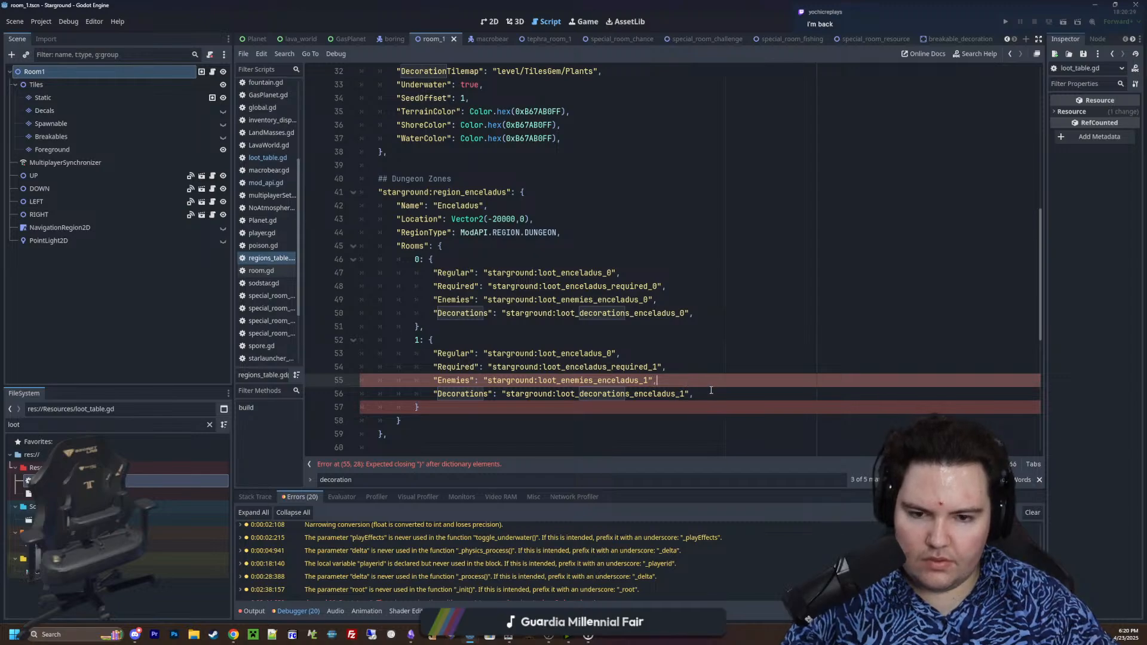
Copy the Decorations entry into Tephra room level 0 and change its value to "starground:loot_decorations_tephra_0"
left_click_drag(711, 391, 434, 393)
scroll(448, 390, "down", 5)
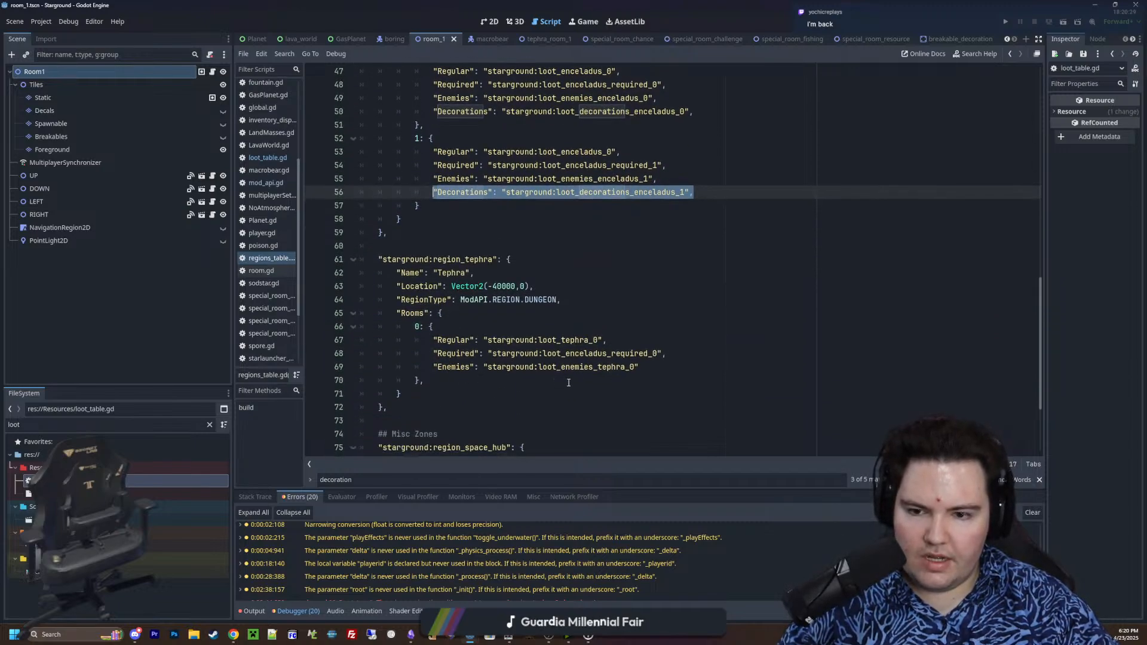
key("ctrl+c")
left_click(661, 370)
key("Return")
key("ctrl+v")
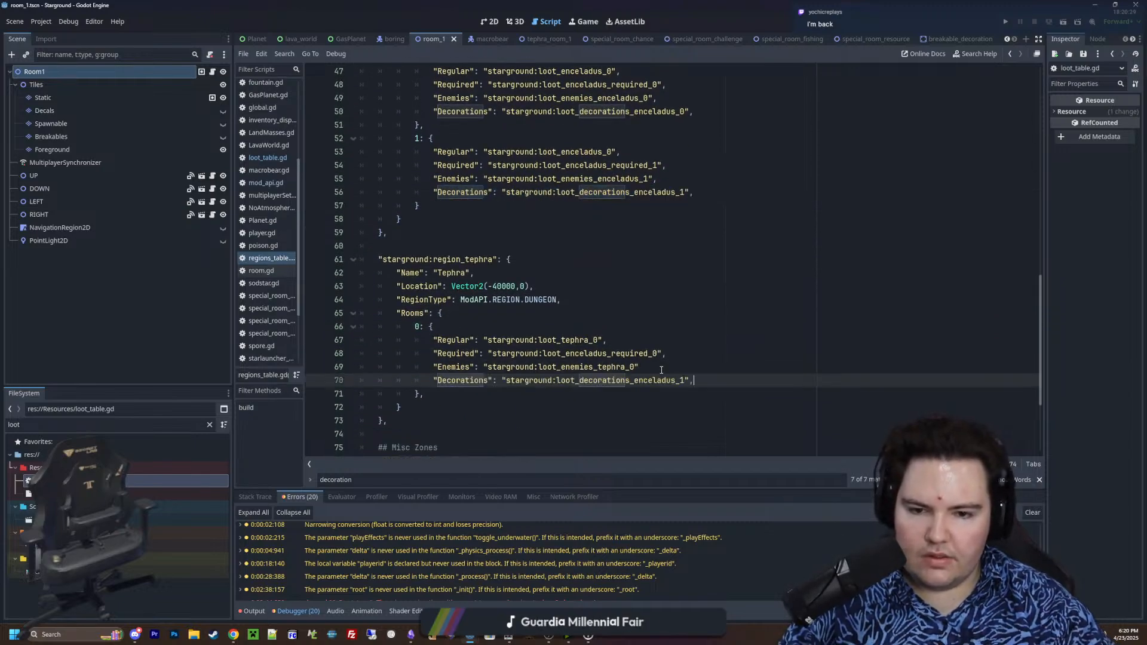
key("BackSpace")
key("BackSpace")
key("BackSpace")
key("BackSpace")
key("BackSpace")
key("BackSpace")
key("BackSpace")
key("BackSpace")
key("BackSpace")
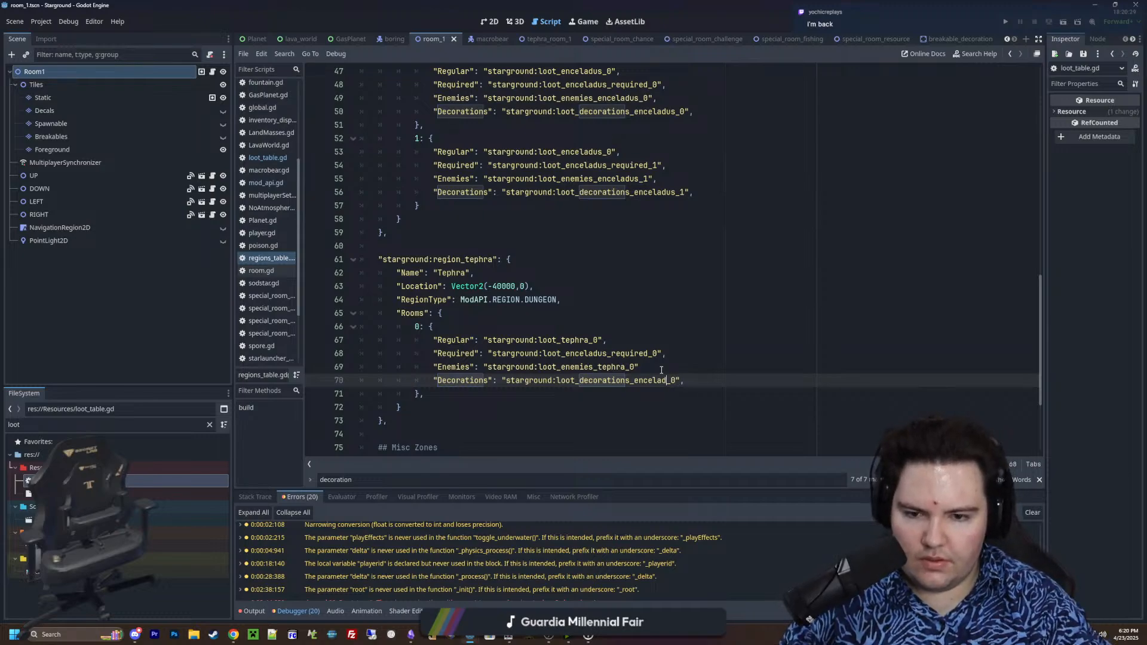
type("tephra")
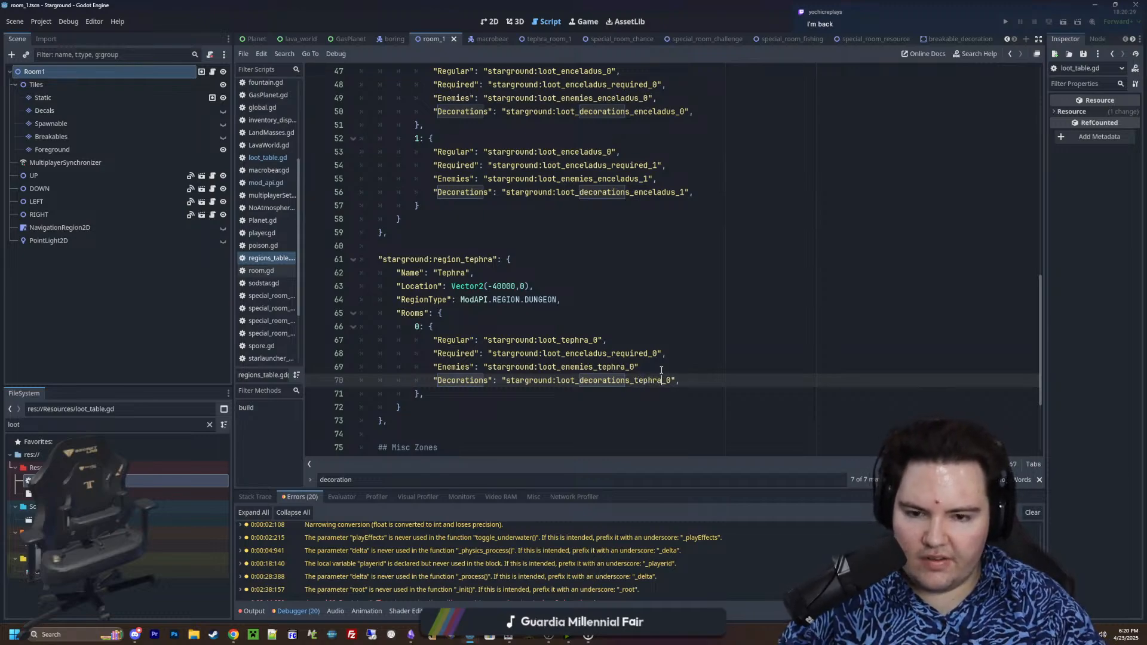
Add the missing comma after the Enemies entry in Tephra room level 0
left_click(268, 158)
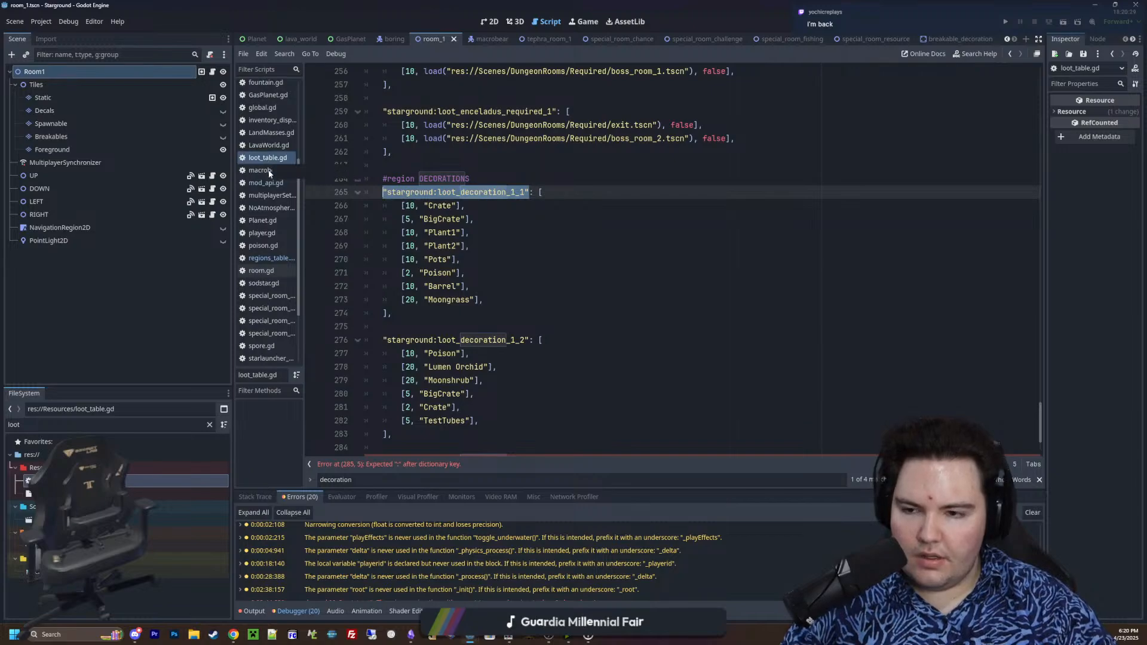
left_click(271, 258)
left_click(688, 369)
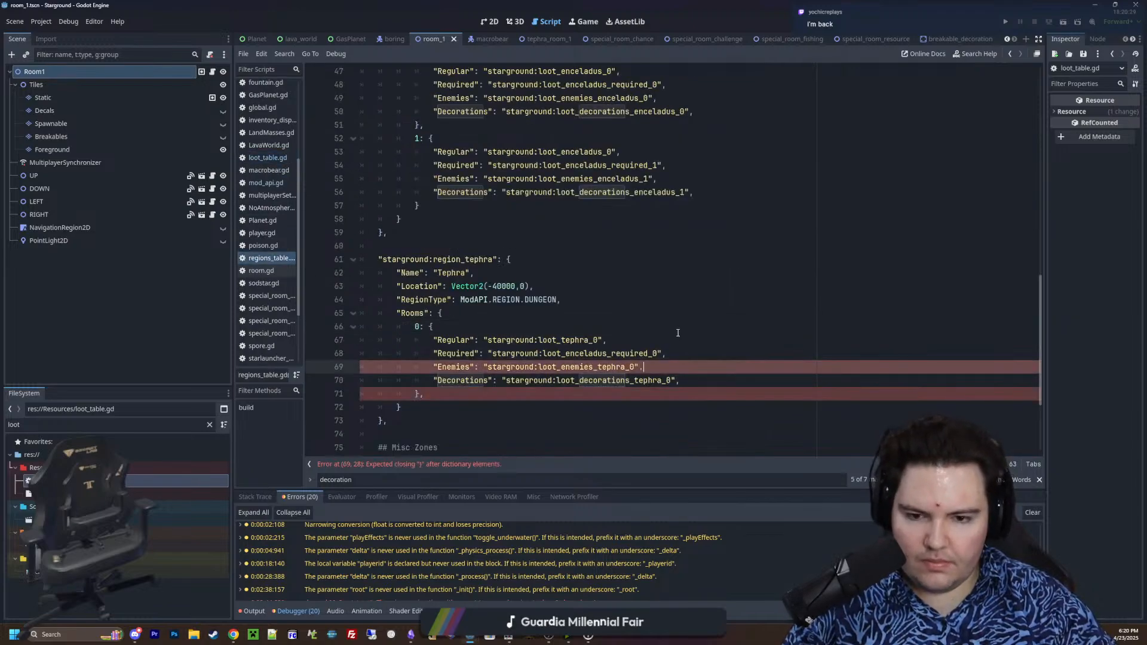
left_click(600, 310)
left_click(652, 365)
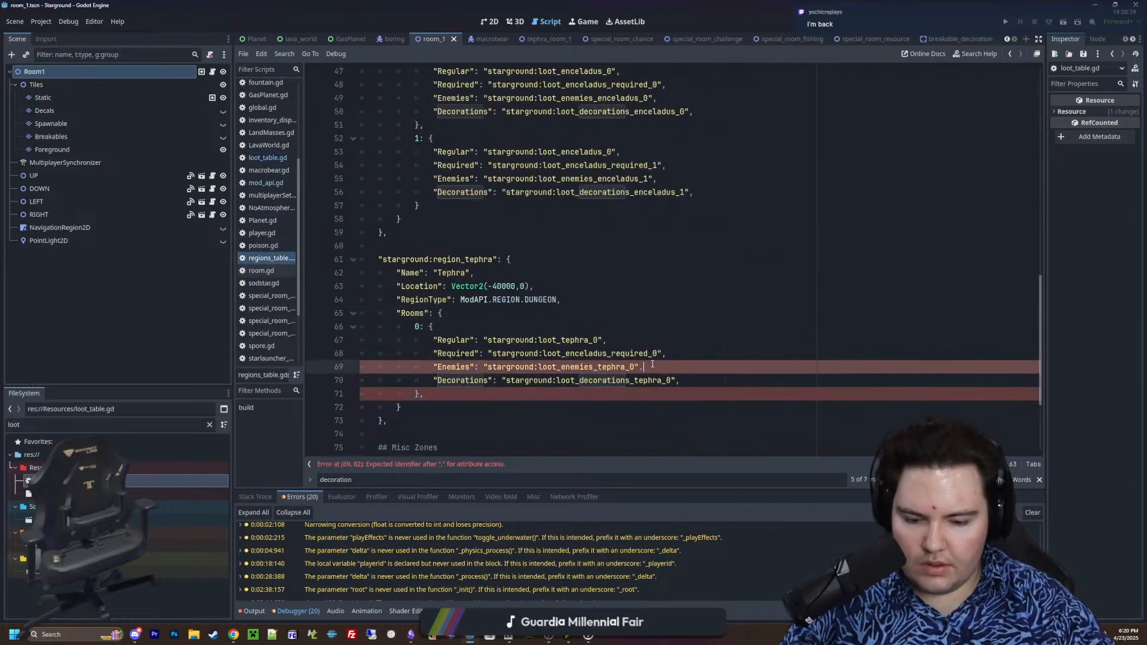
In loot_table.gd, duplicate the "starground:loot_decoration_1_2": [ header line onto a new line above the loot_decoration_drop key
left_click(263, 159)
left_click(481, 318)
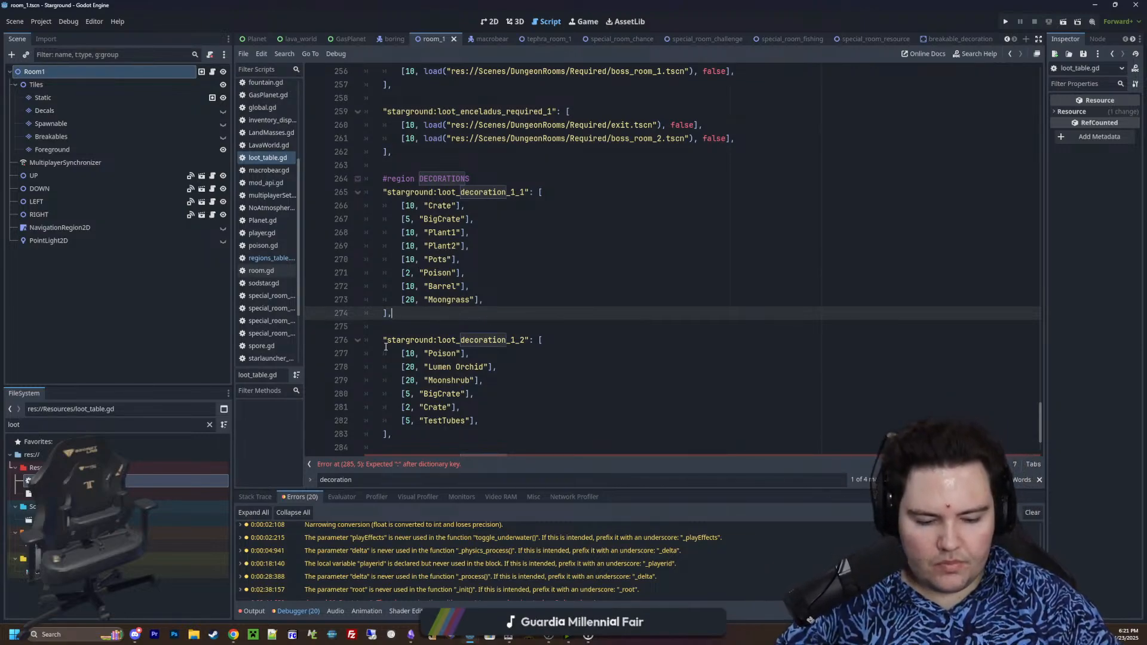
scroll(429, 356, "down", 2)
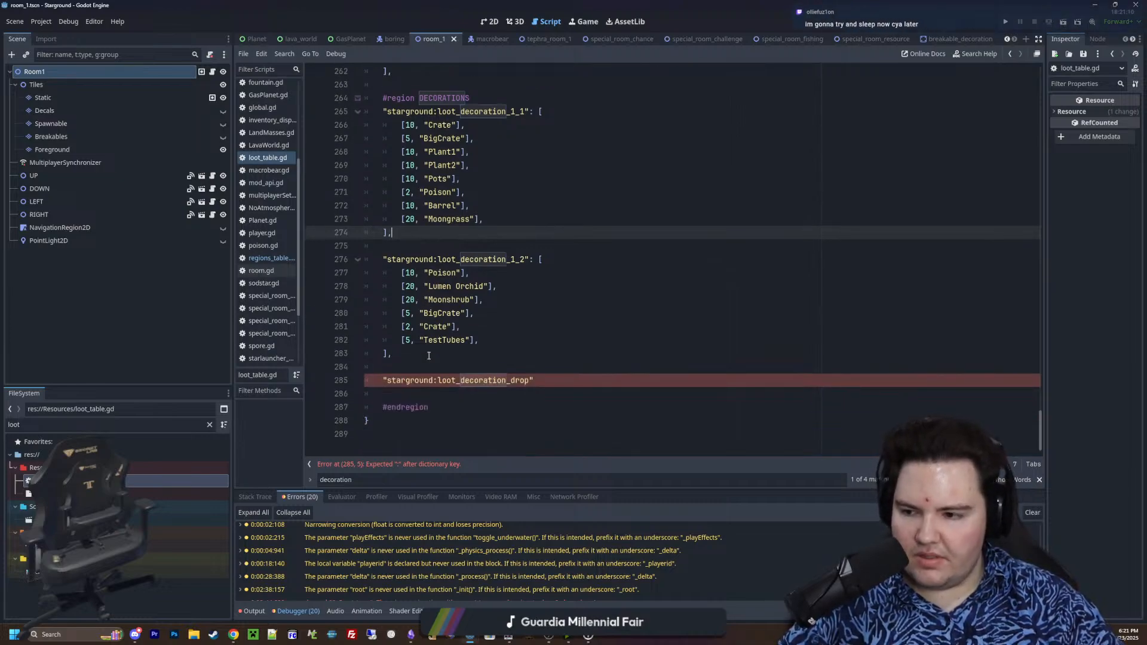
scroll(431, 355, "up", 1)
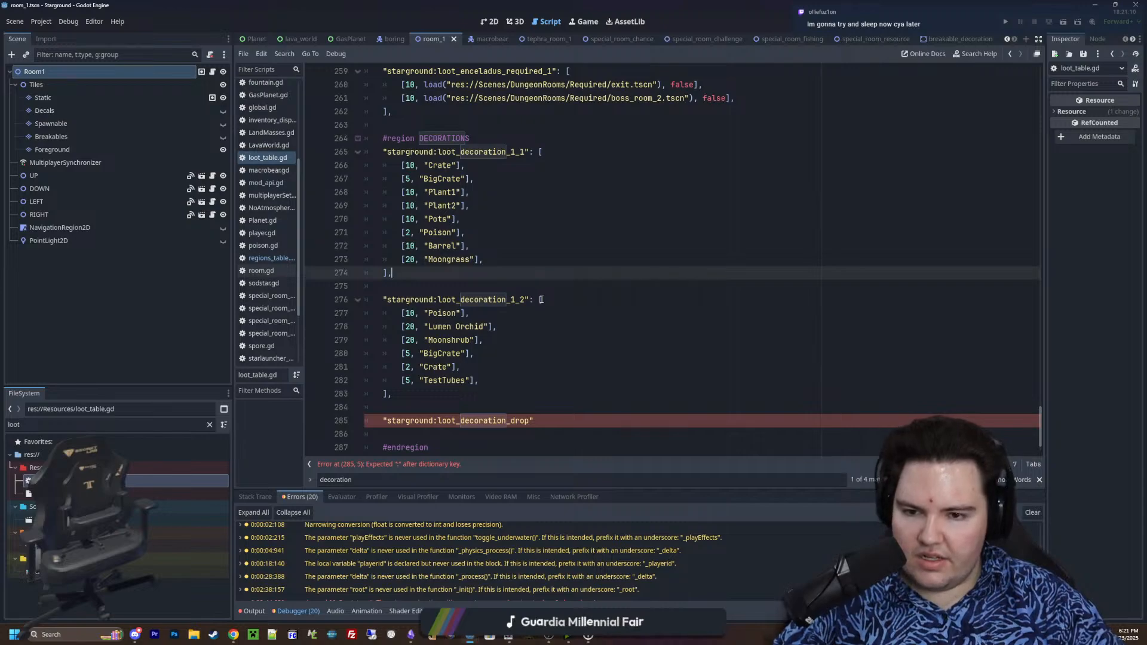
left_click_drag(541, 299, 373, 302)
scroll(405, 326, "down", 1)
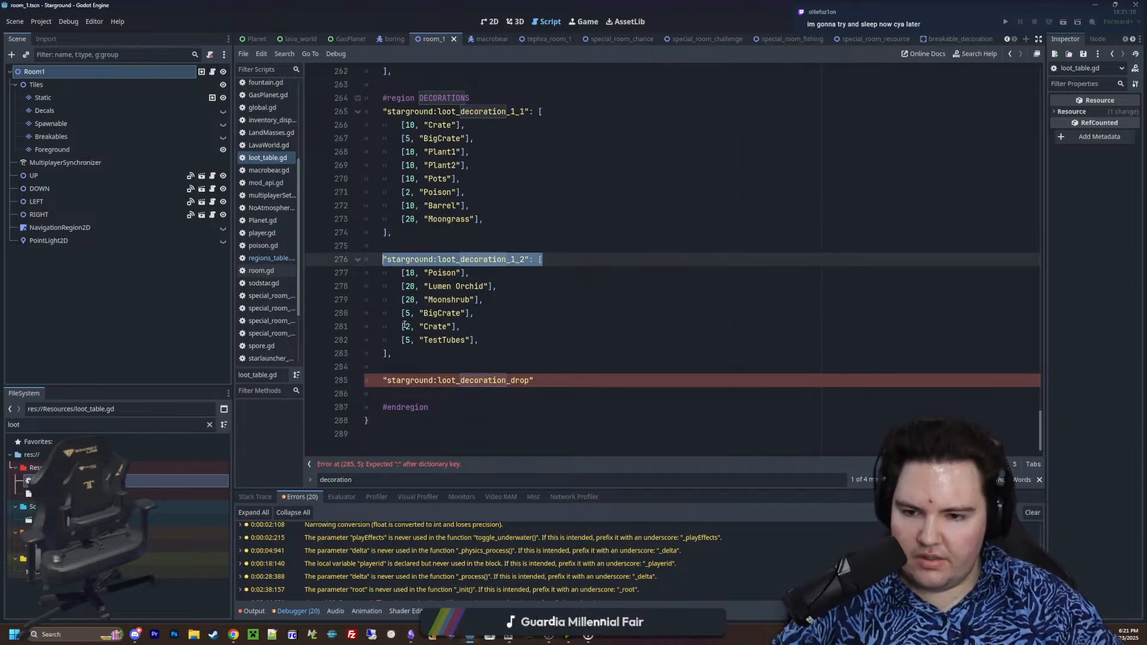
left_click(412, 367)
key("Return")
key("Return")
key("Up")
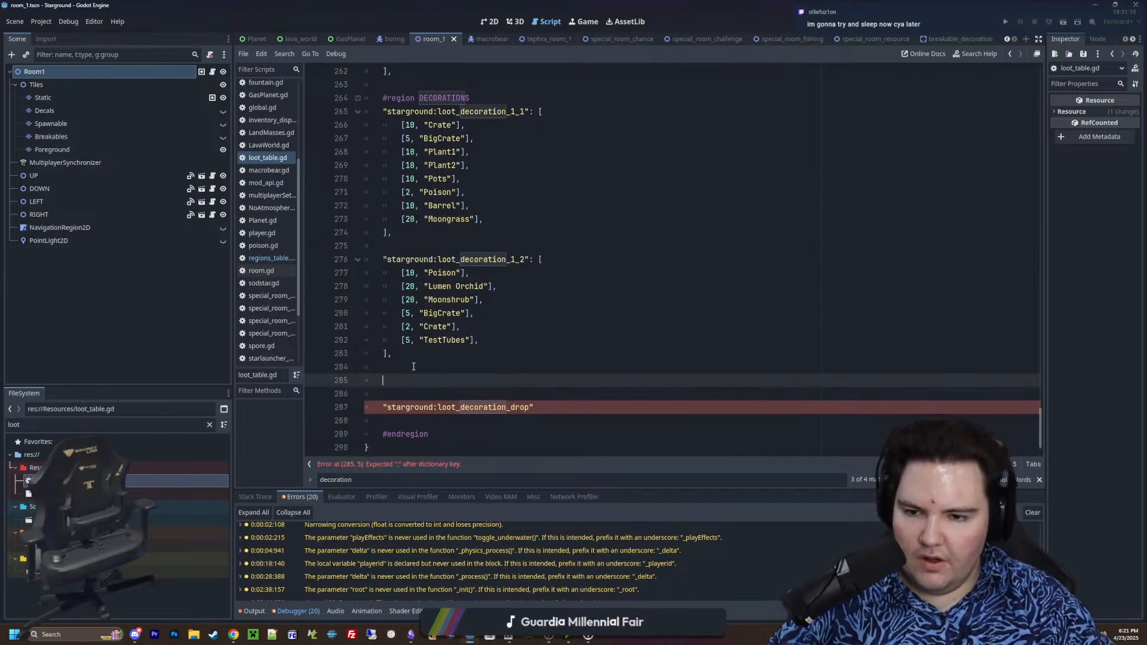
key("ctrl+v")
Rename the key of the existing second decoration table to "starground:loot_decorations_enceladus_1"
left_click(518, 260)
key("BackSpace")
key("BackSpace")
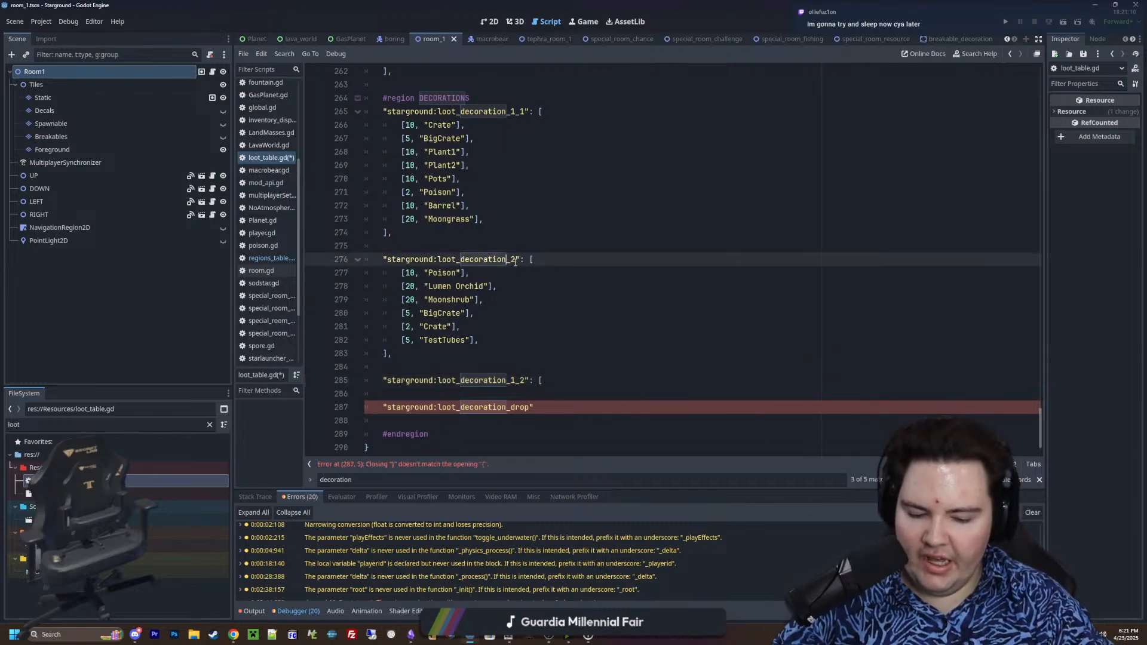
type("s_1")
key("BackSpace")
type("enceladus_1")
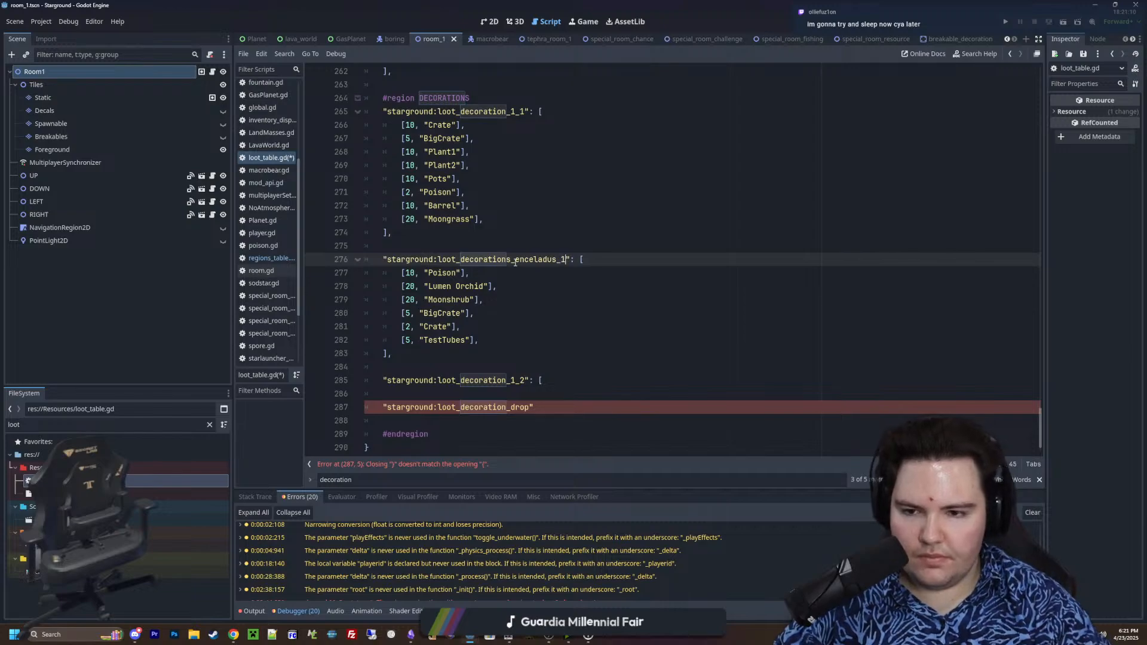
Replace the first decoration table's header with the Enceladus header and set its key to "starground:loot_decorations_enceladus_0"
left_click_drag(604, 256, 383, 260)
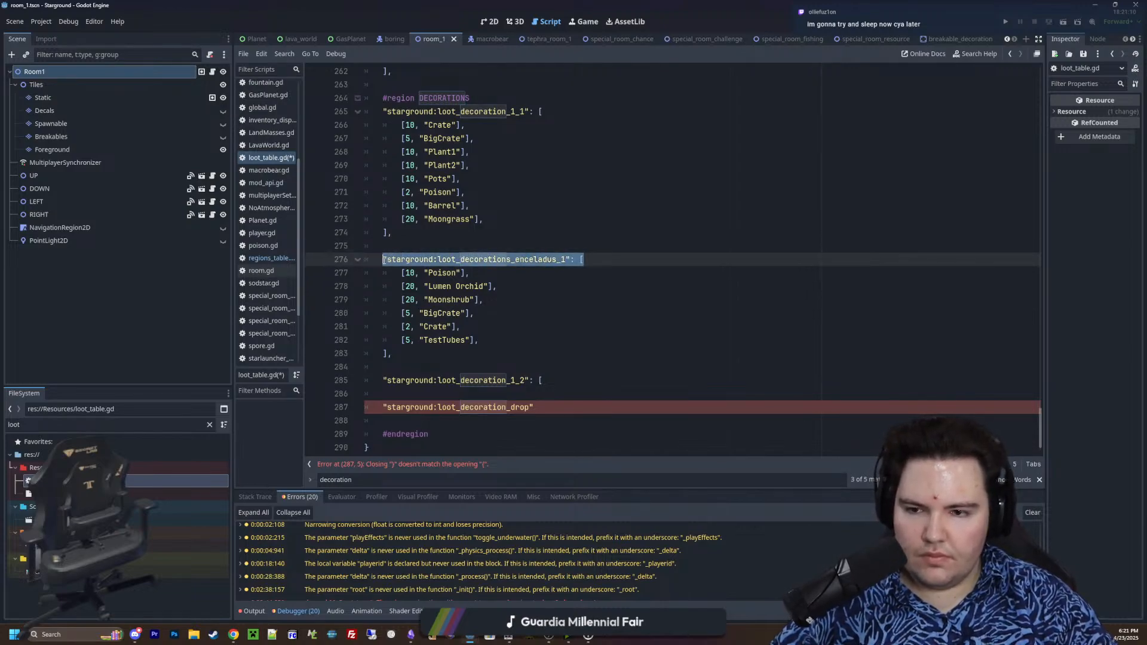
key("ctrl+c")
left_click(542, 111)
key("shift+Home")
key("ctrl+v")
left_click(565, 111)
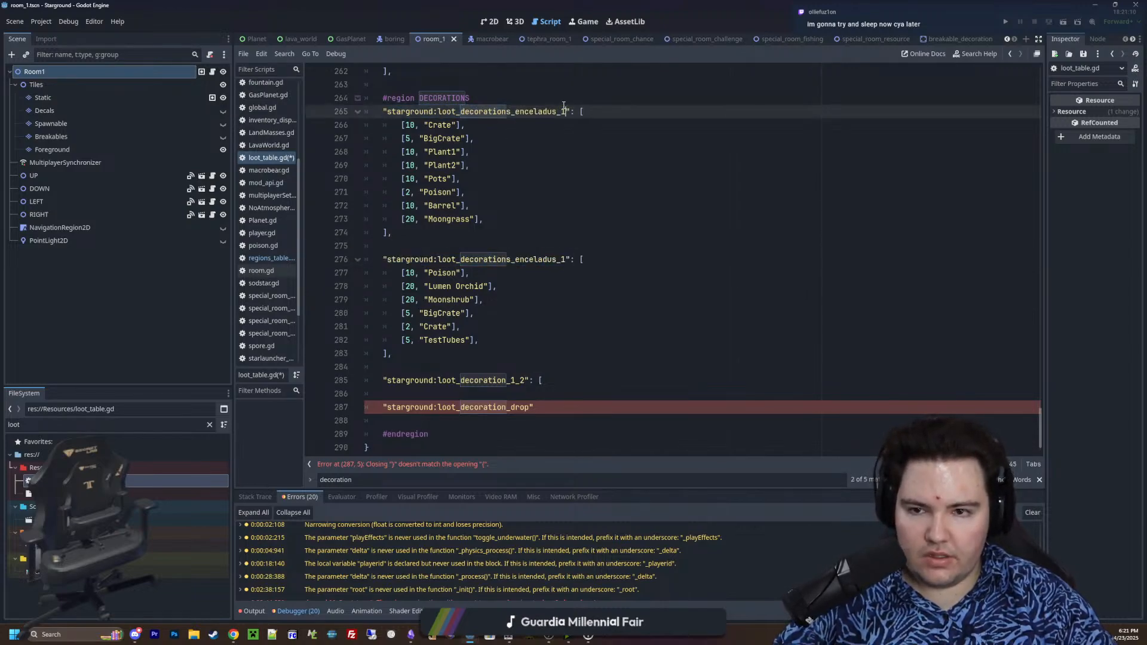
key("BackSpace")
type("0")
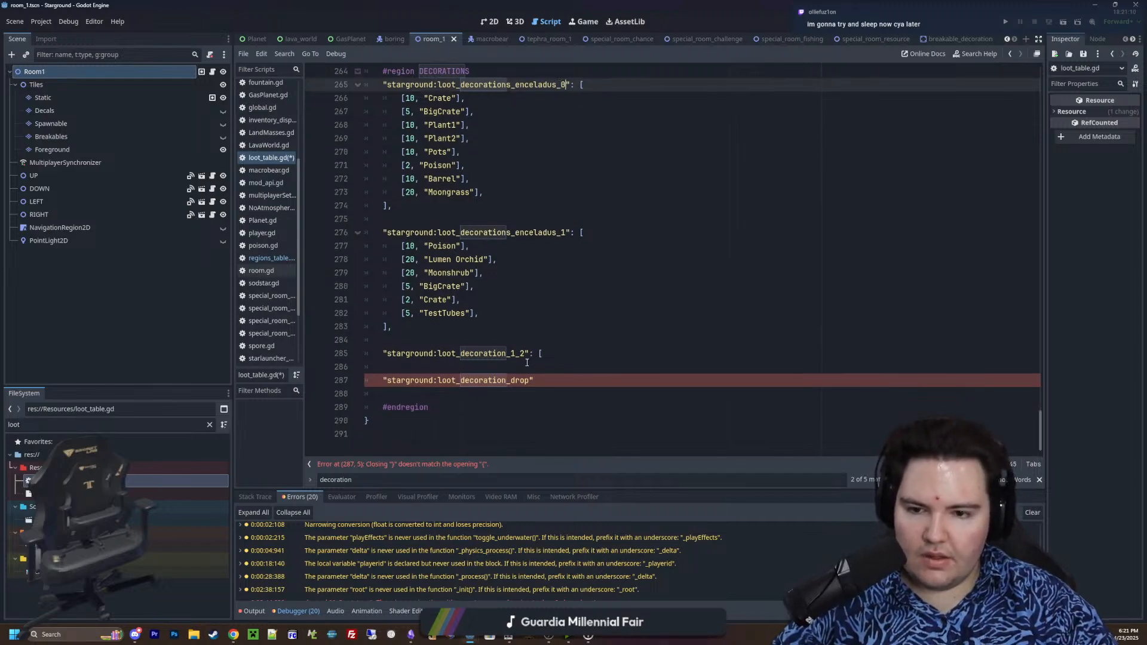
scroll(523, 339, "up", 1)
left_click_drag(484, 232, 368, 139)
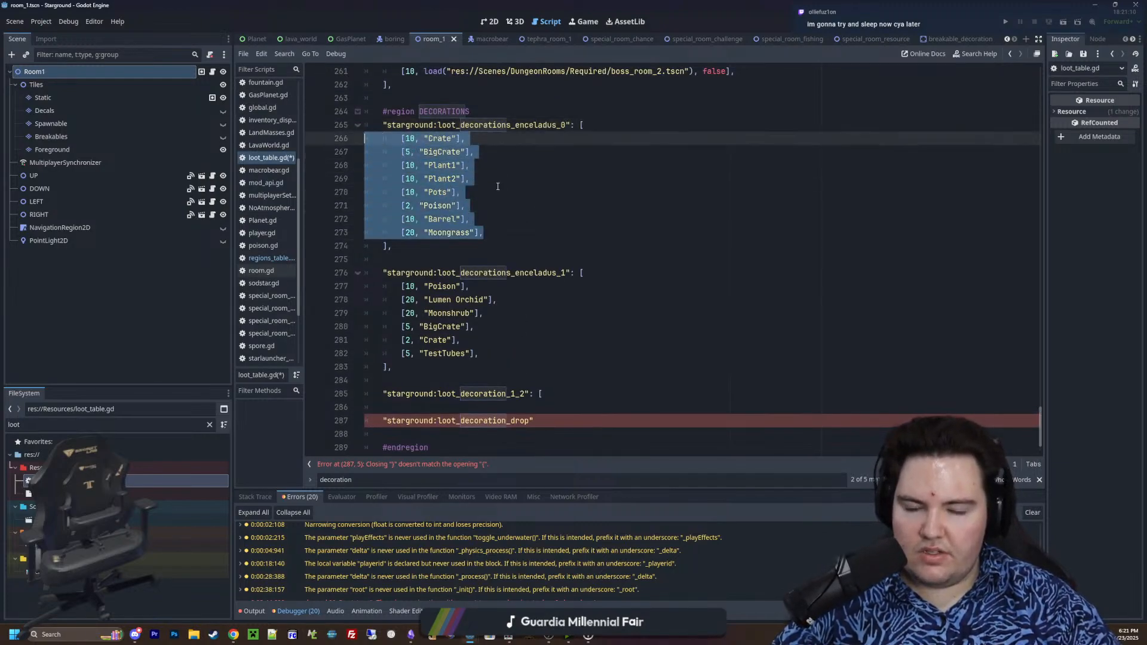
left_click(497, 207)
left_click_drag(493, 234, 368, 139)
left_click(552, 208)
scroll(536, 377, "down", 1)
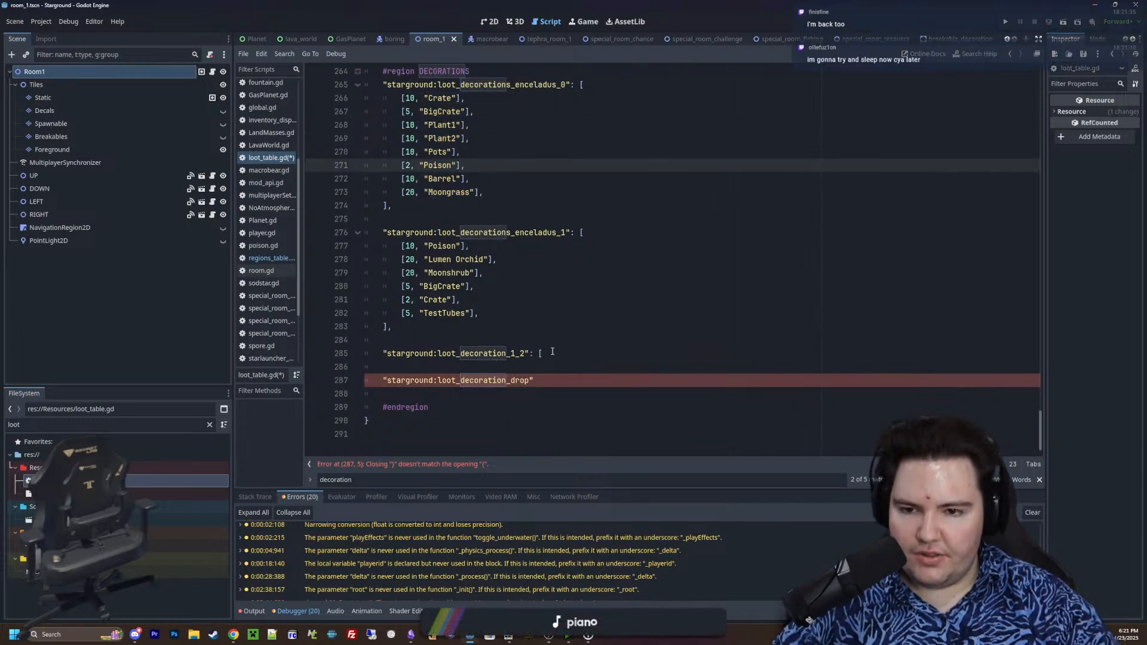
Add a new table header "starground:loot_decorations_tephra_1": [ below the Enceladus 1 decoration table
left_click(544, 328)
key("Return")
key("Return")
key("ctrl+v")
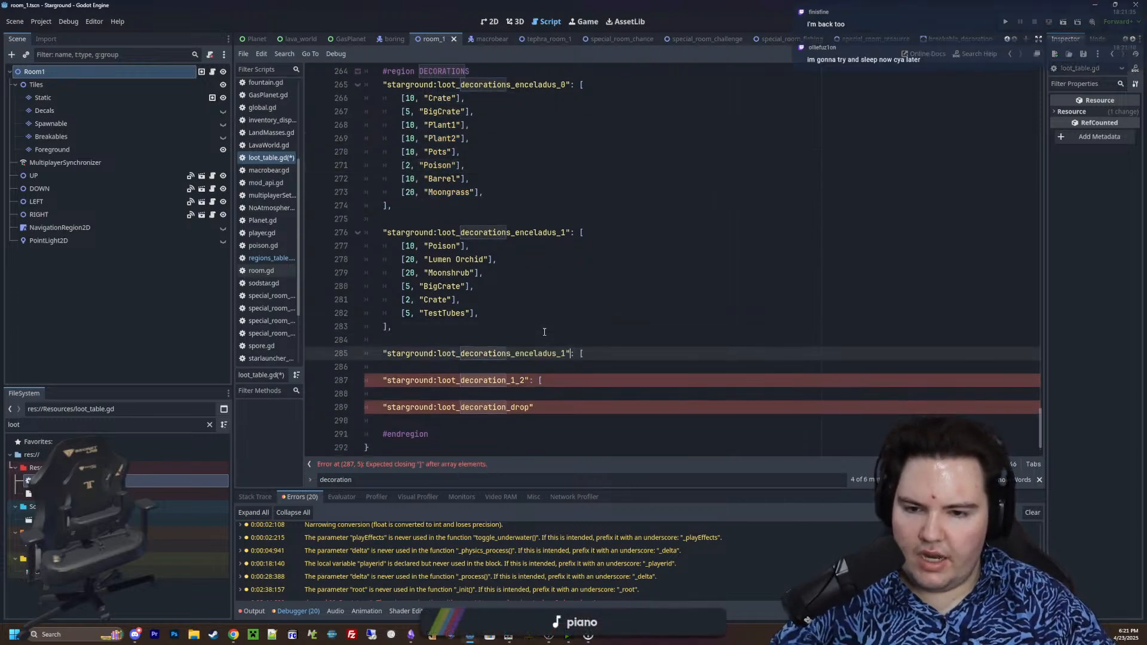
key("BackSpace")
key("BackSpace")
key("BackSpace")
key("BackSpace")
key("BackSpace")
key("BackSpace")
key("BackSpace")
key("BackSpace")
key("BackSpace")
type("t")
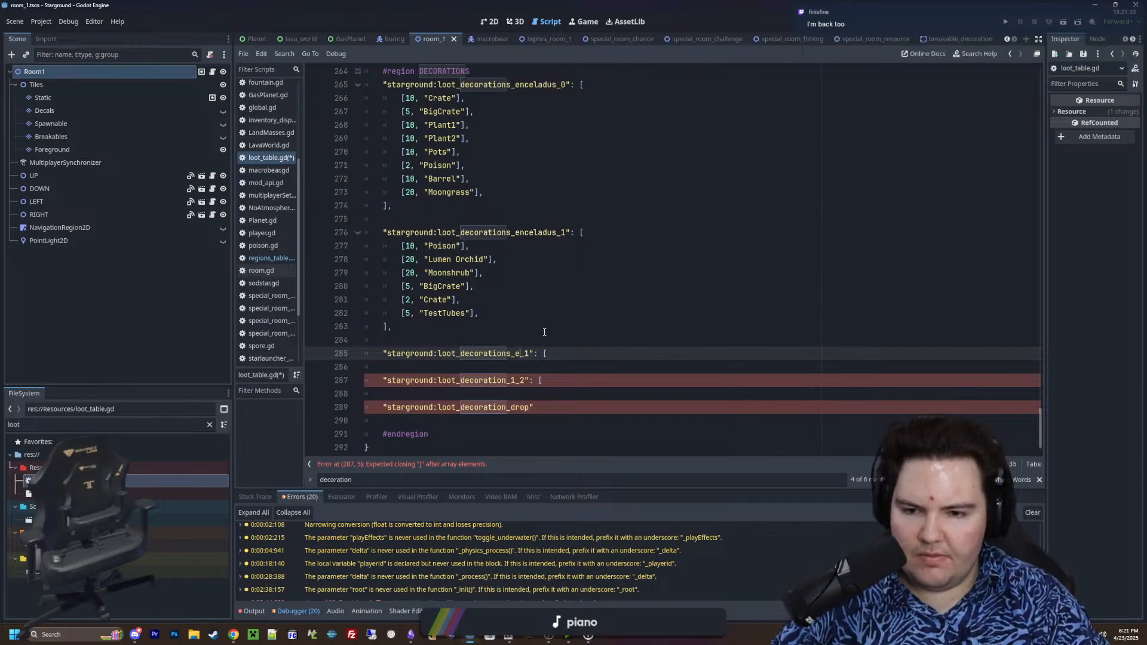
type("ephra")
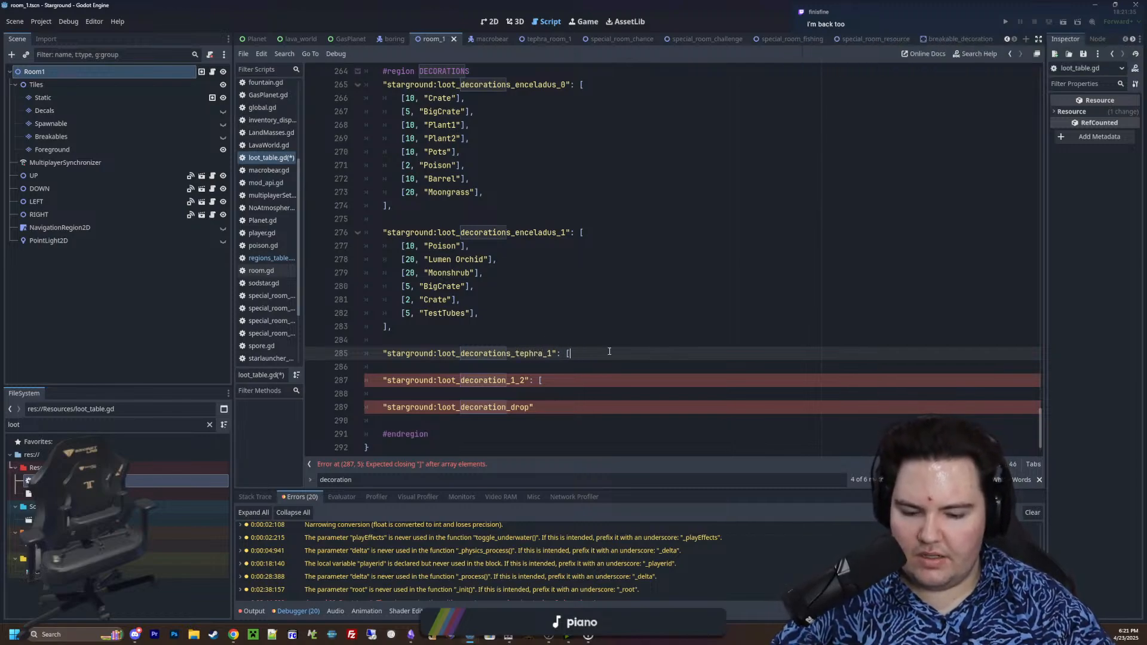
Close the Tephra 1 decoration array with "]," leaving an empty line inside for its entries
key("Return")
key("Return")
type("]")
scroll(538, 365, "down", 2)
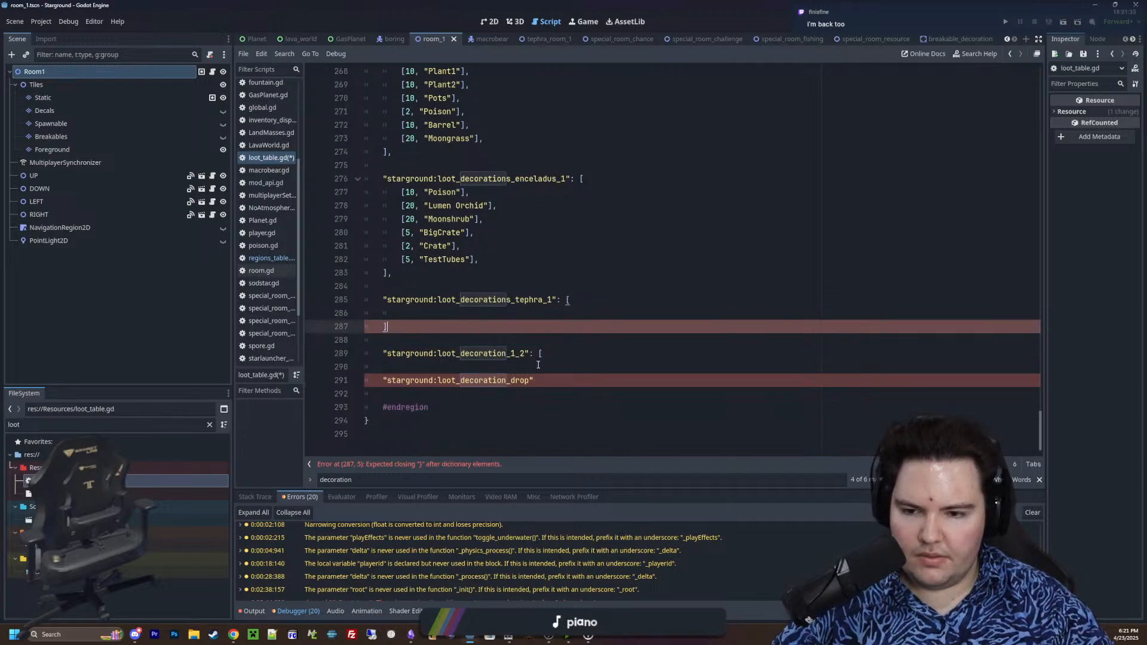
left_click_drag(552, 380, 310, 348)
left_click(311, 349)
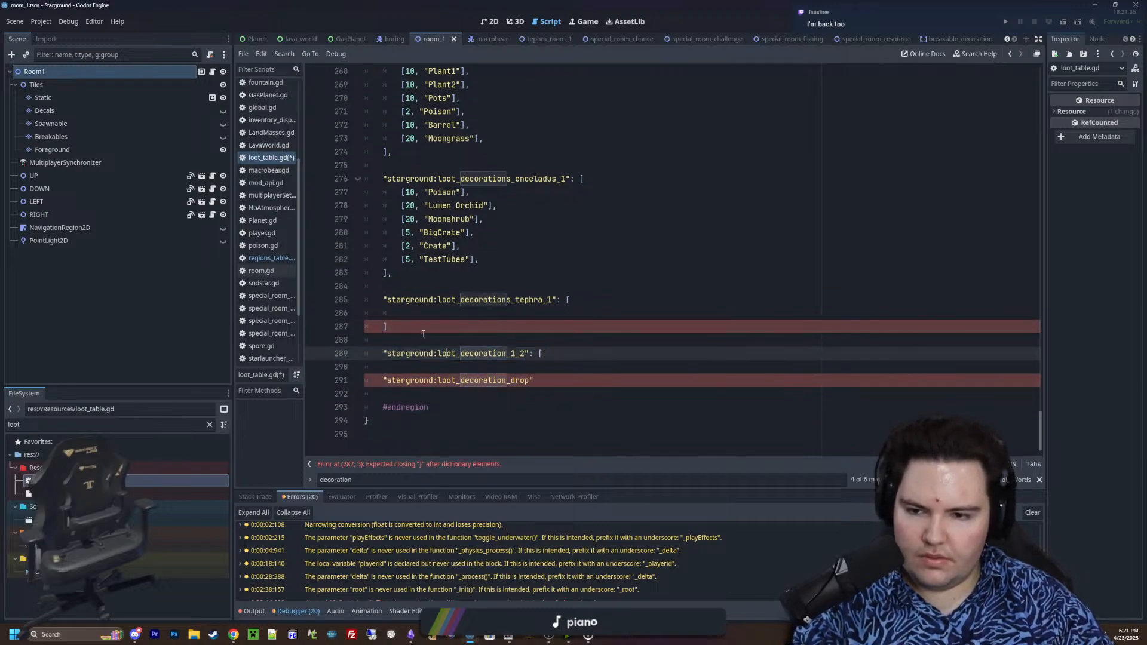
left_click(423, 331)
left_click(463, 316)
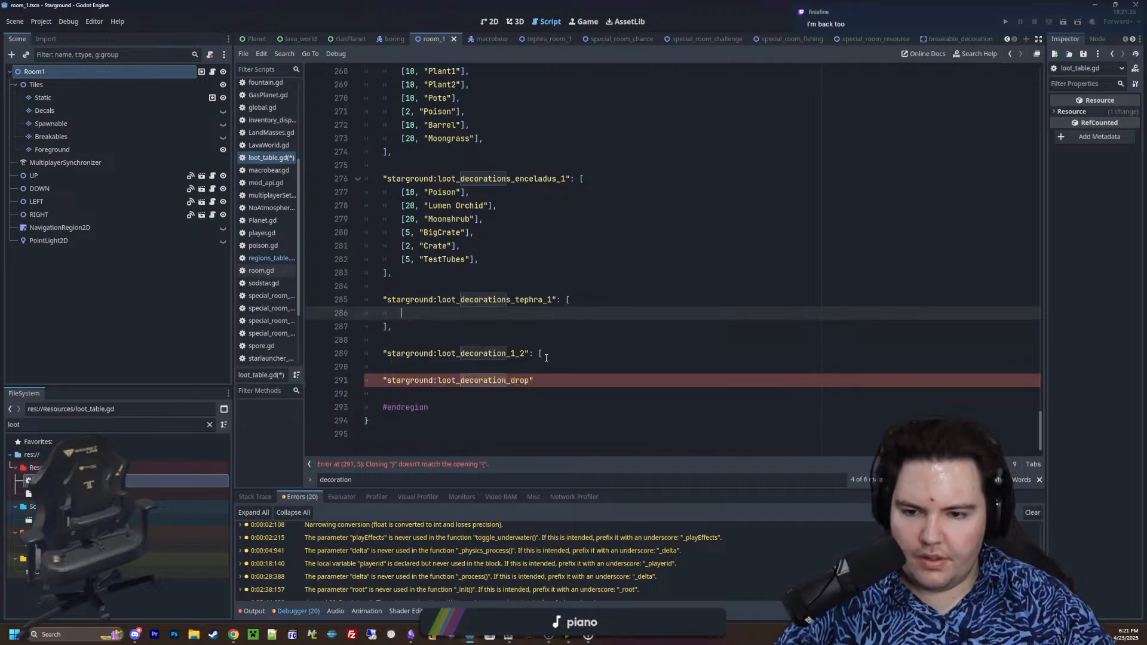
Delete the leftover "starground:loot_decoration_1_2": [ header line above the decoration drop key
left_click_drag(543, 357, 364, 340)
key("BackSpace")
key("BackSpace")
Rename the decoration drop key to "starground:loot_decorations_default_drop" and give it an empty array ending in a comma
left_click(508, 353)
type("s")
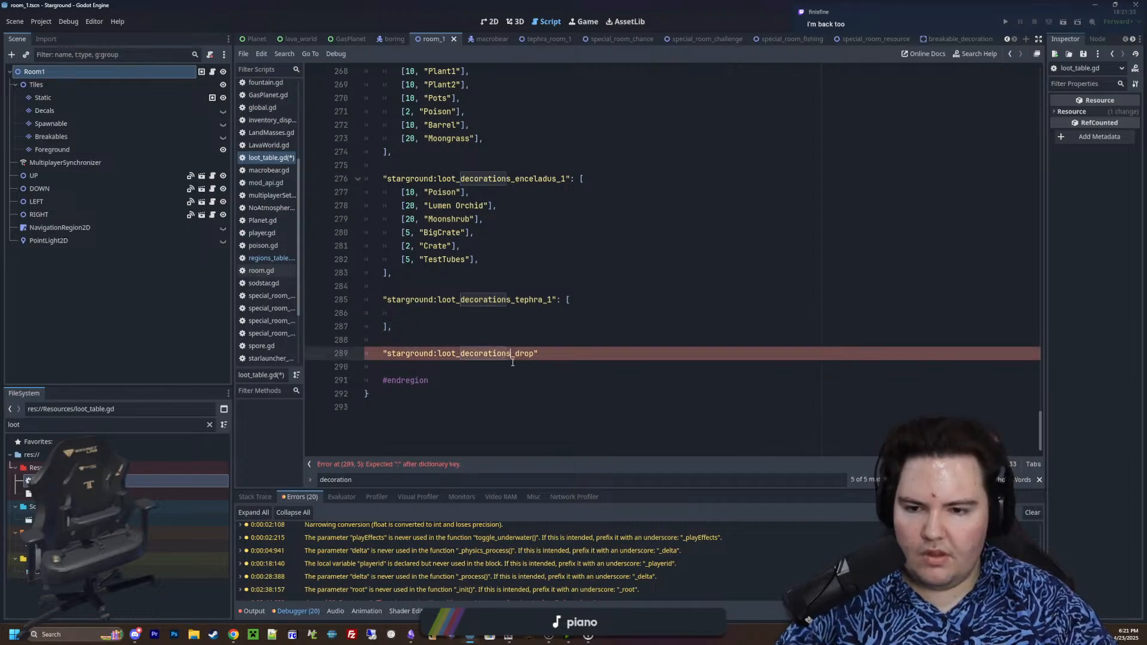
left_click(518, 355)
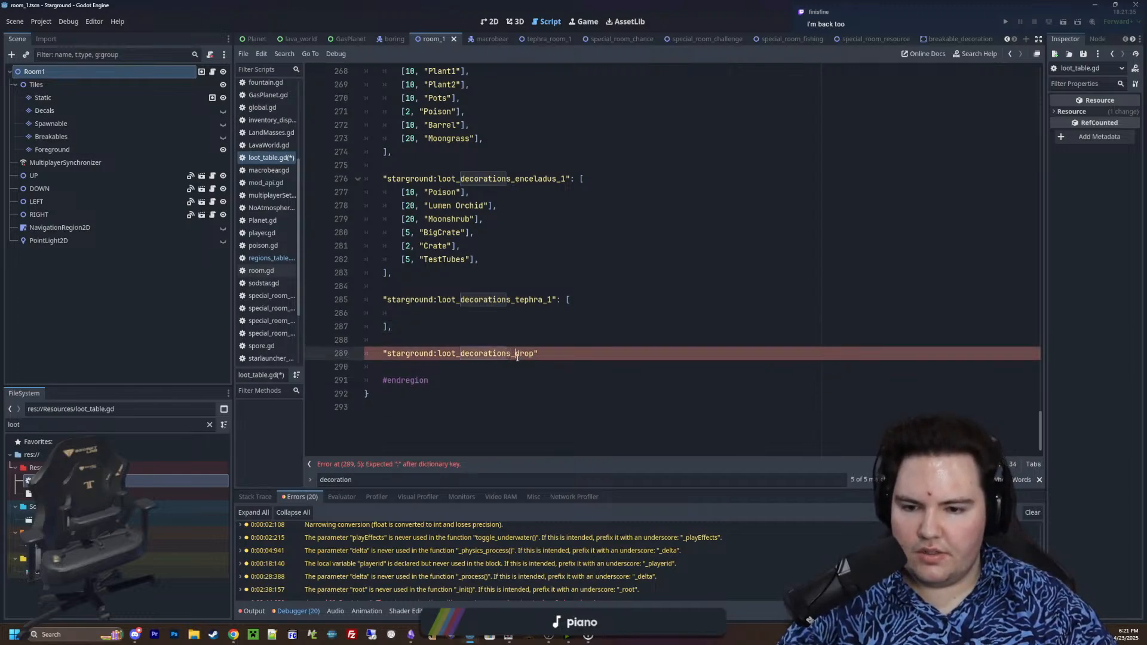
type("default_drop\"")
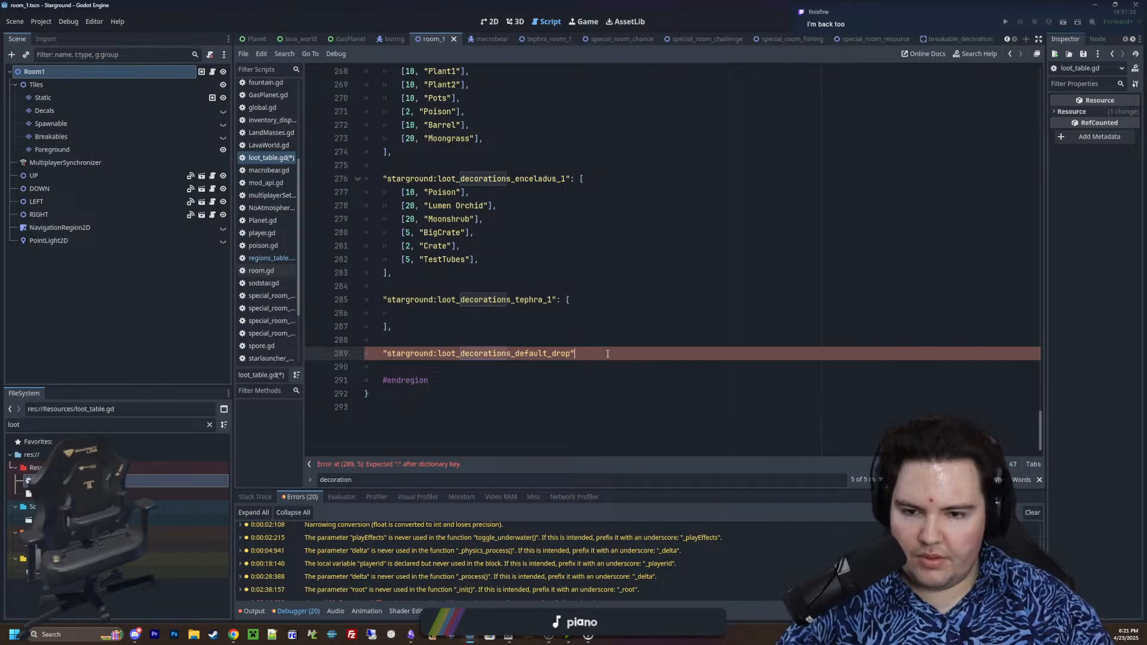
type(": [")
key("Return")
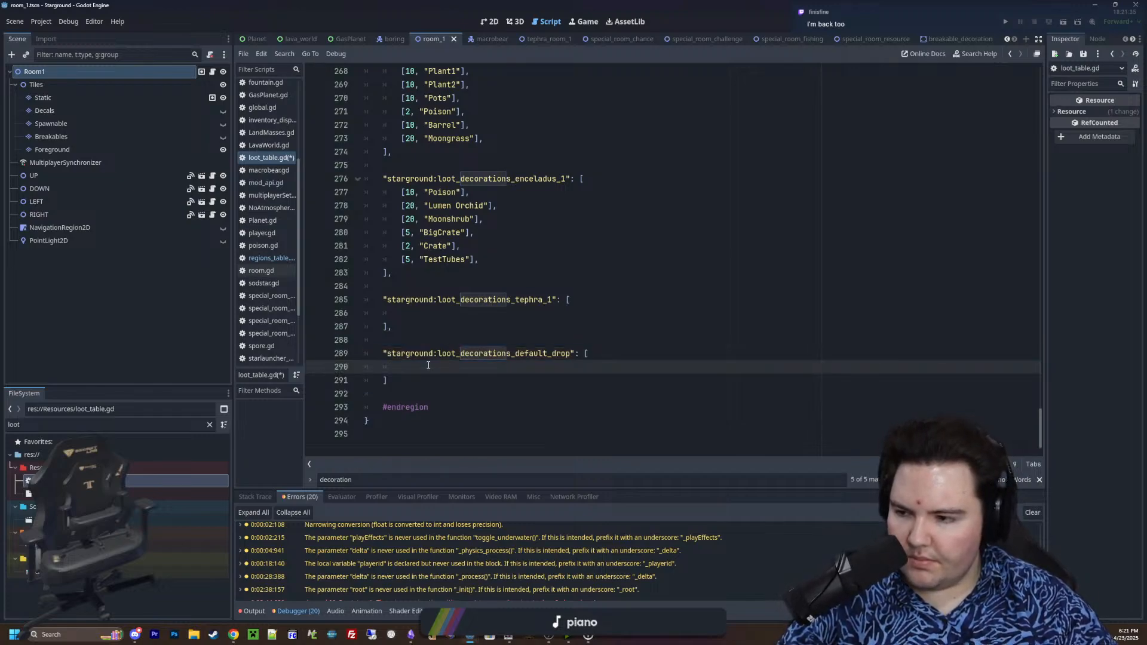
left_click(401, 382)
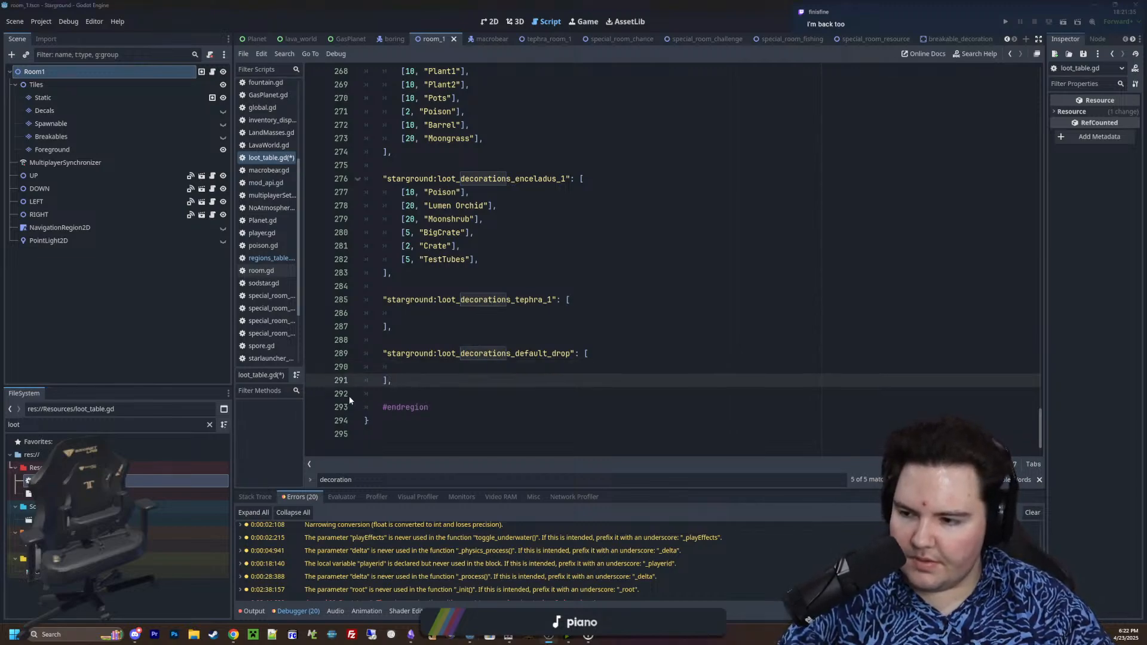
Copy the [10, "Poison"] entry from the Enceladus 1 table and paste it four times into the Tephra 1 table
left_click(403, 366)
left_click(424, 312)
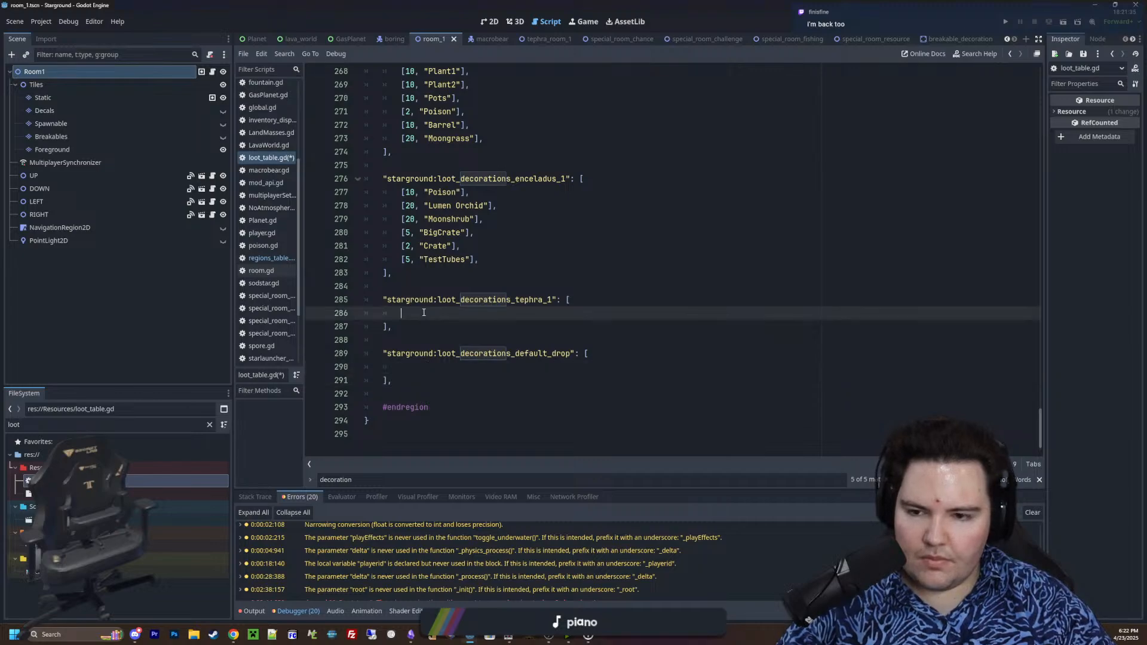
scroll(441, 336, "up", 3)
scroll(445, 268, "down", 2)
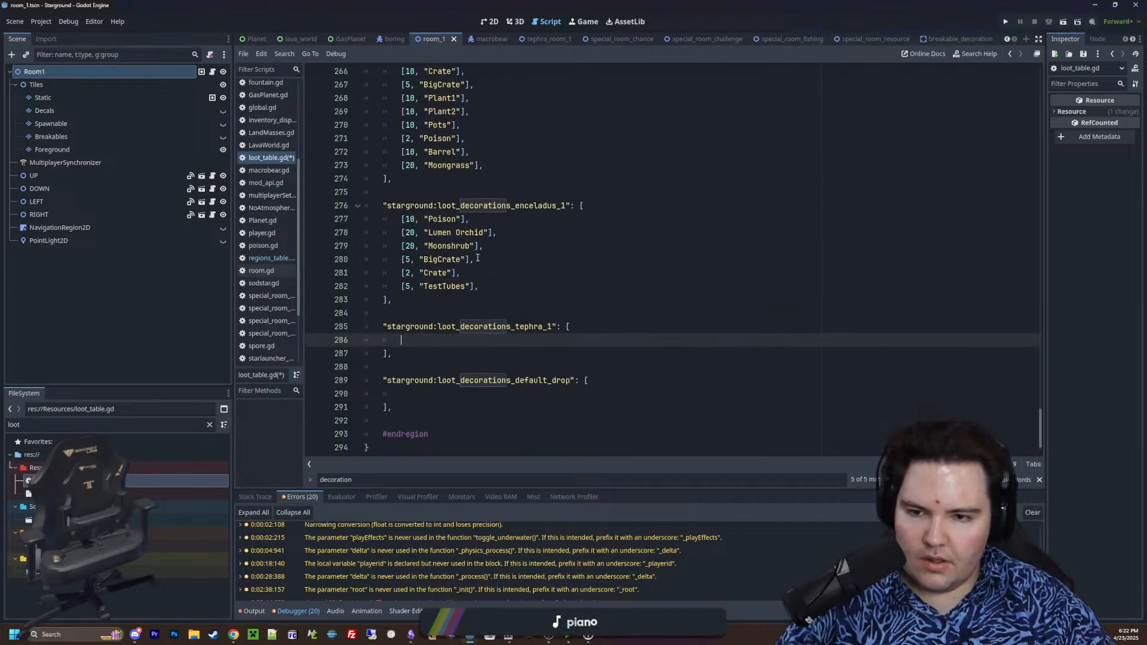
left_click(471, 219)
key("shift+Home")
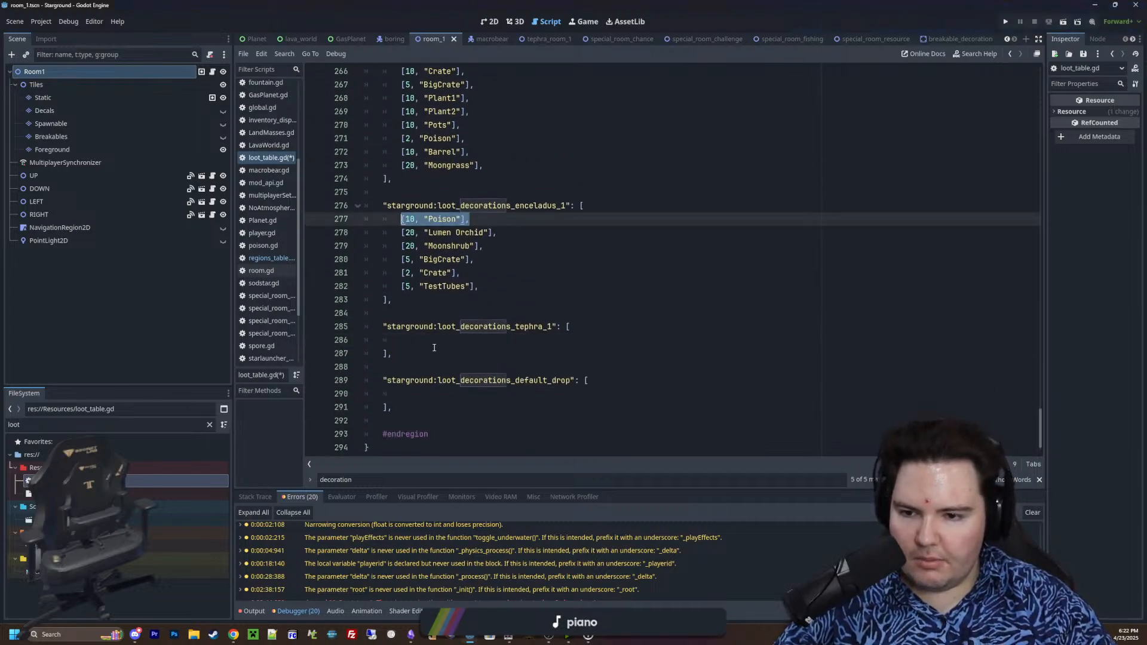
key("ctrl+c")
left_click(434, 340)
key("ctrl+v")
key("Return")
key("ctrl+v")
key("Return")
key("ctrl+v")
key("Return")
key("ctrl+v")
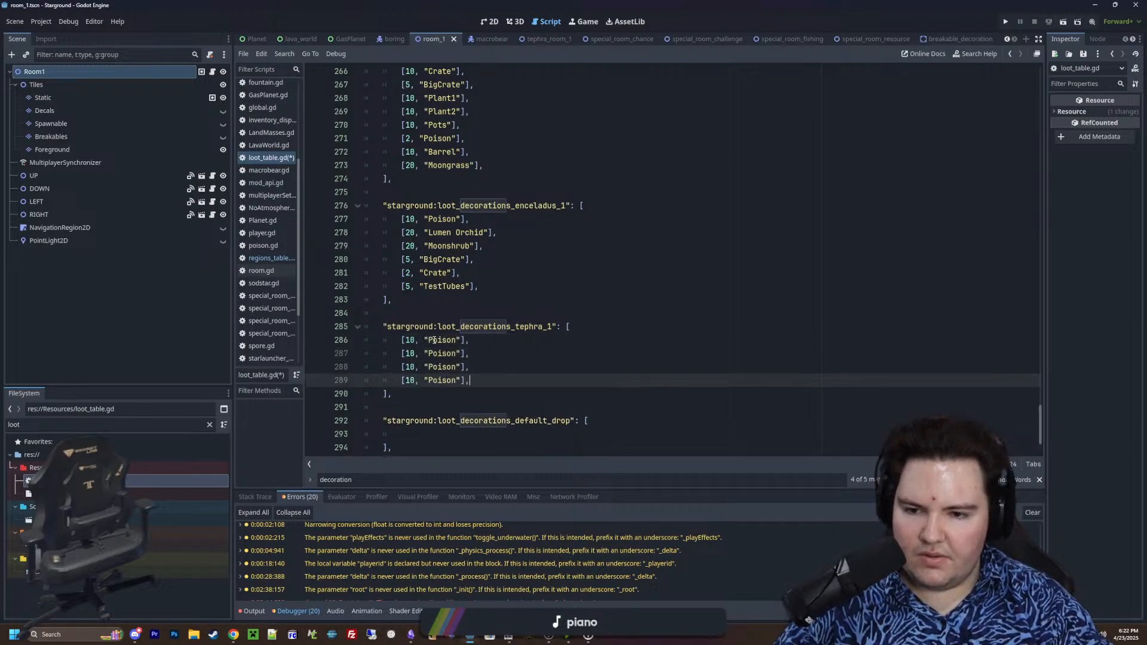
key("Return")
key("Up")
key("Down")
key("BackSpace")
key("BackSpace")
key("BackSpace")
key("Up")
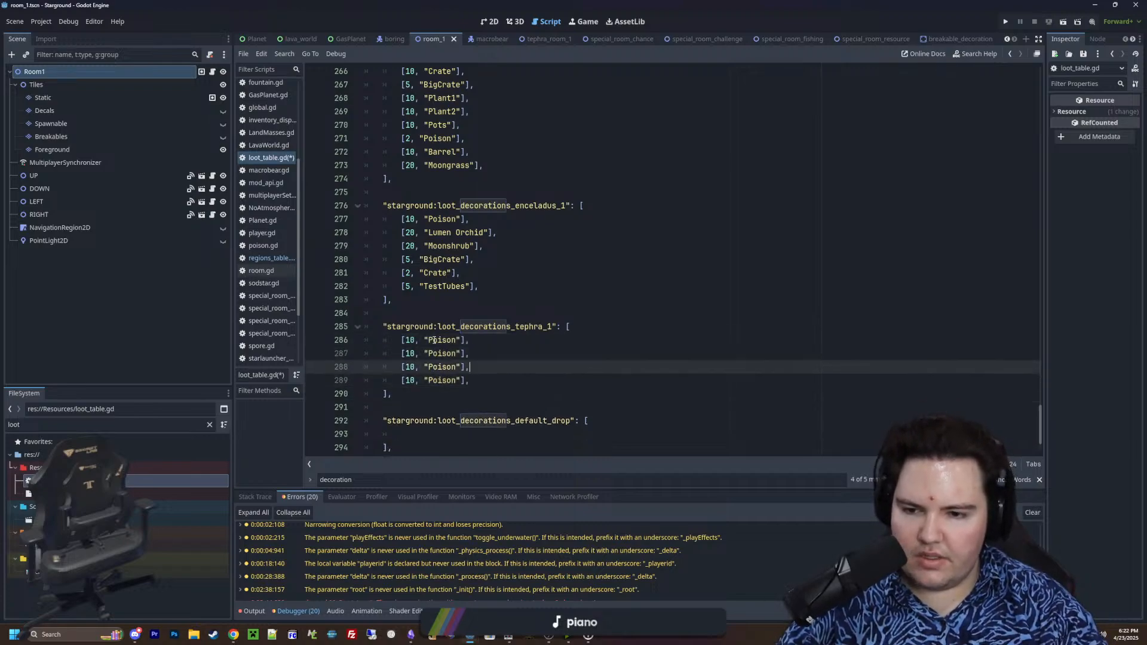
key("Up")
key("Up")
key("Up")
key("Down")
key("Left")
key("Left")
key("Left")
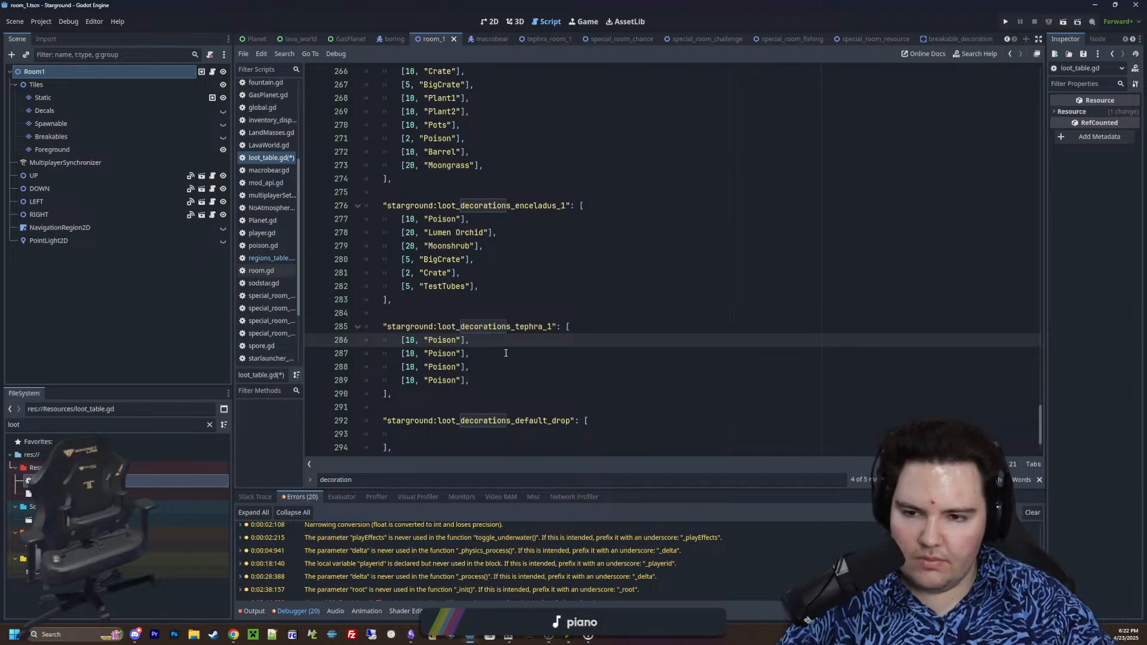
Filter the project files by "decor" and open the breakable_decoration.gd script
left_click(209, 425)
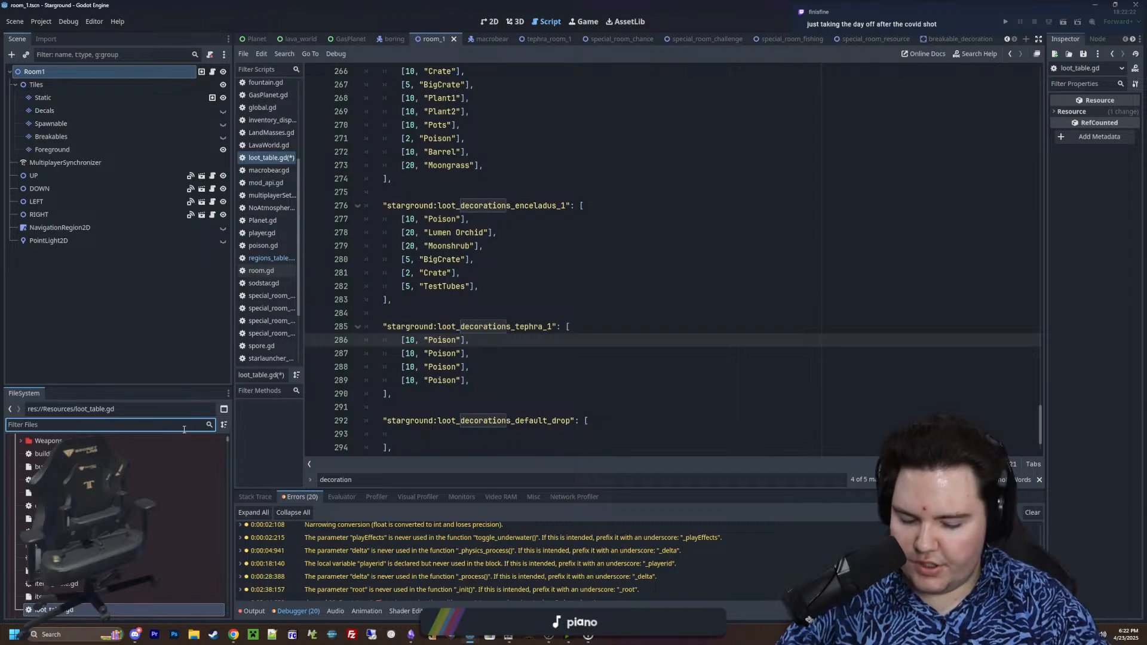
type("decor")
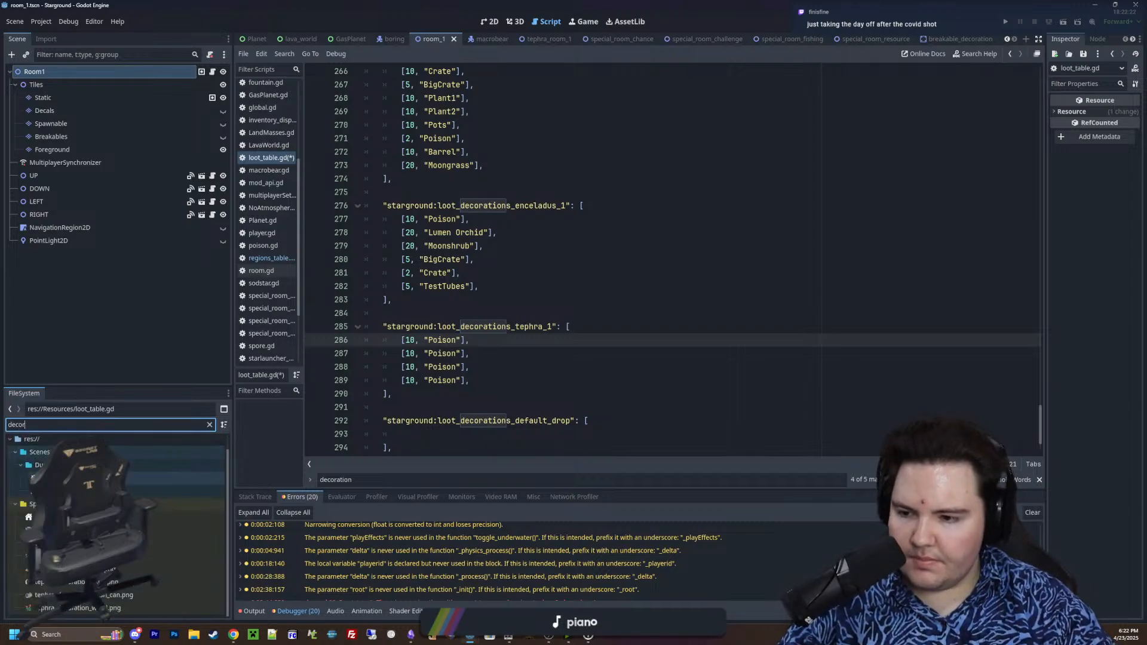
double_click(149, 478)
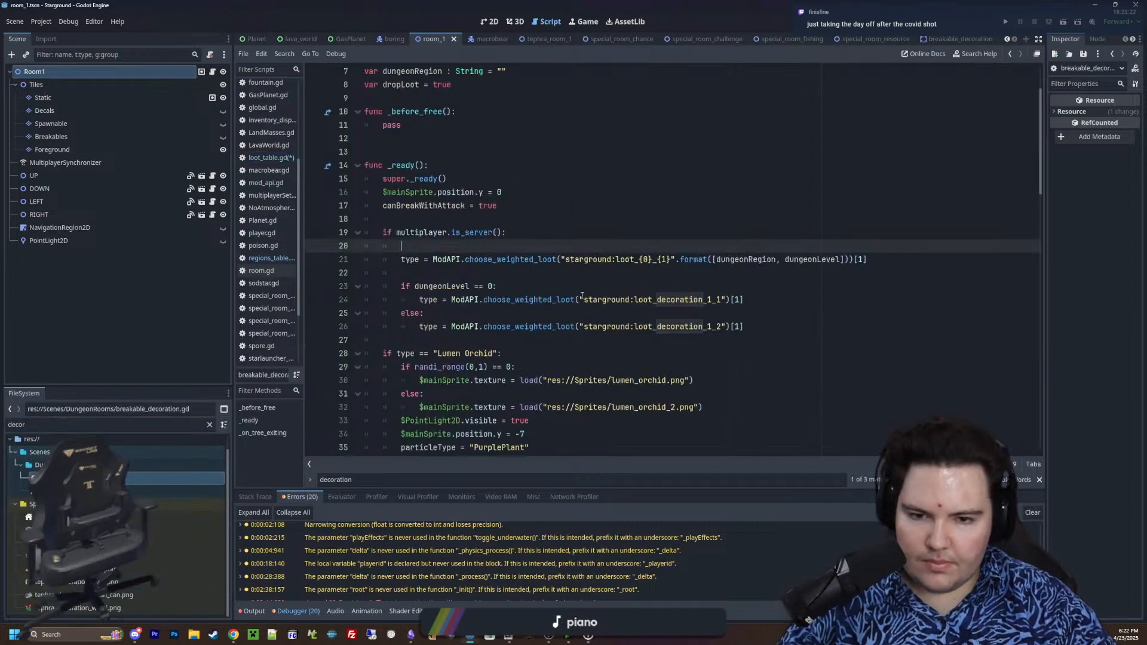
left_click(562, 264)
left_click(592, 272)
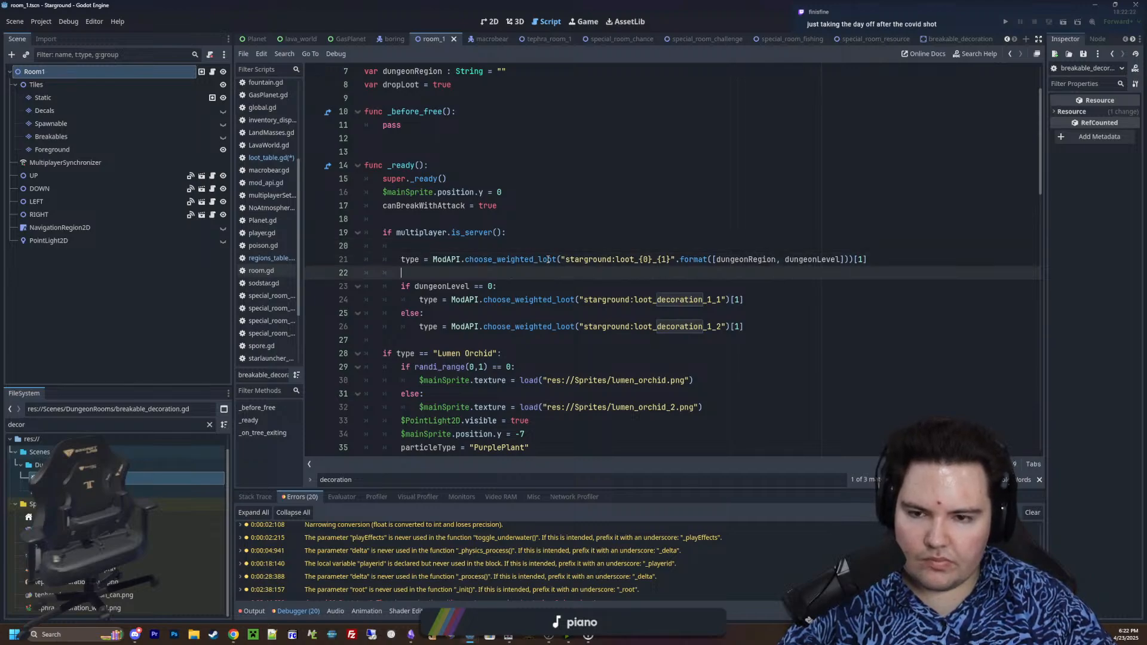
Remove the blank line between the server check and the formatted choose_weighted_loot call in _ready()
left_click(391, 245)
left_click_drag(391, 246, 354, 245)
key("BackSpace")
key("BackSpace")
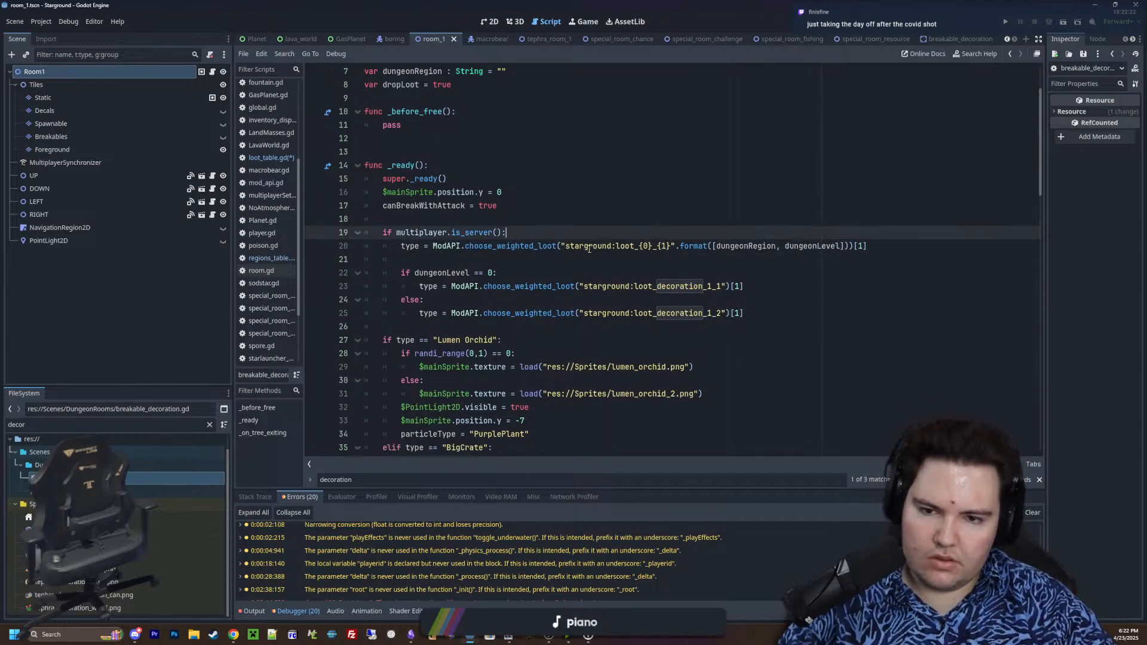
left_click_drag(562, 246, 891, 251)
left_click(910, 251)
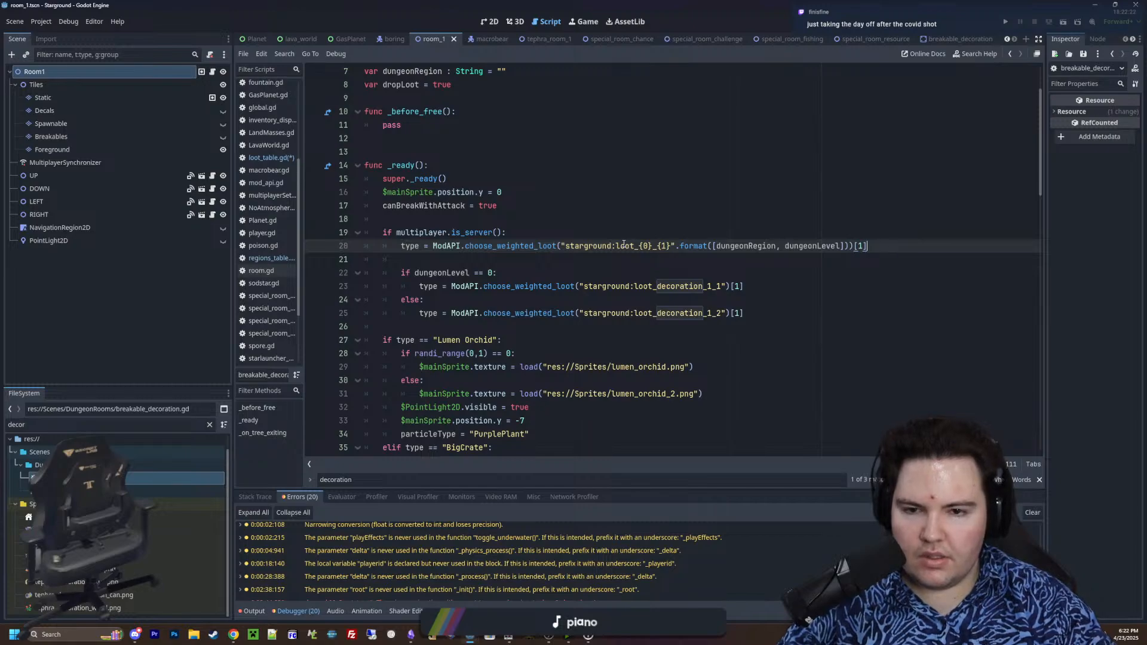
Insert three blank lines below the multiplayer.is_server() check in _ready() and place the caret on the first one
left_click(535, 232)
key("Return")
key("Return")
key("Return")
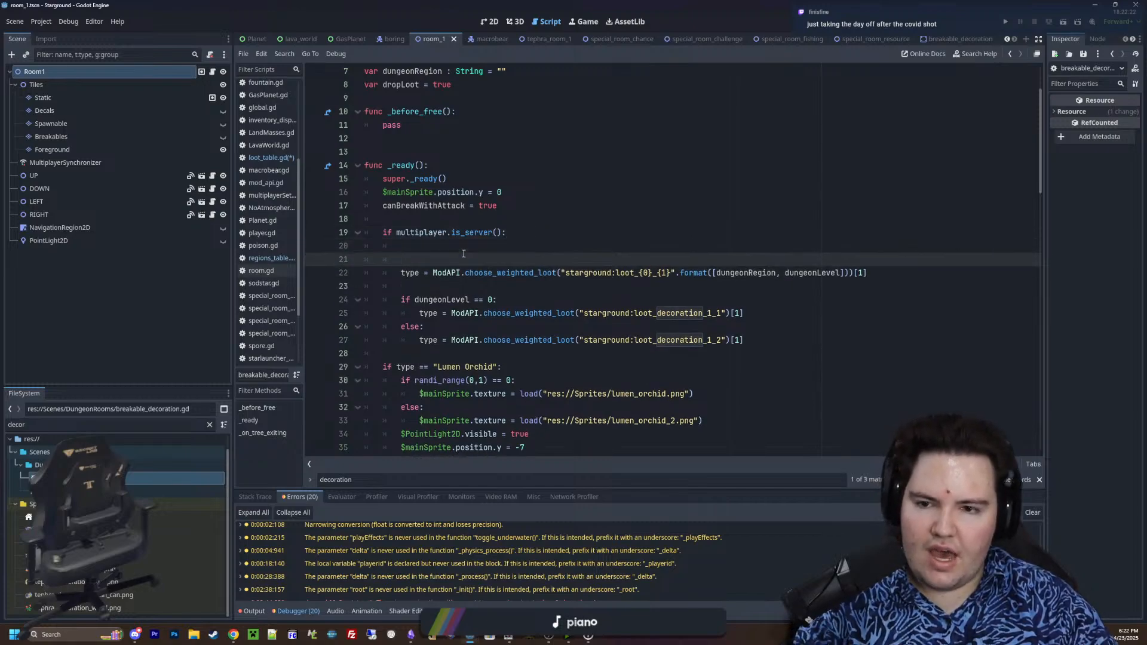
left_click(447, 252)
scroll(457, 252, "up", 2)
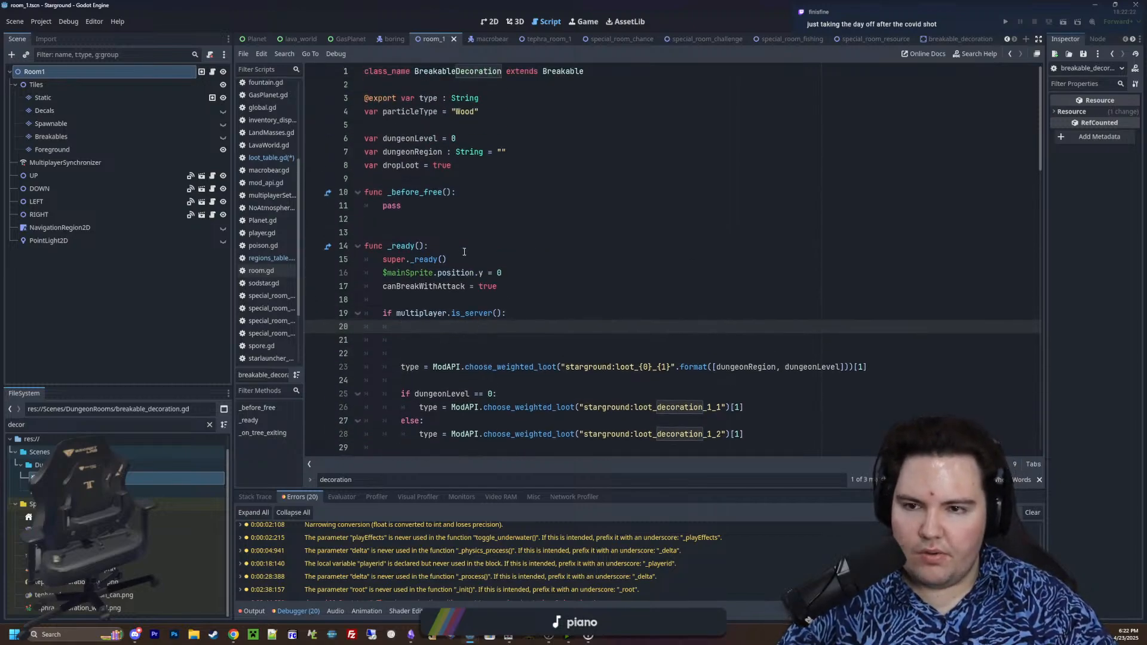
scroll(465, 252, "down", 1)
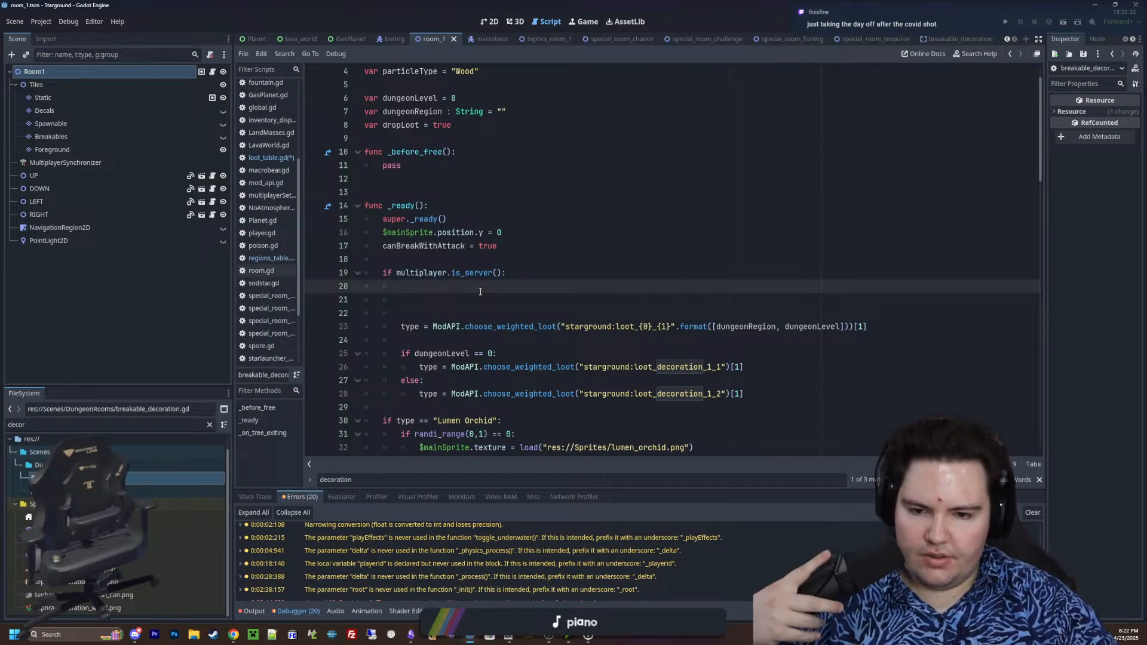
Delete the old dungeonLevel if/else block that picks from loot_decoration_1_1 and loot_decoration_1_2
left_click_drag(746, 396, 310, 352)
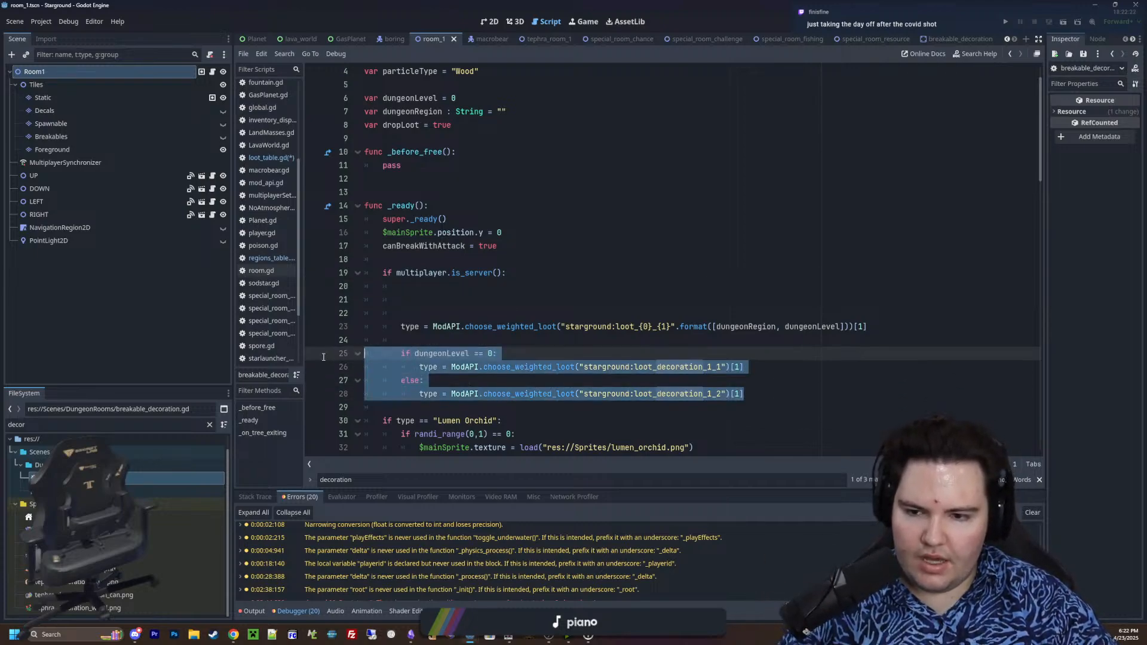
key("BackSpace")
key("BackSpace")
Add a ModAPI.get_region_from_id(dungeonRegion) call on the first blank line below the multiplayer.is_server() check in _ready()
left_click(451, 283)
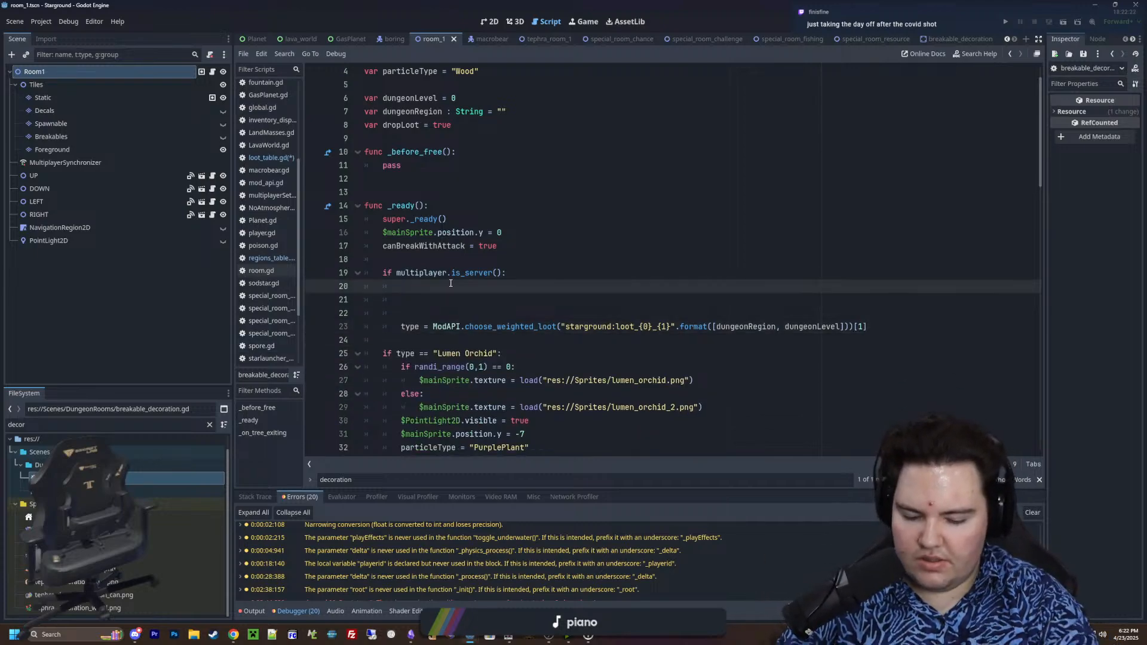
type("M")
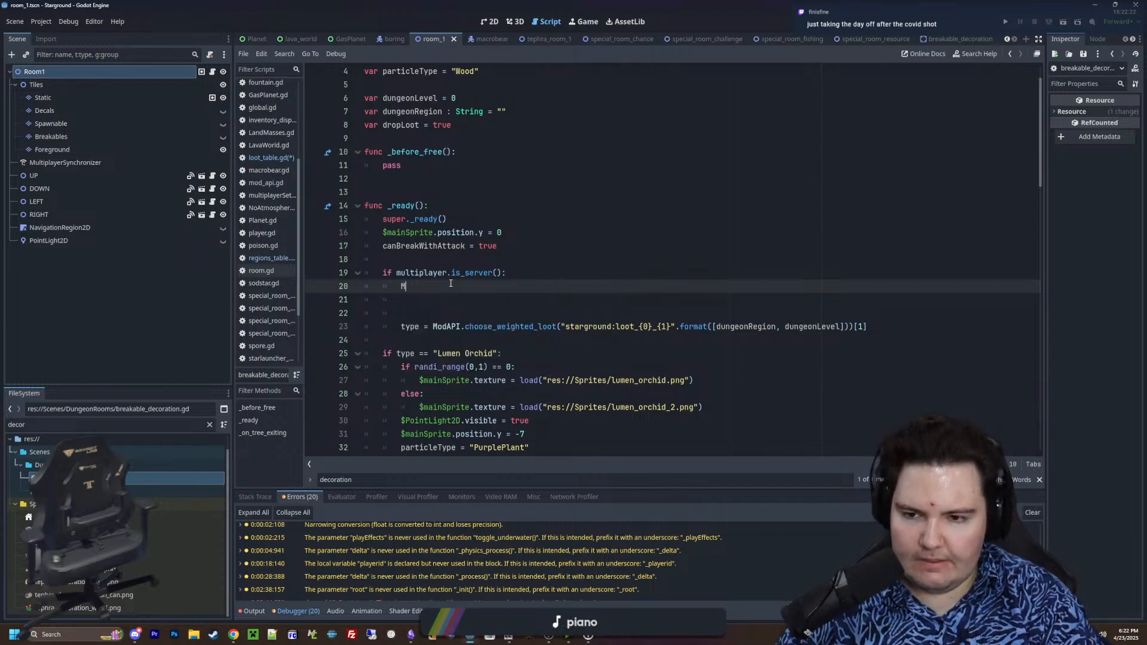
type("odAPI.get_dungeon")
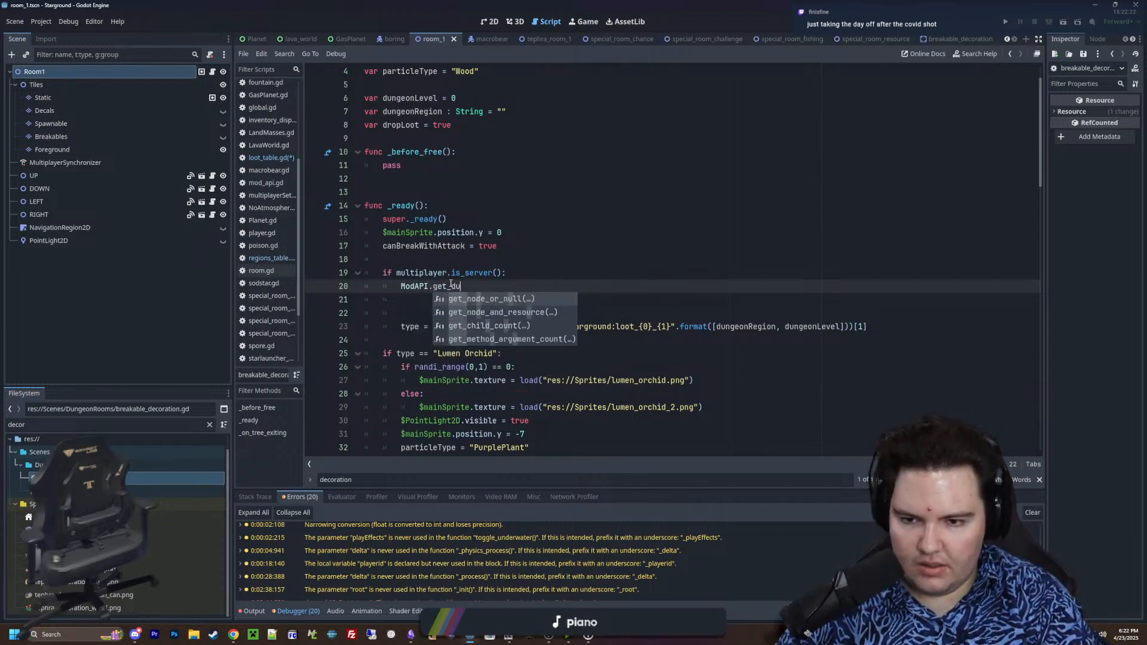
key("BackSpace")
key("BackSpace")
key("BackSpace")
key("BackSpace")
key("BackSpace")
key("BackSpace")
key("BackSpace")
key("BackSpace")
key("BackSpace")
key("BackSpace")
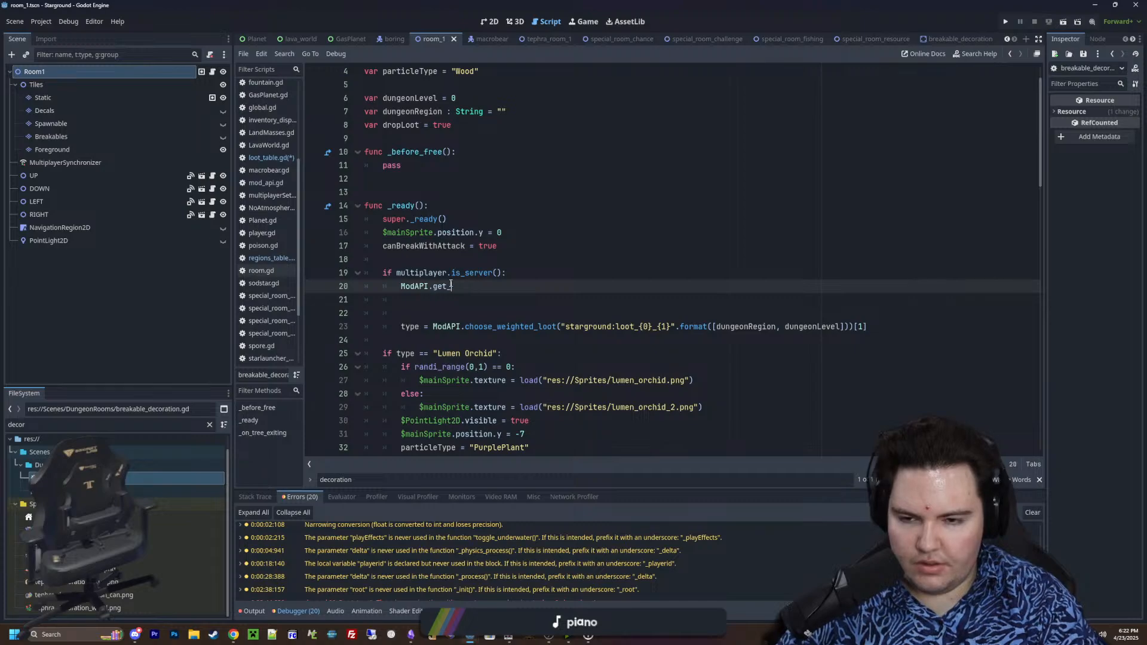
key("BackSpace")
type("region")
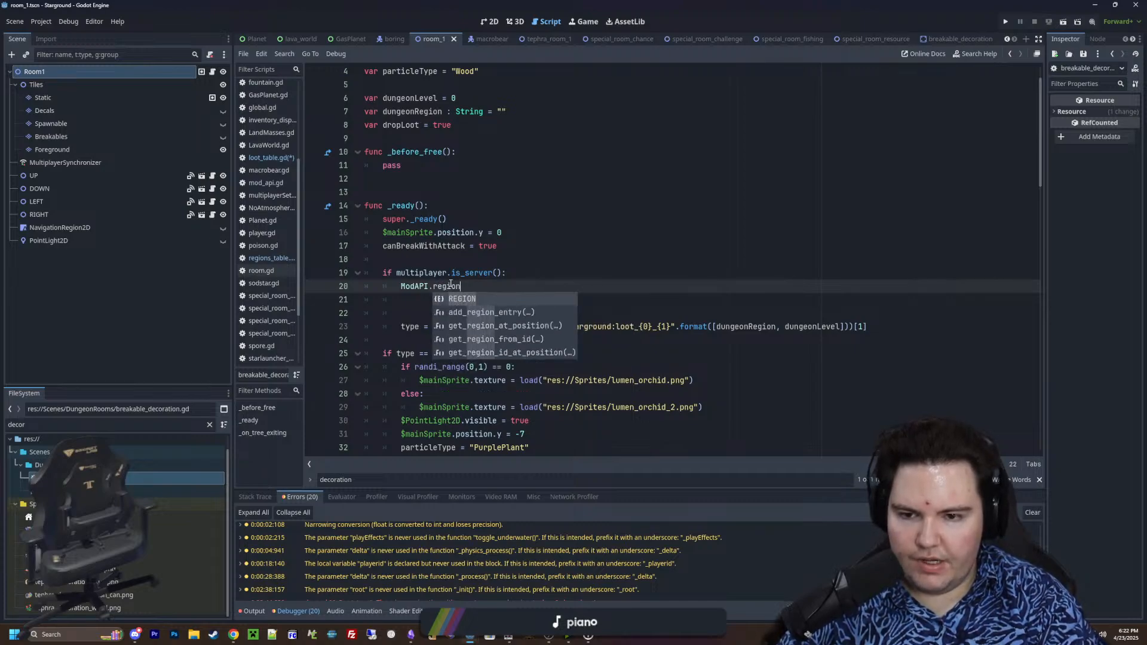
key("Down")
key("Down")
key("Down")
key("Return")
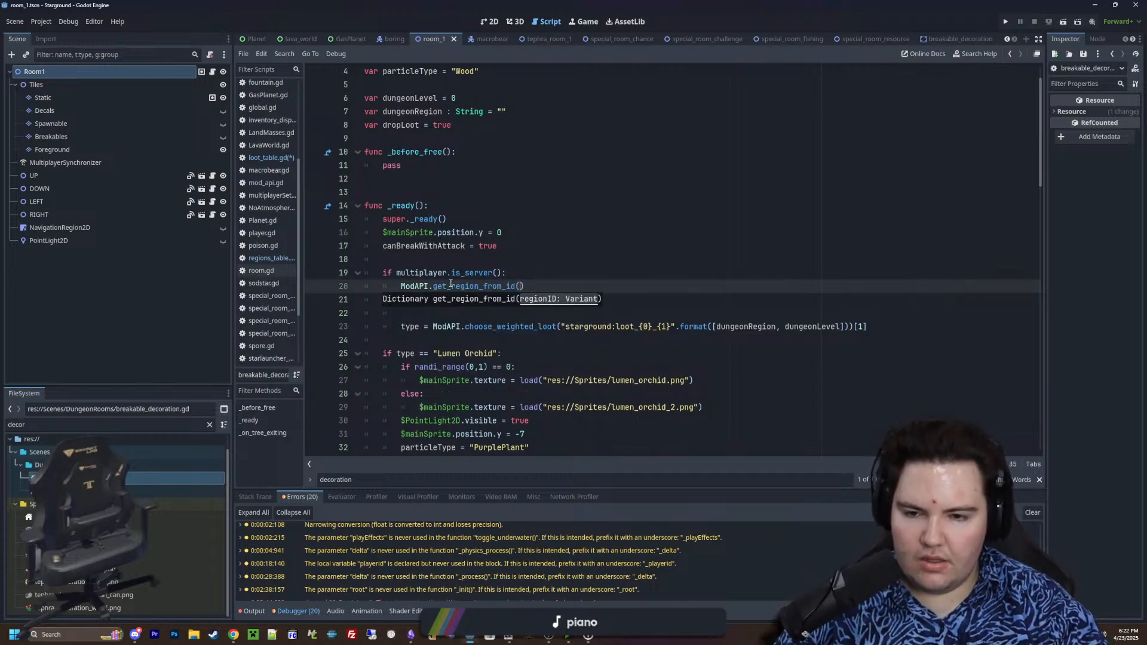
type("dun")
key("Down")
key("Return")
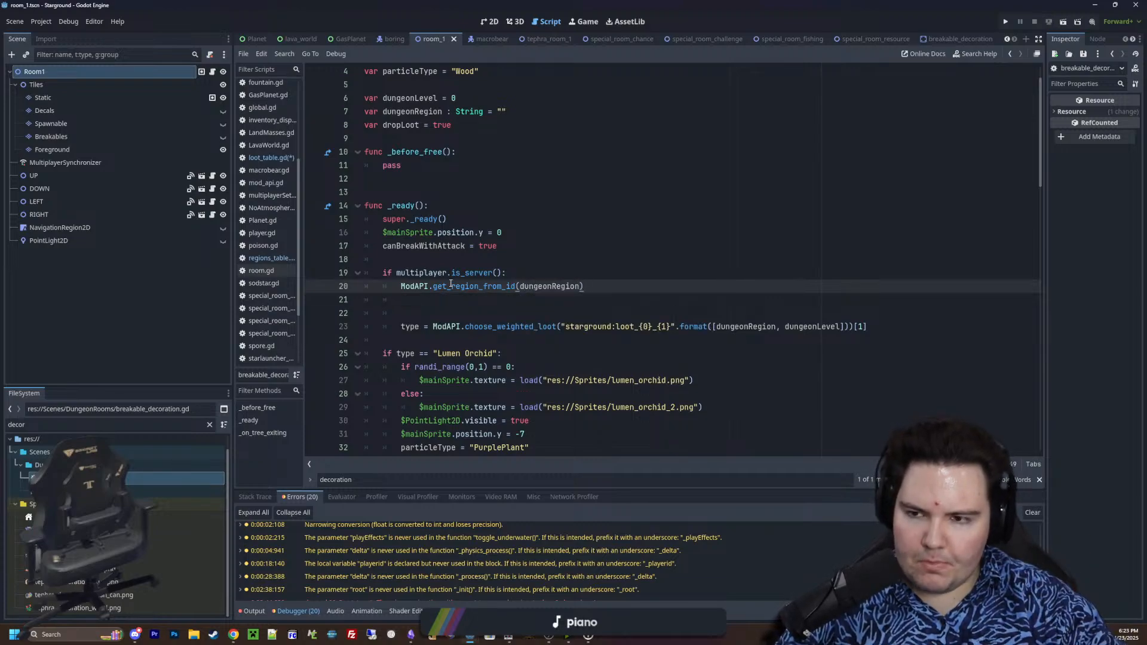
Assign the result of the get_region_from_id(dungeonRegion) call to a new variable named typeLoot
left_click(269, 158)
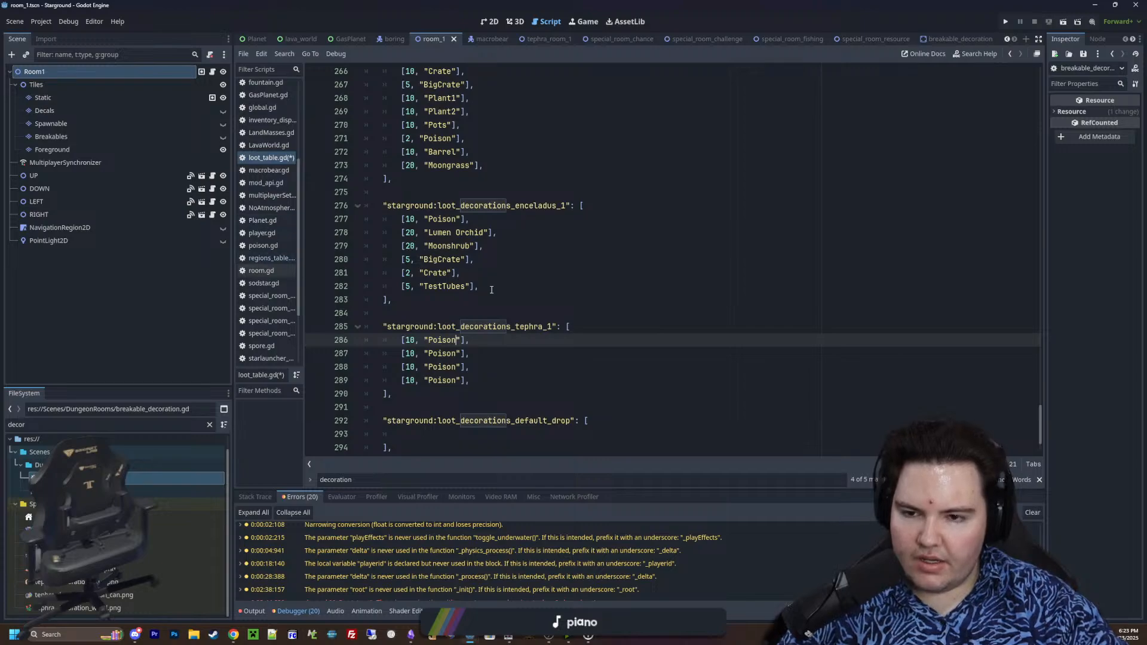
key("alt+Left")
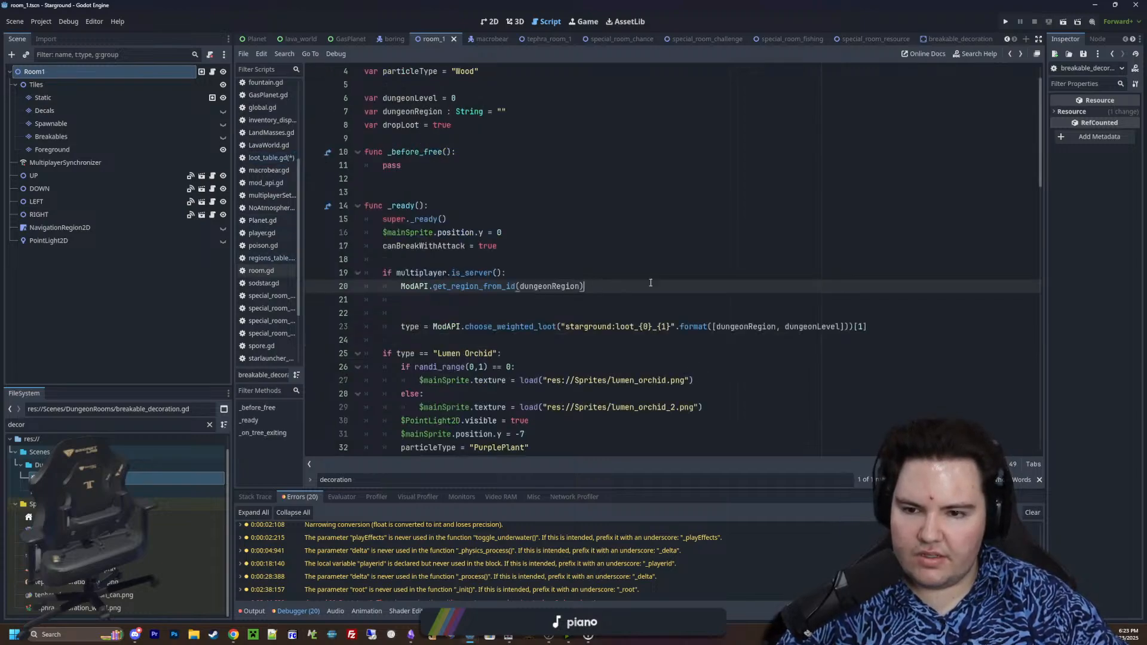
type("var d")
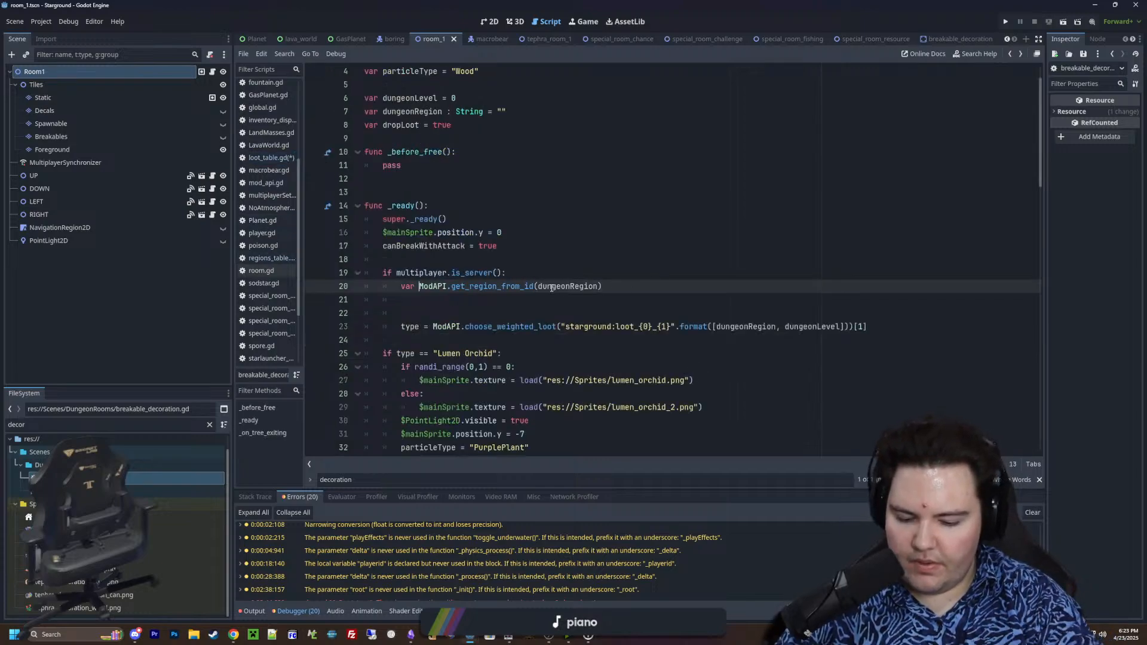
key("BackSpace")
type("loo")
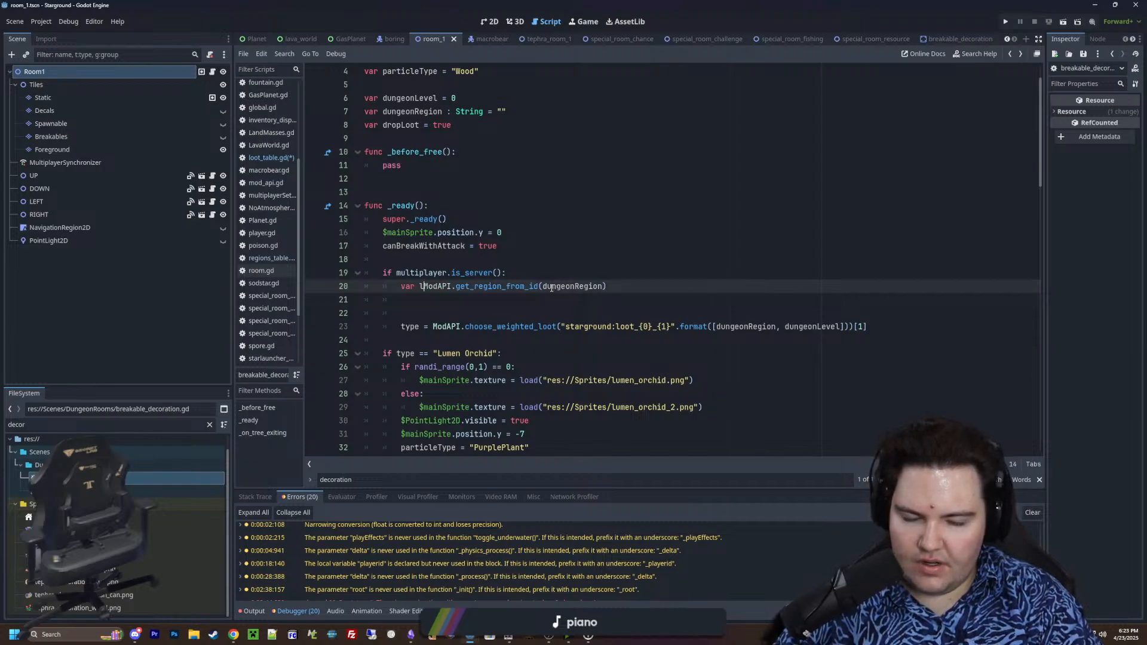
key("BackSpace")
key("BackSpace")
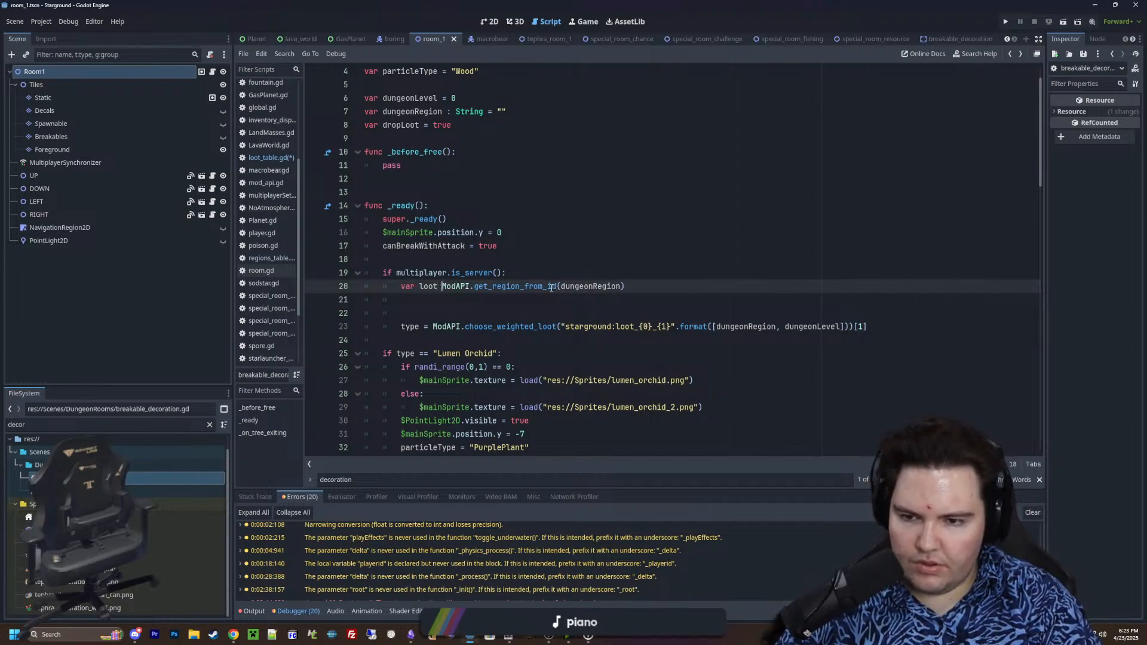
key("BackSpace")
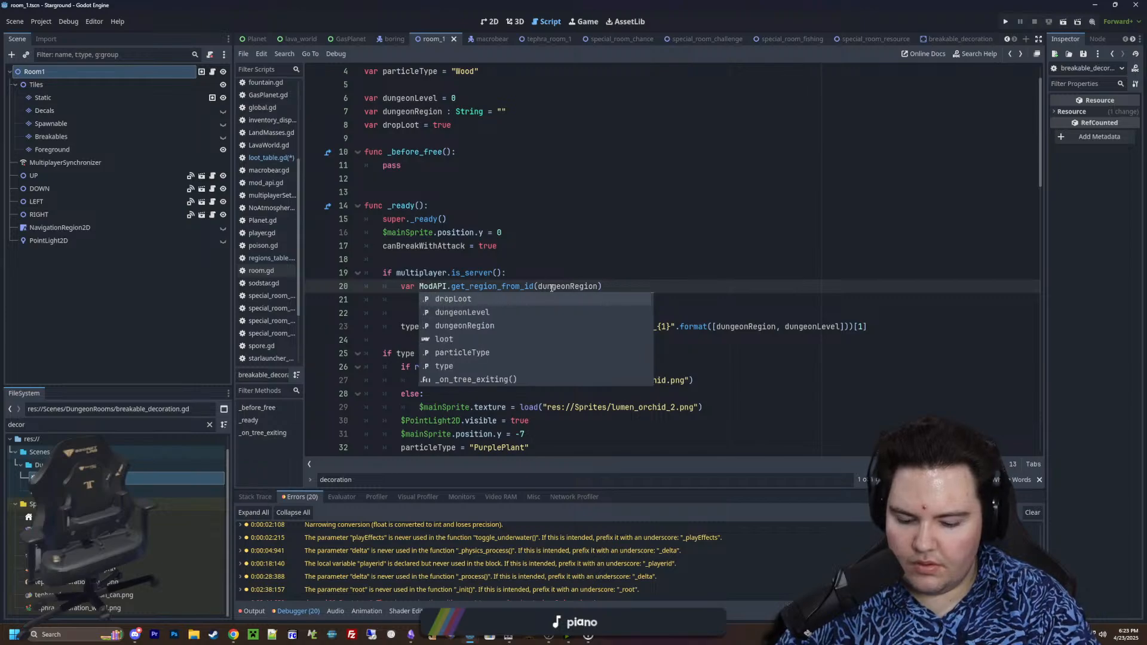
type("typeLoot =")
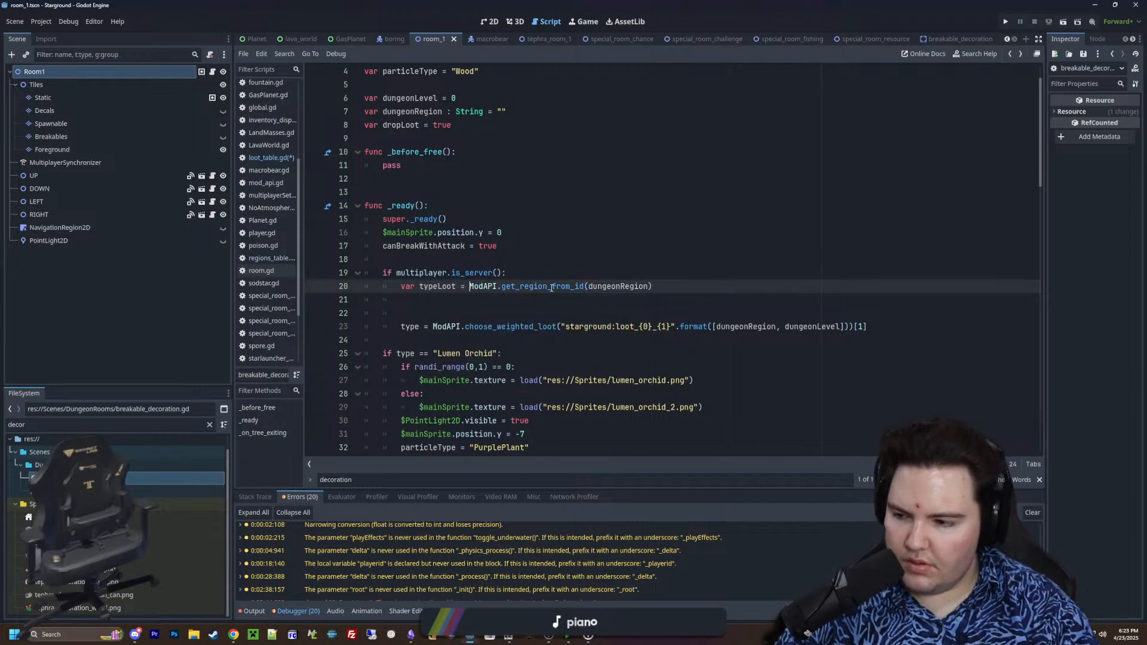
left_click(586, 260)
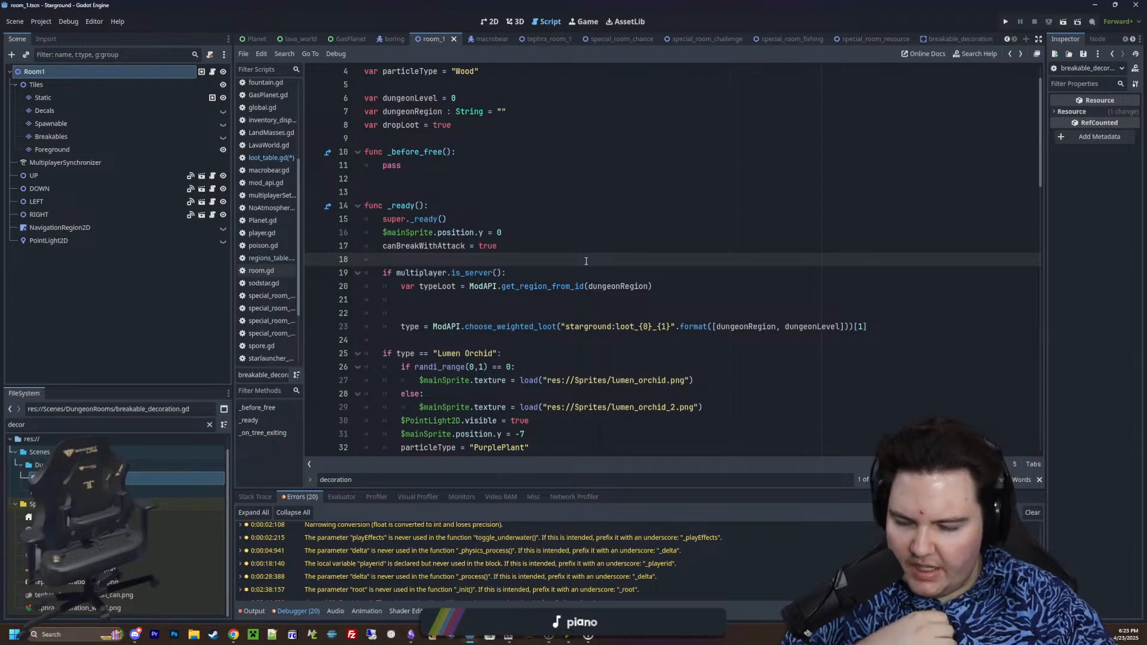
Insert two blank lines below the typeLoot declaration in _ready()
left_click(674, 290)
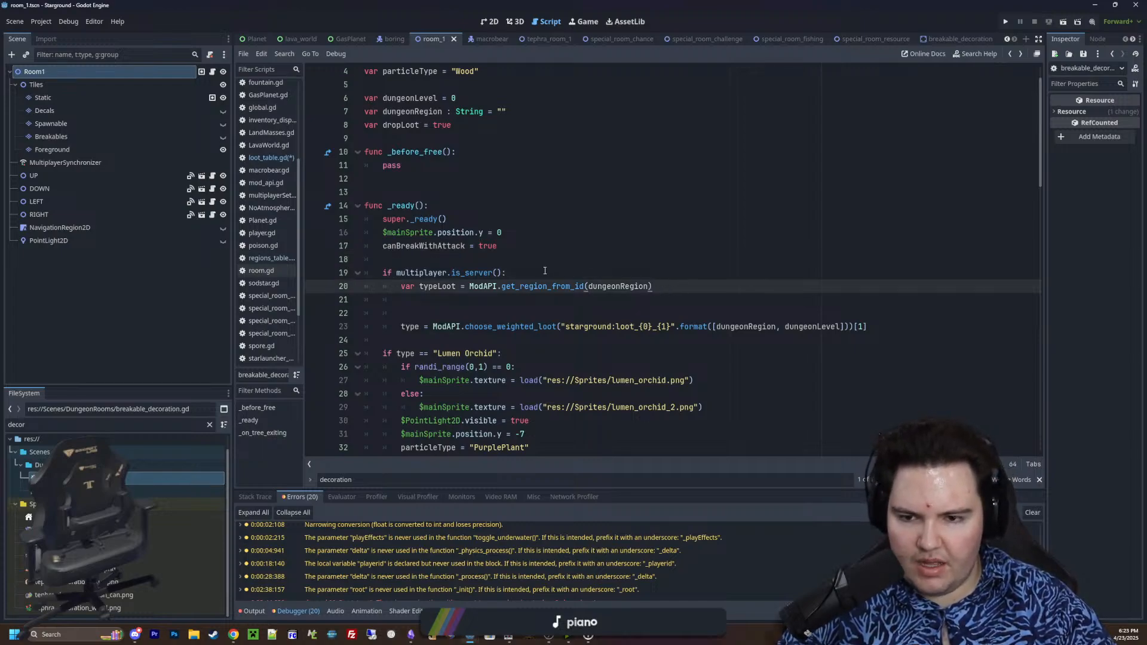
left_click(518, 265)
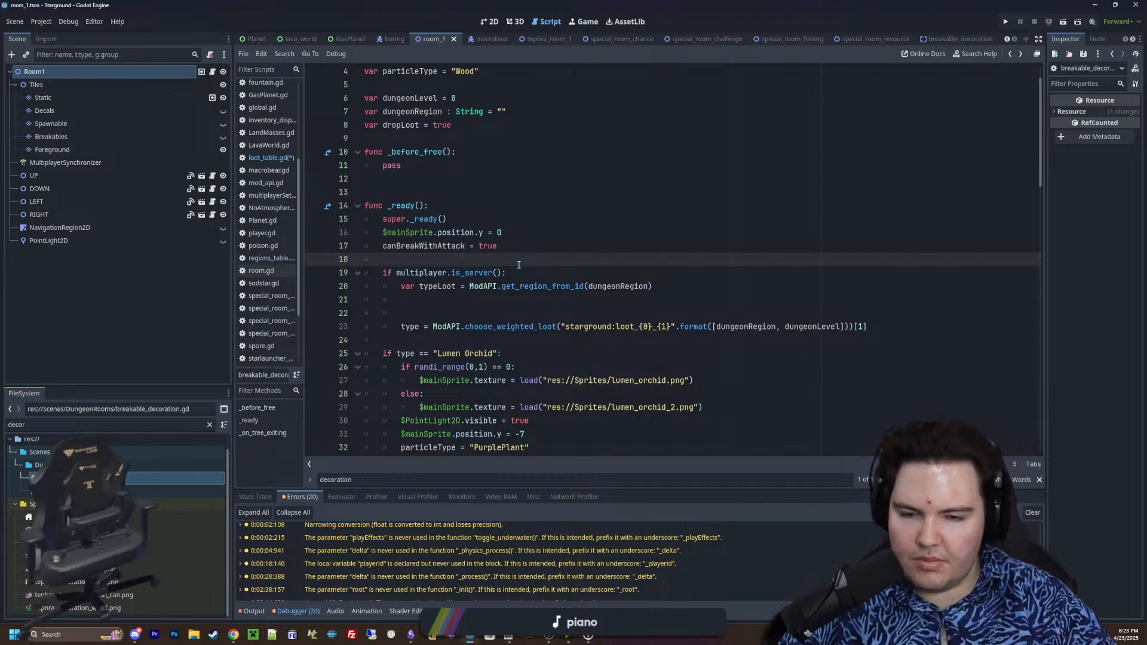
left_click(665, 288)
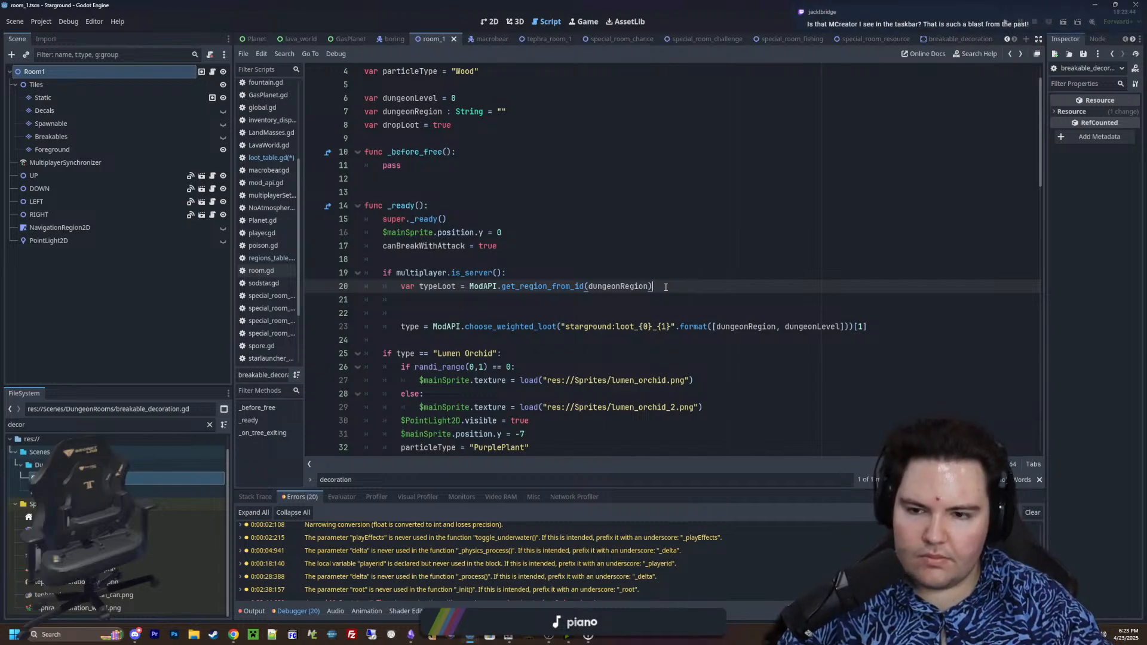
key("Return")
key("Return")
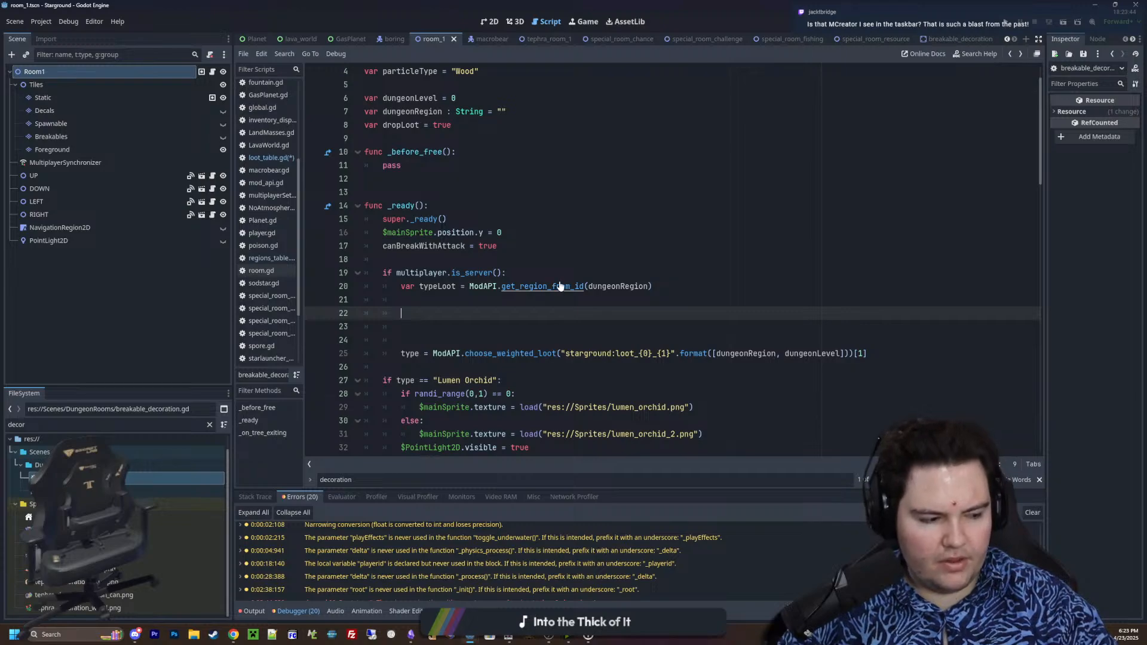
mouse_move(561, 282)
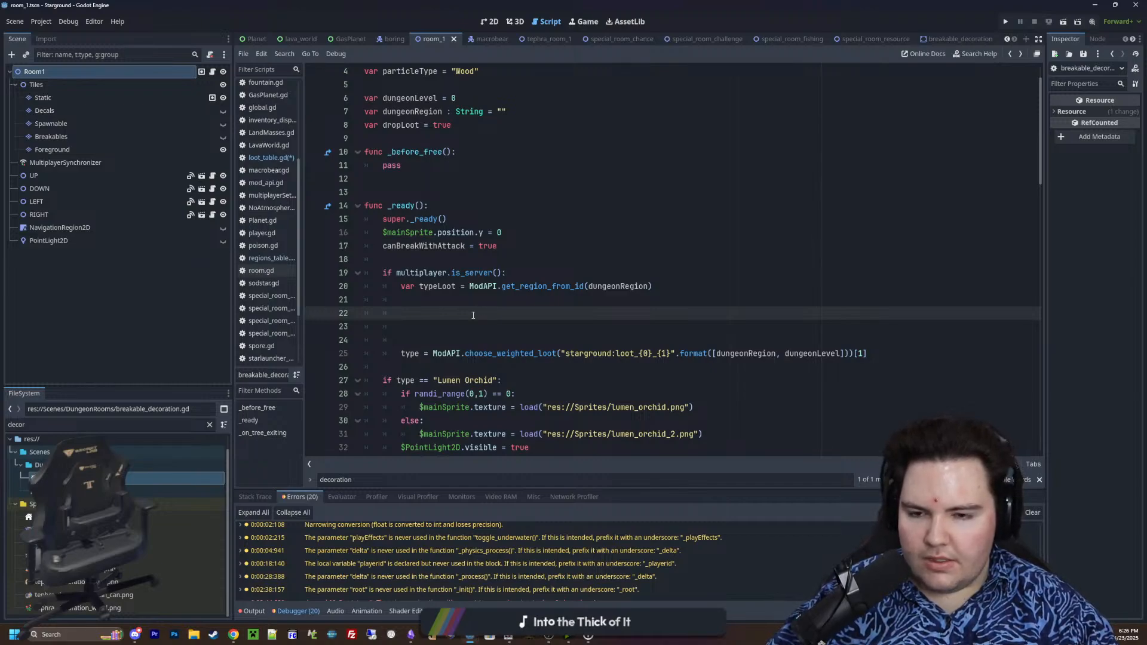
right_click(474, 315)
key("Escape")
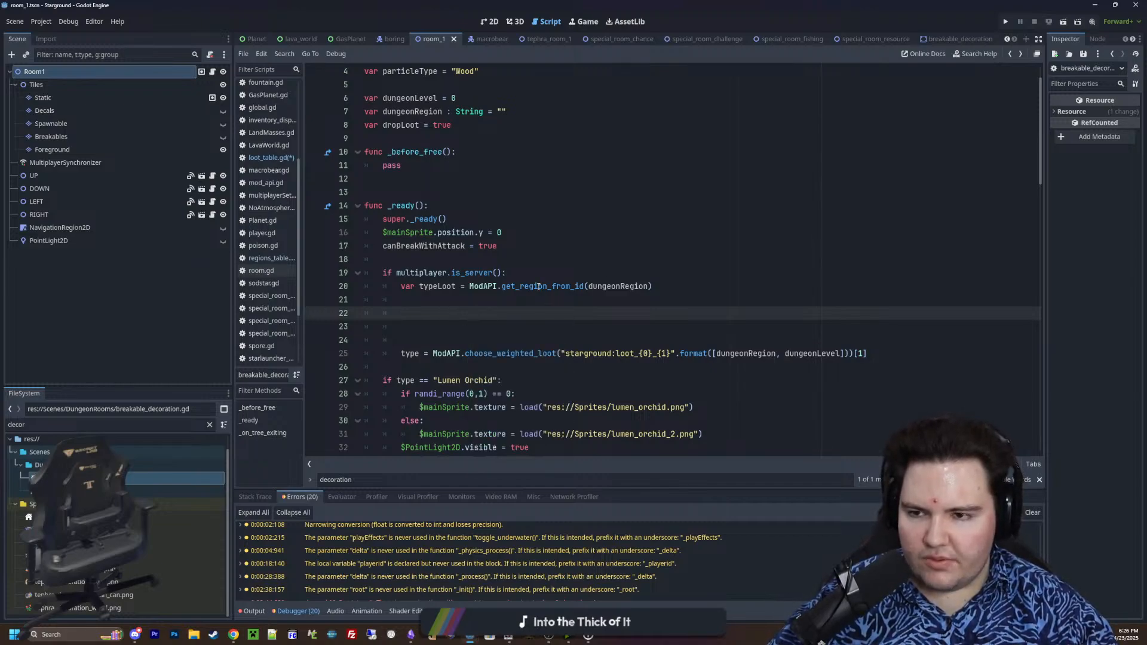
Open the regions table script and copy the "Rooms" block with level 0 from the starground:region_tephra entry
left_click(269, 158)
left_click(275, 259)
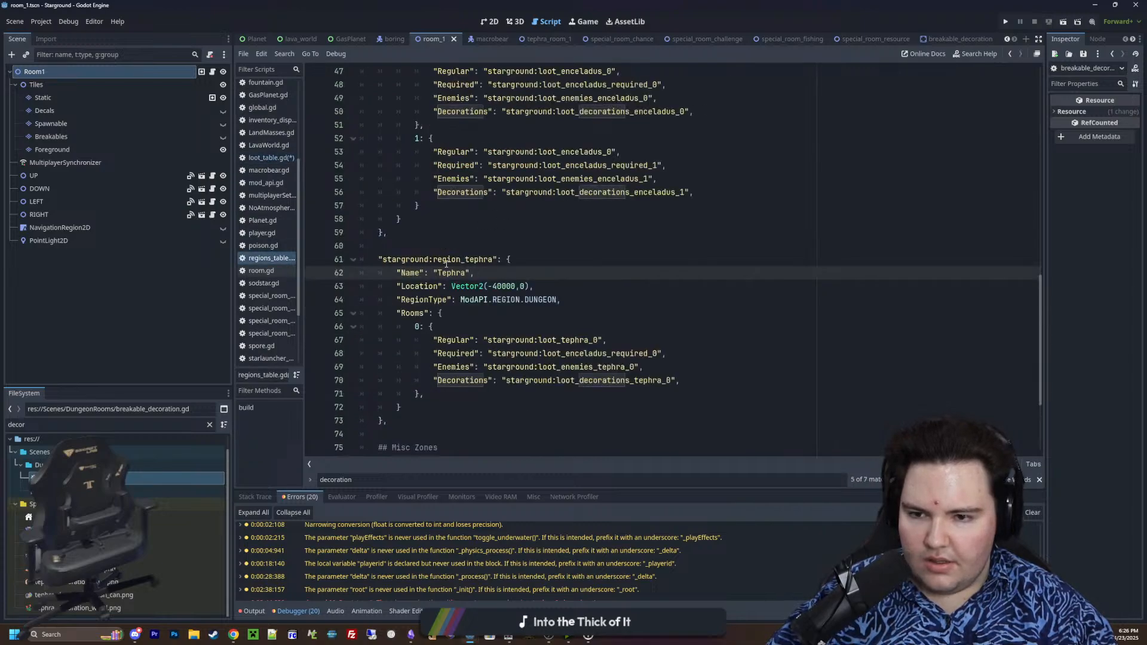
left_click(395, 320)
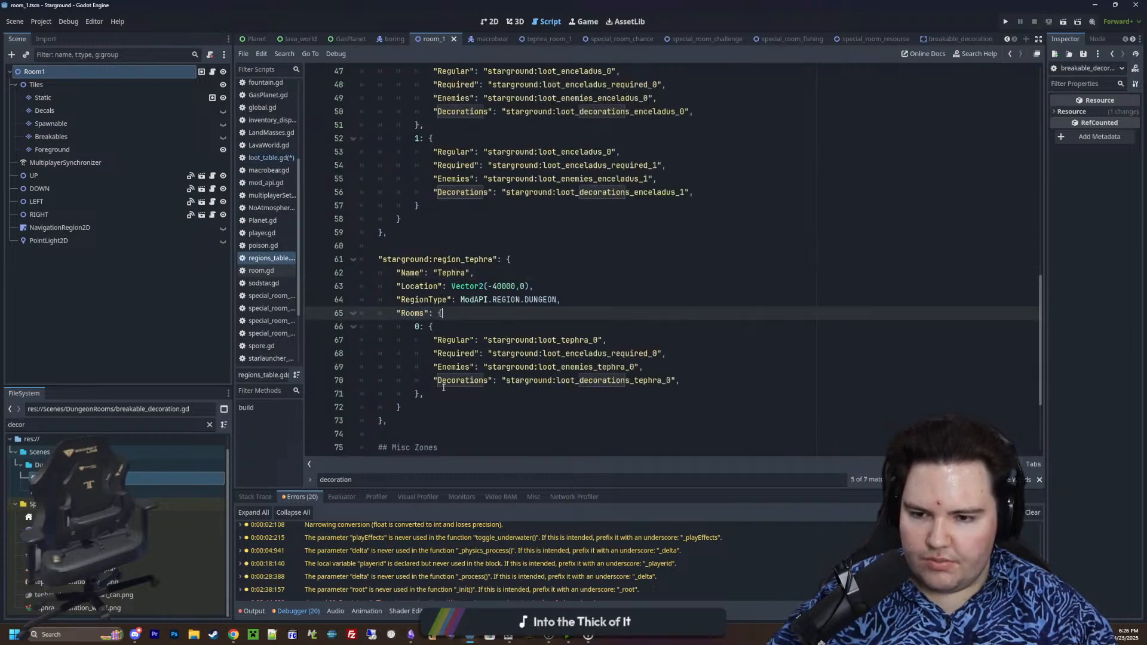
left_click_drag(428, 394, 316, 317)
key("ctrl+c")
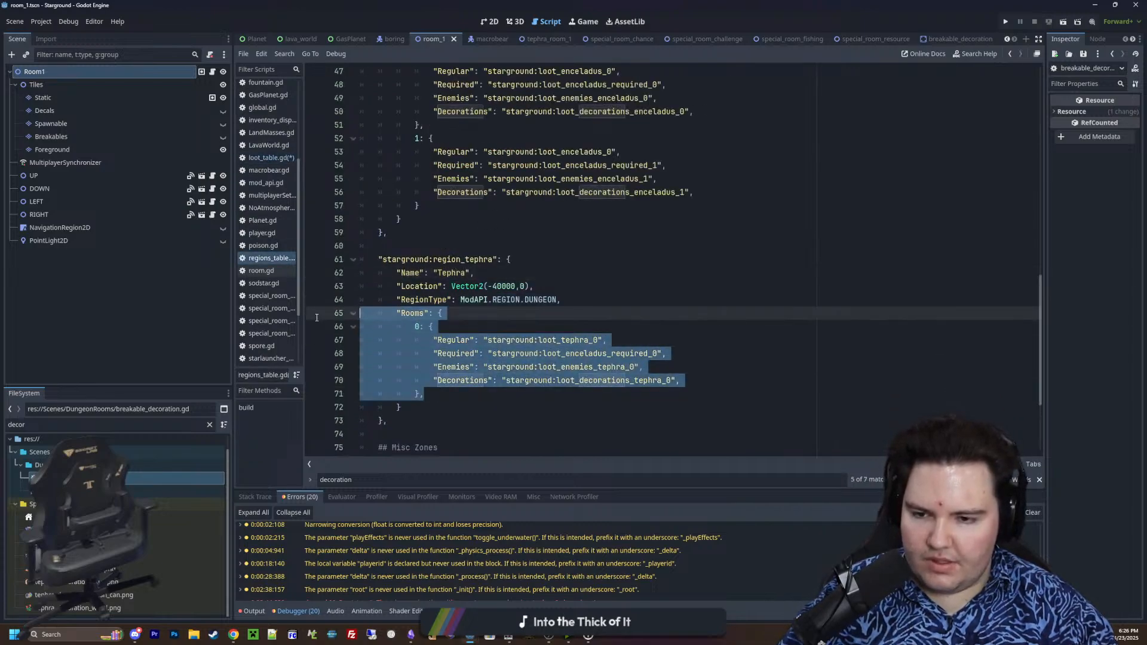
Paste the copied "Rooms" block below the typeLoot declaration in the breakable_decoration script and comment it out as a reference
left_click(268, 158)
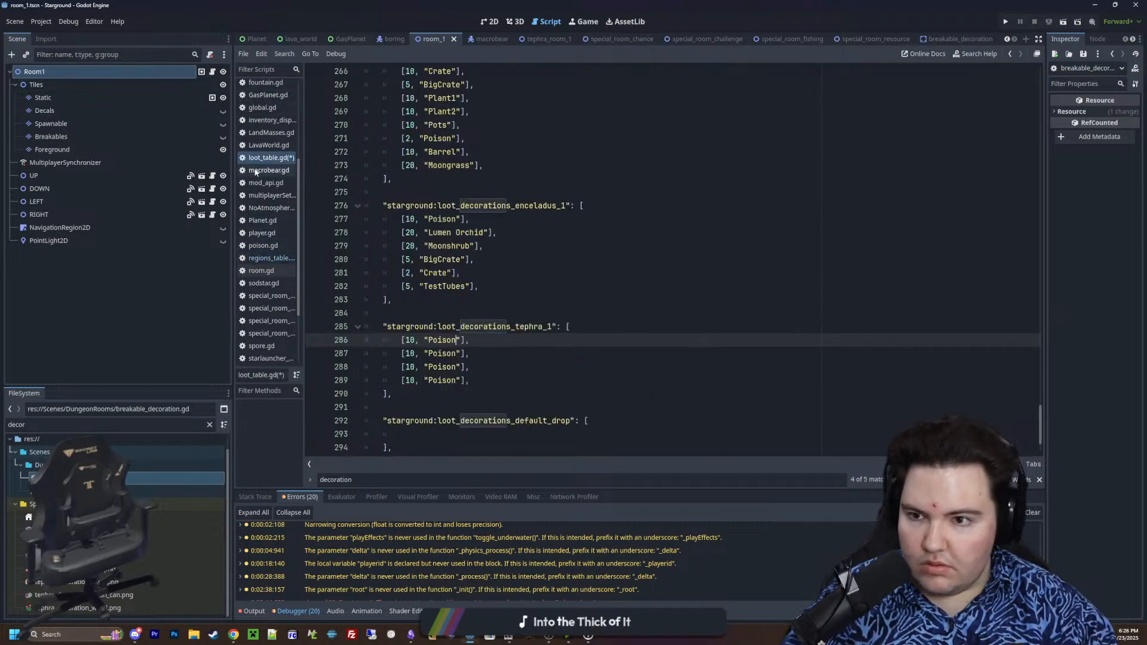
scroll(284, 236, "up", 4)
left_click(271, 148)
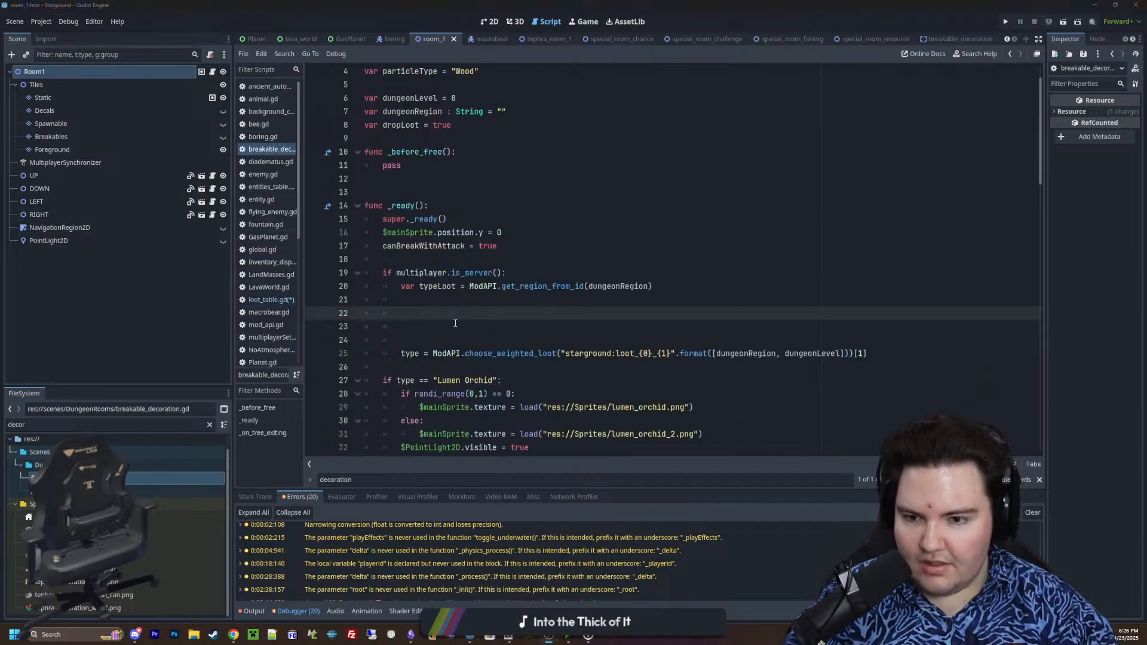
key("ctrl+v")
scroll(456, 323, "down", 2)
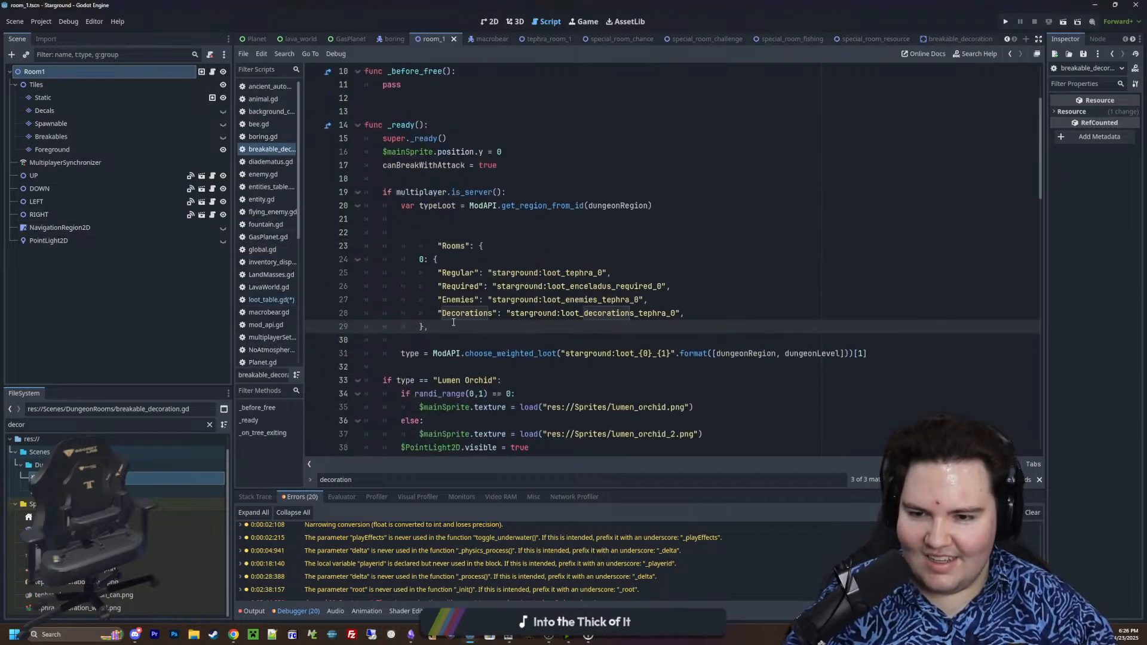
left_click(437, 245)
key("BackSpace")
left_click_drag(438, 329, 315, 247)
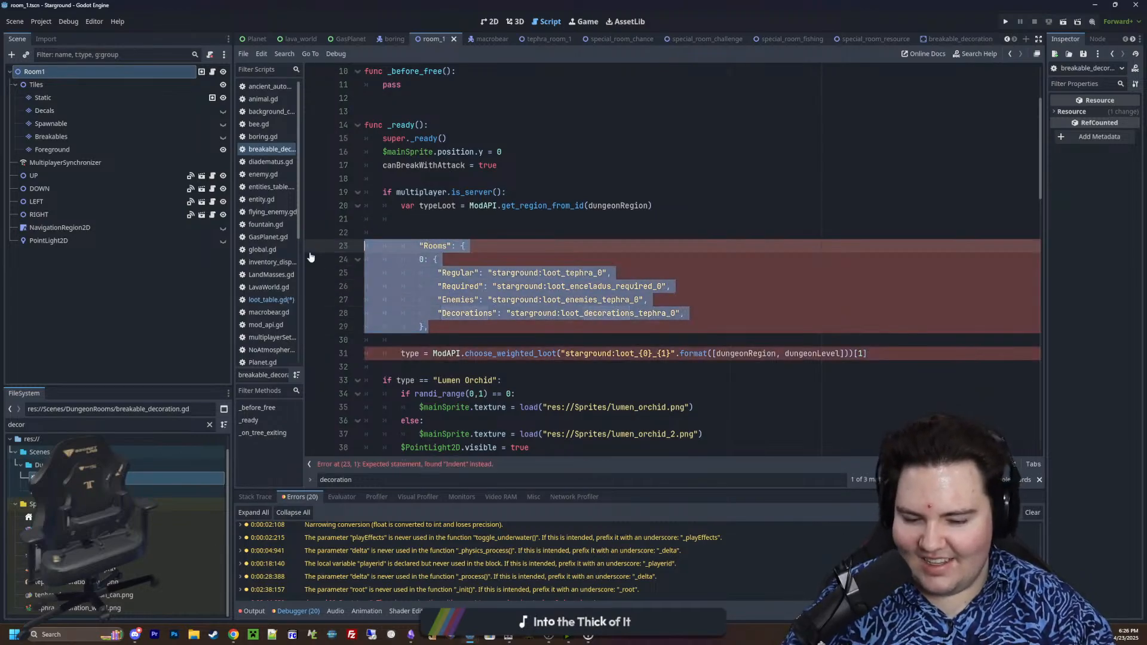
key("ctrl+k")
Append ["Rooms"][dungeonLevel] to the get_region_from_id(dungeonRegion) call in the typeLoot declaration
left_click(681, 207)
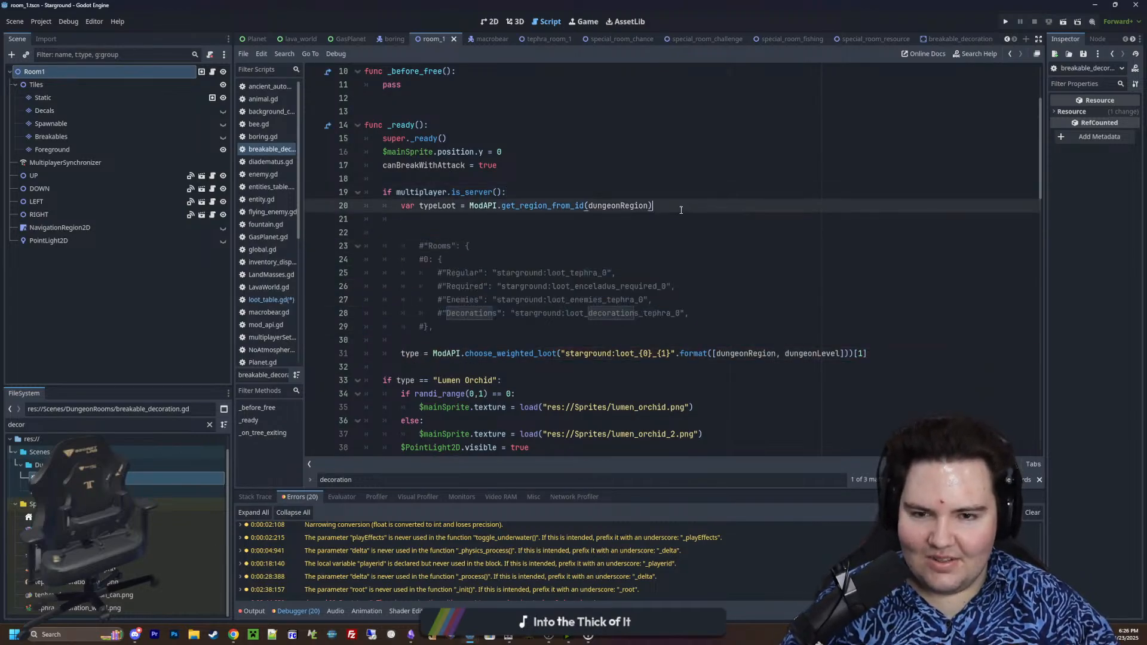
type("[\"Rooms\"")
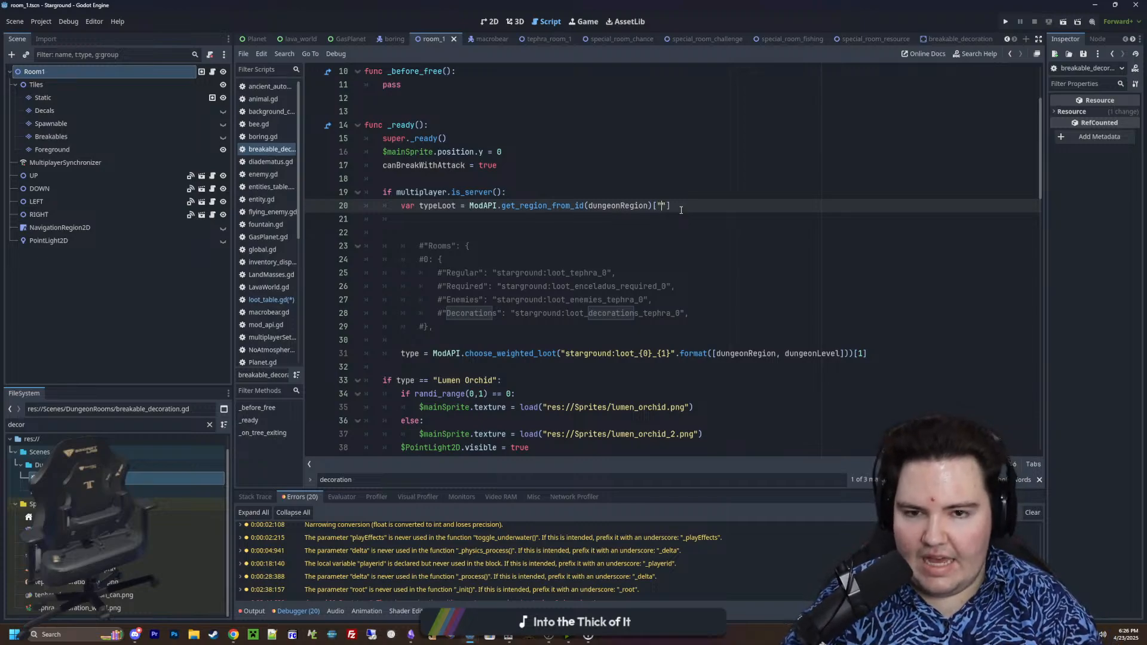
type("][dungeonLe")
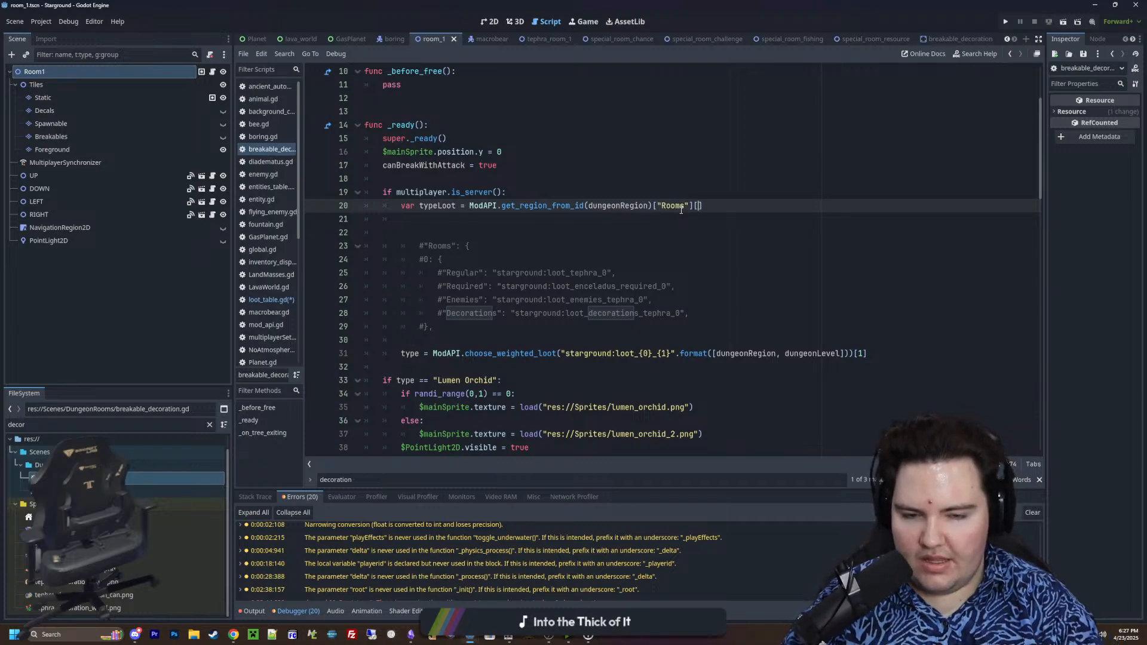
type("vel")
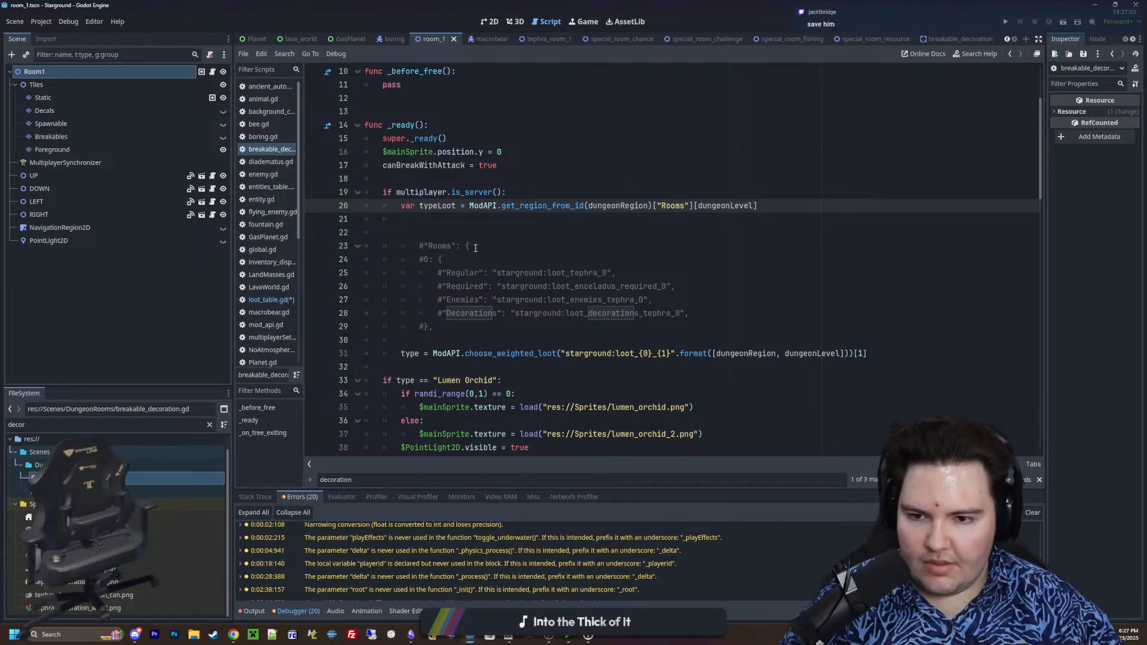
Delete the commented-out "Rooms" block and the surplus blank lines between the typeLoot declaration and the type assignment
left_click(438, 300)
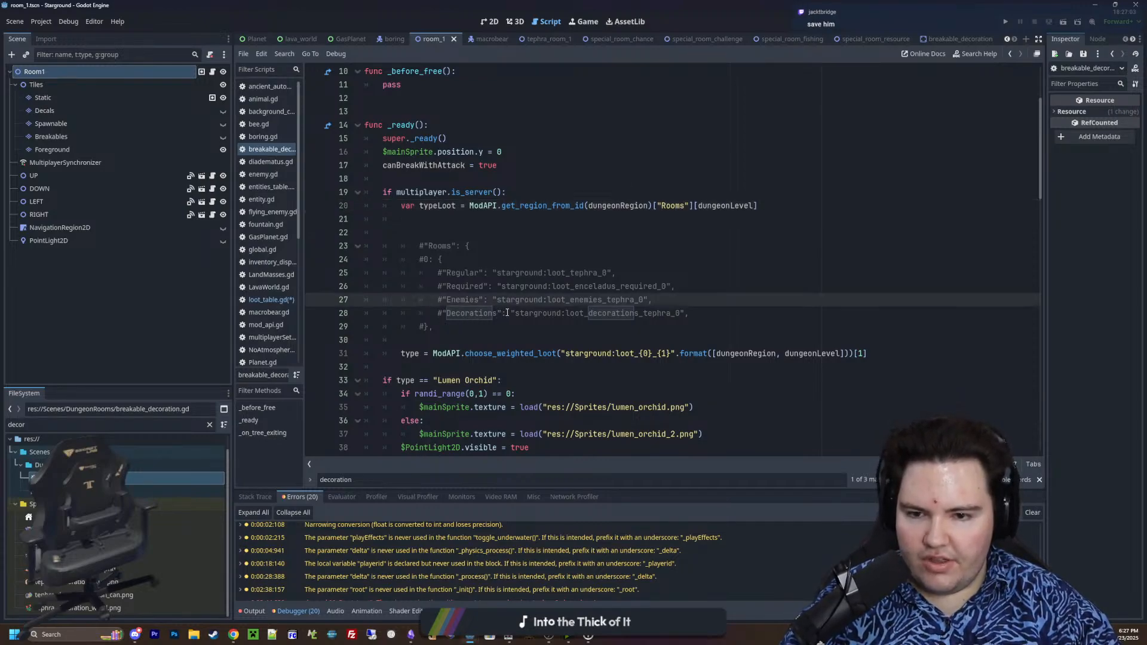
left_click_drag(507, 312, 692, 314)
left_click_drag(433, 327, 328, 222)
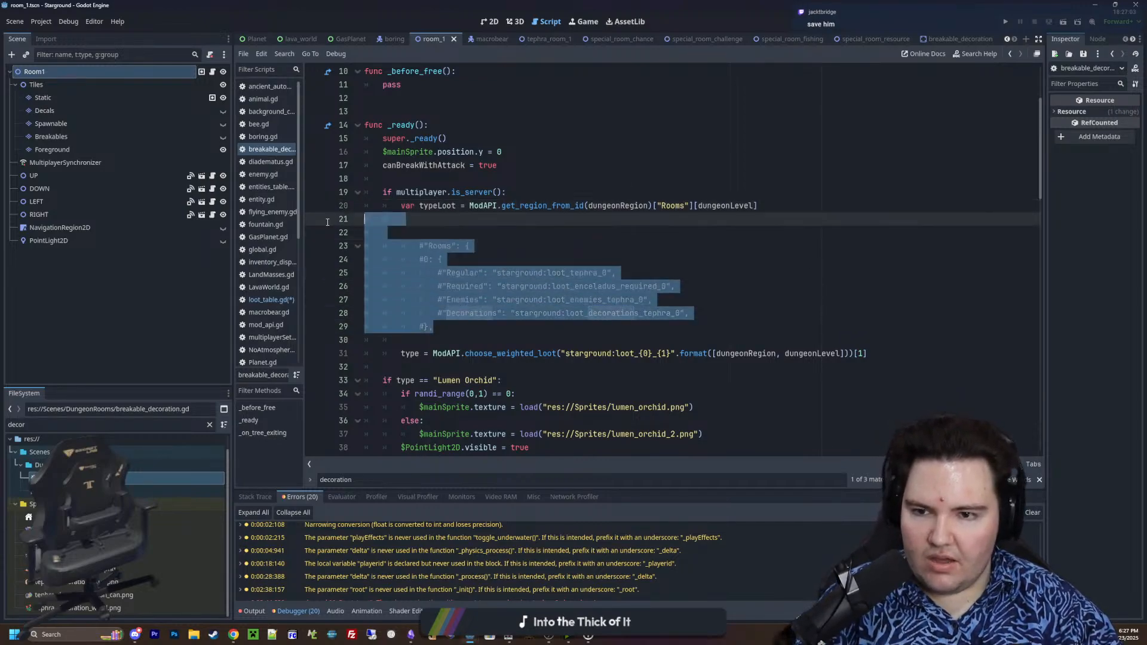
key("BackSpace")
key("BackSpace")
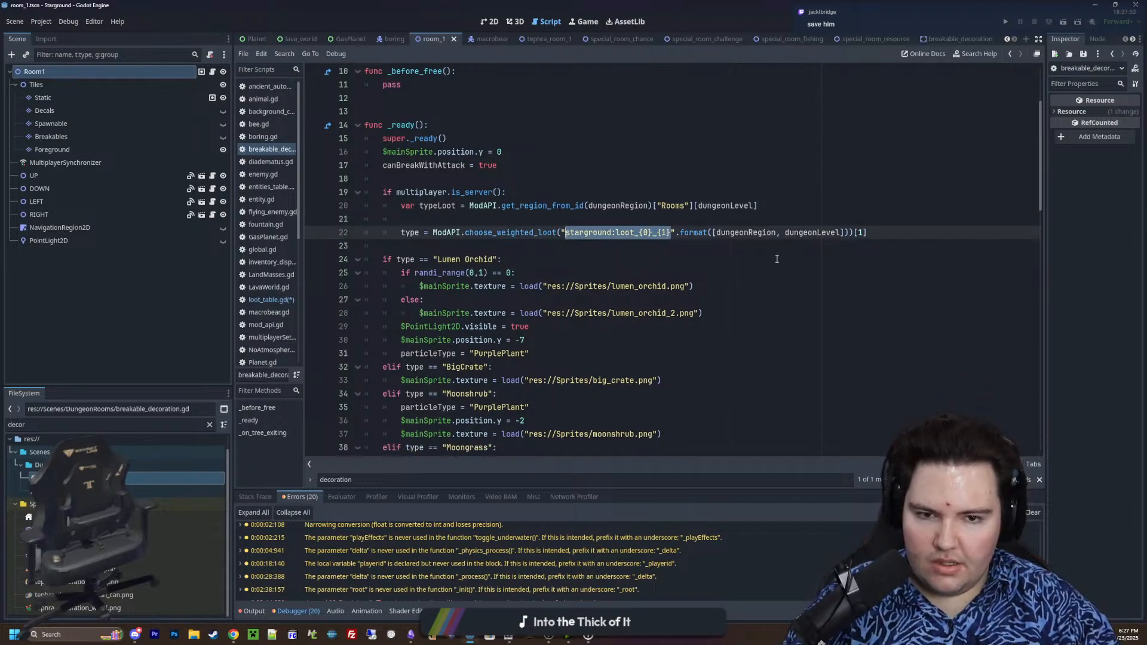
Replace the formatted loot string passed to choose_weighted_loot in the type assignment with the typeLoot variable
left_click_drag(850, 233, 566, 233)
key("BackSpace")
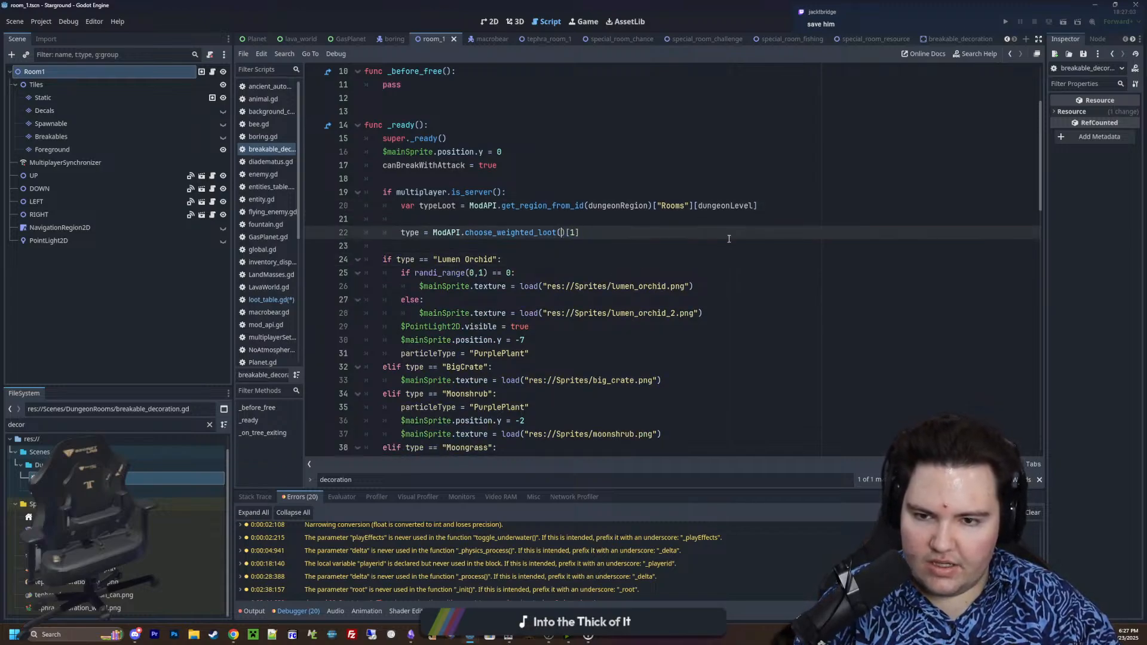
type("typeLoot")
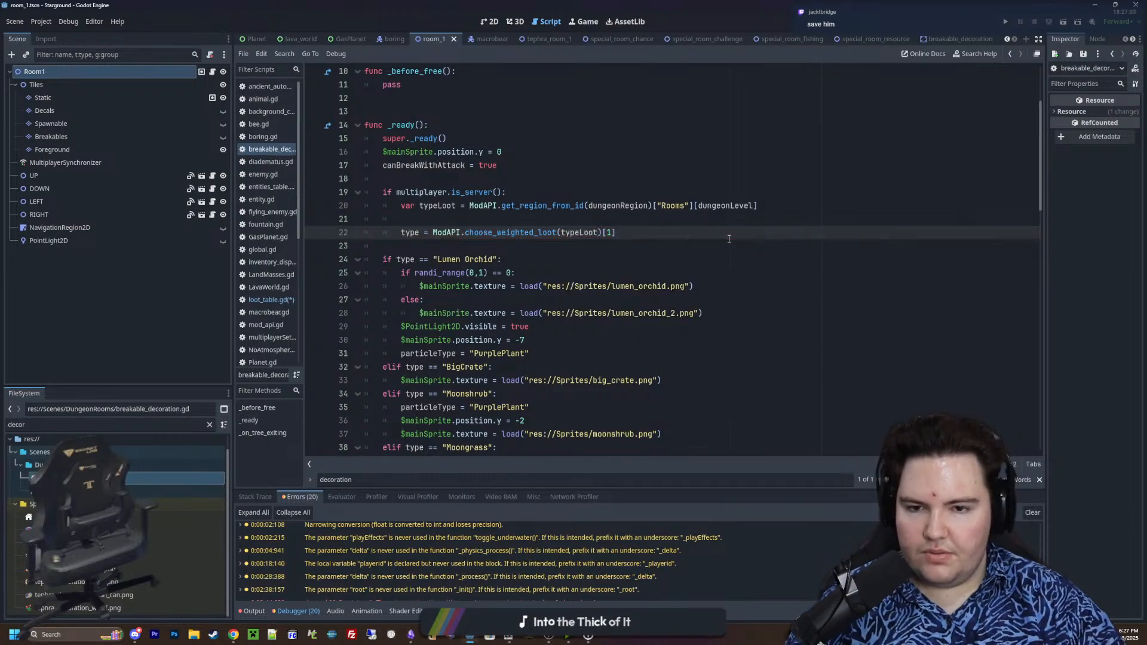
key("Up")
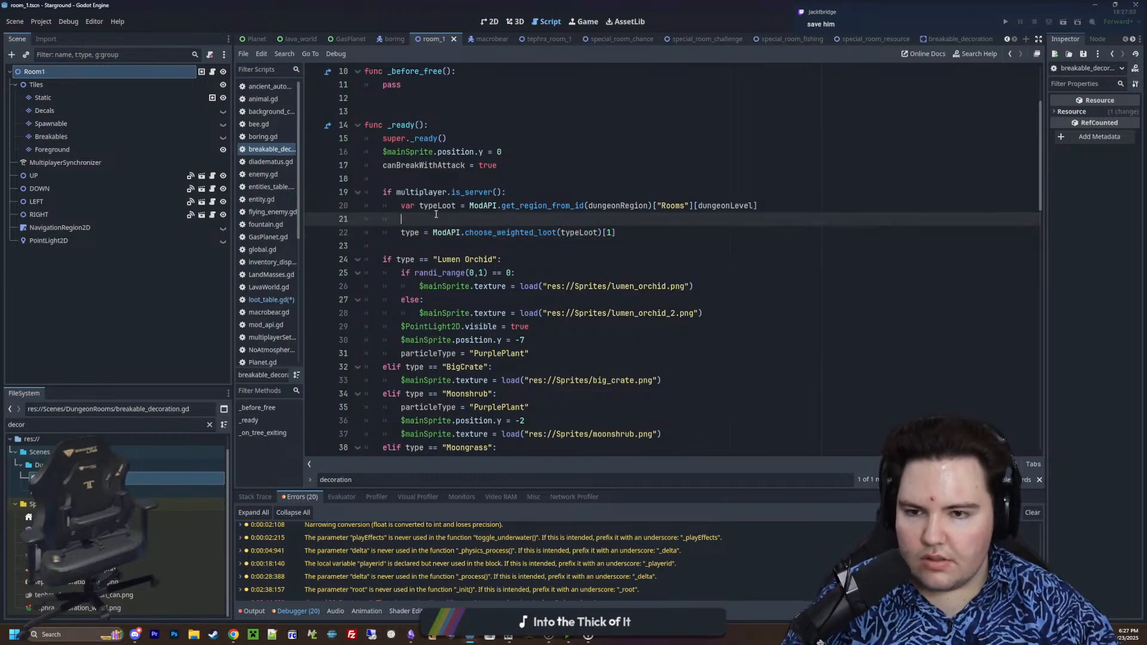
left_click(642, 231)
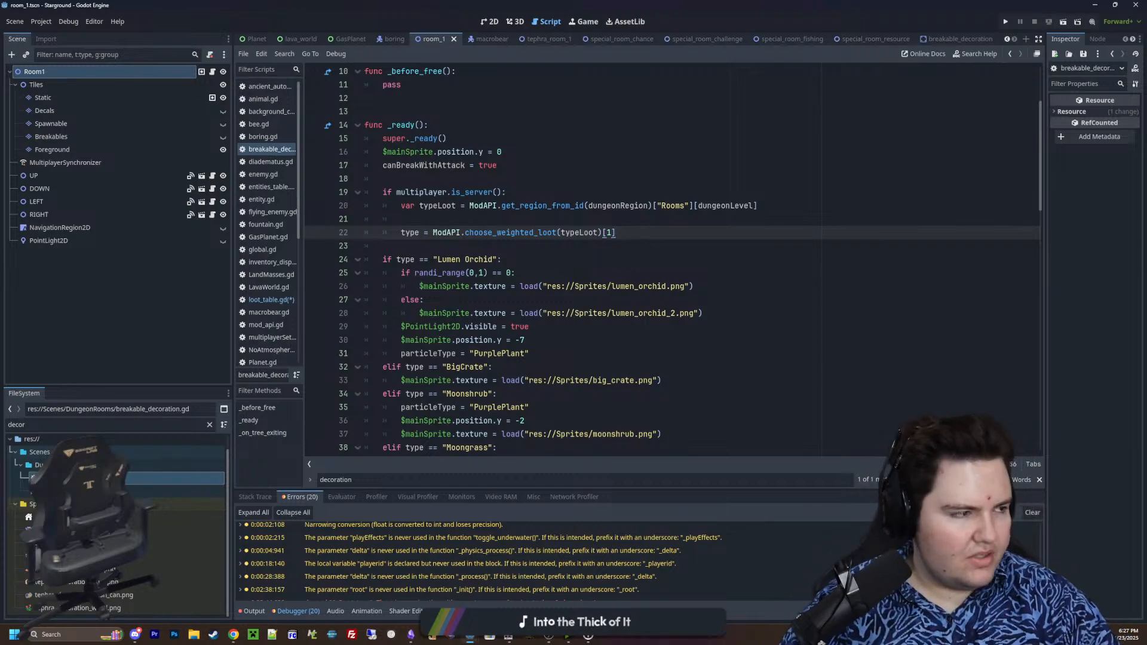
Search Google in the web browser for "fnaf games" and look through the expanded list of games and the results
left_click_drag(1146, 217, 704, 216)
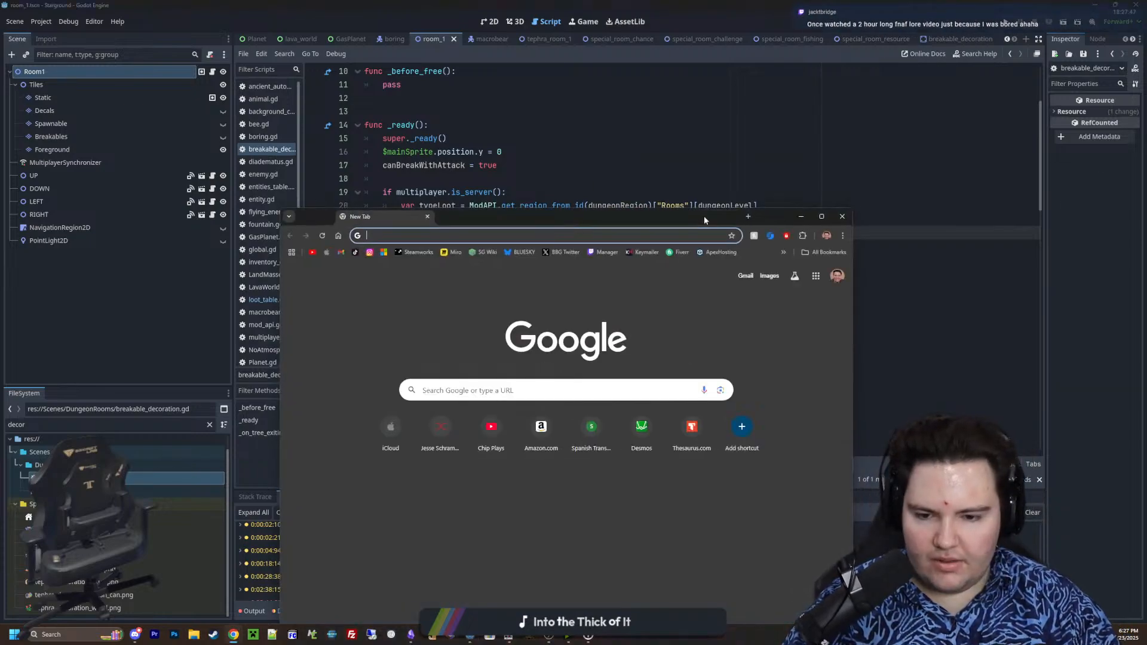
type("fnaf games")
key("Return")
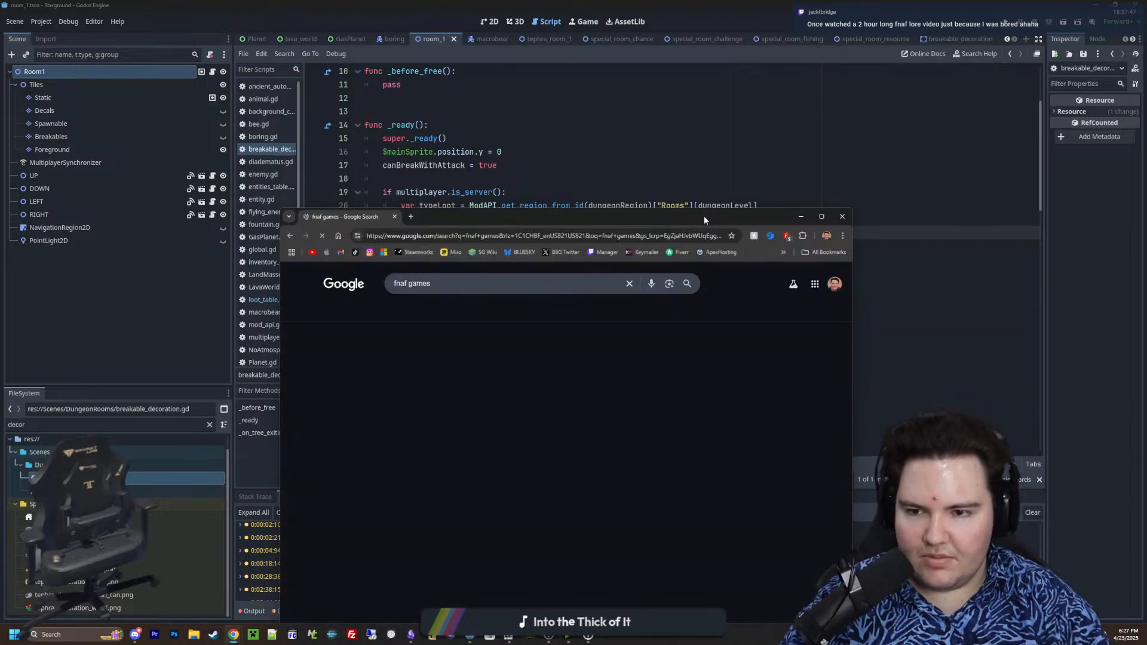
left_click(559, 481)
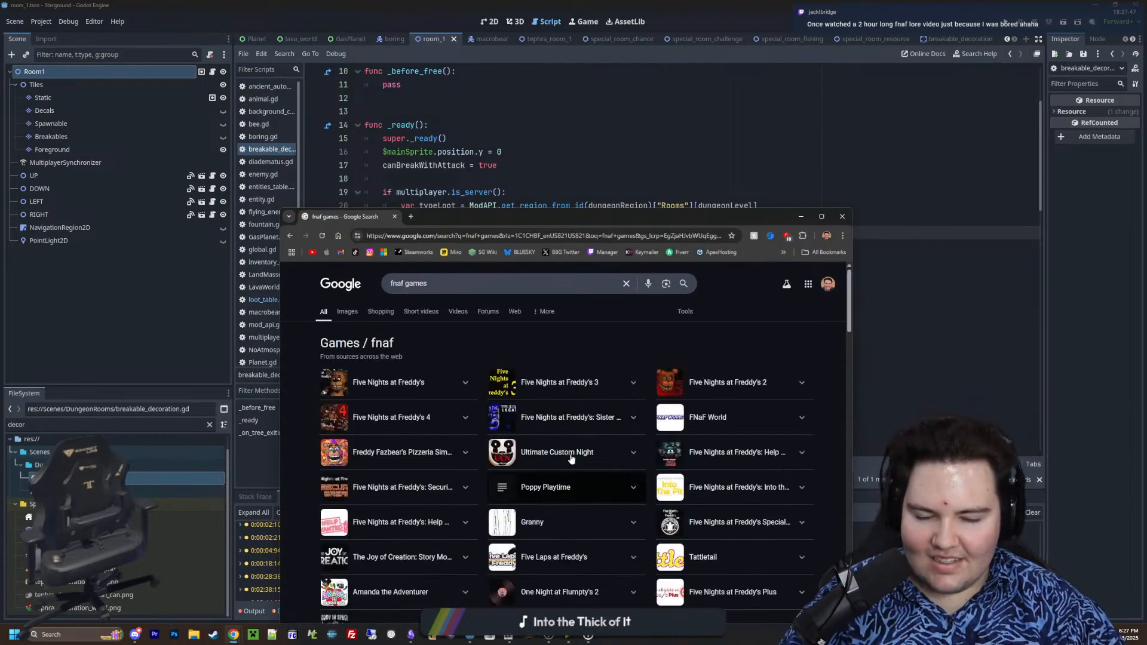
left_click_drag(623, 221, 604, 103)
scroll(560, 314, "down", 2)
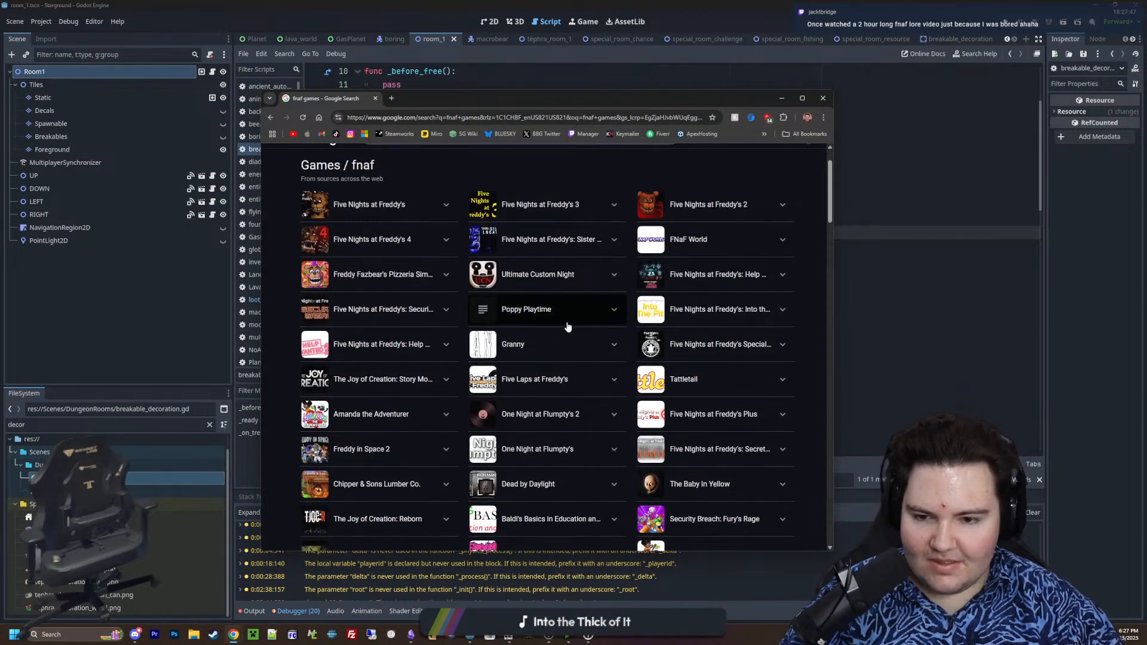
scroll(560, 314, "down", 3)
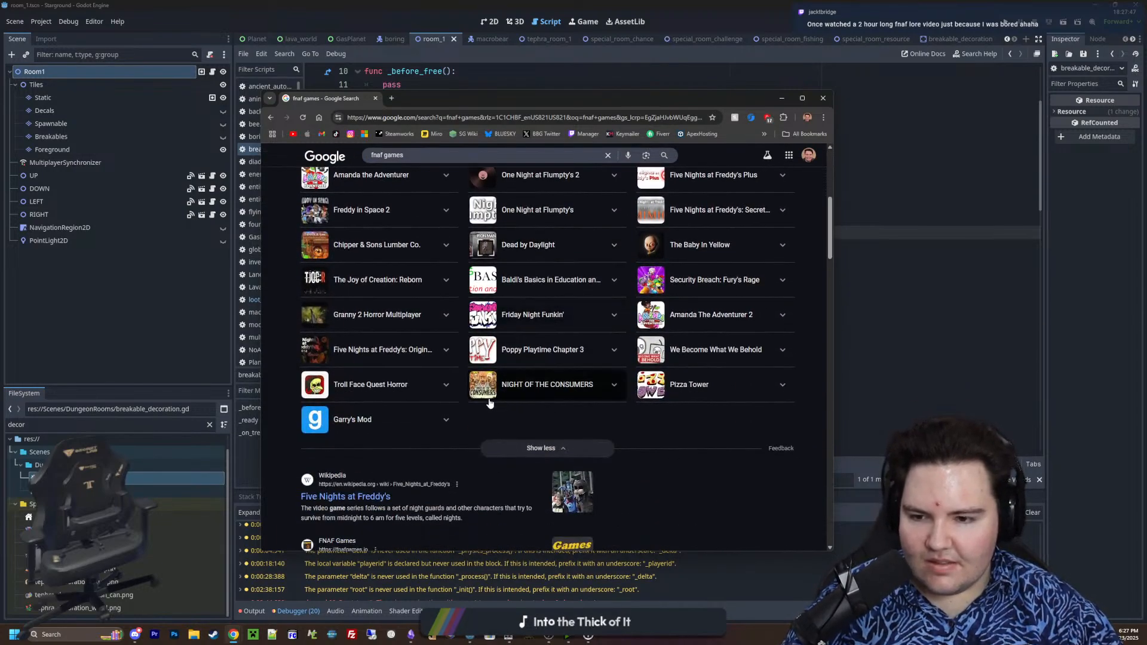
scroll(376, 361, "down", 3)
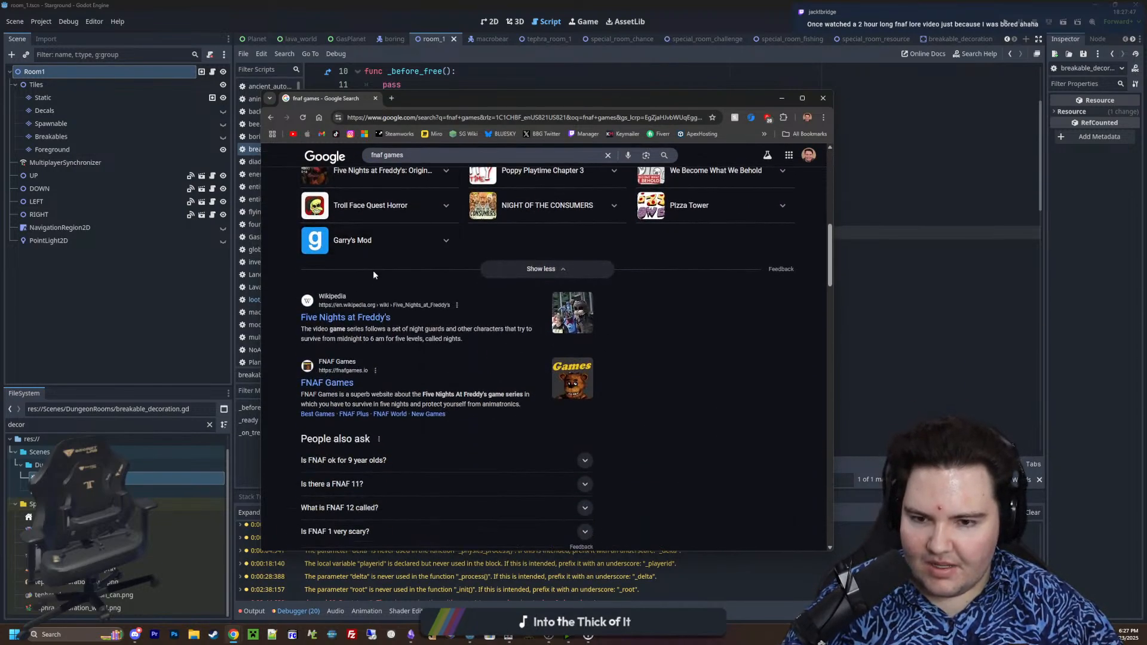
Open the Wikipedia article on Five Nights at Freddy's and read its Secret of the Mimic (2025) entry under Games
left_click(358, 321)
scroll(391, 343, "down", 10)
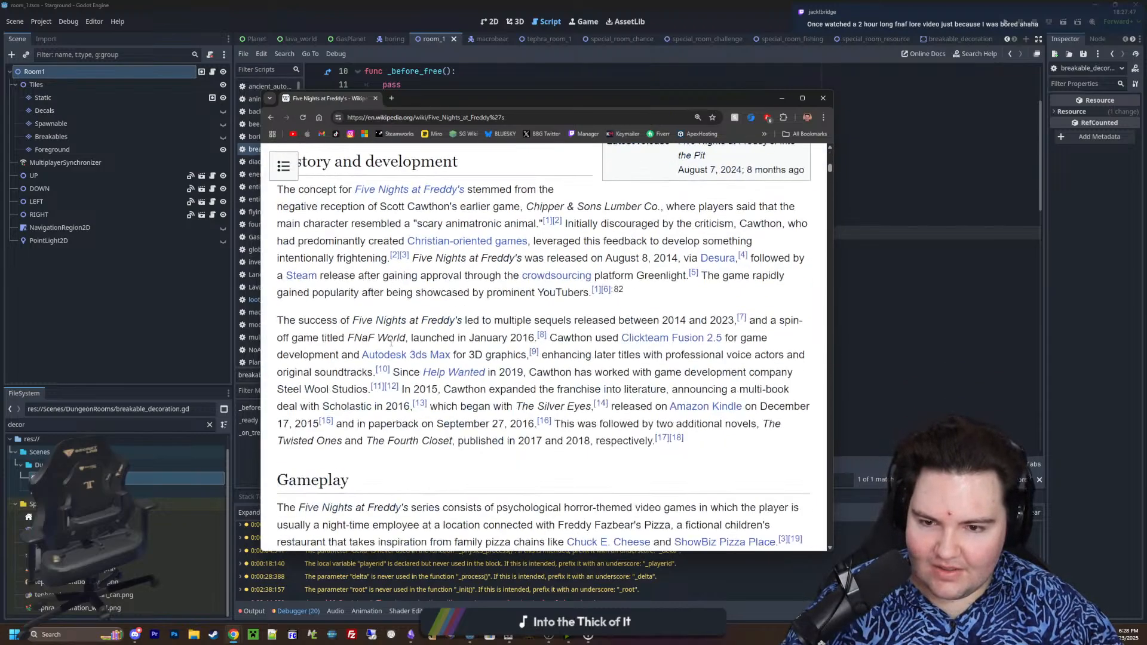
scroll(391, 342, "down", 6)
double_click(646, 94)
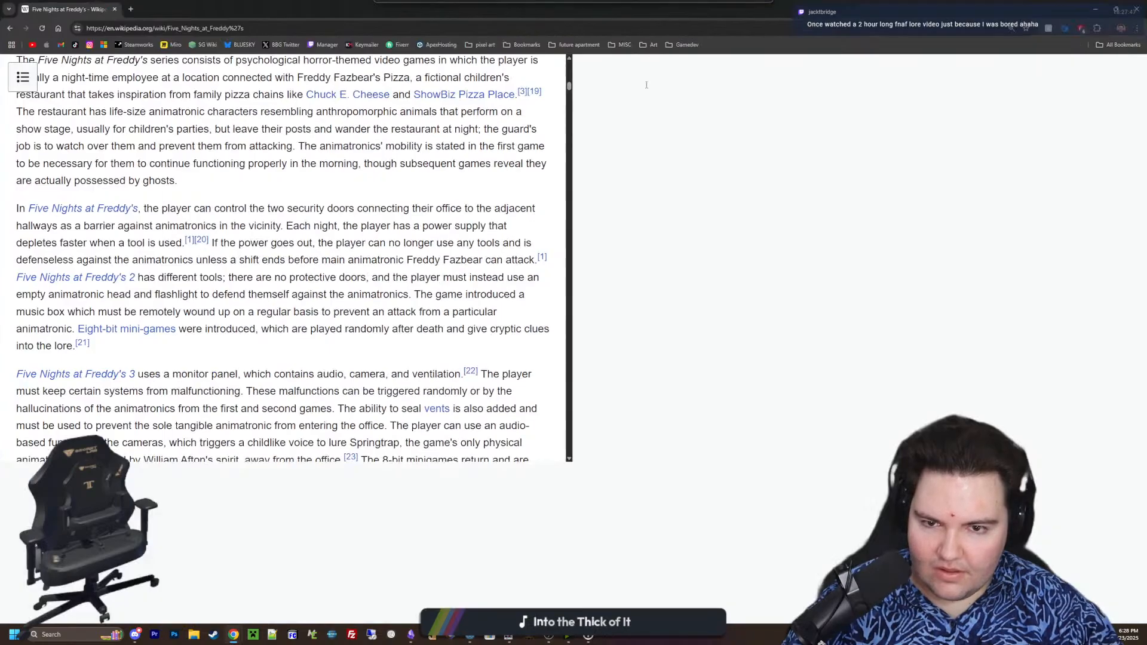
scroll(184, 249, "down", 10)
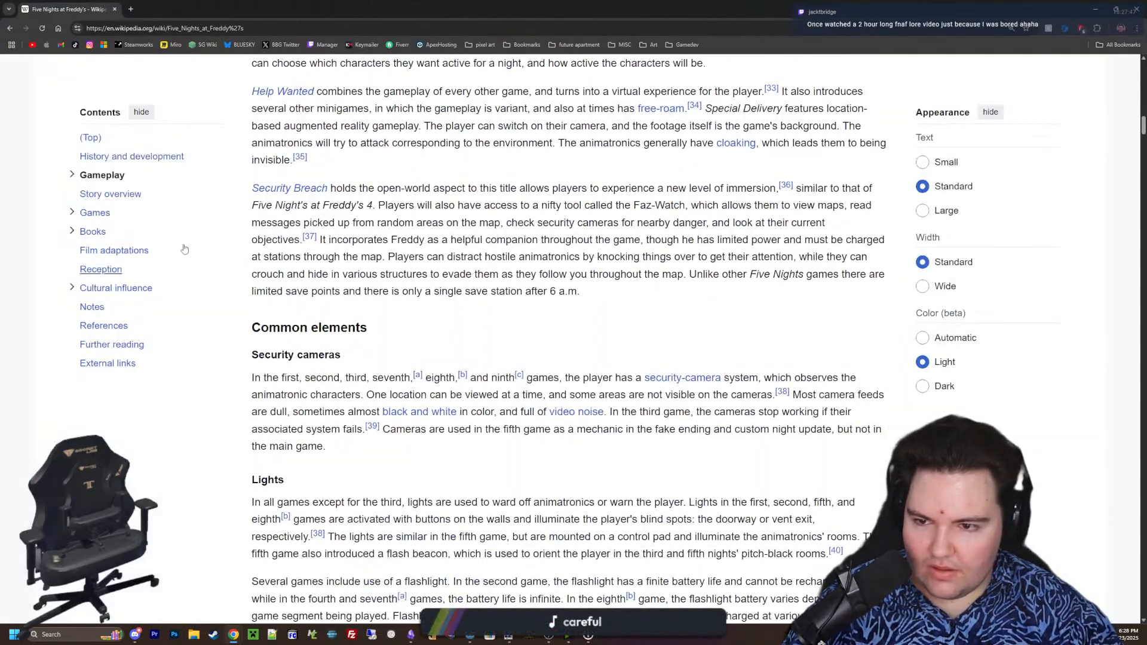
left_click(95, 212)
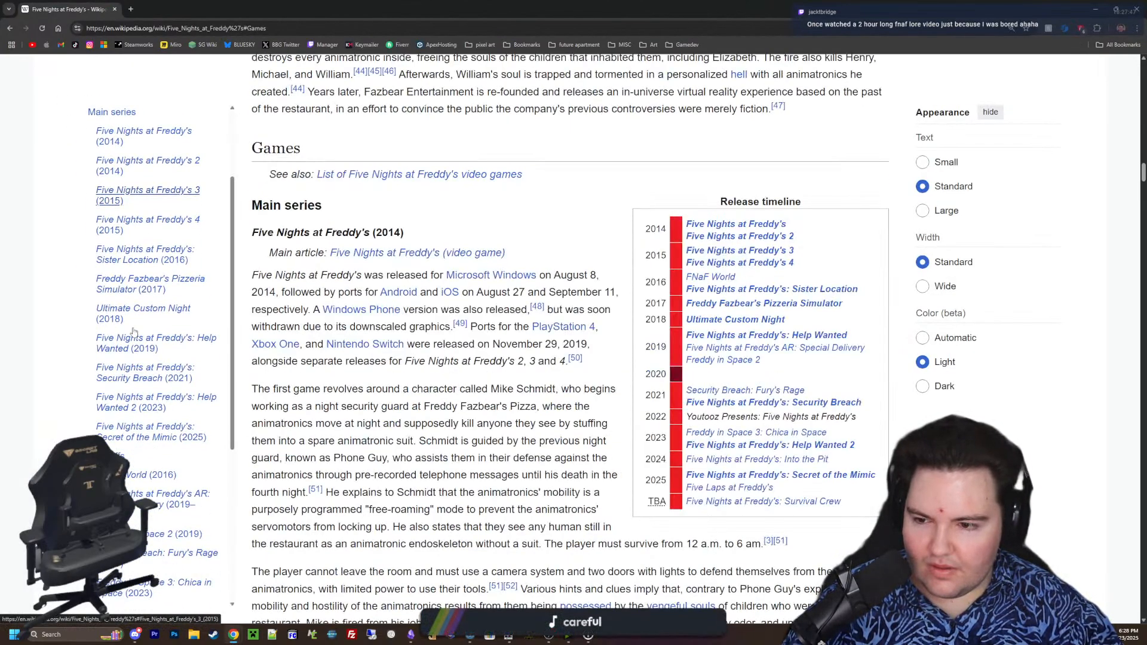
left_click(146, 442)
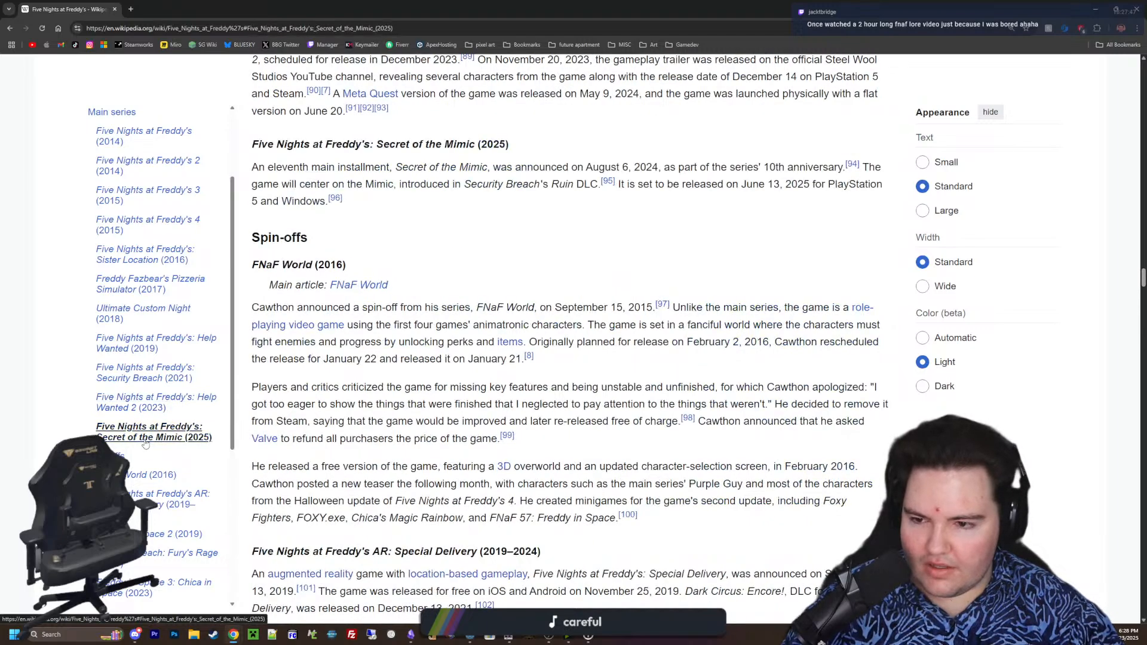
scroll(739, 281, "up", 2)
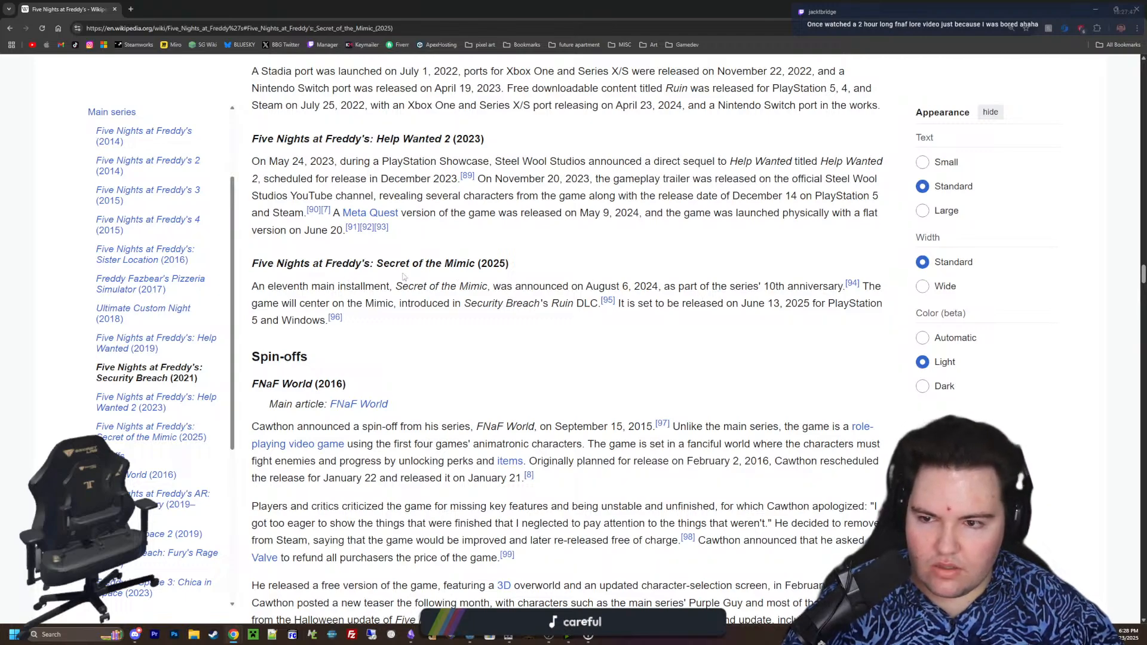
left_click_drag(377, 303, 573, 308)
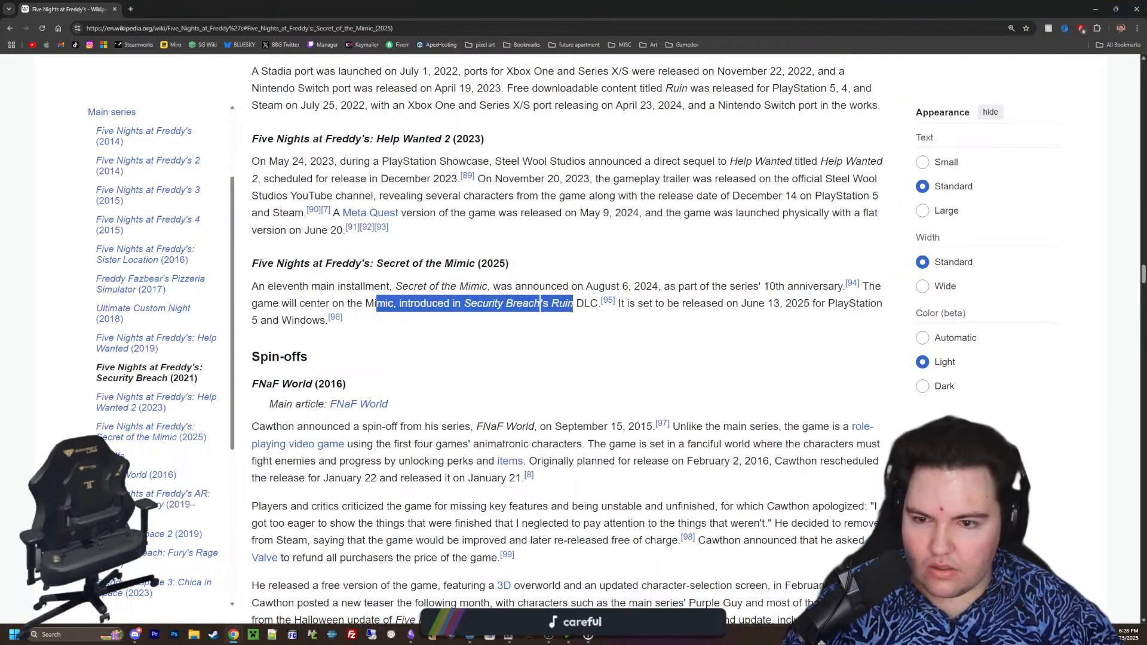
left_click(571, 308)
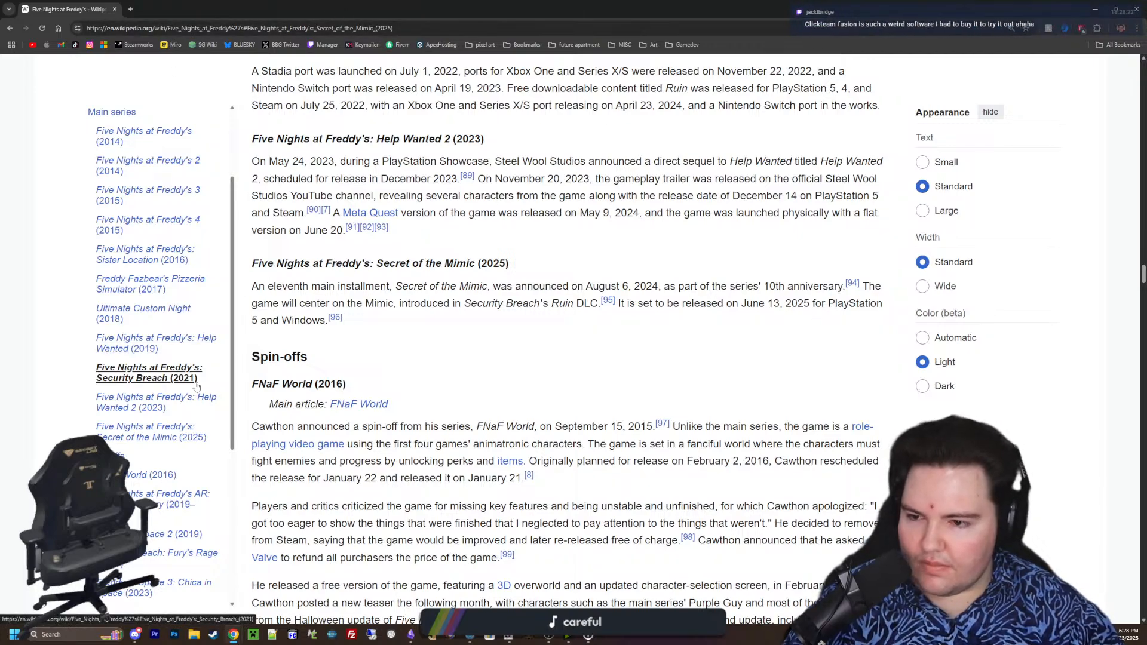
View the Help Wanted 2, Security Breach, Help Wanted and Ultimate Custom Night sections, and return to the Godot script editor
left_click(143, 398)
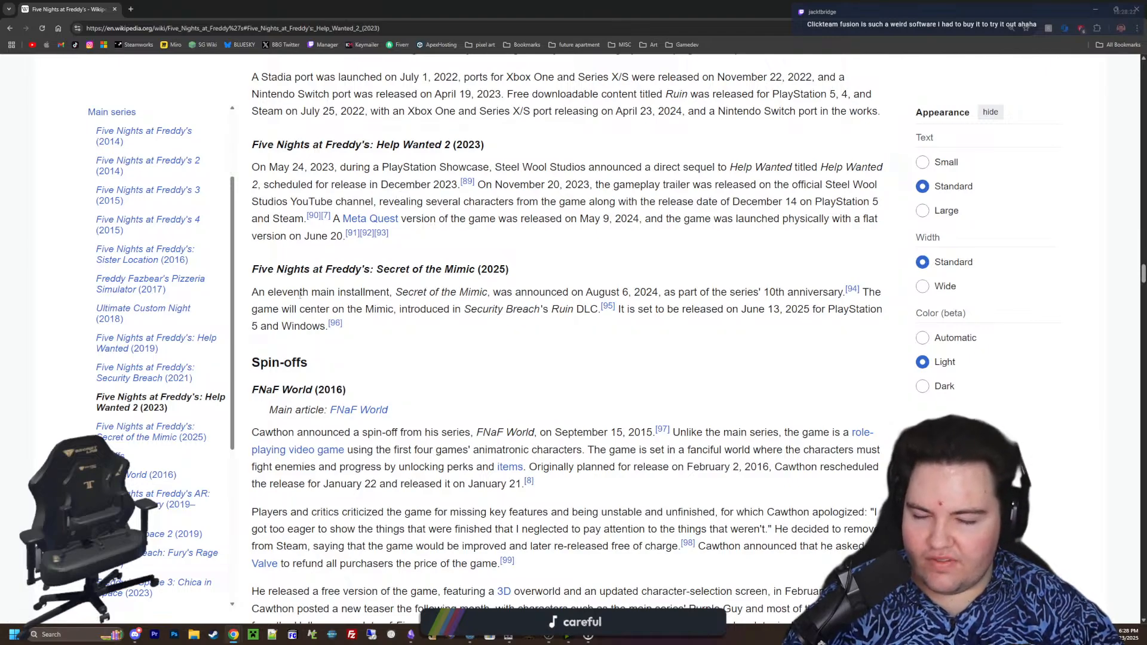
left_click(147, 370)
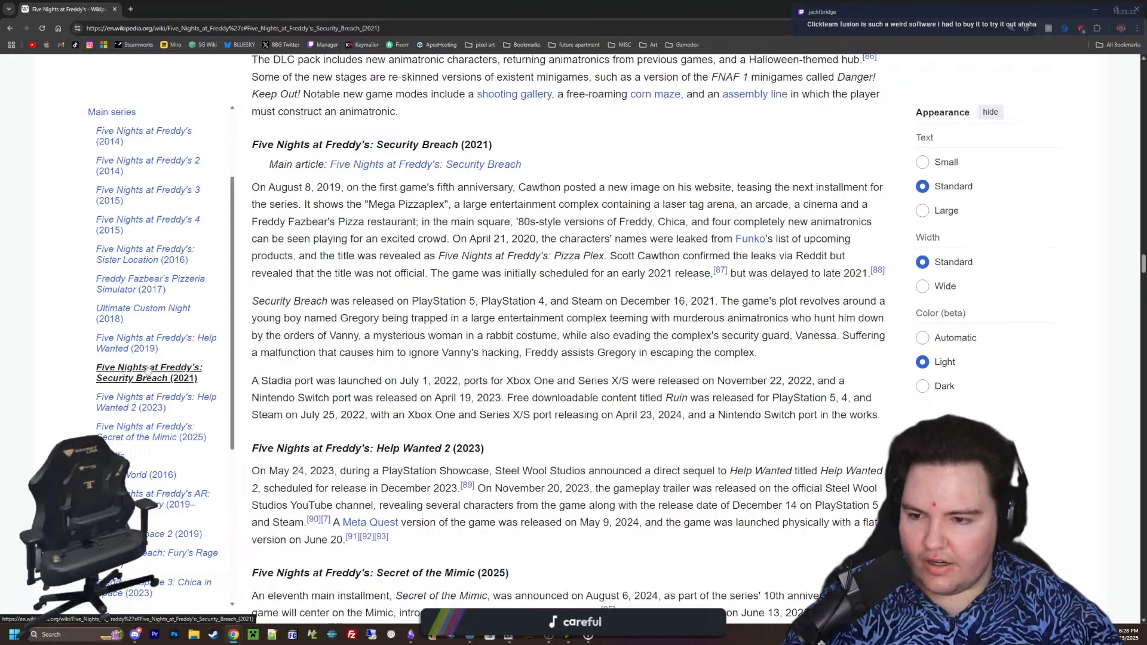
left_click(143, 350)
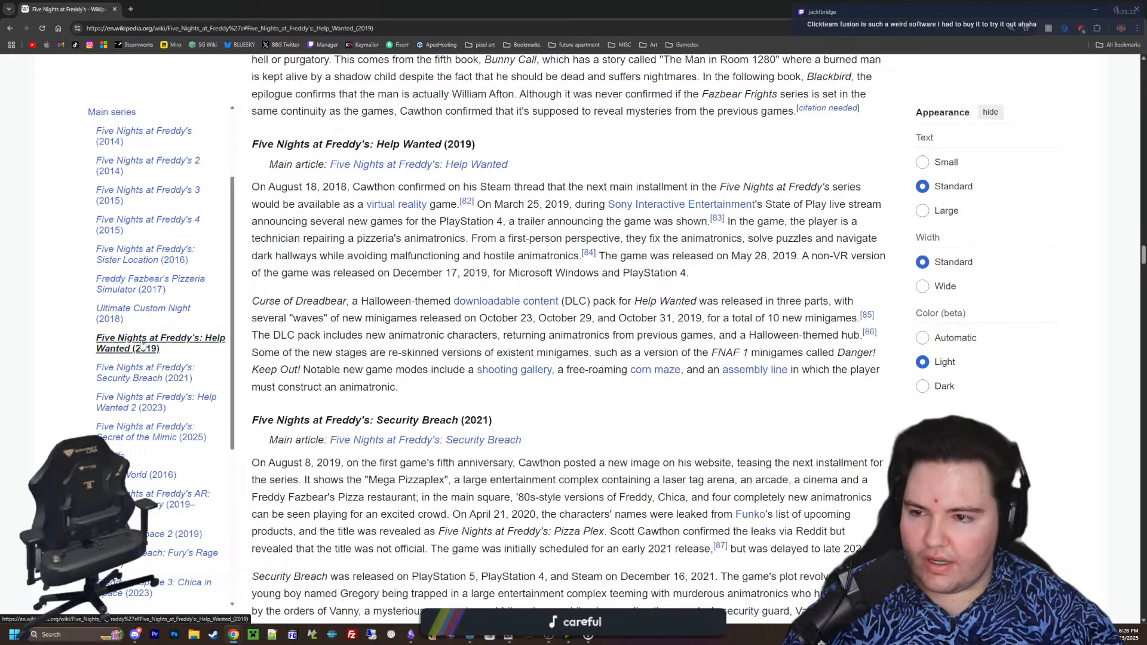
left_click(143, 311)
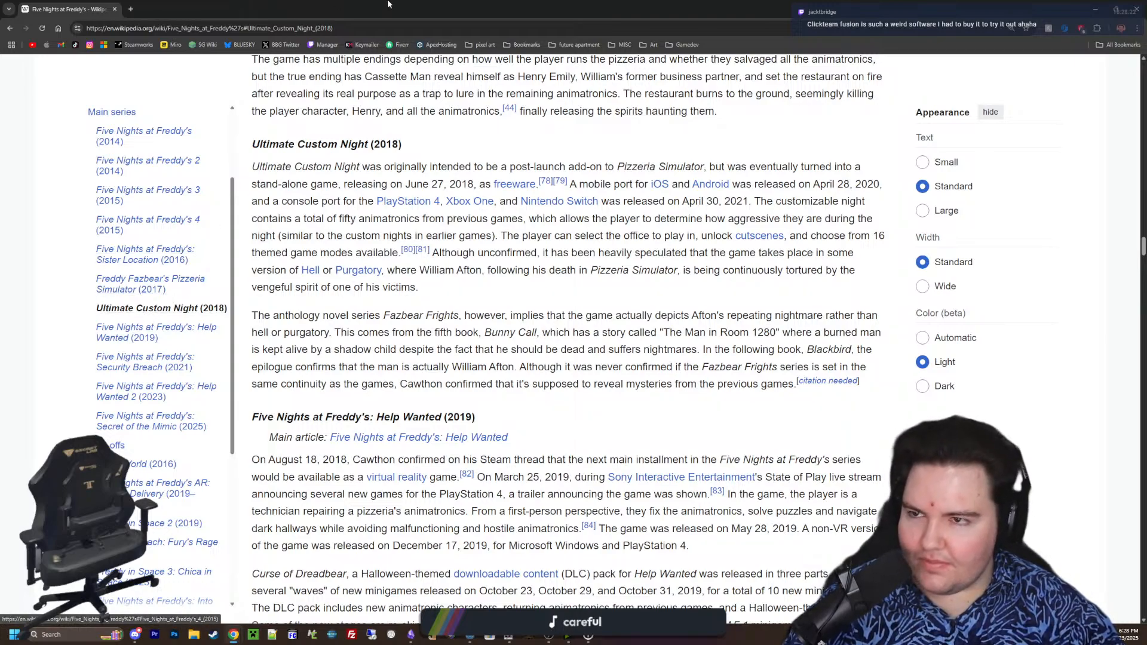
left_click_drag(389, 5, 389, 402)
left_click(372, 400)
left_click(521, 313)
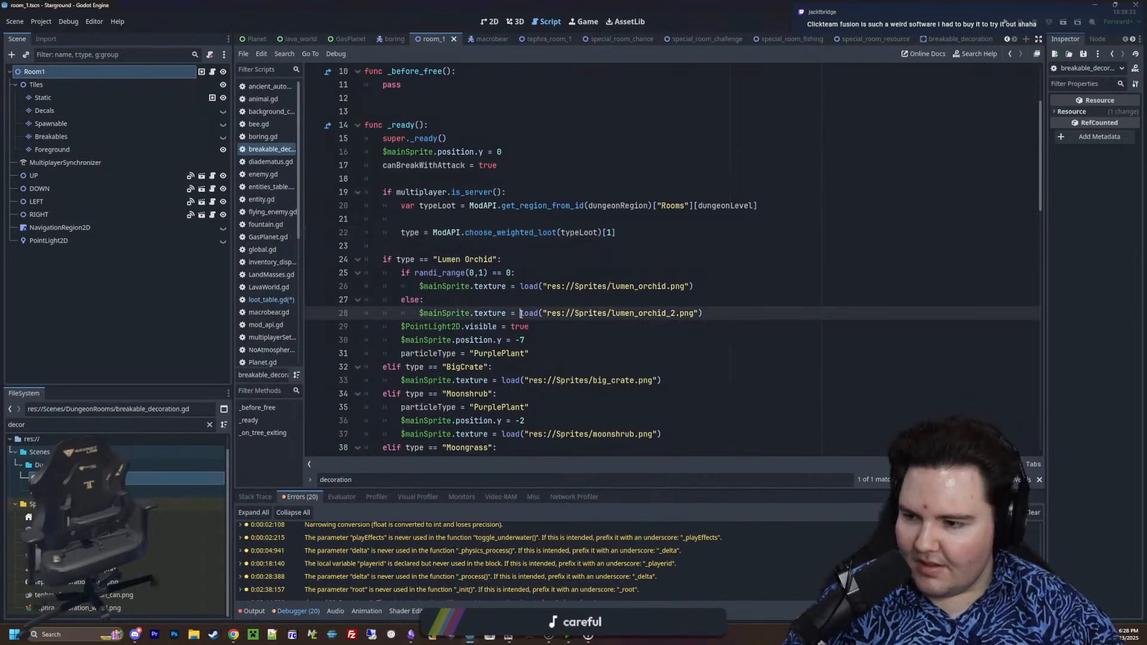
mouse_move(521, 314)
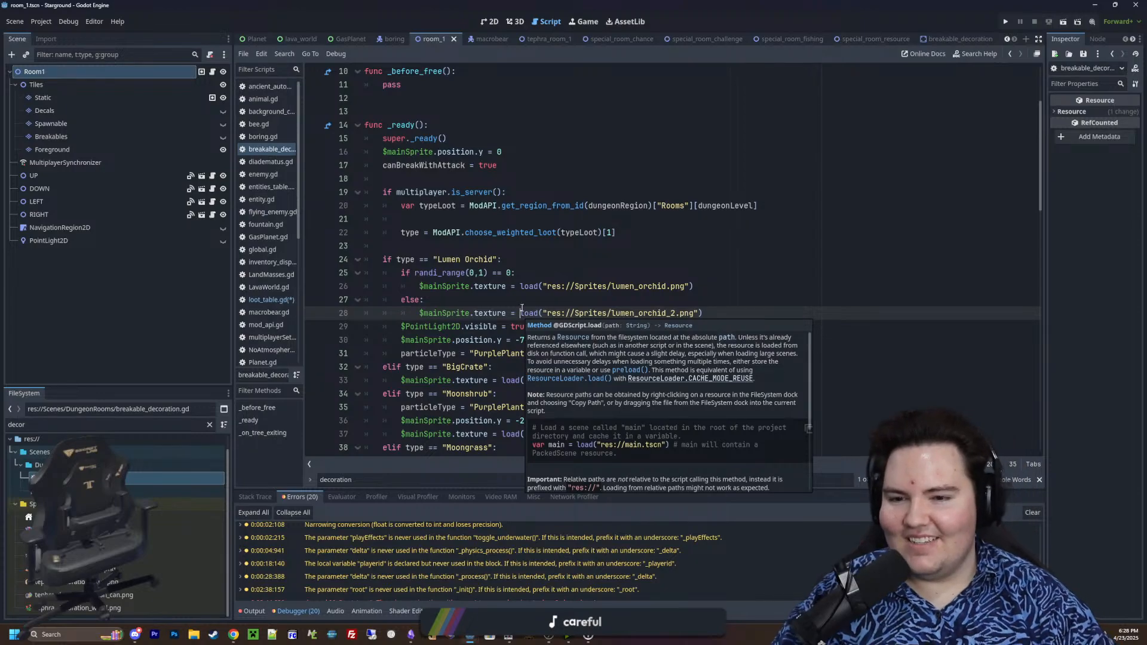
mouse_move(521, 245)
left_mouse_down()
mouse_move(556, 234)
mouse_move(523, 234)
left_mouse_up()
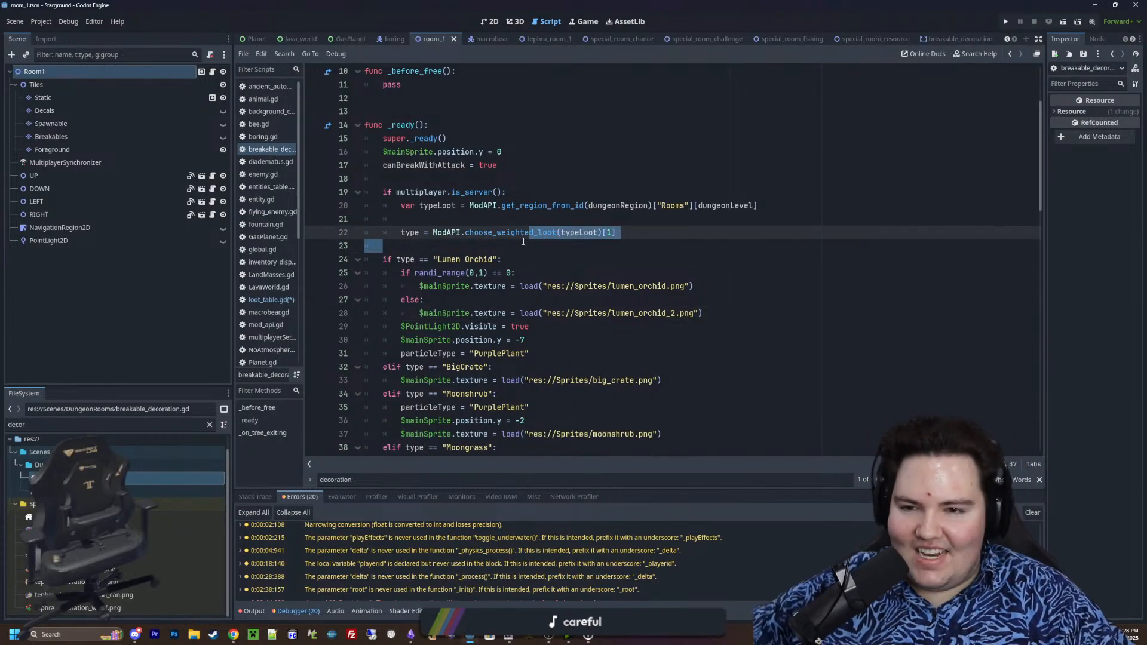
left_click(524, 241)
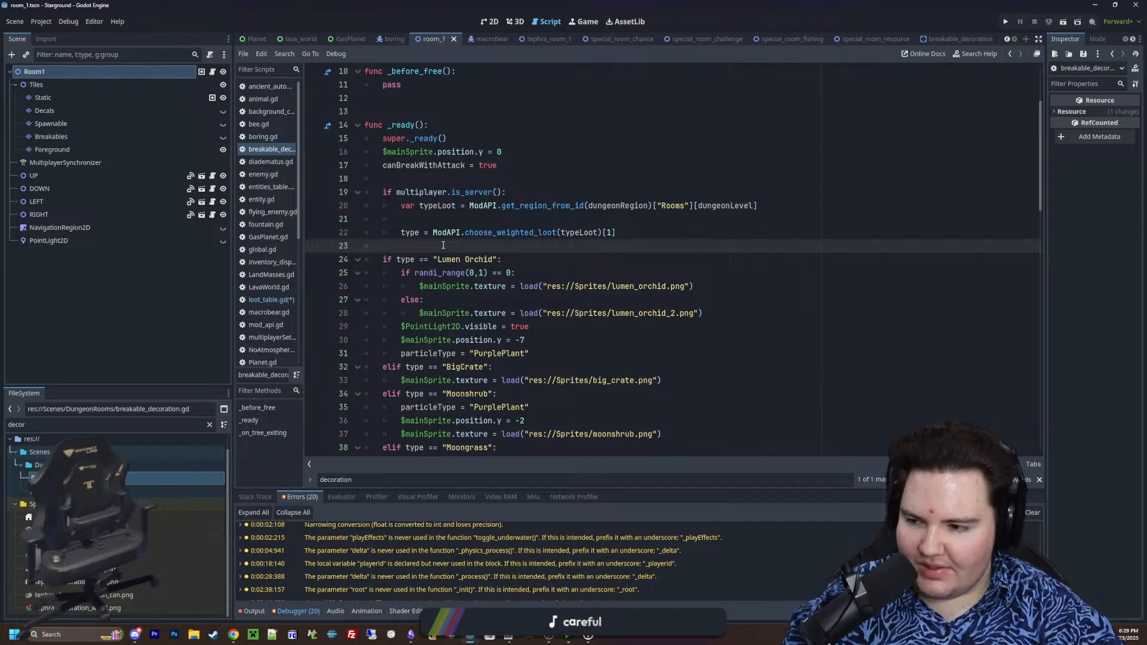
Delete the blank line between the typeLoot declaration and the type assignment in _ready()
left_click(417, 206)
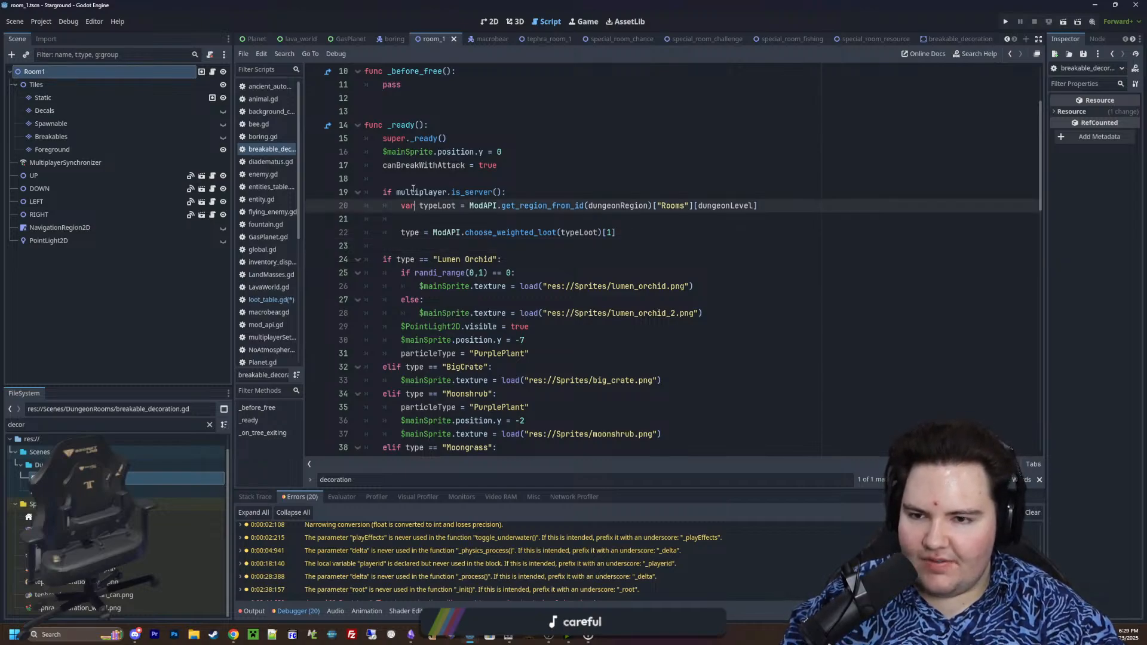
left_click(412, 181)
left_click(435, 221)
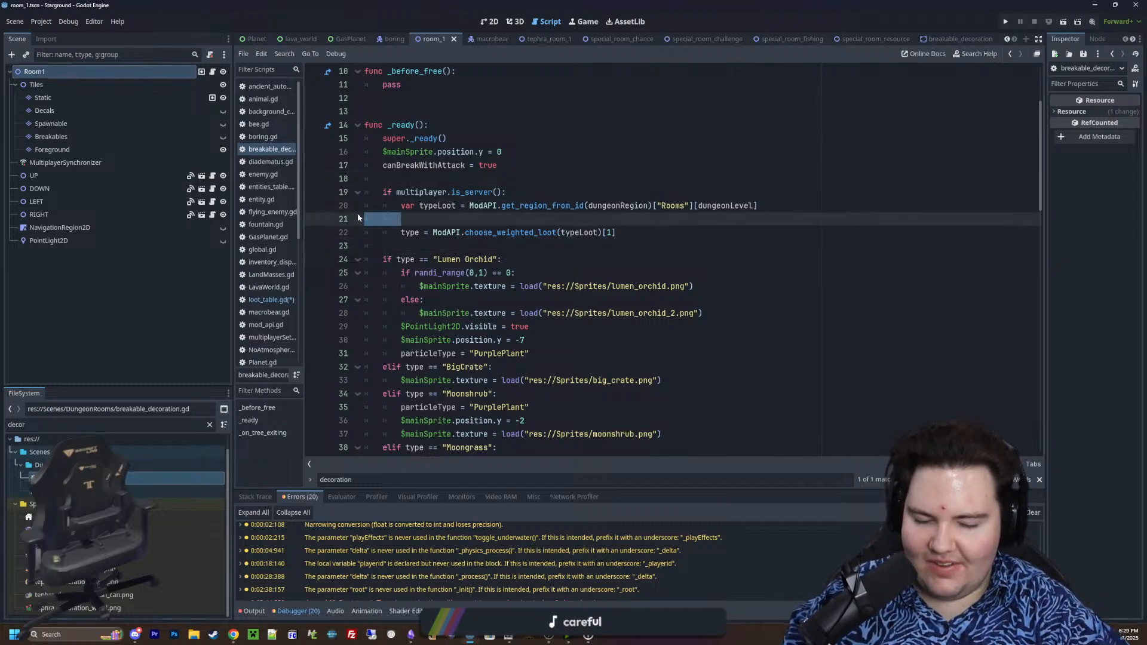
key("BackSpace")
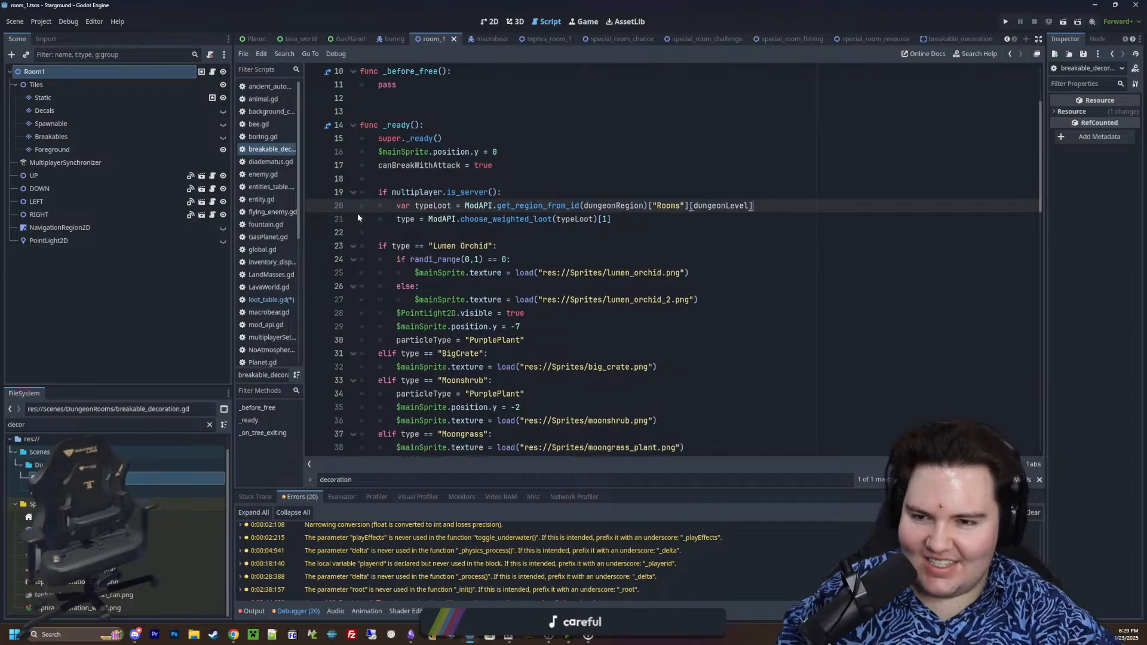
left_click(405, 175)
scroll(416, 196, "up", 3)
left_click(402, 231)
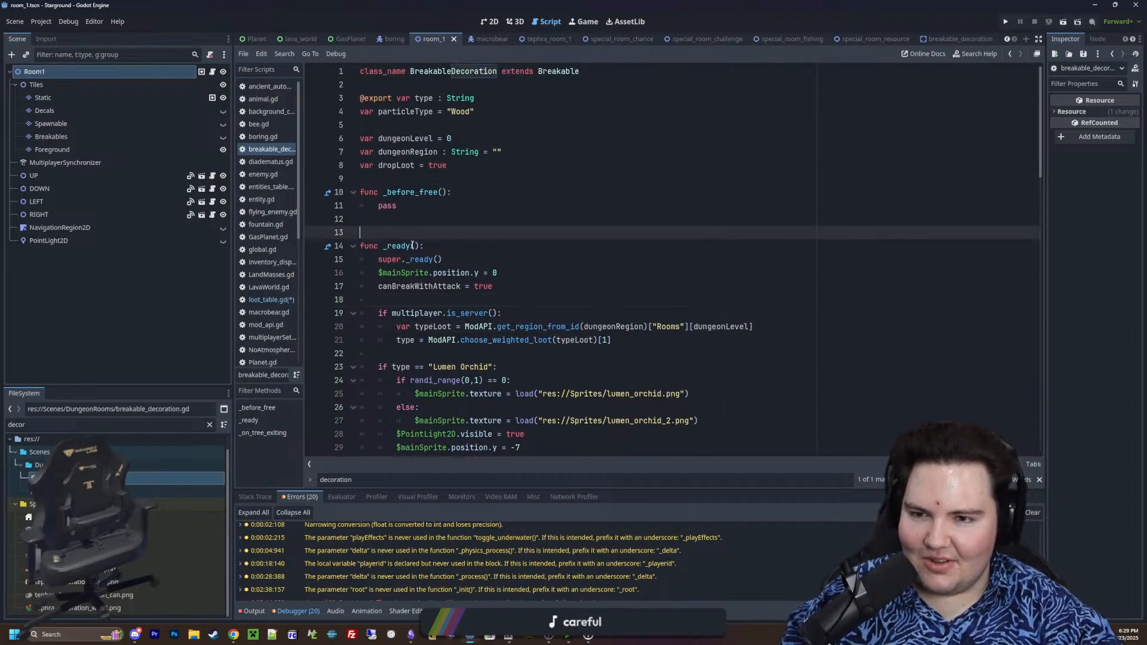
left_click(423, 178)
left_click(412, 227)
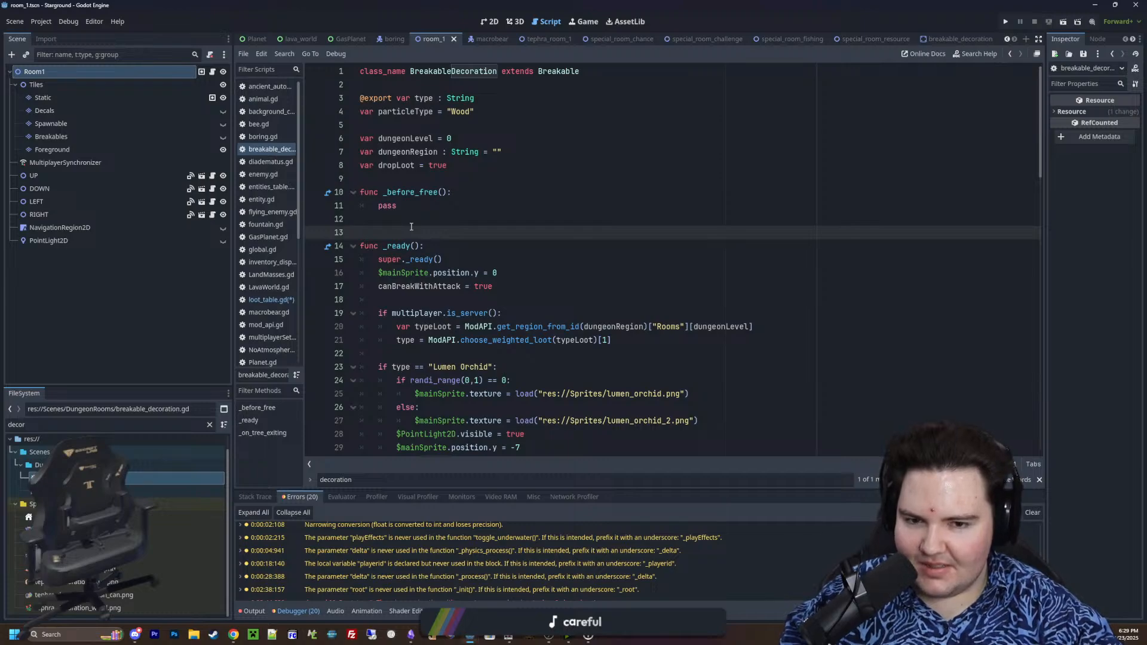
scroll(411, 227, "down", 2)
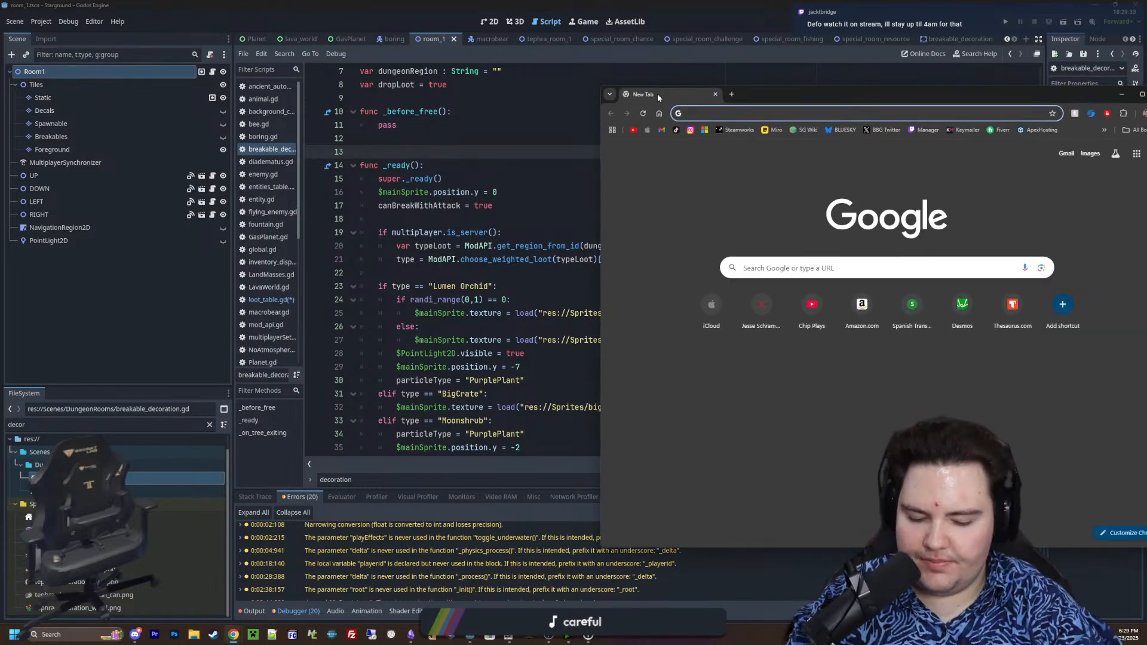
Search Google for "clickteam fusion" in a maximized browser window and open the Clickteam Fusion 2.5 page on Steam
type("clickteam fusion")
key("Return")
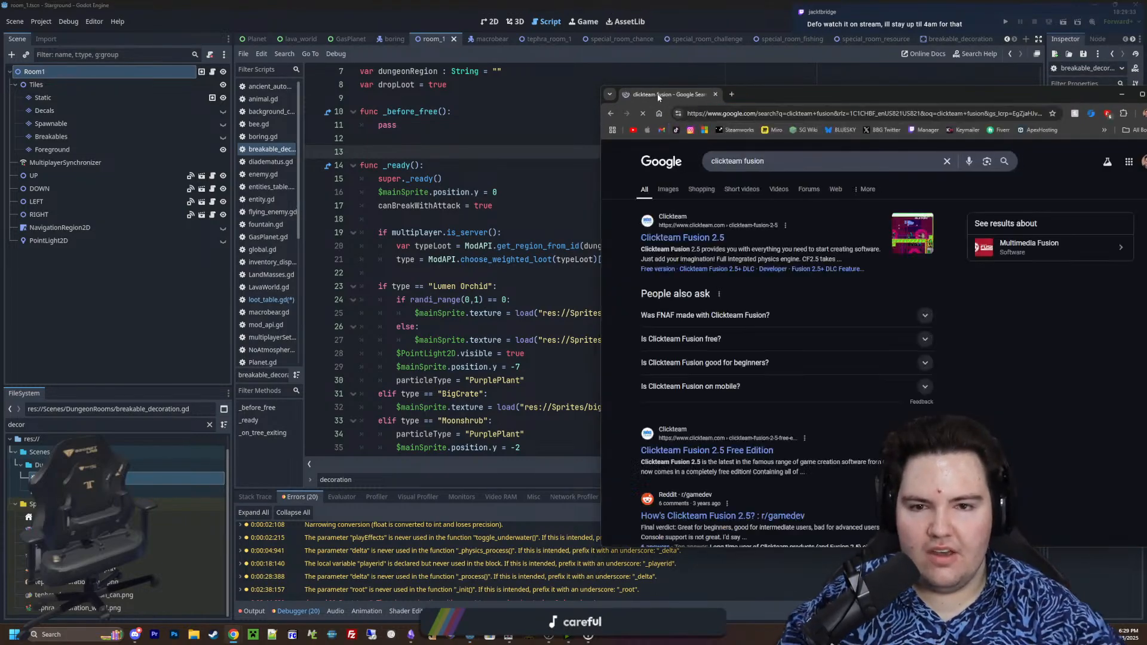
left_click_drag(810, 92, 738, 0)
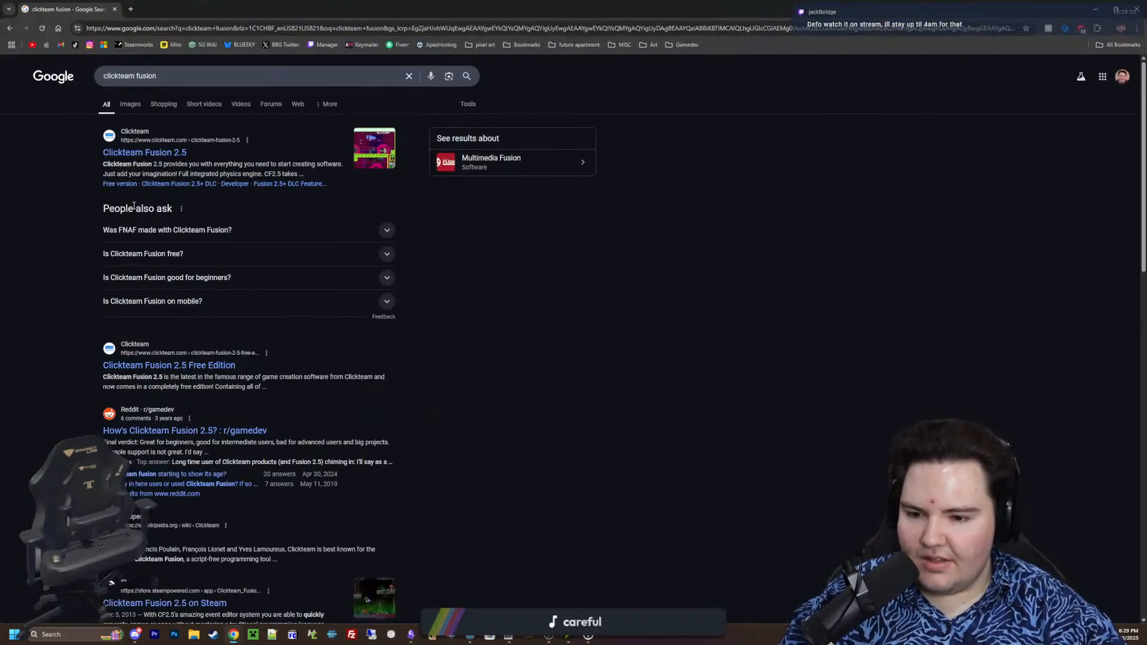
scroll(239, 251, "down", 3)
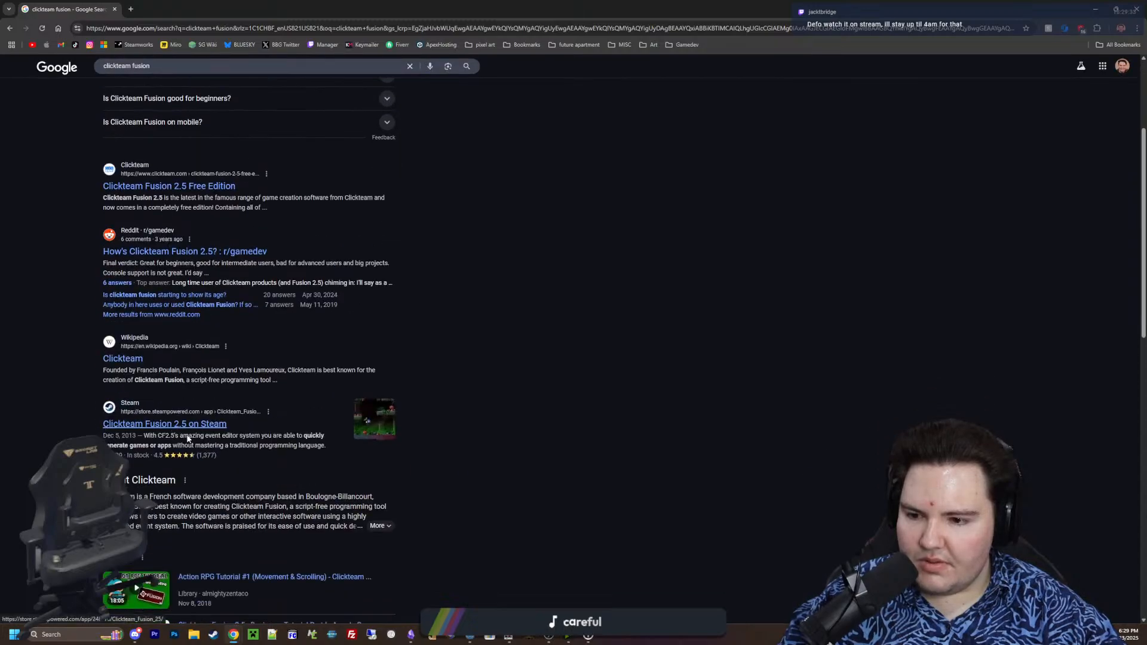
middle_click(244, 250)
scroll(226, 247, "up", 3)
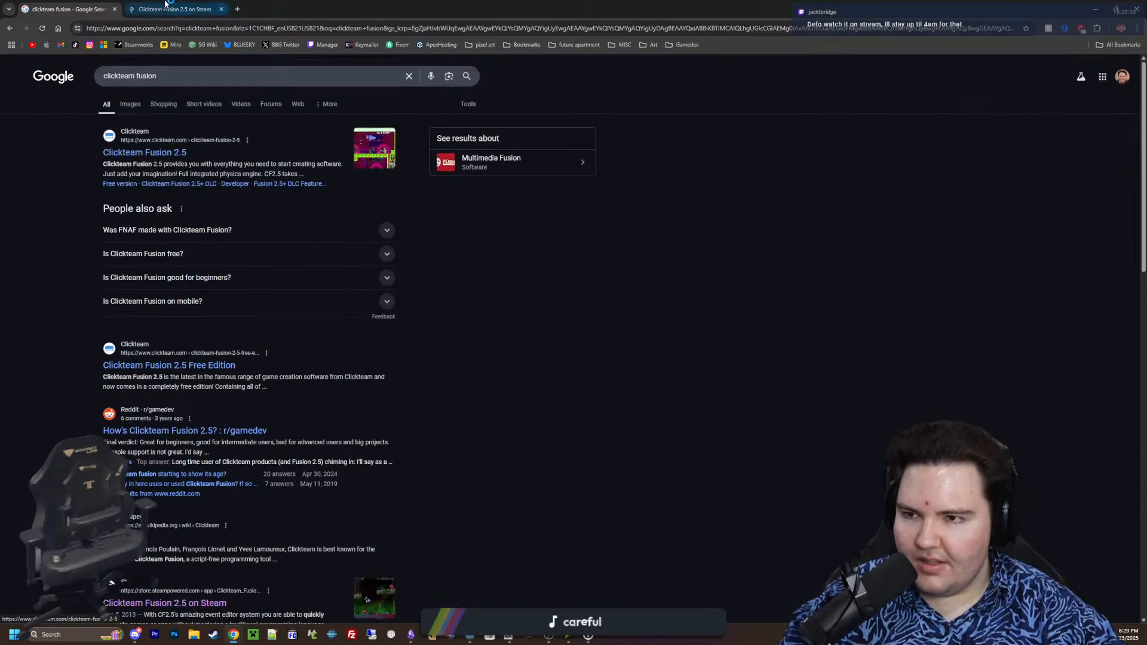
left_click(168, 5)
Look through the enlarged store screenshots of Clickteam Fusion 2.5 up to the sixth one, and close the viewer
left_click(435, 473)
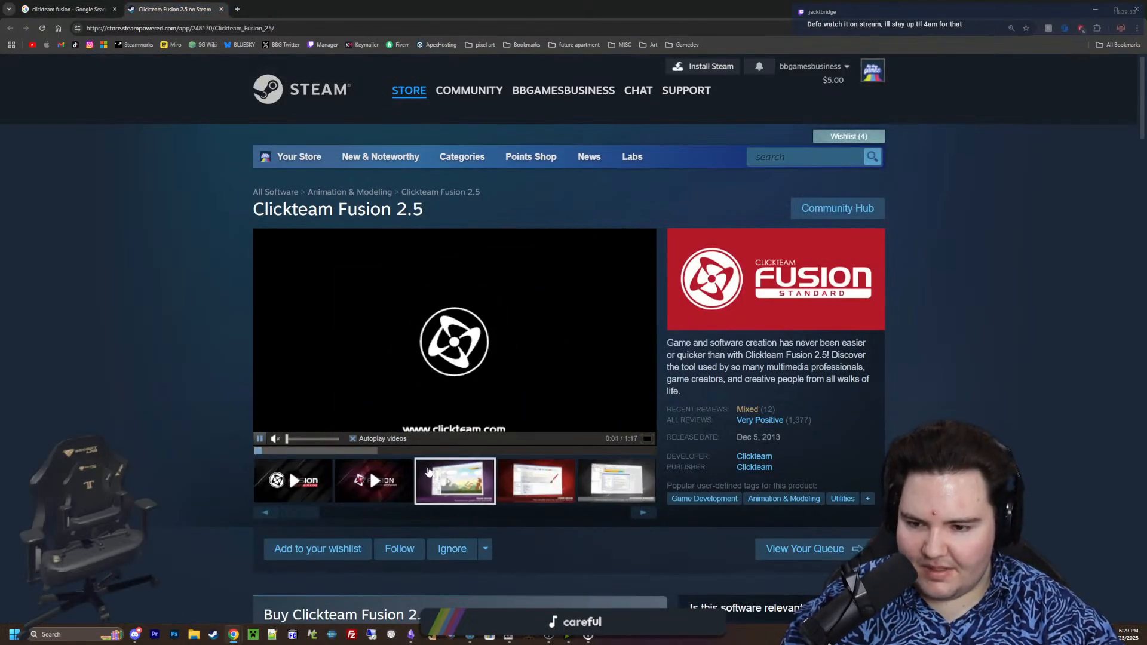
scroll(525, 461, "down", 3)
scroll(538, 466, "up", 4)
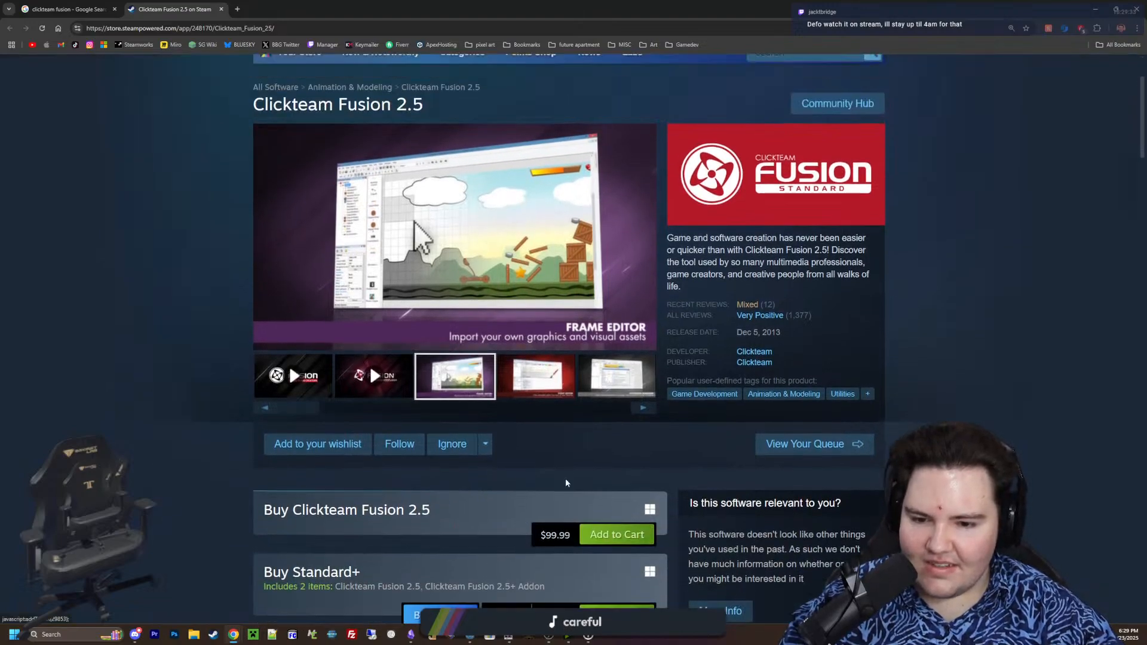
left_click(540, 445)
left_click(835, 589)
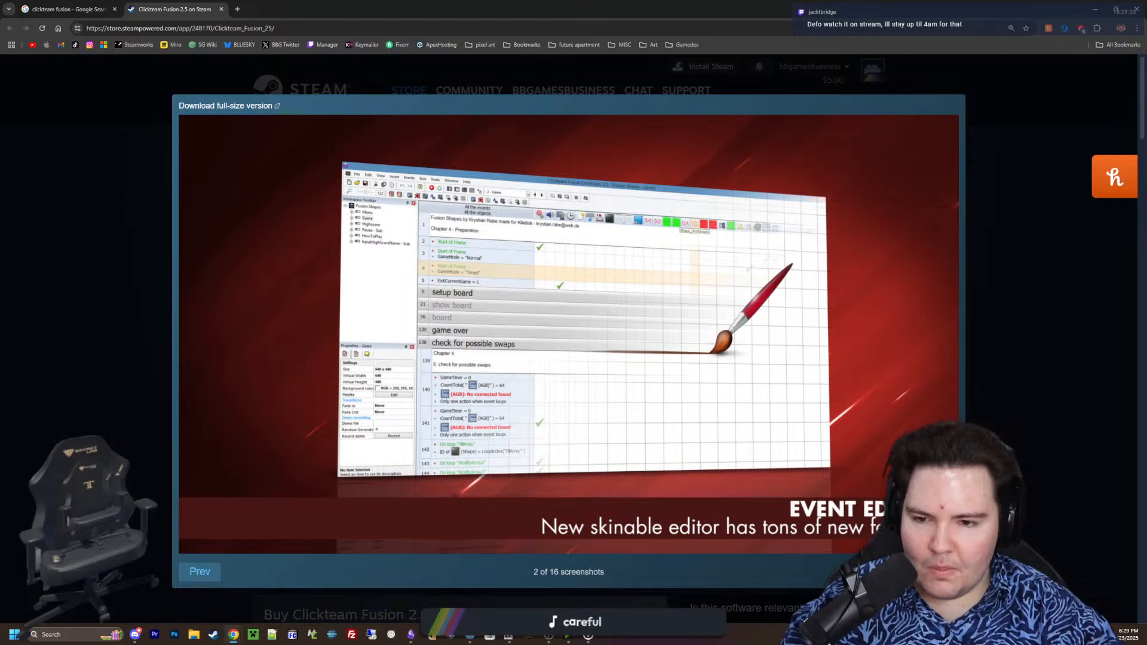
left_click(832, 587)
left_click(831, 588)
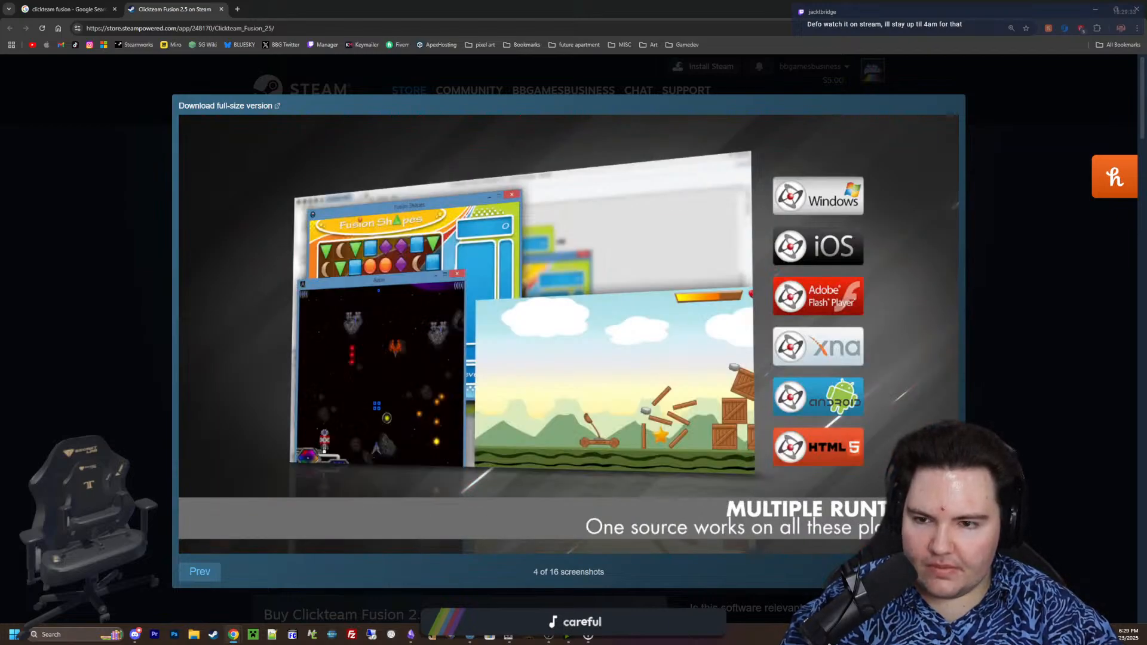
left_click(832, 587)
left_click(937, 572)
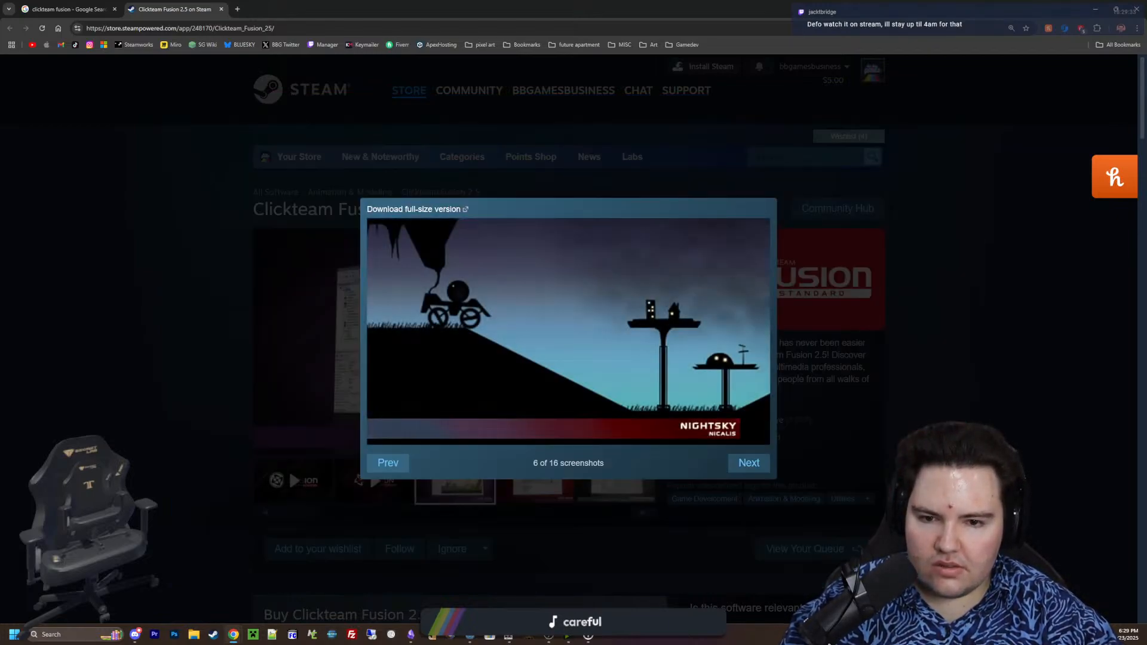
left_click(289, 469)
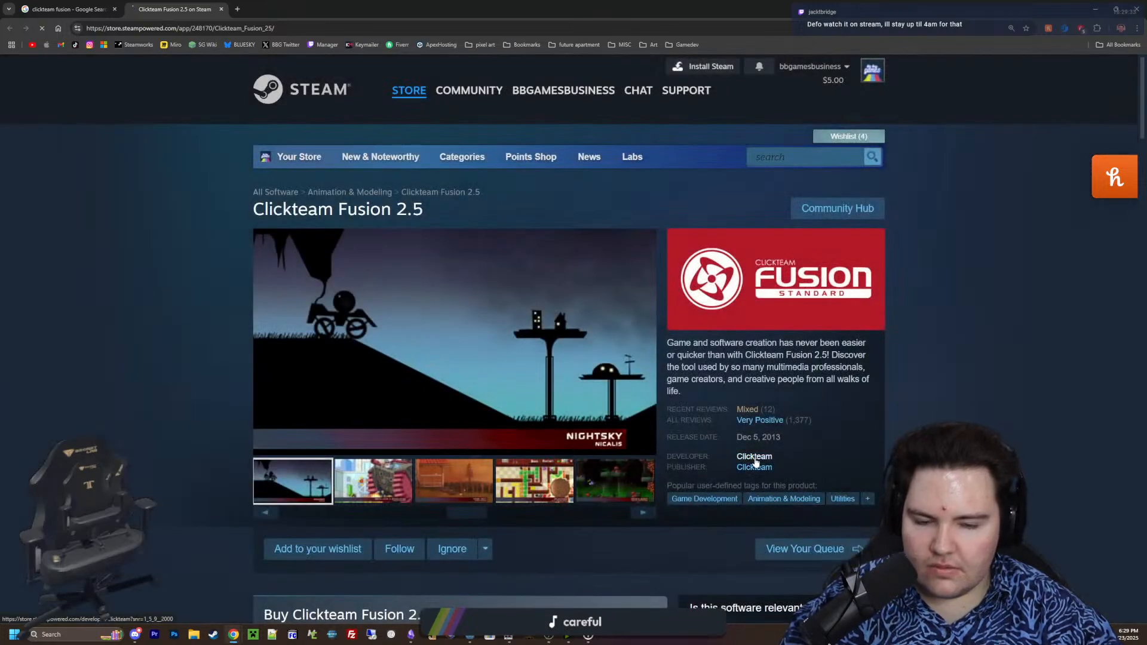
Open the developer Clickteam's Steam page and browse the games in its list of new releases
left_click(754, 459)
left_click(428, 289)
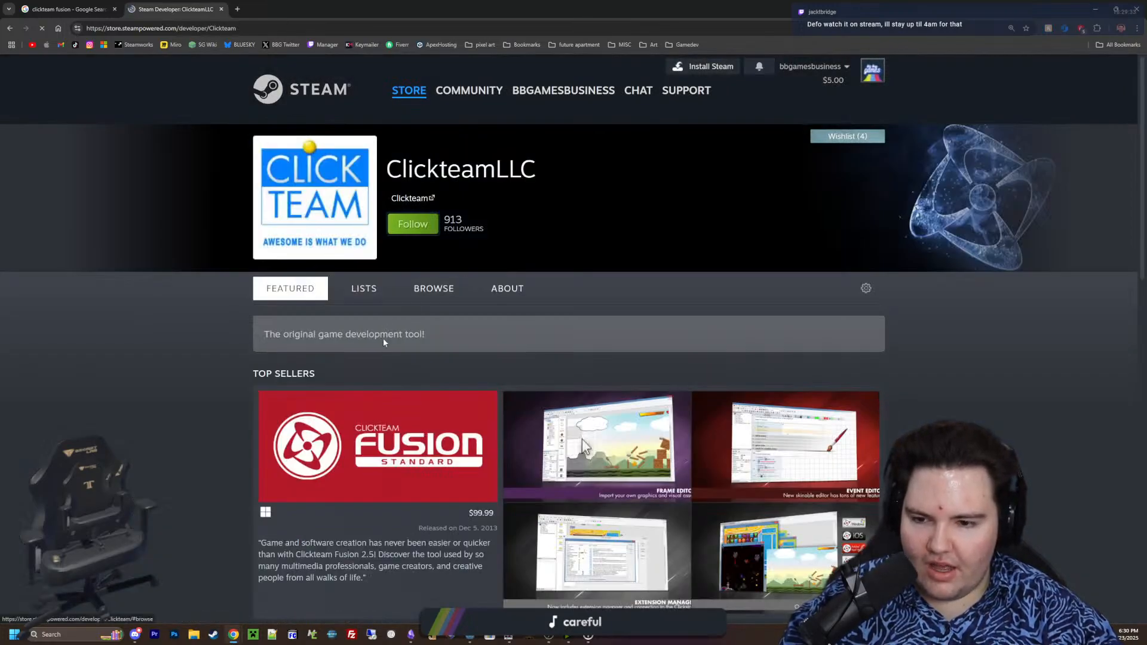
scroll(399, 227, "up", 1)
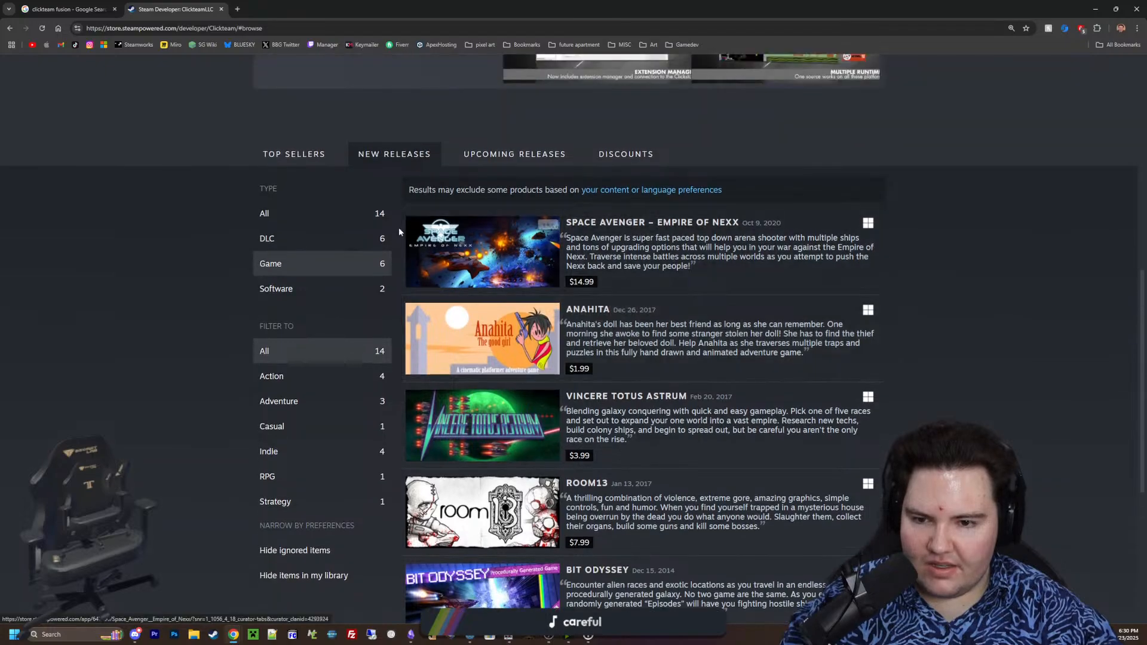
mouse_move(504, 336)
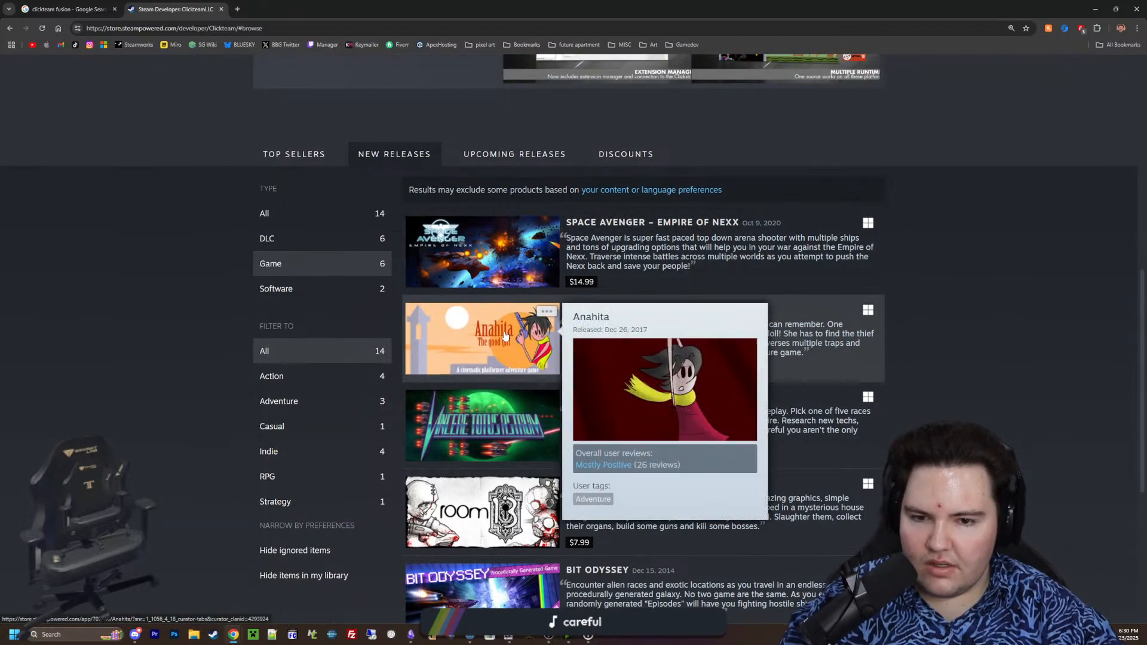
mouse_move(522, 283)
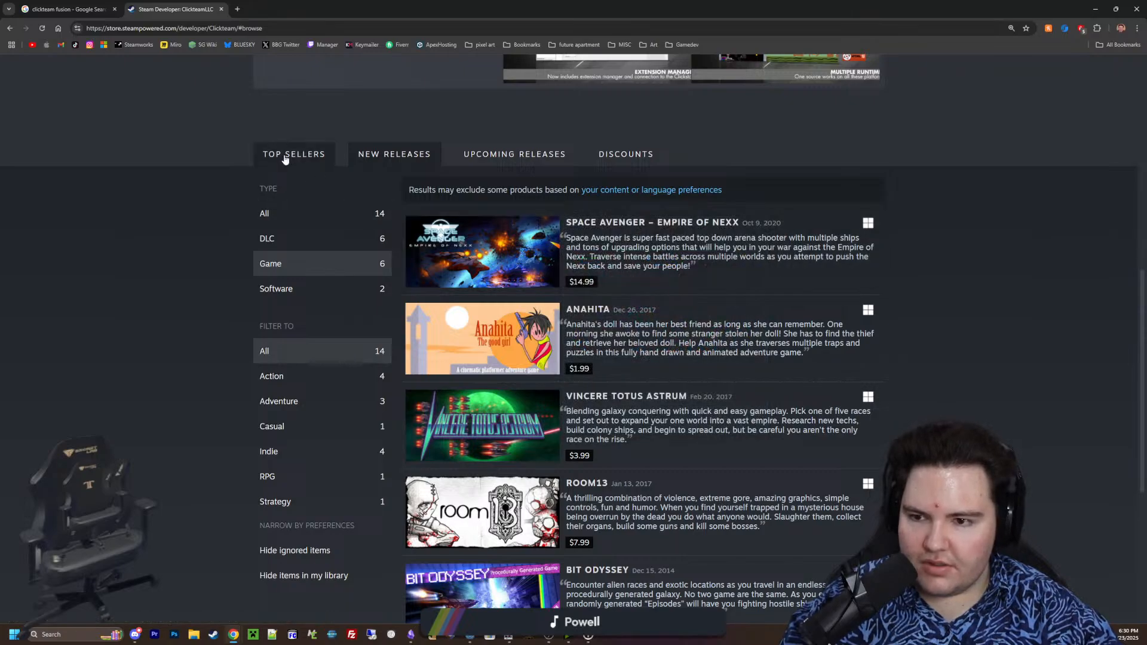
Include software in Clickteam's release list and look through the entries down to Clickteam Fusion 2.5
left_click(281, 288)
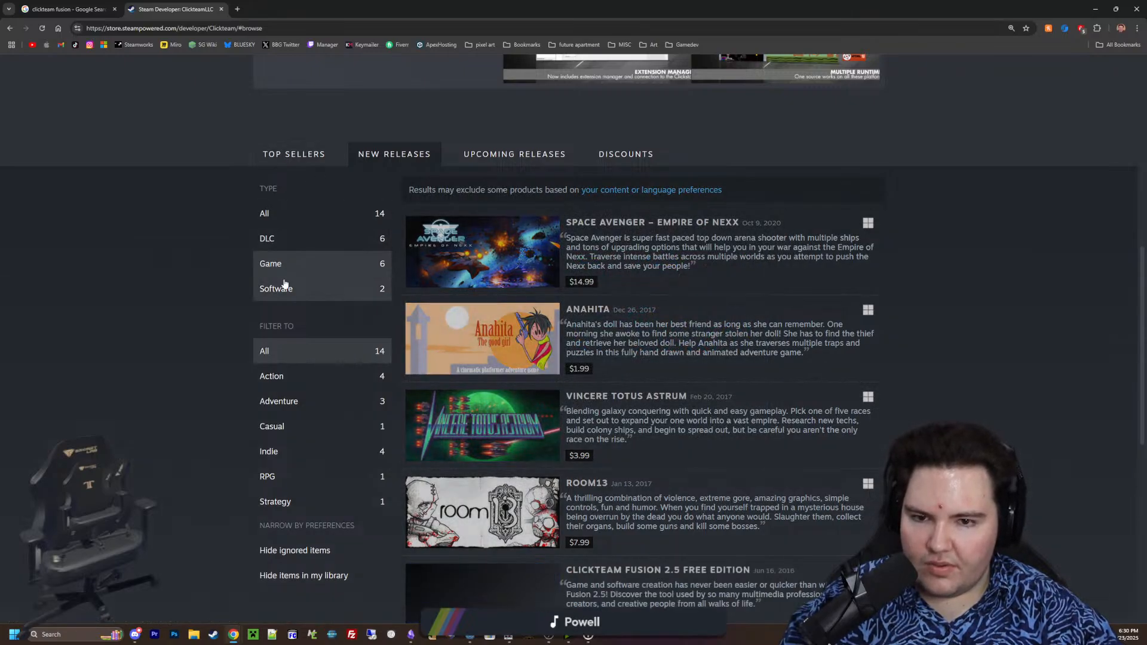
scroll(460, 341, "down", 4)
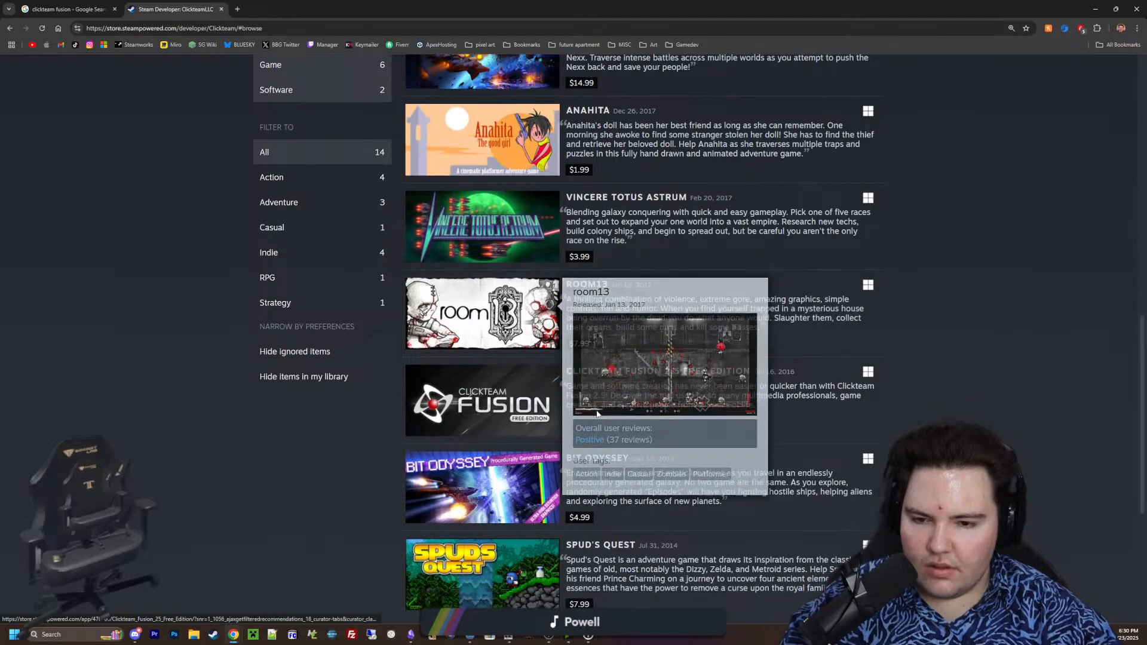
mouse_move(499, 373)
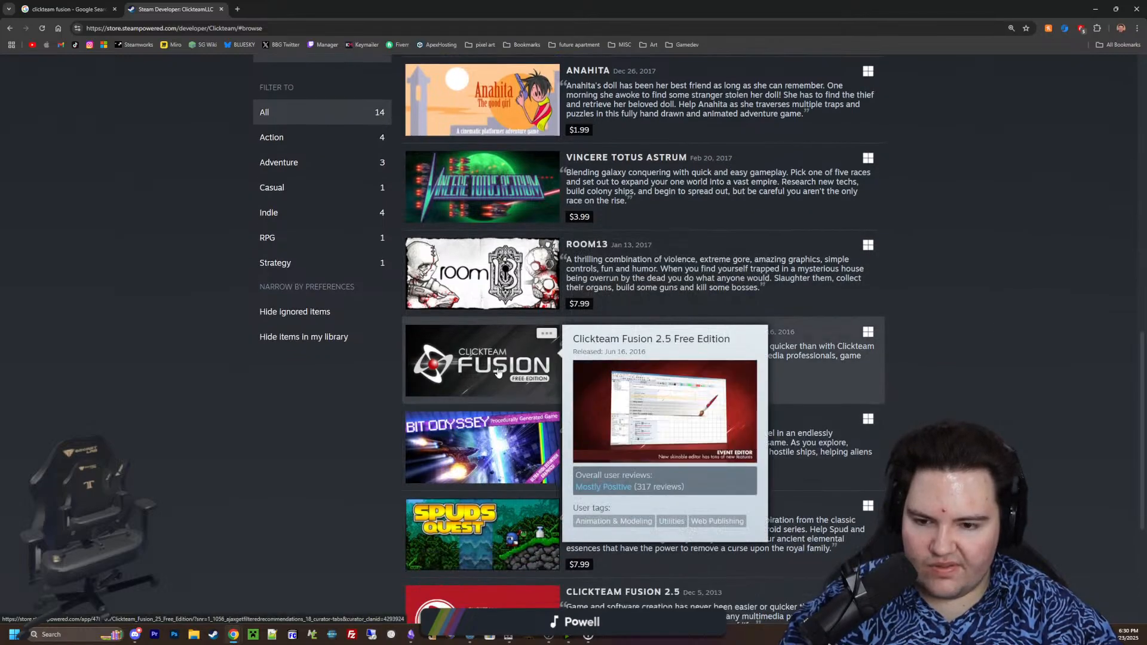
scroll(499, 372, "down", 3)
mouse_move(523, 448)
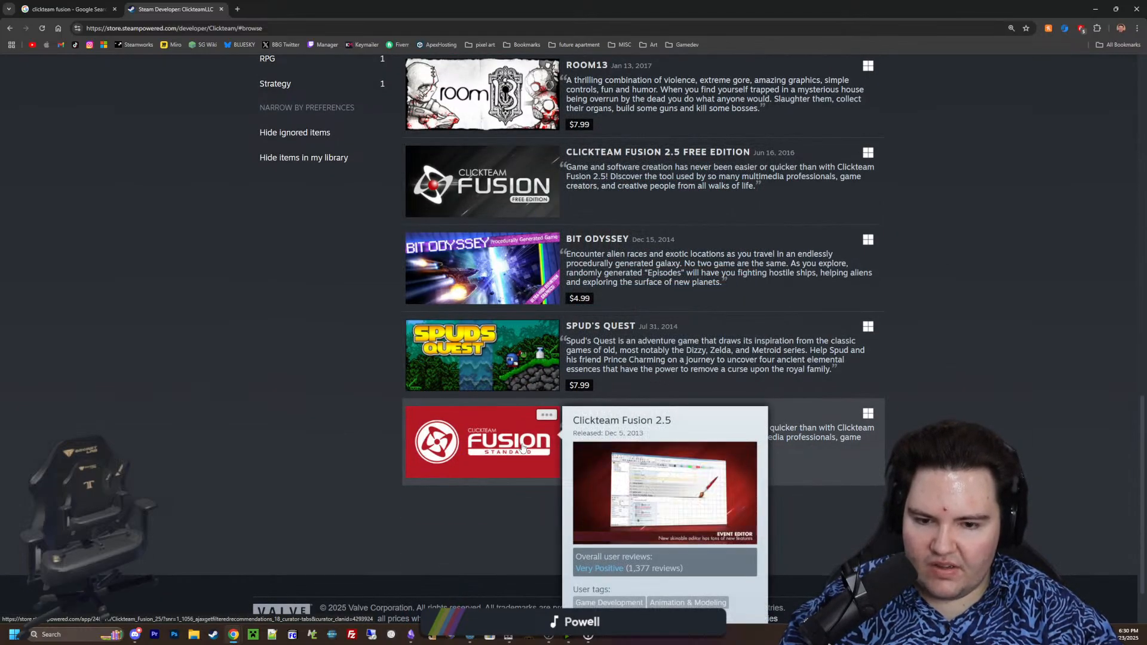
scroll(524, 448, "up", 20)
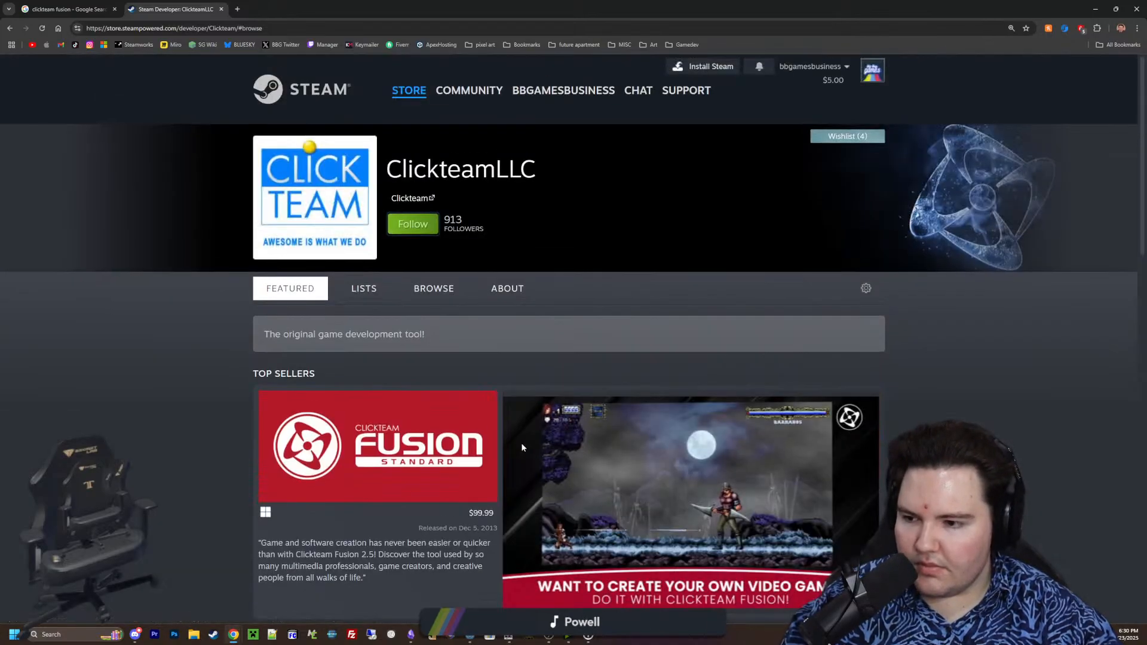
Go through Clickteam's release list once more and return to the Godot script editor
scroll(521, 442, "down", 9)
scroll(504, 423, "down", 5)
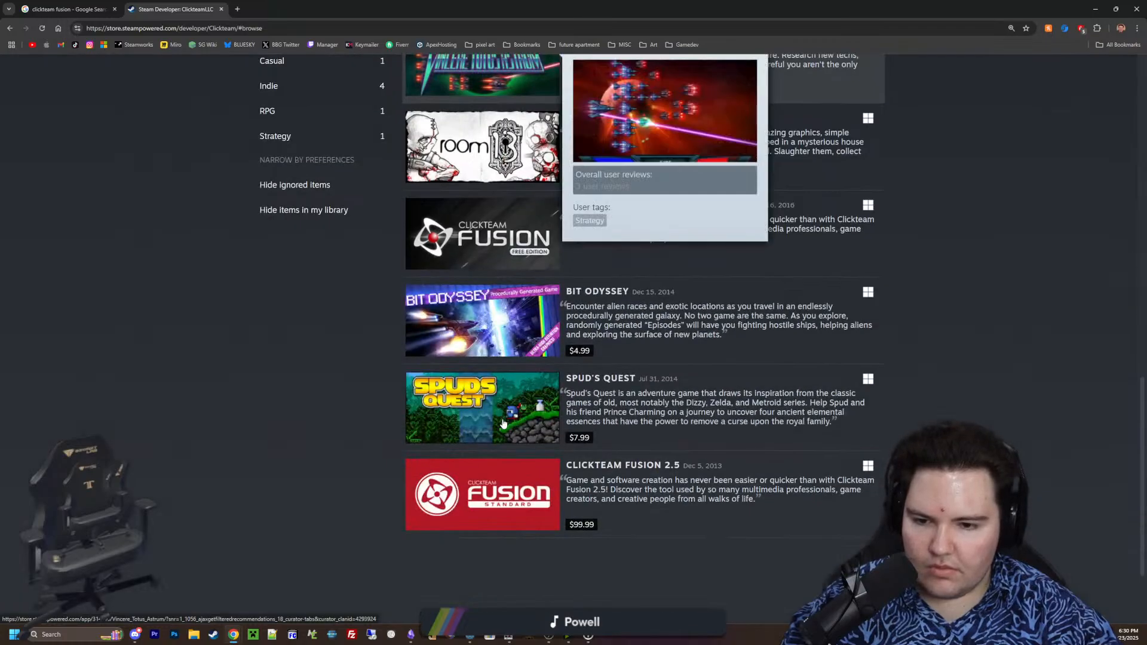
scroll(473, 341, "up", 2)
mouse_move(473, 341)
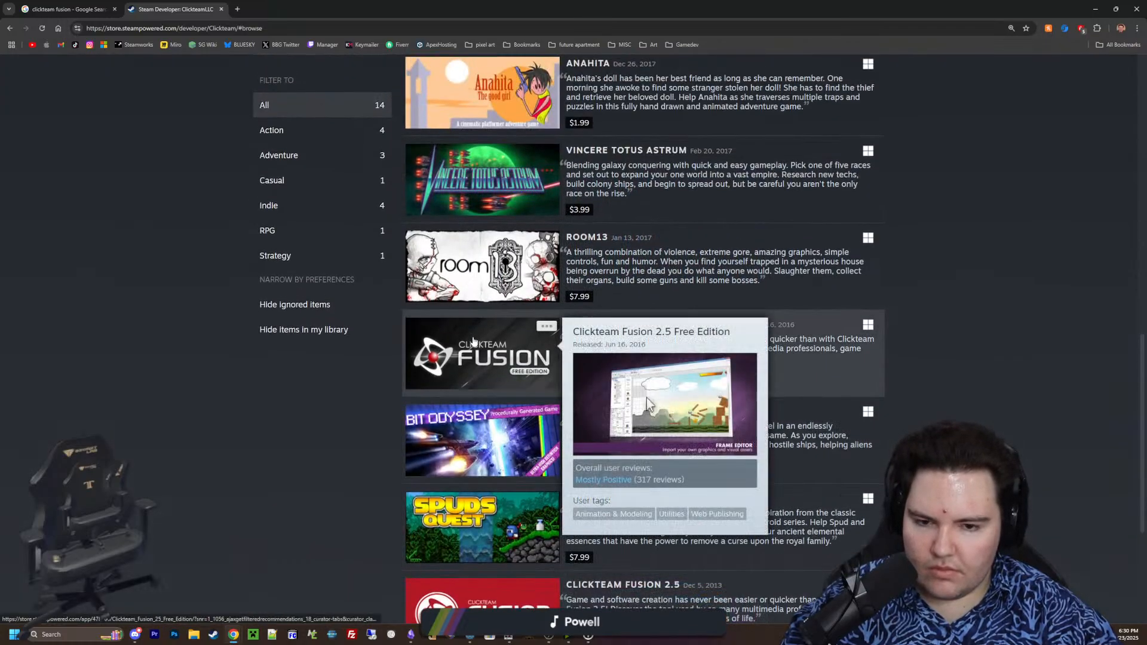
scroll(248, 352, "up", 13)
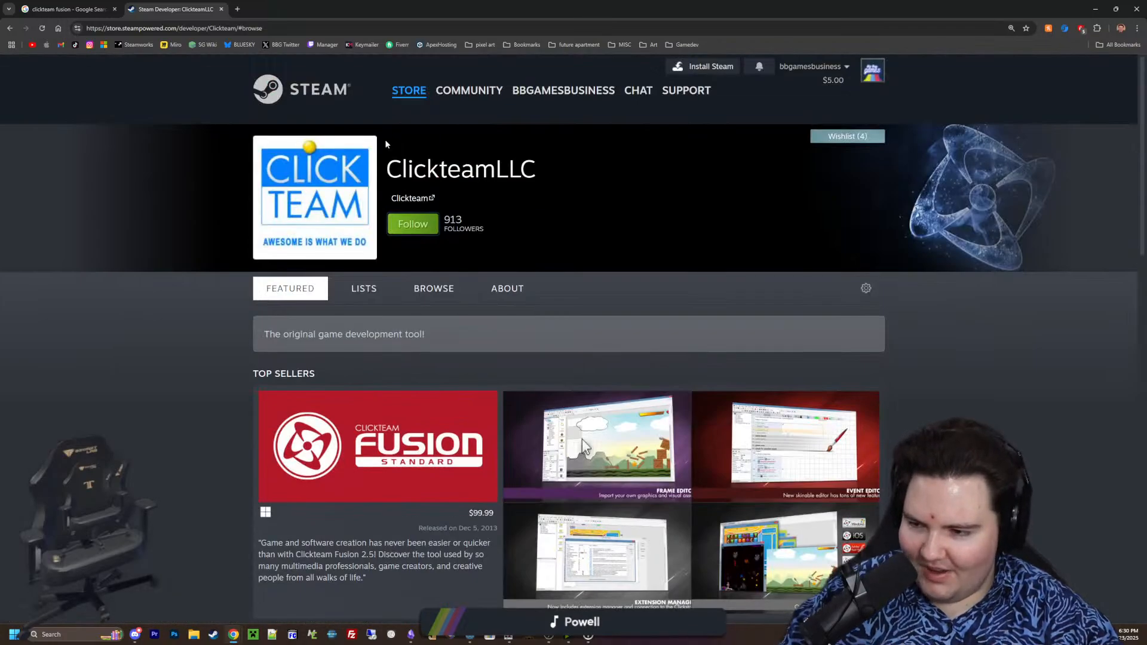
double_click(471, 4)
left_click(925, 351)
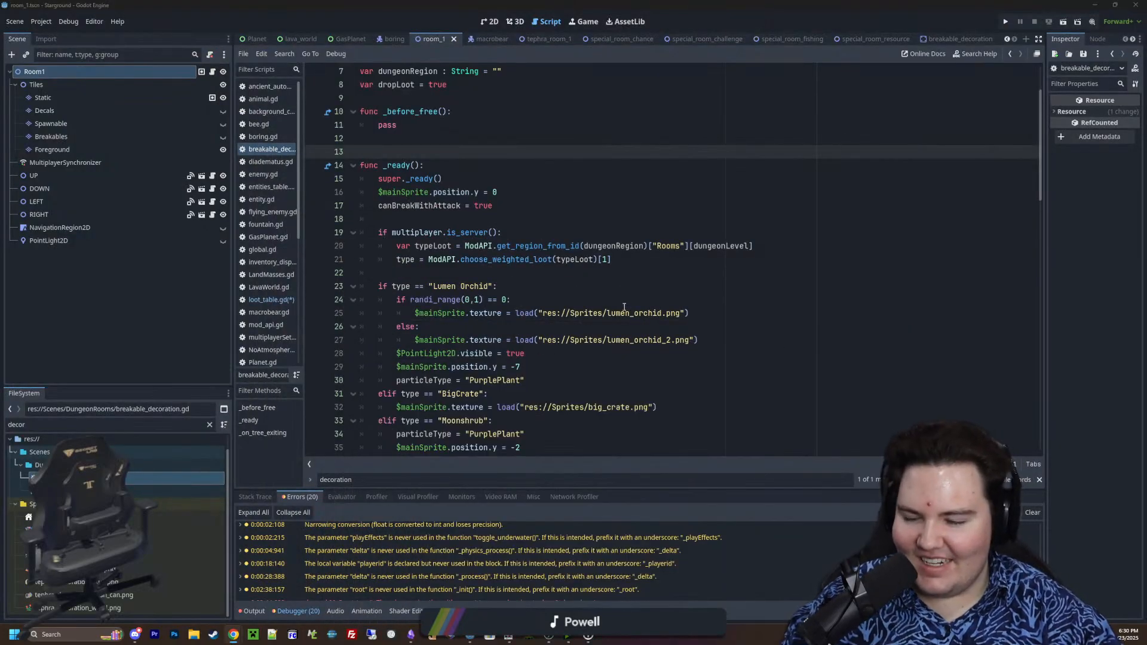
left_click(624, 306)
left_click(496, 270)
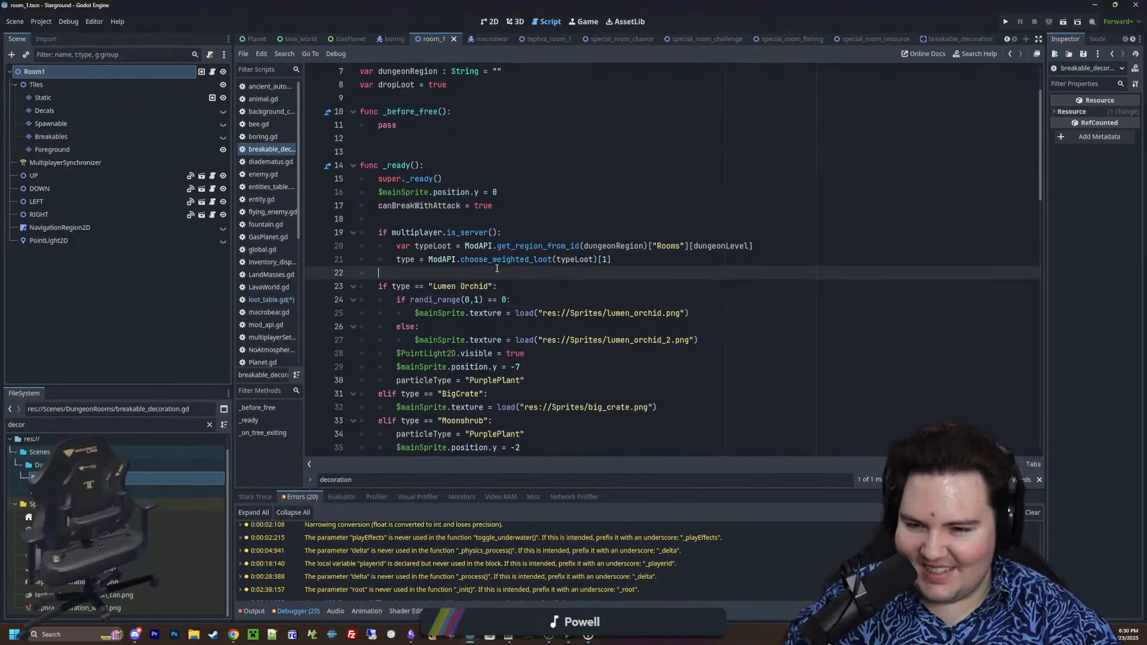
left_click(625, 258)
left_click(630, 230)
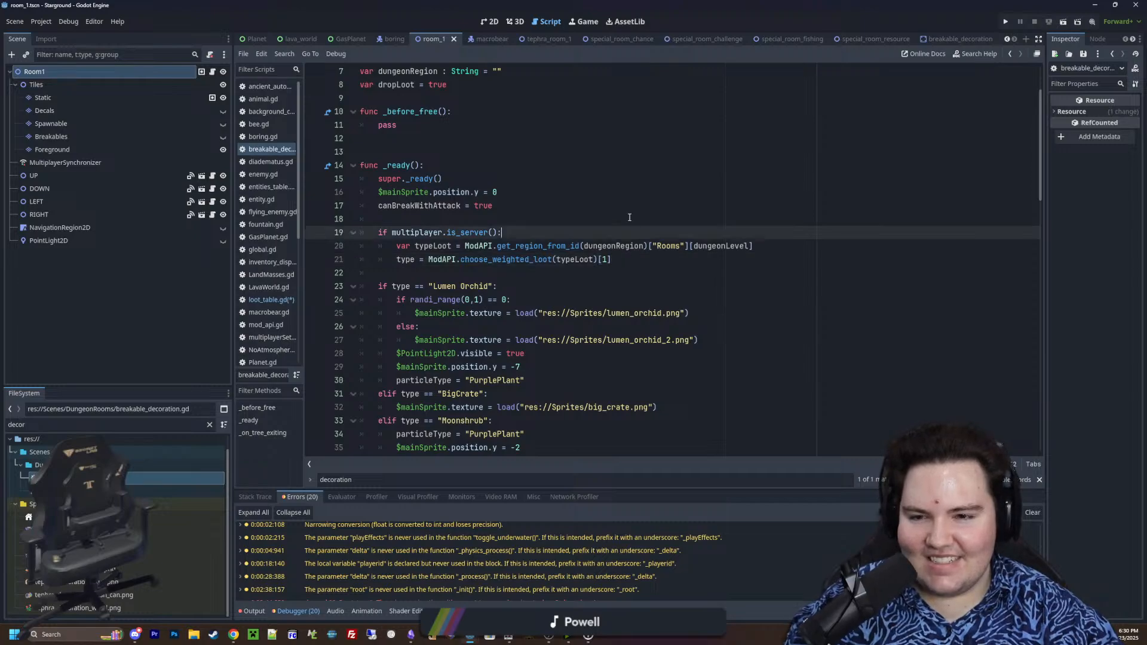
left_click(644, 259)
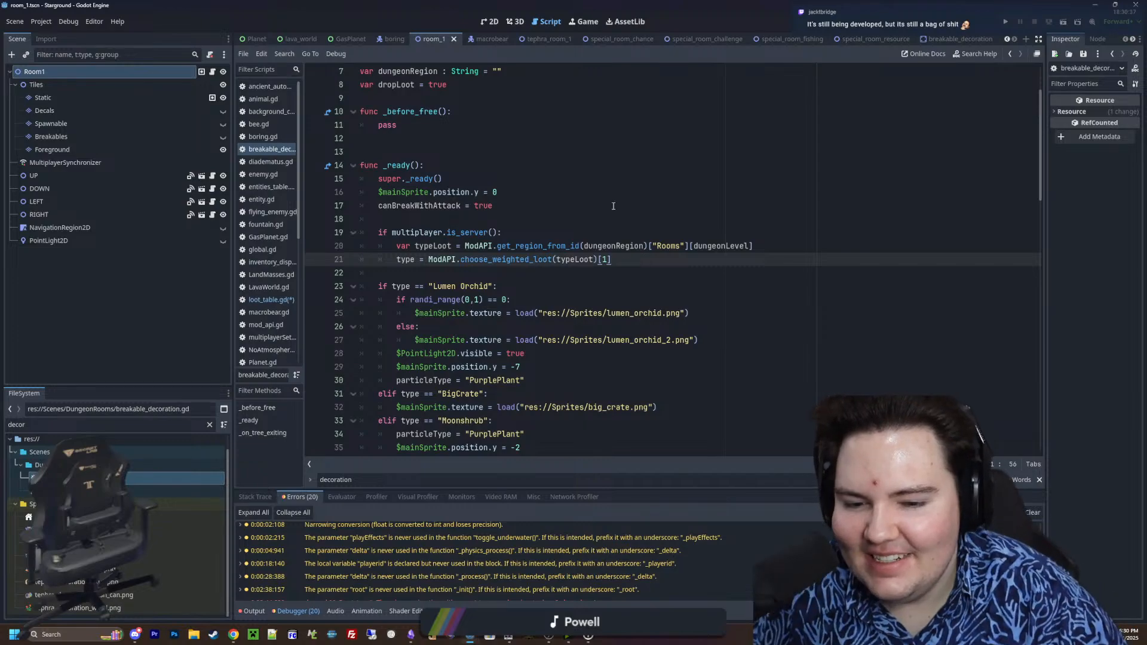
Save the pending script changes, including the modified loot_table.gd
left_click(516, 274)
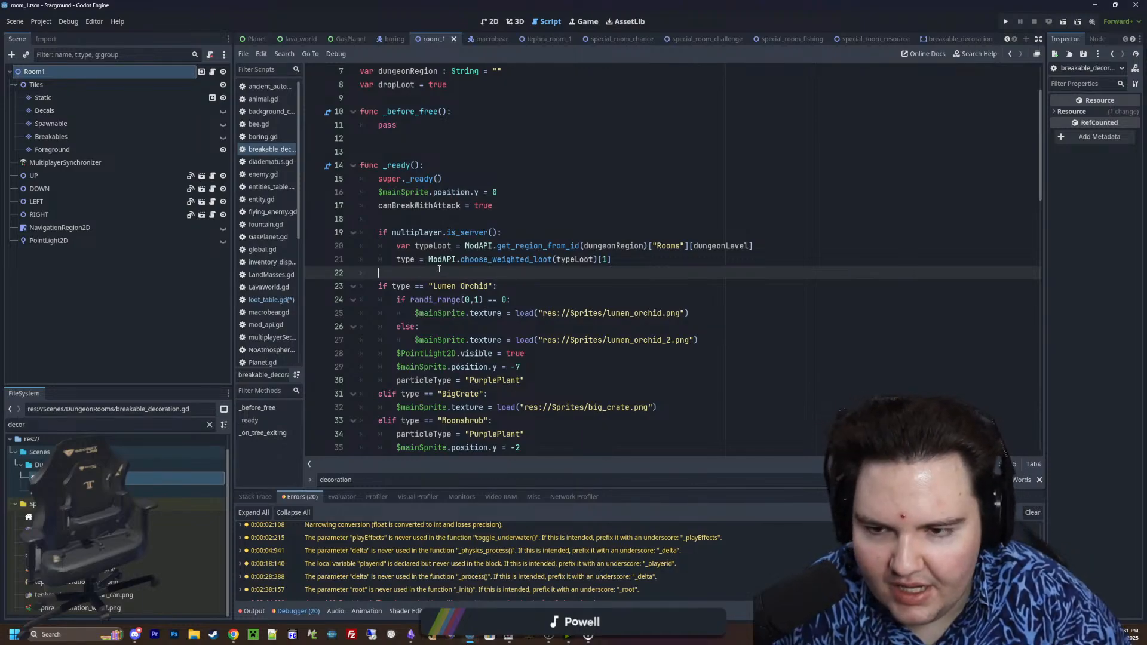
left_click(408, 219)
key("ctrl+s")
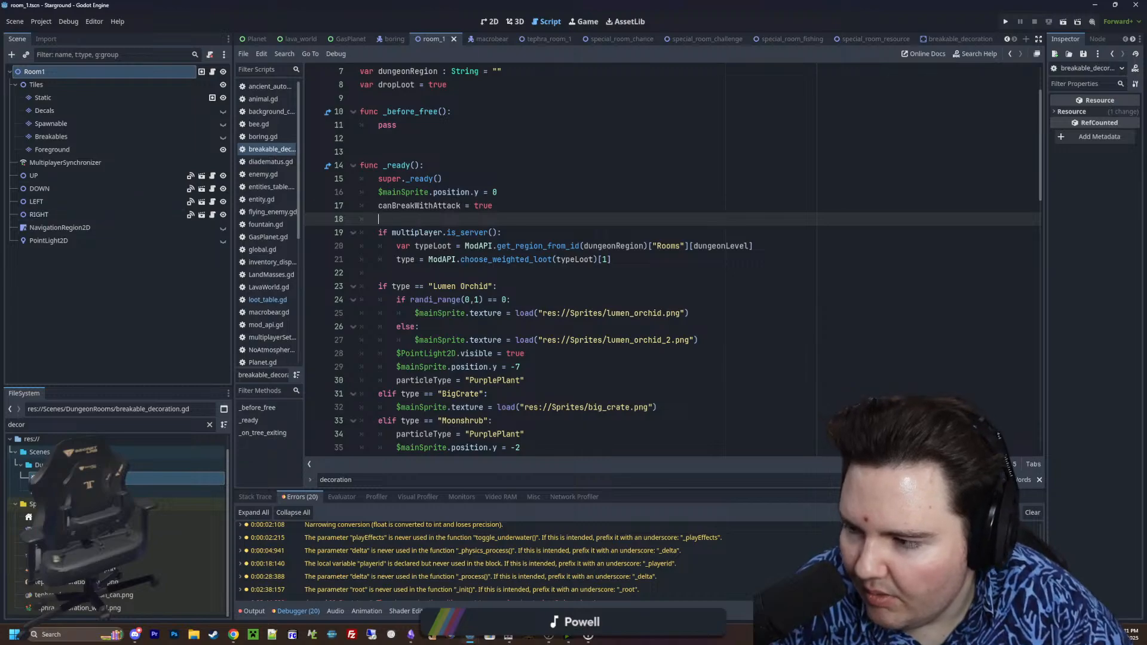
Review the chain of type branches in _ready() of the breakable decoration script, from Lumen Orchid to TestTubes
left_click(544, 283)
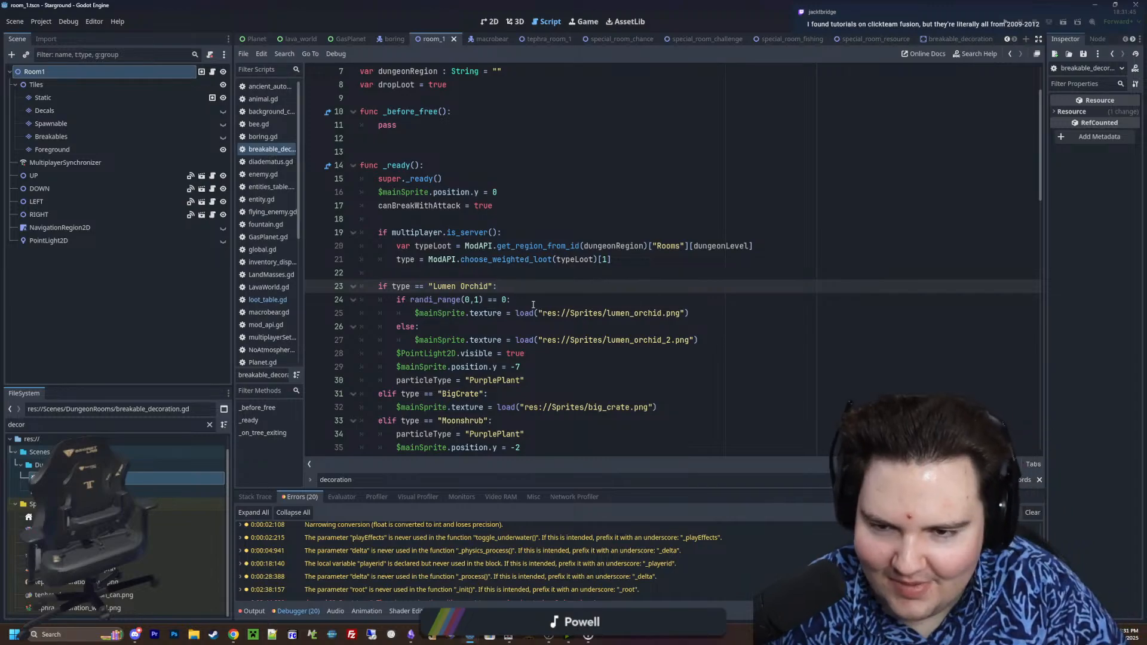
left_click(463, 271)
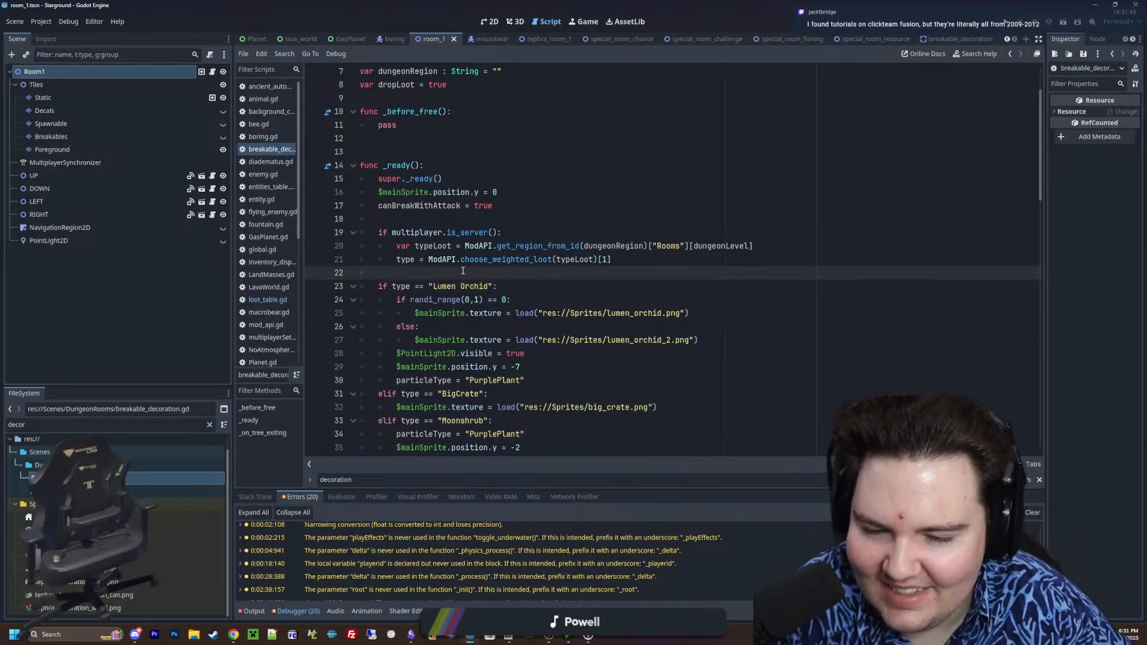
scroll(460, 263, "down", 11)
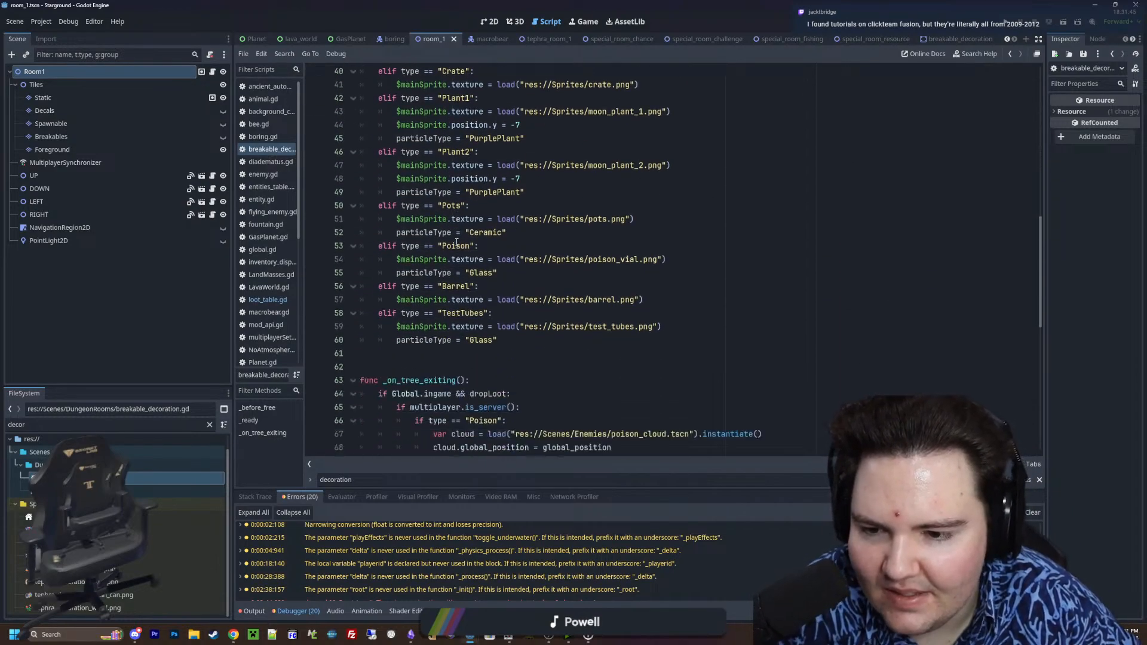
scroll(454, 236, "up", 10)
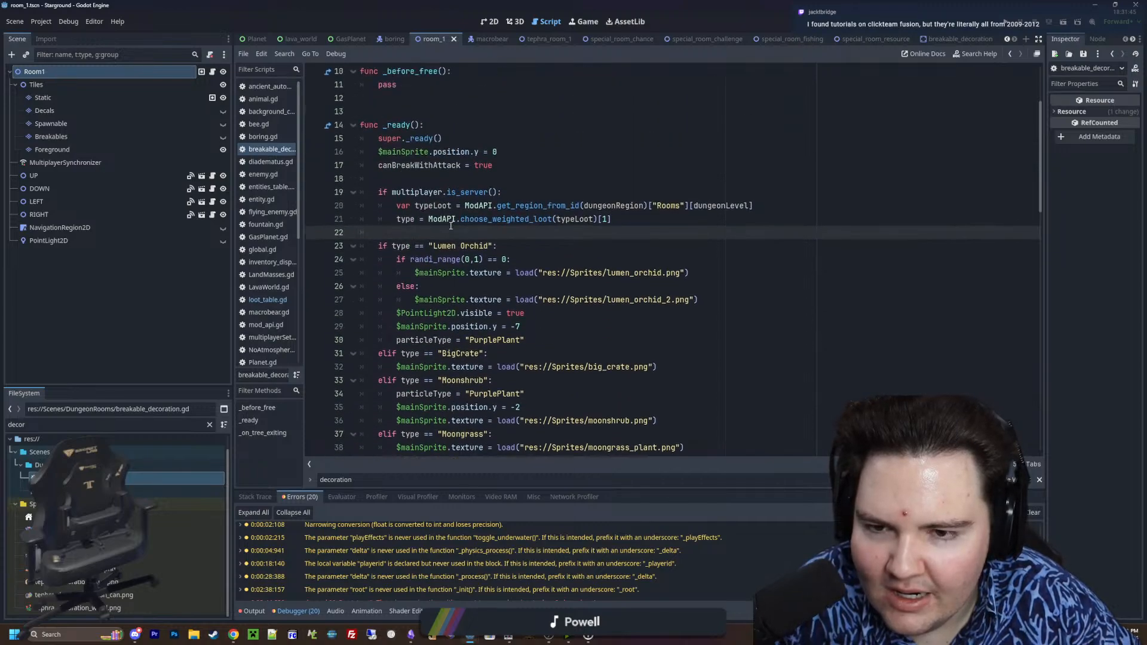
scroll(427, 284, "down", 11)
left_click_drag(525, 300, 423, 206)
scroll(472, 254, "up", 10)
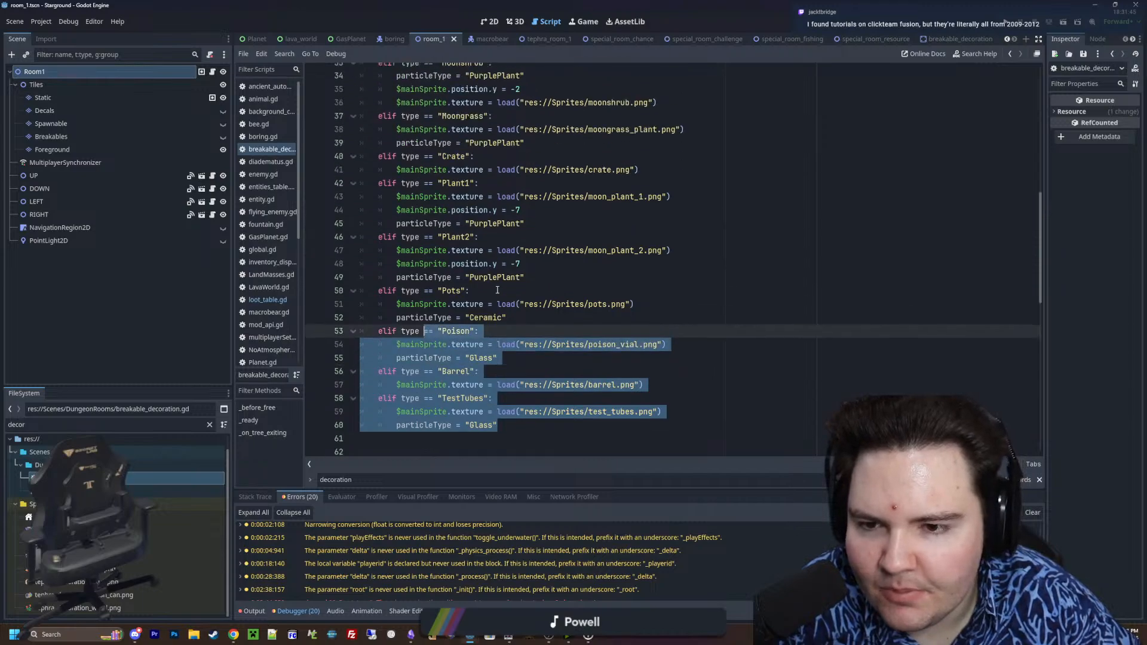
Insert a match(type): statement in _ready(), between the multiplayer.is_server() block and the chain of type branches
left_click(419, 191)
key("Return")
key("Return")
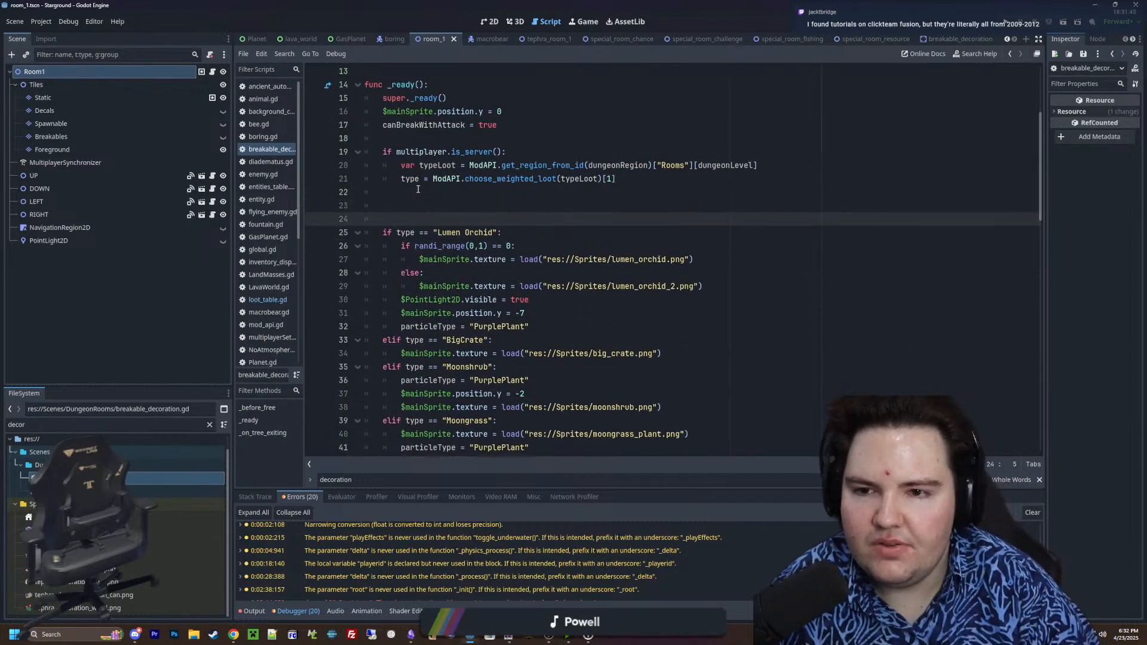
key("Up")
type("m,at")
key("BackSpace")
key("BackSpace")
key("BackSpace")
key("BackSpace")
type("mat")
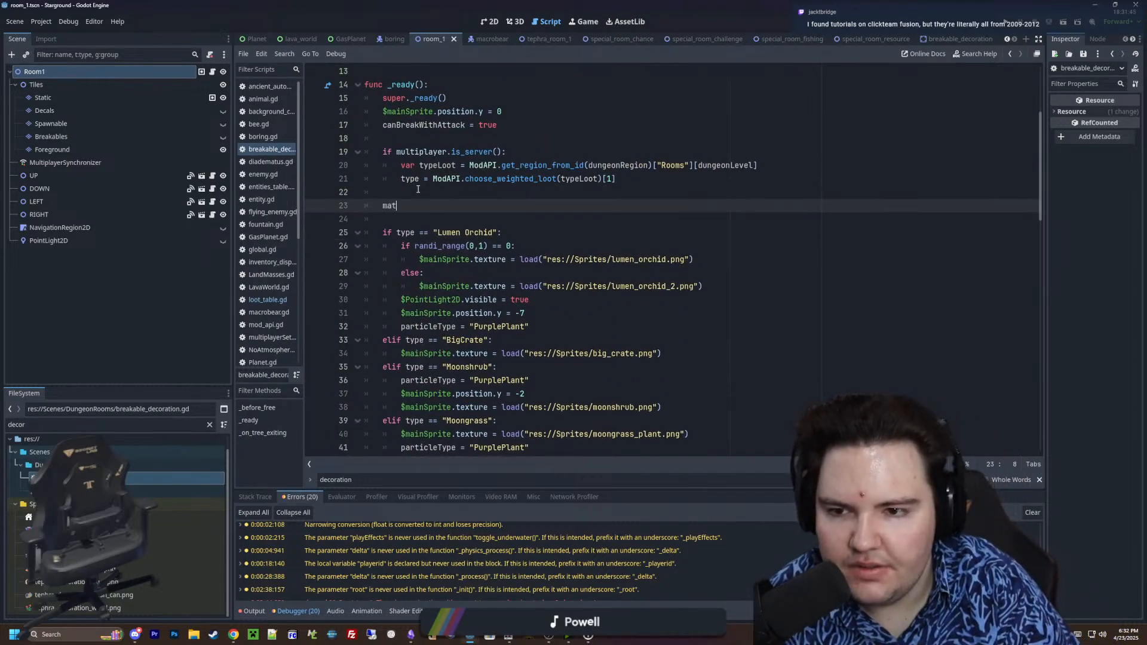
type("ch(type):")
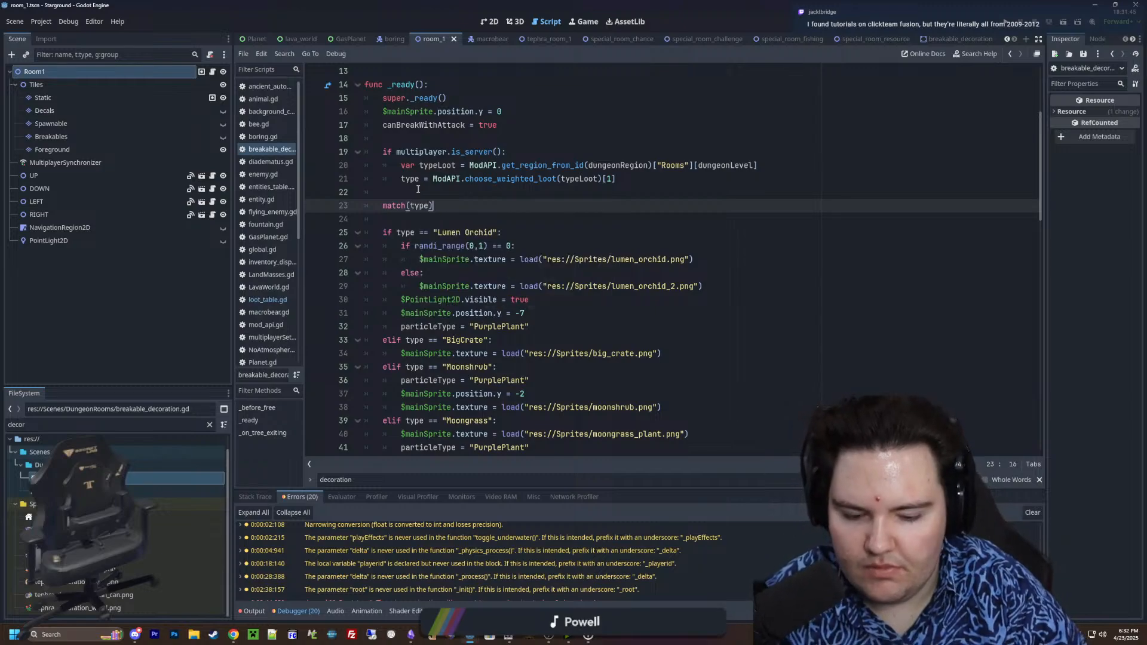
Turn the Lumen Orchid branch into a "Lumen Orchid": match case, removing its if line and indenting its body one level deeper
key("Return")
type("\"Lumen Orchid\"")
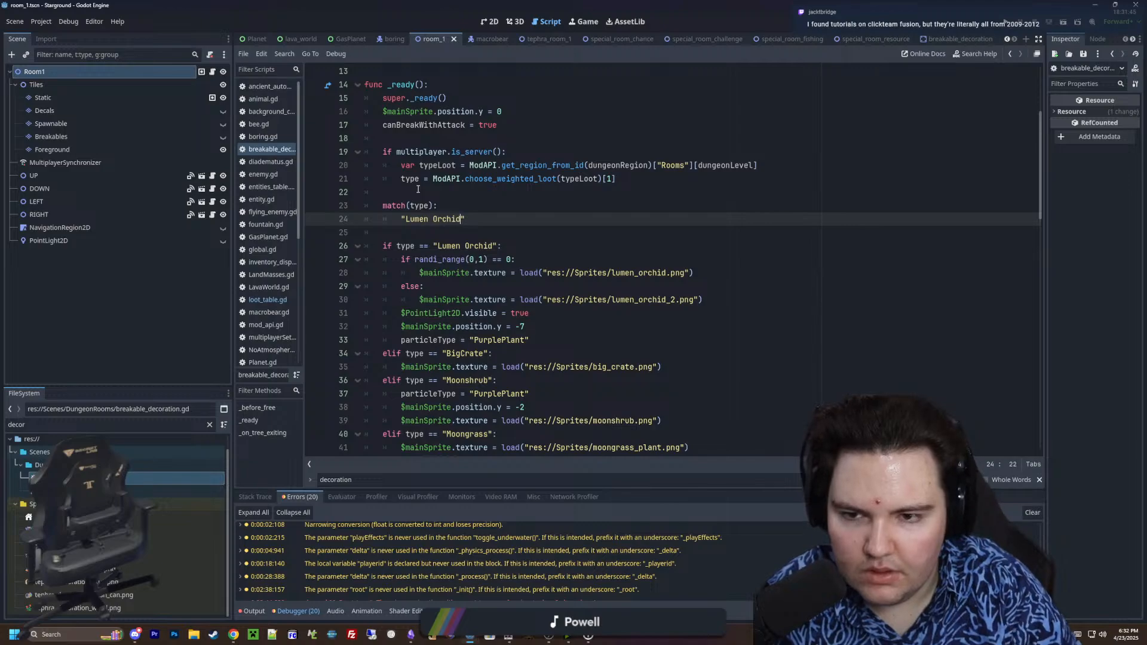
type(":")
key("Return")
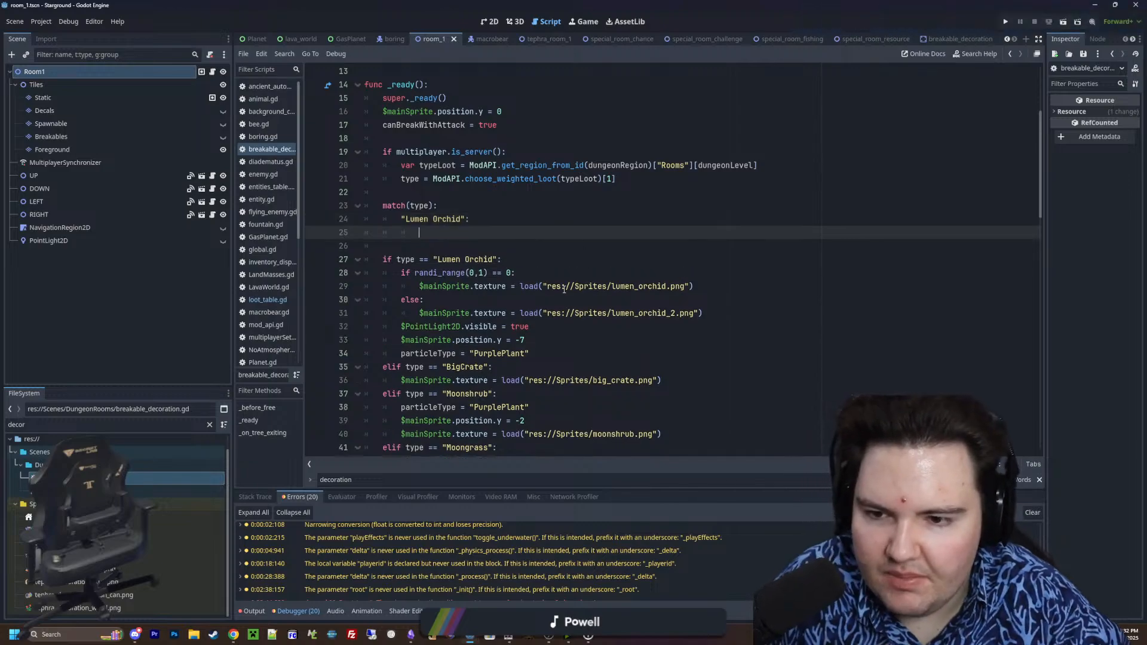
left_click_drag(526, 263, 362, 235)
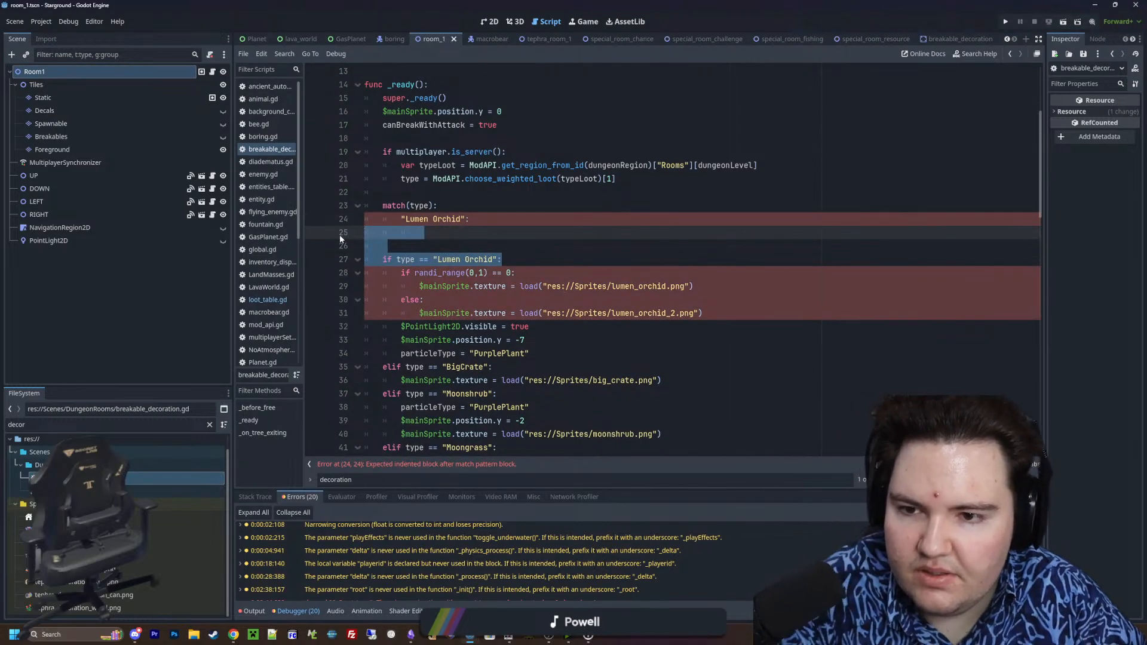
key("BackSpace")
key("BackSpace")
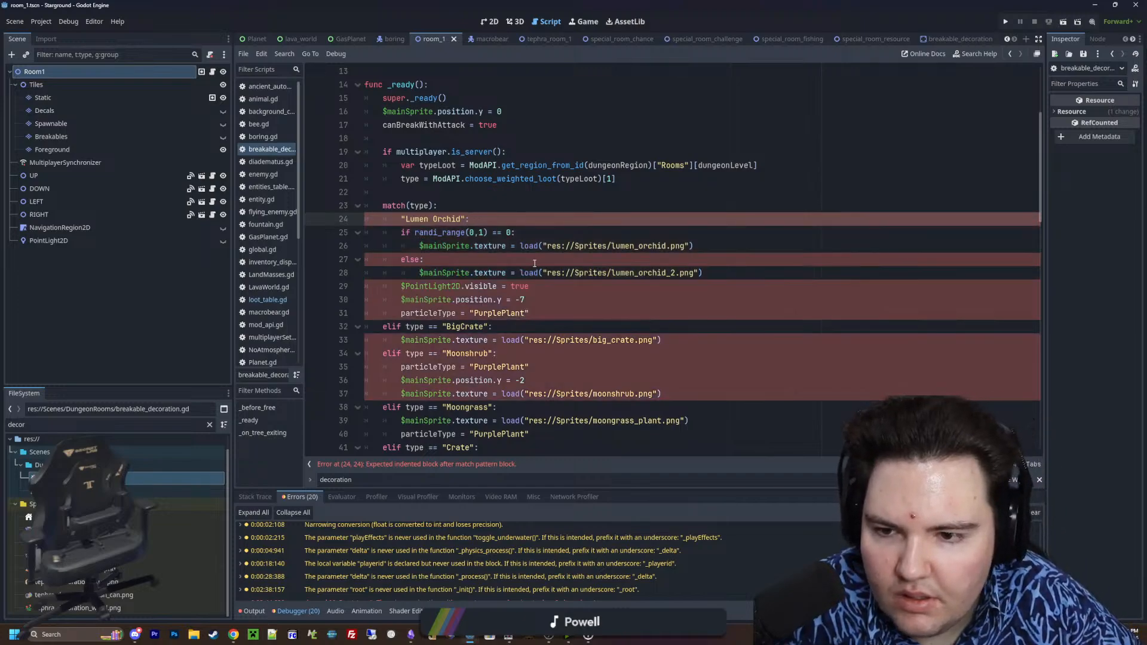
left_click_drag(546, 318, 362, 233)
key("Tab")
left_click(591, 306)
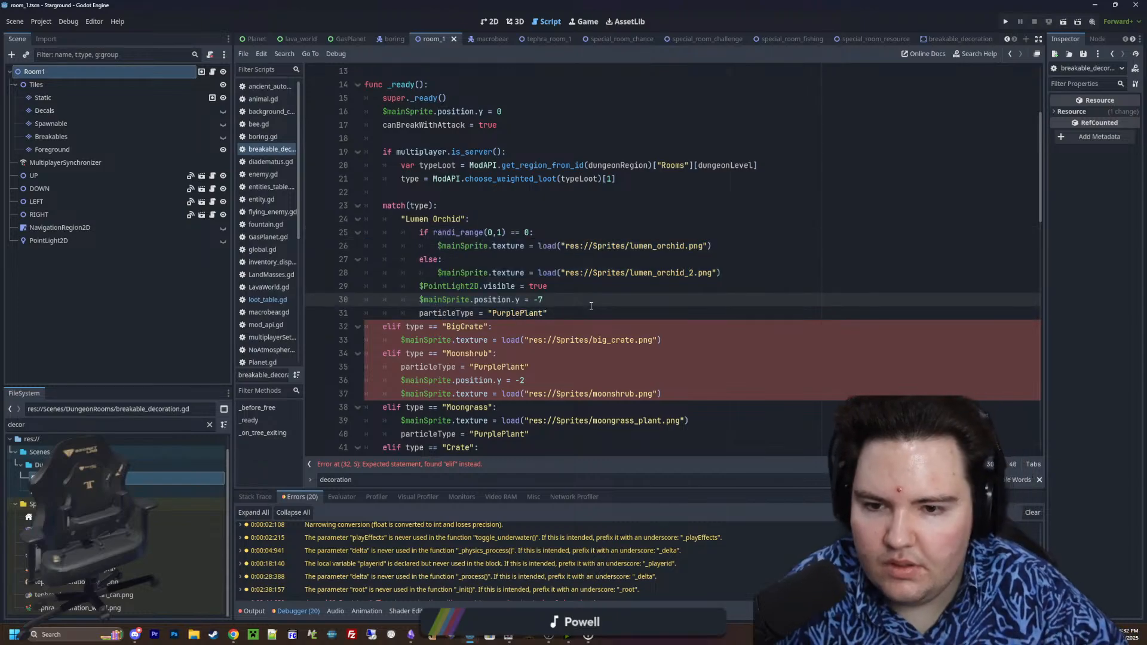
Add a "BigCrate": case label to the match statement after the Lumen Orchid body
left_click(576, 314)
key("Return")
key("BackSpace")
type("\"BigCreate\"")
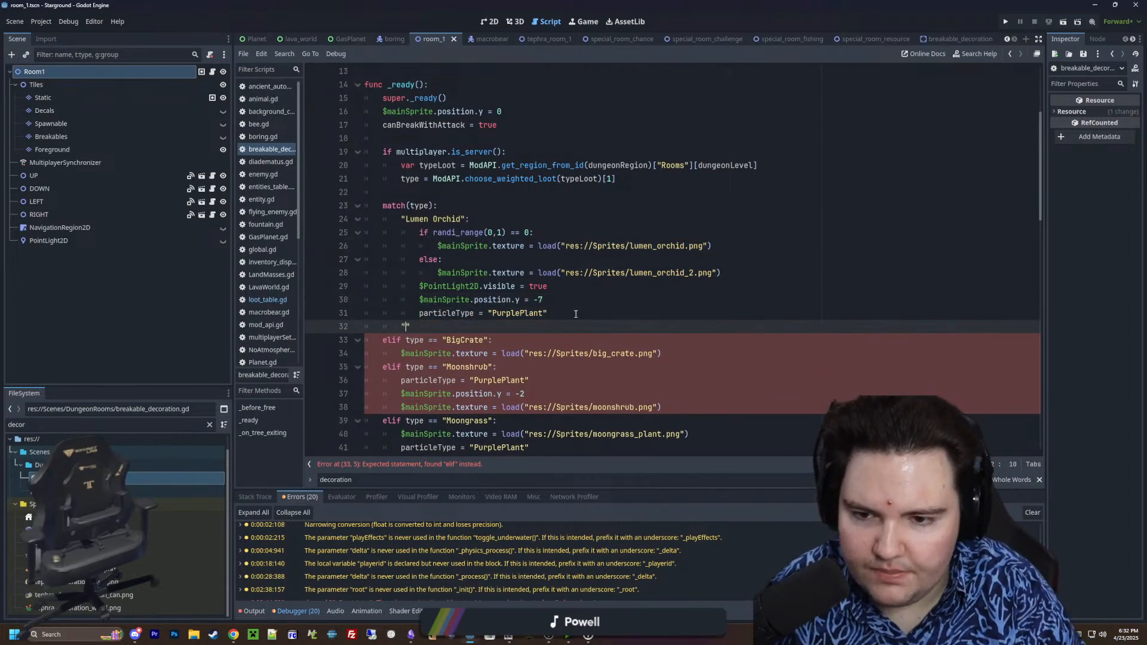
key("BackSpace")
key("BackSpace")
key("BackSpace")
key("BackSpace")
key("BackSpace")
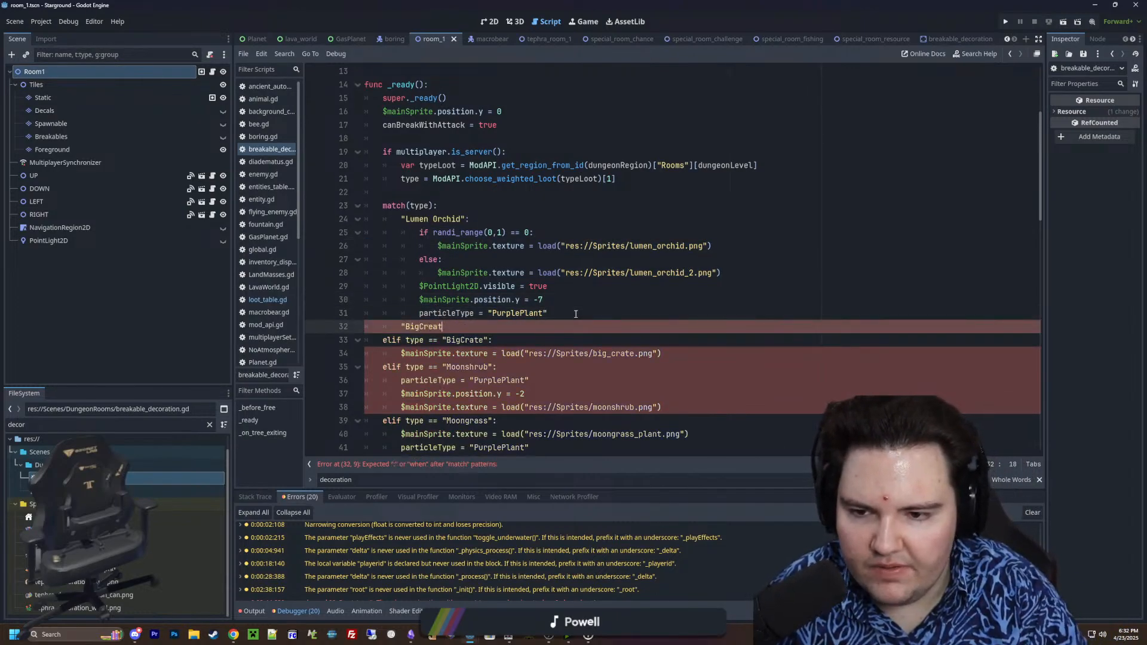
type("ate\":")
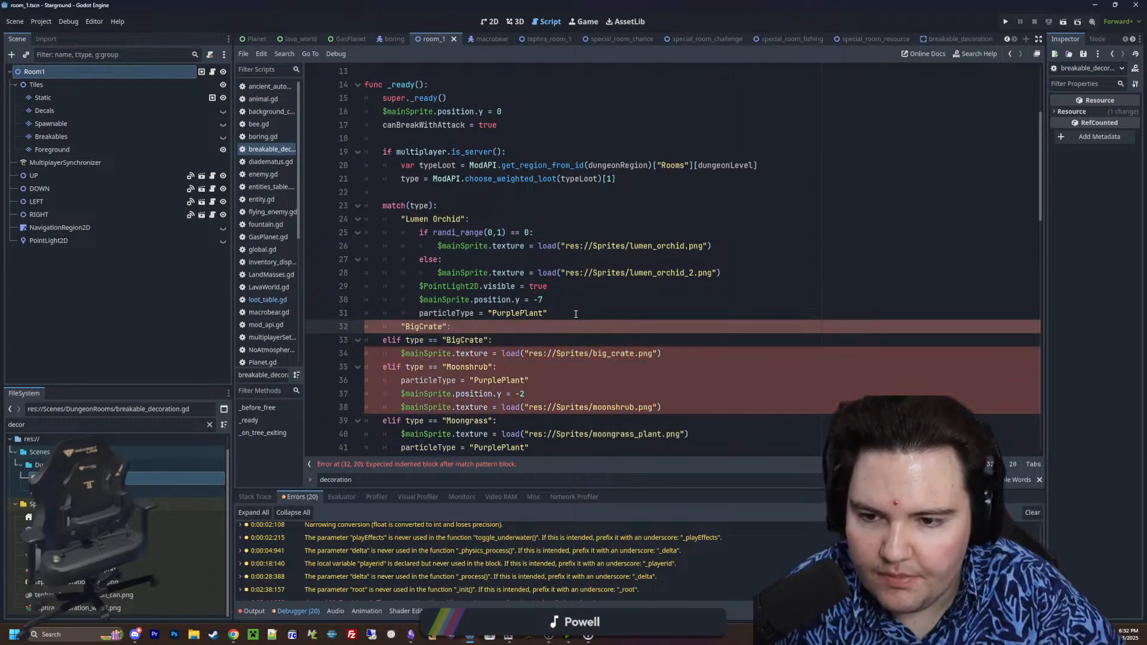
Delete the old BigCrate elif line and indent its texture line under the new case
scroll(537, 309, "down", 1)
left_click_drag(508, 299, 361, 301)
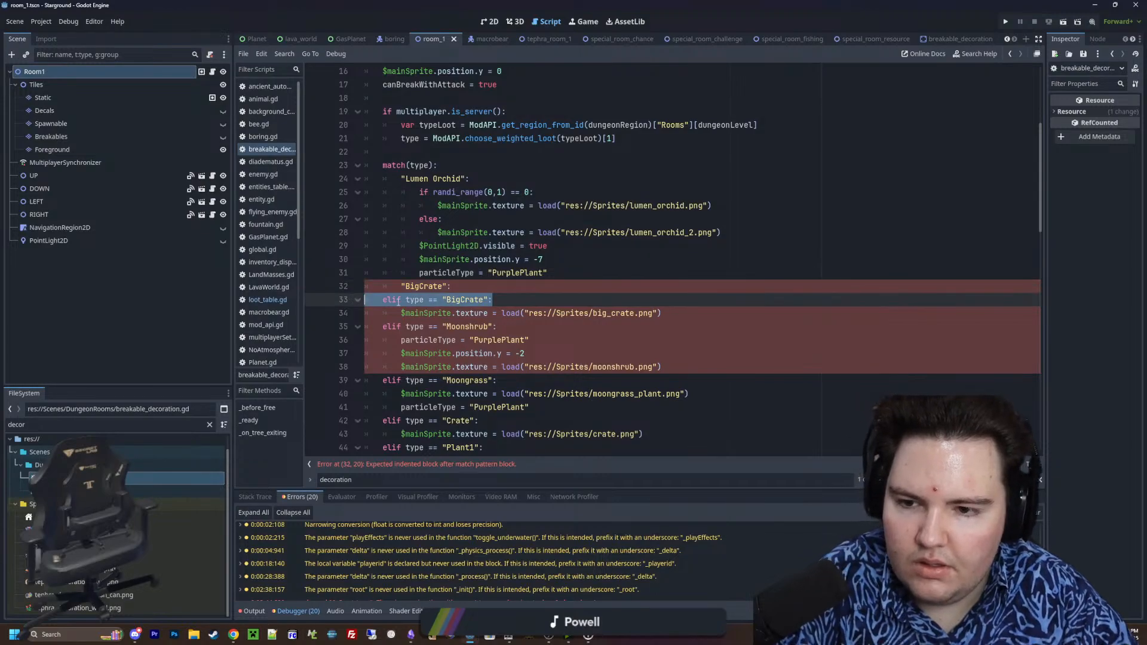
key("BackSpace")
key("BackSpace")
left_click(402, 299)
key("Tab")
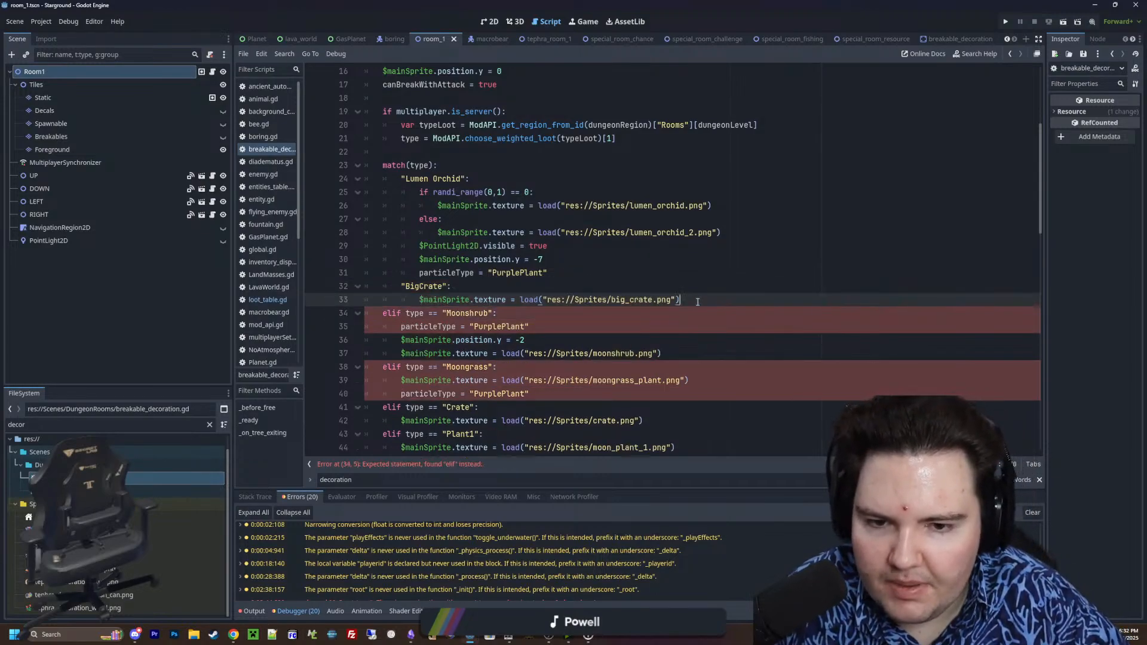
Add a "MoonShrub": case label to the match statement below the BigCrate case
left_click(697, 301)
key("Return")
type("\"")
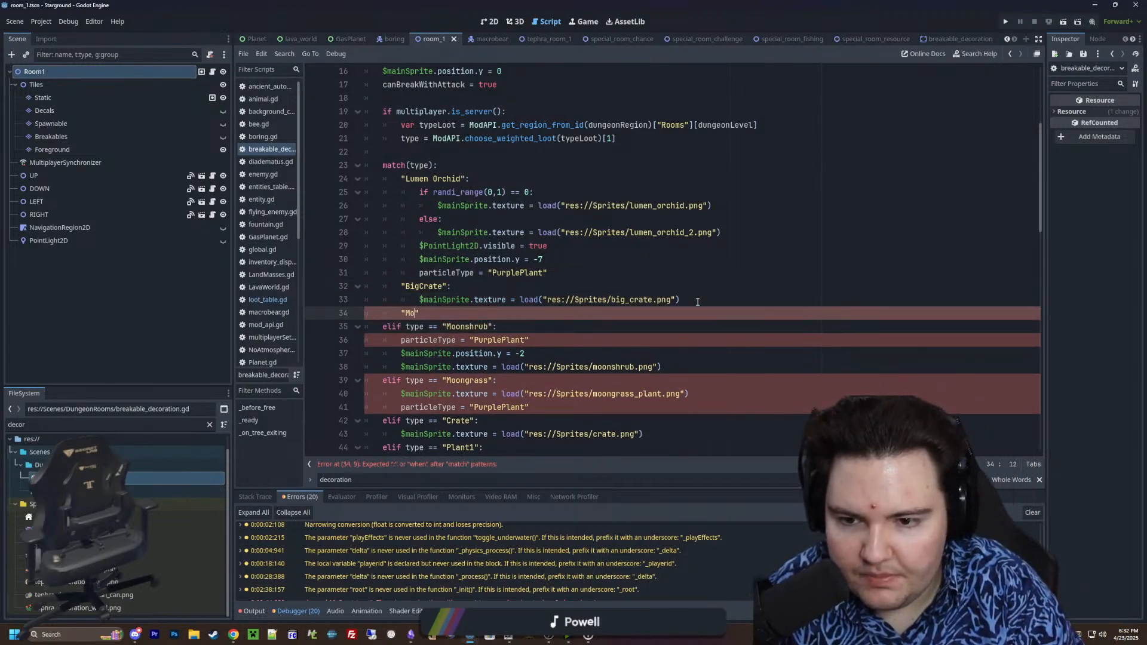
type("MoonShrub\":")
key("Return")
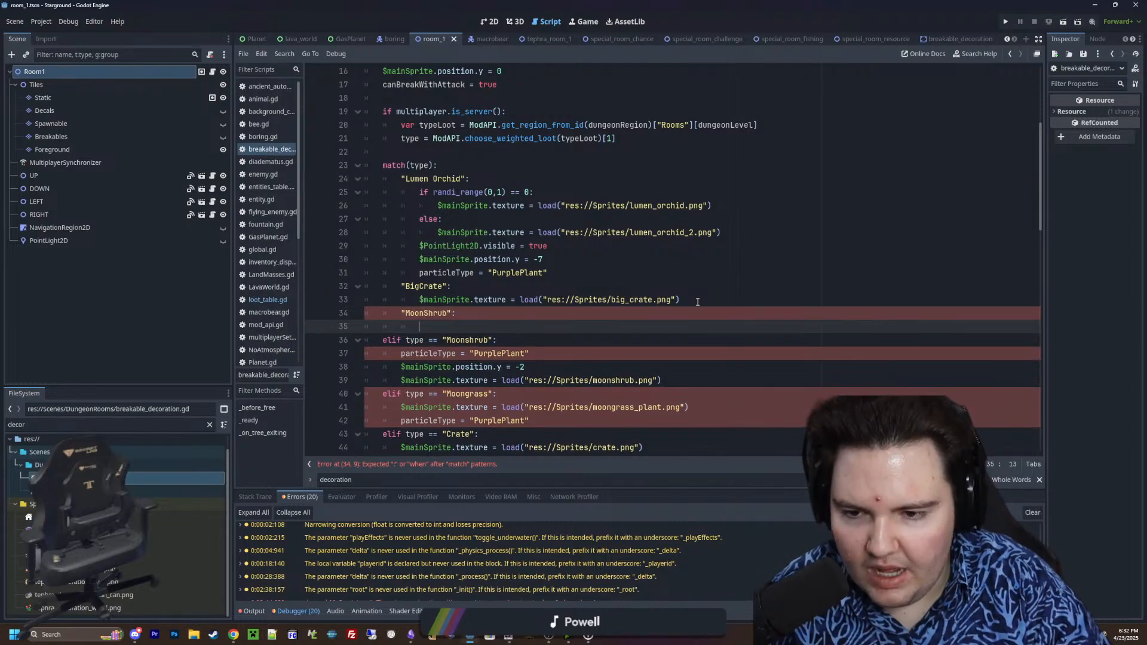
Delete the old Moonshrub elif line and indent its three body lines under the "MoonShrub" case
triple_click(514, 339)
key("BackSpace")
key("BackSpace")
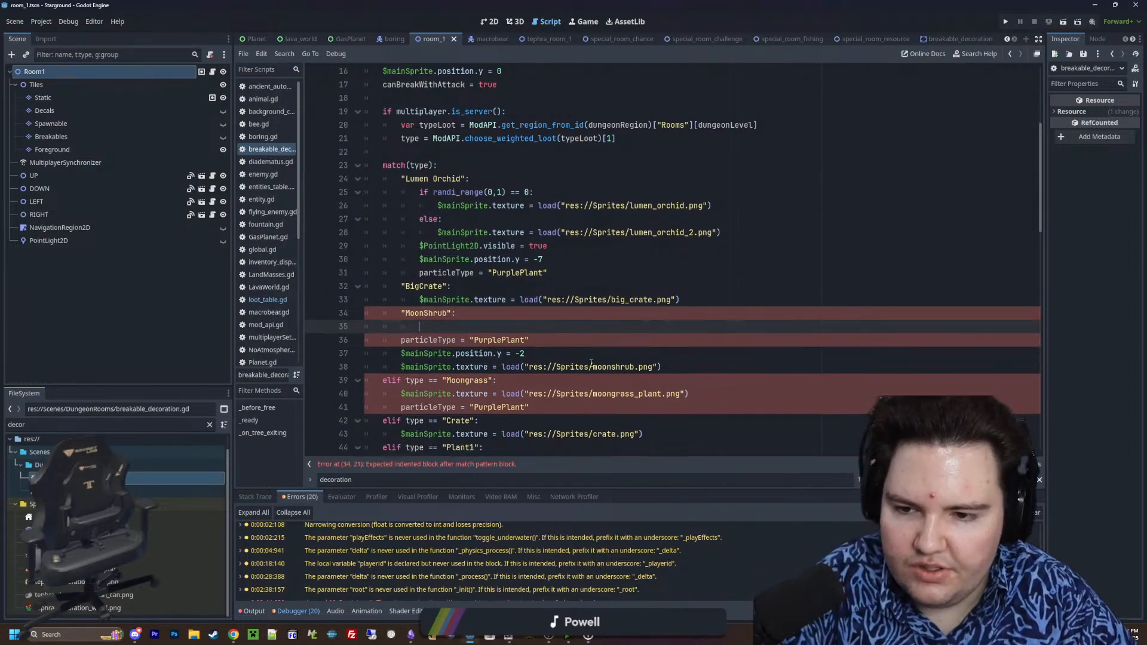
key("BackSpace")
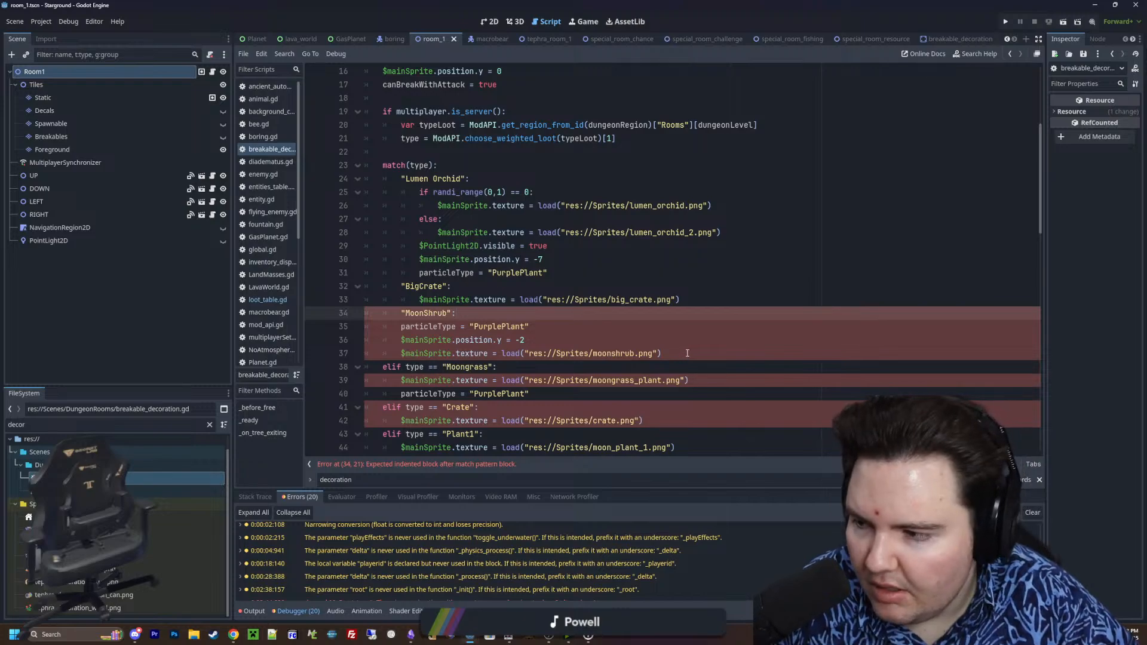
left_click_drag(685, 353, 361, 325)
key("Tab")
Add a "Moongrass": case label to the match statement below the MoonShrub case
scroll(712, 321, "down", 1)
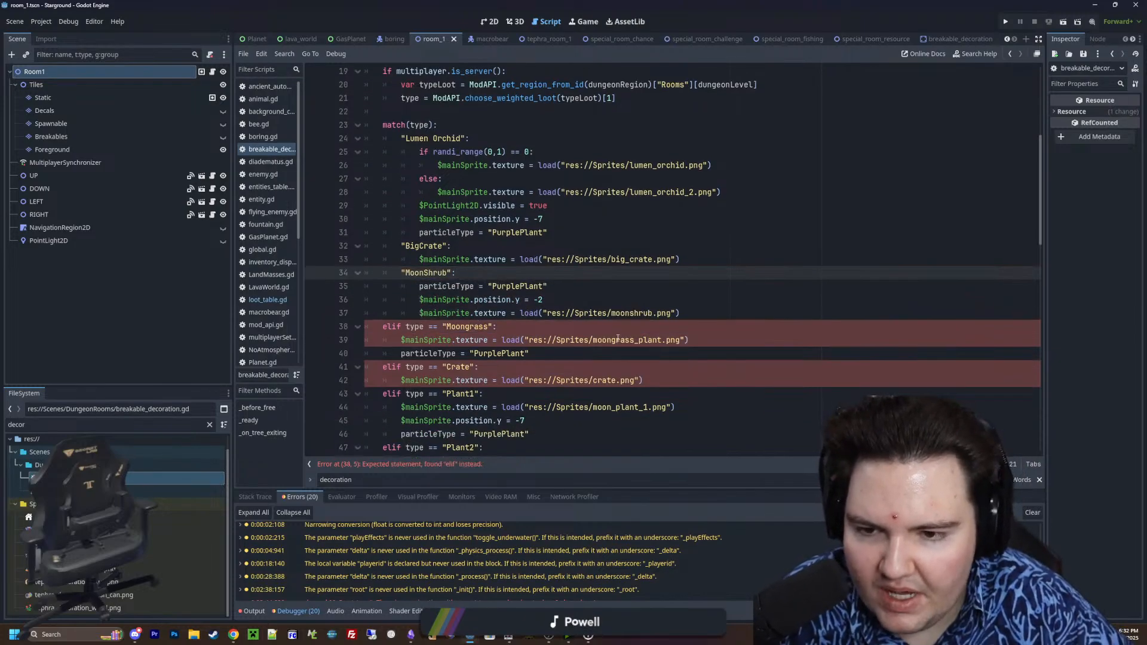
left_click(711, 321)
key("Return")
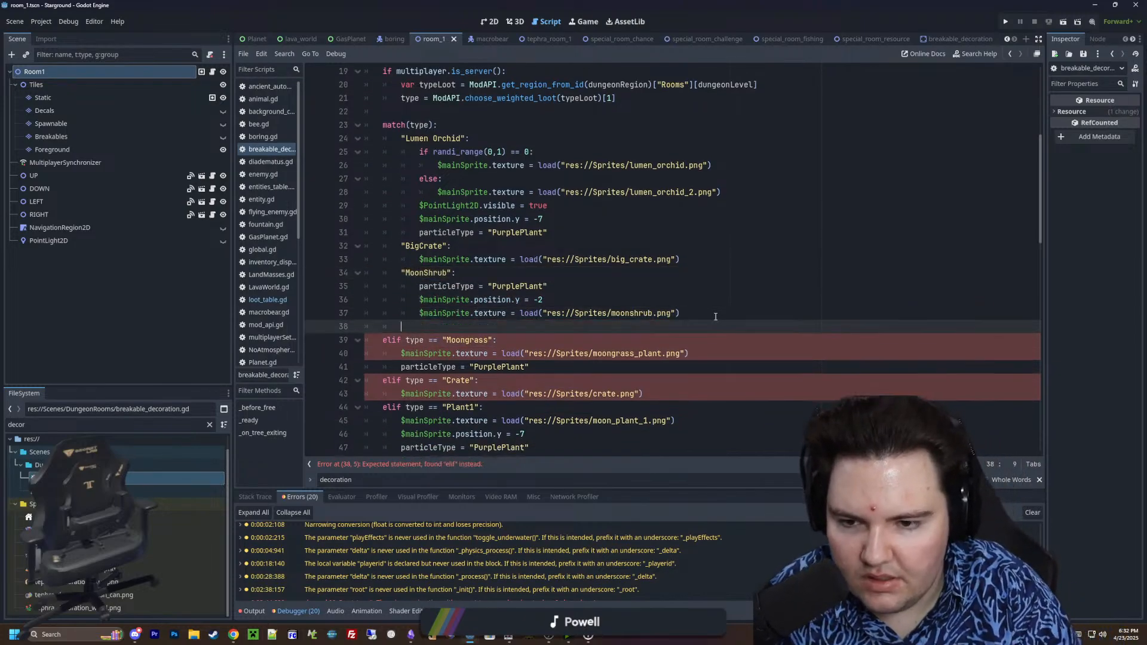
key("BackSpace")
type("\"MoonG")
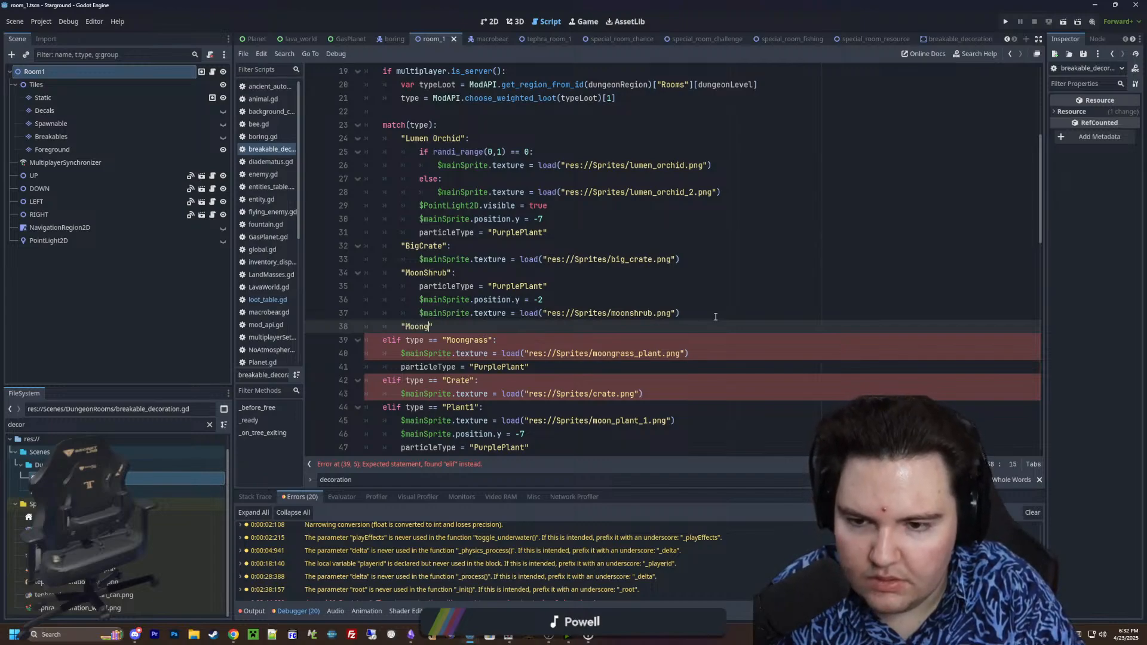
type("rass\":")
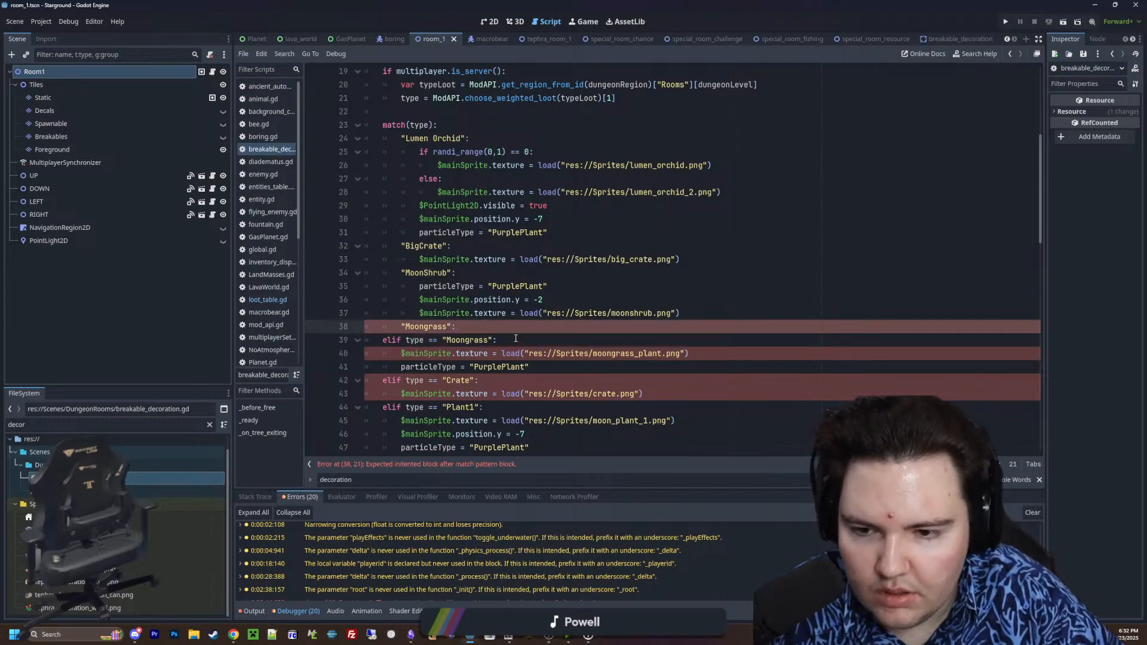
Delete the old Moongrass elif line and indent its texture and particleType lines under the new case
left_click_drag(514, 339, 366, 341)
key("BackSpace")
key("BackSpace")
left_click_drag(534, 357, 366, 342)
key("Tab")
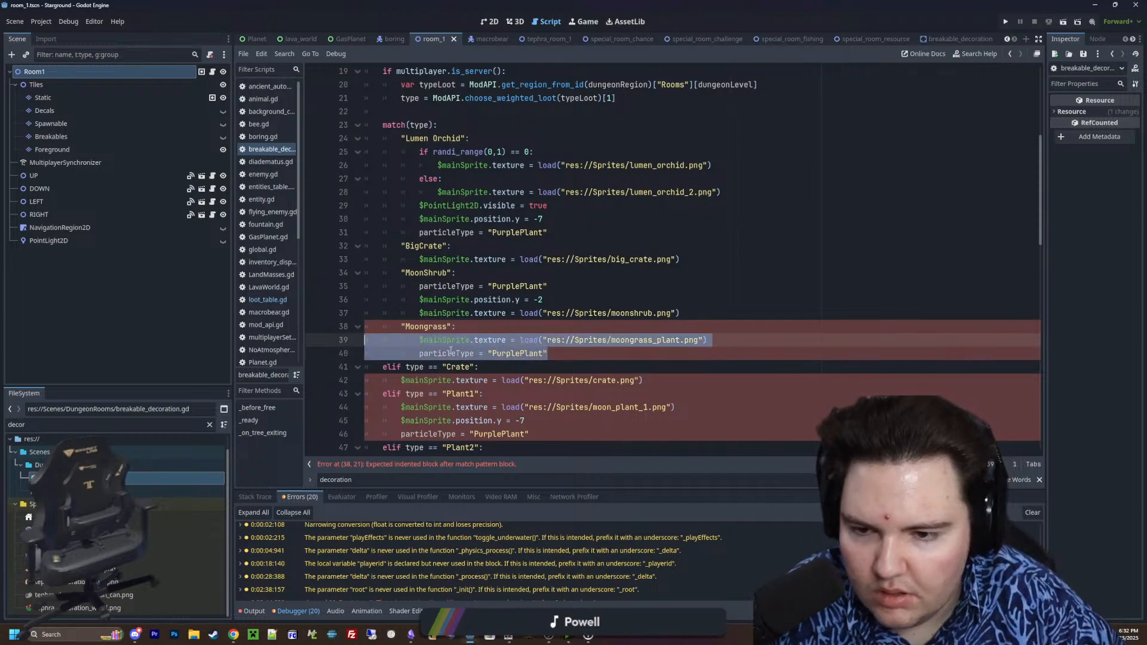
Add a "Crate": case label below the Moongrass case, indented level with the other match cases
scroll(451, 351, "down", 1)
left_click(571, 326)
left_click(572, 315)
key("Return")
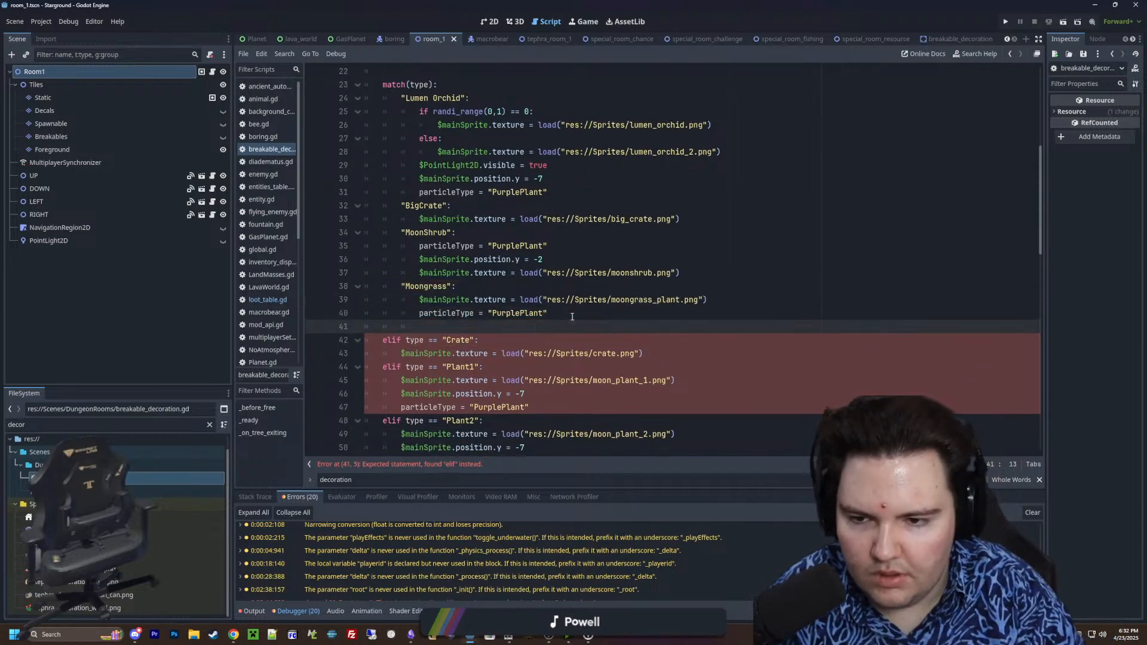
type("\"Creat")
key("BackSpace")
key("BackSpace")
key("BackSpace")
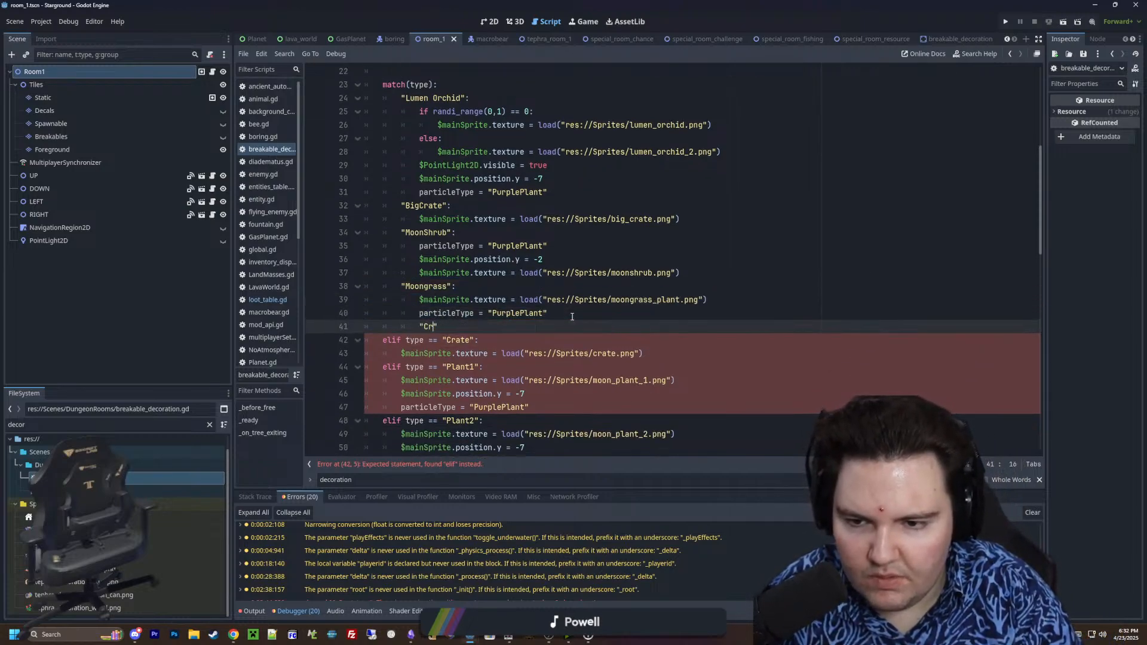
type("ate\":")
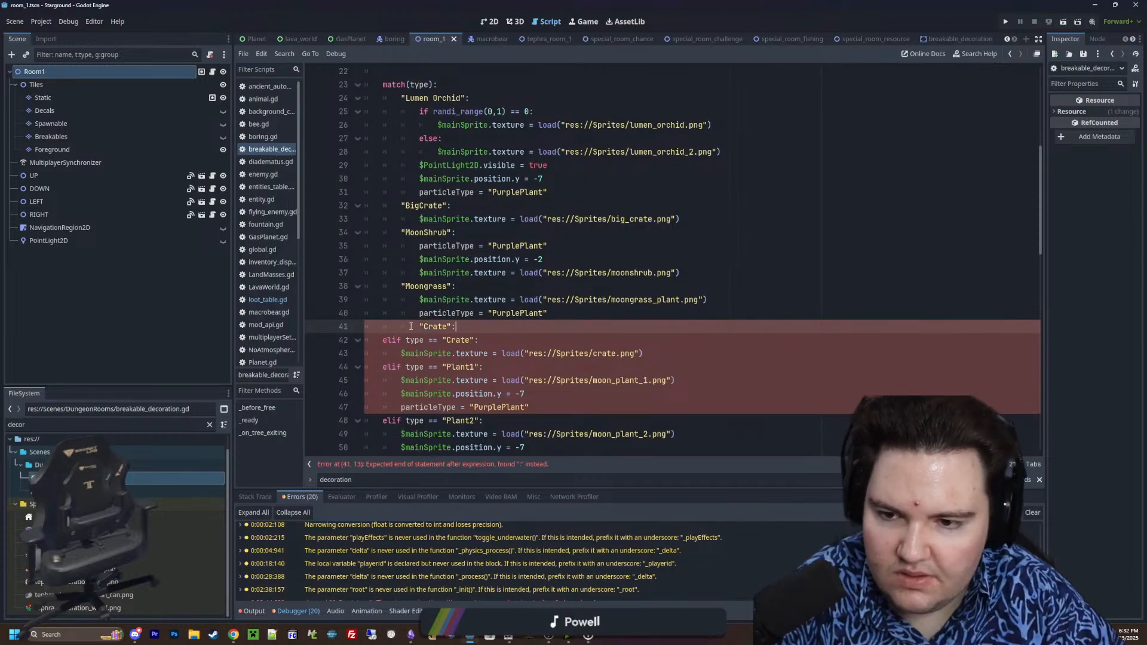
left_click(417, 326)
key("BackSpace")
Delete the old Crate elif line and indent its texture line under the "Crate" case
left_click_drag(490, 339, 360, 339)
key("BackSpace")
key("BackSpace")
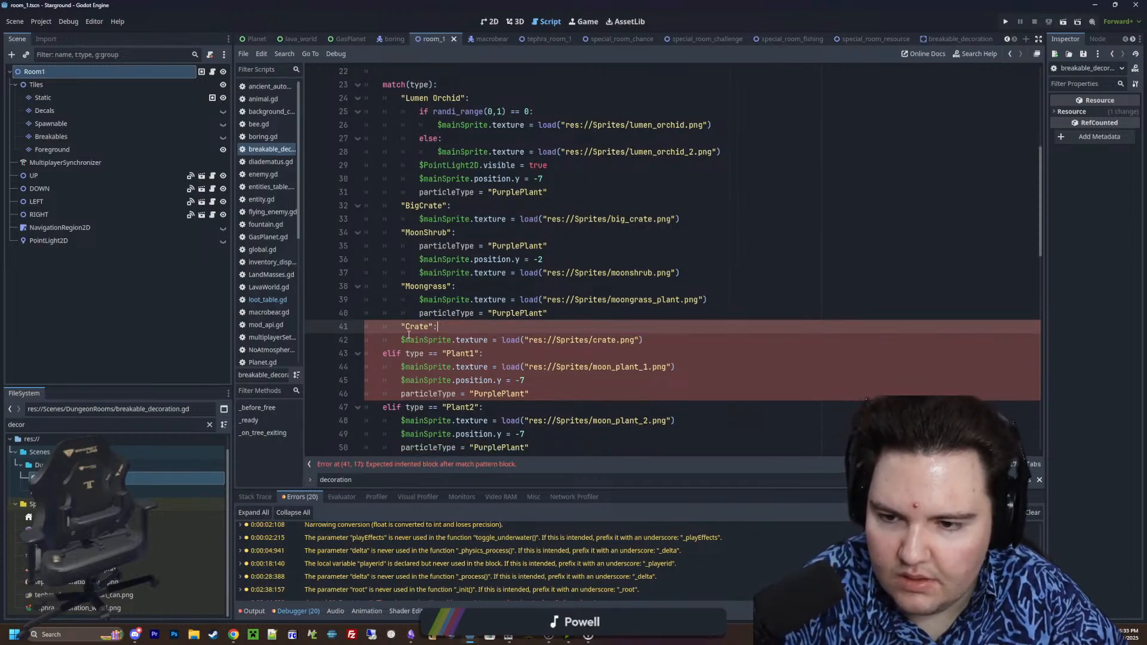
left_click(402, 339)
key("Tab")
Add a "Plant1": case label to the match statement below the Crate case
left_click(690, 341)
key("Return")
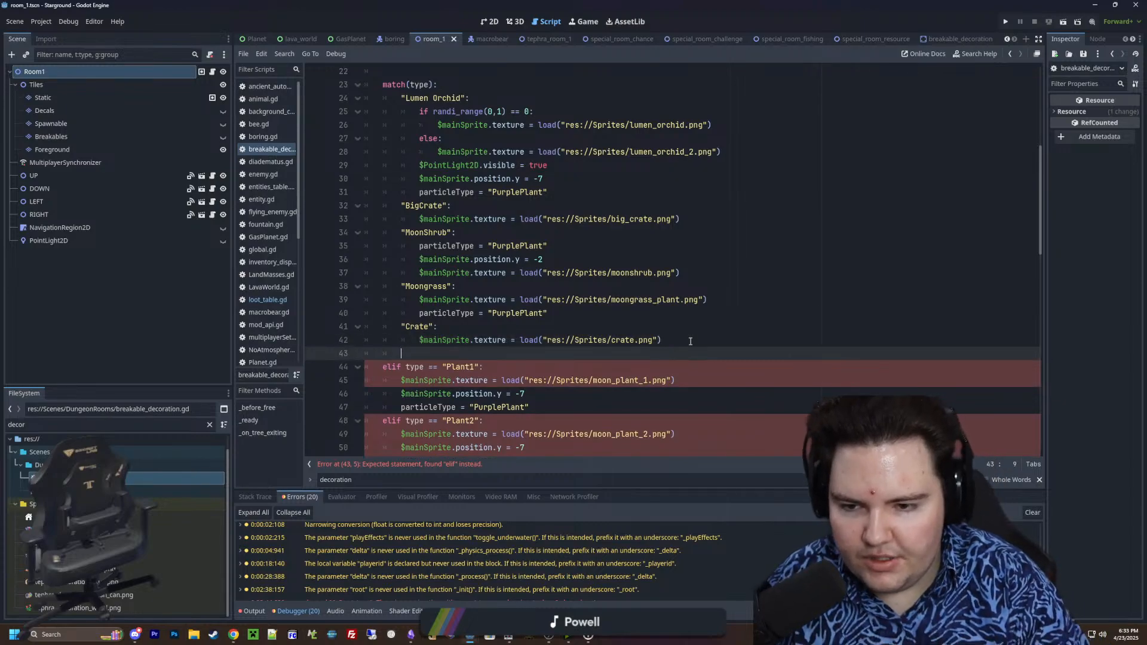
type("\"")
scroll(418, 312, "down", 1)
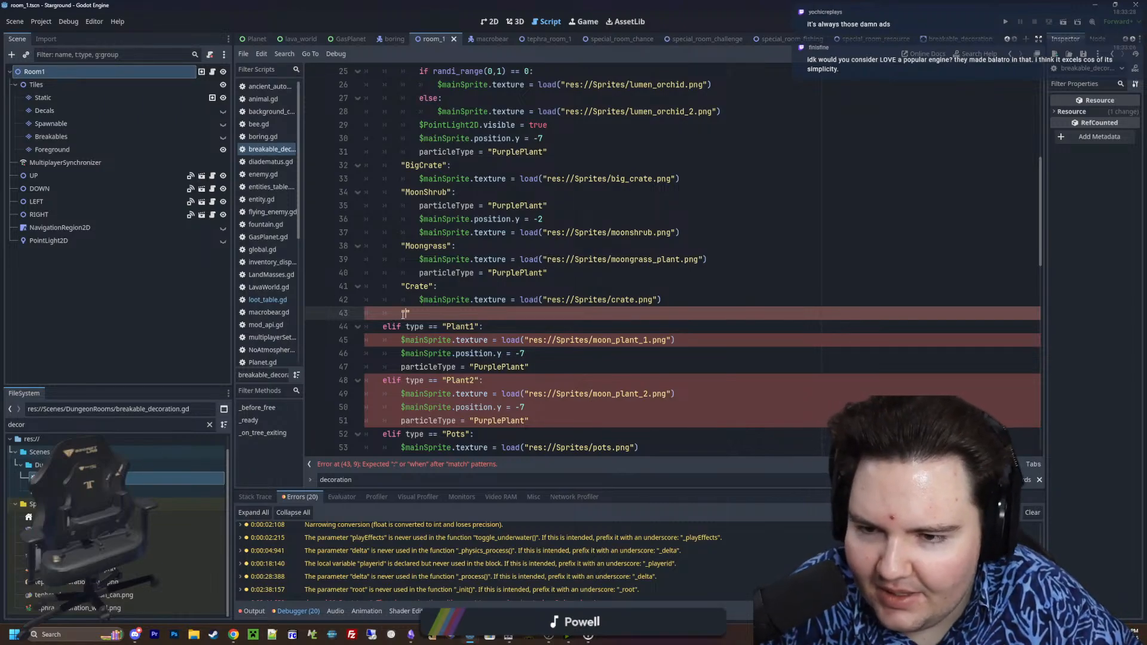
type("Plant1\"")
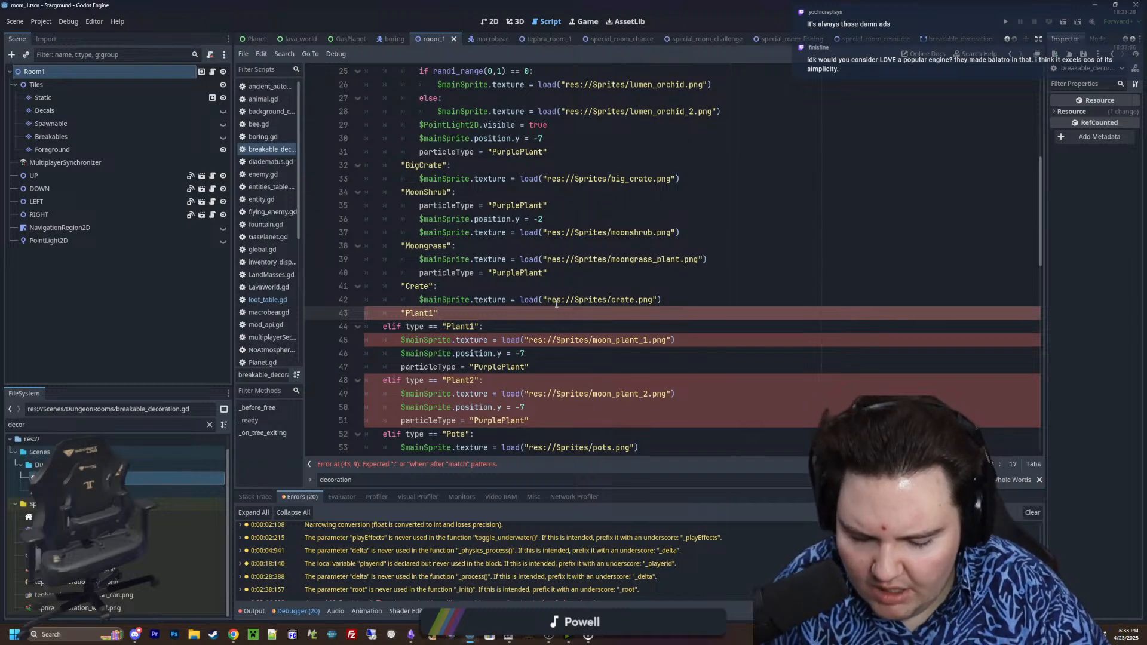
type(":")
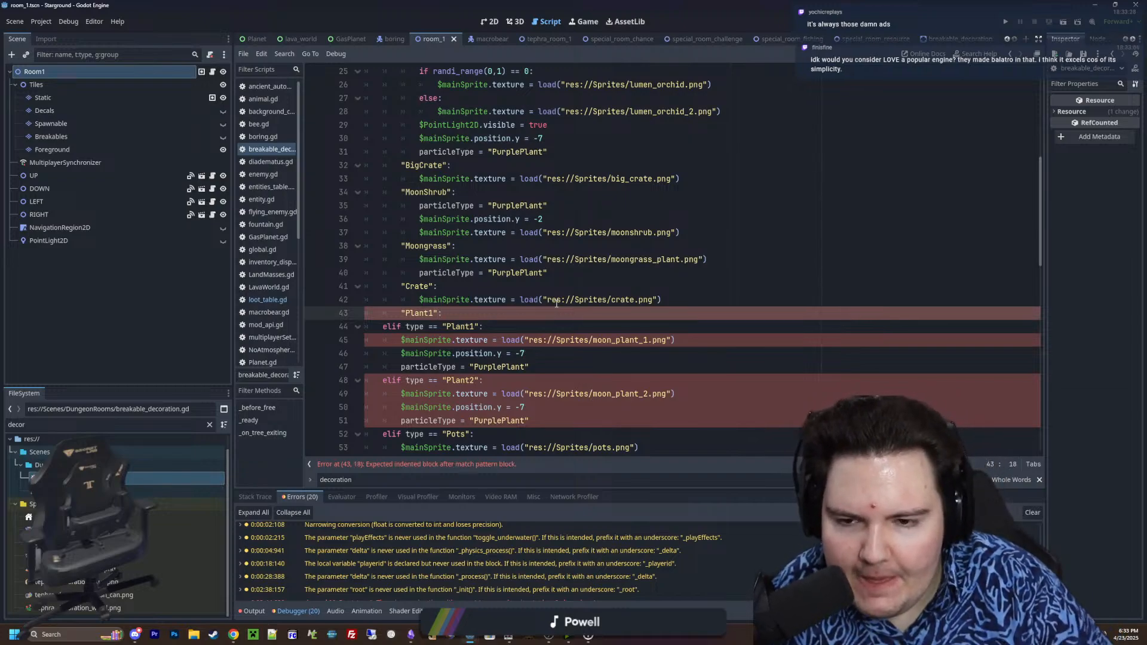
Delete the old Plant1 elif line and indent its texture, position and particleType lines under the new case
left_click_drag(491, 331, 354, 327)
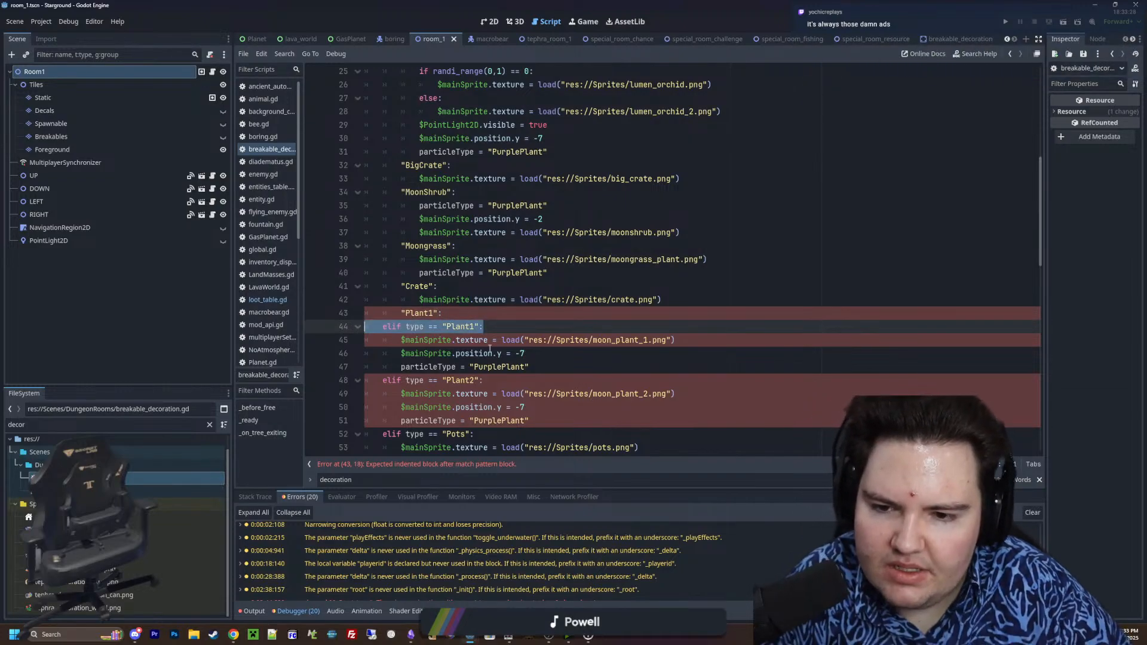
key("BackSpace")
key("BackSpace")
left_click_drag(549, 355, 326, 328)
key("Tab")
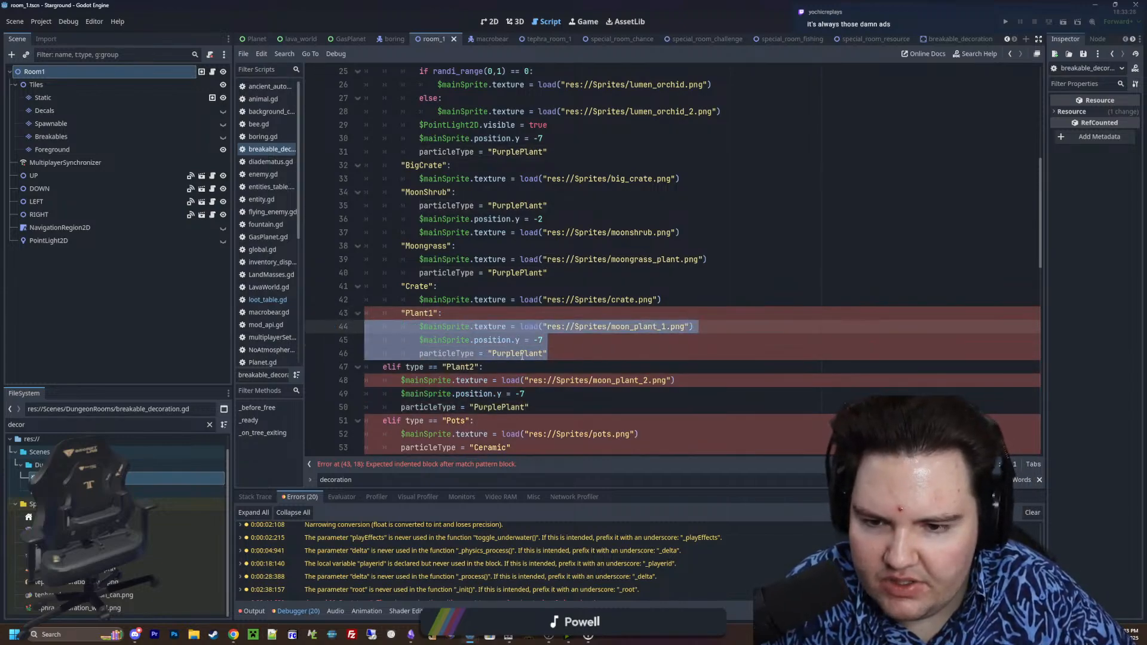
Add a "Plant2": case label to the match statement below the Plant1 case
scroll(522, 356, "down", 1)
left_click(587, 311)
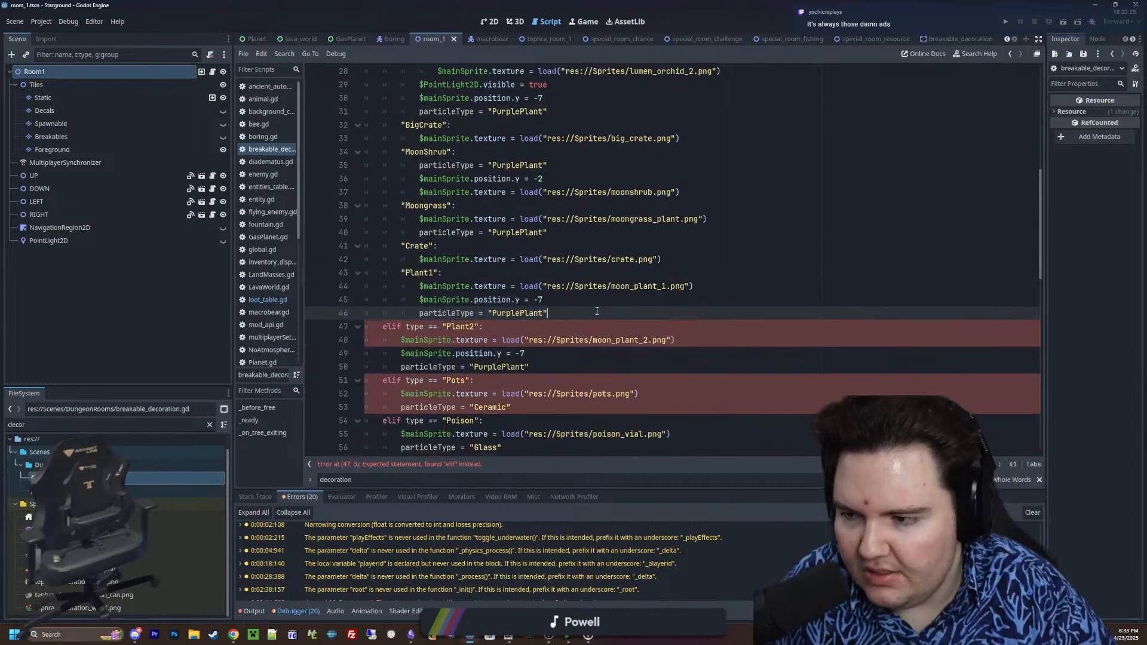
key("Return")
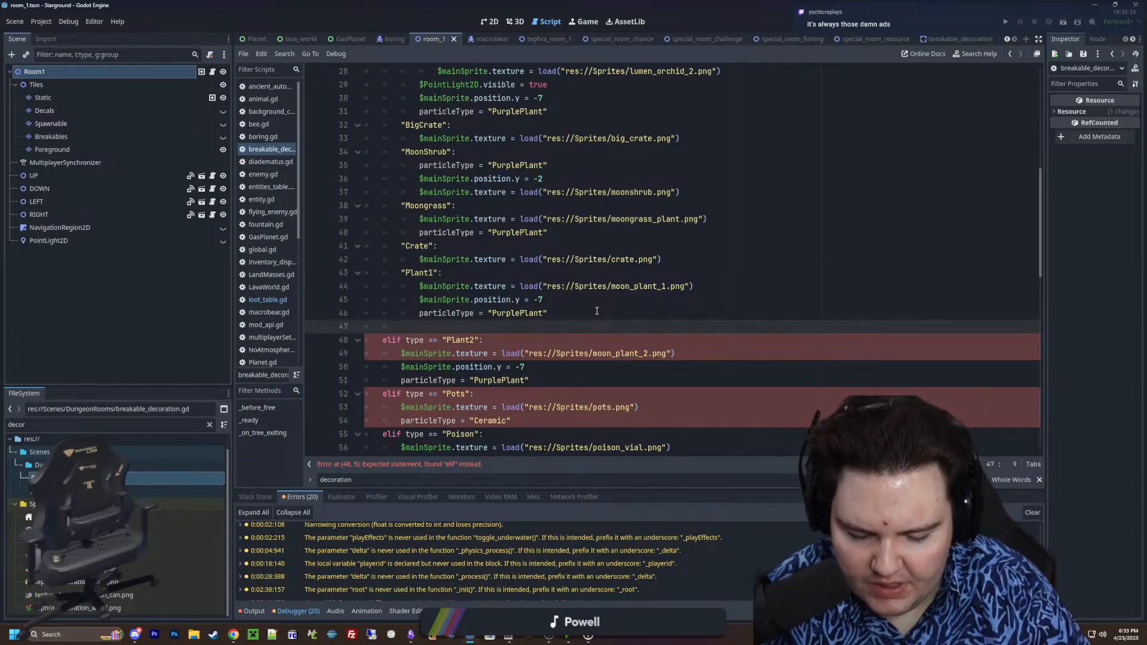
type("\"")
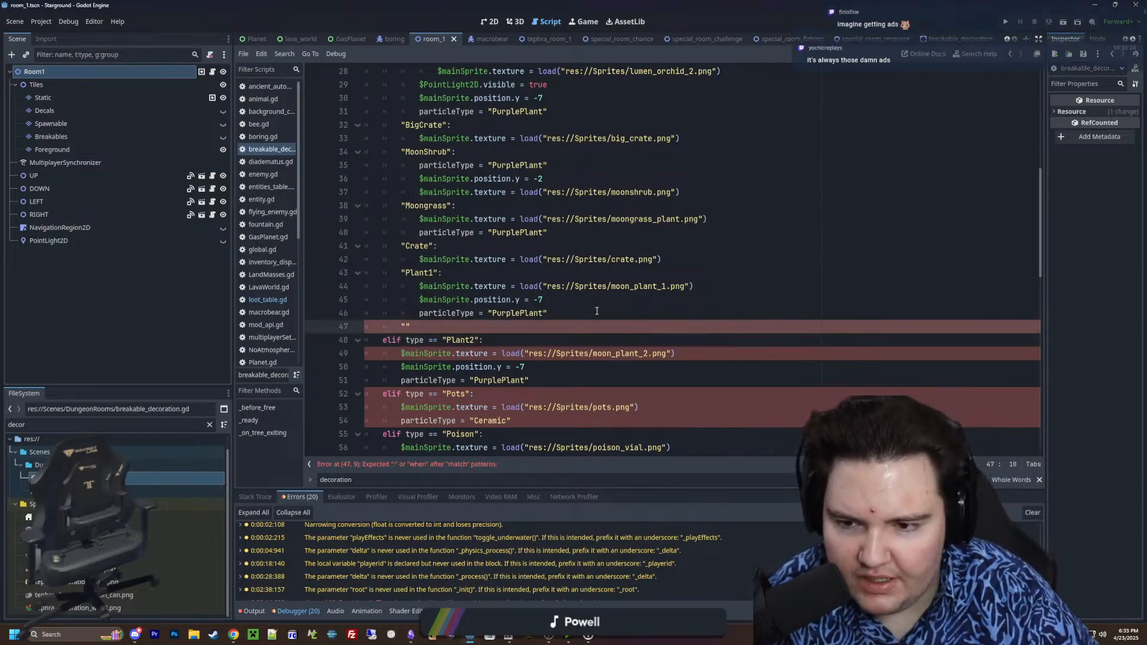
scroll(512, 310, "down", 1)
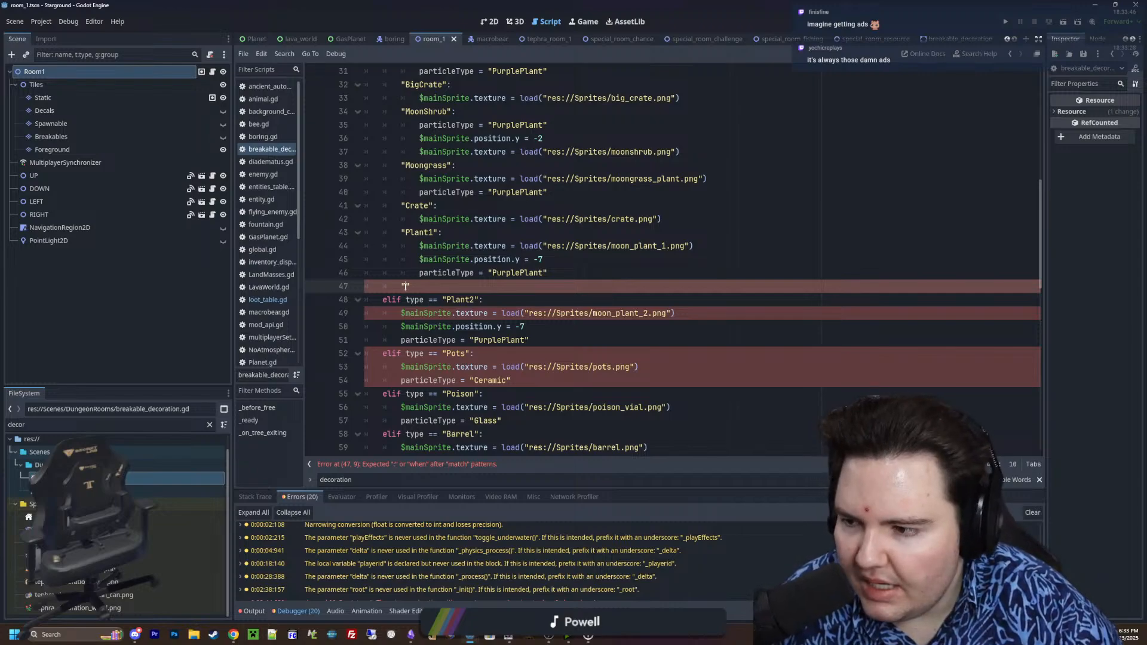
type("Plant2")
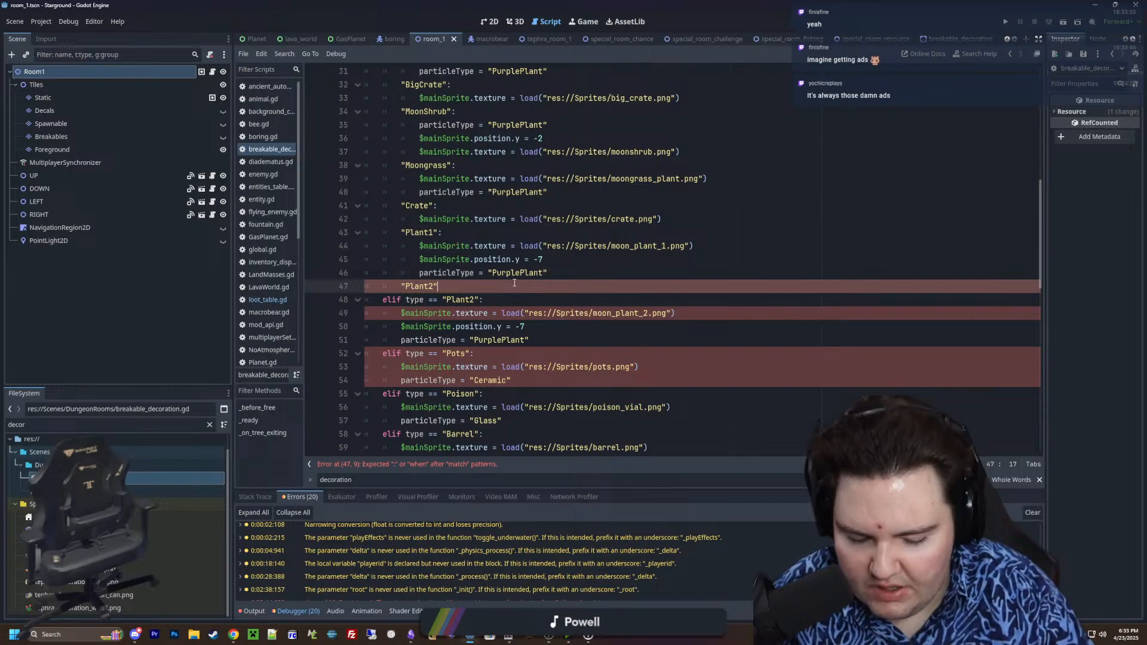
type("\":")
Delete the old Plant2 elif line and indent its texture, position and particleType lines under the "Plant2" case
left_click(503, 298)
left_click_drag(503, 298, 335, 300)
key("BackSpace")
key("BackSpace")
left_click_drag(550, 328, 340, 304)
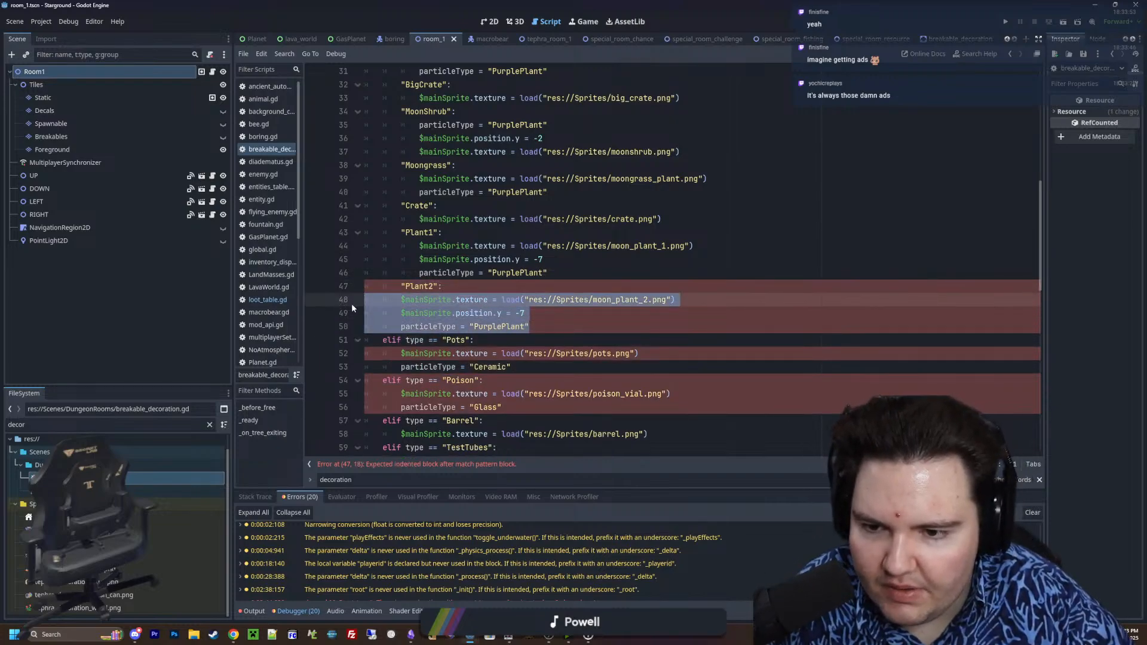
key("Tab")
left_click(579, 330)
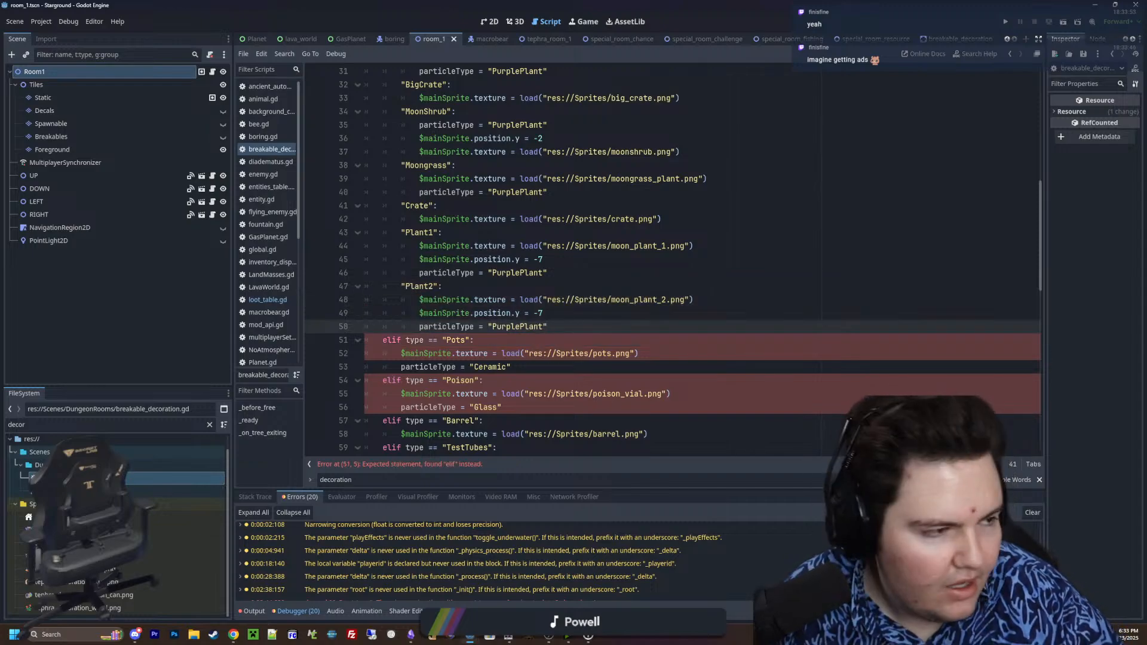
Switch to Chrome, search Google for "love 2d", look over the results and close the tab
left_click_drag(1146, 151, 733, 168)
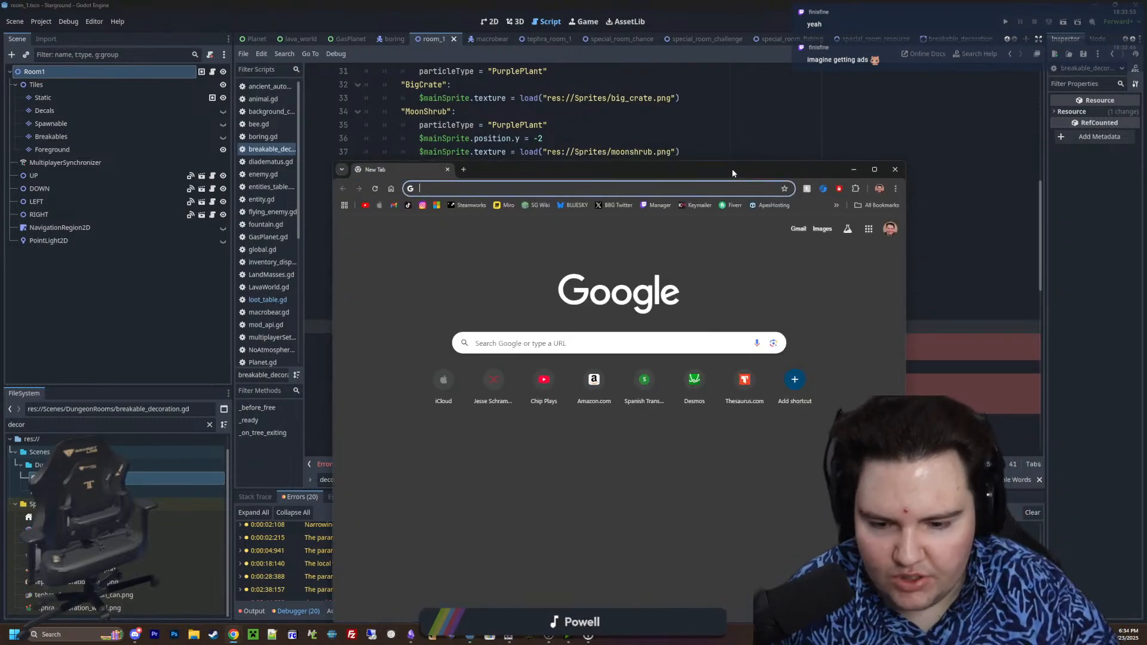
type("love")
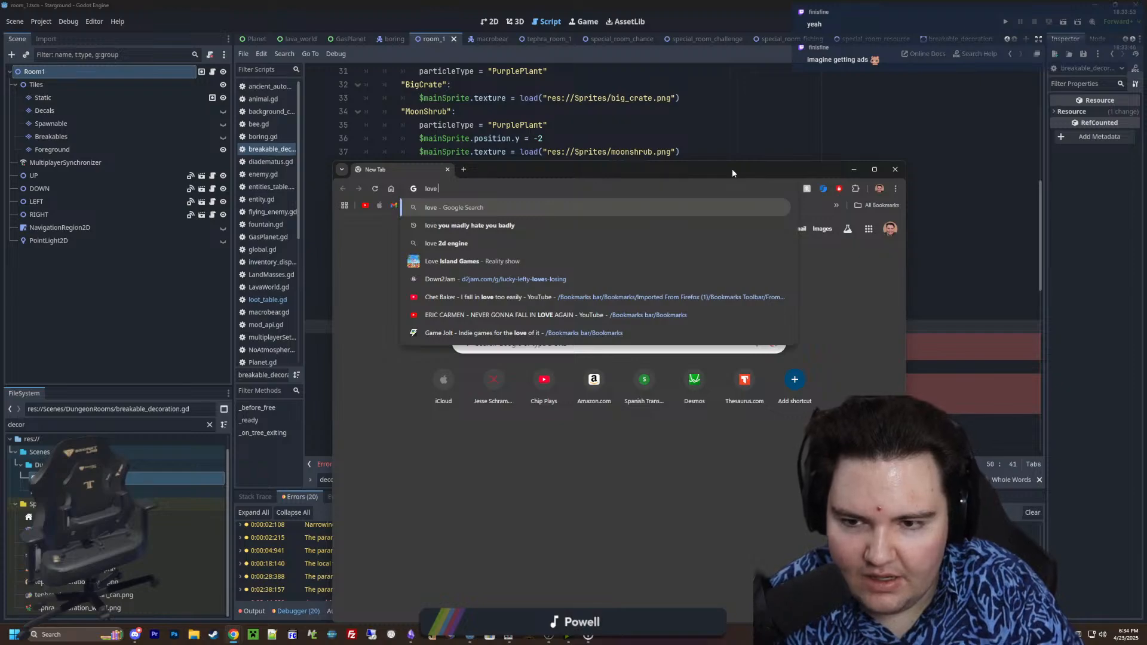
type(" 2d")
key("Return")
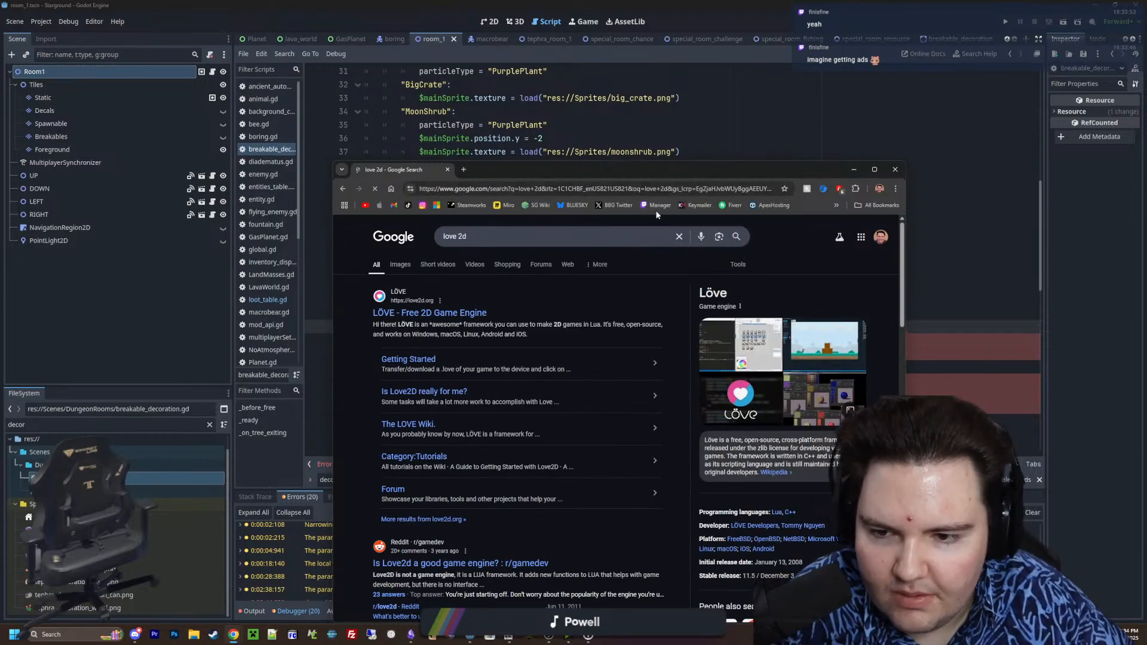
scroll(801, 449, "down", 1)
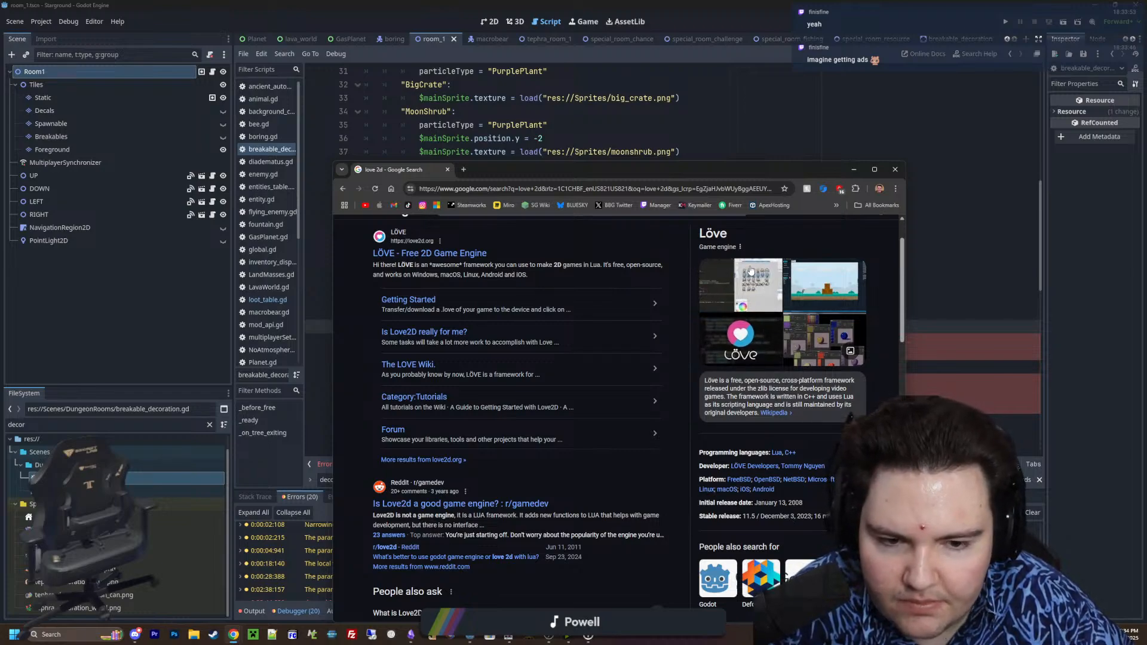
left_click(447, 170)
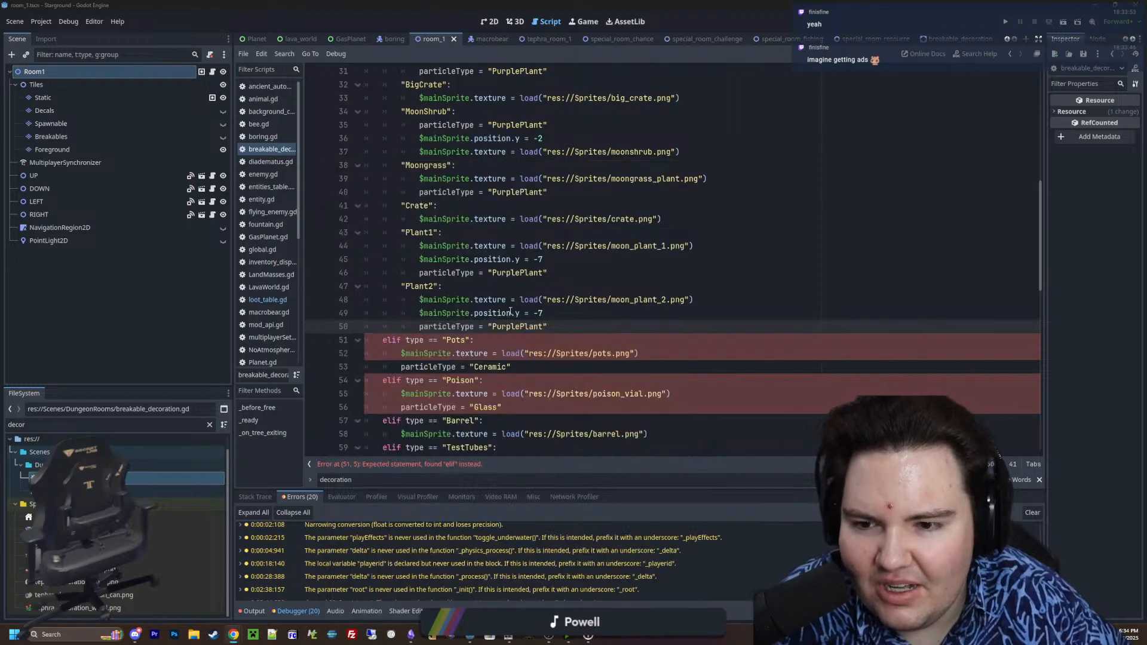
Add a "Pots": case label to the match statement below the Plant2 case
scroll(570, 286, "down", 1)
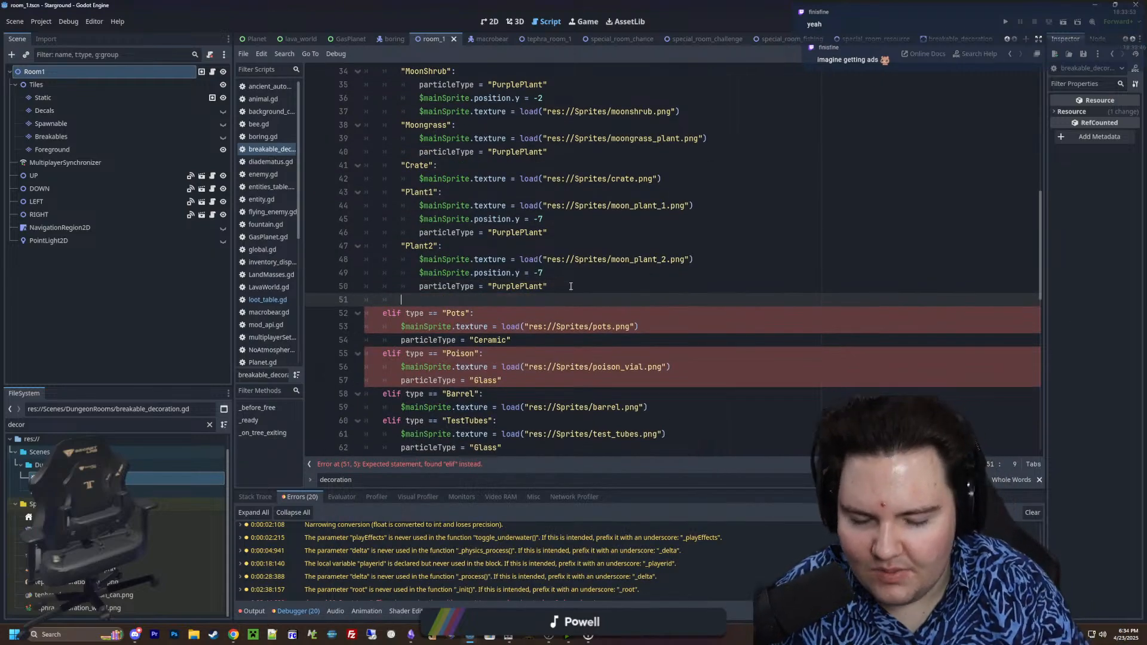
type("\"Pots\":")
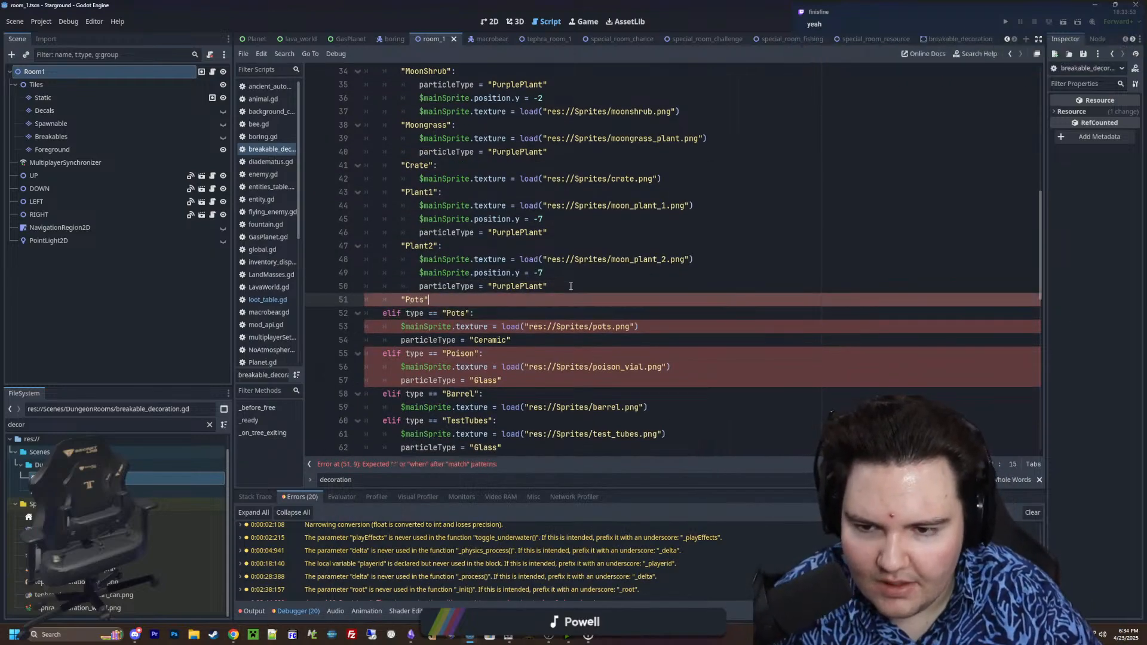
Delete the old Pots elif line and indent its texture and particleType lines under the "Pots" case
triple_click(480, 313)
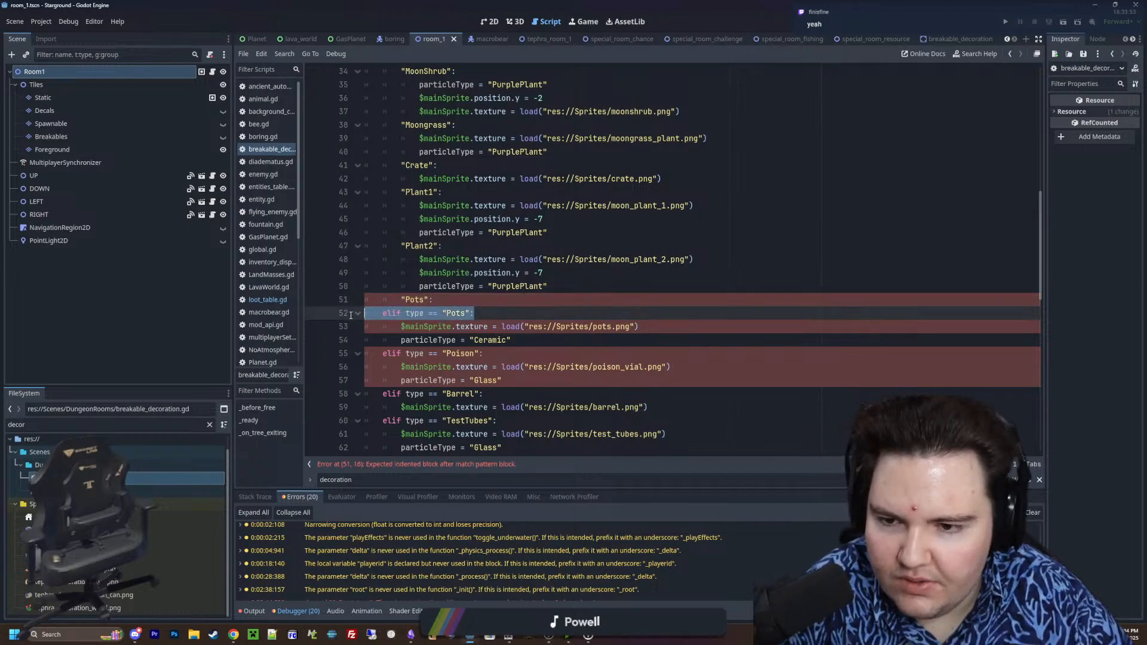
key("BackSpace")
left_click_drag(368, 313, 558, 329)
key("Tab")
Add a "Poison": case label below the Pots case, indented level with the other match cases
left_click(566, 329)
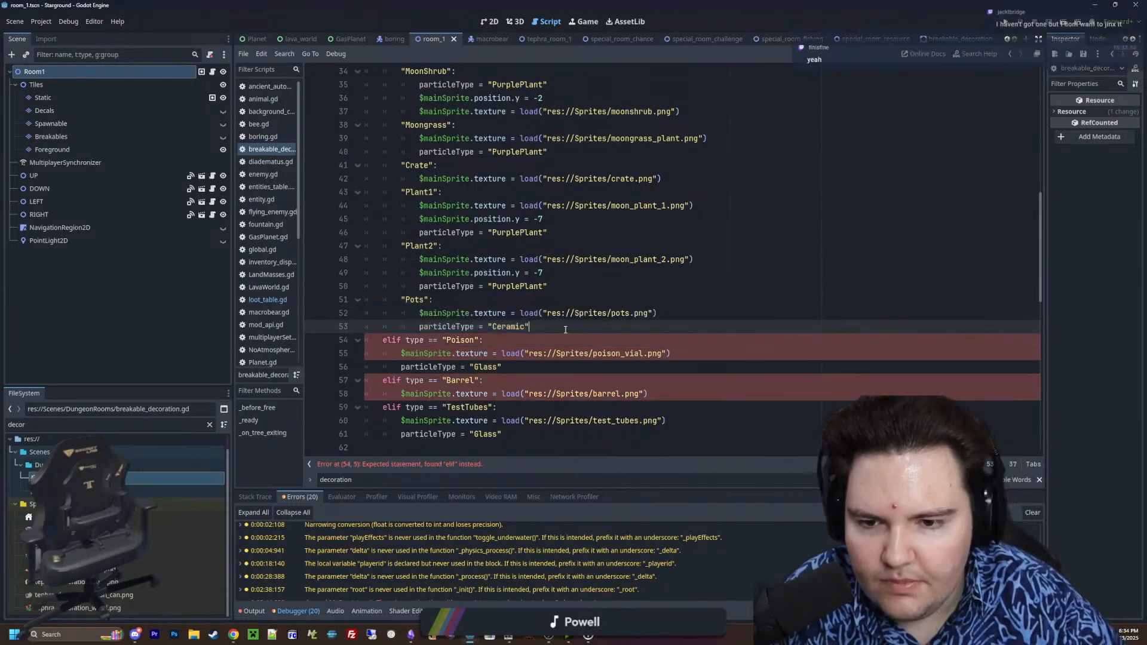
key("Return")
key("BackSpace")
type("\"")
type("Poison\"")
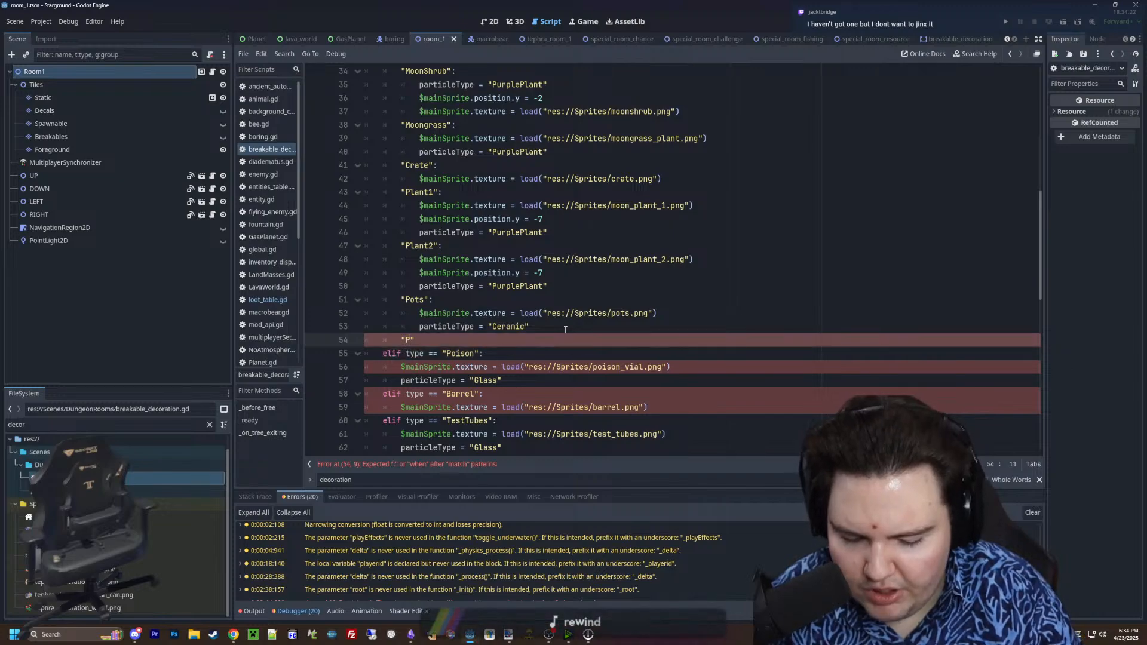
type(":")
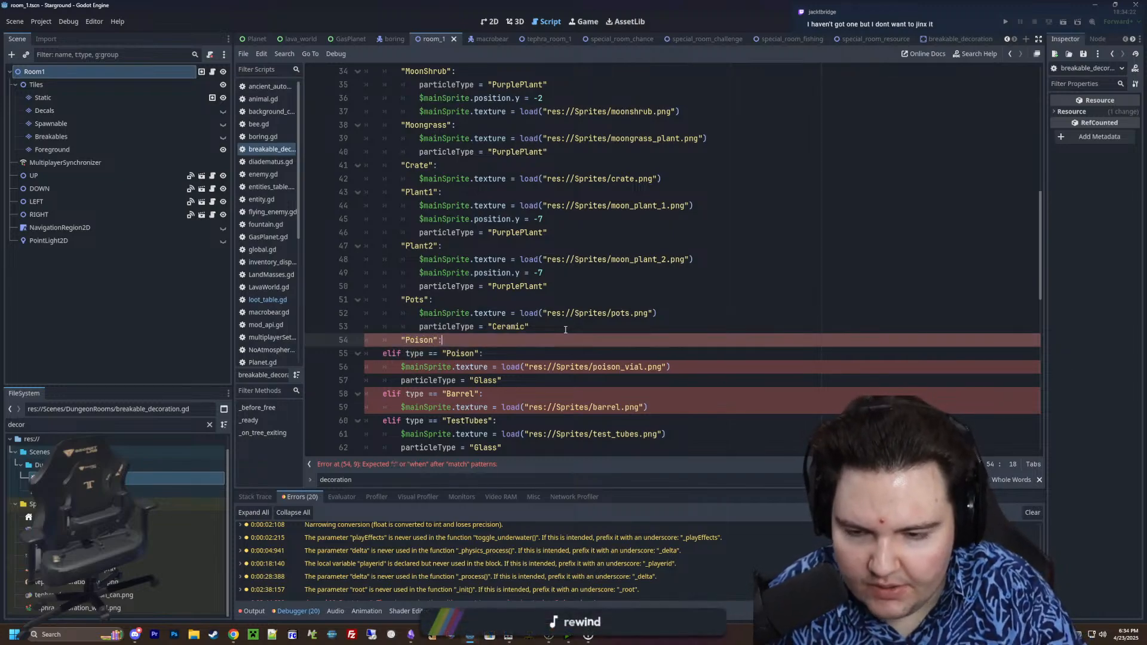
Delete the old Poison elif line and indent its texture and particleType lines under the "Poison" case, keeping the label level with the other cases
left_click(339, 352)
key("BackSpace")
key("BackSpace")
left_click_drag(521, 367, 339, 342)
key("Tab")
left_click(439, 342)
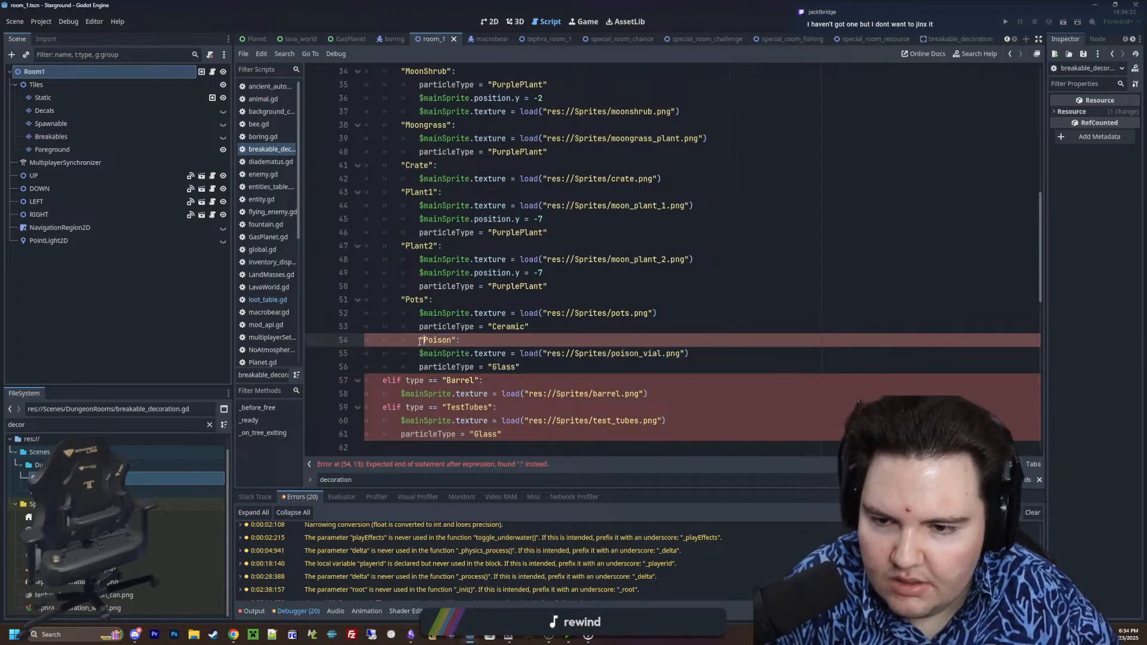
key("shift+Tab")
Add a "Barrel": case label to the match statement below the Poison case
scroll(536, 330, "down", 1)
left_click(536, 330)
key("Return")
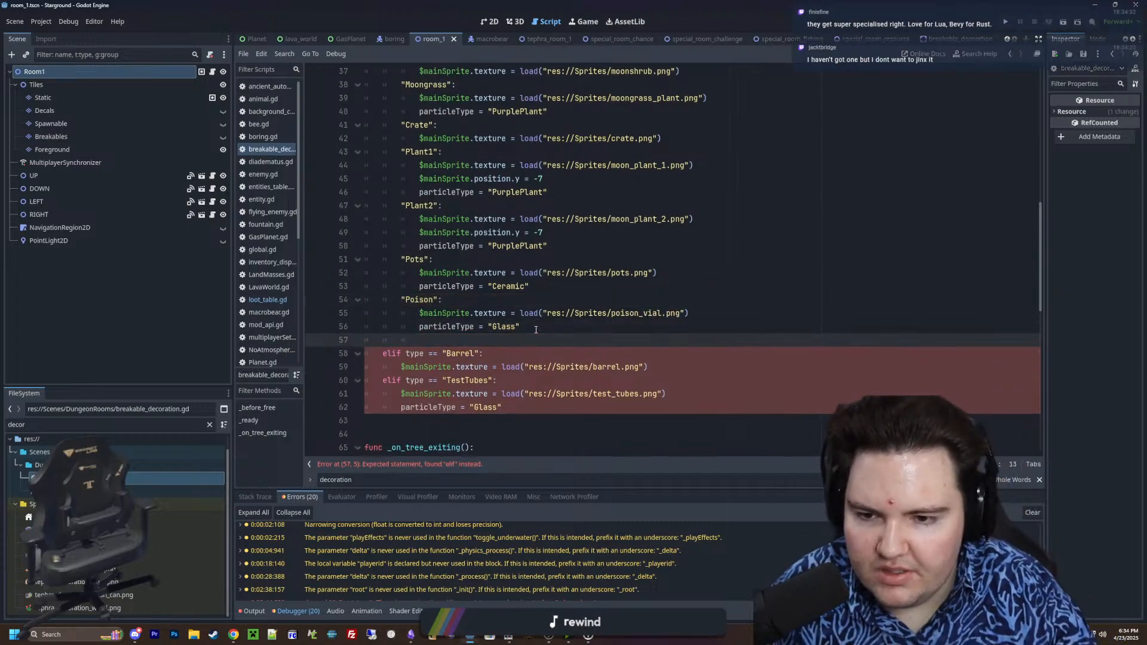
type("\"Barrel\"")
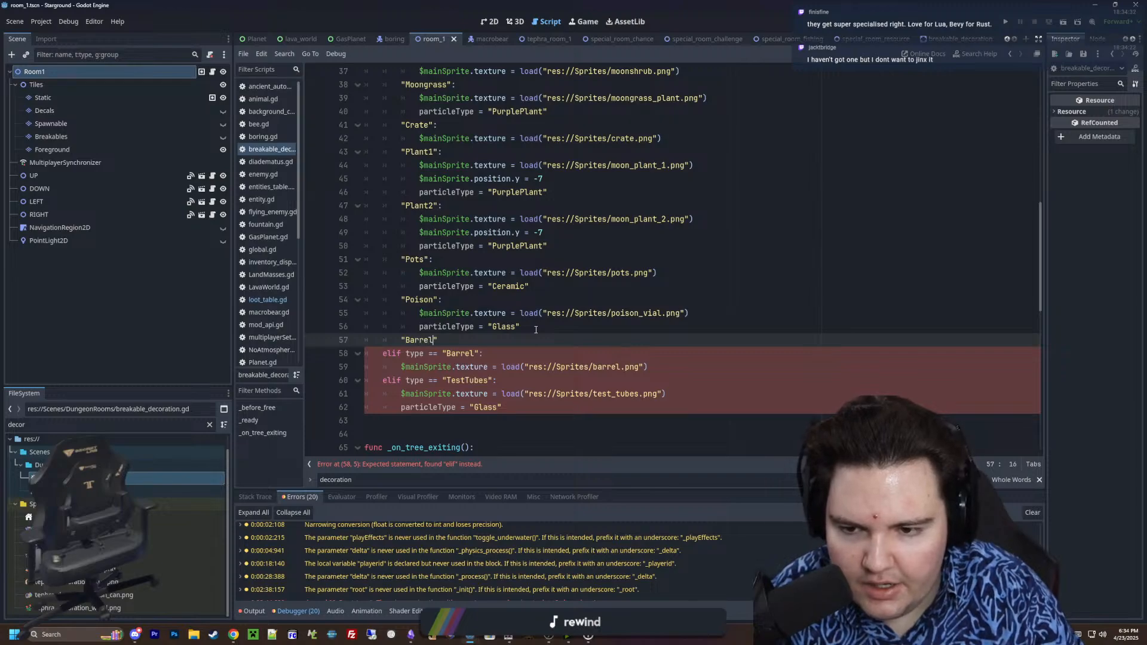
type(":")
Delete the old Barrel elif line and indent its texture line under the "Barrel" case
triple_click(425, 354)
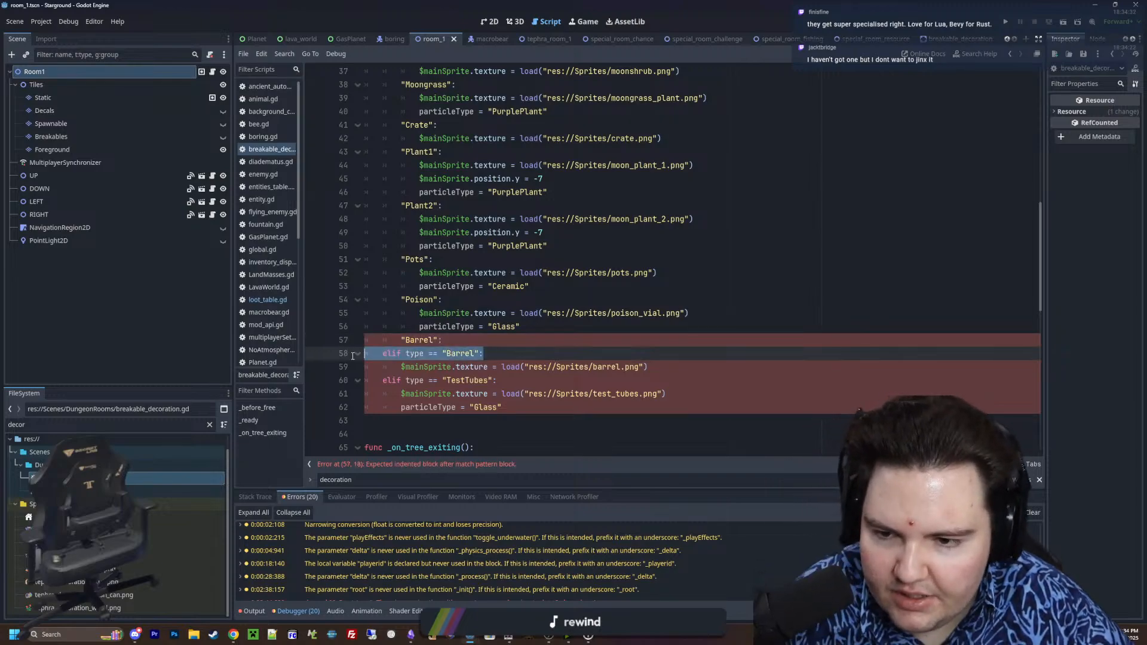
key("BackSpace")
left_click(399, 354)
key("Tab")
Add a "TestTubes": case label below the Barrel case, indented level with the other match cases
left_click(692, 359)
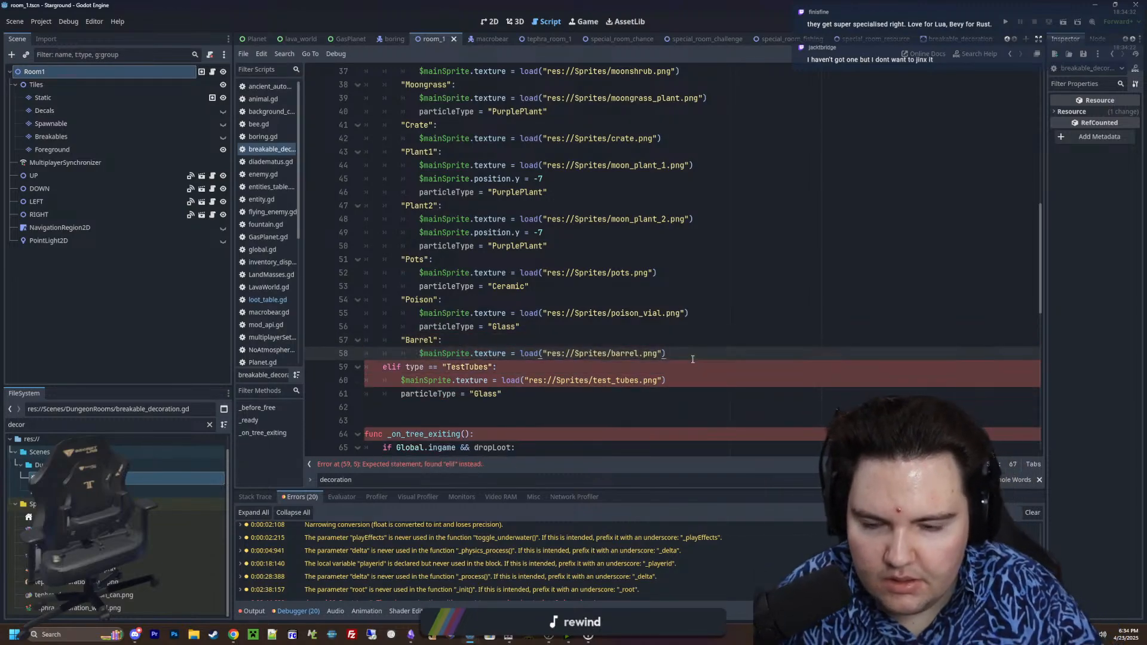
key("Return")
type("\"TestTubes\"")
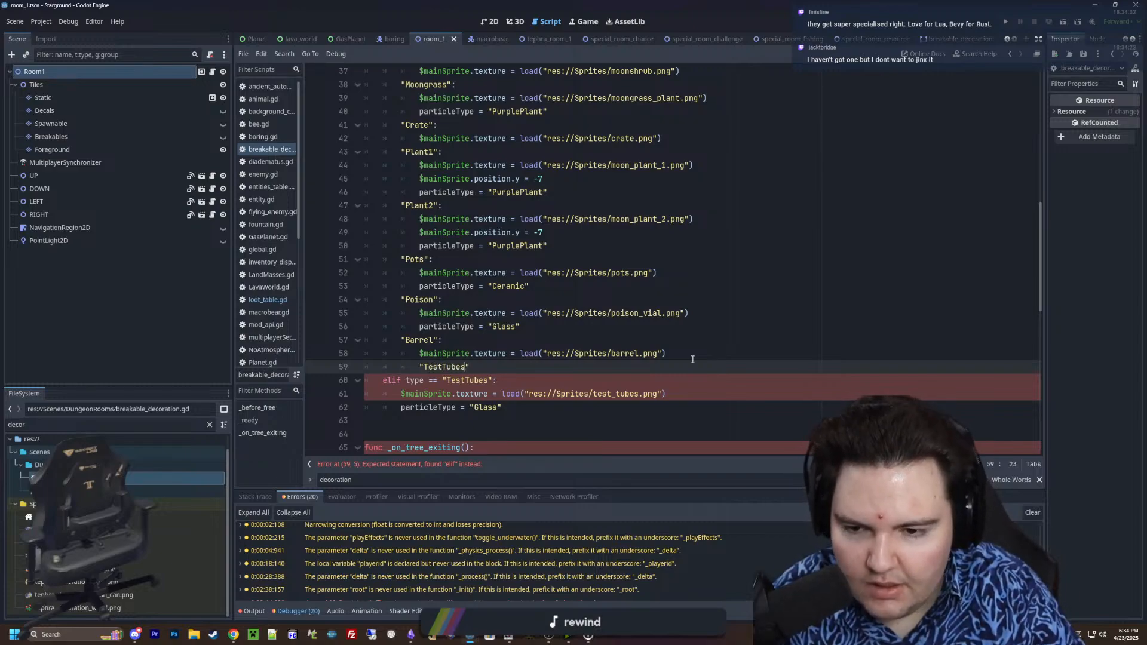
type(":")
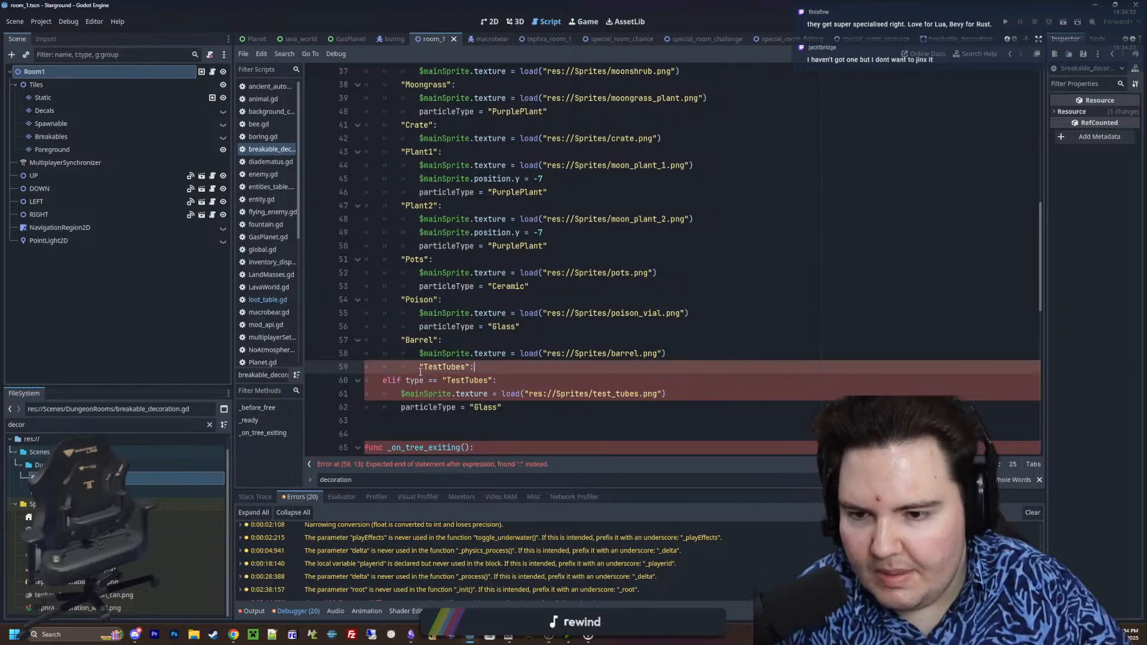
left_click(421, 372)
key("BackSpace")
Delete the old TestTubes elif line and indent its texture and particleType lines under the "TestTubes" case
left_click_drag(525, 380, 364, 382)
key("BackSpace")
key("BackSpace")
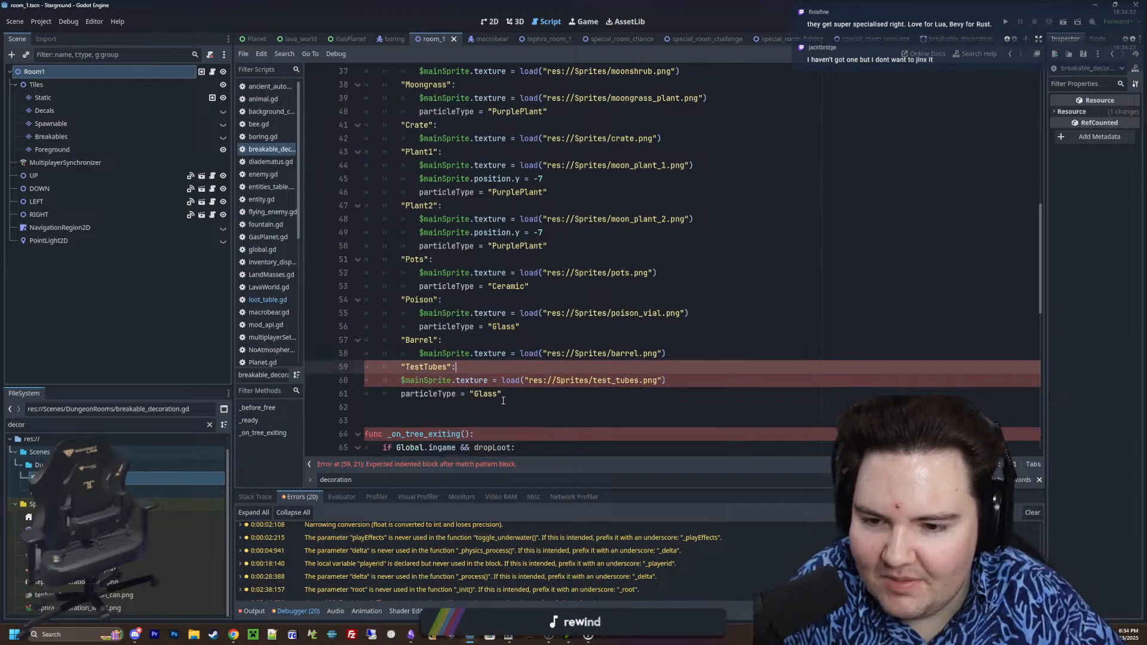
left_click_drag(503, 400, 365, 380)
key("Tab")
left_click(472, 366)
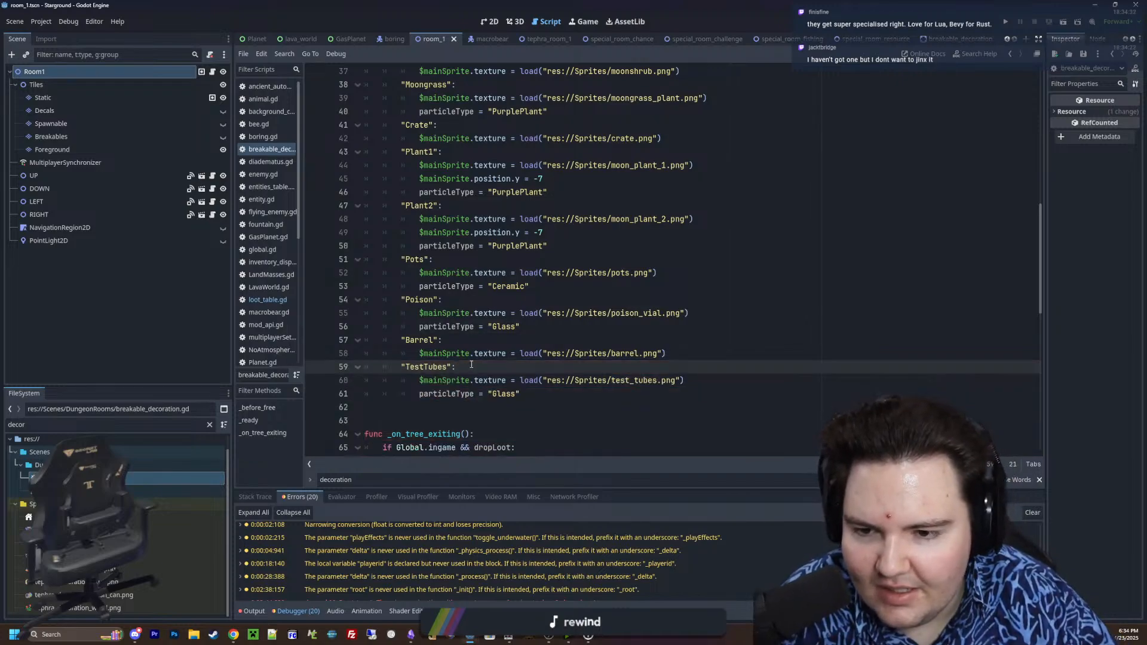
Review the converted match statement in _ready() from the type selection code through its cases
scroll(472, 365, "up", 8)
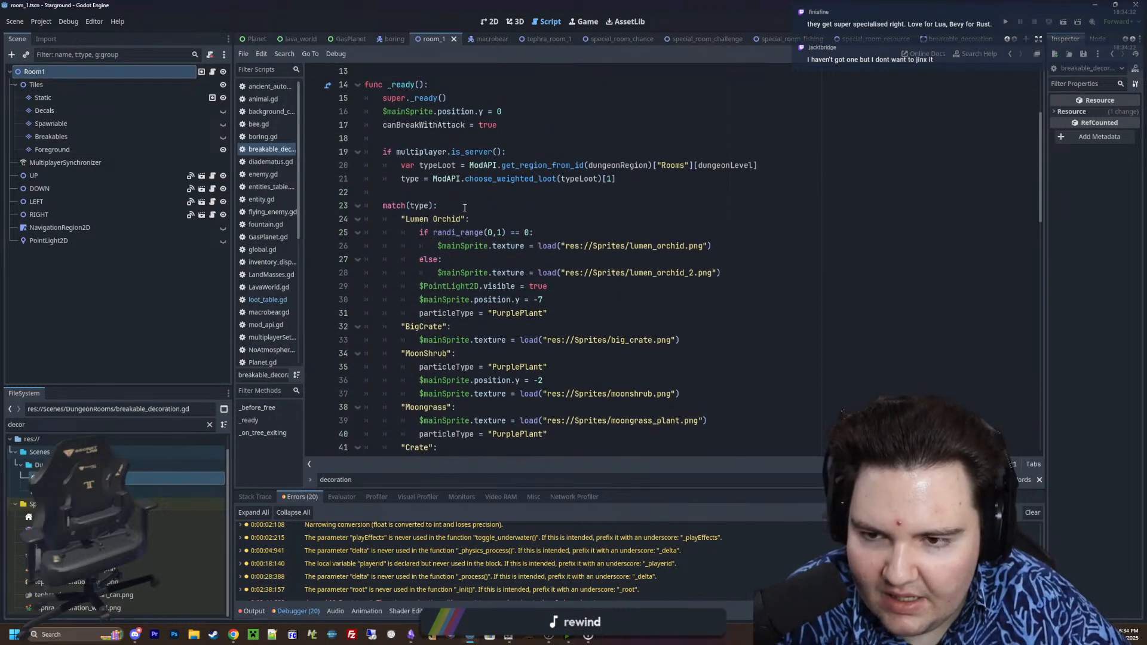
left_click(465, 207)
left_click(452, 181)
left_click(458, 192)
left_click(471, 204)
scroll(472, 218, "down", 3)
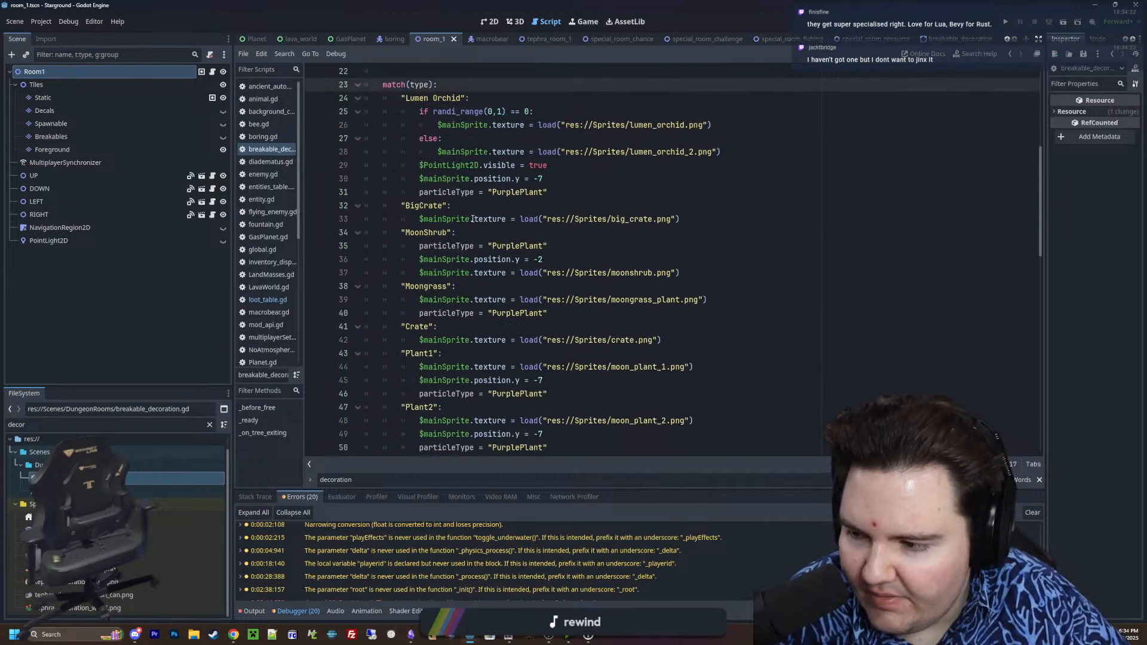
scroll(473, 218, "down", 7)
scroll(476, 325, "up", 11)
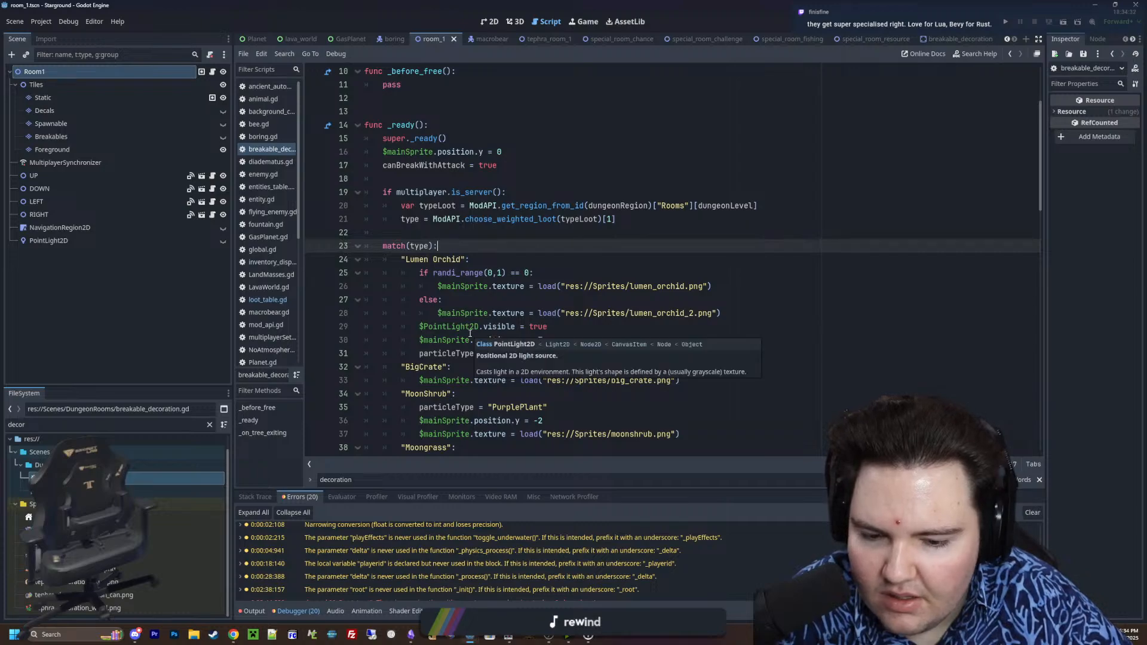
mouse_move(420, 251)
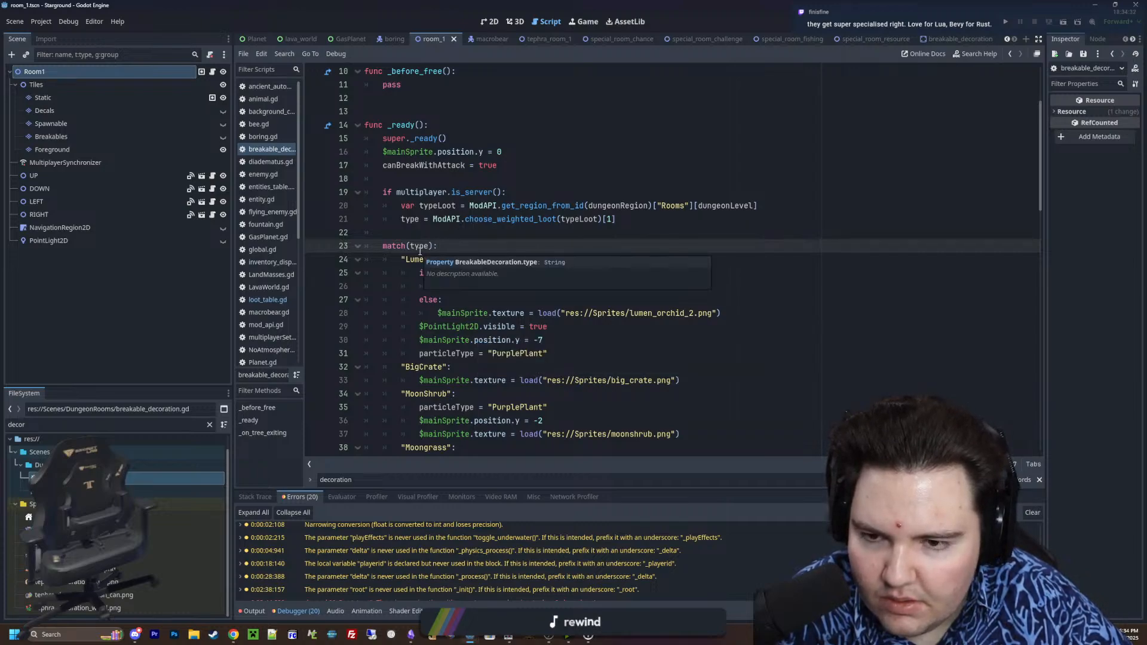
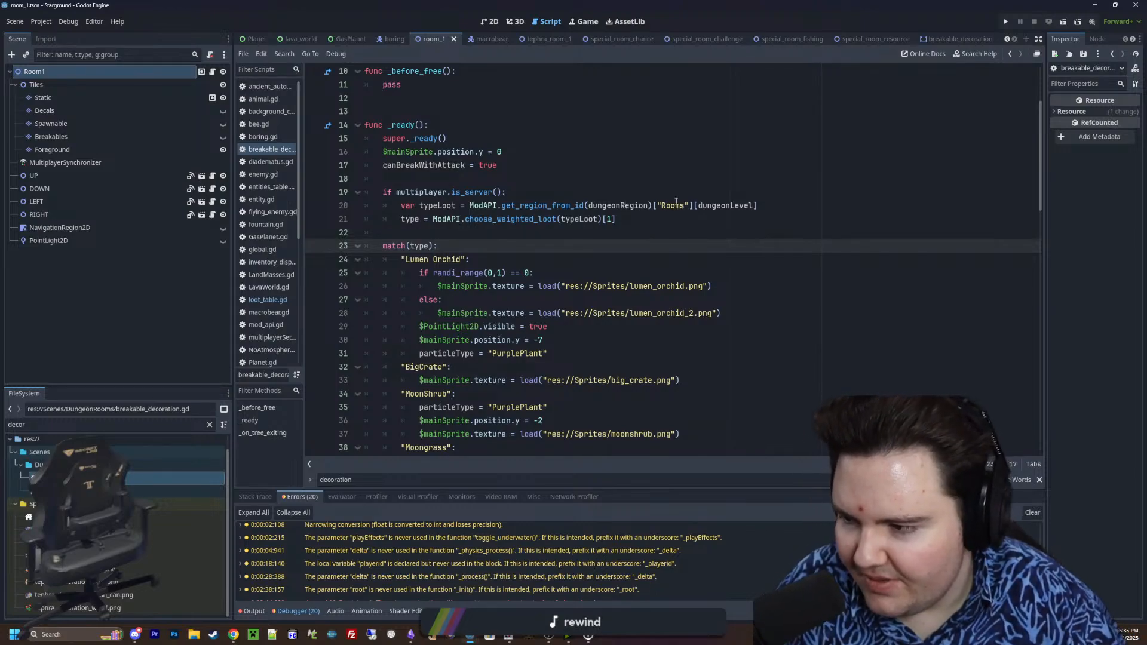
Review the match cases in _ready() and the item drop branches in _on_tree_exiting() of the breakable decoration script
left_click(640, 253)
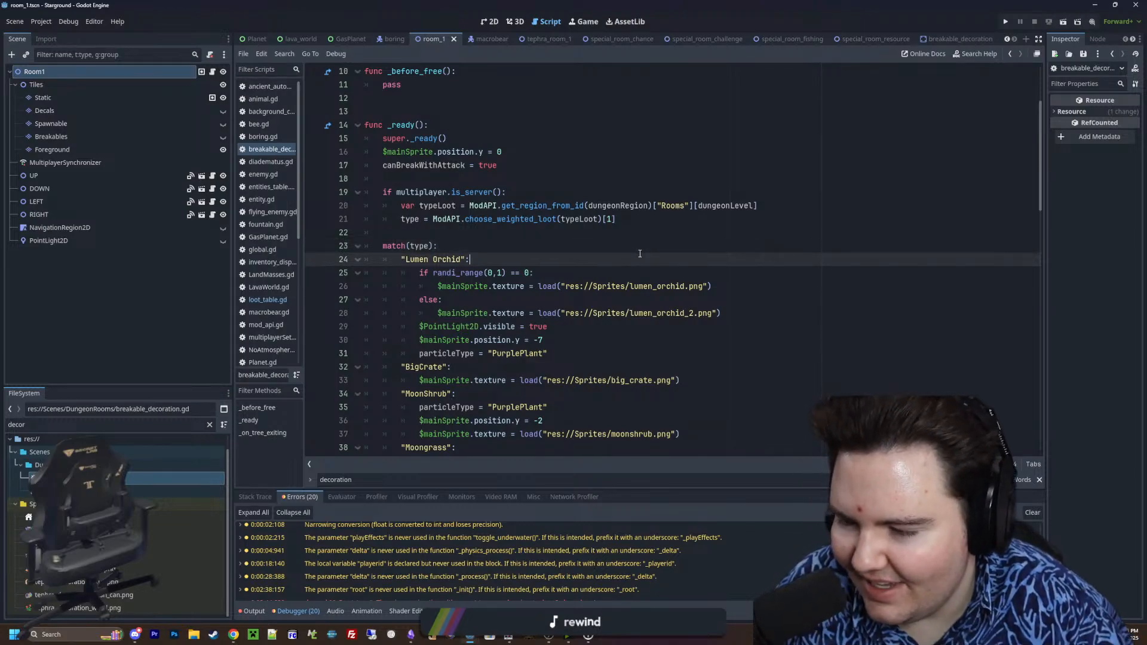
left_click(414, 232)
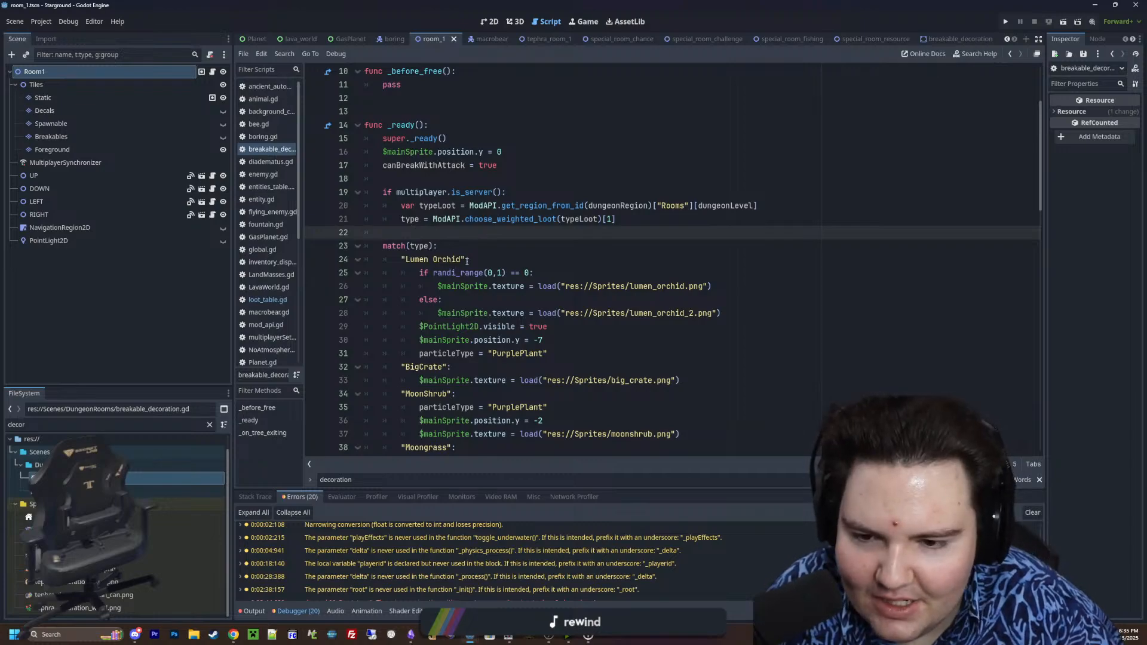
scroll(468, 261, "down", 7)
scroll(472, 266, "down", 4)
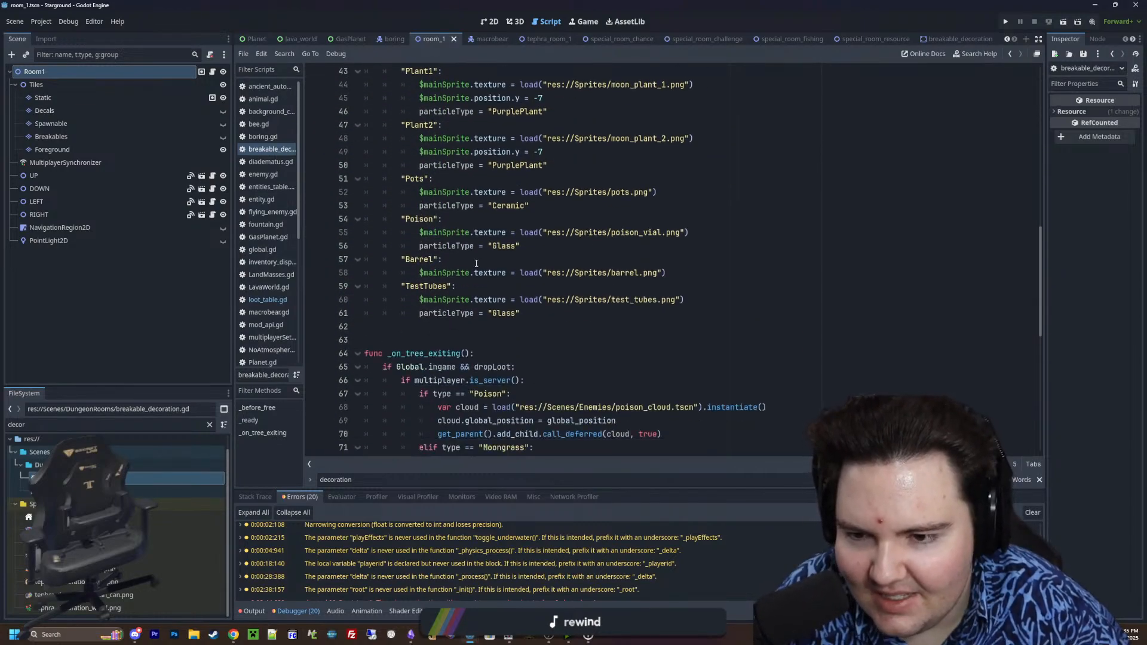
left_click(446, 328)
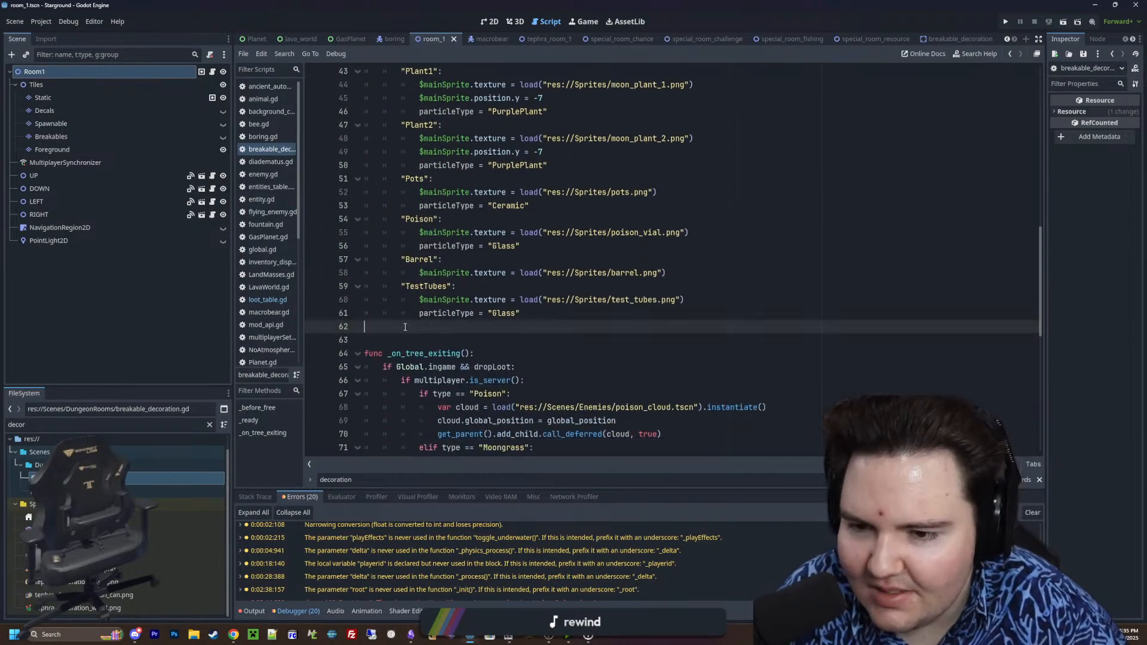
scroll(417, 331, "down", 10)
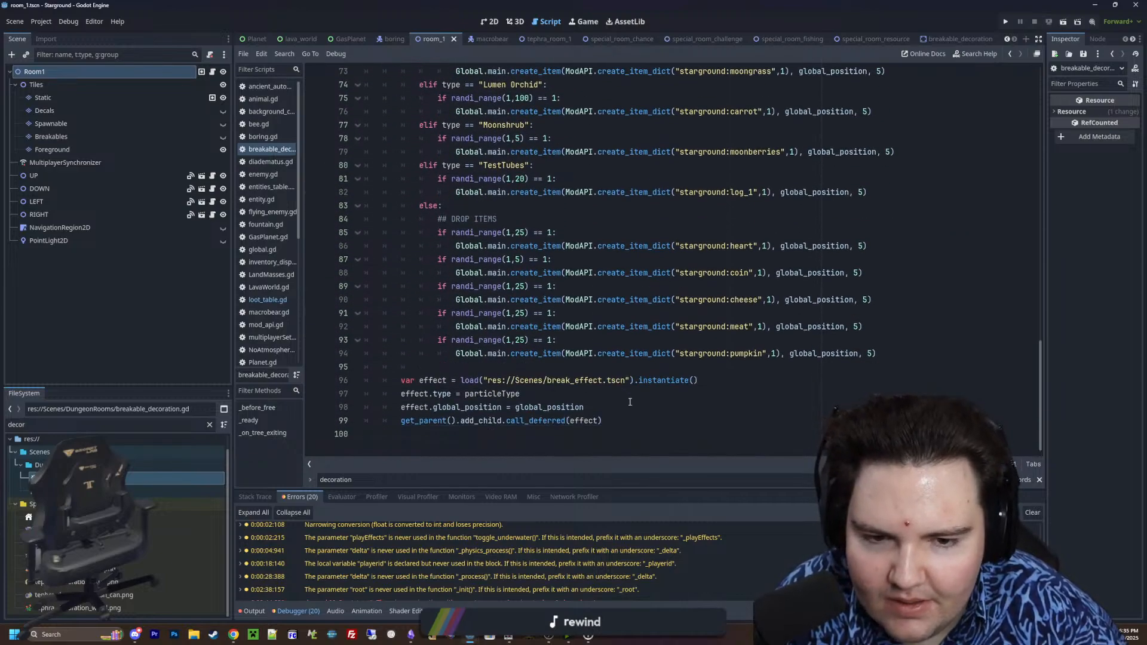
scroll(630, 402, "up", 13)
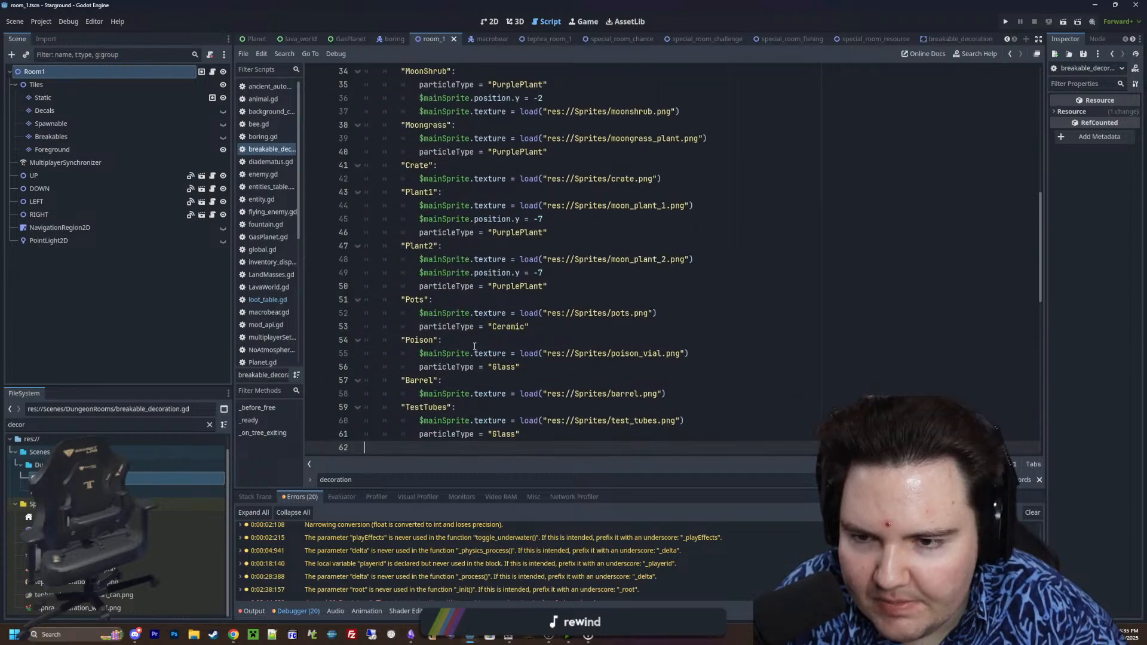
scroll(478, 348, "up", 7)
left_click_drag(699, 394, 365, 180)
scroll(443, 303, "down", 10)
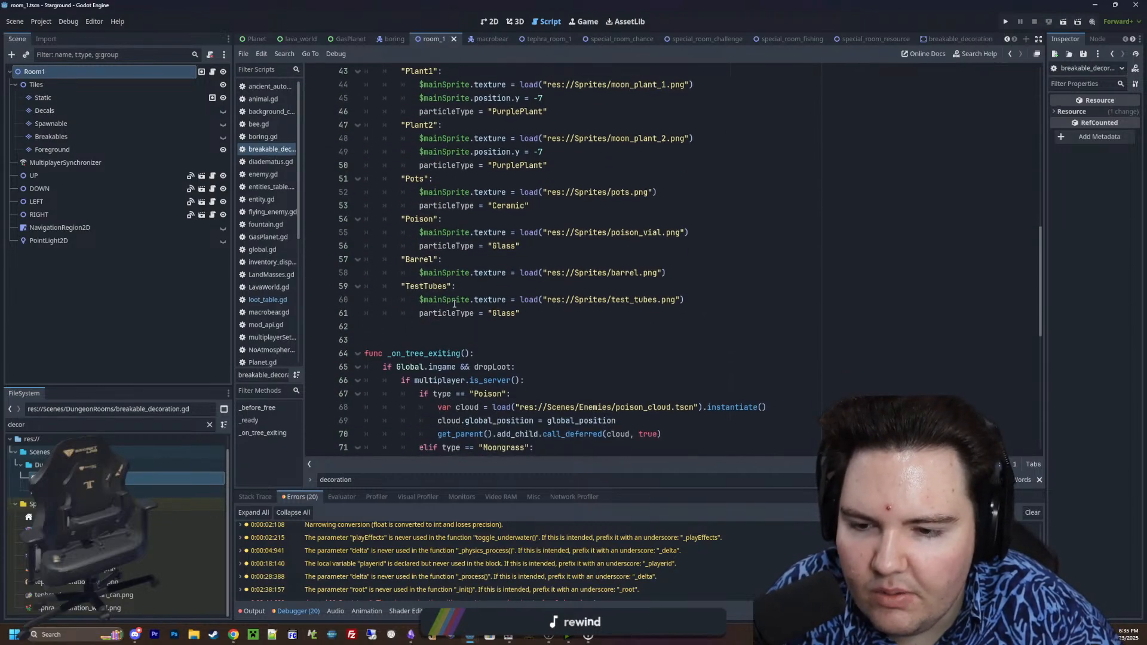
Insert an empty line directly under match(type): above the "Lumen Orchid" case
left_click_drag(454, 304, 365, 219)
left_click(501, 213)
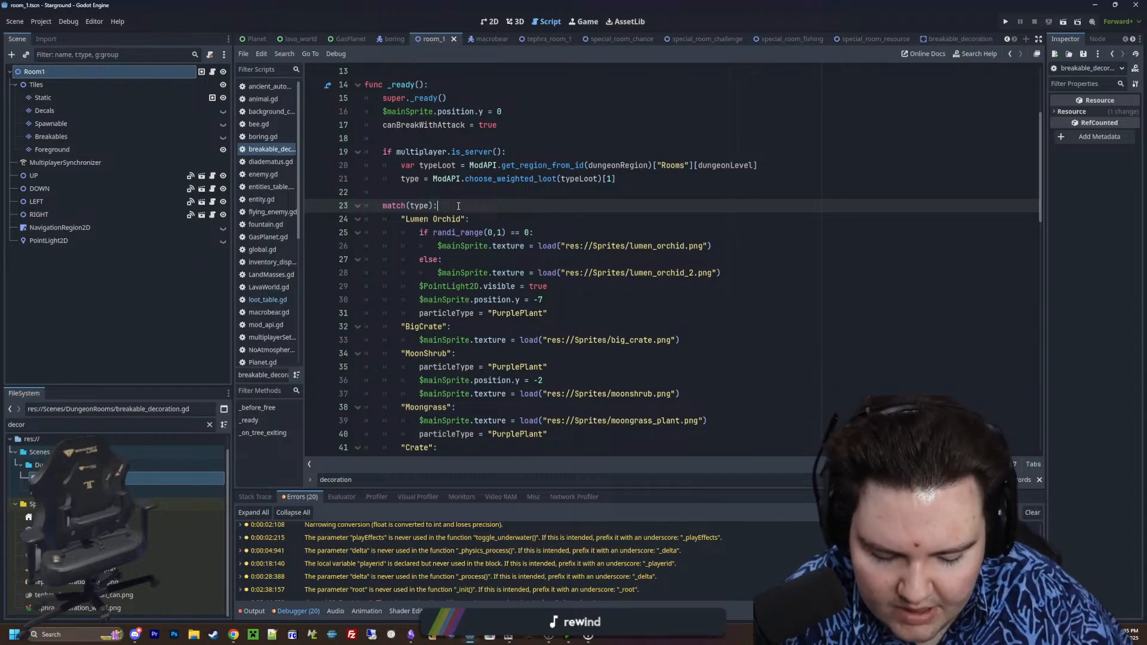
key("Return")
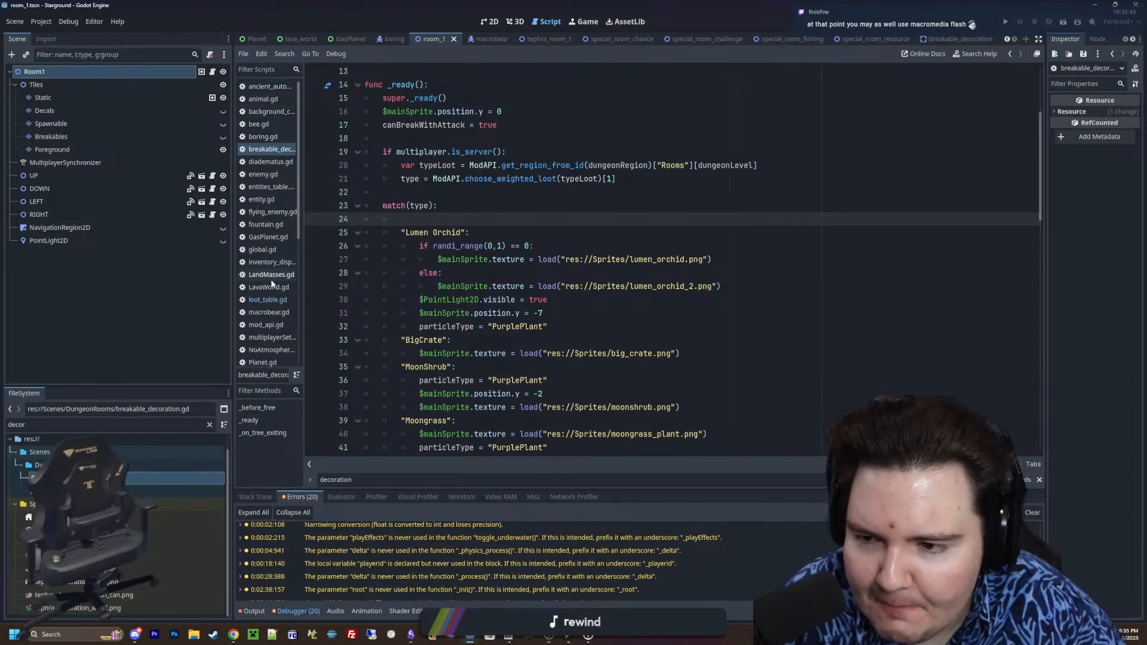
Open loot_table.gd and go to the first "Poison" entry of starground:loot_decorations_tephra_1
left_click(267, 300)
scroll(418, 269, "down", 2)
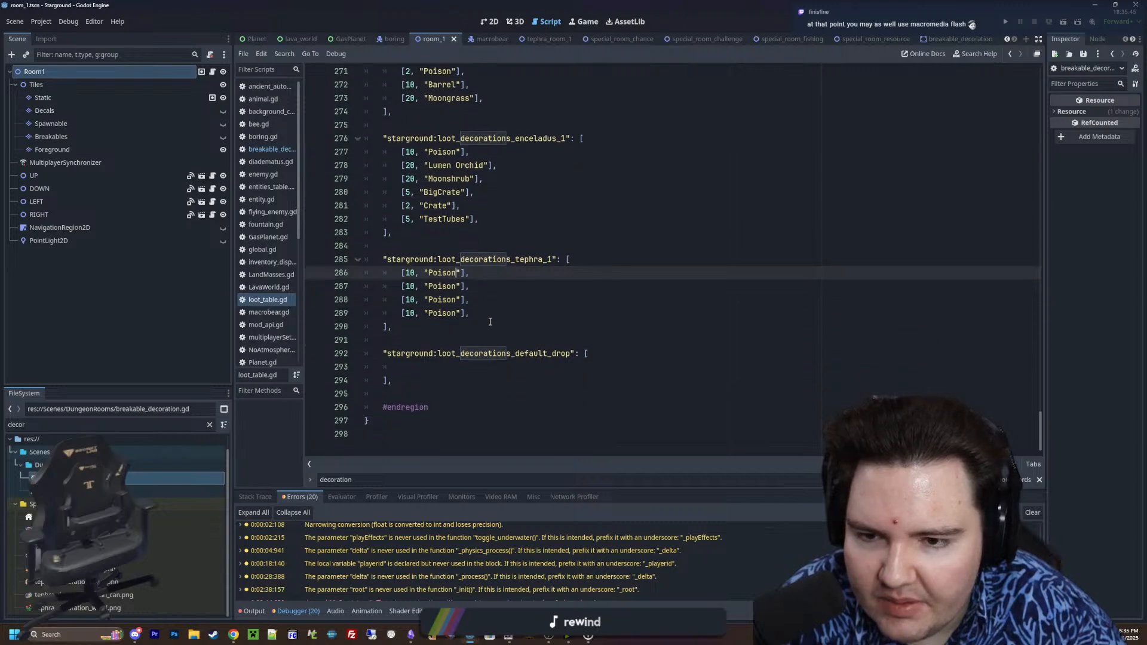
left_click(490, 314)
double_click(451, 313)
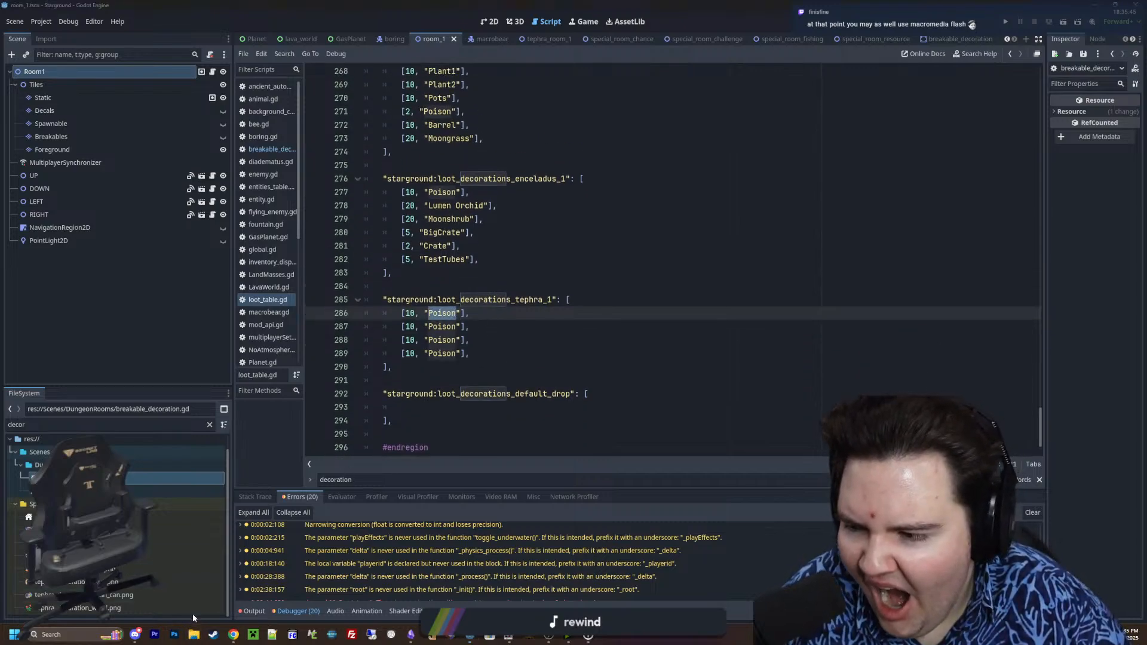
Switch to File Explorer, open the Forager-Game Sprites folder sorted by date modified, and move its window out of the code's way
left_click(194, 633)
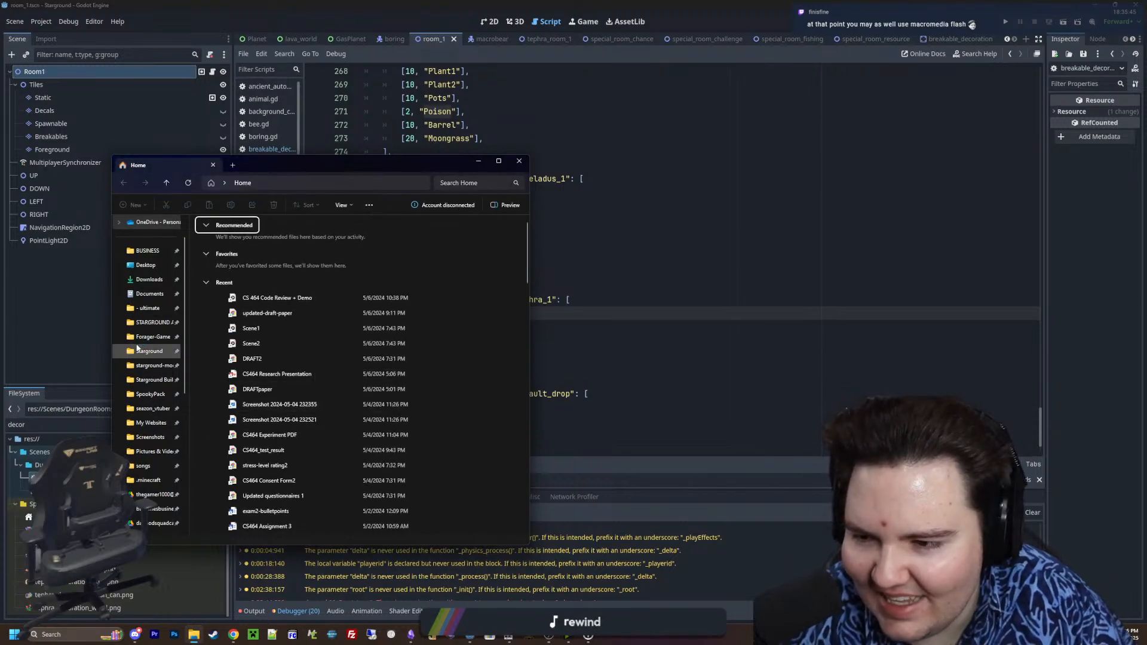
left_click(152, 338)
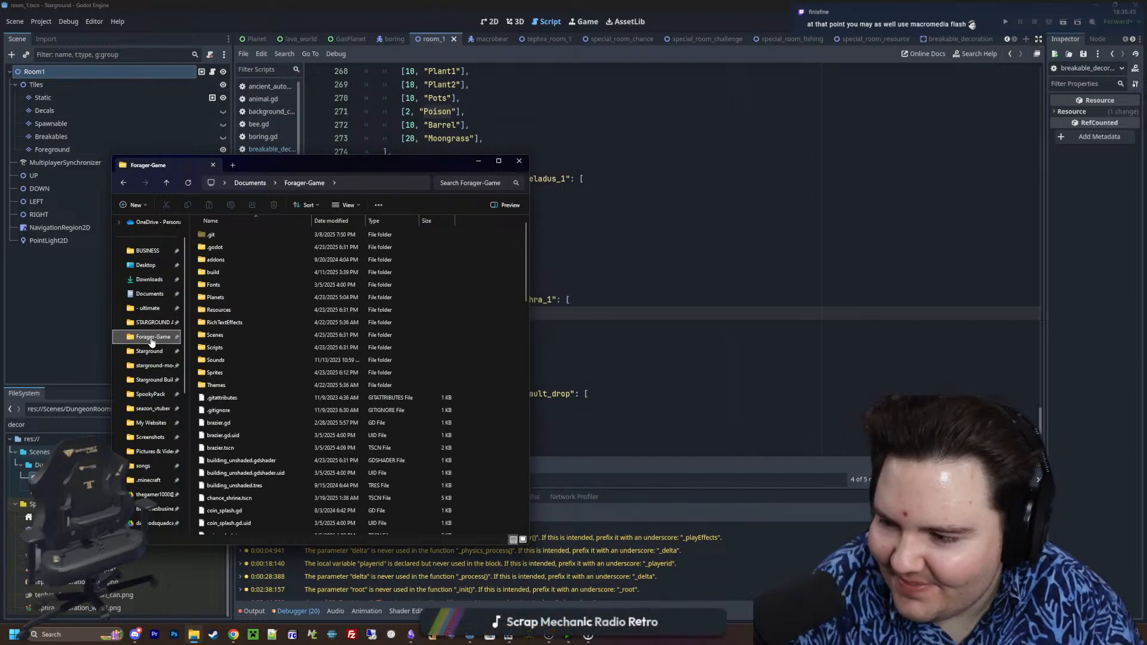
double_click(218, 373)
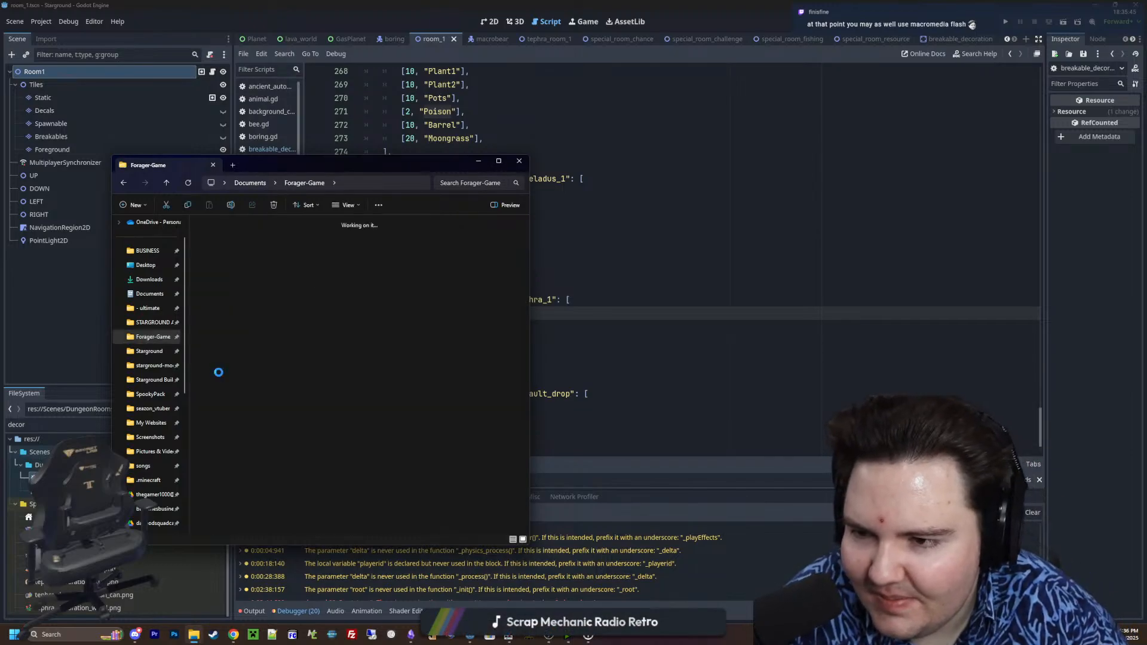
right_click(312, 297)
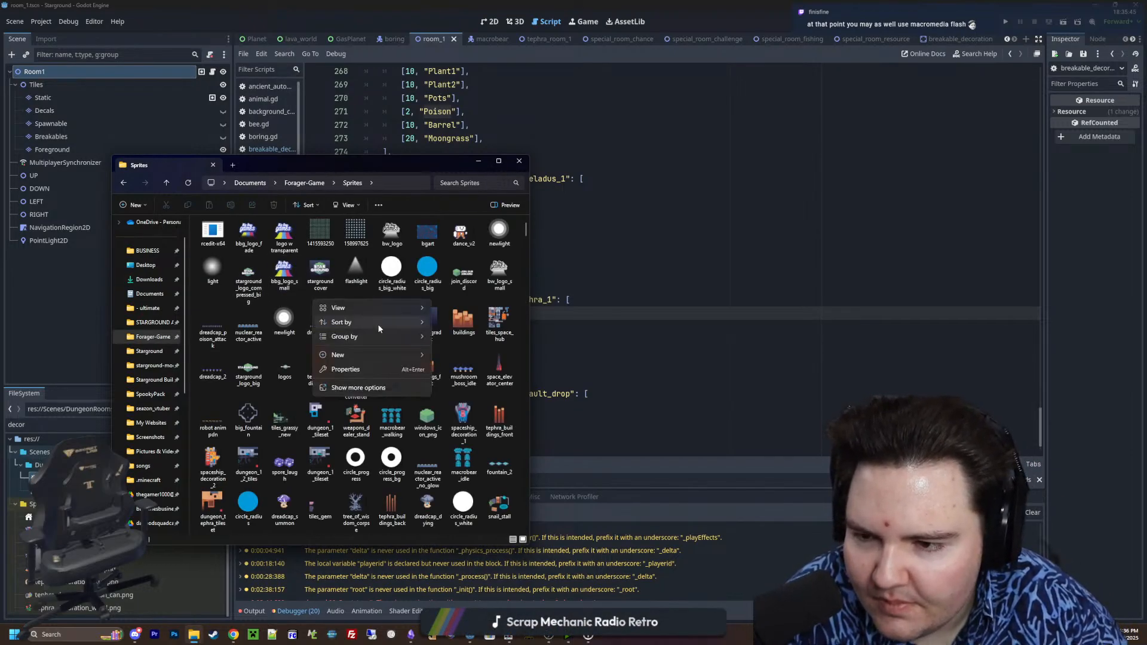
mouse_move(404, 324)
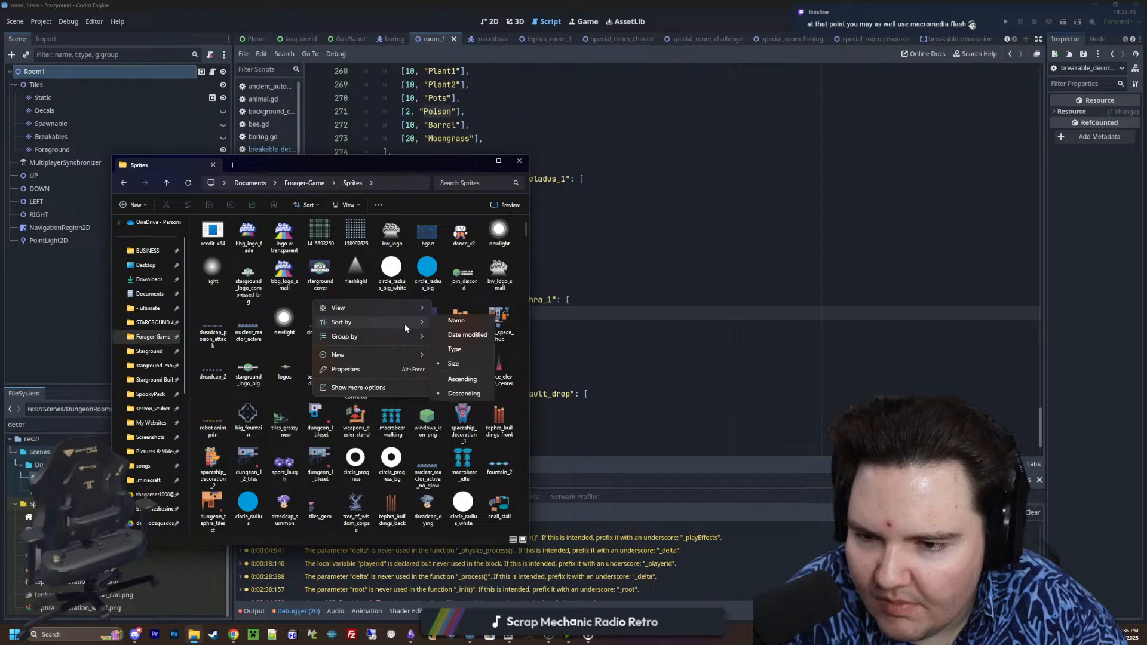
left_click(468, 338)
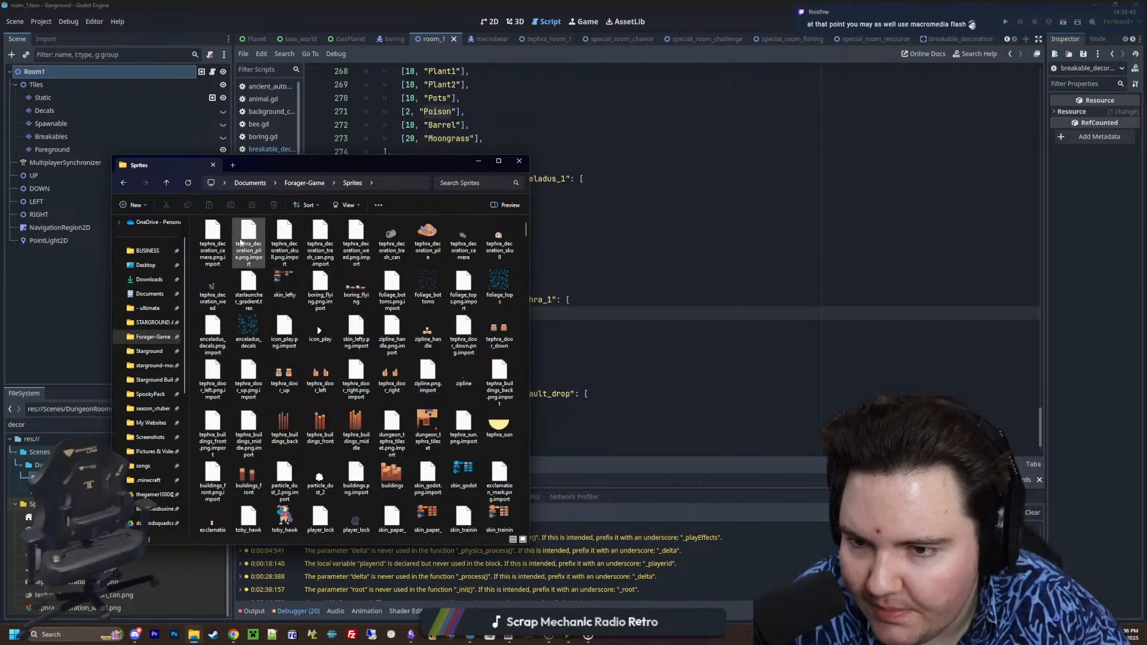
left_click_drag(421, 166, 0, 183)
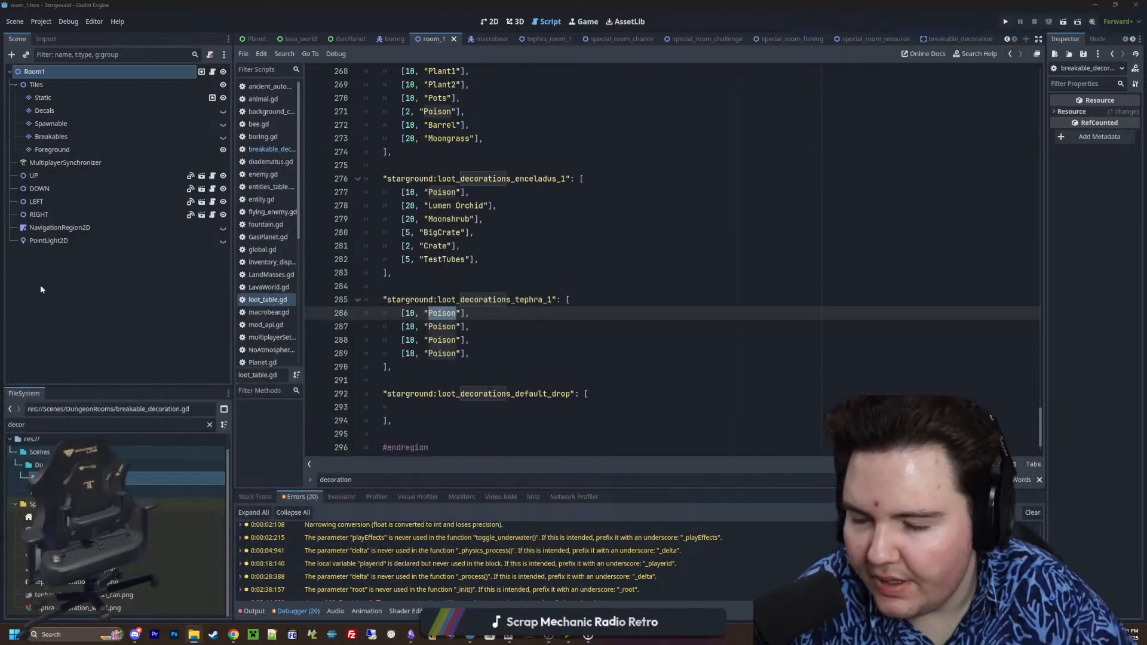
Replace "Poison" with "Weed" in the first entry of the loot_decorations_tephra_1 table
left_click(397, 326)
double_click(446, 313)
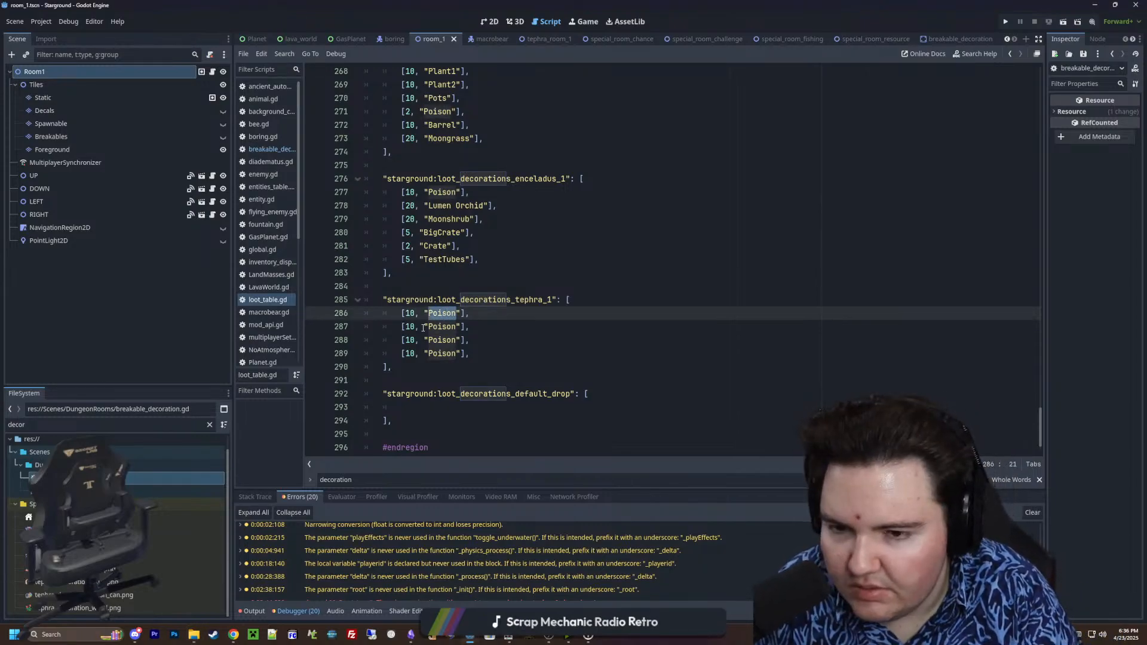
type("W")
key("BackSpace")
type("Wee")
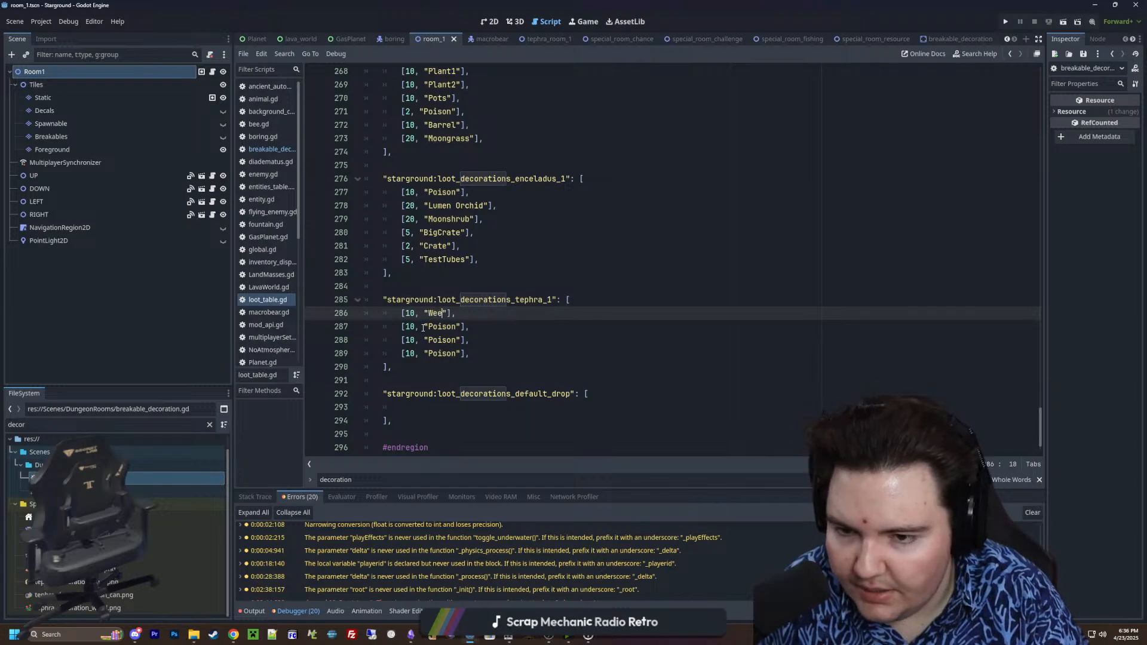
type("d")
Replace "Poison" with "Skull" in the second entry of the loot_decorations_tephra_1 table
double_click(447, 327)
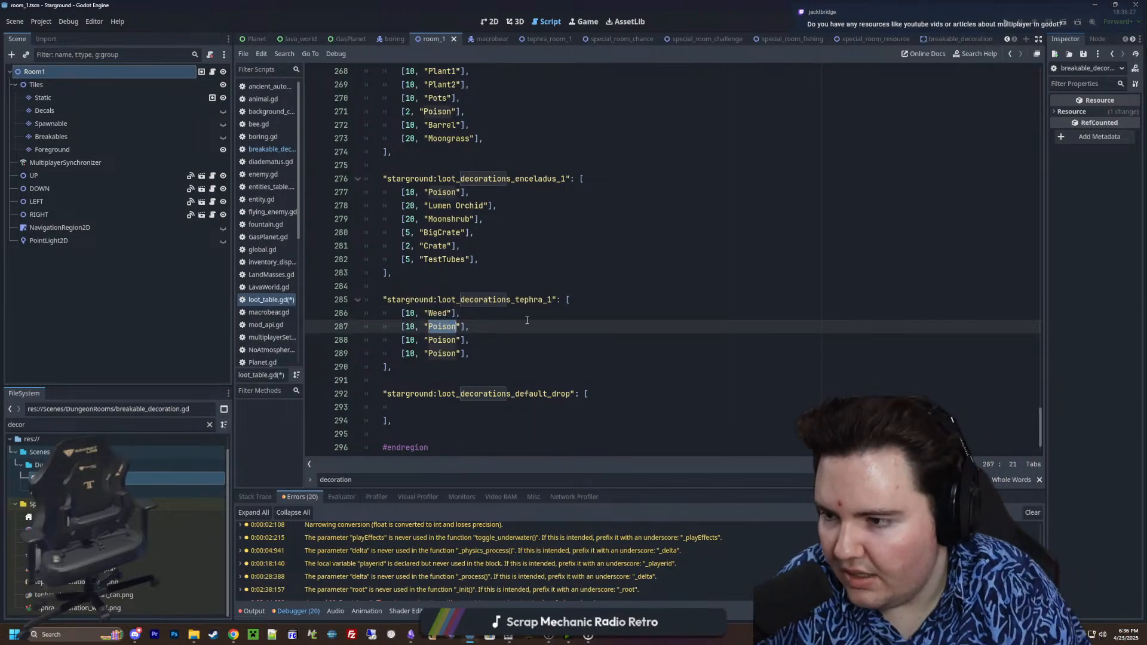
key("BackSpace")
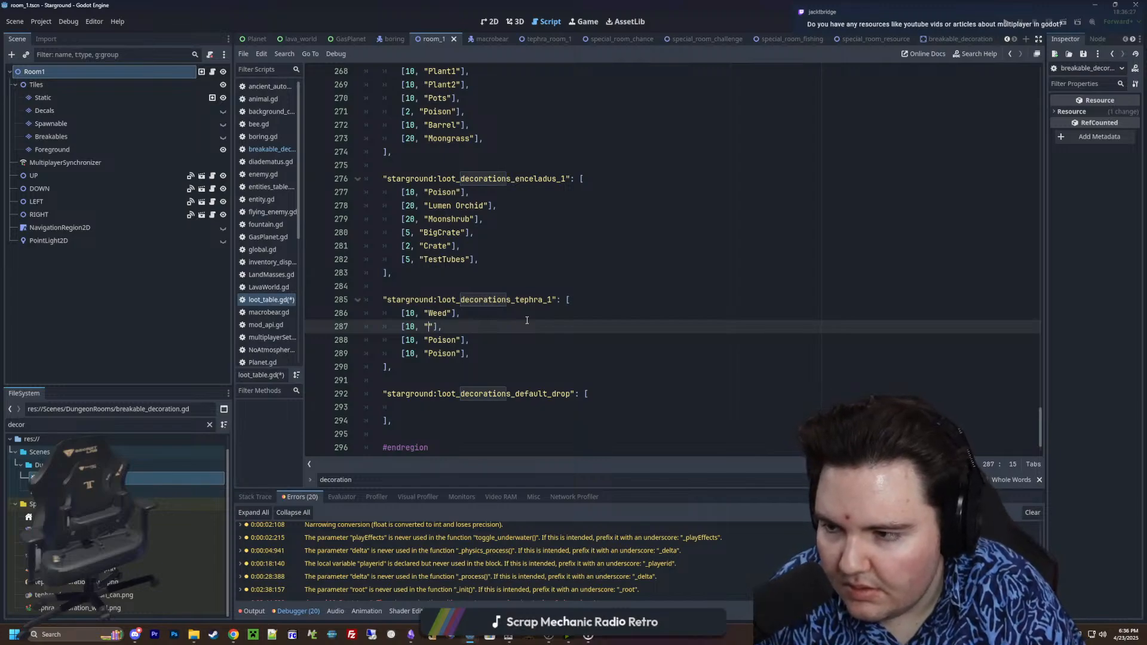
type("s")
key("BackSpace")
type("Skull")
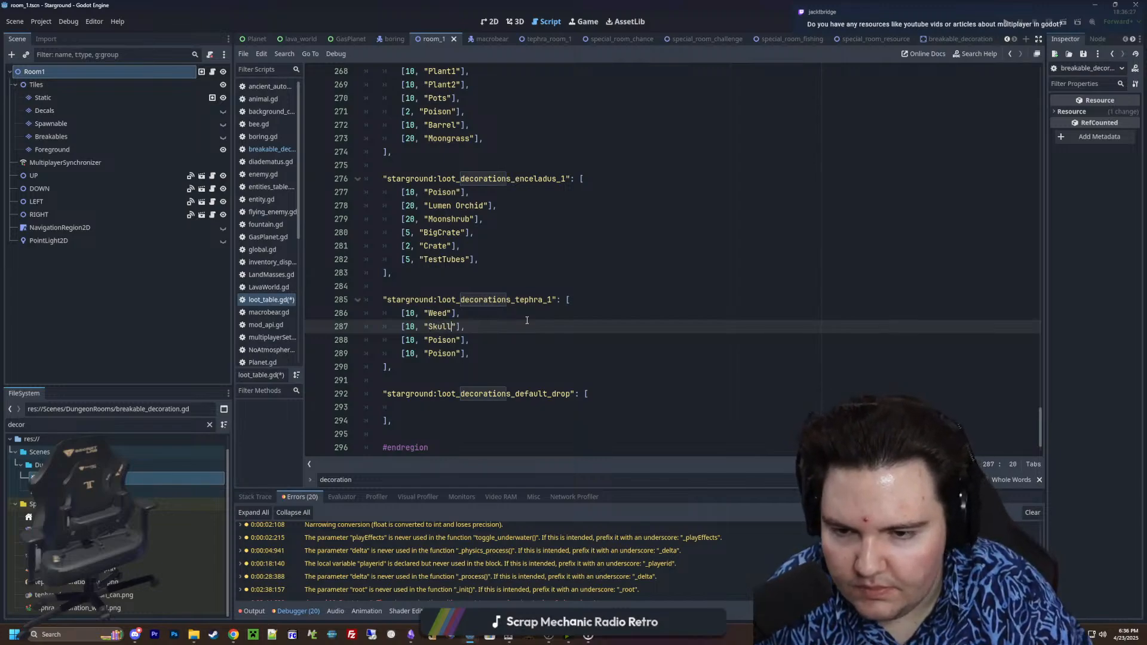
Change the third and fourth loot_decorations_tephra_1 entries from "Poison" to "Camera" and "Pile"
double_click(449, 339)
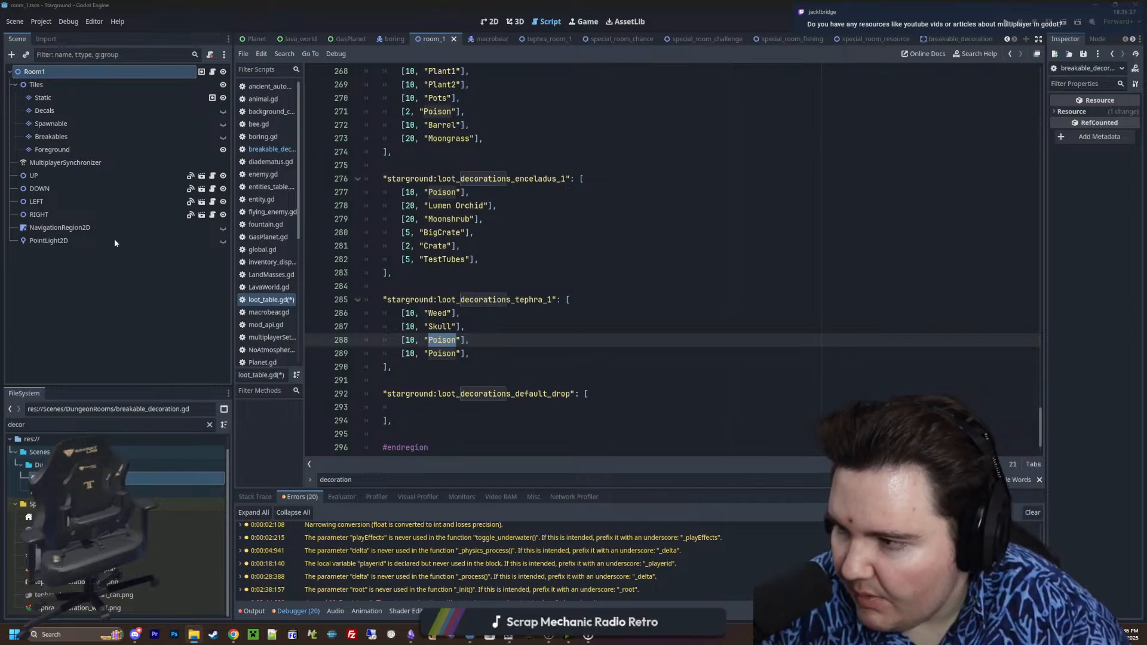
triple_click(446, 343)
left_click(476, 350)
double_click(442, 341)
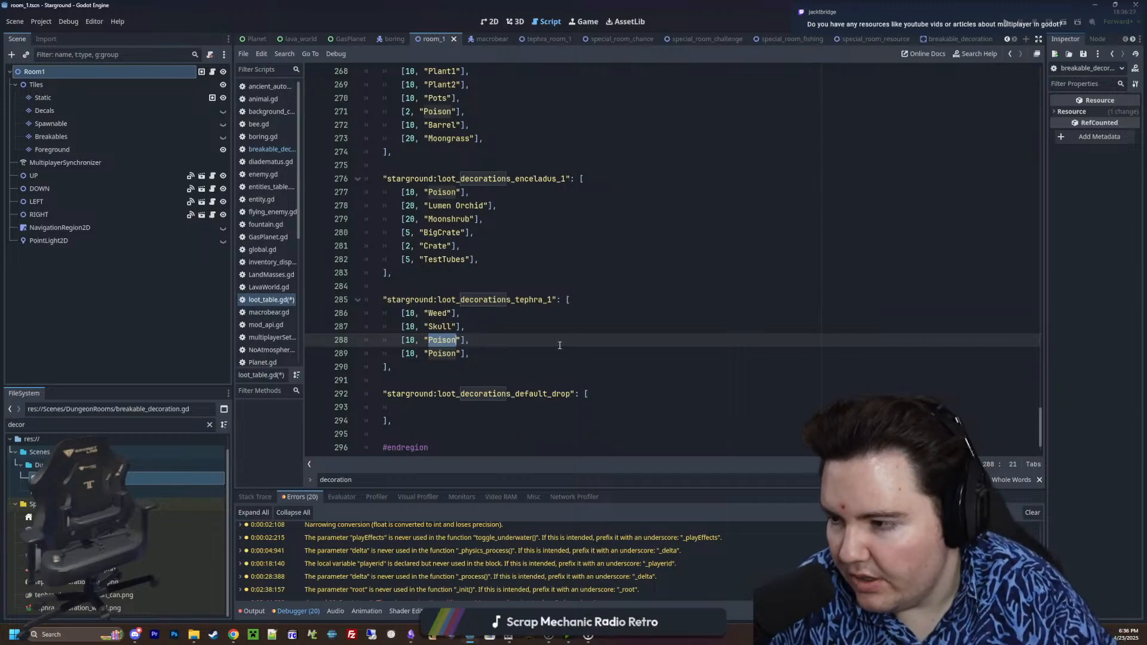
type("Camera")
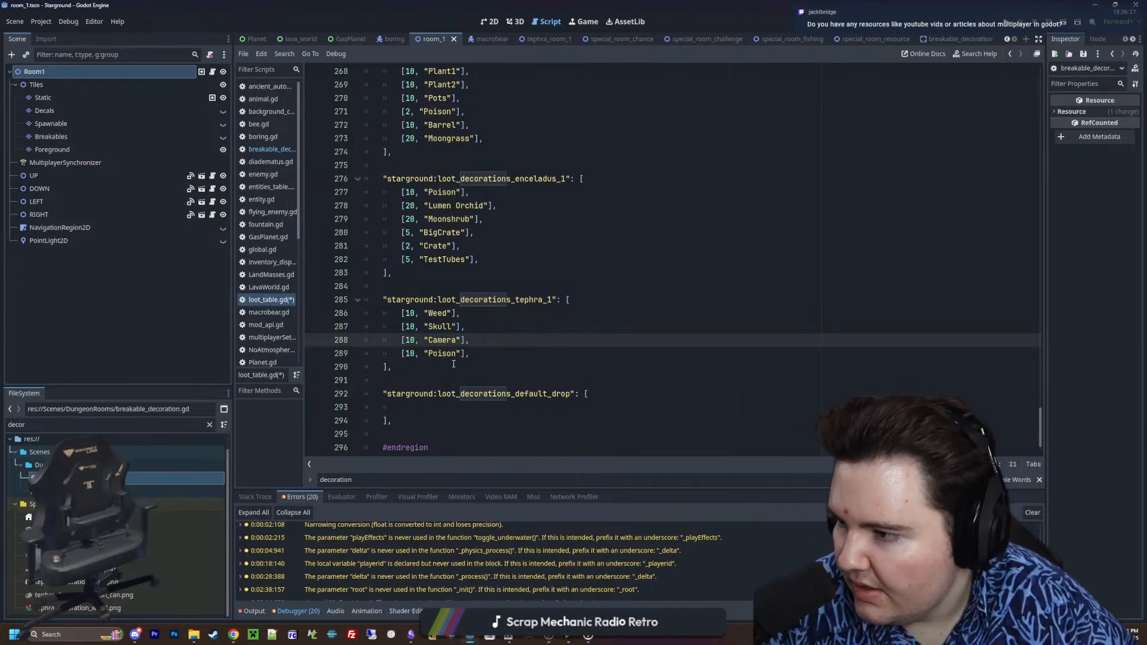
double_click(442, 353)
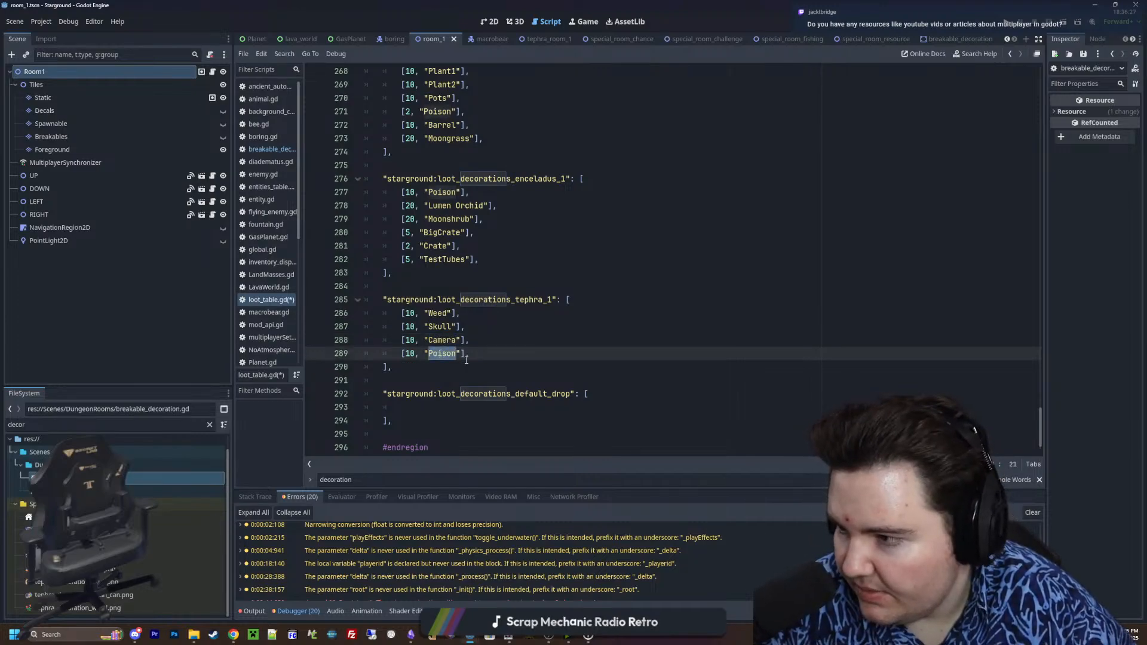
type("Pile")
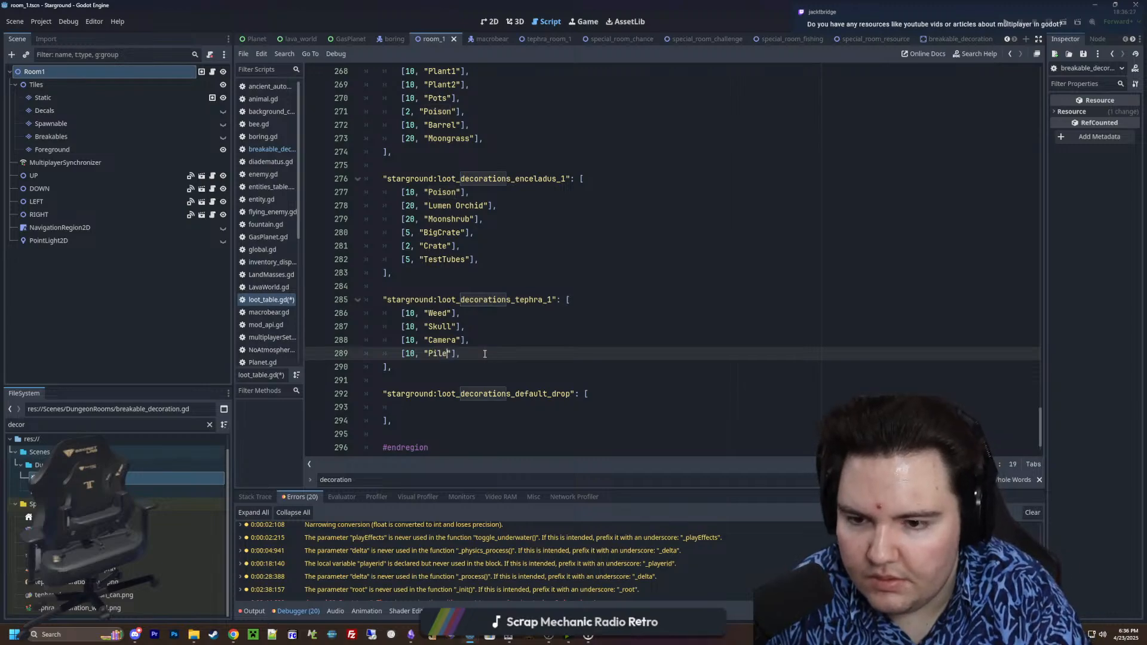
Duplicate the "Pile" entry on a new line below it and rename the copy "Trash Can"
left_click_drag(485, 354, 395, 357)
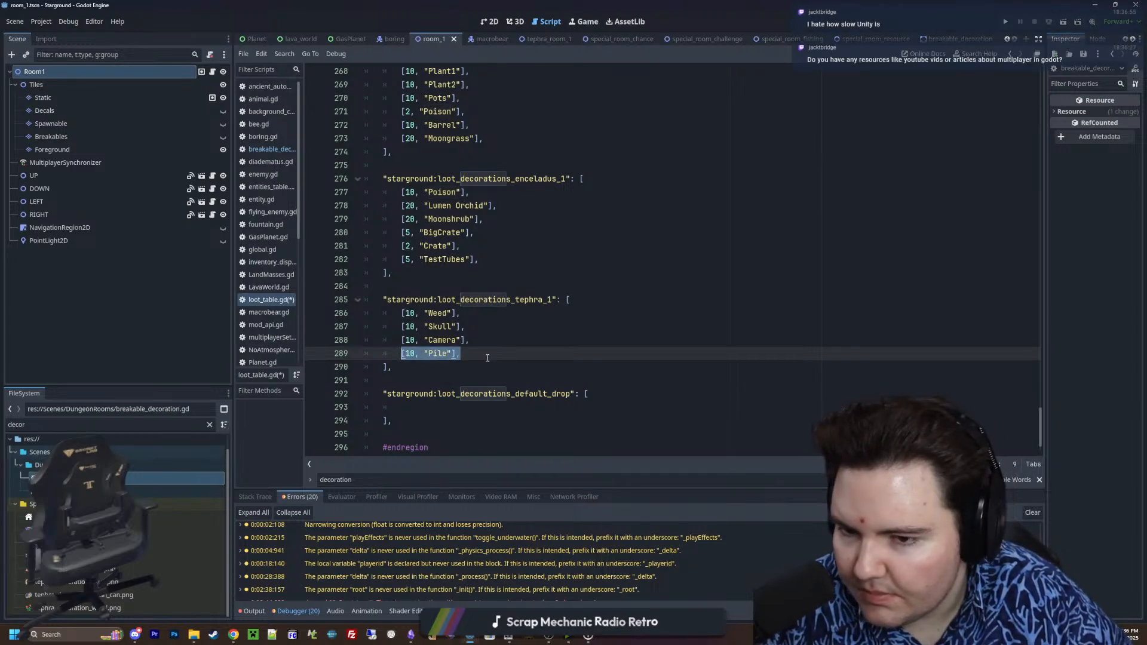
key("ctrl+c")
key("End")
key("Return")
key("ctrl+v")
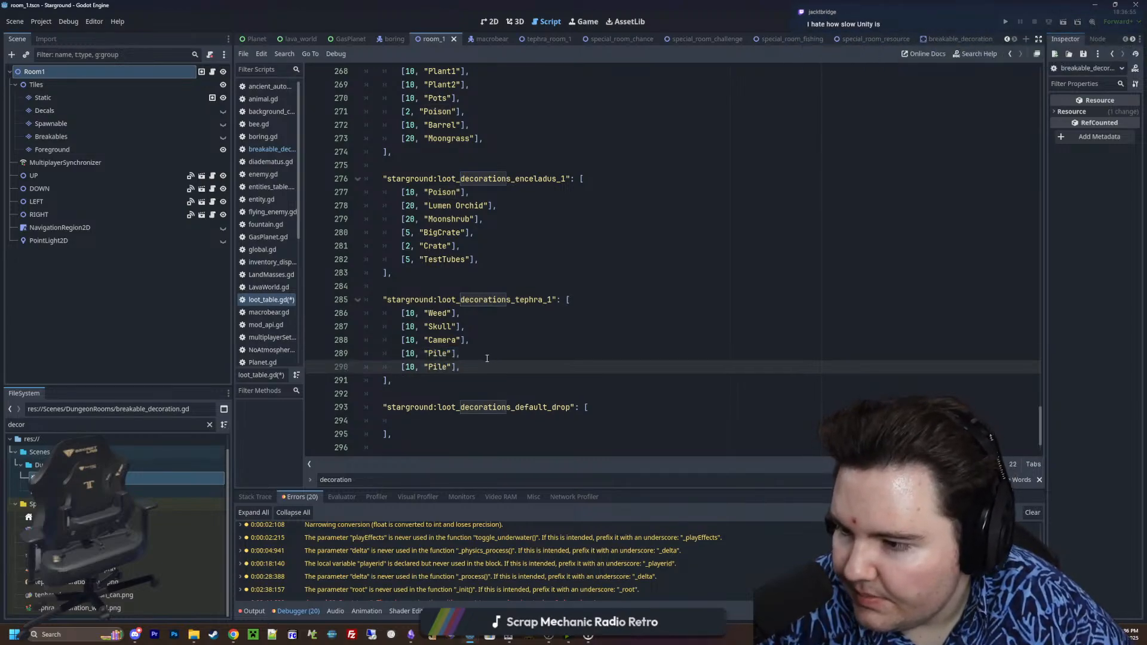
double_click(438, 366)
type("Trash Can")
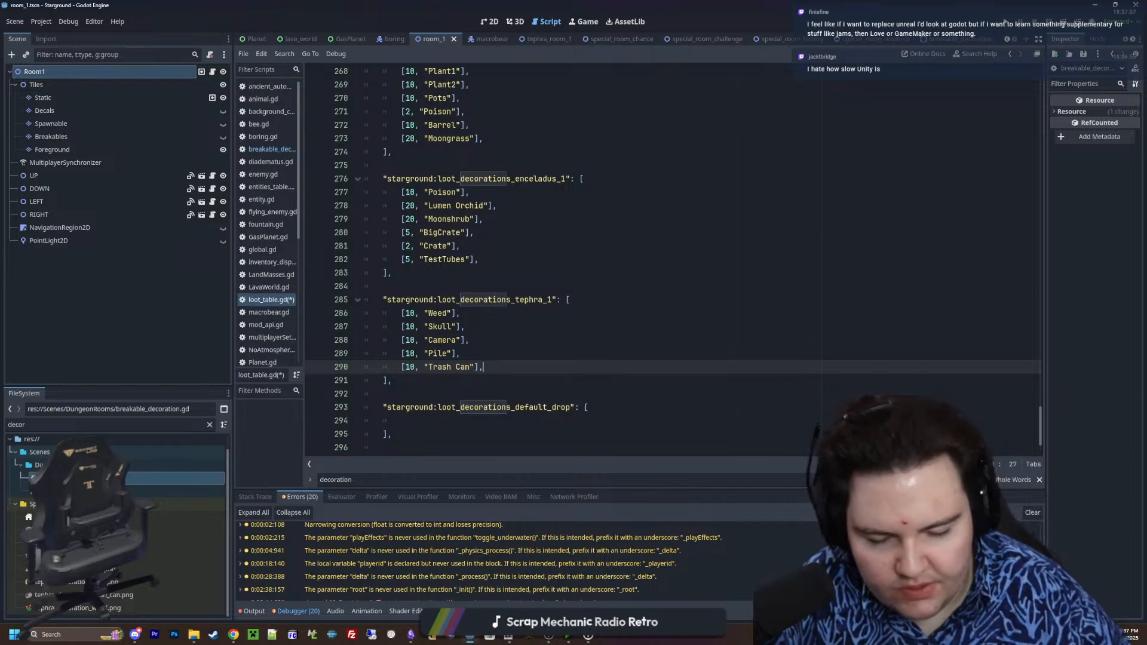
Save loot_table.gd with the new Tephra decoration entries
left_click(459, 281)
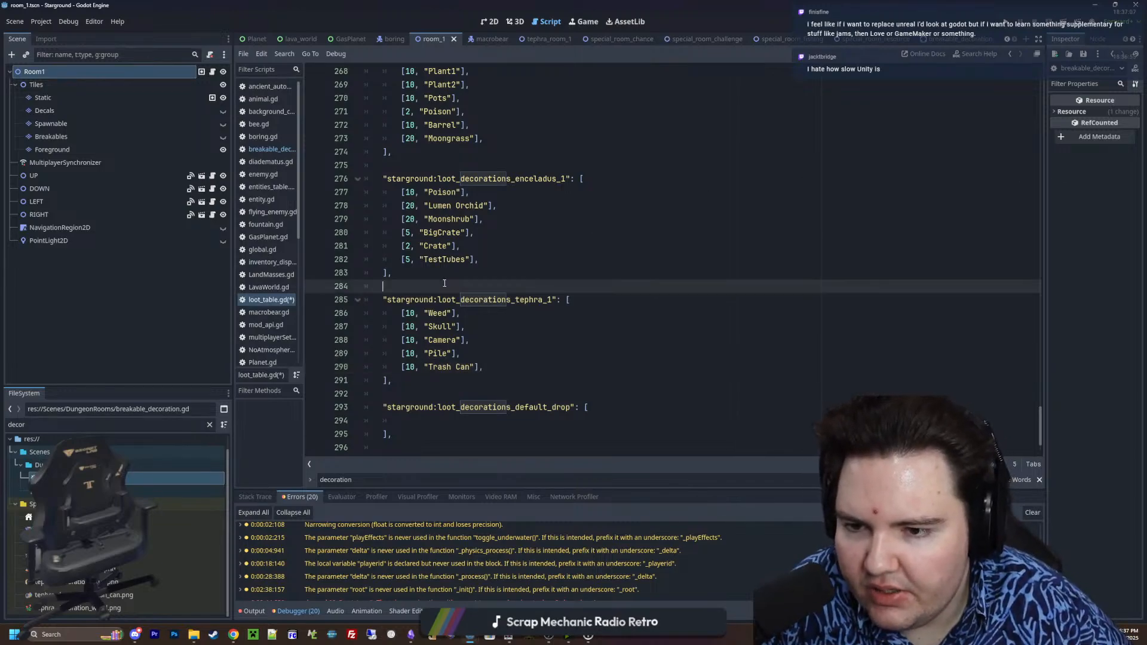
key("ctrl+s")
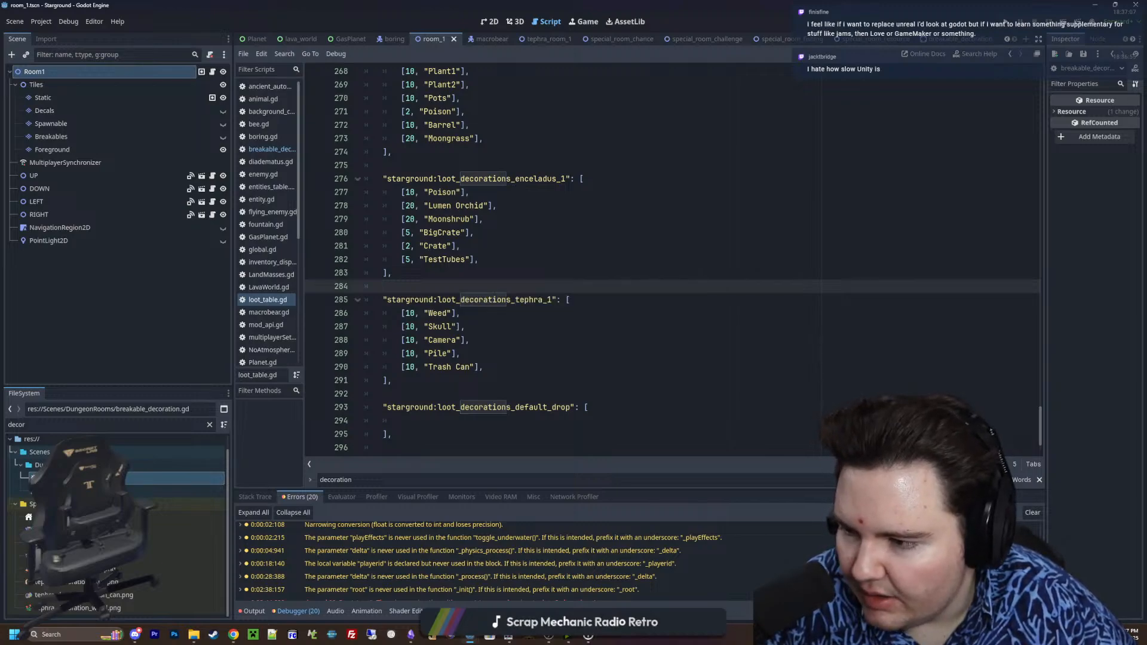
left_click(547, 382)
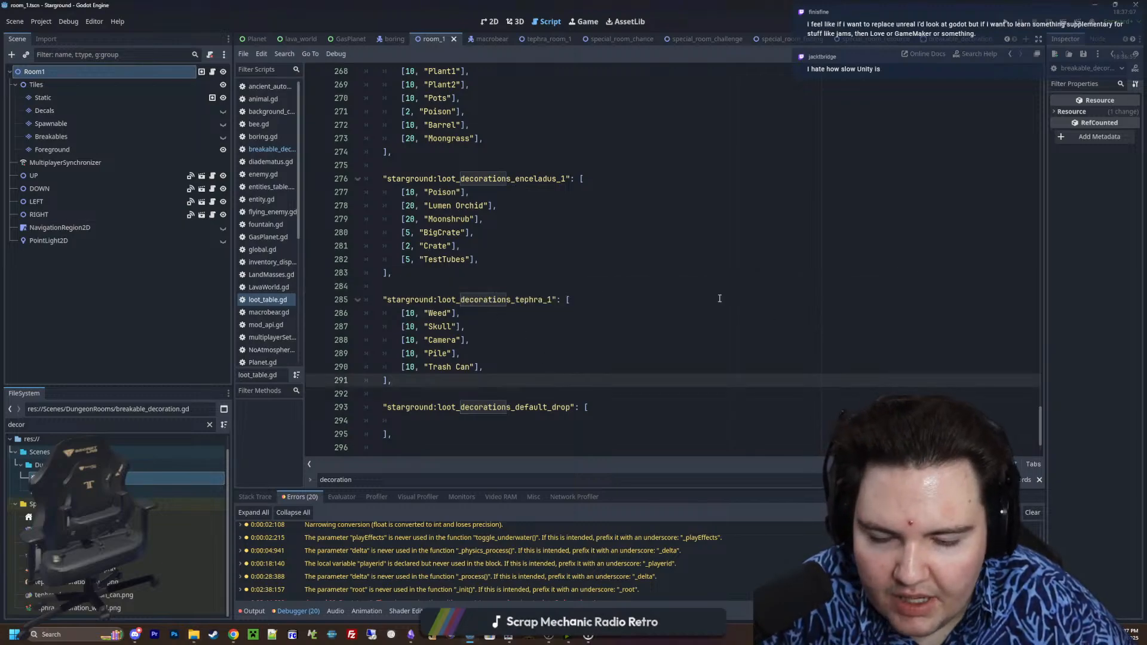
Enlarge the FileSystem dock so more of the "decor" file matches fit
left_click(515, 299)
left_click_drag(143, 390, 119, 293)
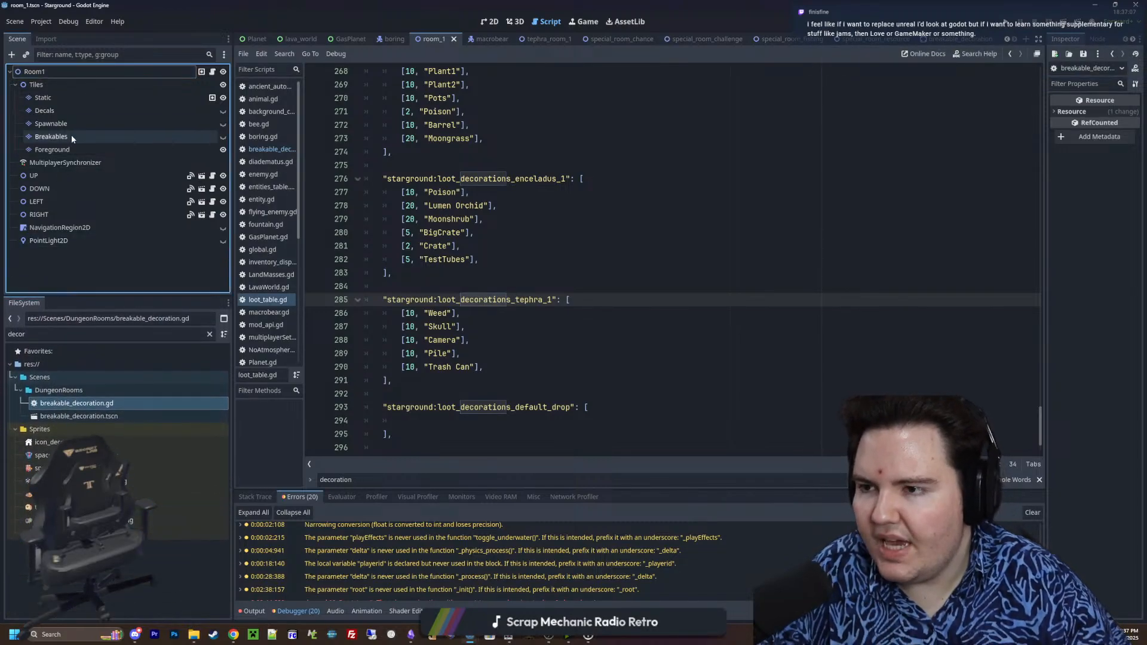
Inspect the replicated properties of the MultiplayerSynchronizer under Room1
left_click(52, 76)
right_click(53, 76)
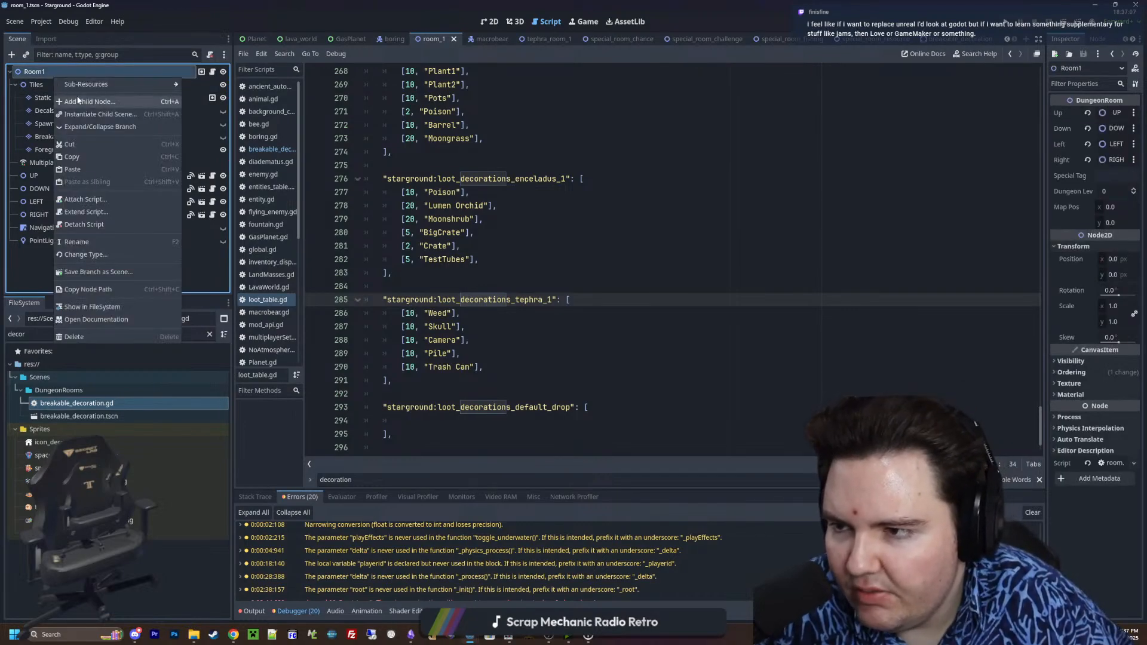
left_click(23, 267)
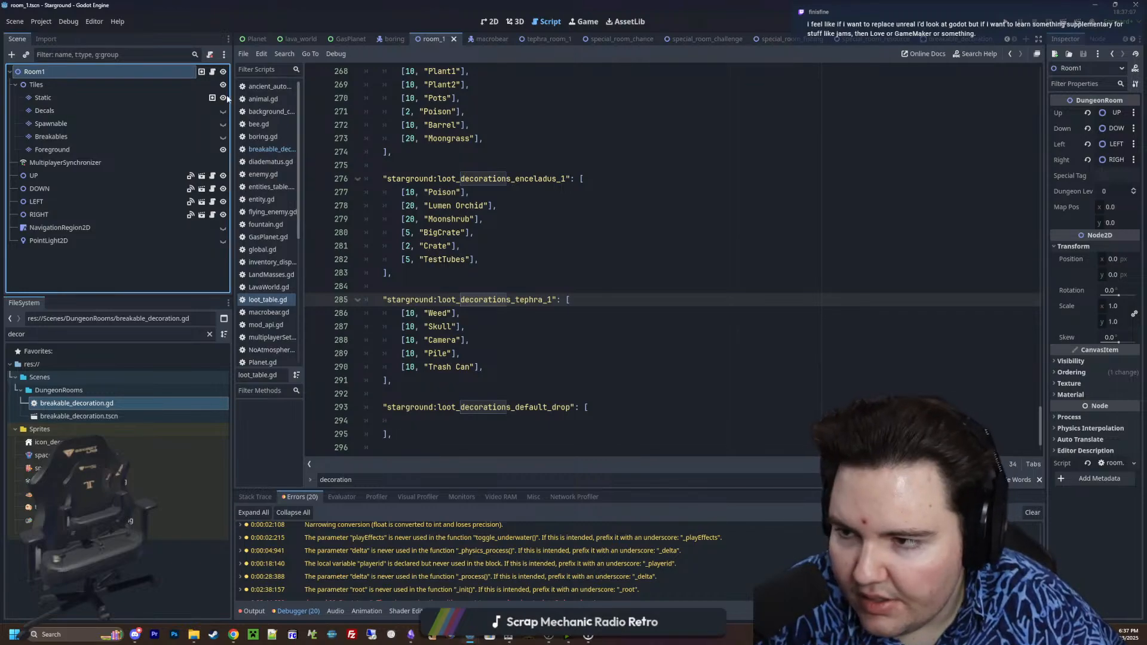
left_click(54, 164)
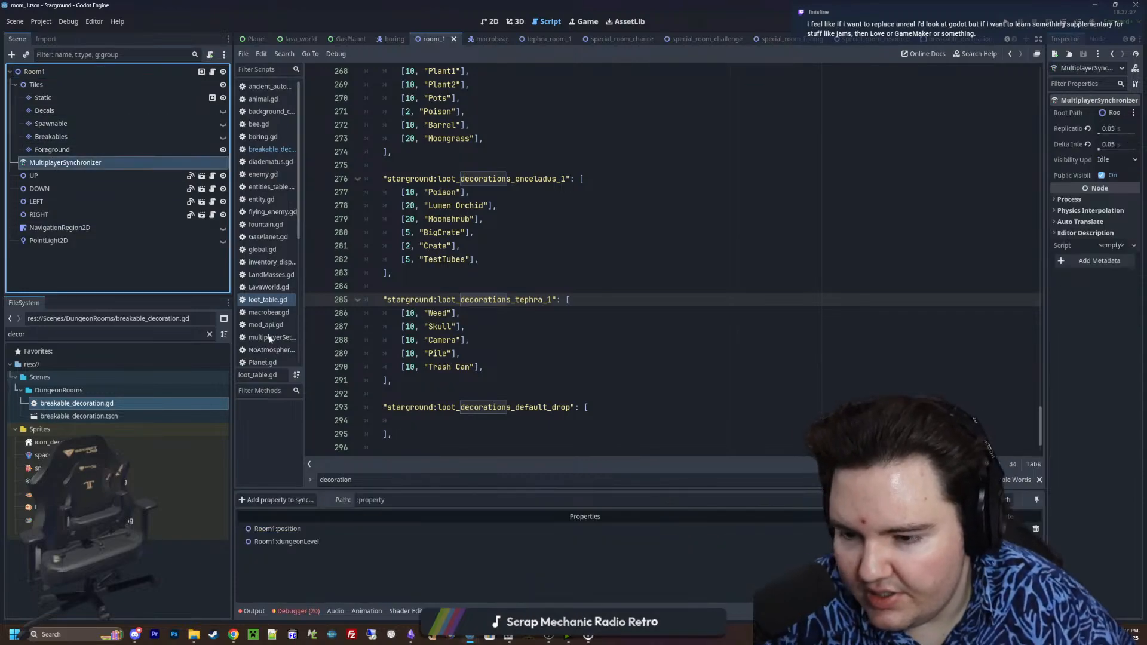
Look up the MultiplayerSpawner node type by searching "spawn" for a new child of Room1, and cancel the node creation
left_click(49, 70)
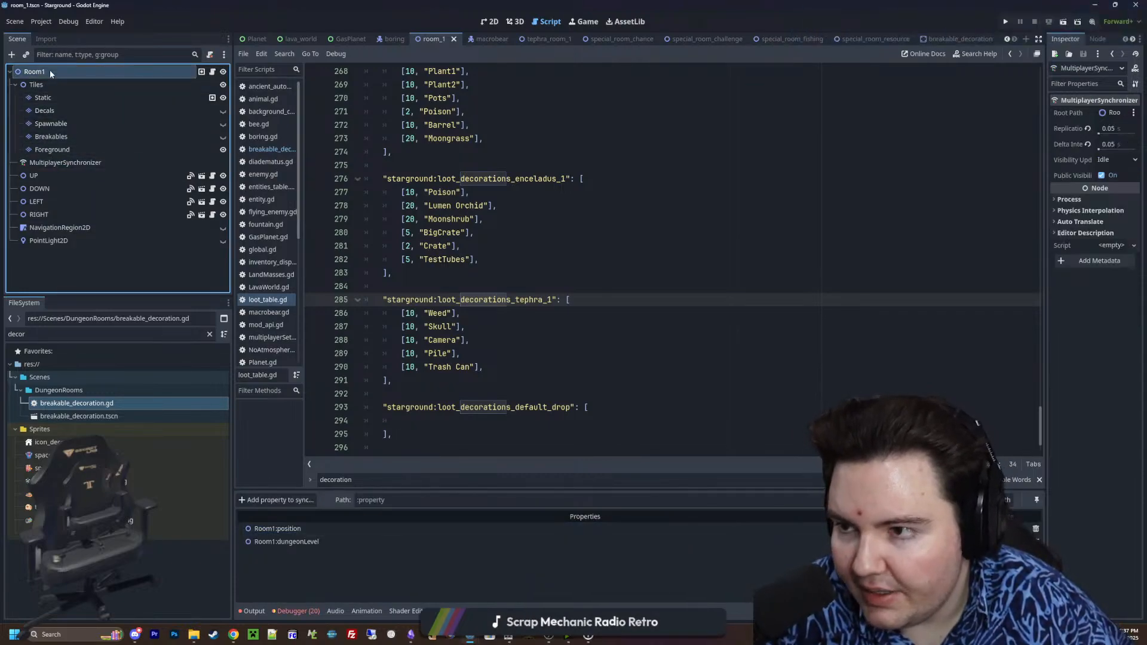
right_click(61, 72)
left_click(79, 95)
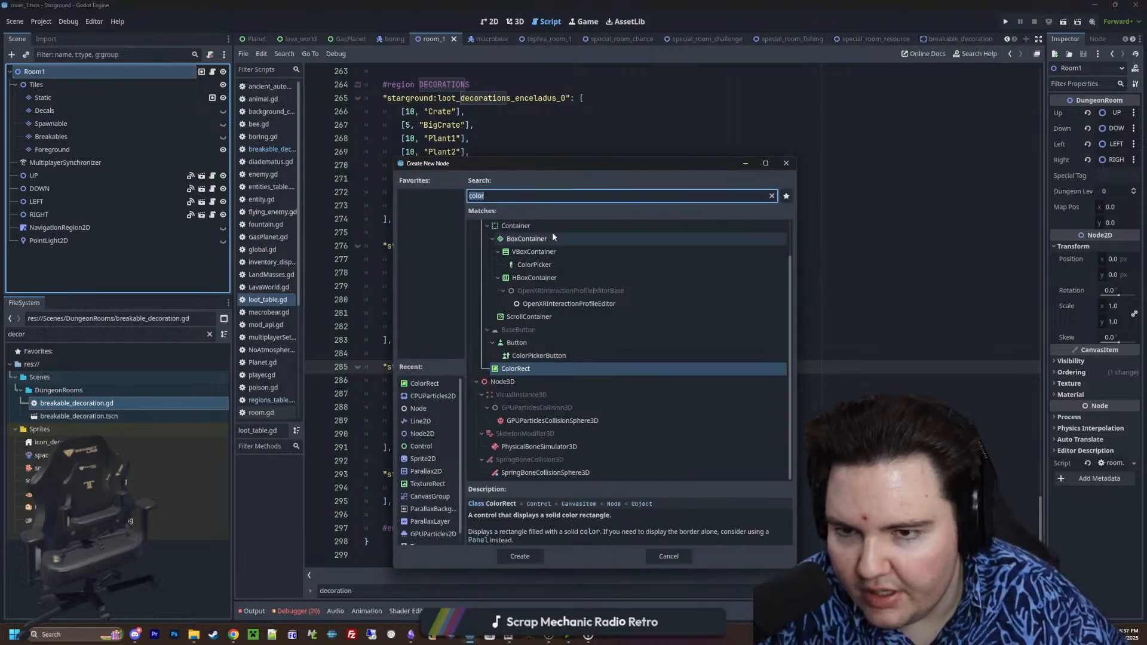
type("spawn")
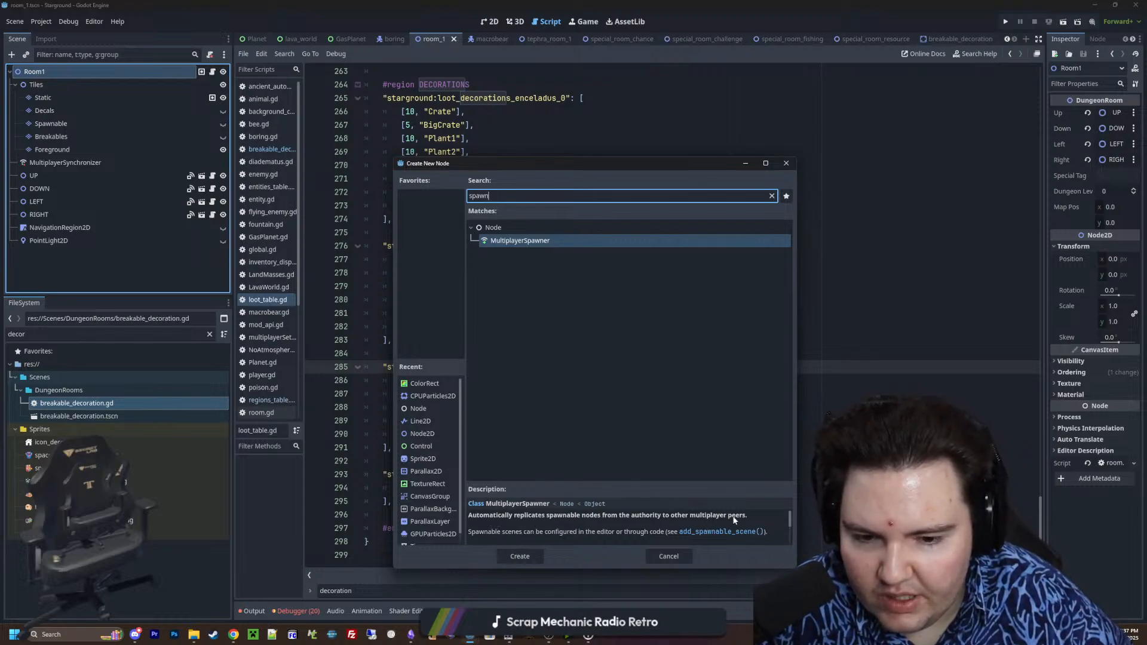
left_click(785, 162)
left_click(589, 296)
left_click(464, 223)
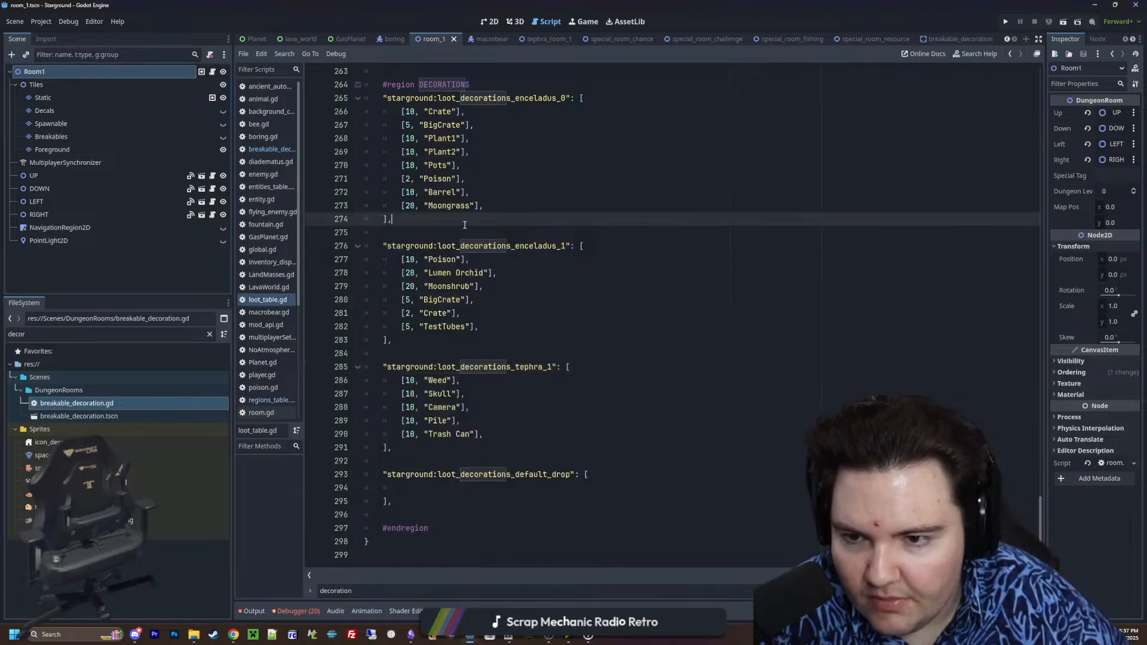
Switch to Paint.NET and create a new blank 800 × 600 pixel image
mouse_move(509, 636)
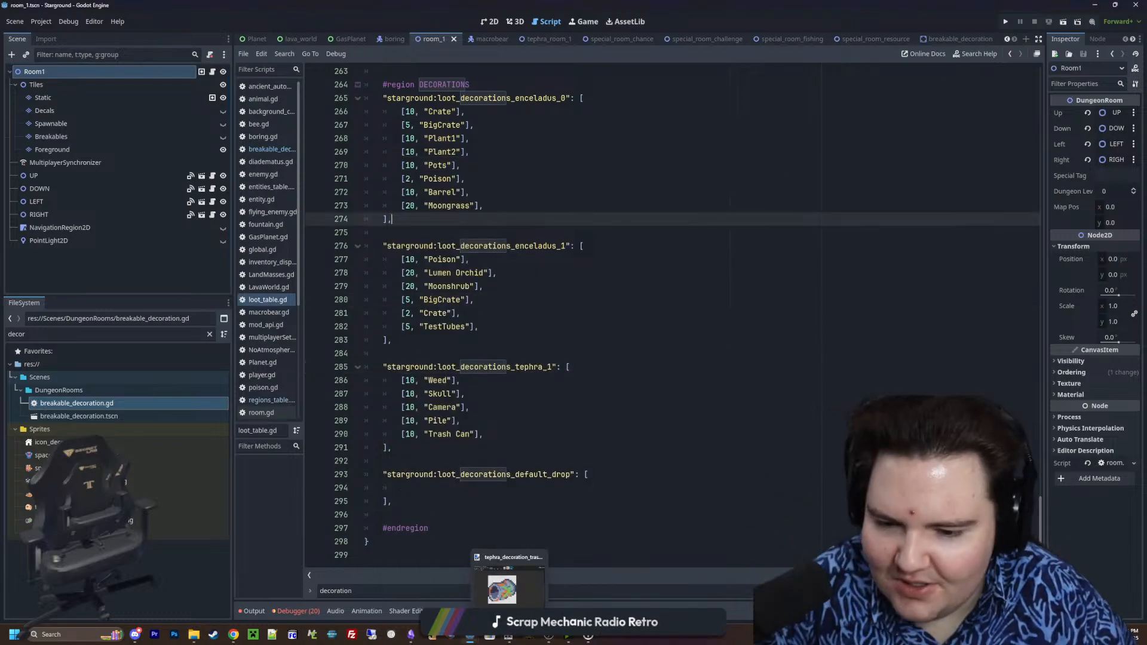
left_click(518, 599)
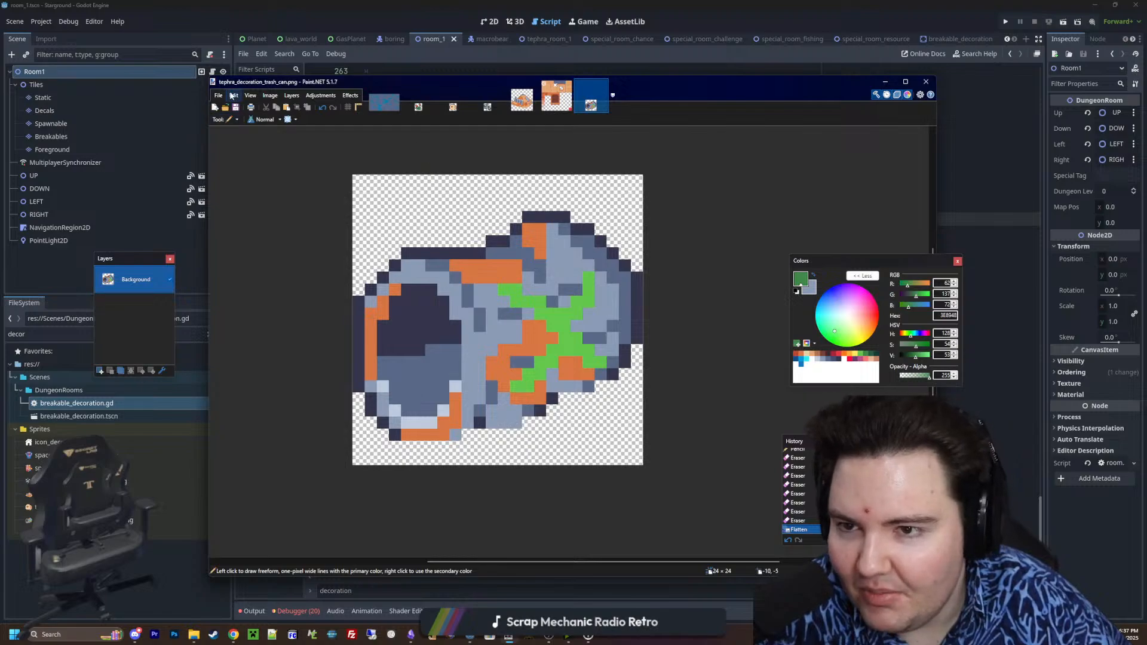
left_click(218, 95)
left_click(230, 105)
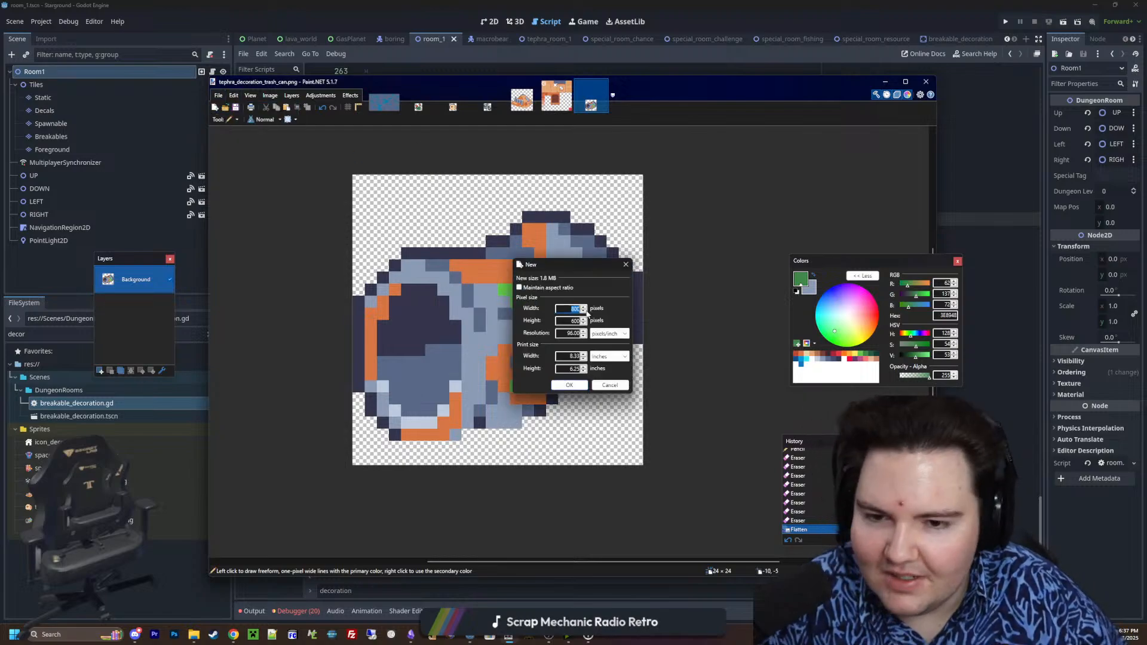
left_click(569, 386)
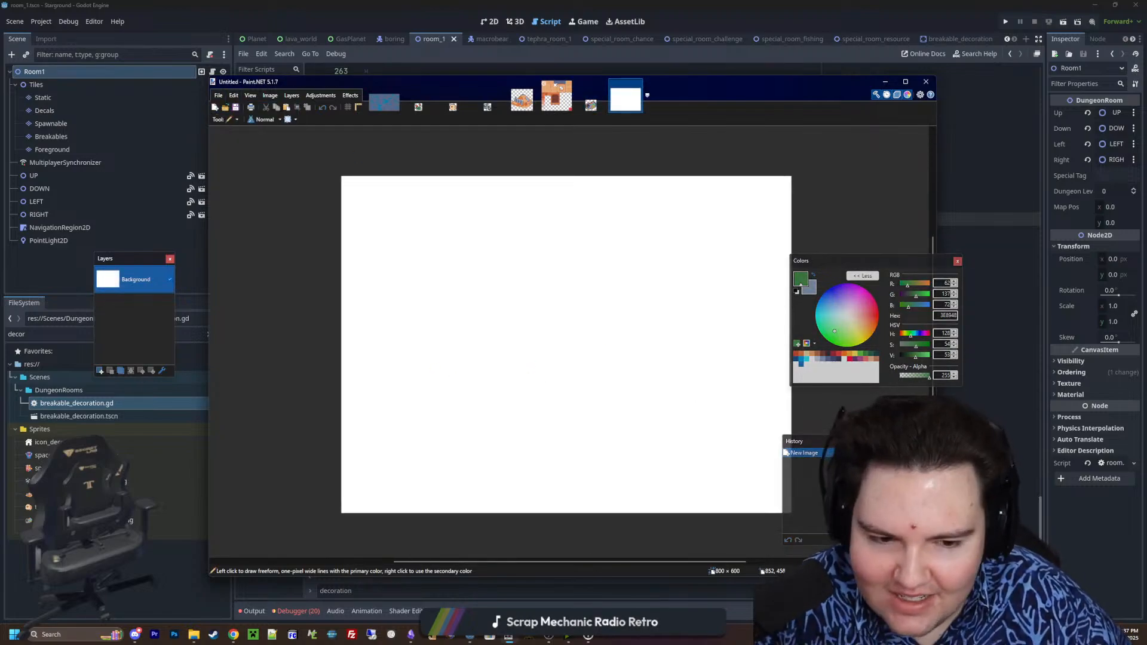
Draw an orange (F77622) circle outline near the middle of the blank canvas with the Paintbrush
key("b")
middle_click_drag(690, 345, 650, 343)
left_click(801, 359)
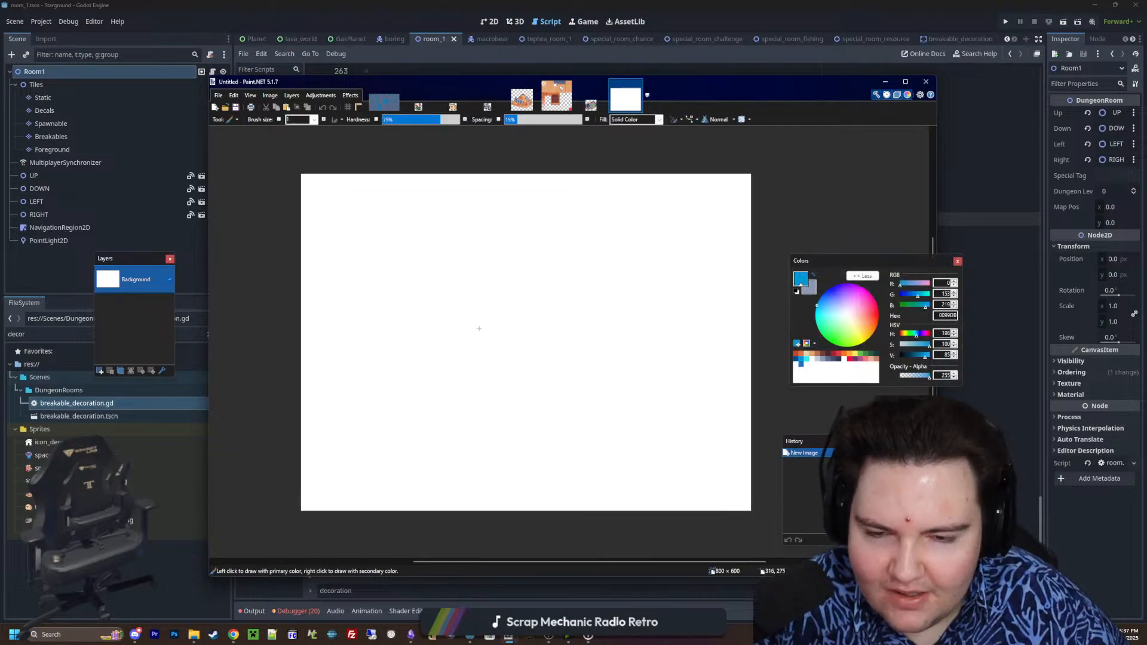
middle_click_drag(479, 328, 503, 334)
scroll(504, 338, "up", 2, "ctrl")
scroll(327, 377, "up", 4, "ctrl")
scroll(327, 379, "down", 2, "ctrl")
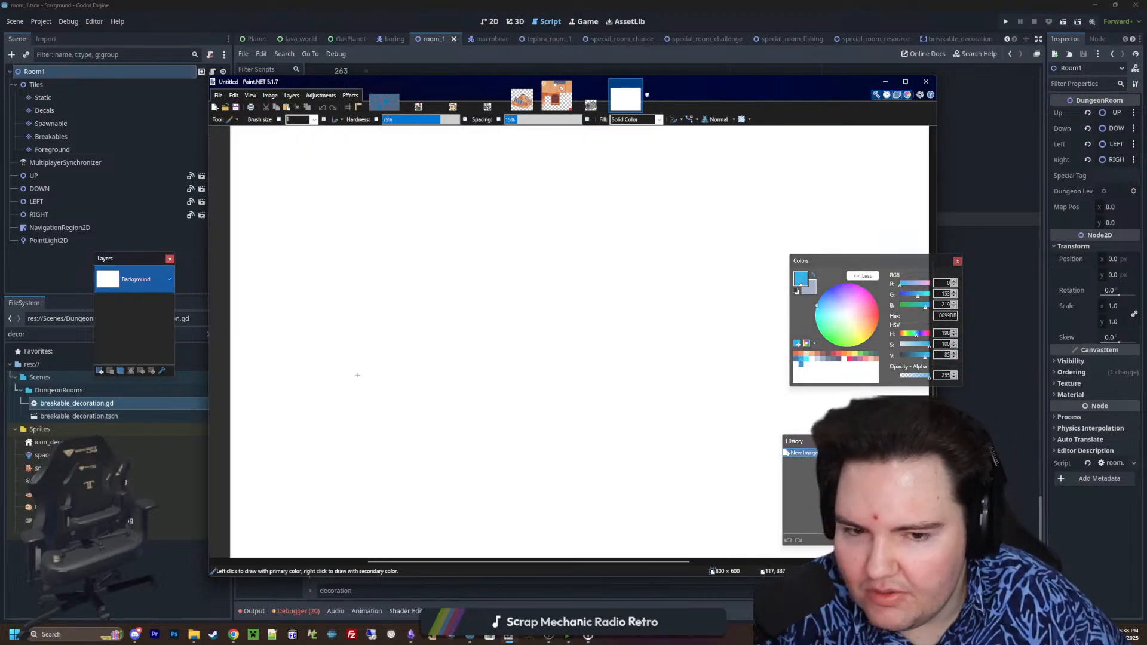
scroll(478, 402, "down", 2, "ctrl")
scroll(484, 403, "down", 2, "ctrl")
left_click(843, 357)
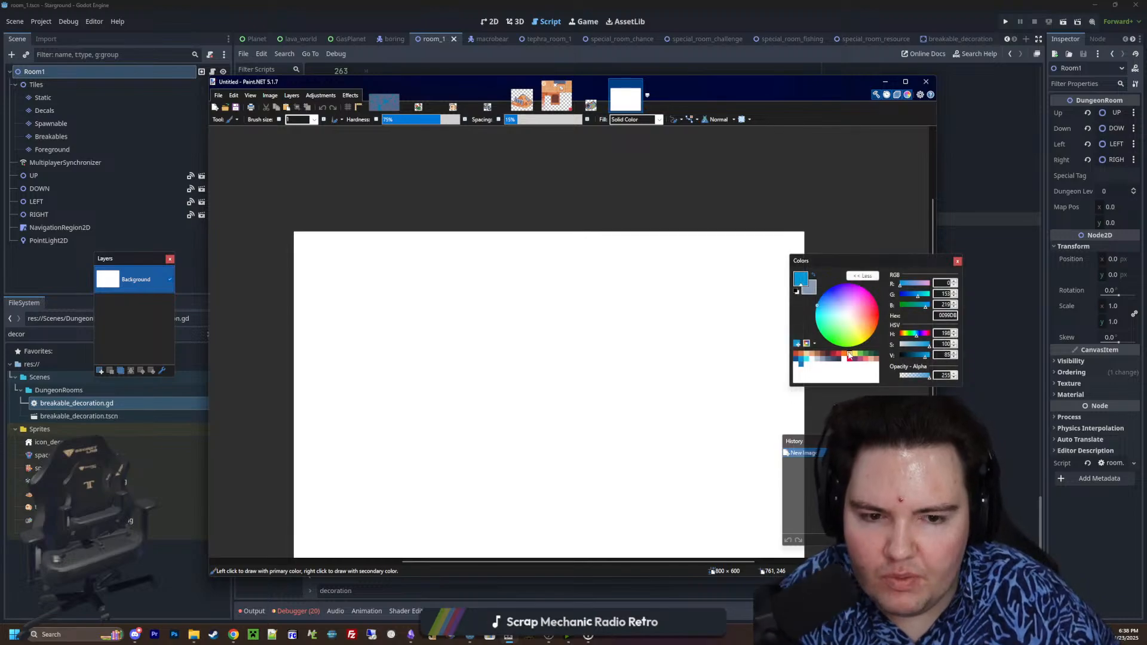
left_click(840, 357)
scroll(604, 389, "up", 2, "ctrl")
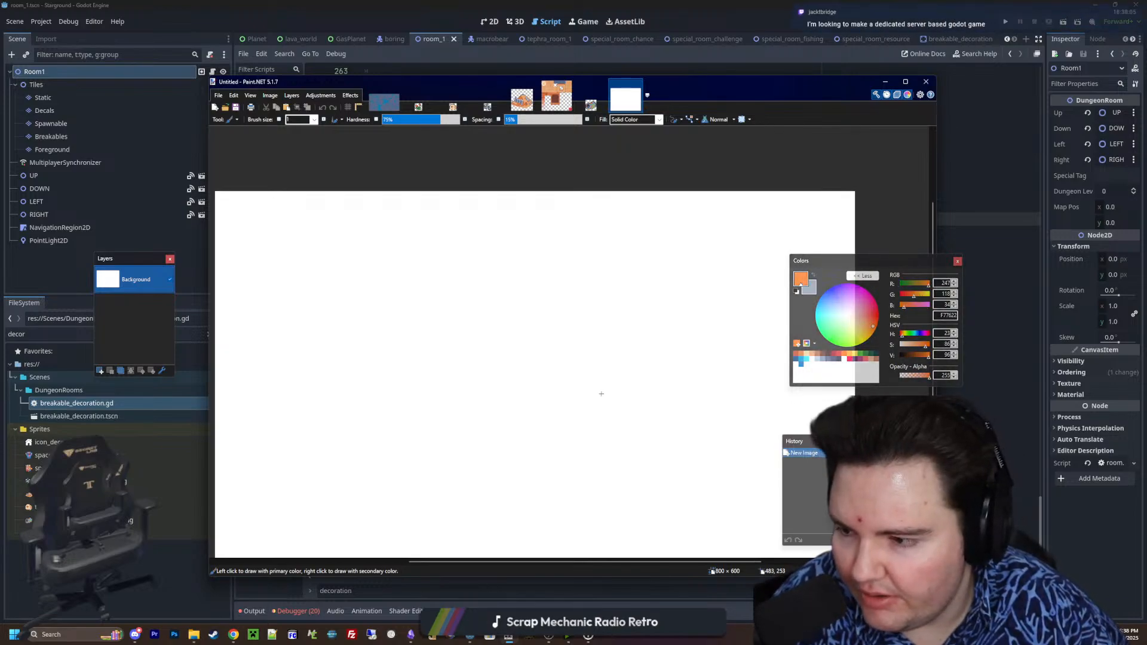
scroll(543, 390, "up", 1, "ctrl")
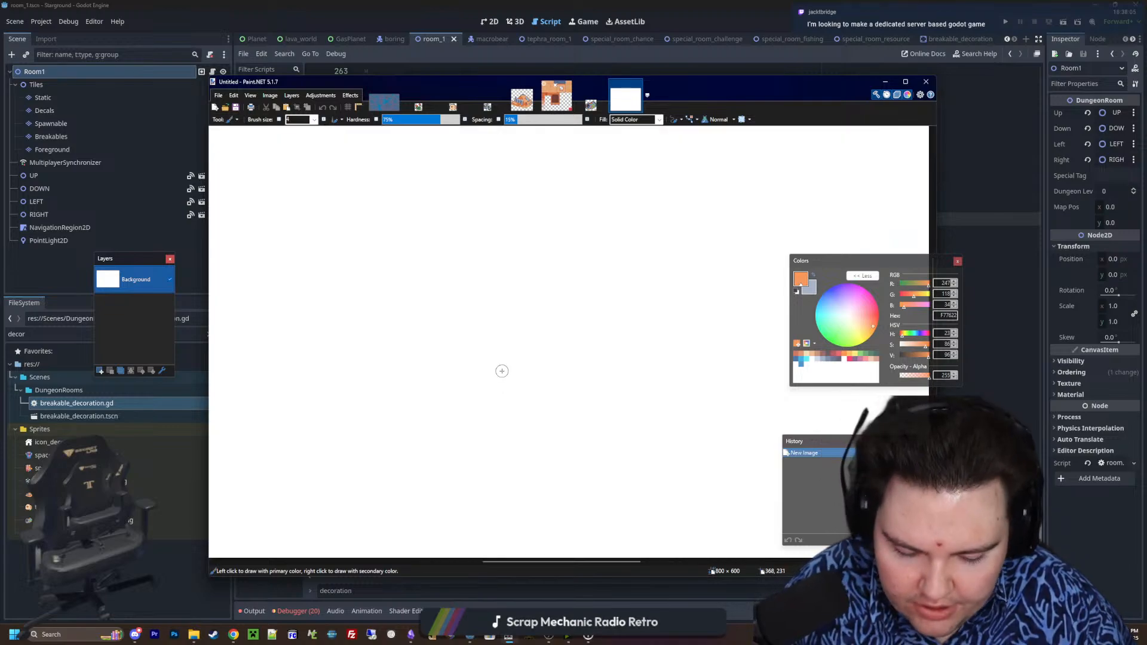
mouse_move(353, 387)
left_mouse_down()
mouse_move(308, 366)
mouse_move(486, 293)
mouse_move(384, 392)
mouse_move(346, 388)
left_mouse_up()
scroll(371, 355, "down", 2, "ctrl")
scroll(443, 336, "down", 5, "ctrl")
scroll(481, 333, "up", 2, "ctrl")
middle_click_drag(451, 350, 554, 359)
Draw small blue circles spaced around the orange circle
left_click(798, 359)
scroll(415, 366, "up", 1, "ctrl")
mouse_move(449, 387)
left_mouse_down()
mouse_move(426, 406)
mouse_move(449, 387)
left_mouse_up()
left_click_drag(643, 408, 642, 405)
left_click_drag(625, 236, 613, 234)
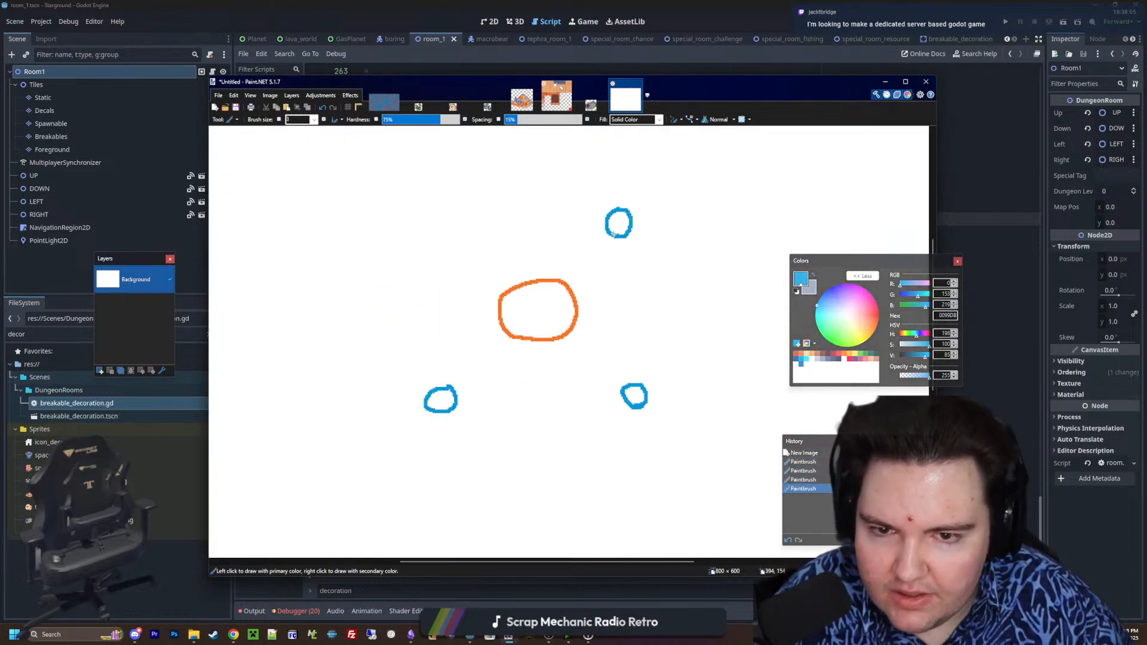
left_click_drag(461, 202, 461, 190)
Draw blue arrows pointing from each of the five small blue circles to the central orange circle
left_click_drag(397, 302, 487, 303)
mouse_move(474, 286)
left_mouse_down()
mouse_move(490, 301)
mouse_move(465, 319)
left_mouse_up()
mouse_move(487, 202)
left_mouse_down()
mouse_move(520, 258)
mouse_move(531, 241)
left_mouse_up()
mouse_move(609, 244)
left_mouse_down()
mouse_move(577, 269)
mouse_move(588, 268)
left_mouse_up()
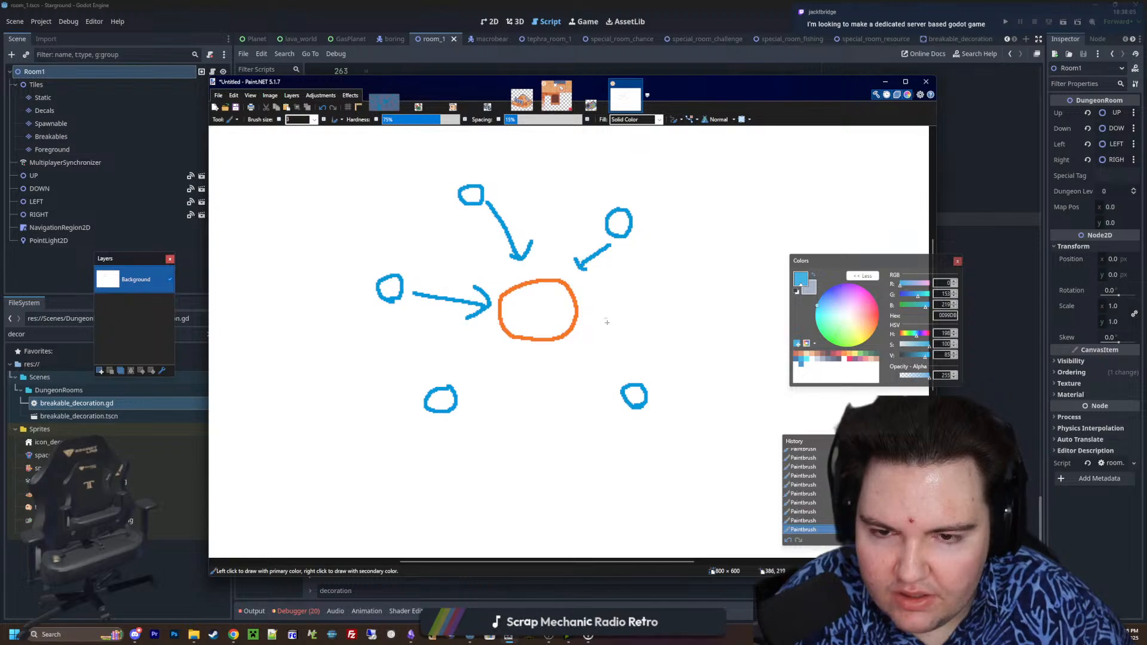
mouse_move(619, 379)
left_mouse_down()
mouse_move(583, 339)
mouse_move(611, 343)
left_mouse_up()
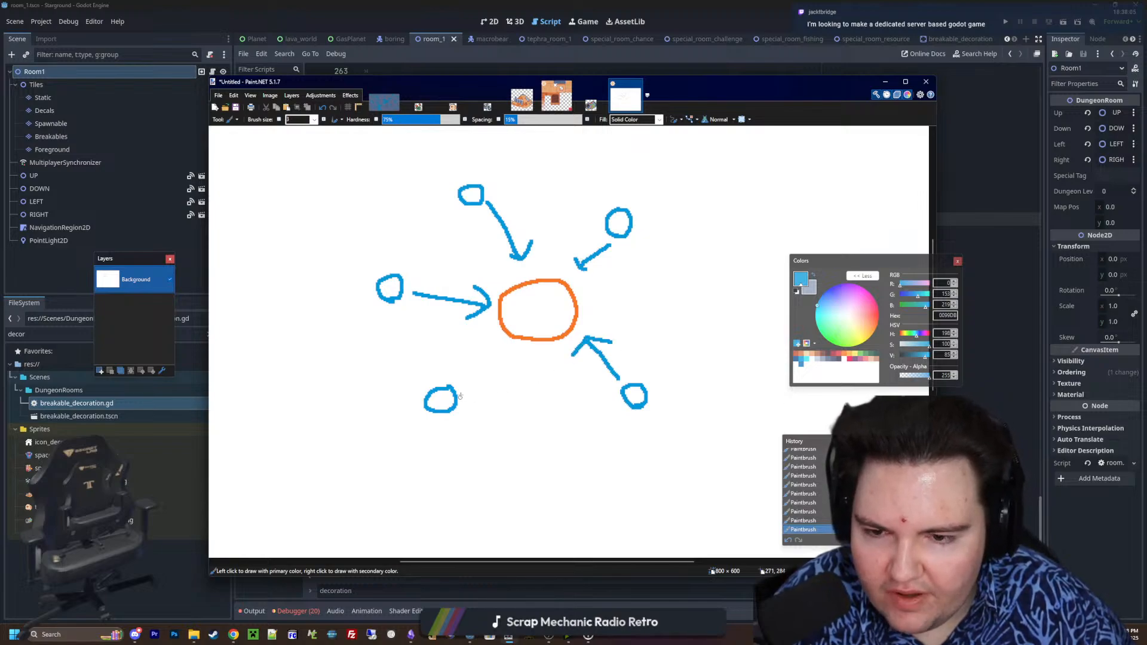
mouse_move(467, 390)
left_mouse_down()
mouse_move(500, 354)
mouse_move(510, 371)
left_mouse_up()
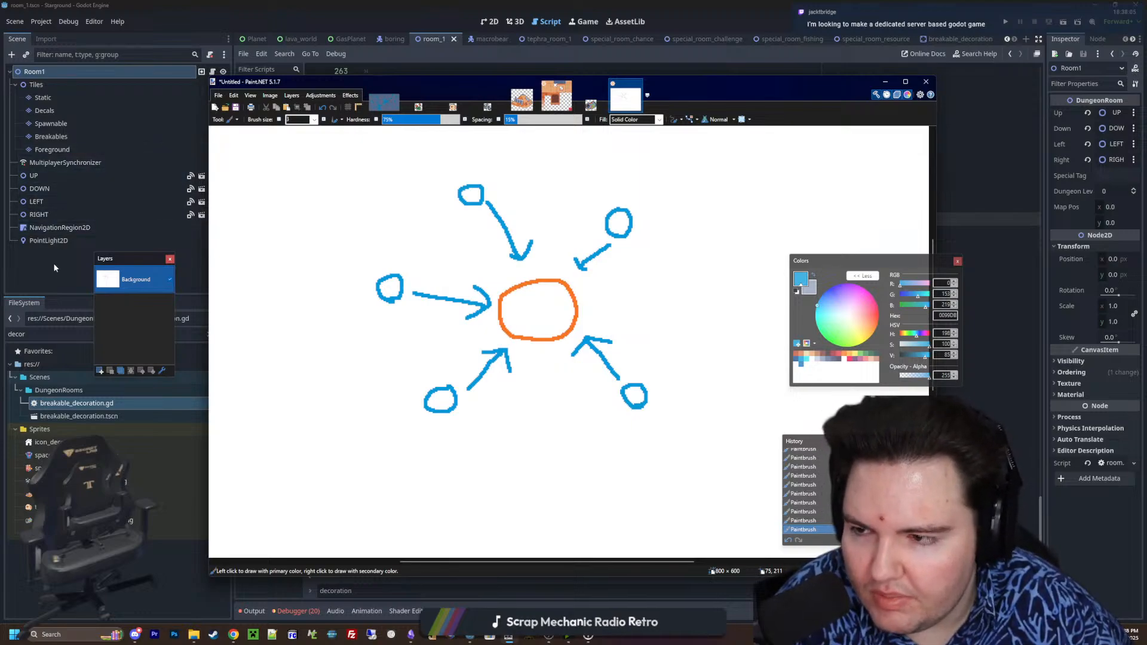
scroll(503, 342, "down", 4, "ctrl")
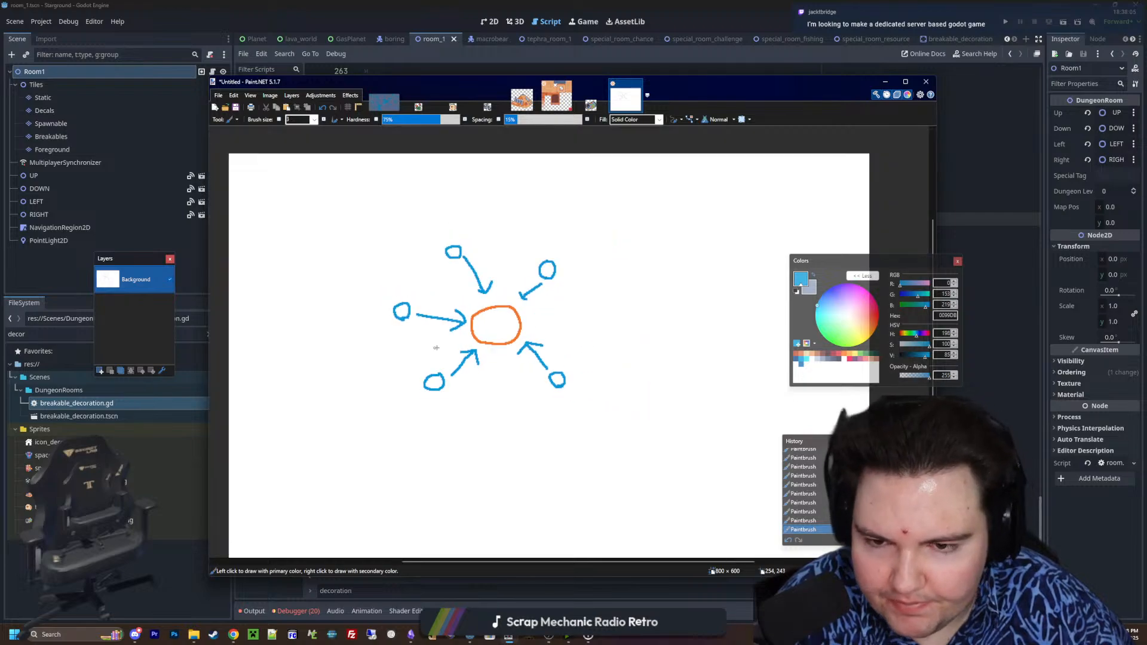
scroll(503, 342, "up", 2, "ctrl")
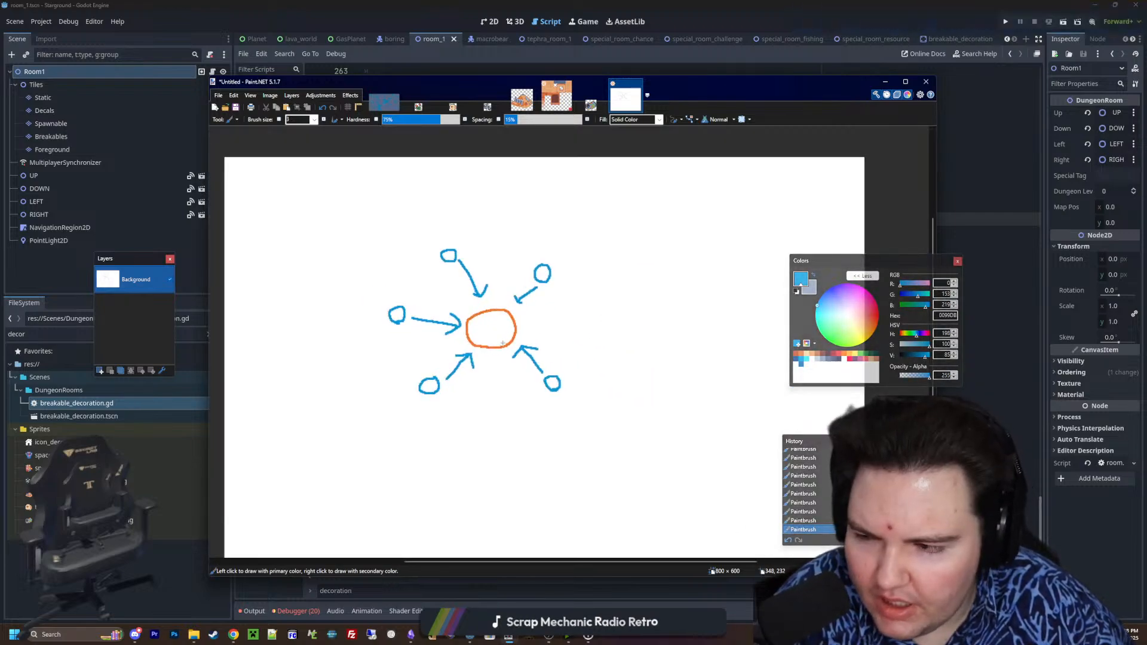
scroll(503, 343, "up", 1, "ctrl")
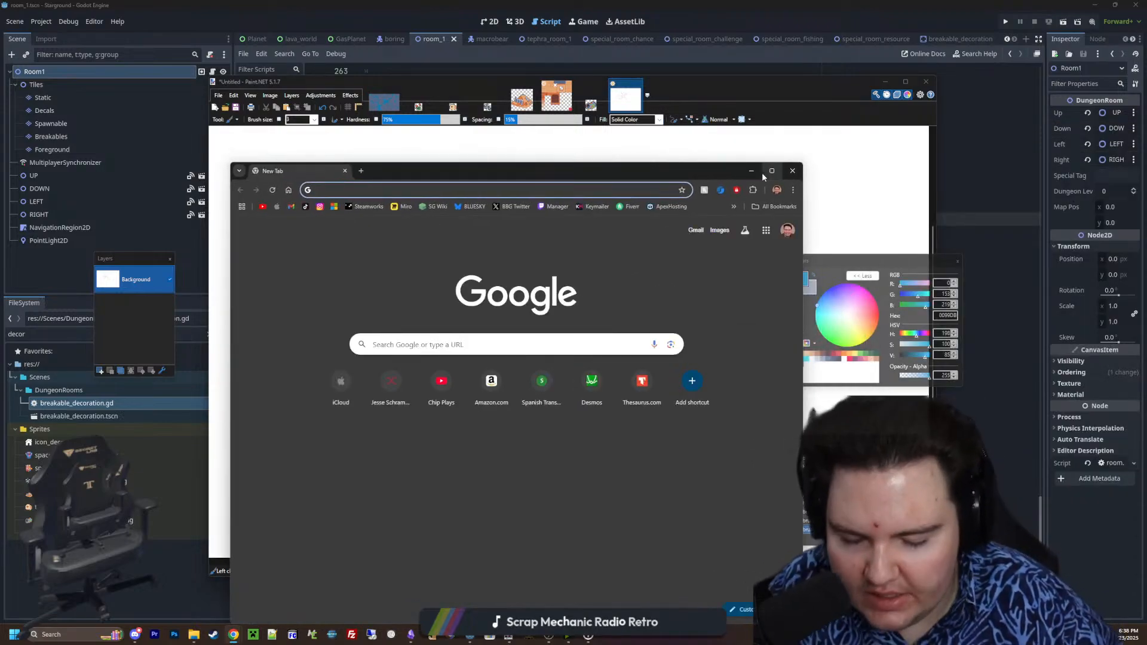
Switch to Chrome, search the web for "godot steam" and open the GodotSteam website
mouse_move(765, 175)
type("godot steam")
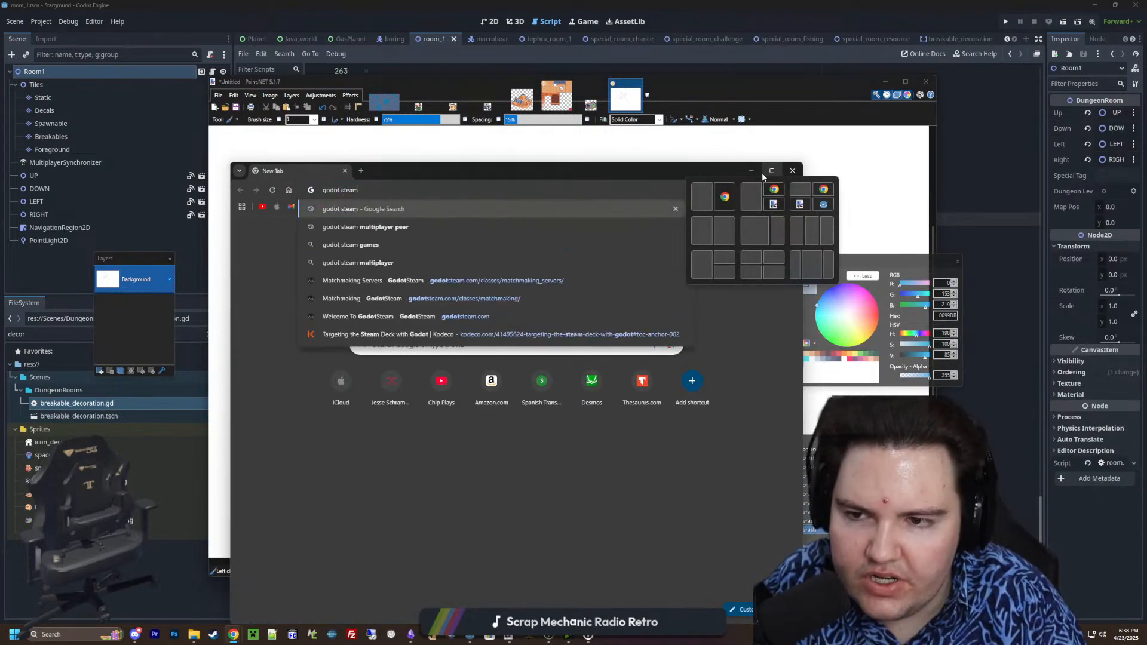
key("Return")
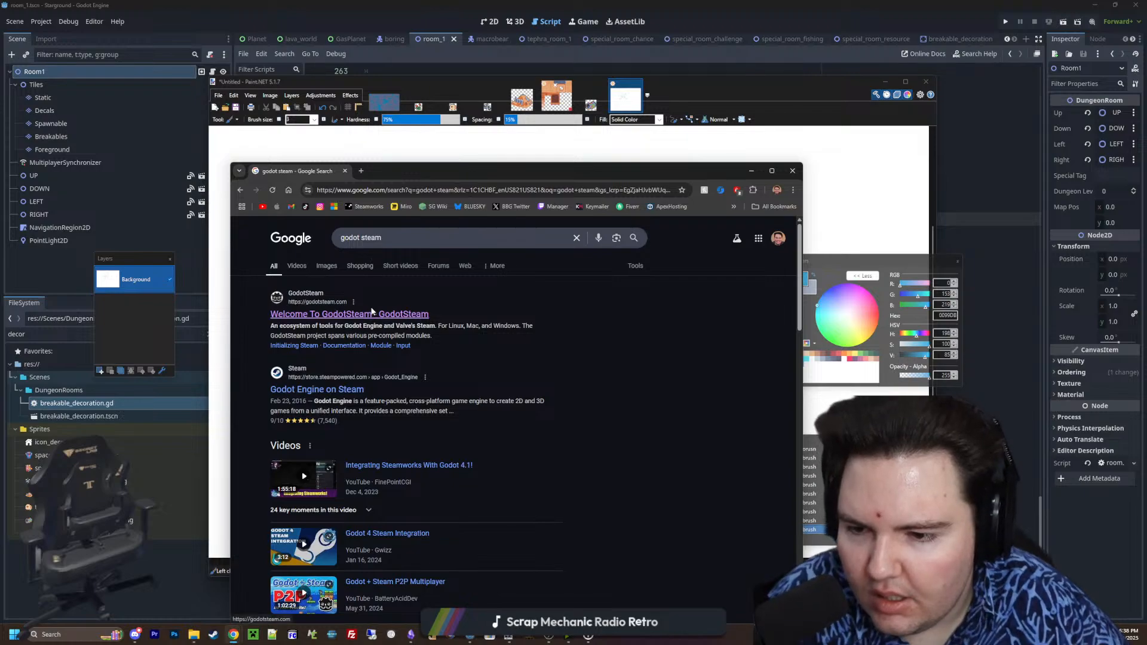
left_click(373, 315)
Open GodotSteam's Server version information in a maximized window and view the Master or Dedicated Servers section
scroll(490, 340, "down", 10)
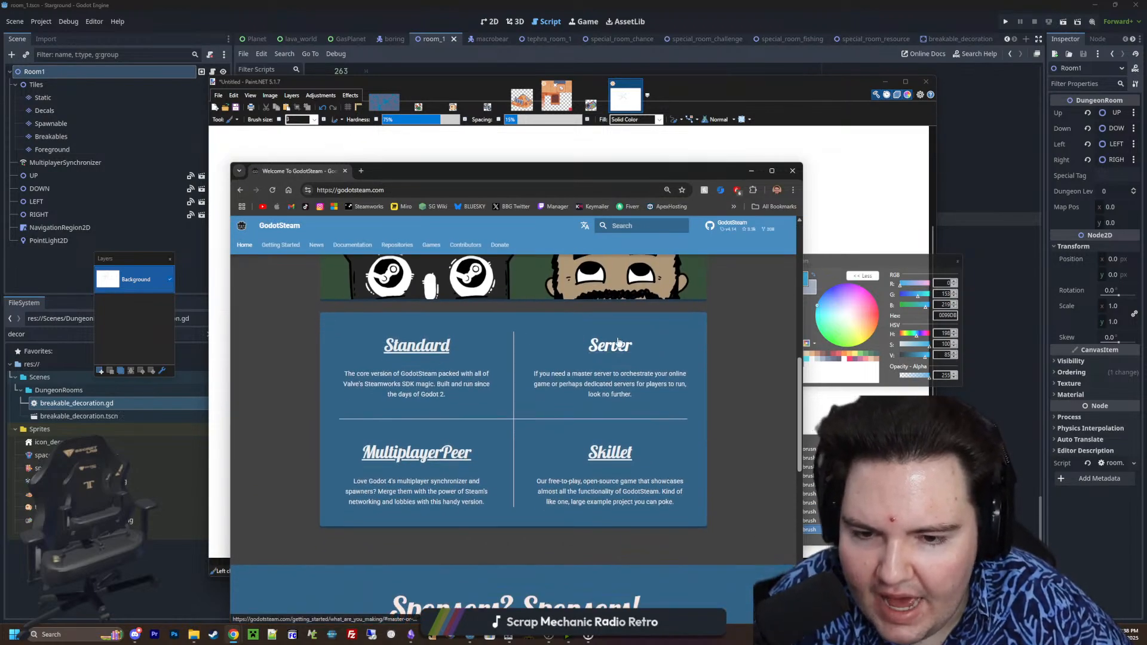
left_click(610, 357)
double_click(671, 171)
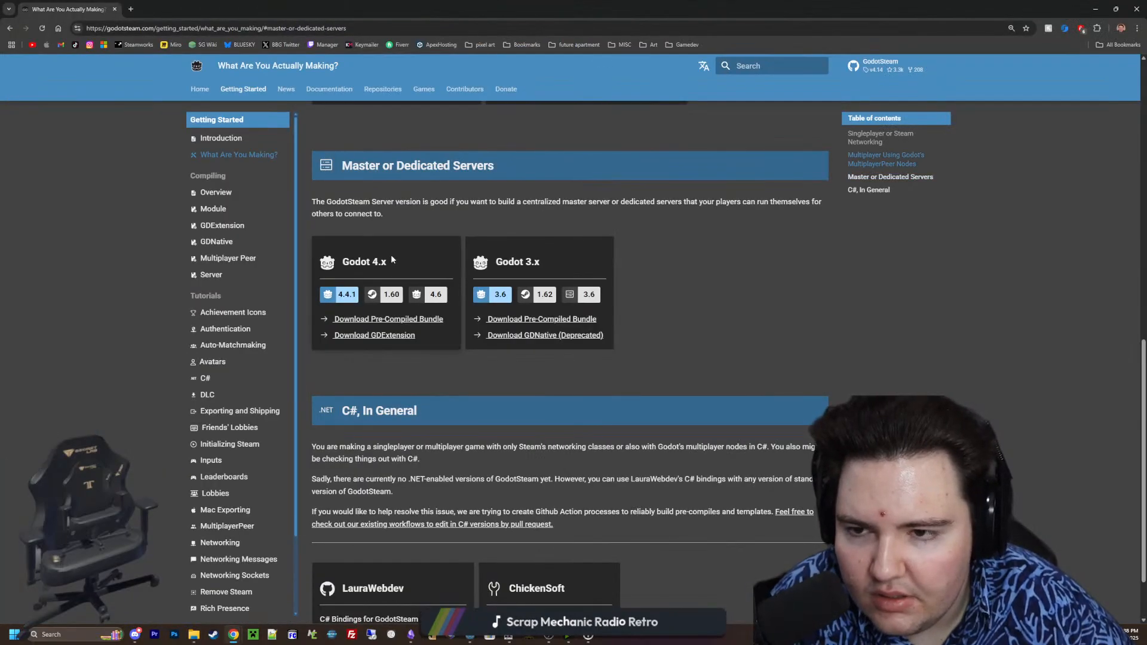
left_click_drag(345, 164, 478, 166)
left_click(500, 188)
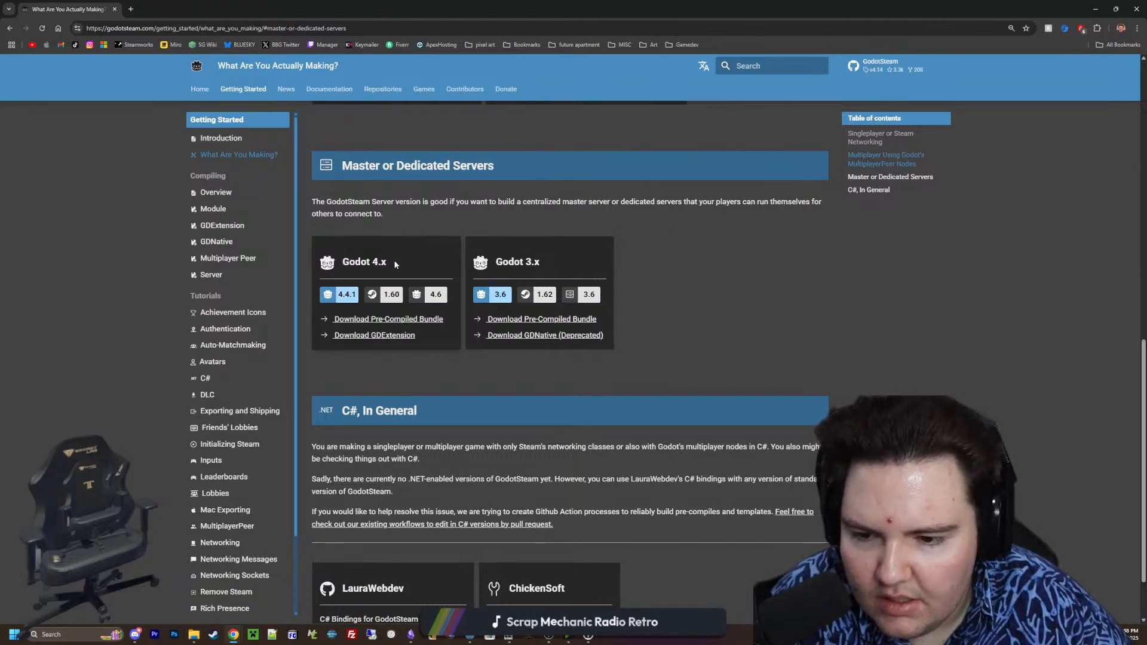
Examine the MultiplayerPeer and dedicated server versions, their descriptions and the tutorial list on the GodotSteam page
scroll(395, 265, "up", 10)
scroll(394, 264, "down", 10)
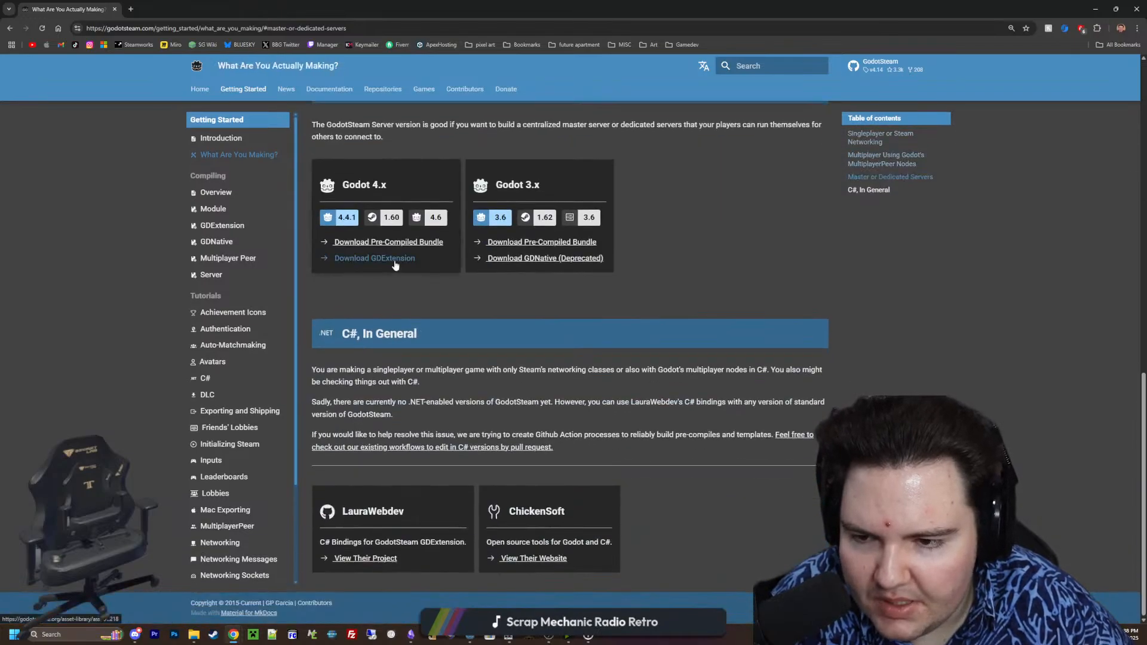
scroll(394, 265, "up", 10)
scroll(385, 270, "down", 10)
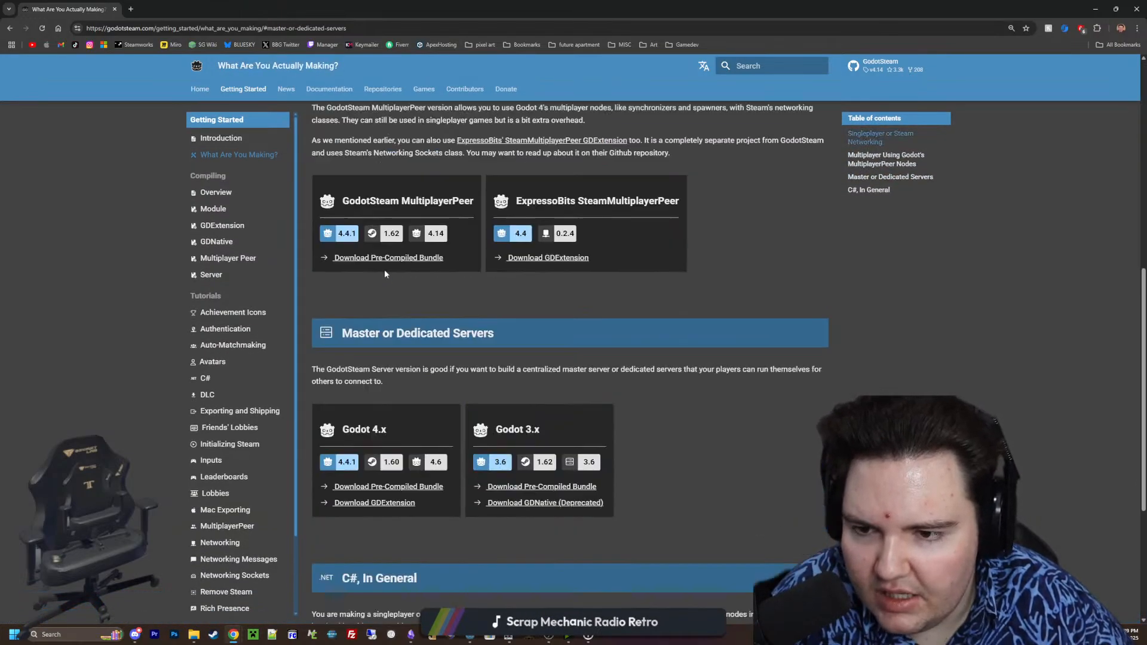
left_click_drag(352, 280, 411, 282)
left_click(411, 283)
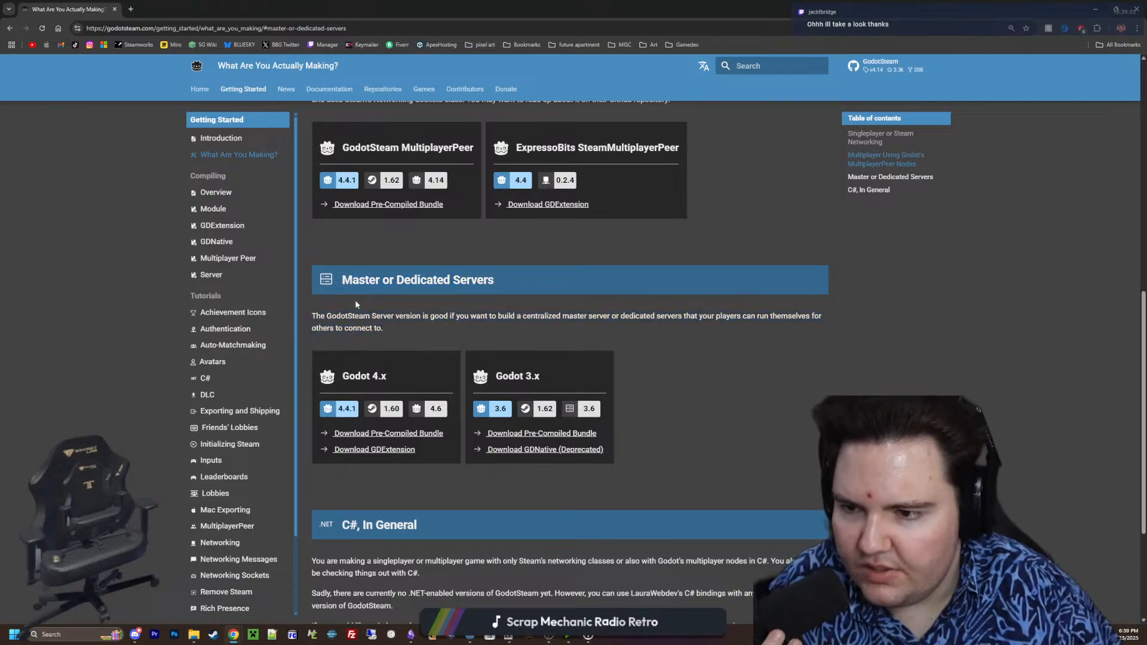
scroll(235, 318, "down", 4)
scroll(240, 338, "down", 1)
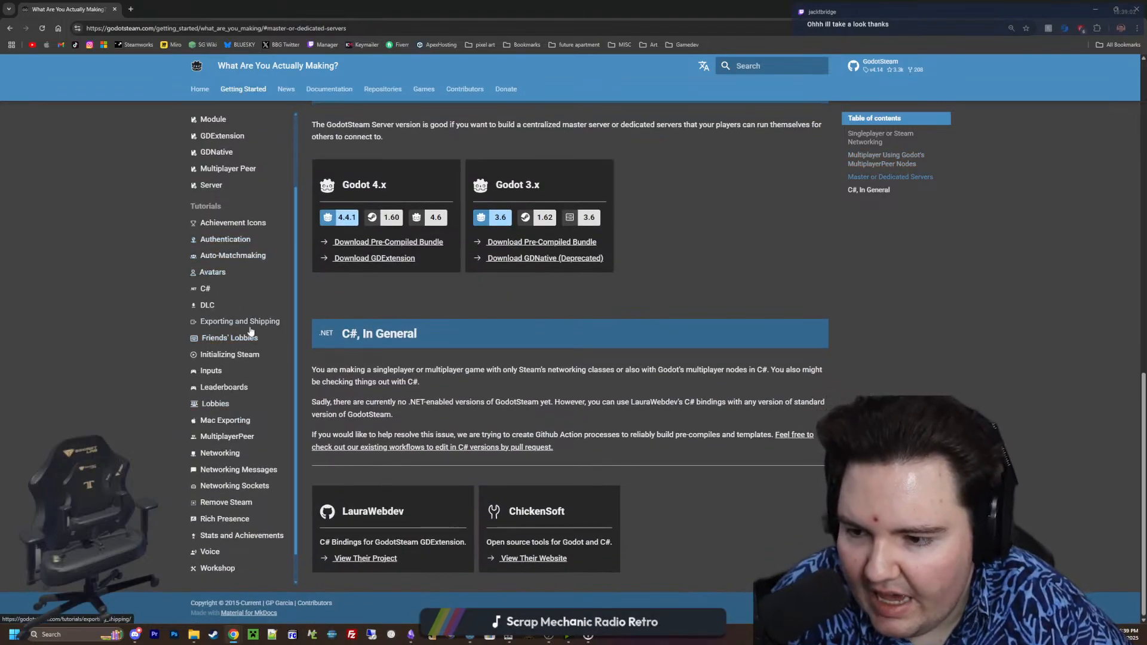
scroll(313, 367, "up", 5)
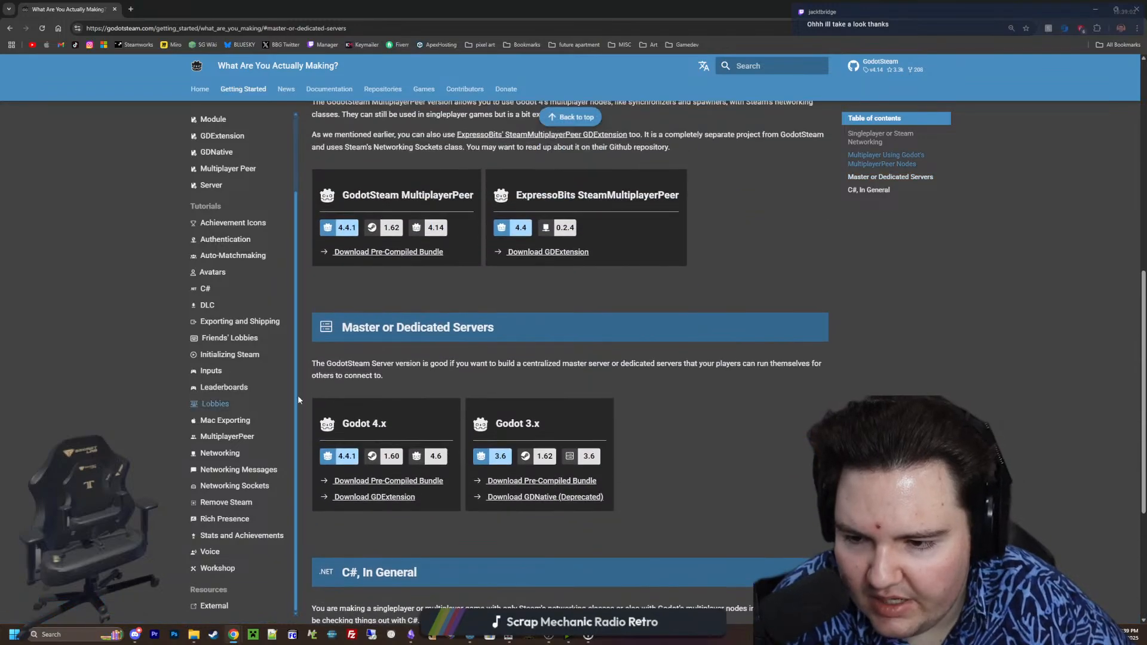
scroll(467, 433, "down", 2)
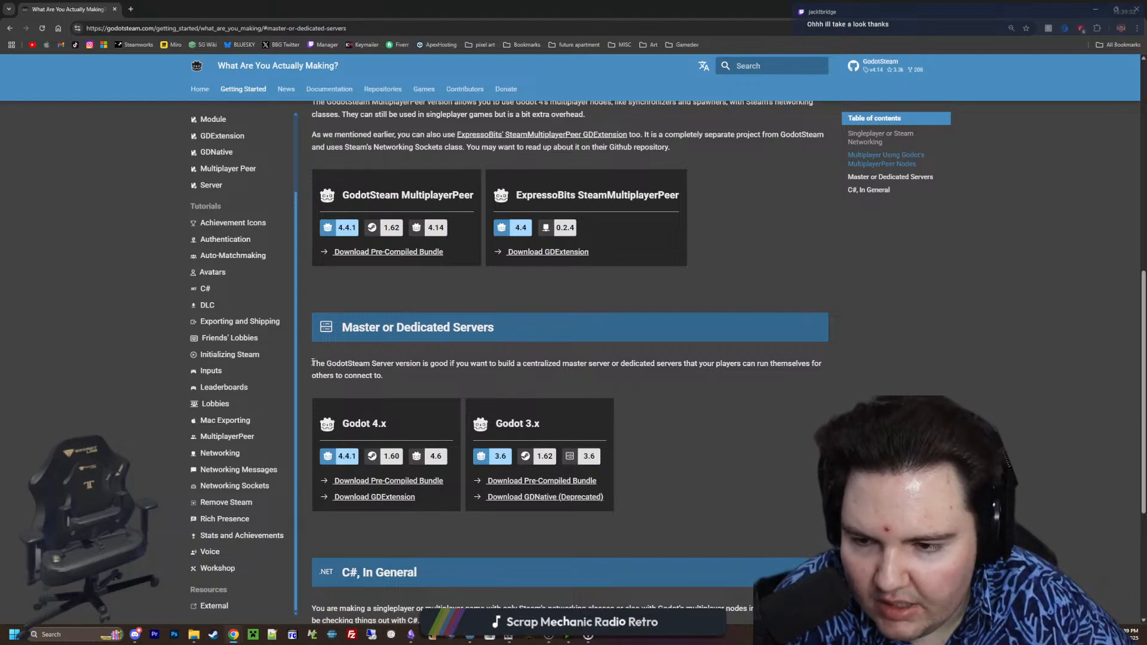
left_click_drag(313, 361, 779, 372)
left_click(779, 371)
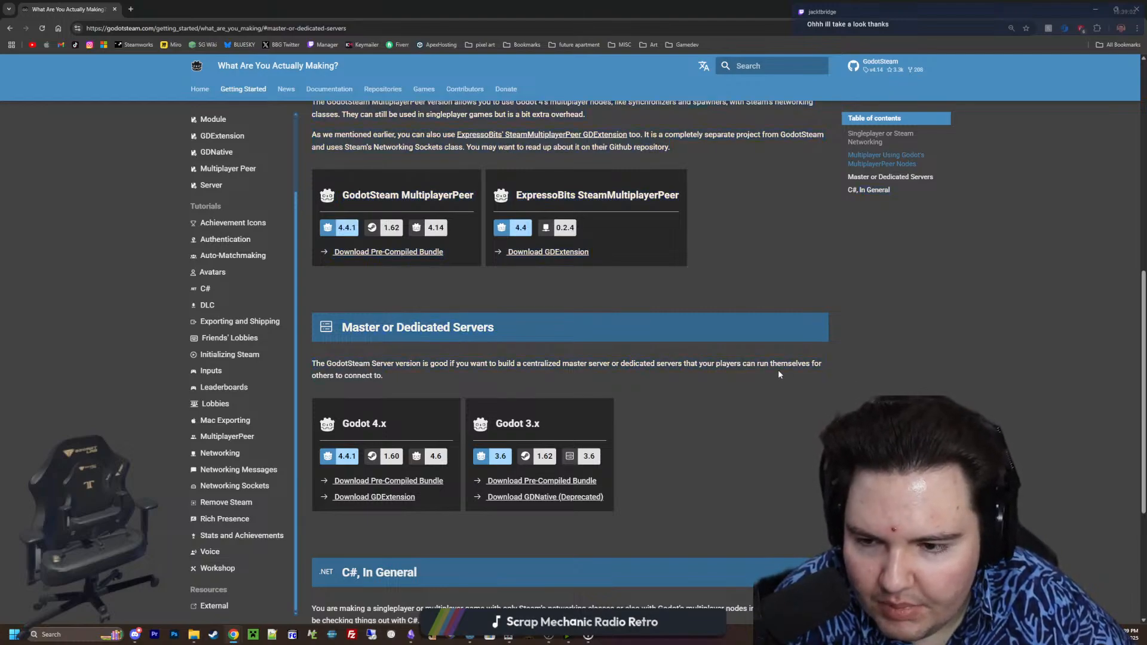
Move the GodotSteam browser window aside, minimize the Paint.NET sketch and return to the decoration loot tables in Godot
scroll(468, 362, "down", 4)
scroll(468, 362, "up", 10)
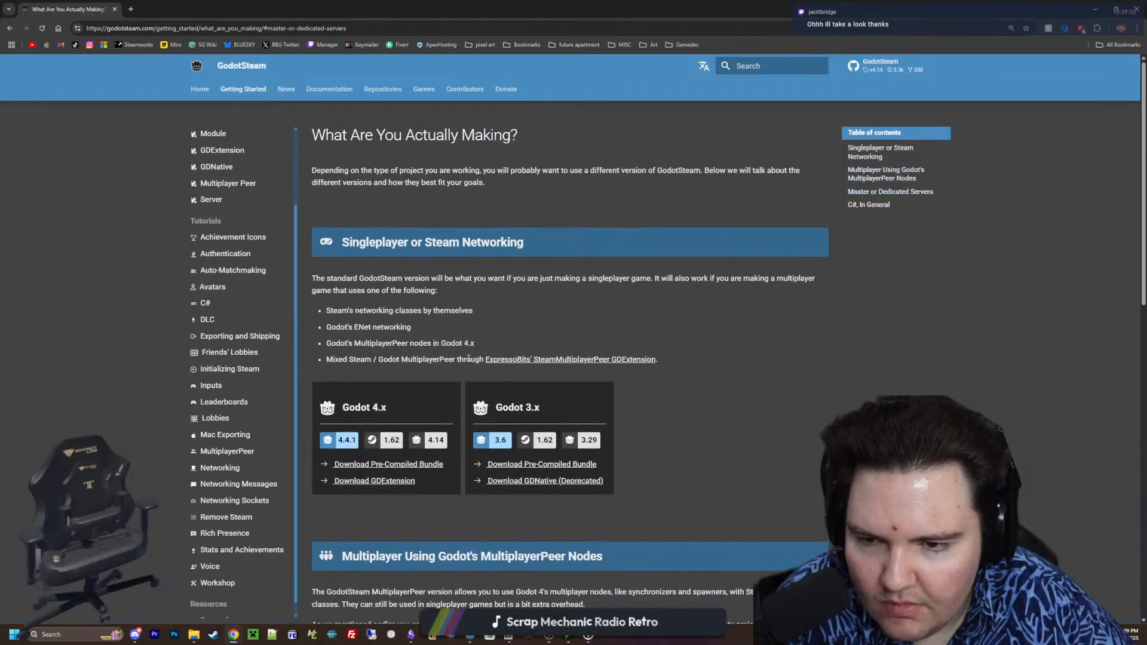
mouse_move(587, 9)
left_mouse_down()
mouse_move(823, 356)
mouse_move(851, 367)
left_mouse_up()
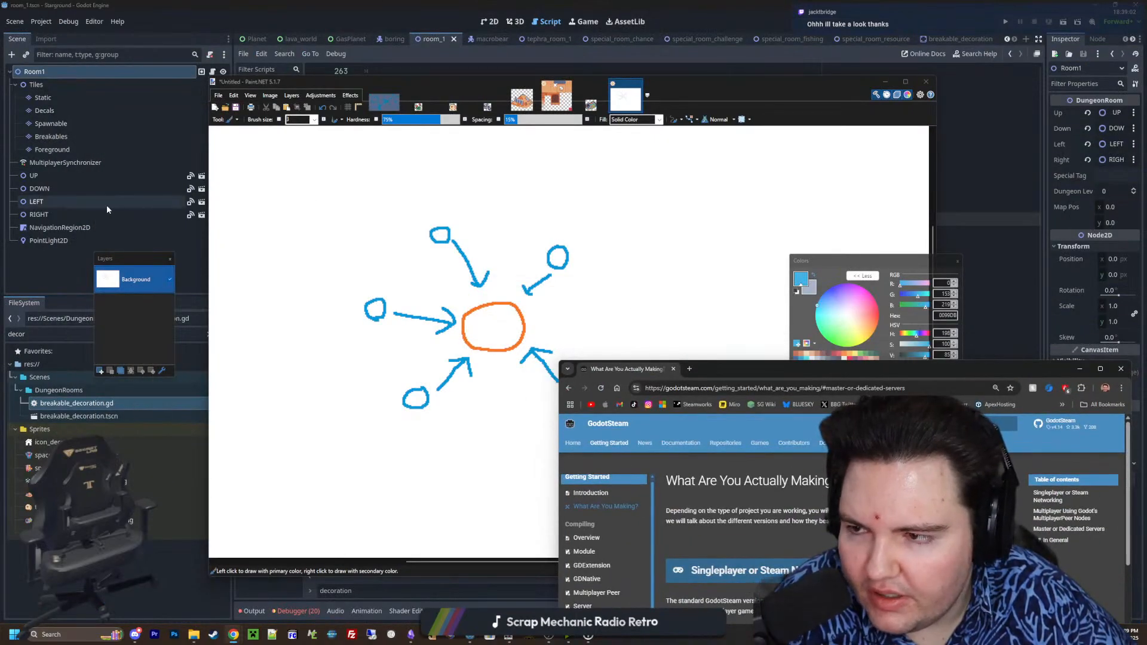
left_click(887, 81)
left_click(573, 272)
left_click(440, 437)
left_click(439, 446)
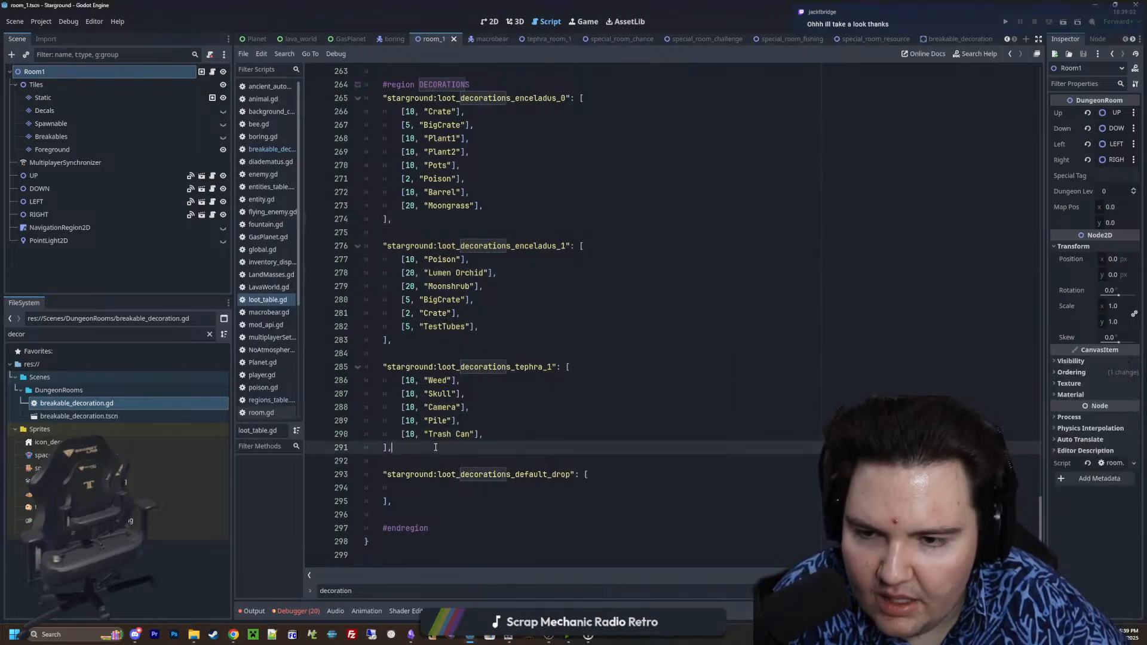
left_click(448, 351)
left_click(451, 328)
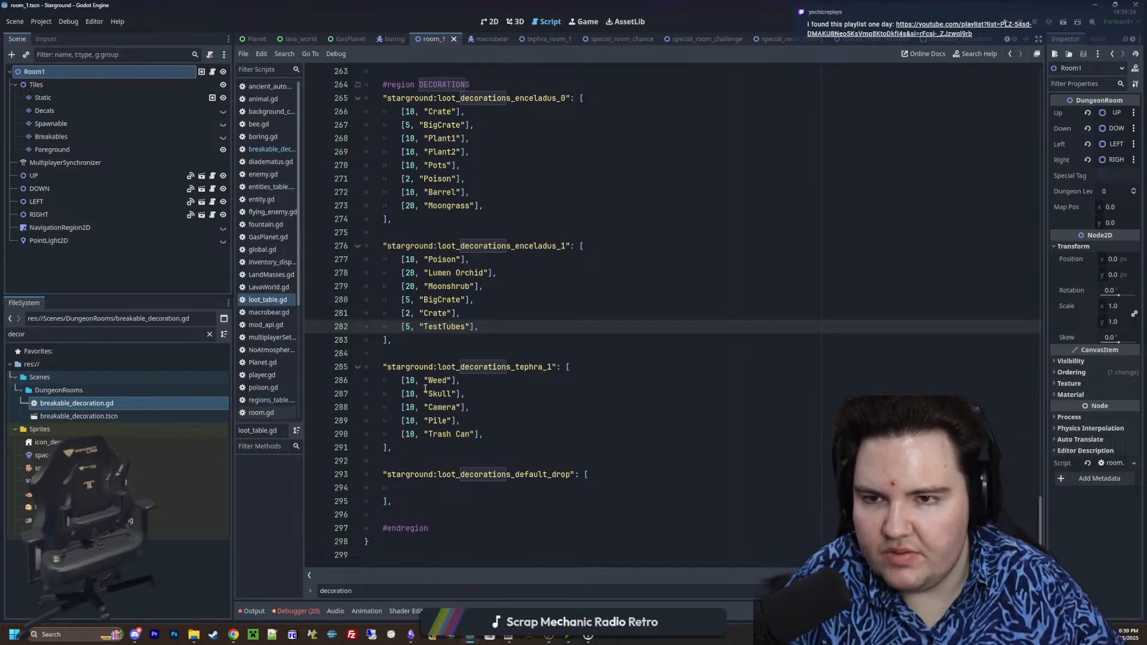
Insert a blank line below "#region DECORATIONS" in loot_table.gd and save the script
left_click(495, 91)
key("Return")
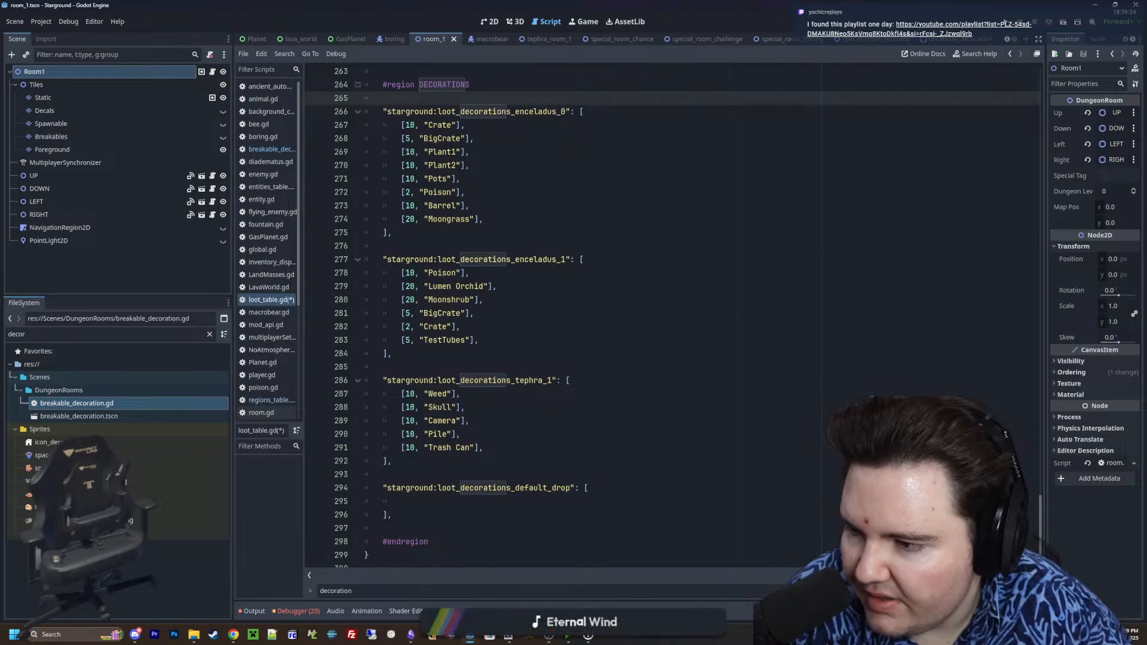
left_click(466, 370)
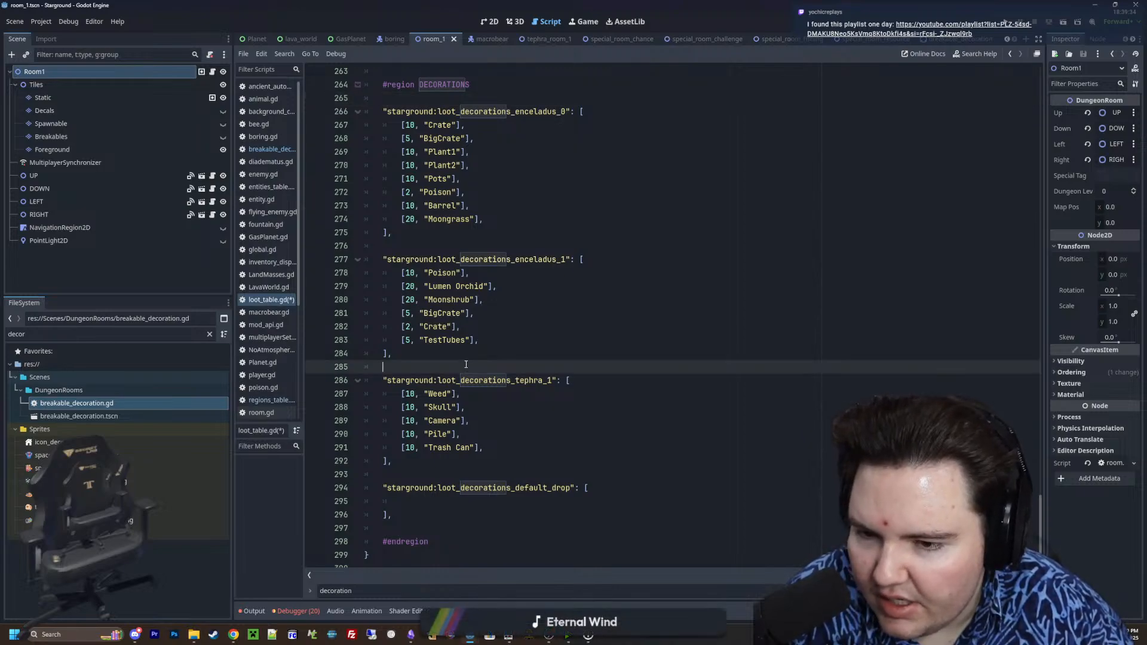
left_click(434, 245)
key("ctrl+s")
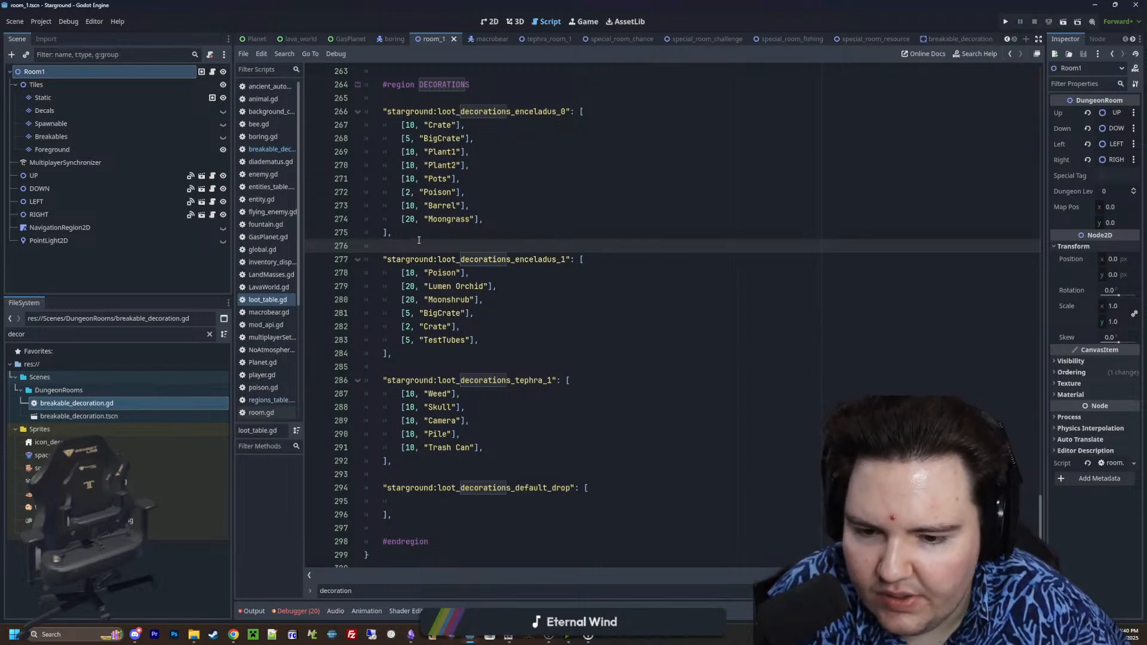
scroll(419, 240, "down", 1)
left_click(426, 486)
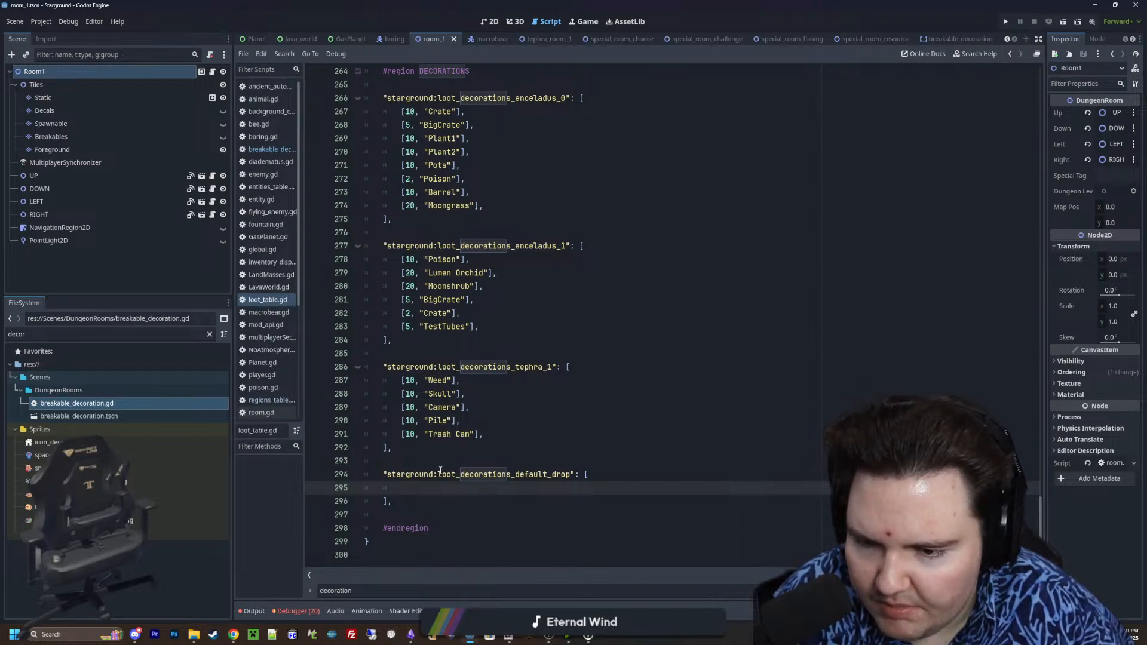
left_click(411, 466)
left_click(414, 486)
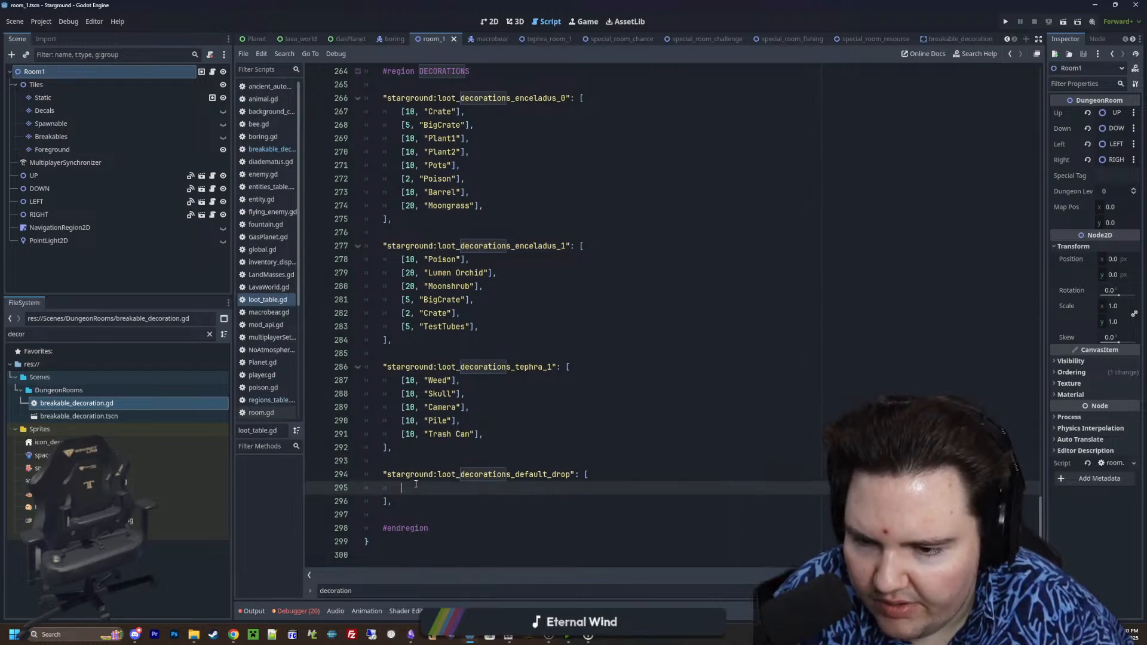
left_click(417, 478)
left_click(418, 485)
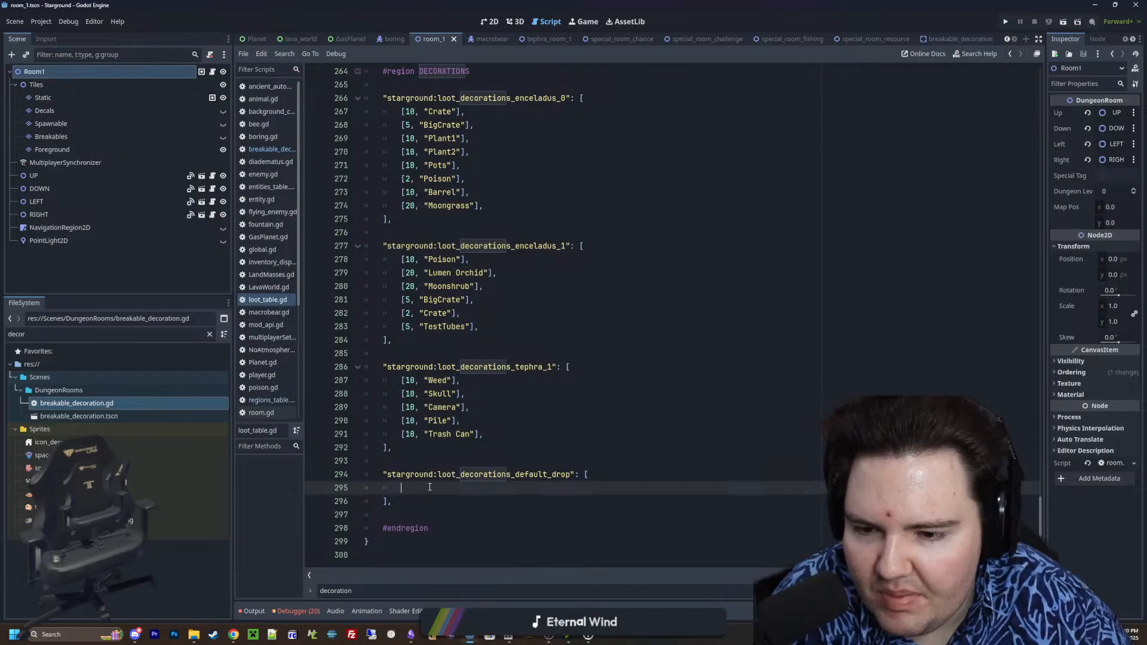
Copy the five loot_decorations_tephra_1 entries into breakable_decoration.gd under match(type), on new lines above the "Lumen Orchid" case
left_click_drag(484, 445, 328, 376)
key("ctrl+c")
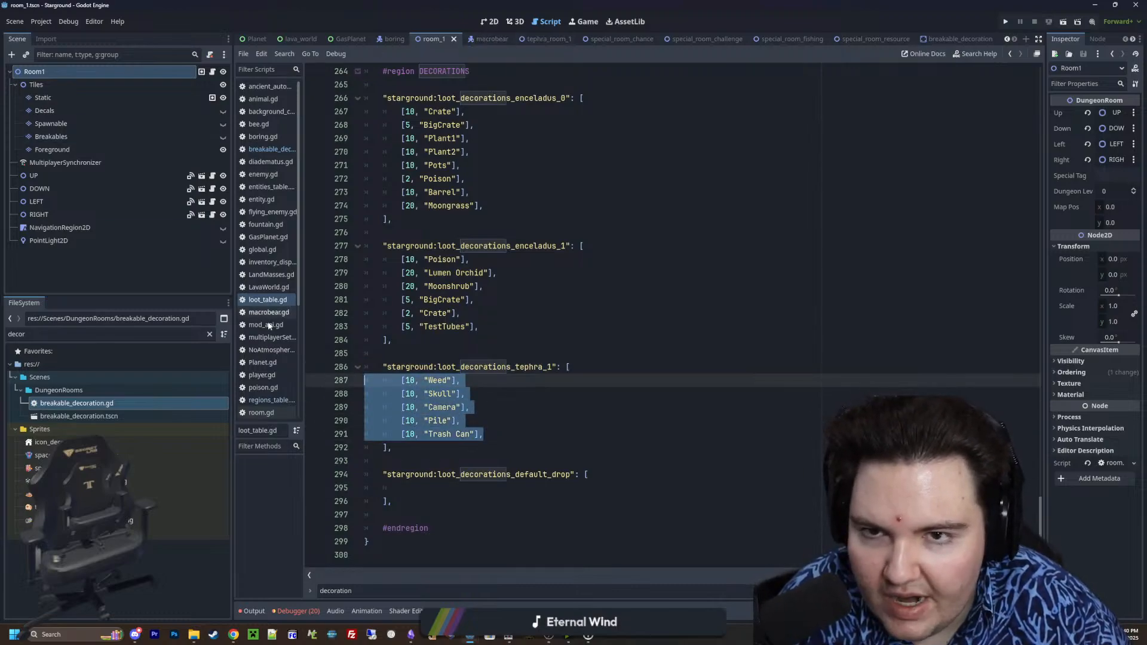
double_click(76, 404)
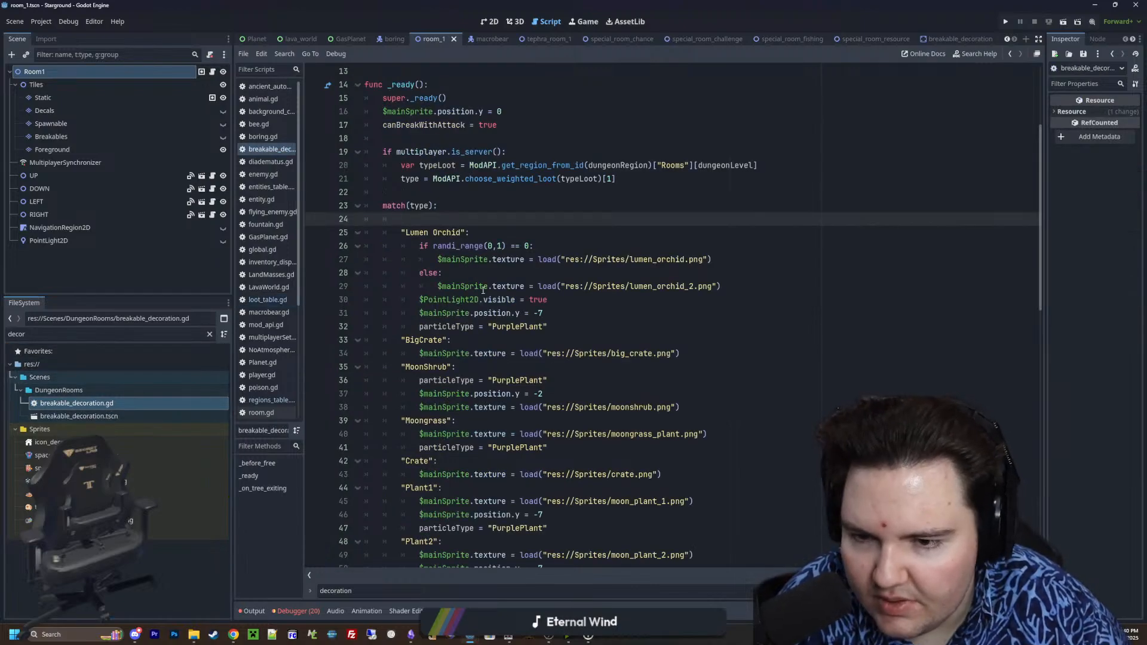
left_click(421, 263)
key("Return")
key("Return")
key("Return")
key("Return")
key("Return")
key("Up")
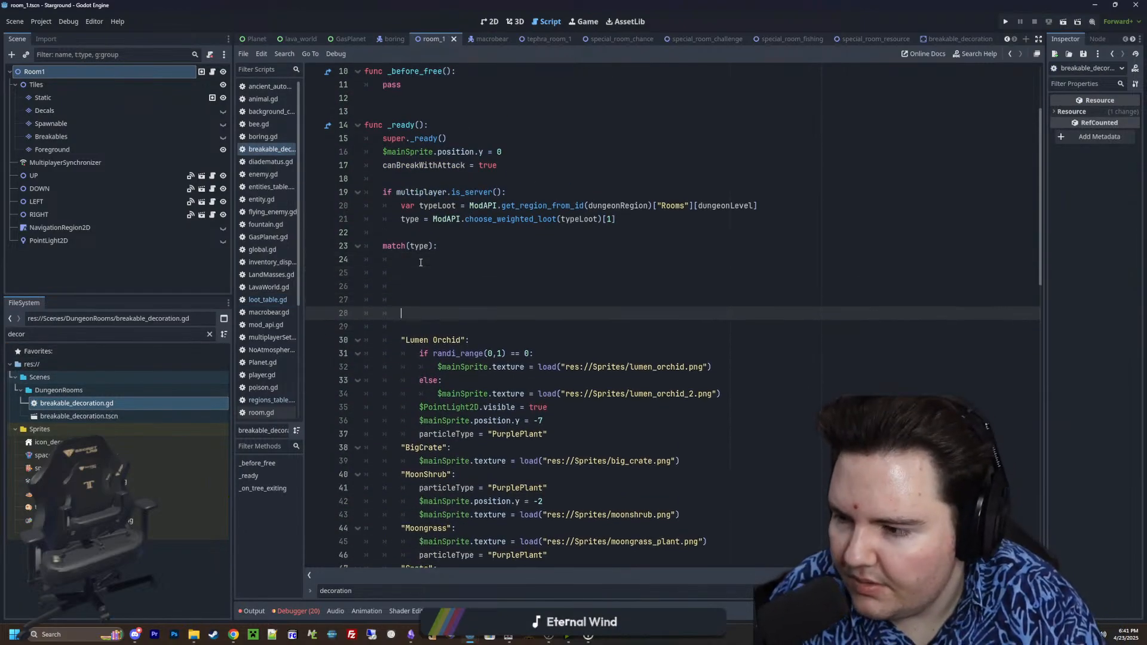
key("ctrl+v")
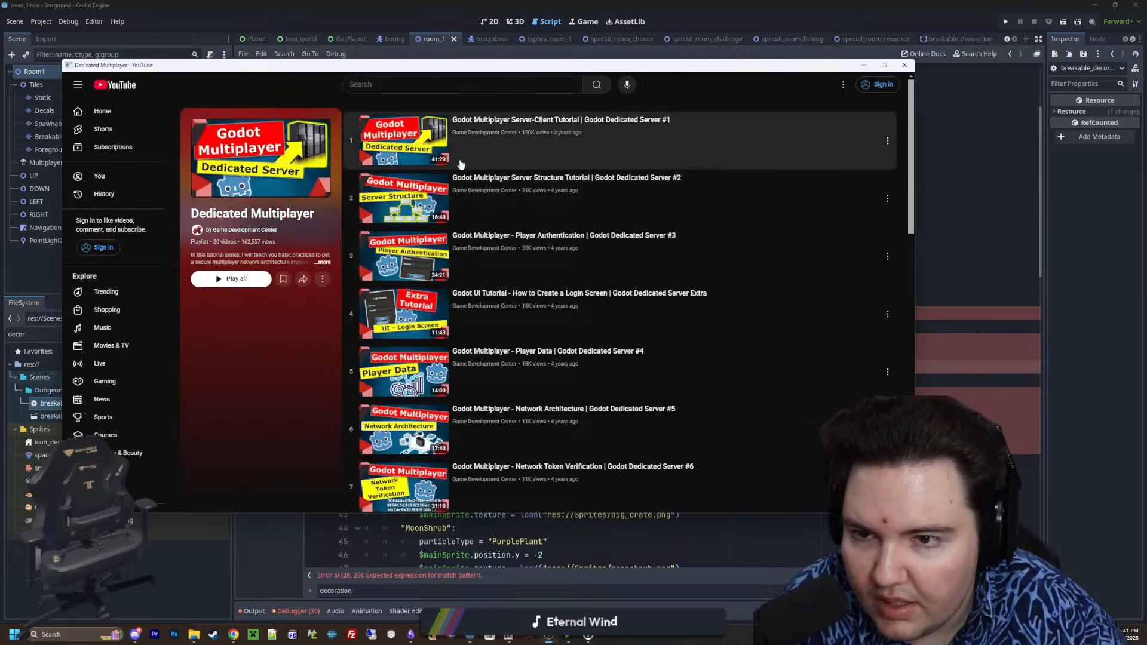
Look through the Godot dedicated server tutorials in the Dedicated Multiplayer YouTube playlist and close its window
scroll(463, 164, "down", 12)
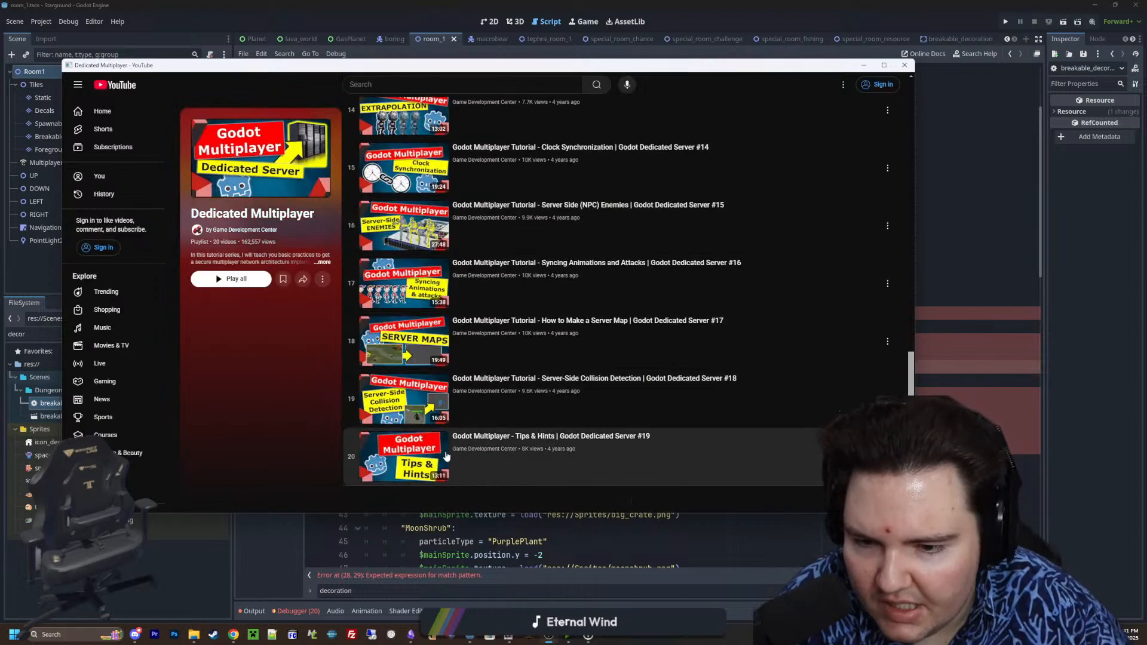
scroll(431, 457, "up", 12)
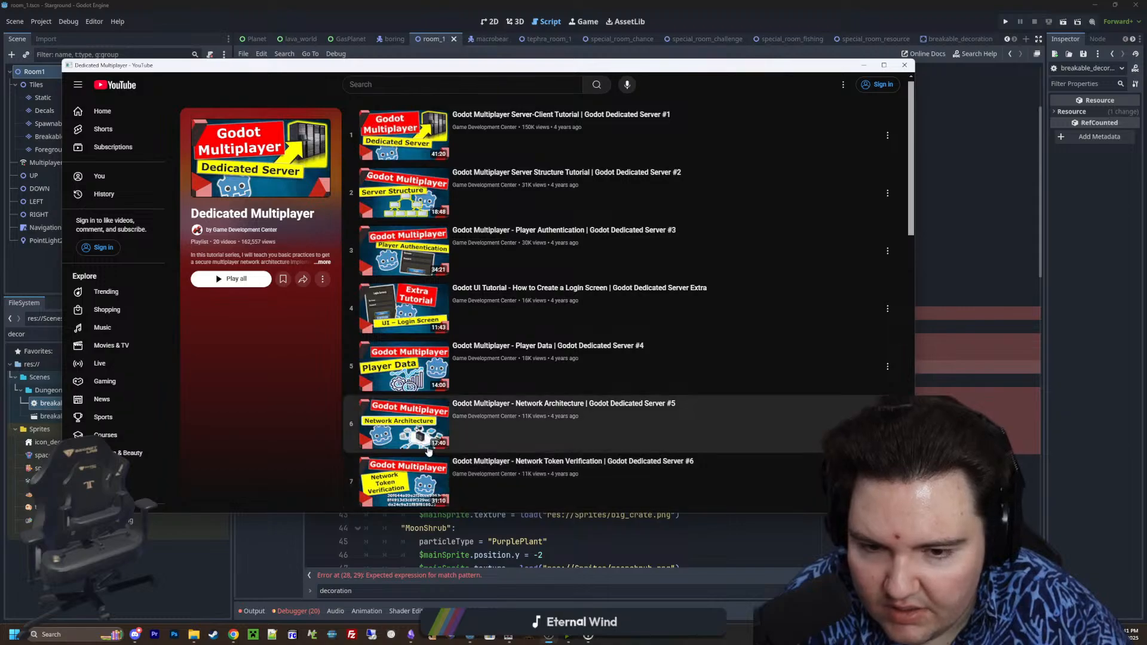
scroll(425, 447, "down", 12)
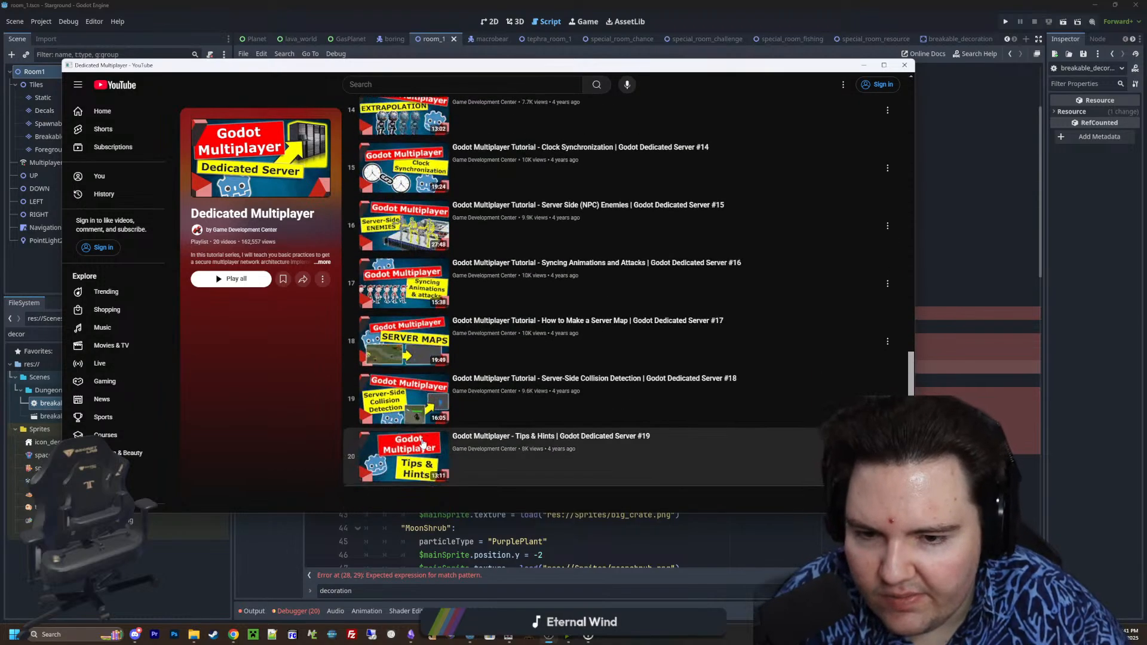
scroll(424, 442, "up", 10)
scroll(424, 441, "down", 10)
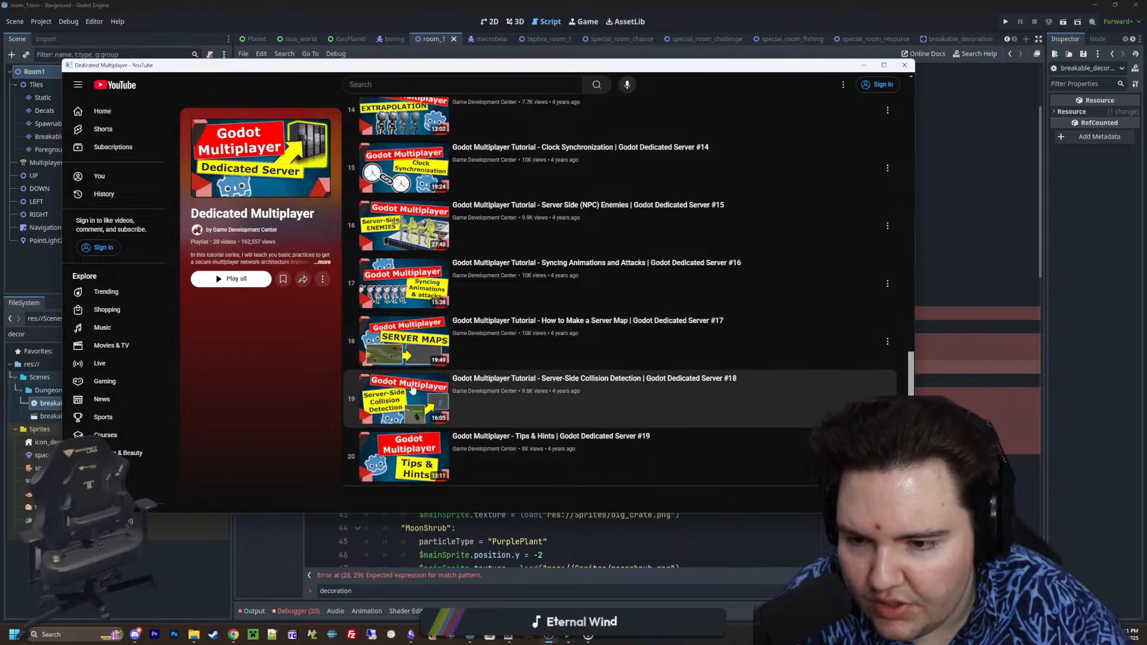
scroll(391, 389, "up", 10)
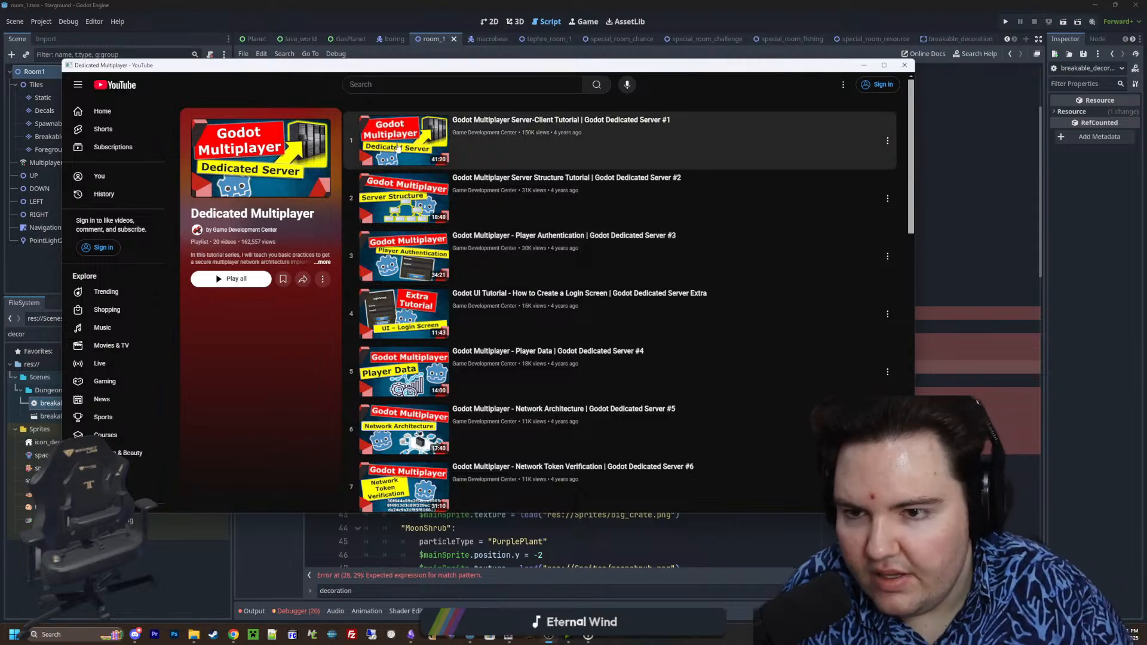
scroll(434, 308, "down", 12)
scroll(435, 308, "up", 12)
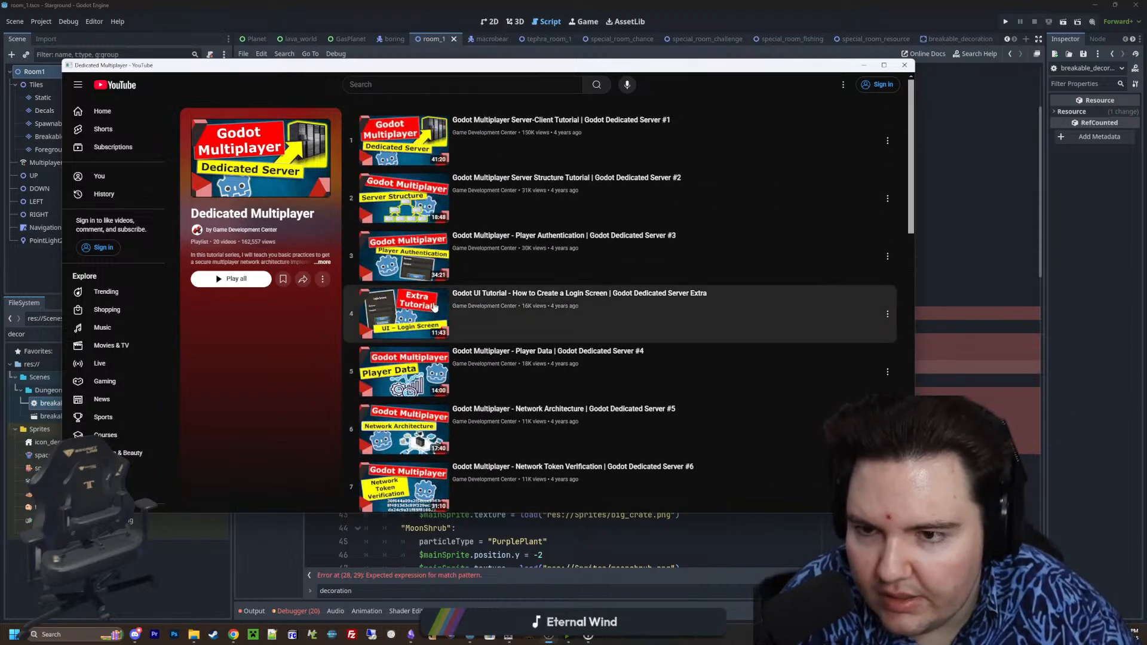
scroll(435, 309, "down", 12)
scroll(436, 305, "up", 12)
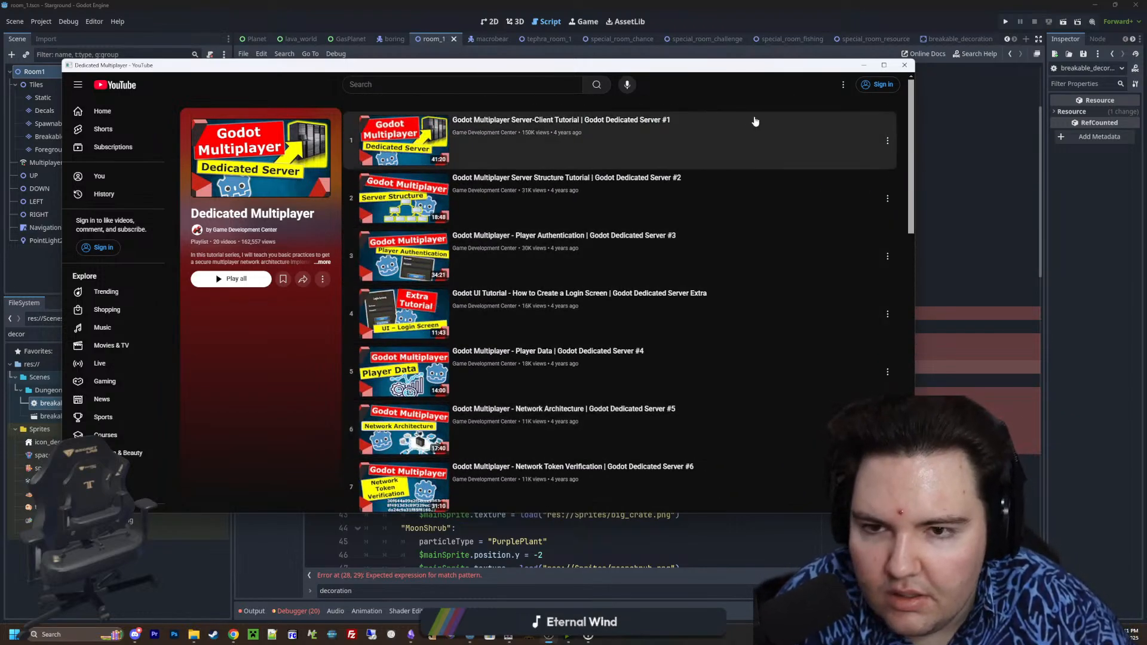
left_click(905, 65)
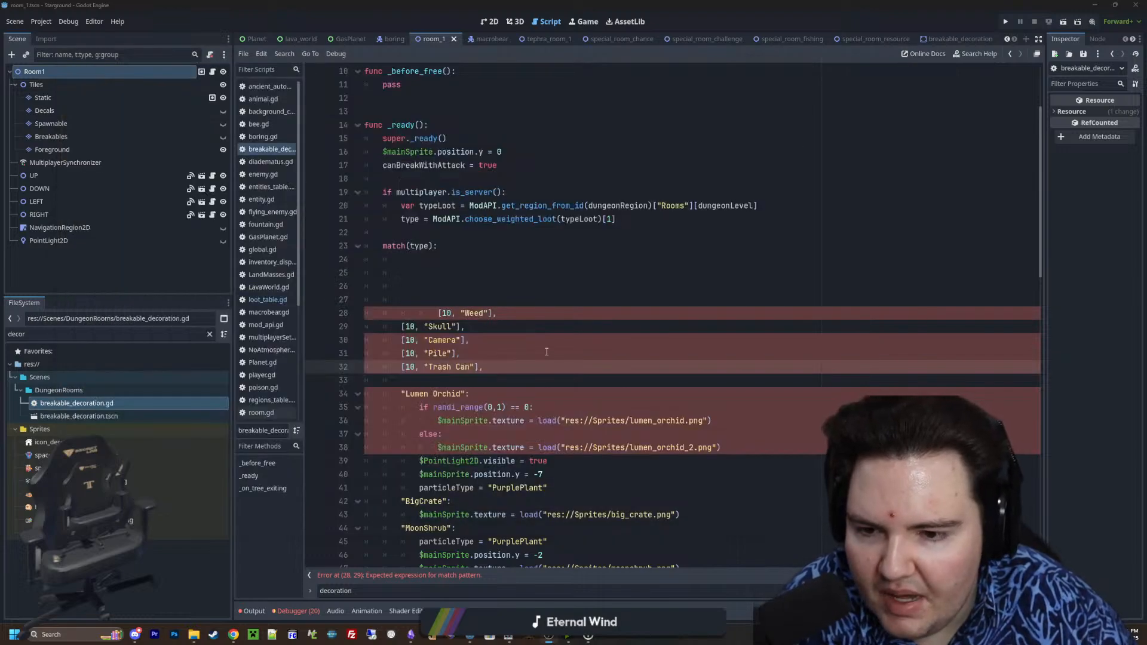
Remove the opening brackets and weights from the five pasted entries, plus the closing bracket and comma after "Weed"
left_click(430, 304)
left_click_drag(459, 313, 402, 367)
key("BackSpace")
key("End")
key("BackSpace")
key("BackSpace")
key("BackSpace")
key("BackSpace")
key("BackSpace")
Strip the closing brackets and commas from the "Skull" to "Trash Can" lines and delete the blank lines above "Weed"
key("BackSpace")
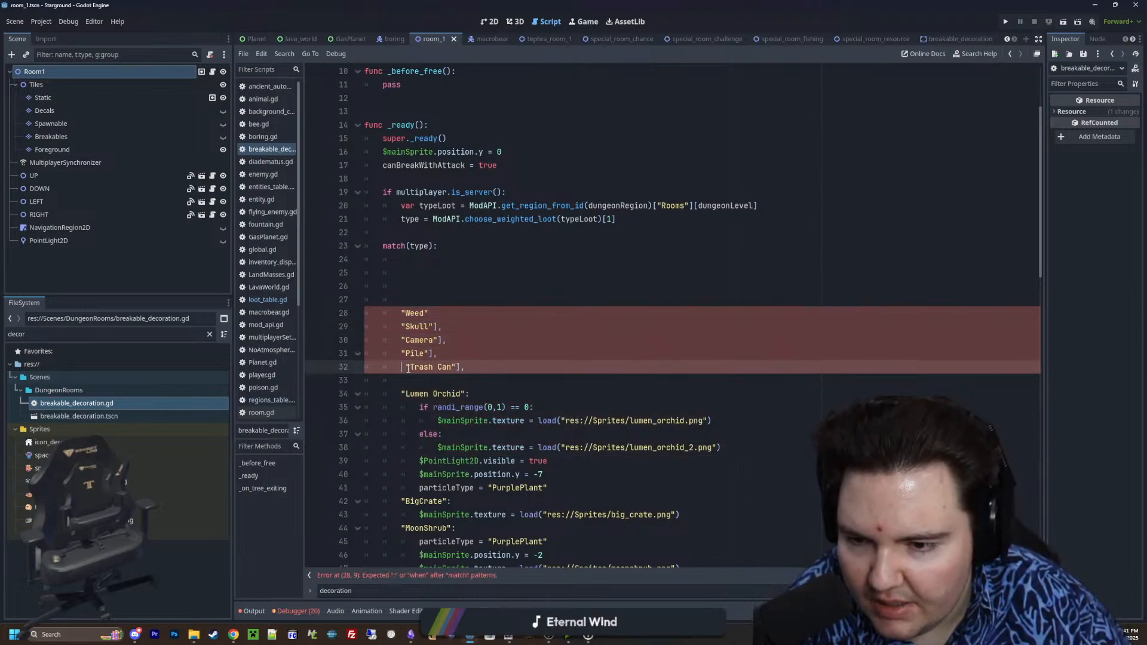
key("End")
key("BackSpace")
key("BackSpace")
key("Up")
key("BackSpace")
key("BackSpace")
key("Up")
key("BackSpace")
key("BackSpace")
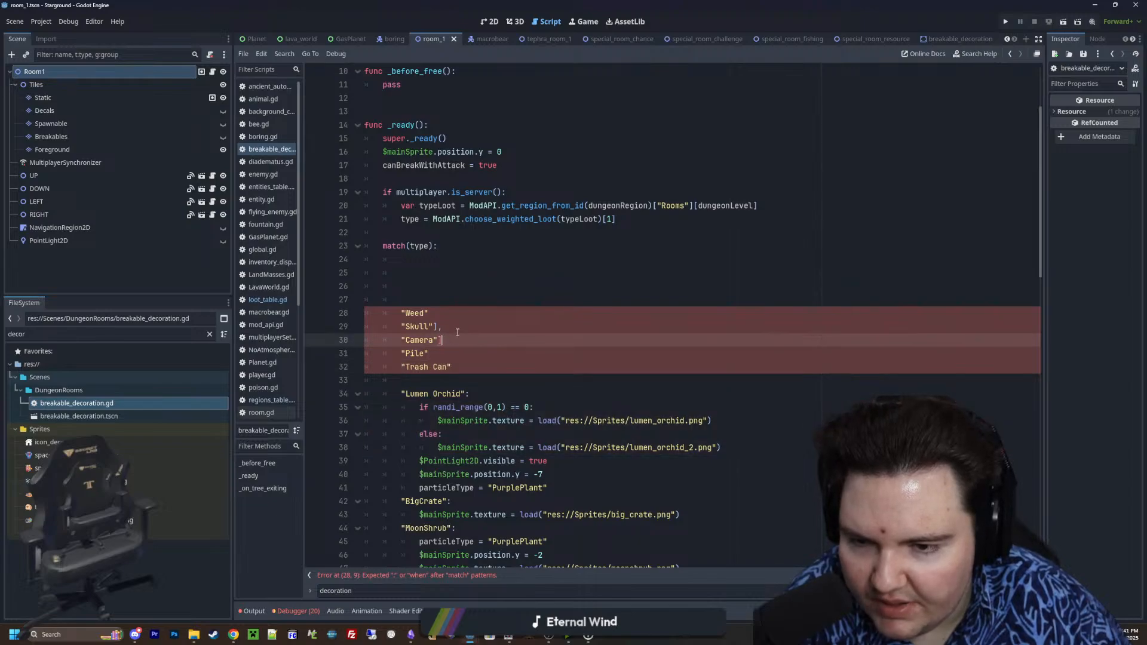
key("Up")
key("BackSpace")
key("BackSpace")
left_click_drag(412, 298, 327, 261)
key("BackSpace")
key("BackSpace")
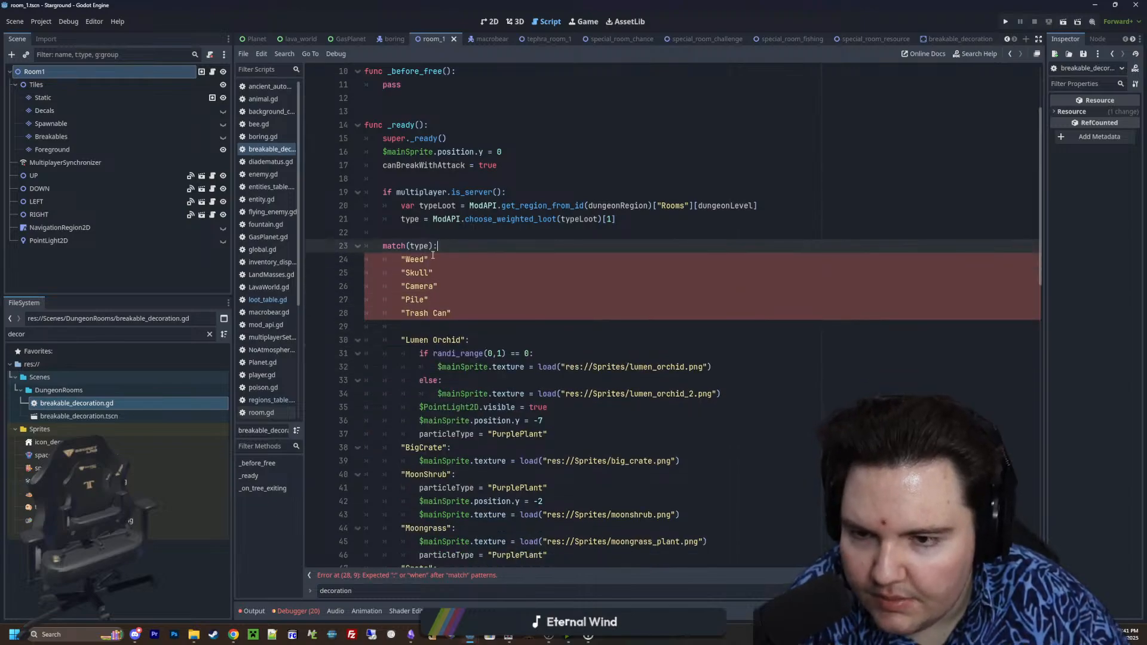
Add a colon after "Weed", "Skull", "Camera", "Pile" and "Trash Can" to make them match cases
left_click(437, 257)
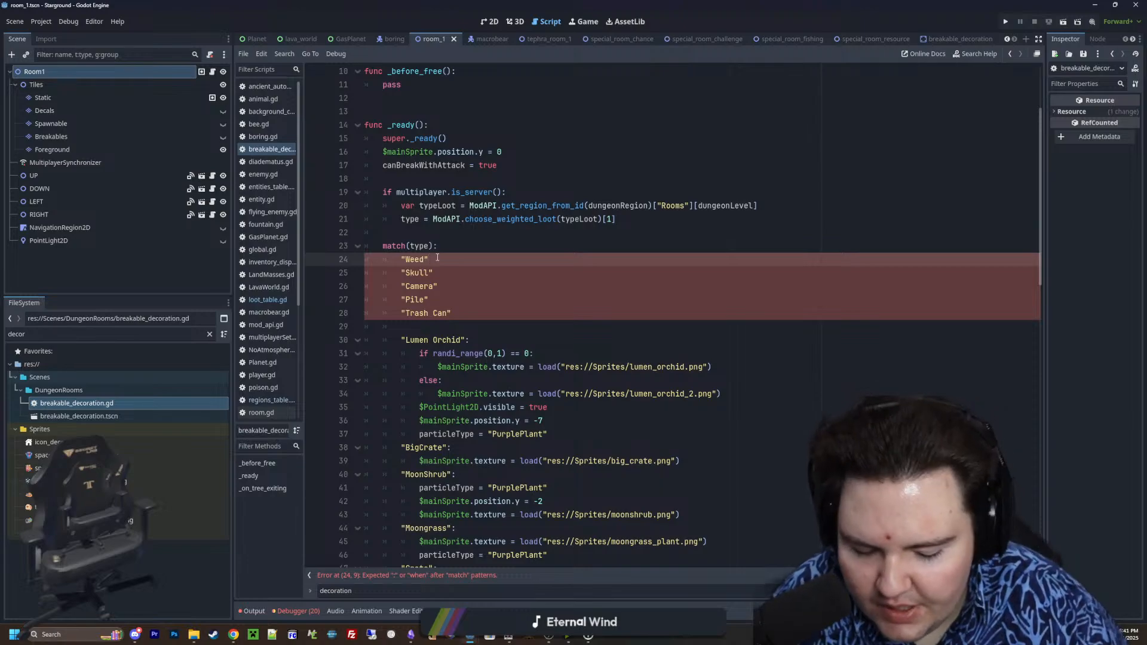
type(":")
key("Down")
type(":")
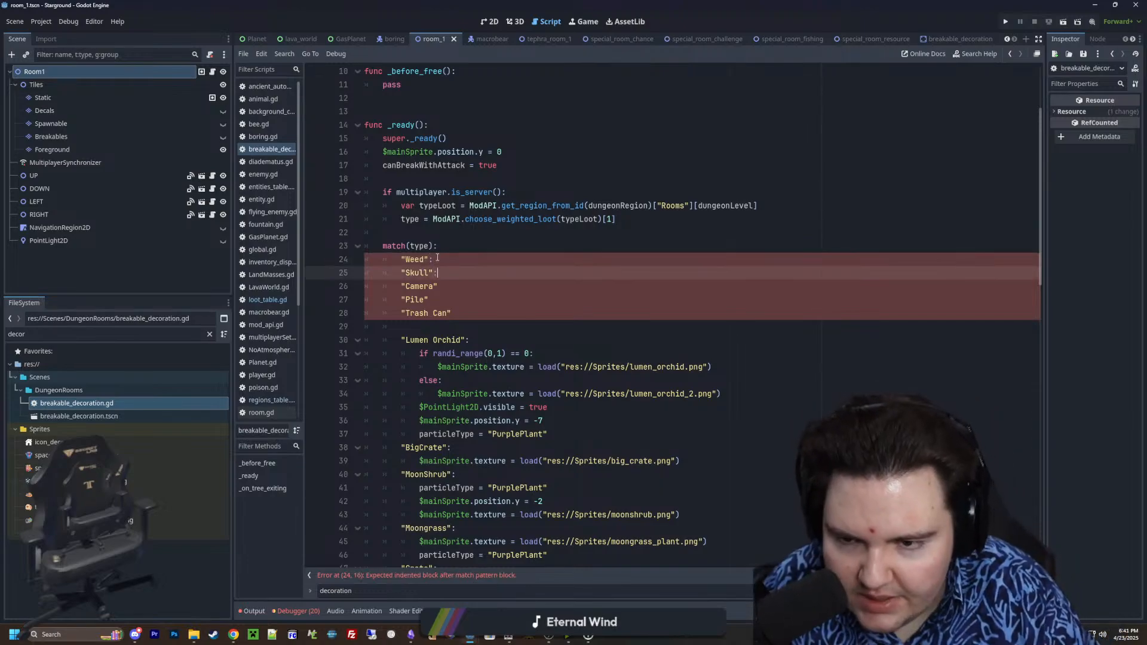
key("Down")
type(":")
key("Down")
type(":")
key("Down")
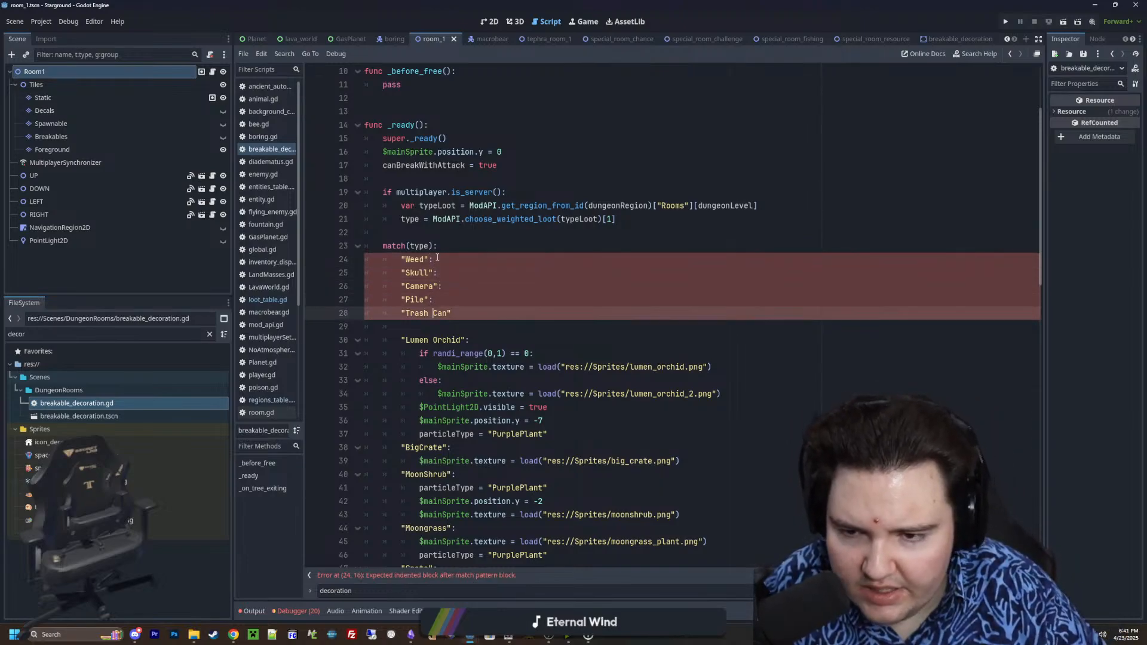
type(":")
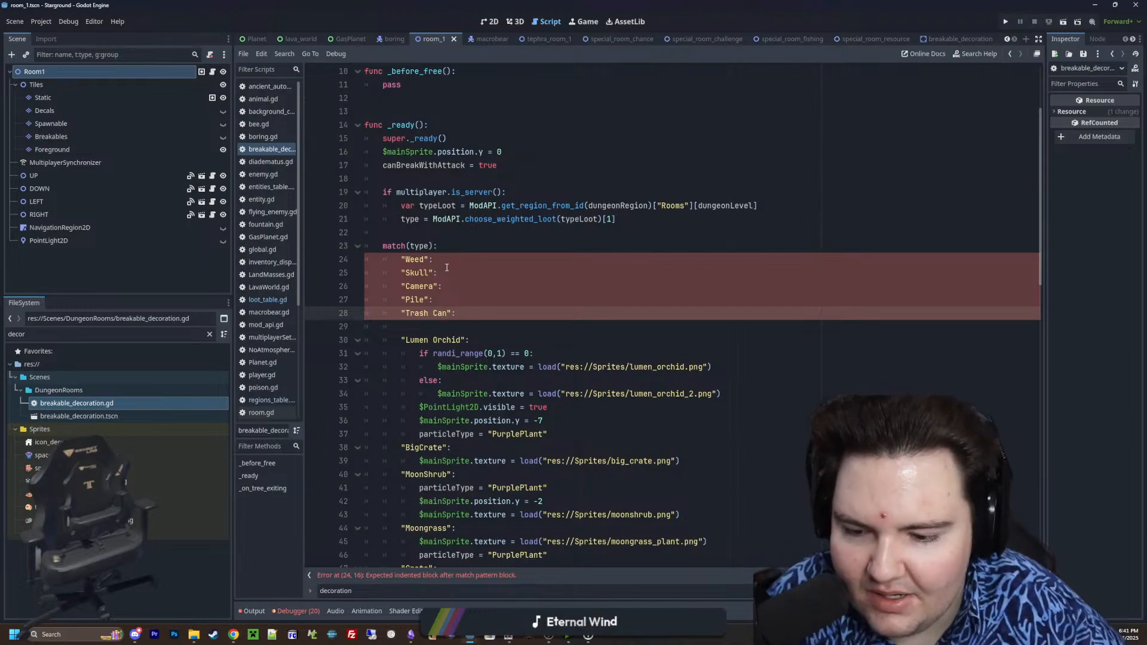
Copy the $mainSprite.texture line loading lumen_orchid.png into the "Weed" and "Skull" cases
left_click(438, 272)
left_click(452, 263)
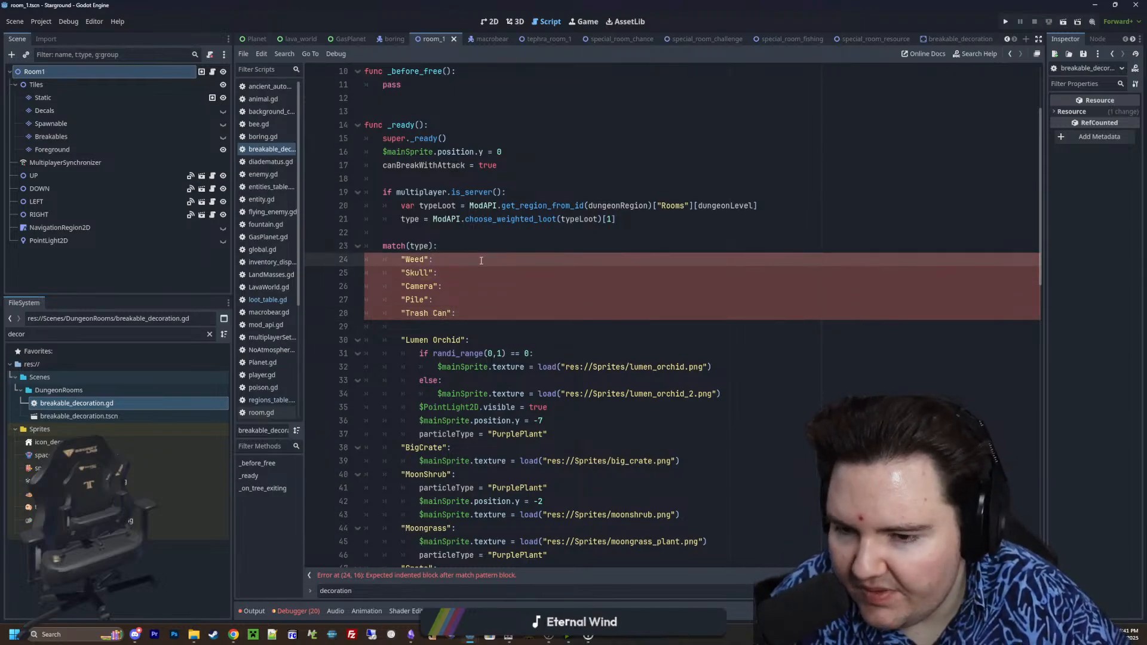
left_click(588, 407)
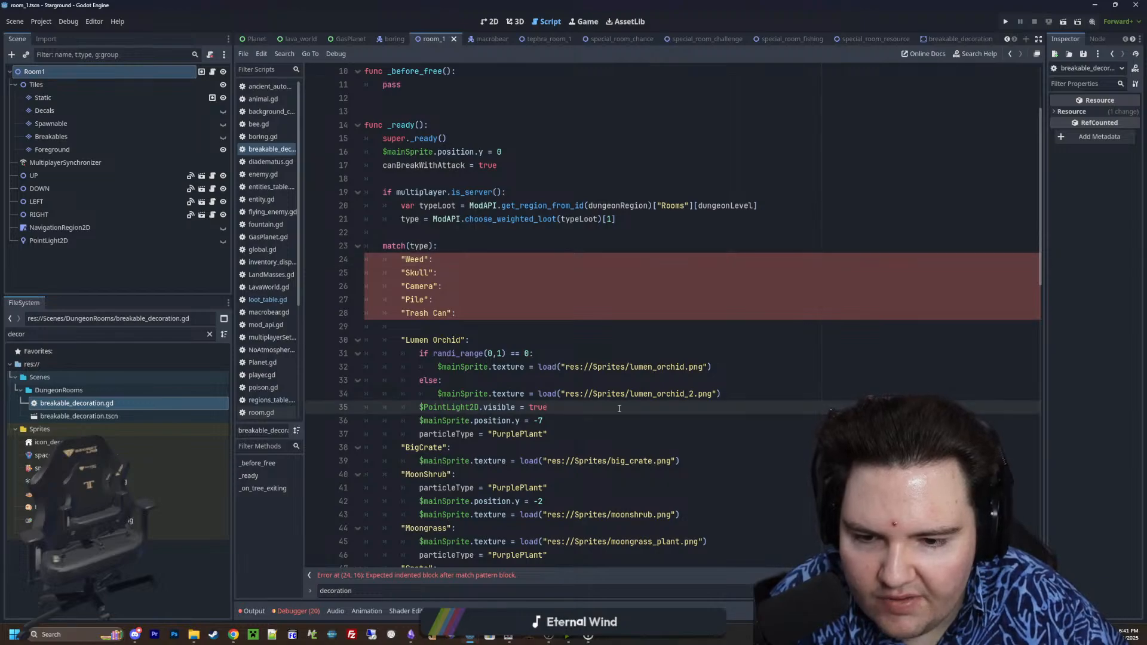
left_click_drag(731, 397, 470, 396)
left_click(705, 379)
left_click_drag(711, 370, 437, 369)
key("ctrl+c")
left_click(460, 258)
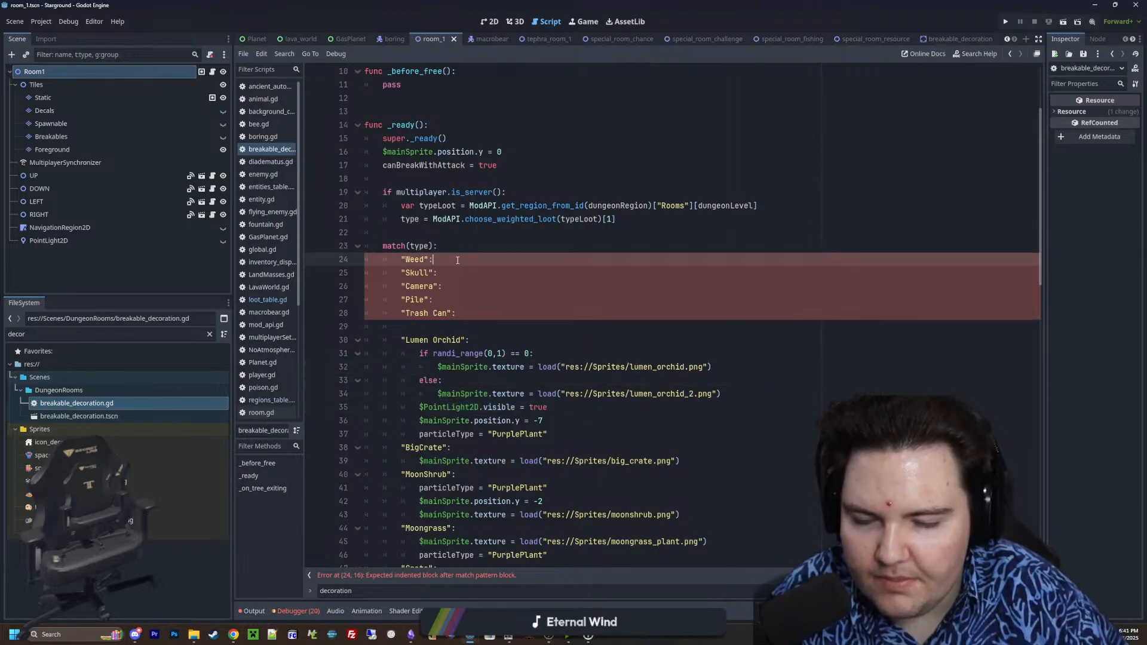
key("Return")
key("ctrl+v")
left_click(464, 289)
key("Return")
key("ctrl+v")
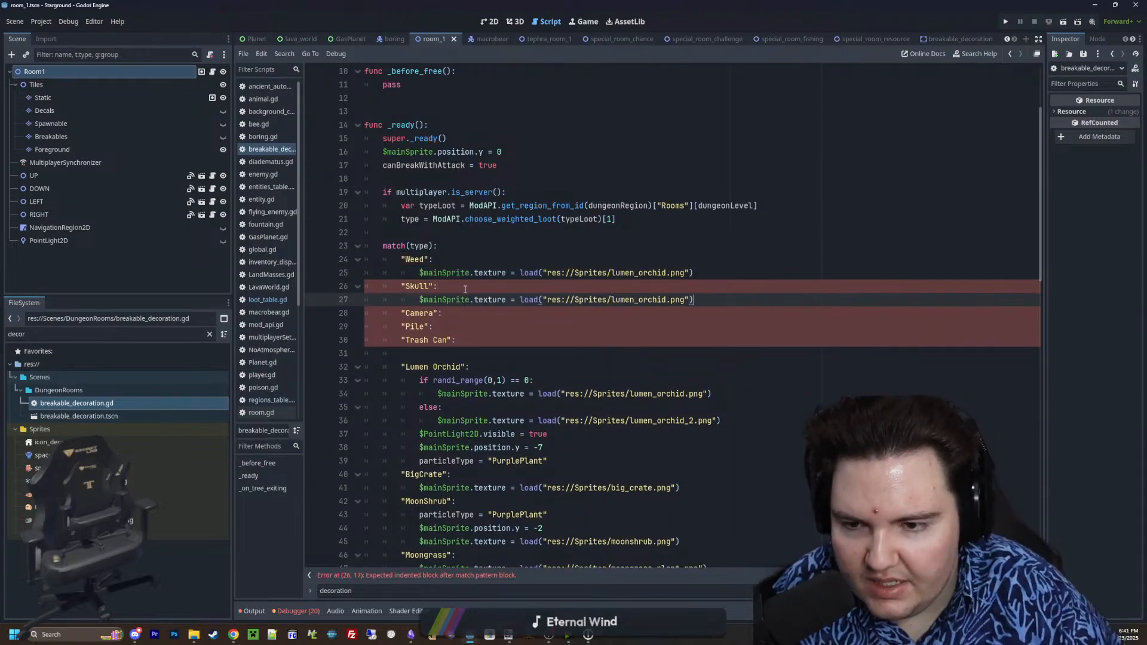
Add the $mainSprite.texture line loading lumen_orchid.png to the "Camera", "Pile" and "Trash Can" cases and close the blank lines before "Lumen Orchid"
left_click(472, 313)
key("Return")
key("ctrl+v")
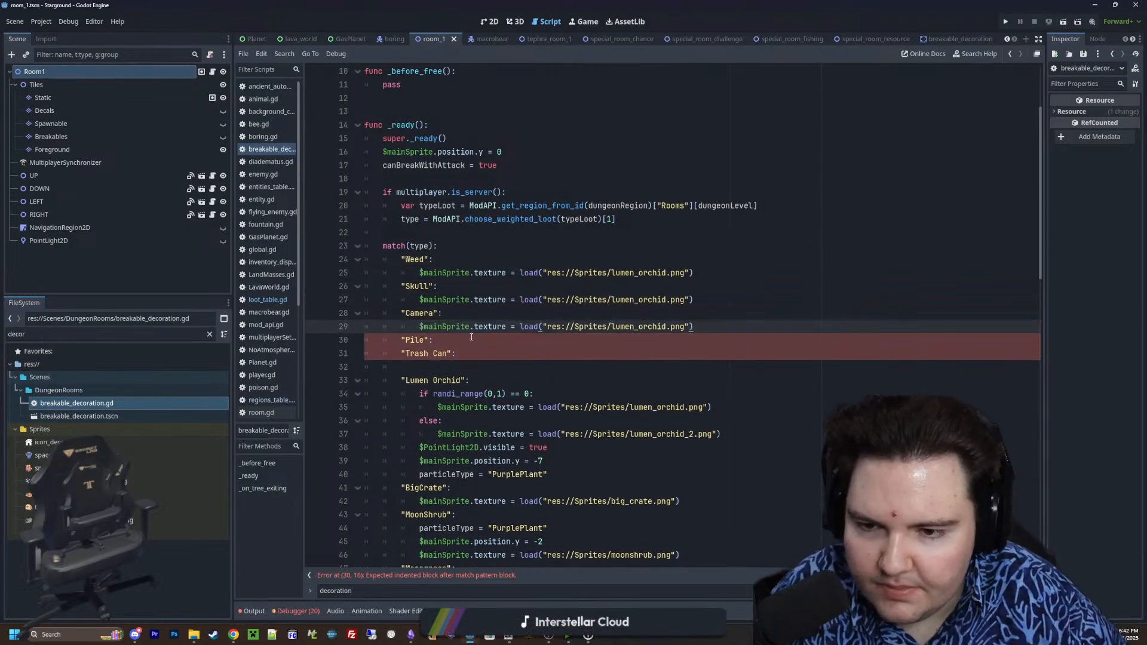
left_click(472, 340)
key("Return")
key("ctrl+v")
left_click(473, 373)
left_click(472, 380)
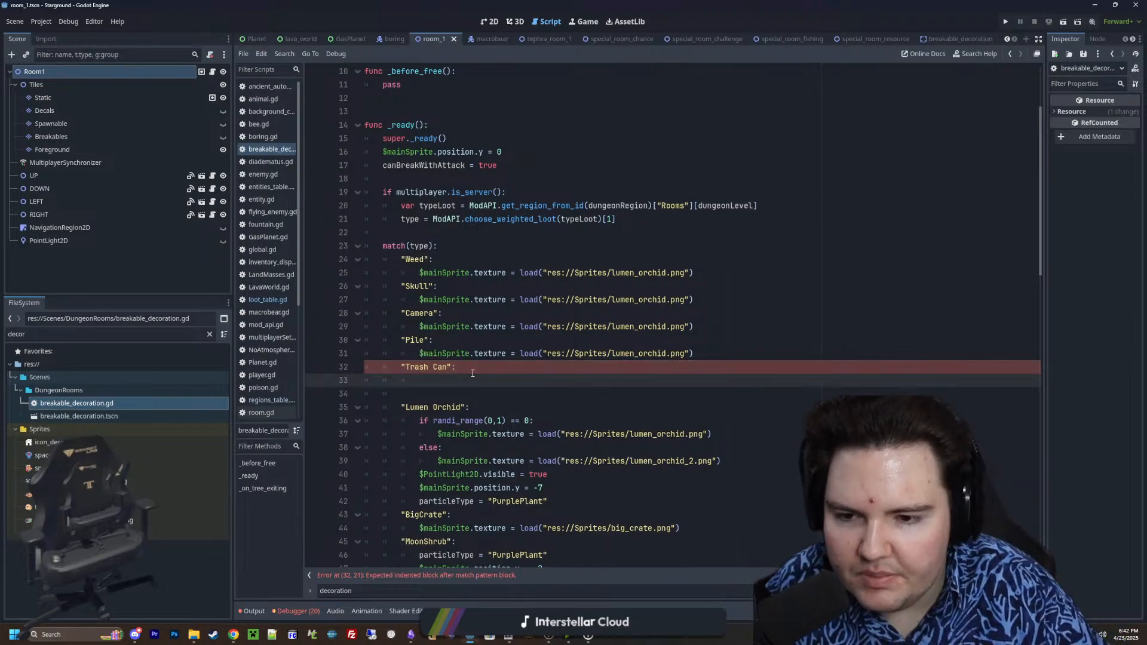
key("Tab")
key("ctrl+v")
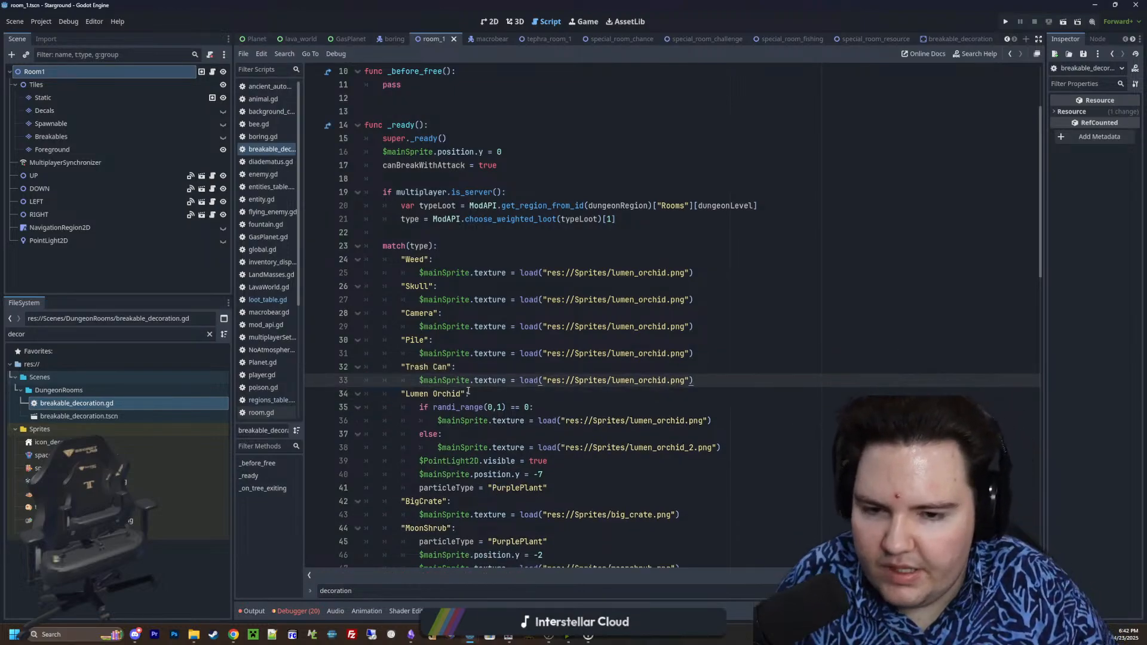
Change the "Weed" case's texture path to res://Sprites/tephra_decoration_weed.png and remove the leftover .png" fragment
double_click(624, 273)
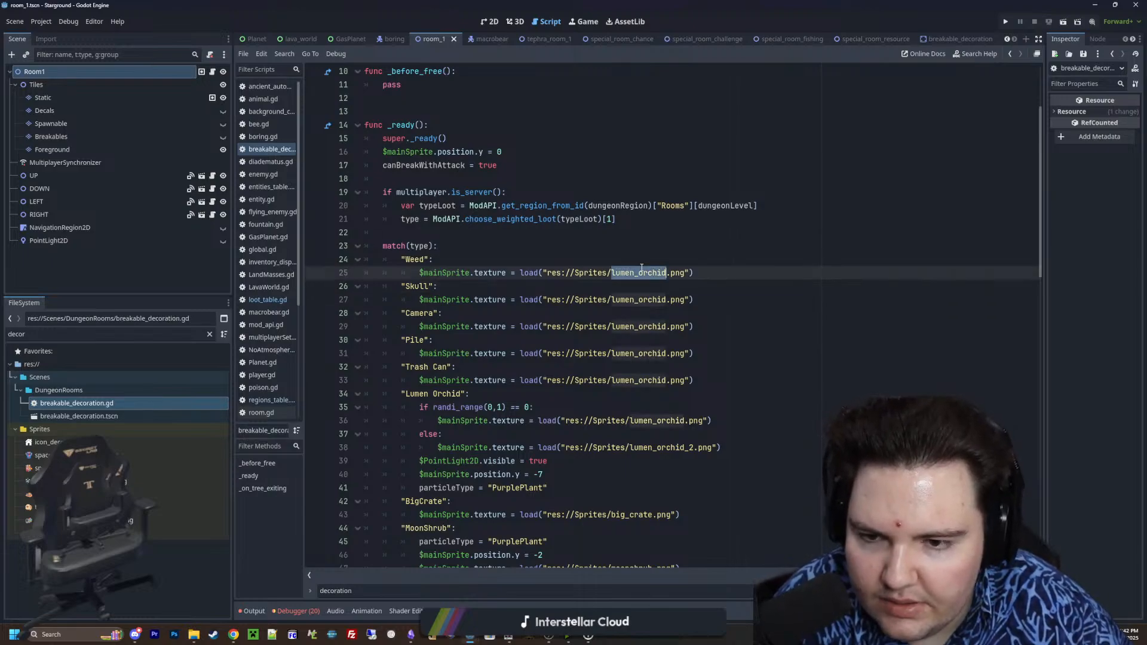
type("weed")
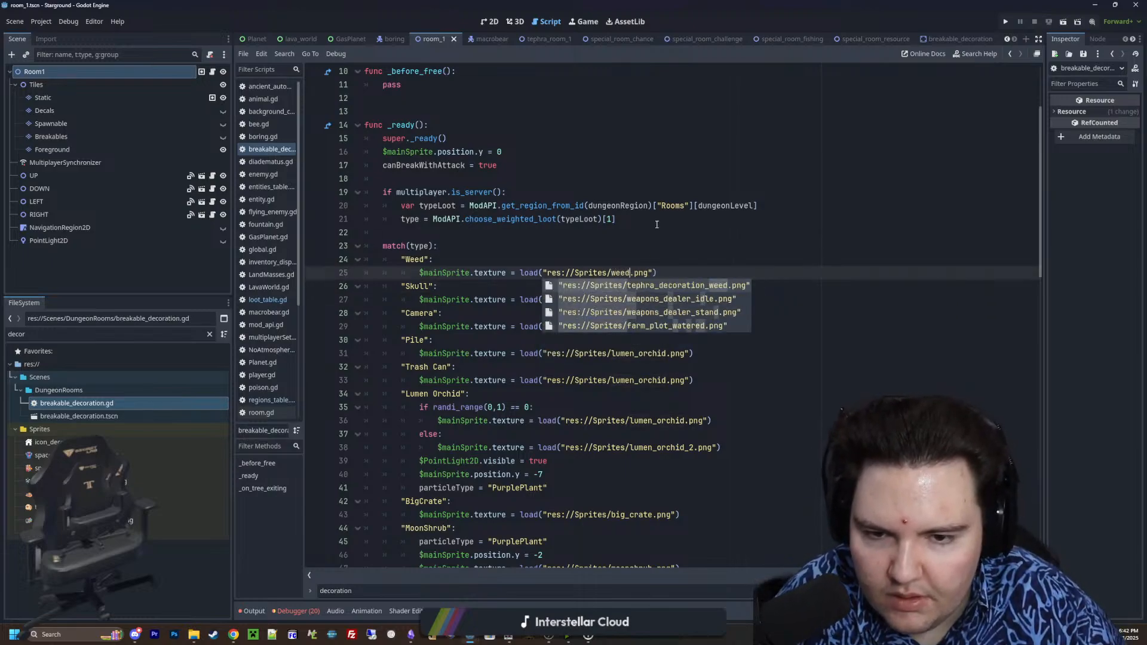
double_click(691, 286)
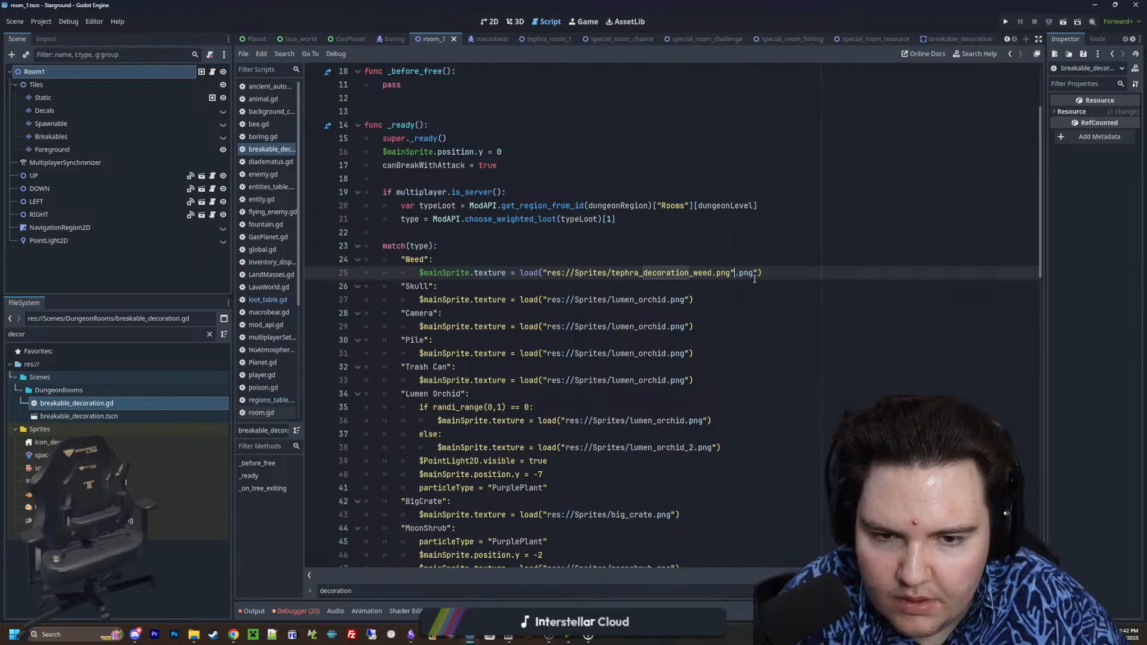
left_click_drag(757, 274, 736, 273)
key("BackSpace")
Replace the "Skull" case's texture path with res://Sprites/tephra_decoration_skull.png
double_click(633, 299)
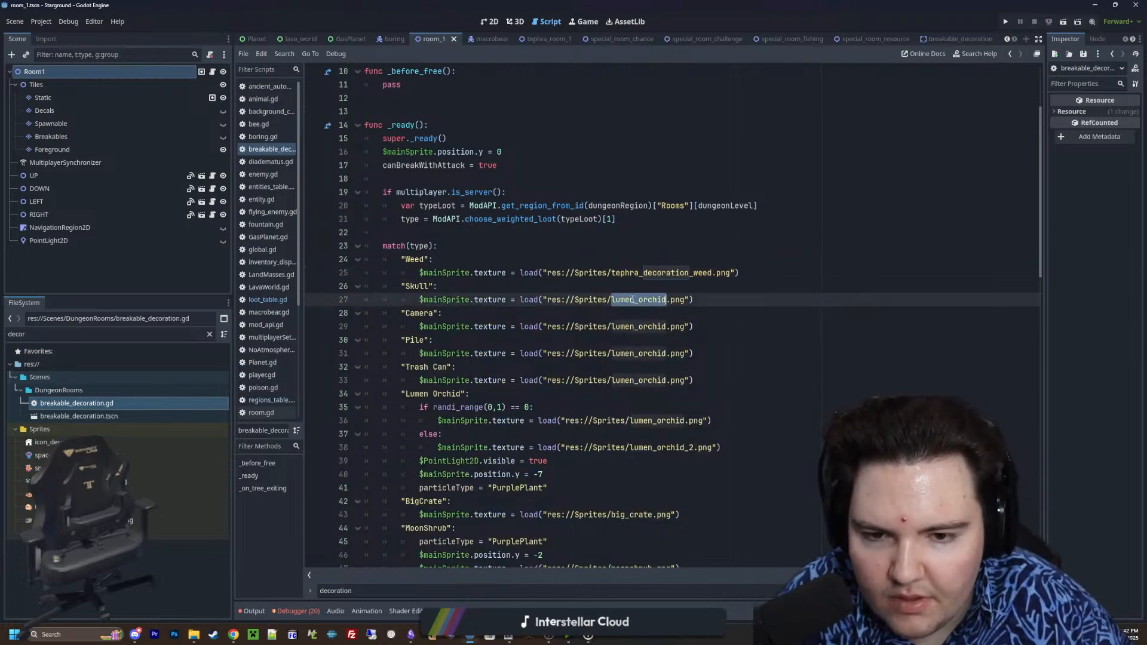
left_click(650, 309)
left_click_drag(690, 301, 549, 300)
key("BackSpace")
type("res://Sprites/tephra_decoration_skull.png\"")
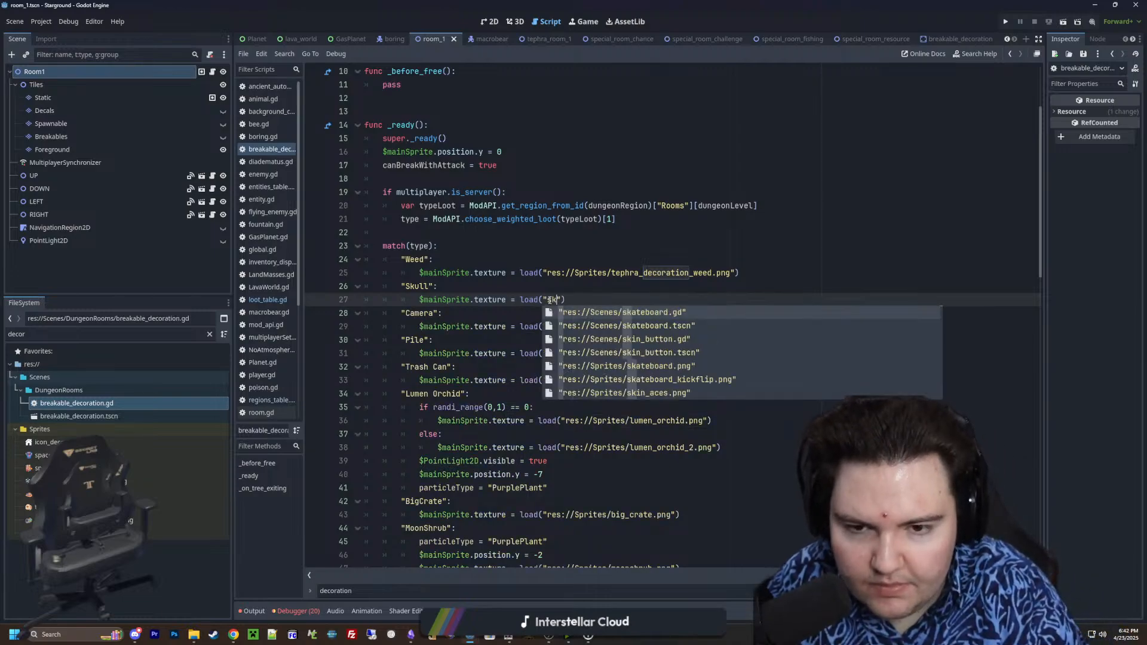
key("Return")
Replace the "Camera" case's texture path with res://Sprites/tephra_decoration_camera.png
left_click(691, 327)
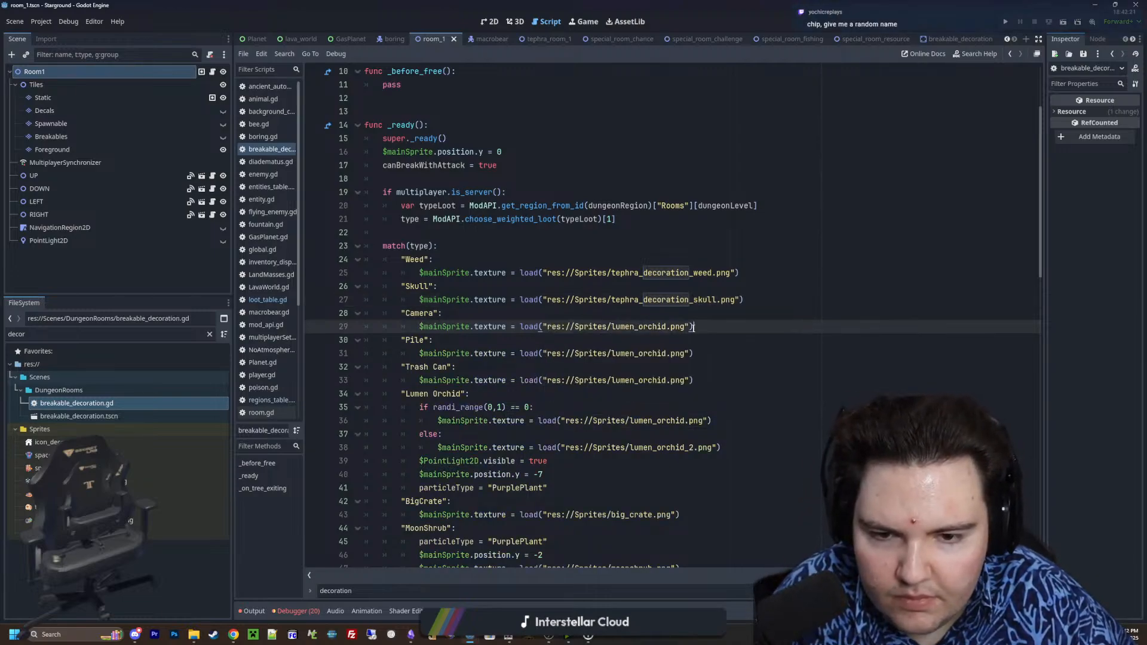
left_click(691, 354)
left_click(689, 327)
left_click_drag(690, 327, 542, 327)
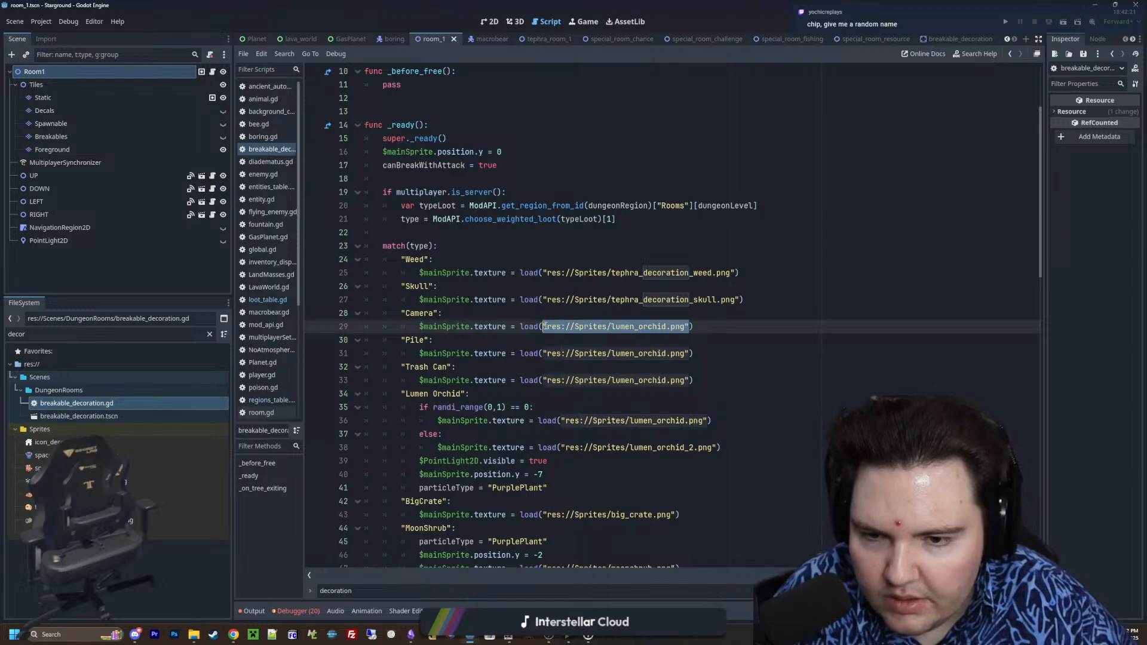
key("BackSpace")
type("\"lamera")
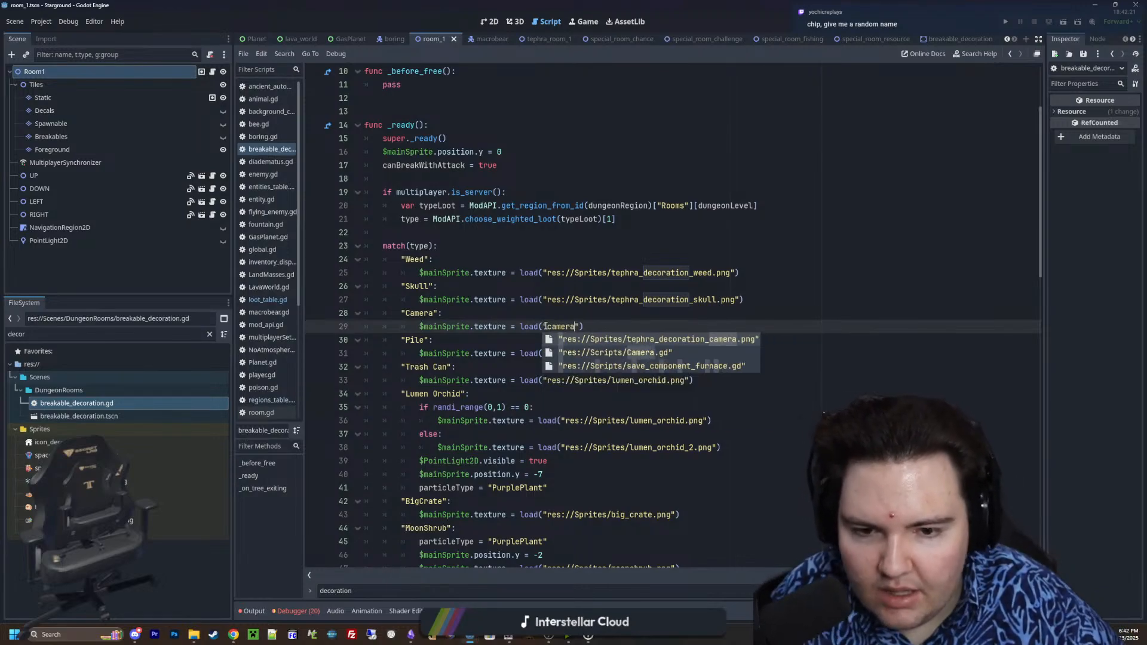
key("Return")
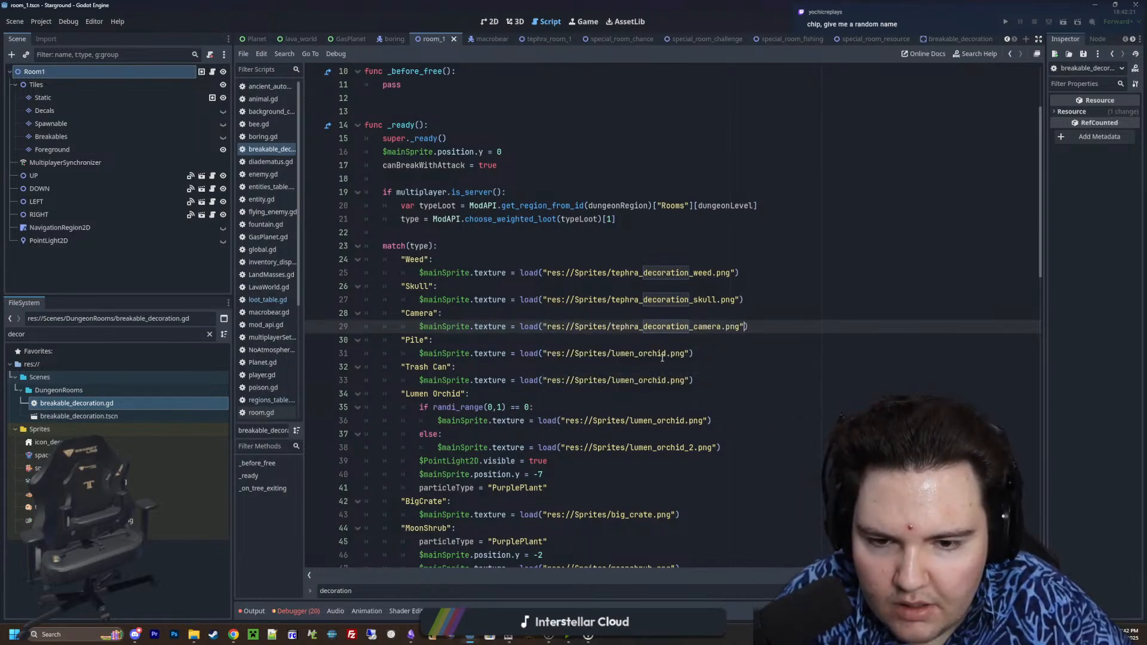
Replace the "Pile" case's texture path with res://Sprites/tephra_decoration_pile.png
key("Down")
key("Down")
key("Down")
left_click_drag(692, 357, 544, 354)
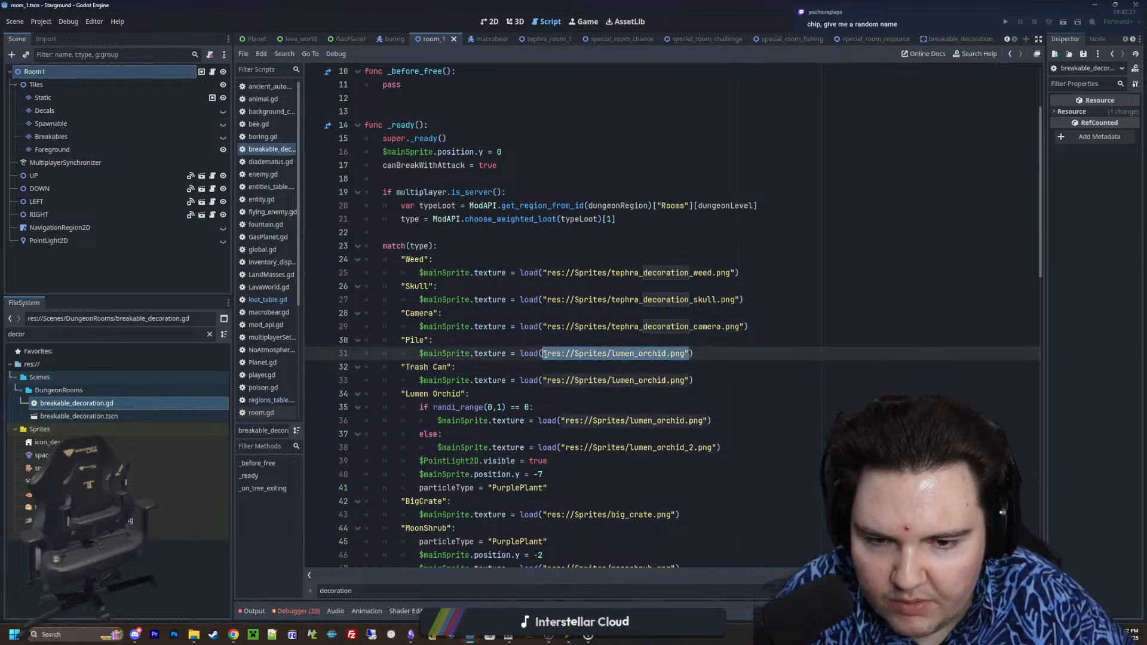
key("BackSpace")
type("\"pile")
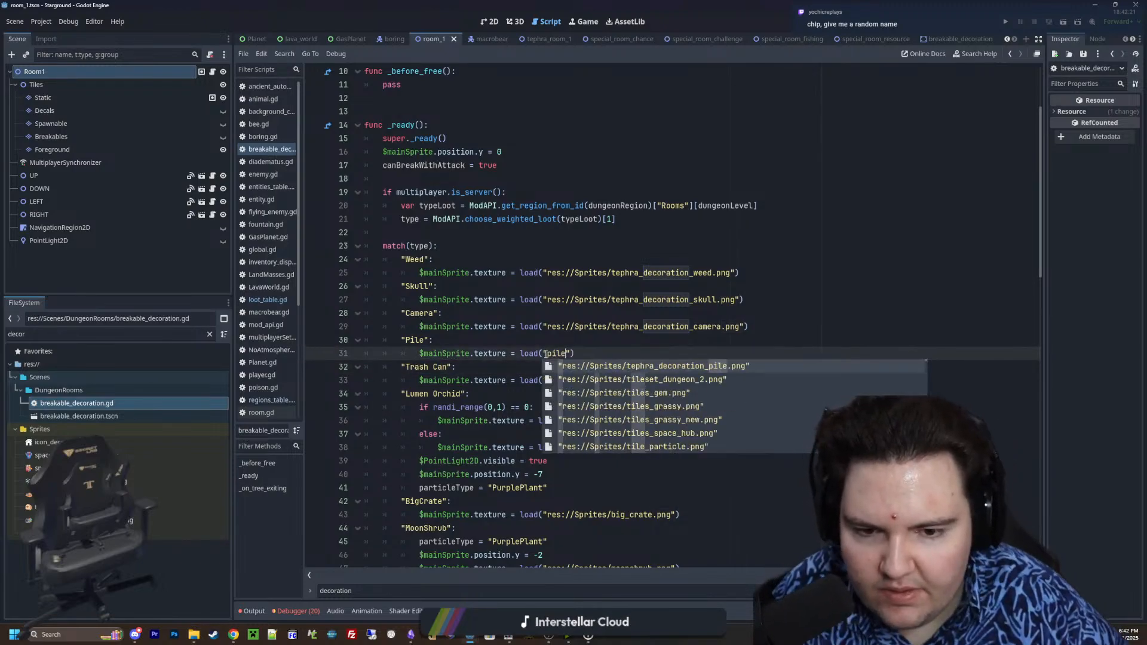
left_click(638, 367)
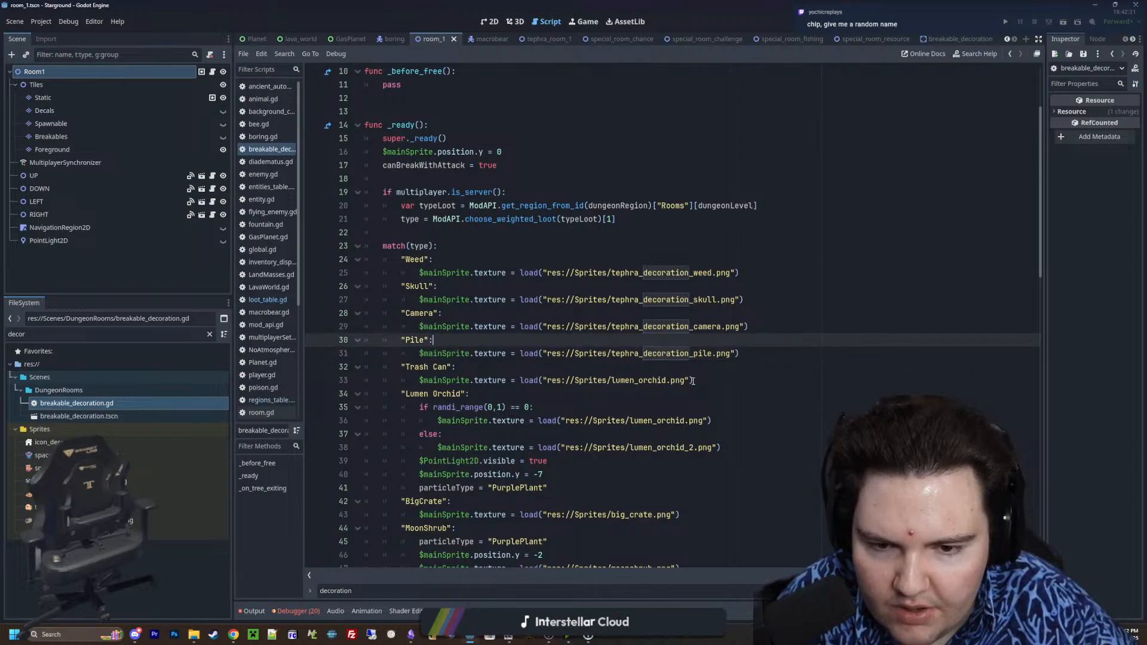
Replace the "Trash Can" case's texture path with res://Sprites/tephra_decoration_trash_can.png
left_click_drag(691, 380, 544, 380)
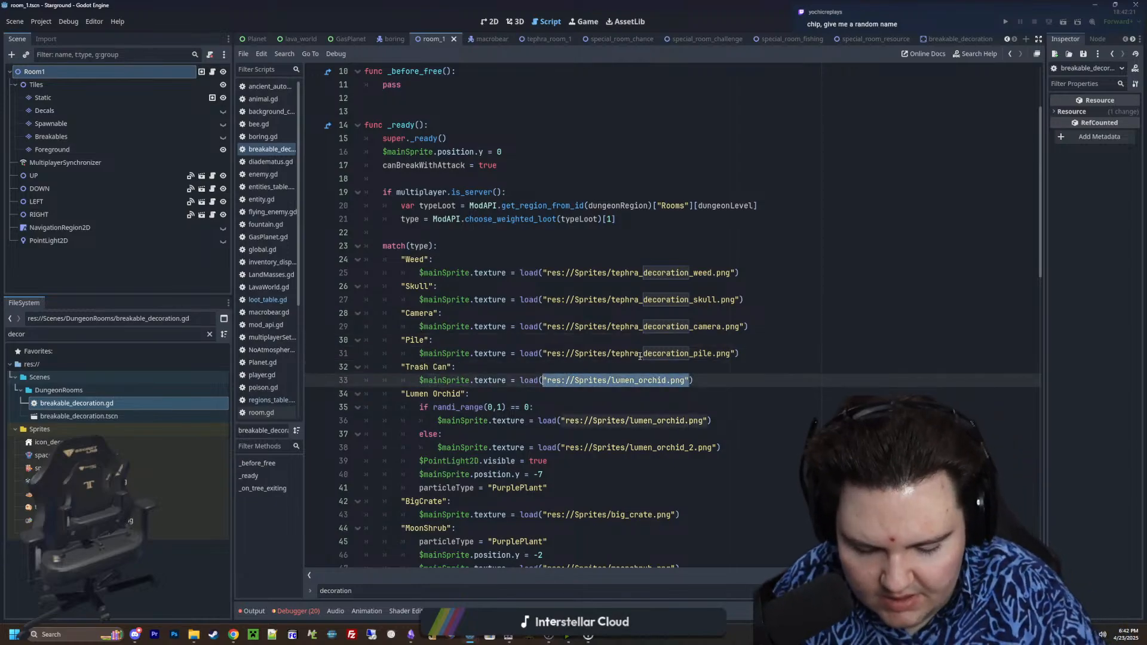
type("\"trash")
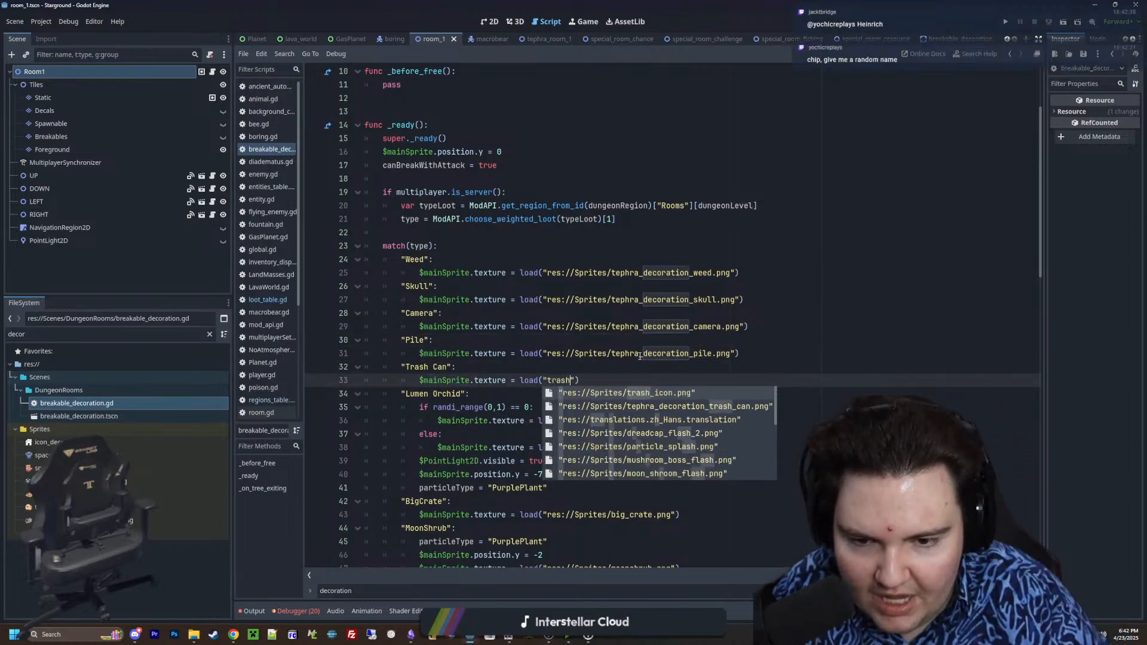
left_click(685, 406)
left_click(688, 368)
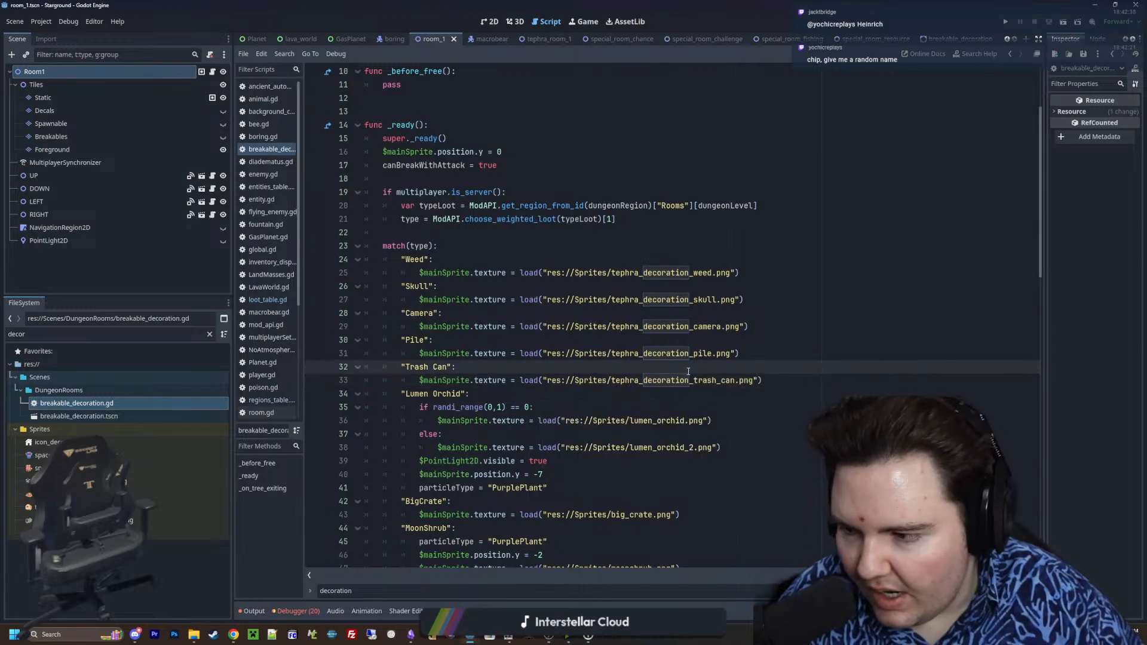
Copy the particleType = "PurplePlant" line from the "MoonShrub" case into the "Weed" case, above its texture line
scroll(484, 384, "down", 3)
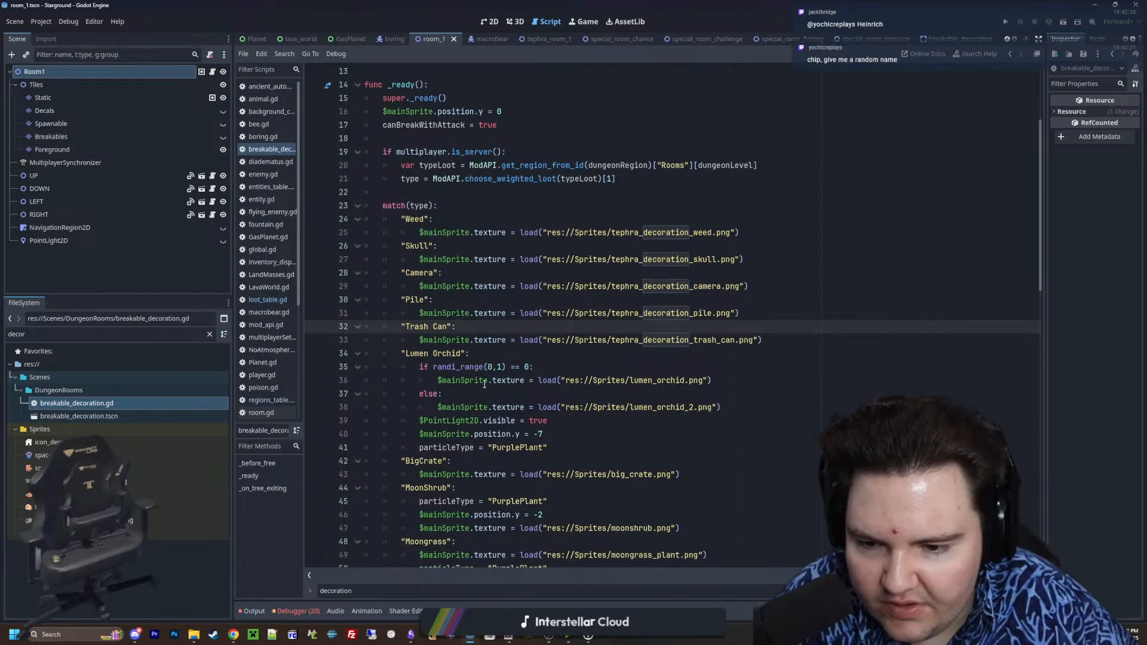
scroll(478, 380, "down", 1)
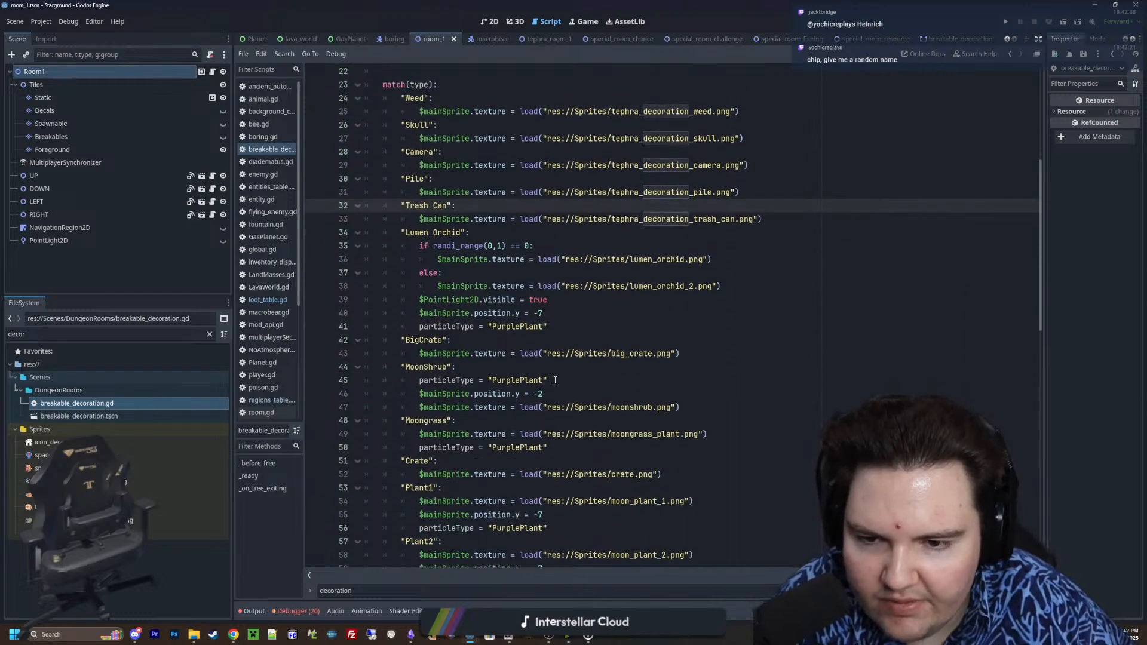
left_click_drag(555, 380, 419, 386)
key("ctrl+c")
scroll(496, 423, "up", 2)
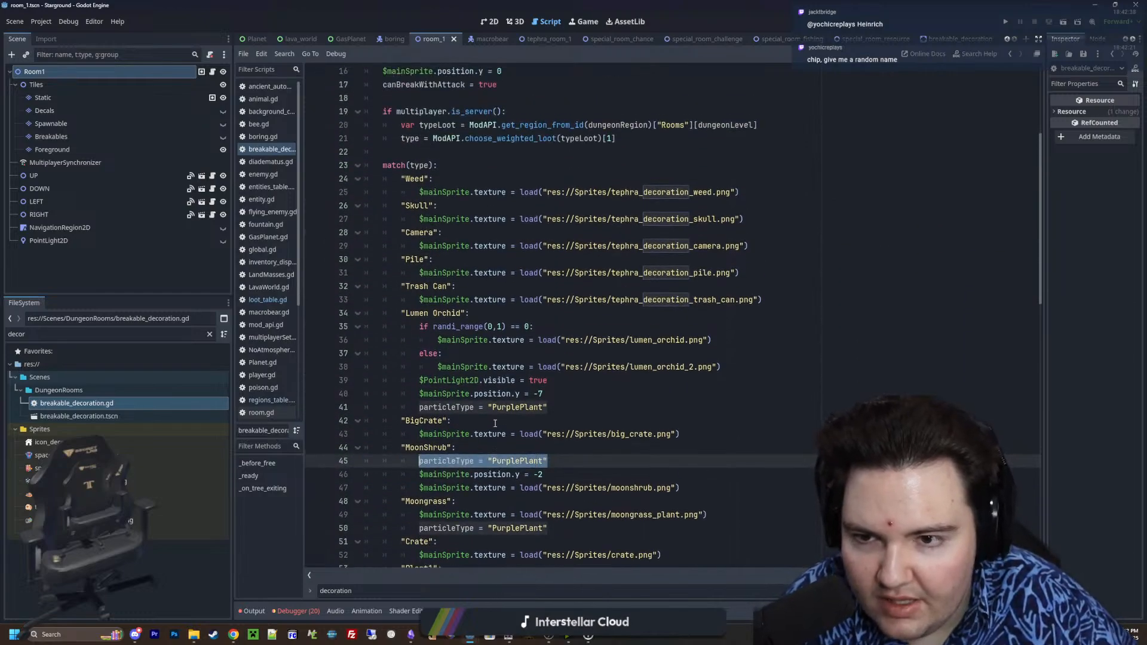
left_click(452, 180)
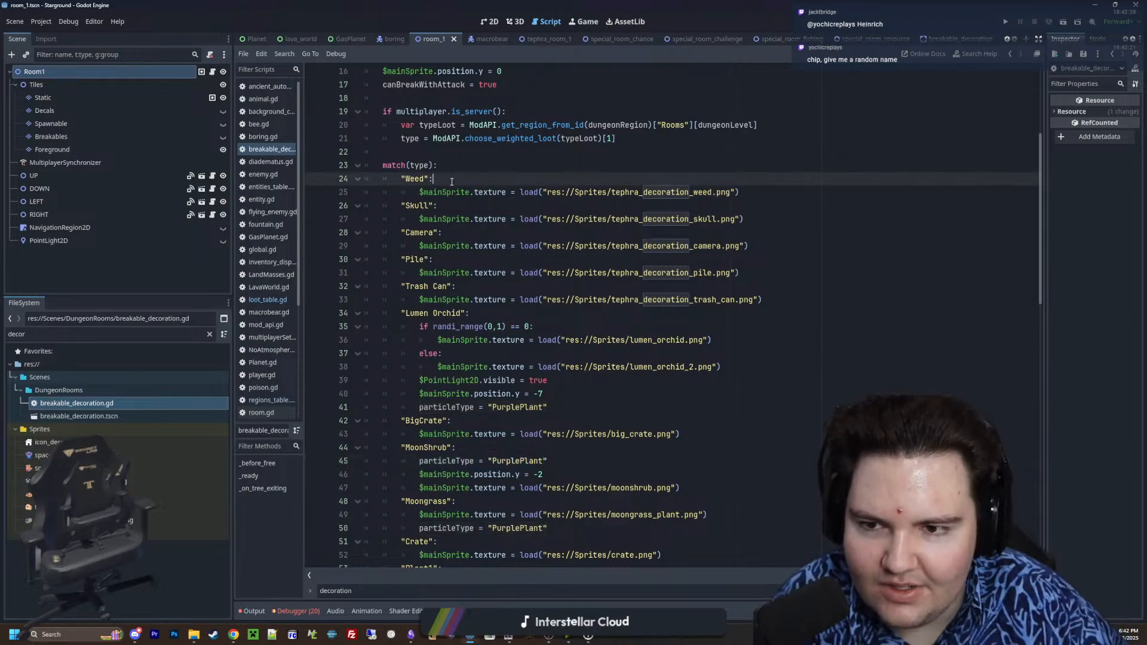
key("Return")
key("ctrl+v")
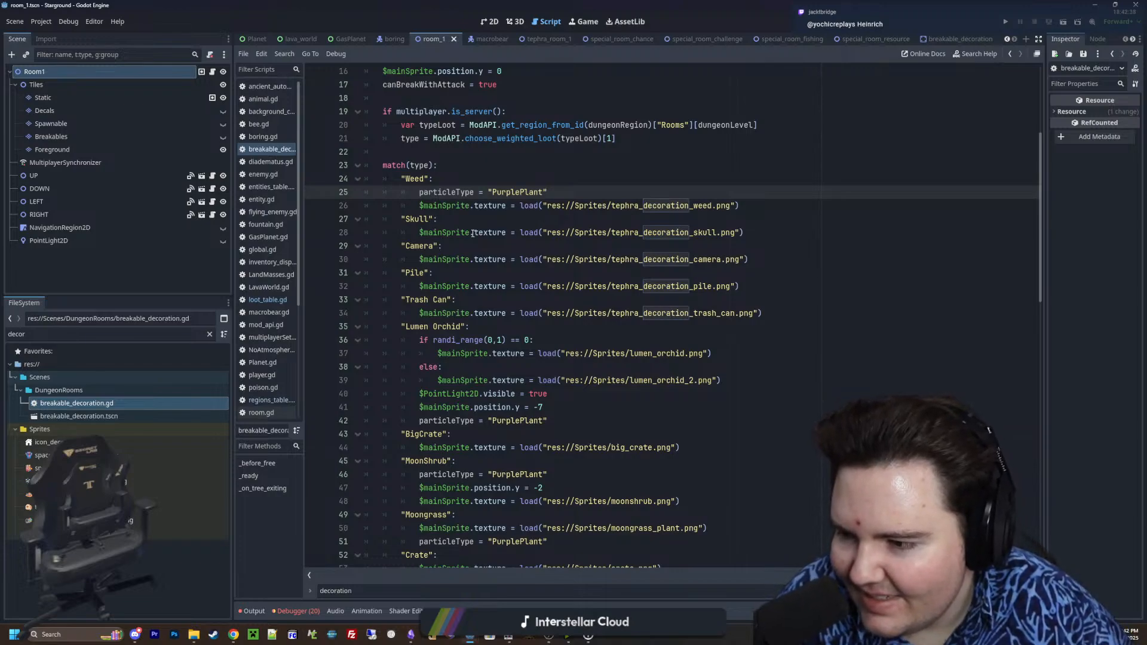
Insert the copied particleType = "PurplePlant" line at the start of the "Skull" and "Camera" cases
left_click(461, 220)
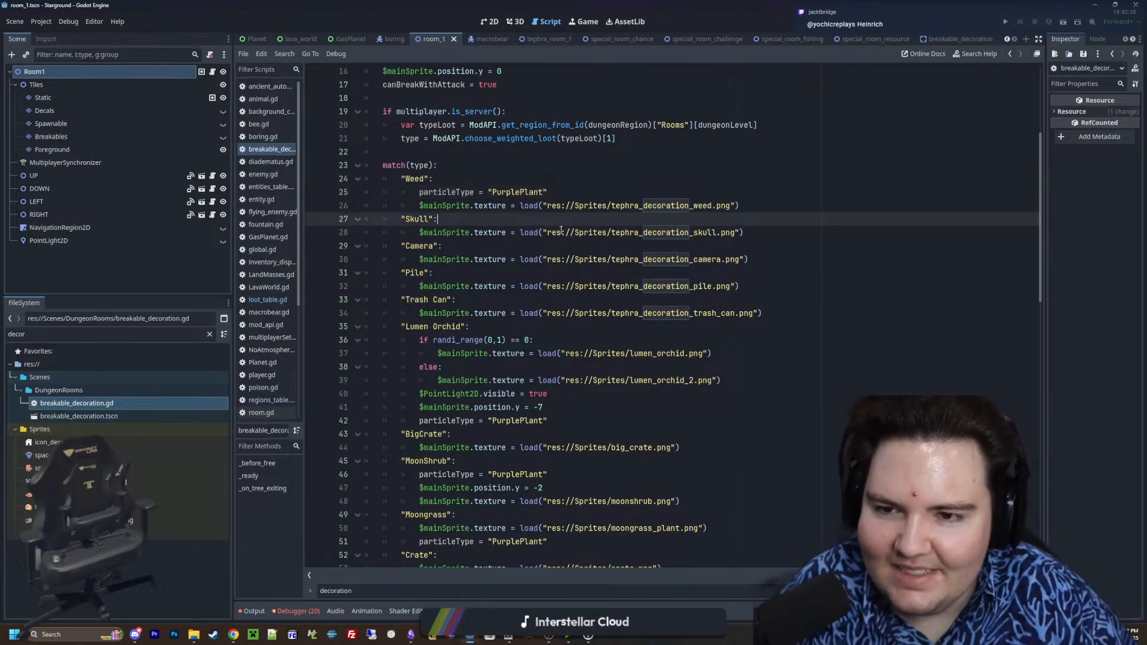
key("Return")
key("ctrl+v")
left_click(459, 260)
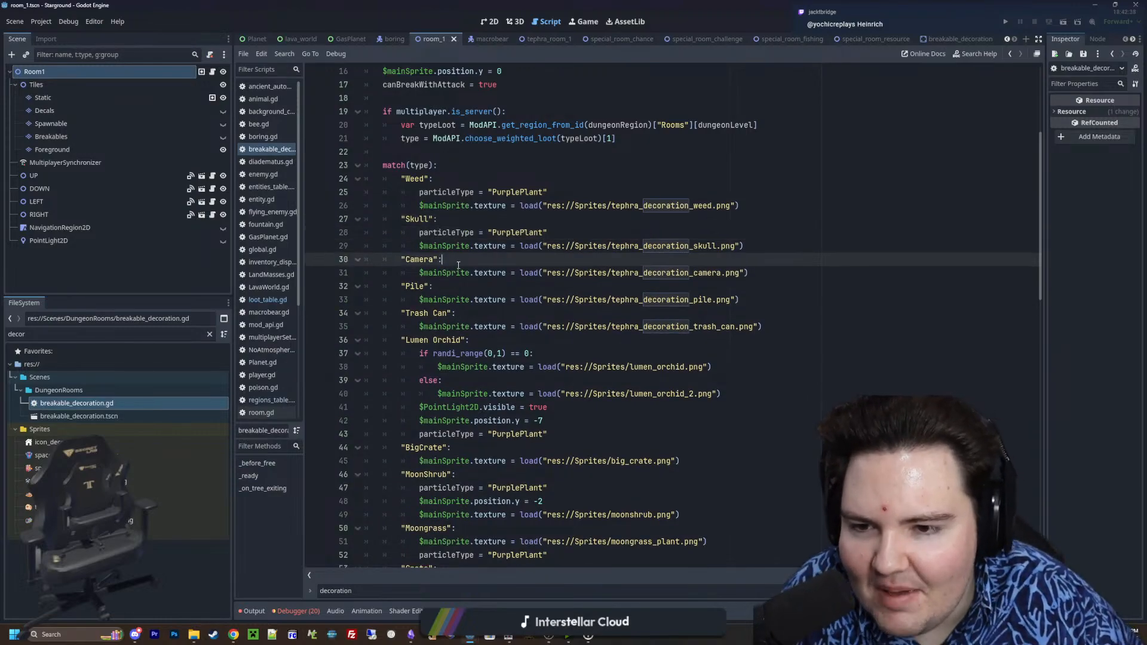
key("Return")
key("ctrl+v")
key("Down")
Insert the copied particleType = "PurplePlant" line at the start of the "Pile" and "Trash Can" cases
left_click(458, 300)
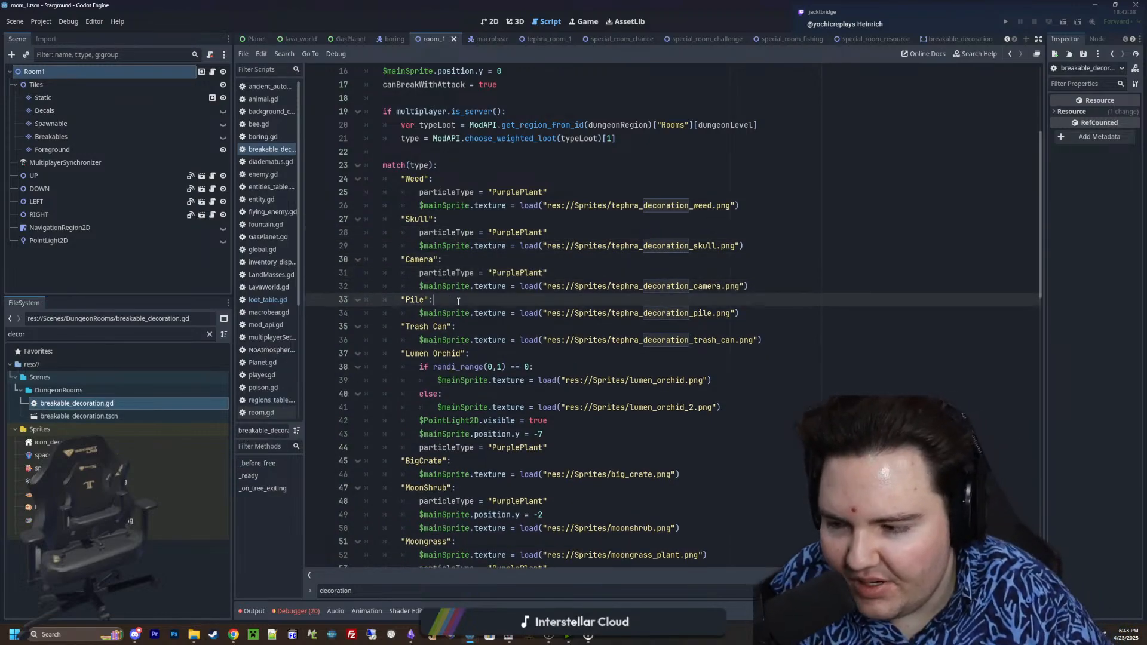
key("Return")
key("ctrl+v")
left_click(495, 340)
key("Return")
key("ctrl+v")
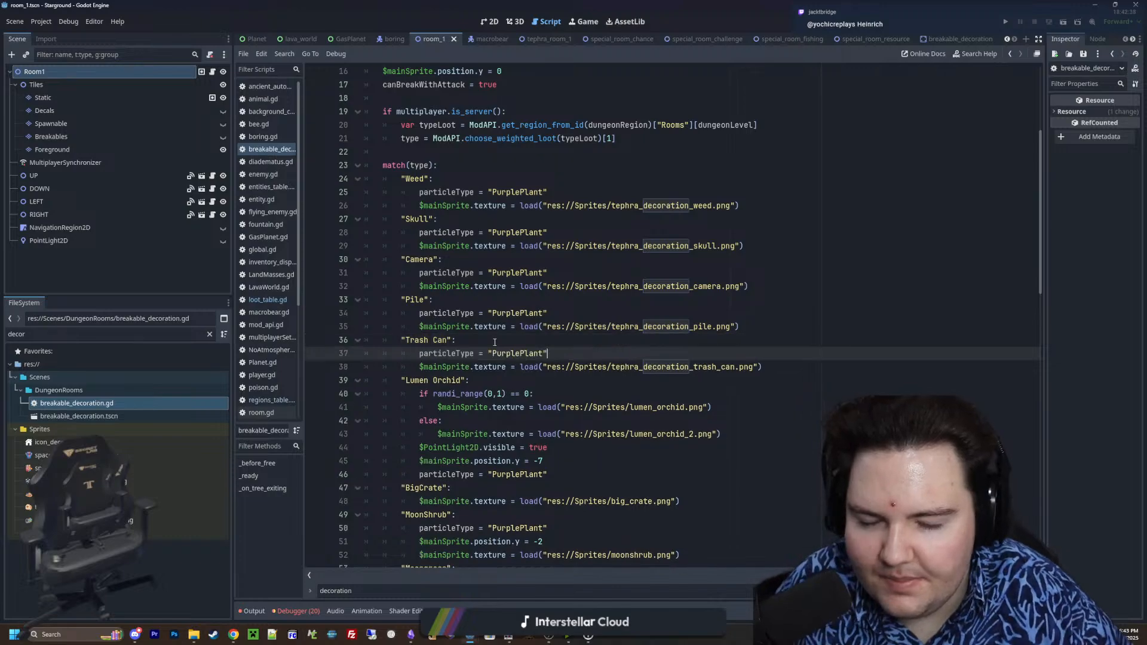
Set the "Camera" case's particleType to "Ceramic", copied from the "Pots" case
scroll(495, 342, "down", 3)
scroll(495, 342, "down", 7)
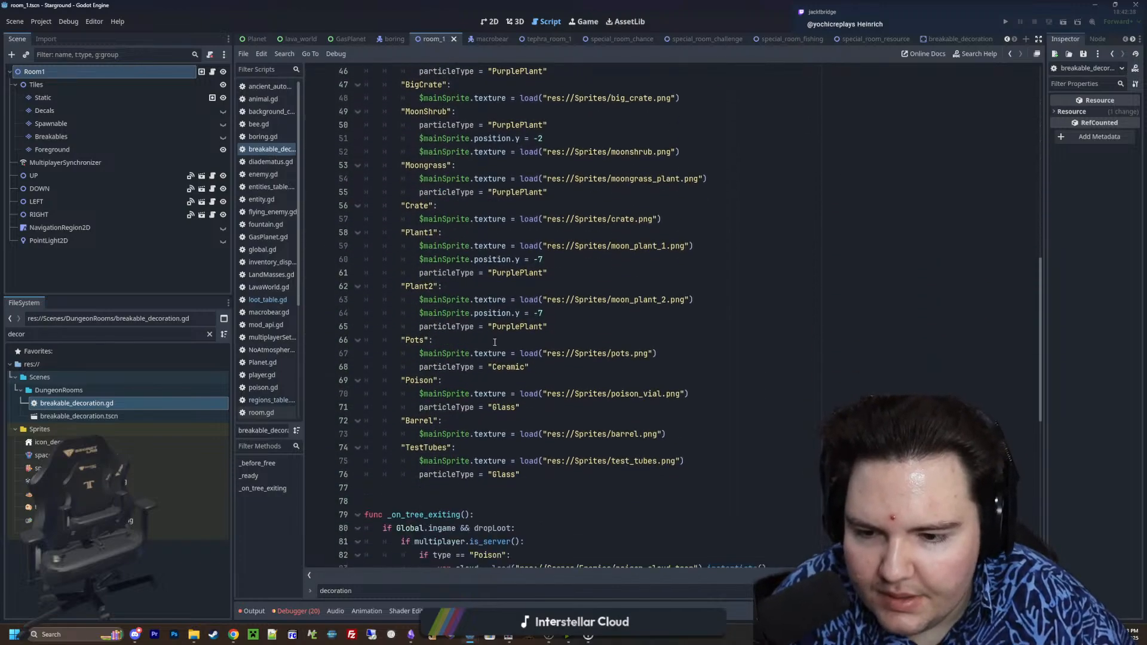
double_click(509, 367)
key("ctrl+c")
scroll(519, 366, "up", 10)
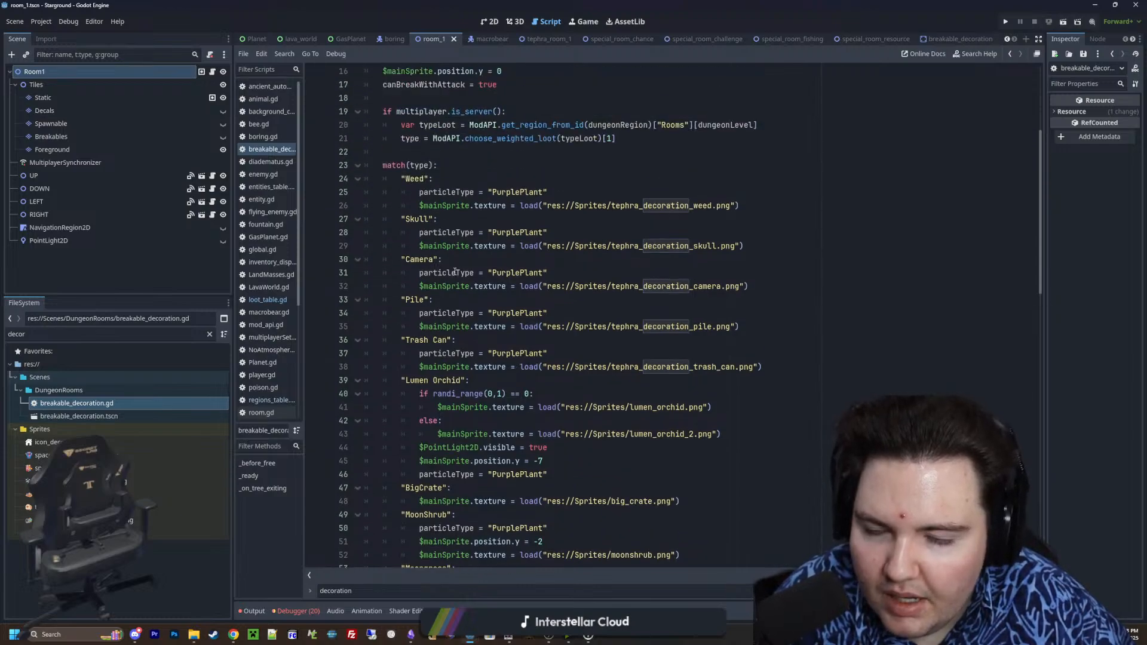
double_click(520, 272)
key("ctrl+v")
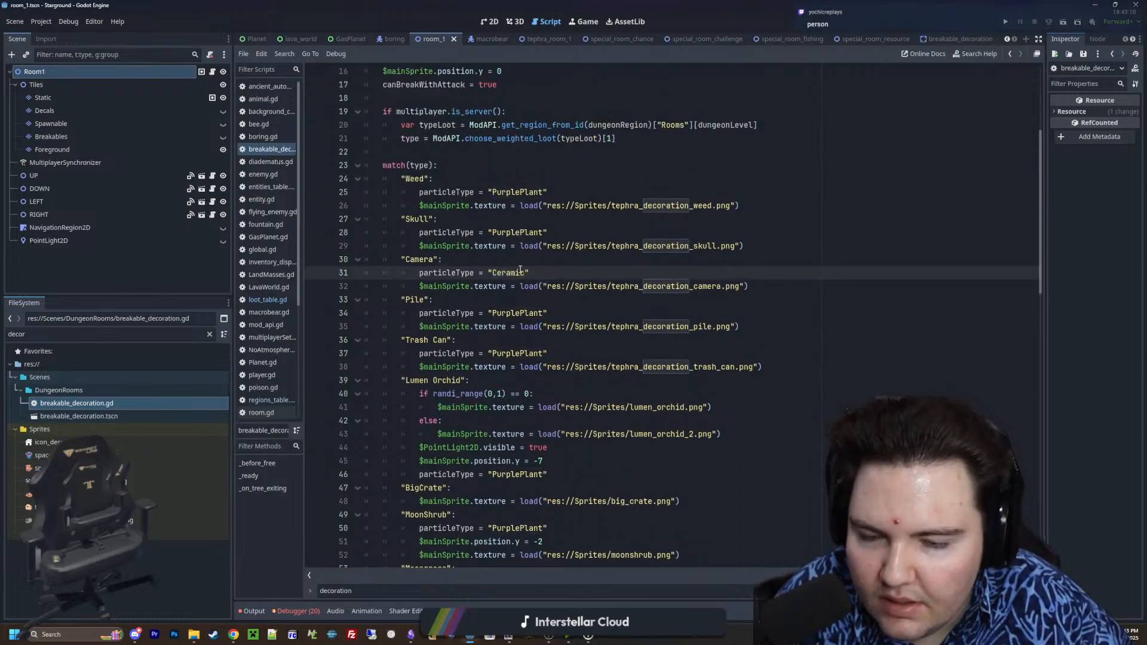
Set the "Camera" case's particleType to "Glass", copied from the "Poison" case
scroll(520, 270, "down", 4)
scroll(507, 311, "down", 3)
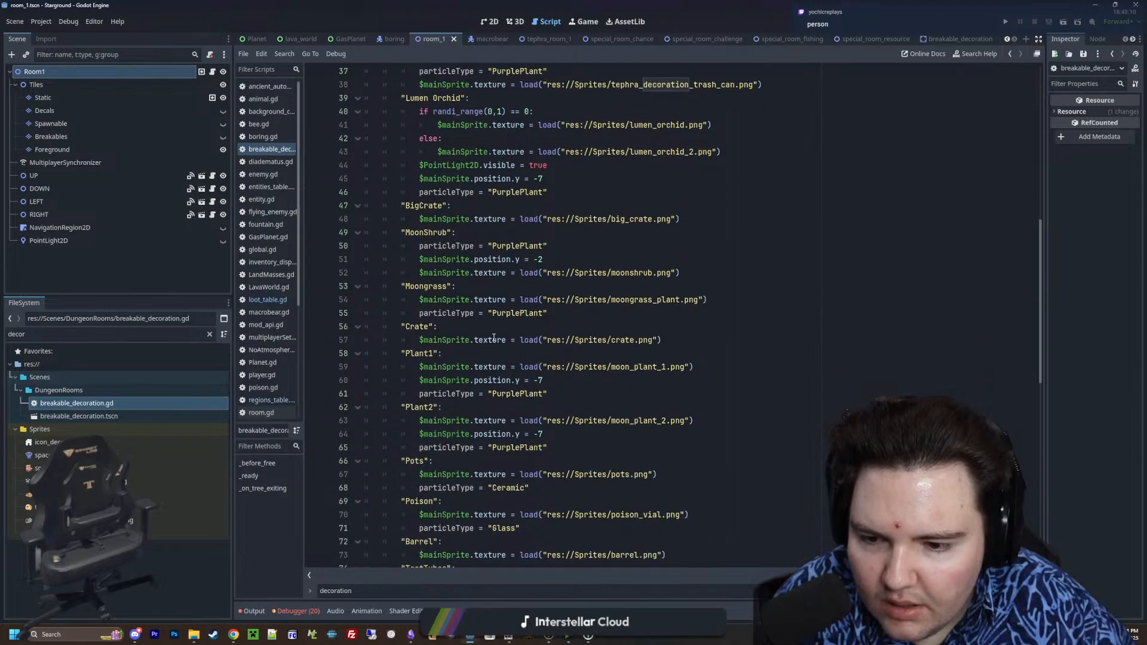
scroll(451, 375, "down", 3)
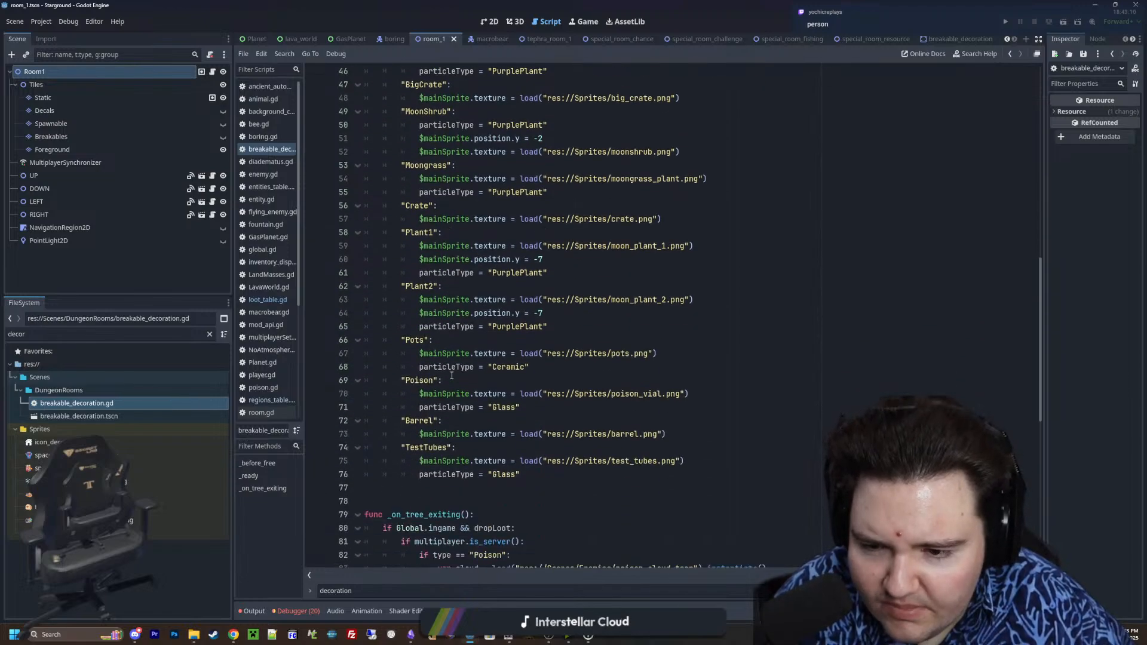
left_click(492, 407)
double_click(504, 407)
key("ctrl+c")
scroll(473, 298, "up", 9)
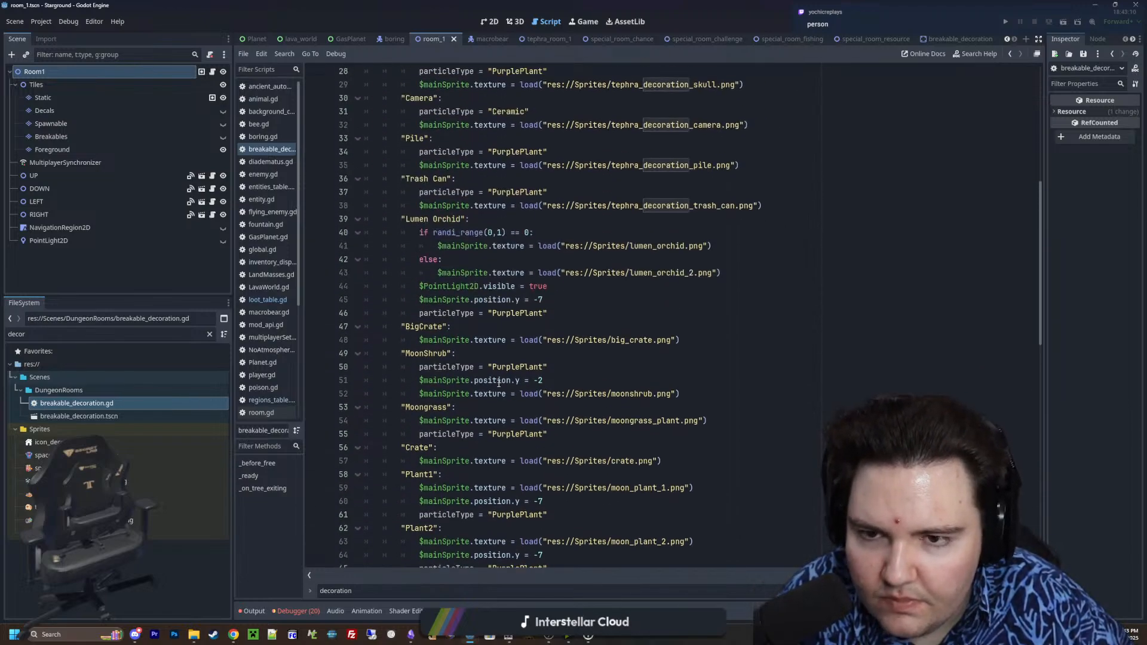
double_click(513, 233)
key("ctrl+v")
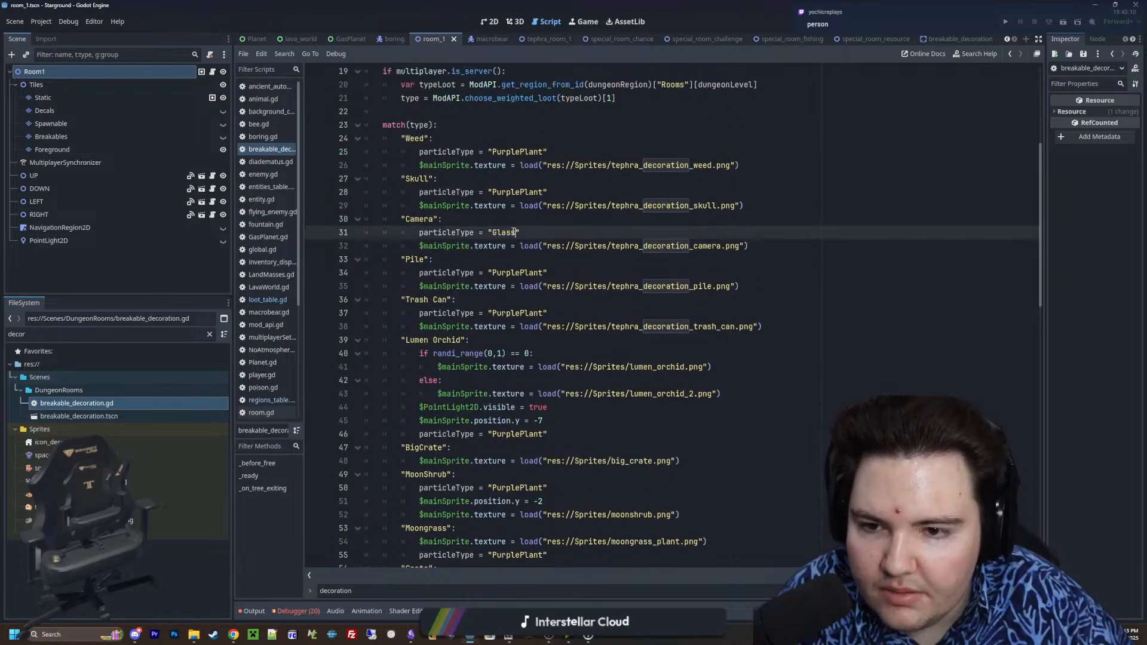
Set the "Trash Can" case's particleType to "Ceramic", copied from the "Pots" case
double_click(511, 273)
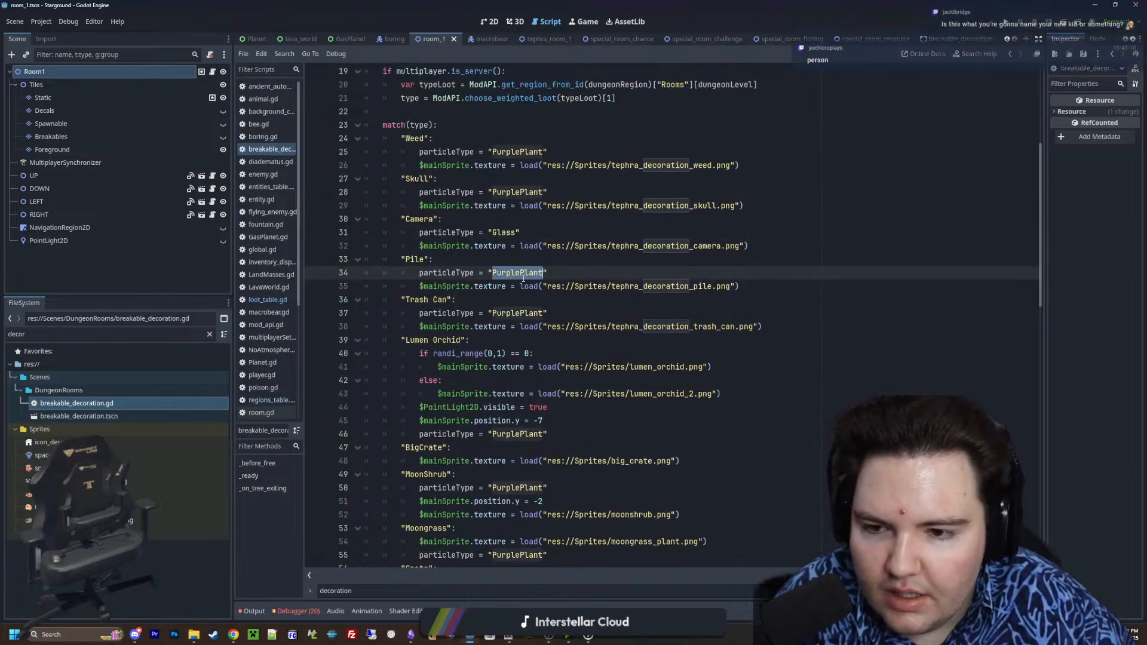
scroll(509, 307, "down", 9)
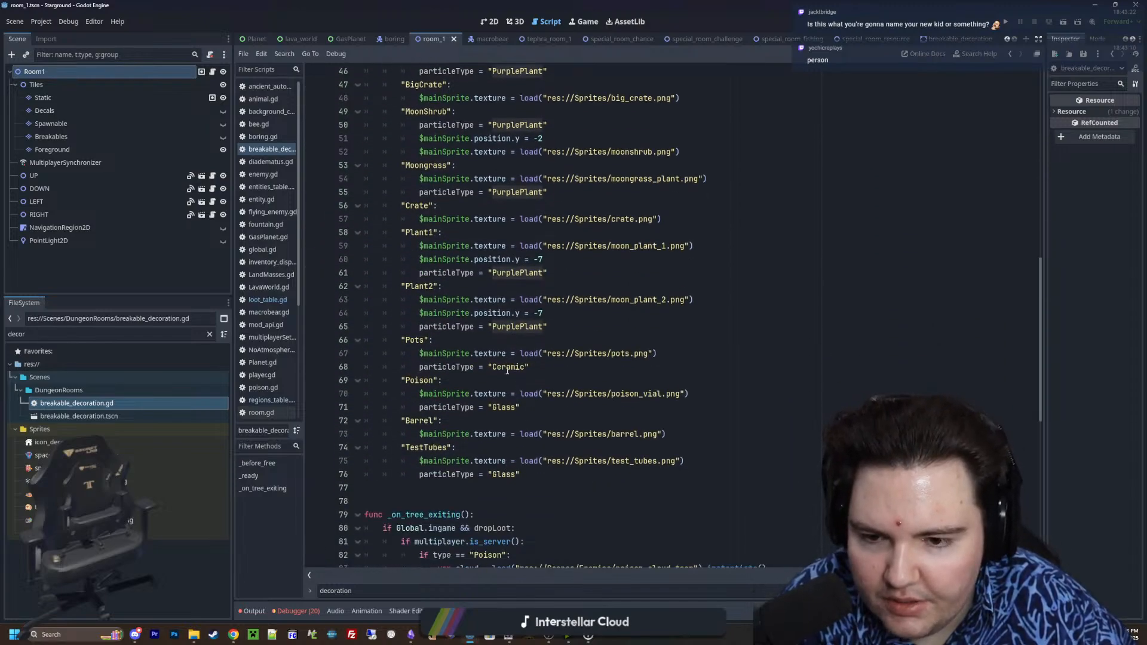
left_click(508, 366)
double_click(508, 366)
key("ctrl+c")
scroll(502, 366, "up", 10)
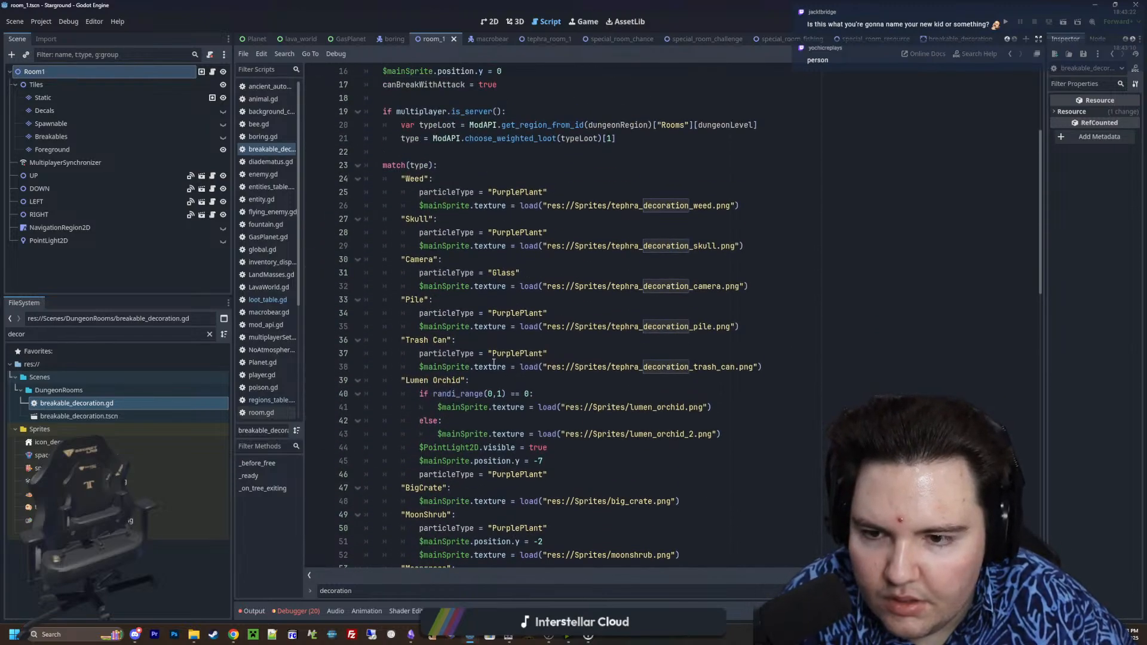
double_click(507, 353)
key("ctrl+v")
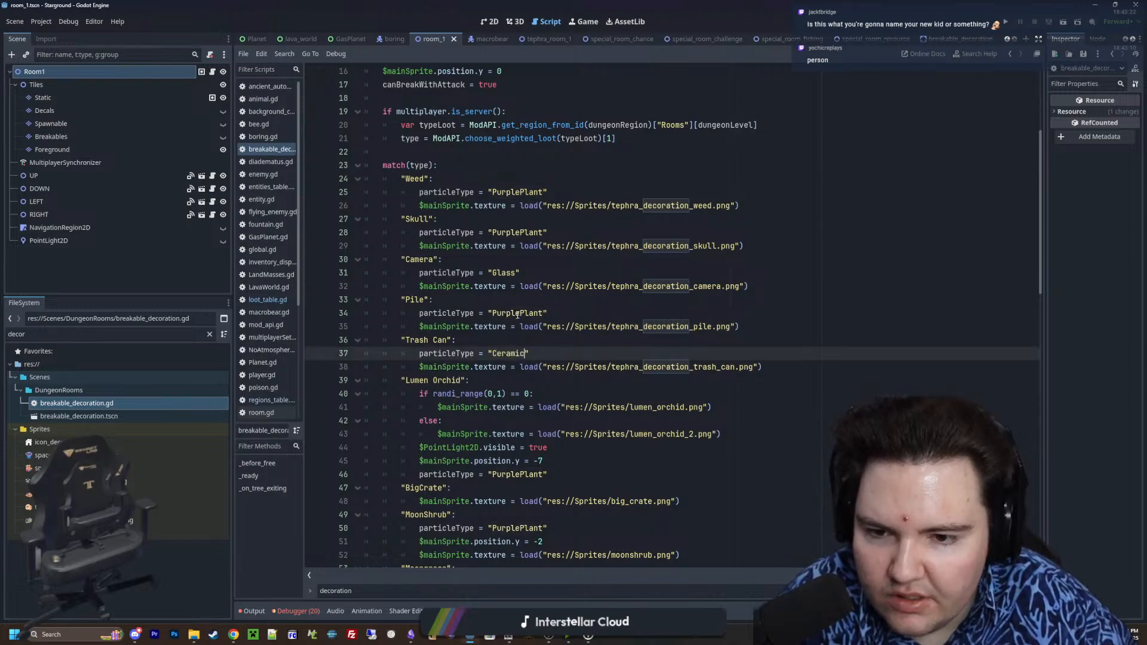
Set the particleType of the "Skull" and "Pile" cases to the copied "Ceramic"
double_click(515, 232)
key("ctrl+v")
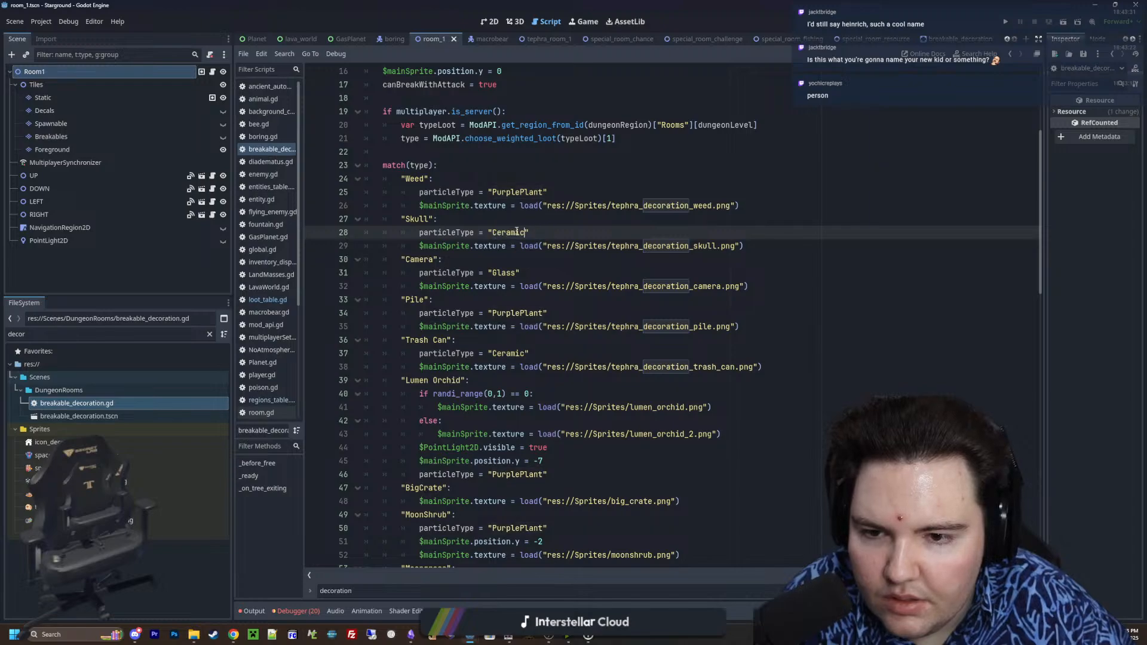
double_click(505, 313)
key("ctrl+v")
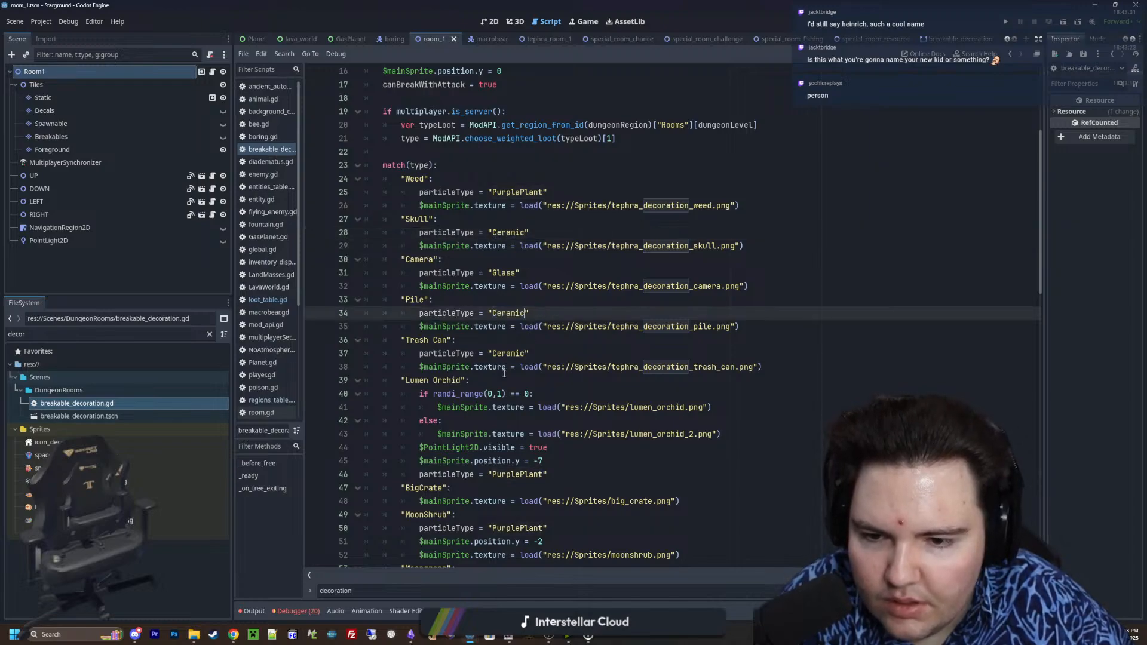
Add an empty line between the "Trash Can" and "Lumen Orchid" cases
left_click(645, 380)
left_click(804, 366)
key("Return")
Copy the $mainSprite.position.y = -7 line from the "Plant2" case into the "Weed" case below its particleType
scroll(577, 379, "down", 6)
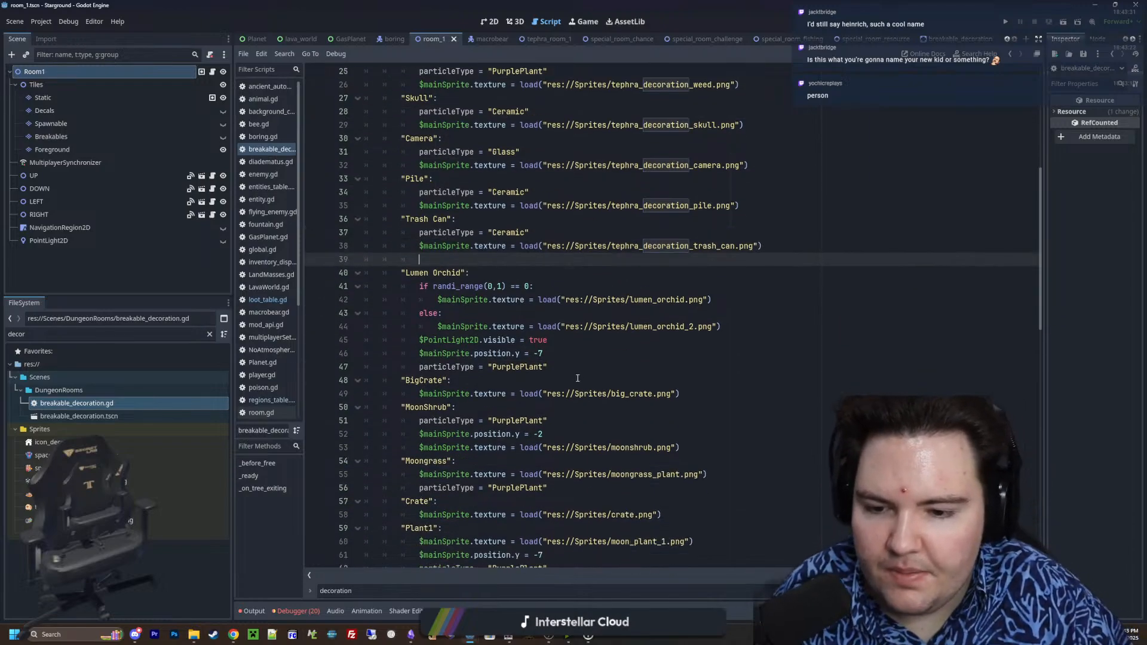
scroll(573, 356, "down", 2)
scroll(571, 354, "down", 1)
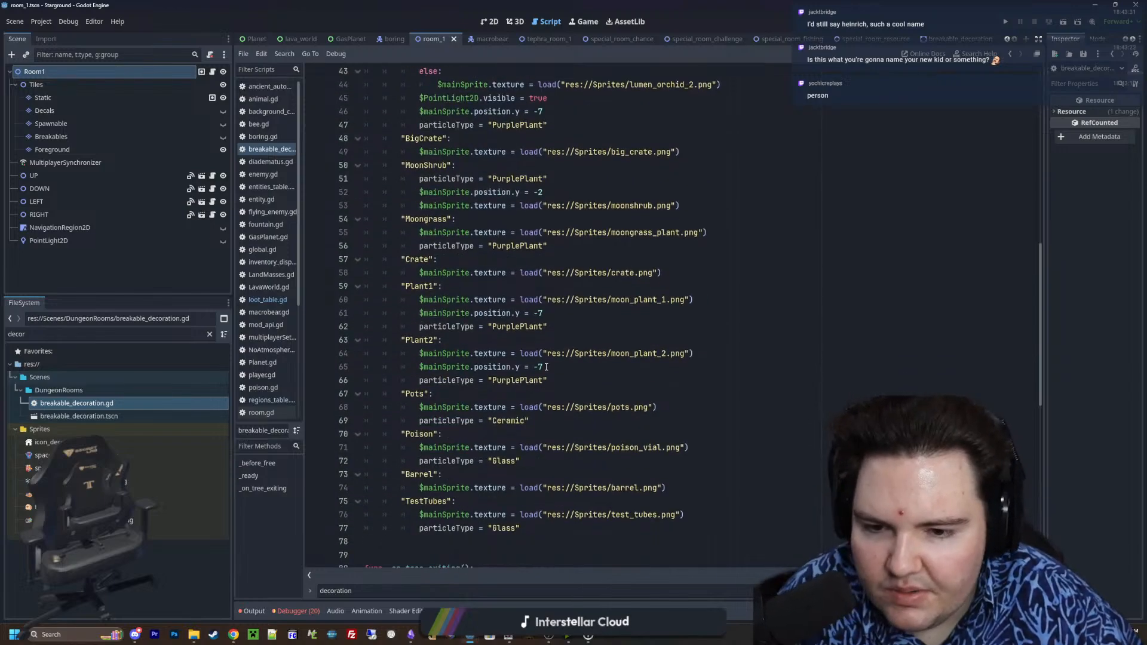
left_click_drag(542, 367, 420, 367)
key("ctrl+c")
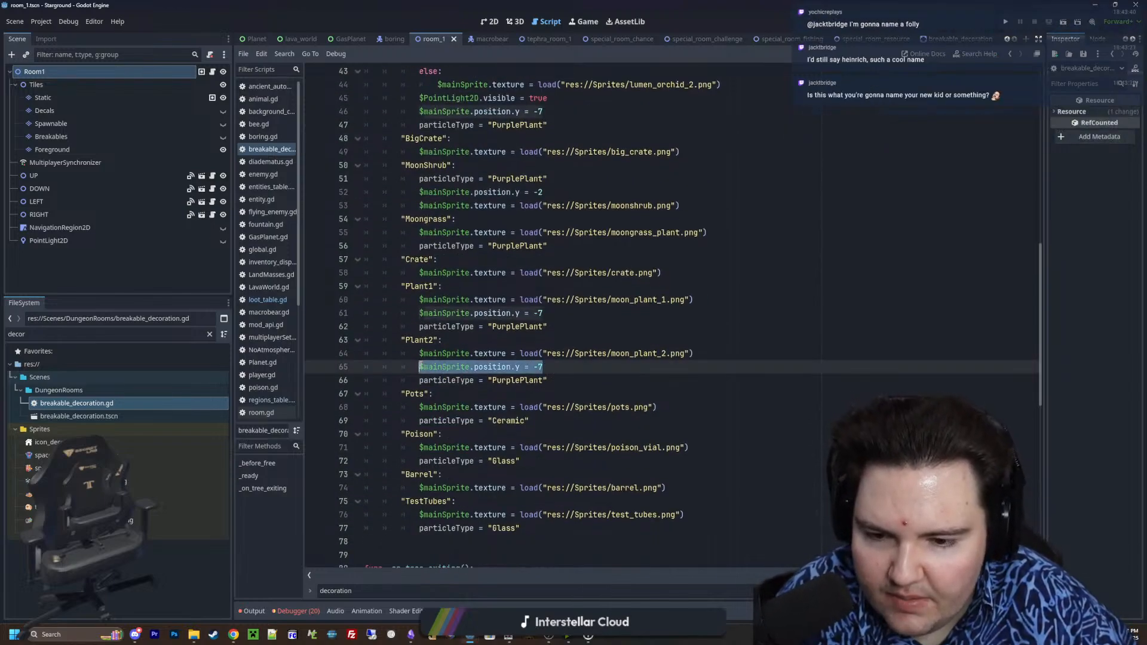
scroll(478, 387, "up", 10)
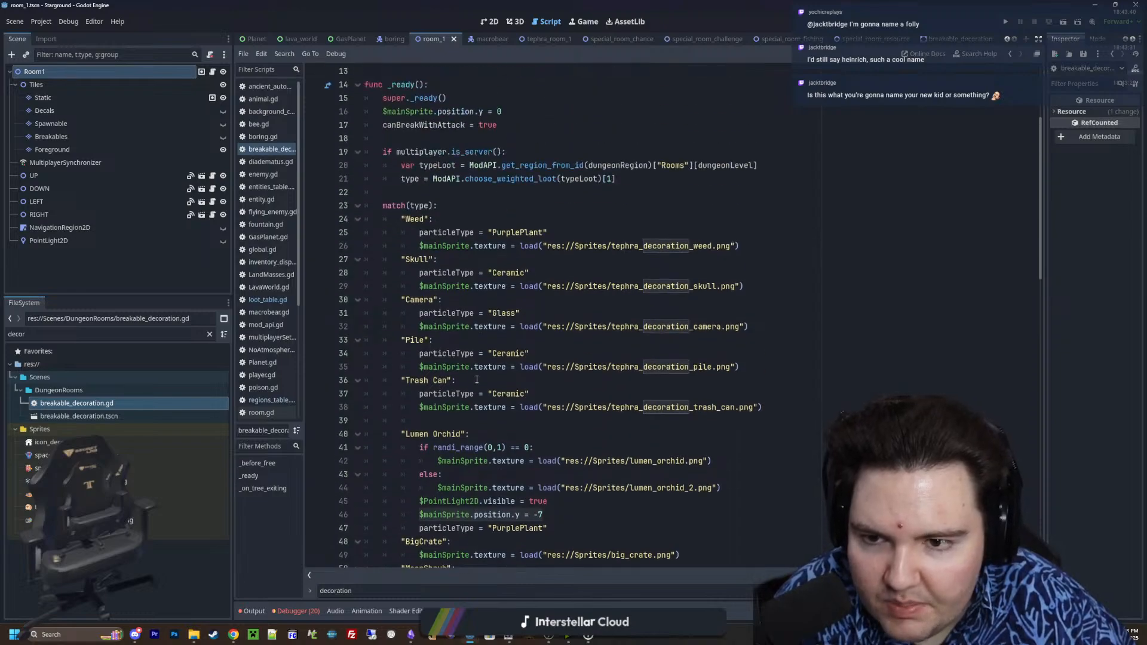
left_click(568, 230)
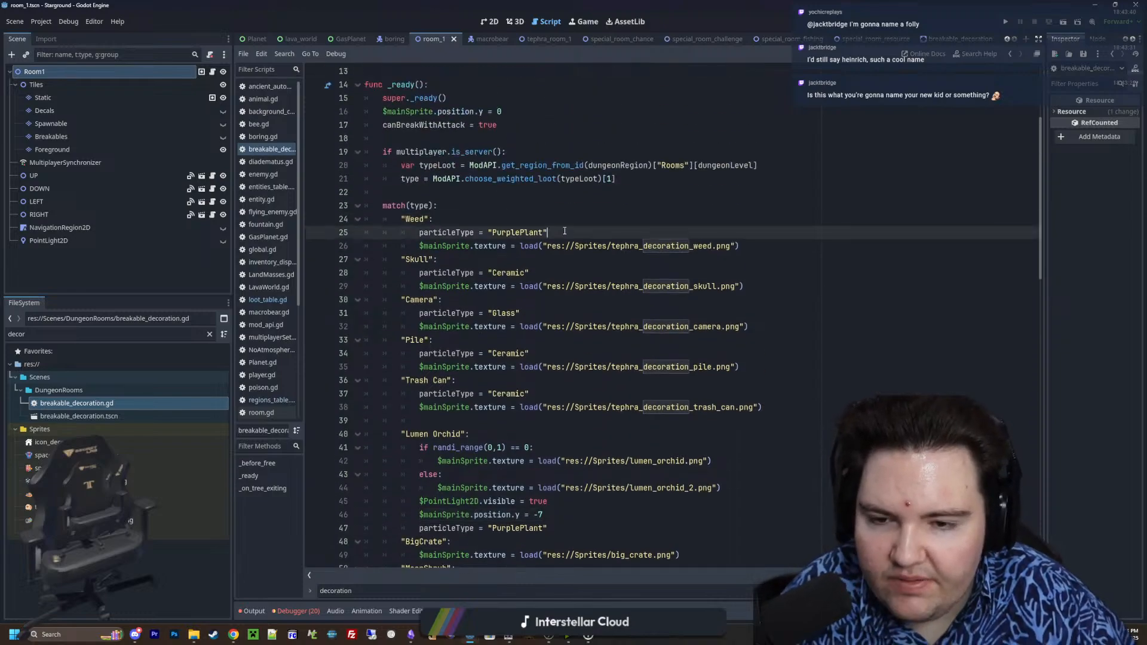
key("Return")
key("ctrl+v")
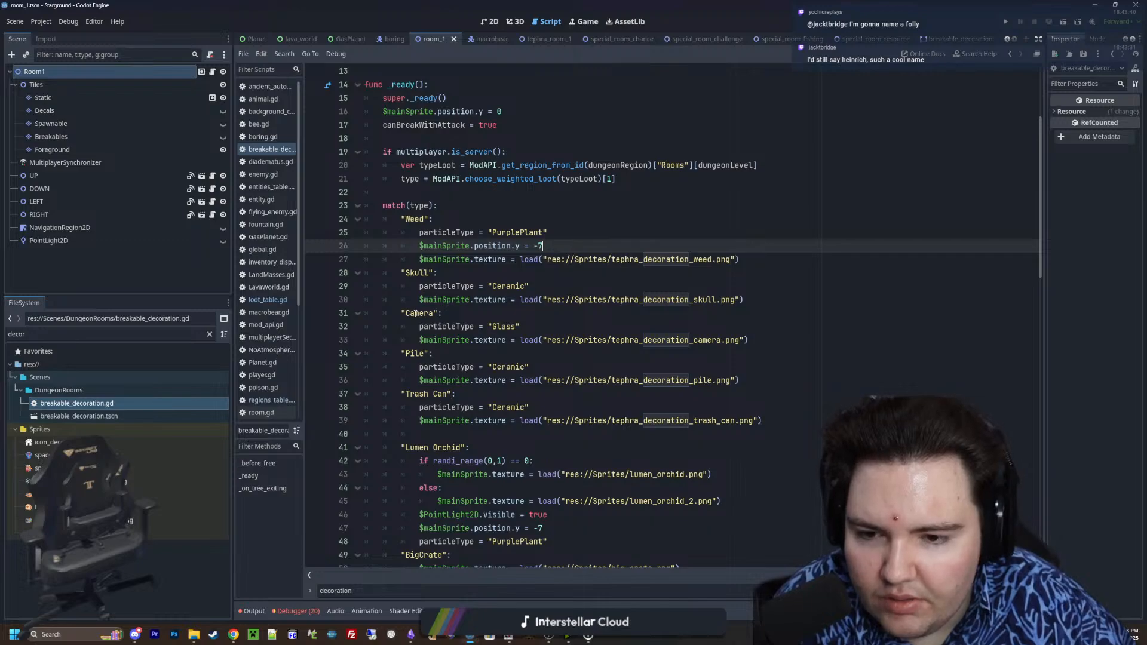
Review the decoration cases in the match block for their particle types, positions and textures
left_click_drag(416, 313, 543, 380)
left_click(542, 380)
scroll(457, 410, "down", 4)
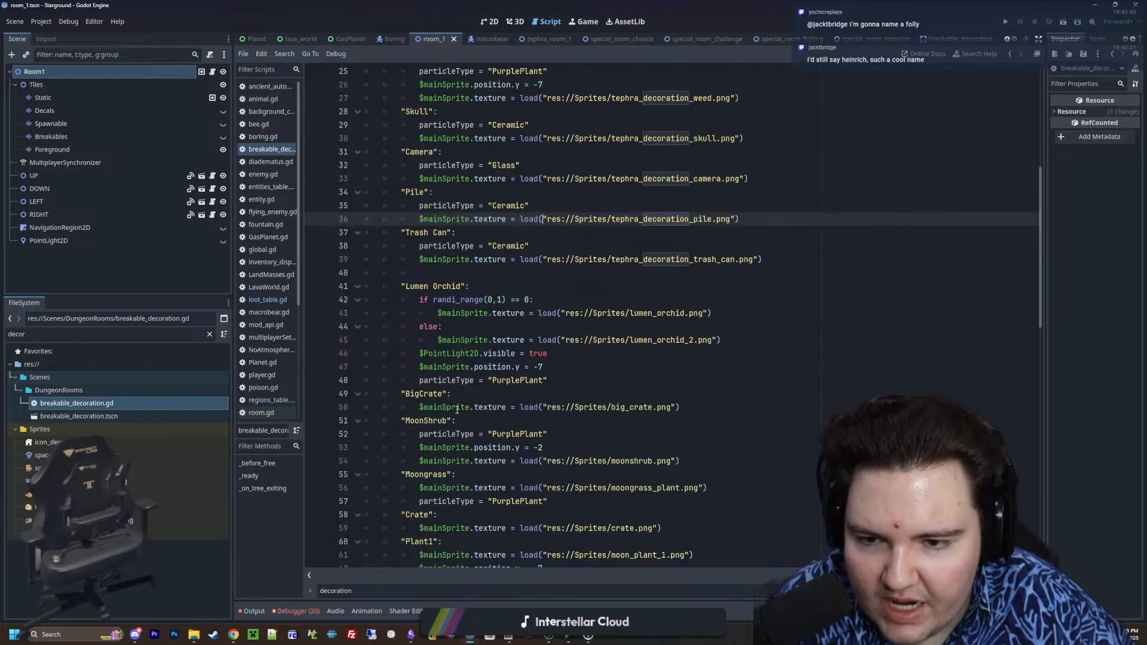
left_click(467, 288)
key("Up")
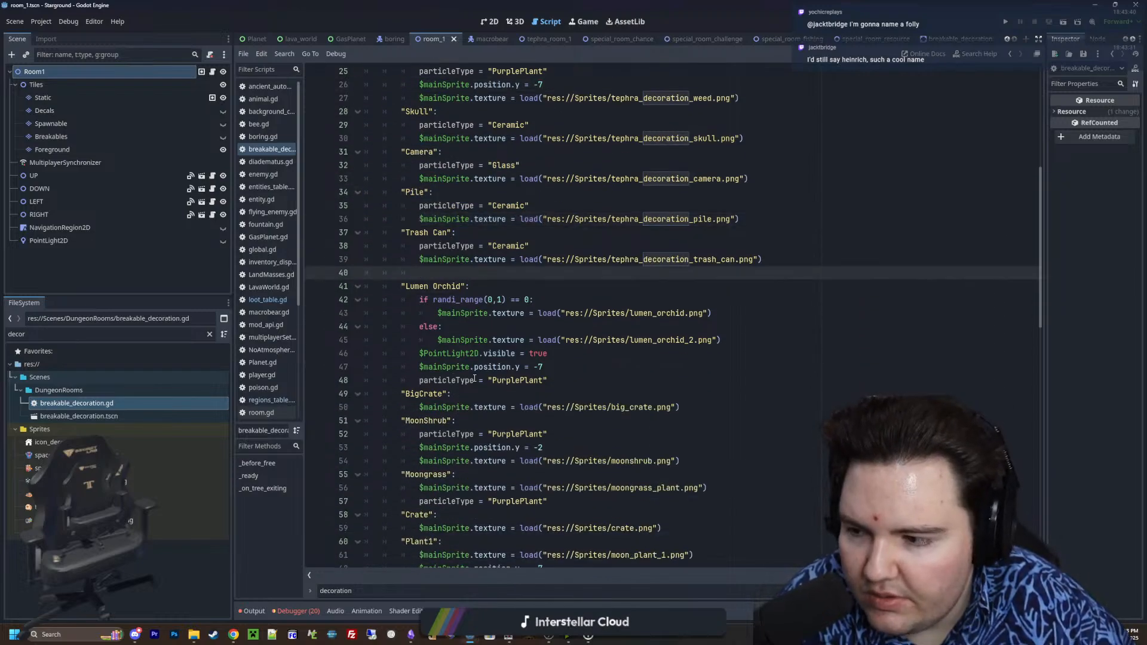
scroll(452, 378, "down", 8)
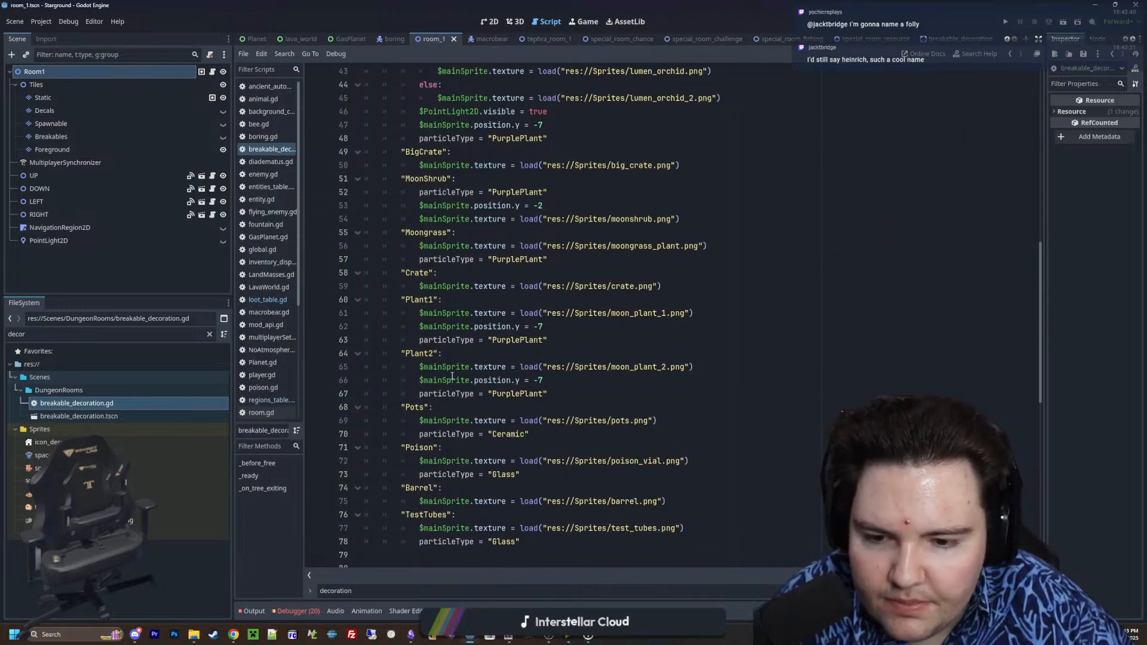
scroll(549, 249, "up", 3)
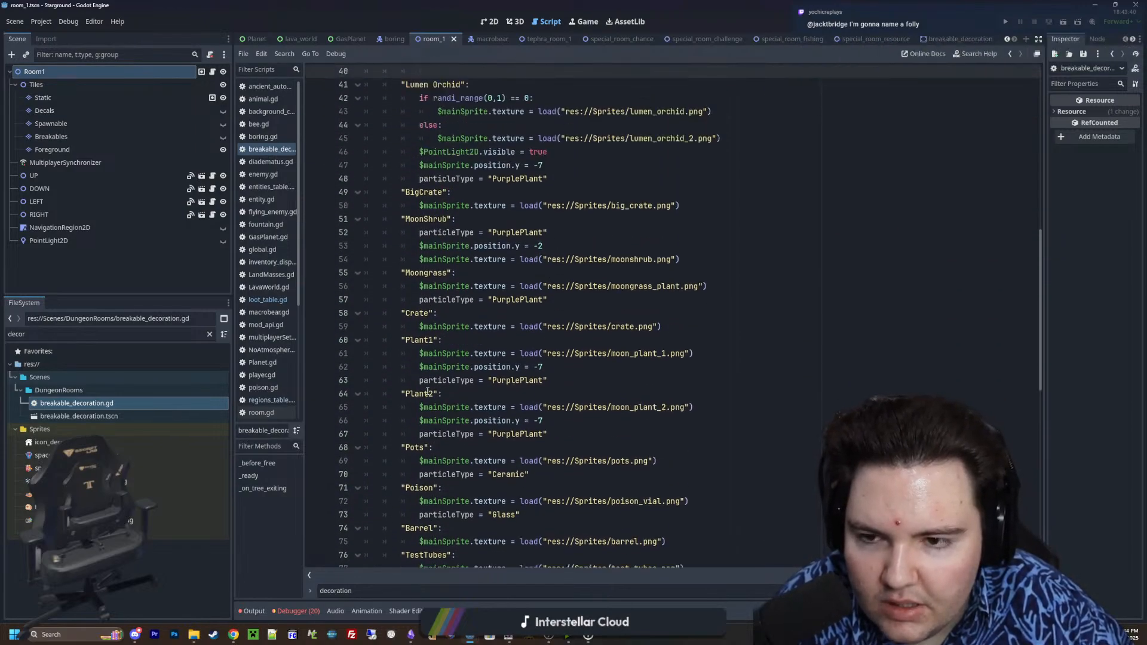
scroll(428, 392, "up", 9)
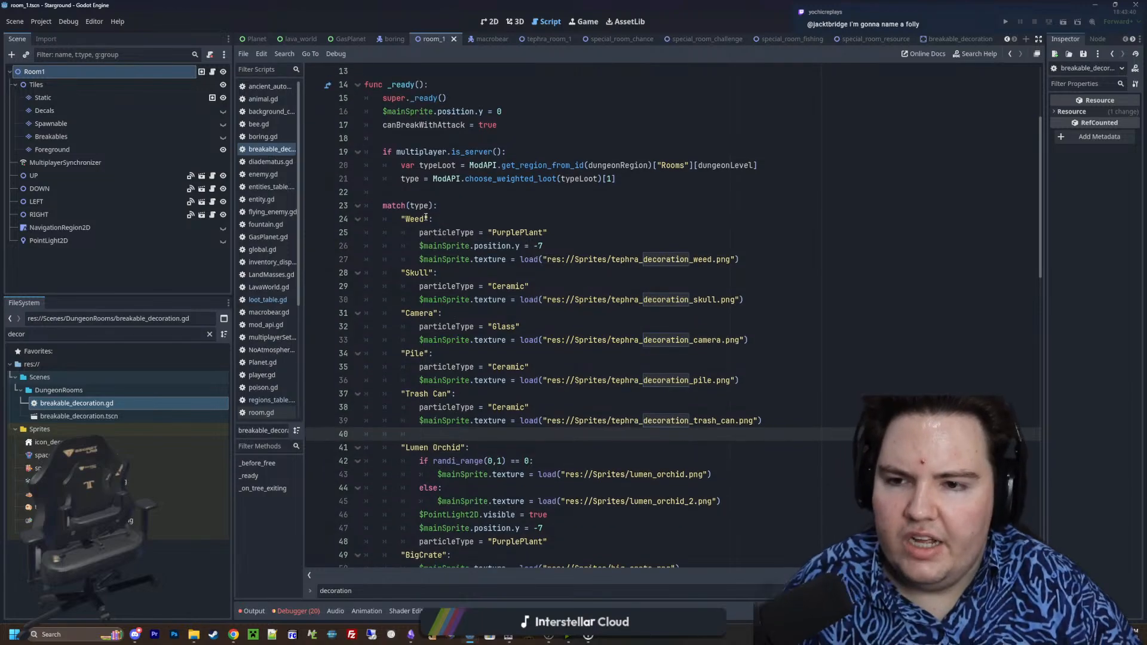
left_click(430, 193)
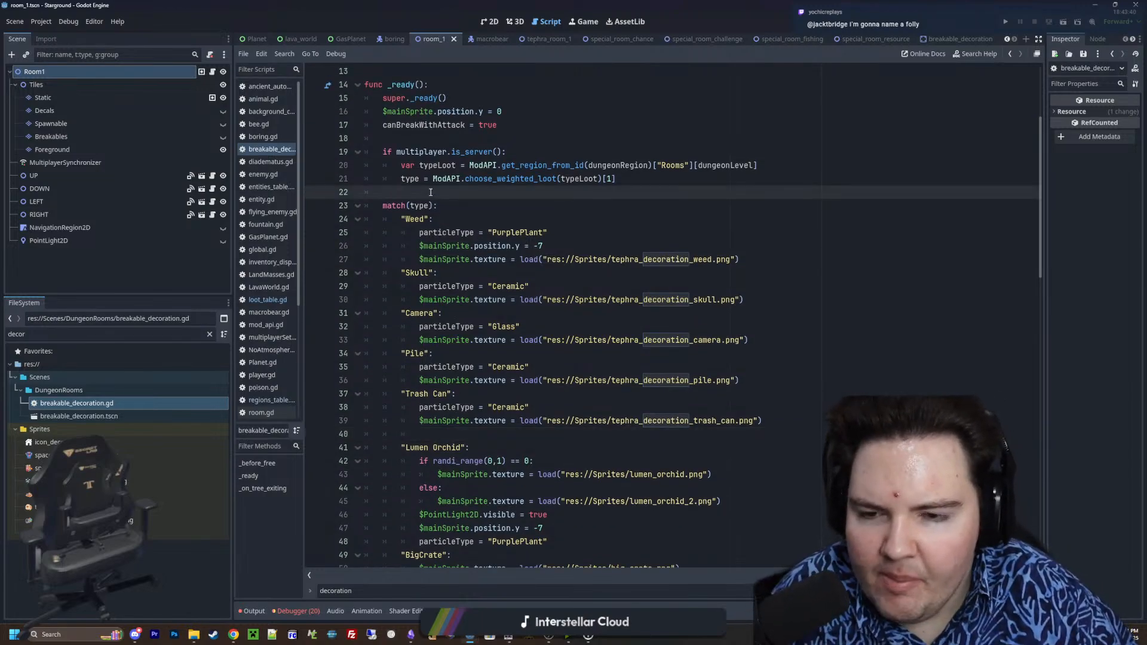
Insert three empty lines in the final else branch of _on_tree_exiting, above the DROP ITEMS comment
scroll(450, 422, "down", 20)
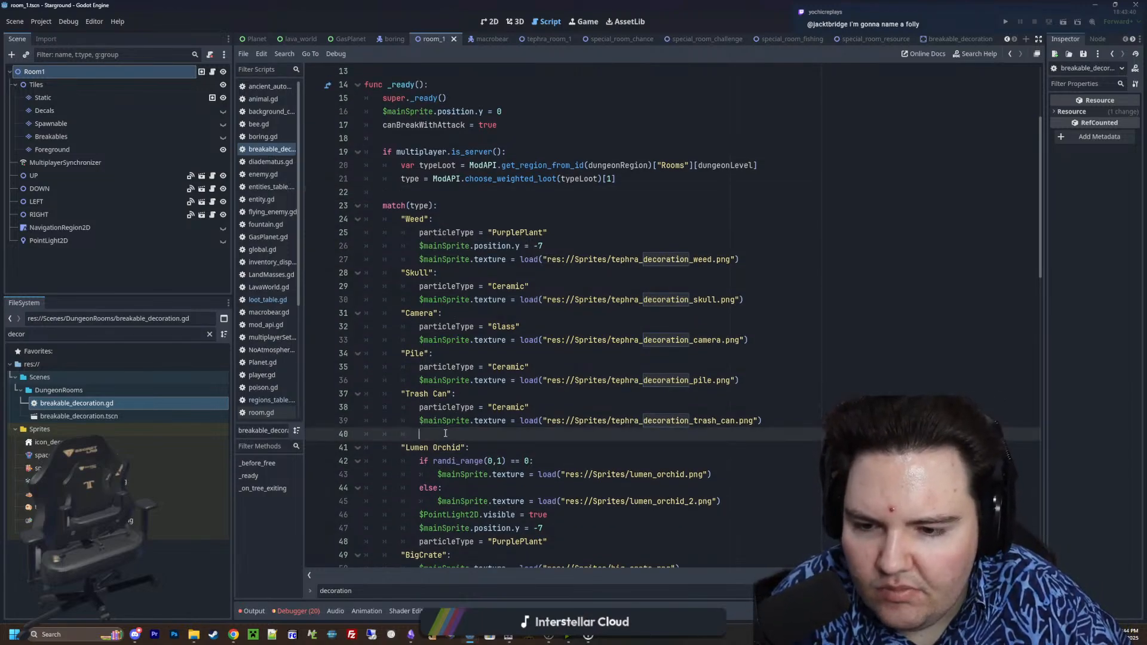
scroll(462, 374, "down", 3)
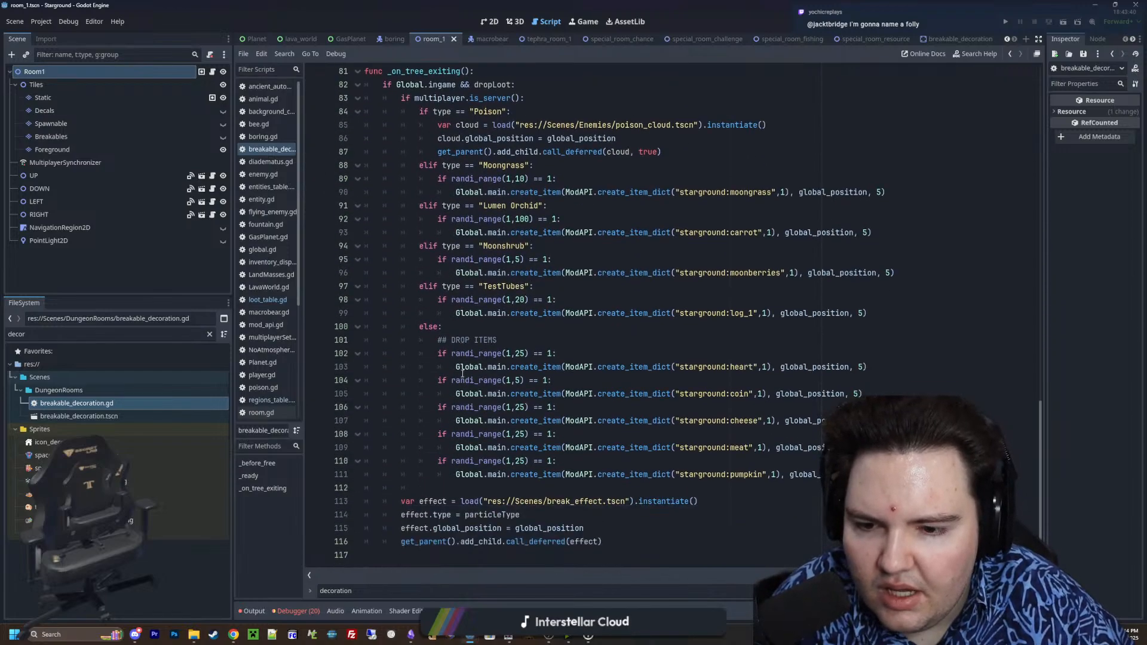
left_click(472, 326)
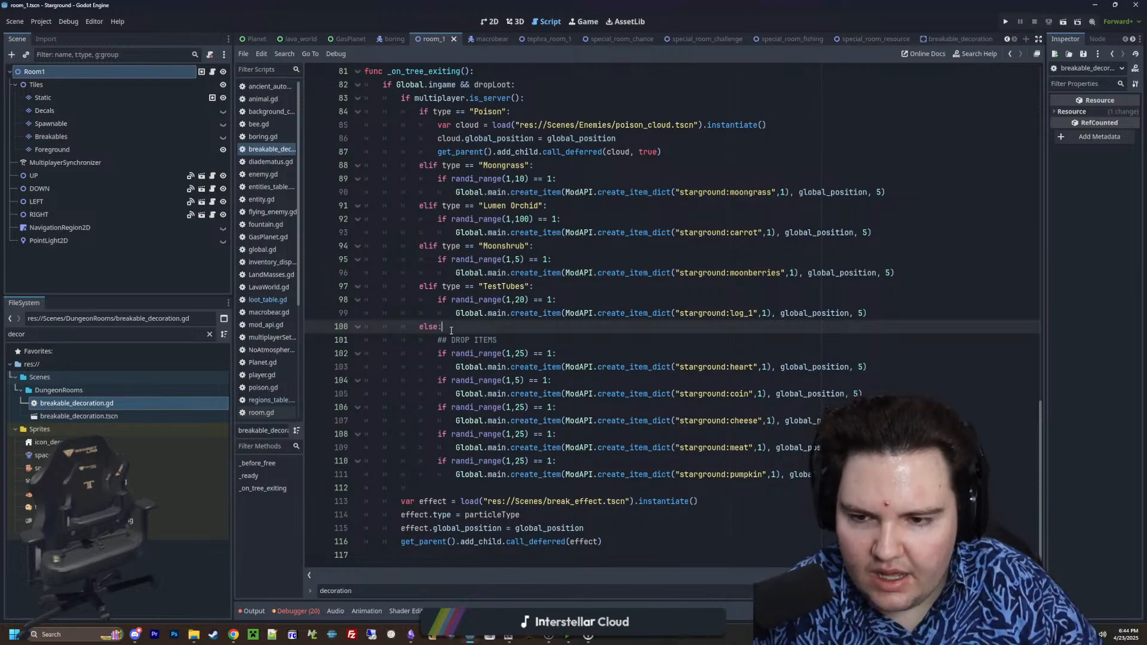
key("Return")
key("Return")
key("Return")
key("Up")
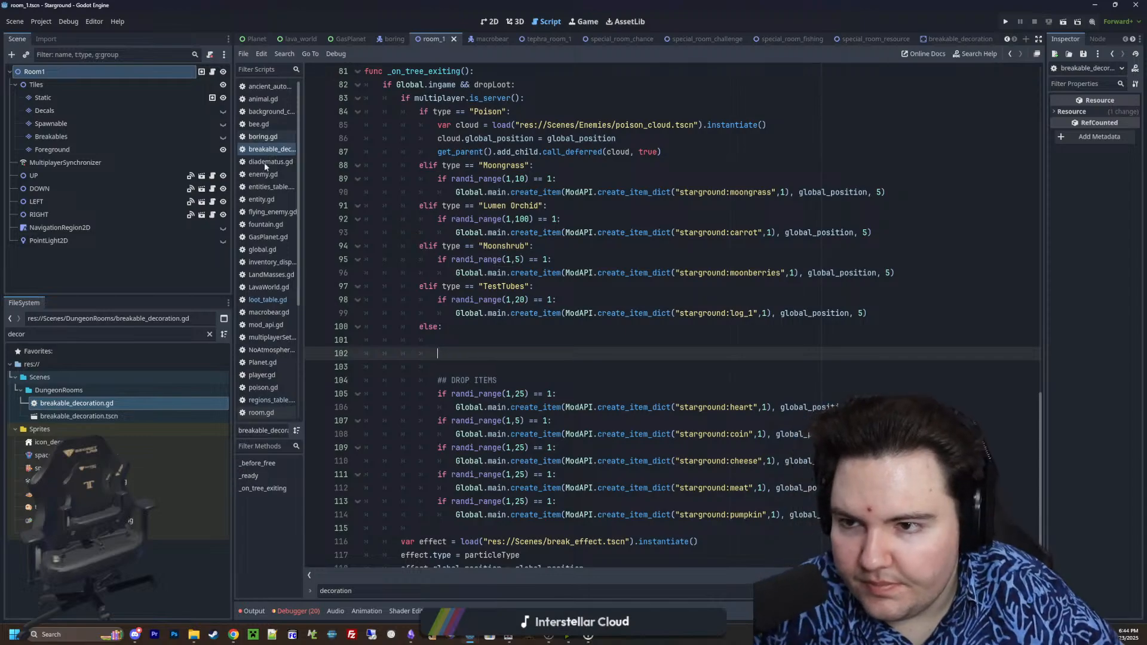
Copy the five randi_range item drop checks into loot_table.gd above the loot_decorations_default_drop table, followed by two empty lines
left_click_drag(370, 528, 349, 390)
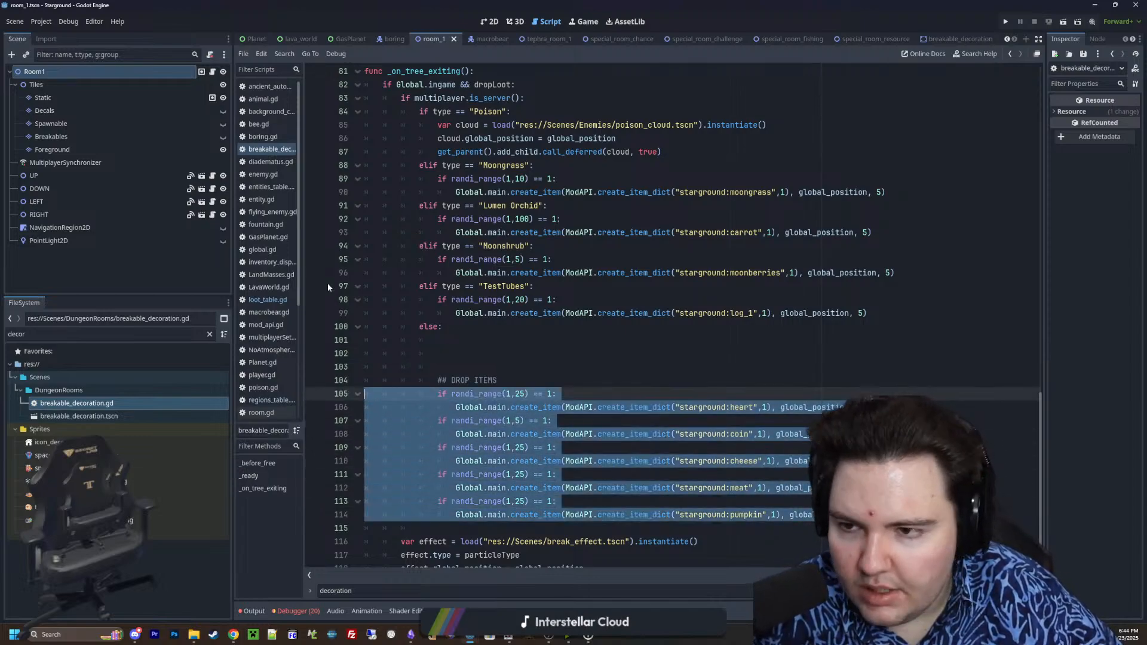
left_click(268, 299)
left_click(492, 459)
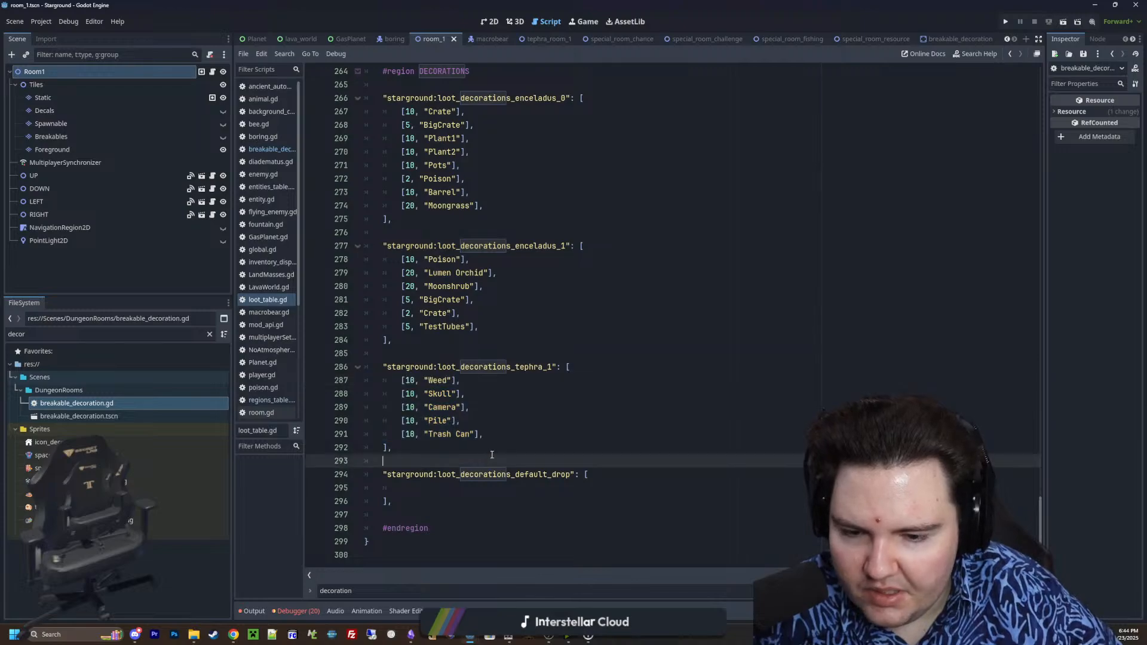
key("ctrl+v")
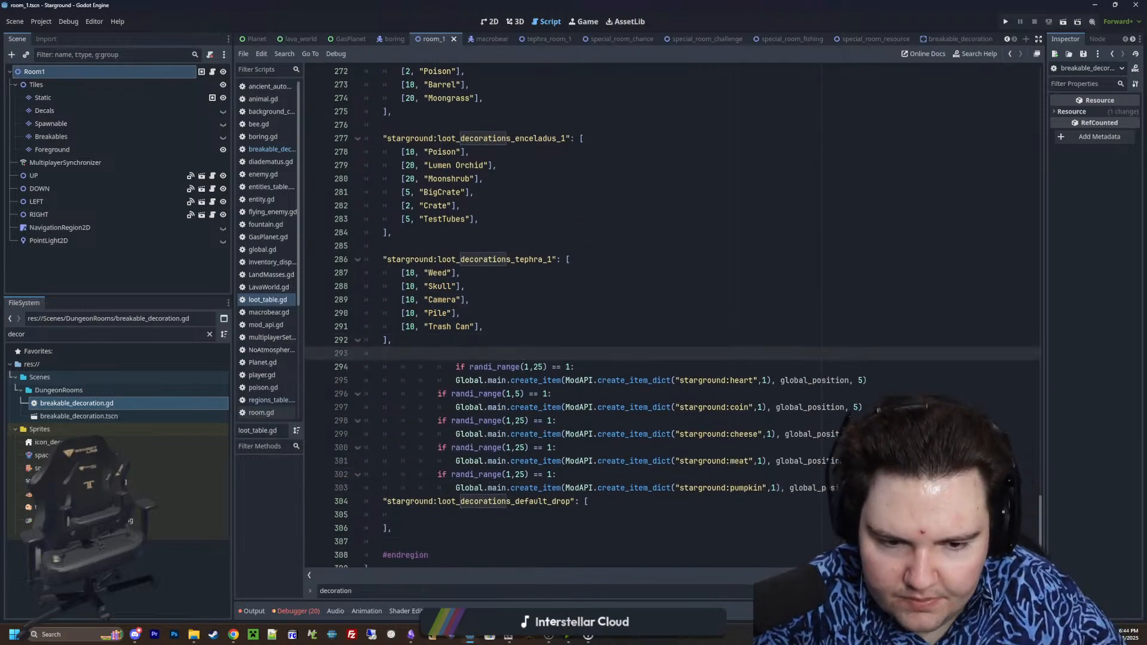
left_click(897, 487)
key("Return")
key("Return")
scroll(548, 420, "down", 2)
left_click(473, 488)
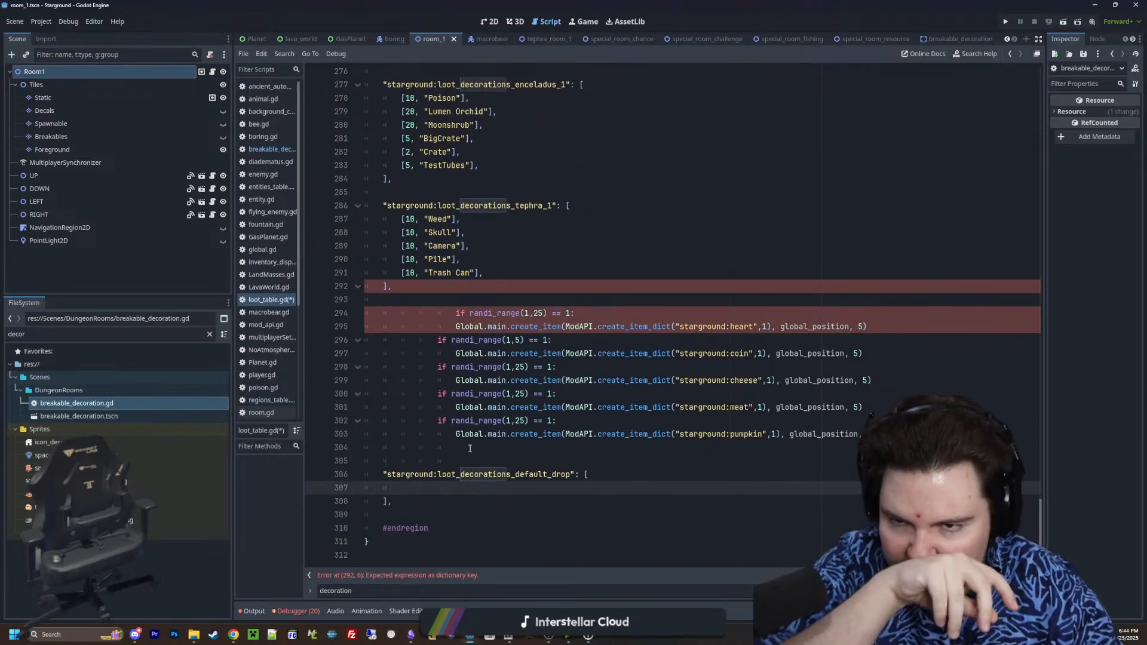
double_click(513, 210)
left_click(550, 231)
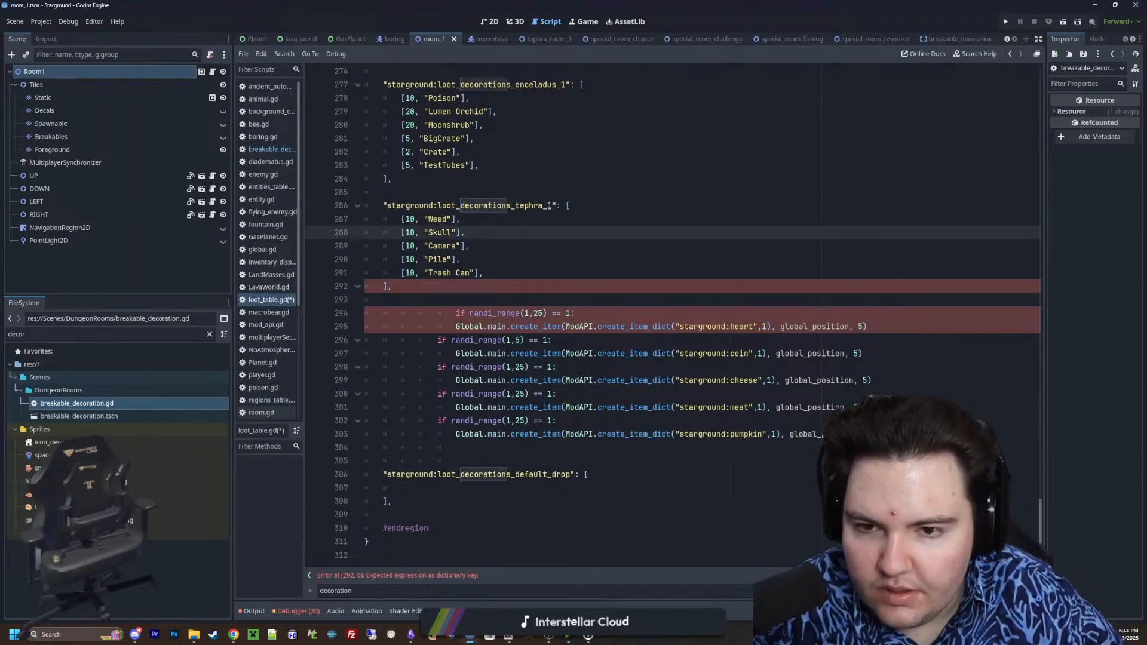
left_click_drag(549, 206, 387, 206)
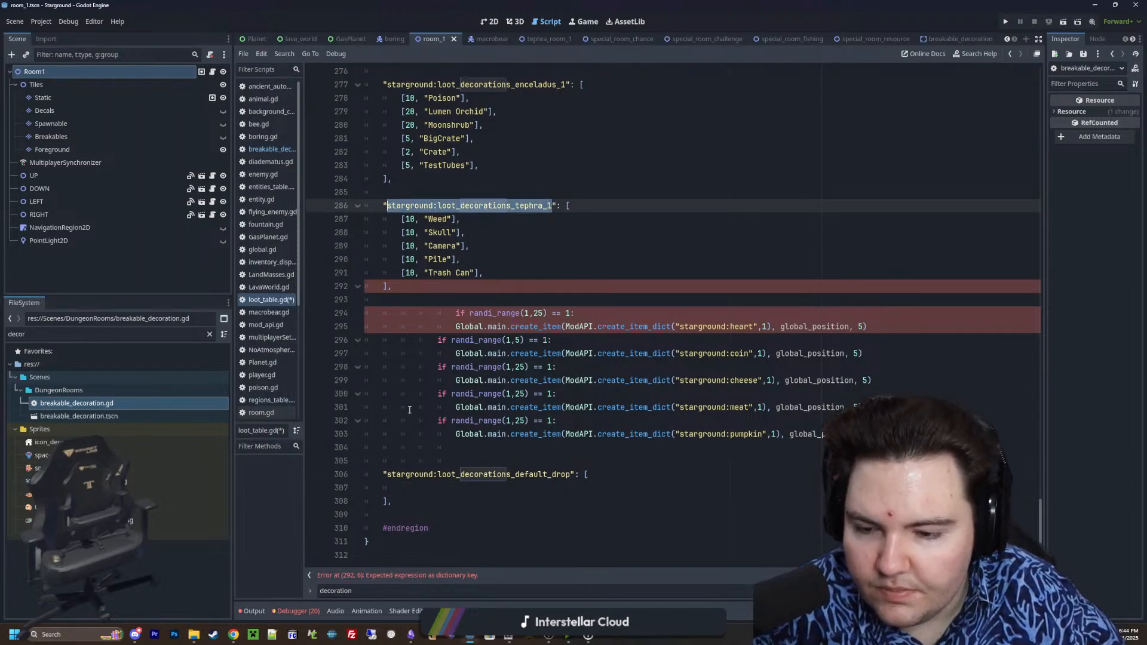
key("ctrl+c")
left_click(418, 488)
key("ctrl+v")
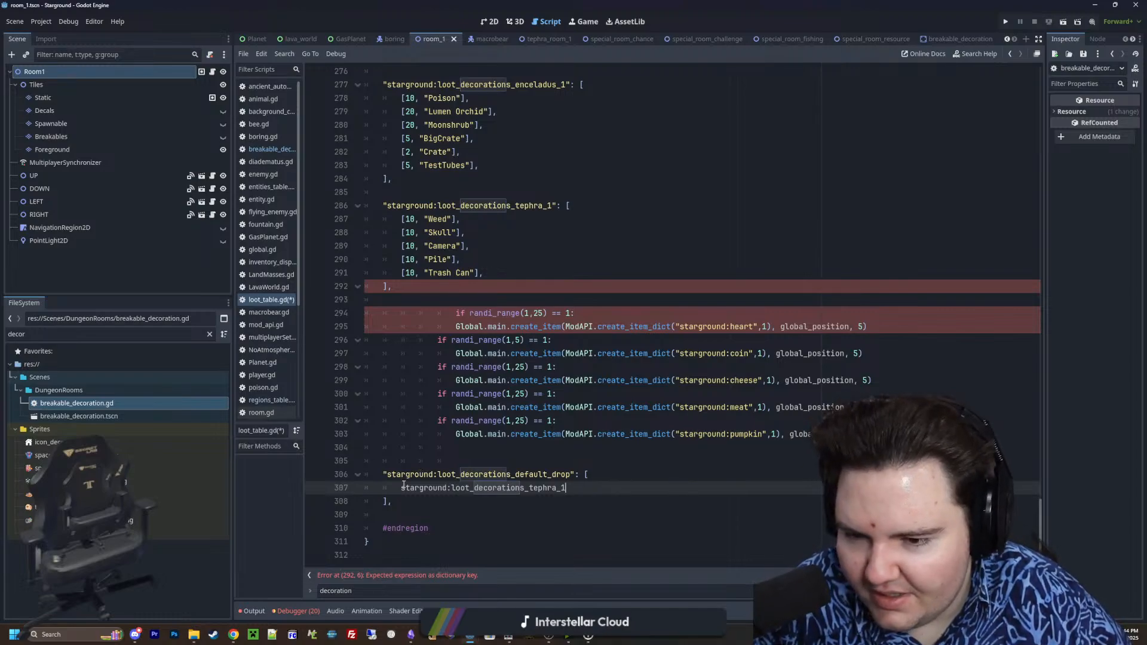
left_click(402, 488)
type("\"")
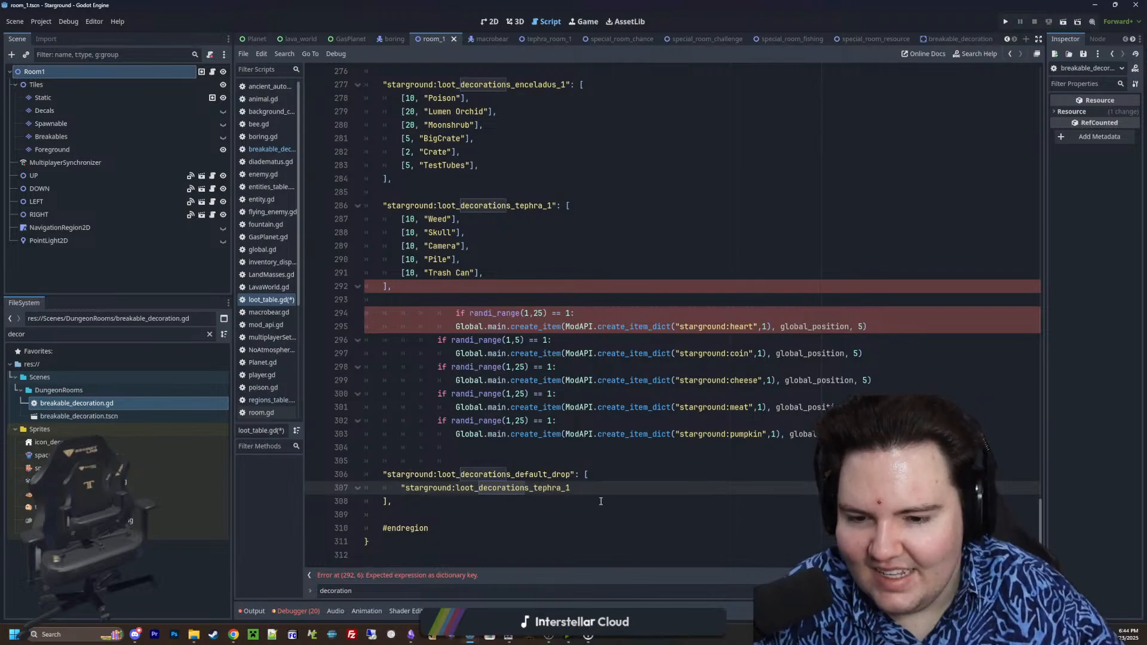
left_click(606, 498)
left_click(619, 494)
type("\"")
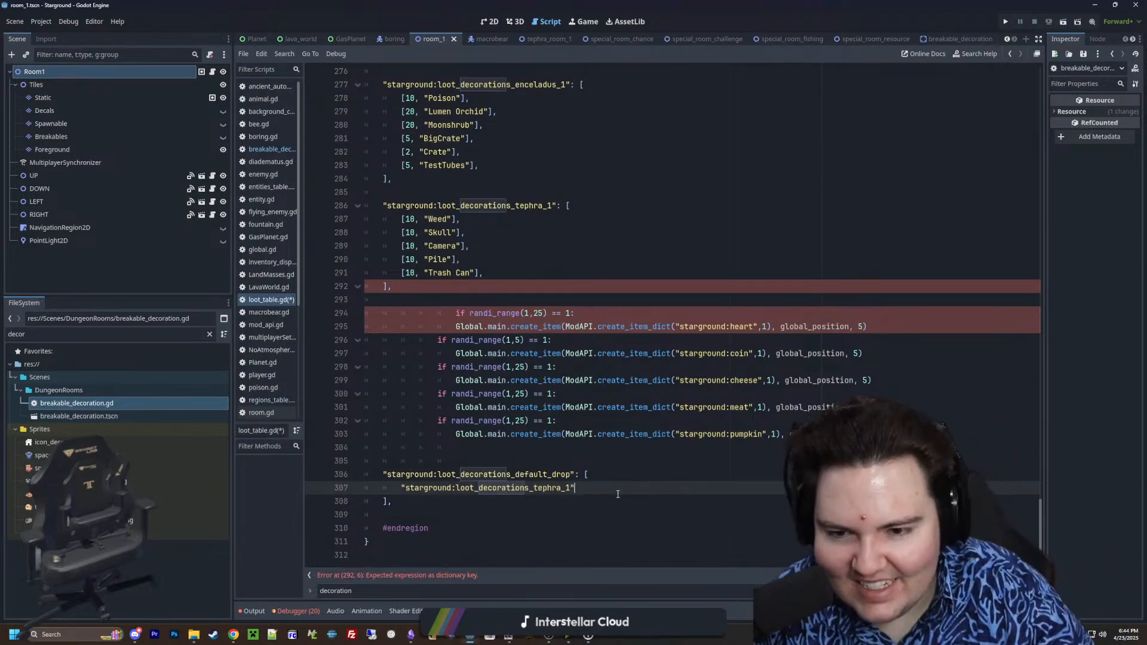
type(":")
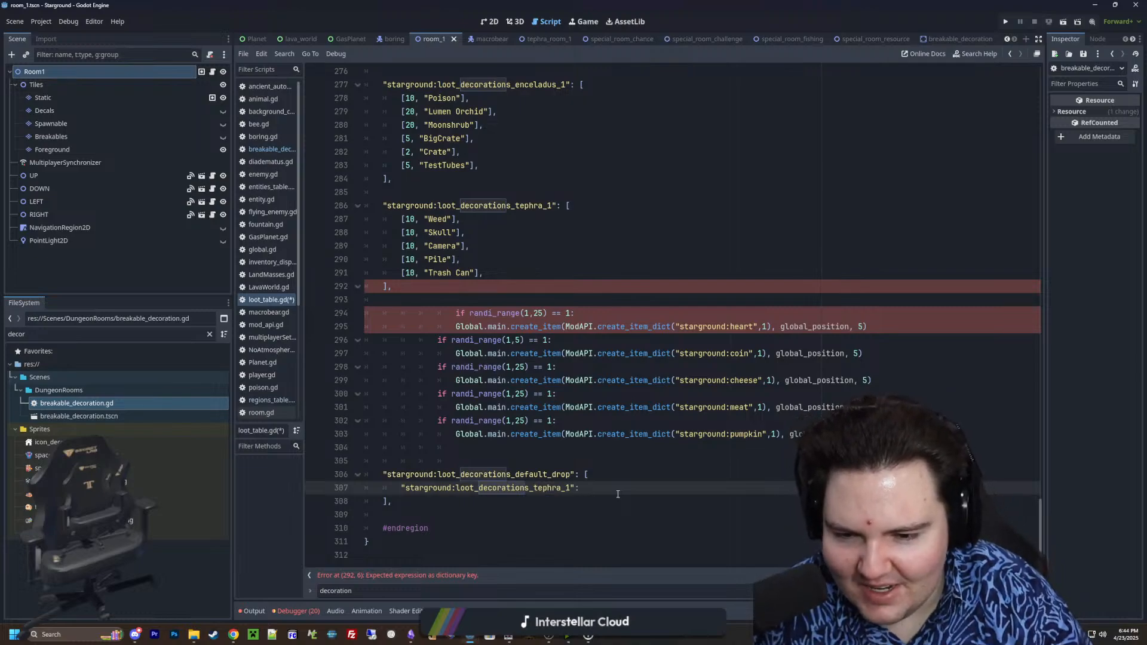
left_click_drag(593, 485, 401, 489)
key("BackSpace")
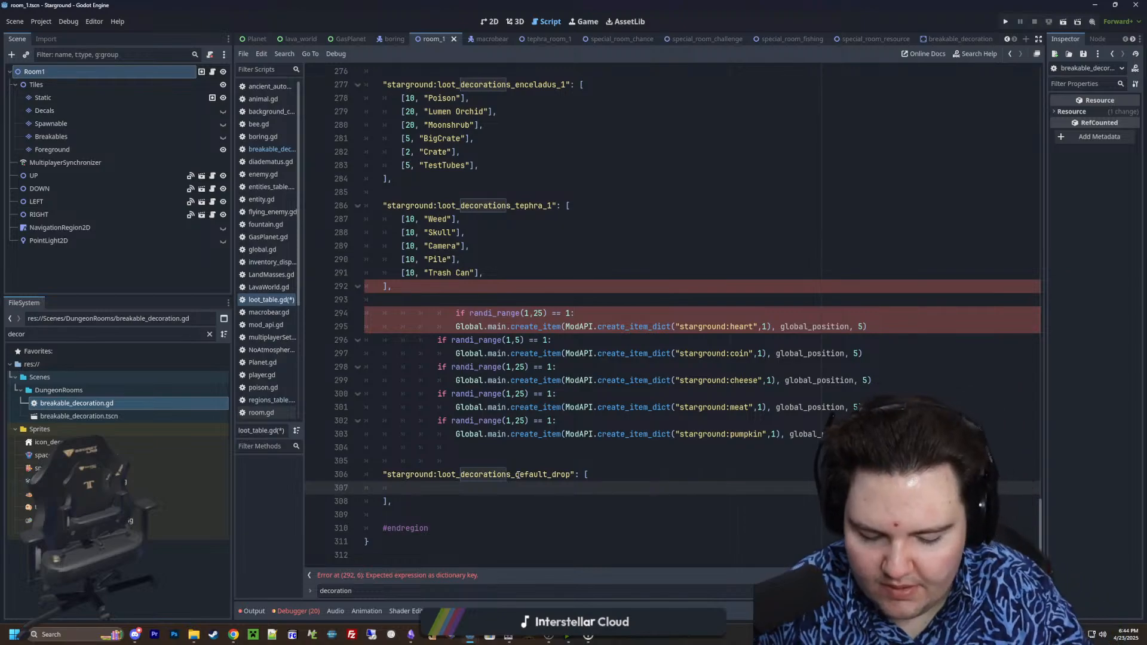
Add an entry for "starground:heart" with weight 25 to the loot_decorations_default_drop table
type("[, \"")
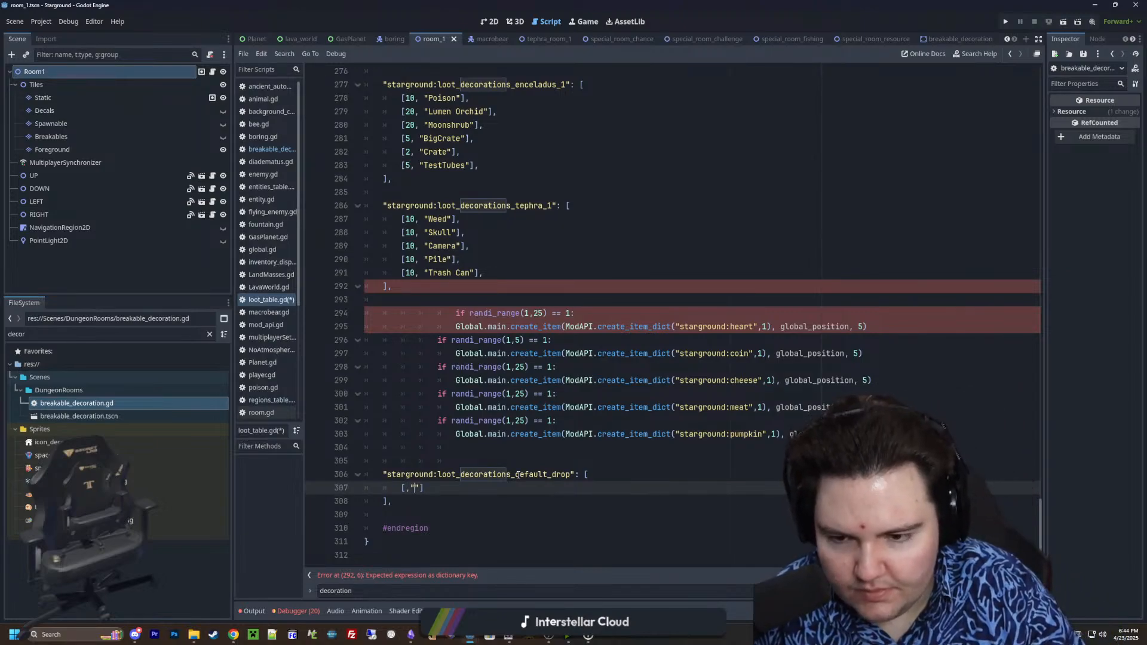
left_click_drag(754, 326, 679, 326)
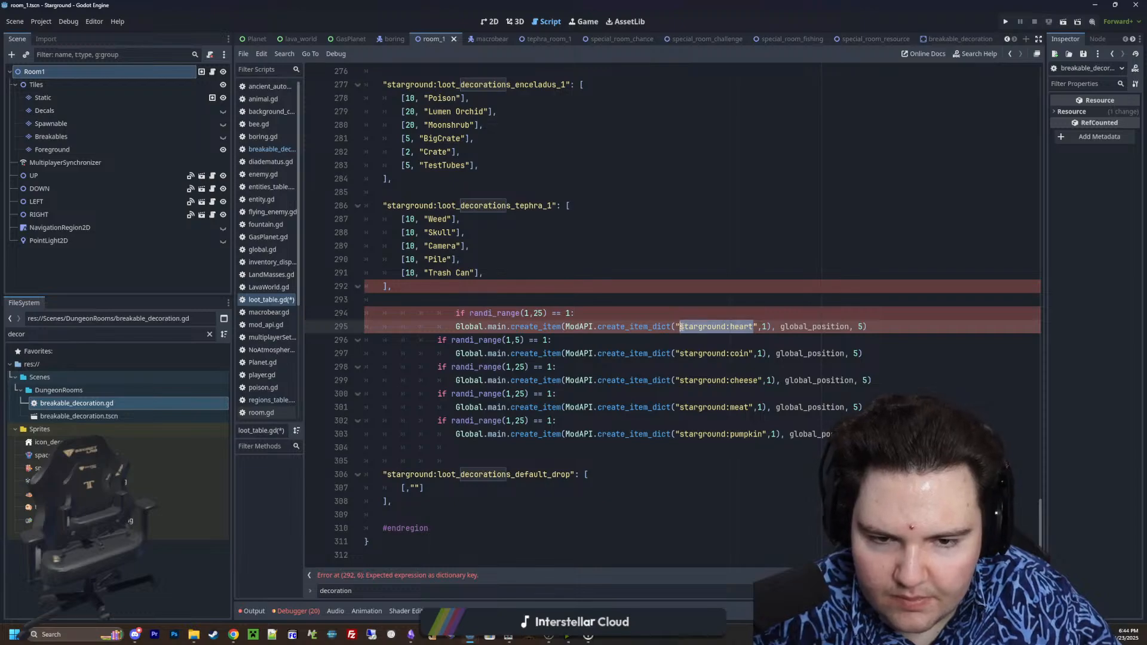
left_click(414, 488)
key("ctrl+v")
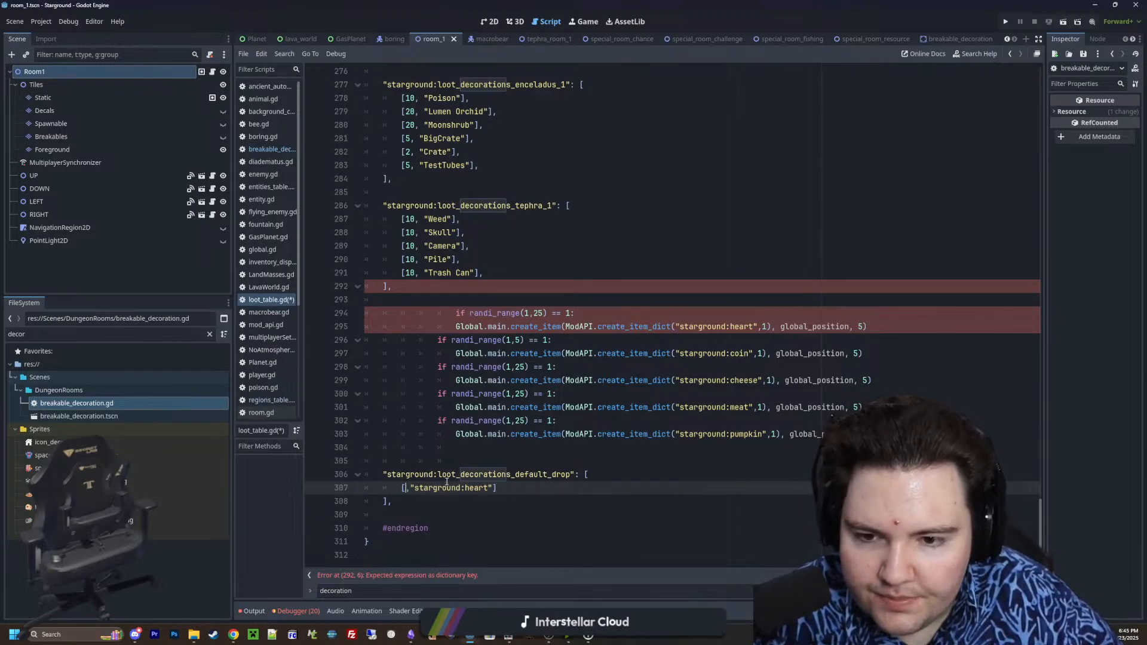
type("25")
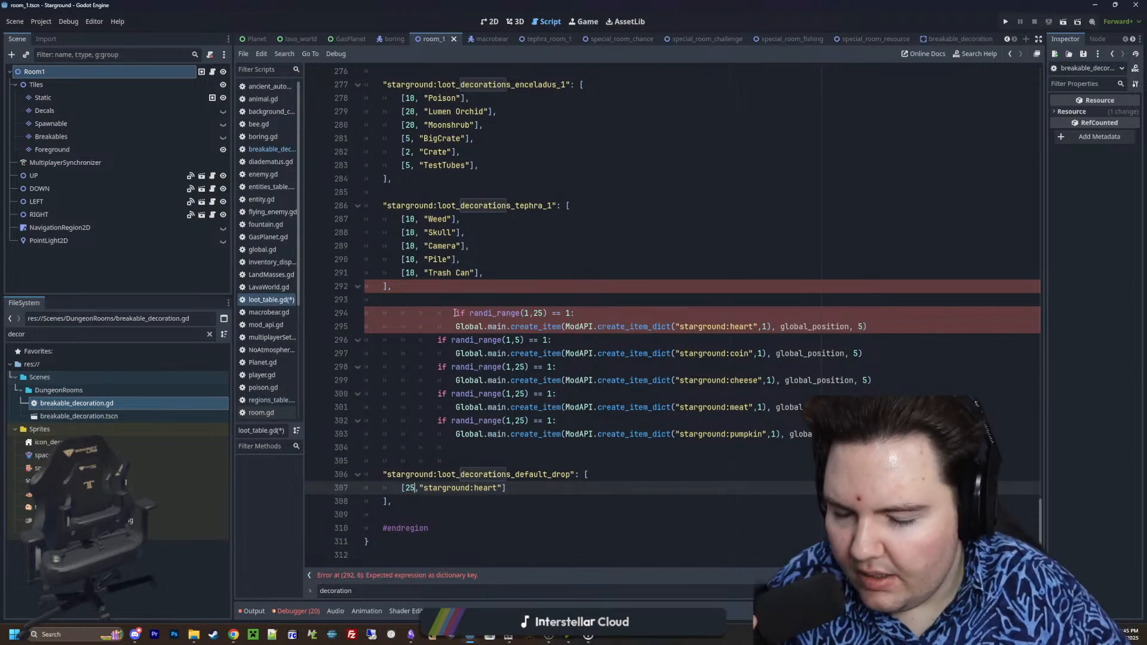
End the heart entry with a comma and comment out the five pasted randi_range drop checks above the table
left_click_drag(455, 313, 608, 436)
left_click(562, 434)
left_click_drag(525, 314, 598, 314)
left_click(783, 317)
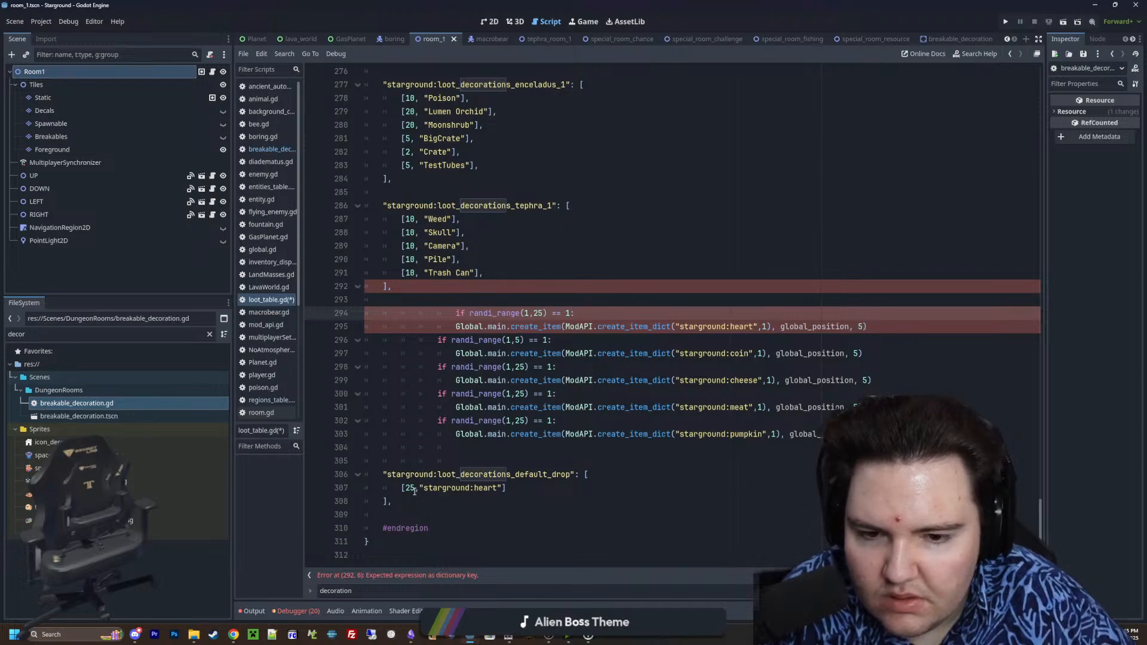
left_click(513, 489)
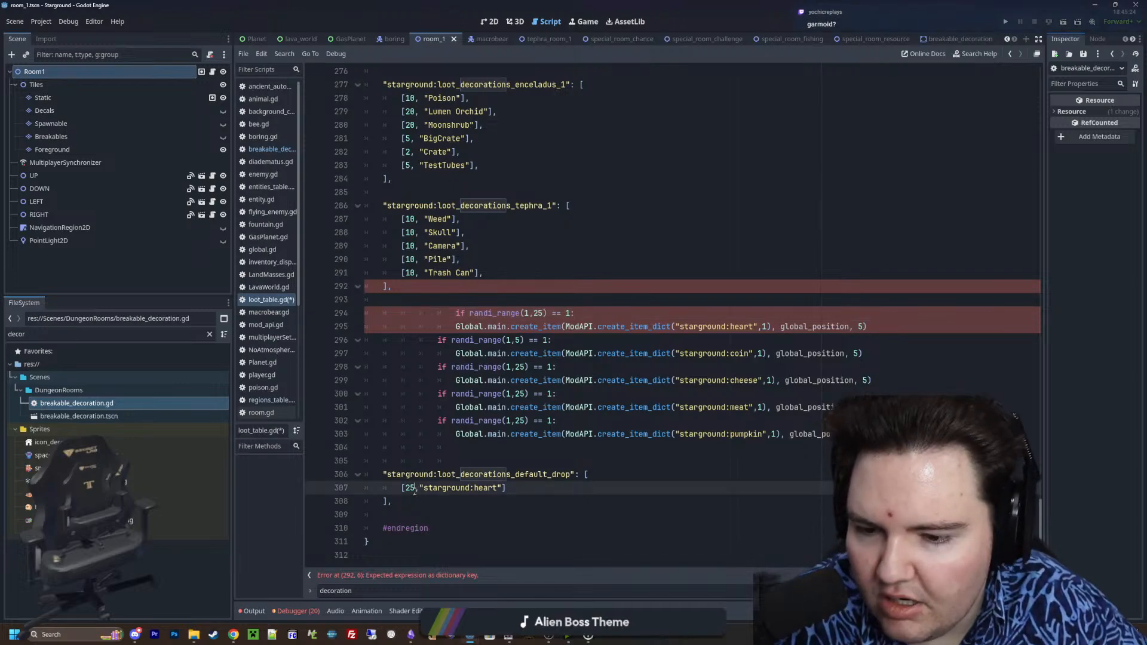
type(",")
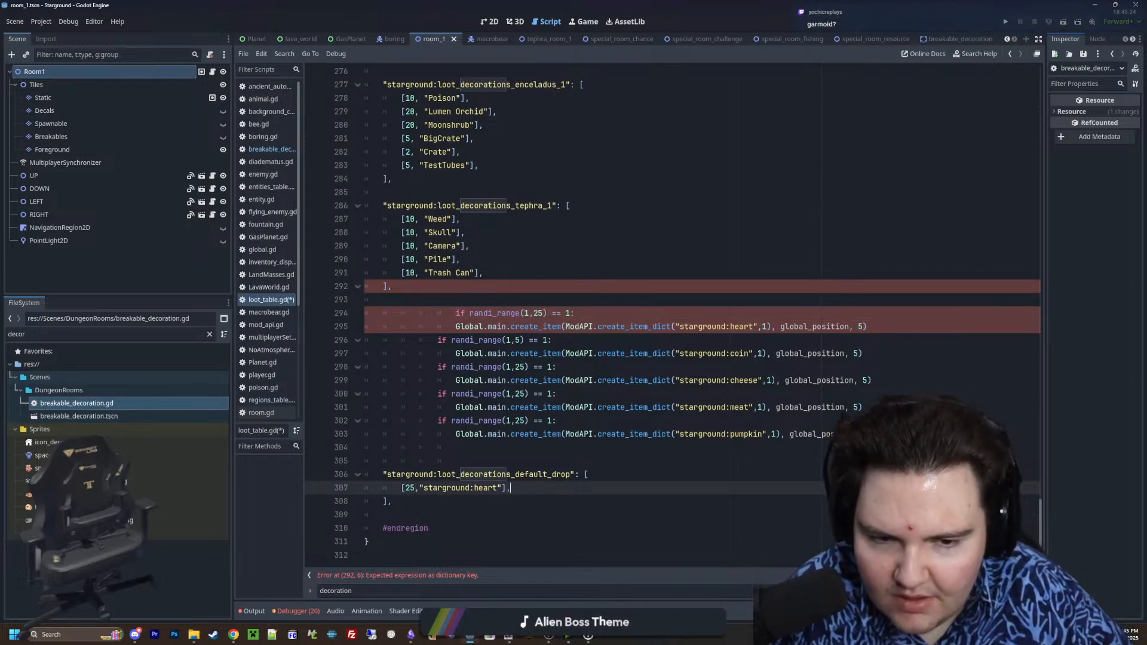
left_click_drag(367, 447, 315, 316)
key("ctrl+k")
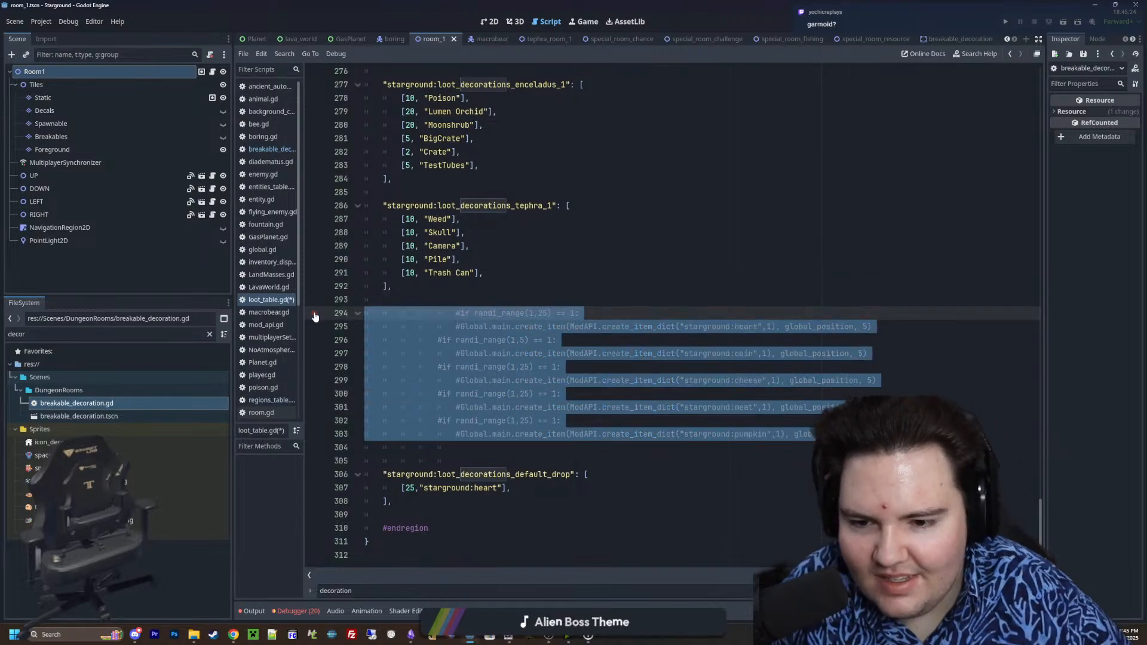
Duplicate the heart entry until the default drop table has five identical rows
left_click(495, 489)
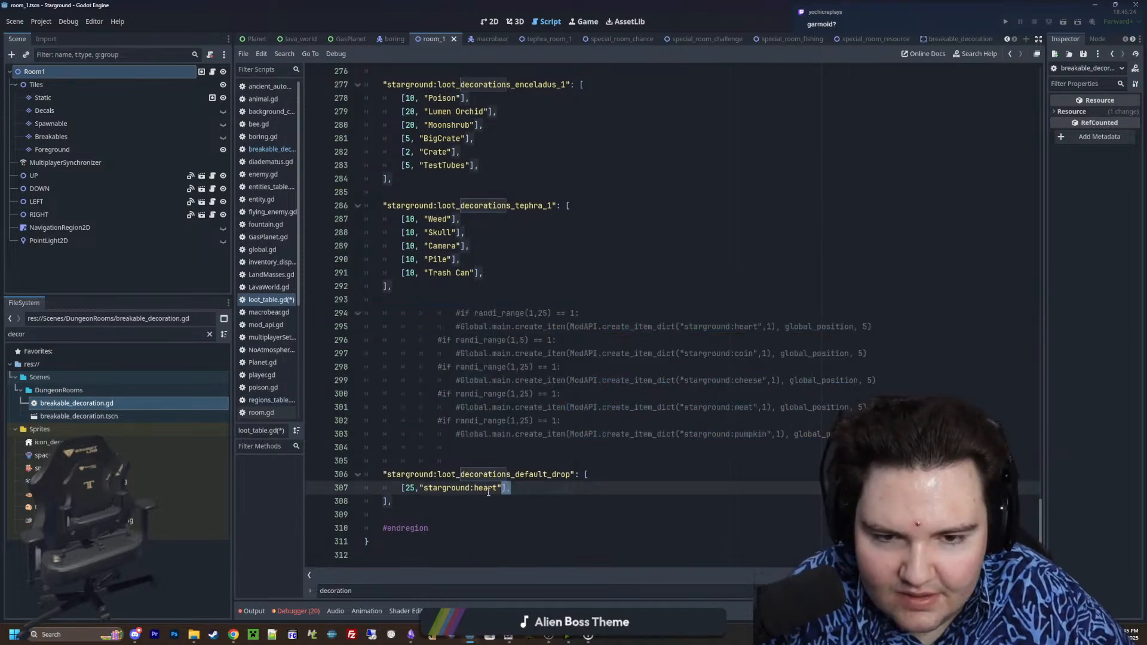
left_click_drag(511, 488, 393, 488)
left_click(530, 487)
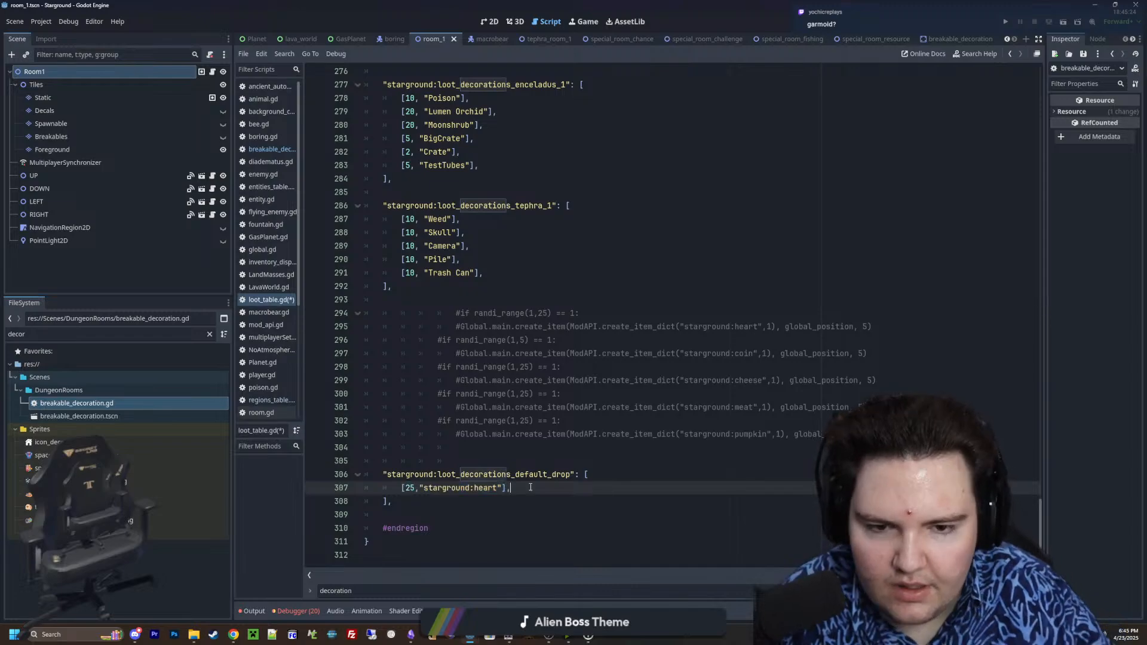
key("Return")
key("ctrl+v")
key("Return")
key("ctrl+v")
key("Return")
key("ctrl+v")
key("Return")
key("ctrl+v")
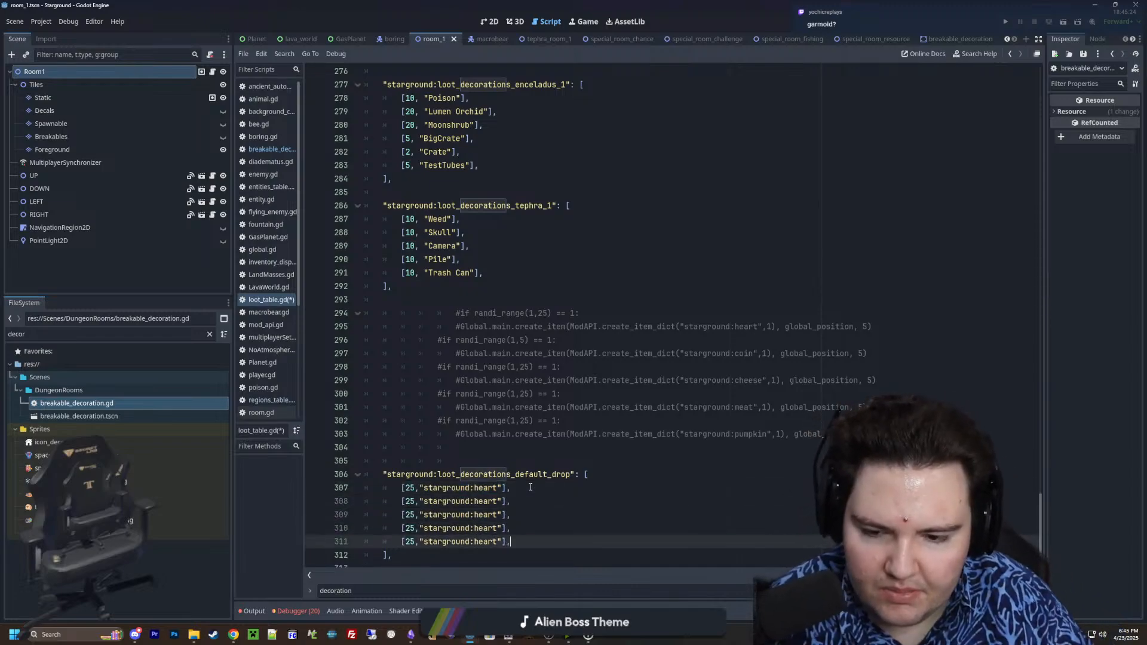
Replace the item in the fourth row with starground:meat and in the fifth row with starground:pumpkin
left_click(499, 528)
key("BackSpace")
key("BackSpace")
key("BackSpace")
key("BackSpace")
key("BackSpace")
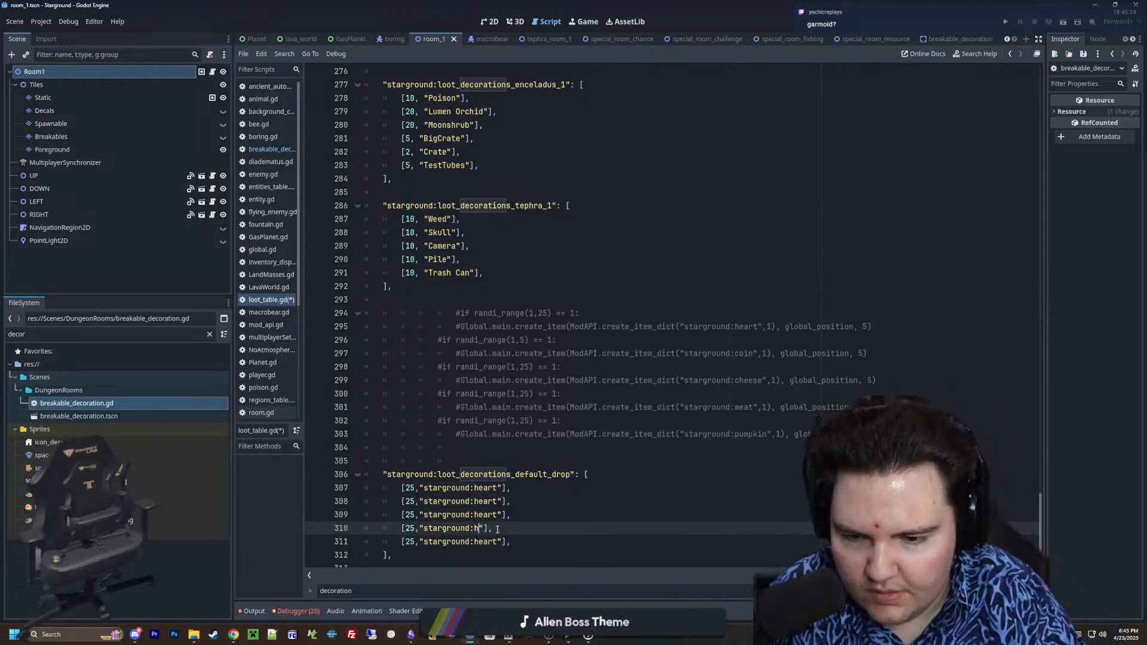
type("meat")
key("Down")
key("Right")
key("BackSpace")
key("BackSpace")
key("BackSpace")
key("BackSpace")
key("BackSpace")
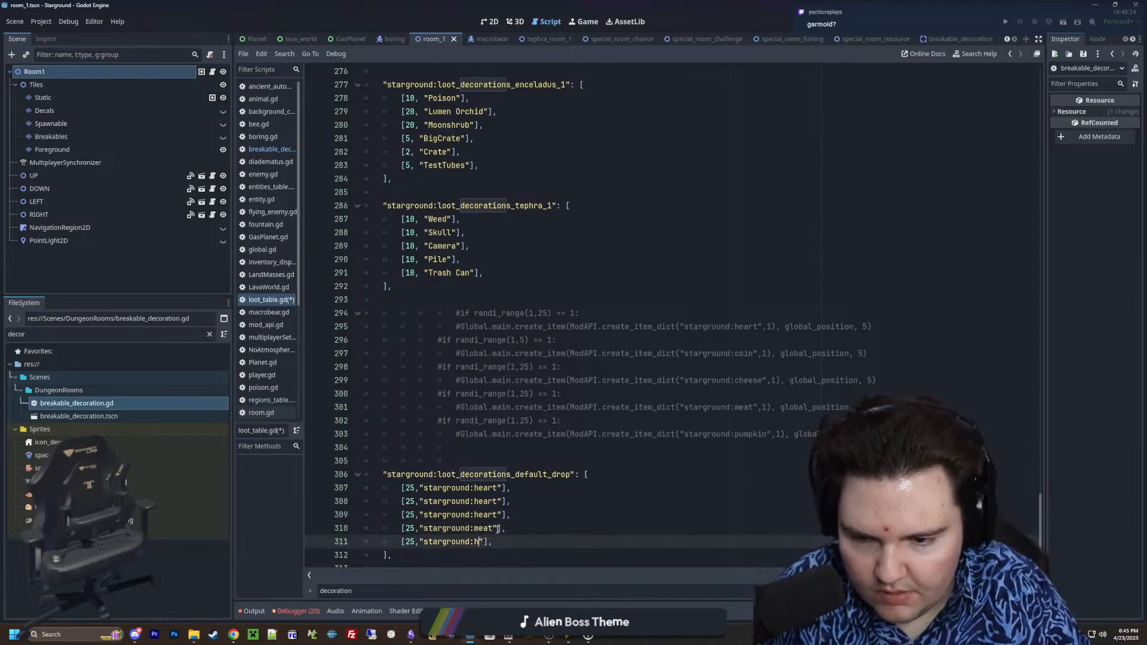
type("pumpkin")
Replace the item in the third row with starground:cheese and in the second row with starground:coin
key("Up")
key("Up")
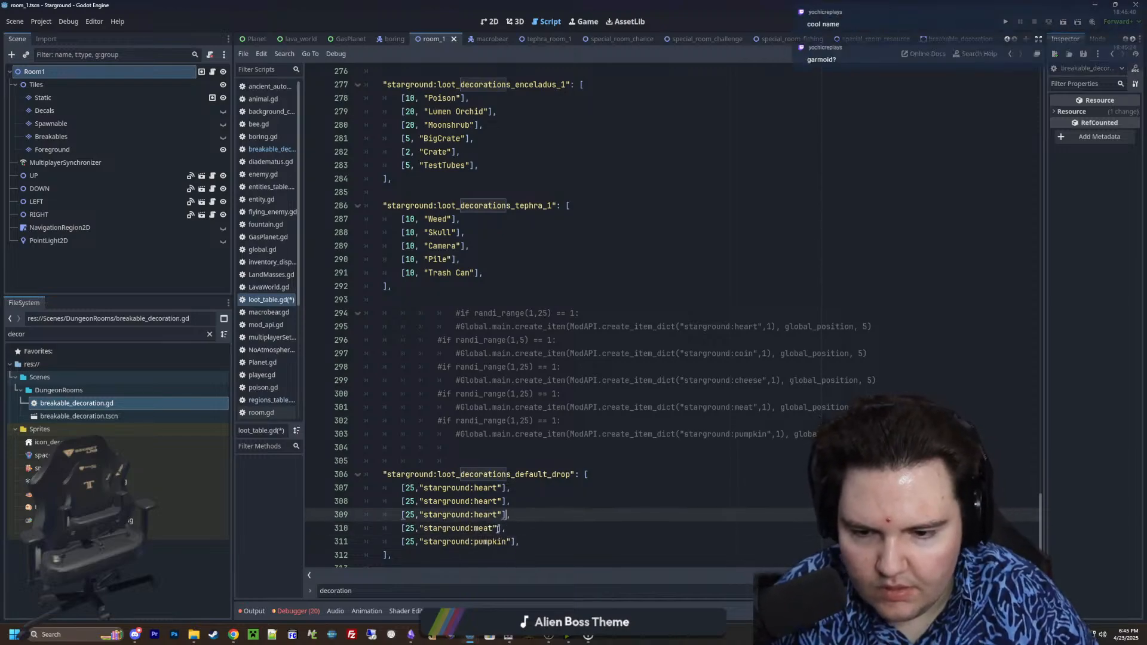
key("BackSpace")
key("BackSpace")
key("BackSpace")
key("BackSpace")
key("BackSpace")
type("cheese")
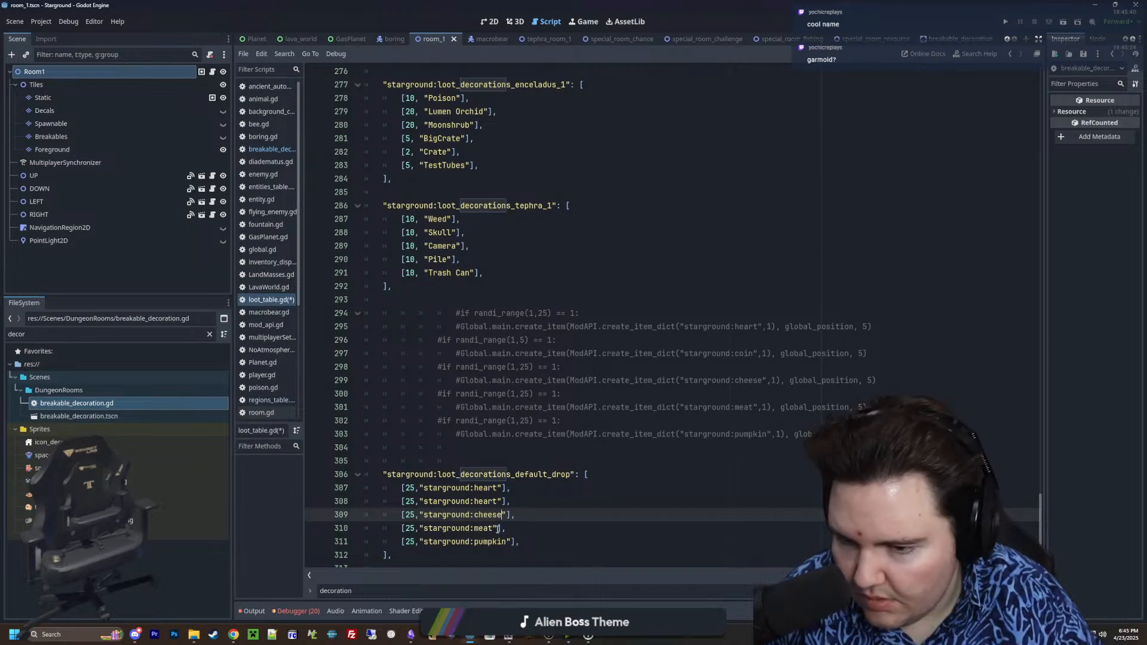
key("Up")
key("BackSpace")
key("BackSpace")
key("BackSpace")
key("BackSpace")
key("BackSpace")
type("coin")
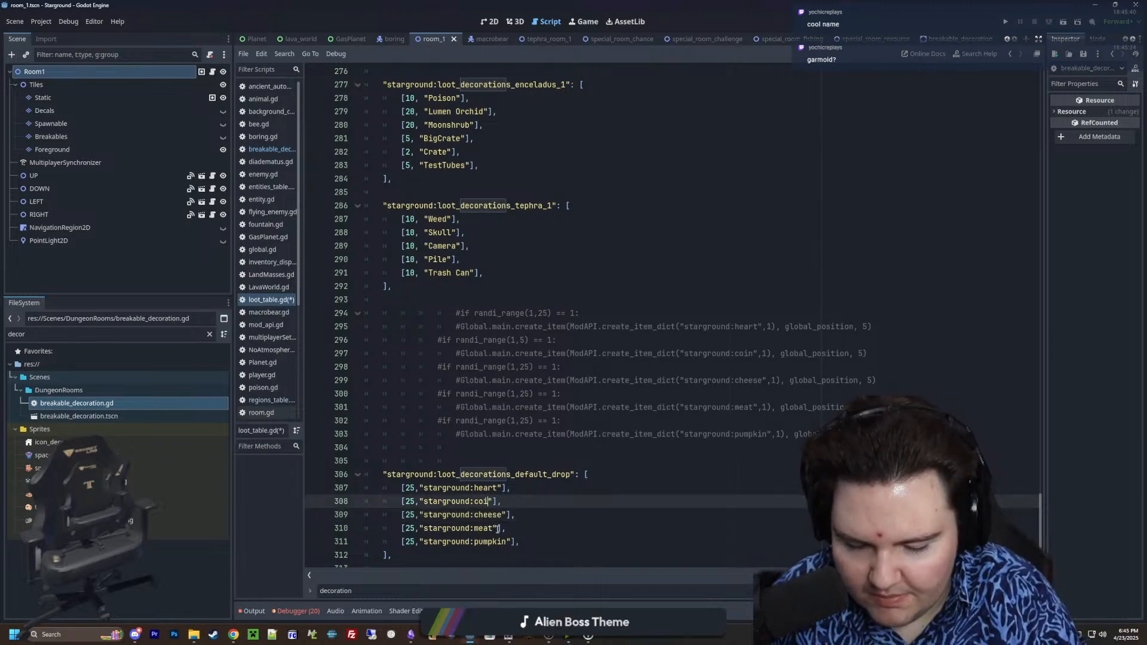
scroll(499, 511, "down", 2)
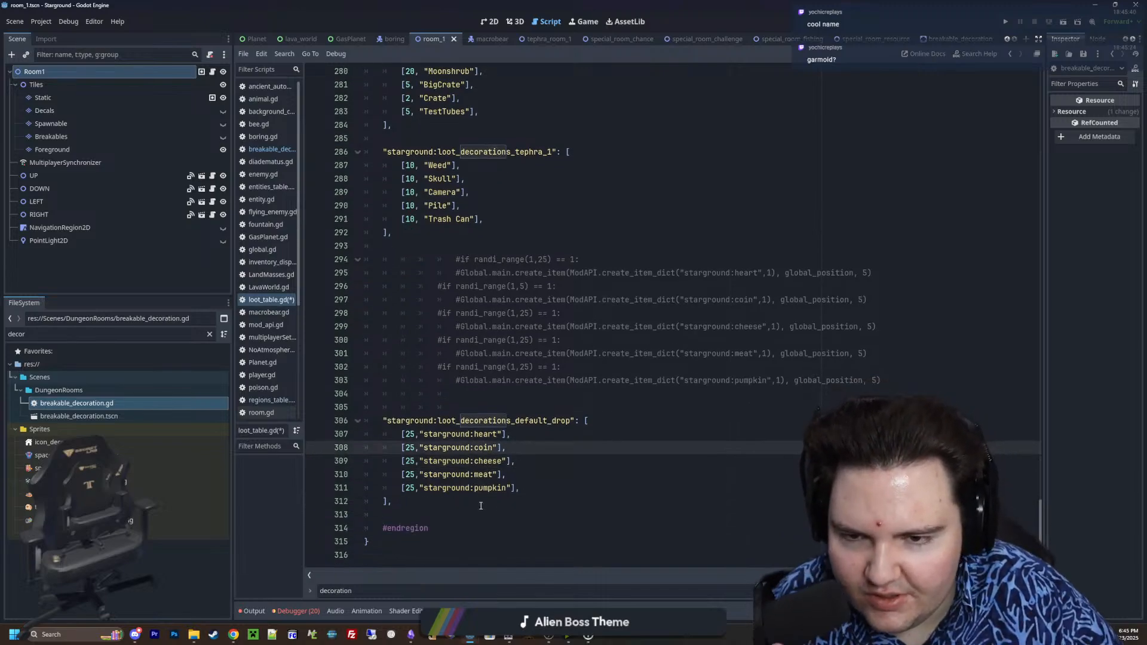
left_click(481, 506)
left_click(551, 490)
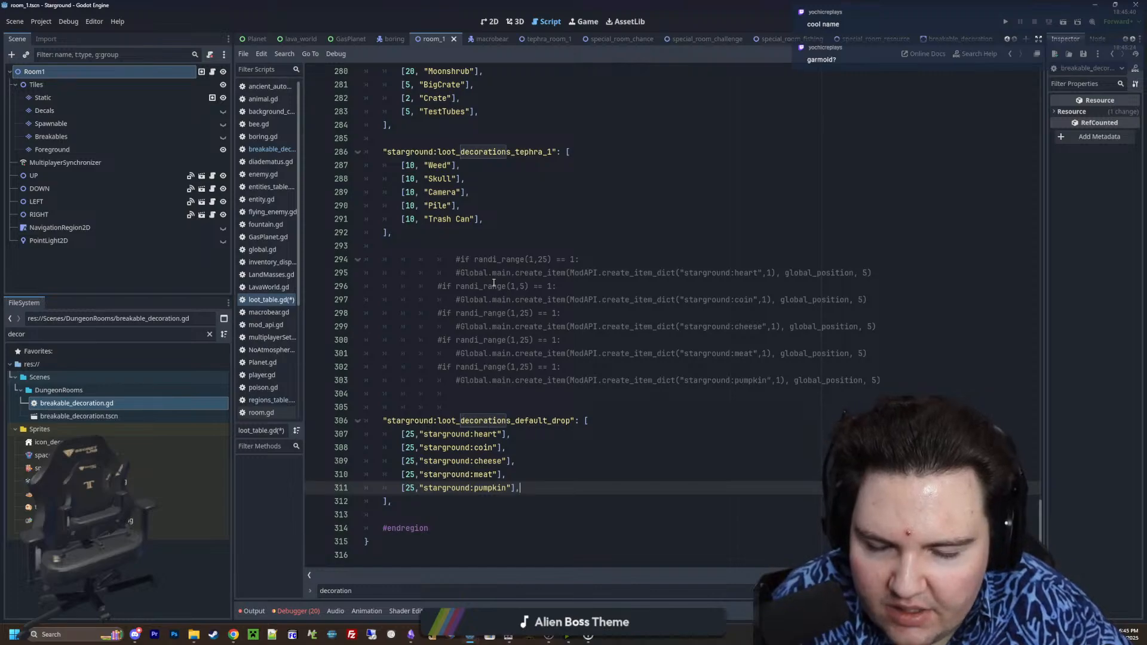
left_click(524, 286)
left_click(411, 448)
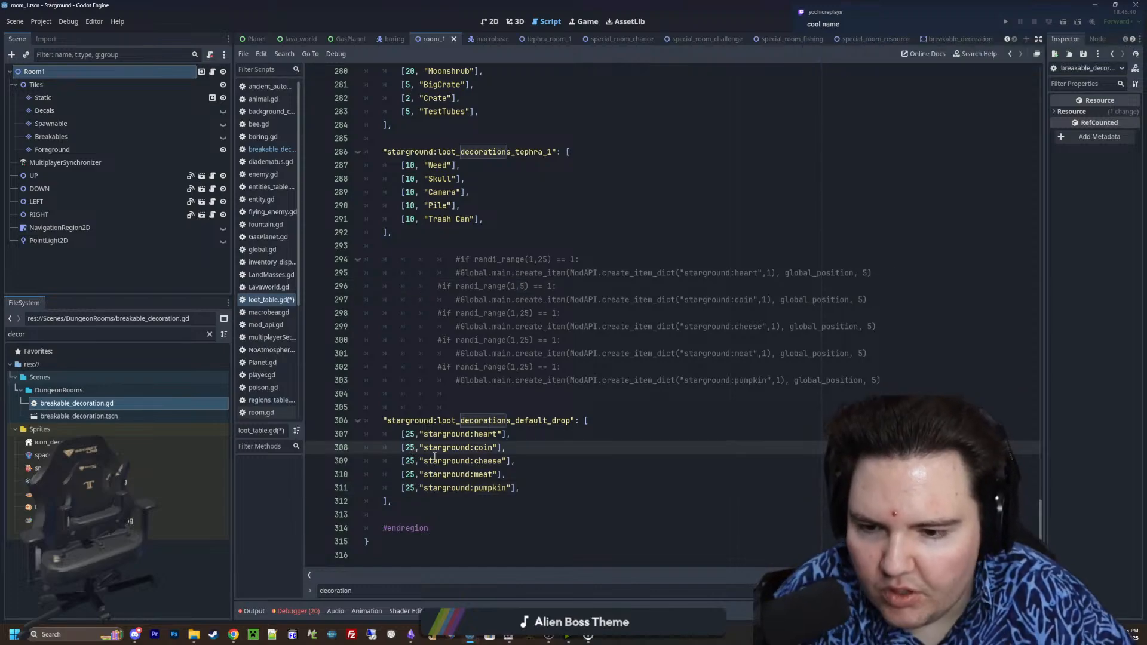
key("BackSpace")
key("BackSpace")
type("10")
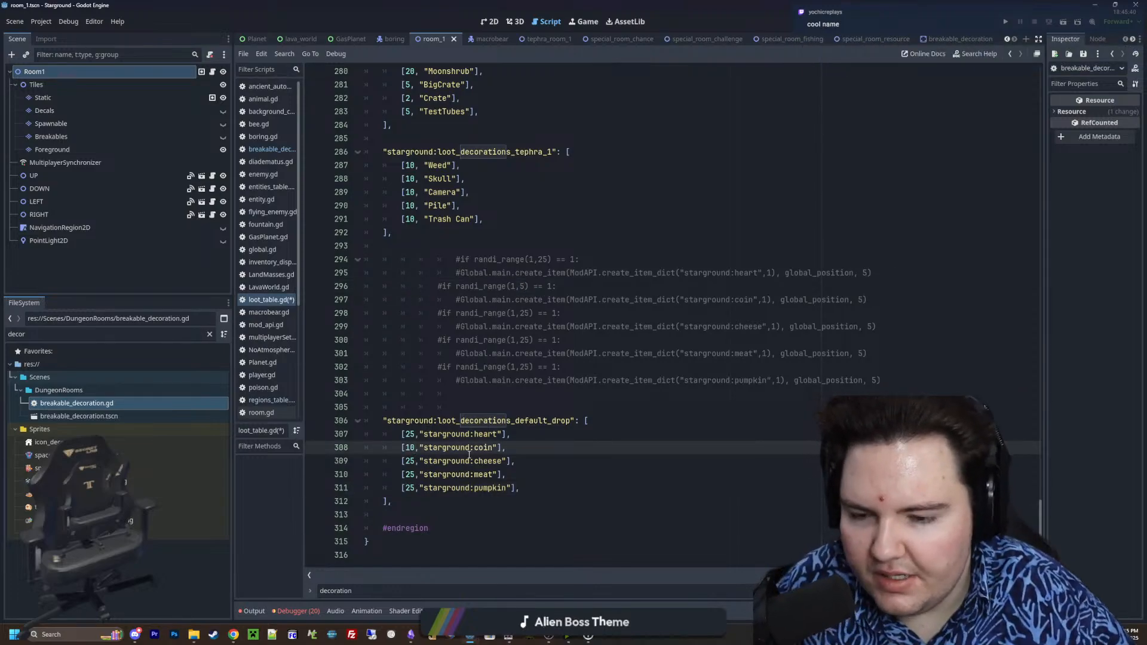
left_click(469, 455)
left_click(567, 447)
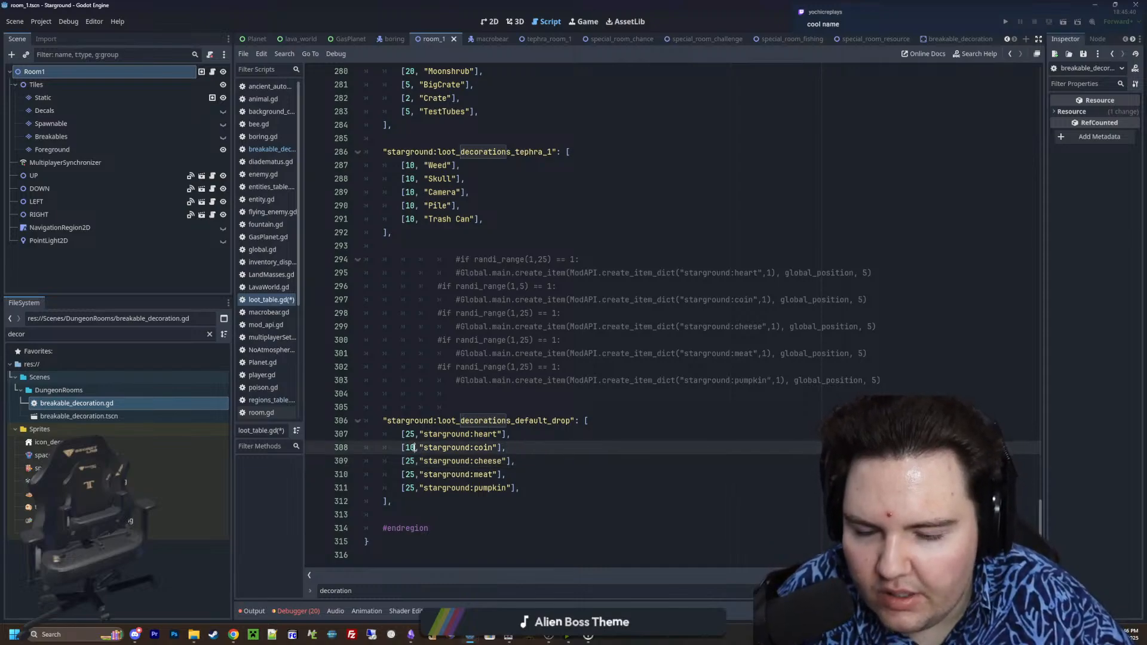
key("ctrl+z")
Set the weights of the cheese, meat and pumpkin entries to 10
key("Down")
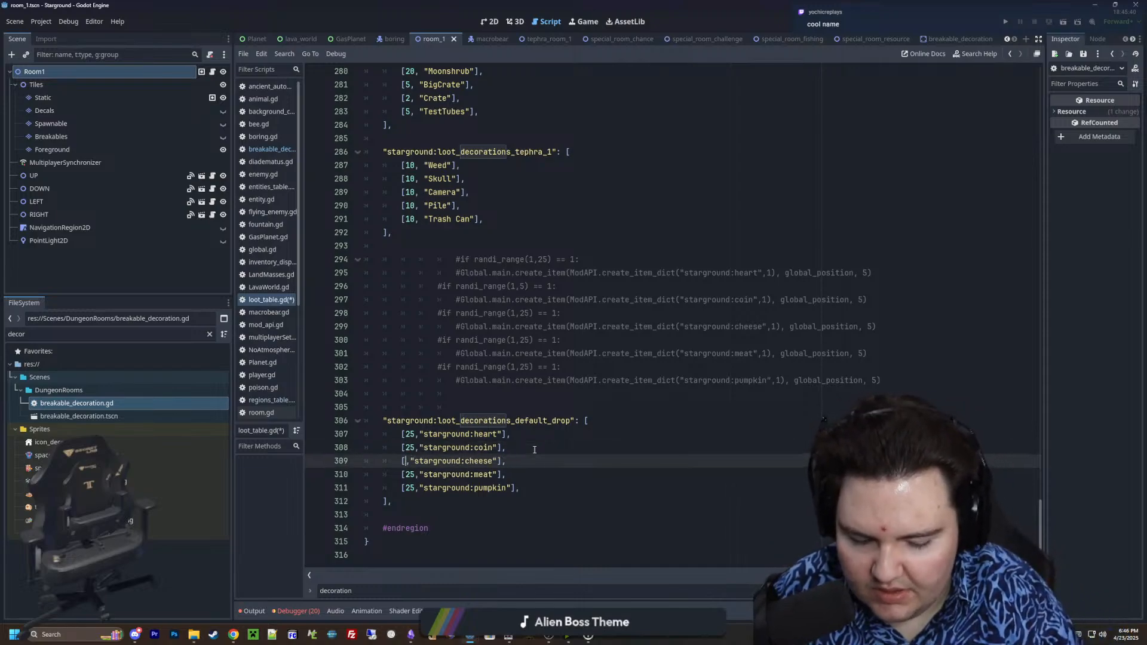
key("BackSpace")
key("BackSpace")
type("10")
key("Down")
key("BackSpace")
key("BackSpace")
type("10")
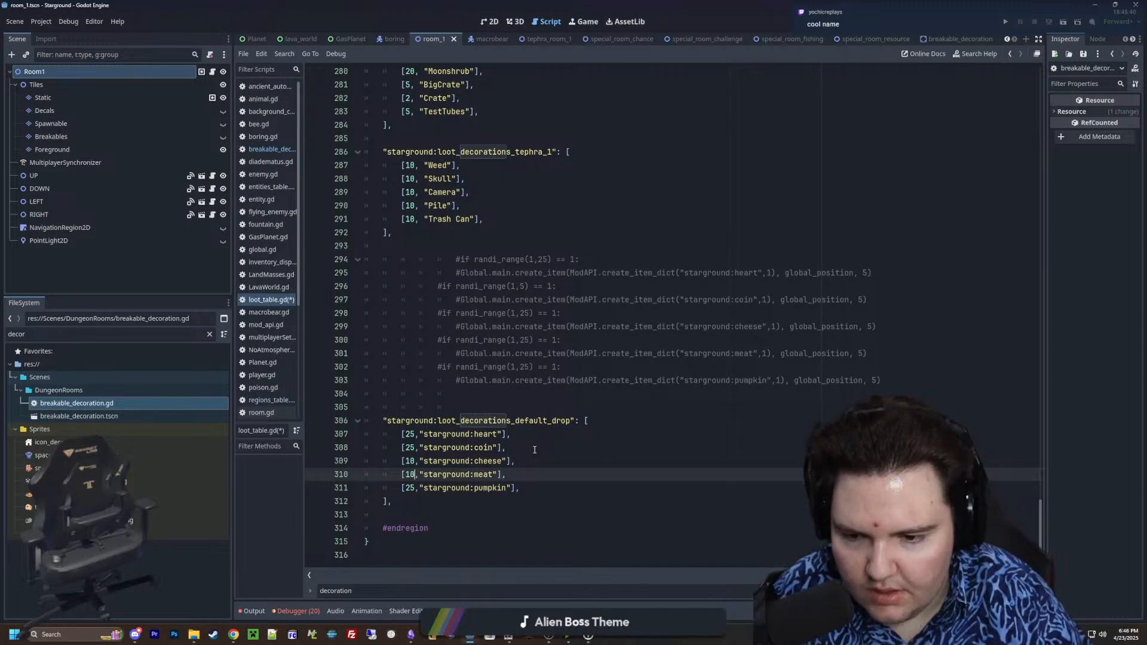
key("Down")
key("BackSpace")
key("BackSpace")
type("10")
Set the weight of the heart entry to 10
key("Up")
key("Up")
key("Up")
key("Up")
key("BackSpace")
key("BackSpace")
type("10")
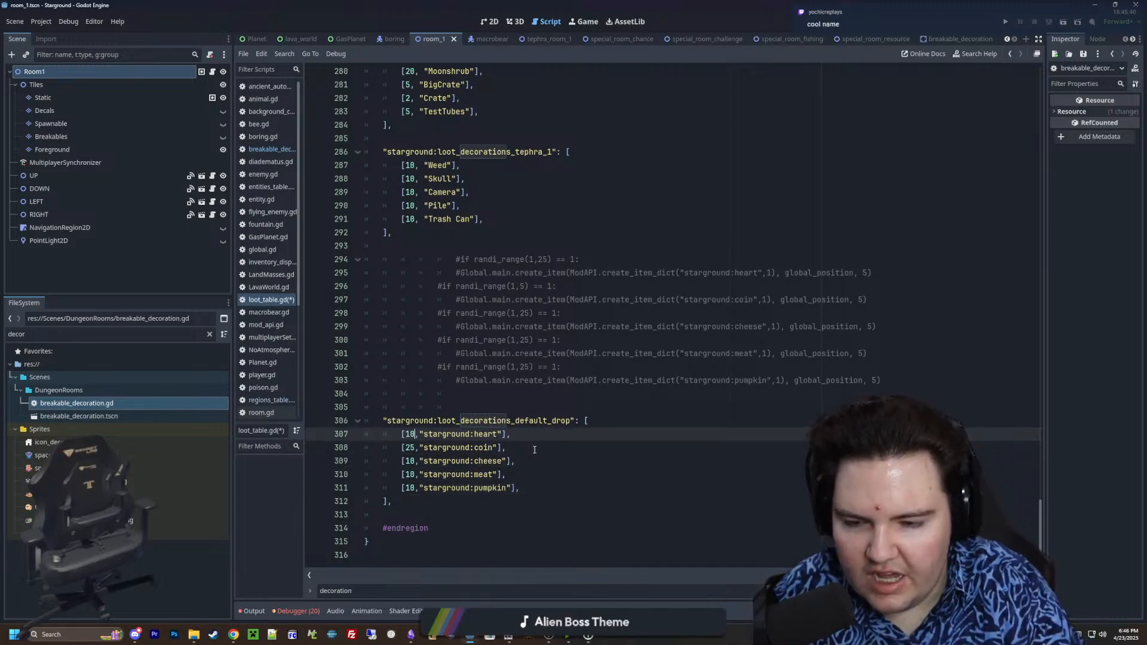
left_click(535, 449)
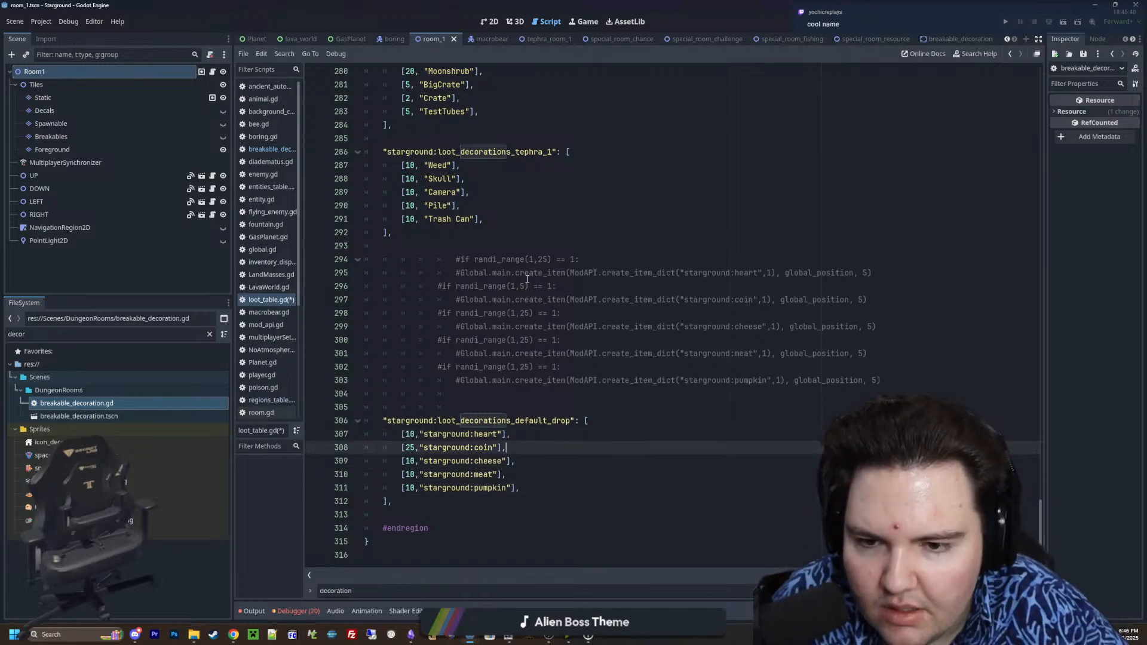
left_click_drag(419, 437, 474, 437)
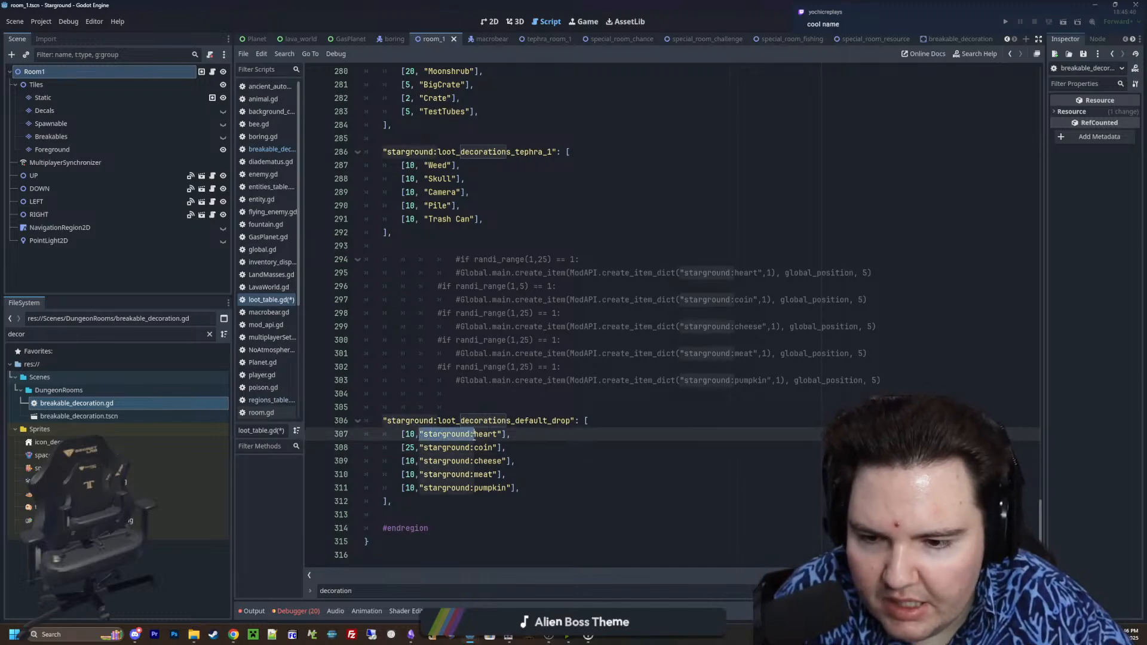
left_click(473, 436)
left_click(480, 462)
left_click(483, 475)
left_click(481, 488)
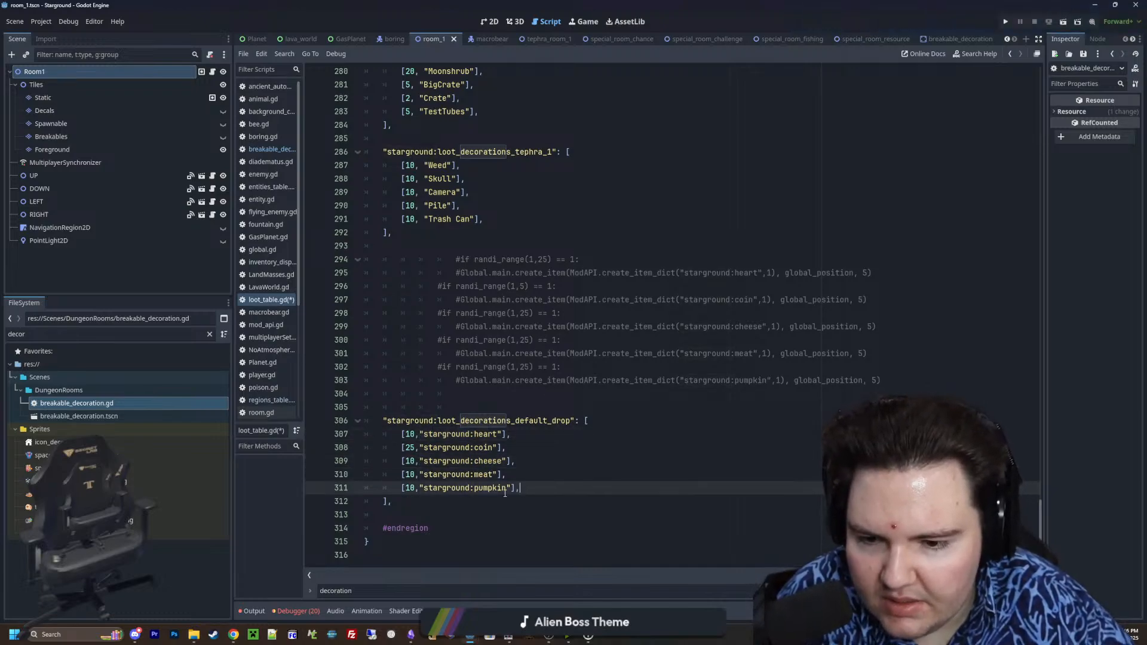
Set the weights of the pumpkin, meat and cheese entries in the default drop table to 8
left_click(417, 490)
key("BackSpace")
key("BackSpace")
type("8")
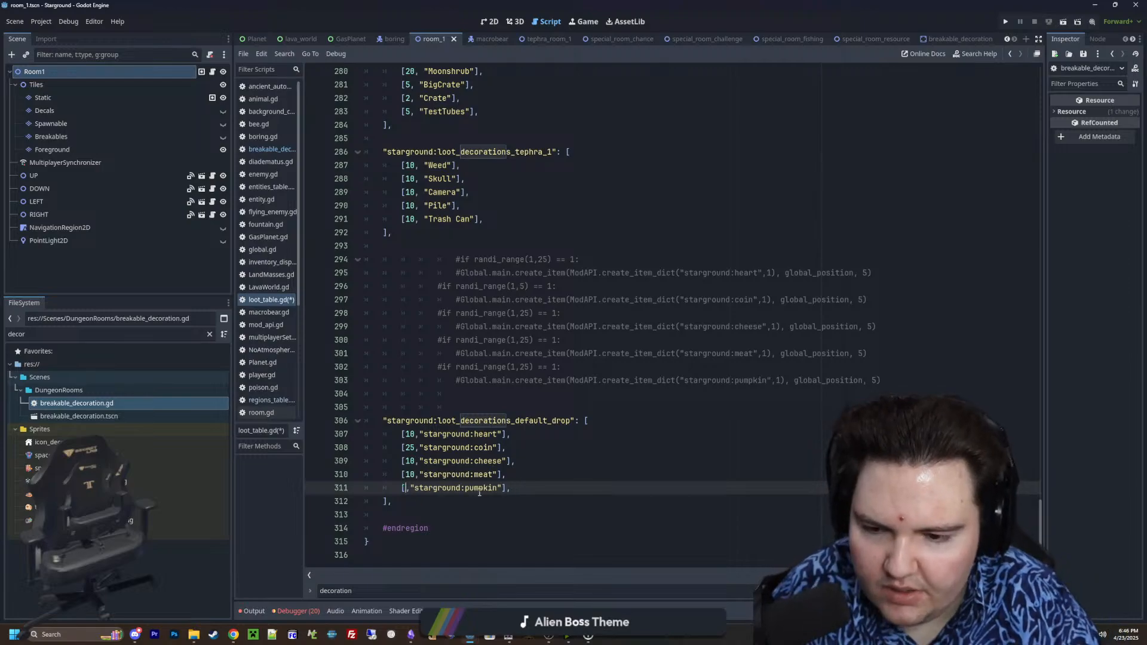
key("Up")
key("Delete")
key("BackSpace")
type("8")
key("Up")
key("Delete")
key("BackSpace")
type("8")
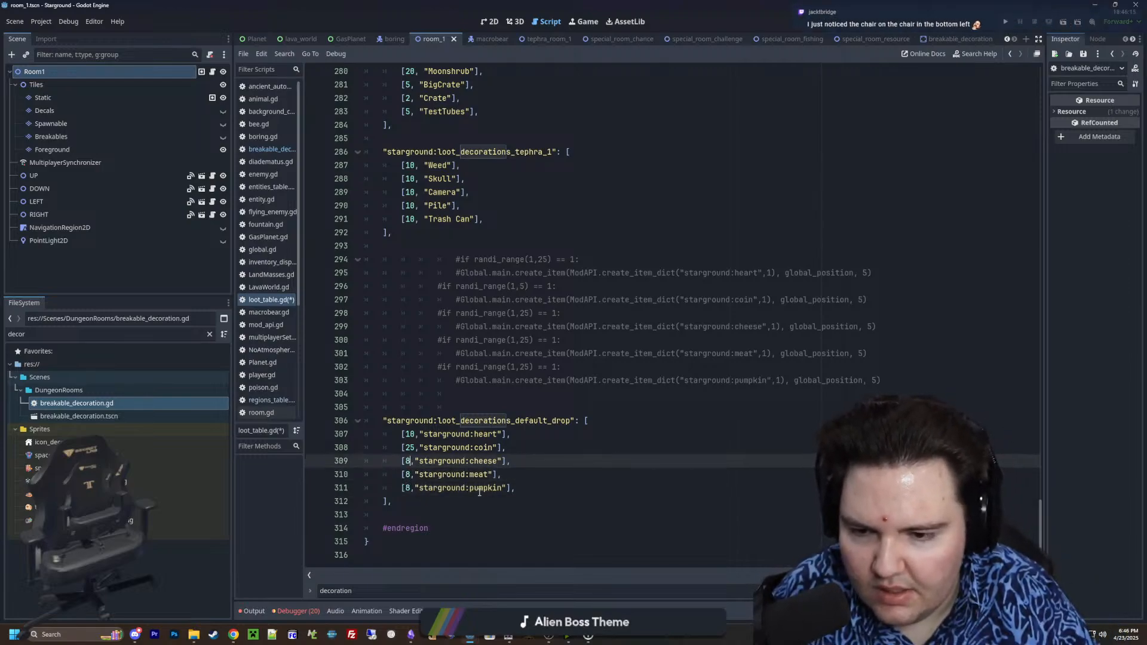
Set the weight of the heart entry in the default drop table to 8
key("Up")
key("Up")
key("Delete")
key("BackSpace")
type("8")
left_click(539, 480)
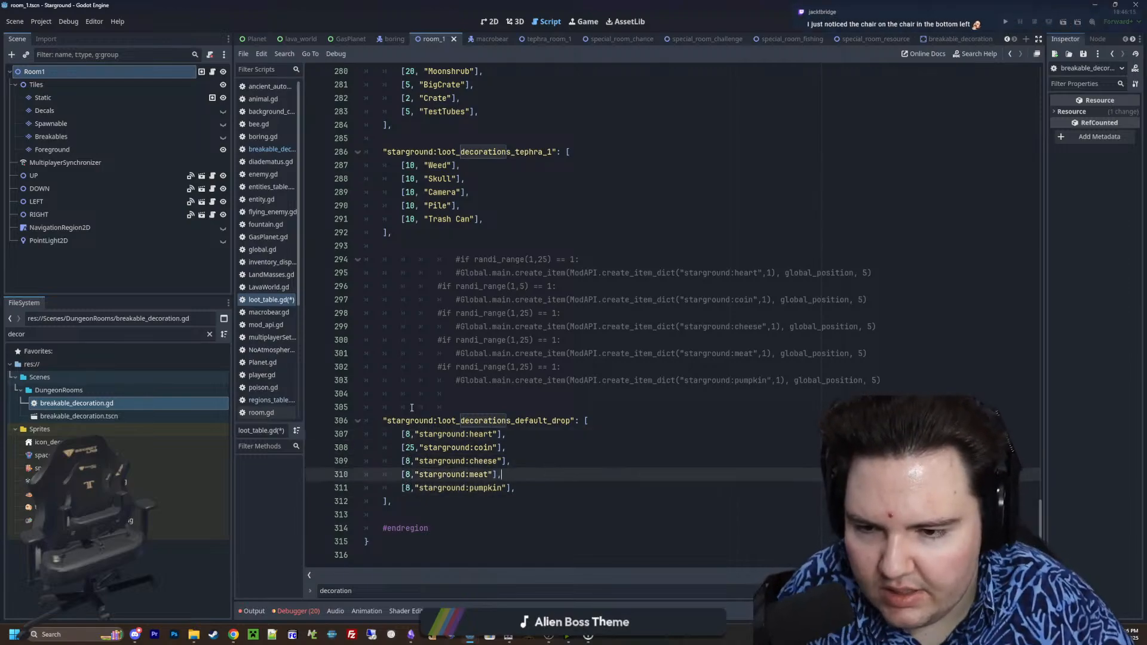
Delete the commented-out drop checks and the leftover blank line above the loot_decorations_default_drop table
left_click_drag(411, 408, 322, 252)
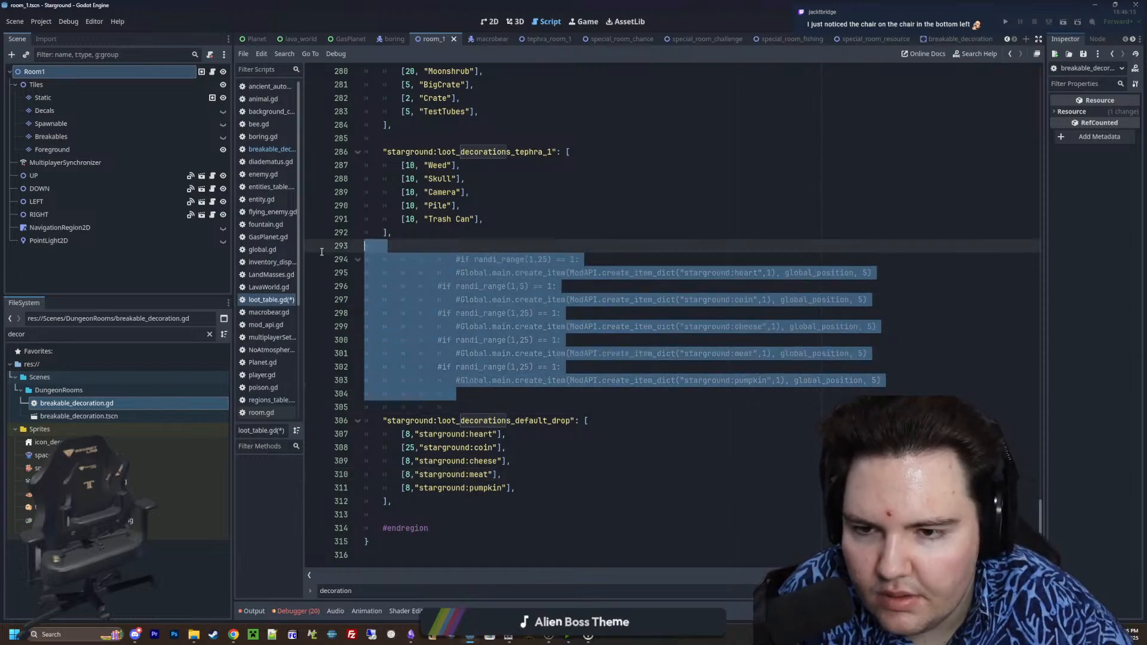
key("BackSpace")
left_click(378, 259)
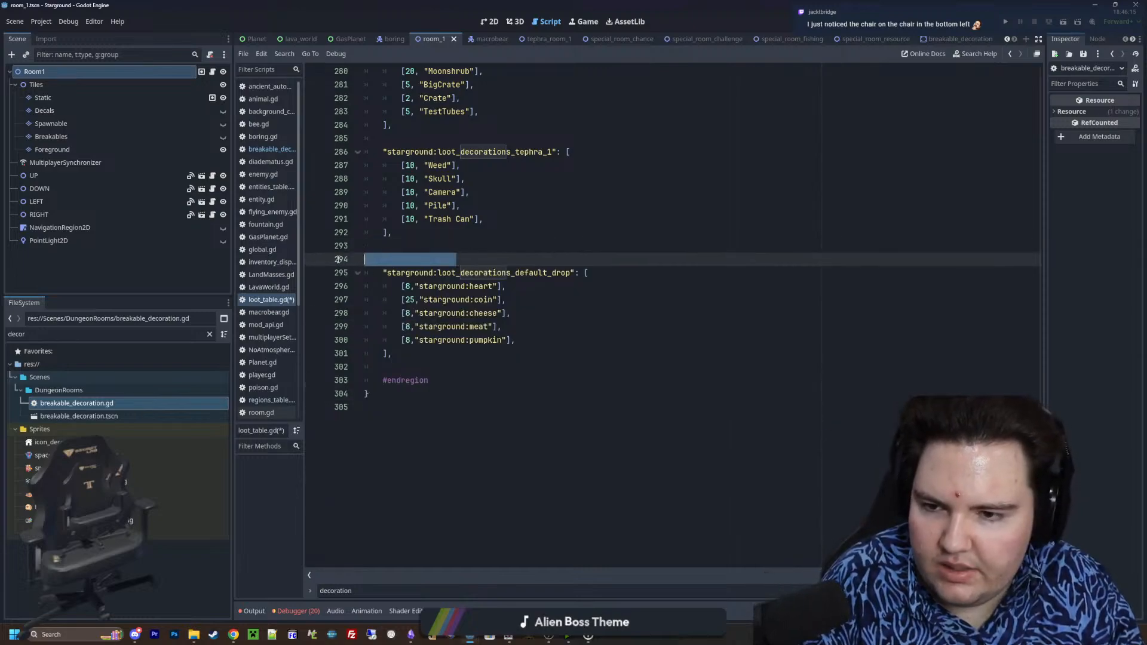
key("BackSpace")
Copy the key starground:loot_decorations_default_drop from loot_table.gd into the else branch of _on_tree_exiting in breakable_decoration.gd
double_click(567, 259)
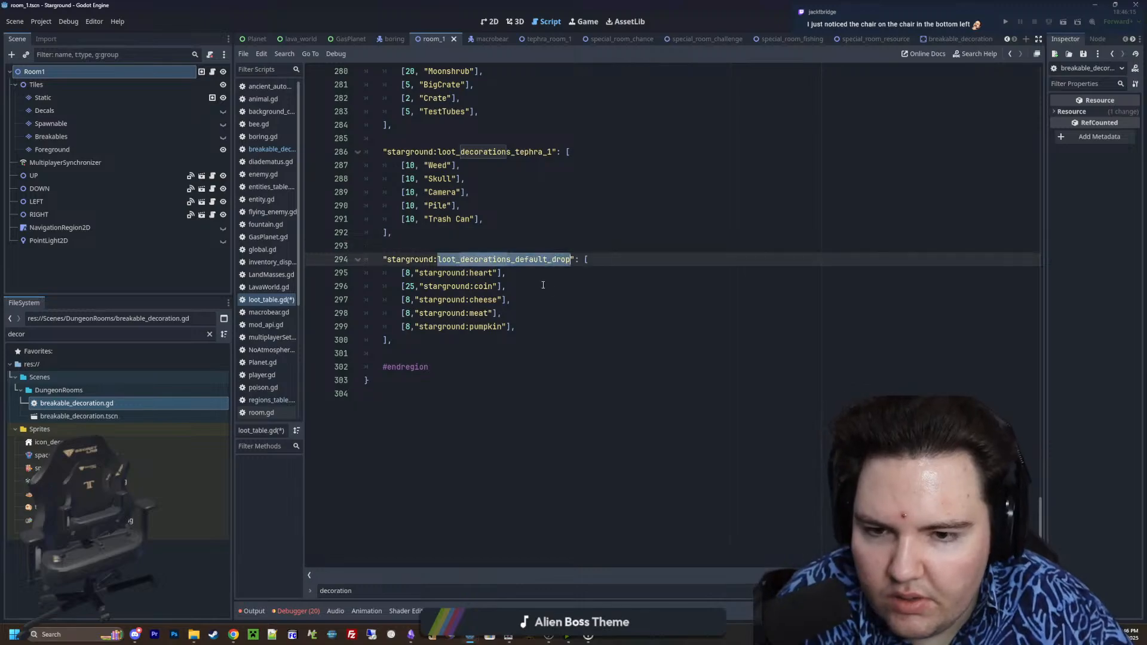
key("Down")
key("Down")
left_click_drag(569, 259, 386, 259)
key("ctrl+c")
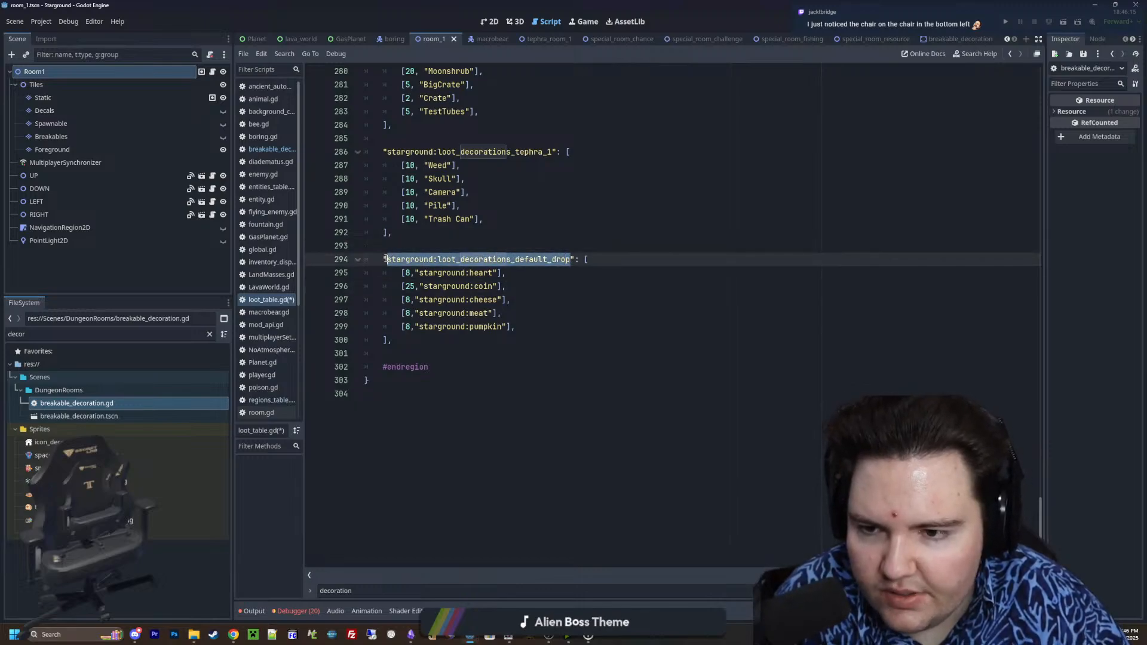
left_click(272, 152)
left_click(499, 366)
key("Up")
key("Up")
key("Up")
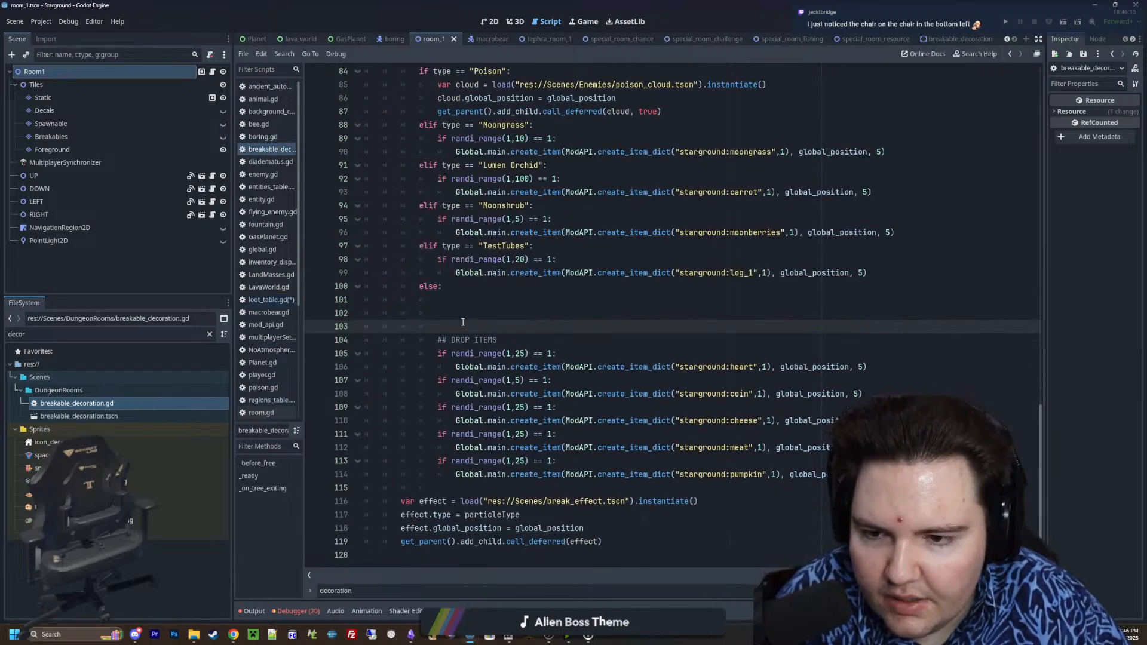
left_click(459, 302)
key("ctrl+v")
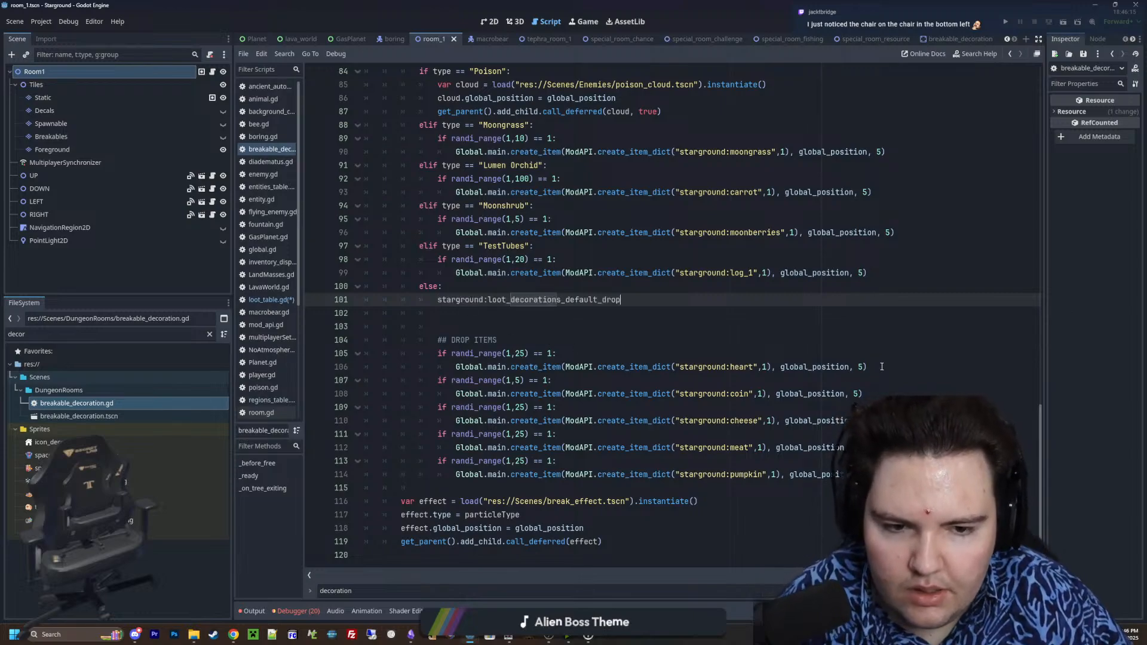
Copy the heart create_item call onto its own line in the else branch, above the pasted table key
left_click_drag(881, 367, 456, 367)
key("ctrl+c")
left_click(471, 287)
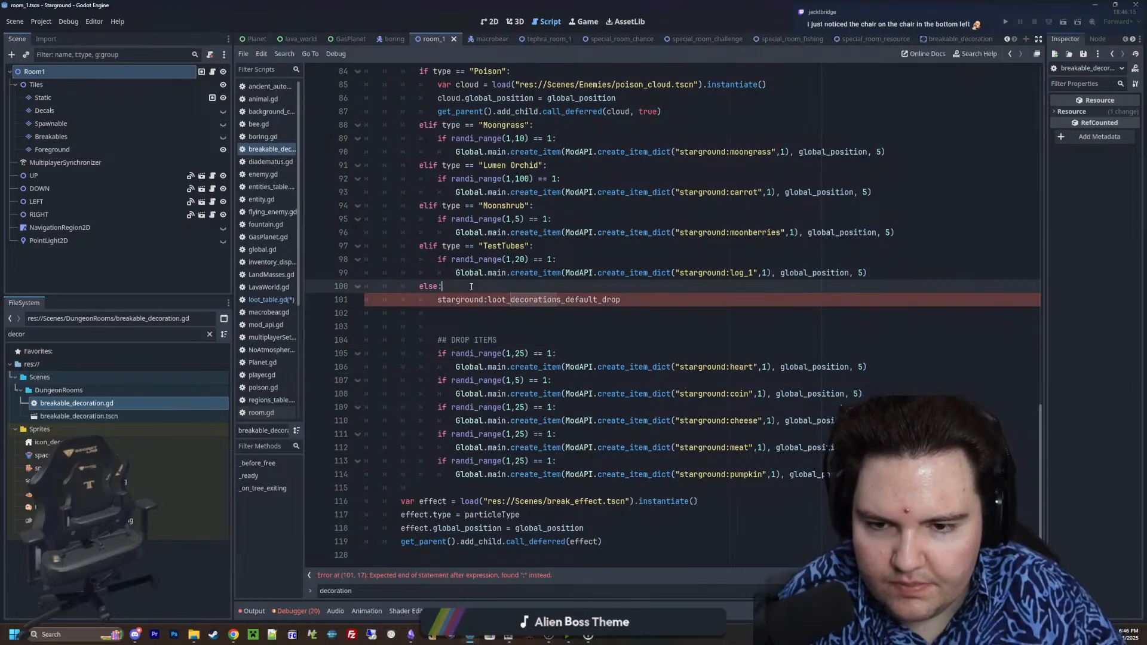
key("Return")
key("Return")
key("Return")
key("Up")
key("ctrl+v")
Declare a variable loot assigned from ModAPI.choose_weighted_loot() above the copied create_item call
key("Up")
type("va")
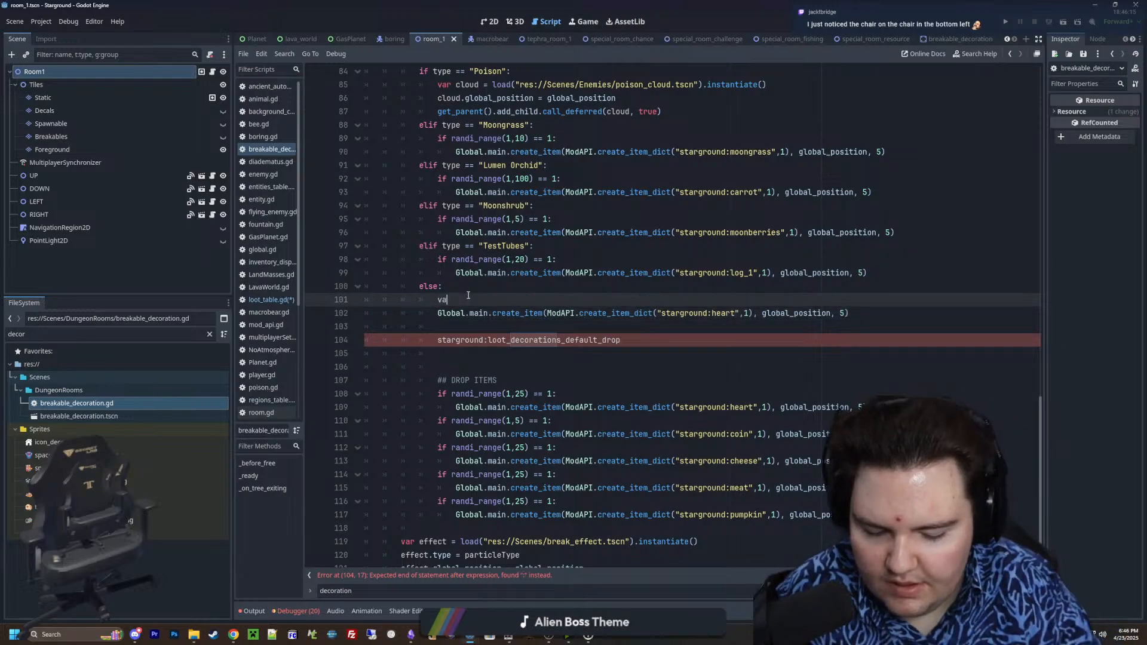
type("r loot = ModA")
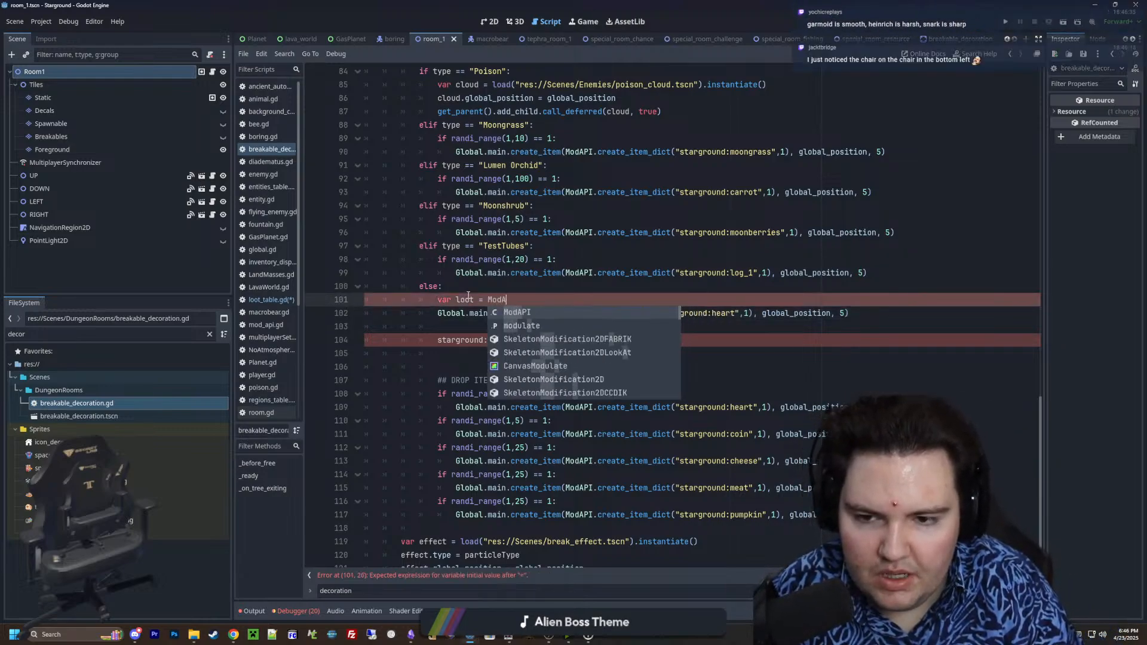
type("PI.get_loo")
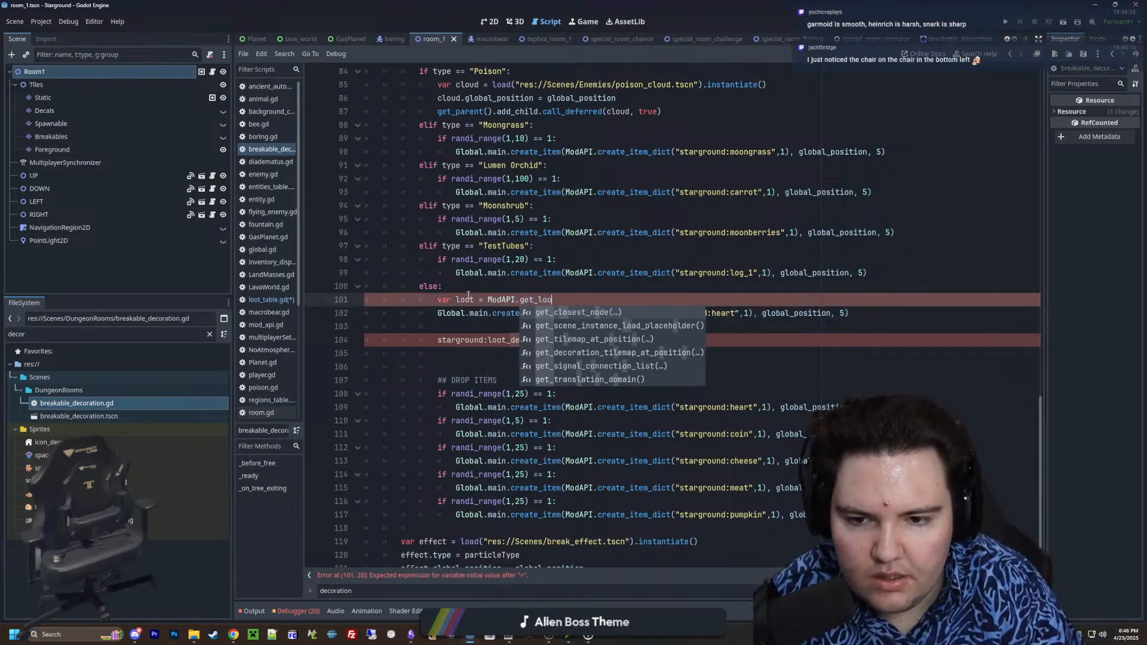
key("BackSpace")
key("BackSpace")
key("BackSpace")
key("BackSpace")
type("choose_weighted_loot()")
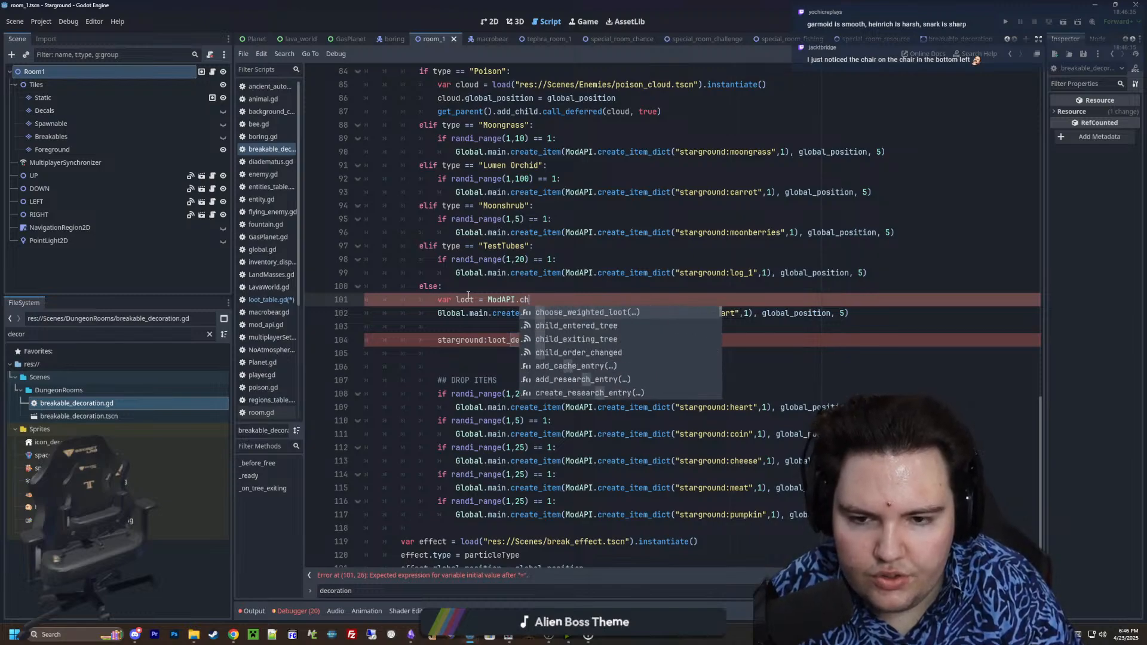
Move the table key into the choose_weighted_loot call as the quoted string "starground:loot_decorations_default_drop" and index the result with [1]
left_click_drag(621, 342, 437, 341)
key("ctrl+x")
left_click(619, 300)
key("ctrl+v")
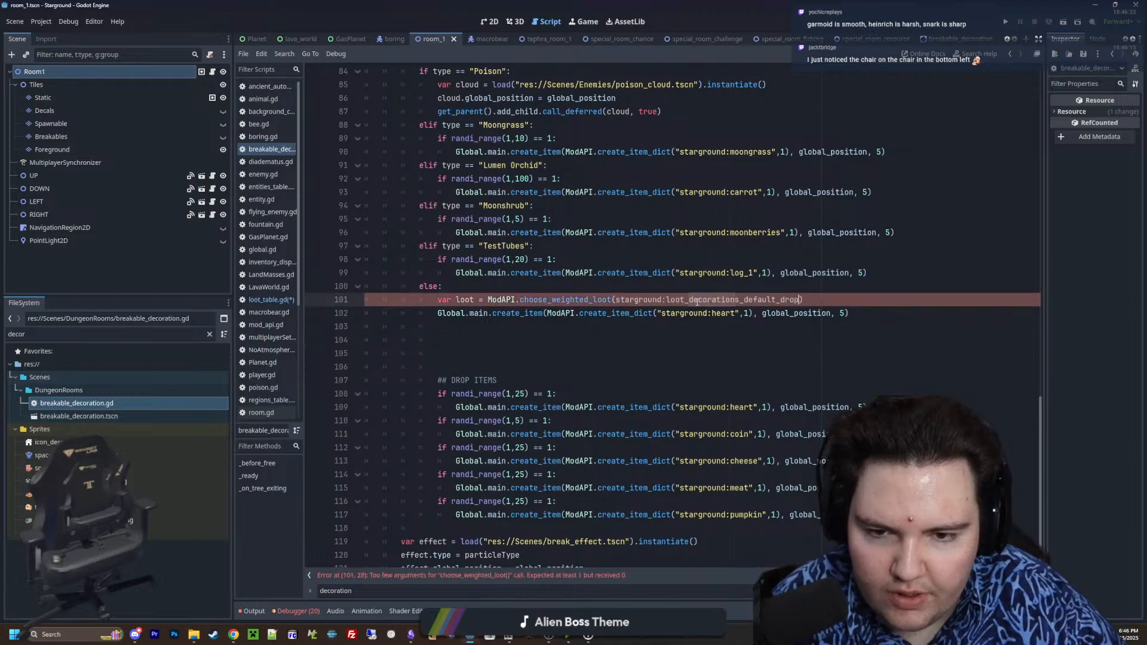
type("1")
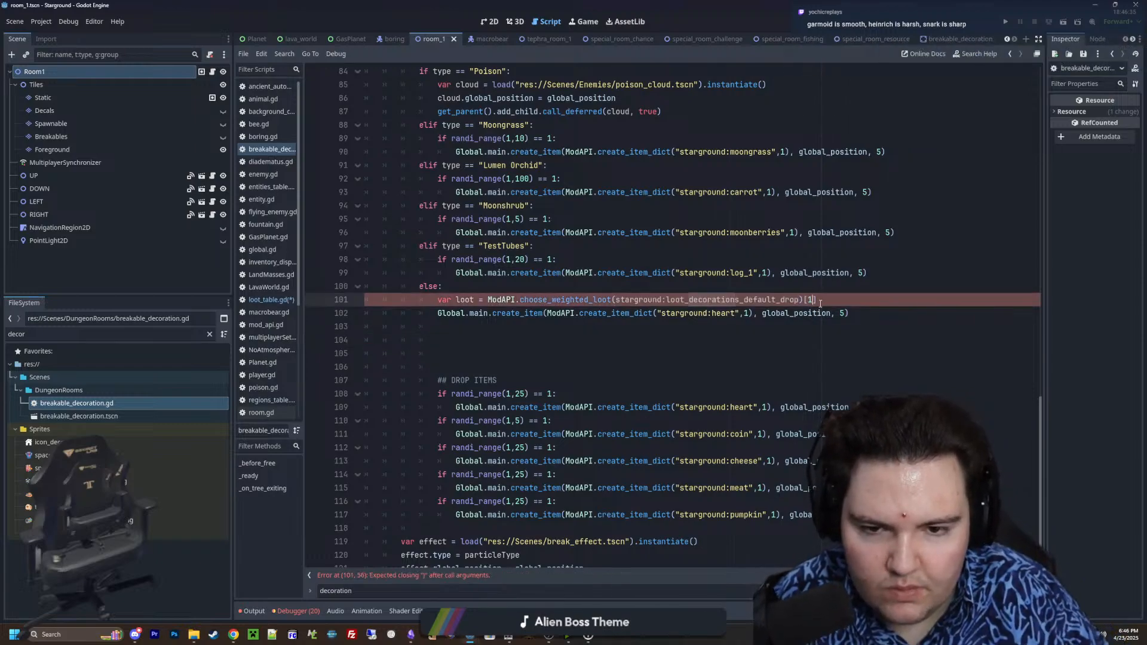
left_click(613, 299)
type("\"")
key("Return")
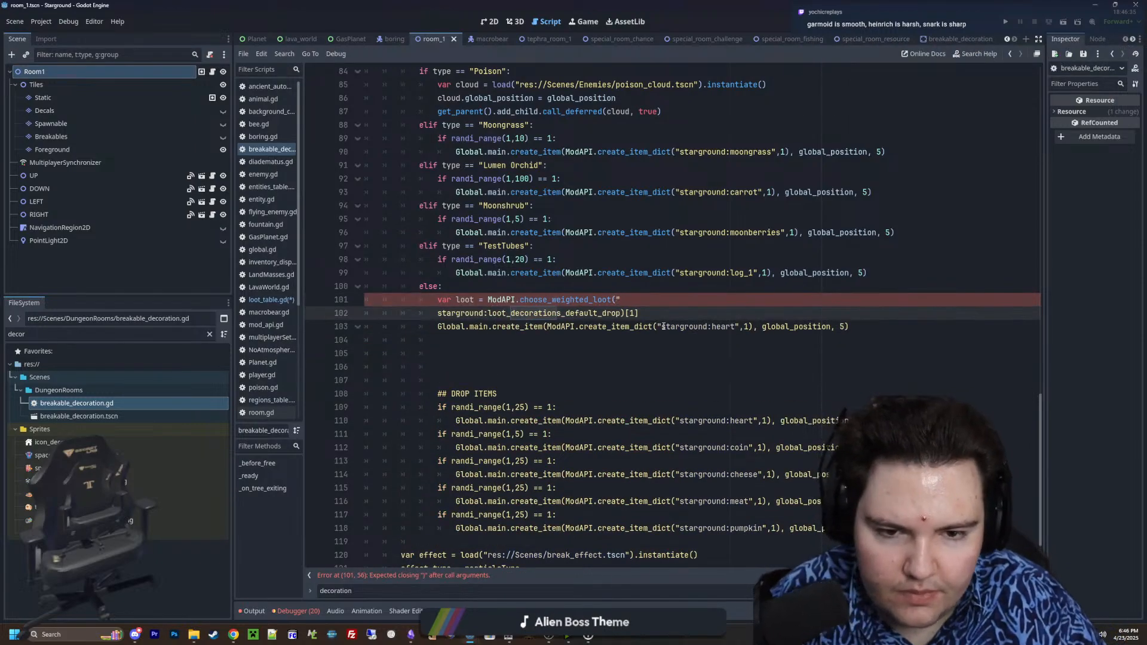
key("BackSpace")
key("BackSpace")
key("BackSpace")
key("BackSpace")
key("BackSpace")
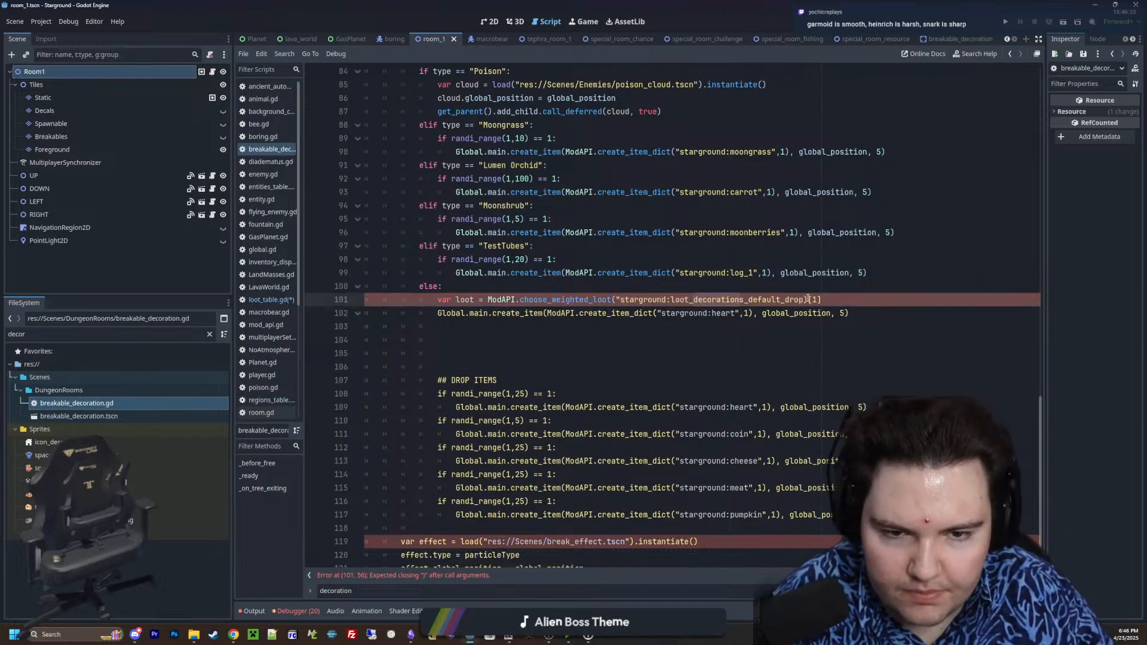
left_click(806, 299)
type("\"")
left_click(508, 353)
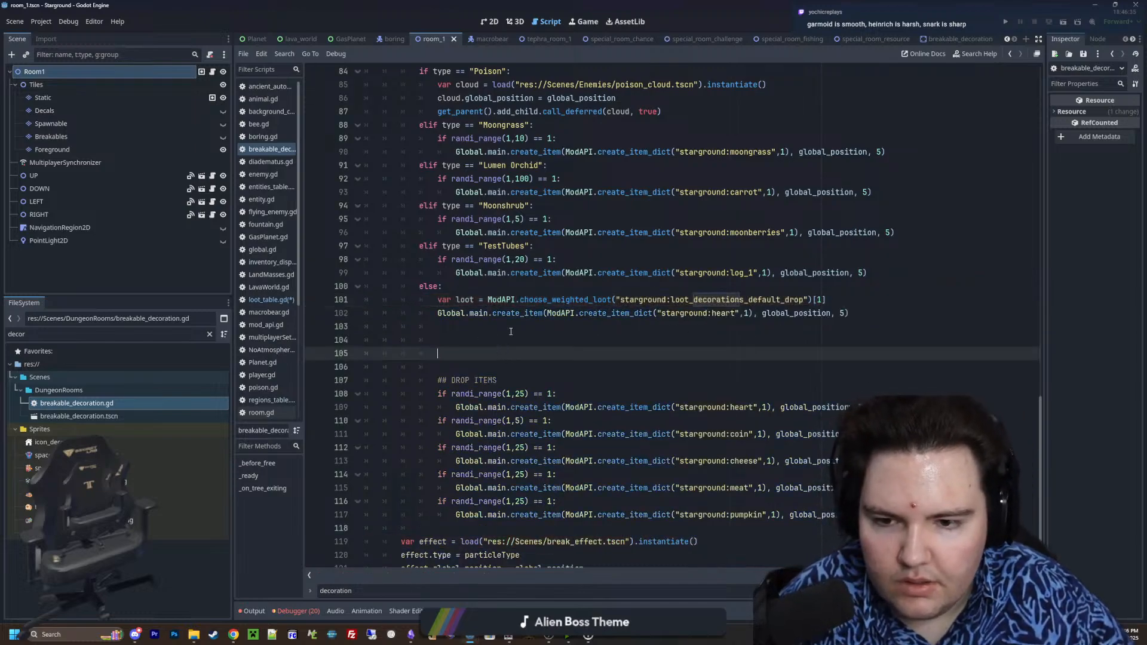
Replace "starground:heart" with loot in the create_item call below the loot variable
left_click_drag(740, 313, 655, 314)
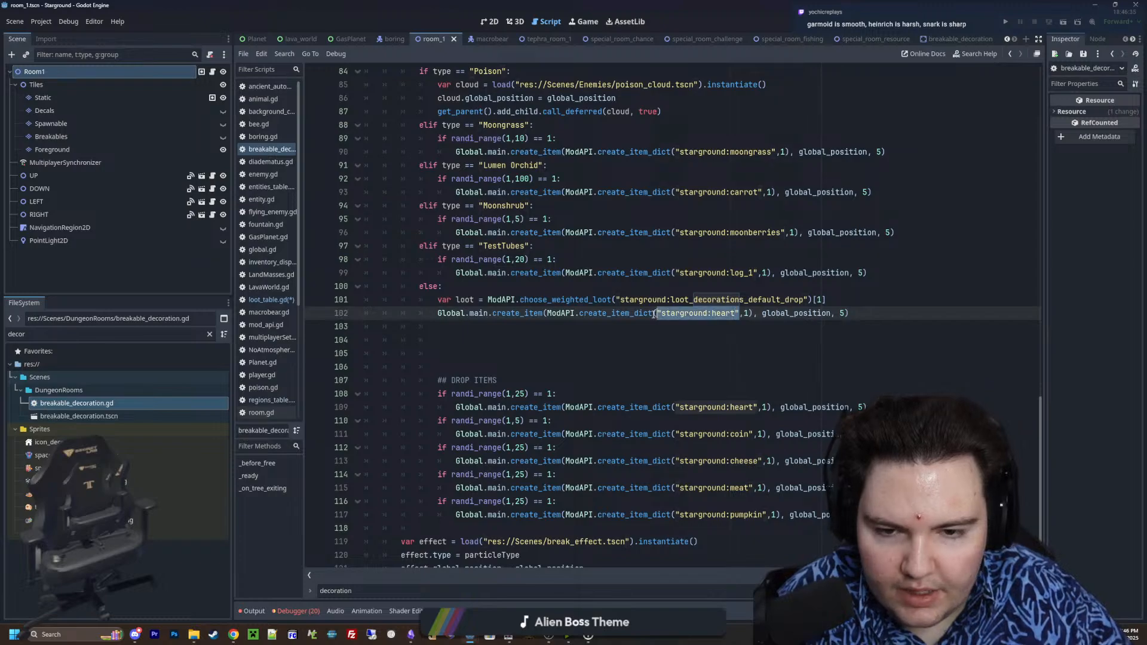
type("loot")
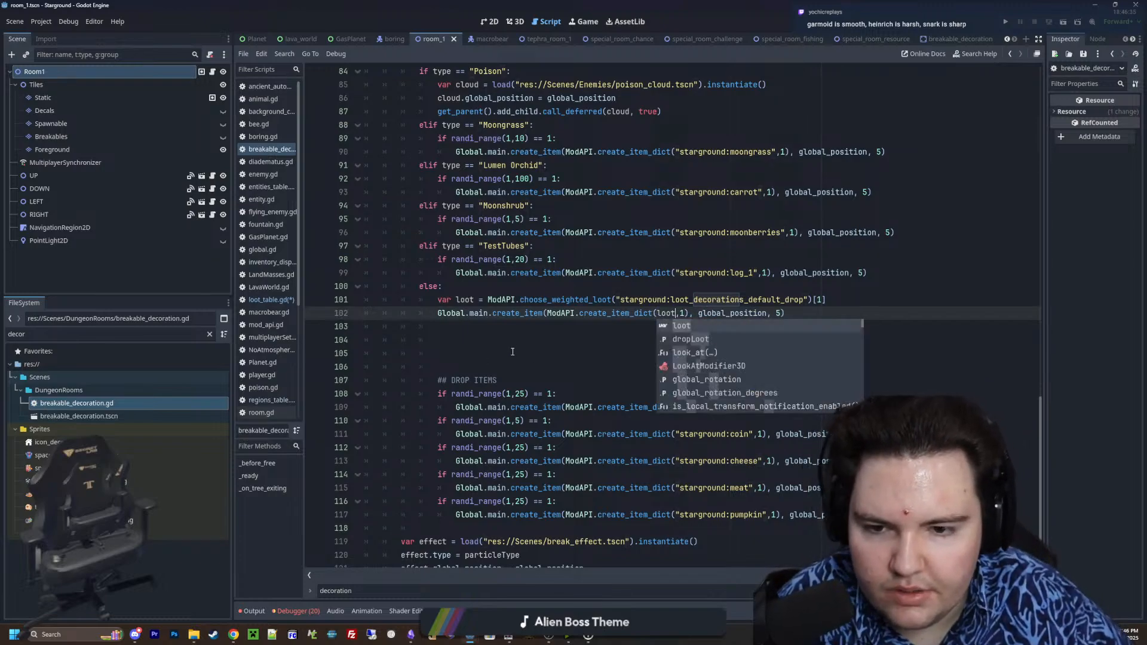
left_click(514, 351)
Delete the old DROP ITEMS block with its randi_range checks and the blank lines above it
scroll(565, 344, "down", 1)
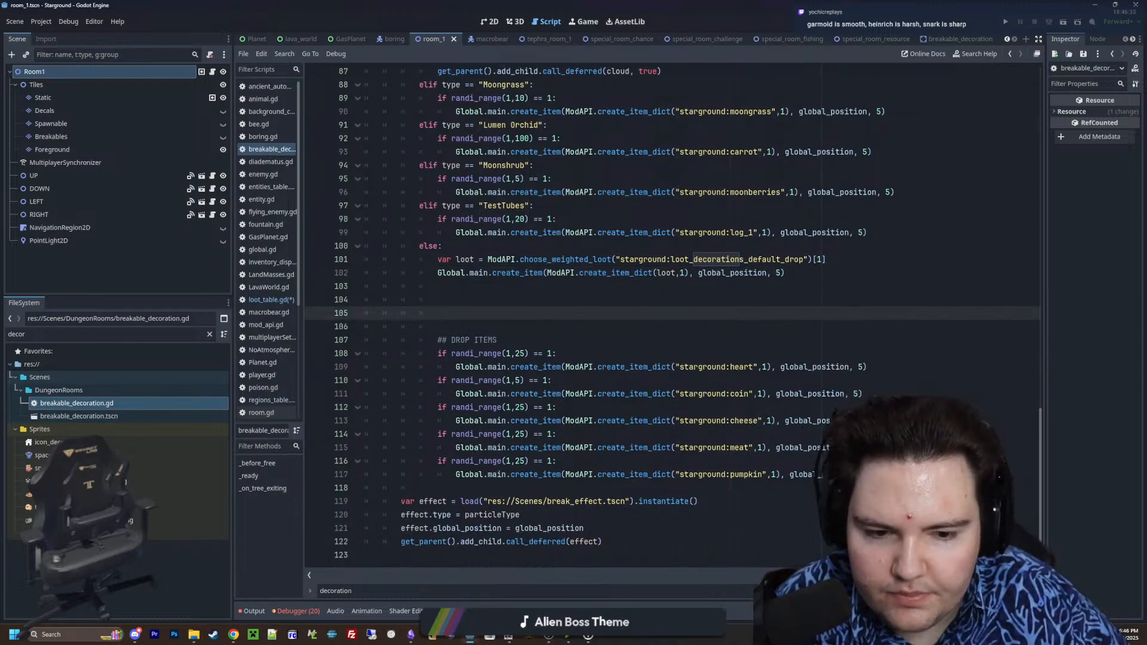
left_click_drag(366, 487, 325, 284)
key("Delete")
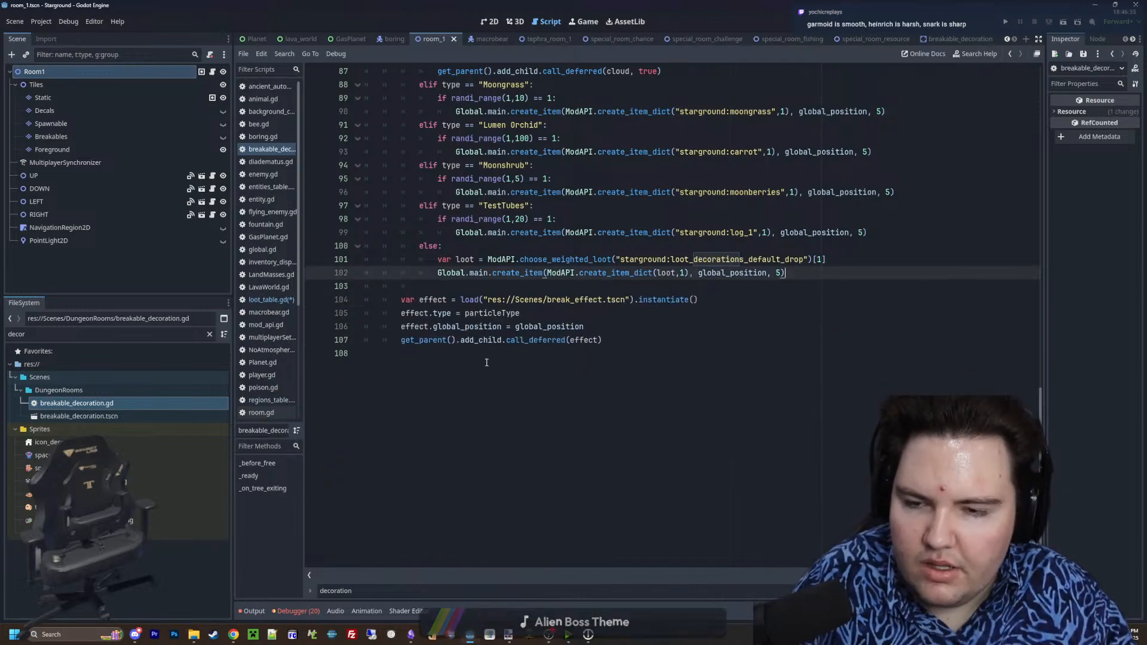
Check the default drop table in loot_table.gd, save the changes, and return to breakable_decoration.gd
scroll(486, 361, "up", 5)
left_click(270, 299)
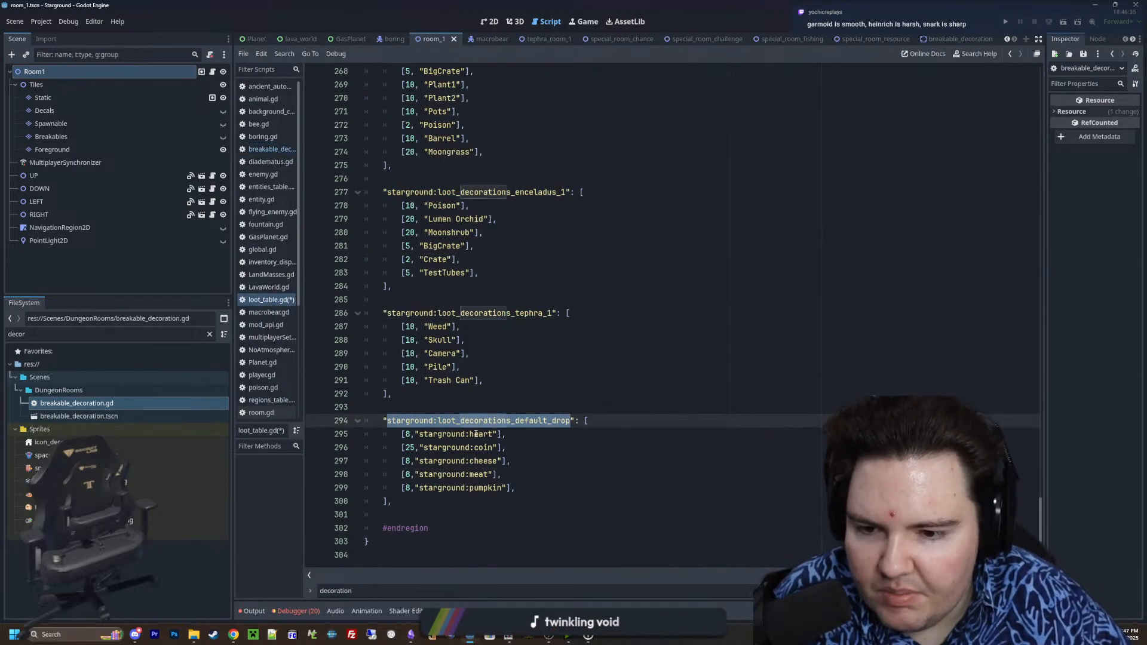
left_click(504, 408)
key("ctrl+s")
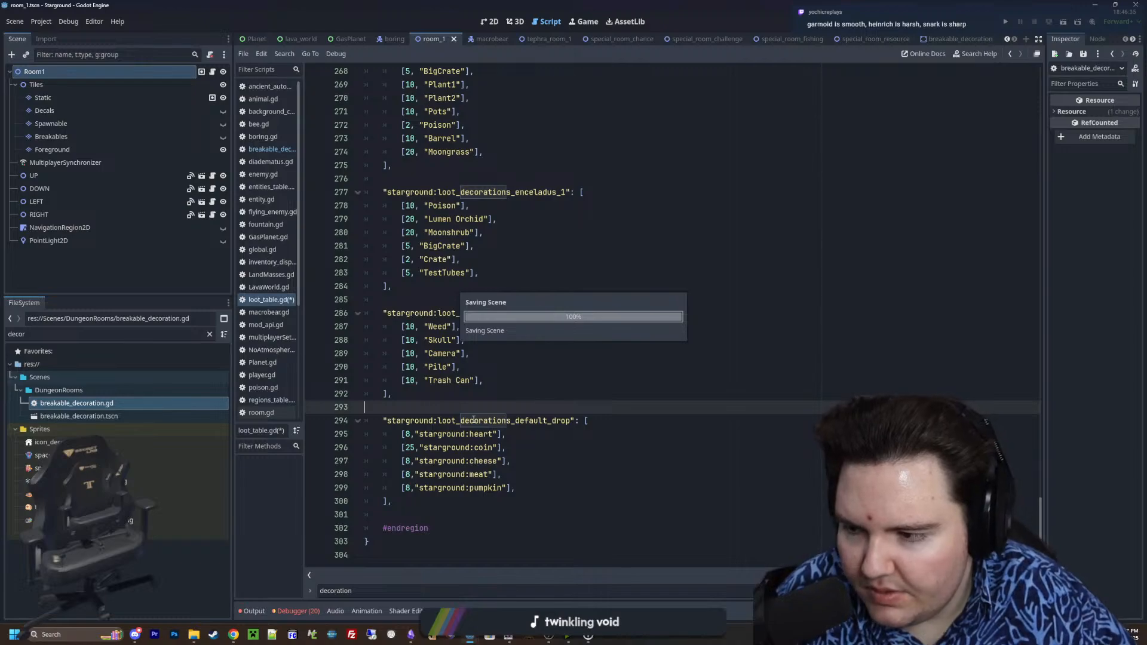
left_click(269, 148)
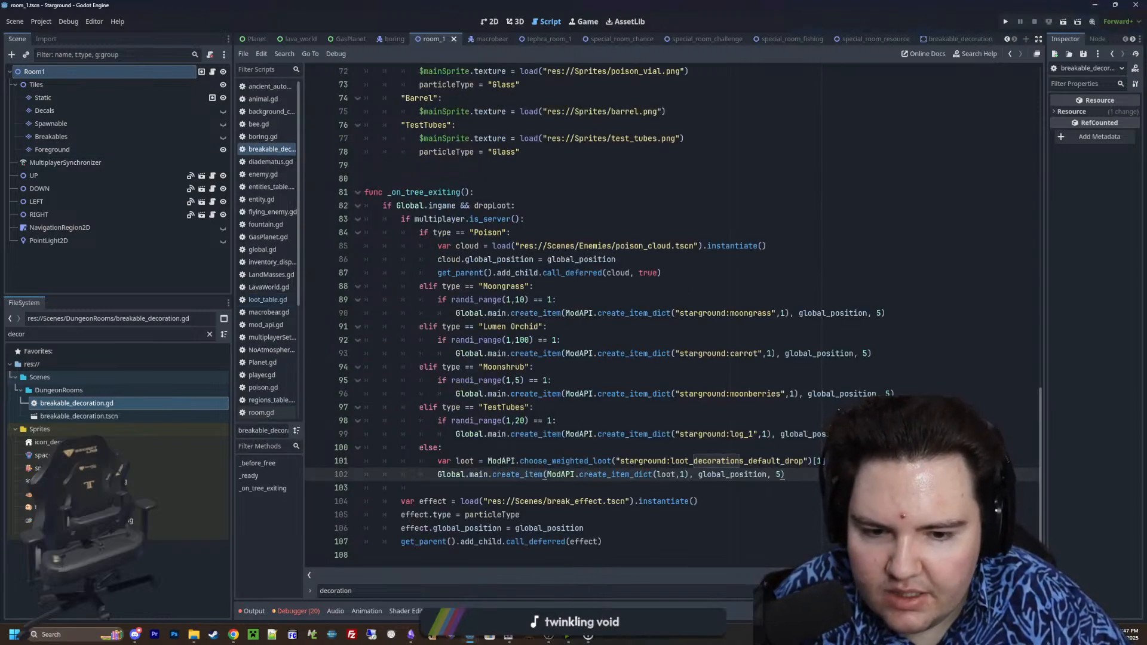
left_click_drag(830, 434, 304, 239)
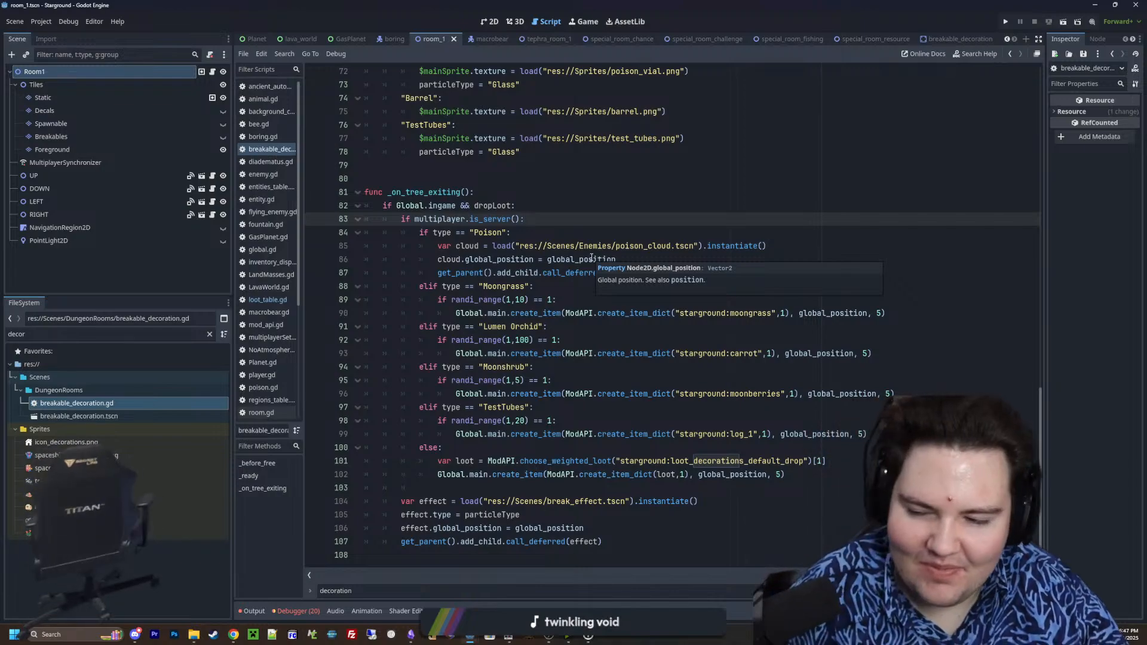
left_click(439, 180)
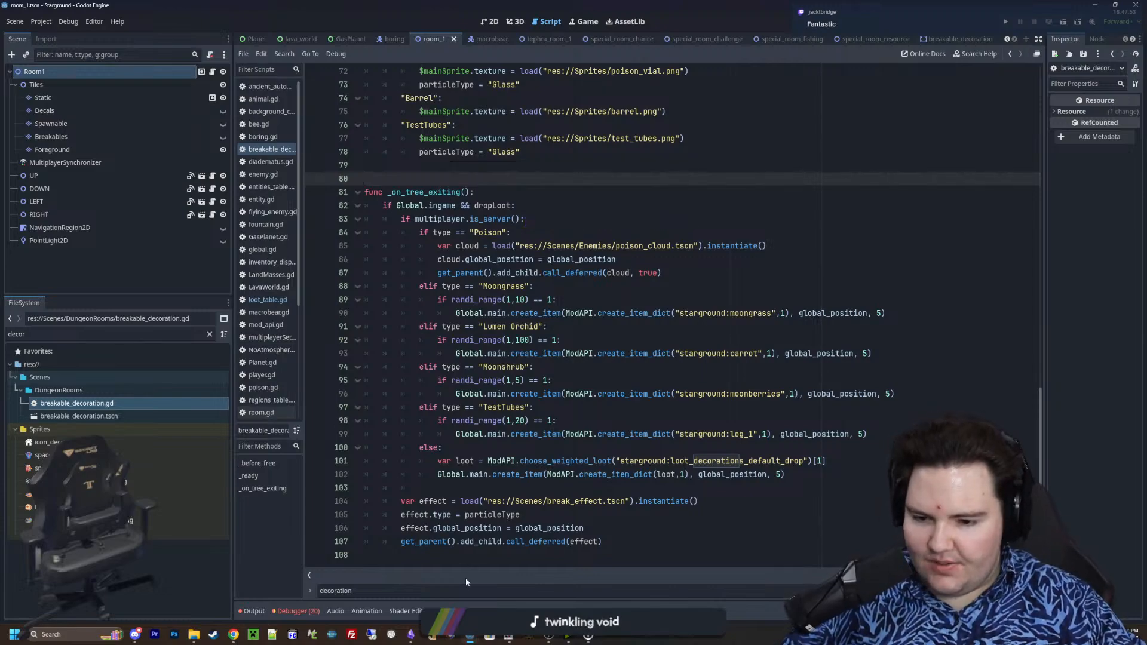
Switch to the TwitchOverlay project and show its main scene in a maximized 3D view
mouse_move(470, 634)
left_click(518, 574)
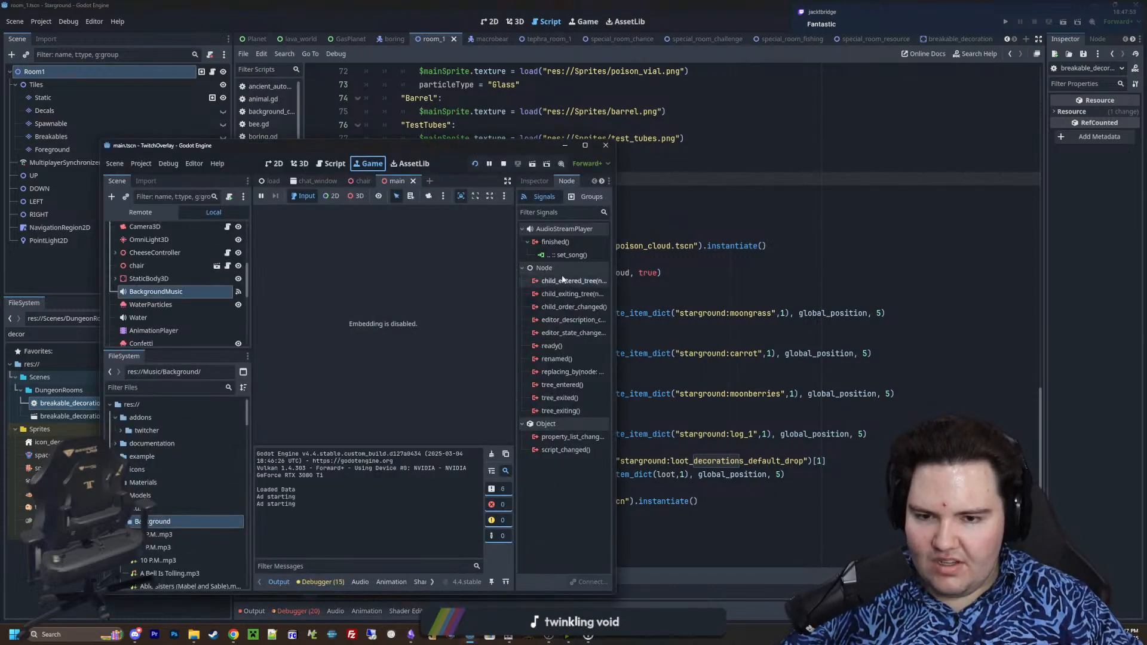
left_click(299, 163)
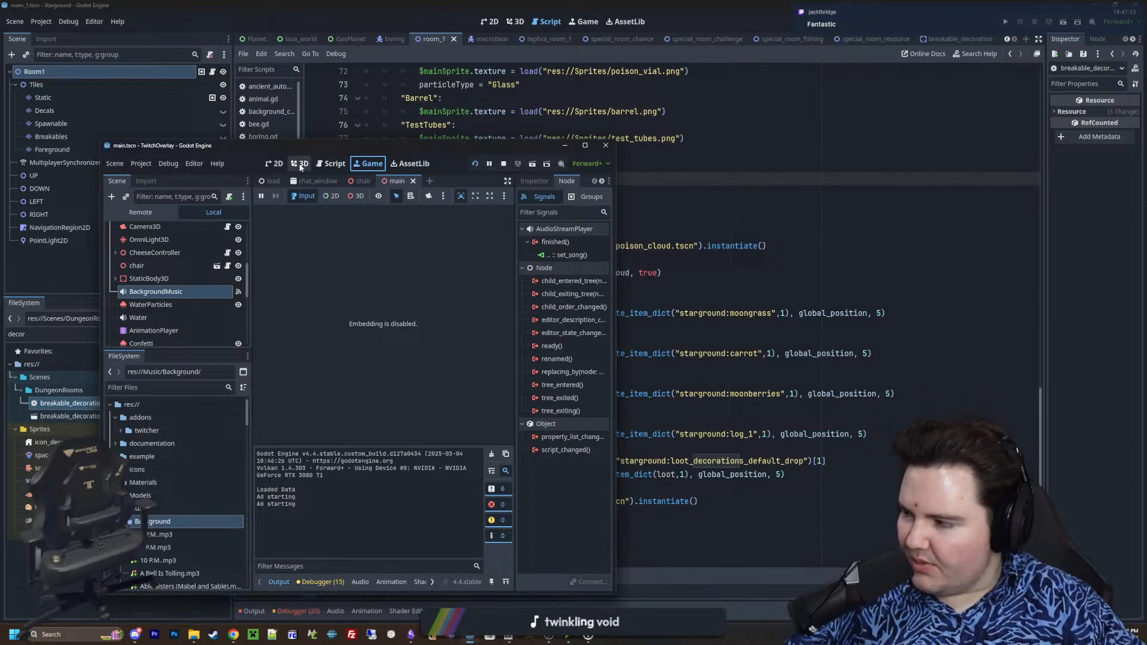
left_click(585, 145)
Examine the small chair sitting on the large chair model in the main scene from several angles and distances
scroll(665, 335, "down", 6)
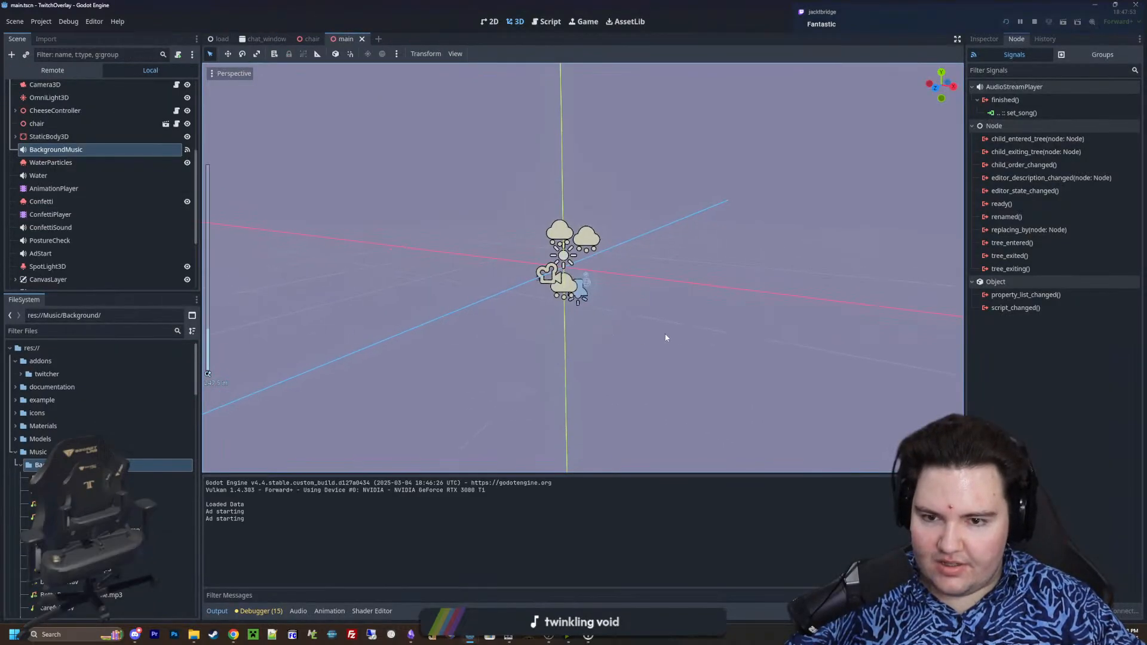
middle_click_drag(665, 336, 634, 335)
scroll(555, 331, "up", 14)
middle_click_drag(421, 332, 604, 292)
middle_click_drag(393, 333, 496, 299)
scroll(465, 301, "up", 4)
middle_click_drag(425, 313, 482, 313)
scroll(493, 300, "up", 4)
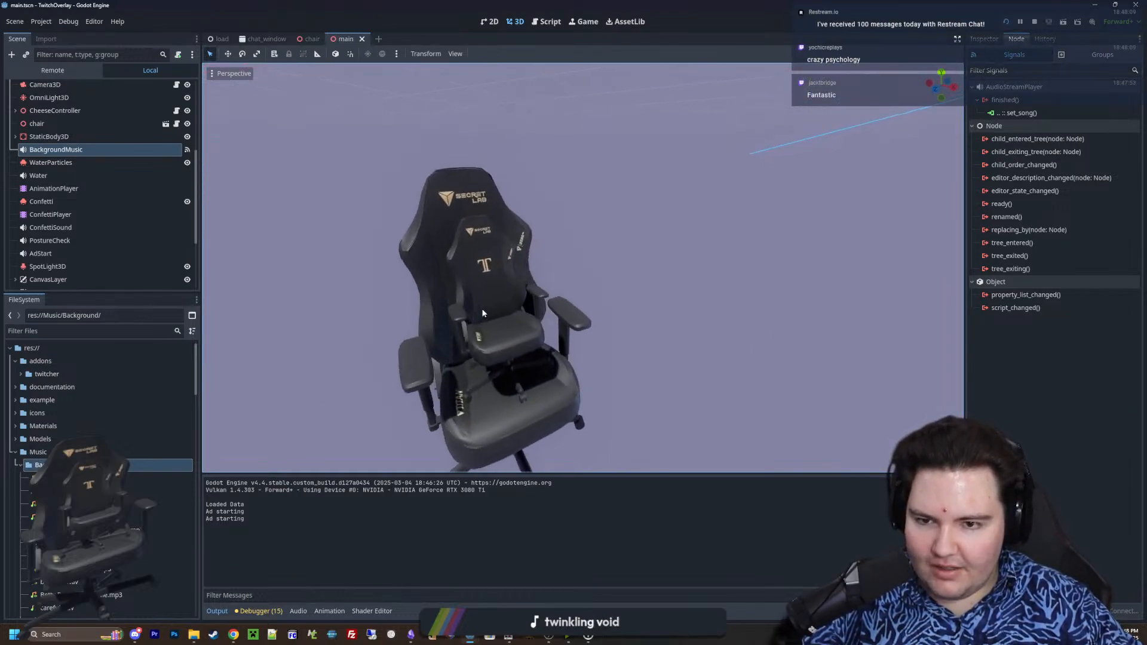
scroll(482, 312, "down", 2)
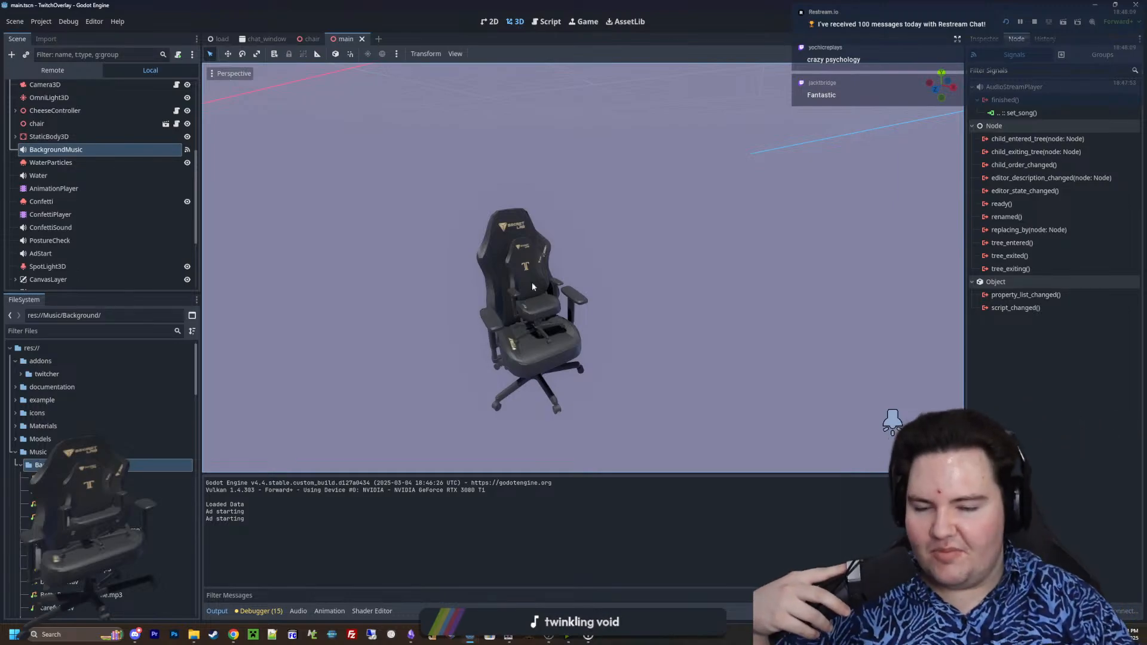
scroll(549, 285, "up", 3)
scroll(541, 288, "up", 4)
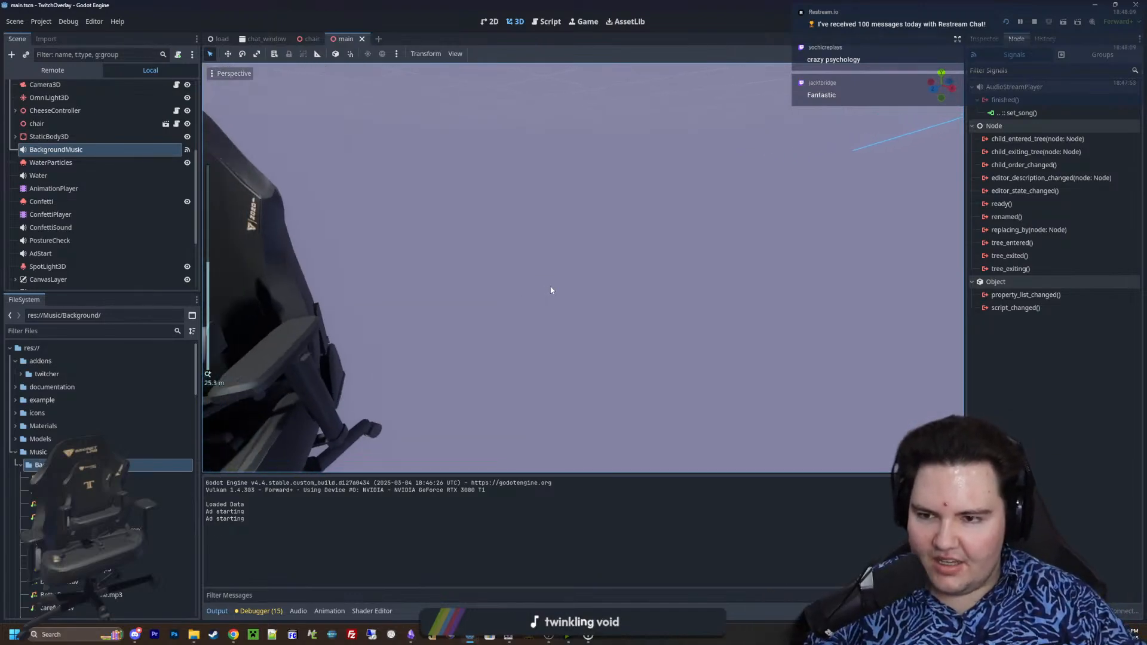
scroll(550, 289, "down", 3)
scroll(581, 283, "up", 5)
scroll(580, 278, "down", 4)
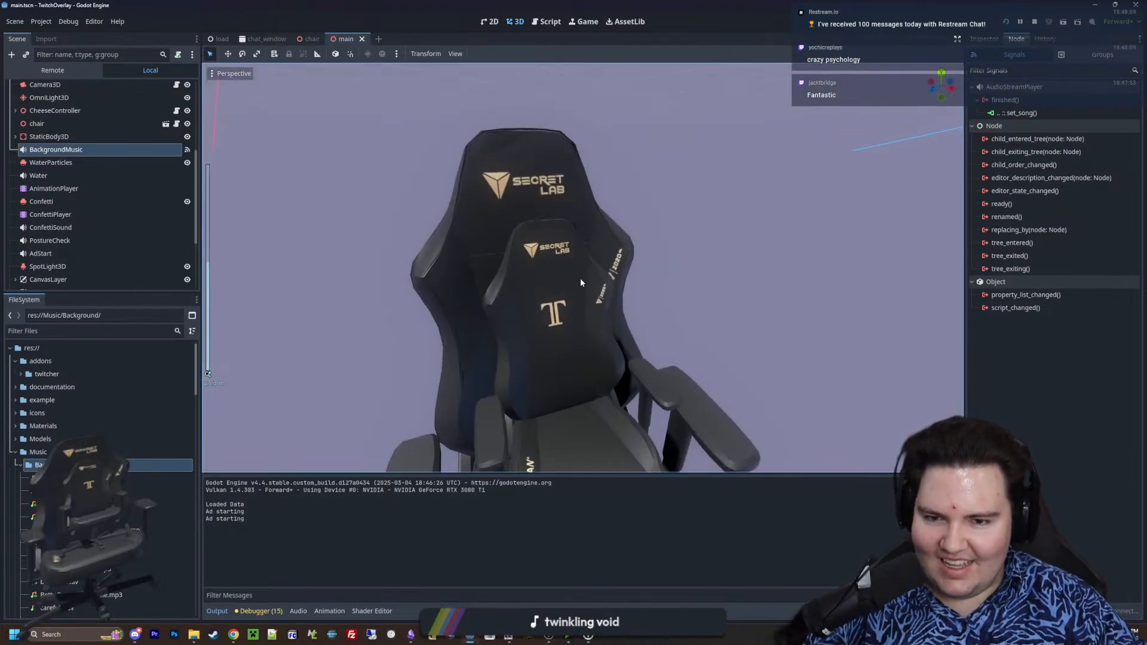
scroll(551, 277, "up", 3)
scroll(542, 278, "down", 4)
middle_click_drag(538, 282, 566, 310)
scroll(610, 279, "down", 3)
scroll(646, 269, "up", 3)
scroll(574, 254, "down", 4)
scroll(753, 274, "down", 4)
scroll(558, 287, "up", 7)
scroll(564, 308, "up", 4)
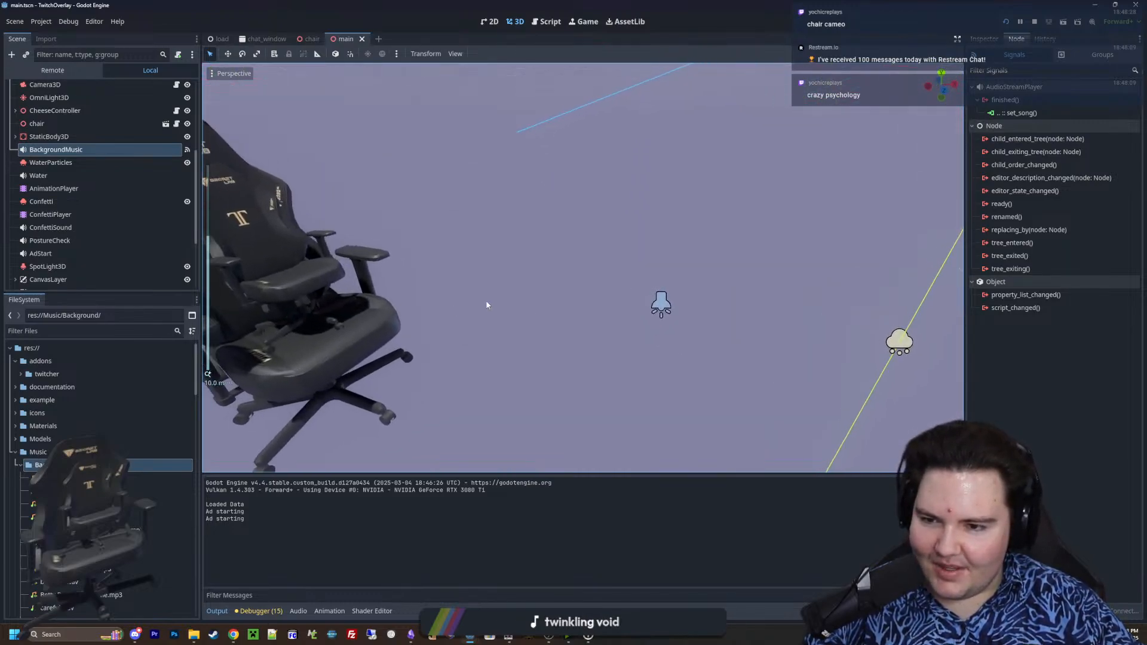
middle_click_drag(486, 302, 533, 296, "shift")
scroll(619, 300, "up", 4)
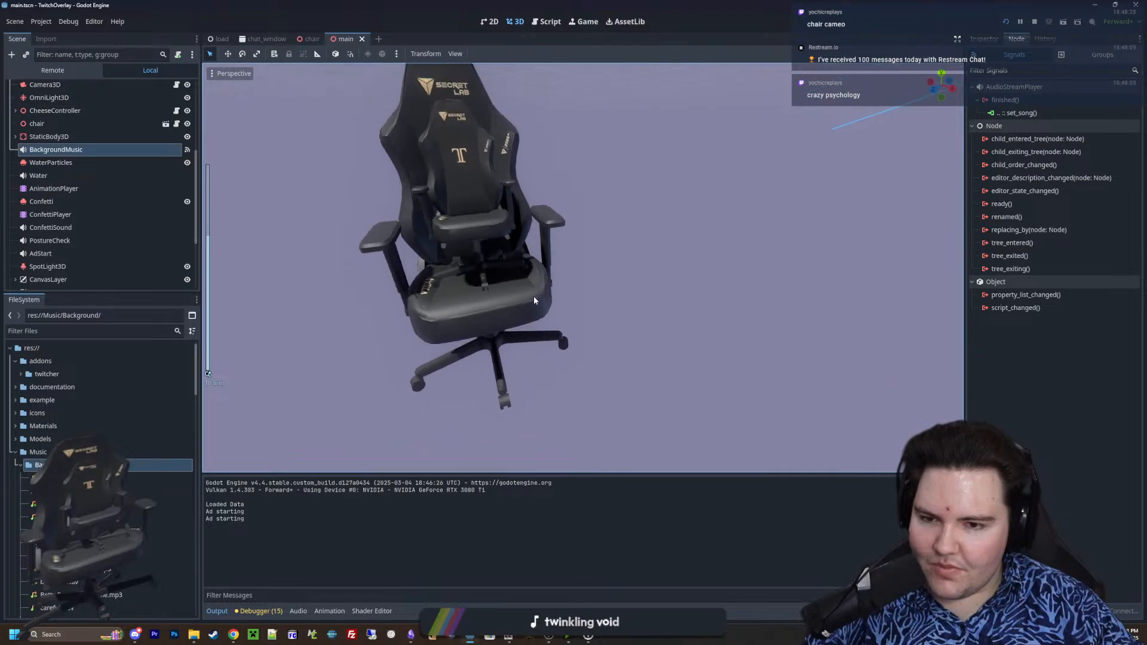
scroll(533, 296, "down", 12)
Minimize the TwitchOverlay project and return to the _on_tree_exiting function of breakable_decoration.gd in the Starground project
middle_click_drag(896, 93, 628, 62, "shift")
left_click_drag(603, 6, 402, 280)
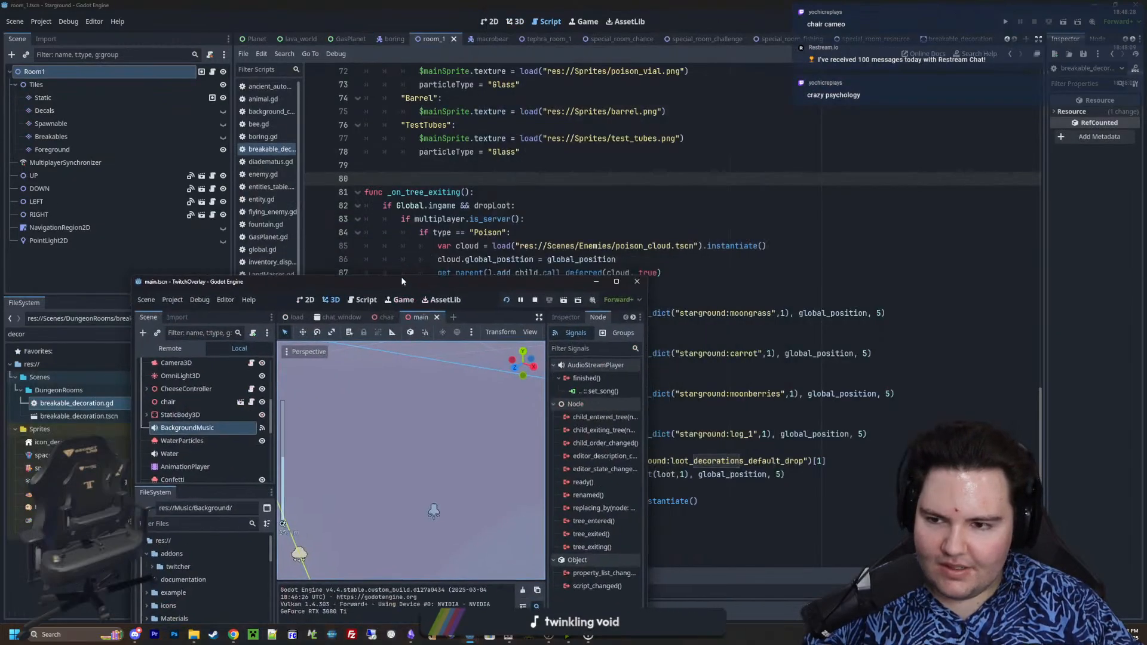
left_click(604, 284)
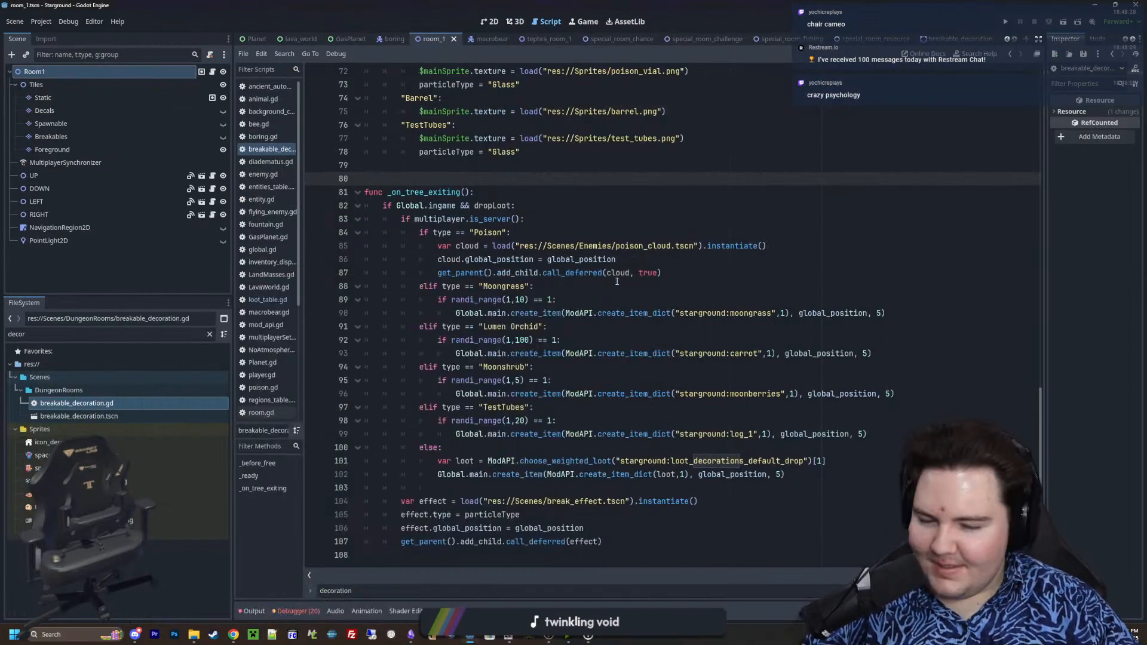
left_click(608, 354)
left_click(501, 181)
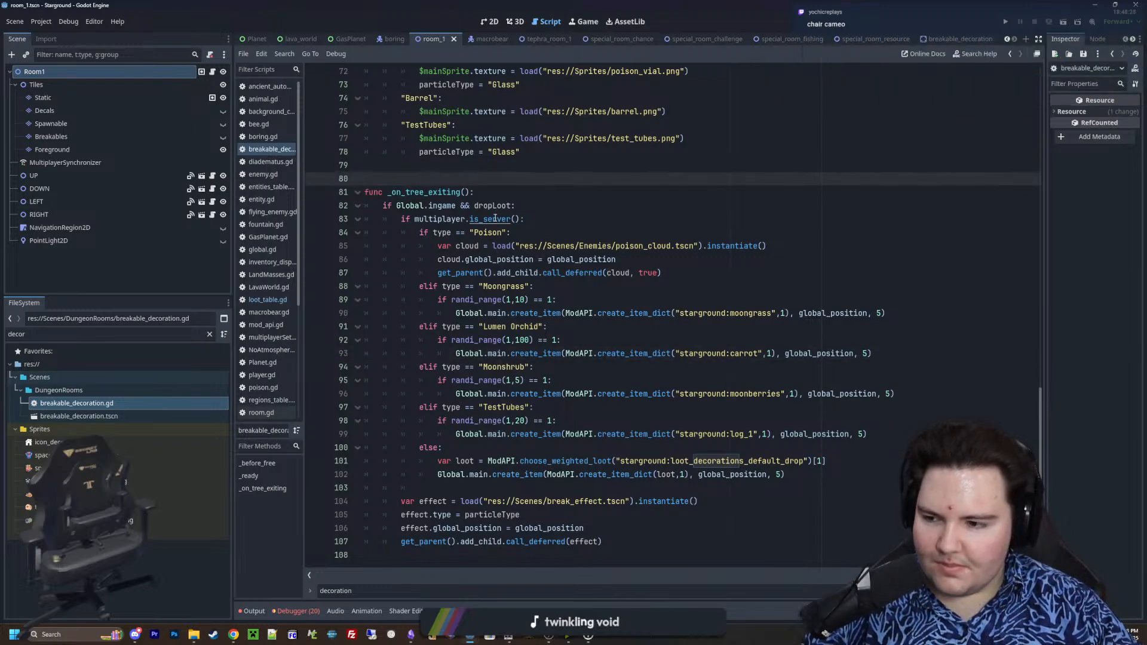
Save the changes to breakable_decoration.gd and open loot_table.gd
key("ctrl+s")
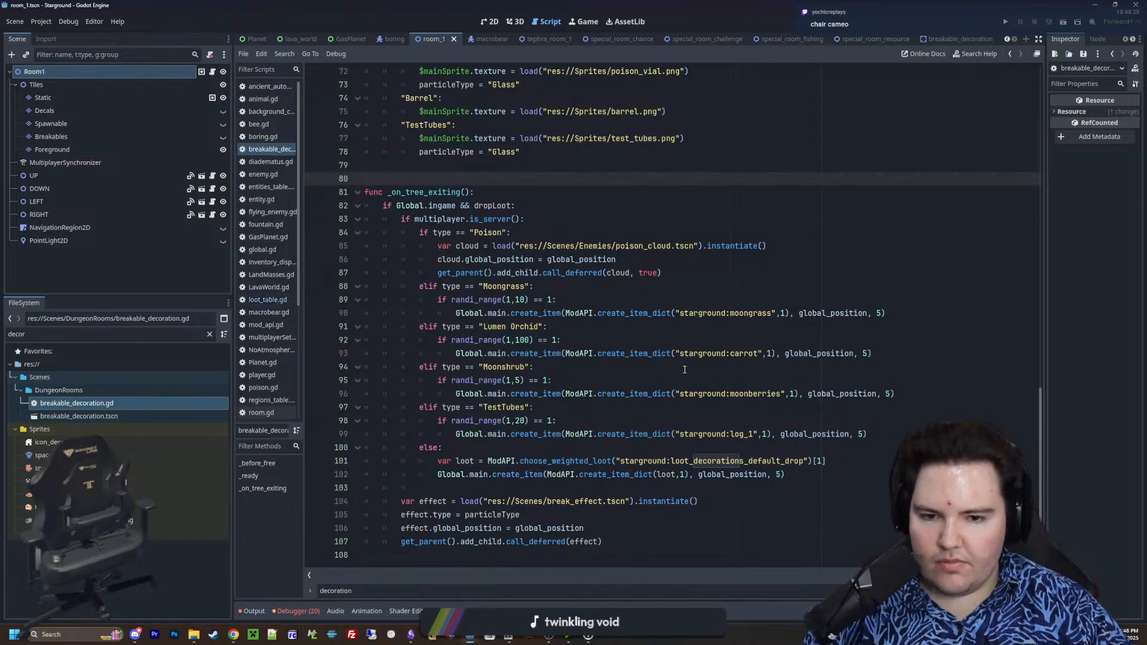
left_click(558, 226)
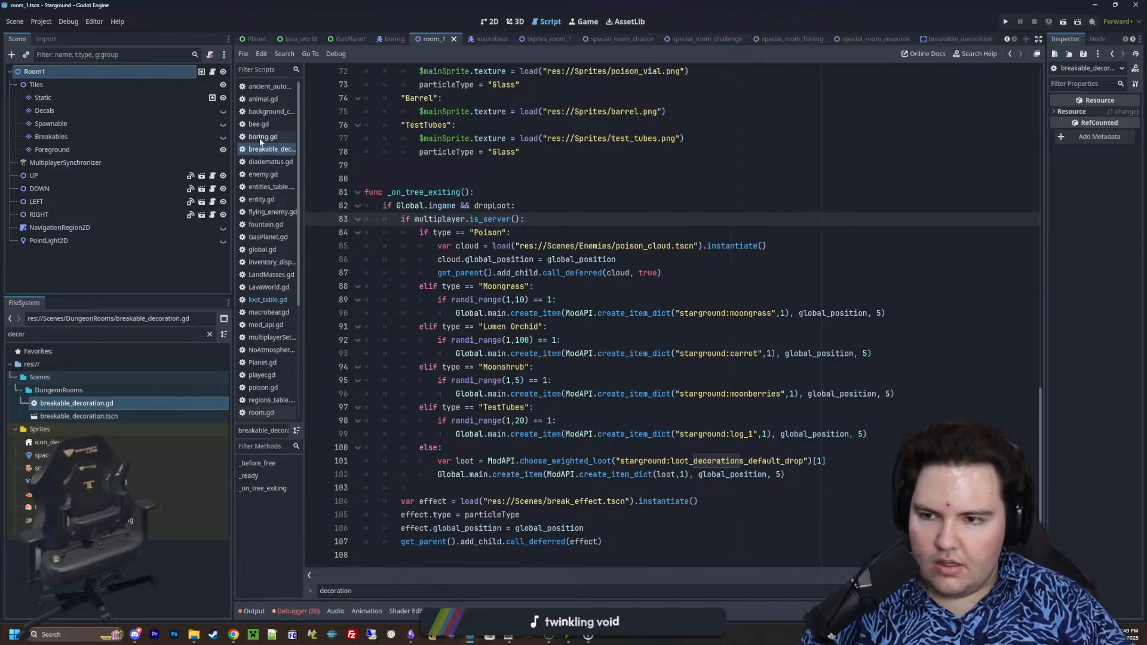
left_click(268, 301)
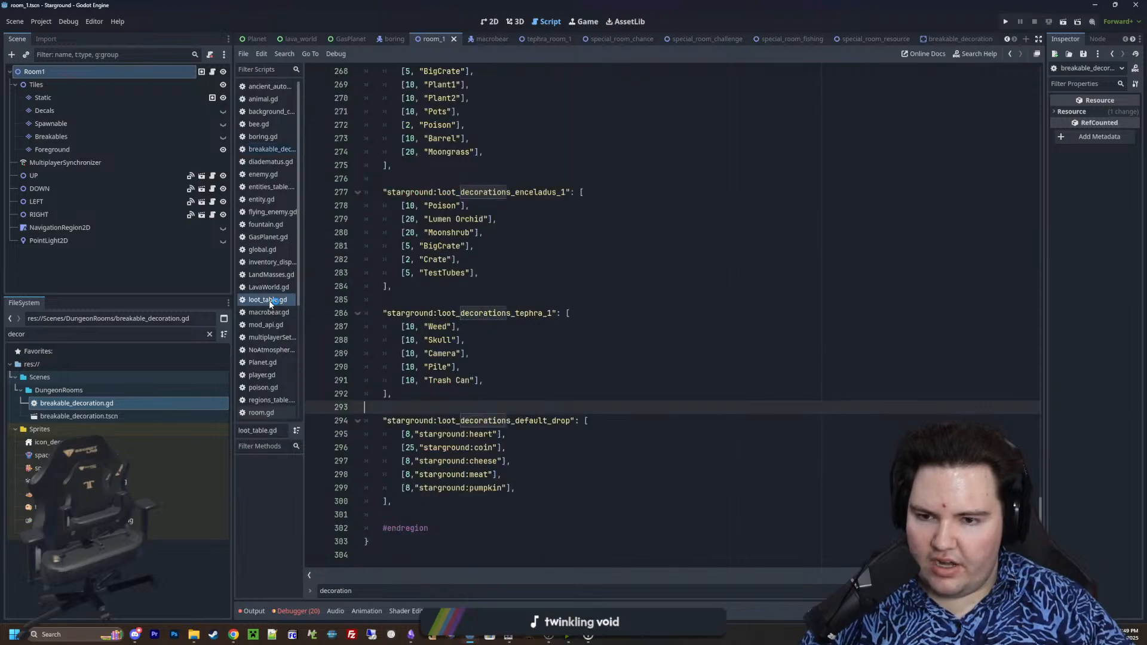
Add the entry [50, "empty"] as the first line of the starground:loot_decorations_default_drop table
left_click(601, 423)
key("Return")
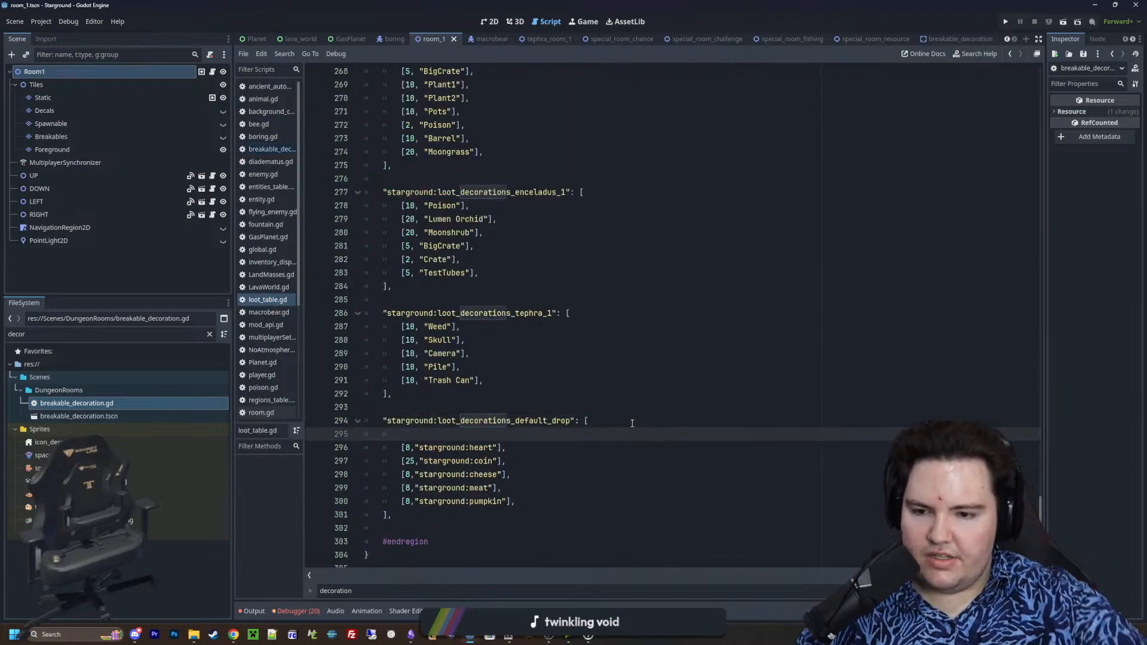
type("[")
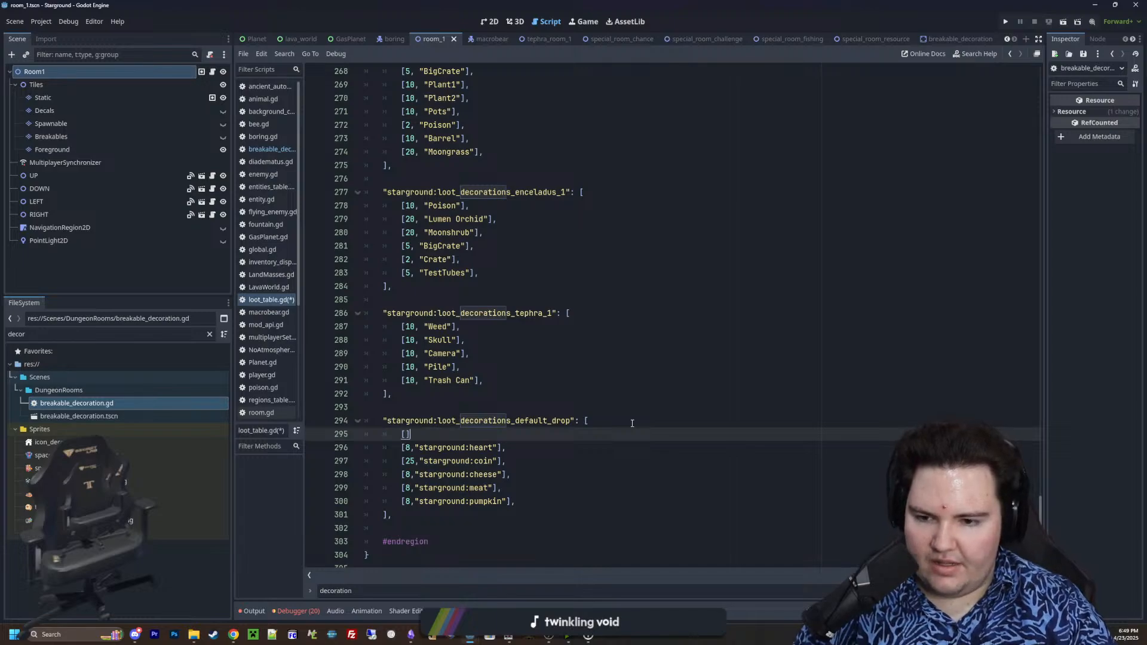
type("50, \"e")
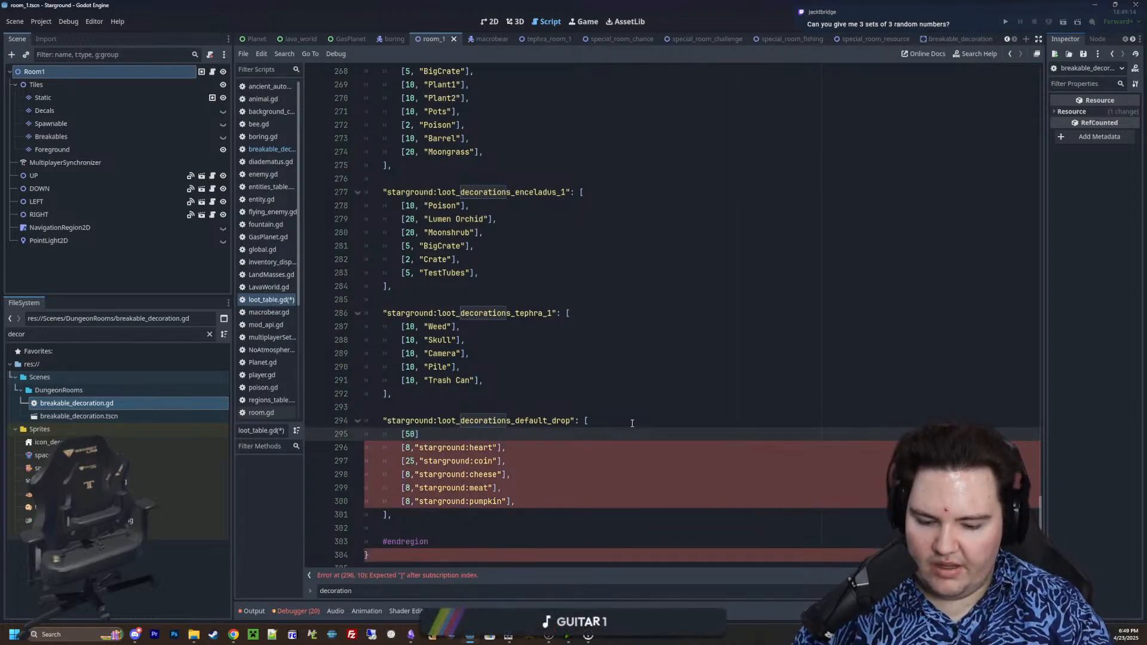
type("mpty")
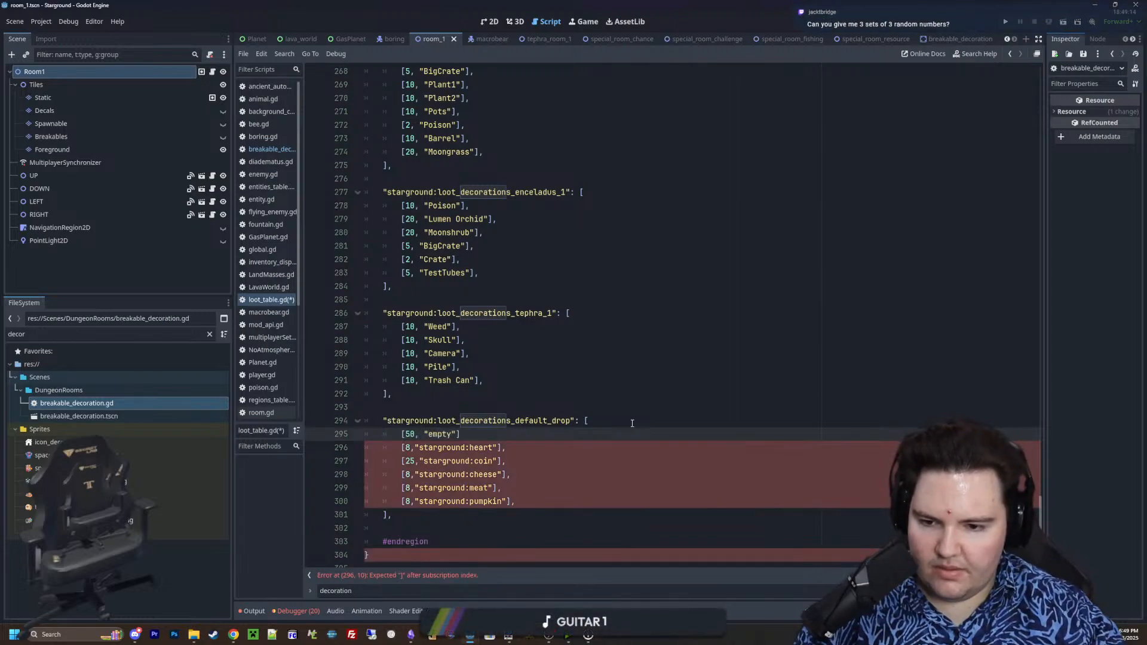
left_click(632, 423)
left_click(607, 434)
type(",")
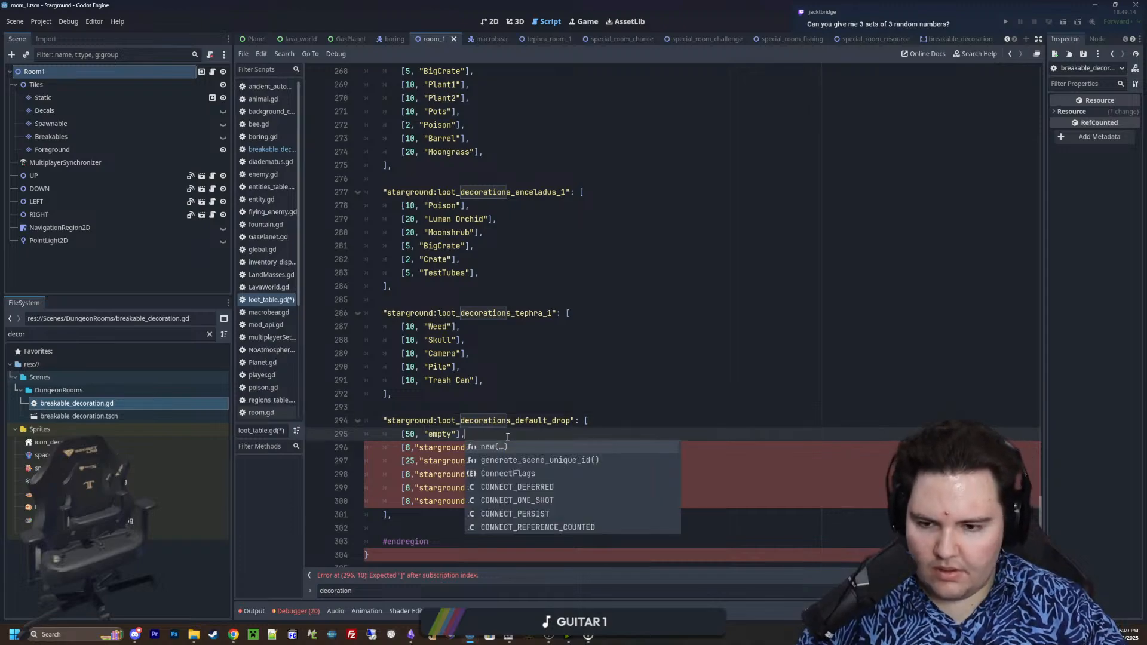
left_click(512, 406)
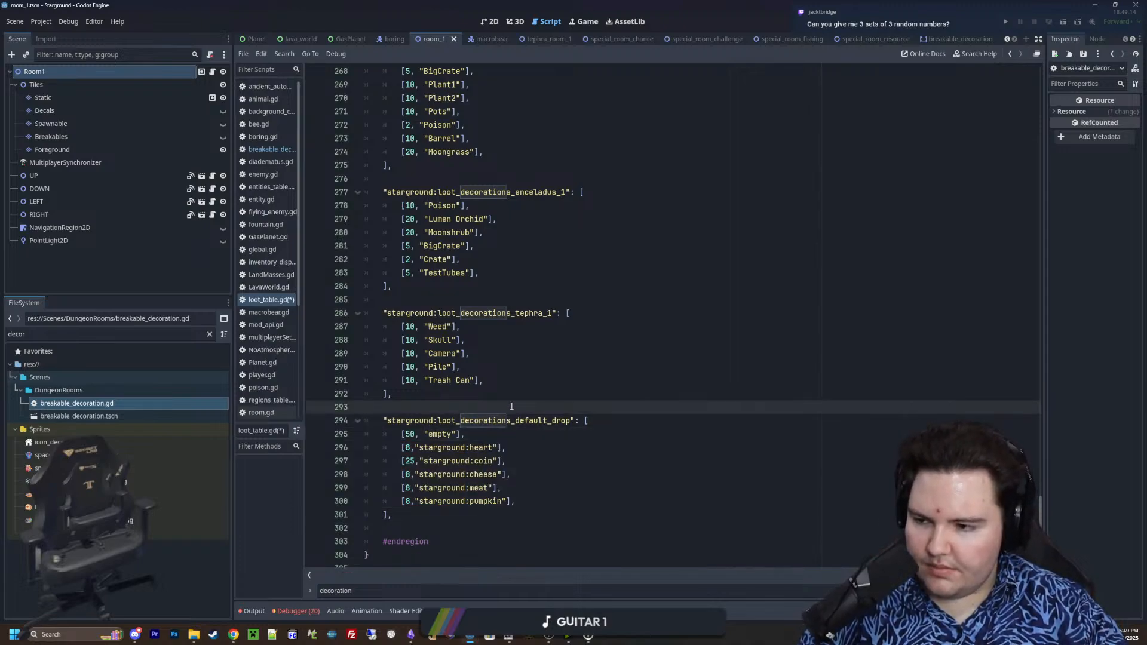
Replace the "empty" item name in the default drop table's weight-50 entry with an empty string
scroll(511, 407, "down", 1)
left_click_drag(465, 420, 400, 423)
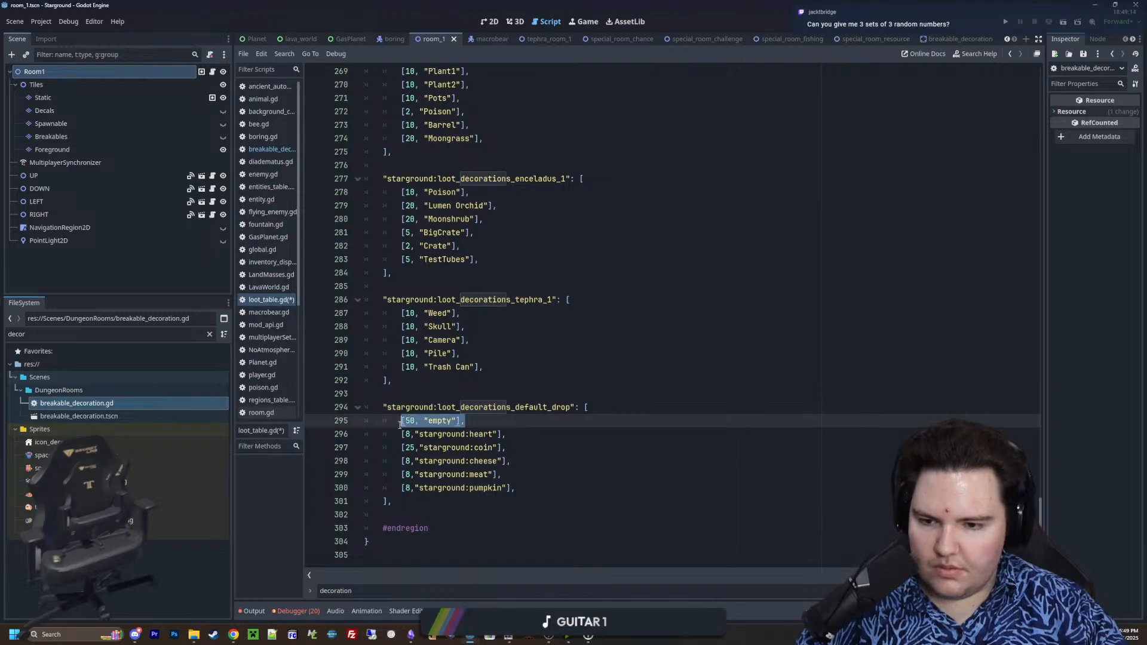
left_click(456, 421)
key("BackSpace")
key("BackSpace")
key("BackSpace")
key("BackSpace")
key("BackSpace")
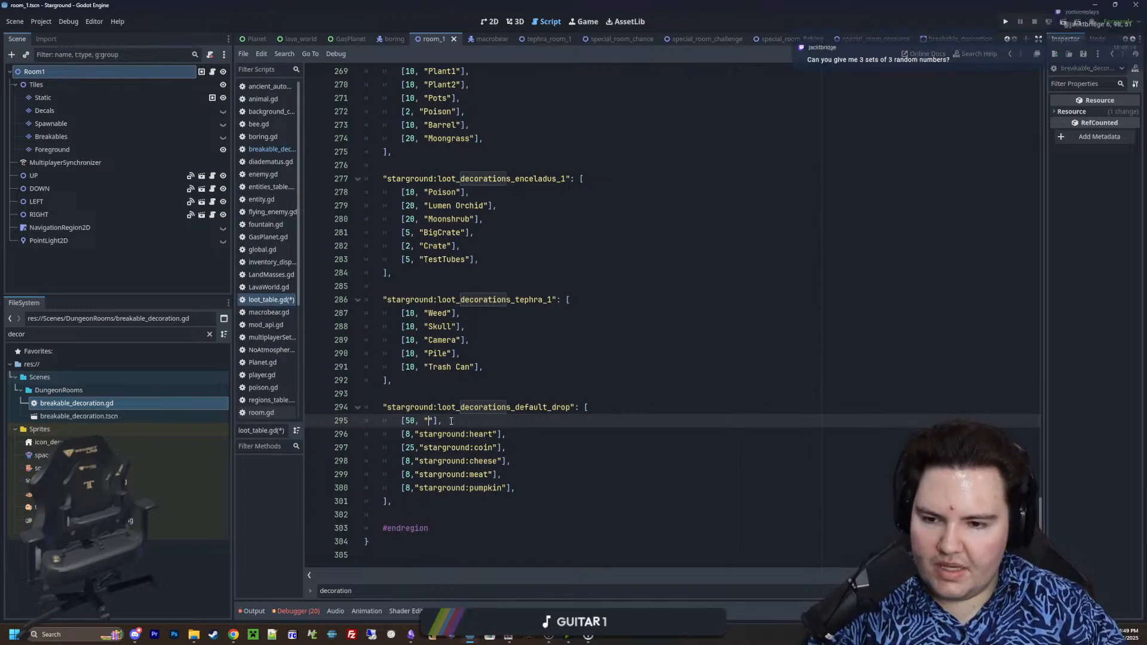
key("Up")
key("Up")
key("Up")
left_click_drag(464, 420, 400, 423)
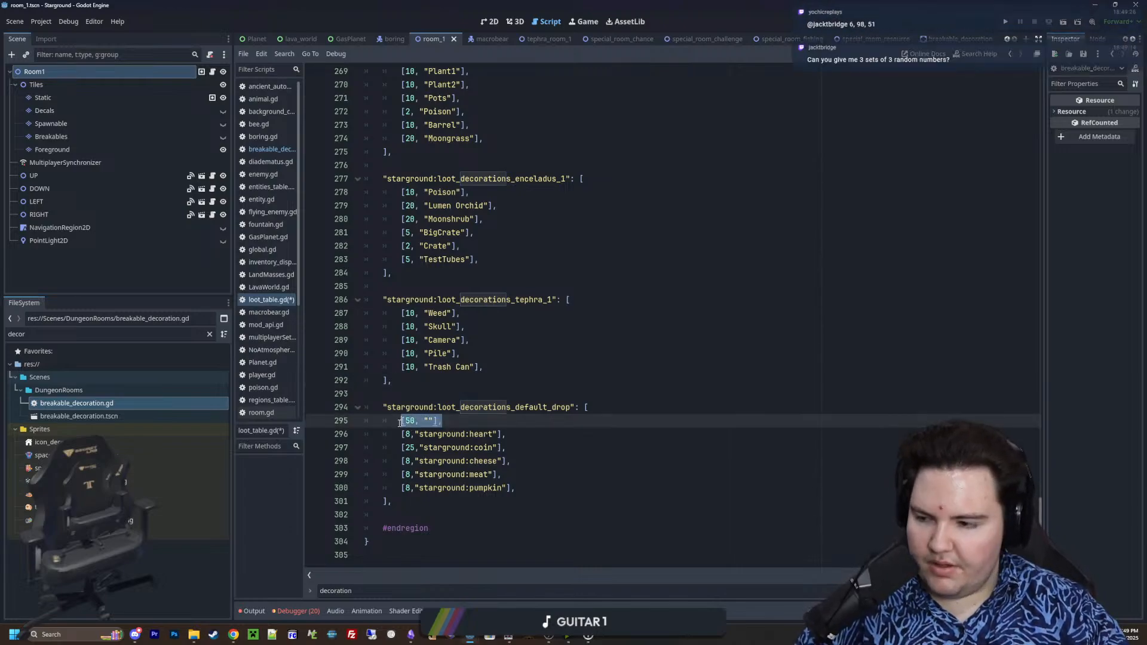
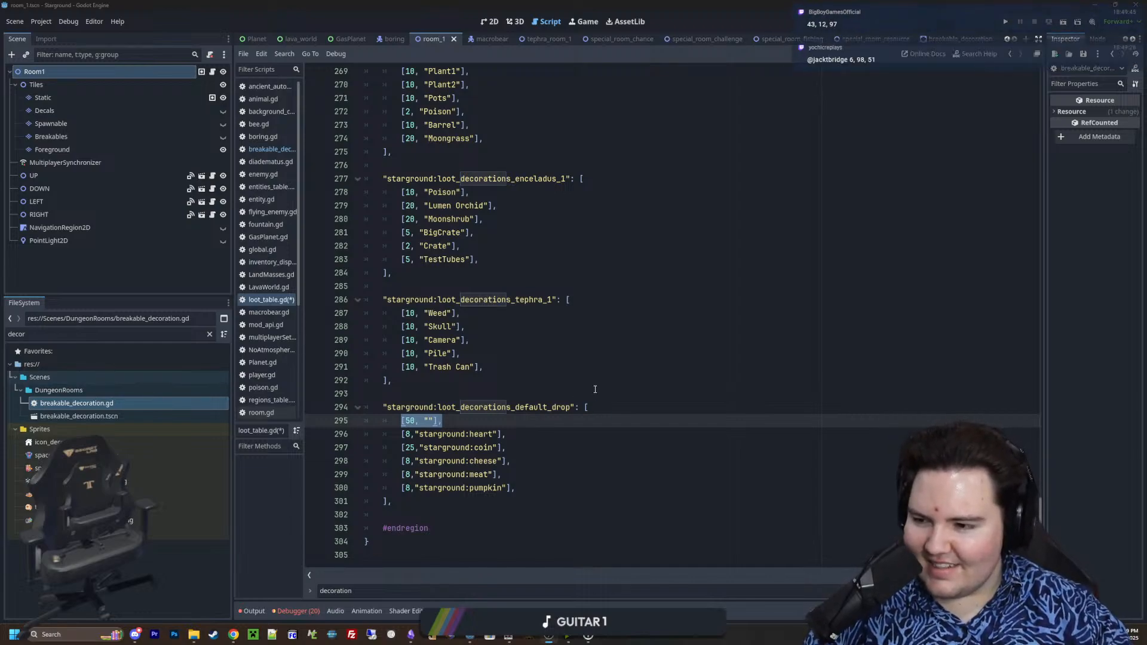
Write the numbers 713, 639, 910 after the closing bracket of the starground:loot_decorations_tephra_1 table
left_click(451, 389)
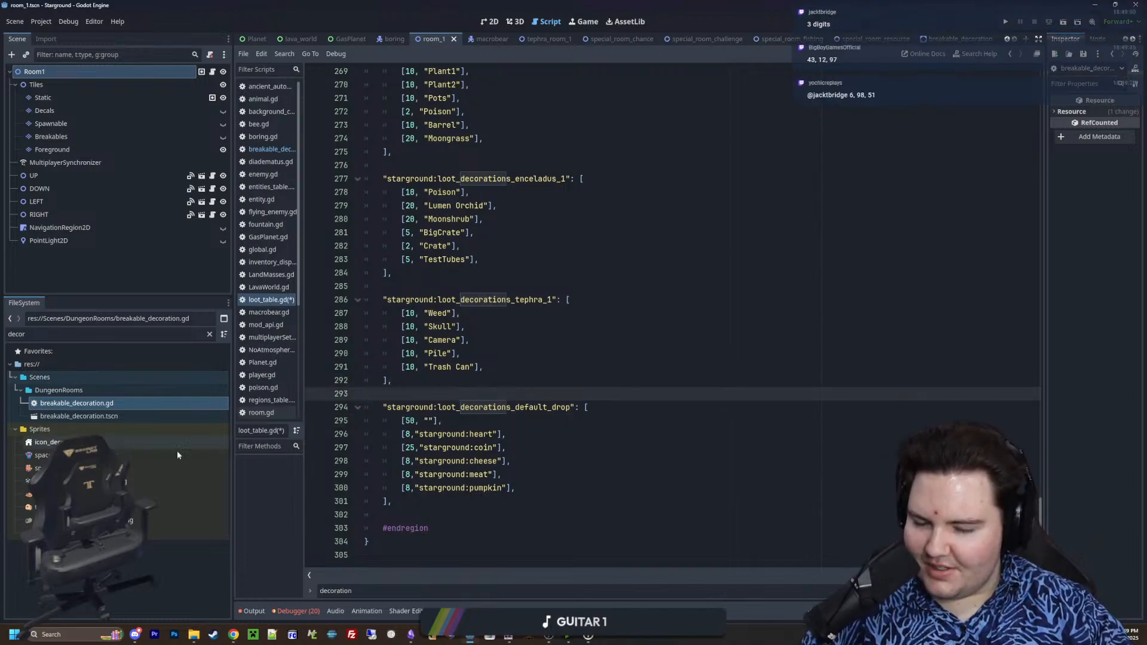
left_click(552, 376)
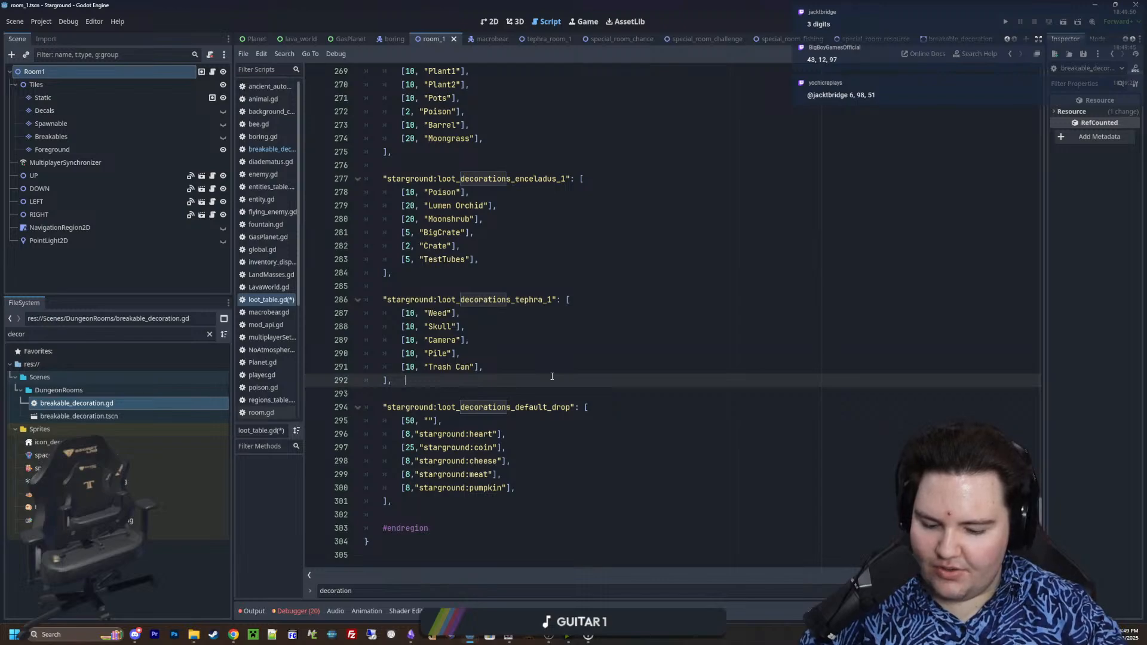
type("713")
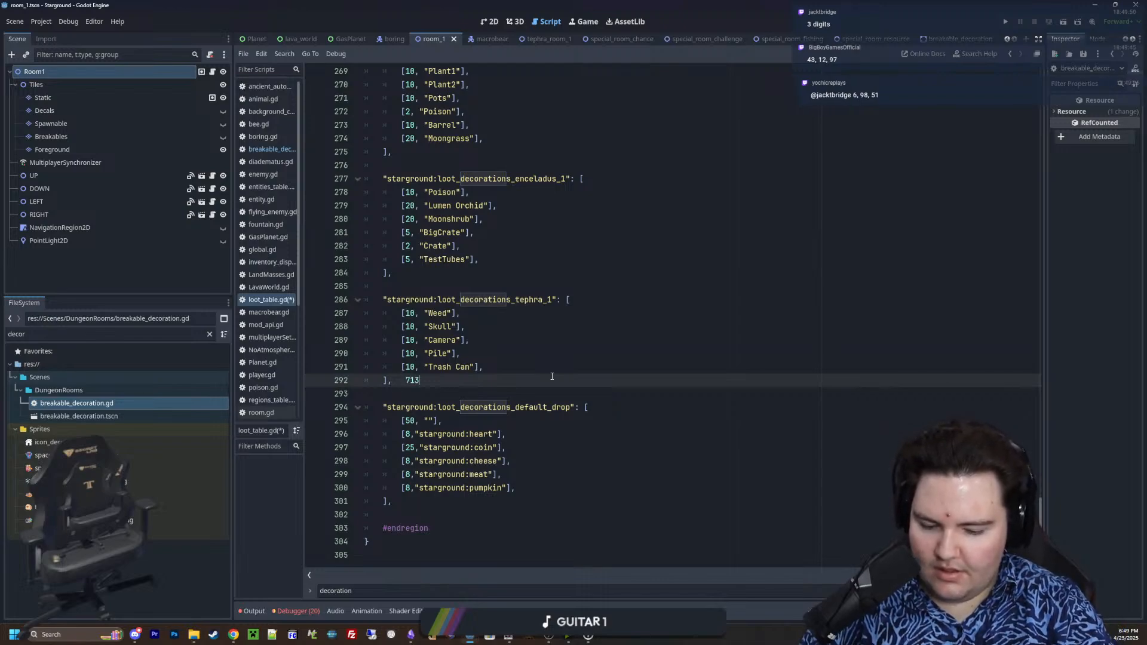
type(", 639")
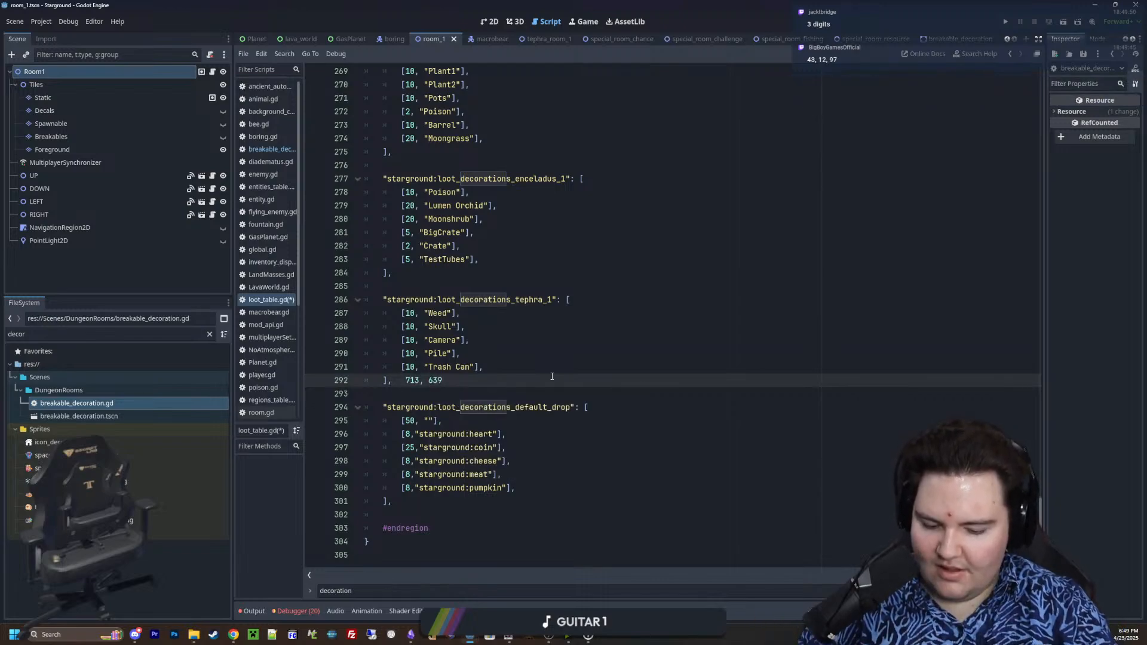
type(", ")
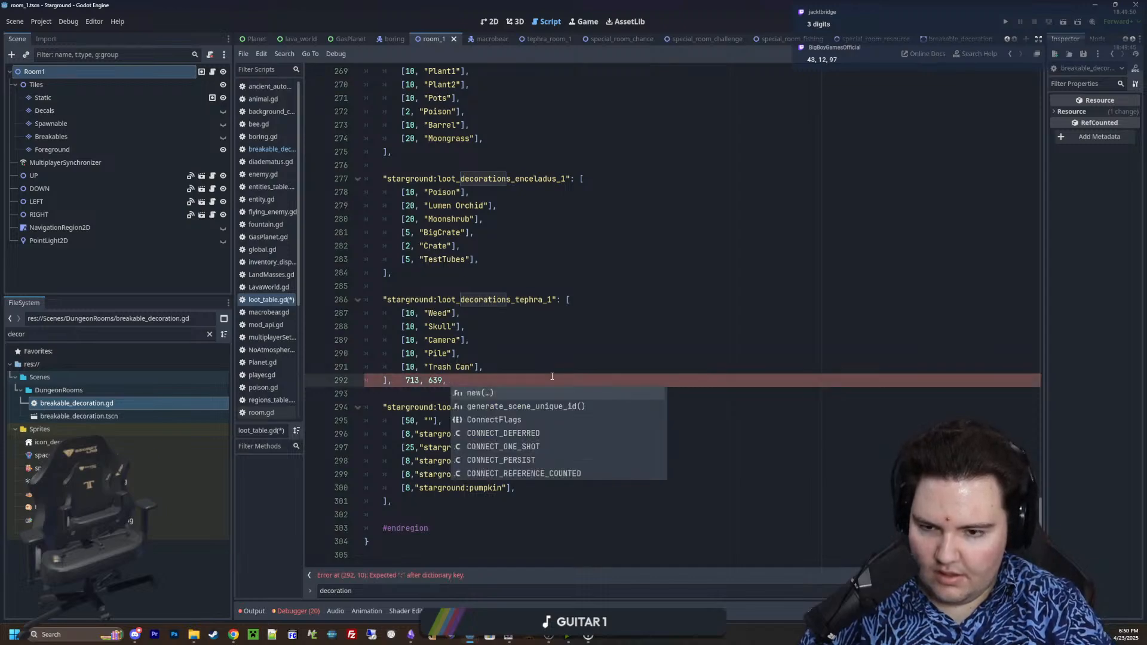
type("910")
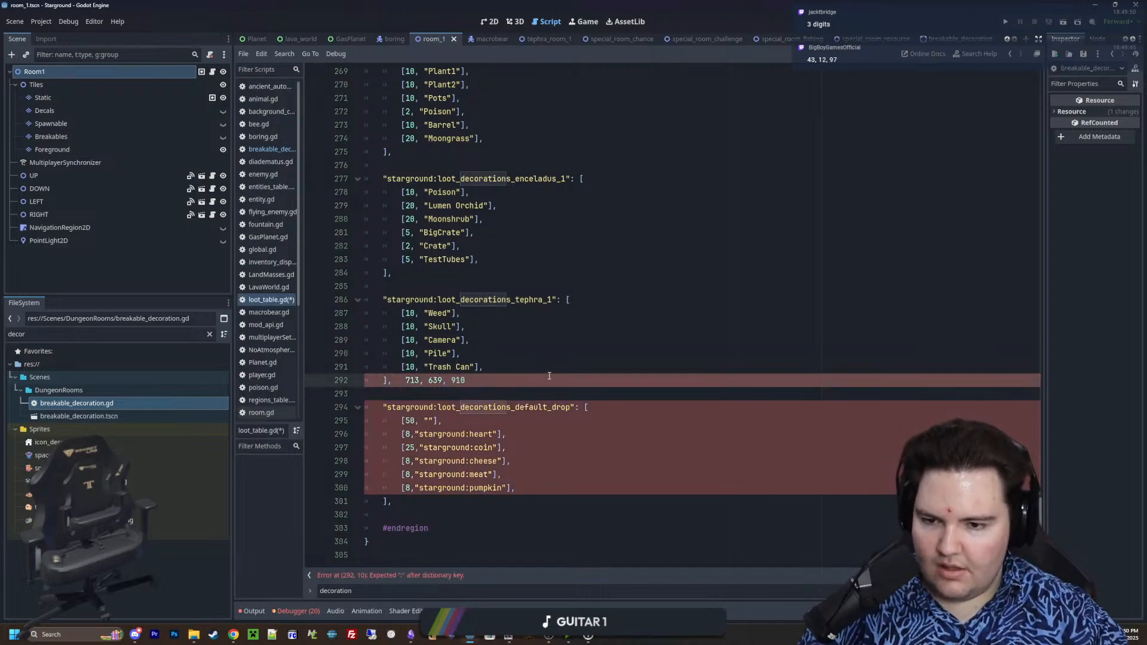
Move the numbers onto their own line below the tephra_1 table and add 150, 430, 162 on the line beneath
left_click_drag(469, 383, 396, 383)
left_click(406, 381)
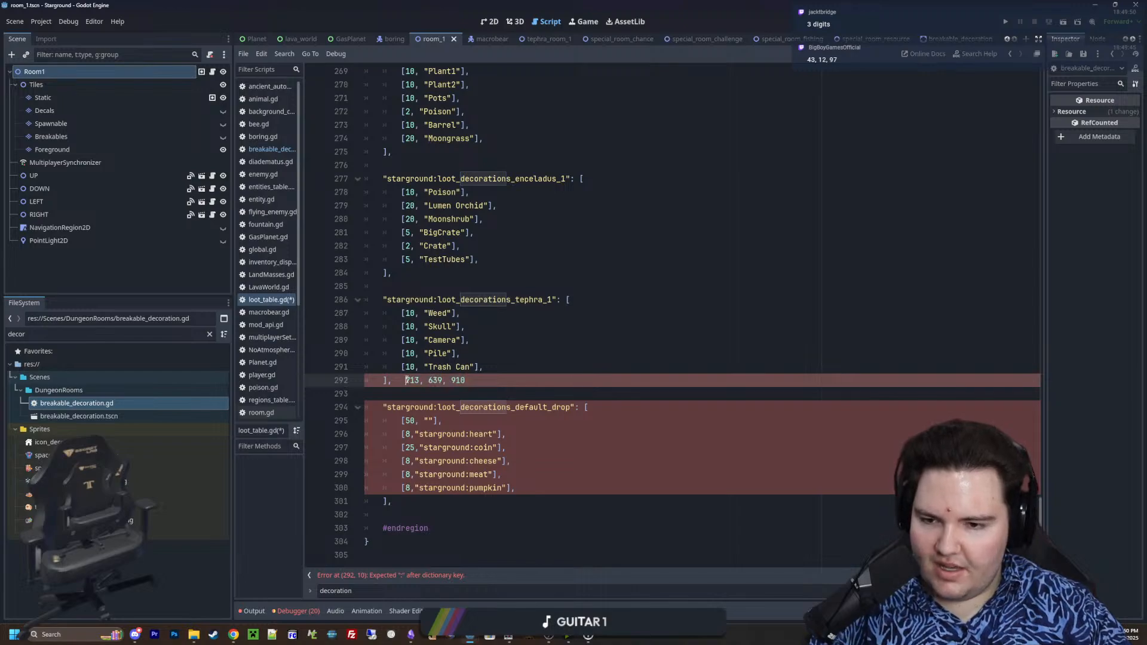
key("Return")
key("Return")
left_click(452, 403)
key("Return")
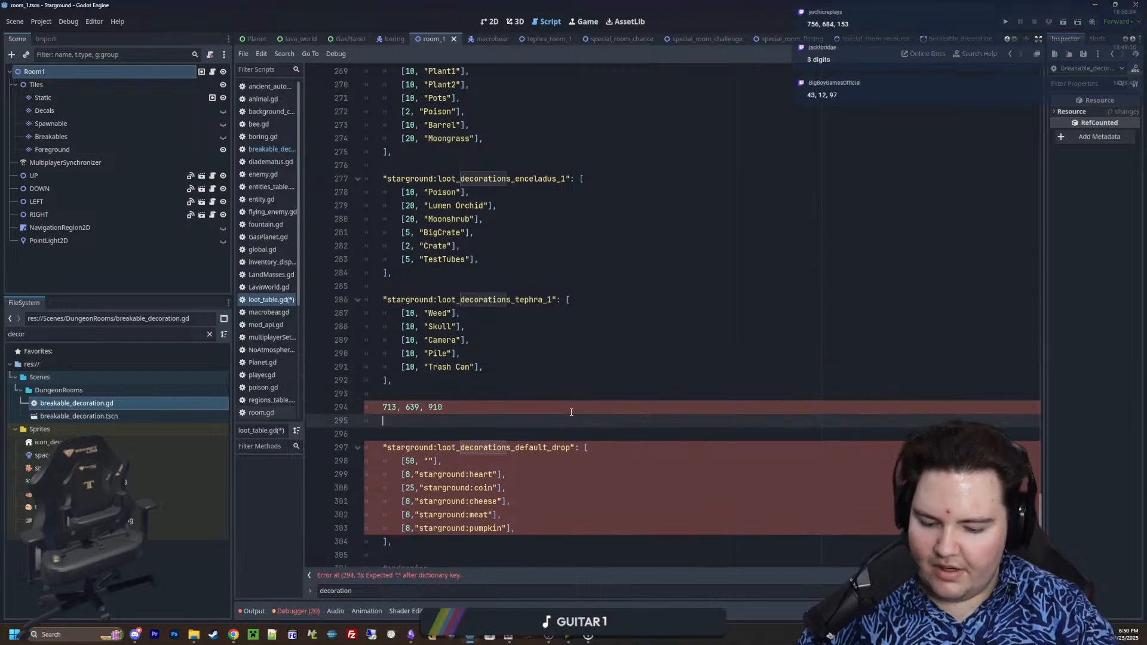
type("150")
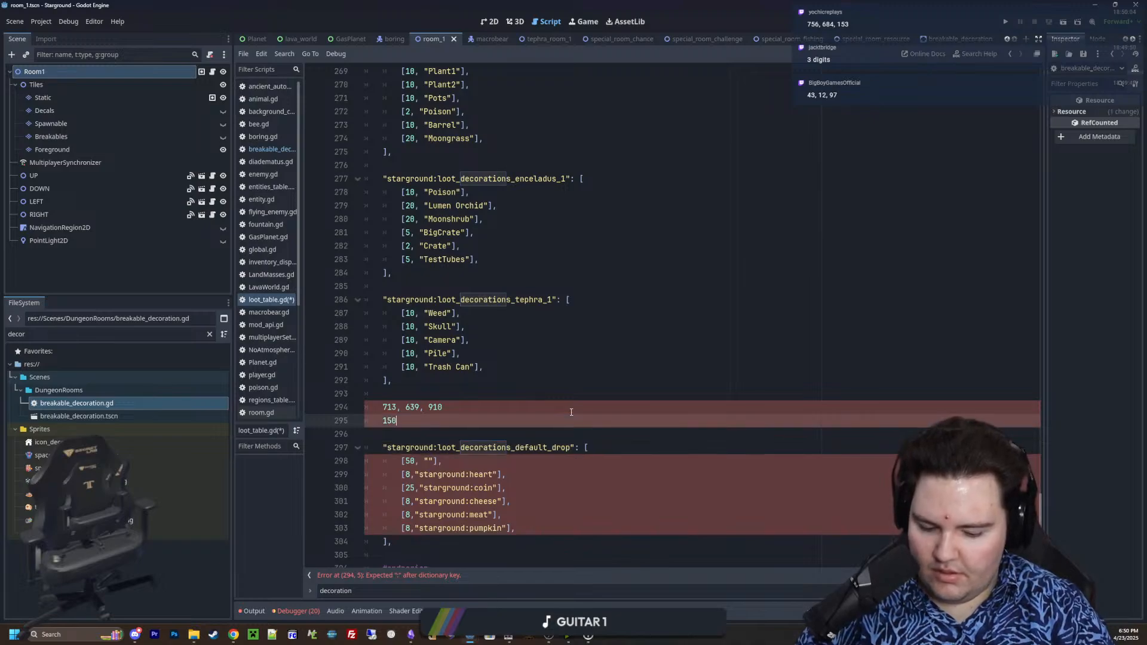
type(", 430, ")
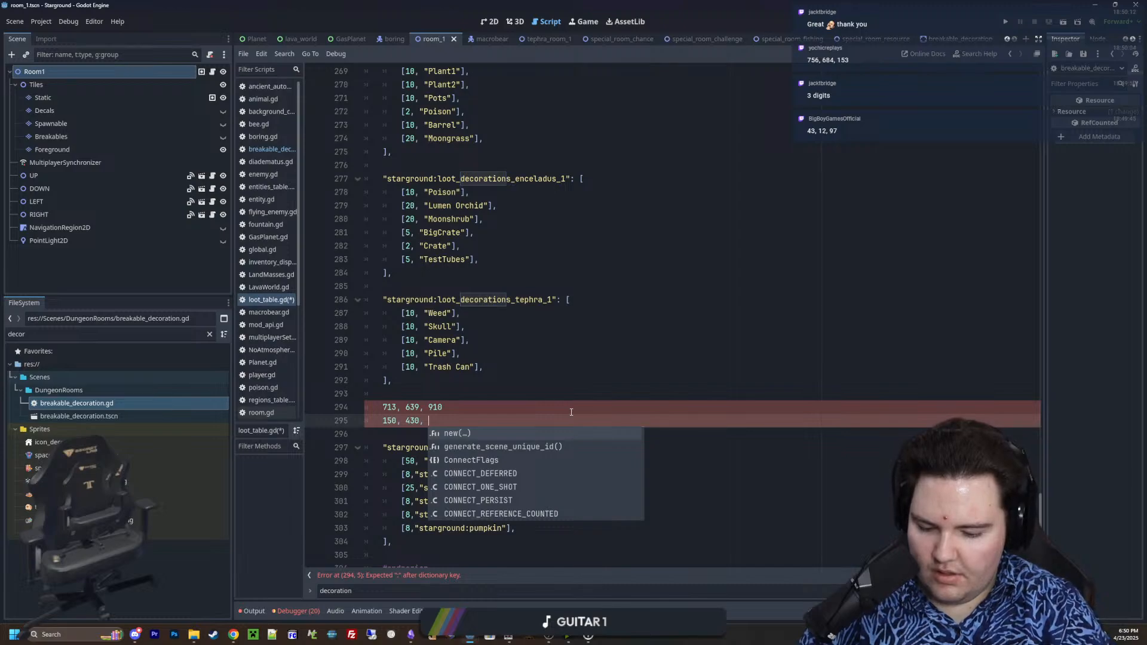
type("162")
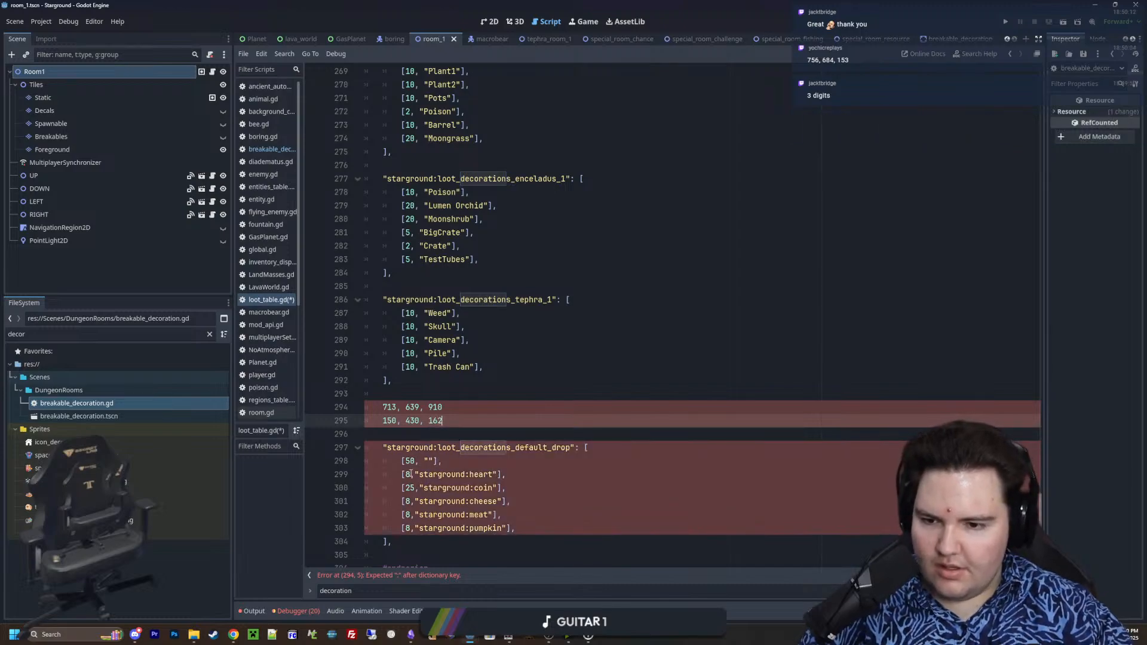
Delete the two lines of random numbers between the tephra_1 and default_drop tables
left_click_drag(442, 420, 368, 411)
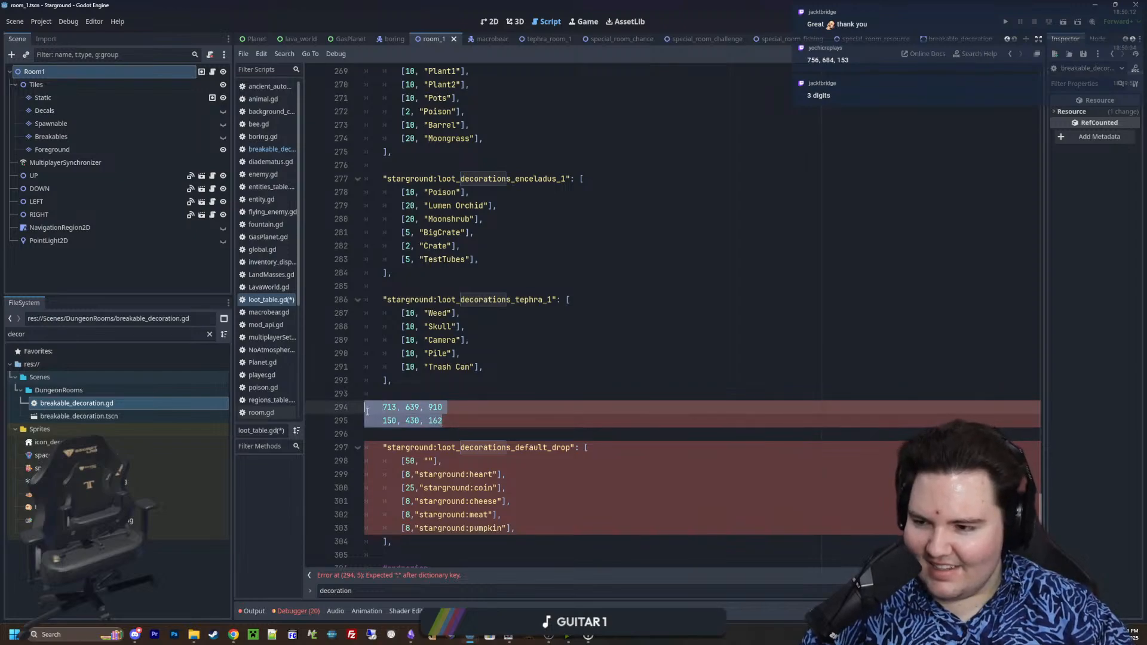
left_click(508, 419)
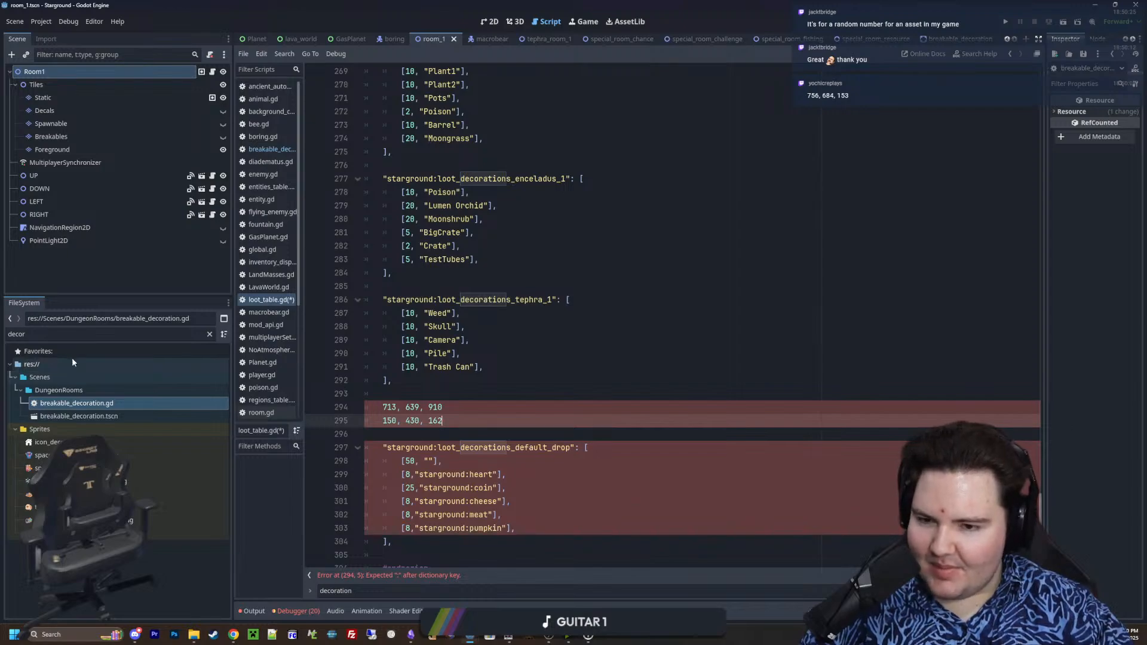
left_click(472, 390)
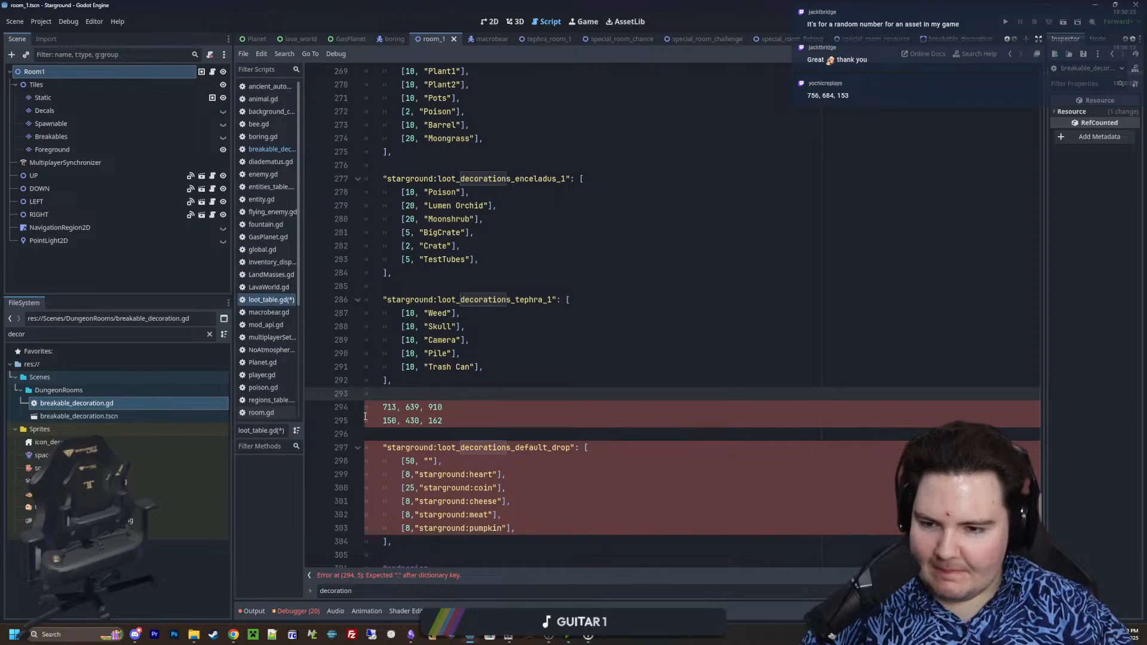
left_click_drag(366, 402, 445, 421)
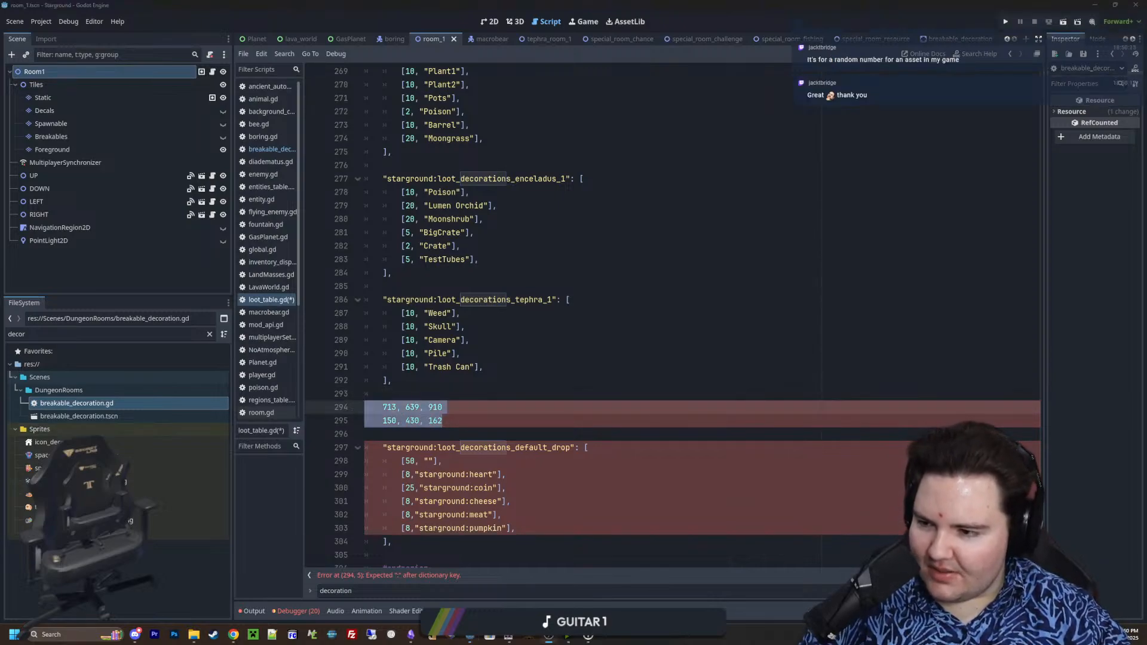
left_click_drag(448, 421, 353, 396)
key("BackSpace")
key("BackSpace")
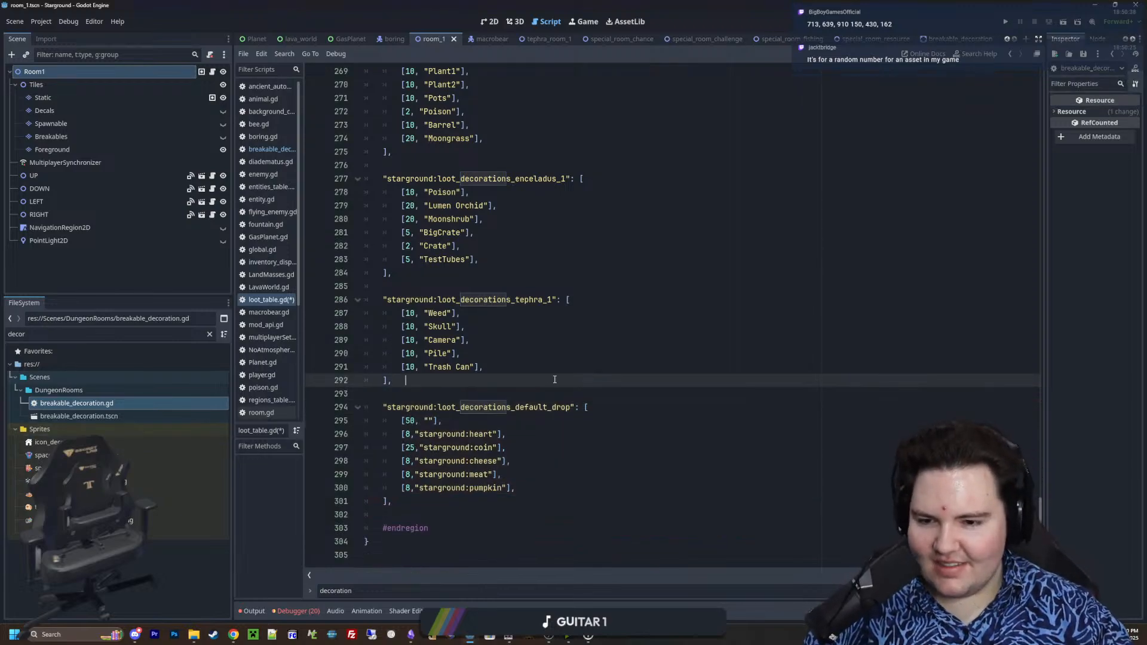
left_click(472, 433)
left_click(475, 418)
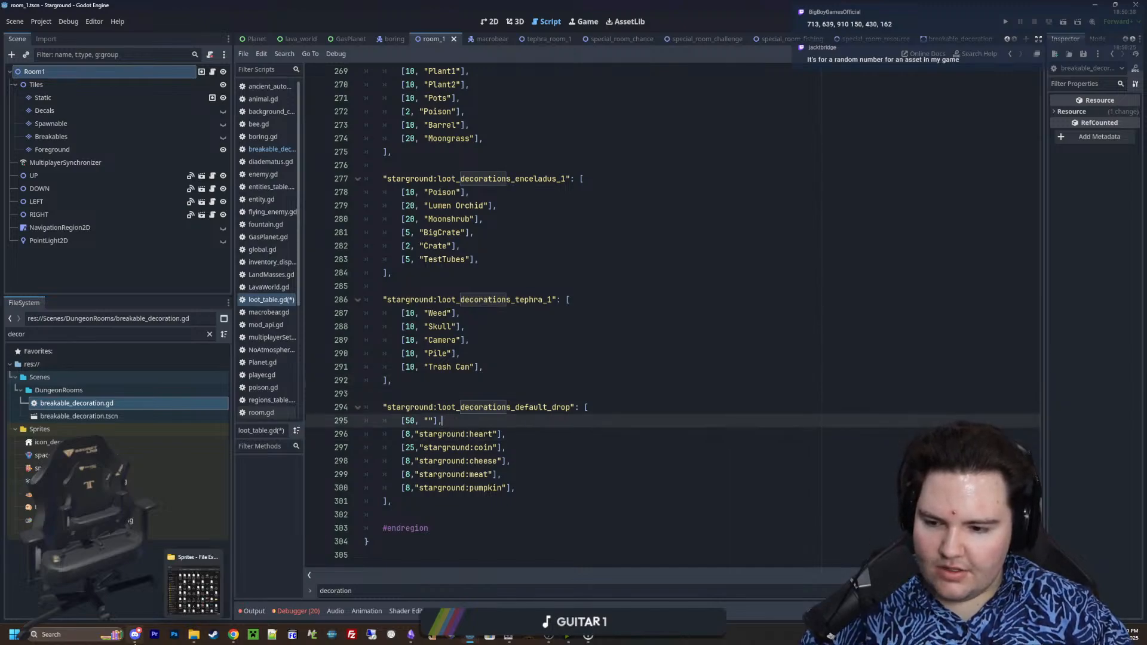
Open the Calculator app, divide 1 by 25 and multiply the result by 5
left_click(66, 635)
type("calculator")
left_click(82, 355)
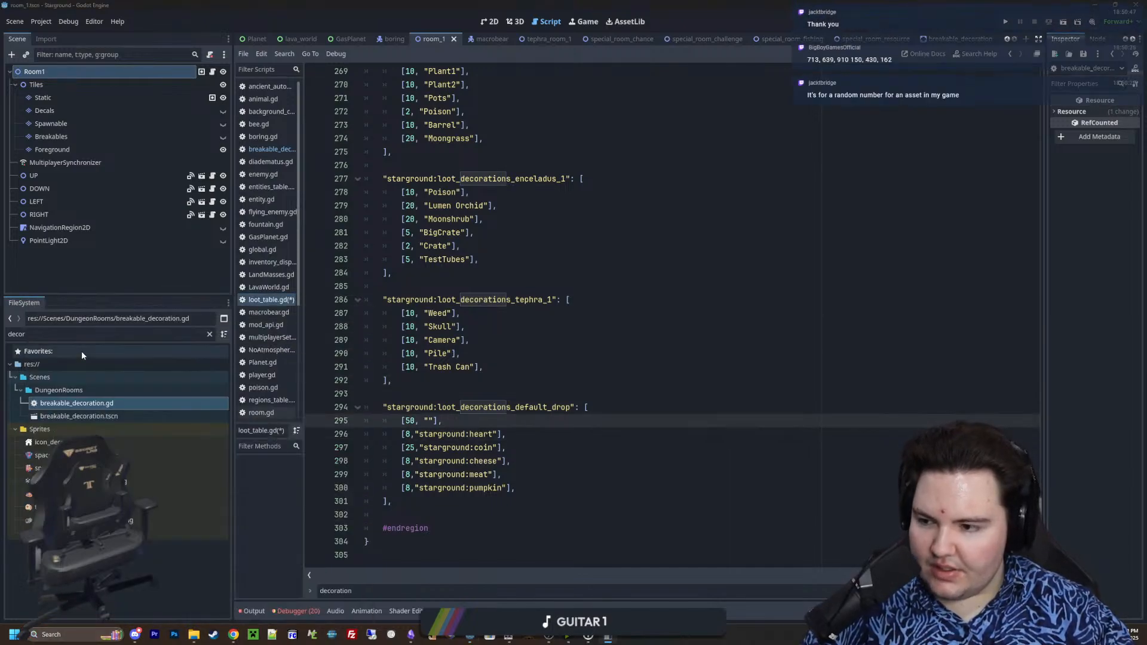
left_click_drag(618, 182, 756, 109)
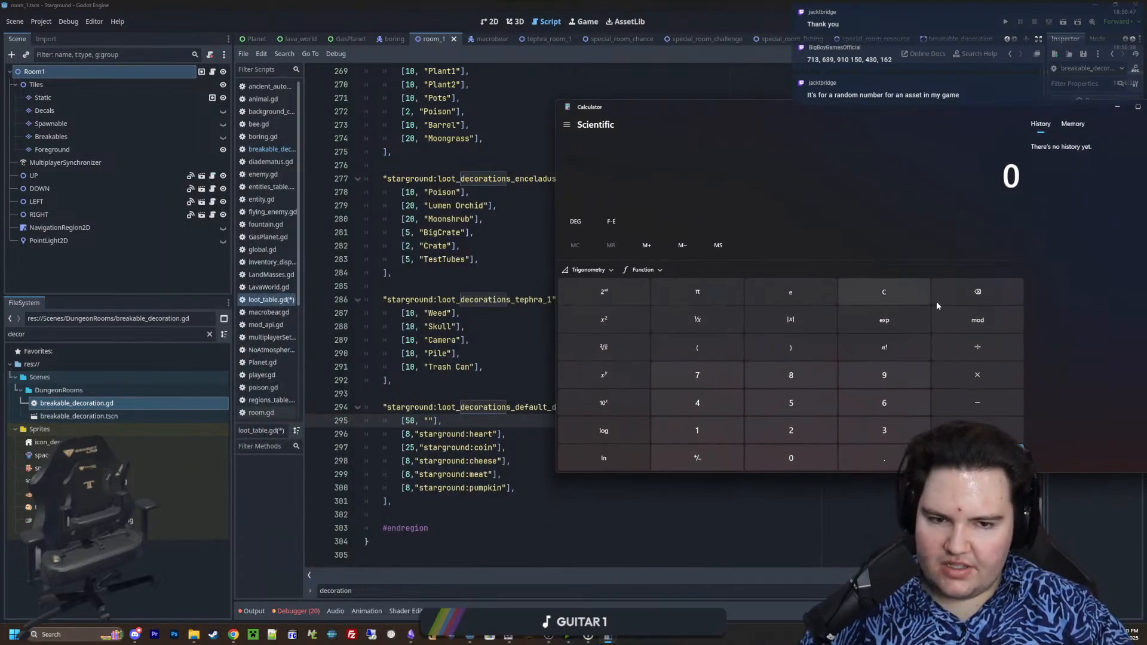
type("1/25")
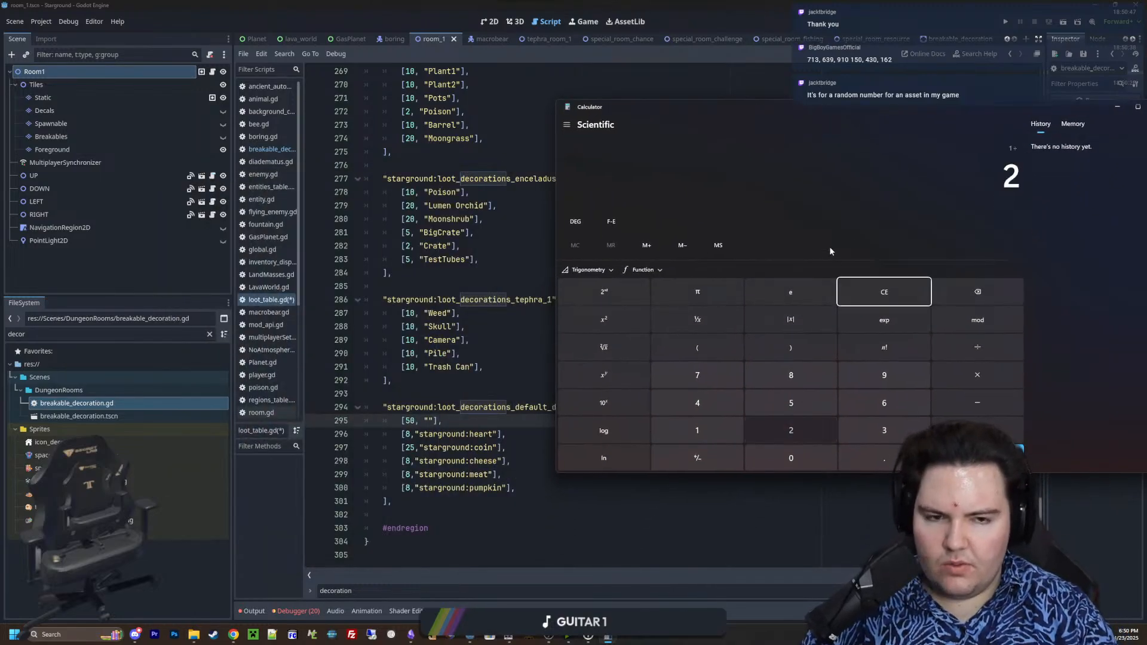
key("Return")
left_click_drag(827, 106, 780, 71)
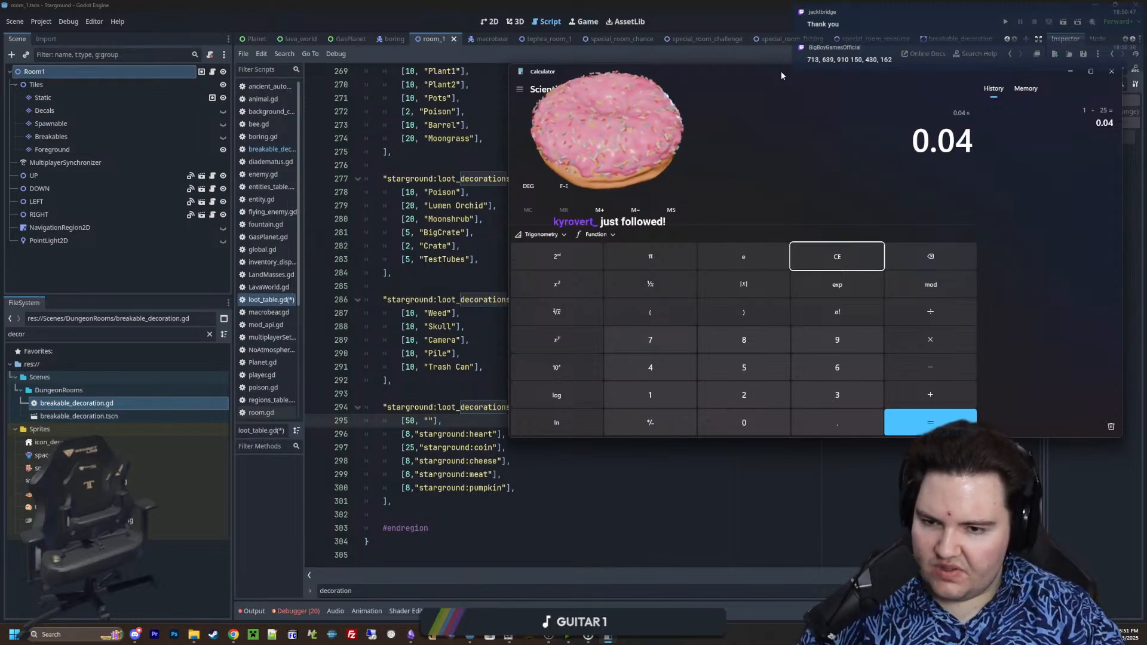
type("*5")
key("Return")
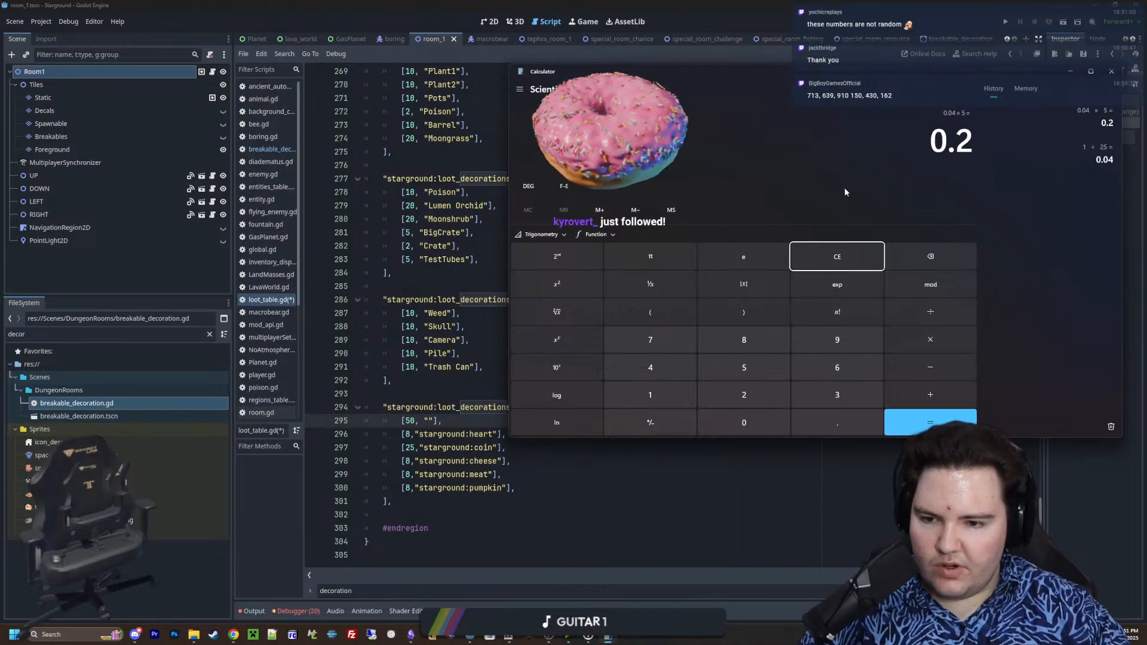
Clear the calculator and compute the sum 50 + 8 + 25 + 8 + 8 + 87
left_click(842, 260)
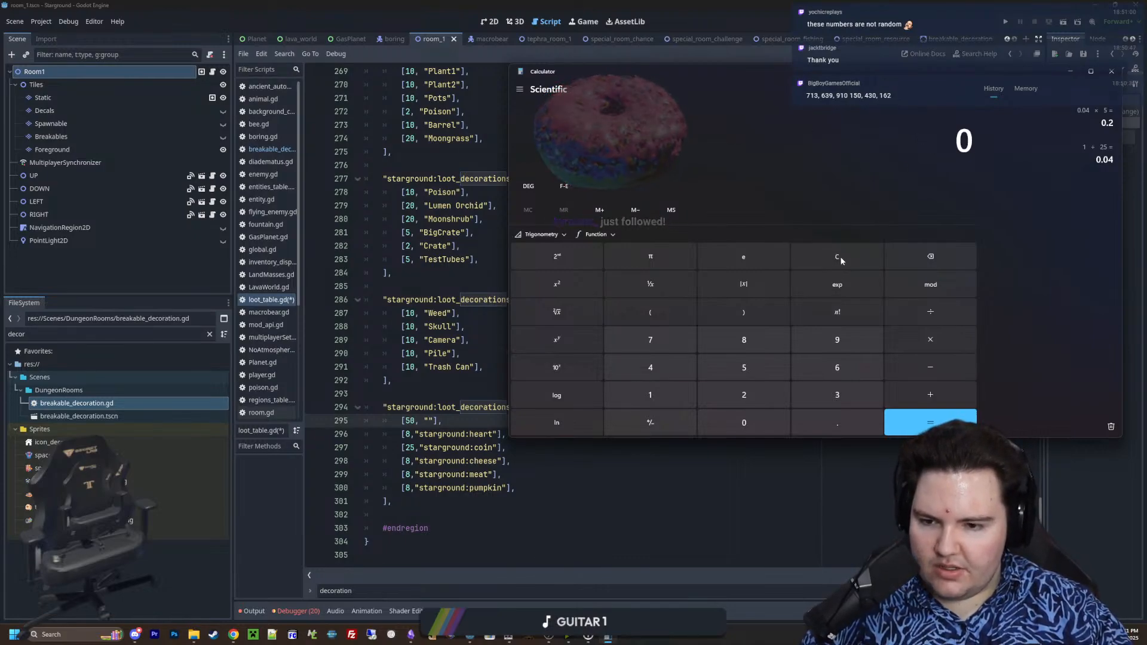
type("50+8+")
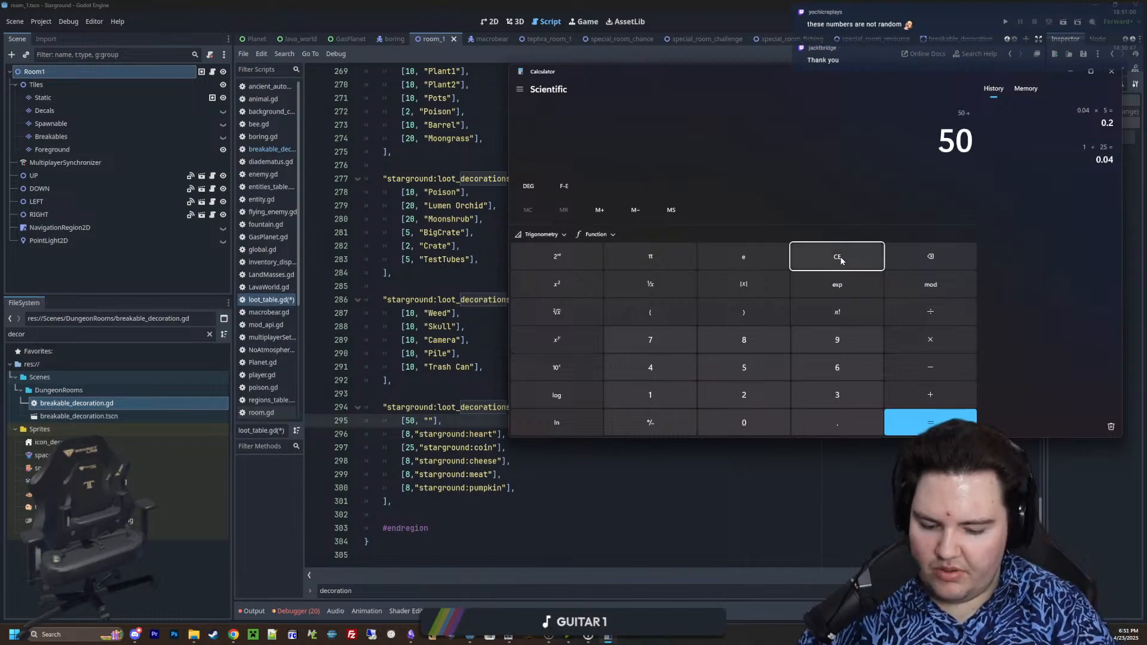
type("25")
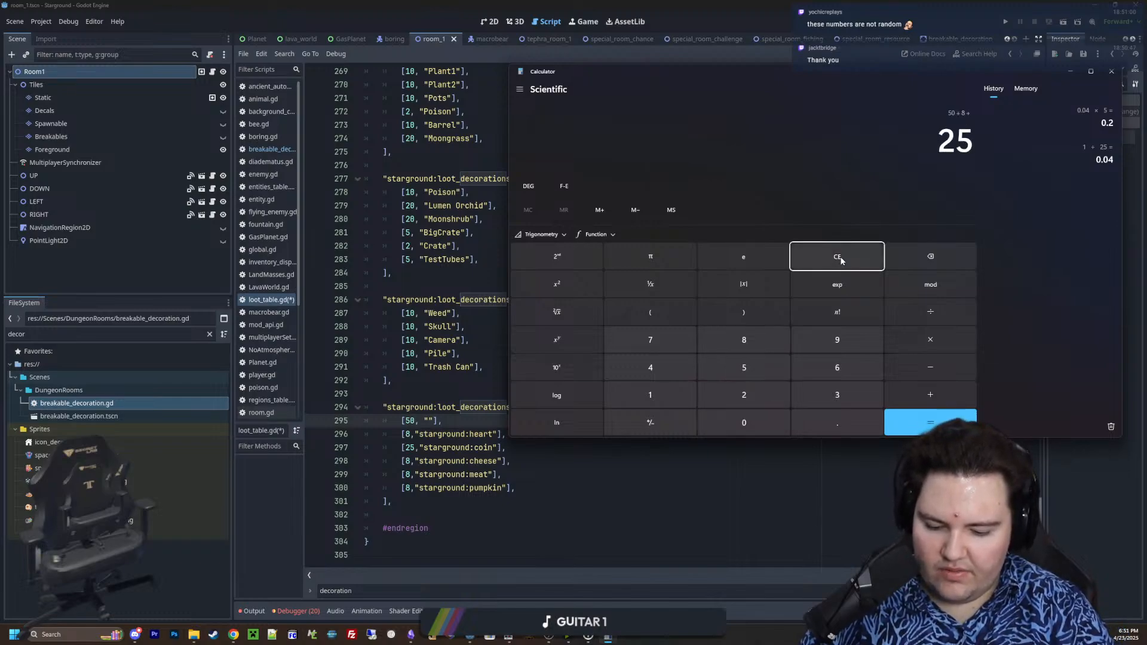
type("+8+8+87")
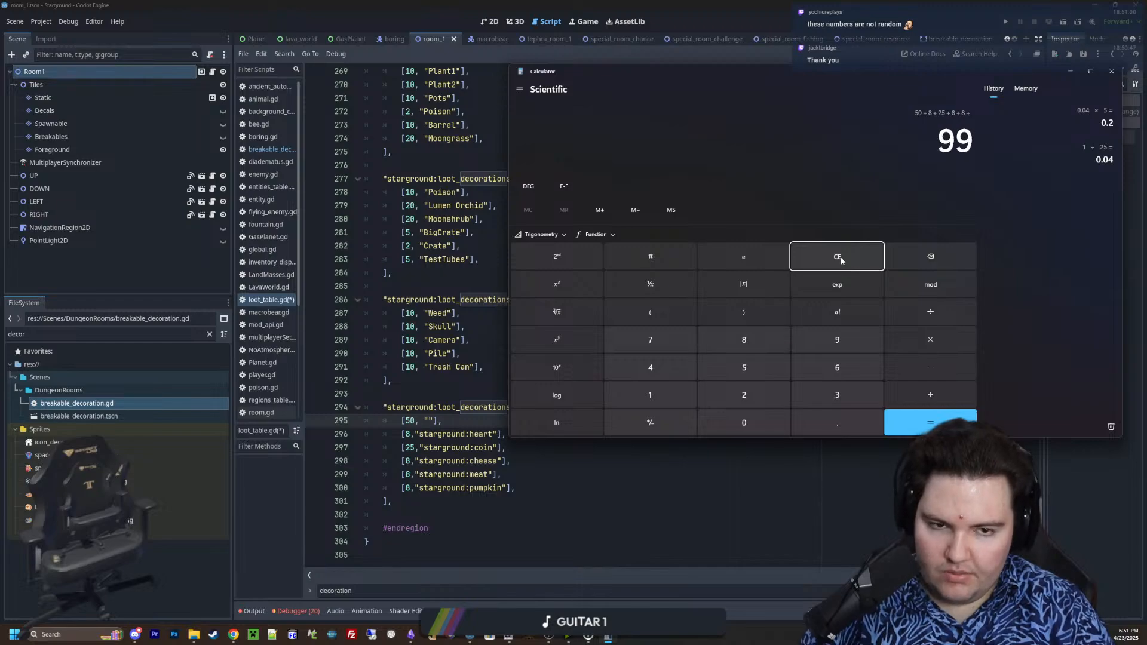
key("Return")
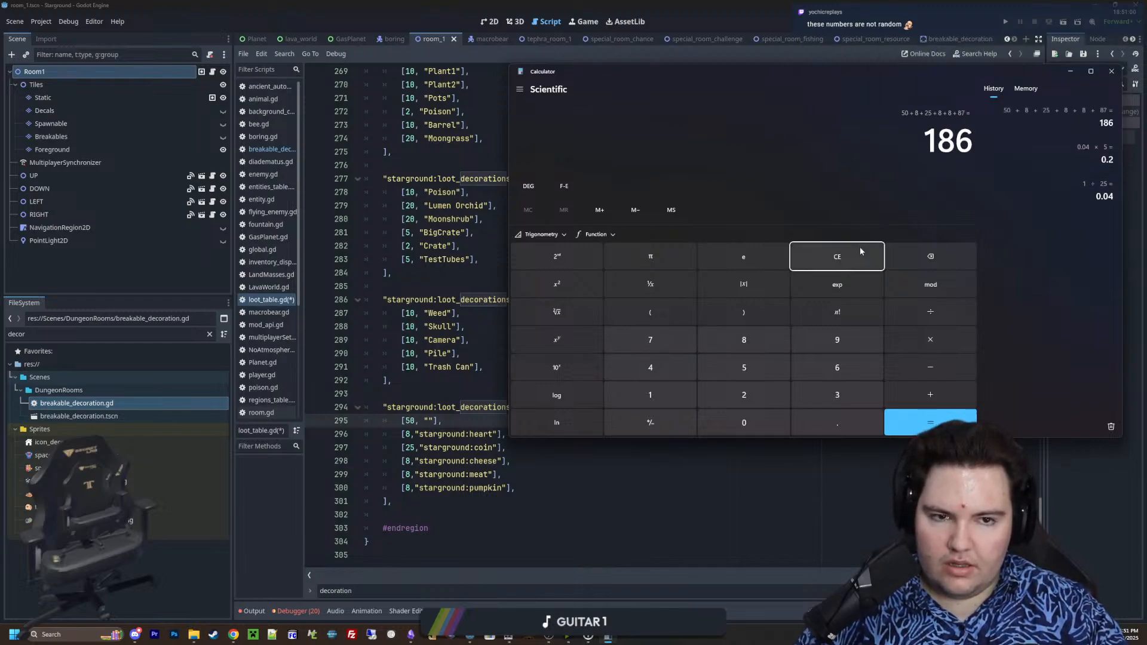
Recalculate the default drop table's total weight as 8 × 4 + 25 + 50, and dismiss the calculator
left_click(848, 263)
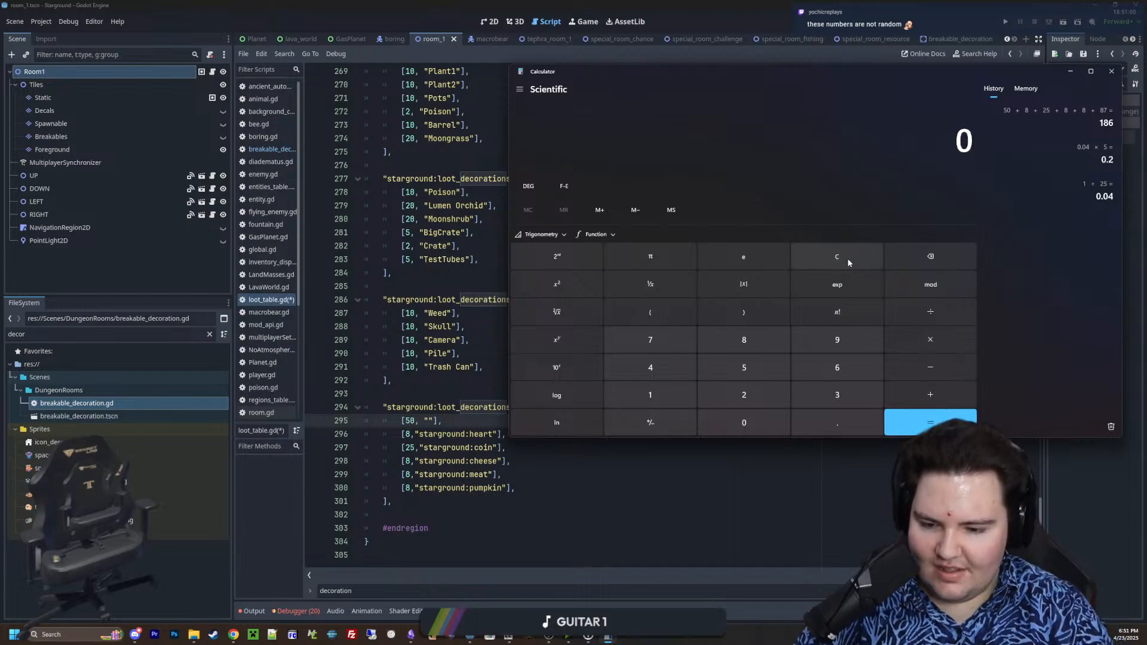
type("8*4")
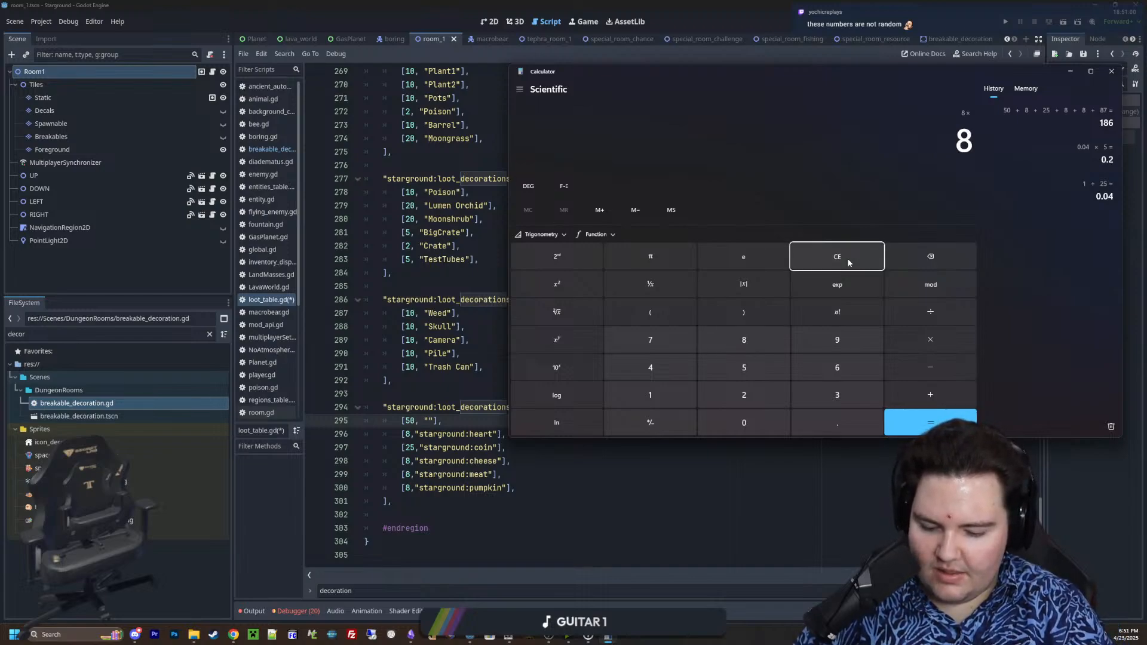
key("Return")
type("+")
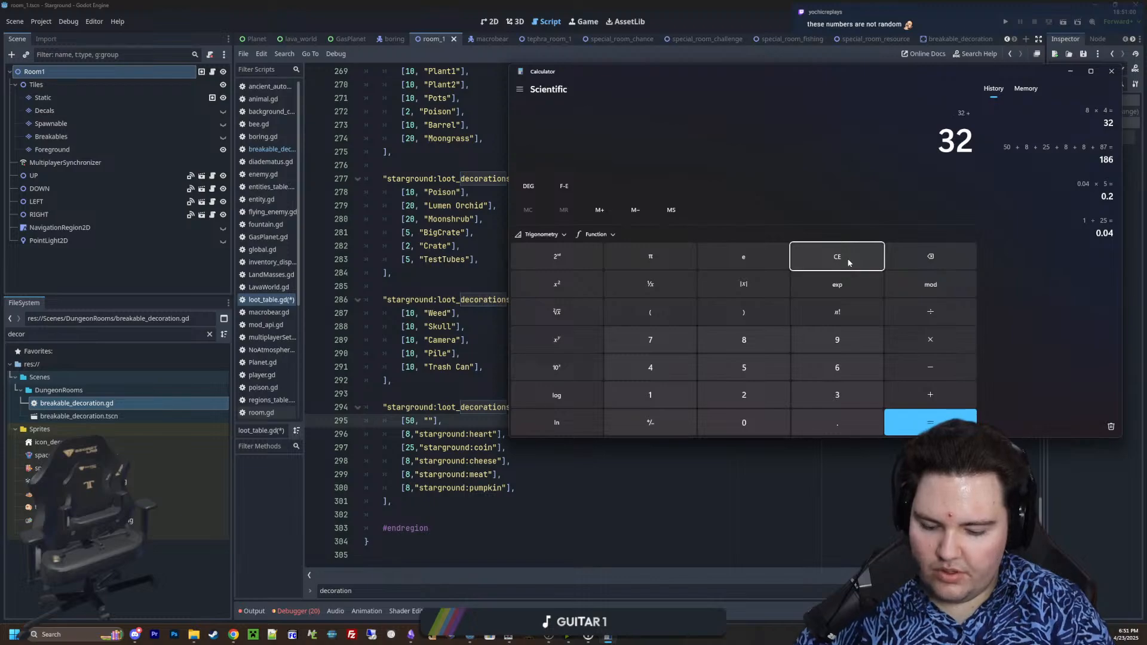
type("25+50")
key("Return")
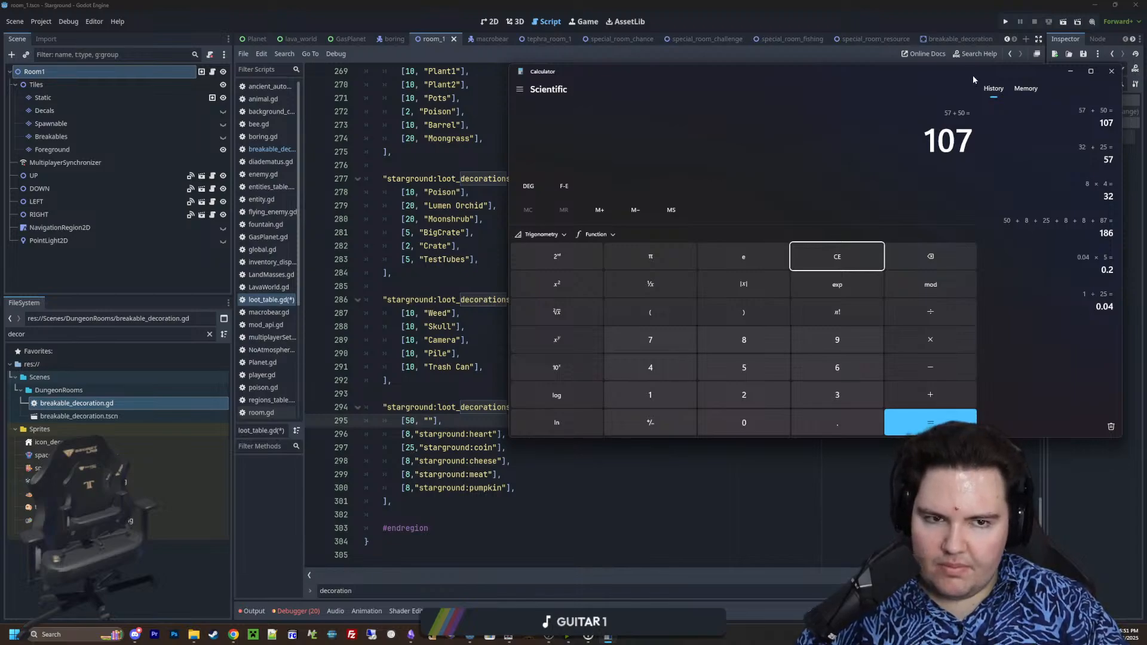
left_click_drag(973, 74, 701, 306)
left_click(854, 302)
Return to breakable_decoration.gd and review the item drop branches in the _on_tree_exiting function
left_click(483, 366)
left_click(440, 406)
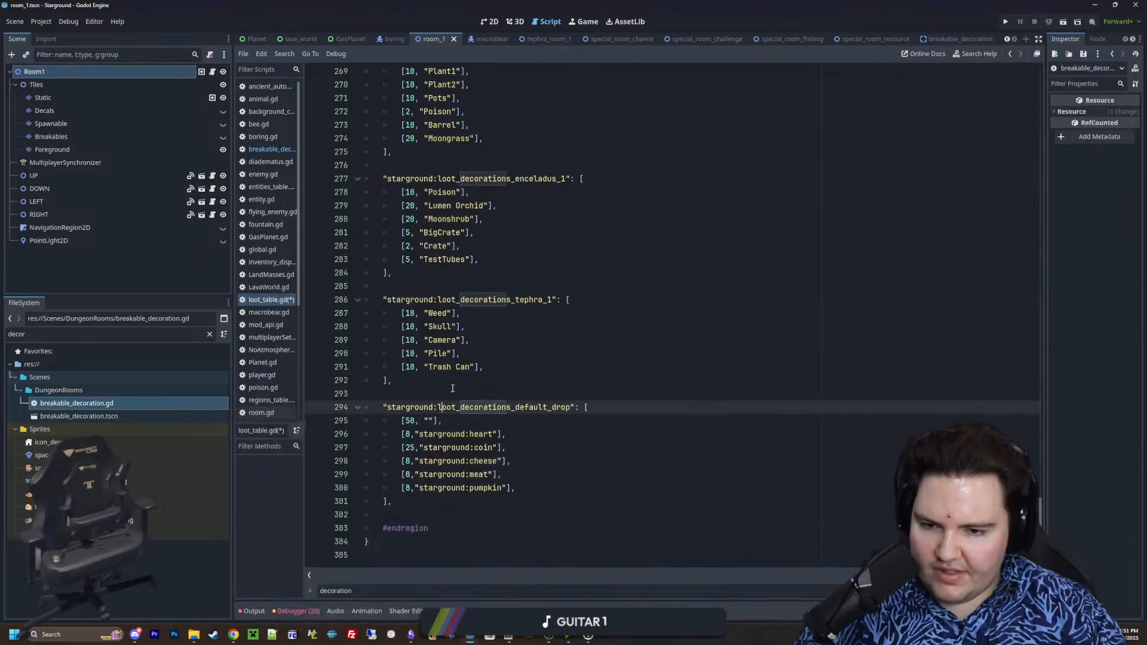
left_click(453, 390)
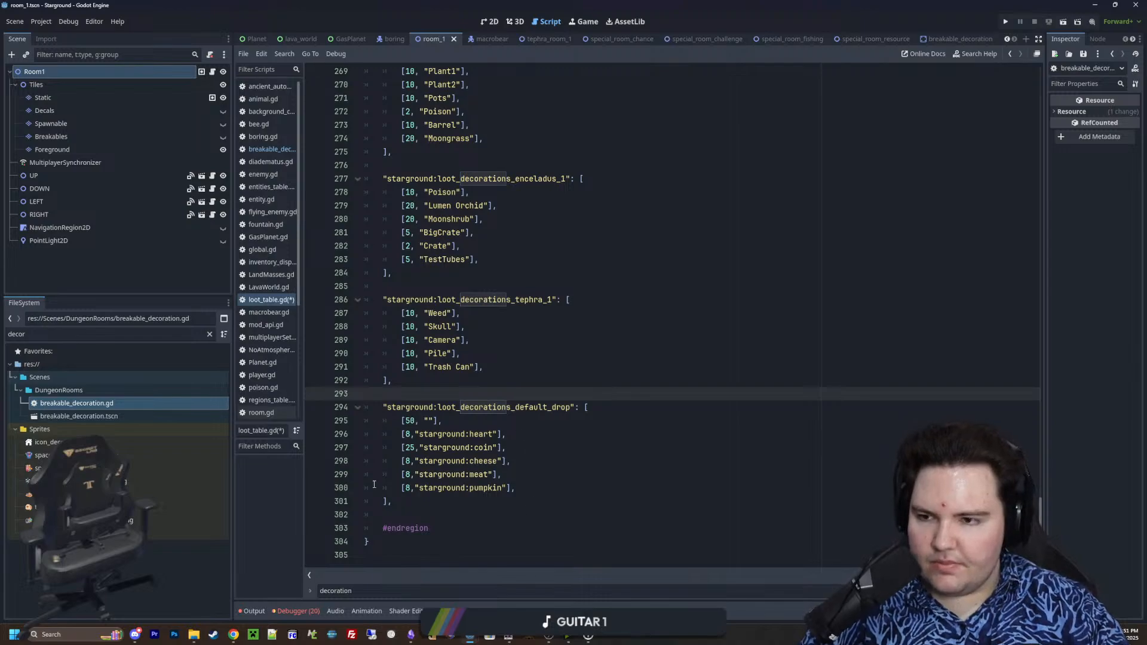
left_click(270, 149)
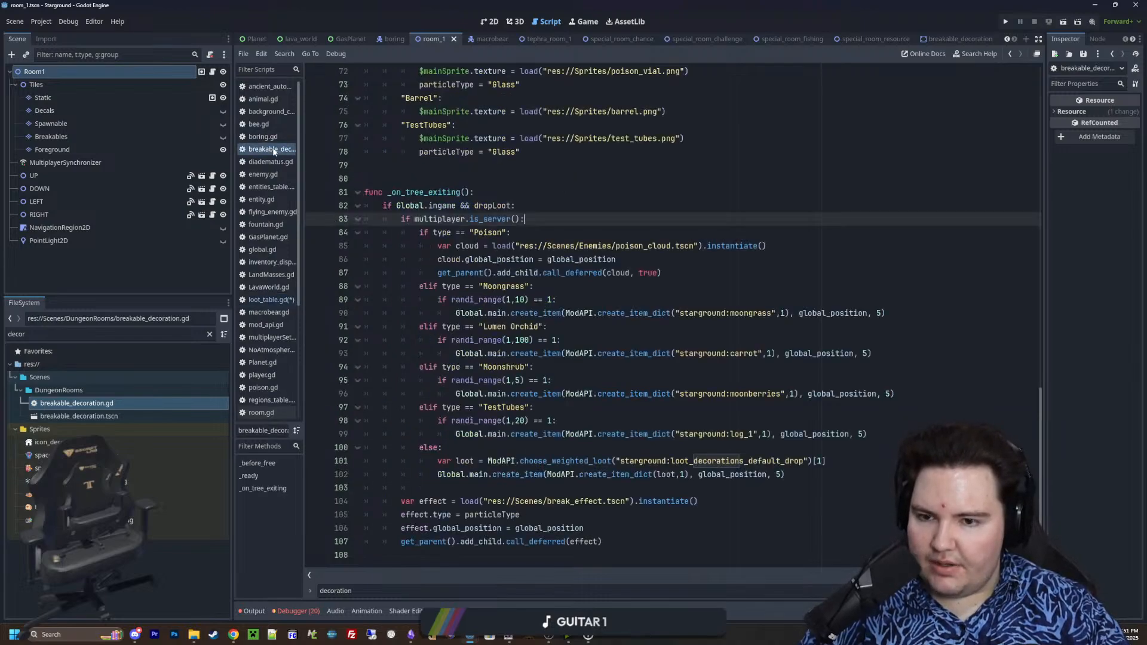
mouse_move(590, 303)
left_mouse_down()
mouse_move(423, 302)
mouse_move(576, 299)
left_mouse_up()
left_click(576, 298)
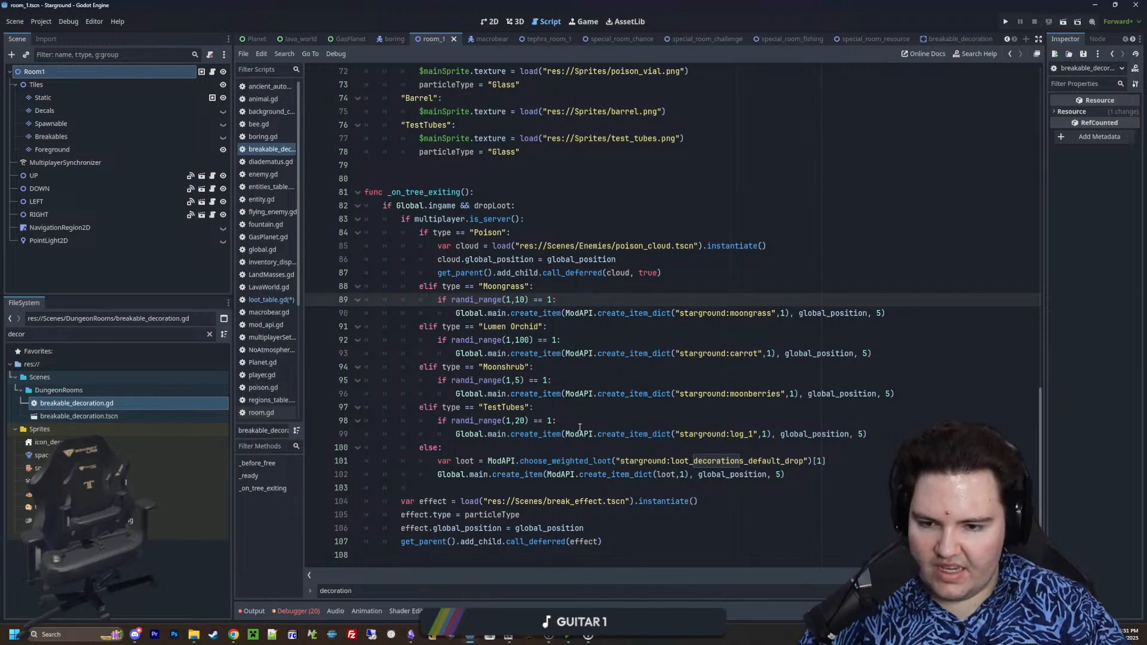
Copy the Poison through TestTubes drop branches from breakable_decoration.gd and paste them below the loot_decorations_default_drop table in loot_table.gd
left_click_drag(898, 438, 297, 239)
key("ctrl+c")
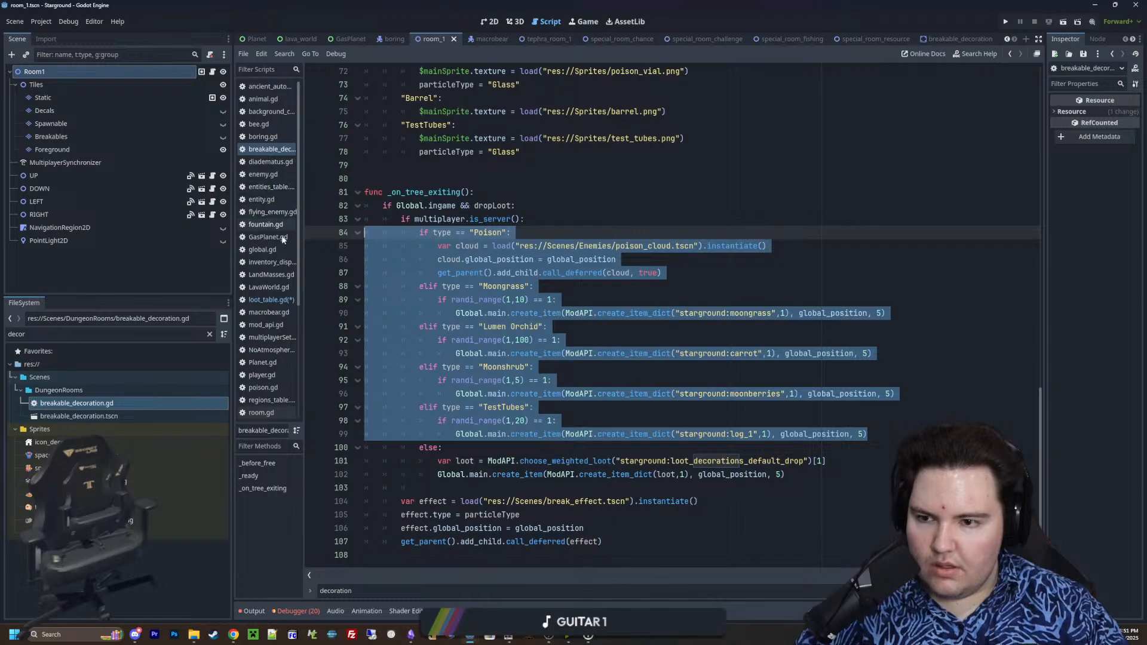
left_click(268, 299)
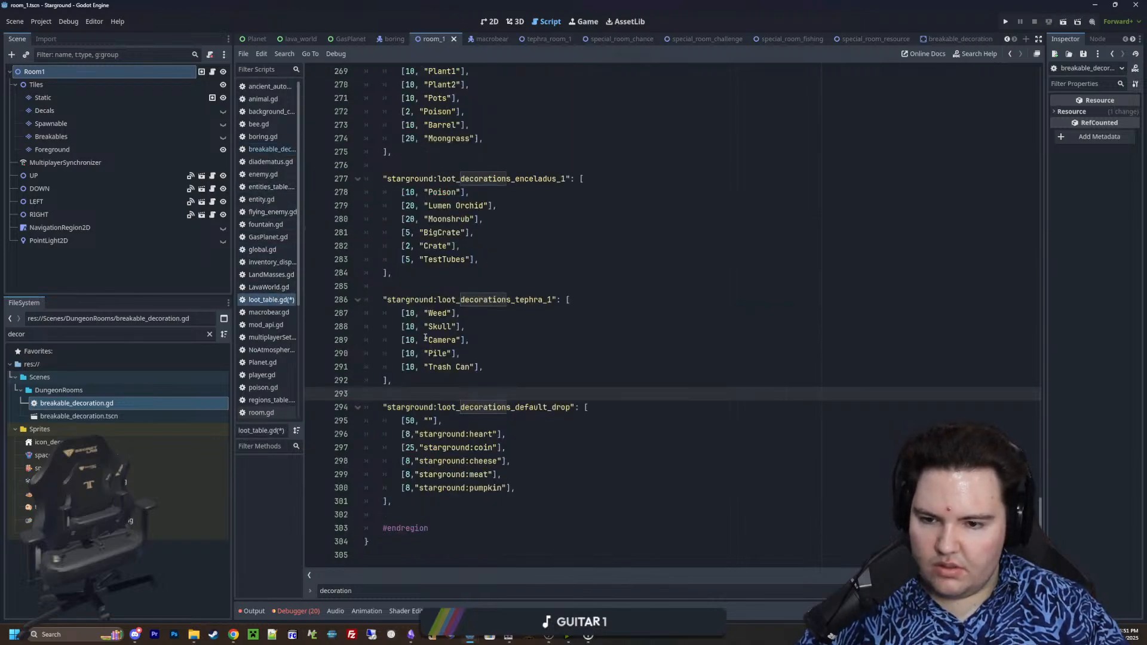
left_click(419, 494)
key("Down")
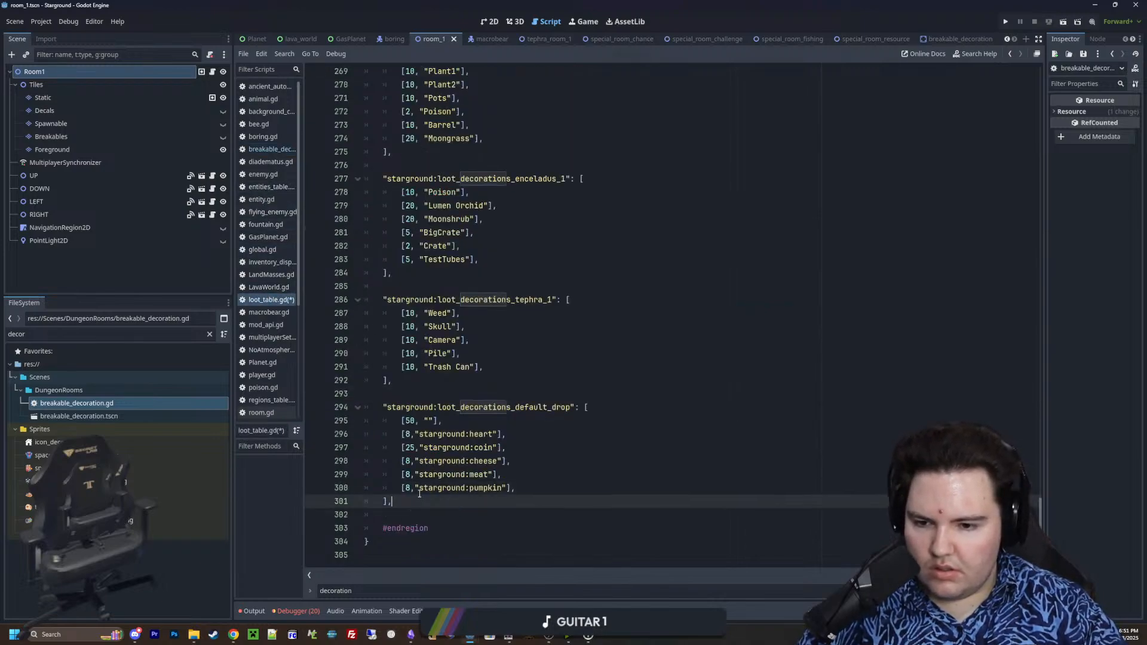
key("Down")
key("Return")
key("ctrl+v")
scroll(442, 388, "up", 6)
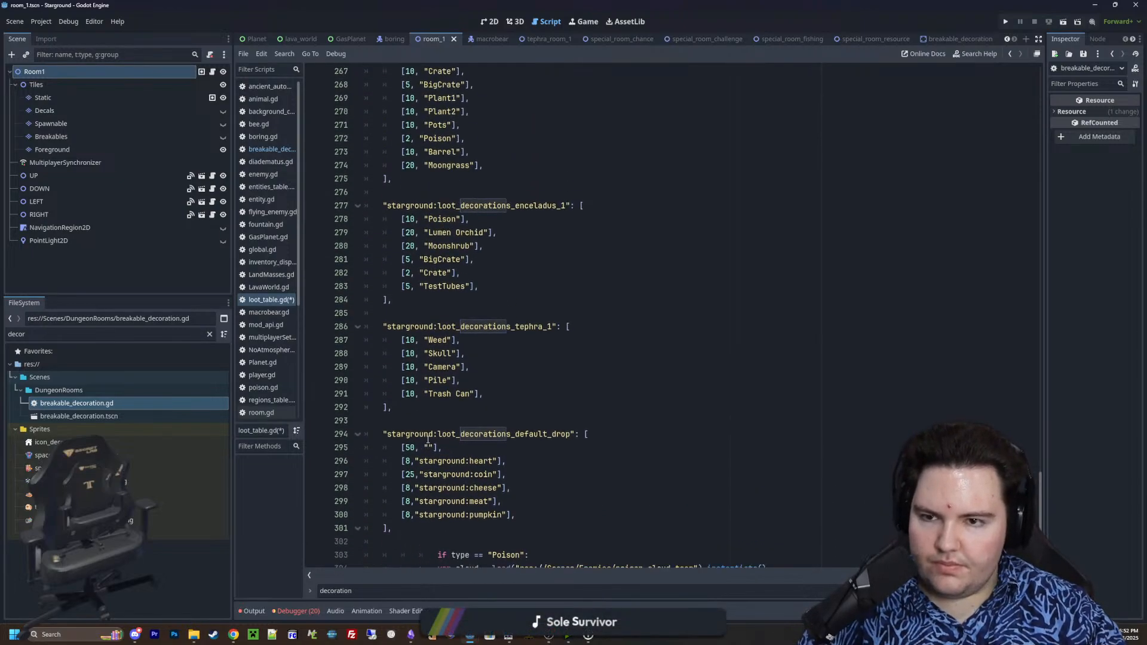
Review the decoration name entries in the loot_decorations_enceladus_0 table
scroll(460, 286, "up", 4)
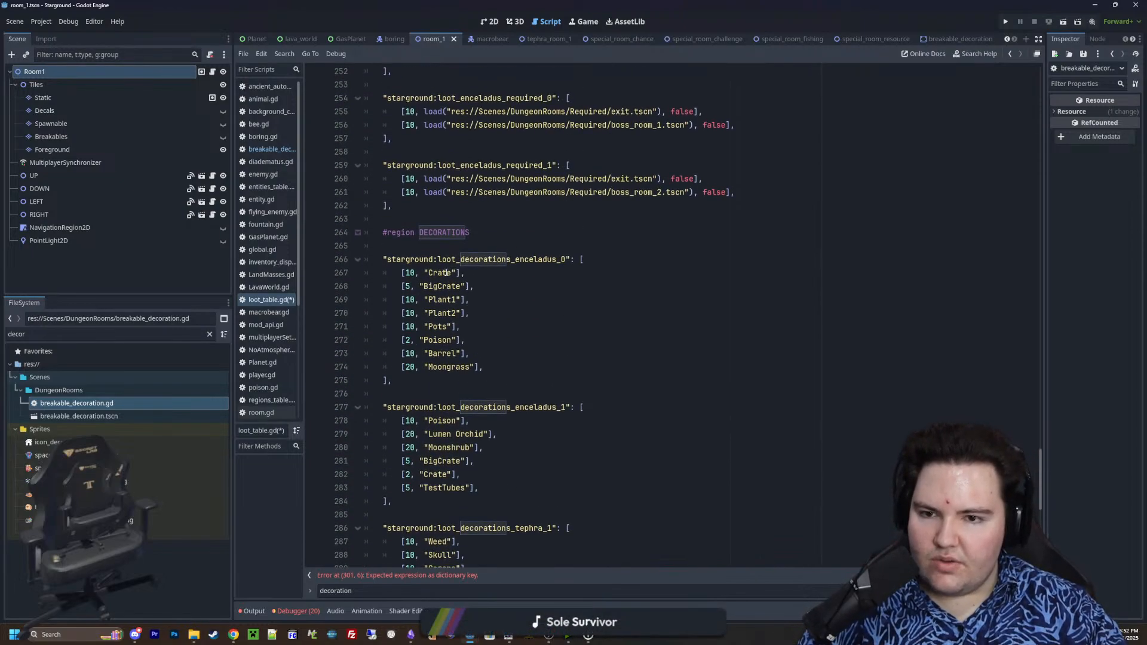
left_click(437, 287)
left_click(440, 301)
left_click(441, 314)
left_click(443, 327)
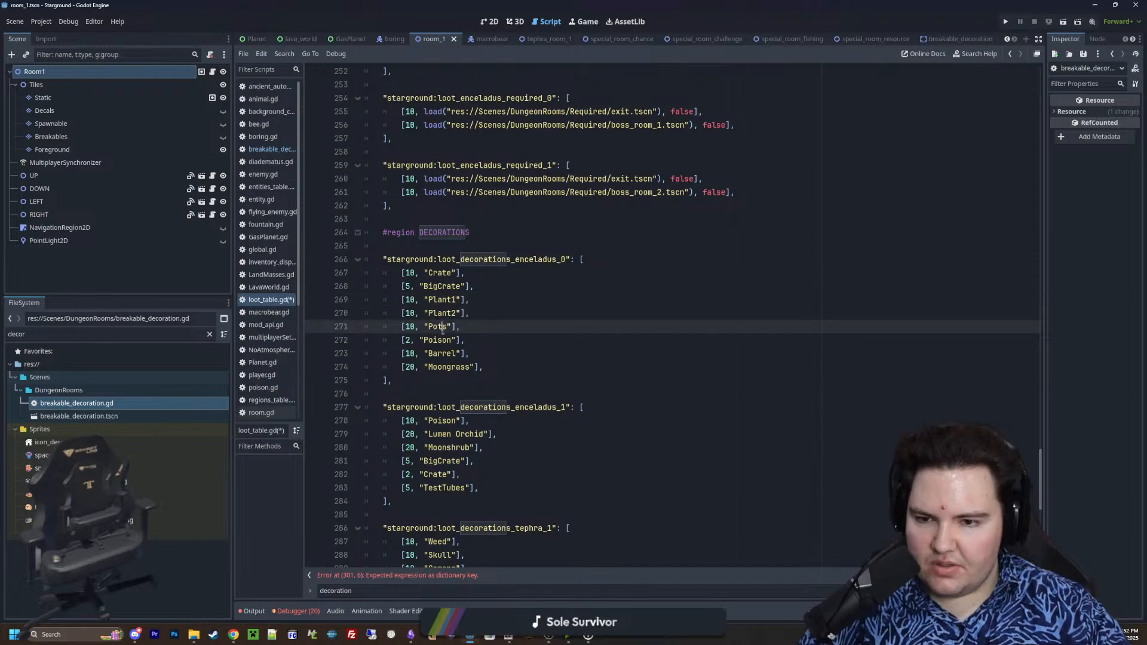
left_click(443, 341)
left_click(443, 354)
left_click(444, 367)
left_click(497, 303)
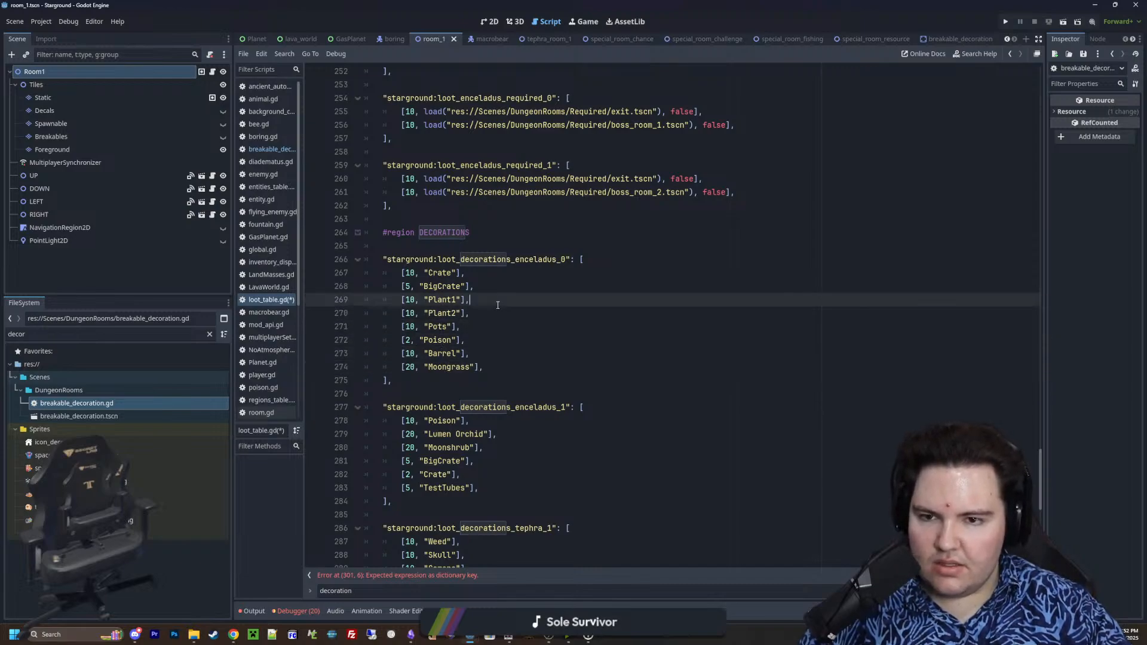
Rename the Crate entry in the loot_decorations_enceladus_0 table as "starground:decoration_crate"
double_click(435, 273)
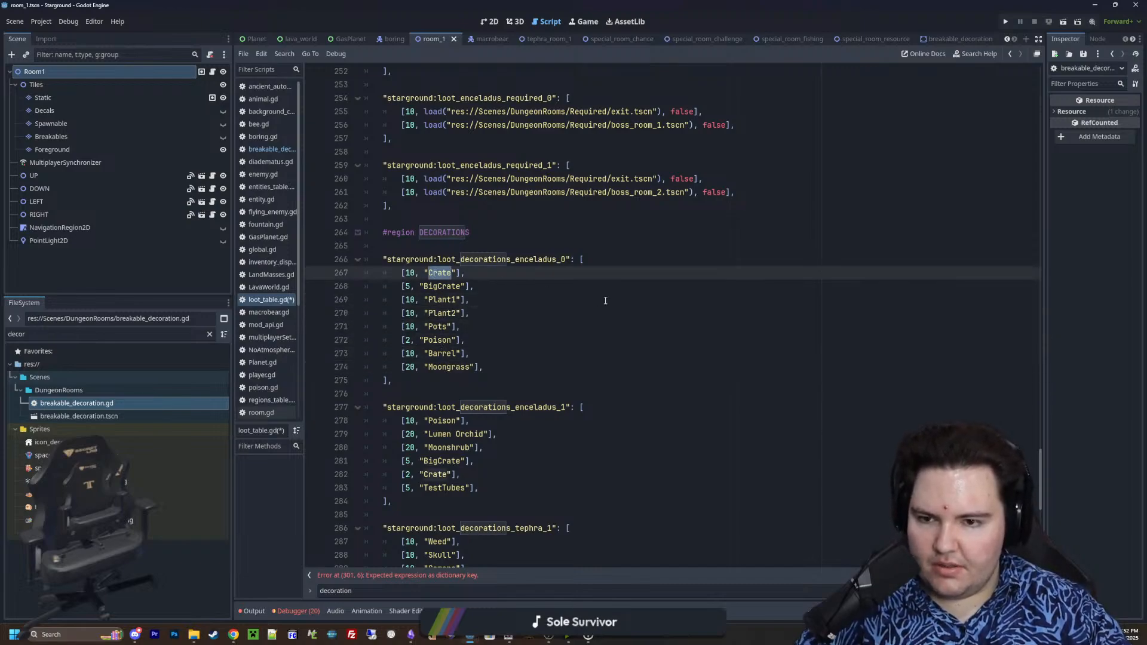
key("Left")
type("starground:de")
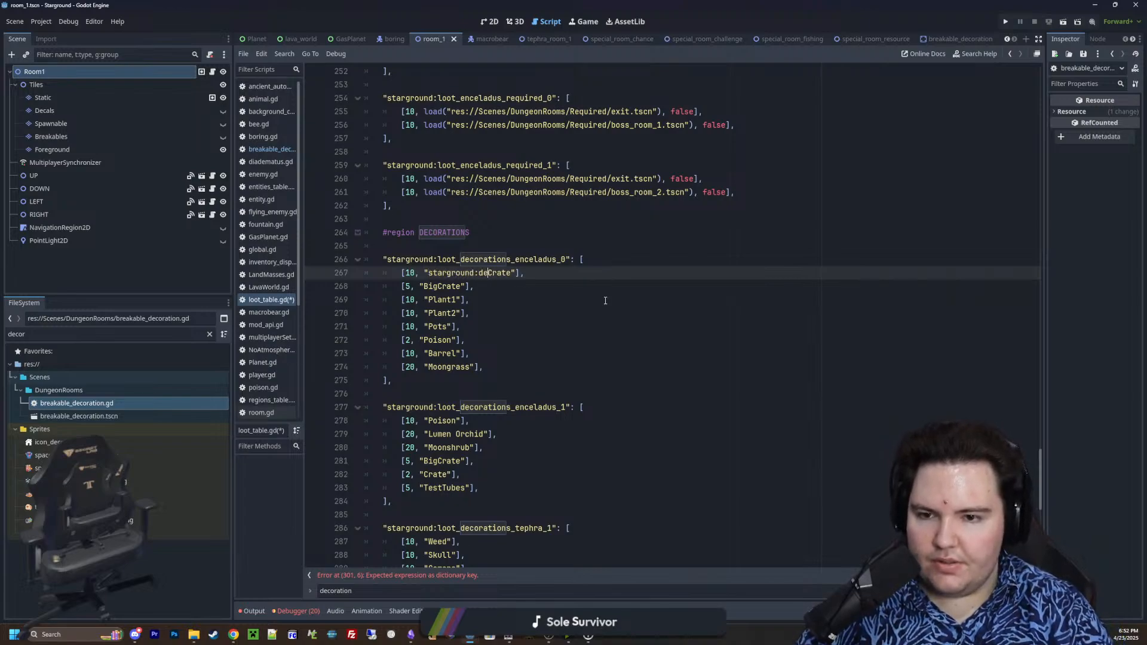
type("coration_c")
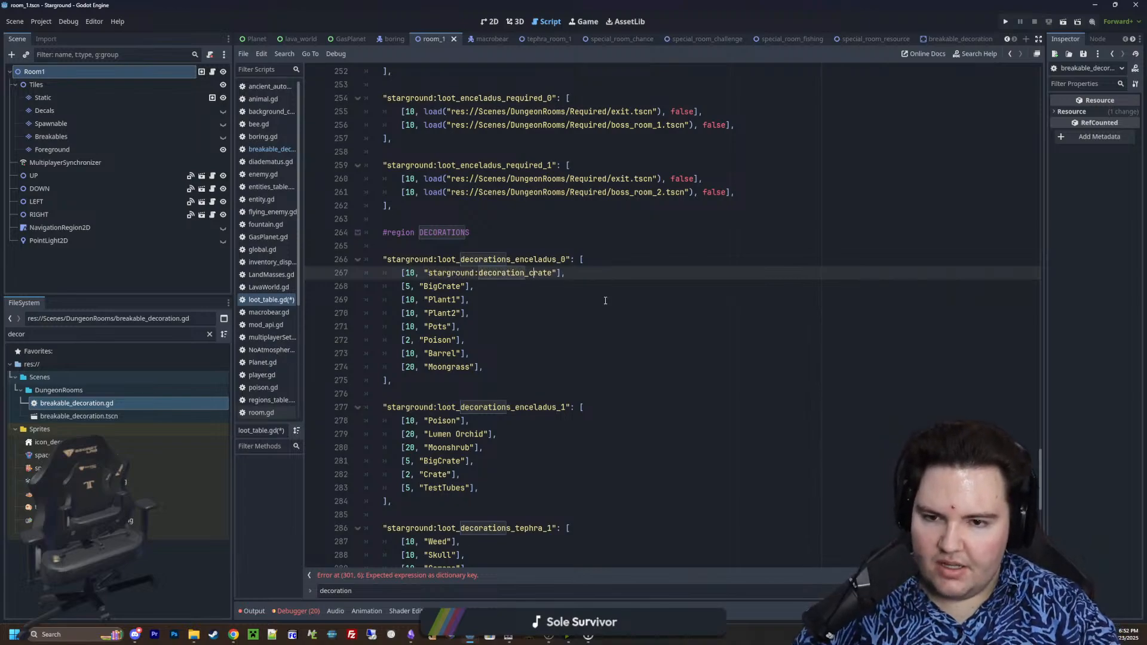
key("Delete")
type("c")
Rename the BigCrate entry in loot_decorations_enceladus_0 as "starground:decoration_big_crate"
key("Down")
type("starground:")
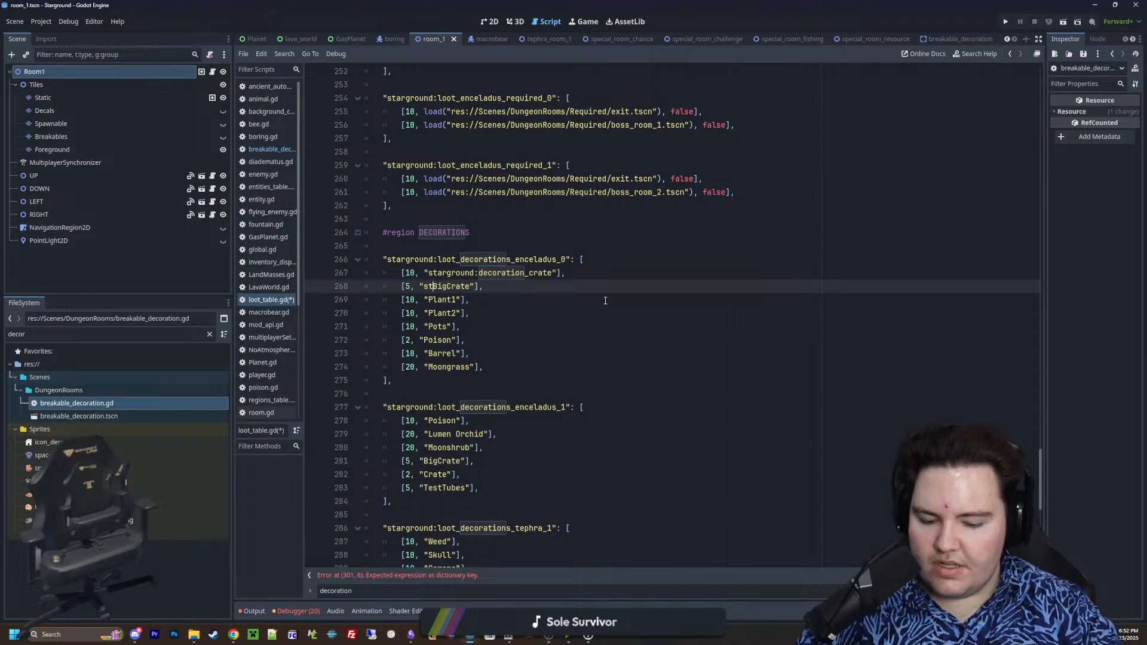
type("decoration_big_")
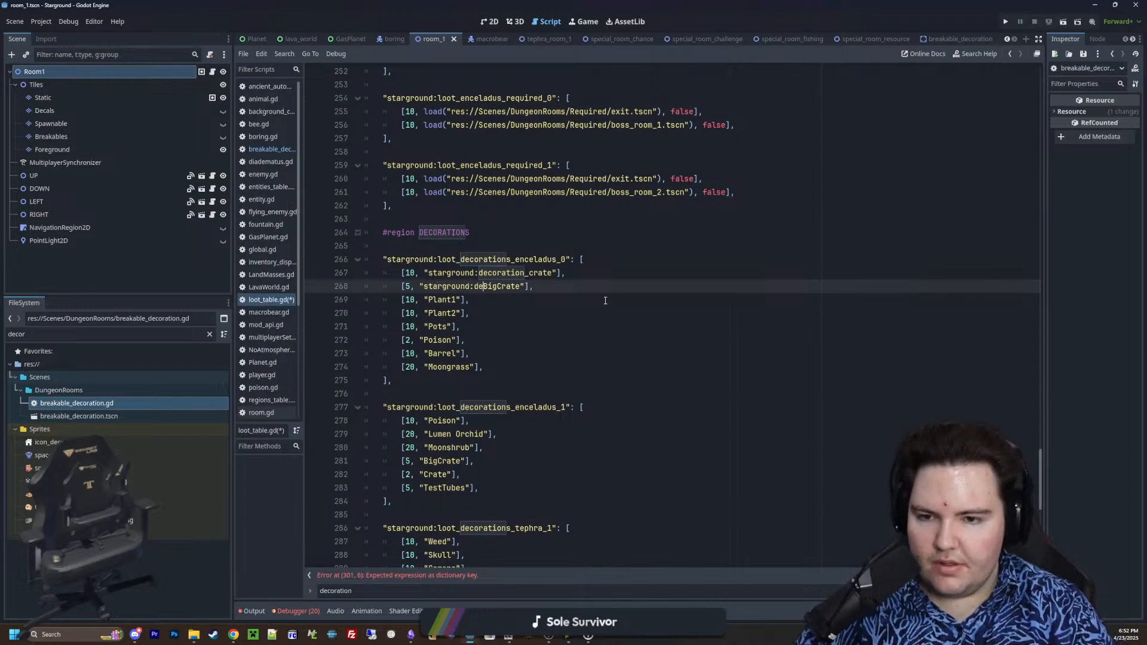
type("create")
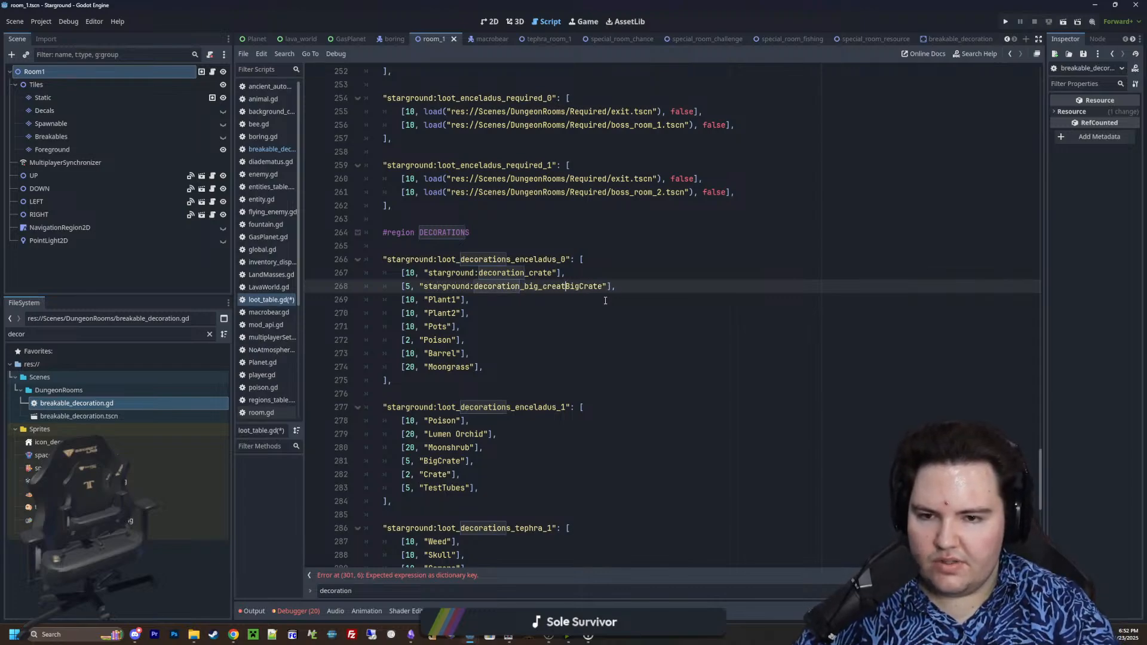
key("Left")
key("Left")
key("Left")
key("BackSpace")
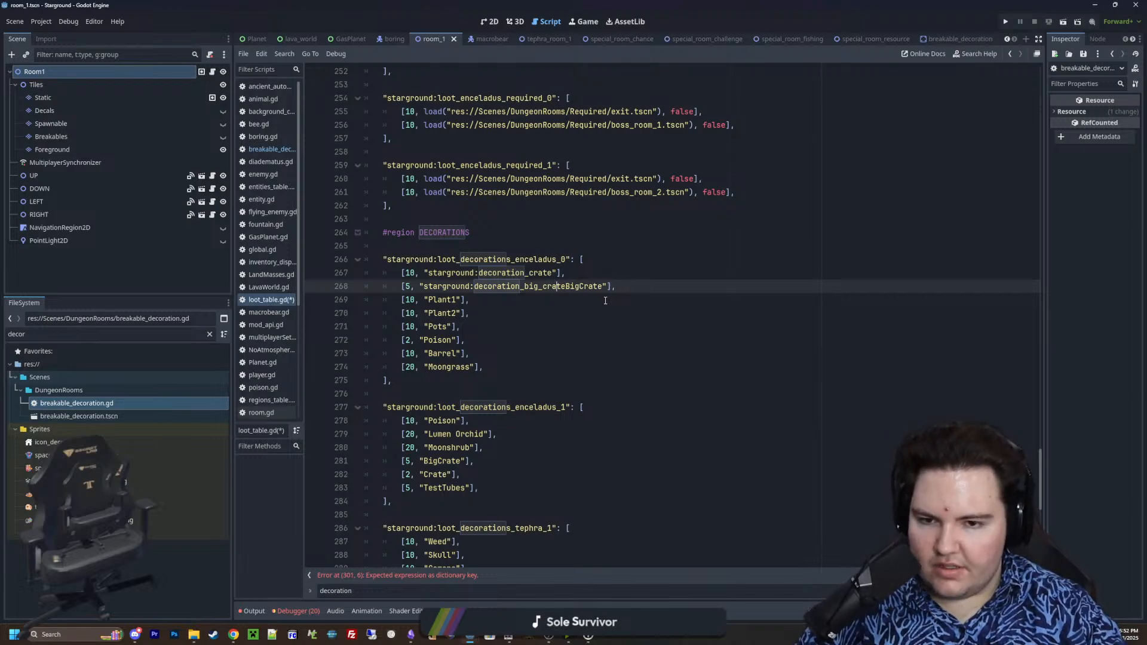
key("BackSpace")
key("BackSpace")
key("BackSpace")
key("BackSpace")
key("BackSpace")
key("BackSpace")
key("BackSpace")
key("BackSpace")
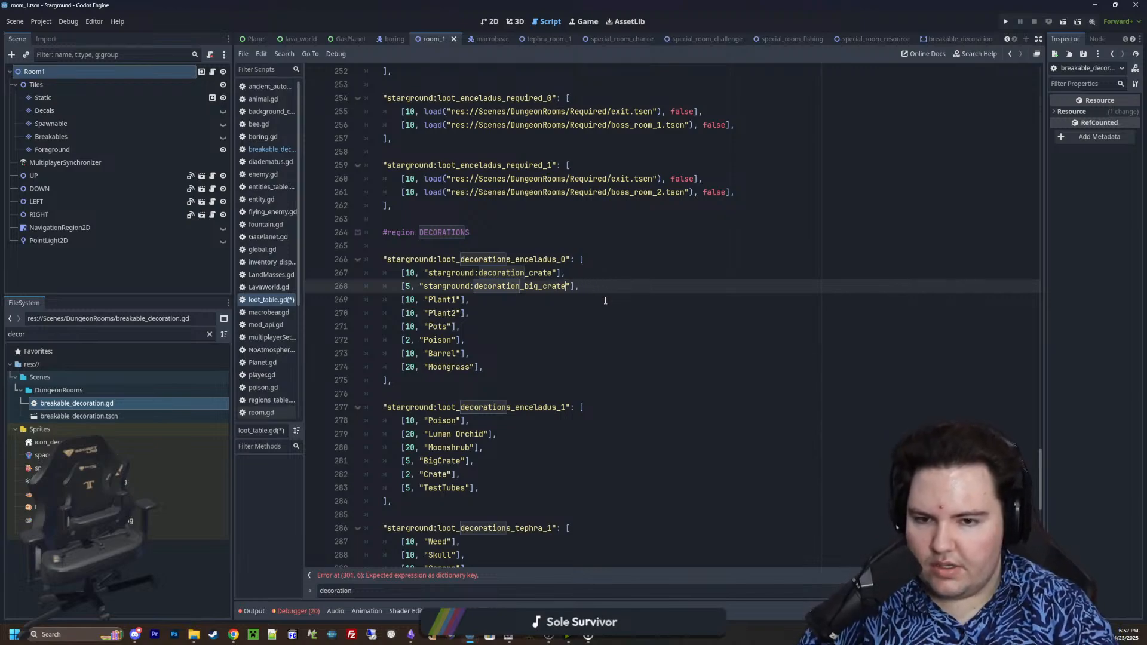
Rename the Plant1 entry in loot_decorations_enceladus_0 as "starground_decoration_plant_1"
key("Down")
key("Left")
key("Left")
type("starghround_dec")
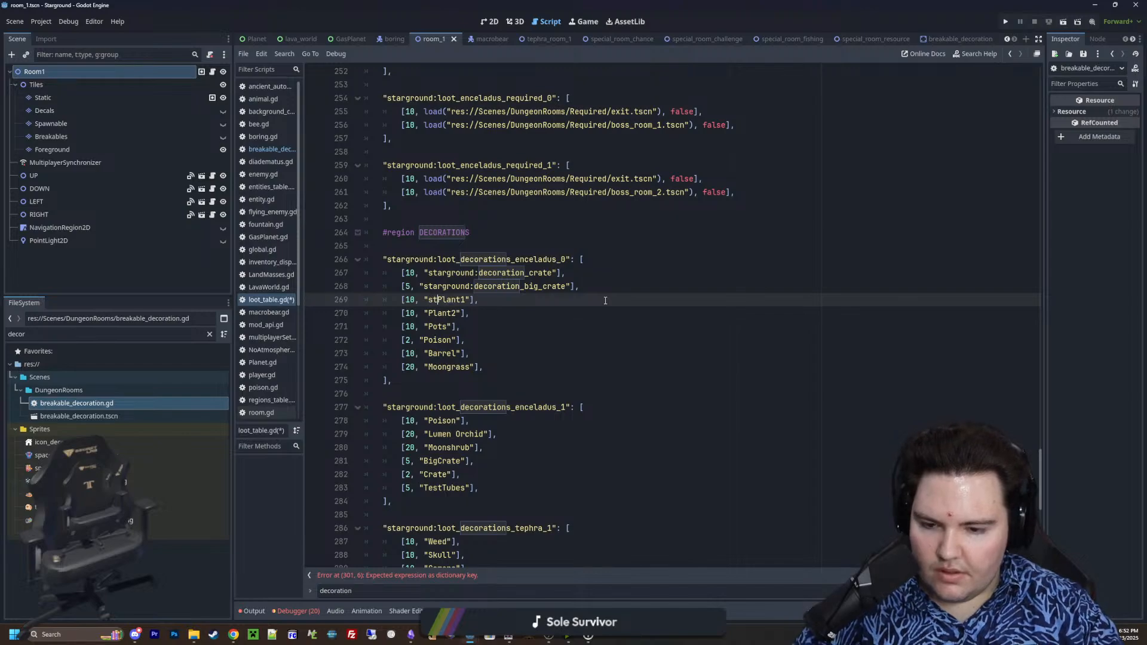
type("oration_plant")
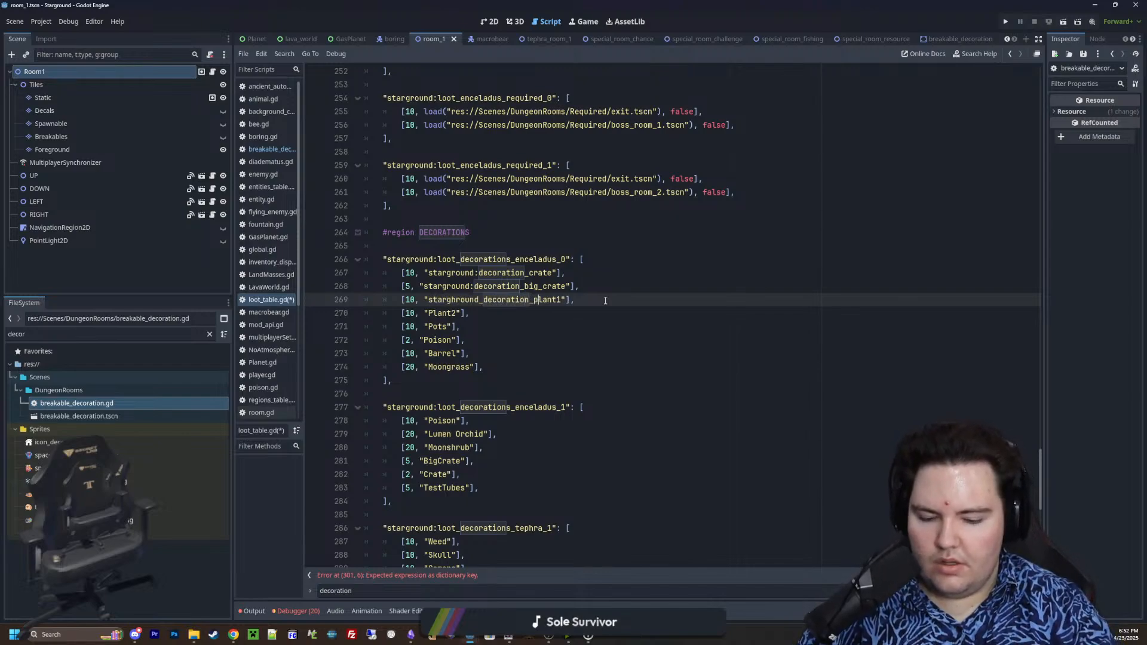
type("_")
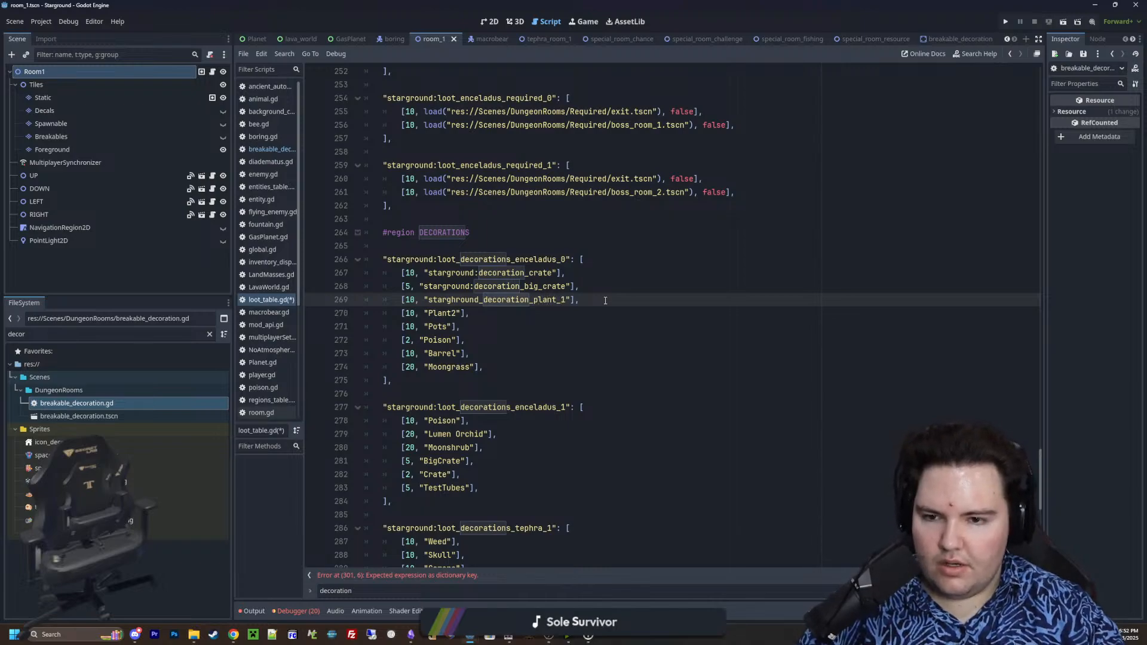
key("Down")
key("Up")
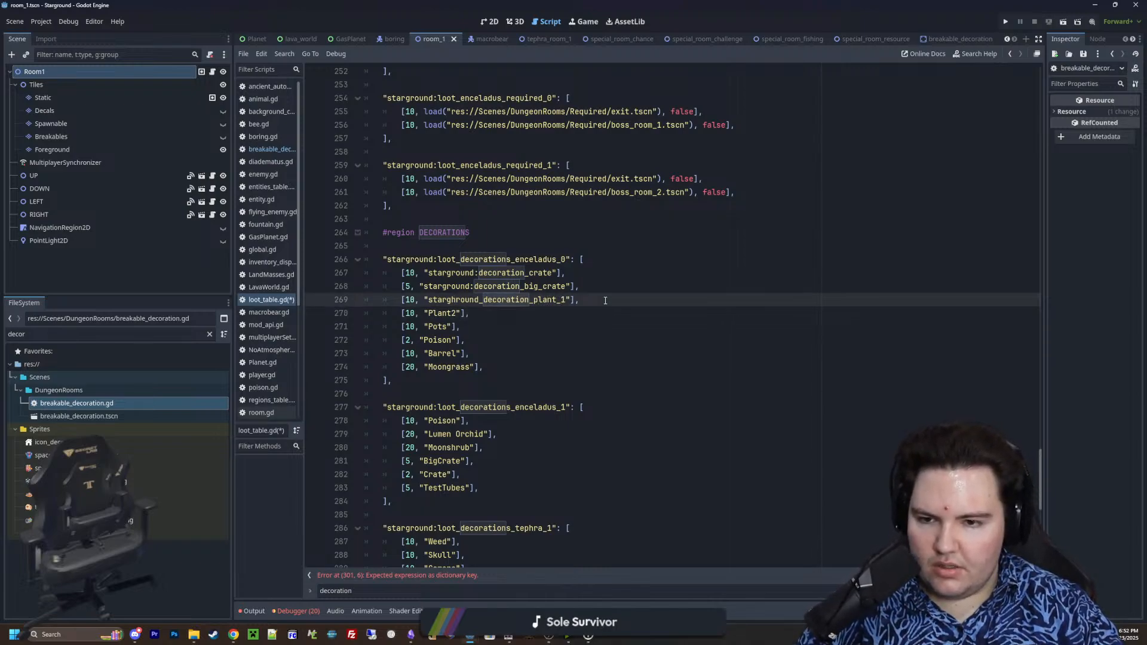
key("BackSpace")
Replace the Plant2 name in loot_decorations_enceladus_0 with "starground_decoration"
key("Down")
key("Delete")
key("BackSpace")
key("BackSpace")
key("BackSpace")
key("BackSpace")
key("BackSpace")
type("st")
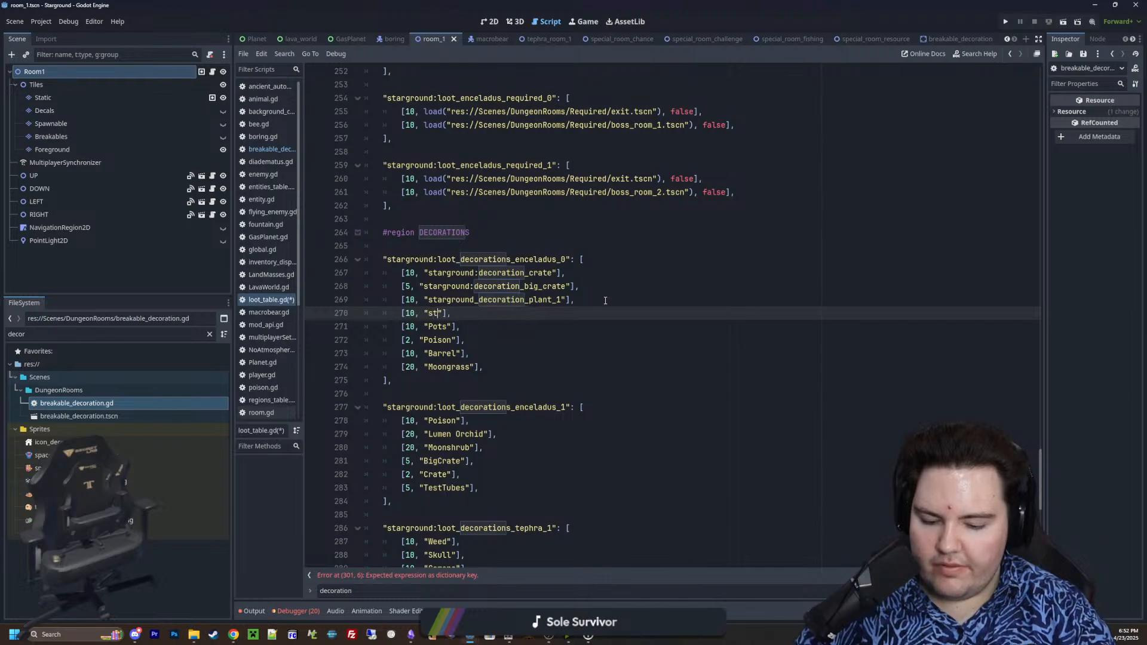
type("arground_decorati")
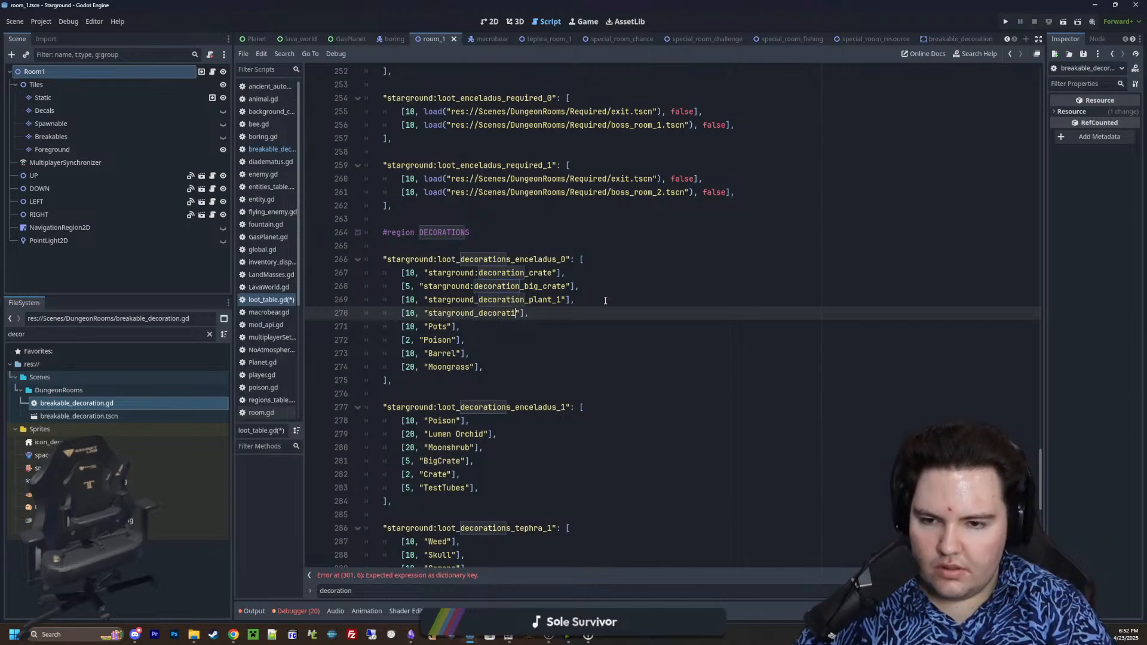
type("on")
Replace the underscore after "starground" with a colon in both plant entries
key("Left")
key("Left")
key("Left")
key("Left")
key("Left")
key("Left")
key("Left")
key("Left")
key("Left")
key("Left")
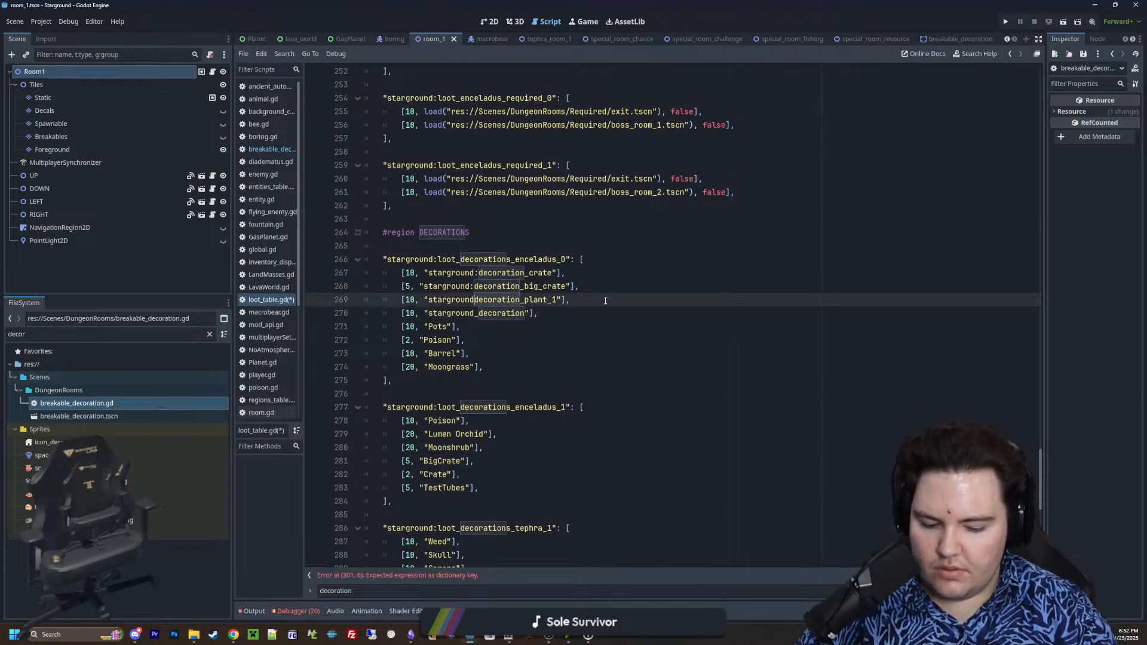
key("BackSpace")
type(":")
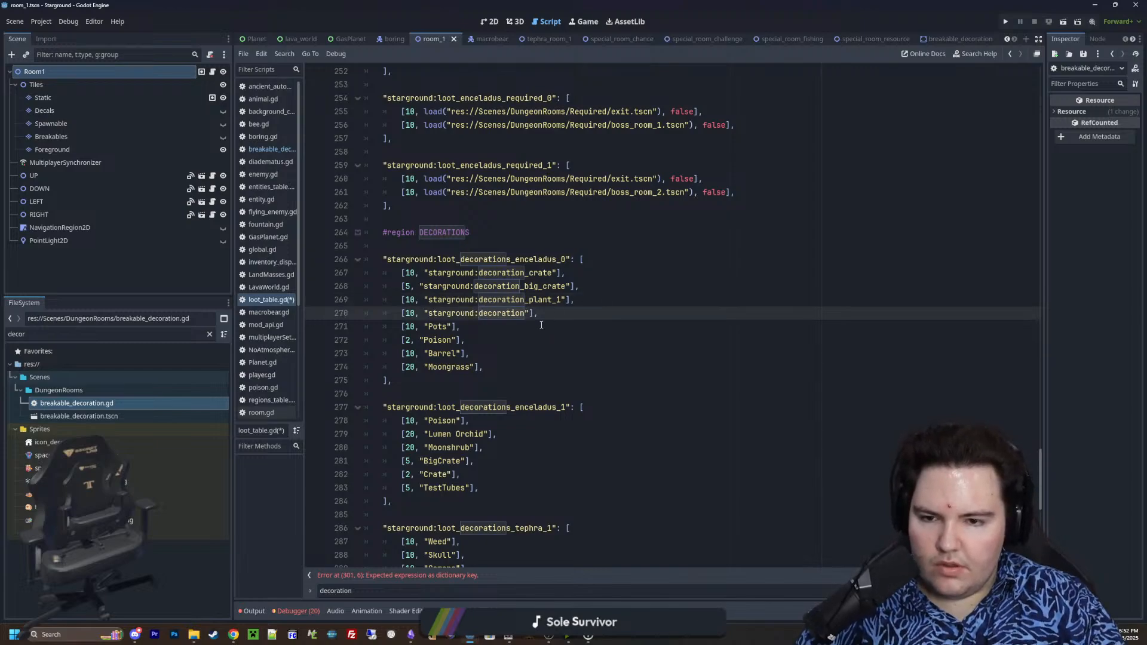
type("_")
Complete the second plant entry as "starground:decoration_plant_2" and copy its "starground:decoration_" prefix
left_click(526, 339)
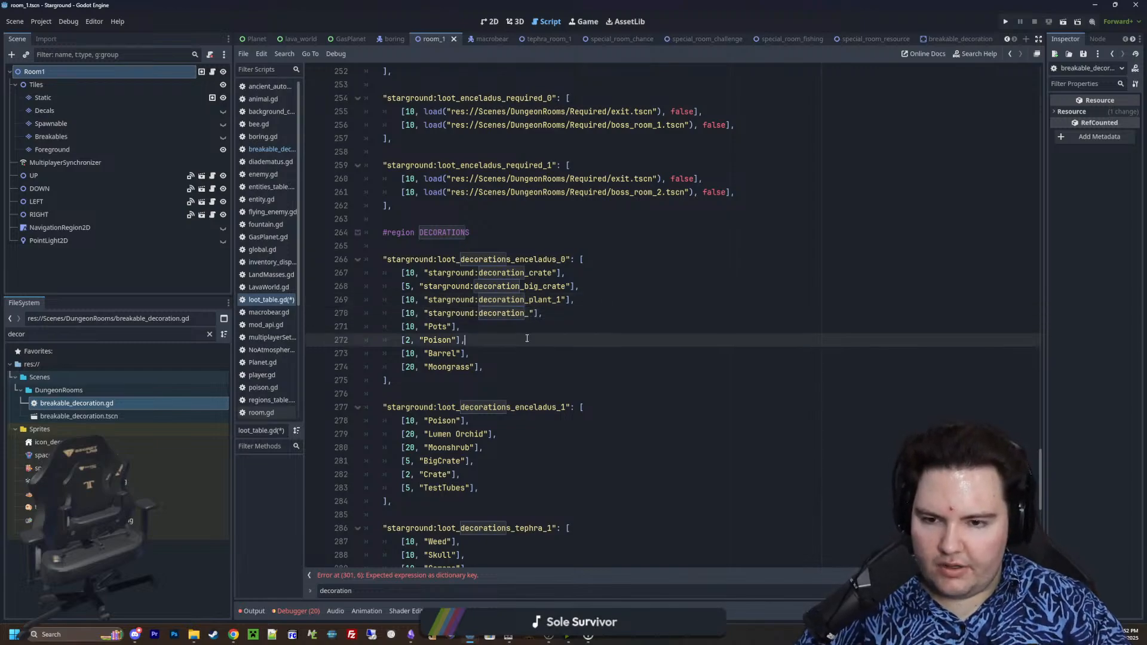
left_click_drag(530, 314, 429, 315)
key("ctrl+c")
left_click(527, 316)
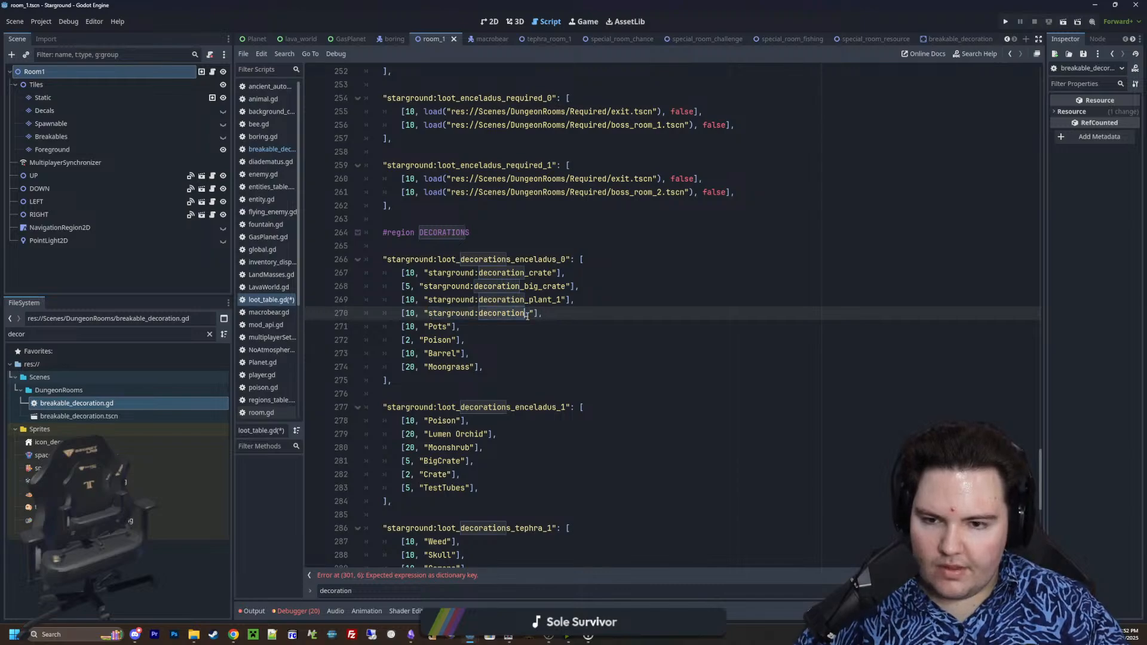
type("plant_2")
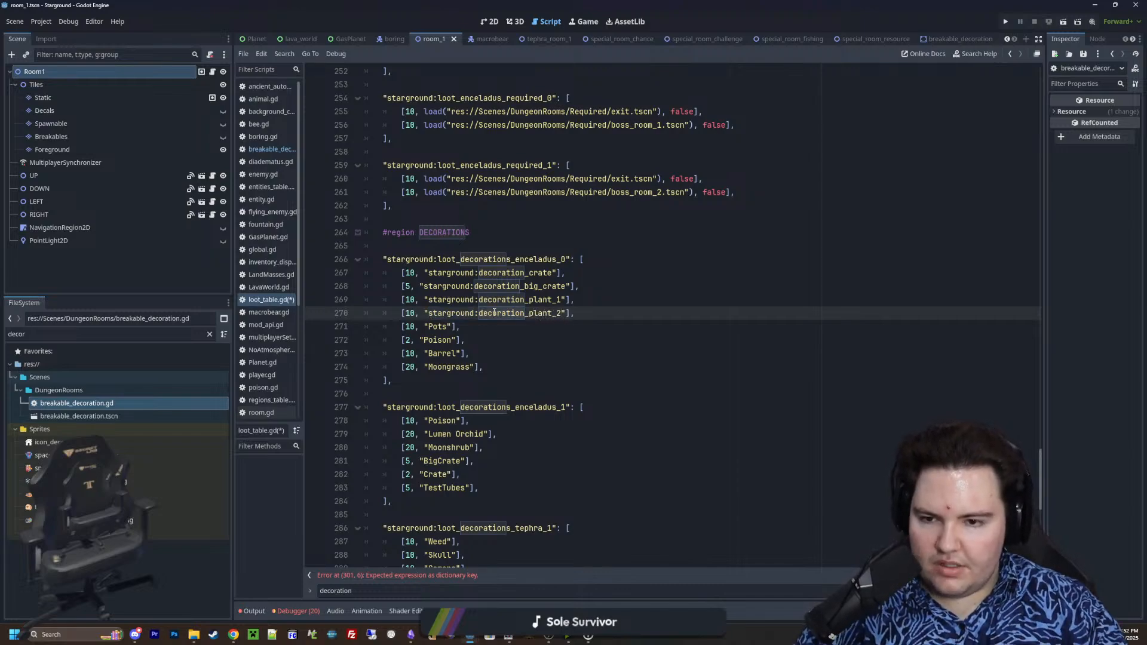
Rename the Pots and Poison entries in loot_decorations_enceladus_0 as "starground:decoration_pots" and "starground:decoration_poison"
double_click(441, 328)
key("ctrl+v")
type("pos")
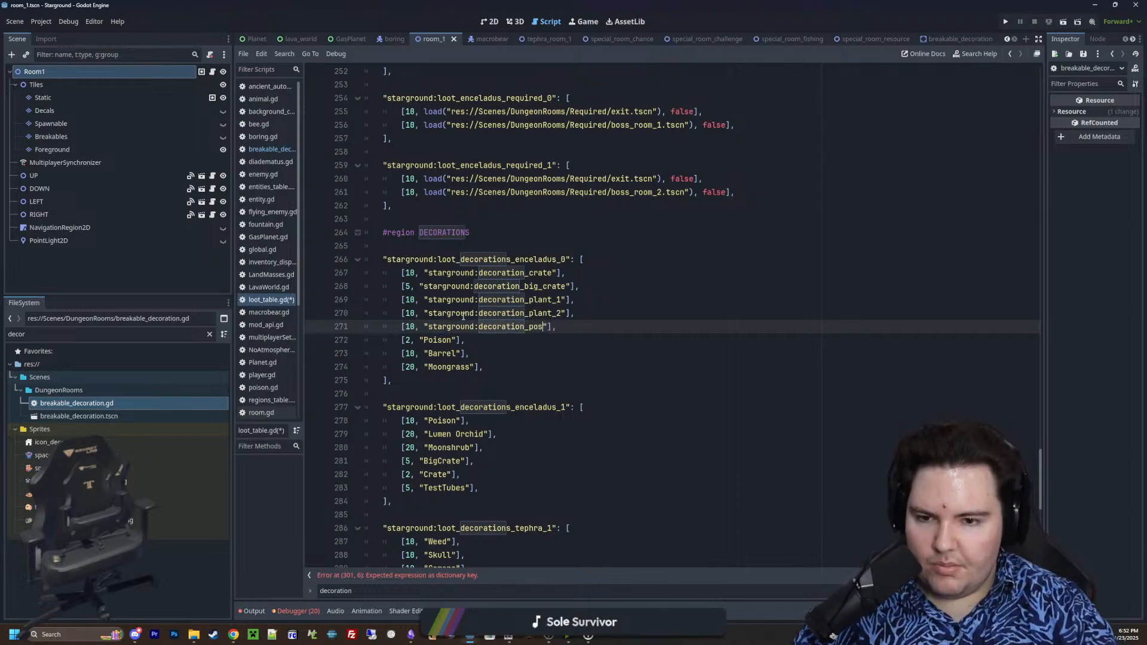
type("s")
double_click(433, 340)
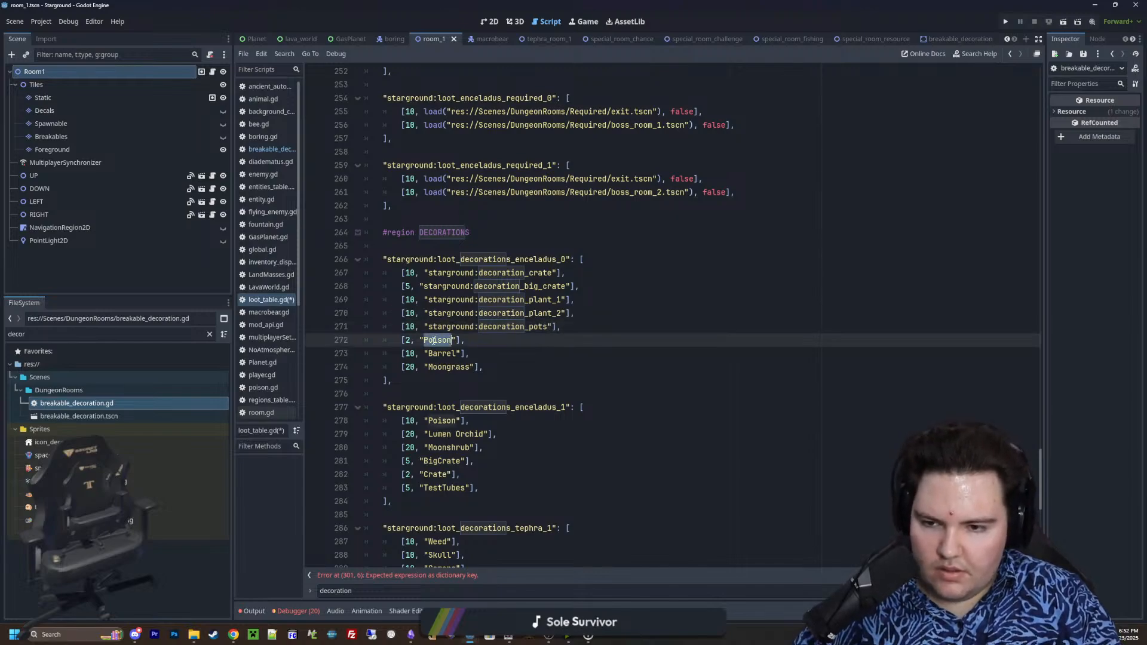
key("ctrl+v")
type("op")
key("BackSpace")
key("BackSpace")
type("poison")
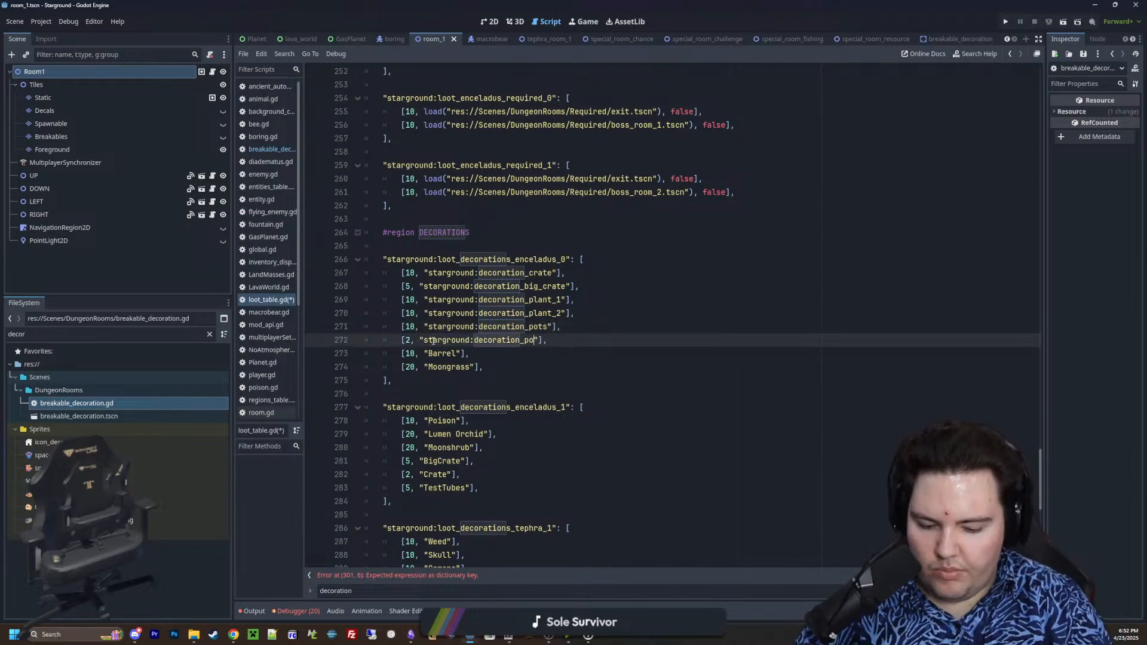
Rename the Barrel and Moongrass entries in loot_decorations_enceladus_0 as "starground:decoration_barrel" and "starground:decoration_moongrass"
double_click(445, 353)
key("ctrl+v")
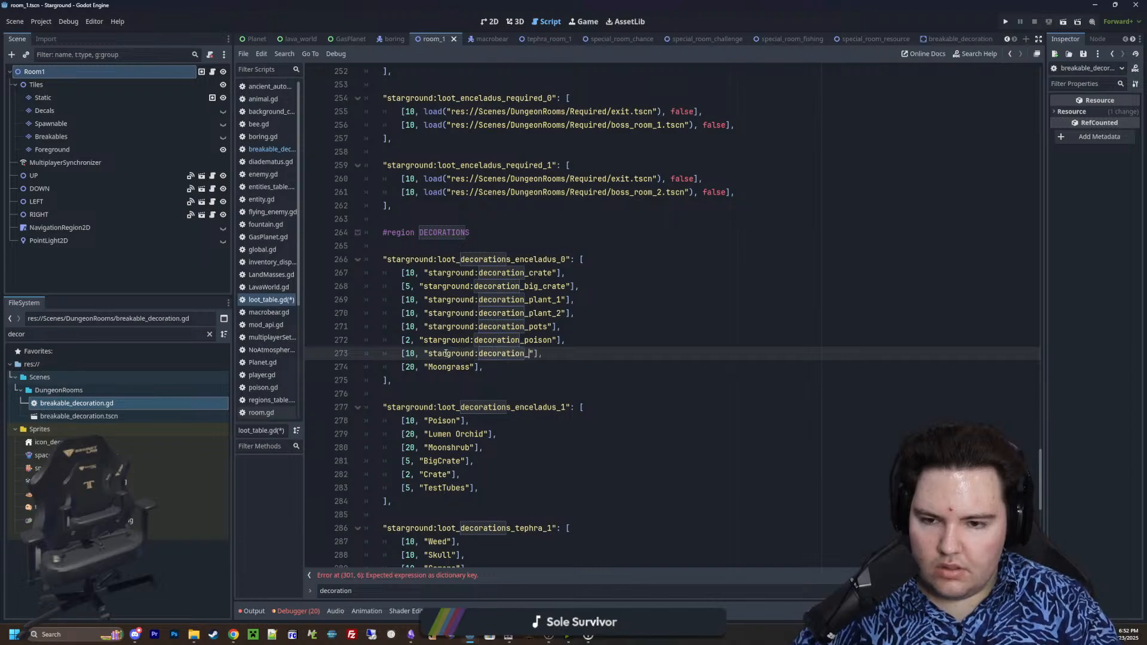
type("barrel")
double_click(446, 366)
key("ctrl+v")
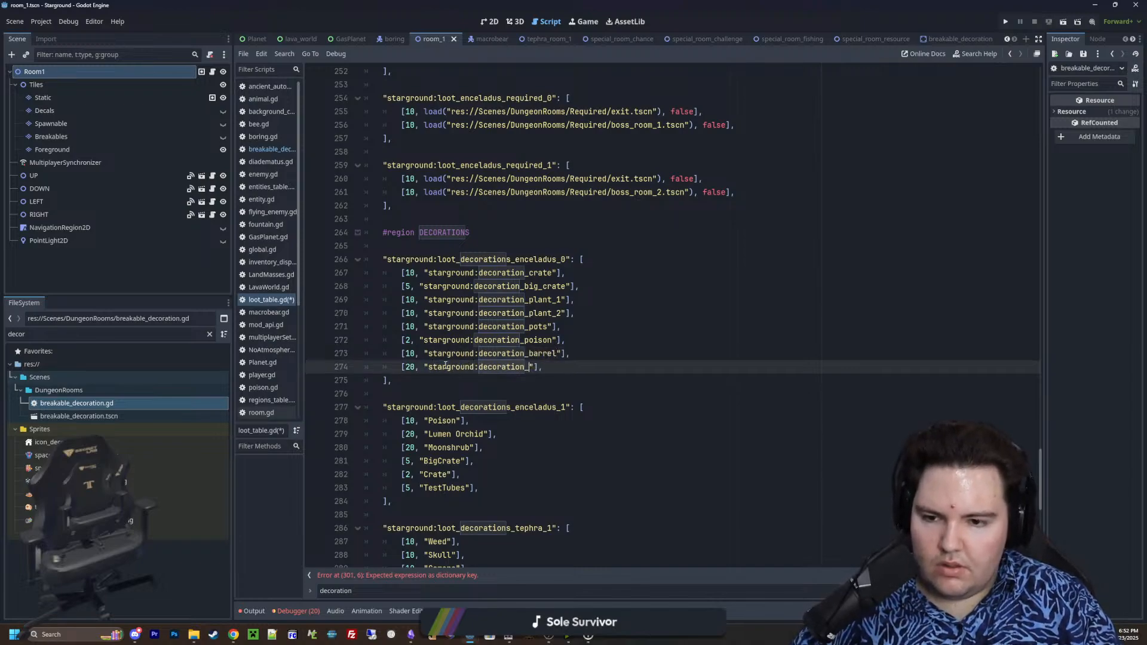
type("moongrass")
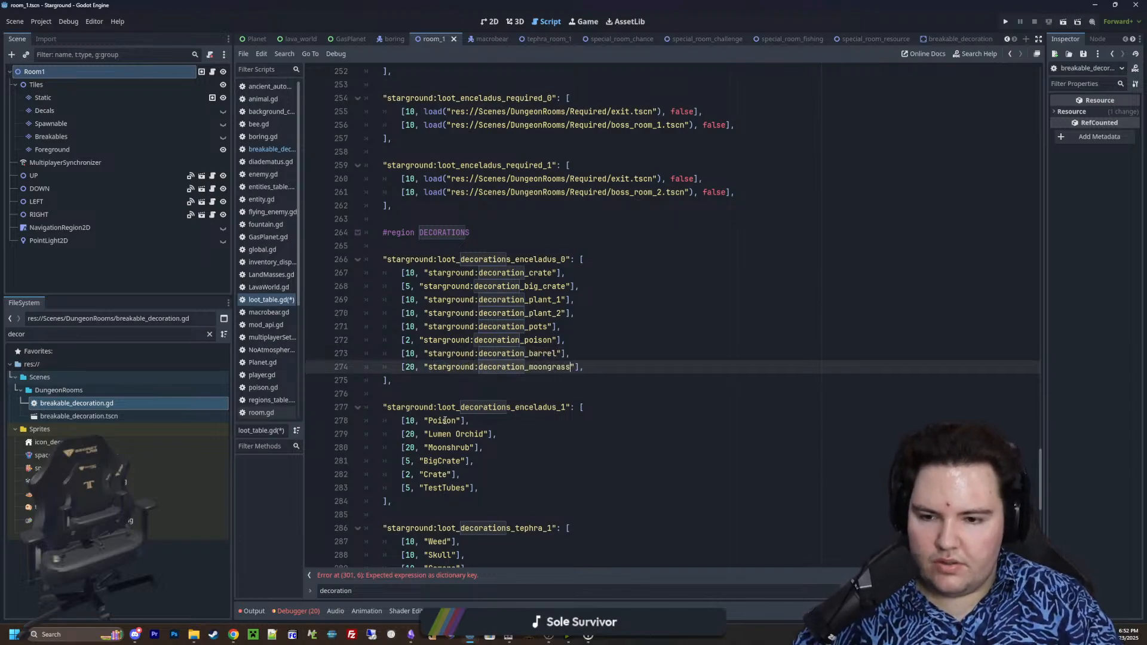
Rename the Poison and Lumen Orchid entries in loot_decorations_enceladus_1 as "starground:decoration_poison" and "starground:decoration_lumen_orchid"
double_click(445, 421)
key("ctrl+v")
type("poison")
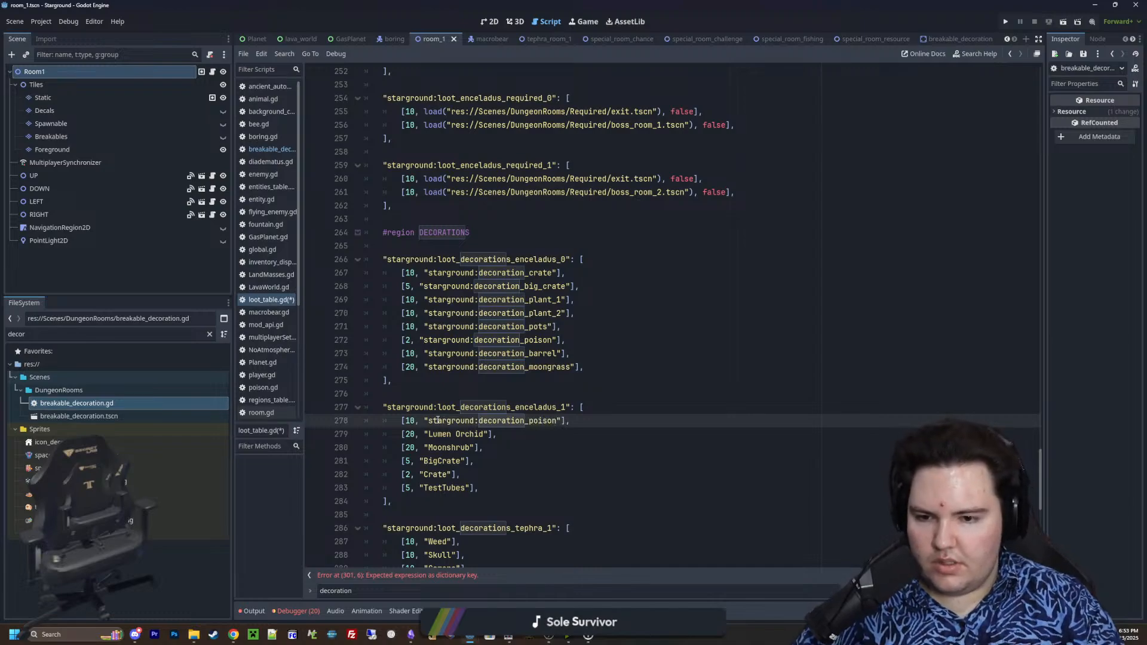
double_click(440, 434)
key("ctrl+v")
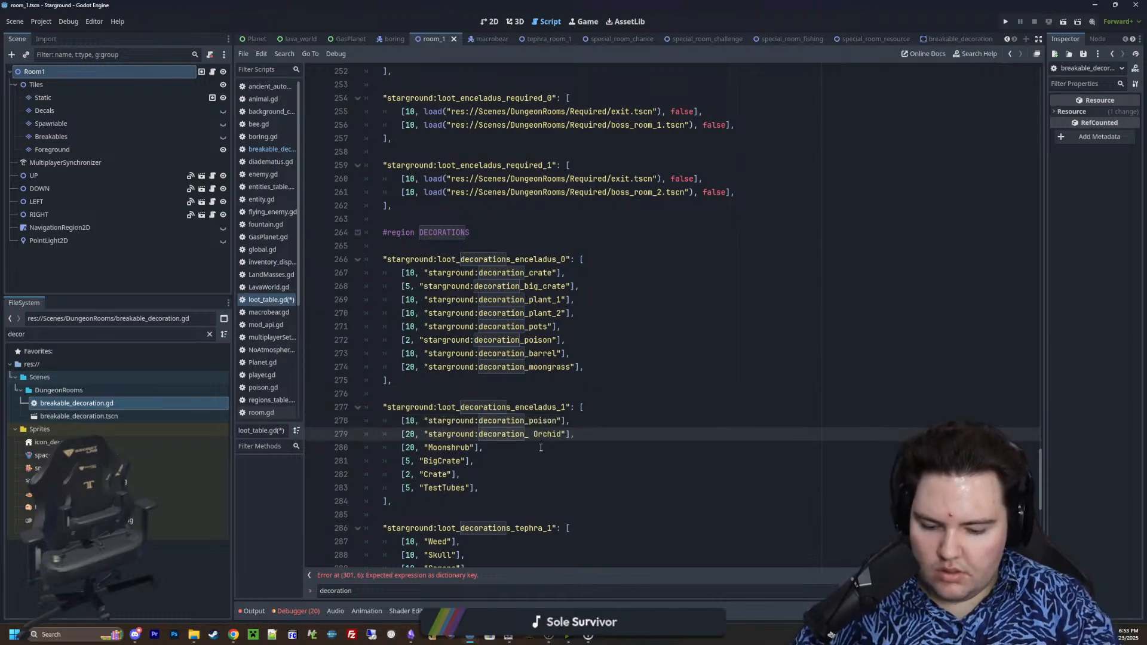
type("lumen_orchid")
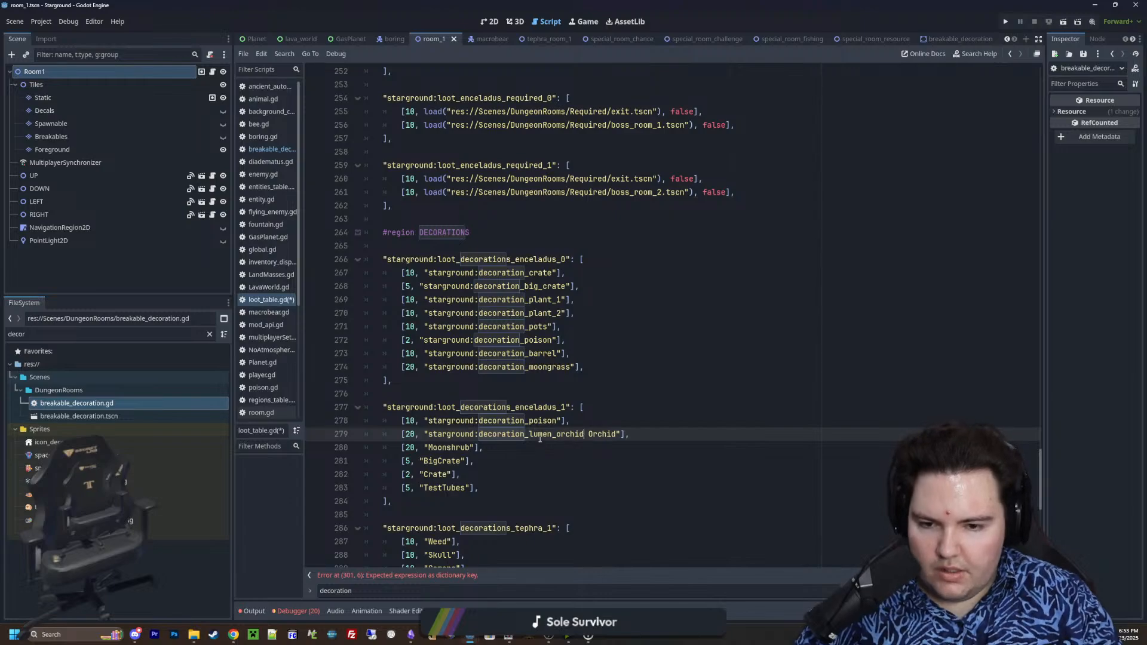
key("ctrl+Delete")
Rename the Moonshrub and BigCrate entries in loot_decorations_enceladus_1 as "starground:decoration_moonshrub" and "starground:decoration_big_crate"
double_click(465, 447)
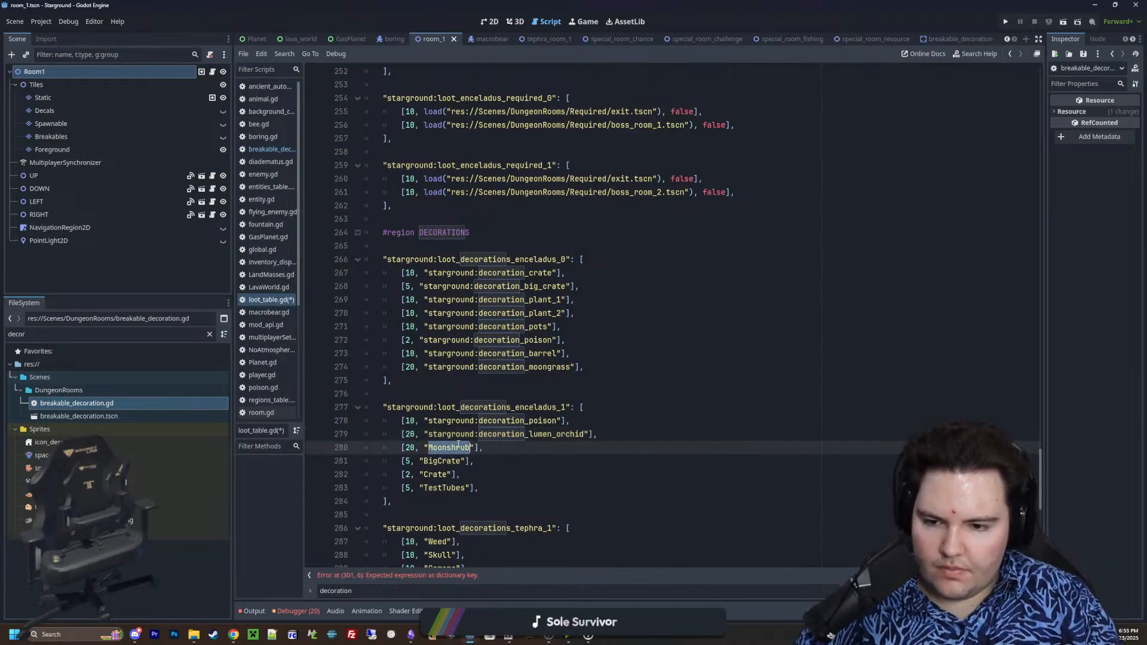
key("ctrl+v")
type("moonshrub")
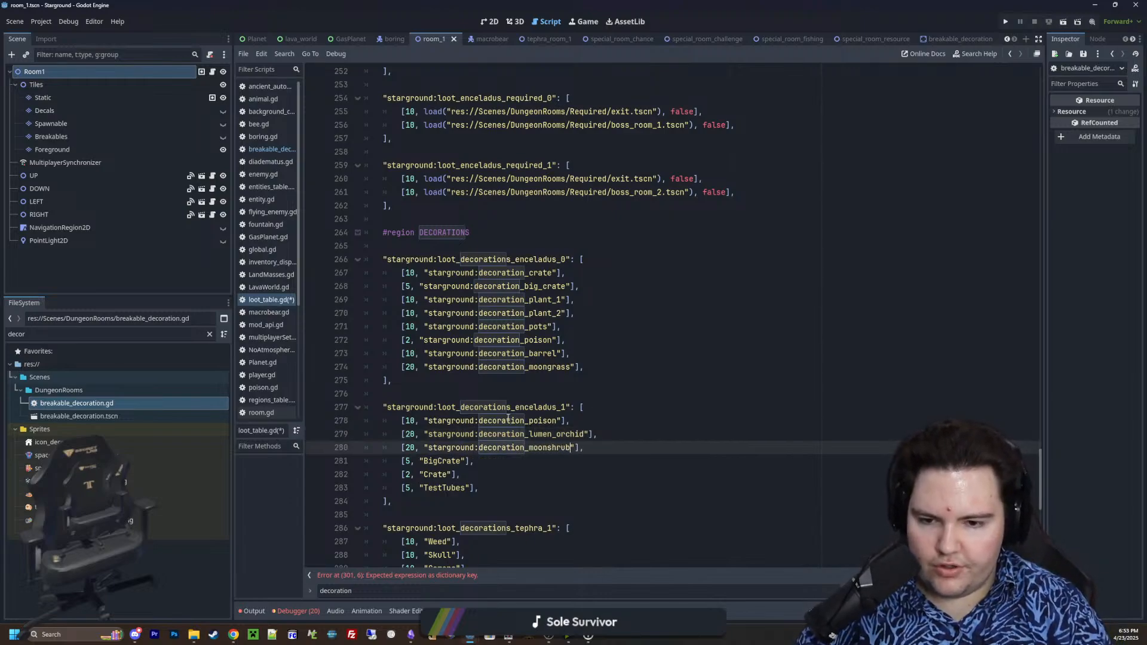
double_click(449, 460)
key("ctrl+v")
type("big_cr")
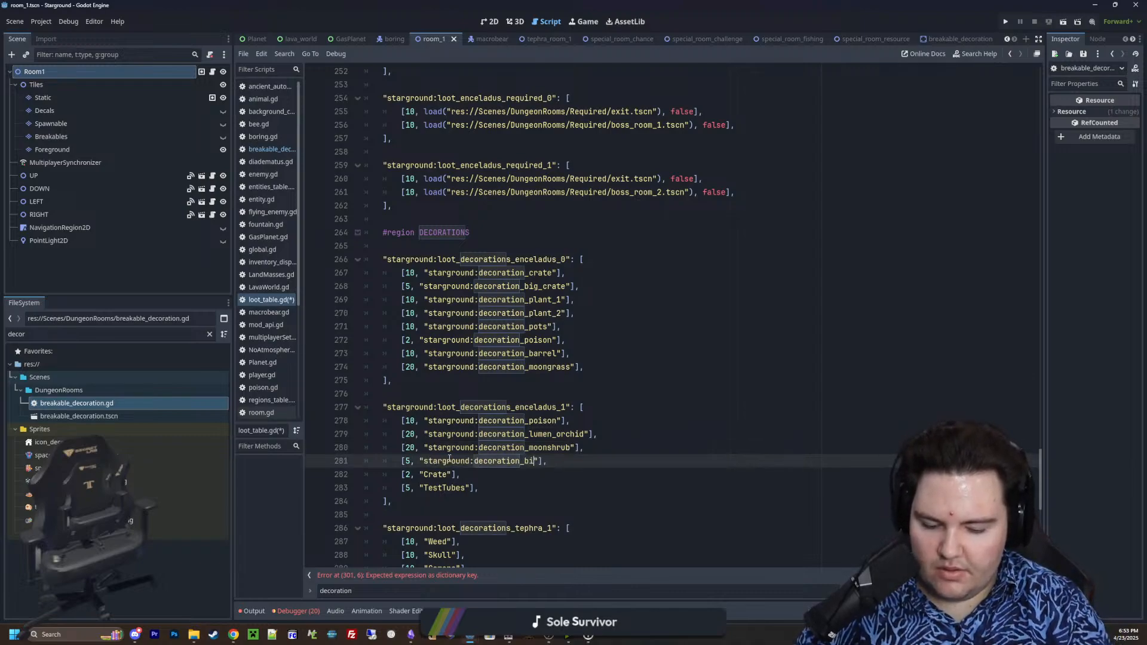
type("ate")
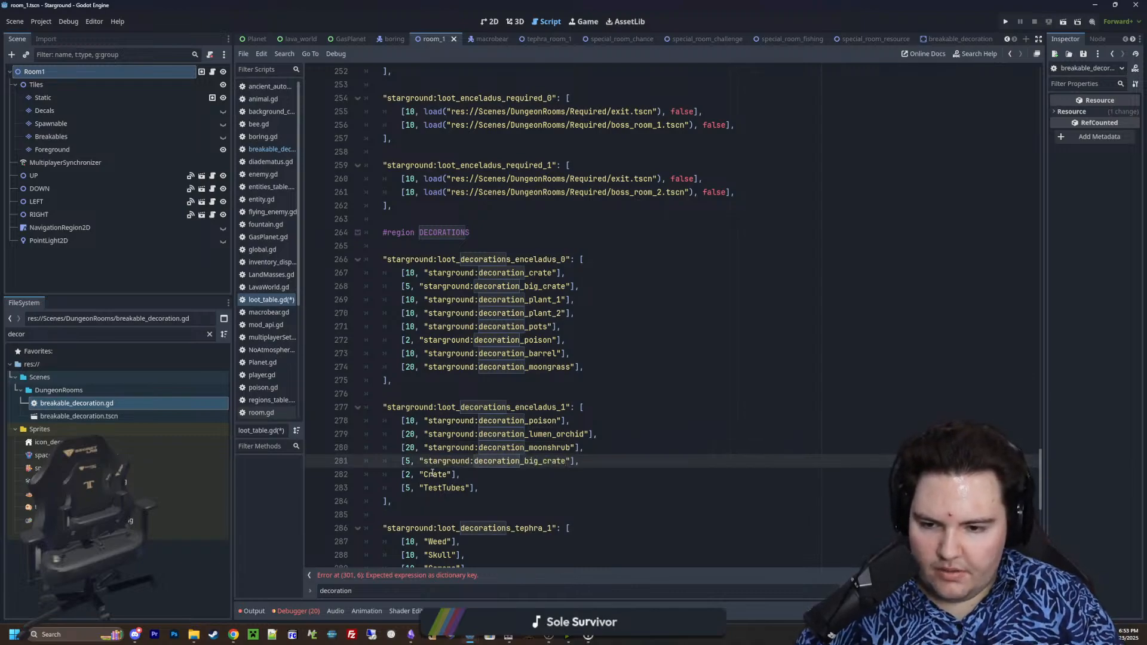
Rename the Crate and TestTubes entries in loot_decorations_enceladus_1 as "starground:decoration_crate" and "starground:decoration_test_tubes"
double_click(432, 474)
key("ctrl+v")
type("crate")
double_click(440, 488)
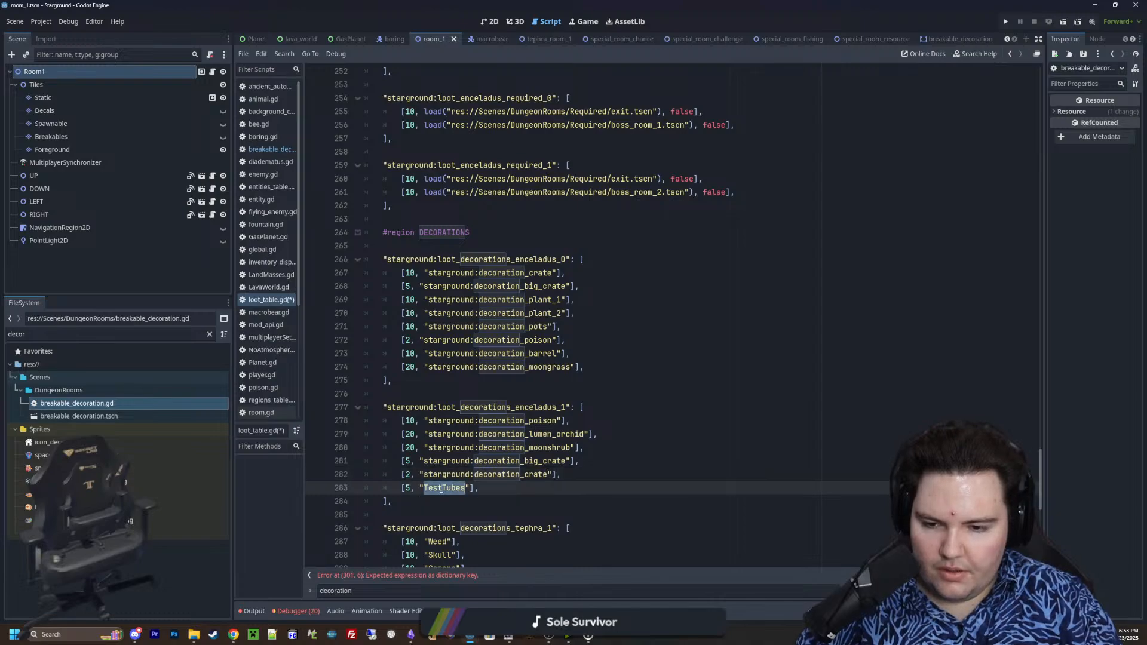
key("ctrl+v")
type("test_tubes")
Rename the Weed and Skull entries in loot_decorations_tephra_1 as "starground:decoration_weed" and "starground:decoration_skull"
scroll(564, 435, "down", 1)
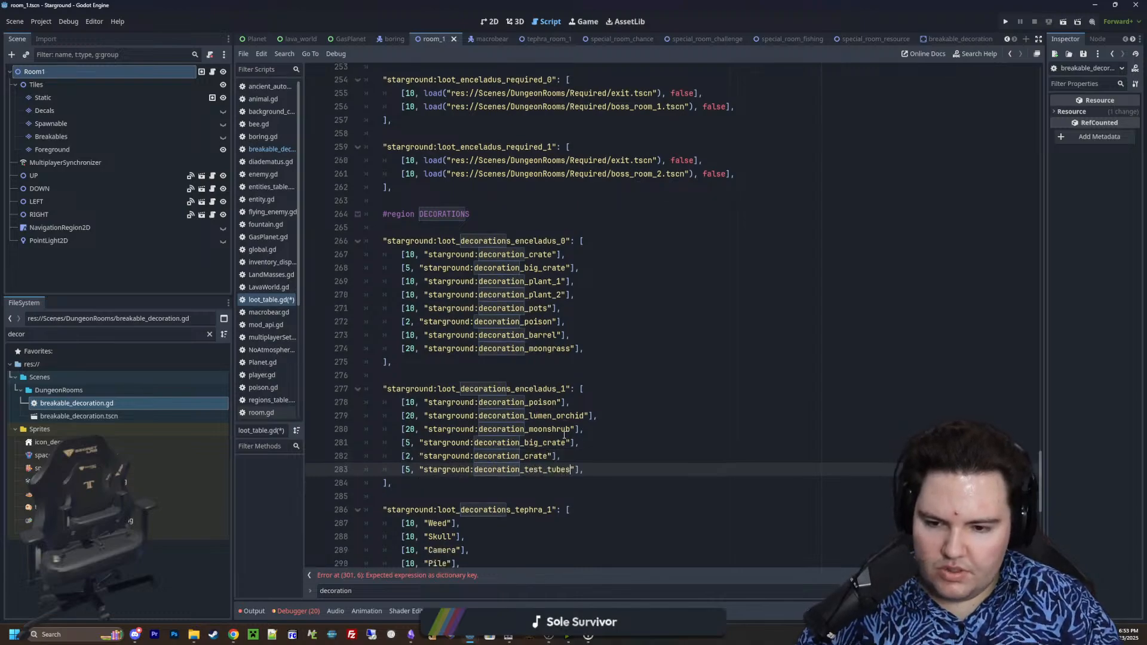
scroll(564, 435, "down", 3)
double_click(441, 420)
key("ctrl+v")
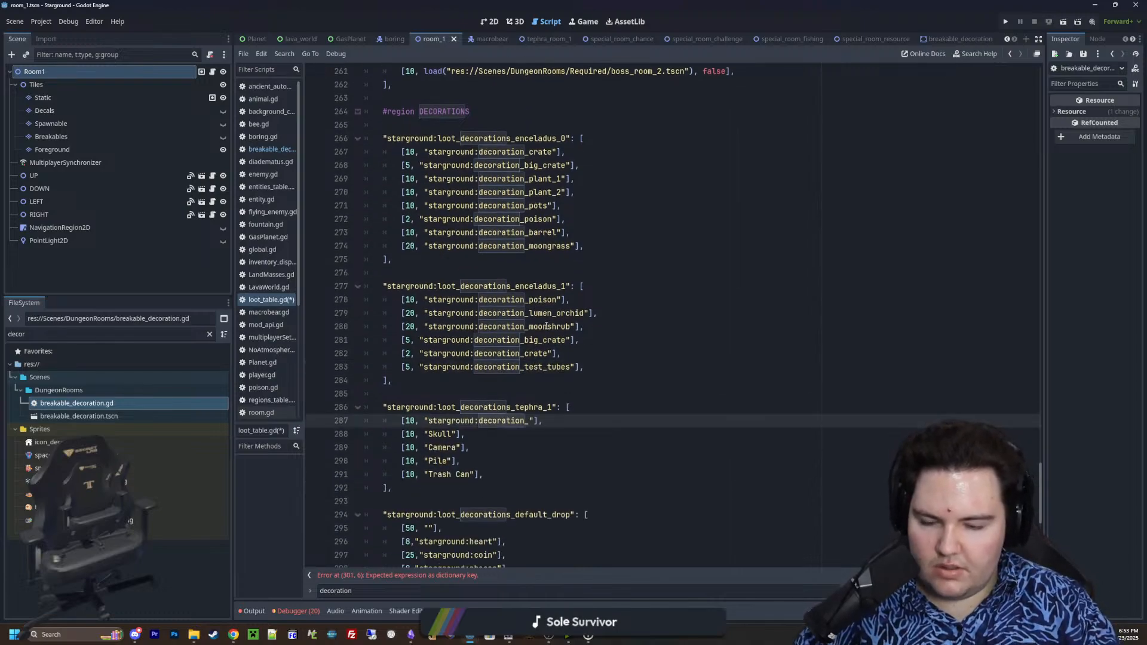
type("weed")
double_click(440, 431)
key("ctrl+v")
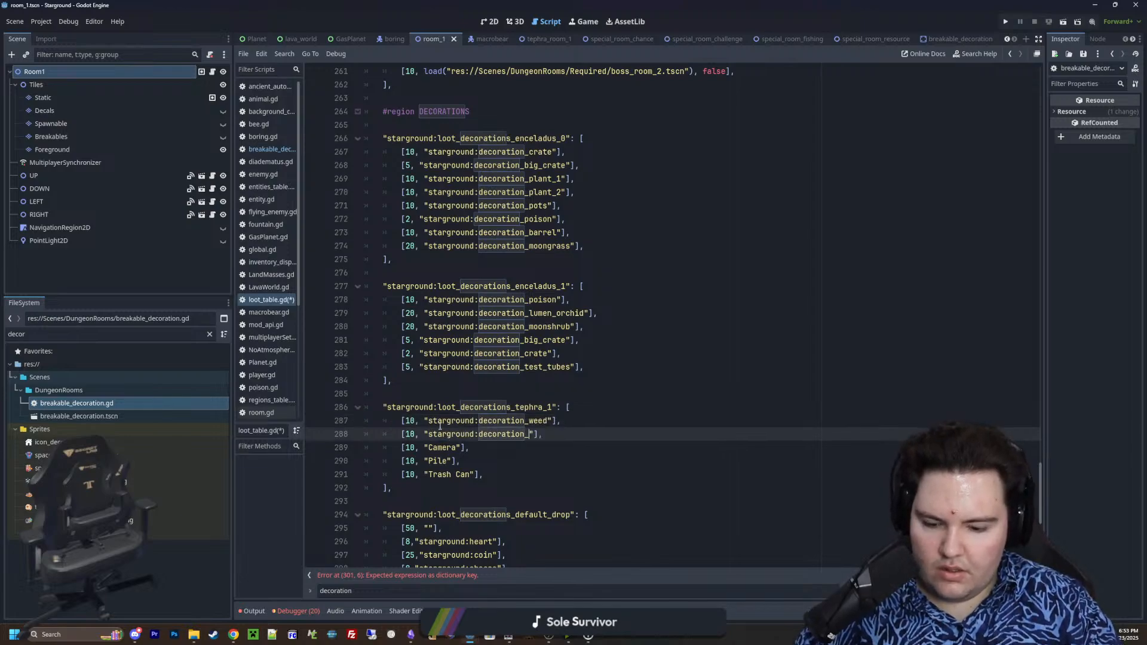
type("skull")
Rename the Camera and Pile entries in loot_decorations_tephra_1 as "starground:decoration_camera" and "starground:decoration_pile"
double_click(440, 448)
key("ctrl+v")
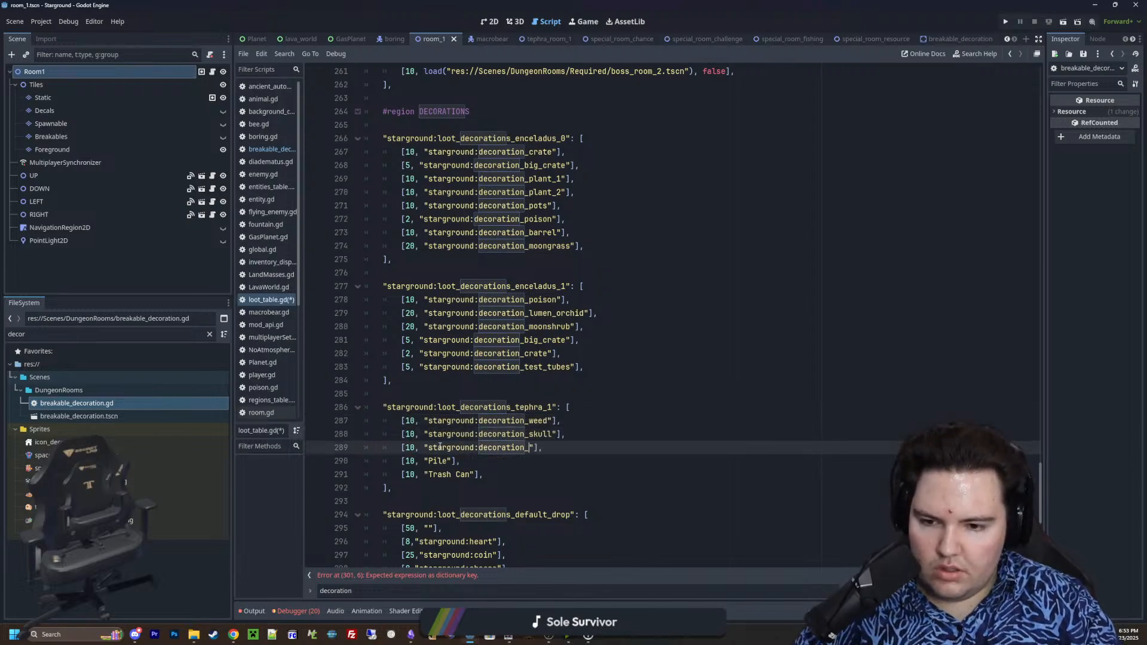
type("camera")
double_click(438, 462)
key("ctrl+v")
type("pile")
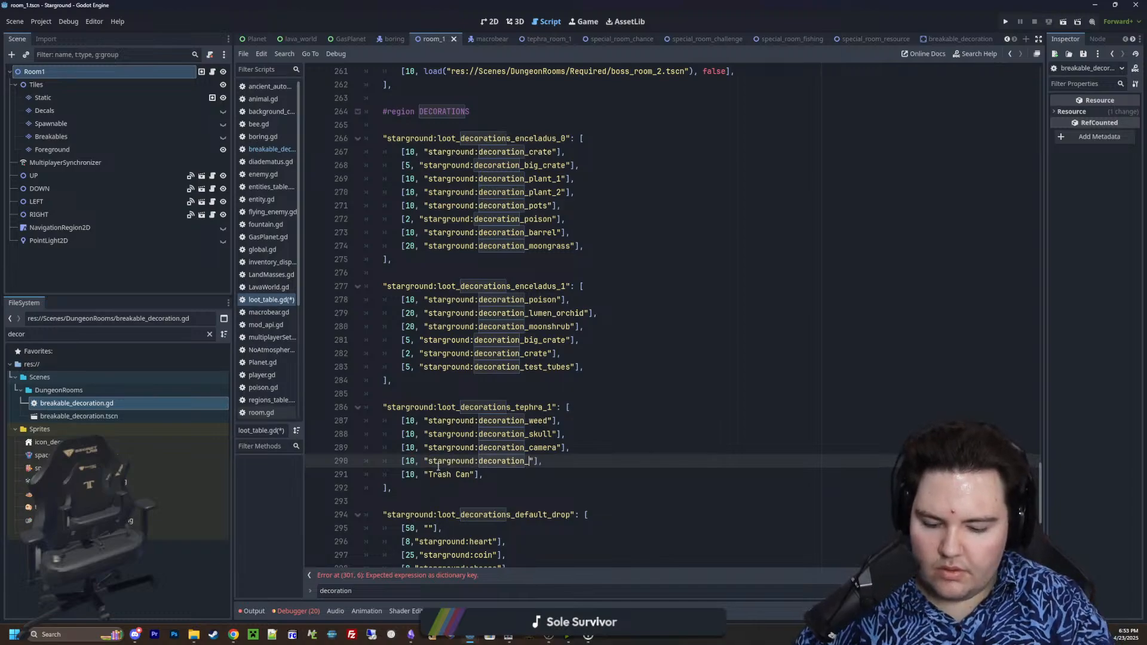
Rename the Trash Can entry in loot_decorations_tephra_1 as "starground:decoration_trash_can"
double_click(439, 474)
key("ctrl+v")
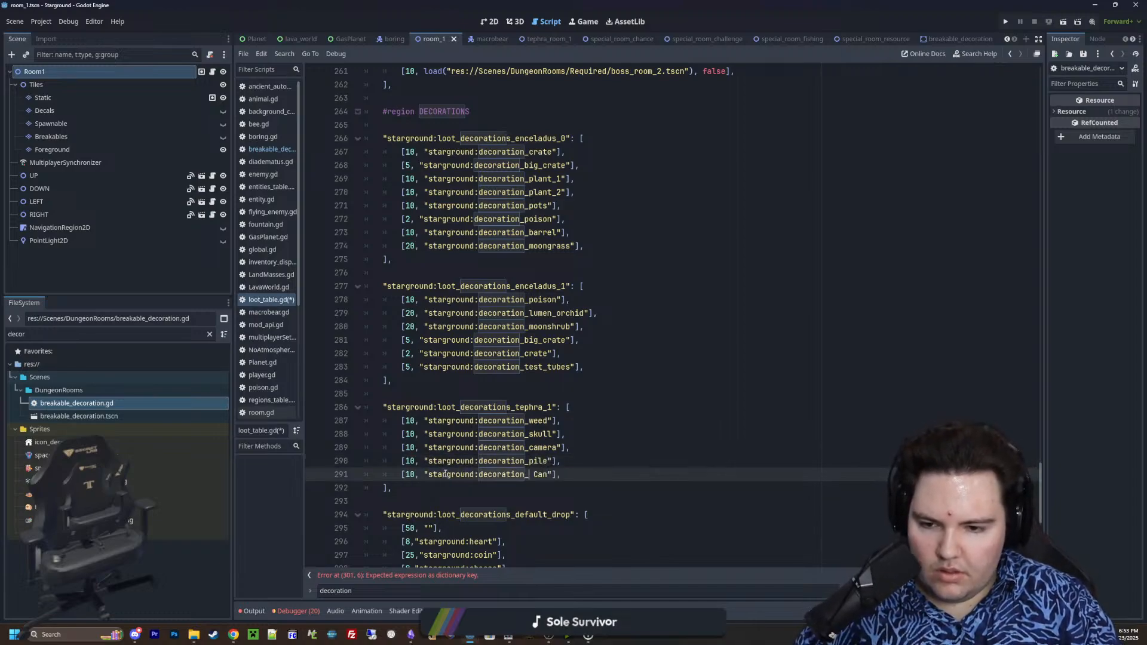
type("trash_can")
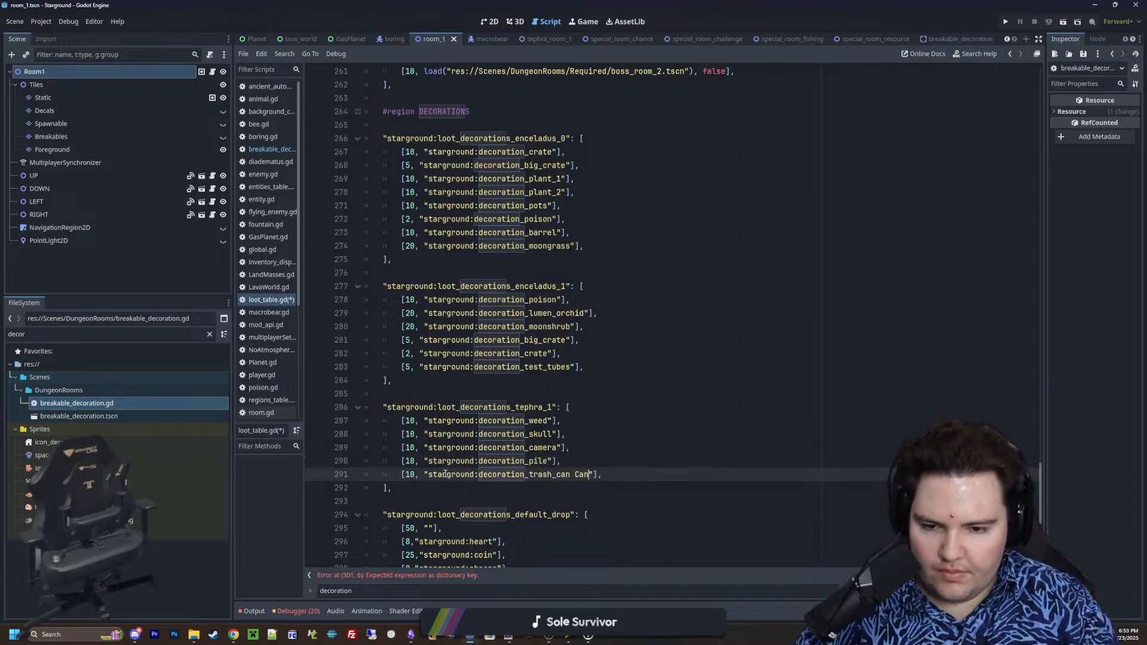
key("BackSpace")
key("BackSpace")
key("BackSpace")
key("BackSpace")
Comment out the pasted type-check drop code below loot_decorations_default_drop and outdent its "Poison" condition by one level
scroll(483, 434, "down", 3)
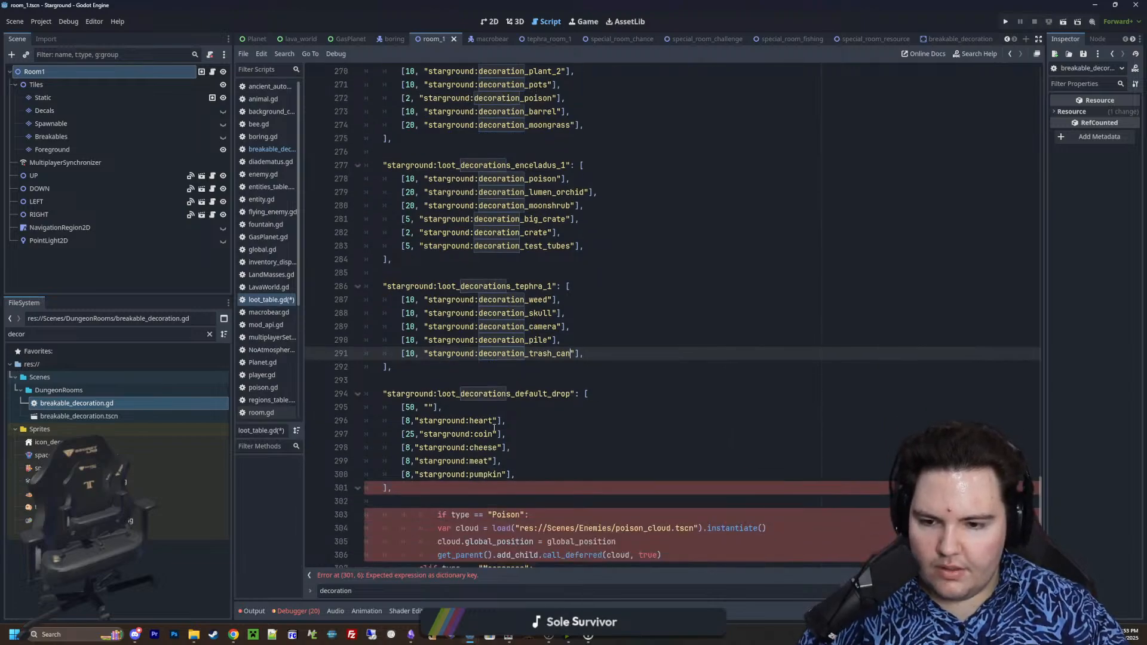
scroll(472, 428, "down", 1)
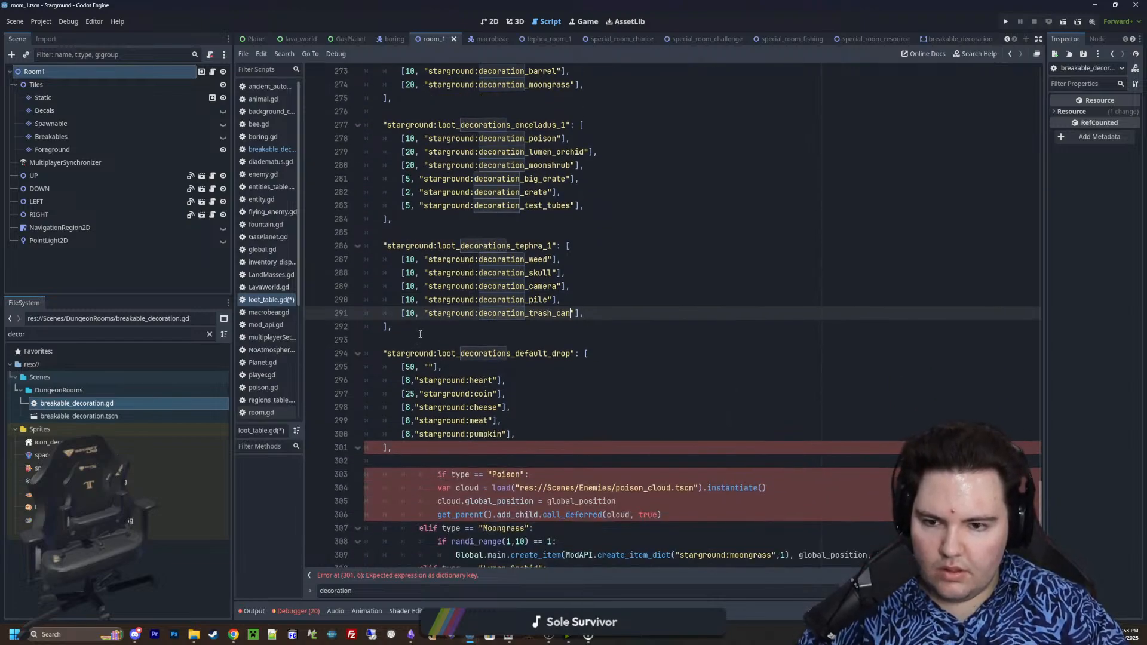
scroll(461, 474, "down", 4)
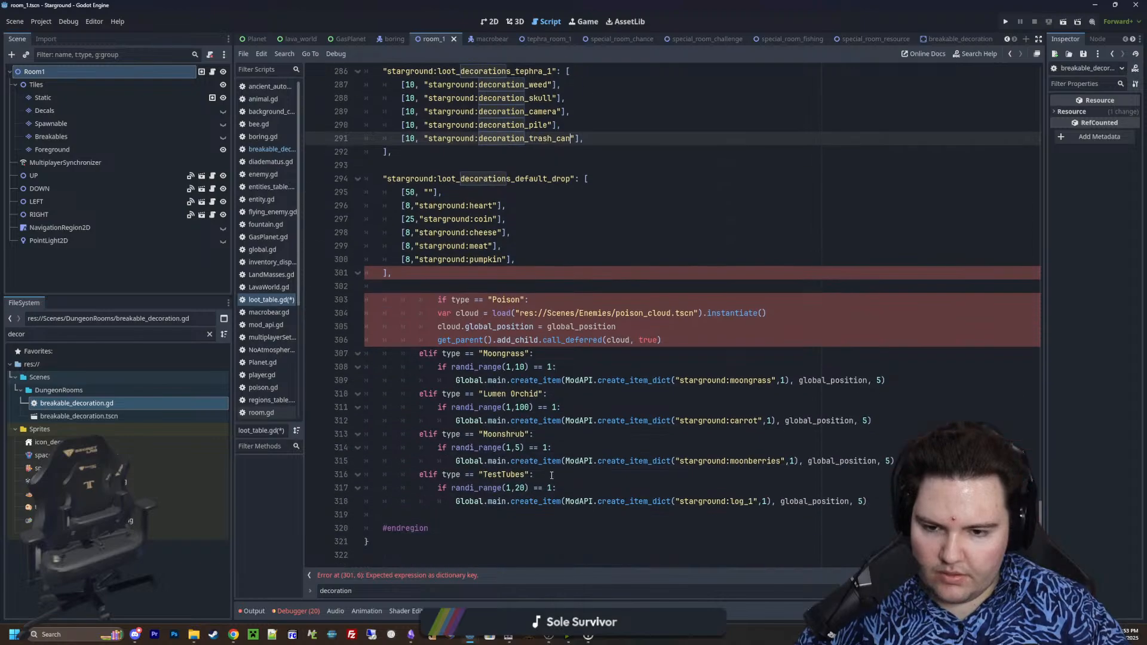
left_click_drag(886, 507, 333, 297)
key("ctrl+k")
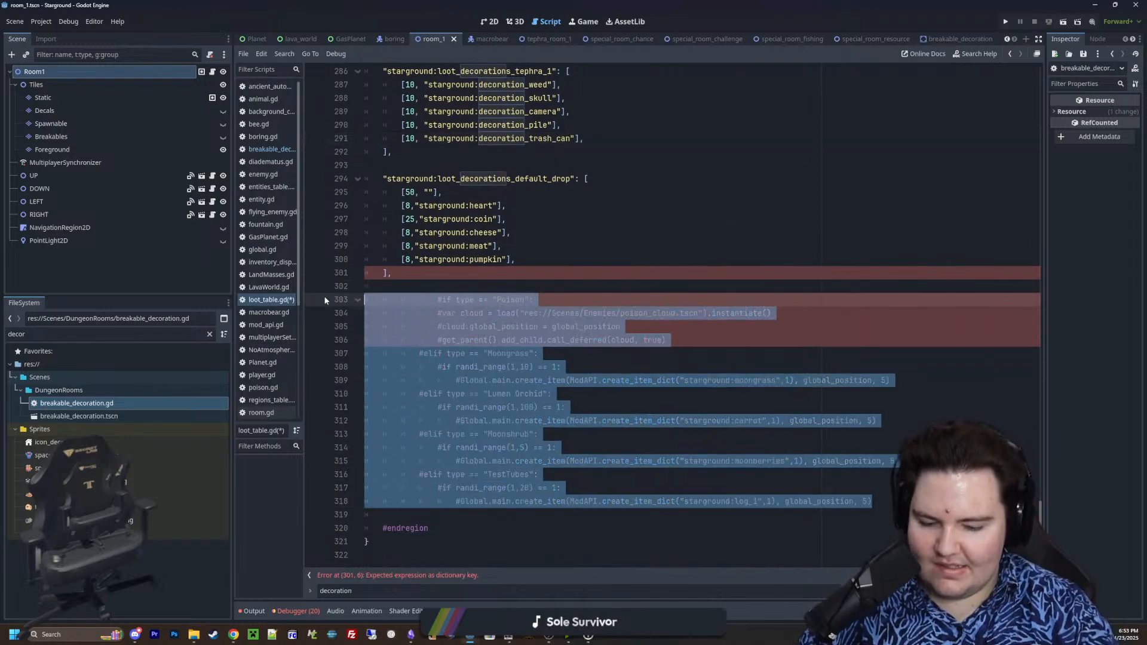
left_click(439, 298)
key("BackSpace")
left_click(440, 286)
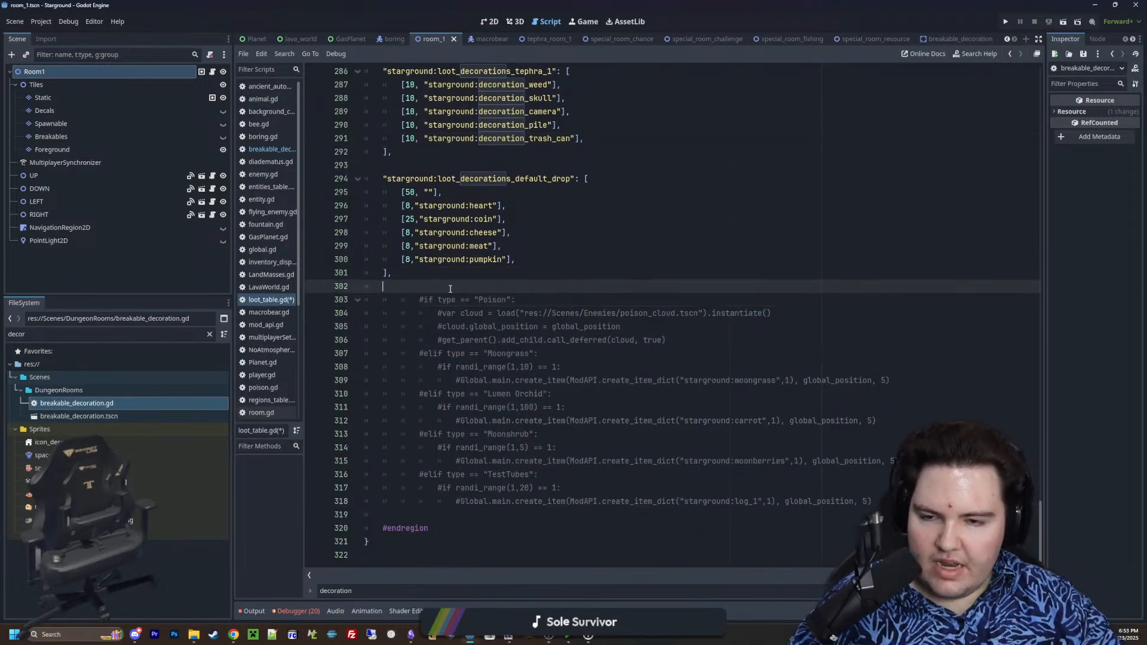
Insert three blank lines between the loot_decorations_default_drop table and the commented-out code
scroll(451, 289, "up", 5)
scroll(450, 289, "up", 1)
scroll(450, 290, "down", 3)
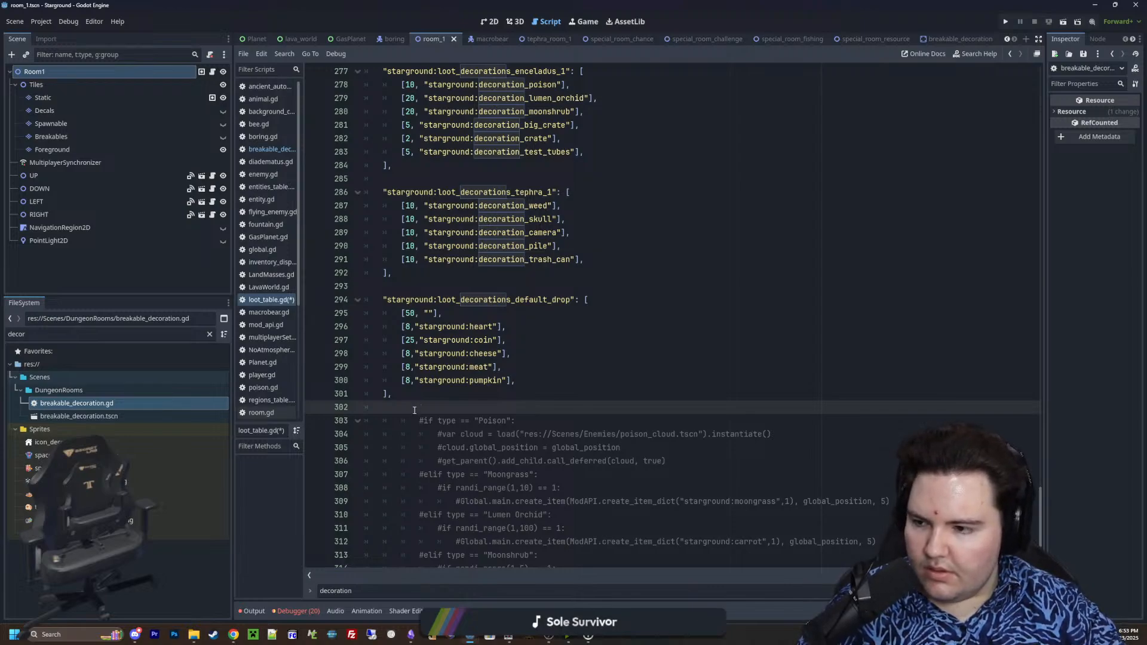
key("Return")
key("Return")
key("Return")
key("Up")
key("Up")
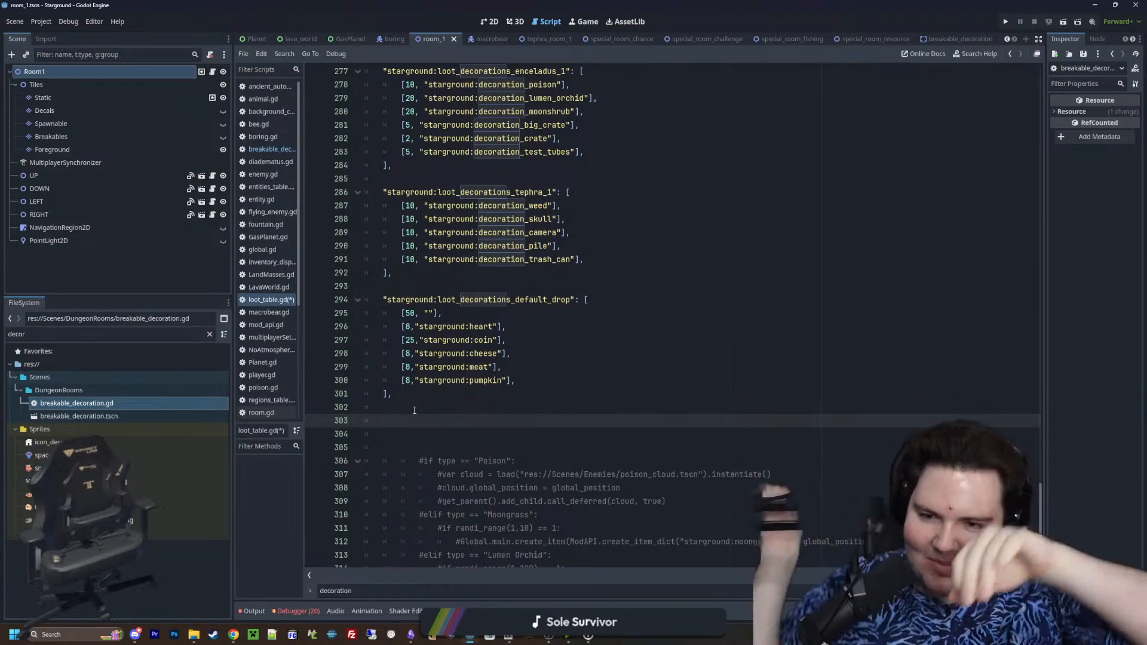
Add an empty loot table array keyed "starground:decoration_weed" below the loot_decorations_default_drop table
type("\"starground:l")
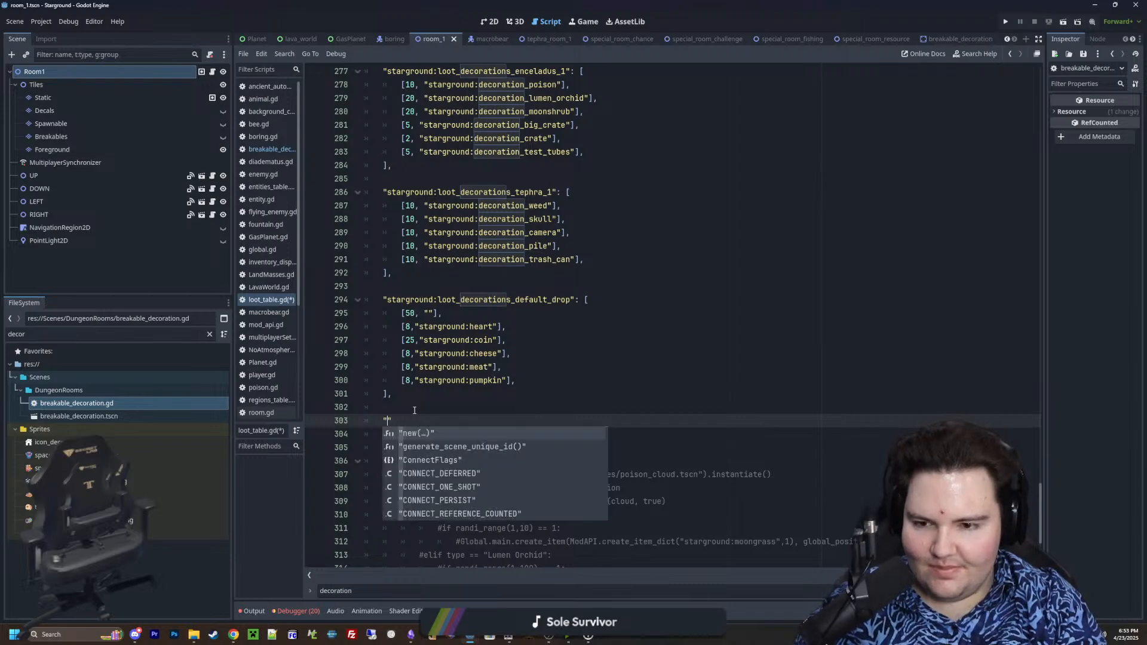
type("oot_")
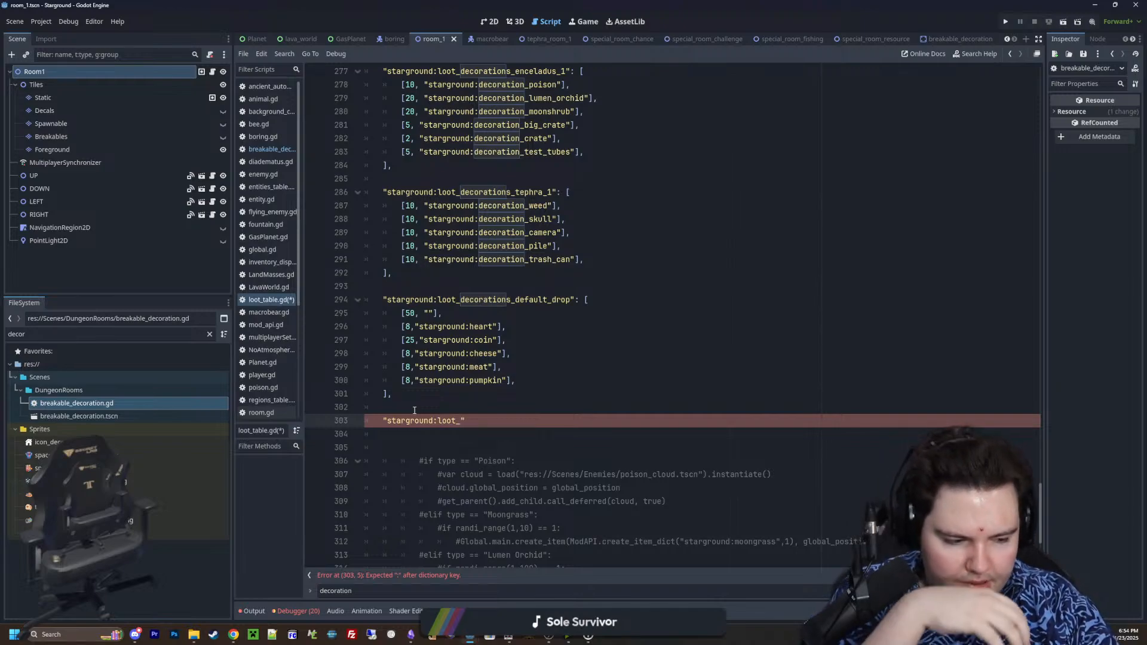
type("starground:lo")
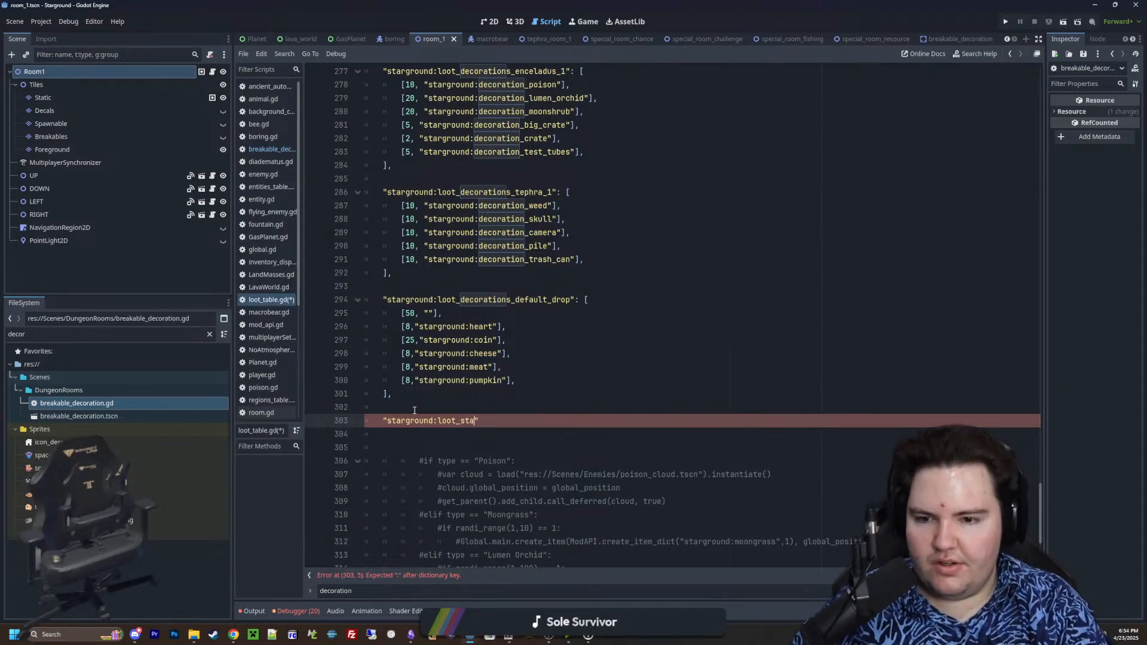
key("BackSpace")
key("BackSpace")
key("BackSpace")
key("BackSpace")
key("BackSpace")
key("BackSpace")
key("BackSpace")
key("BackSpace")
key("BackSpace")
key("BackSpace")
key("BackSpace")
key("BackSpace")
key("BackSpace")
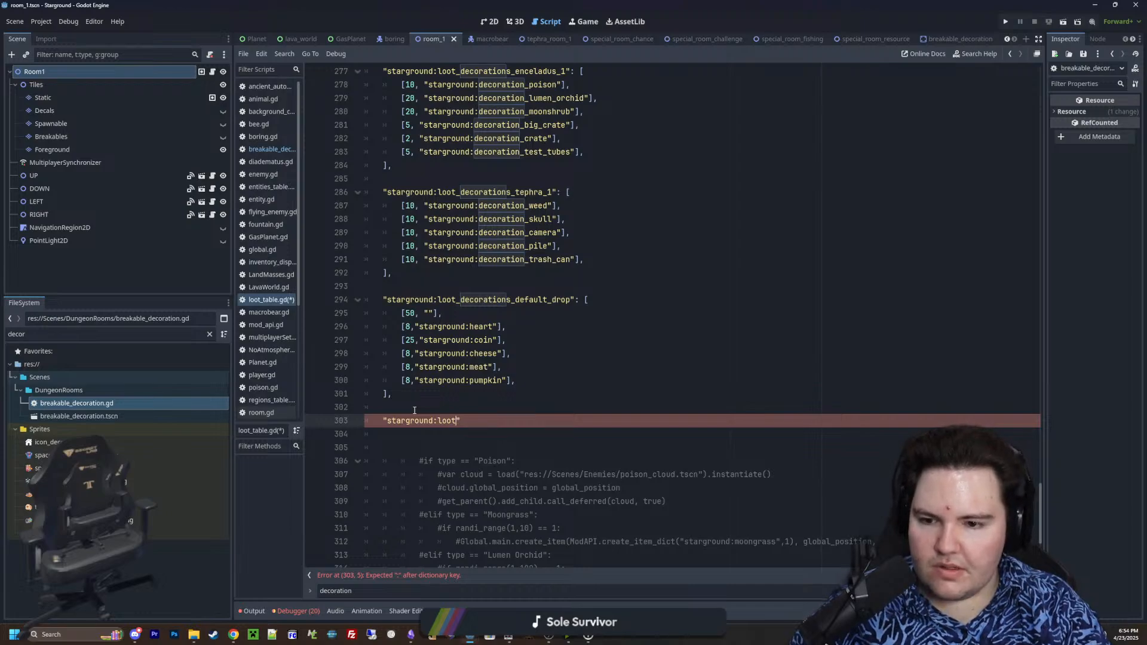
key("BackSpace")
key("BackSpace")
key("BackSpace")
key("BackSpace")
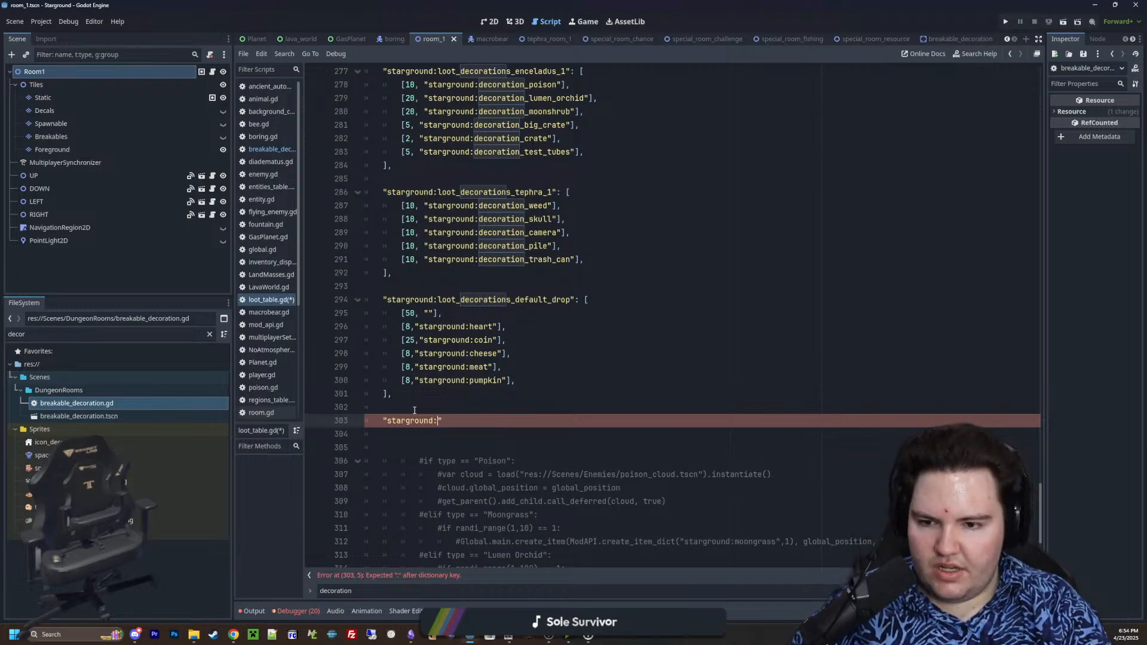
type("decoration_weed\"")
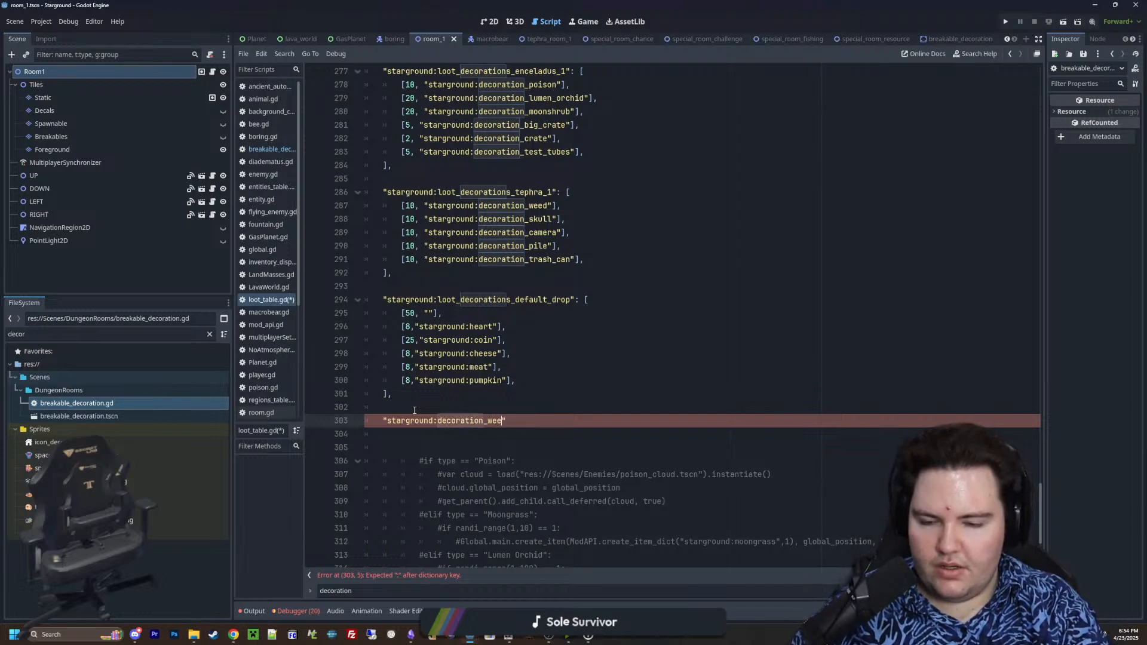
type(": [")
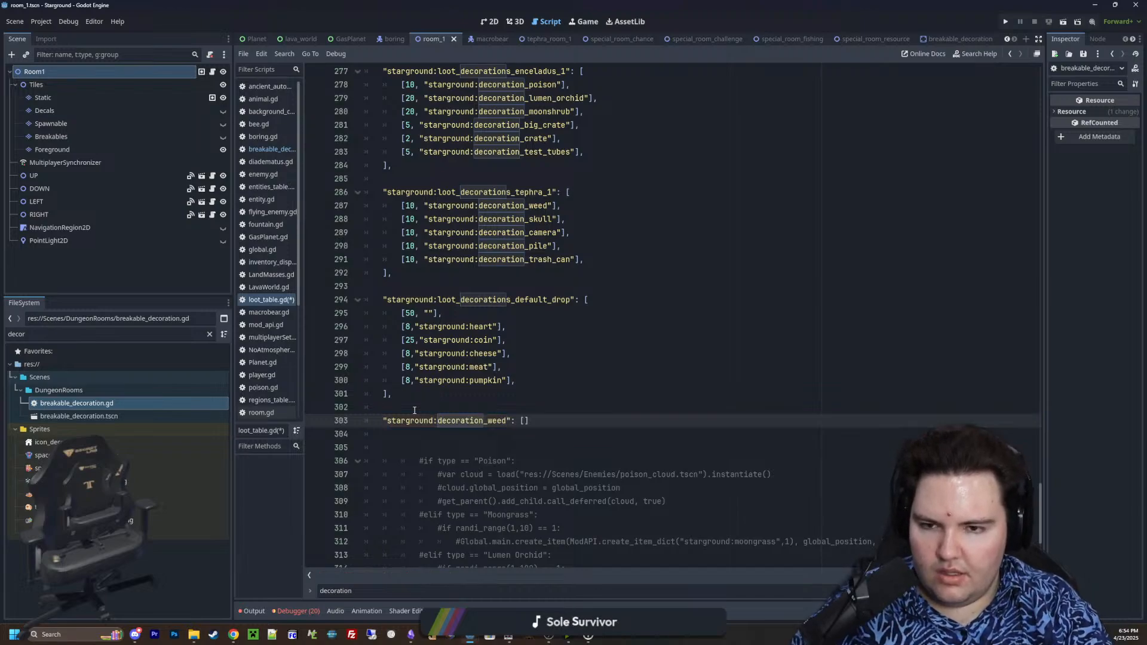
key("Return")
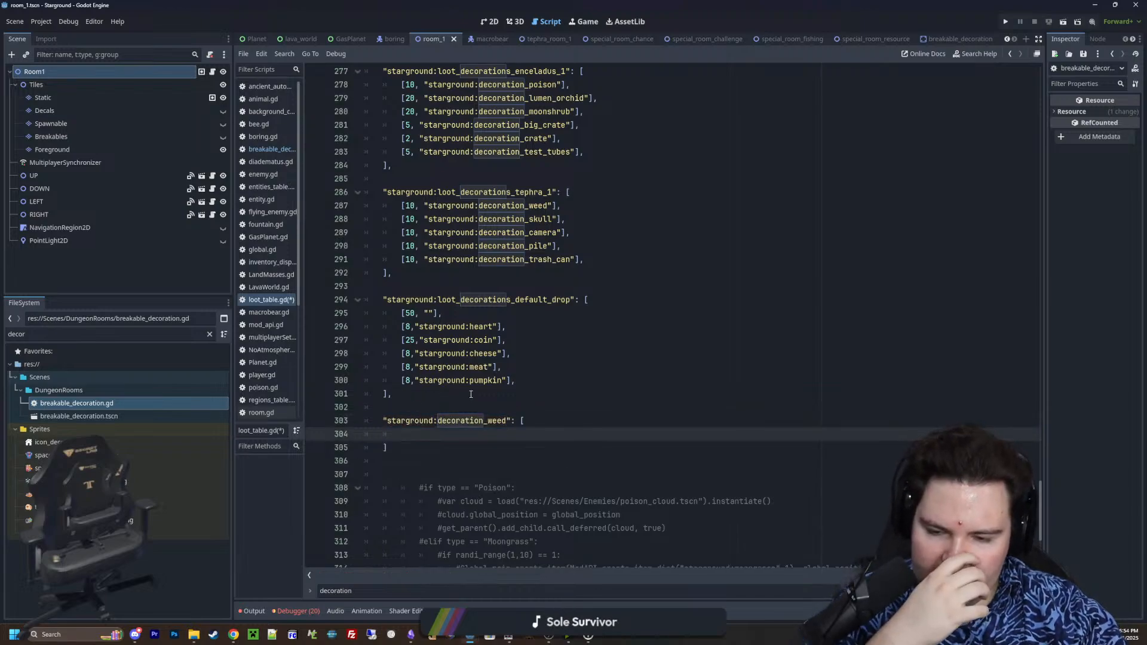
Copy the empty-drop entry [50, ""] from loot_decorations_default_drop into the new decoration_weed table
left_click_drag(443, 313, 402, 318)
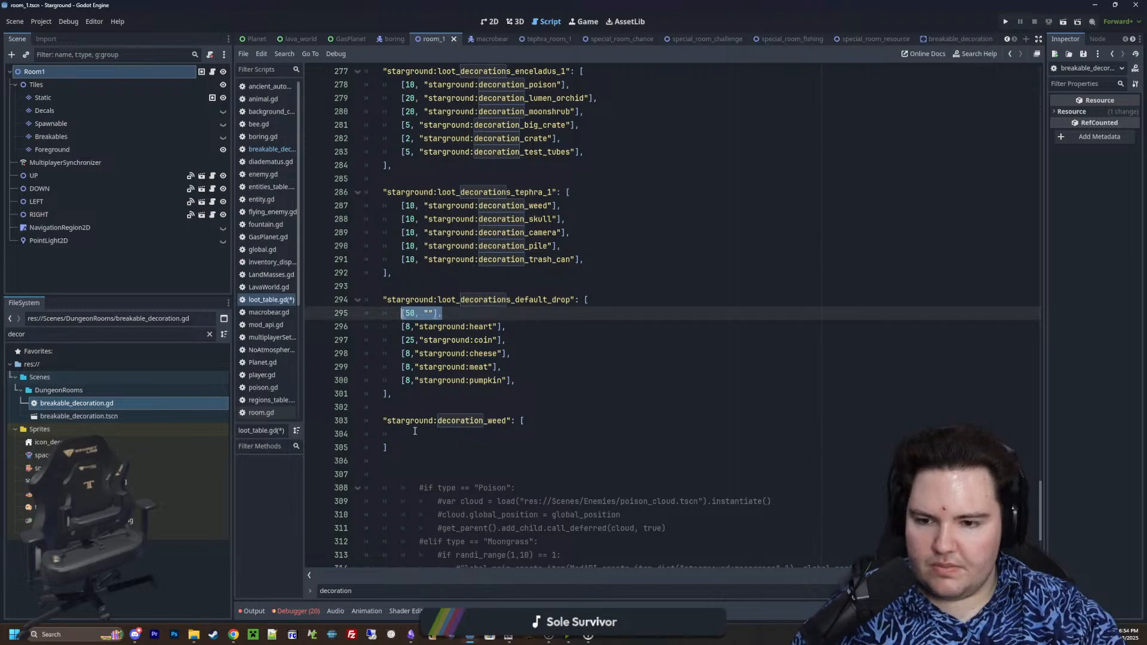
key("ctrl+c")
left_click(415, 431)
key("ctrl+v")
scroll(417, 435, "down", 2)
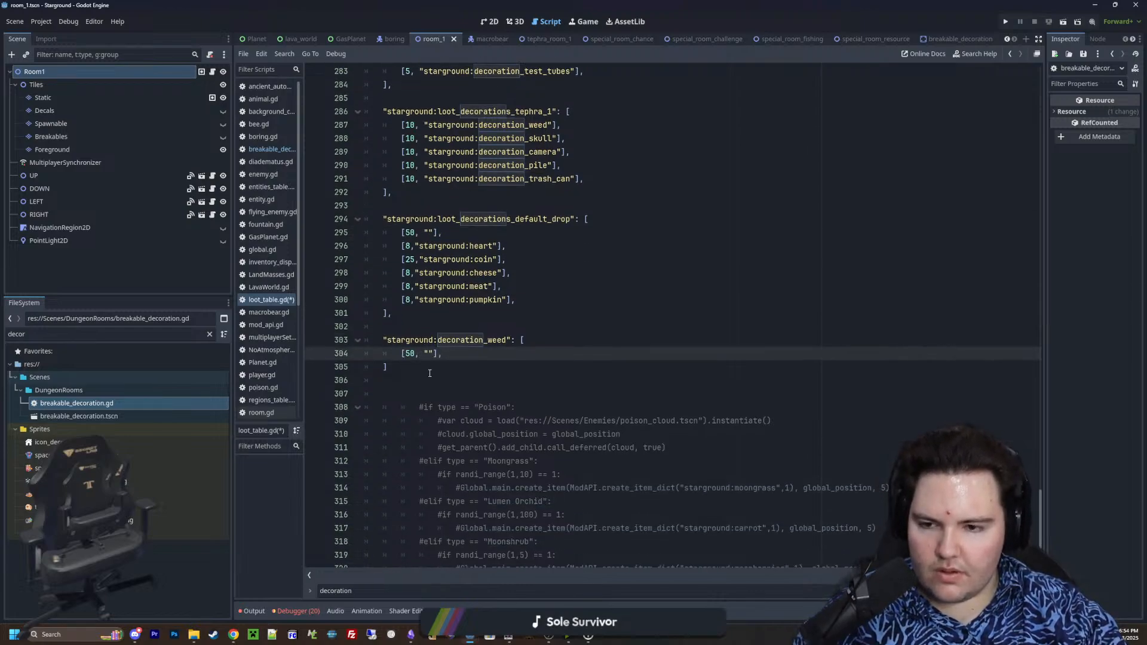
Rename the new decoration_weed table key to "starground:decoration_poison"
double_click(498, 340)
left_click(507, 340)
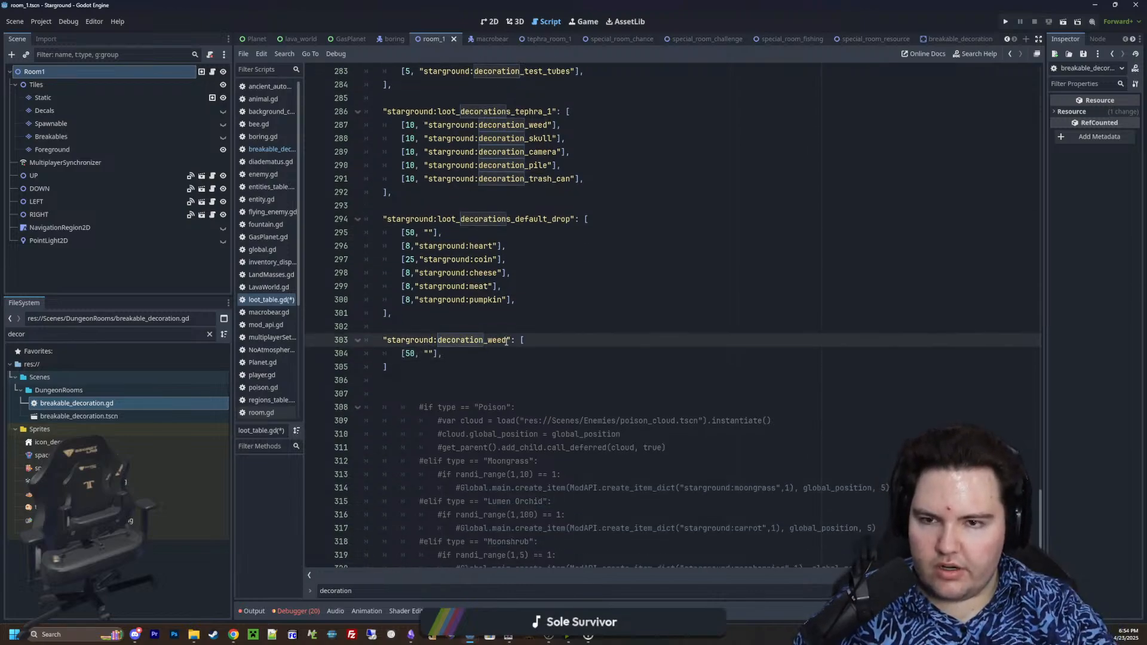
key("BackSpace")
key("BackSpace")
key("BackSpace")
key("BackSpace")
scroll(506, 341, "up", 3)
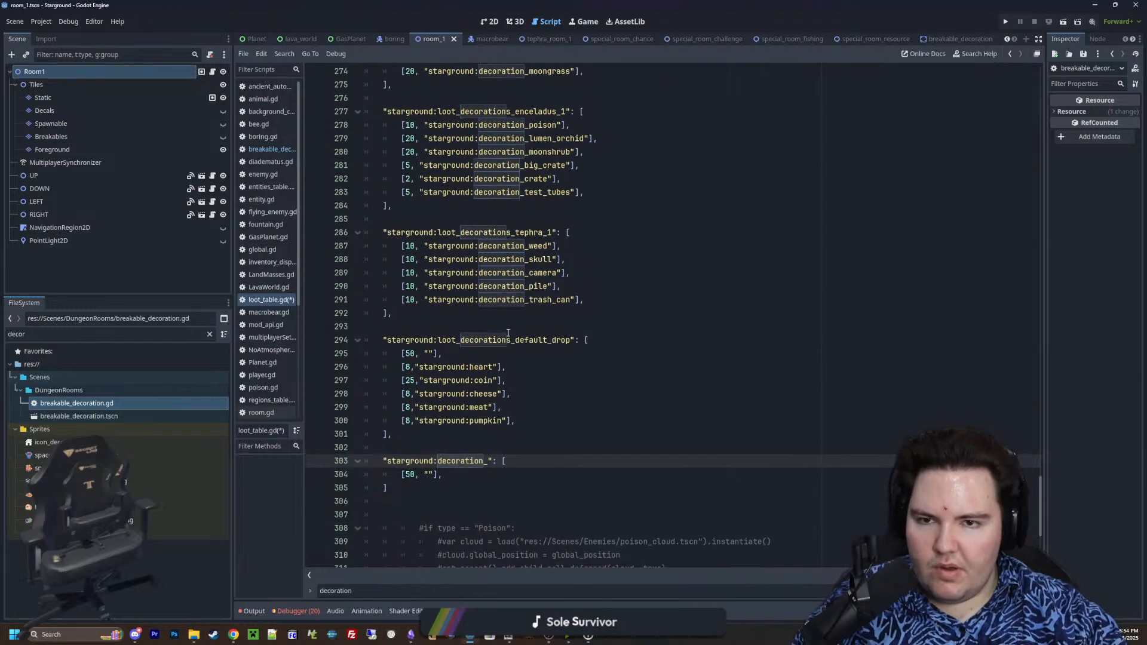
scroll(508, 344, "up", 3)
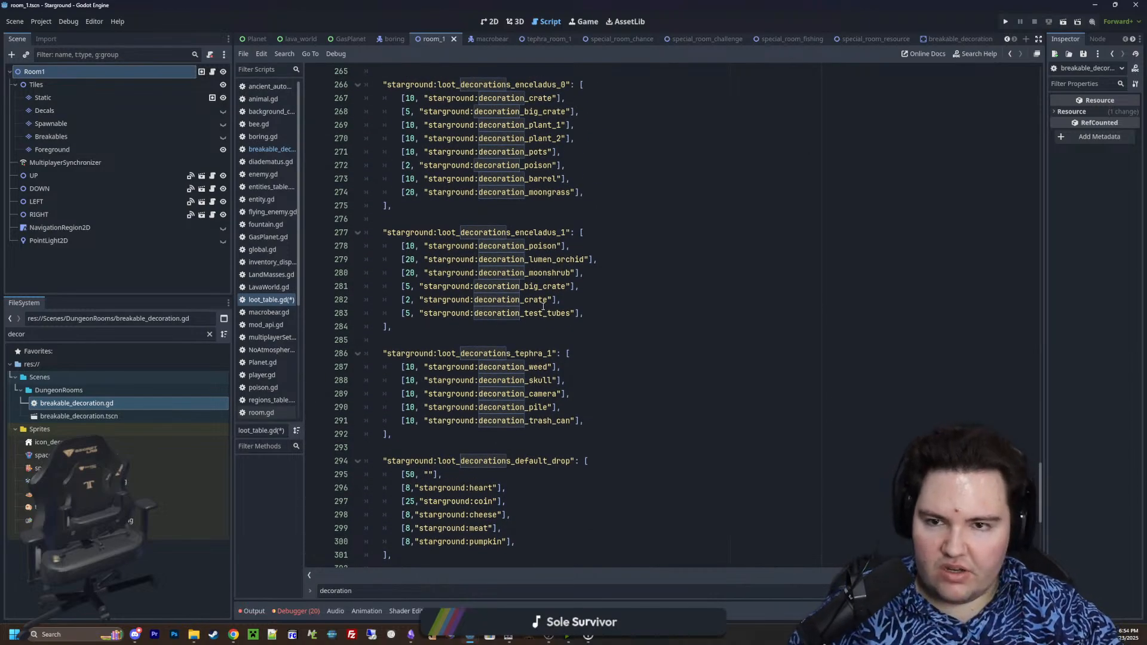
scroll(544, 306, "down", 6)
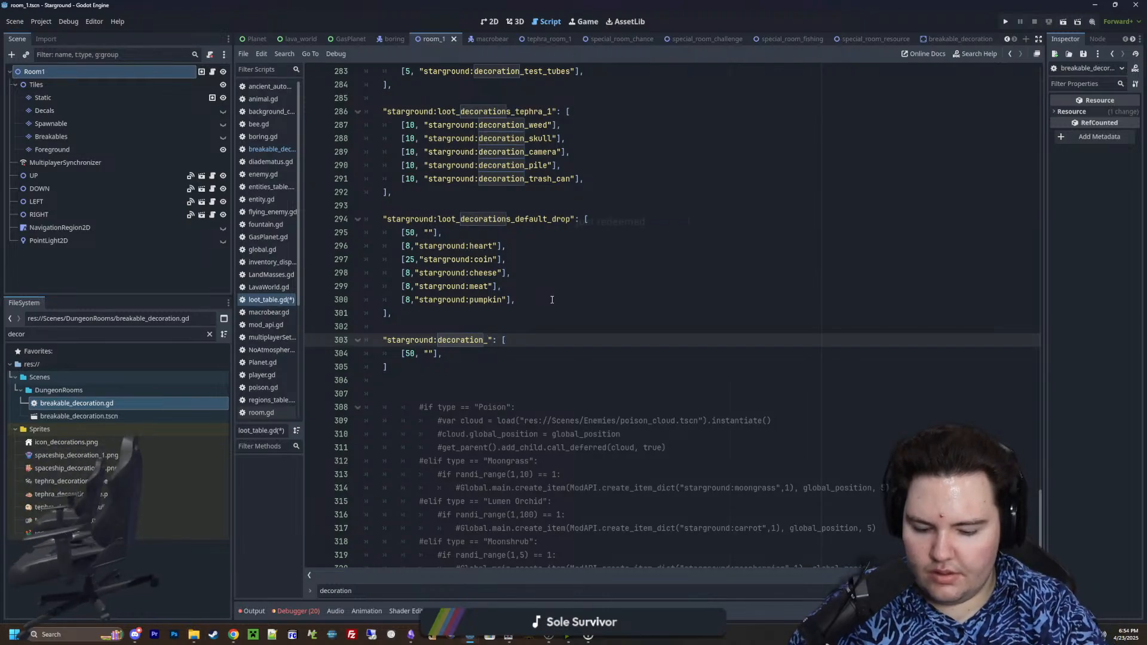
type("poison")
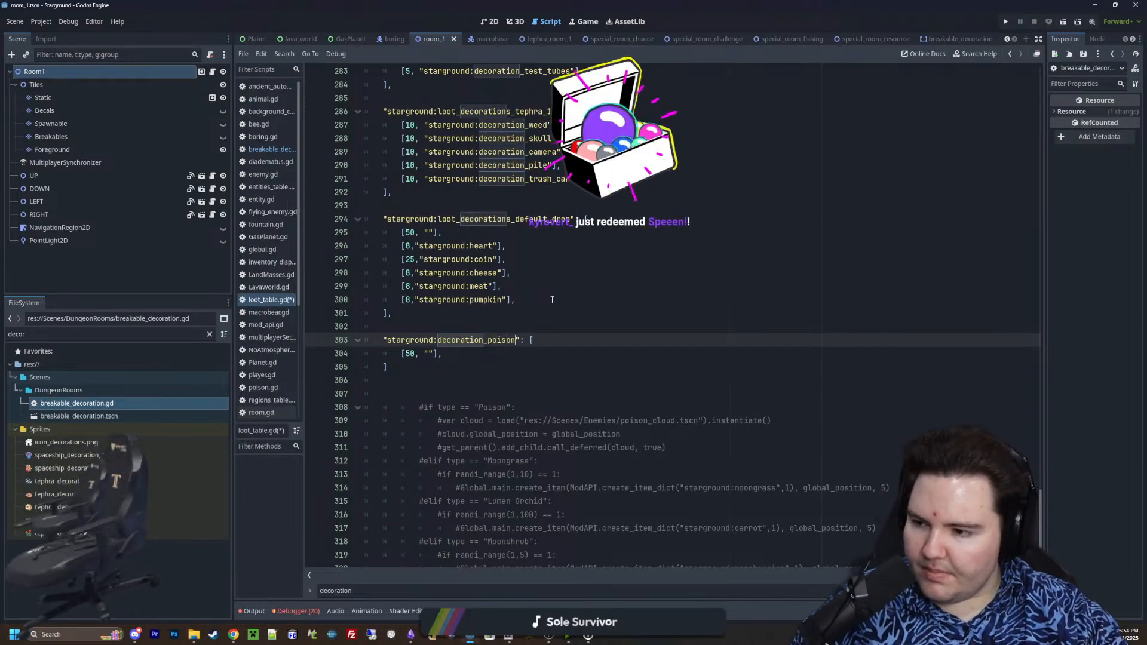
left_click(535, 322)
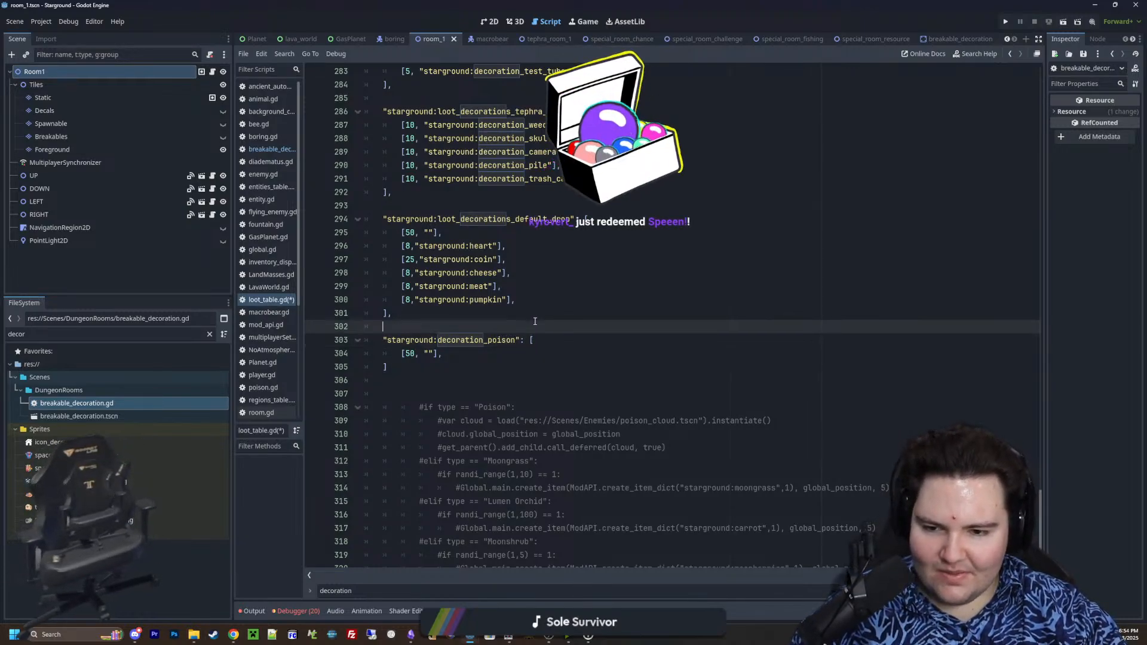
left_click_drag(771, 421, 426, 420)
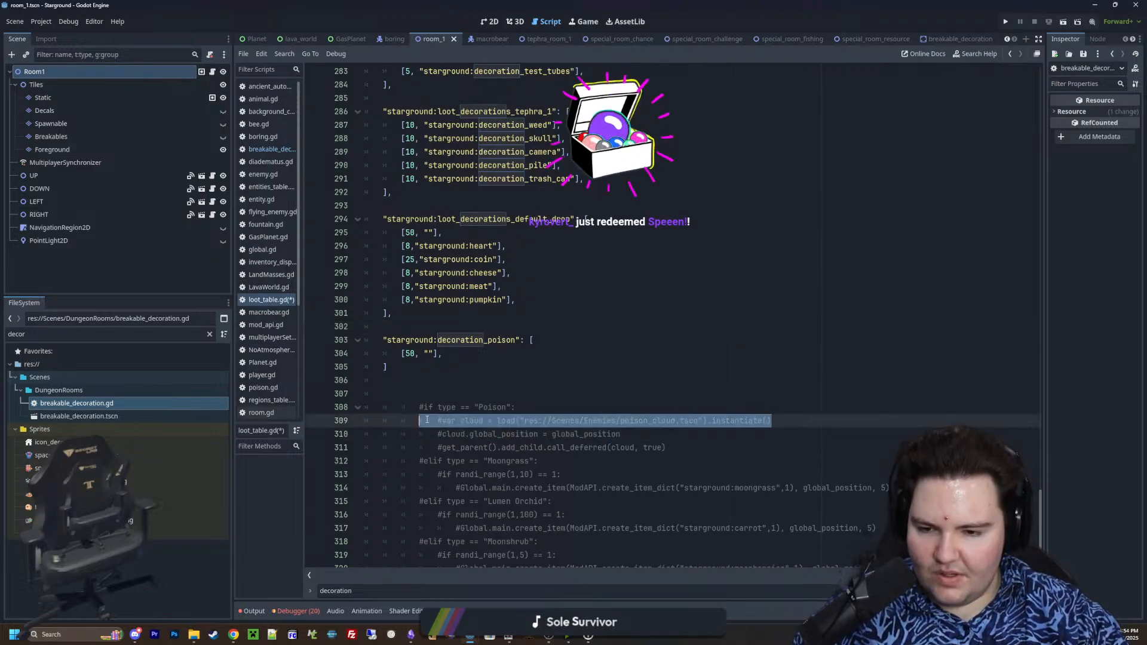
left_click(489, 366)
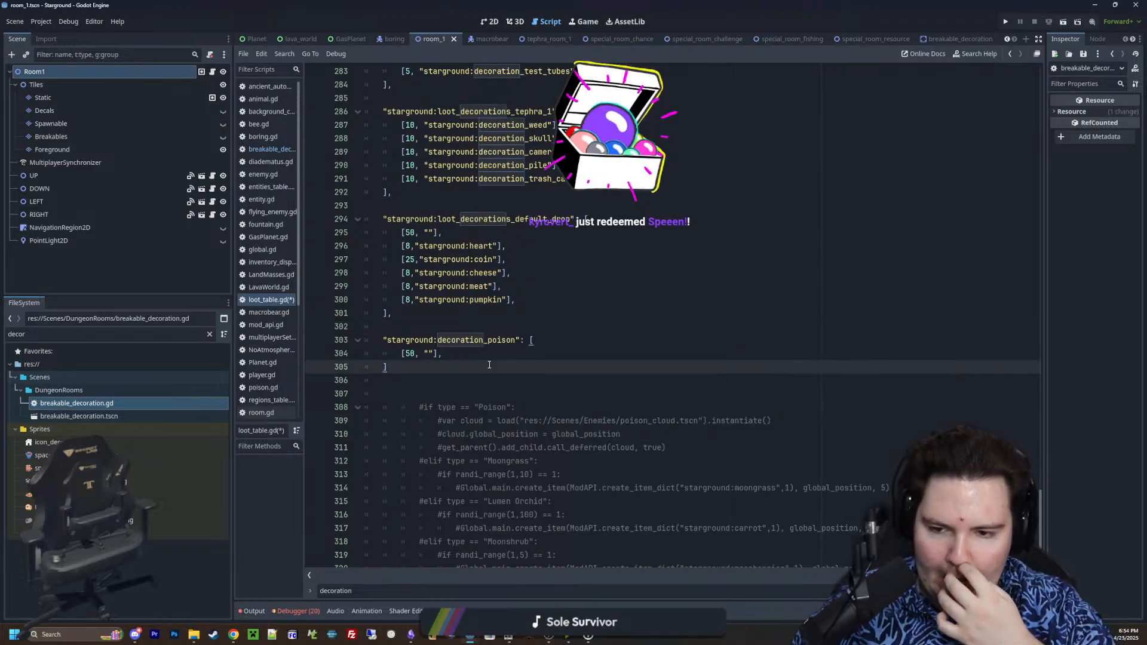
Change the decoration_poison table key to "starground:decoration_moongrass"
double_click(502, 340)
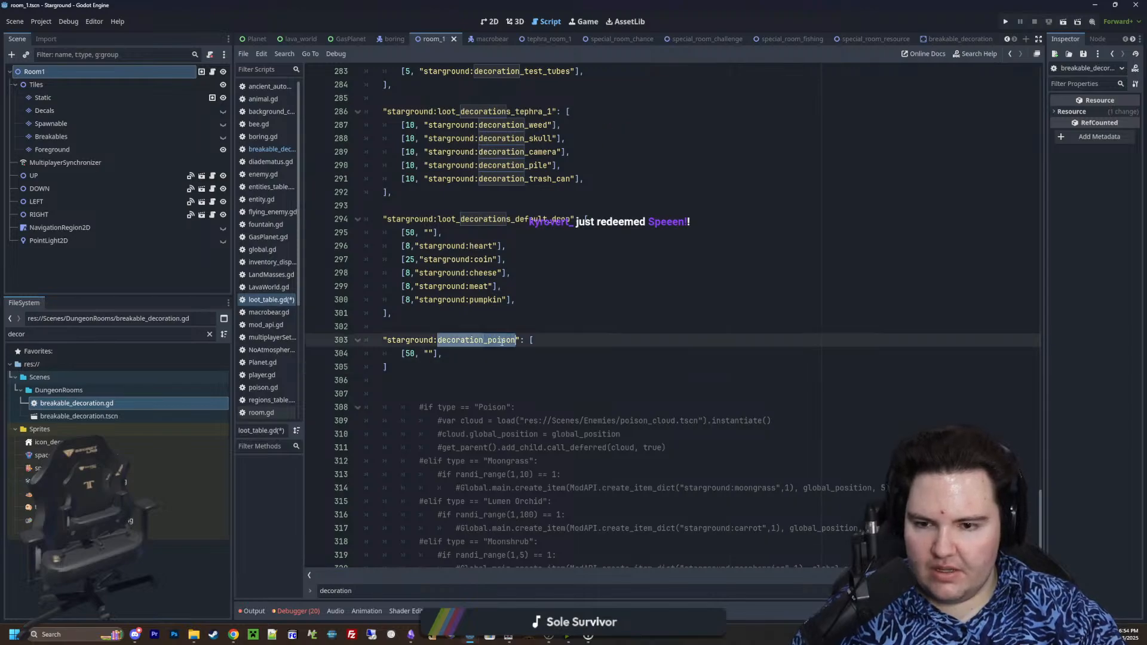
left_click(517, 342)
key("BackSpace")
key("BackSpace")
key("BackSpace")
key("BackSpace")
key("BackSpace")
key("BackSpace")
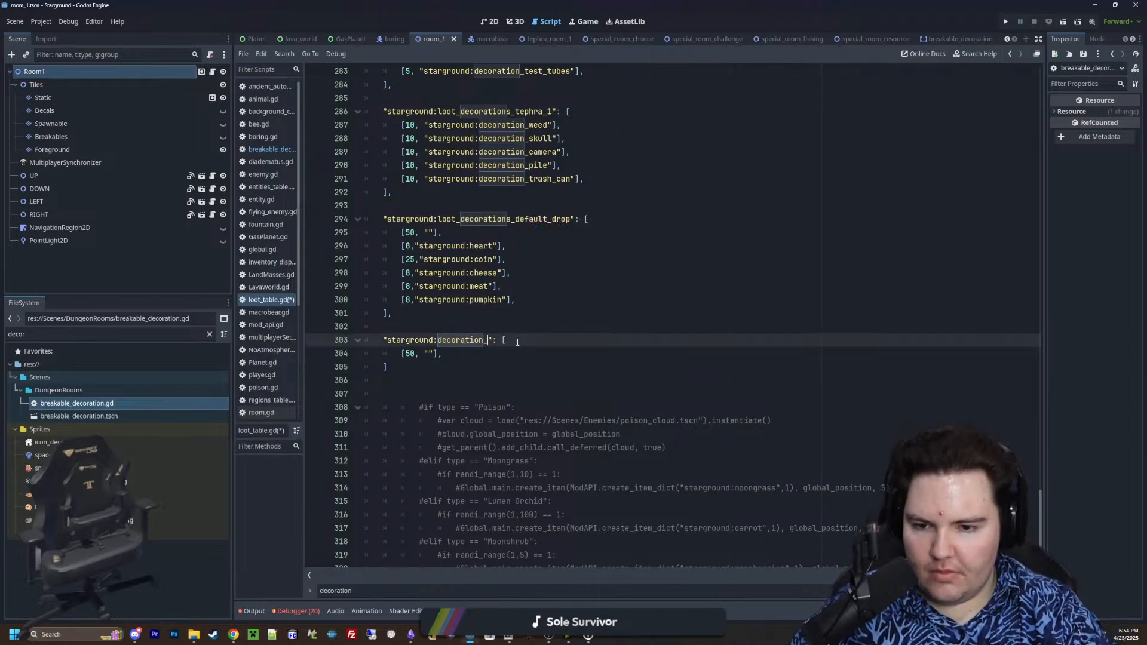
type("moongrass")
left_click(559, 461)
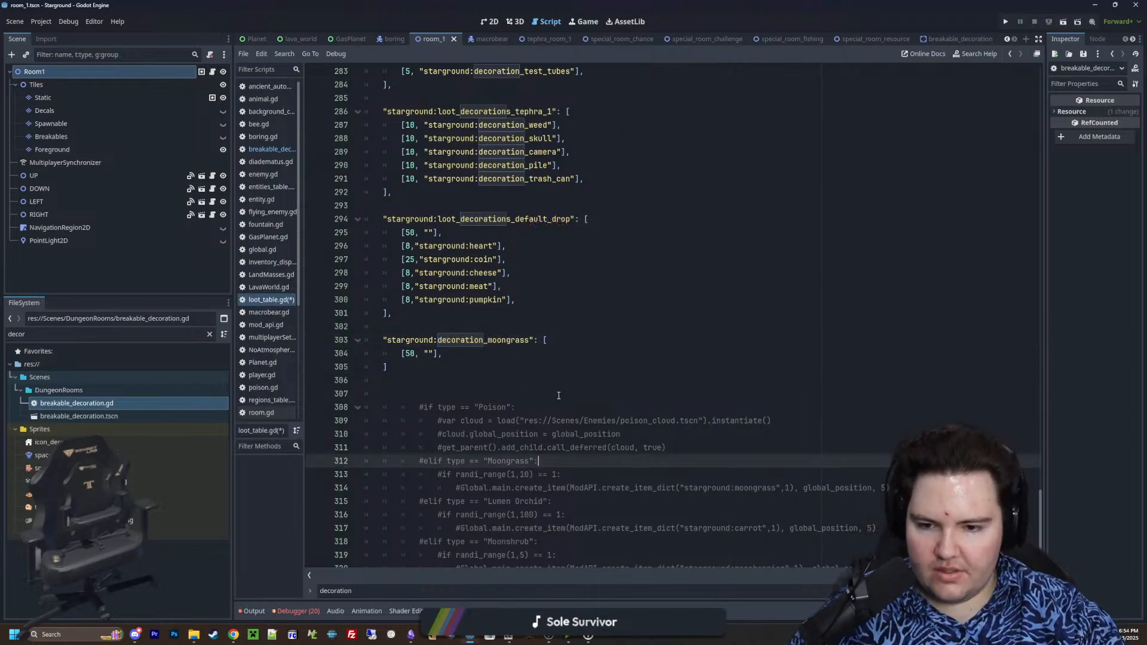
Set the empty-drop weight in decoration_moongrass to 10 and add the entry [1, "starground:moongrass"], below it
double_click(410, 354)
type("10")
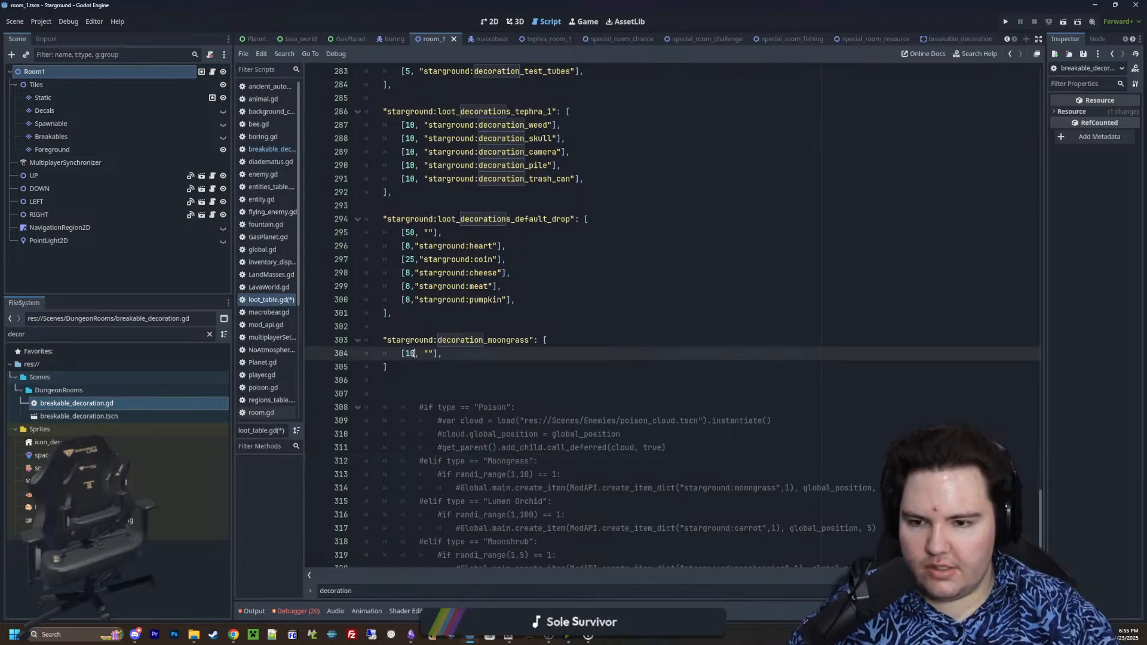
key("Return")
type("[1")
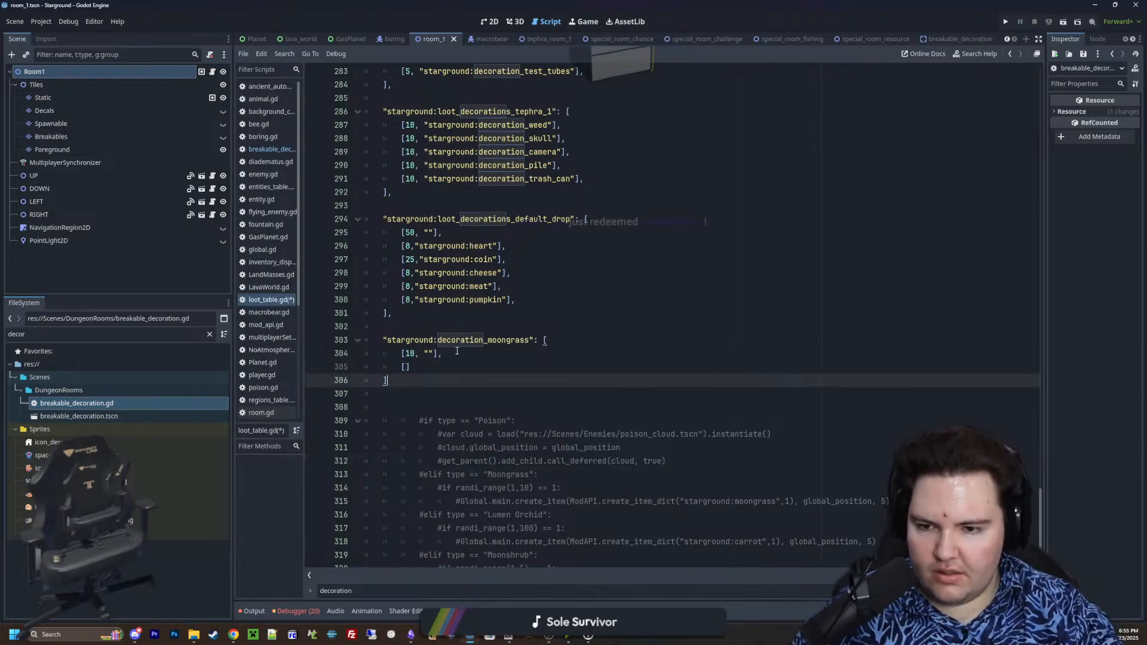
type(", \"\"")
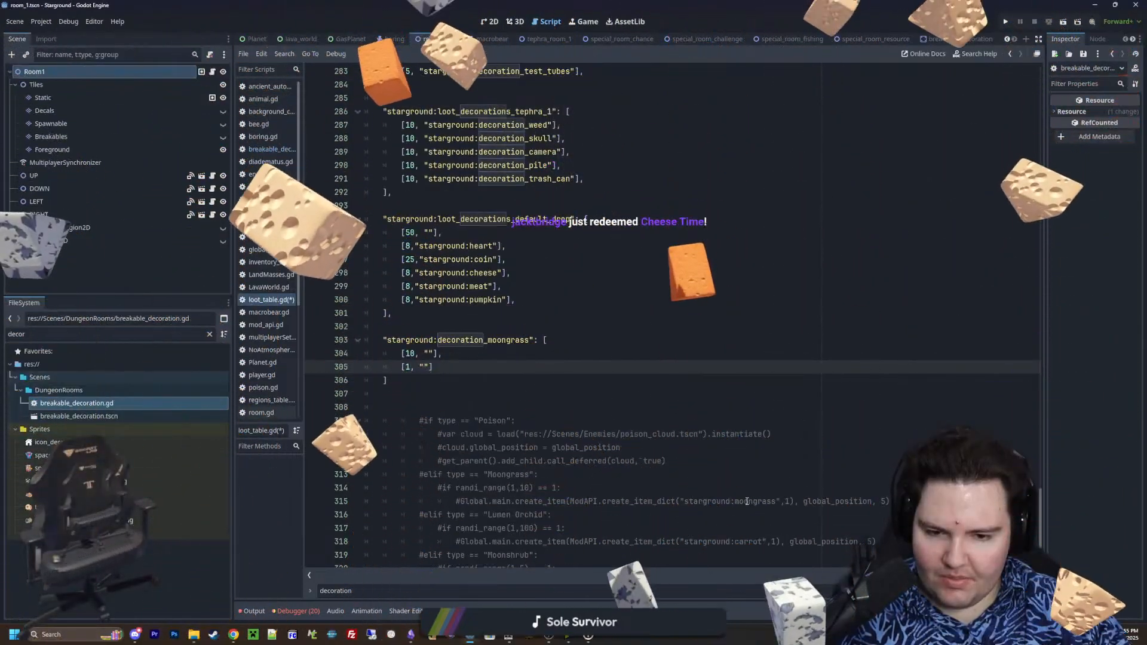
type("starground:m")
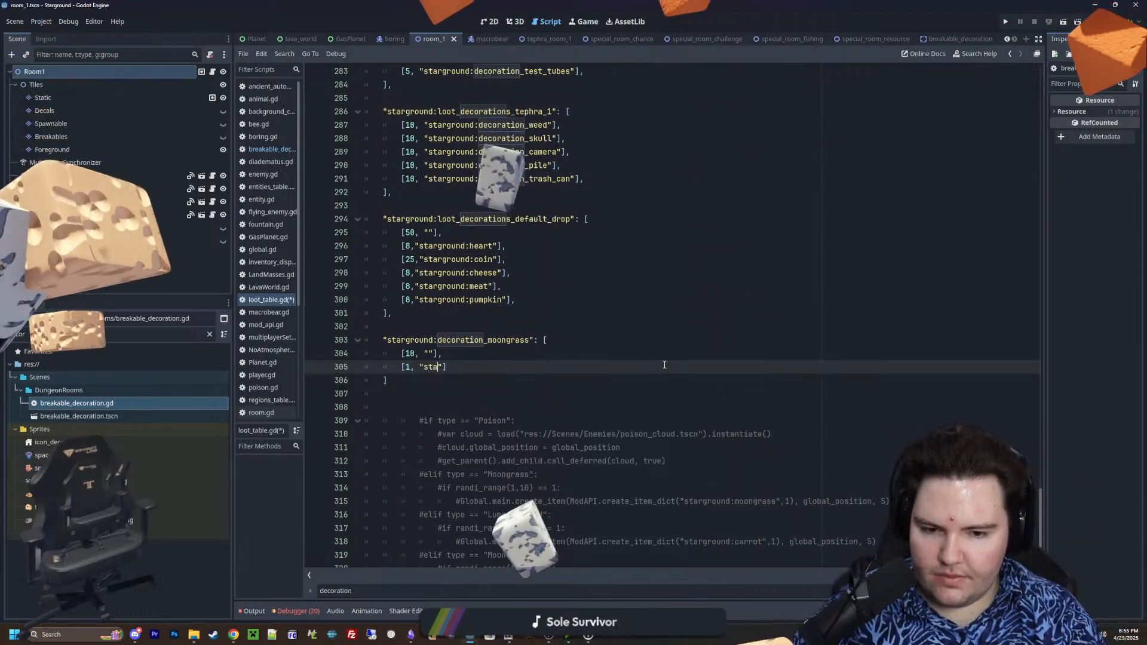
type("oongrass")
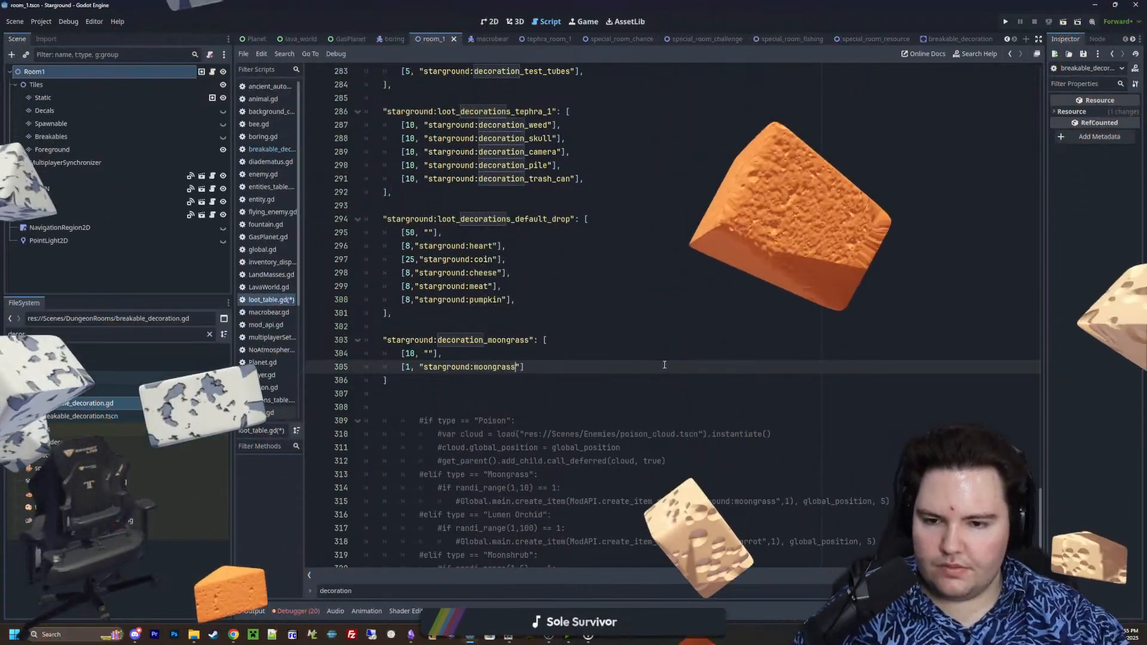
left_click(555, 366)
scroll(555, 365, "down", 3)
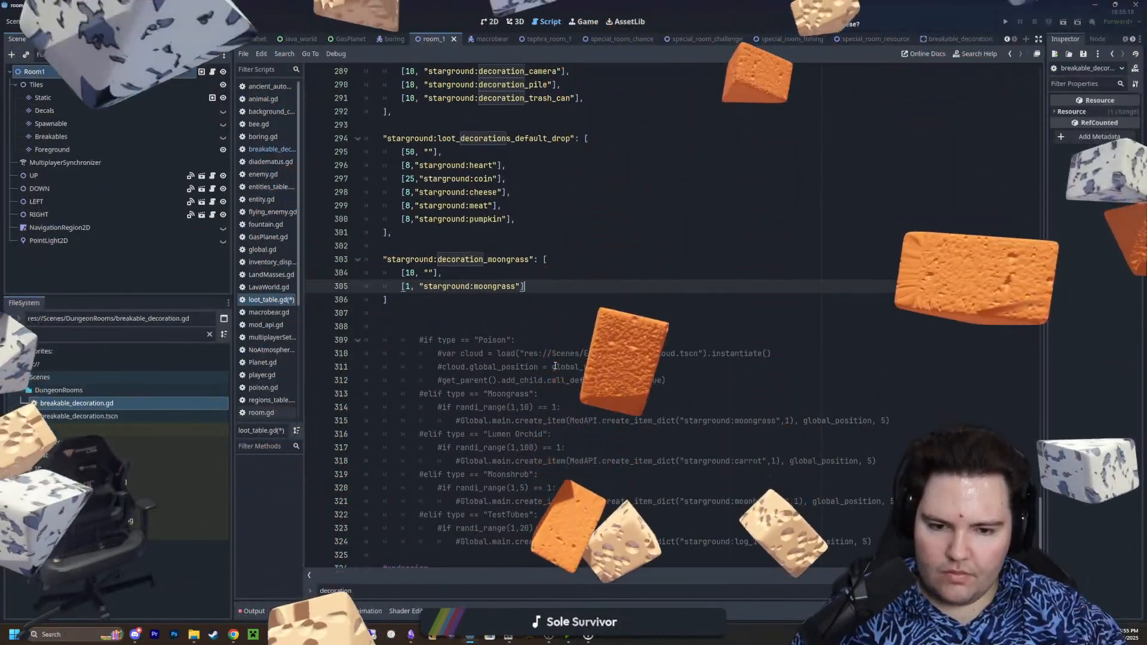
scroll(555, 365, "up", 3)
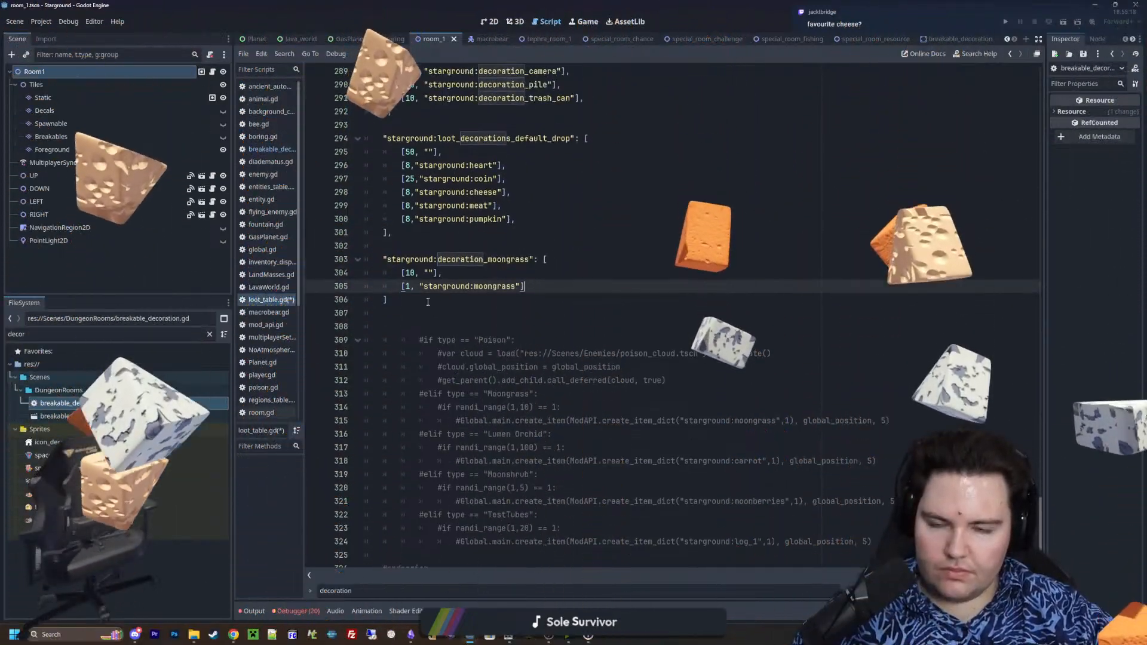
scroll(431, 322, "up", 1)
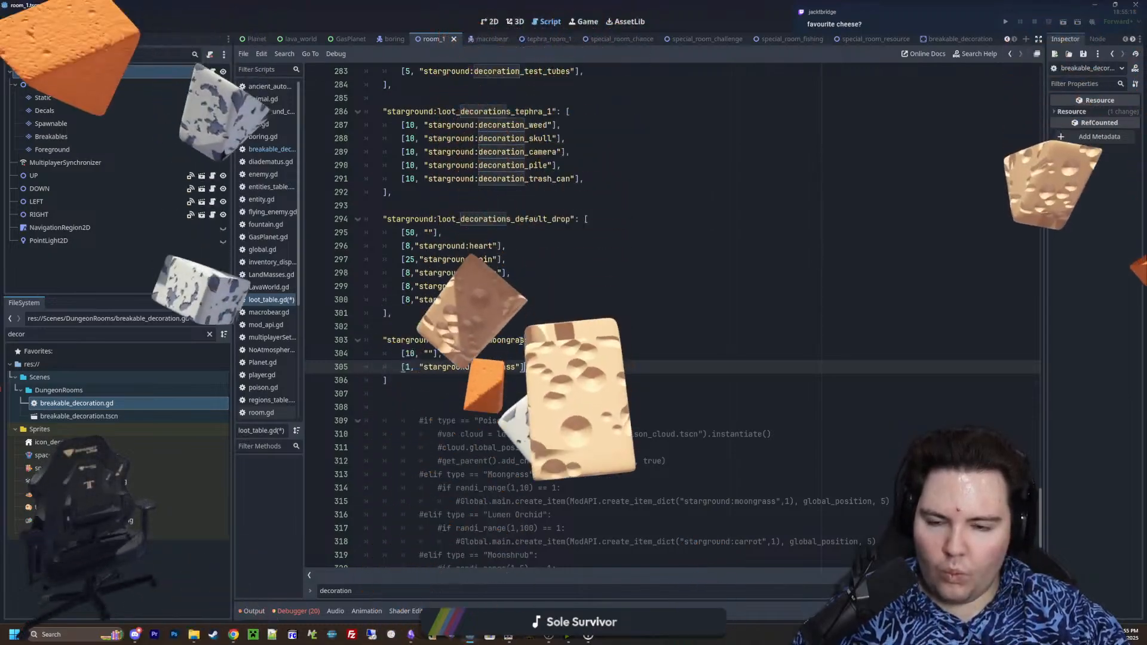
type(",")
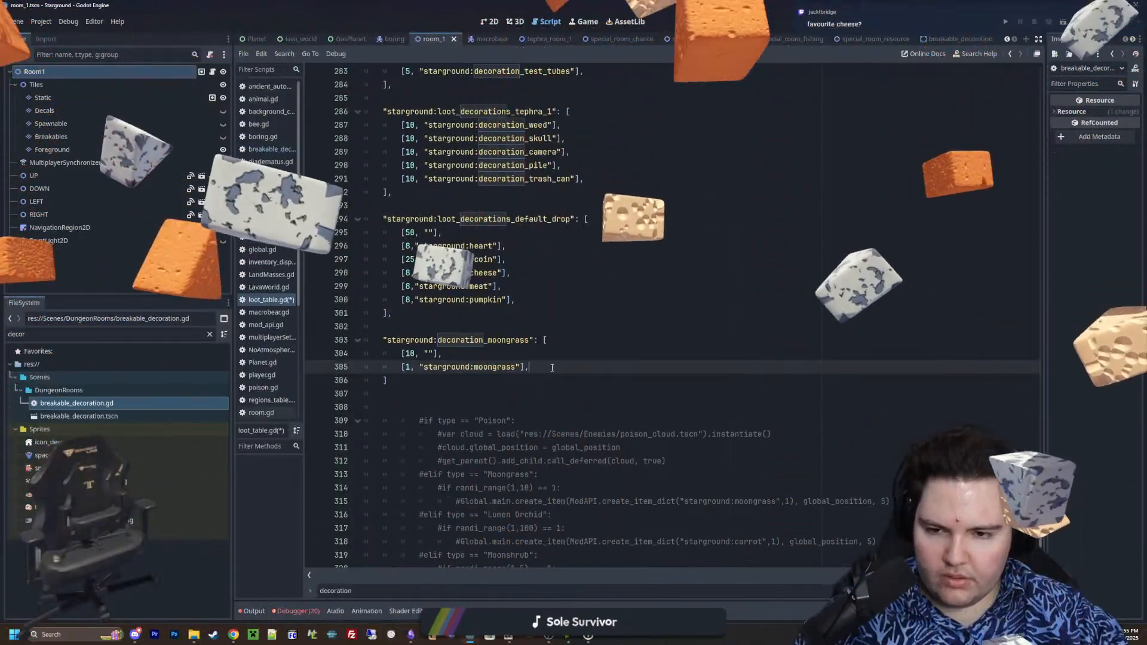
Duplicate the decoration_moongrass table below itself, separated by a blank line and with its key indented to match the original
left_click_drag(498, 382, 264, 336)
key("ctrl+c")
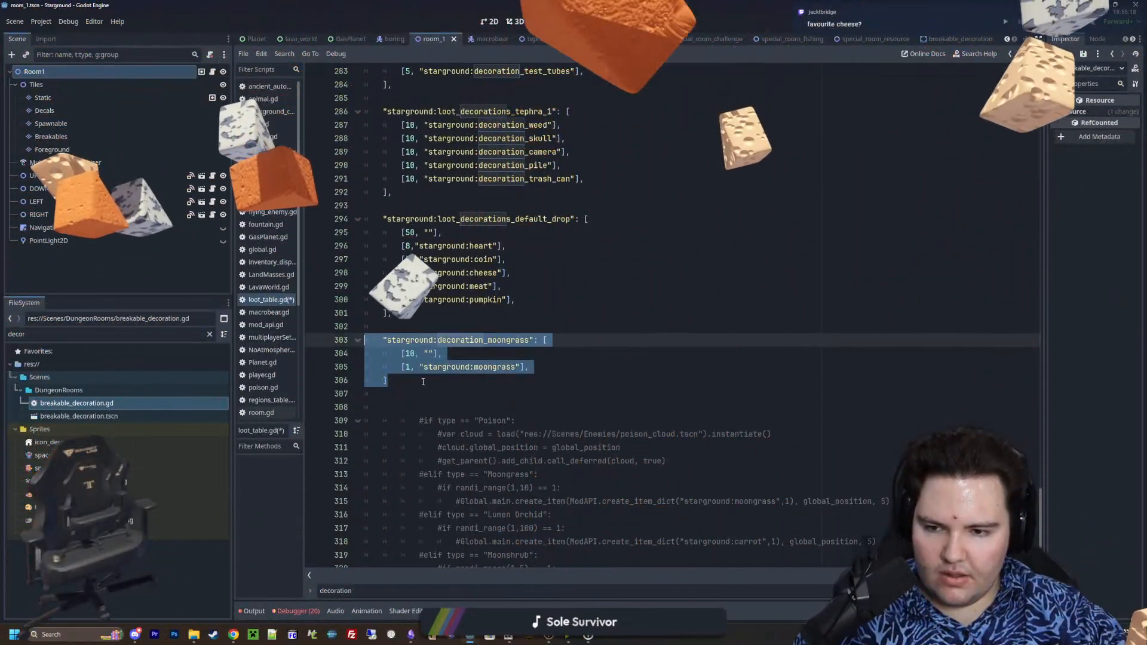
left_click(423, 381)
key("Return")
key("Return")
key("ctrl+v")
left_click(401, 407)
key("BackSpace")
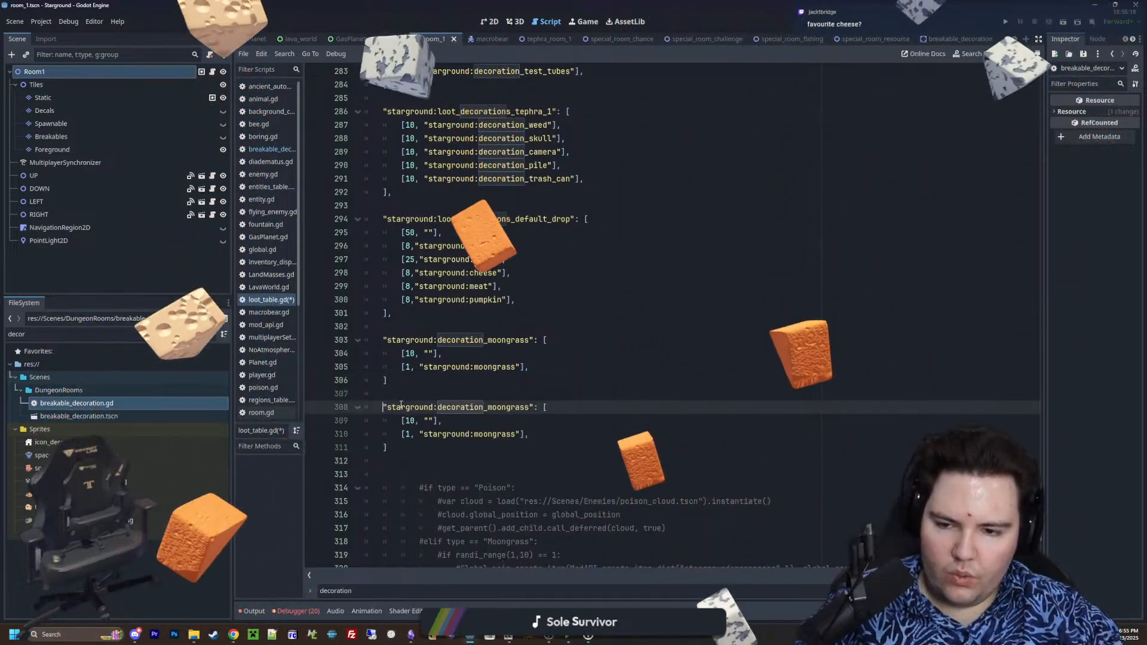
Rename the duplicated table key to "starground:decoration_lumen_orchid" and add a comma after the closing bracket of both decoration tables
scroll(406, 402, "down", 2)
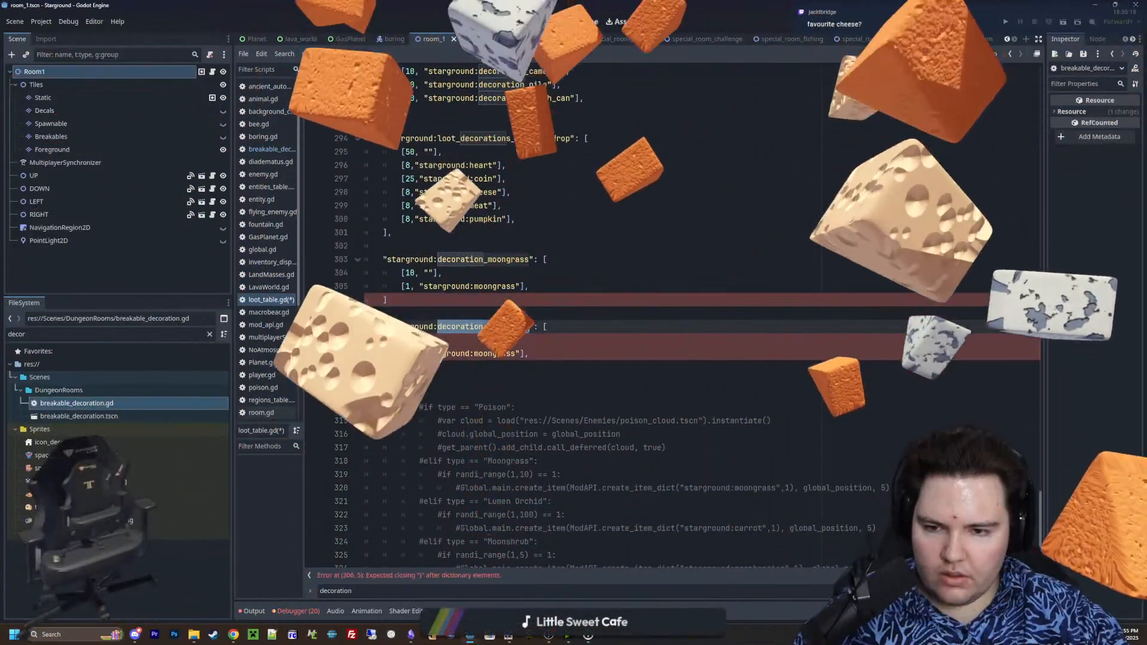
left_click(527, 327)
key("BackSpace")
key("BackSpace")
key("BackSpace")
key("BackSpace")
key("BackSpace")
key("BackSpace")
key("BackSpace")
key("BackSpace")
key("BackSpace")
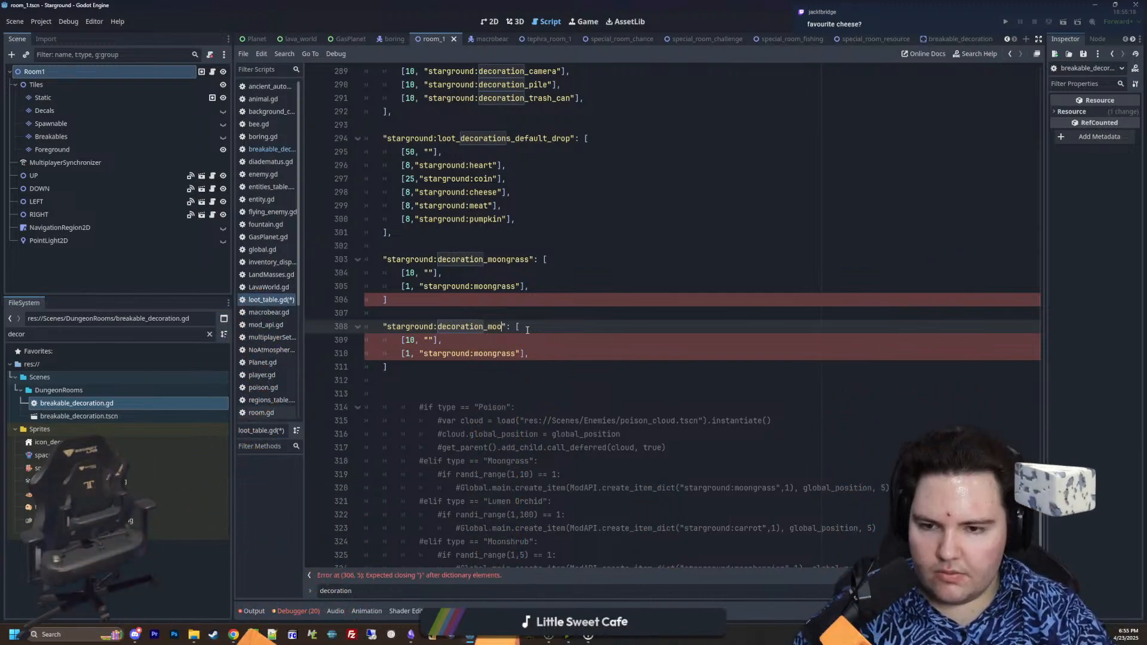
type("lumen_orchid")
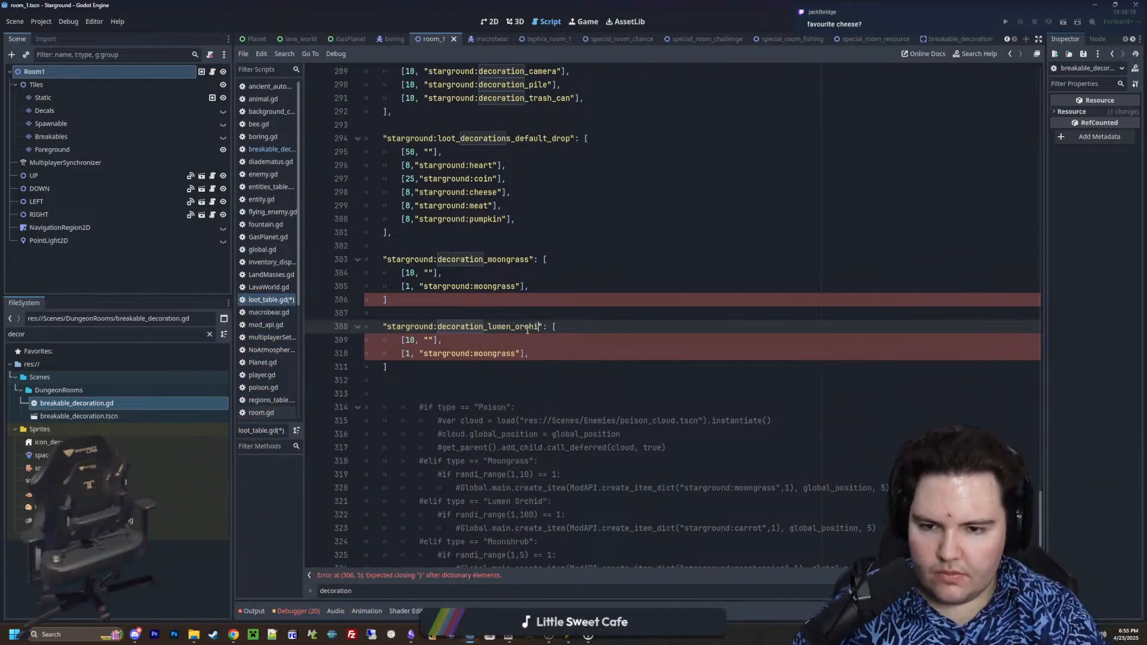
left_click(417, 301)
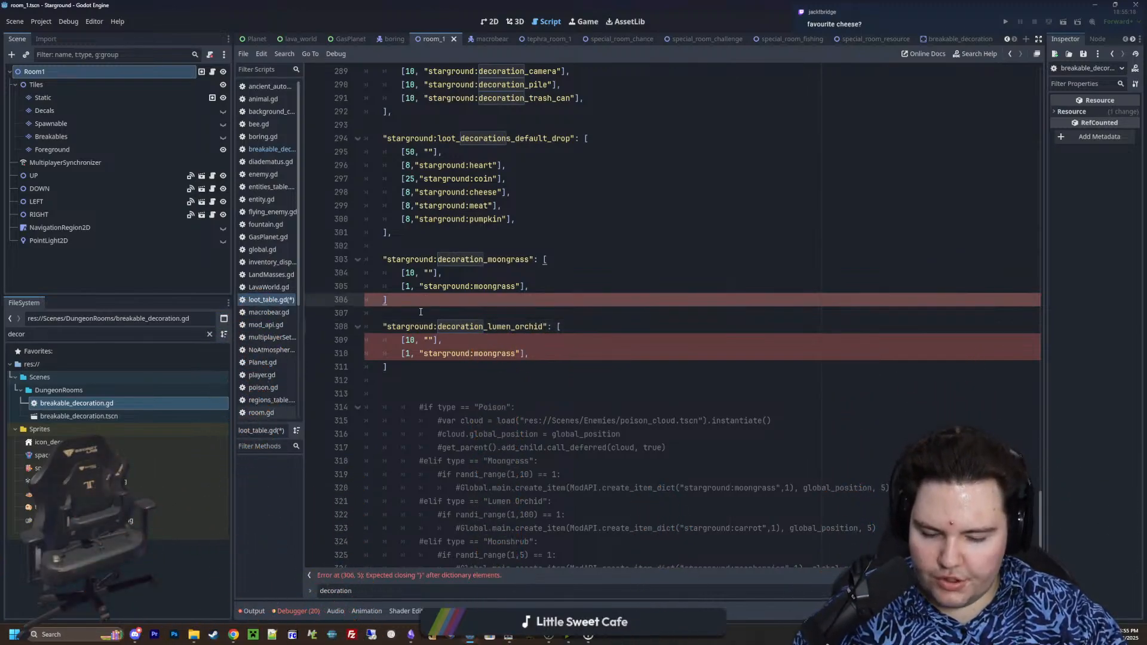
type(",")
left_click(379, 366)
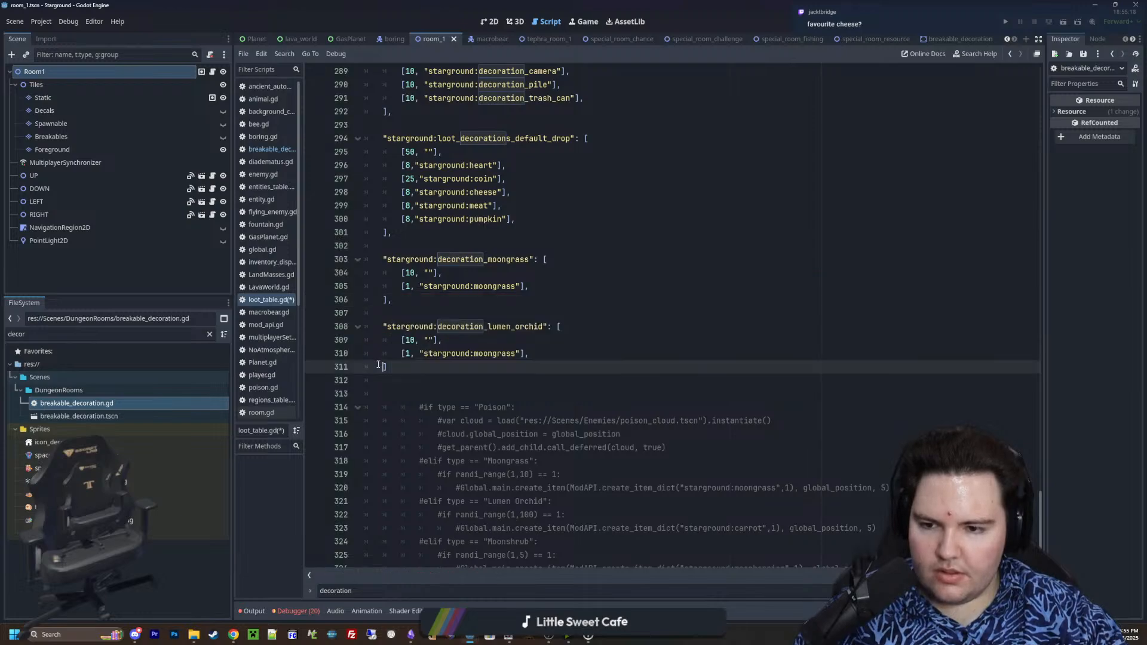
In decoration_lumen_orchid, change the dropped item to "starground:carrot" and set the empty-drop weight to 100
left_click(517, 354)
key("BackSpace")
key("BackSpace")
key("BackSpace")
key("BackSpace")
key("BackSpace")
key("BackSpace")
key("BackSpace")
key("BackSpace")
key("BackSpace")
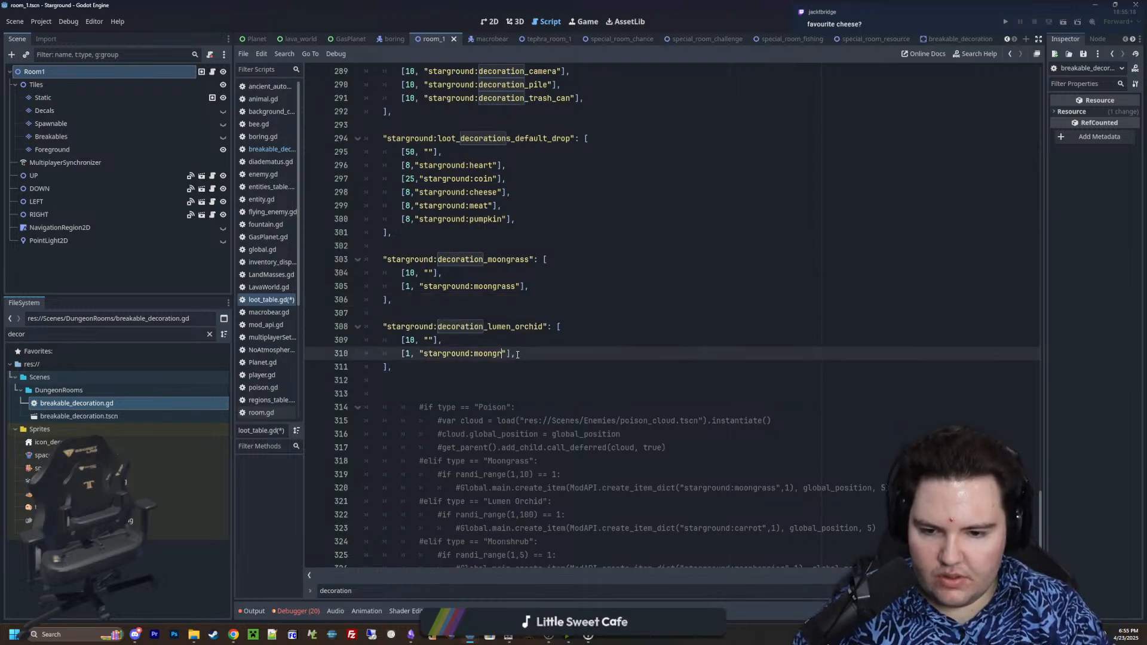
type("carrot")
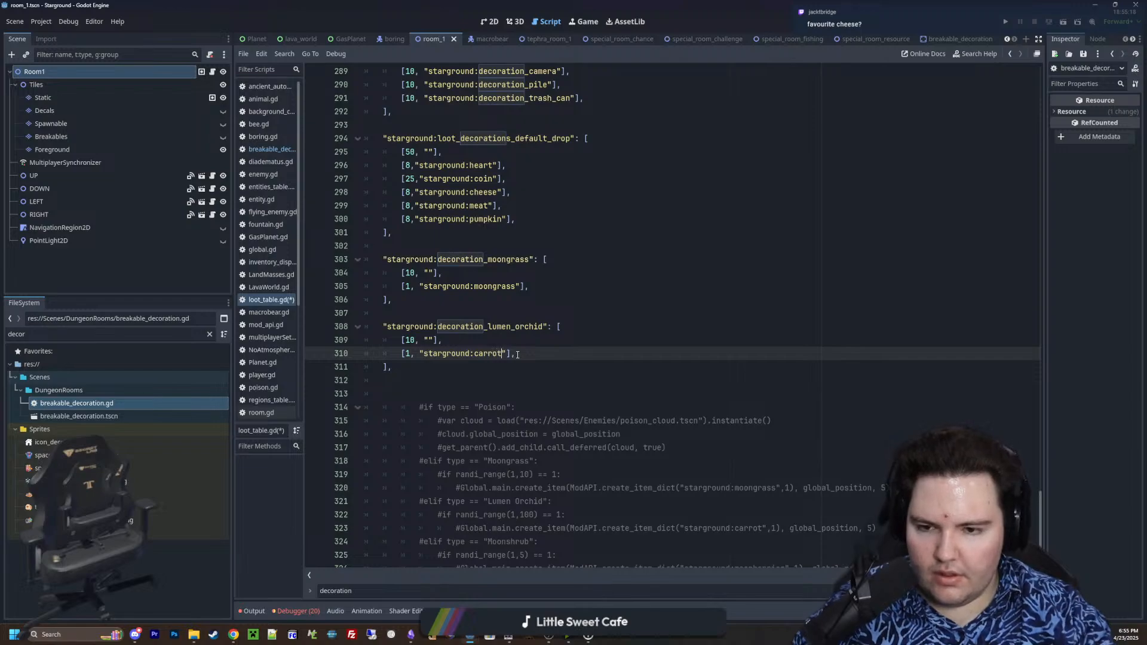
left_click(417, 341)
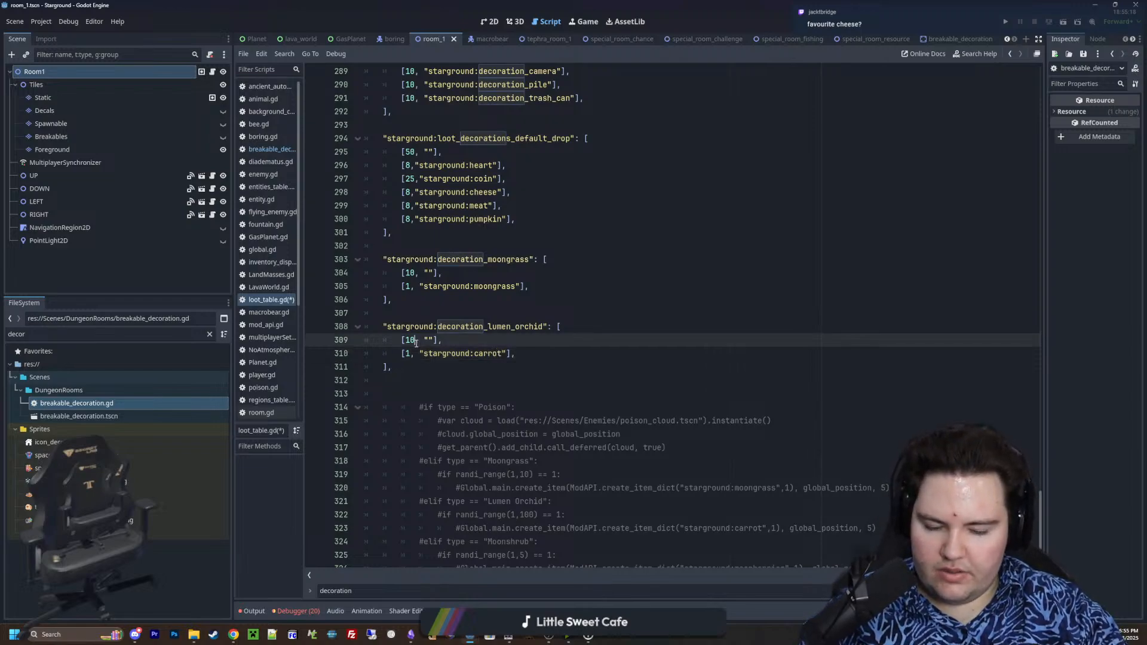
type("0")
Duplicate the decoration_lumen_orchid table below itself, separated by a blank line and with its key indented to match the original
left_click_drag(392, 367, 306, 319)
left_click(410, 355)
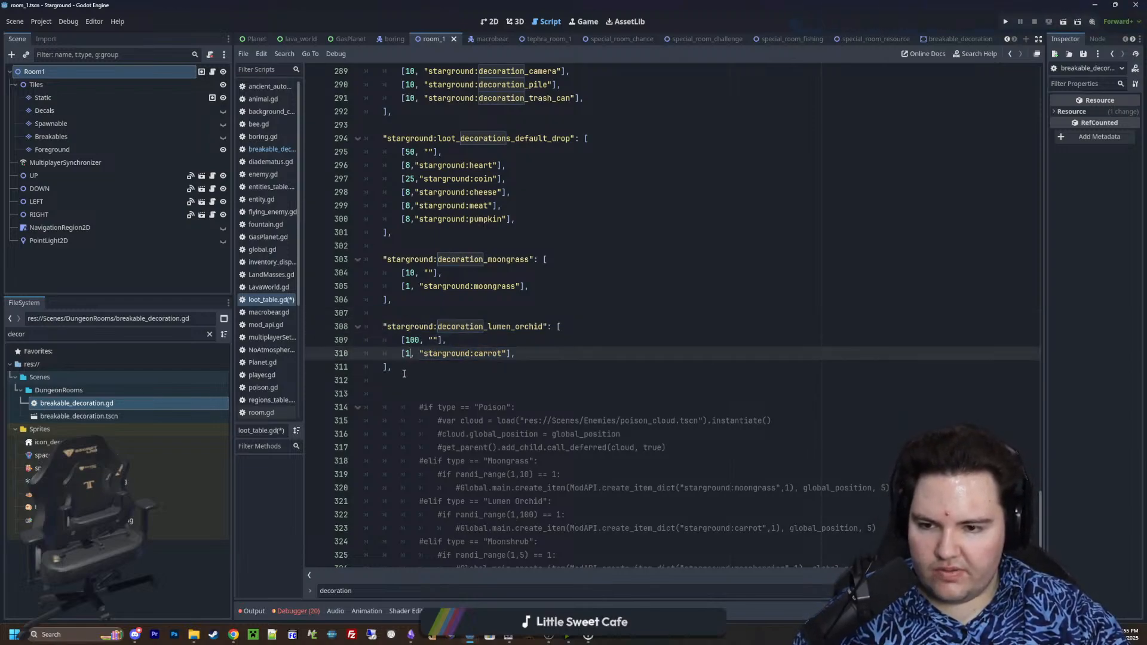
left_click_drag(402, 370, 343, 326)
left_click(419, 366)
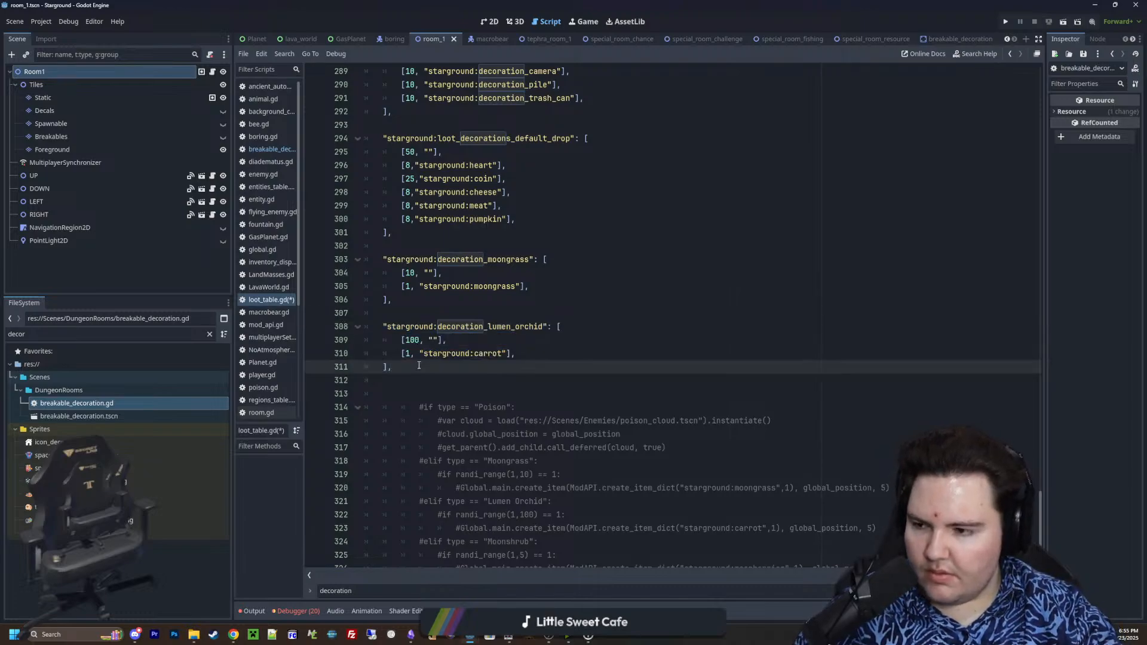
key("Return")
key("Return")
key("ctrl+v")
left_click(402, 394)
key("BackSpace")
Delete the commented-out Moongrass and Lumen Orchid branches from the old type-check code below the loot tables
scroll(473, 381, "down", 2)
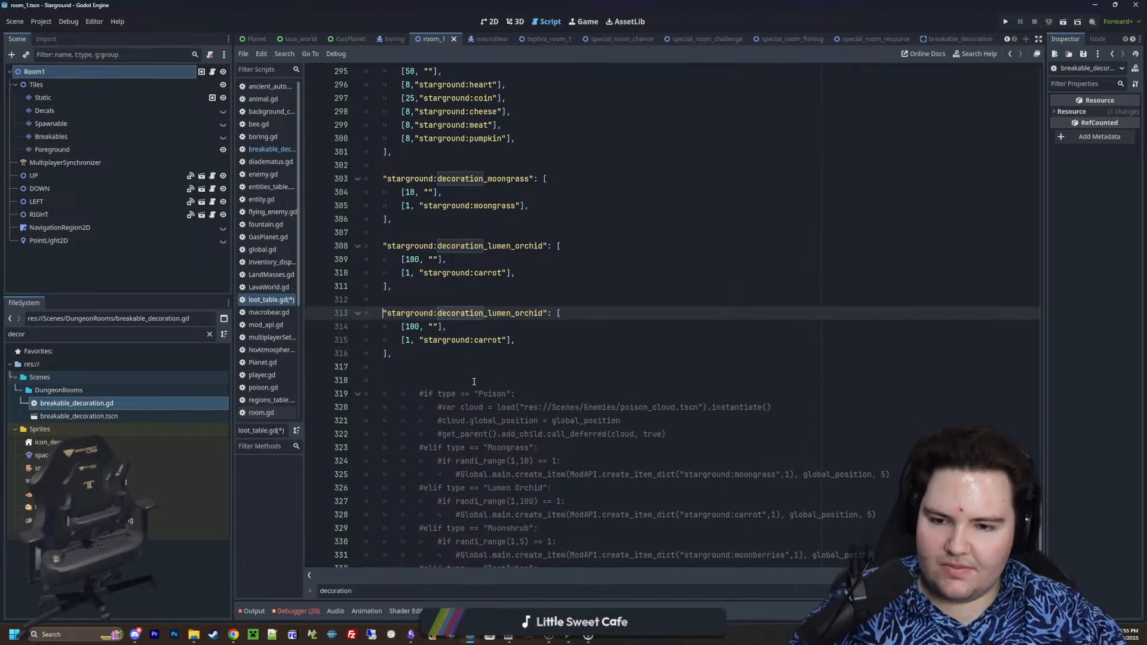
scroll(498, 384, "down", 1)
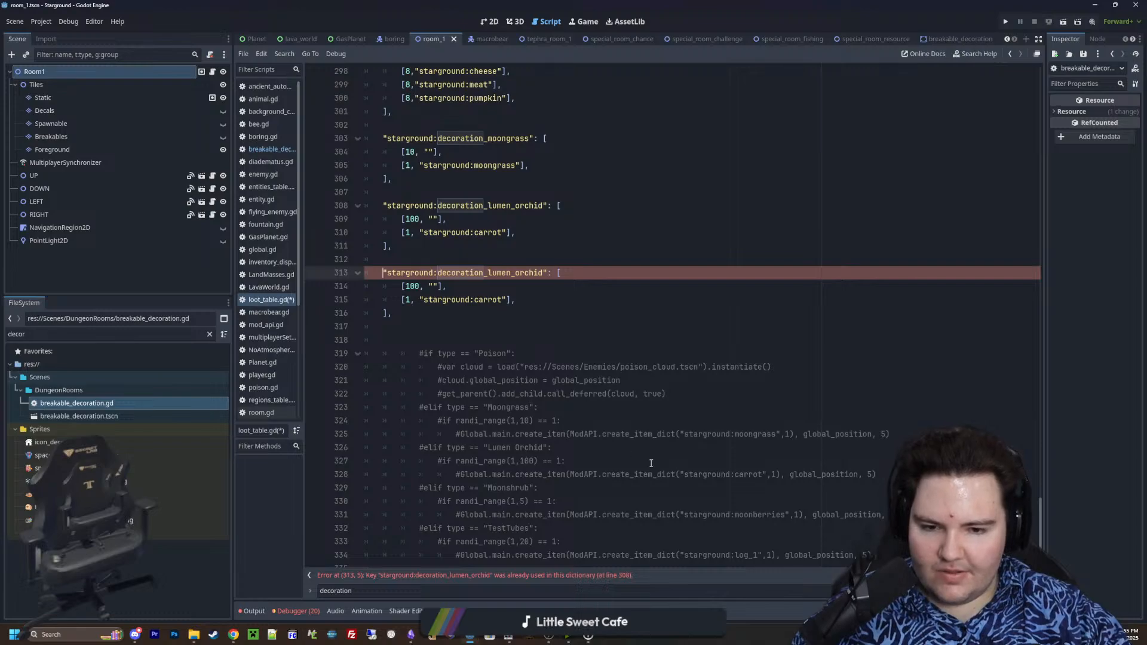
left_click_drag(879, 474, 284, 402)
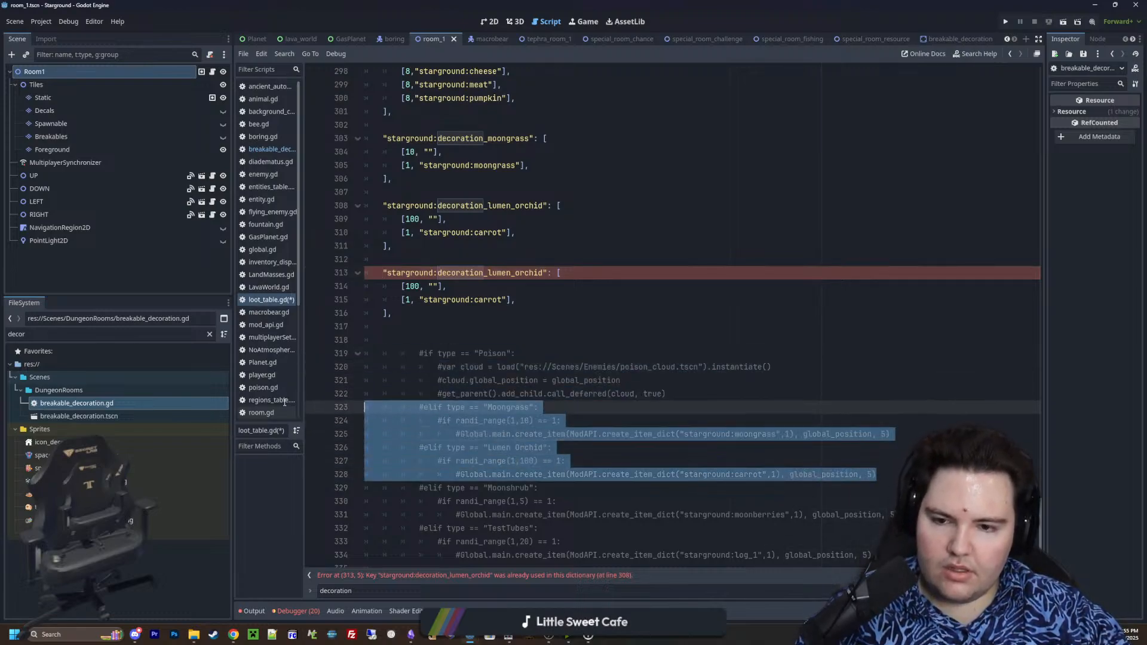
key("BackSpace")
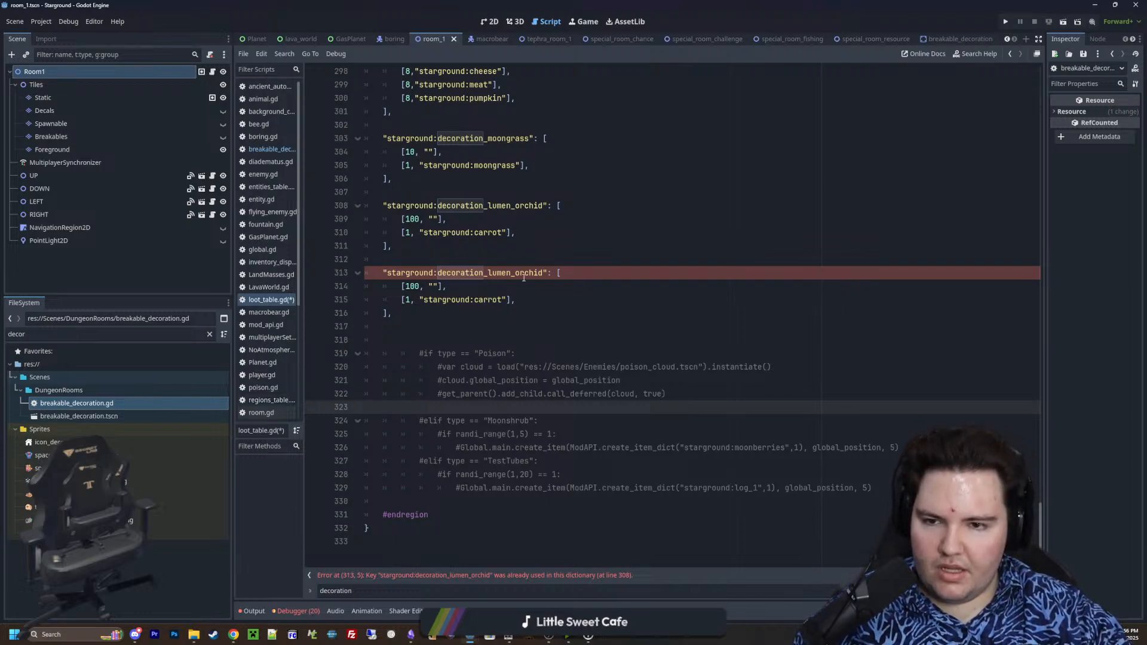
Rename the duplicated lumen orchid table key to "starground:decoration_moonshrub" and set its empty-drop weight to 5
left_click_drag(541, 272, 489, 273)
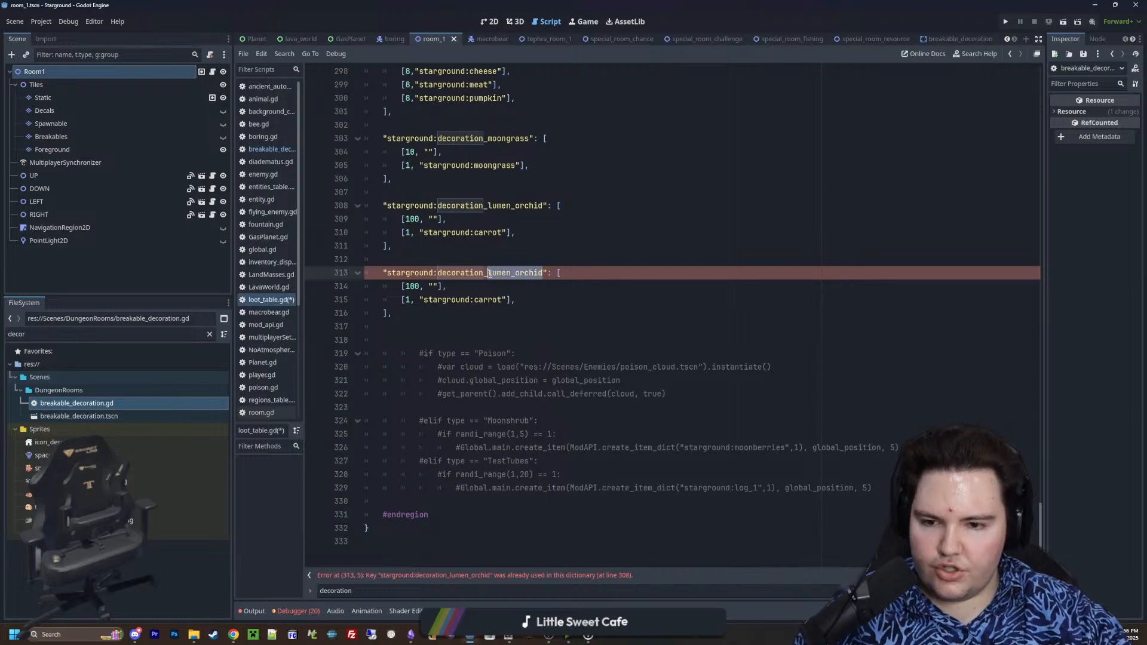
type("moonshrub")
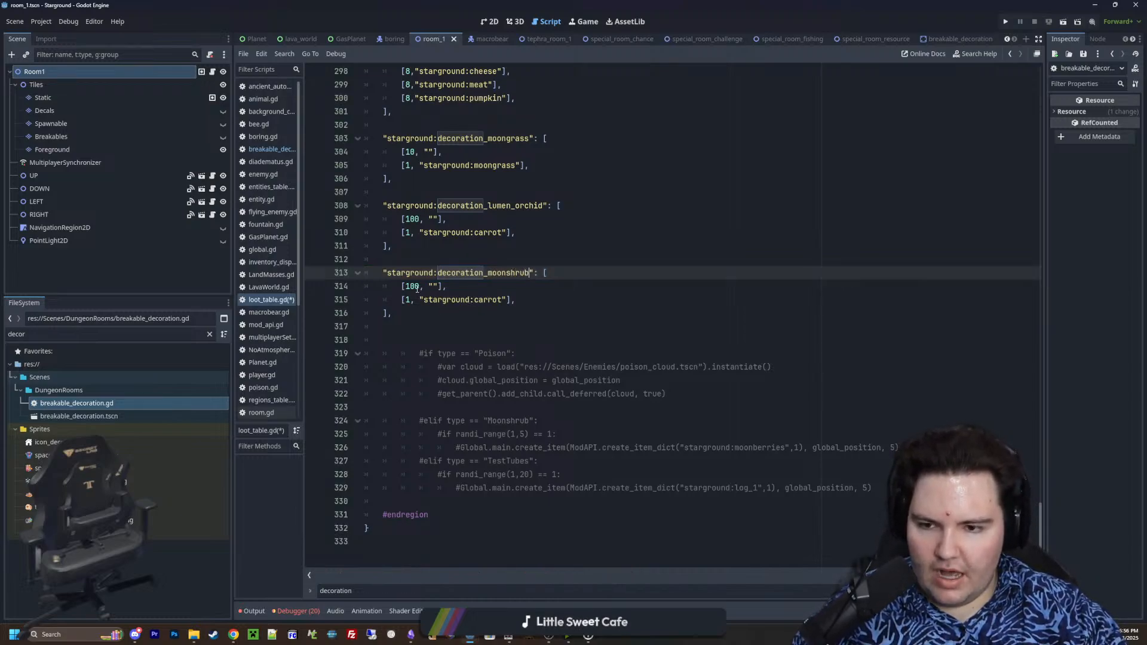
double_click(414, 286)
type("5")
In decoration_moonshrub, change the dropped item to "starground:moonberries"
left_click(495, 299)
double_click(495, 299)
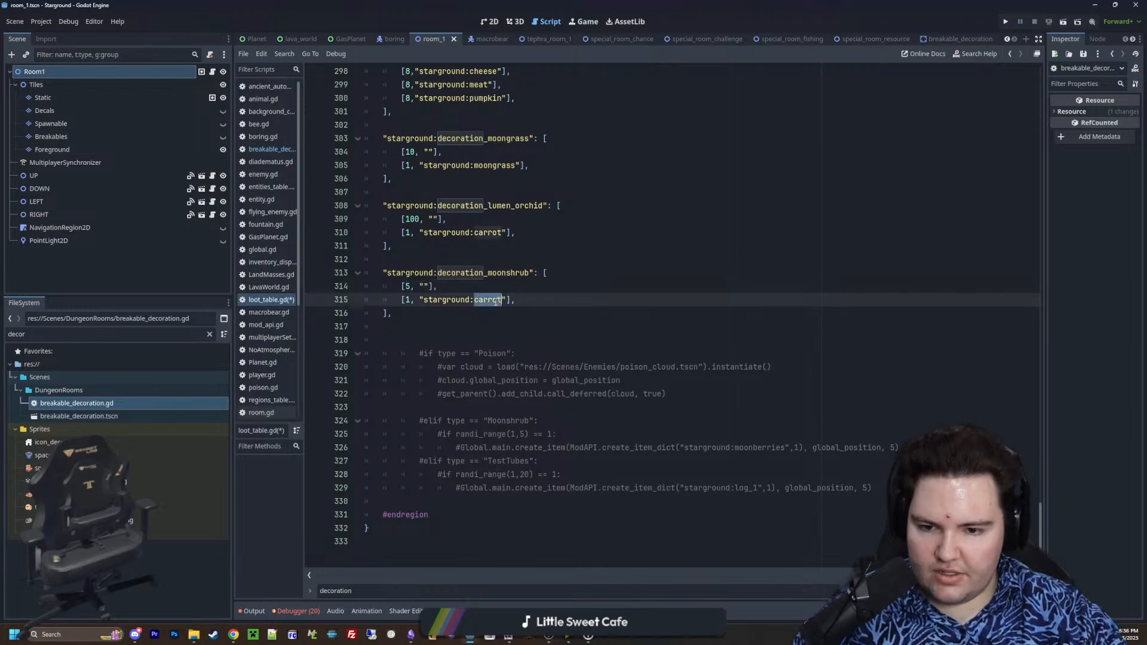
type("moon")
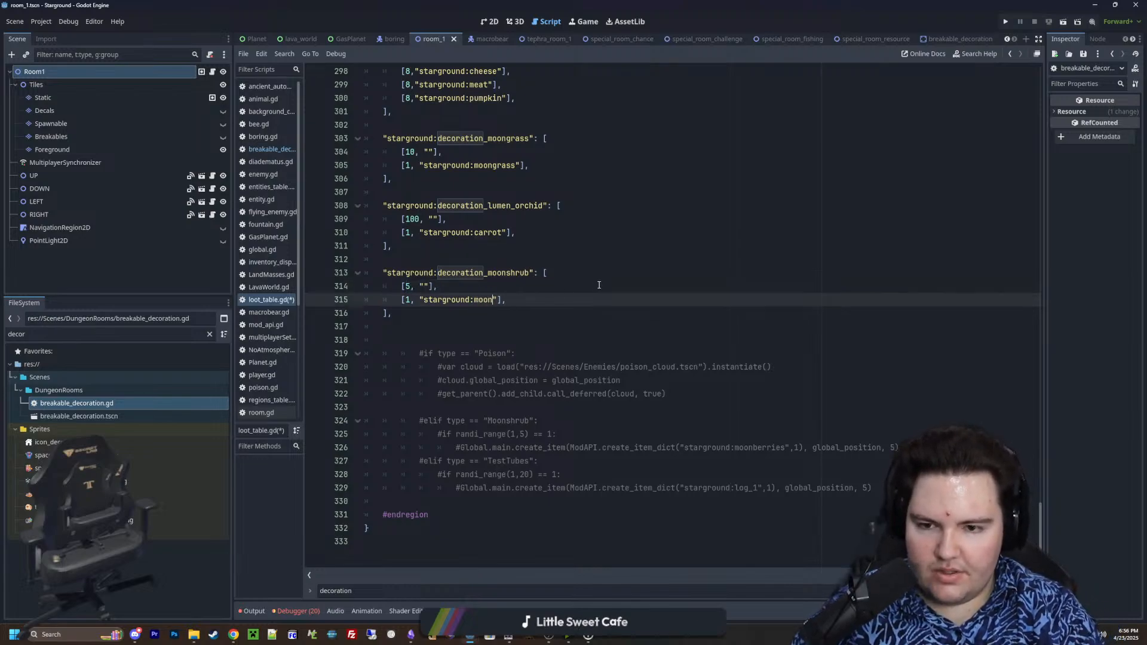
type("berries")
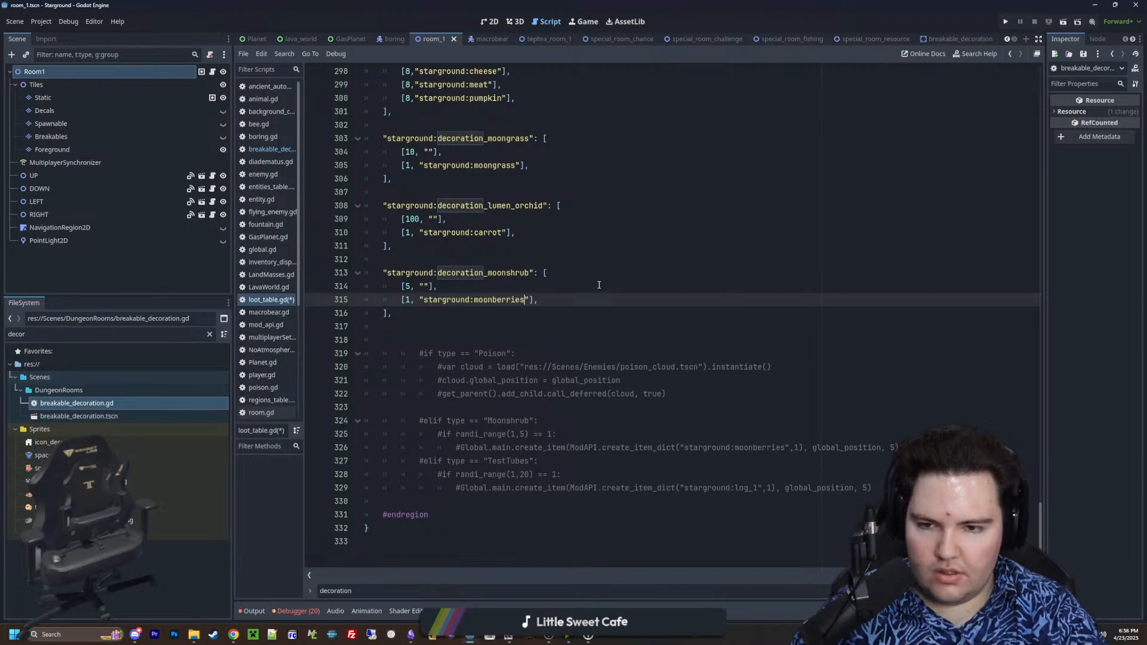
Duplicate the decoration_moonshrub table below itself, separated by a blank line and with its key indented to match the original
left_click_drag(395, 313, 345, 272)
left_click(431, 309)
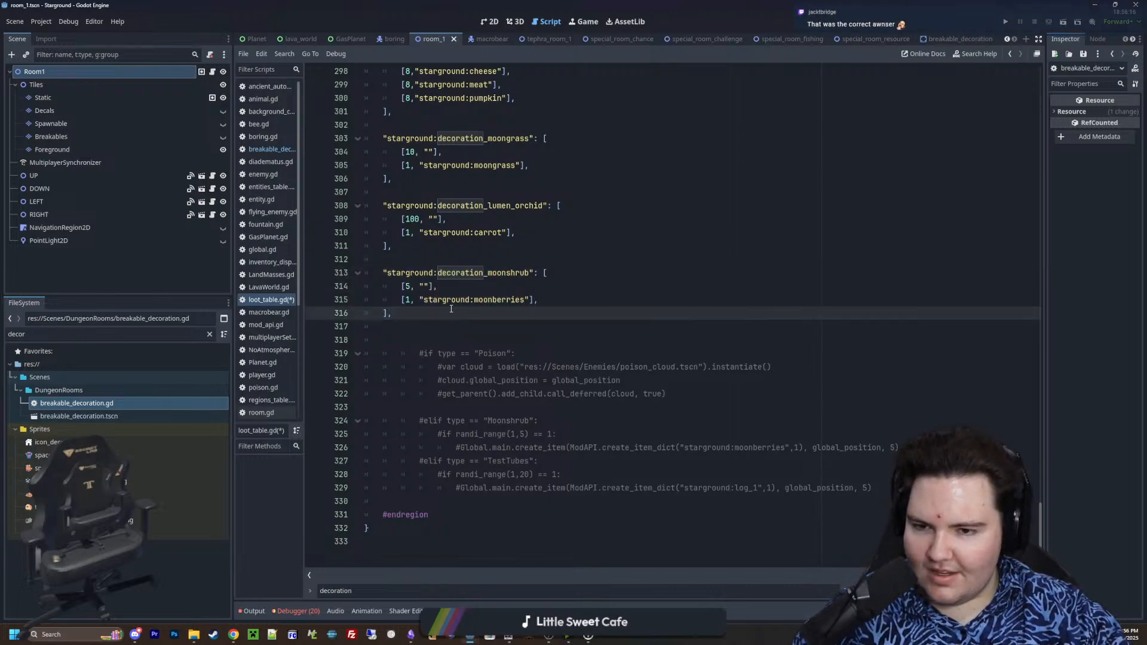
key("Return")
key("Return")
key("ctrl+v")
left_click(400, 338)
key("BackSpace")
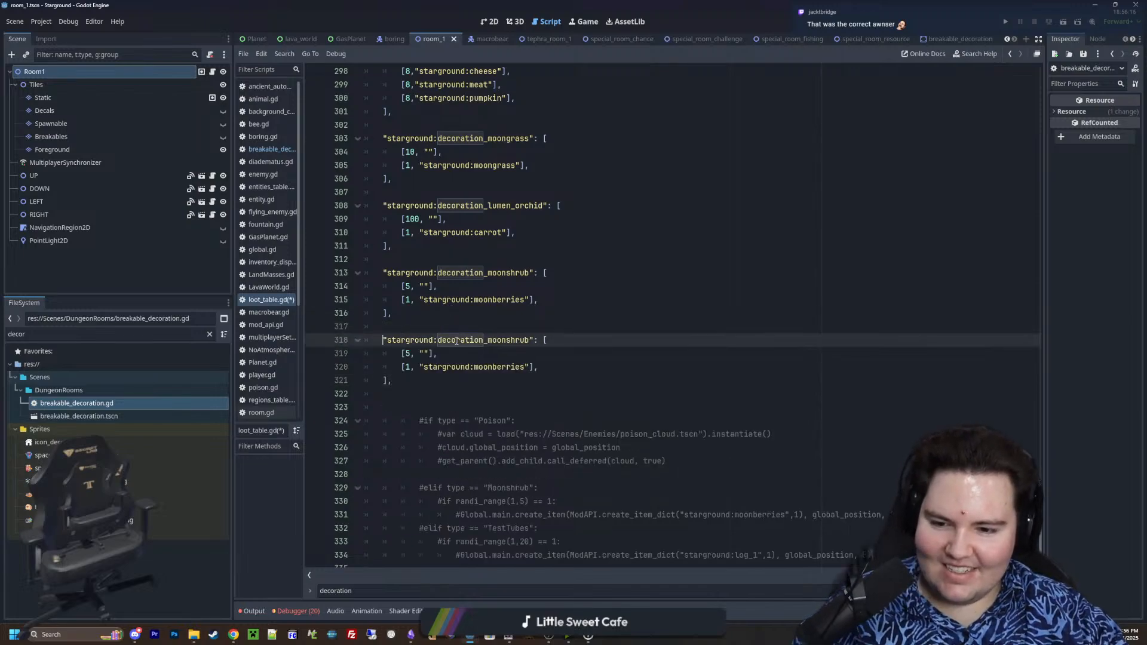
Rename the duplicated moonshrub table key to "starground:decoration_test_tubes"
scroll(460, 345, "down", 1)
double_click(512, 313)
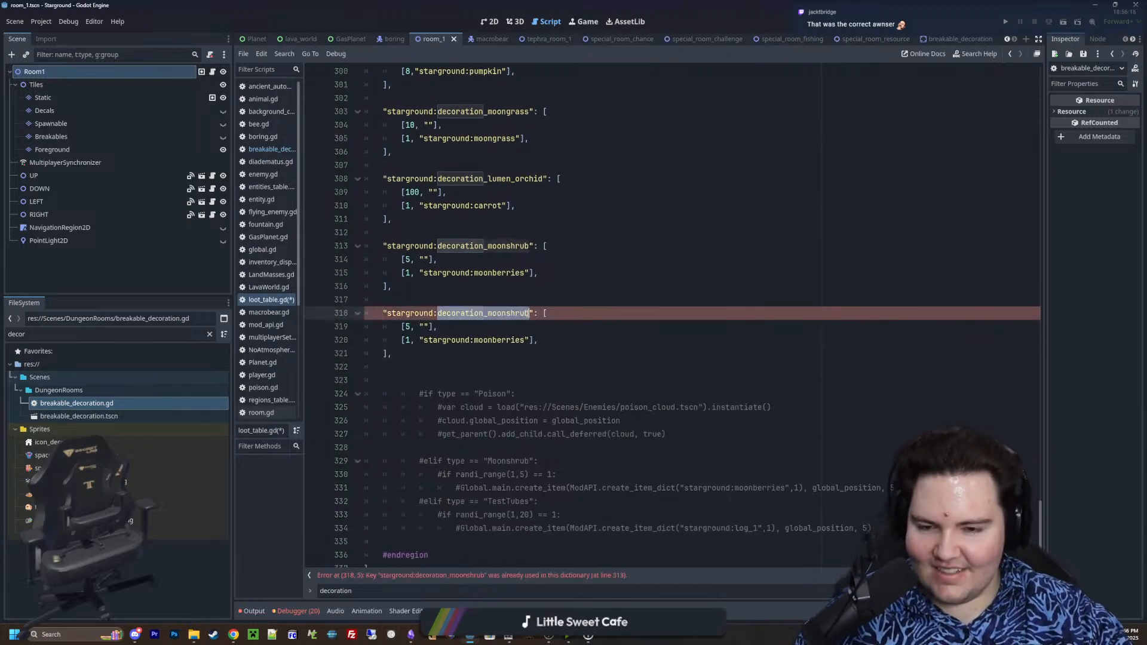
left_click(529, 313)
key("BackSpace")
key("BackSpace")
key("BackSpace")
key("BackSpace")
key("BackSpace")
key("BackSpace")
key("BackSpace")
key("BackSpace")
key("BackSpace")
type("t")
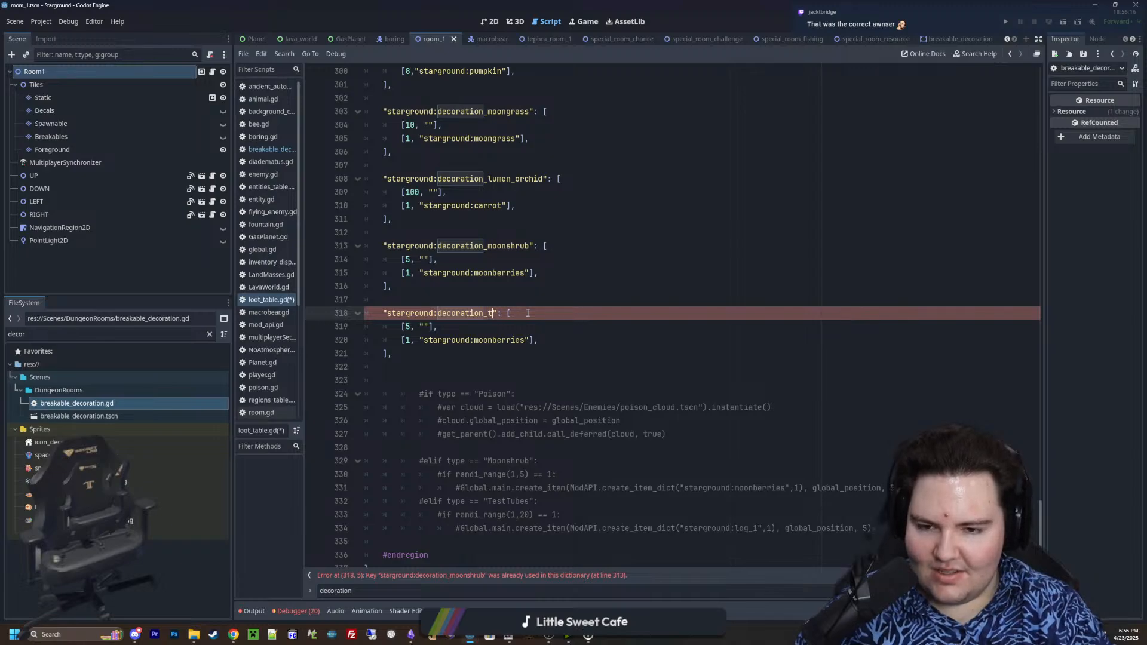
type("est_tubes")
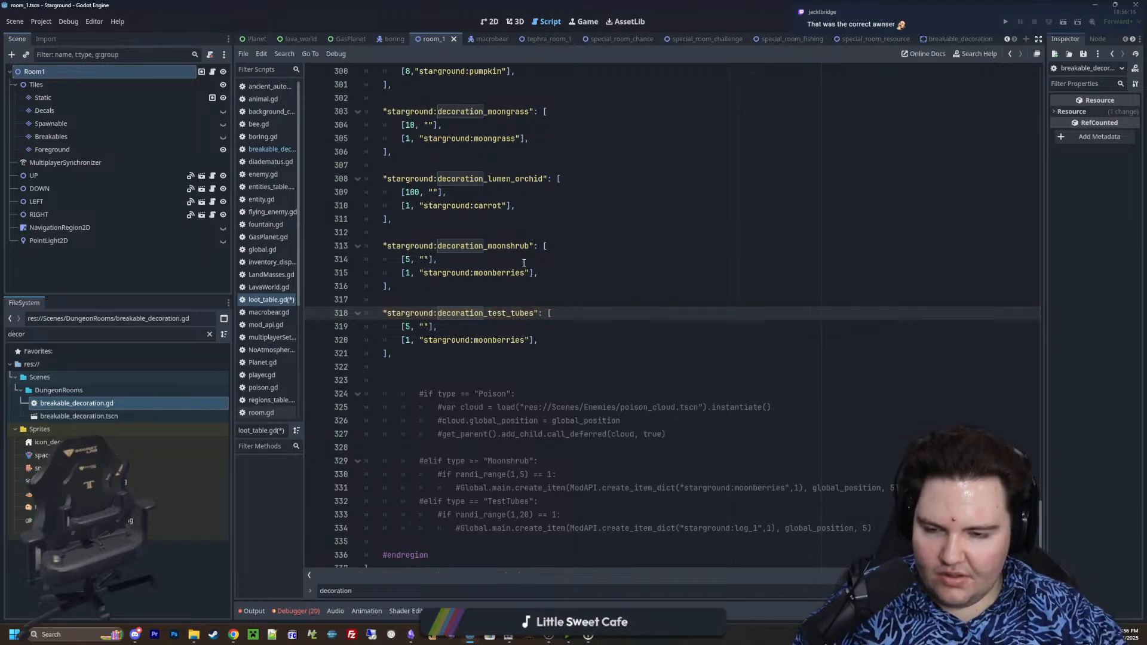
In decoration_test_tubes, change the dropped item to "starground:log_1"
double_click(526, 340)
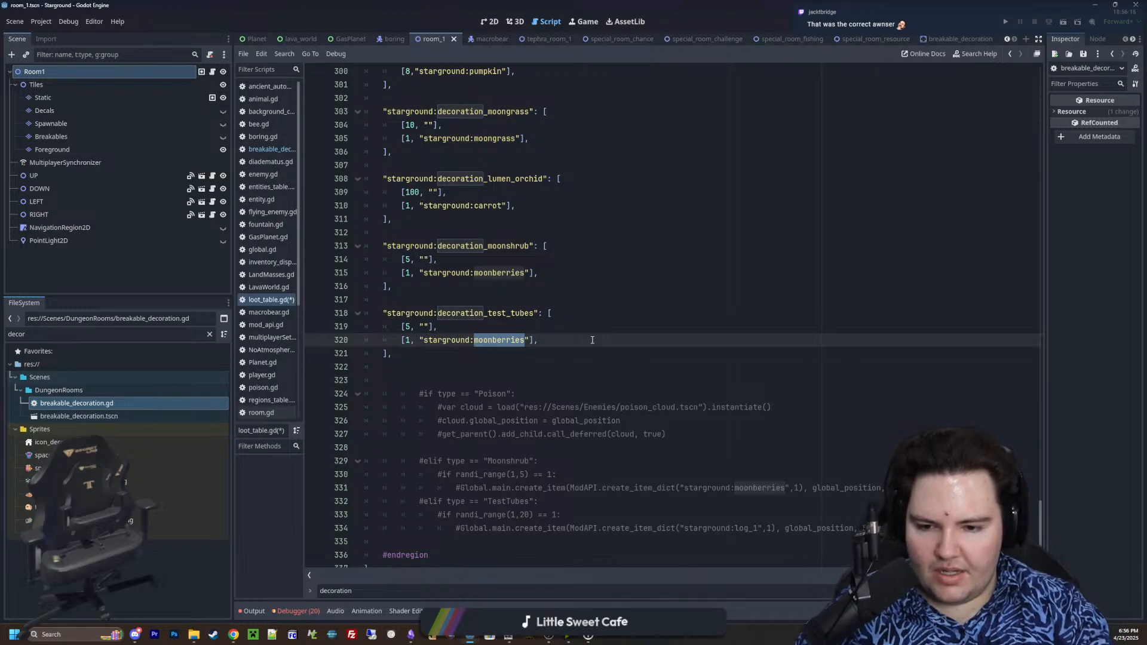
type("starground")
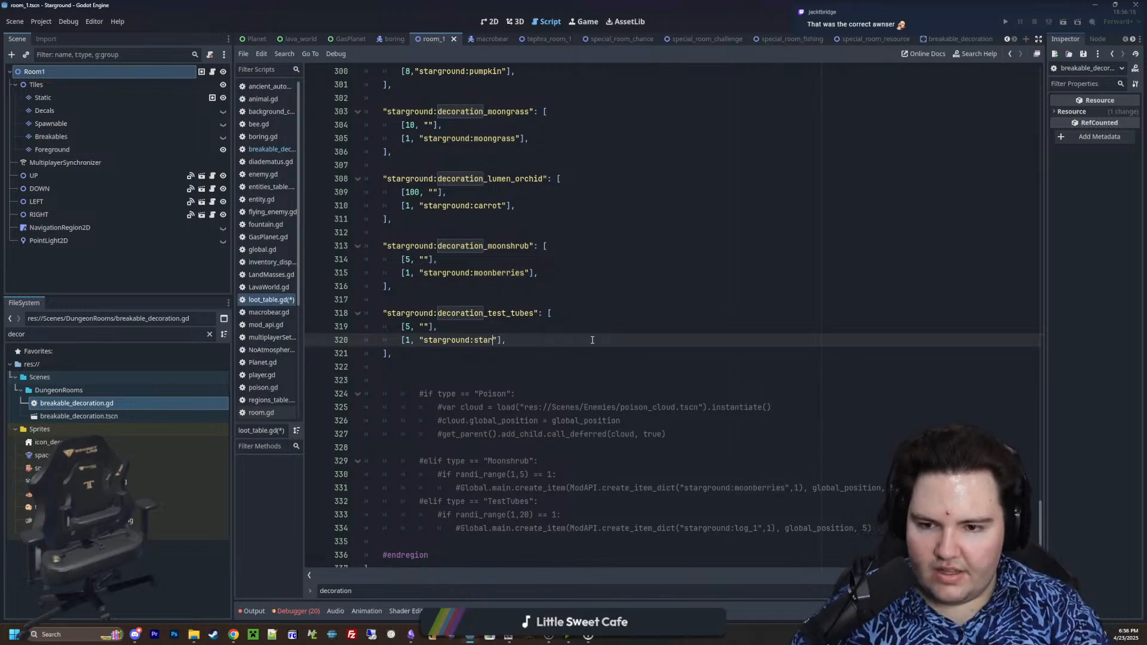
key("BackSpace")
key("BackSpace")
key("BackSpace")
key("BackSpace")
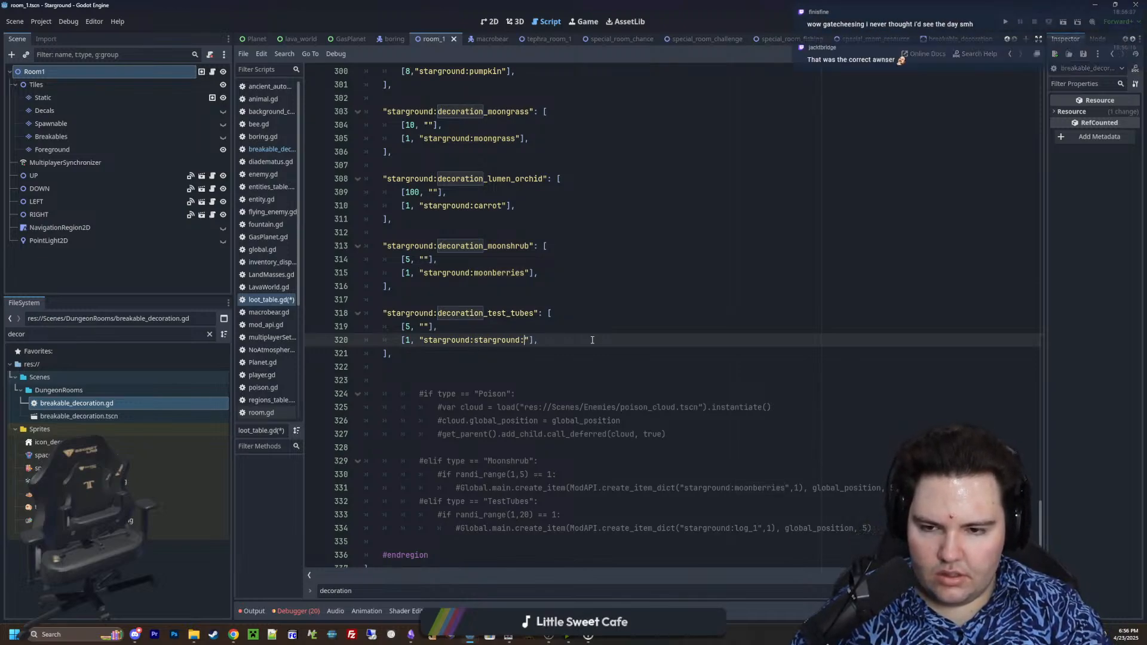
key("BackSpace")
key("BackSpace")
key("BackSpace")
key("BackSpace")
key("BackSpace")
key("BackSpace")
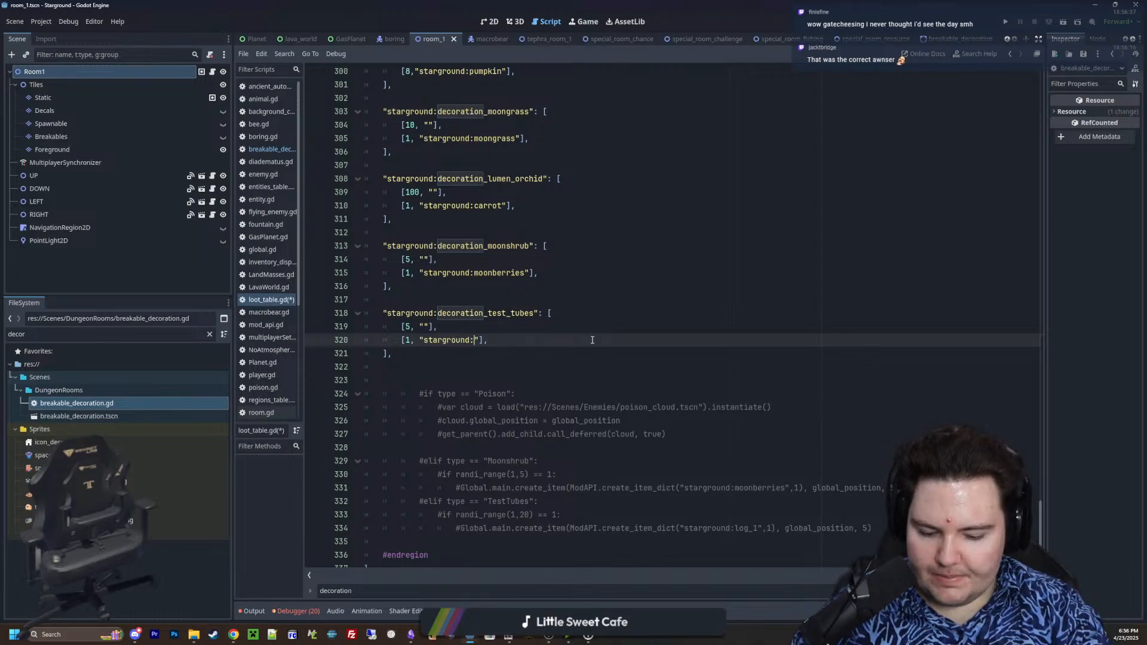
type("log_1")
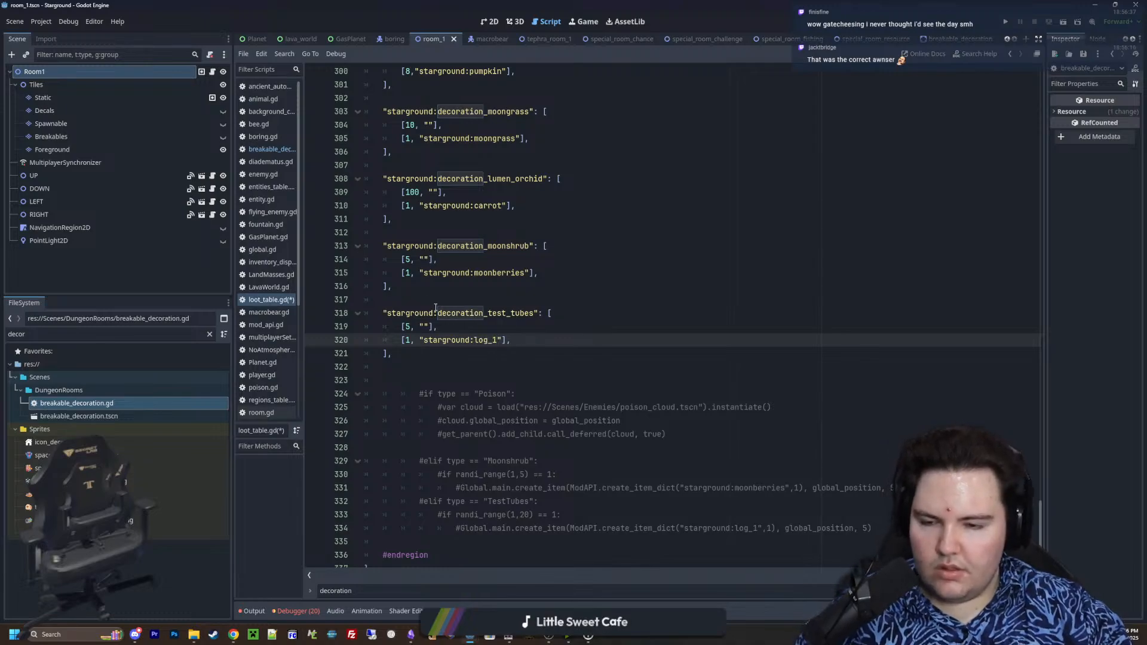
Set the empty-drop weight in decoration_test_tubes to 20
left_click(411, 327)
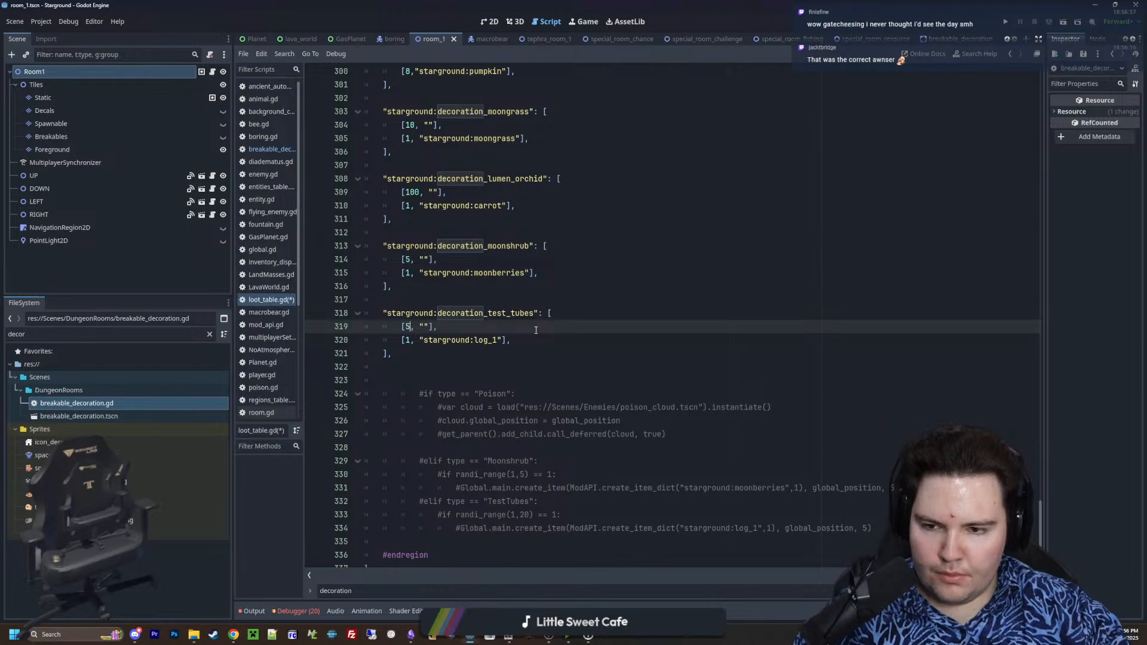
key("BackSpace")
type("20")
left_click(535, 353)
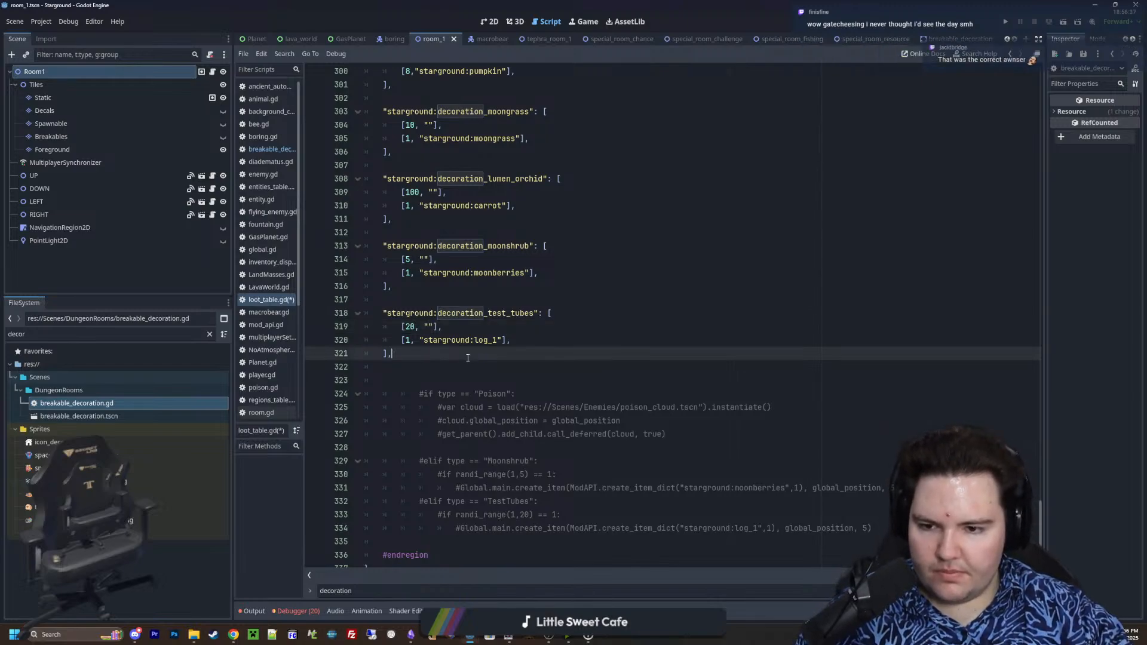
Delete the remaining commented-out type-check code and extra blank lines between the decoration_test_tubes table and #endregion
scroll(534, 353, "down", 1)
left_click_drag(874, 501, 273, 343)
key("BackSpace")
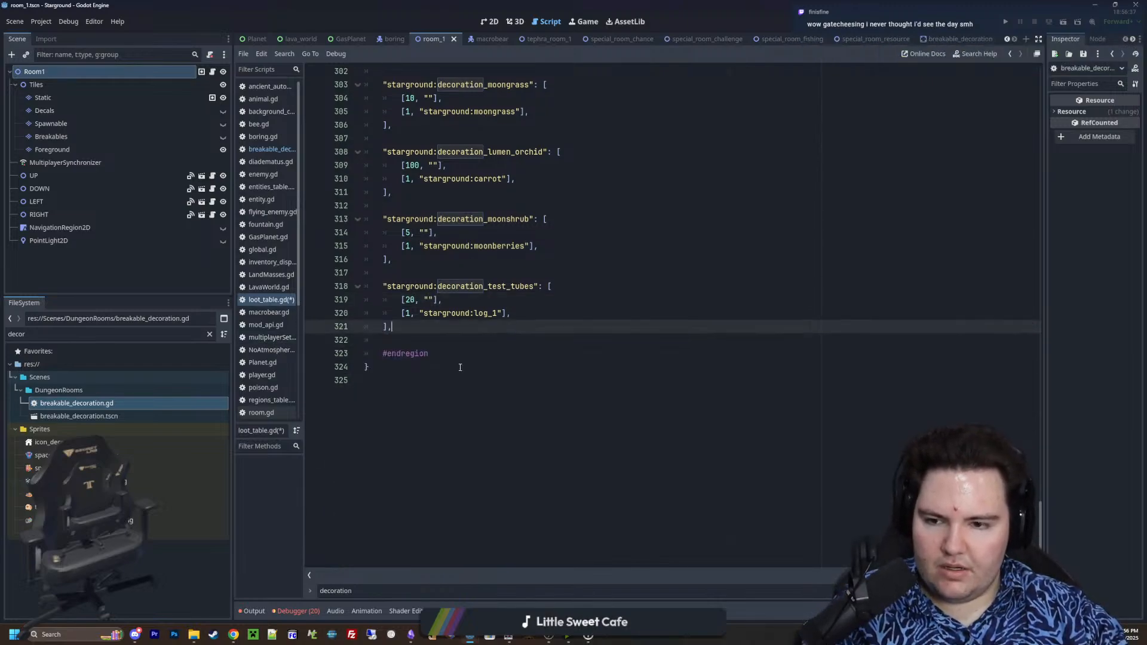
Review the default drop entries and the moongrass, lumen orchid, moonshrub and test tubes loot tables
scroll(528, 194, "up", 5)
scroll(528, 193, "down", 3)
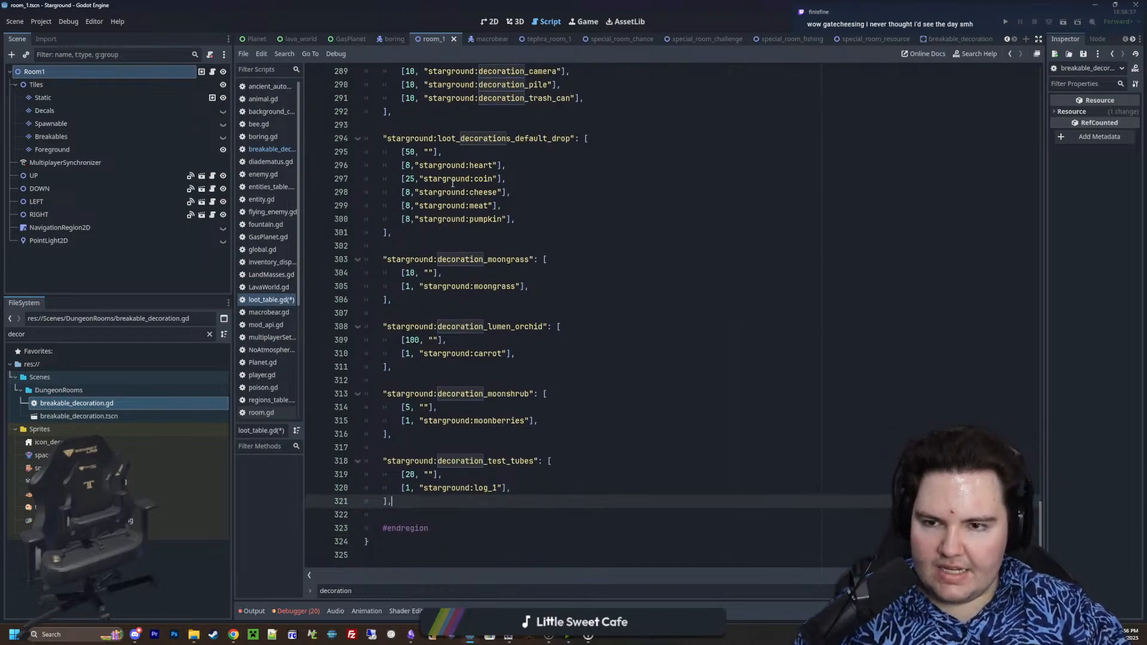
left_click_drag(478, 191, 401, 166)
left_click(472, 180)
scroll(472, 180, "up", 3)
left_click_drag(518, 205, 465, 165)
scroll(508, 191, "down", 3)
left_click(626, 290)
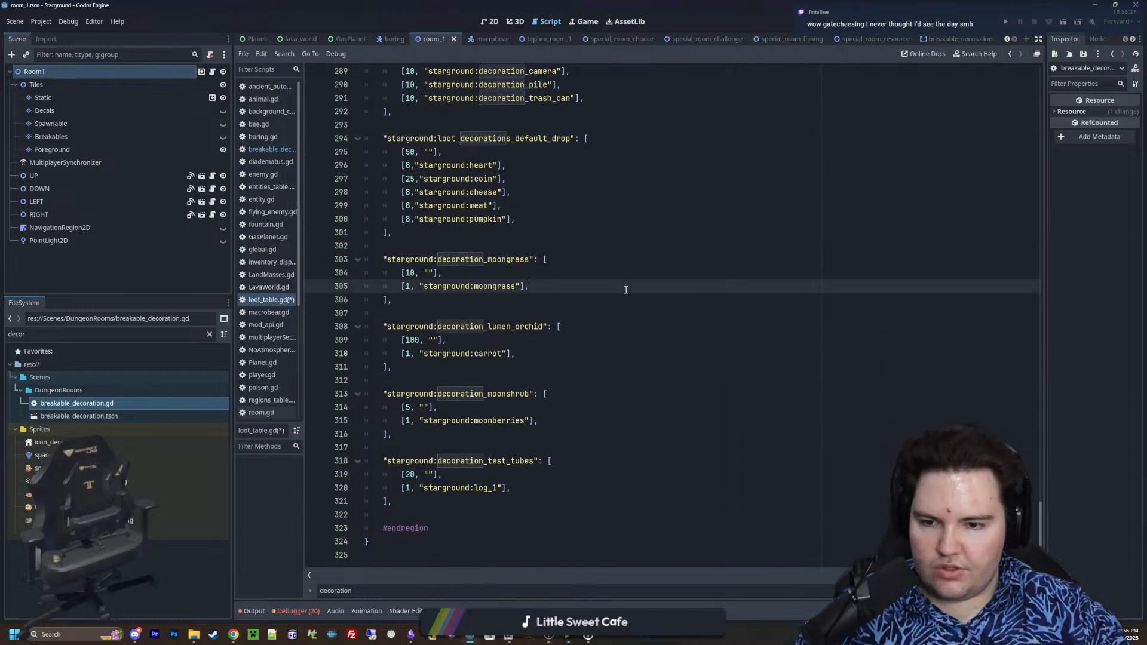
left_click_drag(544, 501, 371, 257)
left_click(449, 238)
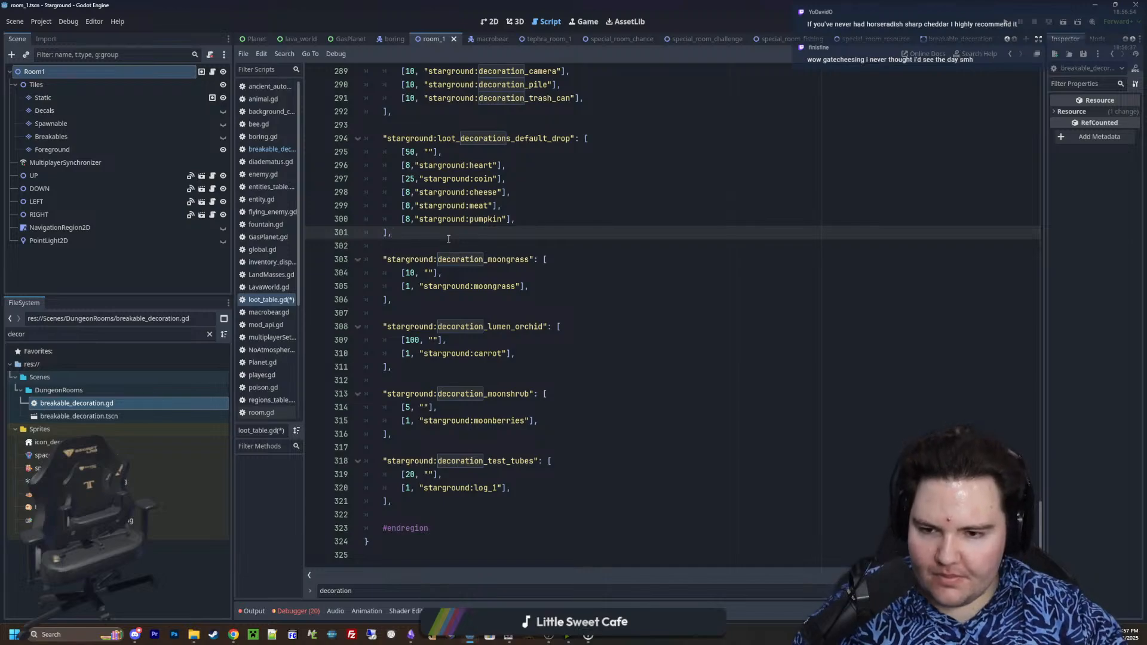
Save the changes to loot_table.gd
left_click(490, 382)
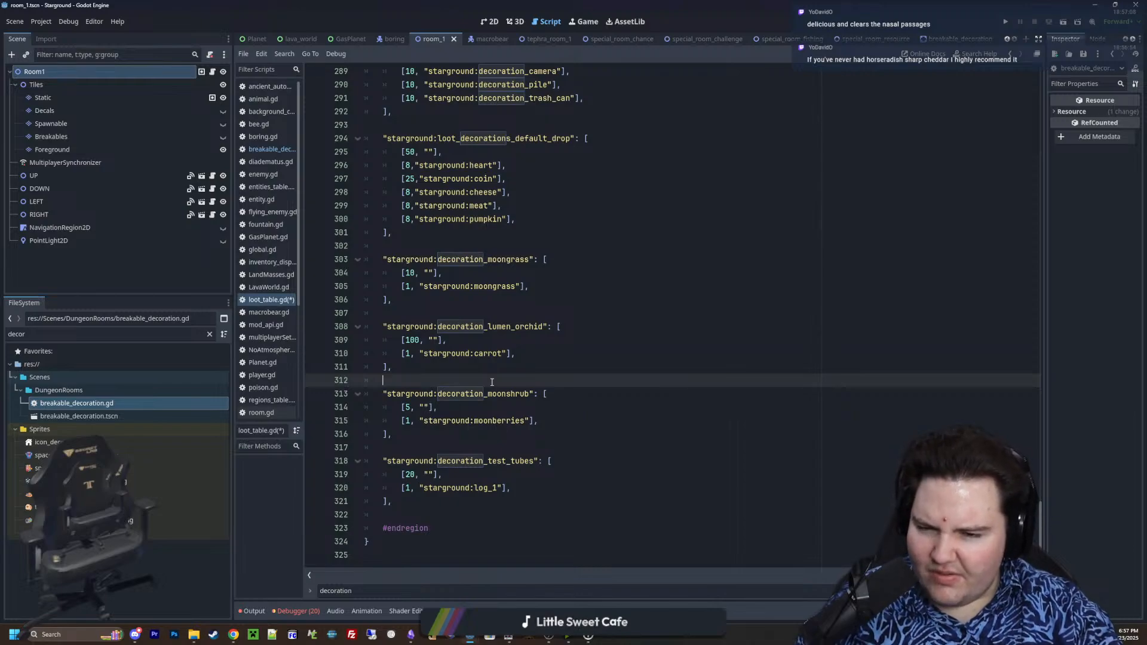
key("ctrl+s")
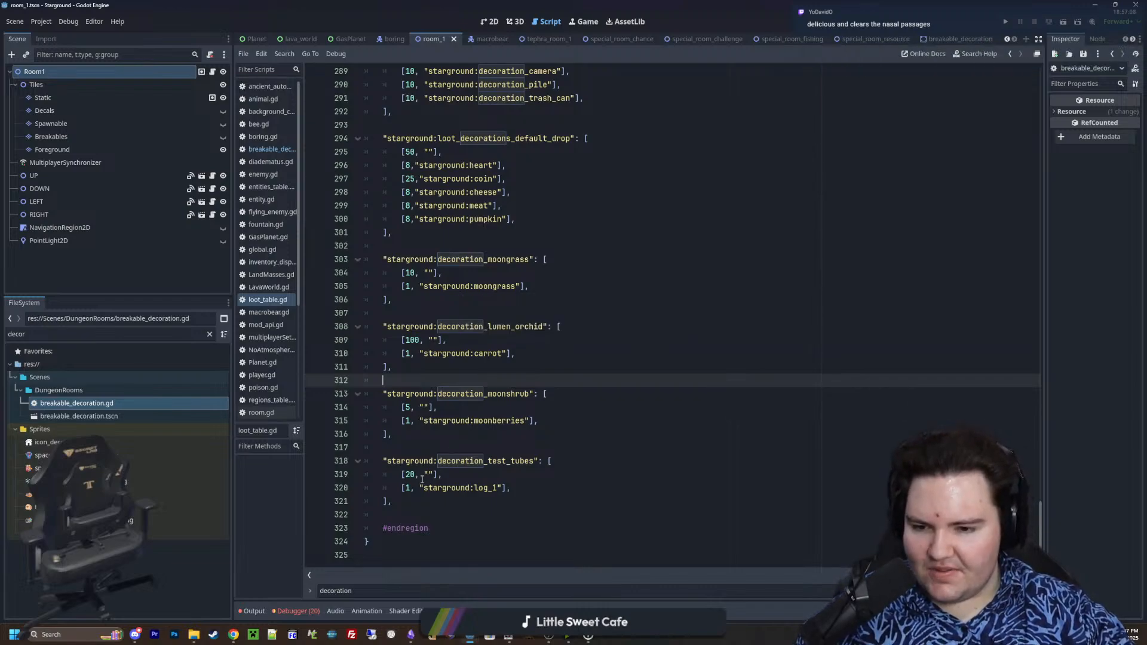
Examine the four per-decoration loot tables alongside the Enceladus, Tephra and default drop decoration tables
left_click(414, 447)
scroll(421, 382, "up", 2)
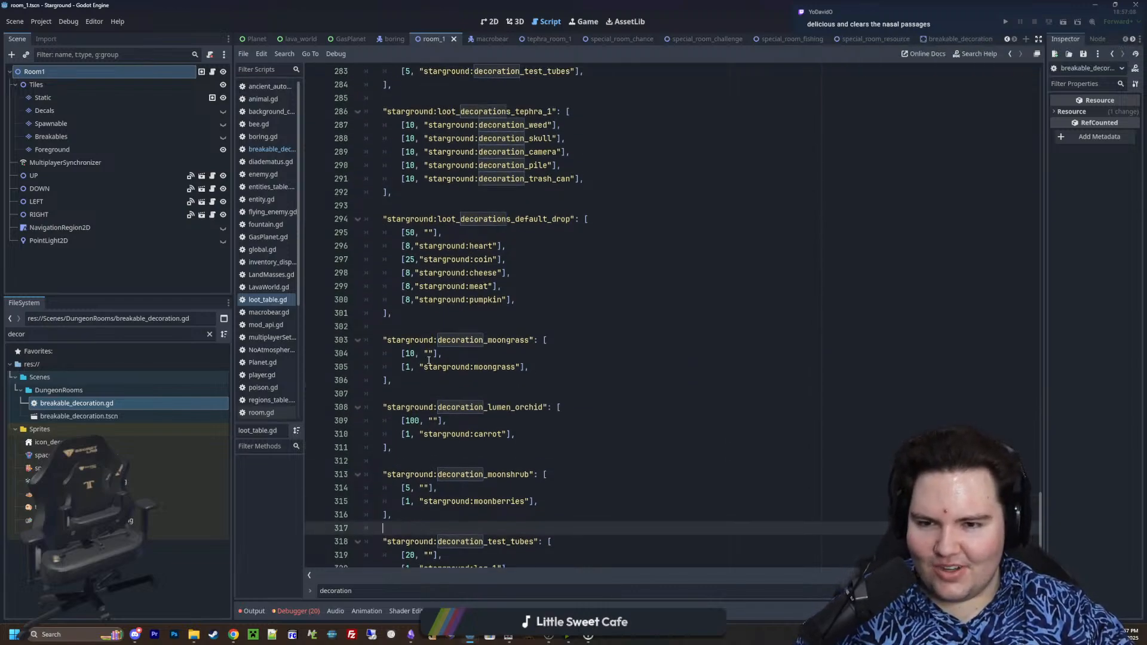
scroll(428, 359, "down", 2)
left_click_drag(457, 496, 299, 263)
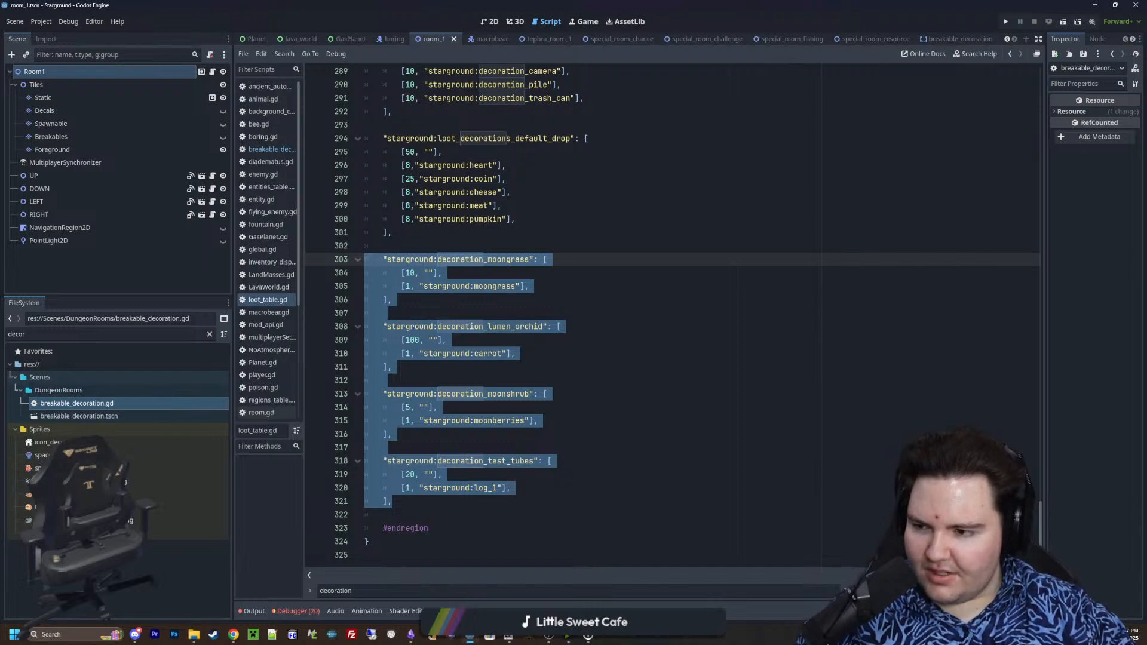
left_click(572, 419)
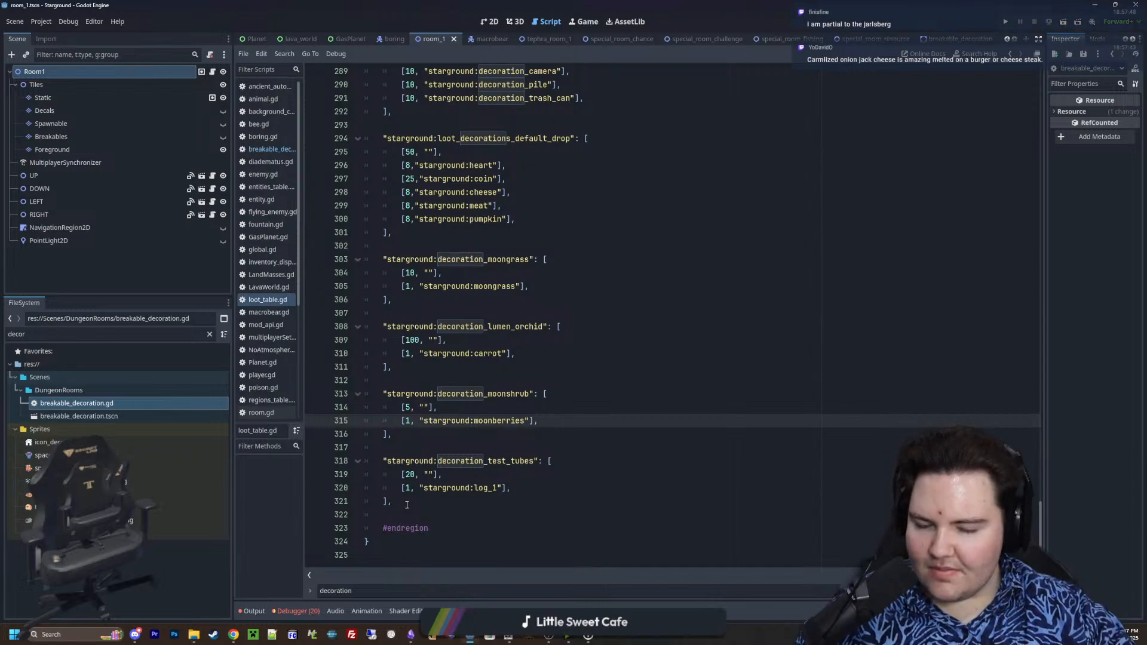
left_click_drag(406, 505, 306, 254)
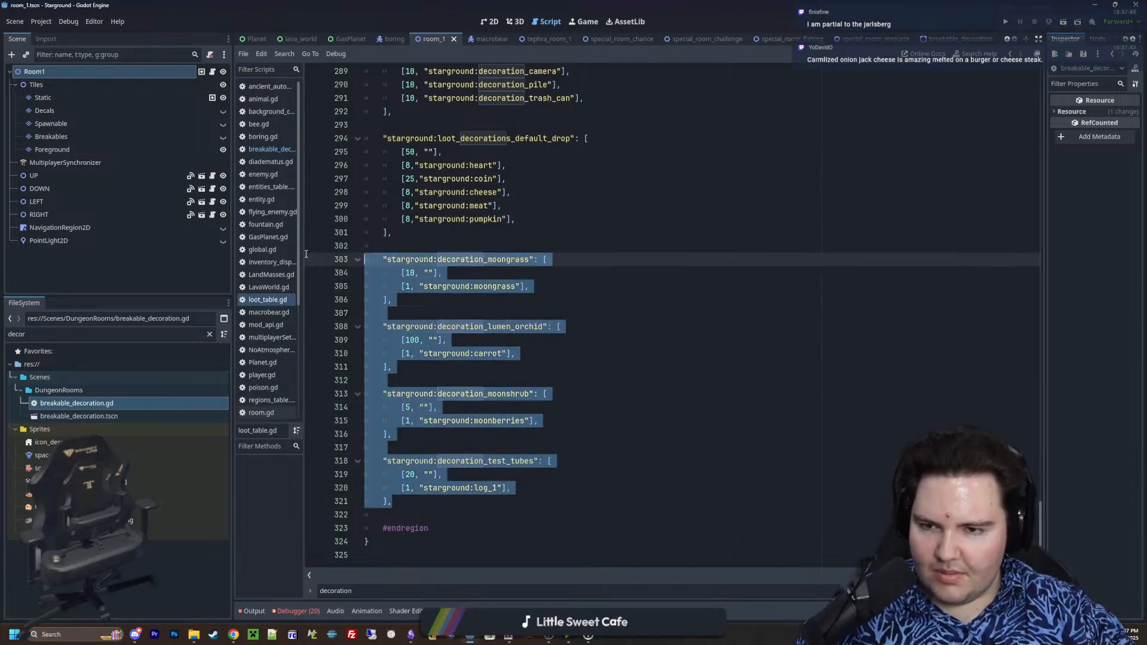
left_click(465, 408)
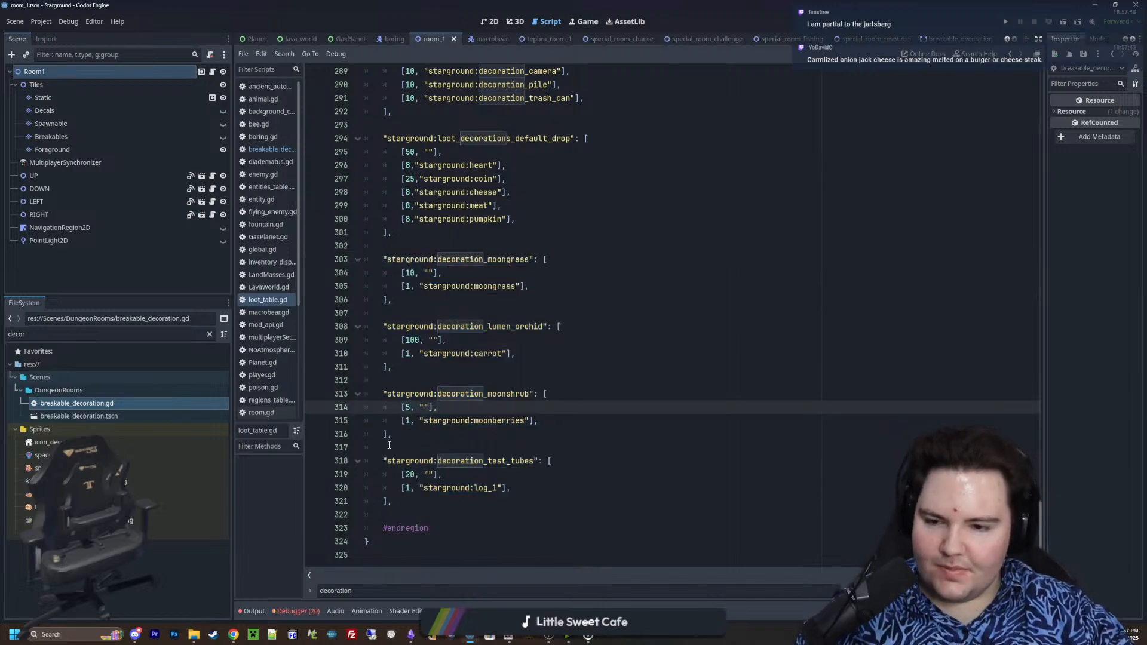
left_click_drag(387, 501, 304, 257)
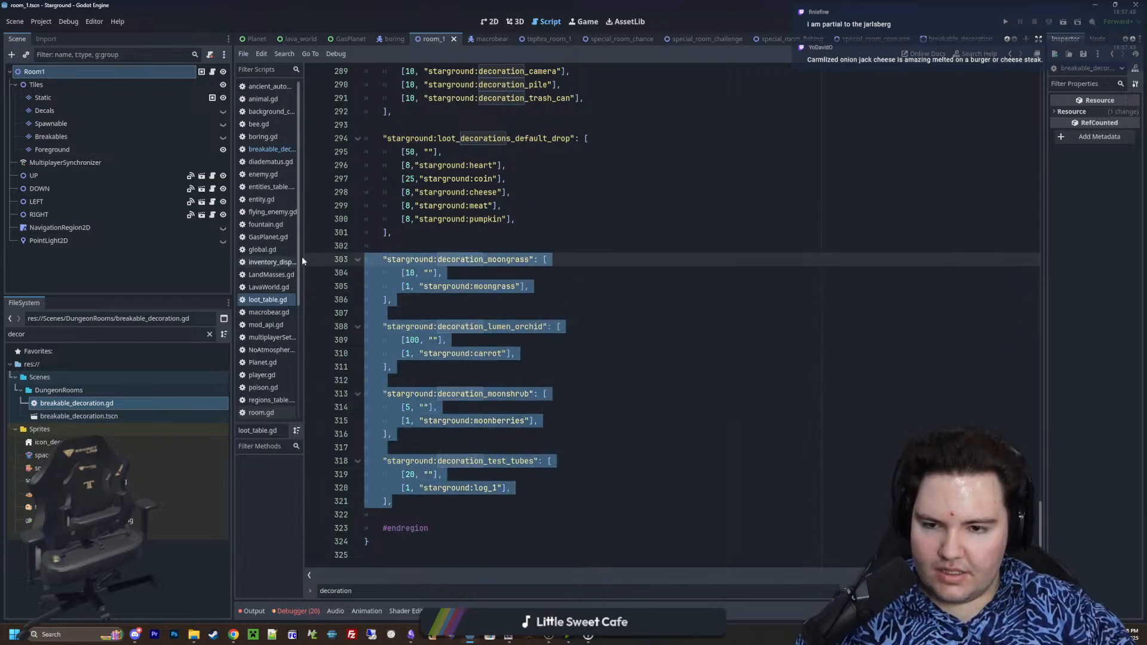
scroll(431, 345, "up", 8)
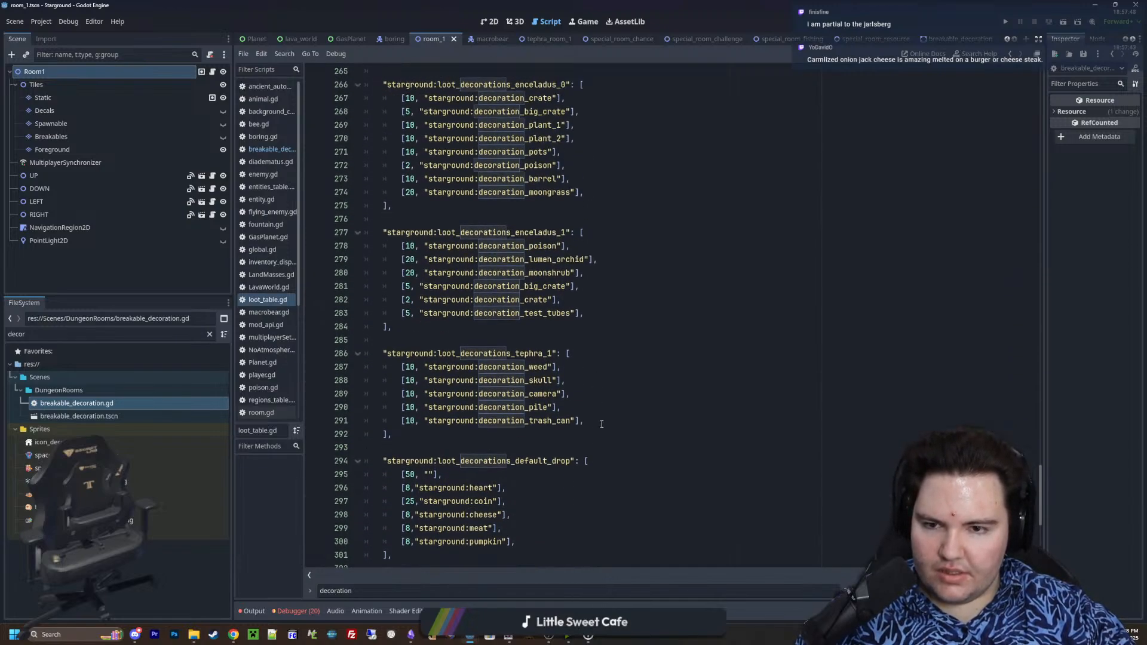
left_click(588, 433)
scroll(606, 422, "down", 4)
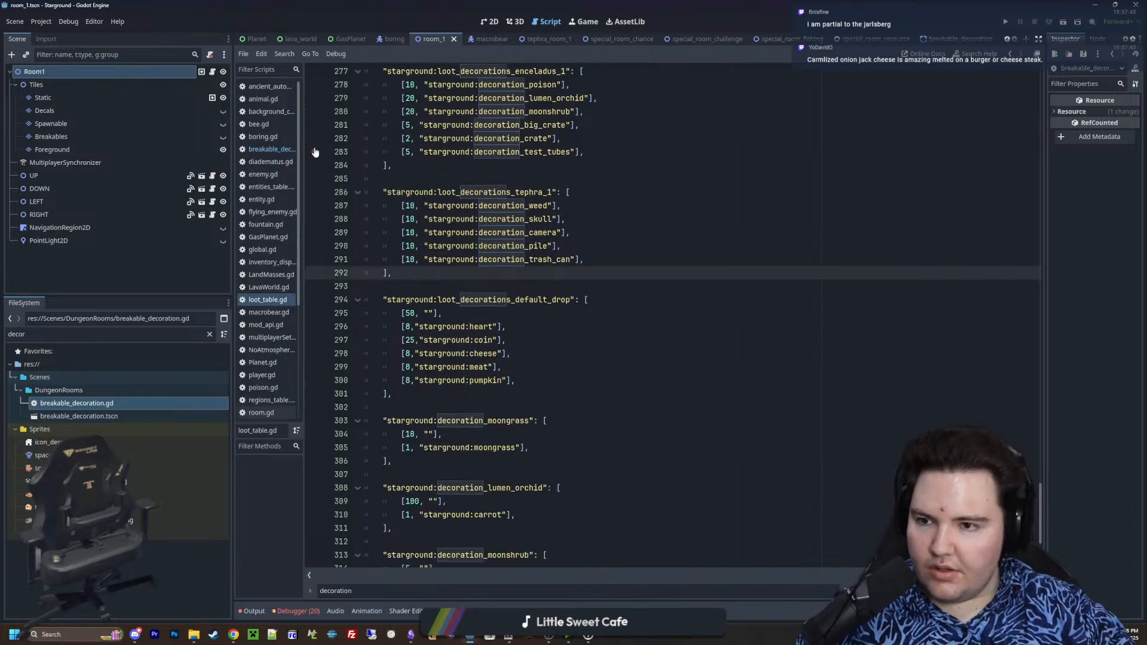
In breakable_decoration.gd, change the poison type check in _on_tree_exiting to "starground:decoration_poison"
left_click(272, 149)
left_click(558, 218)
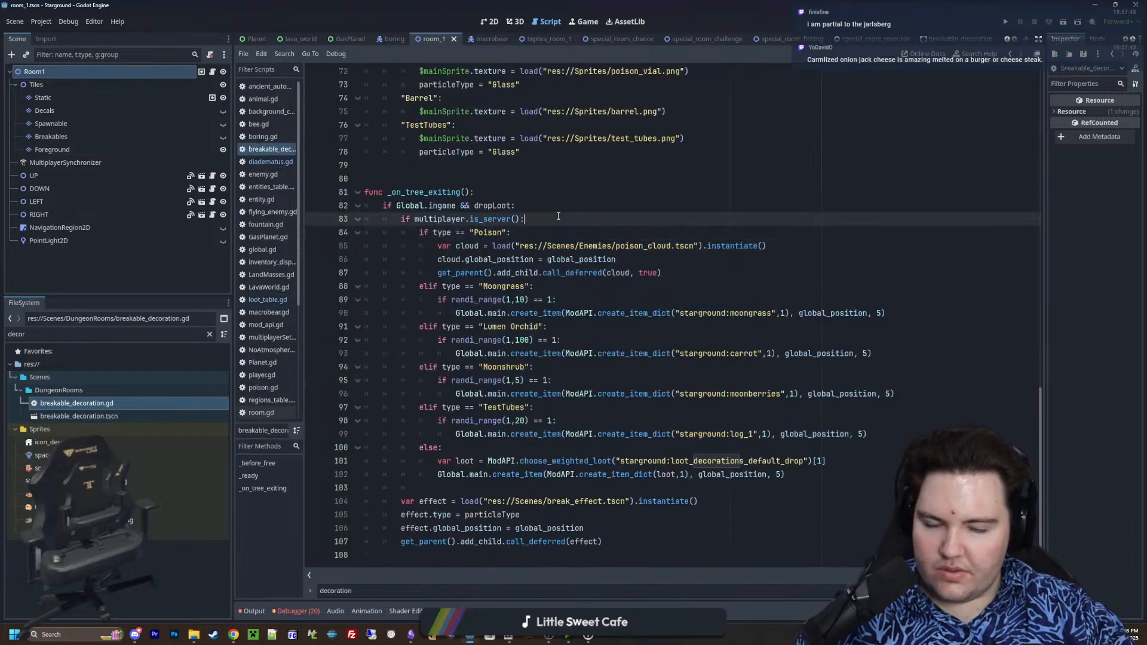
left_click(664, 272)
key("Return")
key("Return")
key("Return")
left_click(475, 232)
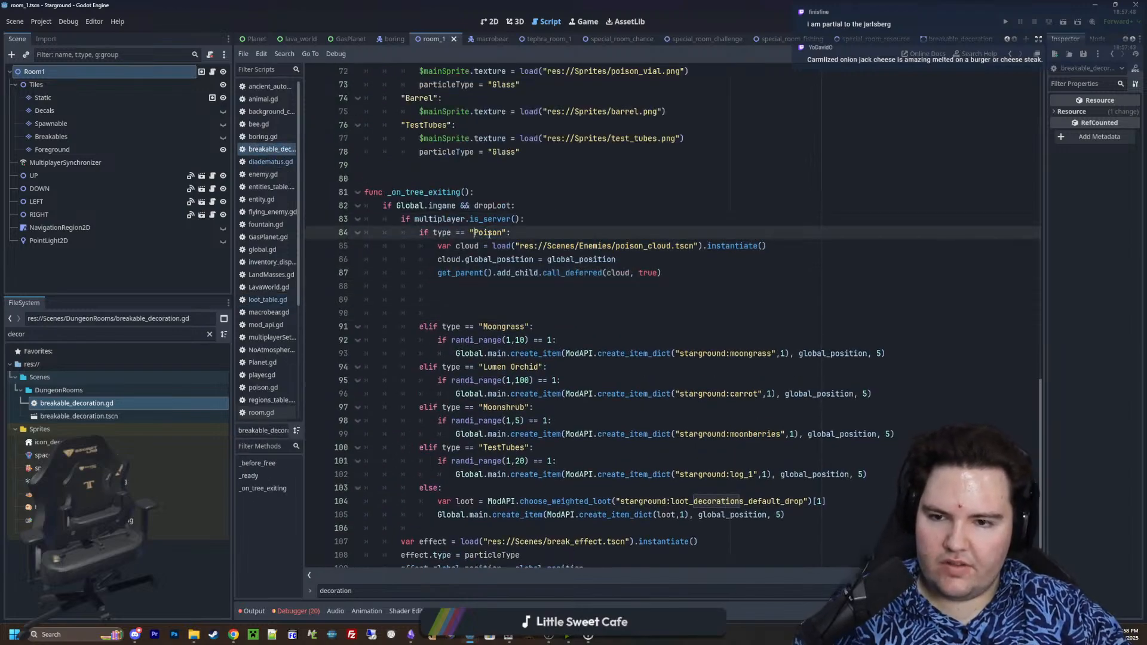
type("starground:decoratio")
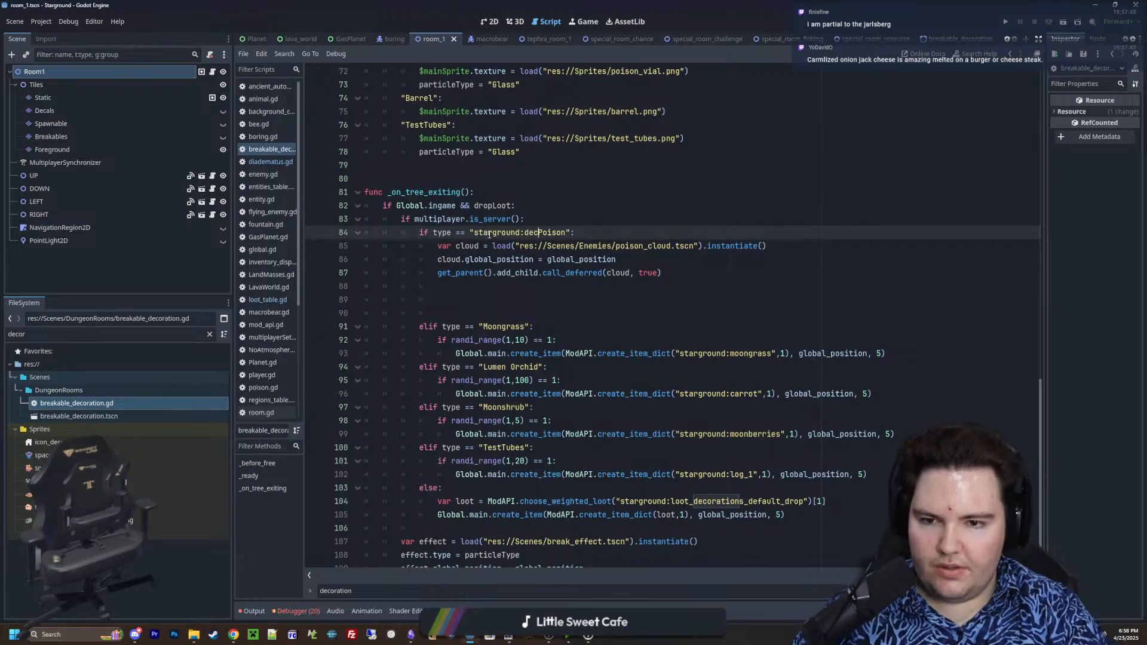
type("n_")
key("Delete")
type("p")
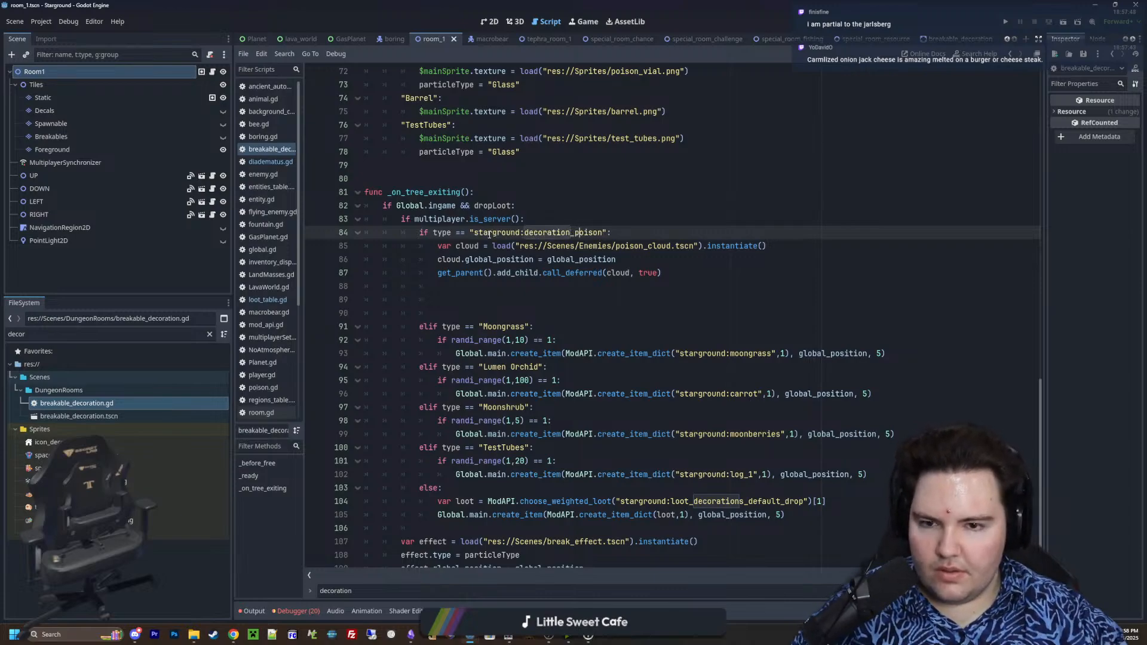
Delete the Moongrass, Lumen Orchid, Moonshrub and TestTubes drop branches and the blank lines between the poison block and else
left_click(502, 291)
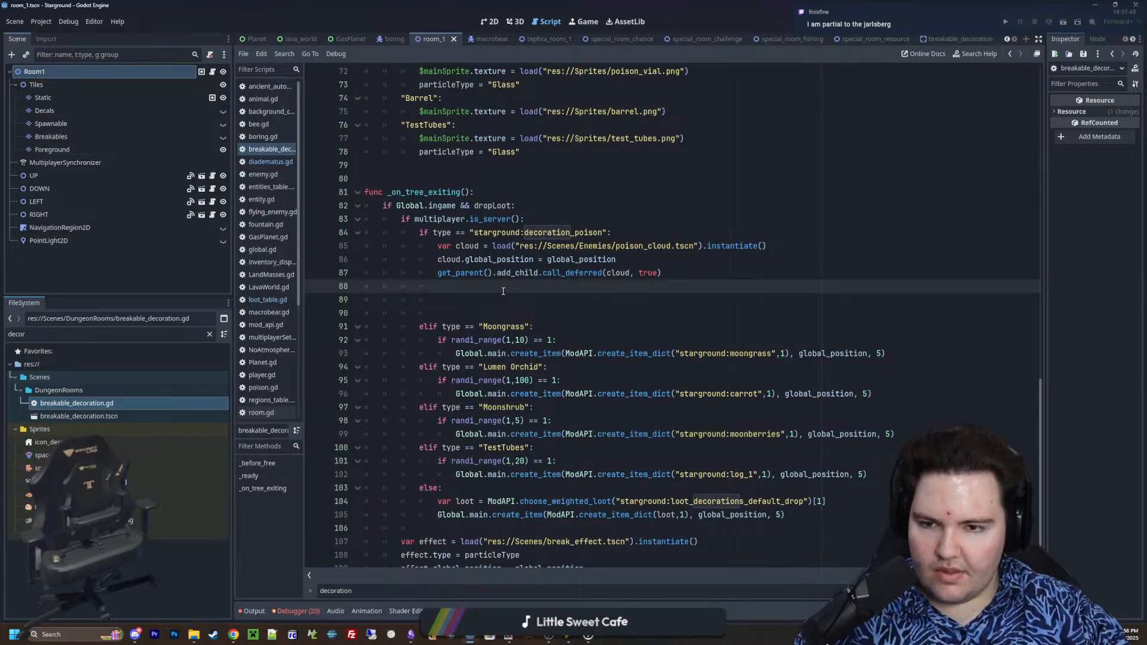
scroll(478, 299, "up", 15)
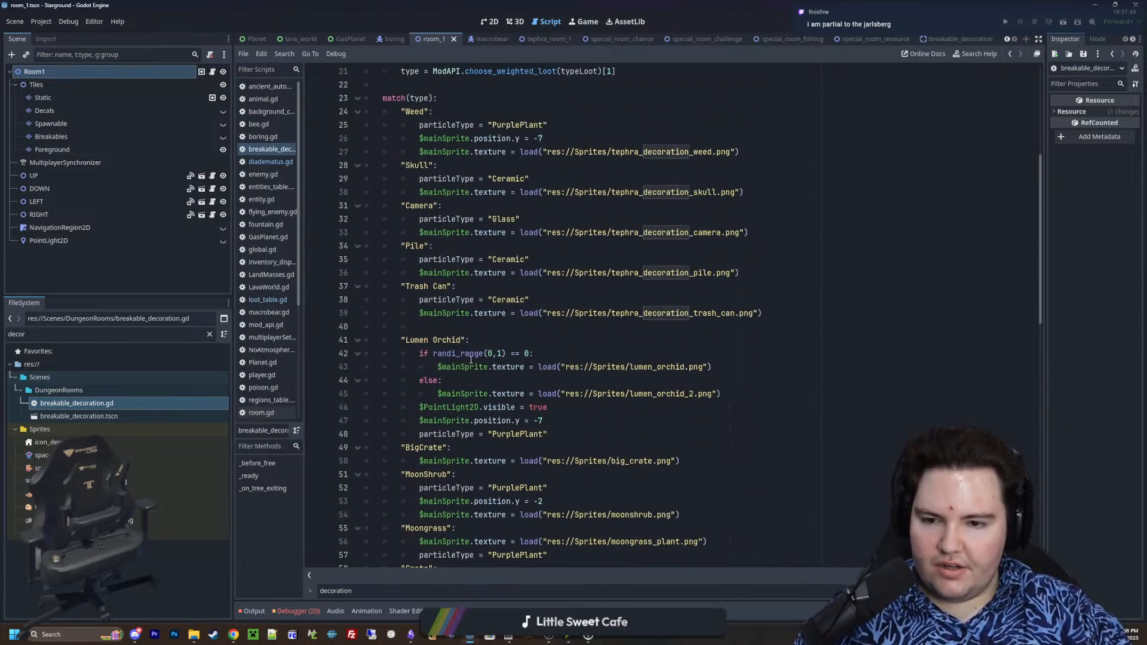
scroll(469, 356, "down", 16)
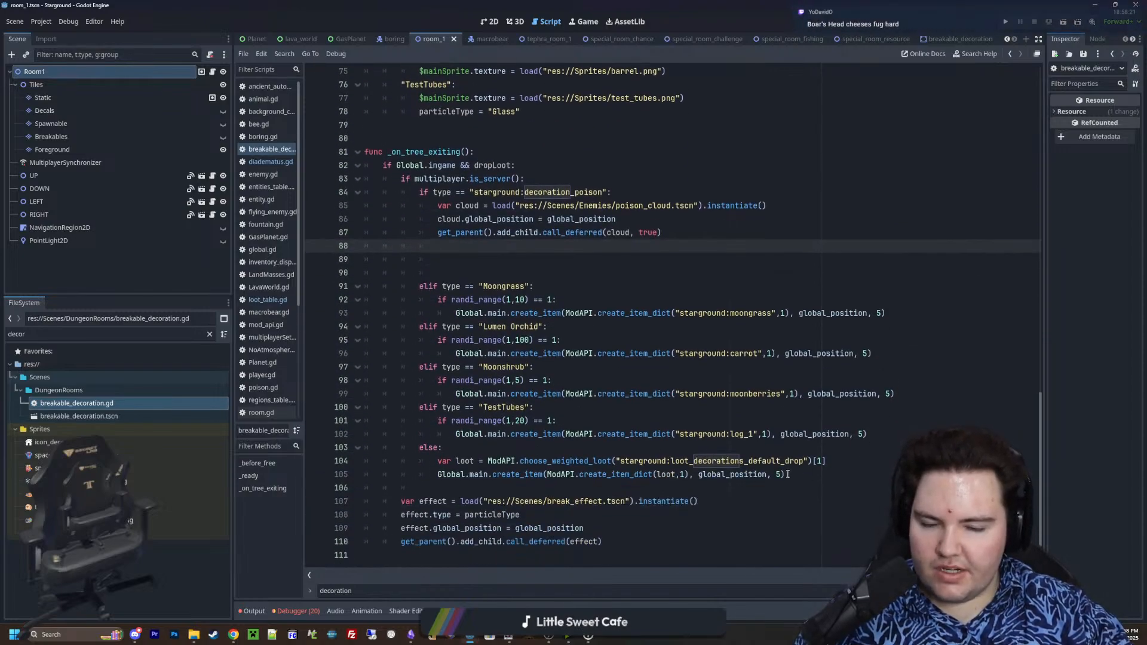
left_click_drag(881, 434, 313, 252)
key("BackSpace")
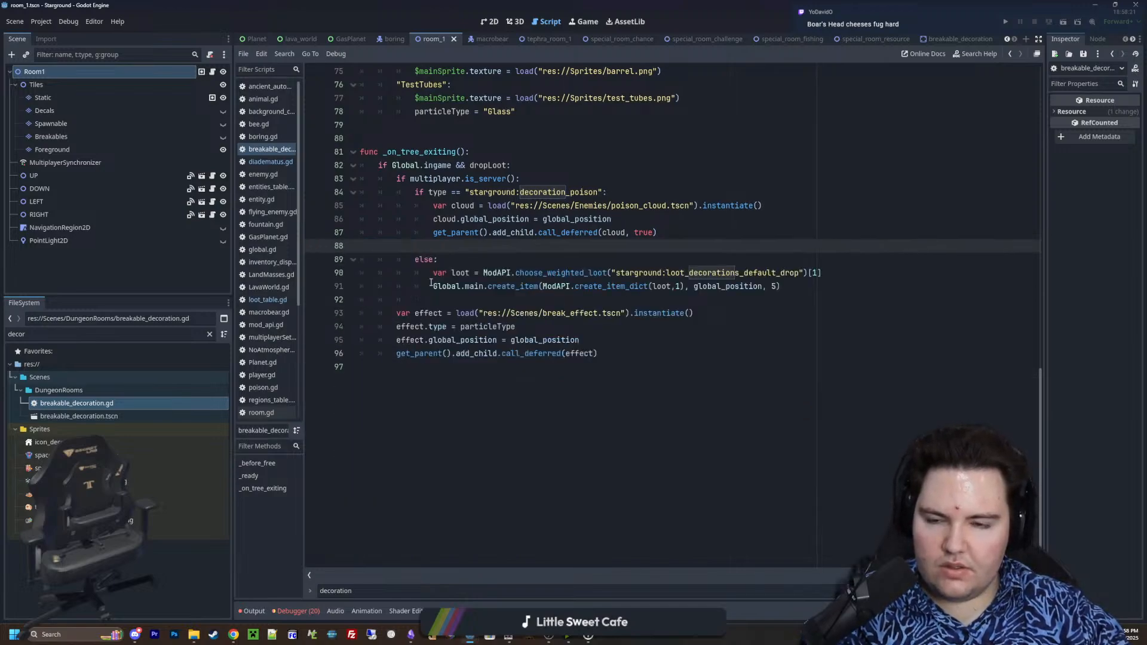
key("BackSpace")
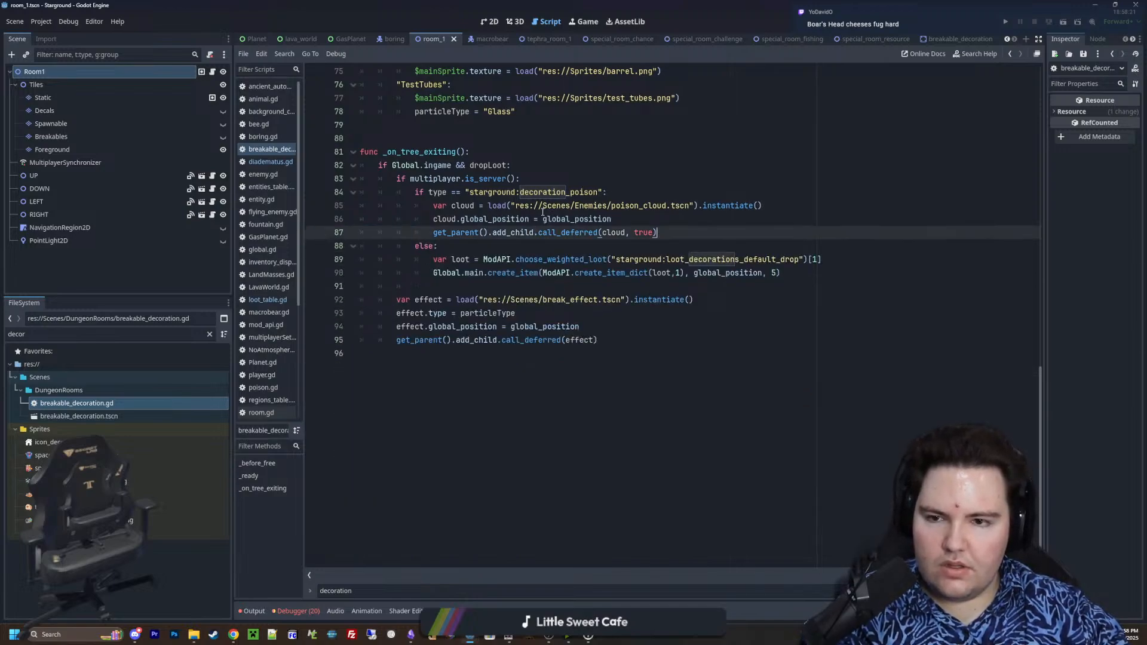
Nest the poison check and its cloud-spawning code inside a new "if type:" condition under the server check
left_click(612, 191)
key("ctrl+shift+Return")
type("if t")
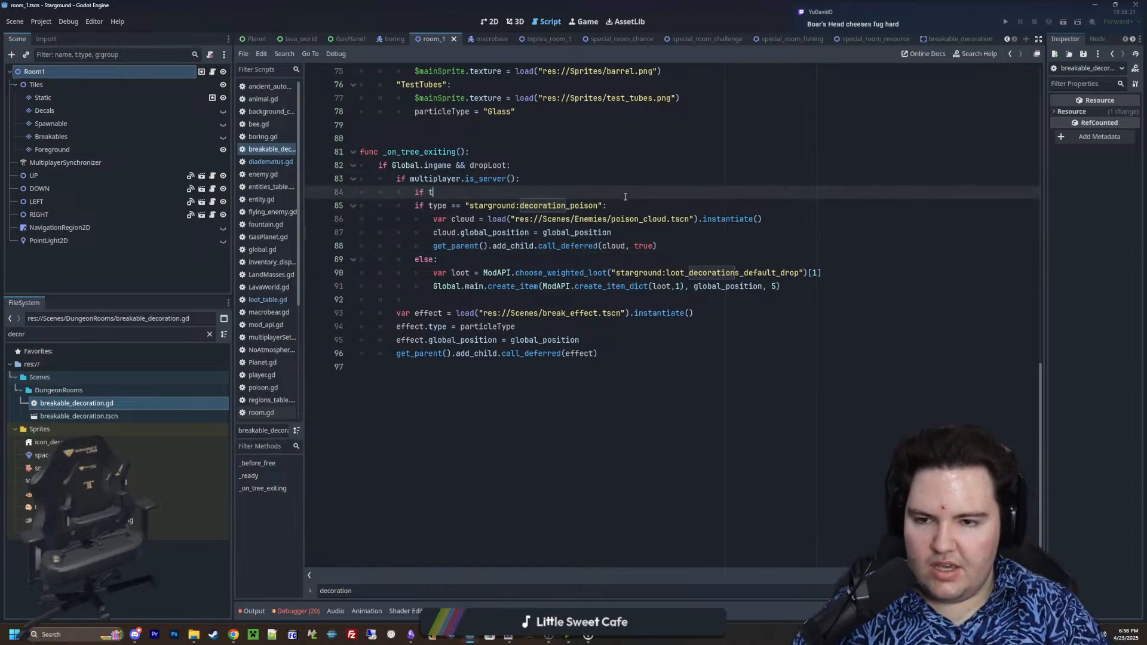
type("ype:")
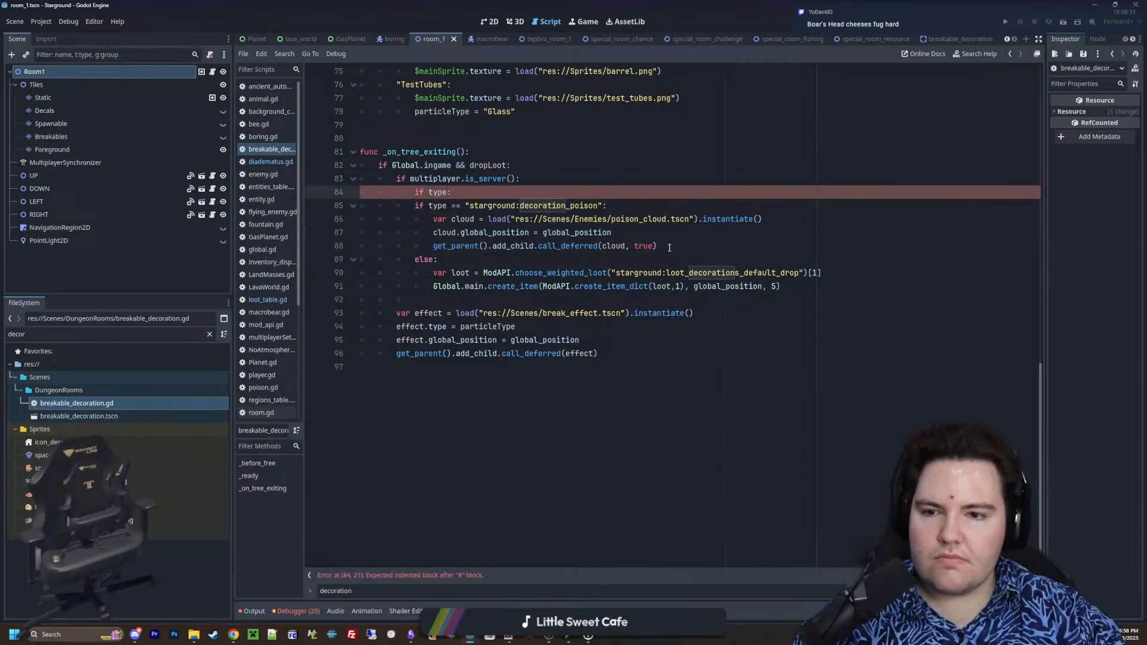
left_click_drag(669, 246, 360, 206)
key("Tab")
Add an else branch to the nested poison check, directly after the poison cloud code
left_click(685, 250)
key("Return")
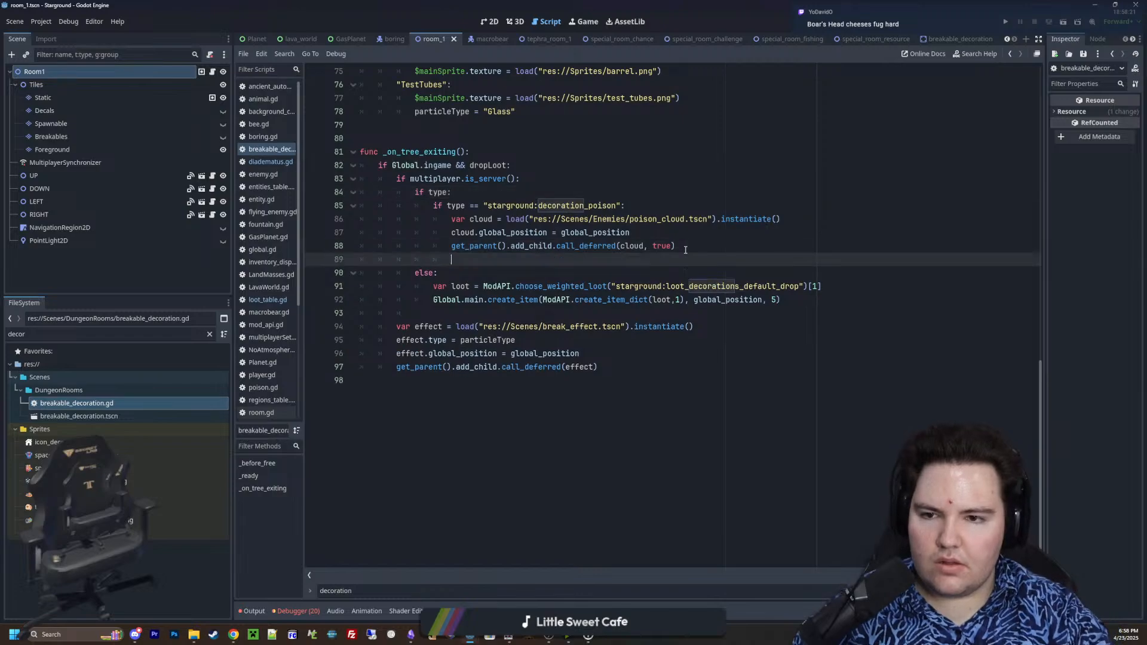
key("BackSpace")
type("else:")
key("Return")
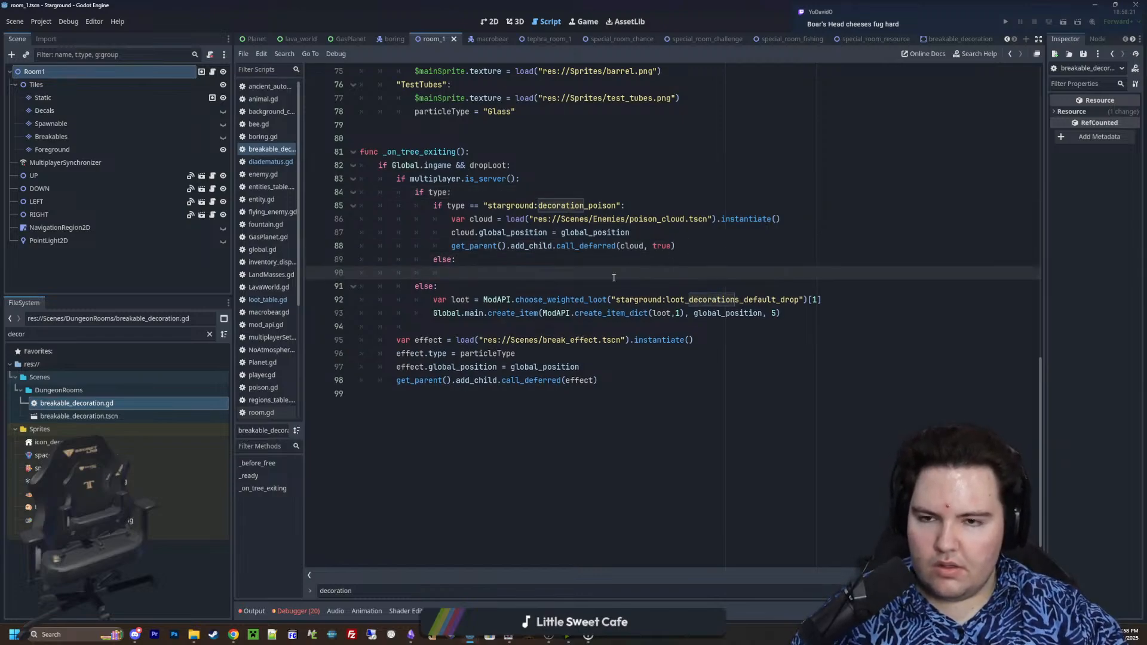
Look up the choose_weighted_loot definition in mod_api.gd from its call in _ready, and return to breakable_decoration.gd
scroll(613, 278, "up", 20)
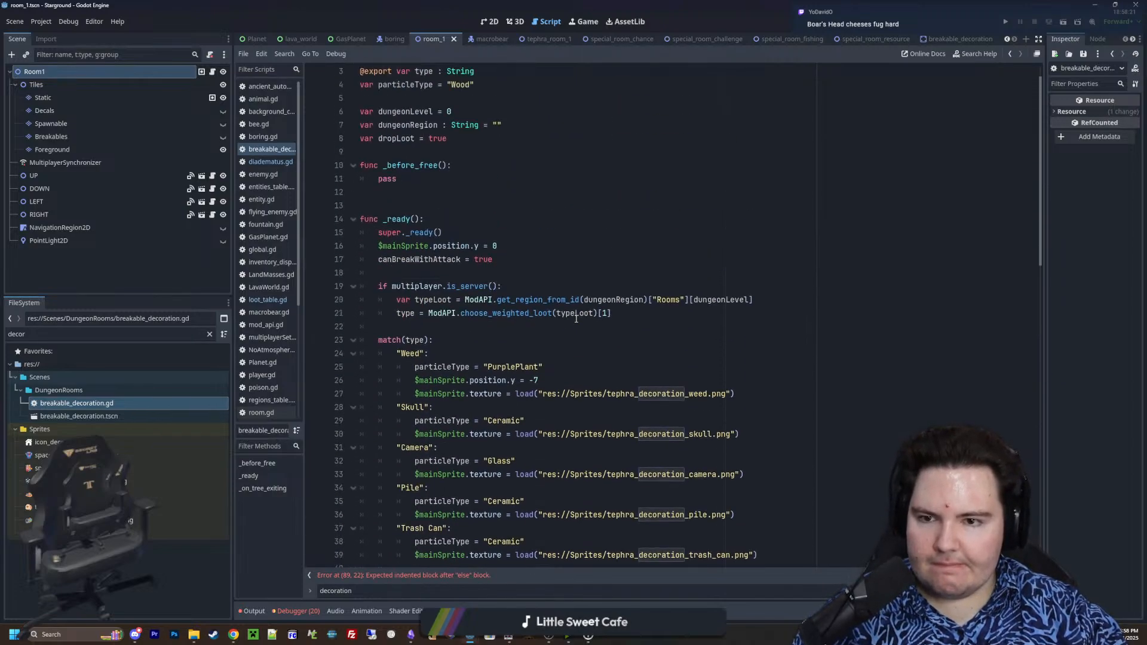
left_click(497, 317, "ctrl")
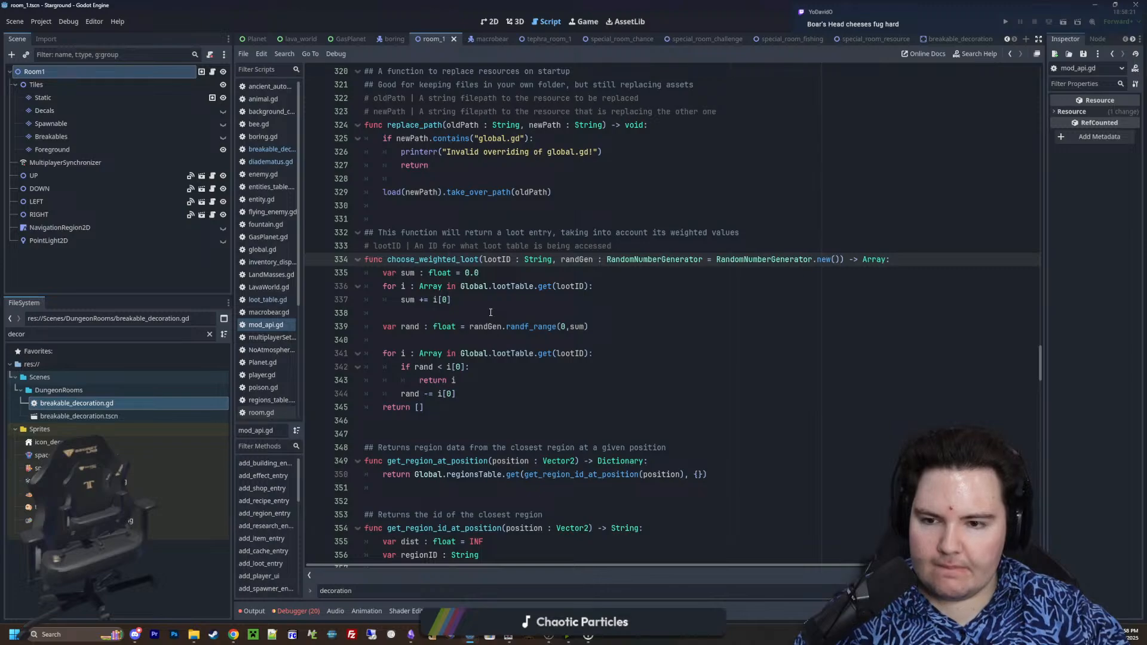
key("alt+Left")
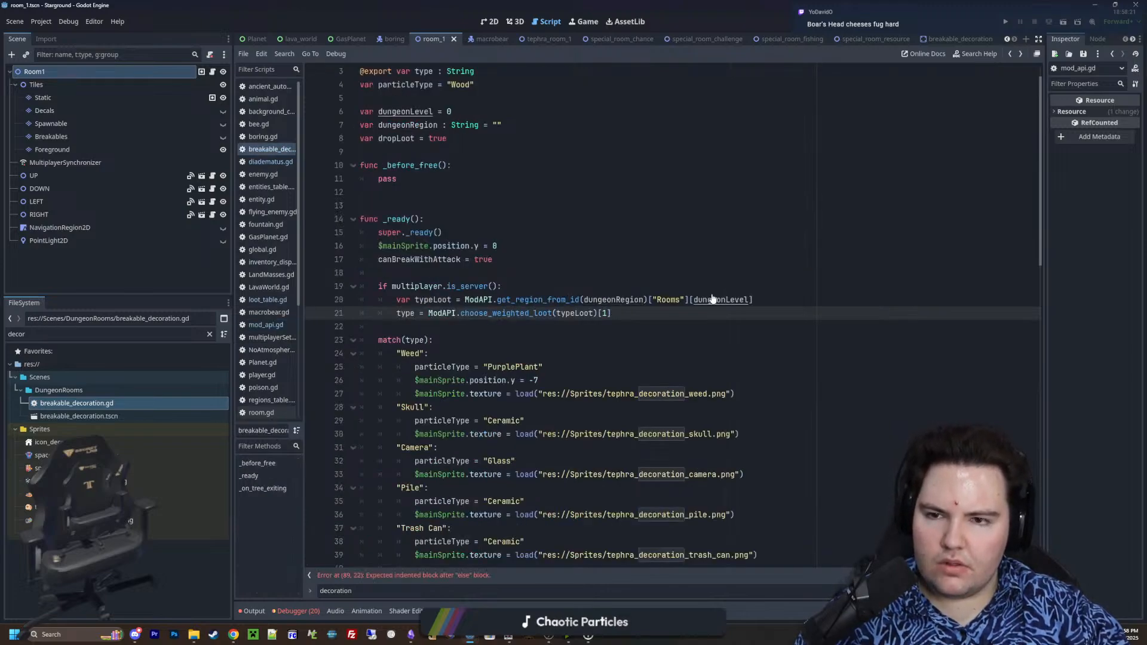
left_click(542, 313, "ctrl")
key("alt+Left")
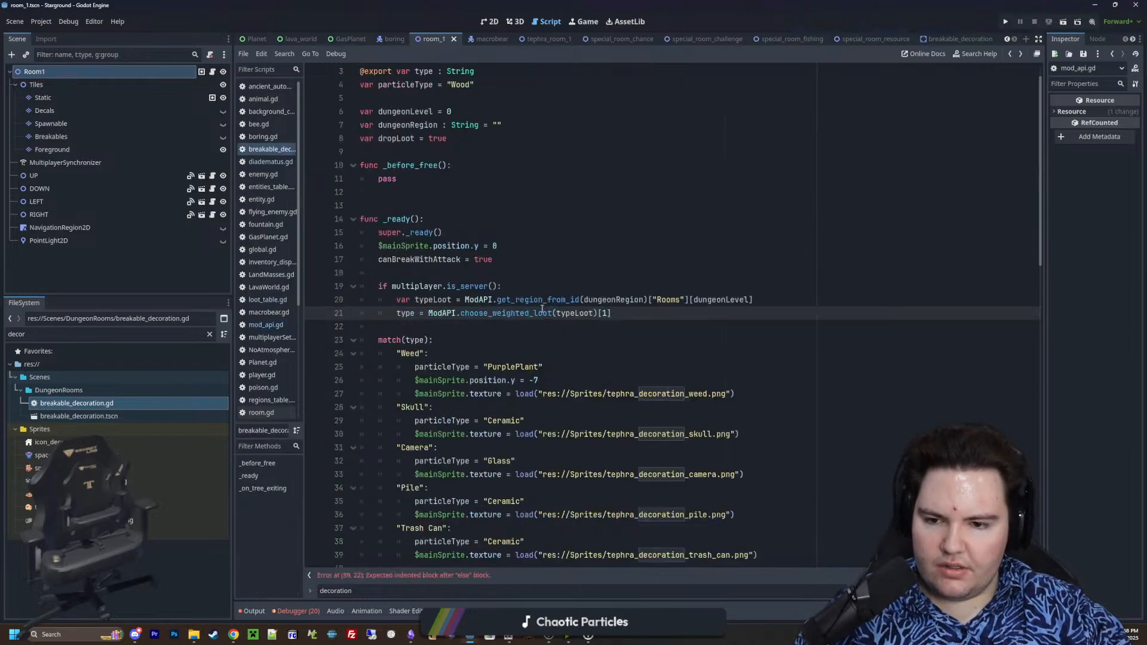
Review the decoration cases of the match(type) block in _ready, from Weed down to TestTubes
scroll(464, 316, "down", 3)
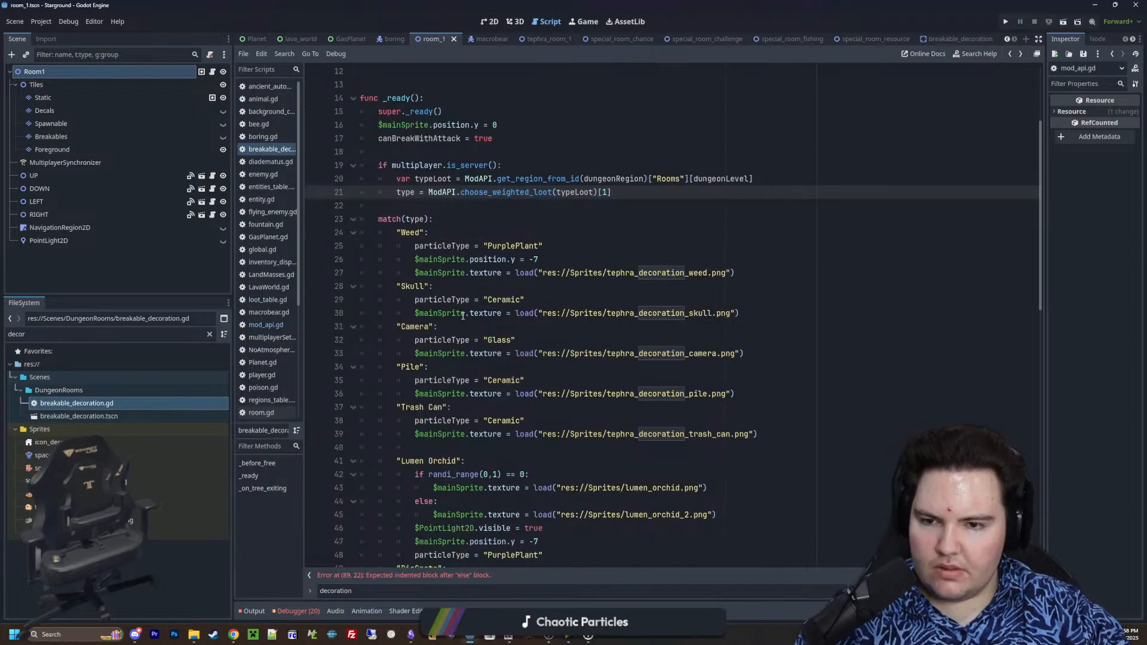
scroll(463, 316, "down", 14)
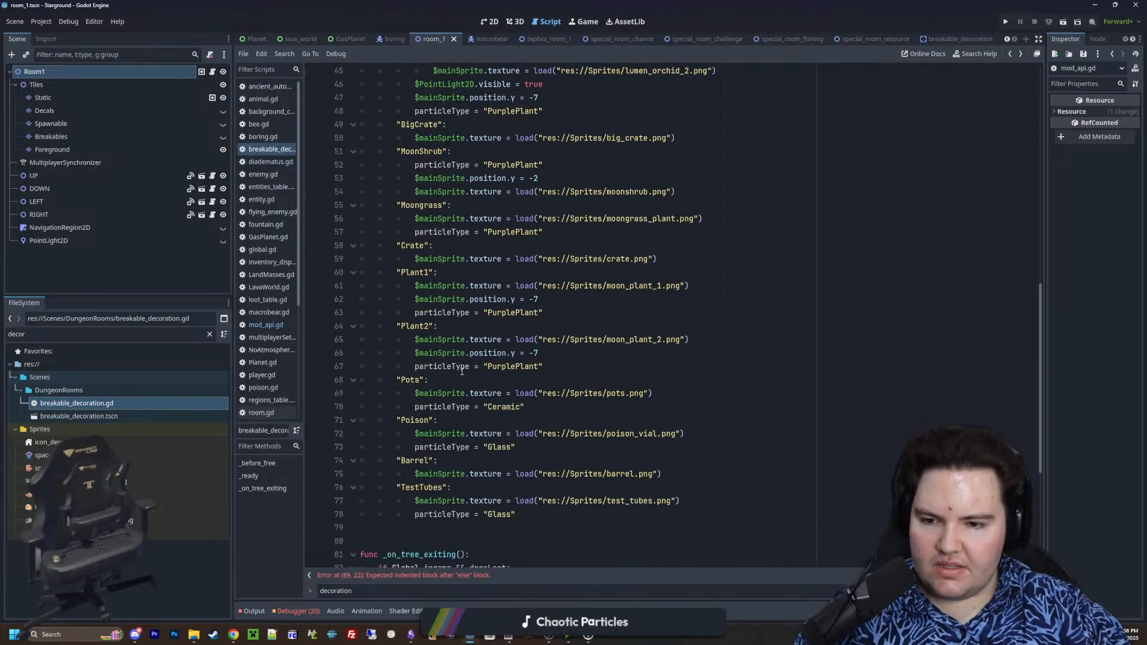
left_click(526, 394)
key("Return")
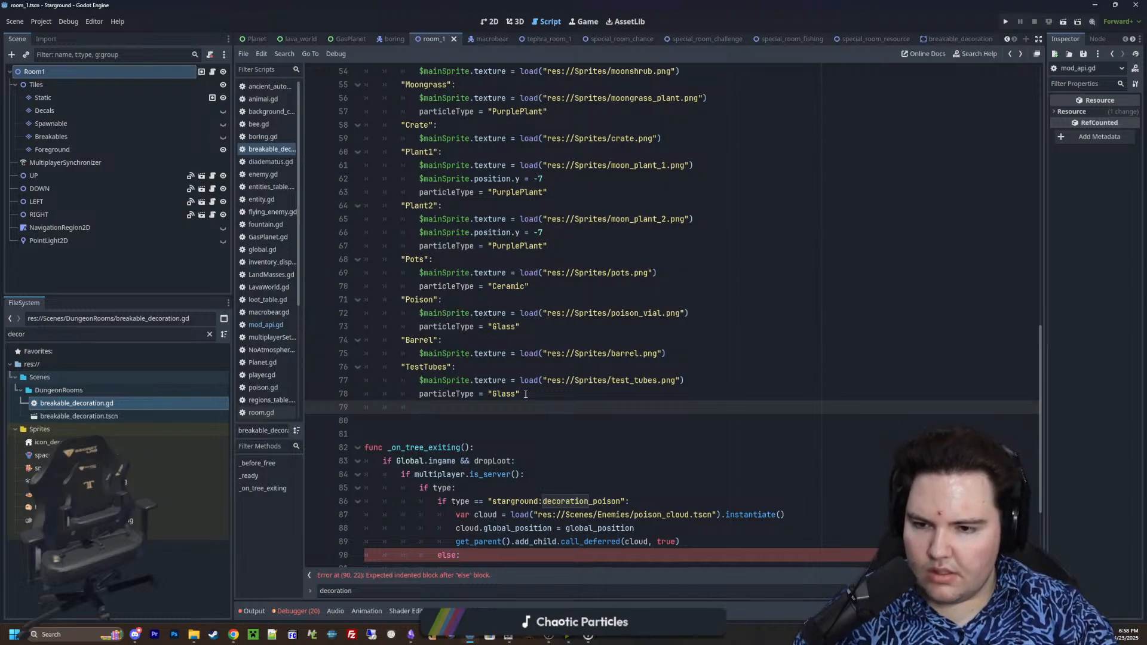
key("BackSpace")
scroll(445, 399, "up", 10)
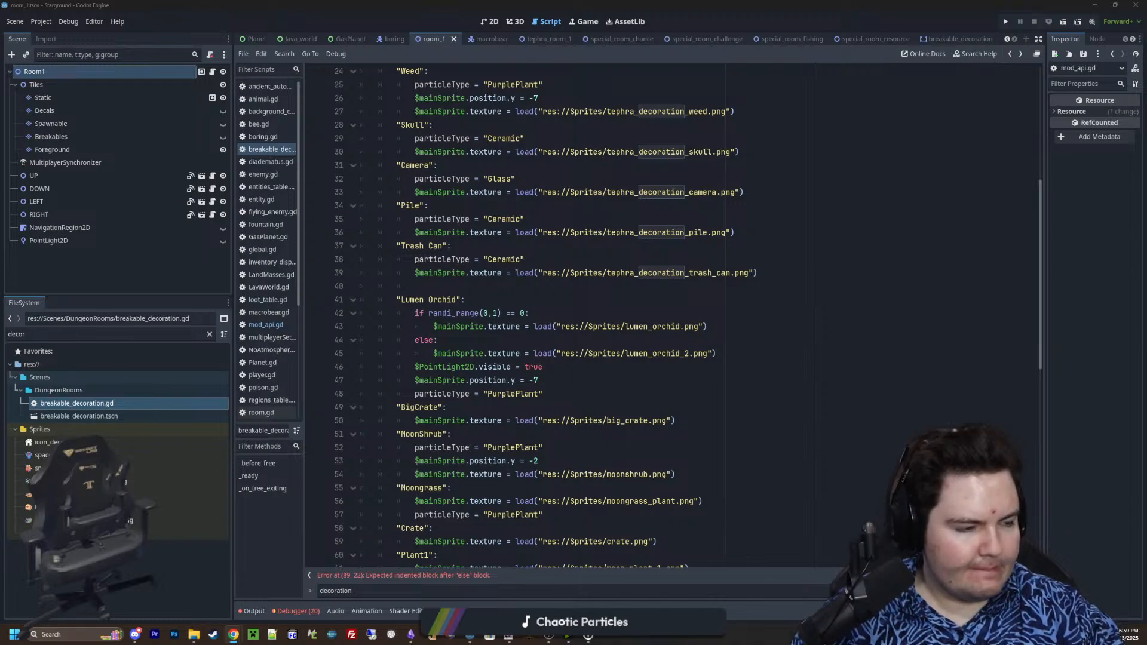
scroll(506, 331, "down", 4)
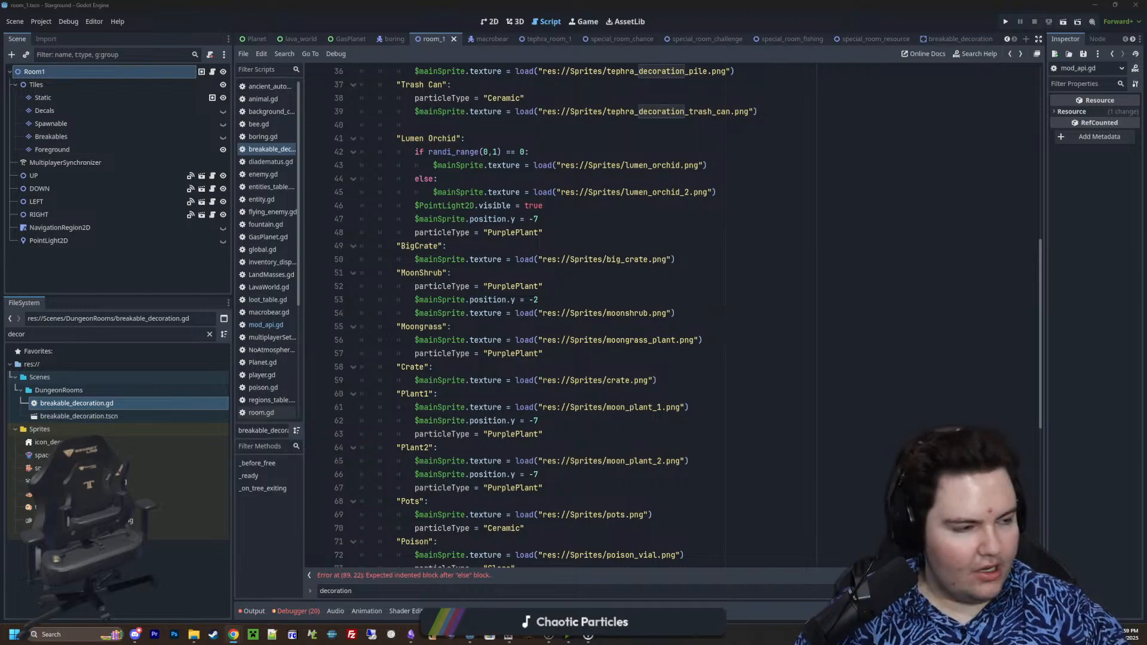
Open a new Chrome window, search Google for jarlsberg cheese and look through the results and related questions
key("ctrl+n")
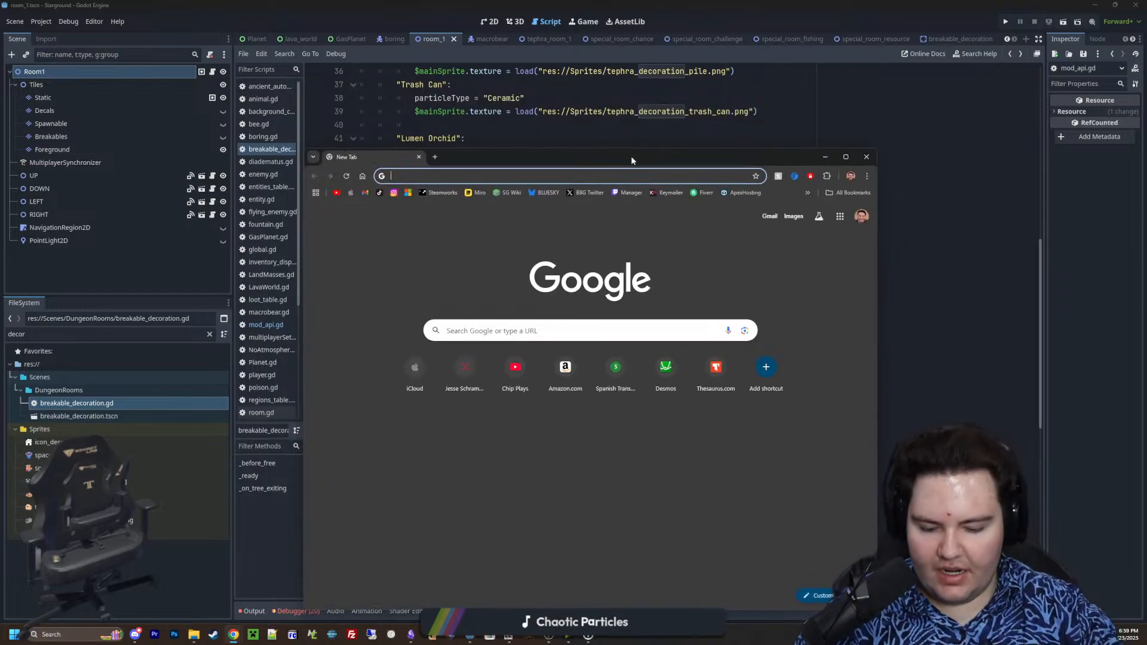
type("jarlsburg")
key("BackSpace")
key("BackSpace")
key("BackSpace")
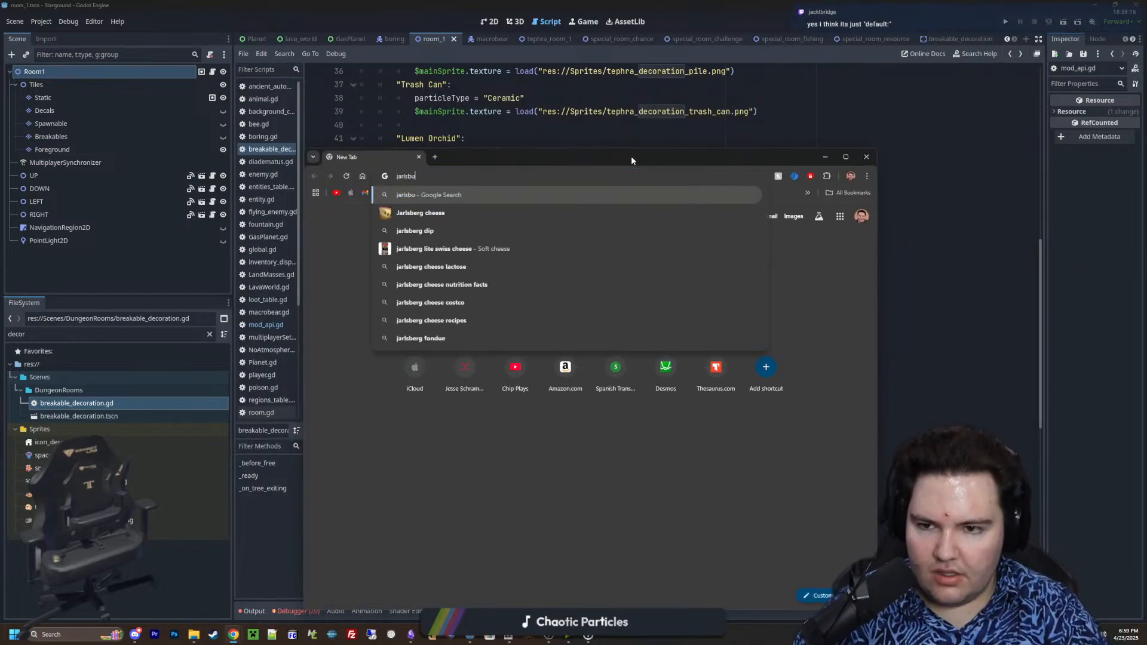
type("erg")
key("Return")
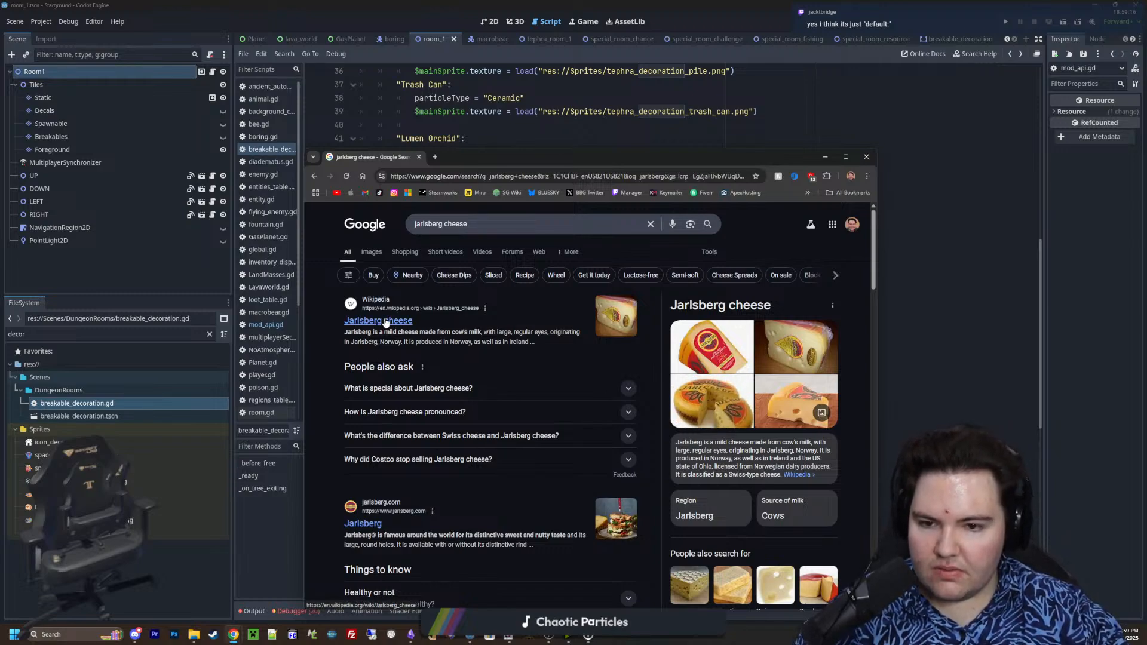
left_click(499, 390)
left_click(499, 389)
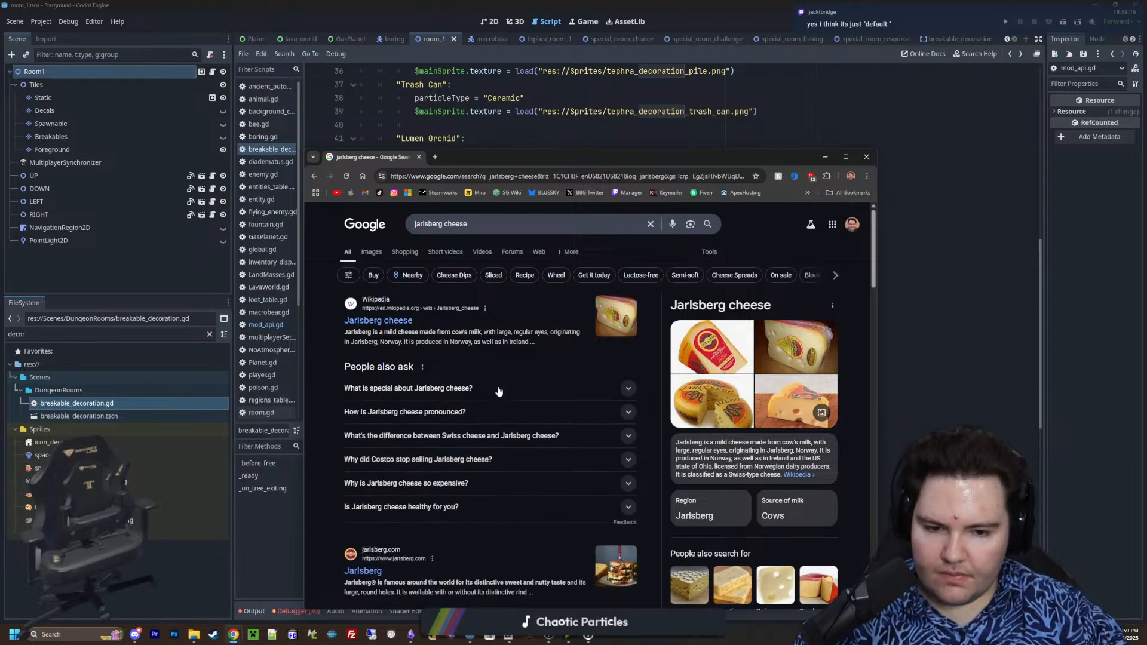
scroll(499, 391, "down", 3)
scroll(426, 364, "up", 3)
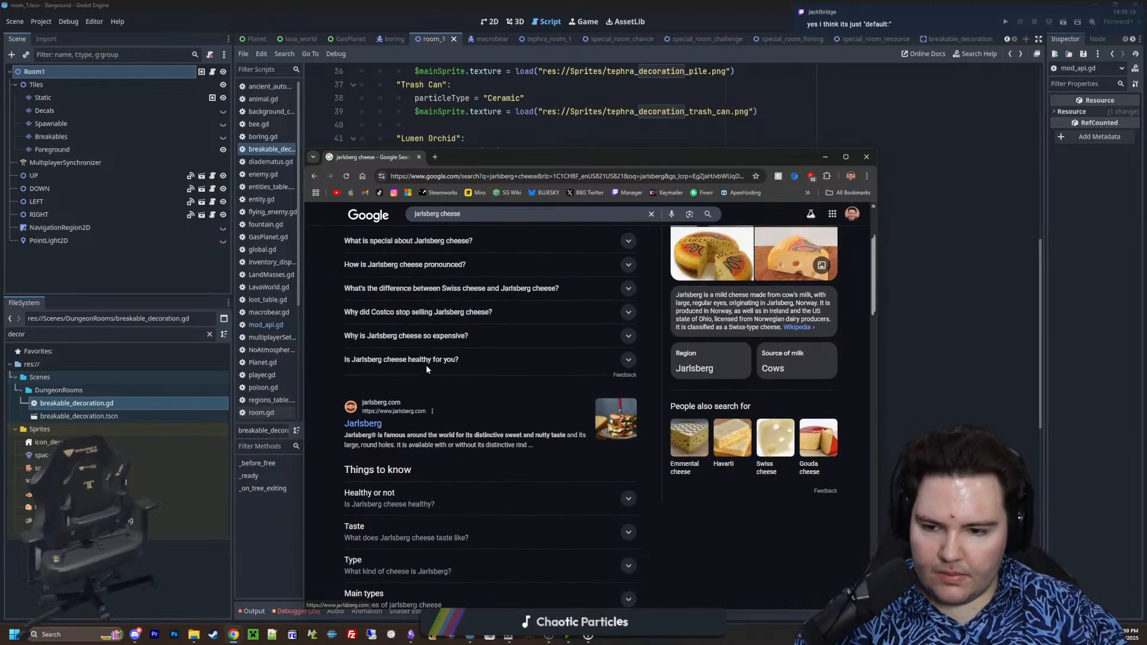
Search for "jarlsberg cheese vs swiss", read the answer on whether they are the same, skim the results and minimize the browser
left_click(491, 224)
type("vs swiss")
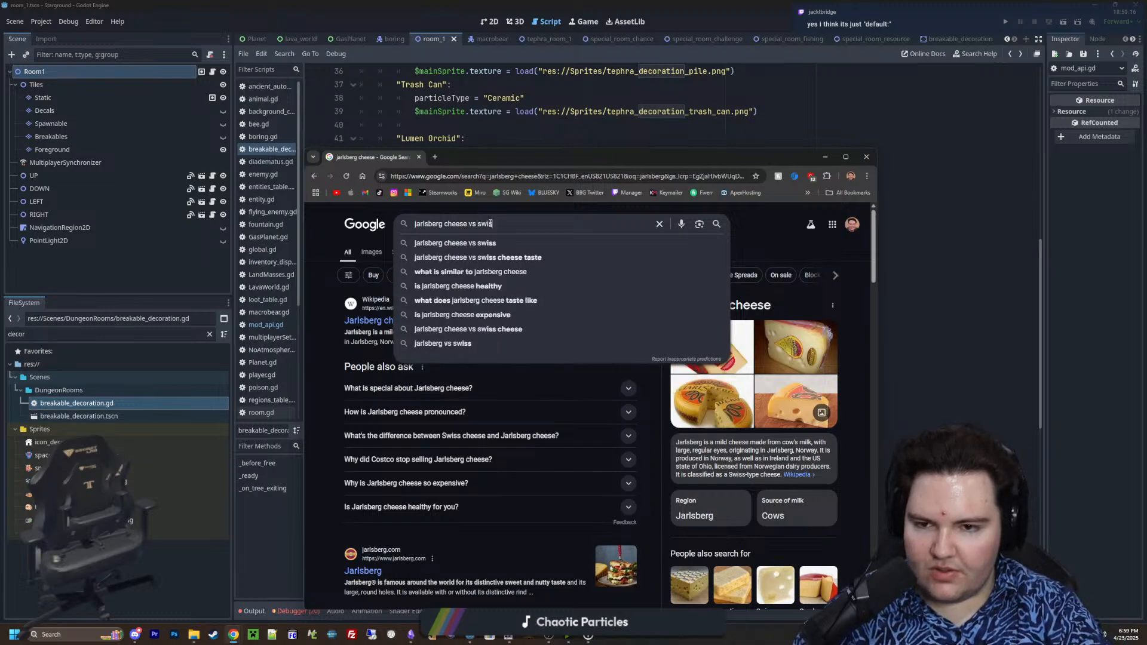
key("Return")
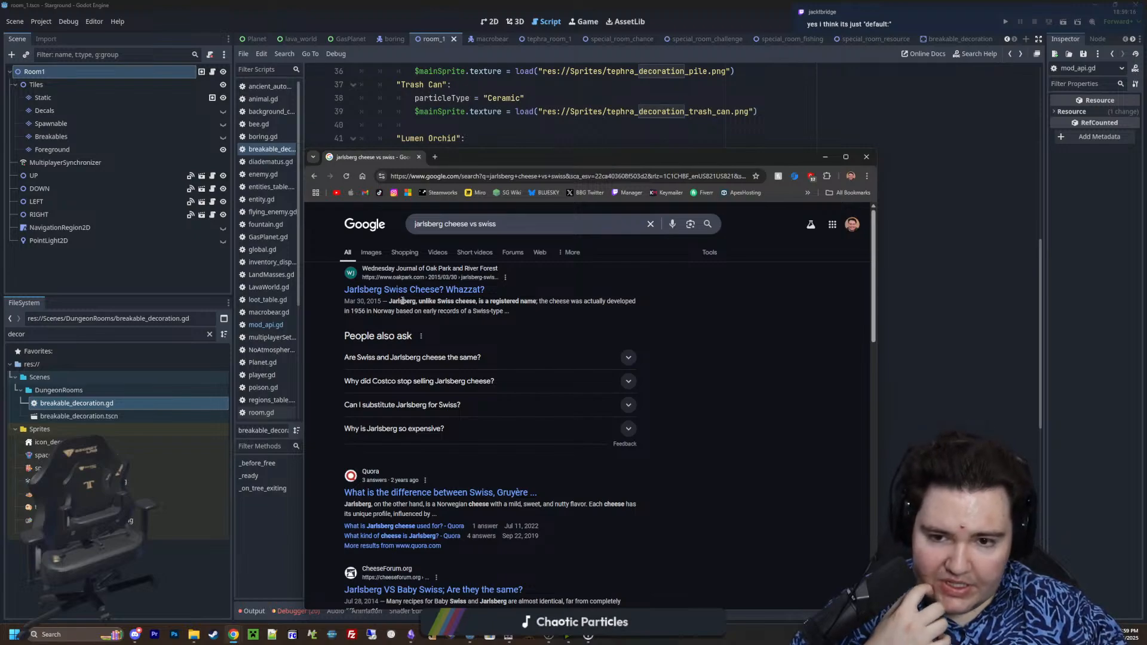
left_click(501, 357)
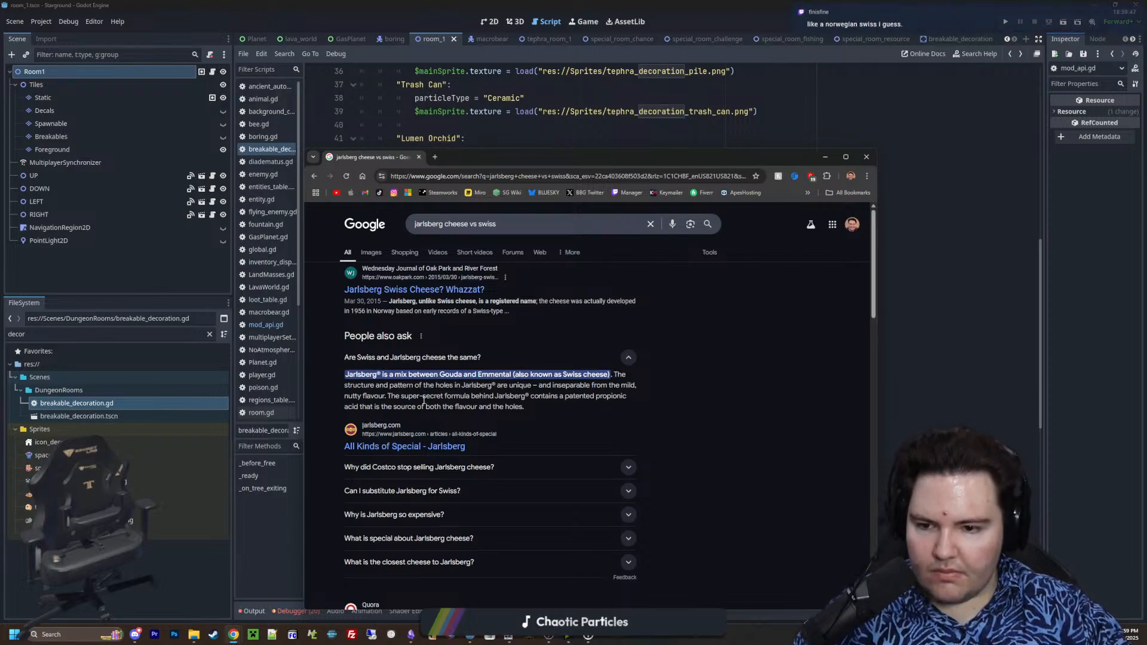
scroll(427, 397, "down", 2)
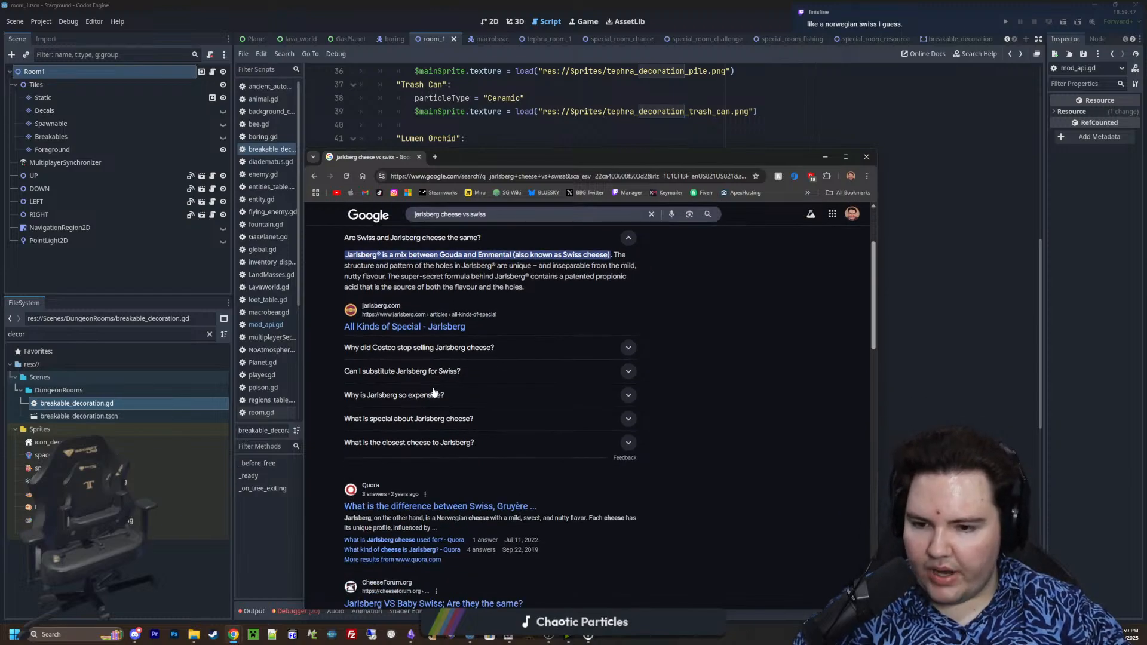
scroll(434, 392, "down", 1)
scroll(434, 392, "down", 1)
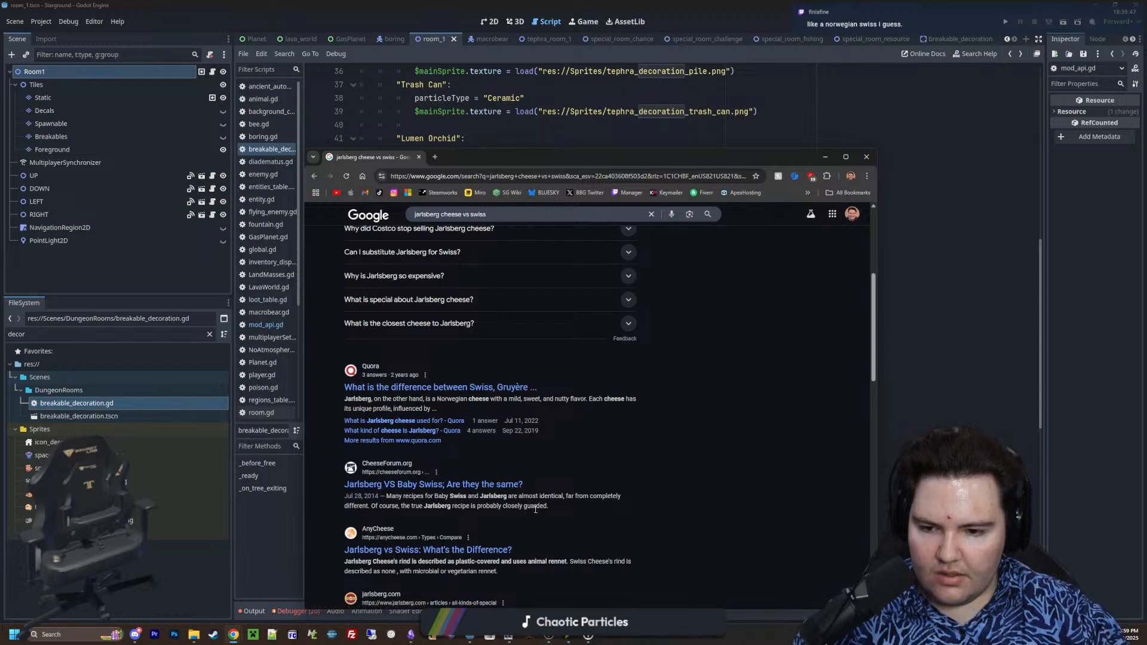
scroll(482, 508, "down", 4)
scroll(505, 472, "up", 6)
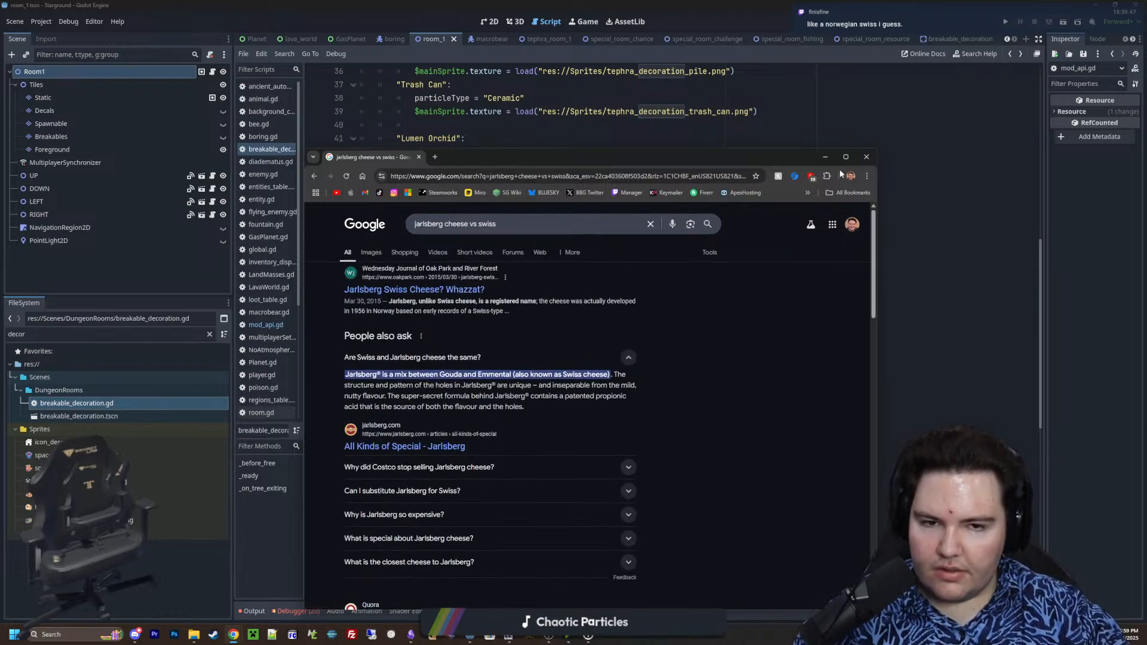
left_click(825, 157)
Add a default: case after the TestTubes case at the end of the match(type) block in _ready
scroll(547, 375, "down", 5)
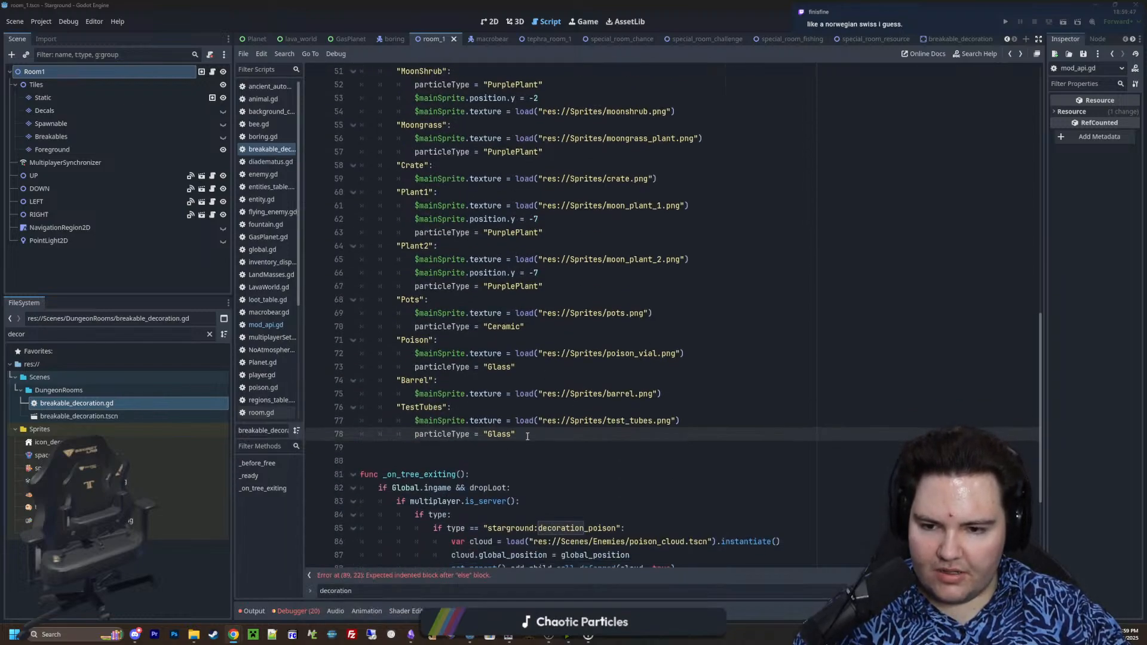
key("Return")
key("BackSpace")
type("default")
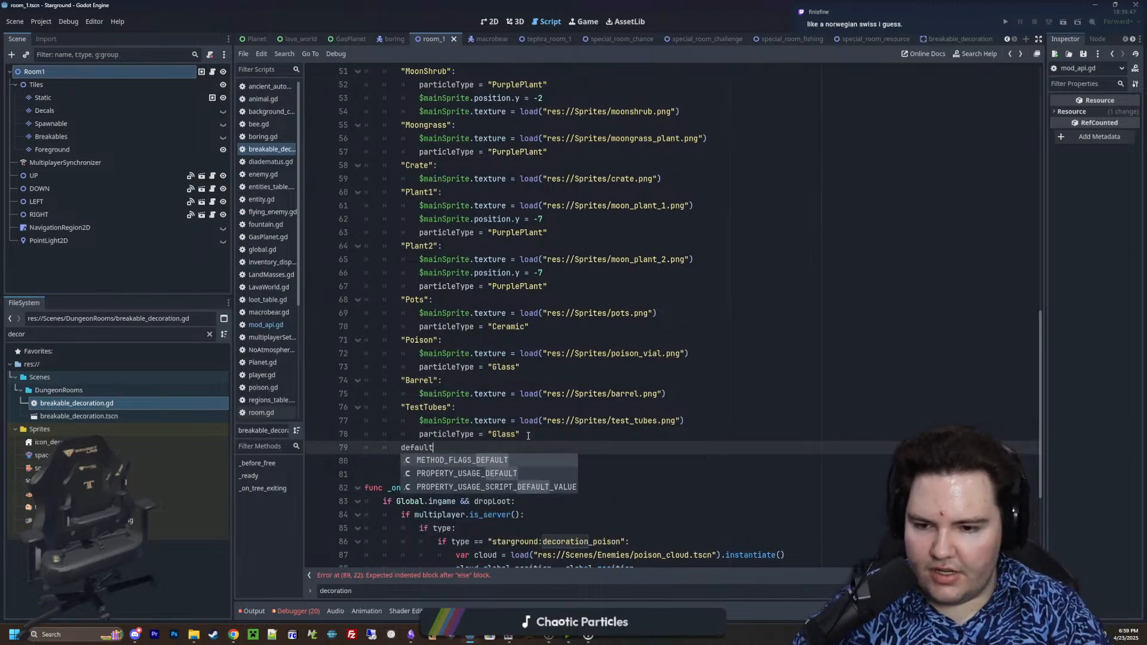
type(":")
key("Return")
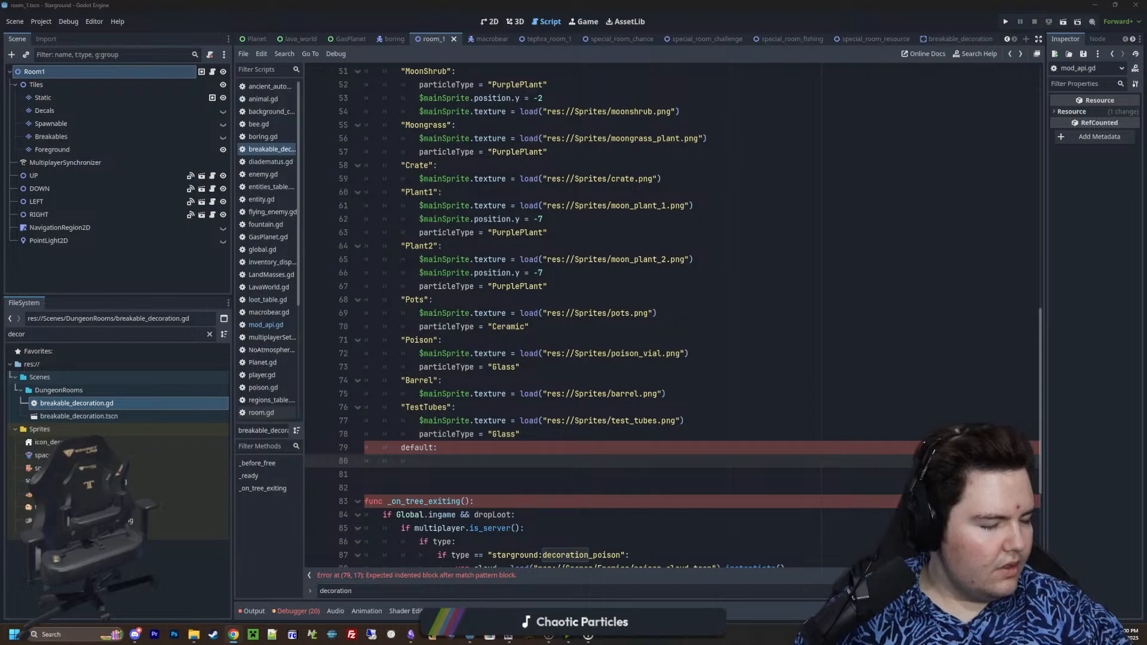
Open the GDScript reference from the Google results for "godot match default" and search the page for "default"
left_click_drag(1146, 183, 777, 159)
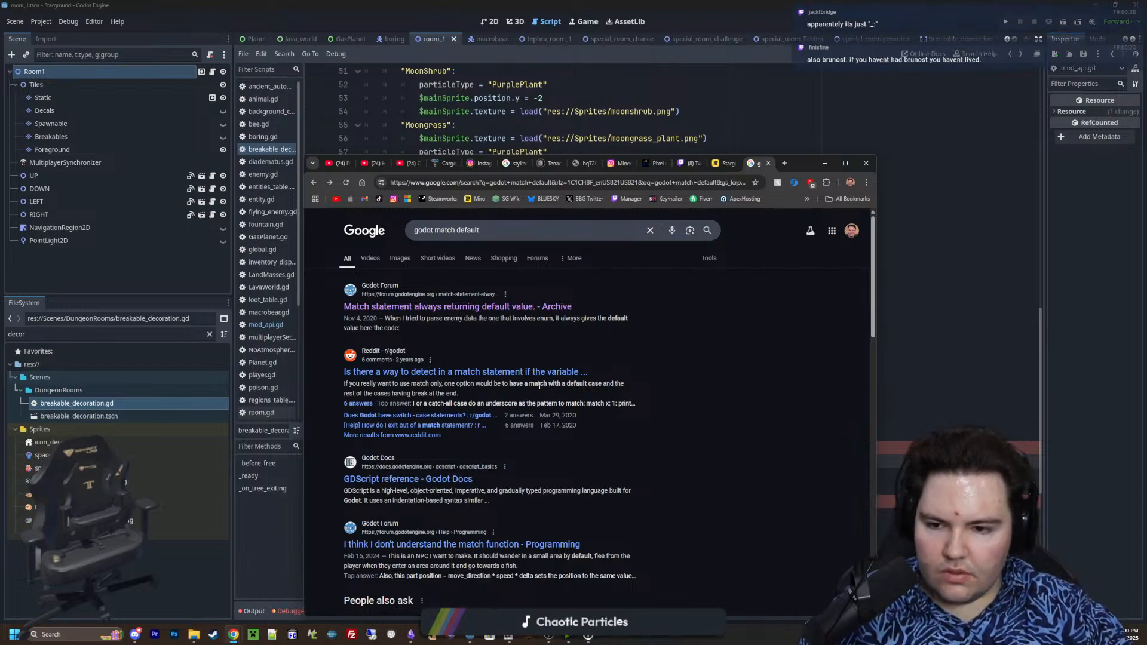
left_click(441, 479)
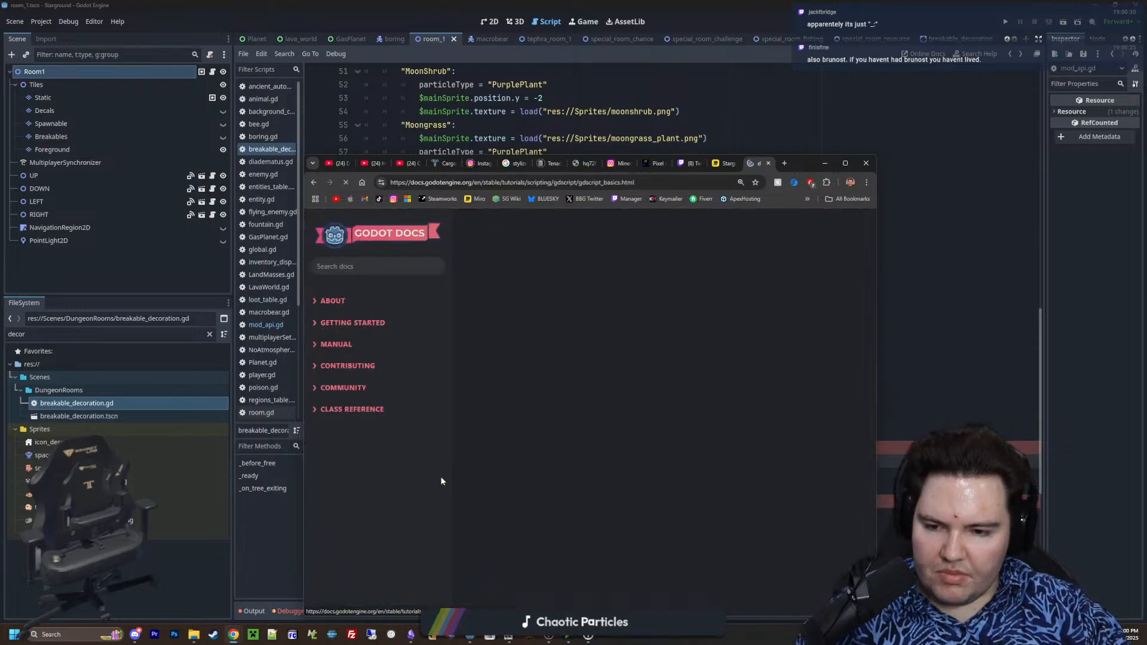
key("ctrl+f")
type("default")
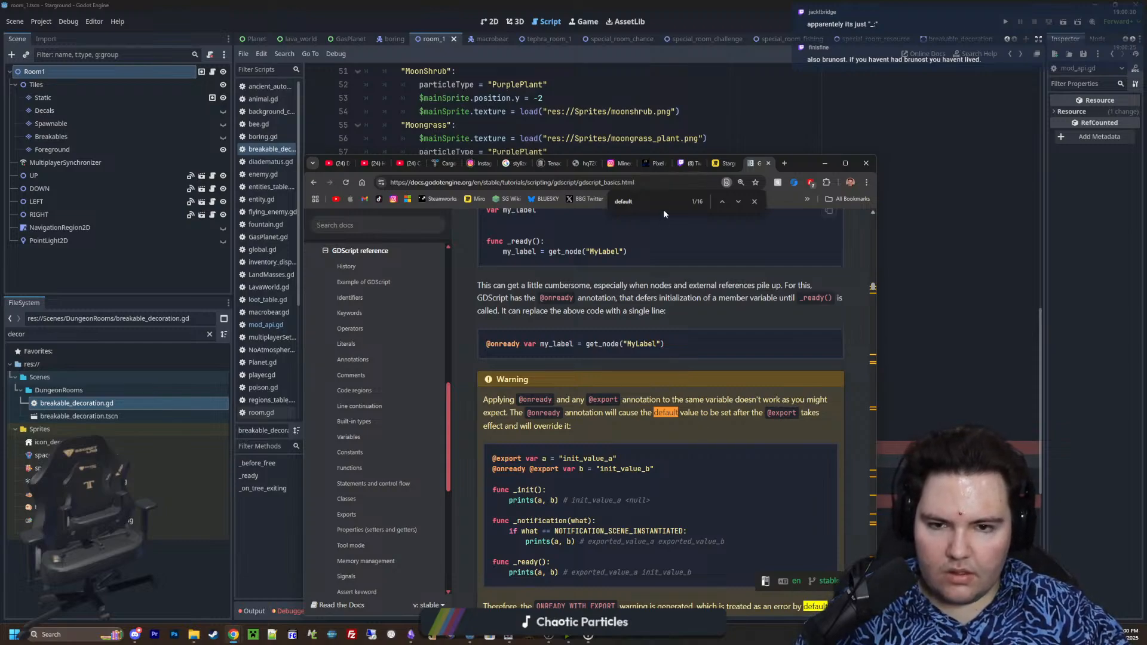
Search the GDScript reference for "match", read the match section through the switch-statement crash course, and minimize the browser
key("ctrl+f")
type("match")
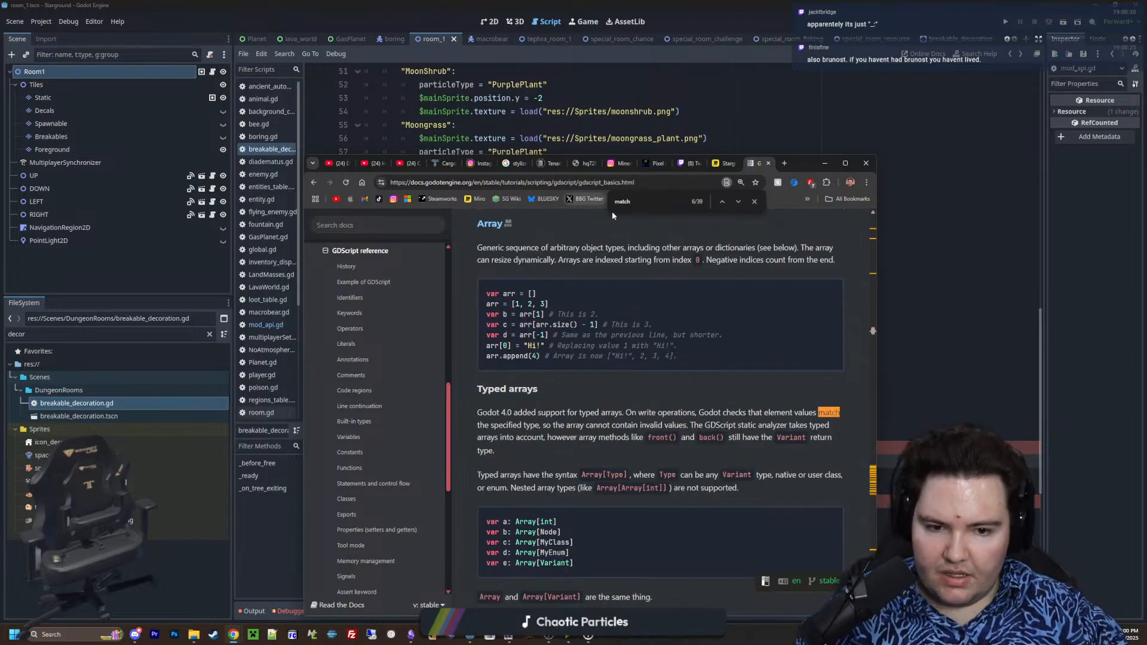
key("Return")
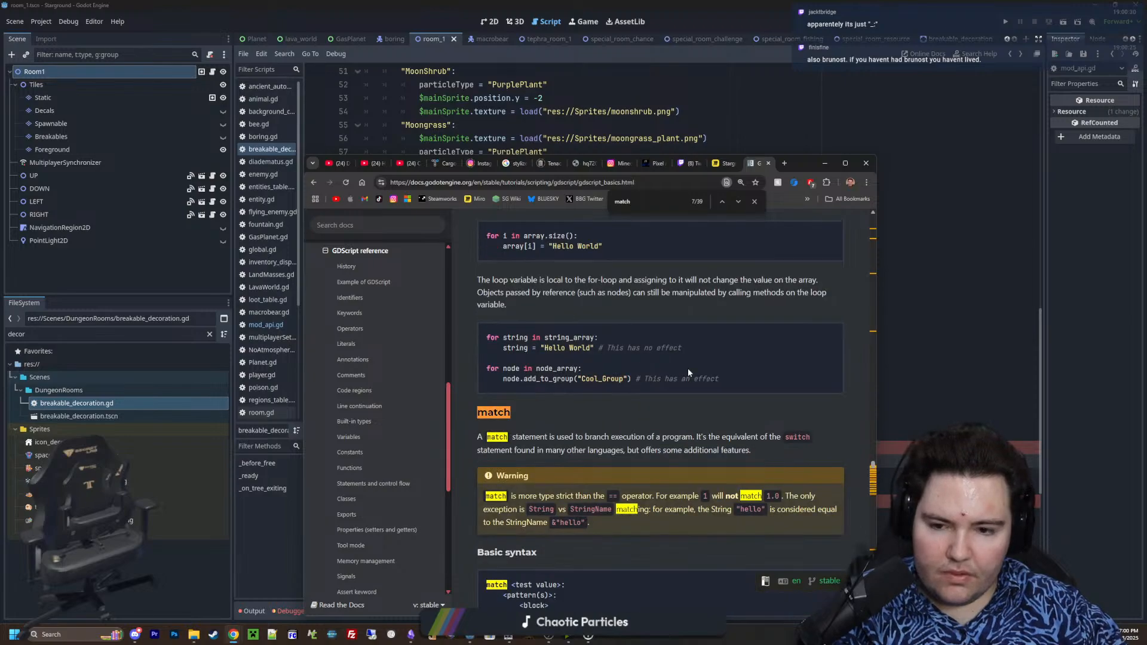
scroll(687, 368, "down", 2)
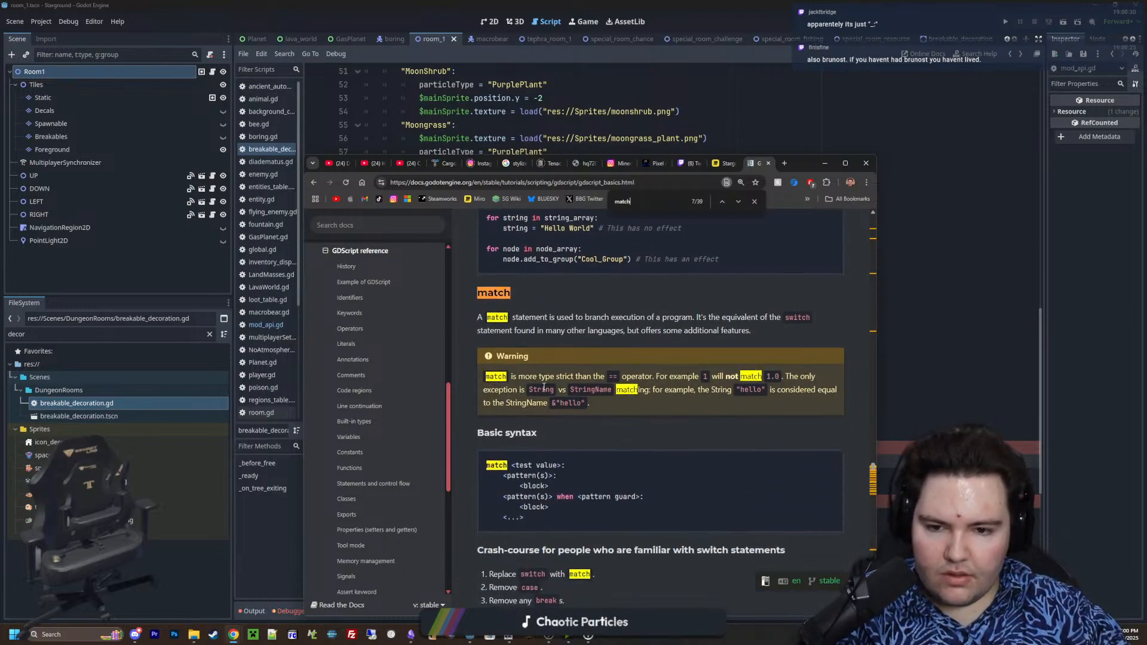
scroll(622, 404, "down", 1)
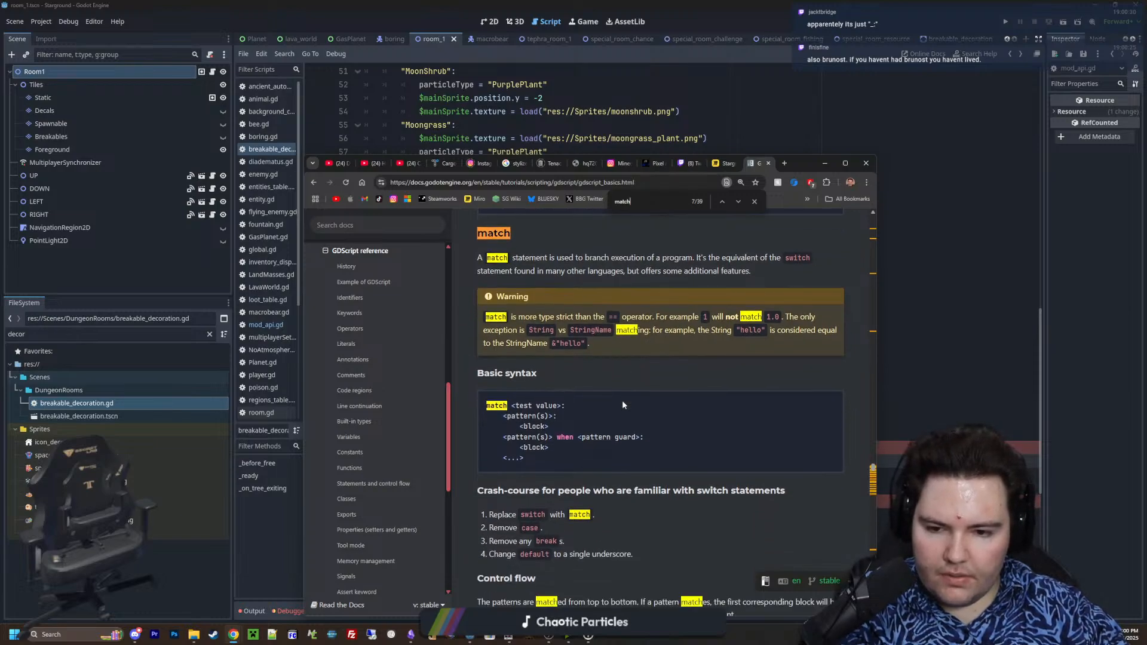
scroll(622, 405, "down", 1)
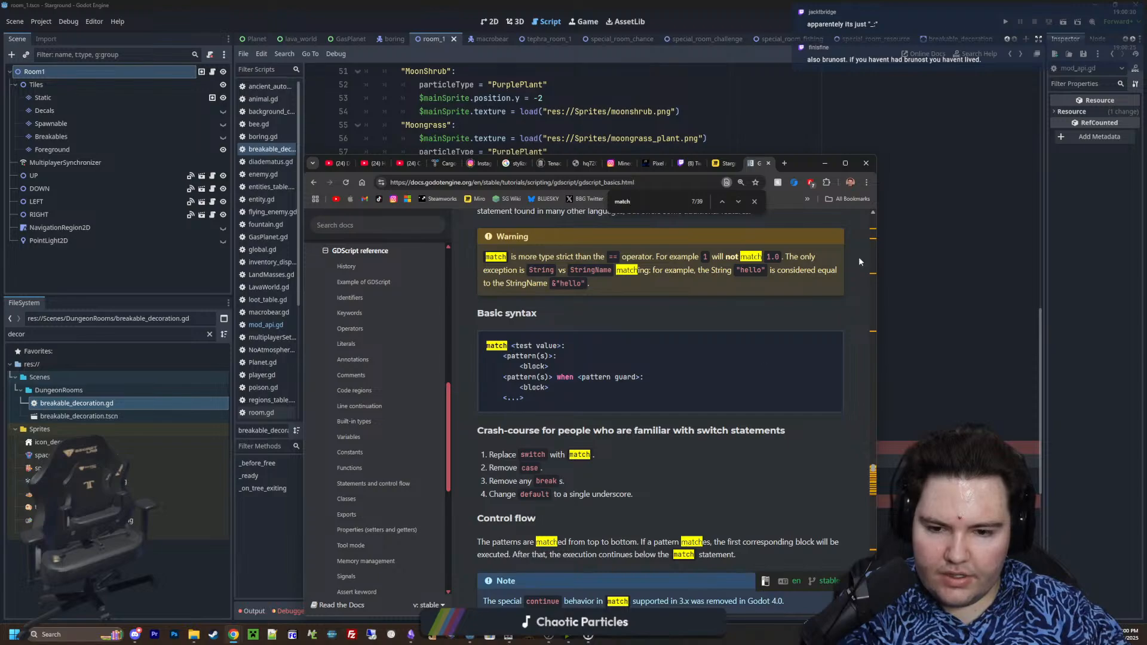
left_click(824, 163)
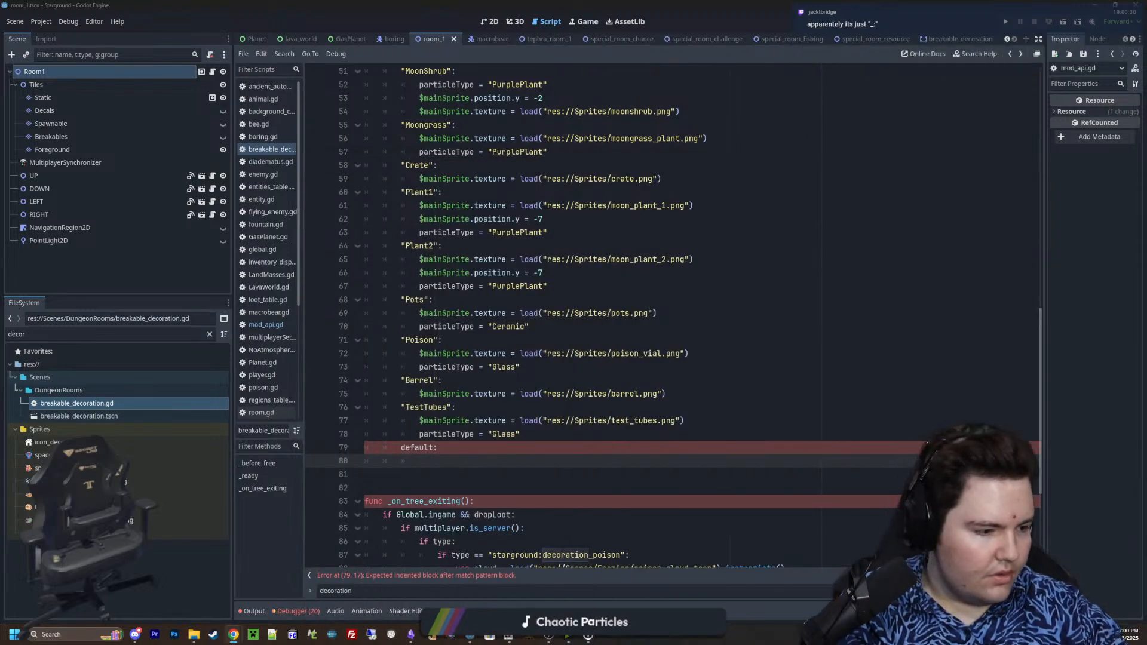
Replace the default pattern with the underscore wildcard _: and give that case a pass placeholder body
double_click(418, 448)
type("_:")
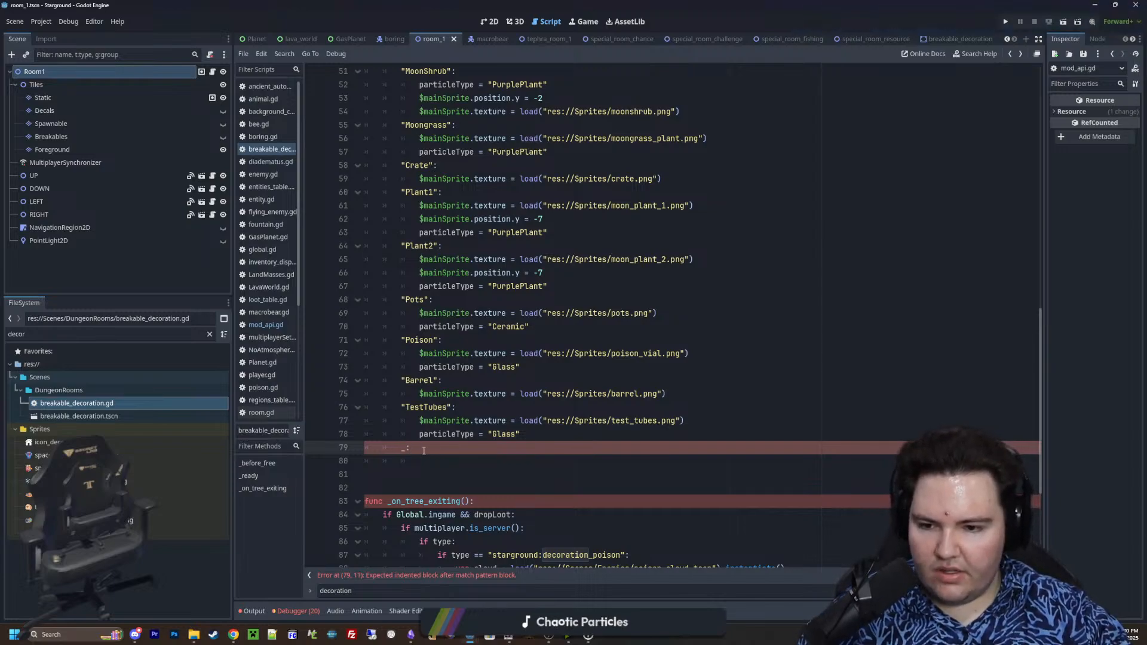
key("BackSpace")
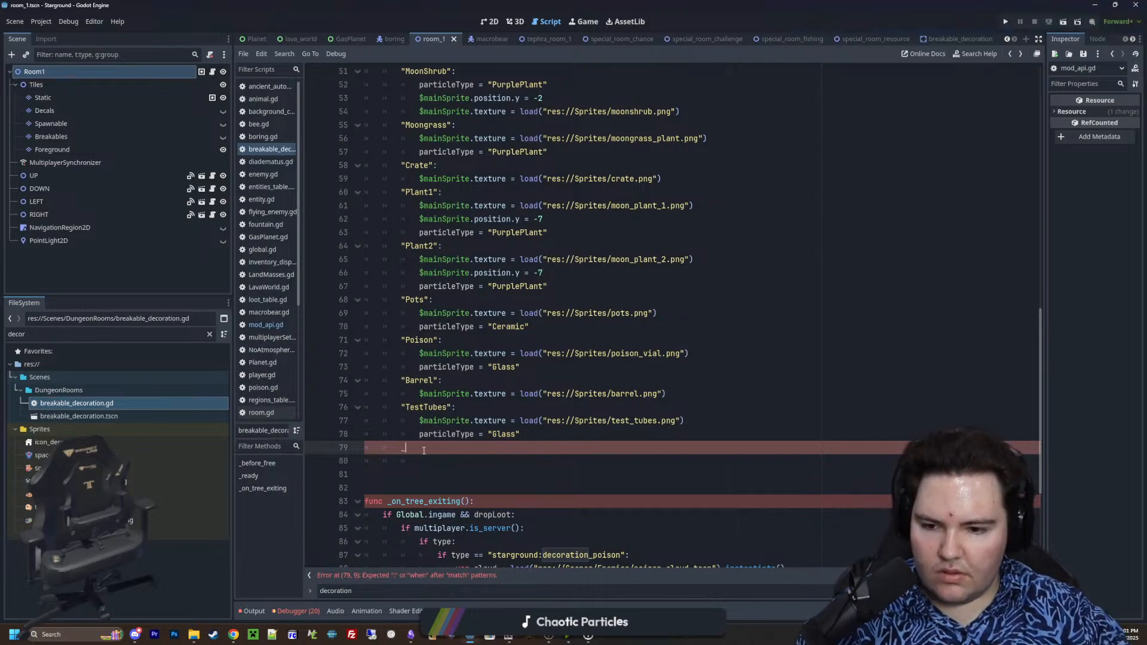
type(":")
key("Return")
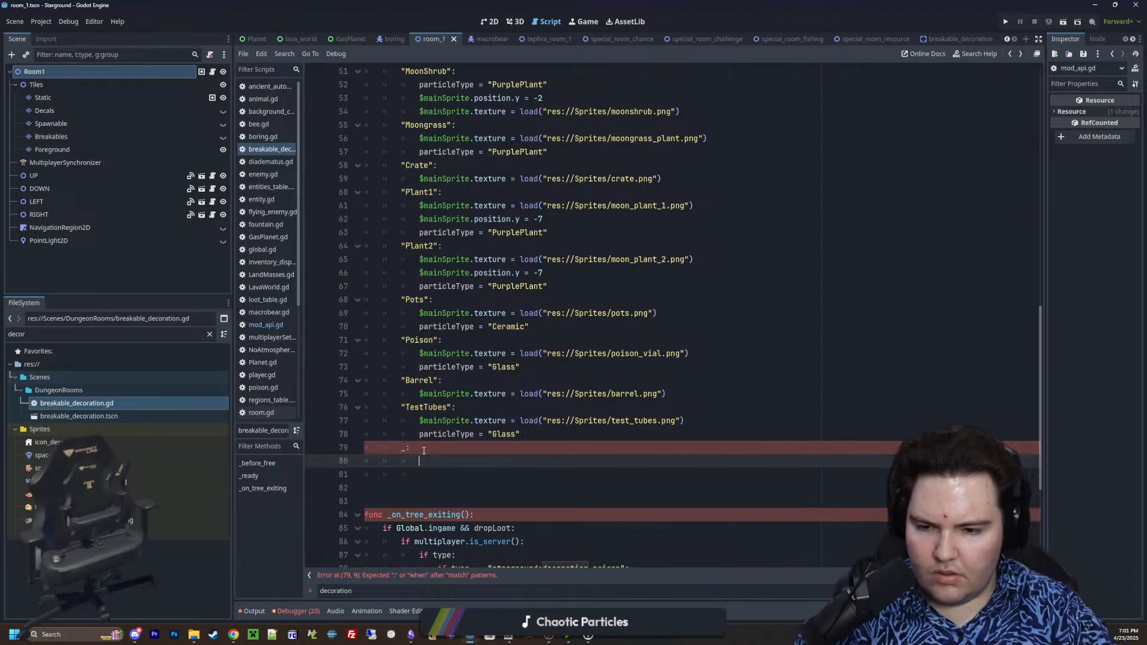
type("pass")
key("Up")
left_click(563, 435)
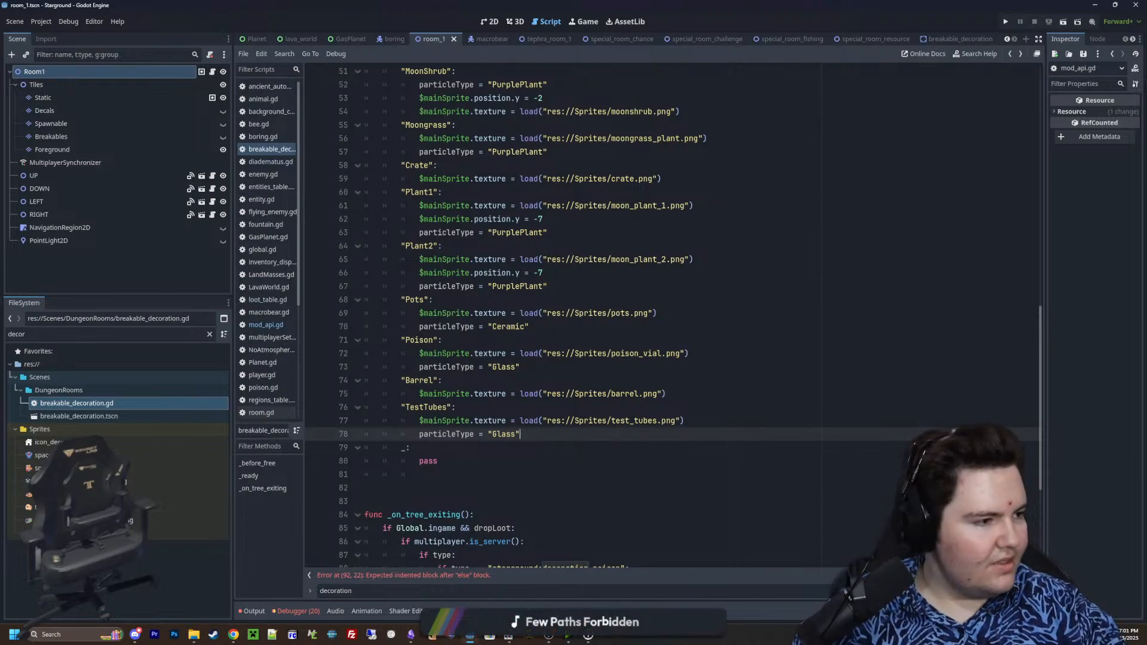
Open a new Chrome window, search Google for brunost and read the Wikipedia description of the cheese
left_click_drag(0, 179, 747, 180)
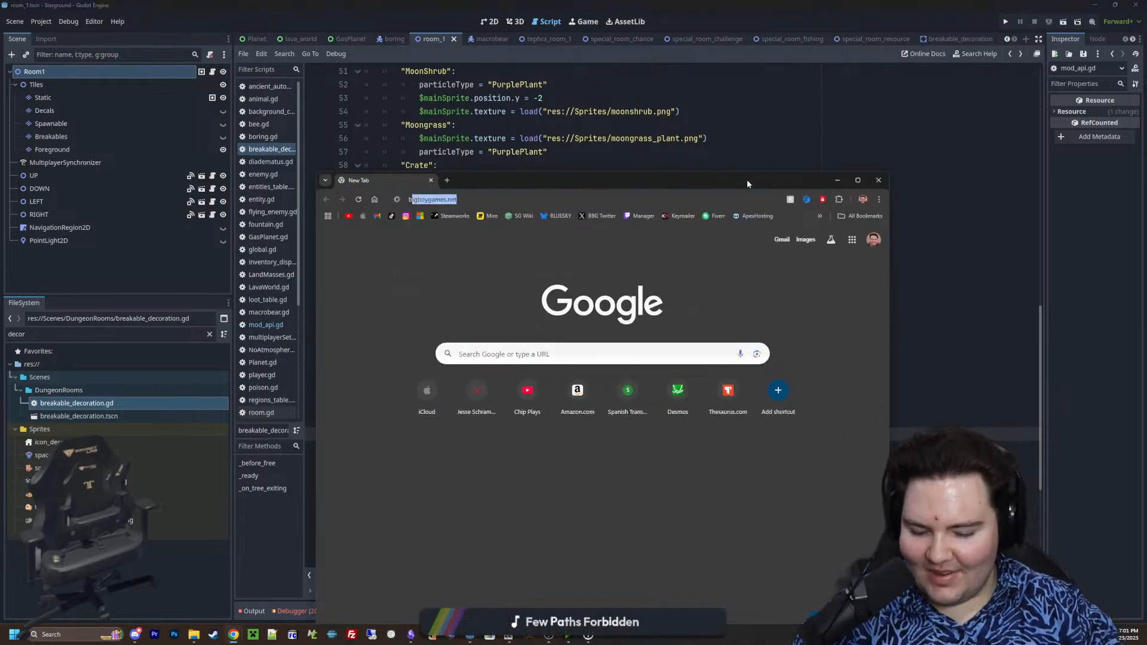
type("brunost")
key("Return")
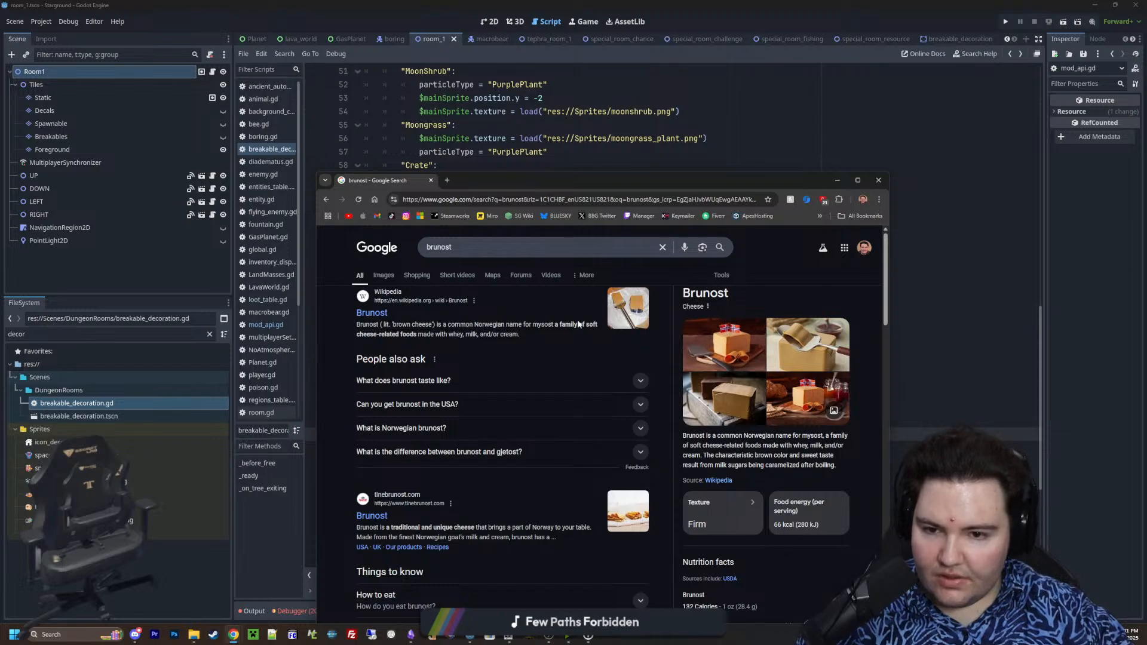
left_click_drag(365, 335, 454, 336)
left_click_drag(457, 335, 466, 335)
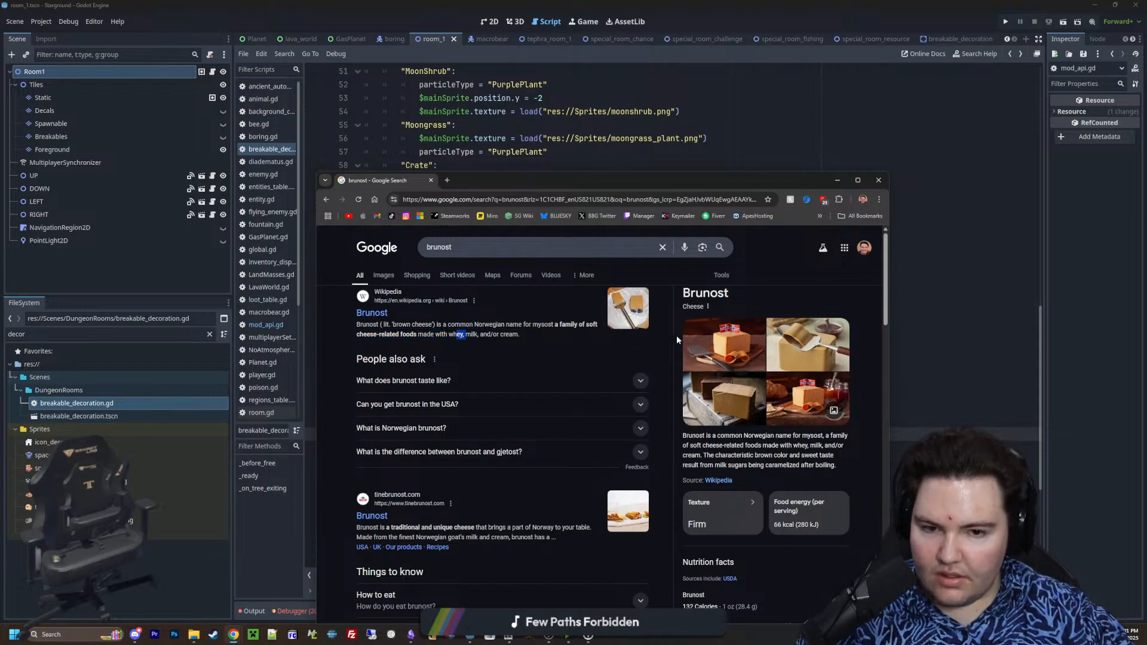
Preview several brunost pictures from the knowledge panel and close the image preview
left_click(726, 337)
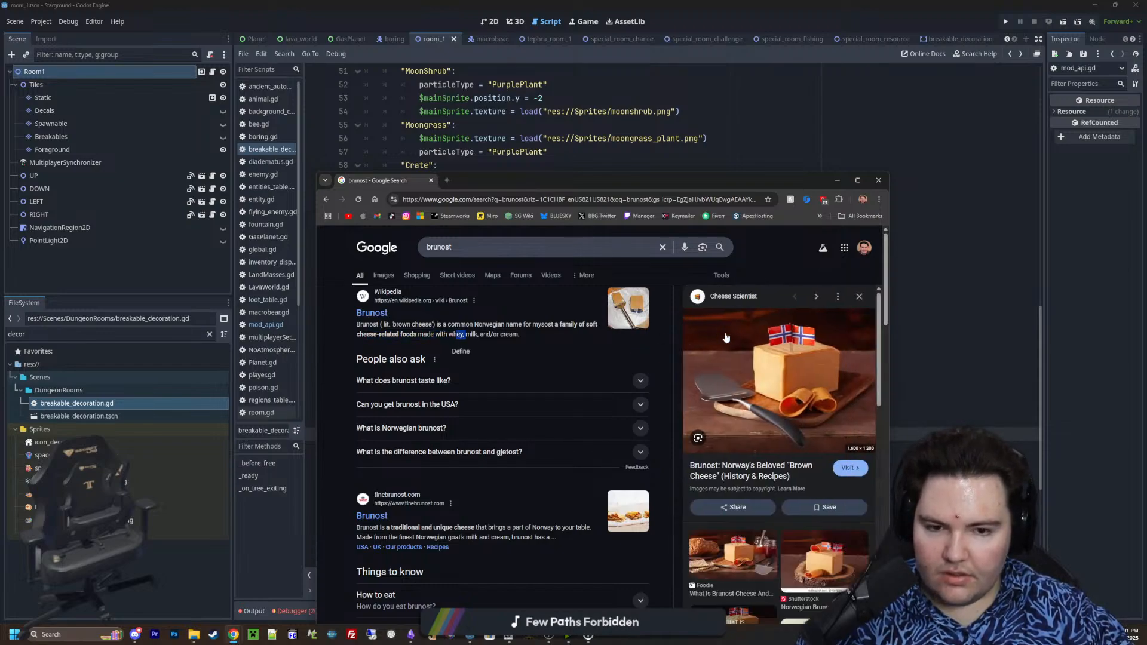
left_click(860, 297)
left_click(838, 327)
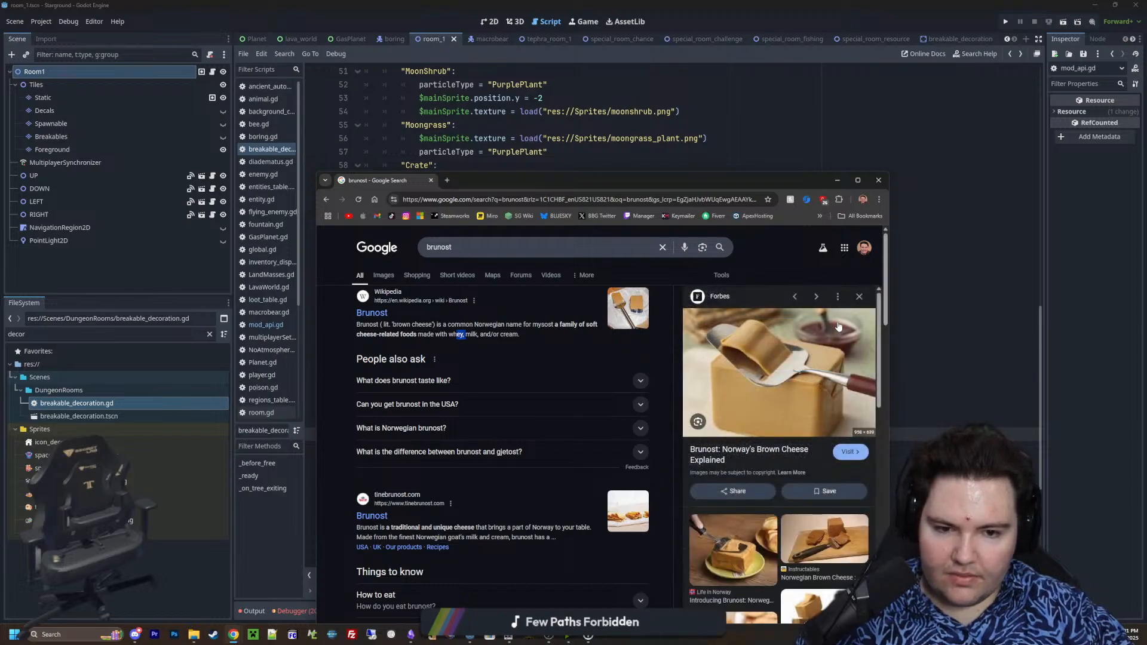
left_click(859, 297)
left_click(858, 312)
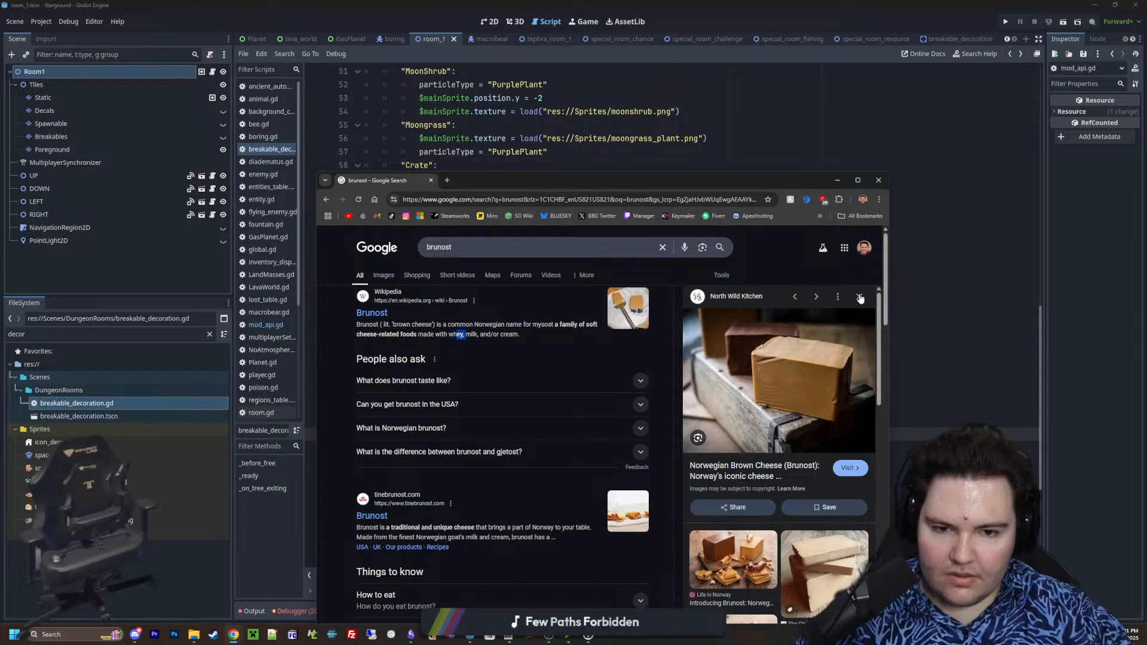
left_click(860, 298)
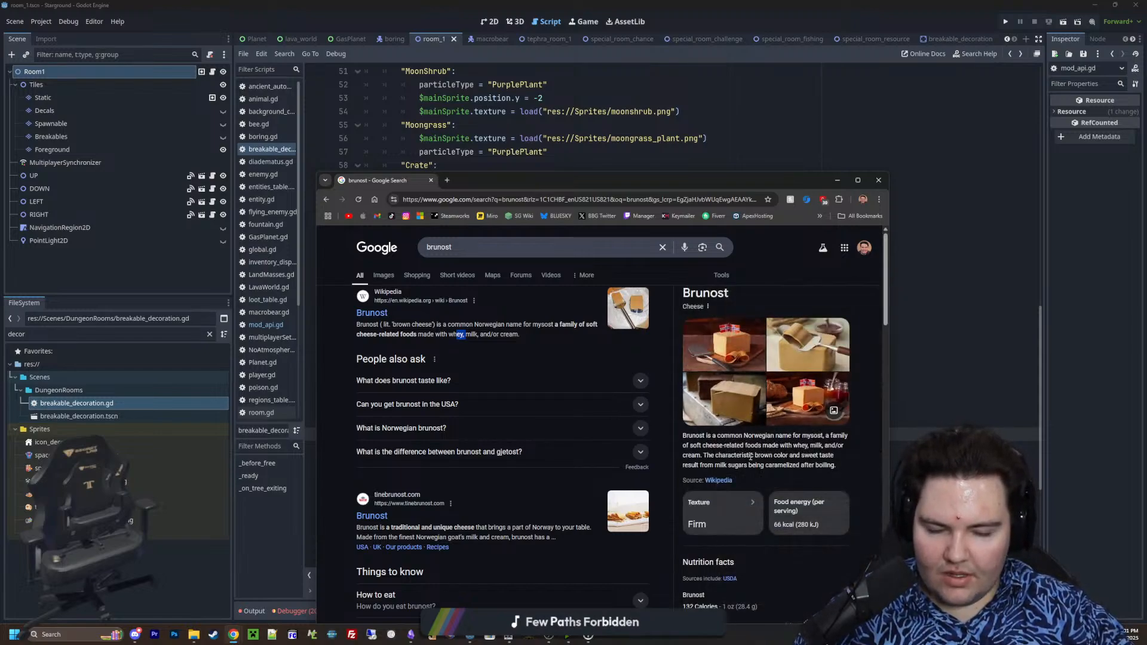
Skim the remaining brunost results and nutrition facts, and return to the breakable_decoration.gd script in Godot
scroll(751, 457, "down", 4)
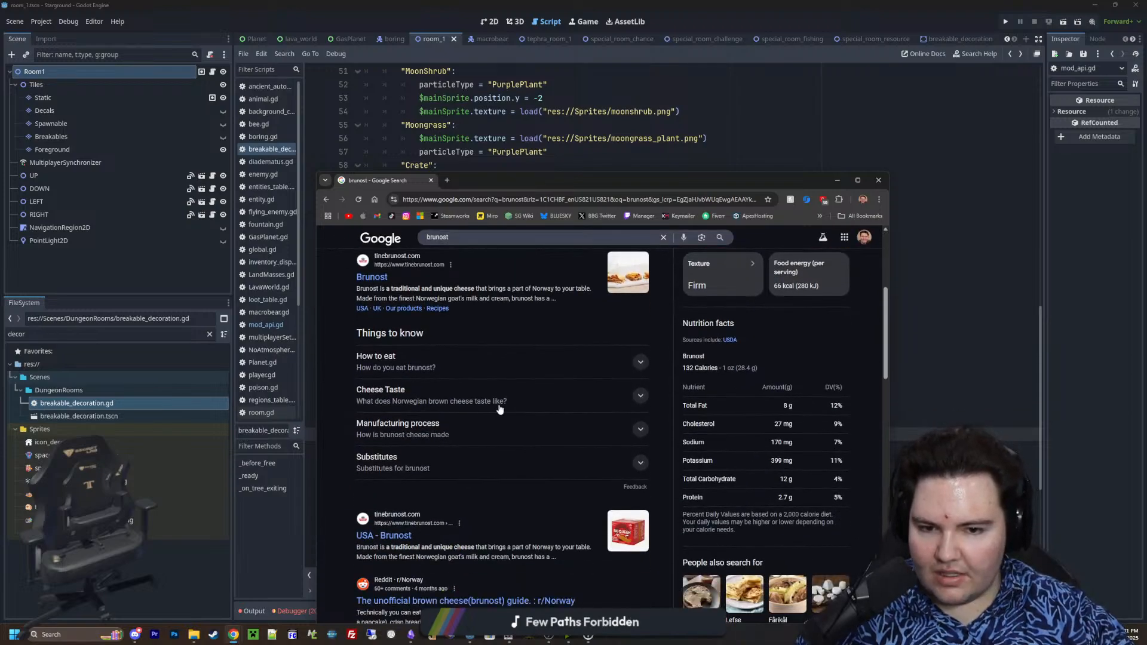
scroll(475, 404, "down", 2)
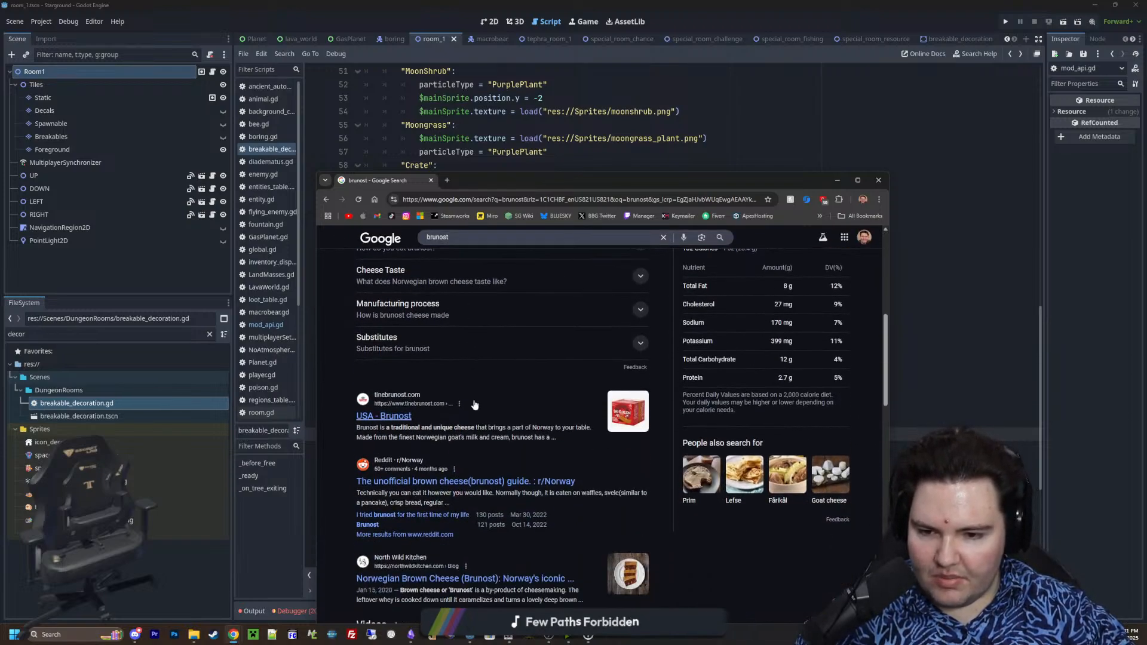
scroll(493, 432, "up", 6)
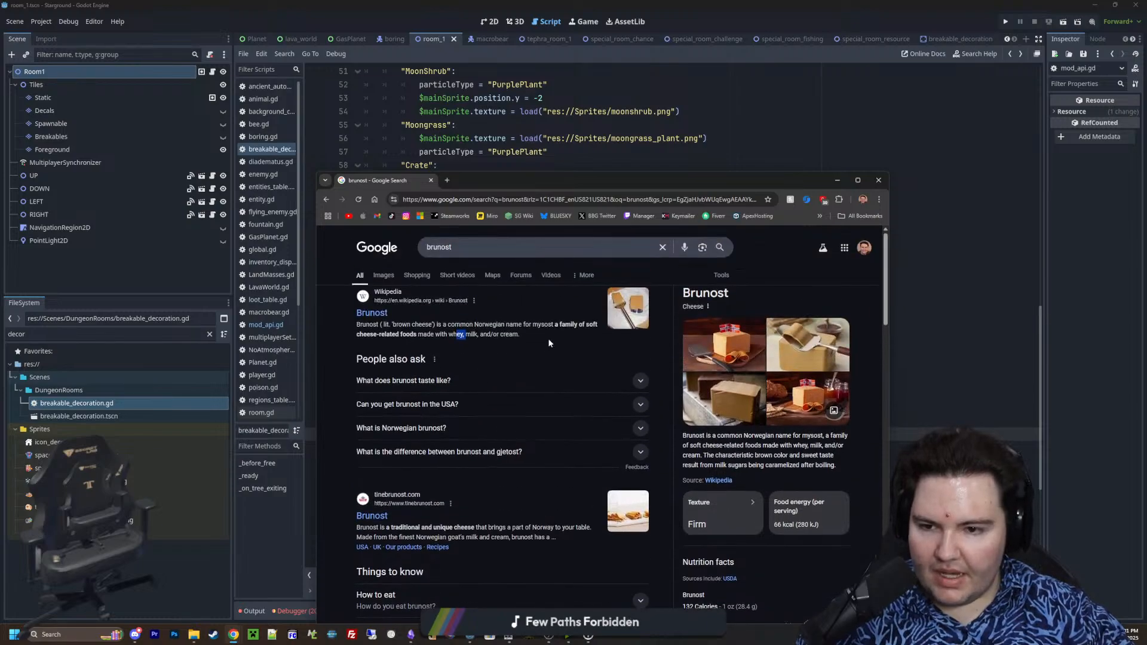
key("alt+Tab")
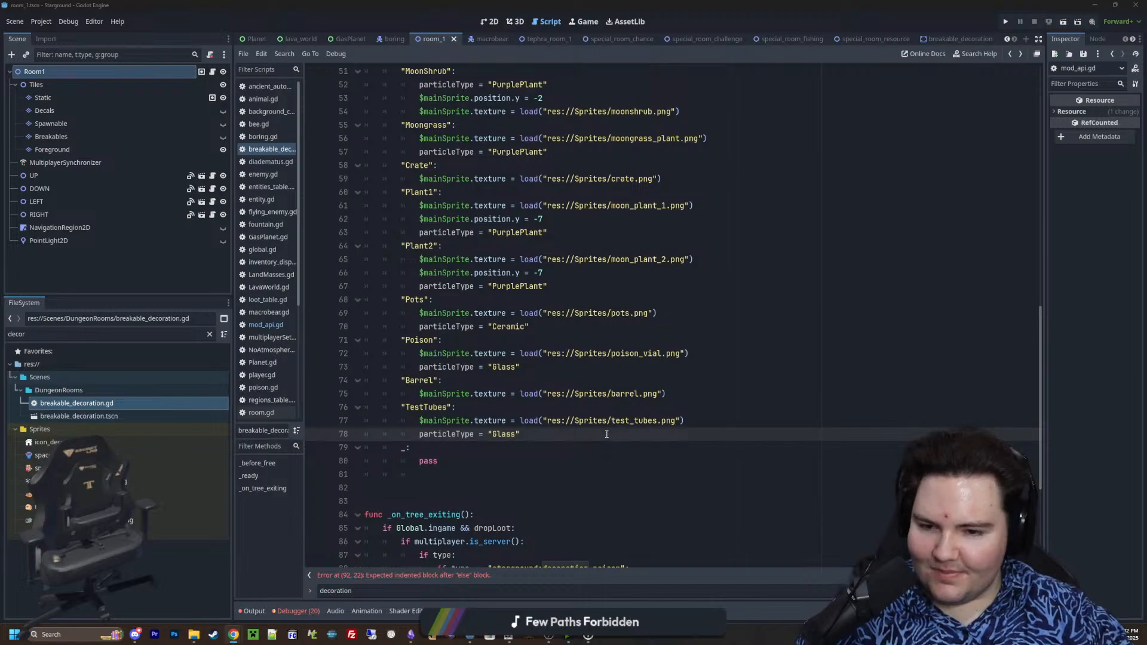
Replace pass in the _: case with a copy of the Barrel case's line loading res://Sprites/barrel.png
left_click(519, 461)
left_click_drag(438, 462, 418, 461)
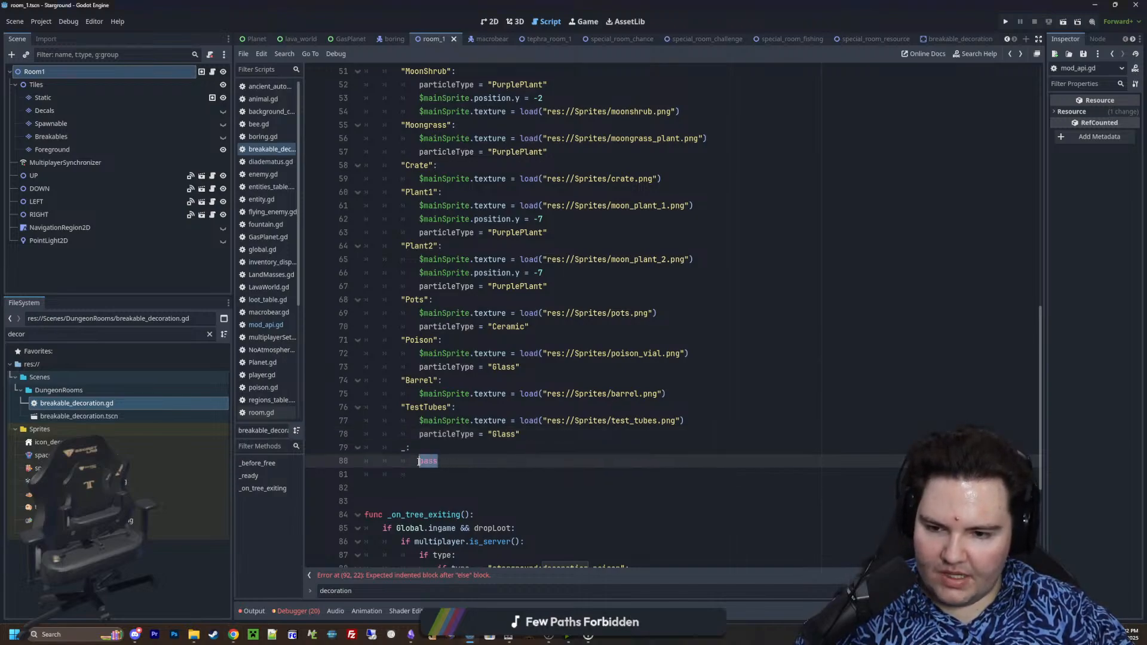
key("BackSpace")
left_click_drag(669, 388, 418, 394)
key("ctrl+c")
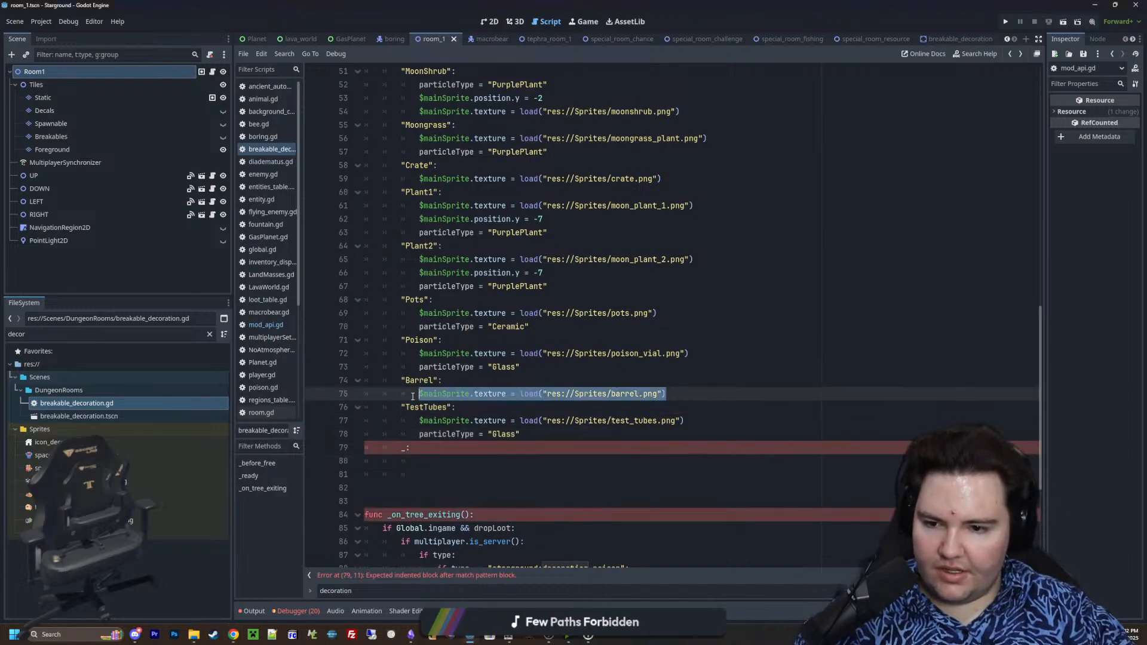
left_click(434, 456)
key("ctrl+v")
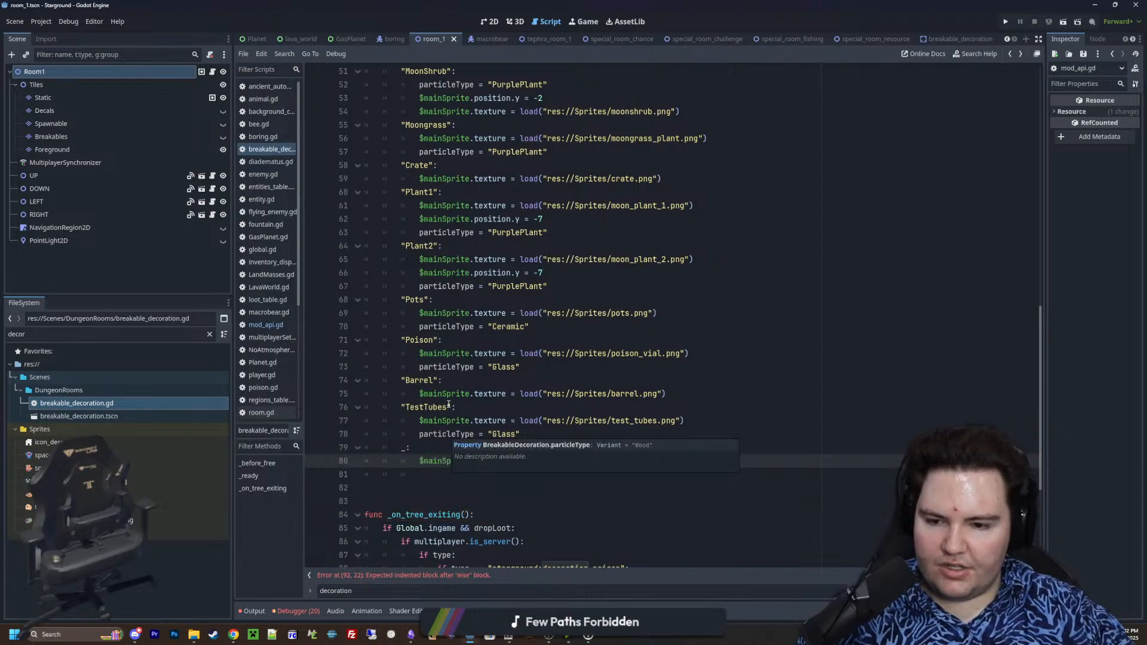
Replace the texture line in the _: fallback case with the Crate case's line loading res://Sprites/crate.png
scroll(608, 458, "up", 8)
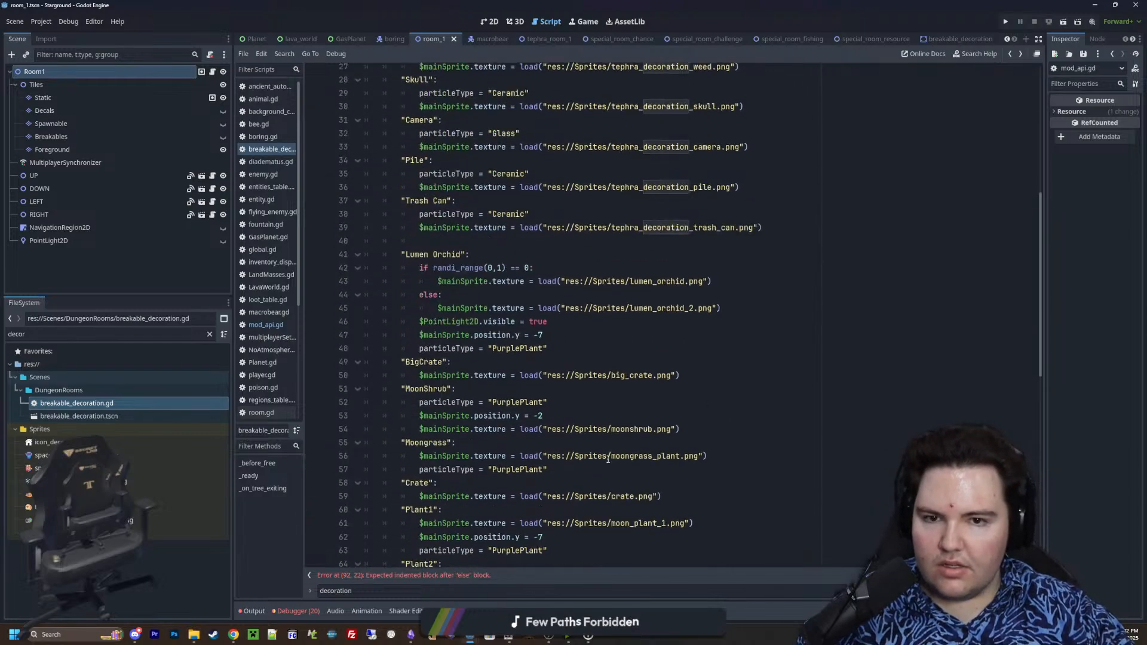
scroll(608, 458, "up", 2)
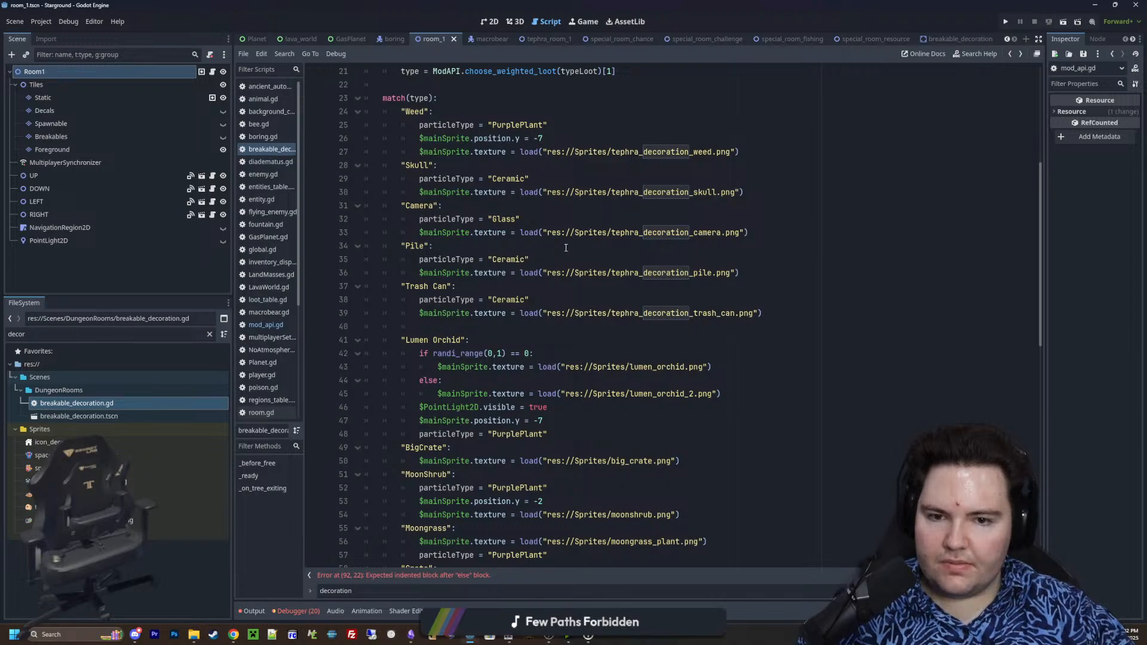
scroll(566, 248, "down", 3)
scroll(565, 233, "down", 4)
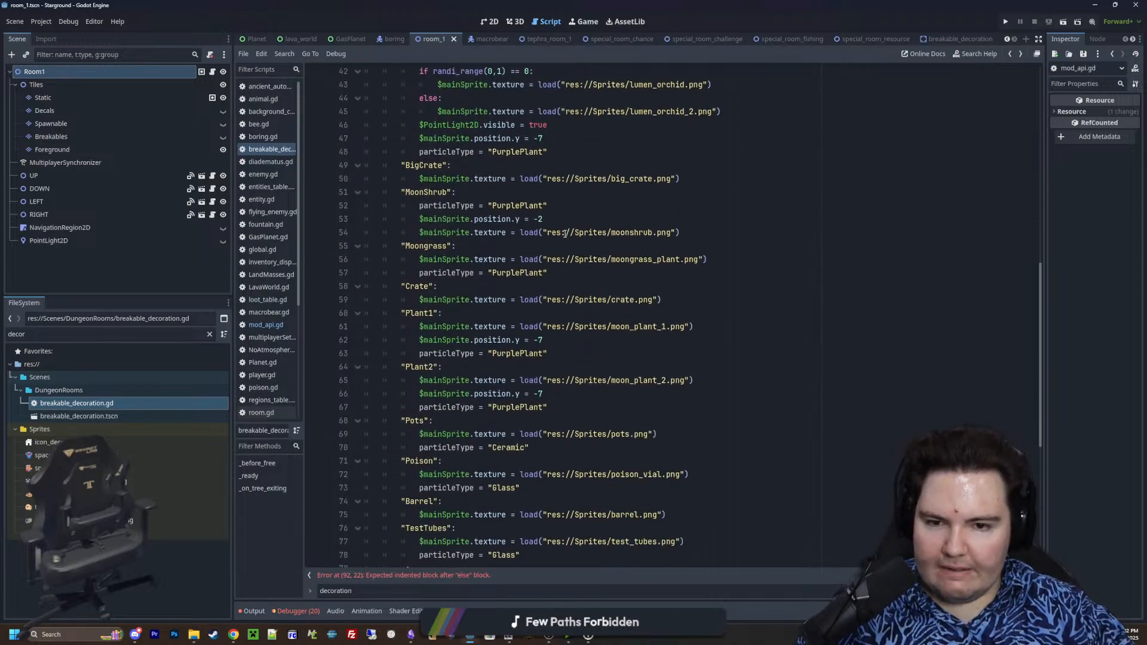
scroll(581, 225, "up", 2)
scroll(581, 245, "down", 2)
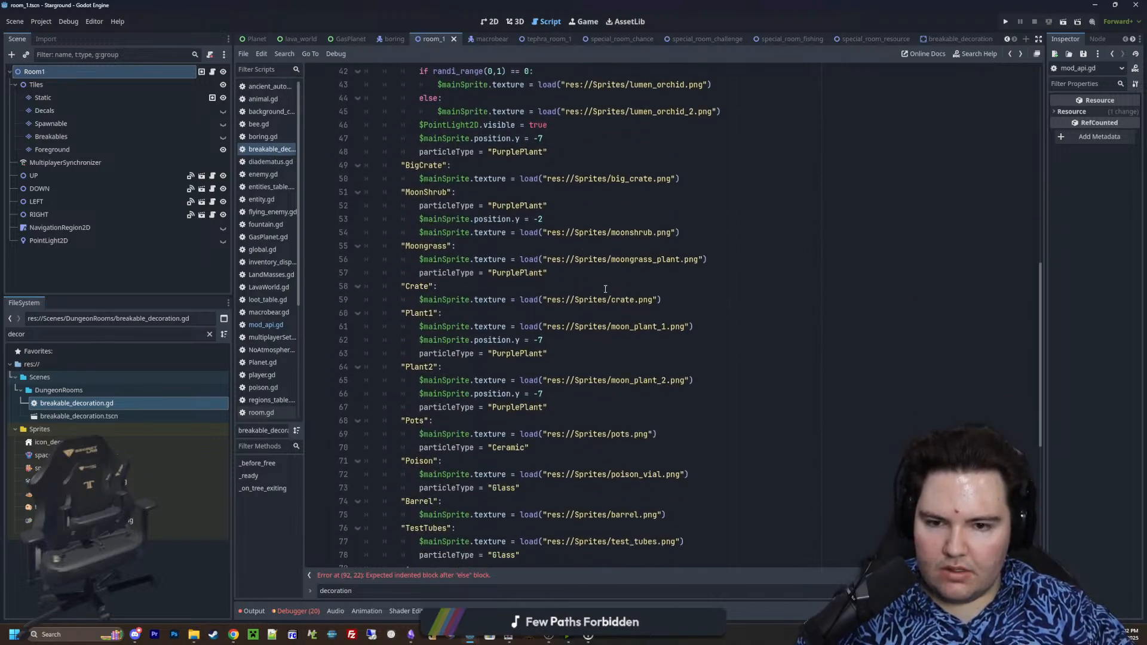
left_click_drag(662, 299, 417, 300)
scroll(417, 301, "down", 4)
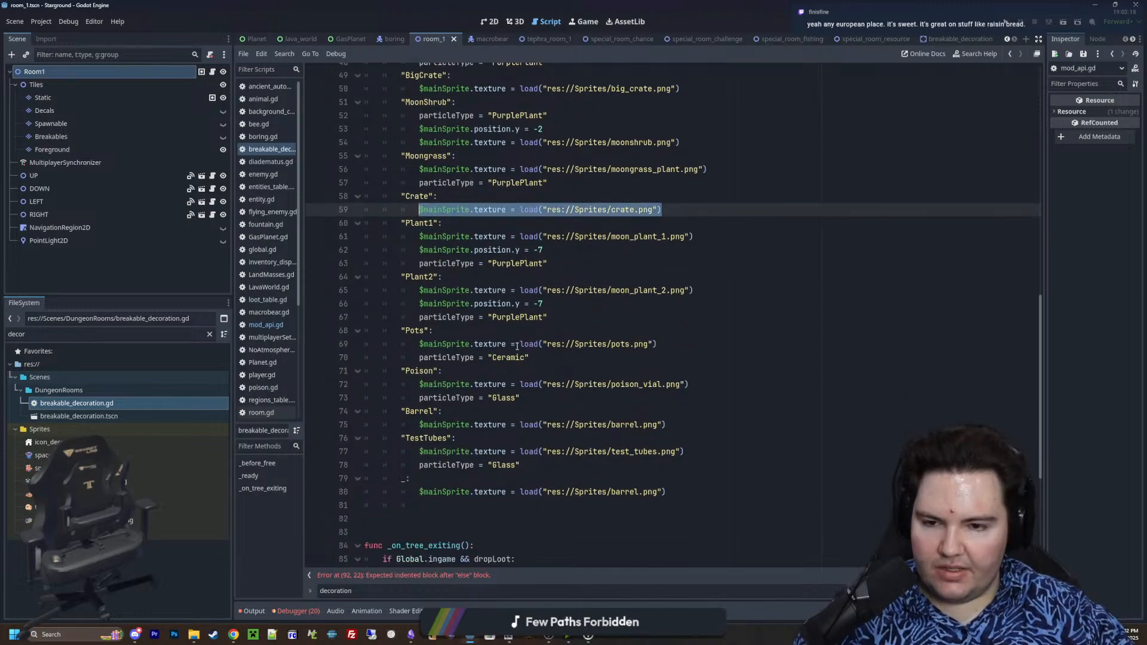
left_click_drag(665, 420, 417, 424)
key("ctrl+v")
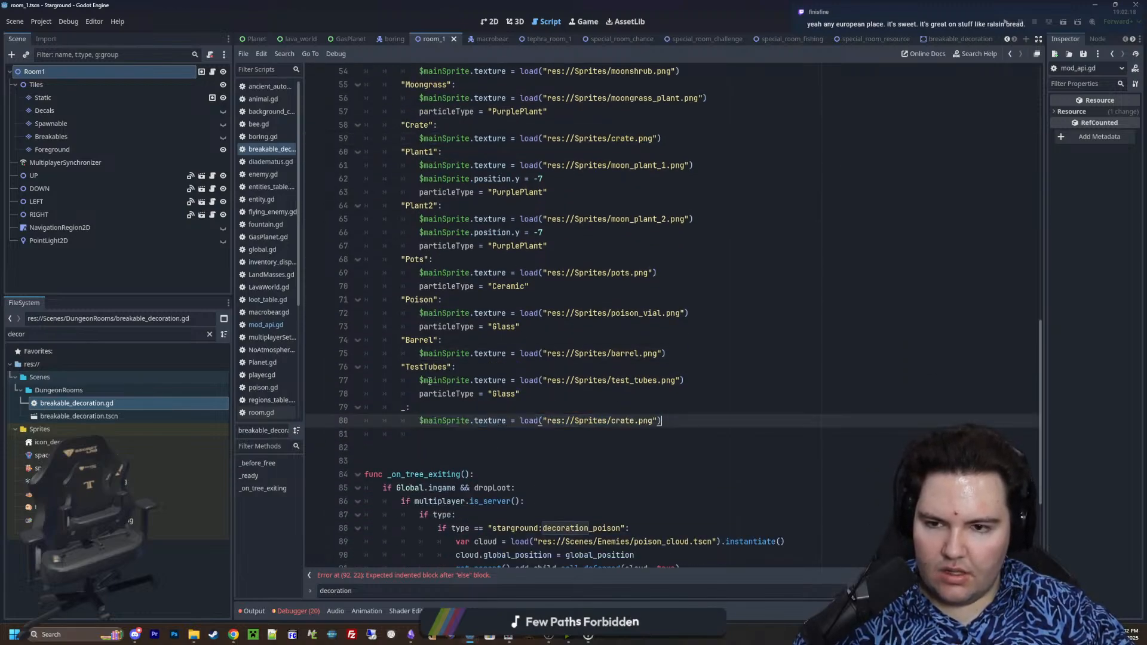
scroll(416, 423, "up", 2)
left_click(687, 218)
key("Return")
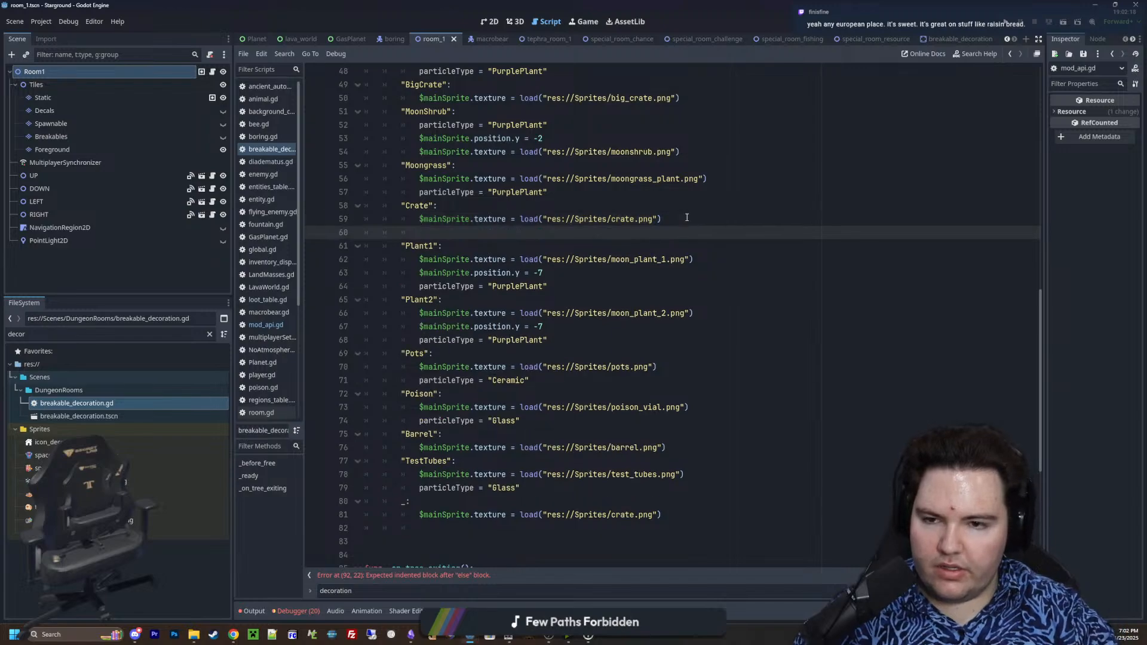
type("p")
key("BackSpace")
key("BackSpace")
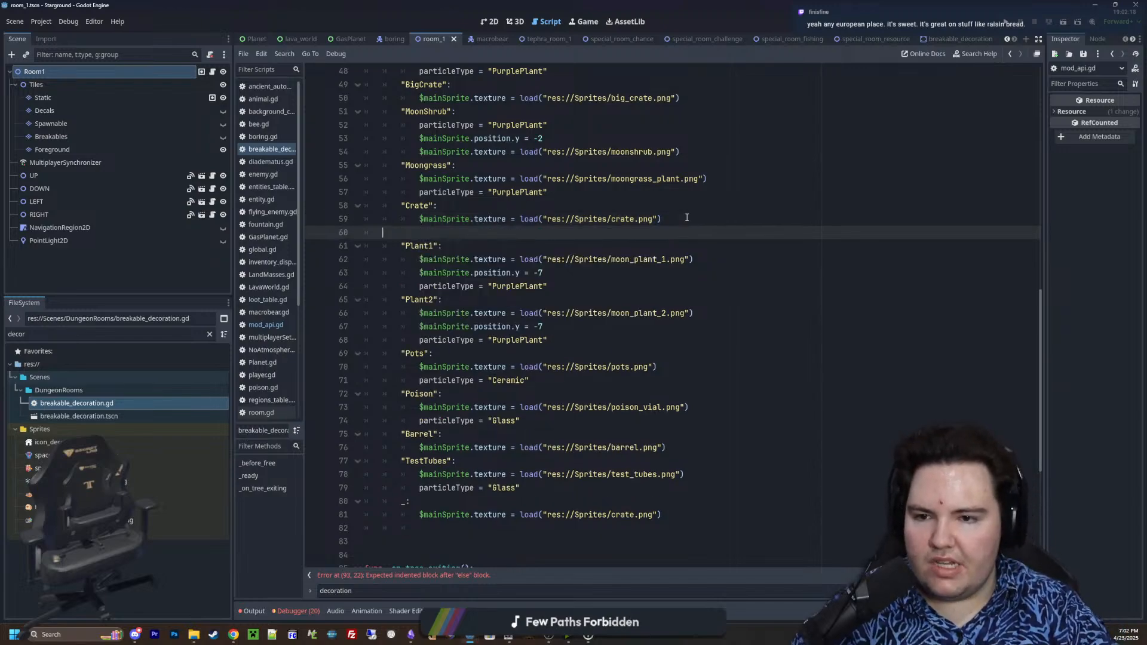
scroll(639, 345, "down", 2)
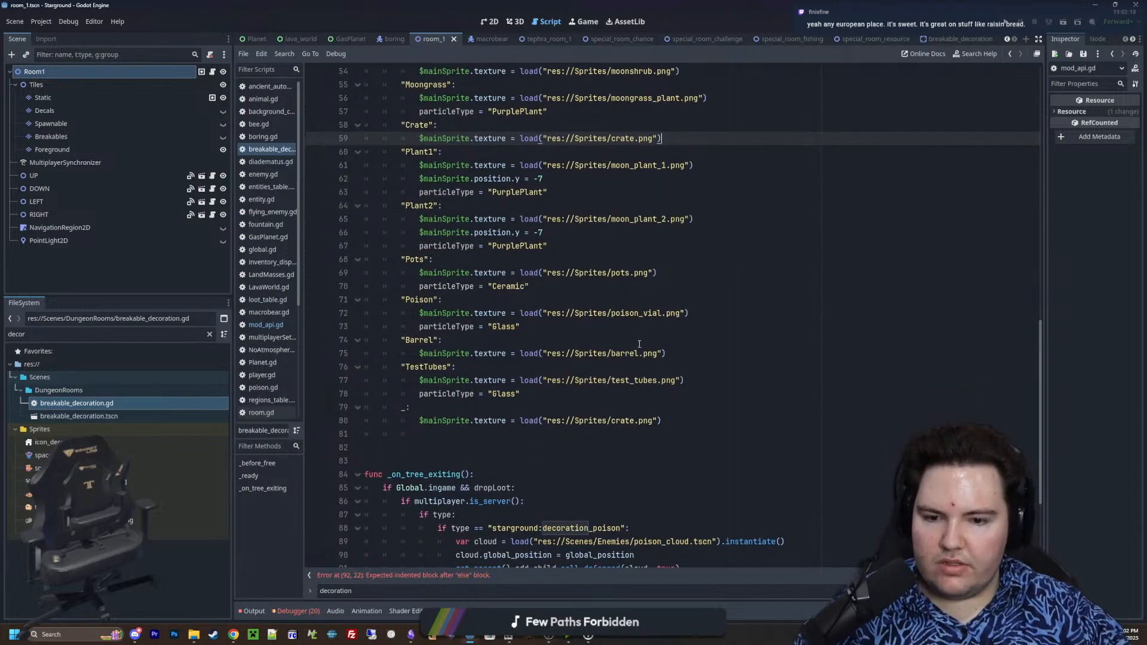
left_click(522, 408)
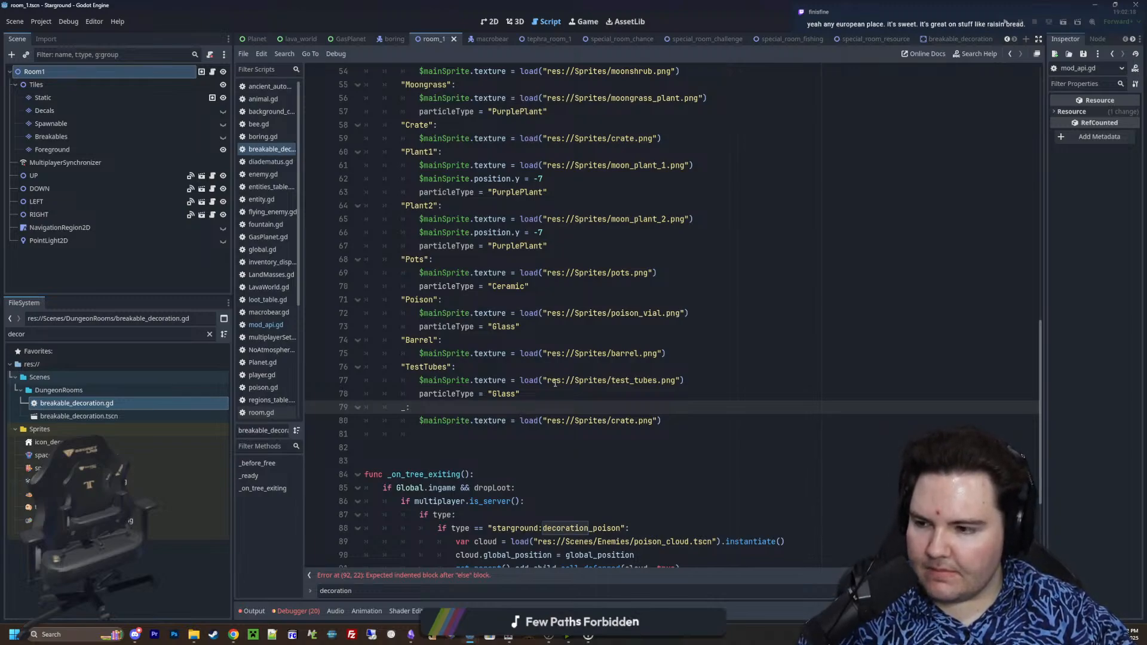
mouse_move(555, 383)
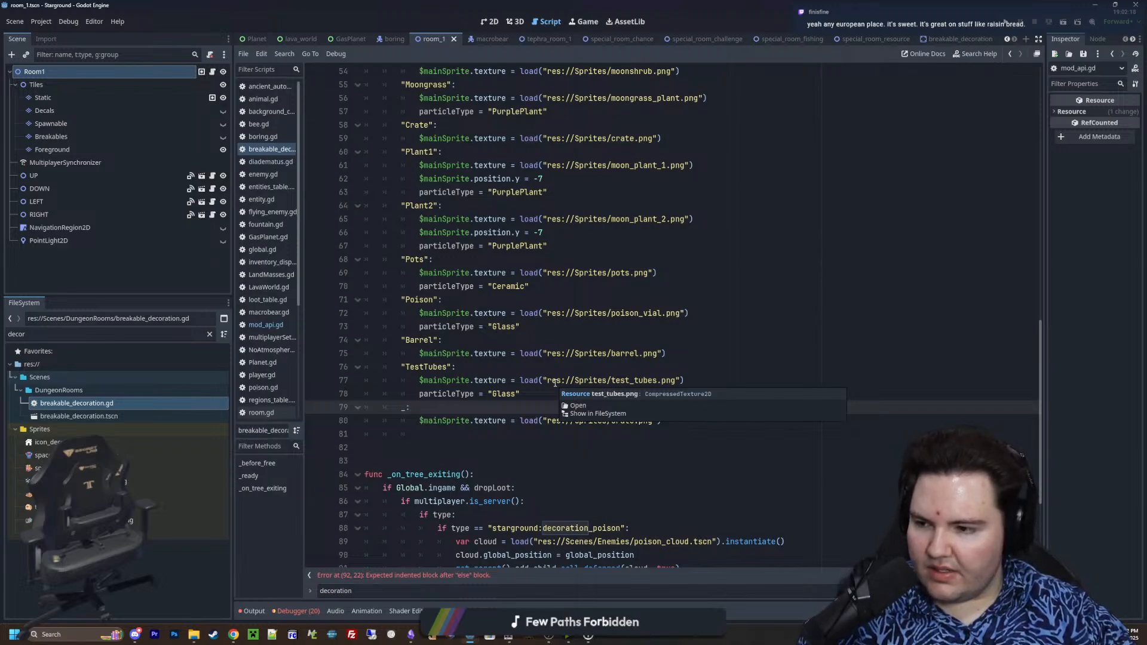
Fill the empty else block after the poison check with correctly indented copies of the two default-drop loot and create_item lines
scroll(504, 413, "down", 4)
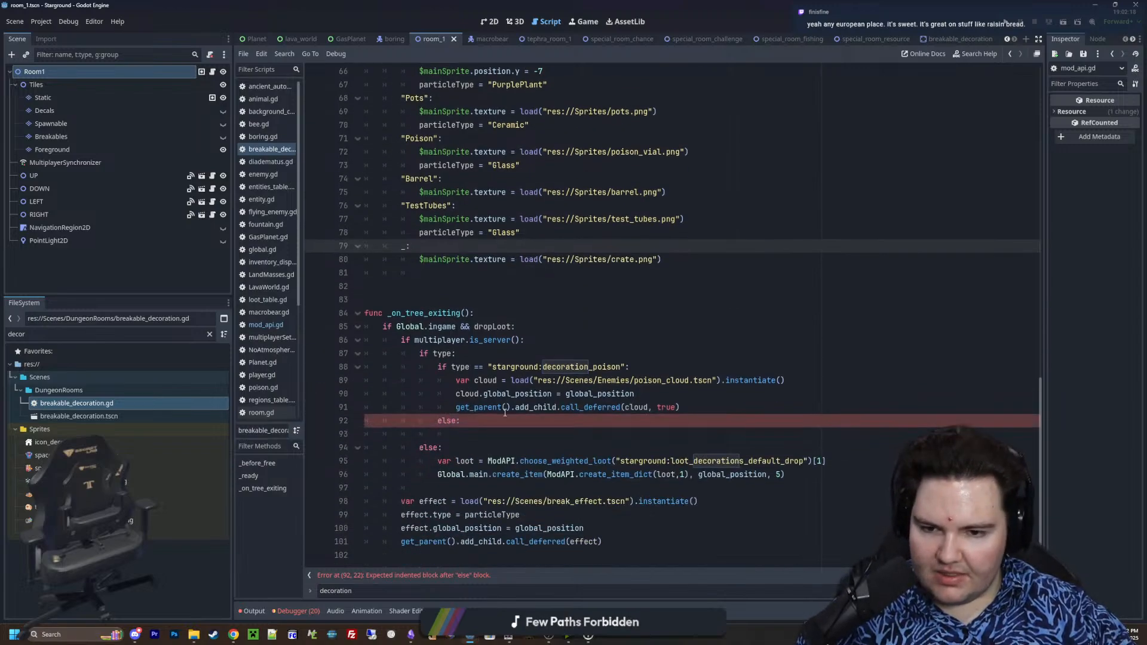
left_click(484, 421)
key("Return")
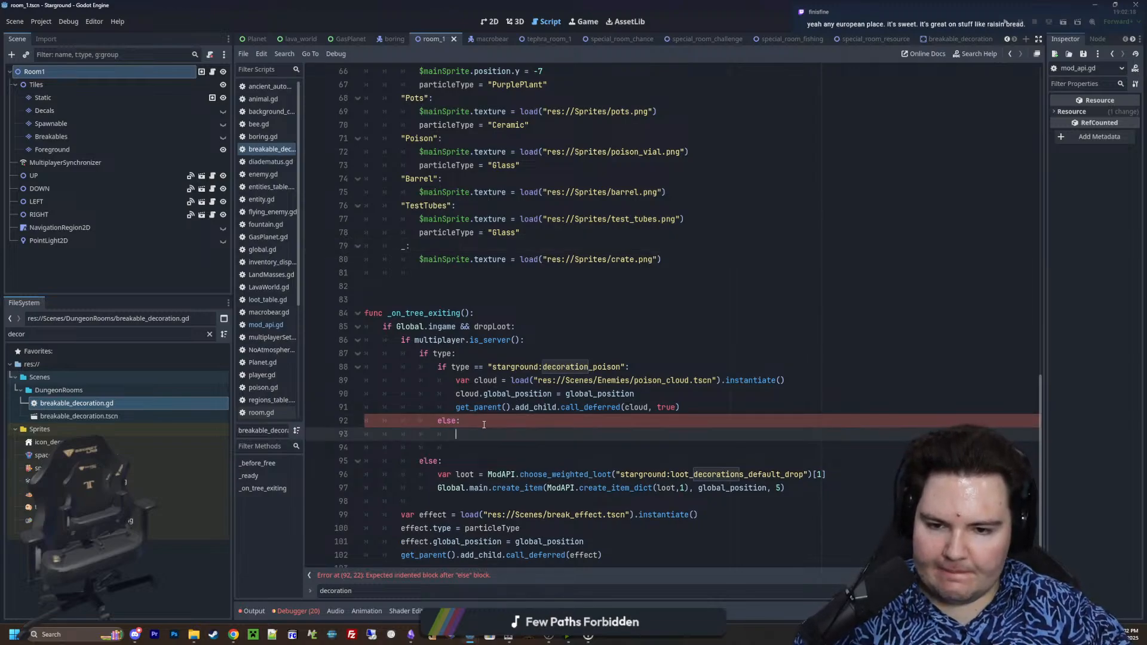
scroll(538, 433, "down", 1)
left_click_drag(821, 484, 361, 461)
key("ctrl+c")
left_click(505, 422)
key("ctrl+v")
left_click(529, 422)
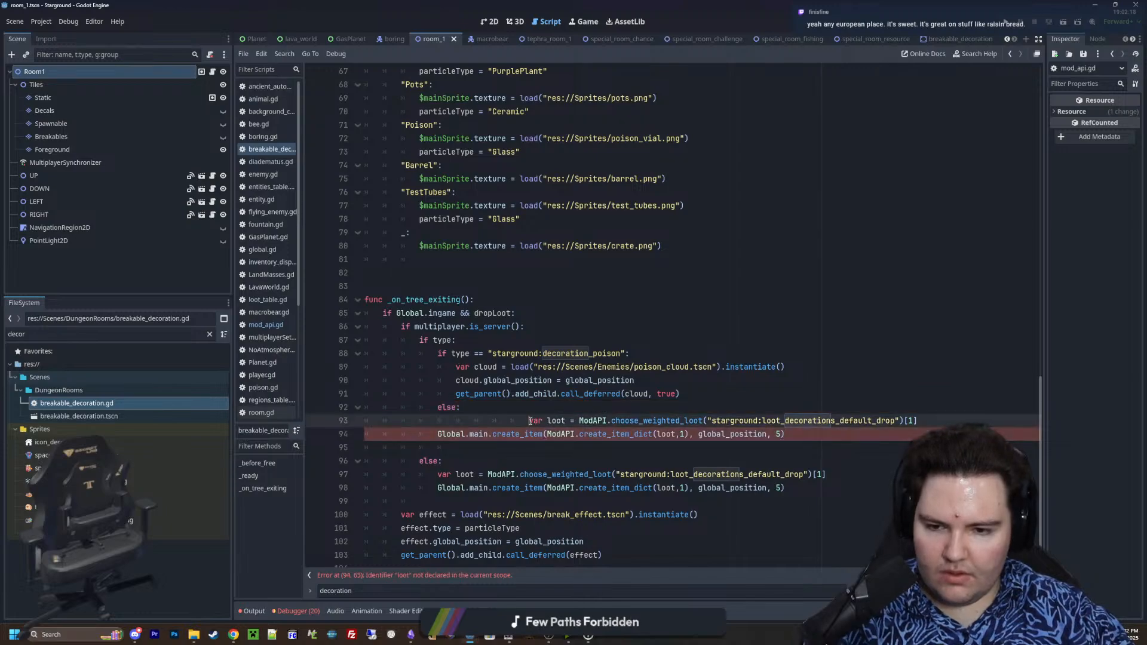
key("BackSpace")
key("BackSpace")
key("BackSpace")
key("BackSpace")
key("BackSpace")
key("Tab")
left_click(436, 436)
key("Tab")
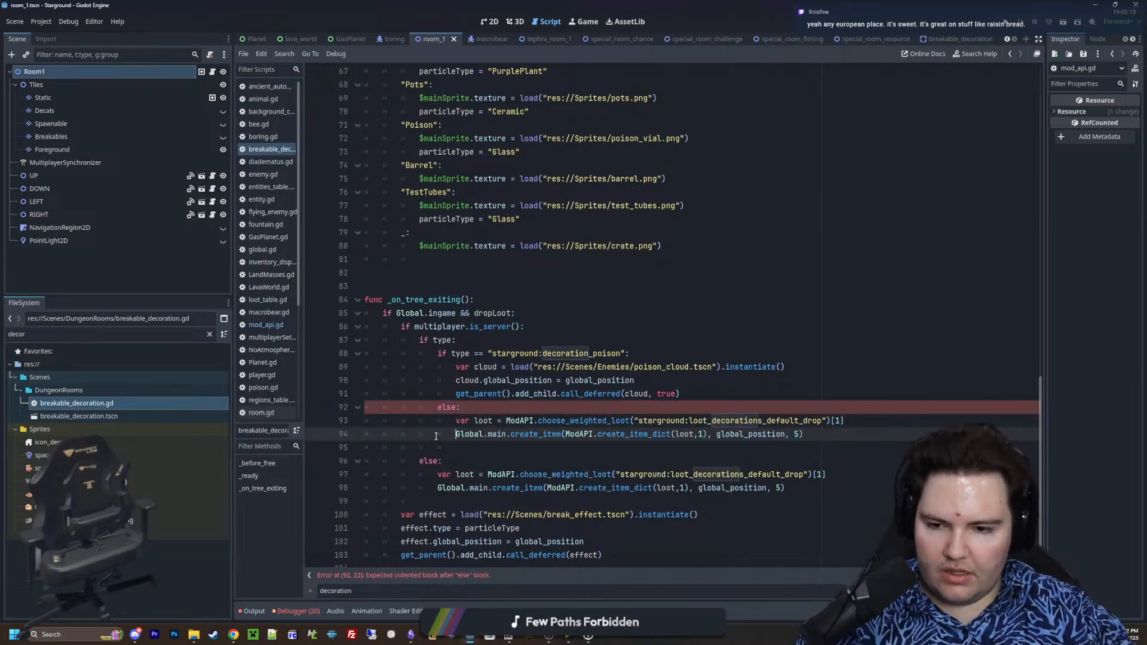
Replace the loot table string in the copied choose_weighted_loot call with the type variable
left_click(768, 422)
left_click_drag(824, 420, 638, 421)
key("BackSpace")
key("Down")
key("Up")
key("BackSpace")
key("BackSpace")
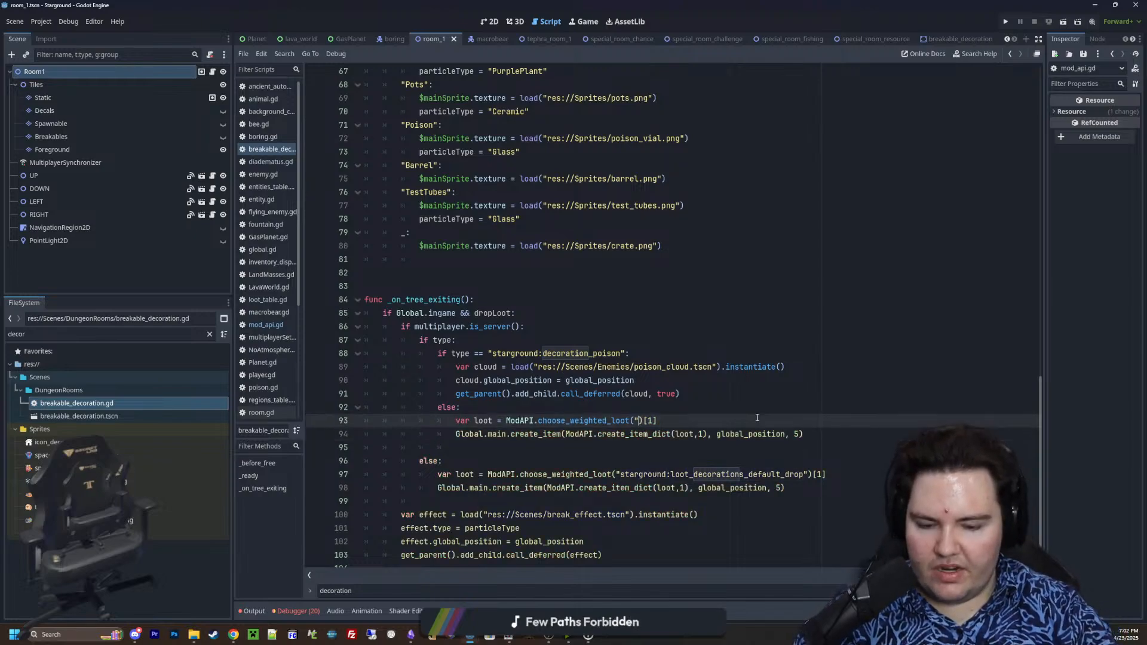
type("type")
left_click(728, 421)
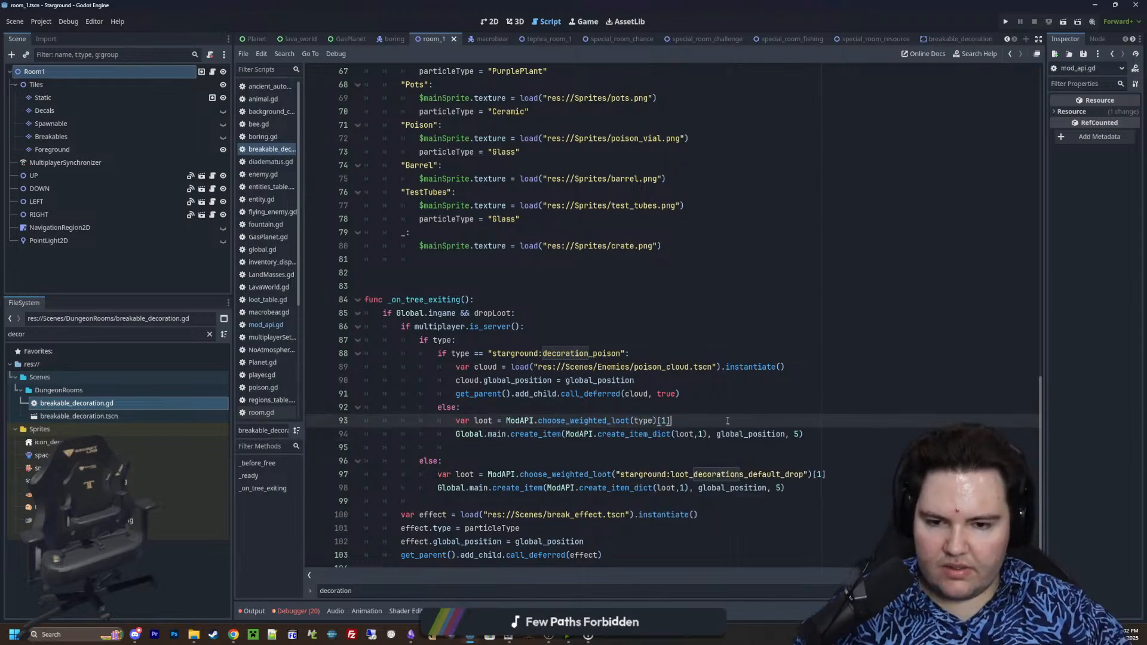
Examine the choose_weighted_loot definition in mod_api.gd and return to the _on_tree_exiting code in breakable_decoration.gd
left_click(598, 421, "ctrl")
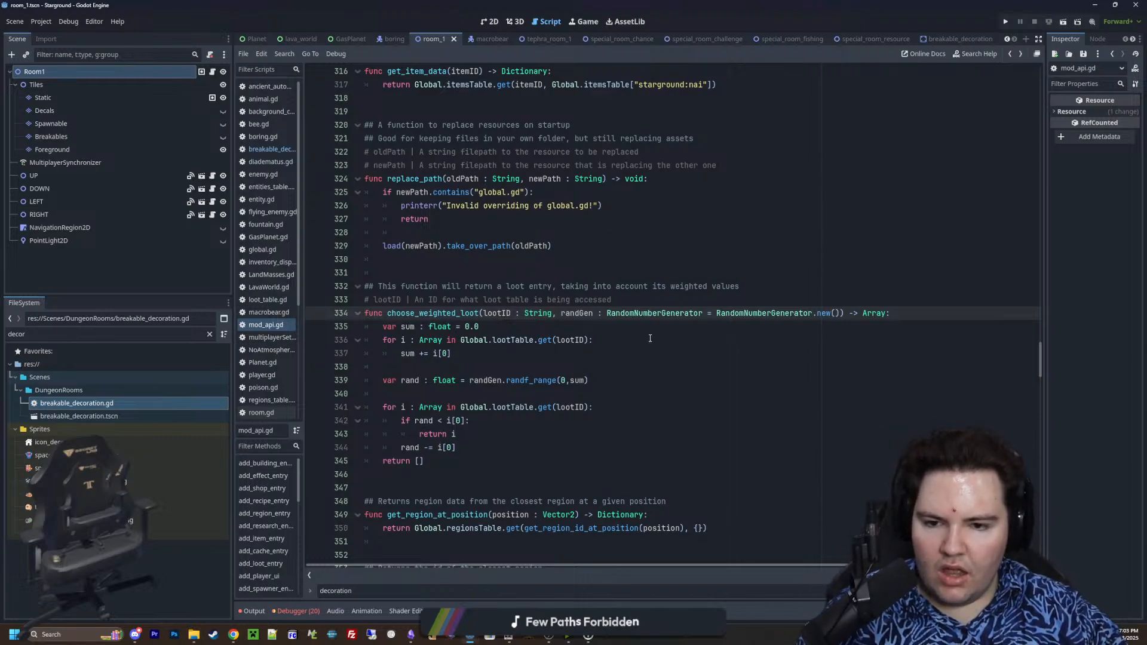
key("alt+Left")
left_click(551, 406)
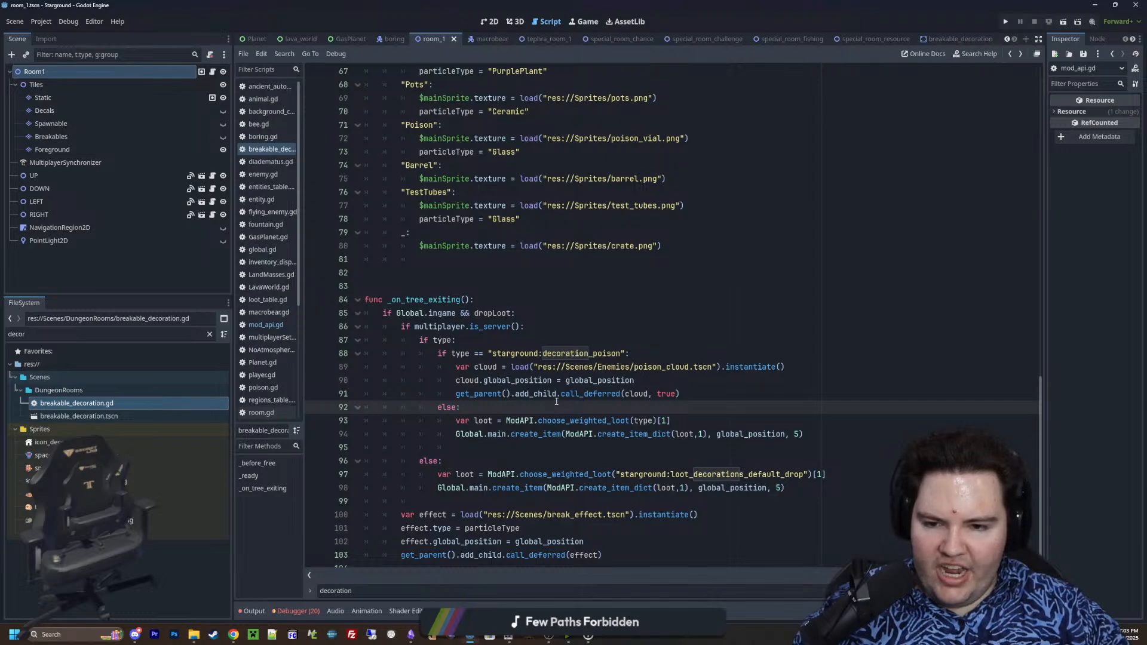
scroll(657, 376, "down", 1)
key("Return")
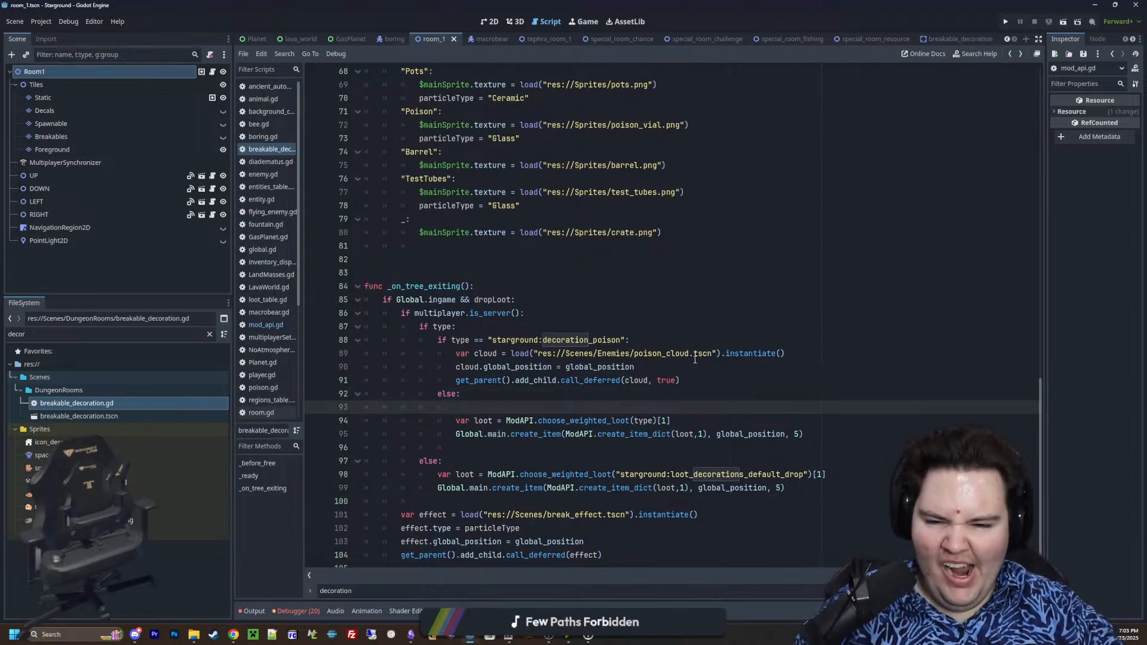
scroll(518, 371, "down", 1)
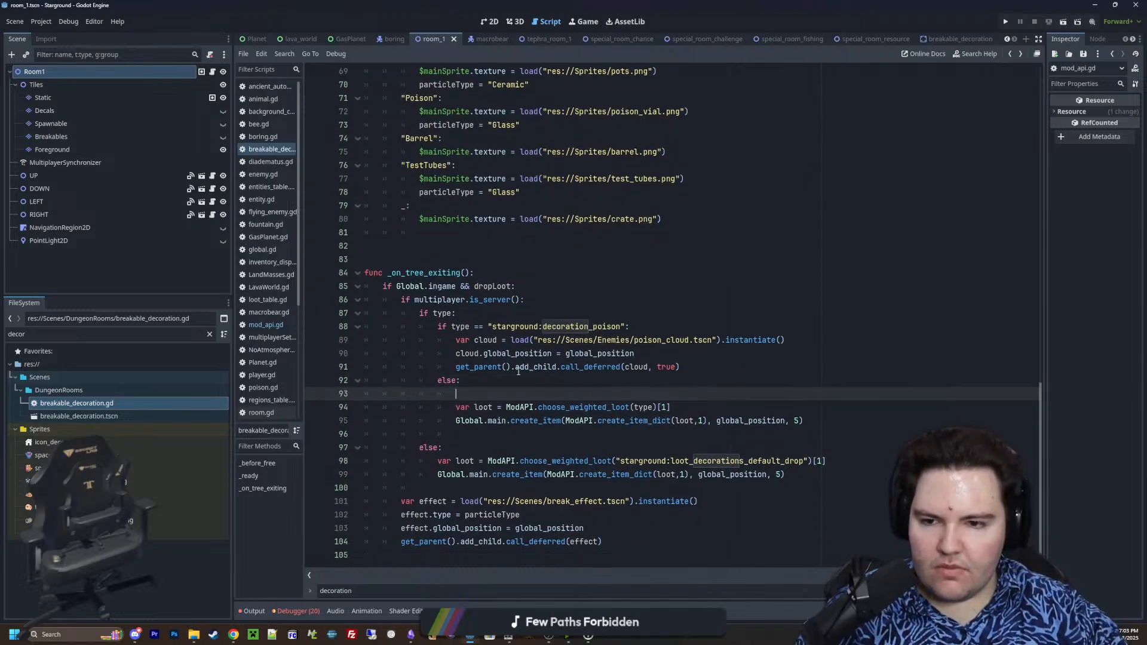
Extend the if type condition in _on_tree_exiting to if type && Global.lootTable.has(type):
left_click(538, 300)
key("Down")
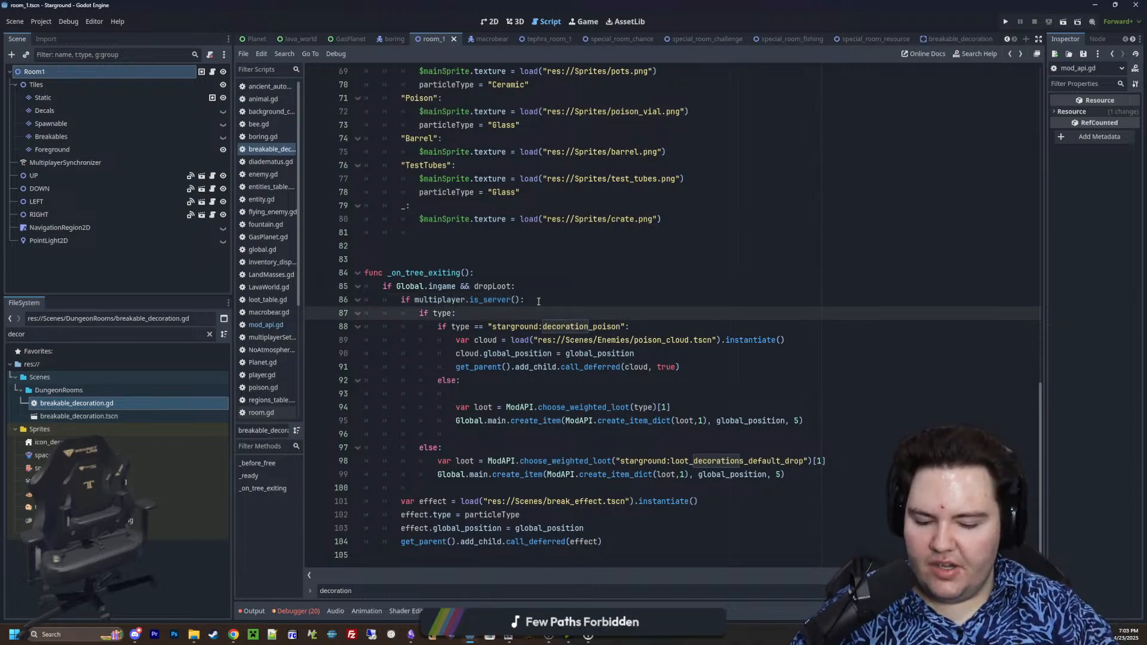
type("&& ")
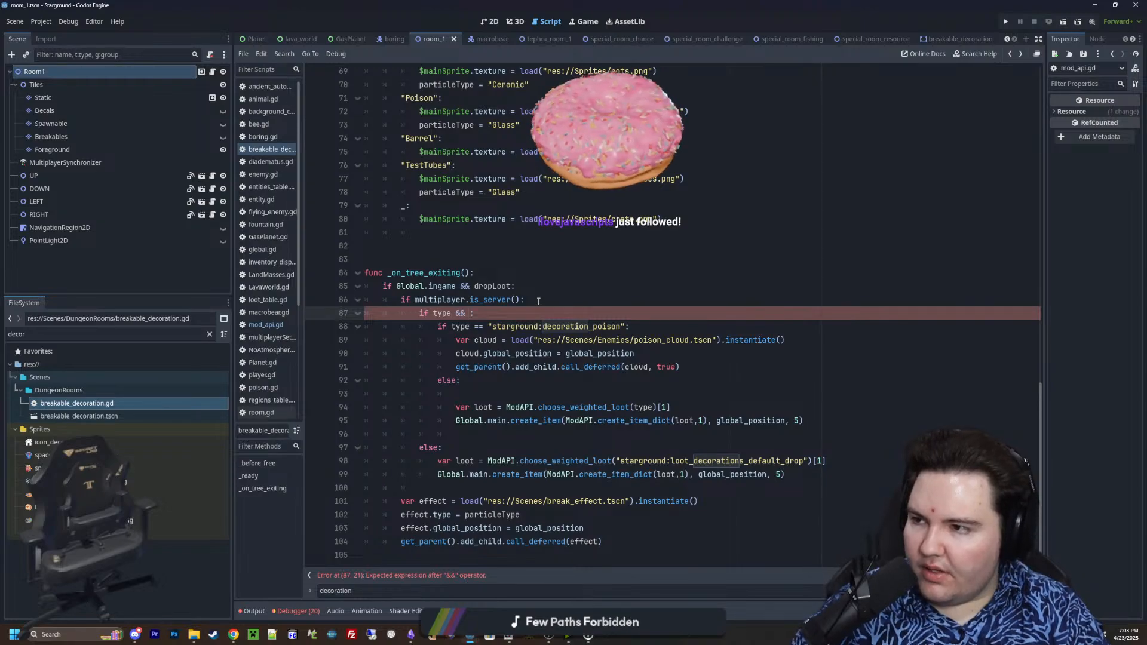
type("G")
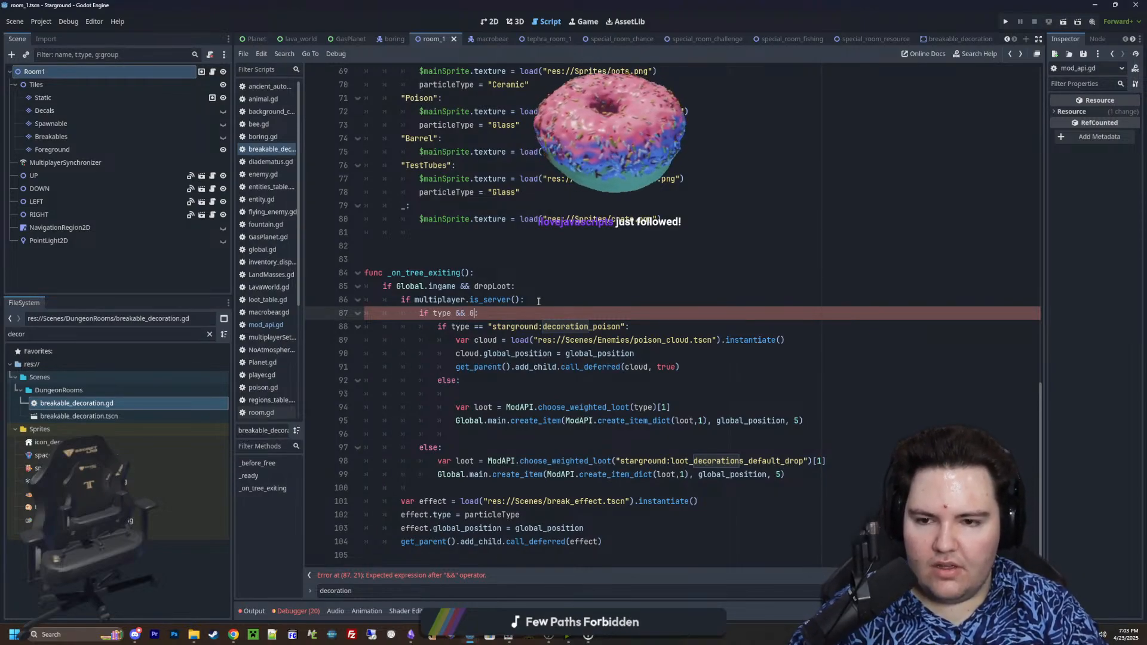
type("lobal.")
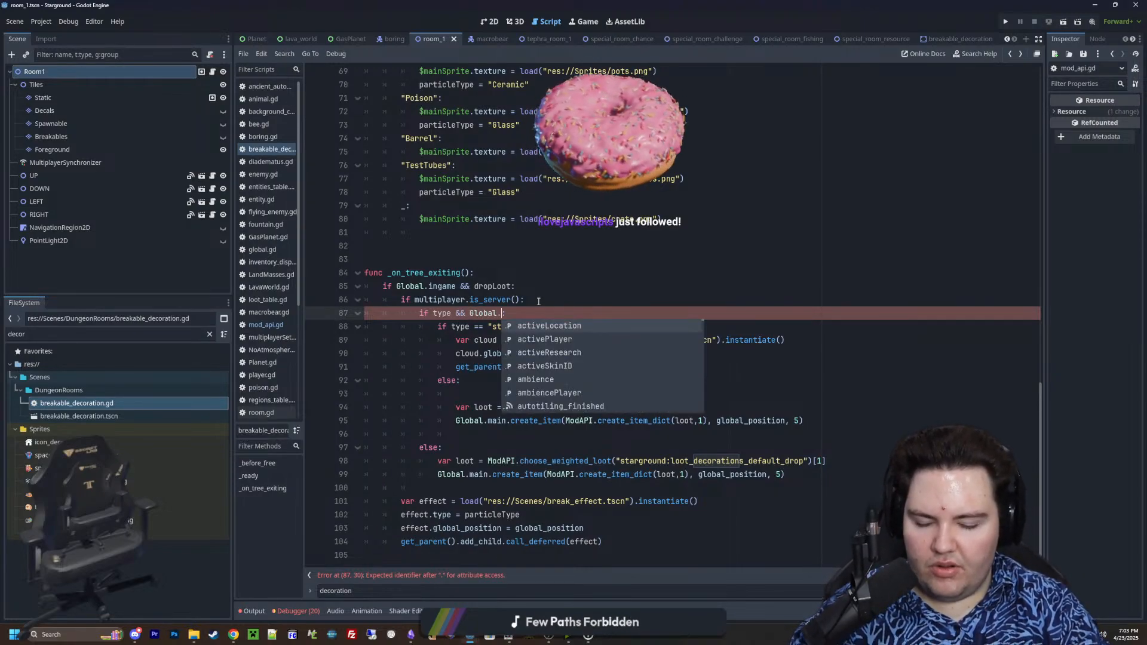
type("lo")
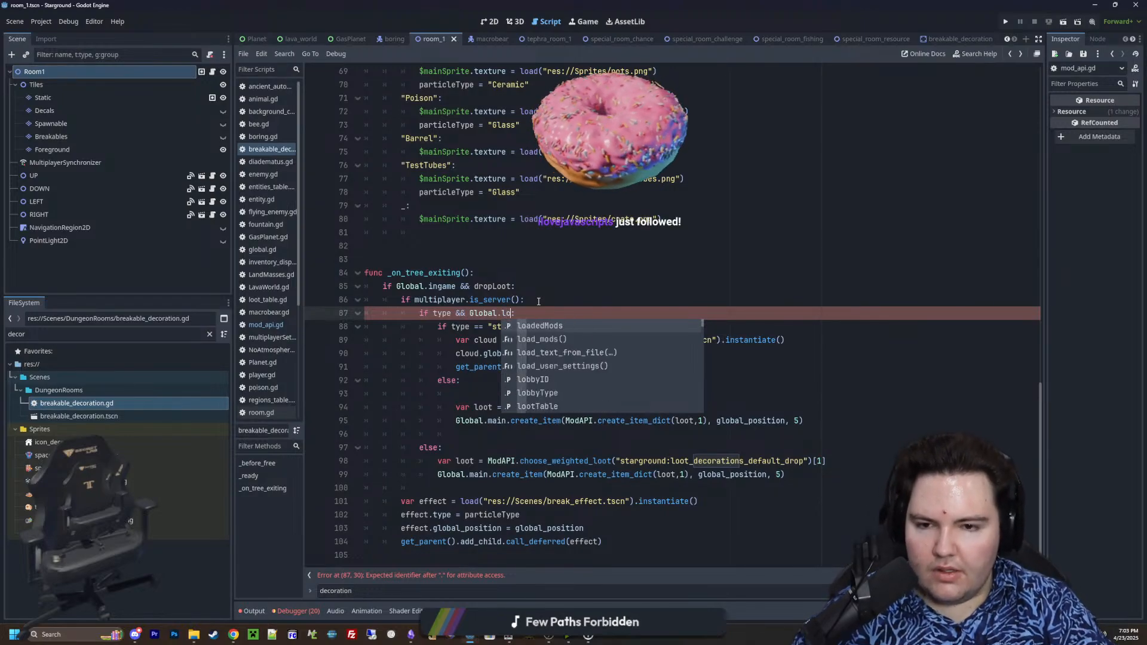
type("otTable.has()")
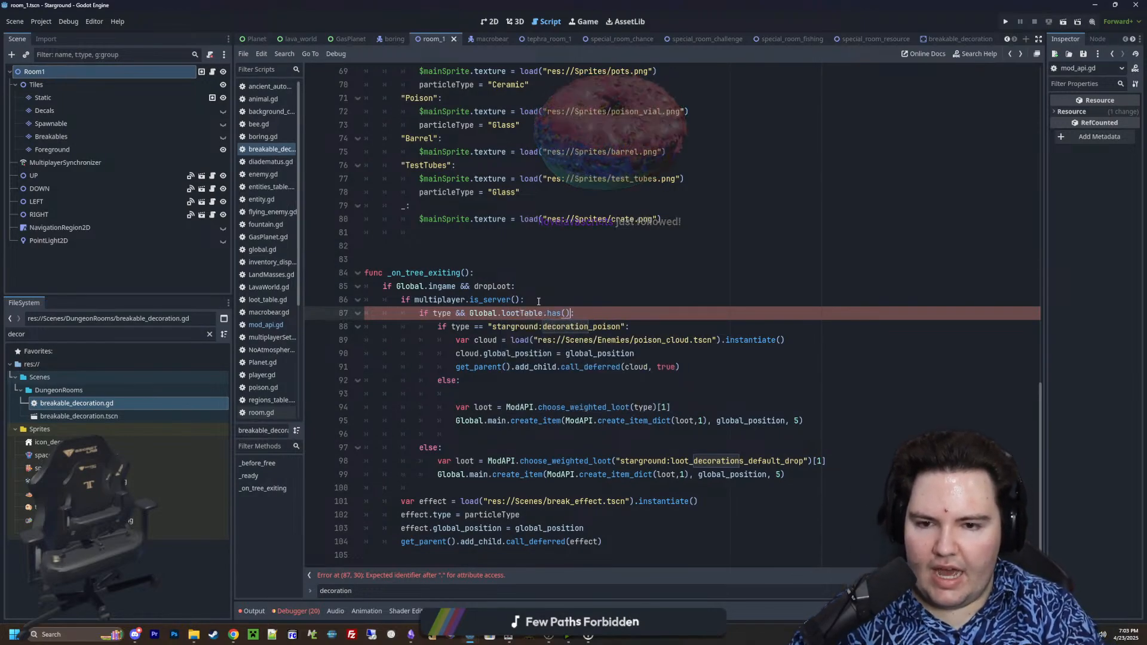
type("type")
left_click(539, 301)
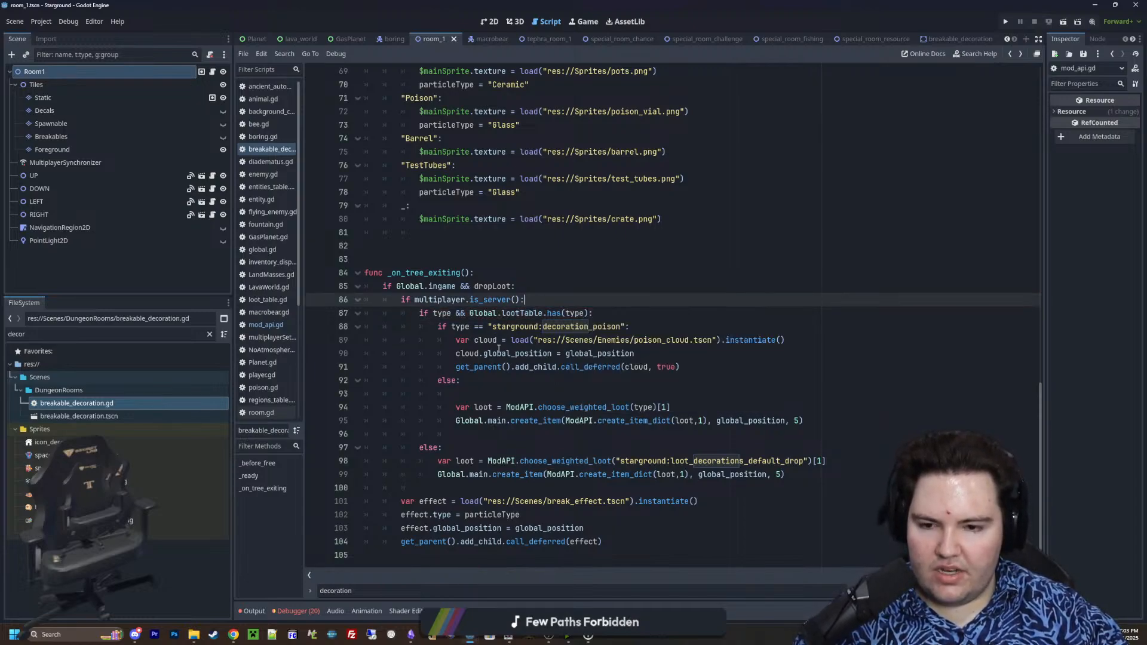
Move the starground:decoration_poison check and its poison cloud code directly under the multiplayer.is_server() condition, above the loot table check
left_click(518, 408)
left_click(498, 396)
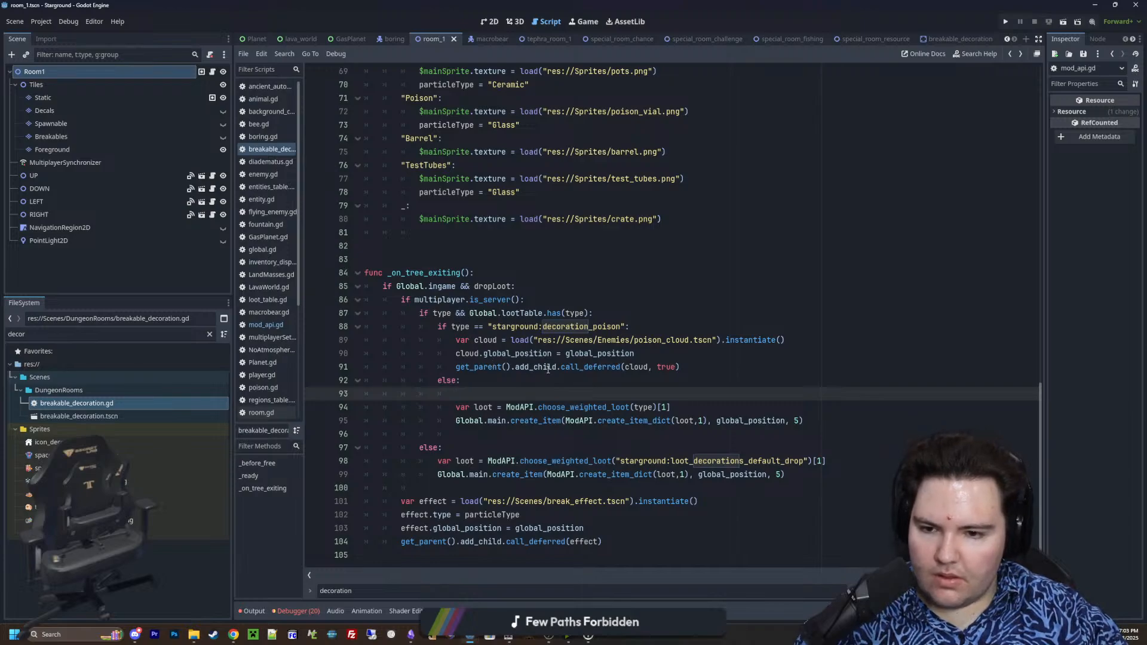
left_click_drag(690, 365, 437, 327)
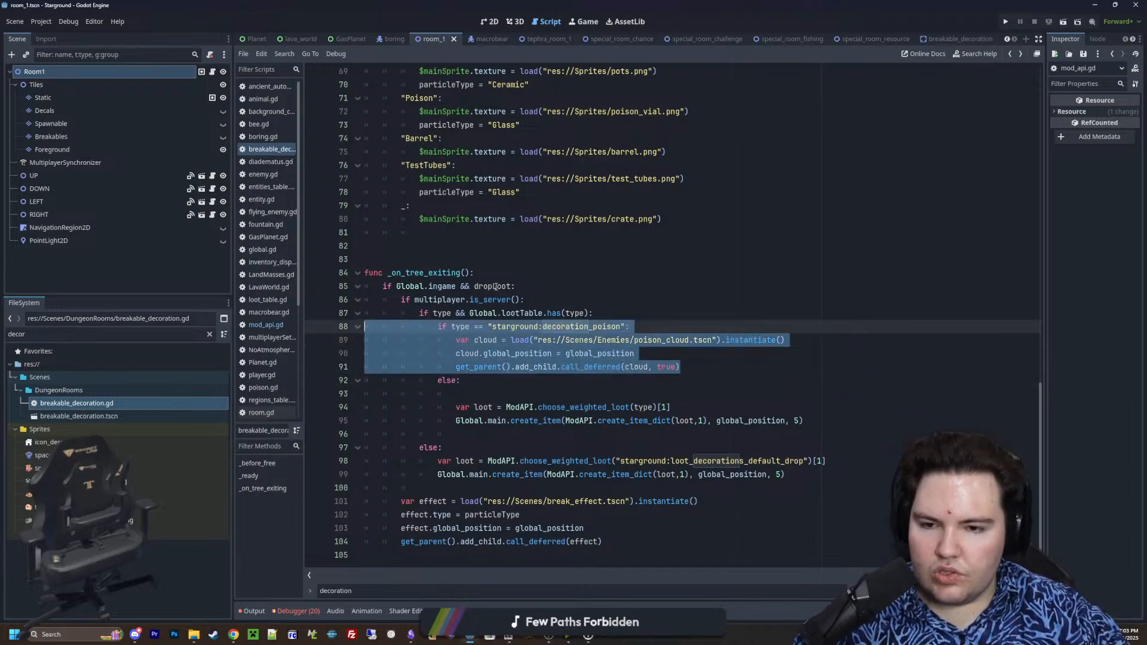
key("BackSpace")
left_click(543, 299)
key("Return")
type("if")
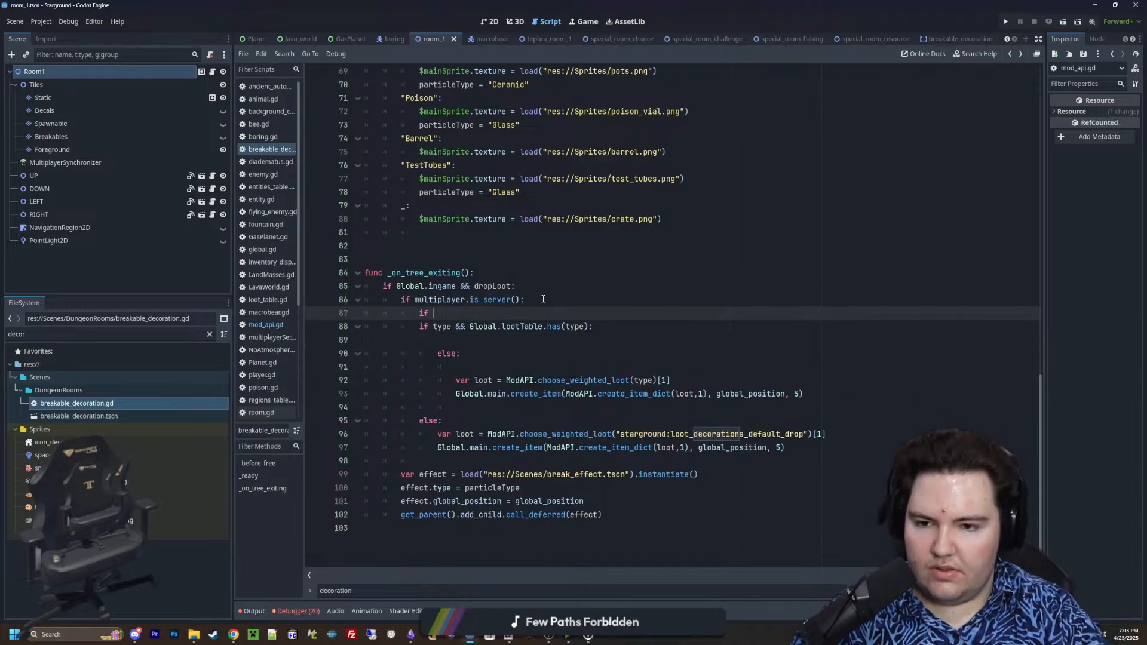
key("ctrl+v")
left_click_drag(508, 315, 433, 314)
key("BackSpace")
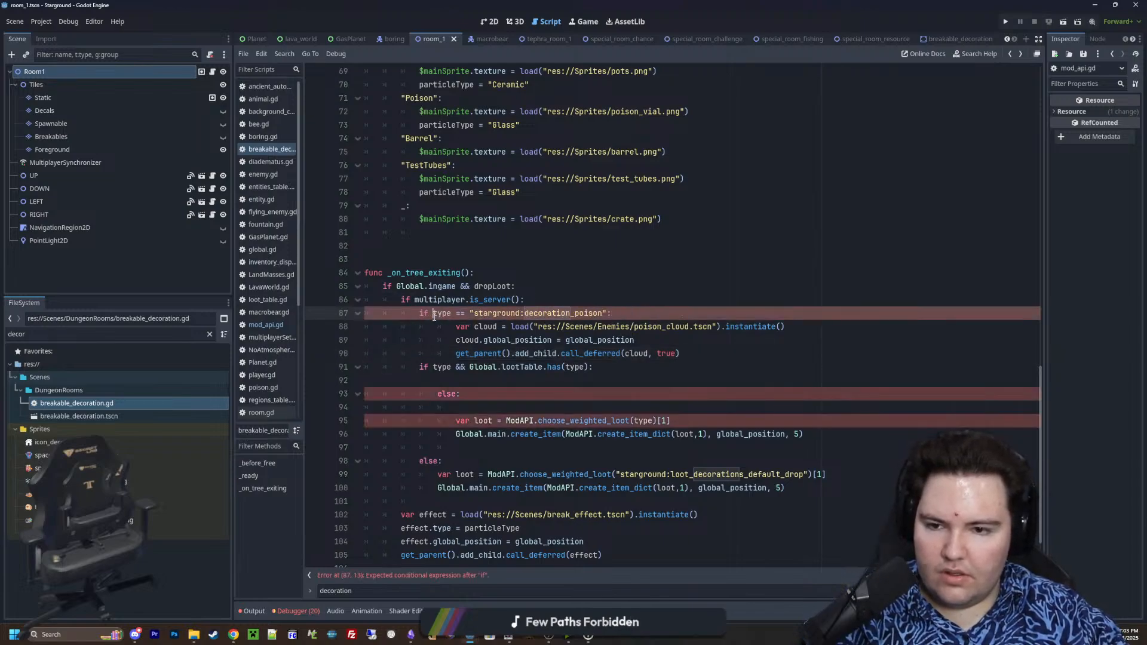
Turn the loot table check below the poison code into elif type && Global.lootTable.has(type):
left_click(626, 366)
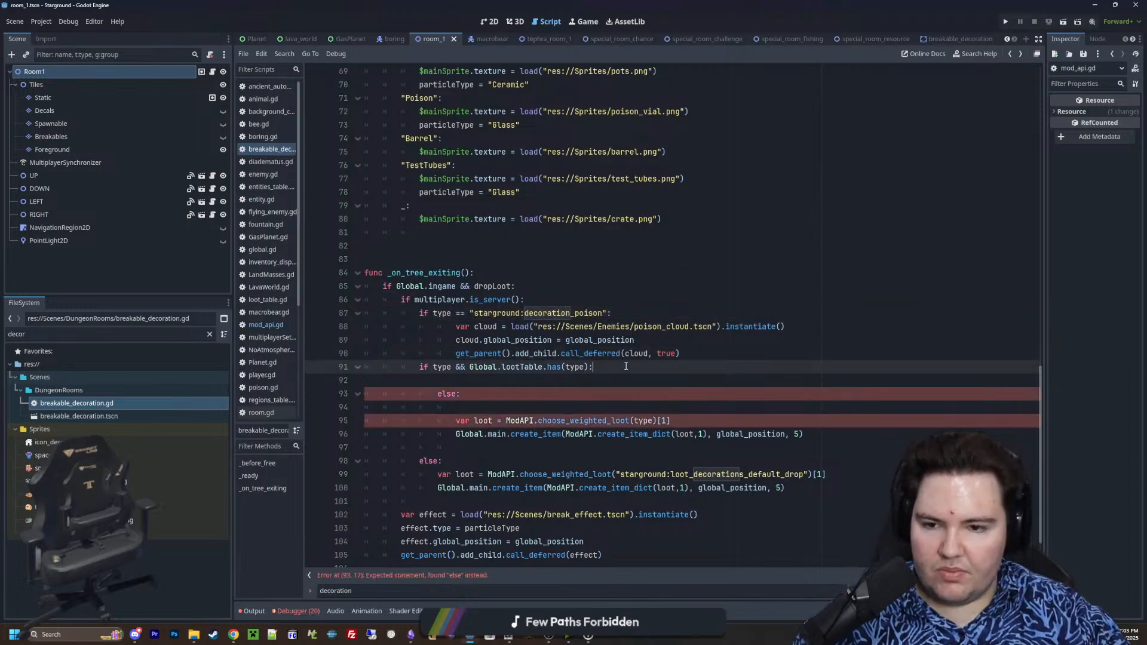
left_click(431, 367)
key("BackSpace")
key("BackSpace")
key("BackSpace")
type("el")
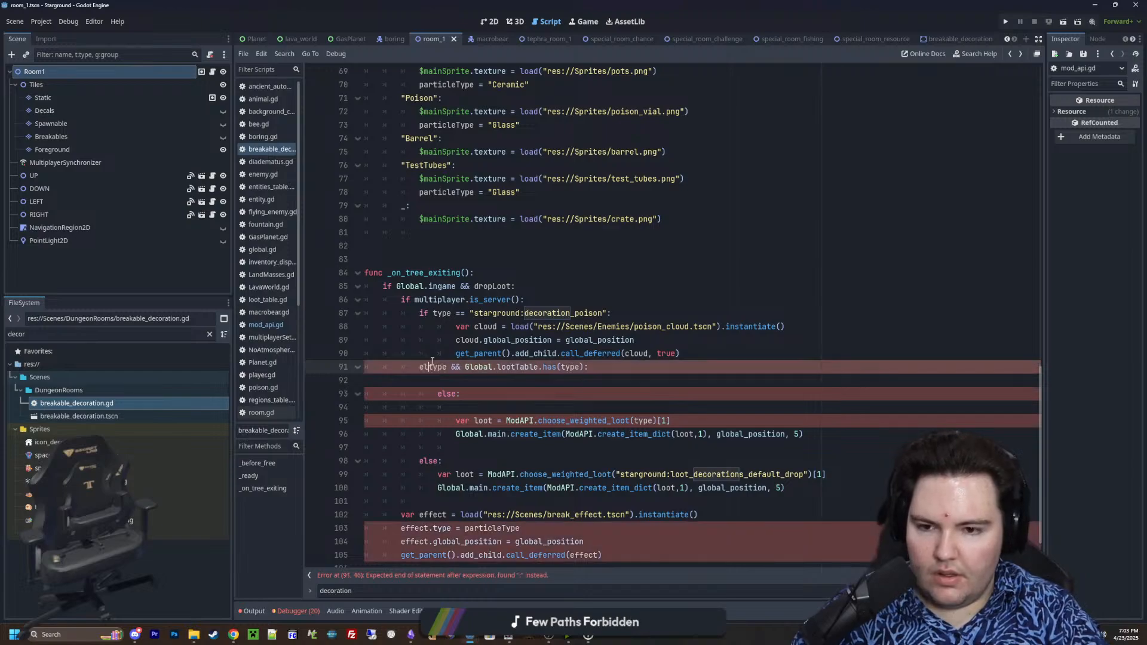
type("if")
Delete the leftover nested else and blank lines, and unindent the loot and create_item lines to sit under the elif
left_click_drag(456, 407, 341, 383)
key("BackSpace")
key("BackSpace")
left_click(455, 381)
key("BackSpace")
left_click(455, 394)
key("BackSpace")
left_click(451, 407)
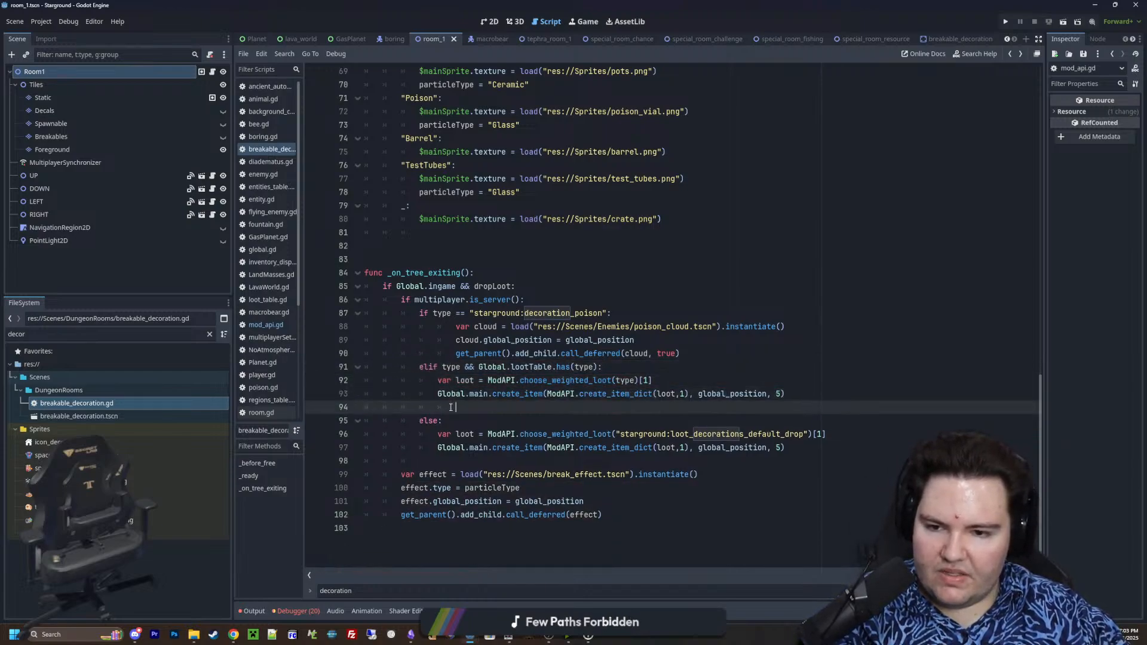
Delete the empty line between the elif branch's create_item call and the else in _on_tree_exiting
key("BackSpace")
key("BackSpace")
key("BackSpace")
key("BackSpace")
key("BackSpace")
key("BackSpace")
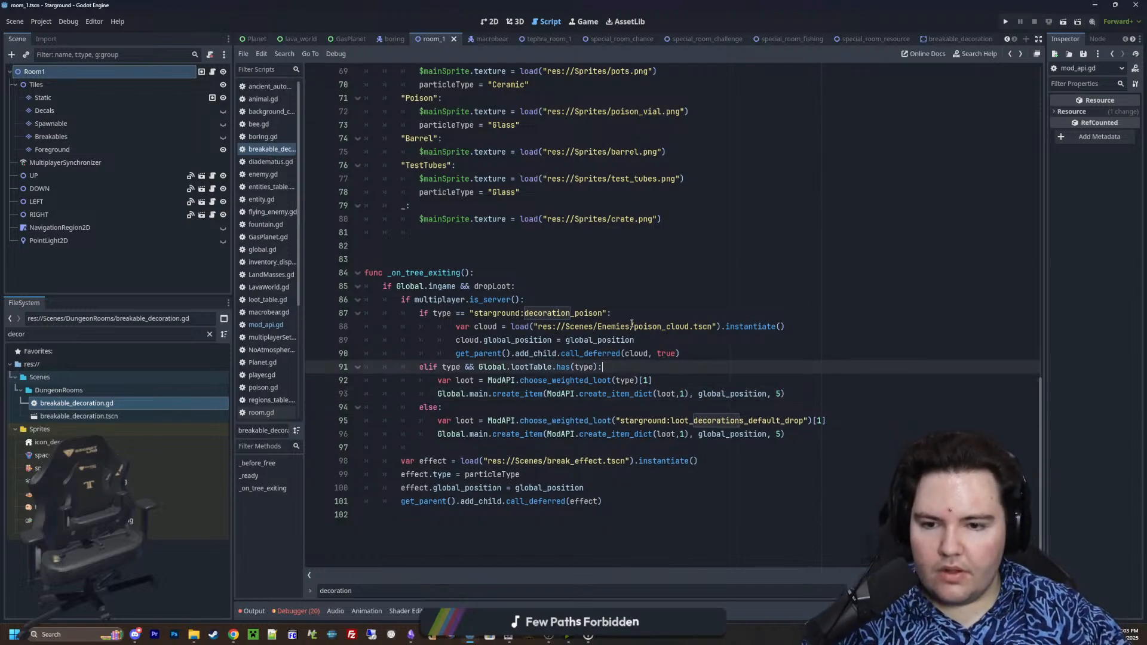
left_click_drag(493, 367, 611, 365)
left_click(612, 365)
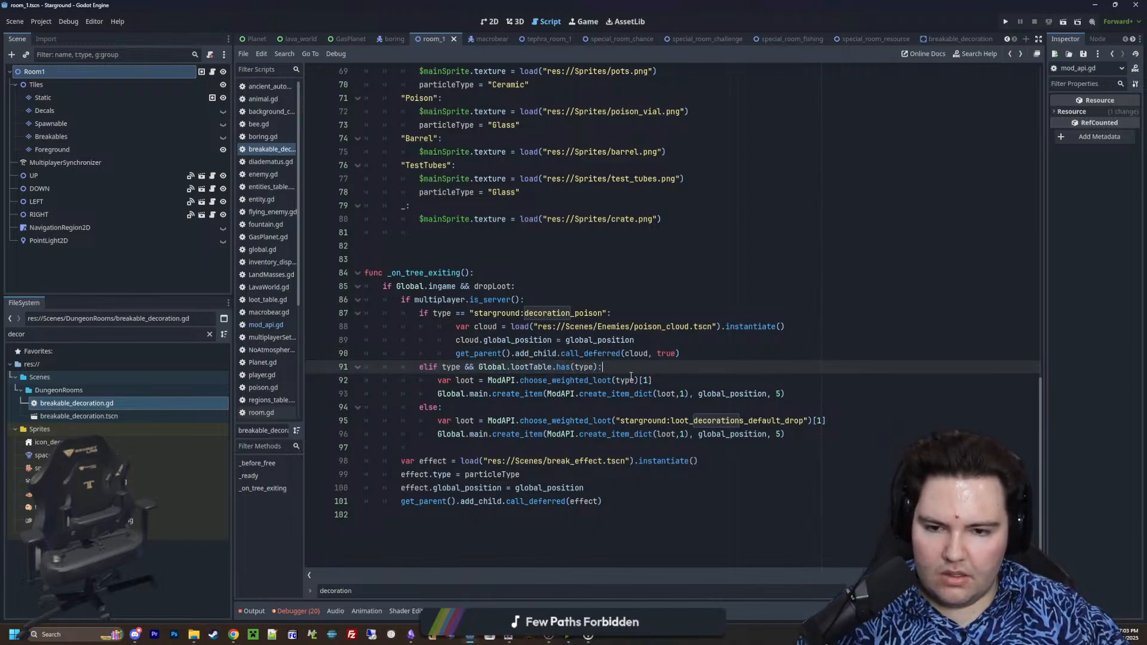
mouse_move(631, 377)
left_click(620, 403)
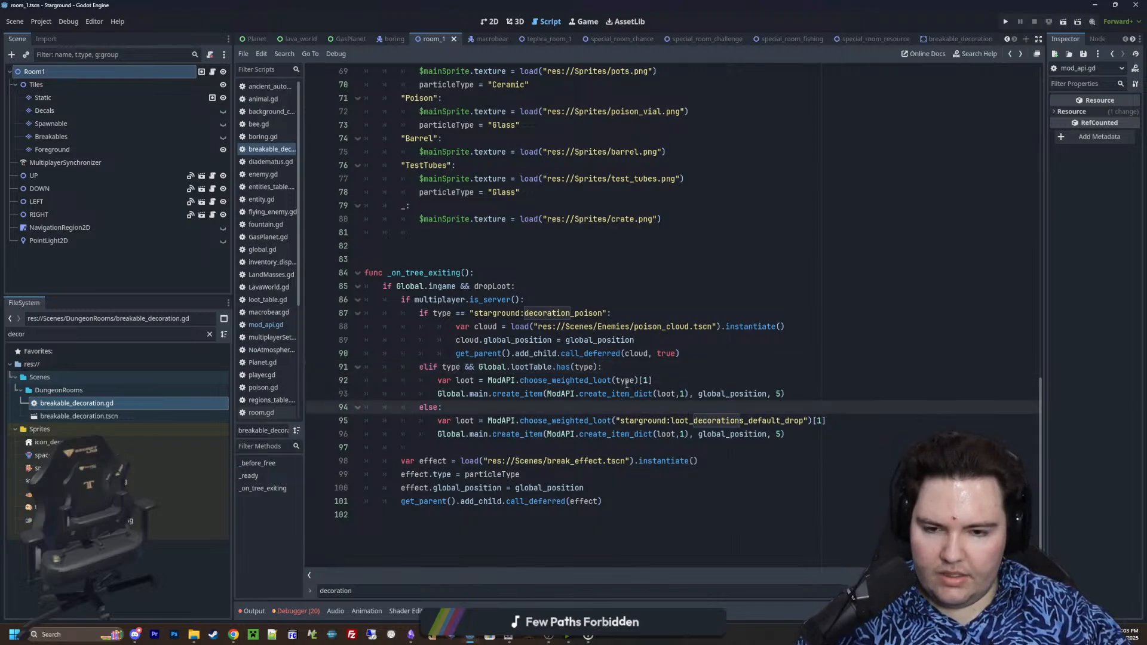
left_click_drag(487, 421, 744, 435)
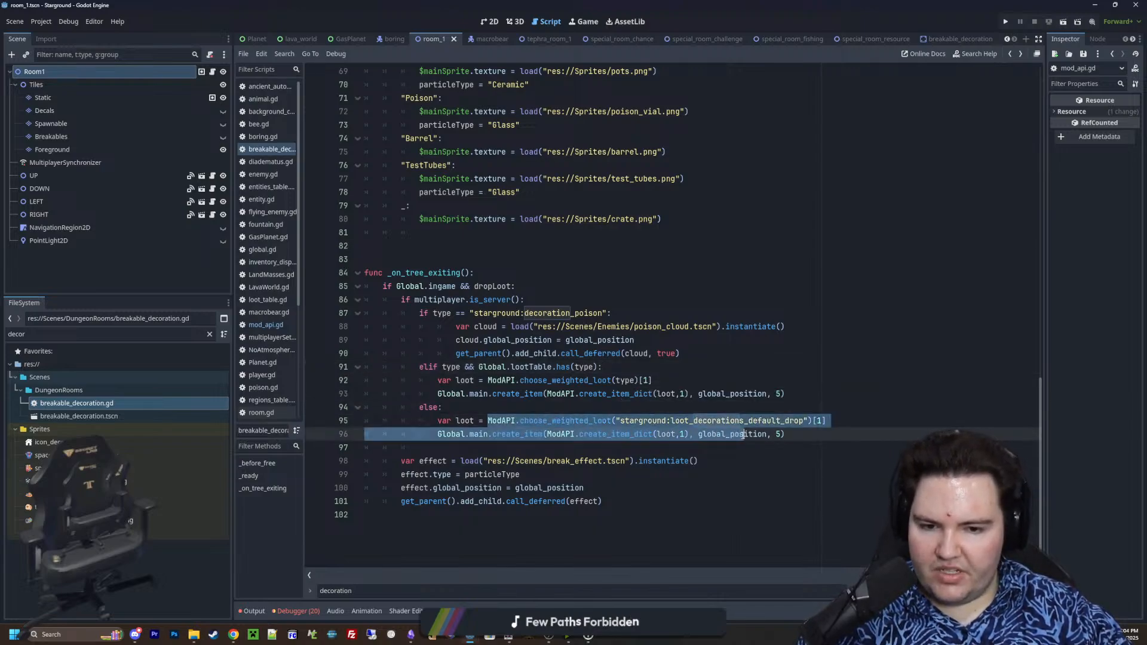
left_click(608, 407)
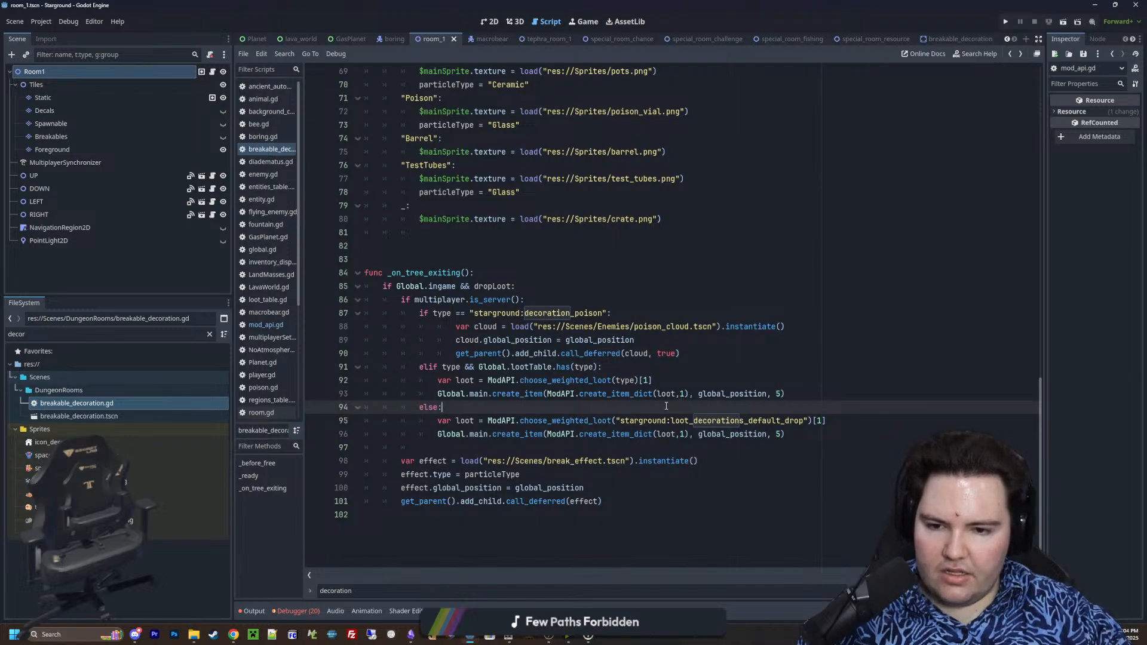
left_click(639, 365)
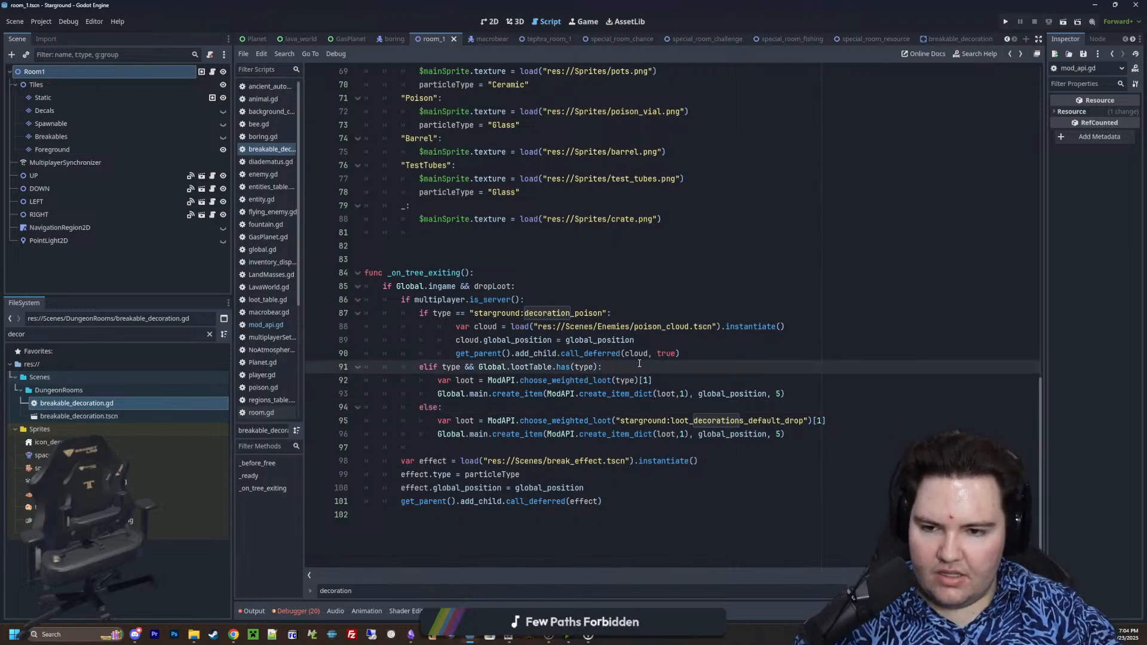
key("Return")
key("ctrl+z")
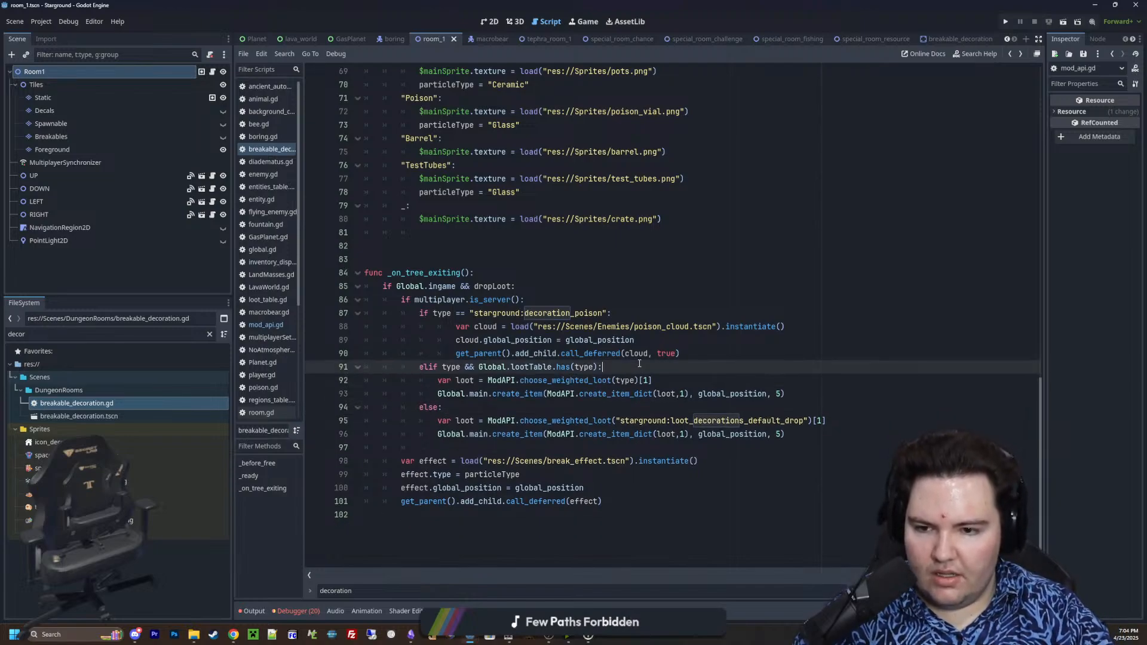
Add if loot != "": below the elif branch's loot variable and indent its create_item line under the new condition
left_click(672, 387)
key("Return")
type("if loot ")
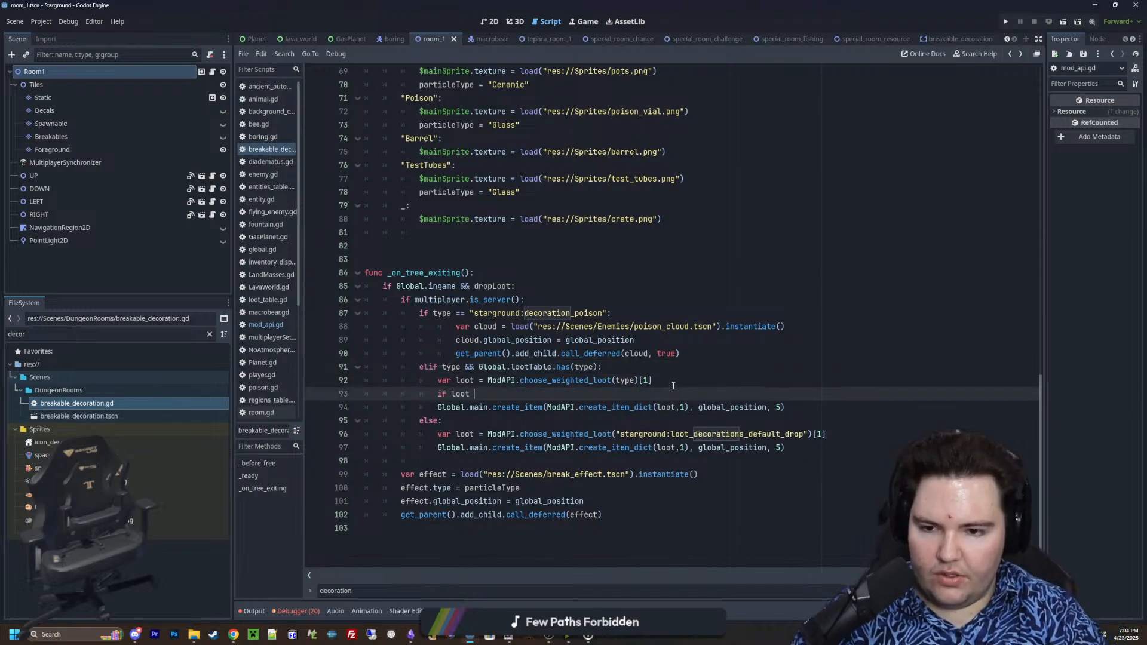
type("!= \":")
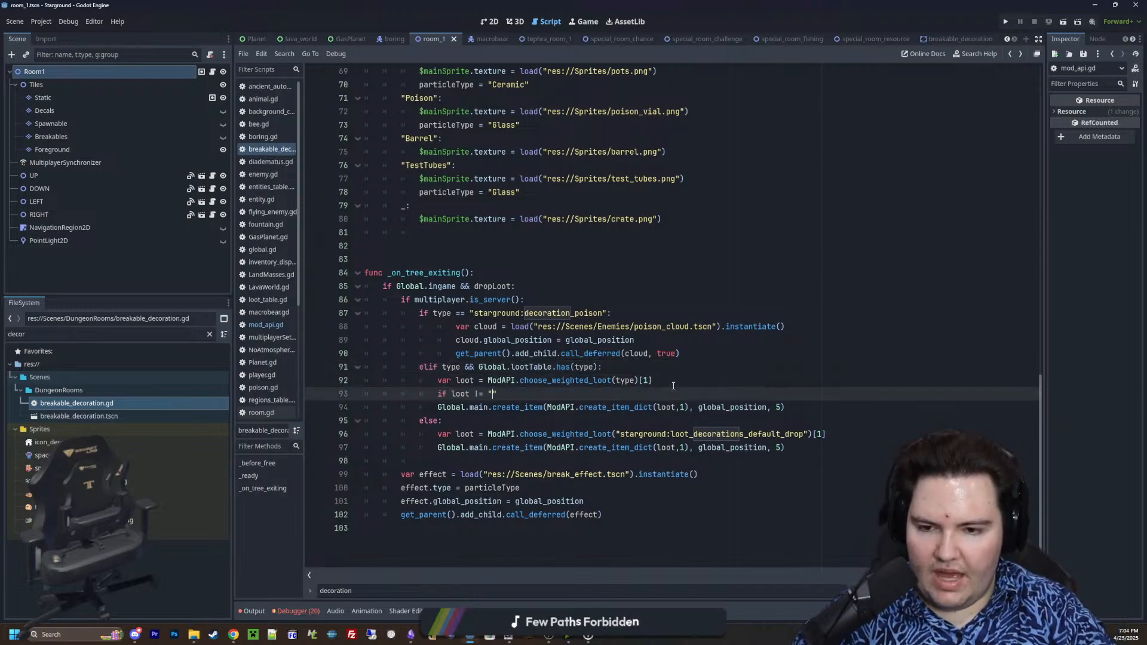
key("BackSpace")
type("\":")
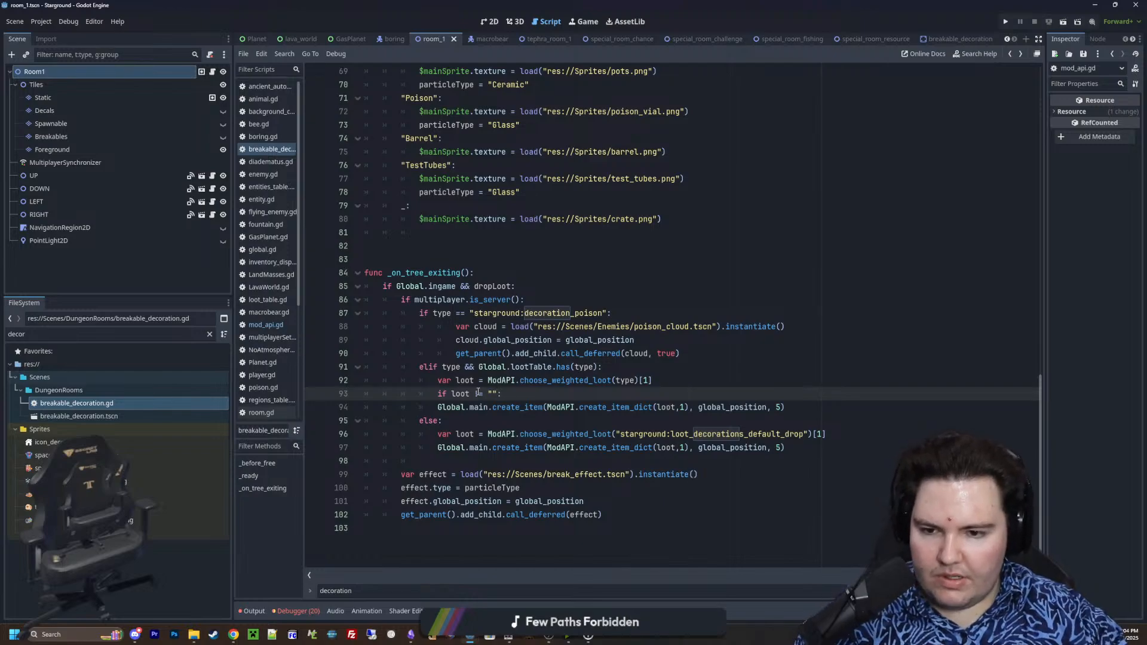
left_click(438, 407)
key("Tab")
Copy the if loot != "": check into the else branch below the default-drop loot variable and indent its create_item line beneath it
left_click_drag(514, 393, 439, 395)
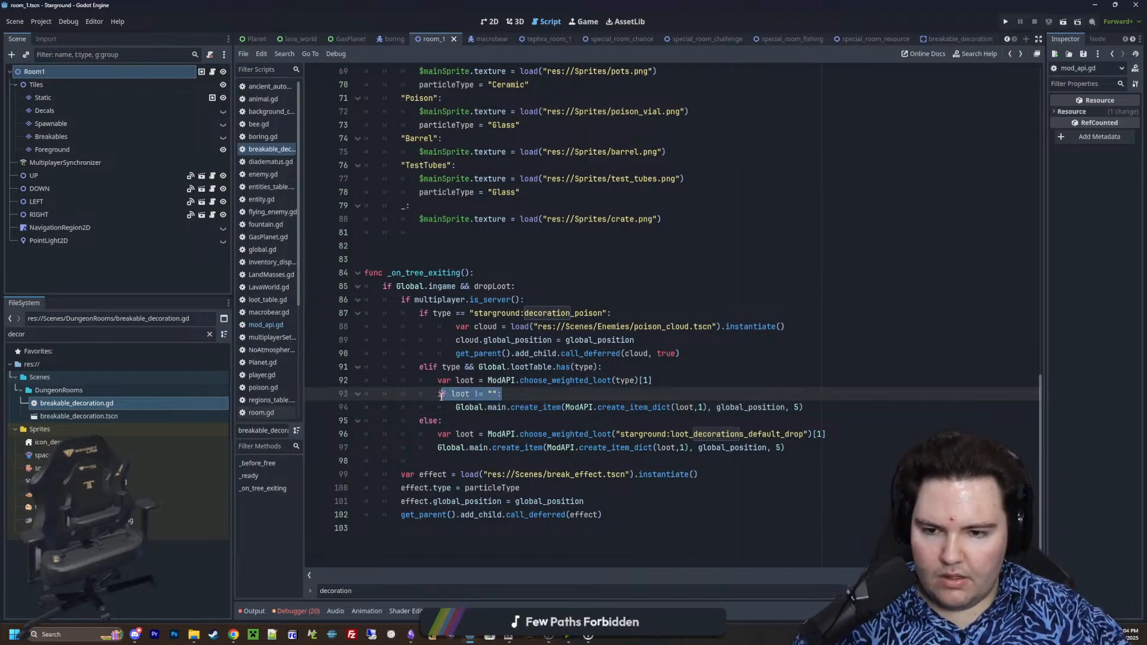
key("ctrl+c")
left_click(835, 435)
key("Return")
key("ctrl+v")
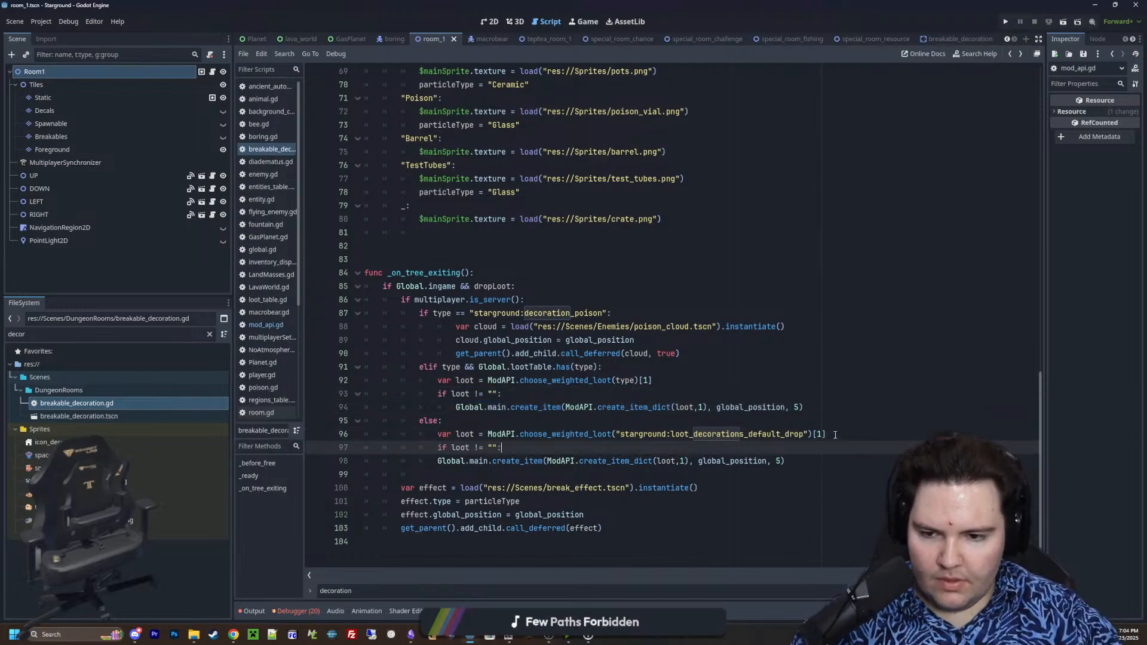
left_click(437, 459)
key("Tab")
left_click(431, 478)
Review the type match block and the _ready code of breakable_decoration.gd, and save the script
scroll(491, 436, "up", 1)
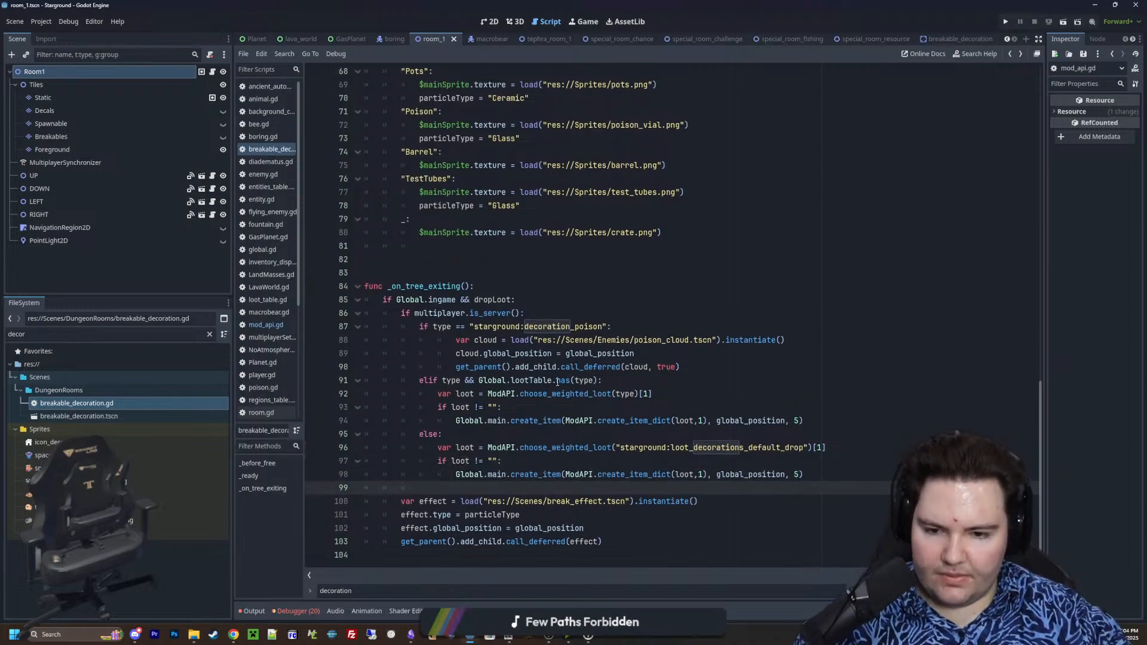
scroll(504, 448, "up", 20)
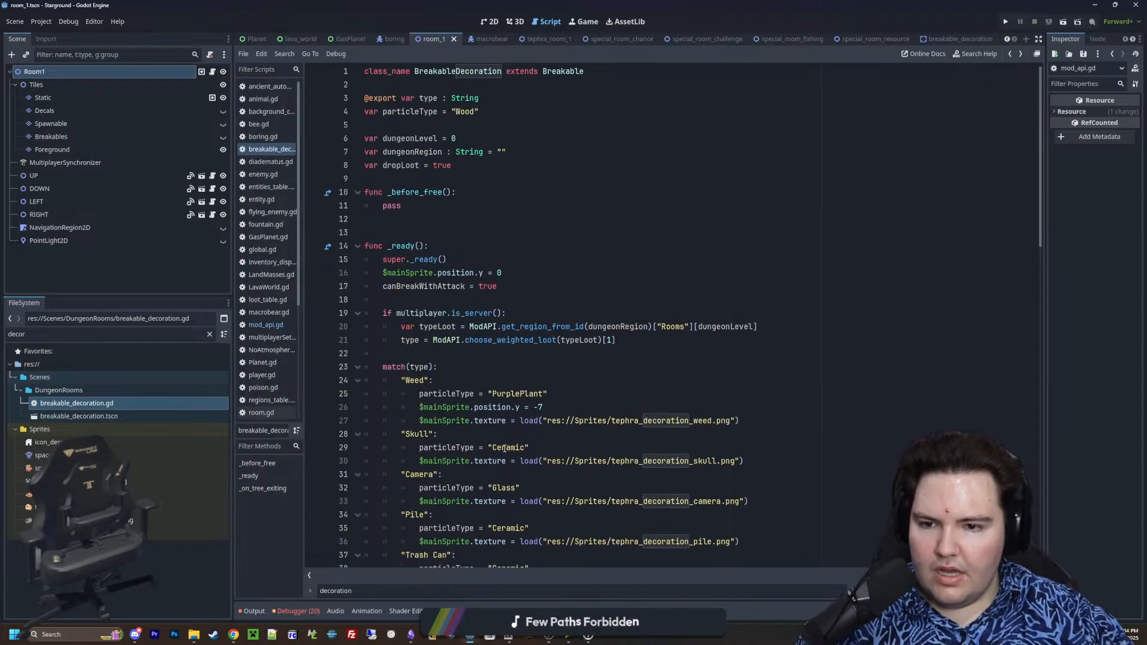
scroll(504, 448, "down", 18)
scroll(515, 441, "up", 2)
left_click_drag(687, 506, 366, 263)
scroll(394, 343, "up", 6)
left_click(449, 236)
scroll(475, 439, "up", 3)
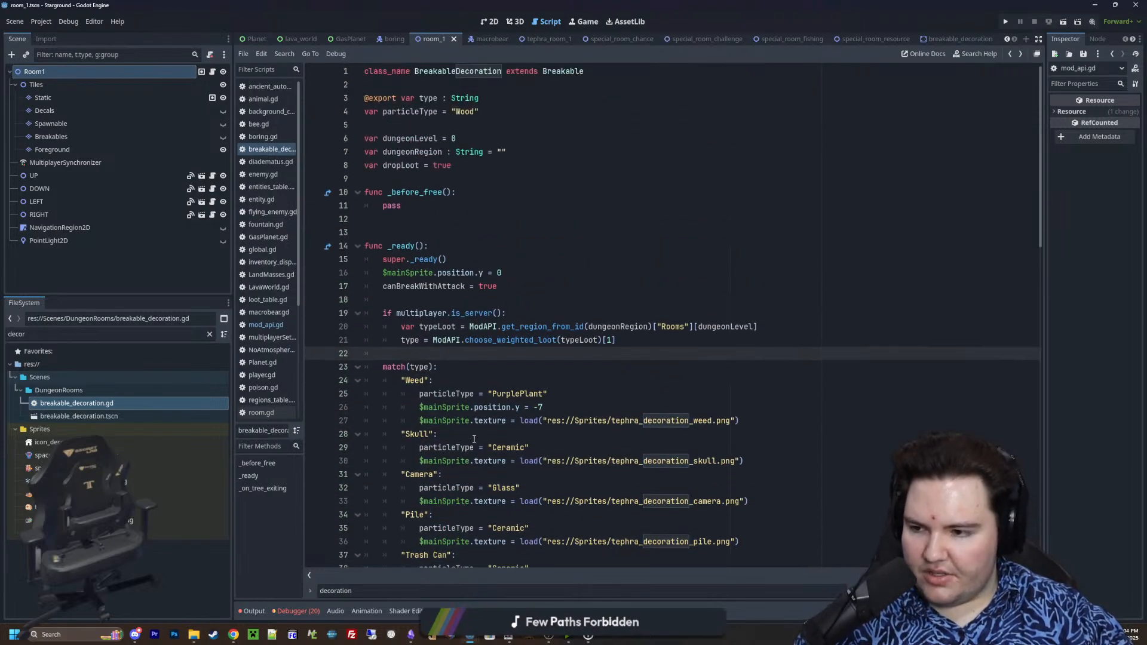
left_click(407, 302)
key("ctrl+s")
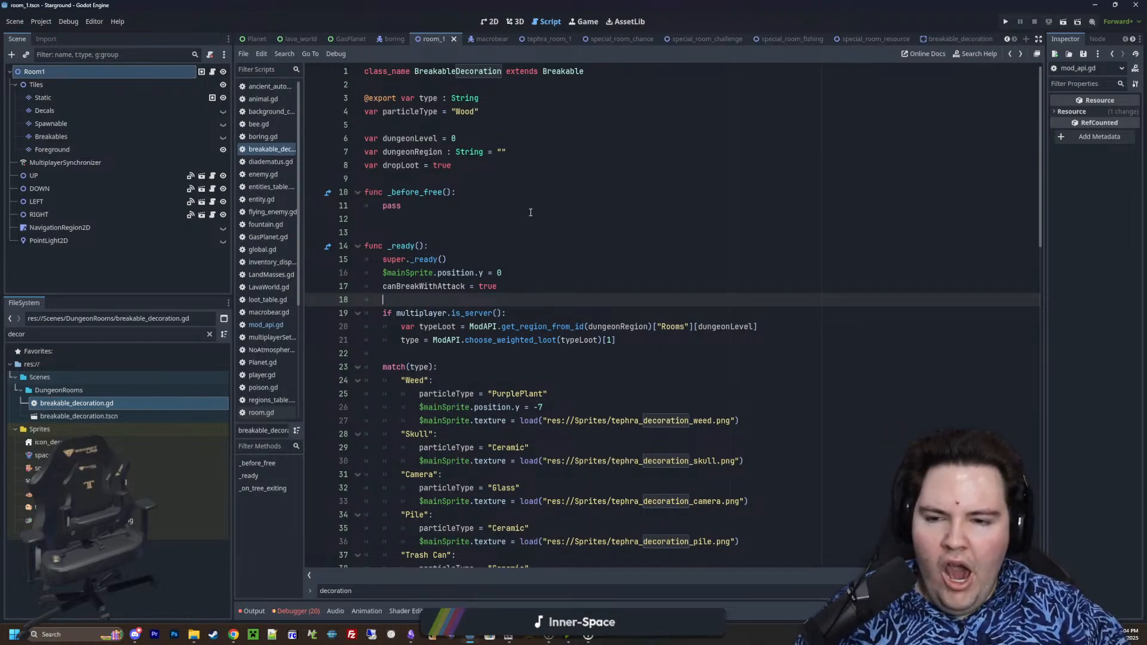
Remove the extra blank line between the default crate texture case and func _on_tree_exiting, and save the script
scroll(529, 262, "down", 20)
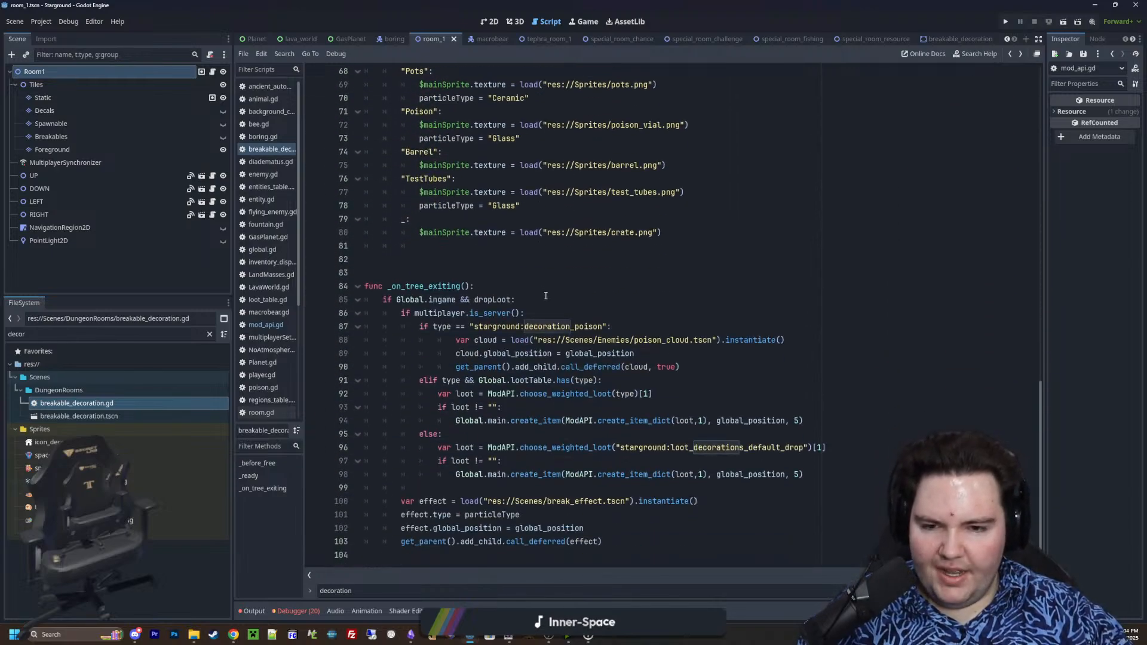
left_click(441, 270)
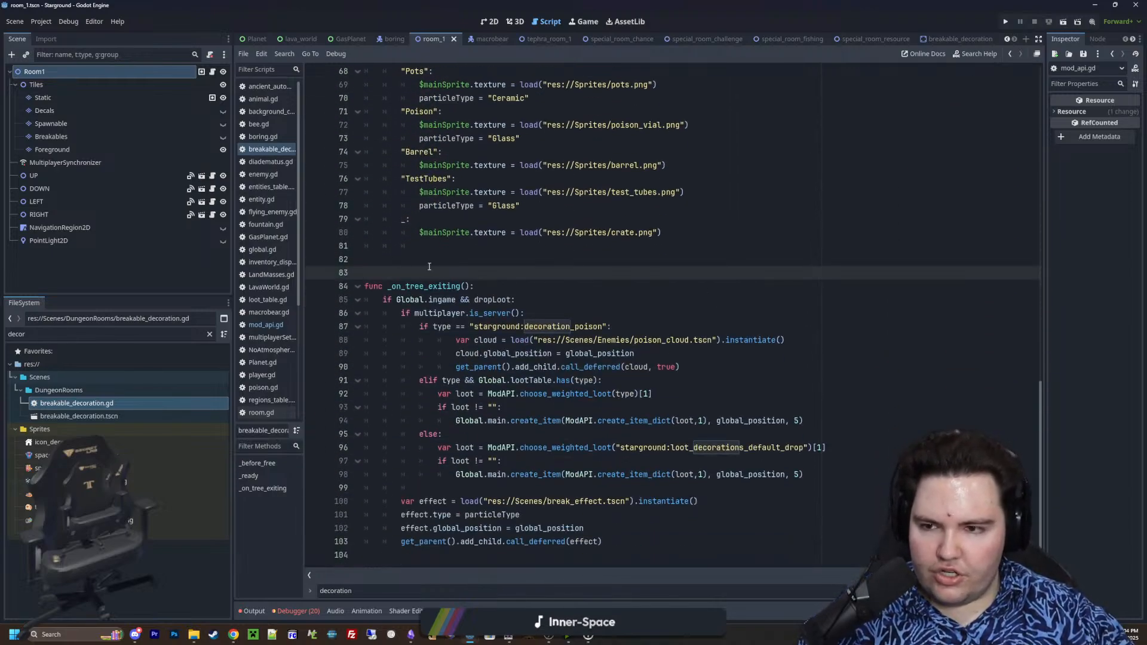
left_click_drag(430, 246, 357, 246)
key("BackSpace")
key("BackSpace")
left_click(403, 246)
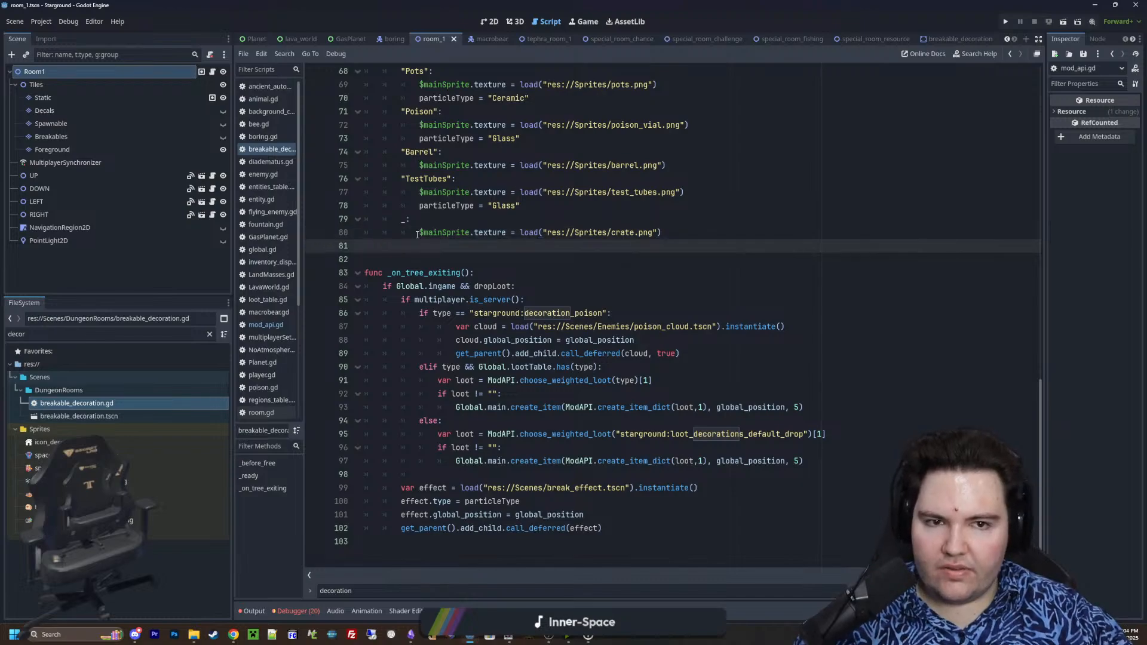
key("ctrl+s")
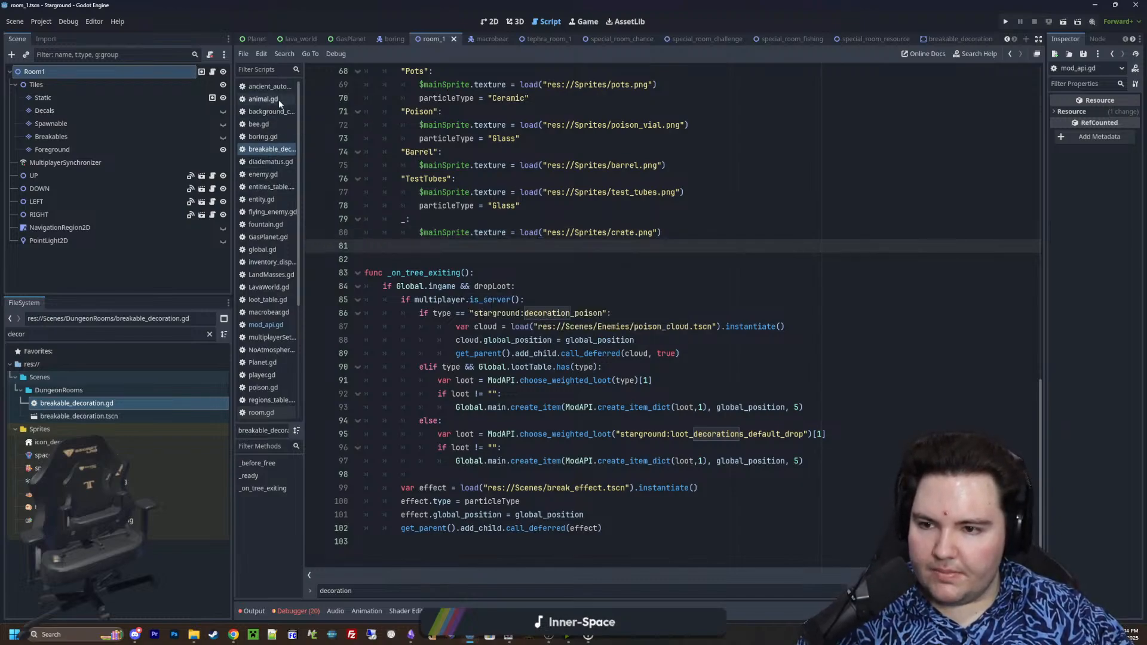
Filter the script list for loot and open loot_table.gd at the decoration loot tables
left_click(263, 70)
type("loot")
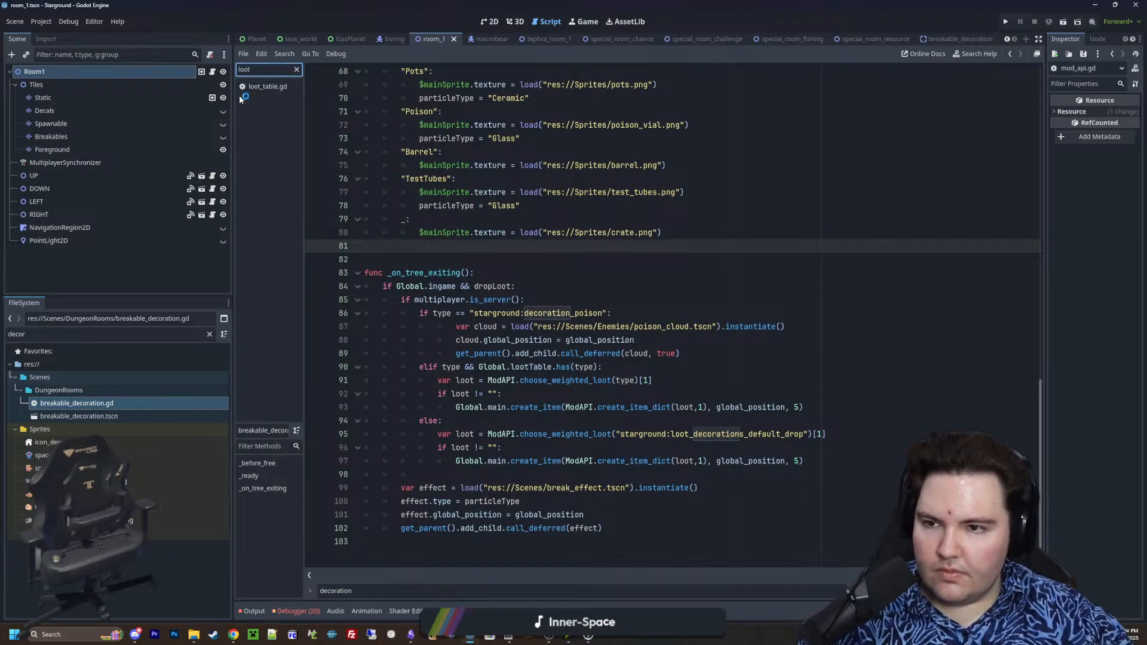
left_click(247, 87)
scroll(488, 336, "down", 4)
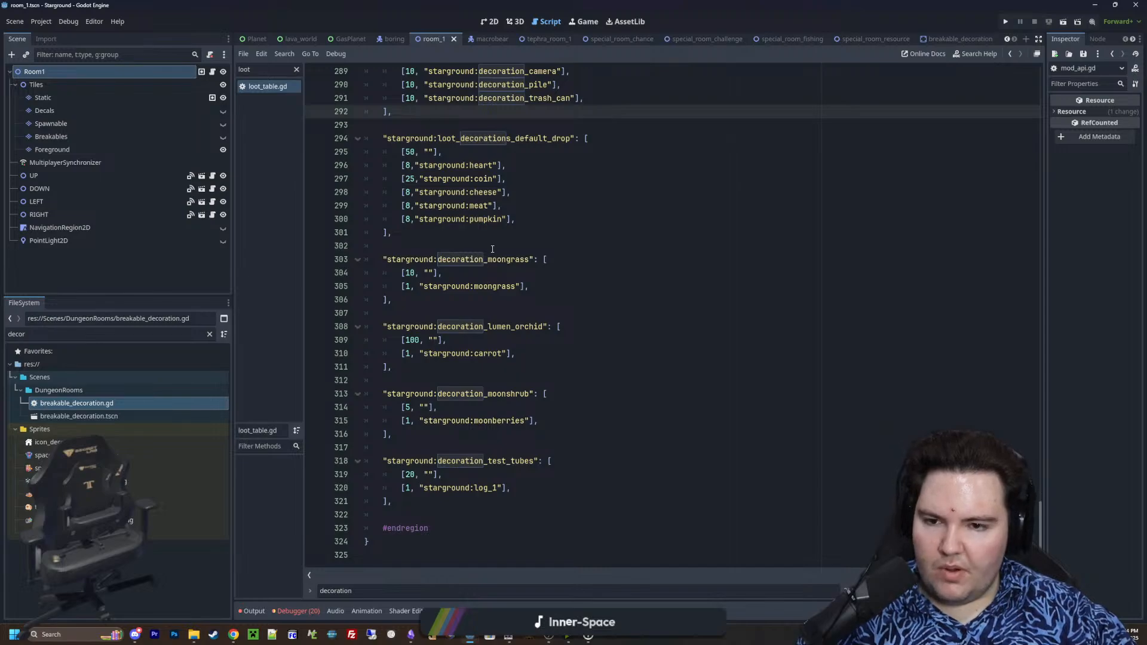
Check the Enceladus, Tephra, default-drop and individual decoration loot tables, and save the project files
left_click(544, 259)
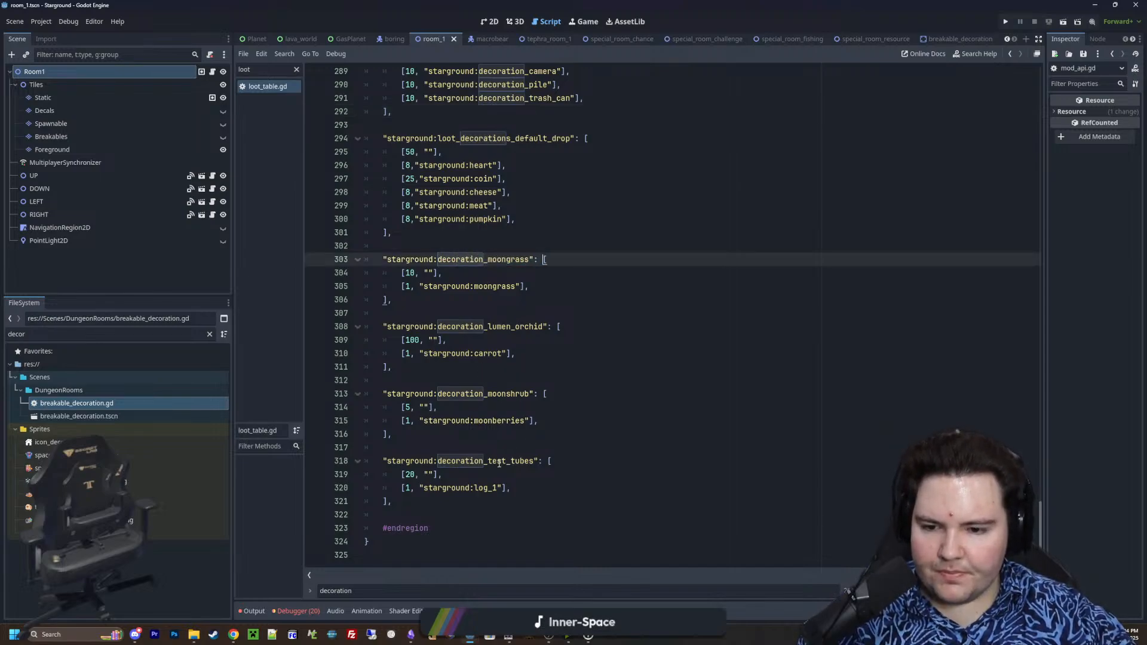
scroll(425, 494, "up", 5)
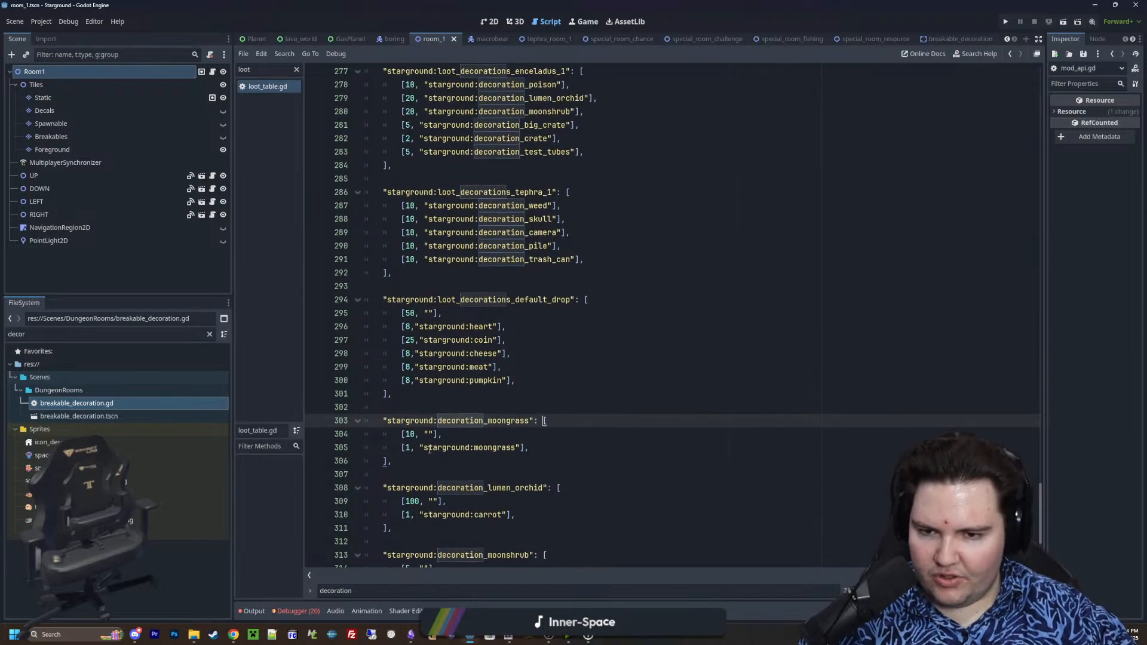
left_click(455, 323)
left_click_drag(555, 426, 502, 315)
left_click(488, 311)
key("ctrl+s")
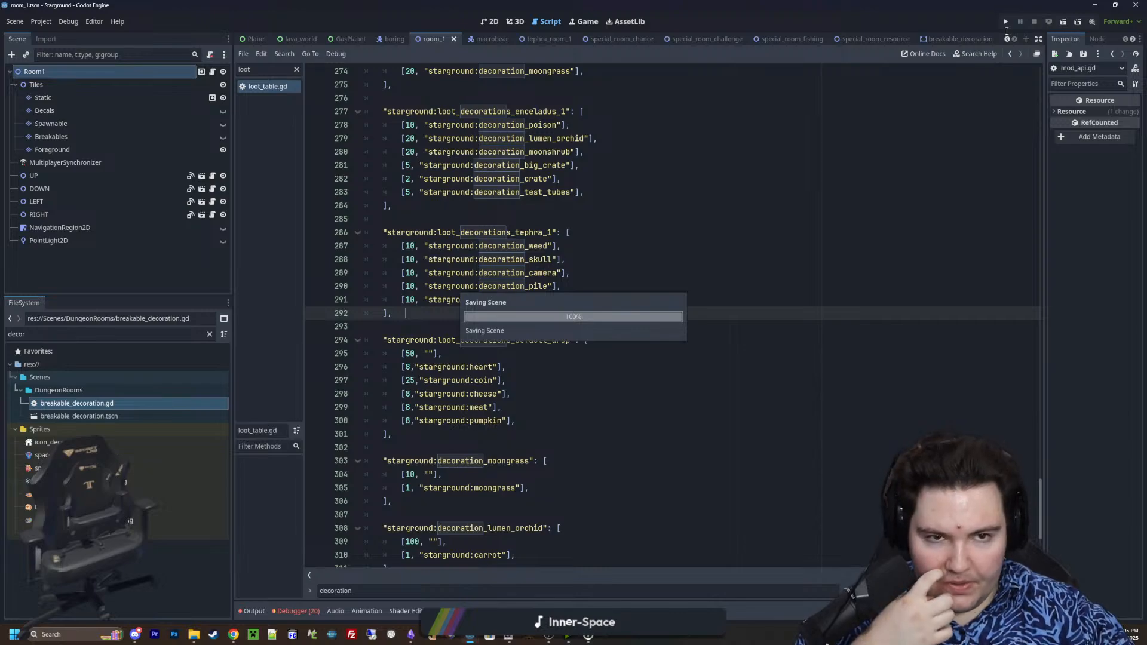
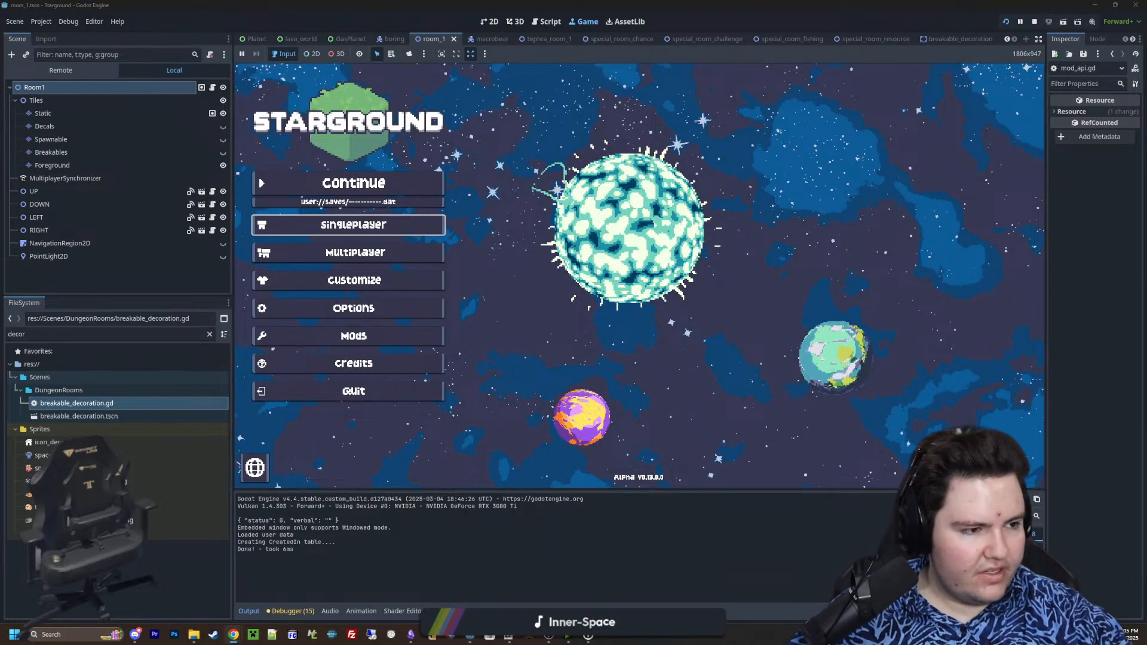
Continue the saved game and use the Starlauncher to launch to the grey moon to test the decorations
left_click(382, 173)
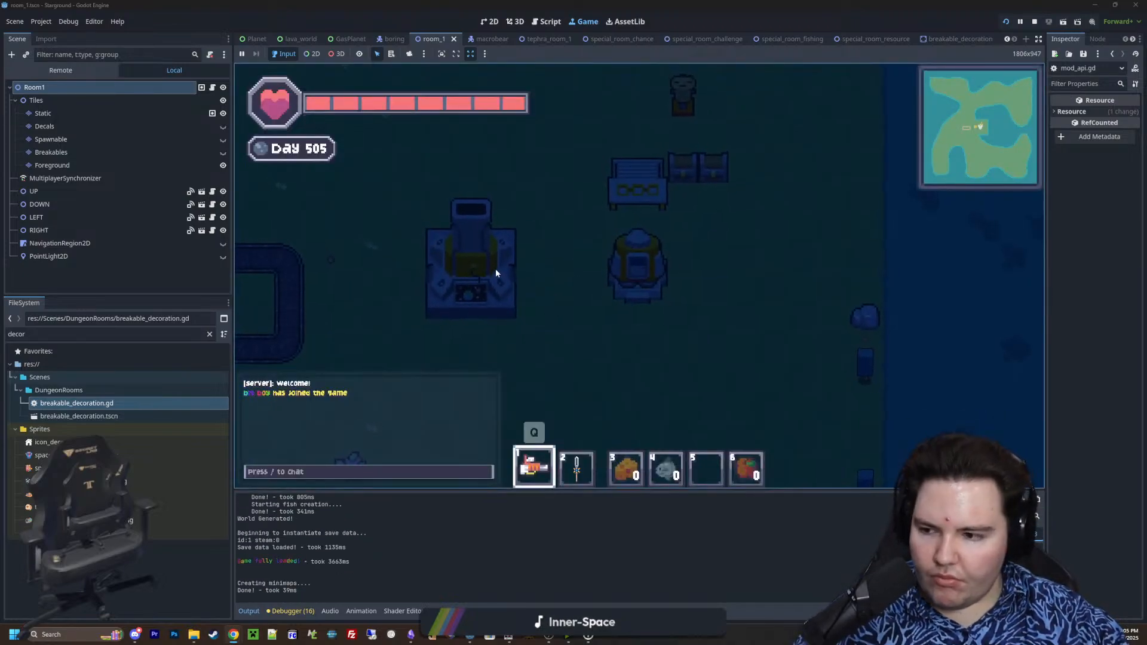
left_click(501, 267)
left_click(730, 282)
left_click(615, 382)
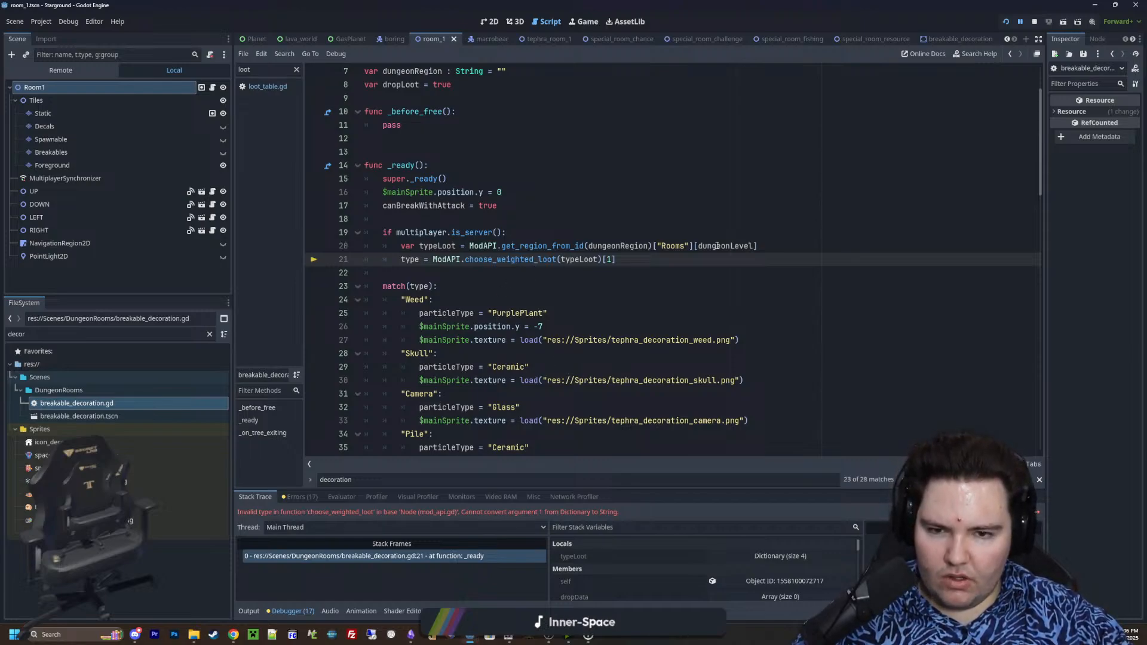
Append ["Decorations"] to the dungeon-level room lookup that sets typeLoot in _ready, and save the script
left_click(783, 247)
type("[dungeonLevel][")
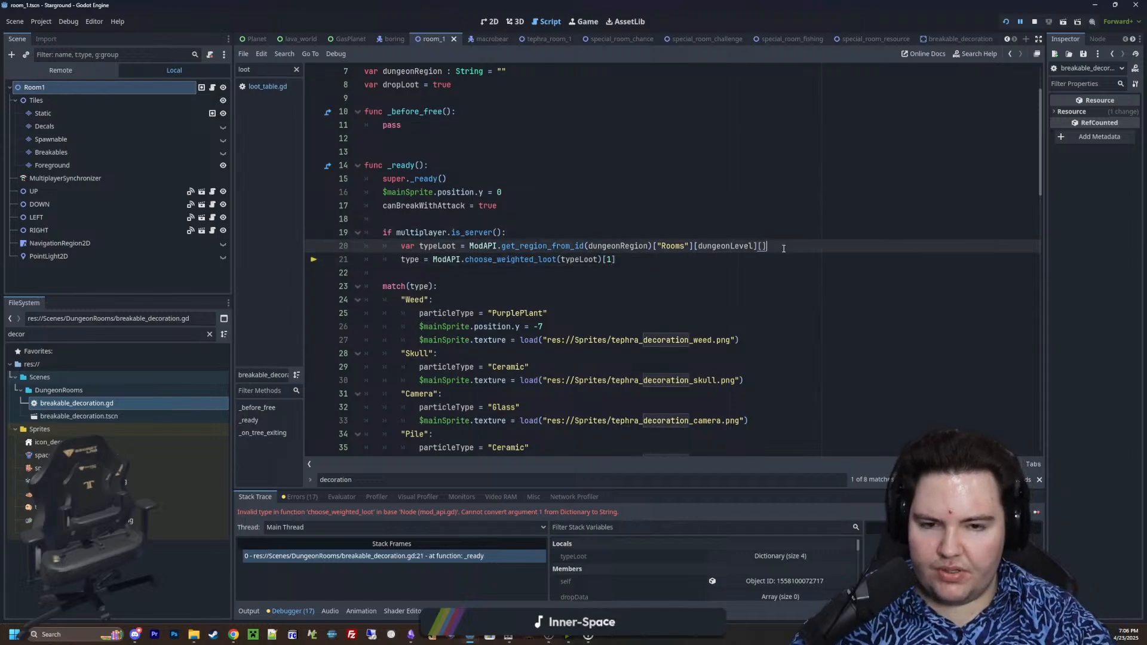
type("\"Decoratio")
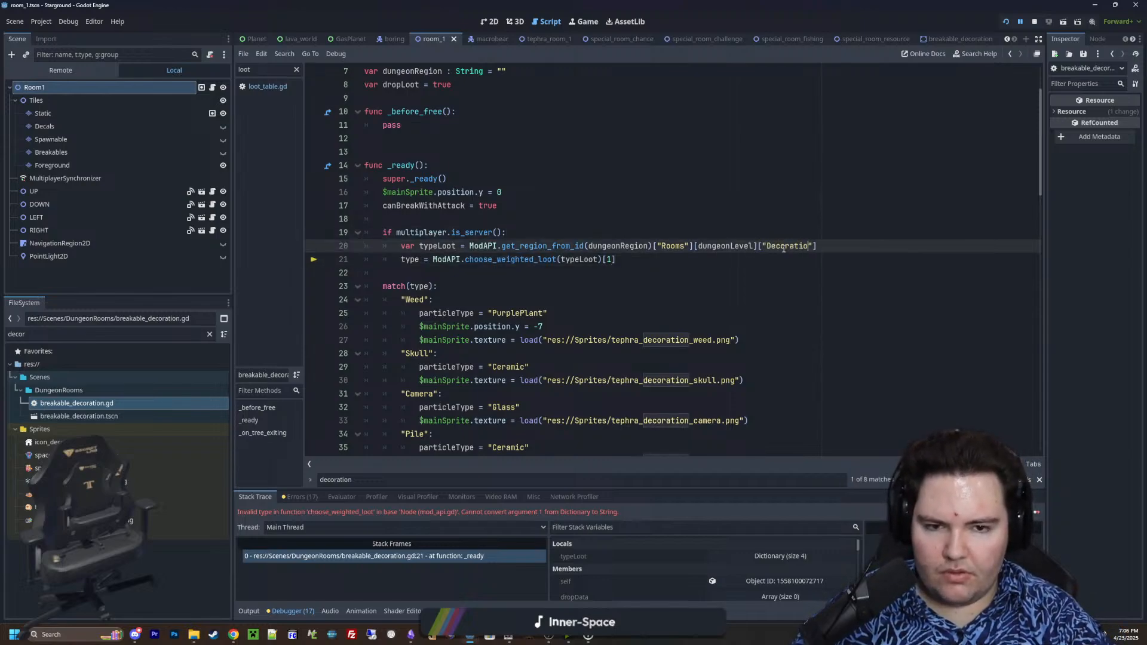
type("ns")
left_click(799, 207)
key("ctrl+s")
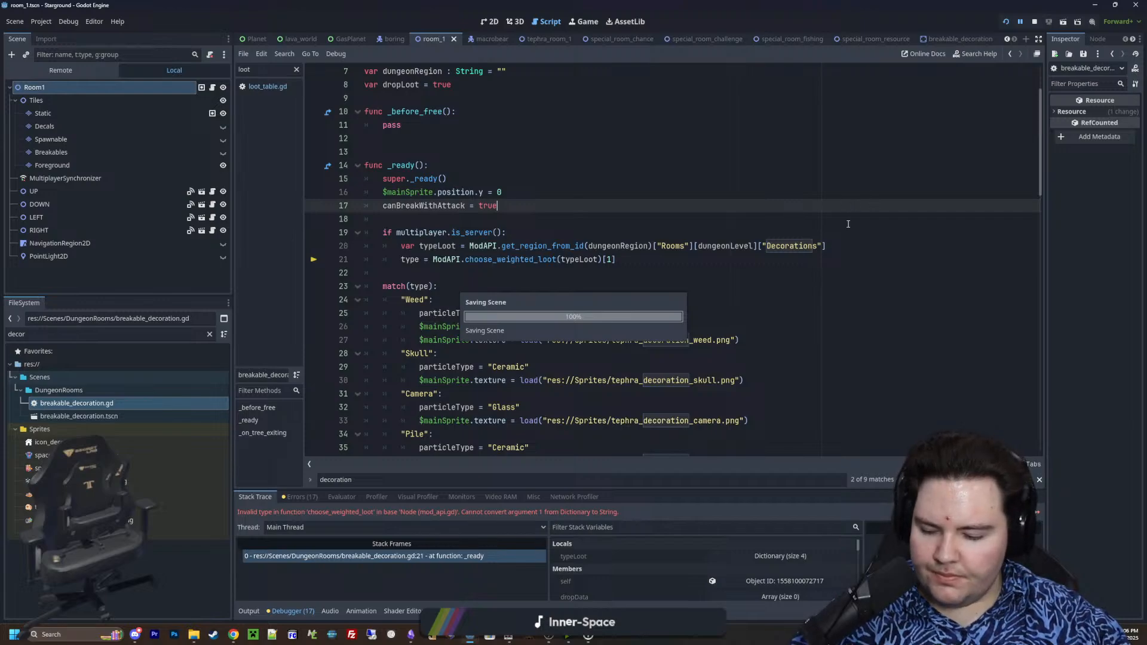
Save and rerun the project, continue the saved game, and launch to the grey moon through the Starlauncher
left_click(1008, 21)
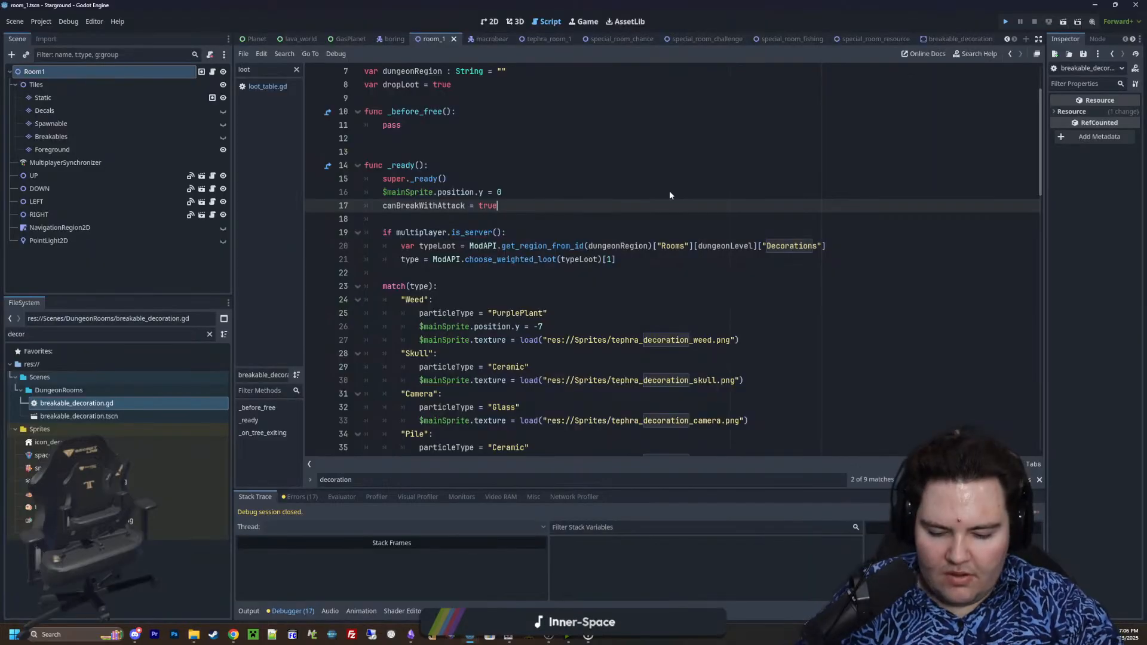
key("ctrl+s")
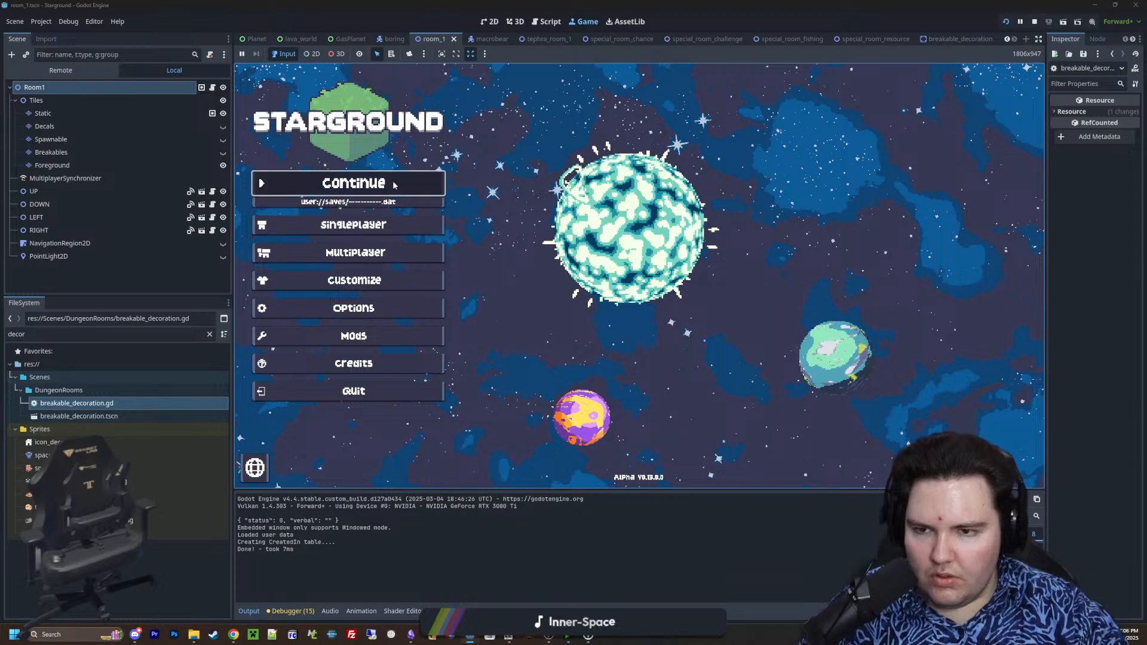
left_click(456, 181)
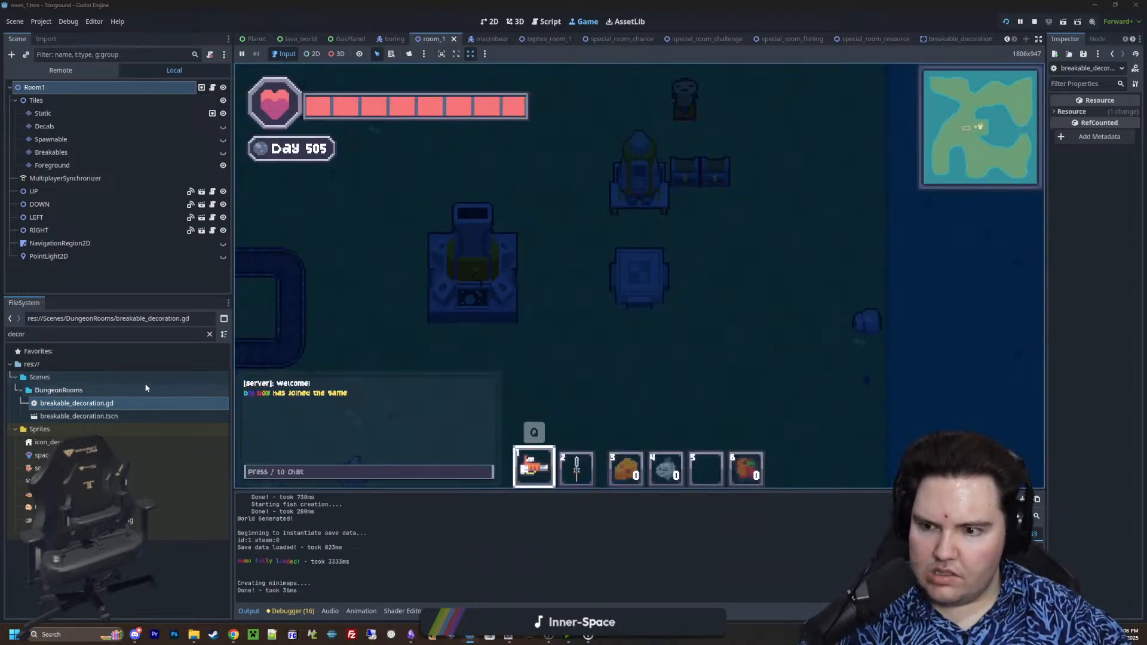
key("a")
left_click(506, 276)
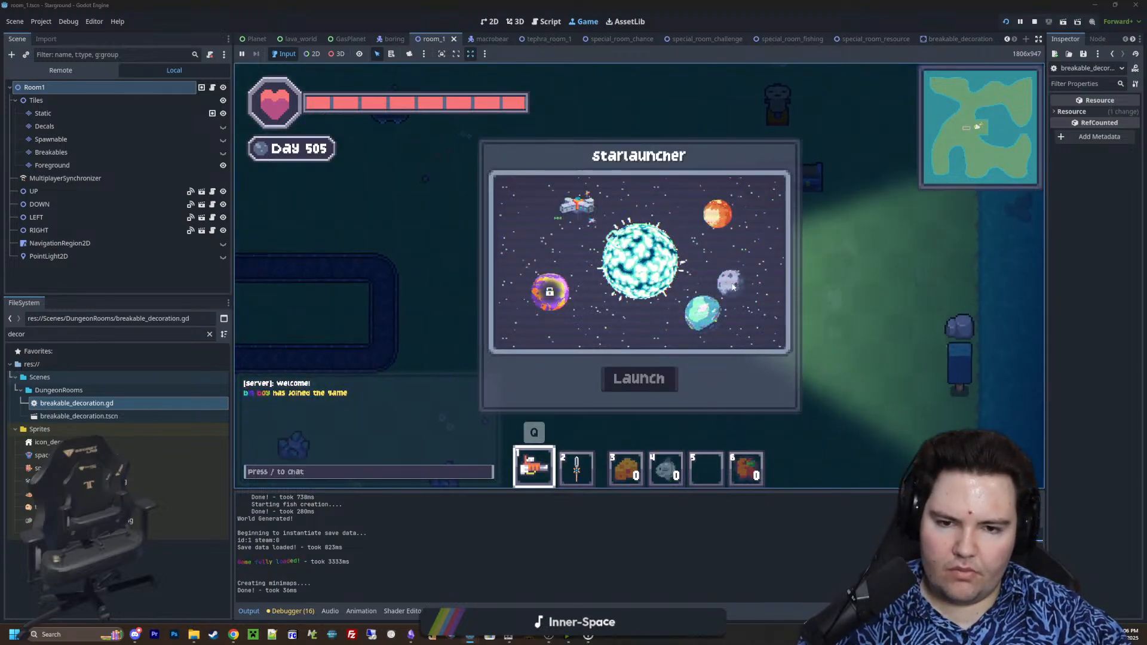
left_click(638, 378)
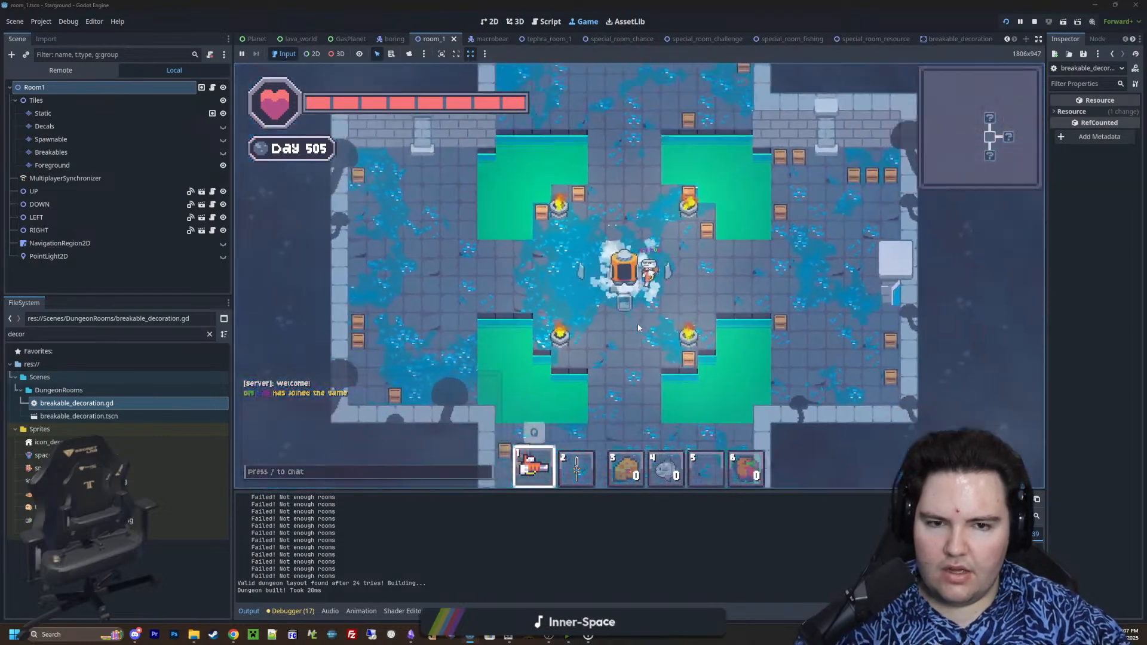
Enter the dungeon room east of the start and use the sword on its enemies and nearby crates to test drops
key("d")
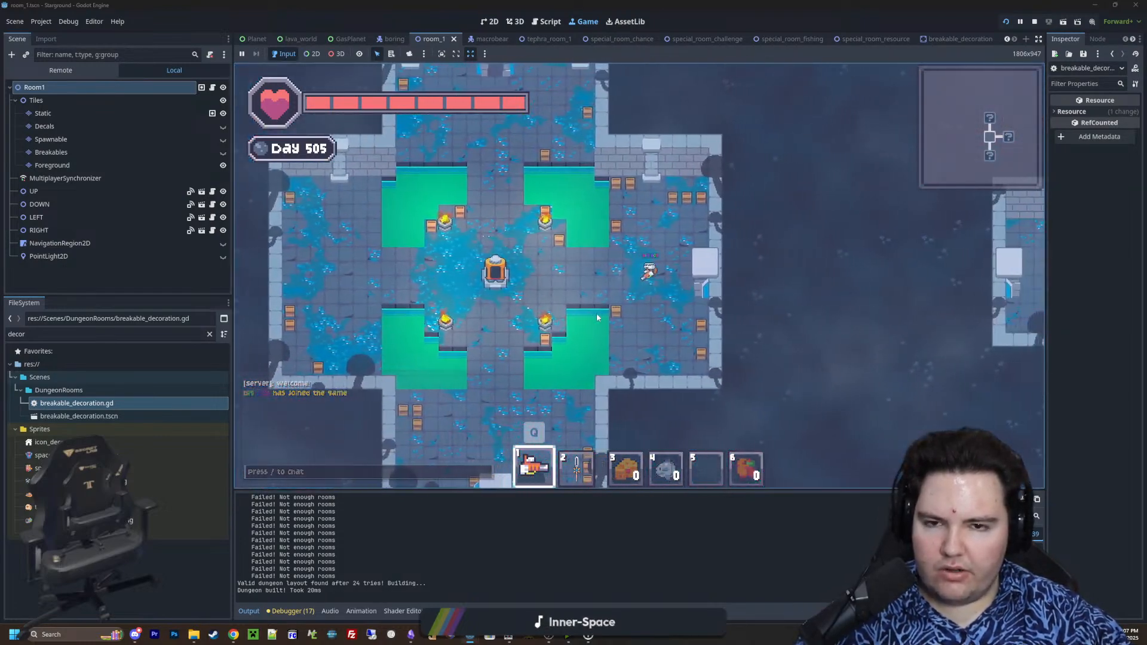
key("2")
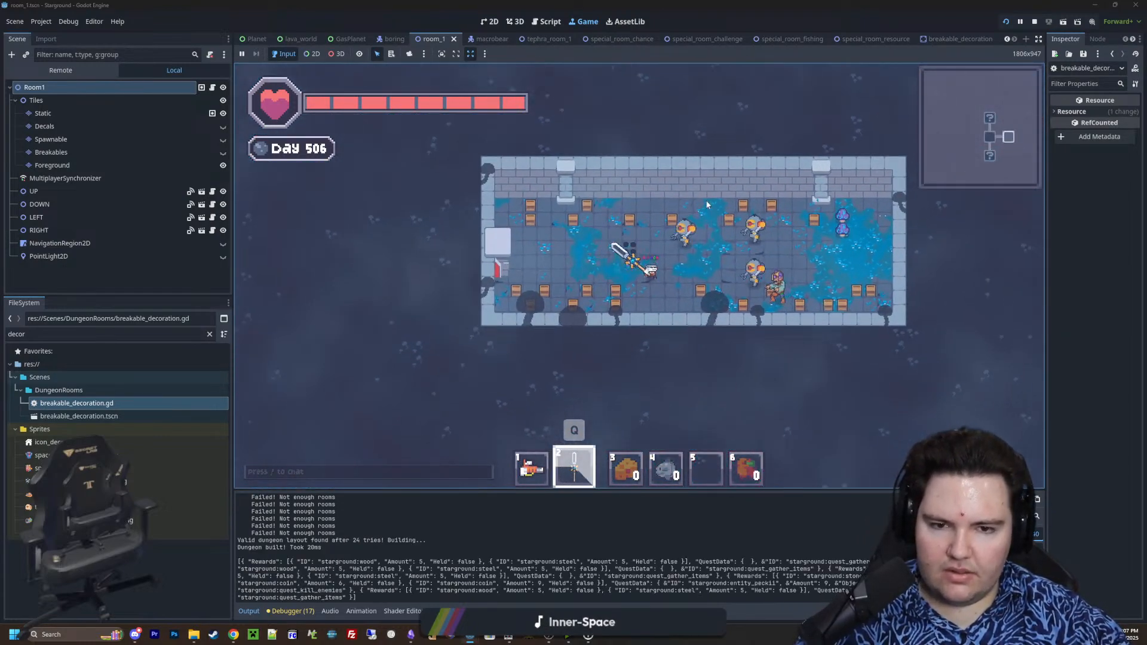
key("d")
key("s")
key("w")
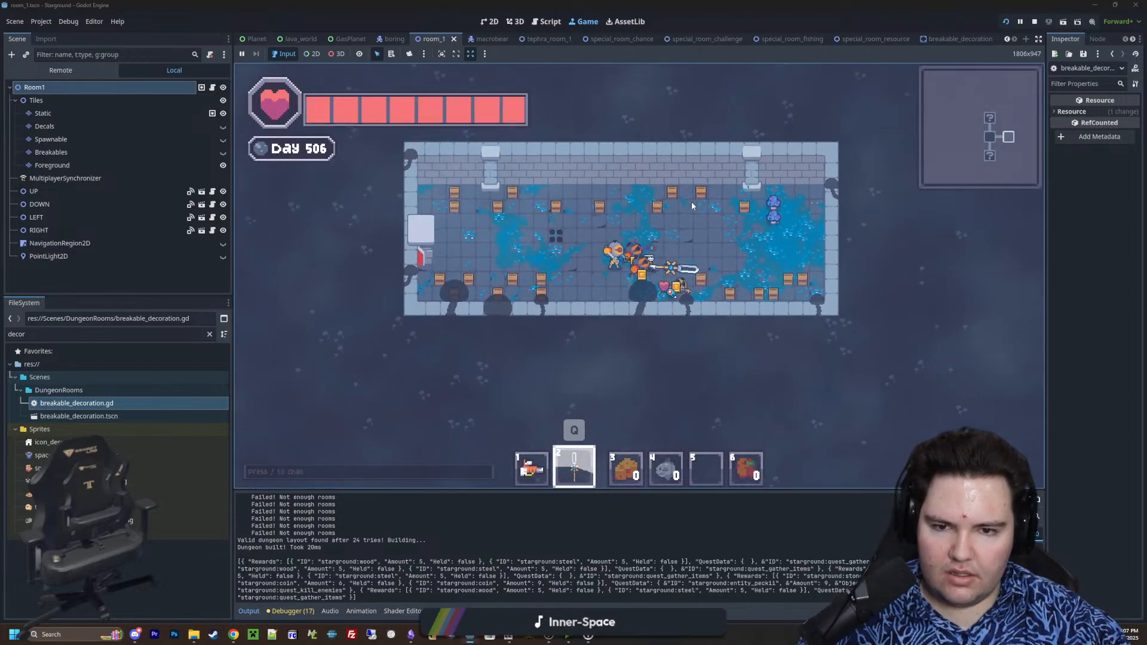
left_click(692, 206)
key("d")
left_click(555, 290)
key("d")
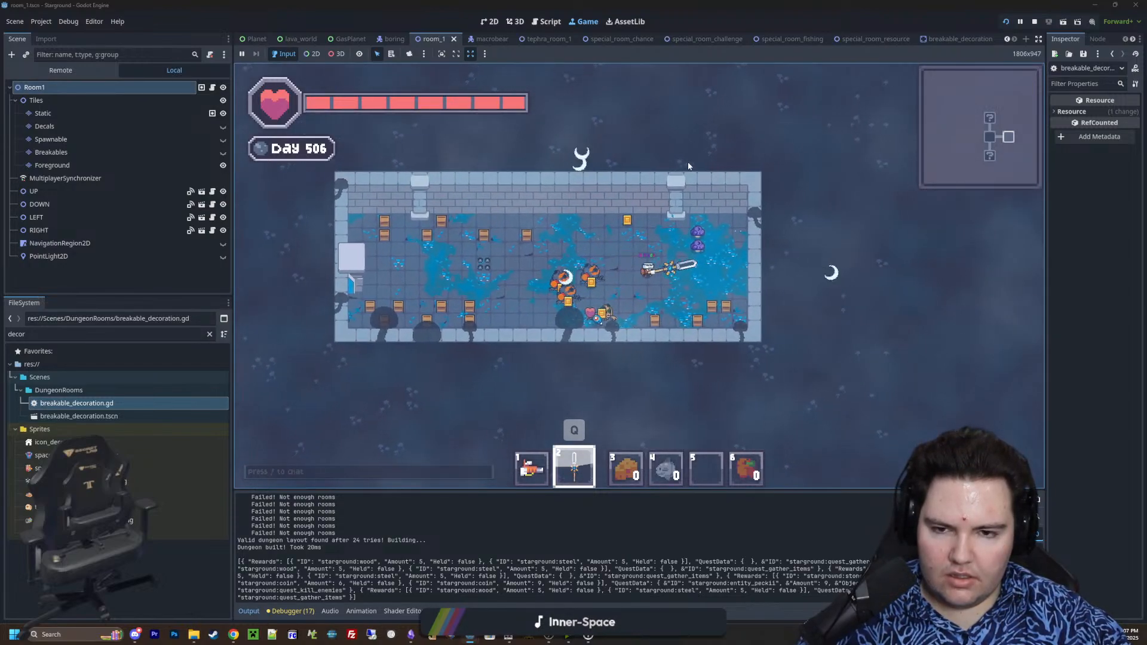
scroll(706, 186, "up", 3)
left_click(706, 188)
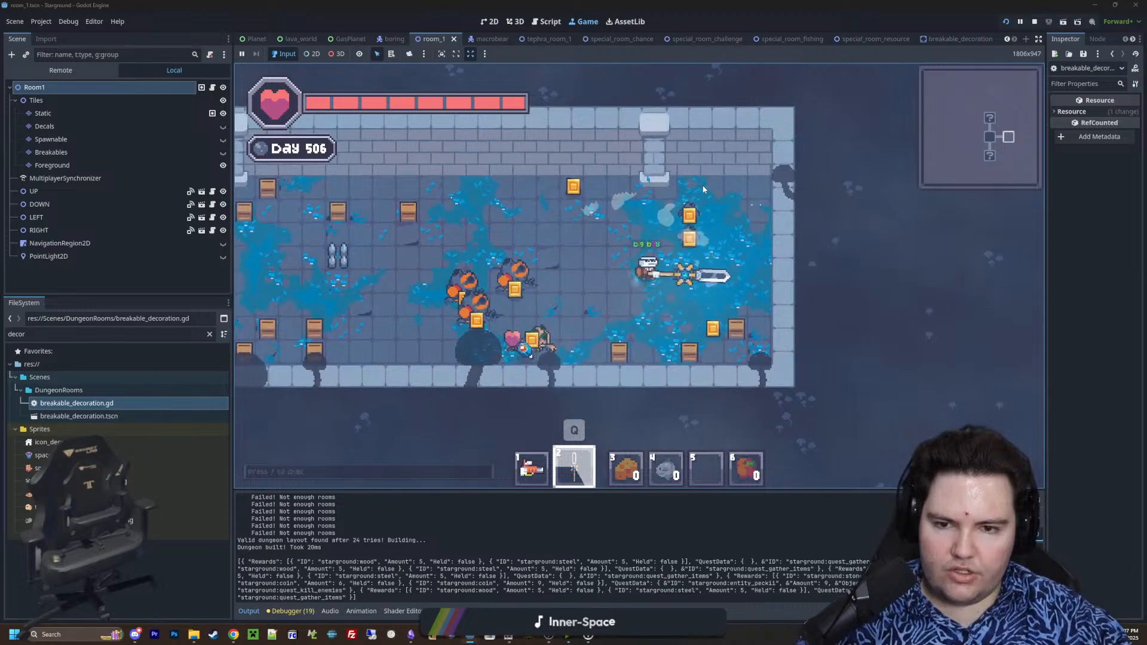
left_click(703, 189)
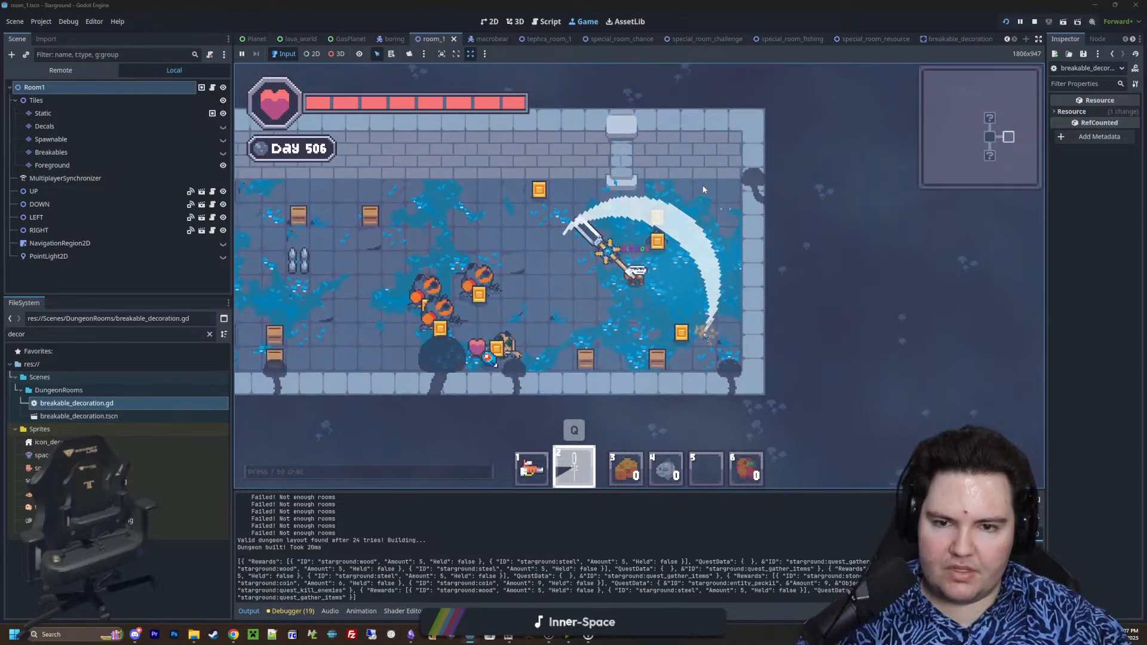
Shoot the remaining crates across the western half of the east room with the gun to check their loot drops
key("a")
key("w")
key("1")
key("a")
key("s")
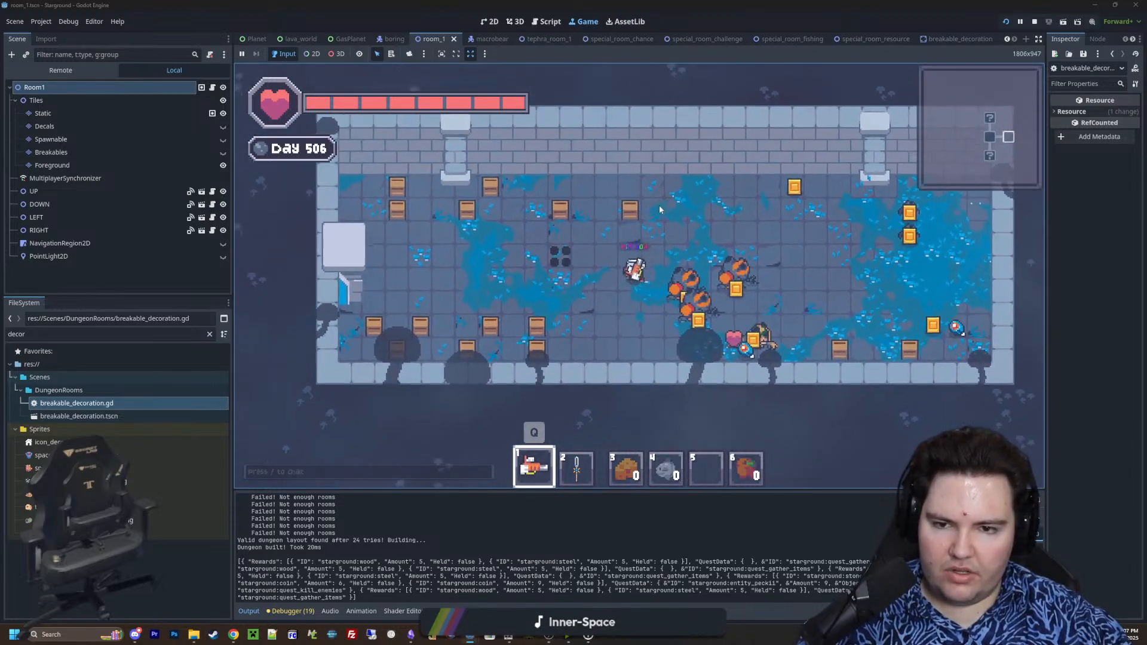
left_click(659, 184)
left_click(598, 185)
key("a")
mouse_move(599, 186)
left_mouse_down()
mouse_move(645, 181)
mouse_move(605, 156)
mouse_move(598, 189)
mouse_move(525, 183)
mouse_move(519, 159)
mouse_move(521, 299)
mouse_move(578, 300)
mouse_move(561, 324)
mouse_move(646, 352)
mouse_move(625, 341)
mouse_move(645, 323)
mouse_move(671, 325)
mouse_move(692, 351)
left_mouse_up()
key("a")
key("a")
key("w")
key("s")
key("a")
key("d")
scroll(682, 303, "down", 2)
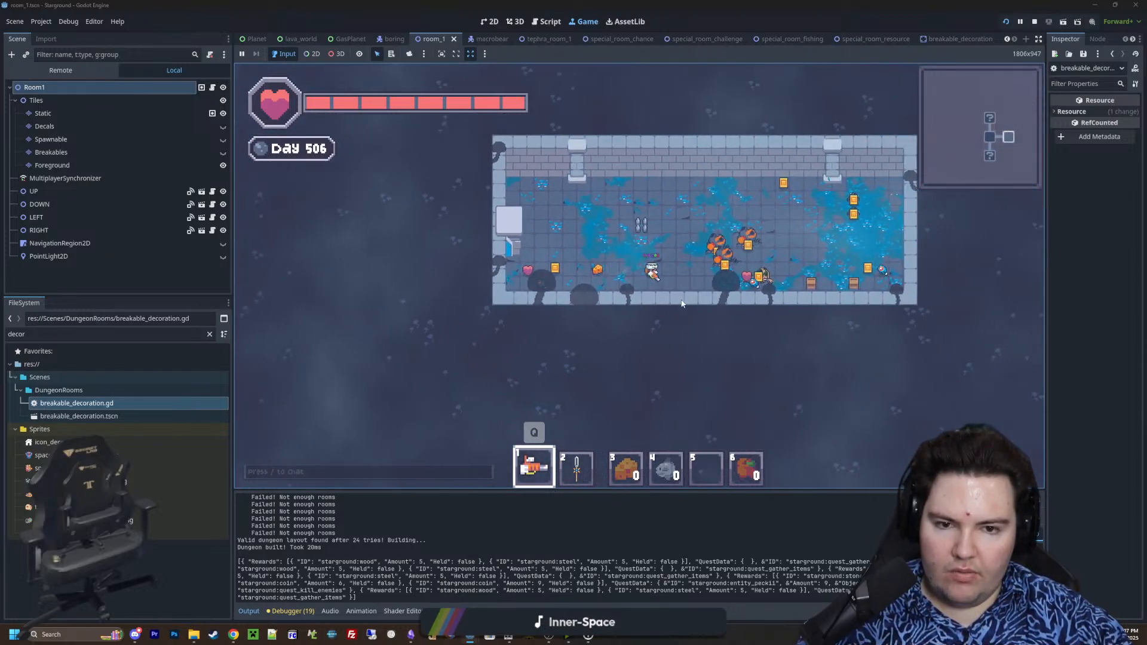
scroll(682, 303, "up", 2)
left_click(666, 291)
left_click_drag(667, 291, 733, 285)
Return to the starting room and break the crates in its east and north arms to test their drops
key("a")
key("w")
key("a")
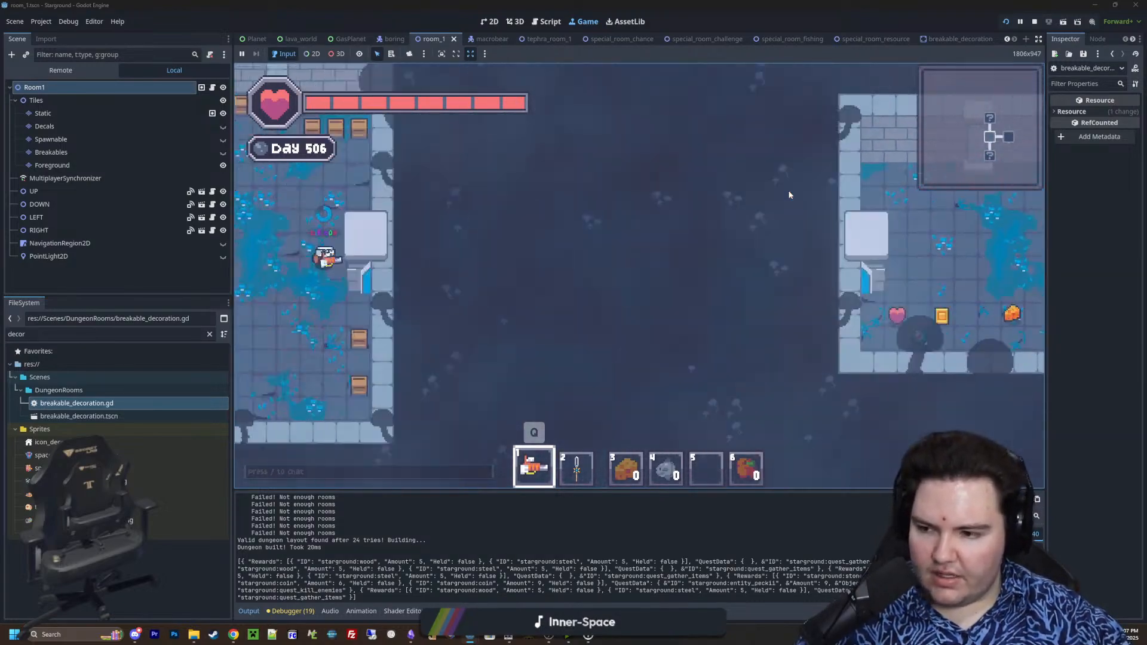
left_click(676, 208)
mouse_move(675, 209)
left_mouse_down()
mouse_move(585, 209)
mouse_move(630, 147)
mouse_move(741, 162)
mouse_move(747, 339)
mouse_move(597, 294)
mouse_move(607, 347)
mouse_move(618, 291)
mouse_move(550, 154)
mouse_move(534, 215)
mouse_move(743, 205)
mouse_move(729, 166)
mouse_move(717, 205)
mouse_move(728, 197)
left_mouse_up()
key("d")
key("w")
key("s")
key("a")
key("w")
key("2")
key("d")
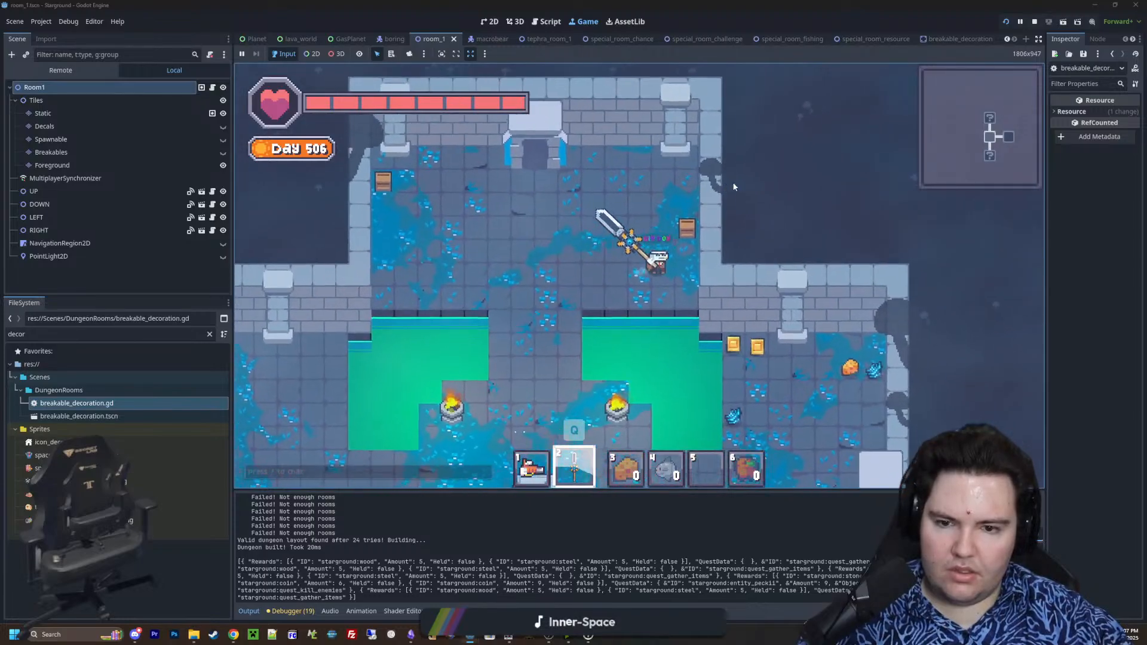
left_click(719, 196)
key("a")
scroll(627, 212, "down", 3)
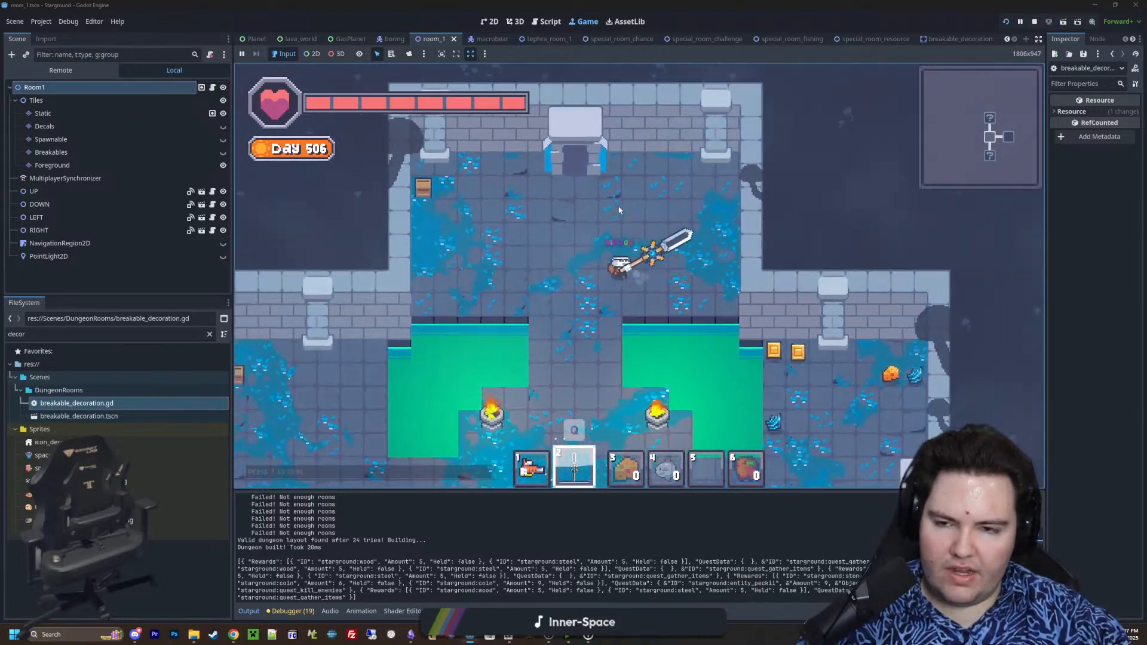
Break the crates in the starting room's west and south arms with the sword to test their drops
key("s")
key("a")
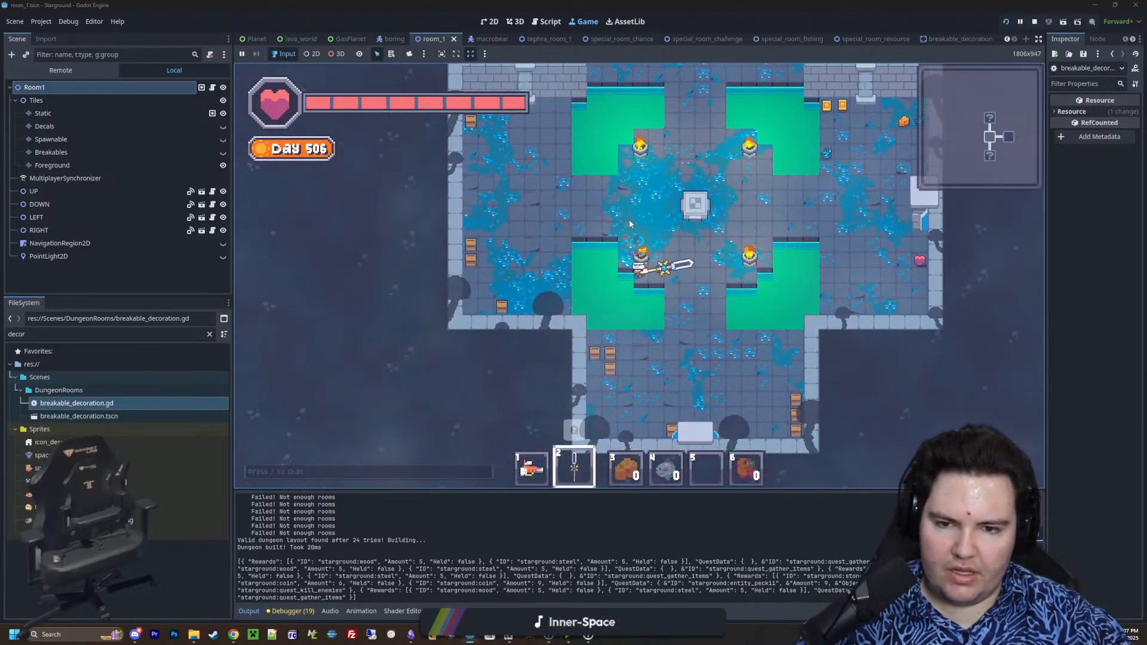
key("a")
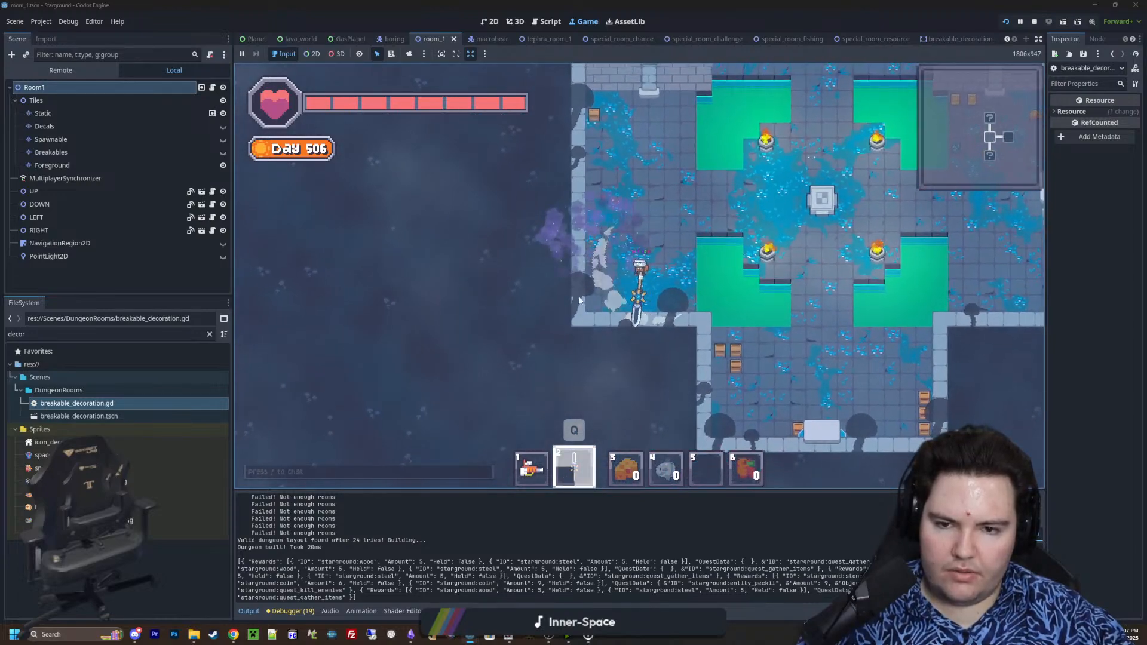
key("w")
left_click(583, 238)
key("d")
key("s")
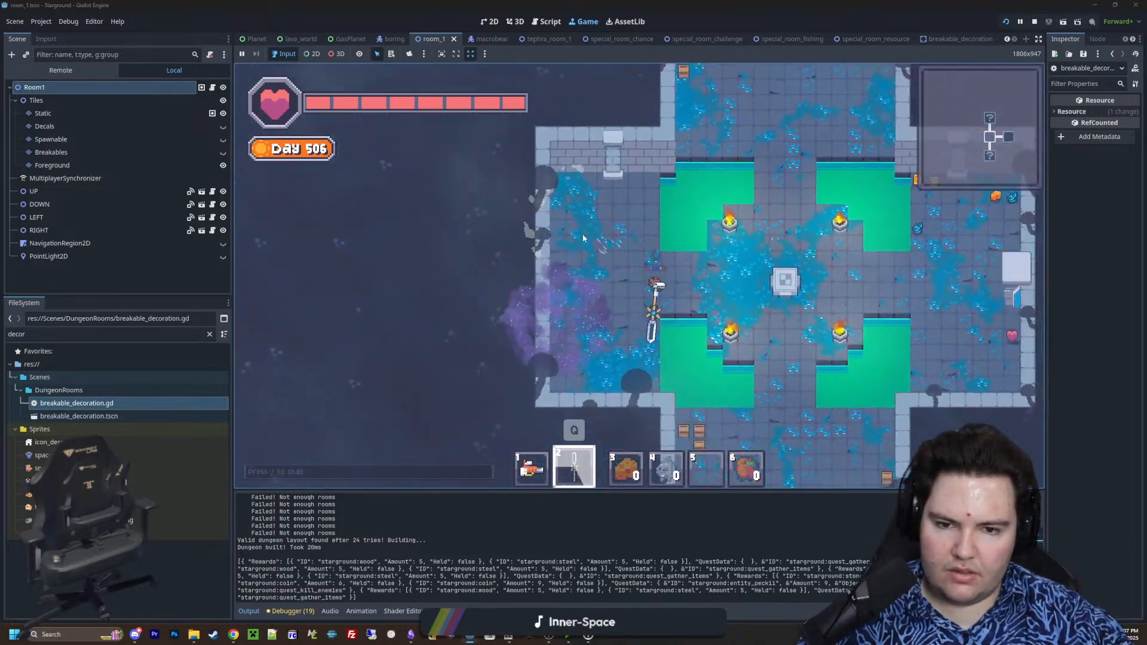
left_click(550, 263)
key("a")
key("s")
left_click(550, 262)
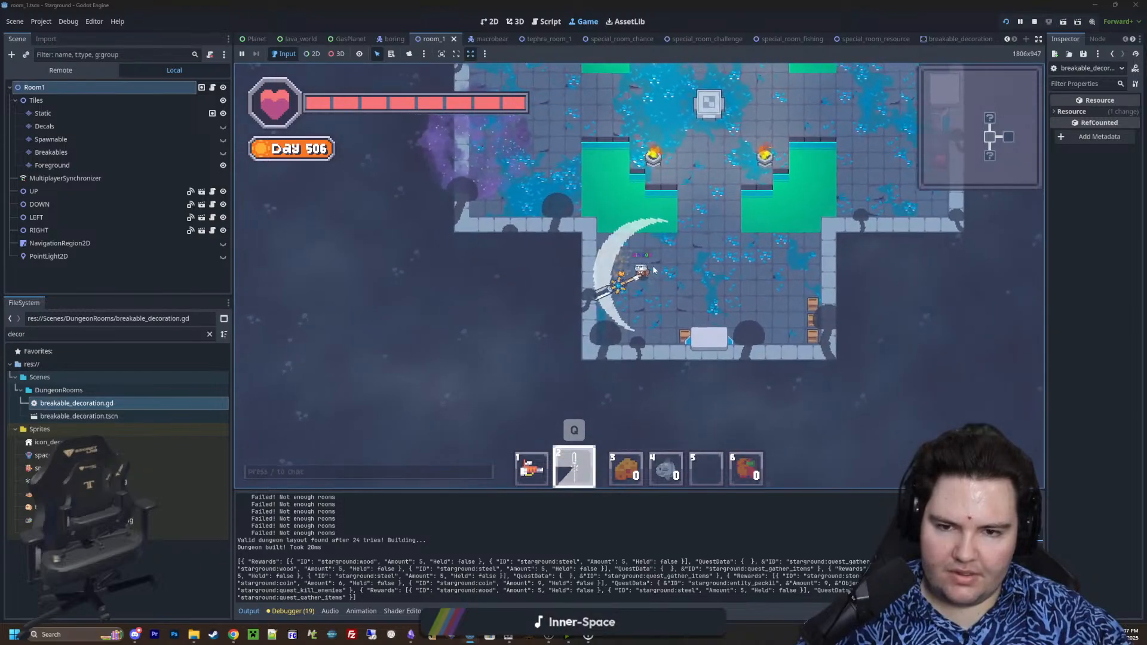
key("d")
left_click(716, 268)
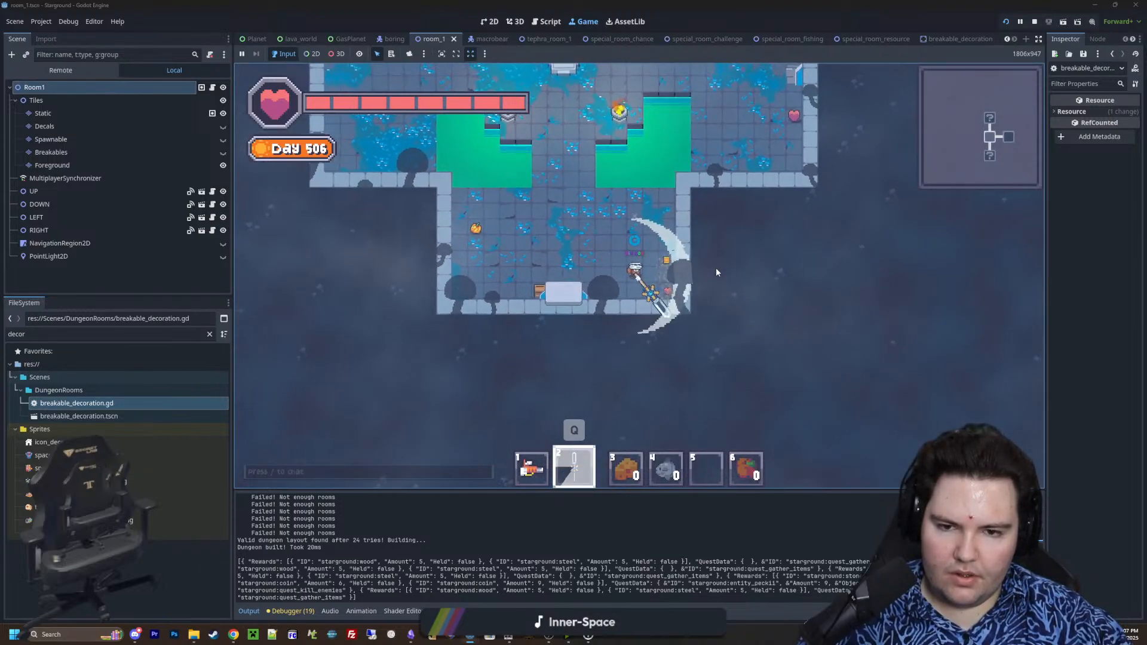
Enter the room south of the start, defeat its enemies, and break the crates on its southwest side
key("a")
key("s")
left_click(664, 227)
key("s")
left_click(727, 333)
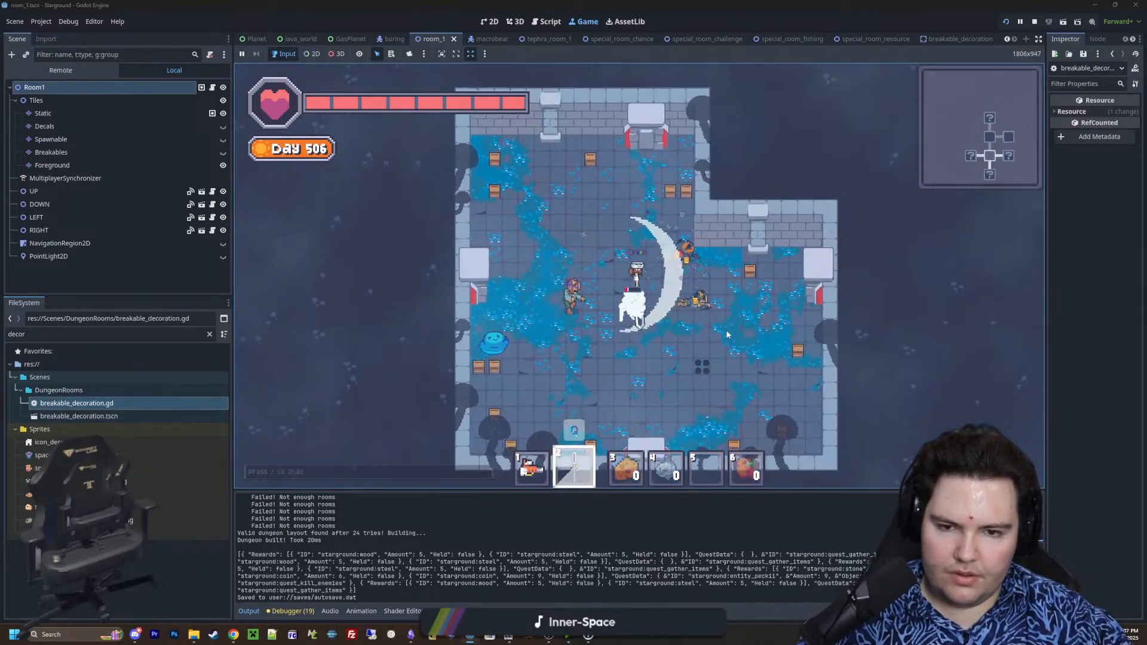
key("a")
left_click(564, 316)
left_click(565, 291)
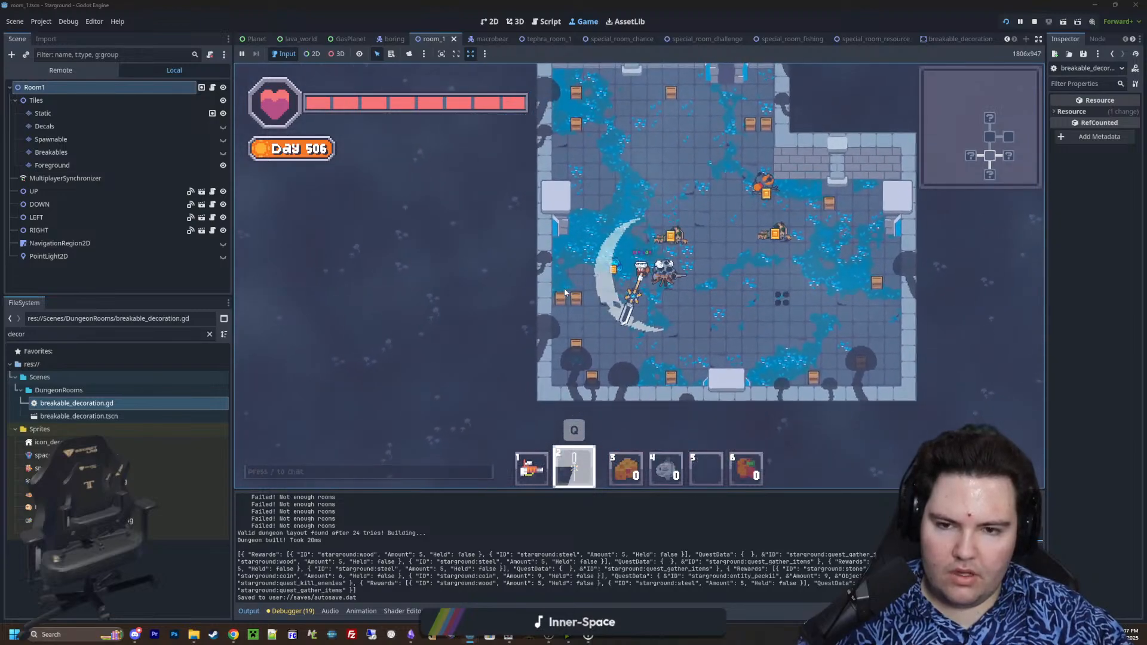
key("d")
left_click(571, 269)
key("s")
left_click(575, 255)
key("a")
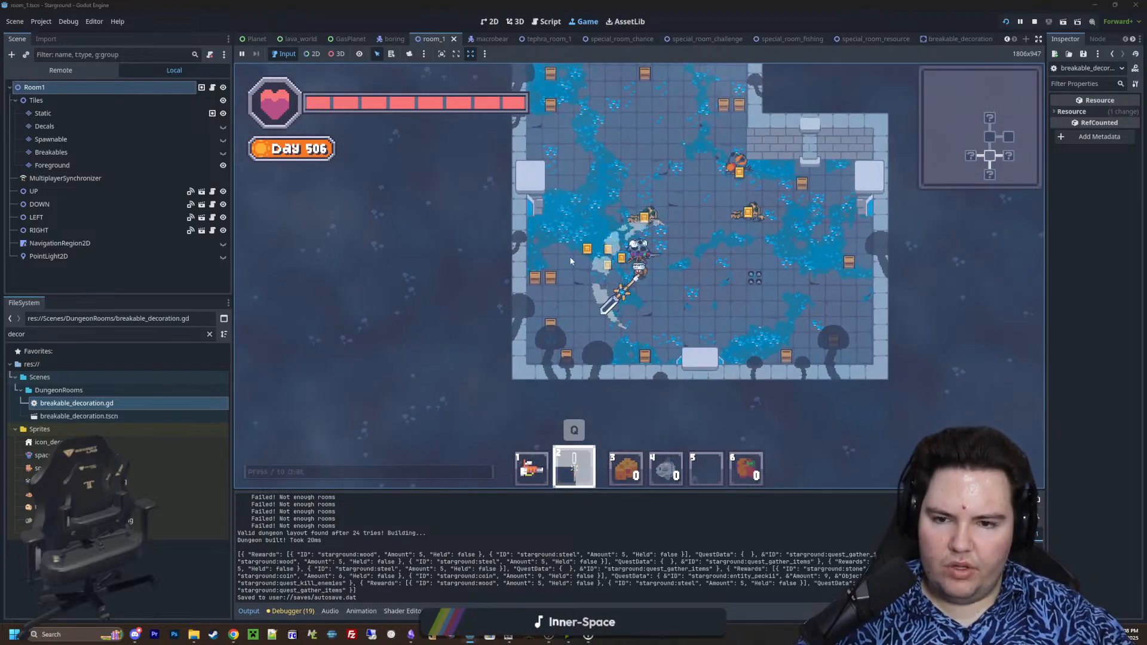
left_click(553, 268)
key("s")
left_click(596, 368)
key("d")
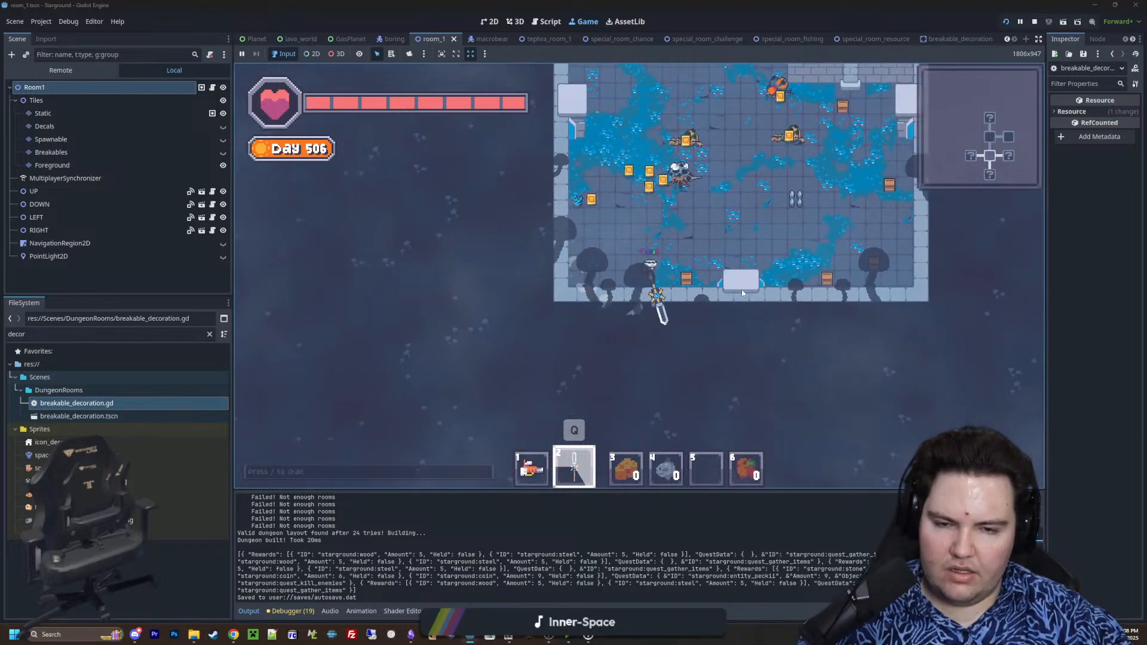
Break the crates along the north and northeast walls of the same room to check their drops
key("w")
left_click(667, 171)
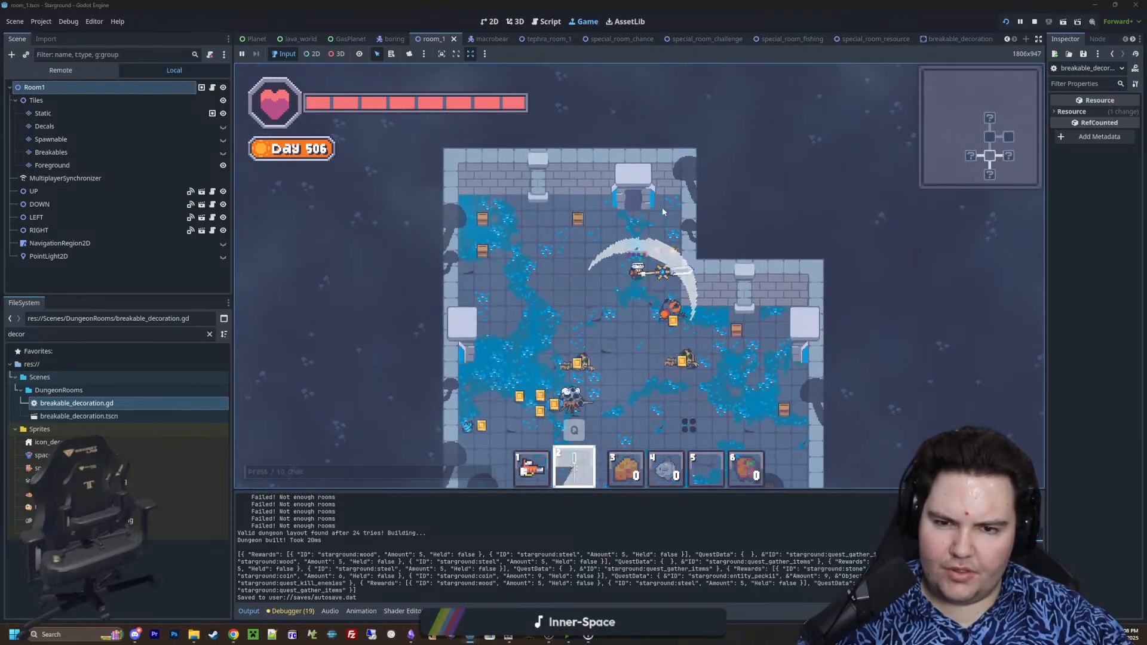
key("a")
left_click(601, 224)
left_click(588, 243)
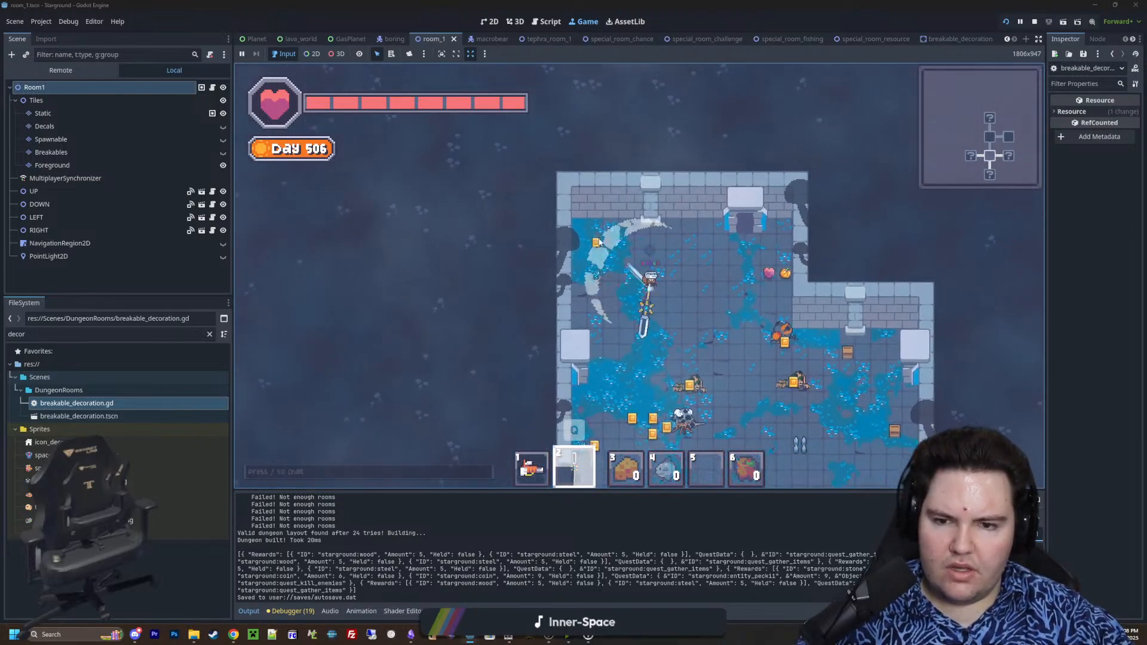
key("s")
key("d")
key("w")
left_click(668, 198)
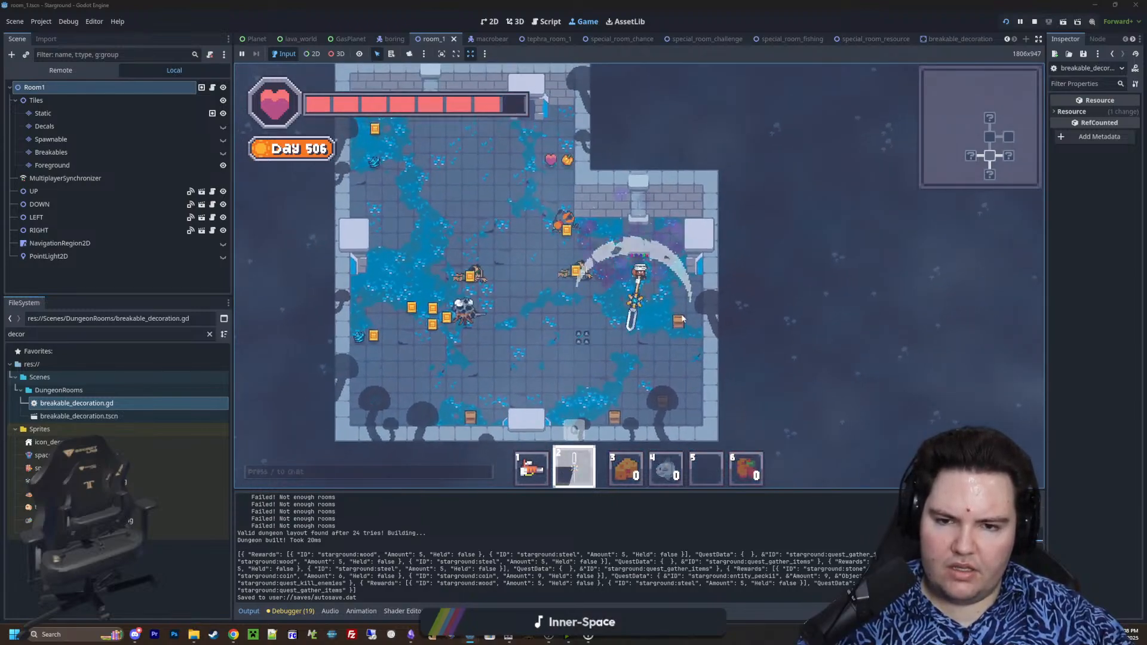
Break the remaining crates along the room's east and south walls, and enter the chest room to the south
key("s")
left_click(682, 314)
key("a")
left_click(646, 340)
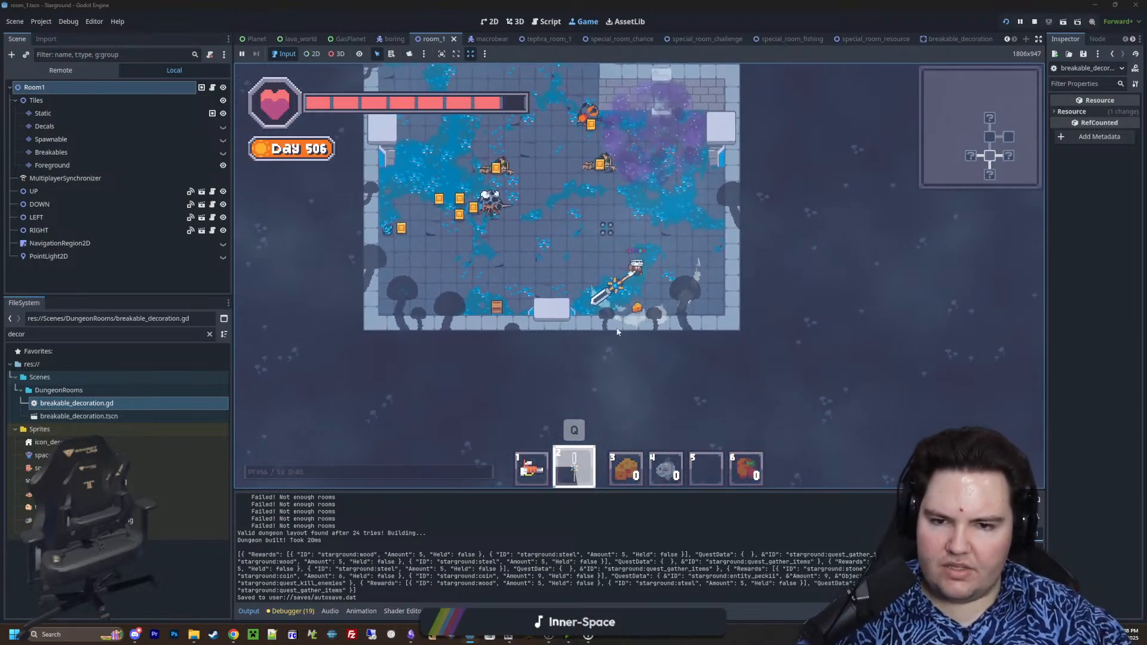
key("a")
left_click(598, 314)
key("s")
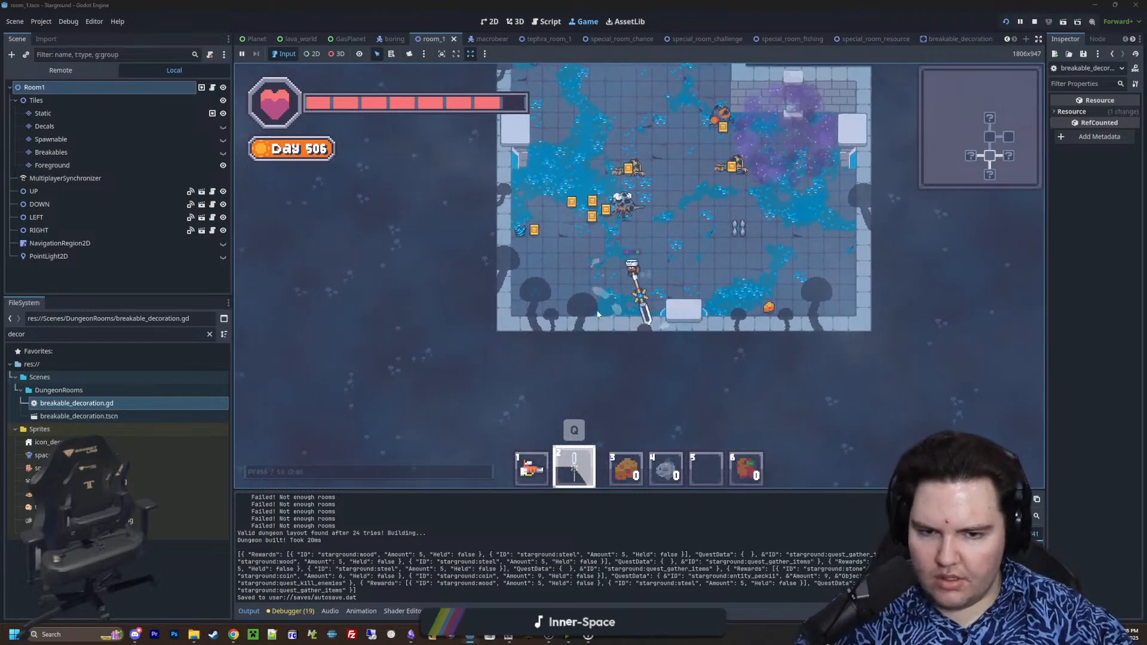
key("s")
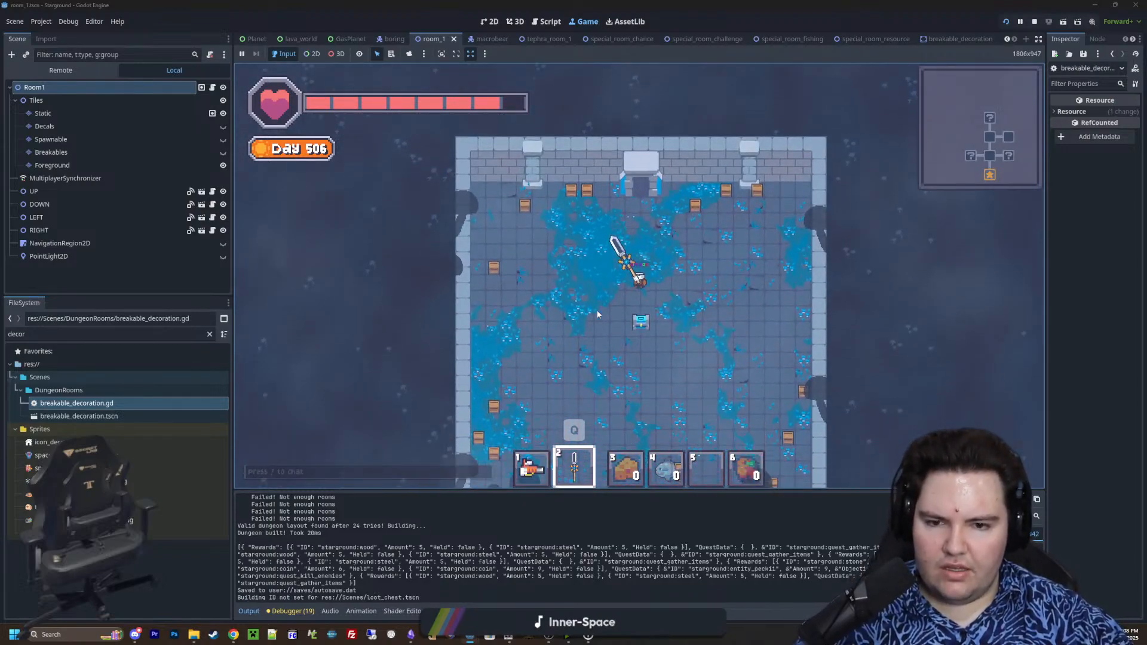
Open the loot chest in the middle of the room, rearrange items into its upper row, and close it
right_click(639, 304)
left_click(686, 218)
left_click(642, 182)
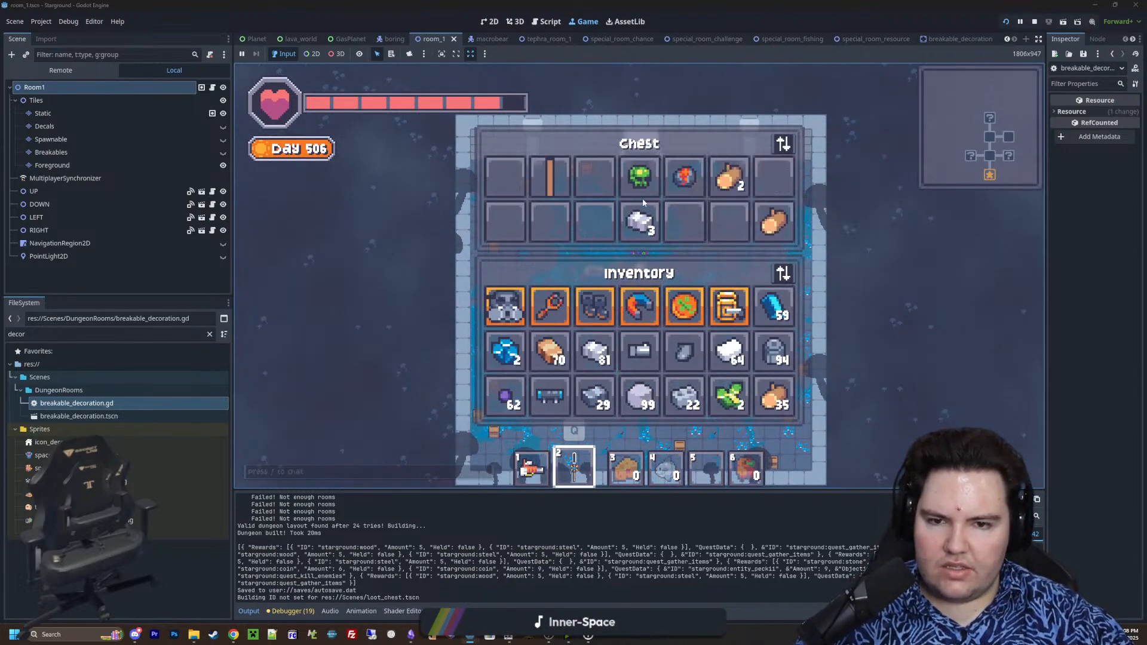
left_click(640, 220)
left_click(598, 182)
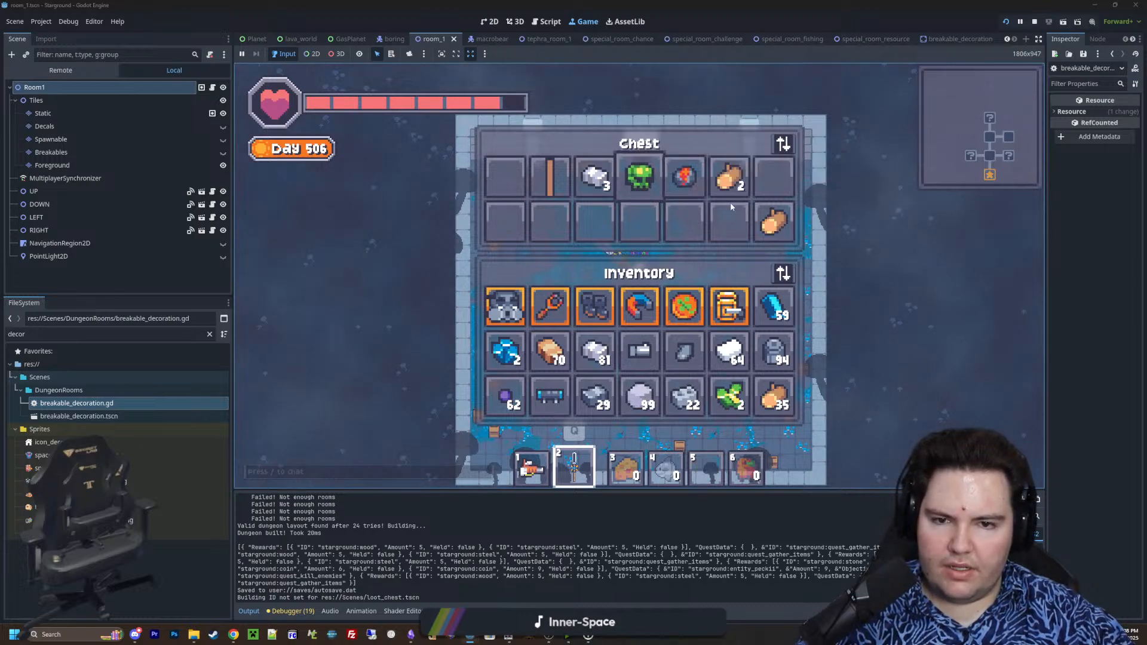
key("Escape")
Break the crates along the chest room's northwest, west, and southwest sides to test their drops
key("a")
key("w")
left_click(575, 191)
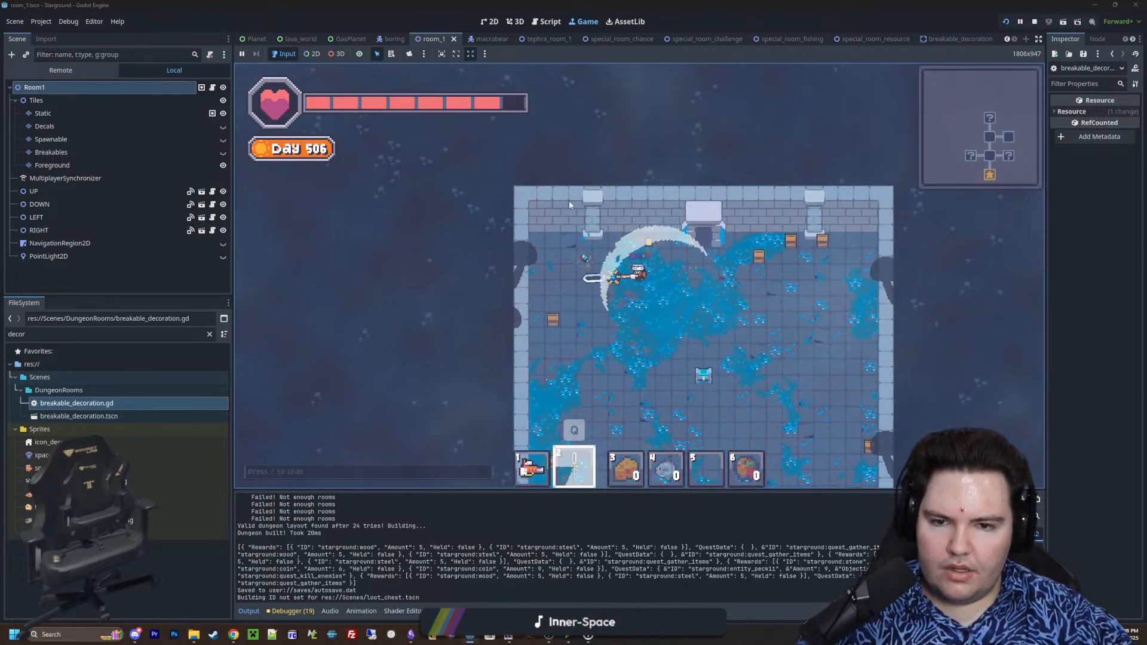
key("s")
left_click(558, 287)
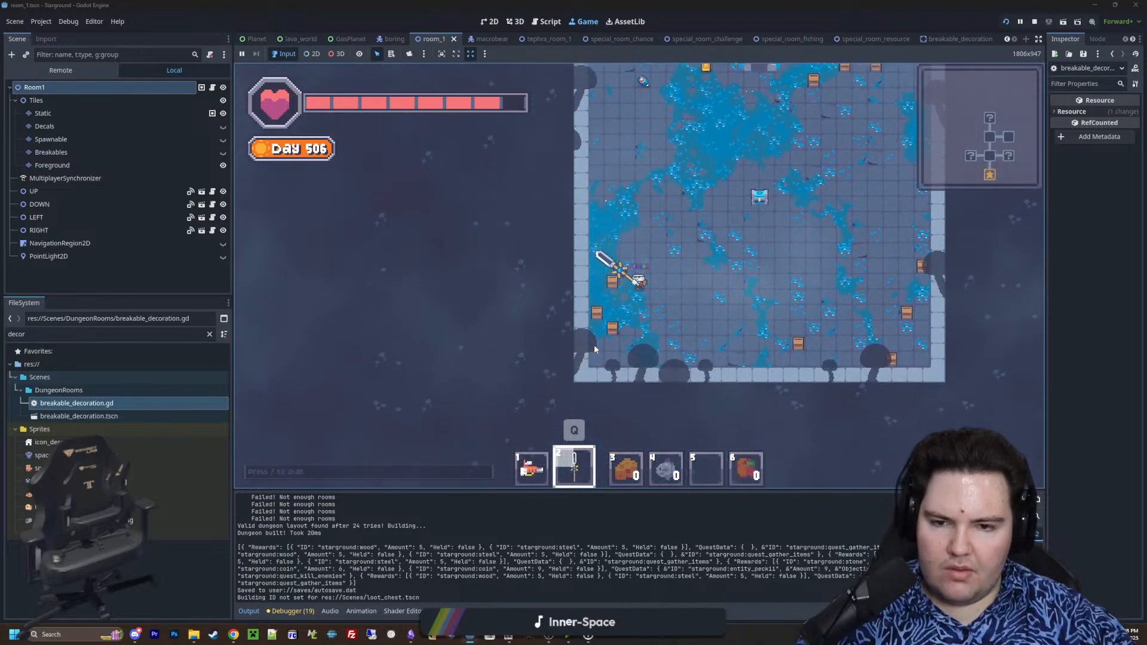
key("a")
left_click(592, 334)
Break the crates along the chest room's south wall and in its southeast corner
key("d")
left_click(776, 306)
key("d")
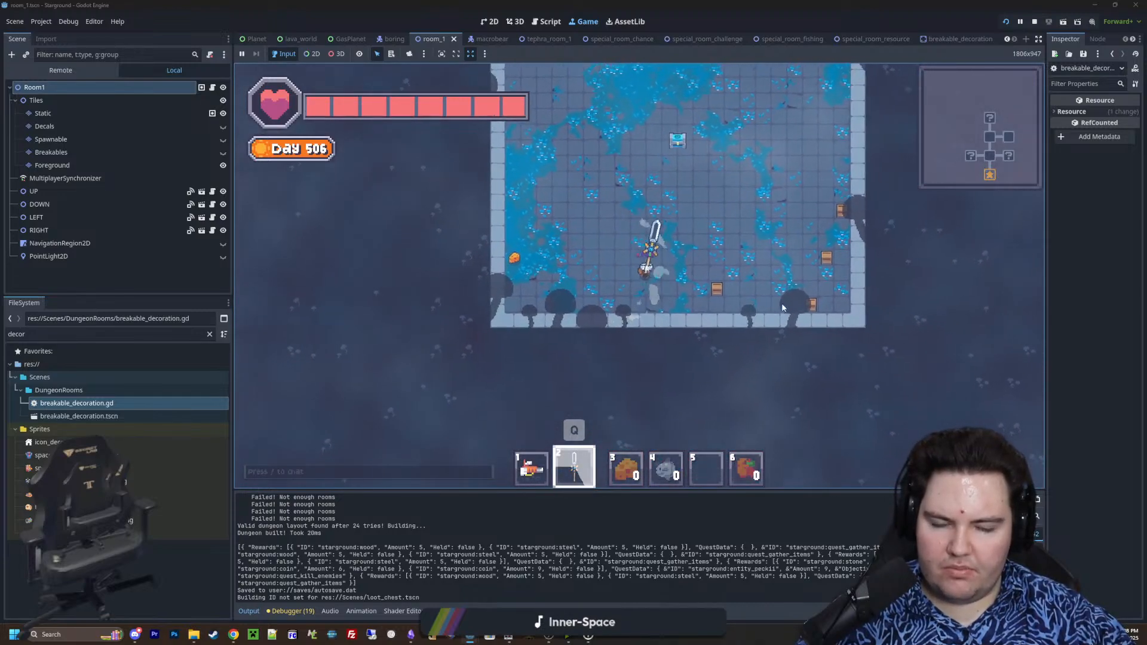
left_click(776, 305)
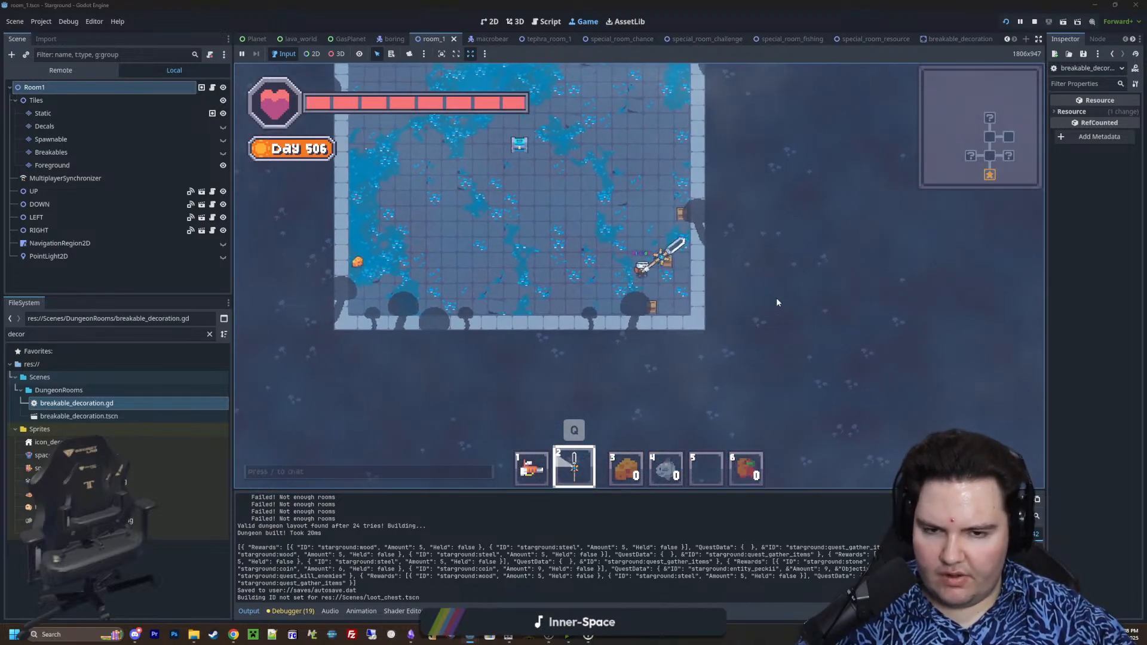
left_click(776, 301)
Break the remaining crates on the chest room's east and northeast sides, and stop the running game
key("w")
left_click(712, 245)
key("a")
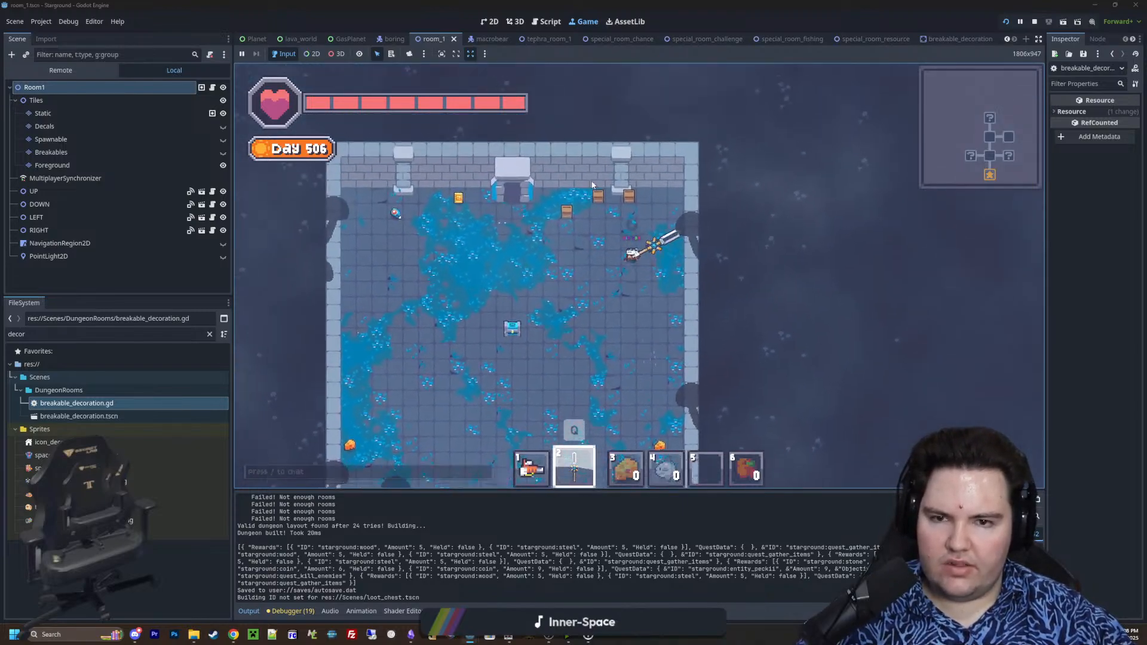
left_click(633, 200)
key("s")
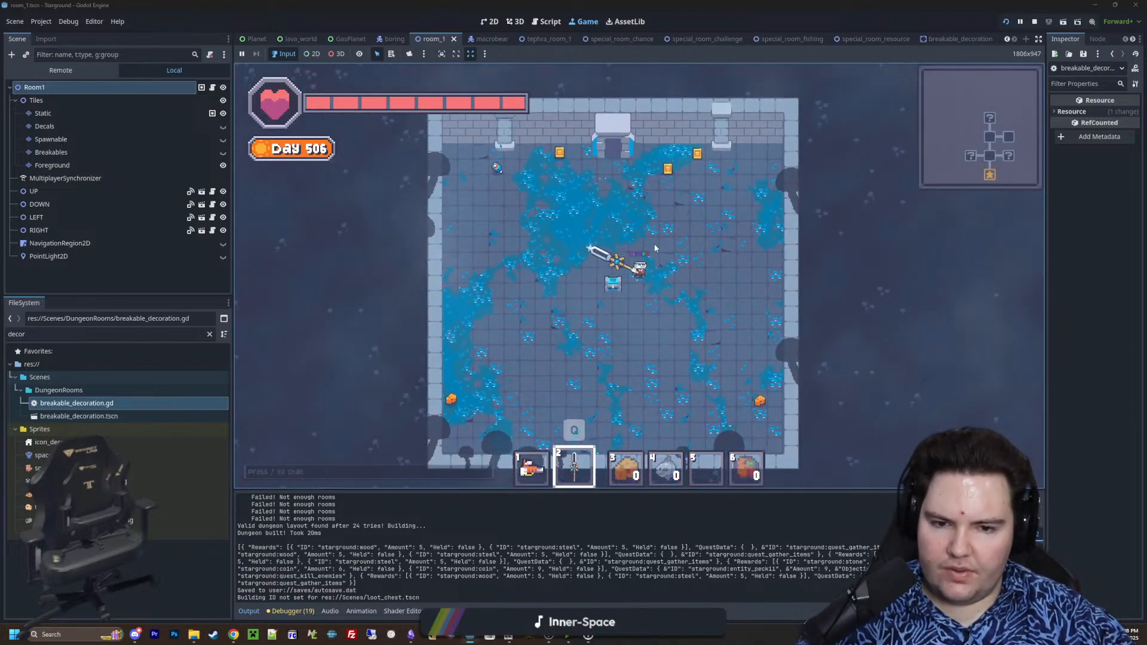
left_click(1034, 23)
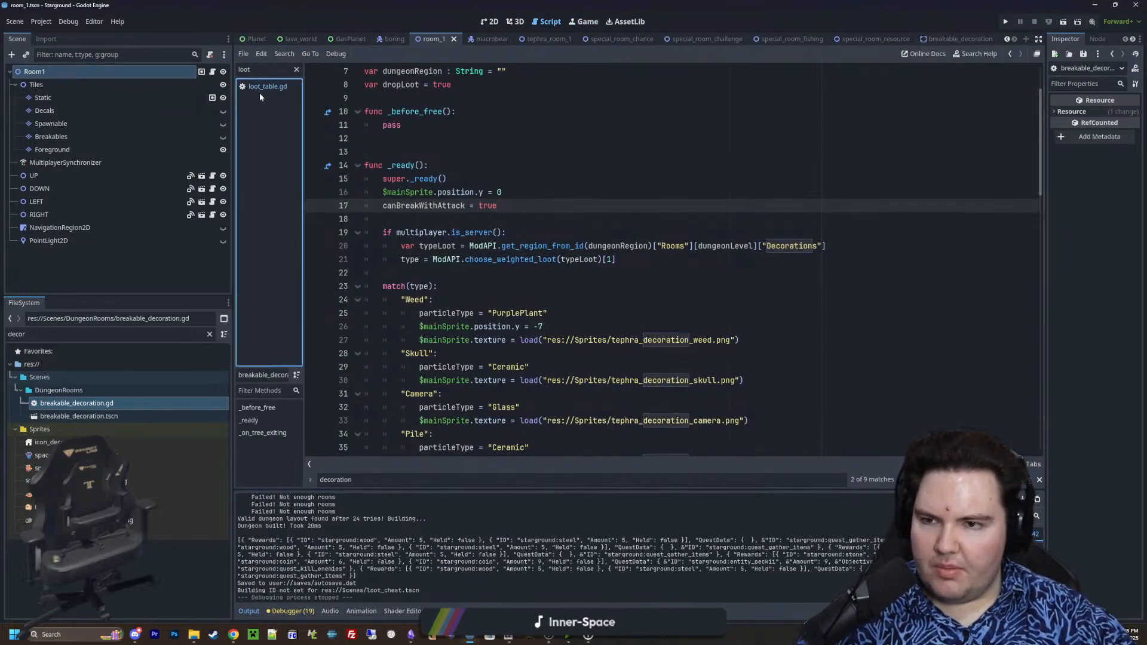
In loot_table.gd, set the empty-drop weight in starground:loot_decorations_default_drop to 80 and save the script
left_click(274, 86)
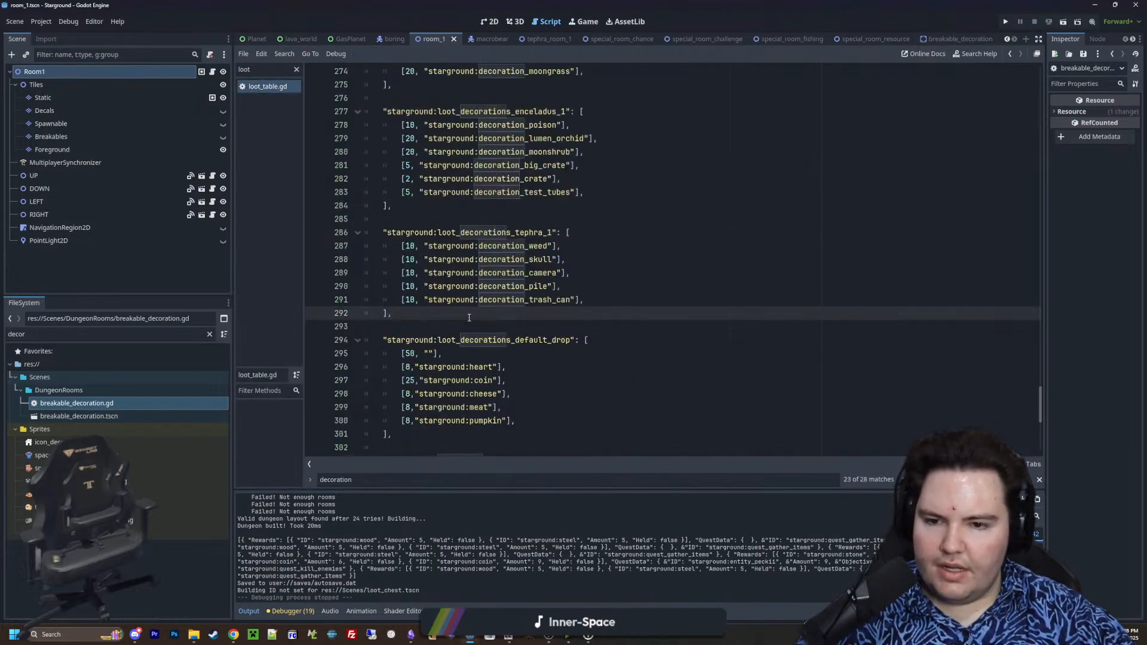
scroll(469, 318, "down", 1)
left_click(413, 318)
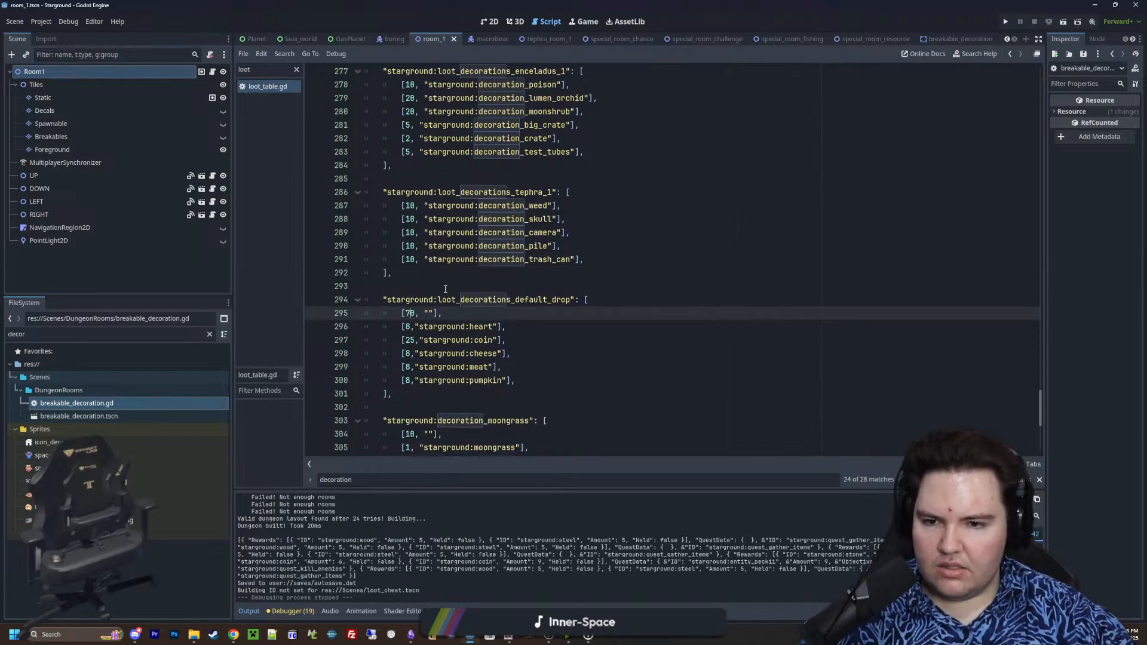
scroll(445, 289, "down", 1)
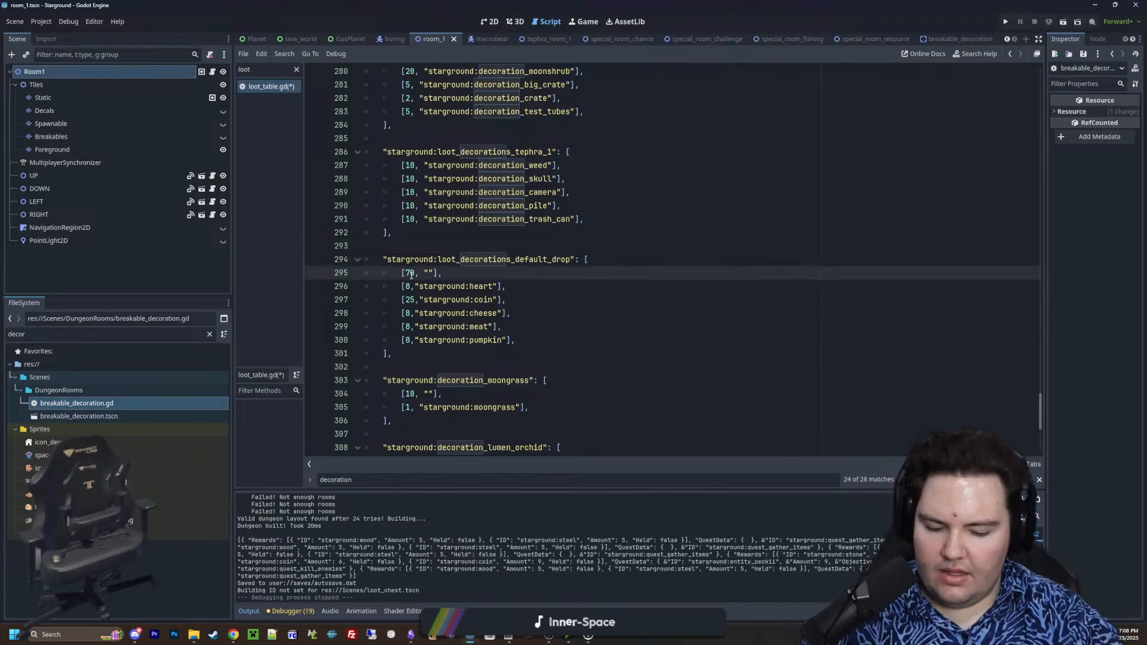
left_click(461, 240)
key("ctrl+s")
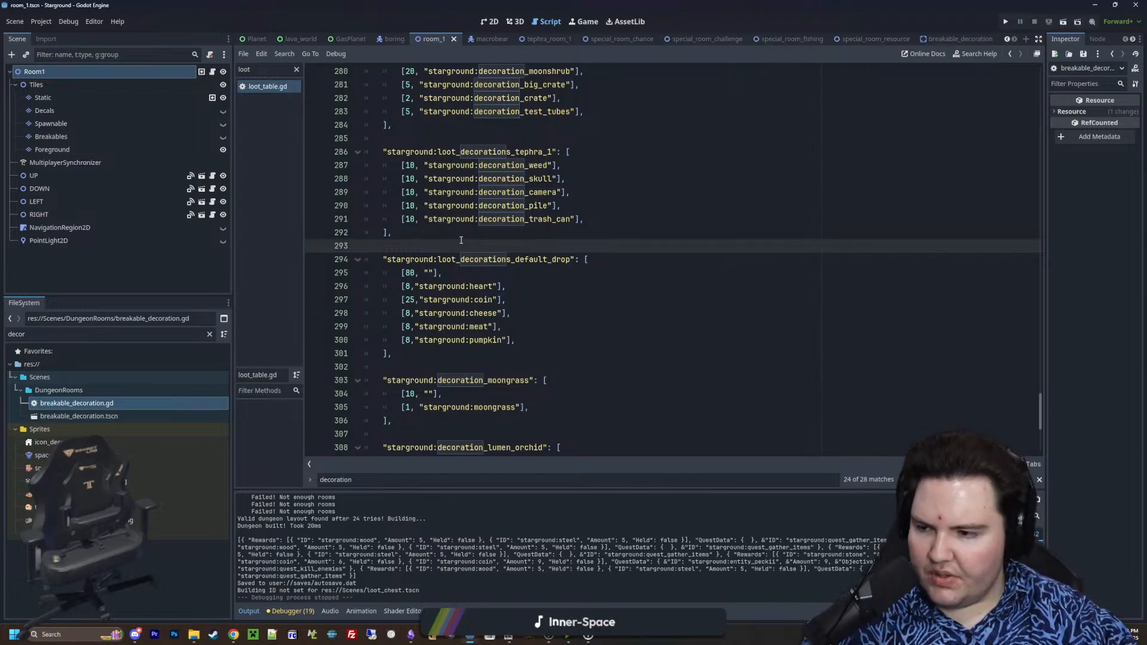
Review the decoration loot tables from tephra_1 and the default drop through test_tubes, keeping loot_table.gd saved
key("ctrl+s")
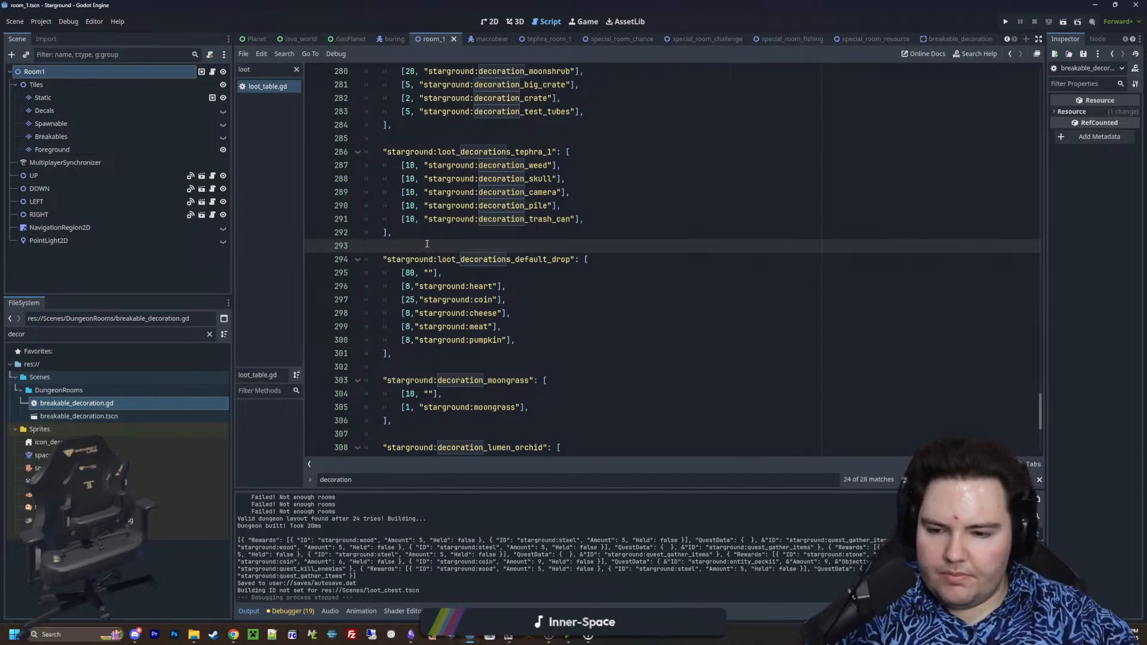
key("ctrl+s")
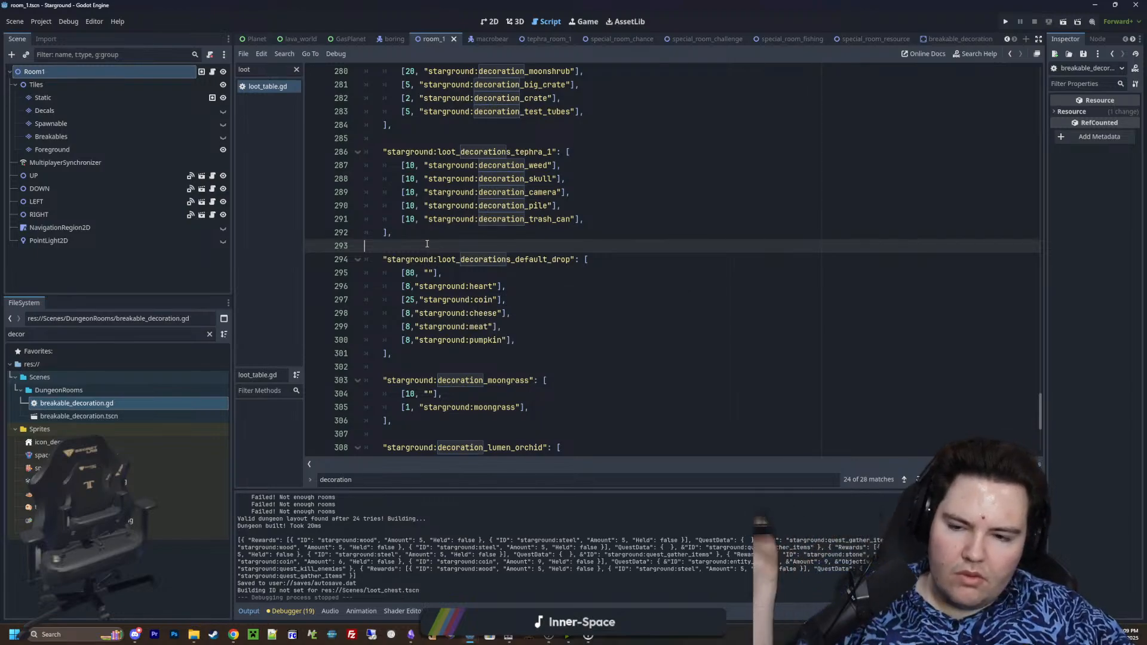
scroll(427, 244, "down", 1)
scroll(427, 243, "down", 5)
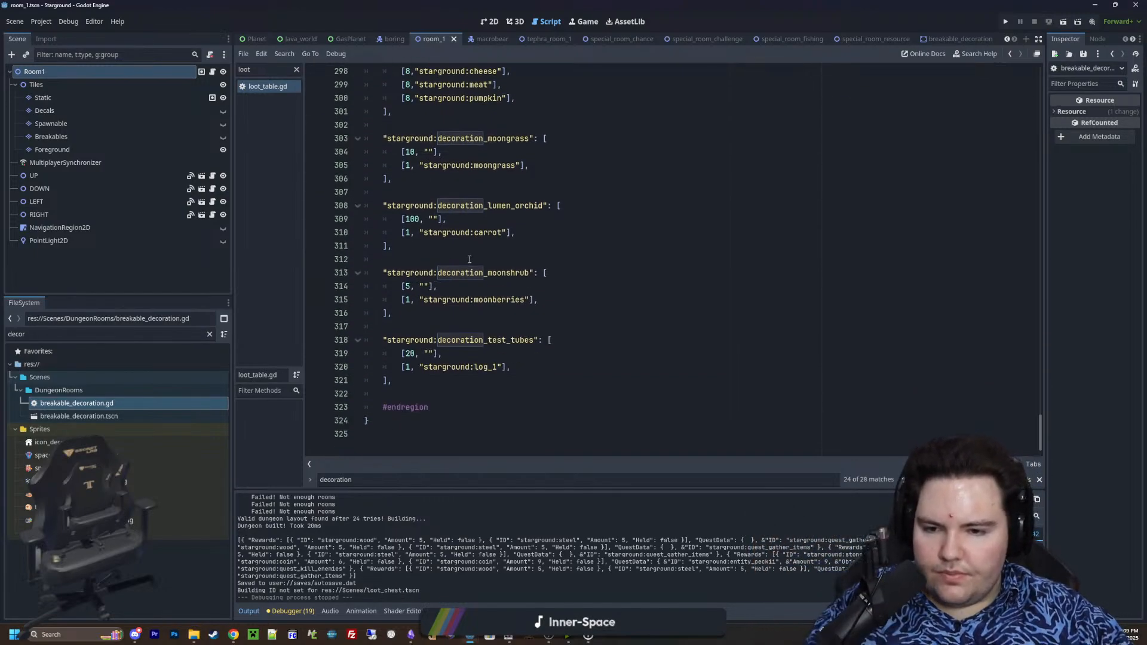
scroll(470, 259, "up", 6)
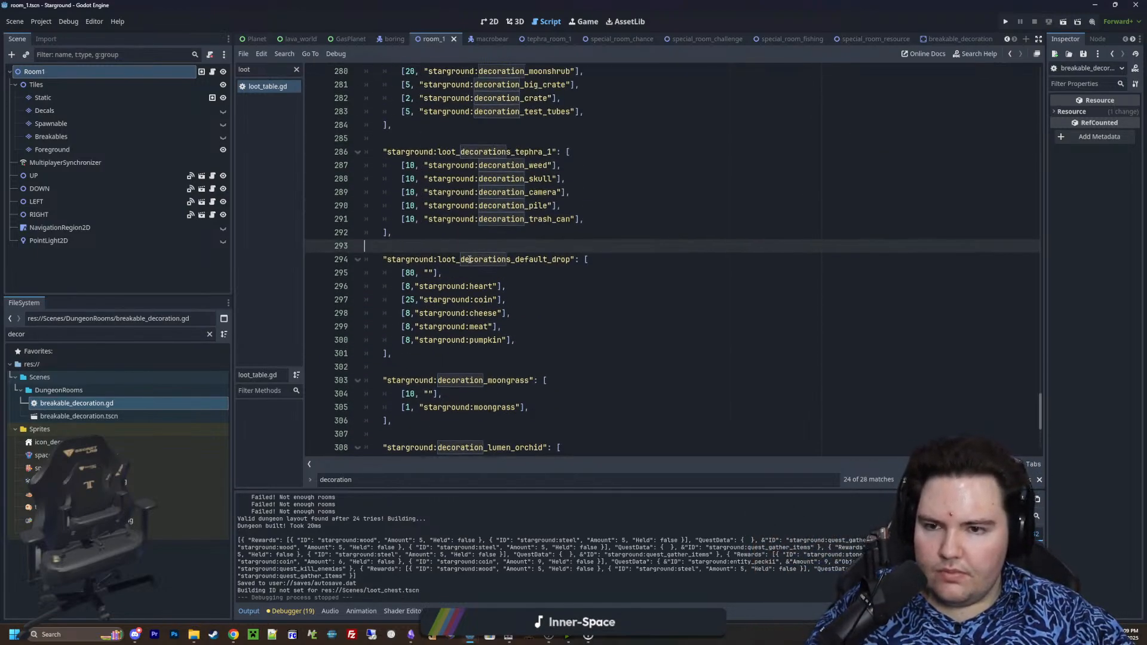
scroll(404, 241, "down", 6)
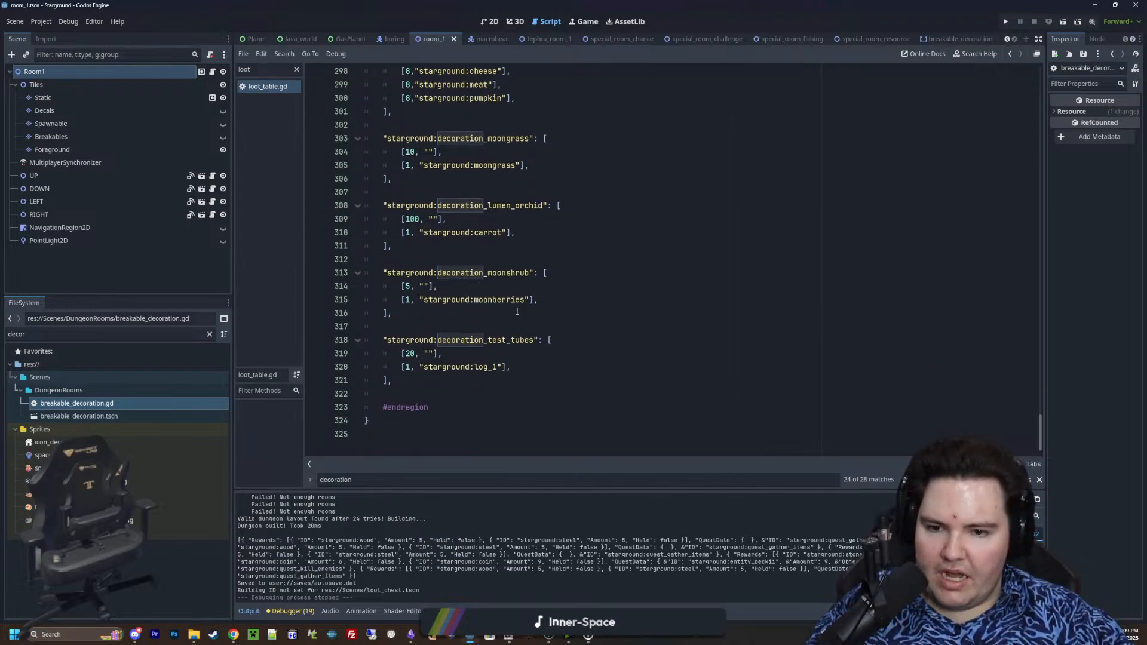
scroll(430, 365, "up", 6)
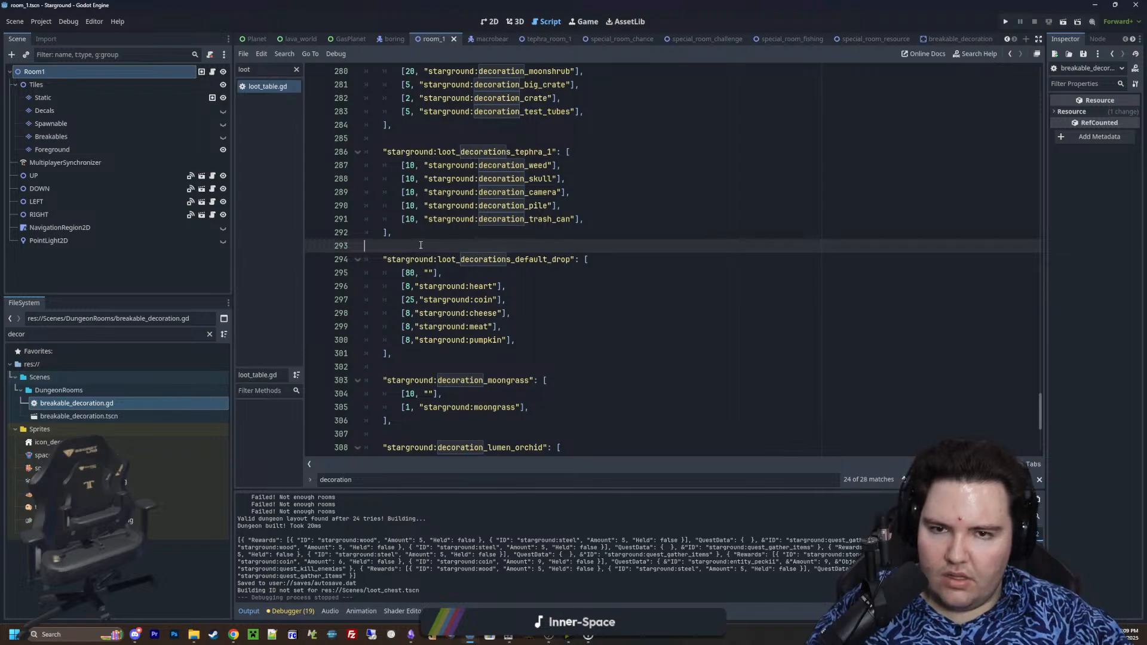
key("ctrl+s")
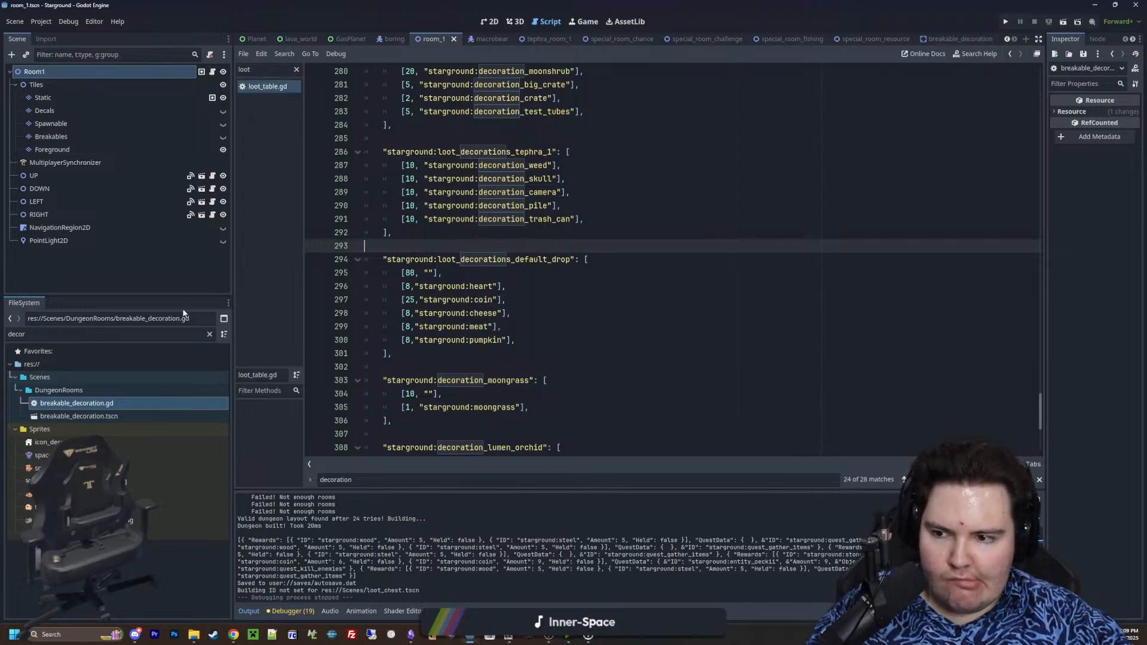
Open breakable_decoration.gd and rename the "Weed" match case to "starground:decoration_weed"
double_click(127, 401)
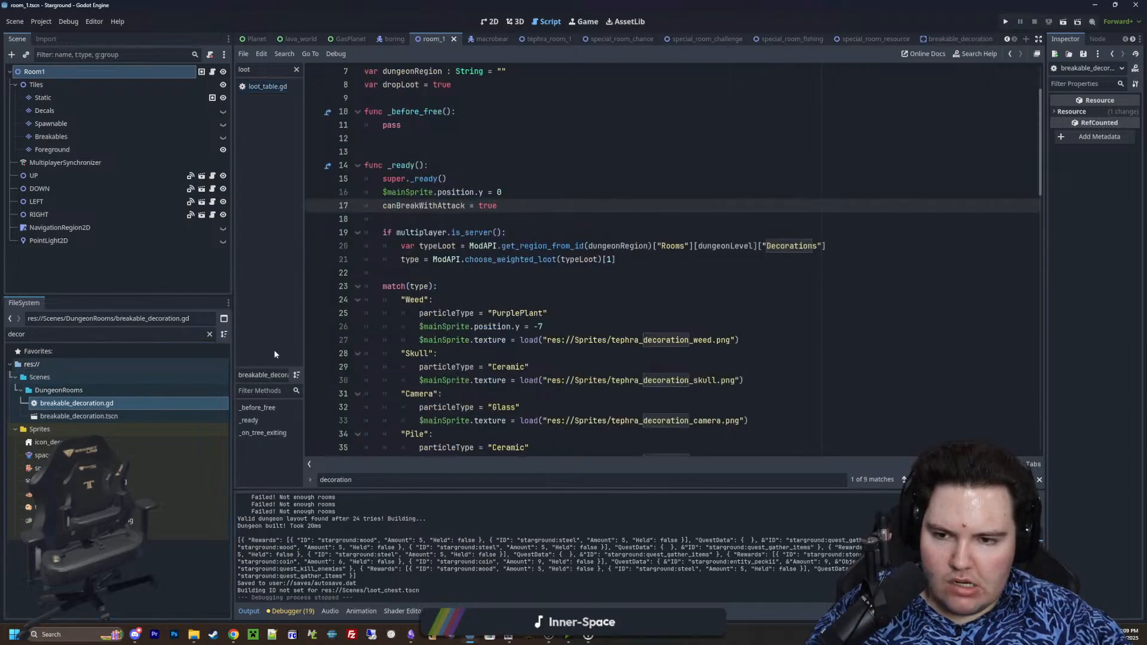
scroll(421, 287, "down", 15)
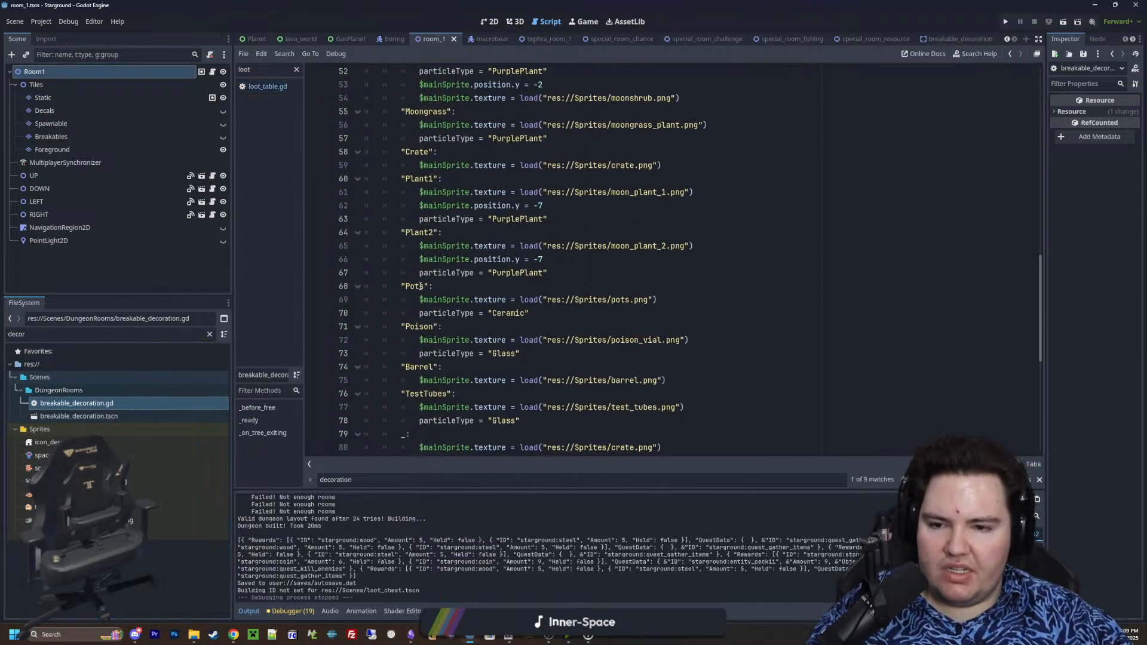
scroll(421, 287, "down", 2)
scroll(421, 287, "up", 16)
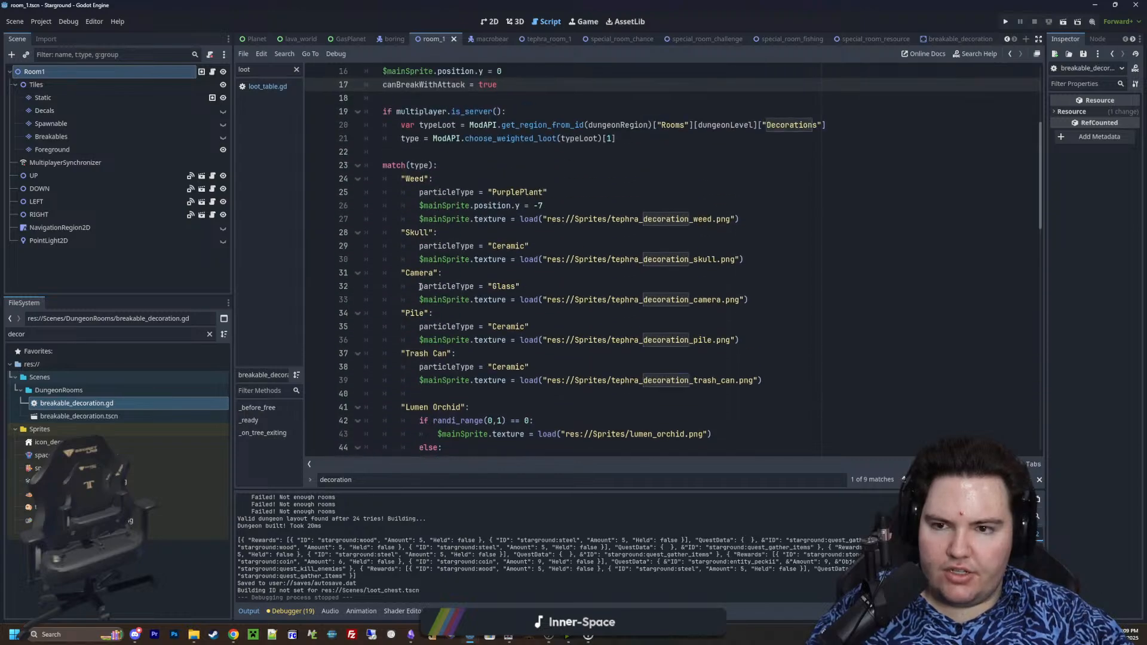
left_click(404, 261)
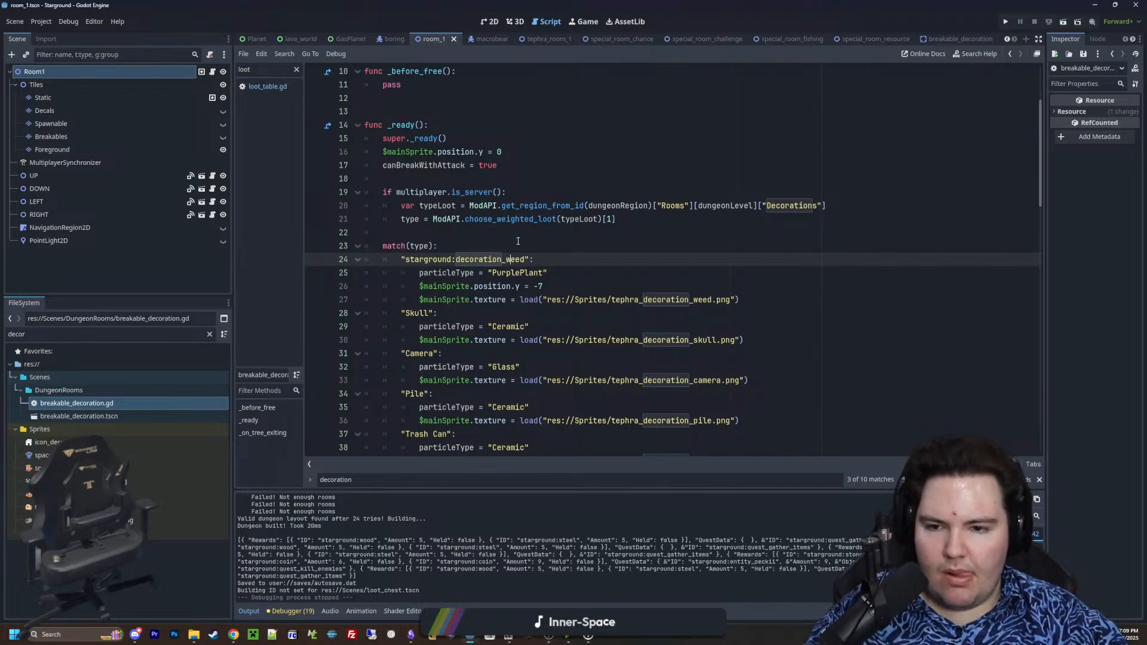
Rename the "Skull" match case to "starground:decoration_skull", reusing the prefix of the weed ID and removing the extra quotation marks
left_click_drag(533, 259, 401, 260)
key("ctrl+c")
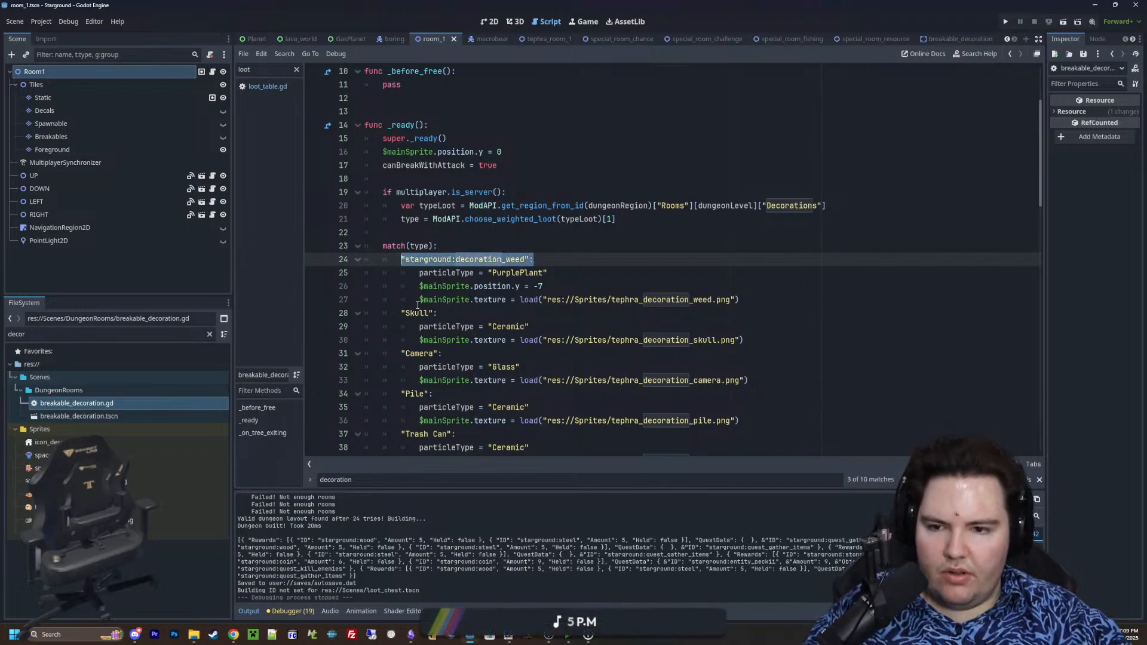
double_click(417, 313)
key("ctrl+v")
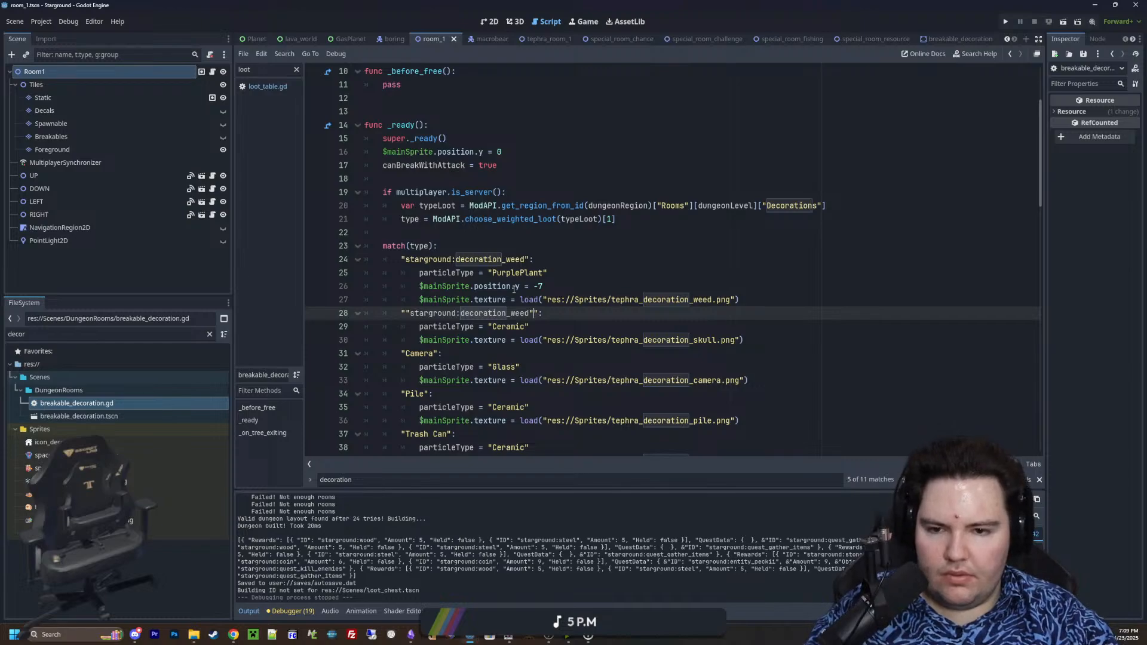
type("skull\"")
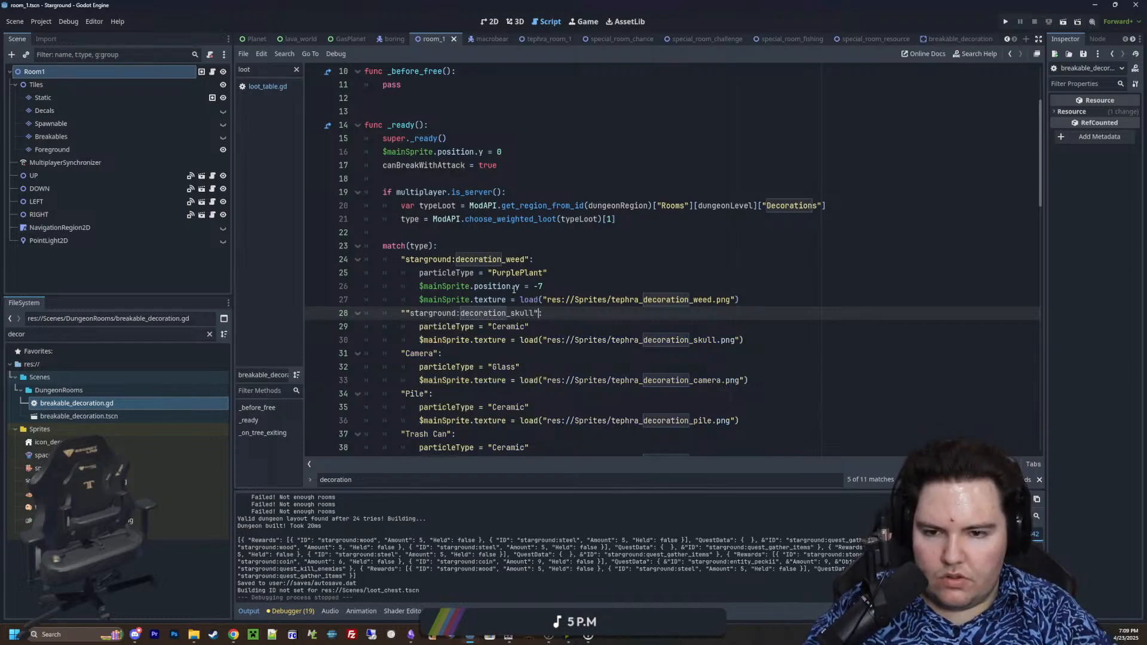
left_click(408, 311)
key("BackSpace")
left_click(504, 323)
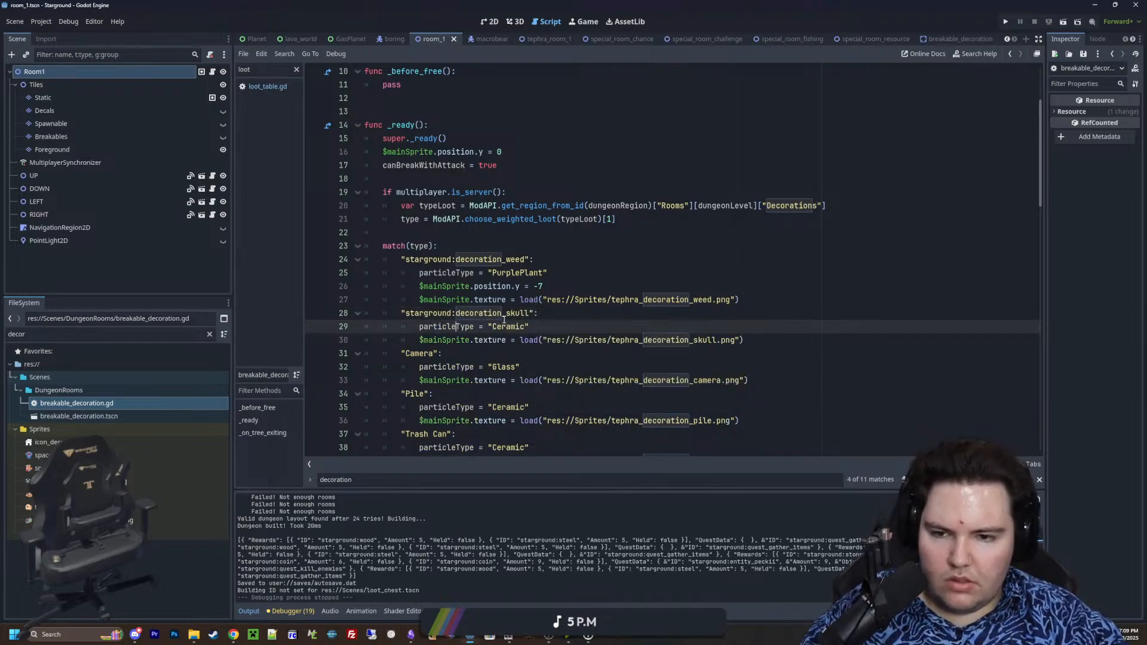
Copy the starground:decoration_ prefix and rename the "Camera" and "Pile" match cases to "starground:decoration_camera" and "starground:decoration_pile"
left_click_drag(506, 317, 407, 319)
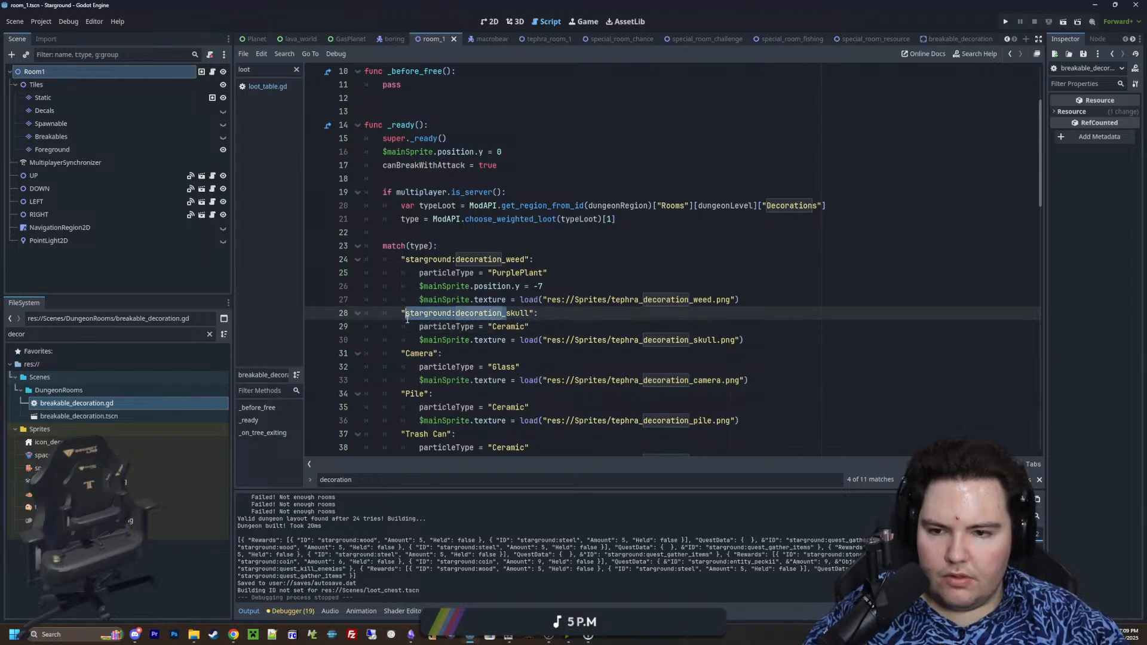
key("ctrl+c")
double_click(419, 353)
key("ctrl+v")
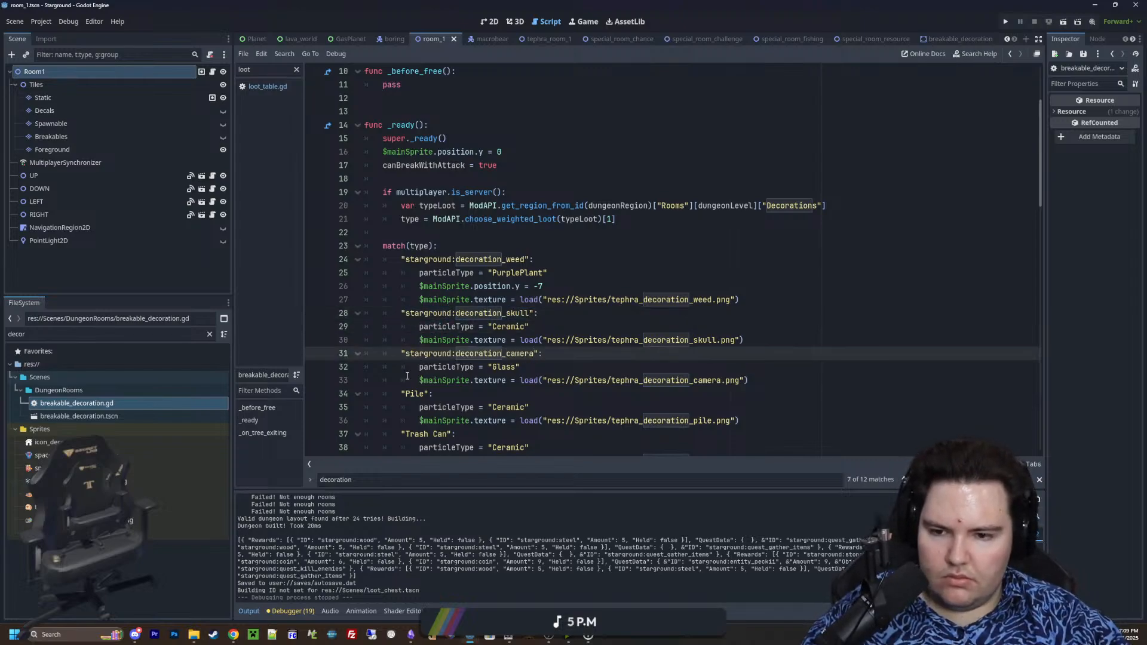
double_click(415, 394)
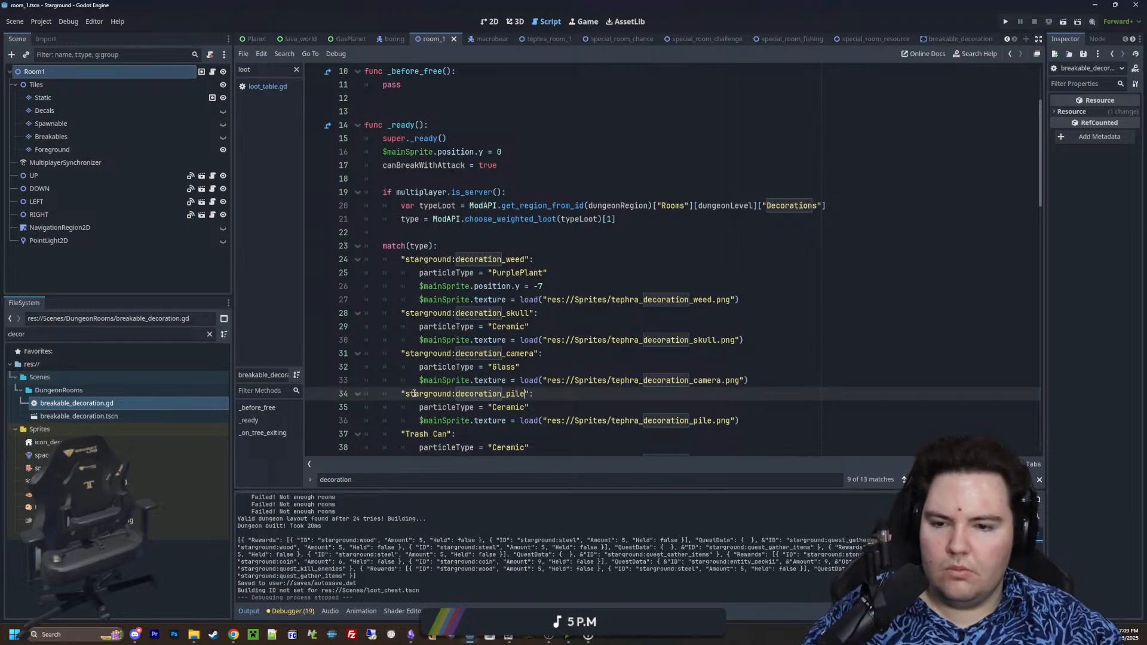
Rename the "Trash Can" and "Lumen Orchid" match cases to "starground:decoration_trash_can" and "starground:decoration_lumen_orchid"
scroll(436, 339, "down", 3)
left_click(407, 313)
key("ctrl+v")
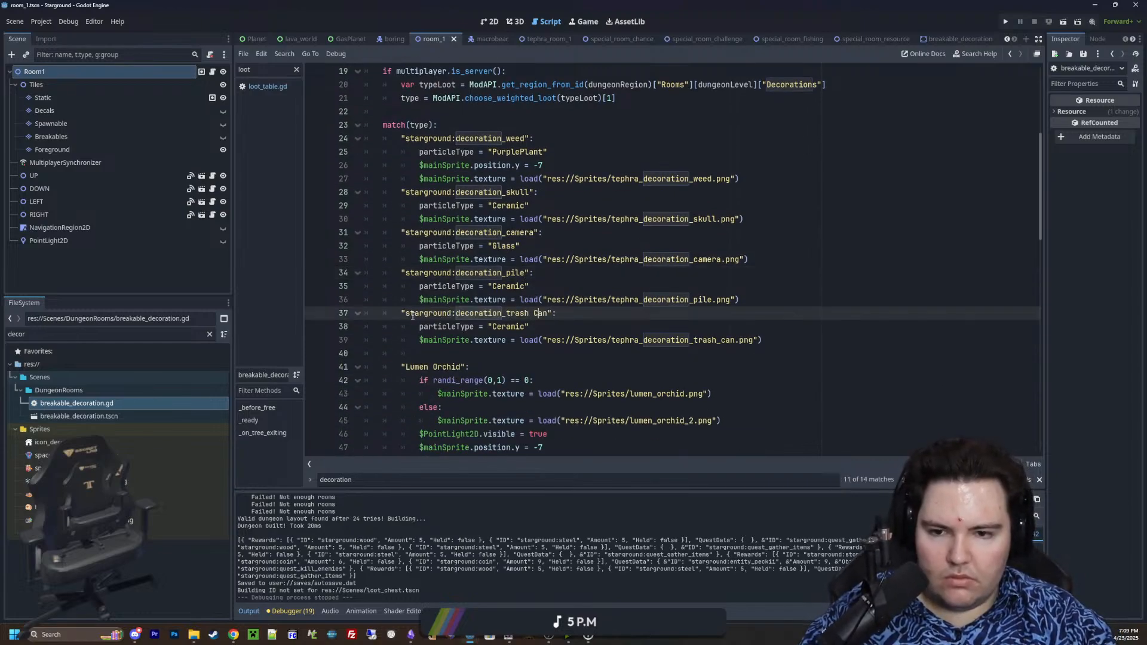
left_click(406, 367)
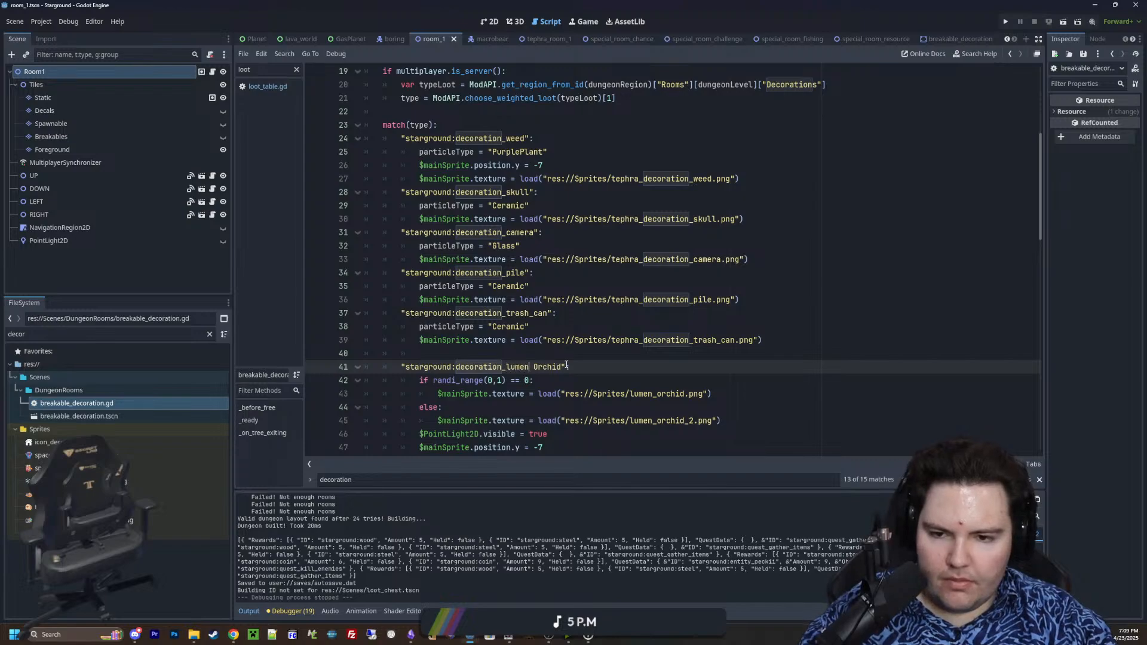
Rename the "BigCrate", "MoonShrub" and "Moongrass" match cases to "starground:decoration_big_crate", "starground:decoration_moonshrub" and "starground:decoration_moongrass"
scroll(567, 365, "down", 3)
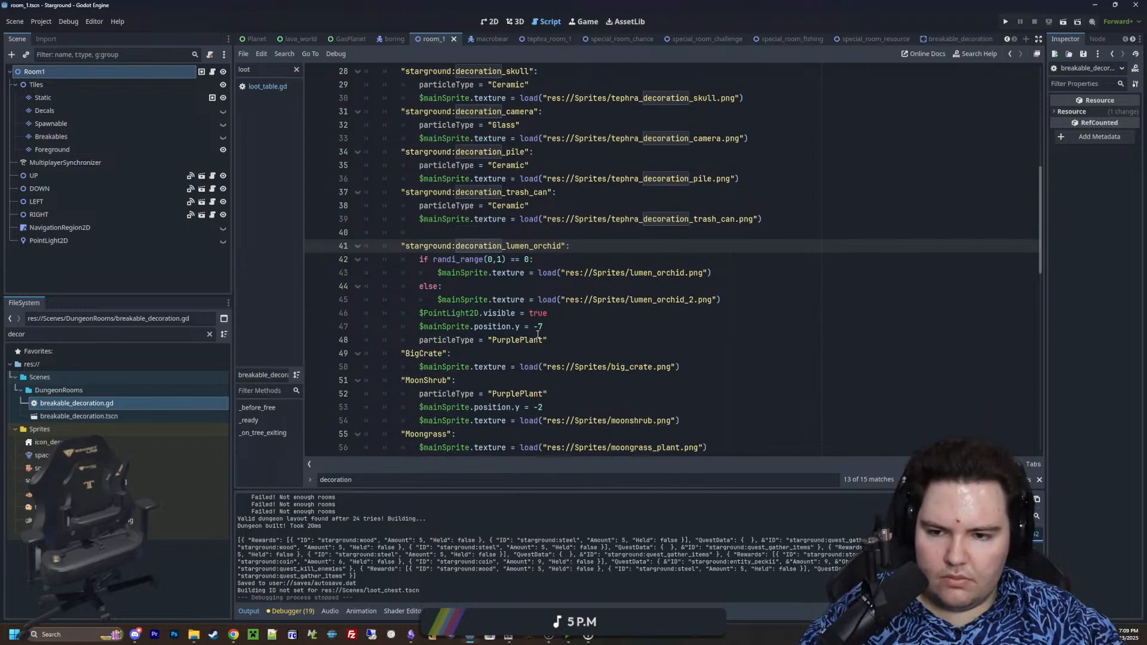
double_click(426, 354)
key("ctrl+v")
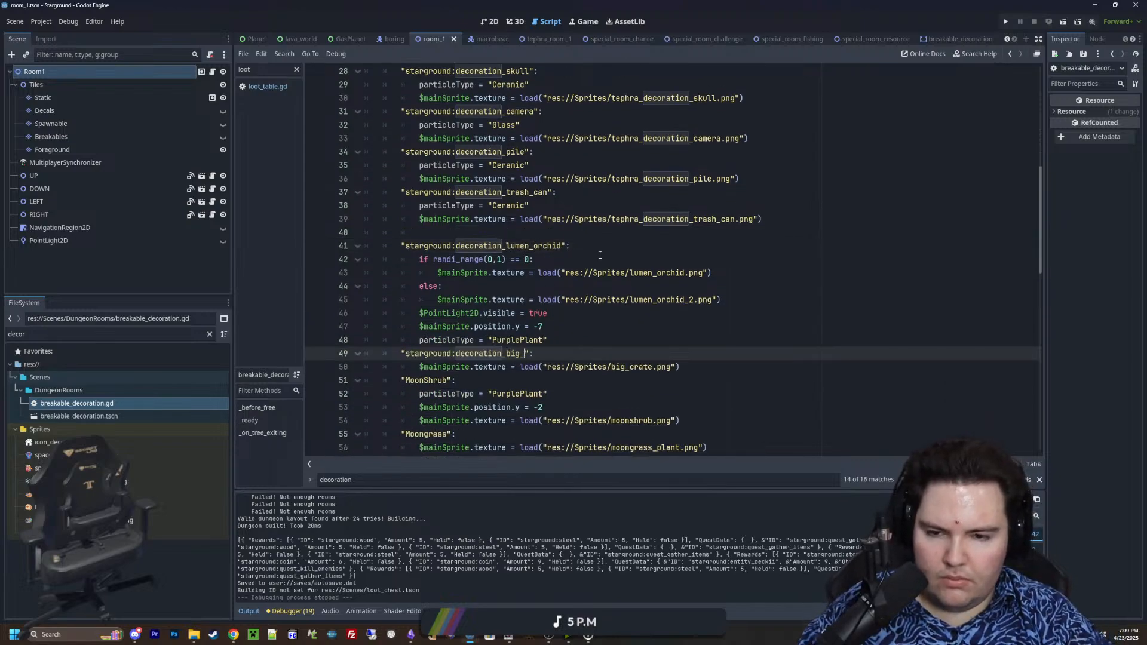
scroll(512, 336, "down", 2)
left_click(420, 299)
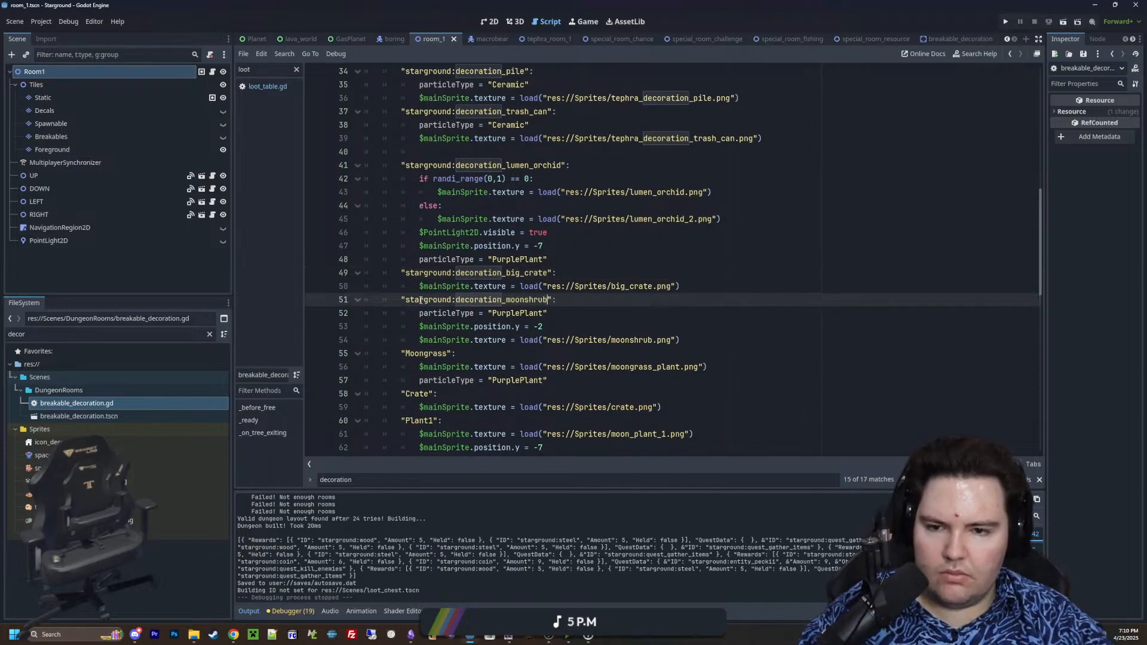
left_click(411, 353)
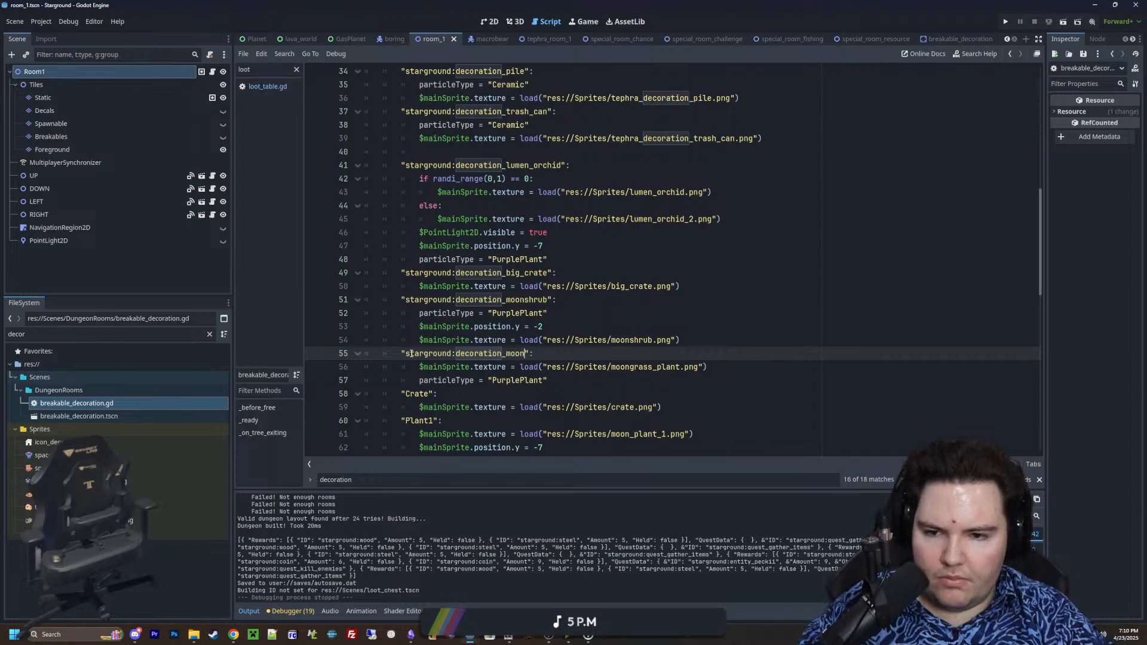
Rename the "Crate", "Plant1" and "Plant2" match cases to "starground:decoration_crate", "starground:decoration_plant_1" and "starground:decoration_plant_2"
double_click(411, 392)
key("ctrl+v")
type("cr")
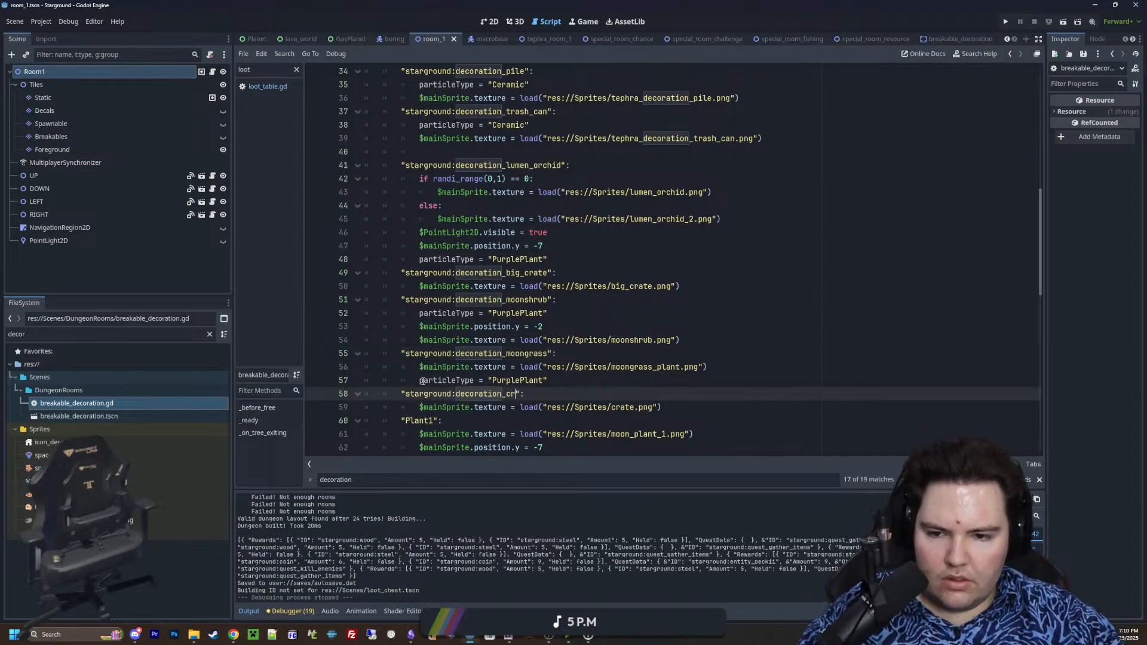
type("ate")
scroll(422, 381, "down", 1)
double_click(416, 380)
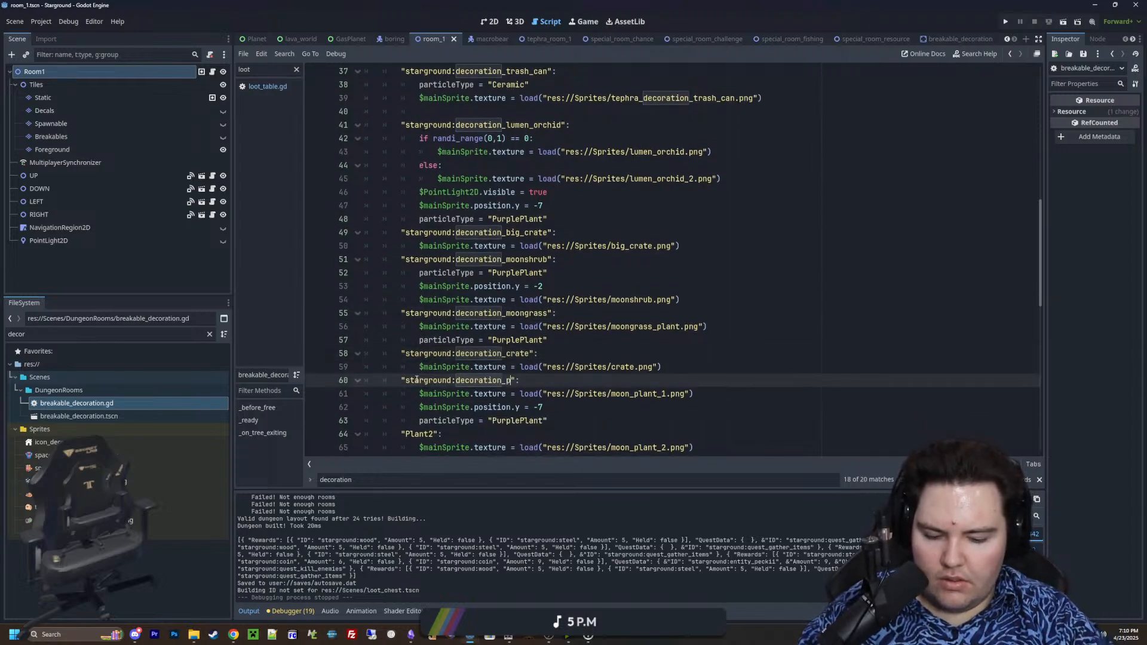
double_click(428, 434)
key("ctrl+v")
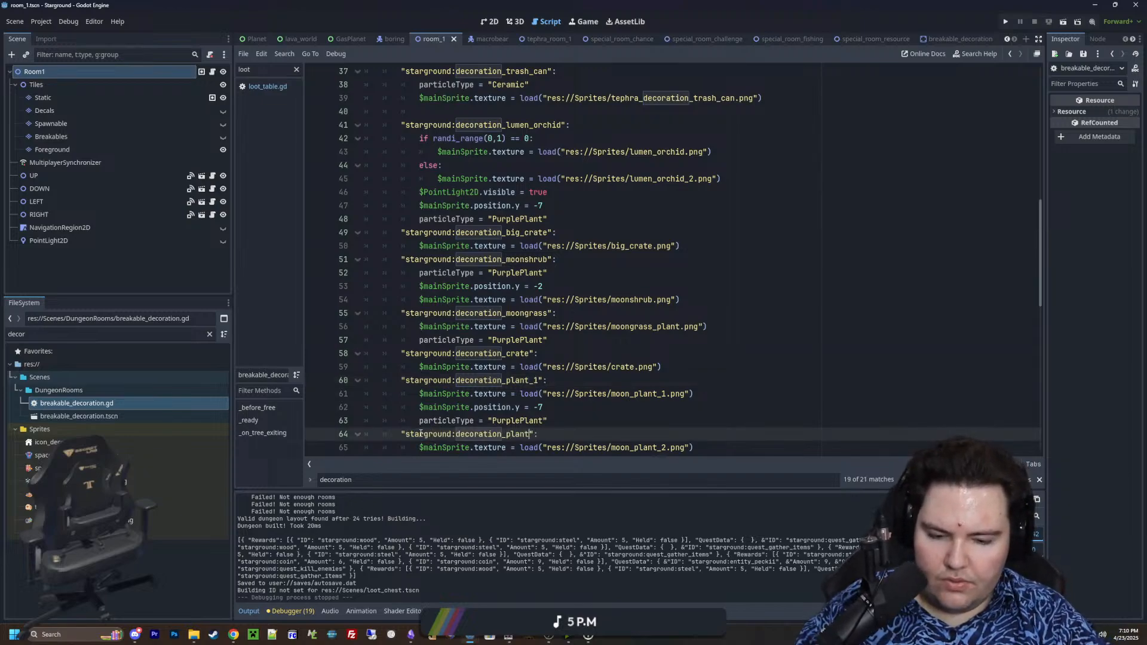
Rename the "Pots", "Poison" and "Barrel" match cases to "starground:decoration_pots", "starground:decoration_poison" and "starground:decoration_barrel"
scroll(432, 426, "down", 3)
left_click(418, 367)
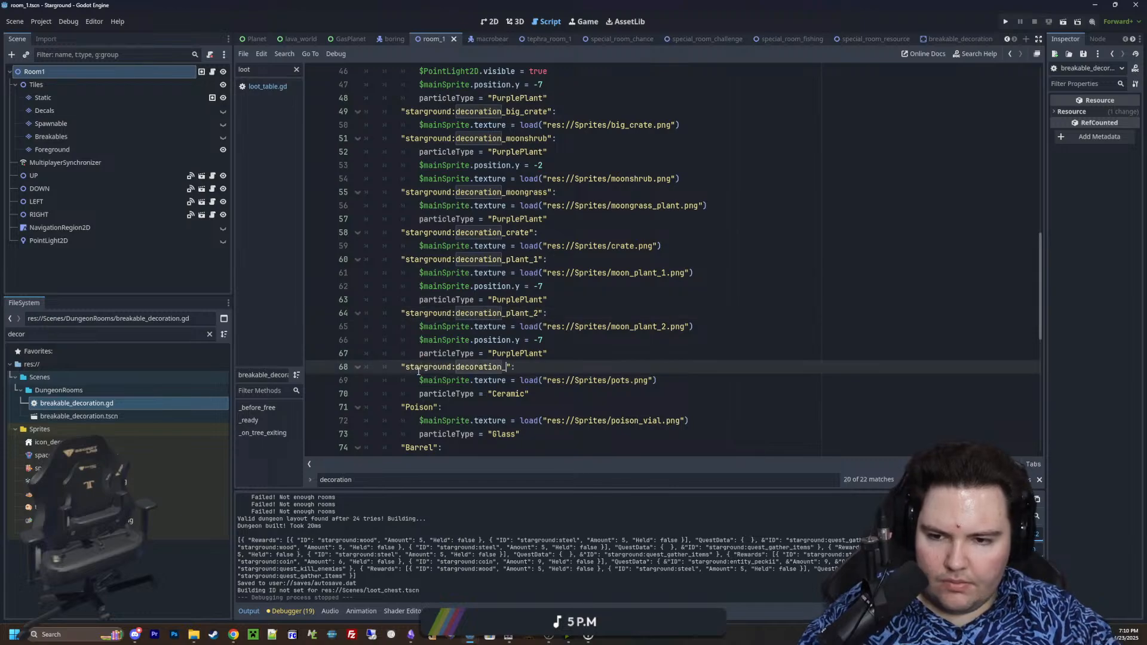
double_click(418, 407)
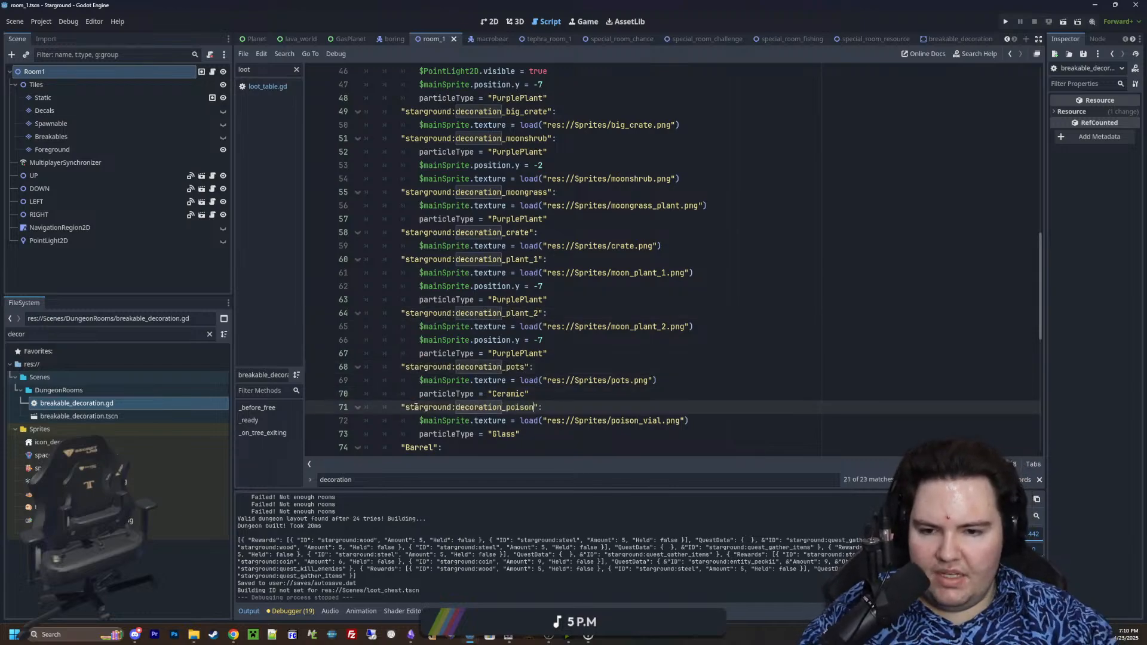
scroll(416, 407, "down", 2)
double_click(421, 366)
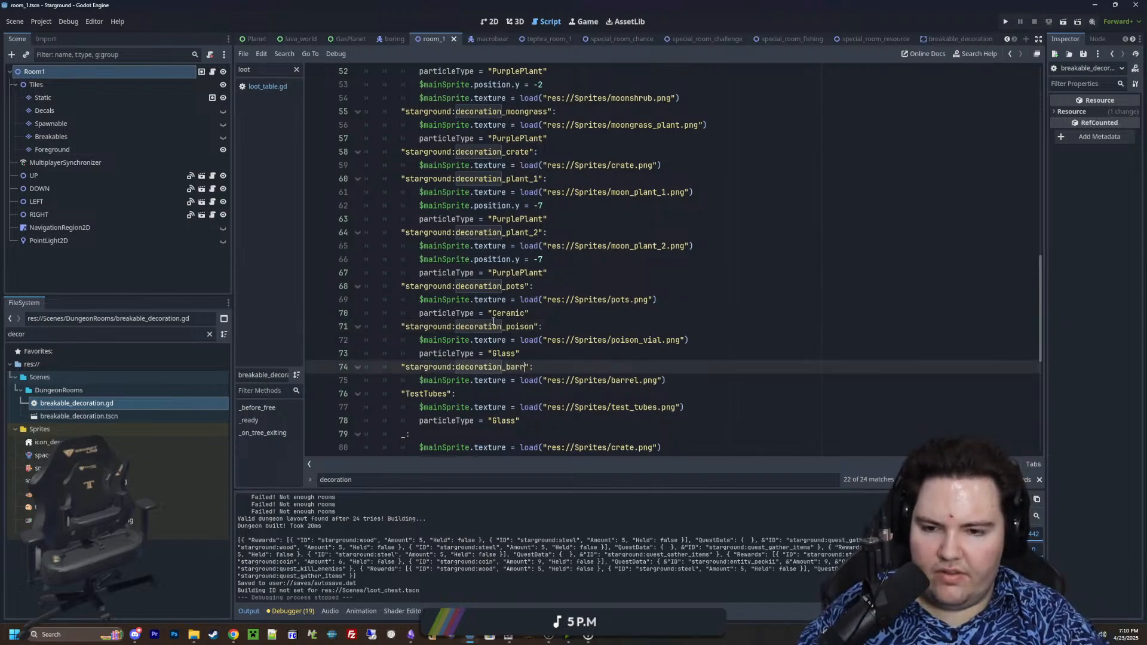
Rename the "TestTubes" match case to "starground:decoration_test_tubes" and save breakable_decoration.gd
scroll(493, 321, "down", 2)
double_click(430, 312)
key("ctrl+v")
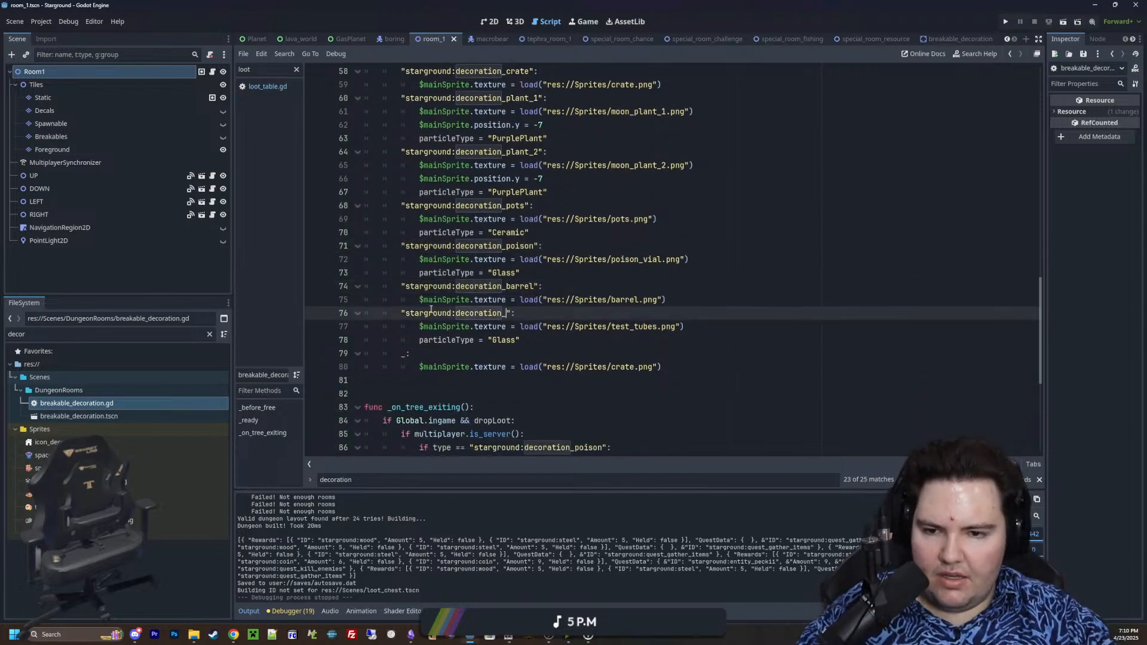
scroll(431, 308, "up", 13)
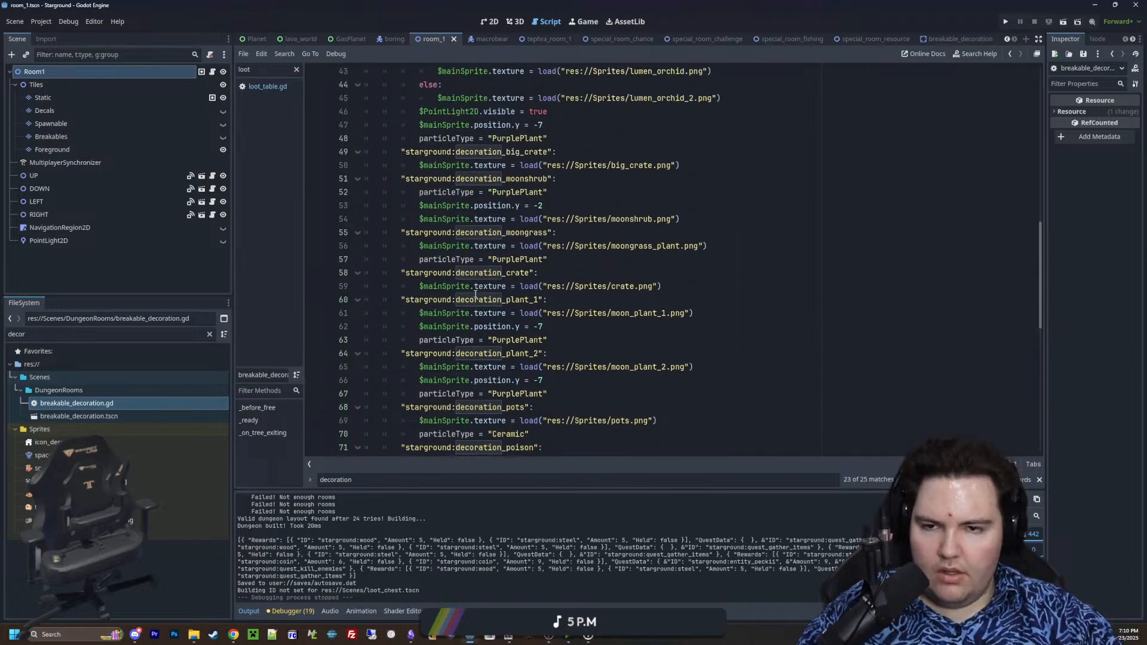
left_click(504, 123)
key("ctrl+s")
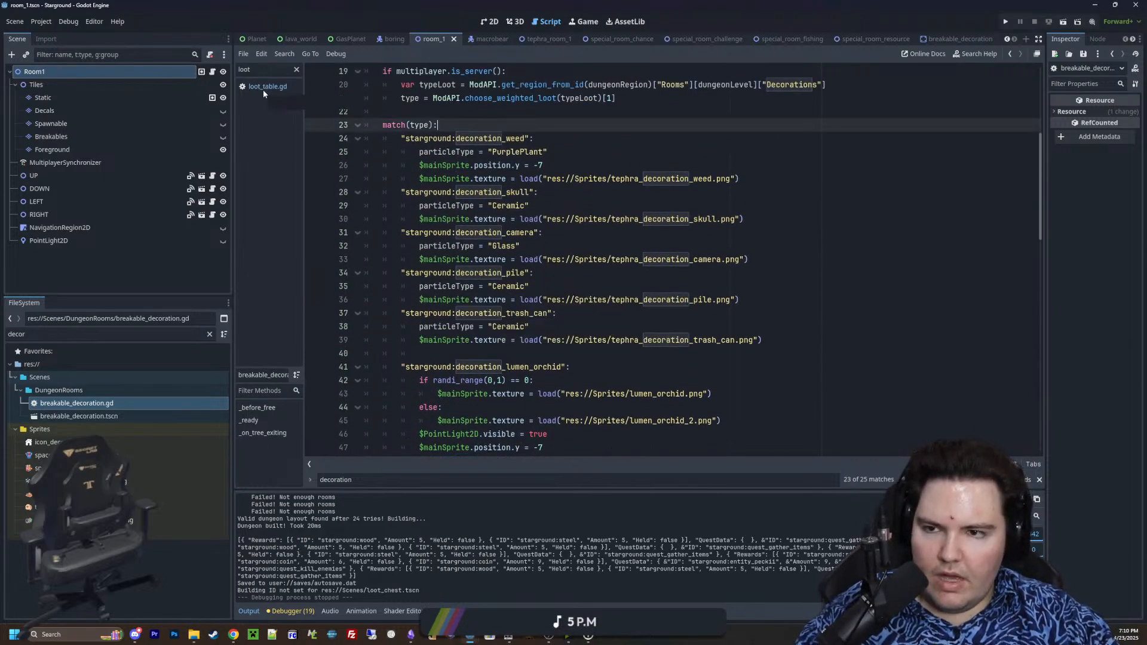
Open loot_table.gd and add a "starground:decoration_crate" entry with weight 10 to the end of the starground:loot_decorations_tephra_1 table
left_click(267, 88)
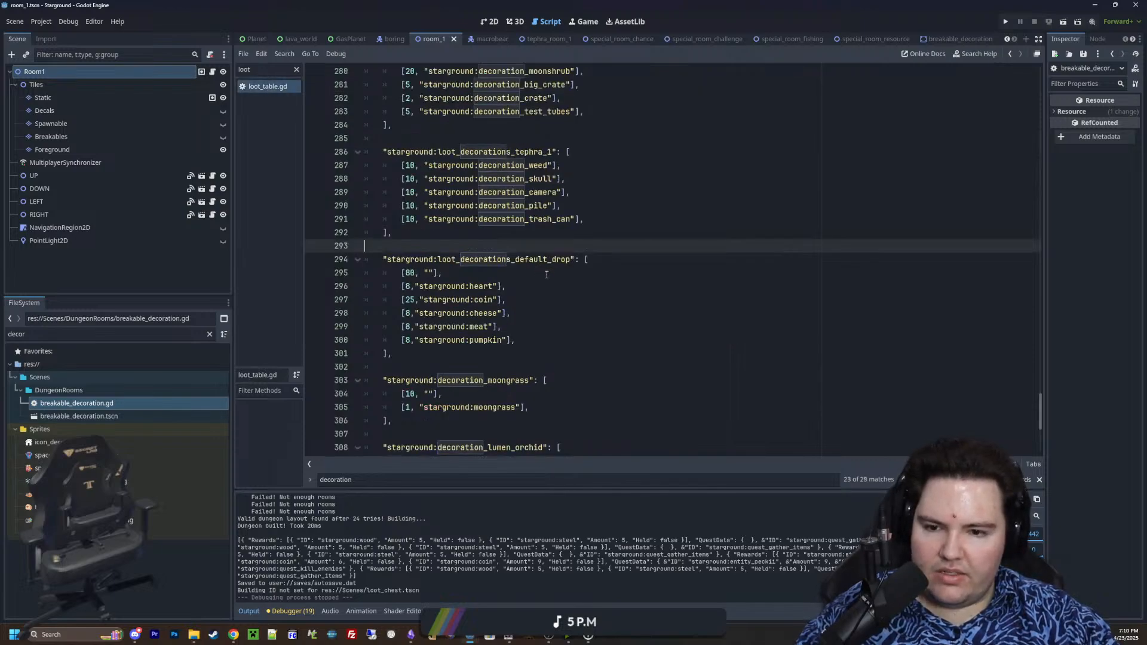
scroll(547, 274, "up", 2)
scroll(547, 275, "down", 4)
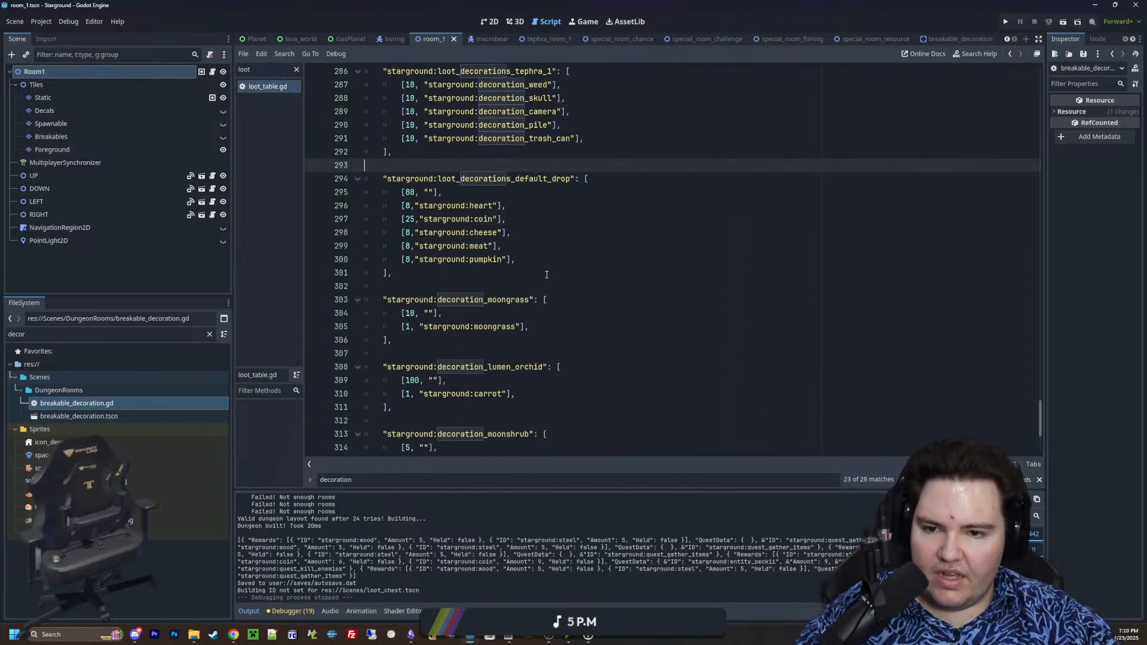
scroll(546, 274, "down", 4)
scroll(547, 274, "up", 5)
scroll(513, 275, "up", 5)
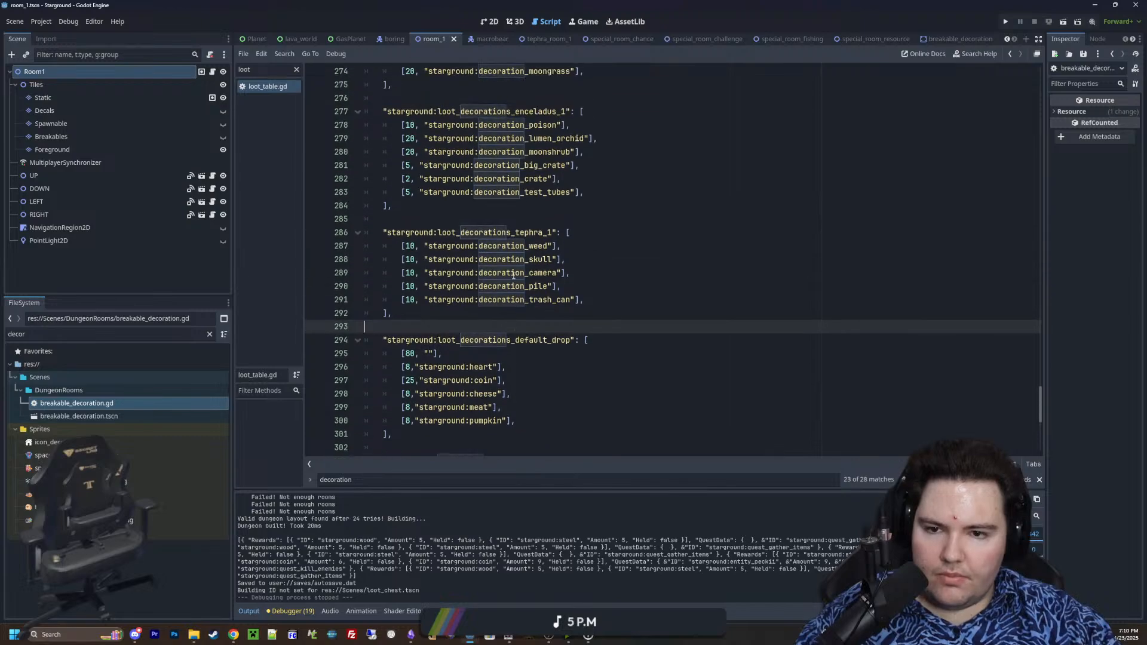
left_click_drag(568, 326, 409, 327)
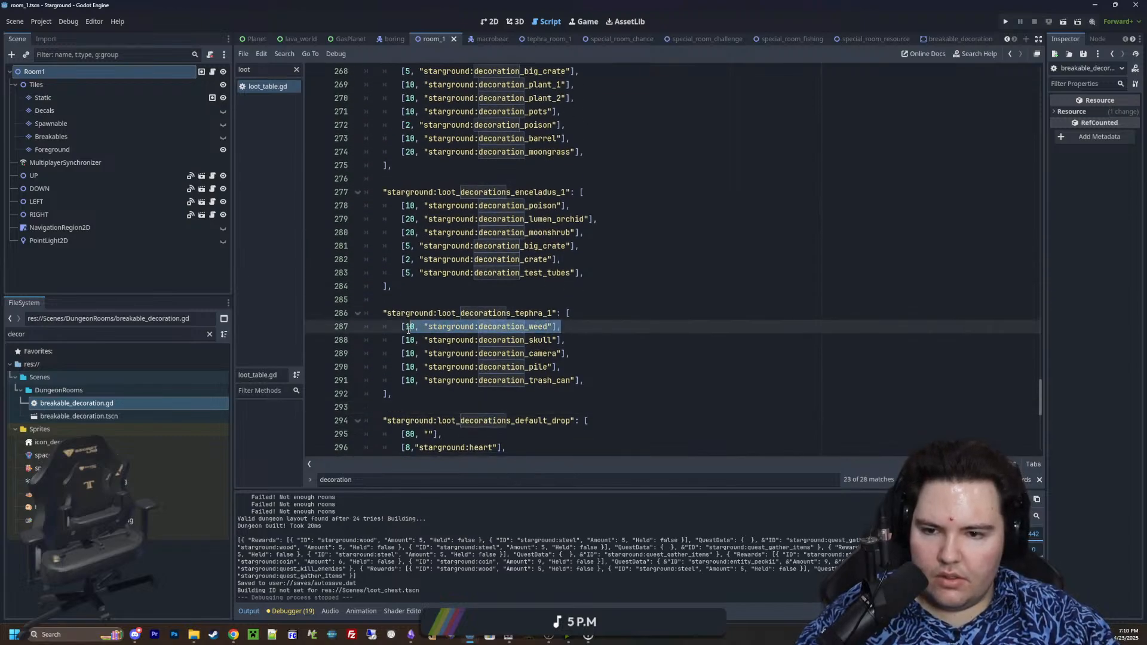
left_click(598, 382)
key("Return")
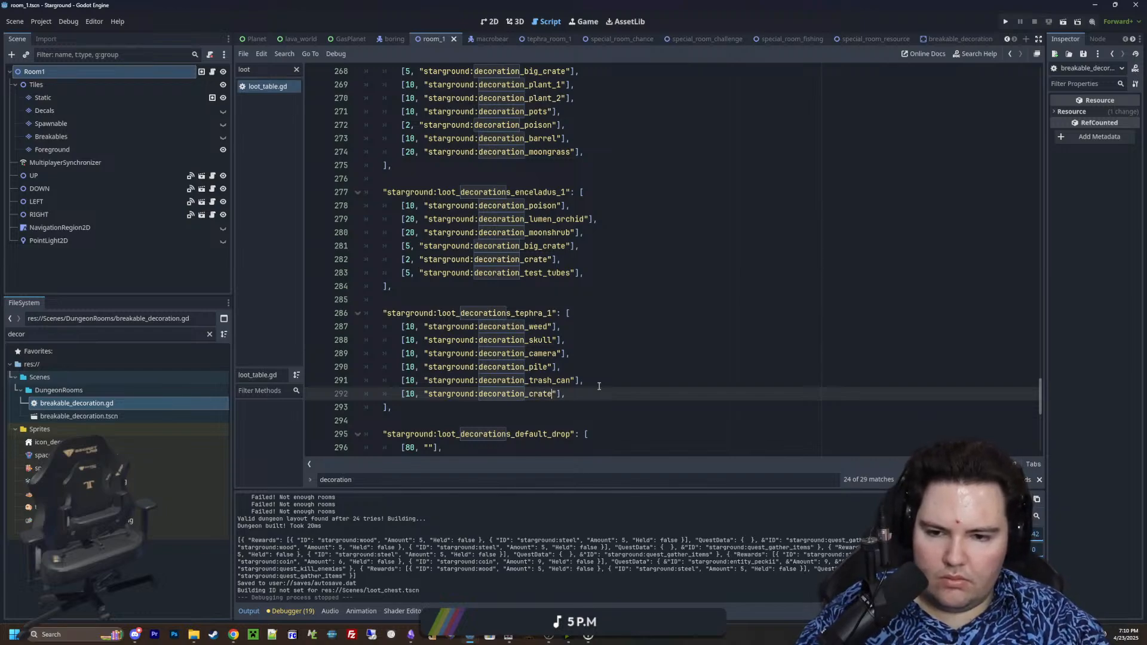
Add a "starground:decoration_pots" entry with weight 10 below the crate entry in the tephra_1 table and save the script
key("Return")
key("ctrl+v")
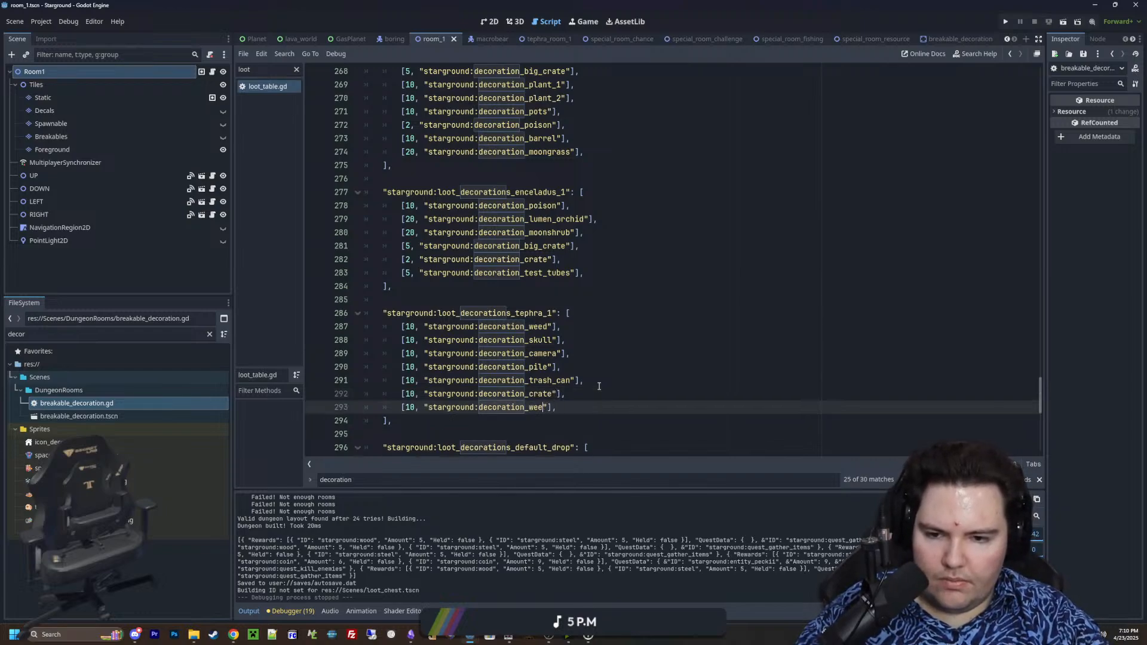
left_click(598, 386)
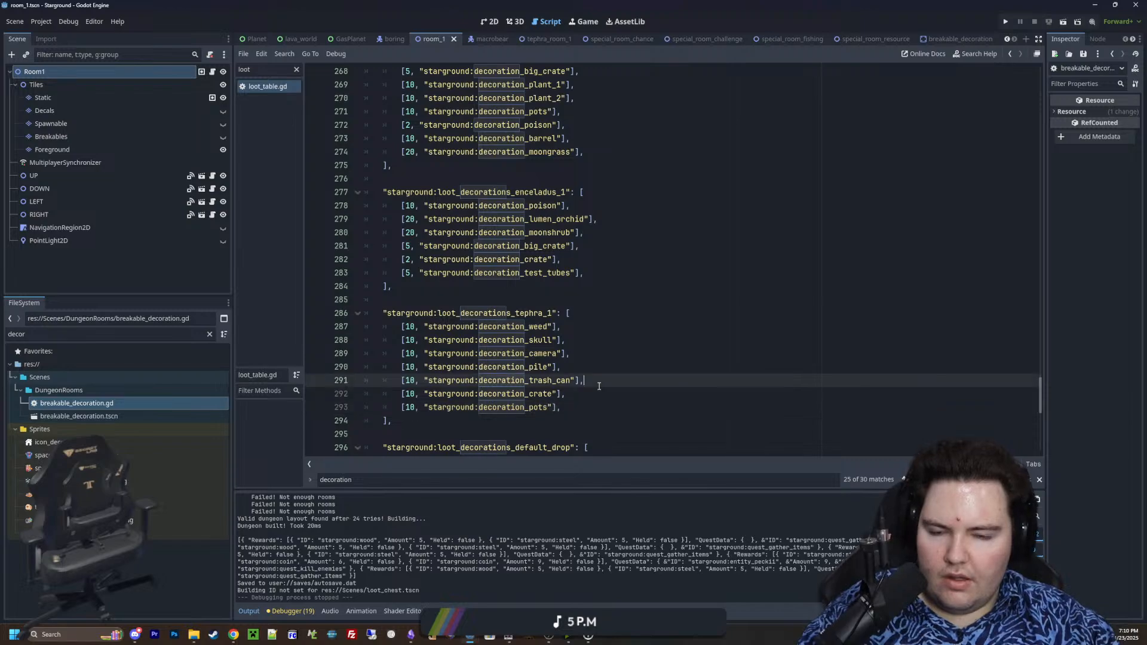
left_click(539, 286)
key("ctrl+s")
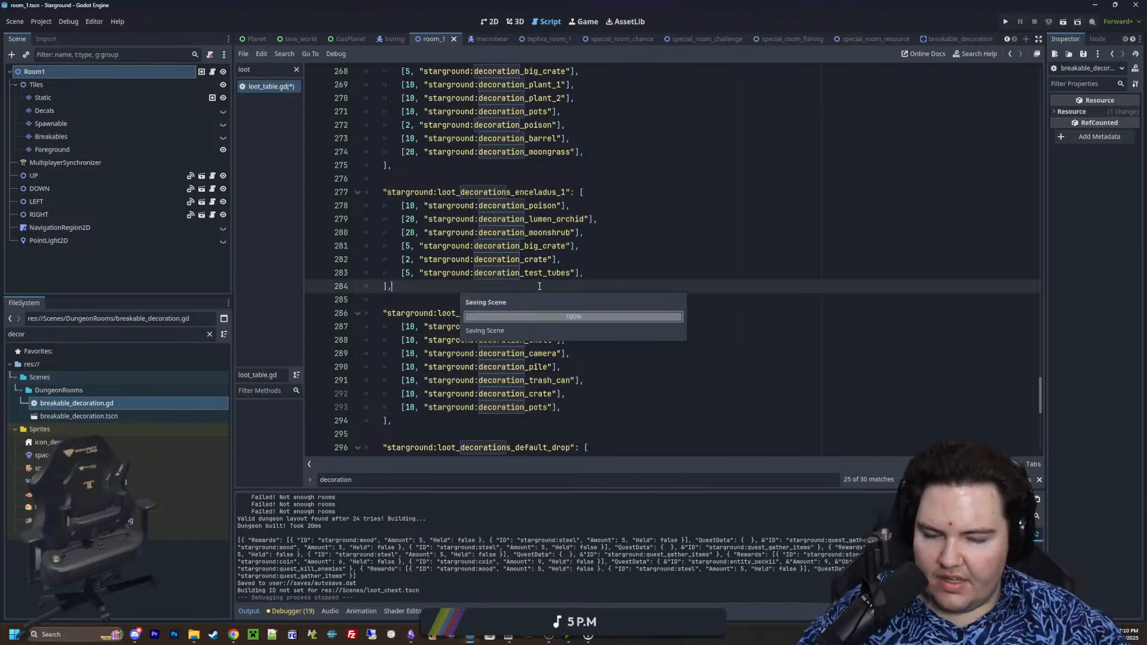
left_click(625, 300)
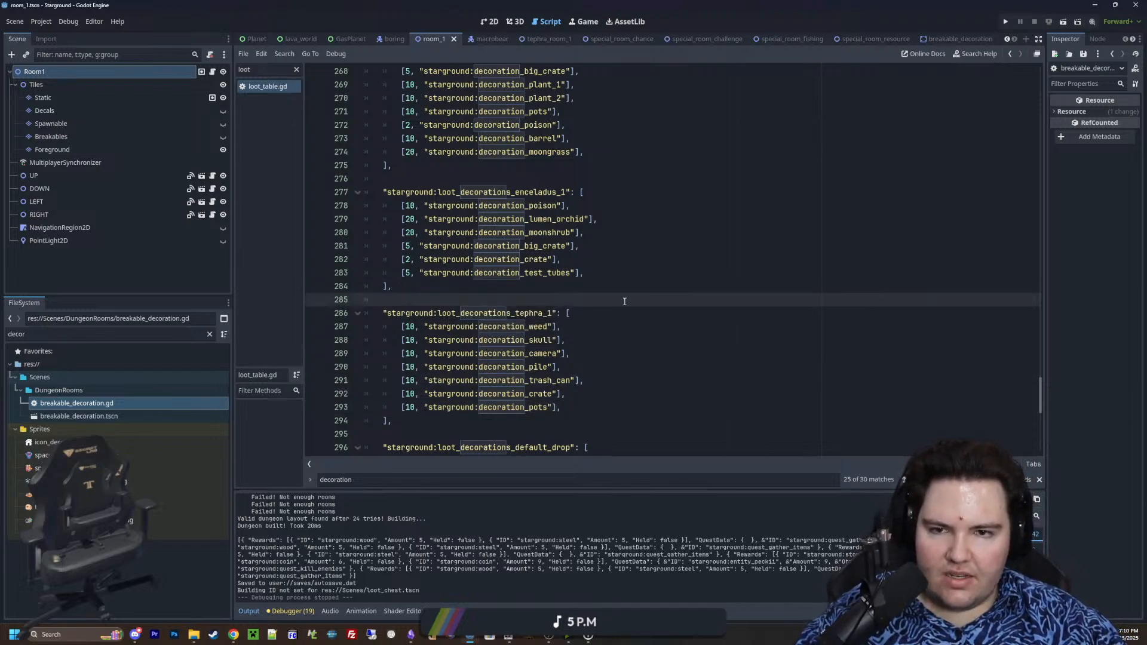
Copy the weight-10 "starground:decoration_barrel" entry to the end of the starground:loot_decorations_tephra_1 table and save the script
left_click_drag(597, 144, 397, 138)
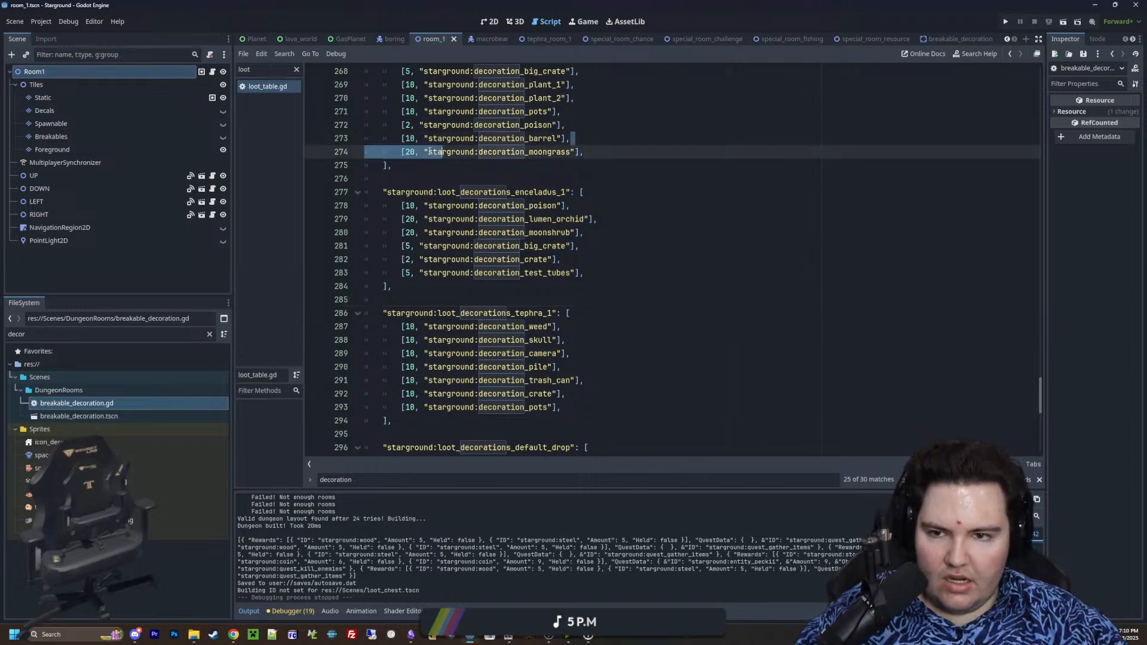
key("ctrl+c")
left_click(579, 408)
key("Return")
key("ctrl+v")
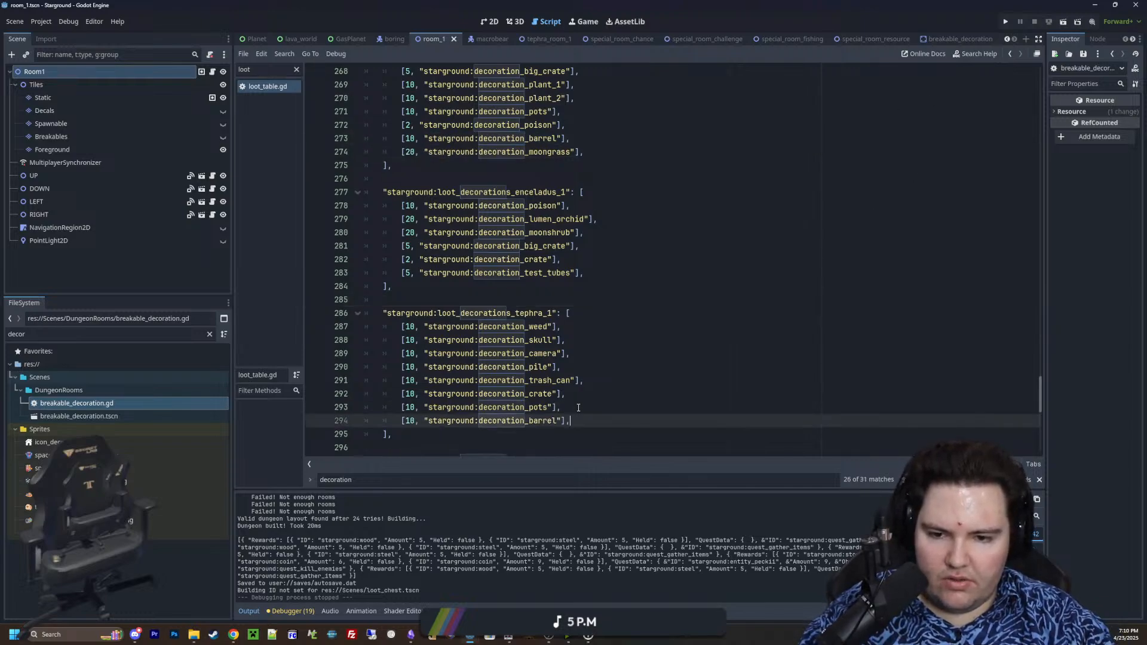
left_click(578, 408)
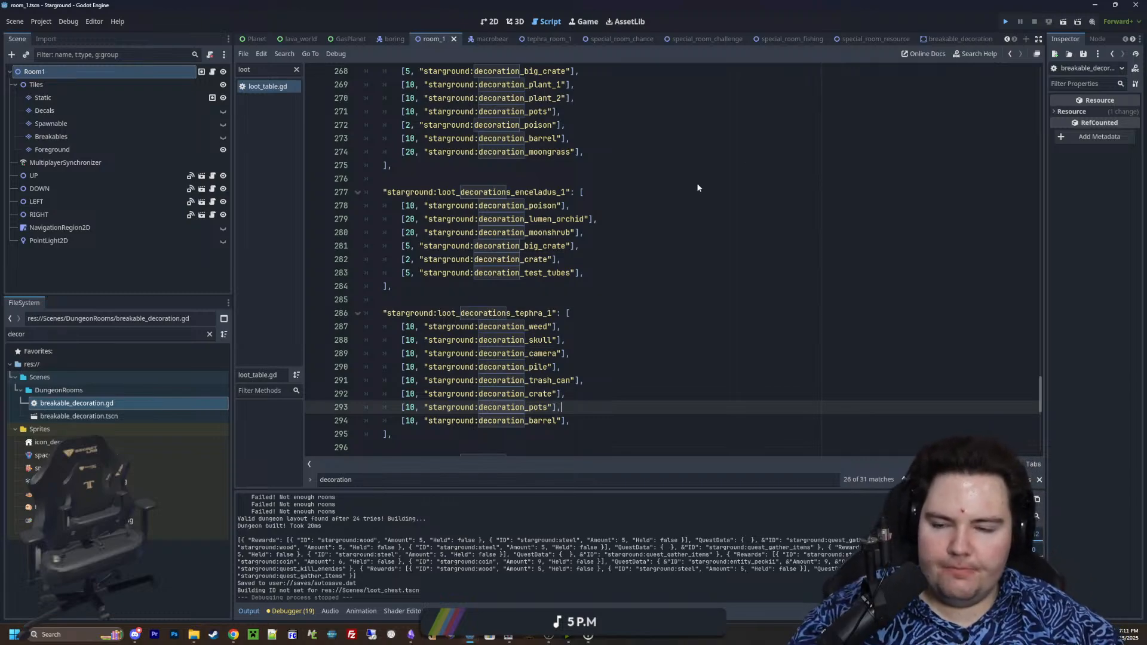
key("ctrl+s")
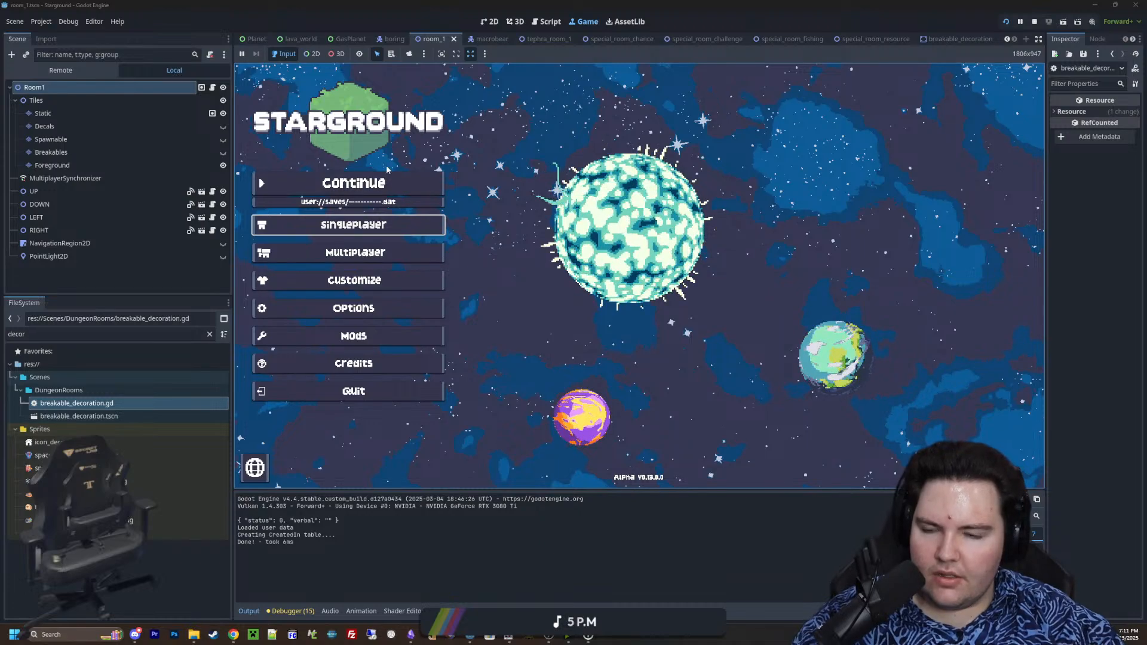
Continue the last save in the running game and use the Starlauncher to launch to the small grey moon
left_click(377, 176)
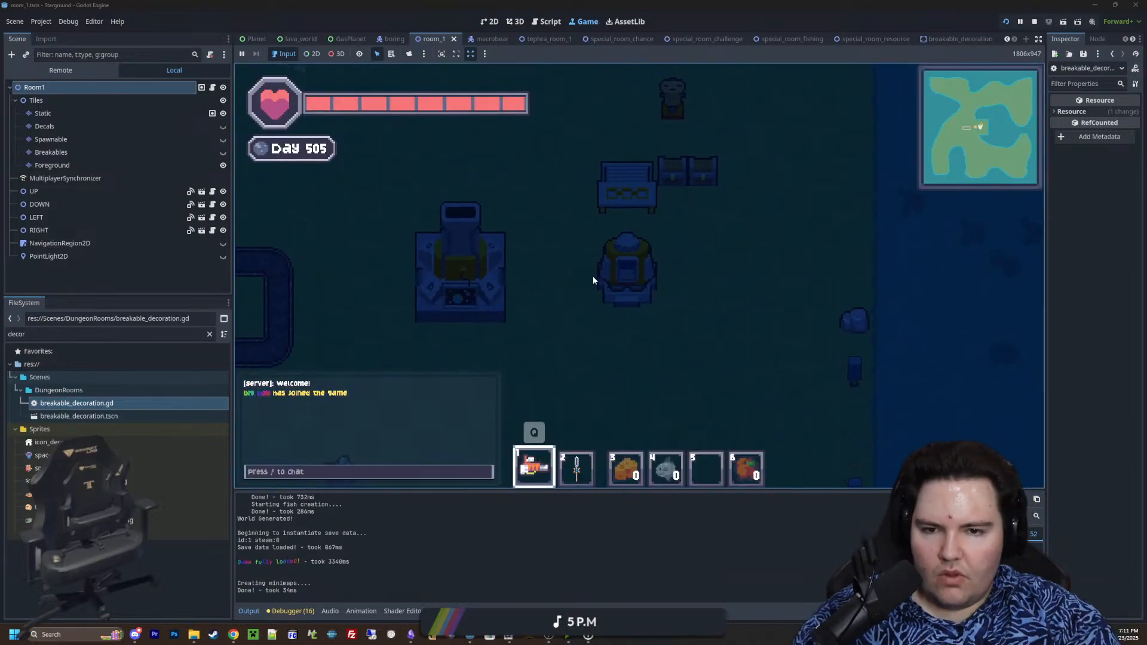
key("a")
key("w")
key("e")
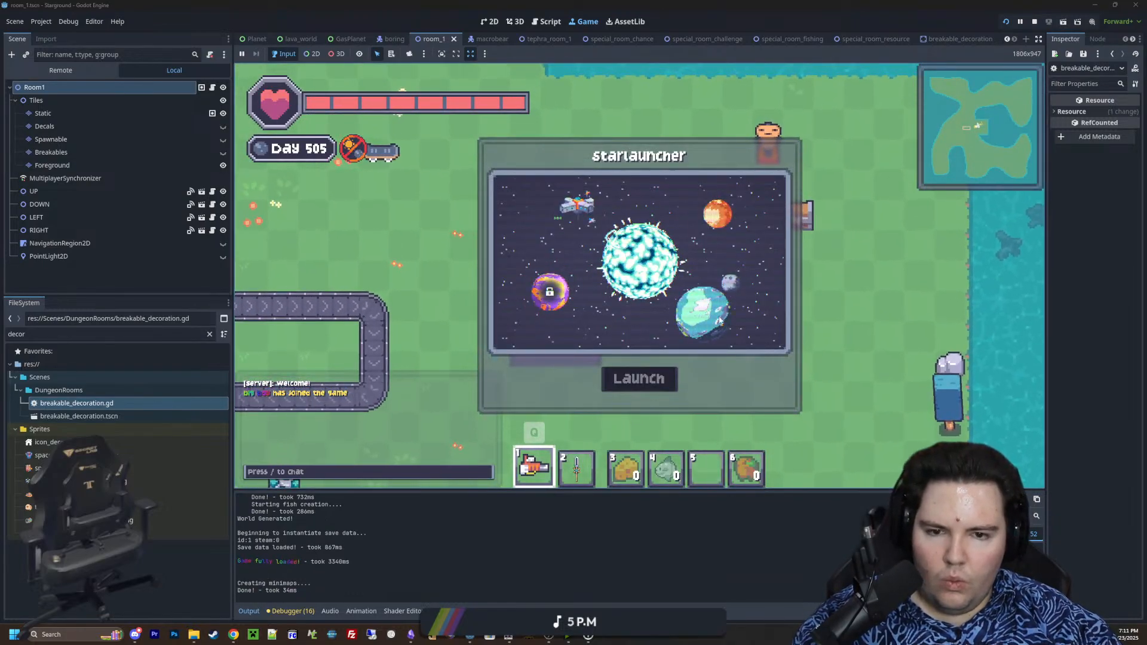
left_click(730, 283)
left_click(651, 381)
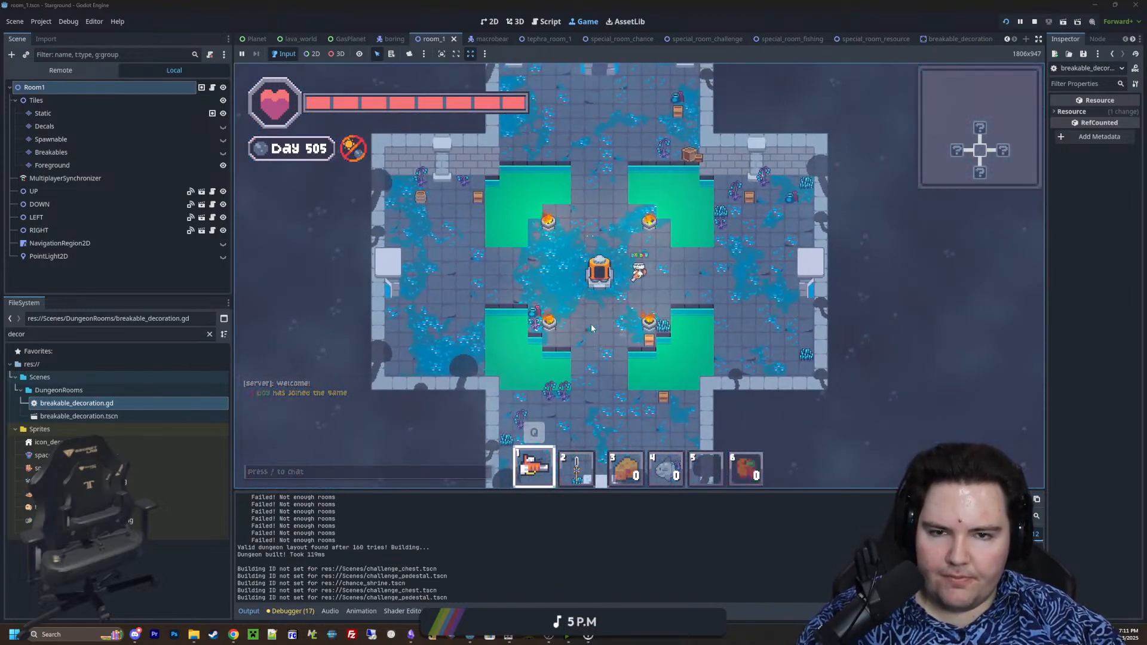
Use chat commands in the dungeon to disable the zoom limits, set the movement speed to 3 and enable noclip
key("w")
key("slash")
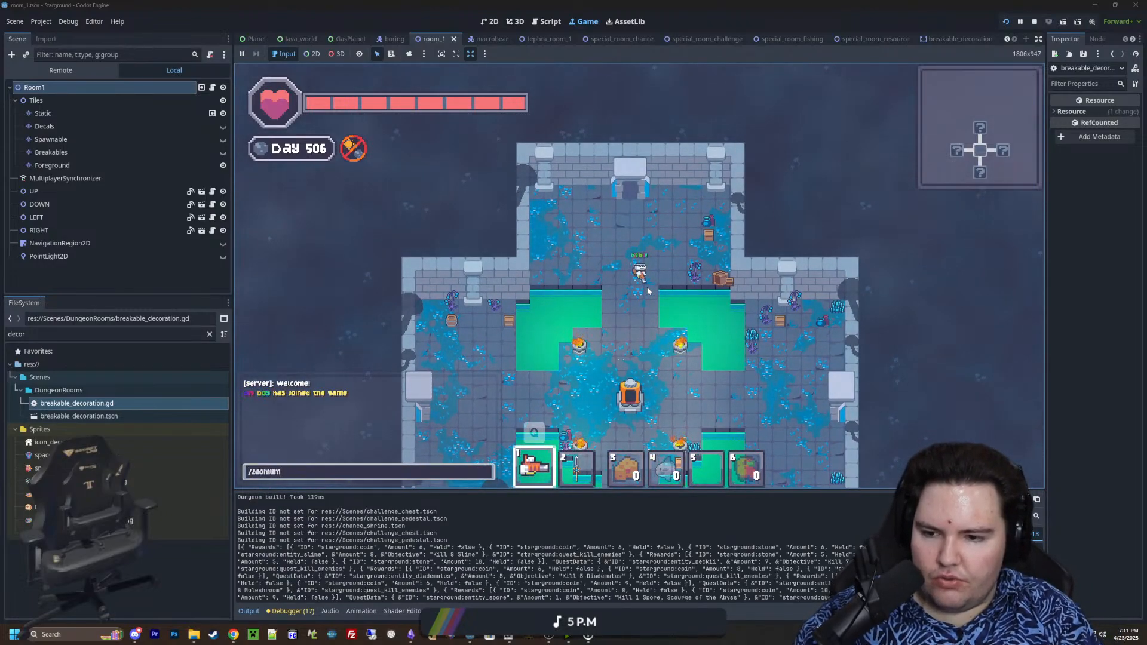
type("zoomlimit f")
key("Return")
key("slash")
type("move")
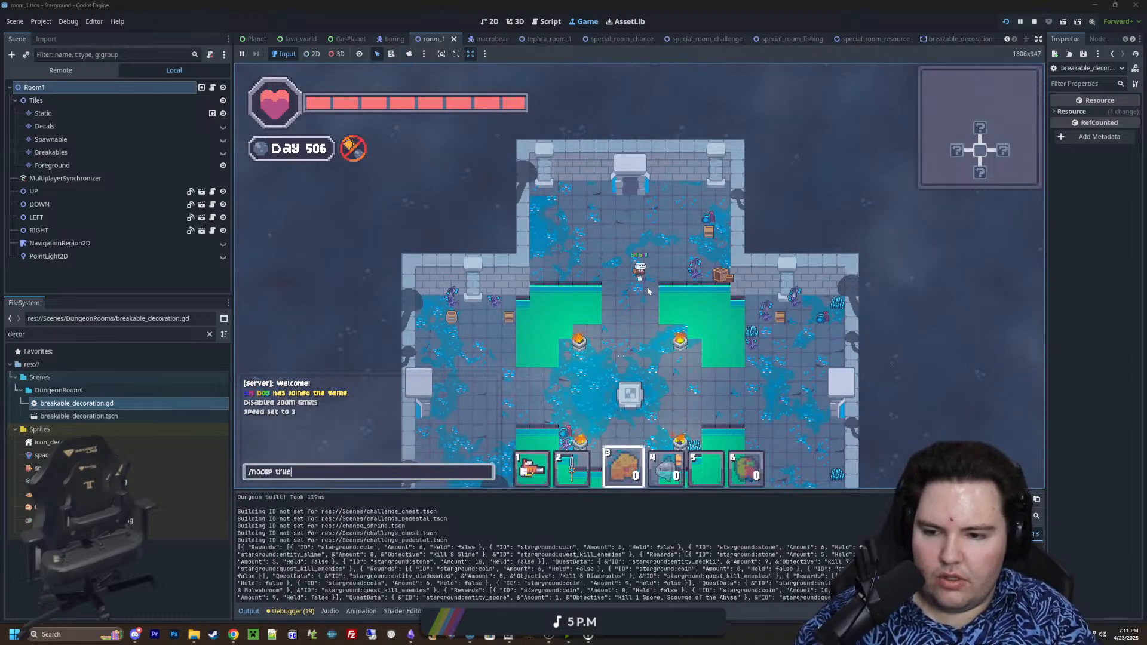
Zoom far out and fly around the dungeon to inspect the layout of its generated rooms
scroll(690, 250, "down", 5)
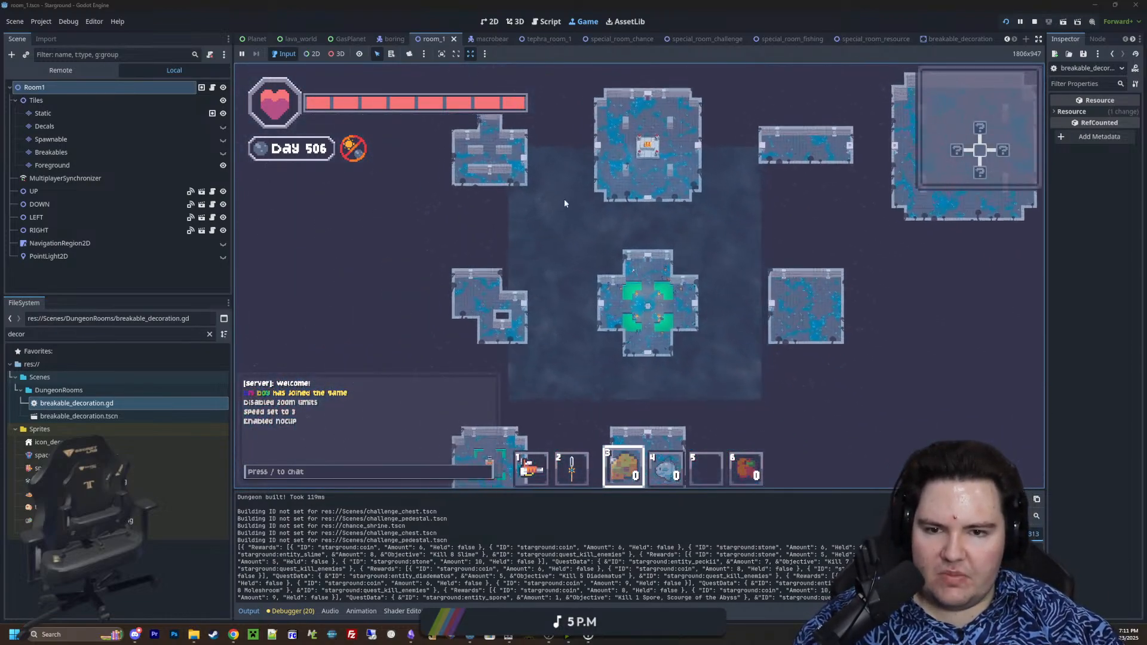
key("a")
key("s")
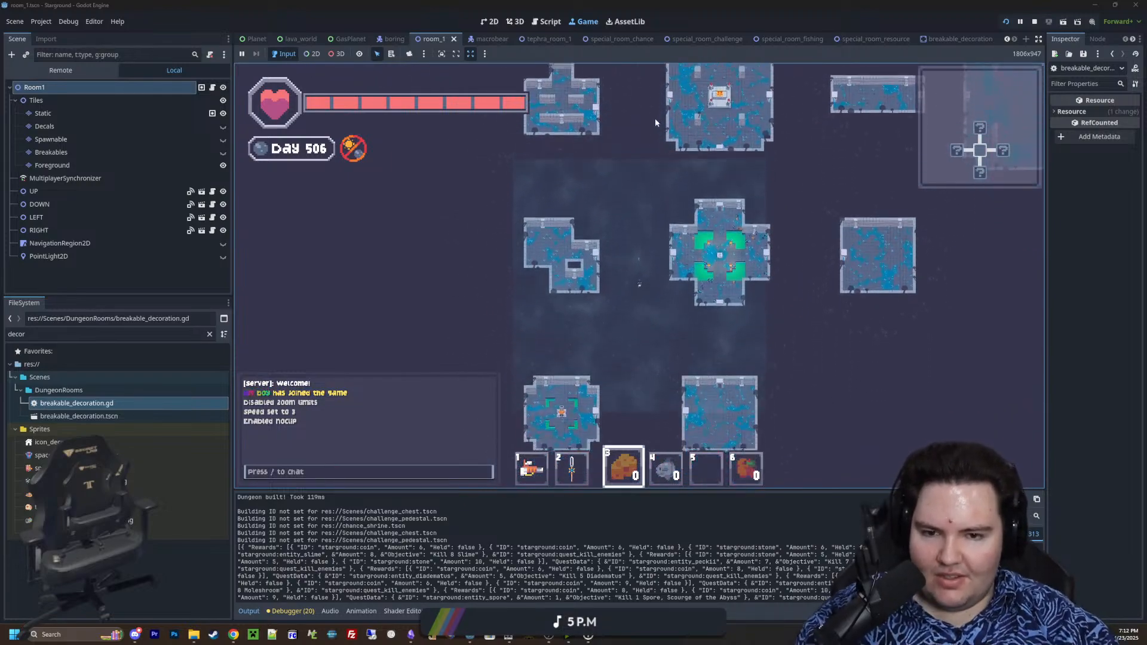
key("d")
scroll(653, 235, "down", 5)
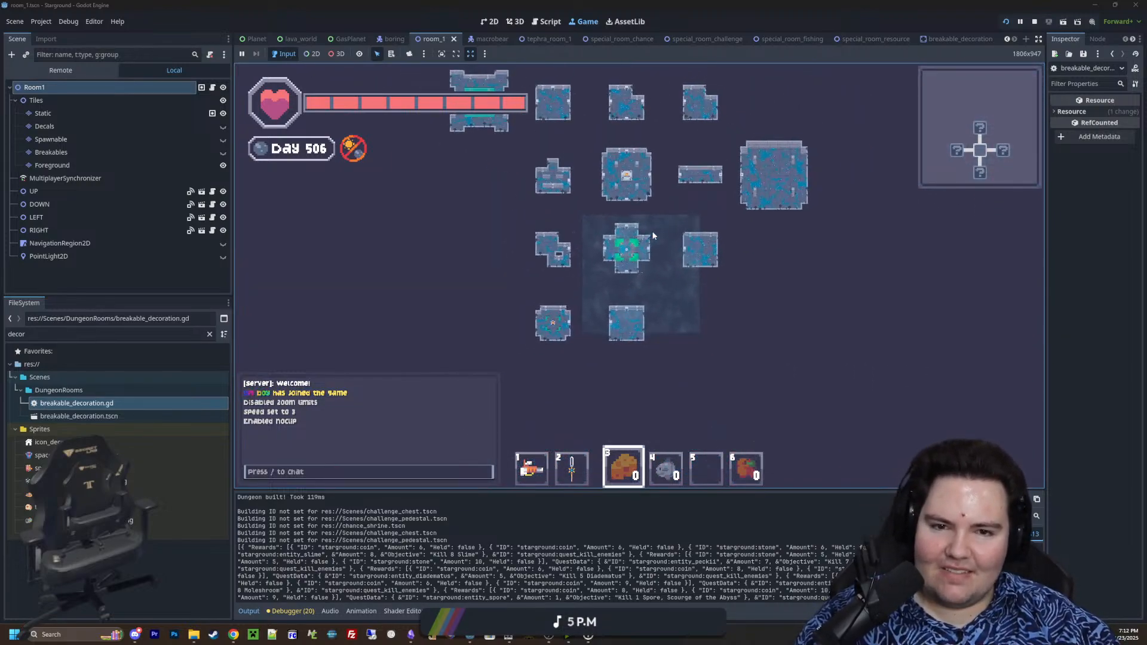
key("w")
key("a")
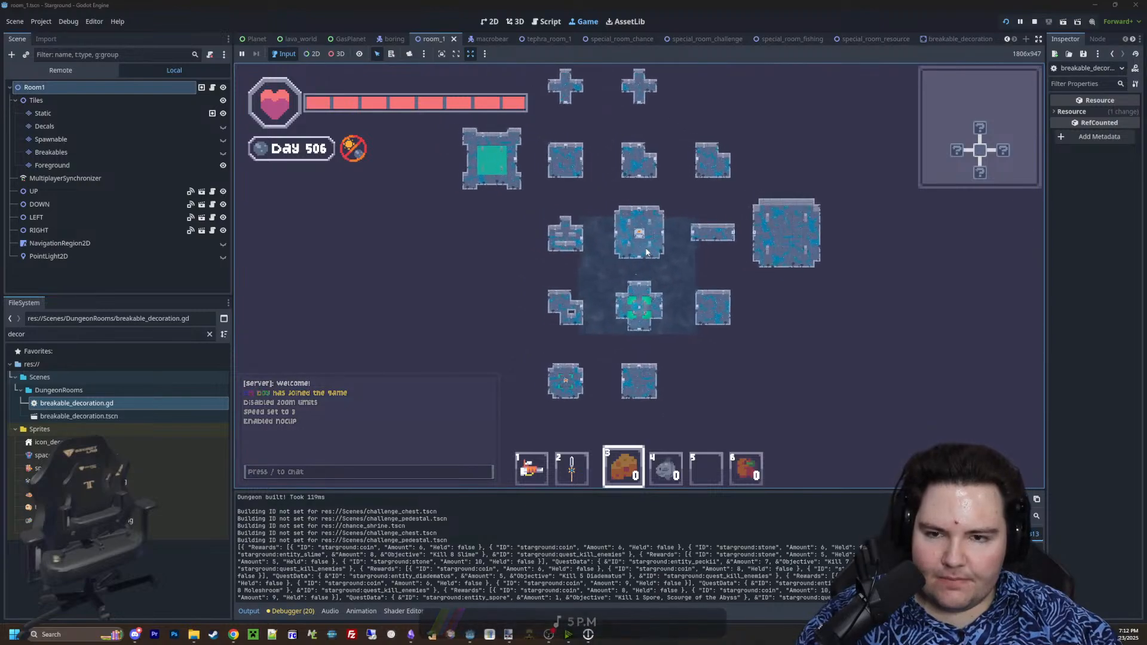
Fly between the dungeon rooms at several zoom levels and compare their spacing with the minimap
scroll(622, 273, "up", 5)
scroll(717, 242, "down", 6)
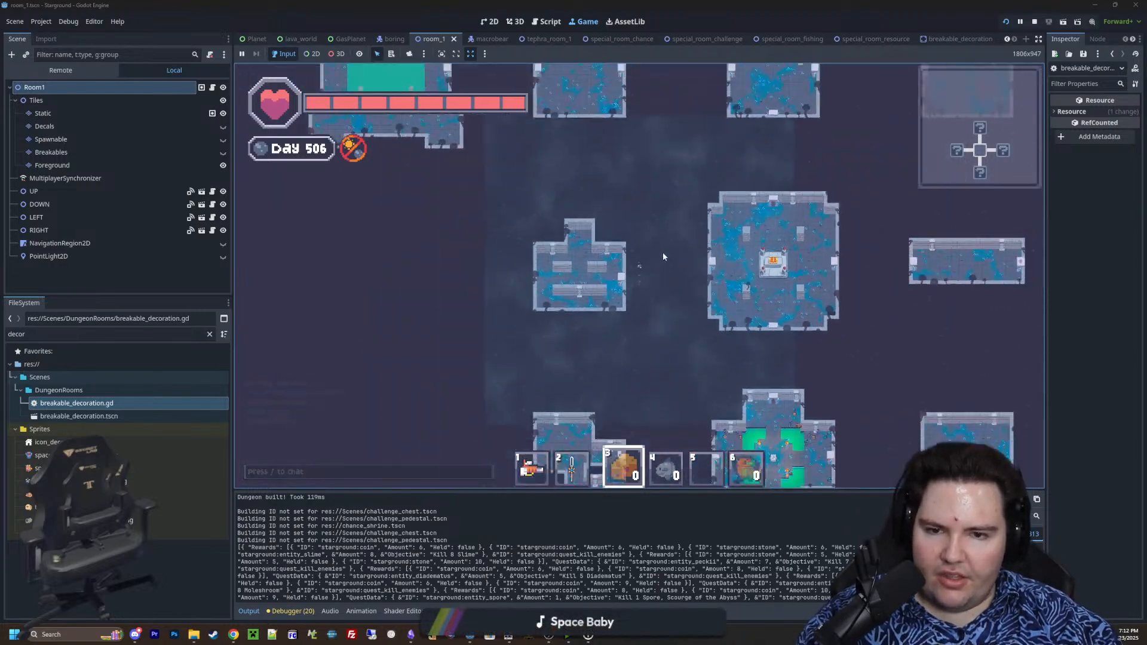
scroll(662, 252, "up", 8)
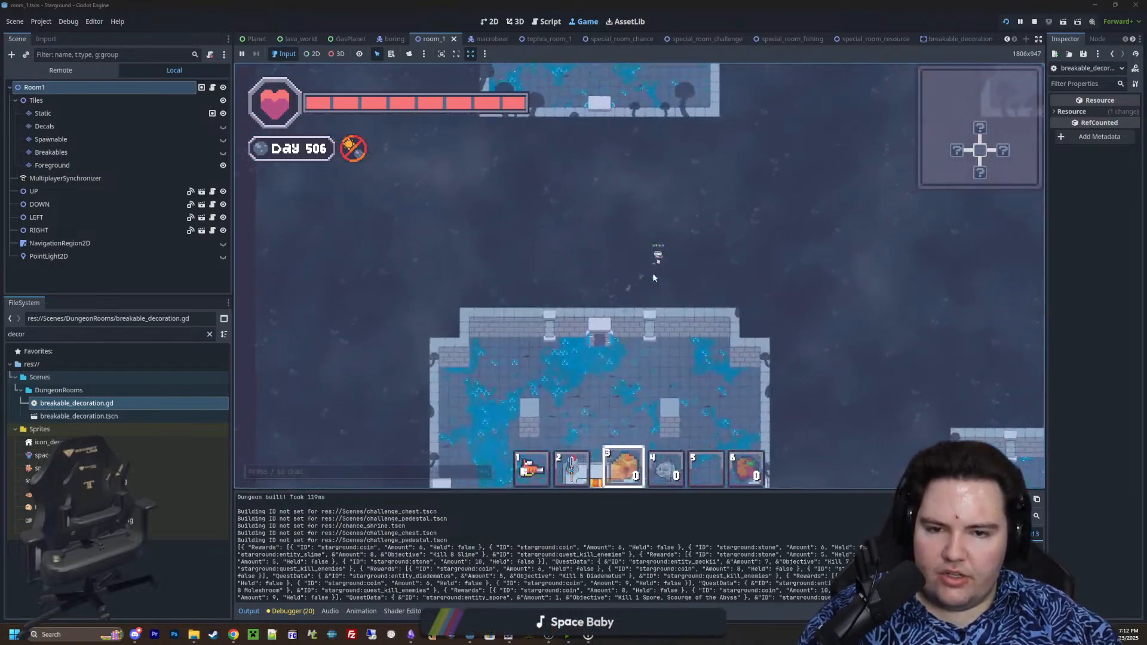
scroll(653, 272, "up", 3)
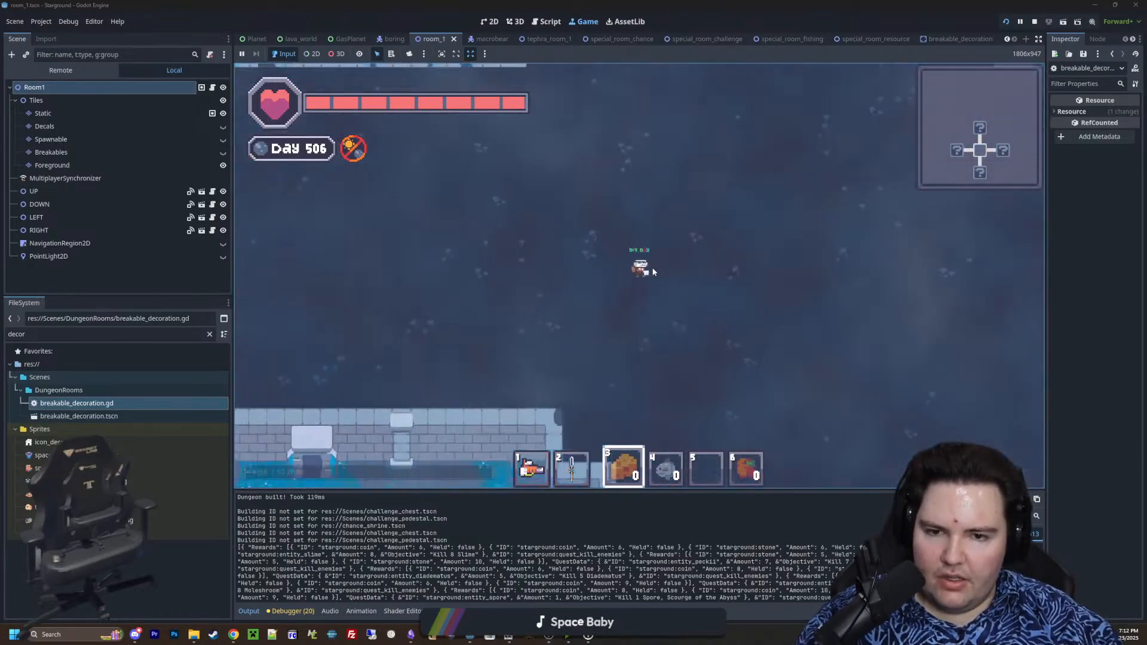
scroll(654, 272, "down", 5)
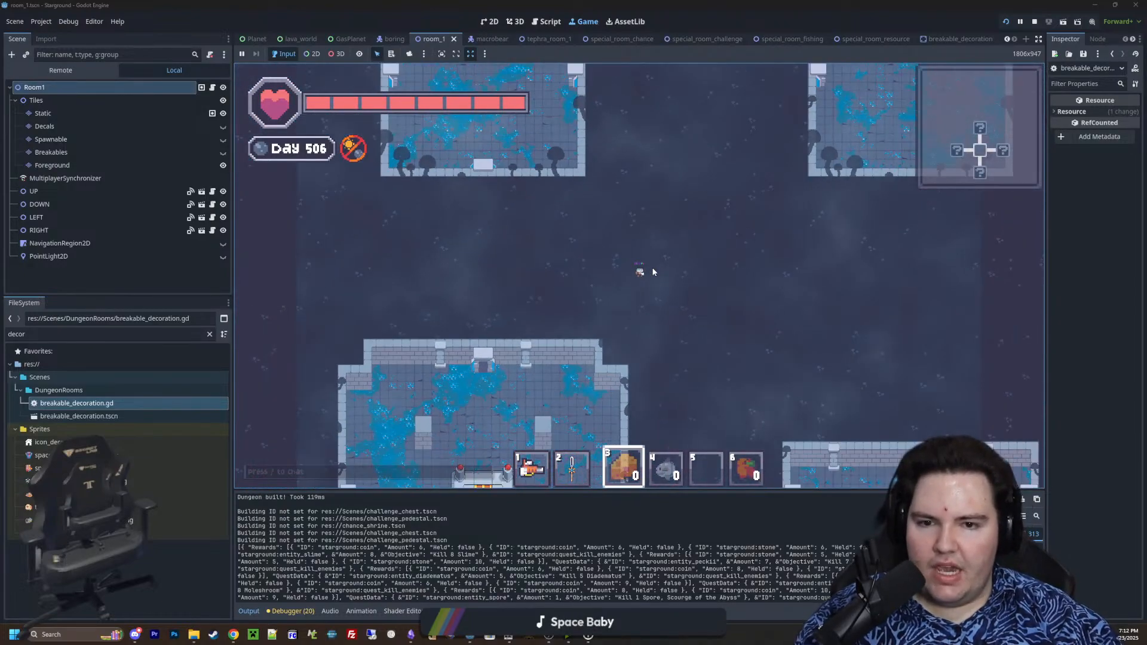
scroll(654, 271, "up", 2)
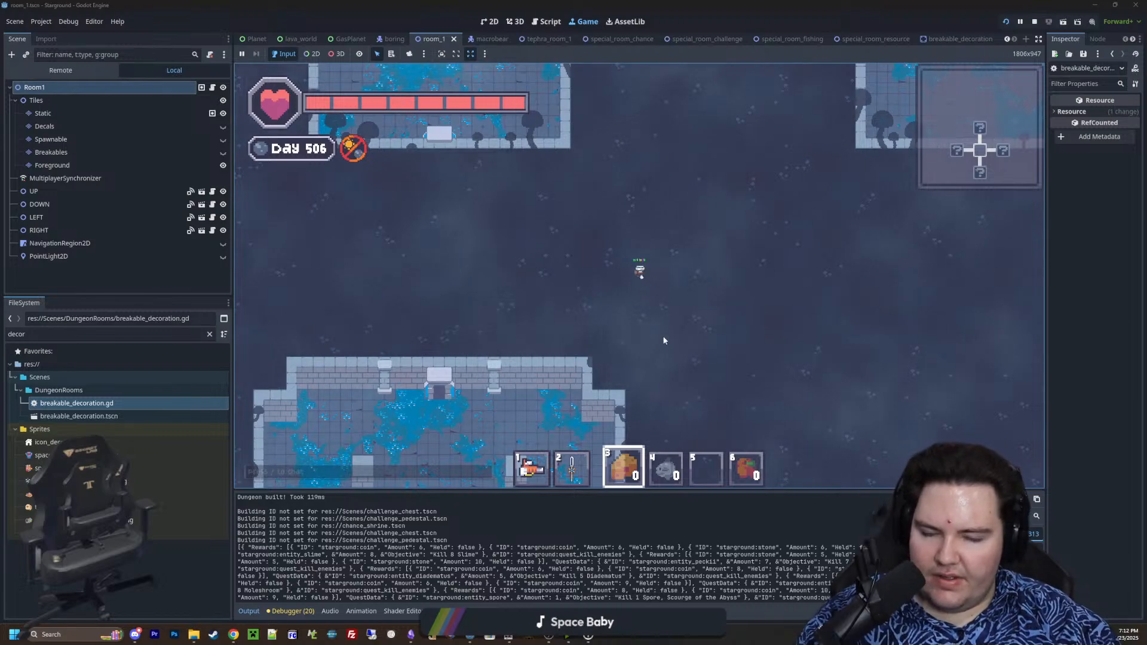
scroll(652, 290, "up", 1)
scroll(648, 307, "down", 1)
key("d")
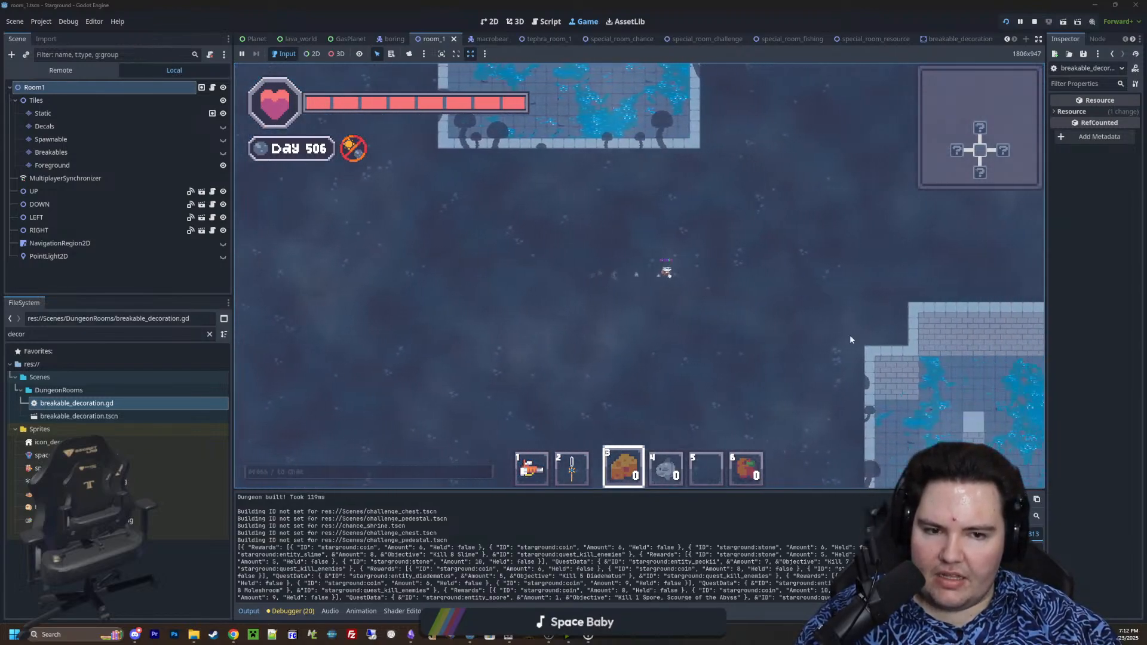
key("w")
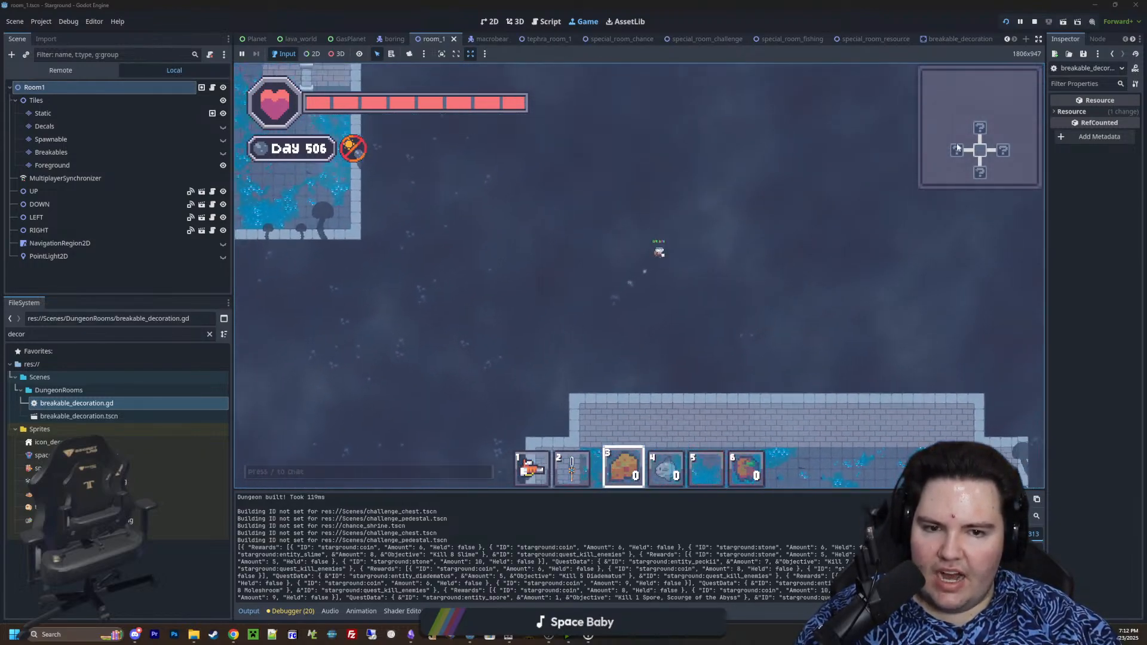
key("s")
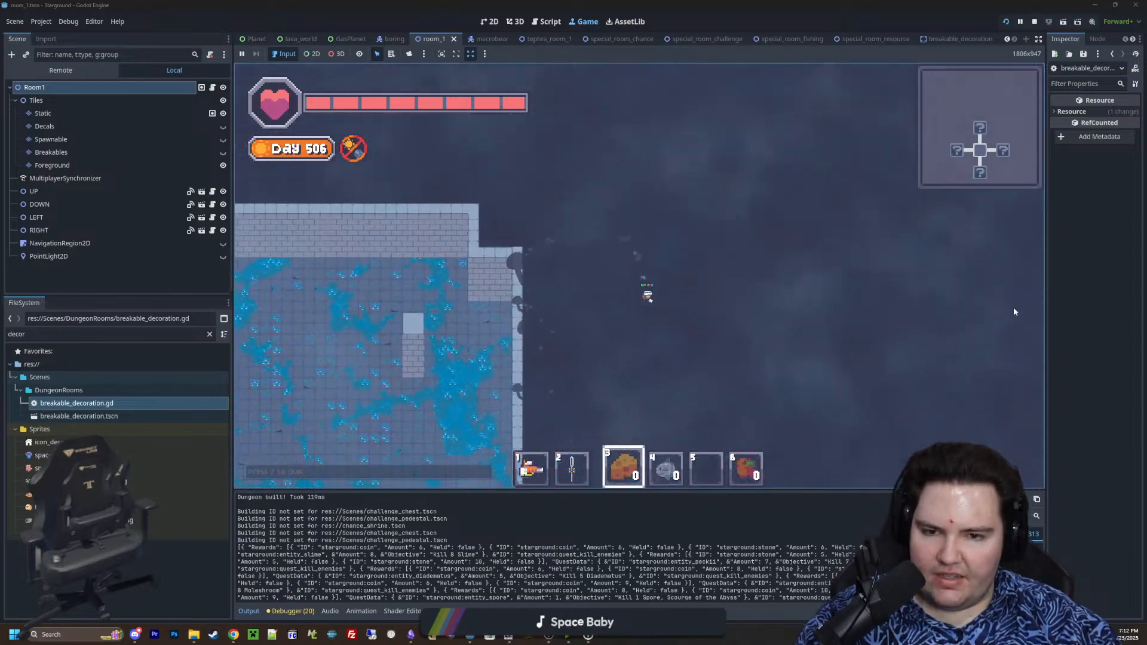
key("a")
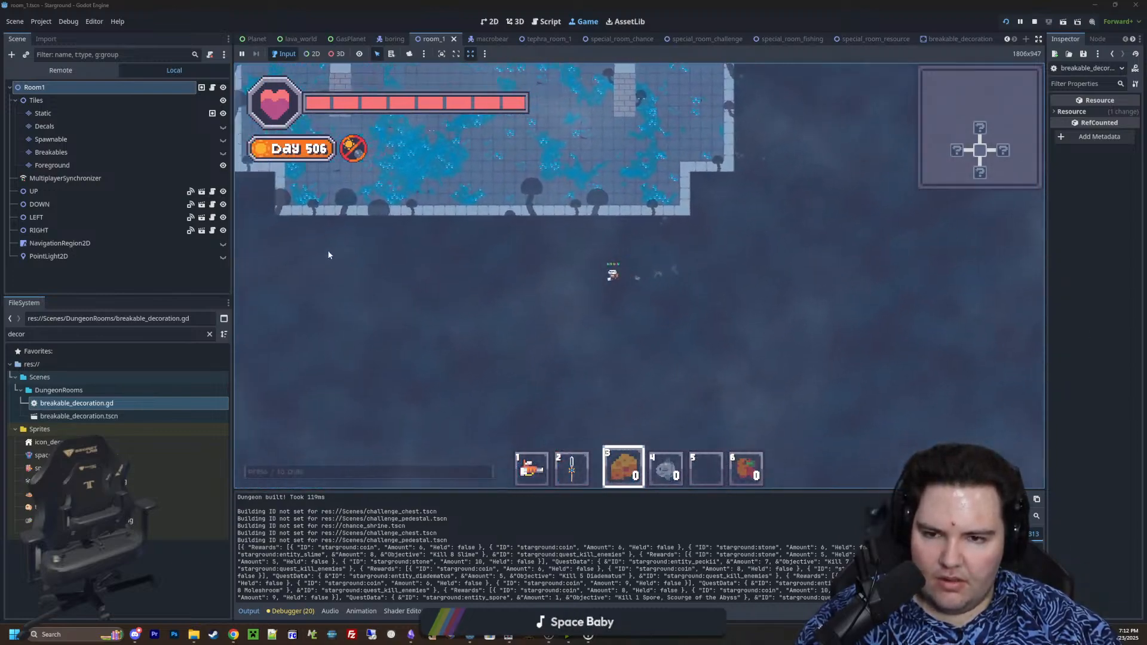
scroll(309, 251, "down", 3)
key("w")
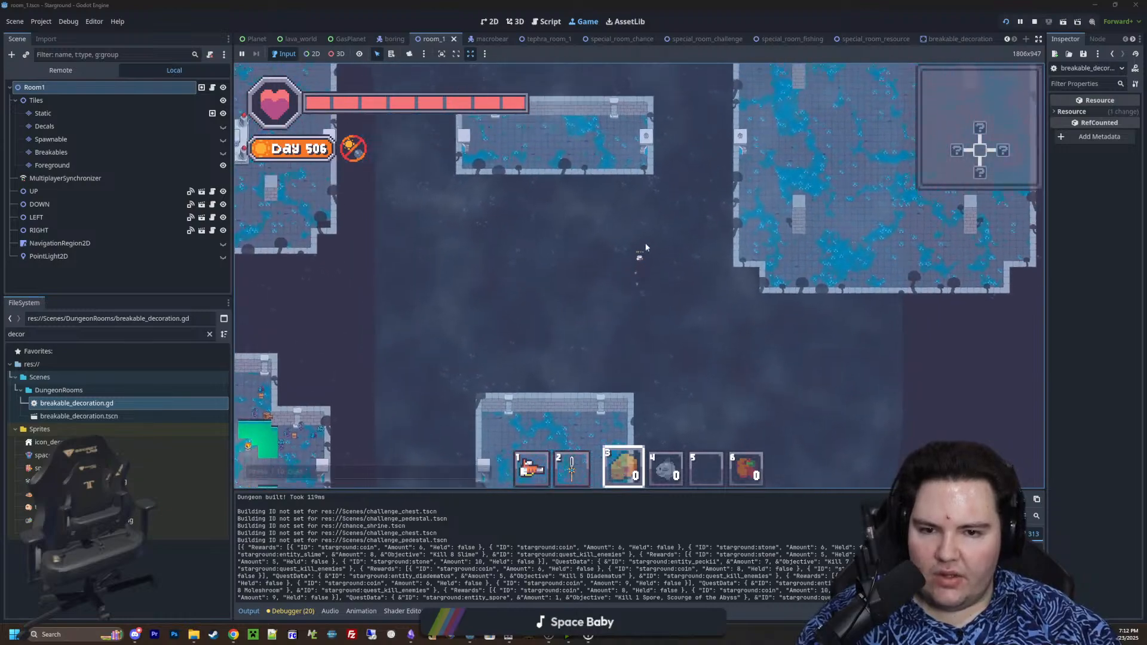
Equip the sword and enter the large boss room by way of the narrow room with the skull door
key("d")
scroll(690, 346, "up", 2)
key("2")
key("a")
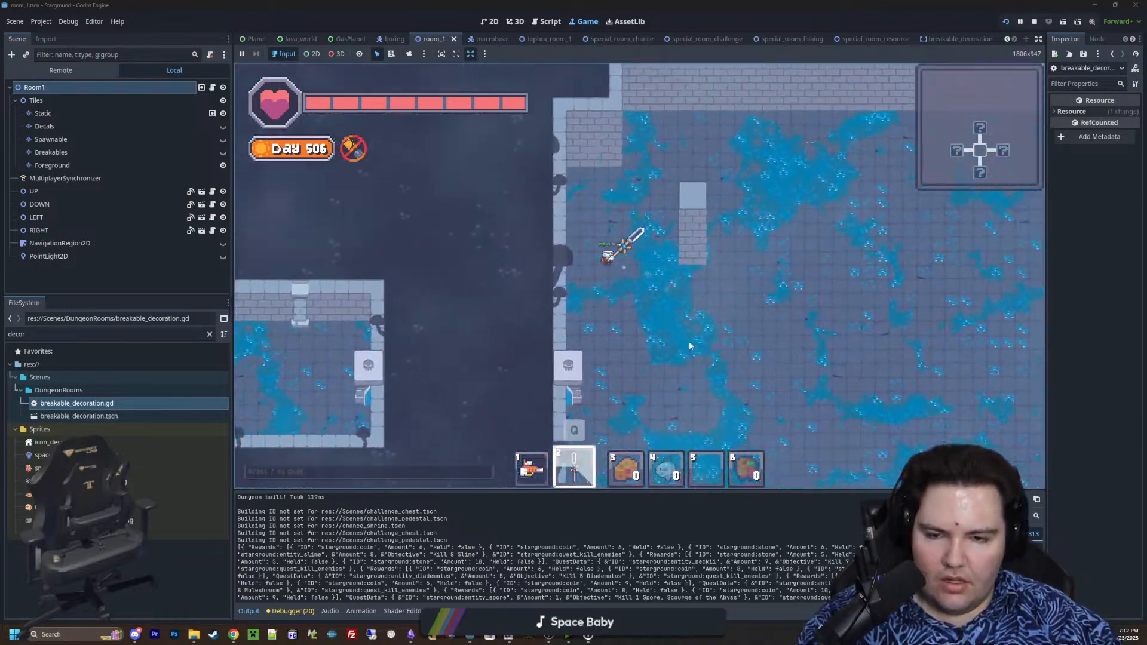
key("s")
key("1")
key("d")
key("s")
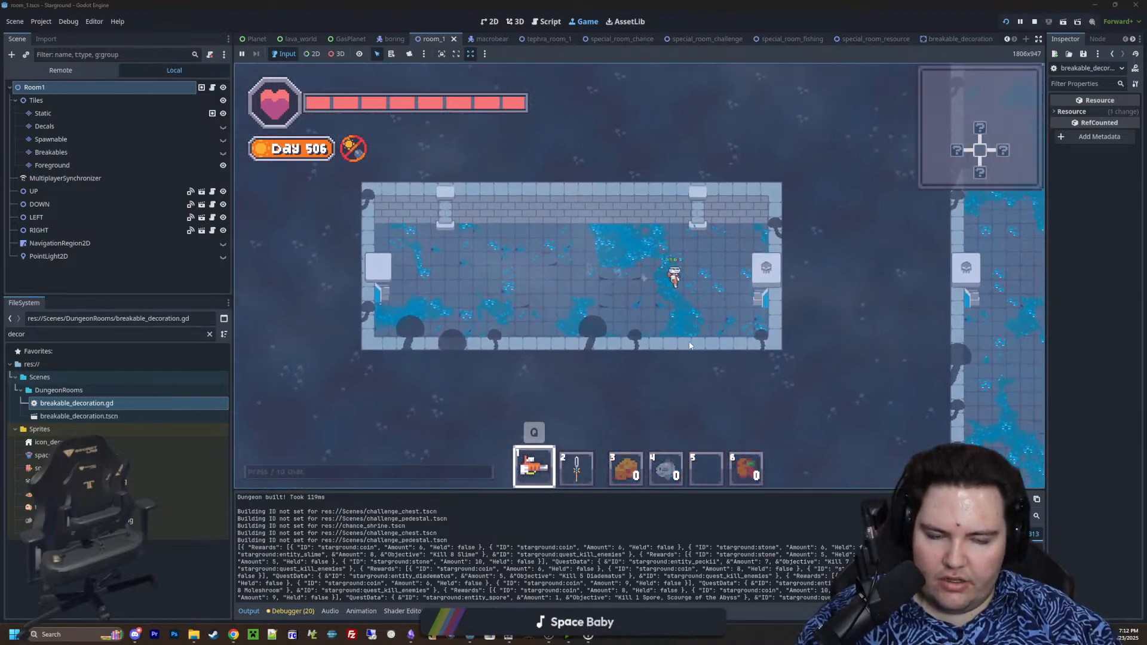
key("2")
key("d")
key("s")
Fight Dreadcap, Harbinger of Decay with the sword until the boss is defeated
left_click(708, 208)
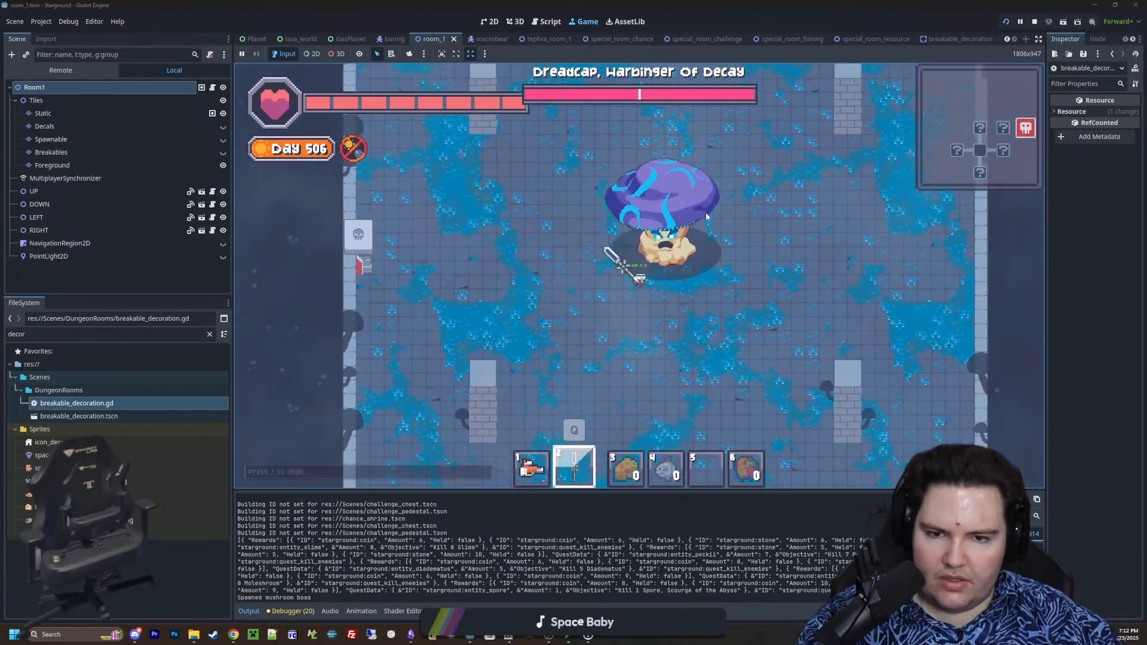
left_click(708, 208)
left_click(707, 209)
left_click(707, 210)
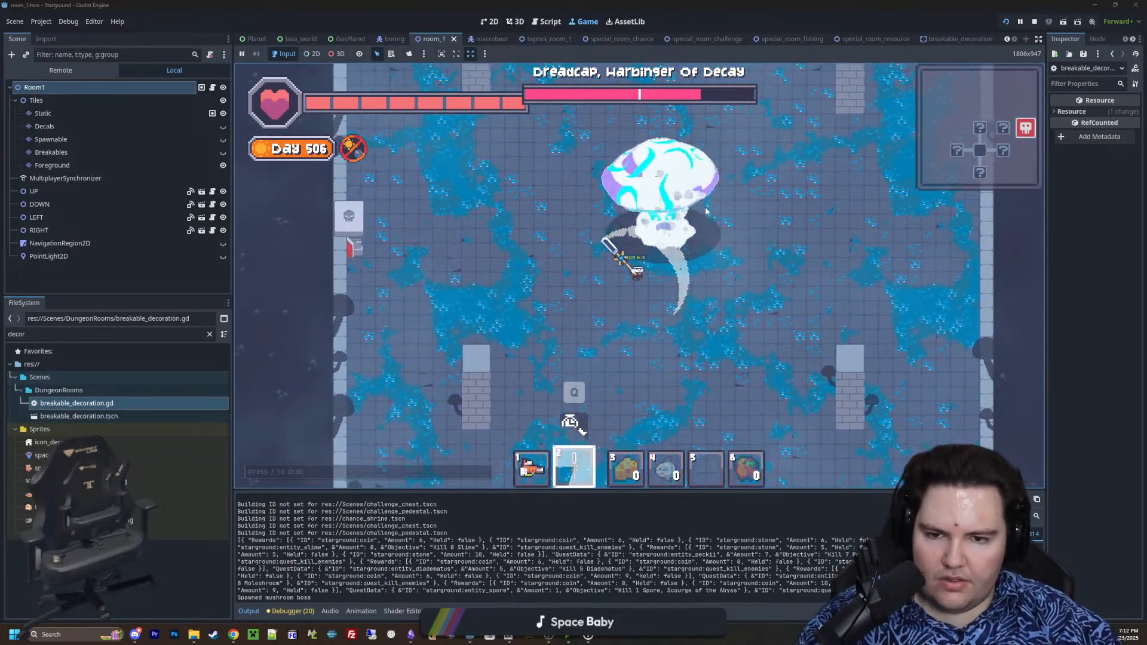
left_click(706, 211)
key("s")
key("a")
key("w")
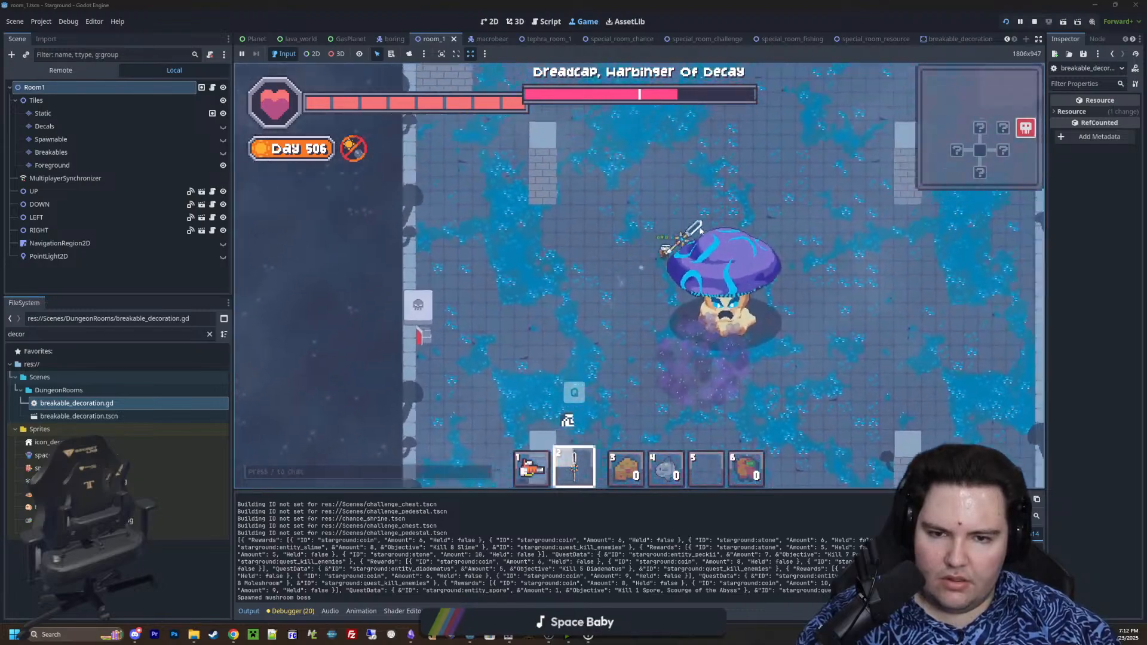
key("d")
left_click(594, 232)
left_click(609, 224)
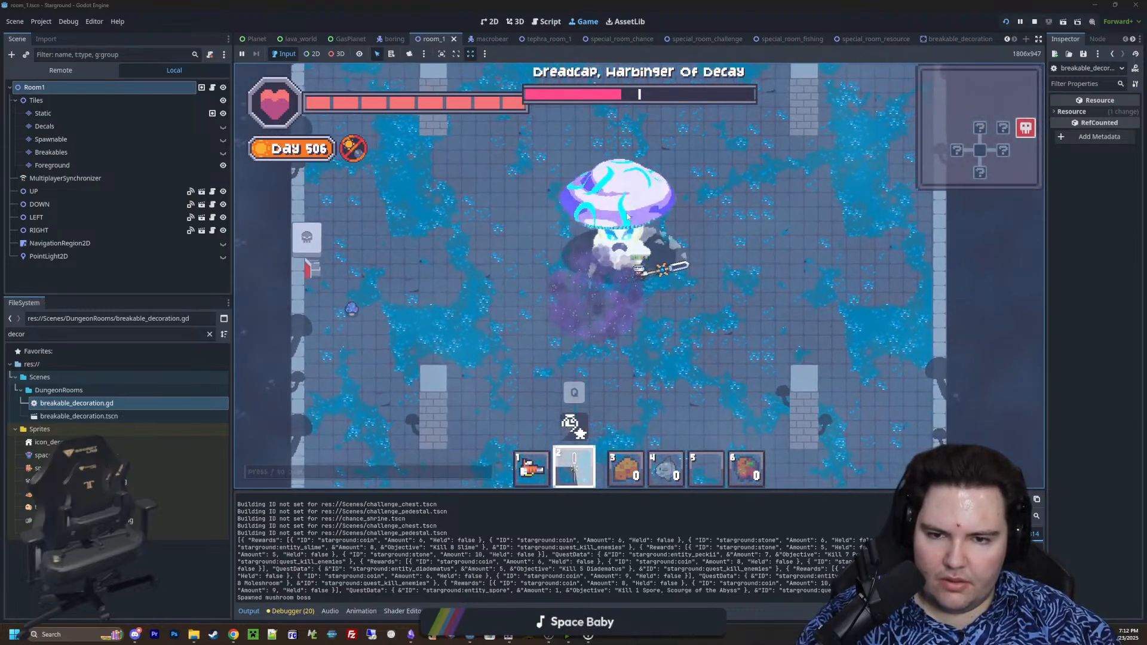
left_click(624, 217)
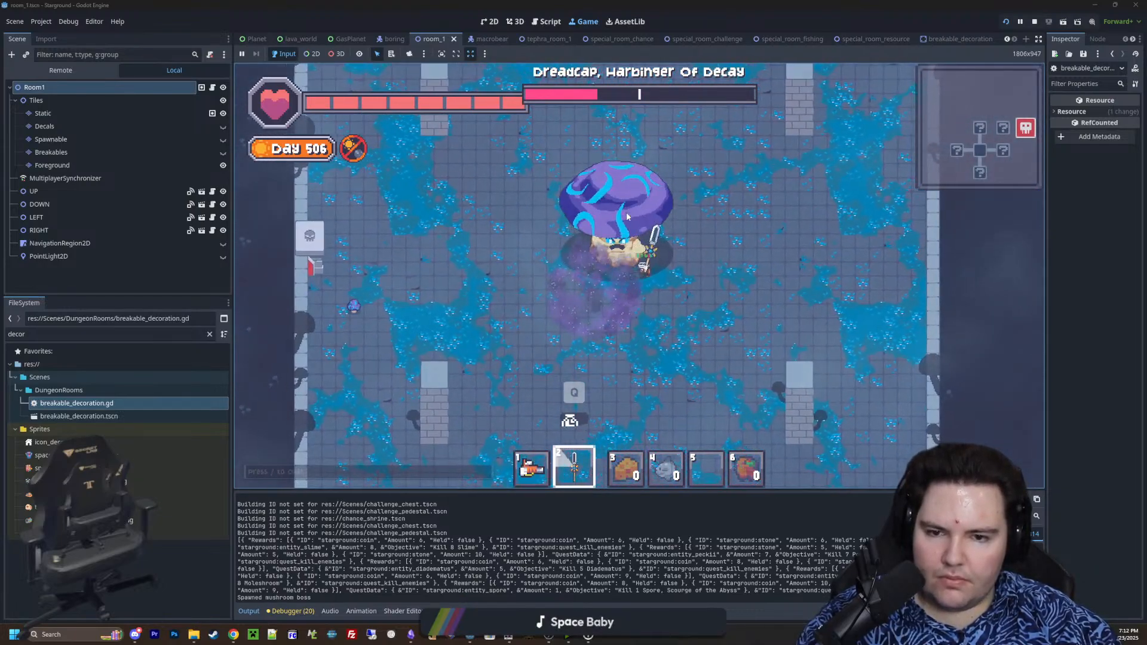
key("d")
key("w")
key("a")
key("s")
key("d")
left_click(716, 283)
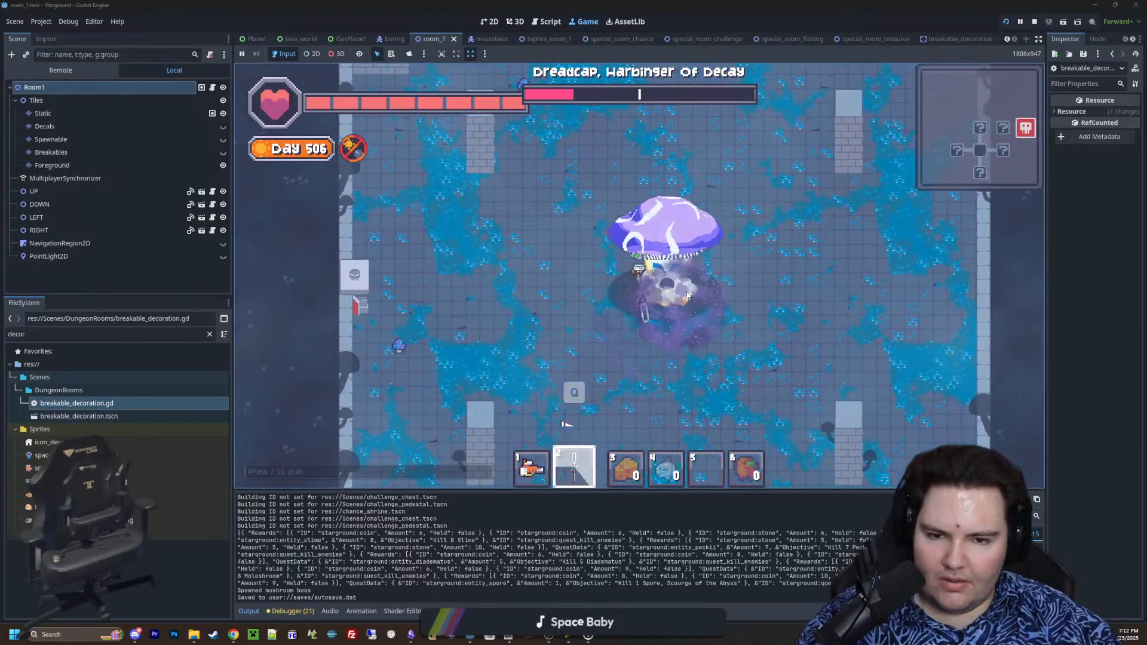
left_click(687, 296)
left_click(687, 296)
key("a")
key("s")
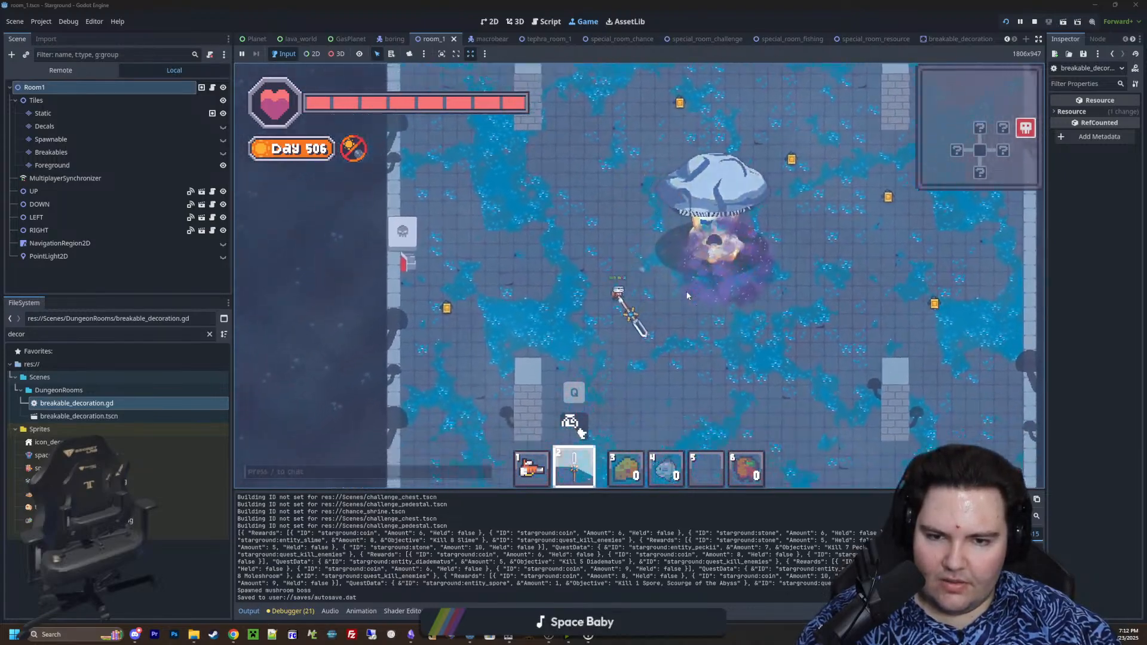
Circle the defeated boss among its dropped loot and return to the starting room with the four pools
key("d")
key("w")
key("a")
key("s")
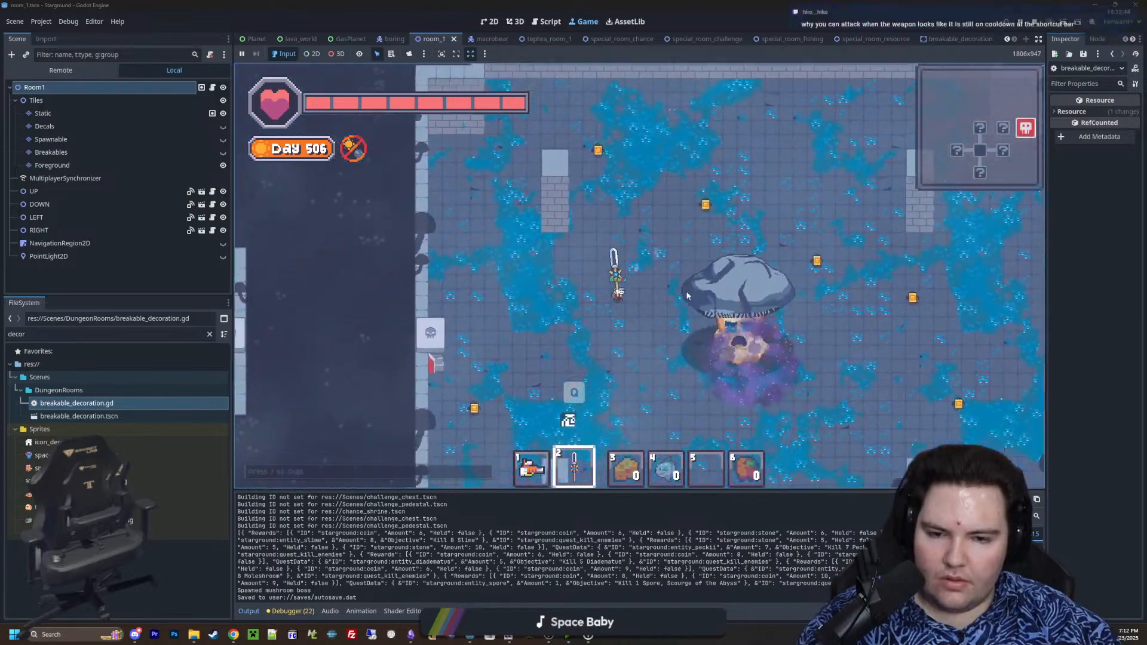
key("s")
key("d")
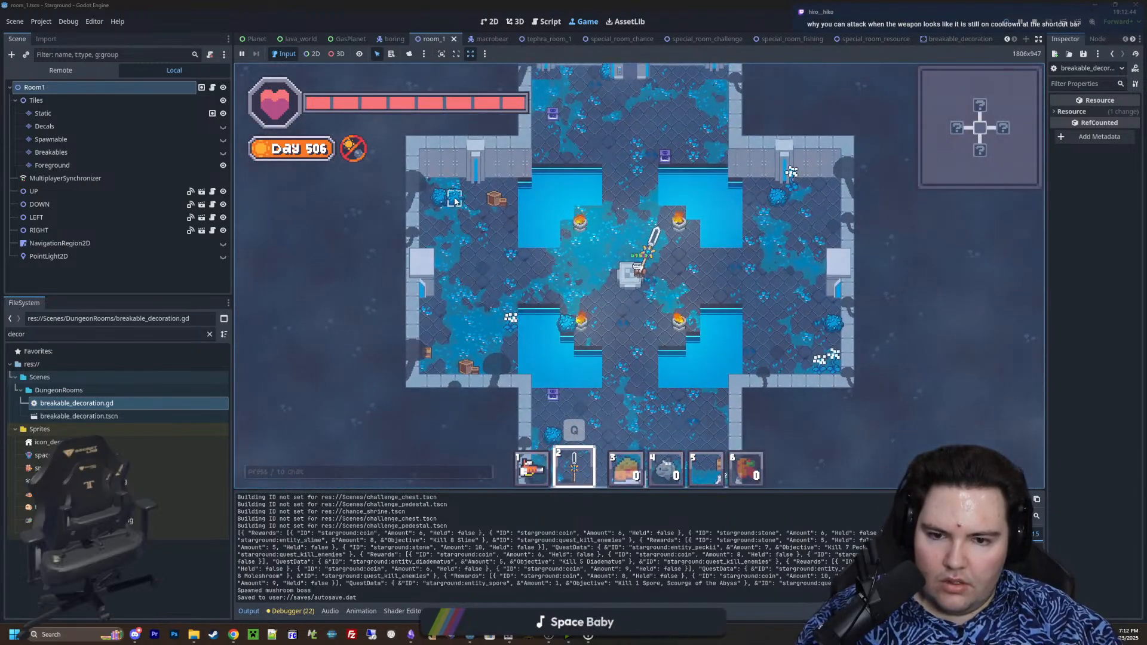
Break the decorations in the starting room's southeast corner and the blue bush beside the southwest brazier
key("d")
key("s")
left_click(777, 292)
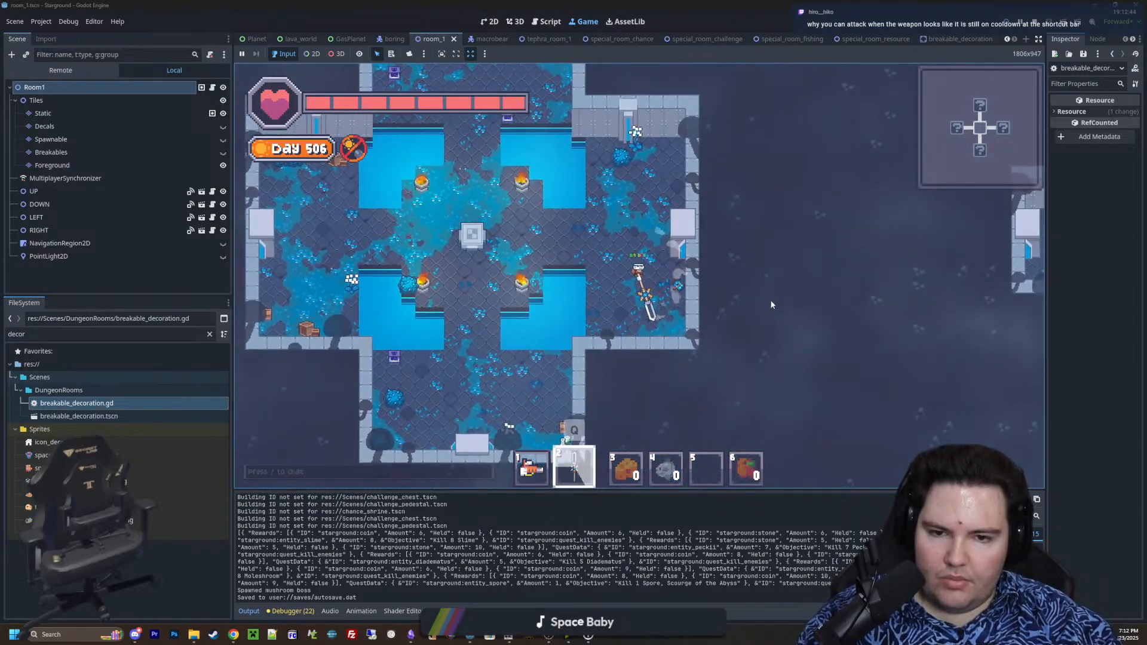
key("a")
left_click(589, 304)
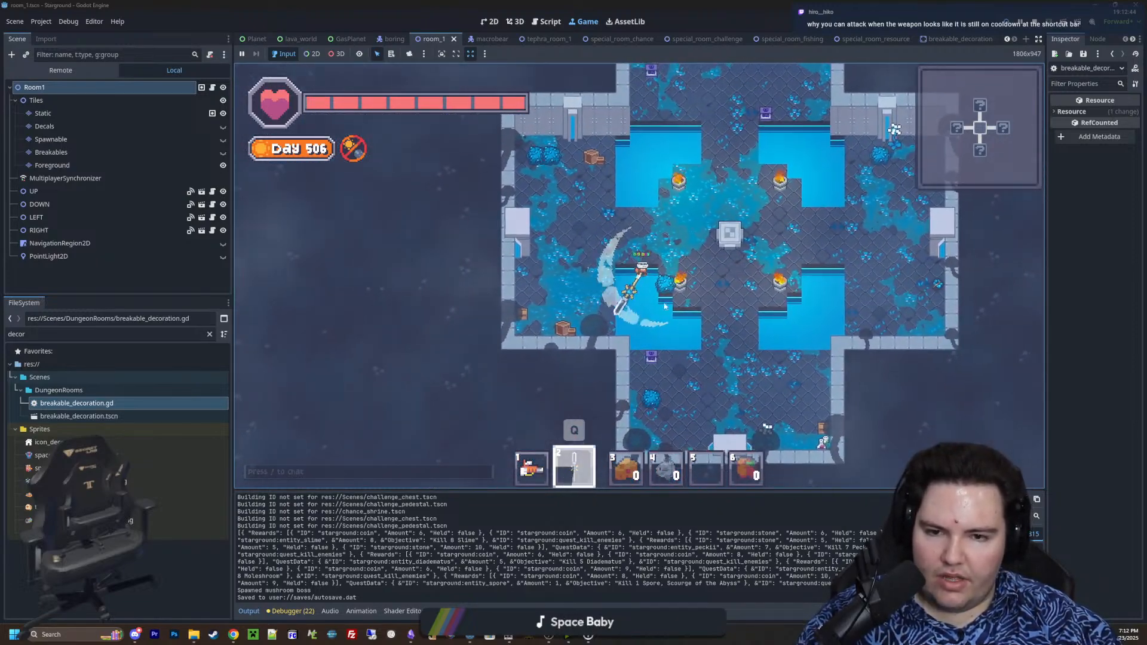
left_click(686, 326)
left_click(683, 321)
Break the blue bushes and the wooden crate in the starting room's northwest corner
key("a")
key("w")
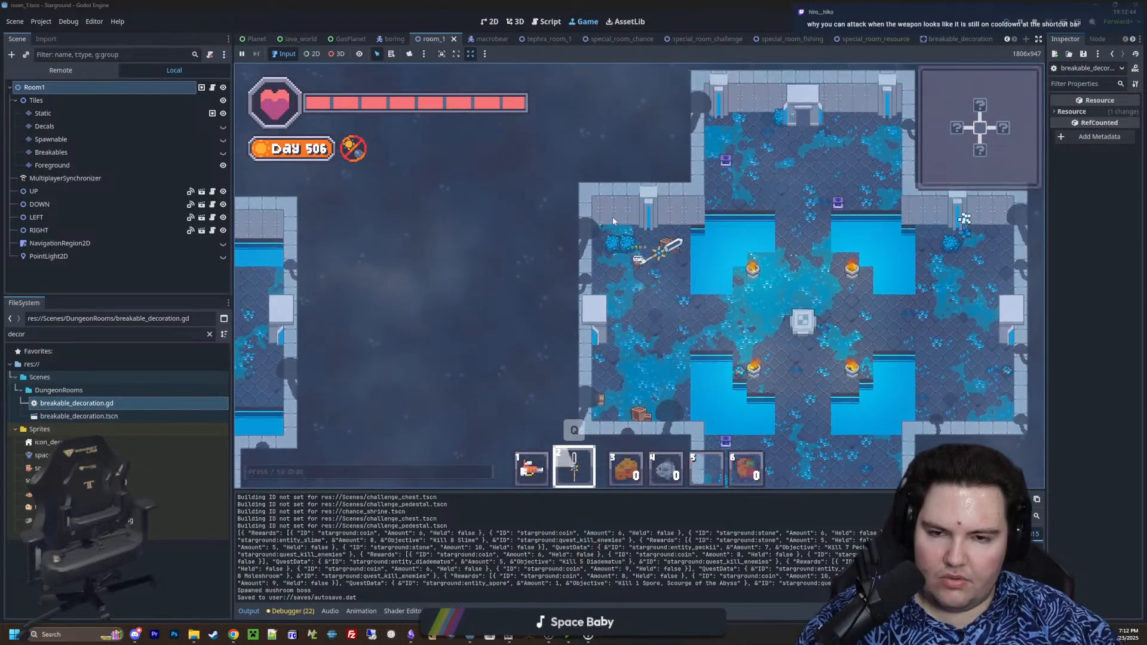
left_click(607, 233)
key("s")
left_click(612, 212)
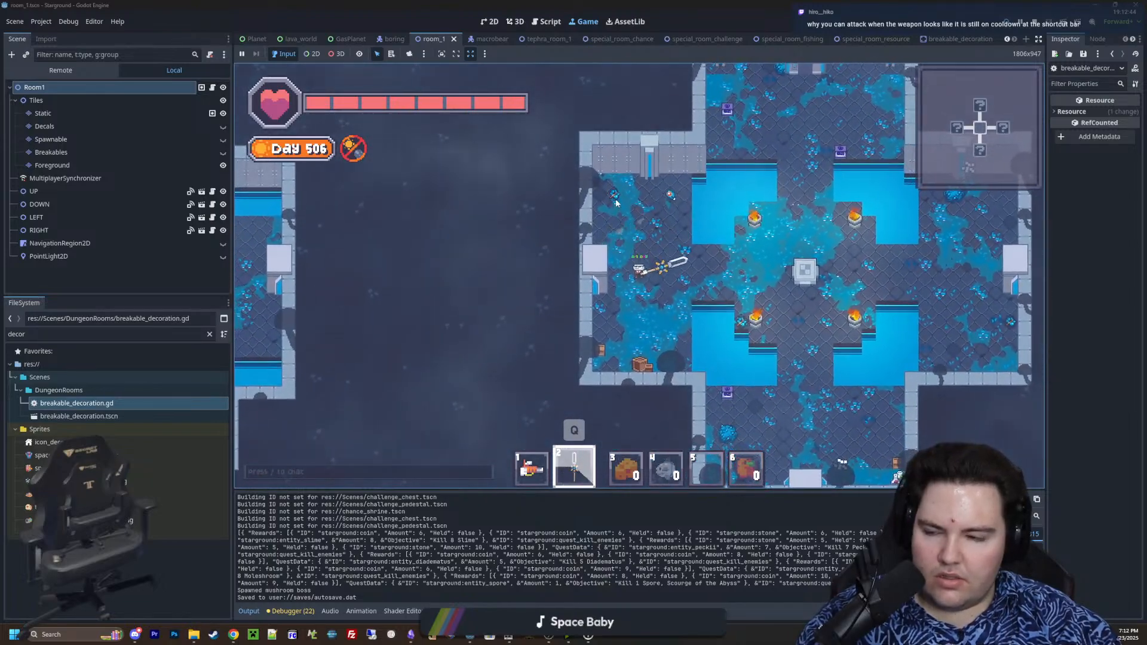
Fly to the starting room's southern arm and break the decorations in its southeast corner
key("d")
key("d")
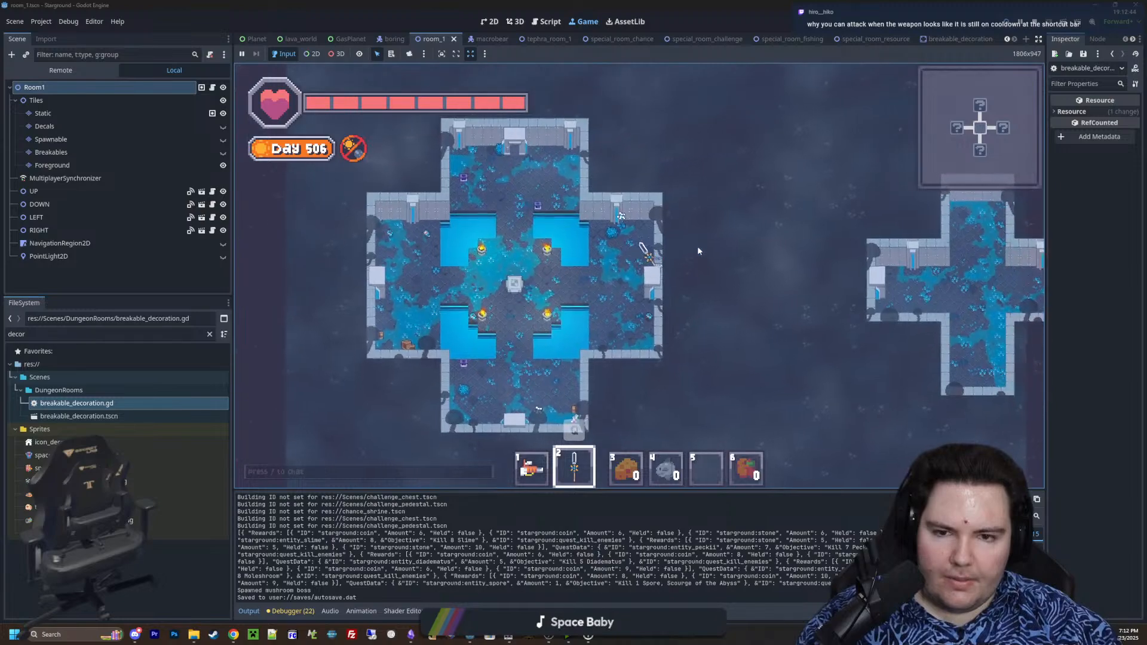
key("s")
key("a")
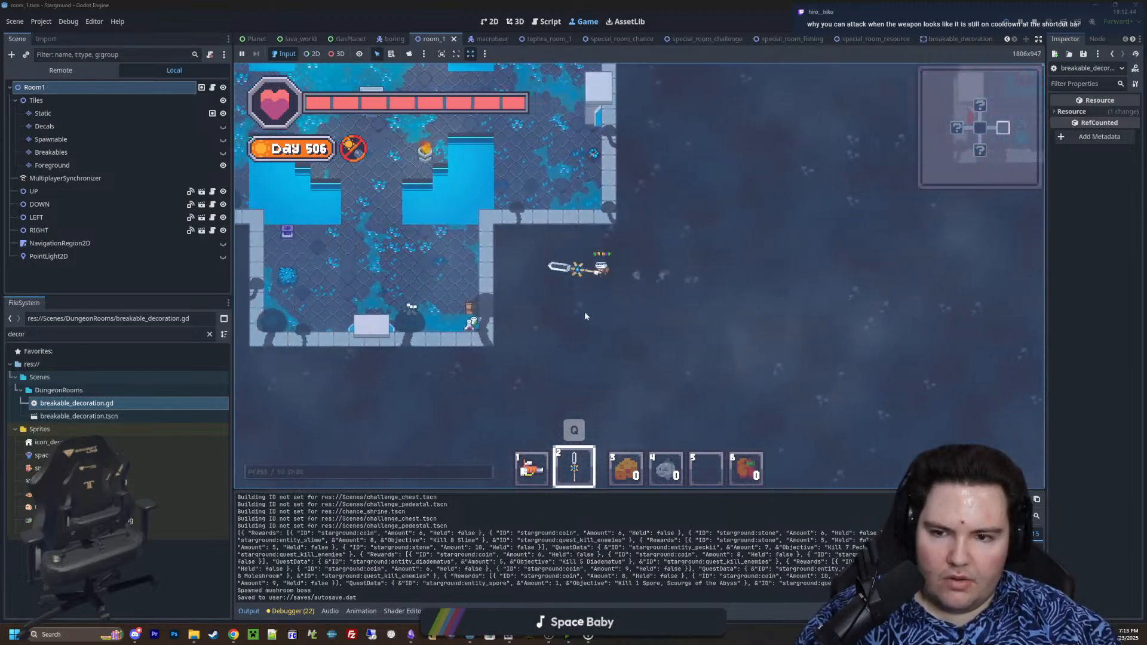
key("1")
key("s")
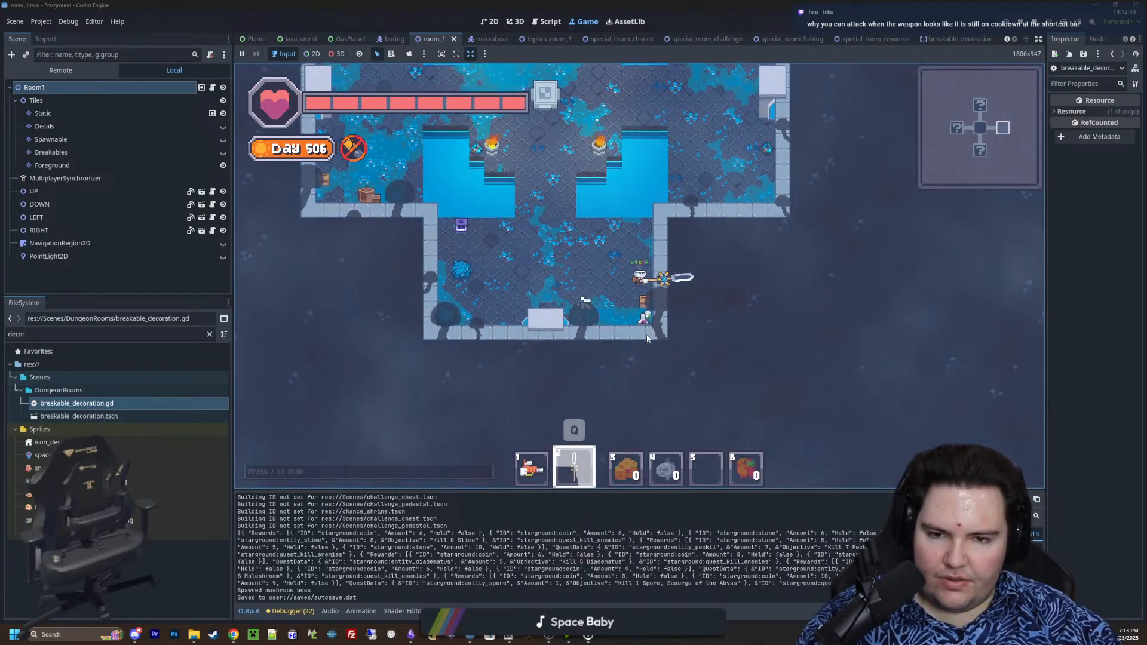
key("a")
key("d")
left_click(710, 318)
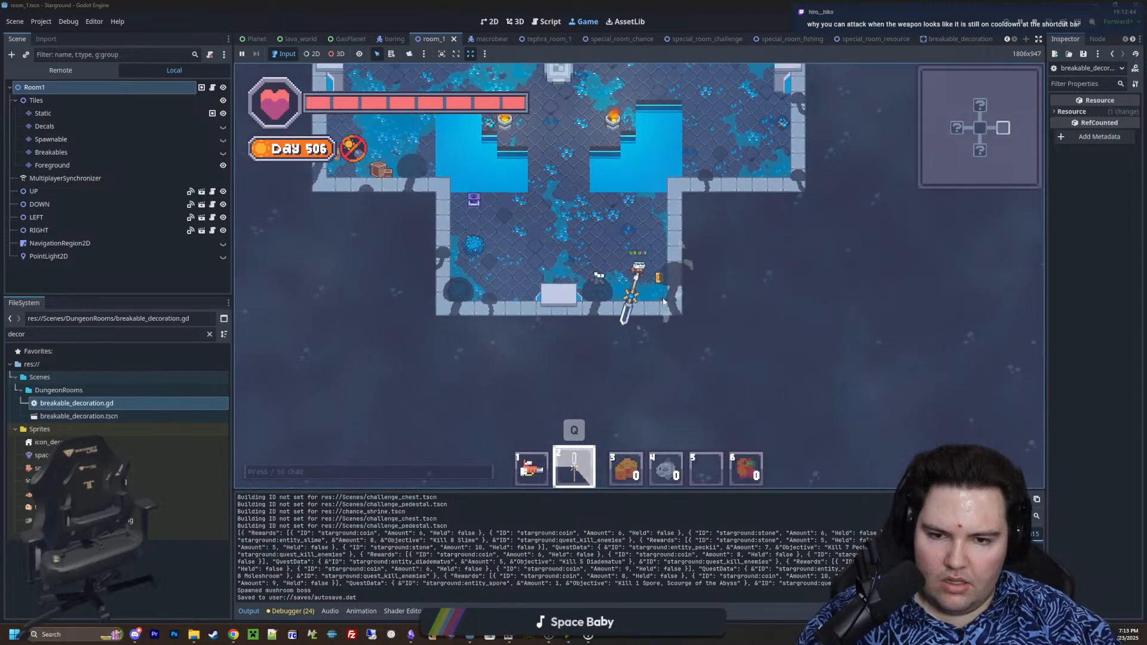
Fly to the cross-shaped enemy room to the east and attack the enemy and blue bushes in its southern arm
key("d")
key("w")
key("d")
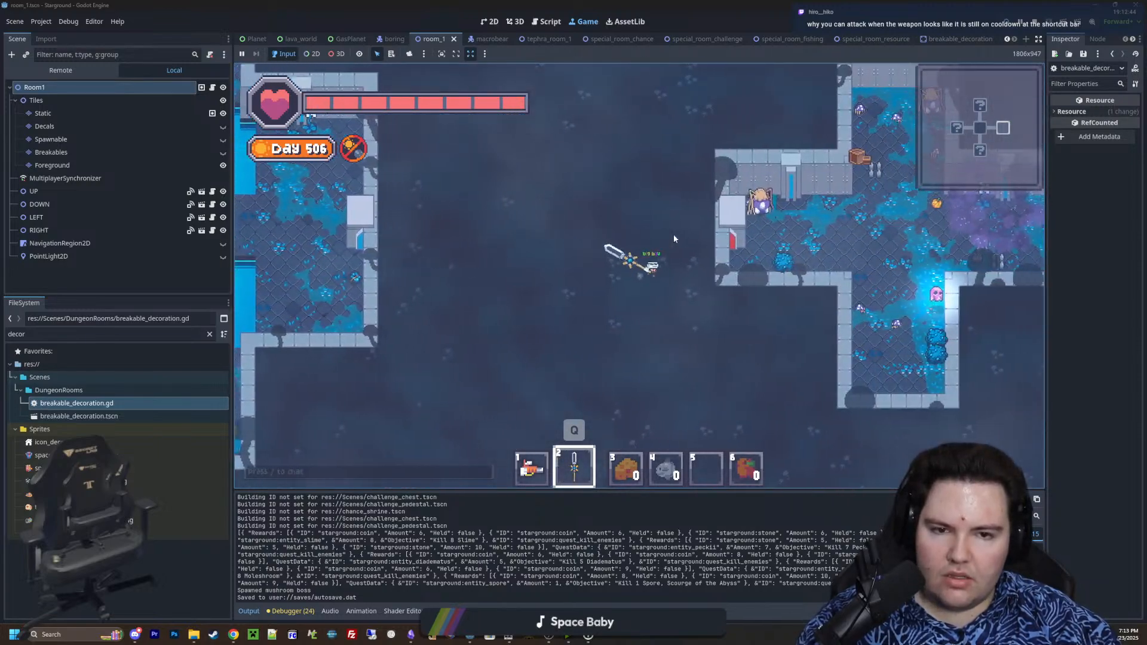
key("s")
left_click(681, 235)
left_click(692, 235)
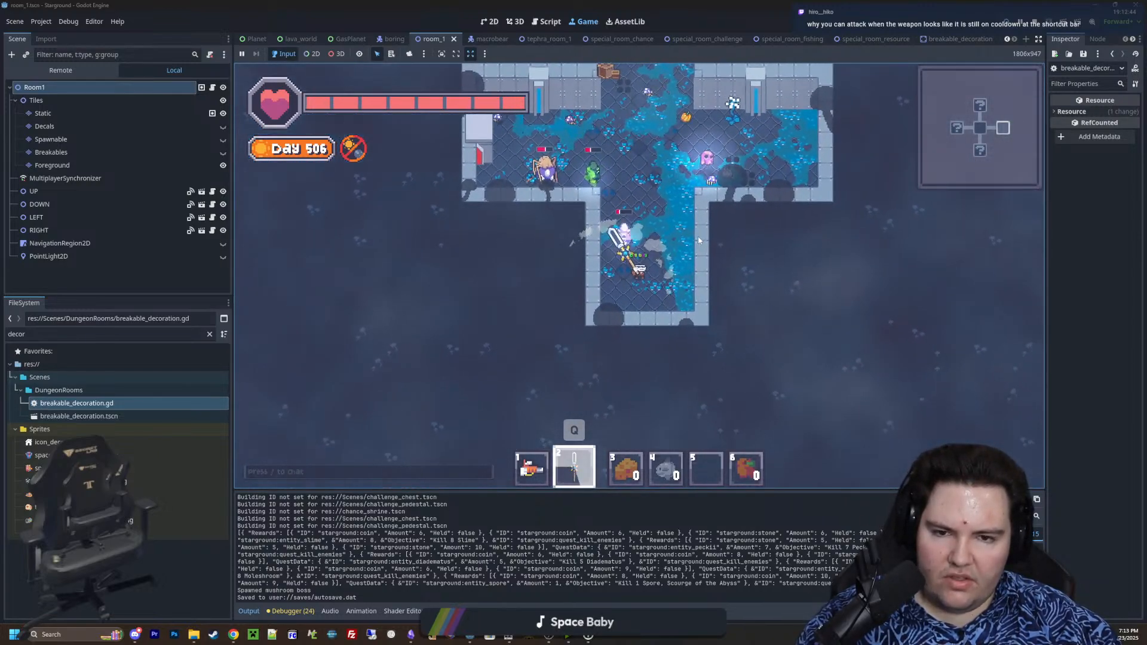
left_click(698, 236)
Defeat the enemies in the western arm of the cross-shaped room with the sword
key("a")
key("w")
left_click(596, 221)
key("w")
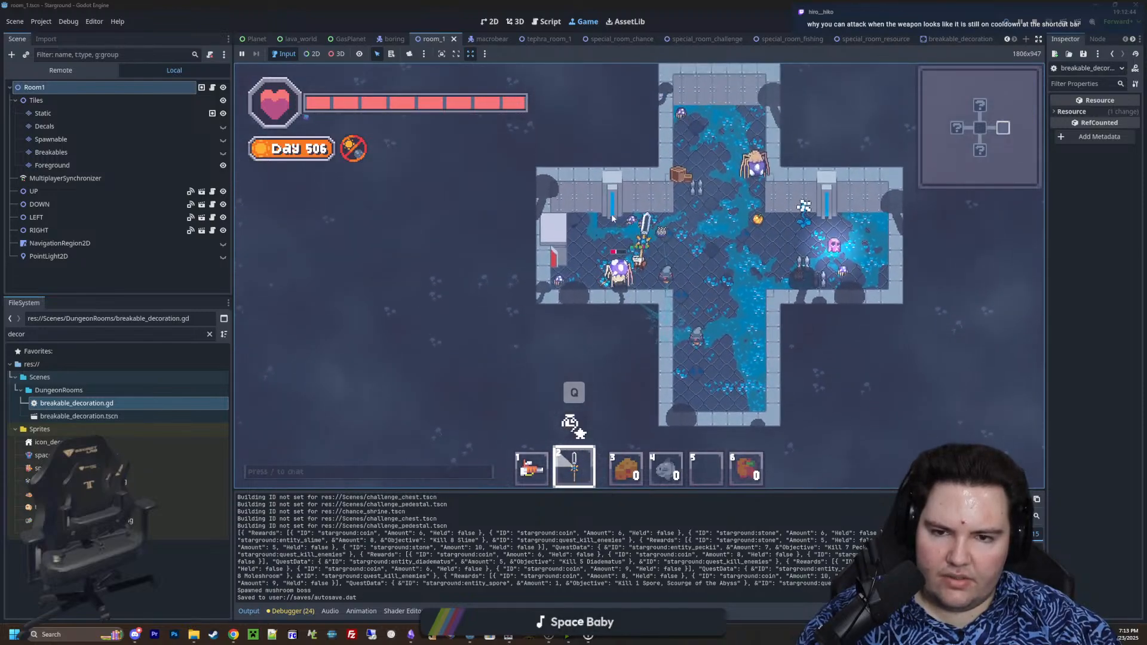
left_click(611, 239)
left_click(637, 260)
Clear the remaining enemies from the northern and eastern arms of the cross-shaped room and fly out northwest
key("d")
key("w")
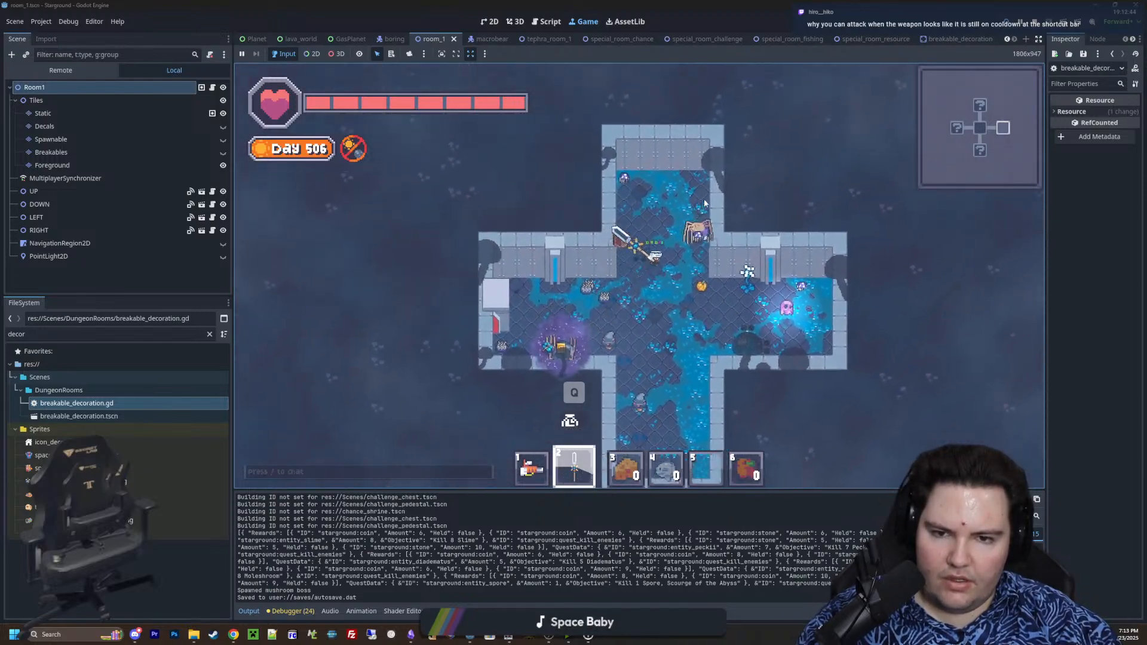
left_click(700, 214)
left_click(696, 219)
key("s")
left_click(687, 216)
key("s")
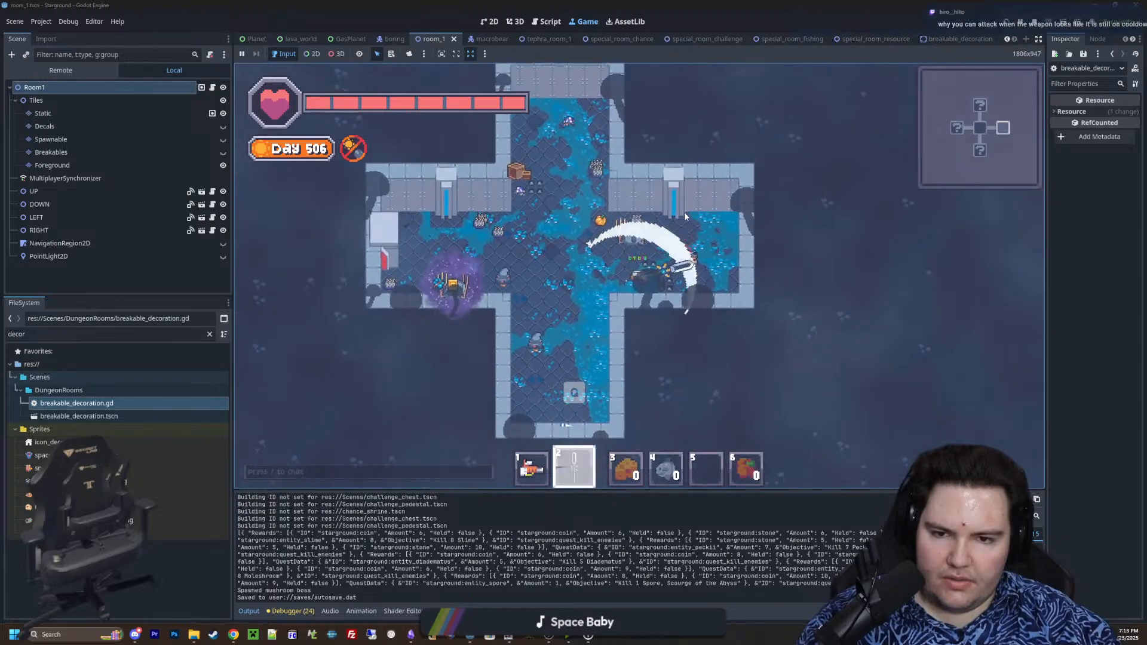
left_click(697, 216)
key("a")
key("w")
key("a")
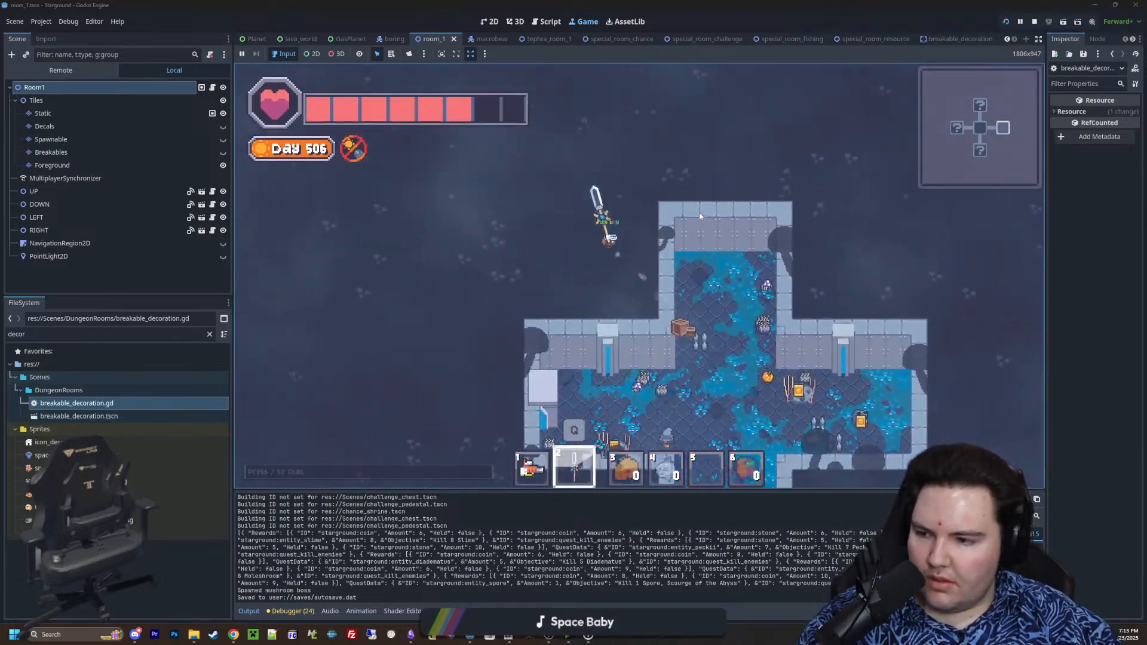
Fly back west across the starting room and out over the open space beyond its northeastern side
key("s")
key("d")
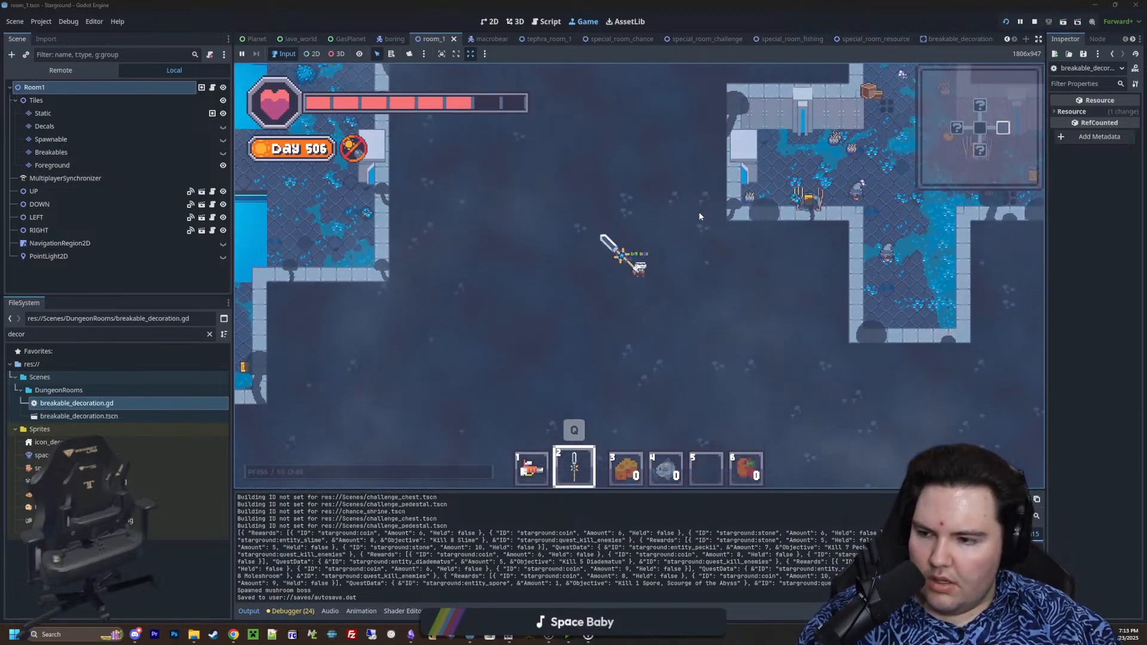
scroll(713, 254, "up", 3)
key("w")
key("a")
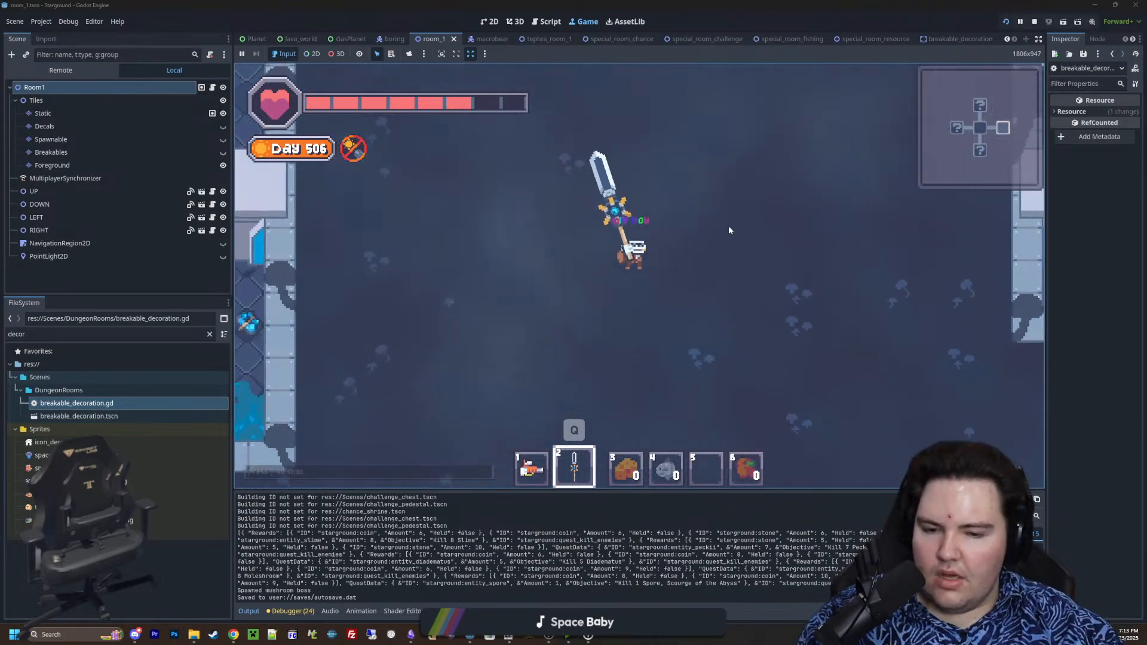
scroll(646, 304, "down", 3)
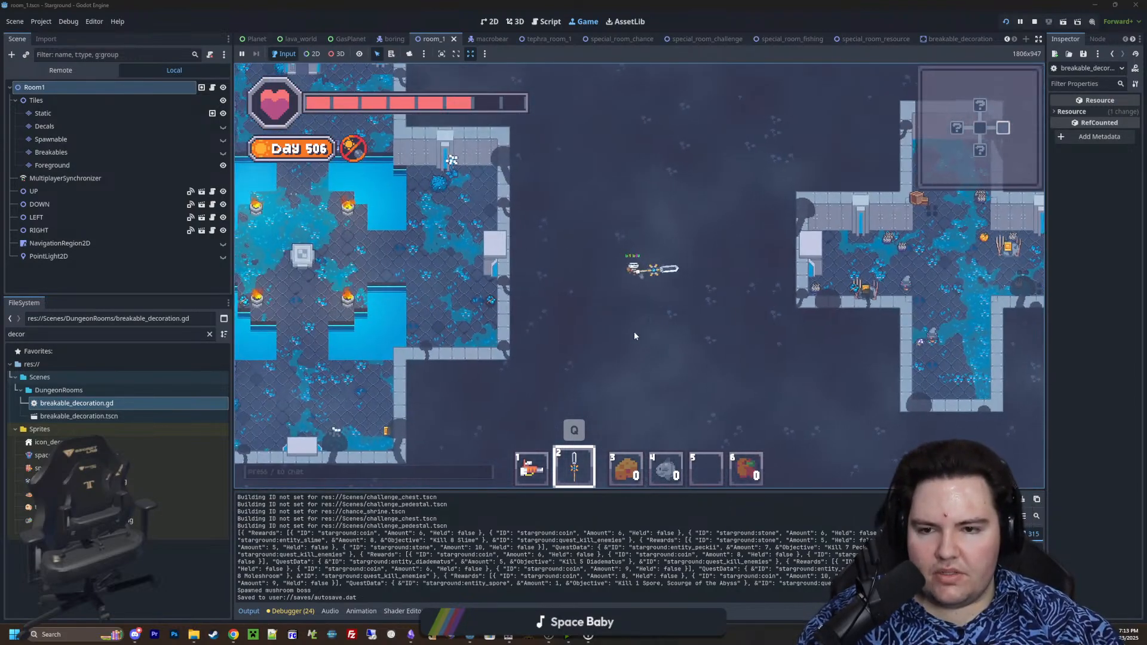
scroll(633, 331, "up", 3)
key("a")
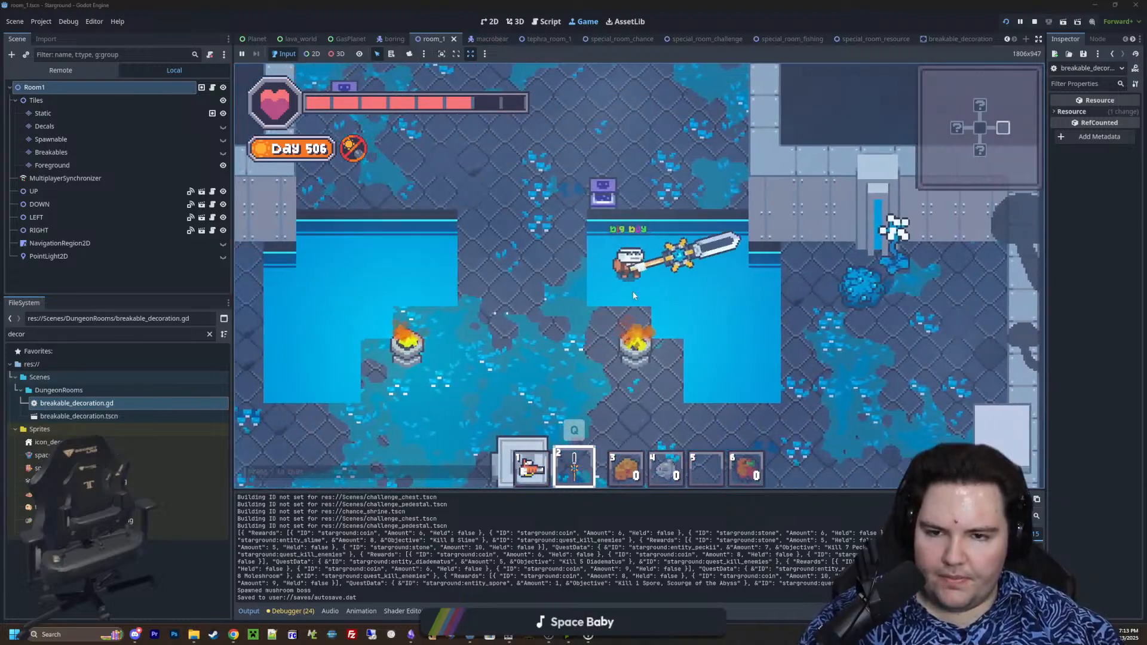
key("w")
key("d")
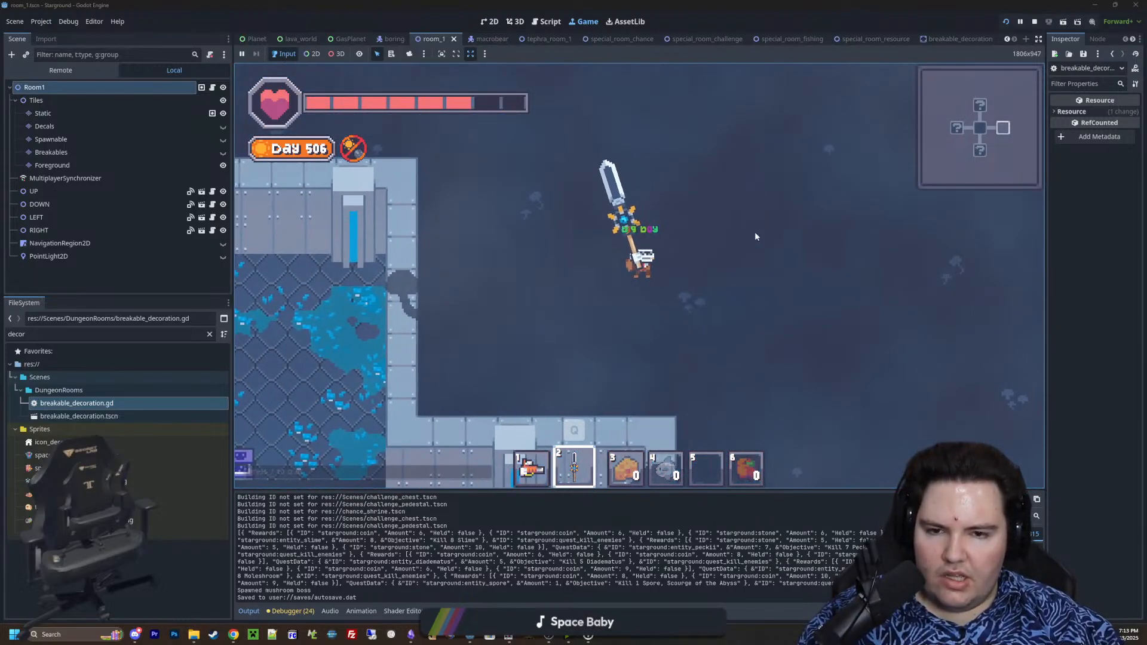
Test repeated sword swings in the open space northeast of the starting room, then swap weapons and back to the sword
left_click(759, 277)
left_click(759, 276)
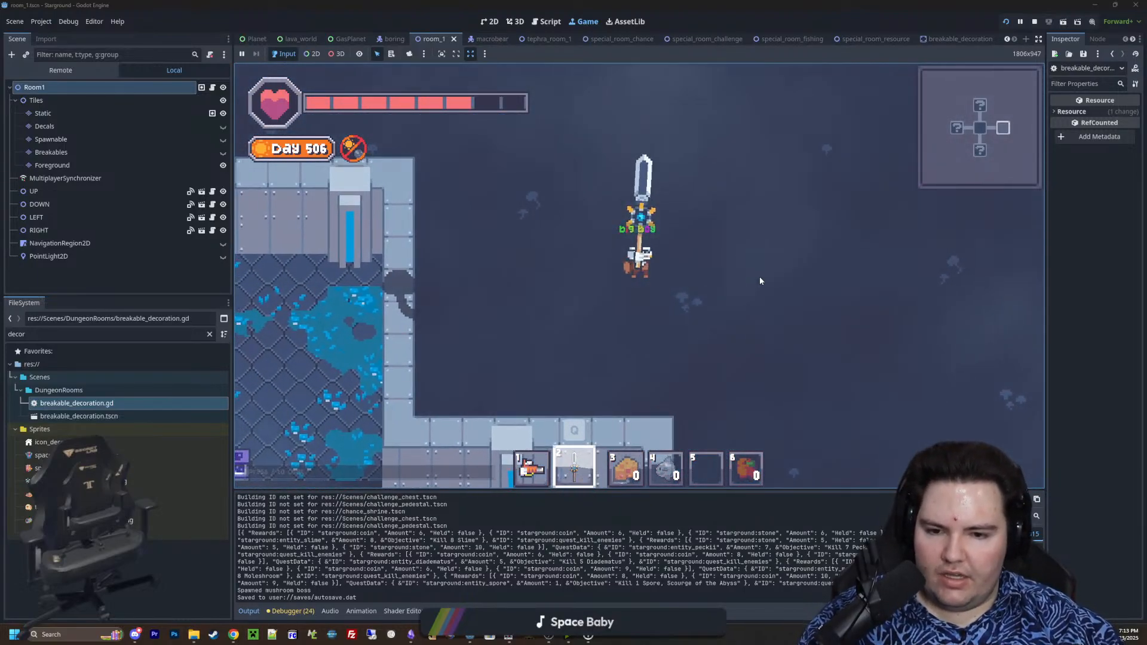
left_click(715, 228)
left_click(714, 230)
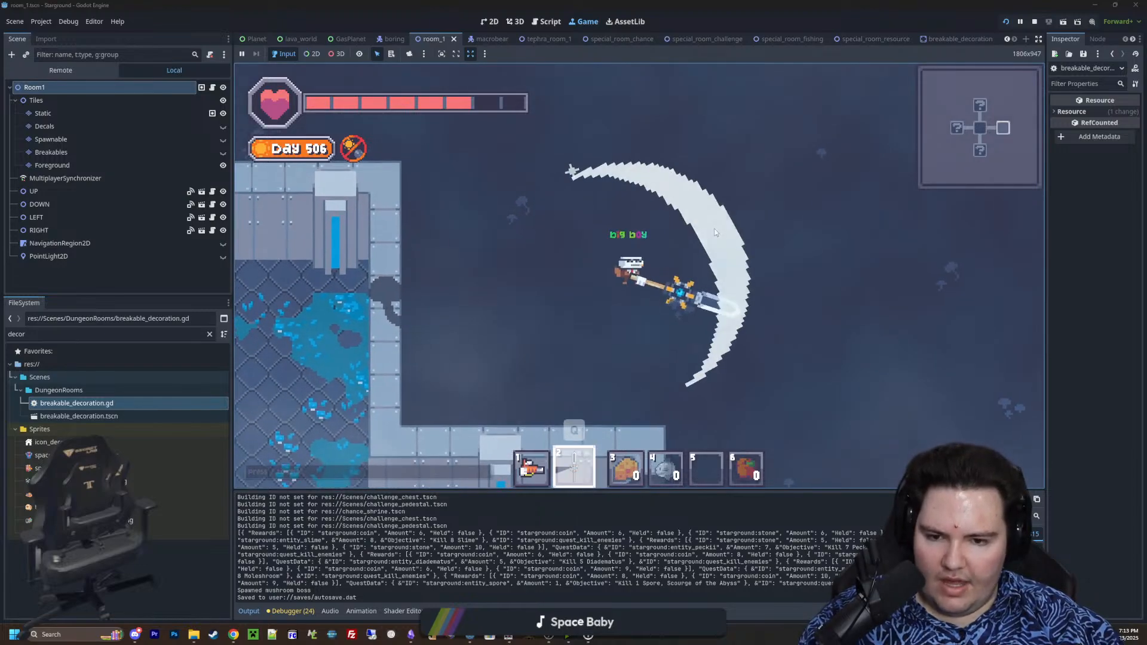
left_click(714, 229)
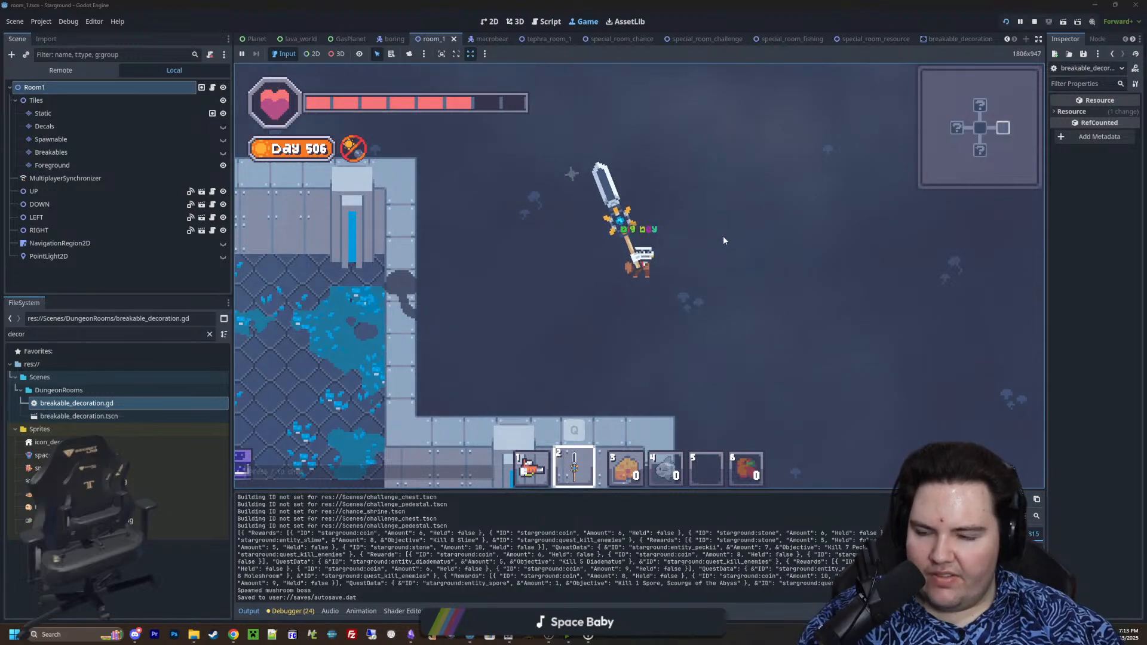
left_click(723, 233)
left_click(746, 211)
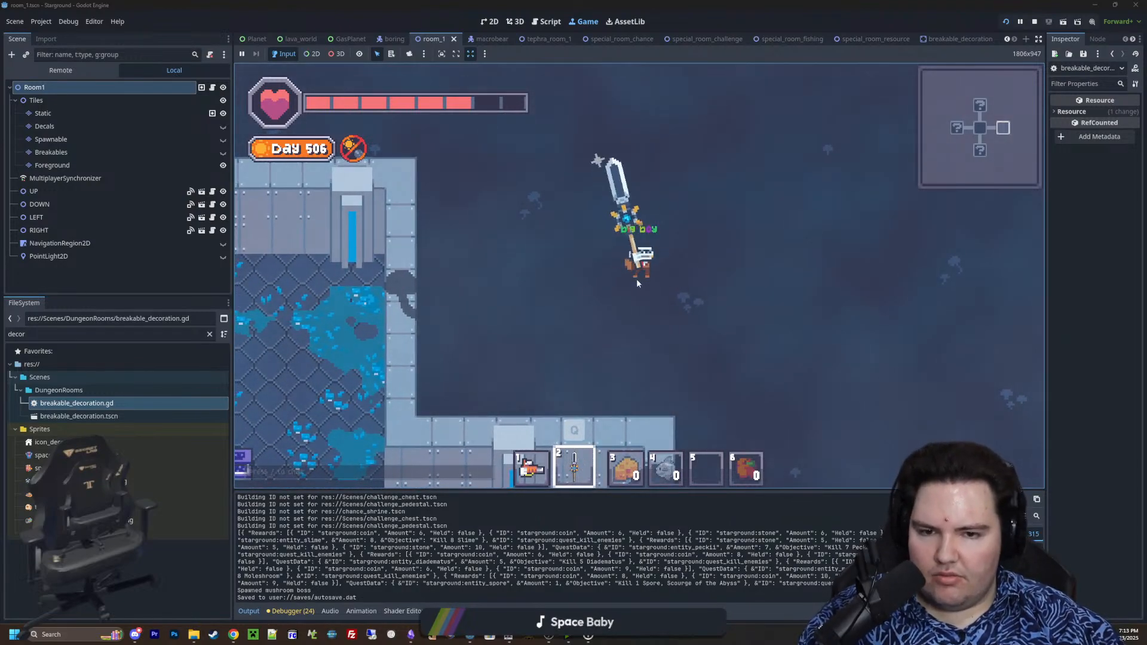
key("d")
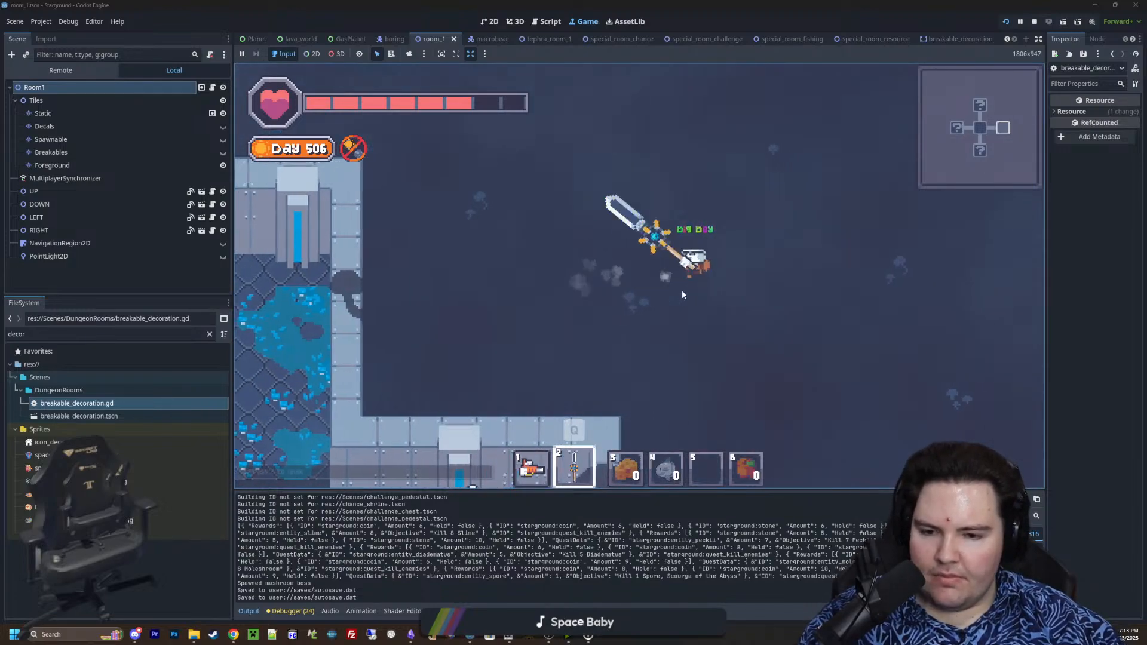
key("1")
key("2")
Fly east to check the cross-shaped enemy room and return to the centre of the starting room
scroll(682, 294, "down", 3)
key("s")
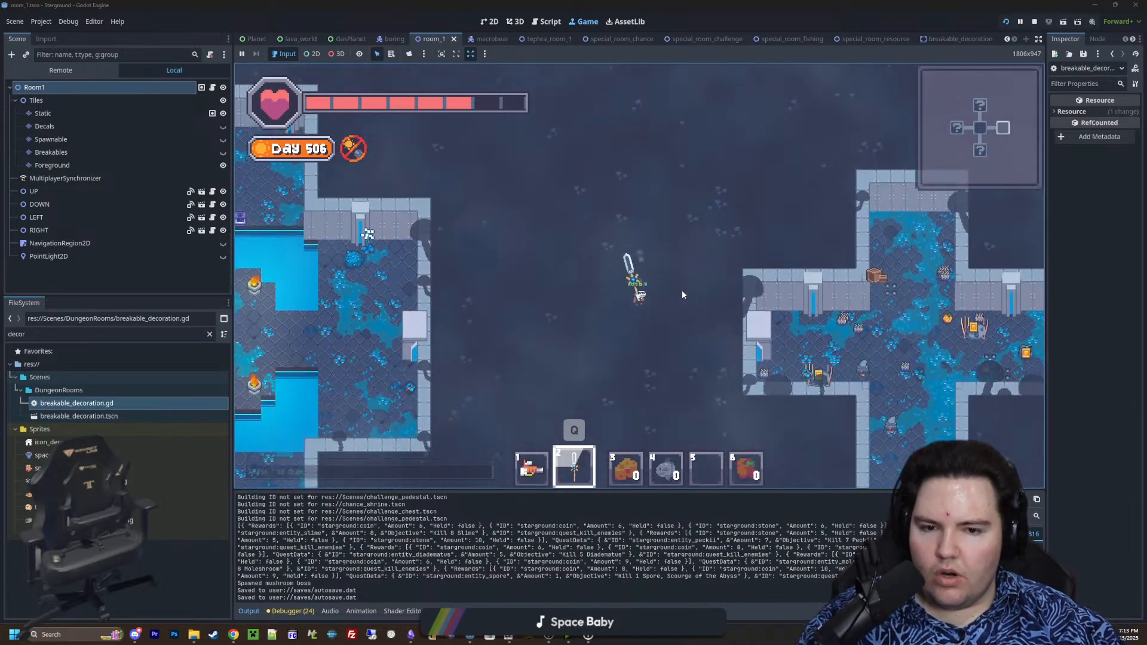
key("d")
key("d")
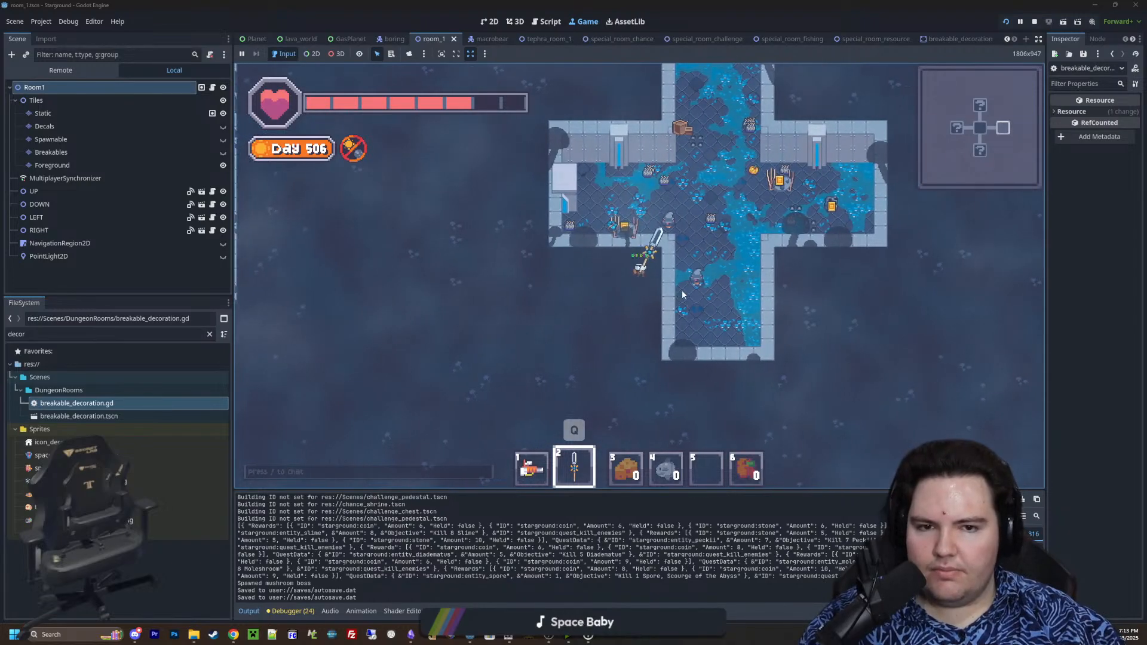
key("a")
key("w")
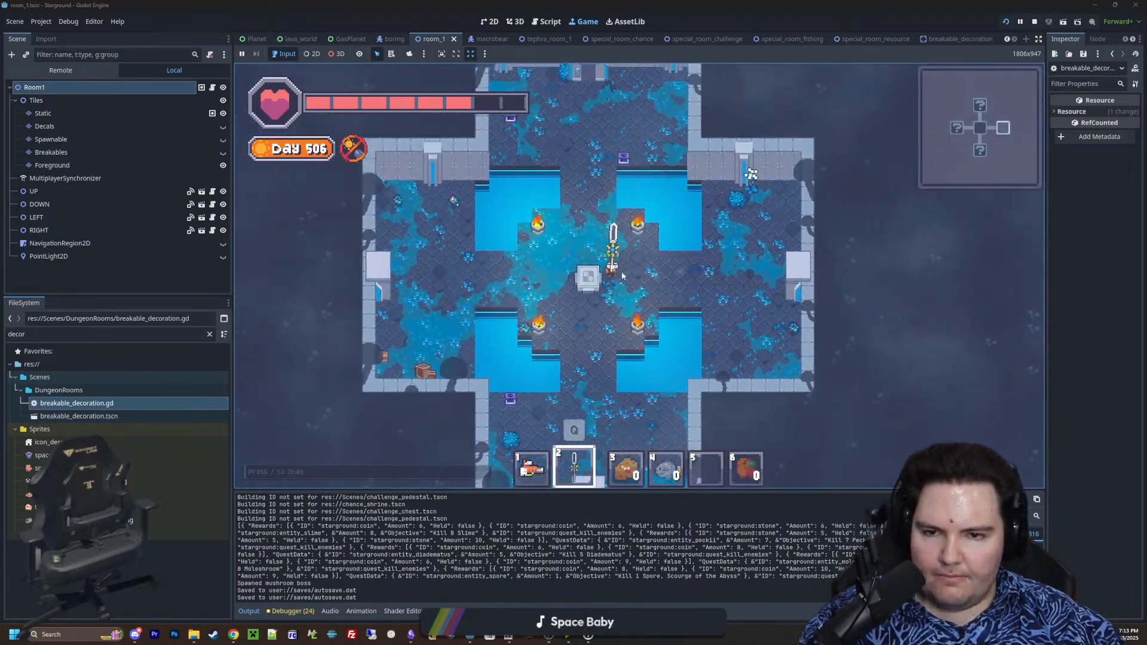
Fly north out of the starting room into the square room above it, swinging the sword on the way
scroll(607, 272, "up", 3)
scroll(607, 272, "up", 3)
key("w")
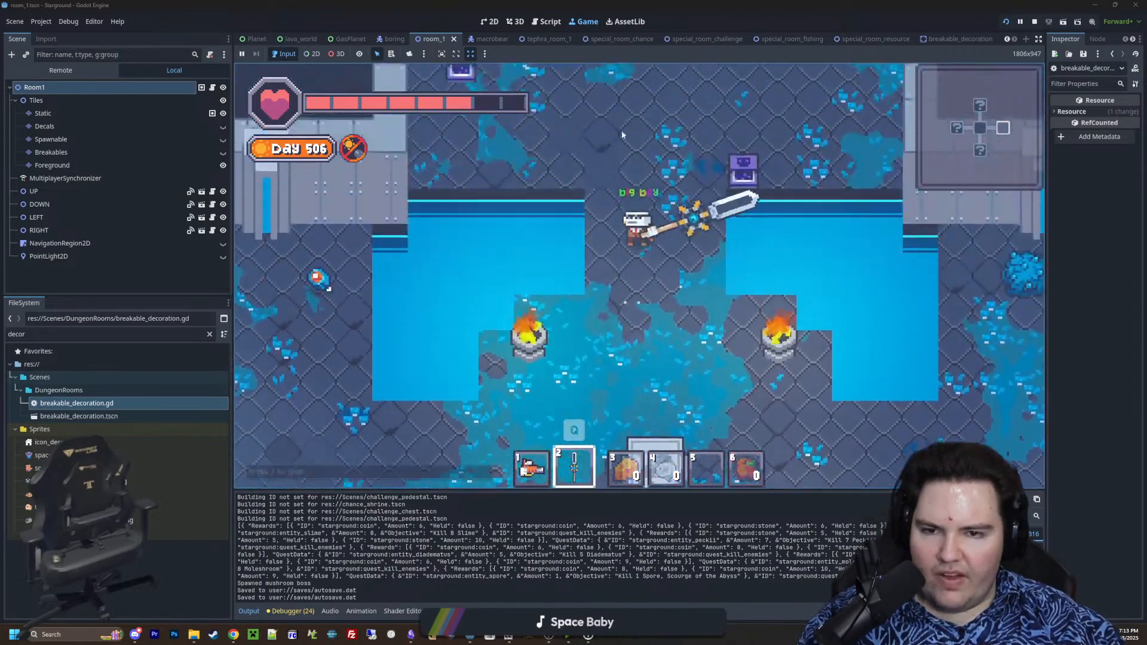
key("s")
key("w")
left_click(637, 125)
key("w")
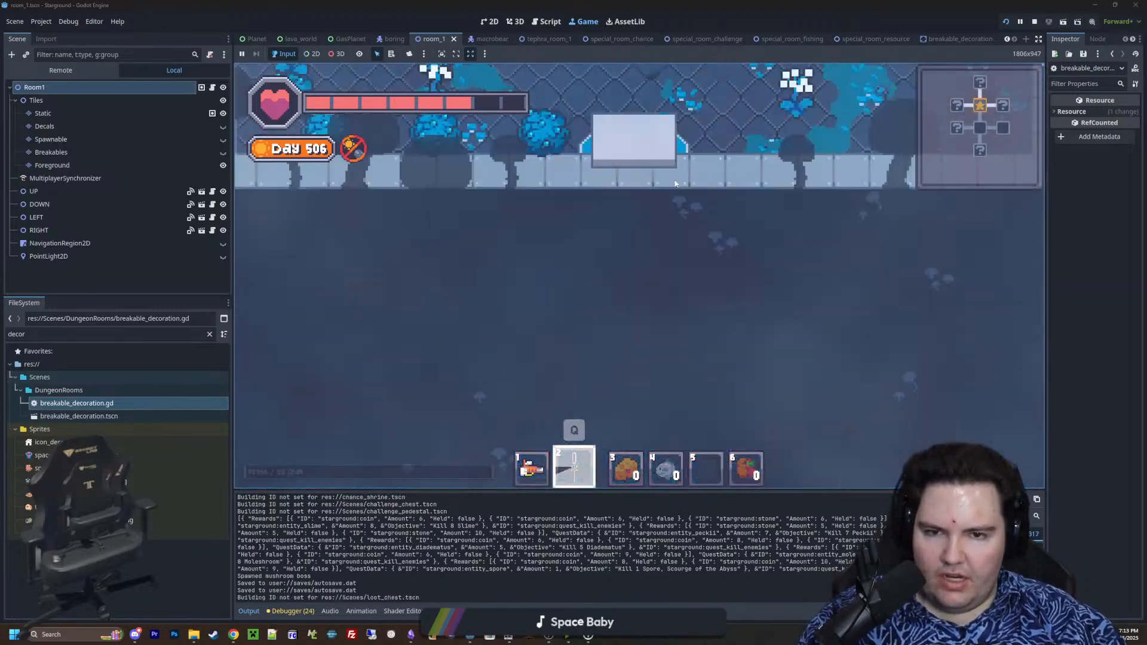
left_click(676, 197)
Open the chest in the centre of the square room, inspect the Aviator Sight in it, and leave the chest
scroll(650, 196, "down", 4)
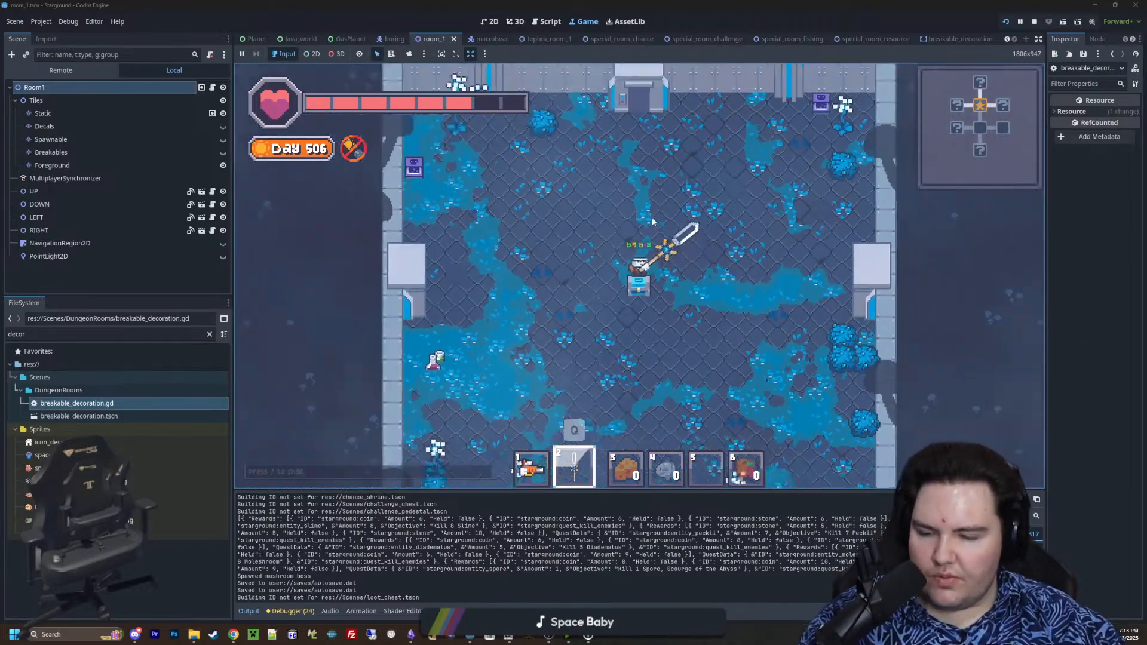
left_click(635, 287)
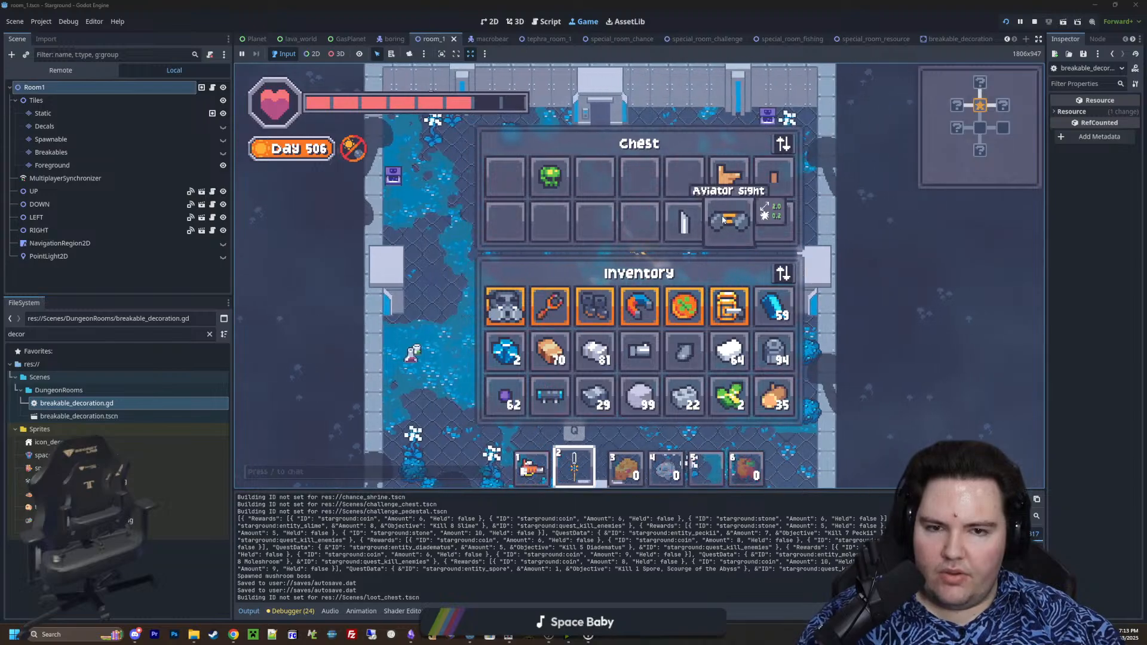
key("s")
key("w")
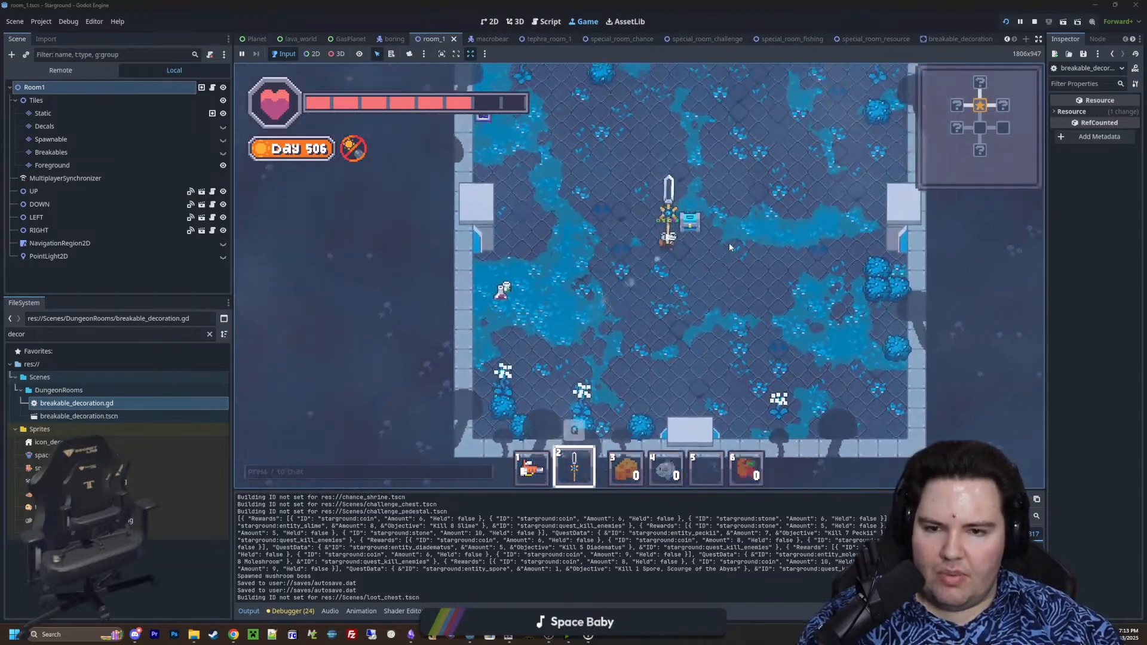
Break the test tubes near the western wall of the square room with the sword
key("a")
key("s")
key("d")
key("a")
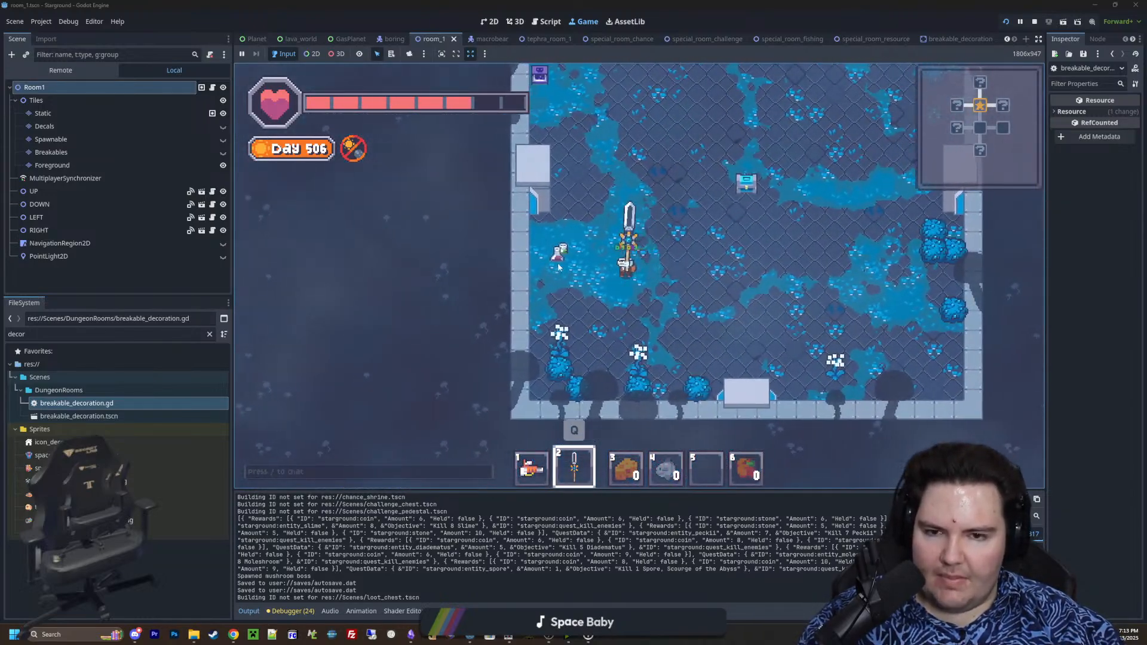
left_click(573, 269)
key("d")
key("a")
left_click(525, 253)
key("d")
left_click(526, 278)
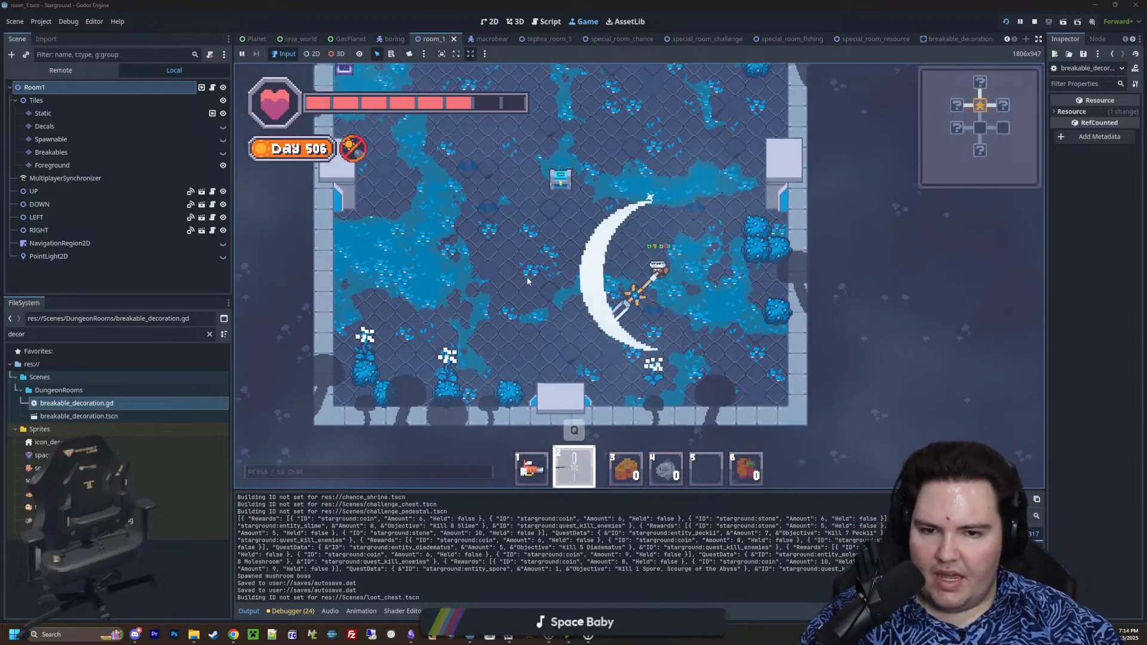
Break the blue bushes and white-flowered plants in the square room's southwest corner
key("a")
left_click(537, 273)
key("s")
key("d")
left_click(557, 313)
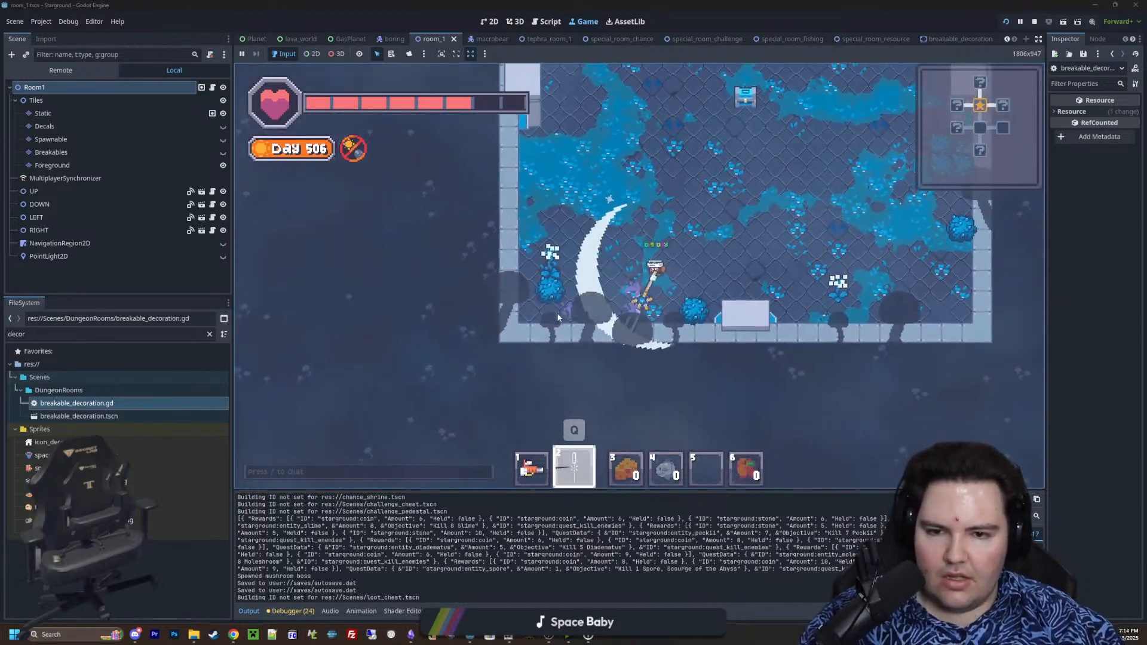
key("a")
left_click(562, 302)
key("d")
Break the cluster of blue bushes along the square room's eastern wall
key("w")
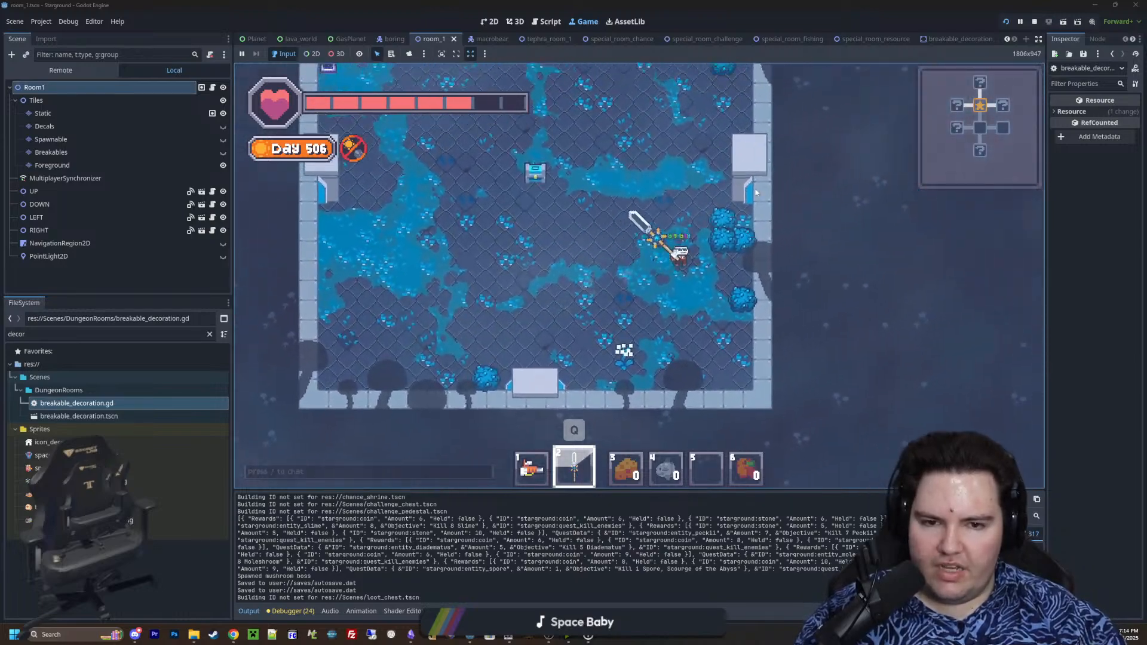
left_click(750, 215)
key("a")
left_click(671, 304)
key("w")
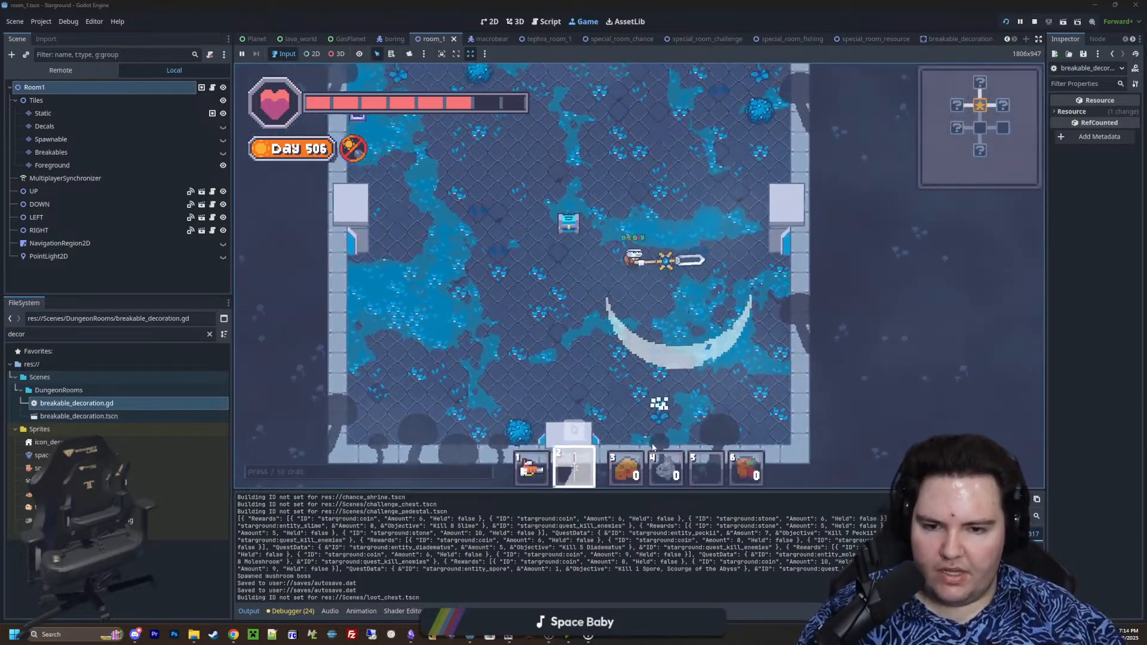
left_click(708, 281)
Break the purple poison container and white-flowered plant in the square room's northeast corner
key("d")
key("d")
left_click(738, 252)
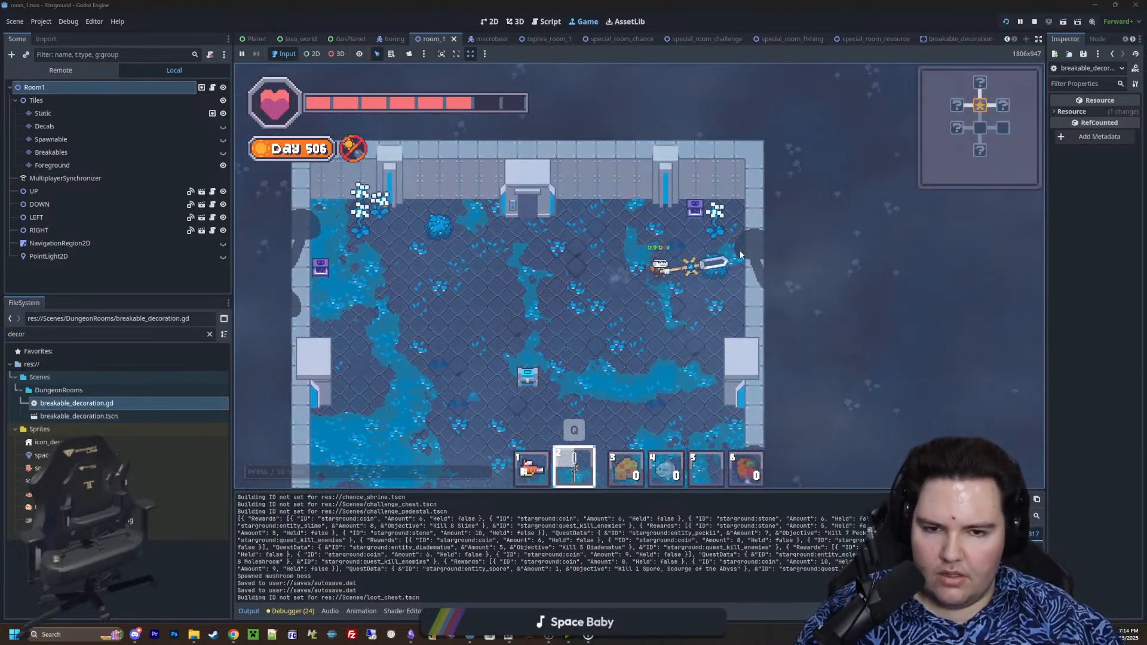
key("w")
key("a")
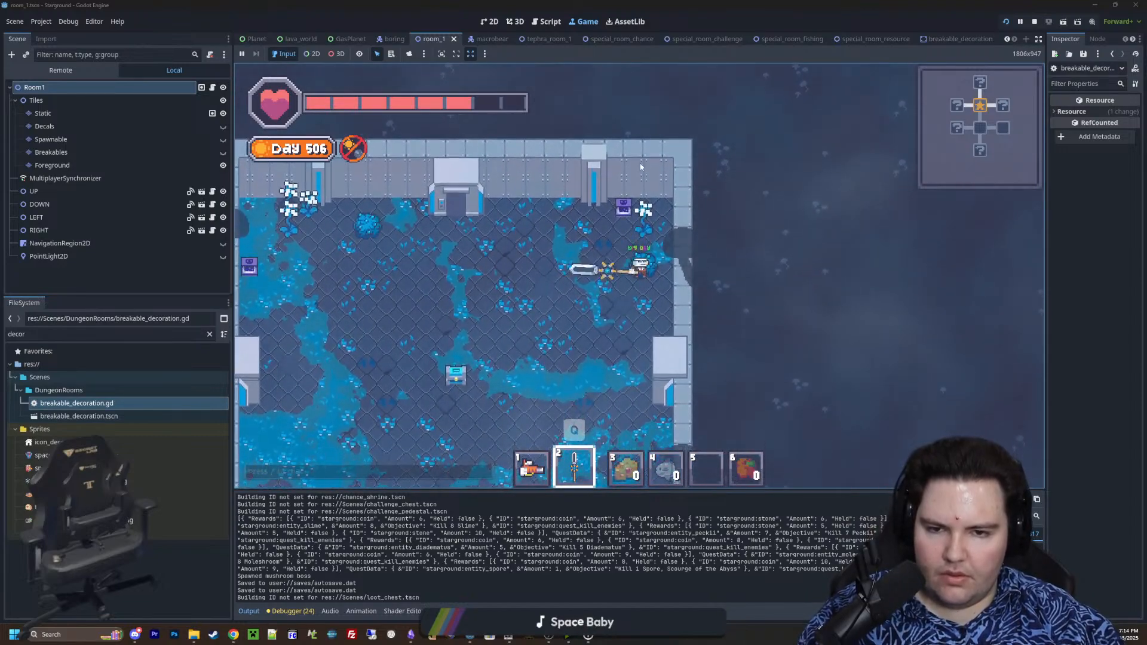
left_click(728, 241)
Break the plants and the purple poison container in the square room's northwest corner
key("a")
key("s")
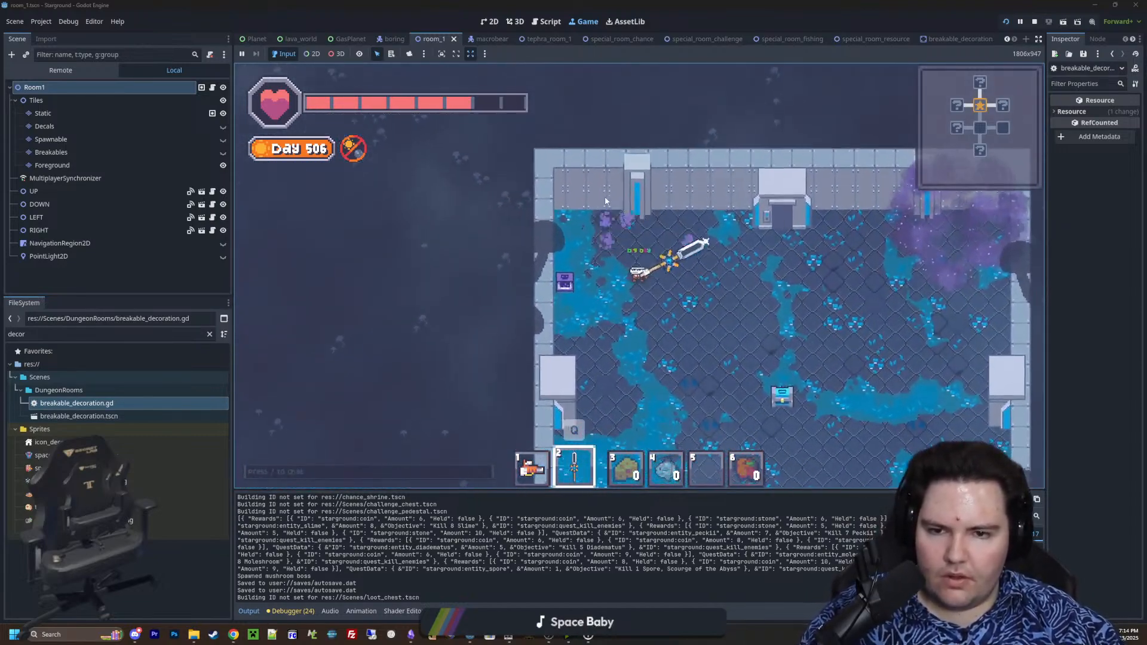
left_click(568, 246)
left_click(555, 251)
Fly out through the square room's southwest side and teleport out of the dungeon with /tp 0 0
key("s")
scroll(625, 239, "down", 10)
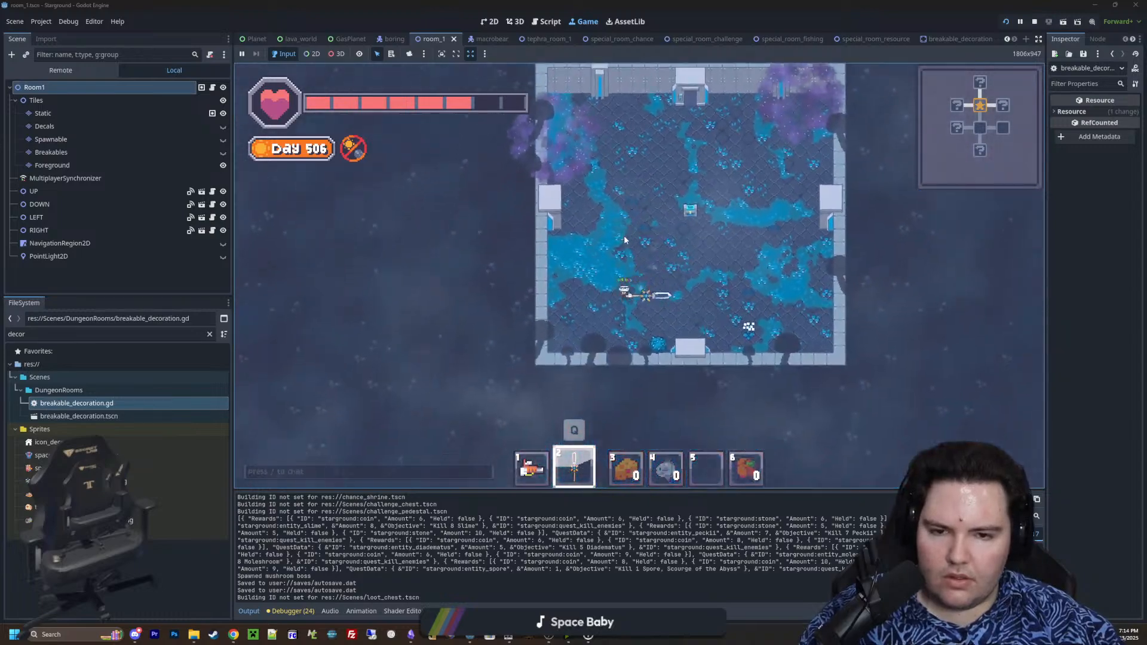
key("a")
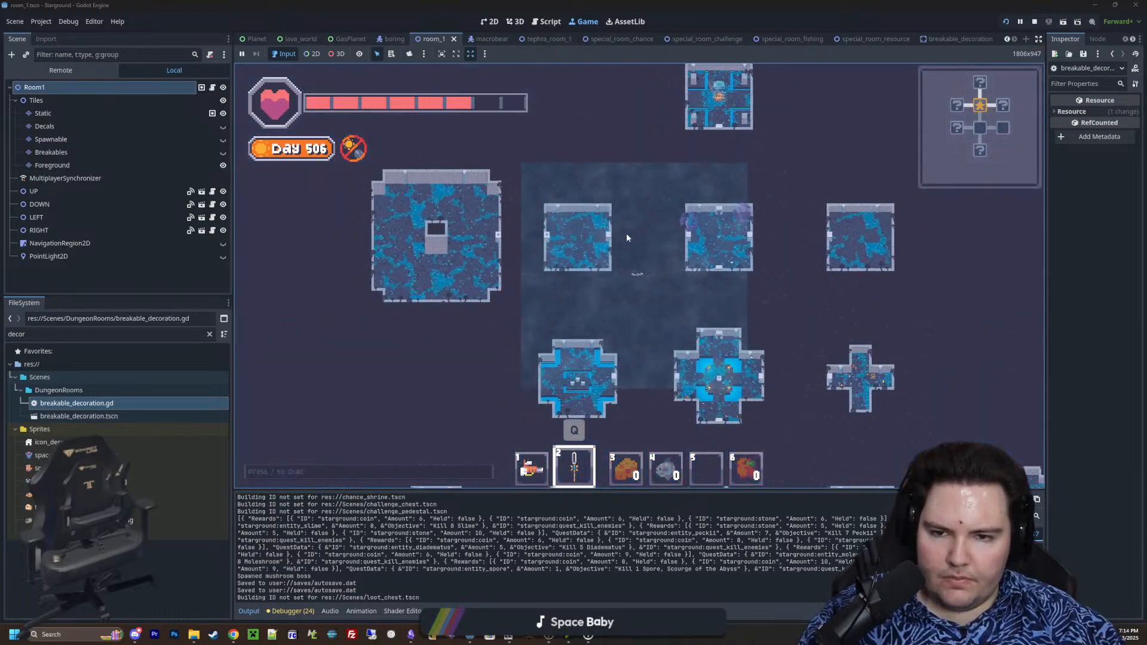
scroll(676, 239, "up", 3)
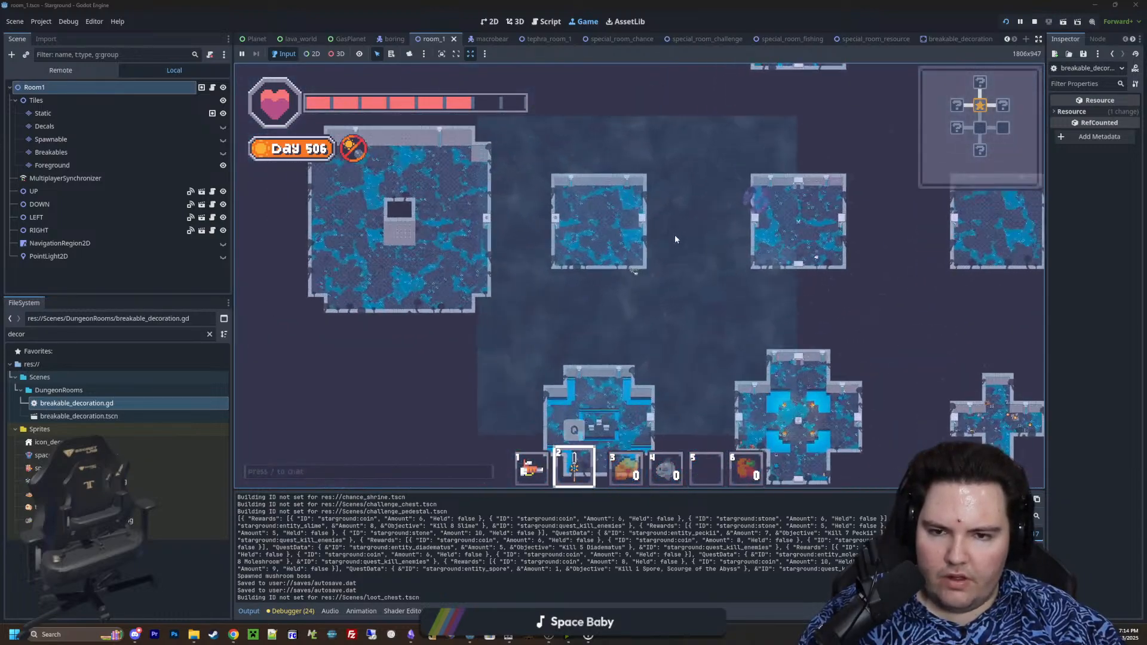
type("/tp 0 0")
key("Return")
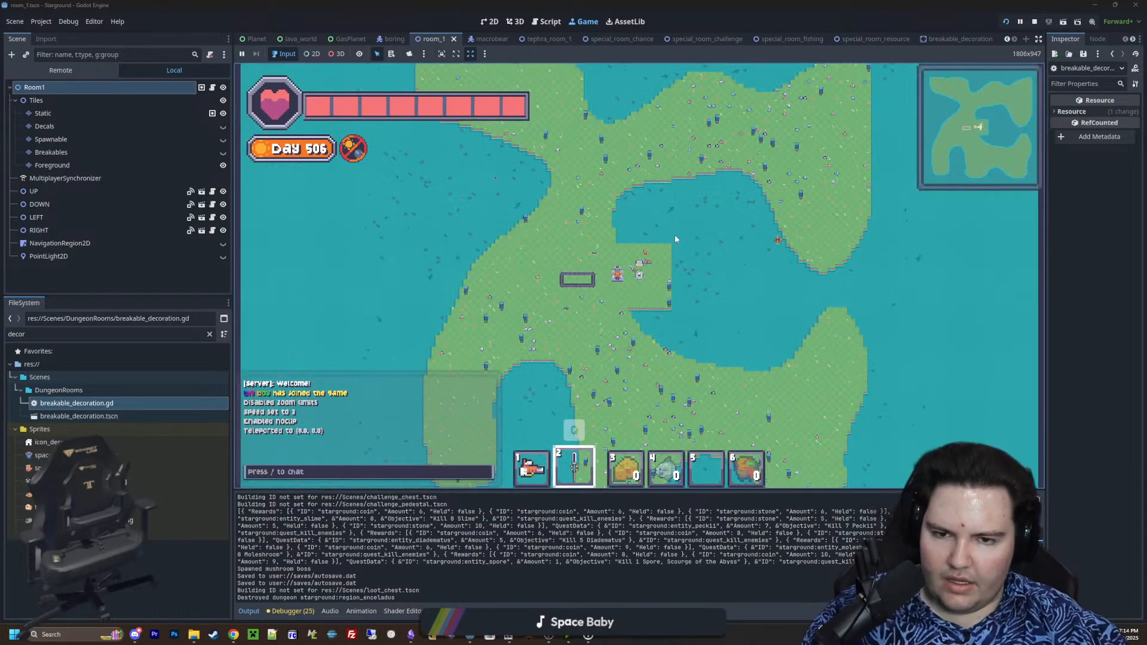
Open the Starlauncher on the planet's surface and launch to the orange planet
scroll(675, 239, "up", 10)
key("a")
key("e")
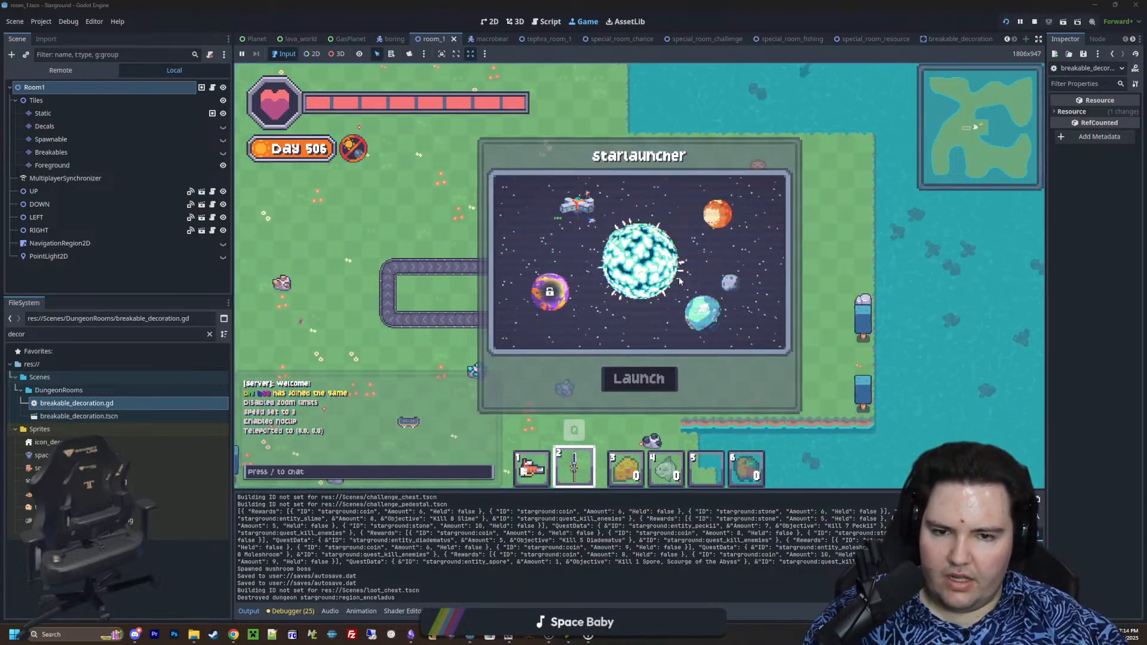
left_click(725, 226)
left_click(657, 377)
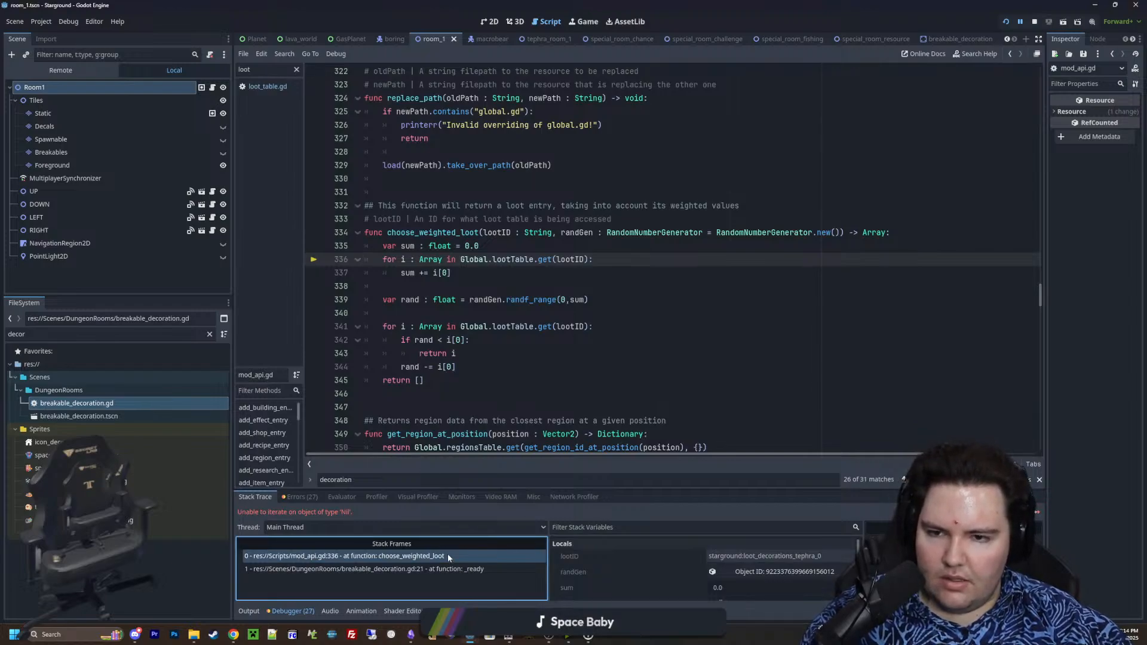
Trace the loot error to the _ready frame in breakable_decoration.gd and check the Tephra decoration entries in loot_table.gd
left_click(442, 570)
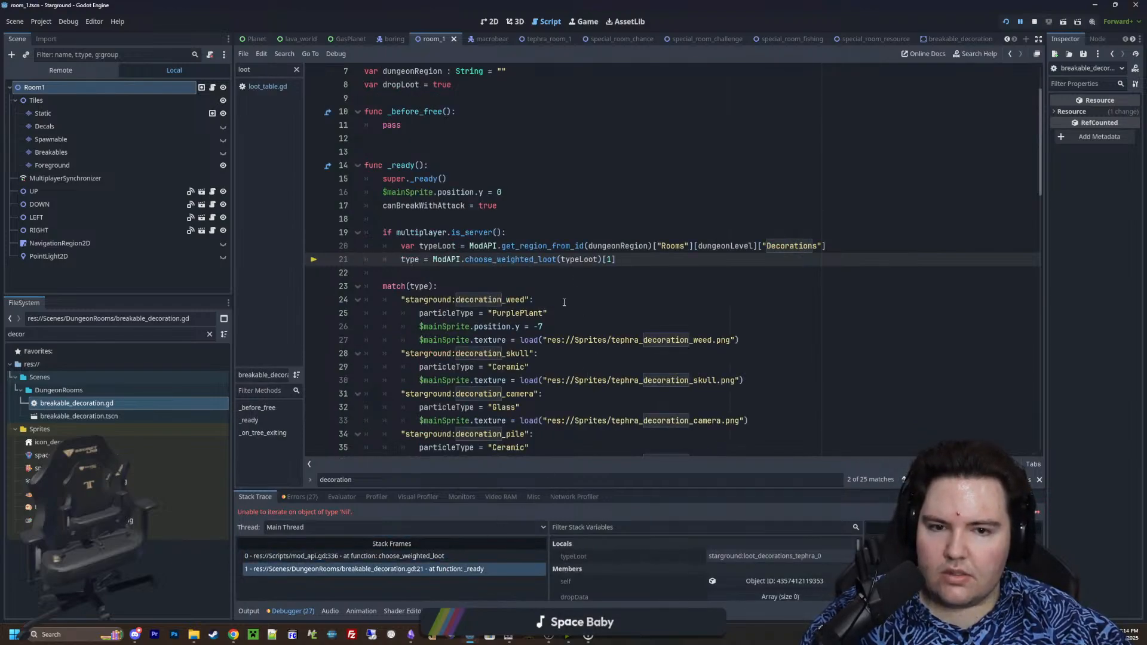
scroll(565, 303, "up", 1)
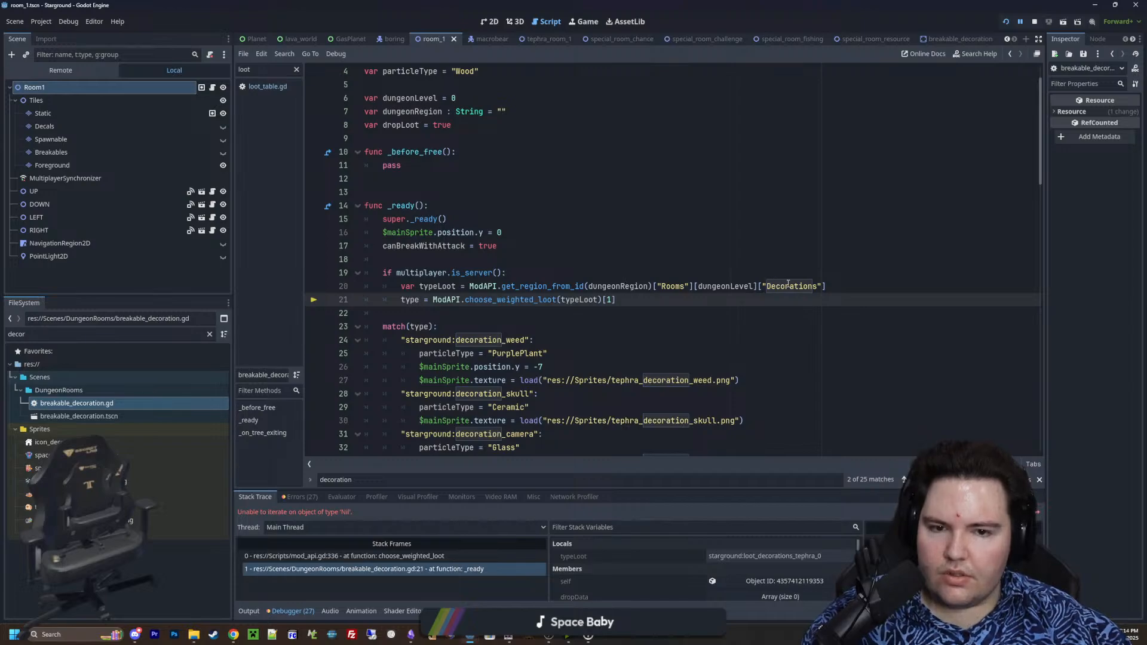
left_click(265, 88)
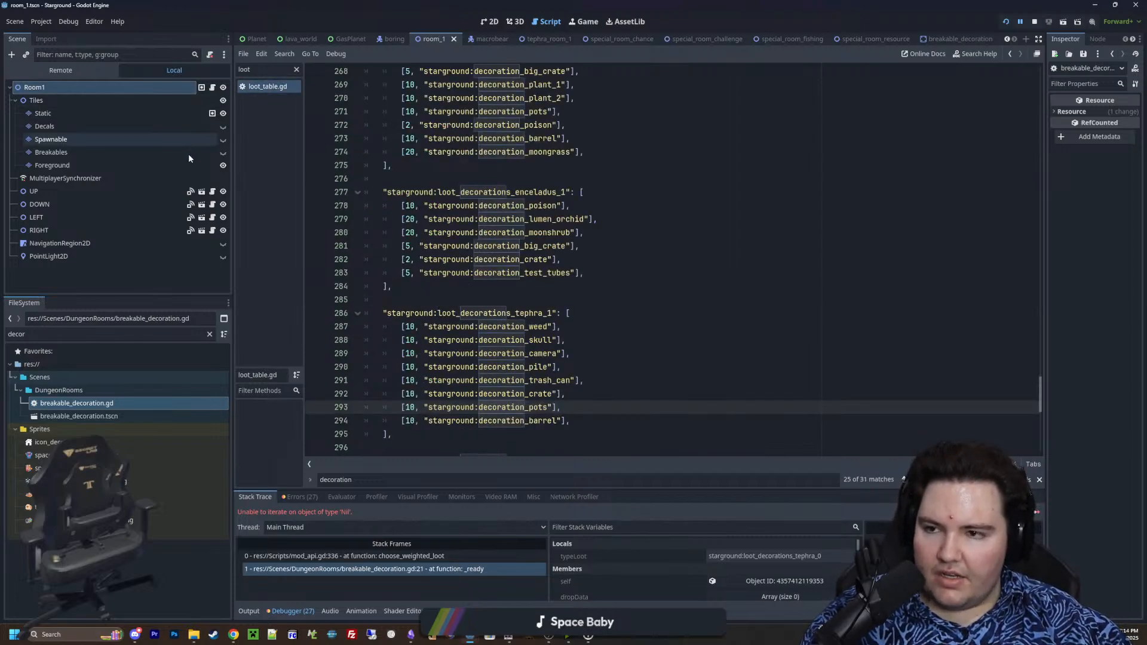
Open regions_table.gd and check the decorations loot ID in the Tephra region's room entry against the key in loot_table.gd
left_click(210, 334)
type("reg")
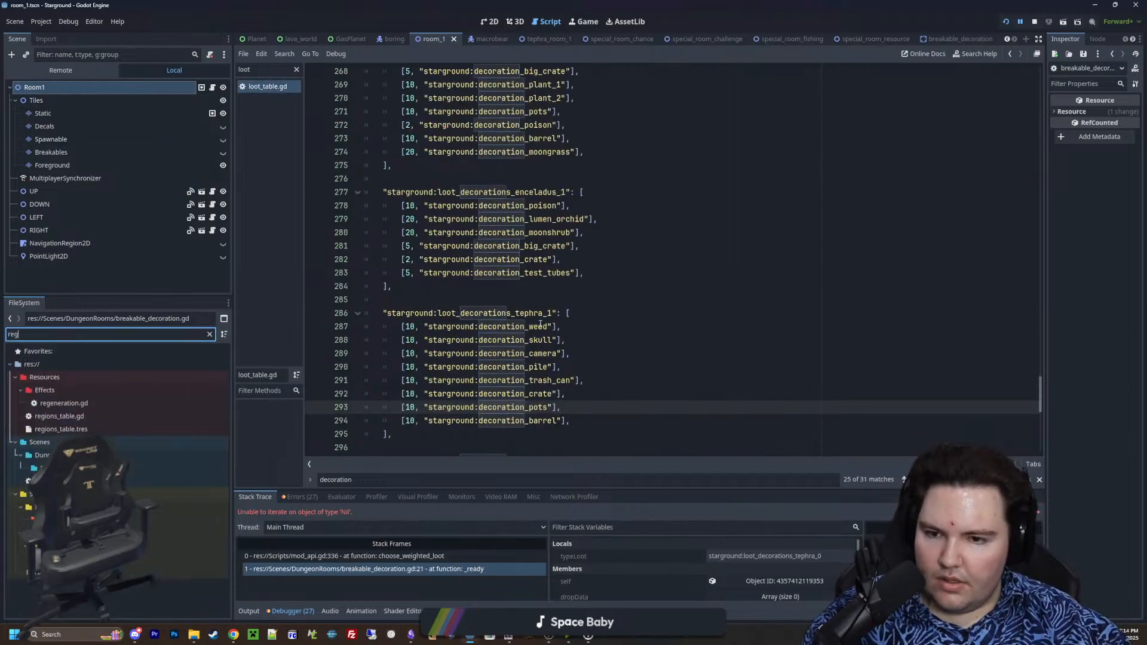
double_click(508, 313)
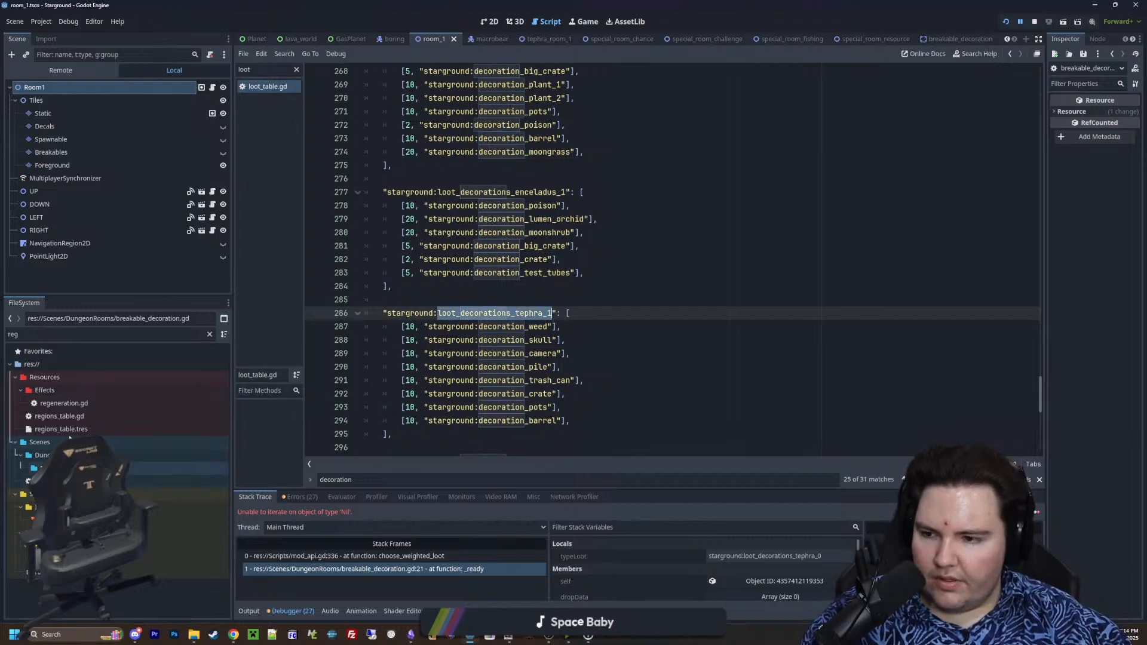
double_click(72, 415)
left_click(583, 314)
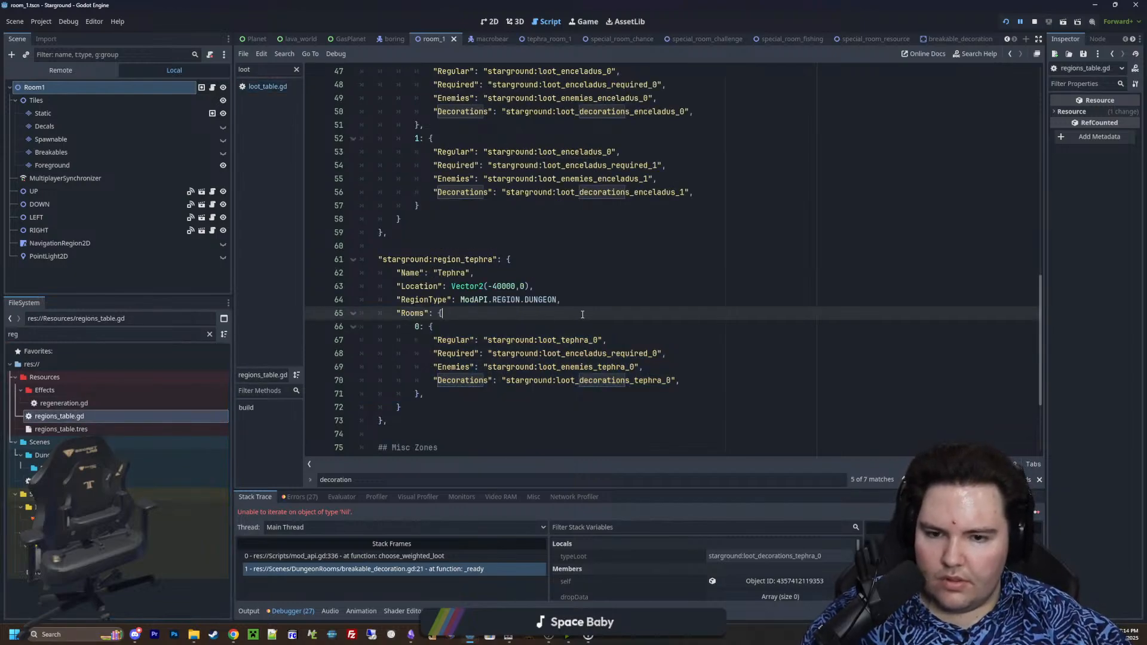
double_click(610, 381)
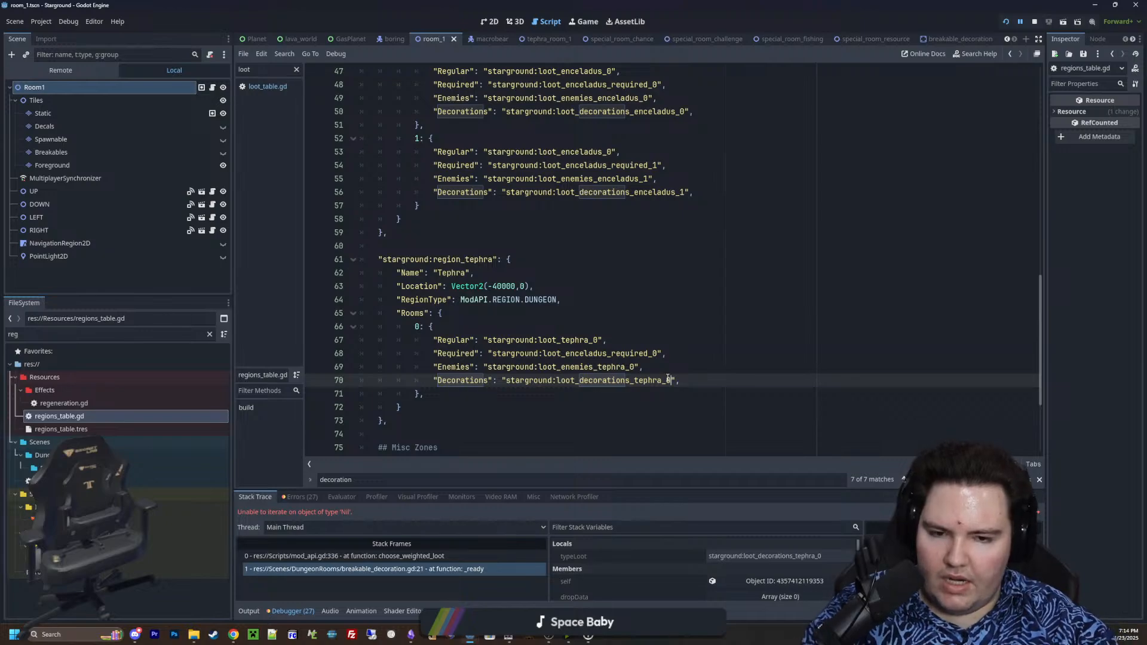
In loot_table.gd, rename the Tephra decorations key to starground:loot_decorations_tephra_0 and save
left_click(269, 87)
left_click(551, 321)
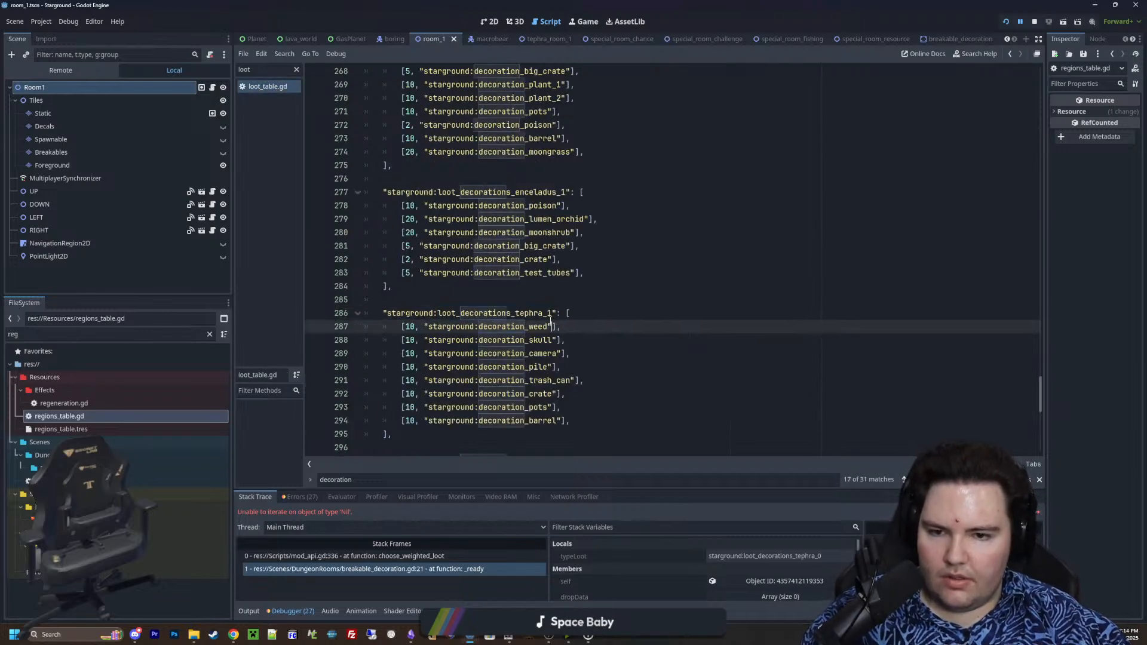
left_click(550, 320)
left_click(579, 287)
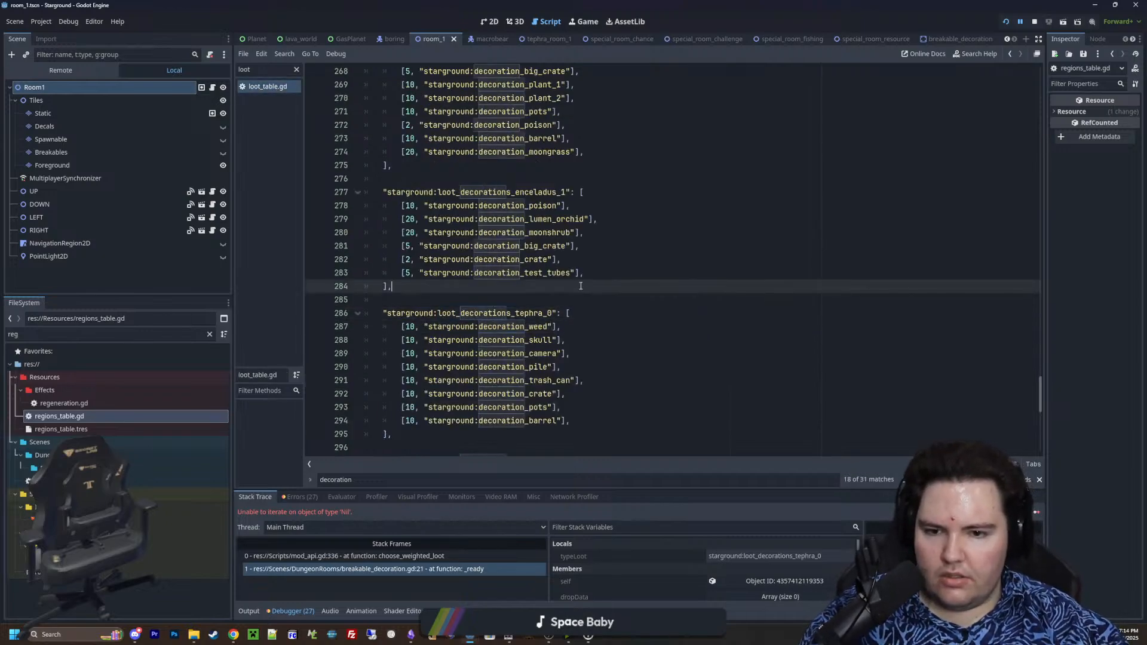
left_click(586, 303)
key("ctrl+s")
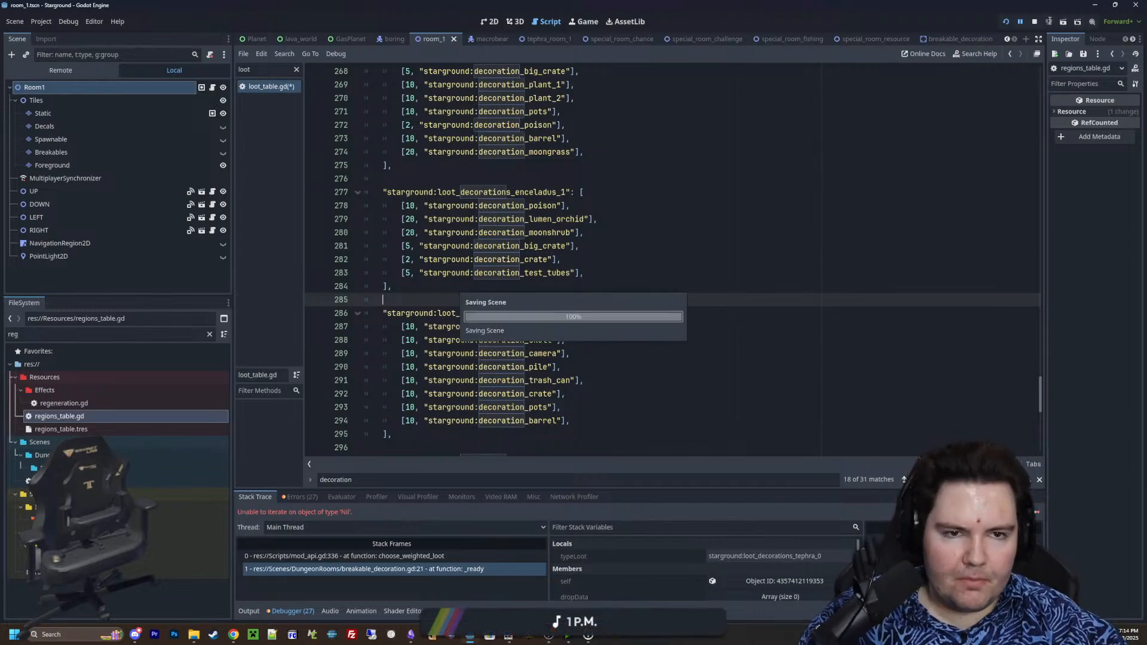
Restart the game, continue the last save and launch to the orange planet with the Starlauncher
left_click(1034, 22)
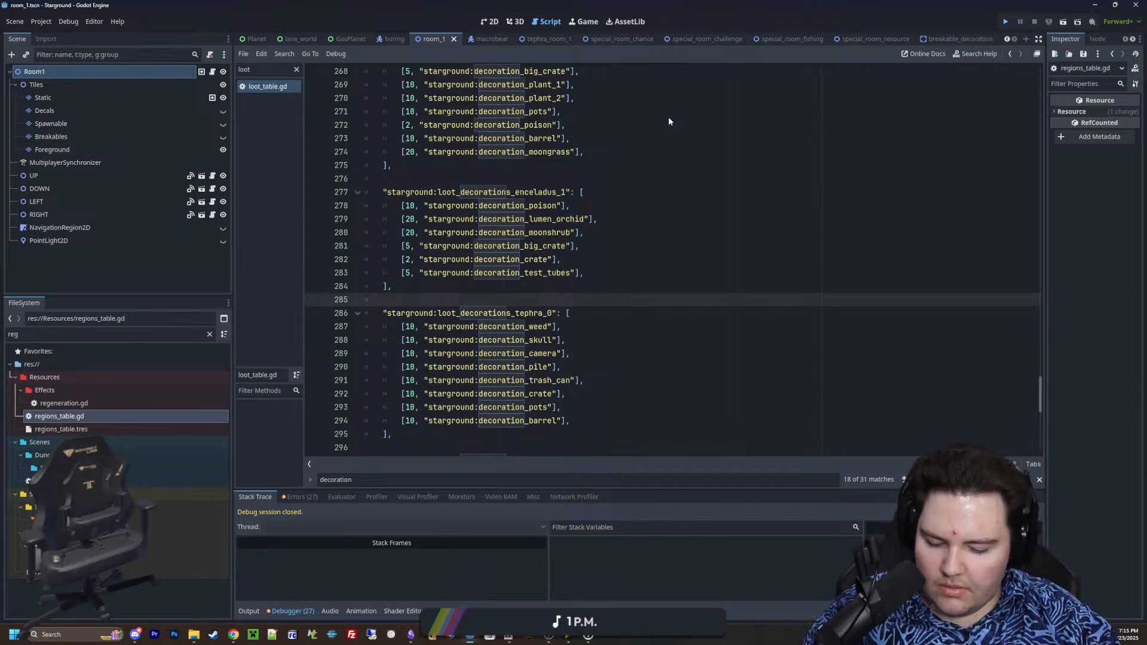
key("ctrl+s")
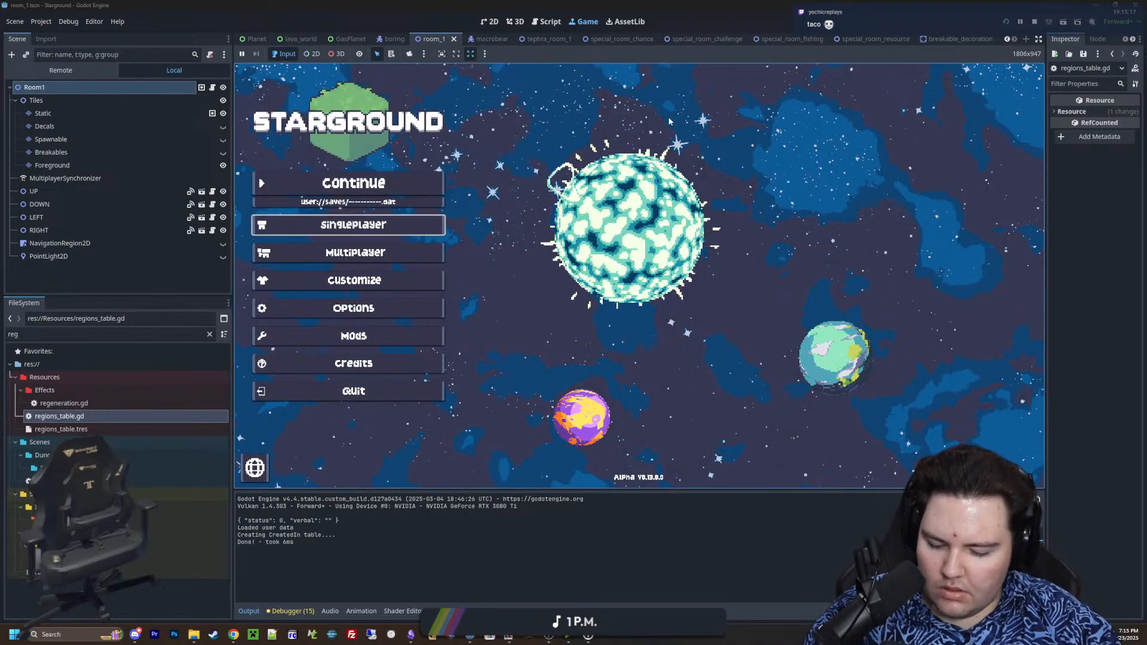
left_click(386, 182)
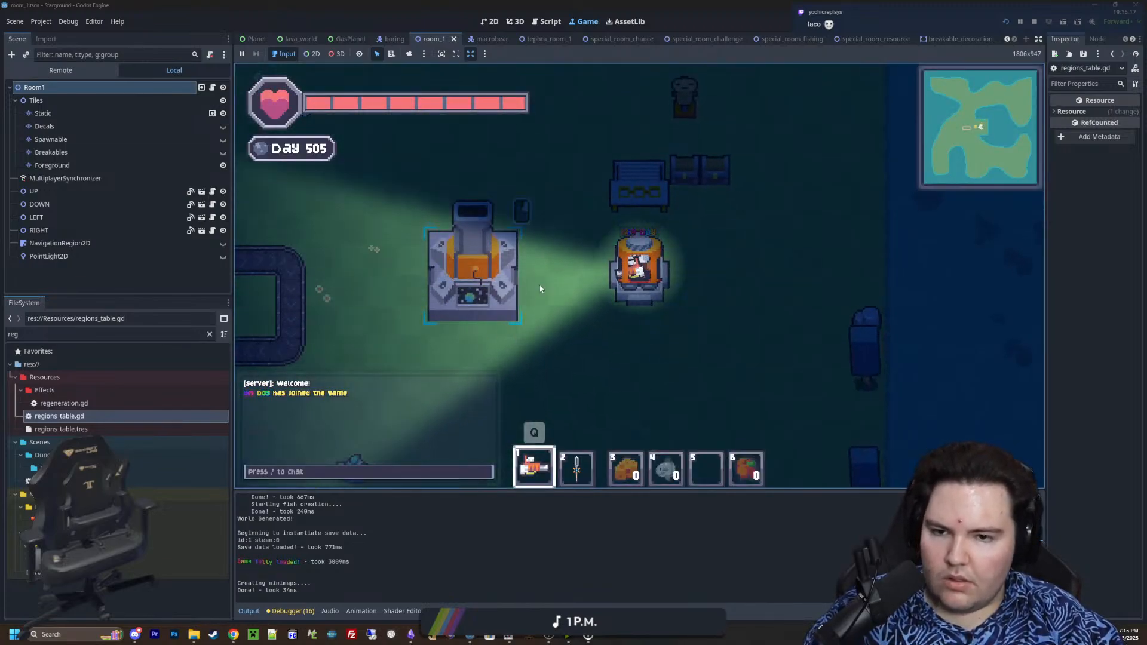
left_click(474, 253)
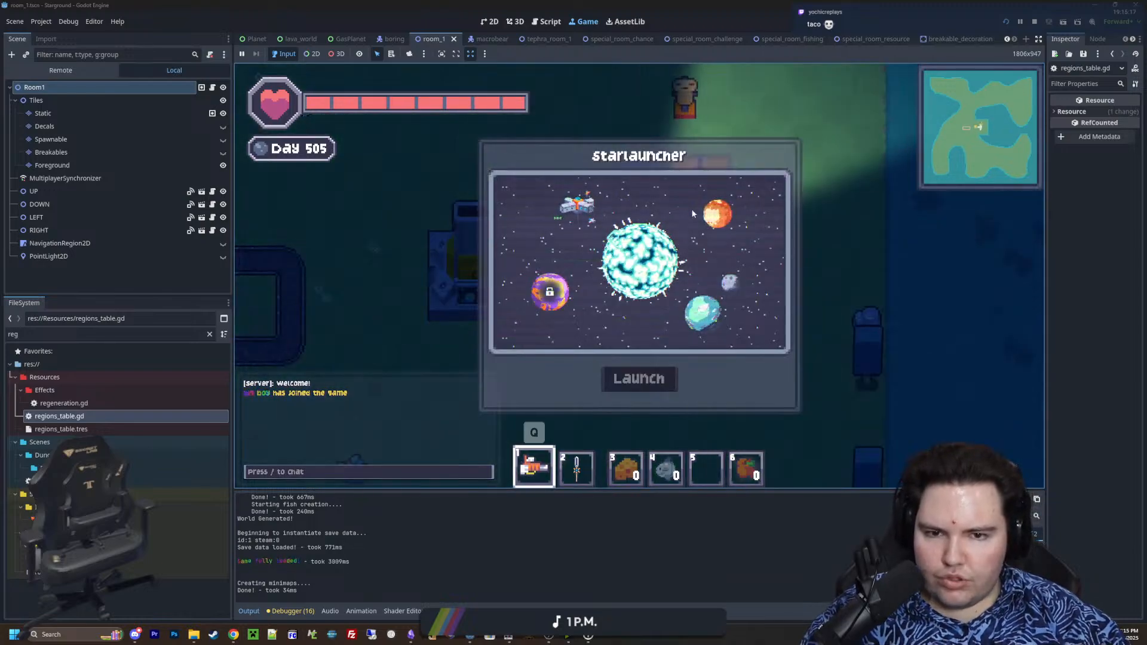
left_click(722, 214)
left_click(652, 389)
Enable noclip, disable the zoom limits and set the player speed with /movespeed 3 in the dungeon
key("a")
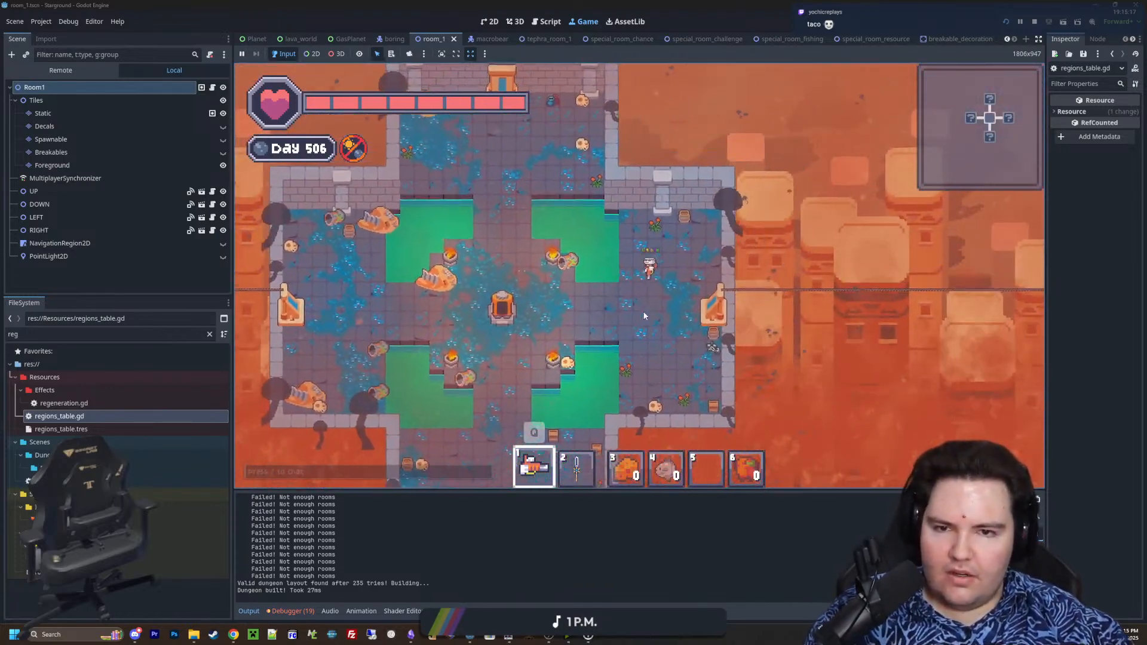
key("slash")
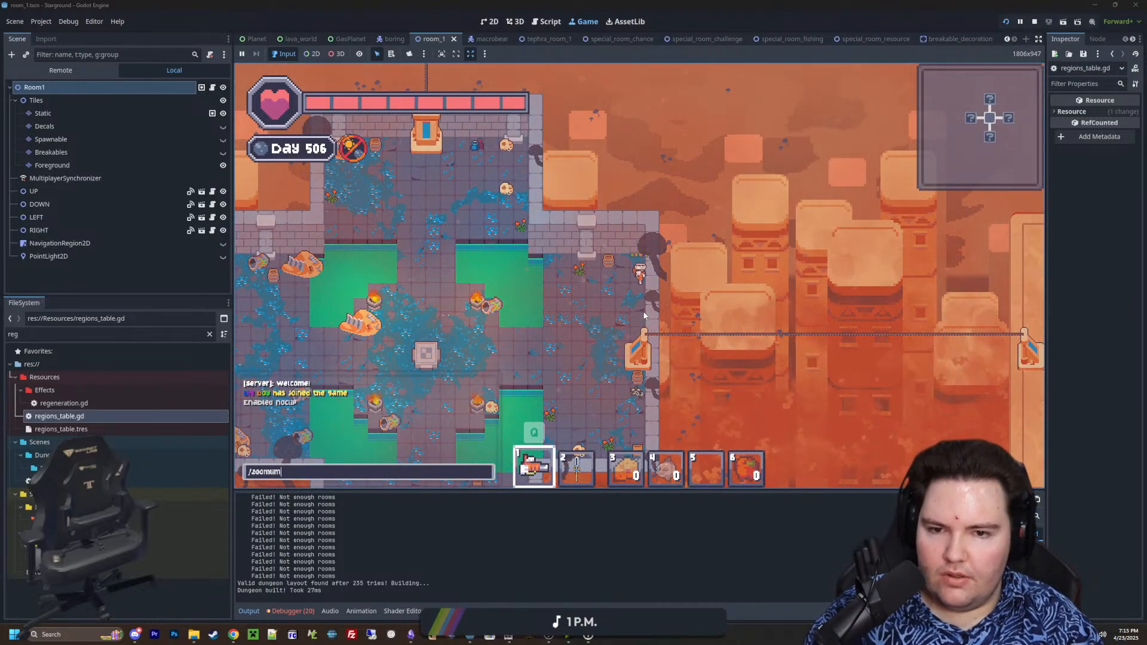
type("movespeed ")
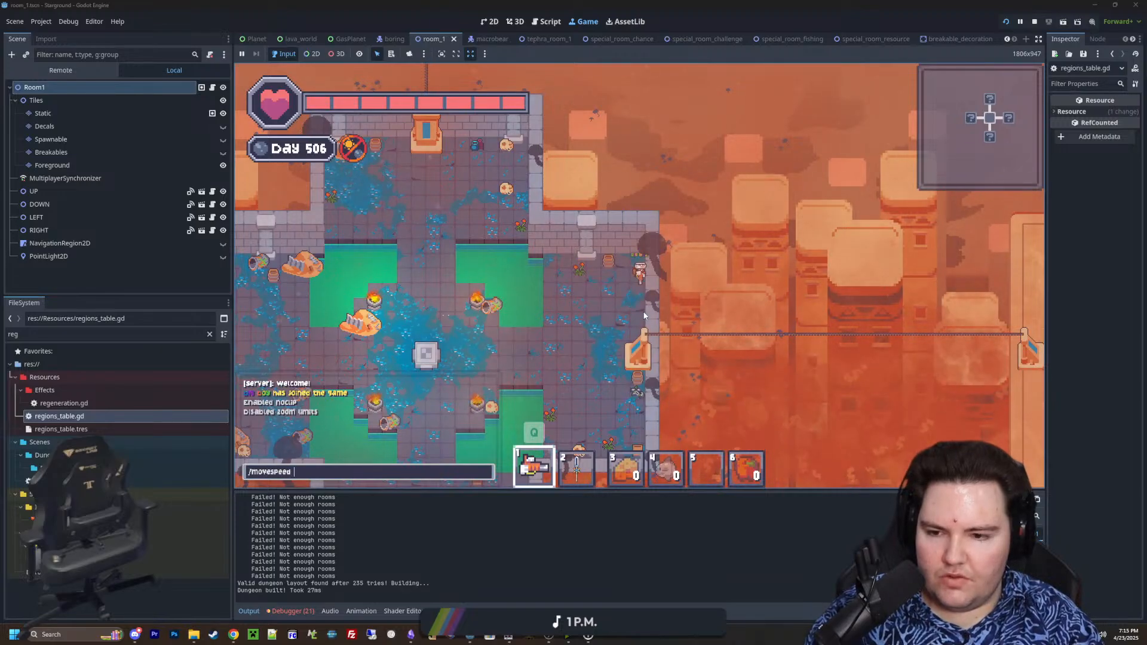
type("3")
key("Return")
Fly east from the starting room to the square sandy room across the chain
key("d")
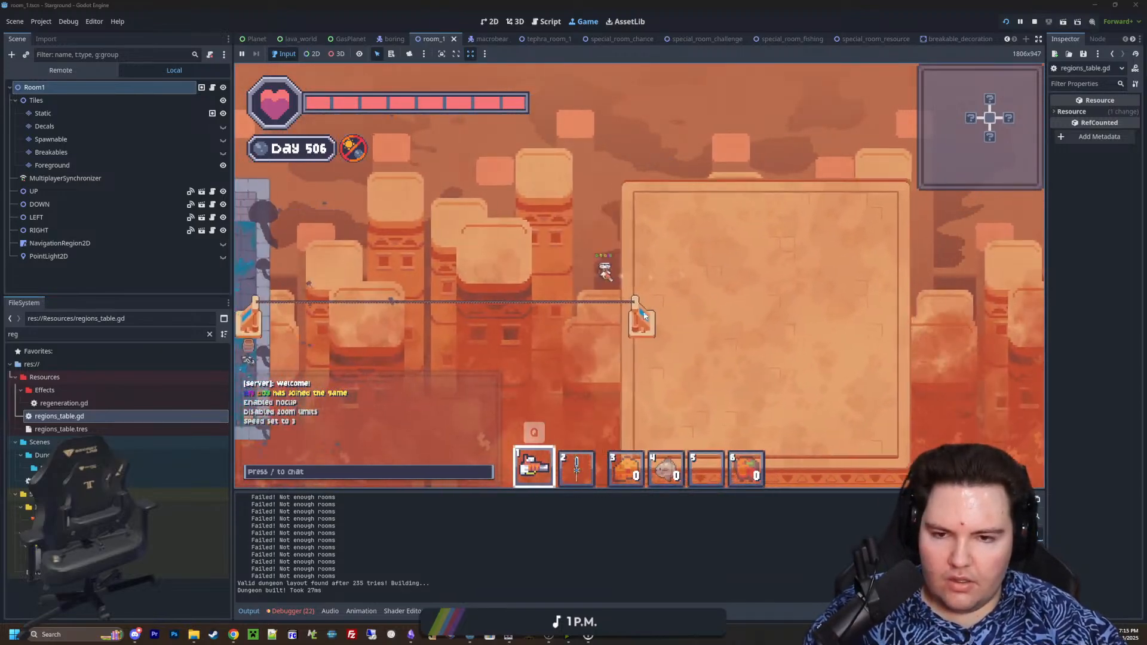
key("a")
key("s")
key("d")
scroll(701, 307, "down", 2)
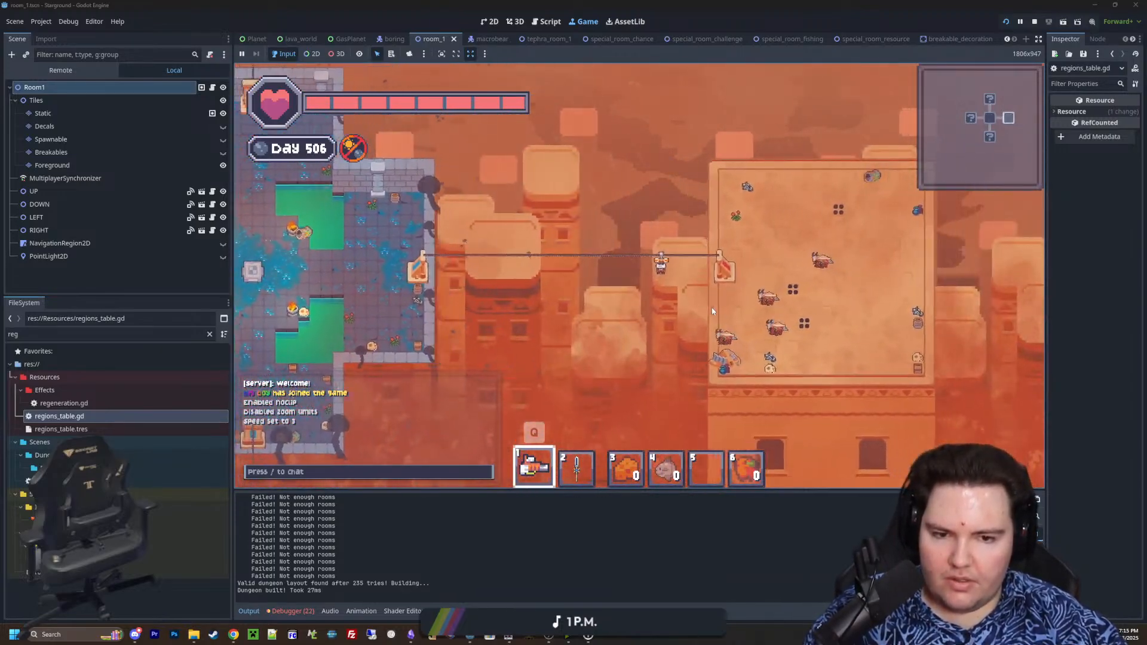
scroll(711, 310, "up", 2)
Equip the sword and defeat the horned enemies in the square sandy room
key("2")
key("s")
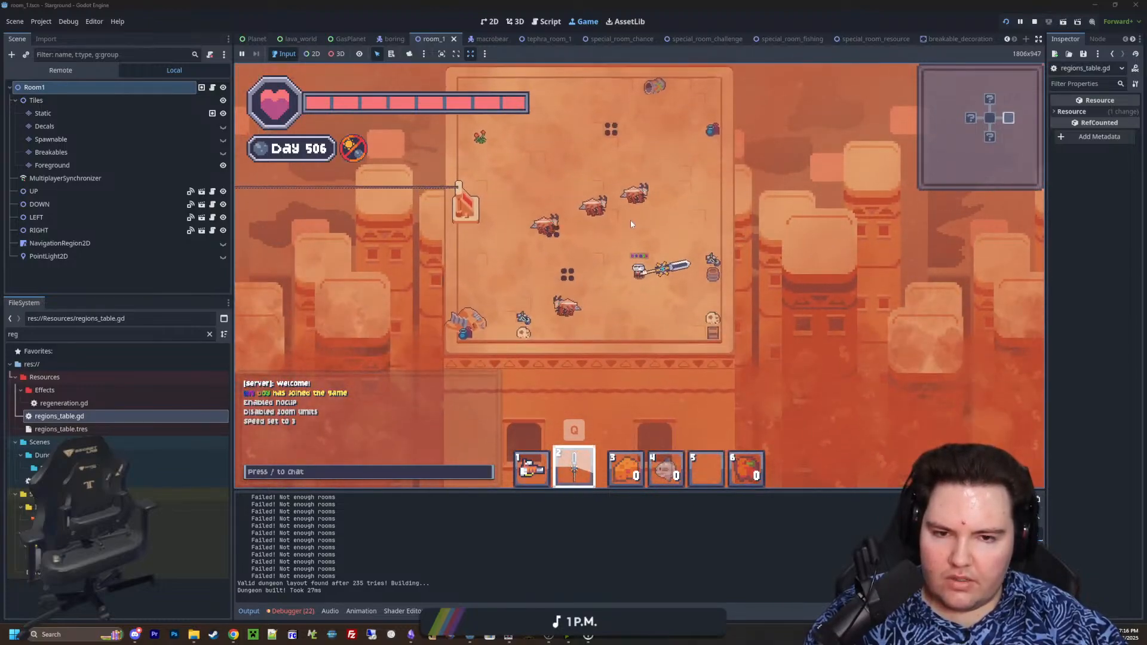
key("s")
left_click(608, 186)
key("a")
left_click(623, 188)
left_click(637, 188)
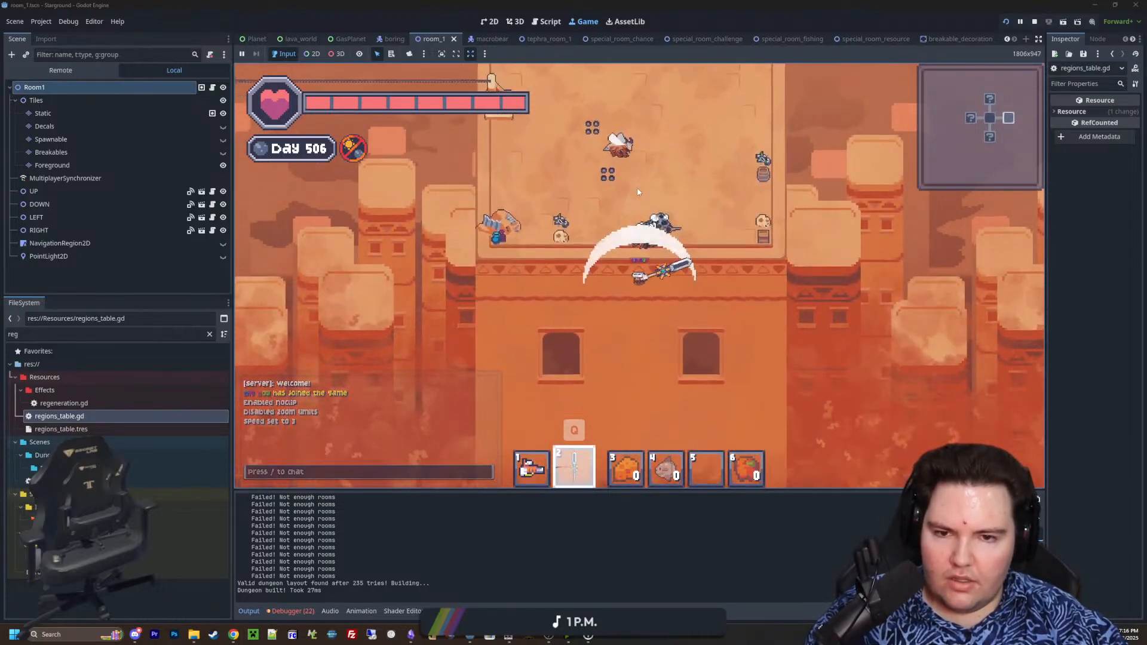
key("w")
left_click(638, 193)
key("w")
left_click(695, 260)
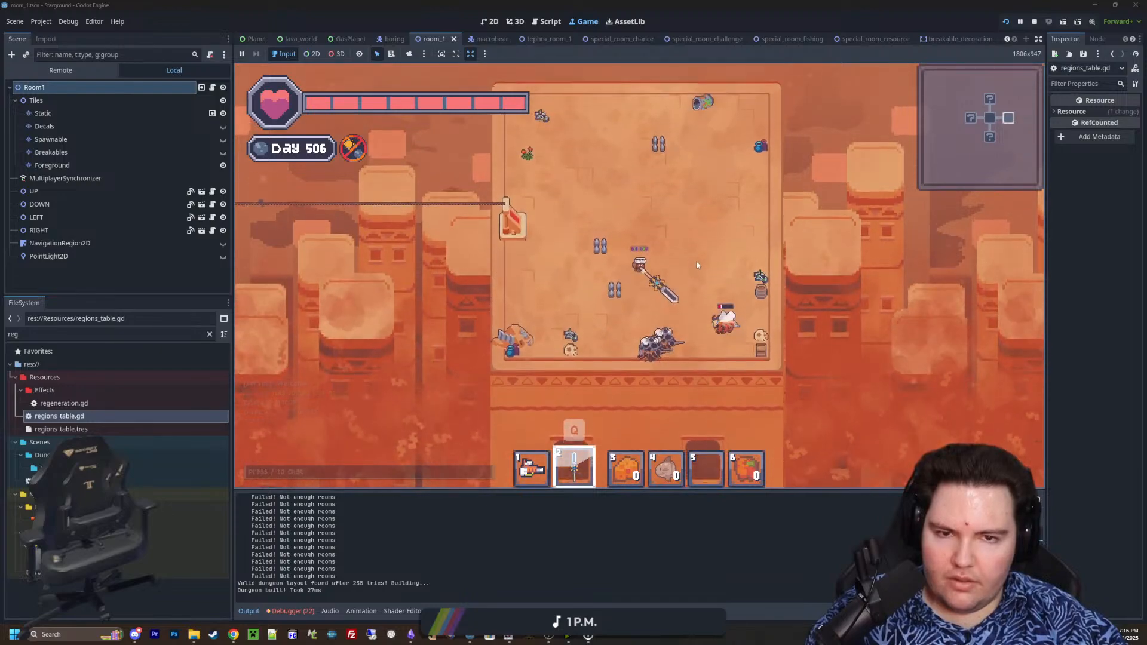
left_click(698, 263)
key("s")
left_click(704, 299)
key("w")
scroll(735, 257, "up", 2)
left_click(744, 242)
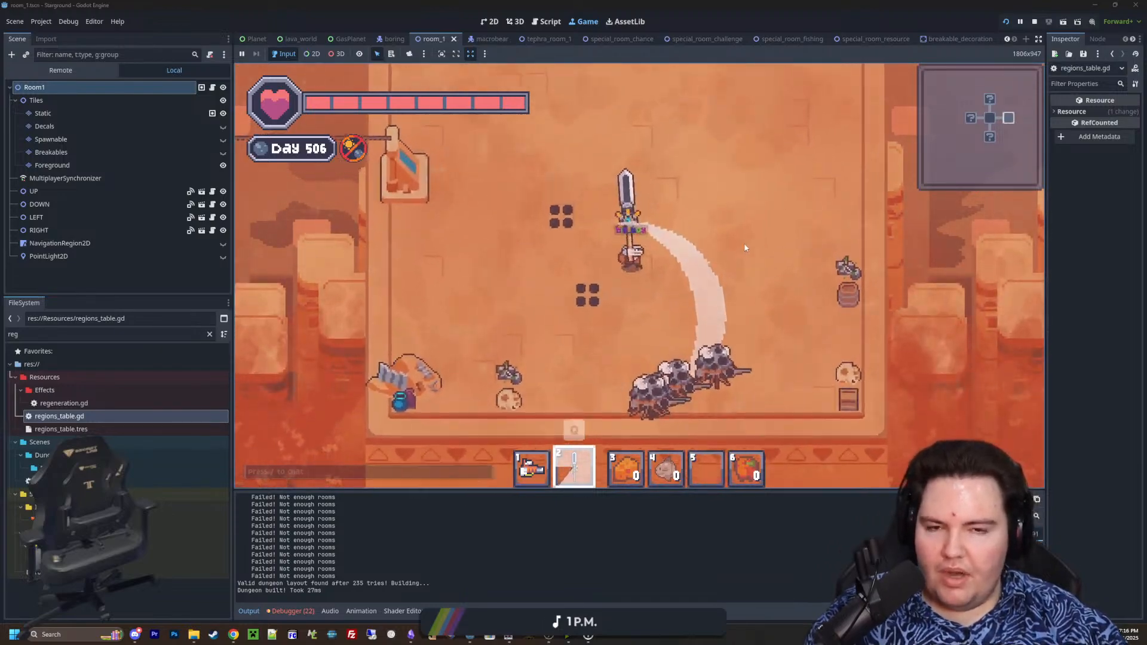
Switch to the gun and examine the decorations along the sandy room's north half
key("d")
key("1")
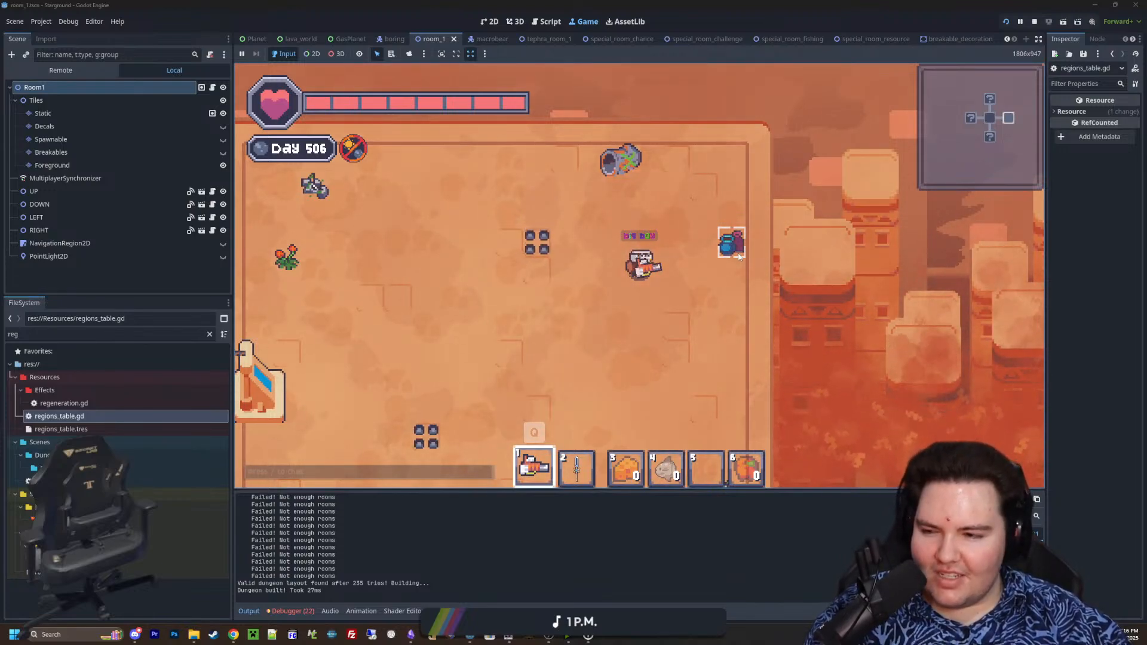
key("a")
key("a")
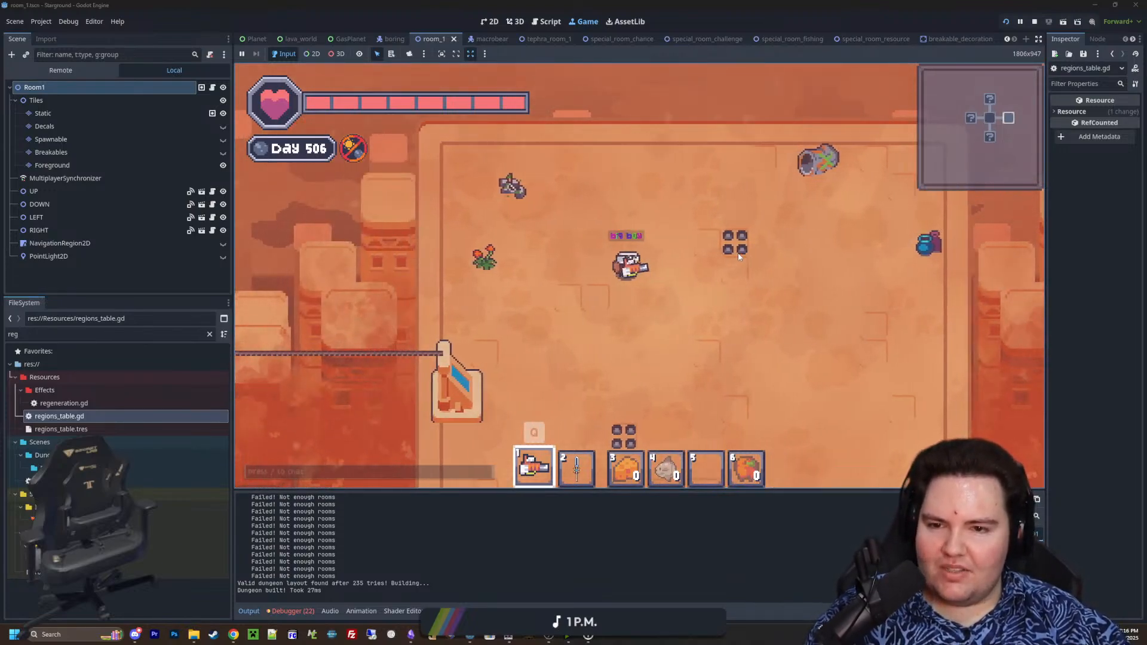
key("d")
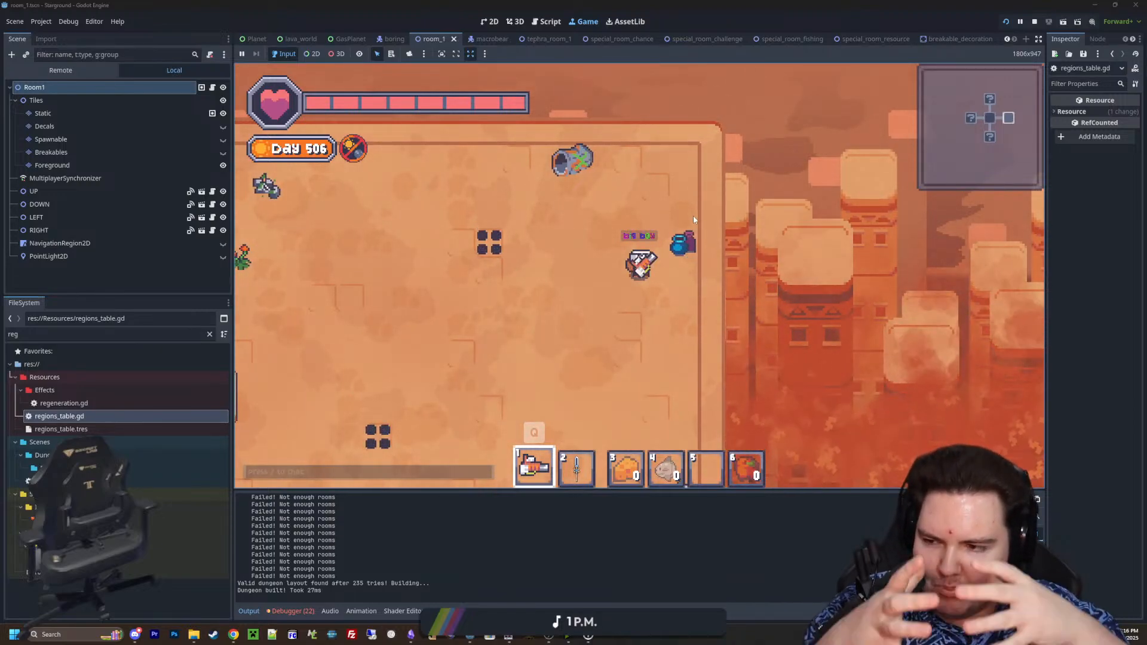
Examine the rubble pile, pots, camera and skull decorations in the sandy room's southwest corner up close
key("s")
key("a")
key("s")
key("a")
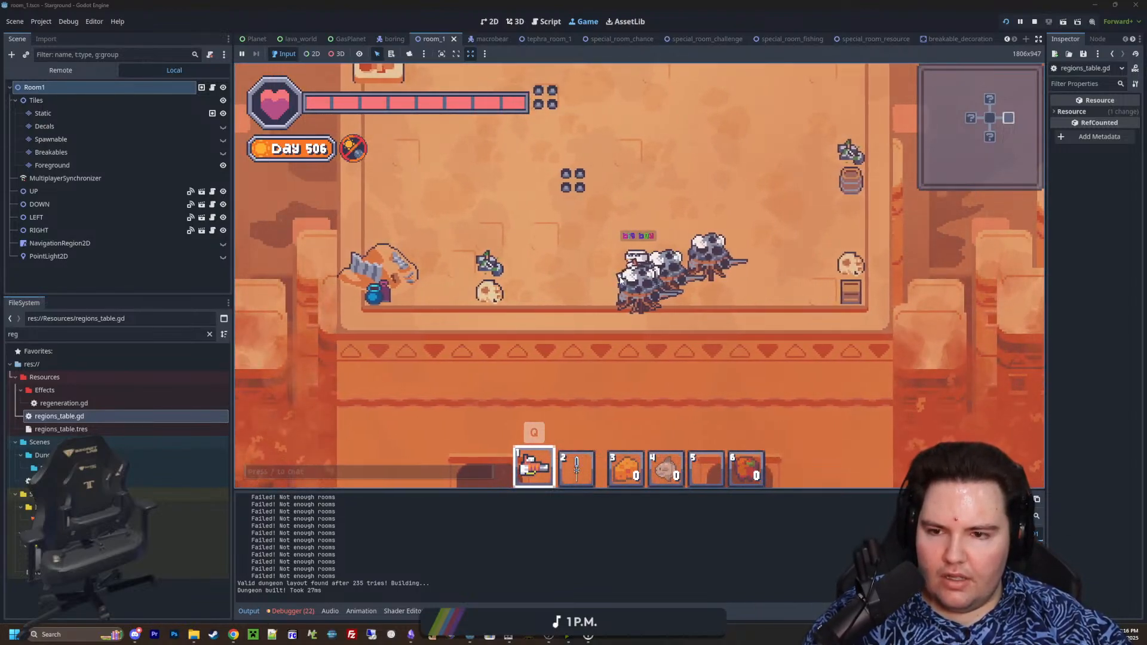
key("a")
key("w")
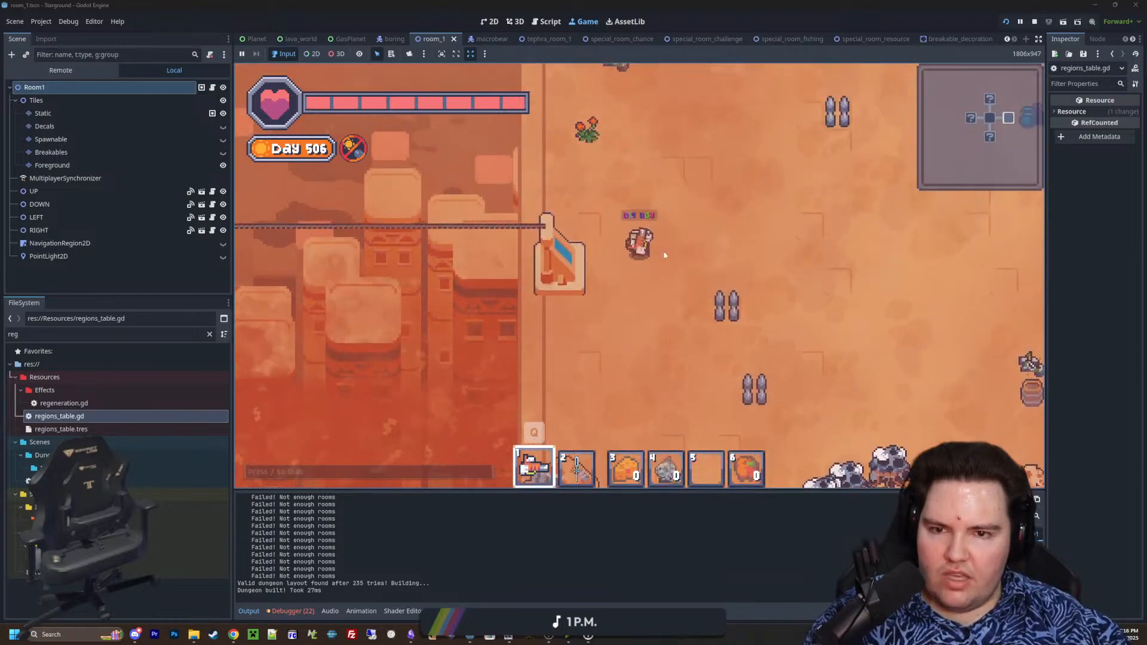
key("s")
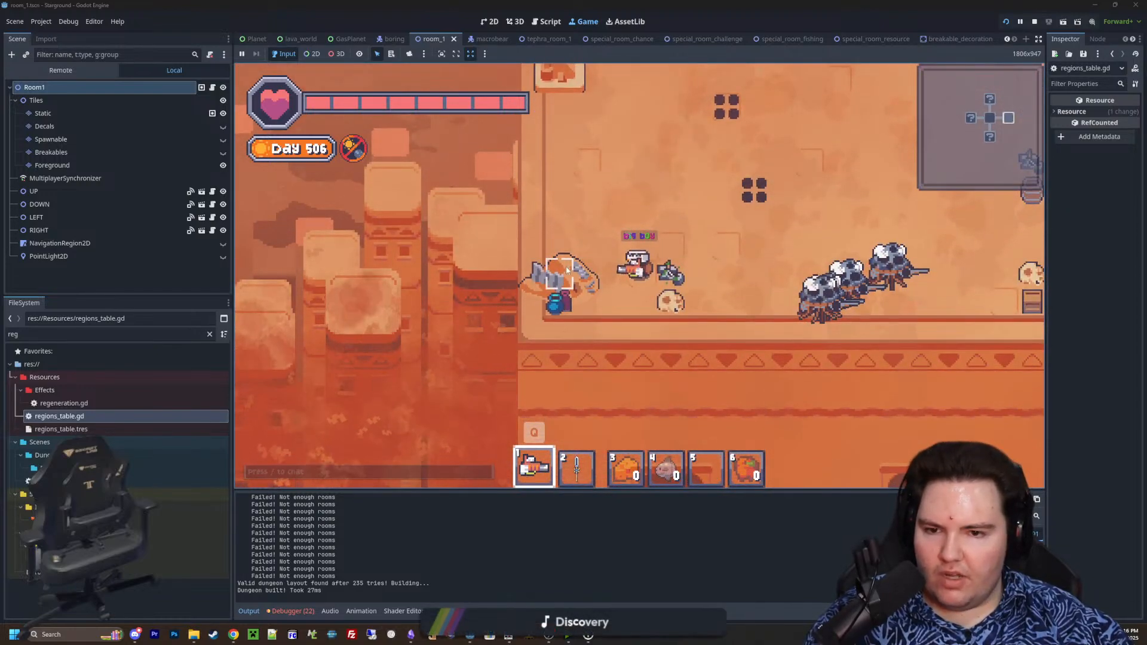
scroll(533, 332, "up", 3)
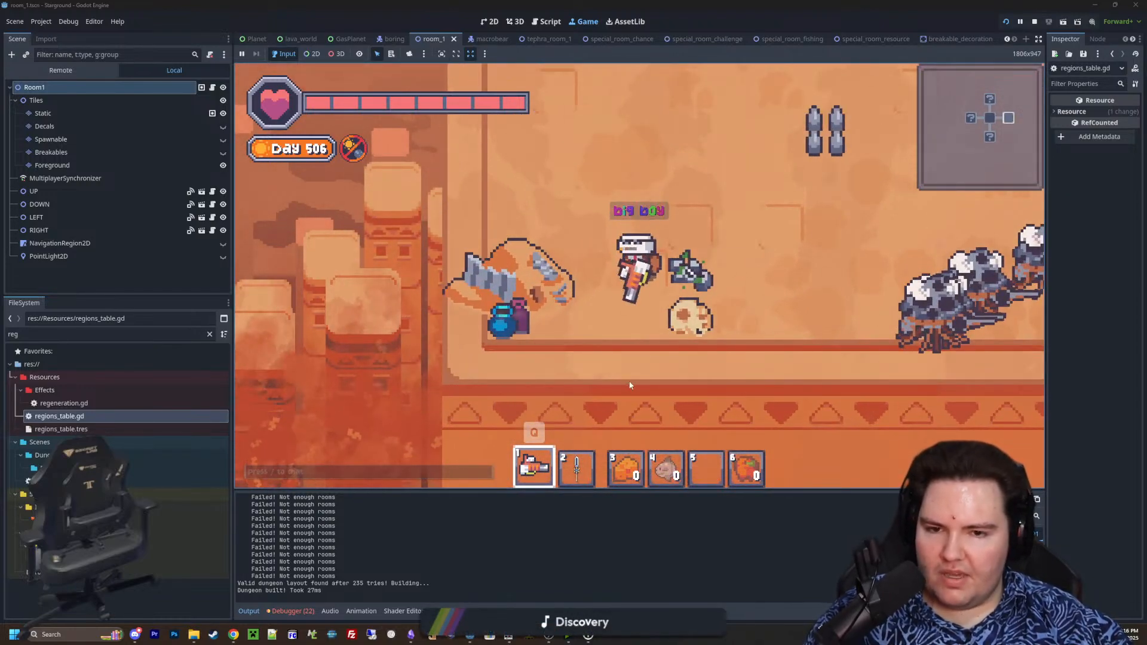
key("d")
left_click(782, 369)
key("a")
key("d")
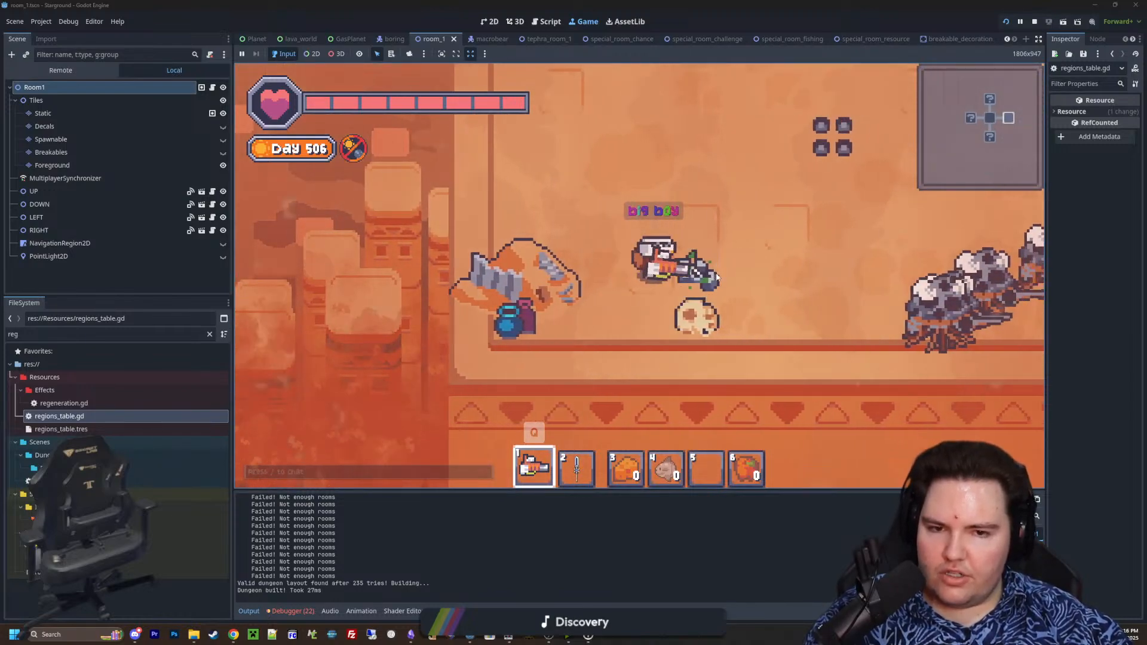
Equip the sword and break the decorations along the sandy room's west side, from the northwest plants to the southwest pile
scroll(717, 276, "down", 3)
key("2")
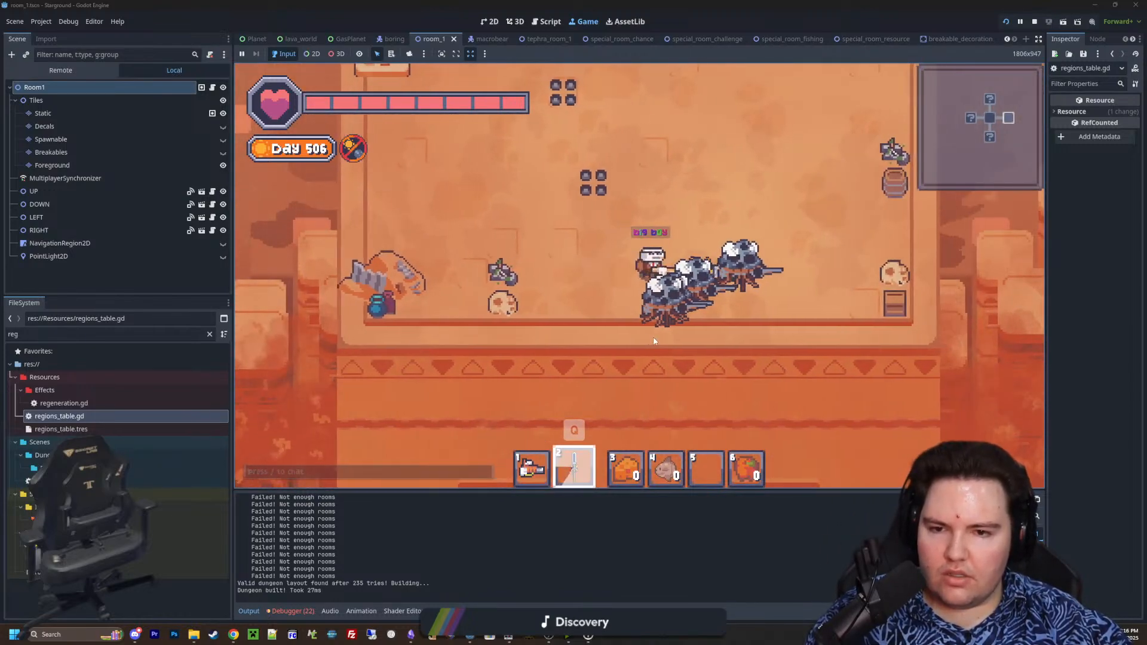
key("d")
scroll(653, 341, "down", 3)
key("w")
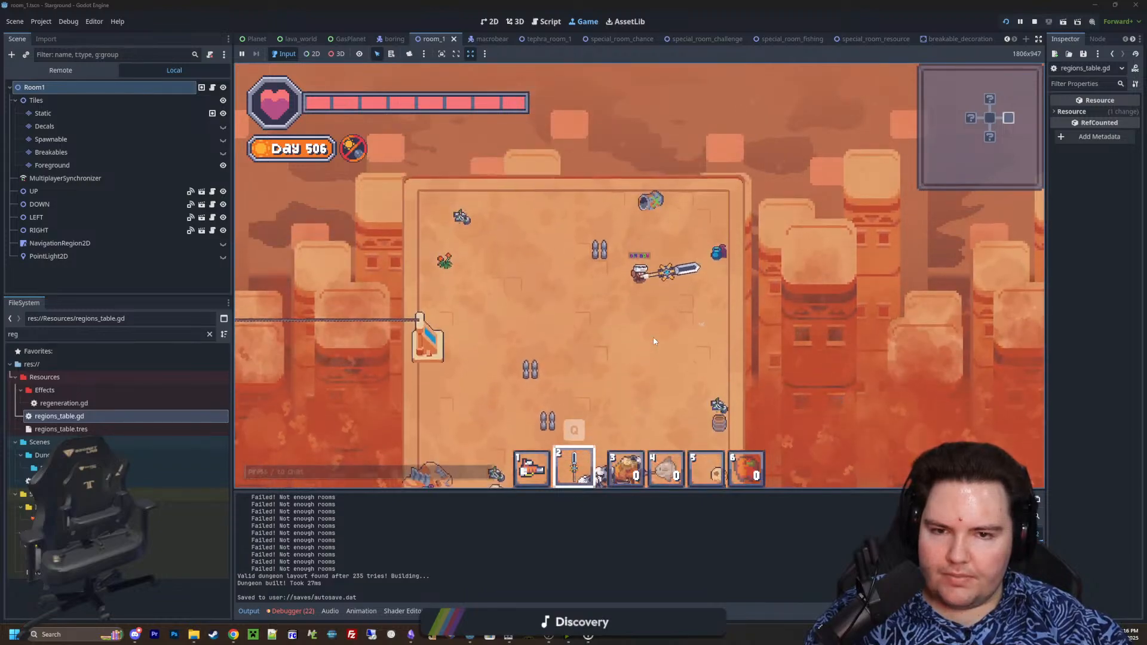
key("a")
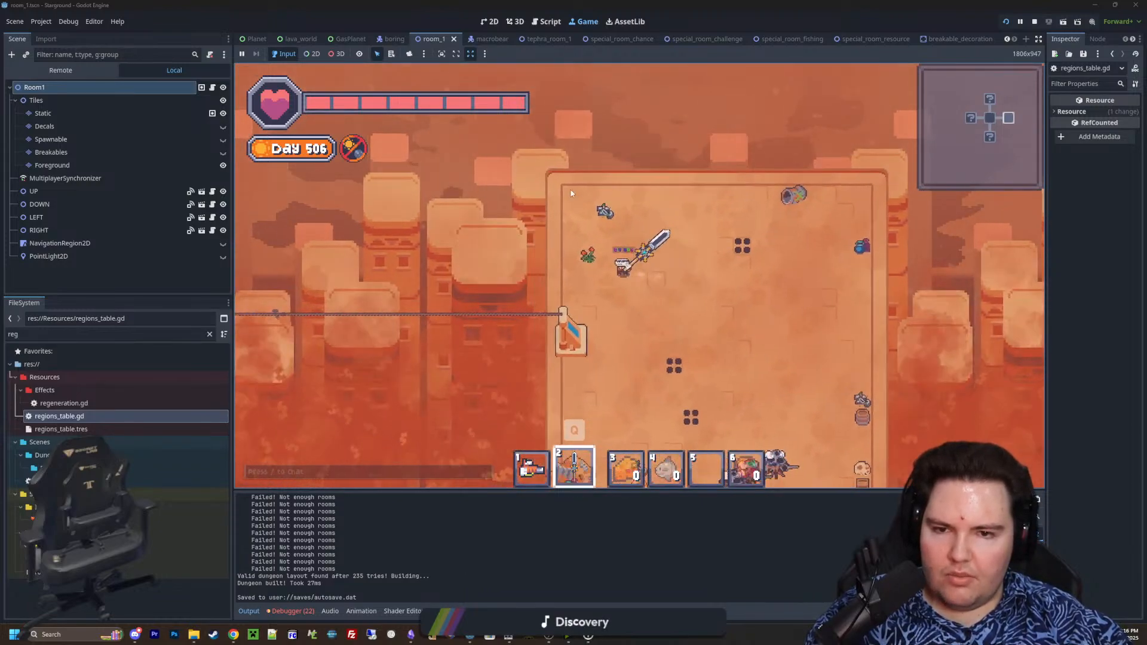
key("a")
left_click(572, 194)
key("s")
left_click(661, 352)
left_click(711, 353)
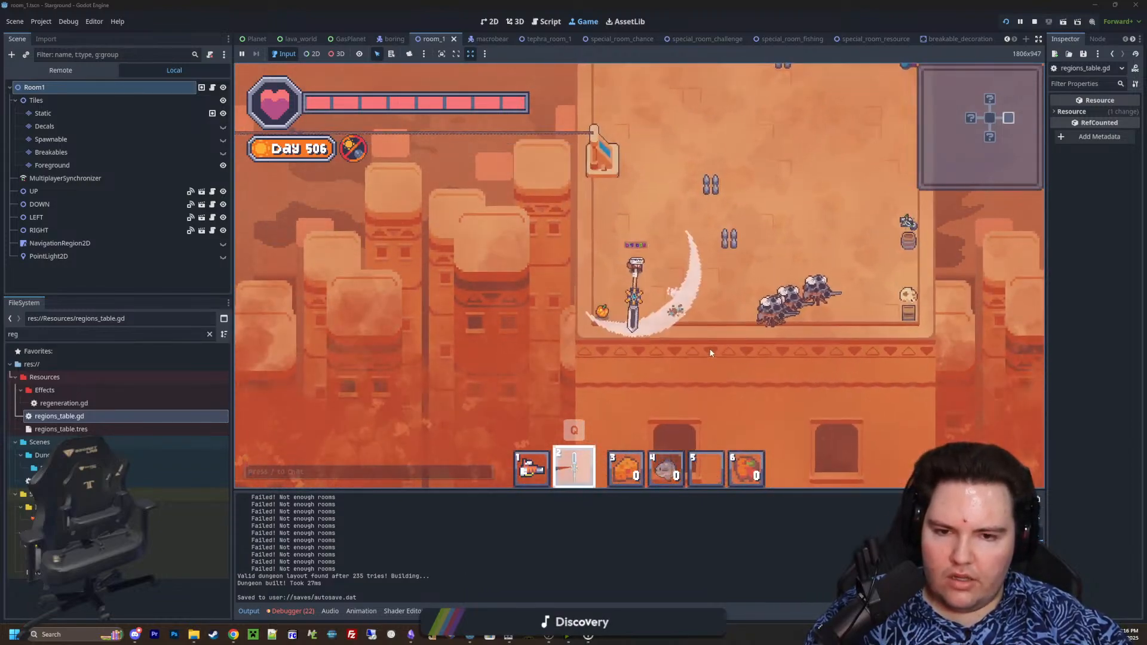
Break the decorations along the sandy room's east side and the trash can at its north edge
key("d")
left_click(728, 228)
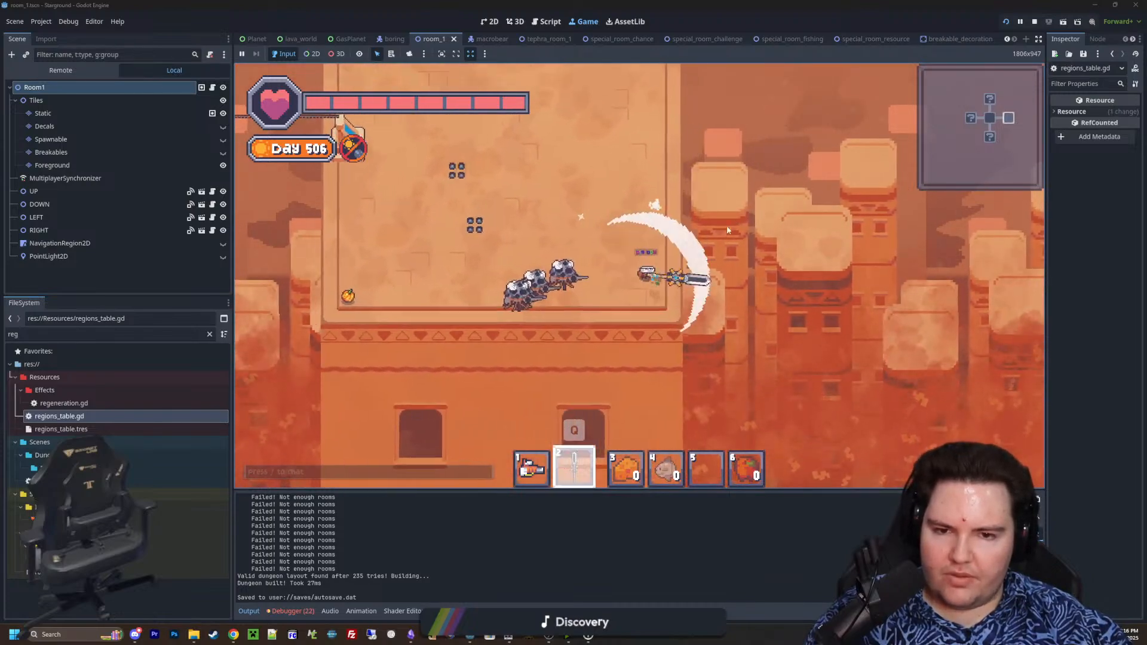
key("w")
key("a")
left_click(728, 222)
key("d")
left_click(686, 187)
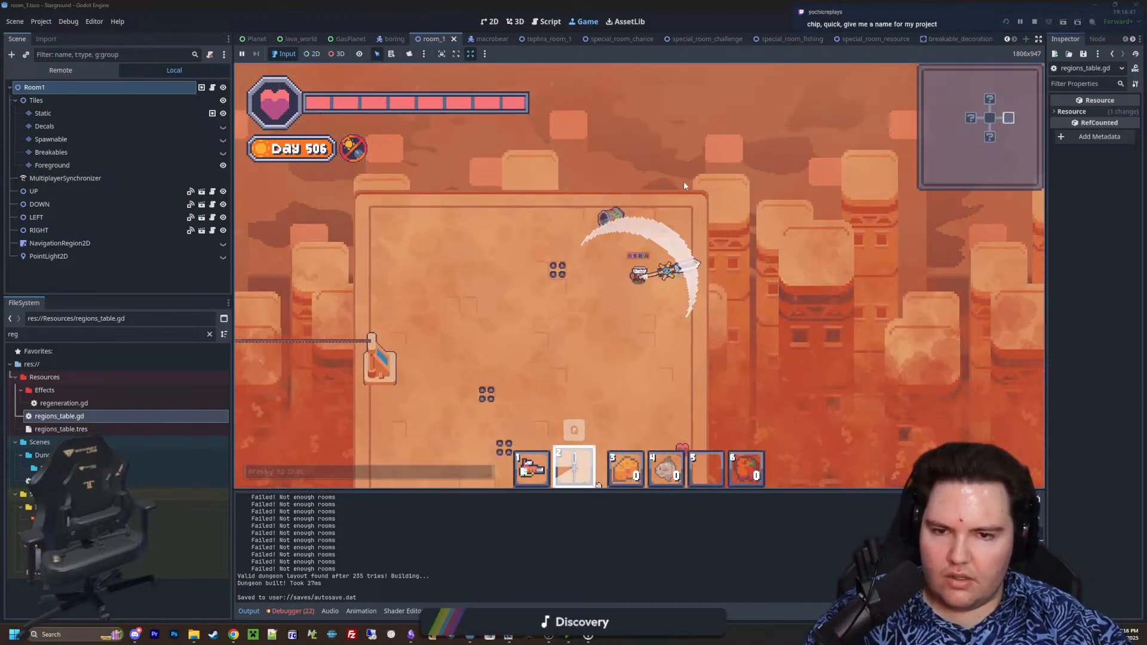
key("w")
left_click(629, 180)
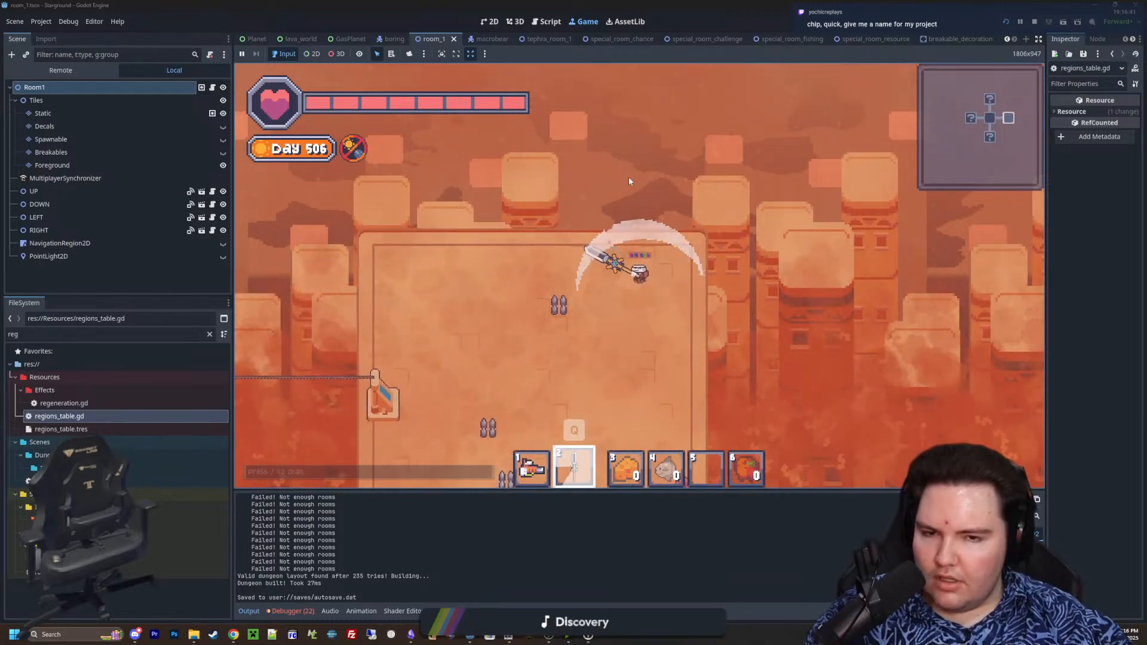
Leave the east sandy room and travel northwest to the four-door sandy room north of the stone starting room
key("a")
left_click(629, 178)
key("s")
left_click(667, 193)
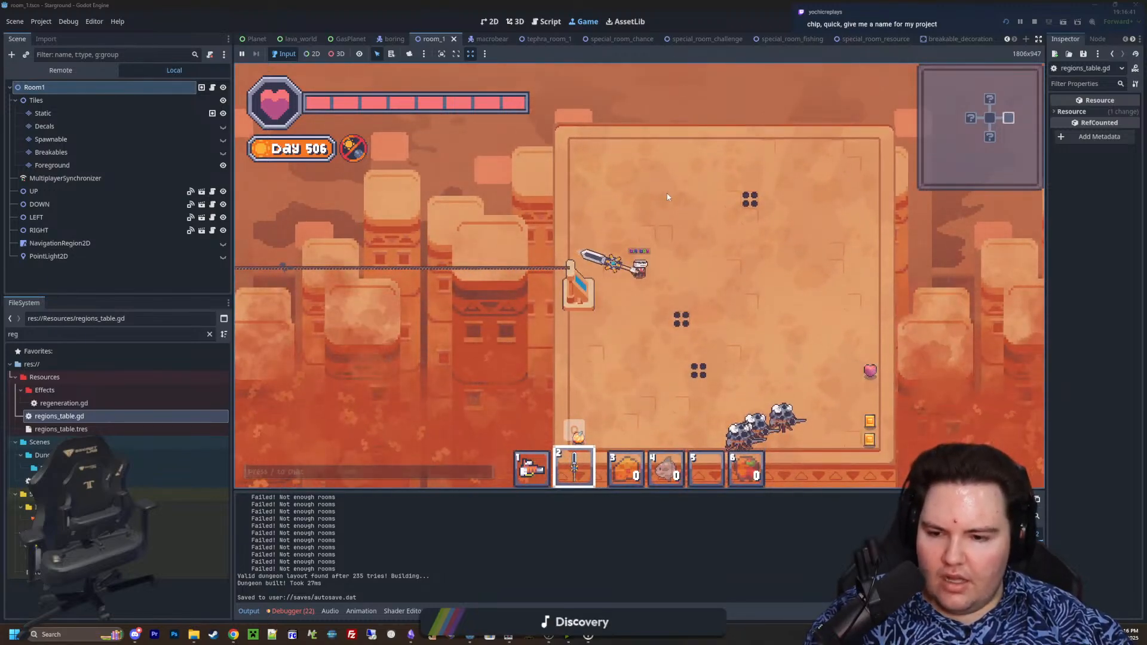
scroll(667, 193, "down", 8)
scroll(662, 307, "up", 5)
key("w")
key("a")
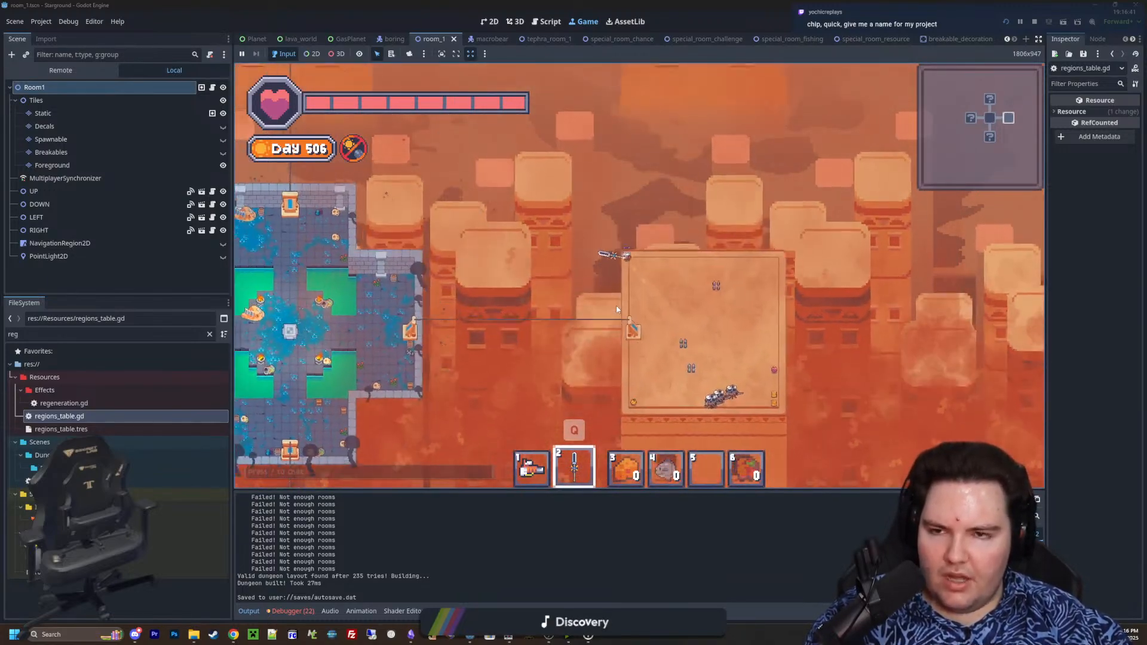
key("a")
key("w")
scroll(616, 306, "up", 3)
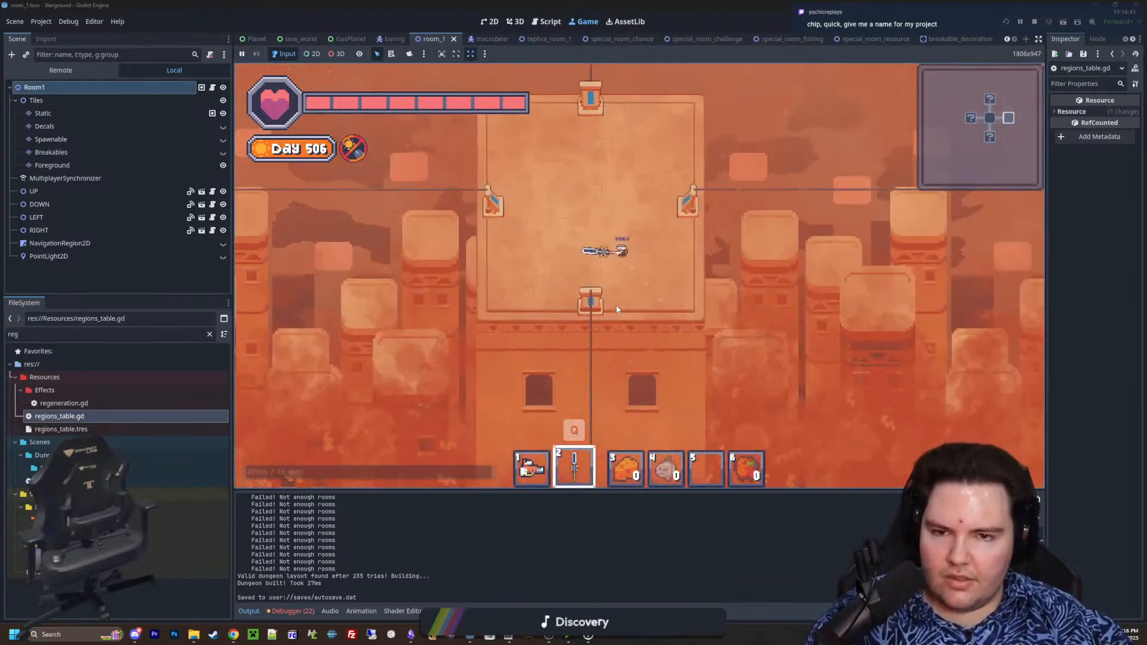
Return to the stone starting room and enter the sandy room directly north of it to start its fight
key("d")
key("s")
key("a")
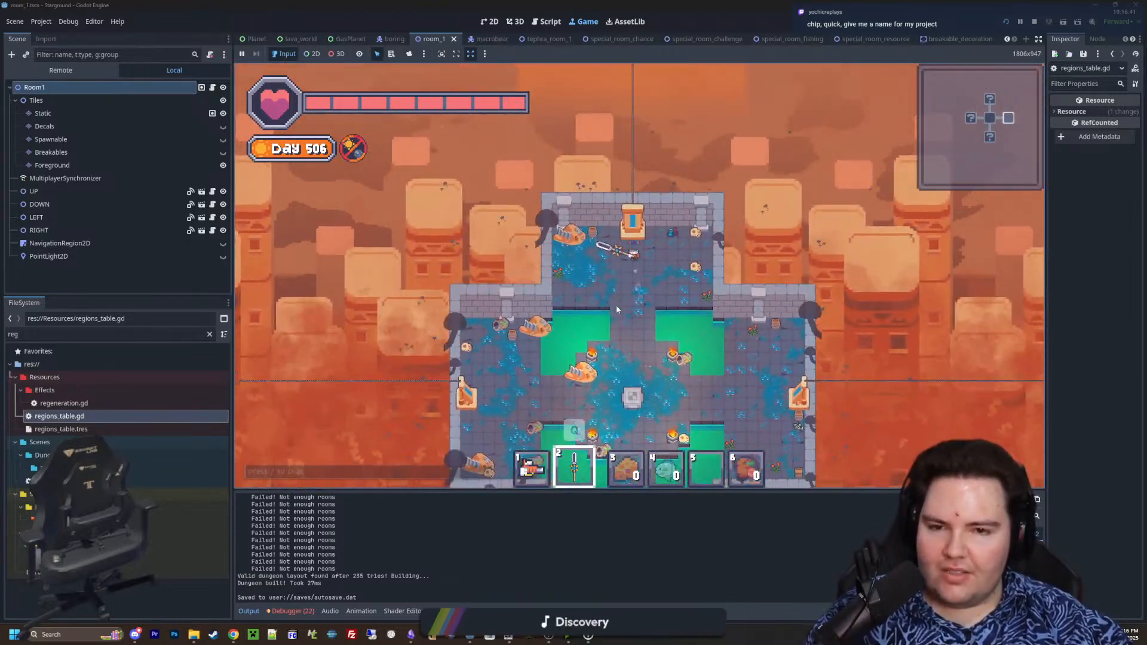
key("w")
key("d")
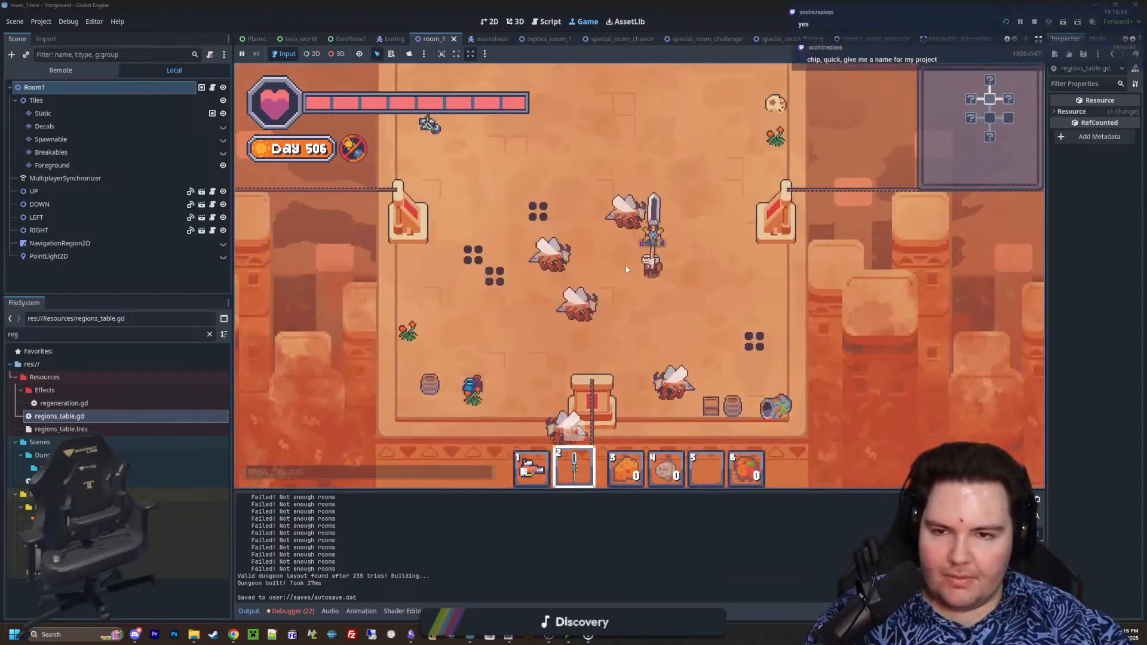
Fight the winged enemies with the sword across the northern and central part of the sandy room
key("w")
left_click(625, 272)
key("a")
key("w")
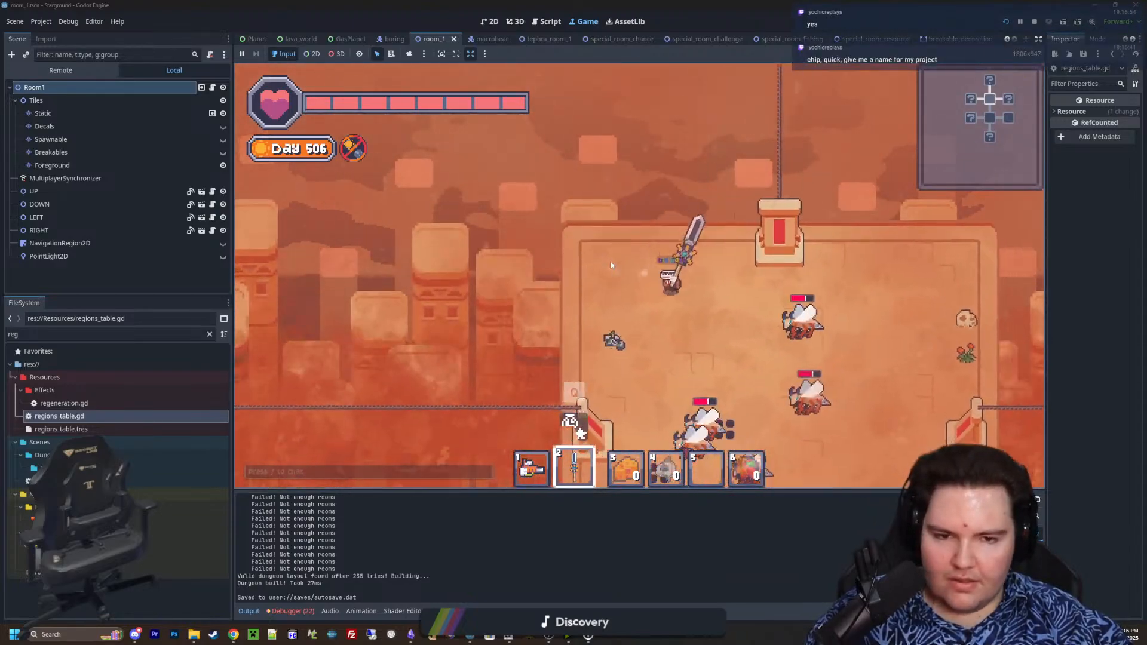
key("d")
key("s")
key("a")
left_click(590, 195)
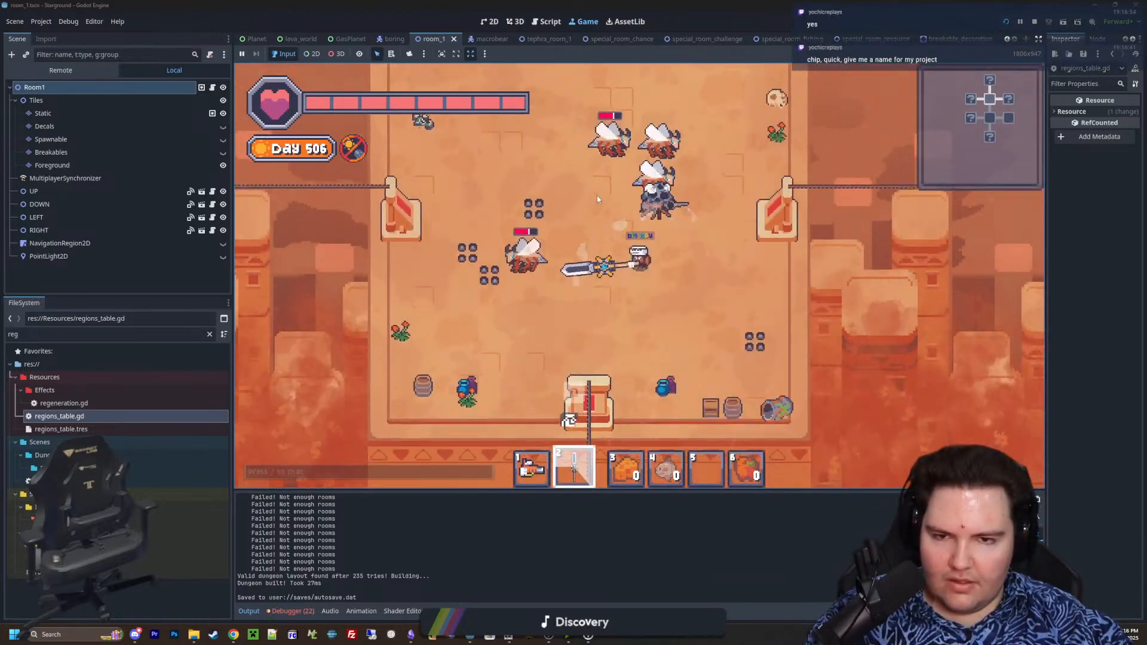
key("w")
left_click(604, 198)
left_click(640, 188)
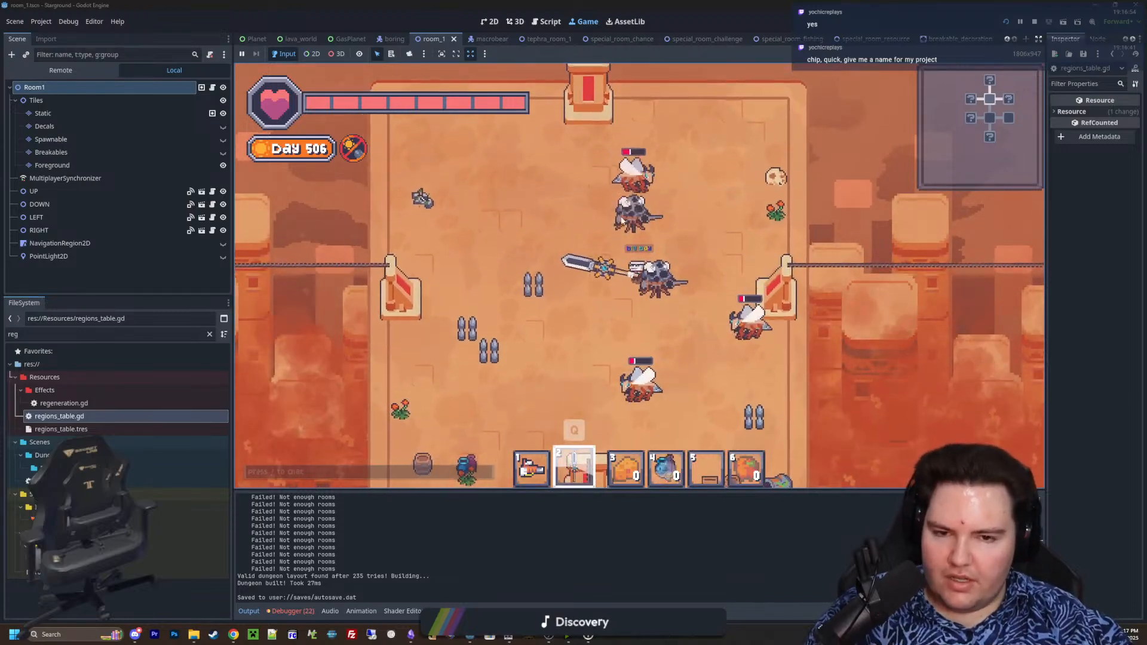
Defeat the remaining winged enemies with the sword around the sandy room's south door and centre
key("s")
key("a")
left_click(589, 325)
left_click(650, 369)
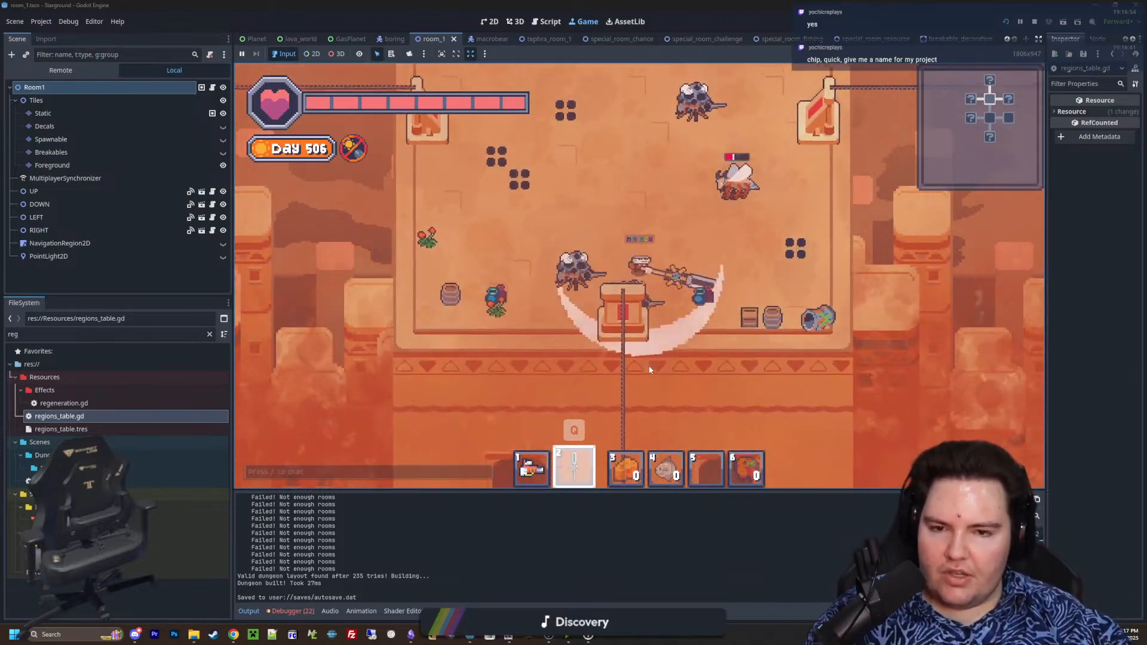
key("d")
key("s")
key("a")
left_click(696, 239)
key("w")
key("d")
left_click(634, 311)
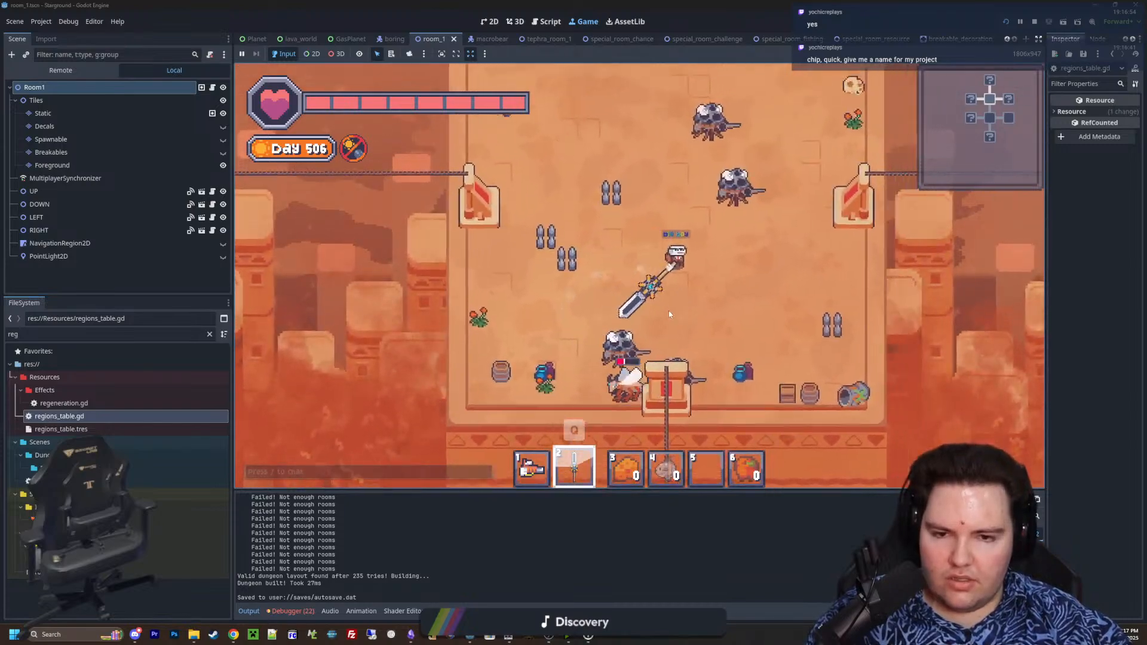
left_click(622, 314)
key("a")
left_click(570, 315)
key("d")
left_click(569, 320)
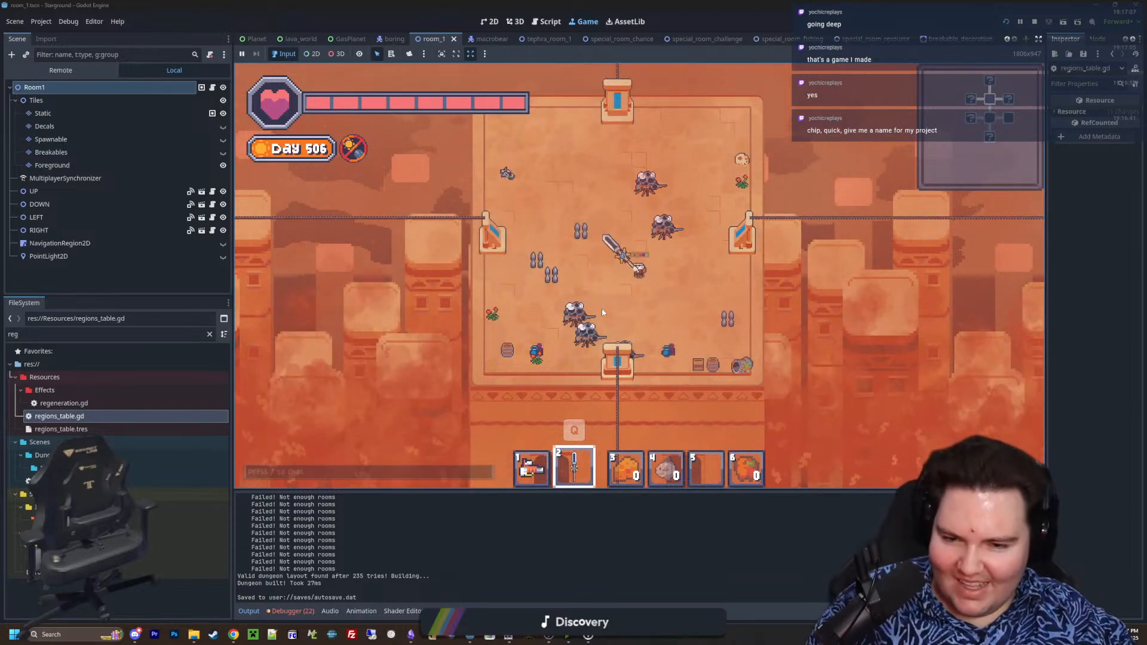
Examine the decorations across the cleared room, scout the empty room to its west, and return with the sword equipped
scroll(603, 309, "up", 4)
scroll(607, 313, "down", 1)
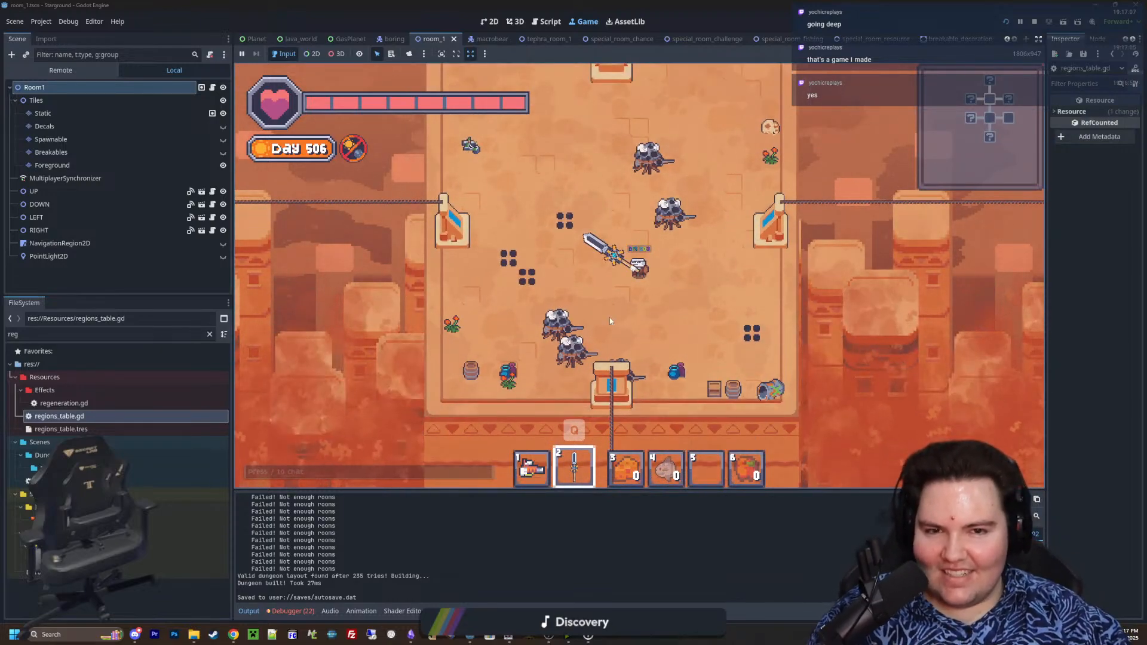
scroll(610, 321, "down", 1)
key("w")
key("a")
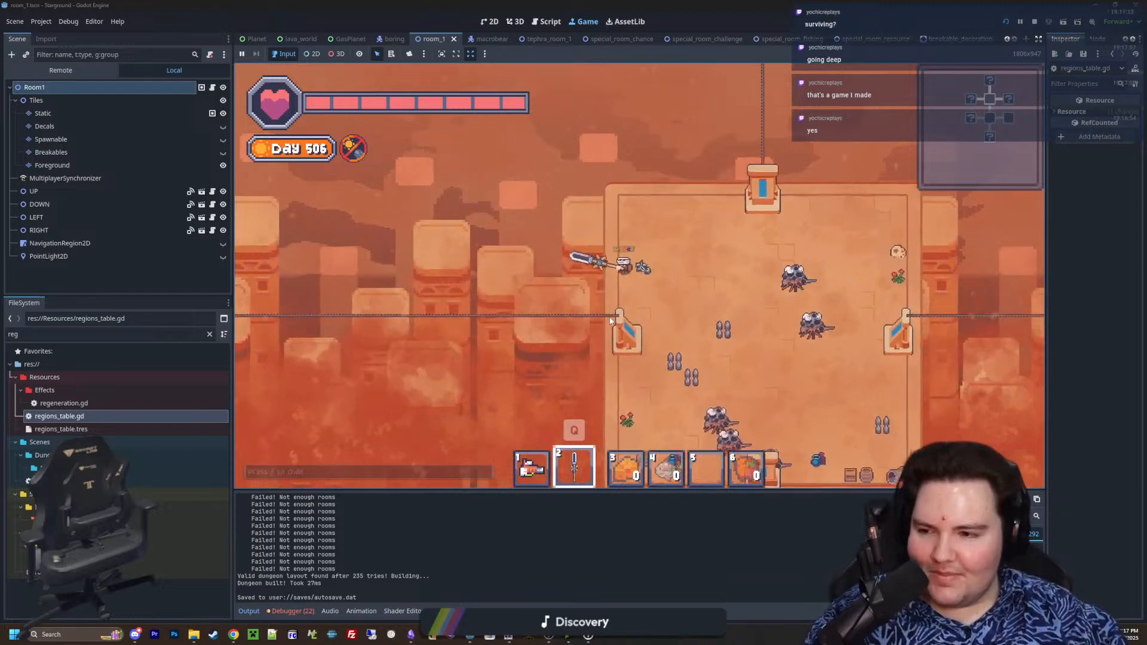
key("a")
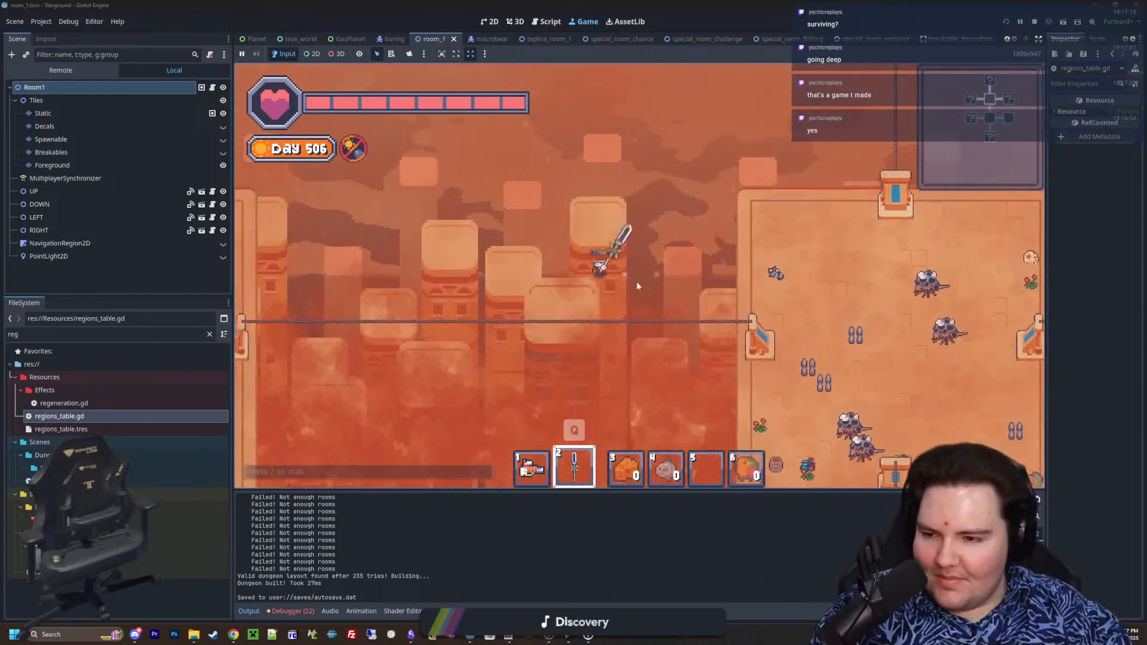
key("3")
key("a")
key("1")
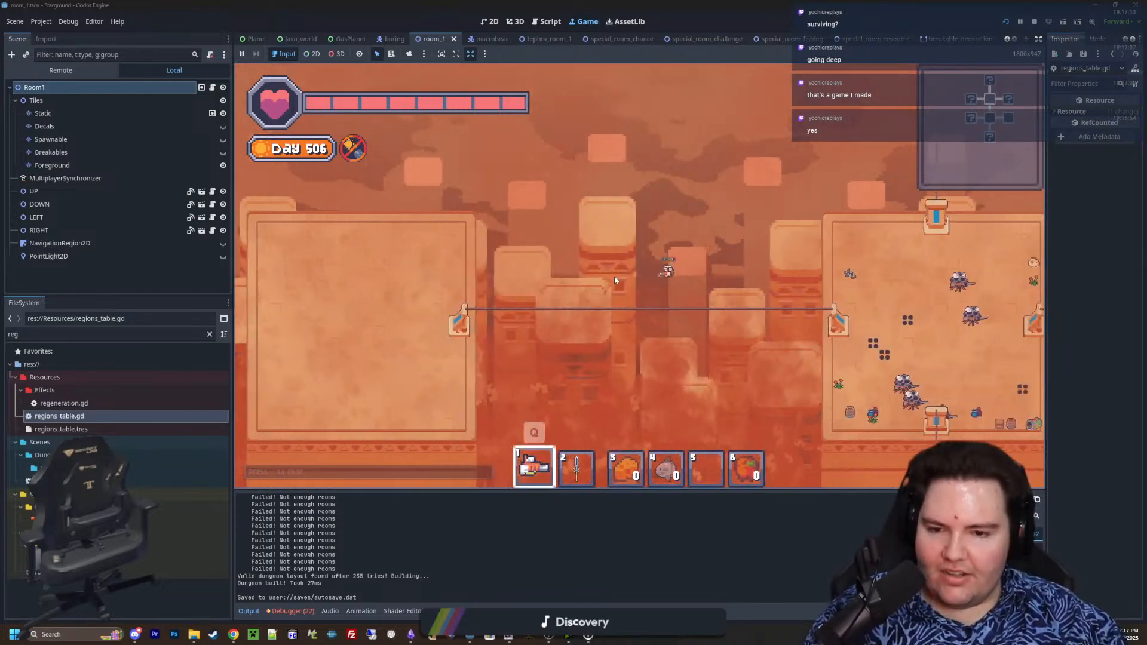
key("2")
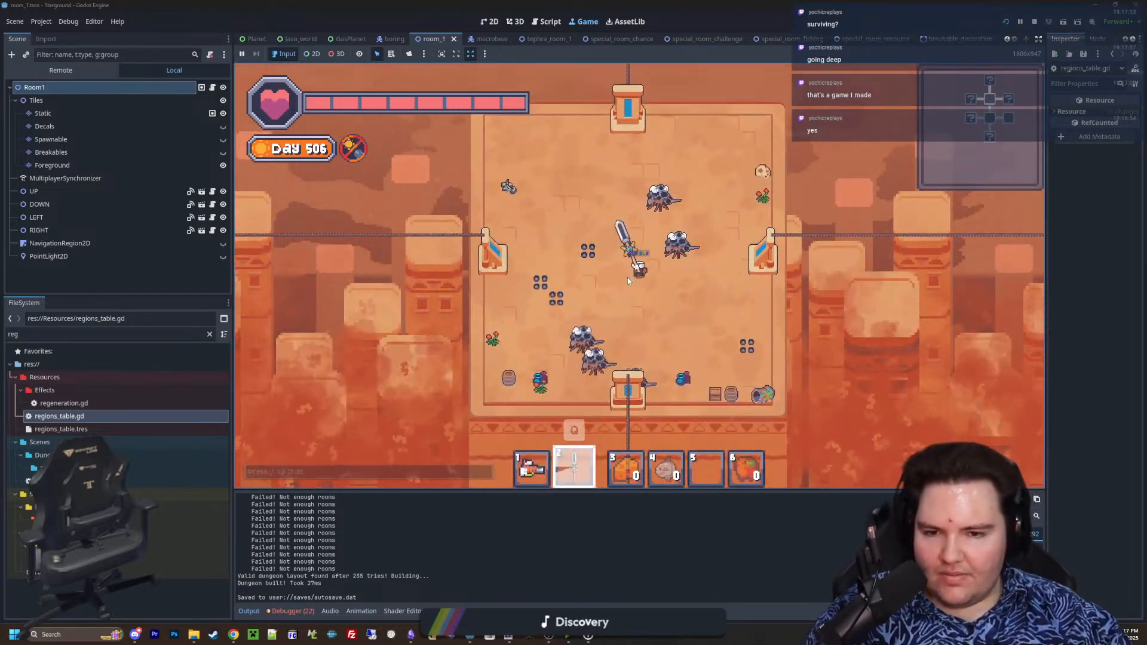
Break the plants, barrel and pots in the sandy room's southwest corner with the sword
scroll(633, 276, "up", 2)
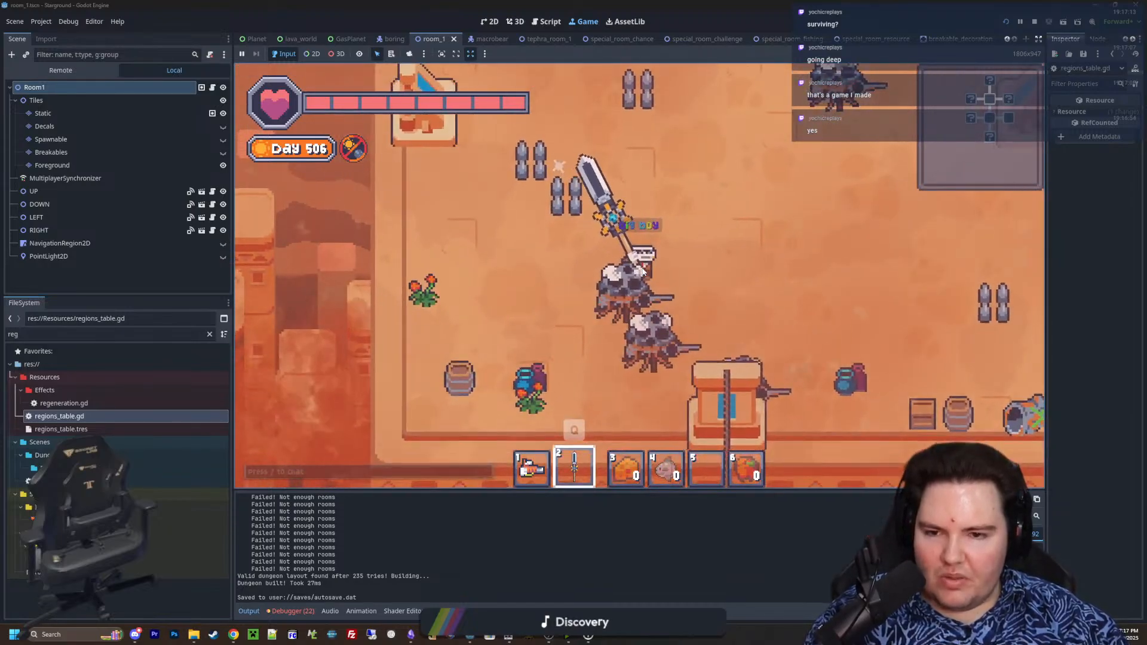
scroll(609, 293, "down", 3)
key("a")
key("s")
left_click(610, 293)
key("d")
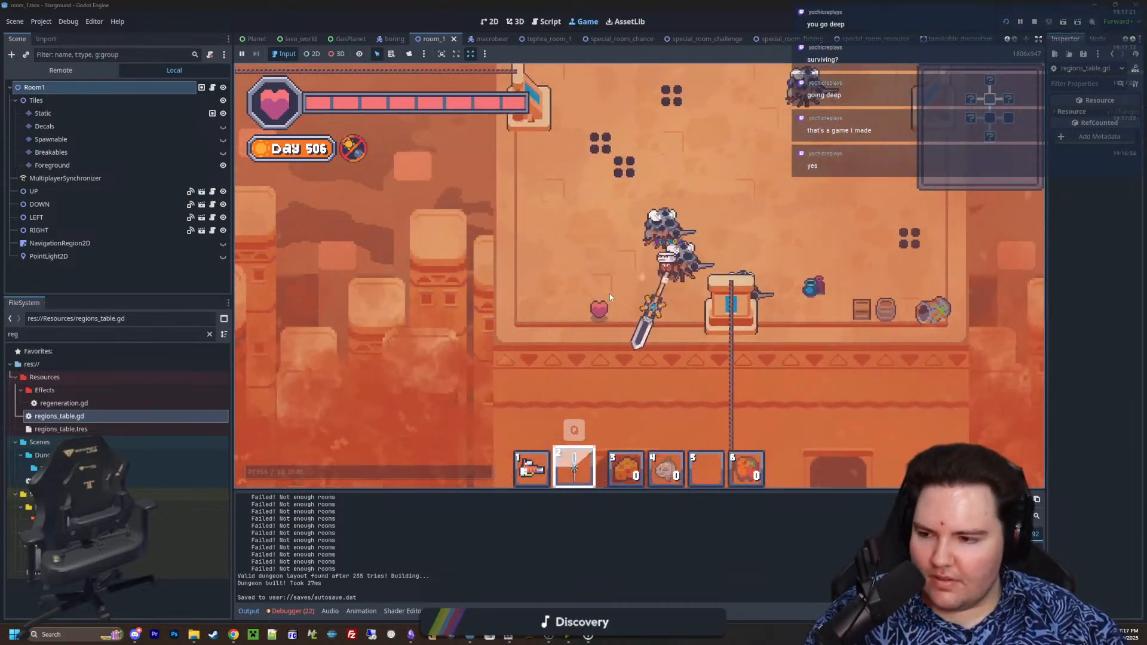
key("w")
left_click(610, 293)
scroll(609, 292, "down", 1)
key("a")
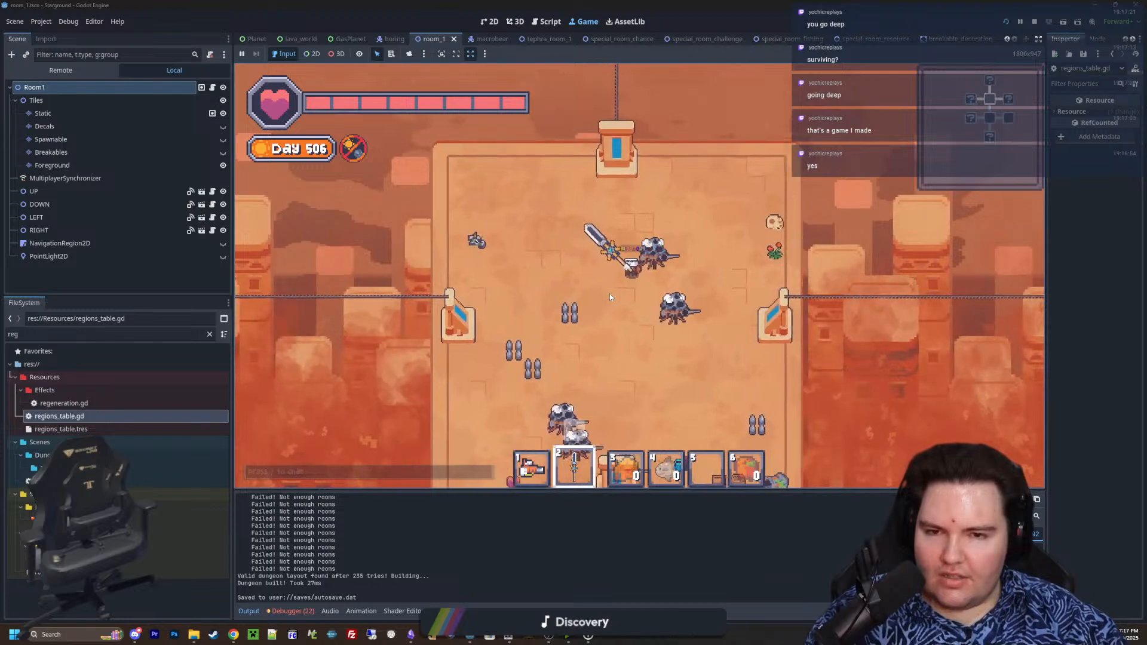
scroll(609, 293, "down", 1)
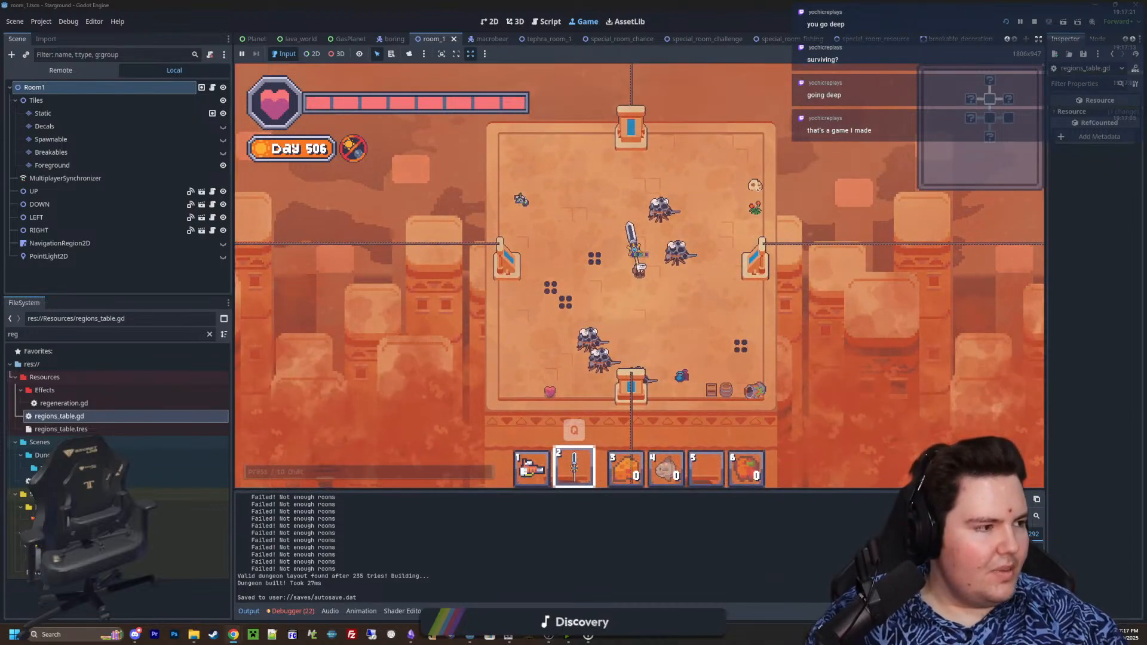
Switch to the Chrome browser, open Thesaurus.com and search for "going deep"
left_click_drag(1146, 161, 680, 130)
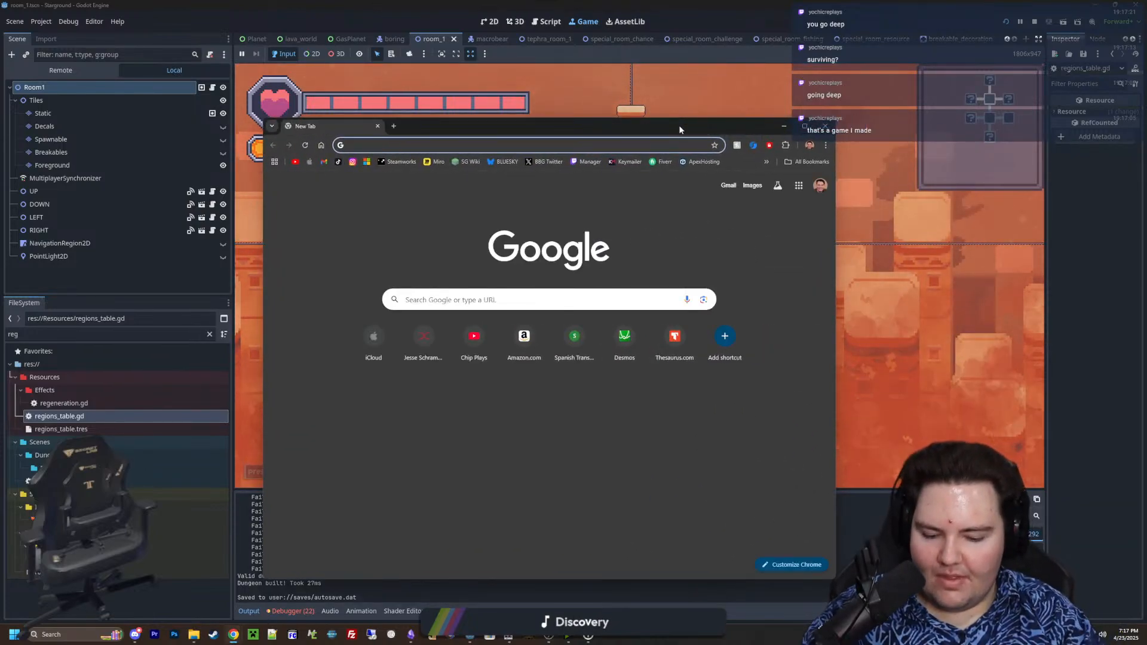
type("thesau")
key("Return")
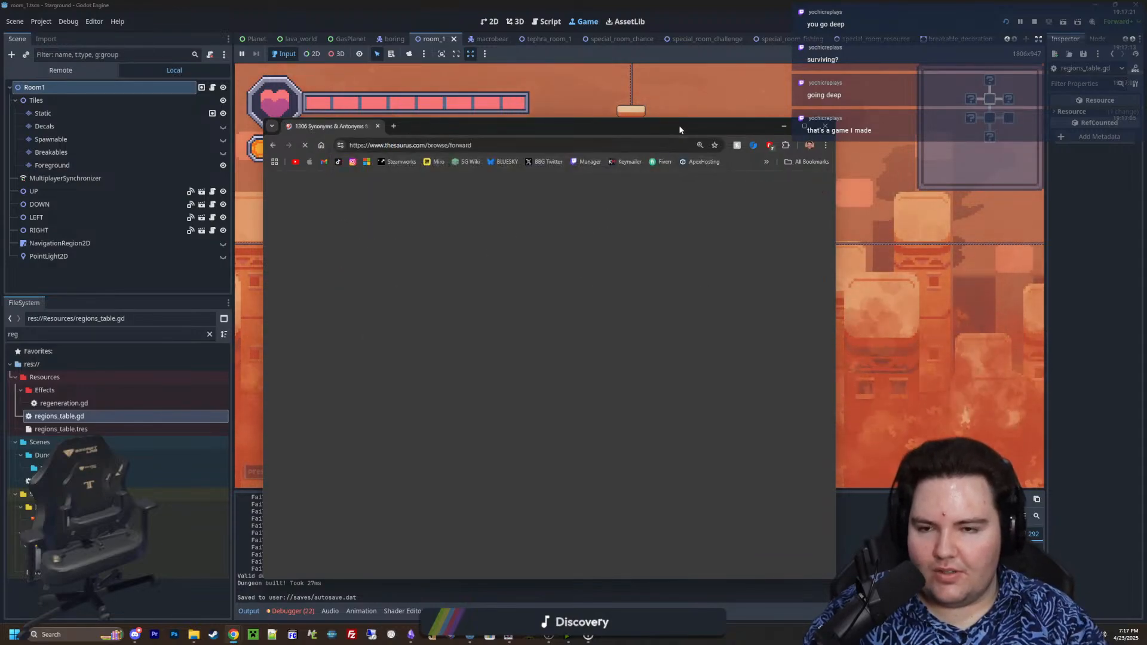
left_click(586, 239)
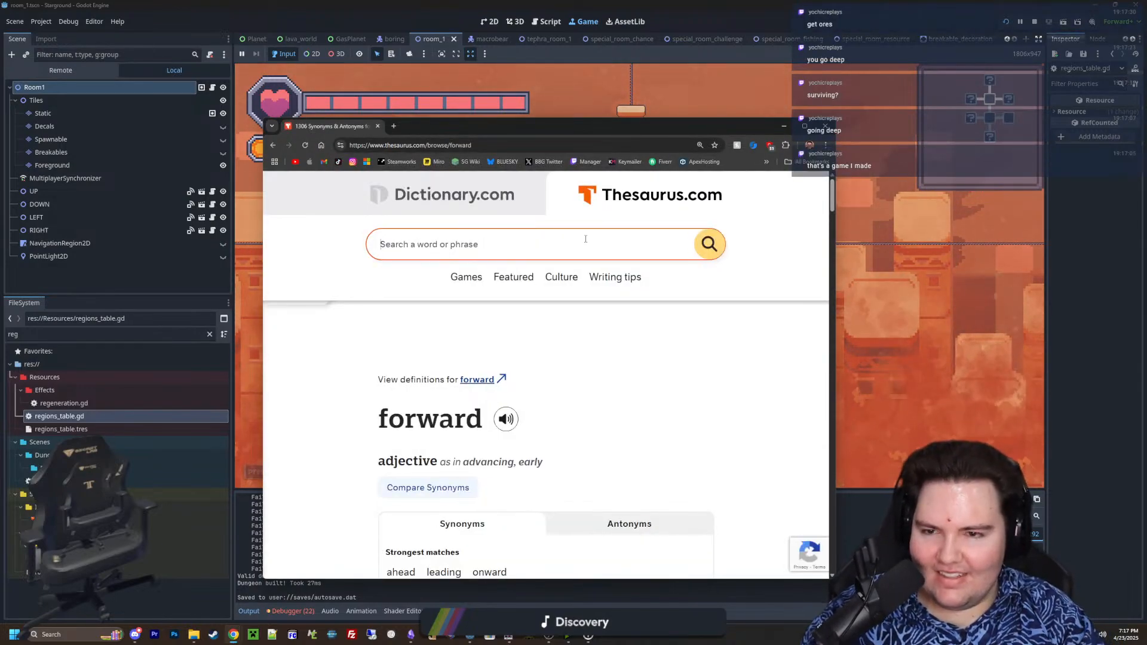
type("going deep")
key("Return")
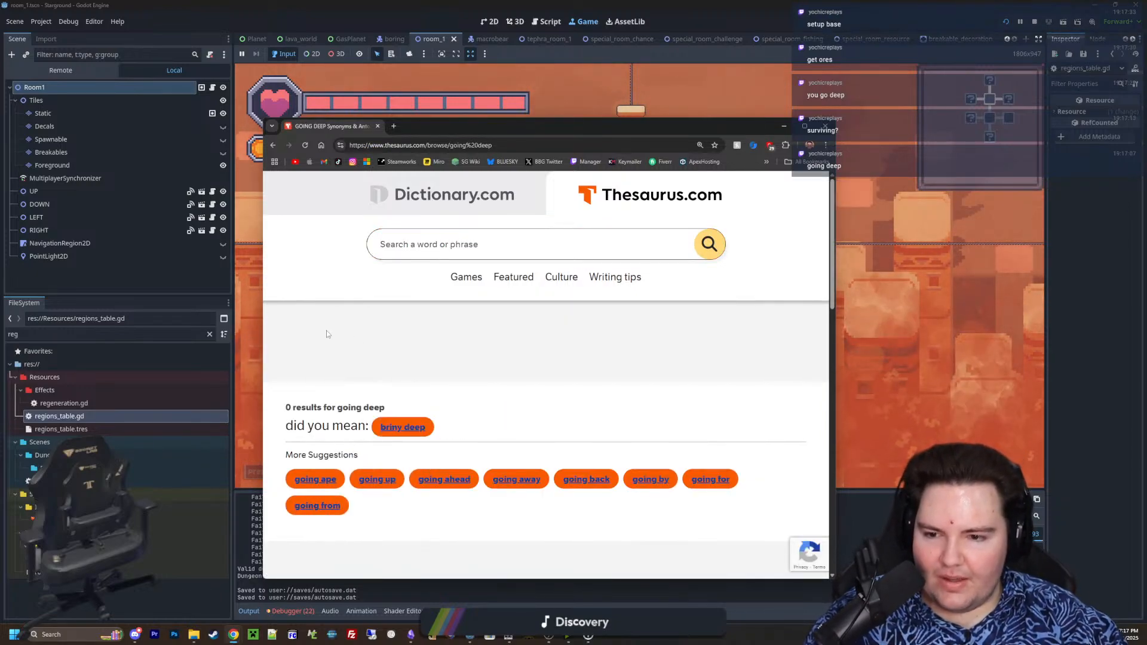
Look up "deep" in the thesaurus and examine its synonyms for "extending very far, usually down"
left_click(491, 251)
type("deep")
key("Return")
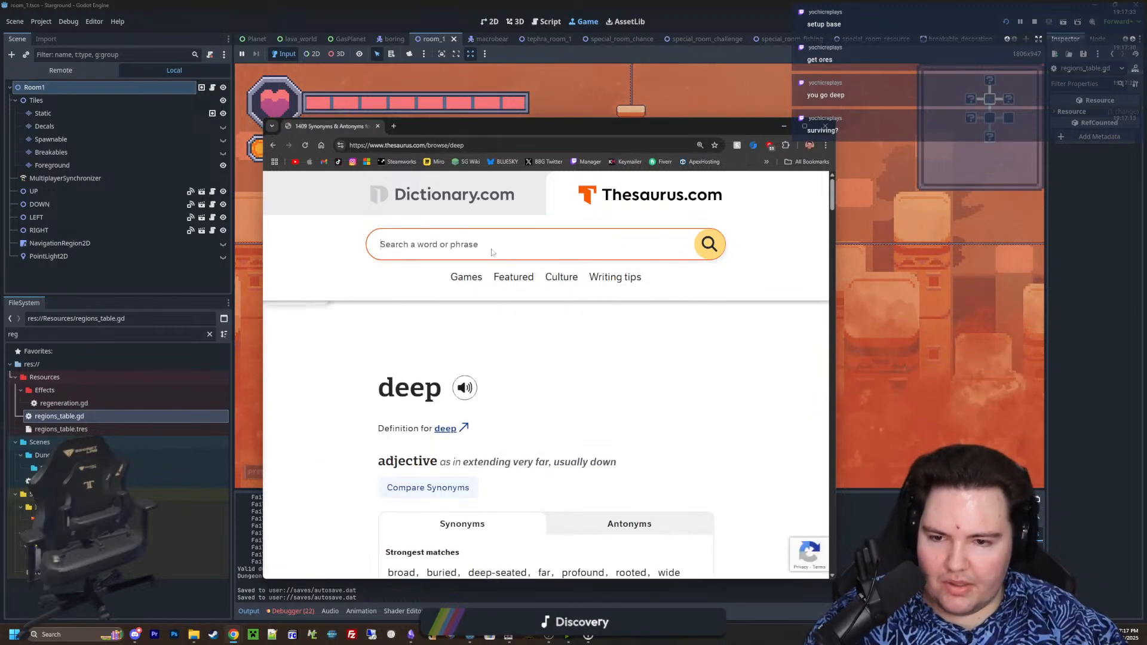
scroll(484, 326, "down", 5)
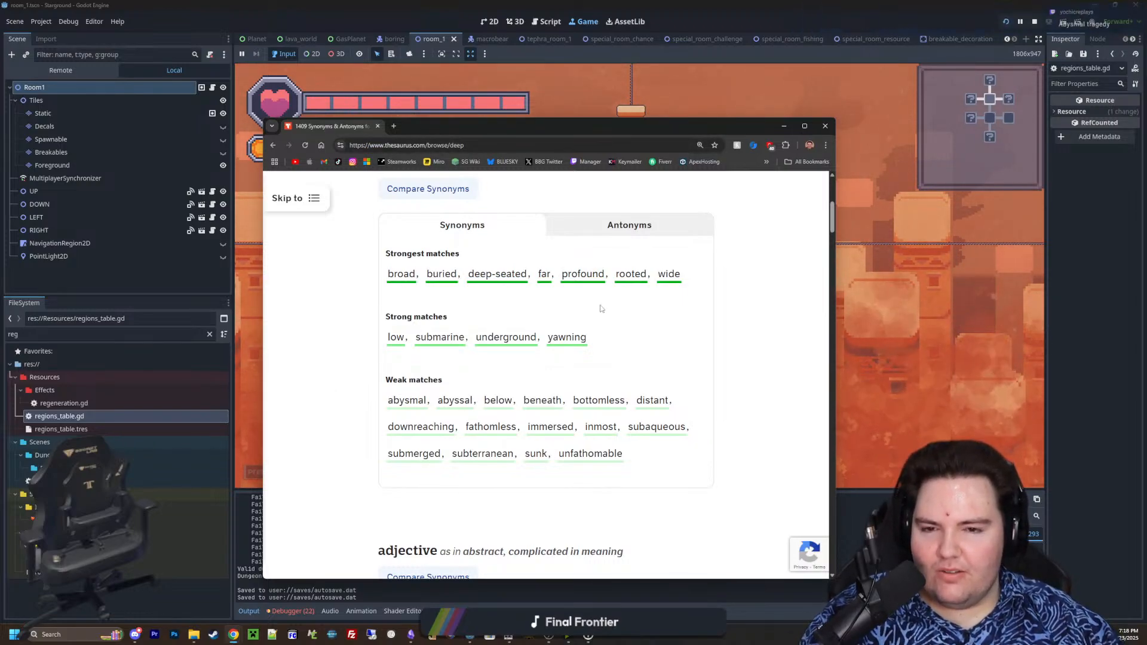
Open the synonyms of "rooted" in a separate tab, examine them, and return to the synonyms of "deep"
middle_click(631, 274)
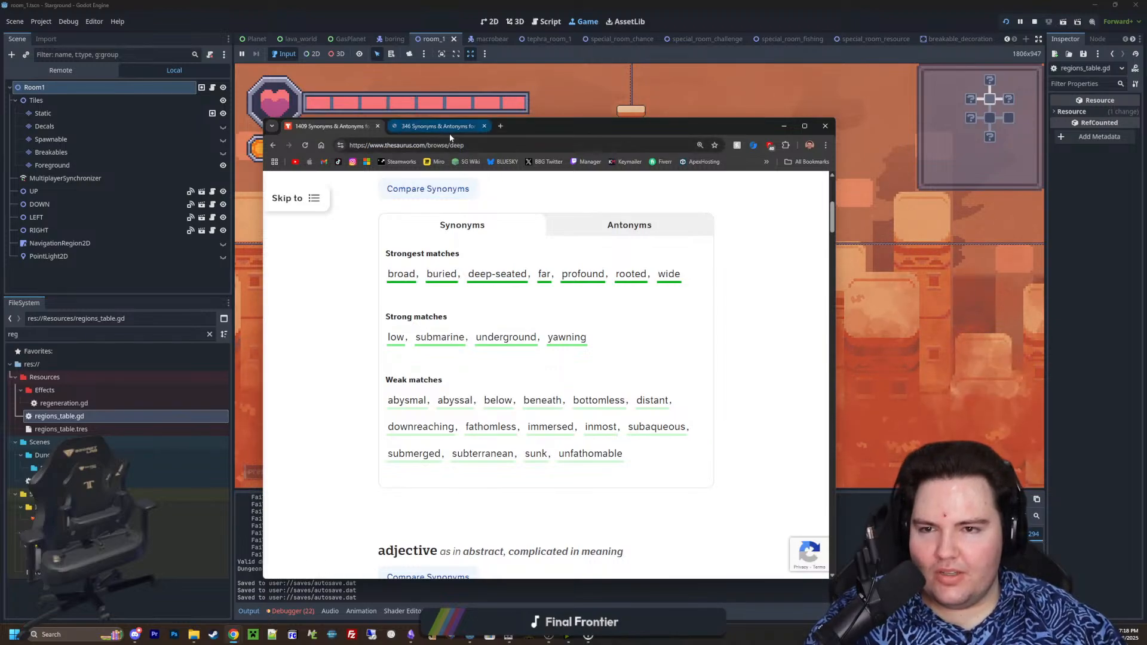
left_click(445, 126)
scroll(408, 310, "down", 2)
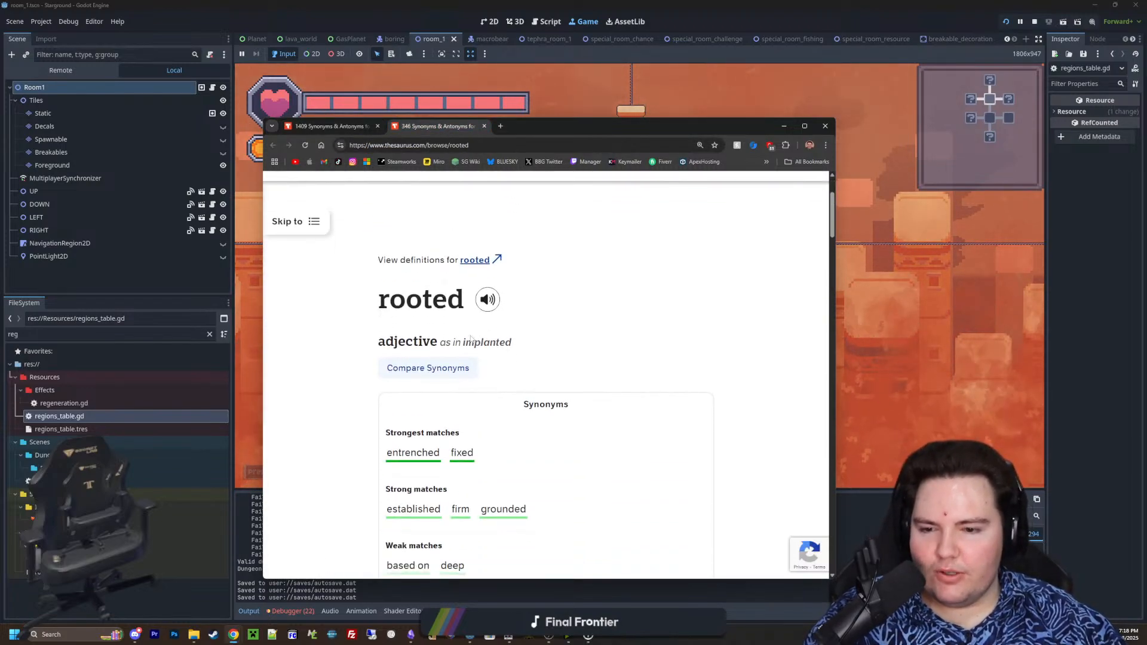
scroll(453, 335, "down", 2)
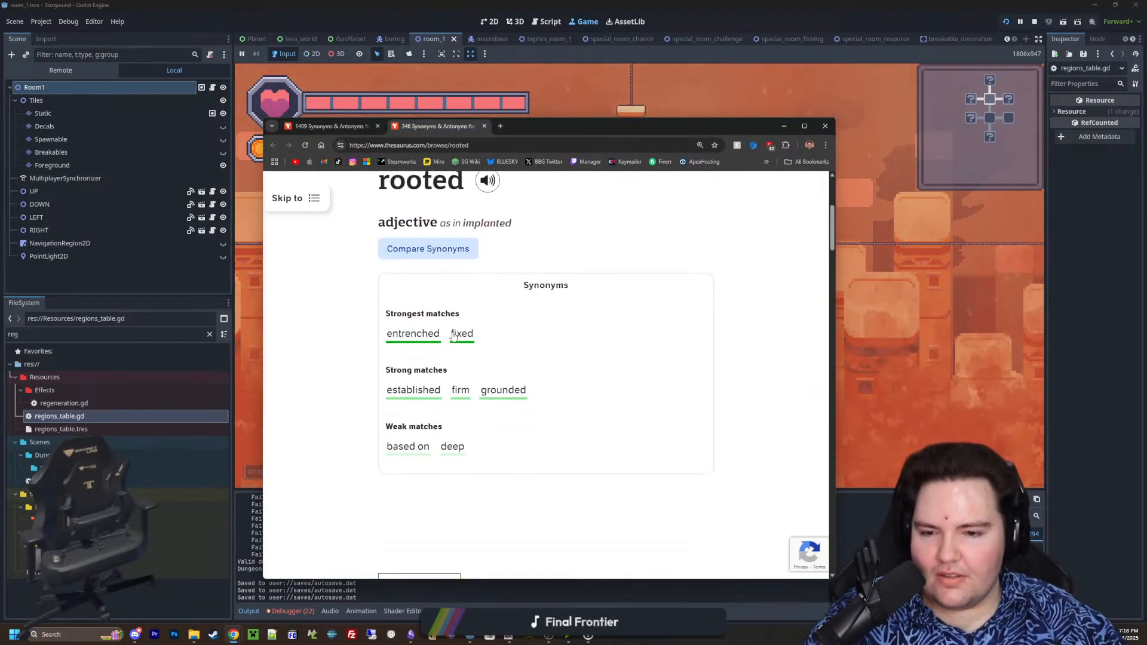
left_click(325, 128)
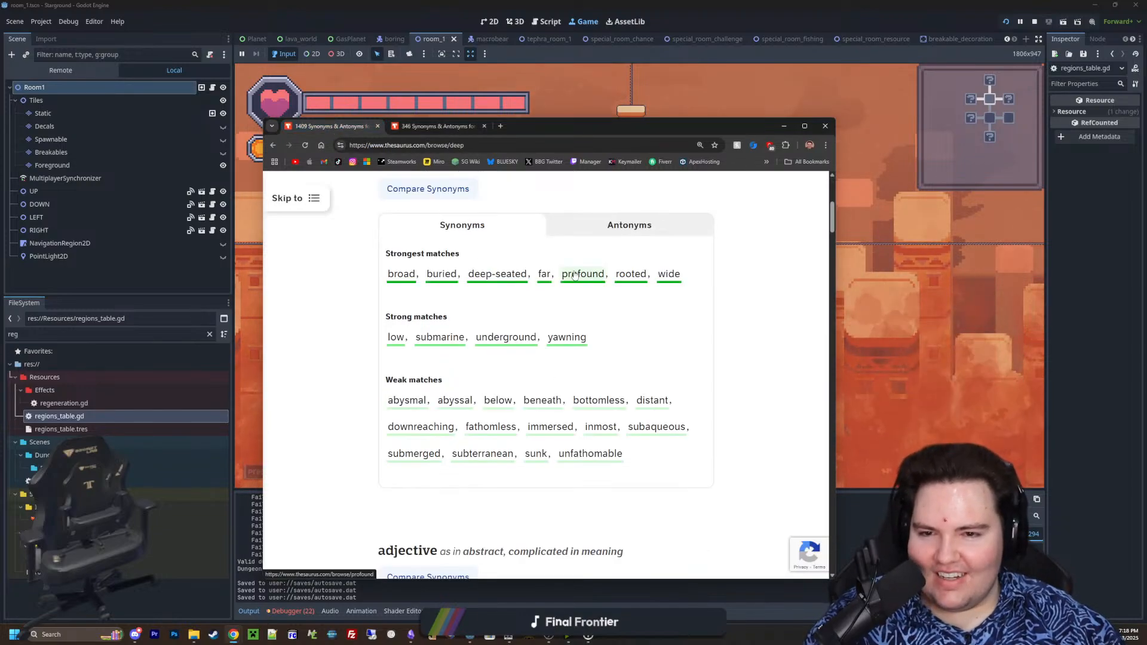
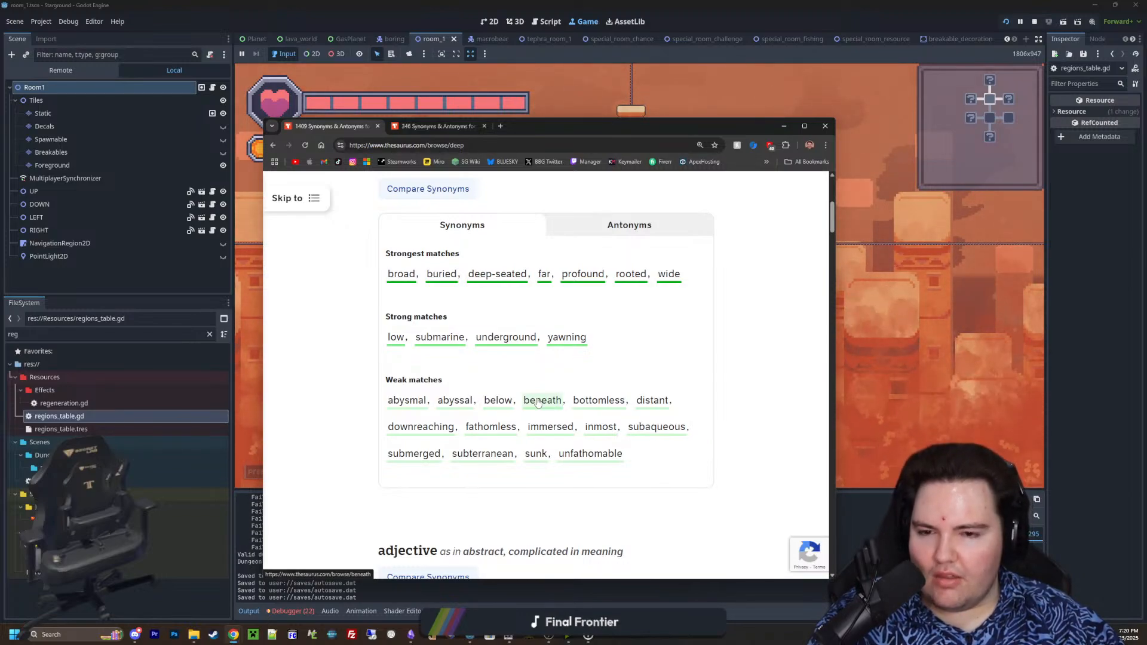
Search the web for "beneath game" in a new browser tab
left_click(527, 404)
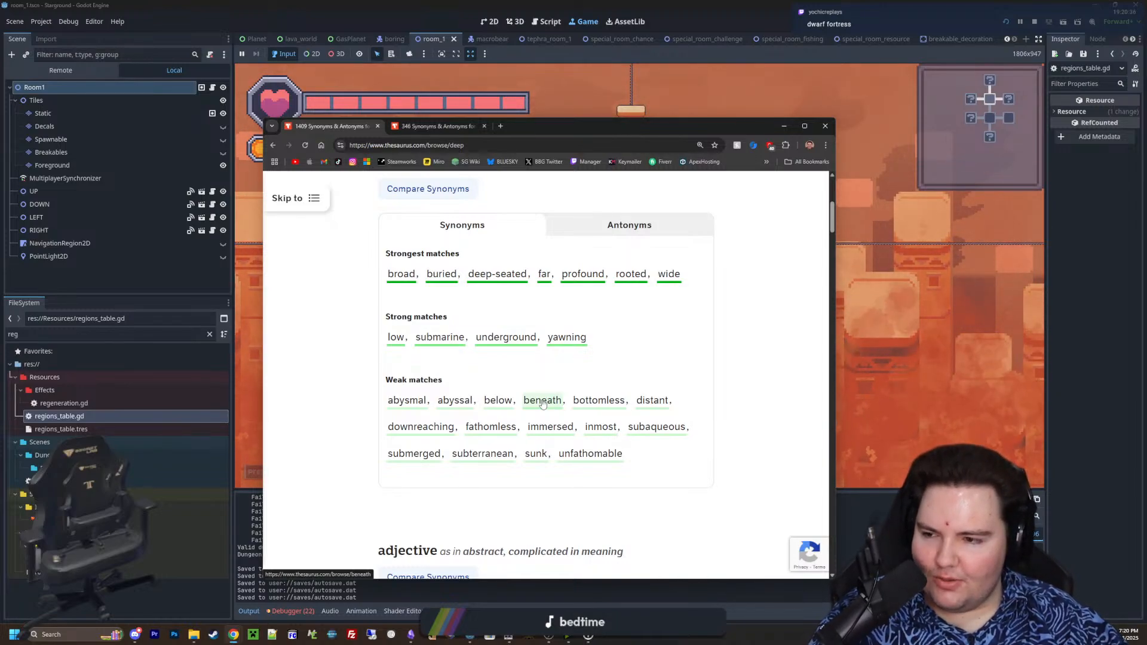
left_click(500, 126)
type("b")
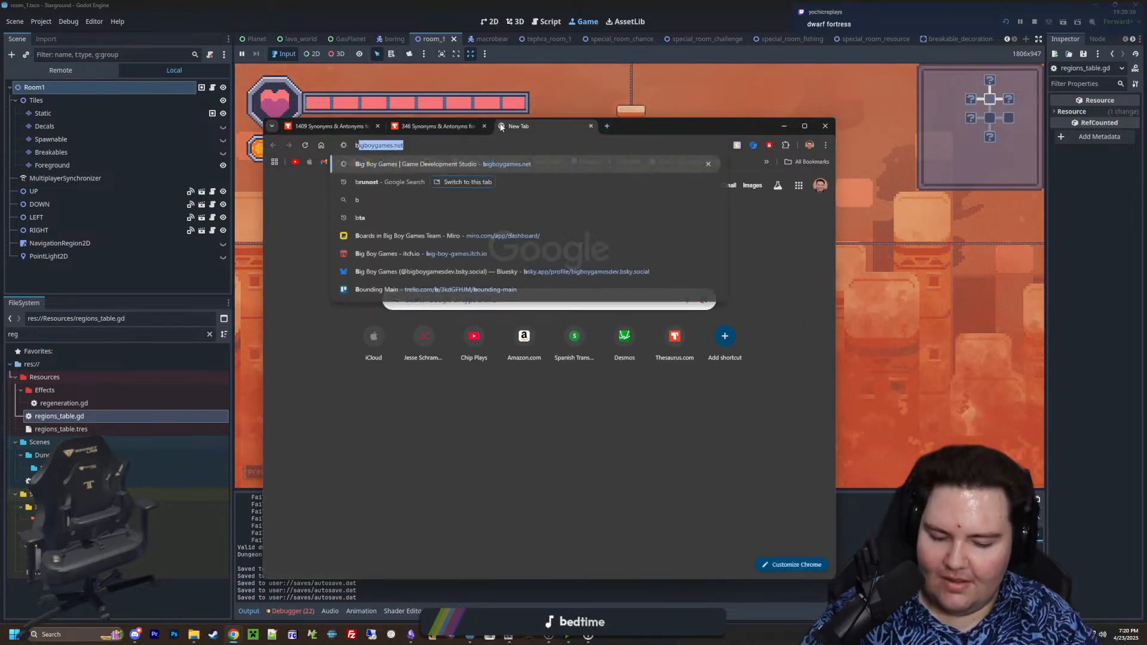
type("eneath game")
key("Return")
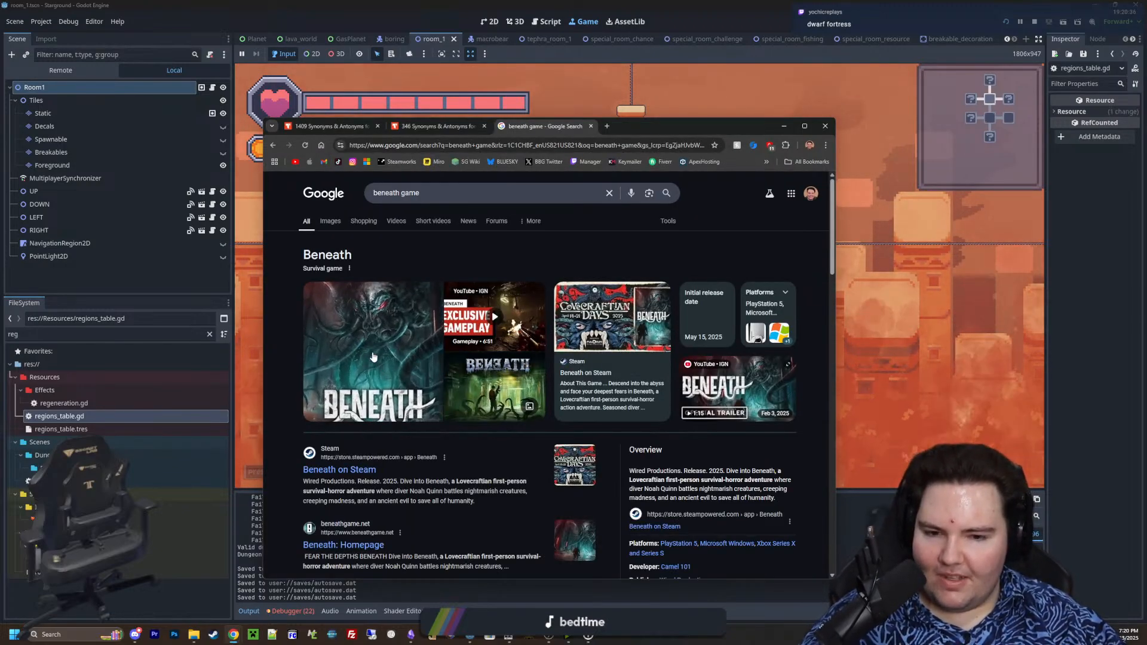
Open the Beneath page on Steam alongside the search results and examine its trailer and screenshots
middle_click(340, 470)
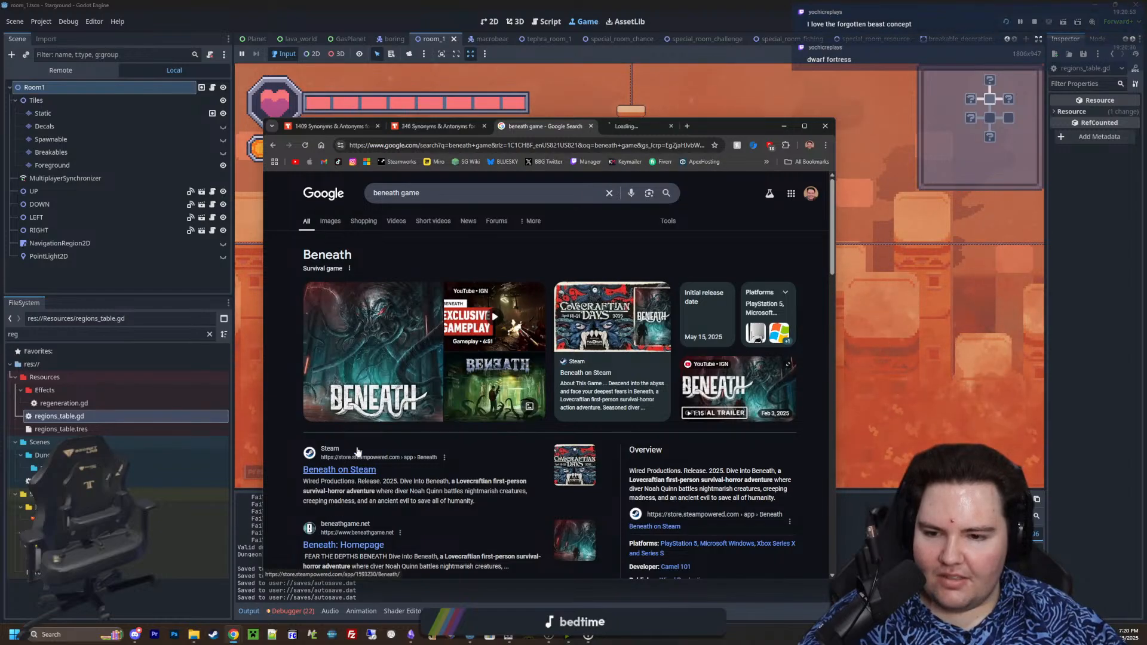
left_click(614, 128)
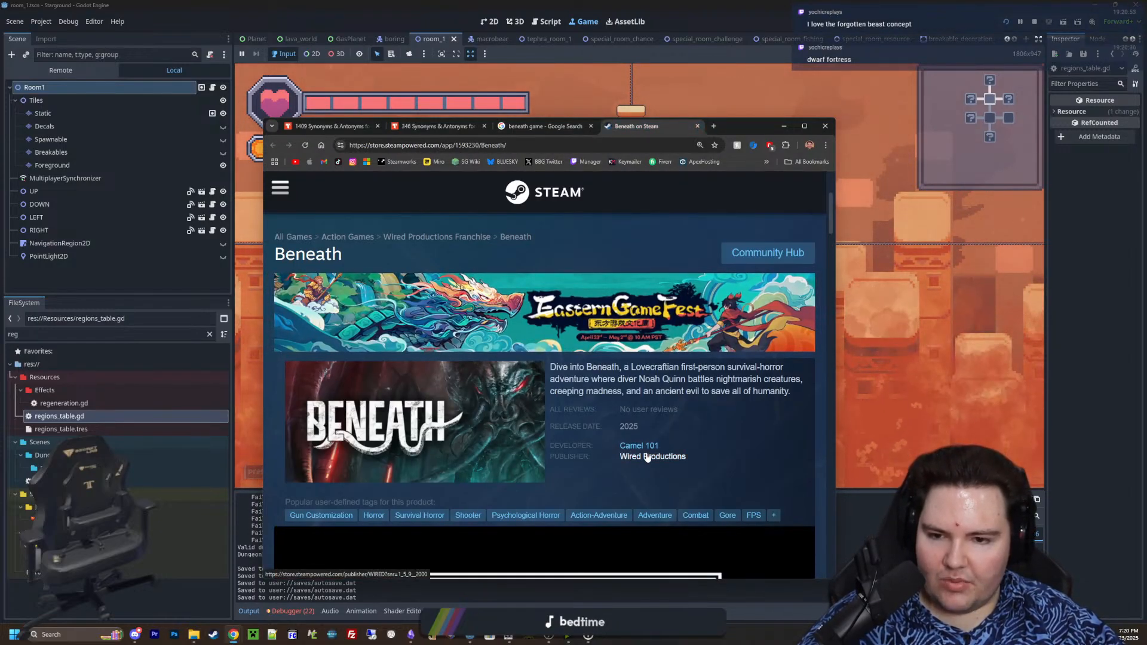
scroll(538, 406, "down", 5)
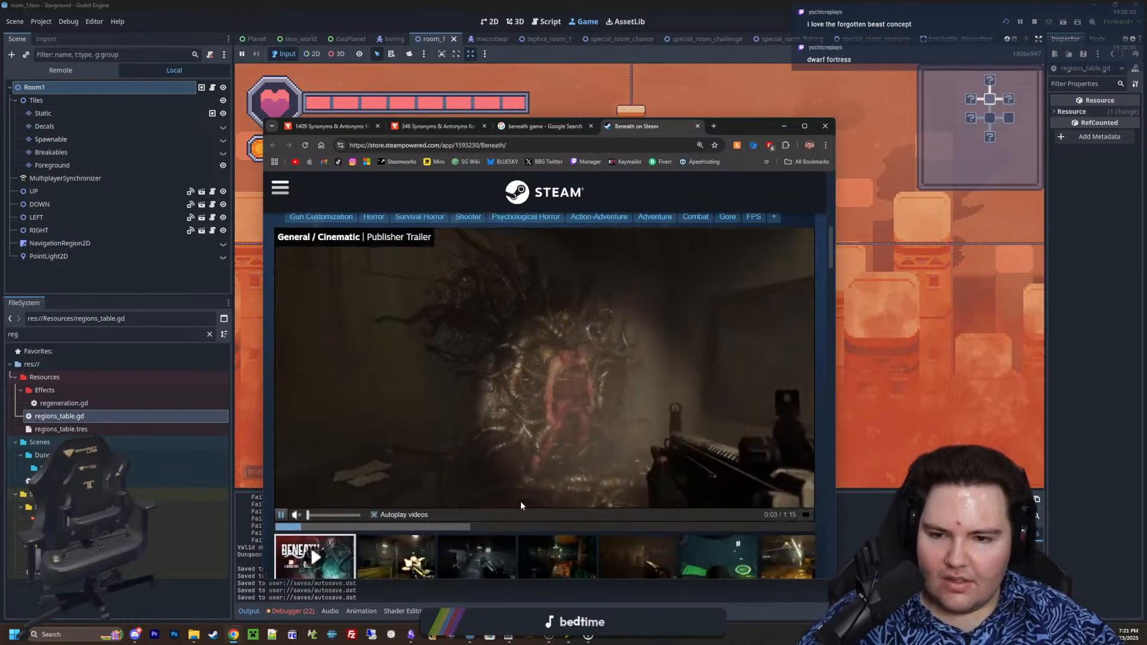
scroll(521, 506, "down", 1)
left_click(507, 508)
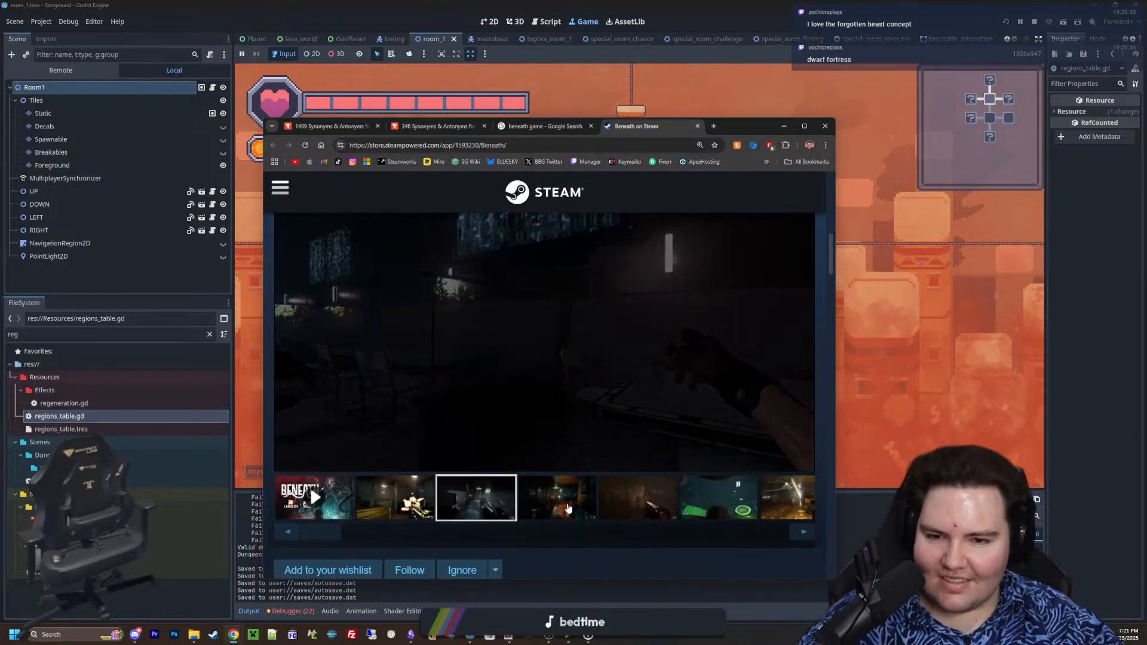
left_click(568, 508)
scroll(668, 506, "up", 4)
Open the Wired Productions publisher page from the Beneath listing and look through its announcements, releases and featured games
left_click(653, 399)
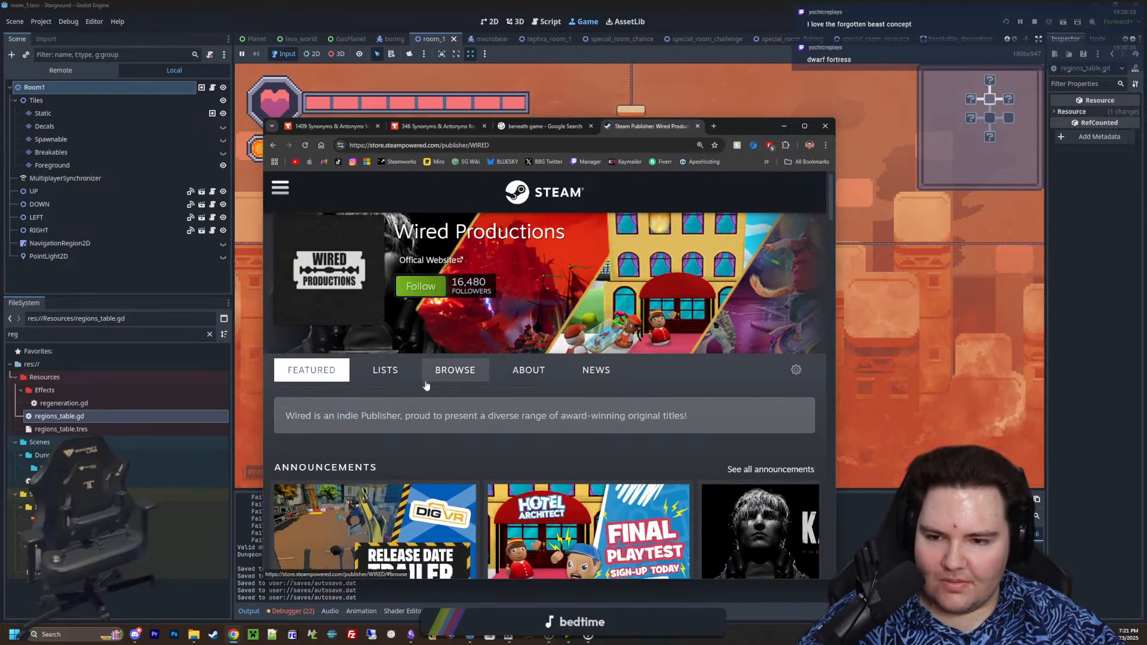
scroll(426, 386, "down", 4)
scroll(426, 386, "down", 10)
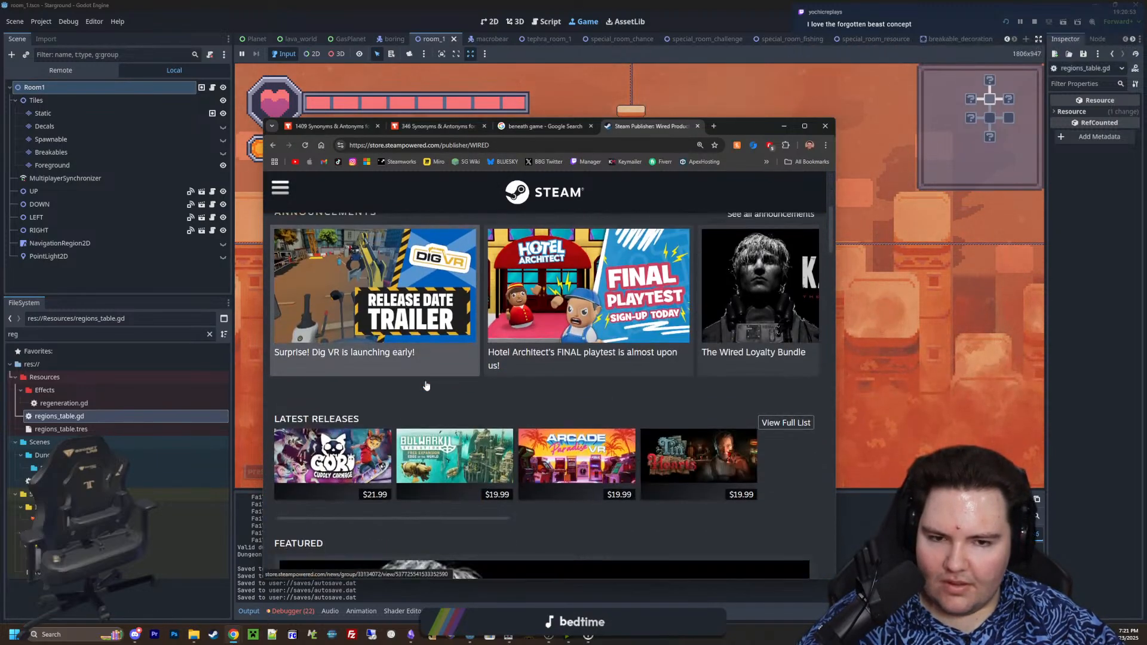
scroll(426, 385, "down", 10)
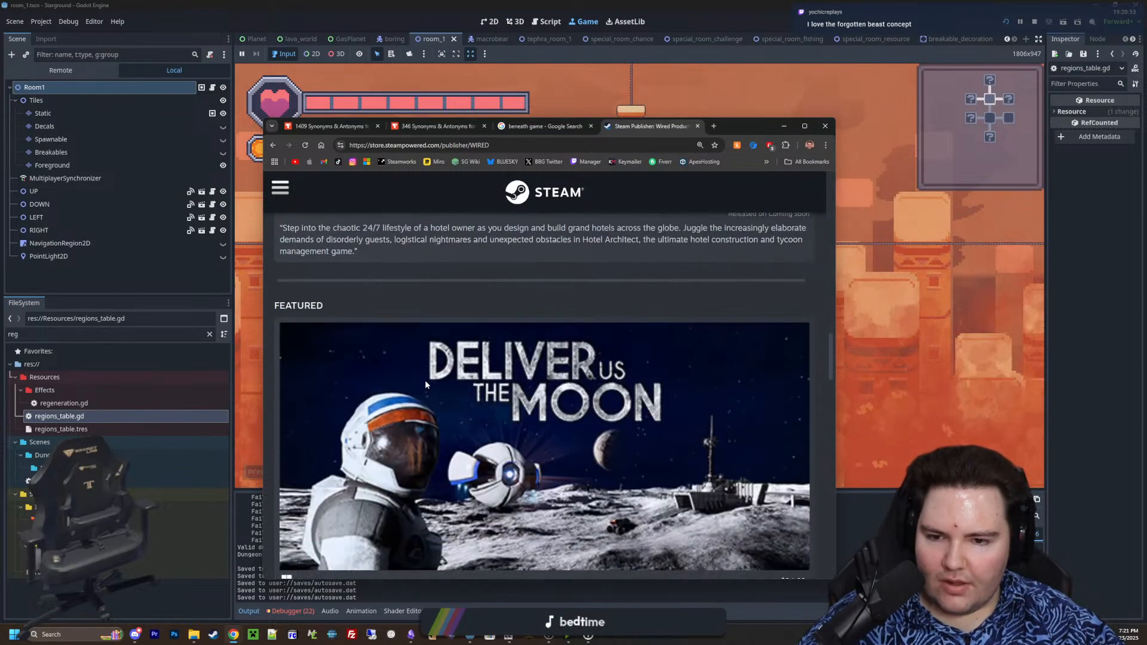
scroll(426, 385, "up", 5)
scroll(426, 385, "down", 10)
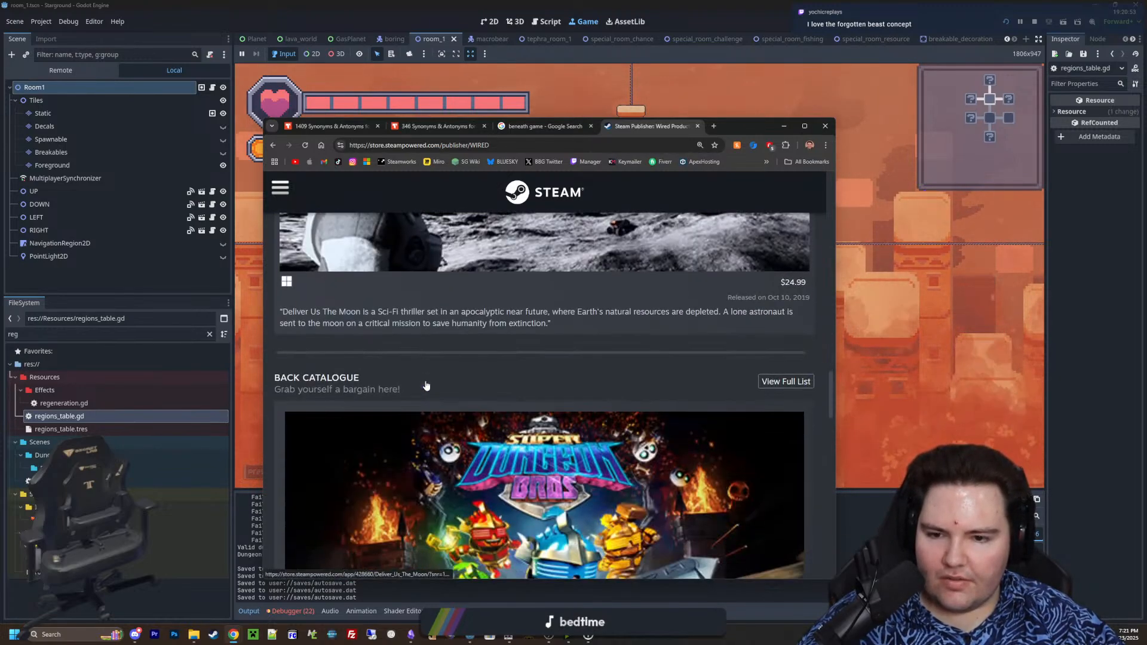
scroll(421, 390, "up", 3)
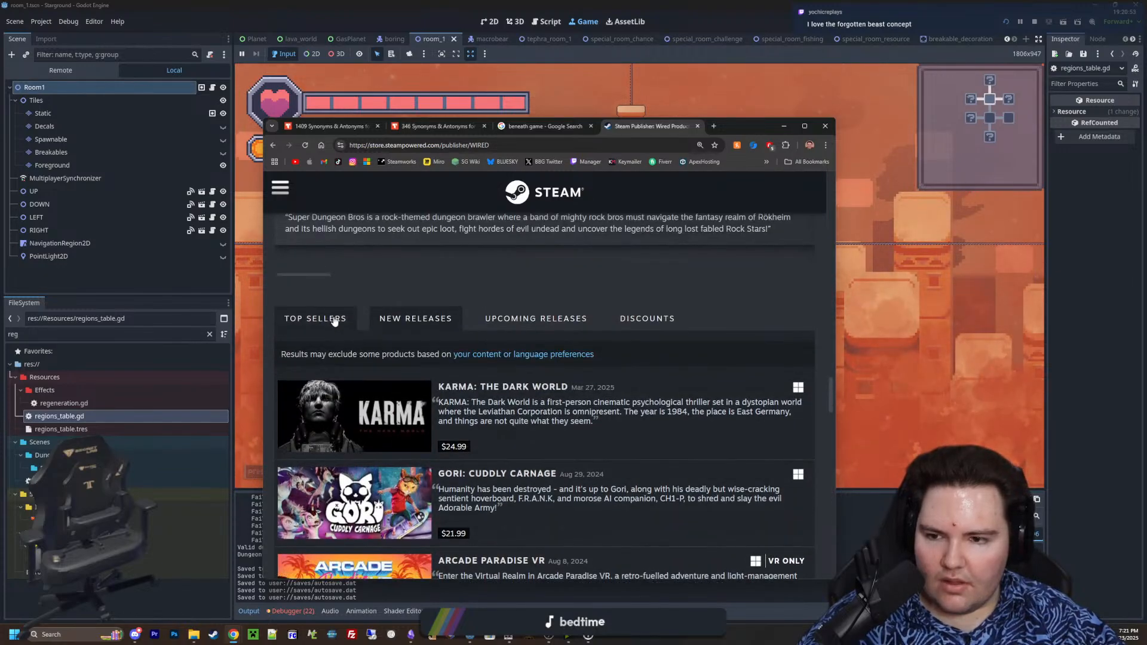
Show the publisher's top sellers and look through the listed games
left_click(333, 318)
scroll(332, 320, "down", 3)
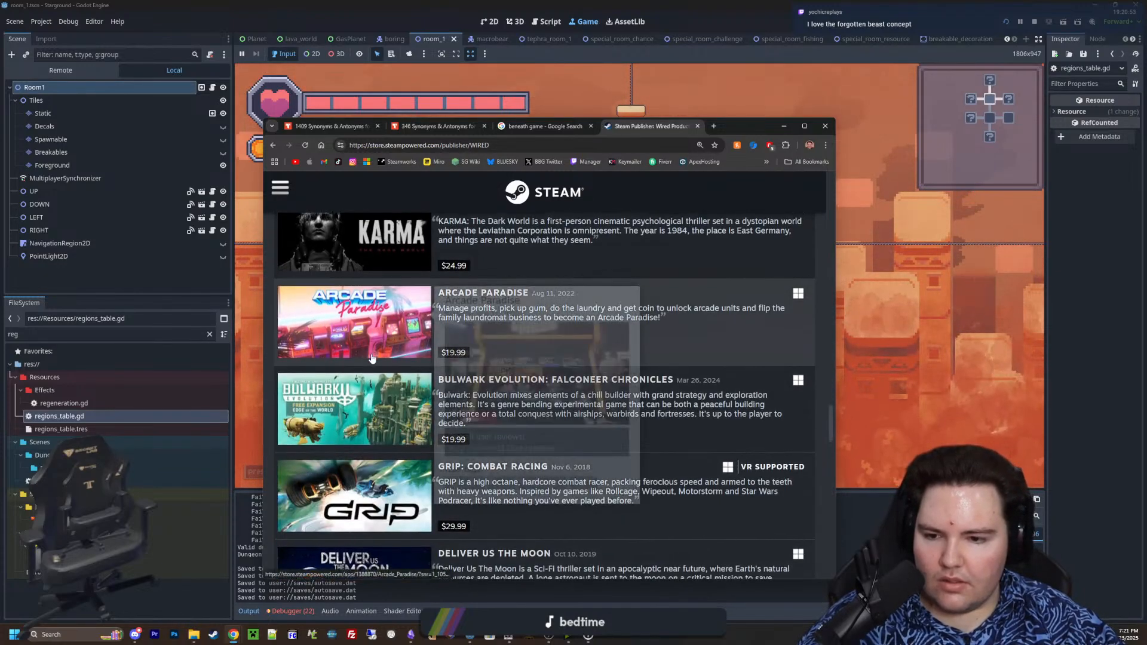
scroll(371, 357, "down", 4)
mouse_move(371, 359)
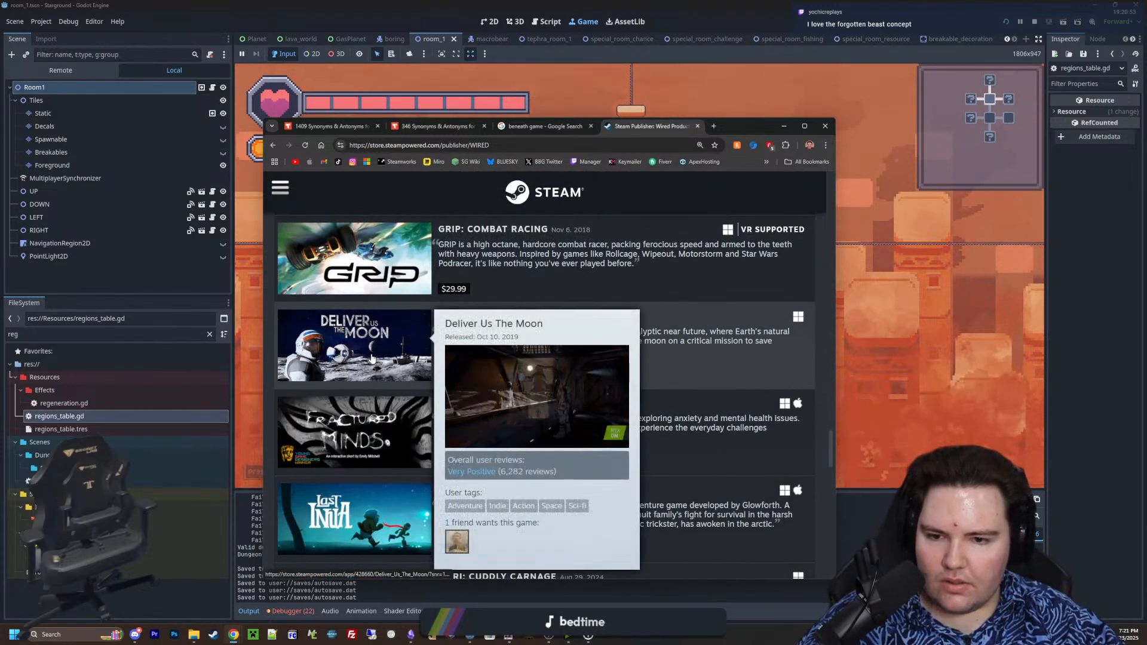
scroll(371, 358, "down", 9)
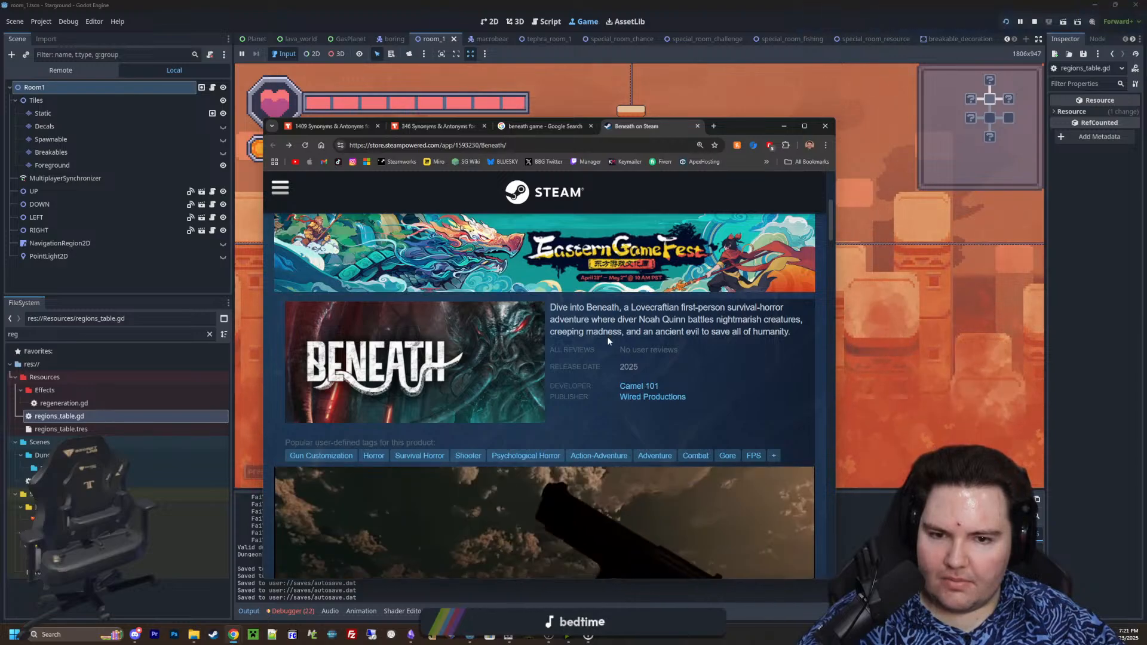
Review the Beneath store page once more and return to the thesaurus entry for "deep"
scroll(607, 336, "down", 4)
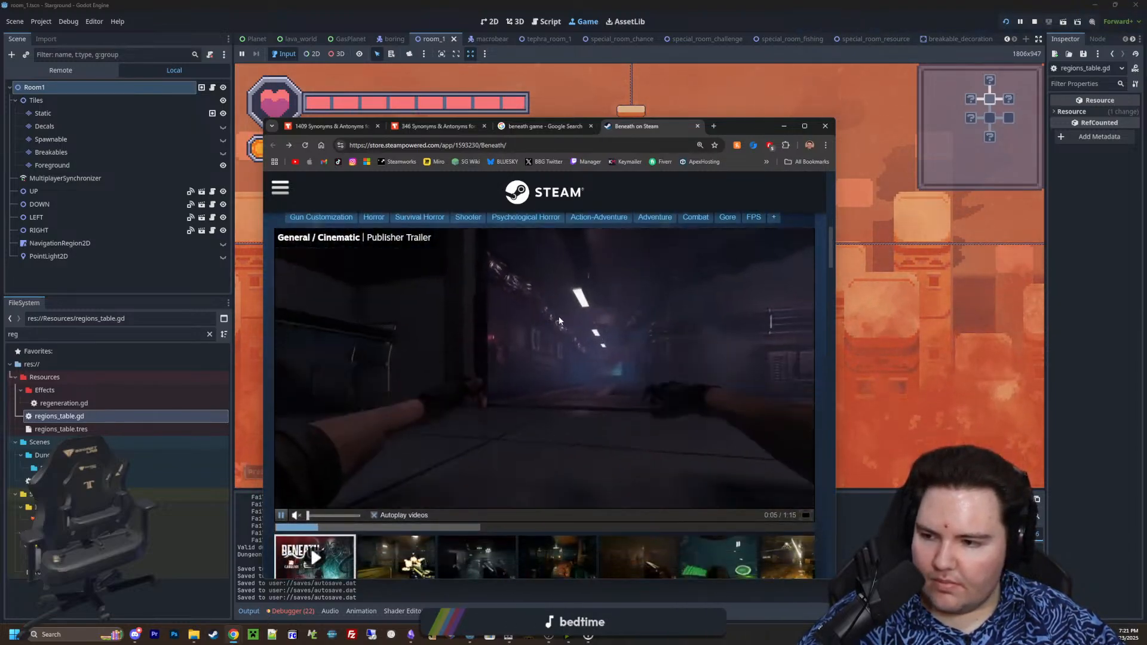
scroll(558, 317, "up", 6)
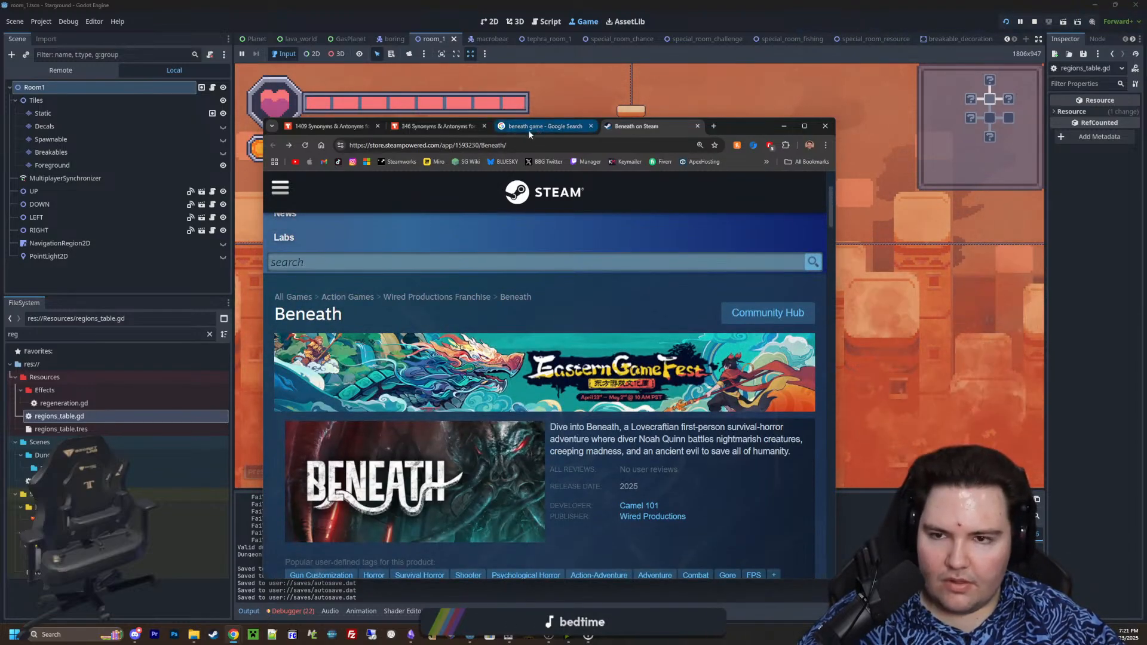
left_click(328, 131)
left_click(420, 127)
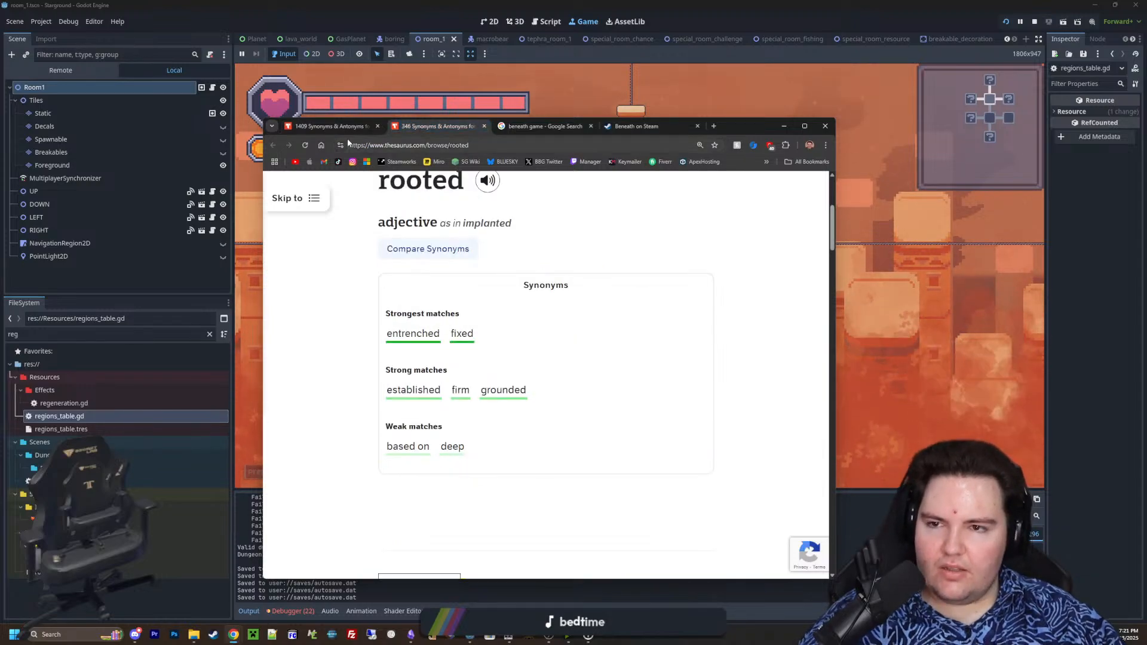
left_click(316, 128)
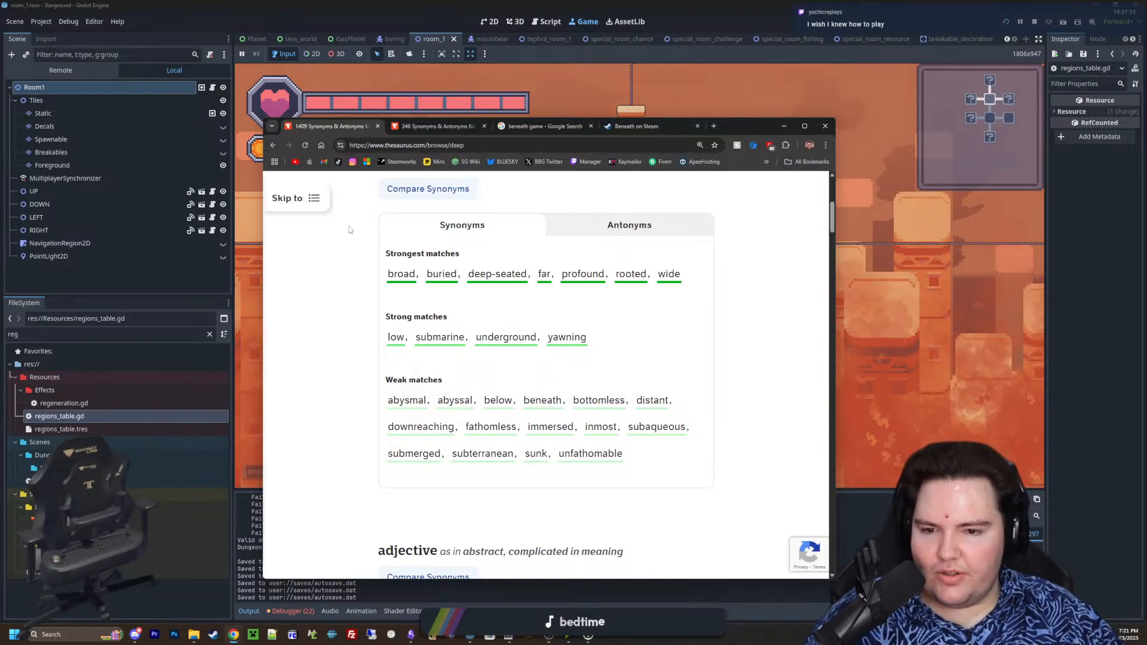
Open the thesaurus entry for "subterranean" in a separate tab and read its synonyms and example sentences
middle_click(484, 454)
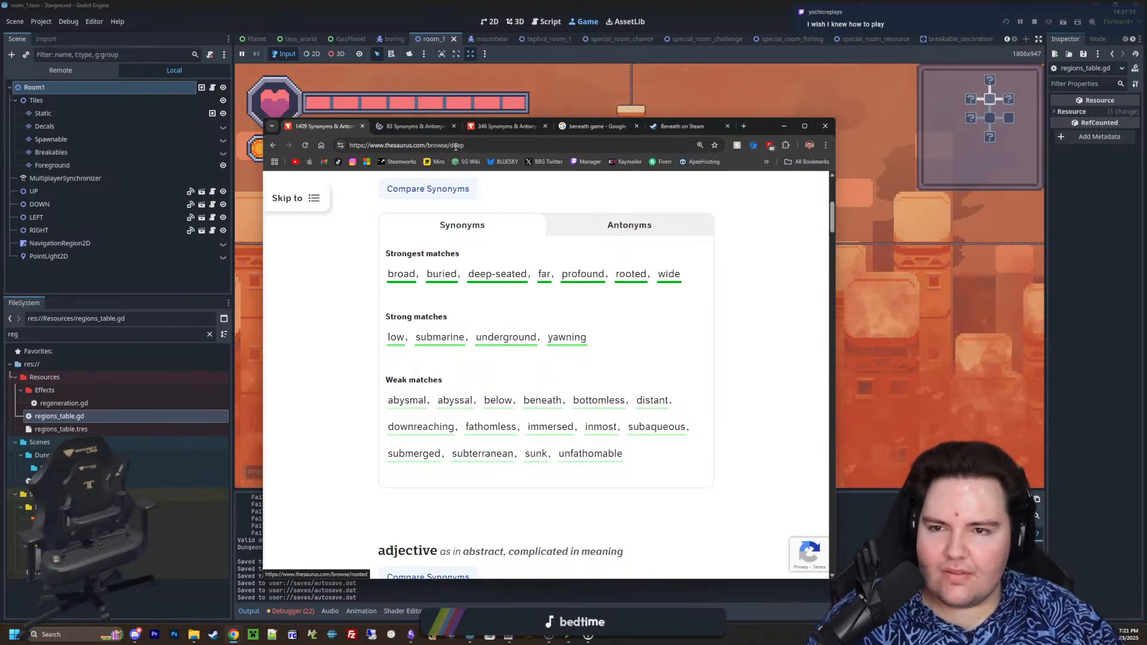
left_click(414, 127)
scroll(739, 359, "down", 3)
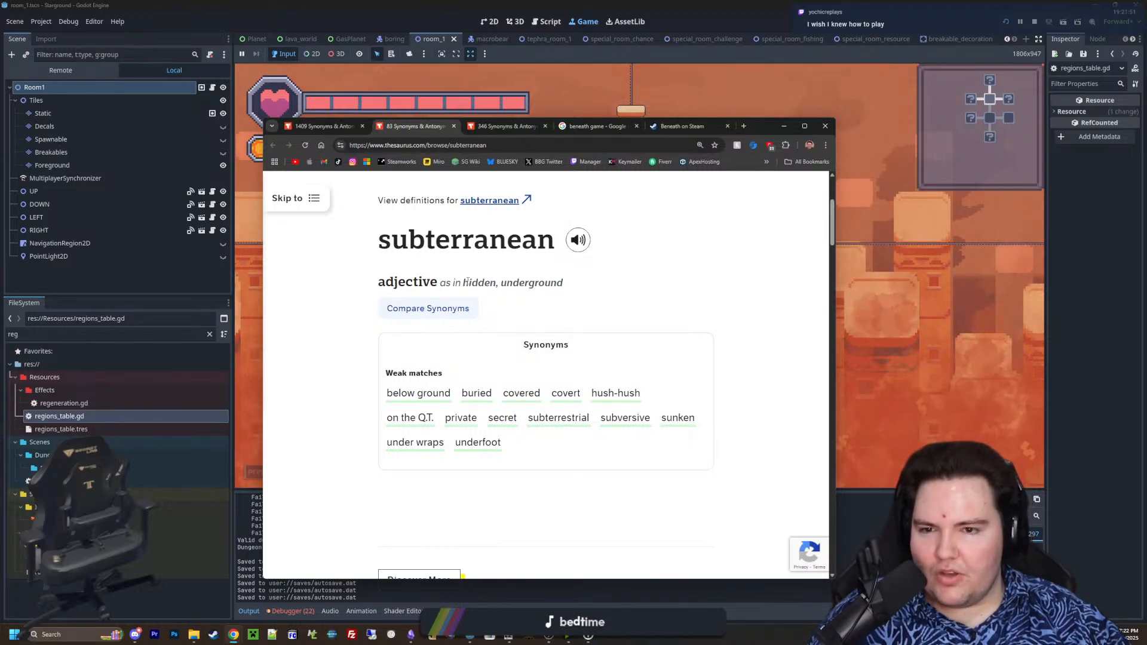
left_click(567, 288)
scroll(557, 360, "down", 4)
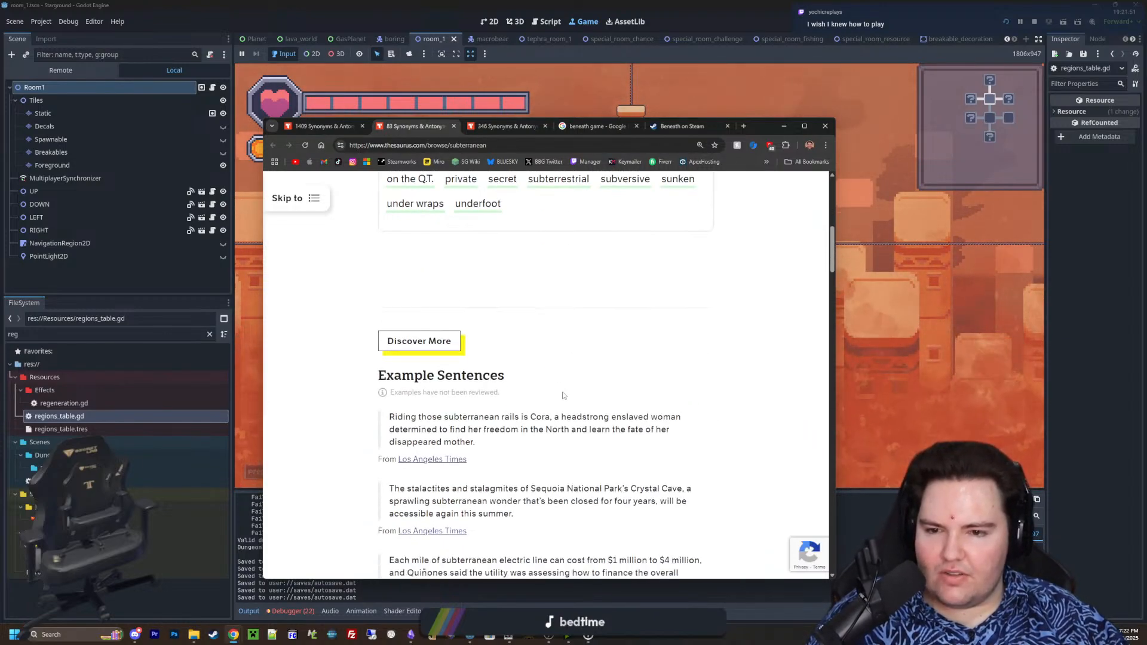
scroll(563, 402, "up", 6)
left_click_drag(395, 360, 504, 359)
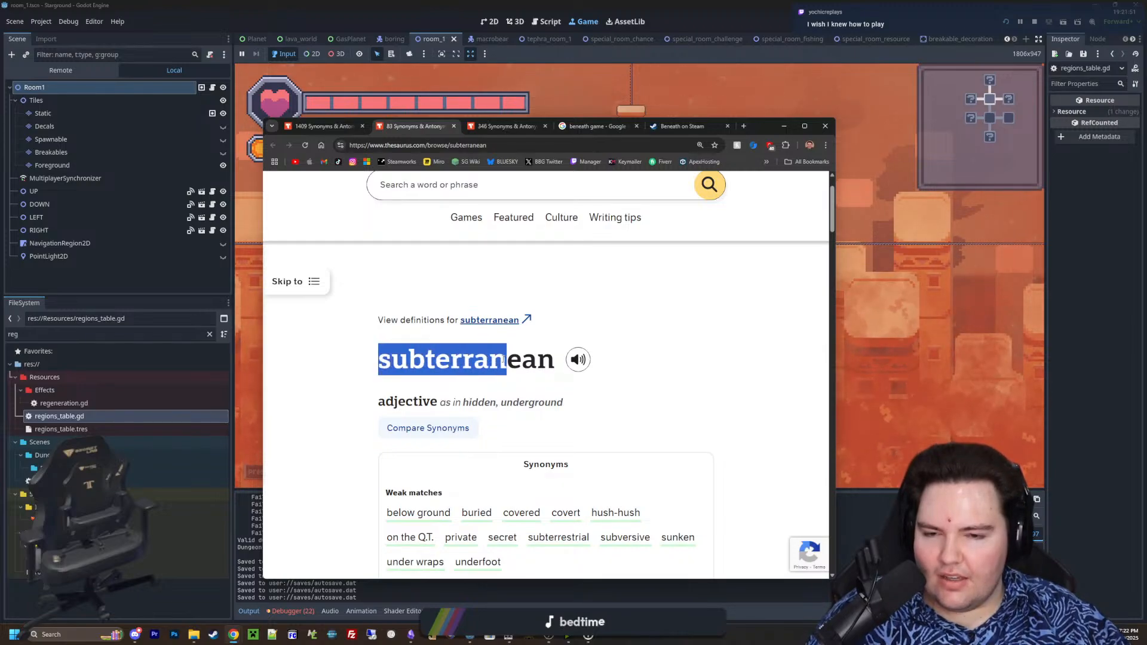
left_click(555, 360)
left_click_drag(379, 361, 540, 361)
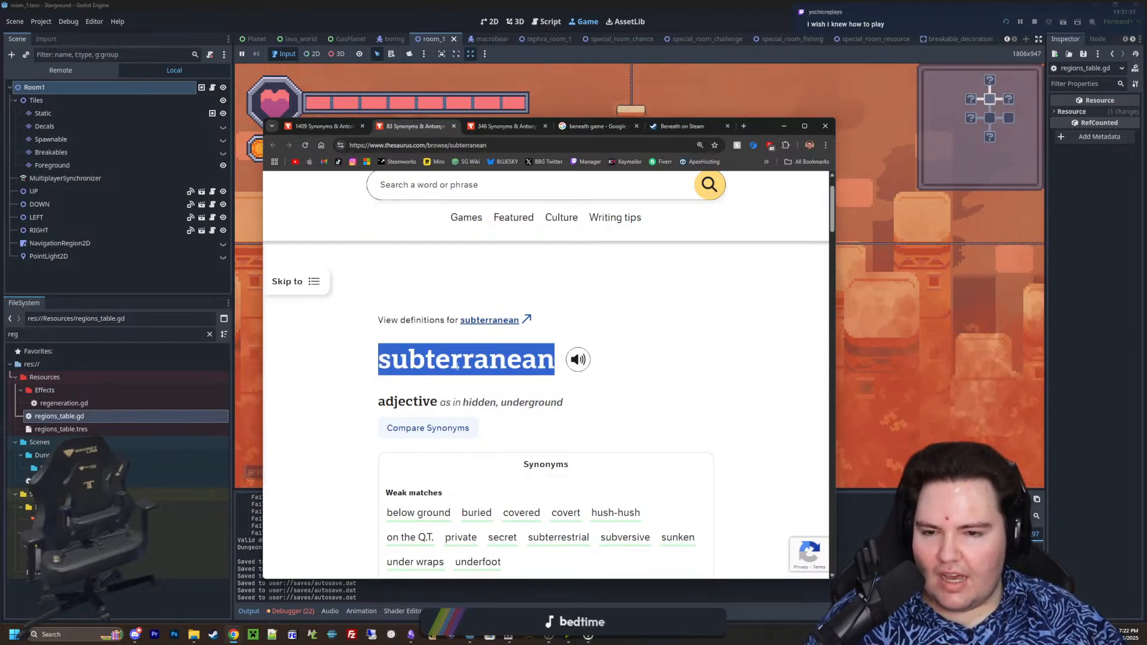
left_click(395, 365)
left_click_drag(392, 364, 557, 363)
left_click(455, 366)
scroll(410, 368, "down", 1)
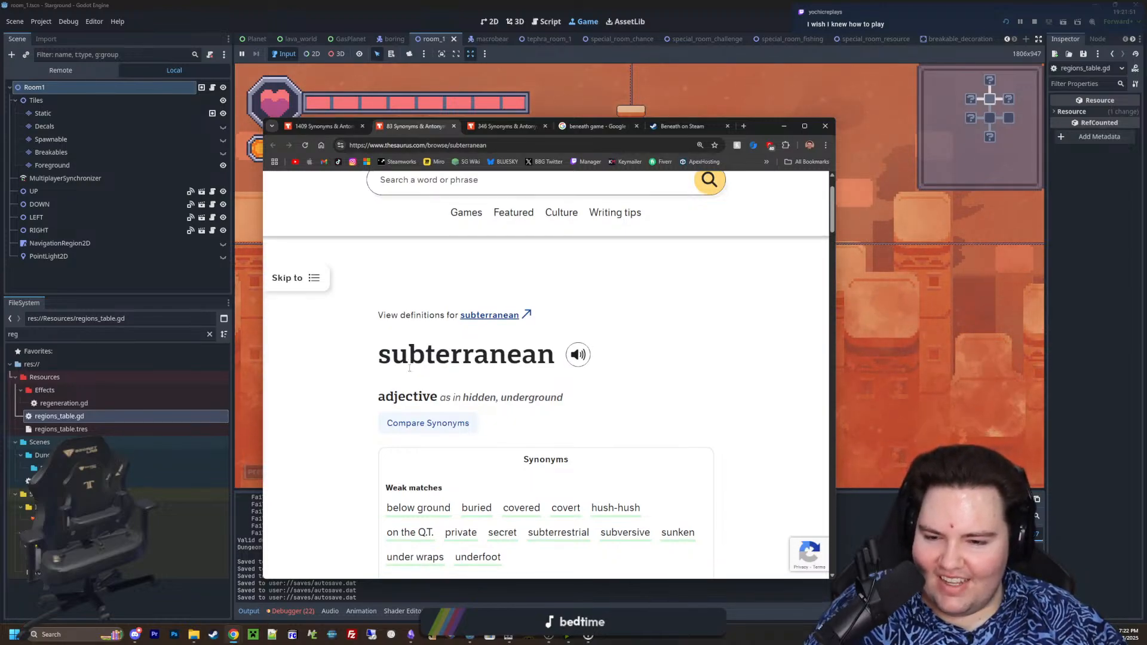
Open the entry for "subterrestrial" from the subterranean synonyms and compare the synonym lists of both words
scroll(418, 369, "down", 2)
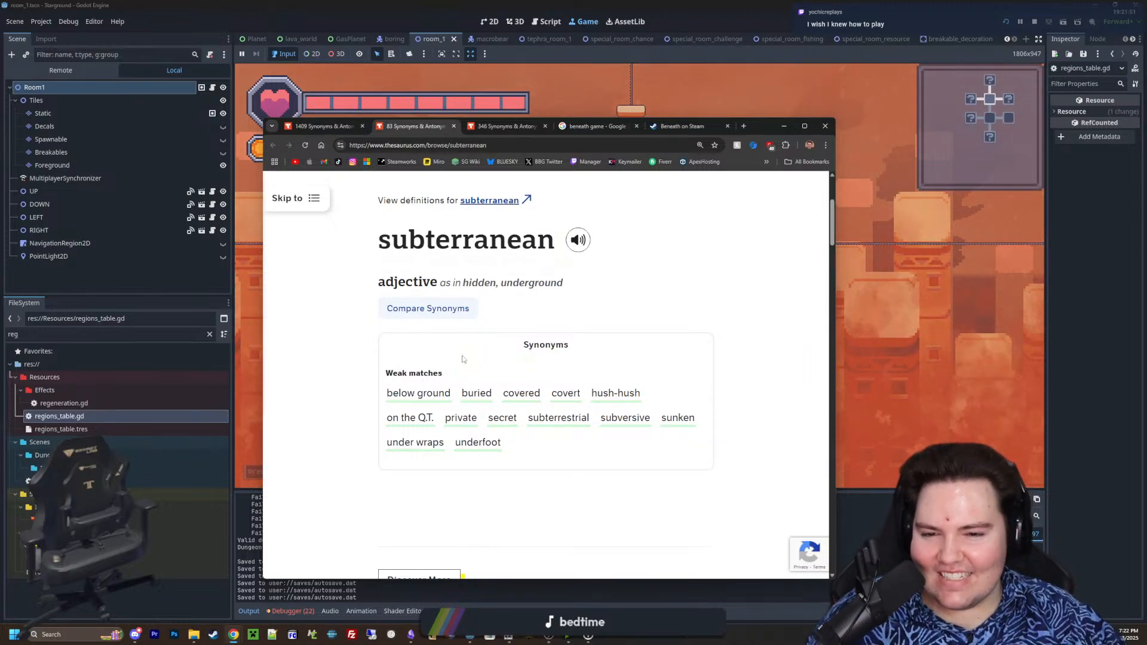
middle_click(549, 429)
left_click(486, 128)
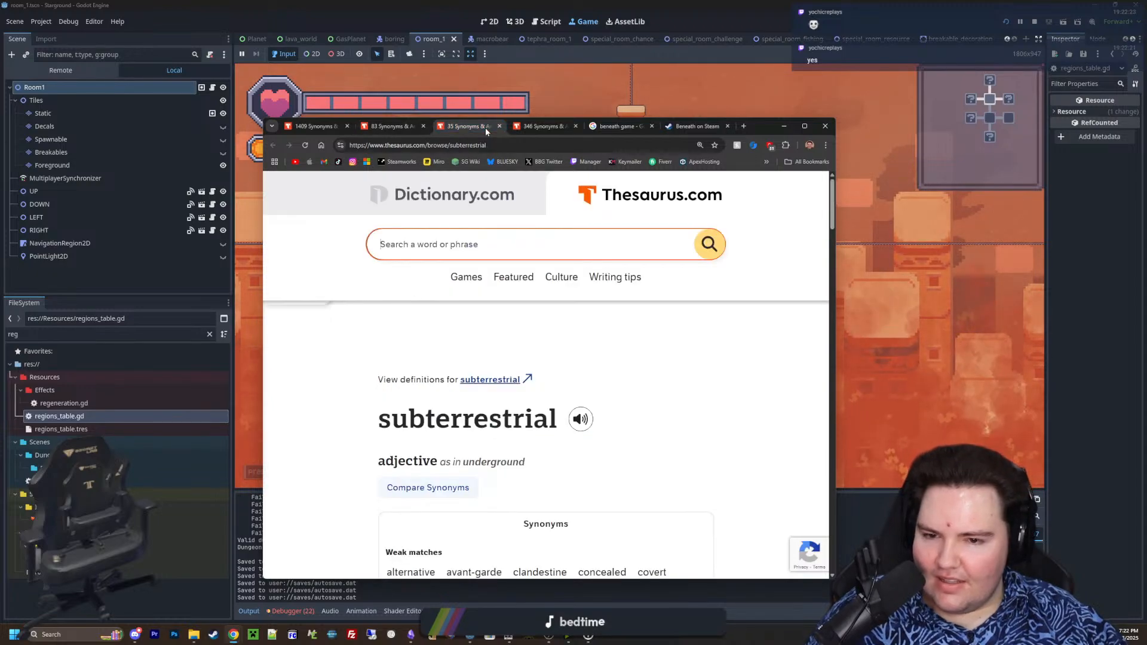
scroll(607, 366, "down", 3)
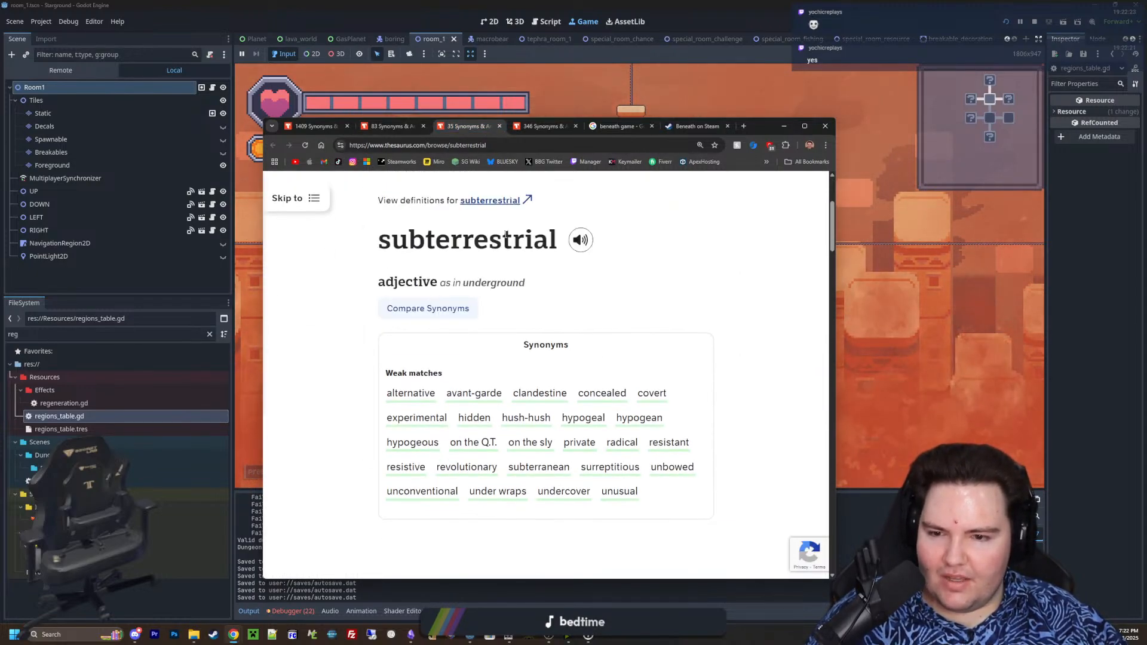
left_click(385, 127)
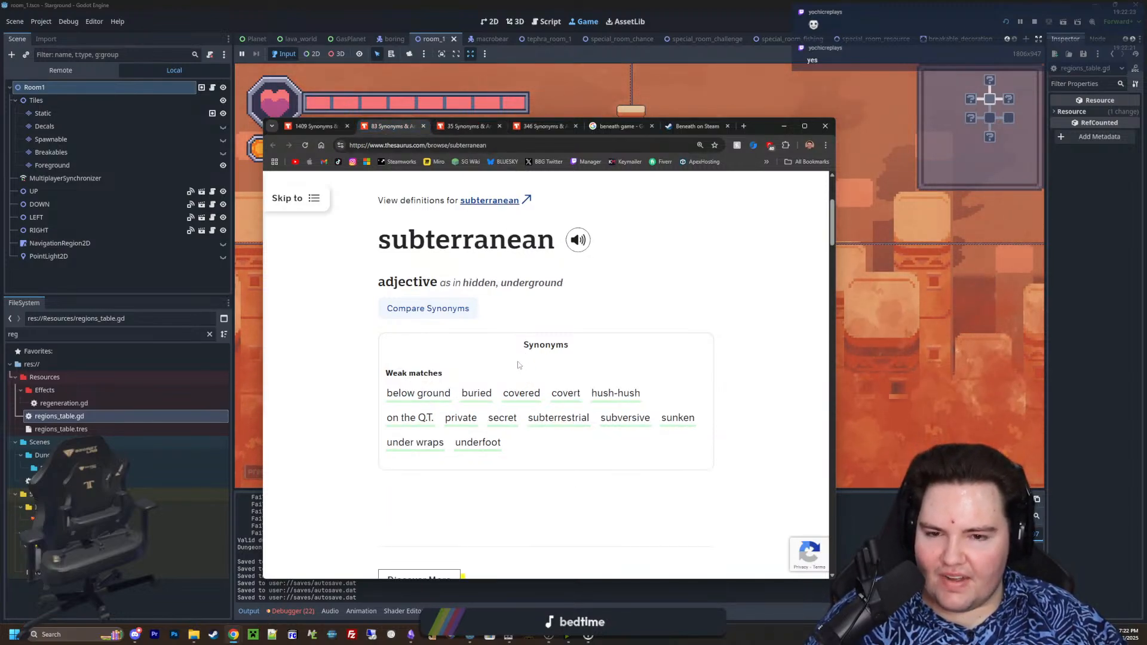
key("ctrl+Tab")
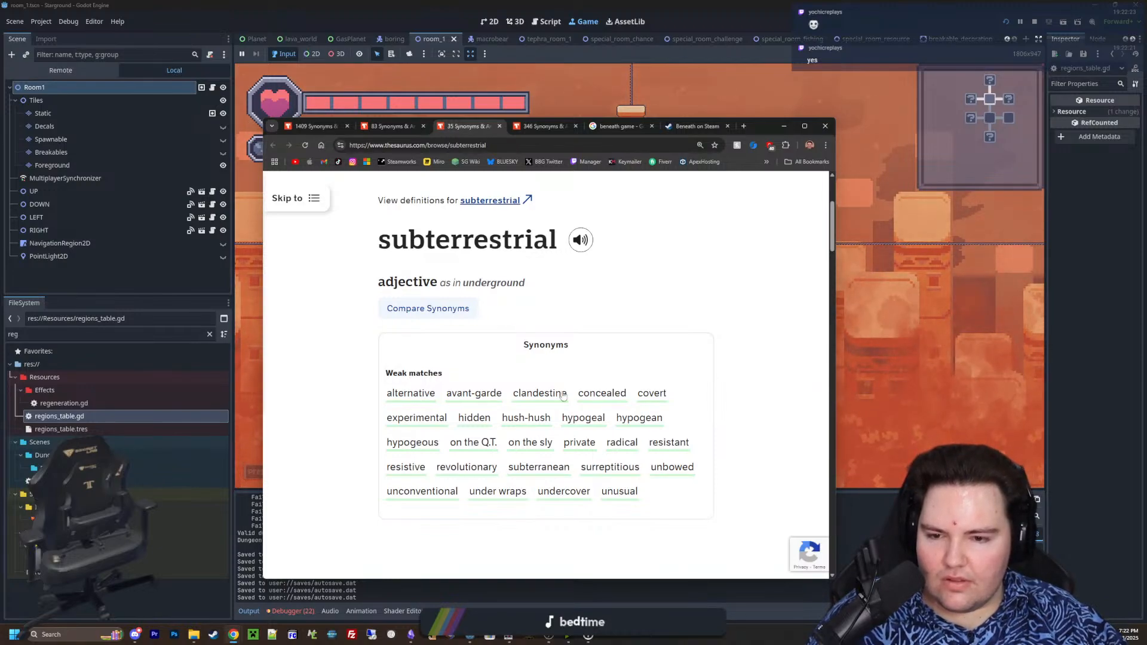
scroll(457, 476, "down", 5)
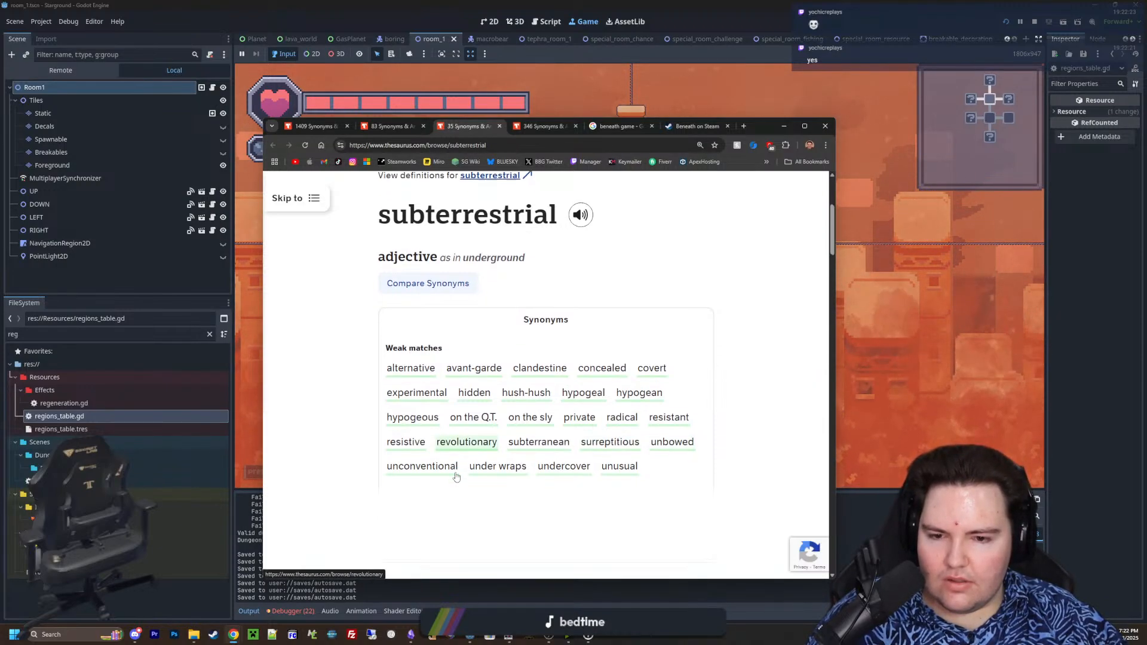
scroll(463, 465, "up", 8)
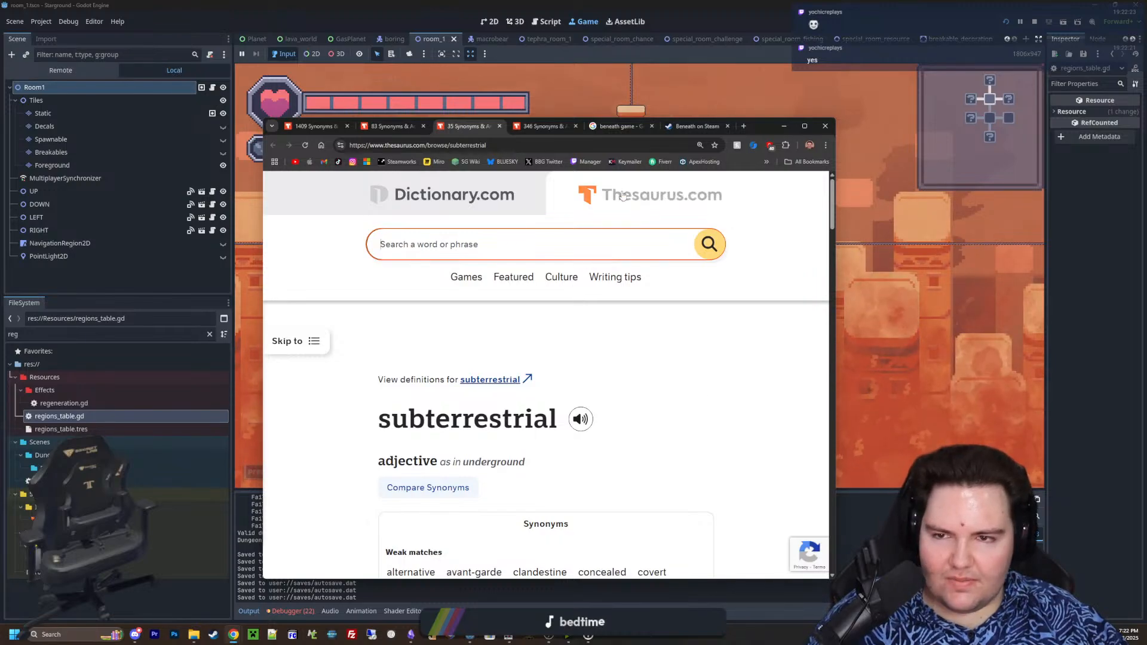
Close the browser and walk the character through the running game's room with the camera zoomed in
left_click(826, 127)
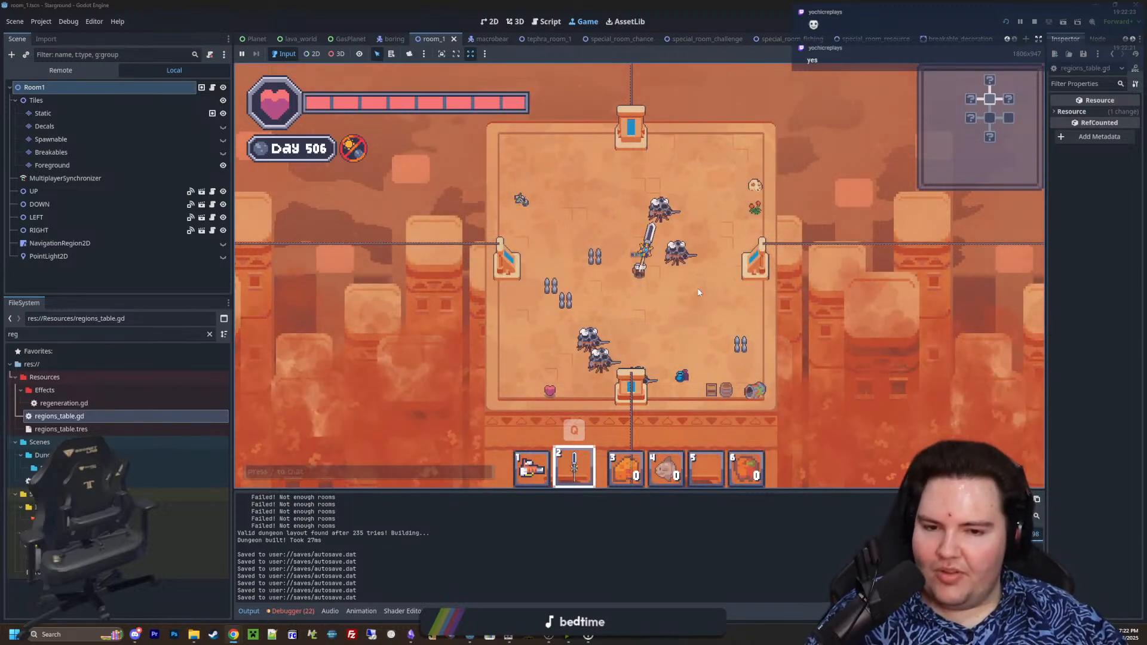
key("d")
scroll(717, 292, "up", 3)
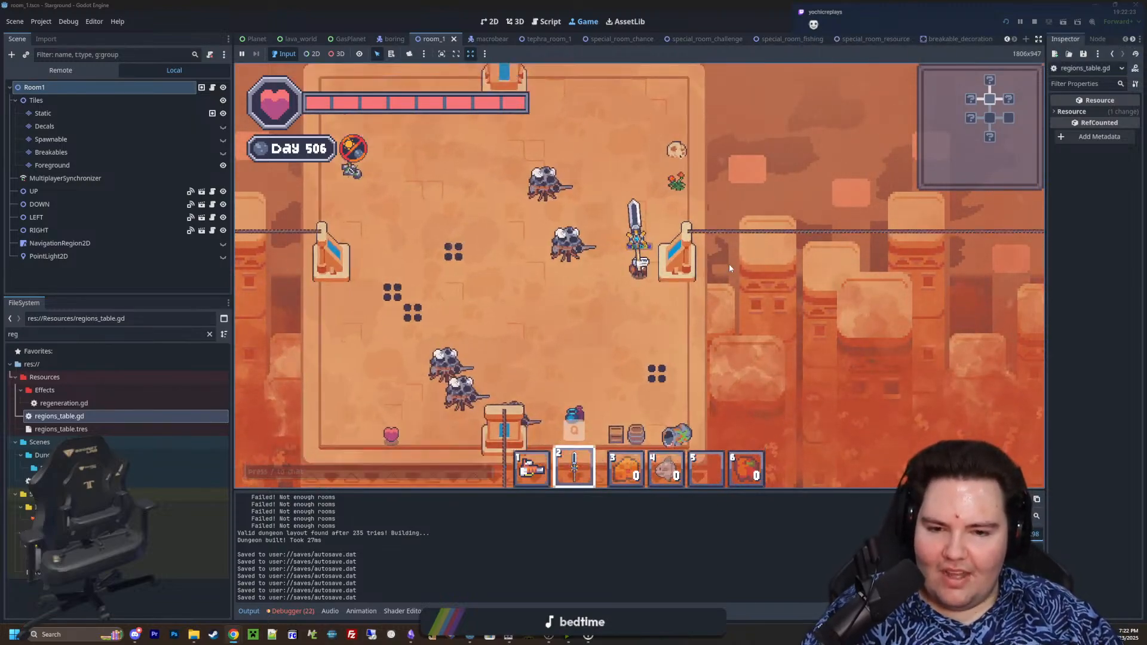
scroll(730, 265, "up", 3)
key("a")
key("s")
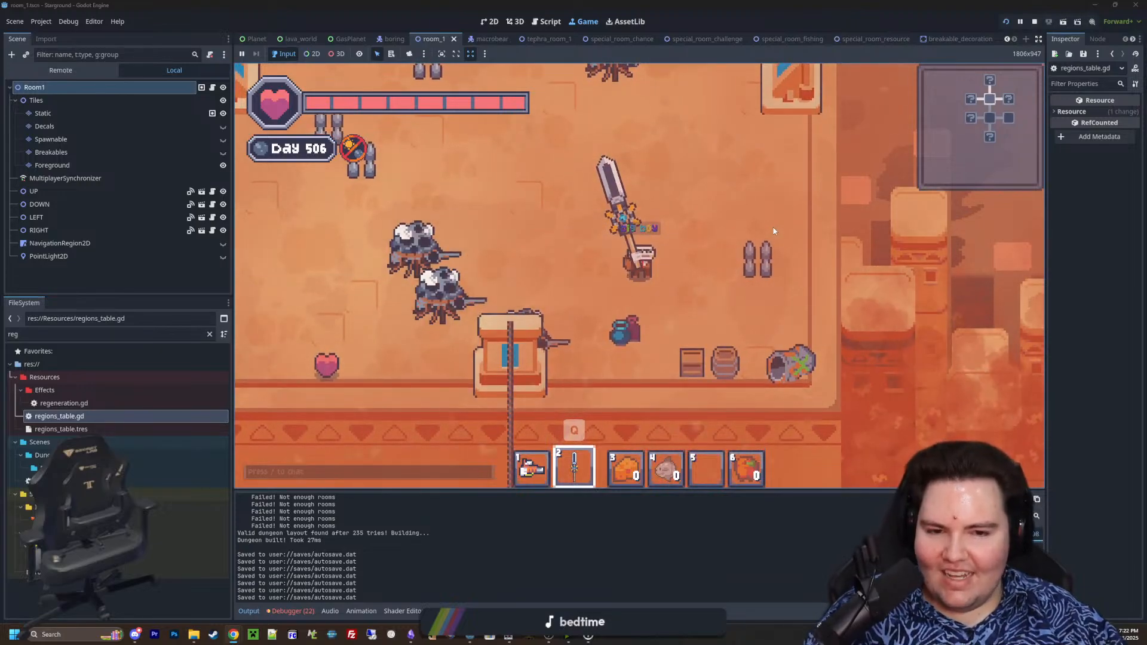
Leave the cleared room and take the zipline east into the neighbouring room full of flying insects
scroll(730, 271, "down", 3)
key("a")
key("w")
key("d")
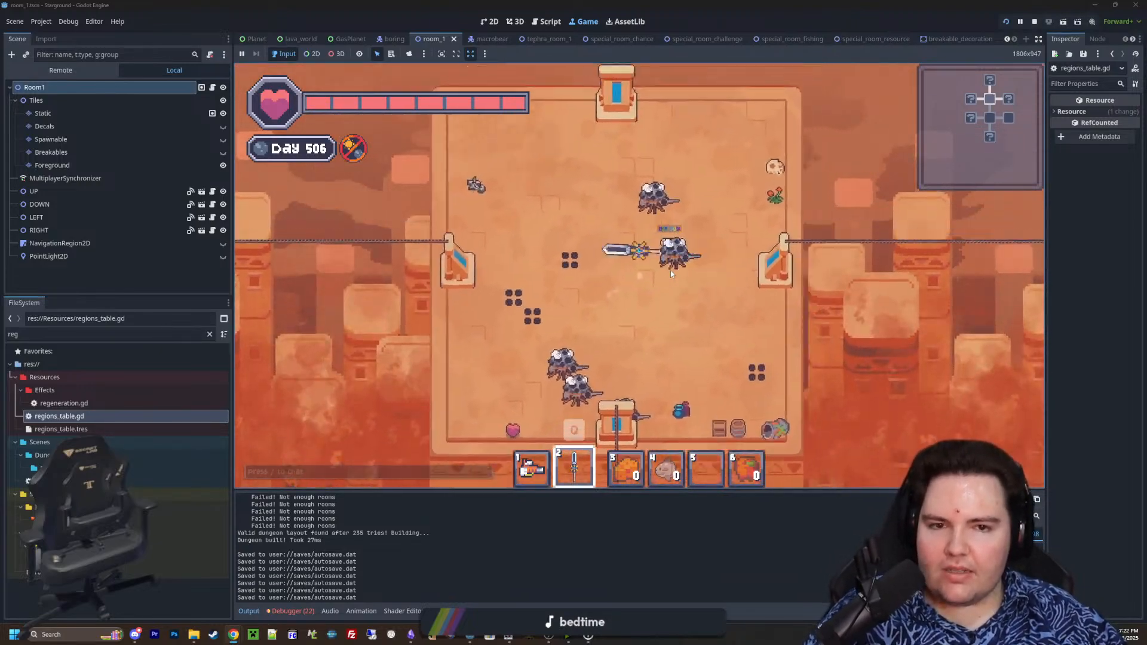
key("d")
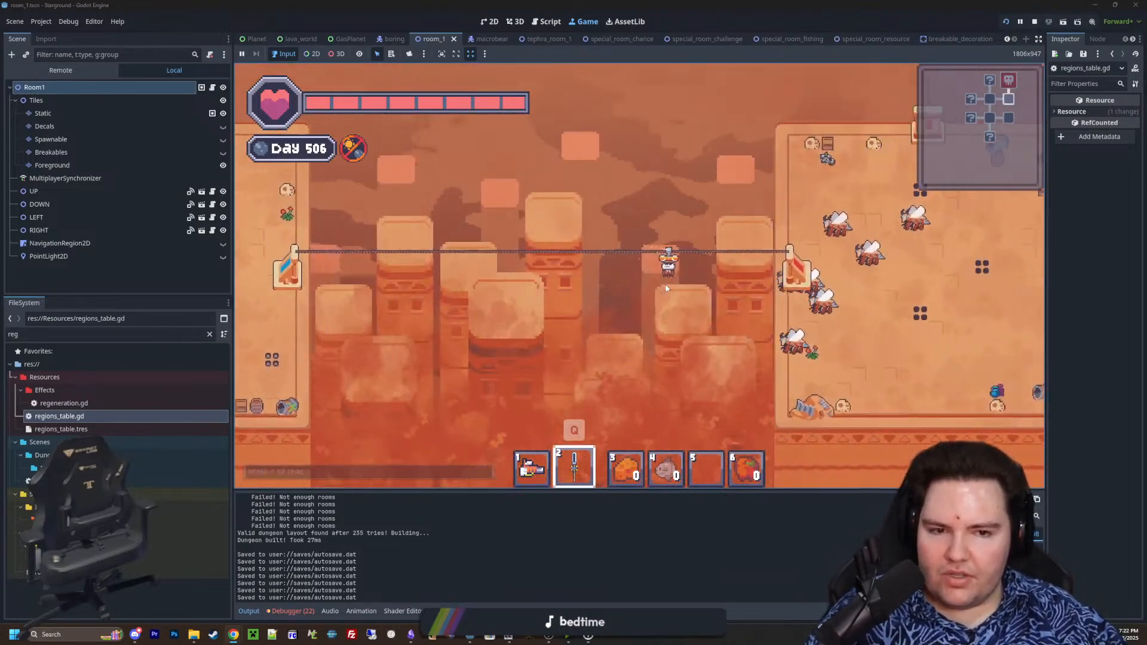
key("d")
key("s")
Attack the swarm of flying insects in the room's lower half with the sword while dodging around them
left_click(552, 207)
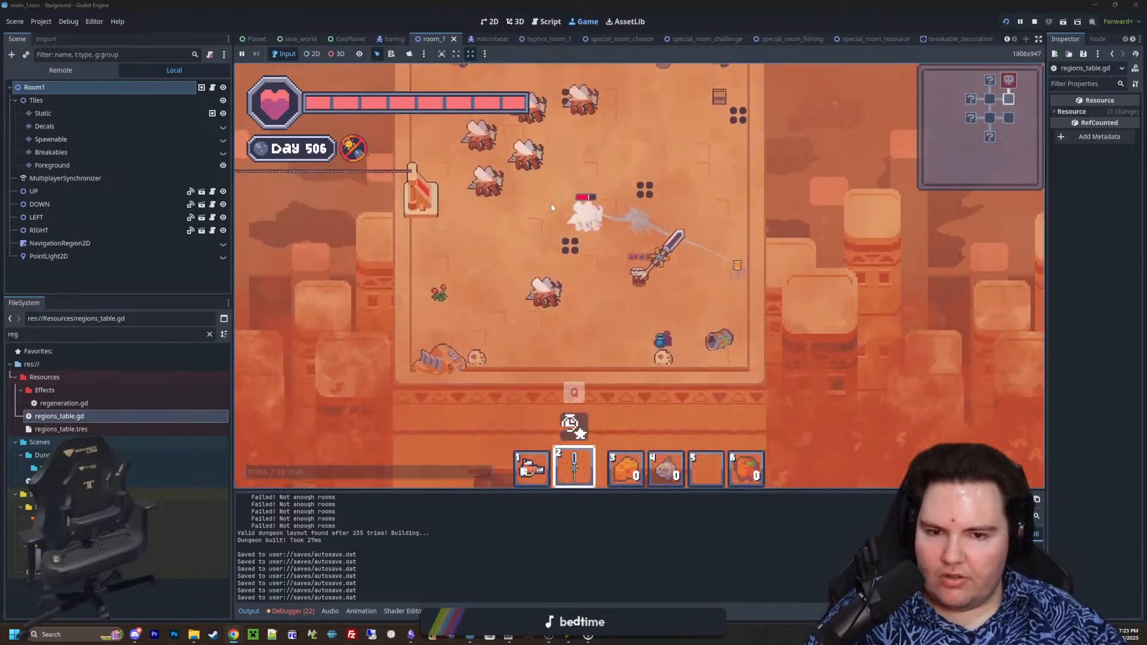
key("s")
key("w")
key("s")
left_click(583, 203)
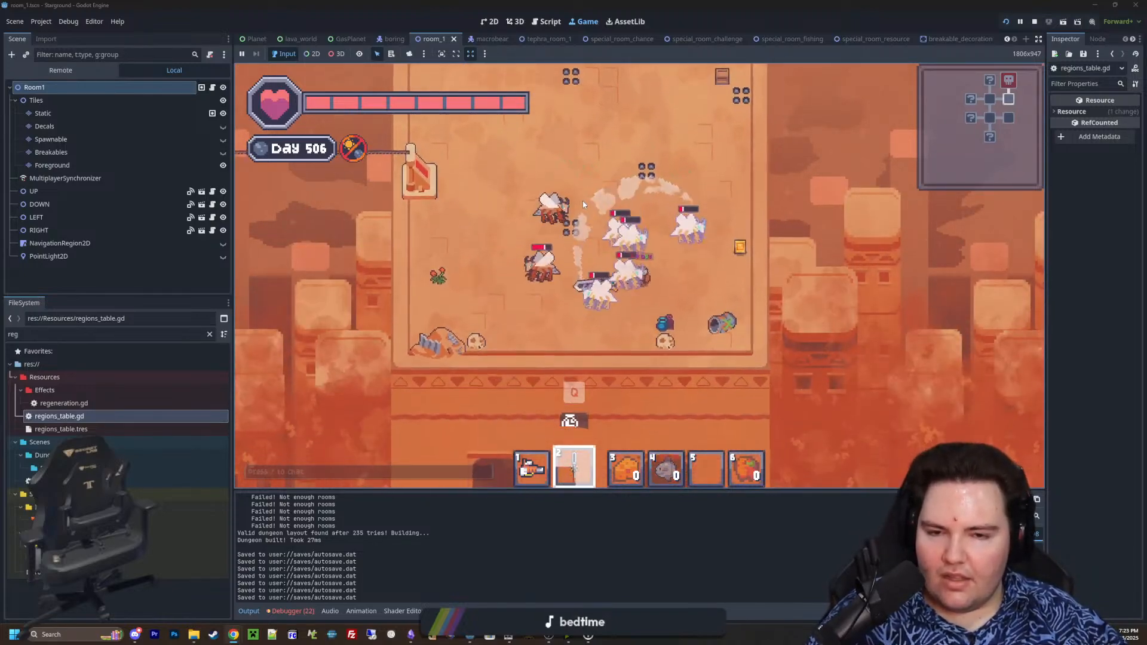
key("s")
left_click(606, 193)
key("a")
key("w")
left_click(669, 201)
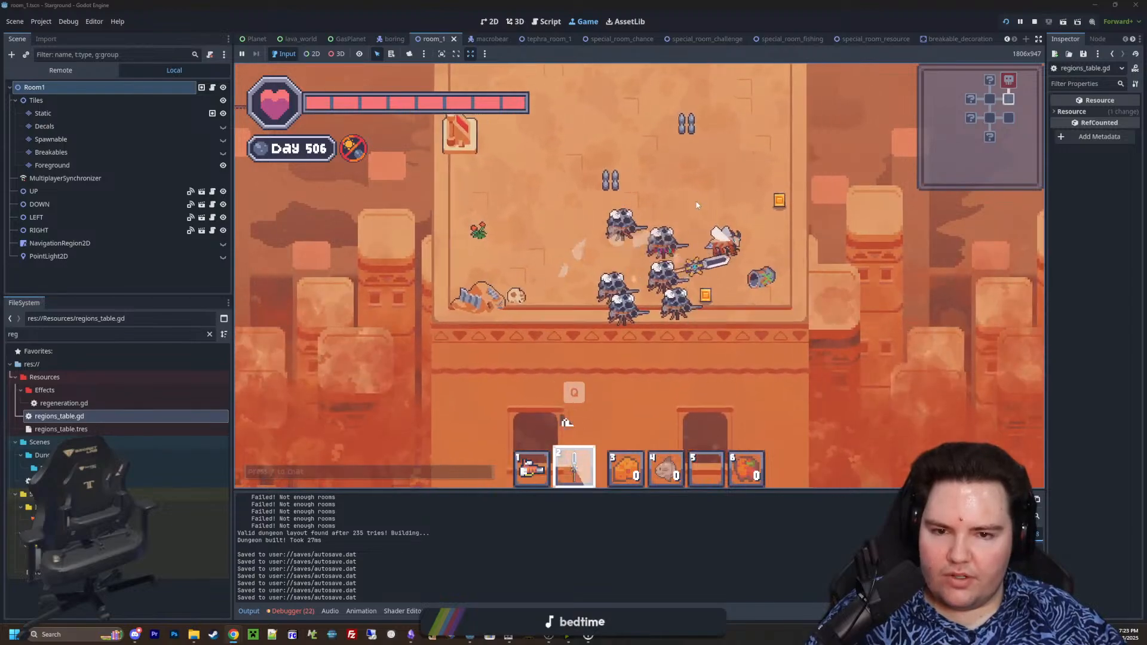
Follow the last insect beyond the room's lower edge, strike it down and go back inside
key("s")
left_click(712, 252)
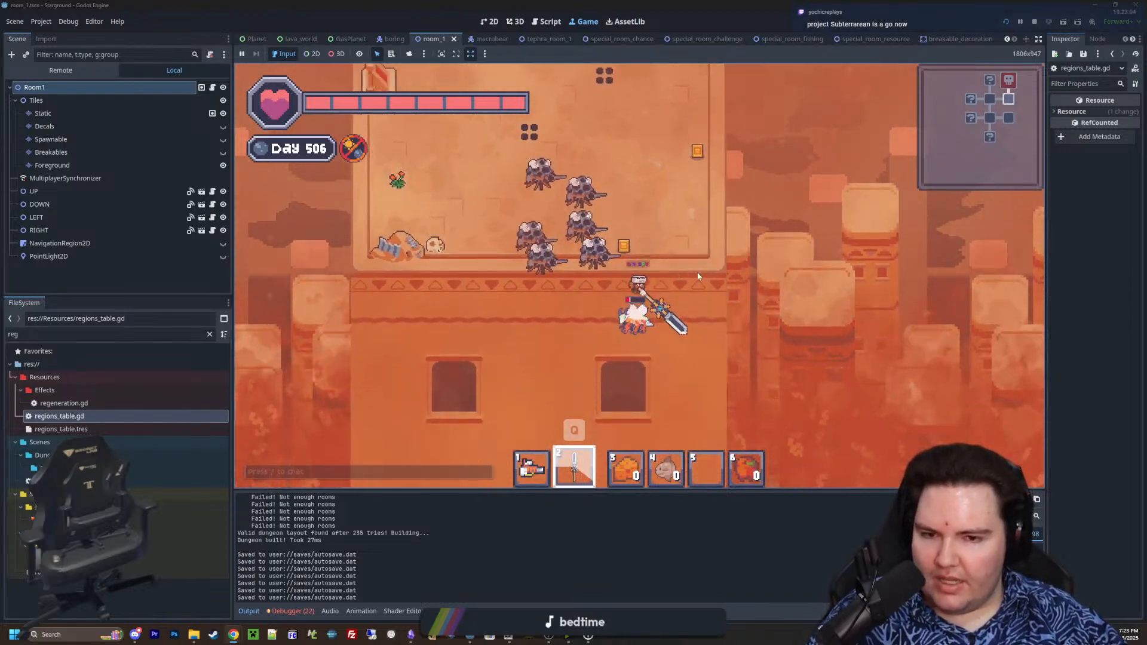
left_click(693, 287)
key("a")
left_click(543, 322)
key("w")
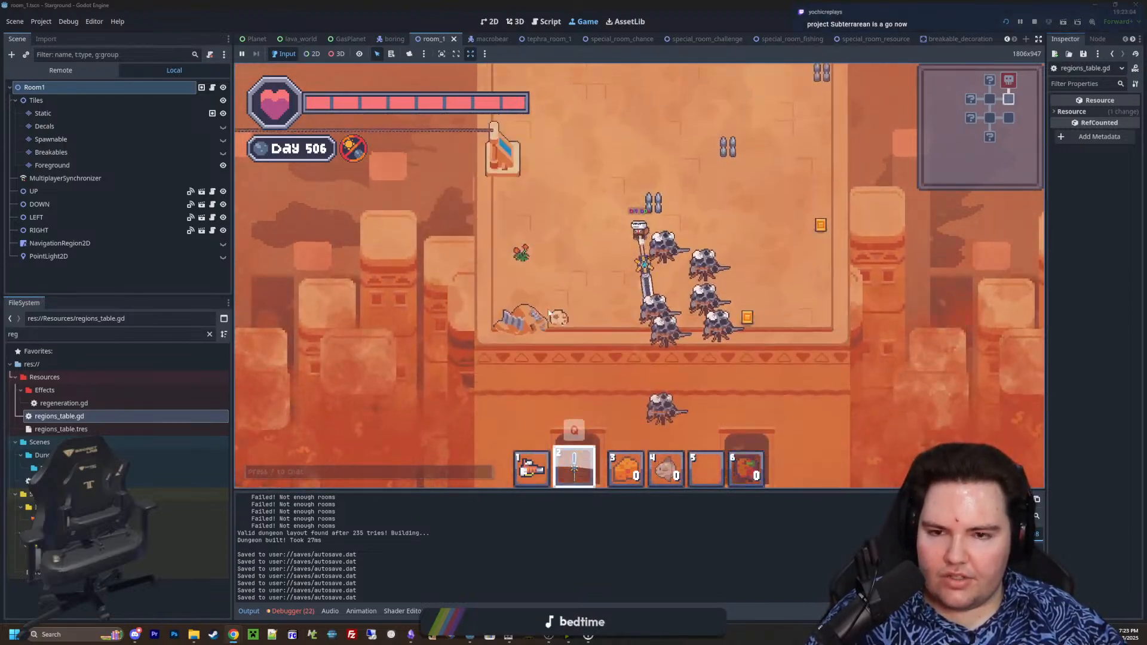
Walk from the room's lower-left corner to the north wall and back, examining the decorations at close and wide zoom
key("a")
key("s")
scroll(650, 327, "up", 3)
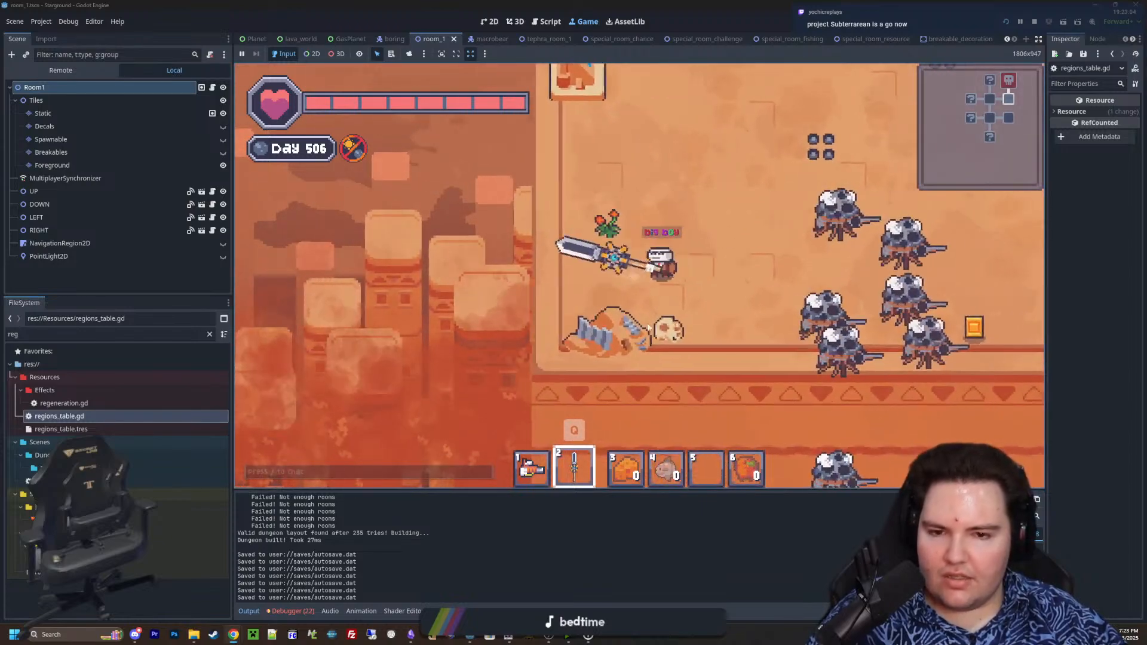
key("d")
key("w")
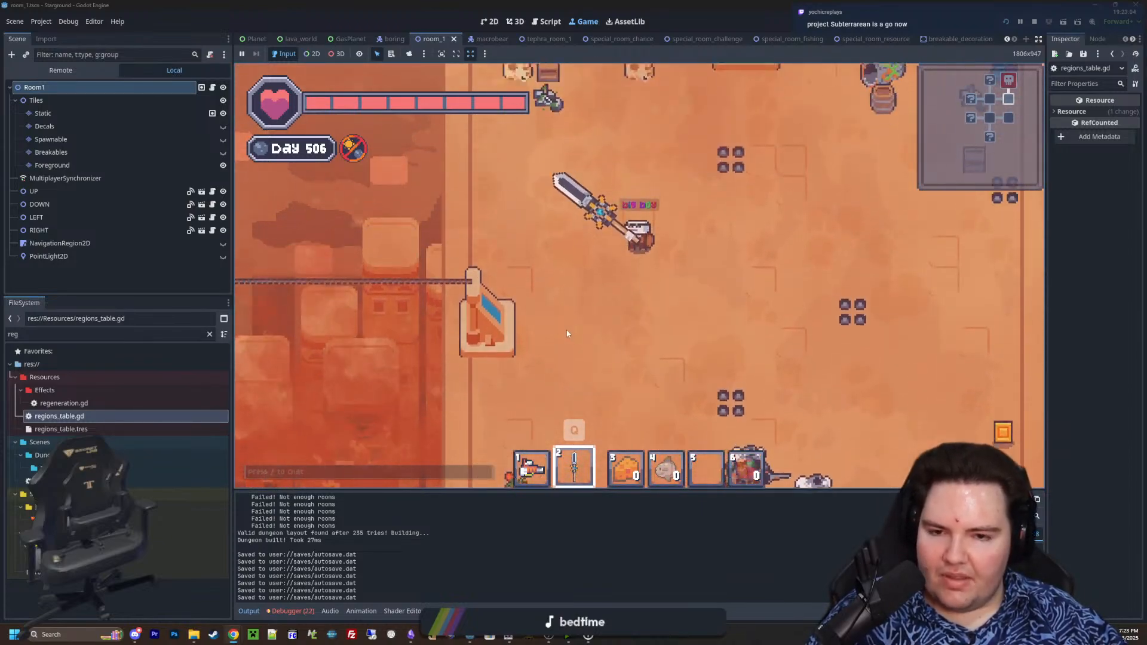
scroll(573, 322, "down", 3)
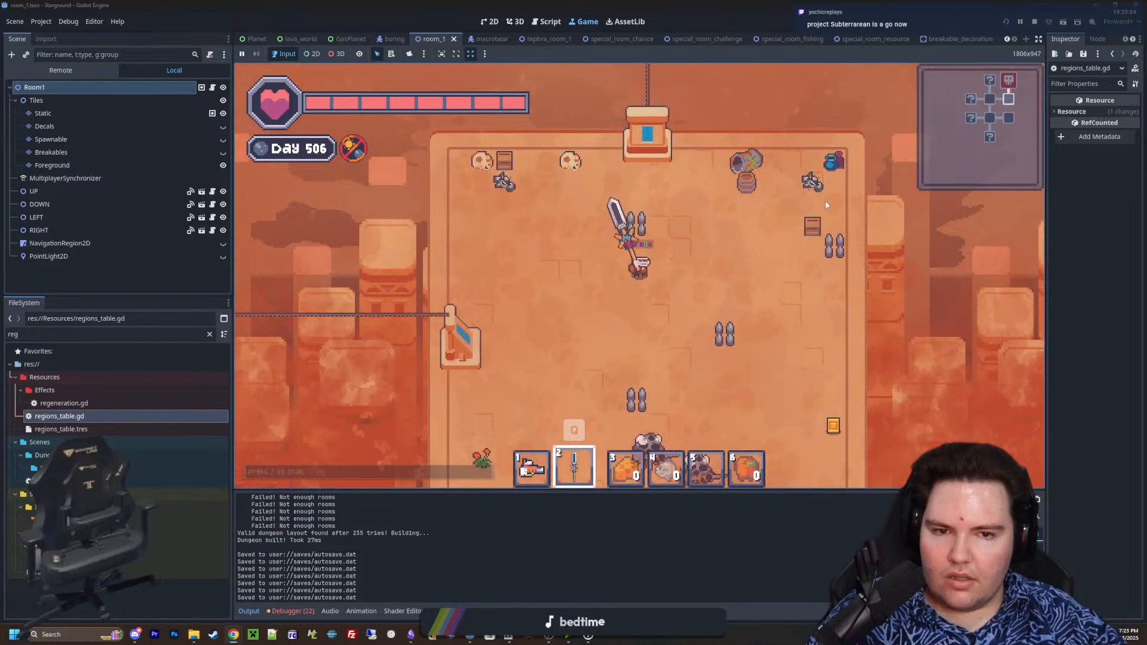
key("s")
key("a")
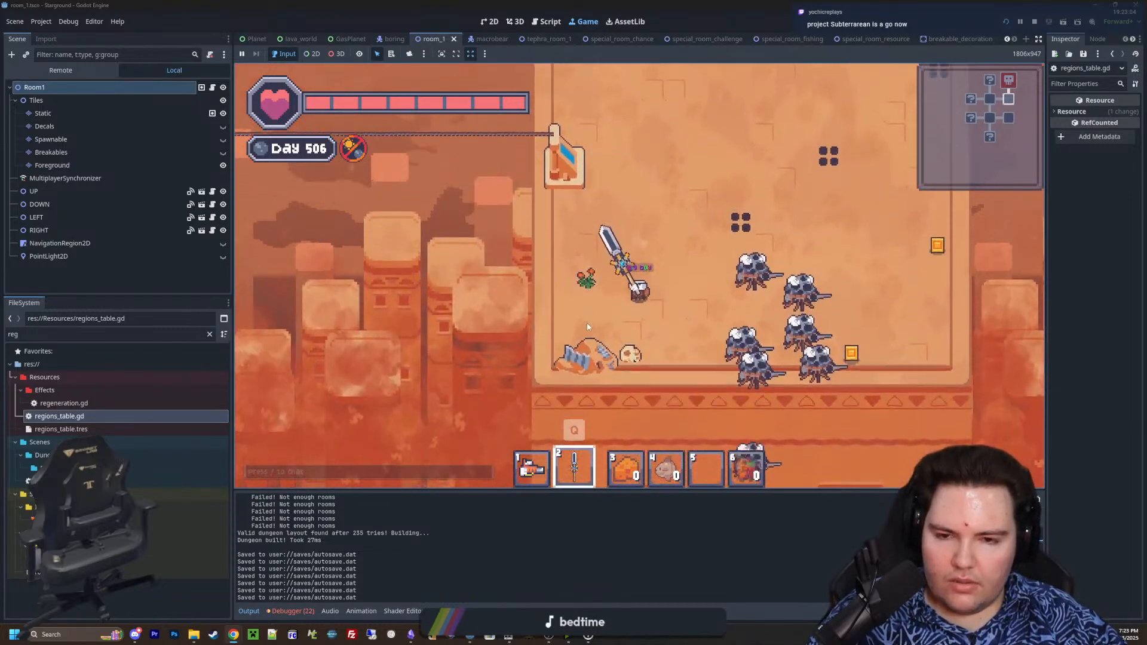
Break the plant, rubble pile and skull decorations in the room's lower-left corner with the sword
left_click(562, 229)
left_click(576, 358)
key("w")
key("d")
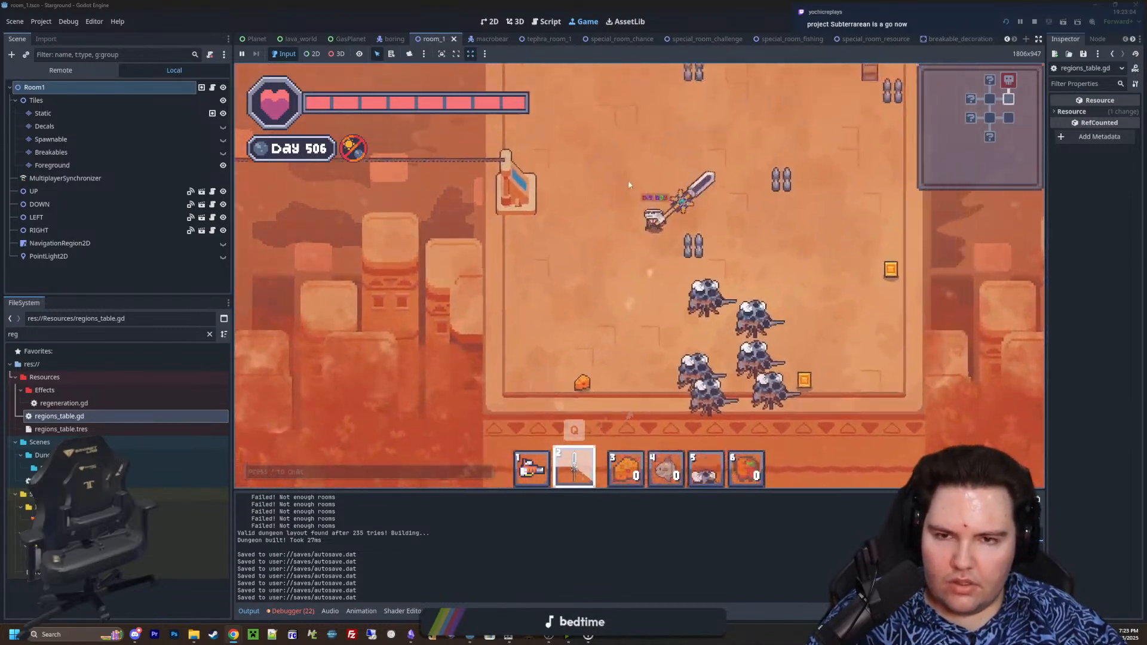
Break the skulls, crates, barrels and pot along the room's north wall and upper-right corner
key("w")
key("a")
left_click(609, 224)
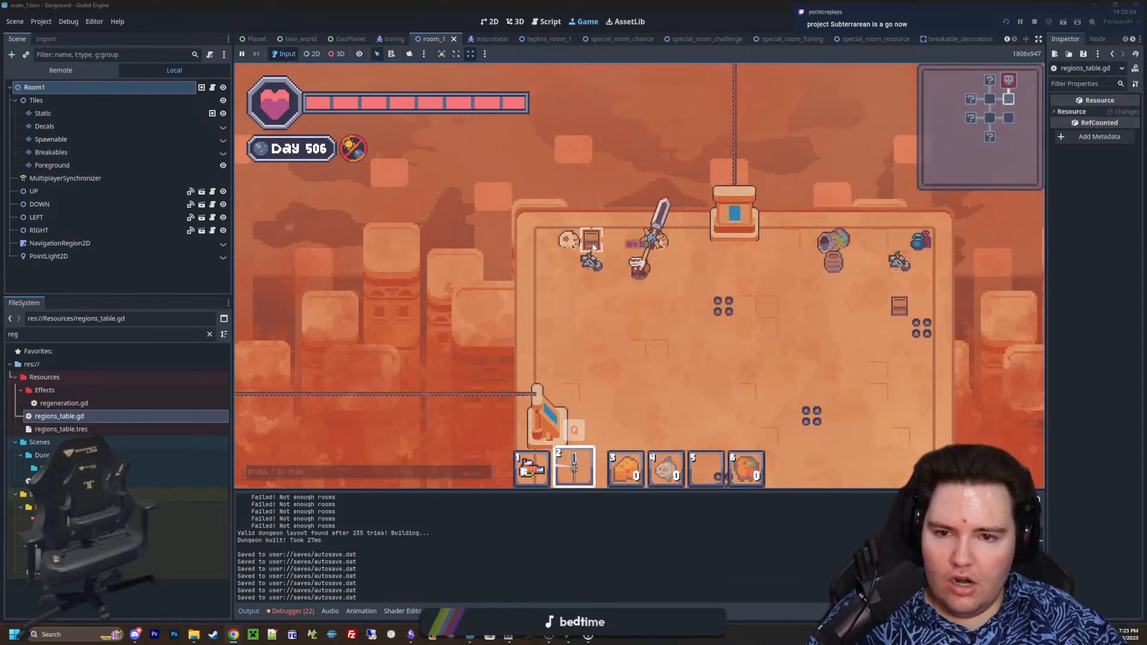
left_click(593, 247)
key("d")
left_click(668, 228)
left_click(671, 236)
key("s")
left_click(673, 242)
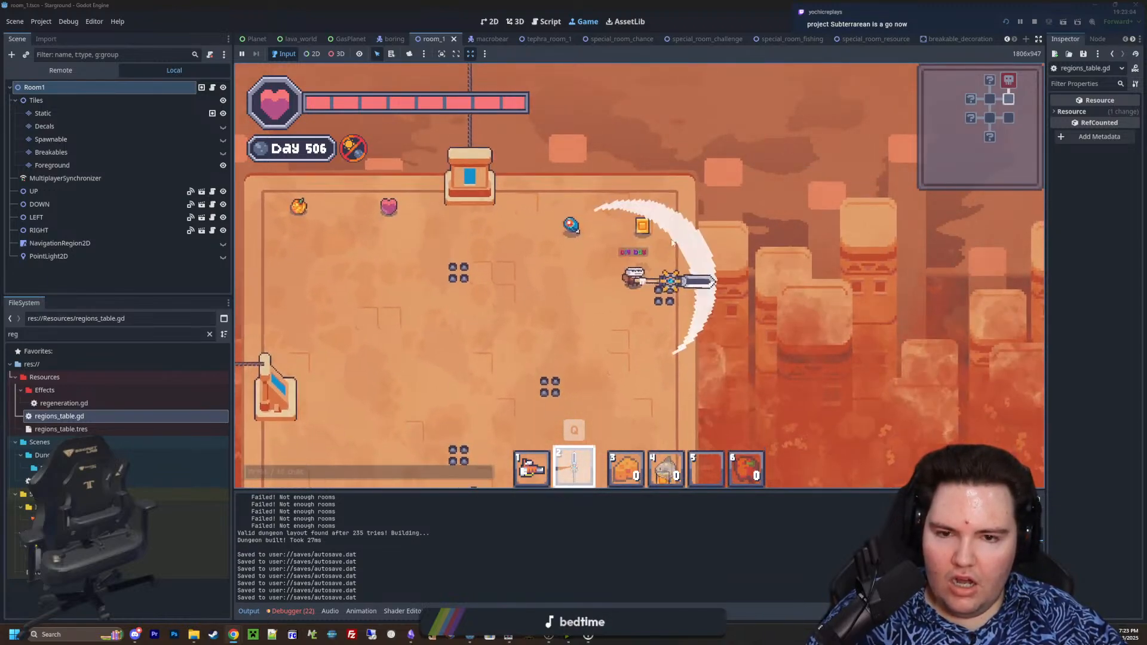
Walk around the cleared room and examine its layout, dropped loot and spike traps at different zoom levels
key("a")
key("w")
key("s")
key("d")
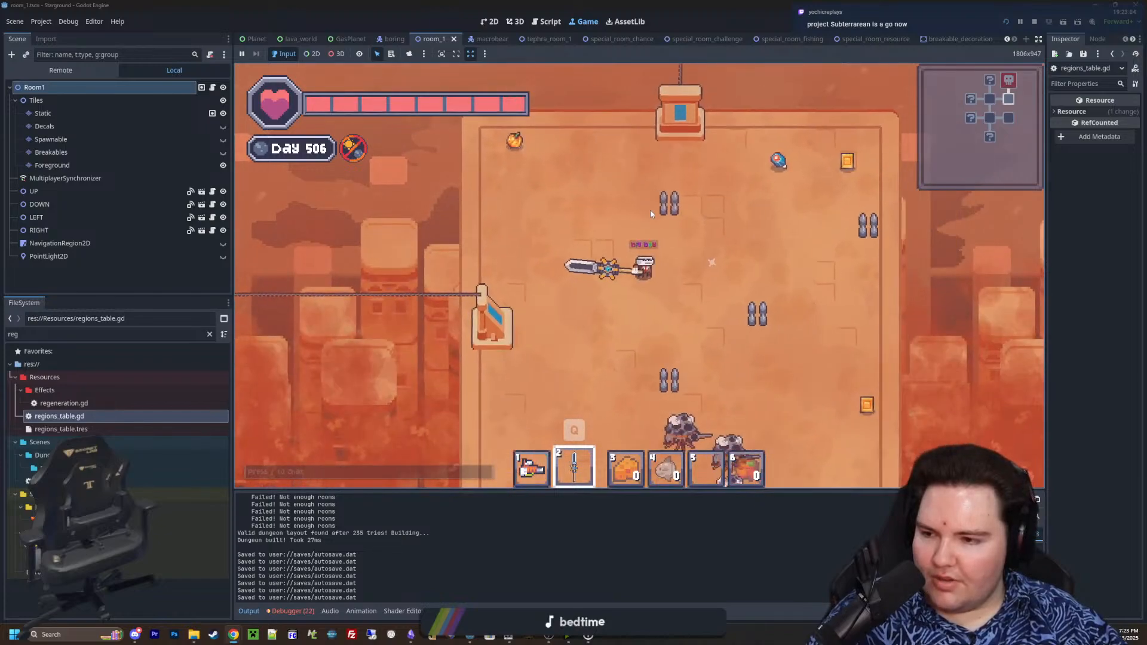
scroll(664, 245, "down", 5)
scroll(676, 279, "up", 3)
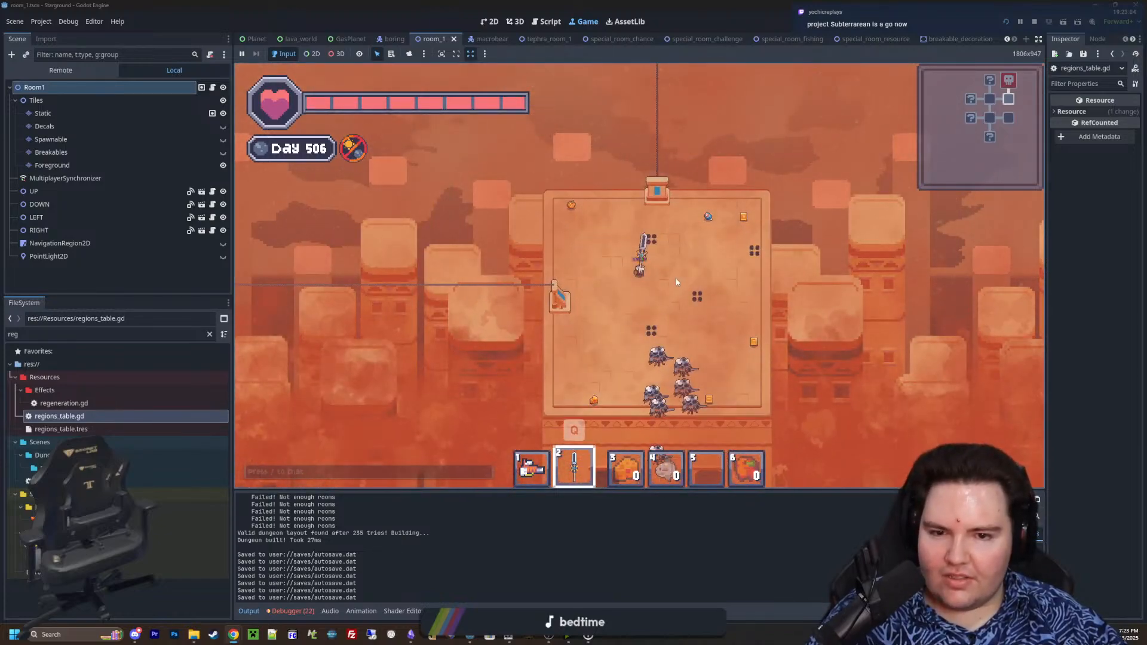
key("a")
key("w")
key("d")
key("s")
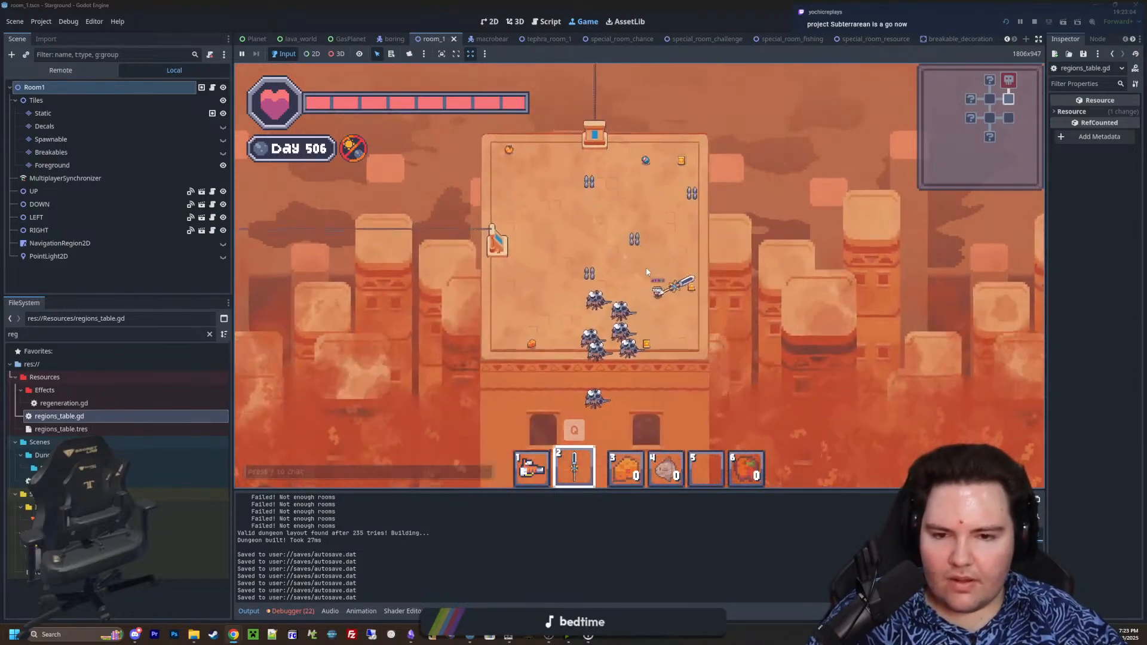
key("s")
key("a")
Open the inventory while heading north and drop the stack of two green plant items over the chasm
key("e")
key("w")
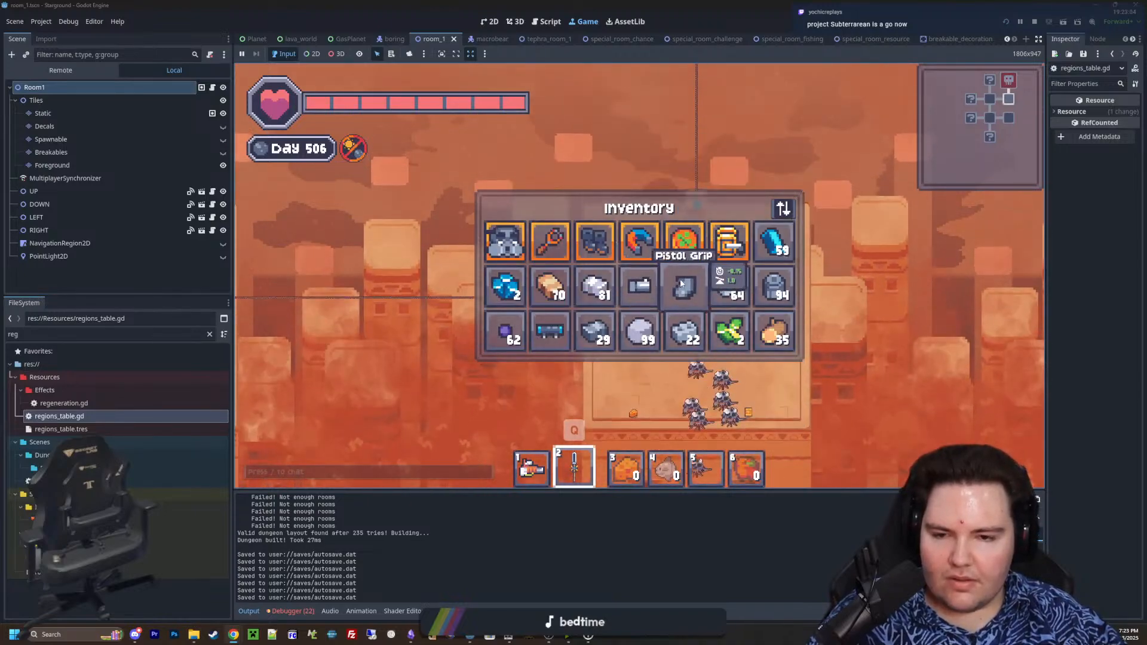
key("d")
key("a")
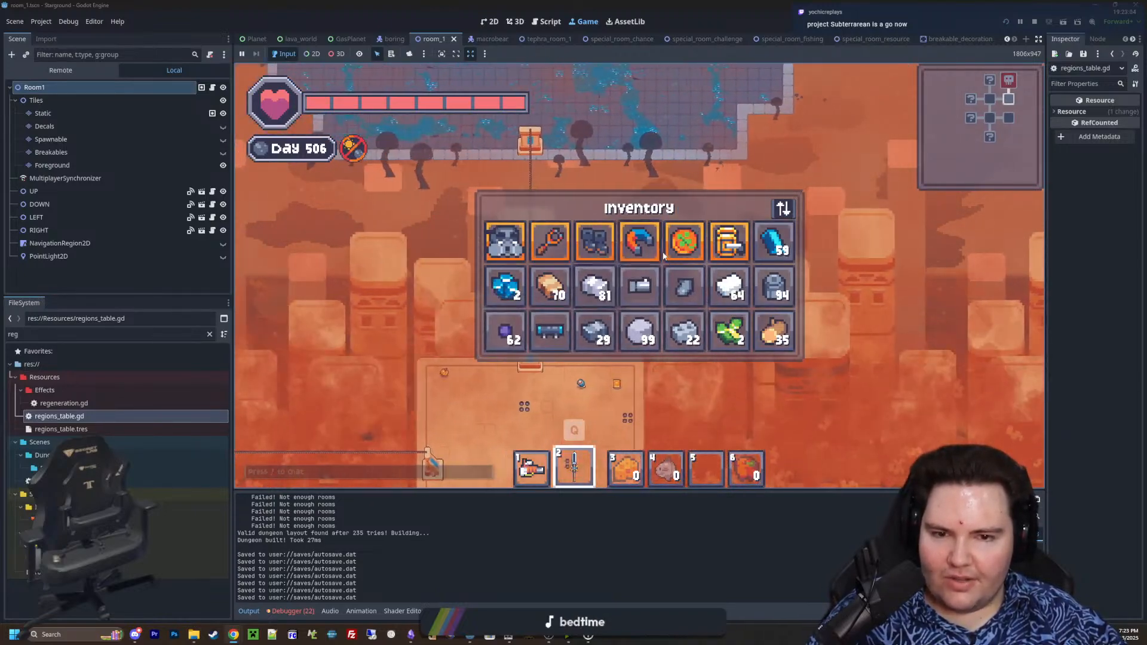
left_click(730, 331)
left_click(836, 302)
key("e")
Take the zipline north into the boss arena and start attacking Dreadcap, Harbinger of Decay
key("a")
key("w")
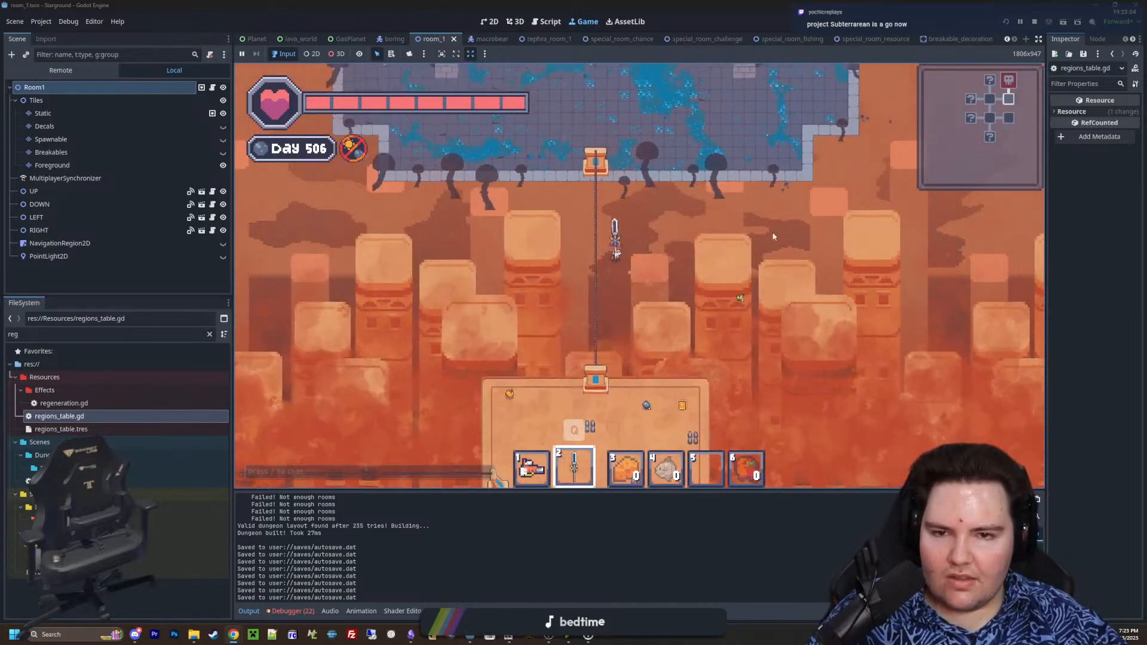
key("s")
key("w")
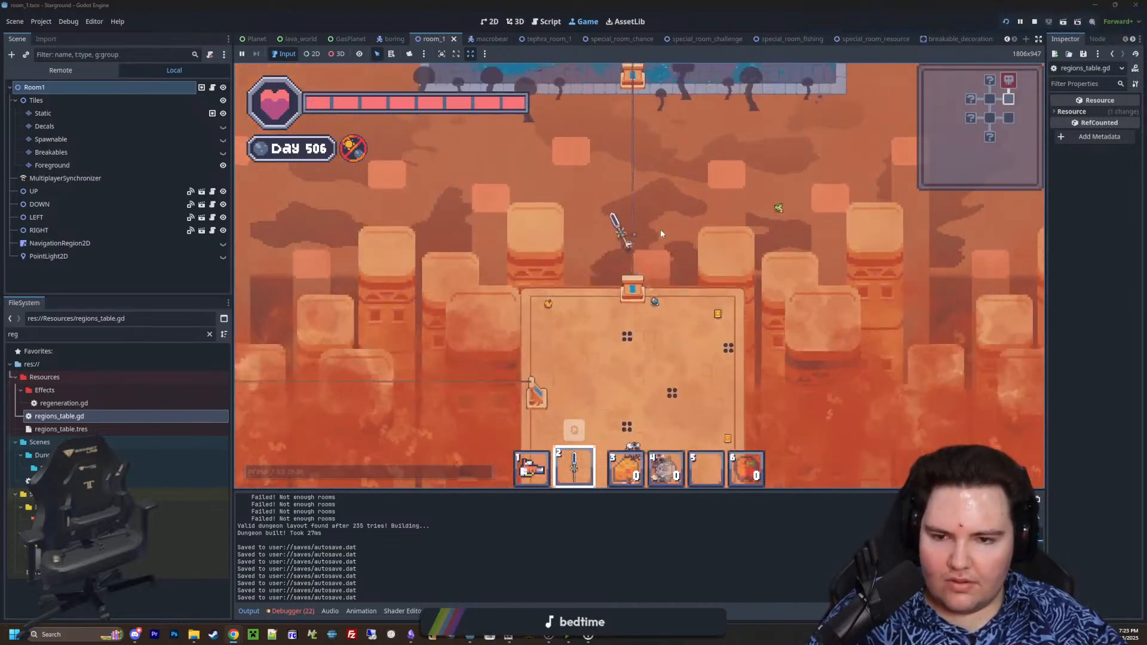
key("w")
key("s")
key("w")
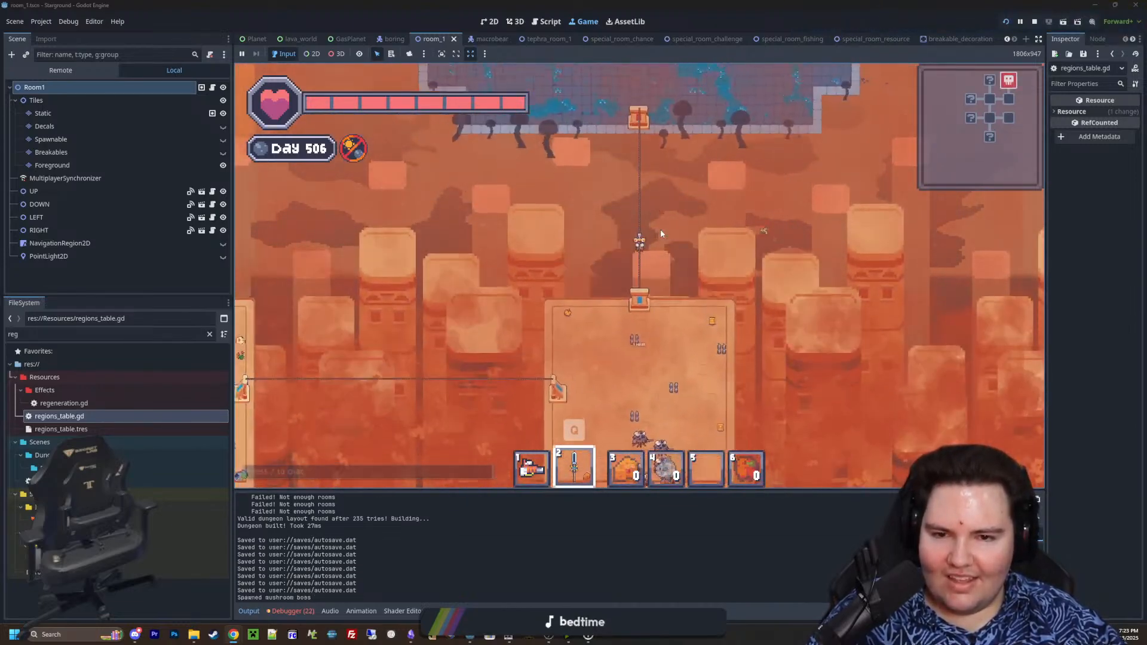
key("w")
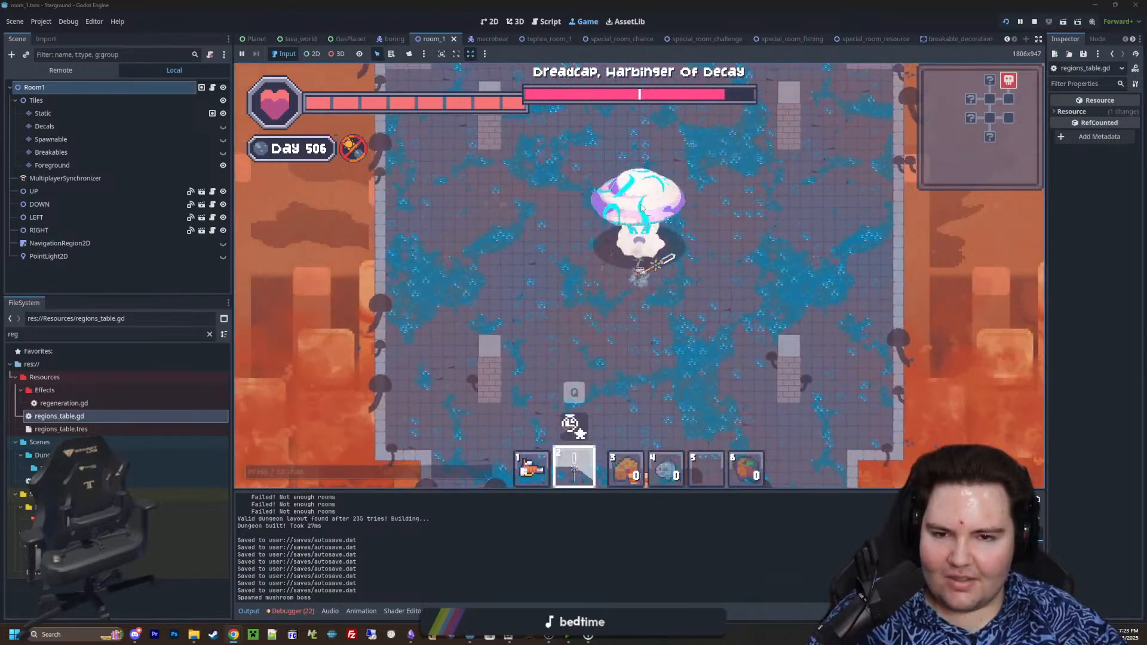
Retreat from the arena to the room south of it, and return to face Dreadcap again
key("s")
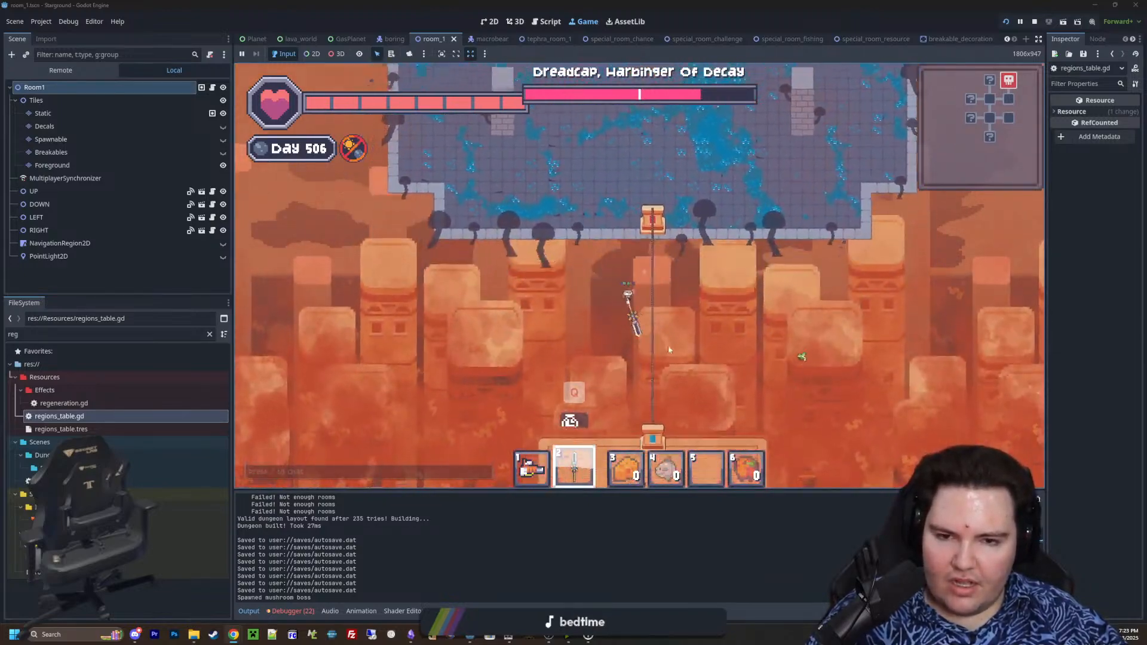
key("s")
key("a")
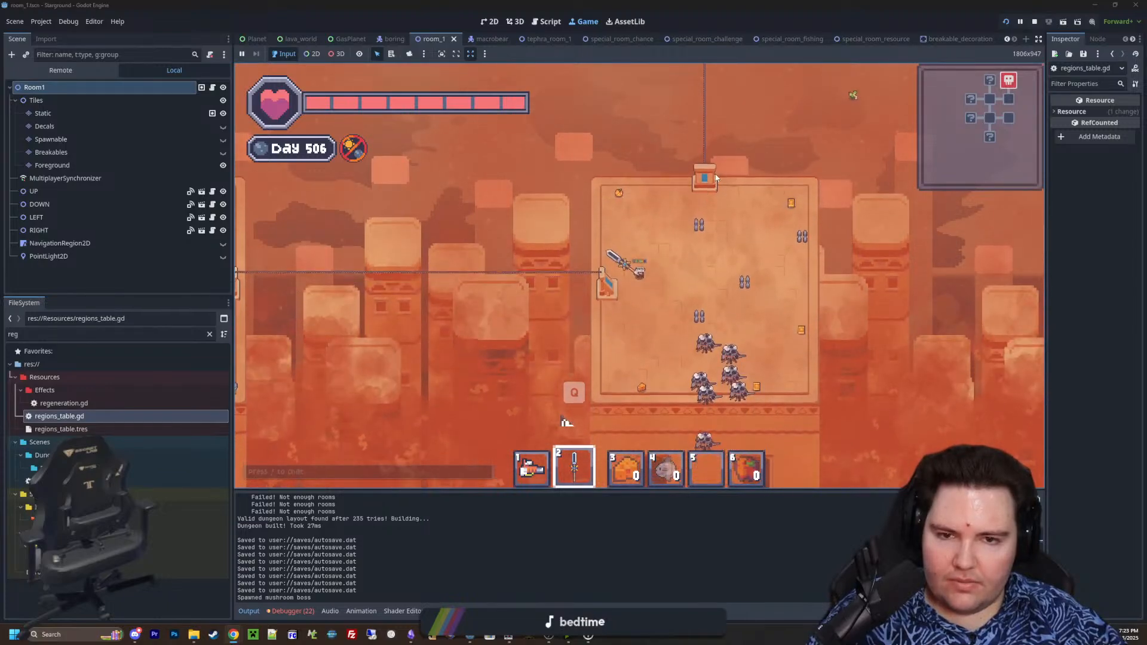
key("w")
key("d")
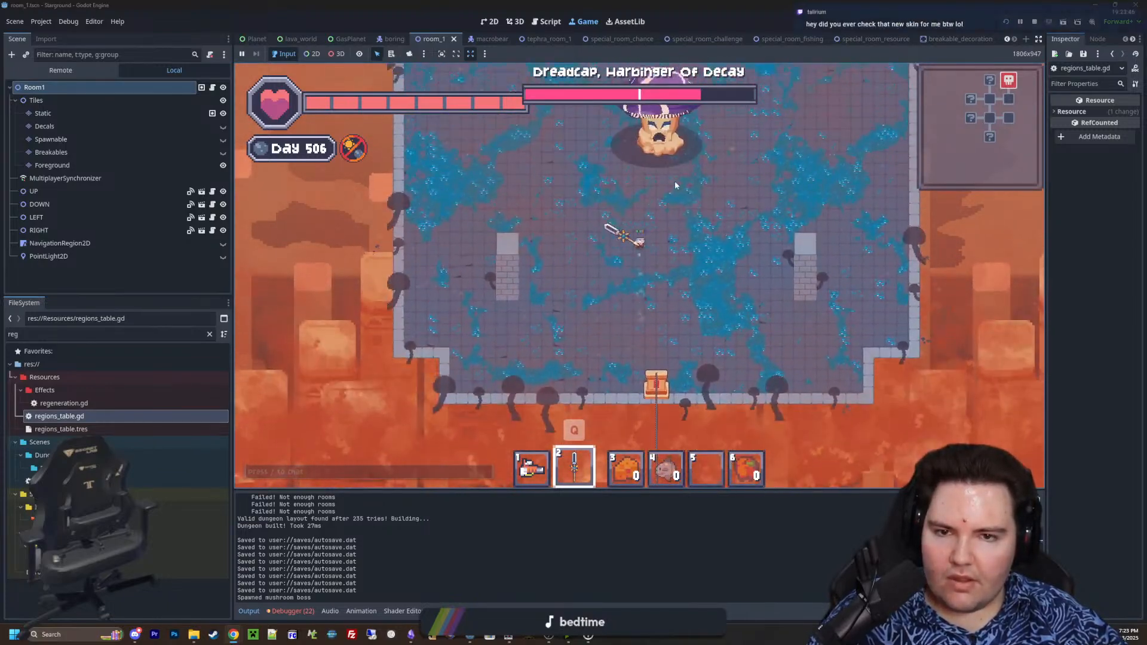
Defeat Dreadcap, Harbinger of Decay with repeated sword strikes while moving around its attacks
key("w")
key("d")
left_click(663, 186)
left_click(637, 195)
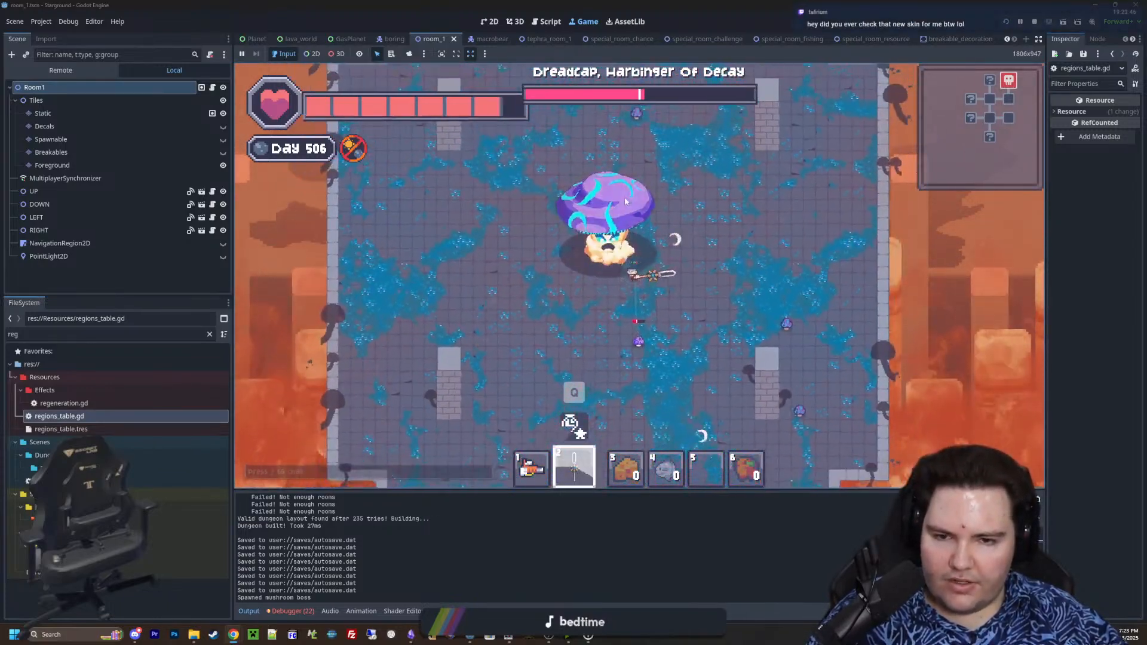
left_click(633, 200)
key("s")
left_click(672, 155)
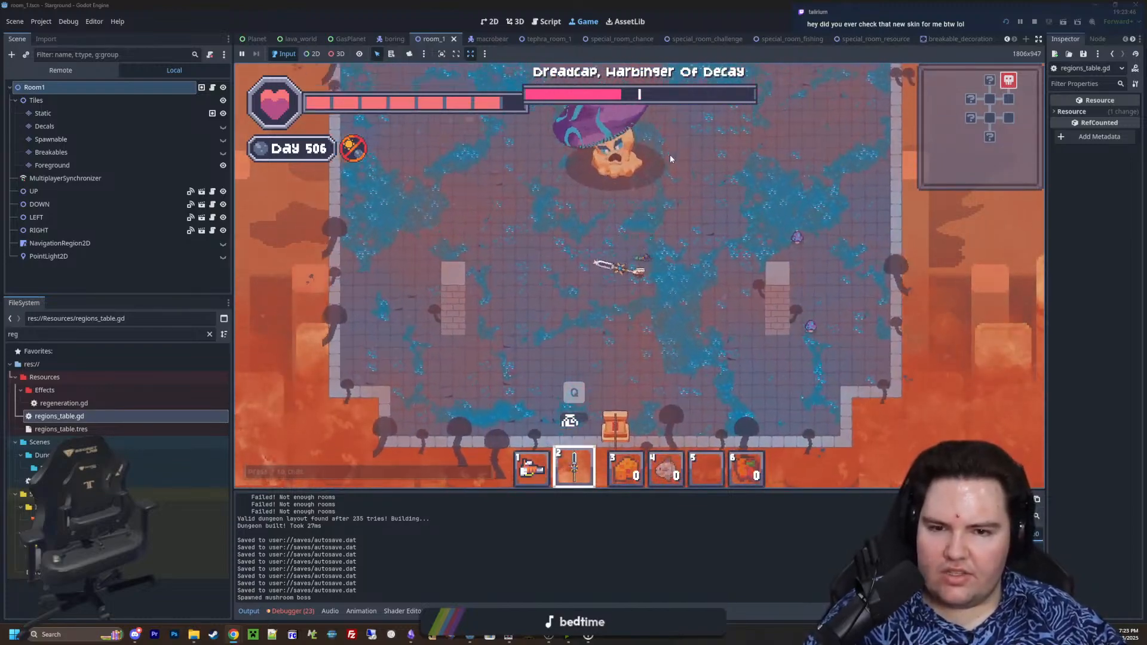
left_click(671, 155)
key("w")
left_click(617, 180)
left_click(760, 133)
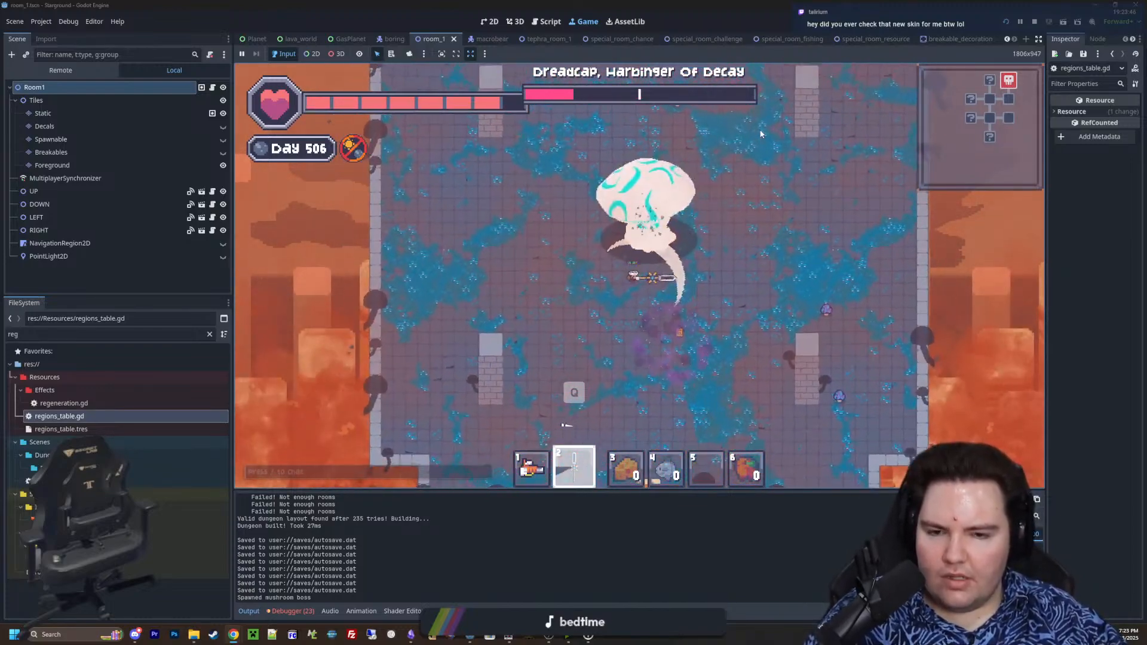
key("d")
key("d")
left_click(626, 199)
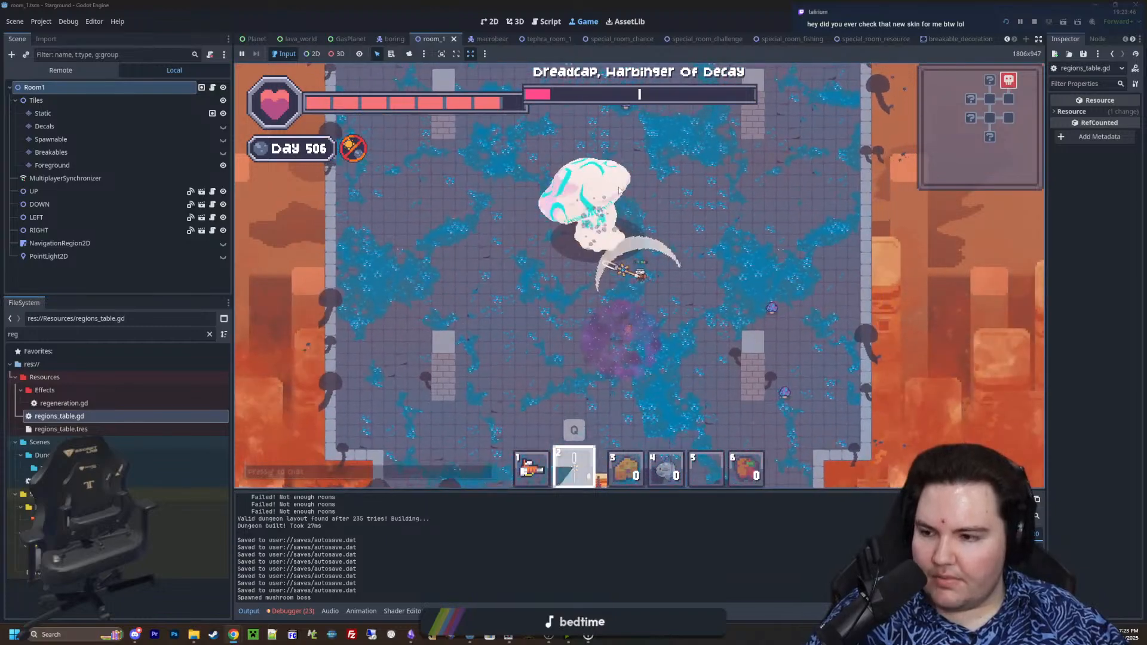
key("a")
left_click(651, 199)
left_click(654, 198)
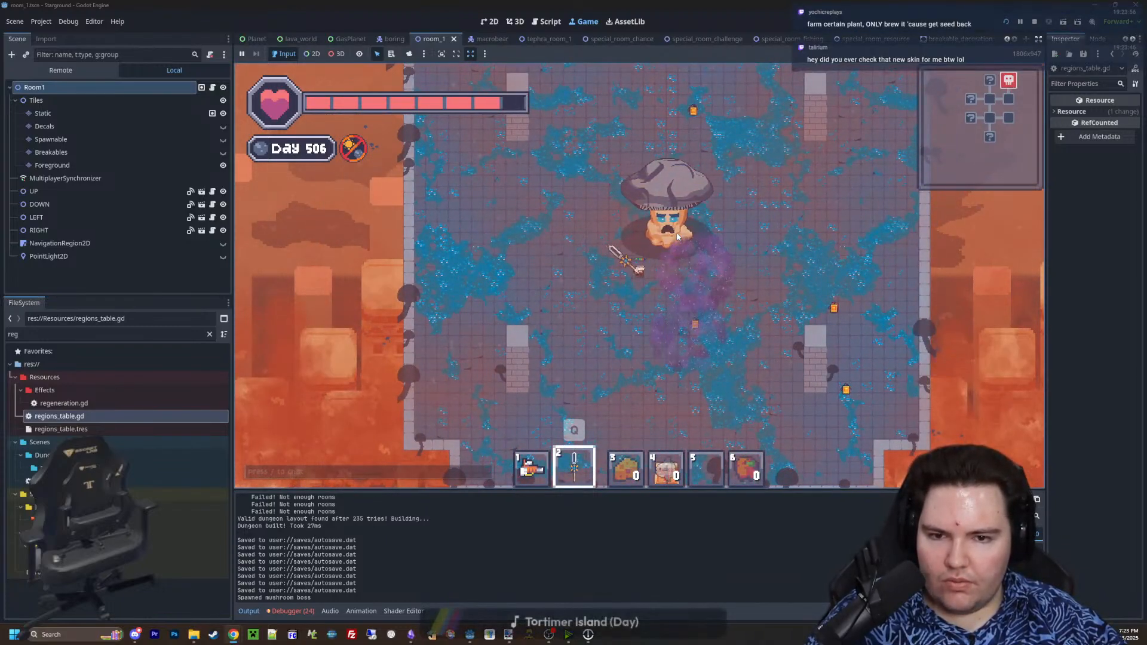
Walk around the defeated mushroom boss and examine its body and the dropped loot
key("w")
key("d")
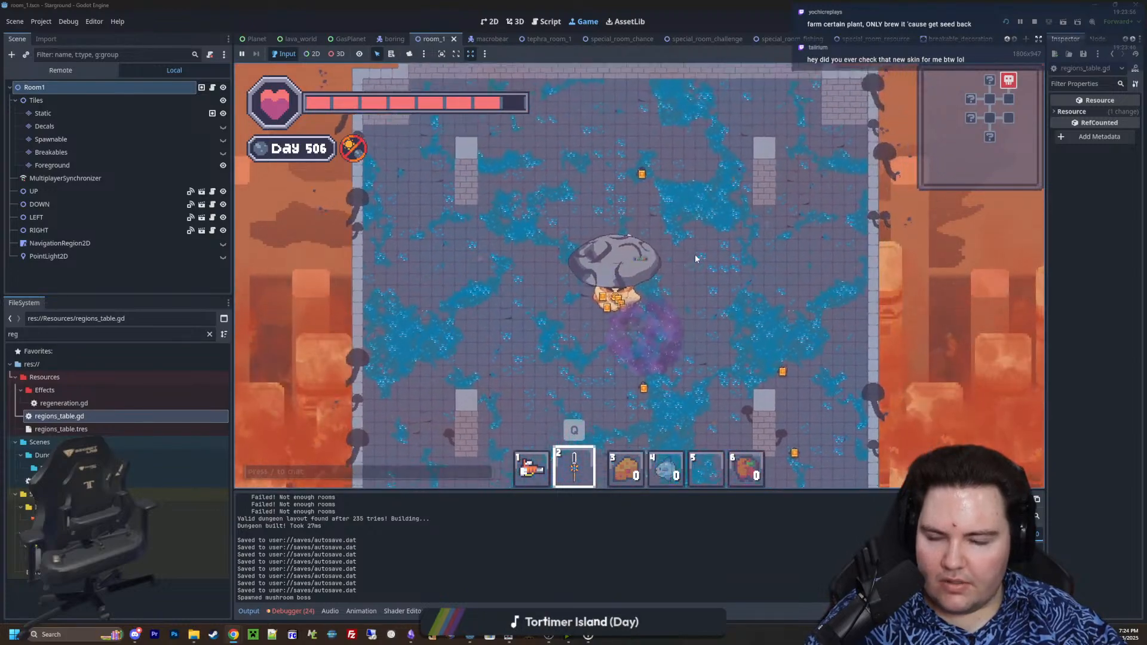
key("s")
key("a")
key("w")
Quit the current playthrough to the title screen and stop the running game
key("Escape")
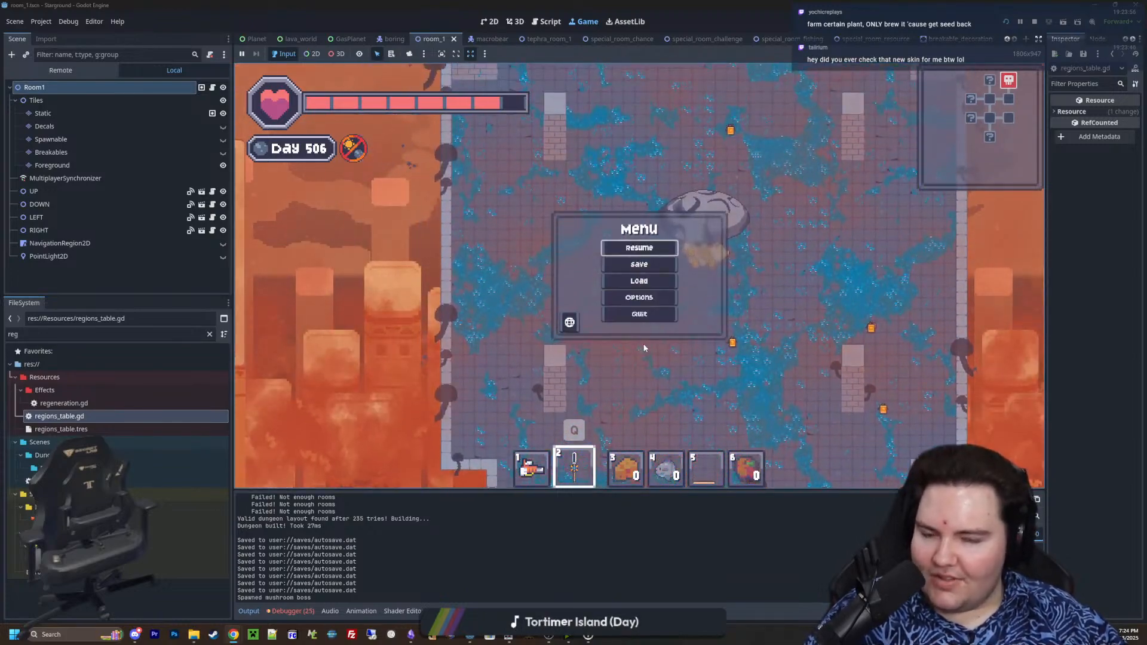
left_click(640, 314)
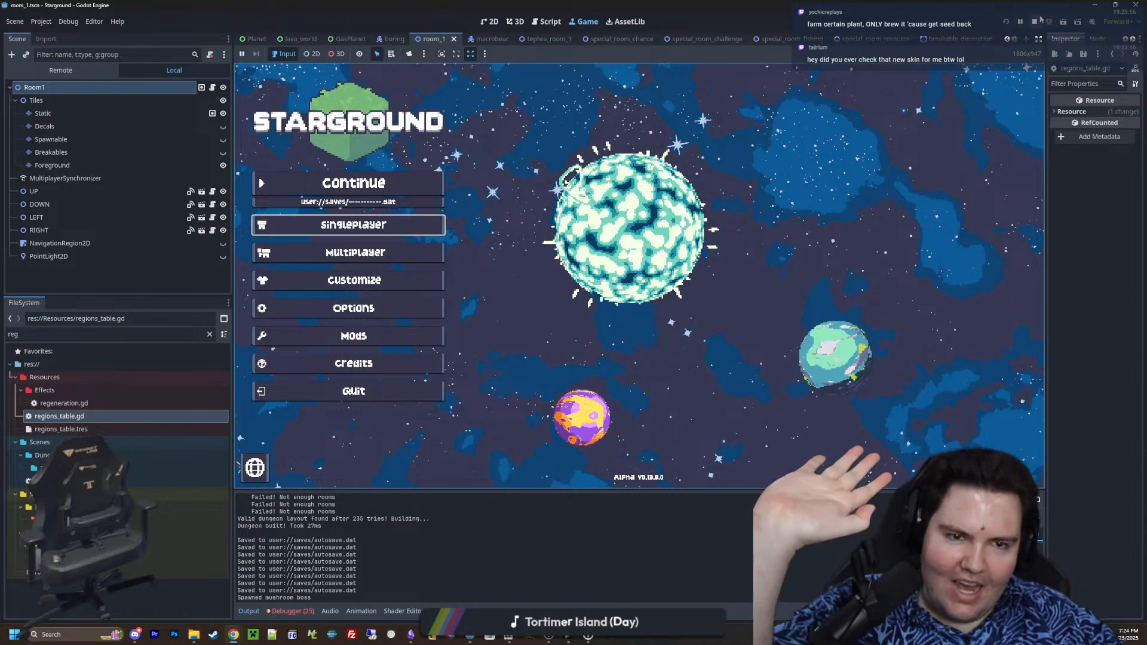
left_click(1036, 21)
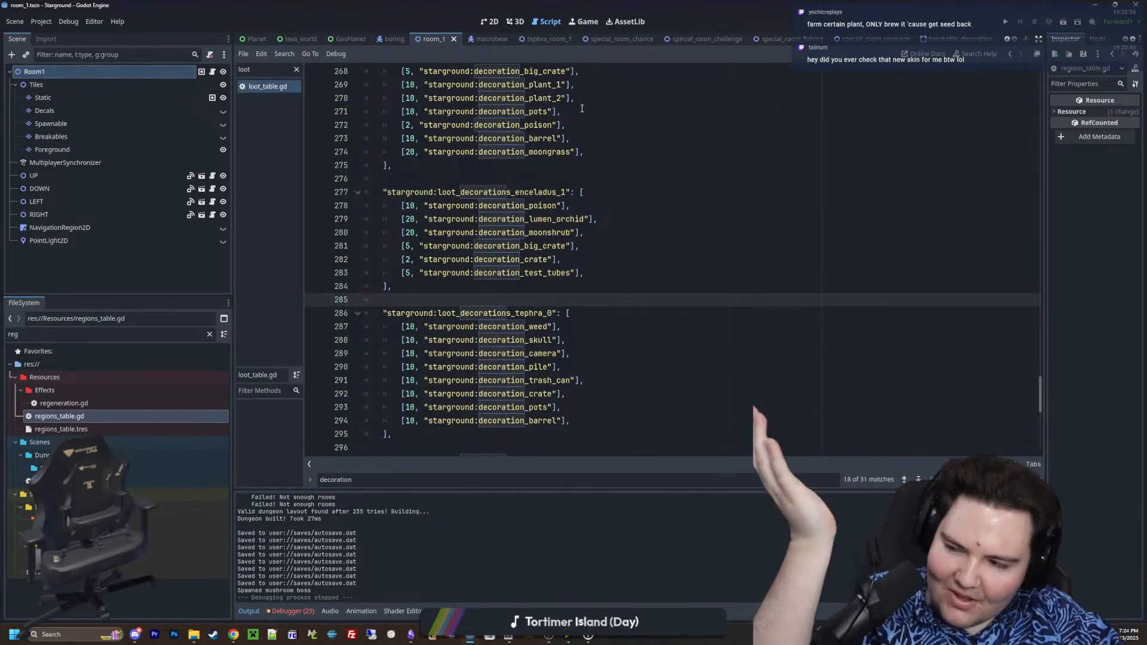
Open the skins_table.gd script from the project files and add two blank lines after the Lefty skin entry
left_click(209, 334)
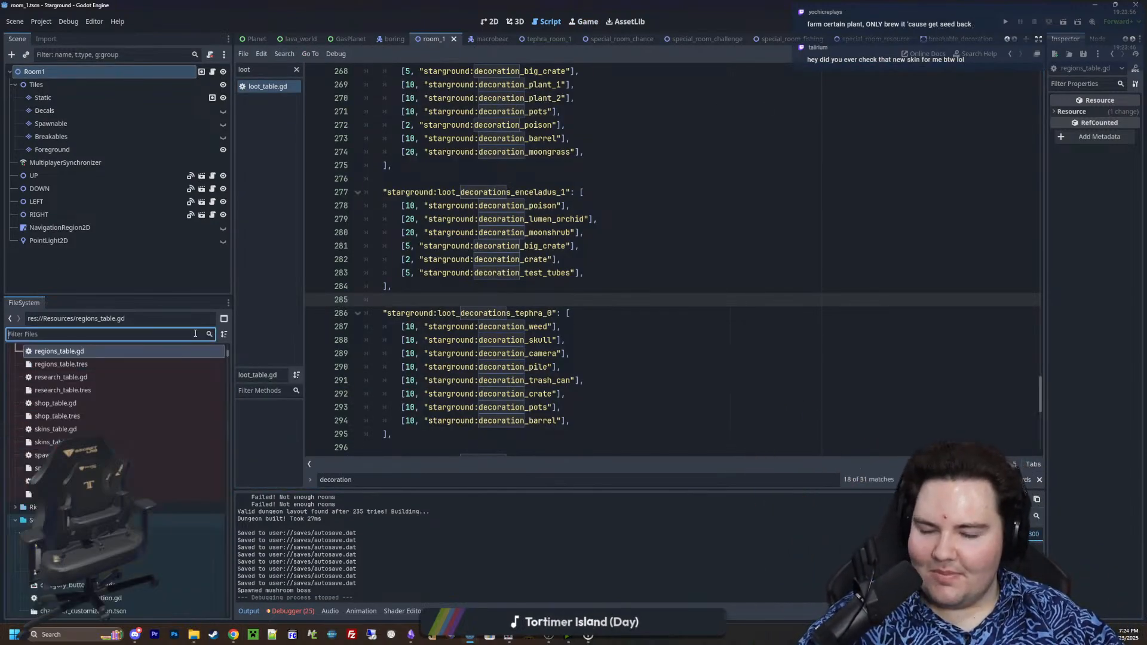
type("skins")
double_click(55, 390)
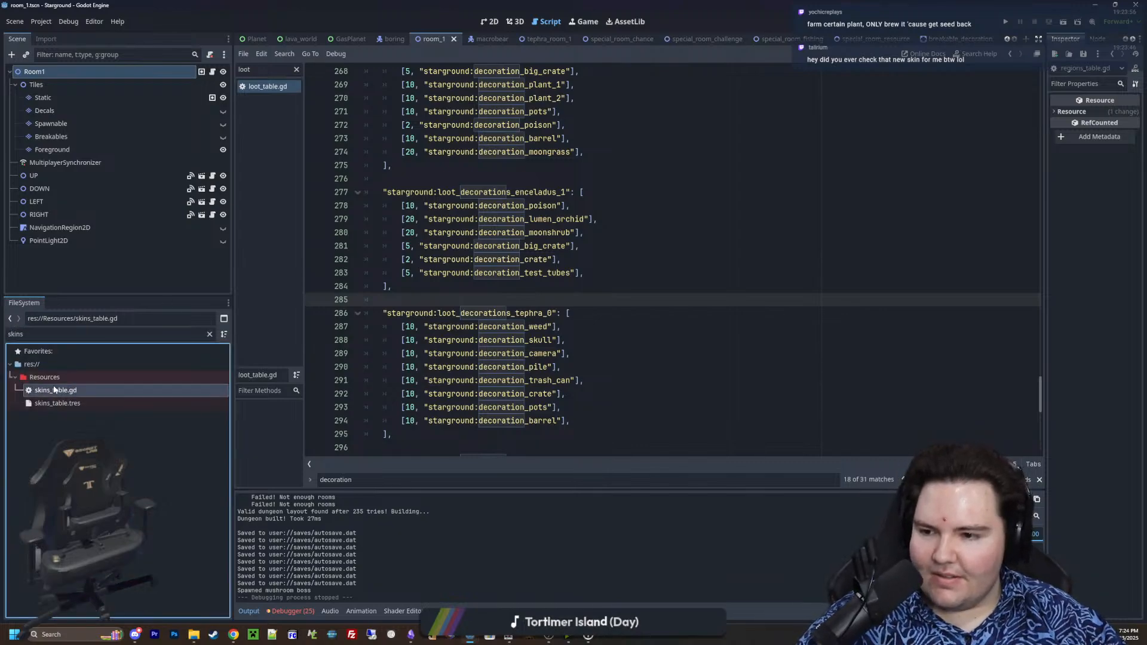
scroll(509, 326, "down", 10)
scroll(509, 327, "up", 3)
scroll(509, 326, "up", 15)
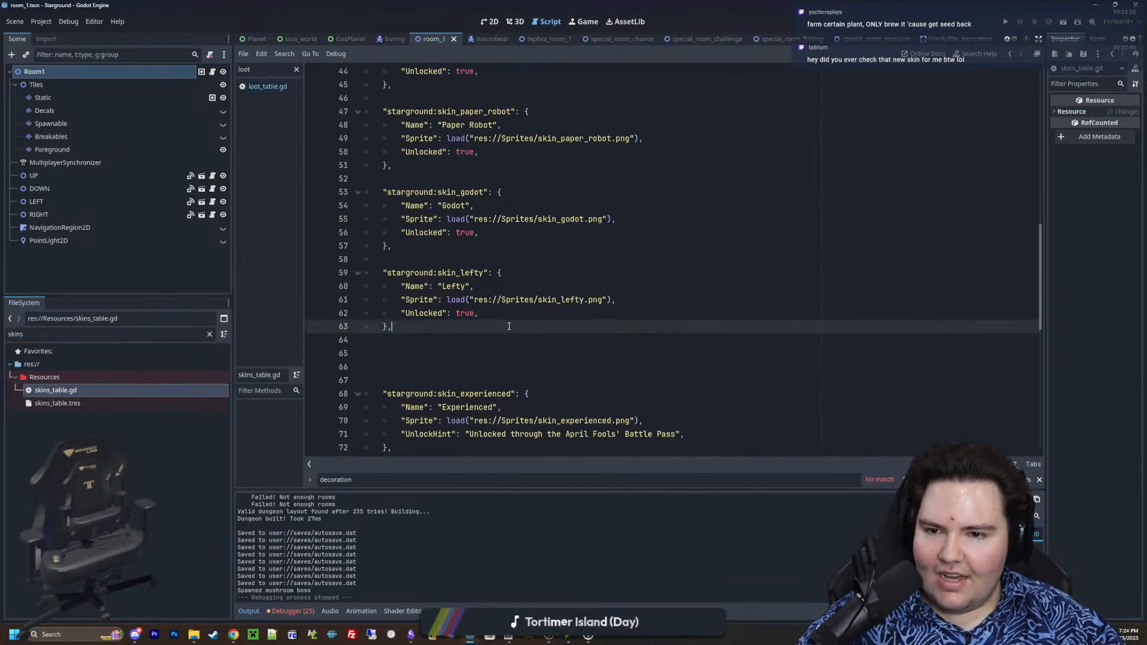
scroll(439, 317, "down", 10)
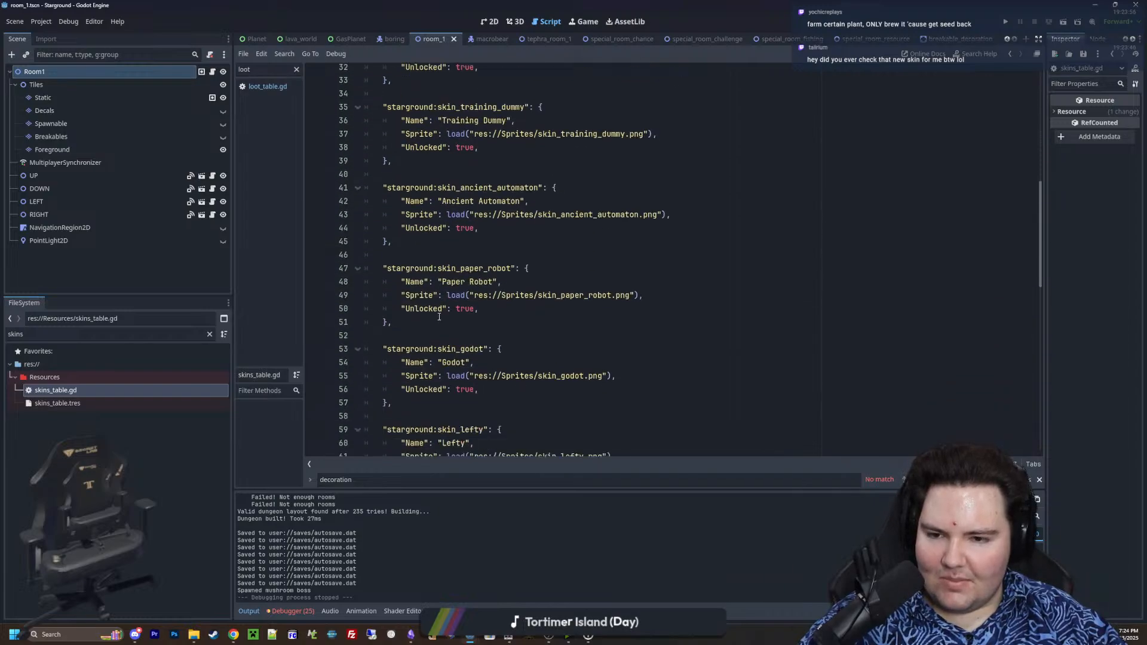
key("Return")
key("Return")
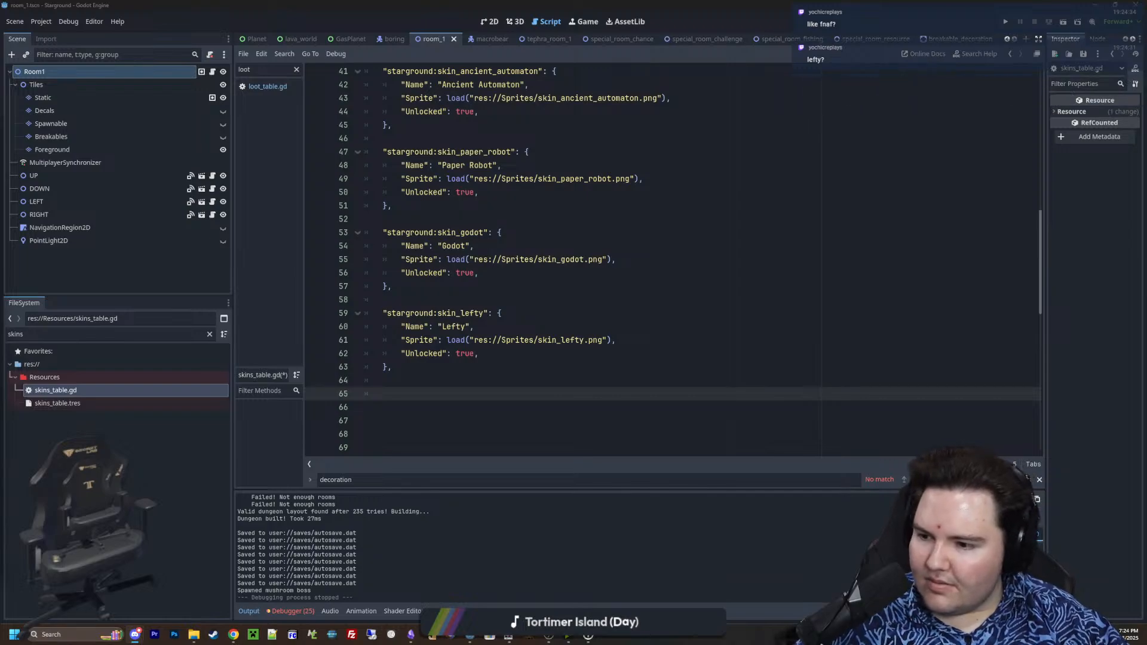
type("stargrou")
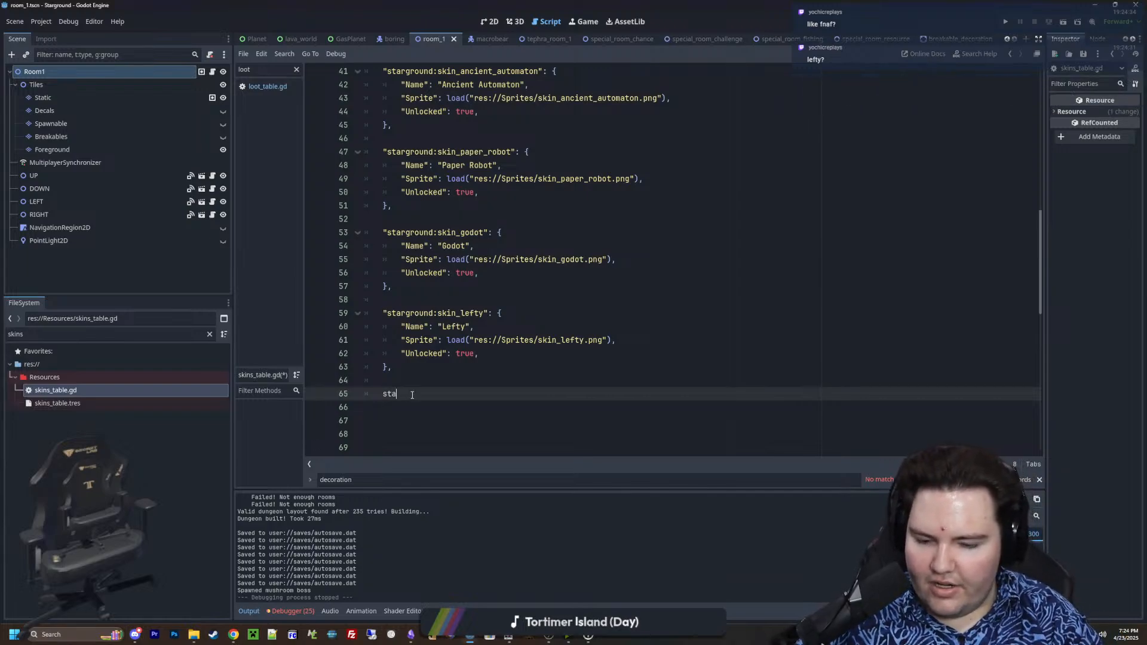
key("BackSpace")
key("BackSpace")
key("BackSpace")
key("BackSpace")
key("BackSpace")
key("BackSpace")
key("BackSpace")
key("BackSpace")
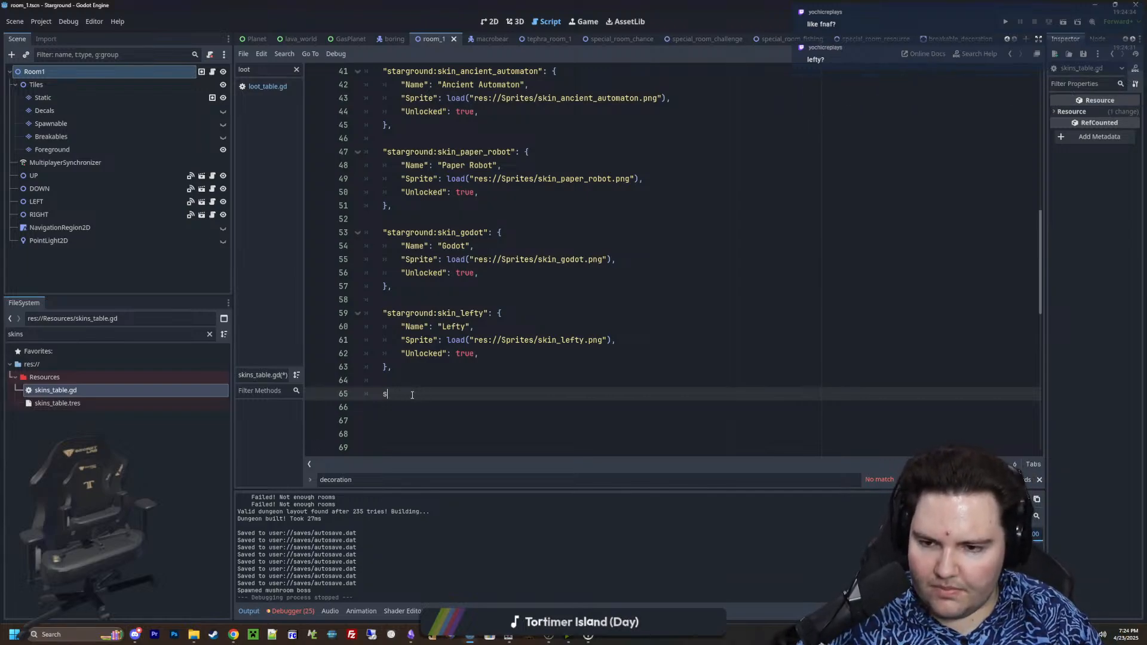
Duplicate the Lefty skin entry below the original and change the copy's ID to starground:skin_cyl
left_click_drag(404, 371, 362, 313)
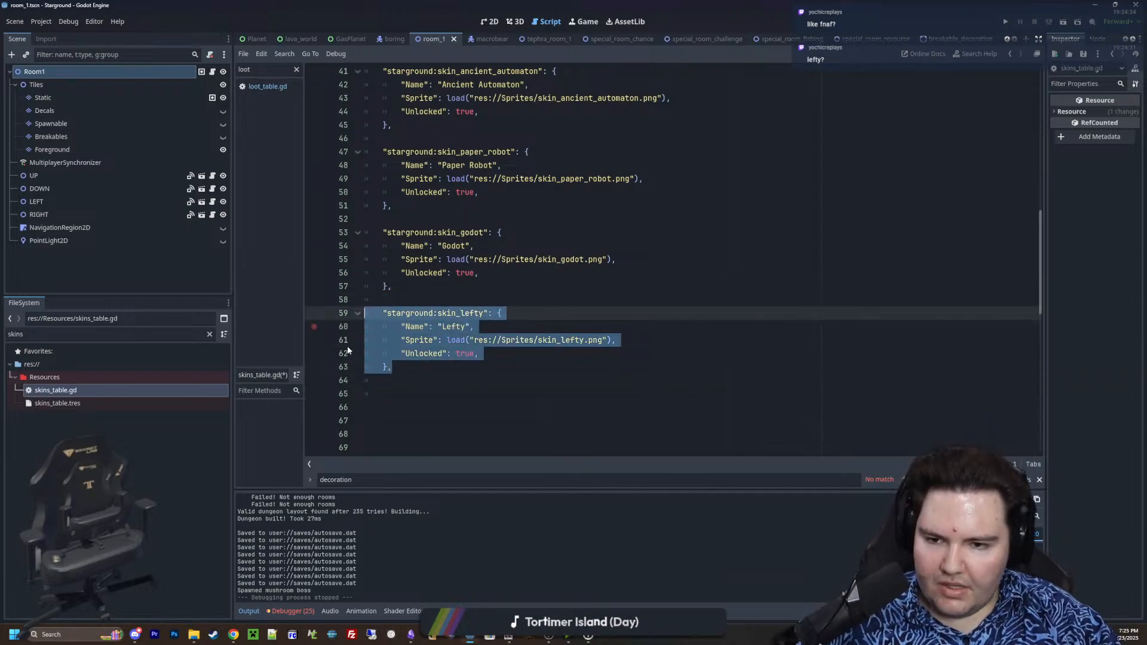
key("ctrl+c")
left_click(451, 393)
key("ctrl+v")
left_click(501, 394)
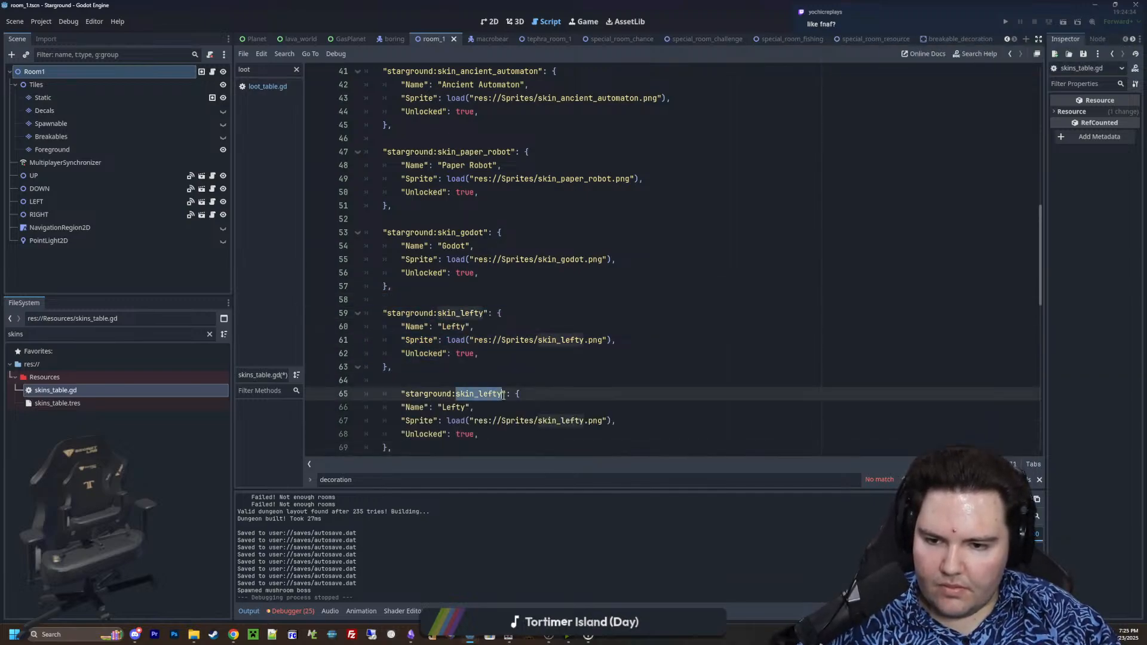
key("BackSpace")
key("BackSpace")
key("BackSpace")
key("BackSpace")
key("BackSpace")
type("cyl")
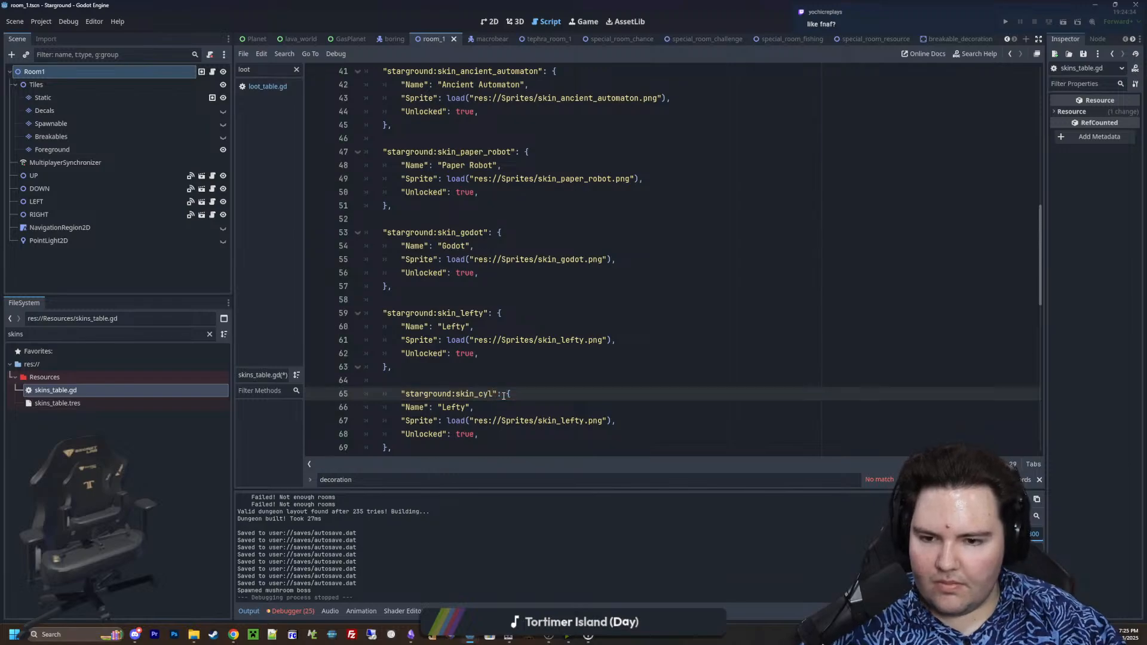
Set the copied skin entry's name to Cyl and its sprite path to res://Sprites/skin_cyl.png
scroll(478, 334, "down", 2)
double_click(452, 326)
type("Cyl")
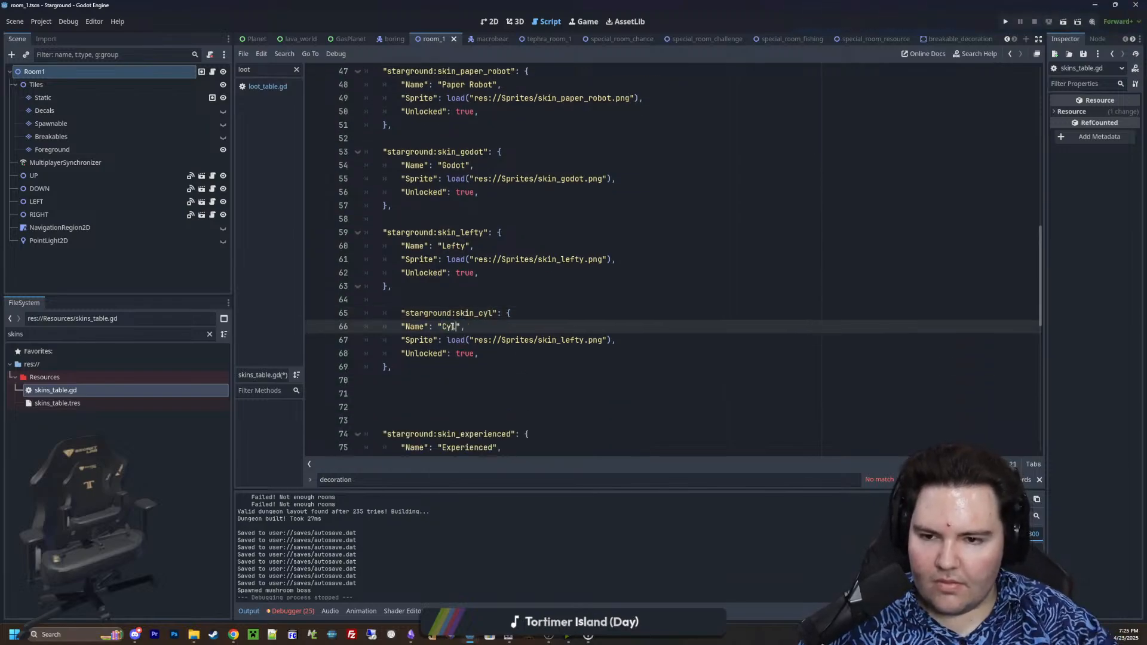
left_click(584, 353)
double_click(584, 340)
type("cyl")
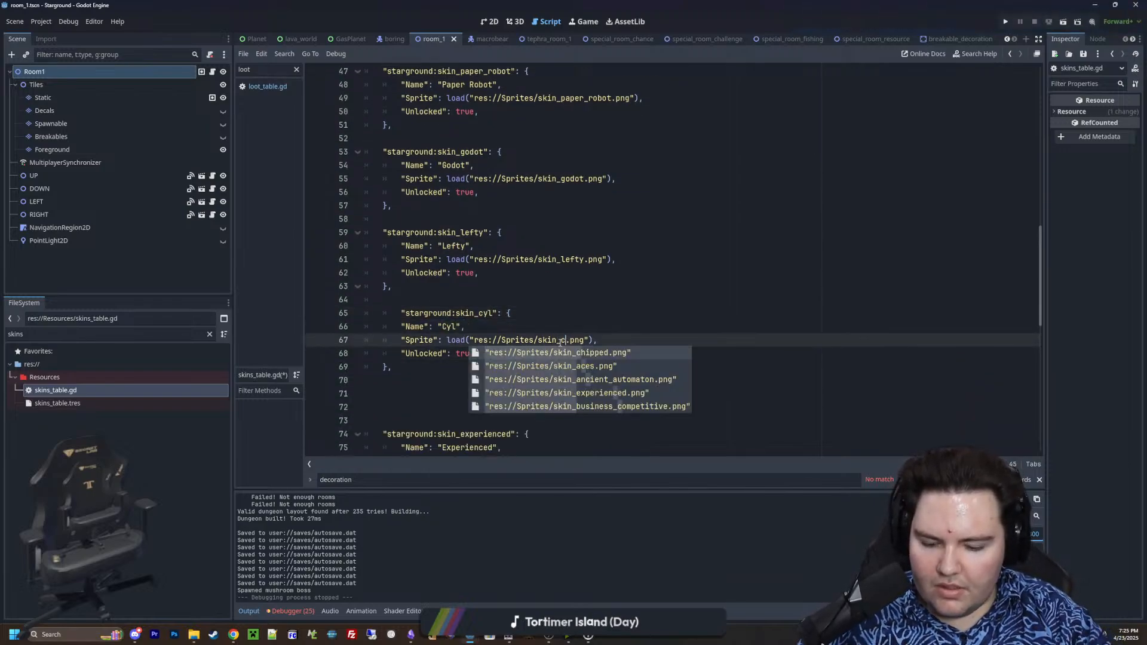
Align the first line of the skin_cyl entry with the other skin entries and save the script
left_click(581, 318)
left_click(433, 370)
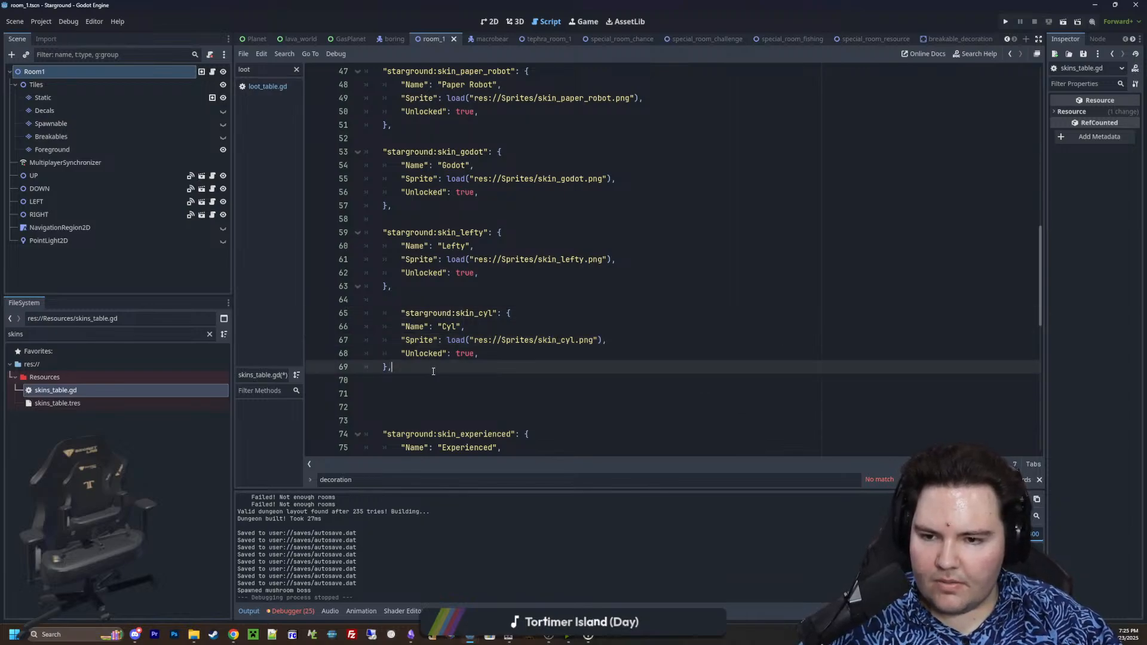
left_click(409, 297)
left_click(401, 312)
key("BackSpace")
key("Up")
key("ctrl+s")
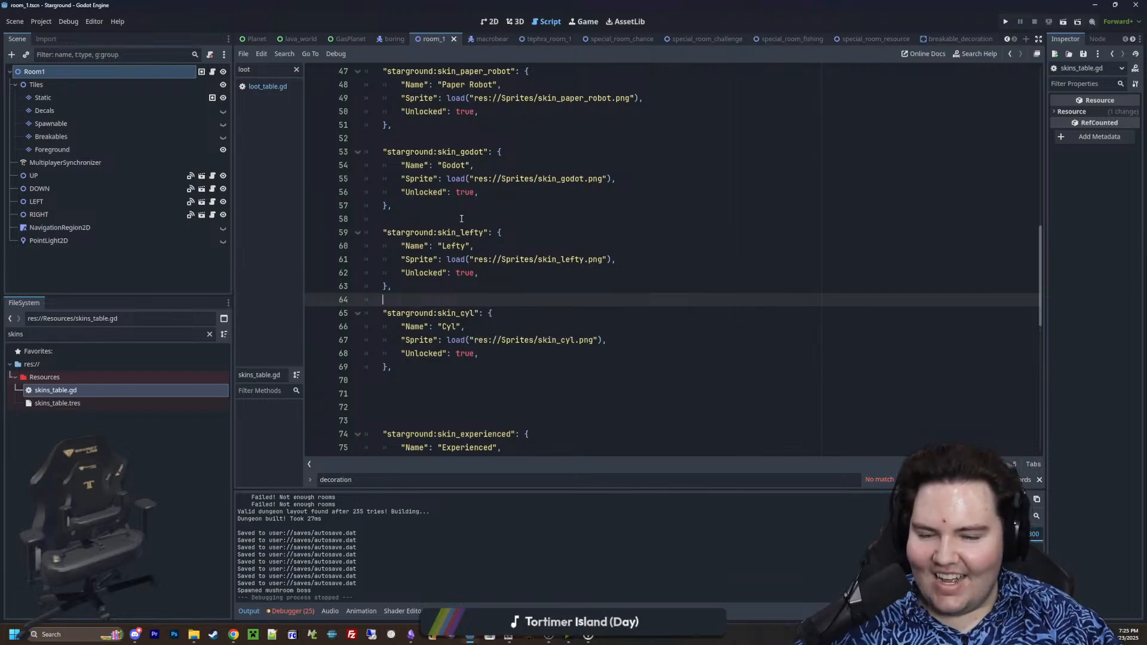
left_click_drag(505, 233, 349, 234)
left_click(429, 261)
left_click_drag(422, 287, 360, 234)
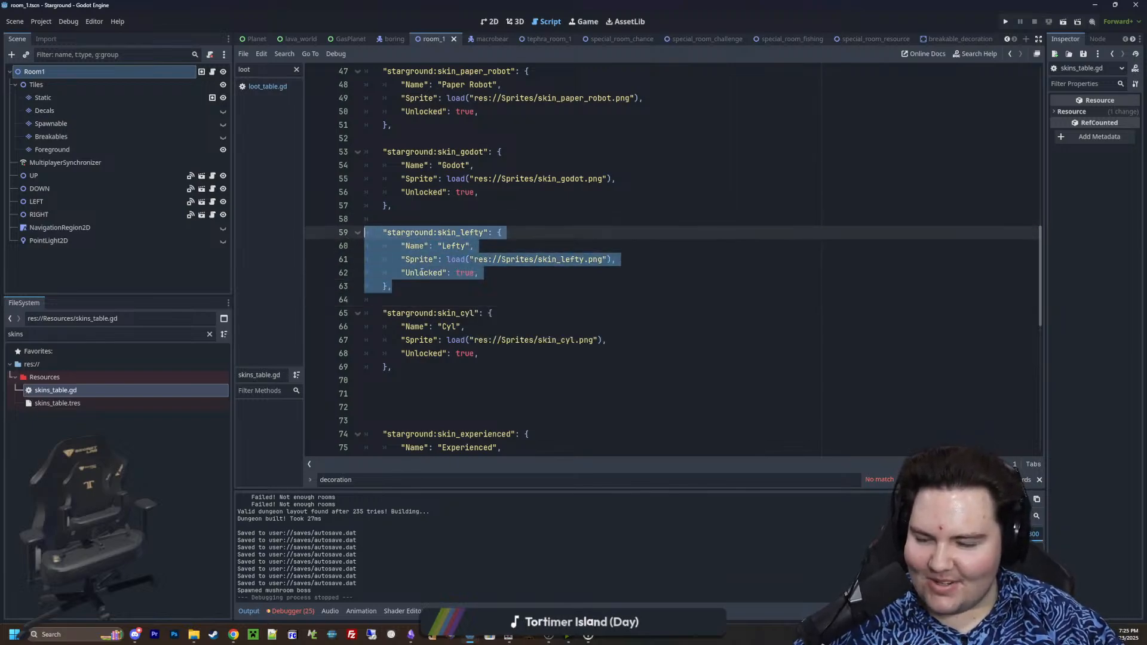
left_click(434, 289)
left_click_drag(434, 289, 362, 233)
left_click(512, 287)
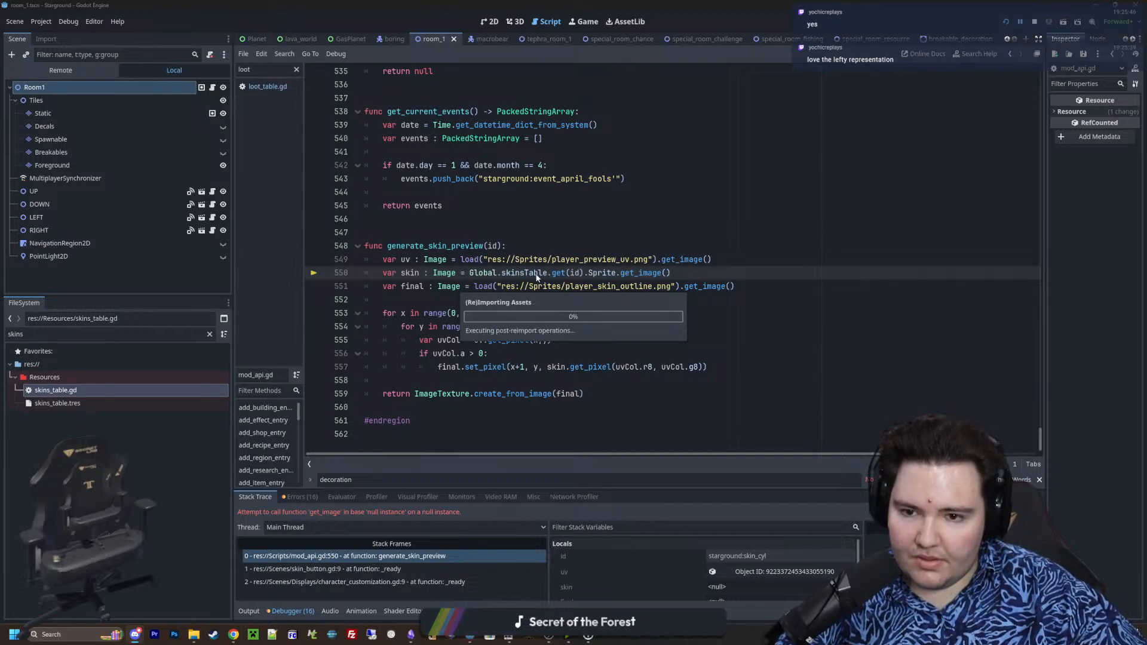
Reopen skins_table.gd, inspect the skin_cyl.png texture referenced by the Cyl entry, and save again
double_click(91, 391)
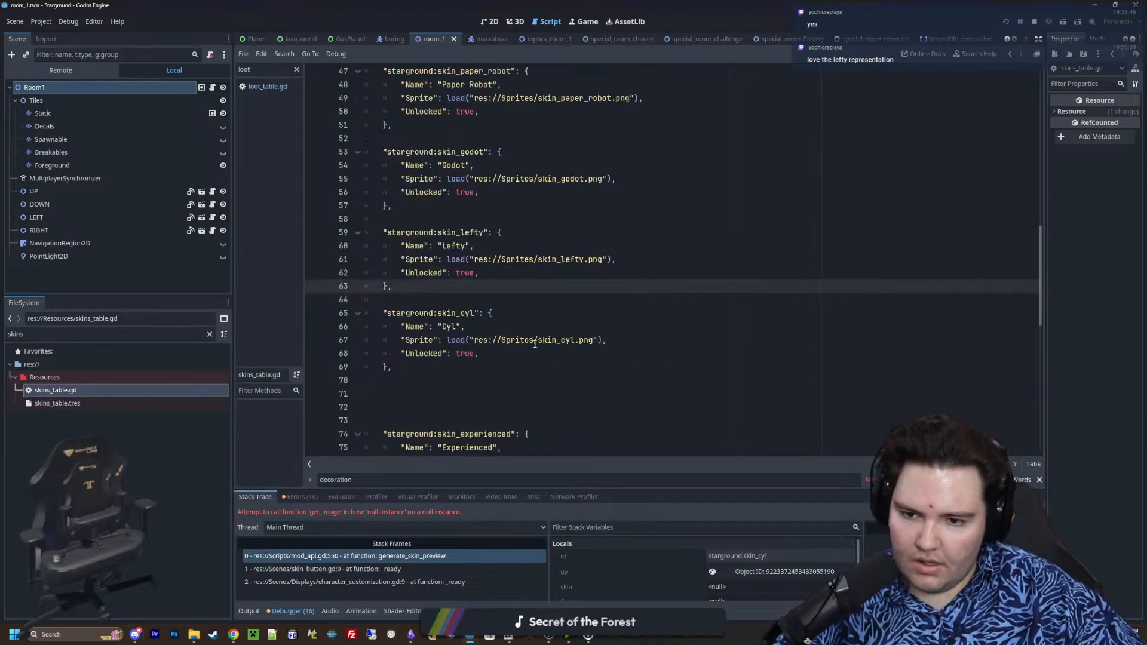
left_click(538, 367)
left_click(542, 340, "ctrl")
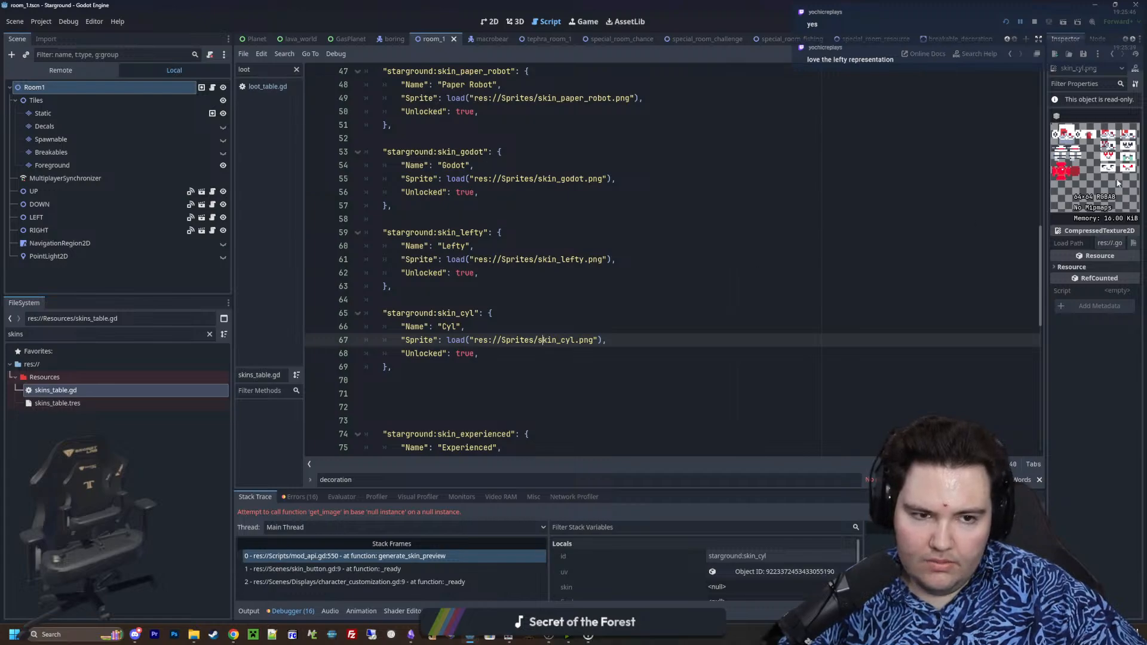
left_click(484, 366)
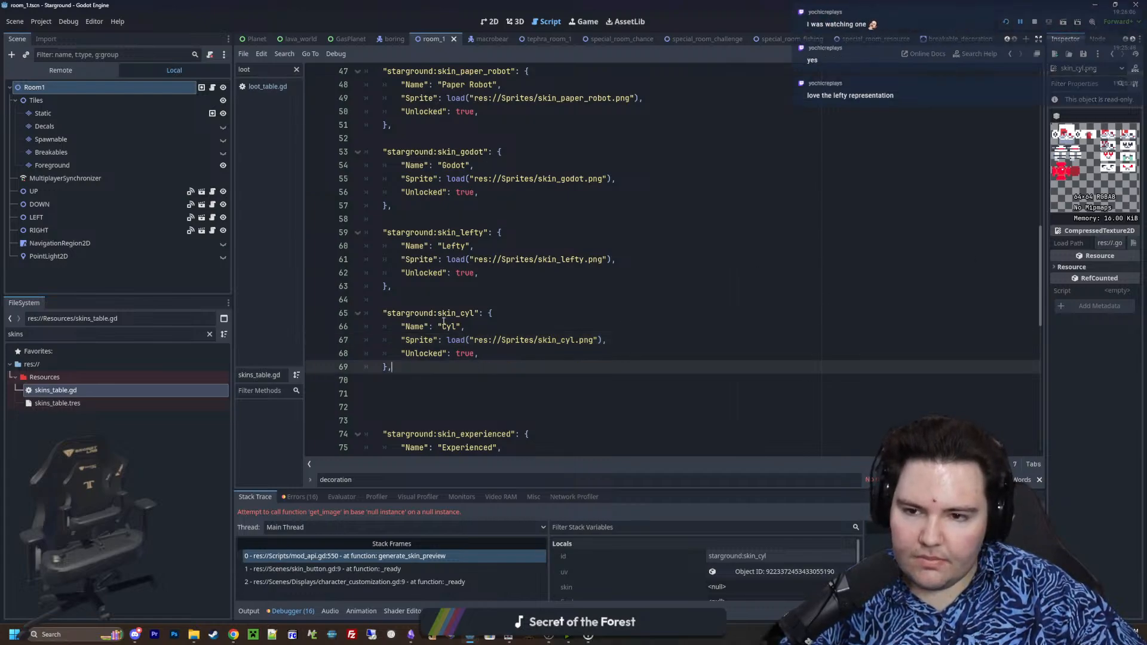
left_click(432, 302)
scroll(468, 310, "down", 1)
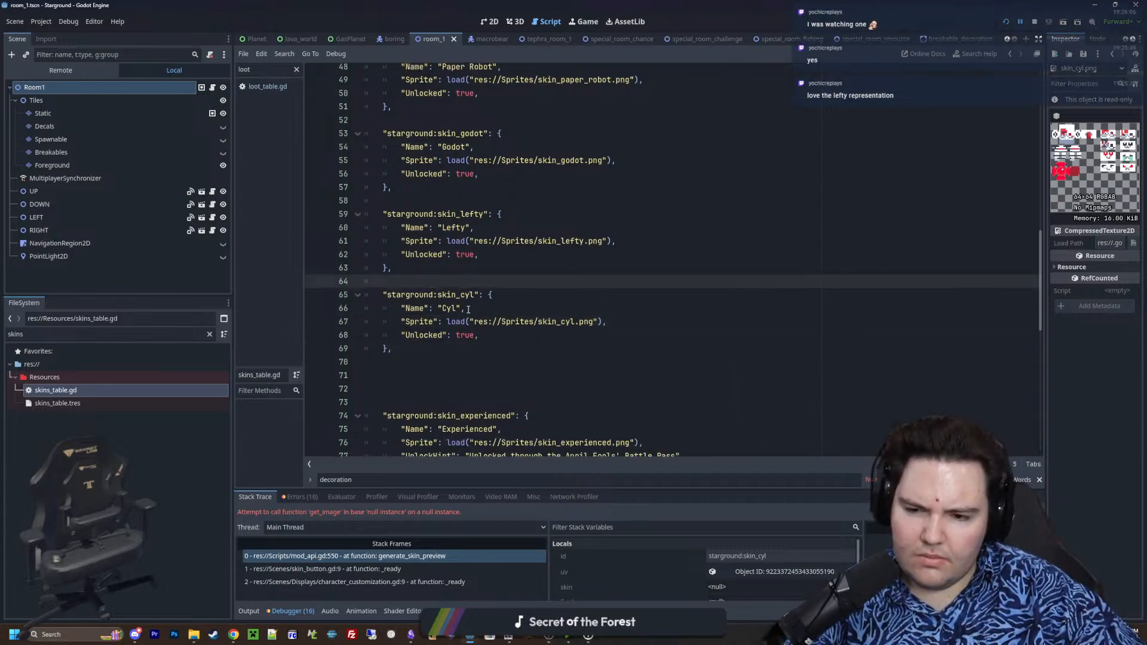
key("ctrl+s")
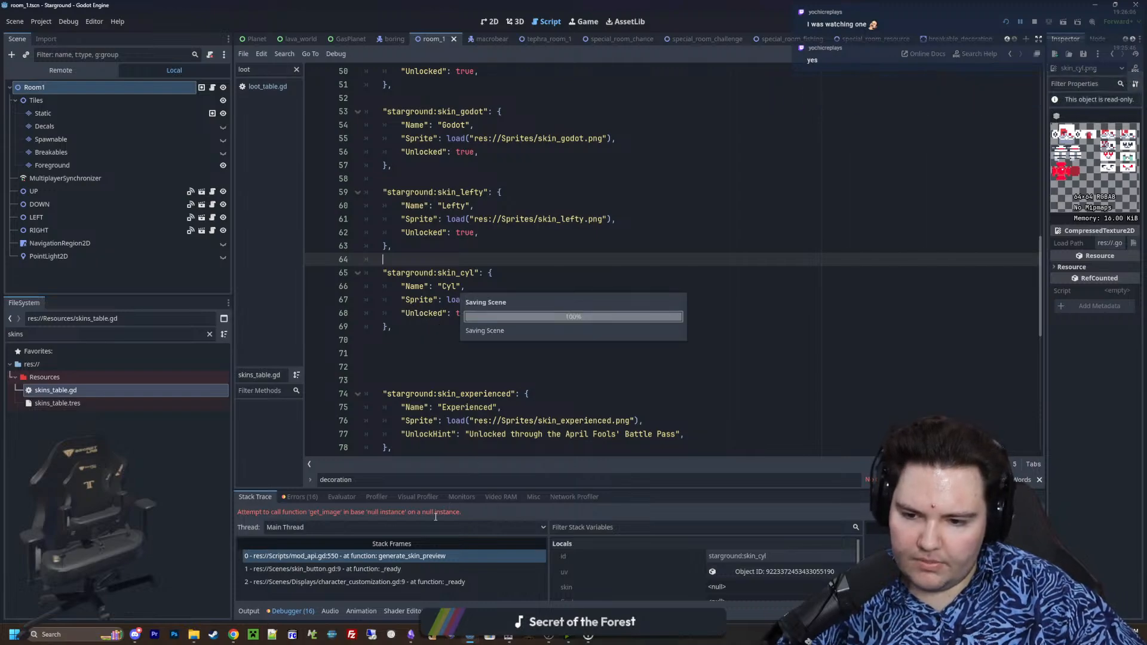
Examine the error's stack frames in character_customization.gd, skin_button.gd and mod_api.gd
left_click(395, 583)
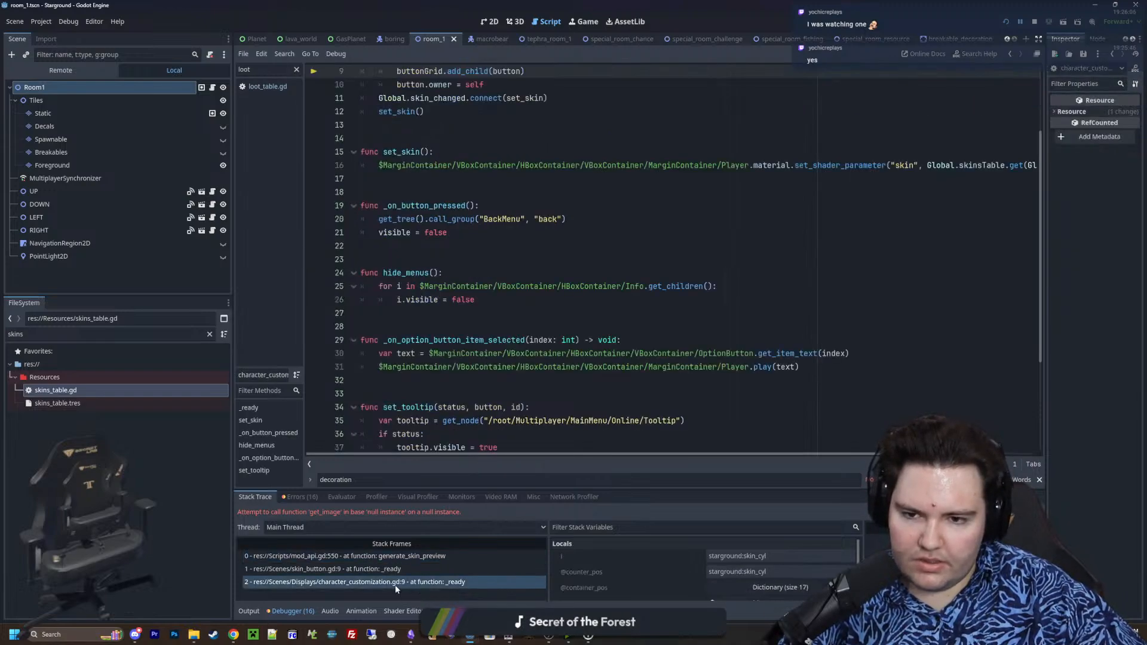
scroll(442, 281, "up", 3)
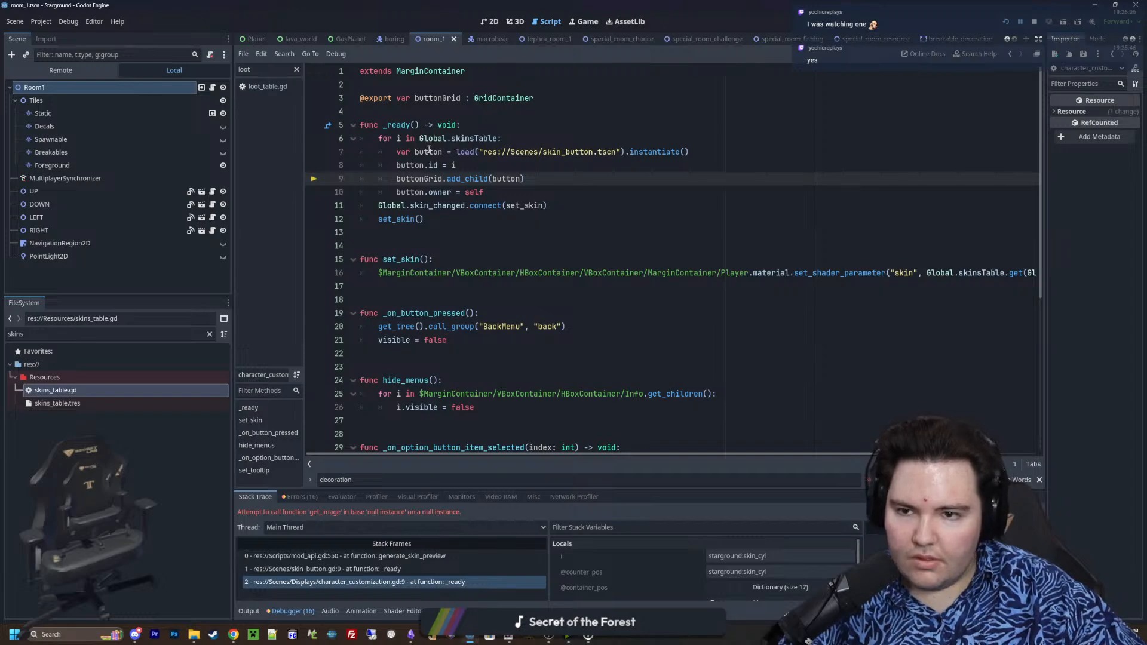
left_click(395, 569)
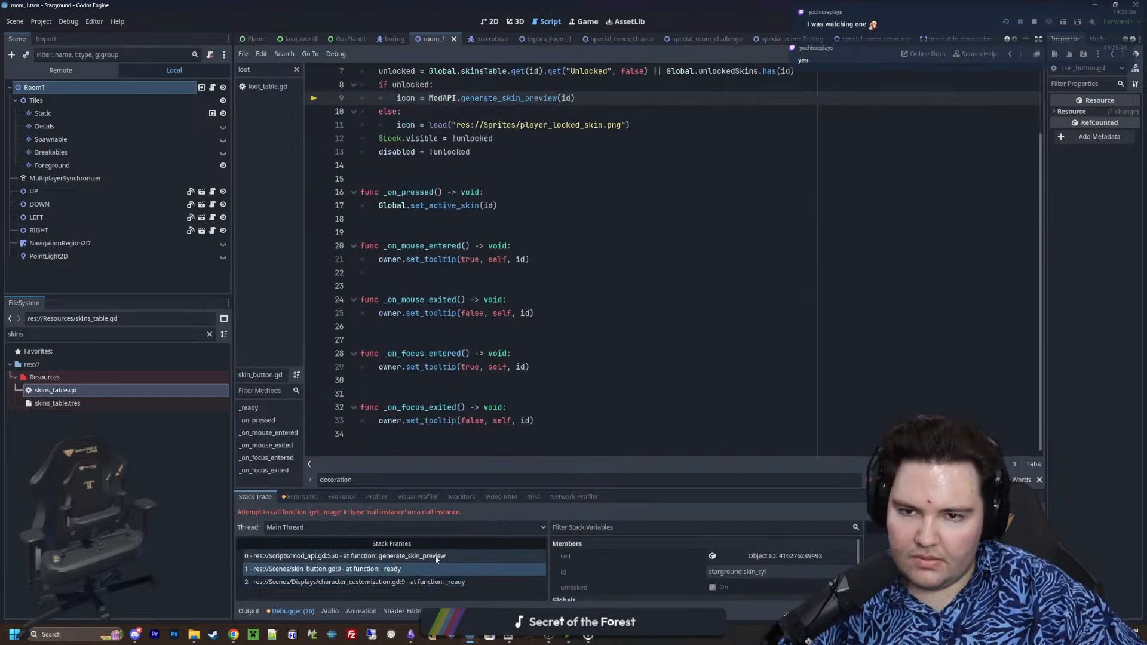
left_click(435, 557)
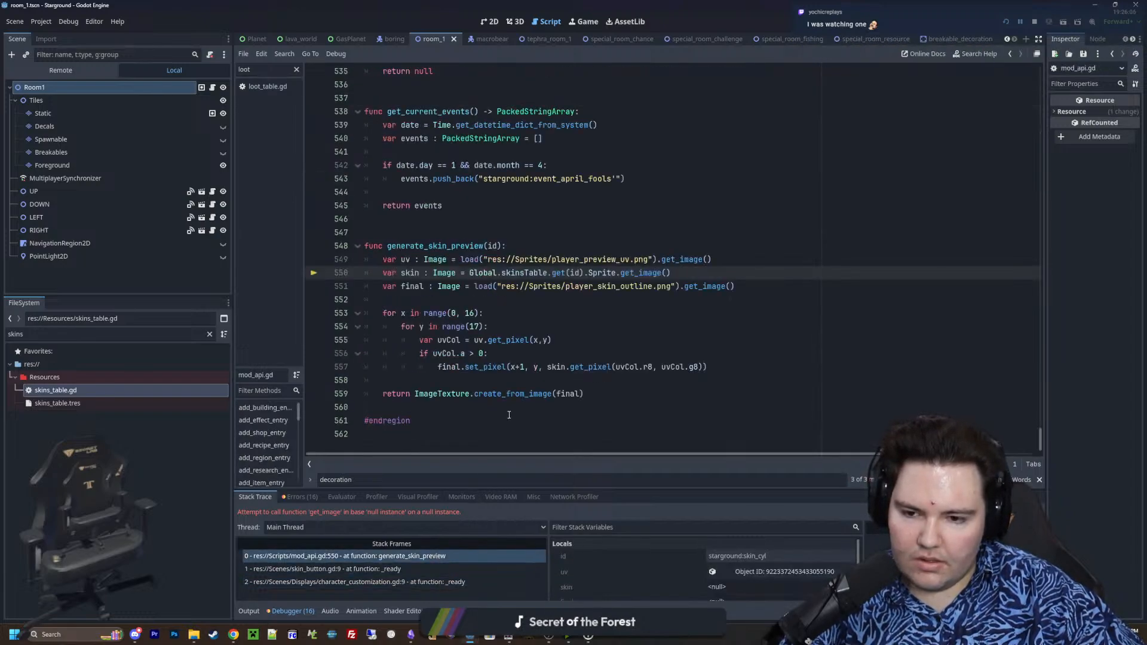
Save the scripts and stop the game session halted by the error
left_click(541, 306)
key("ctrl+s")
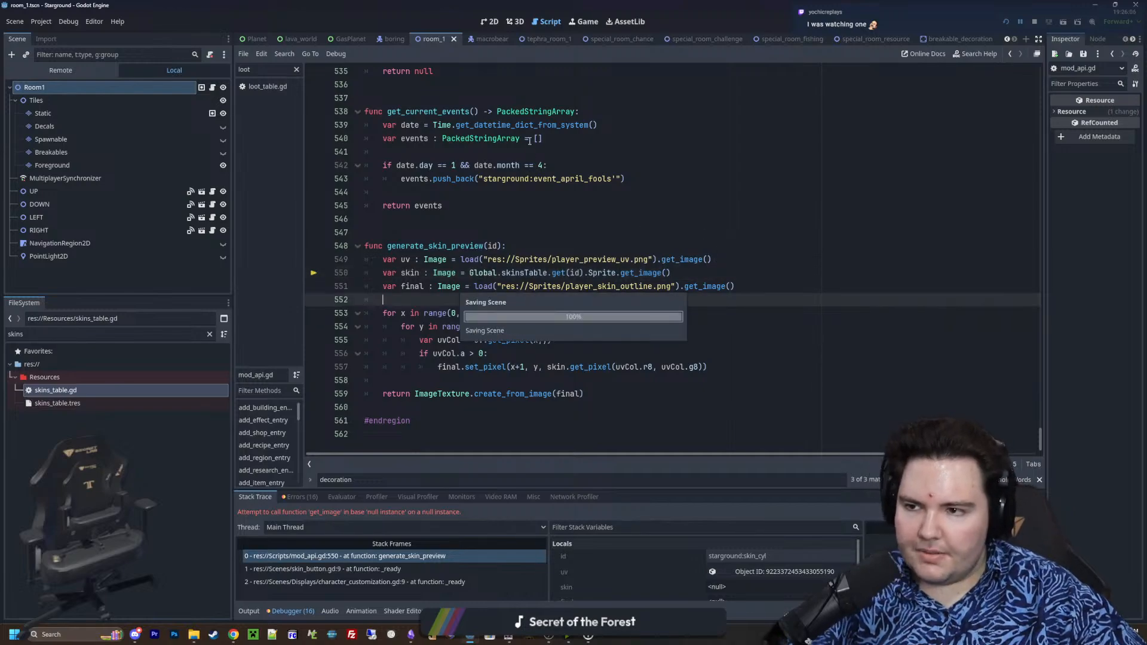
left_click(1035, 22)
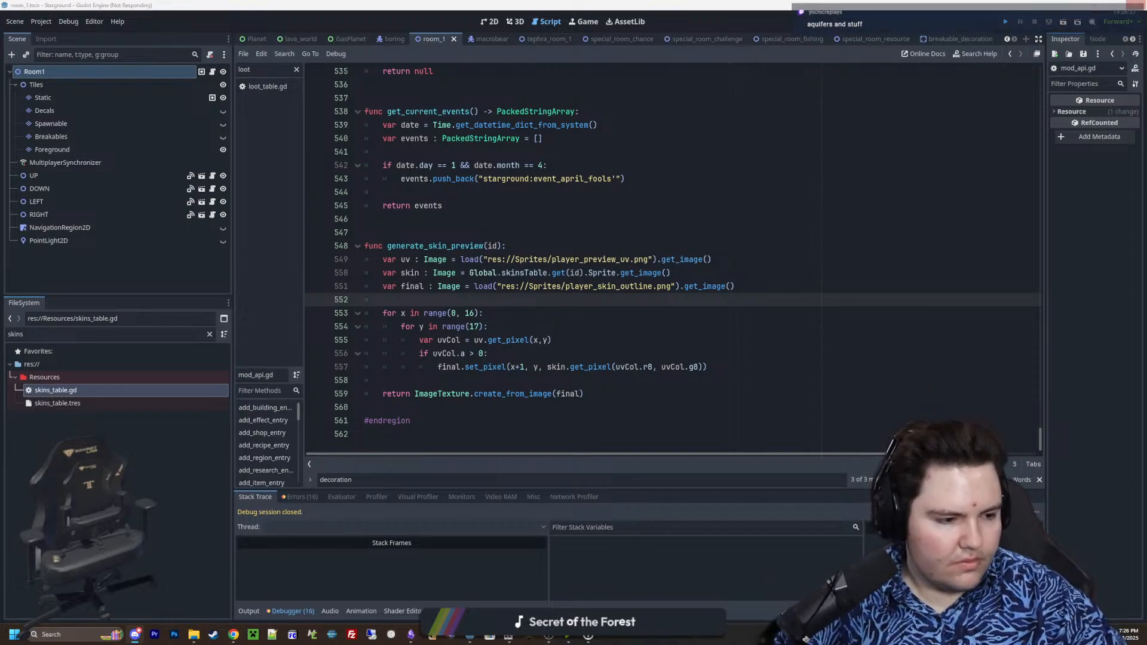
key("ctrl+s")
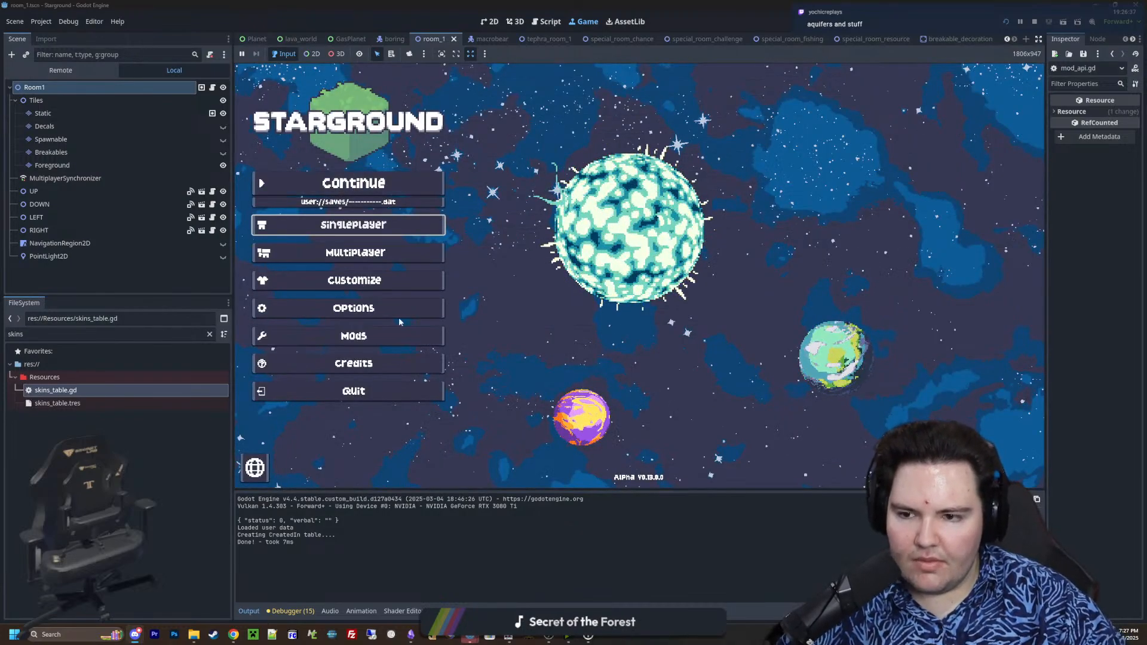
Choose the red-and-white Cyl skin in the game's character customization and preview its walking animation
left_click(383, 286)
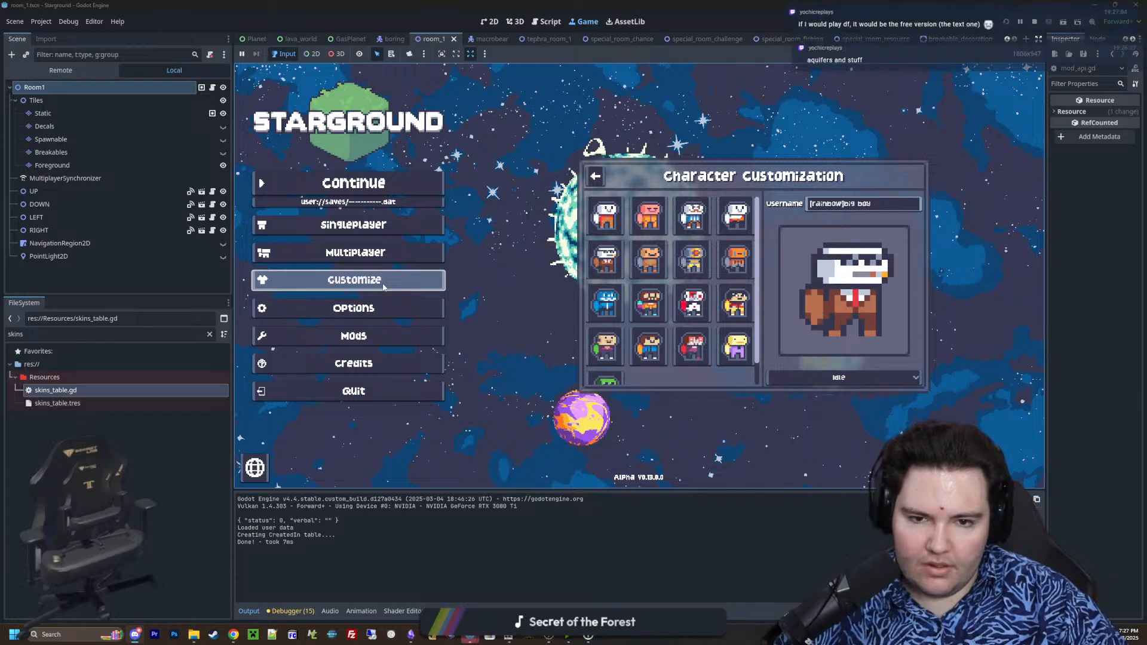
left_click(692, 302)
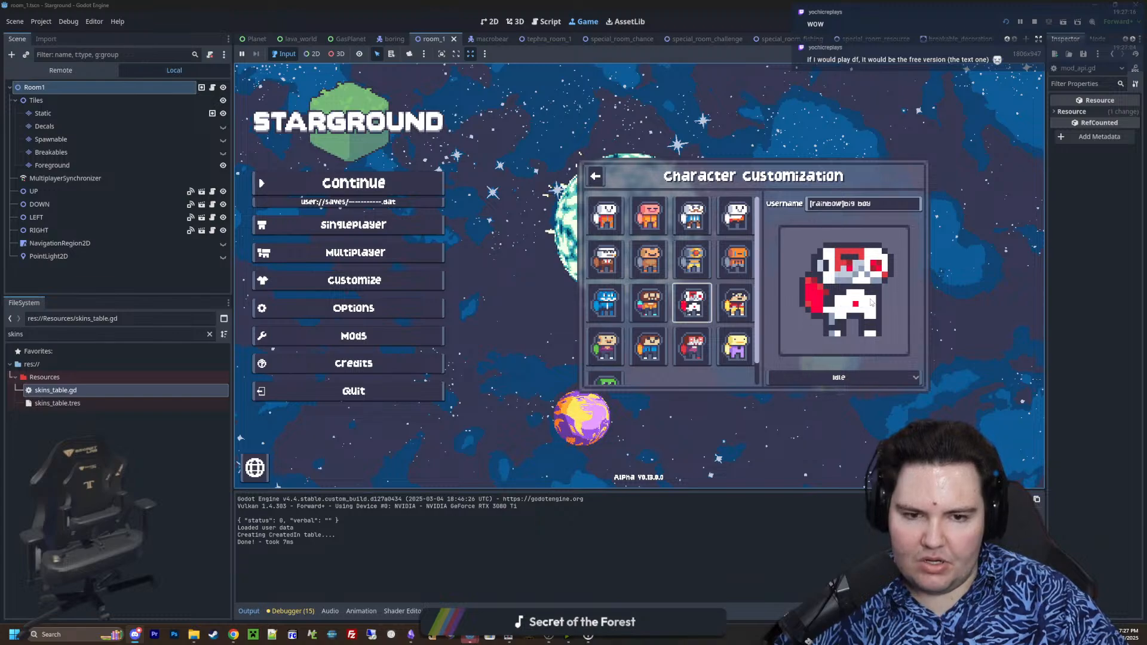
left_click(847, 375)
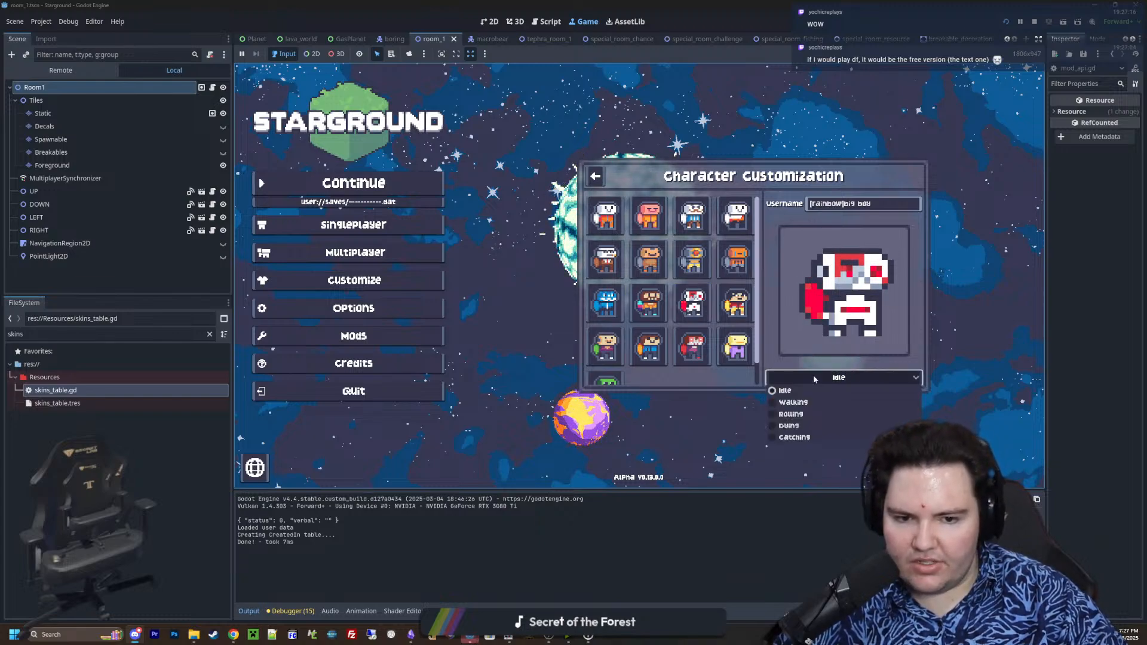
left_click(796, 401)
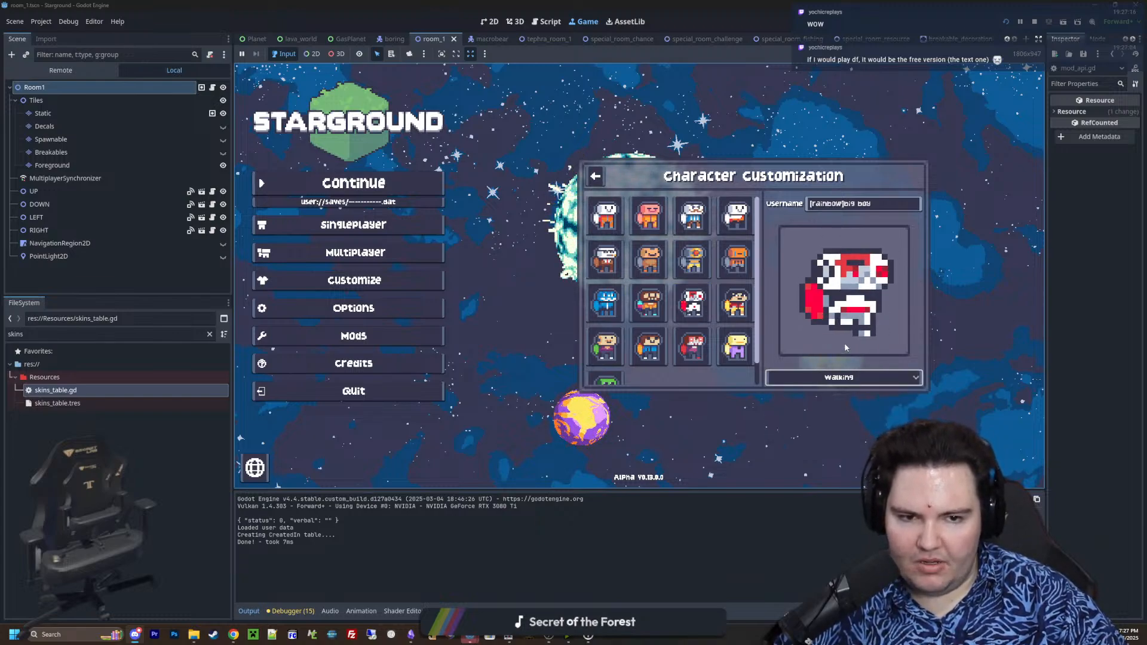
Preview the Cyl skin's rolling and dying animations
left_click(842, 377)
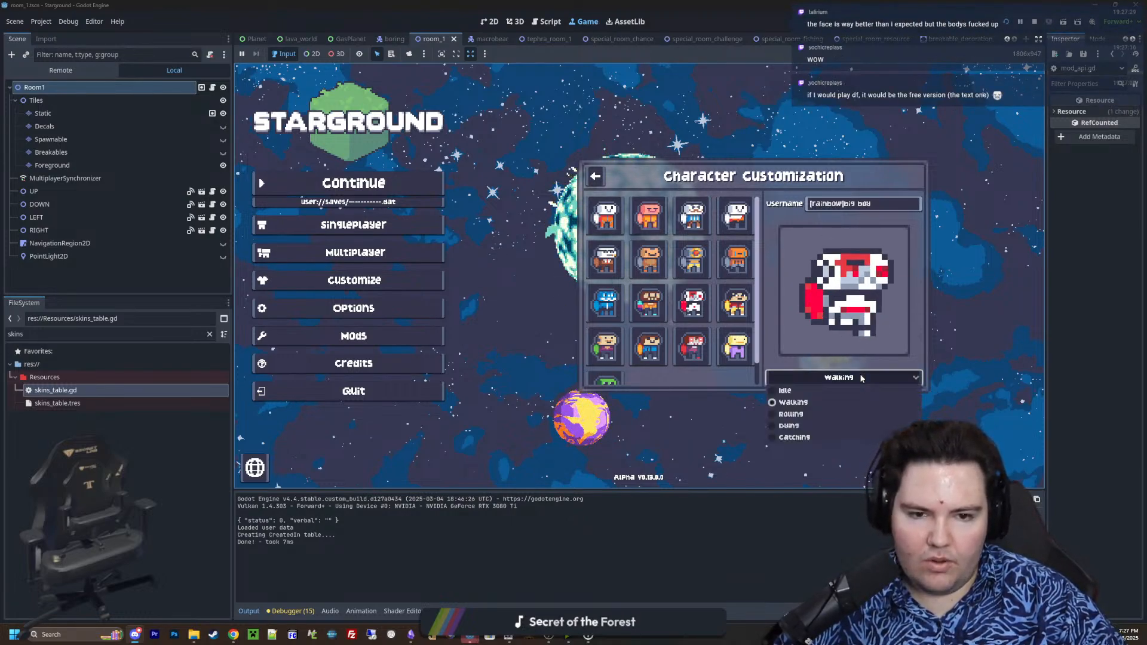
left_click(810, 414)
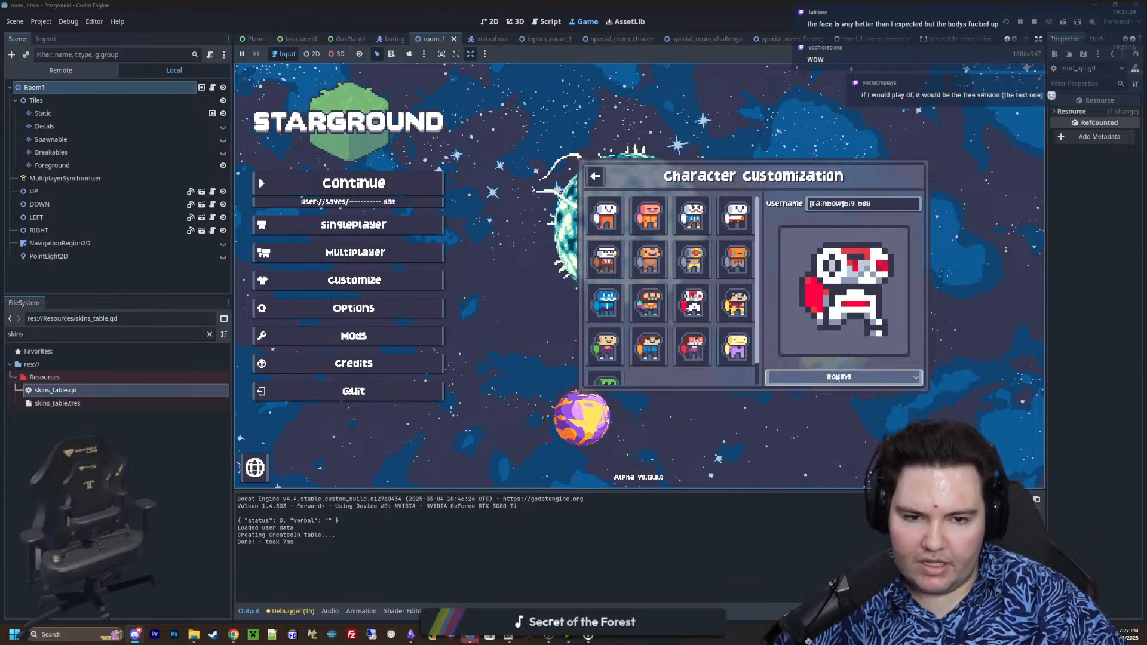
left_click(838, 377)
left_click(788, 426)
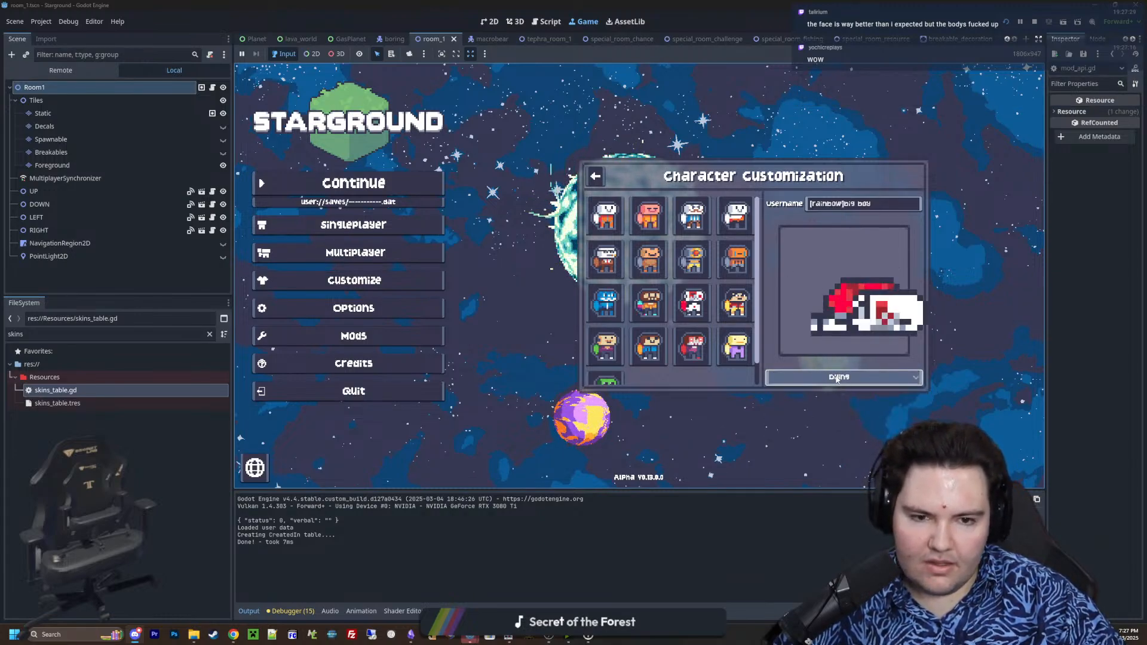
Preview the Cyl skin's catching animation, followed by its walking animation
left_click(844, 377)
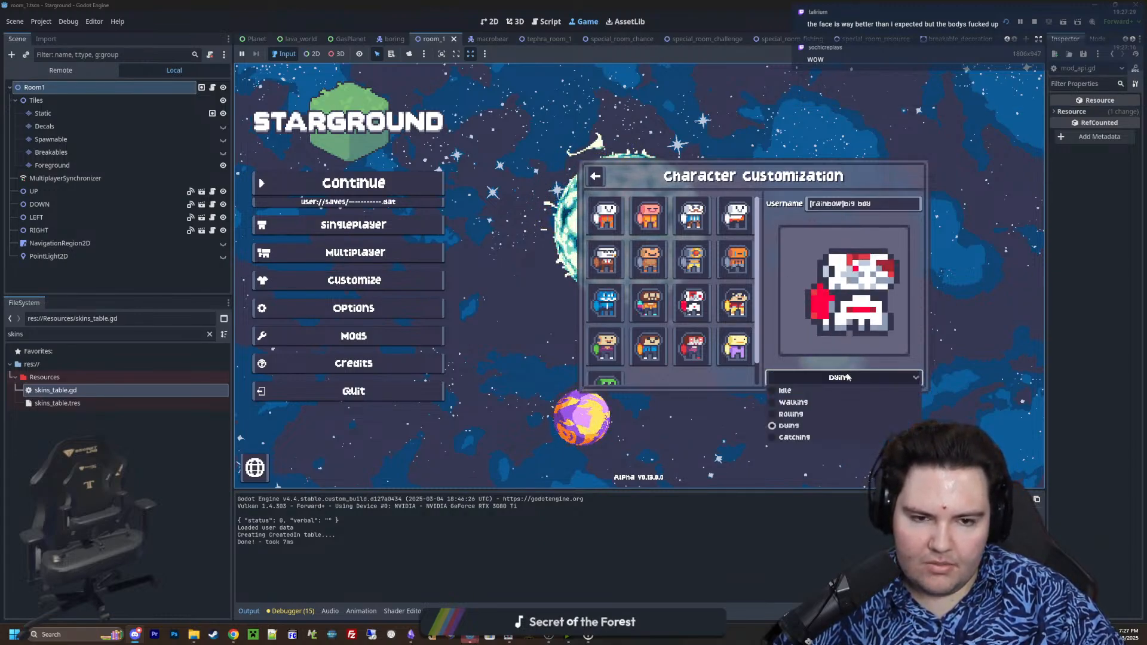
left_click(795, 436)
left_click(838, 375)
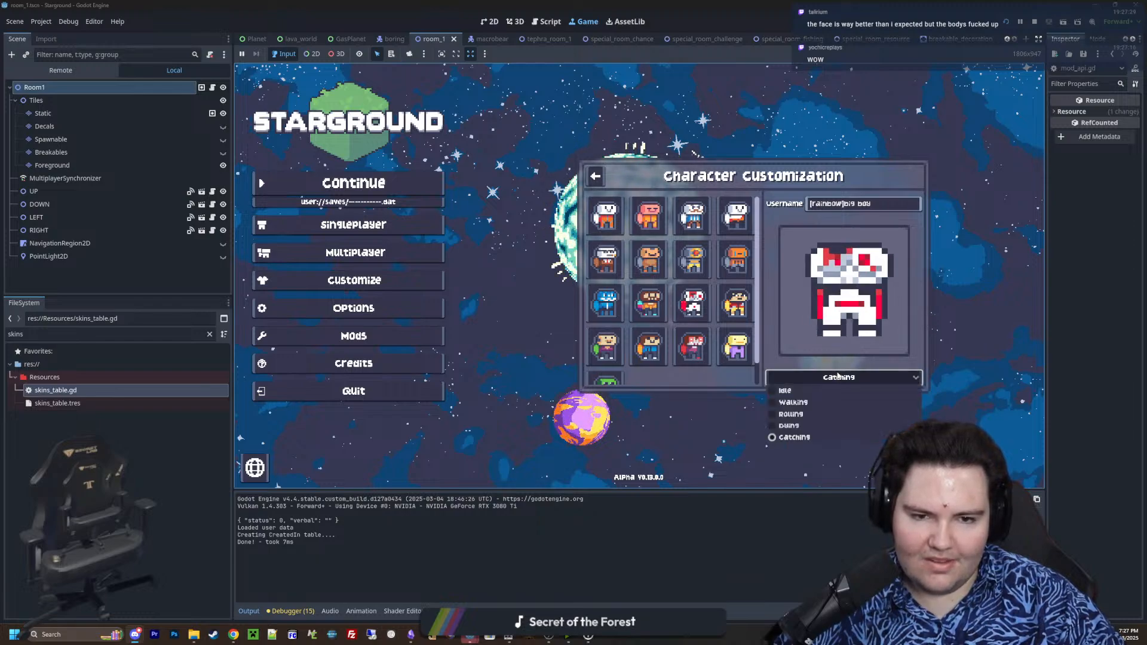
left_click(813, 402)
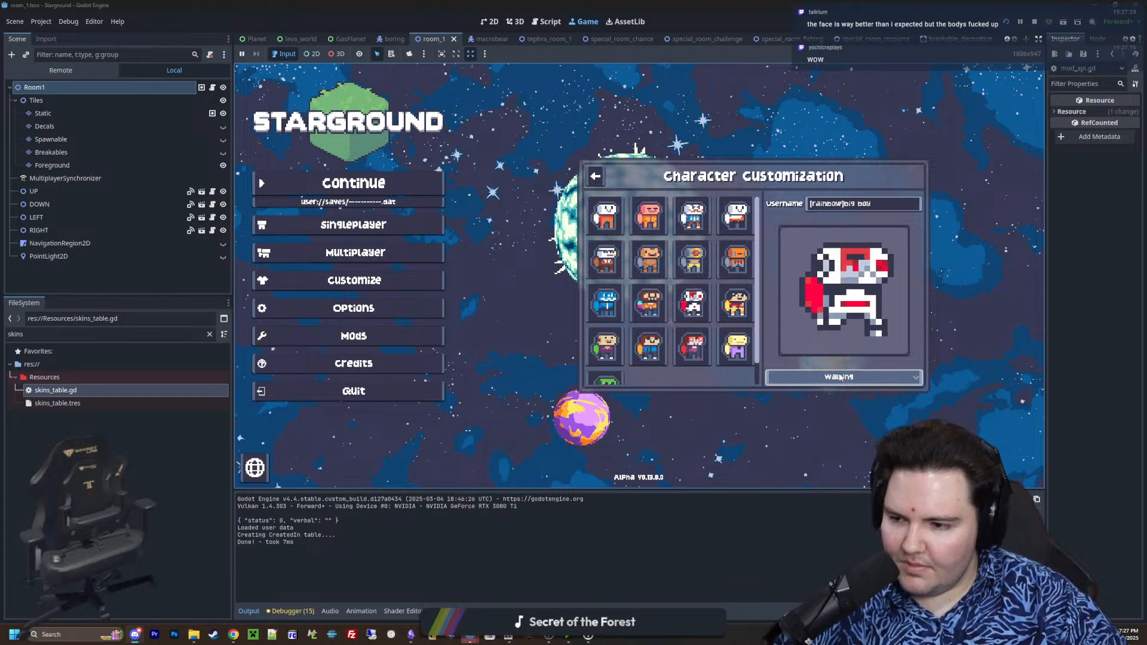
Preview the Cyl skin's rolling, walking and idle animations in turn
left_click(840, 378)
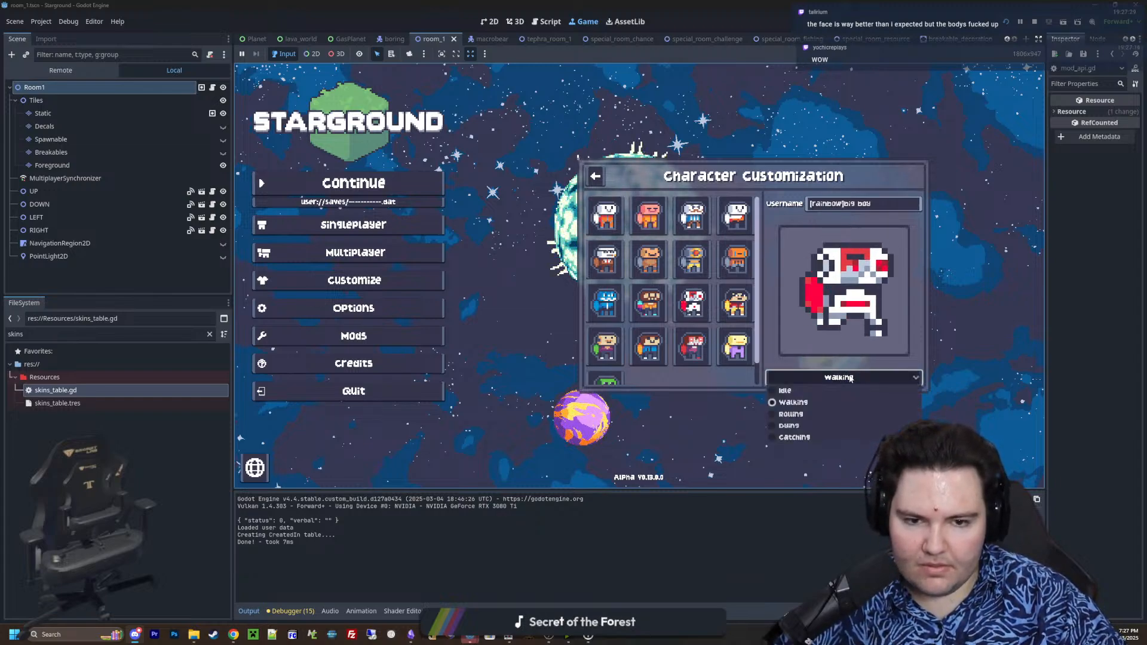
left_click(792, 414)
left_click(840, 377)
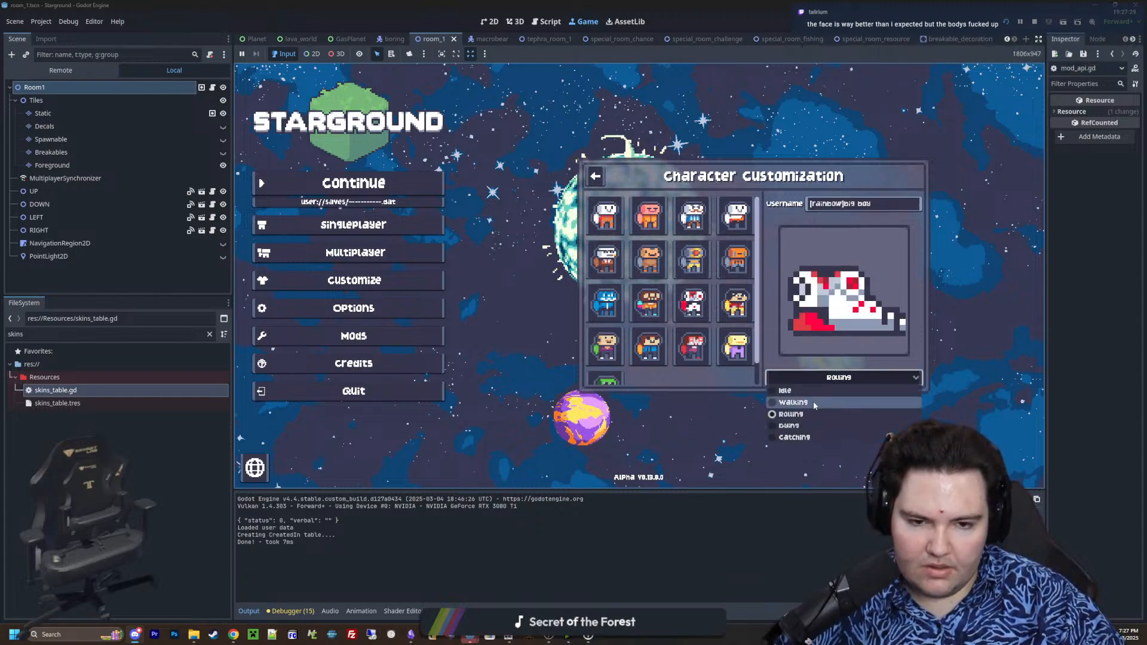
left_click(809, 402)
left_click(815, 377)
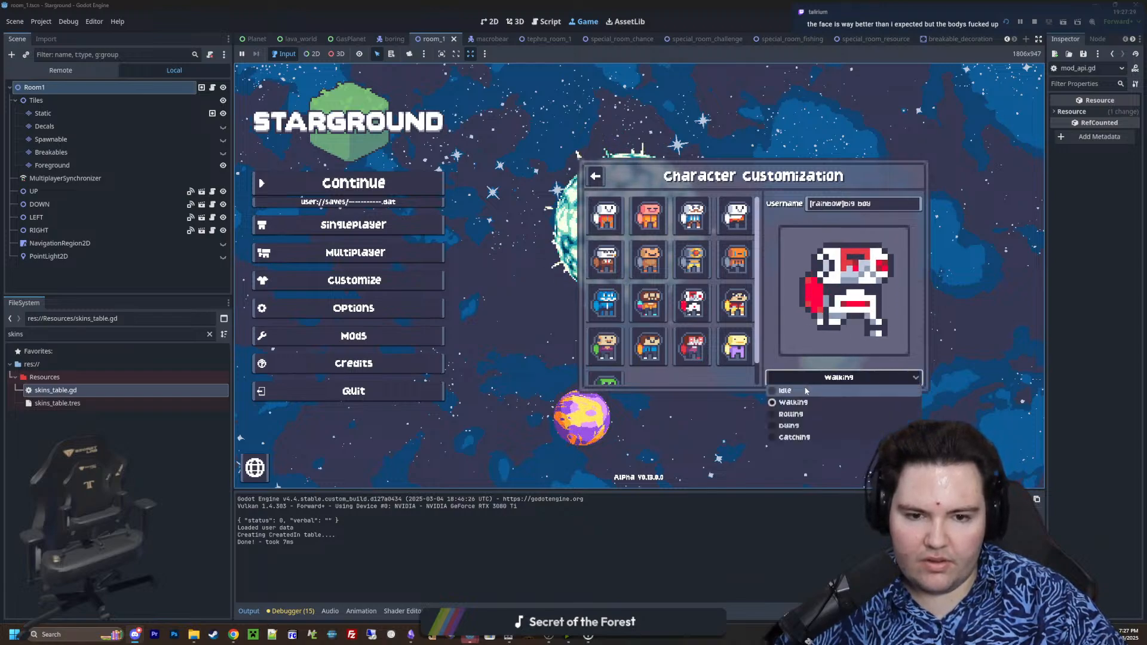
left_click(800, 391)
left_click(839, 375)
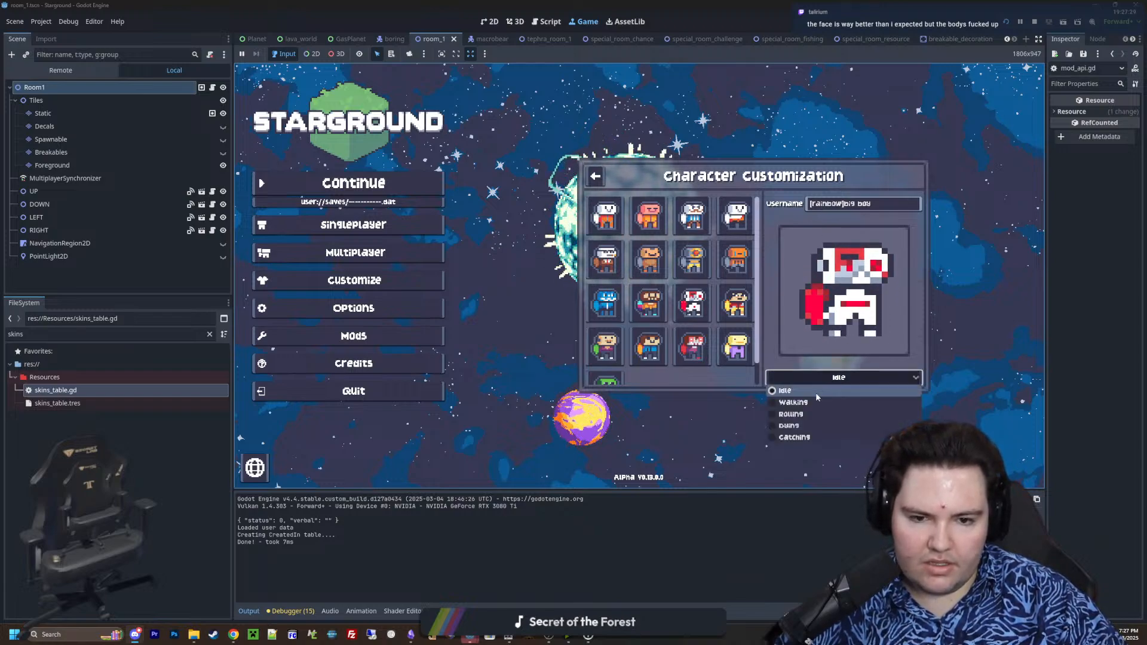
left_click(871, 308)
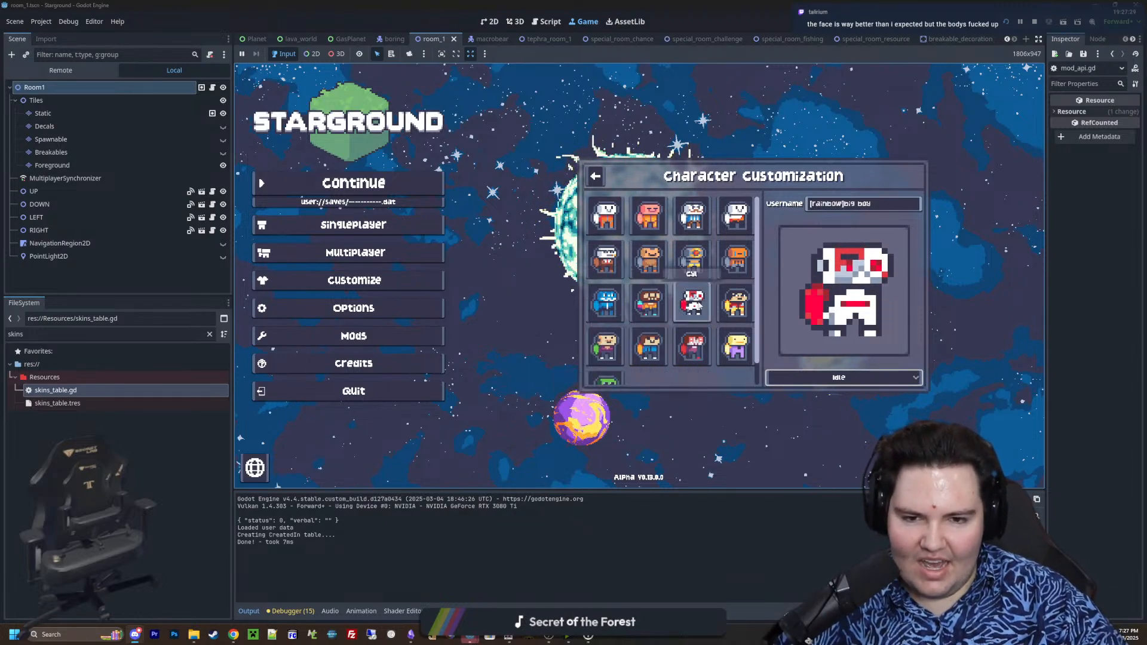
View the grey-and-gold robot skin for comparison, then reselect the Cyl skin and preview its walking animation
left_click(692, 258)
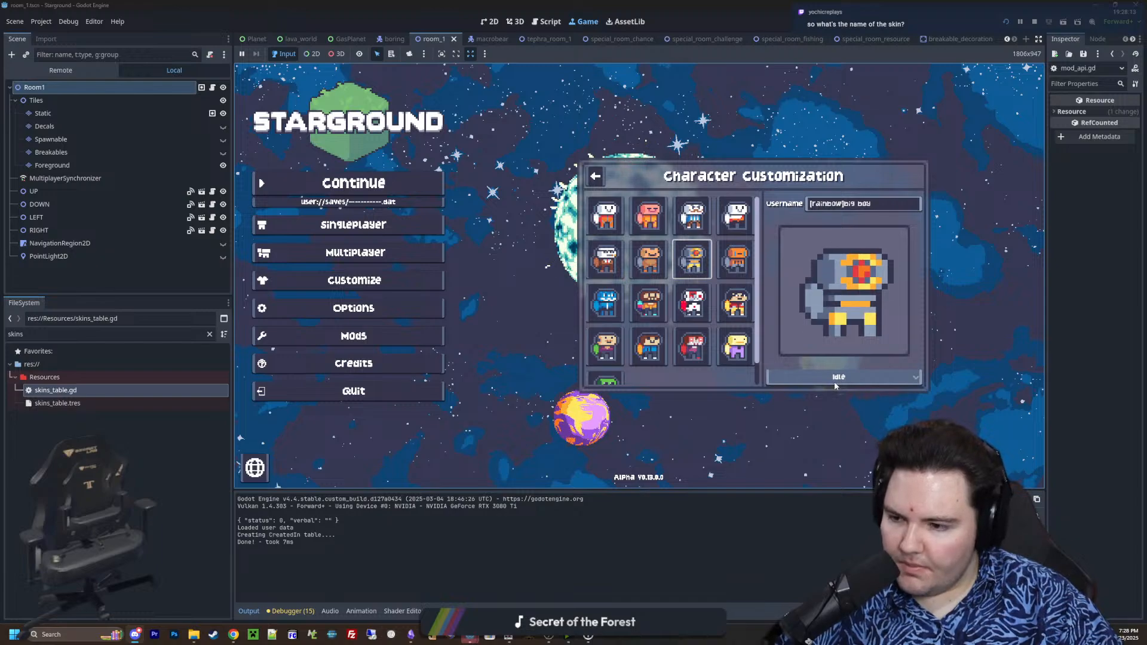
scroll(700, 348, "down", 1)
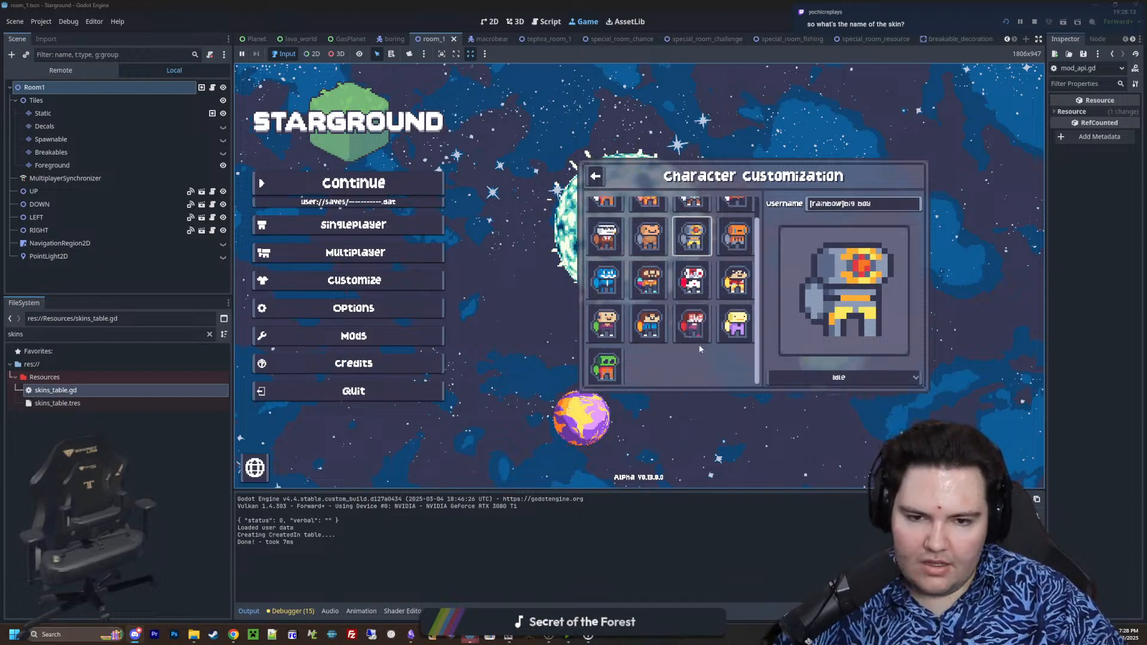
left_click(693, 281)
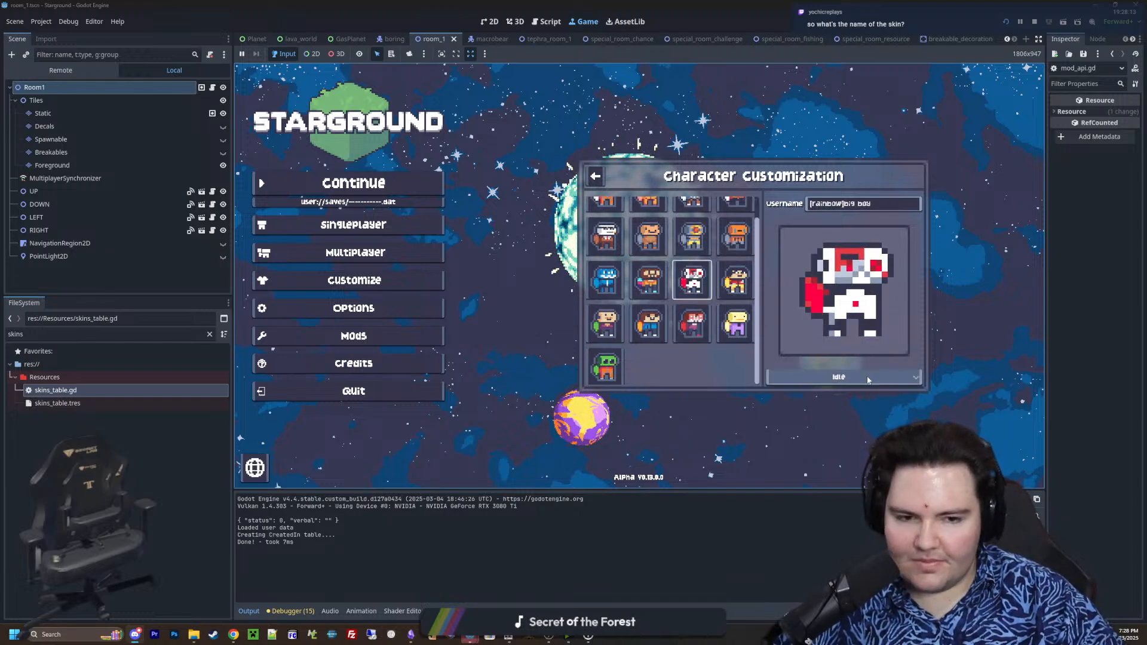
left_click(837, 377)
left_click(811, 397)
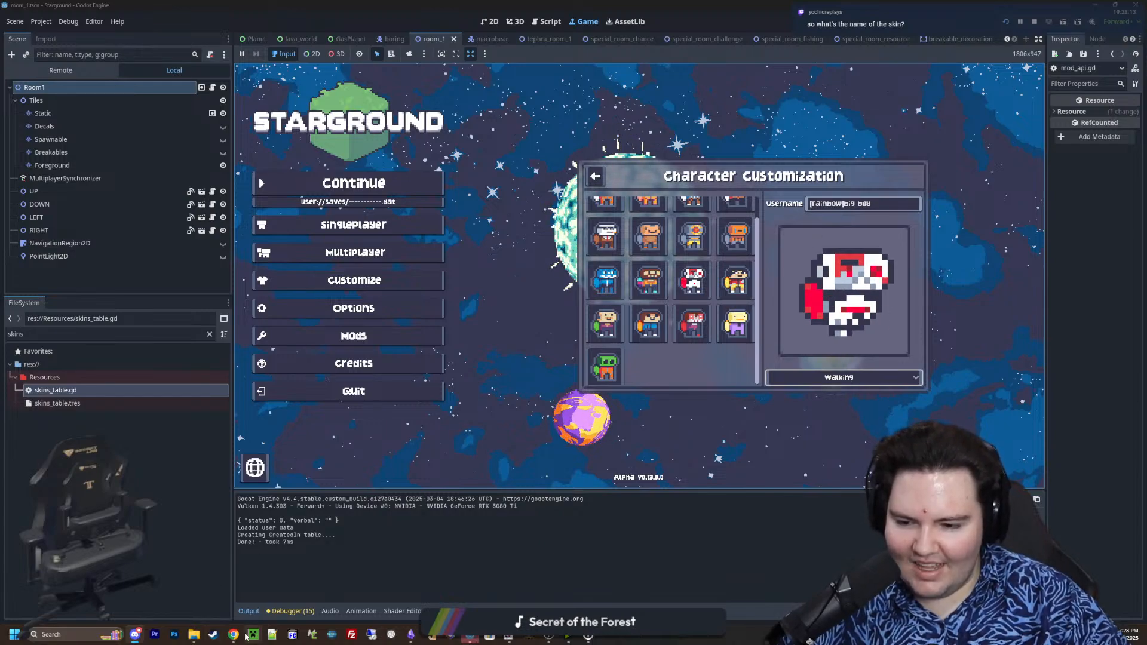
Switch to the Chrome browser, search Google for "picayune dreams" and open the game's Steam store page
mouse_move(230, 638)
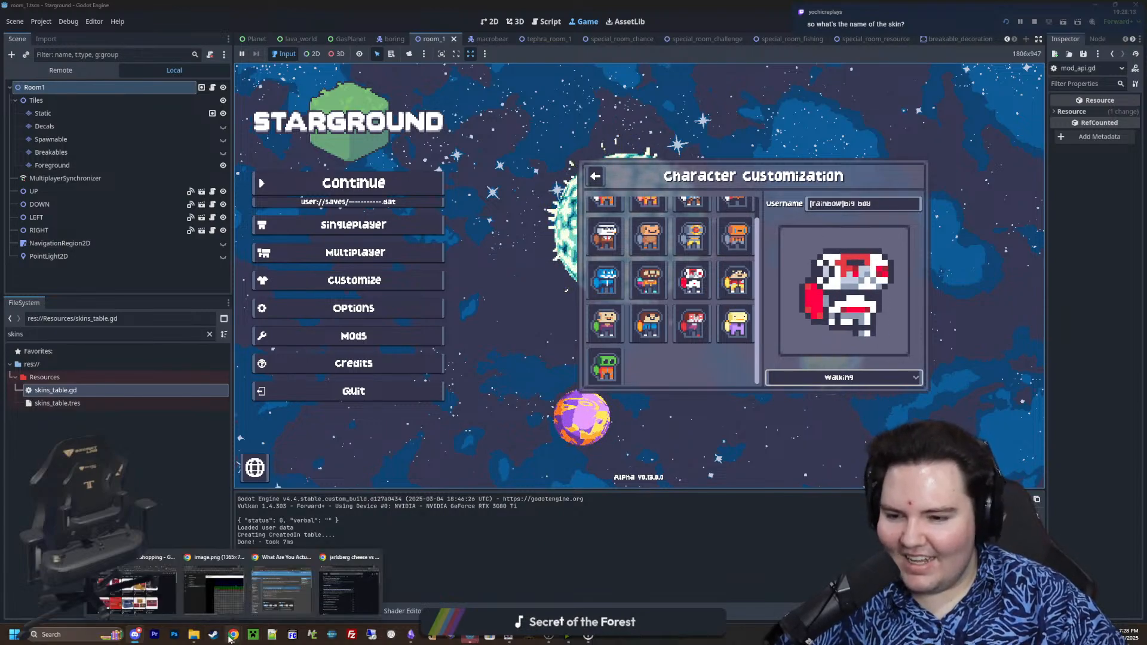
left_click(327, 600)
left_click(441, 158)
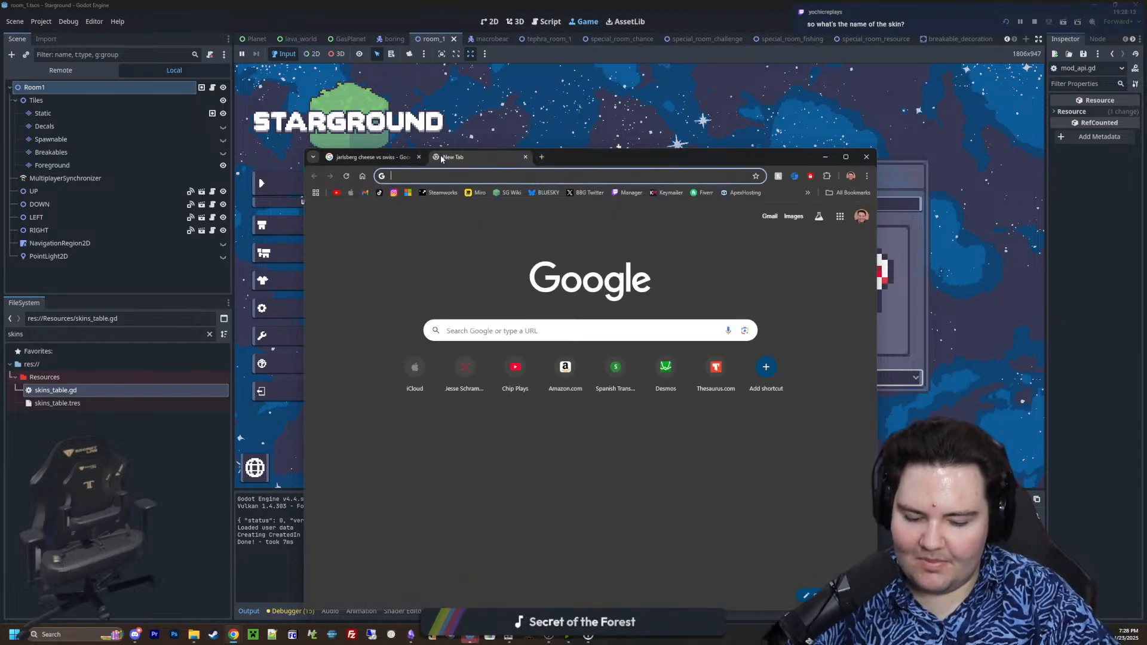
type("picayune dreams")
key("Return")
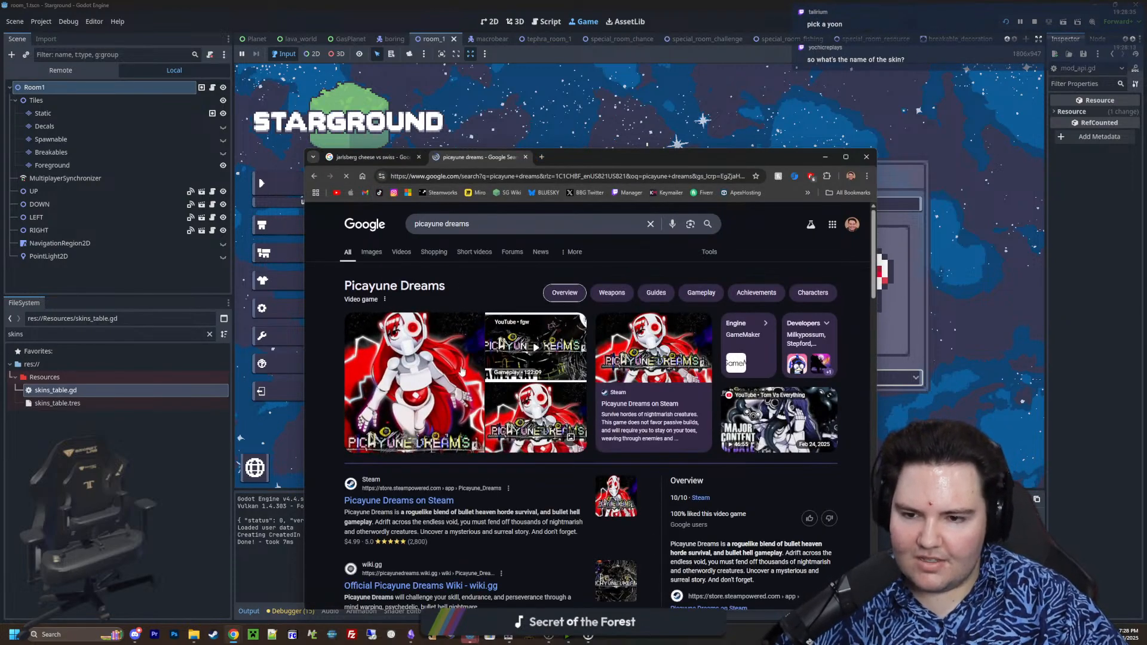
scroll(491, 400, "down", 1)
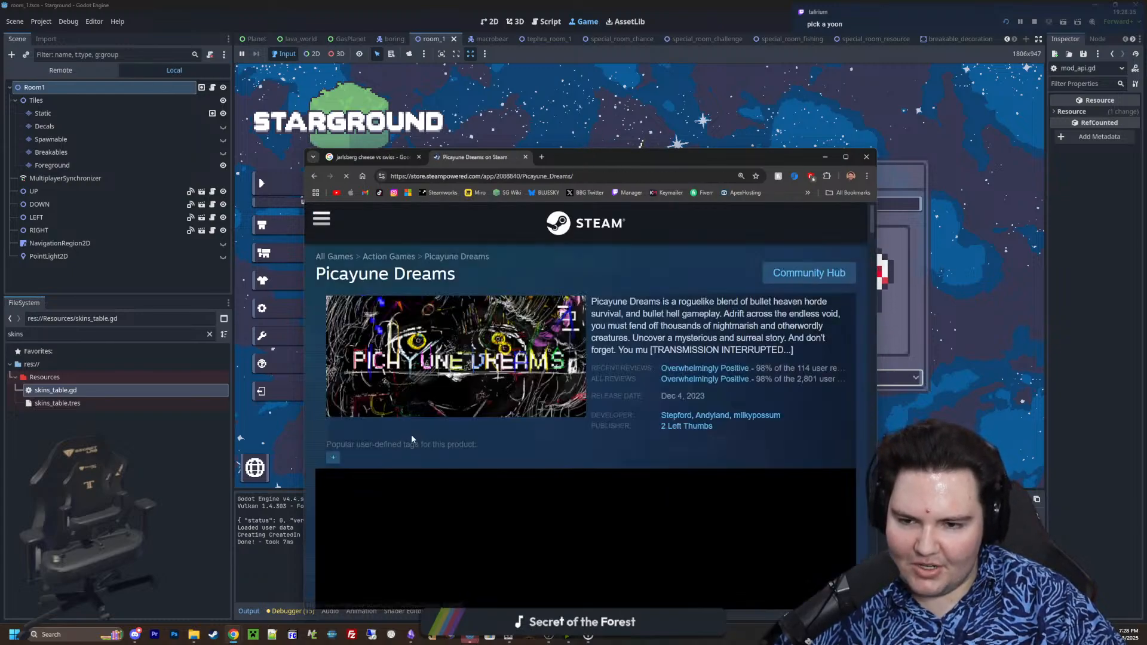
Examine several gameplay screenshots in the Picayune Dreams store gallery, looking at its red-and-white main character
scroll(547, 377, "down", 5)
left_click(490, 515)
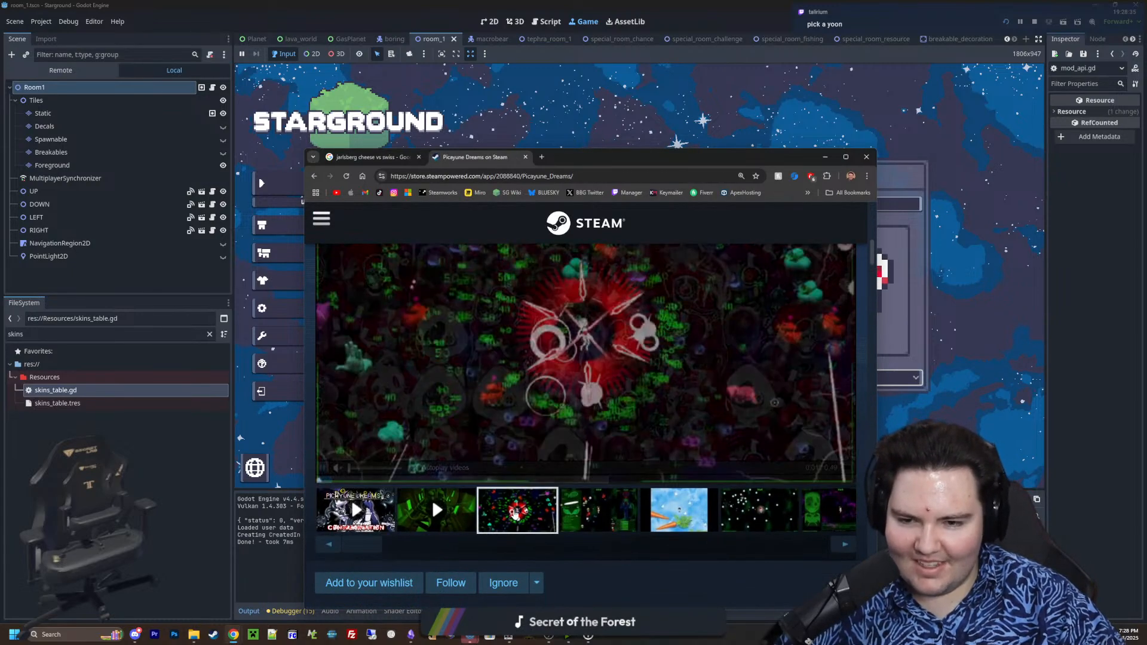
left_click(610, 524)
scroll(621, 524, "up", 1)
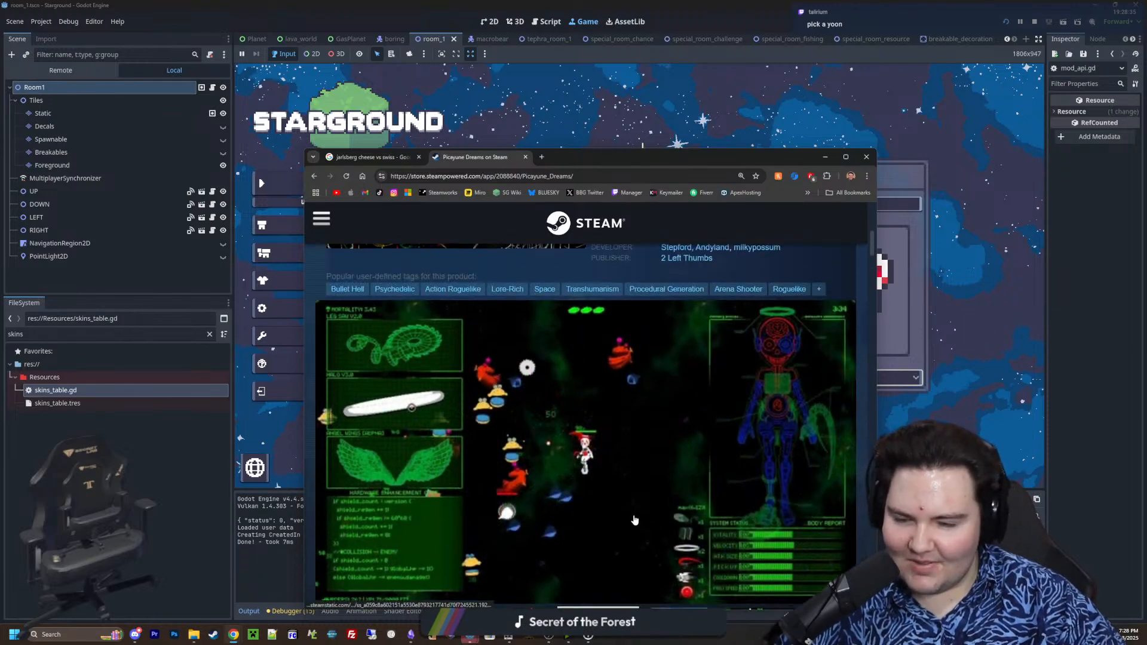
scroll(635, 522, "down", 3)
scroll(687, 561, "up", 3)
scroll(700, 571, "down", 1)
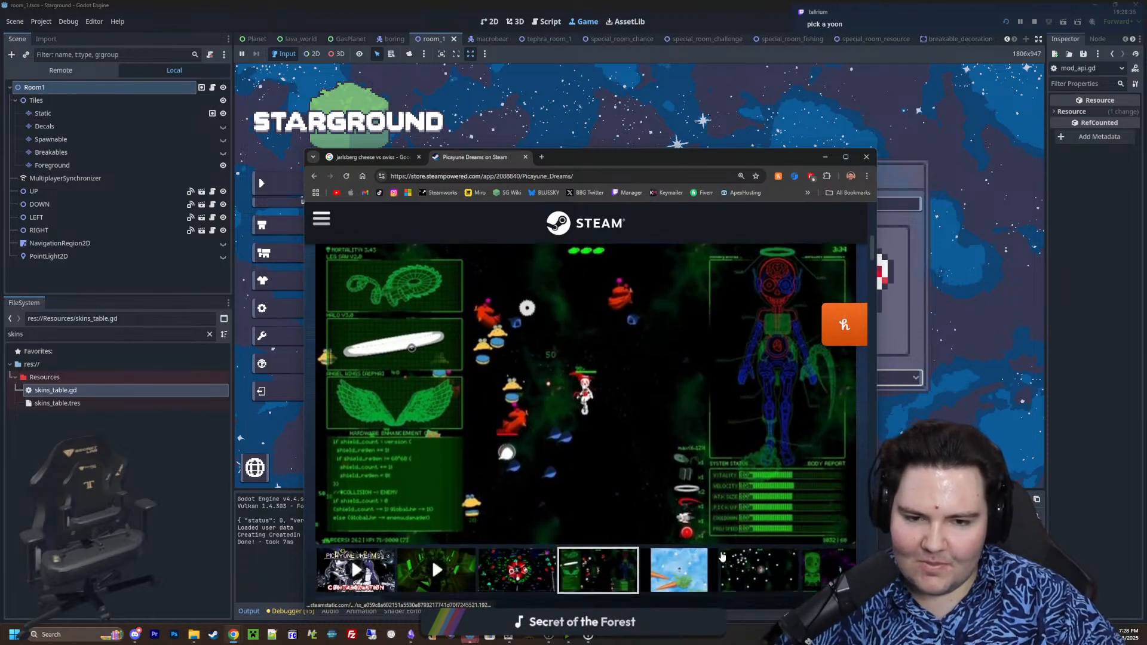
left_click(757, 571)
scroll(432, 380, "down", 3)
scroll(789, 261, "up", 7)
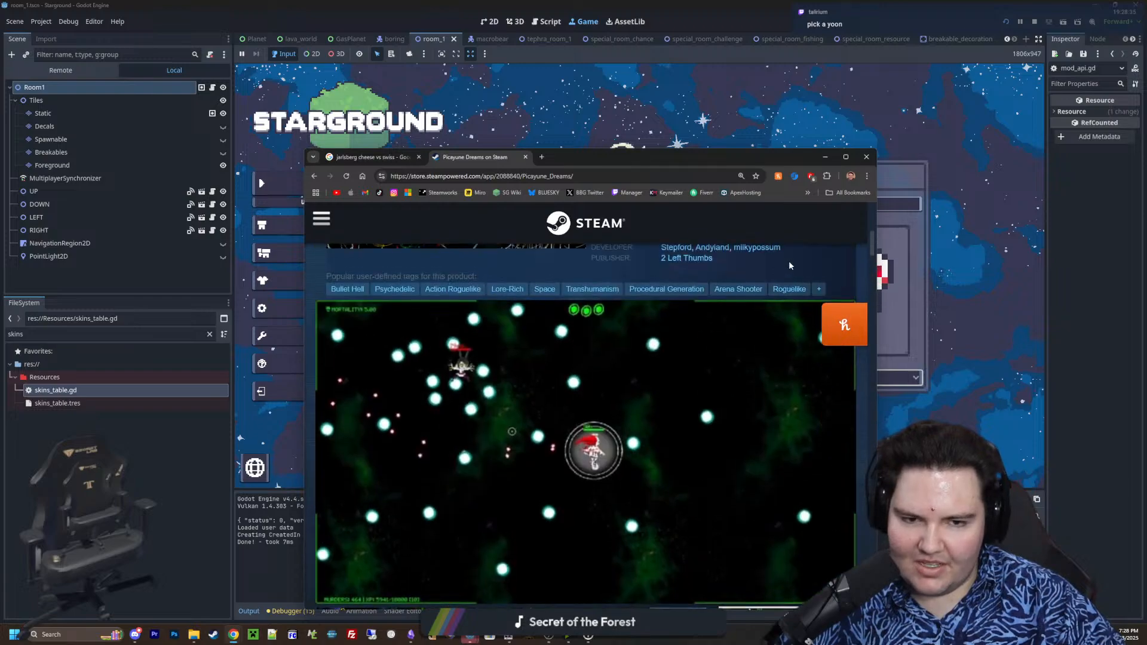
Maximize the browser window and view further gallery screenshots, including the carrot-and-sky scene and the dialogue scene
left_click(846, 157)
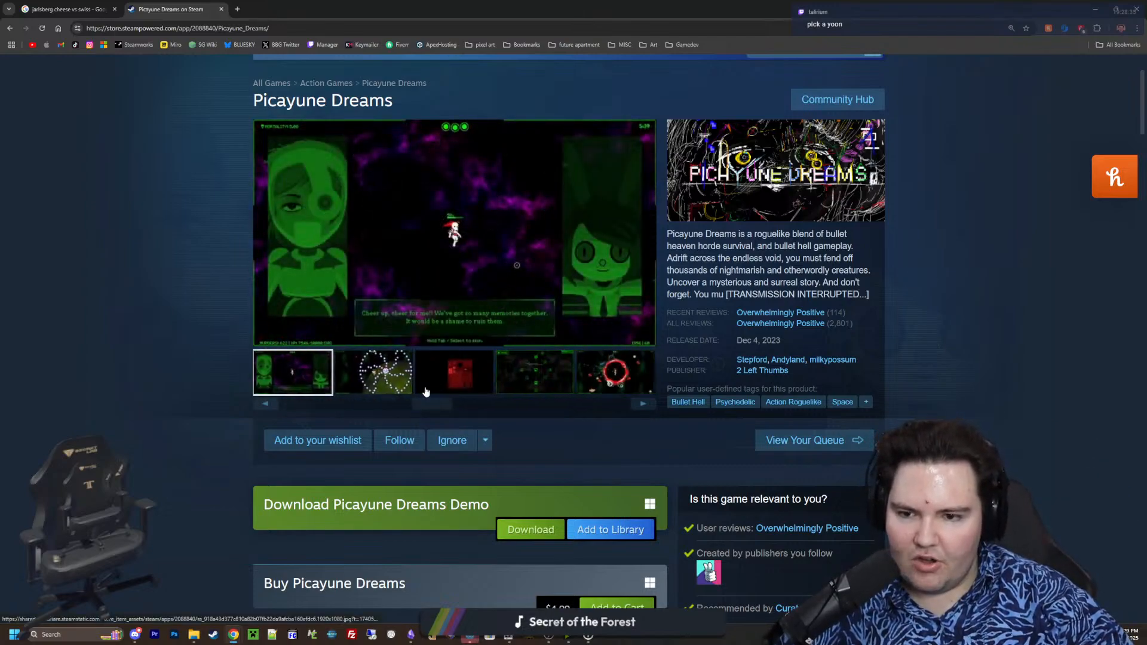
left_click_drag(432, 407, 292, 398)
left_click(438, 380)
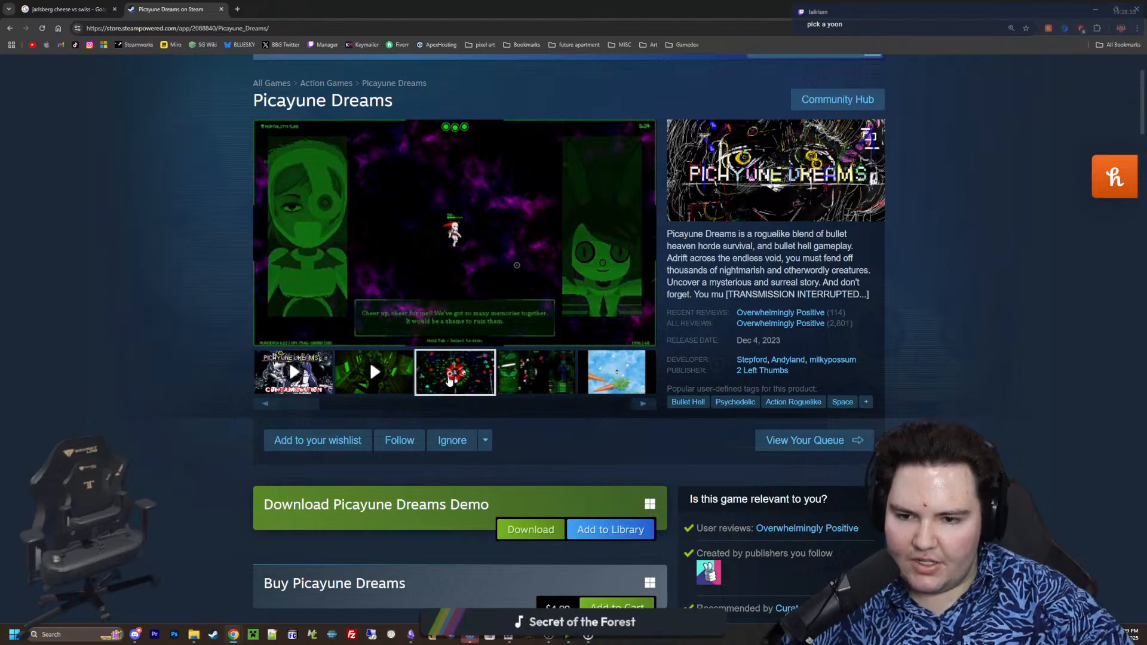
left_click(517, 380)
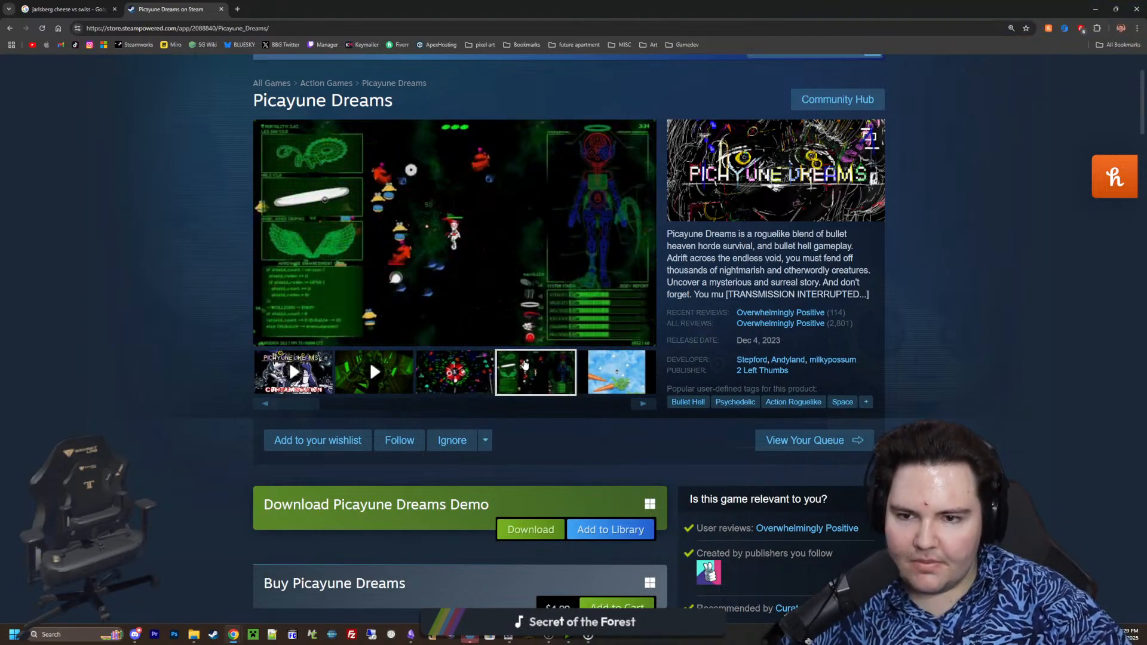
left_click(619, 374)
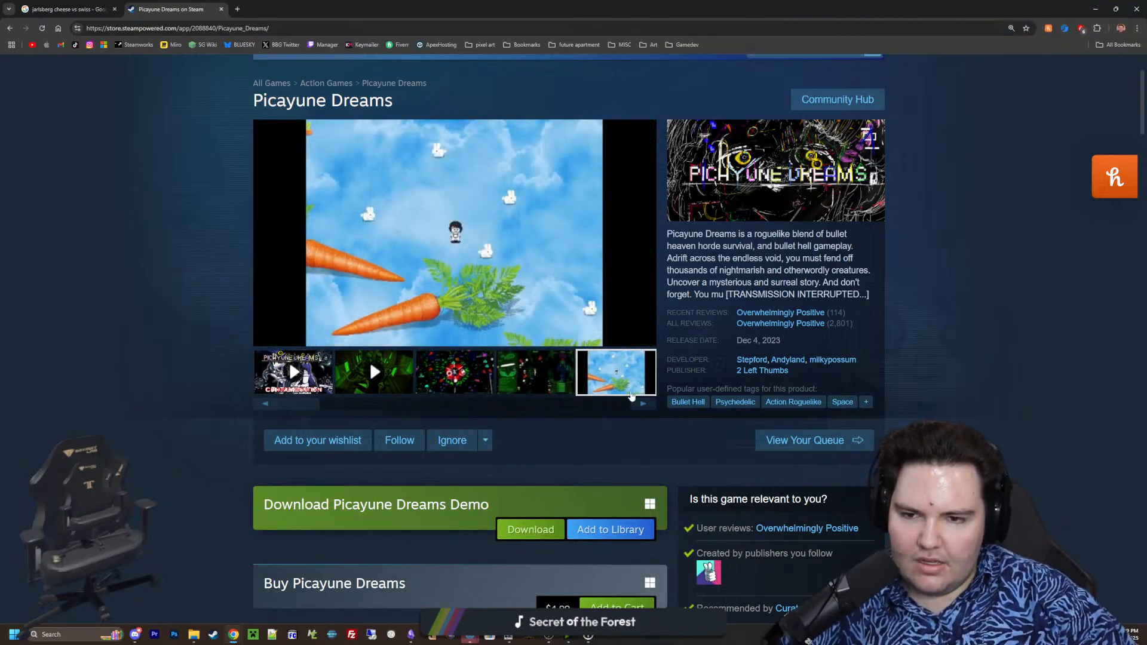
left_click(643, 404)
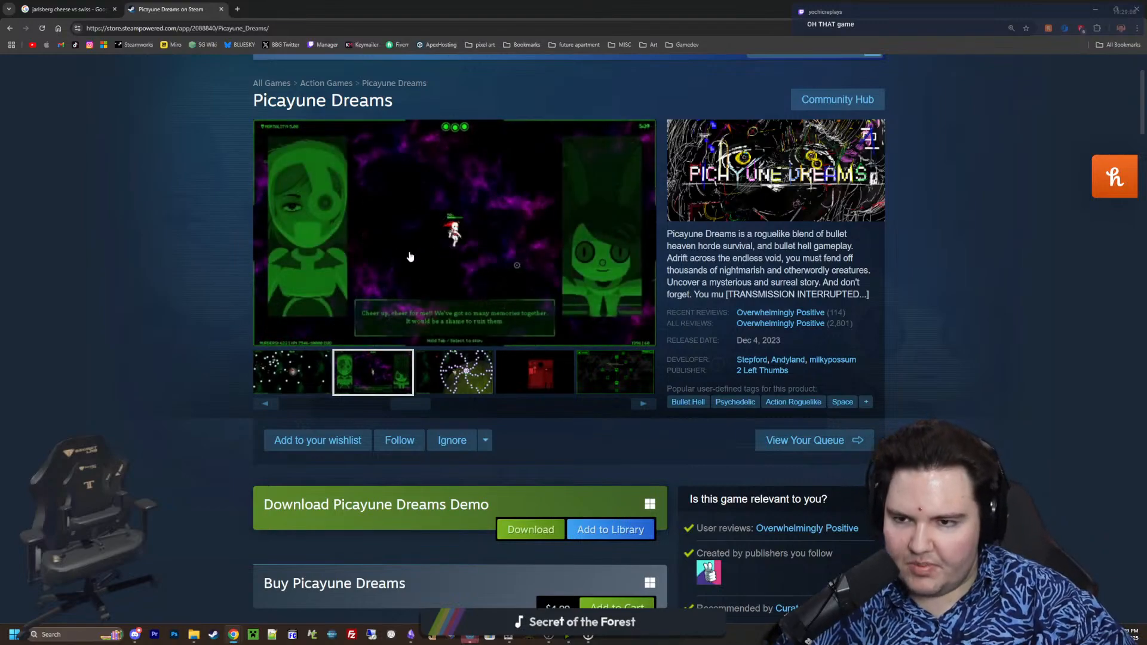
left_click(542, 383)
left_click(356, 385)
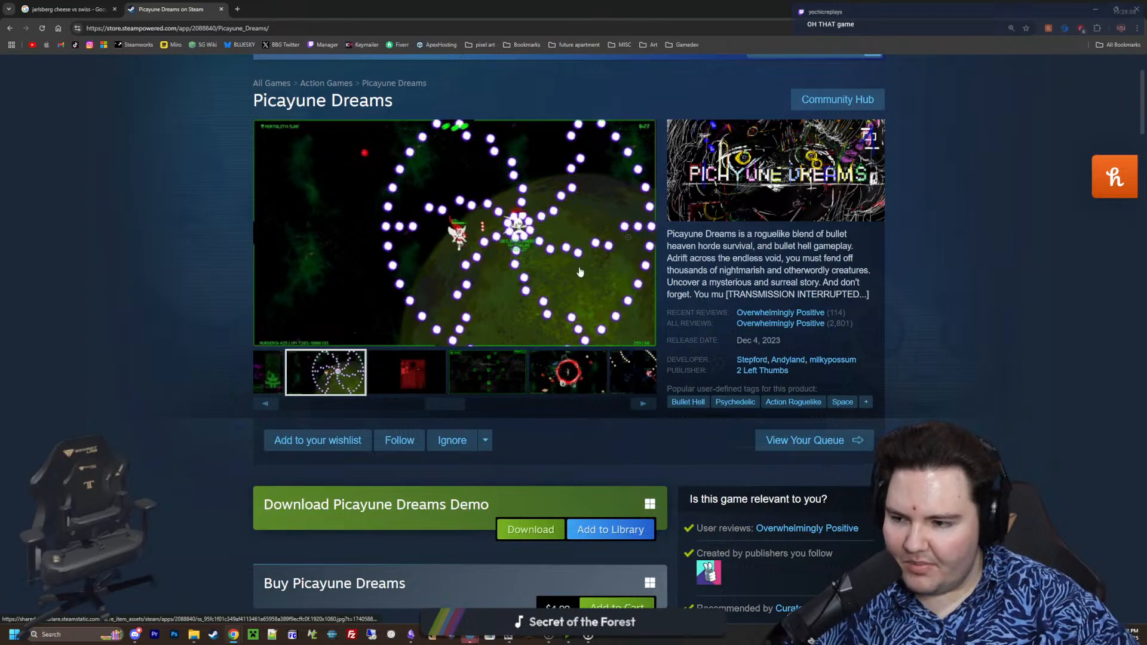
Step through the remaining screenshots and trailers of the gallery until it wraps back to the first ones
left_click(644, 404)
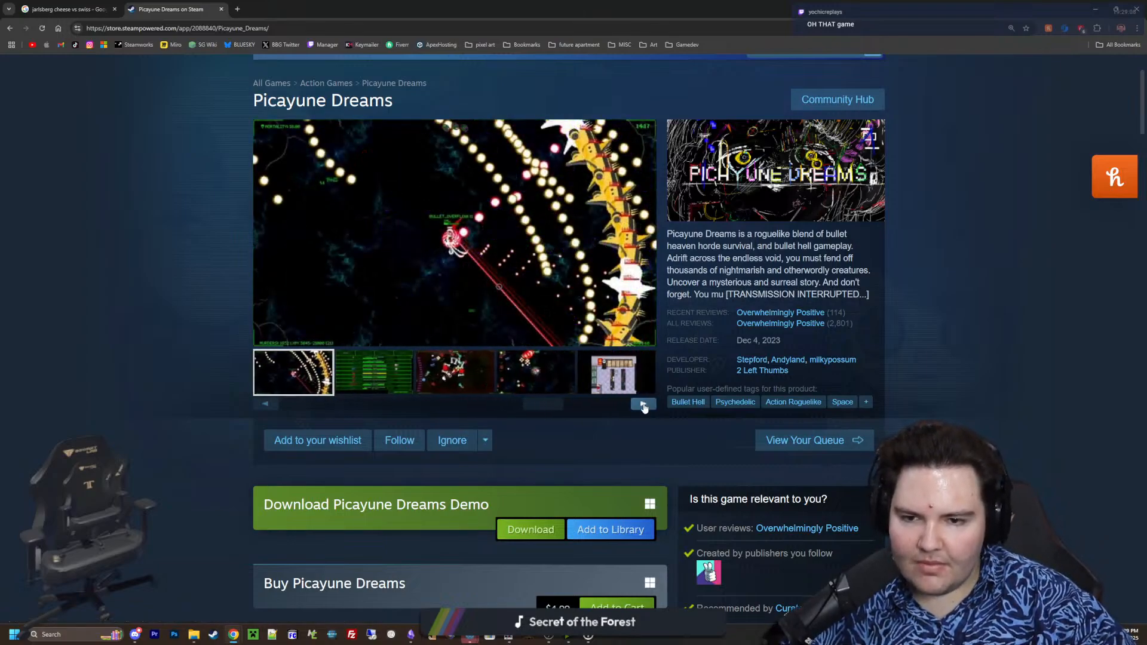
scroll(642, 406, "down", 3)
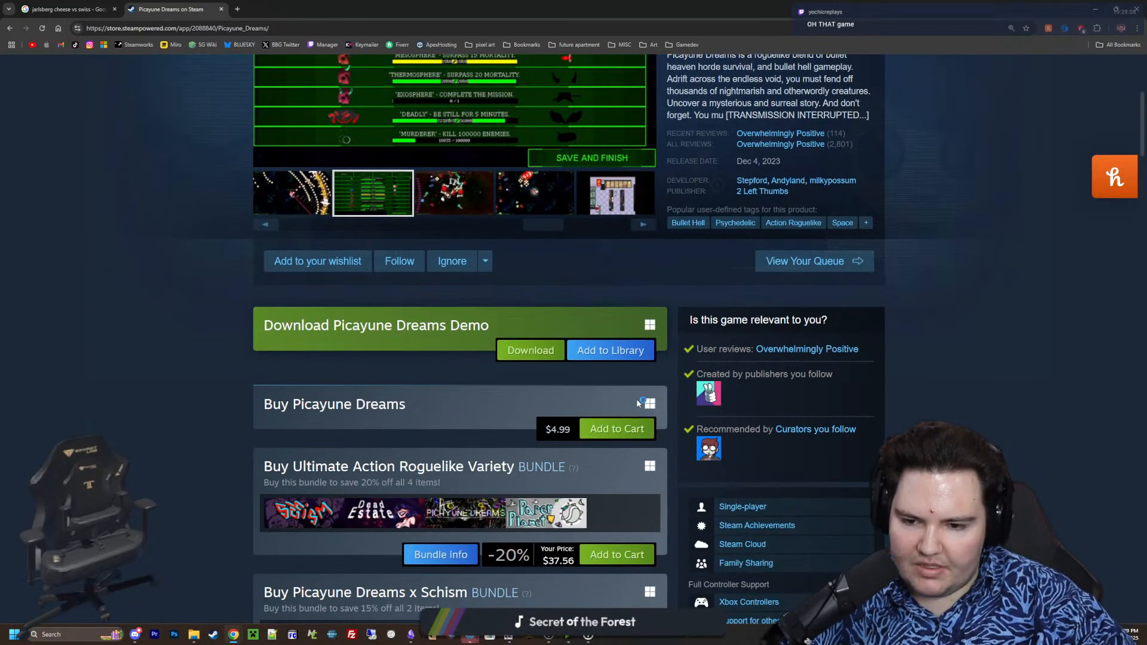
scroll(662, 423, "up", 4)
left_click(640, 464)
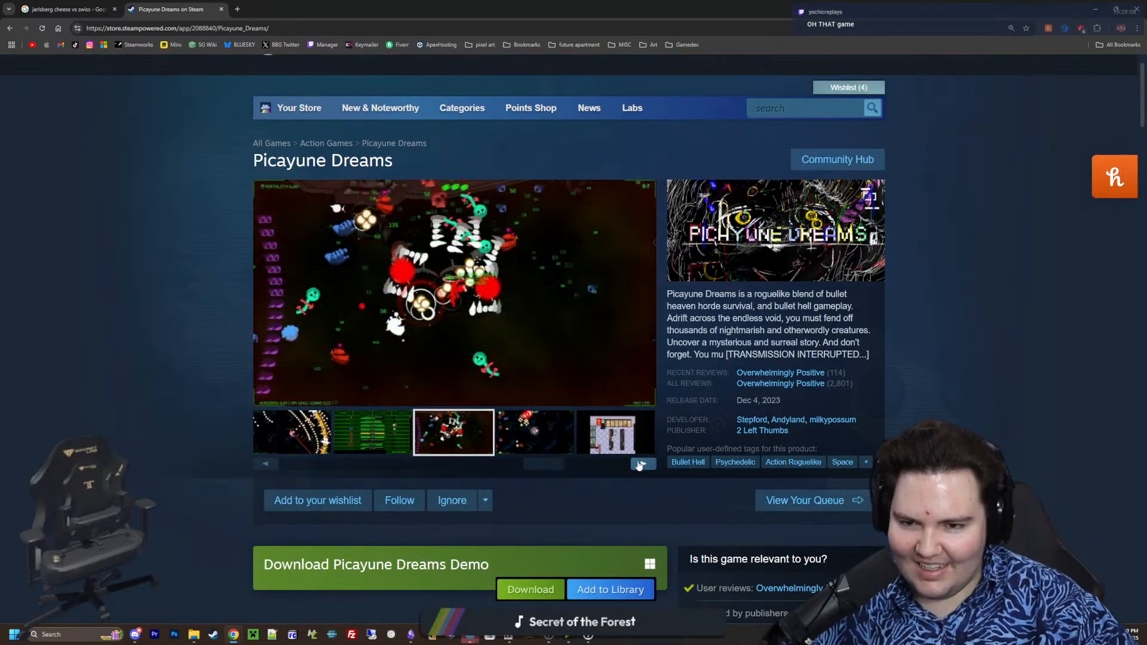
left_click(639, 464)
left_click(640, 464)
left_click(640, 464)
left_click(640, 464)
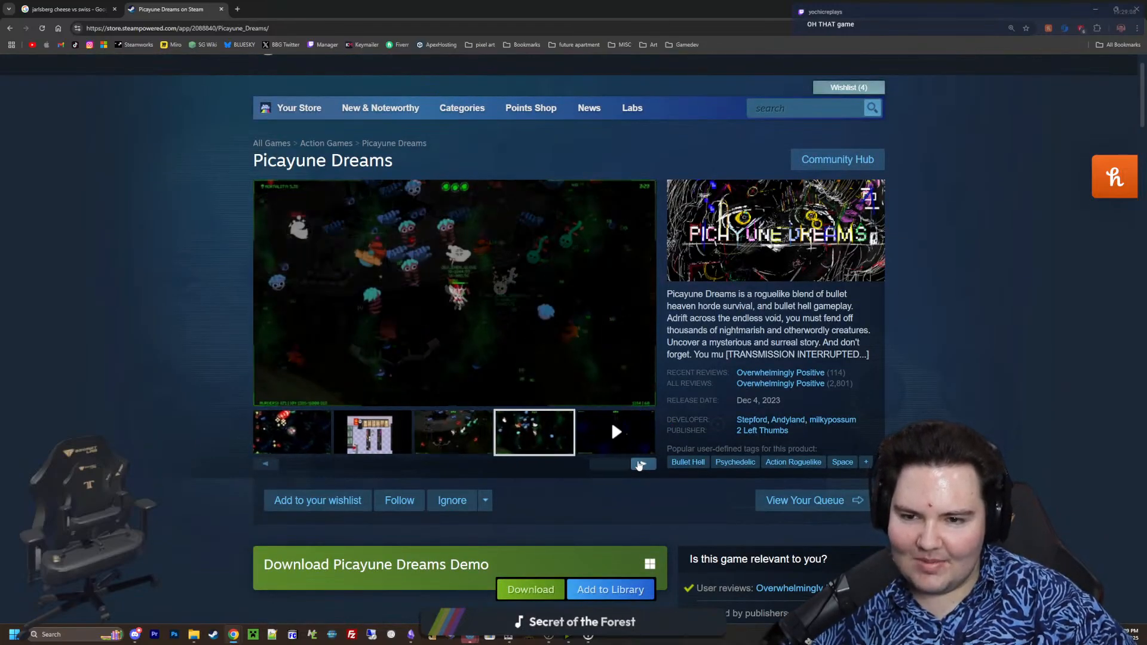
left_click(639, 465)
left_click(640, 464)
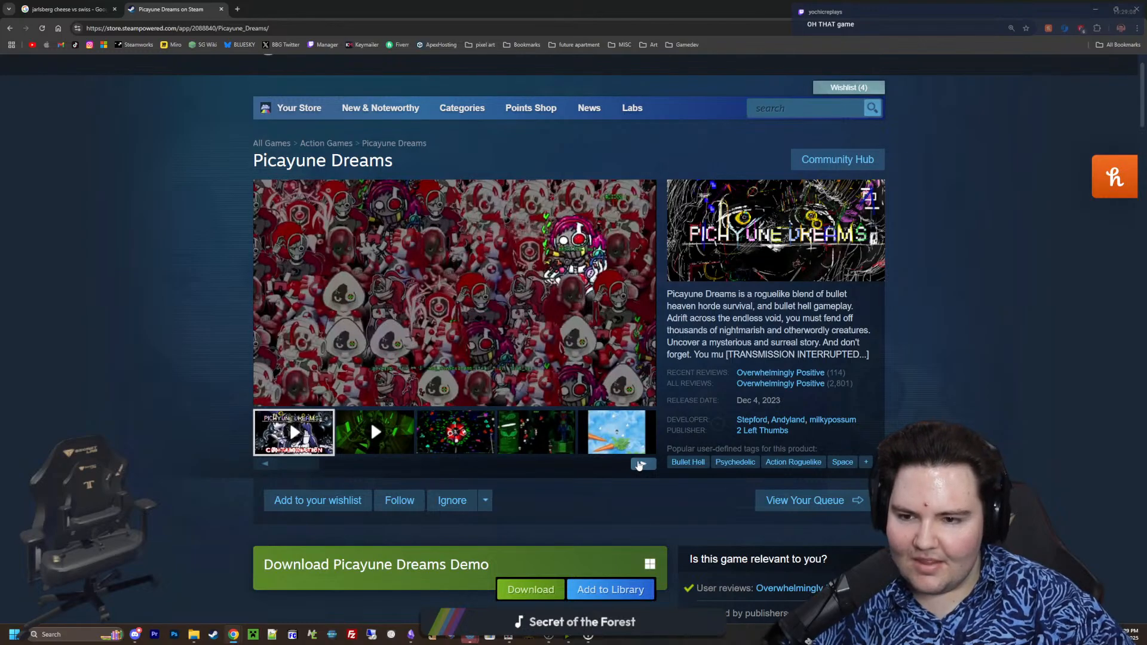
left_click(639, 464)
scroll(644, 338, "down", 4)
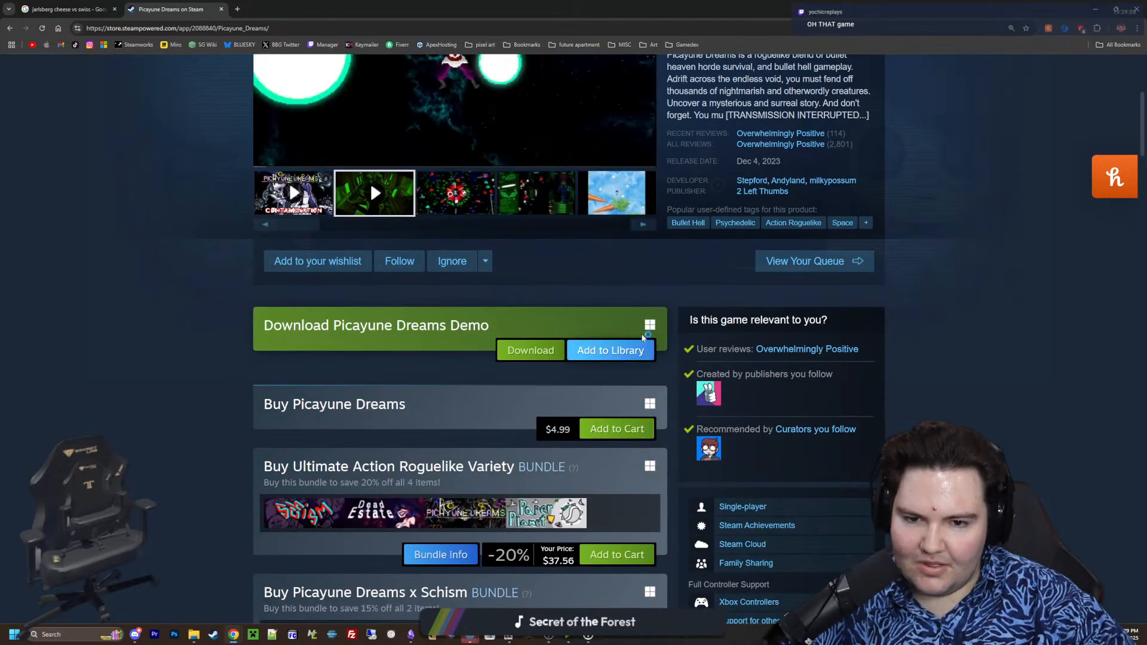
left_click(643, 224)
Look over the store page's announcements, curator comments, reviews and awards, and return to its header
scroll(643, 224, "up", 2)
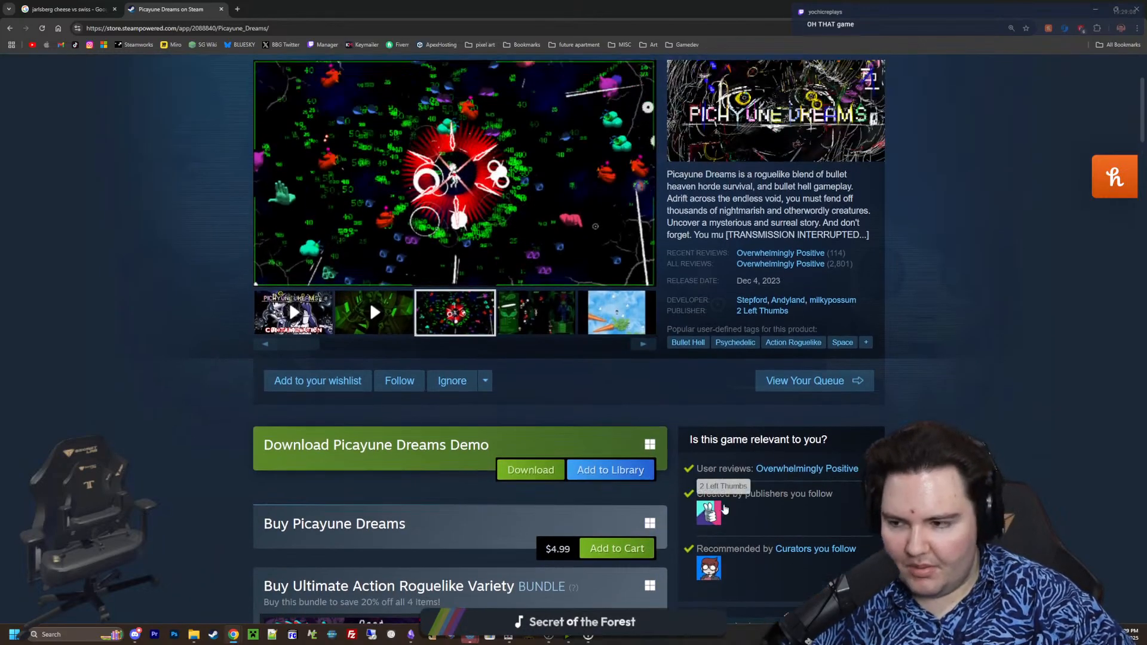
scroll(624, 456, "down", 15)
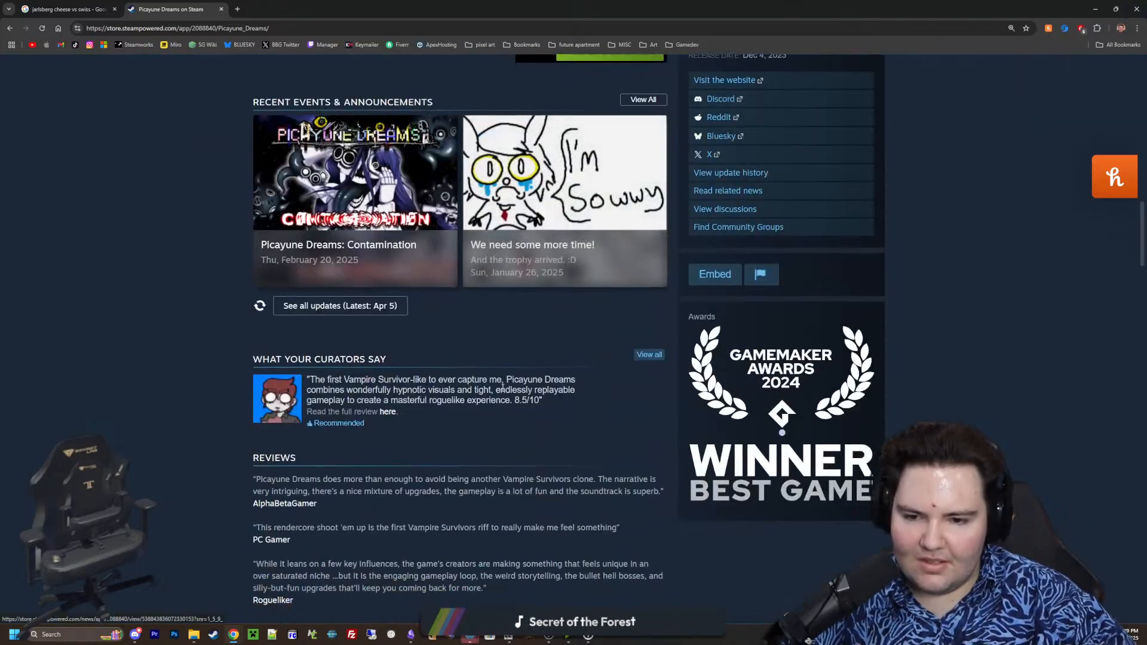
scroll(425, 382, "down", 6)
scroll(419, 379, "up", 20)
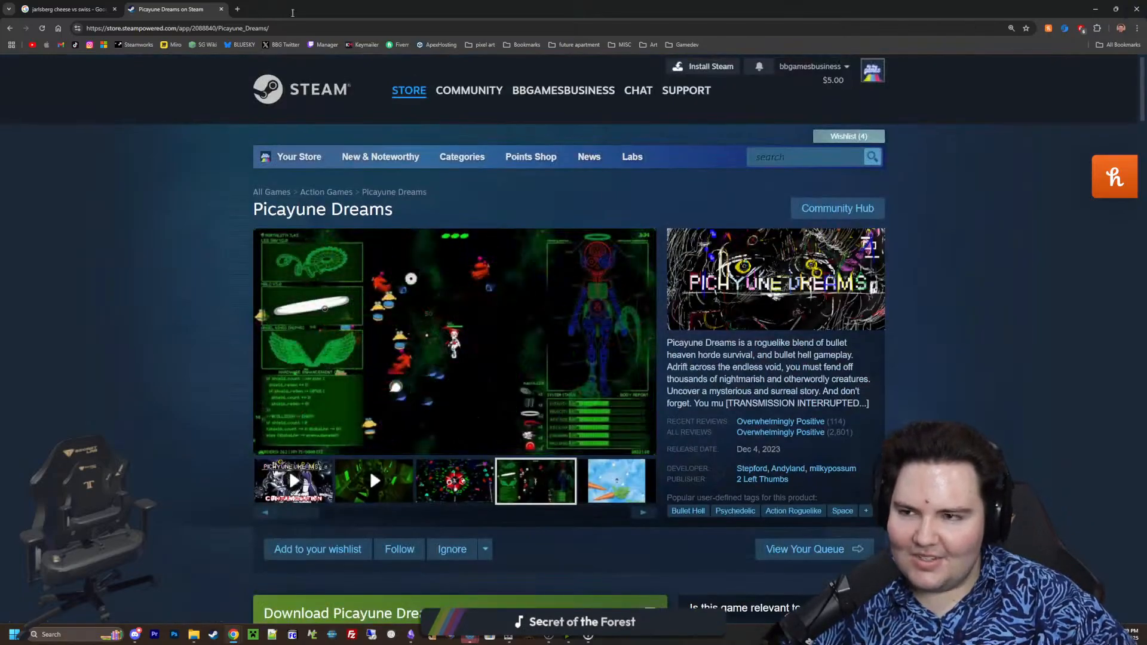
Look over the Picayune Dreams store page and its carrot-and-sky screenshot once more, and return to the running Starground game
left_click_drag(293, 8, 317, 366)
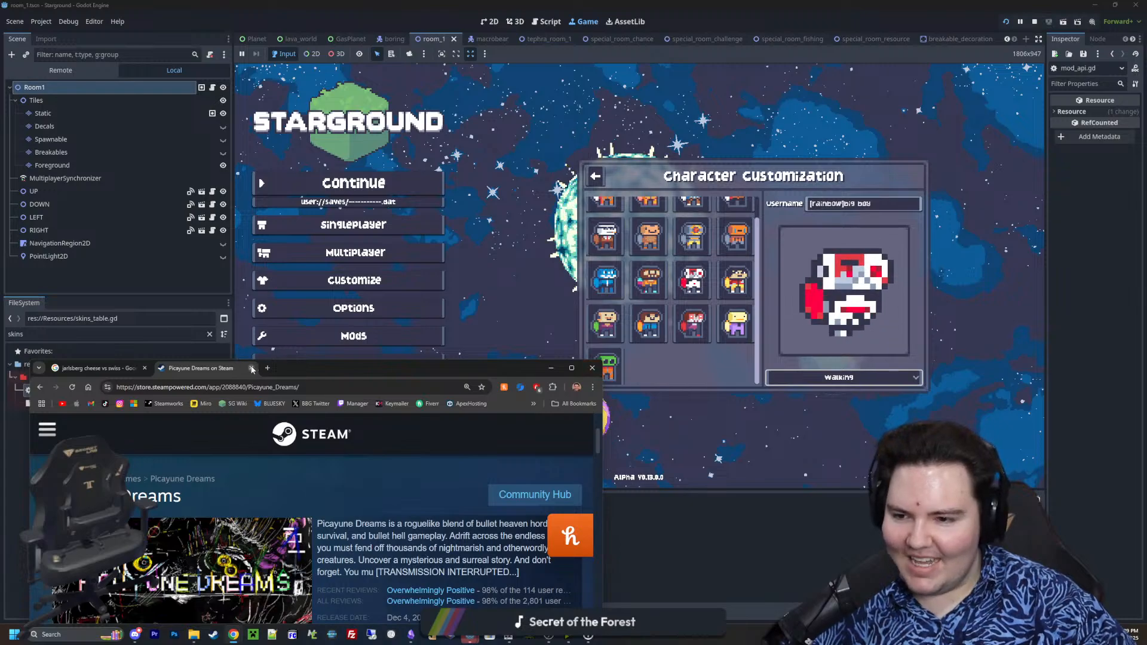
double_click(296, 367)
scroll(718, 278, "down", 3)
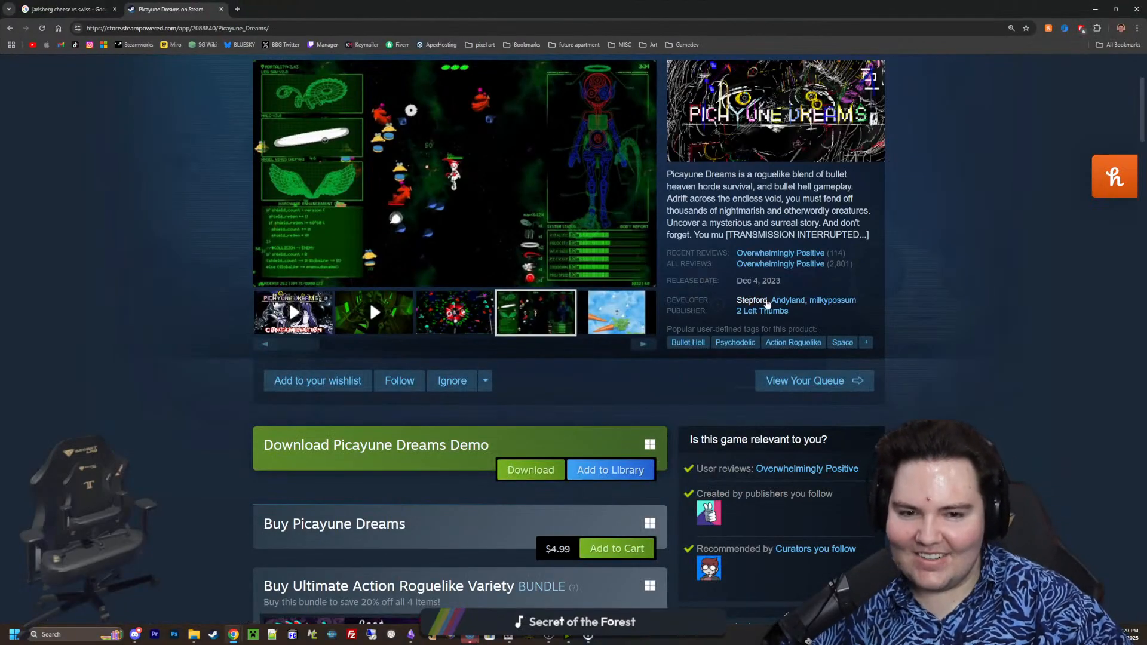
scroll(767, 304, "up", 1)
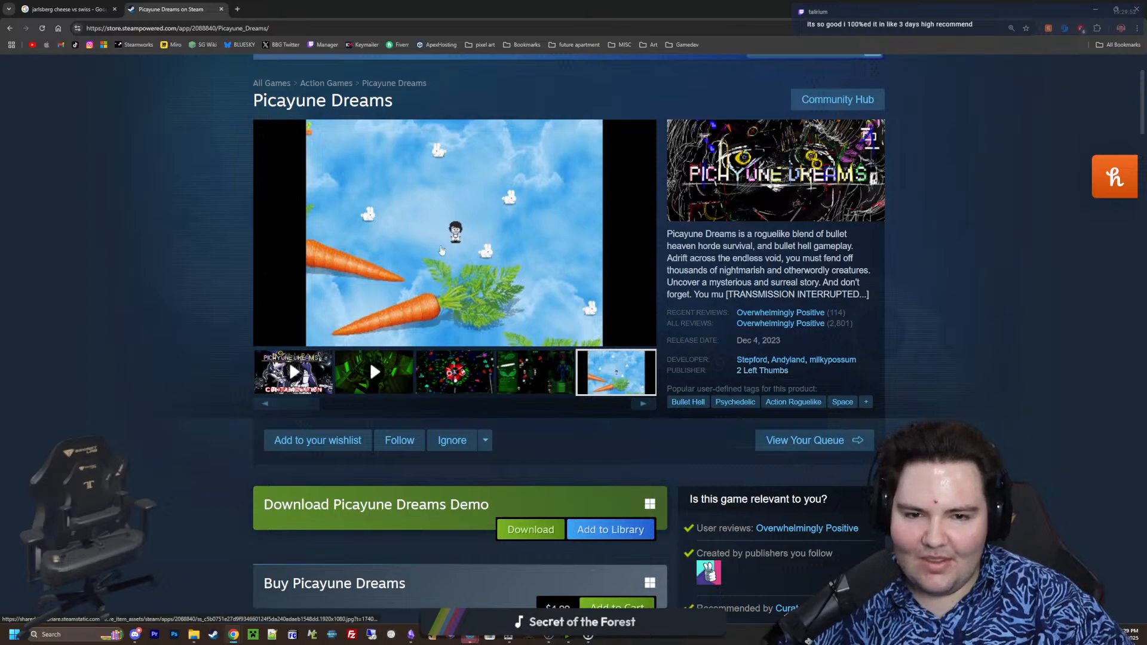
left_click_drag(466, 8, 354, 371)
left_click(622, 362)
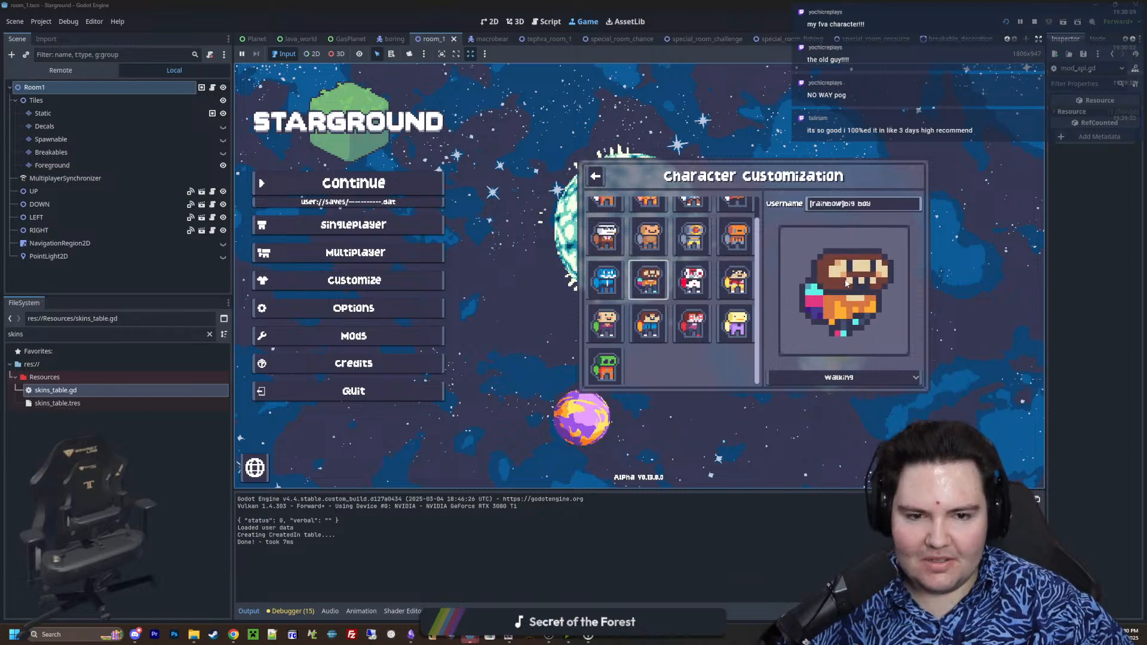
Preview the Lefty skin's Idle, Walking, Rolling, Dying and Catching animations in order
left_click(854, 378)
left_click(788, 397)
left_click(843, 378)
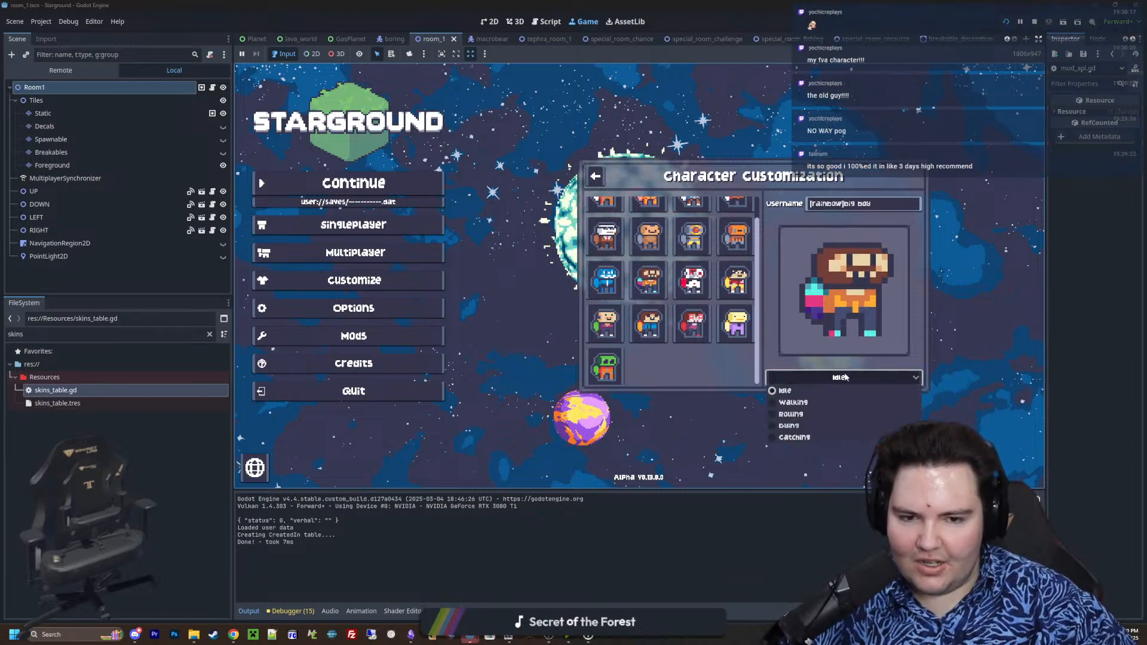
left_click(817, 402)
left_click(816, 381)
left_click(808, 414)
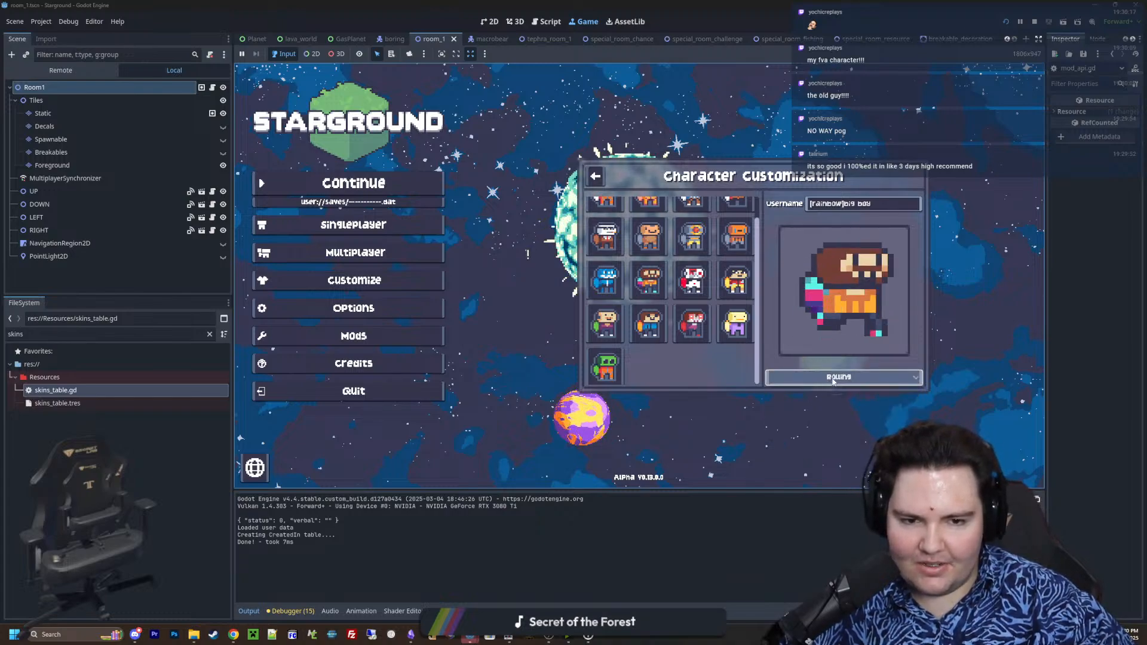
left_click(829, 381)
left_click(798, 428)
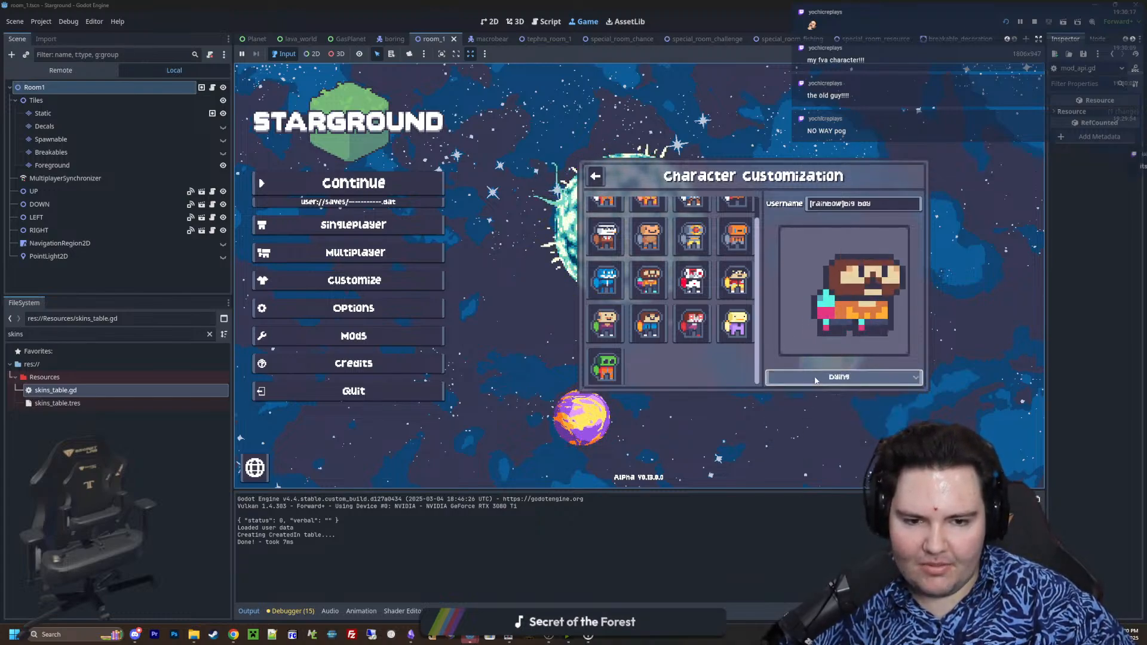
left_click(814, 379)
left_click(795, 427)
left_click(806, 380)
left_click(795, 438)
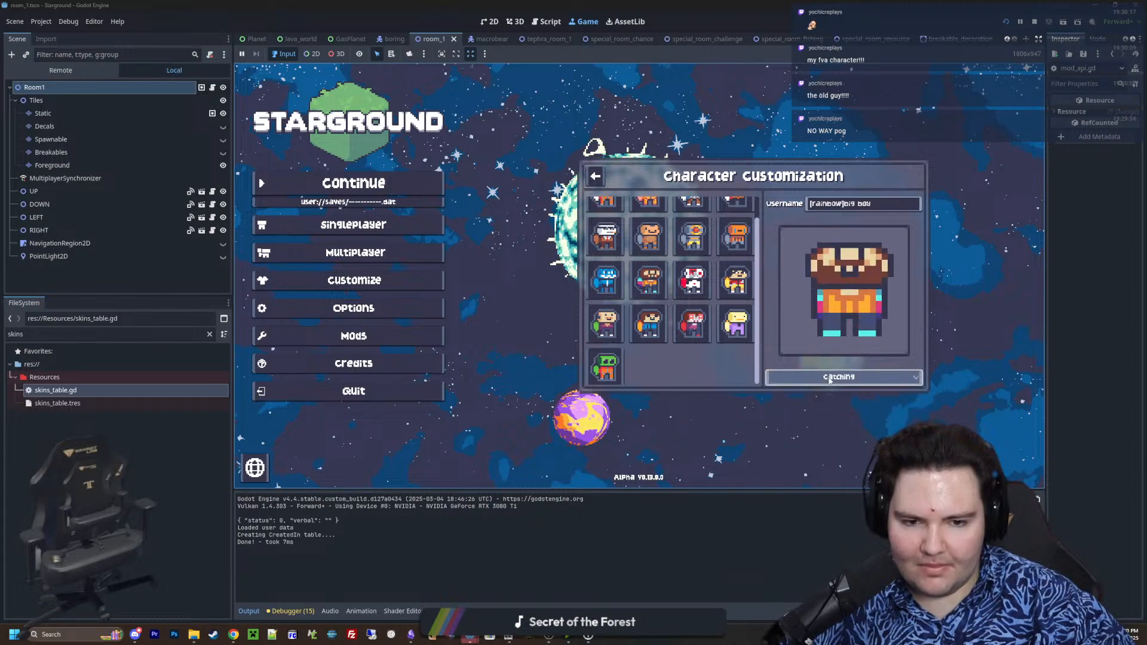
Show the Lefty skin's Walking animation again and set the preview back to Idle
left_click(829, 380)
left_click(793, 404)
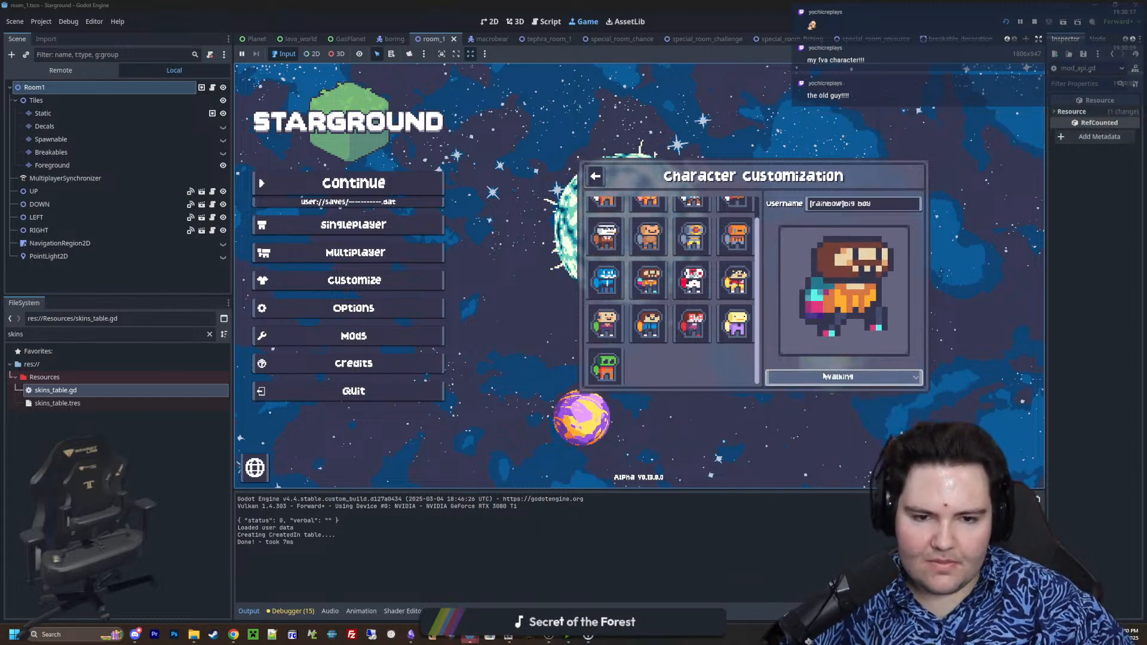
left_click(807, 380)
left_click(806, 392)
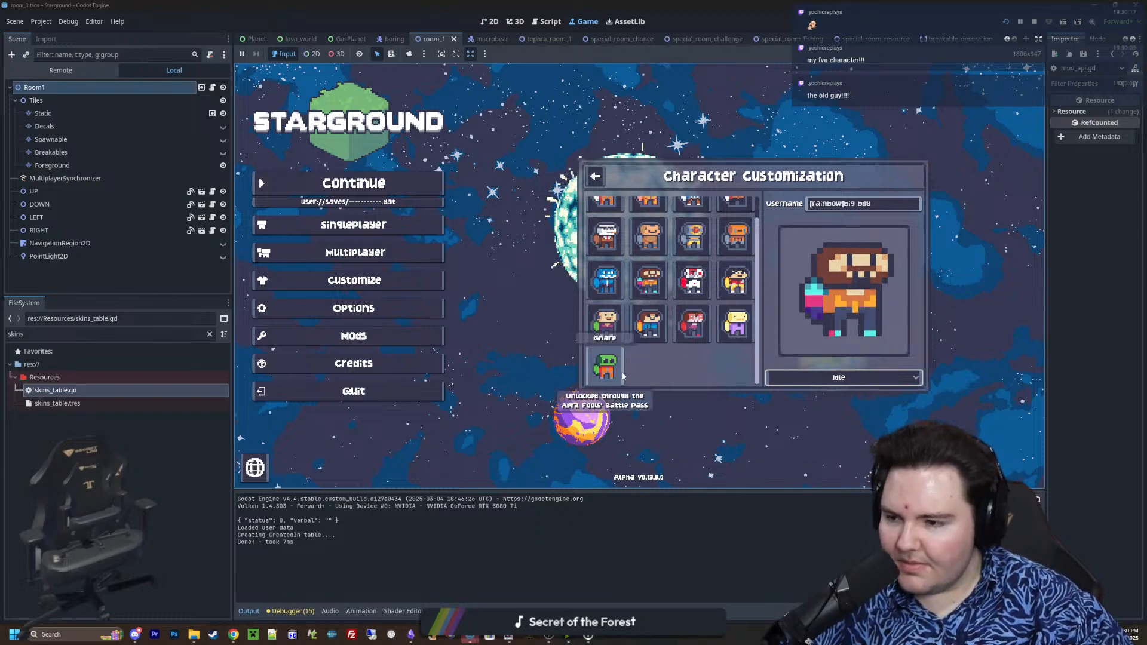
Preview the Aces and Godot skins, followed by various skins from the first two rows, in the idle animation
left_click(605, 323)
left_click(607, 279)
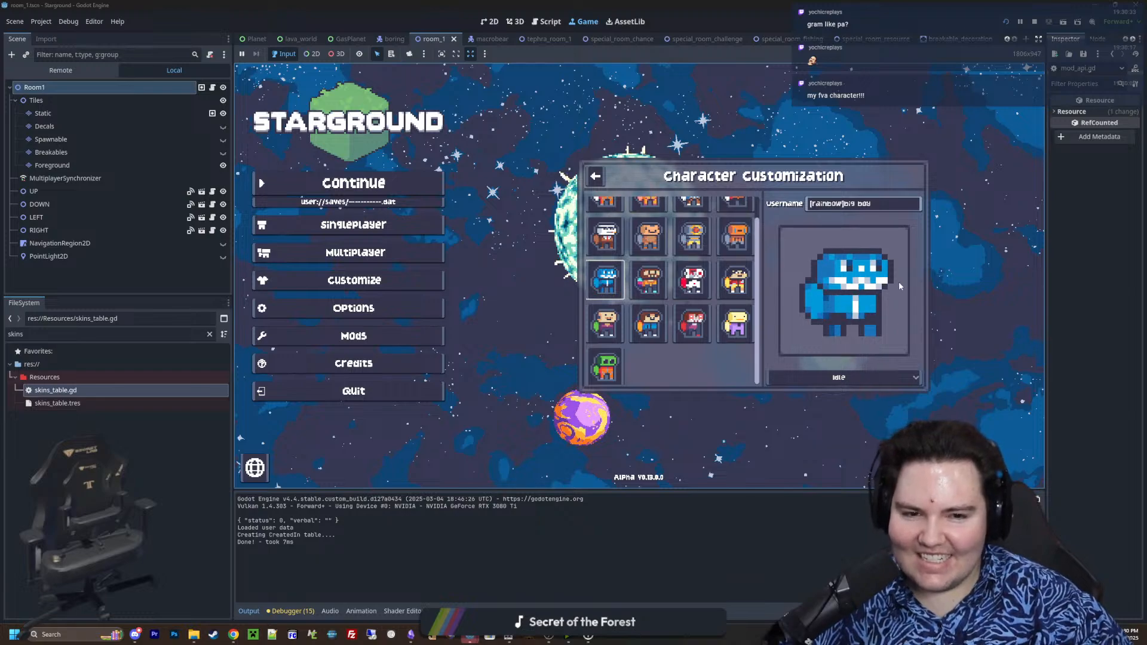
scroll(703, 267, "up", 2)
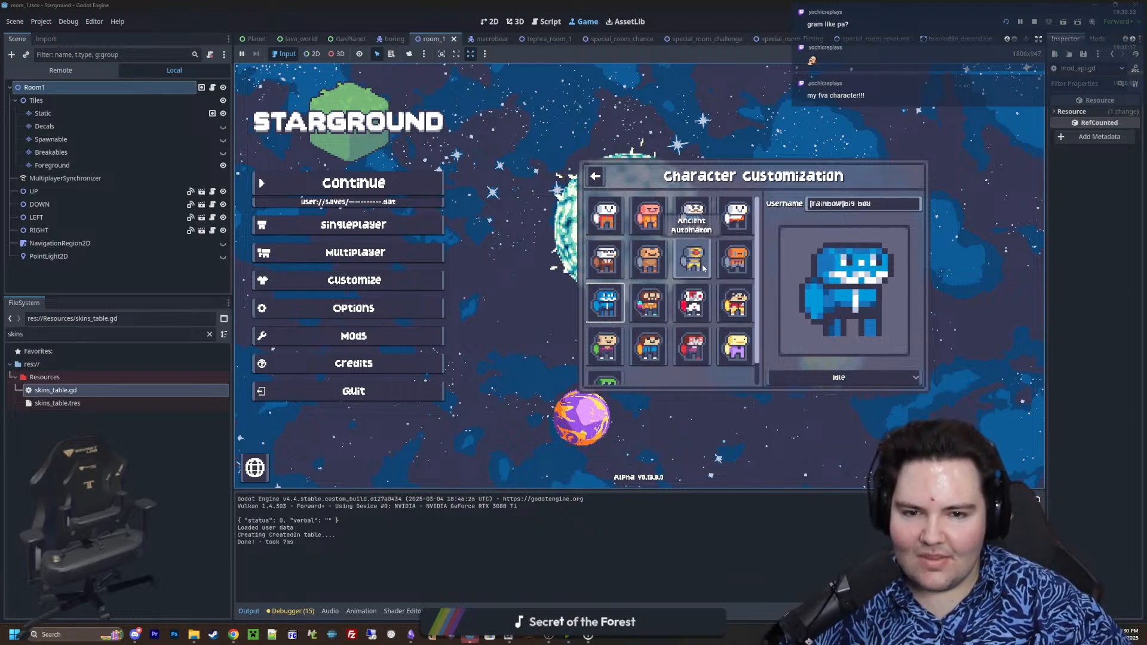
left_click(735, 262)
left_click(736, 219)
left_click(693, 218)
left_click(692, 262)
left_click(639, 210)
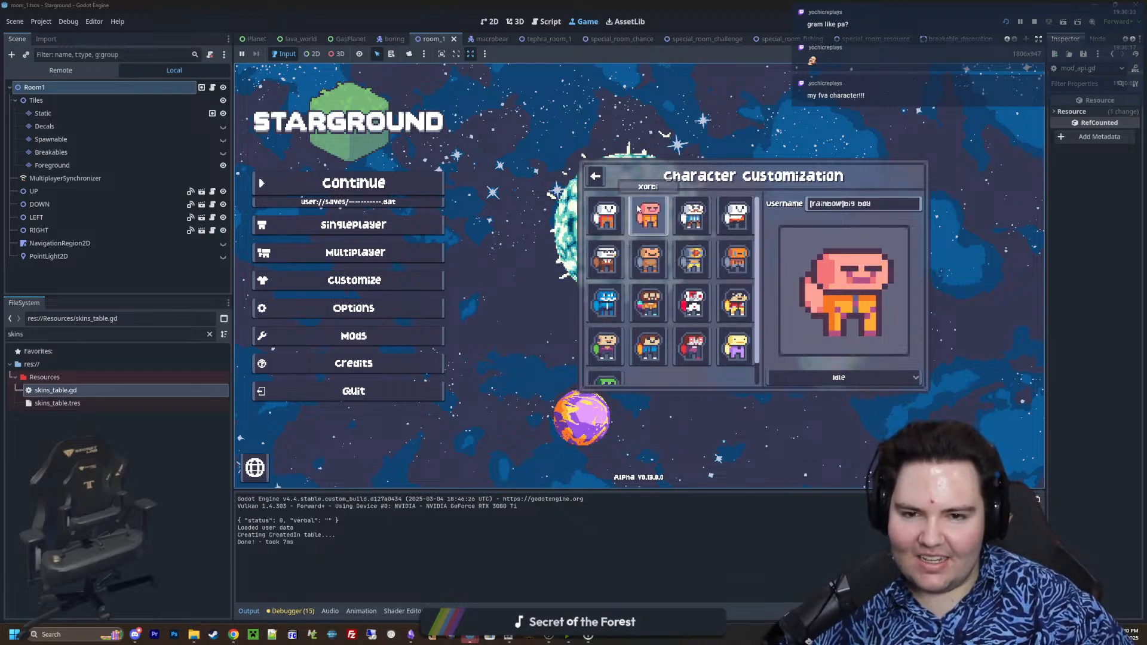
left_click(605, 262)
left_click(692, 261)
left_click(736, 262)
left_click(679, 207)
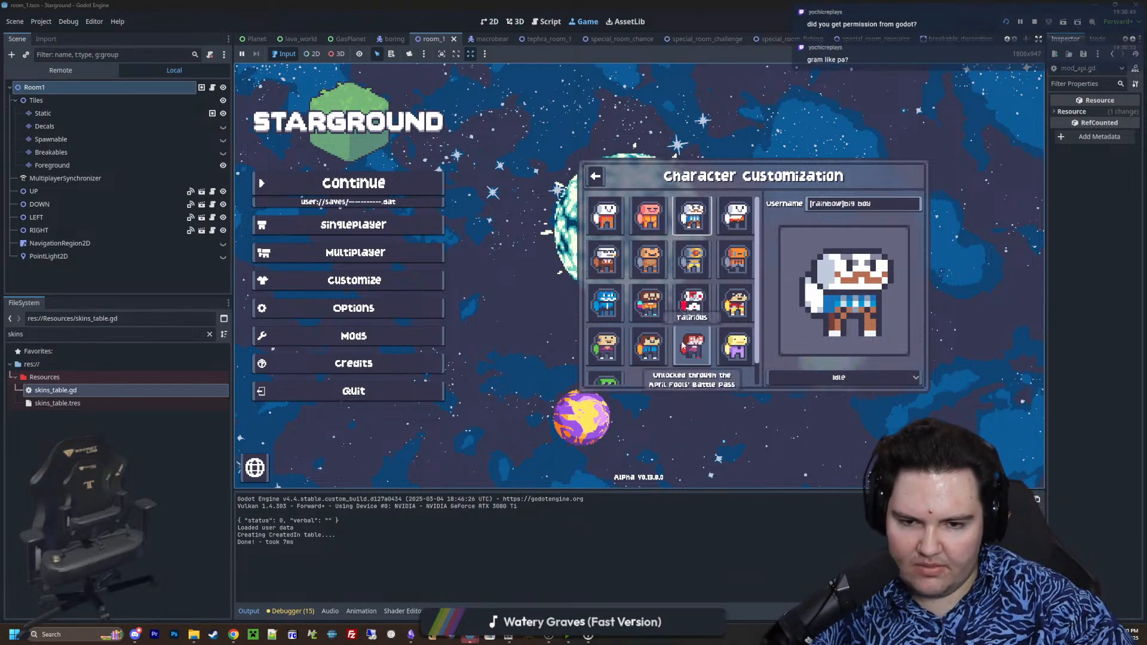
Preview the last three skins of the fourth row and compare the Cyl skin with Lefty
left_click(649, 345)
left_click(736, 346)
left_click(692, 345)
left_click(687, 302)
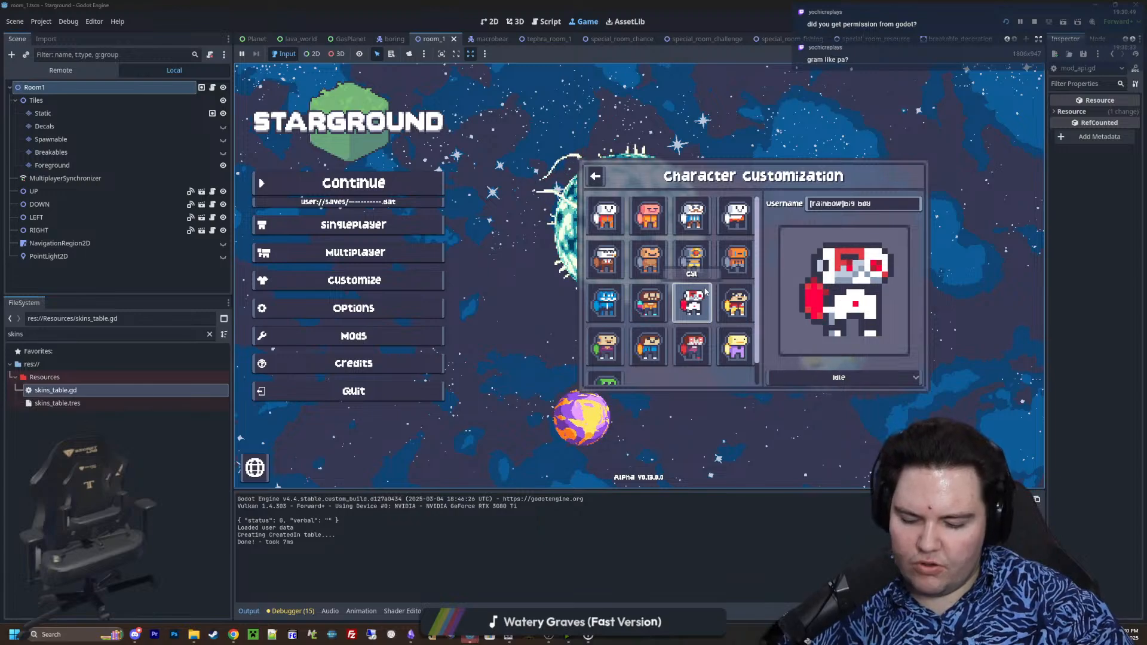
left_click(649, 301)
left_click(692, 303)
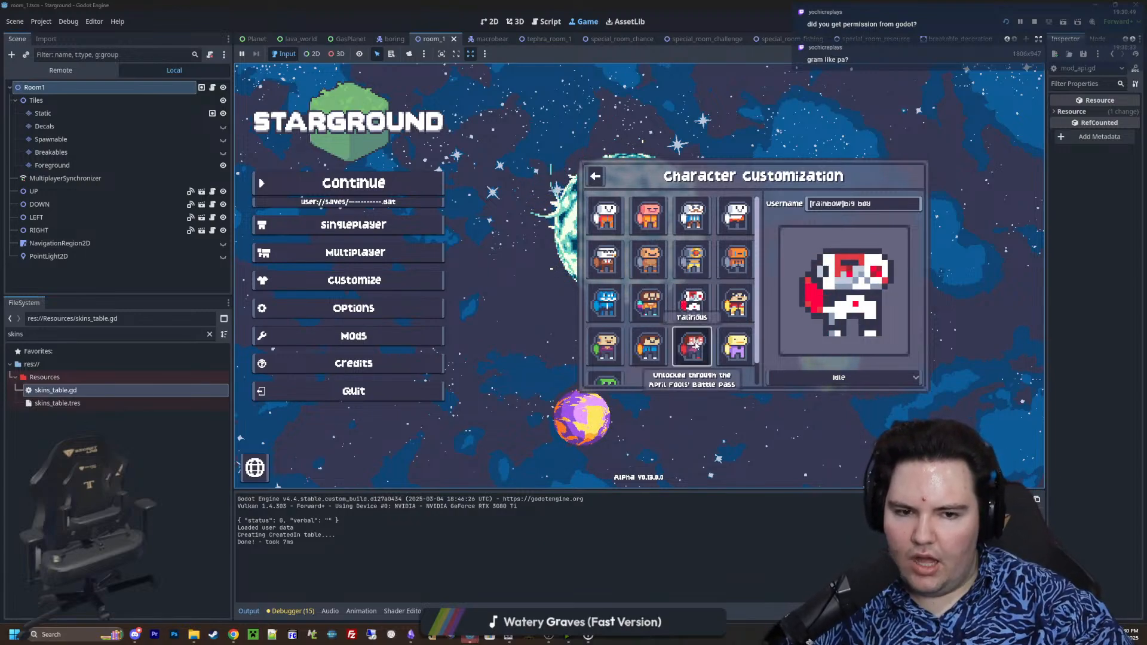
Cycle through the skins around Lefty in the third and fourth rows, finishing on Cyl
left_click(691, 345)
left_click(651, 342)
left_click(650, 311)
left_click(610, 309)
left_click(610, 343)
left_click(648, 345)
left_click(651, 312)
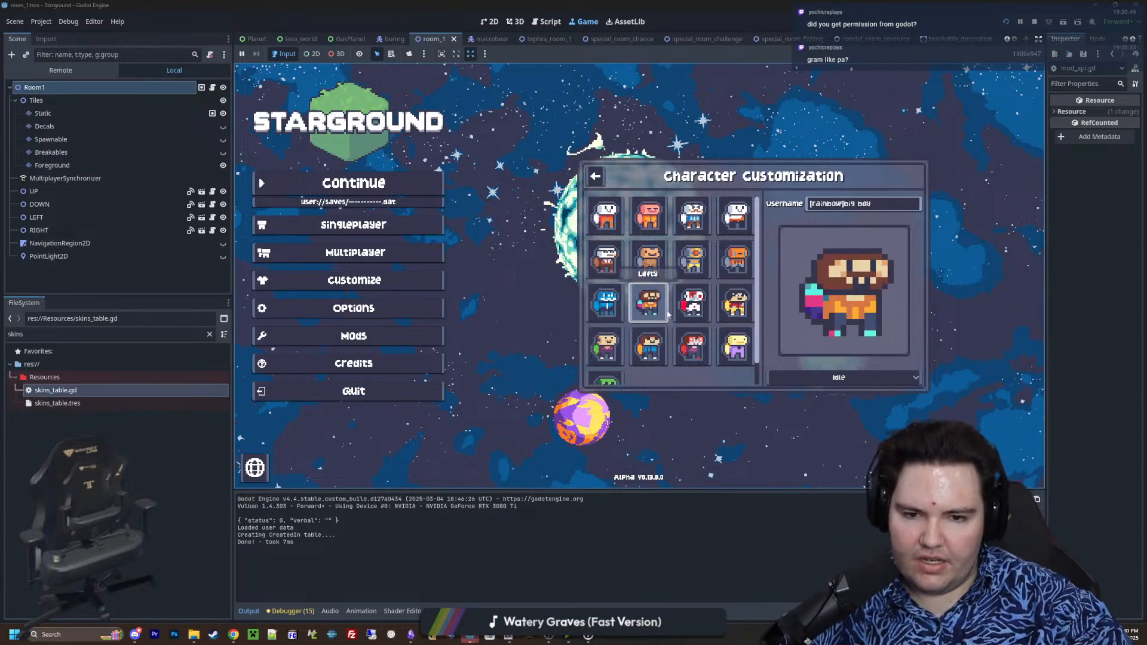
left_click(692, 317)
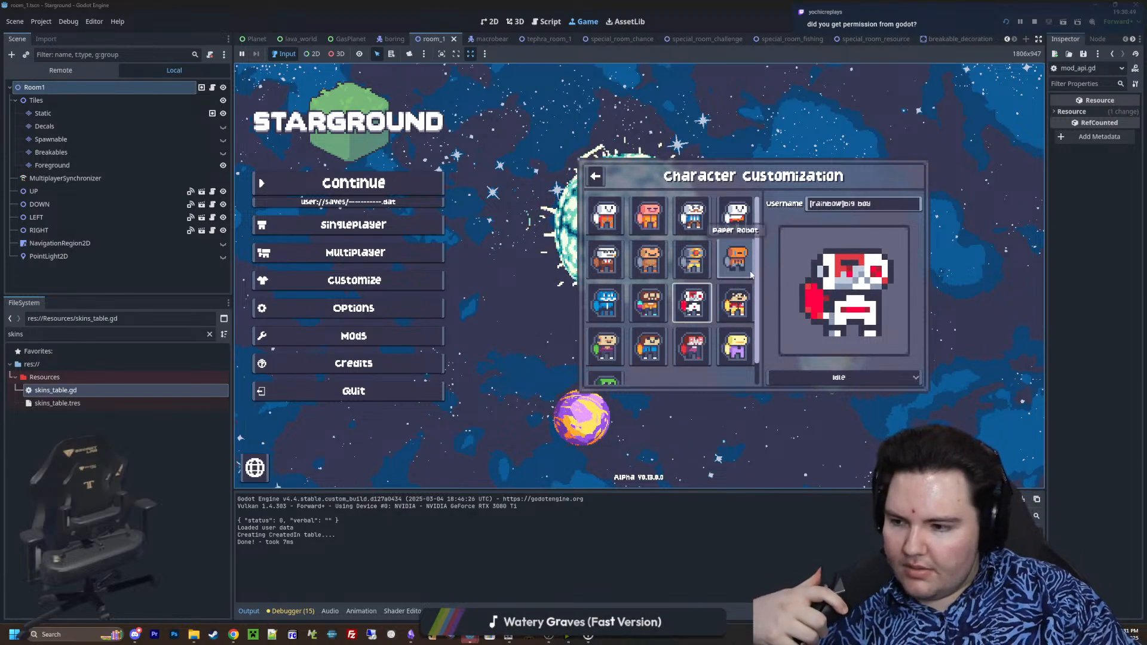
Compare the Godot and Paper Robot skins by switching between them several times, ending on Paper Robot
left_click(606, 299)
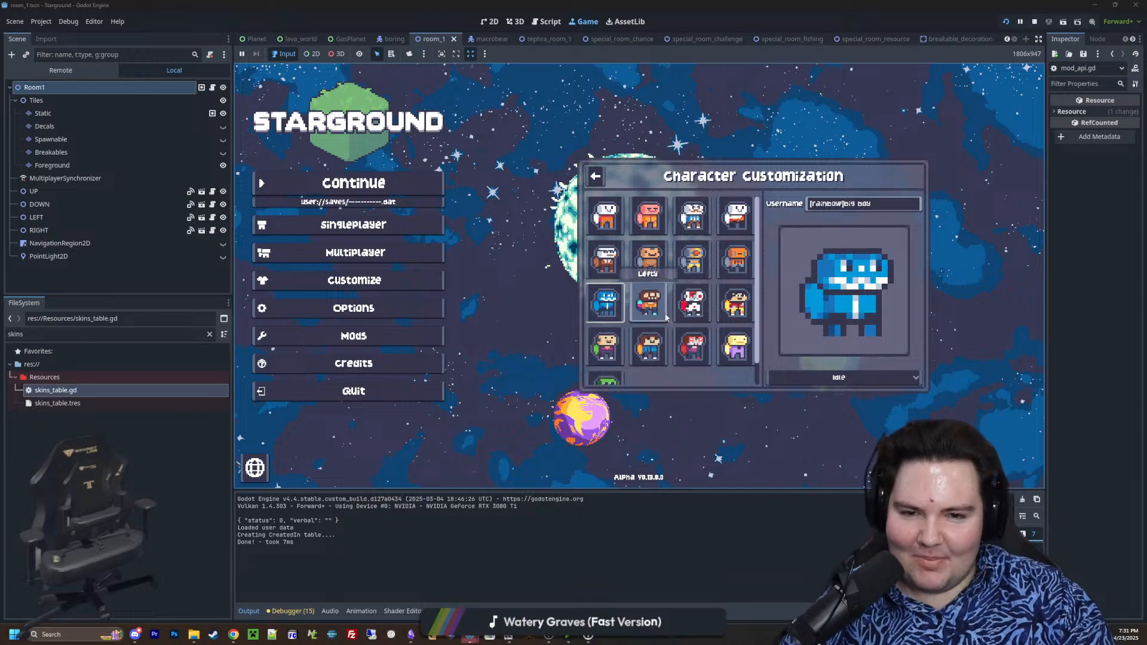
left_click(736, 259)
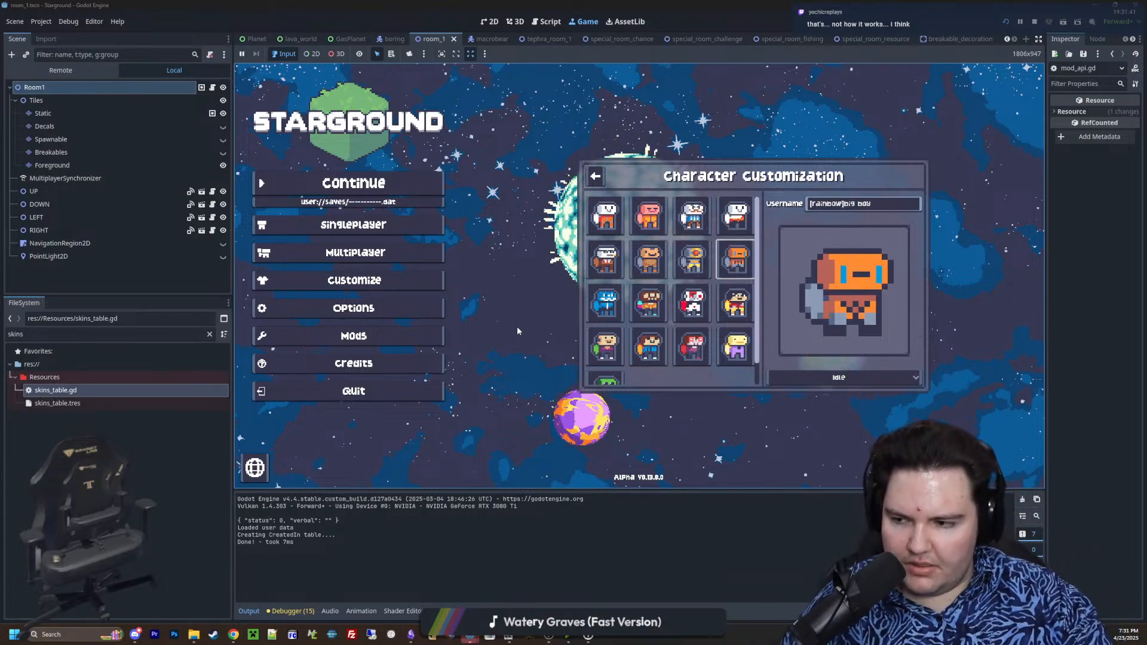
left_click(603, 304)
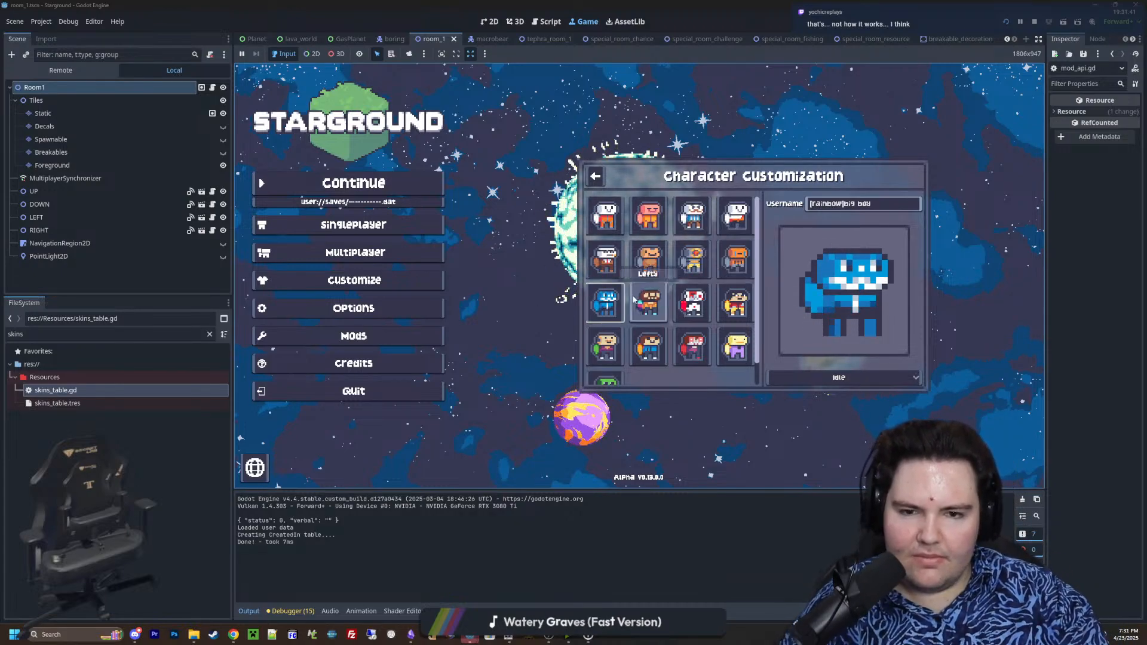
left_click(745, 267)
left_click(592, 303)
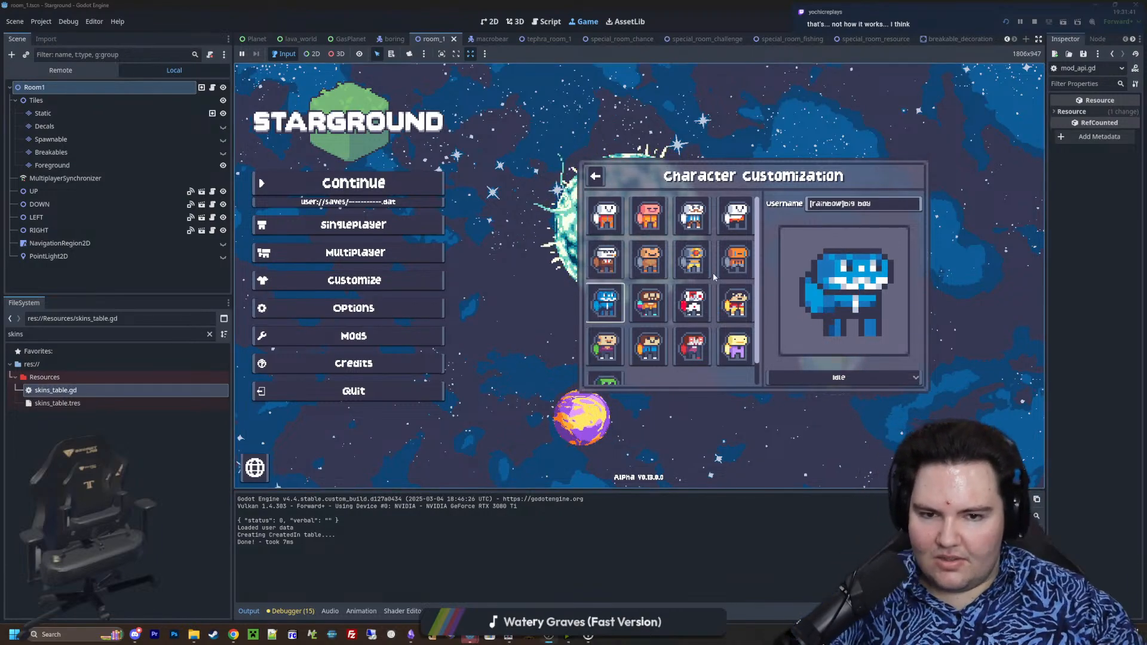
left_click(741, 268)
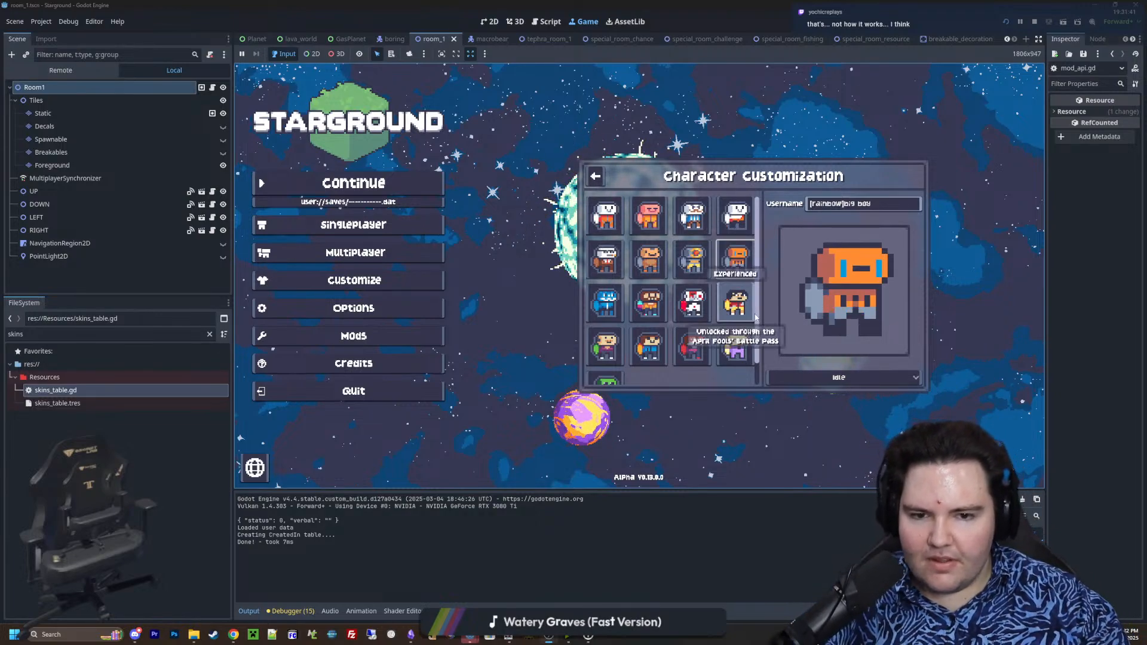
Select the Gnarp skin at the end of the skin list and preview its Walking animation
scroll(693, 353, "down", 2)
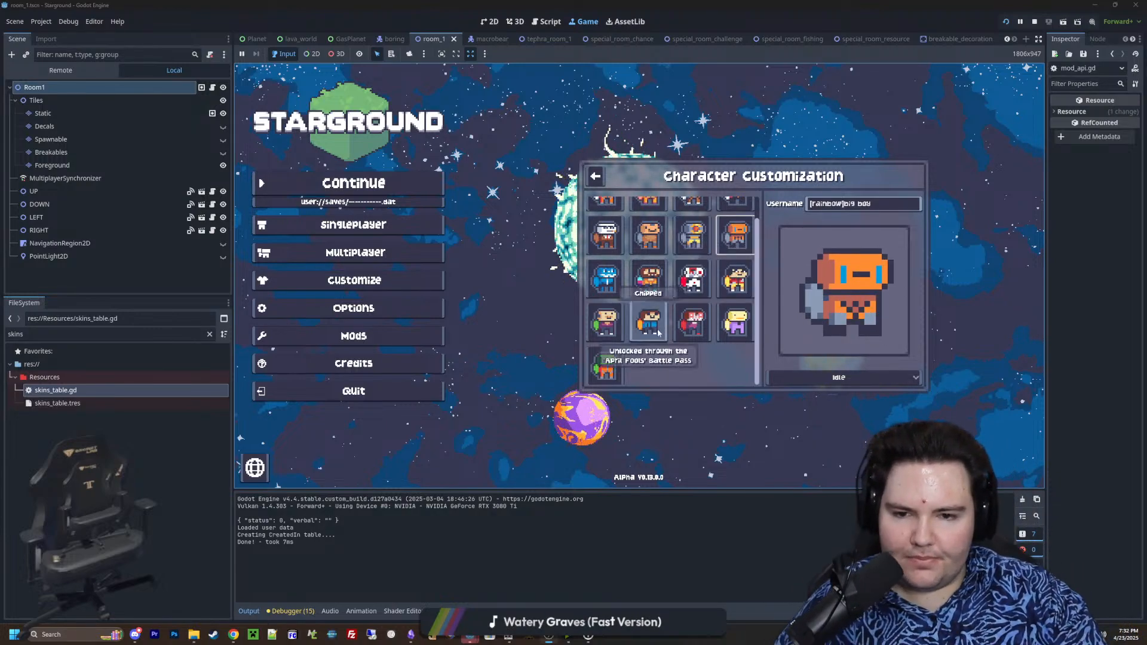
scroll(653, 369, "up", 2)
scroll(669, 360, "down", 2)
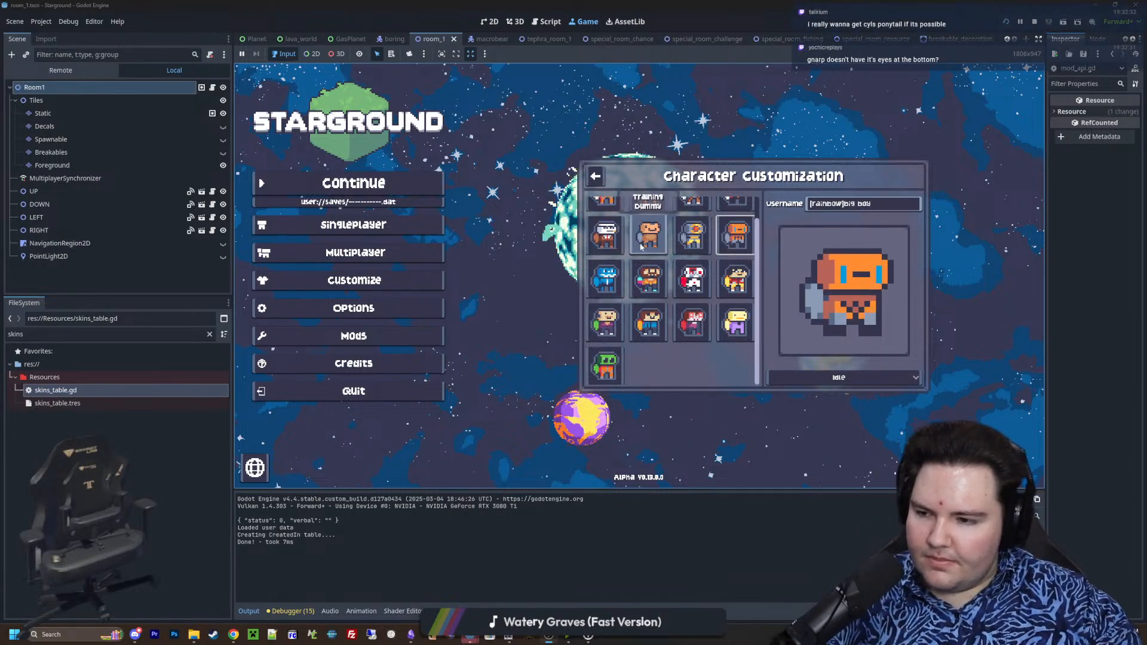
left_click(605, 366)
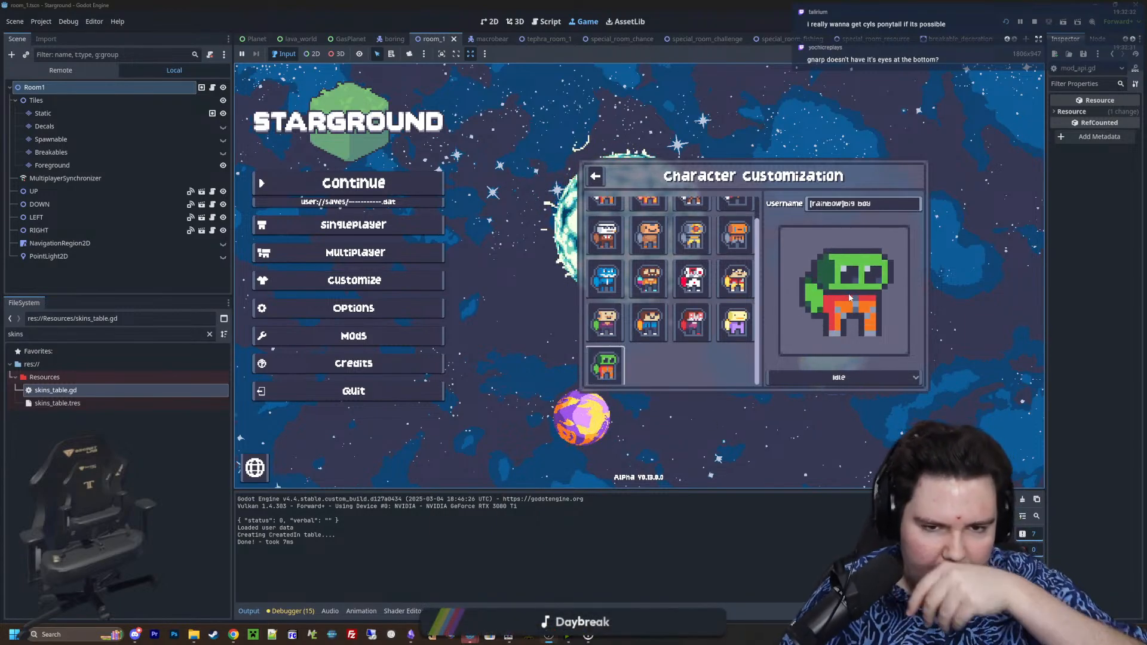
left_click(847, 378)
left_click(831, 396)
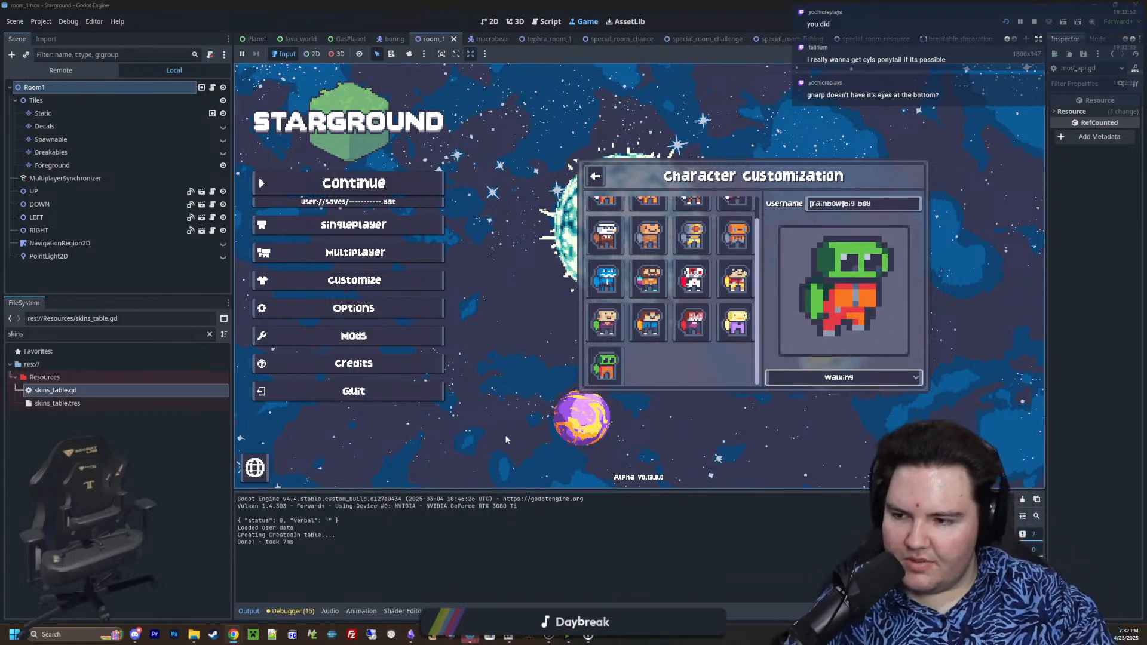
Compare the walking animations of the Cyl and Gnarp skins, finishing on Cyl
left_click(692, 279)
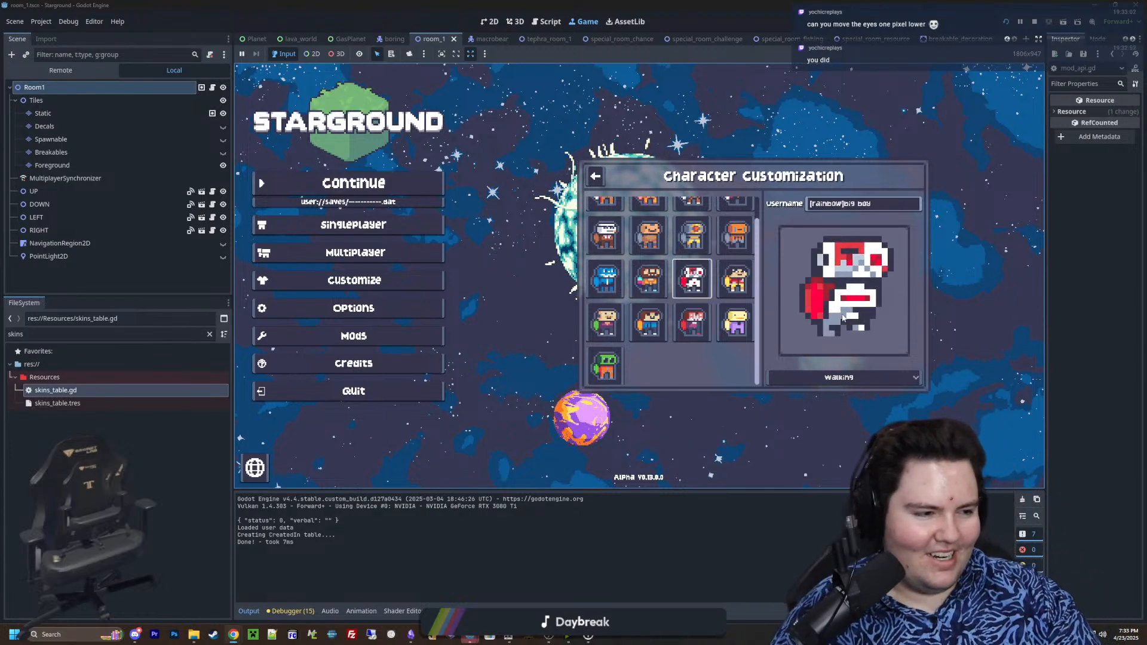
left_click(601, 364)
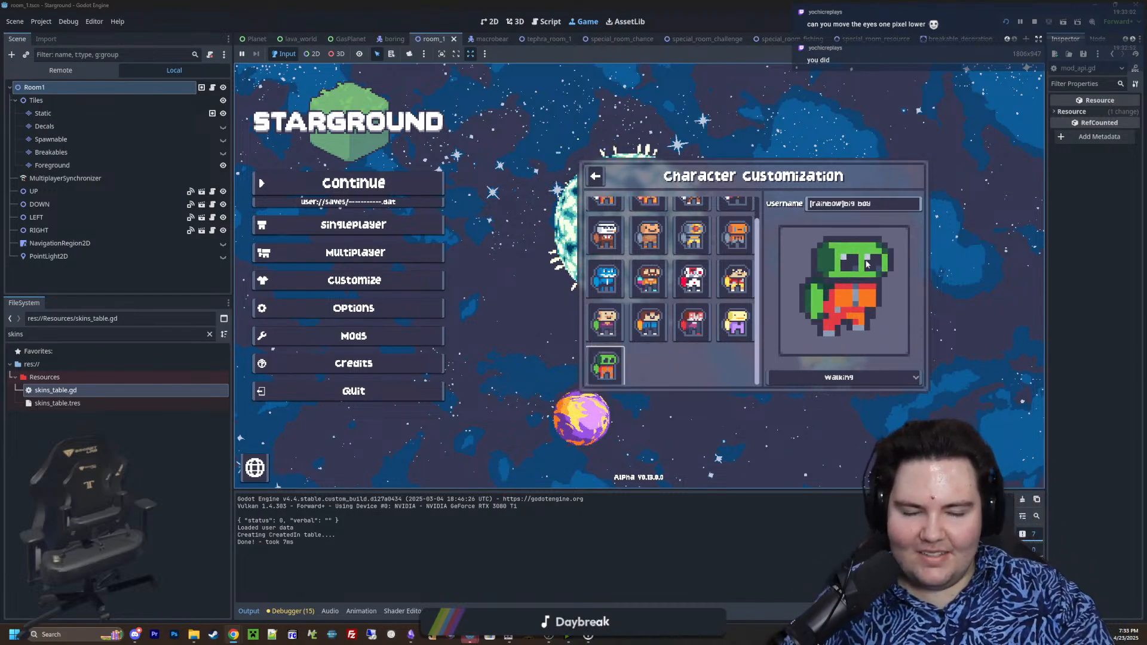
left_click(691, 276)
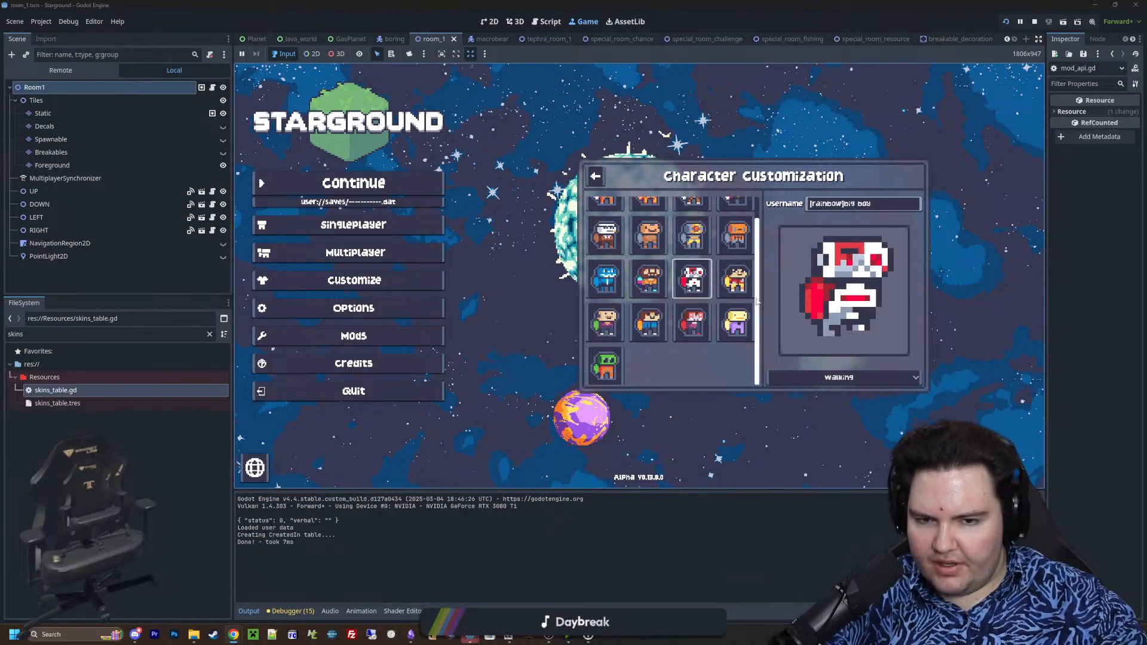
Preview the walking animation of each skin in the fourth and third rows, from Aces through to Godot
mouse_move(742, 330)
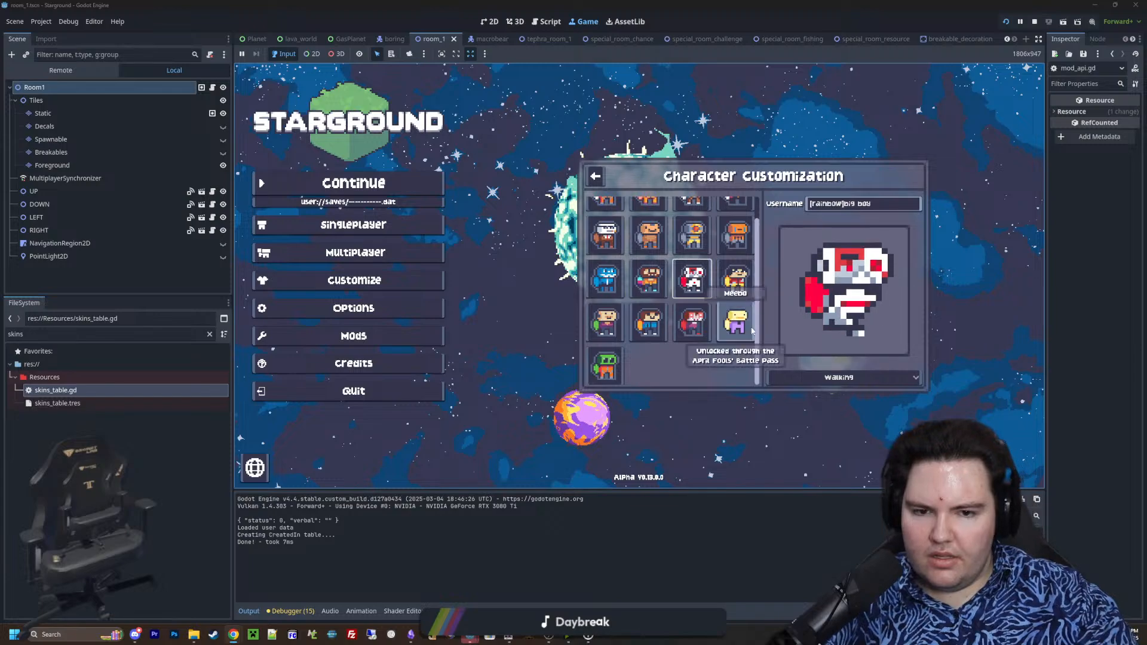
left_click(605, 322)
left_click(648, 321)
left_click(691, 323)
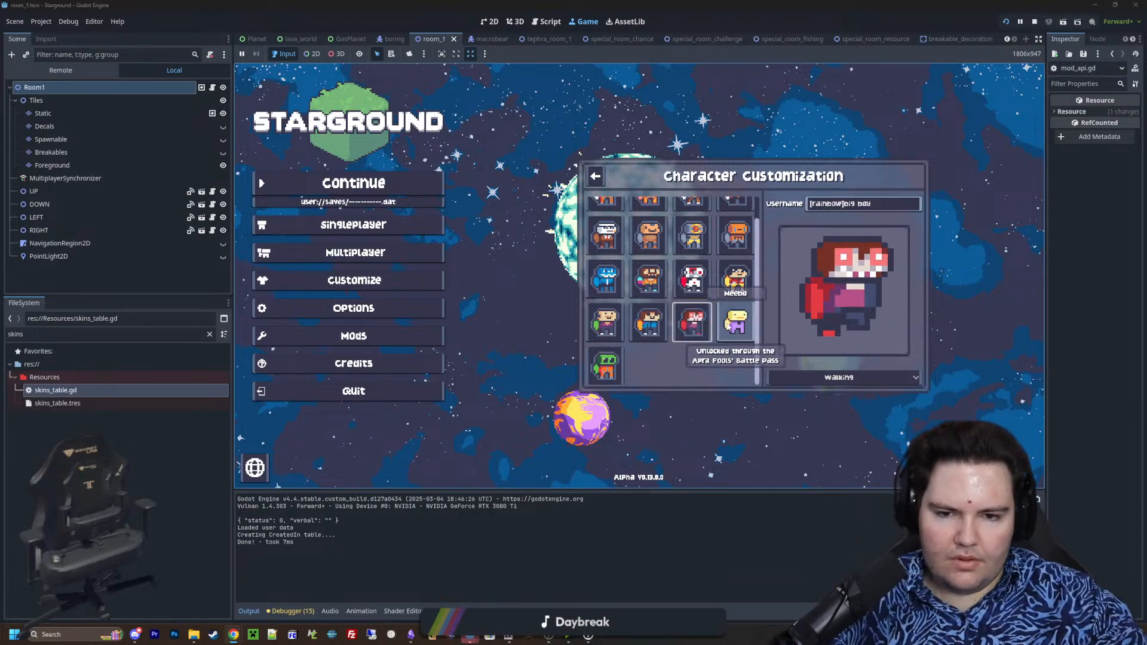
left_click(737, 324)
left_click(733, 285)
left_click(691, 287)
left_click(645, 290)
left_click(607, 285)
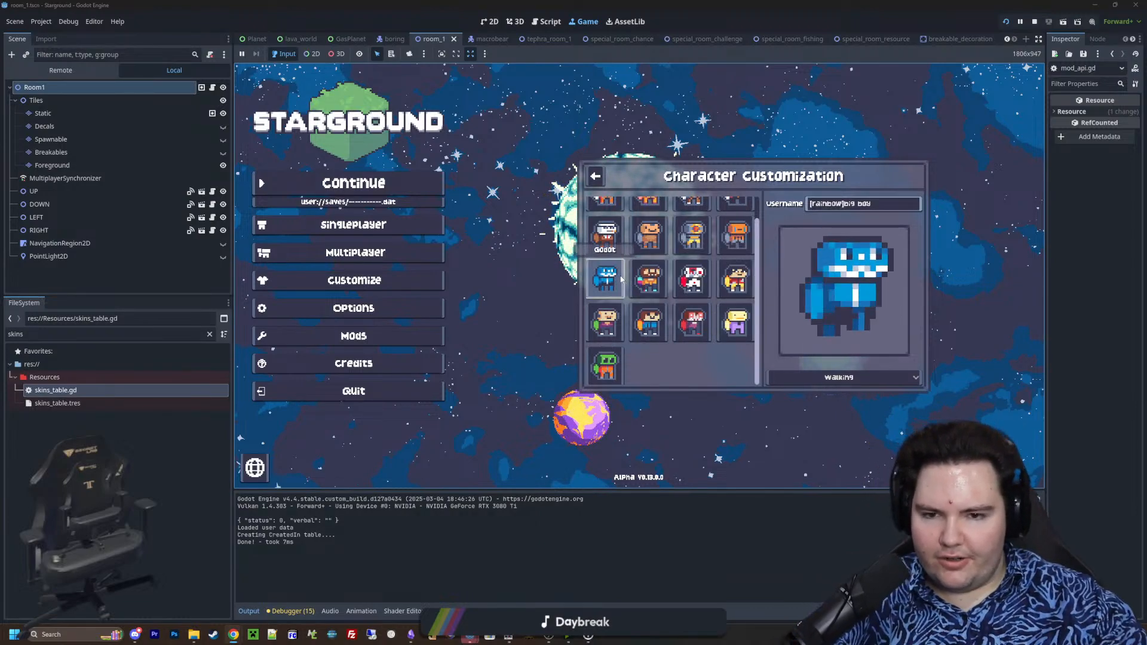
Preview the walking animation of several skins in the first two rows, including Paper Robot and ending on Monk
scroll(608, 281, "up", 2)
left_click(608, 262)
left_click(650, 260)
left_click(725, 259)
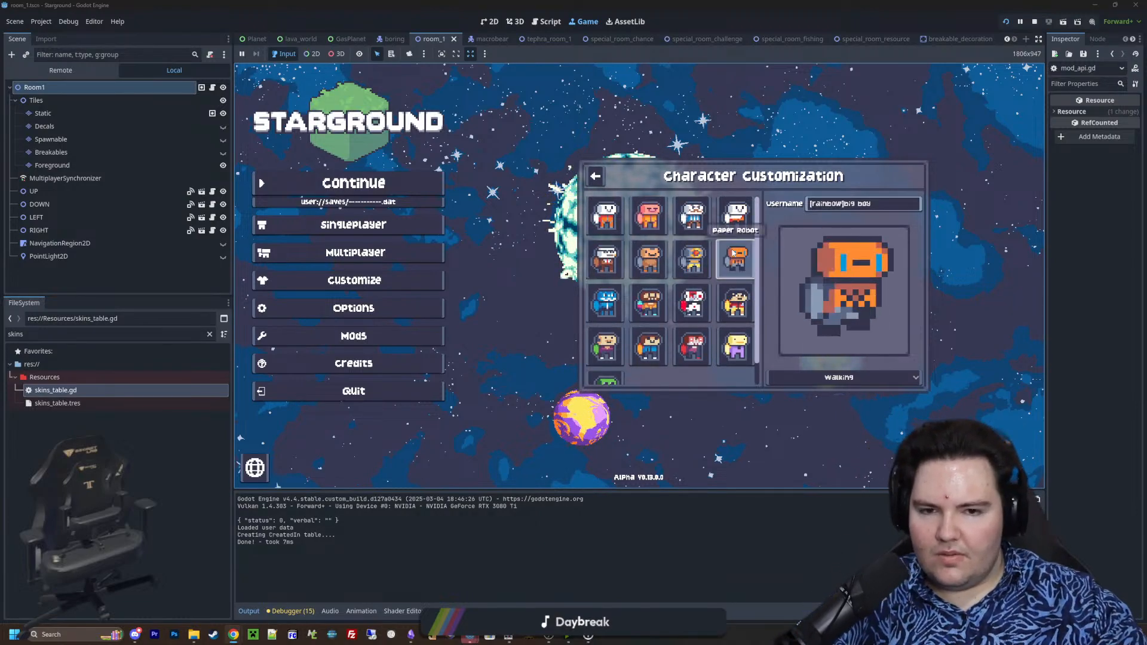
left_click(662, 212)
left_click(736, 216)
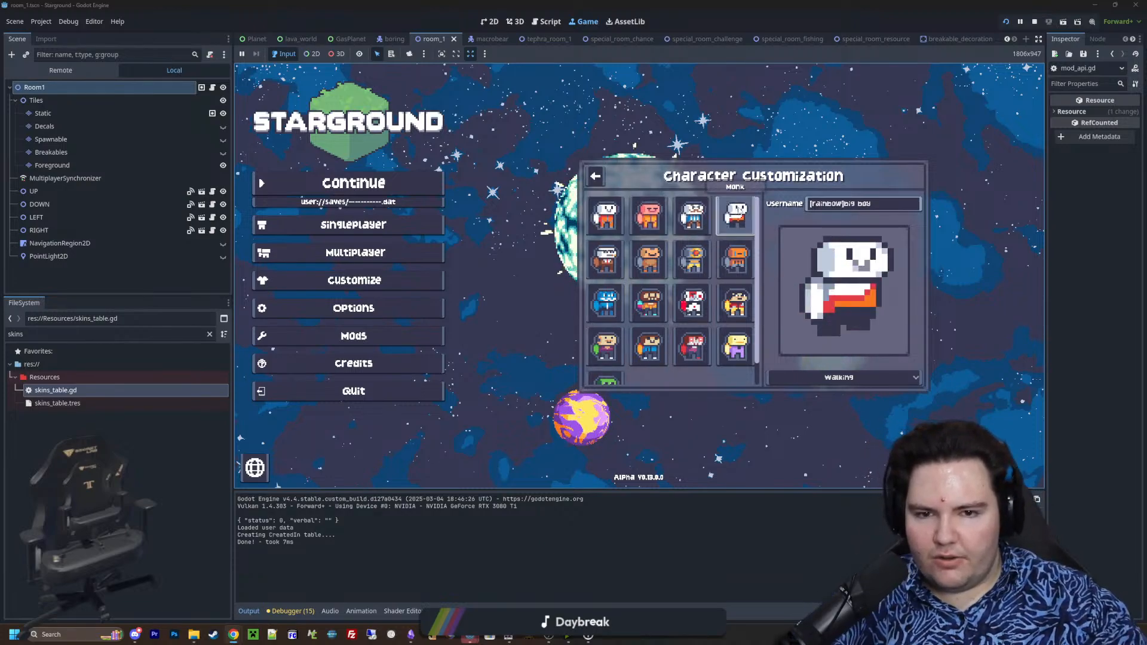
Compare the walking animations of the skins in the first row, finishing on Evil Twin
left_click(693, 216)
left_click(648, 216)
left_click(742, 229)
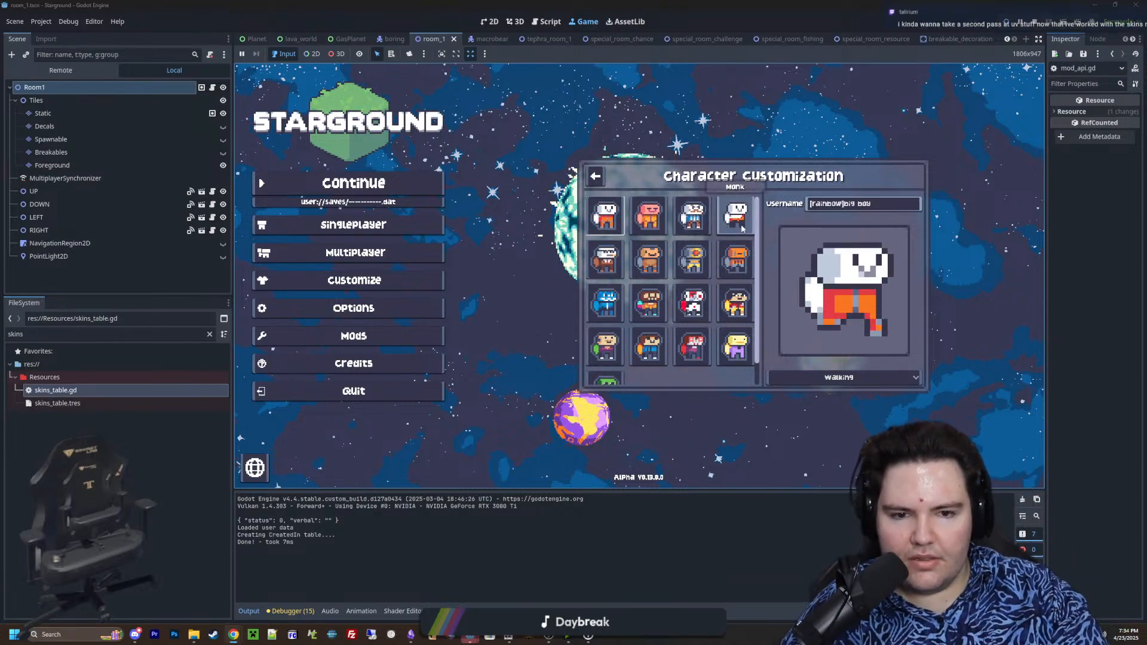
left_click(684, 228)
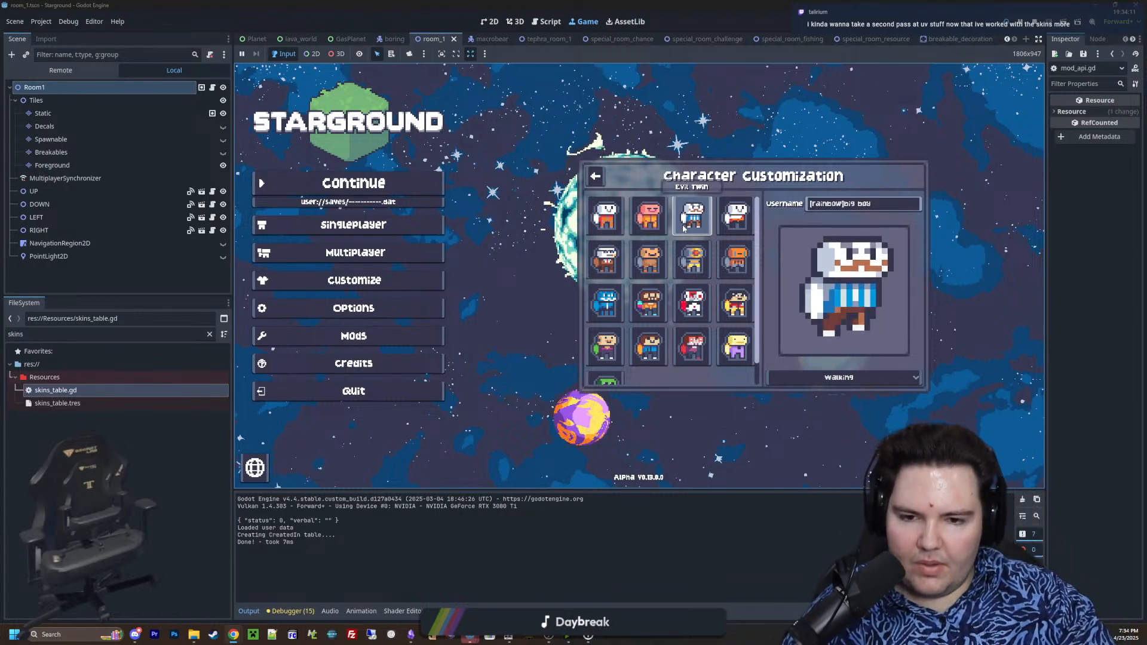
scroll(681, 382, "down", 1)
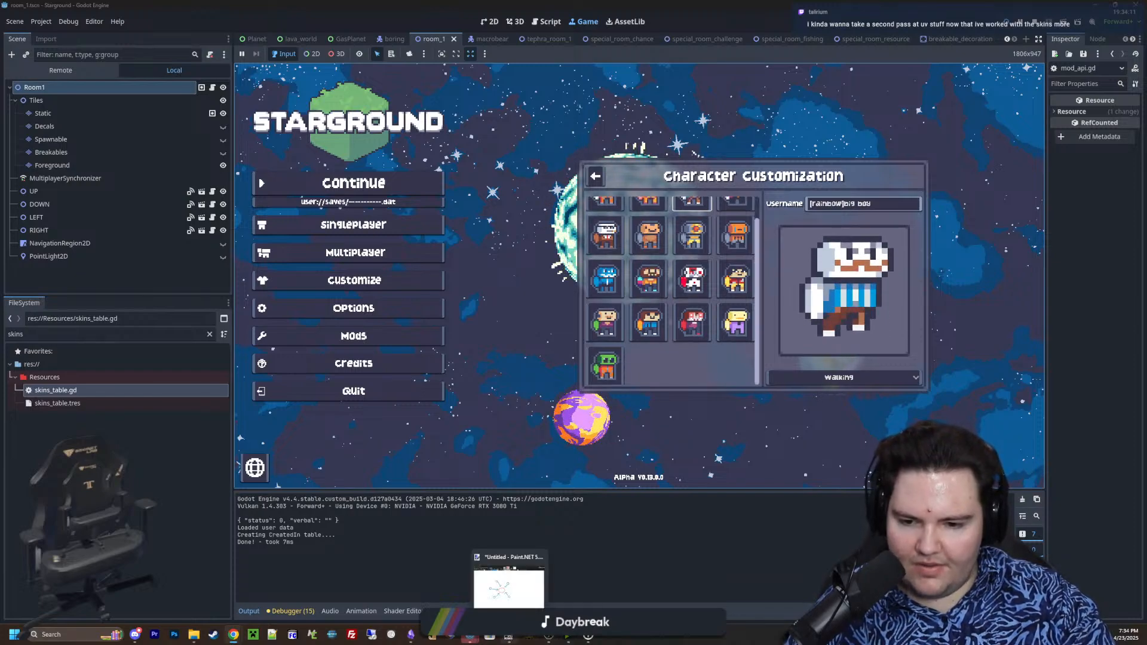
Switch to Paint.NET, start opening an image and browse the Sprites folder for a skin file
left_click(515, 564)
left_click(217, 98)
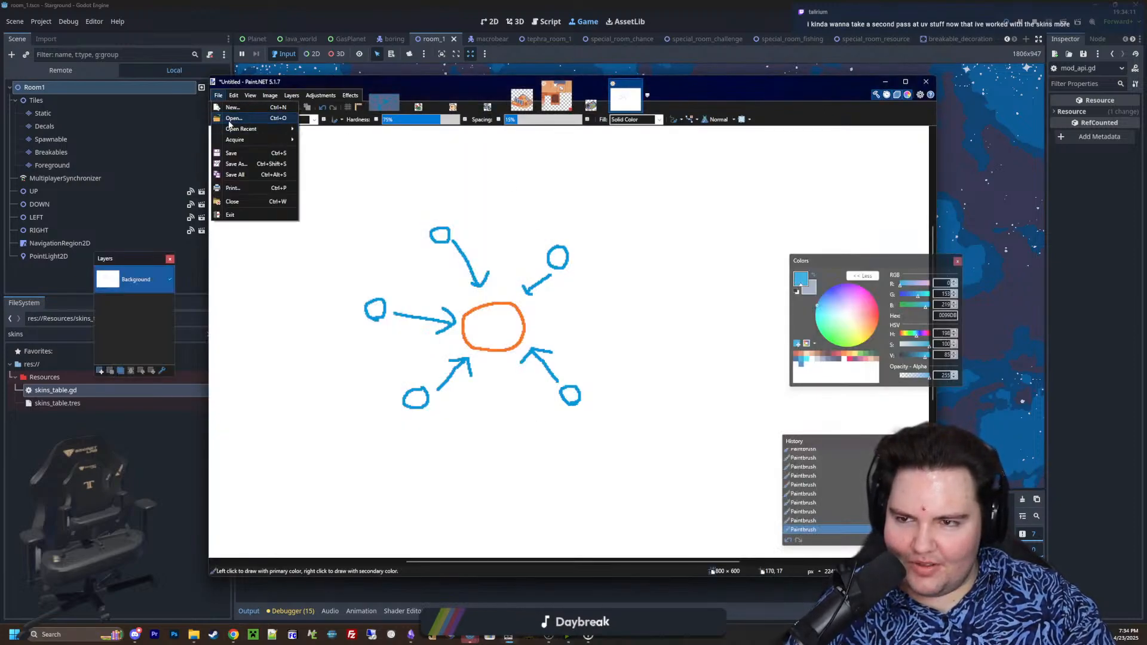
left_click(230, 121)
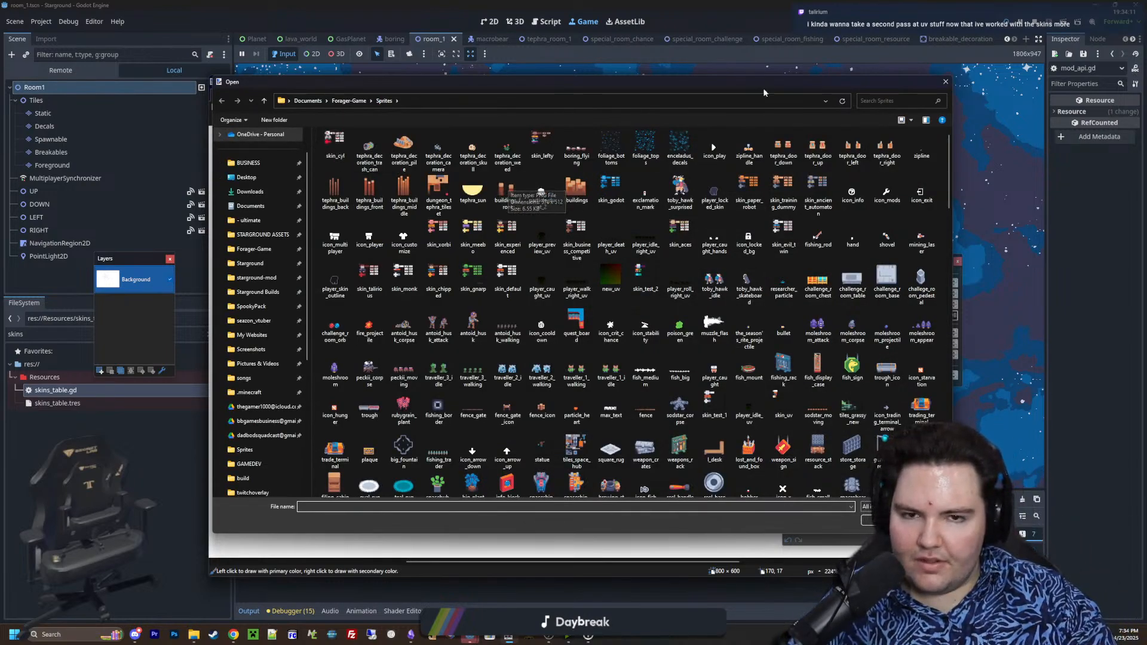
mouse_move(913, 85)
left_mouse_down()
mouse_move(814, 328)
mouse_move(786, 298)
mouse_move(829, 137)
left_mouse_up()
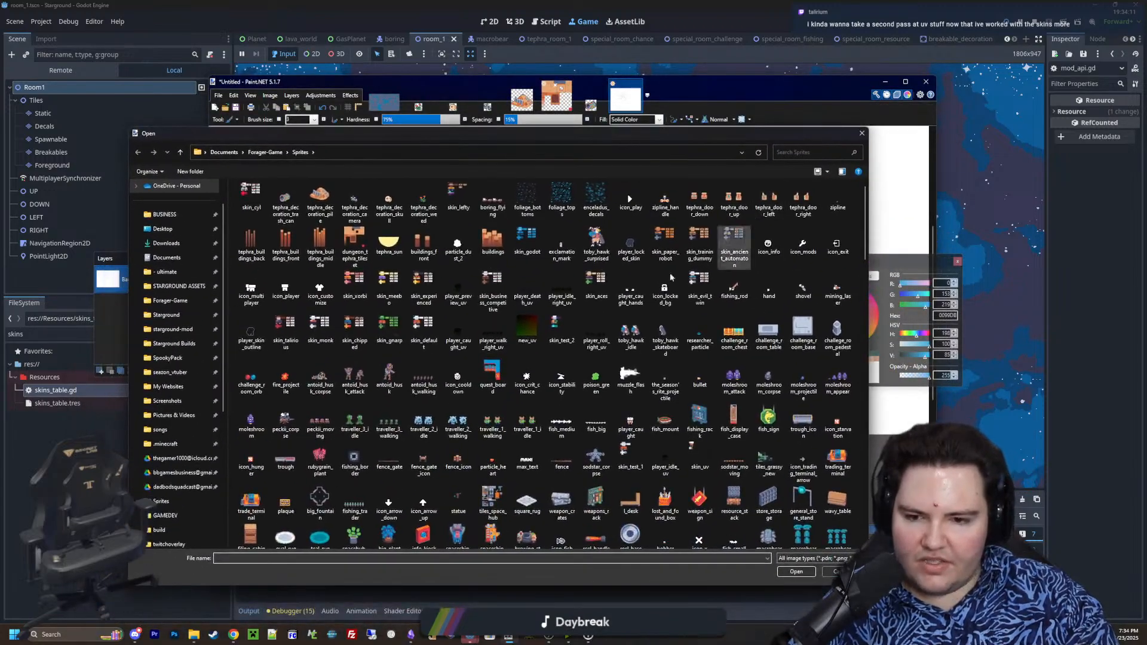
scroll(614, 304, "down", 3)
scroll(612, 302, "down", 10)
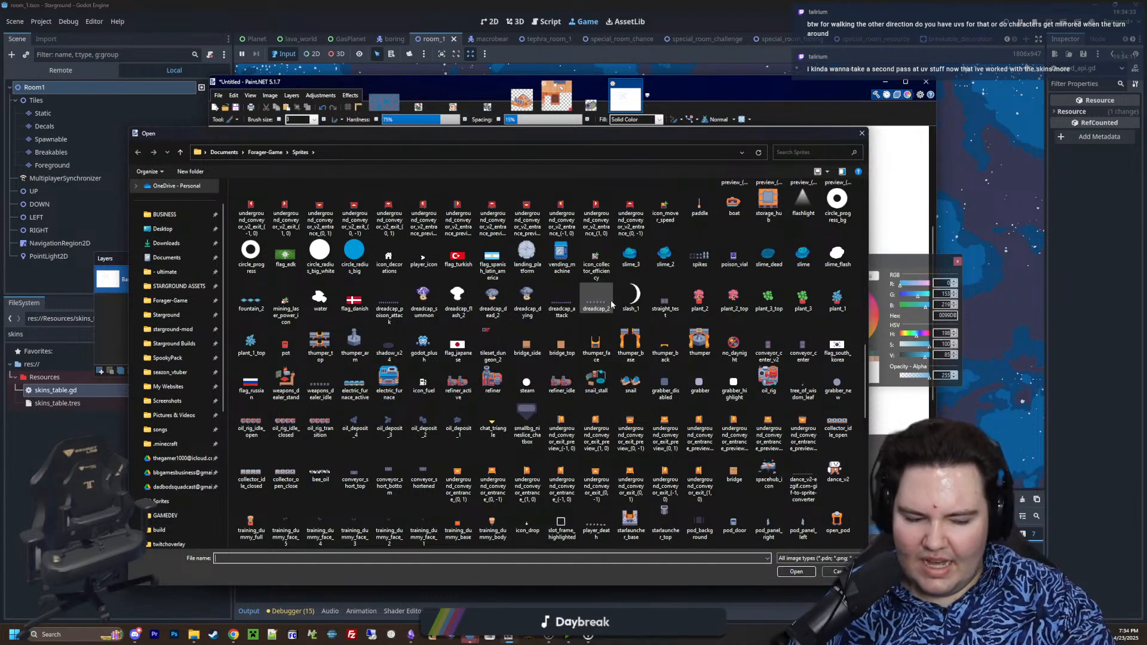
Return to the game in Godot and preview the first skin's Idle, Rolling, Dying and Catching animations
left_click(975, 211)
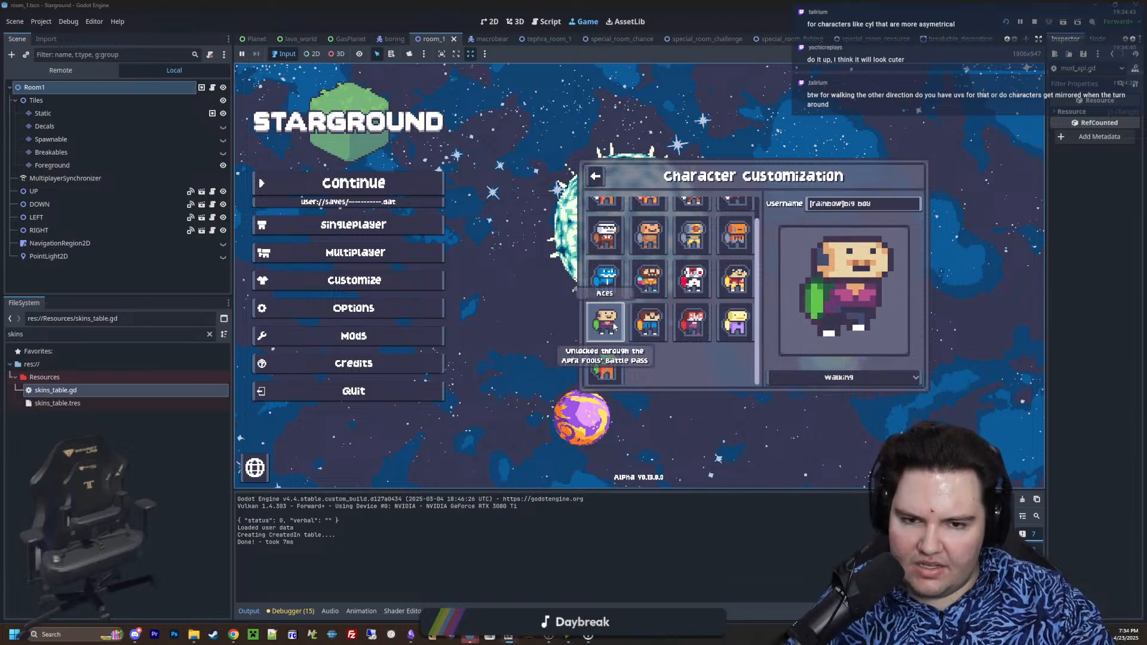
scroll(684, 316, "up", 1)
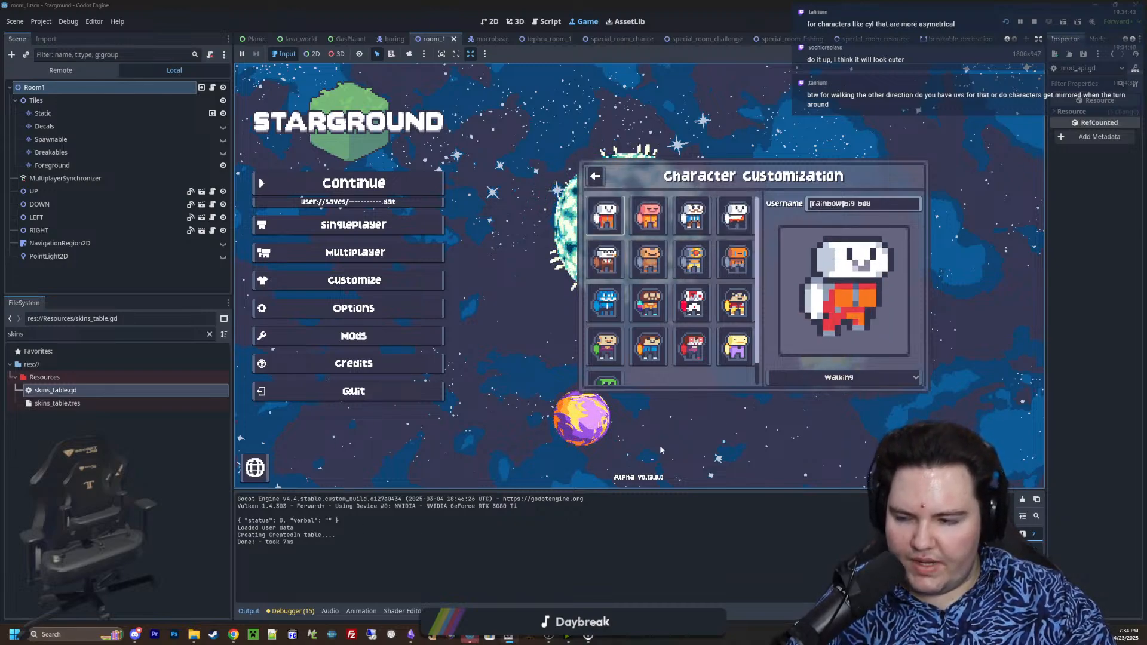
left_click(817, 378)
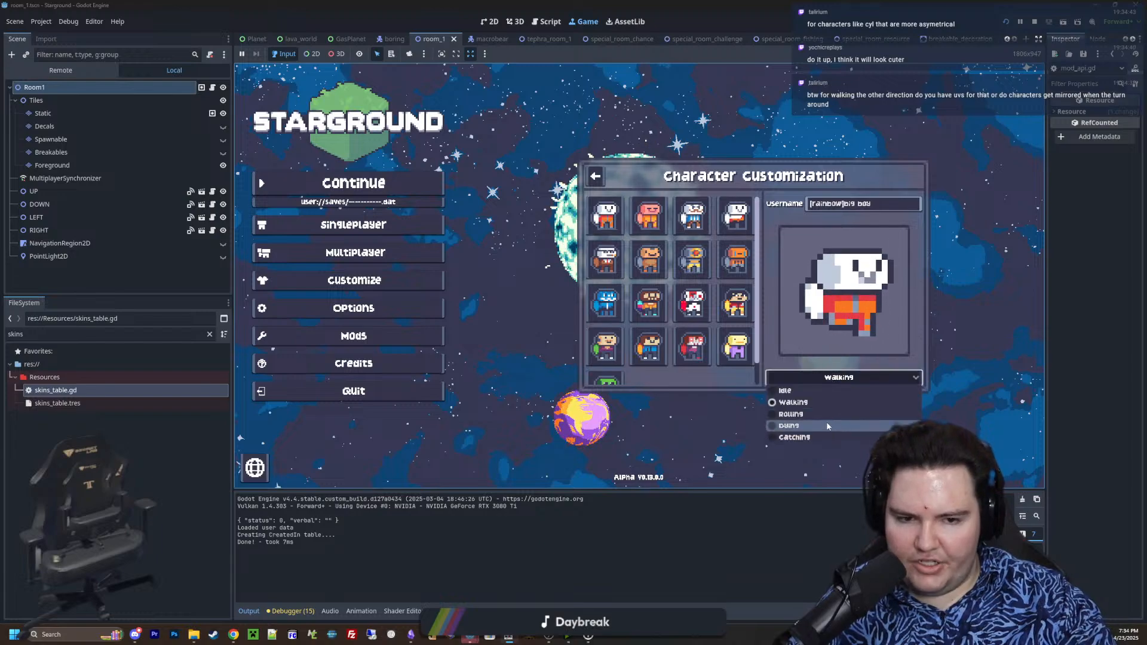
left_click(789, 390)
left_click(817, 378)
left_click(791, 414)
left_click(839, 378)
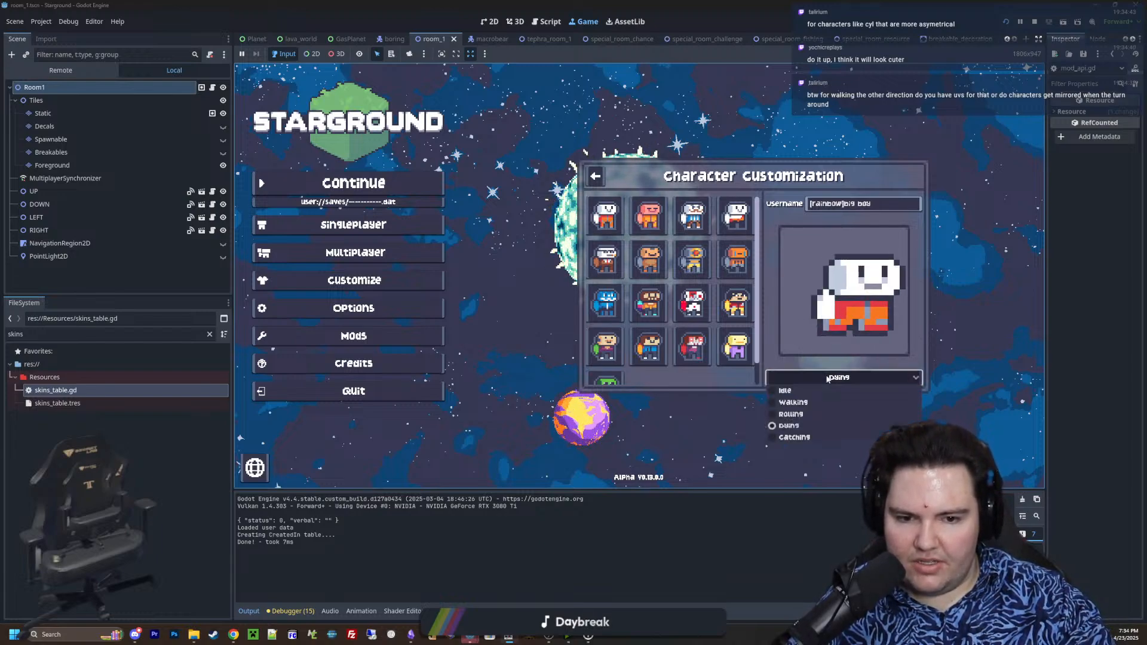
left_click(794, 438)
left_click(839, 377)
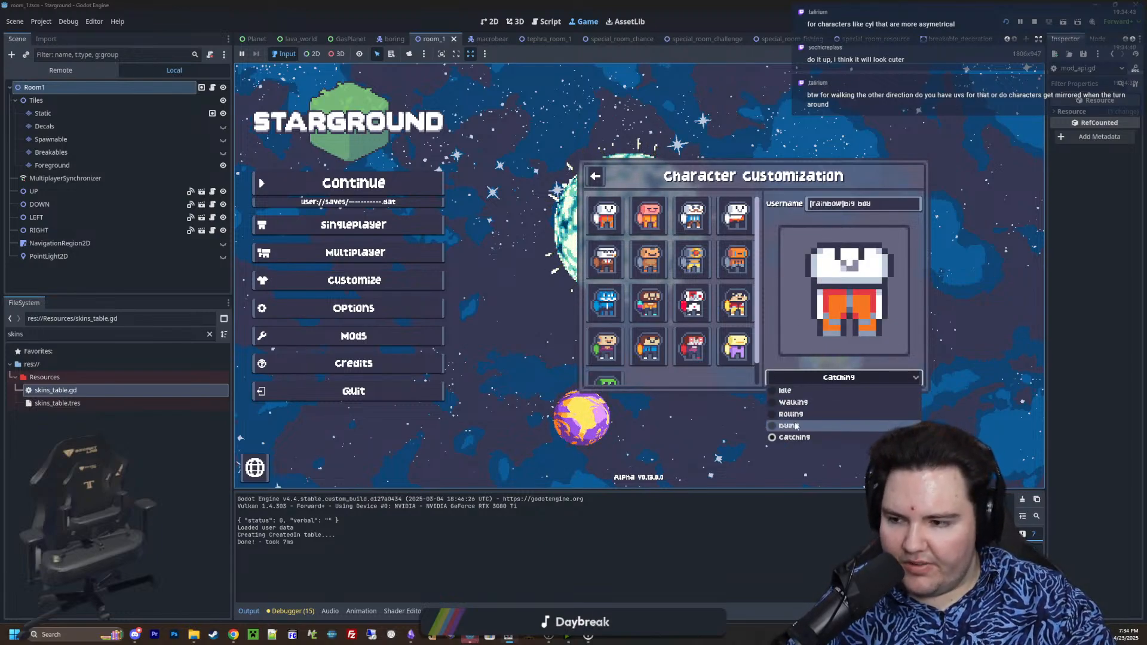
left_click(693, 414)
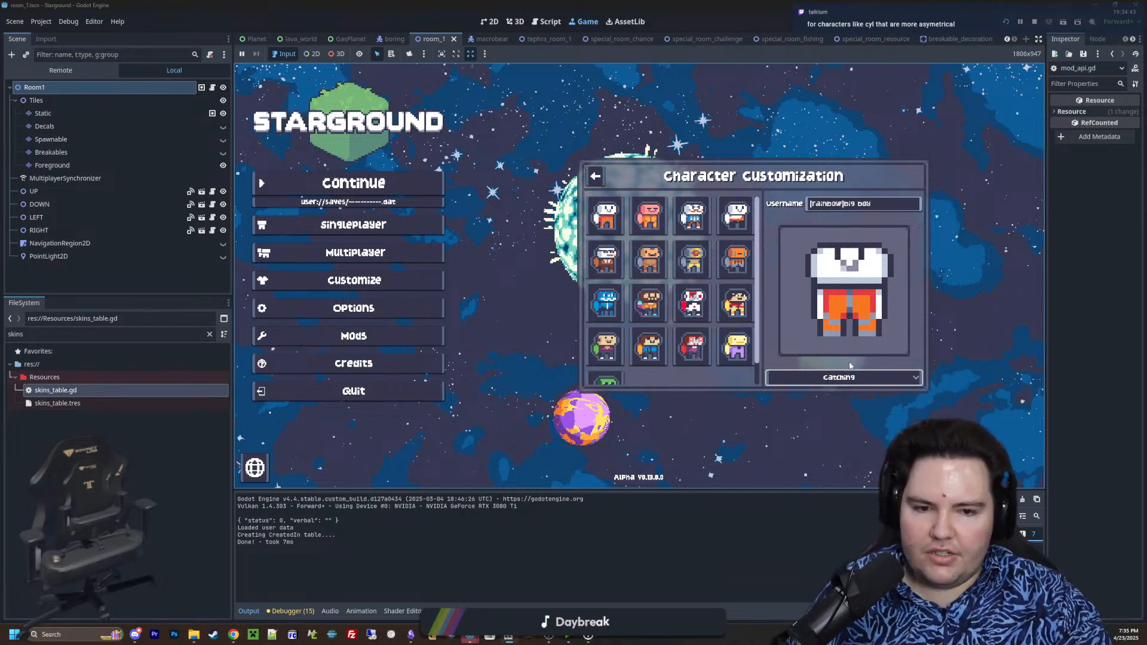
Preview the Idle animation of the first skin and the red-and-white Cyl skin, finishing with Cyl's Walking animation
left_click(864, 379)
left_click(838, 391)
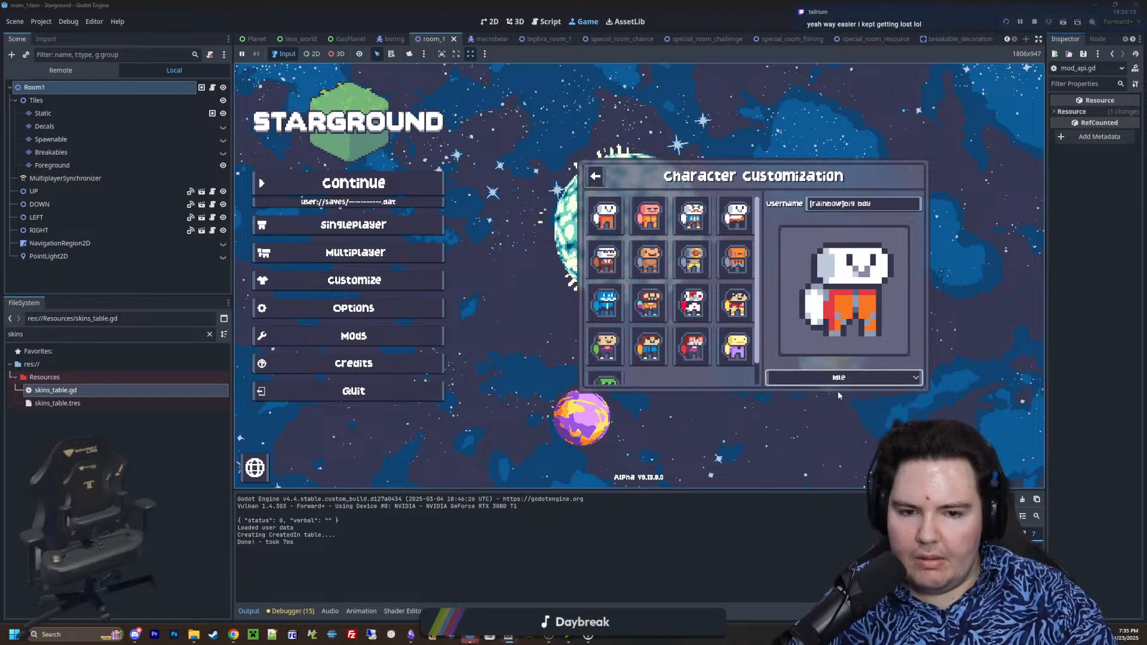
left_click(848, 378)
left_click(843, 379)
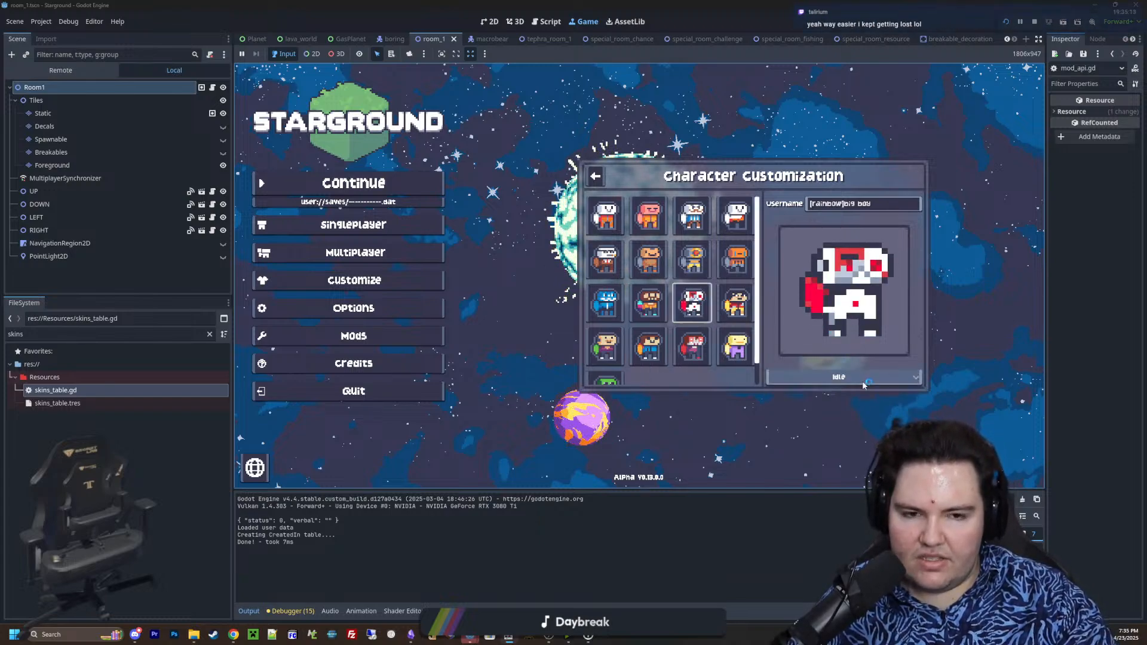
left_click(843, 381)
left_click(827, 402)
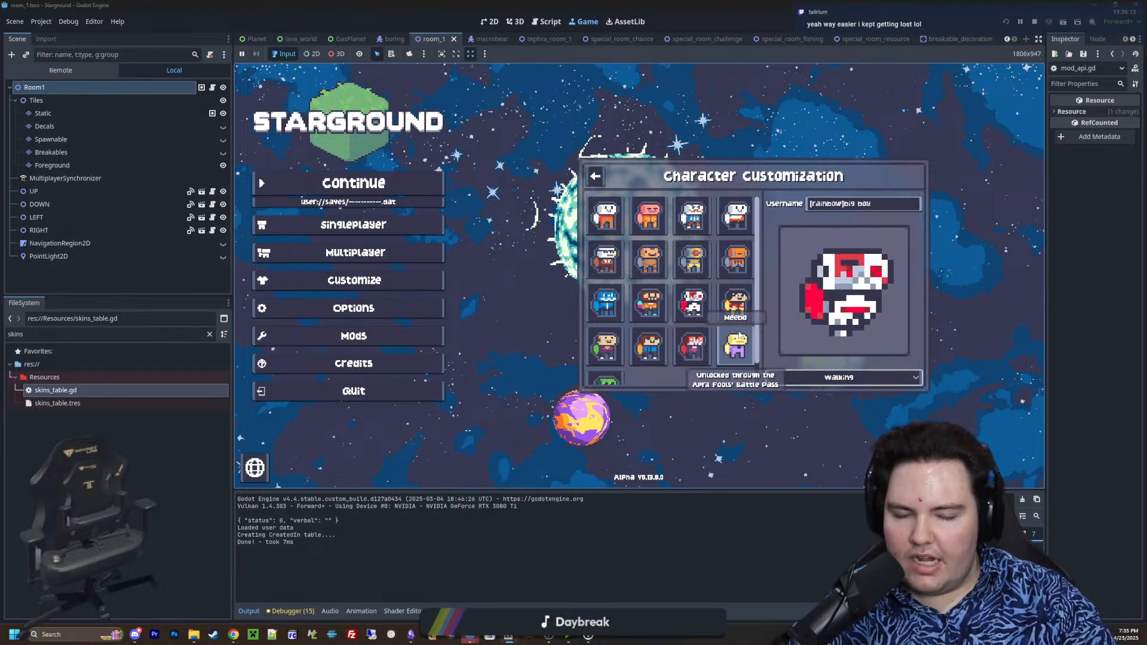
left_click(849, 374)
left_click(850, 374)
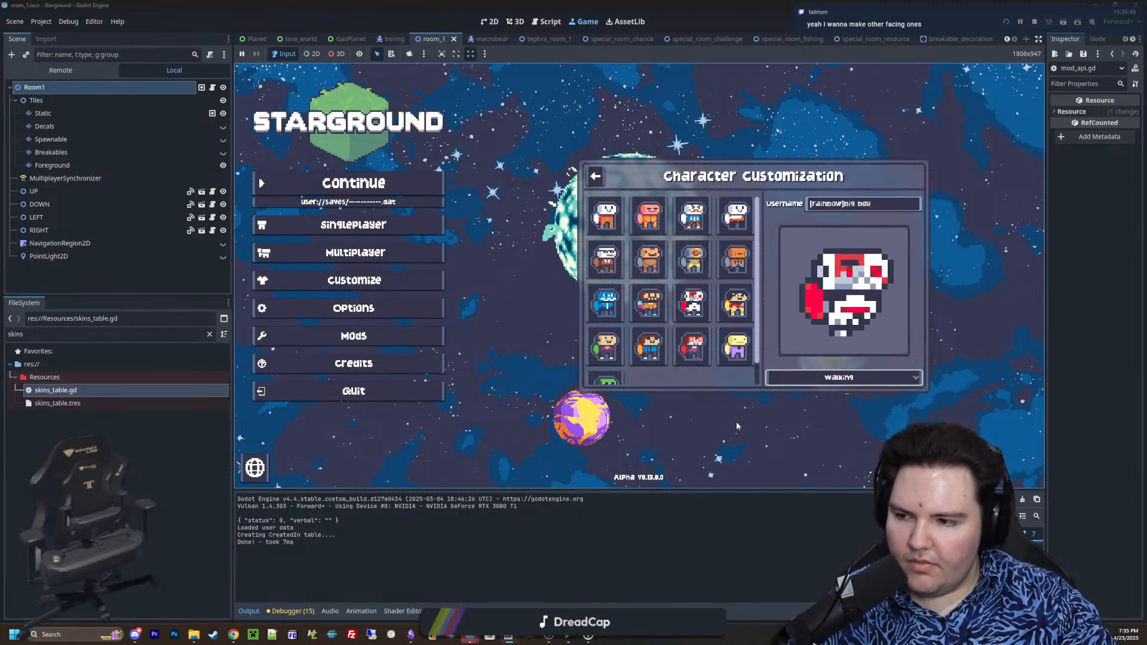
Switch to Paint.NET and open the skin_gnarp image from the Sprites folder
left_click(513, 637)
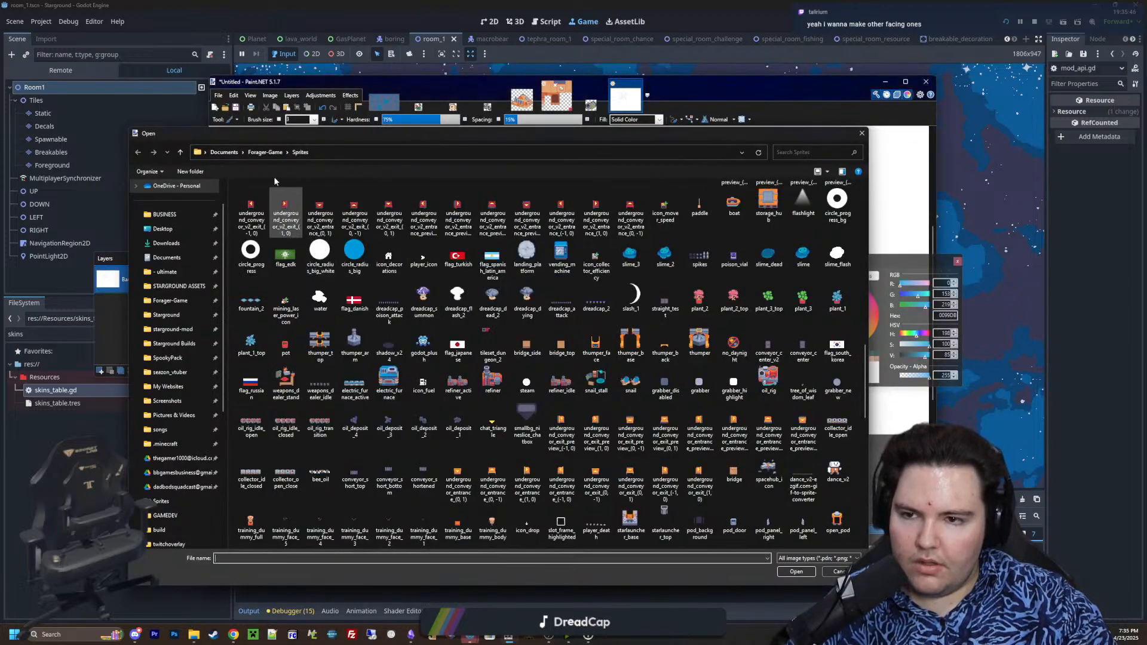
scroll(422, 312, "down", 10)
left_click(529, 383)
key("s")
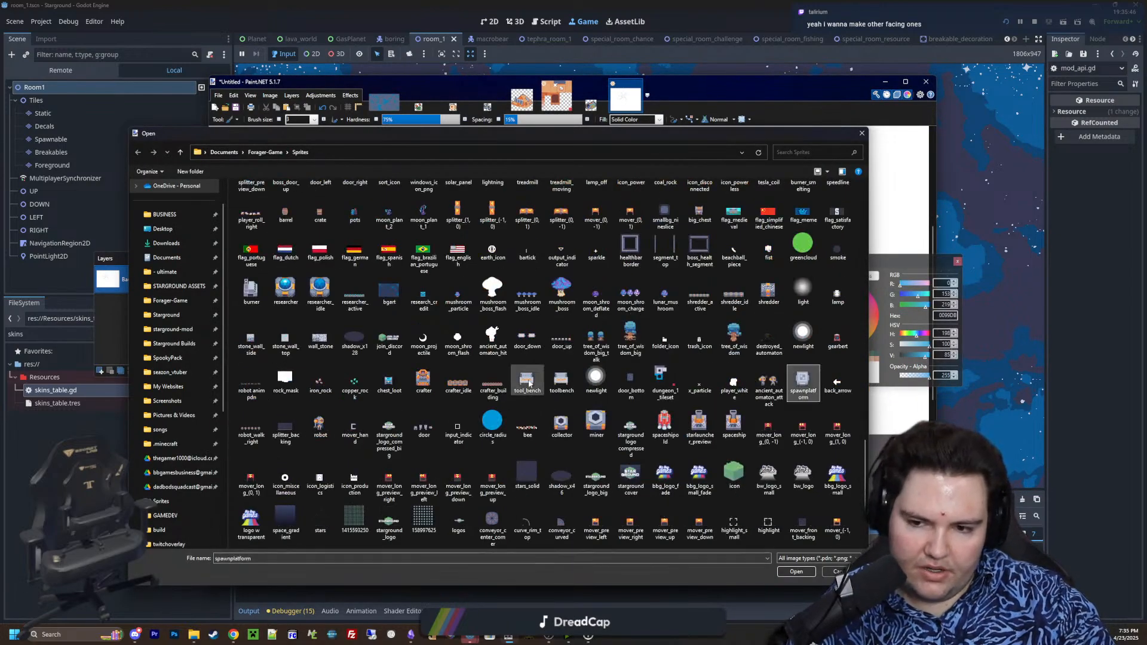
key("s")
key("s")
key("s")
key("s")
key("s")
key("s")
key("s")
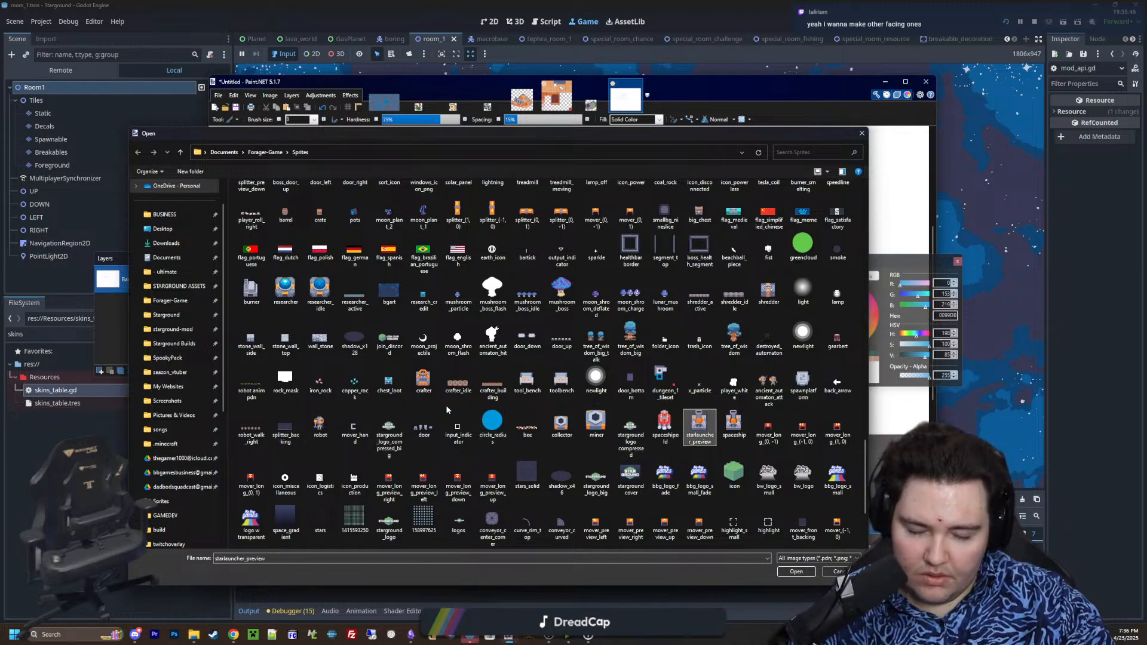
key("s")
key("s")
key("s")
key("s")
scroll(577, 445, "down", 2)
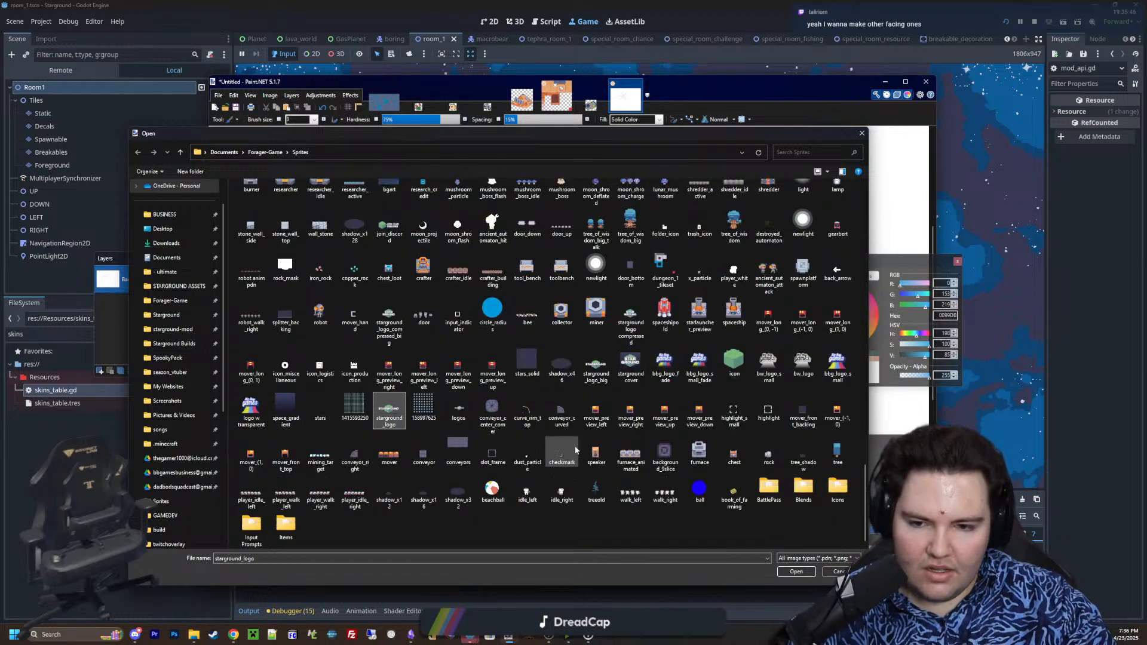
key("s")
key("s")
scroll(556, 435, "up", 15)
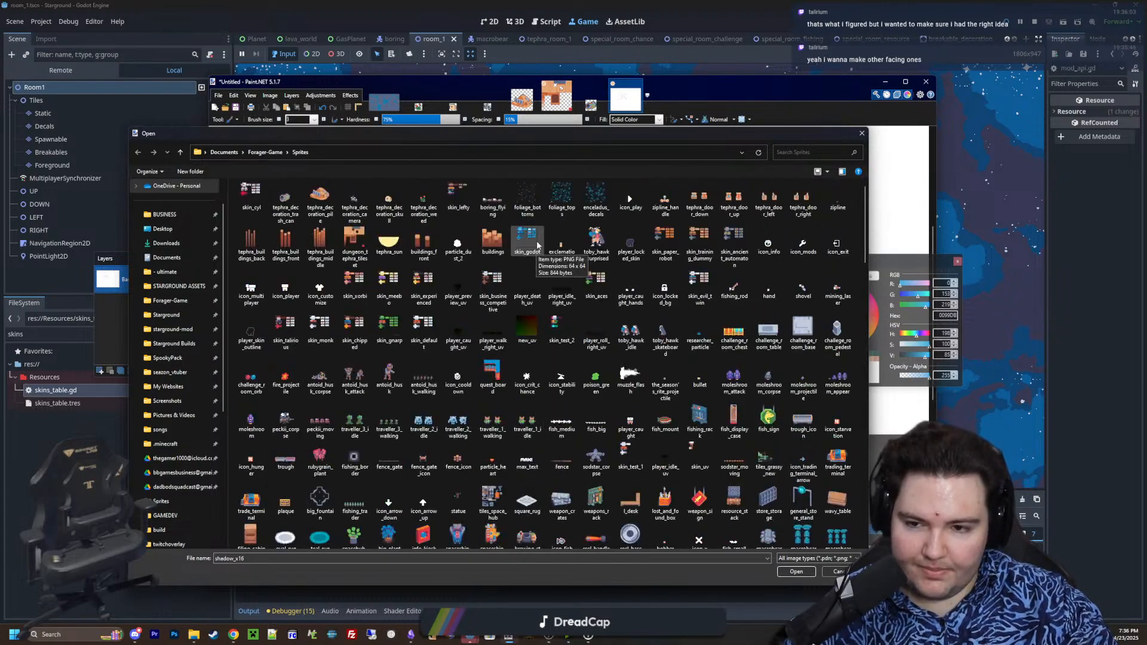
double_click(389, 325)
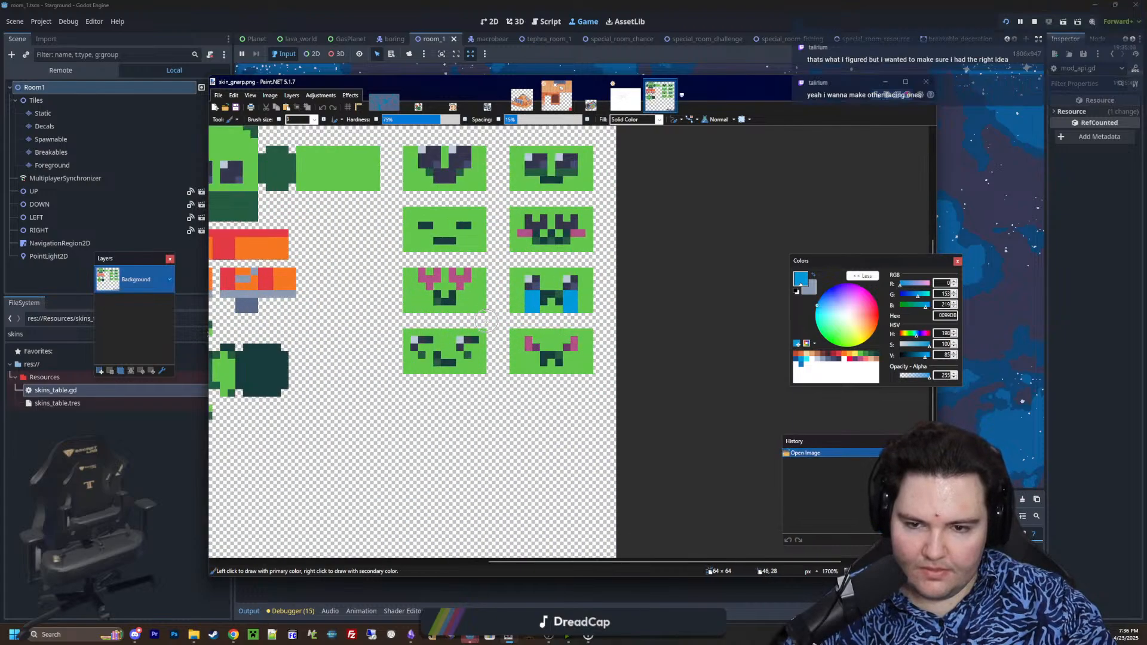
Move both eyes on the front of the Gnarp skin's head down by one pixel
mouse_move(486, 321)
middle_mouse_down()
mouse_move(613, 320)
mouse_move(565, 201)
middle_mouse_up()
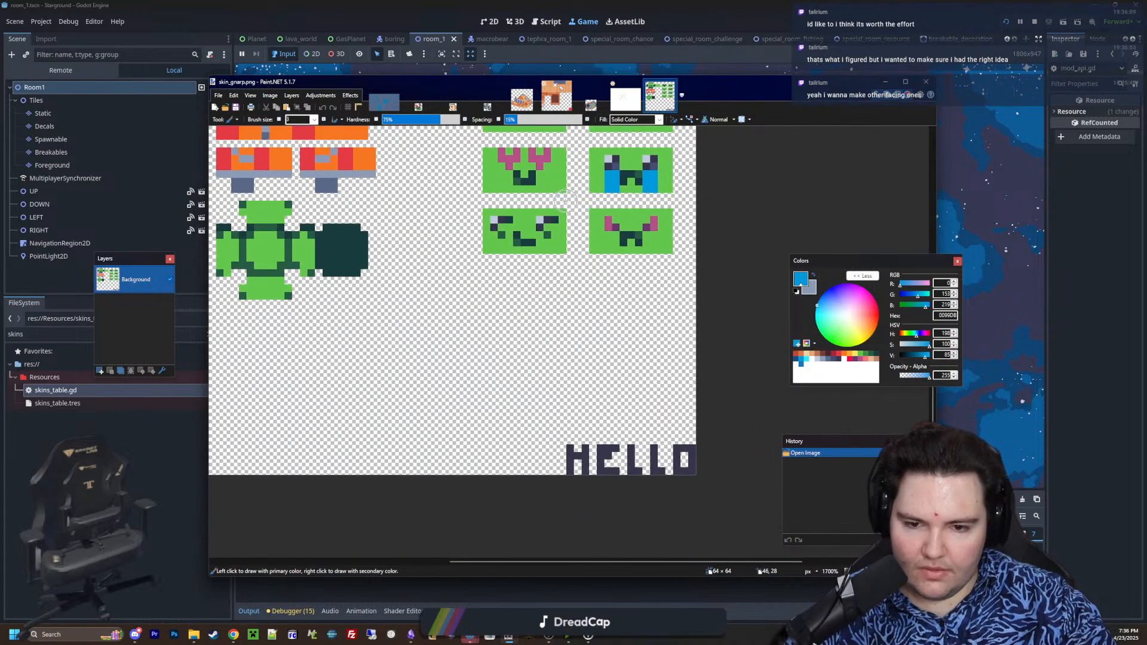
scroll(605, 450, "down", 3, "ctrl")
scroll(498, 269, "up", 5, "ctrl")
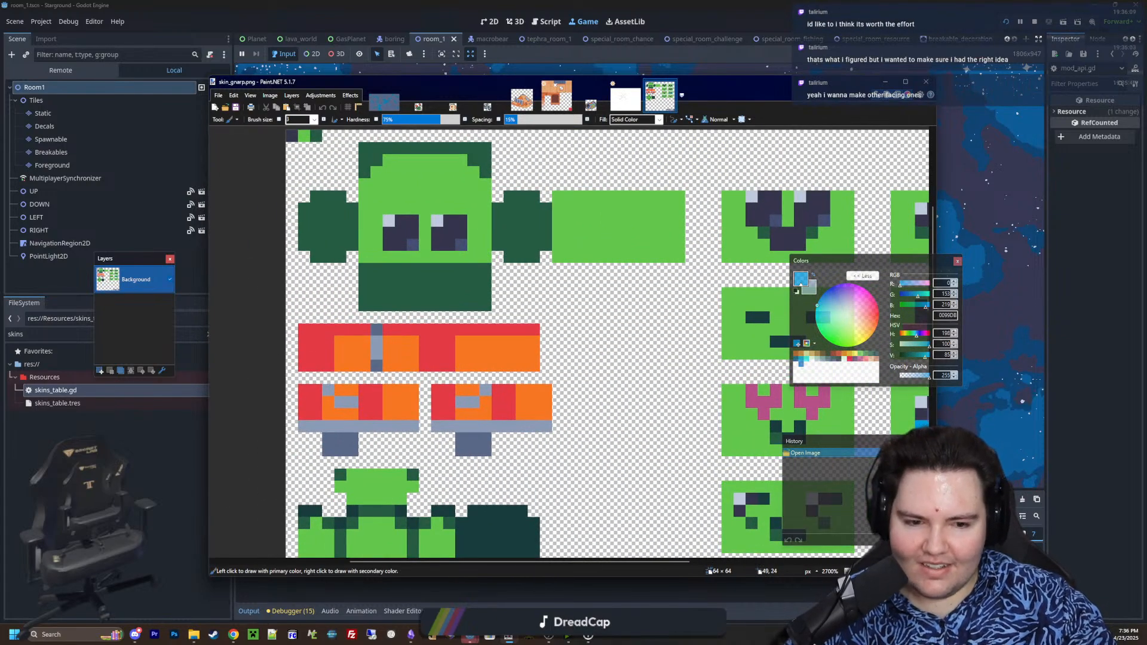
key("k")
scroll(876, 422, "up", 3, "ctrl")
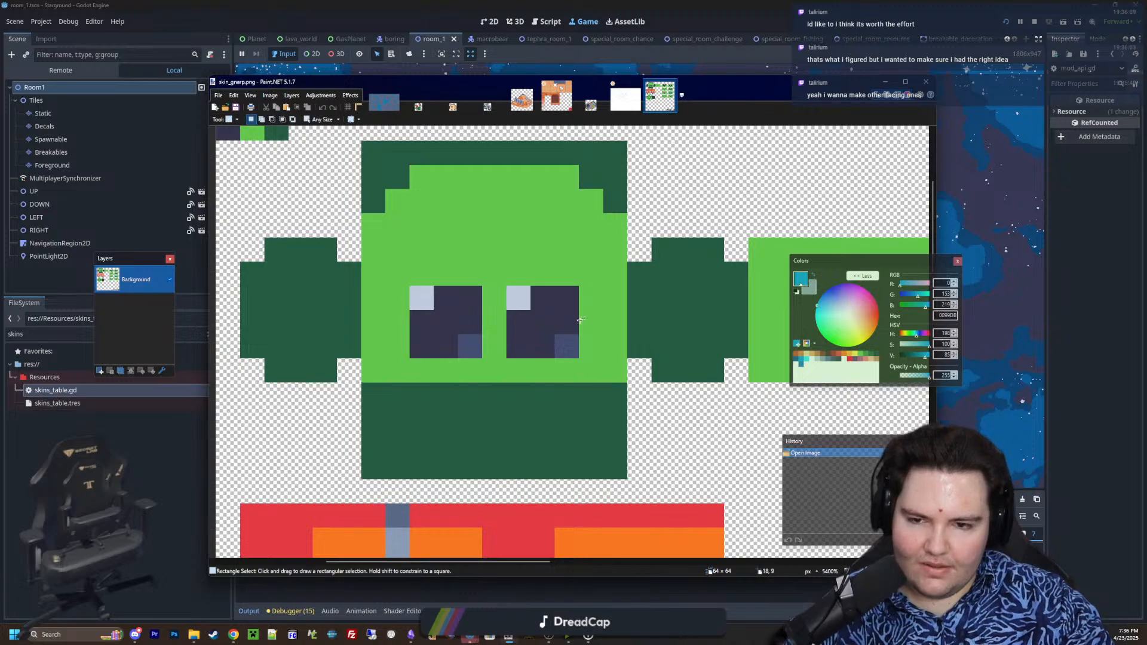
left_click_drag(422, 300, 575, 356)
key("ctrl+x")
key("ctrl+v")
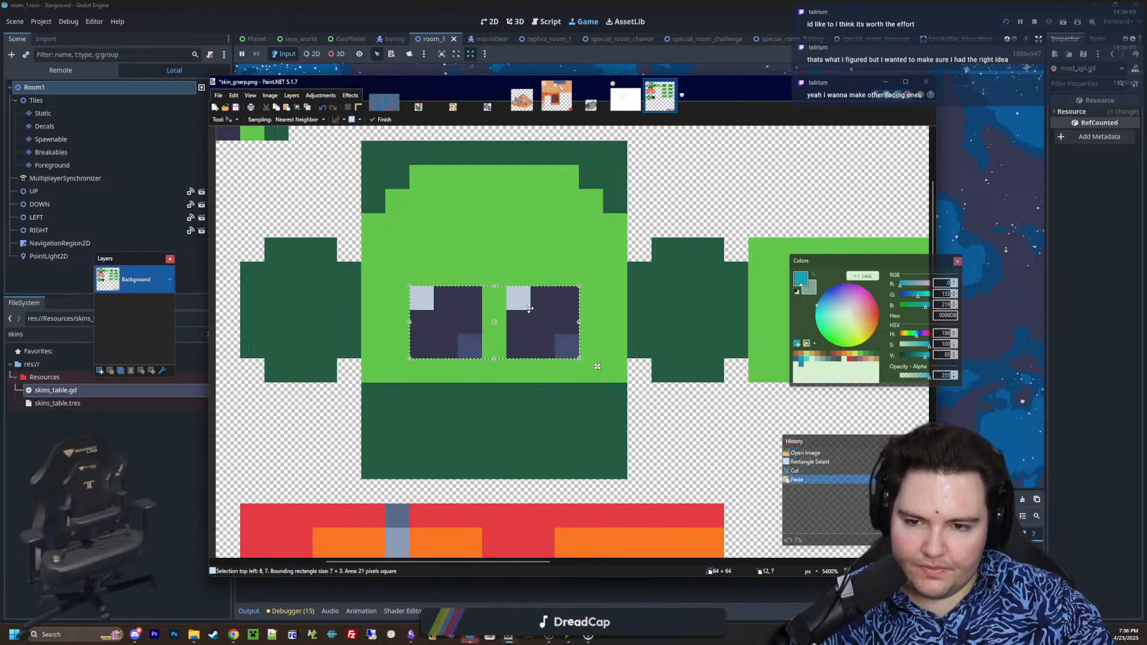
left_click_drag(524, 314, 523, 337)
Fill the transparent gap above the eyes with the face's light green and save skin_gnarp.png with the default PNG settings
scroll(575, 351, "up", 2, "ctrl")
key("k")
left_click(615, 334)
key("ctrl+d")
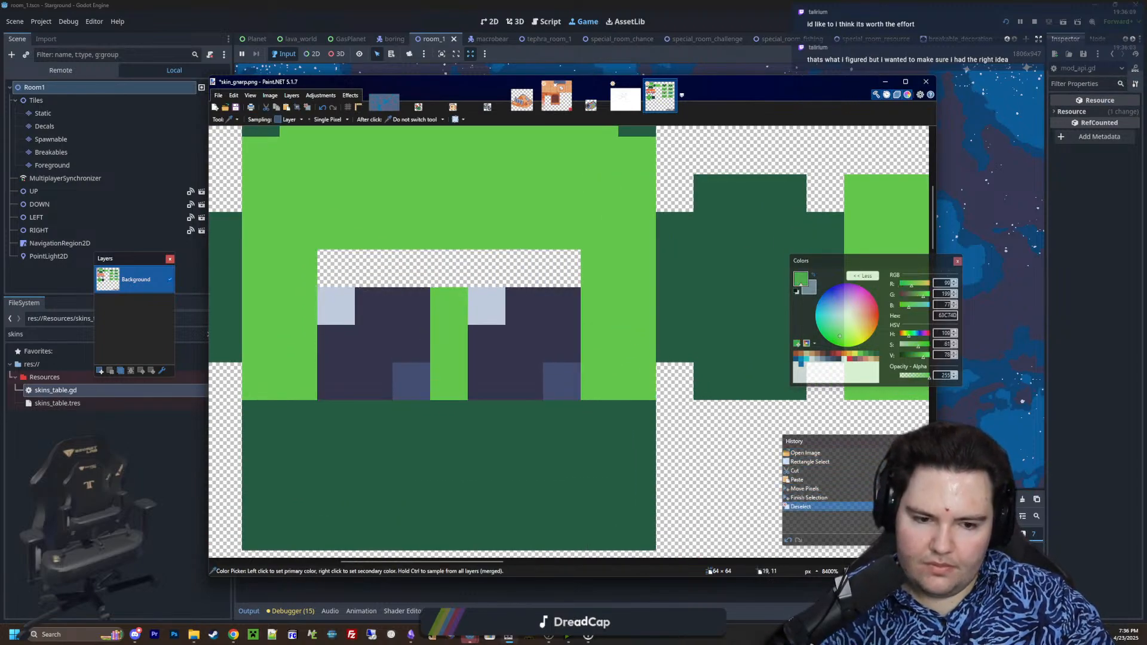
key("o")
key("o")
left_click_drag(514, 272, 346, 276)
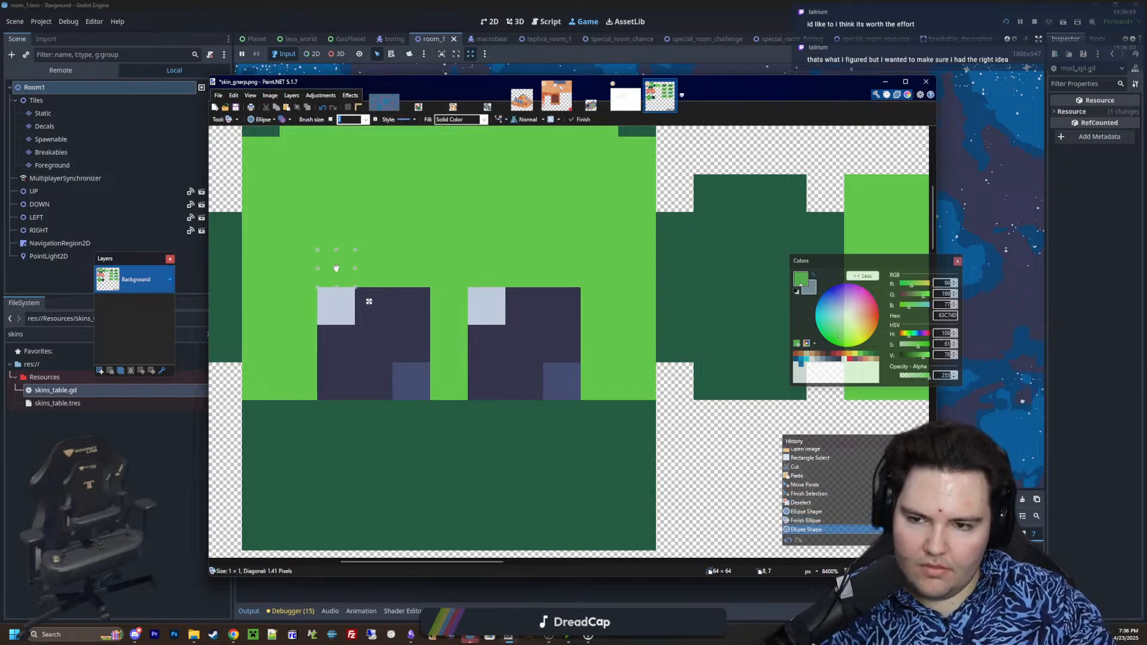
key("Return")
key("ctrl+s")
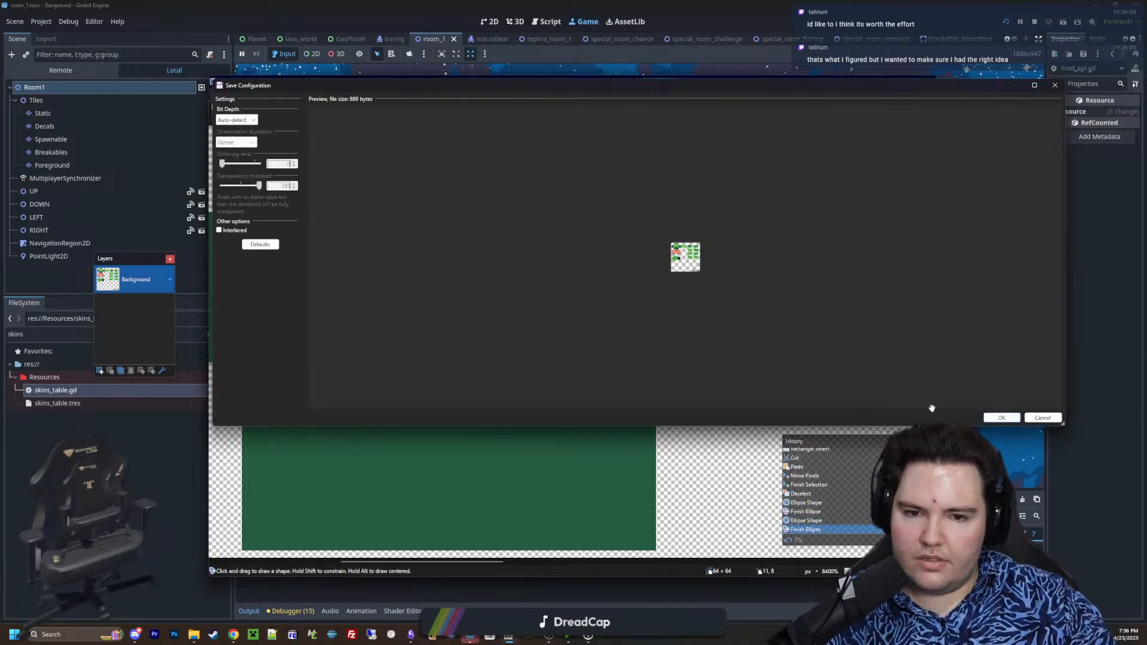
key("Return")
Return to the game in Godot and preview the edited Gnarp skin's Walking and Idle animations
left_click(1080, 328)
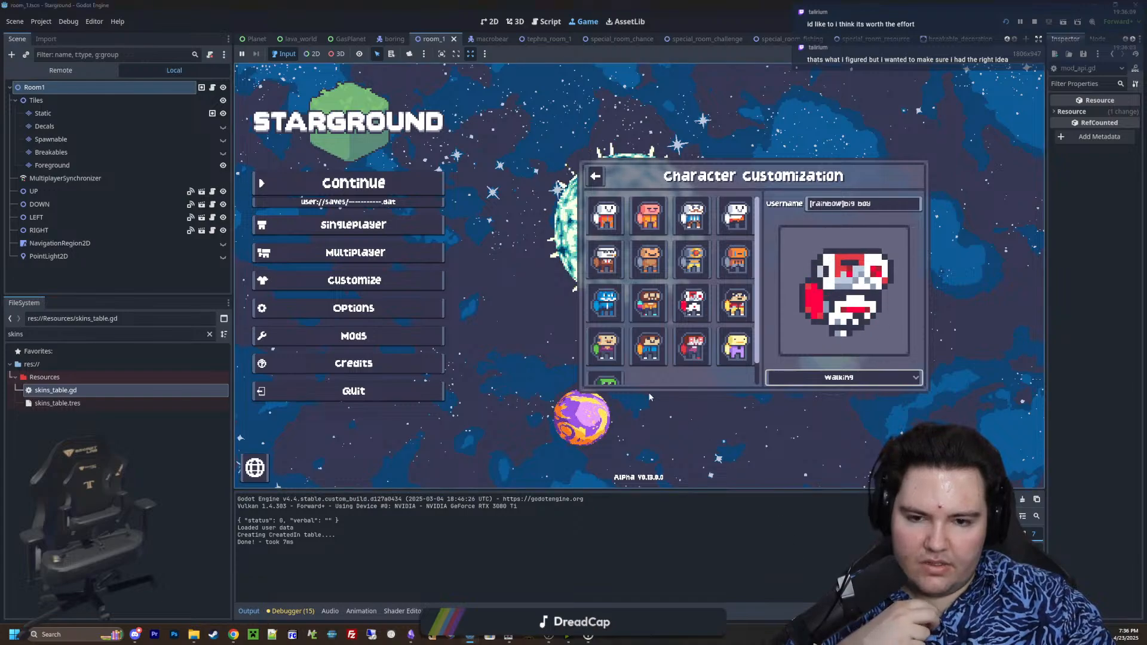
left_click(606, 380)
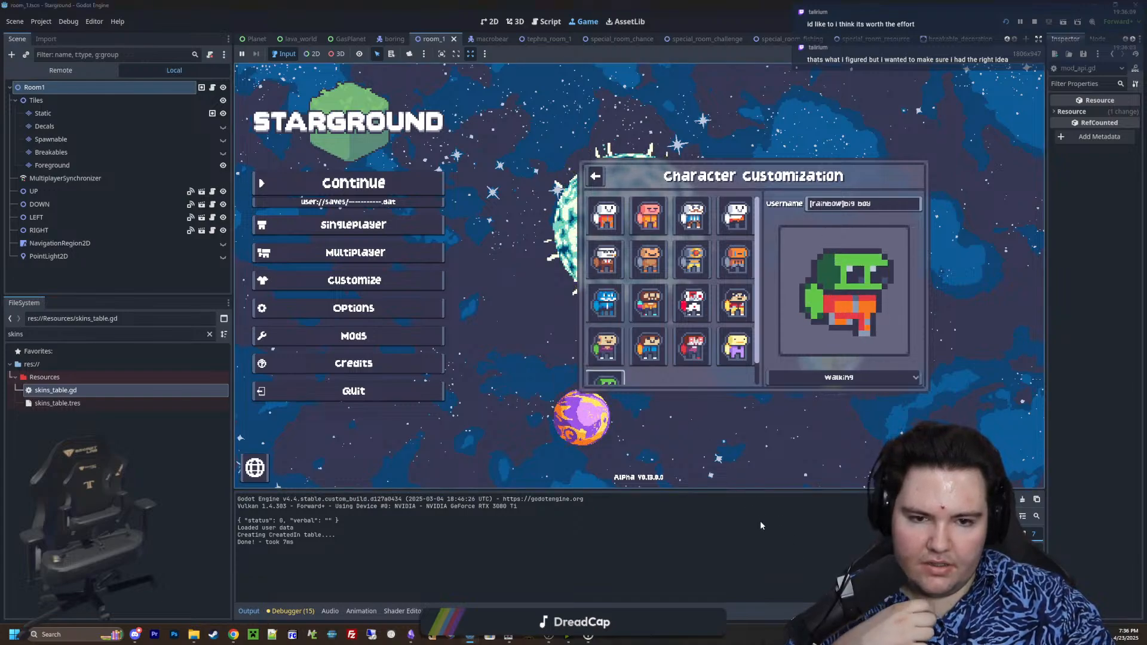
left_click(843, 378)
left_click(844, 395)
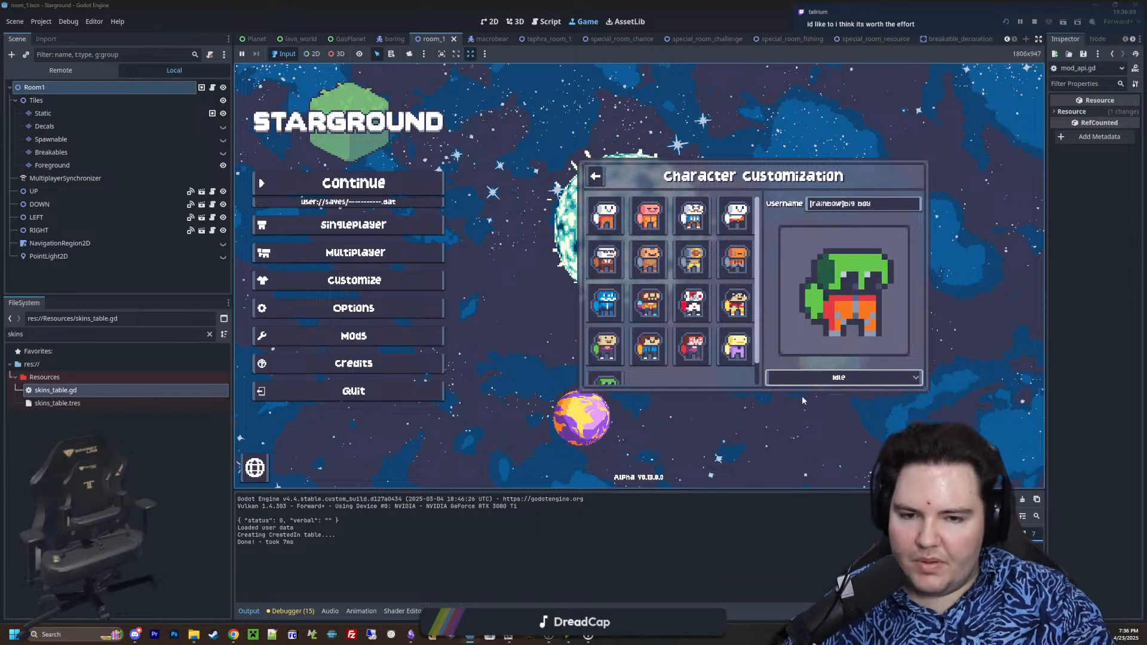
Preview the white-and-red skin's Rolling, Idle and Dying animations in Character Customization
left_click(693, 311)
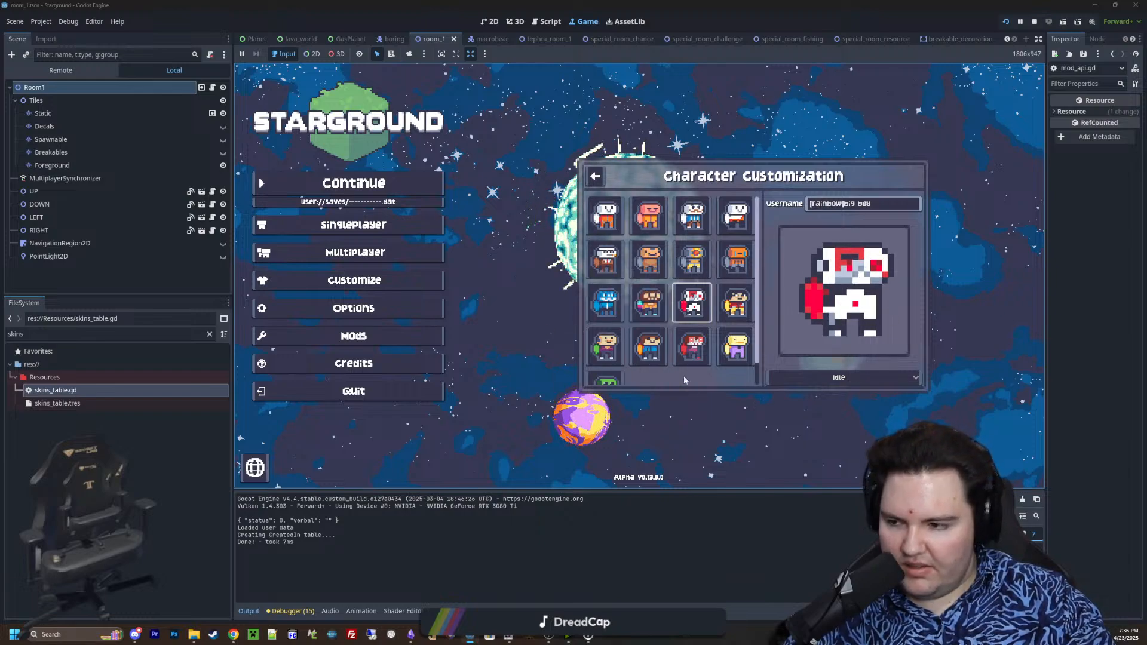
left_click(836, 377)
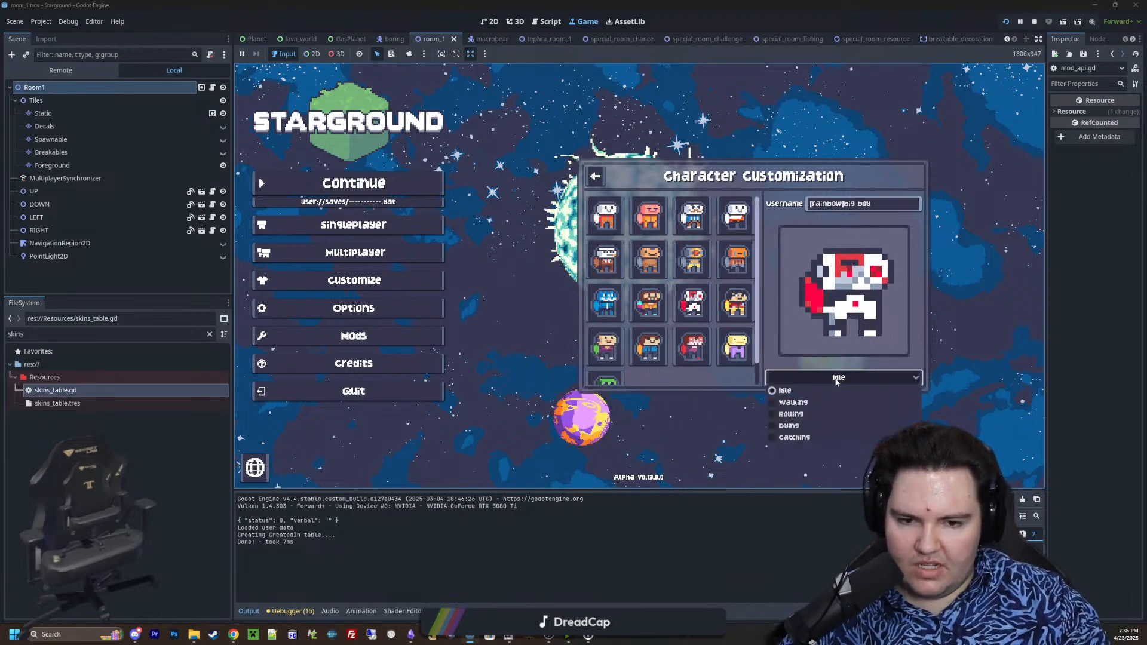
left_click(809, 414)
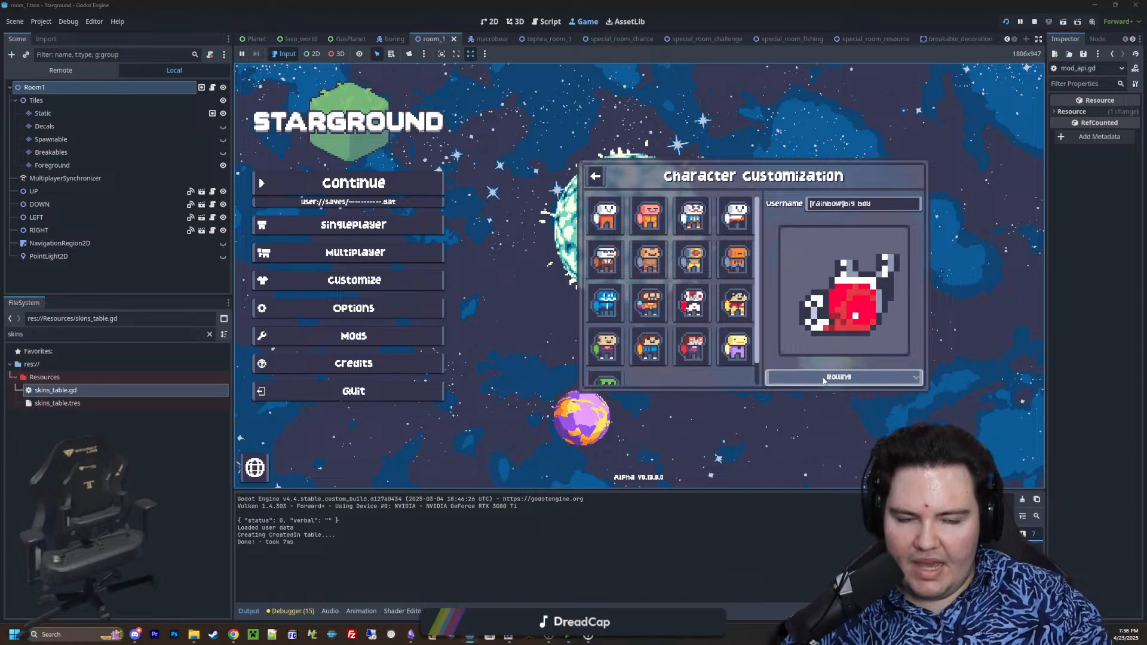
left_click(816, 378)
left_click(801, 391)
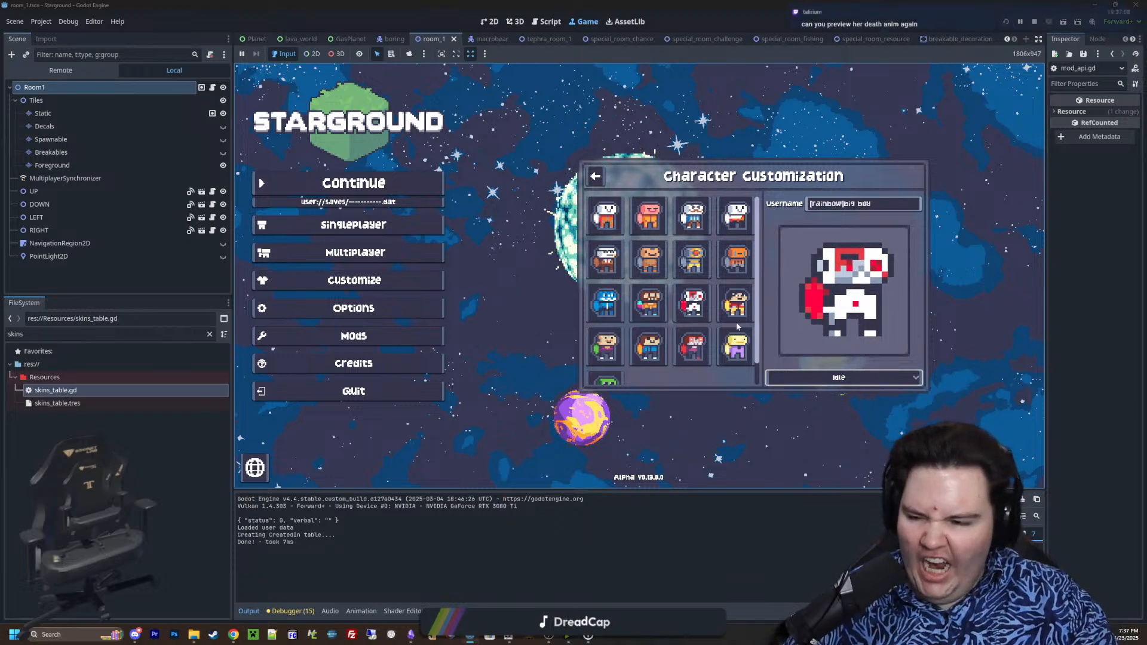
left_click(776, 377)
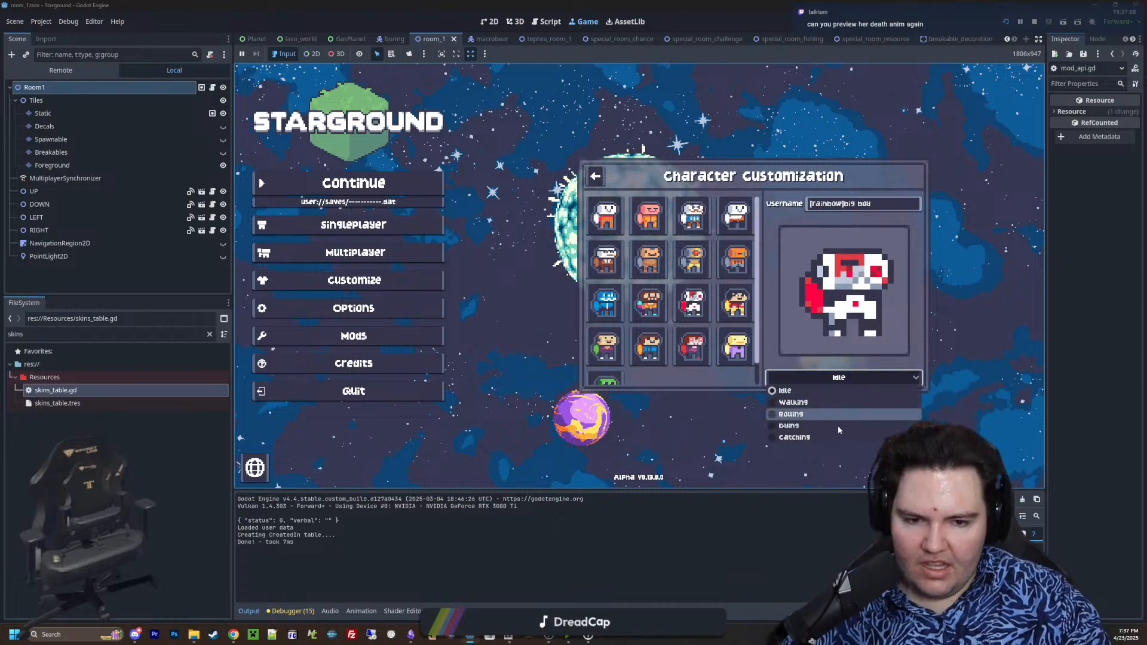
left_click(783, 426)
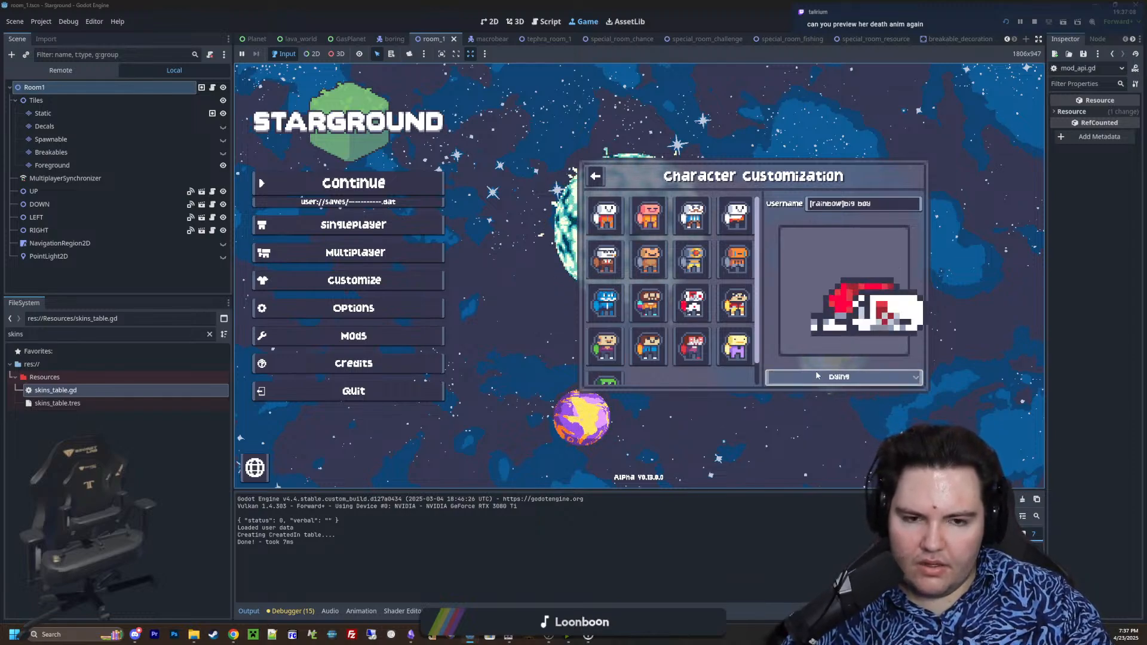
left_click(835, 378)
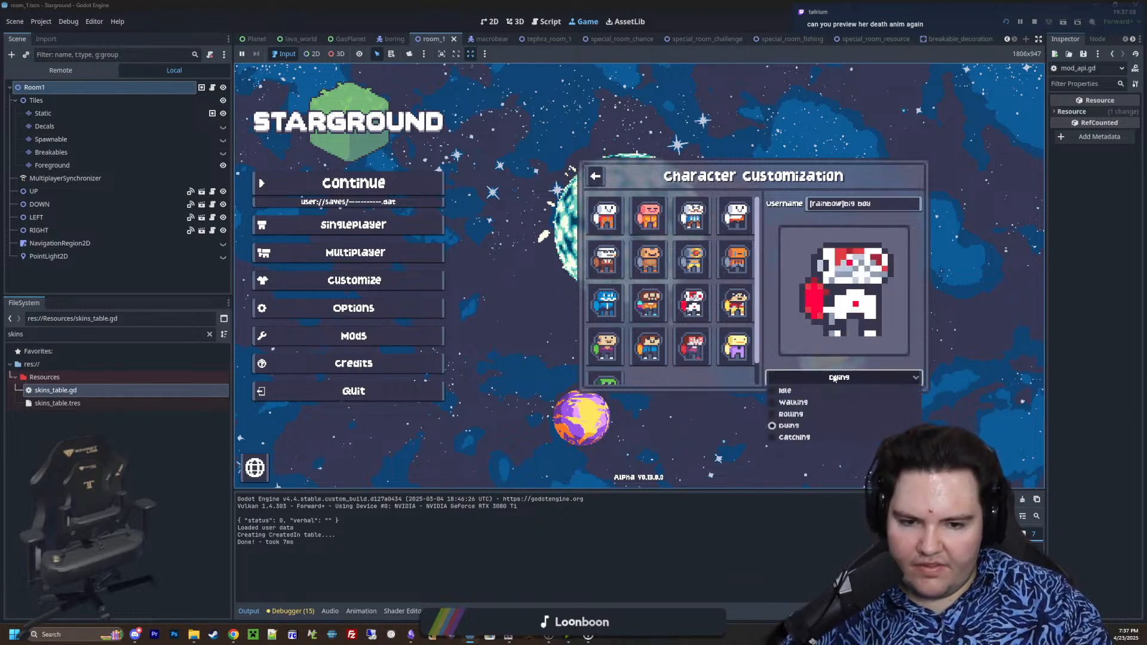
left_click(666, 379)
Preview the brown-haired skin with the cyan and pink backpack in the Dying, Walking and Idle animations, and look through the remaining skins
left_click(649, 302)
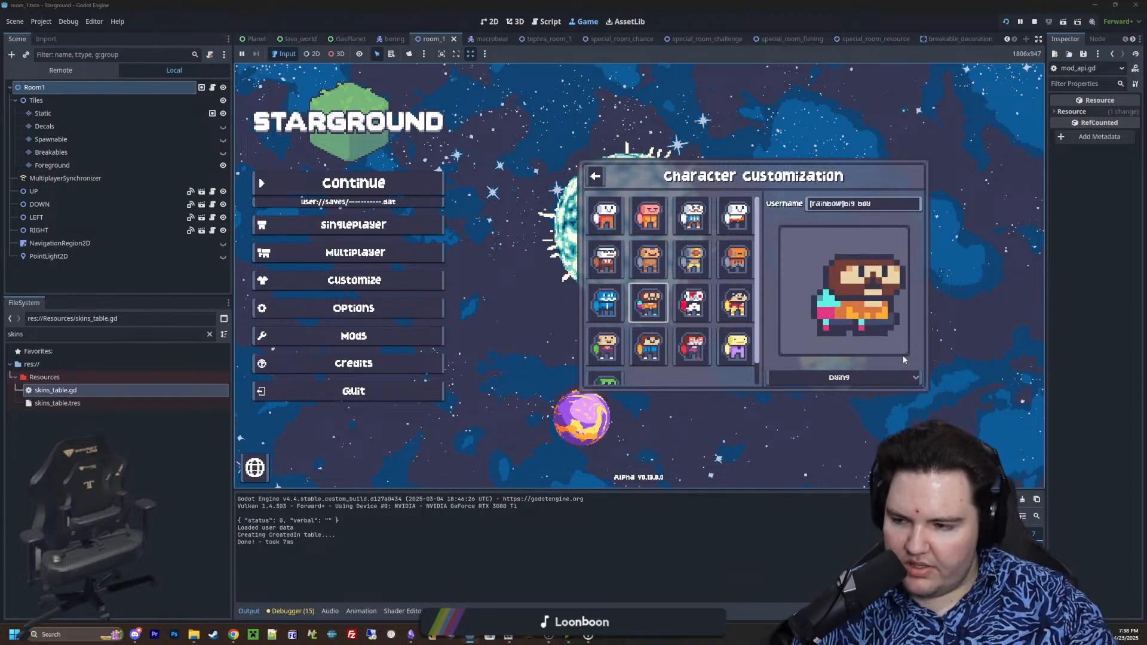
left_click(840, 377)
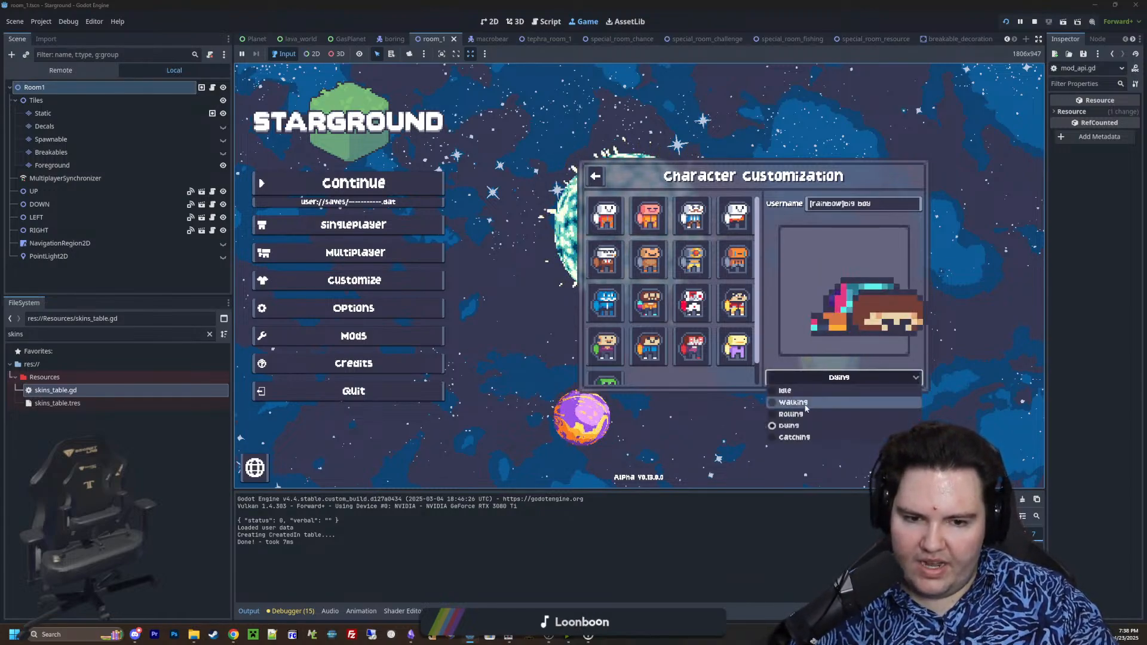
left_click(805, 407)
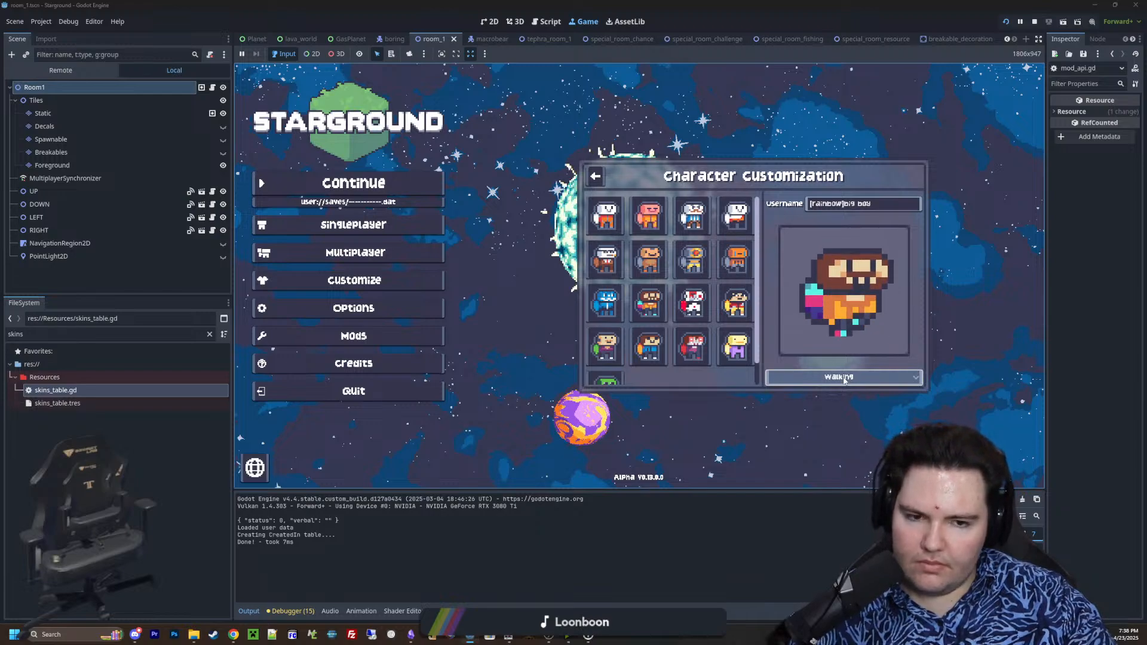
left_click(844, 378)
left_click(815, 397)
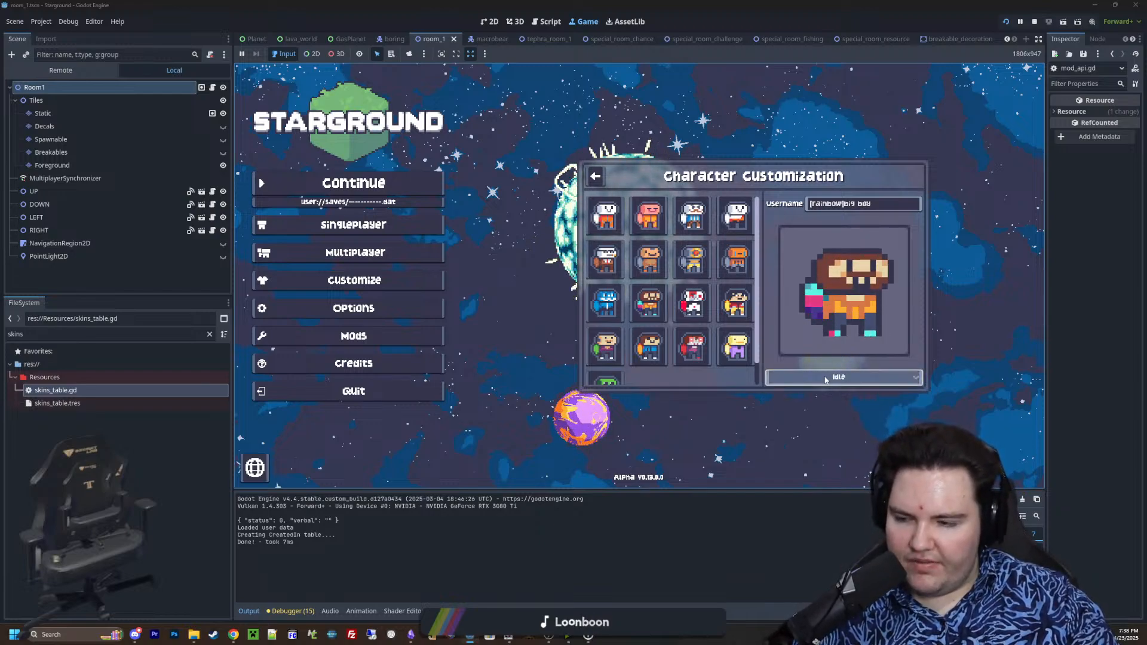
left_click(826, 379)
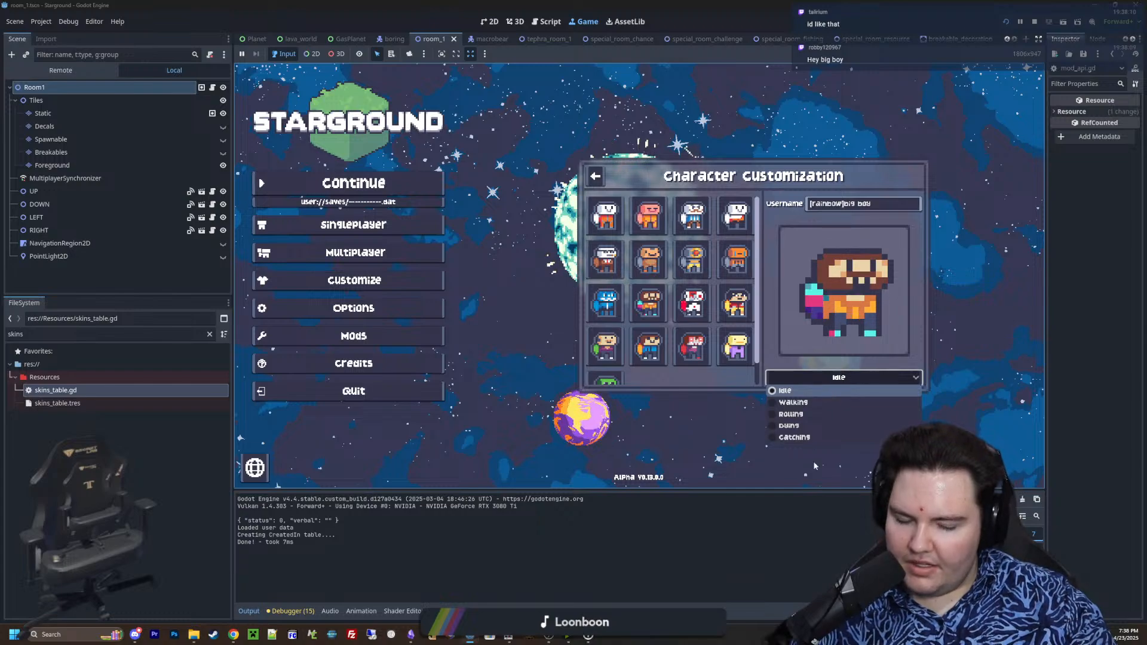
left_click(849, 380)
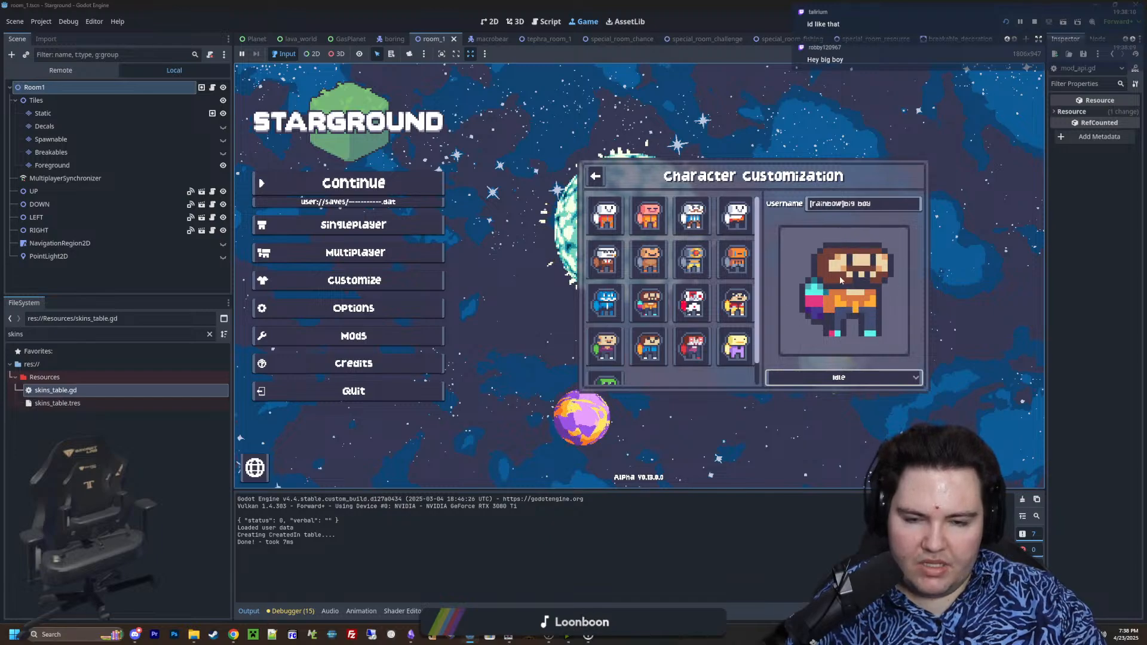
scroll(622, 359, "down", 1)
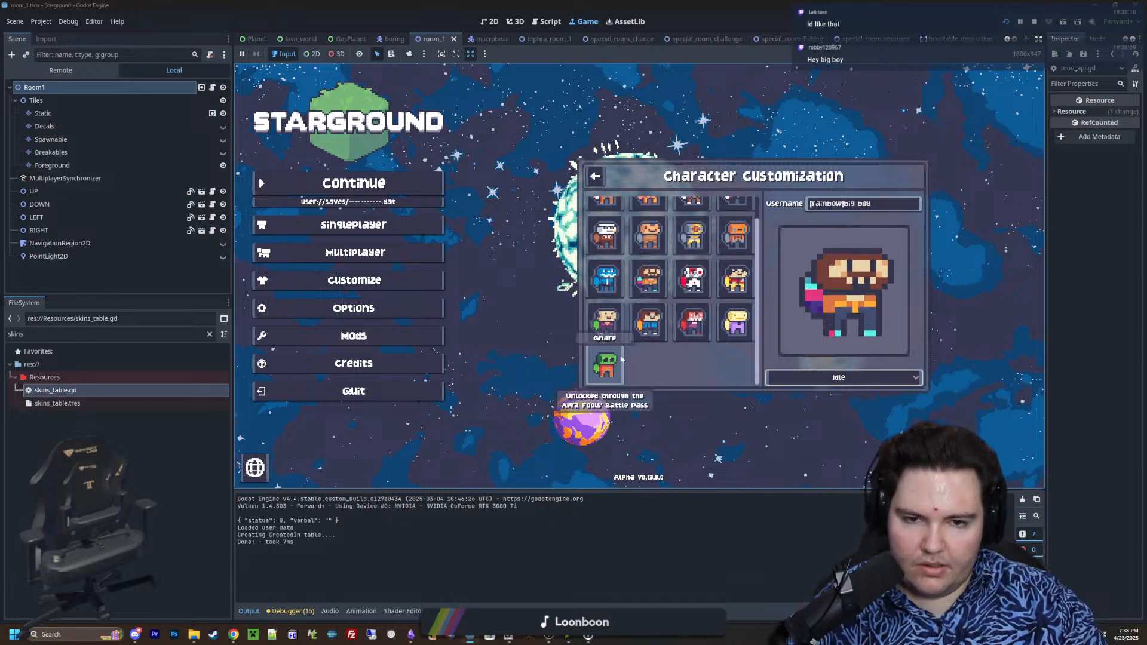
scroll(621, 359, "up", 1)
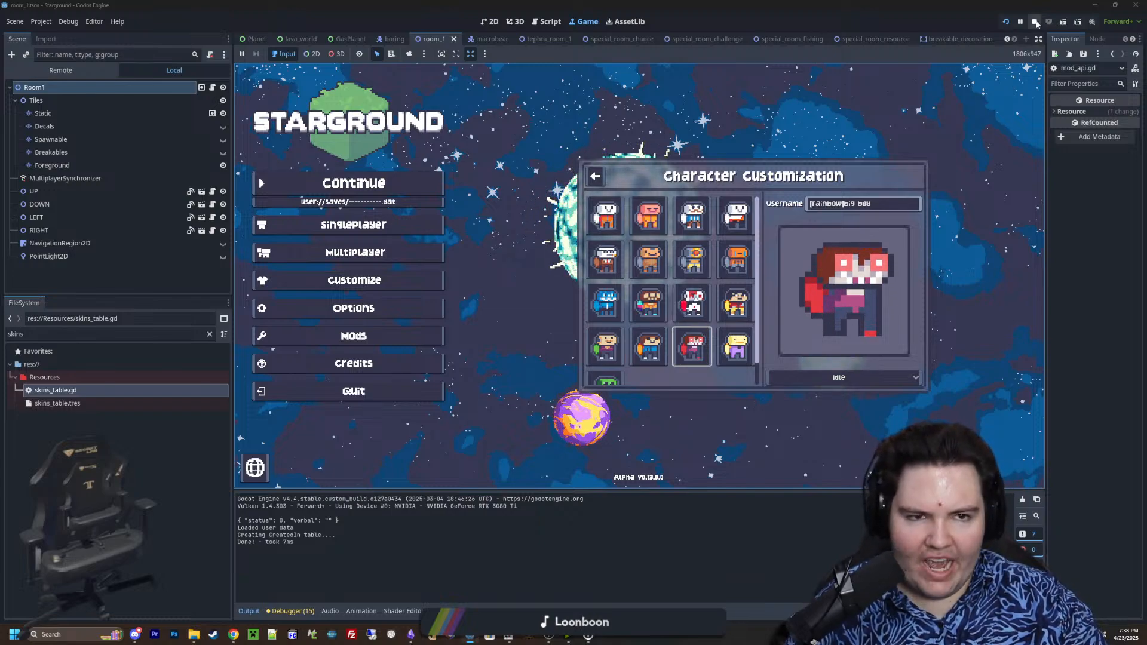
Stop the running game, find character_customization.tscn by filtering the project files for "custom", and open it in the 2D editor
key("F8")
left_click(496, 215)
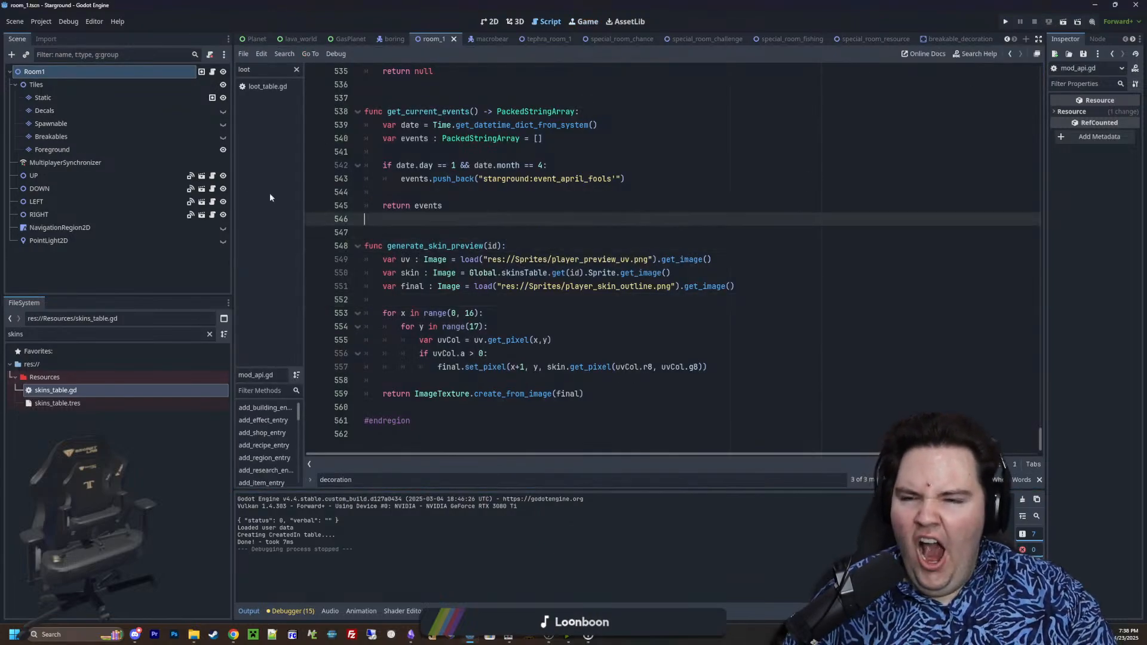
left_click(209, 334)
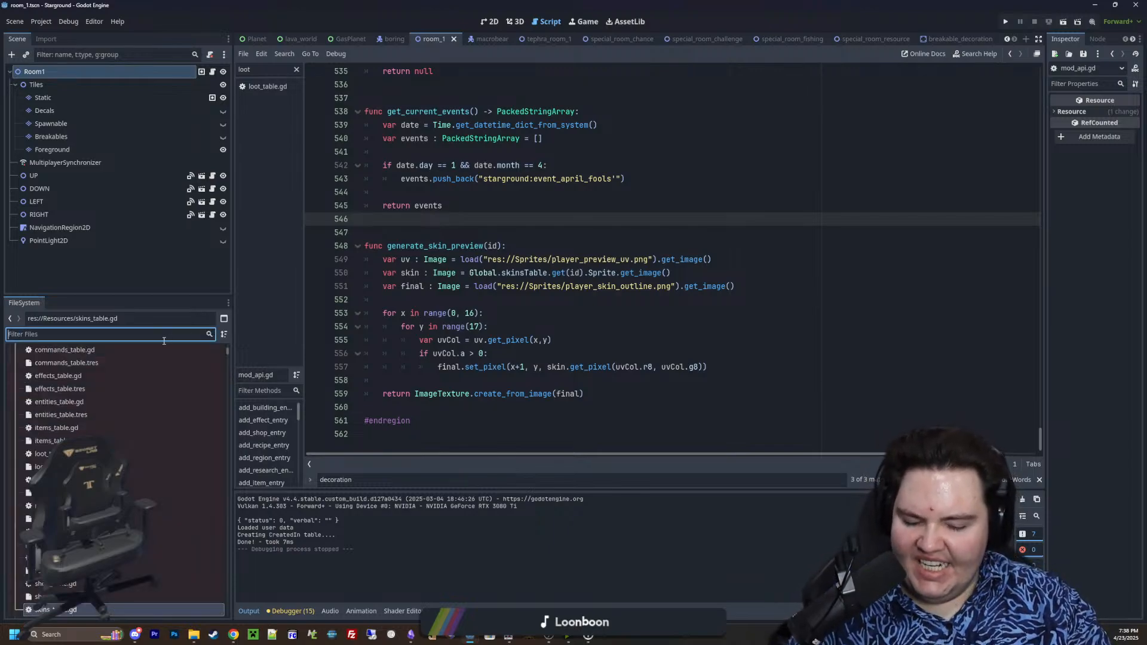
type("custom")
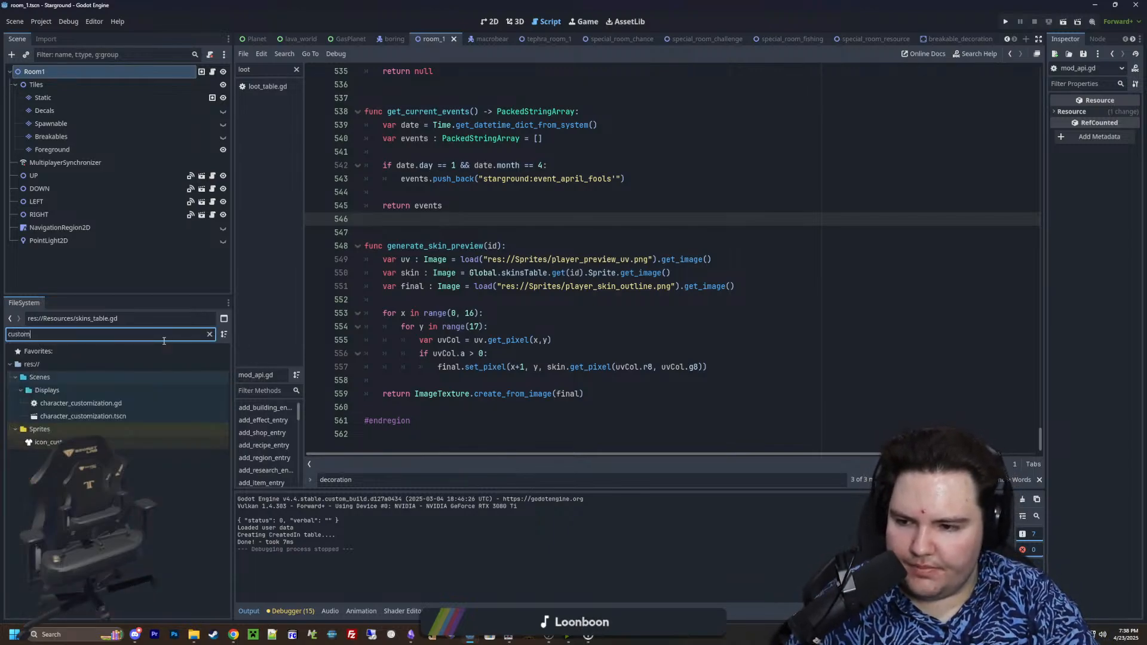
double_click(107, 414)
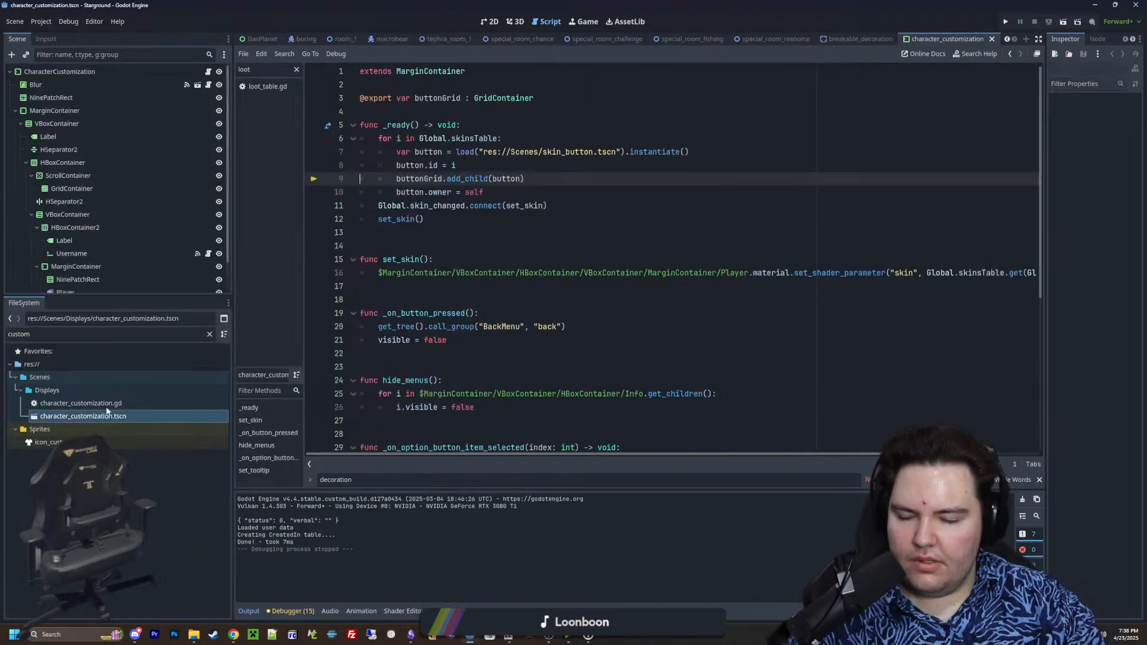
left_click(489, 21)
scroll(493, 317, "up", 5)
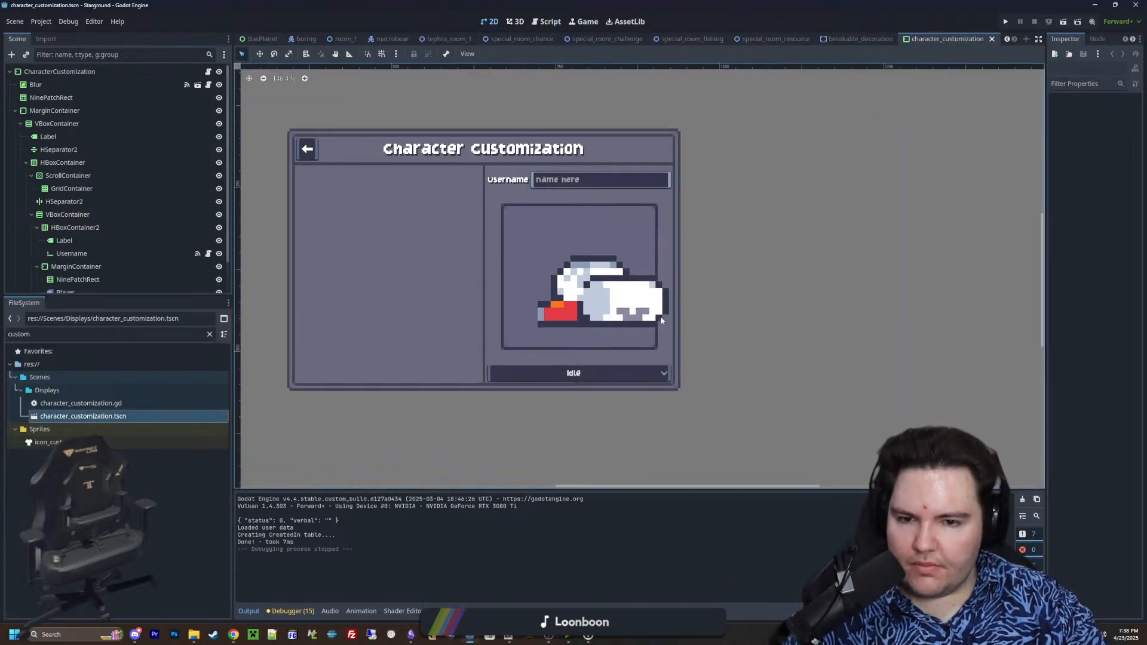
scroll(627, 301, "down", 4)
scroll(121, 203, "down", 2)
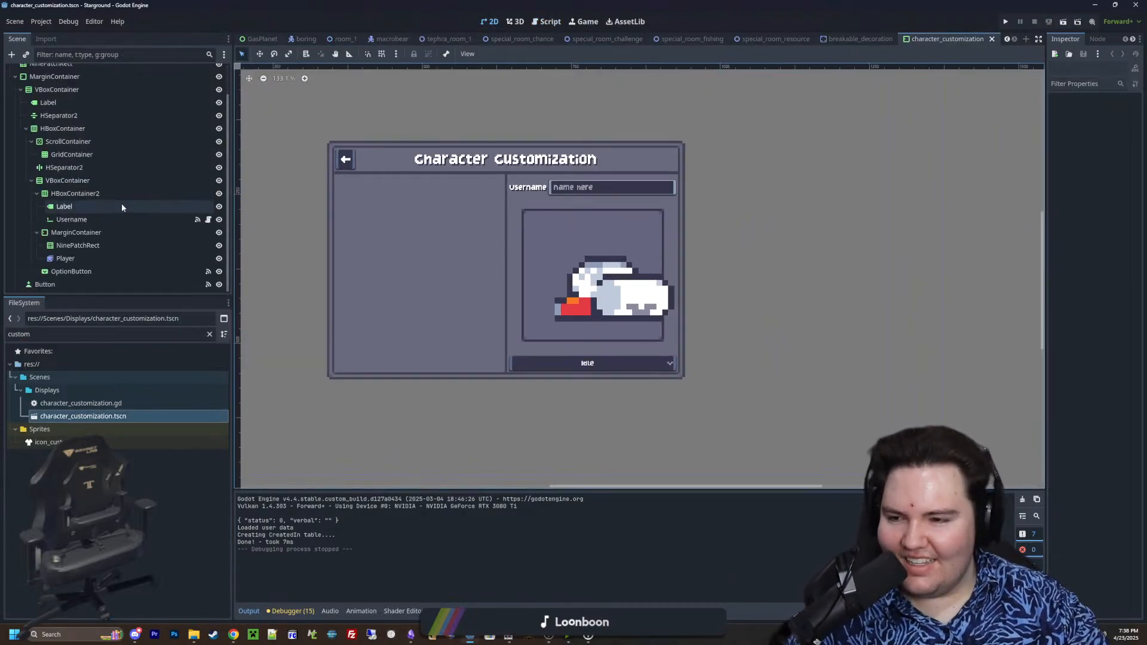
Copy the animation OptionButton and place the copy directly above the original in the VBoxContainer
left_click(69, 193)
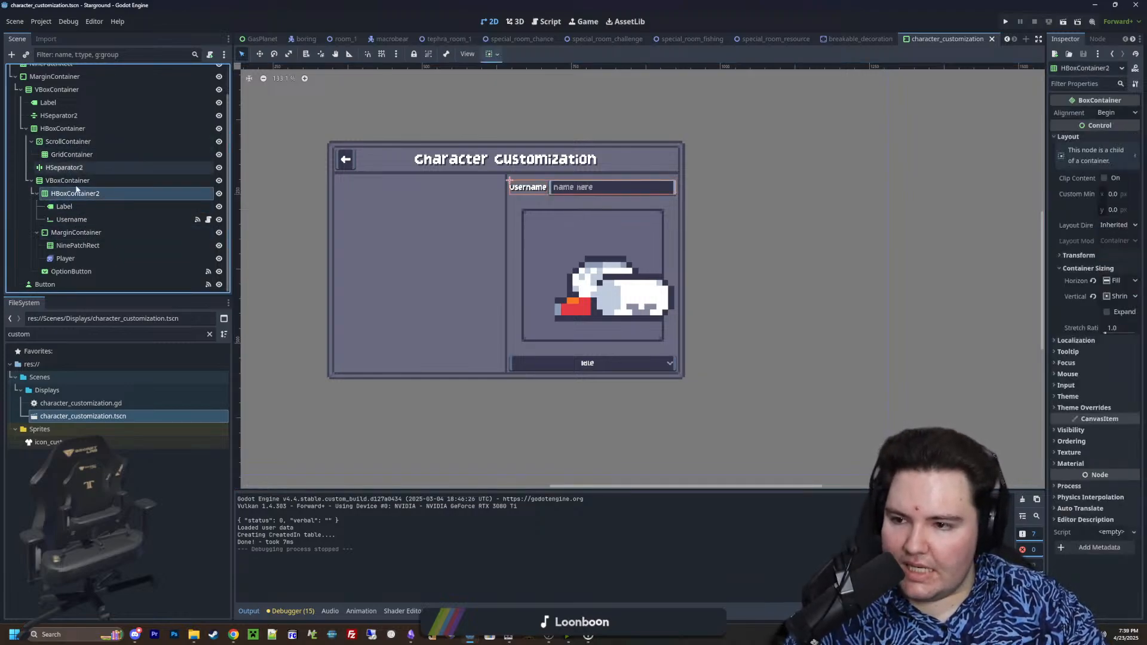
scroll(63, 157, "up", 2)
left_click(59, 144)
scroll(66, 156, "down", 2)
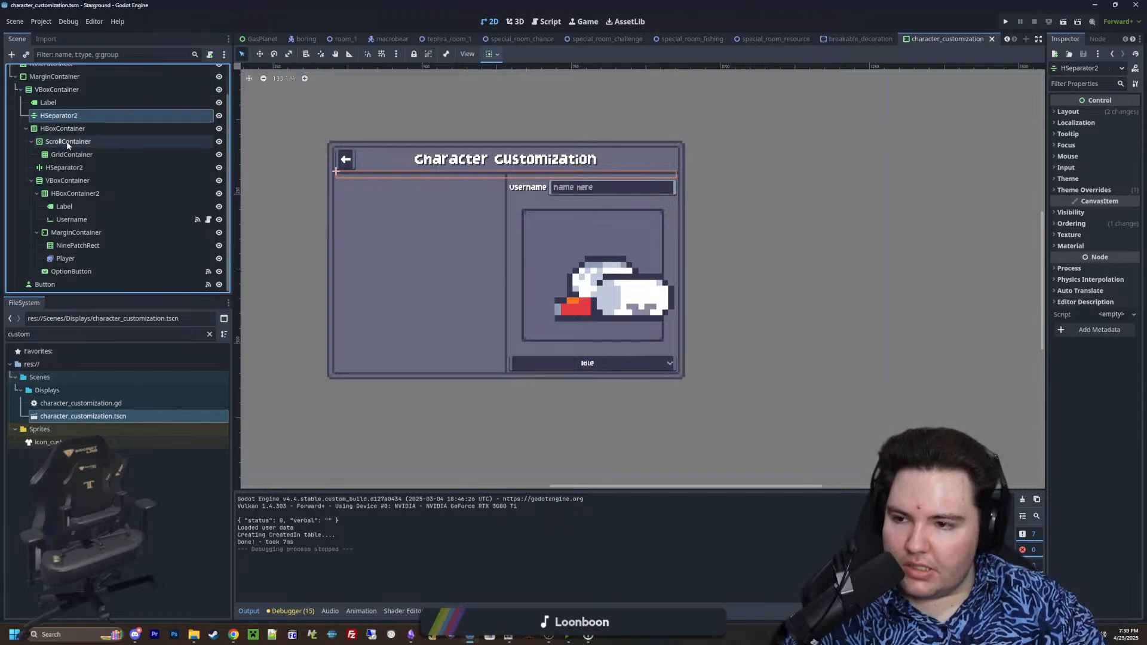
left_click(594, 362)
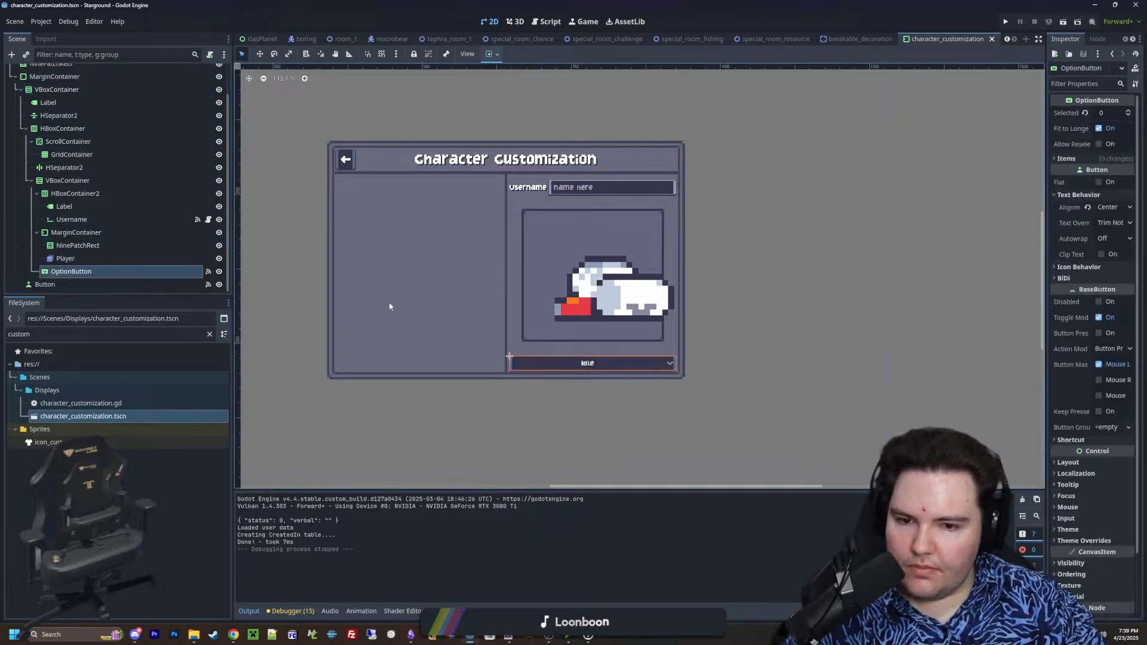
right_click(72, 274)
left_click(98, 339)
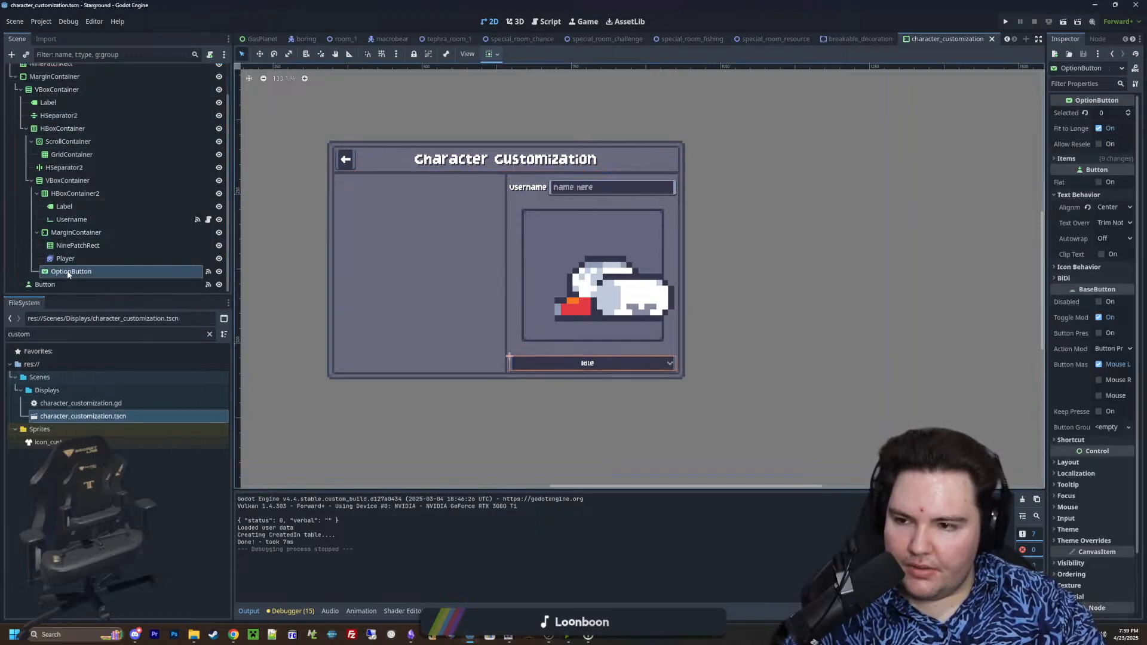
right_click(68, 272)
left_click(97, 346)
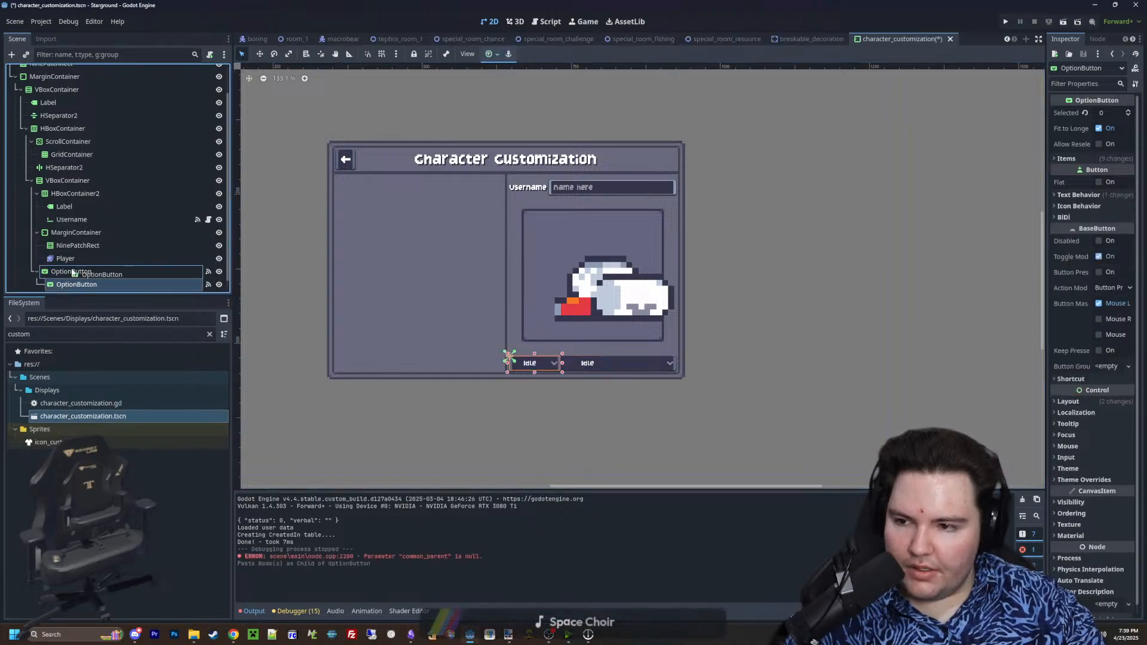
left_click_drag(77, 285, 69, 270)
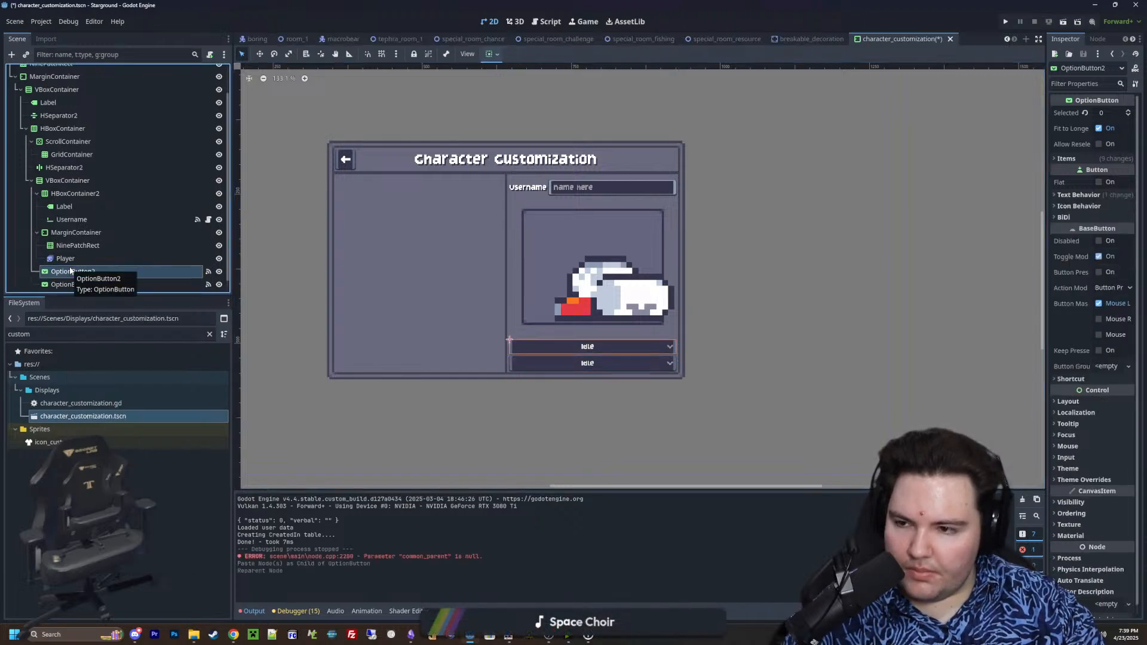
Add an HBoxContainer and place it in the VBoxContainer between the player preview's MarginContainer and the option buttons
left_click(71, 261)
left_click(62, 272)
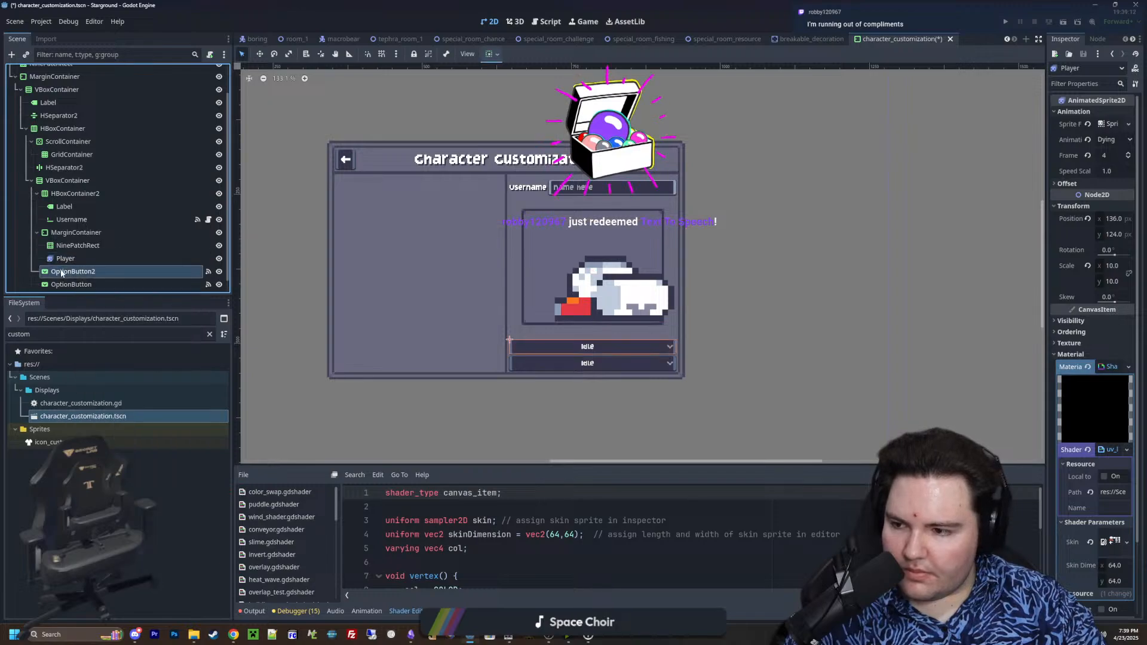
right_click(62, 273)
left_click(140, 276)
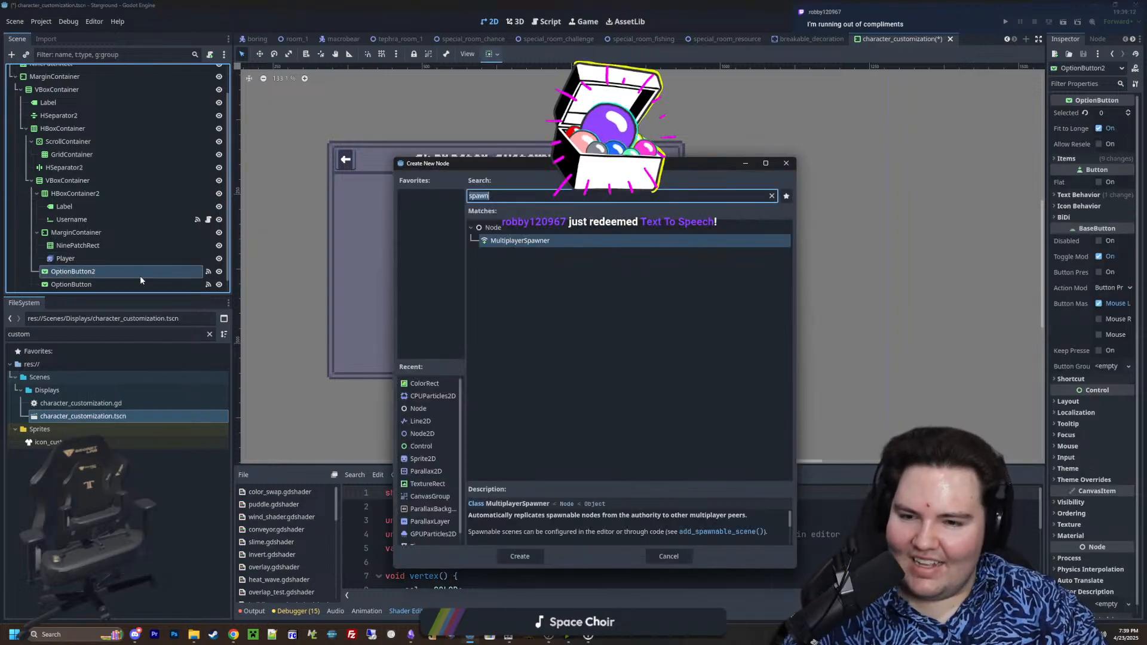
type("hbox")
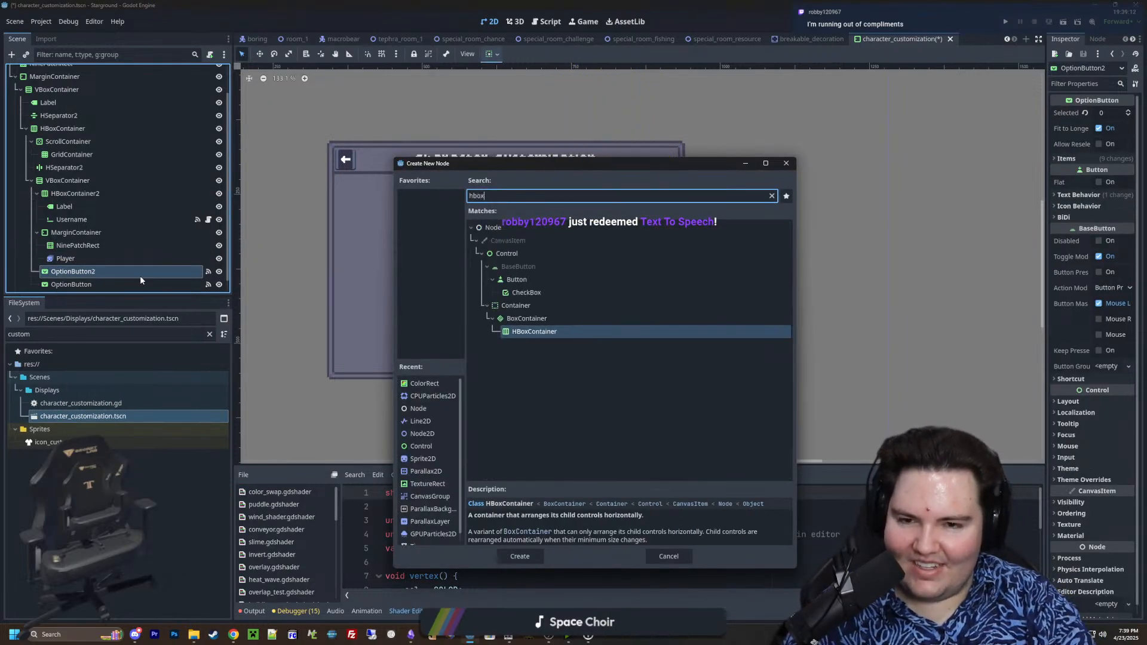
double_click(524, 332)
scroll(100, 235, "down", 1)
left_click_drag(70, 258, 62, 242)
Delete the duplicate OptionButton2 below the new HBoxContainer
right_click(69, 258)
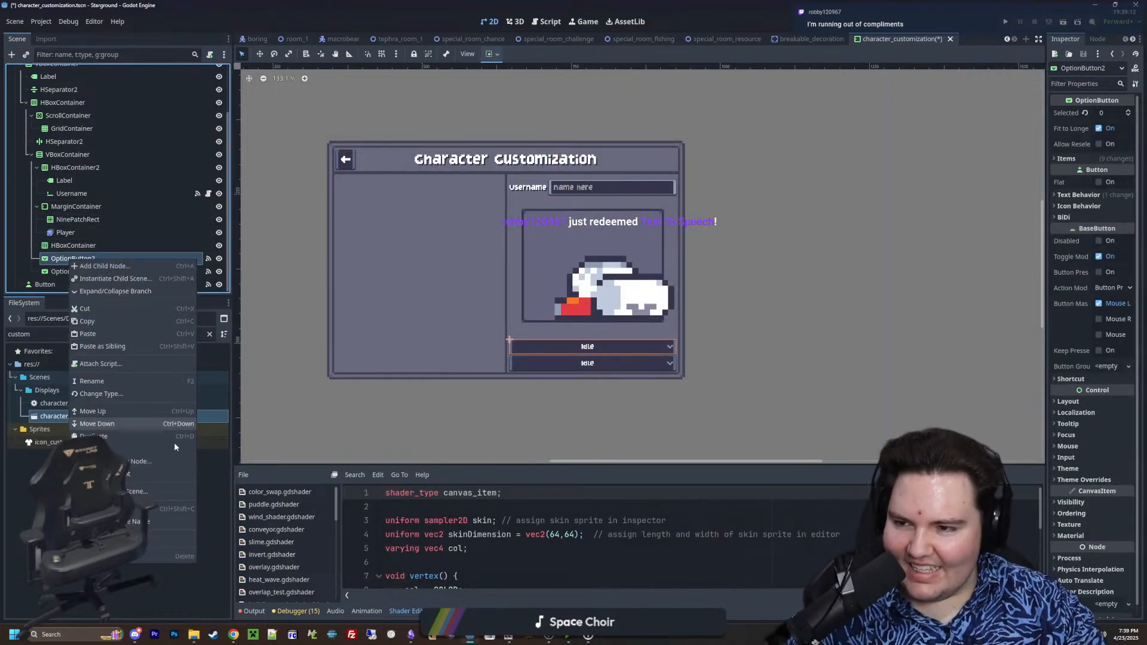
left_click(185, 557)
left_click(543, 330)
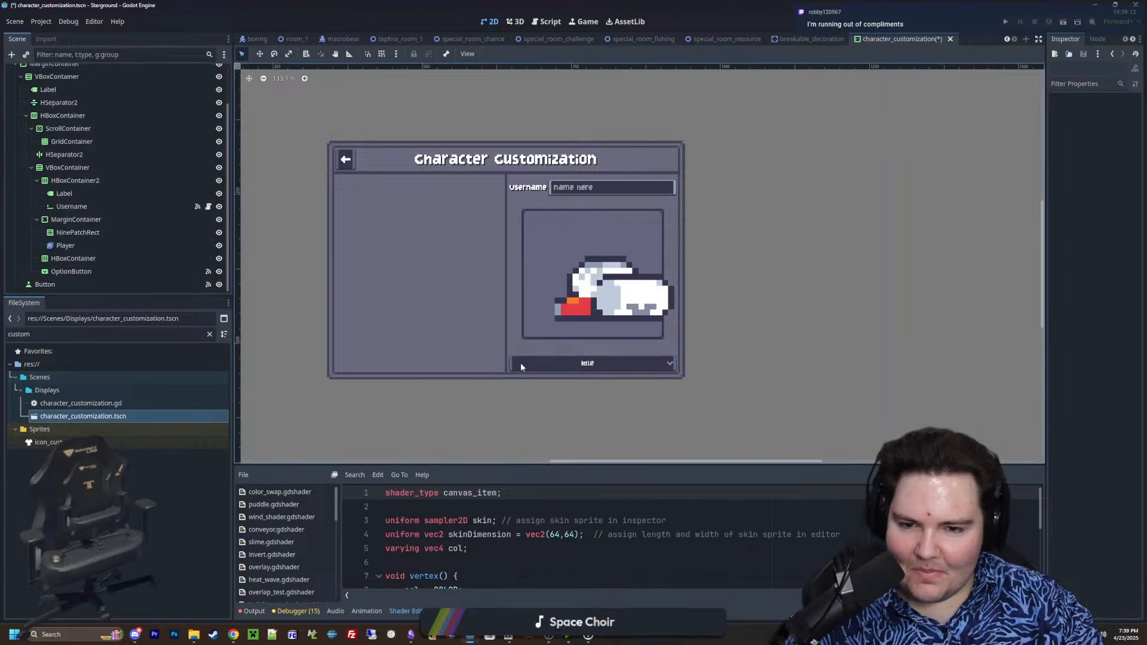
Add a Button node as a child of the new HBoxContainer above the animation OptionButton
scroll(580, 364, "up", 3)
right_click(72, 257)
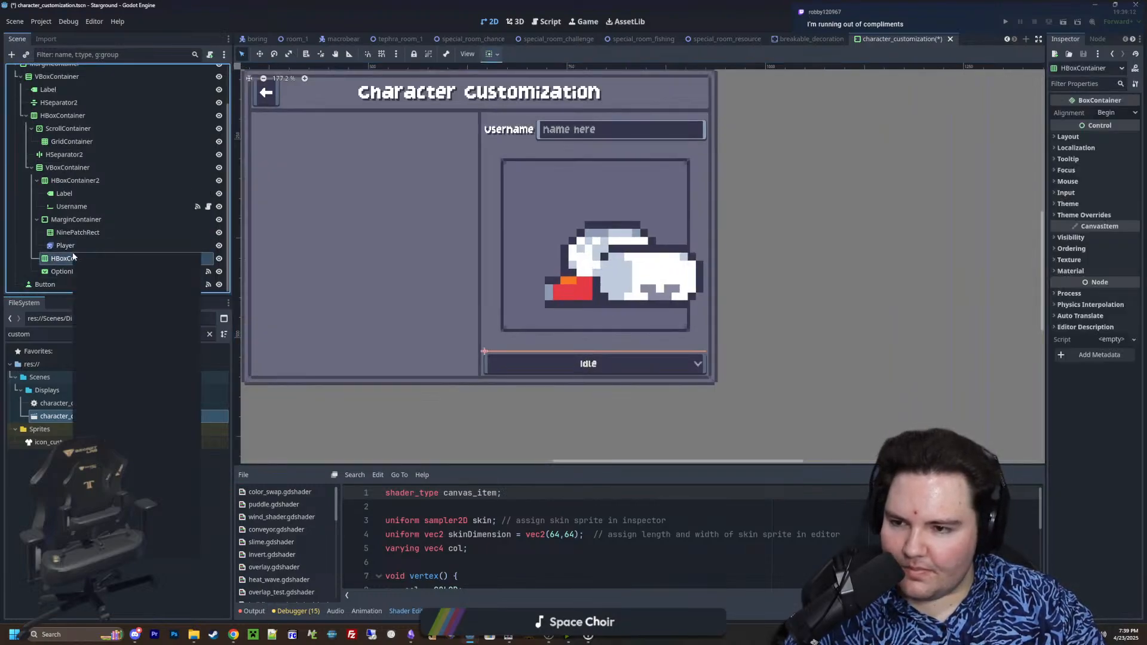
left_click(108, 260)
type("button")
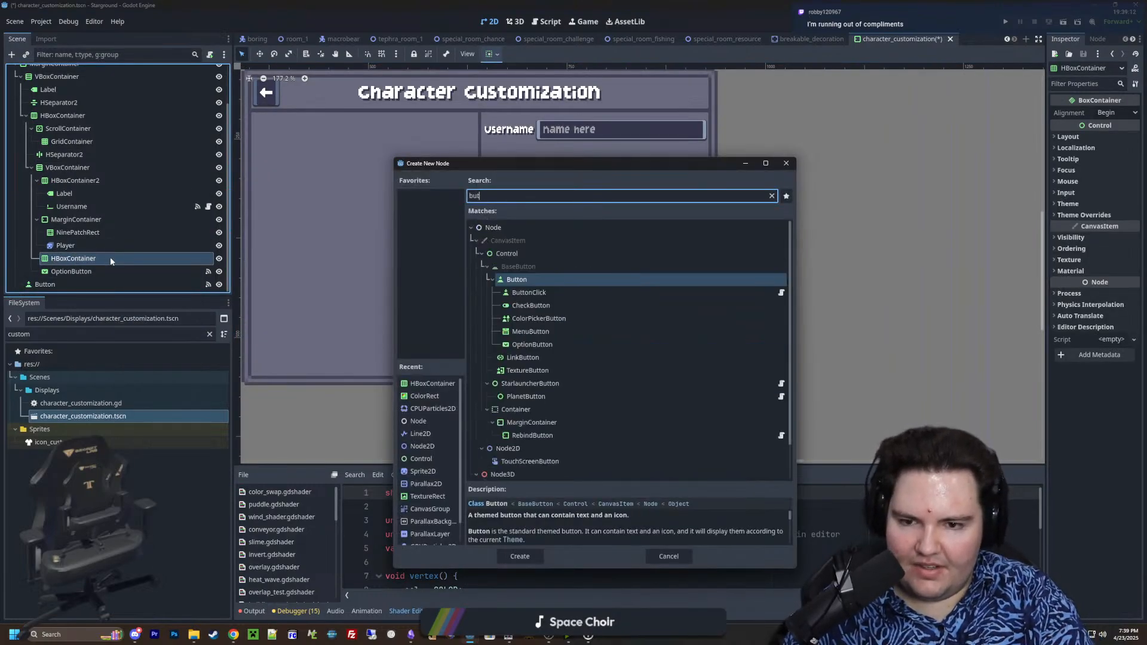
key("Return")
Add two more Button nodes to the HBoxContainer below the character preview, beside the existing Button
right_click(73, 258)
left_click(95, 263)
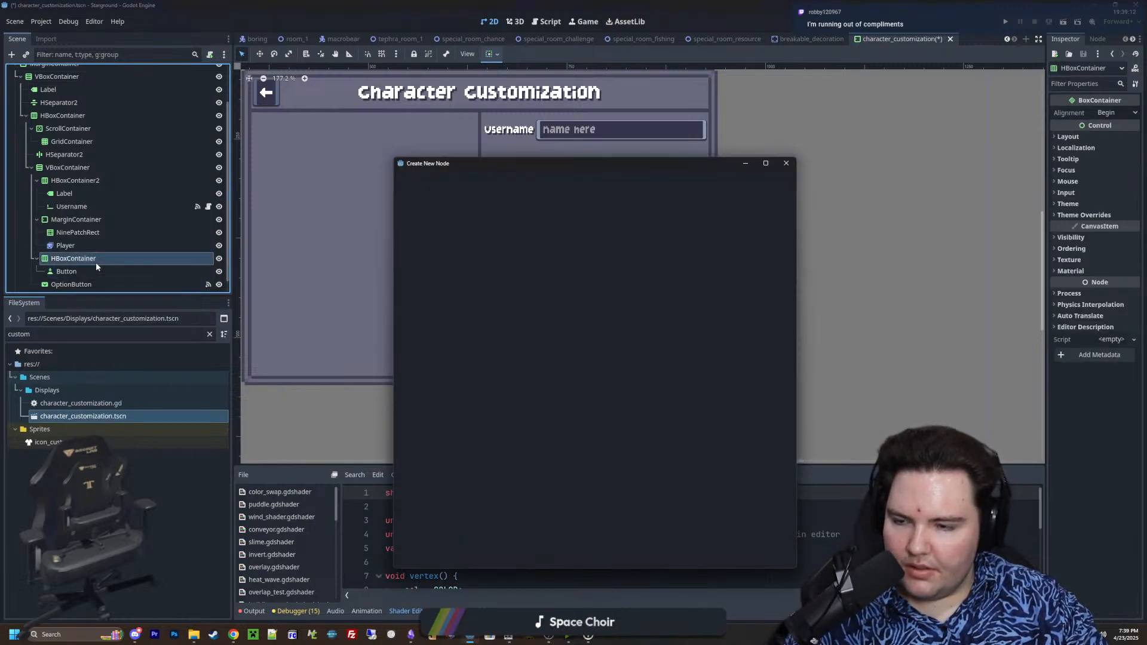
key("Return")
right_click(96, 264)
left_click(97, 266)
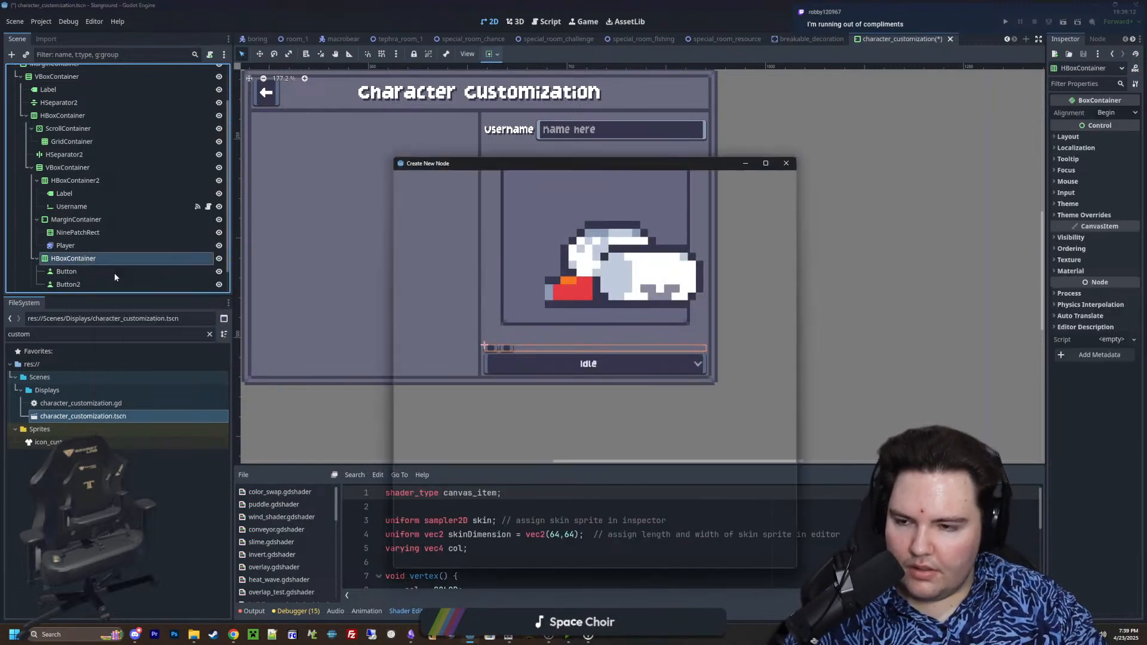
key("Return")
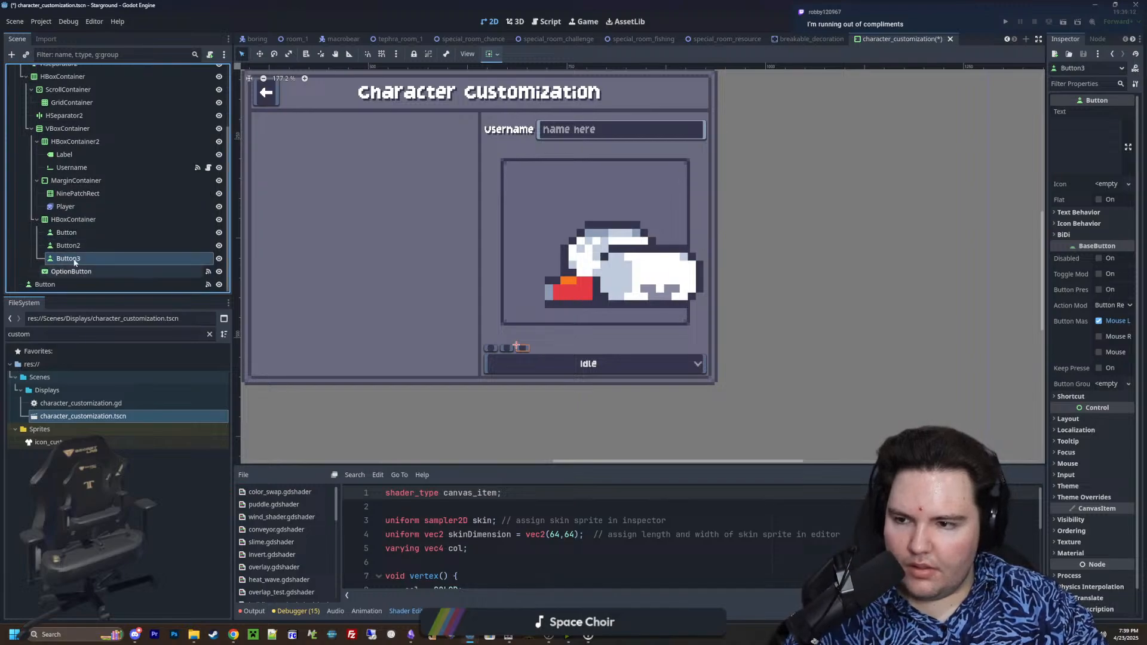
Switch to Paint.NET and create a new 16 × 16 pixel image
left_click(505, 639)
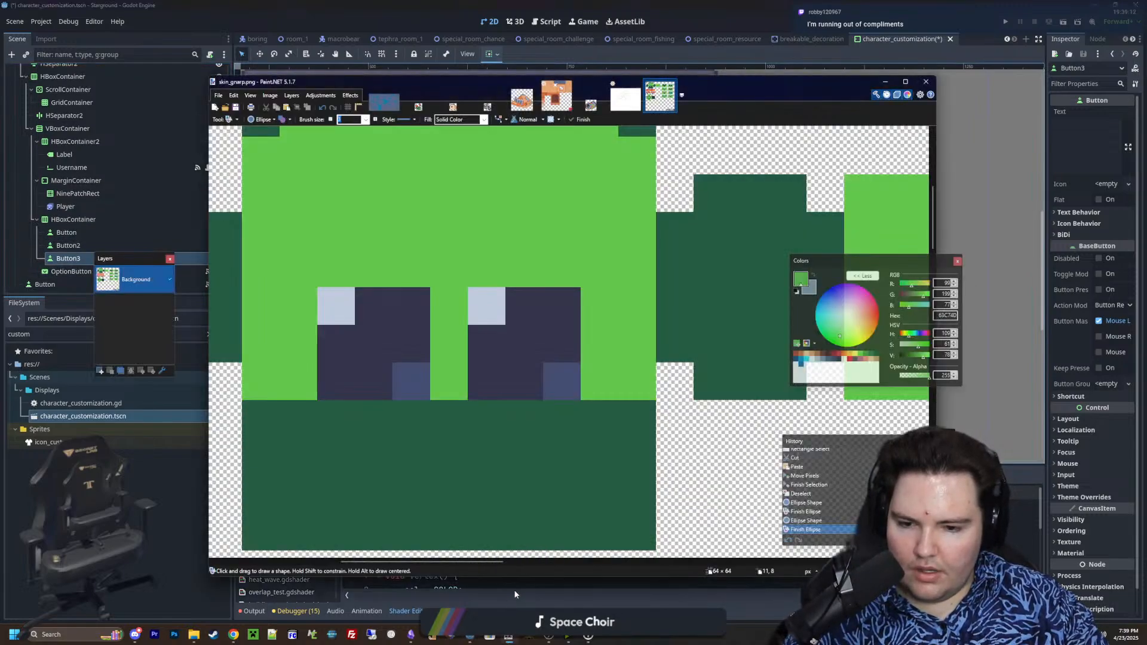
left_click(218, 95)
left_click(230, 108)
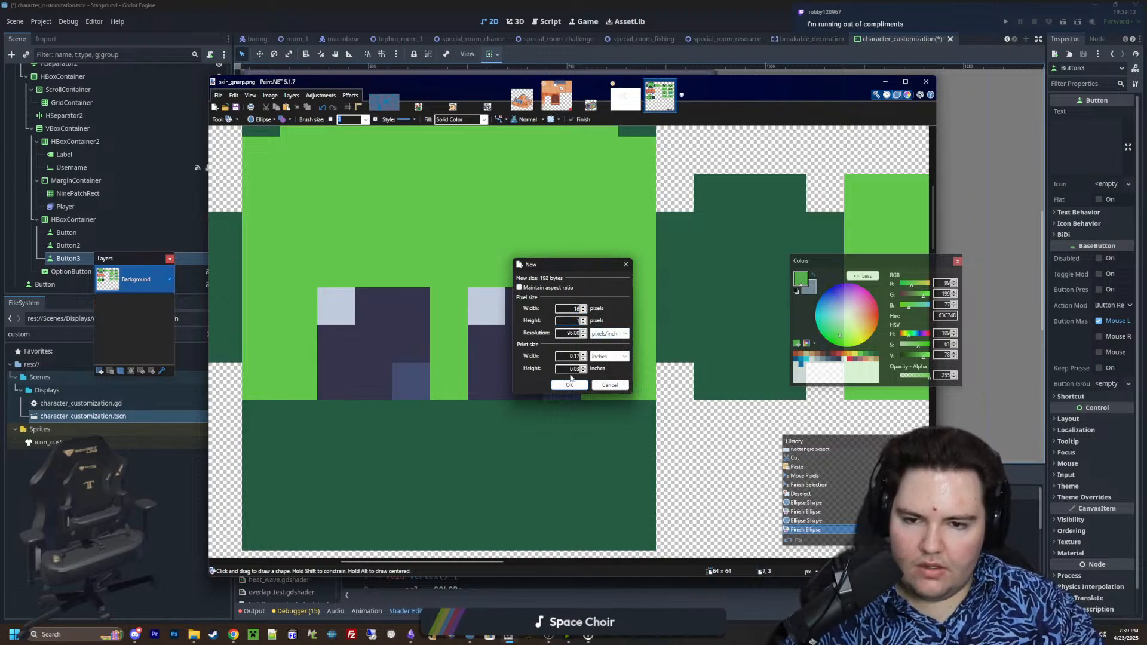
type("6")
left_click(569, 385)
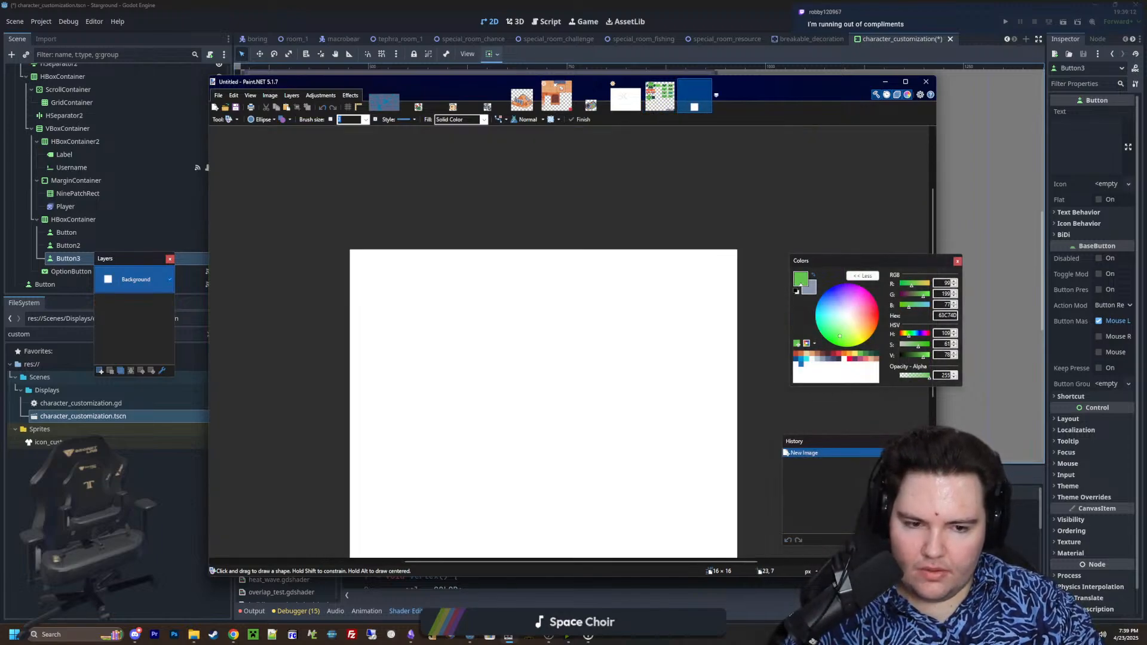
Erase the white background across the whole canvas to make the new image fully transparent
key("s")
middle_click_drag(608, 331, 503, 255)
scroll(556, 307, "down", 5, "ctrl")
left_click_drag(644, 479, 304, 199)
key("Delete")
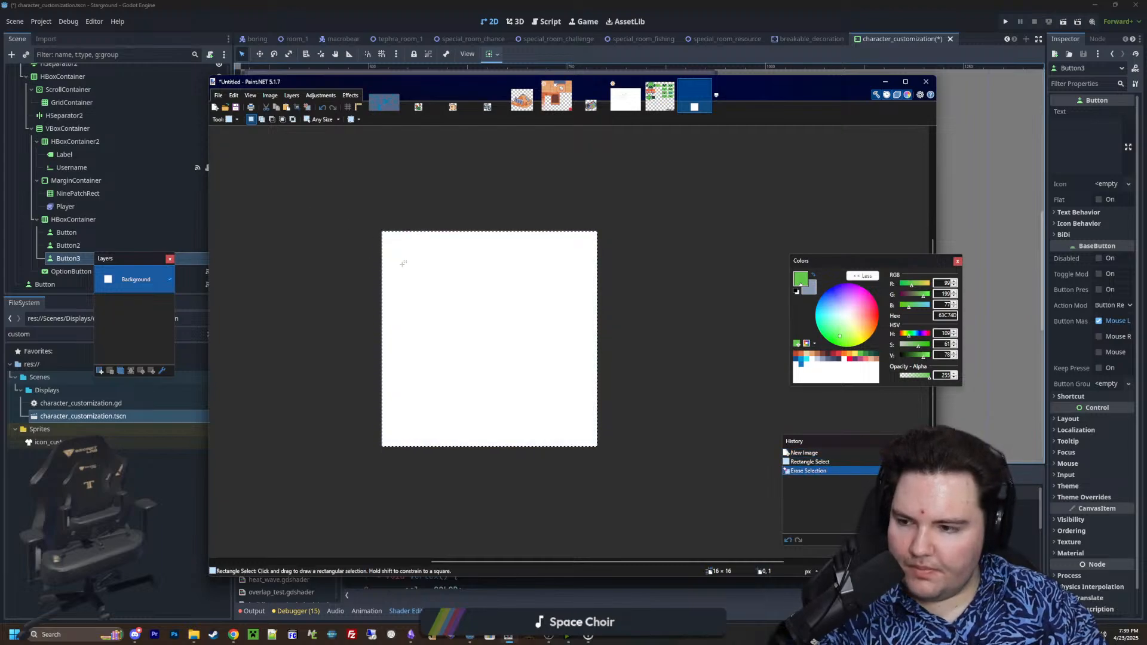
scroll(419, 263, "up", 3, "ctrl")
Draw a white right-pointing chevron about 4 × 14 pixels near the canvas's right edge with the Pencil, stepping its strokes two pixels high
left_click(854, 363)
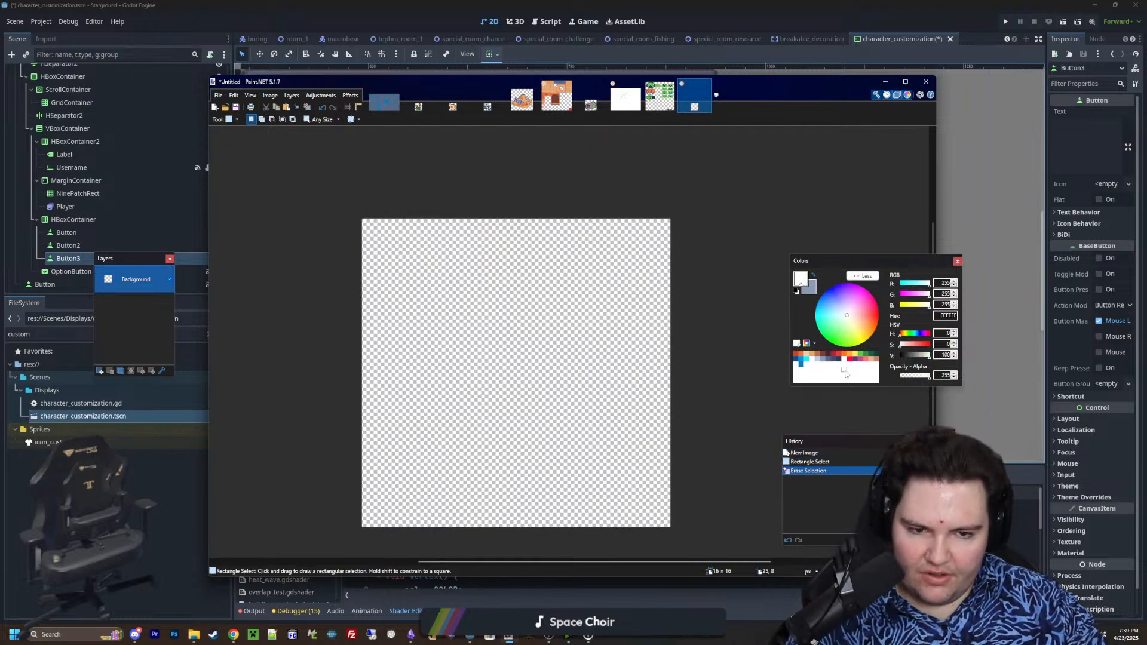
key("p")
scroll(549, 428, "up", 2, "ctrl")
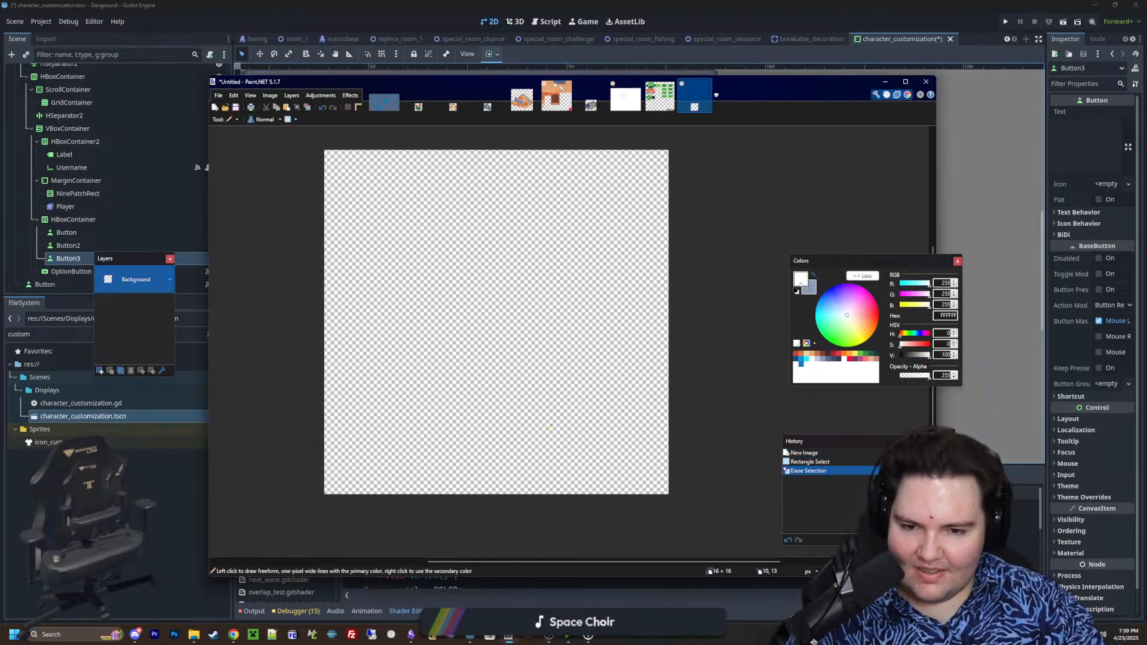
left_click(585, 467)
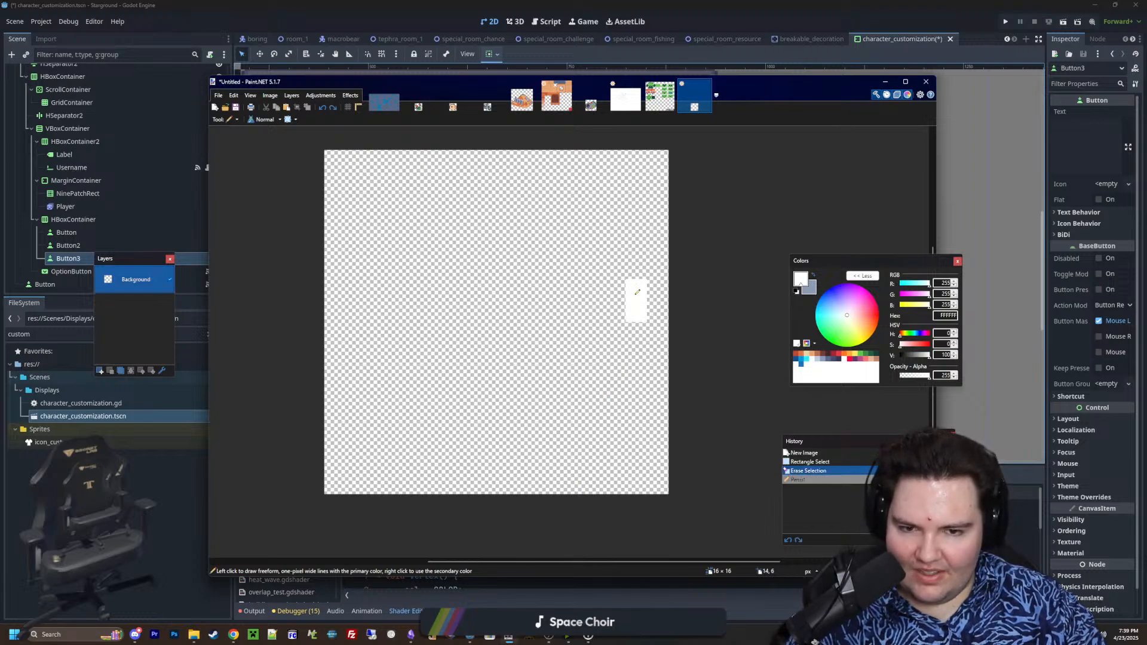
key("ctrl+z")
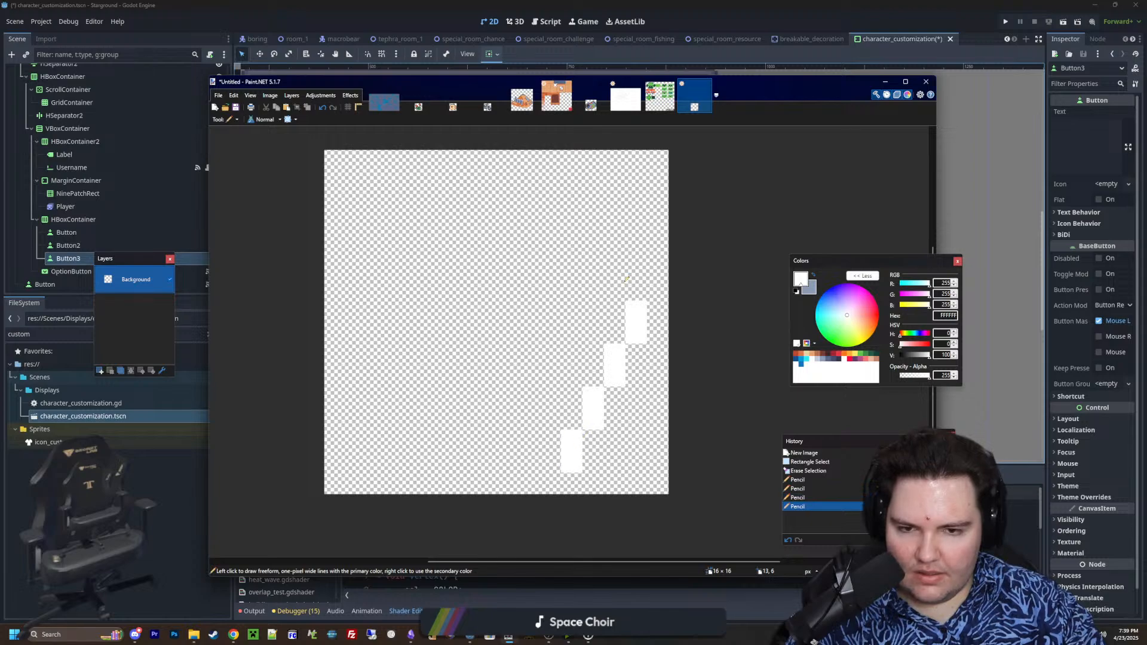
mouse_move(597, 242)
left_mouse_down()
mouse_move(594, 205)
mouse_move(593, 225)
mouse_move(570, 187)
left_mouse_up()
key("ctrl+z")
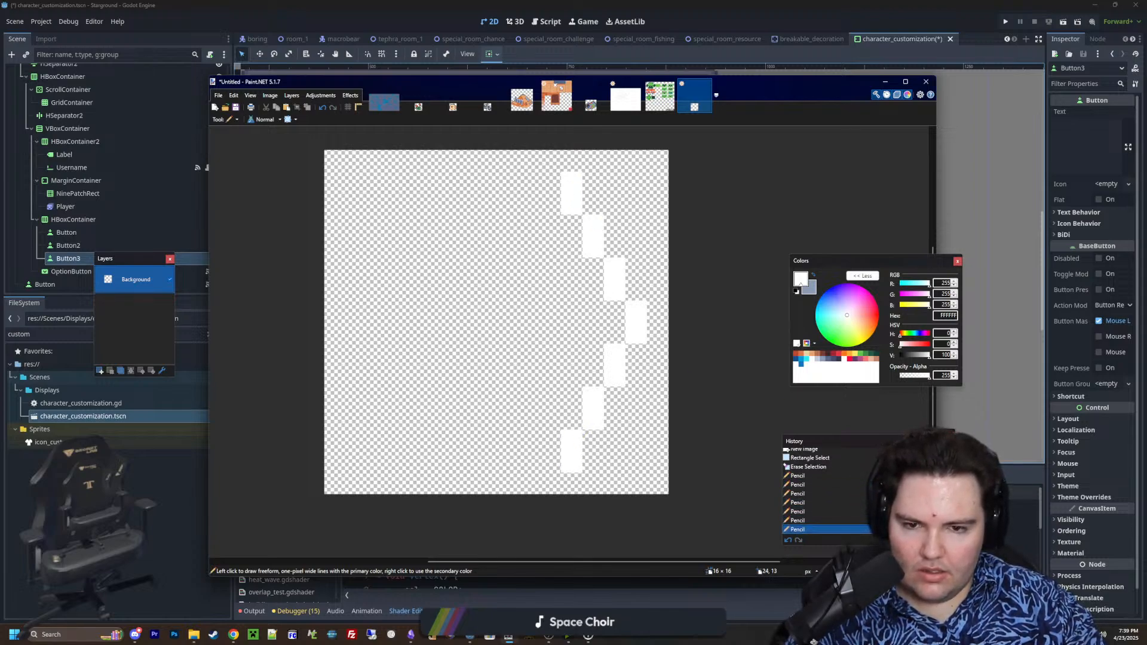
Duplicate the chevron, place the copy 5 pixels left of the original, and clear the selection
key("s")
scroll(640, 394, "down", 2, "ctrl")
scroll(612, 376, "up", 2, "ctrl")
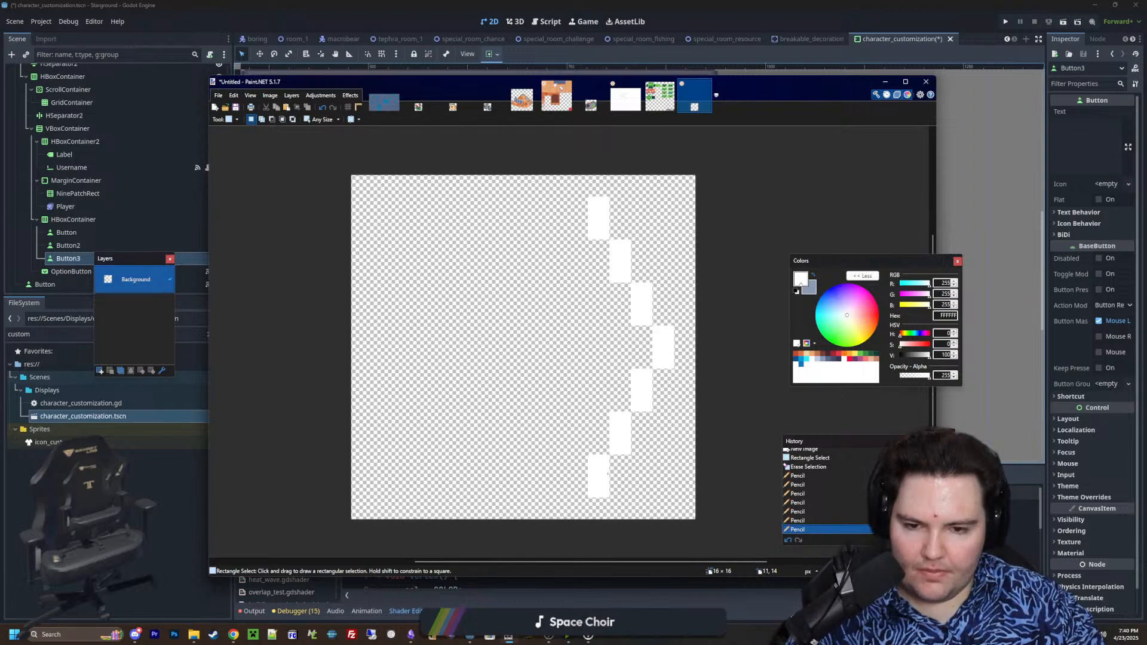
left_click_drag(608, 474, 674, 197)
key("ctrl+x")
key("ctrl+v")
left_click_drag(642, 342, 535, 348)
key("ctrl+v")
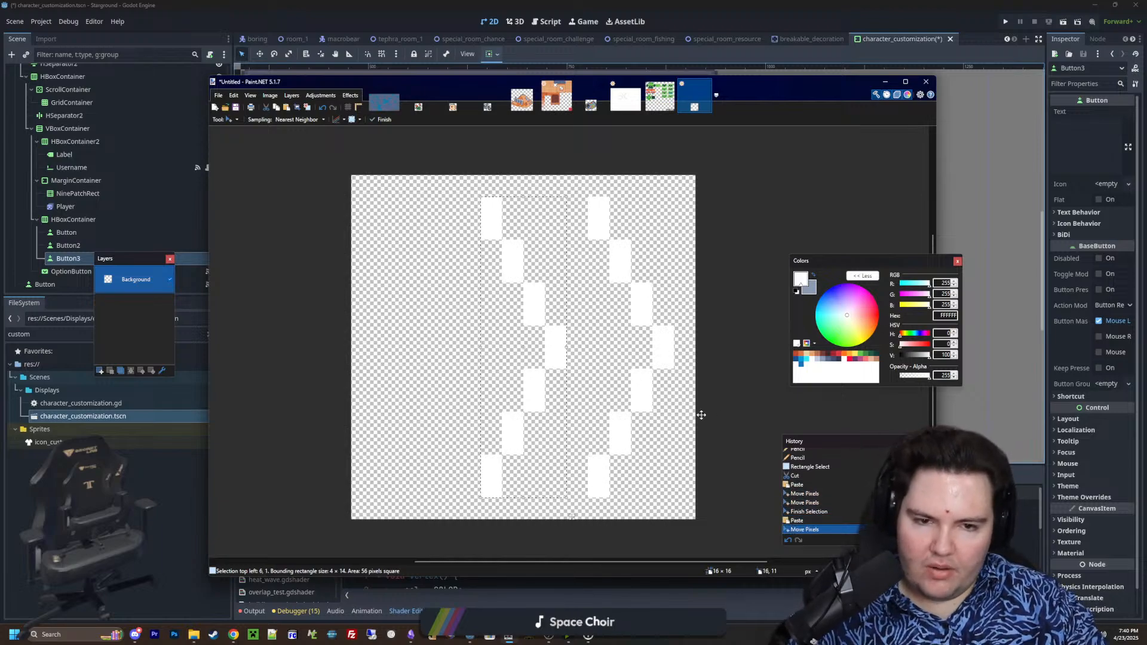
key("ctrl+d")
scroll(622, 397, "down", 2, "ctrl")
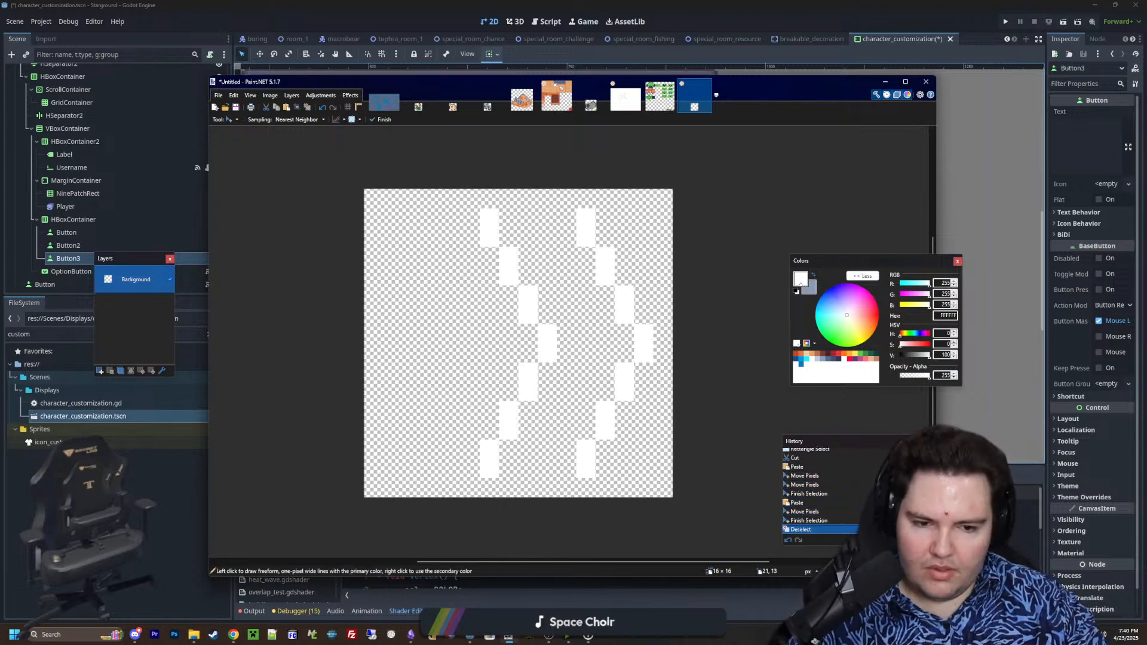
Thicken the chevrons to two pixels wide by drawing white pixels along their left edges with the Pencil
key("p")
scroll(590, 462, "up", 1, "ctrl")
left_click_drag(567, 470, 569, 450)
left_click_drag(587, 431, 590, 408)
left_click(606, 385)
left_click(611, 364)
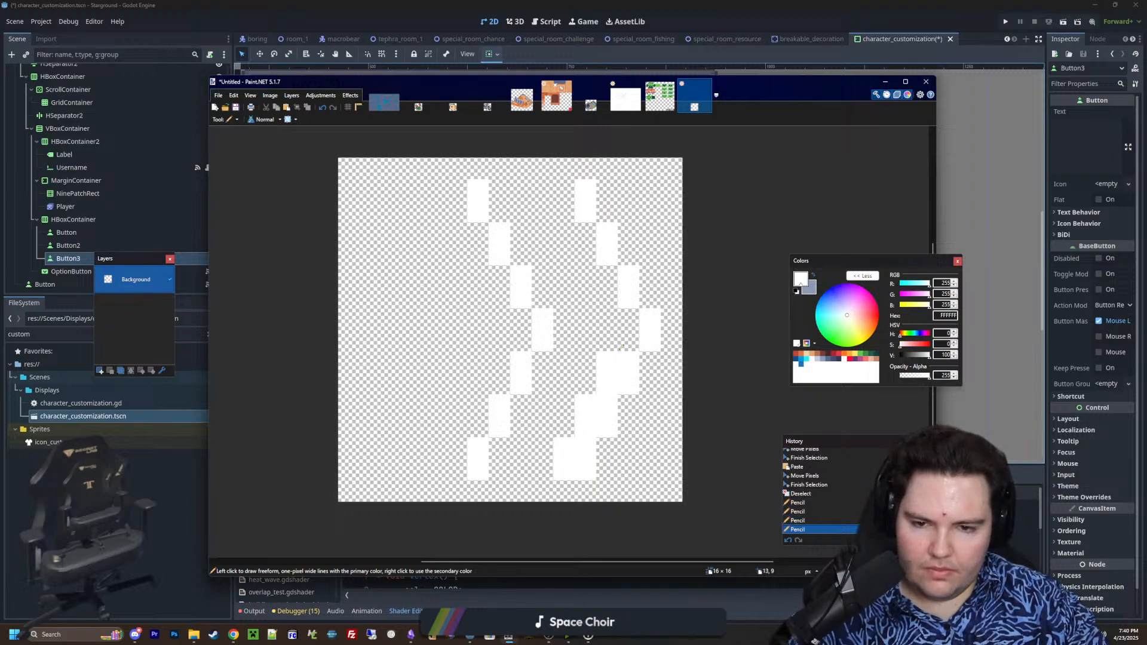
left_click_drag(611, 299, 581, 205)
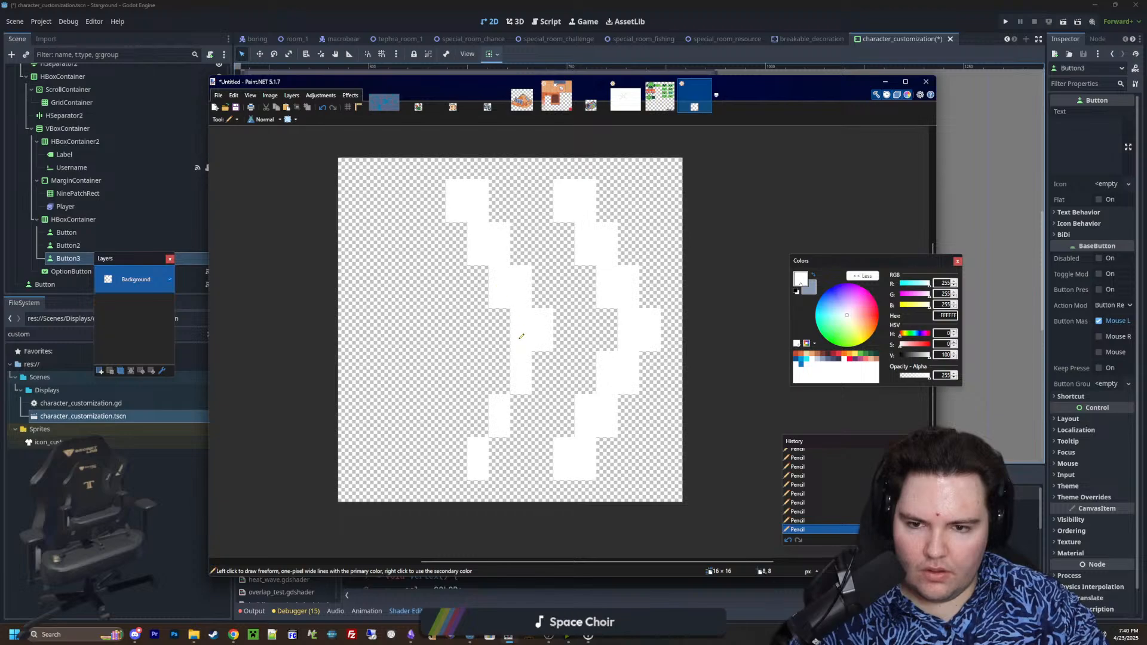
Switch back to Godot and select the Player node in the character customization scene tree
left_click(168, 520)
left_click(78, 206)
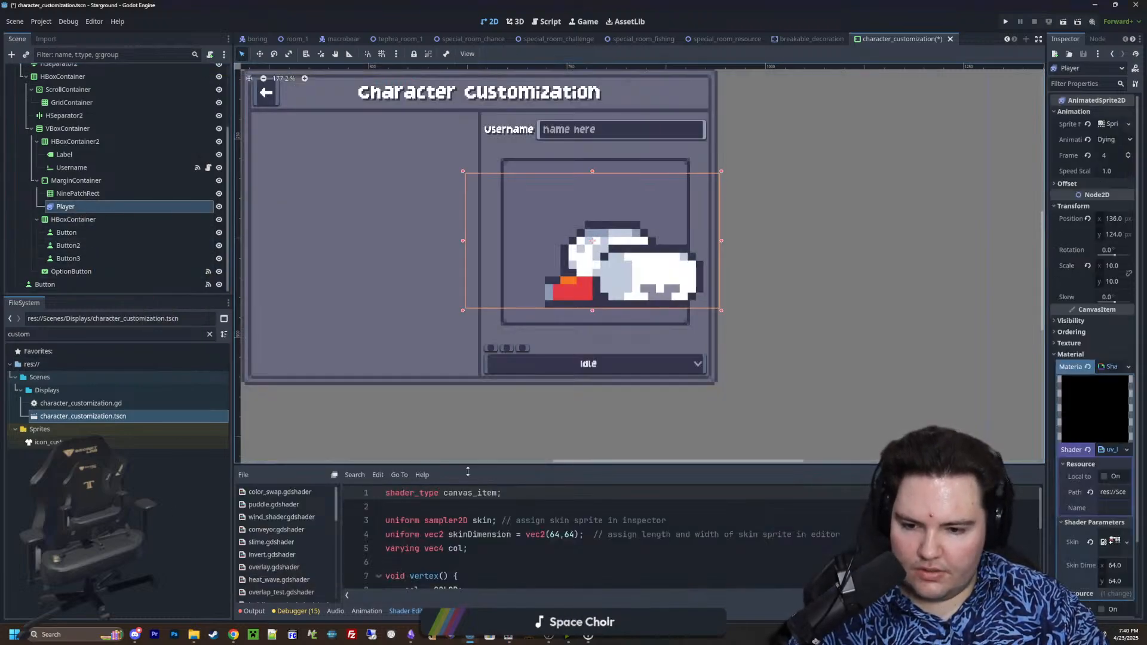
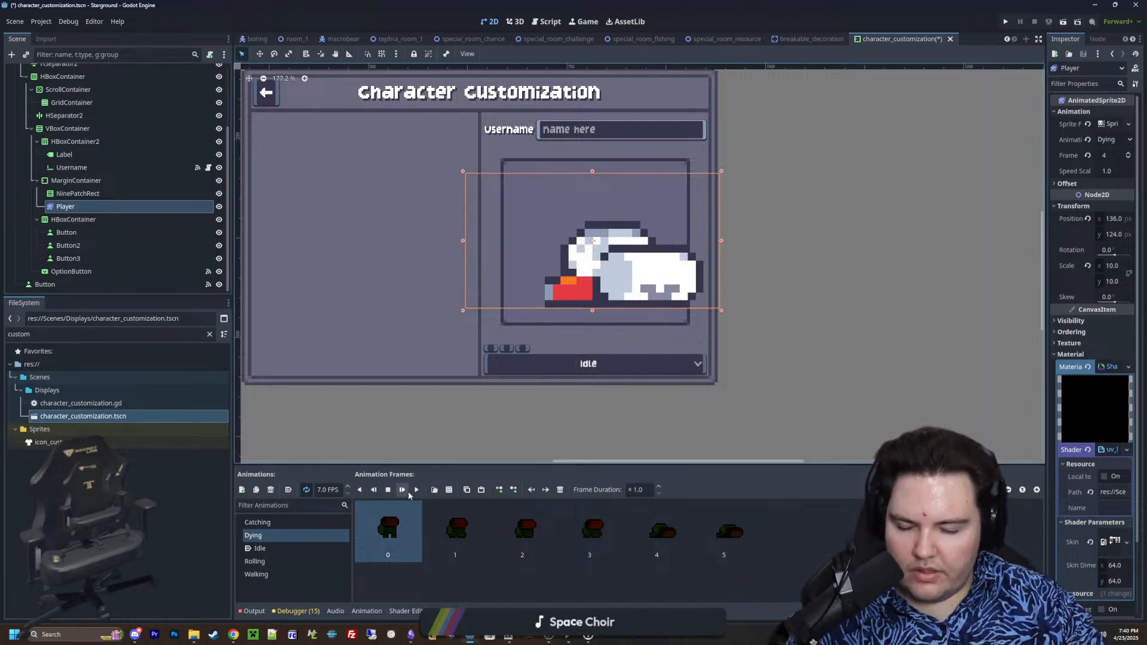
Switch to Paint.NET and move the entire double-chevron drawing one pixel to the left
mouse_move(546, 5)
left_mouse_down()
mouse_move(822, 127)
mouse_move(717, 2)
left_mouse_up()
left_click(700, 239)
scroll(765, 361, "down", 1, "ctrl")
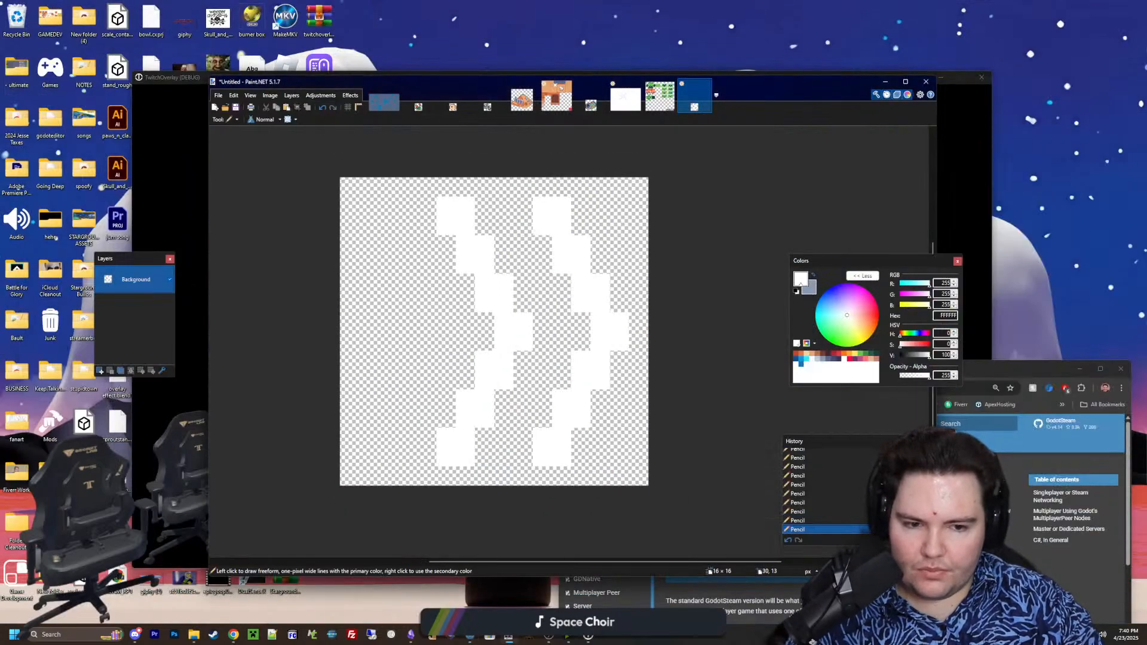
key("m")
key("ctrl+a")
left_click_drag(622, 357, 601, 357)
Cut and paste the left chevron, shift it one pixel further left, and clear the selection
key("s")
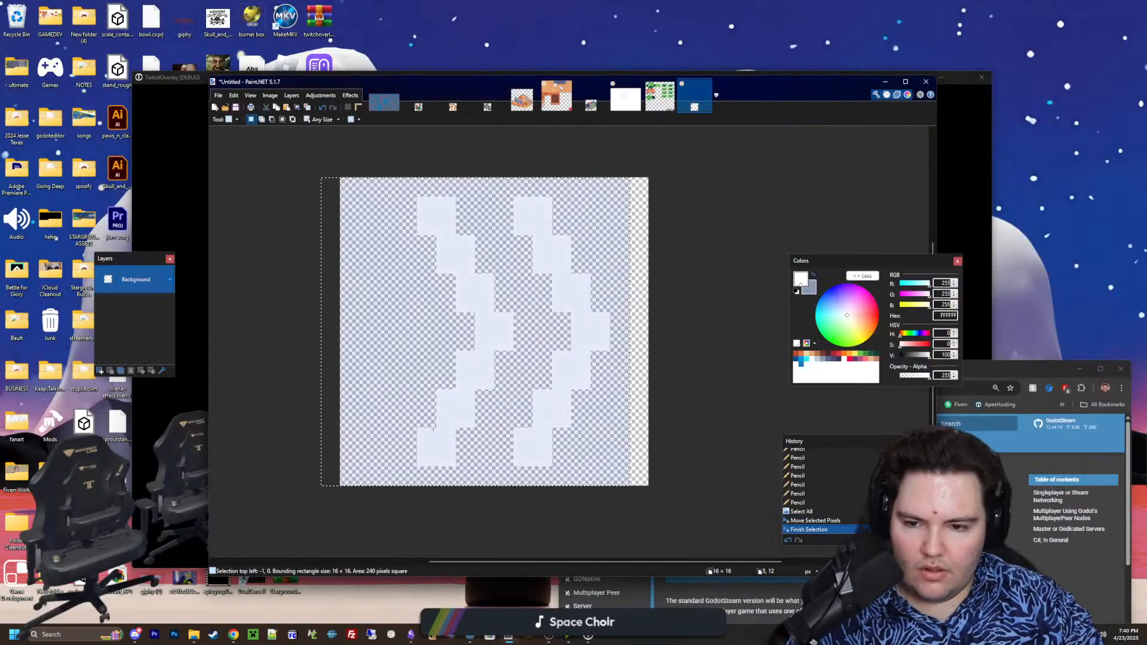
left_click(433, 429)
left_click_drag(424, 460, 506, 204)
key("ctrl+x")
key("ctrl+v")
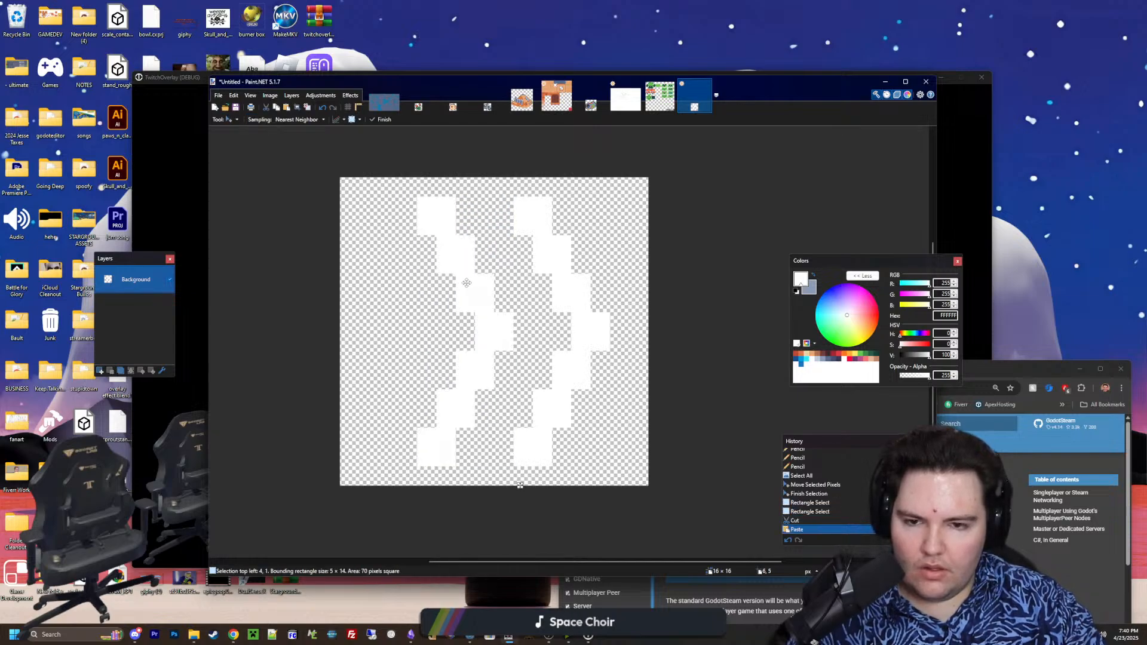
mouse_move(467, 283)
left_mouse_down()
mouse_move(428, 280)
mouse_move(447, 284)
left_mouse_up()
key("ctrl+d")
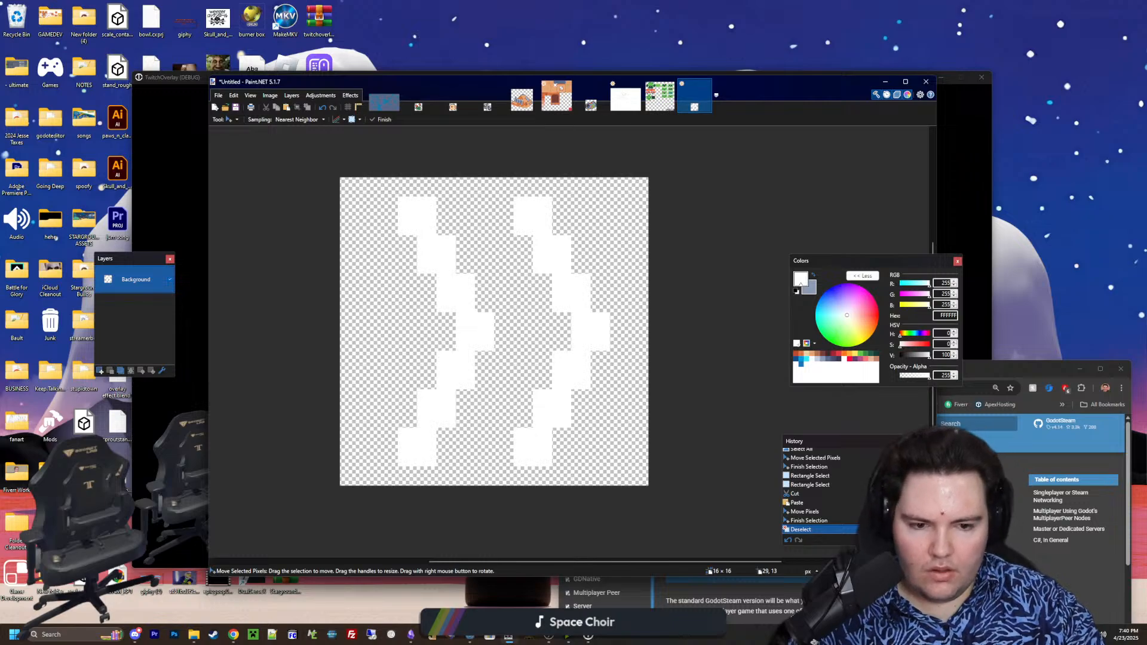
Save the double-chevron image as icon_next_frame in PNG format in the Sprites folder with the default save settings
key("p")
scroll(445, 359, "up", 2, "ctrl")
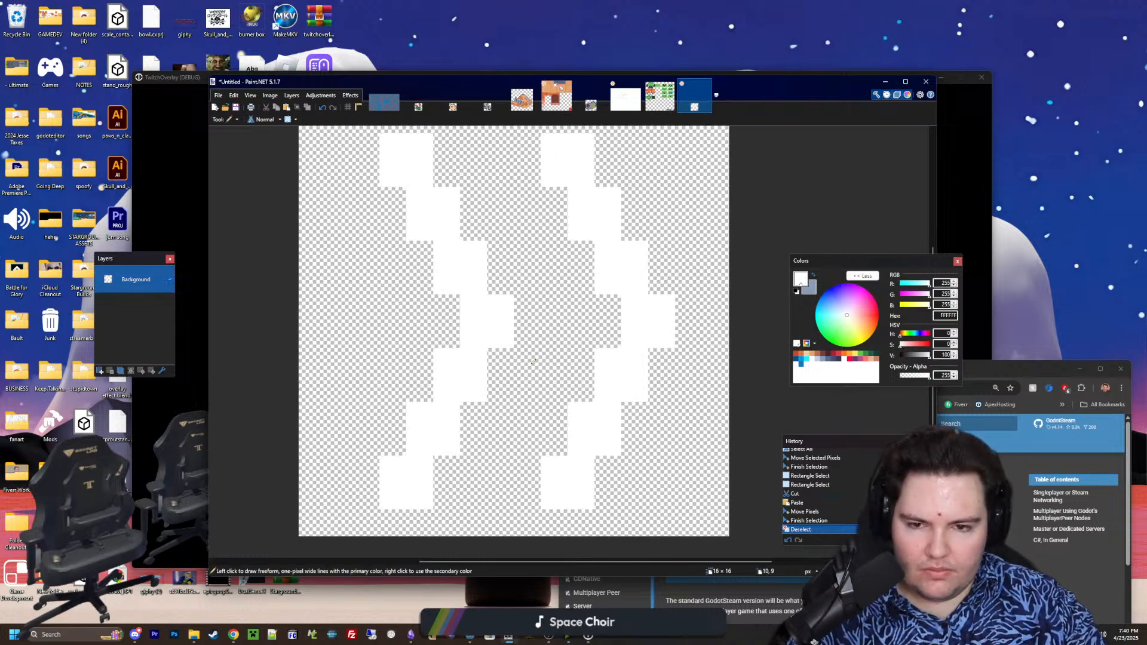
scroll(531, 362, "down", 5, "ctrl")
scroll(637, 368, "up", 4, "ctrl")
scroll(445, 357, "down", 2, "ctrl")
scroll(396, 293, "up", 1, "ctrl")
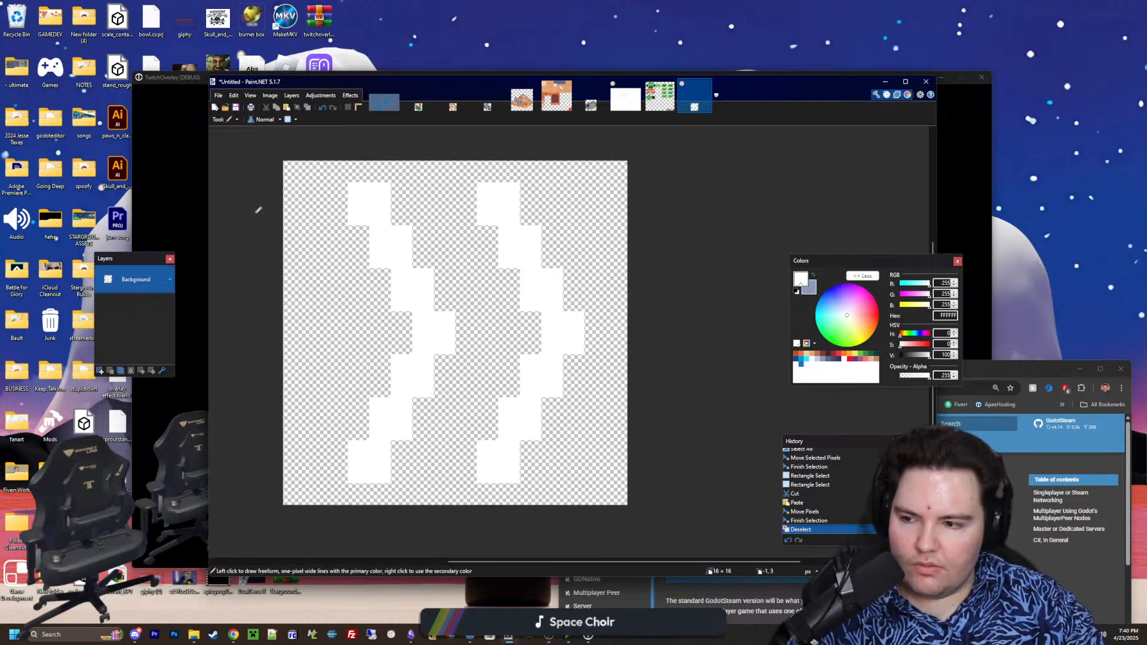
left_click(219, 95)
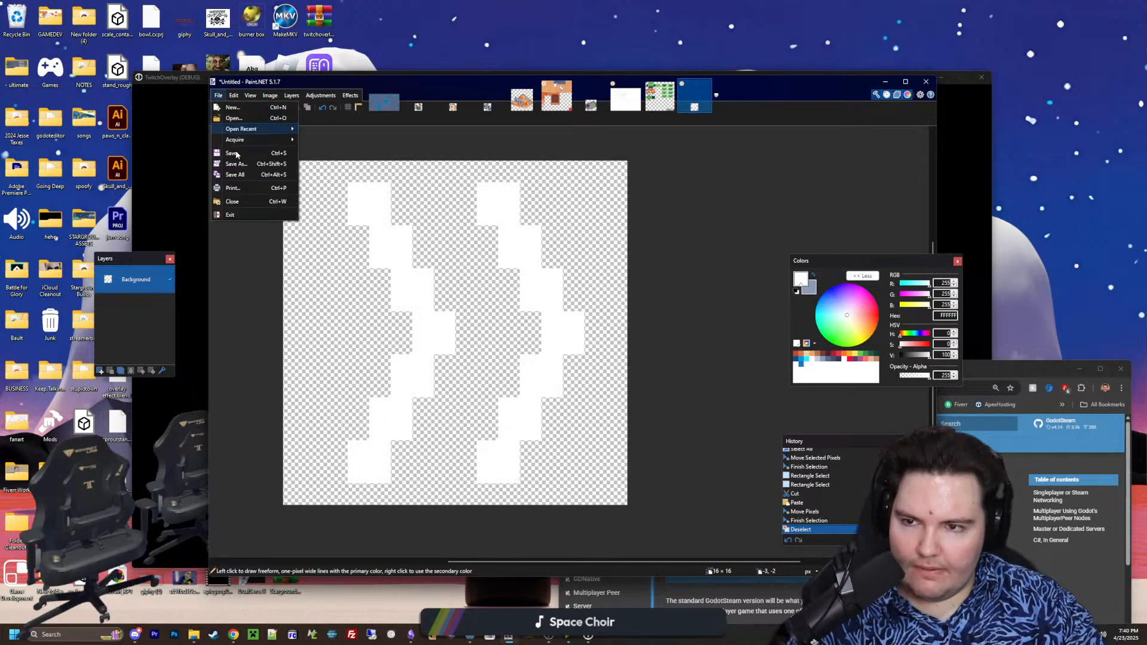
left_click(241, 163)
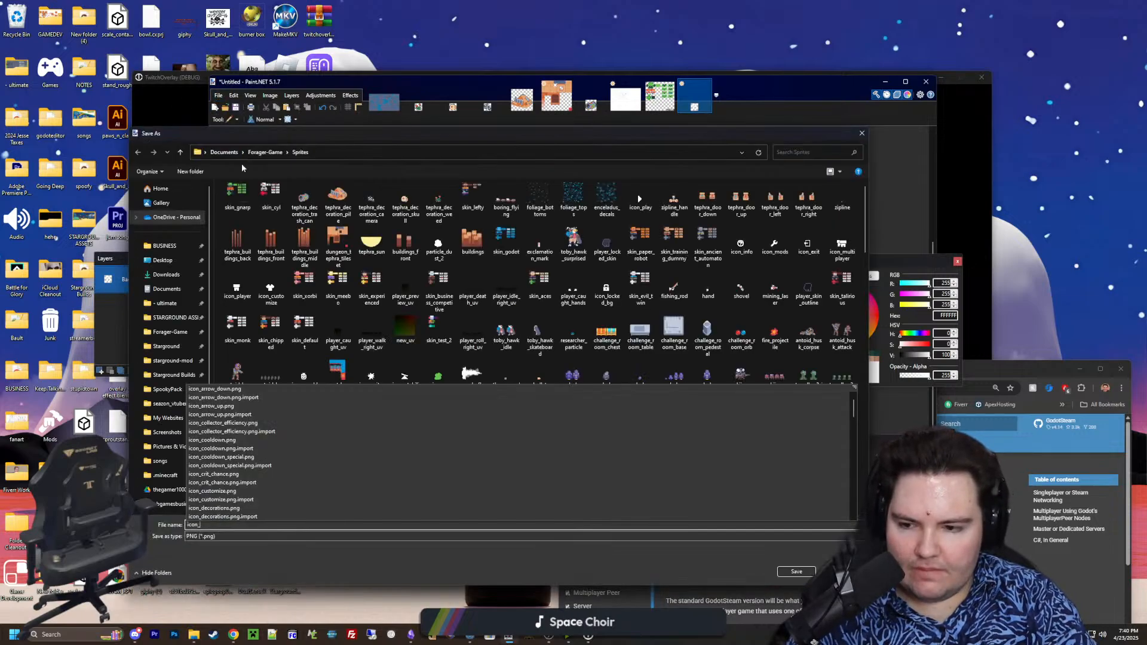
type("icon_next_frame")
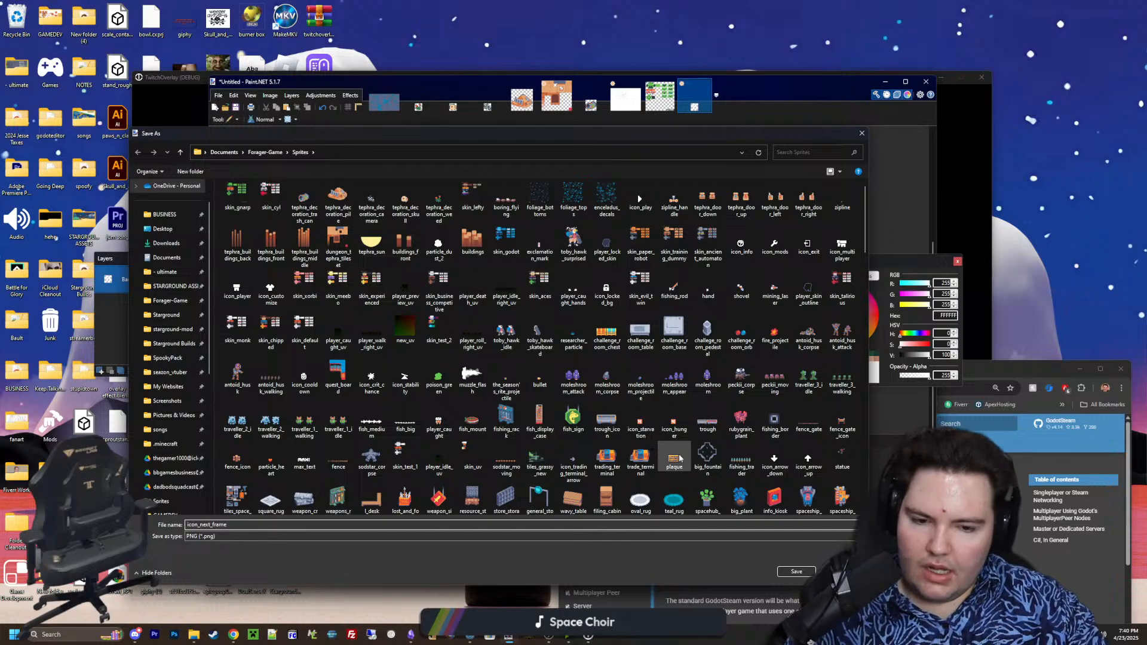
key("Return")
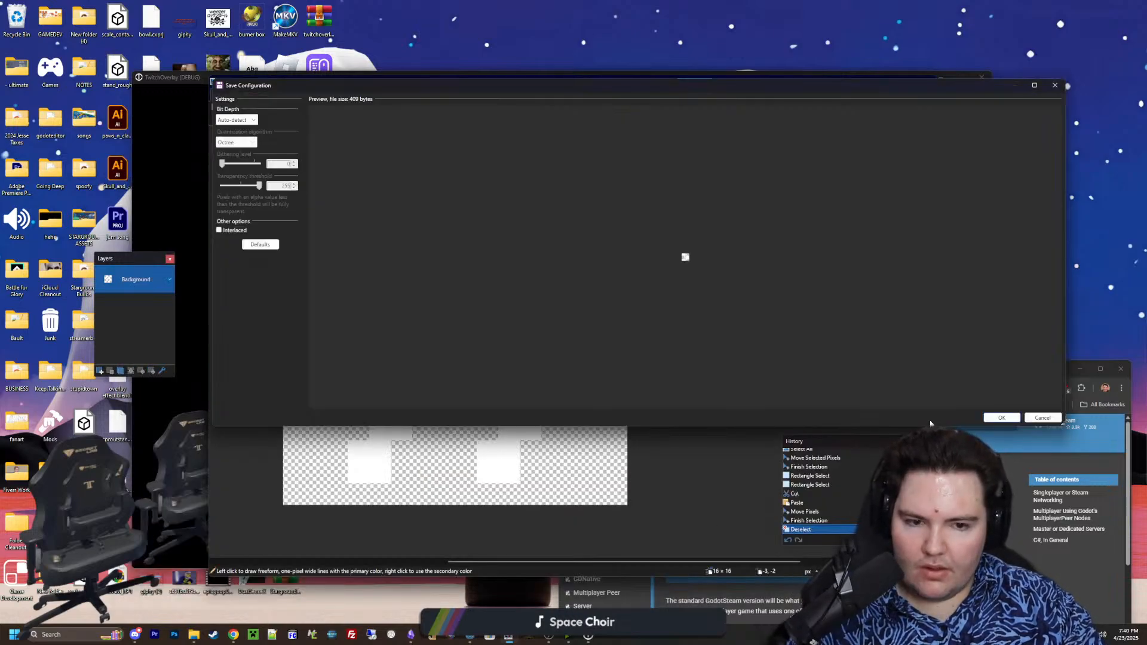
left_click(1003, 417)
Flip the chevron image horizontally and save it as a separate PNG named icon_last_frame in the Sprites folder
left_click(270, 95)
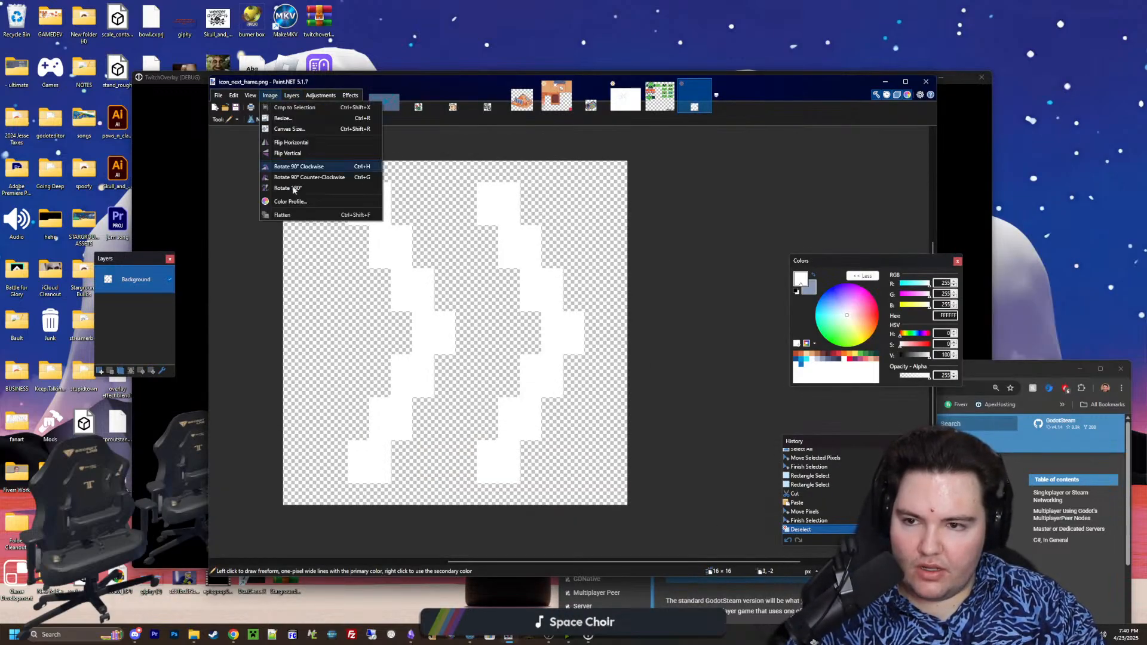
left_click(291, 142)
left_click(218, 95)
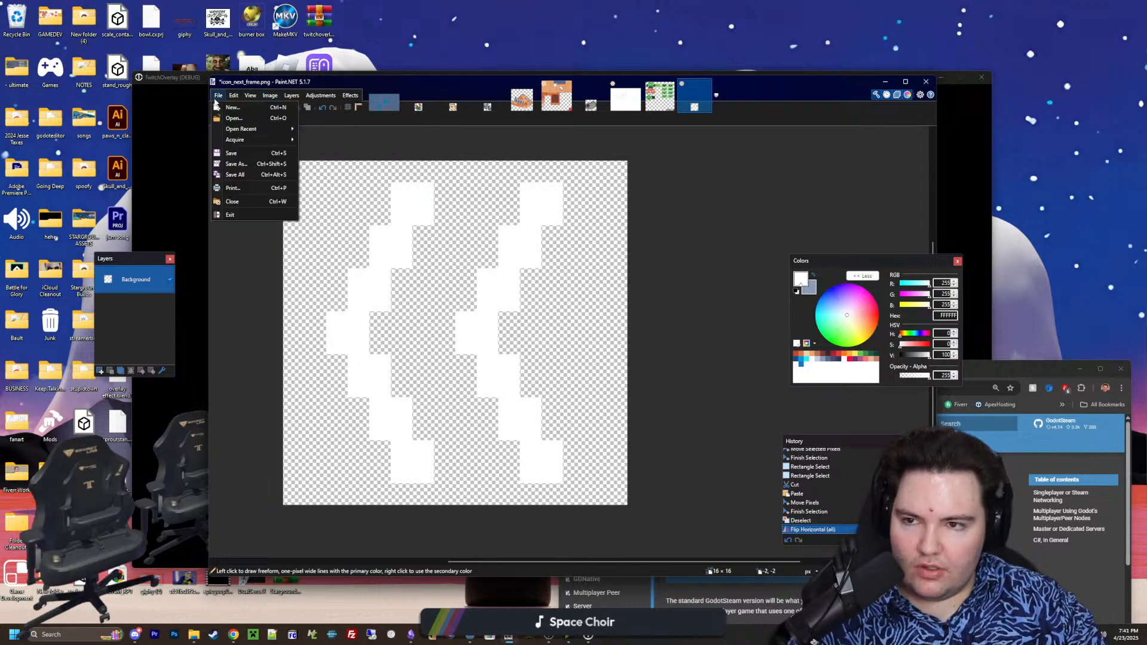
left_click(241, 163)
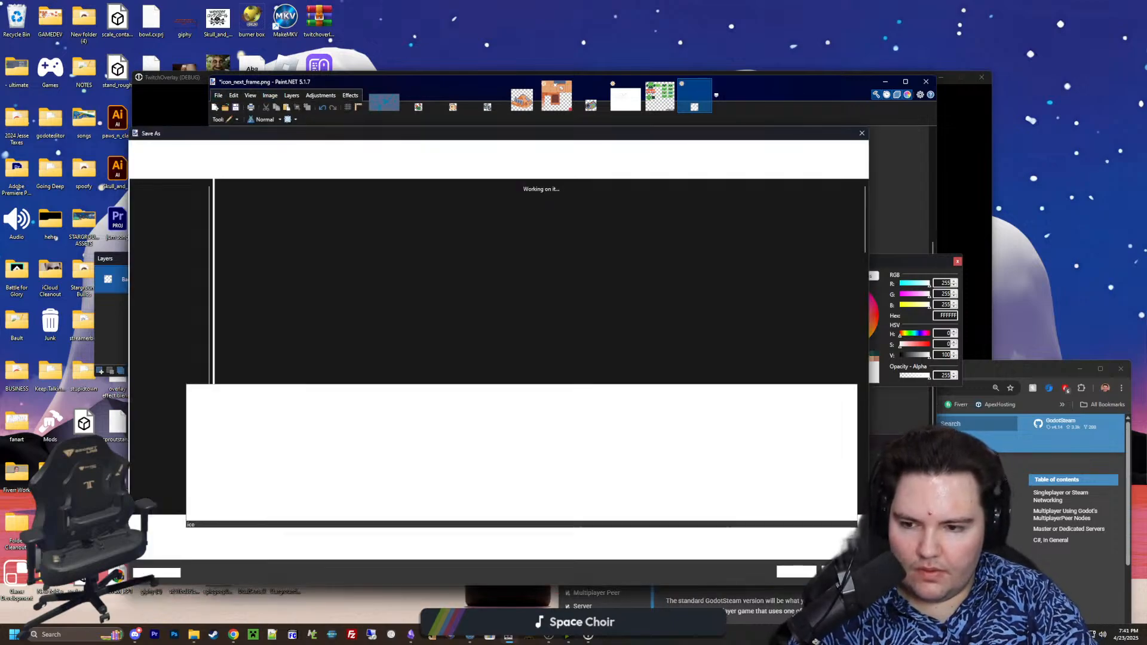
type("icon_last_frame")
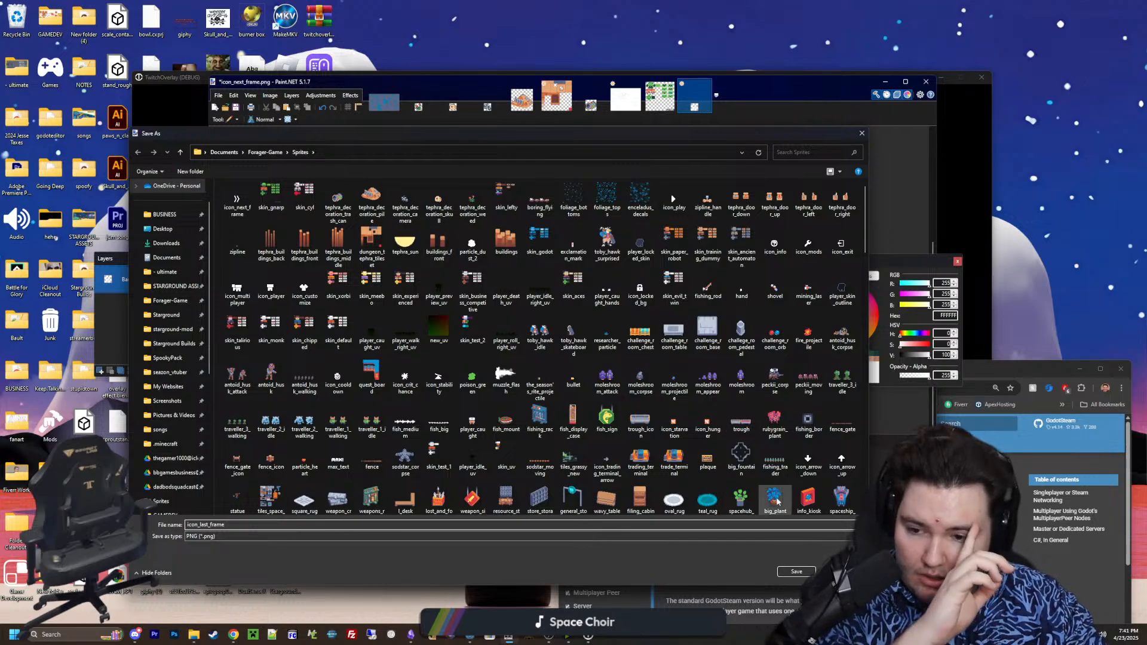
left_click(790, 571)
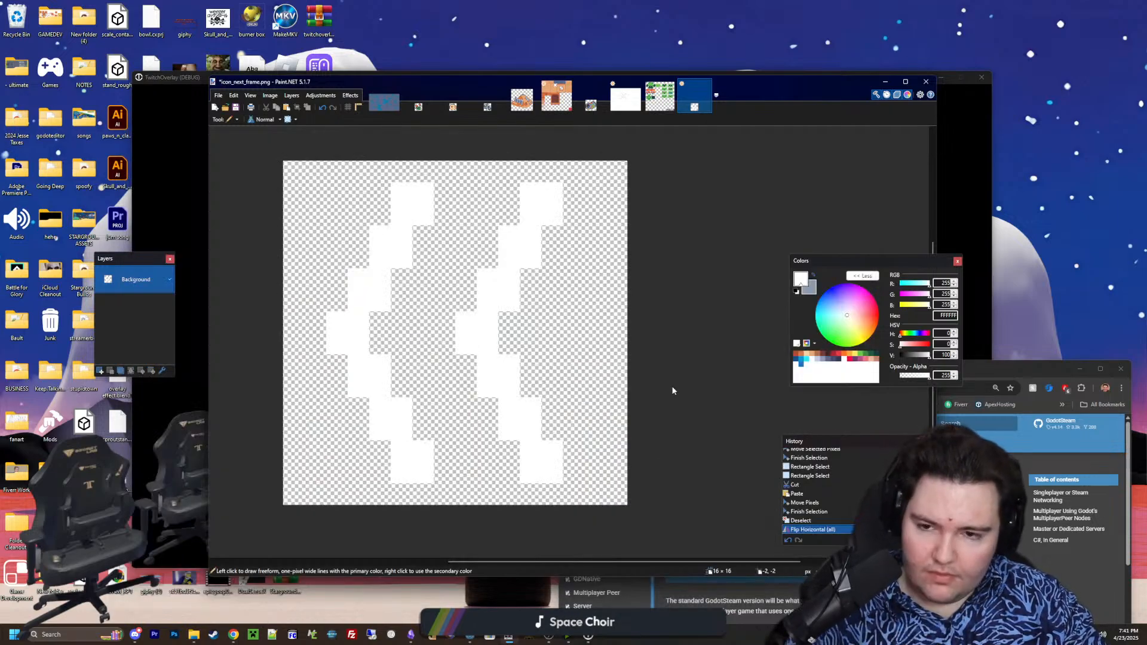
key("Return")
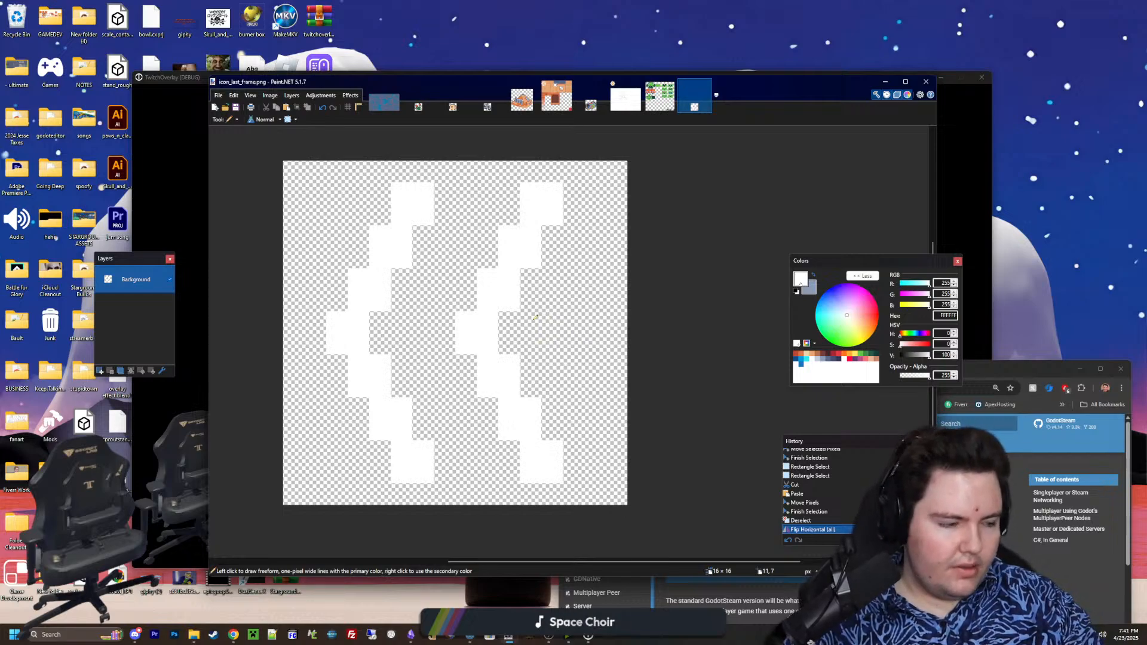
Create a new 16 × 16 pixel image and erase its white background to transparency
left_click(218, 97)
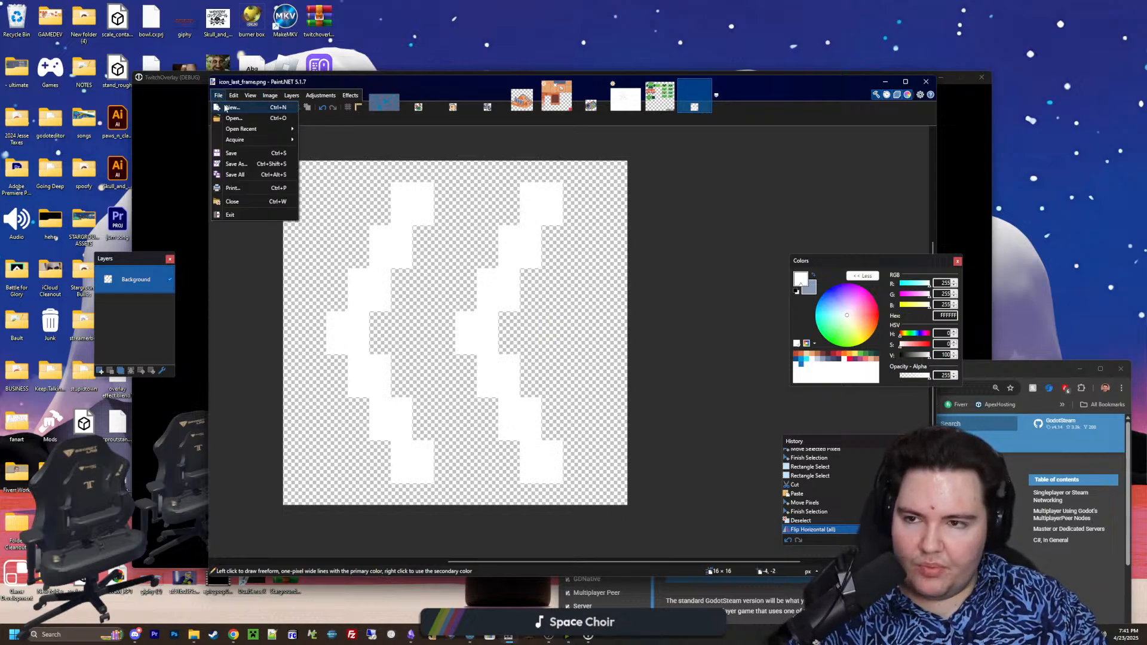
left_click(230, 109)
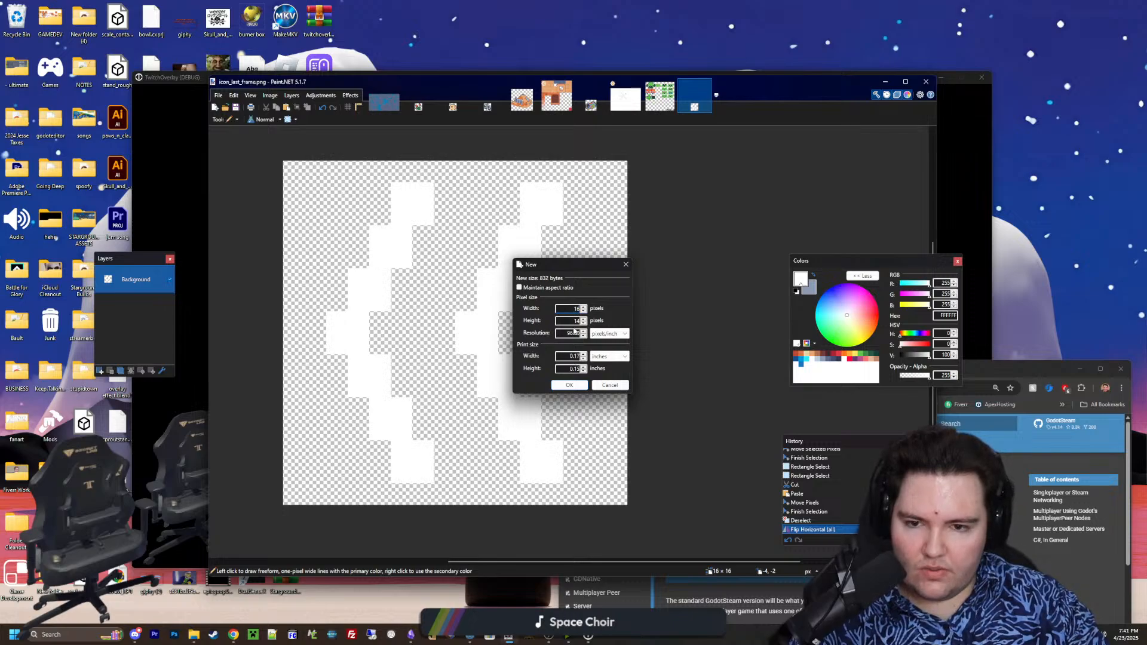
left_click(569, 385)
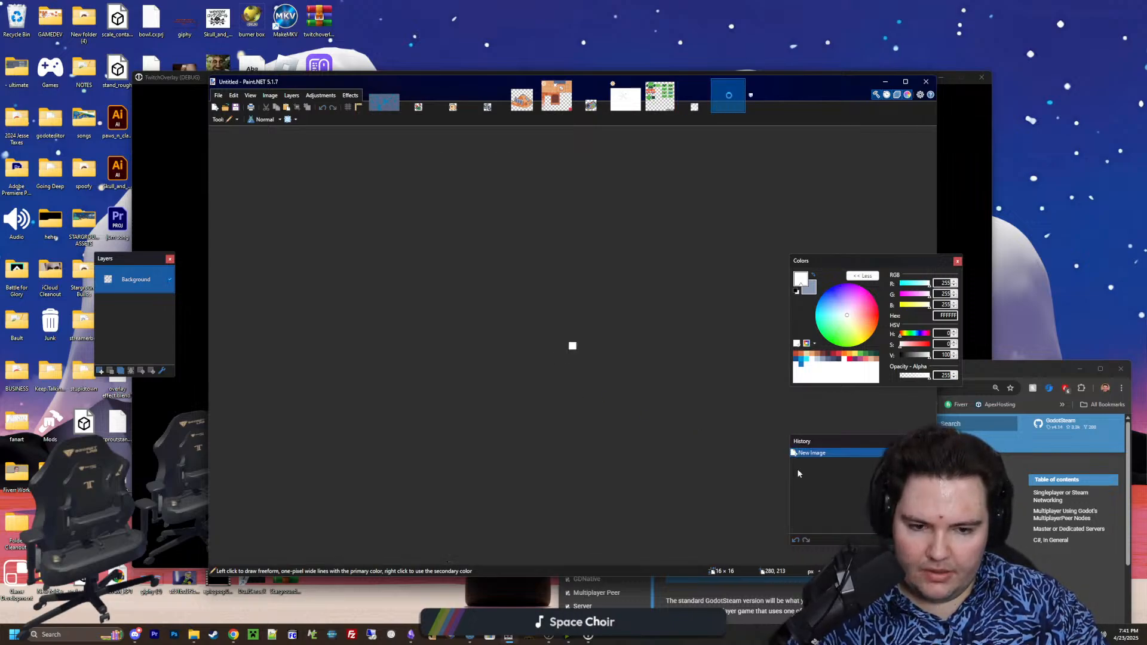
key("o")
scroll(594, 348, "up", 6, "ctrl")
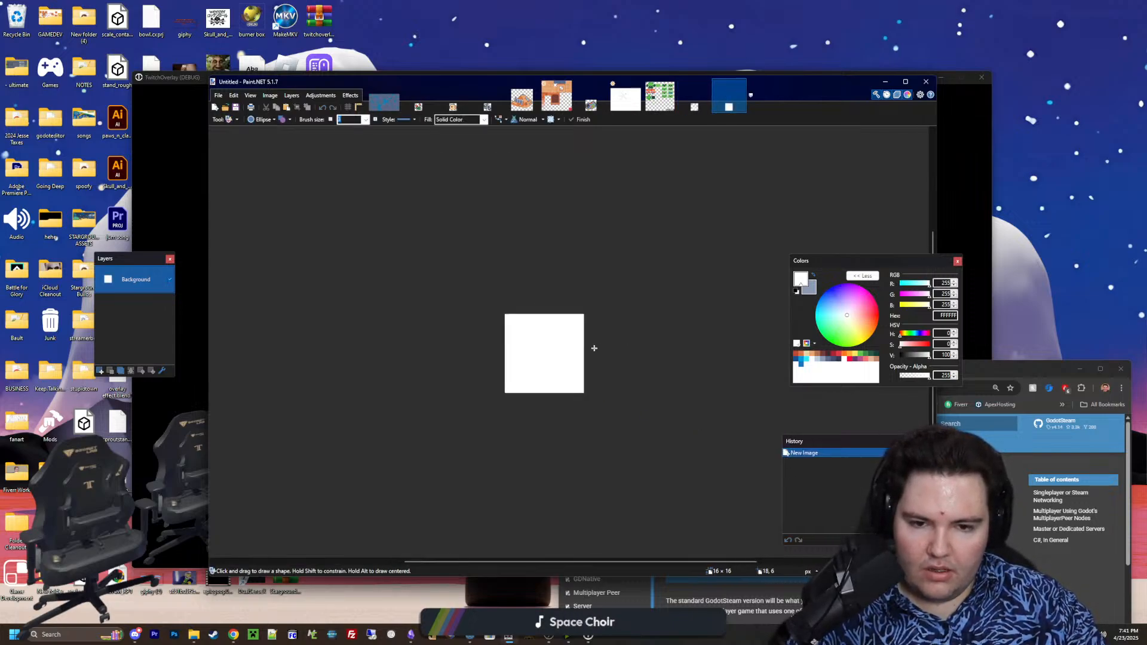
key("s")
scroll(584, 332, "up", 3, "ctrl")
mouse_move(609, 455)
left_mouse_down()
mouse_move(423, 284)
mouse_move(610, 469)
left_mouse_up()
key("Delete")
Draw a solid white 14 × 14 pixel ellipse centred on the canvas and change its shape to a rectangle
scroll(423, 284, "up", 2)
scroll(514, 383, "down", 2)
scroll(514, 383, "up", 2, "ctrl")
key("o")
left_click(261, 120)
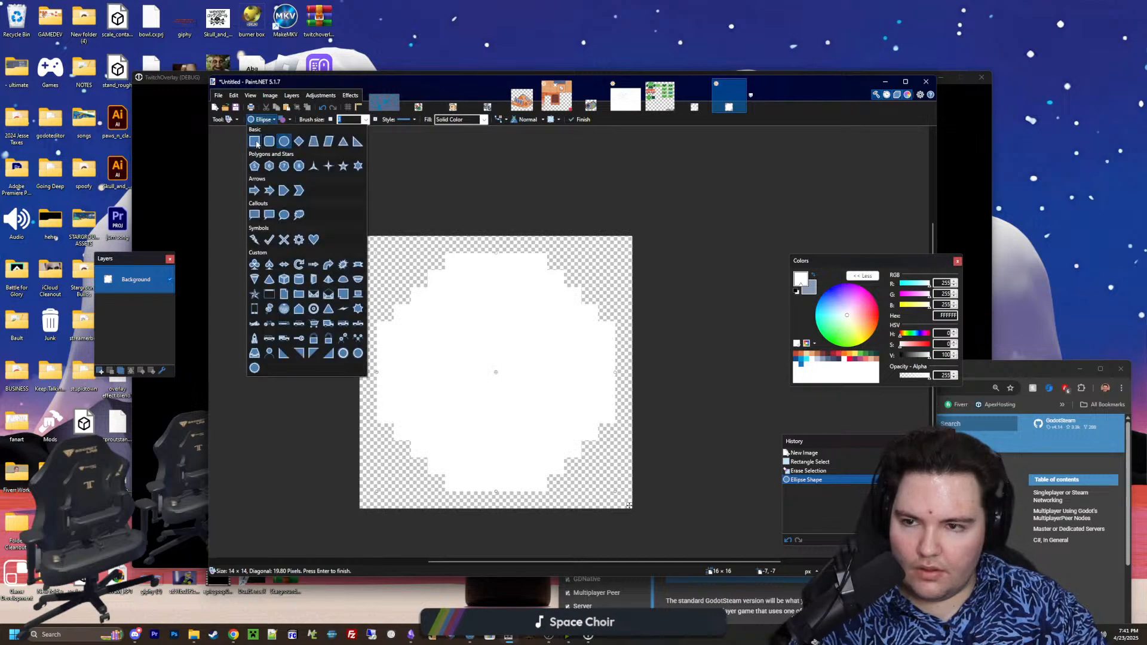
left_click(254, 138)
scroll(484, 382, "up", 1, "ctrl")
scroll(484, 382, "up", 1, "ctrl")
Shrink the white rectangle by one pixel on each side to 12 × 12 pixels and finish the shape
left_click_drag(641, 358, 622, 358)
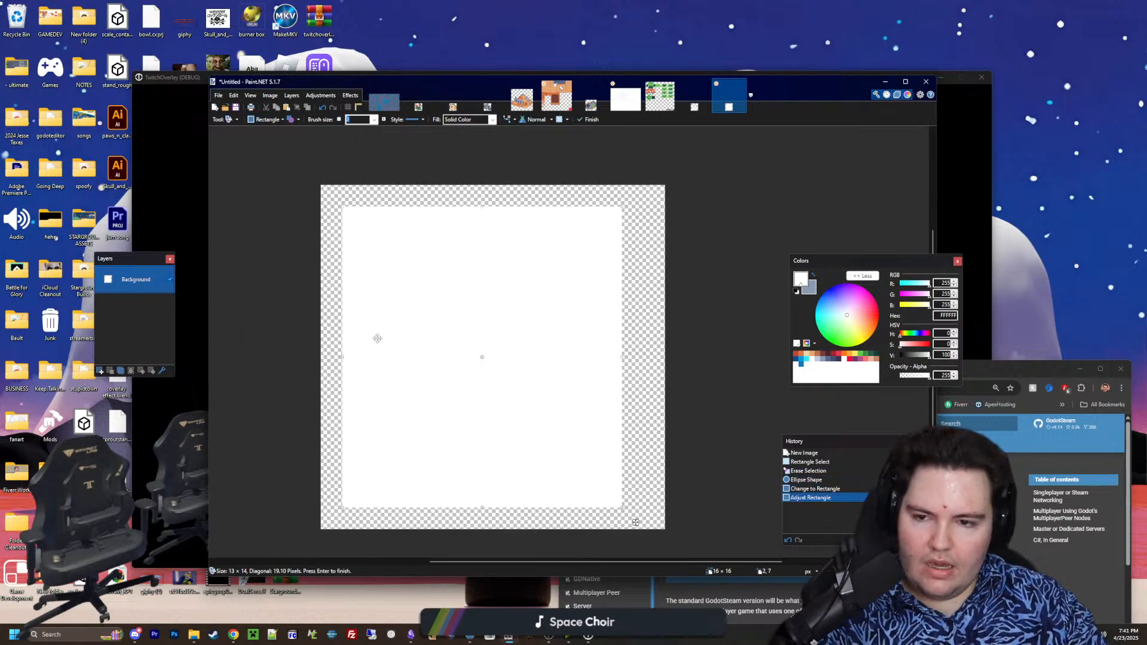
left_click_drag(350, 355, 366, 357)
left_click_drag(495, 510, 495, 489)
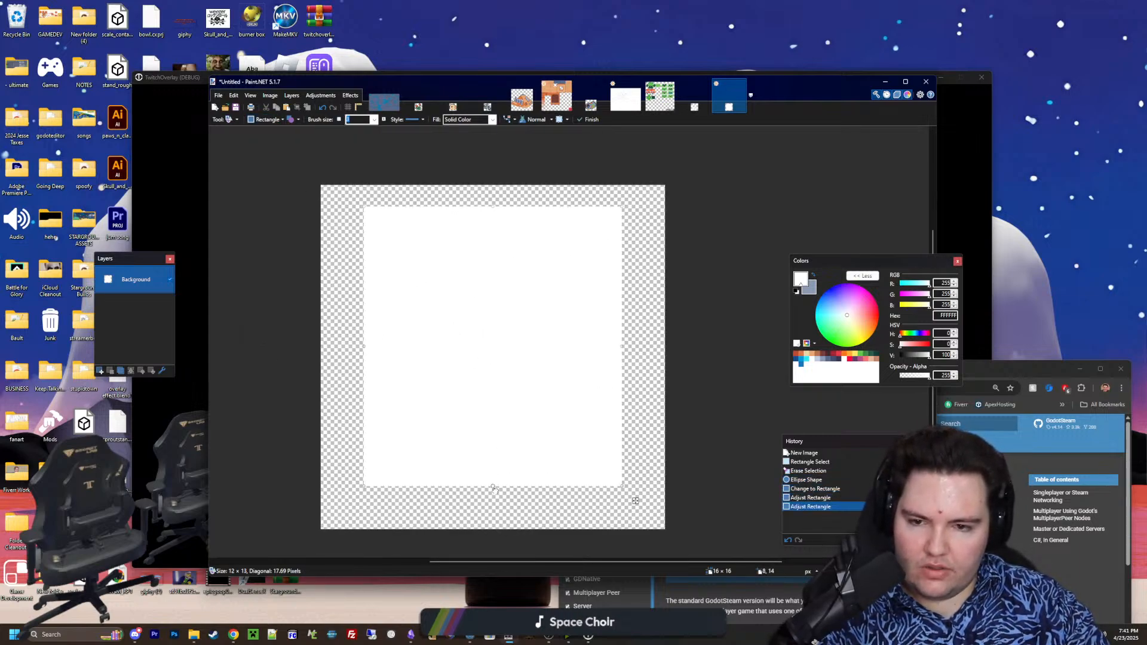
left_click_drag(501, 187, 500, 208)
key("Return")
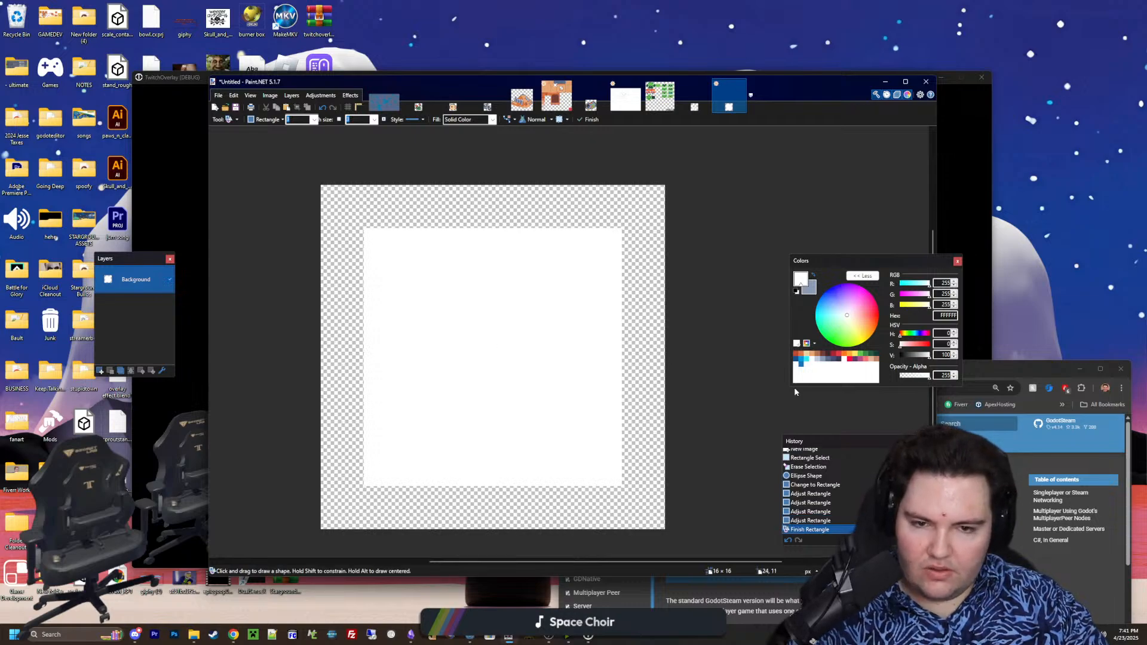
Erase one pixel from each corner of the white square with the Eraser to round it
key("e")
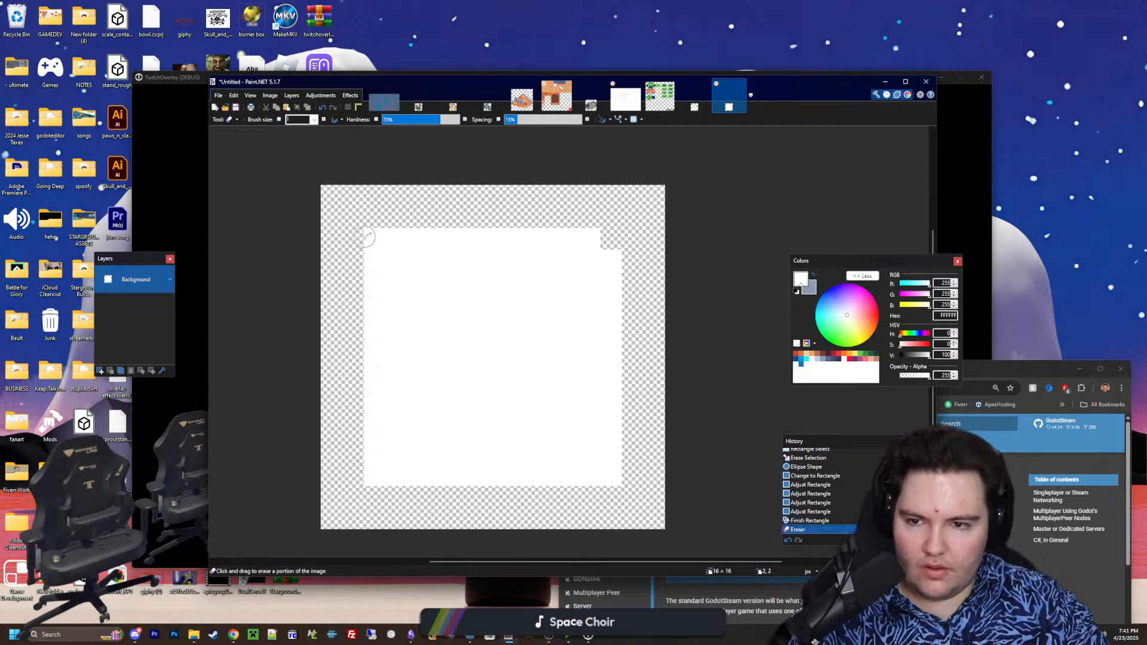
left_click(374, 239)
left_click(375, 475)
left_click(611, 476)
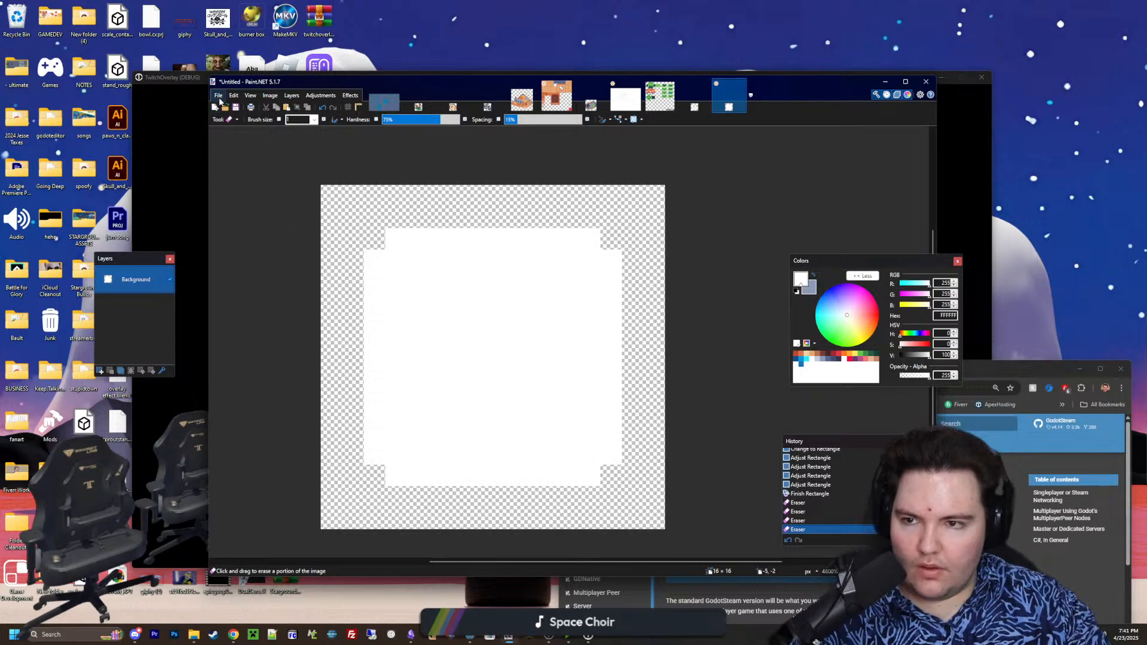
Save the rounded square as a PNG named icon_stop in the Sprites folder with the default save settings
left_click(219, 98)
left_click(237, 164)
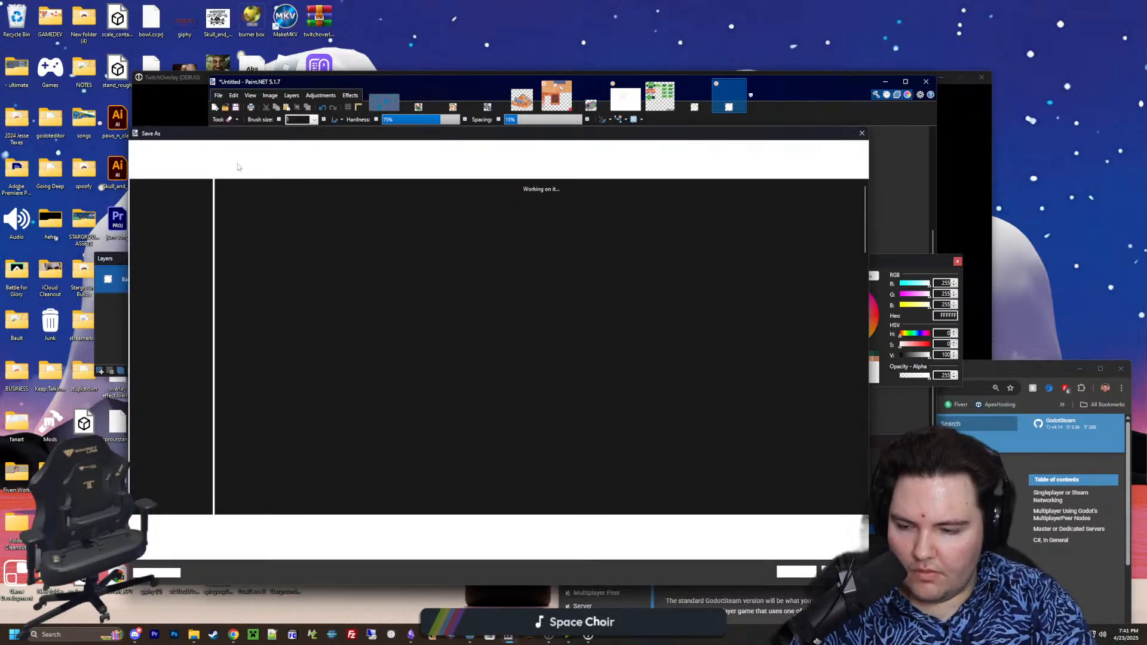
type("icon_stop")
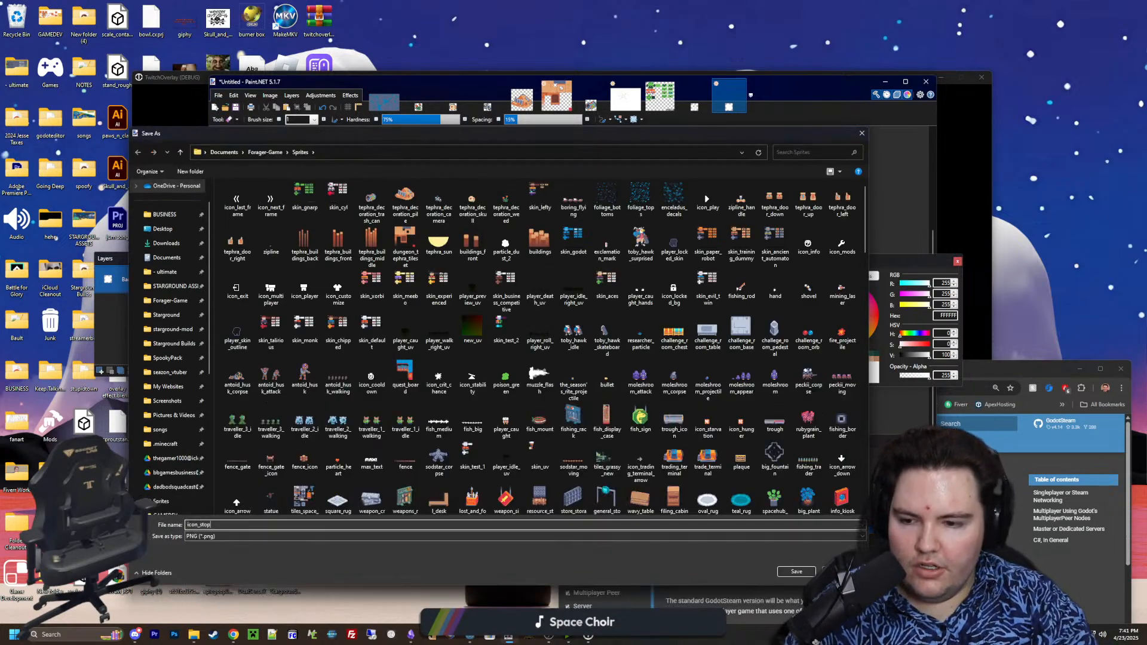
left_click(799, 573)
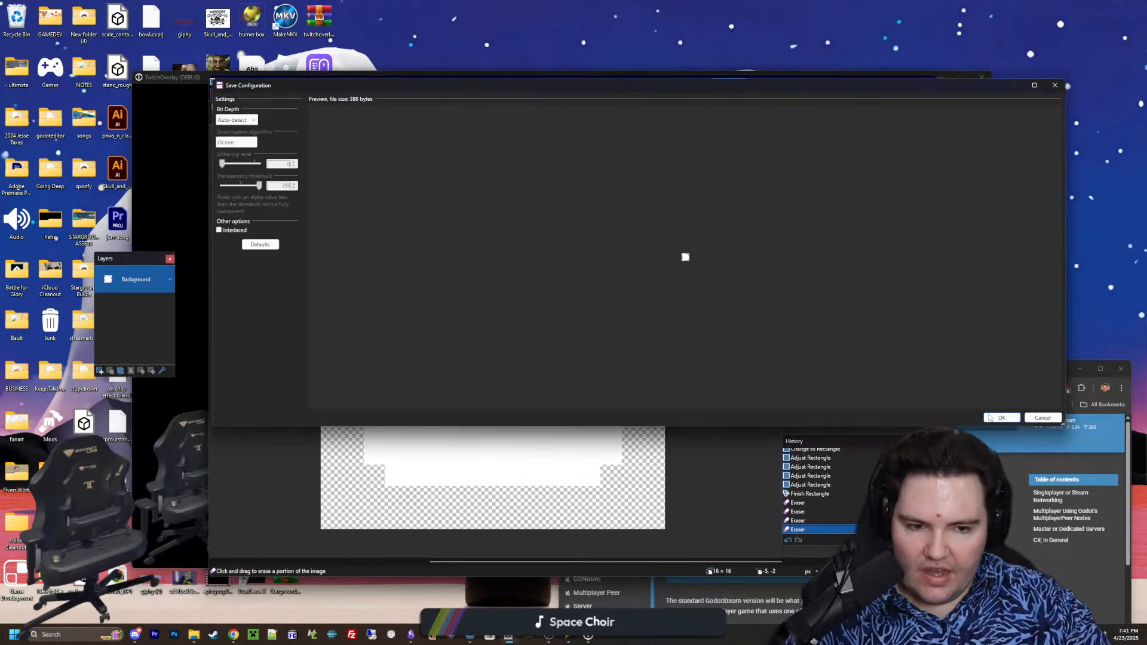
left_click(994, 415)
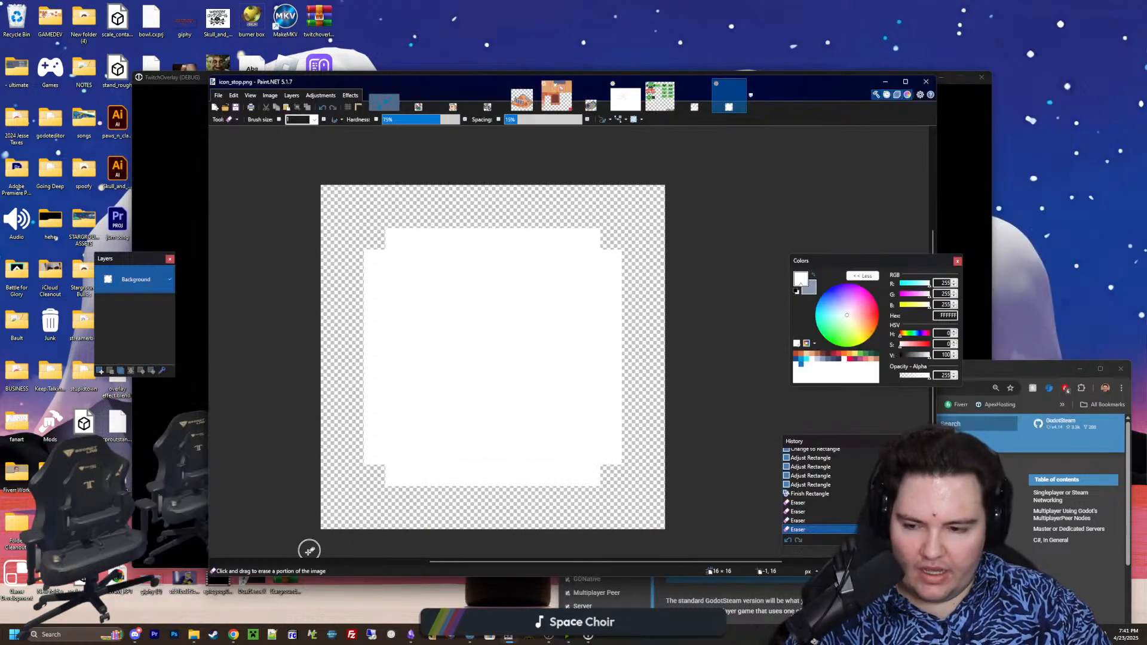
Switch to File Explorer, look through the Sprites folder and its Icons subfolder, and return to Sprites
mouse_move(195, 635)
left_click(200, 587)
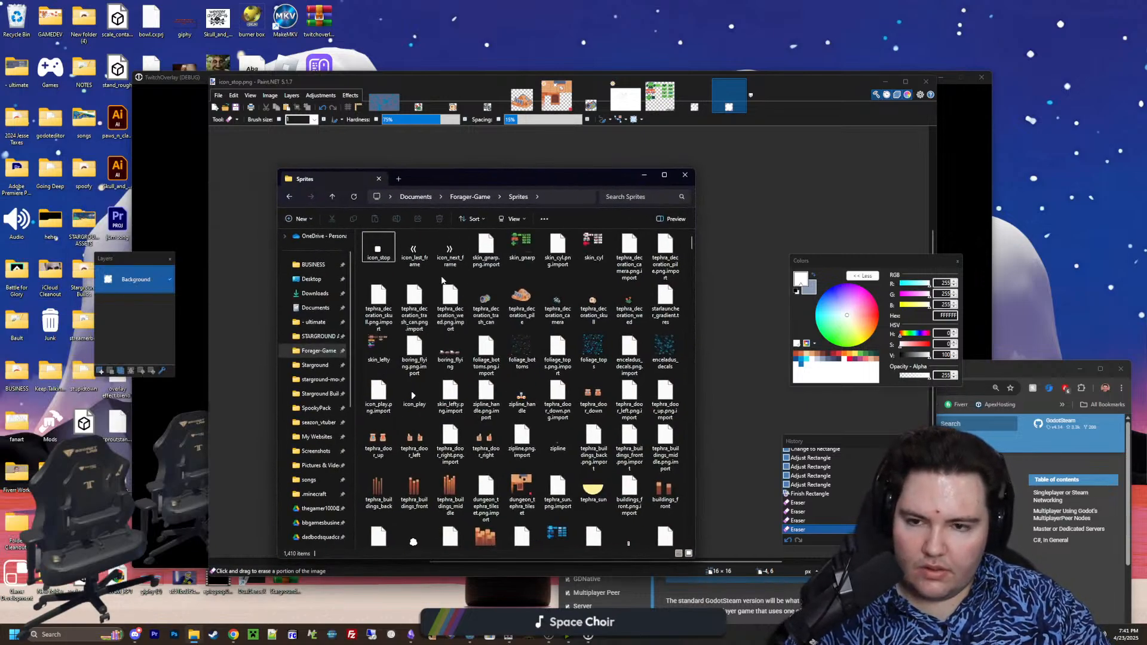
scroll(442, 280, "down", 15)
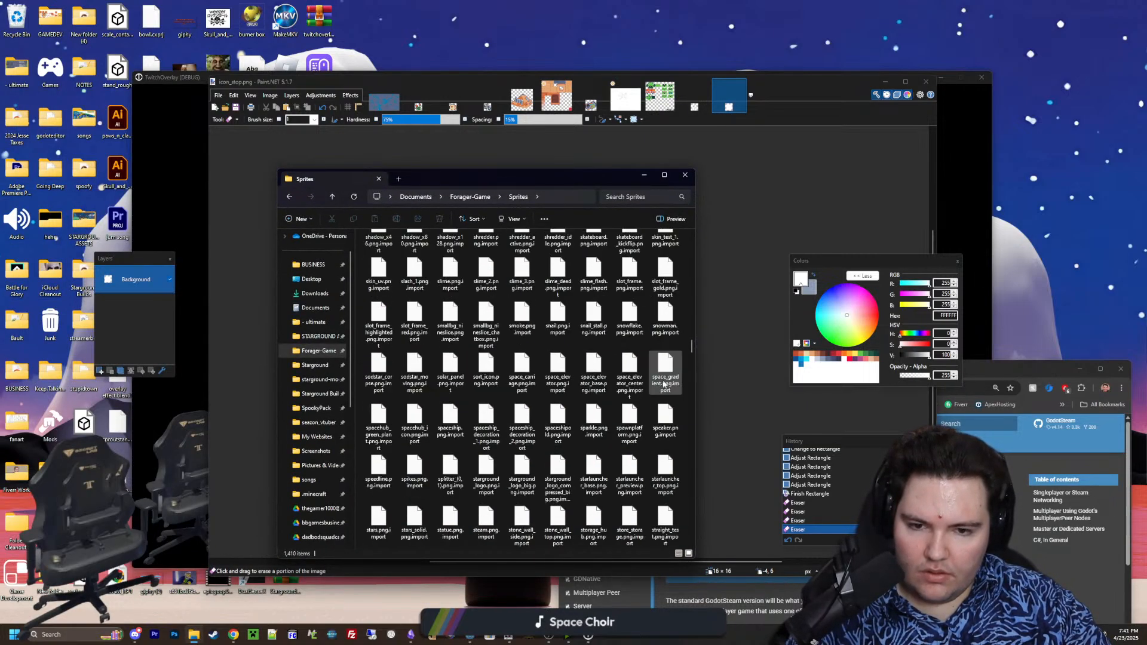
left_click_drag(692, 356, 690, 541)
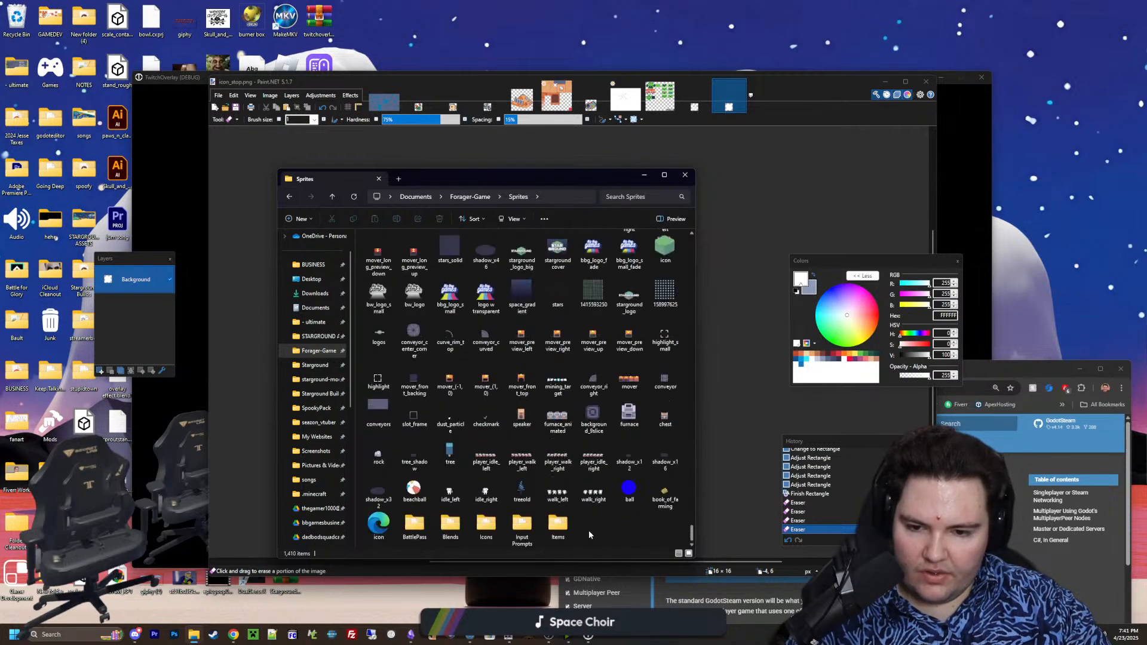
double_click(487, 524)
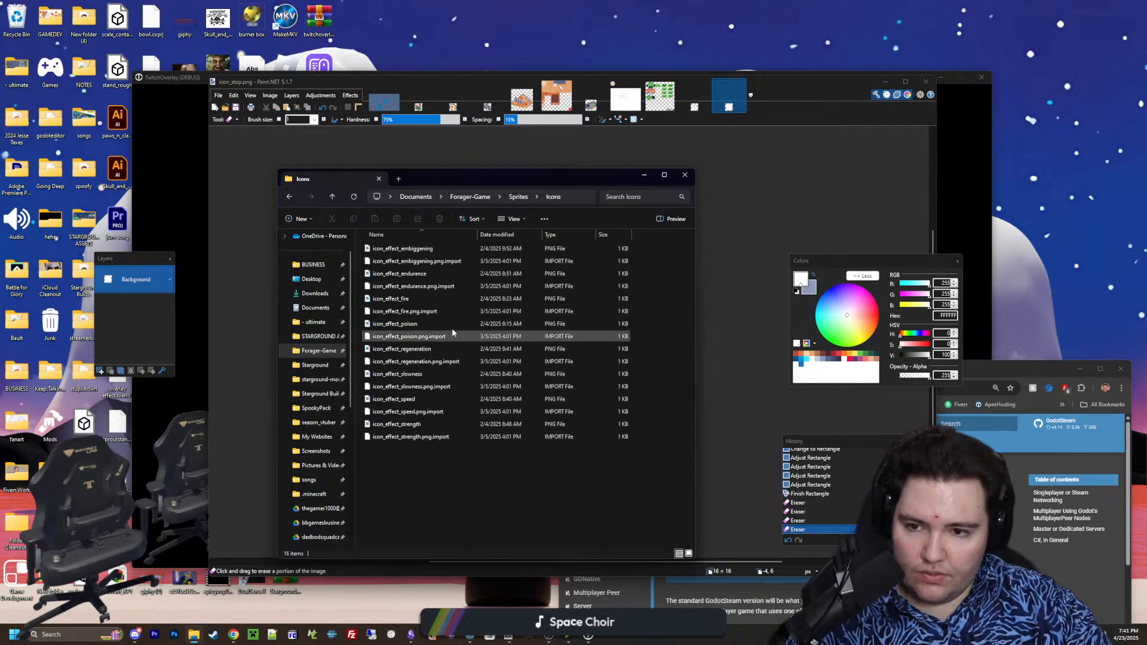
left_click(501, 197)
left_click(517, 196)
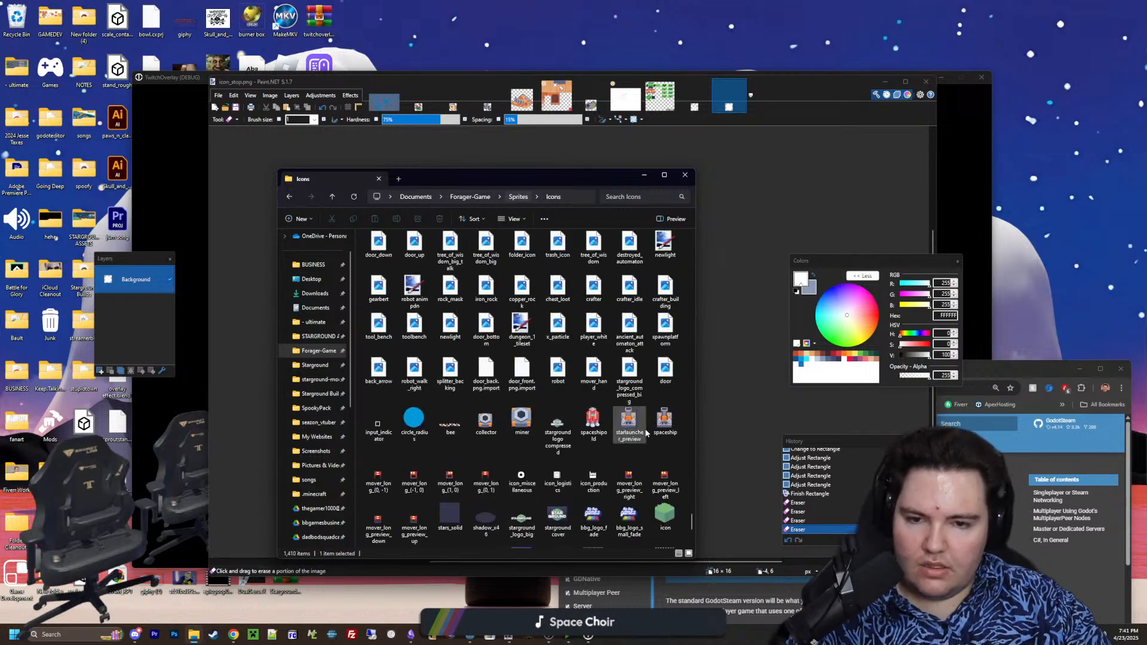
Switch back to the Godot editor and set the alignment of the HBoxContainer holding the three buttons to Center
scroll(646, 434, "up", 15)
left_click_drag(632, 159, 573, 1)
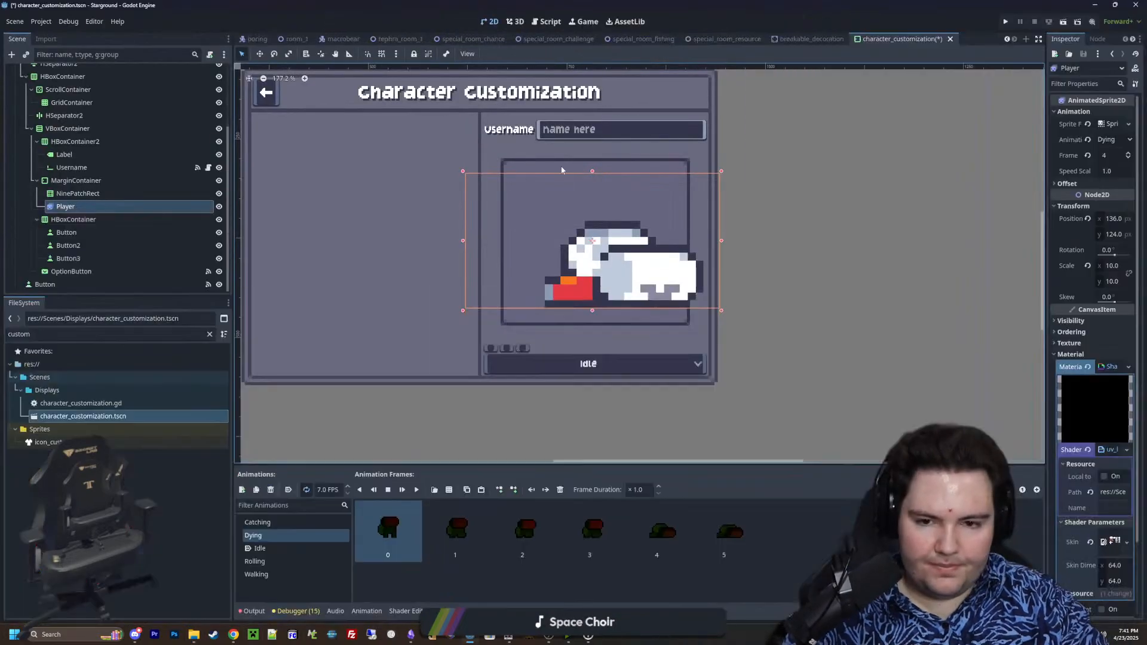
scroll(464, 331, "down", 2)
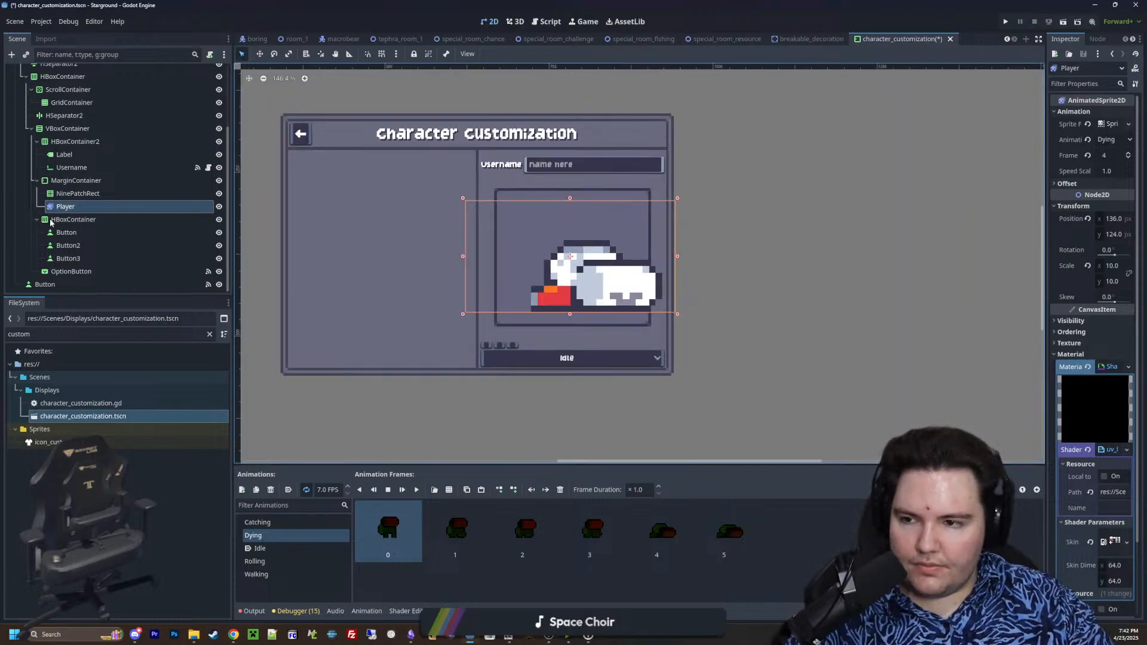
left_click(52, 220)
left_click(1116, 112)
left_click(1112, 142)
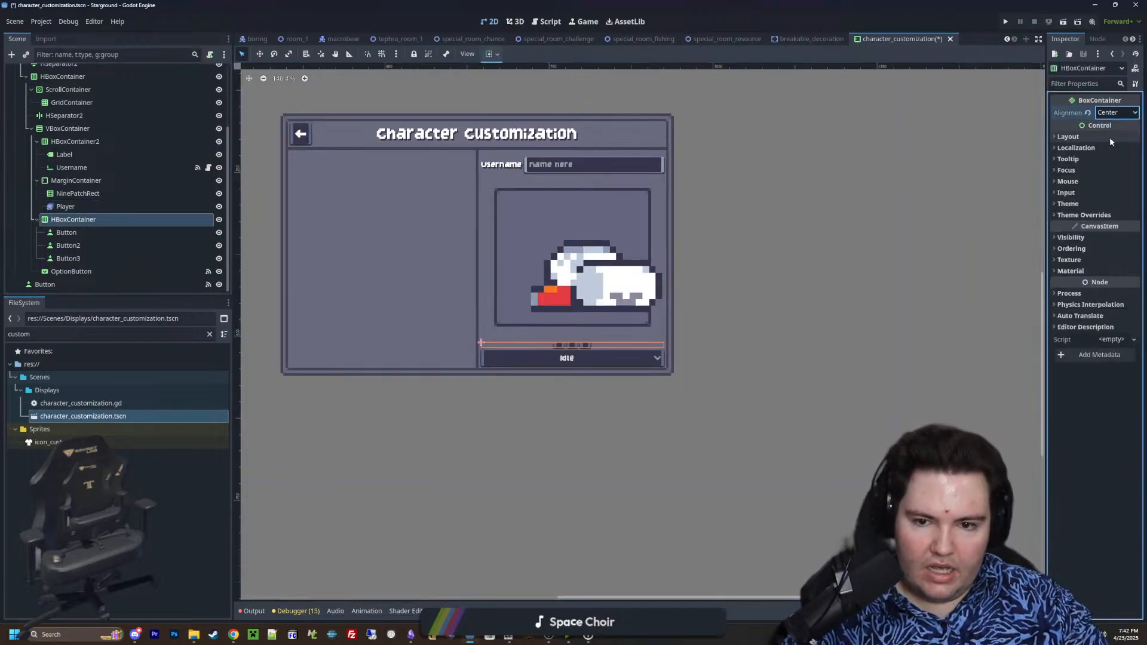
Widen the Inspector and set the first button's custom minimum height, trying 32 px and settling on 24 px
scroll(629, 350, "up", 5)
left_click(67, 233)
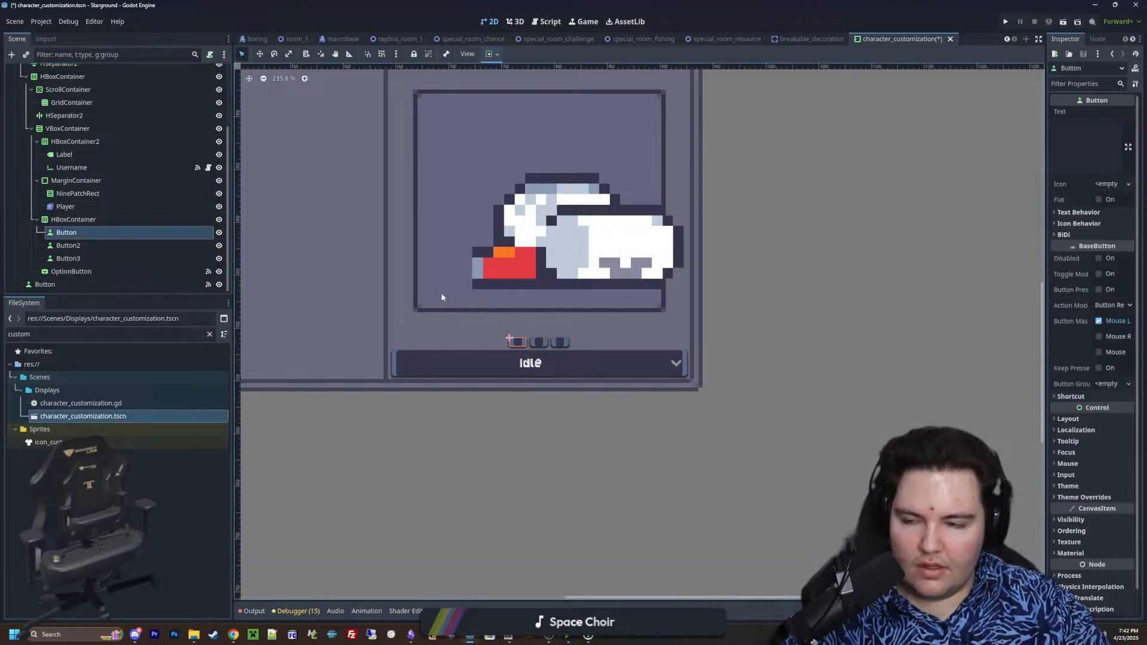
scroll(442, 295, "up", 2)
left_click_drag(1045, 358, 830, 406)
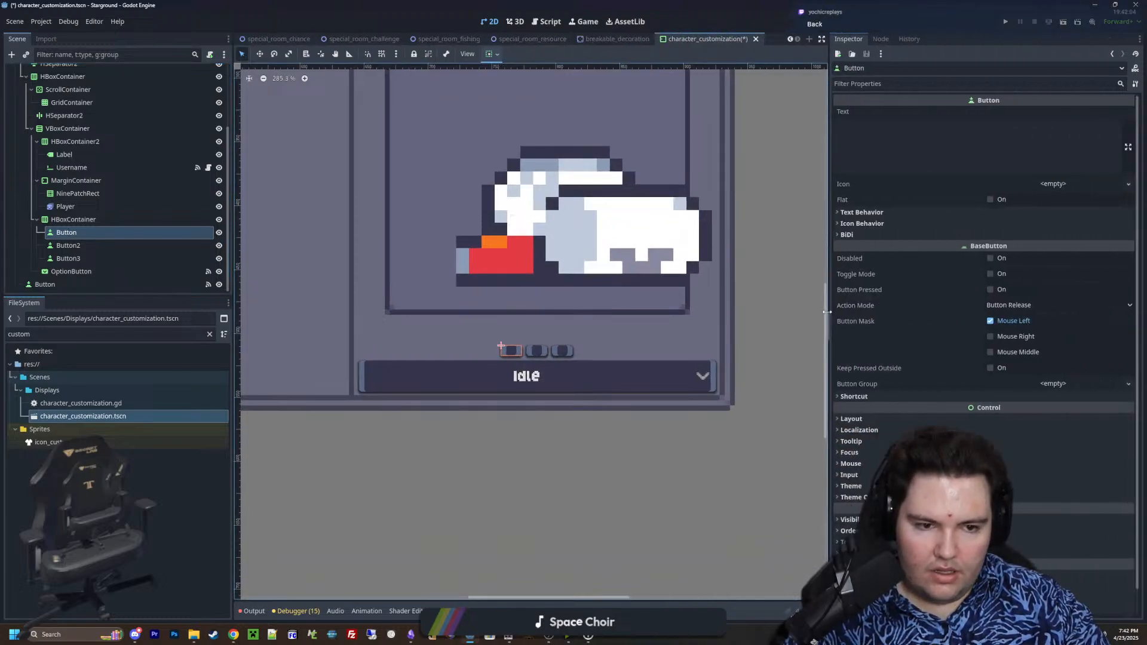
left_click(870, 417)
left_click(1016, 482)
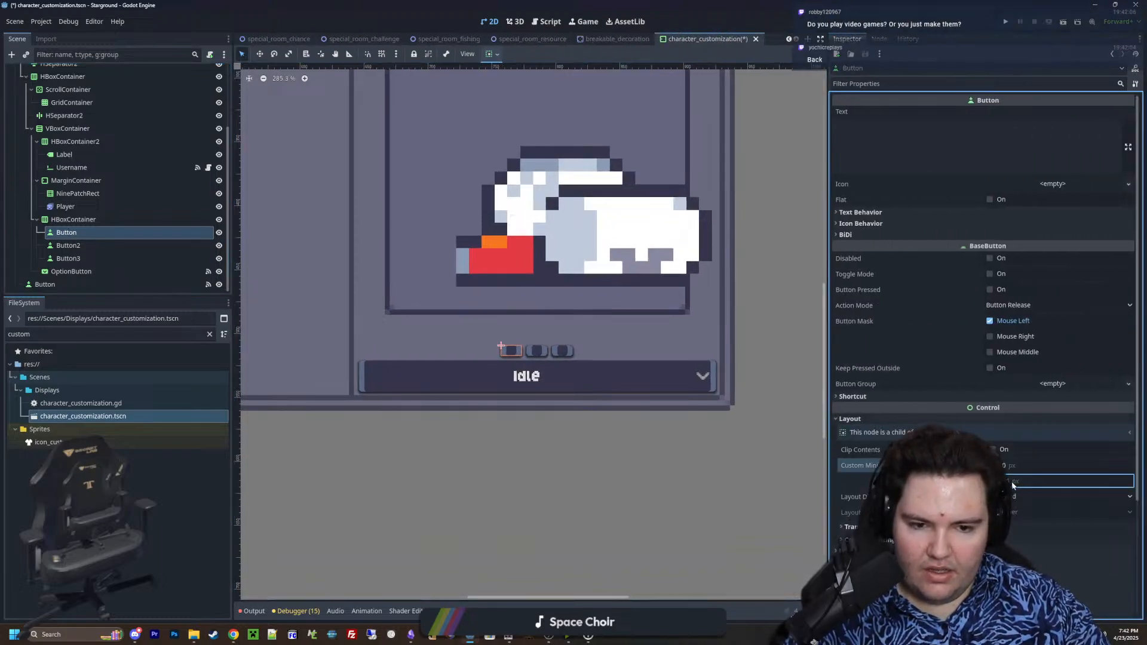
left_click(995, 481)
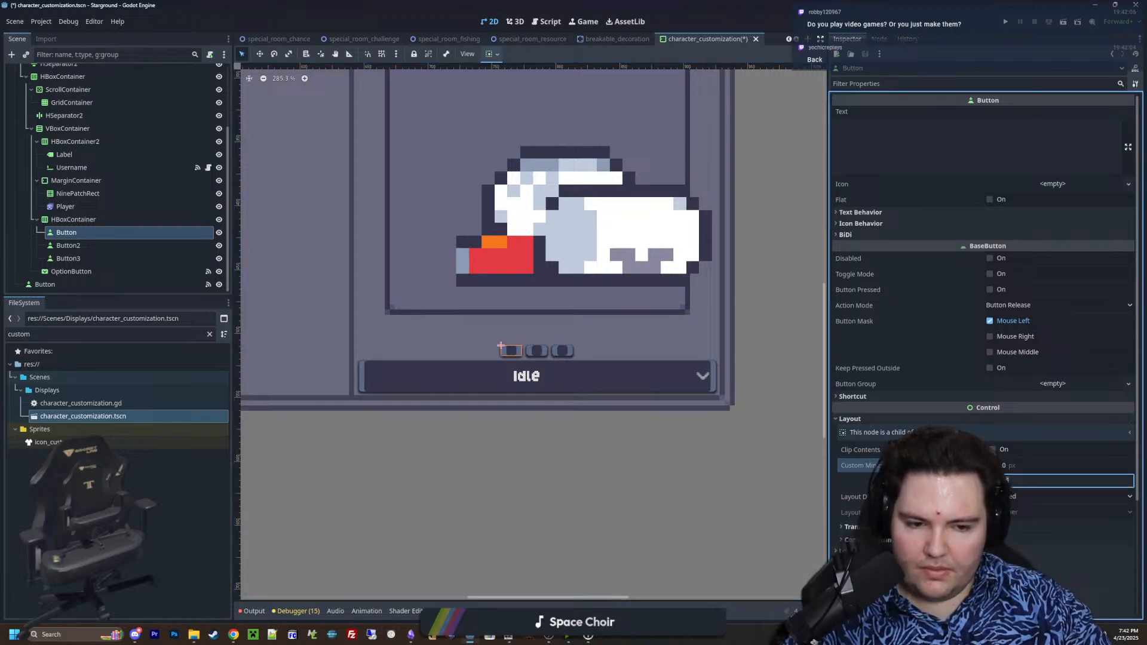
type("32")
key("Return")
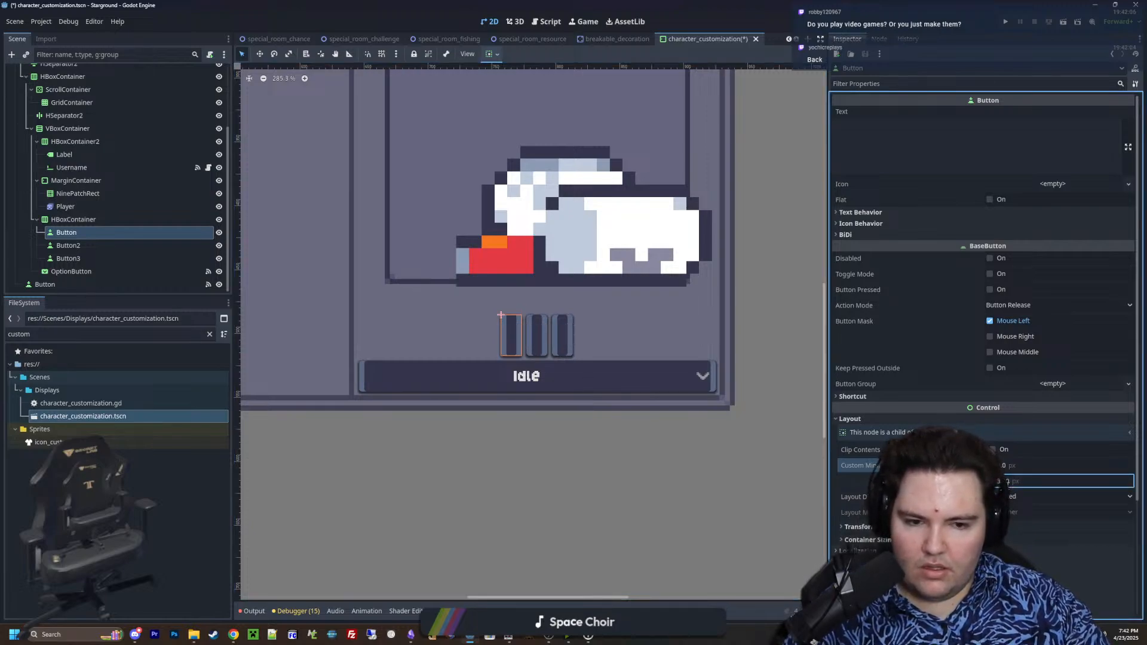
left_click(1008, 481)
type("24")
key("Return")
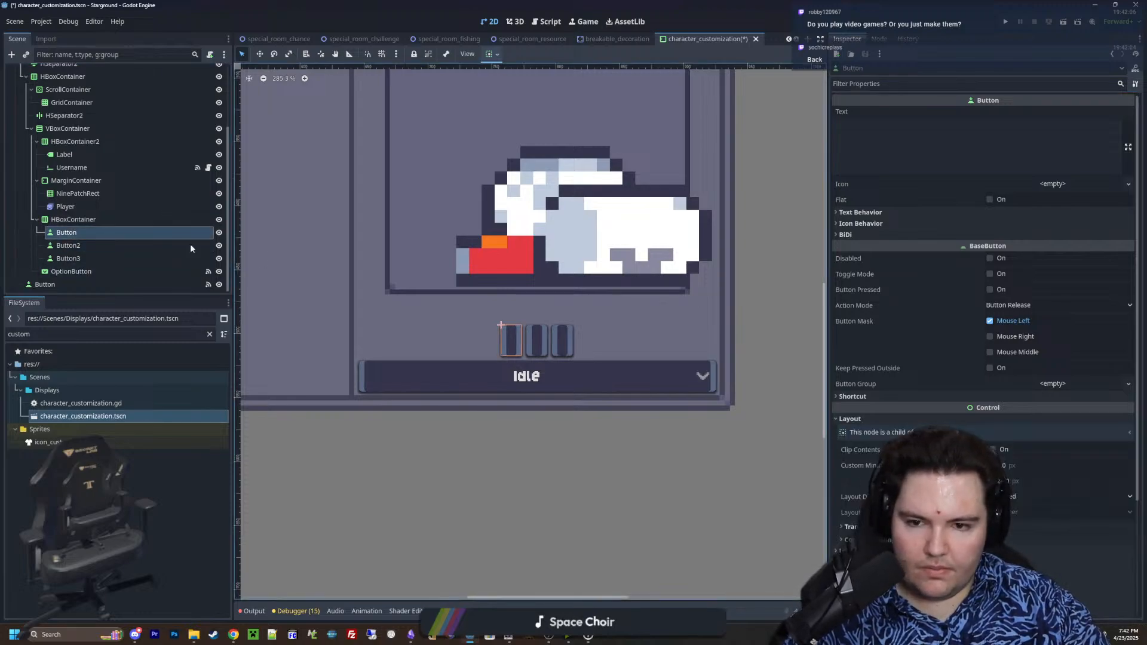
Quick-load the icon_play texture as the icon of Button2, the middle button in the row
left_click(81, 245)
left_click(1018, 184)
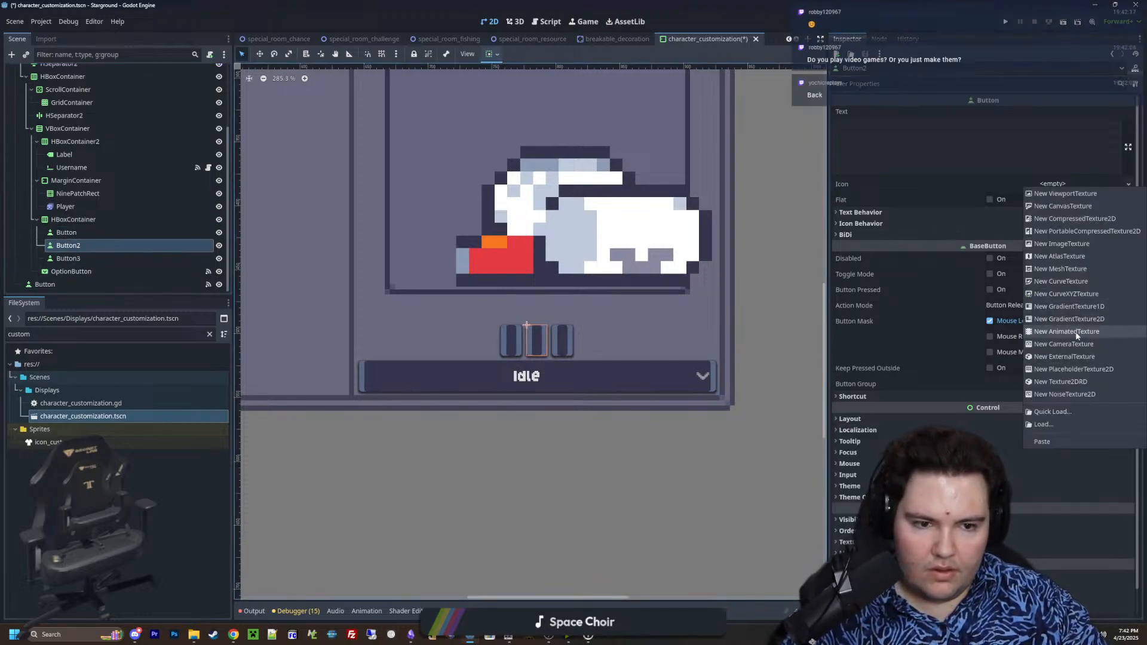
left_click(1052, 412)
type("icon")
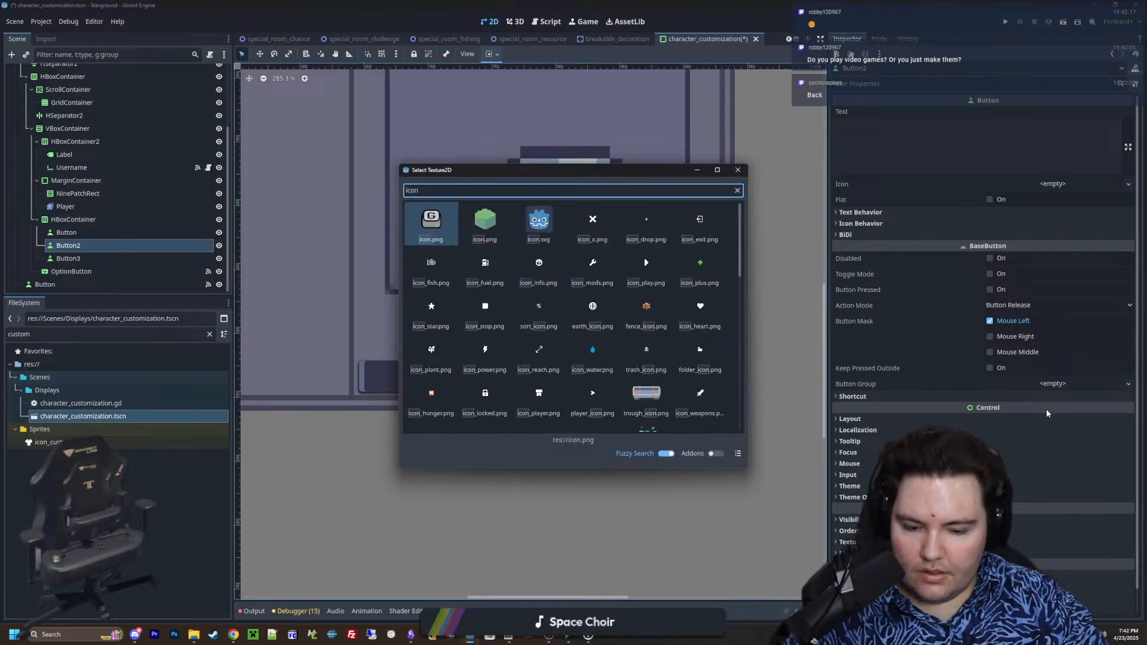
type("_play")
left_click(438, 219)
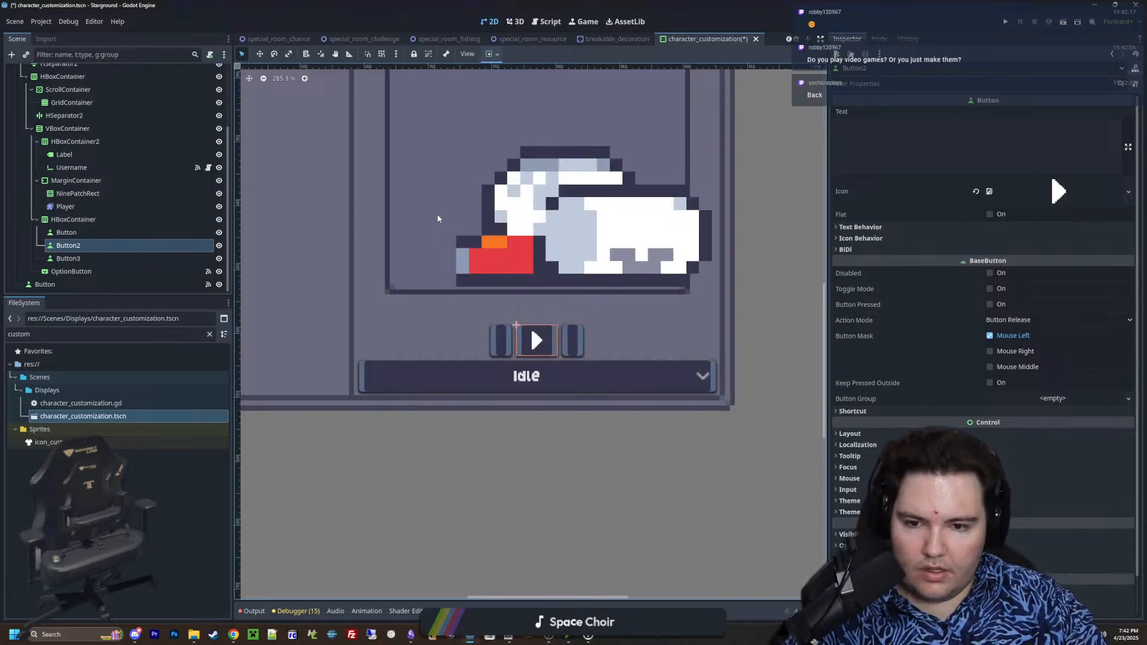
Quick-load the last-frame texture as the first button's icon by searching for icon_last
left_click(77, 233)
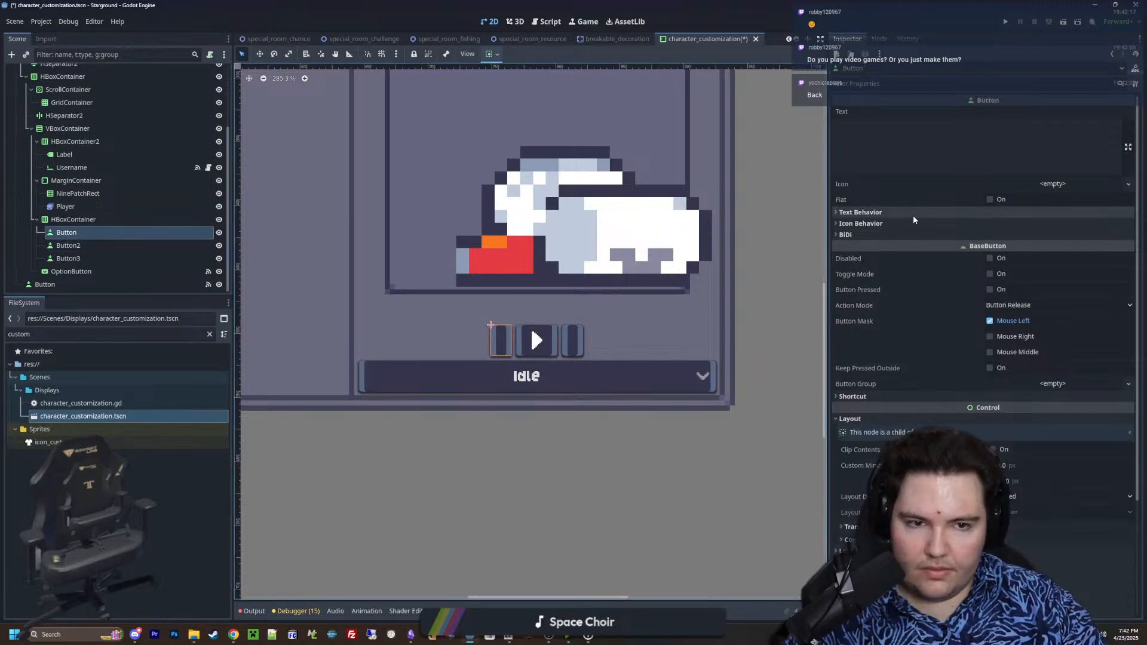
left_click(1053, 185)
left_click(1051, 414)
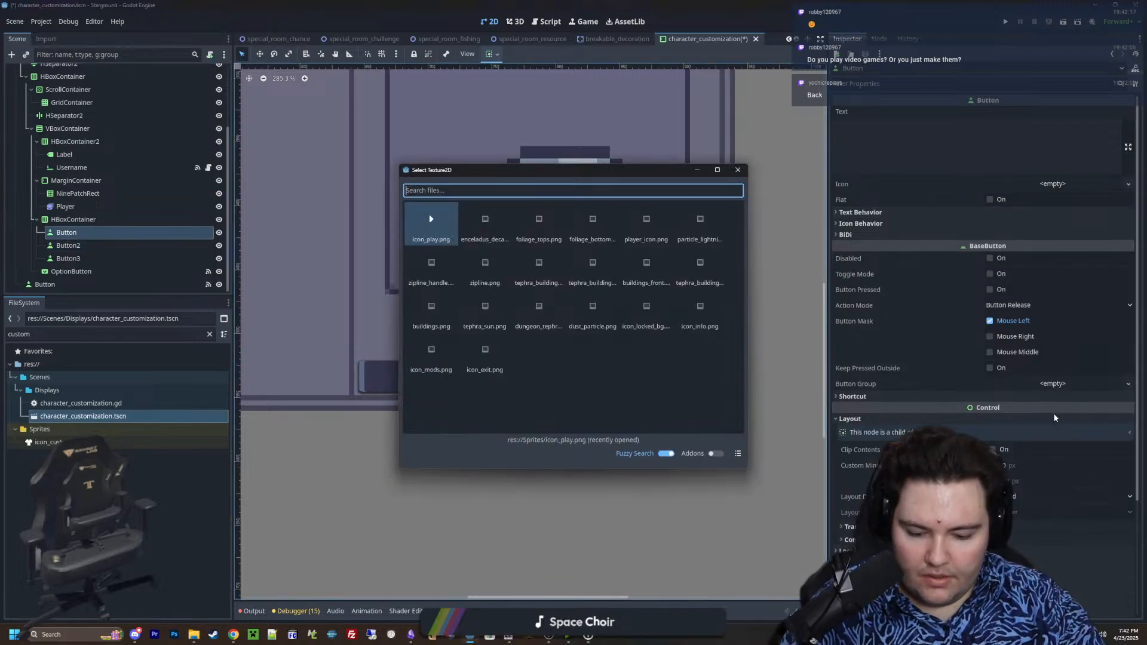
type("icon_last")
key("Return")
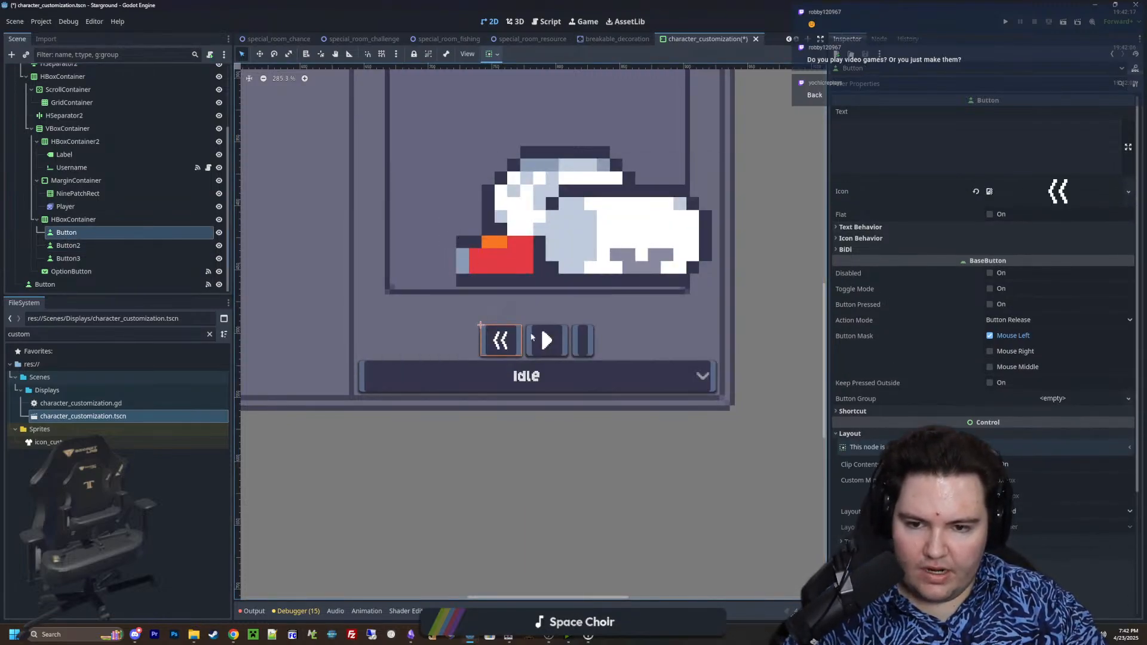
Quick-load the next-frame texture as the icon of Button3 by searching for icon_nex
left_click(68, 258)
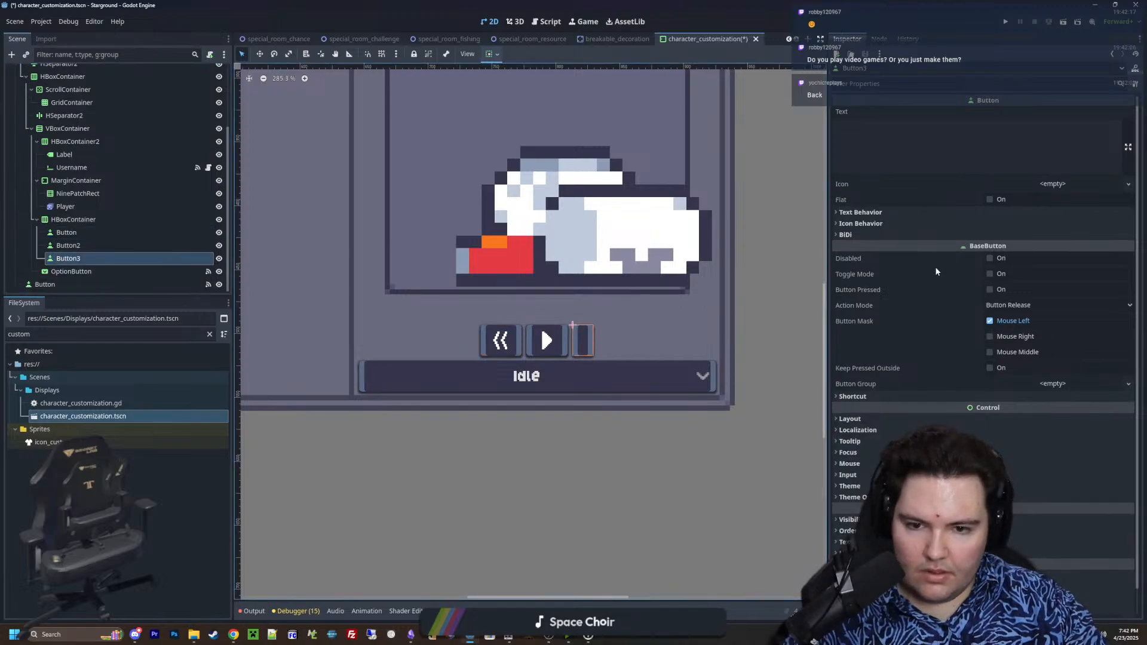
left_click(1089, 182)
left_click(1064, 404)
type("icon_nex")
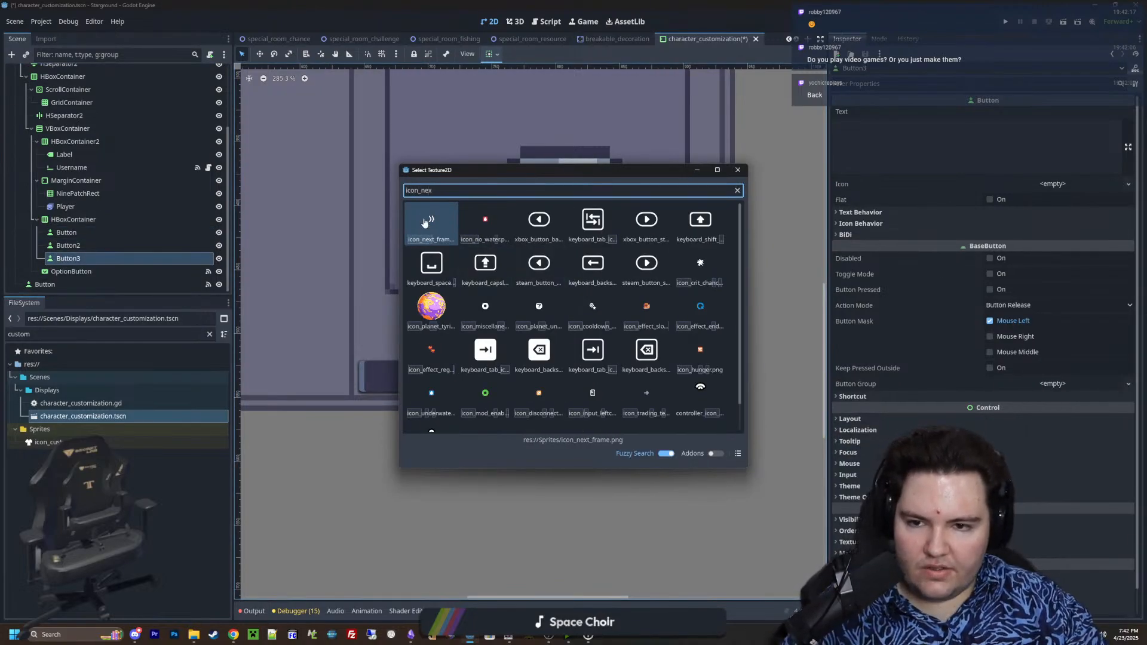
key("Return")
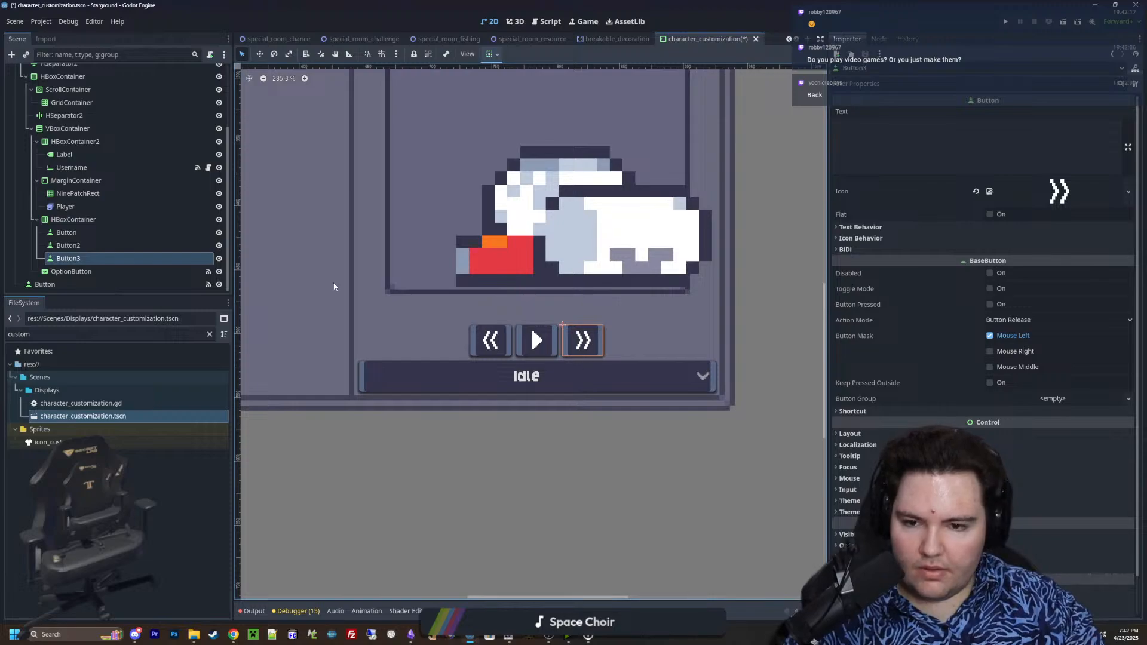
Examine the row of three icon buttons below the character preview, both close up and within the whole panel
left_click(66, 233)
scroll(511, 364, "down", 5)
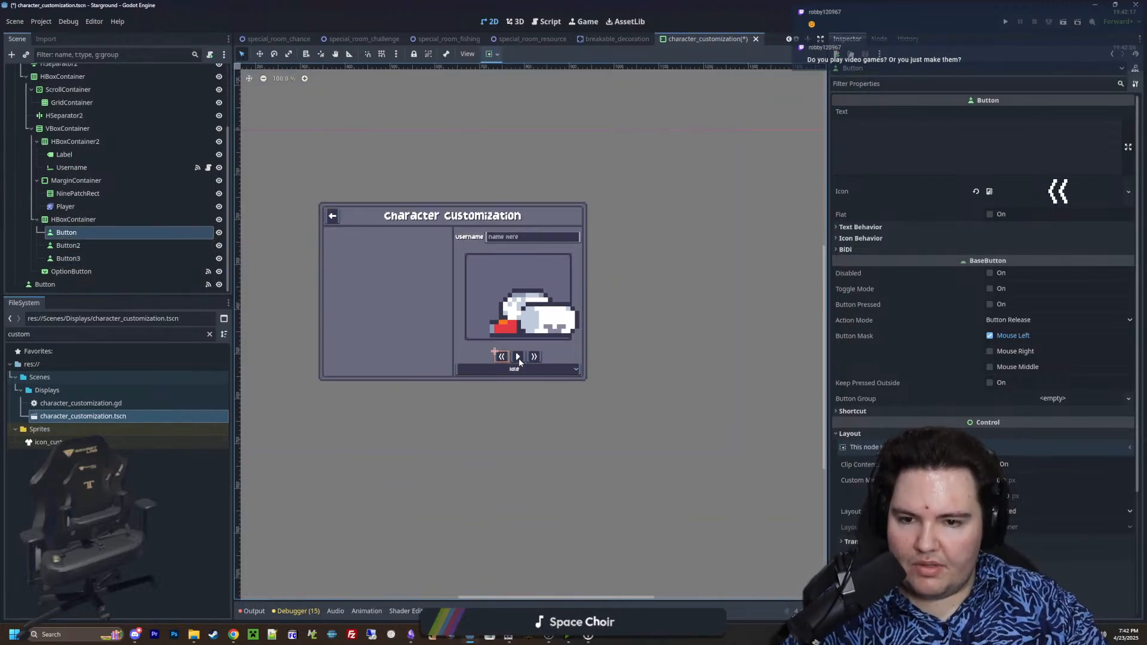
left_click(104, 245)
scroll(525, 362, "up", 4)
scroll(597, 374, "down", 2)
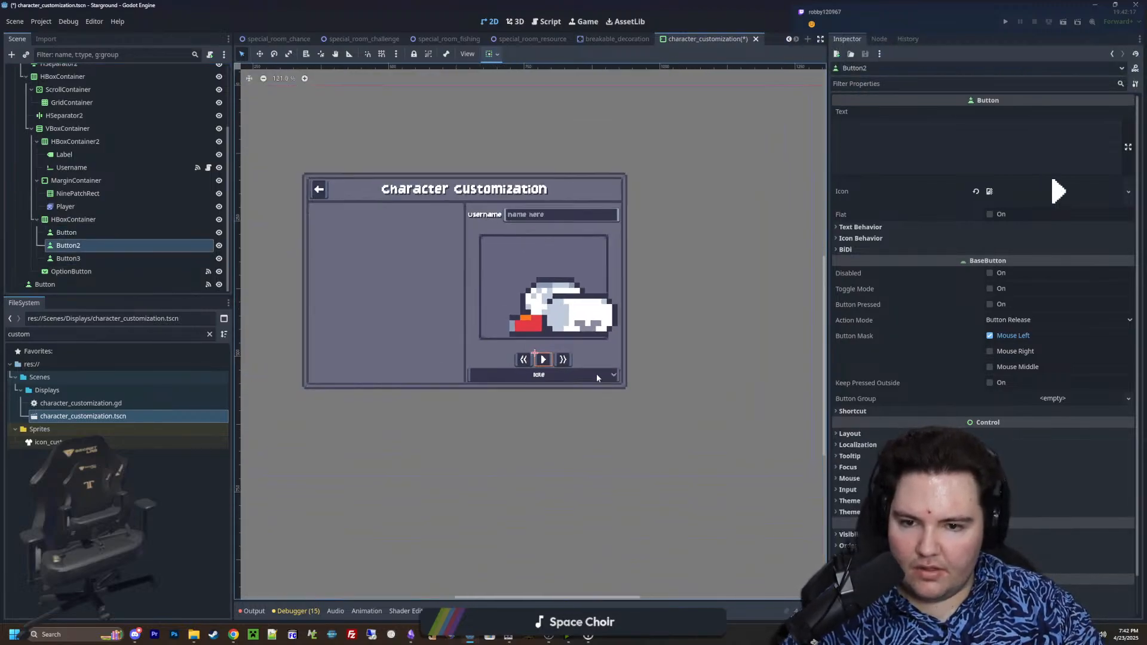
scroll(540, 359, "up", 4)
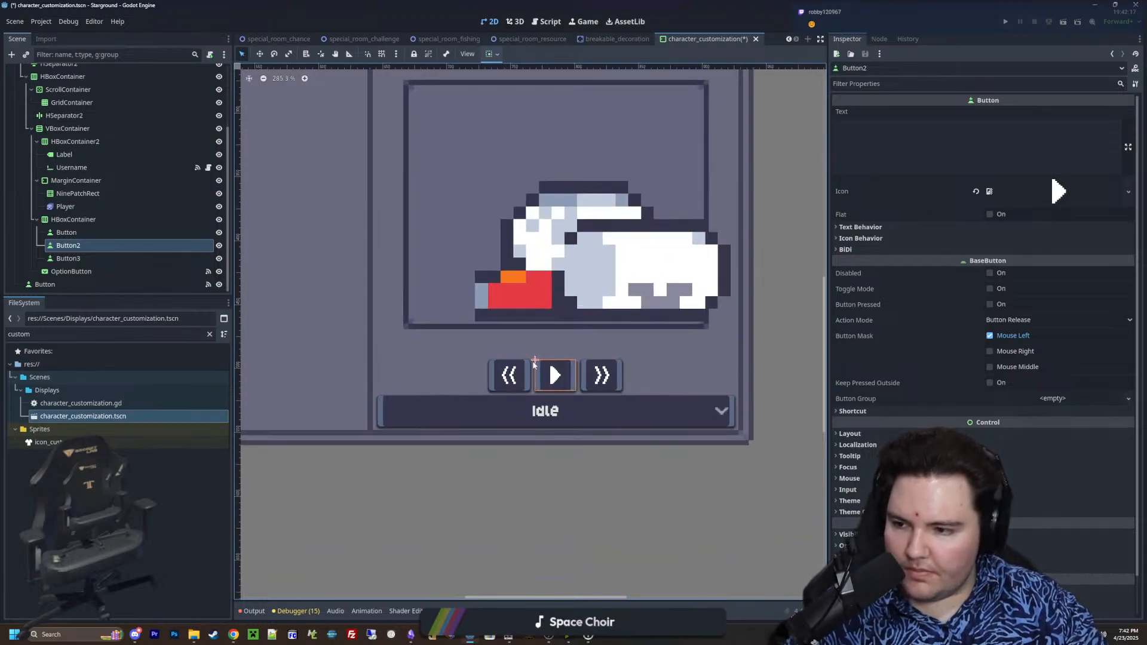
middle_click_drag(534, 363, 497, 364)
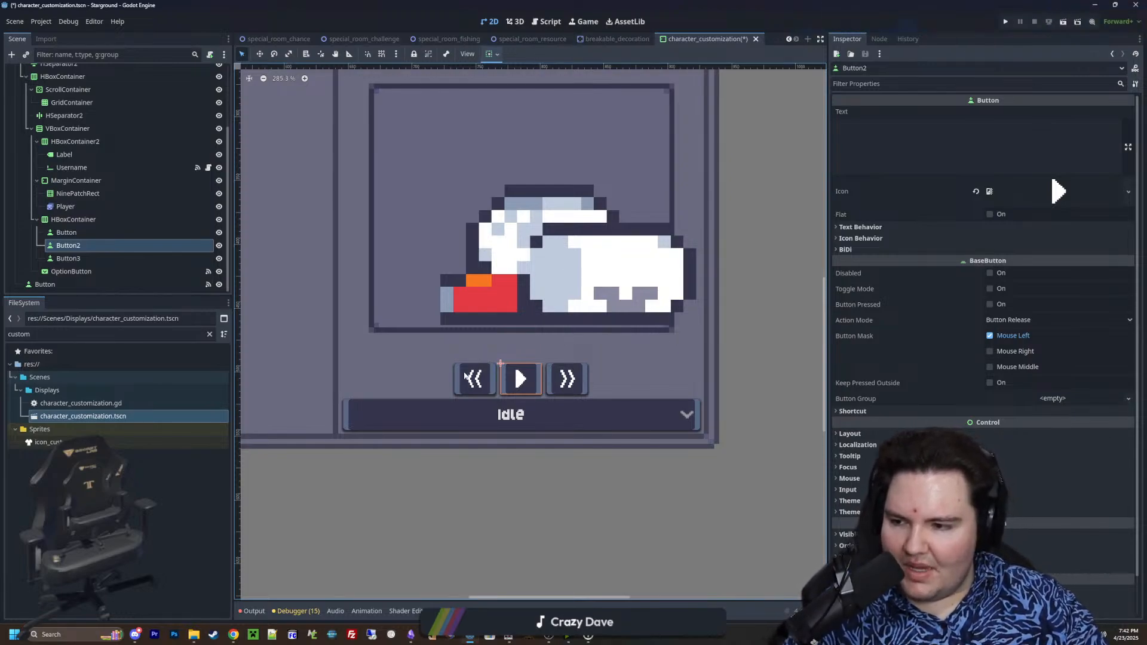
middle_click_drag(526, 346, 520, 371)
scroll(517, 388, "down", 3)
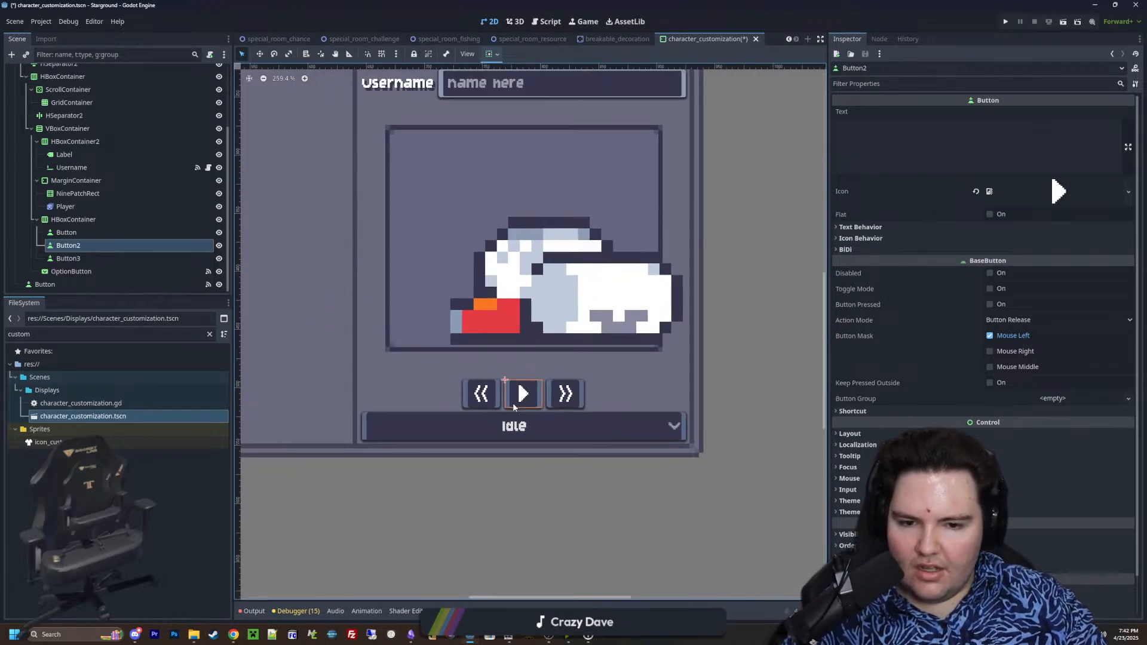
scroll(513, 402, "down", 1)
scroll(513, 413, "up", 4)
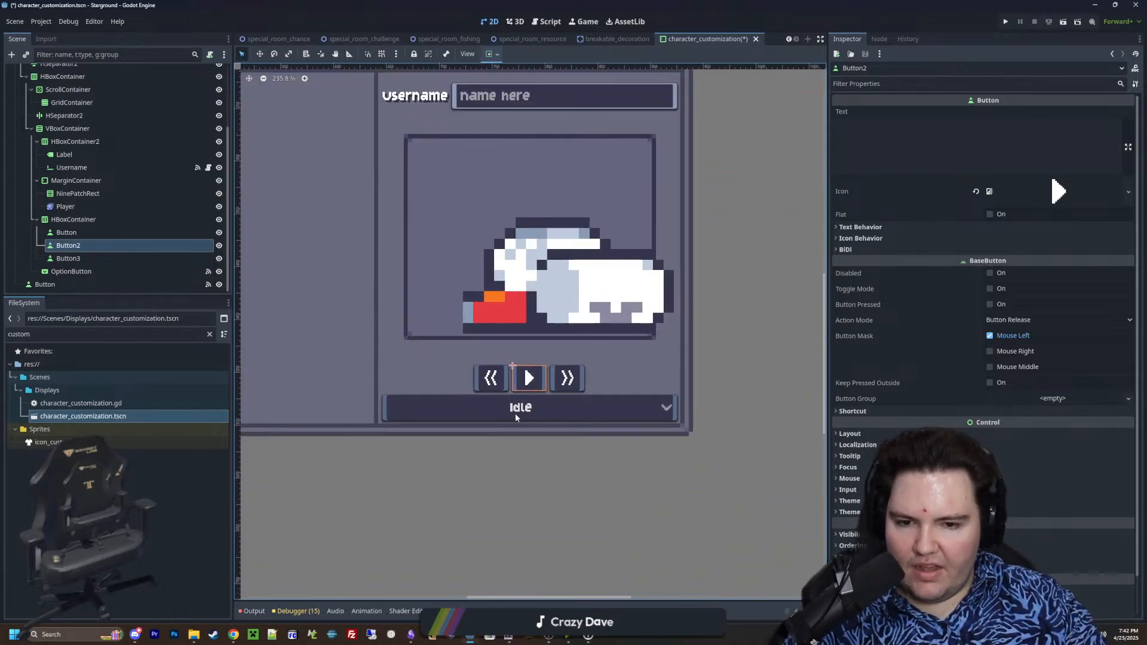
scroll(519, 410, "down", 5)
scroll(520, 410, "up", 2)
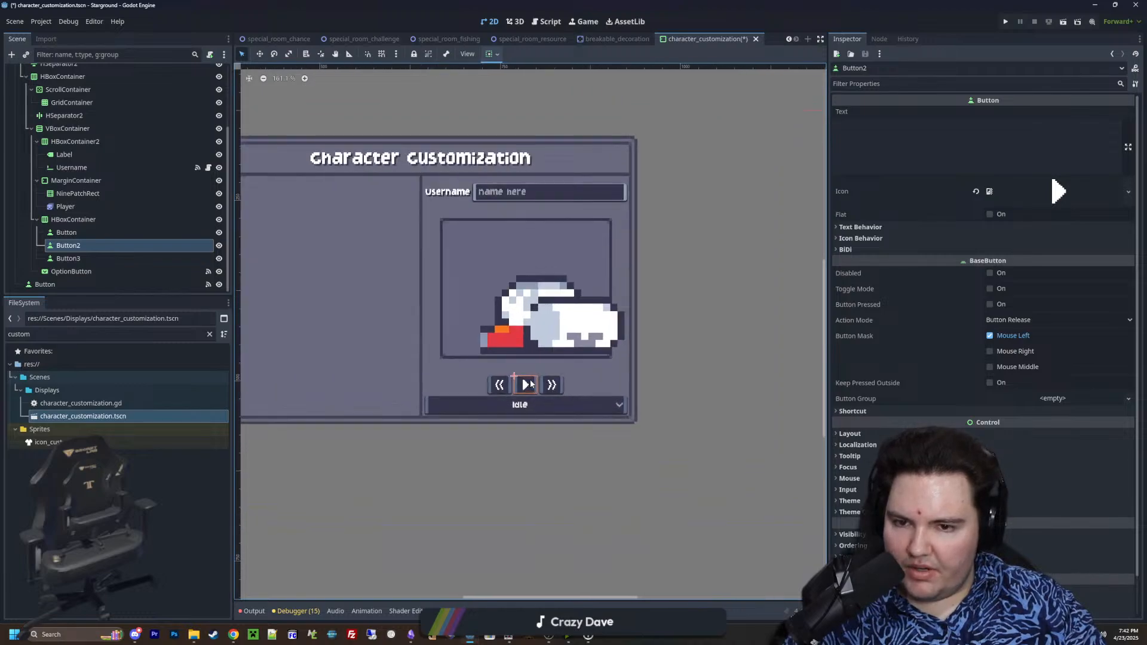
Raise the Player sprite in the preview frame by setting its Y position to 116 px
left_click(82, 206)
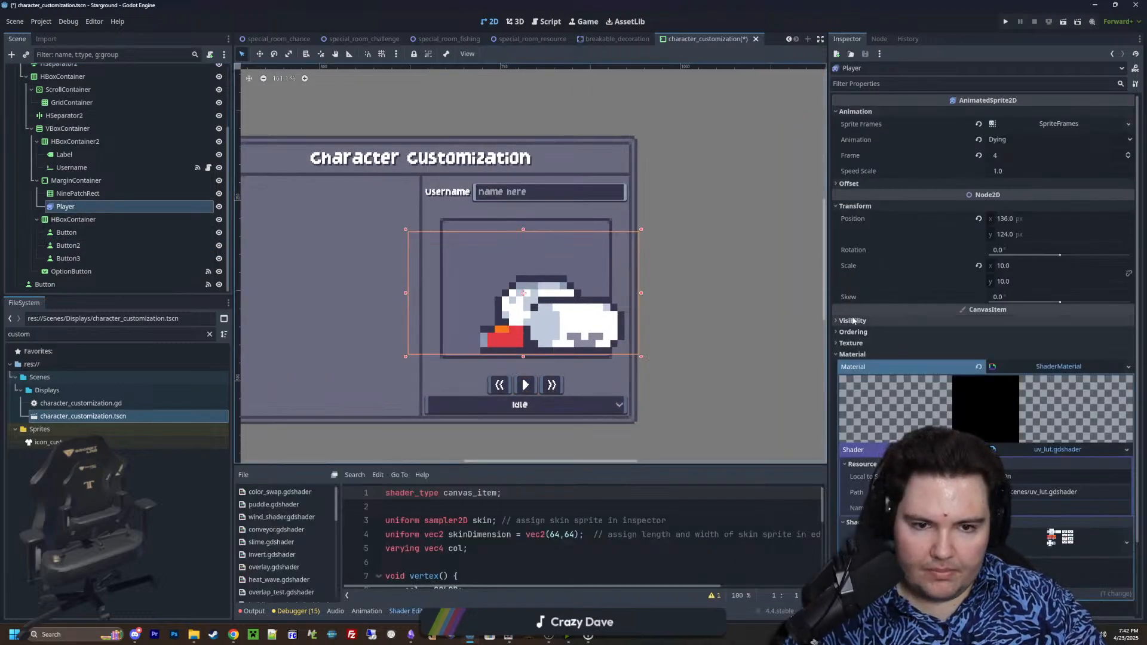
scroll(928, 258, "down", 3)
left_click_drag(1016, 152, 1002, 153)
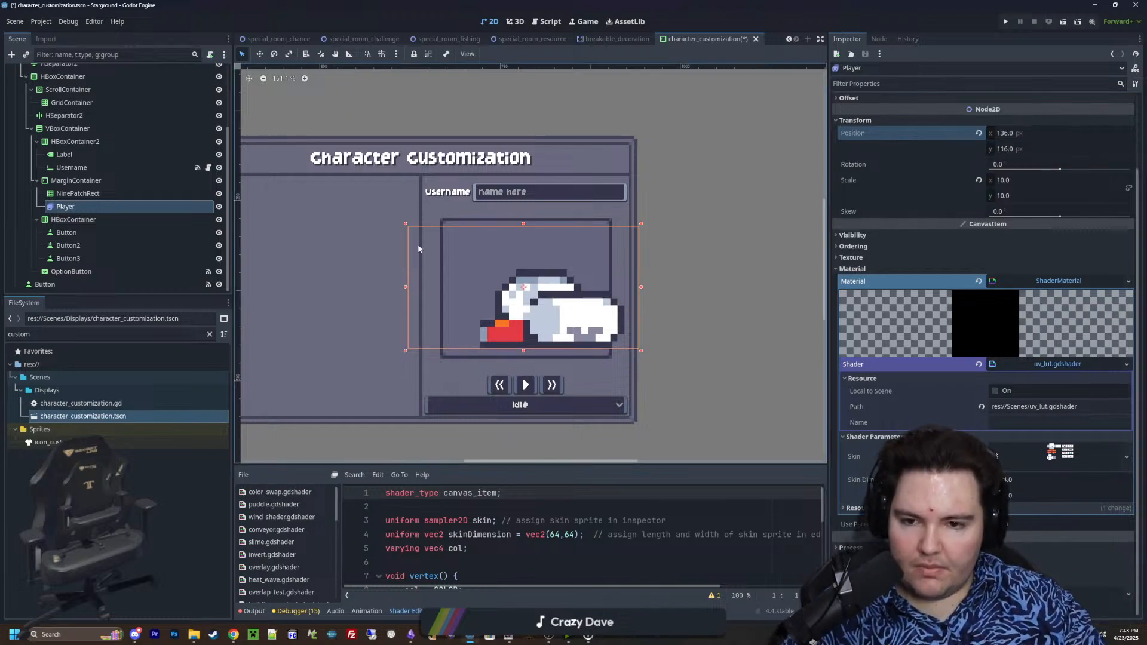
Rename the first button in the row to NextFrame and correct the name to LastFrame
left_click(85, 233)
left_click(85, 242)
double_click(86, 235)
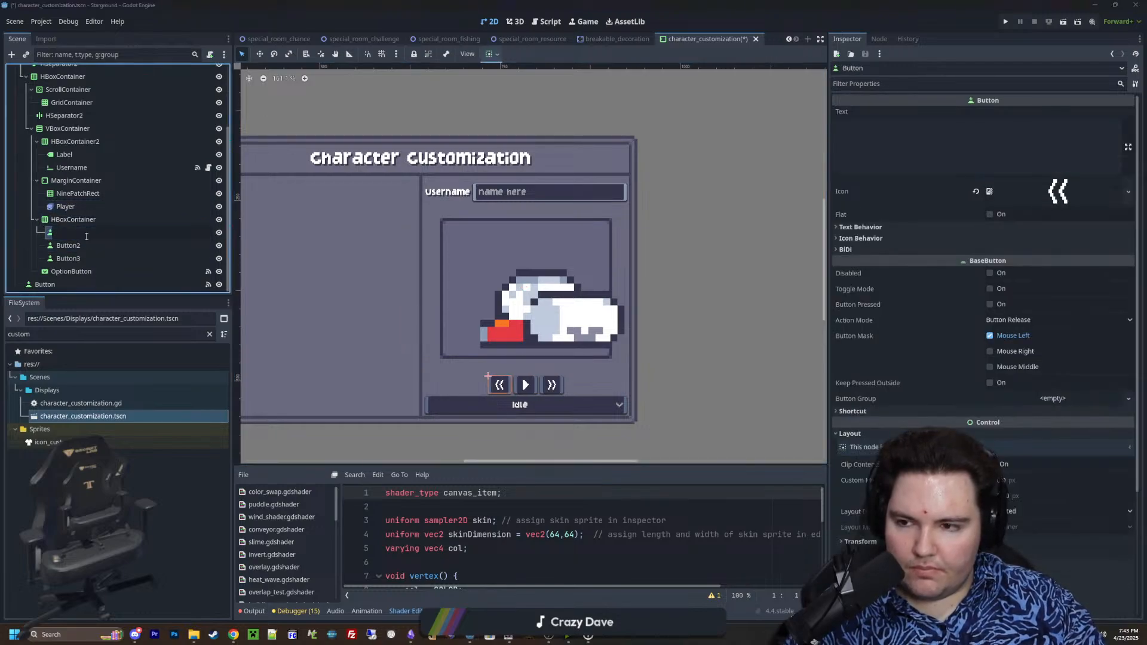
type("NextFrame")
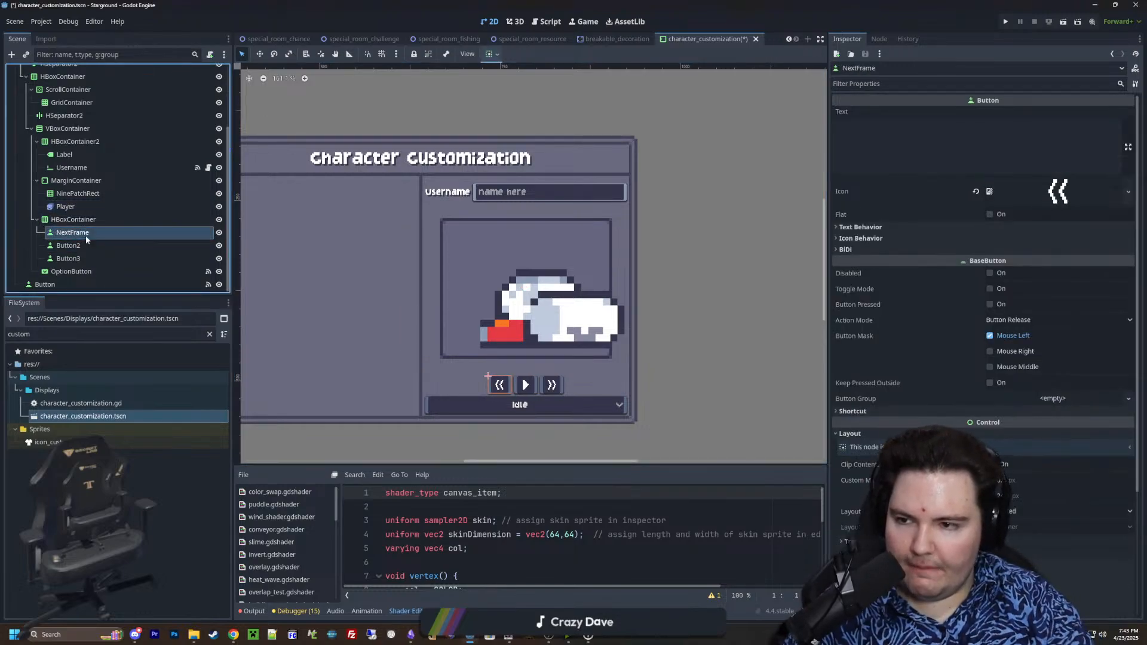
key("Return")
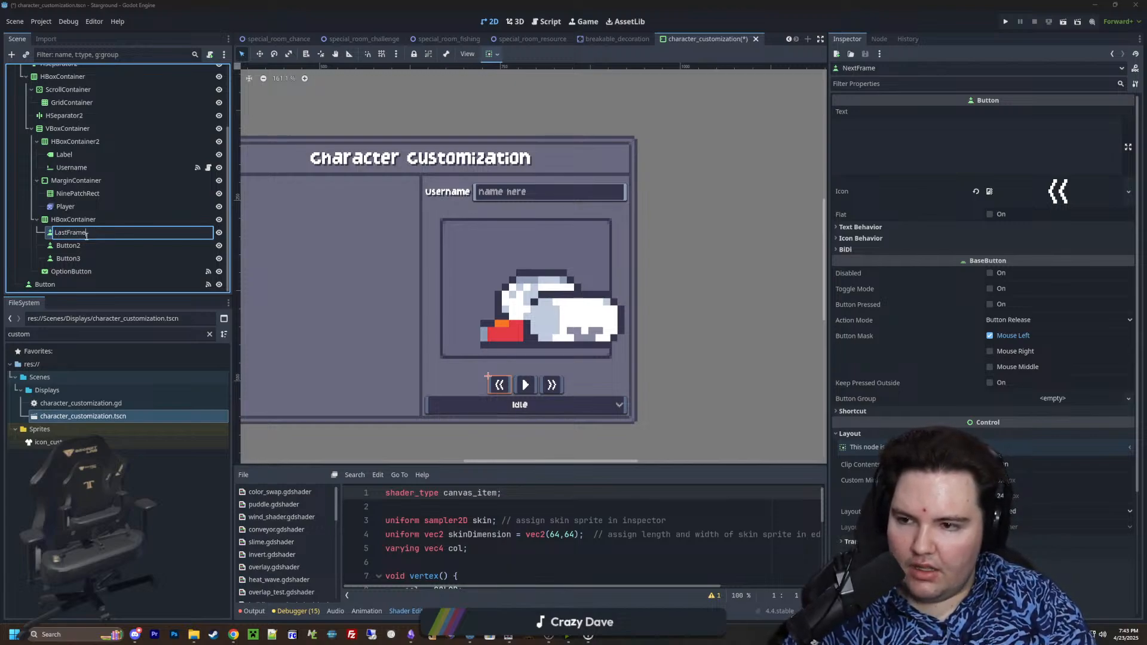
key("Return")
Rename Button2, the middle button with the play icon, to PlayPause
left_click(102, 248)
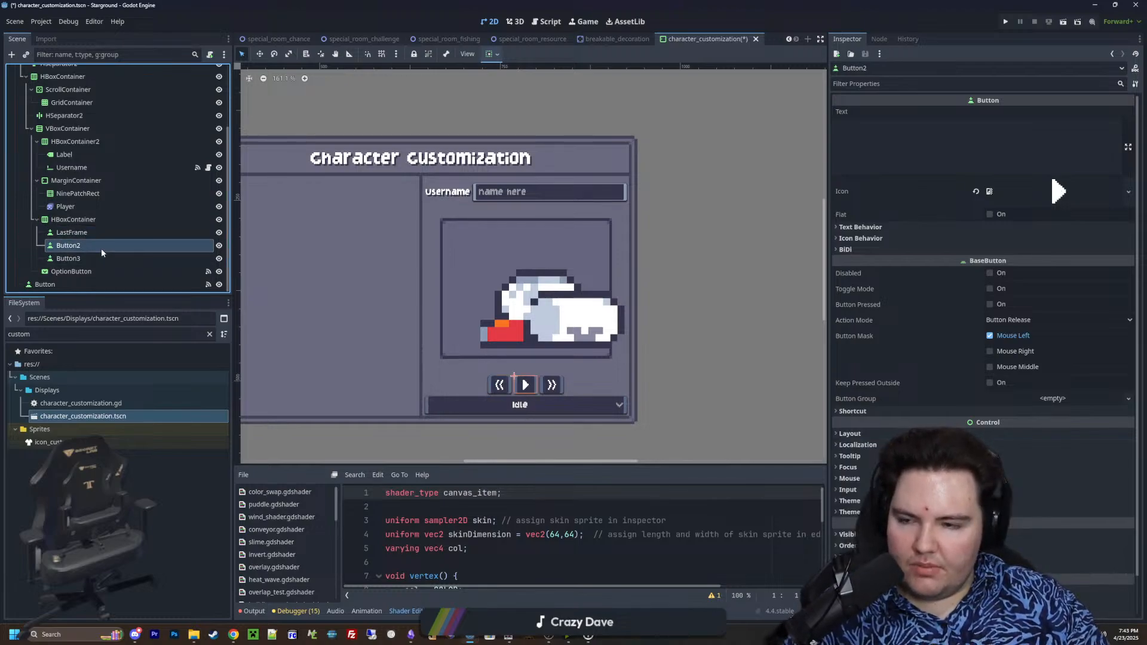
left_click(85, 250)
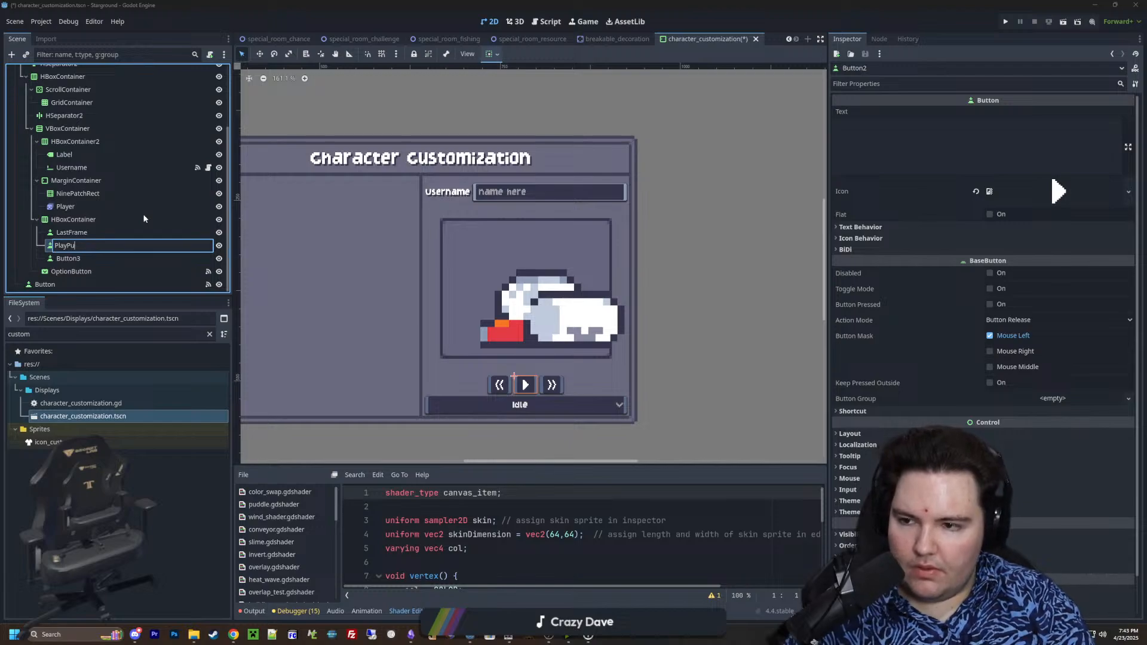
key("Return")
Rename Button3, the last button in the row, to NextFrame
left_click(77, 256)
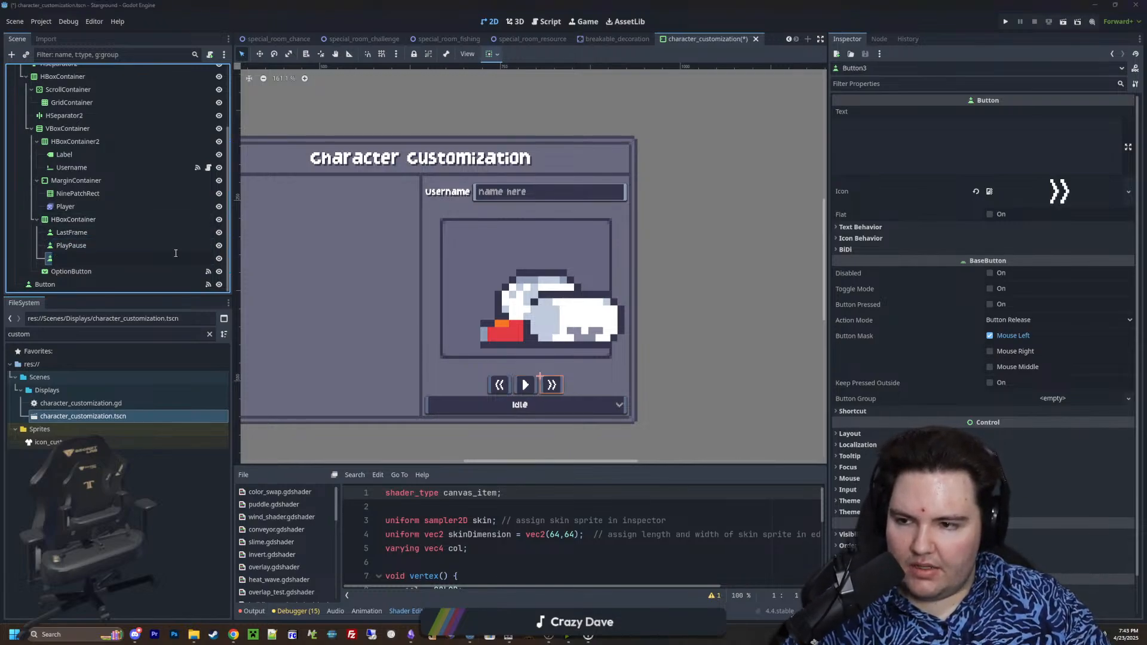
left_click(176, 256)
type("NextFram")
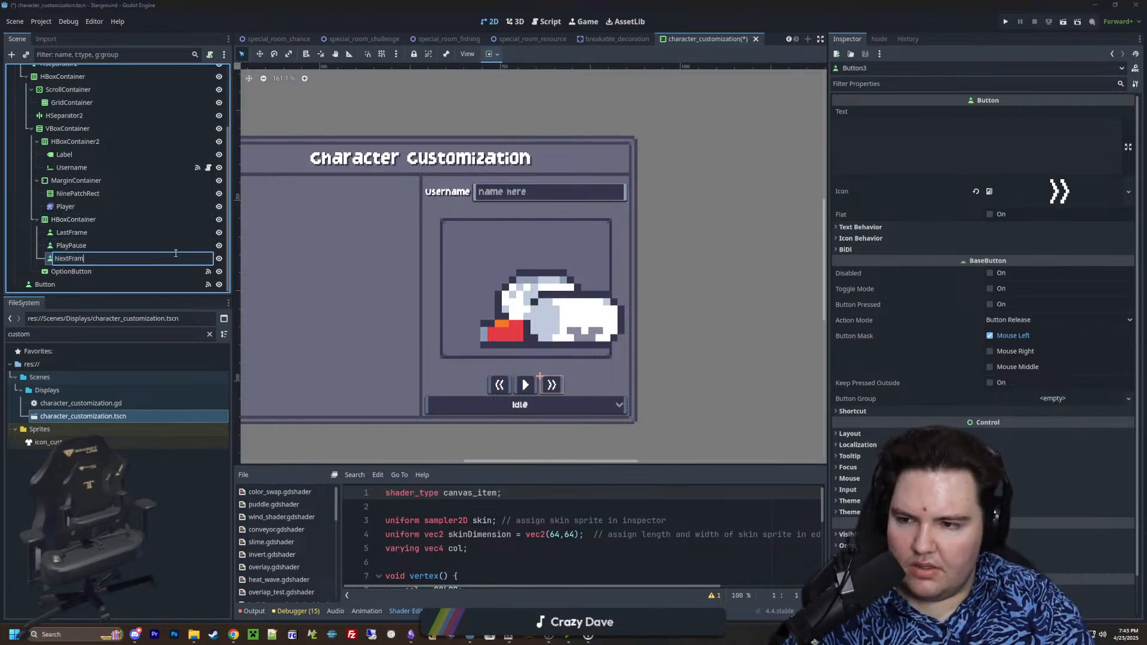
type("e")
key("Return")
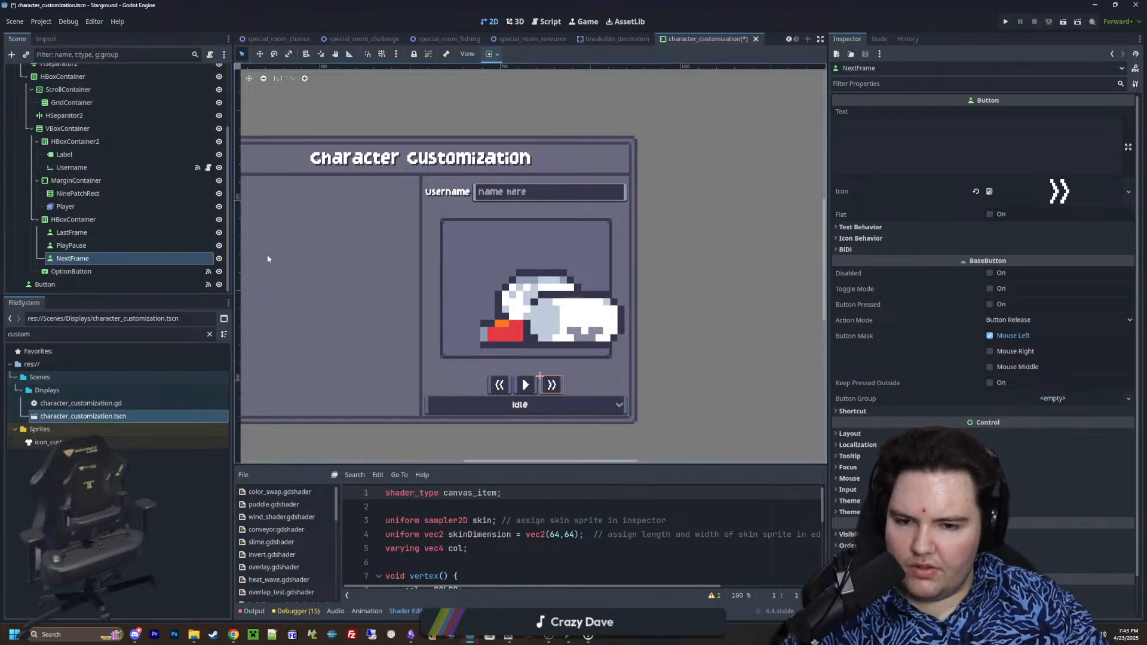
Compare the inspector properties and icons of the LastFrame, PlayPause and NextFrame buttons
scroll(512, 404, "up", 2)
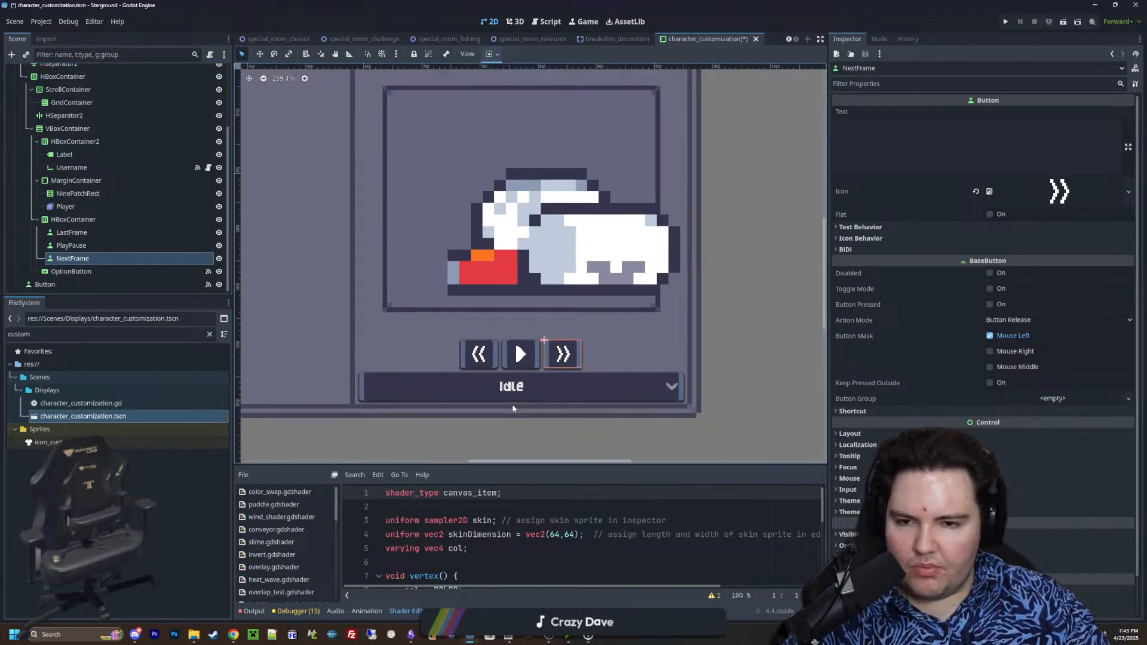
scroll(511, 404, "down", 4)
scroll(512, 400, "up", 4)
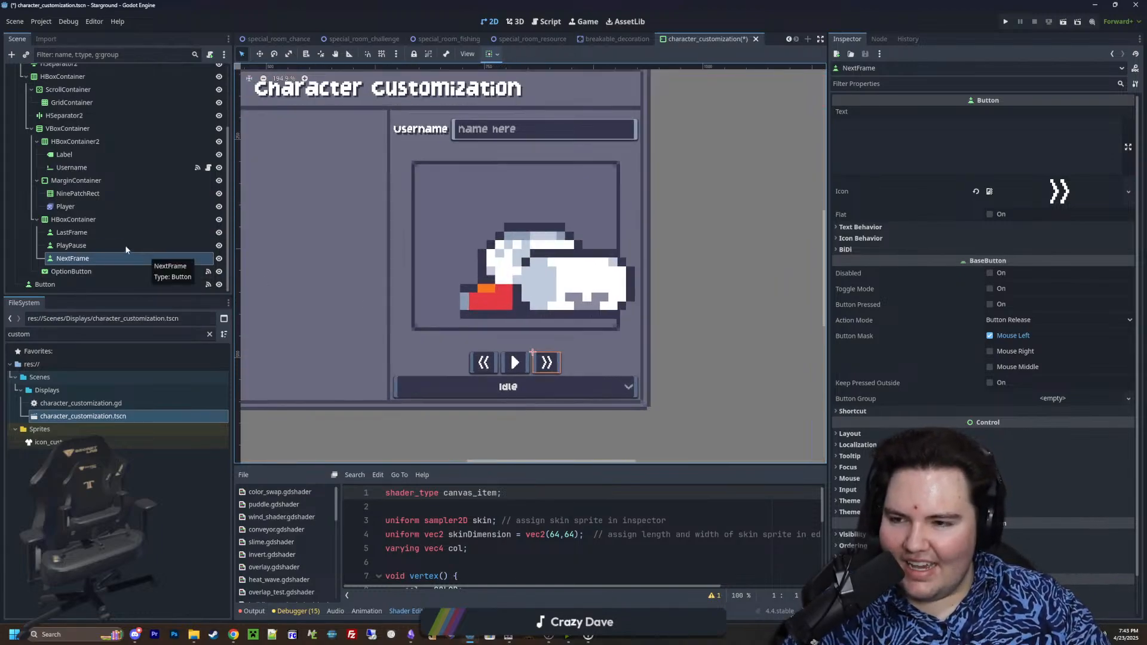
left_click(85, 235)
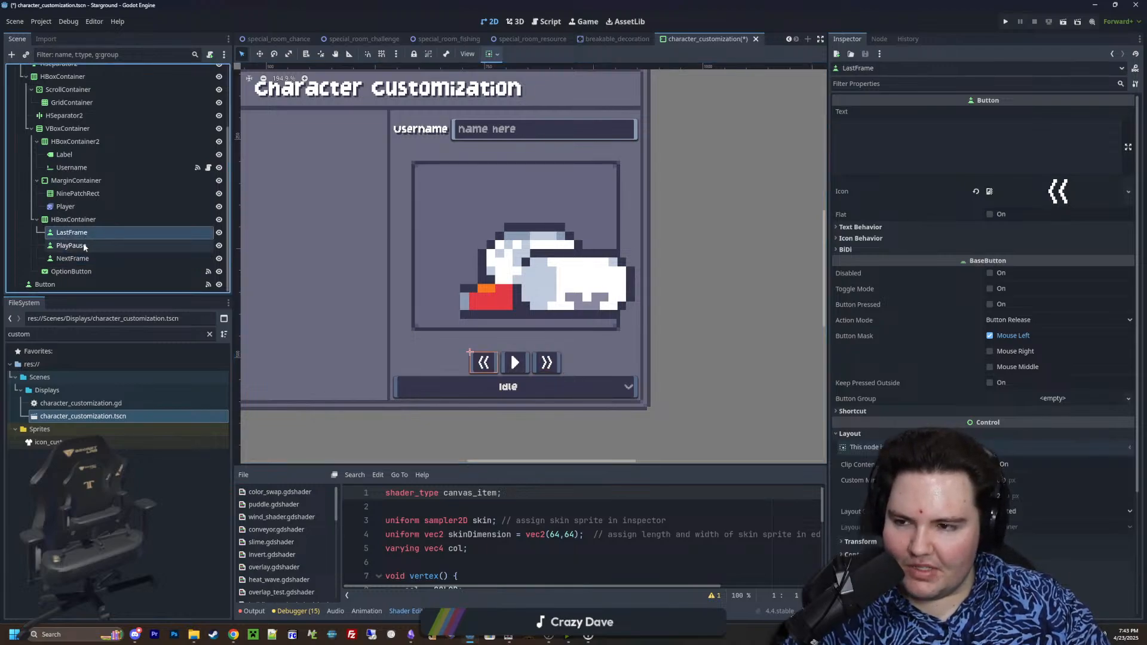
left_click(83, 244)
left_click(84, 258)
left_click(87, 234)
left_click(87, 245)
left_click(85, 258)
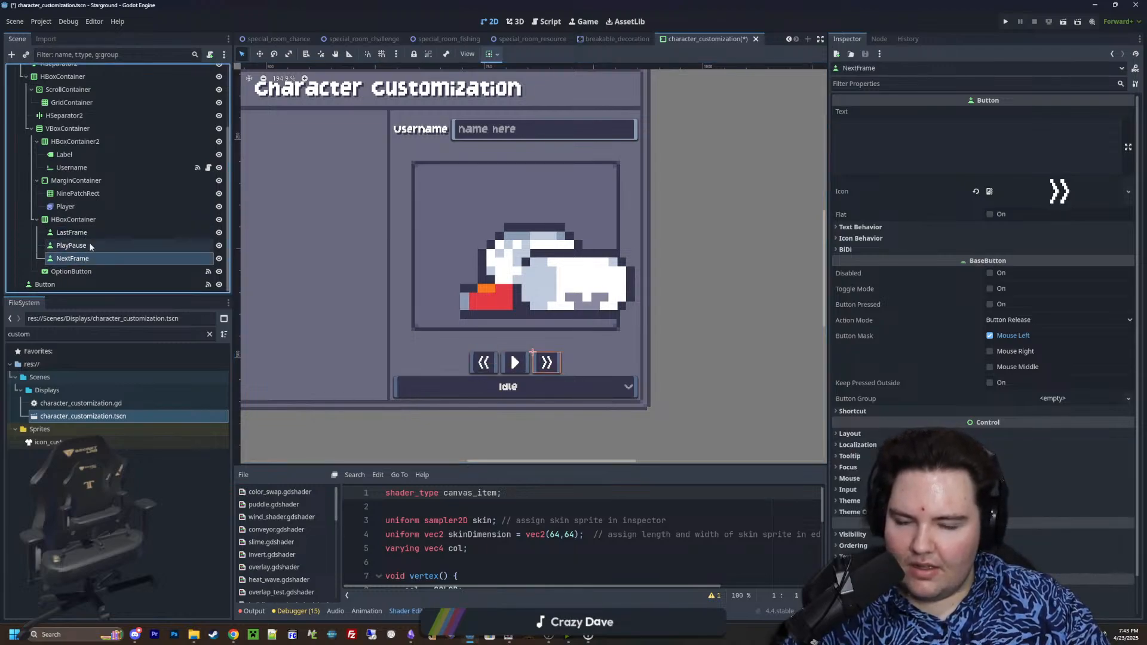
left_click(85, 233)
left_click(85, 246)
left_click(82, 259)
Examine the PlayPause button and its placement in the playback button row below the character preview
scroll(520, 362, "up", 5)
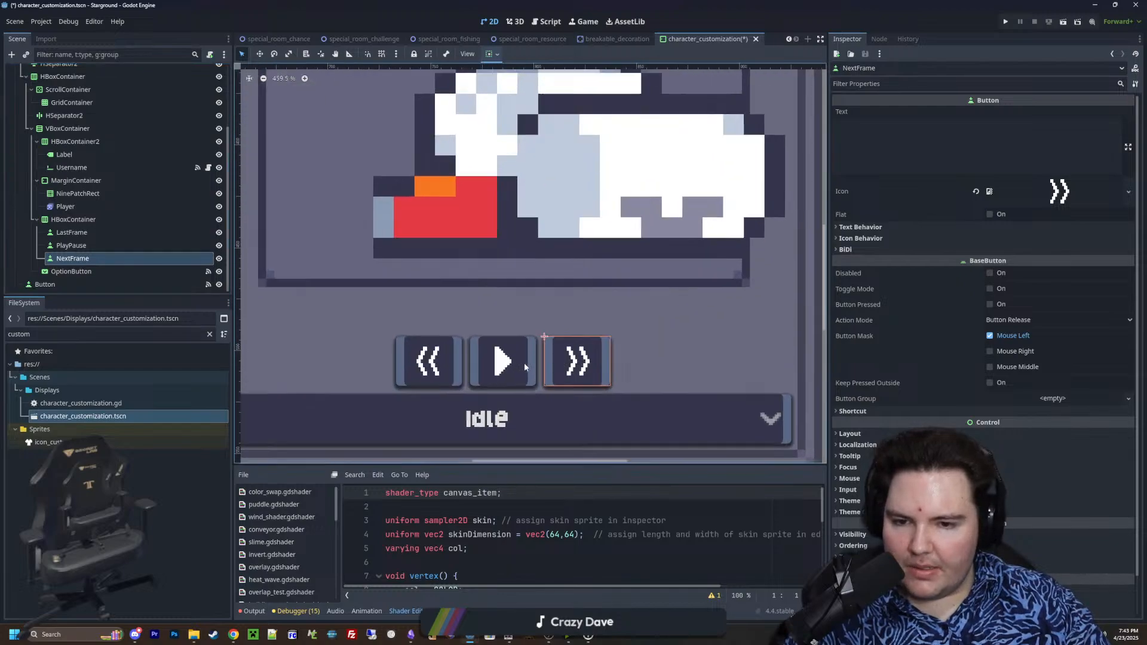
scroll(498, 388, "down", 10)
scroll(497, 387, "up", 12)
scroll(497, 387, "down", 9)
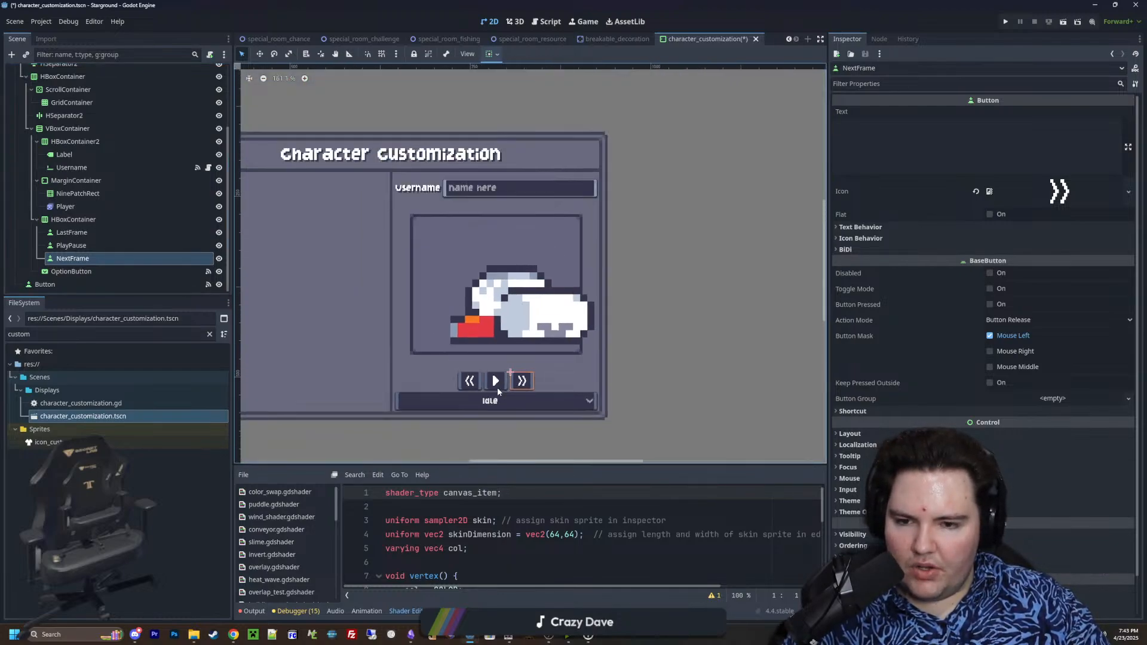
scroll(497, 387, "up", 6)
scroll(497, 387, "down", 6)
scroll(495, 386, "up", 2)
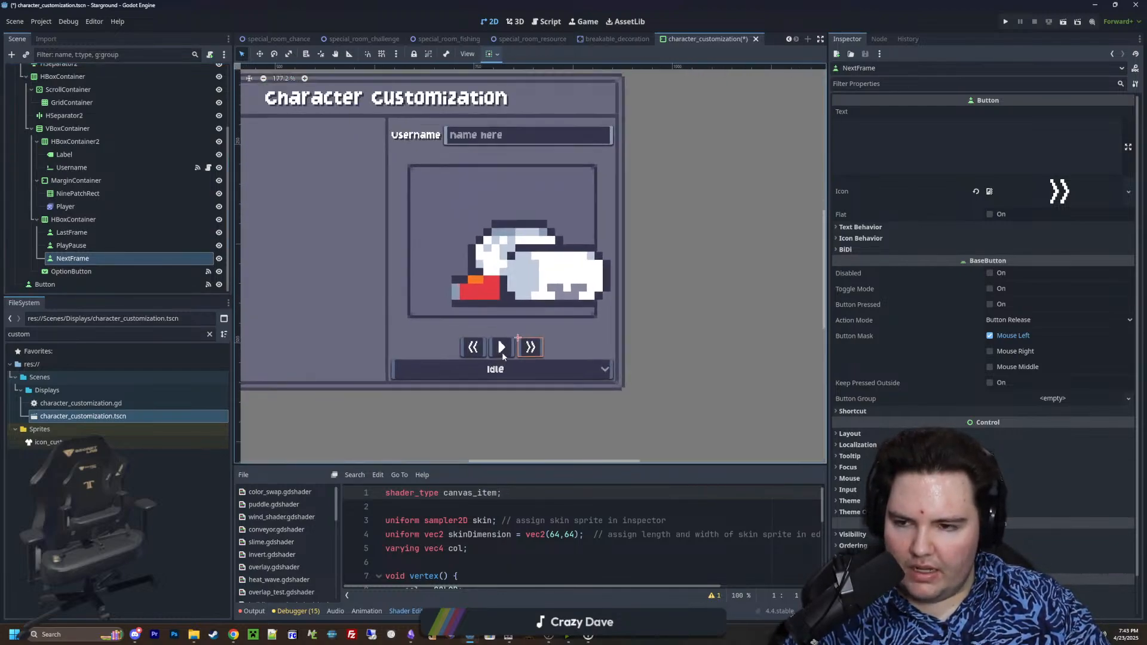
scroll(502, 352, "down", 3)
left_click(67, 246)
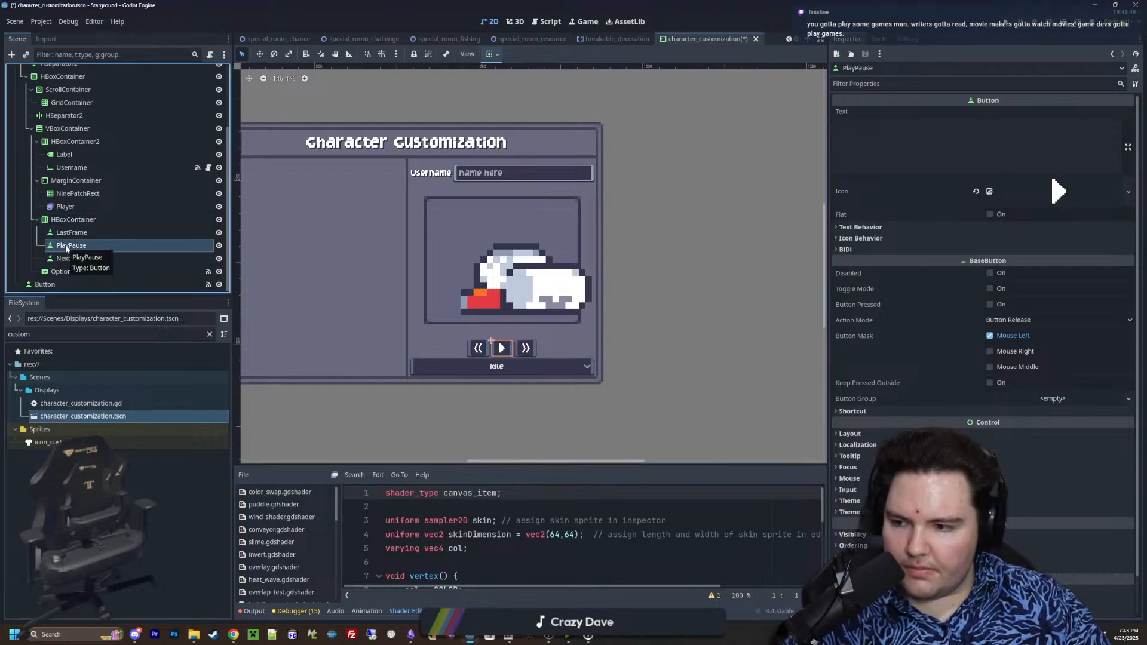
scroll(478, 344, "up", 7)
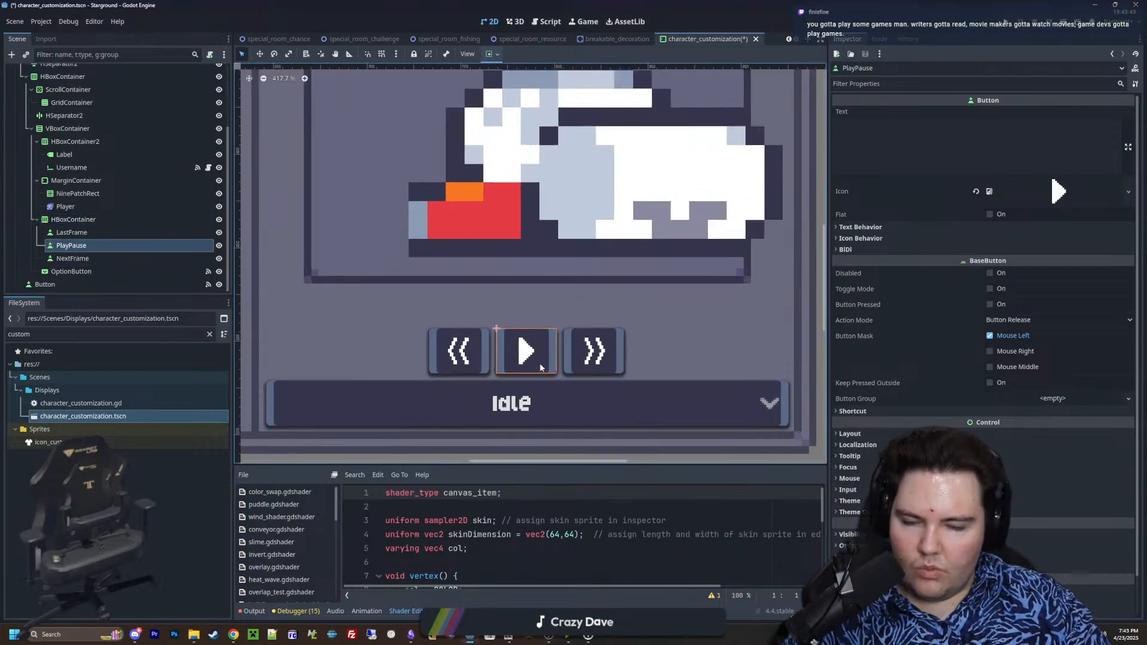
scroll(540, 365, "down", 4)
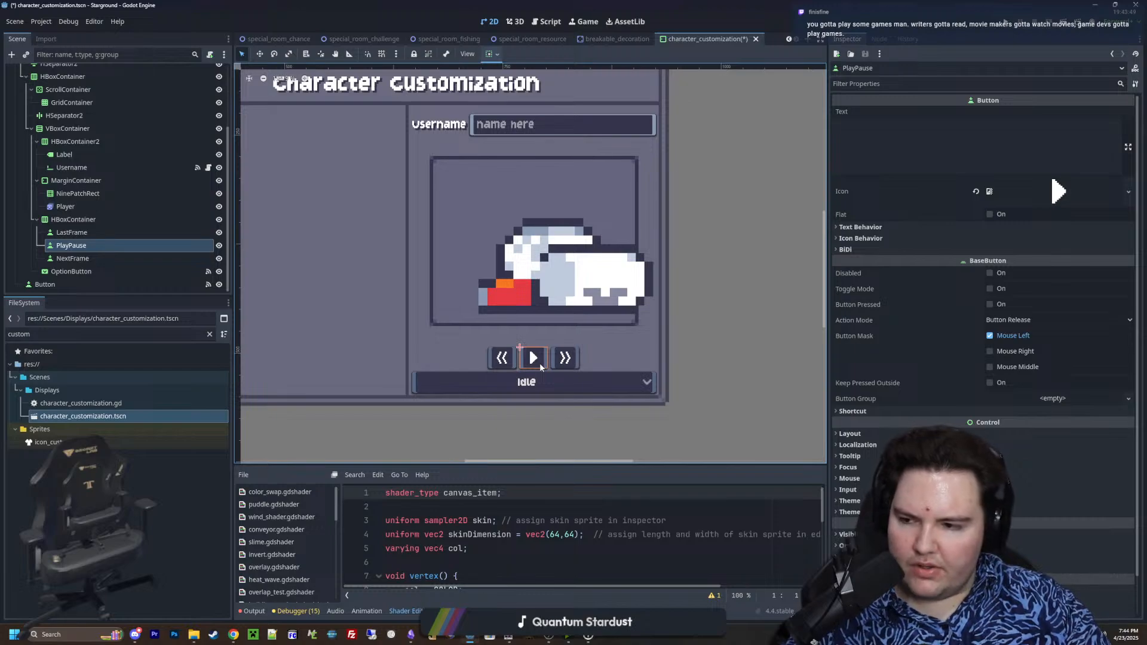
left_click(468, 507)
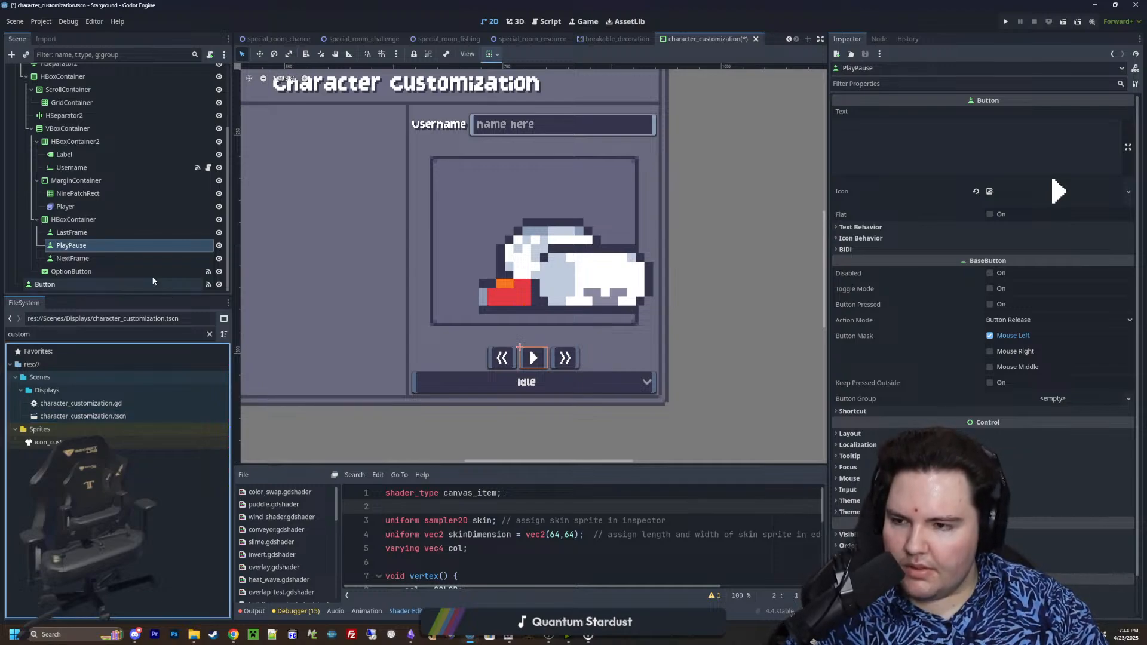
left_click(81, 234)
left_click(82, 259)
left_click(86, 246)
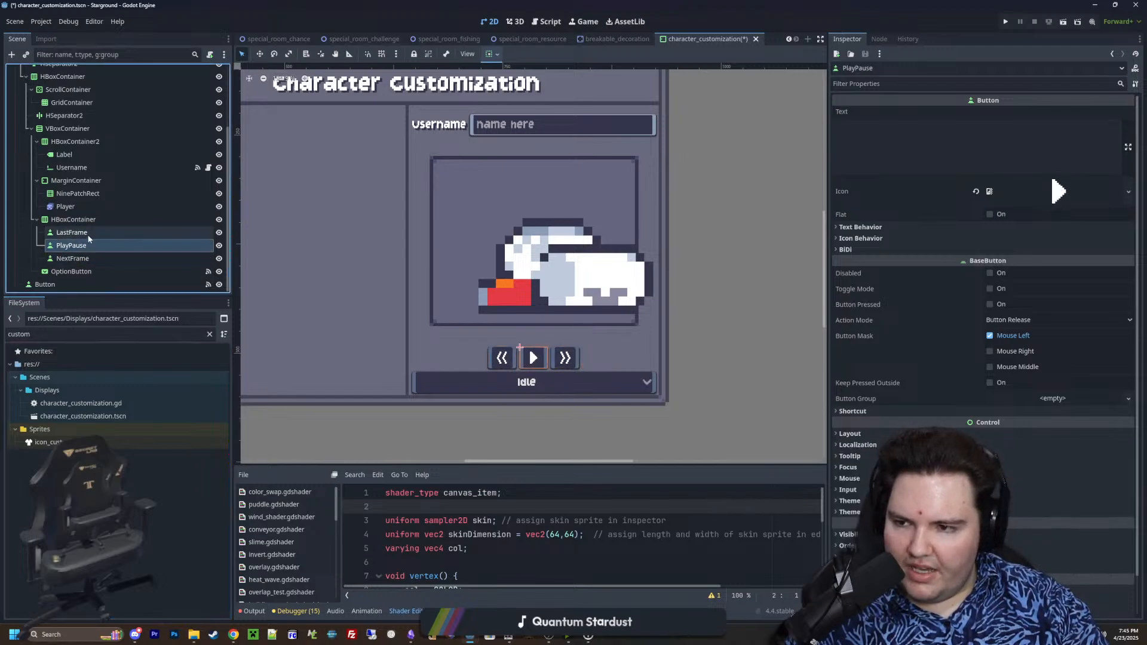
left_click(86, 233)
left_click(85, 245)
left_click(87, 260)
left_click(90, 232)
left_click(89, 245)
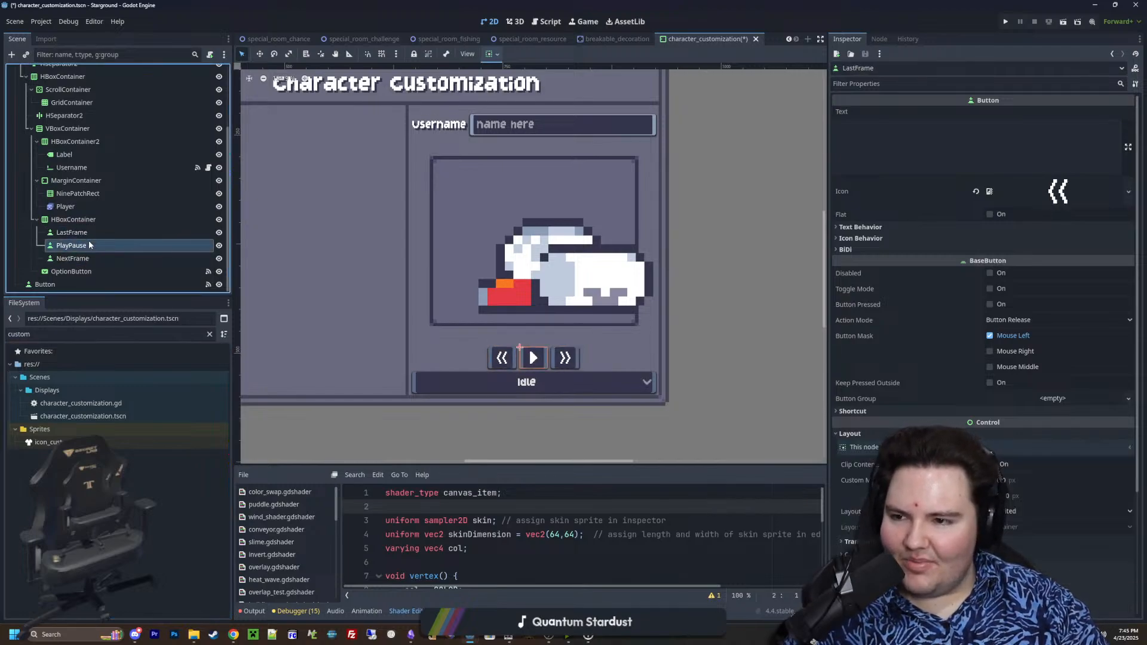
left_click(89, 259)
left_click(88, 235)
left_click(85, 246)
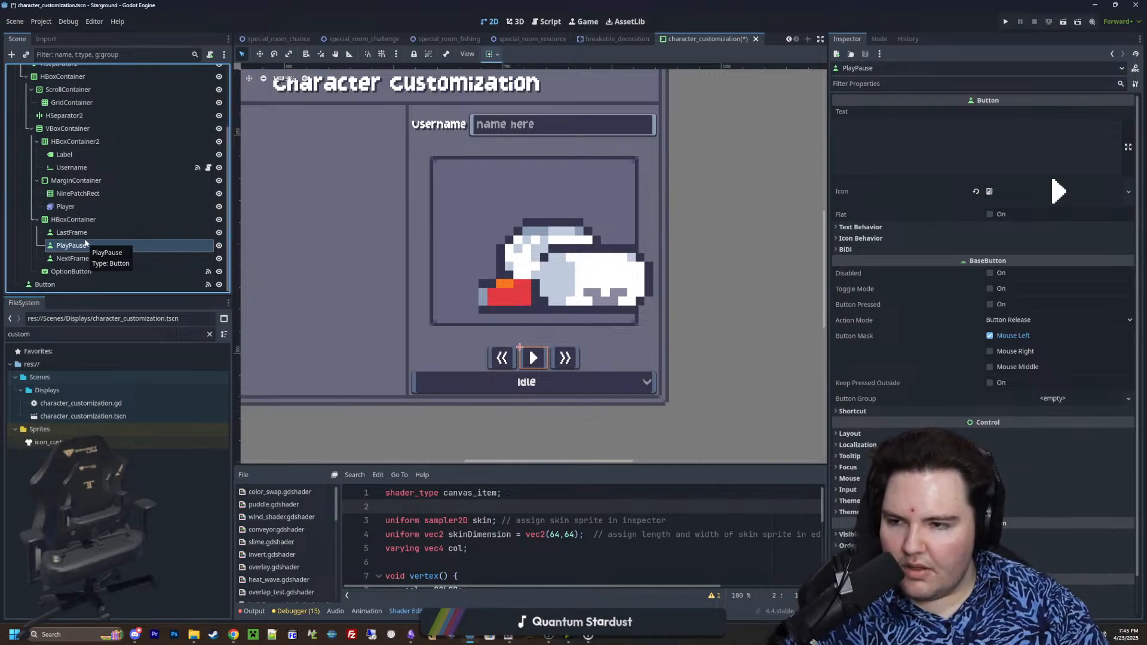
Try the Expand Icon option on the PlayPause button and check its BiDi properties
scroll(571, 336, "up", 2)
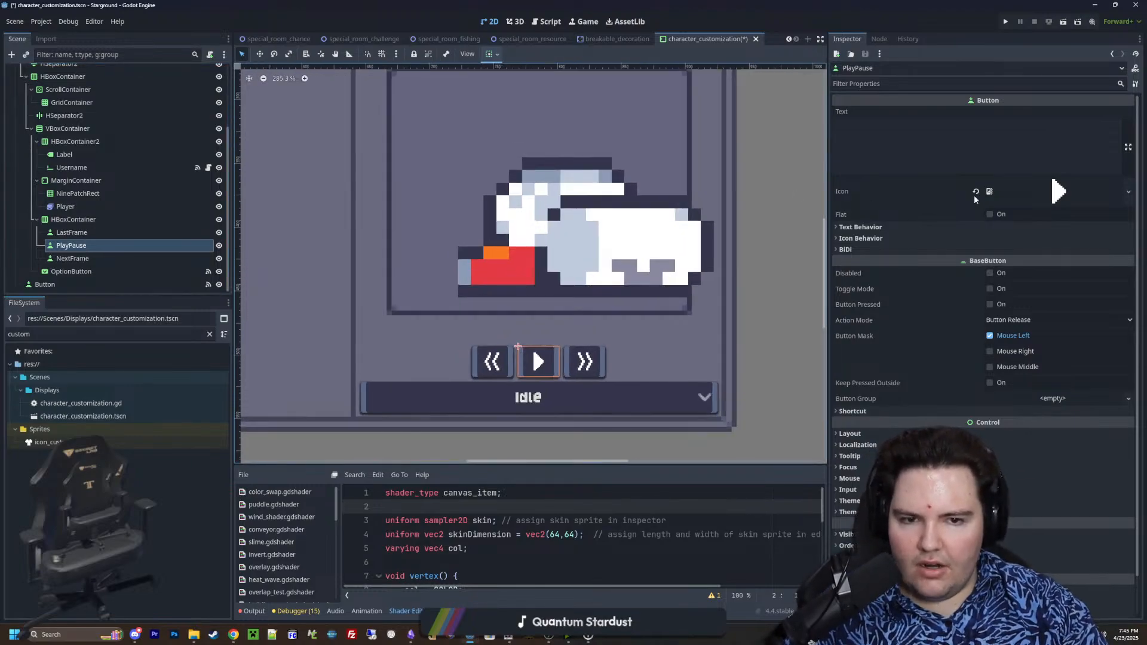
left_click(883, 238)
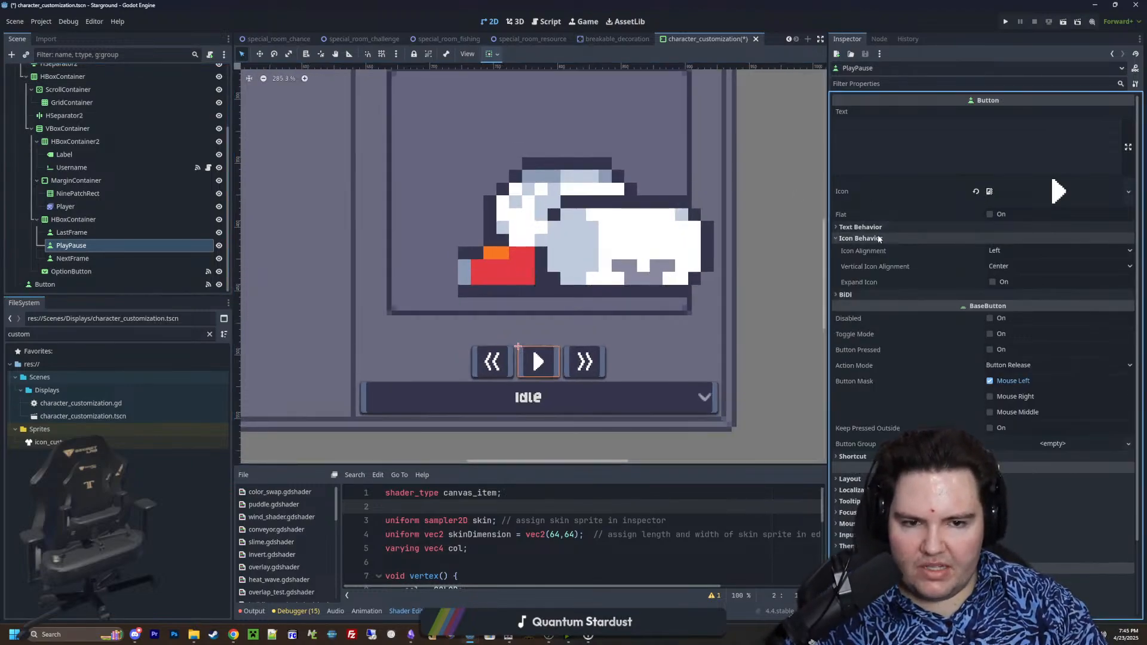
left_click(992, 281)
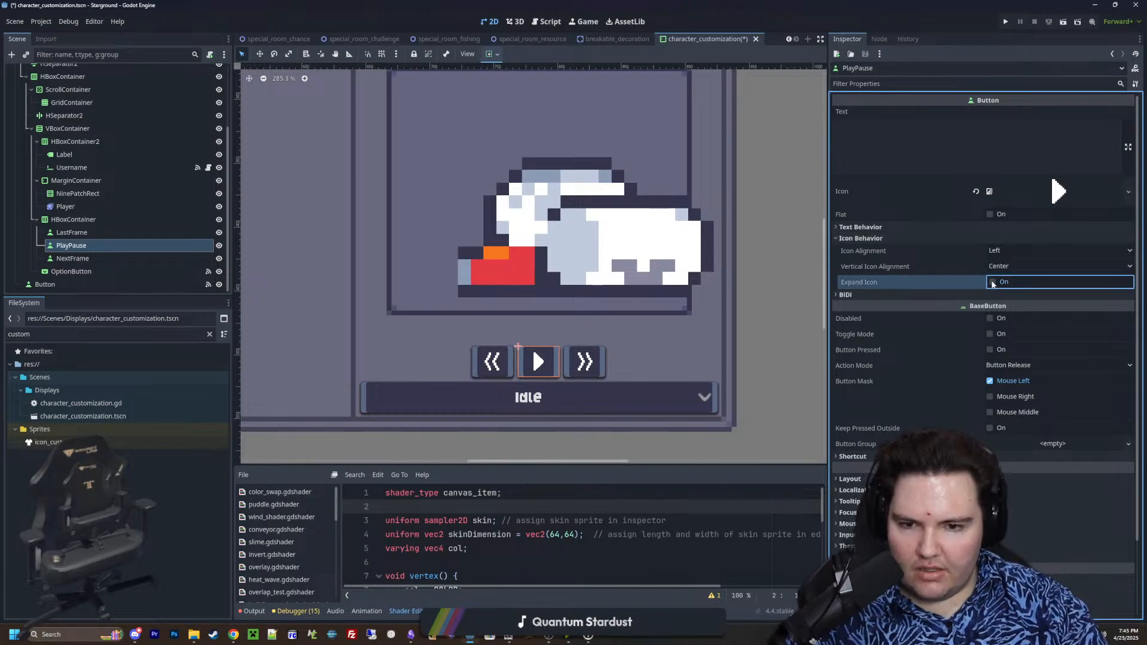
left_click(872, 239)
left_click(860, 249)
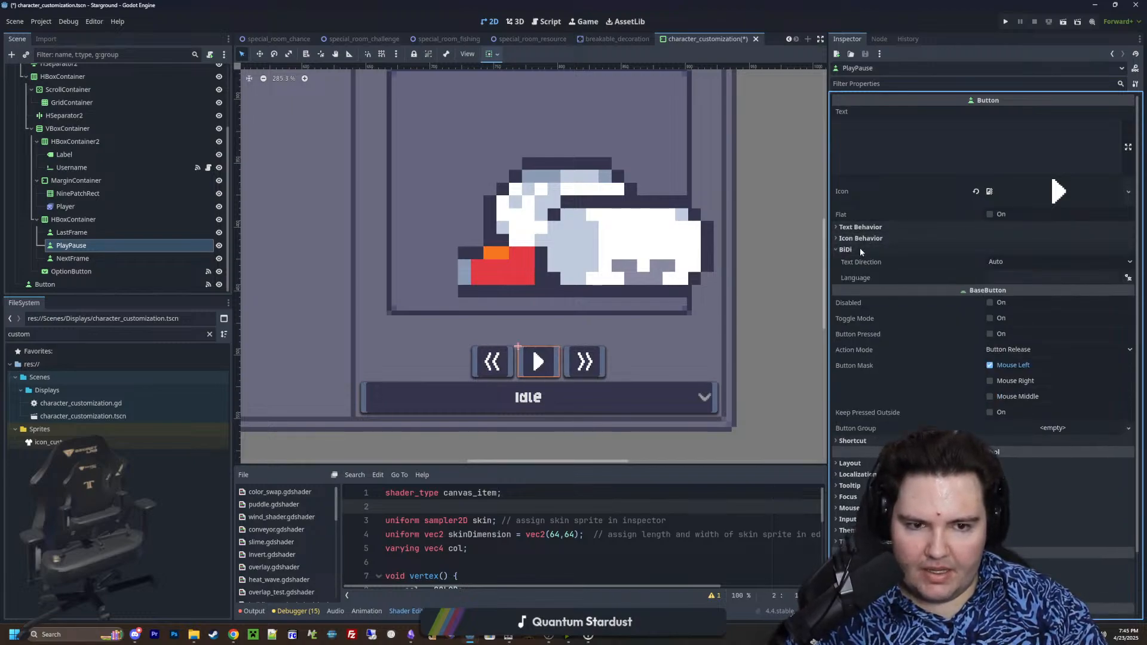
left_click(859, 248)
Examine how the play icon sits inside its button at close and distant zoom levels
scroll(502, 347, "down", 3)
scroll(501, 349, "up", 2)
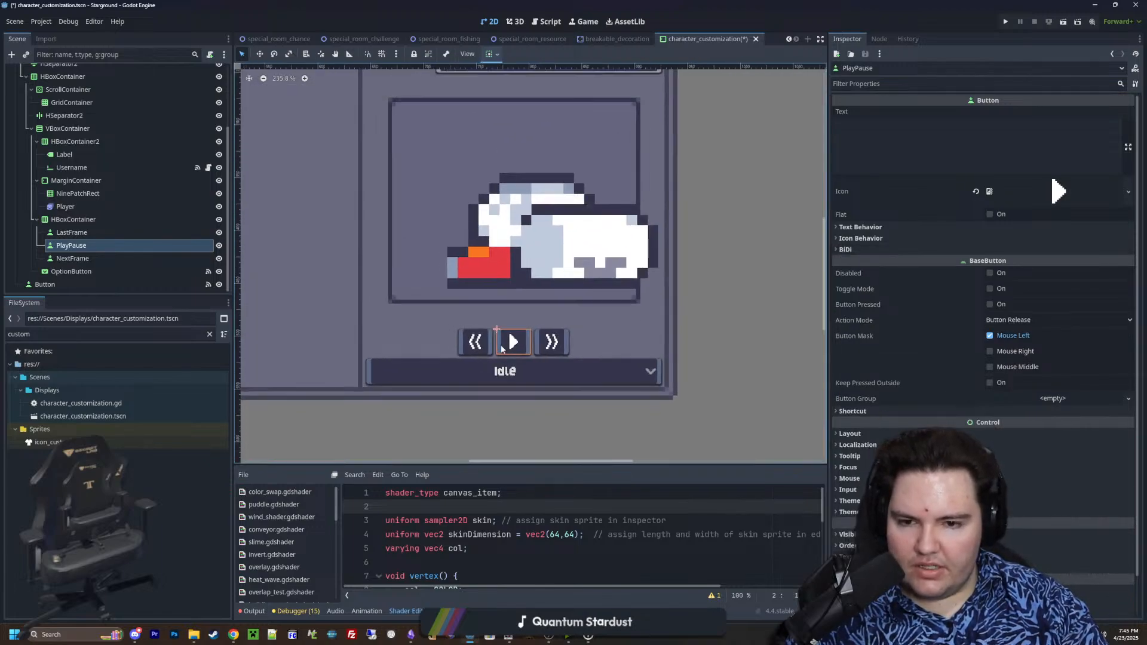
scroll(502, 349, "down", 3)
scroll(502, 351, "up", 4)
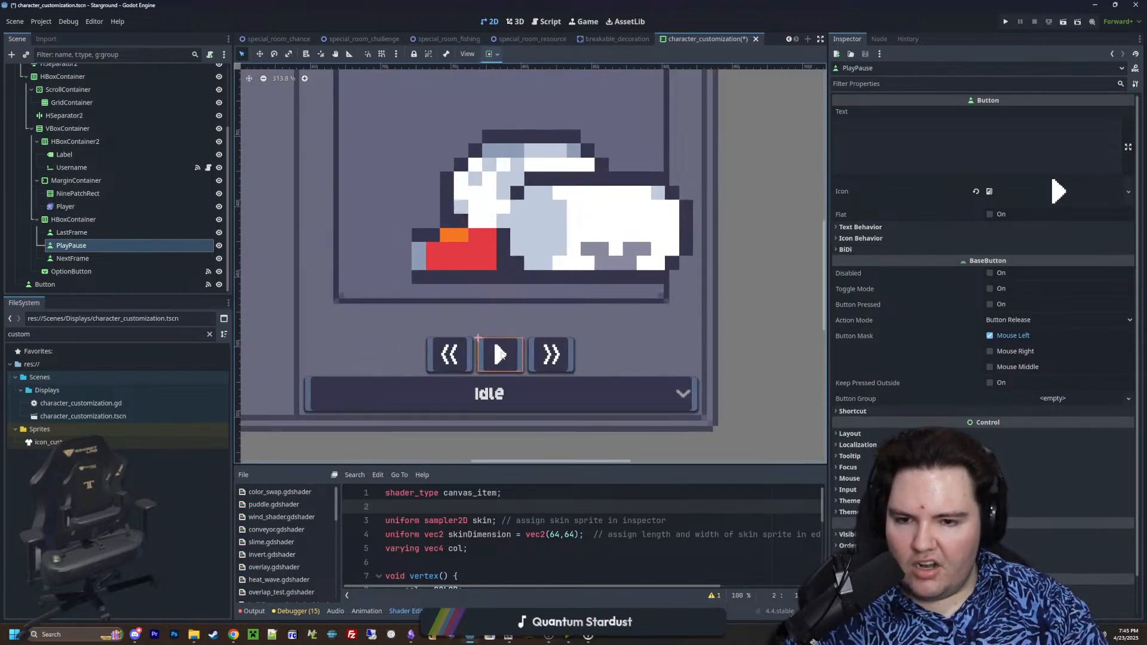
scroll(500, 355, "up", 4)
scroll(495, 361, "down", 4)
scroll(495, 360, "up", 4)
scroll(493, 359, "down", 9)
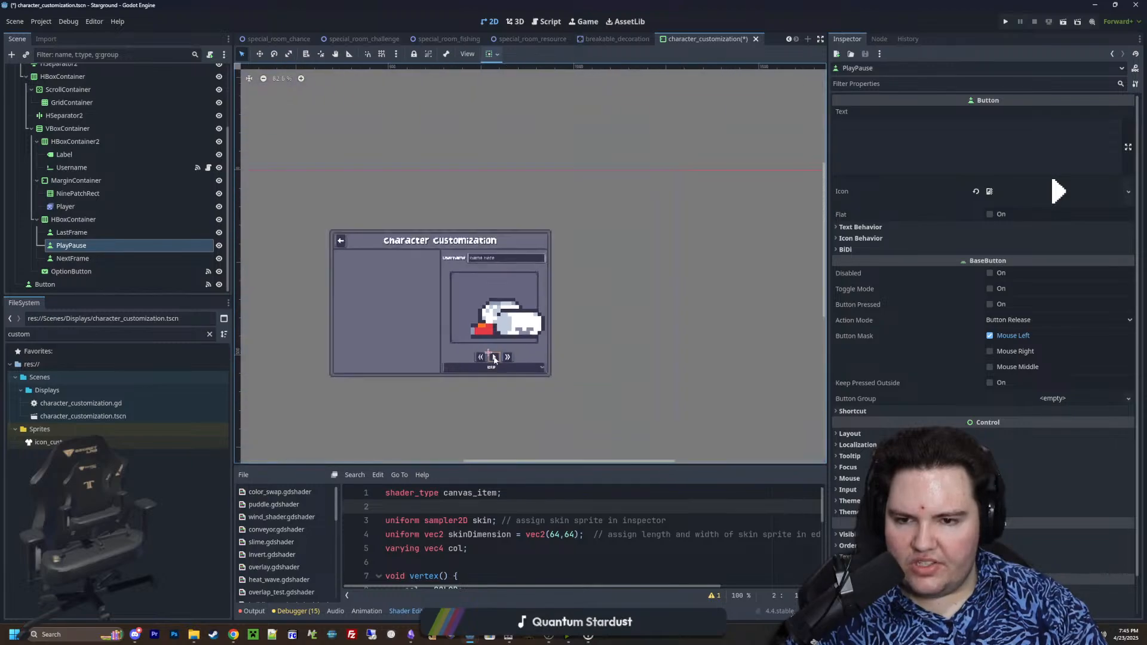
scroll(494, 358, "up", 8)
scroll(502, 357, "down", 7)
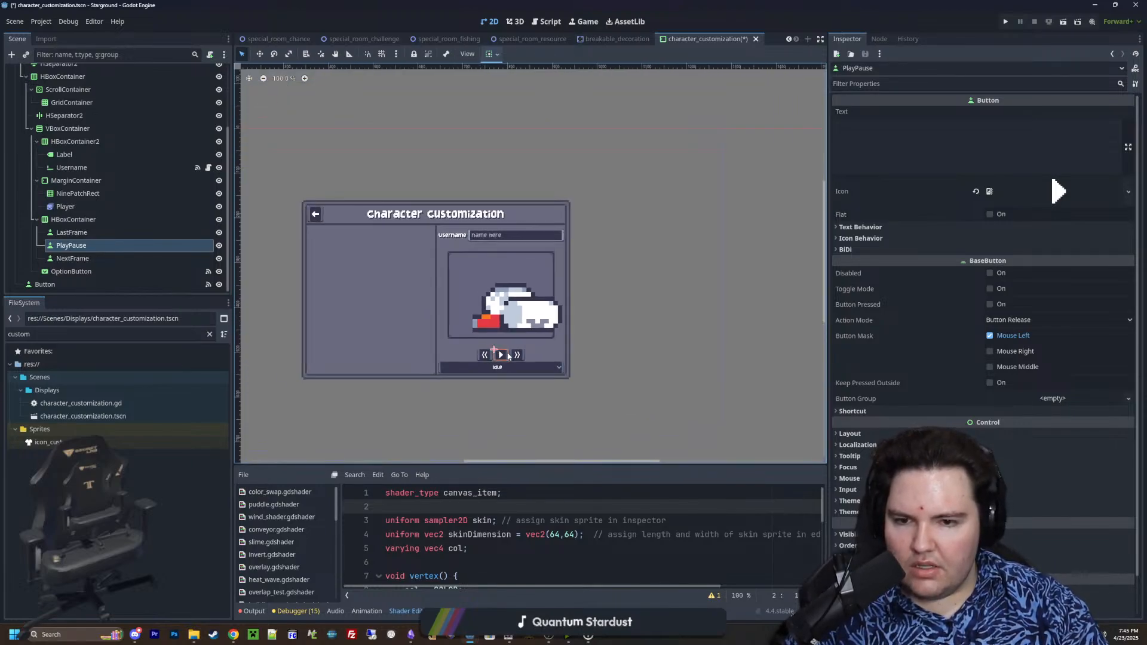
scroll(508, 356, "up", 10)
scroll(508, 356, "down", 8)
scroll(531, 356, "up", 10)
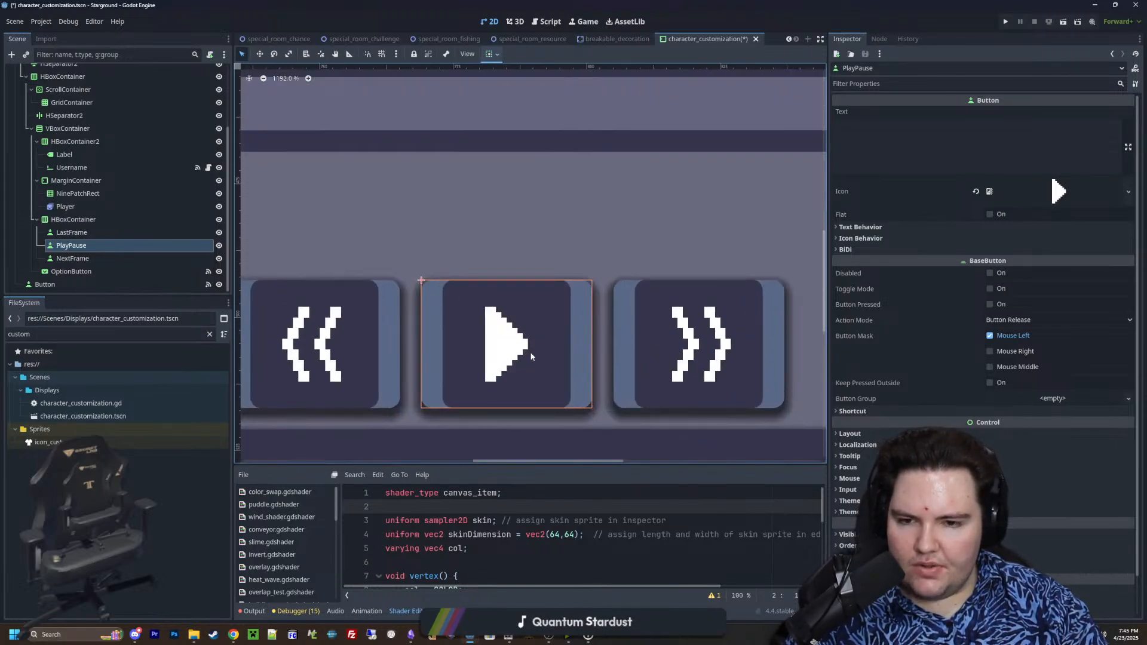
scroll(531, 357, "down", 11)
scroll(531, 357, "up", 4)
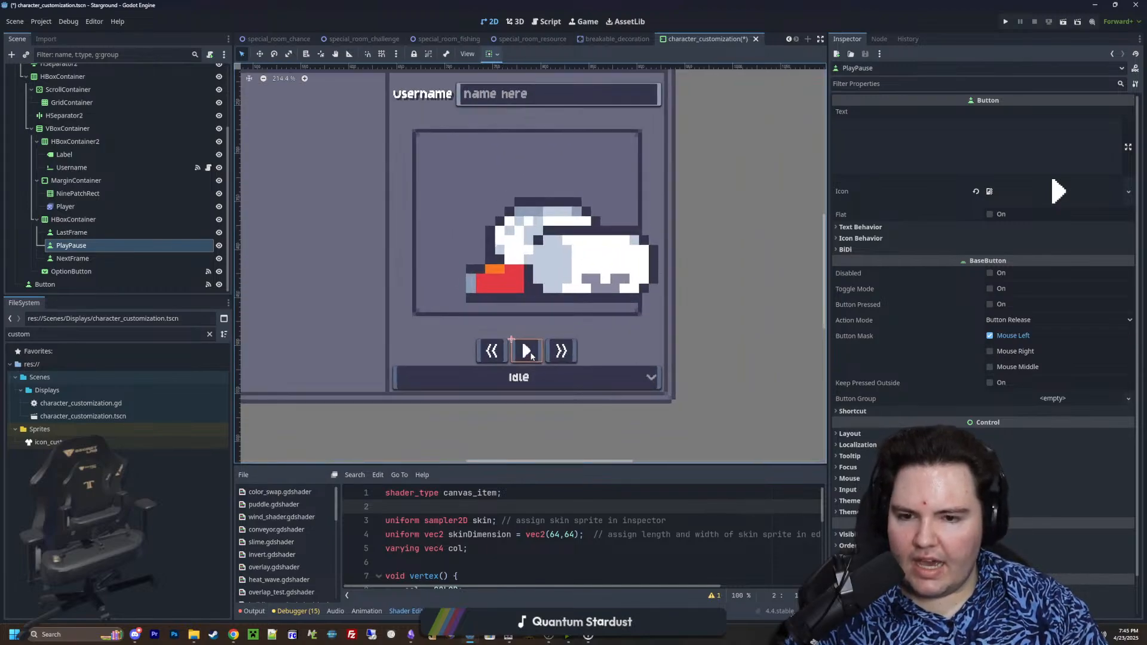
scroll(531, 354, "up", 3)
scroll(527, 354, "down", 2)
scroll(524, 353, "up", 2)
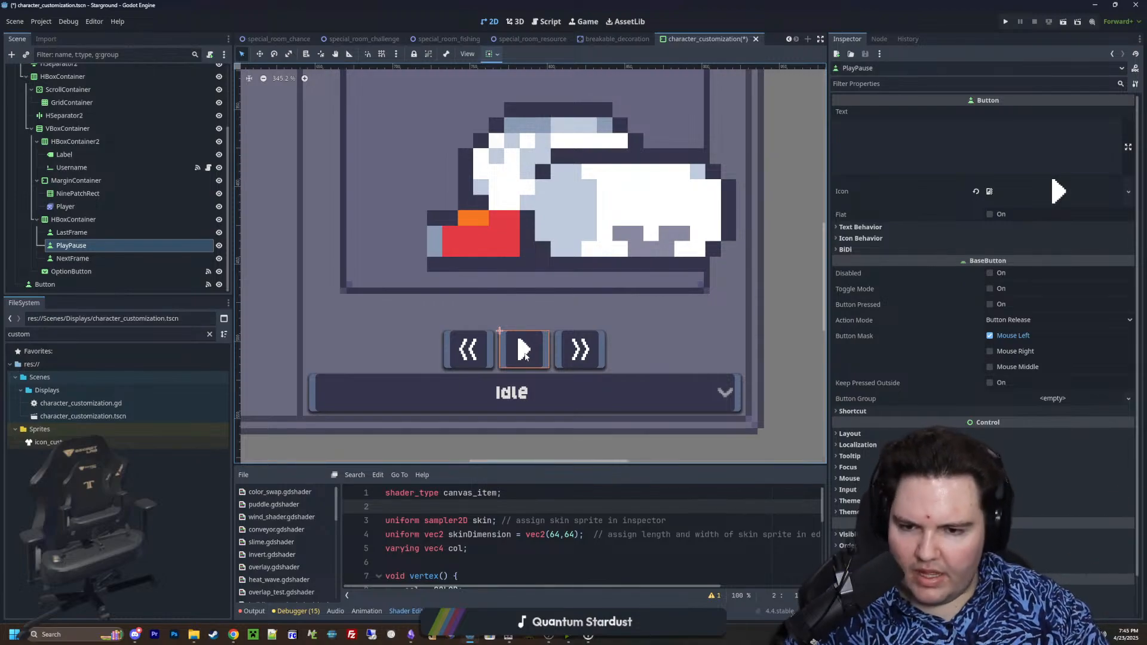
scroll(447, 371, "down", 2)
scroll(447, 372, "down", 3)
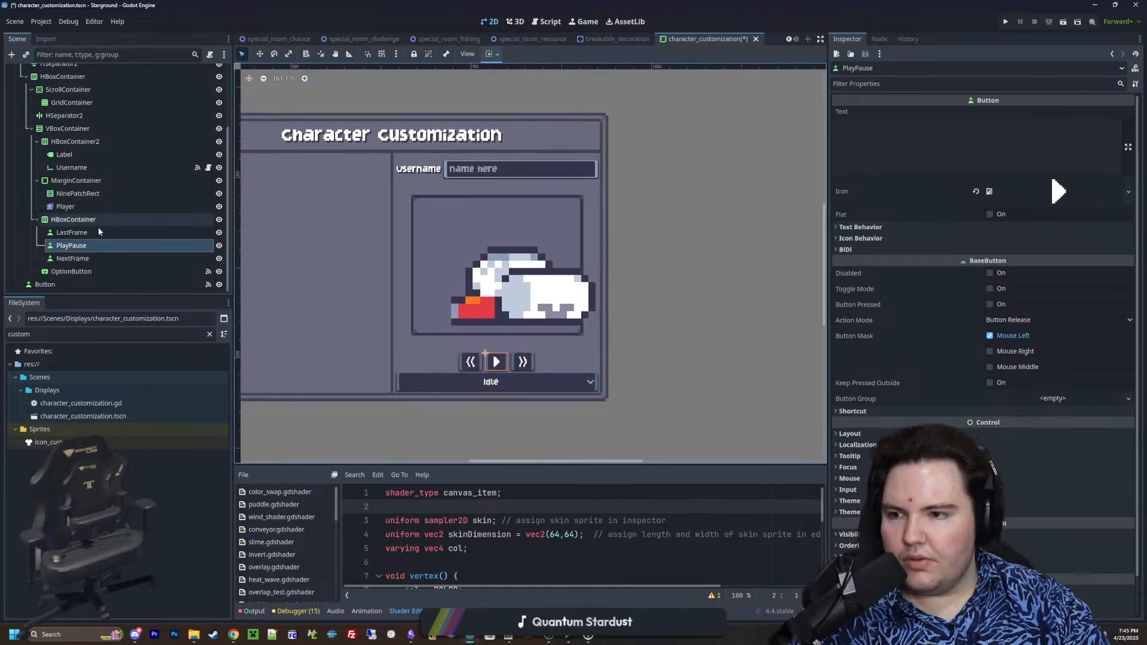
Open the script attached to the root CharacterCustomization node and widen the code editor to fit its long lines
scroll(85, 196, "up", 3)
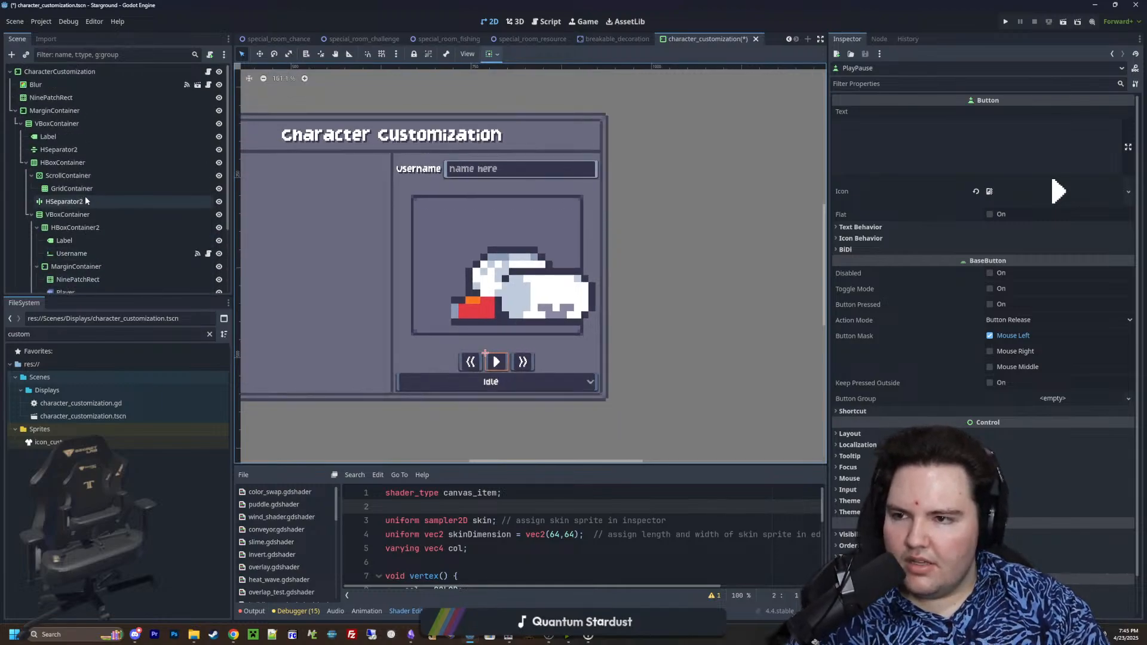
left_click(208, 71)
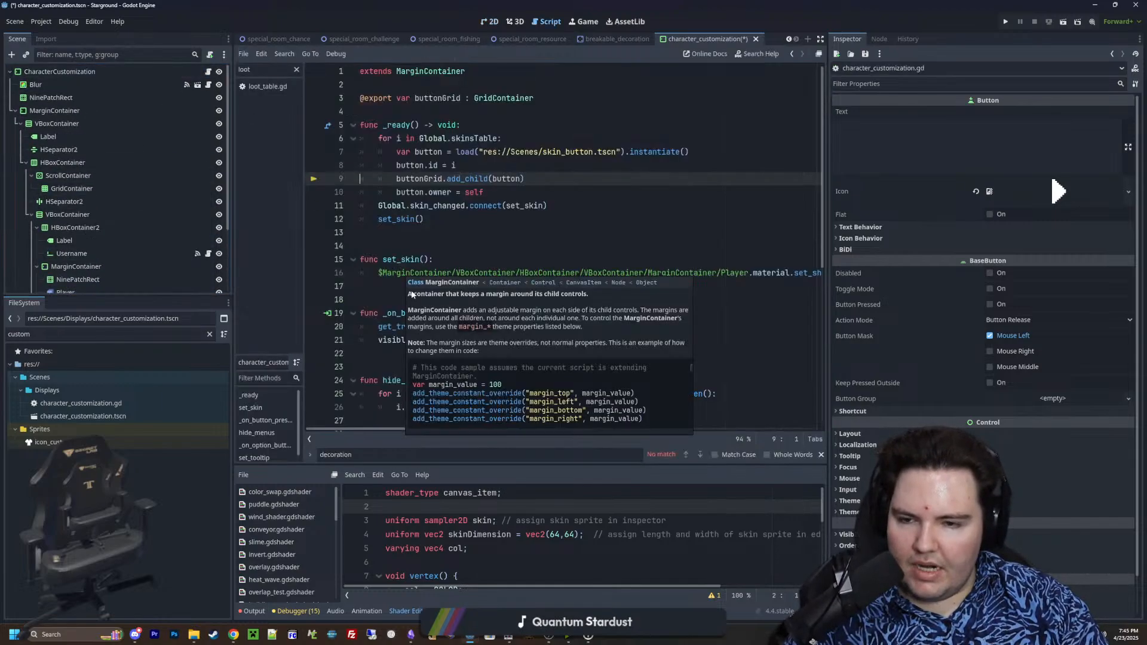
left_click(417, 235)
key("Left")
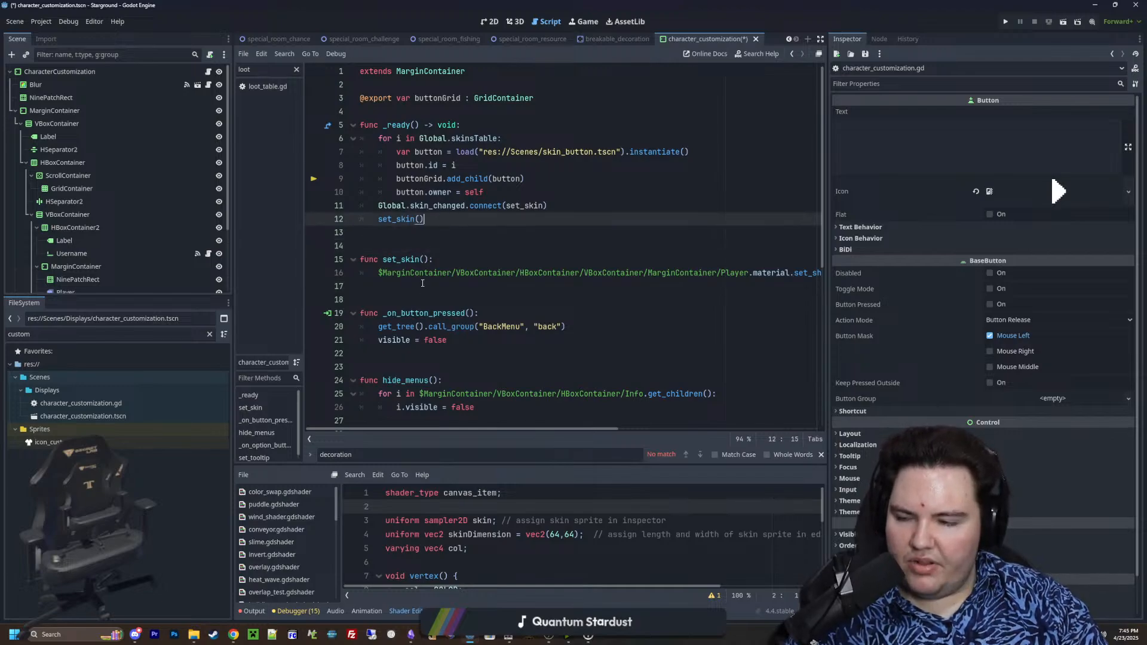
scroll(416, 263, "down", 5)
scroll(415, 290, "down", 2)
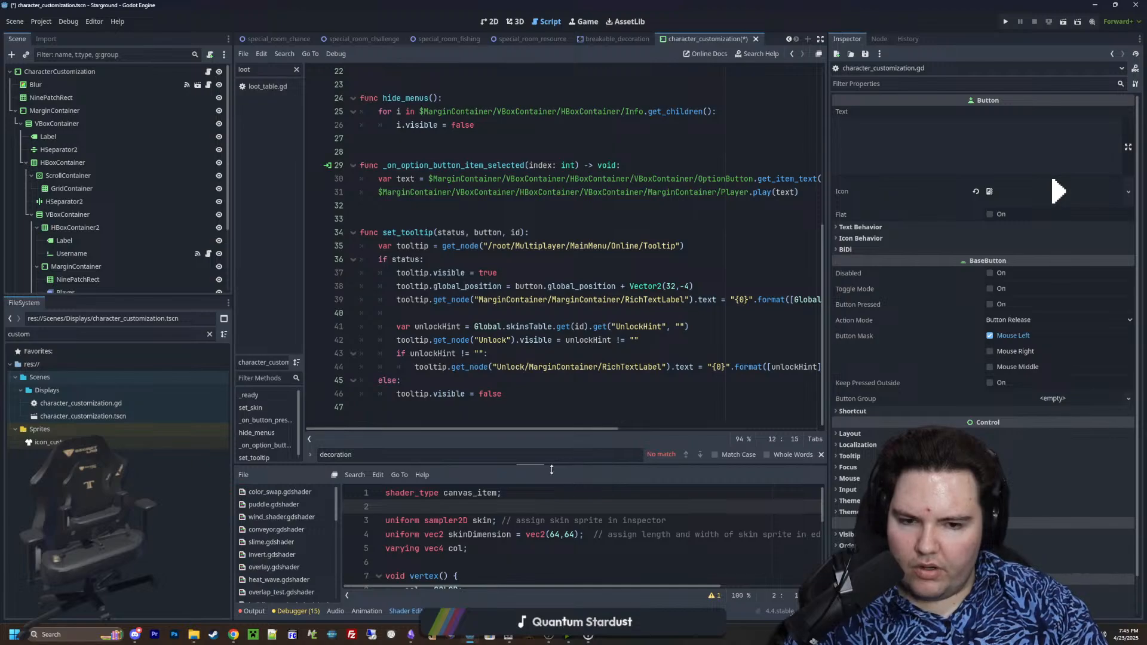
left_click_drag(828, 371, 956, 372)
Review the script's functions from _ready to set_tooltip and place the cursor on the empty line after the set_skin() call
scroll(463, 320, "up", 7)
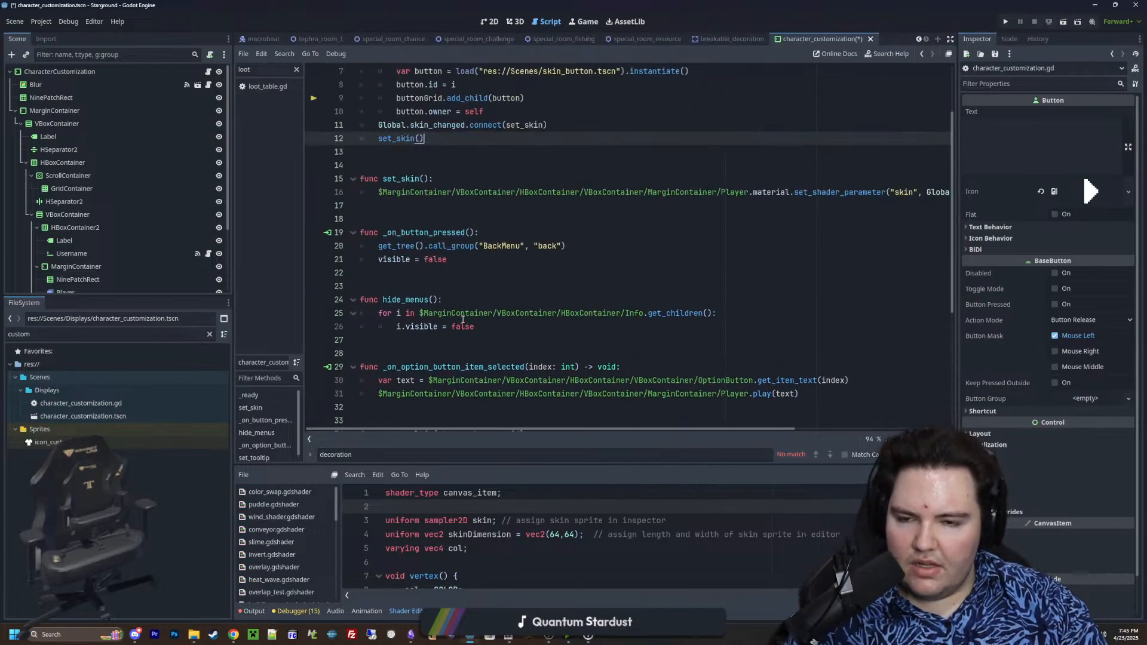
scroll(431, 233, "down", 8)
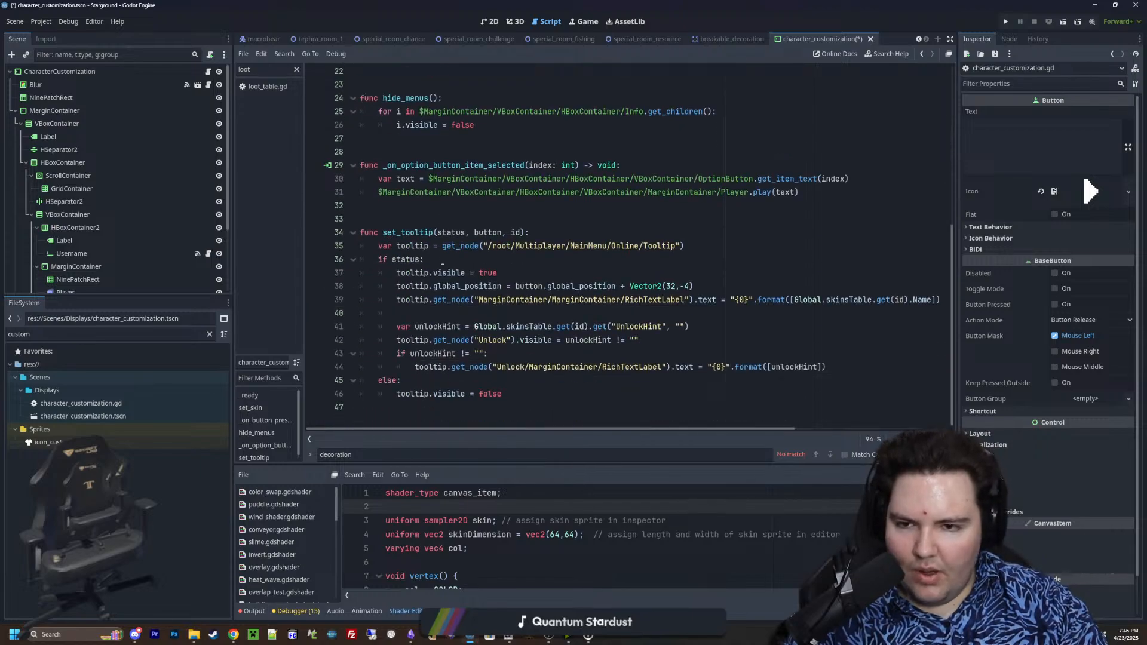
scroll(435, 263, "up", 7)
scroll(439, 291, "down", 5)
scroll(439, 290, "up", 6)
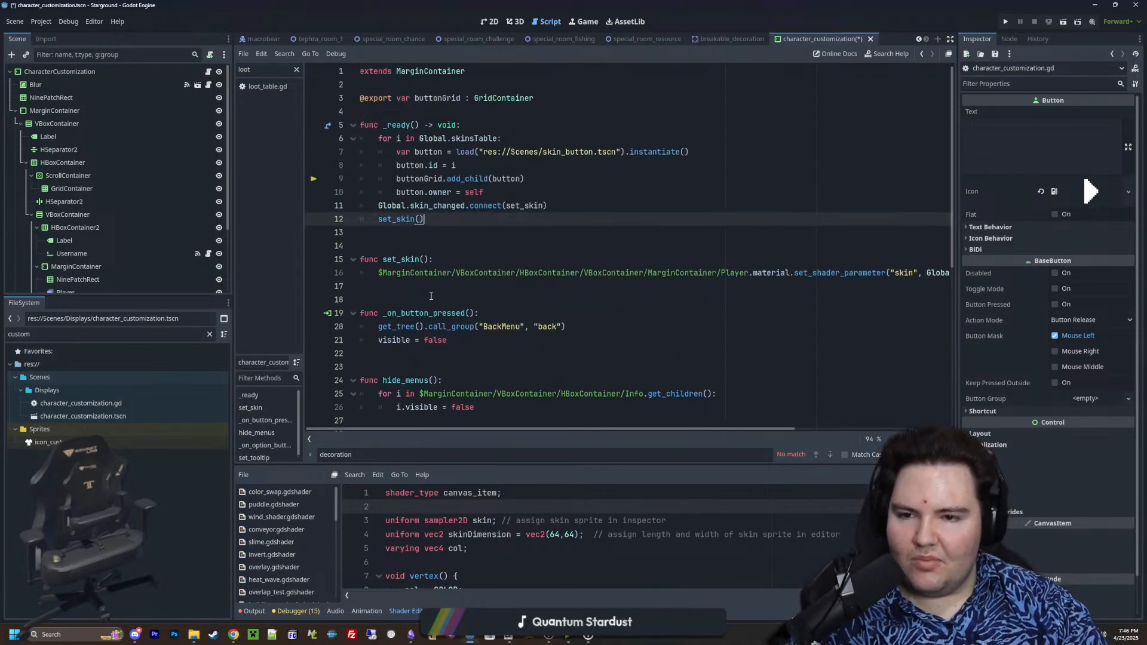
scroll(438, 288, "down", 7)
scroll(437, 285, "up", 7)
scroll(437, 282, "down", 5)
scroll(437, 283, "down", 3)
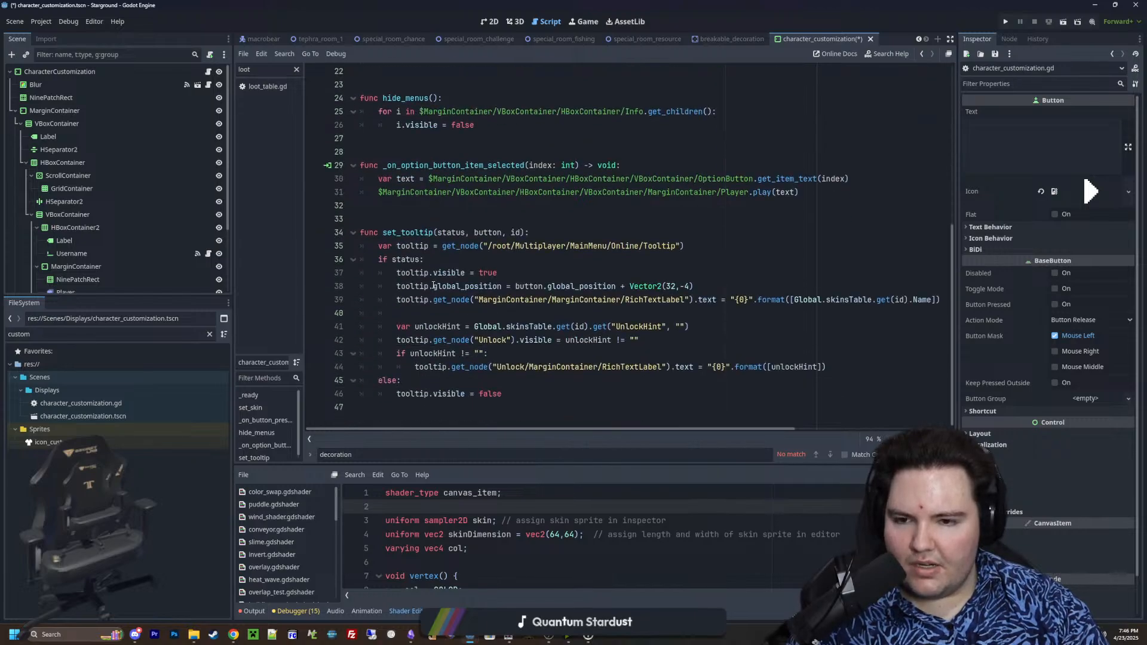
scroll(419, 266, "up", 7)
left_click(416, 233)
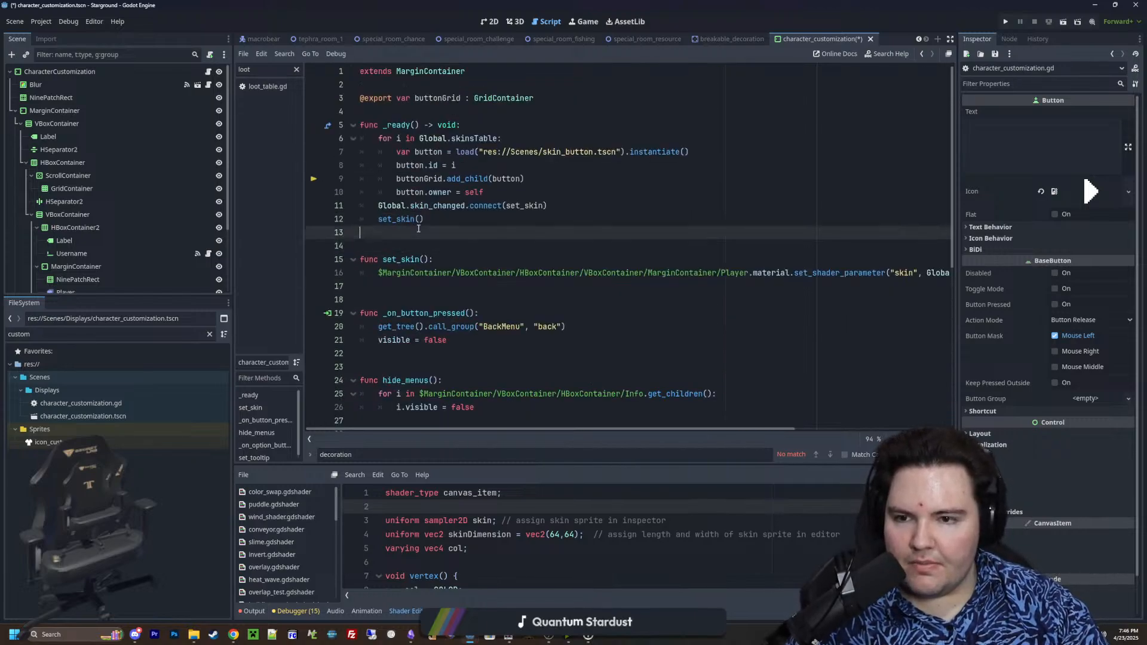
Connect the LastFrame button's pressed signal to the CharacterCustomization node with the receiver method _on_last_frame_pressed
left_click(408, 247)
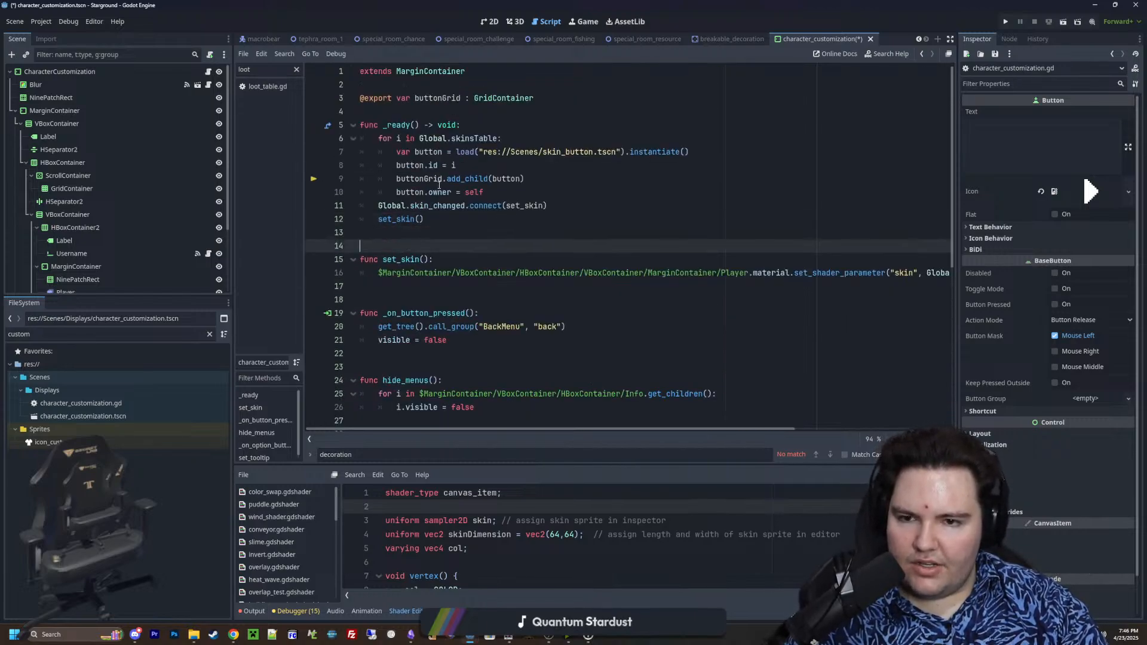
scroll(163, 208, "down", 3)
left_click(112, 232)
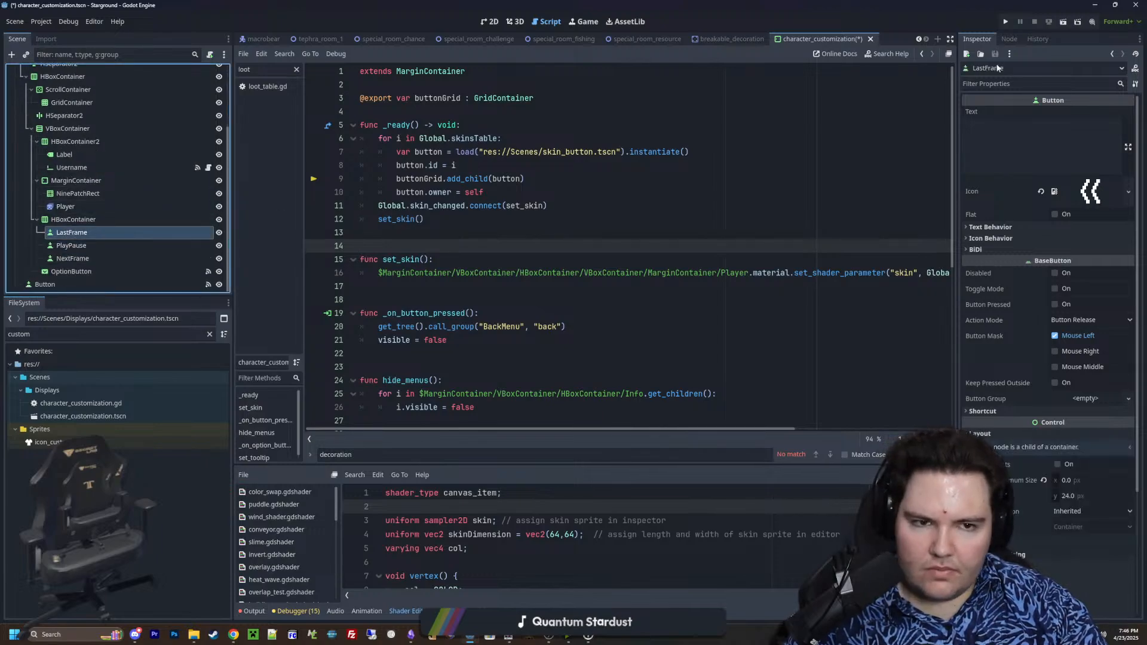
left_click(1009, 38)
right_click(1010, 126)
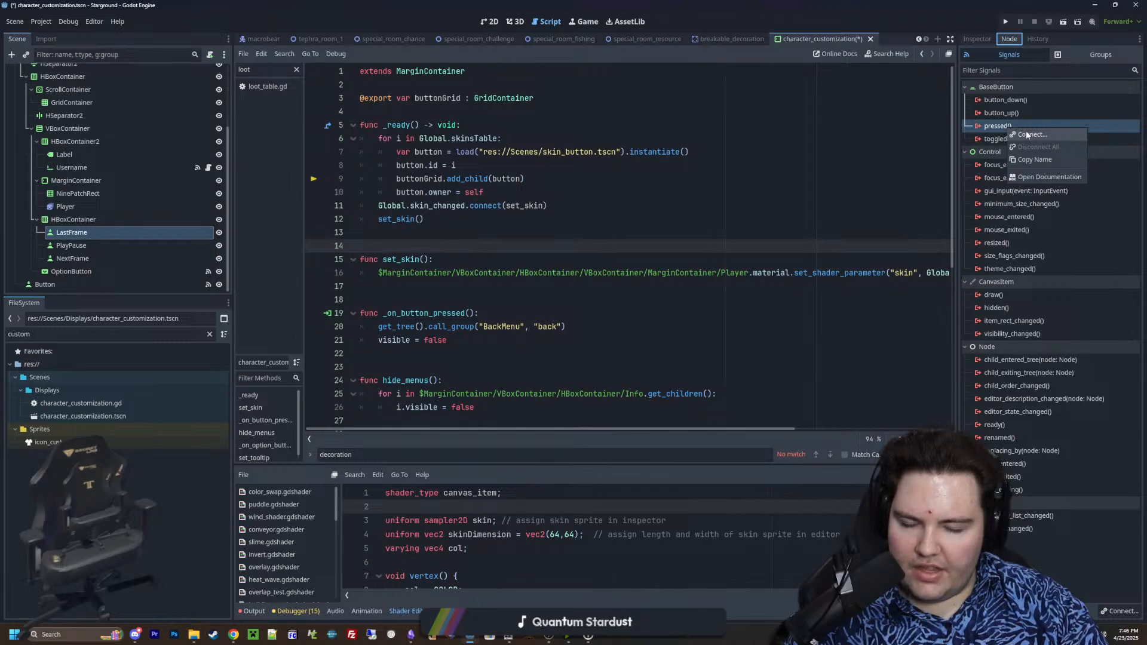
left_click(1029, 135)
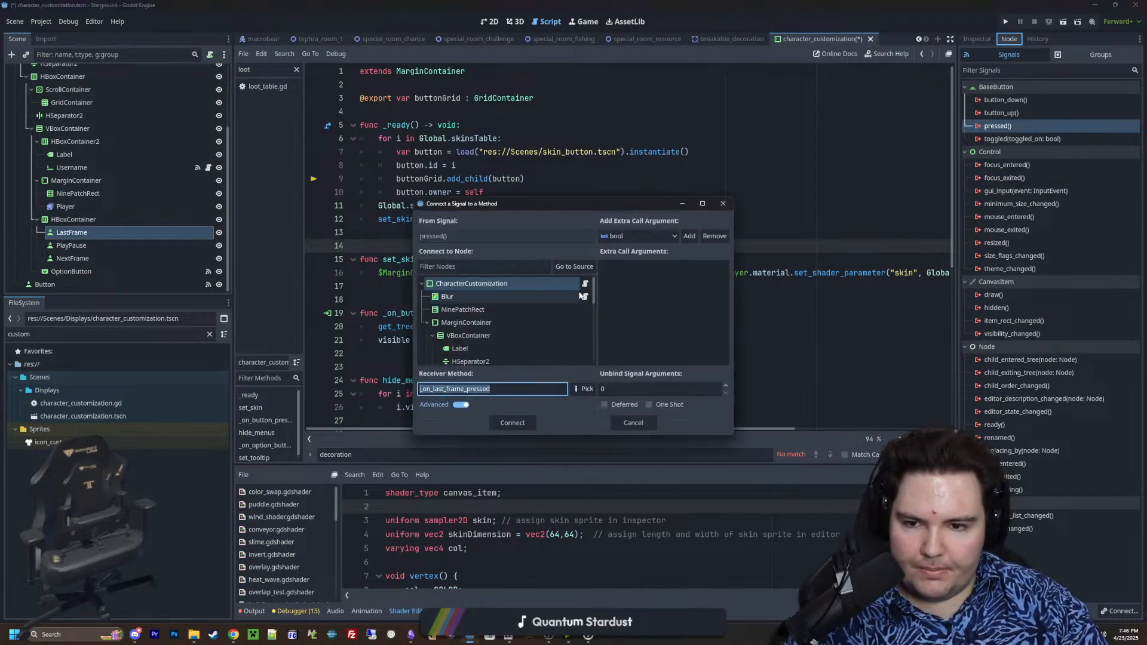
double_click(486, 289)
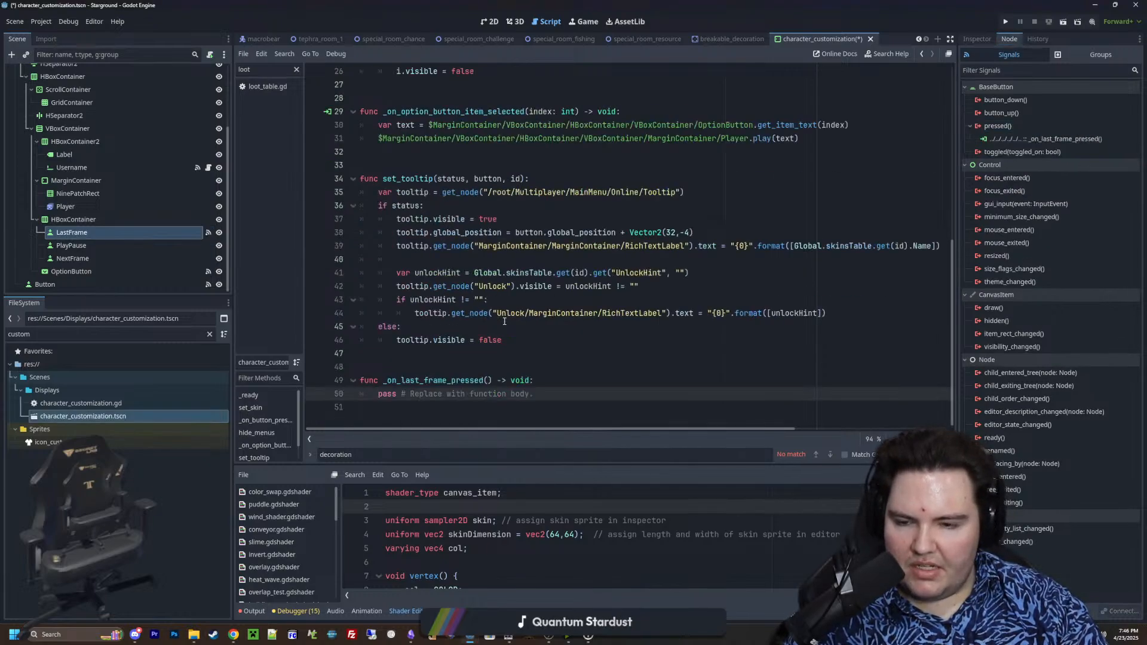
Connect the pressed signals of the PlayPause and NextFrame buttons to _on_play_pause_pressed and _on_next_frame_pressed on the CharacterCustomization node
left_click(71, 245)
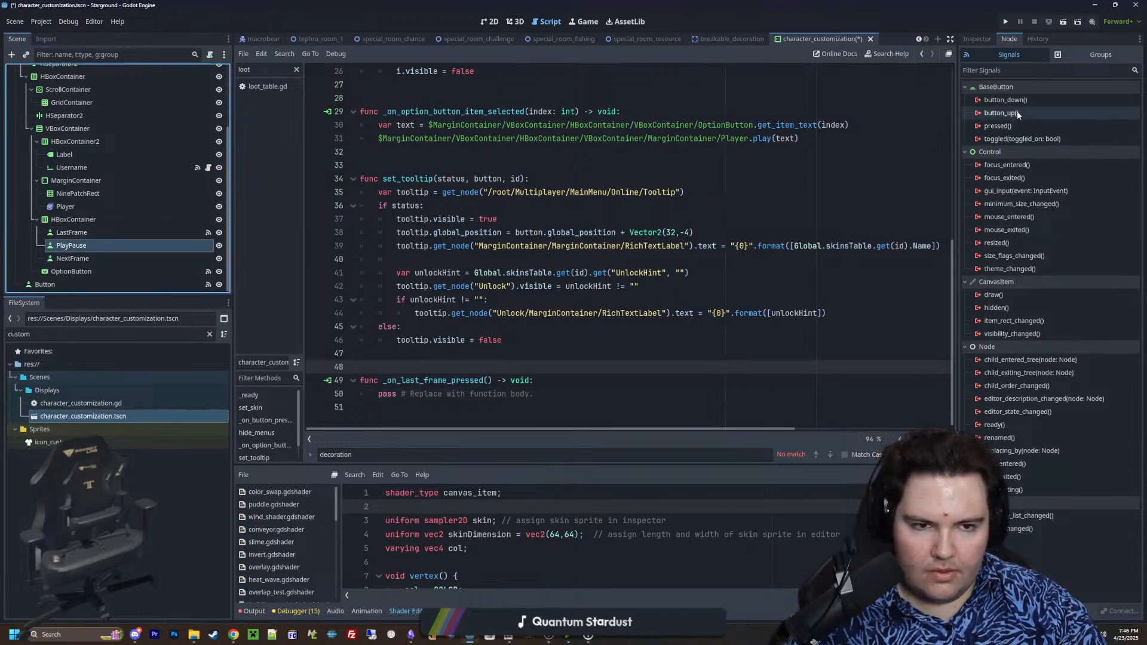
left_click(1036, 128)
double_click(456, 283)
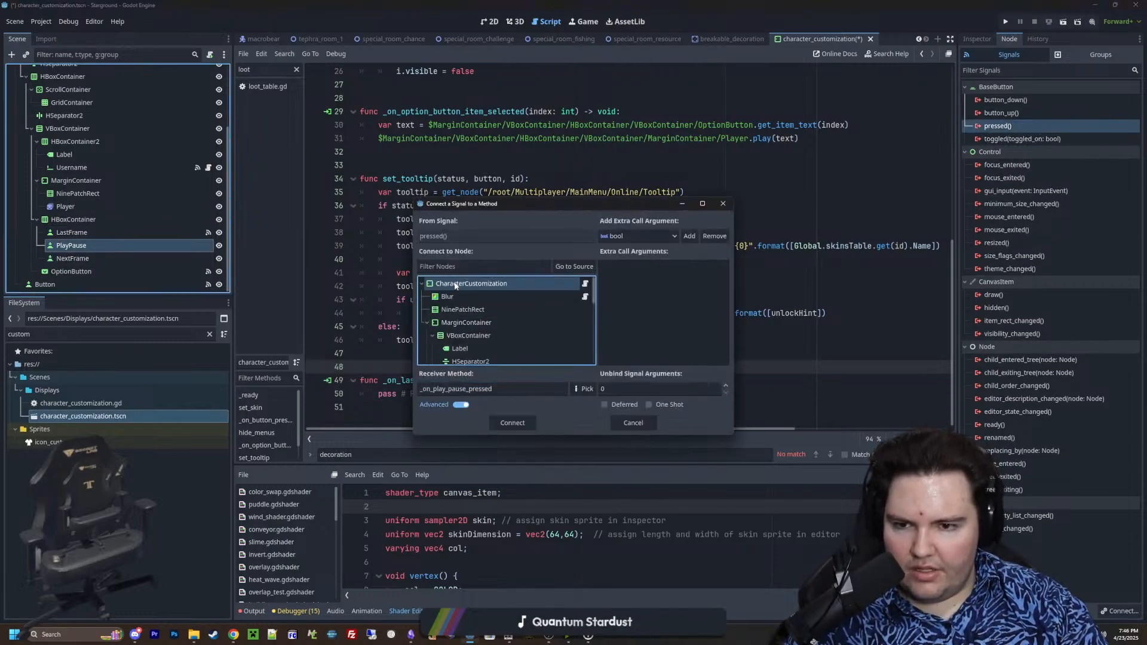
left_click(87, 257)
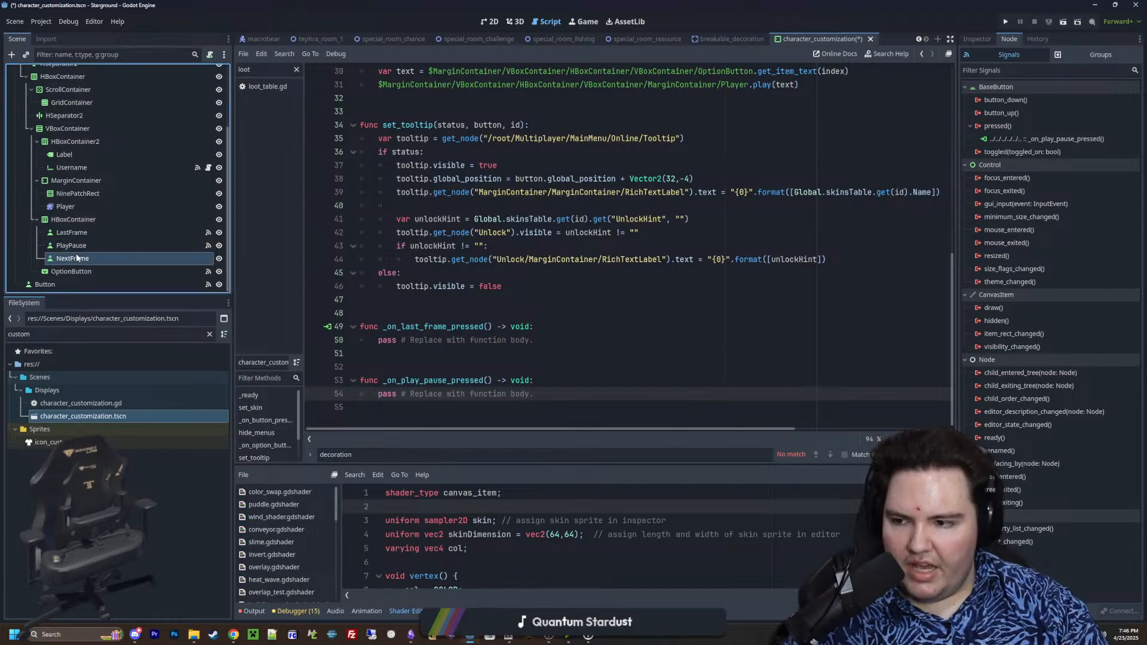
double_click(997, 126)
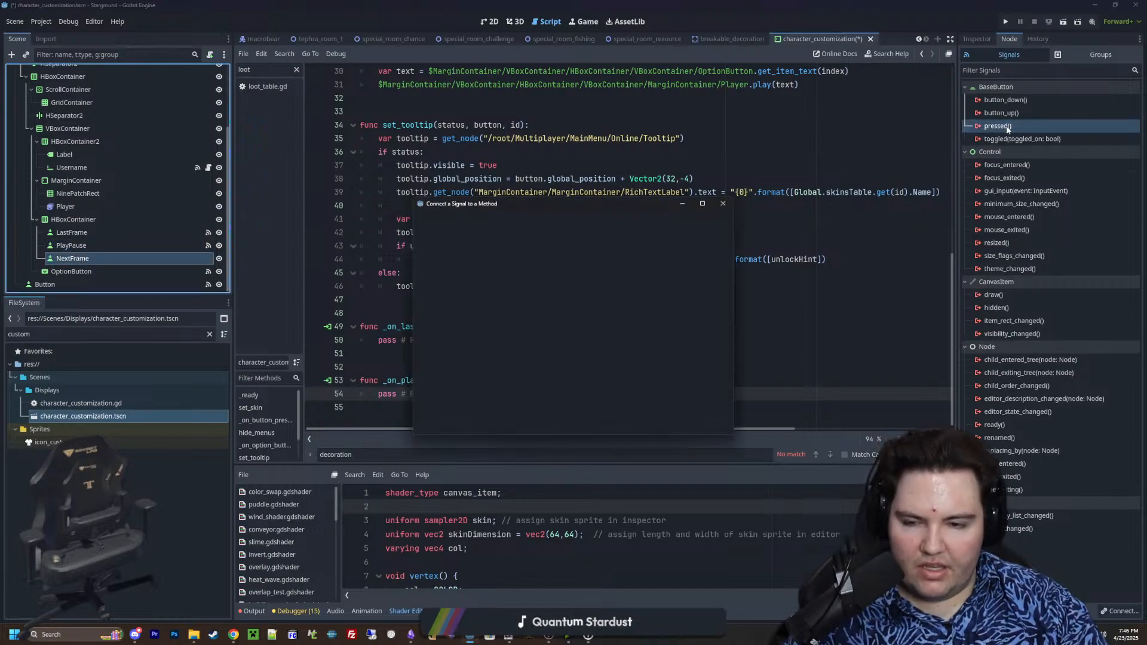
double_click(455, 287)
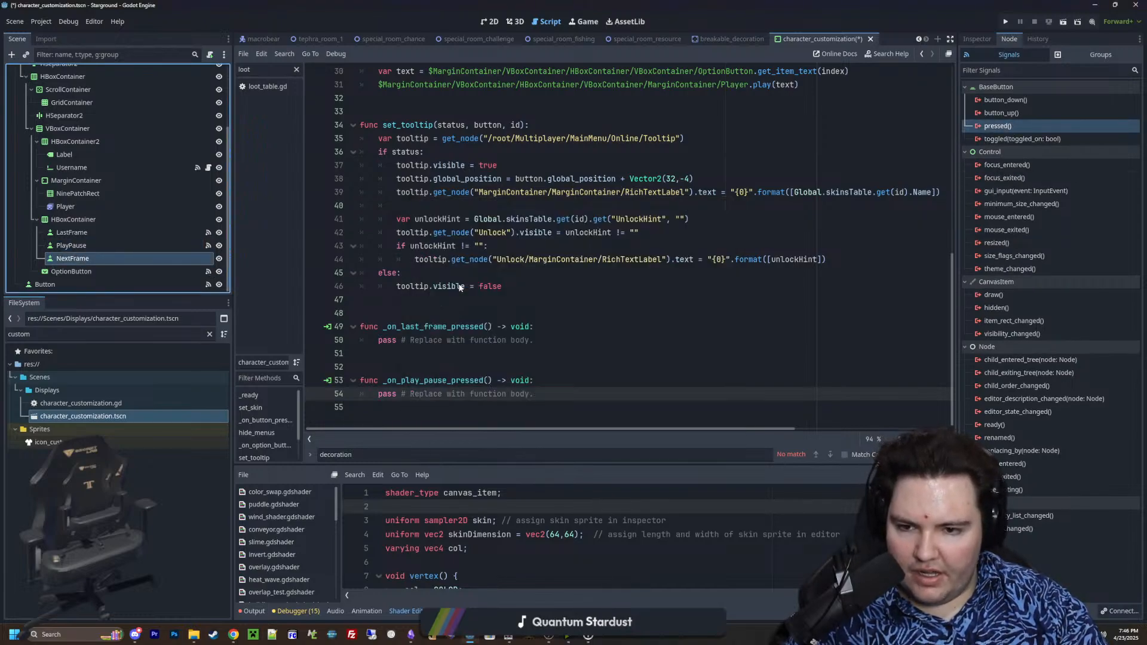
scroll(464, 328, "up", 10)
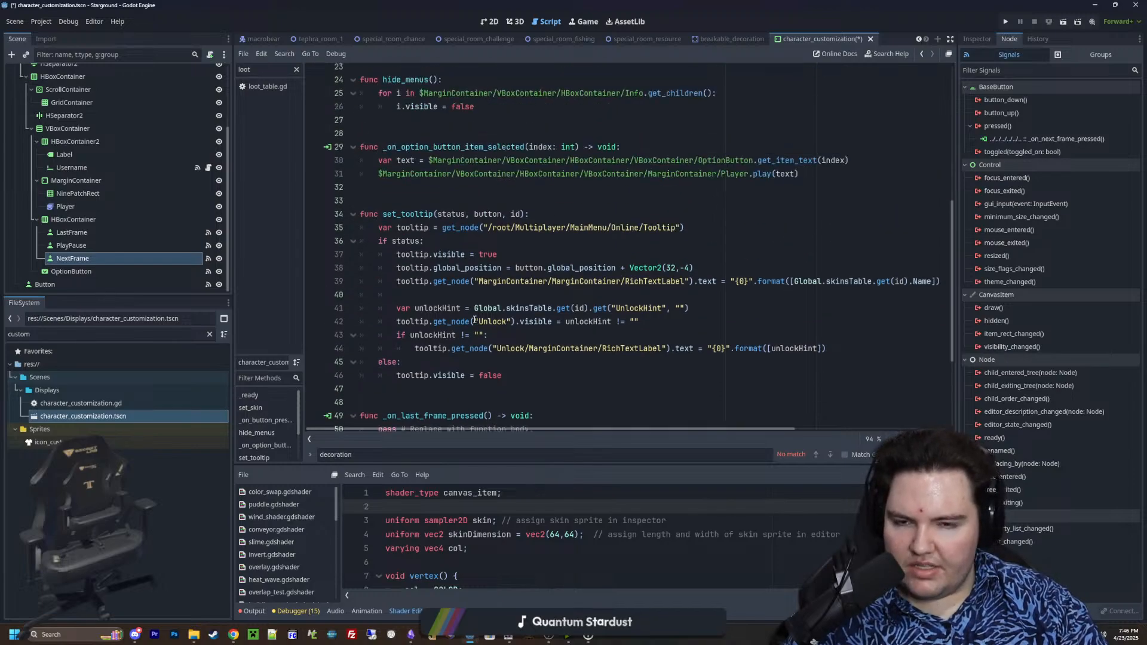
scroll(510, 351, "down", 10)
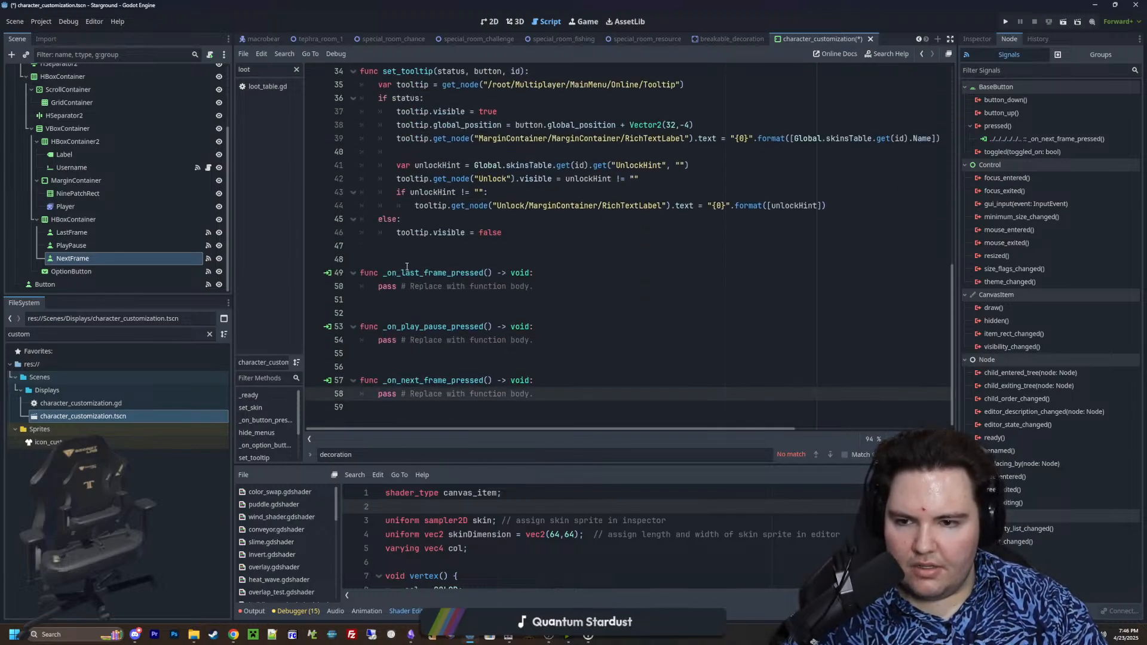
Add a line at the start of _on_last_frame_pressed and insert the Player node's path reference into it
left_click(406, 267)
key("Down")
key("Down")
key("Down")
key("Down")
key("Down")
key("Down")
key("Down")
key("Down")
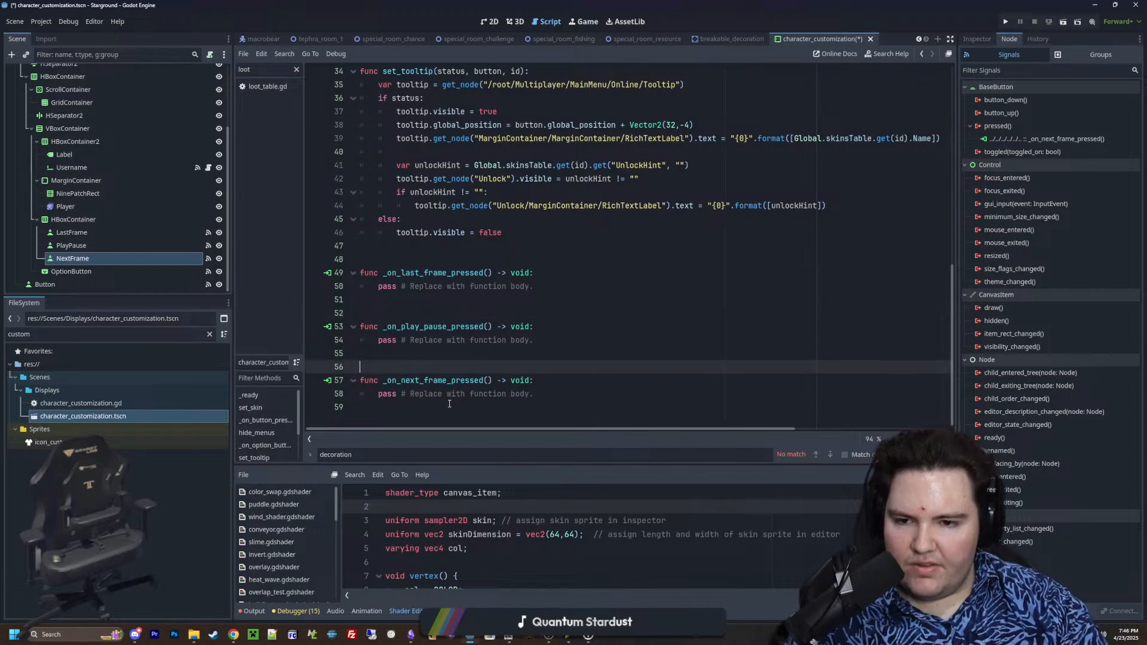
left_click(449, 404)
left_click(460, 367)
left_click(560, 276)
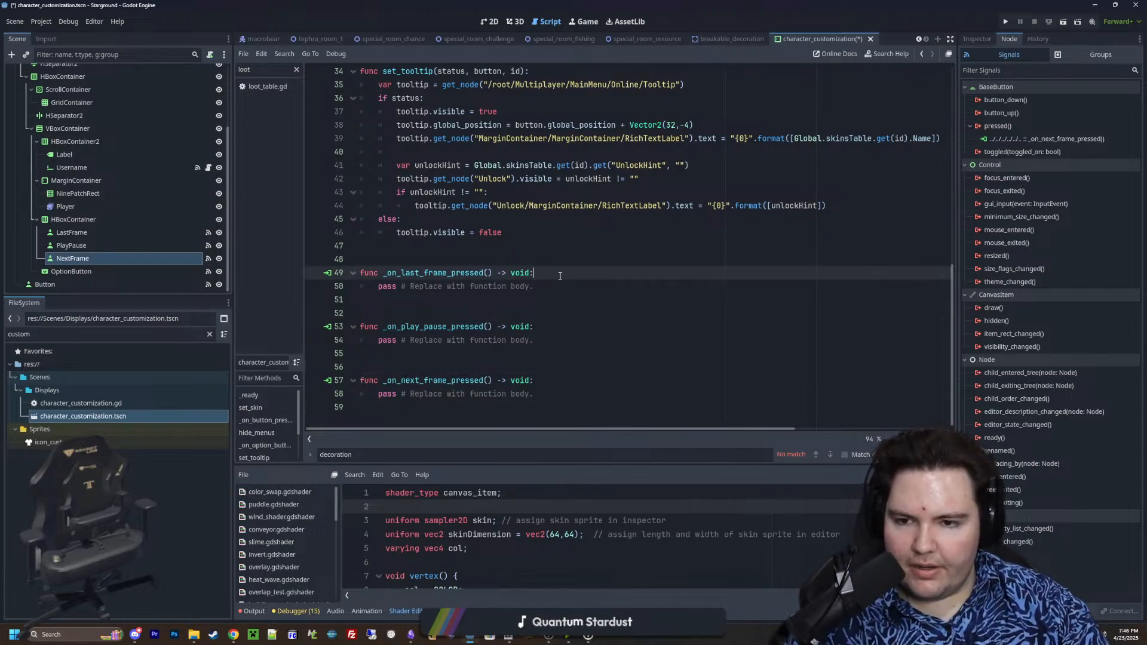
key("Return")
left_click(446, 255)
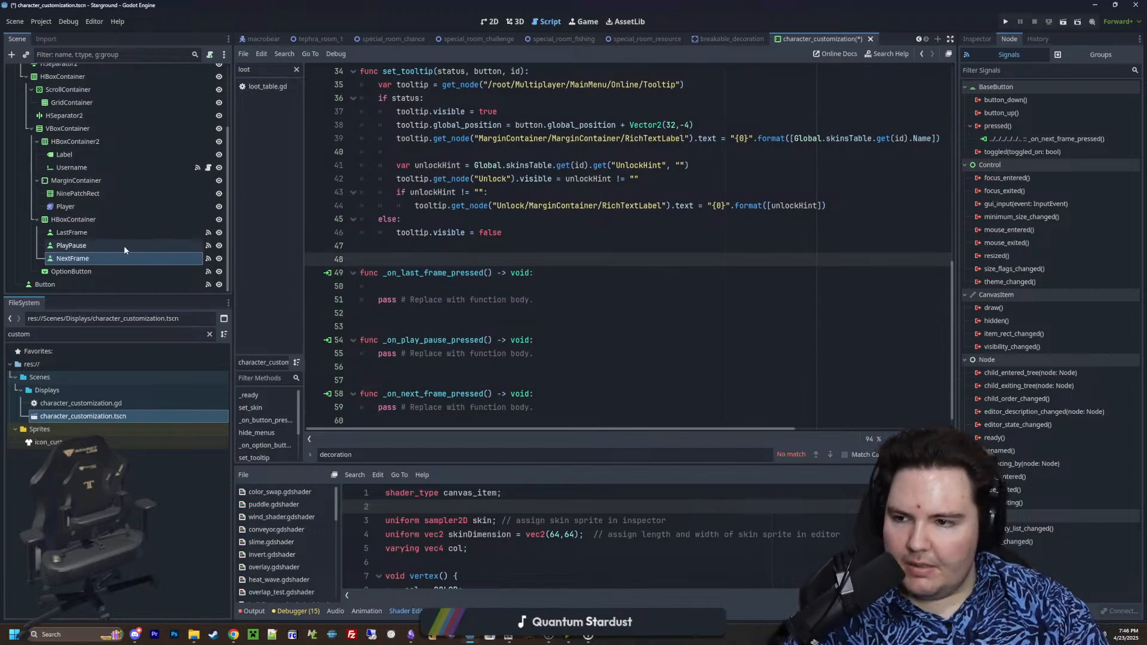
left_click_drag(119, 206, 441, 288)
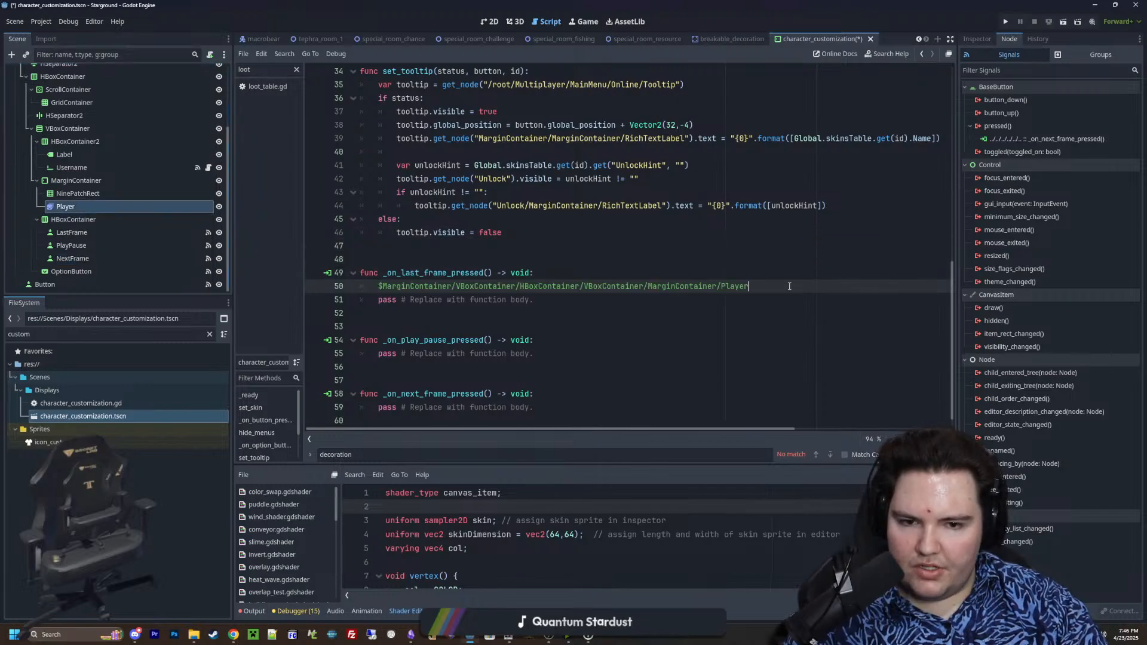
left_click(74, 206)
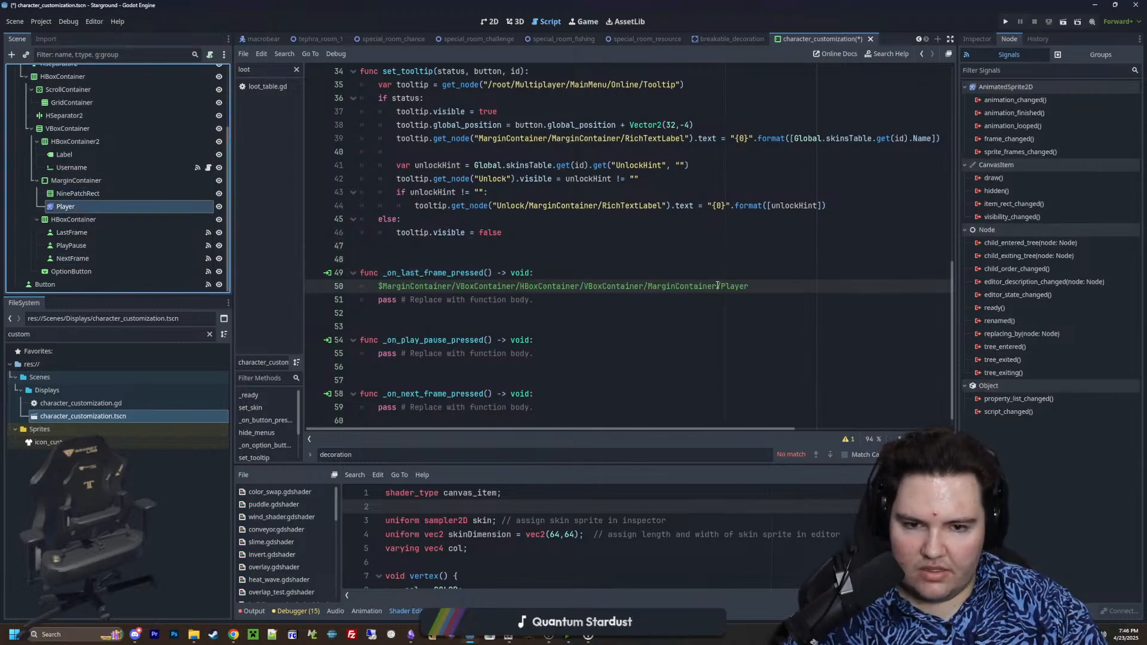
scroll(657, 276, "up", 10)
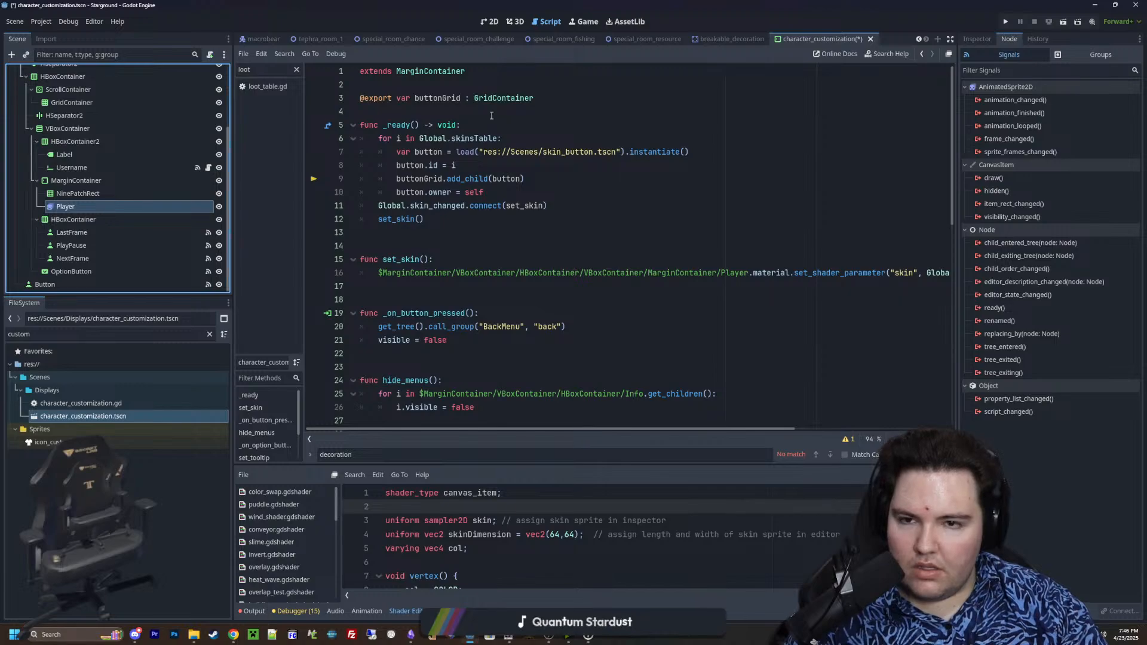
scroll(162, 194, "up", 4)
left_click(82, 71)
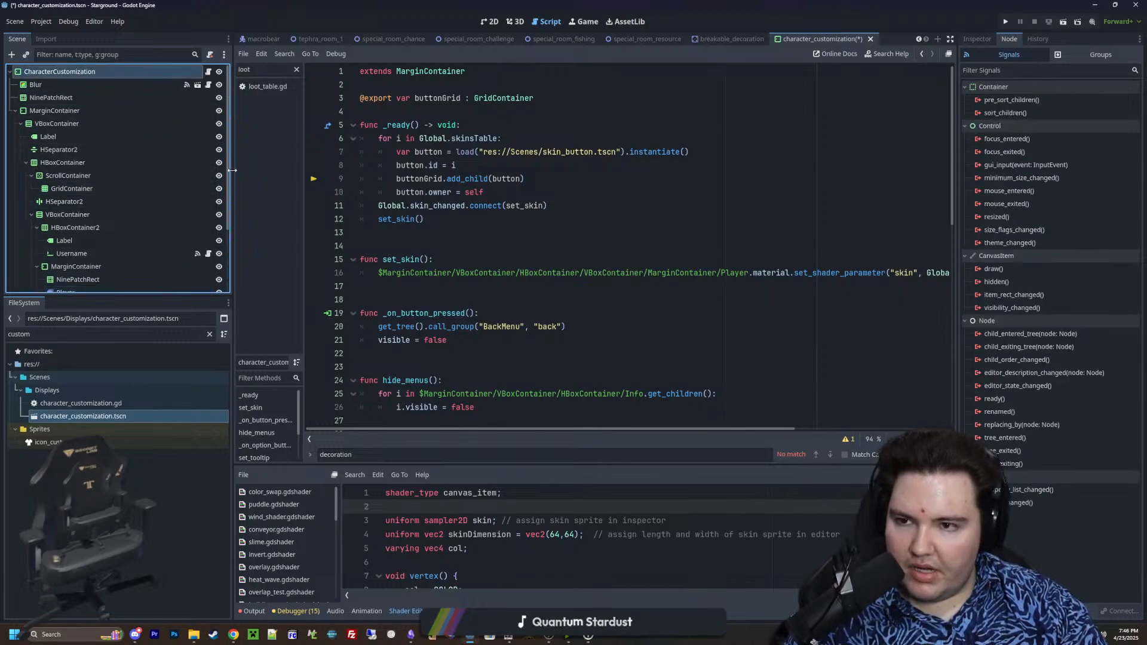
scroll(161, 169, "down", 4)
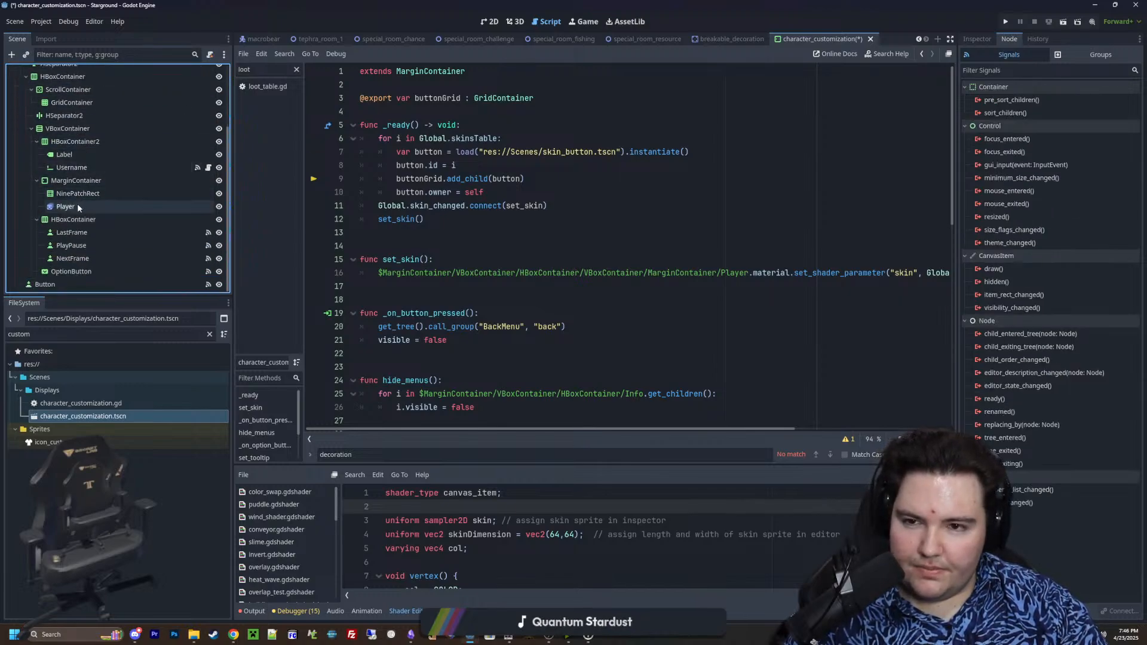
left_click_drag(77, 206, 395, 115)
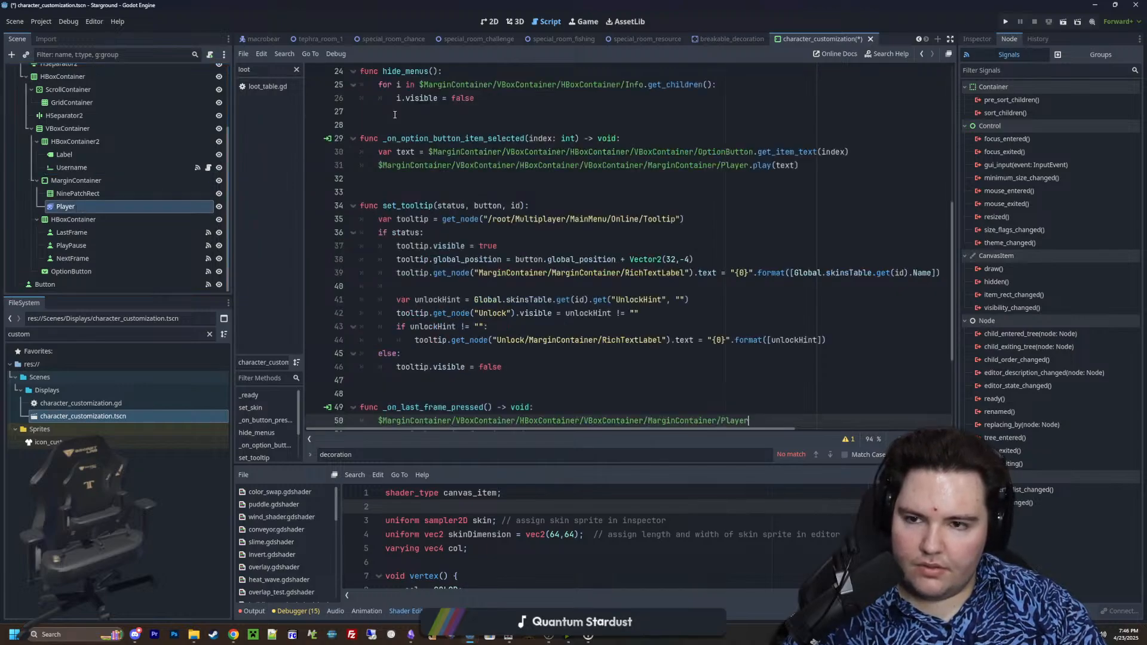
scroll(410, 144, "down", 2)
scroll(395, 132, "up", 15)
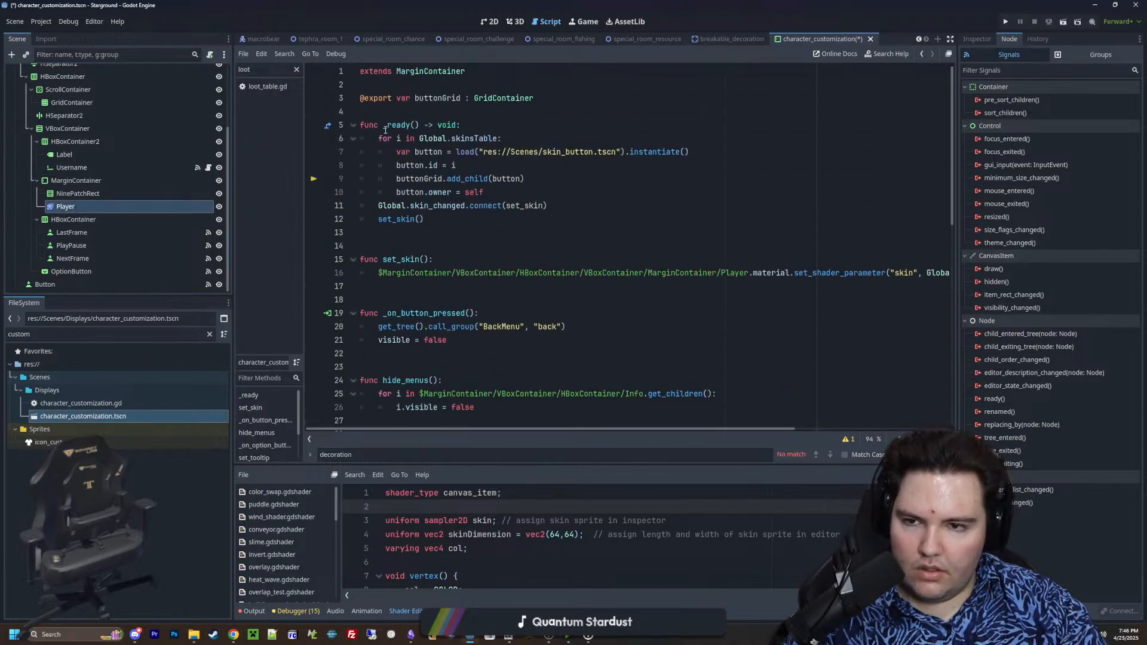
left_click(384, 113)
type("@export var ")
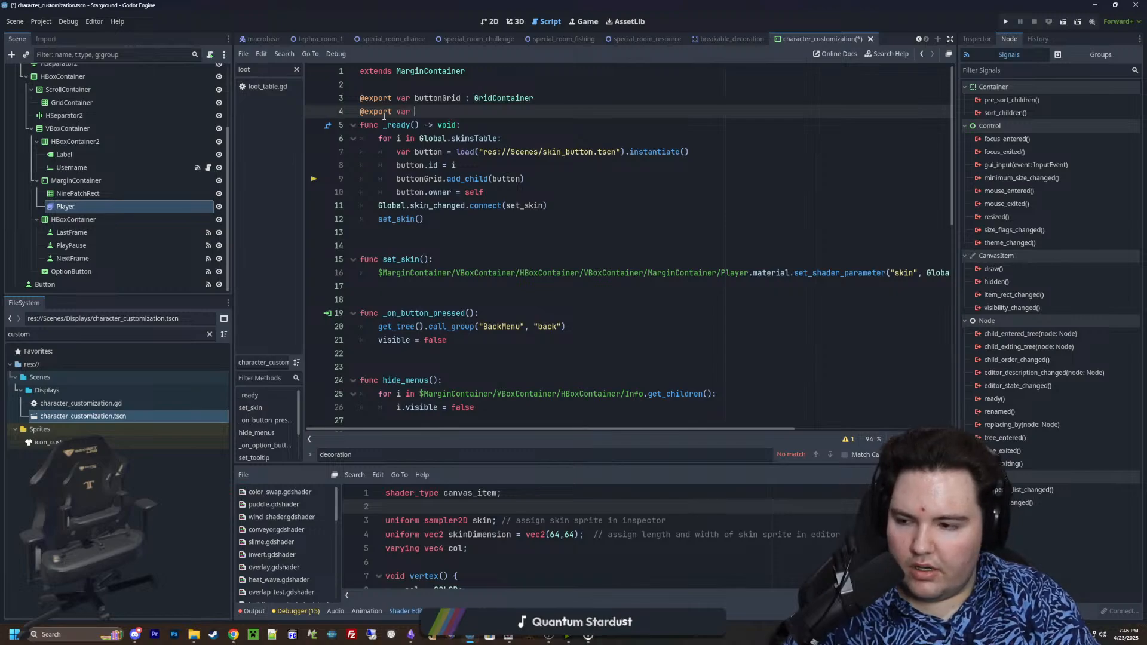
type("playerA")
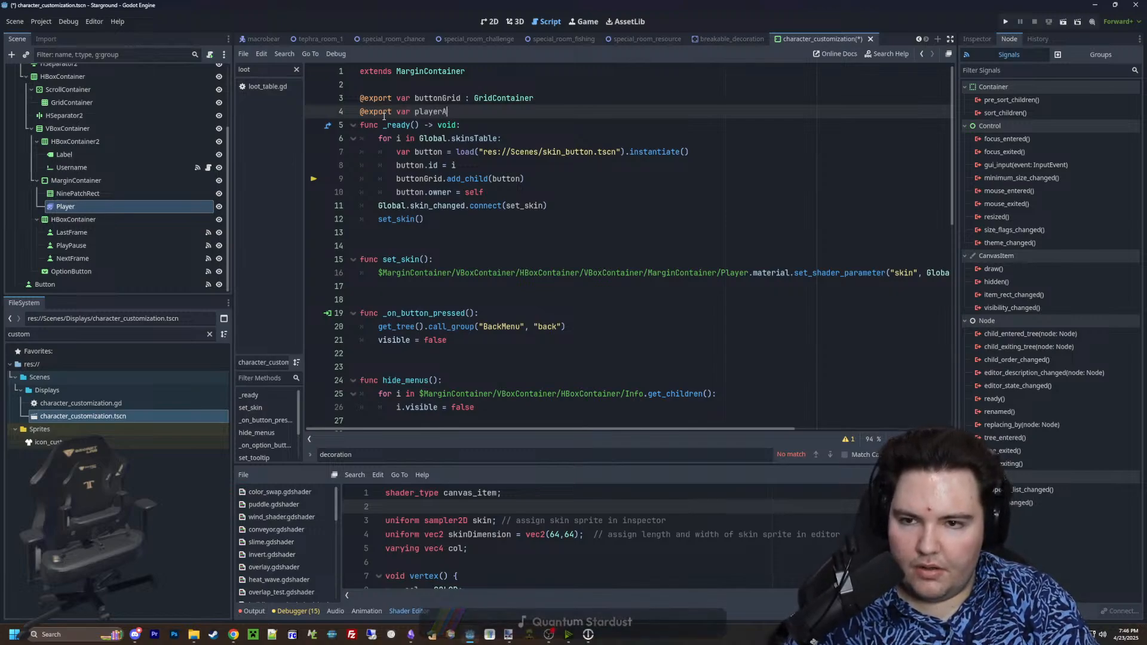
type("nimation : Sprite")
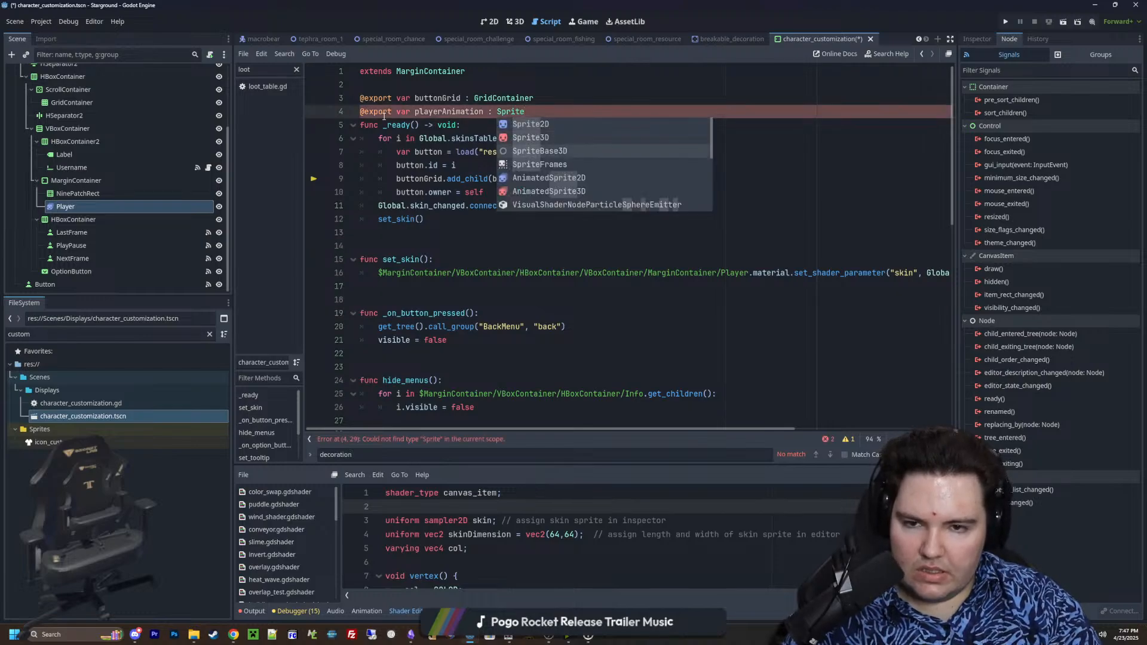
key("Down")
key("Down")
key("Down")
key("Down")
key("Return")
key("Up")
key("Up")
key("Up")
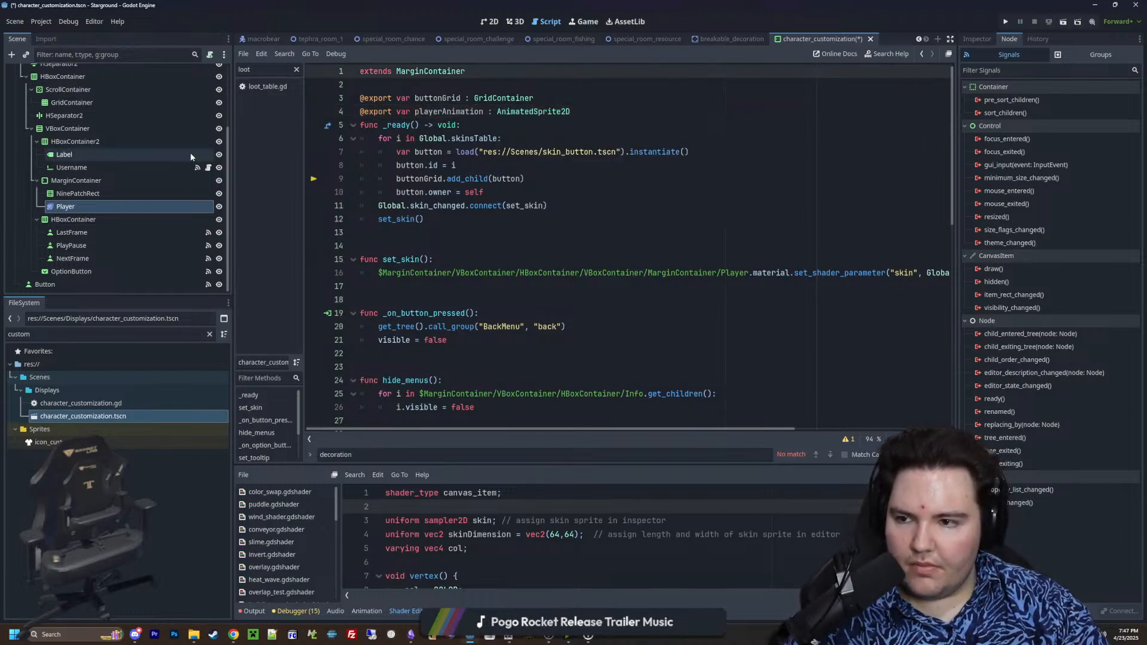
key("ctrl+s")
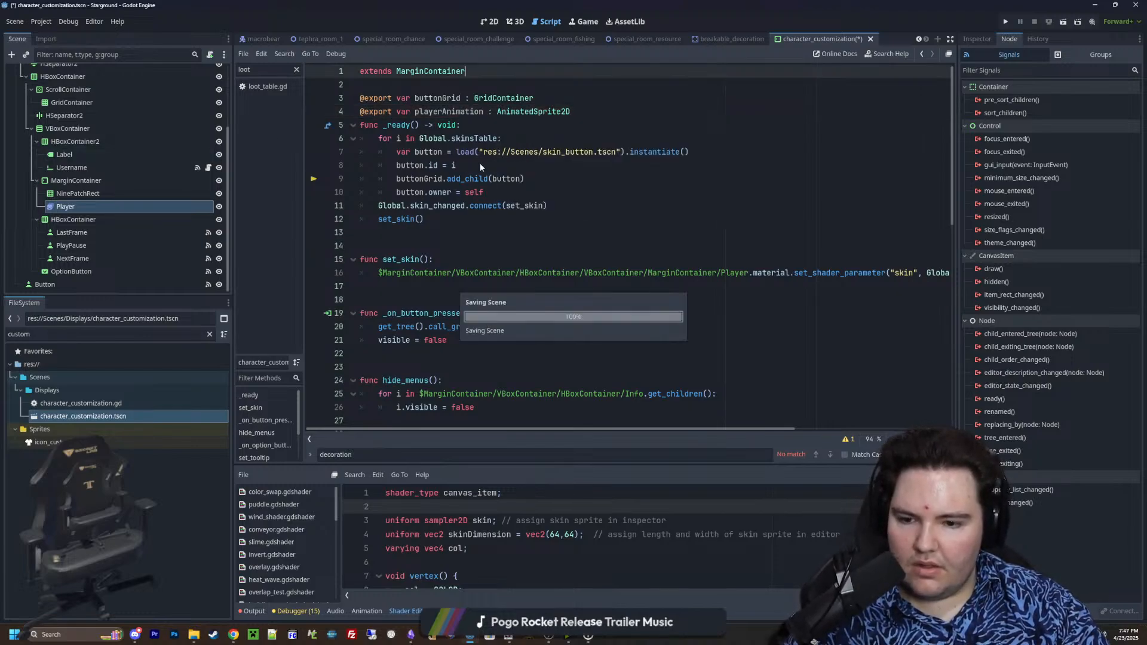
Assign the Player node to the root node's exported Player Animation property in the 2D workspace
left_click(491, 22)
scroll(108, 120, "down", 2)
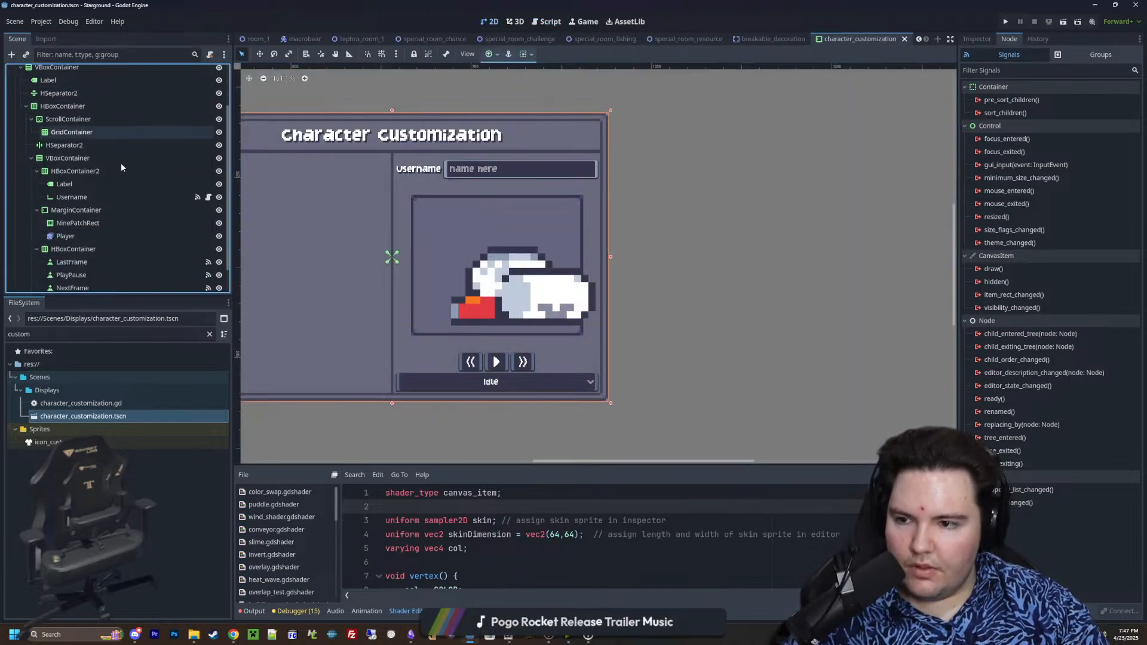
left_click_drag(75, 236, 980, 44)
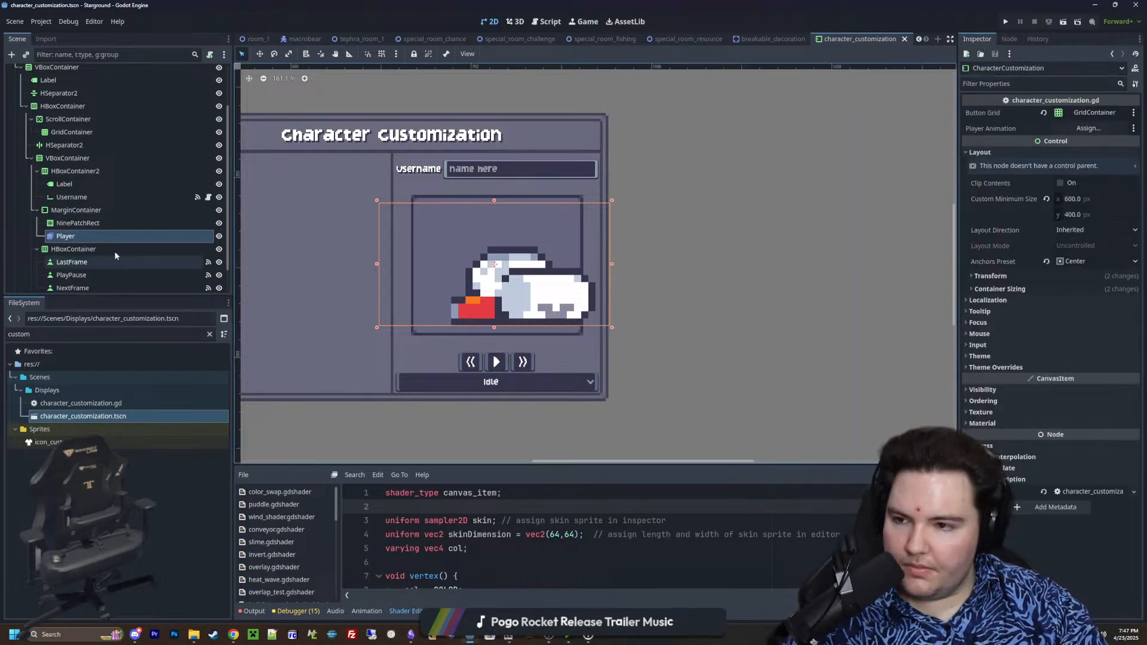
left_click_drag(173, 236, 1089, 128)
Reopen the root node's script and replace the Player node path in _on_last_frame_pressed with playerAnimation
scroll(174, 103, "up", 3)
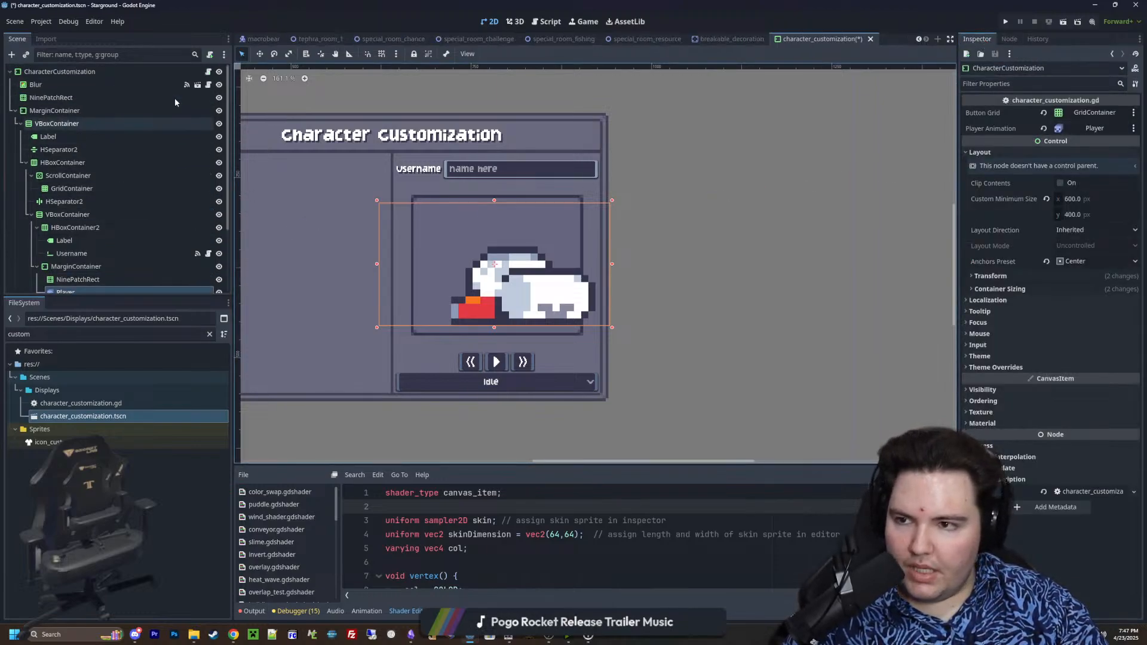
left_click(209, 72)
scroll(165, 196, "down", 3)
scroll(493, 242, "down", 6)
scroll(492, 241, "down", 5)
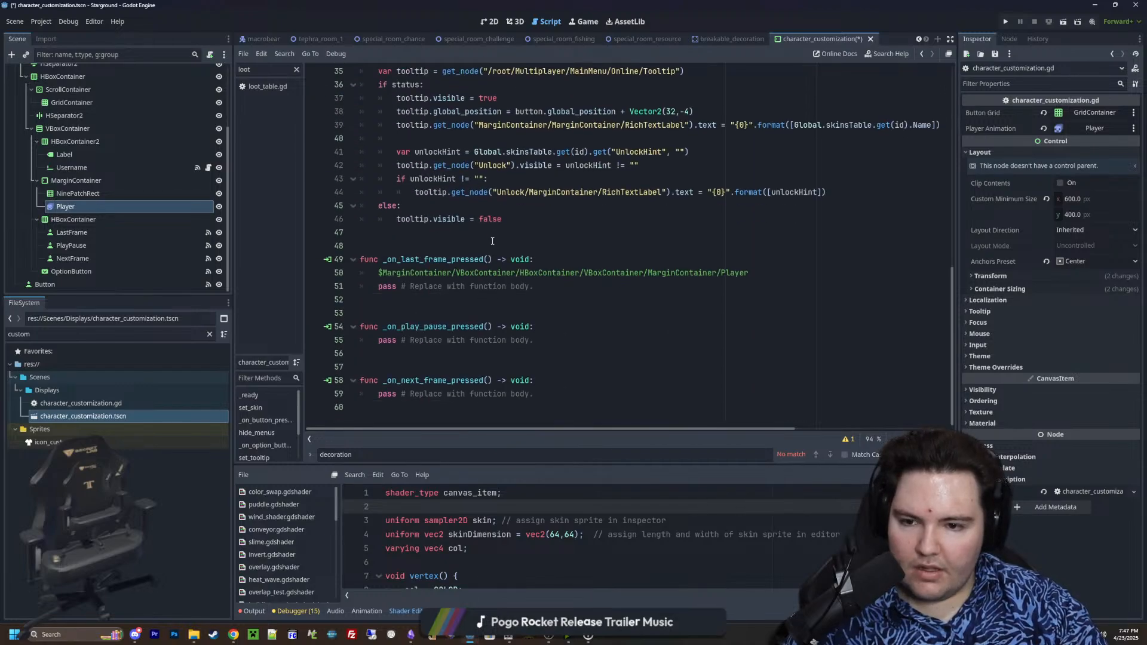
left_click_drag(748, 270, 380, 278)
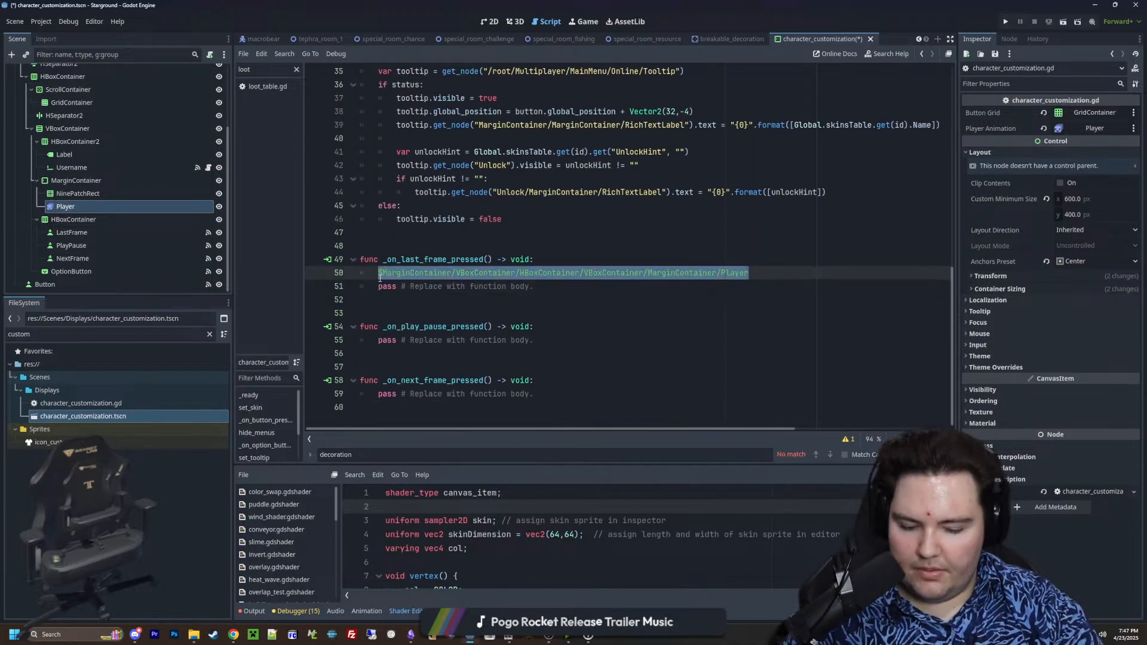
type("$p")
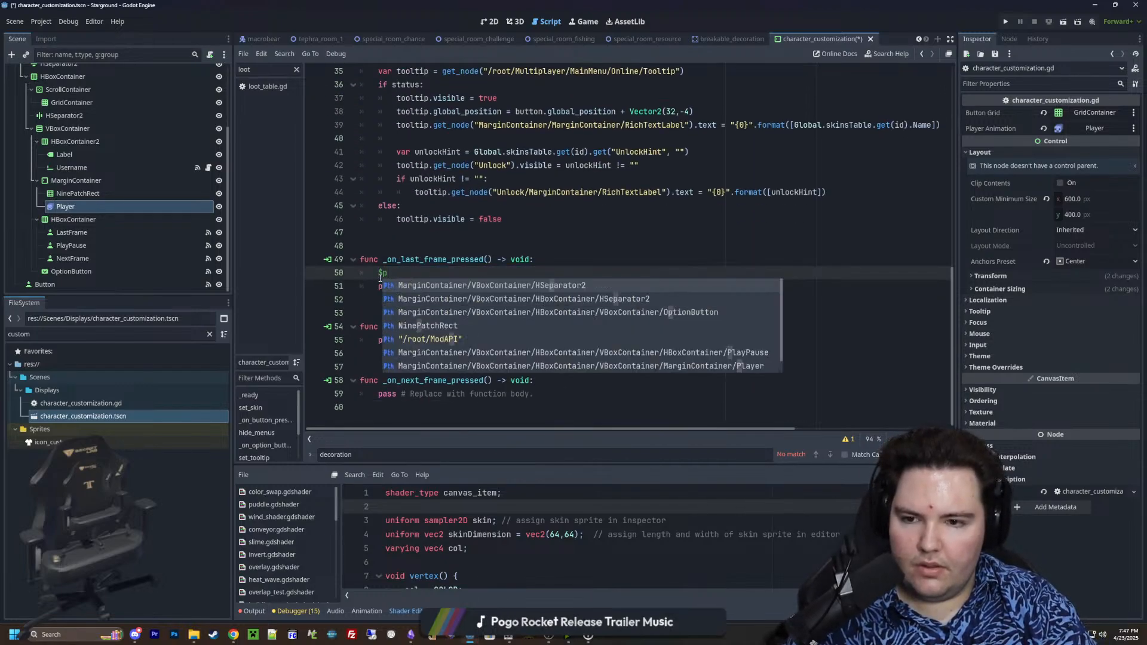
type("lay")
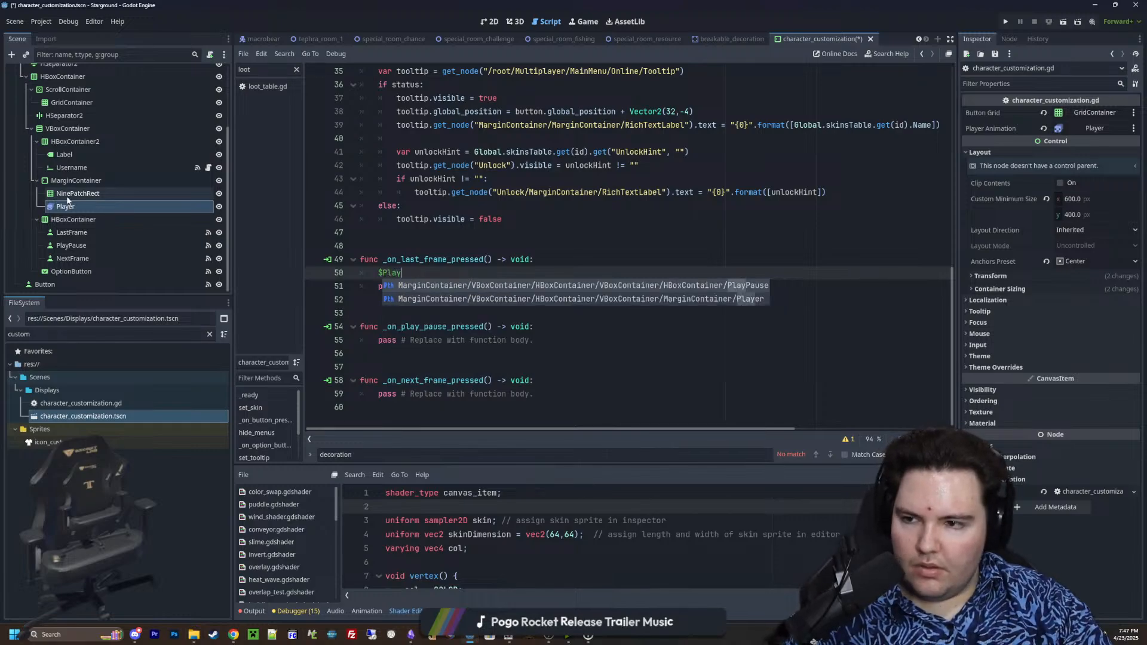
key("BackSpace")
key("BackSpace")
key("BackSpace")
key("BackSpace")
key("BackSpace")
type("play")
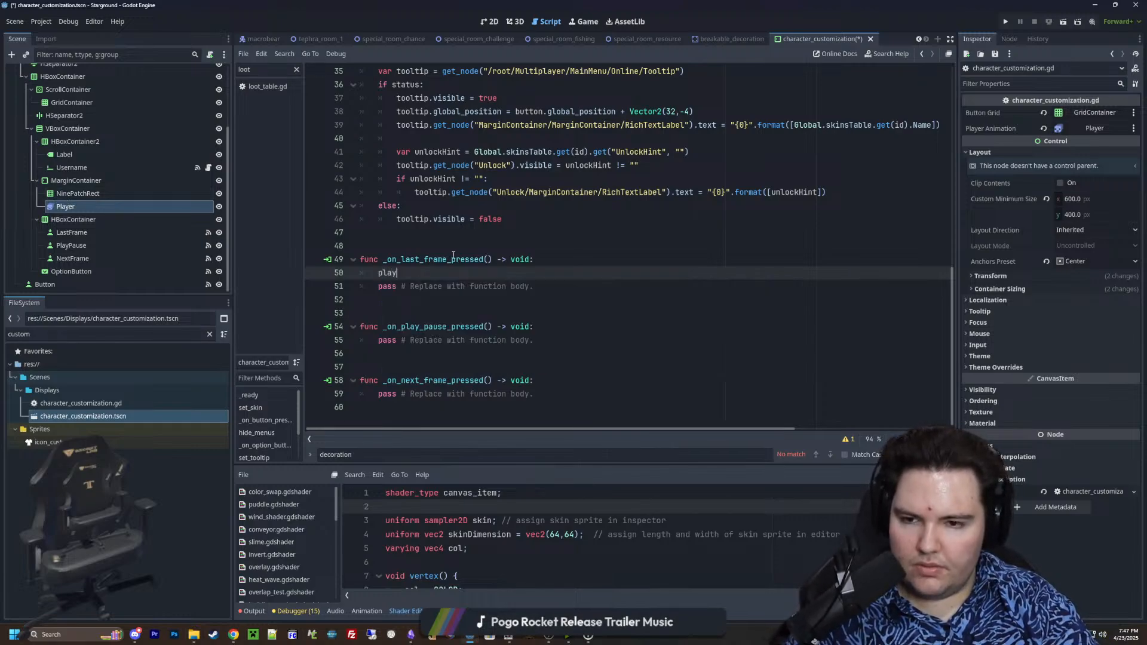
type("erAnimation.")
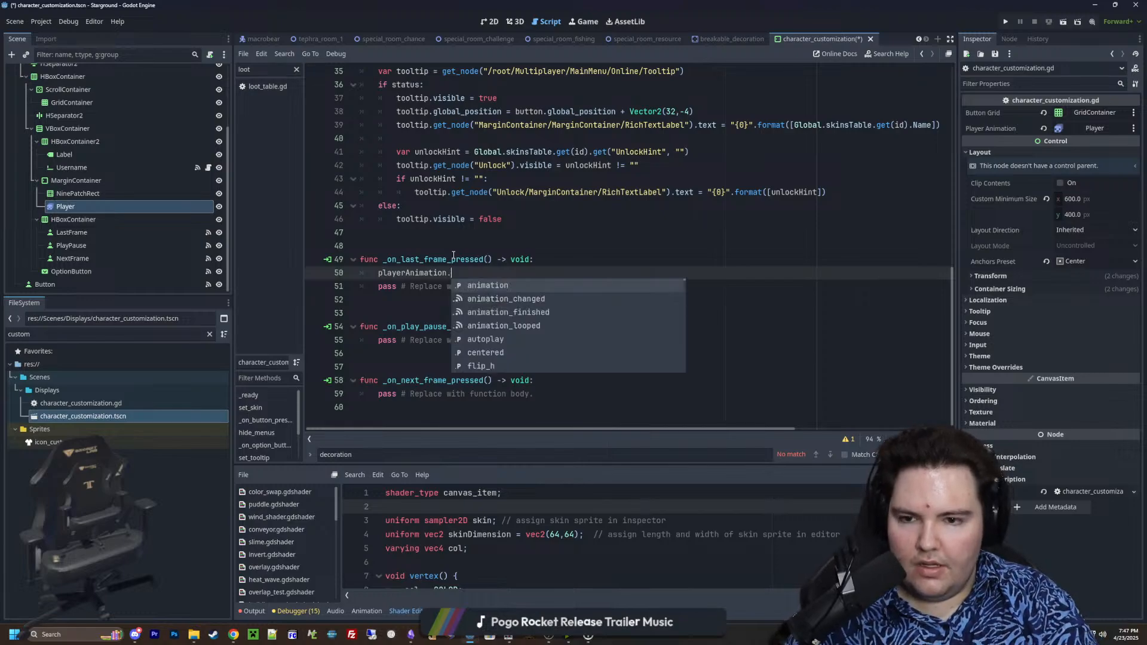
type("frame += 1")
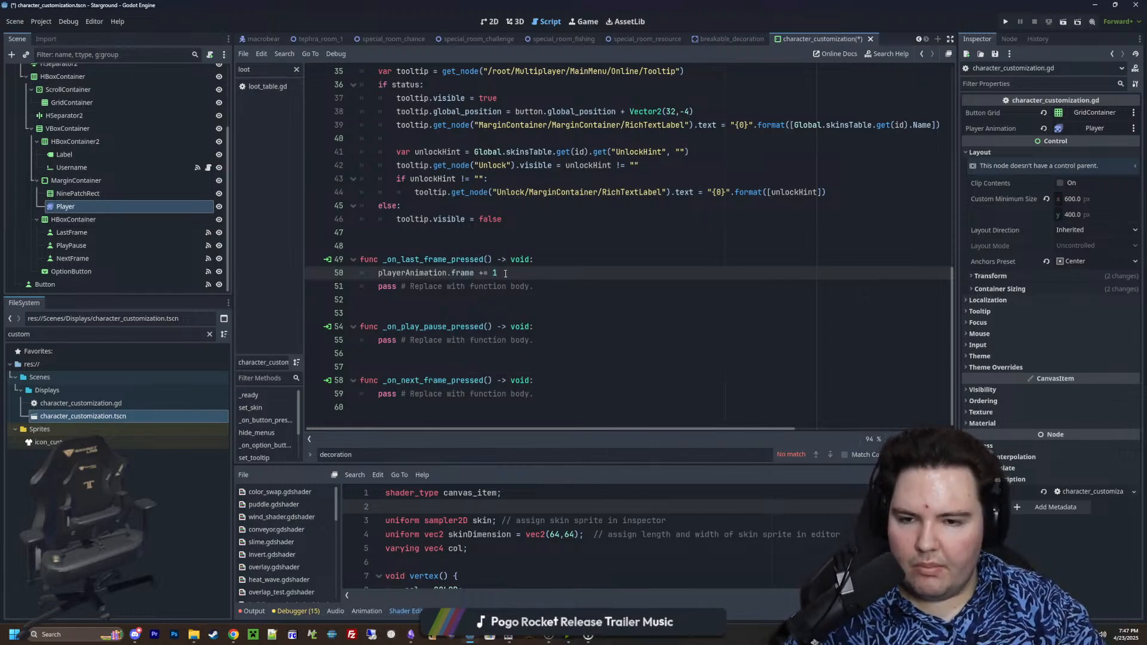
Complete the line in _on_last_frame_pressed as playerAnimation.frame -= 1
key("BackSpace")
key("BackSpace")
key("BackSpace")
key("BackSpace")
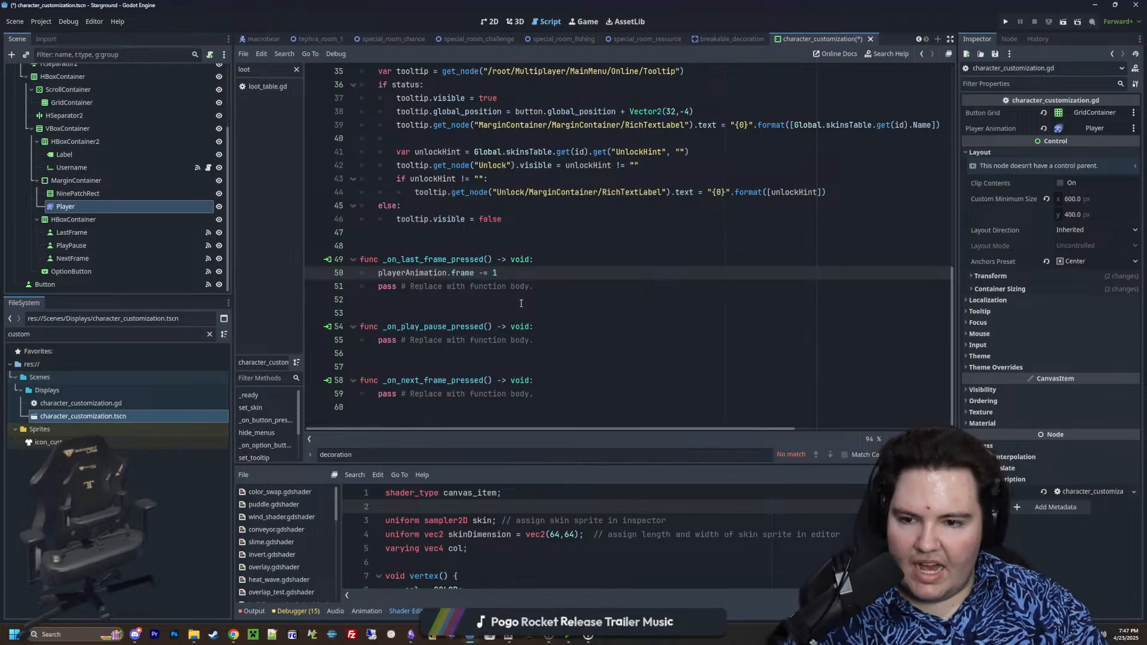
type("-= 1")
Replace the placeholder body of _on_play_pause_pressed with playerAnimation.stop()
left_click_drag(534, 340, 378, 344)
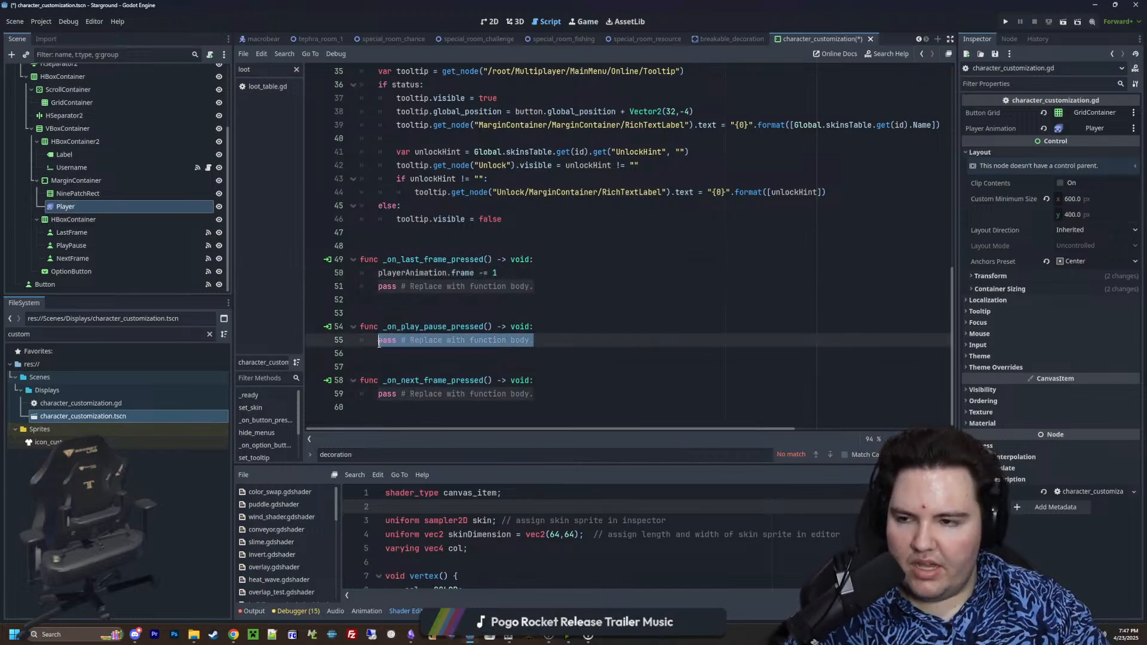
key("BackSpace")
left_click_drag(116, 207, 541, 343)
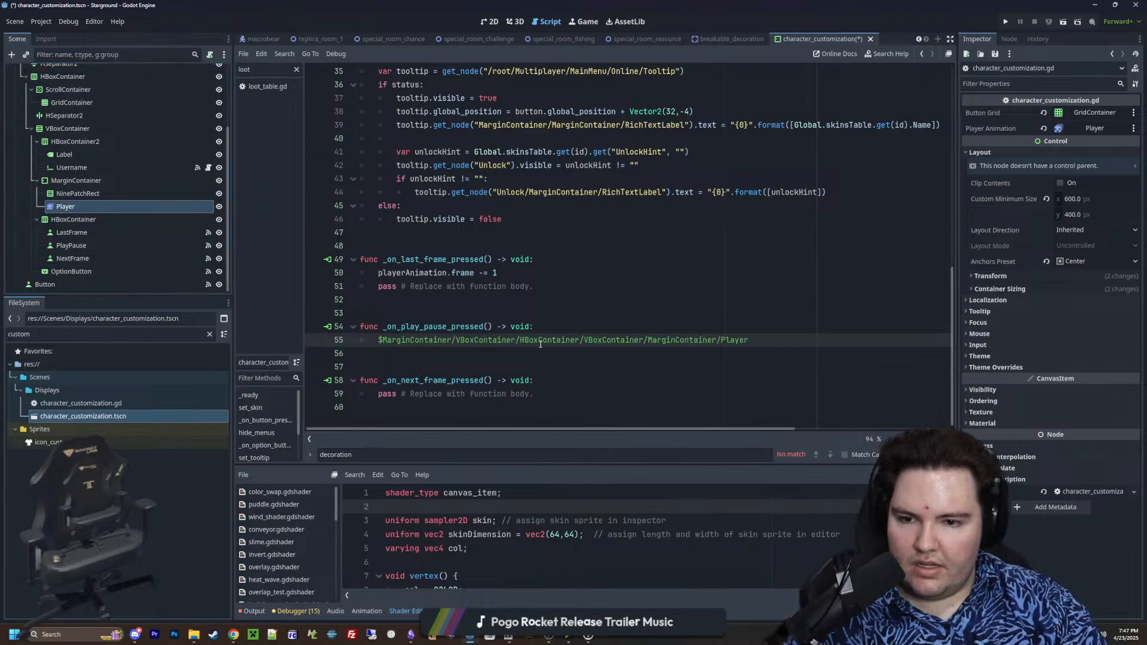
key("ctrl+z")
type("playerA")
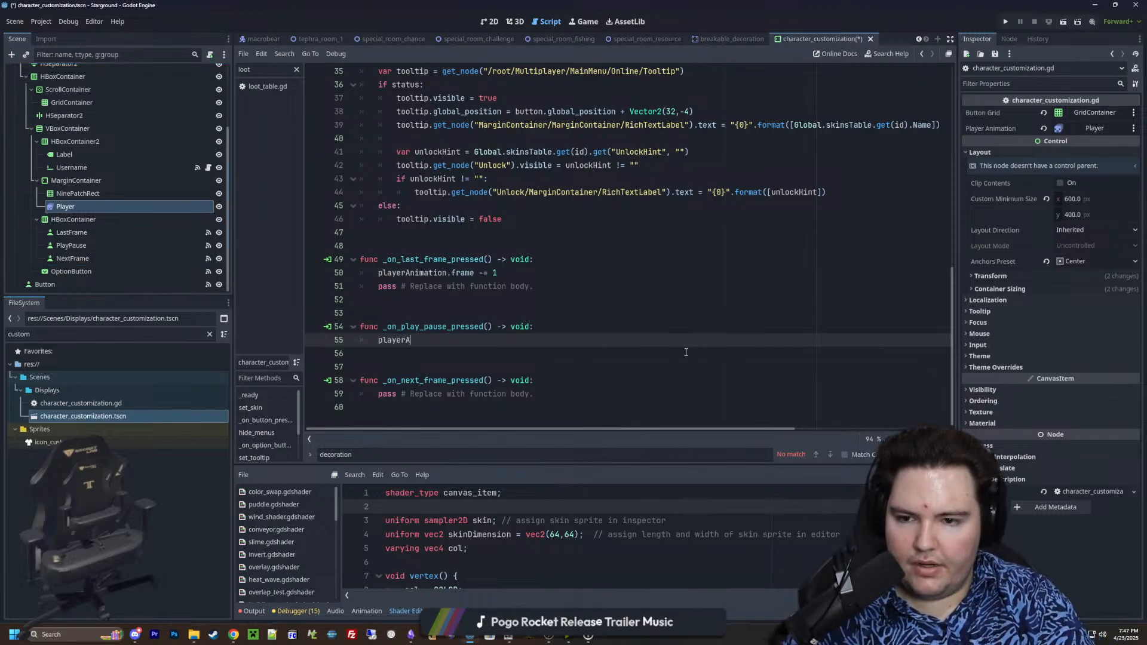
type("nimation.")
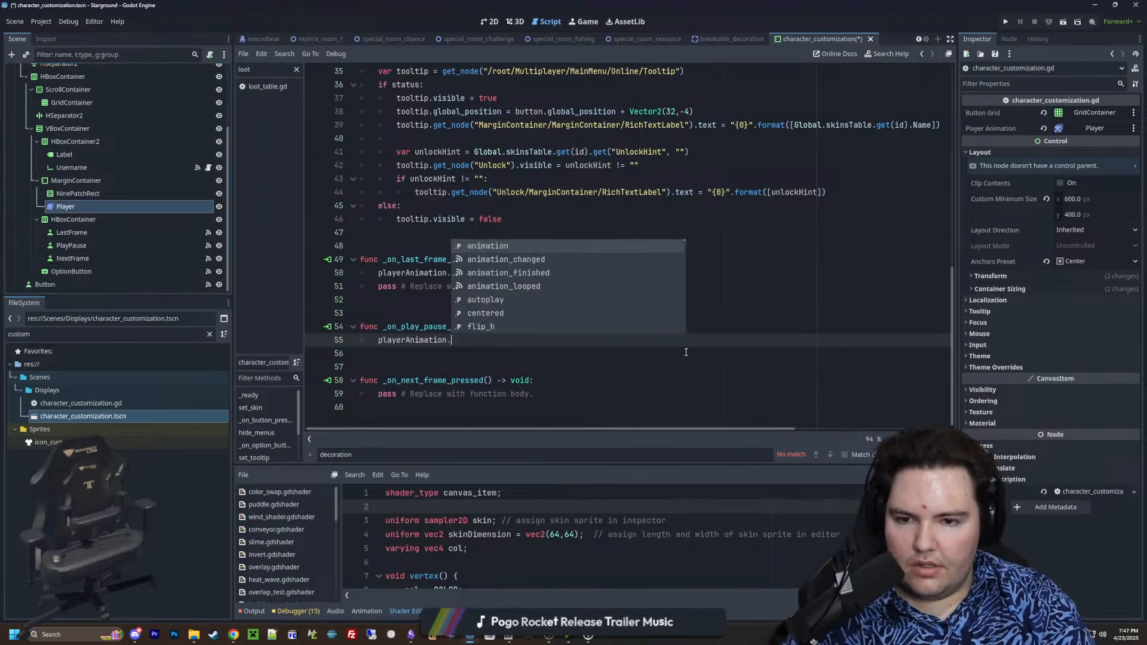
type("stop")
key("Return")
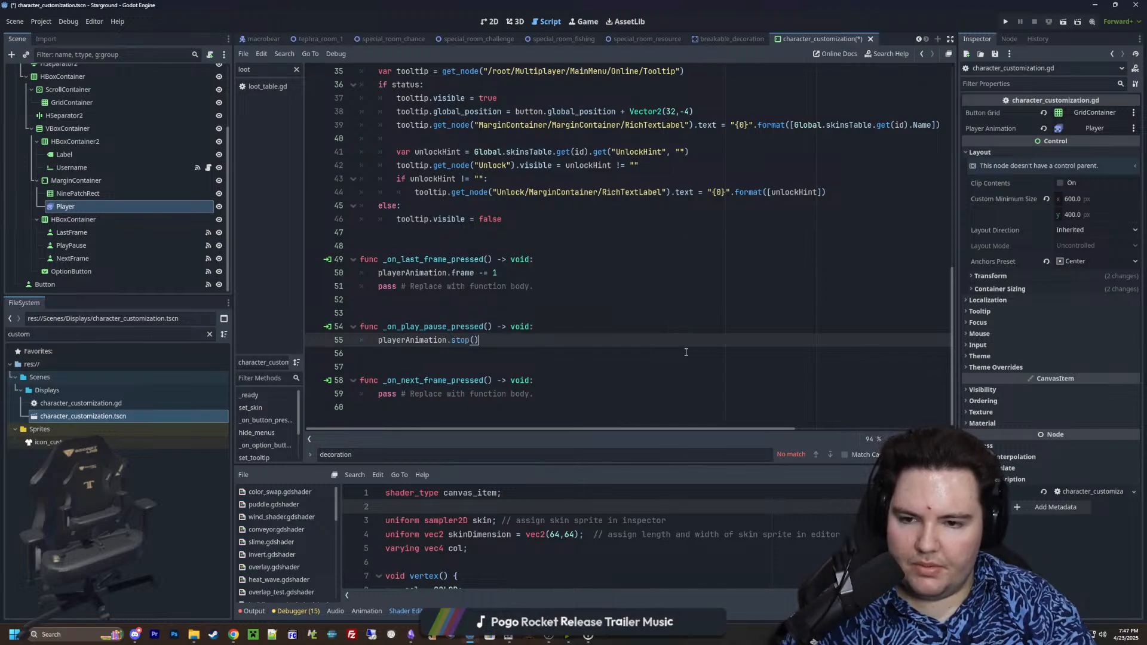
Change the stop() call in _on_play_pause_pressed to pause()
key("BackSpace")
key("BackSpace")
key("BackSpace")
key("BackSpace")
key("BackSpace")
key("BackSpace")
type("p")
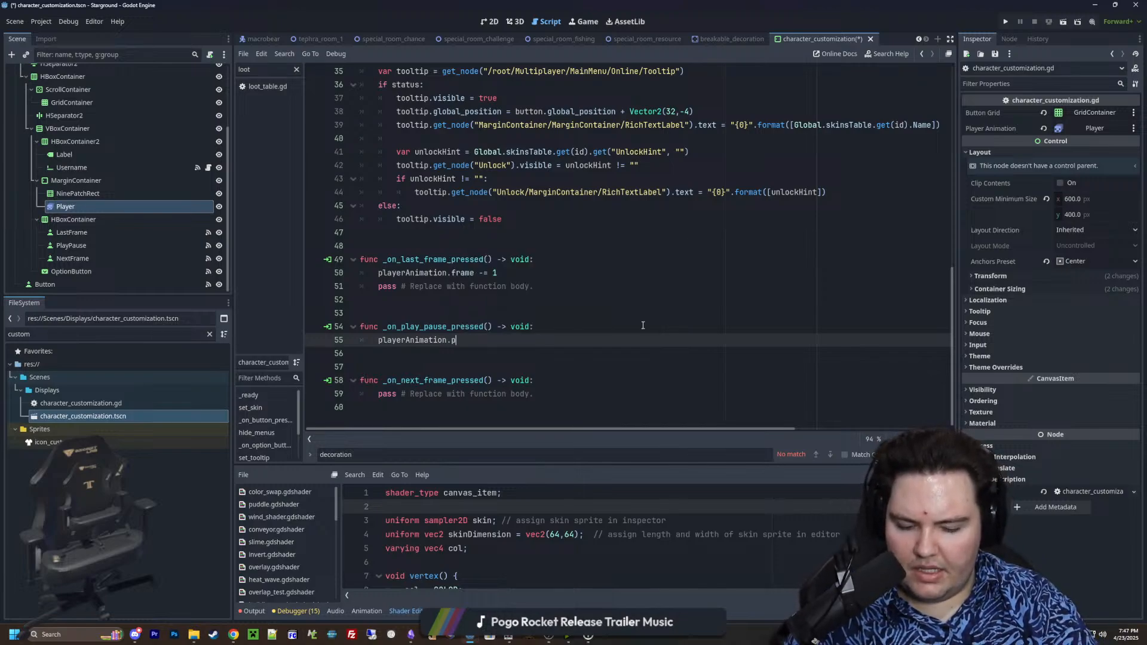
type("a")
key("Return")
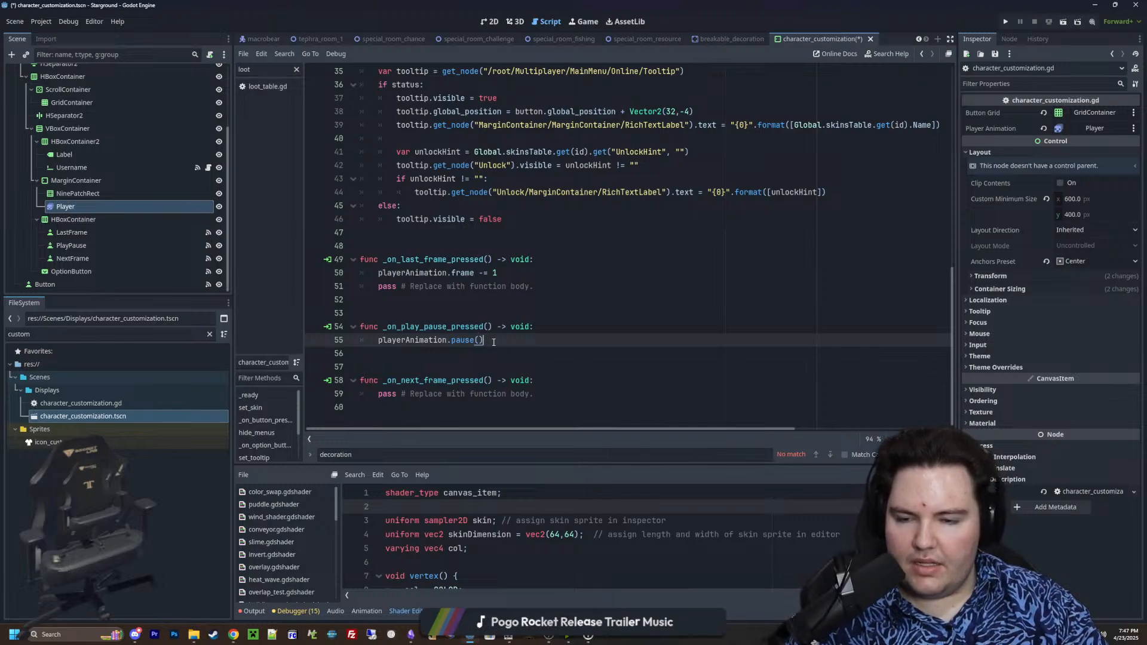
Start an if statement on a playerAnimation member above the pause() call in _on_play_pause_pressed
left_click(540, 326)
key("Return")
type("if ")
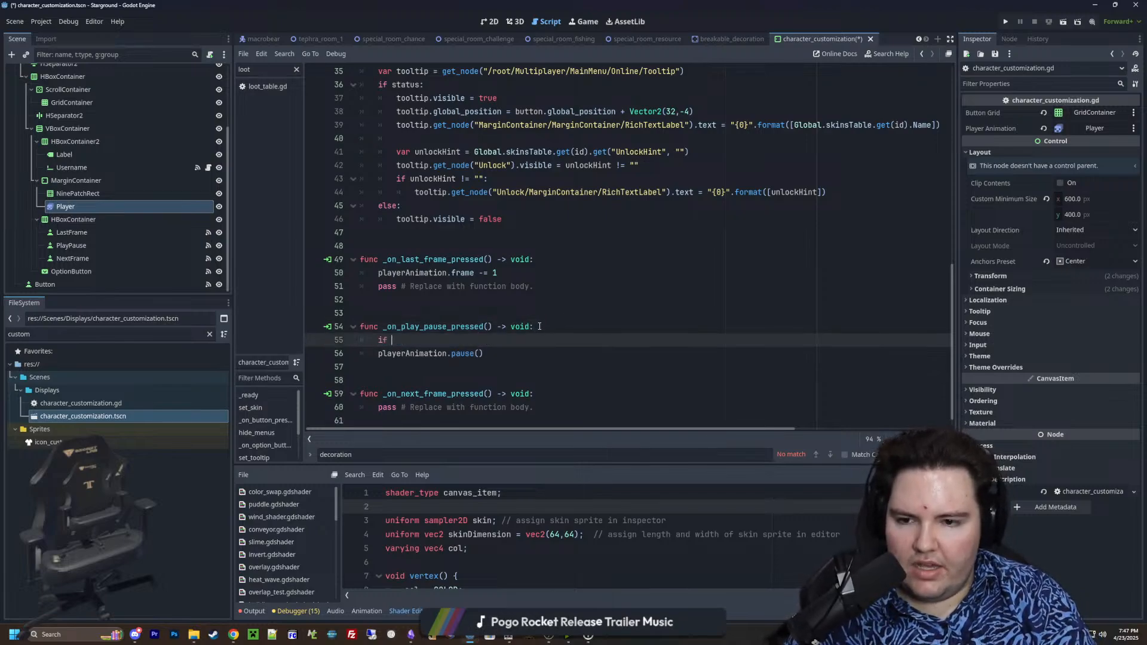
type("playerAnimation.")
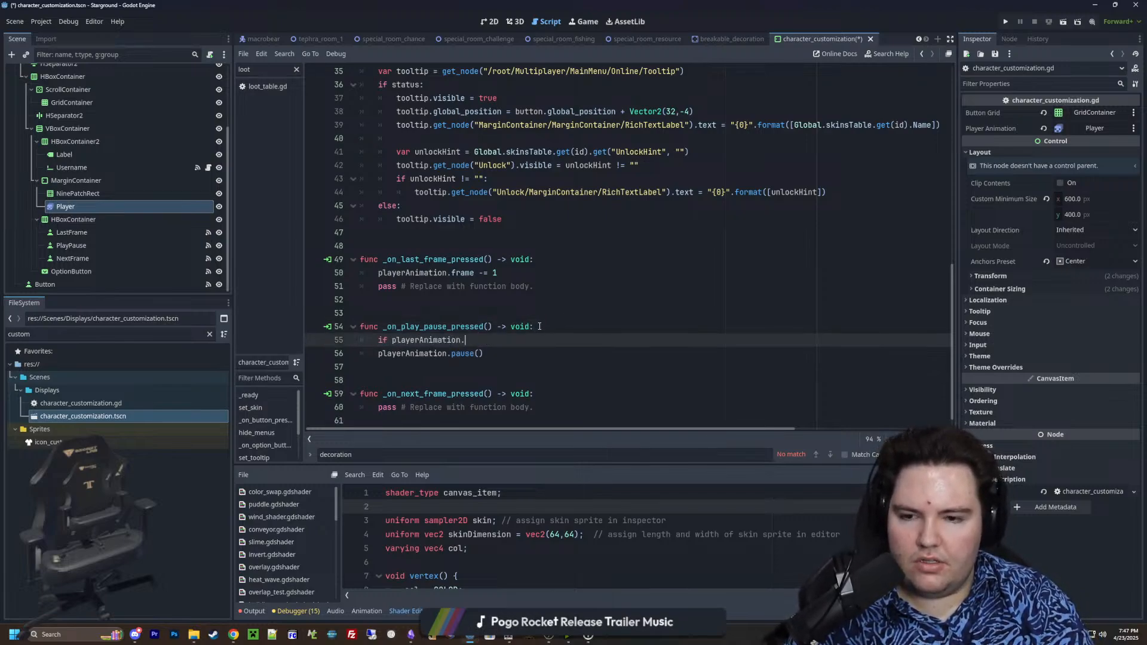
type("paused")
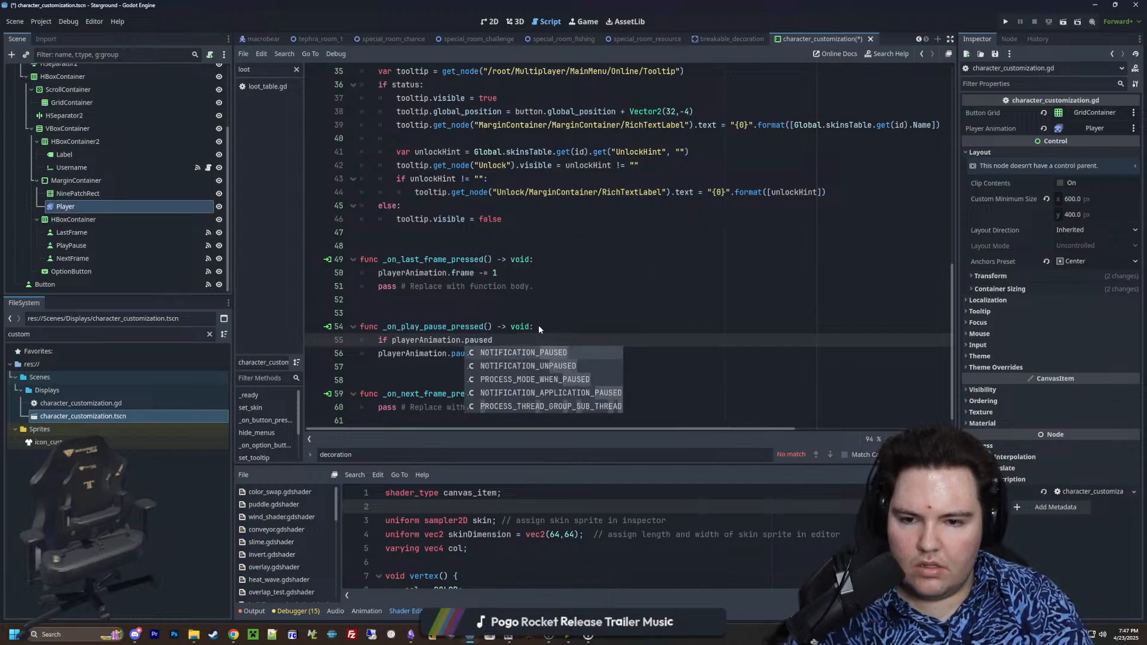
key("BackSpace")
key("BackSpace")
key("BackSpace")
key("BackSpace")
key("BackSpace")
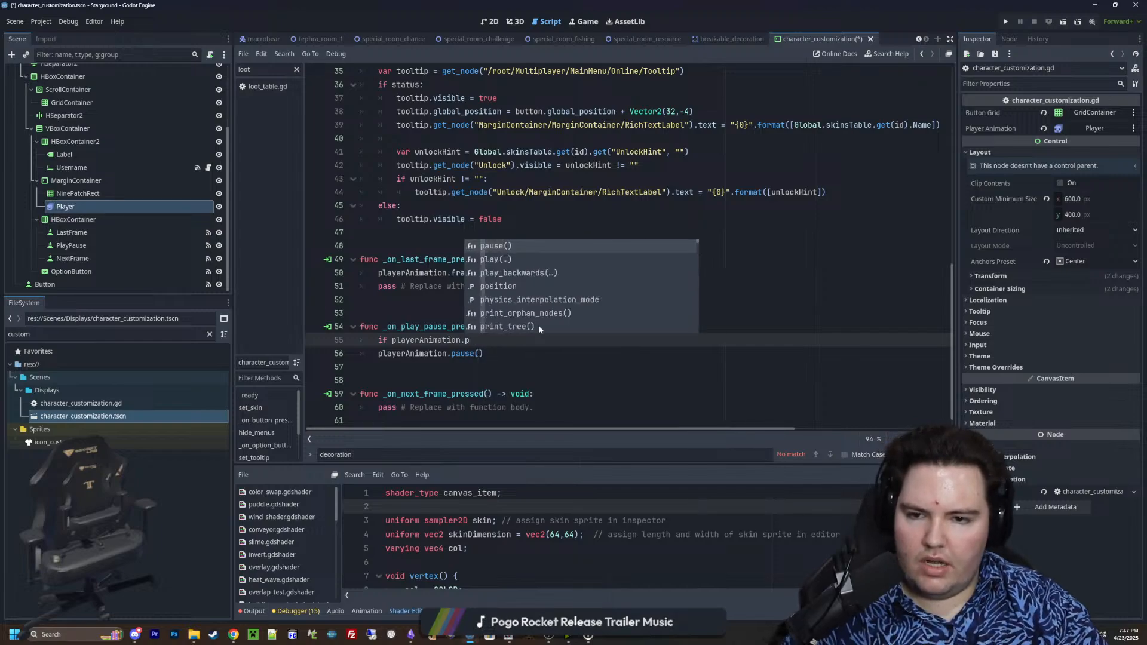
Search the AnimatedSprite2D reference for "pause", read the is_playing() description and return to the script
left_click(460, 353, "ctrl")
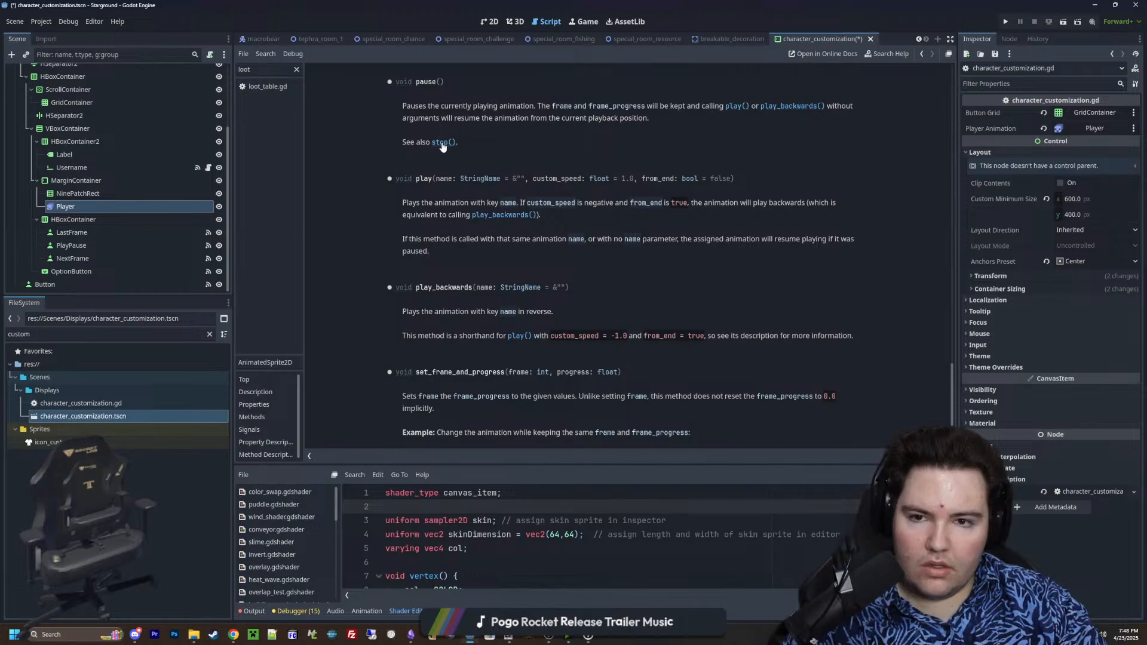
key("ctrl+f")
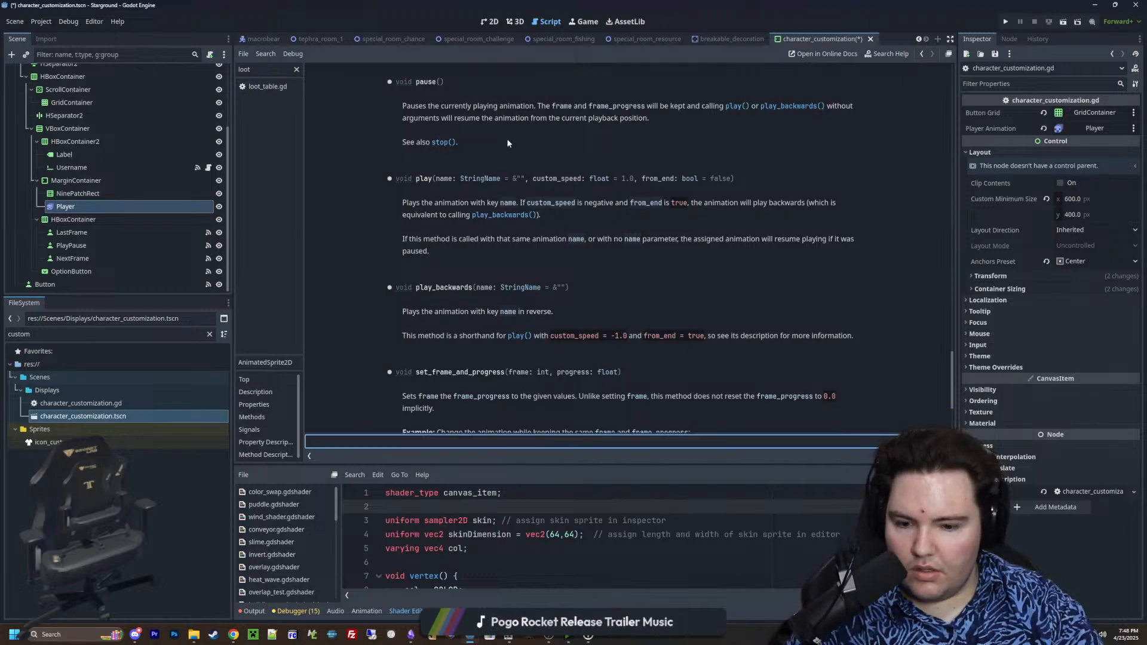
type("pause")
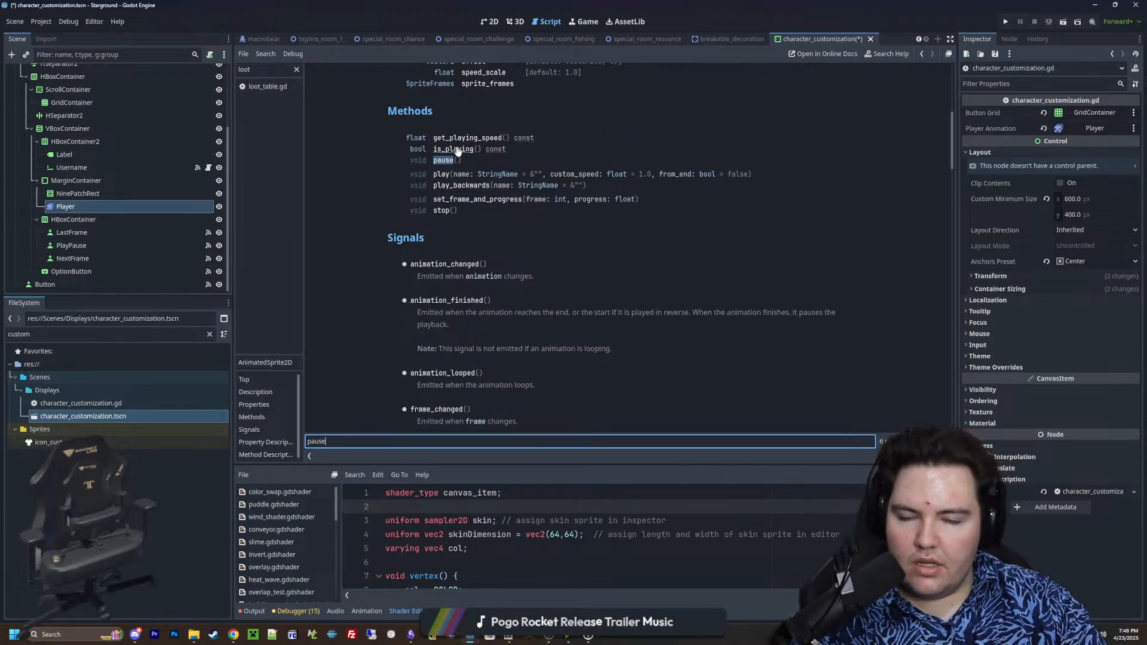
key("Return")
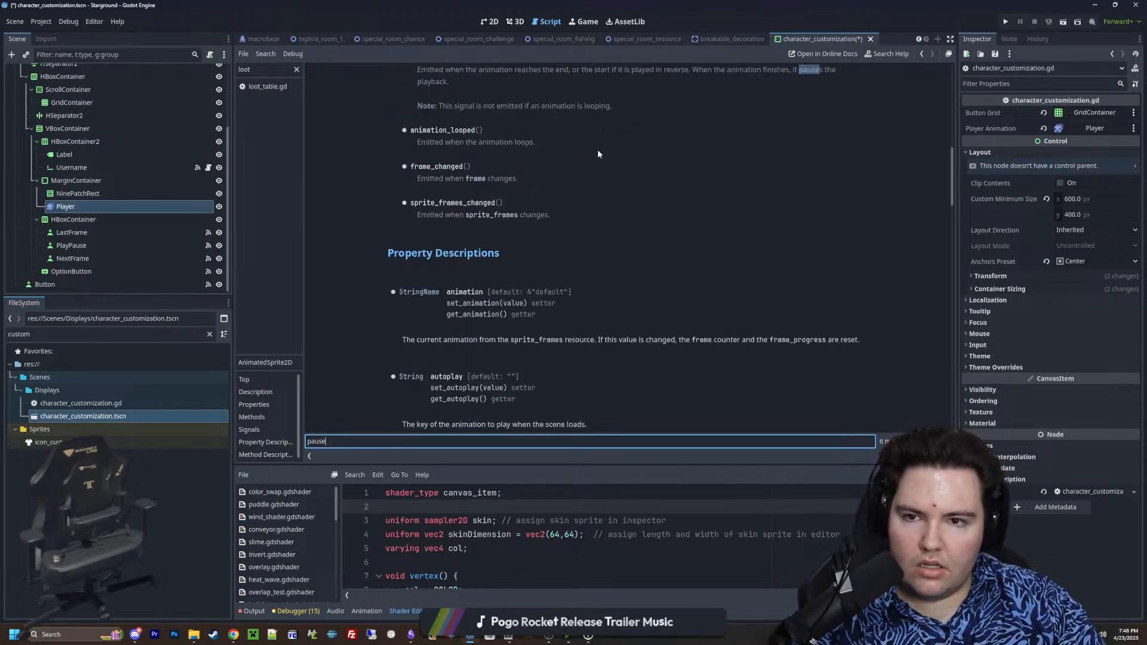
key("Return")
key("Return")
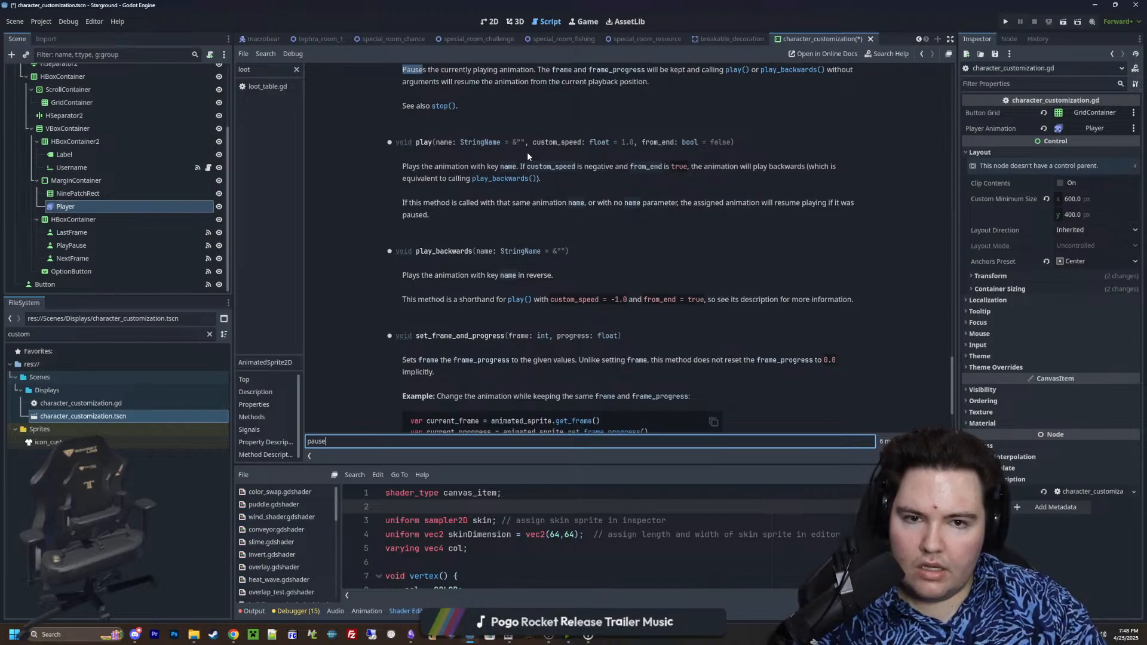
key("Return")
key("Return")
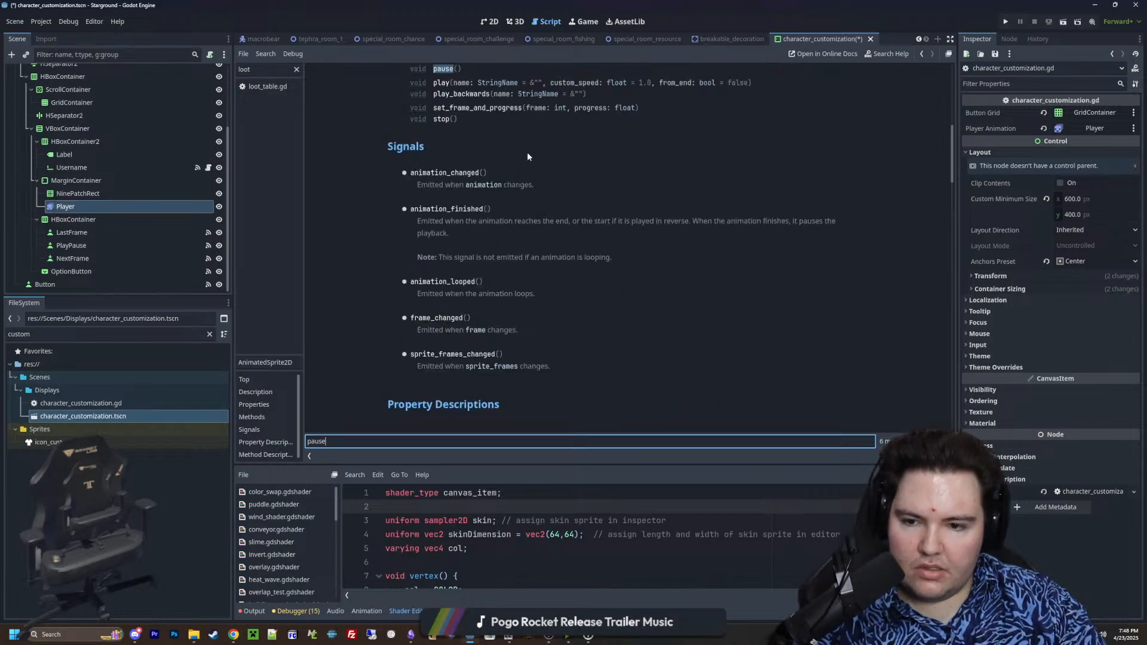
scroll(516, 269, "up", 3)
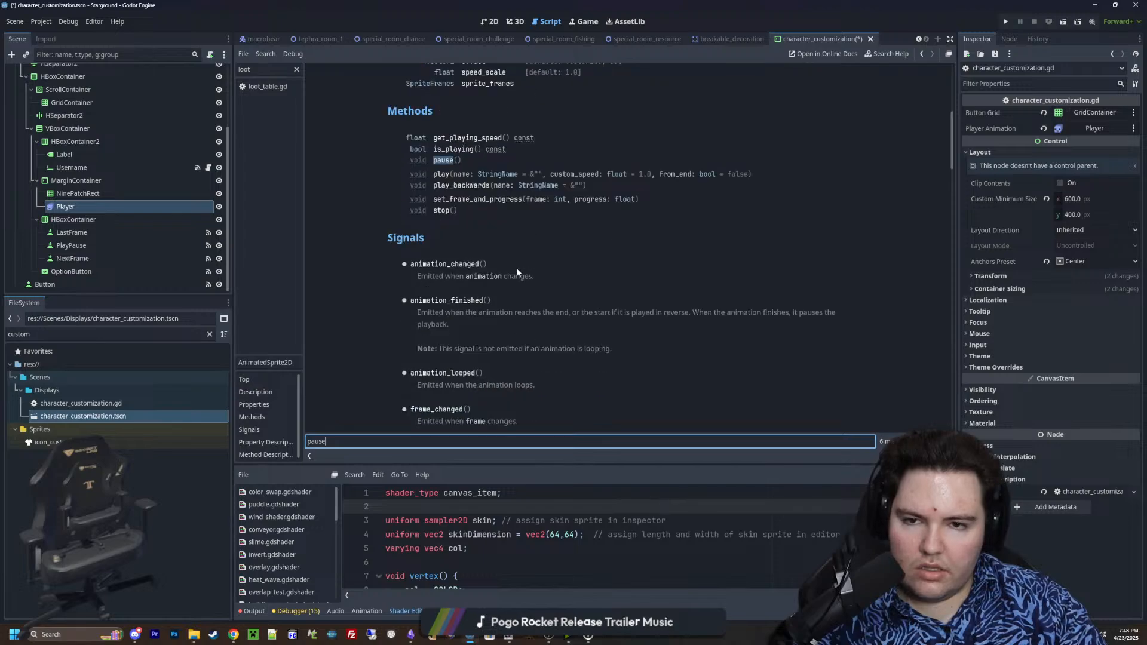
left_click(458, 149)
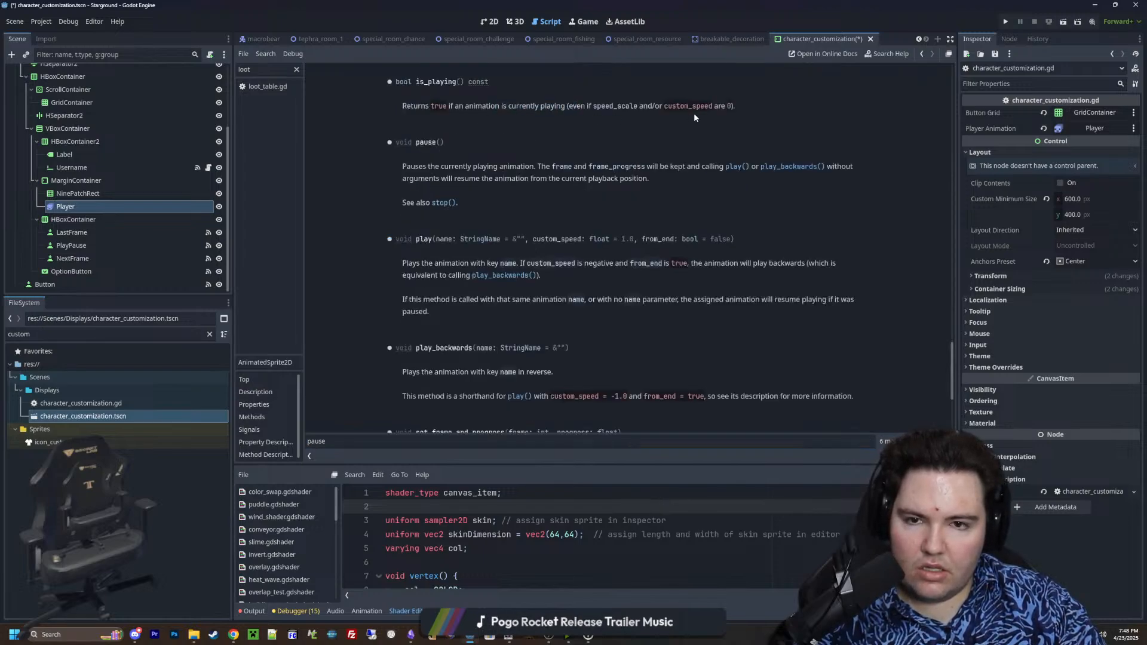
key("alt+Left")
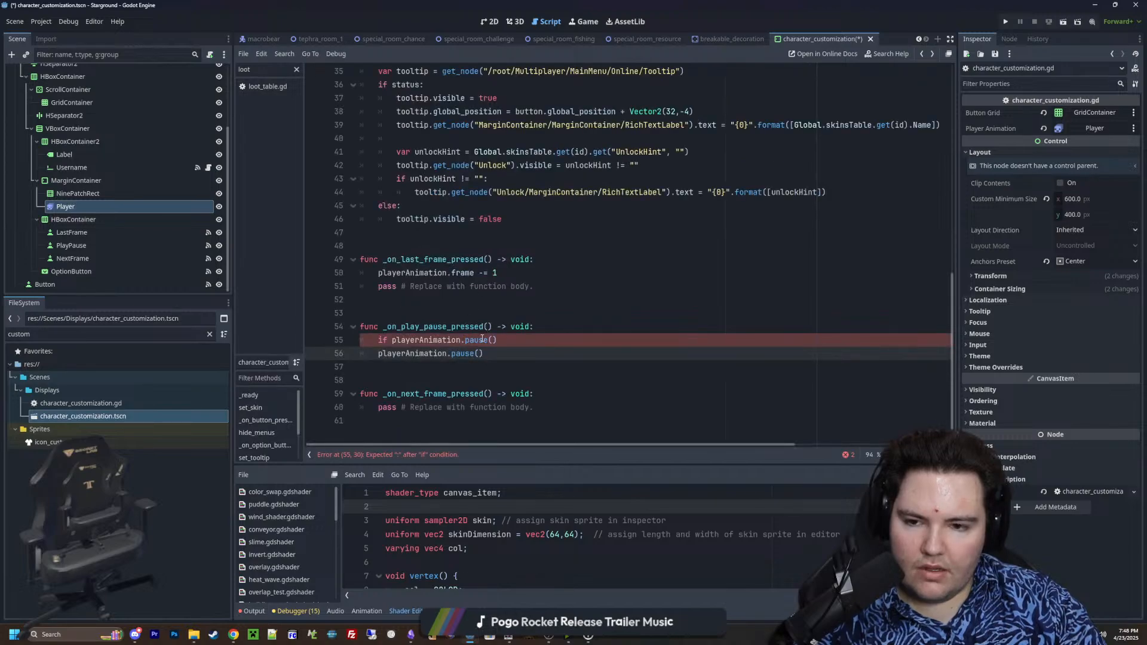
Complete the condition as if playerAnimation.is_playing(): and indent the pause() call beneath it
left_click_drag(497, 340, 466, 345)
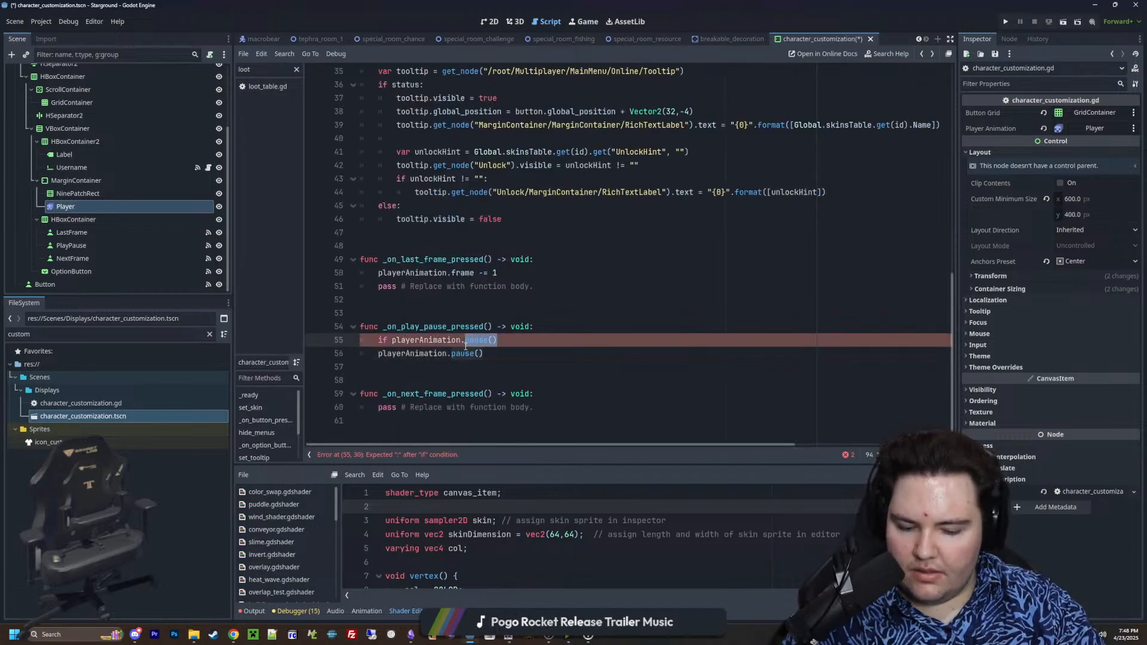
type("is_playing()")
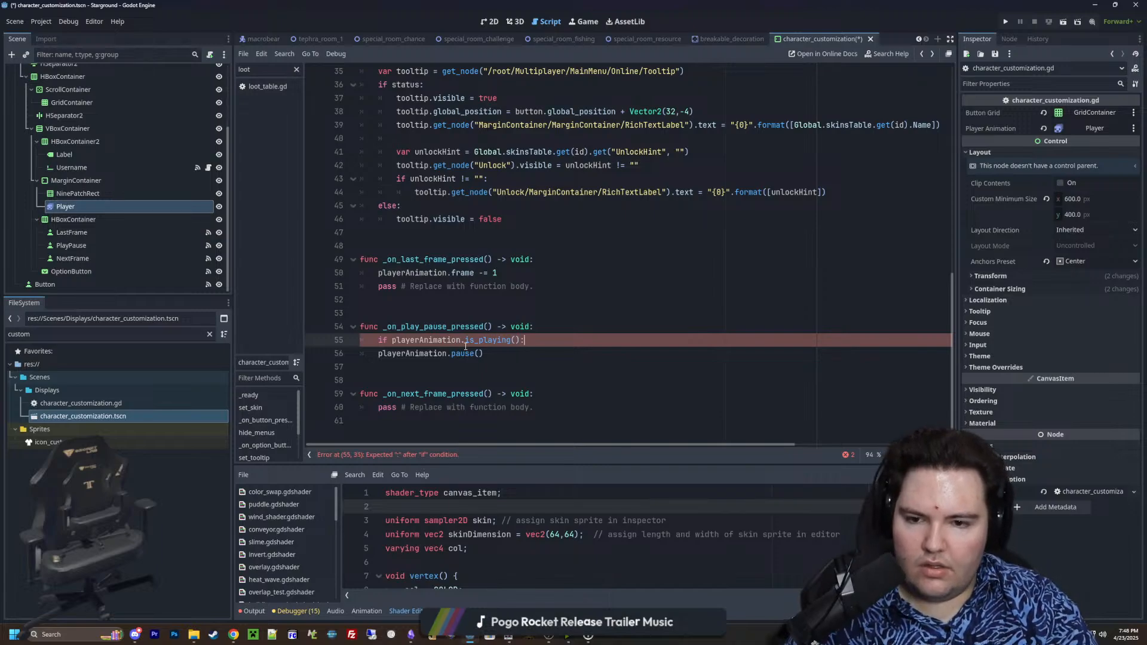
left_click(376, 358)
key("Tab")
Add an else: branch to _on_play_pause_pressed containing a copy of the playerAnimation.pause() line
left_click_drag(535, 356, 396, 356)
key("ctrl+c")
left_click(528, 359)
key("Return")
key("BackSpace")
type("else:")
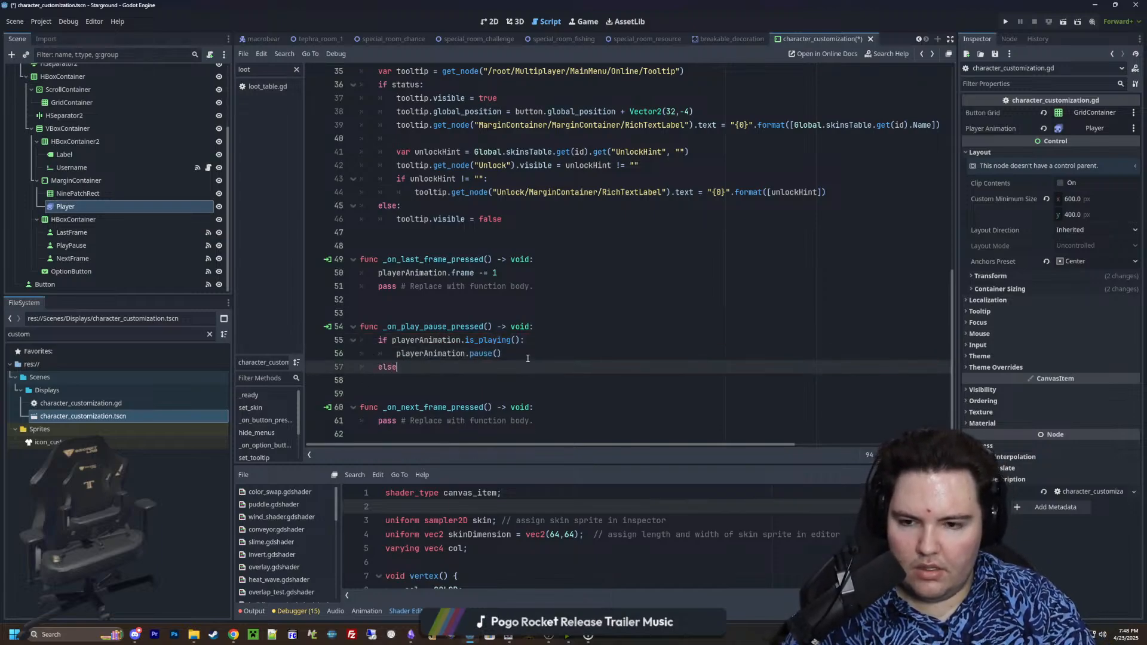
key("Return")
key("ctrl+v")
Check how pause() resumes in the class reference and change the else branch's call to playerAnimation.play()
left_click(417, 384, "ctrl")
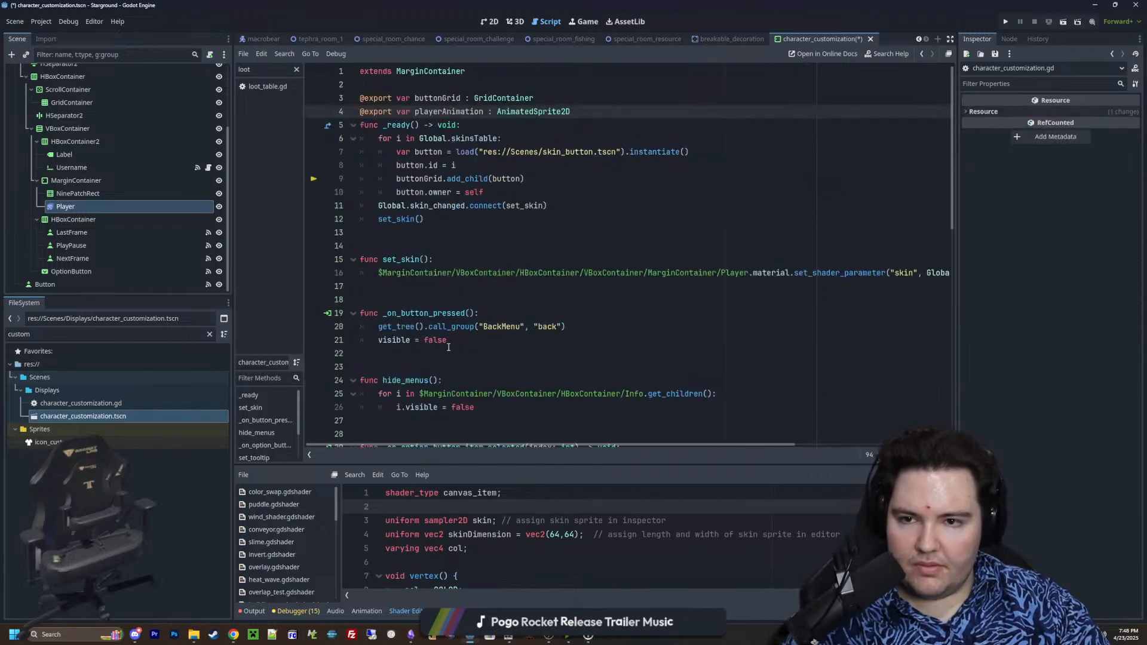
scroll(478, 307, "down", 11)
left_click(480, 380, "ctrl")
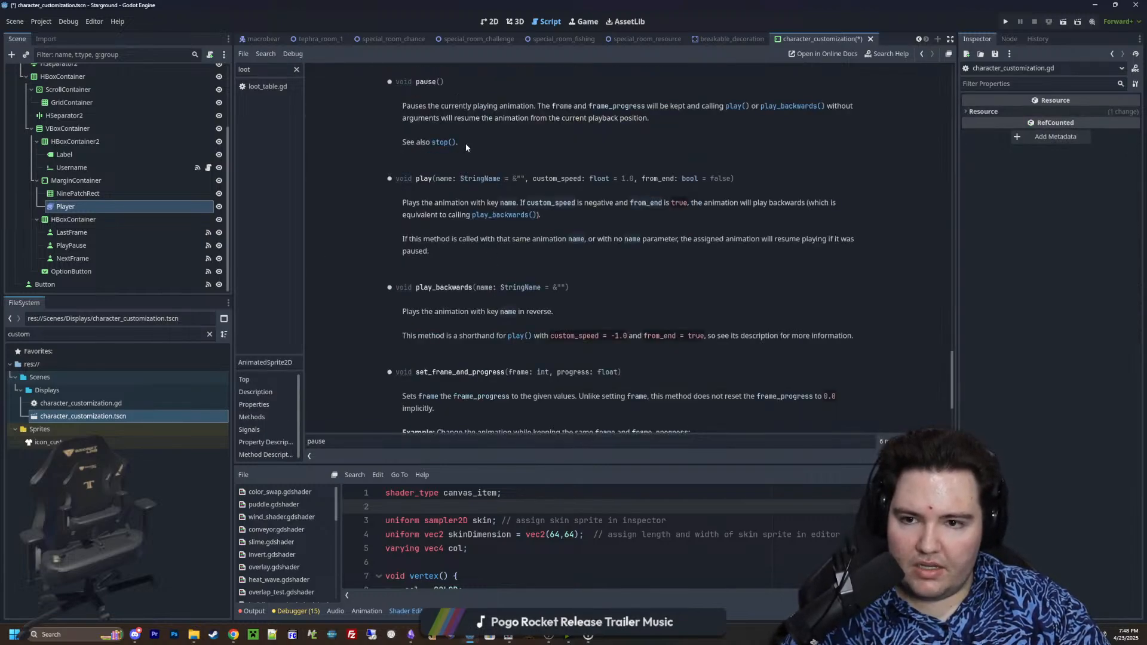
left_click_drag(499, 105, 851, 107)
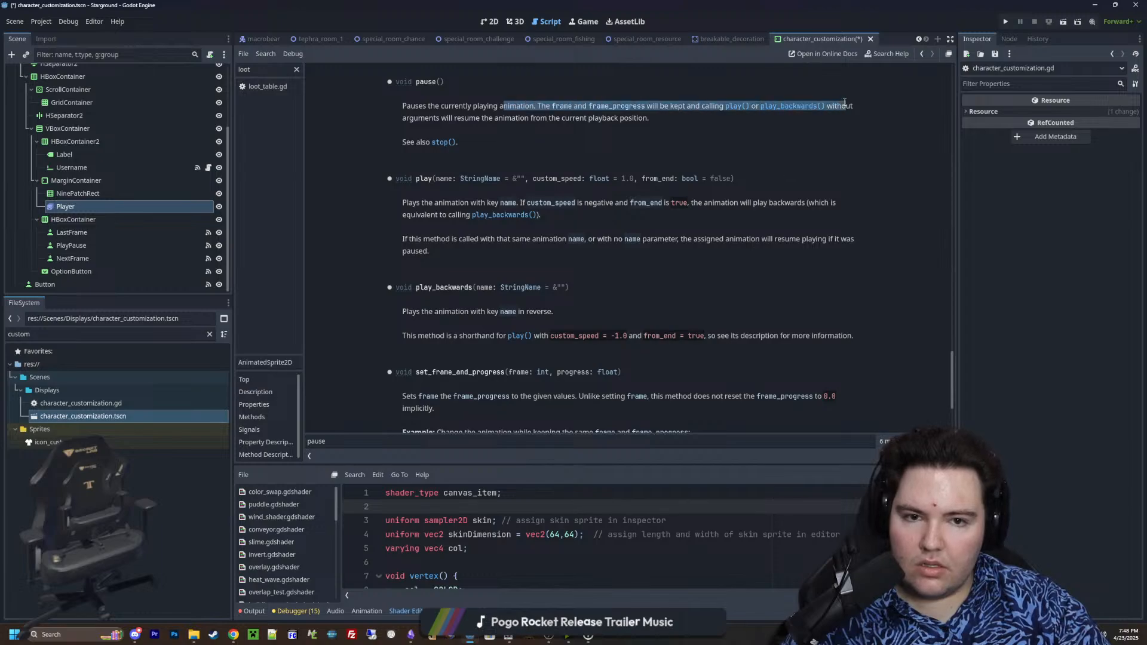
key("alt+Left")
double_click(478, 380)
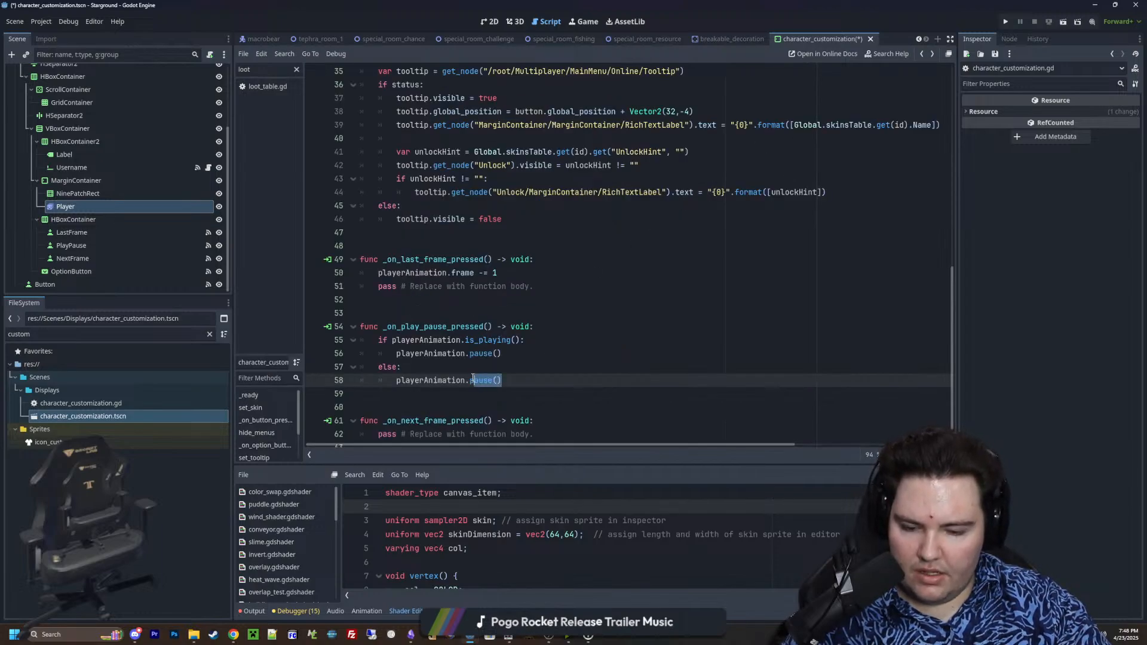
type("play")
Copy the frame-decrement line in _on_last_frame_pressed and delete the placeholder pass line below it
scroll(436, 268, "down", 1)
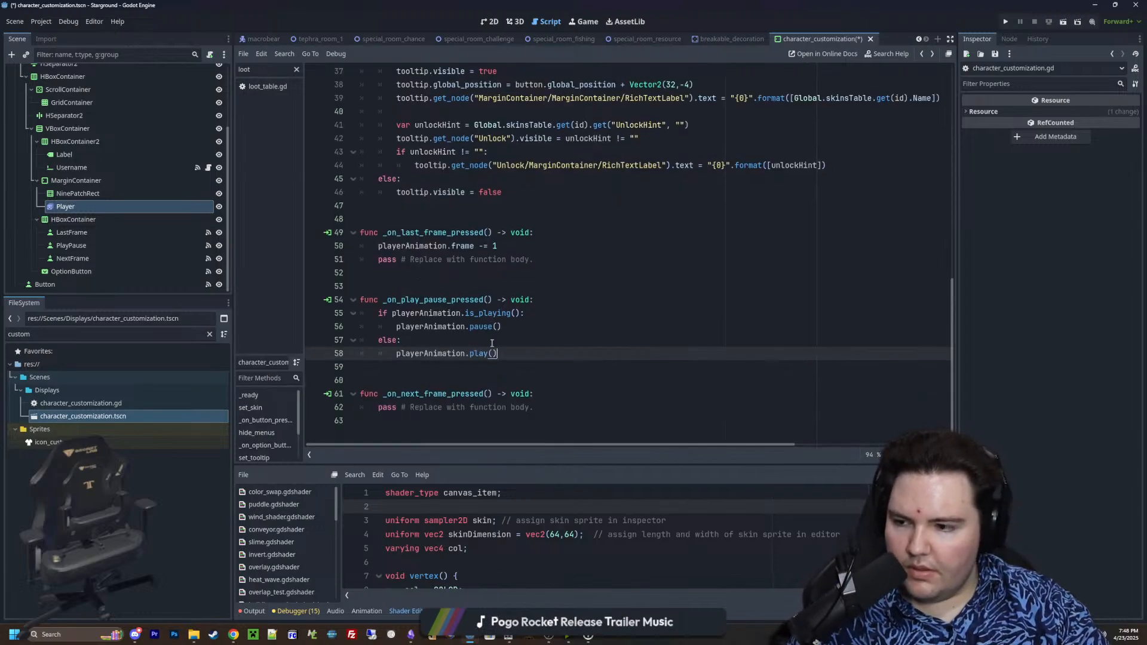
left_click(436, 369)
left_click_drag(502, 246, 382, 246)
key("ctrl+c")
left_click_drag(565, 260, 303, 263)
key("BackSpace")
key("BackSpace")
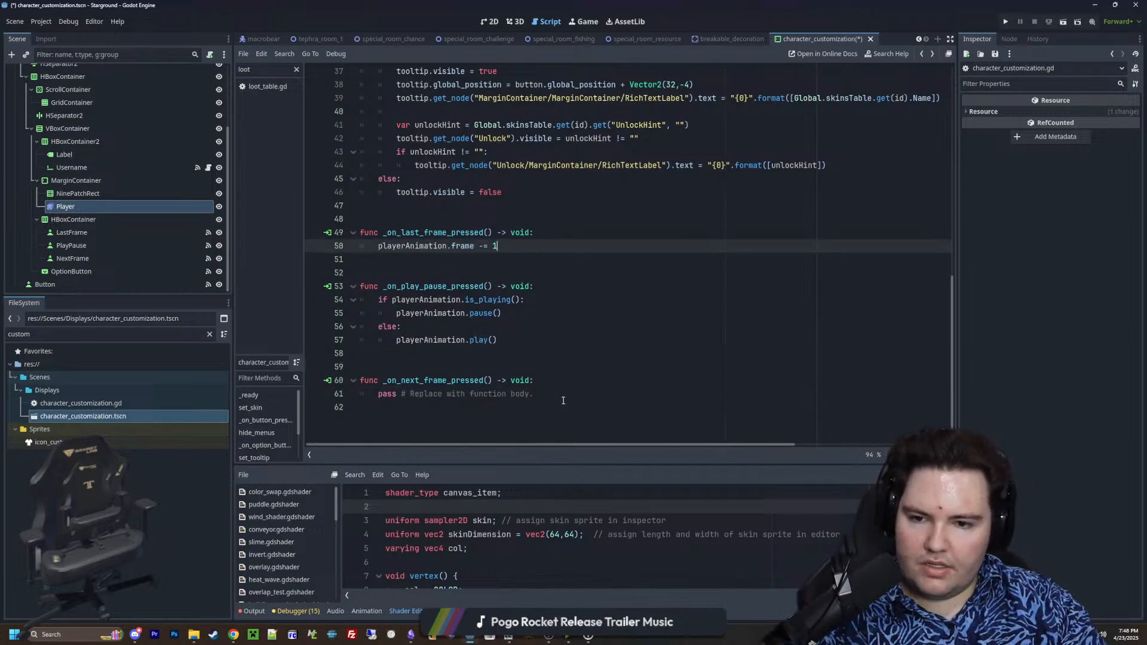
Replace the placeholder body of _on_next_frame_pressed with playerAnimation.frame += 1 and save the scene
left_click_drag(534, 394, 382, 394)
key("ctrl+v")
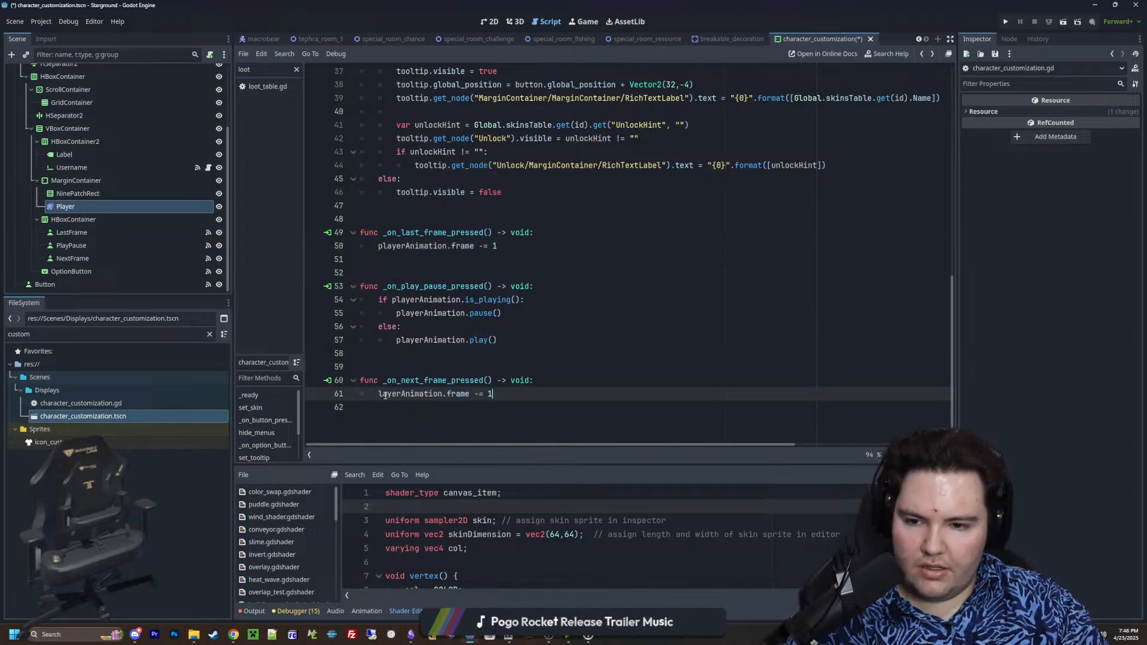
key("Home")
type("p")
left_click(483, 395)
key("BackSpace")
type("+")
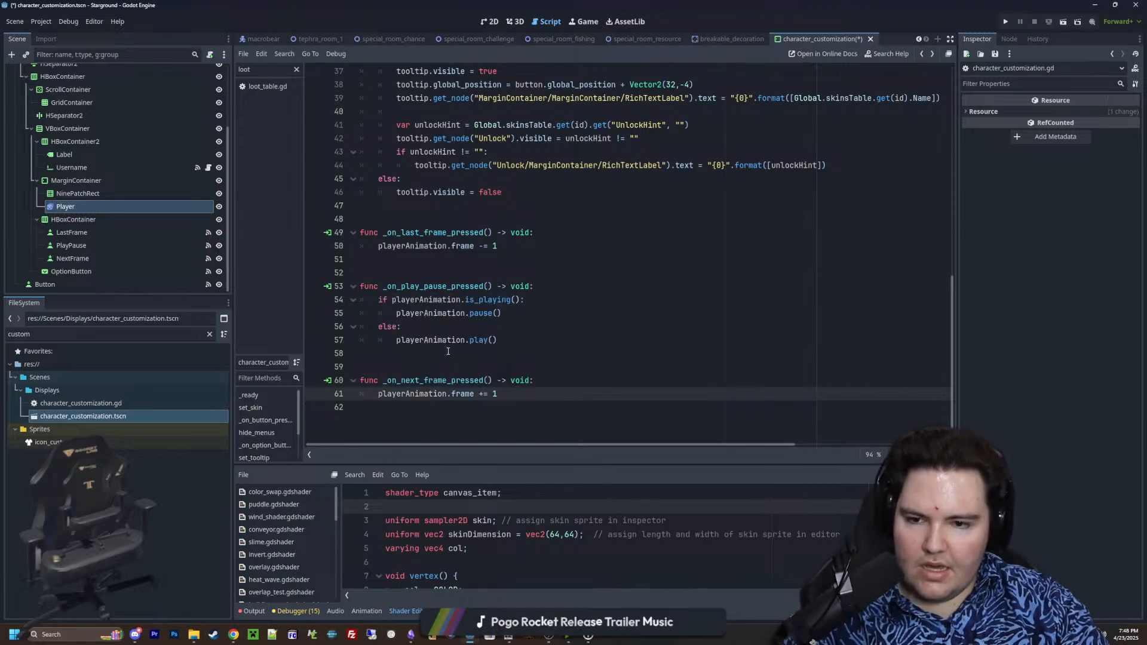
left_click(449, 352)
left_click_drag(534, 392, 380, 394)
left_click(400, 363)
key("ctrl+s")
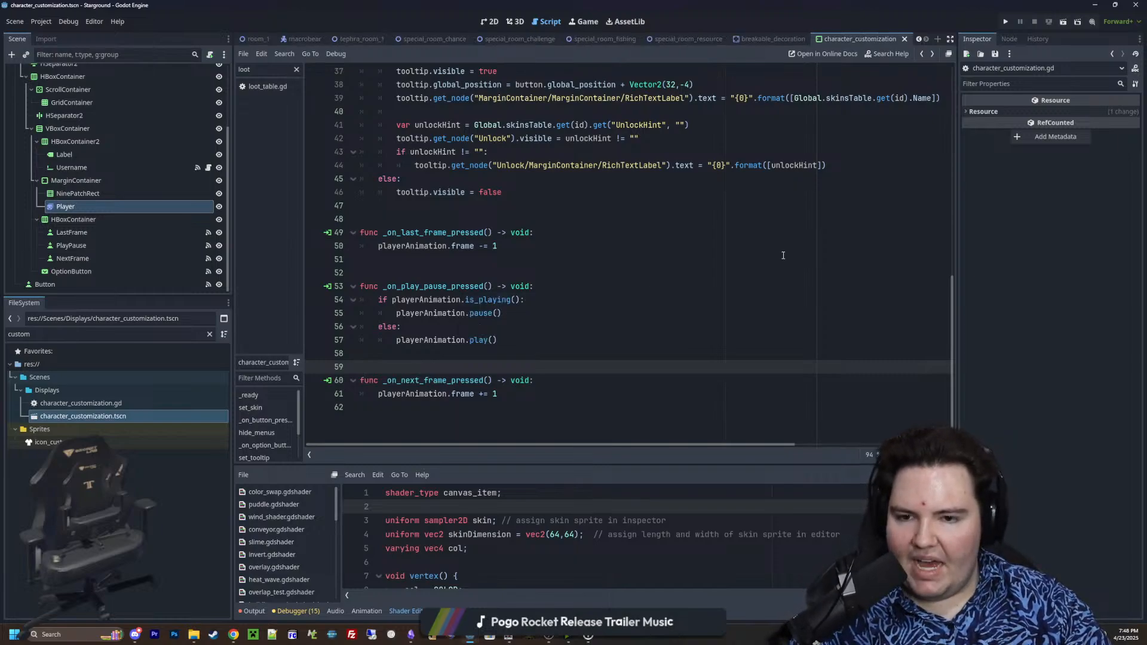
Run the project and save the character_customization scene
left_click(1006, 24)
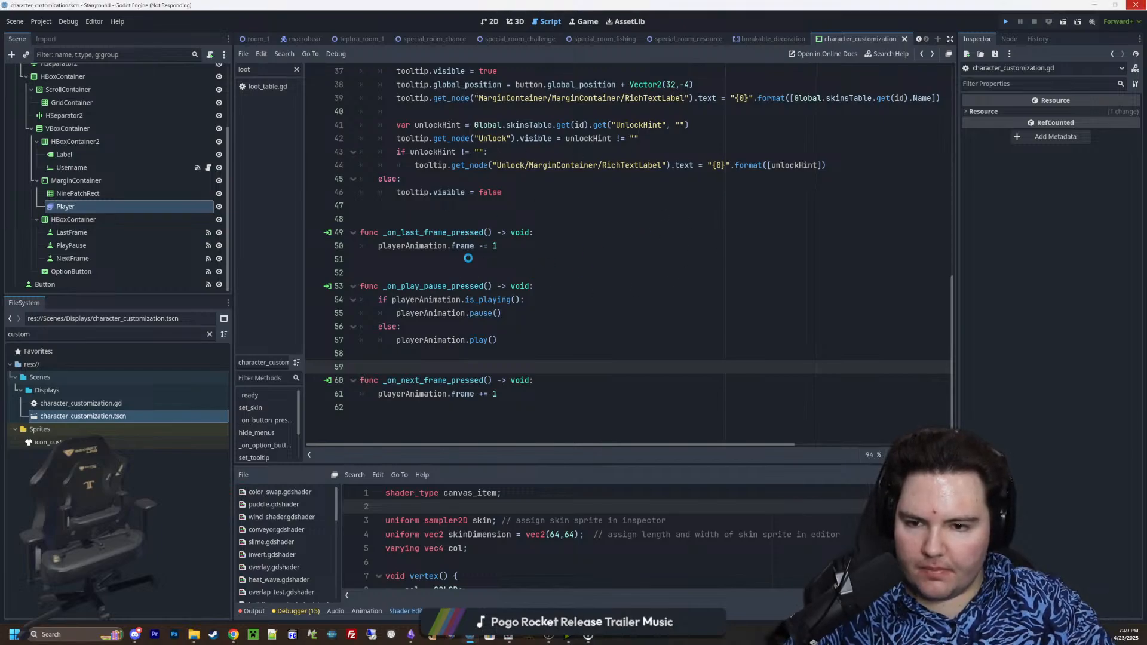
key("ctrl+s")
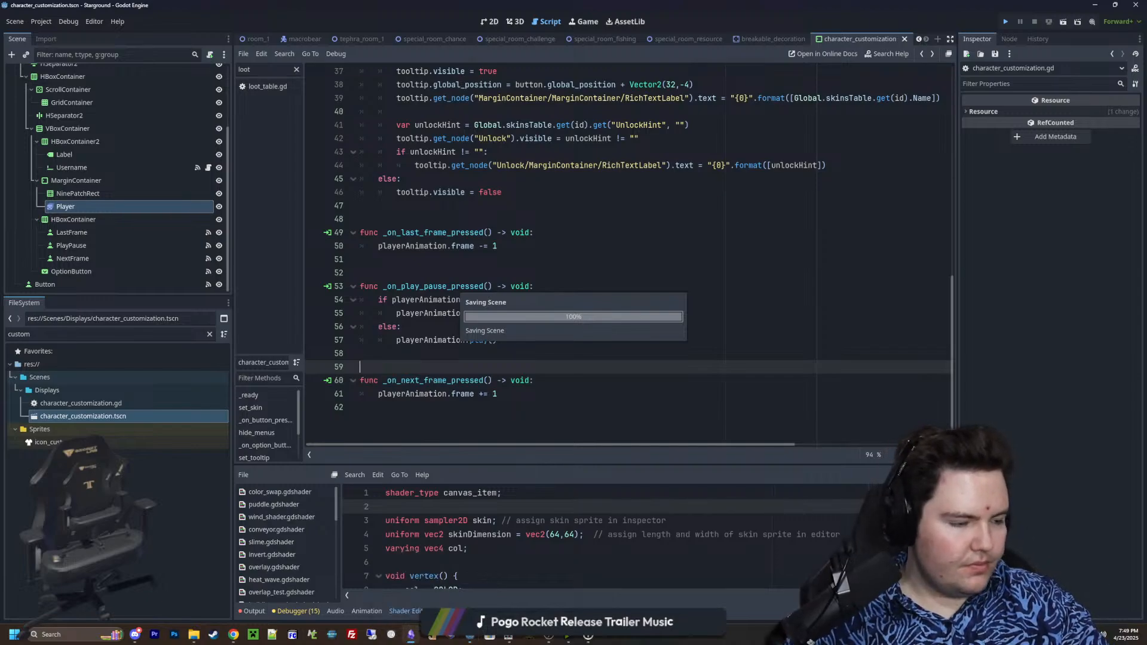
Switch to the Obsidian v13 note and add the line "Added buttons to the customization menu to pause, play, and skip frames" below the player script entry
left_click(411, 635)
left_click(757, 340)
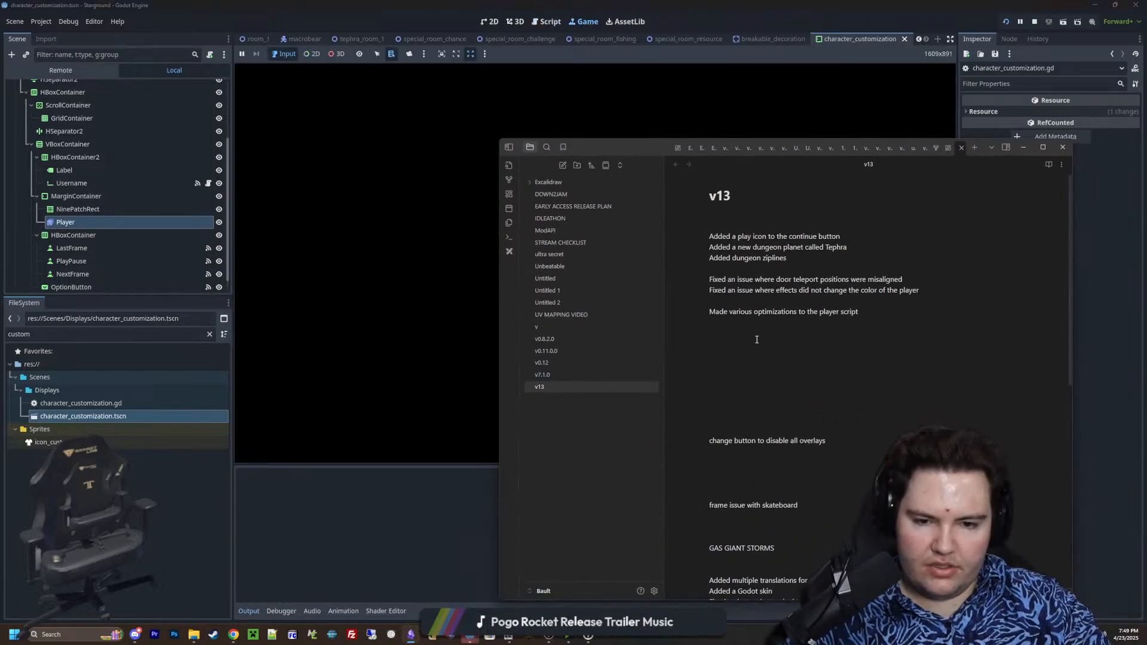
key("Return")
key("Return")
key("Return")
type("Ad")
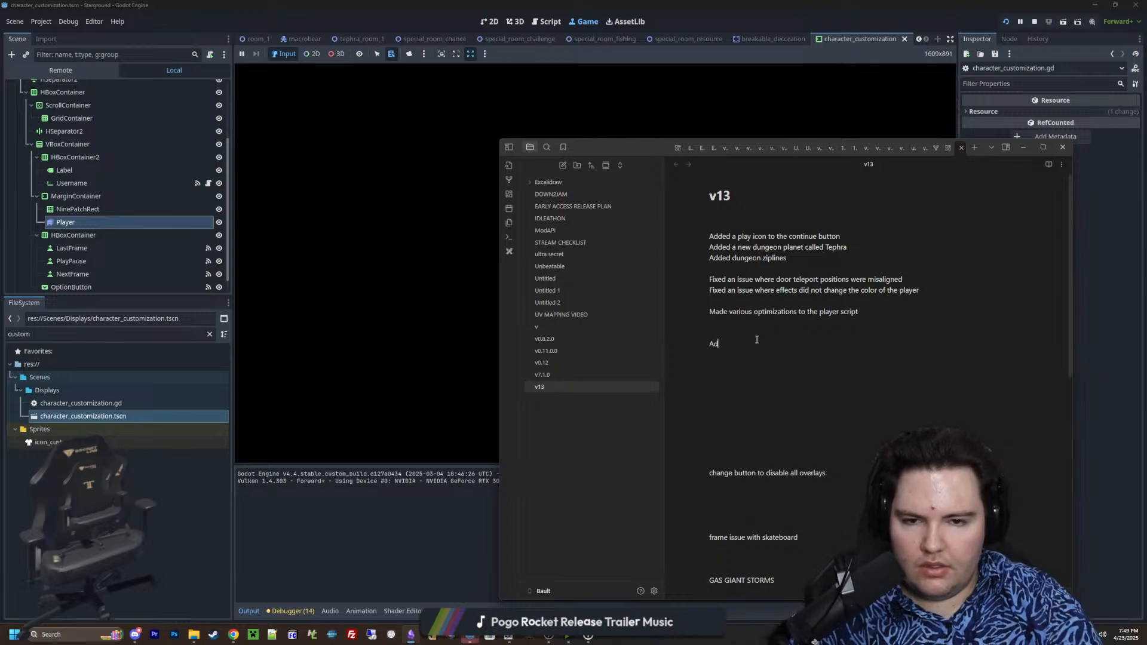
type("ded buttons to the character")
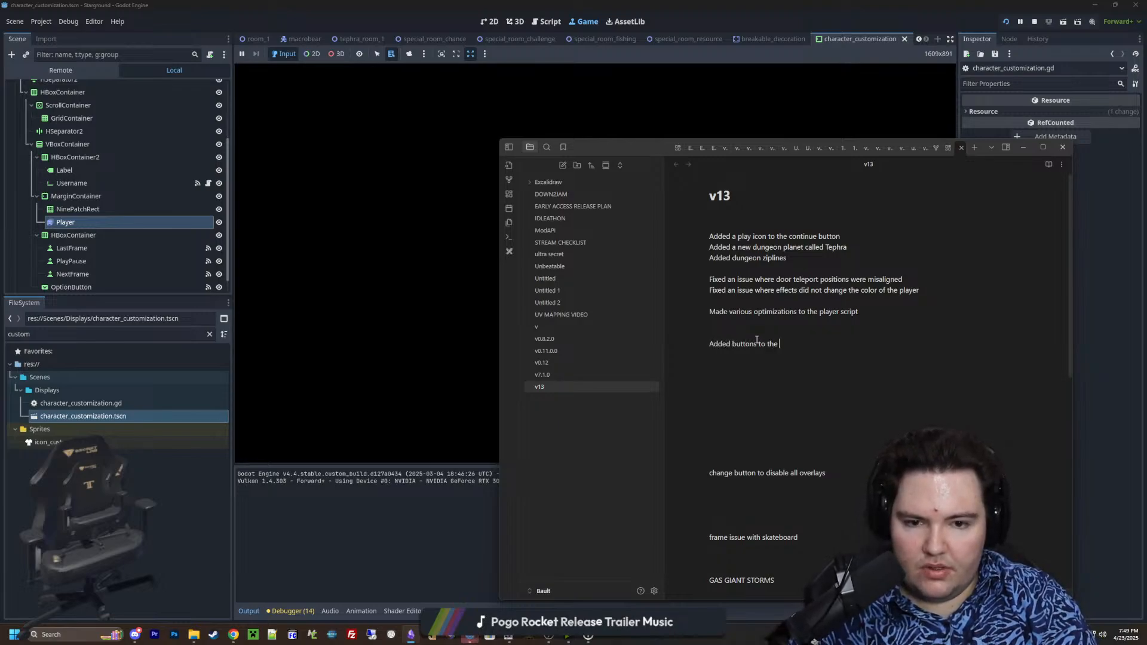
key("BackSpace")
key("BackSpace")
key("BackSpace")
key("BackSpace")
key("BackSpace")
key("BackSpace")
key("BackSpace")
key("BackSpace")
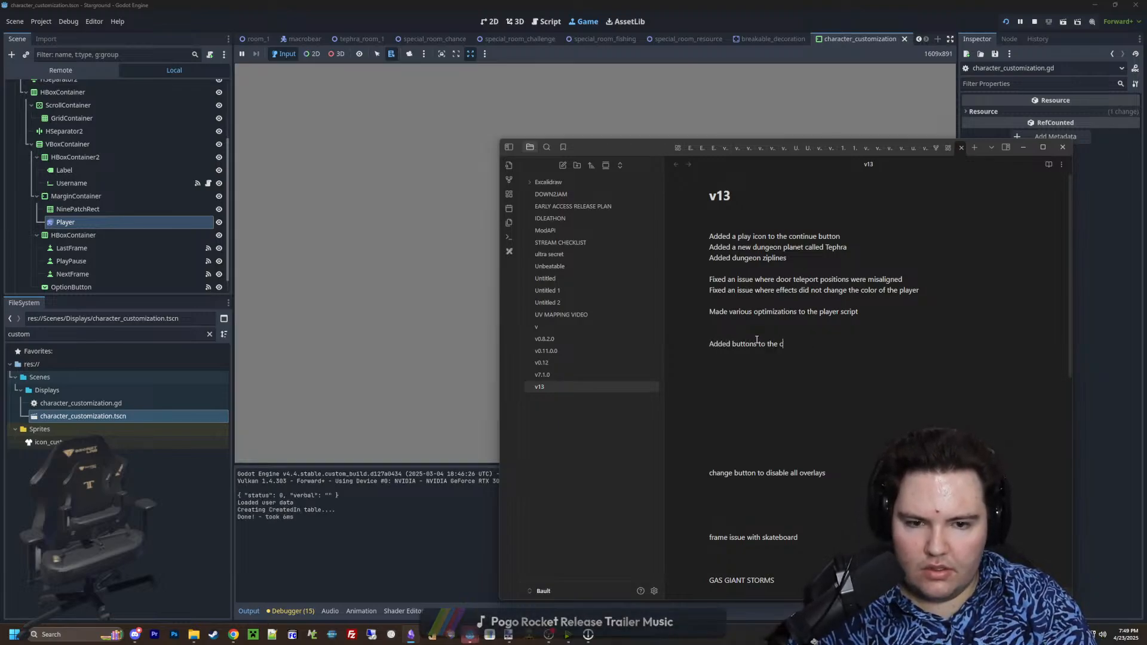
type("uz")
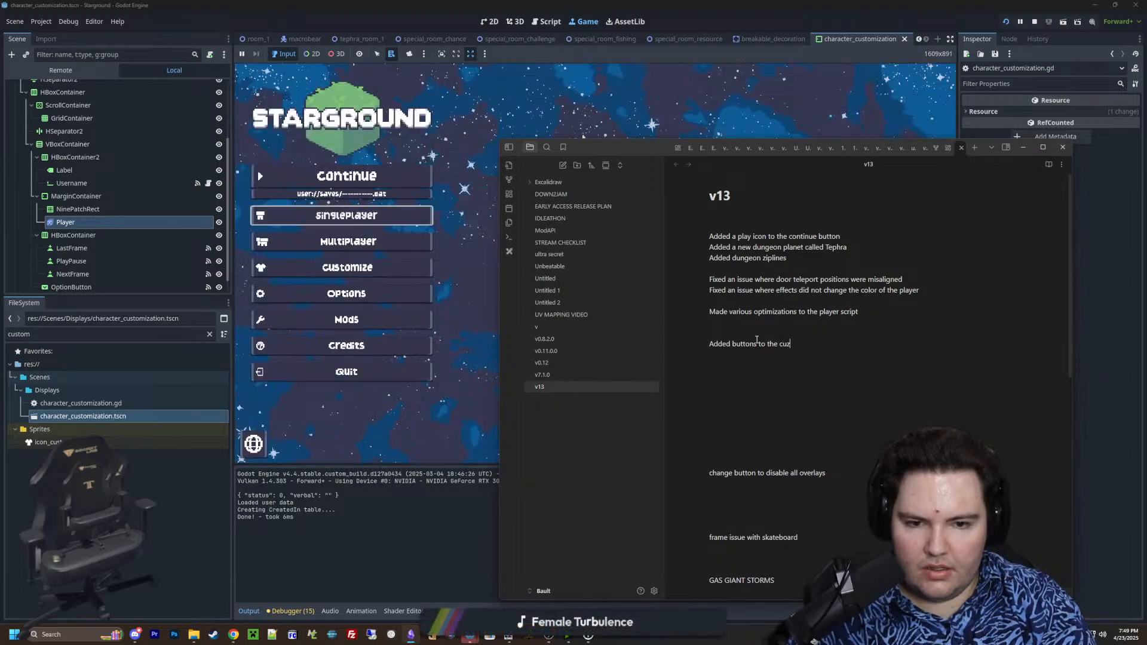
key("BackSpace")
type("stomization")
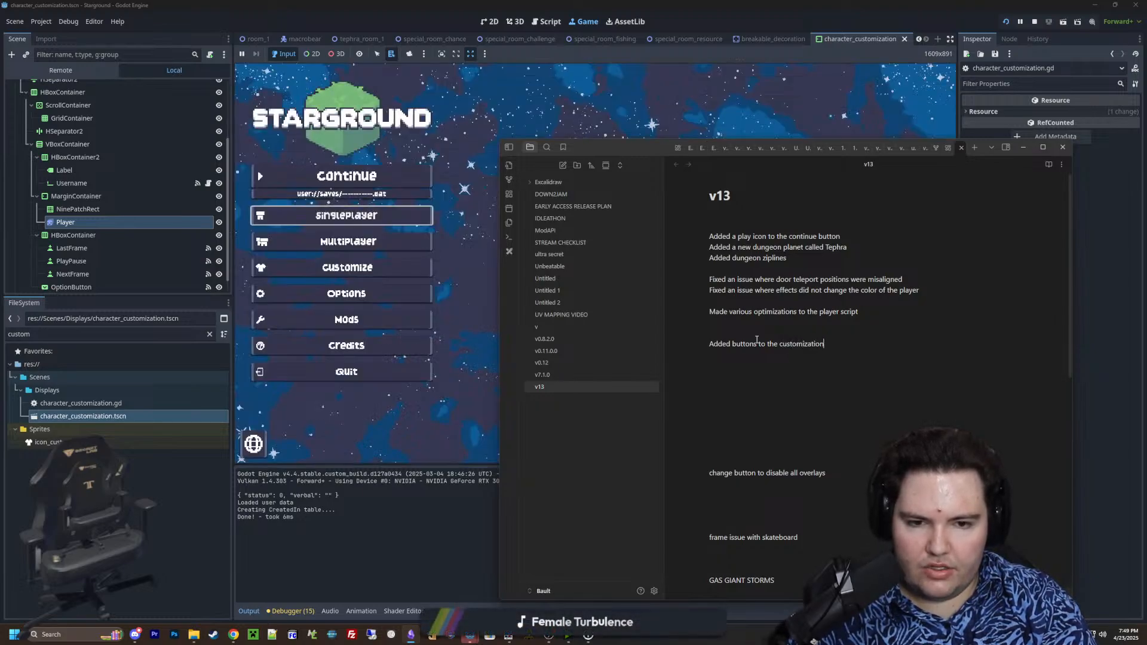
type(" menu to pause, play, and")
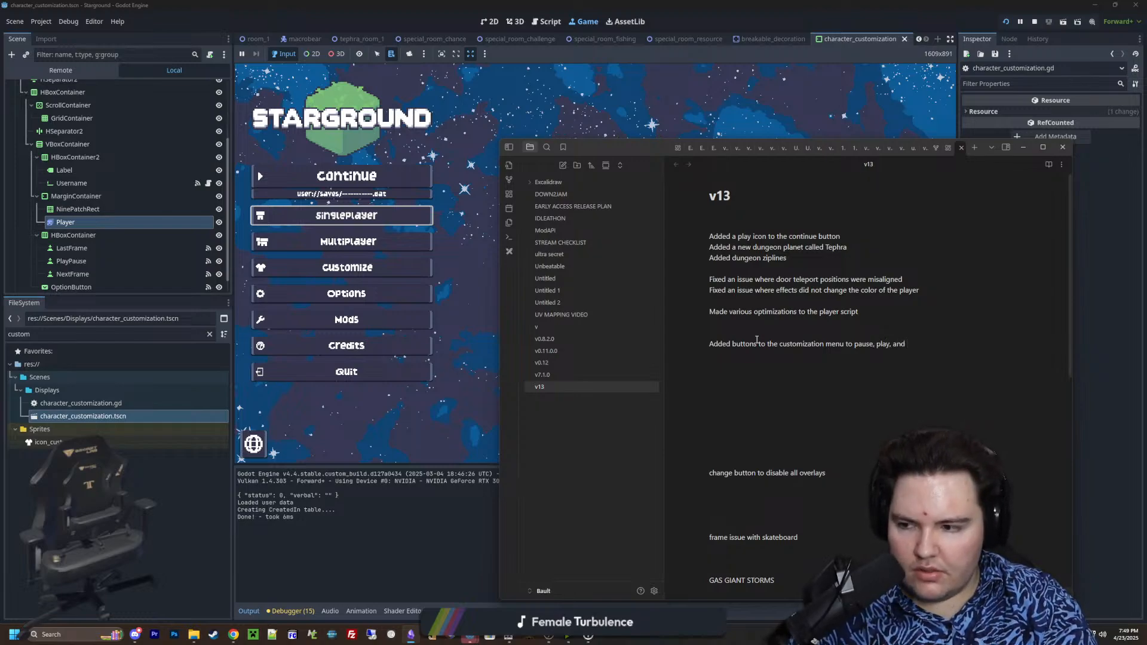
type("frames")
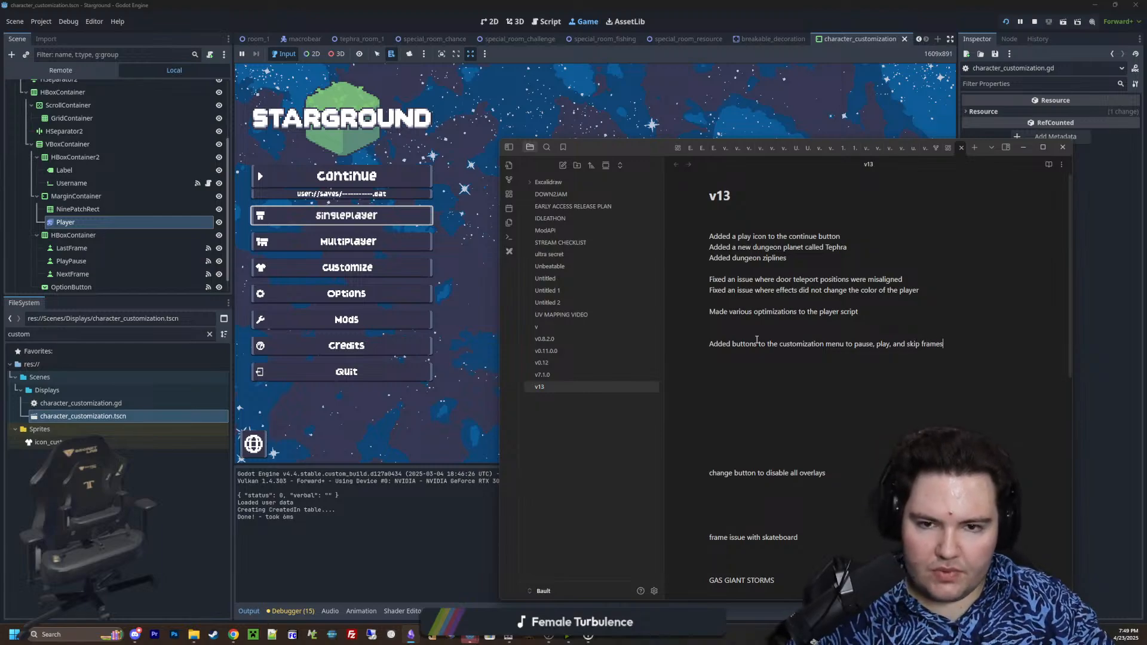
Return to the running game, open Customize and test the play/pause, last-frame and next-frame buttons on the Idle animation
left_click(639, 124)
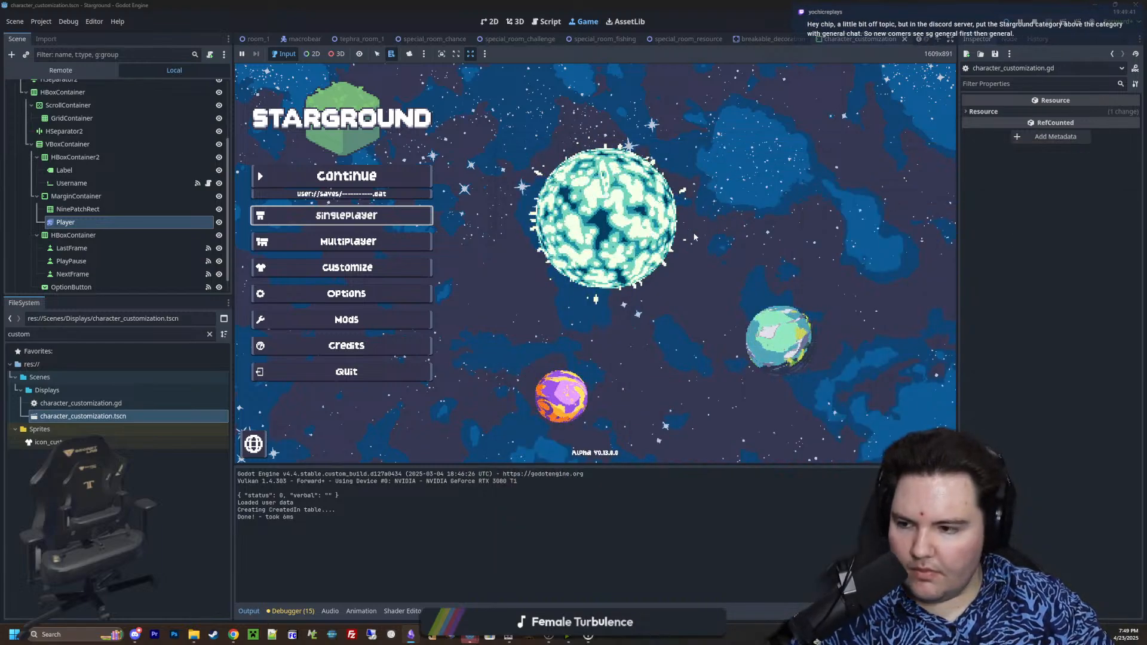
left_click(410, 277)
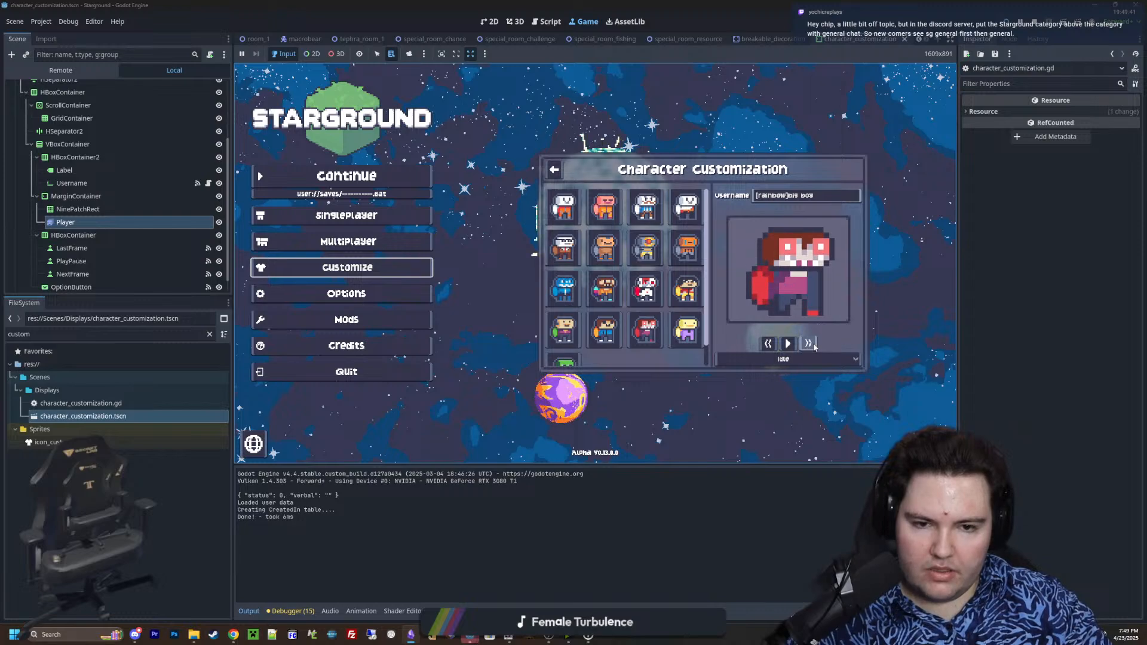
left_click(789, 349)
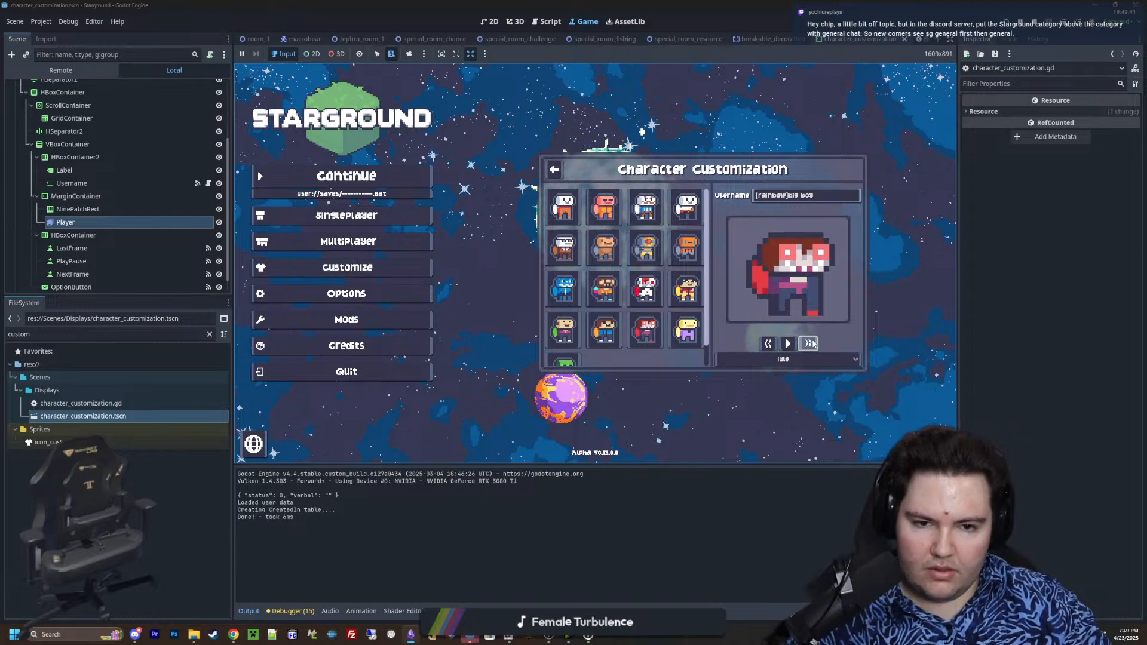
left_click(769, 344)
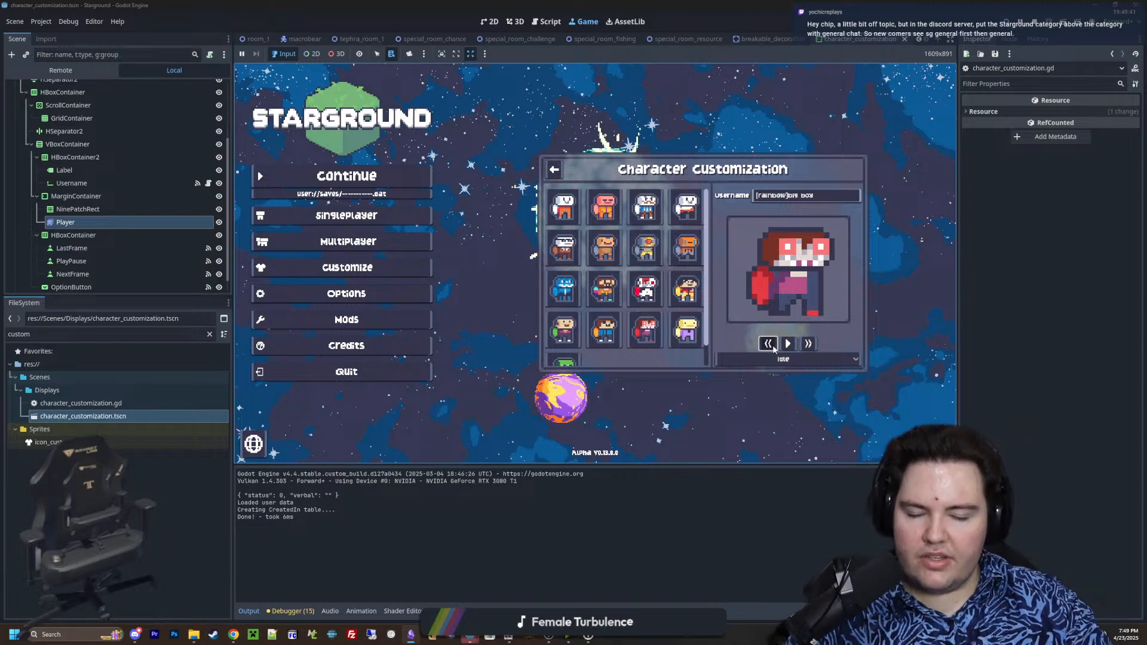
left_click(808, 344)
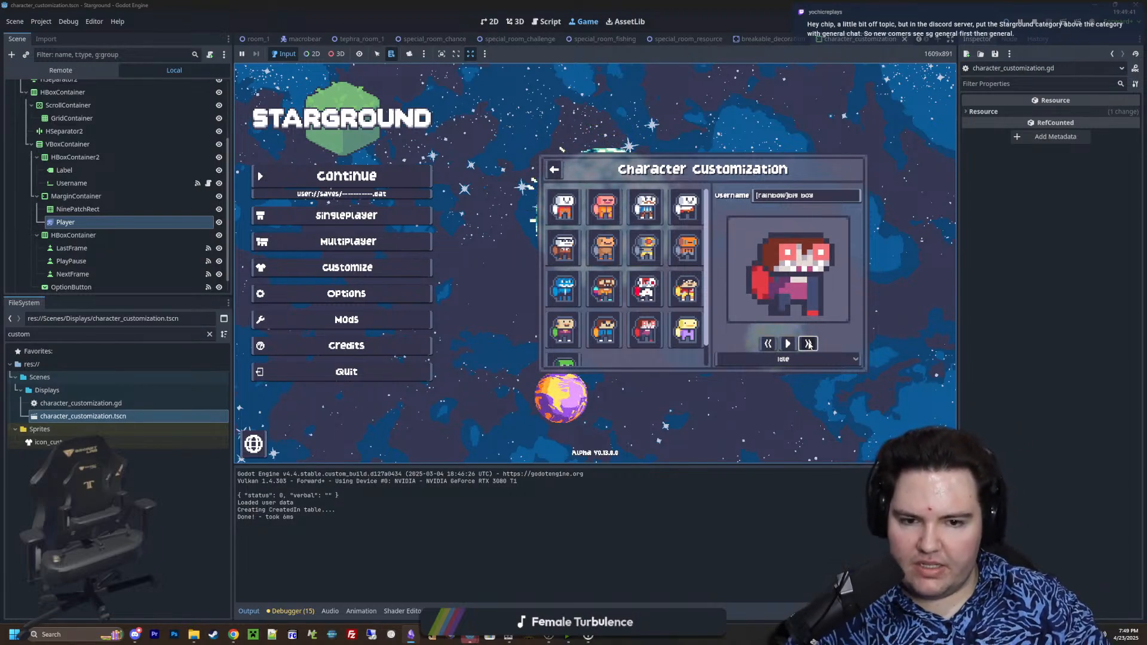
left_click(768, 344)
left_click(787, 343)
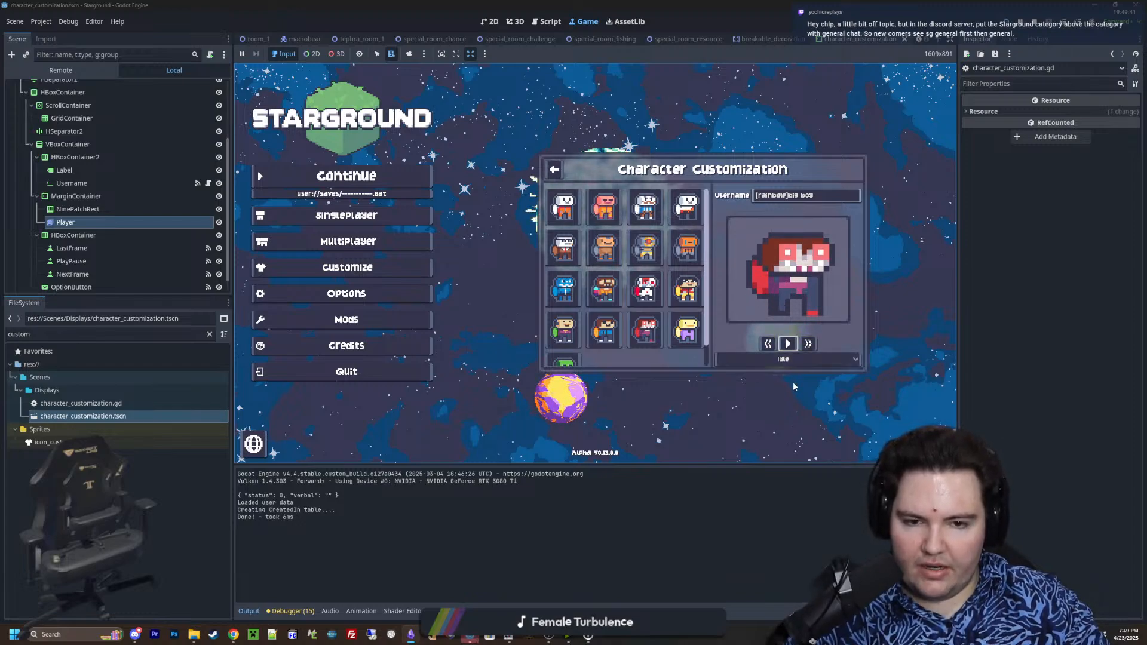
Switch the character preview to the Walking animation and test stepping its frames backward and forward
left_click(792, 360)
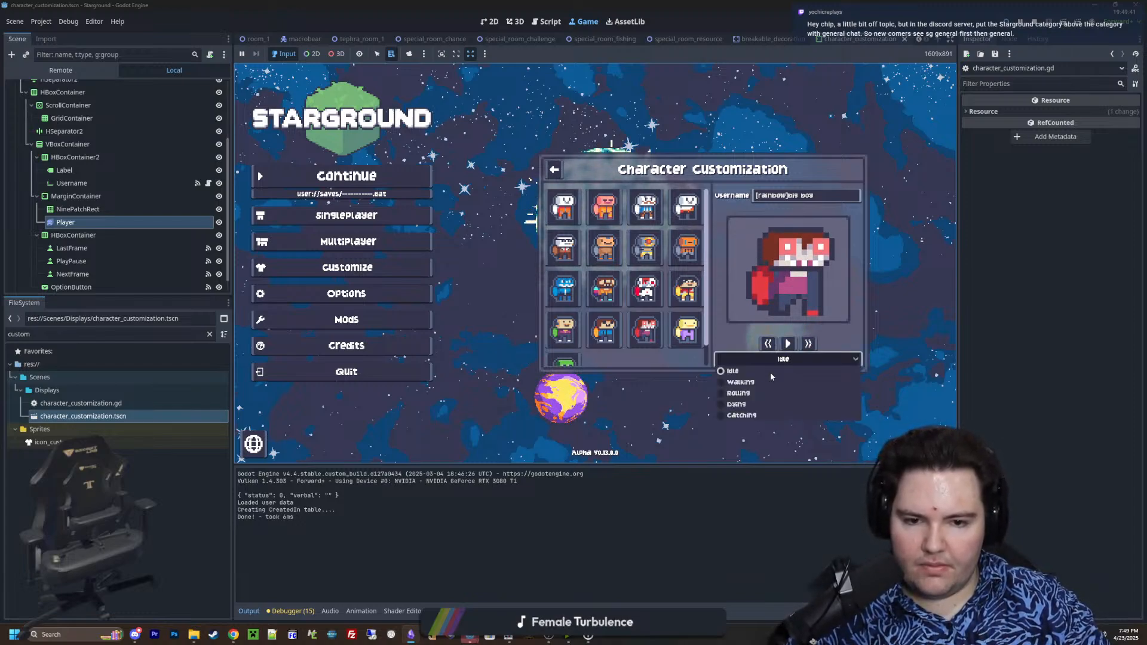
left_click(771, 382)
left_click(808, 344)
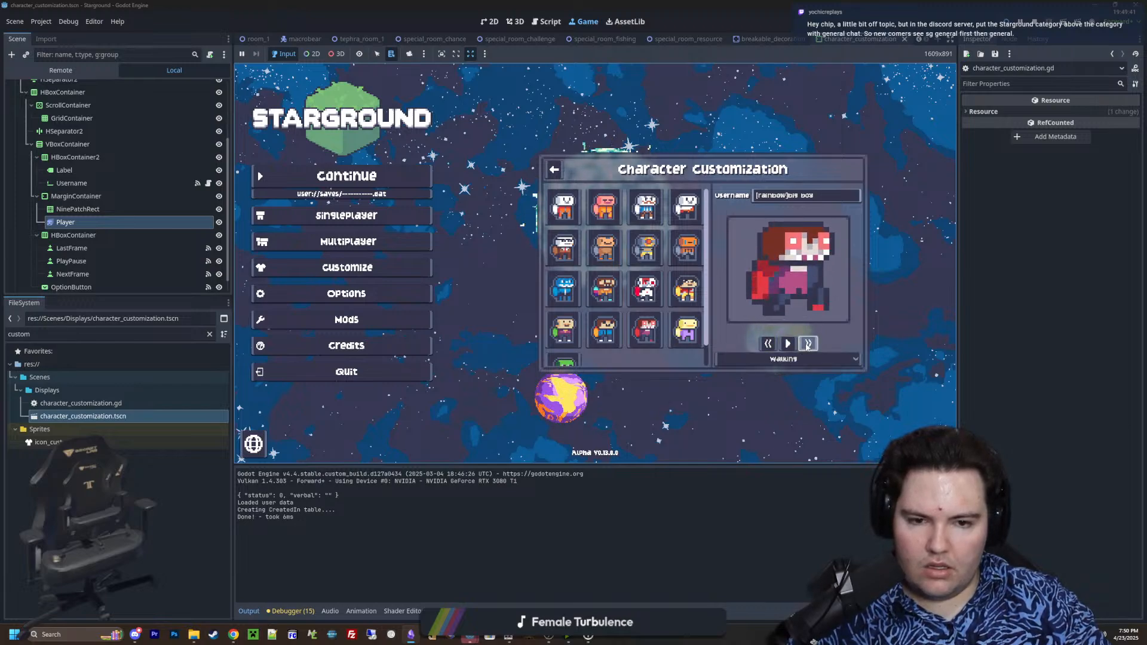
left_click(768, 345)
left_click(769, 345)
left_click(769, 345)
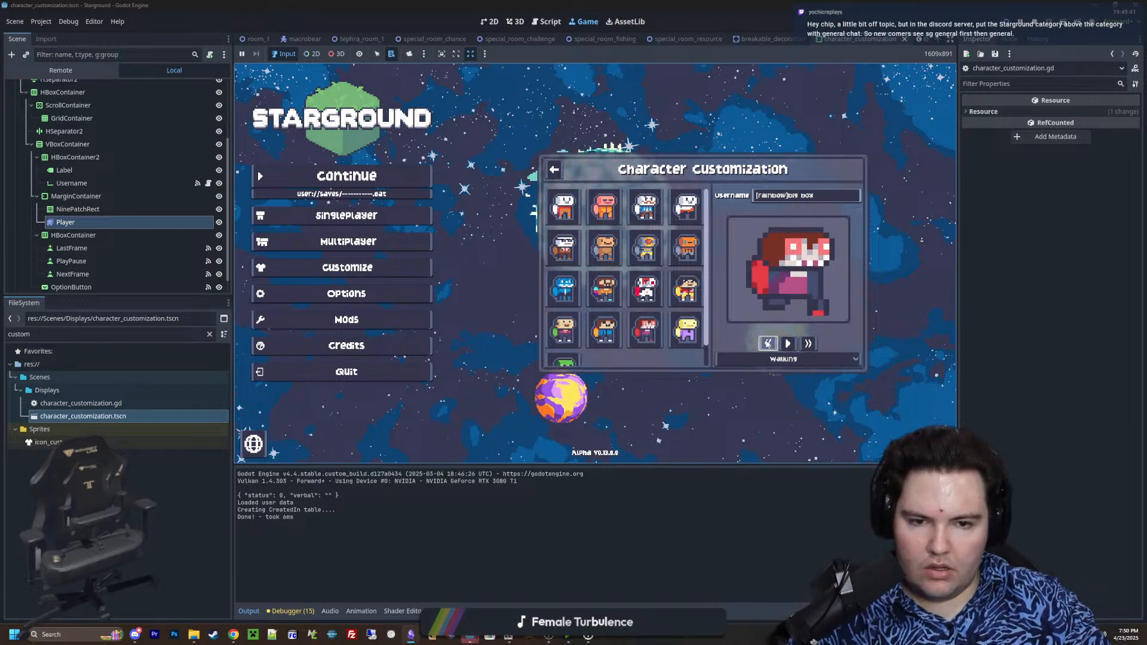
left_click(807, 346)
left_click(808, 349)
left_click(807, 348)
left_click(807, 348)
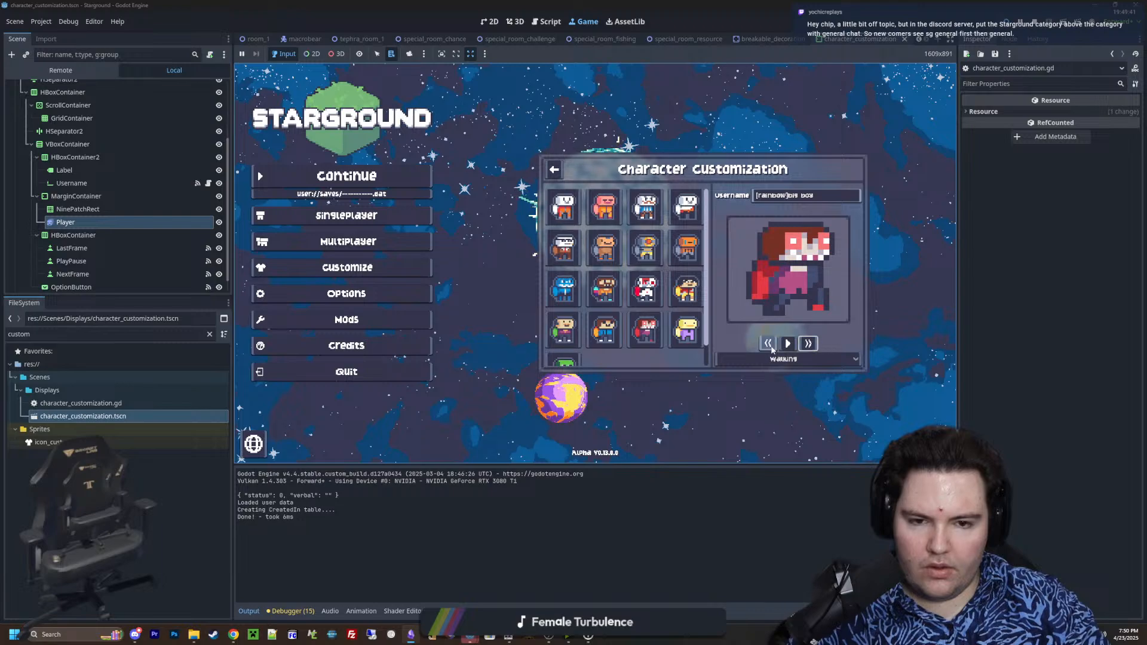
left_click(770, 346)
left_click(770, 347)
left_click(772, 349)
left_click(772, 349)
left_click(808, 347)
left_click(808, 346)
left_click(807, 347)
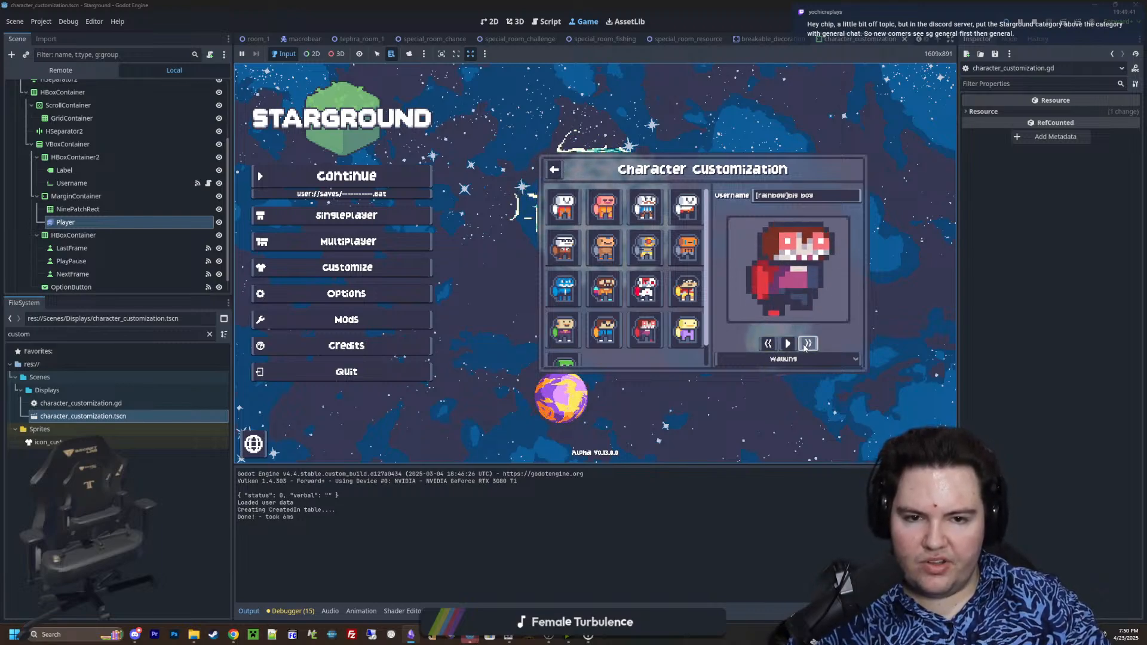
left_click(770, 346)
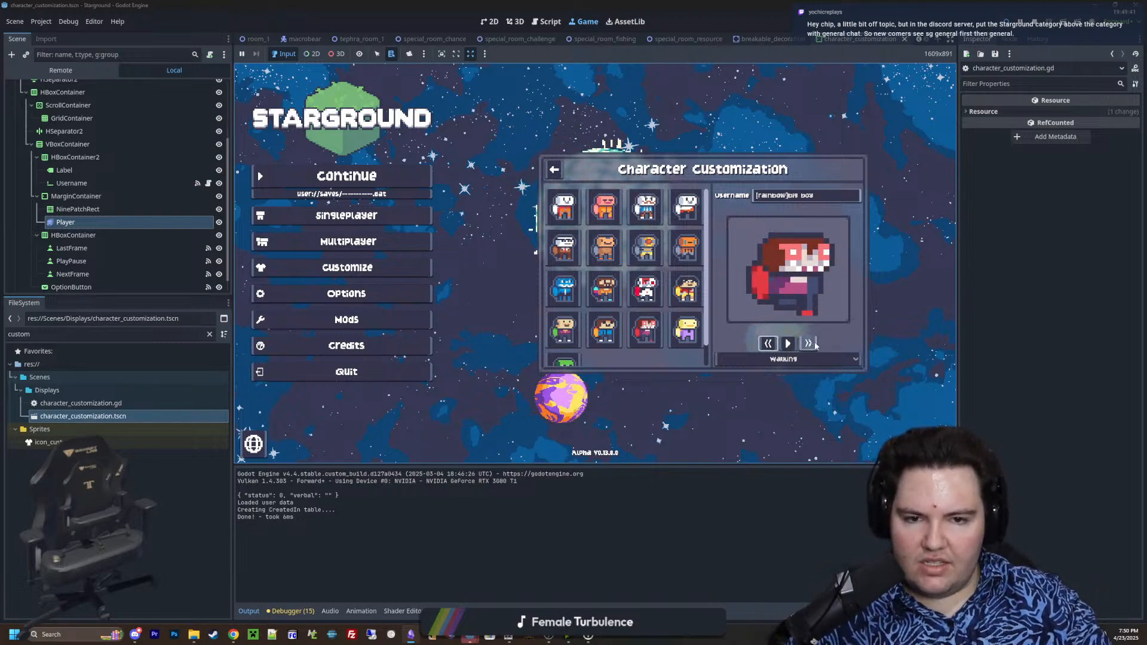
left_click(810, 344)
left_click(809, 344)
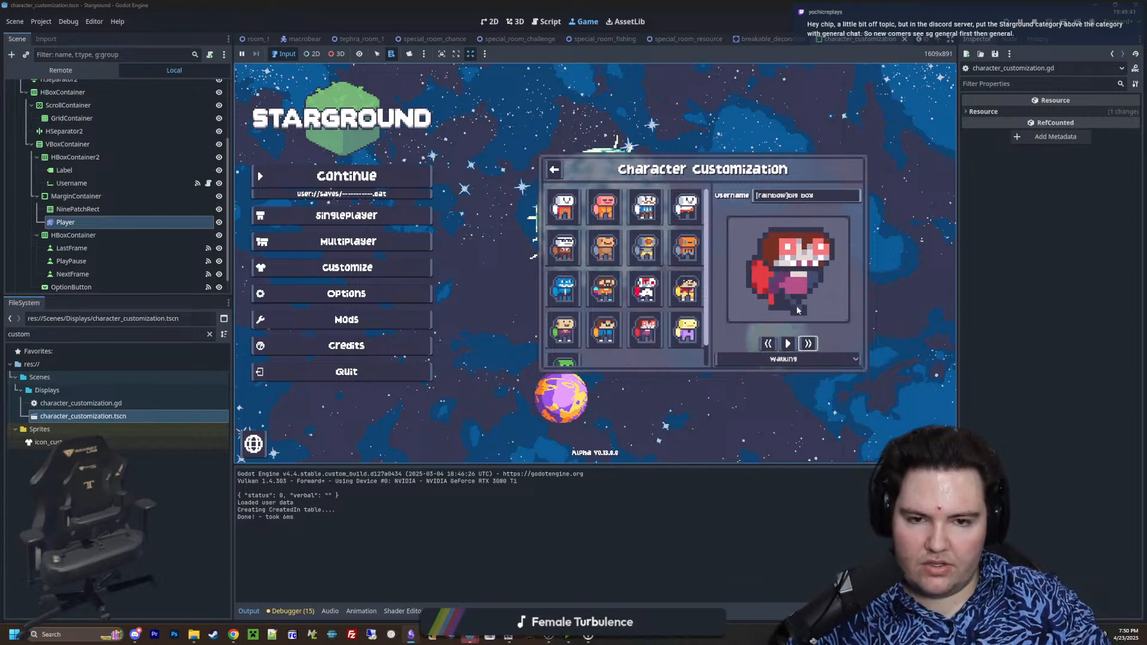
left_click(808, 345)
Switch the character preview to the Dying animation and step forward through its frames
left_click(777, 359)
left_click(753, 409)
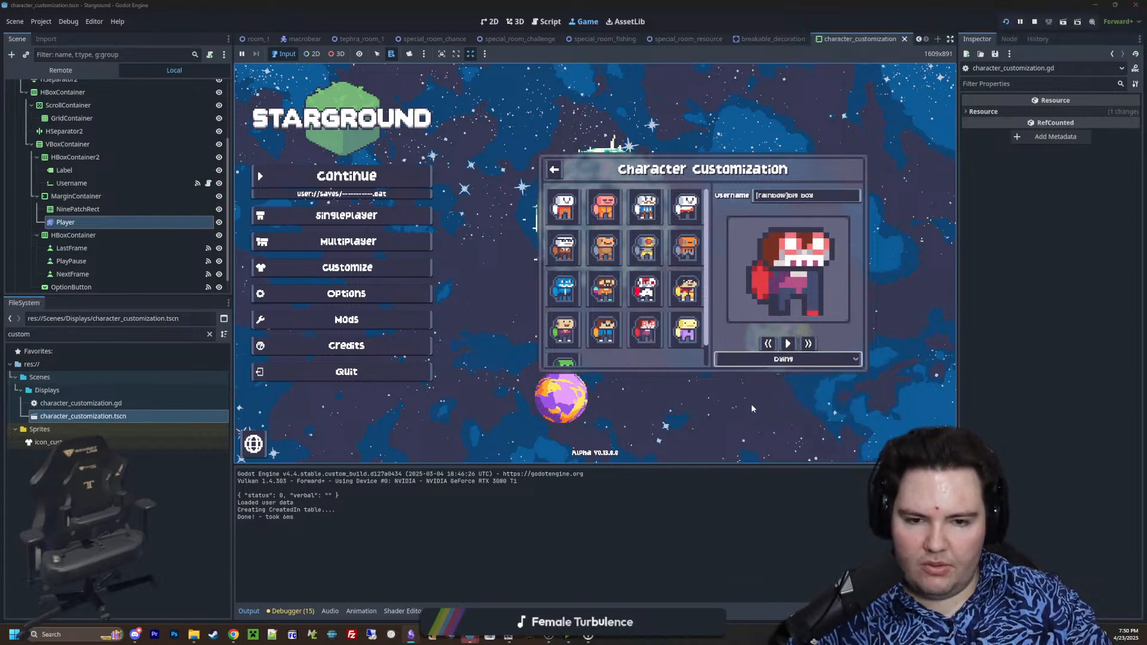
left_click(769, 345)
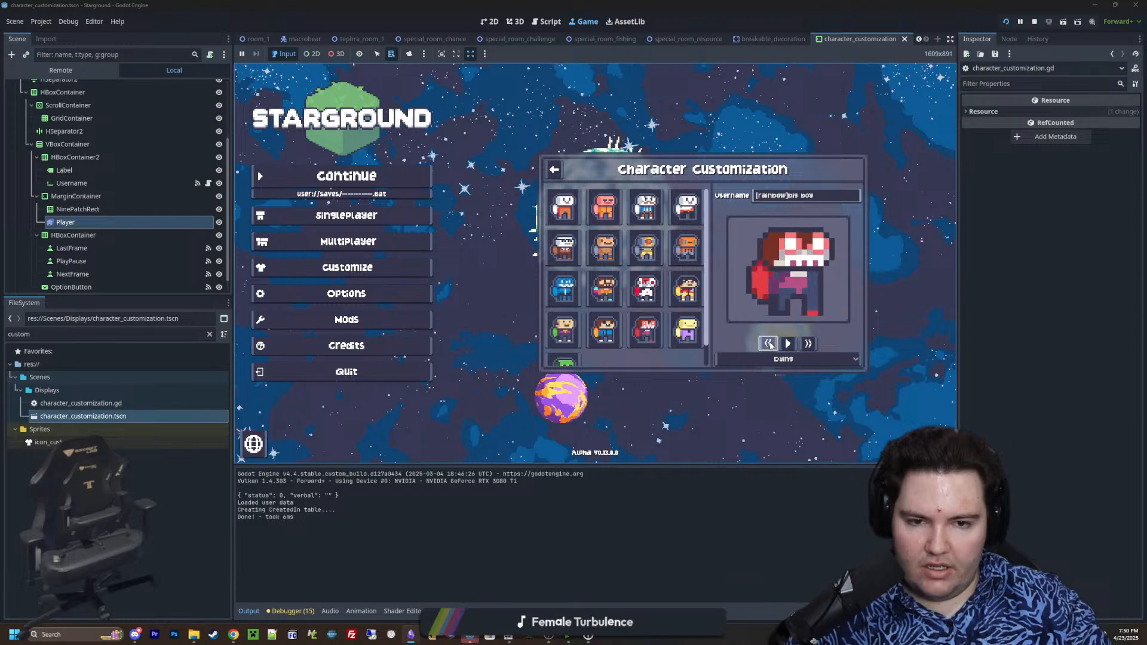
left_click(808, 345)
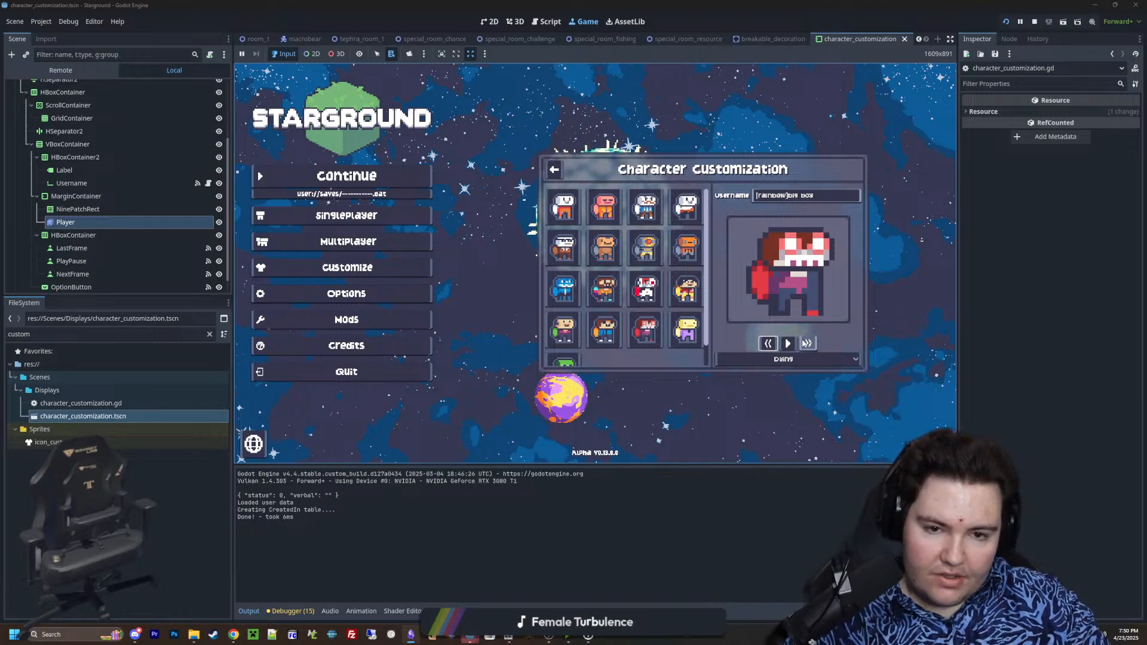
left_click(807, 344)
left_click(807, 345)
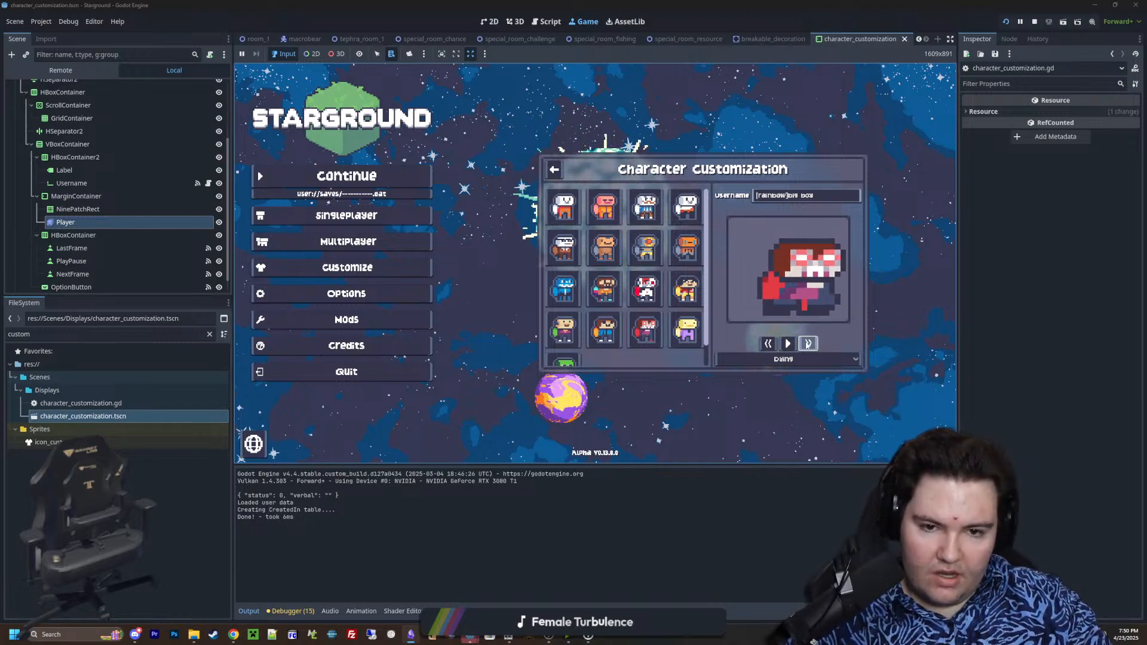
left_click(808, 345)
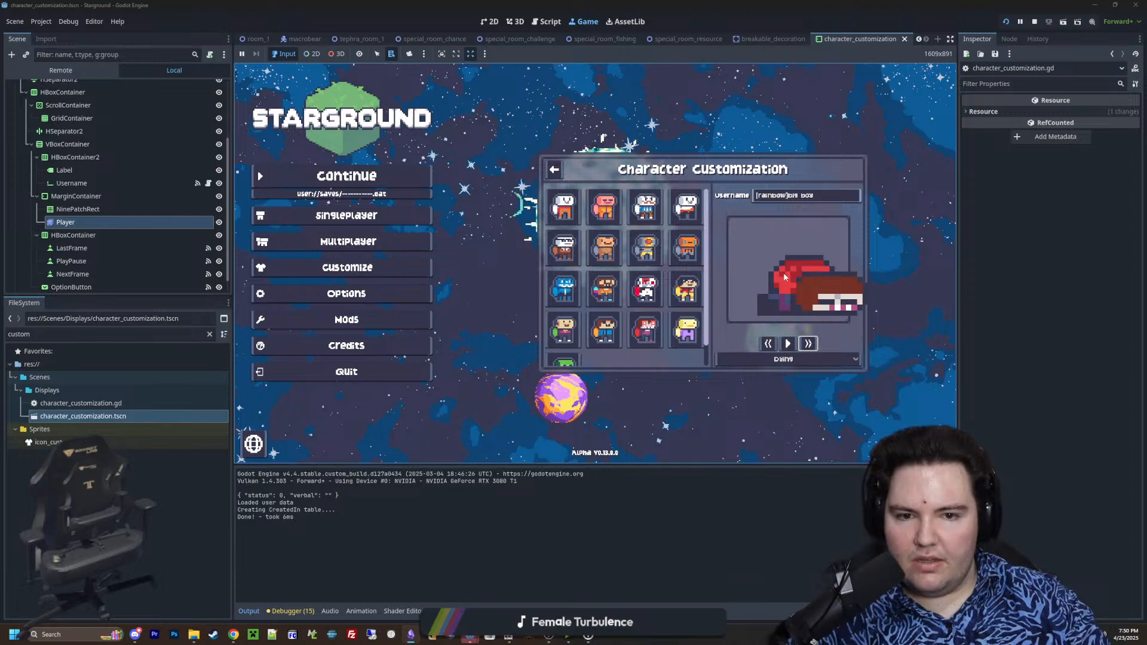
left_click(801, 346)
Step the Dying animation back and forth between frames, return to its start and test playing it
left_click(769, 345)
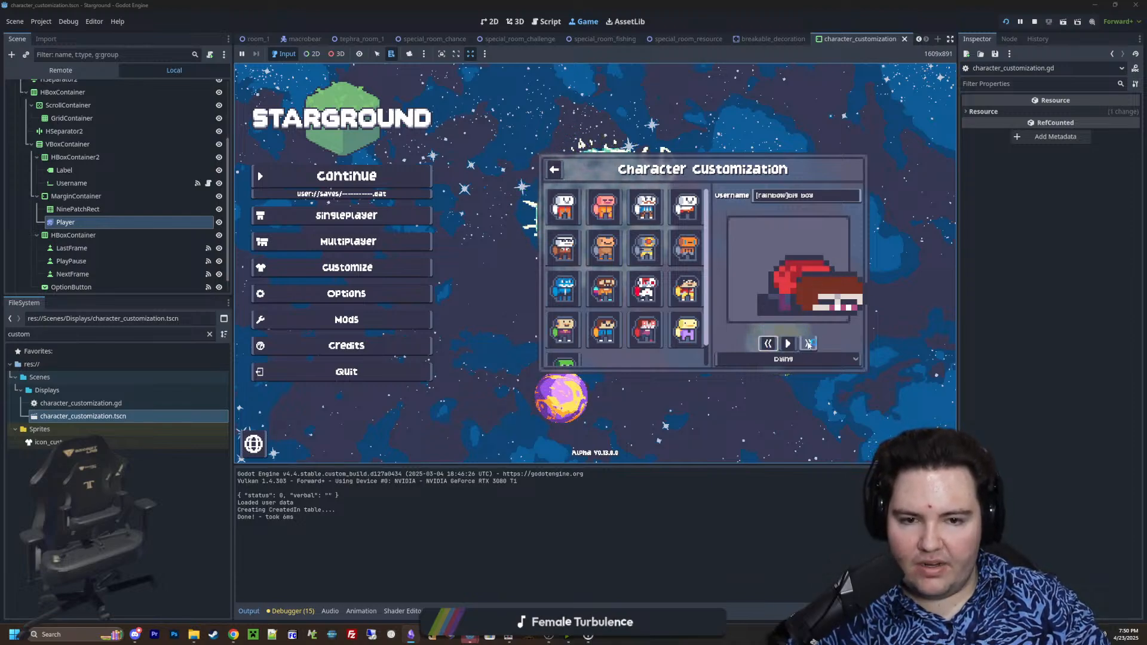
left_click(807, 345)
left_click(770, 345)
left_click(808, 344)
left_click(770, 344)
left_click(810, 343)
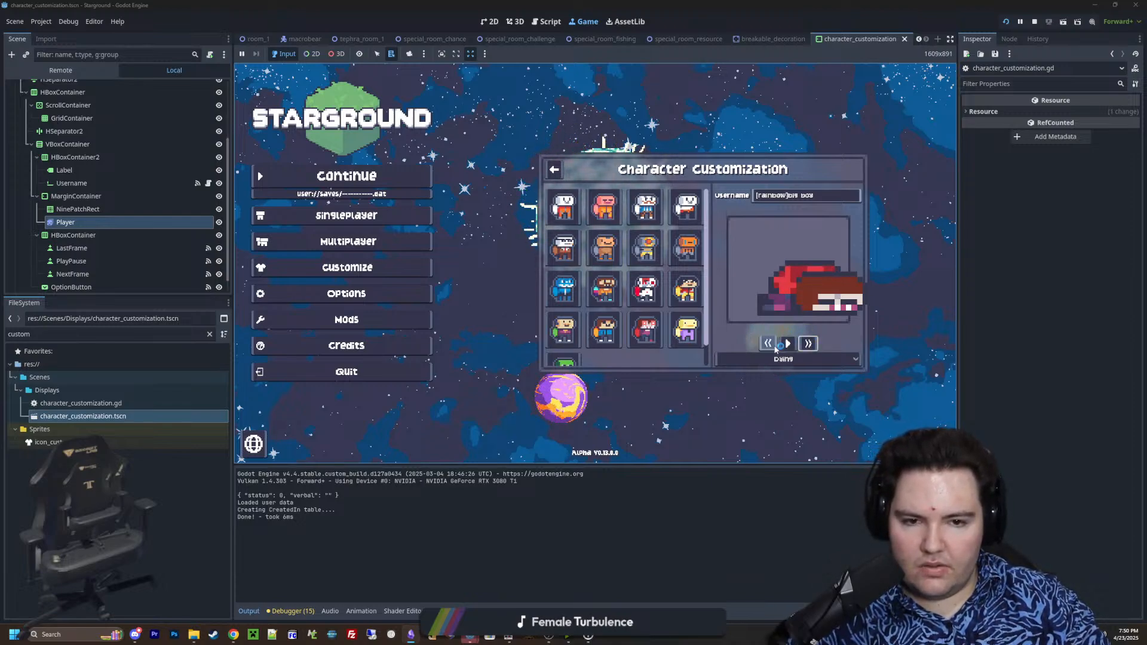
left_click(769, 344)
left_click(808, 344)
left_click(770, 344)
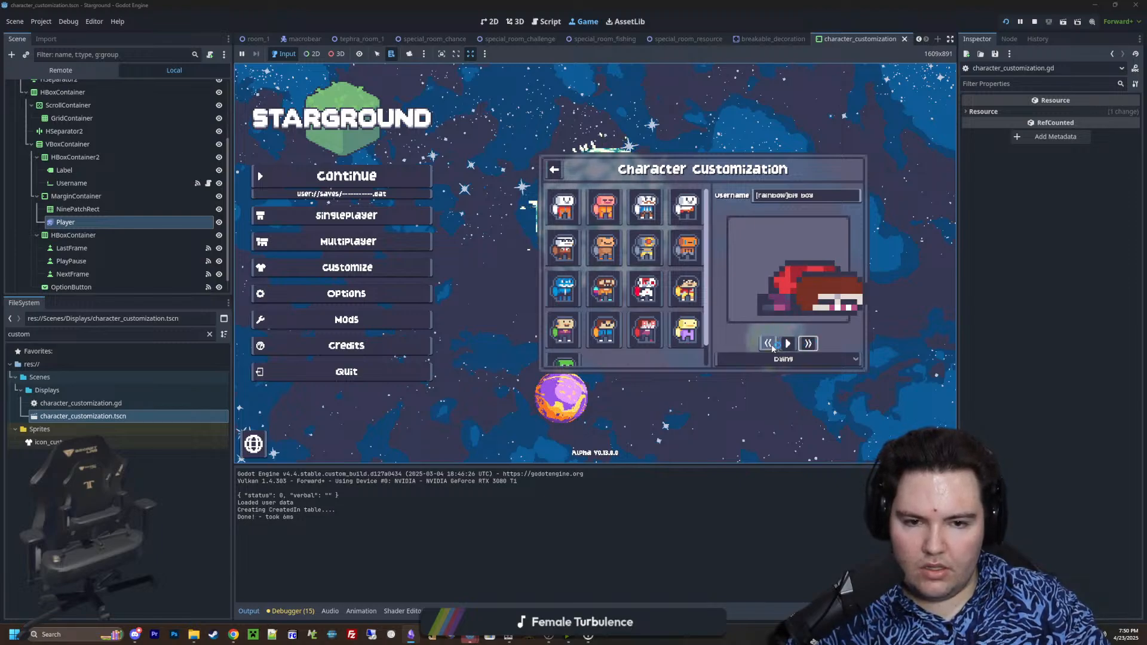
left_click(770, 345)
left_click(770, 346)
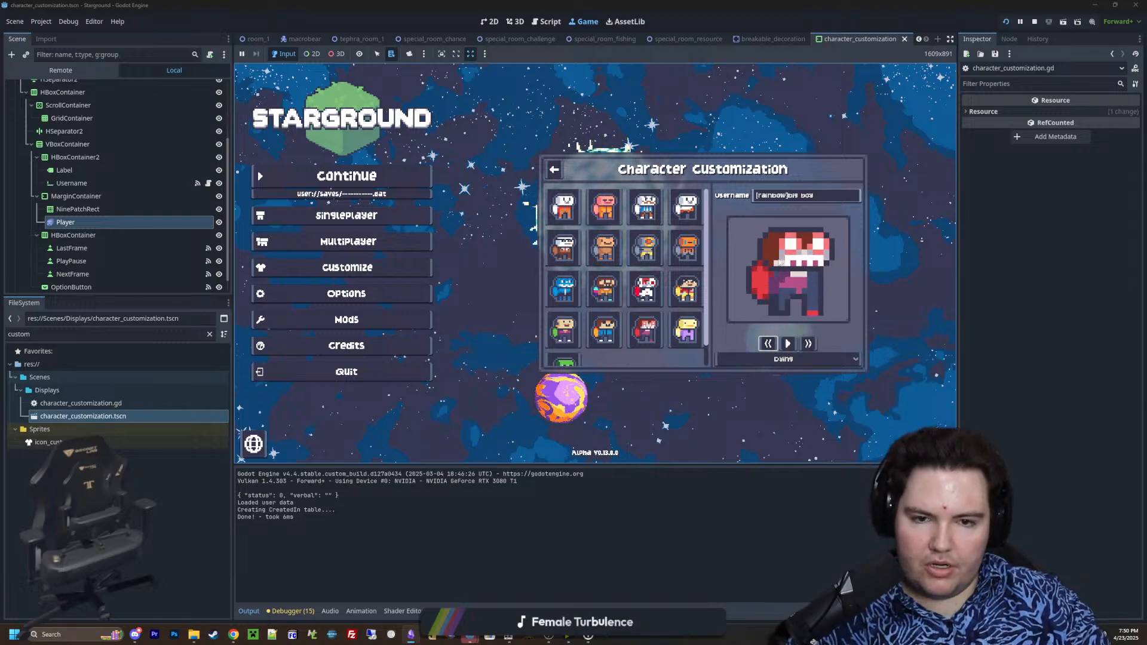
left_click(789, 345)
left_click(789, 345)
left_click(809, 346)
left_click(808, 346)
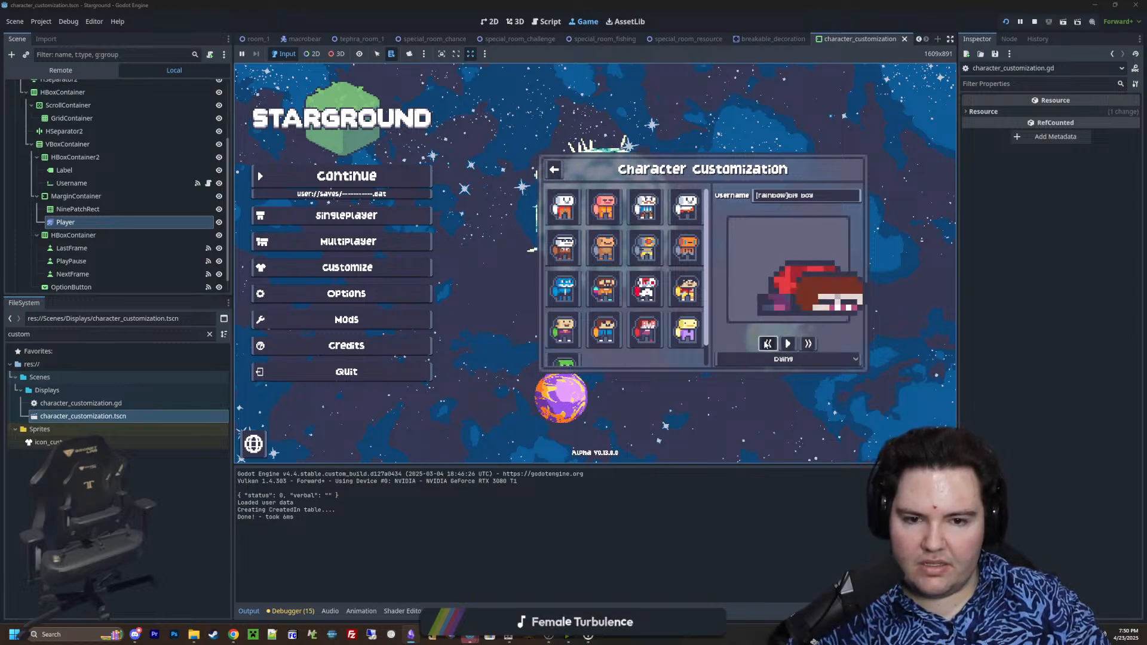
left_click(769, 344)
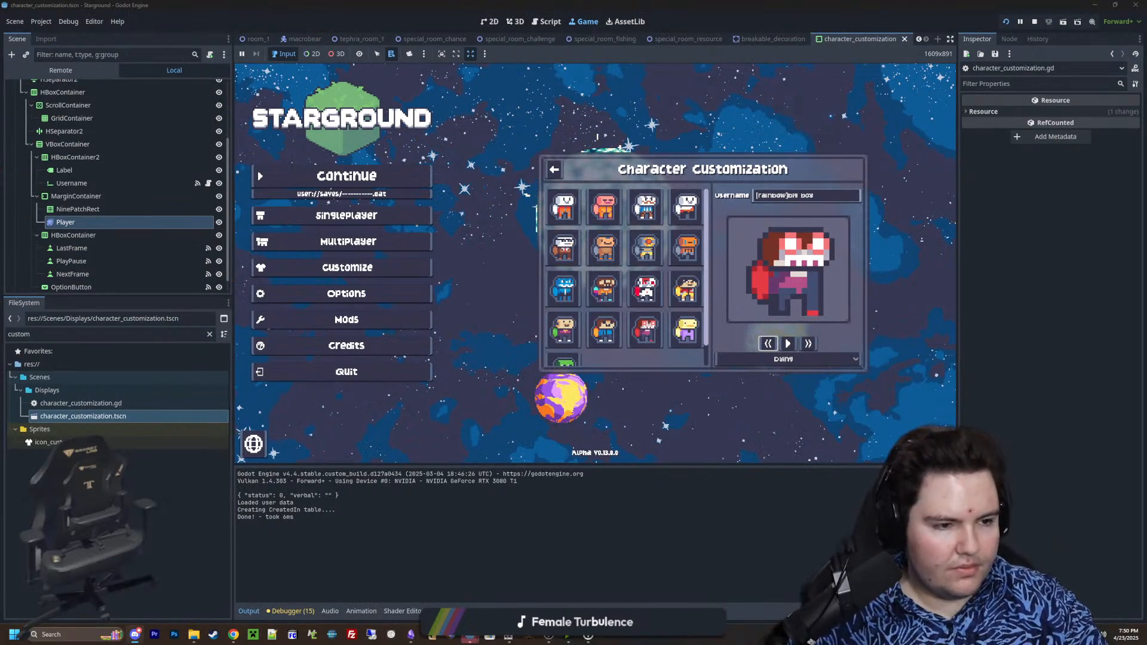
Switch to Discord and look through the server's channel list and the newest messages in the goofster channel
left_click(135, 635)
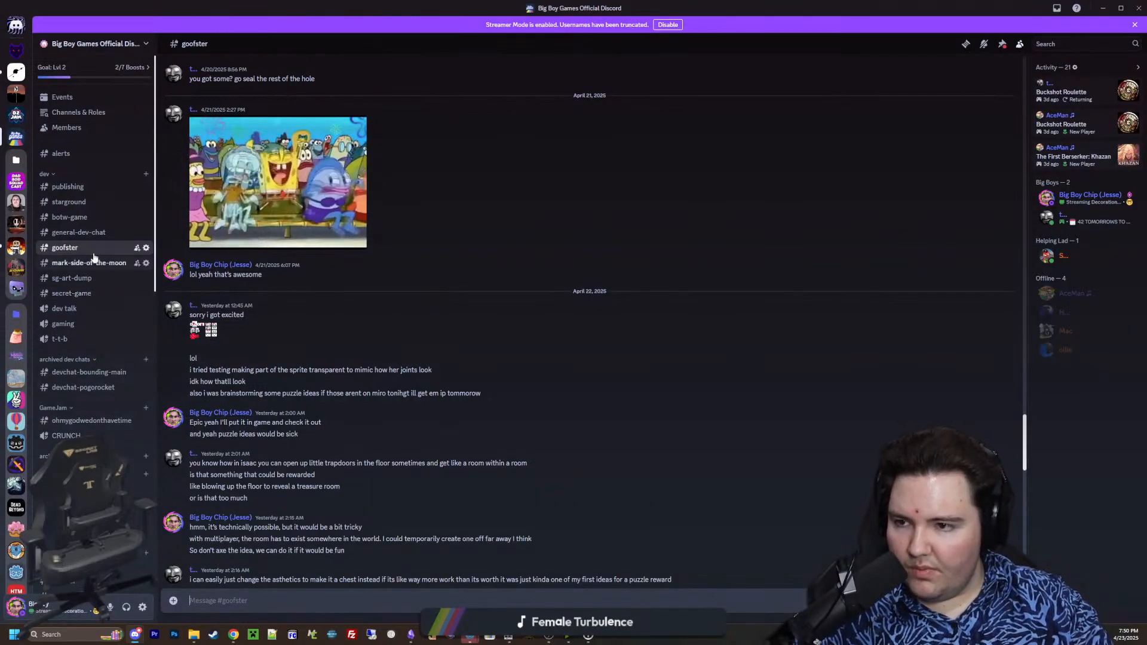
scroll(87, 356, "down", 4)
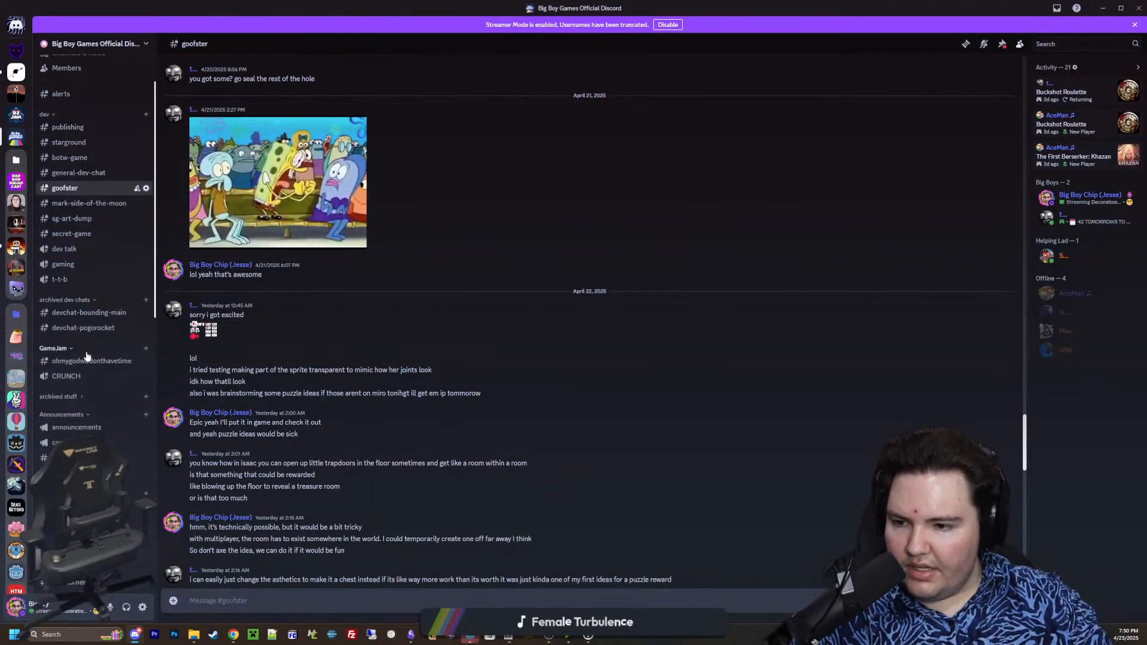
scroll(86, 356, "down", 2)
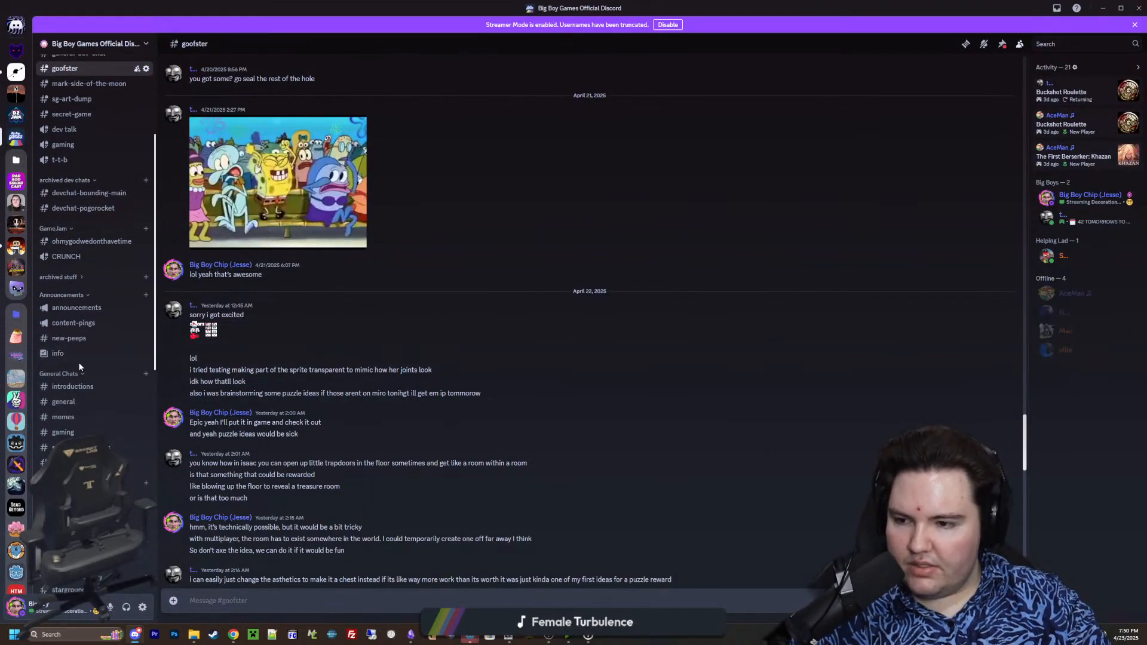
scroll(318, 420, "down", 10)
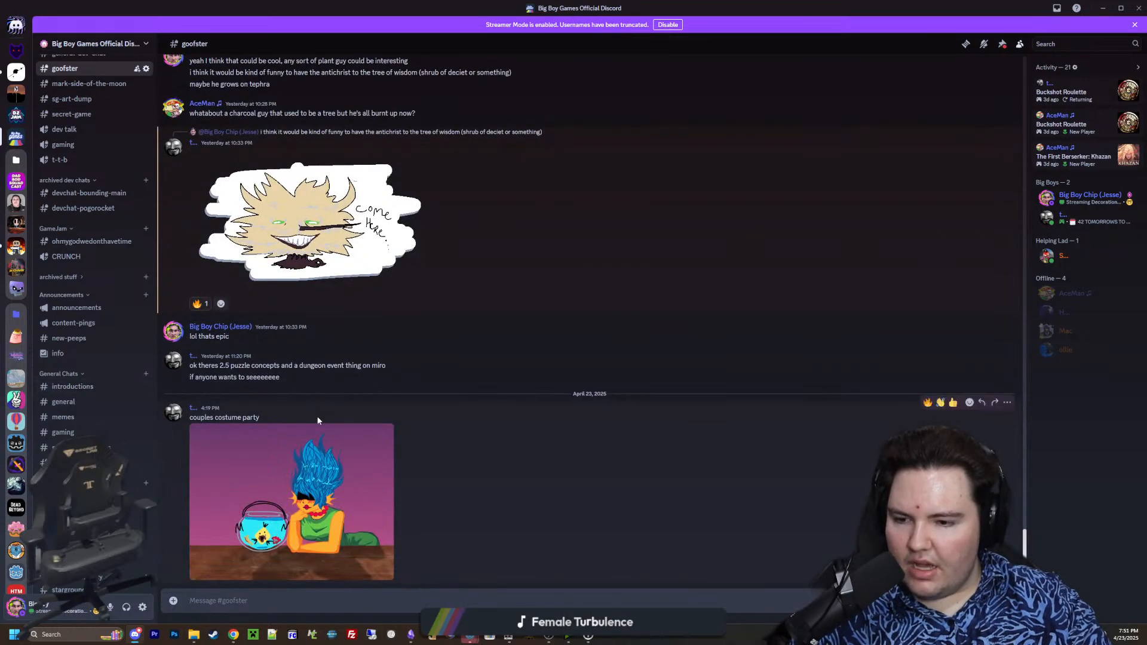
mouse_move(792, 8)
left_mouse_down()
mouse_move(776, 70)
mouse_move(771, 0)
left_mouse_up()
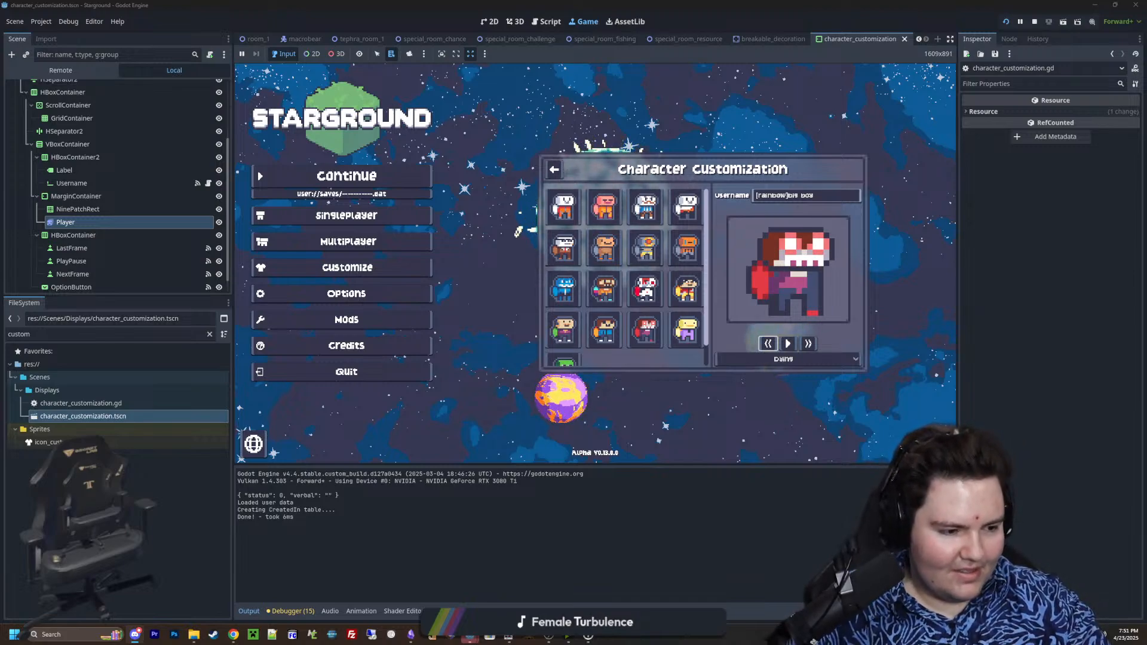
Open the server's general channel and examine how the channel categories are ordered, from the dev channels to Modding
left_click_drag(753, 0, 734, 2)
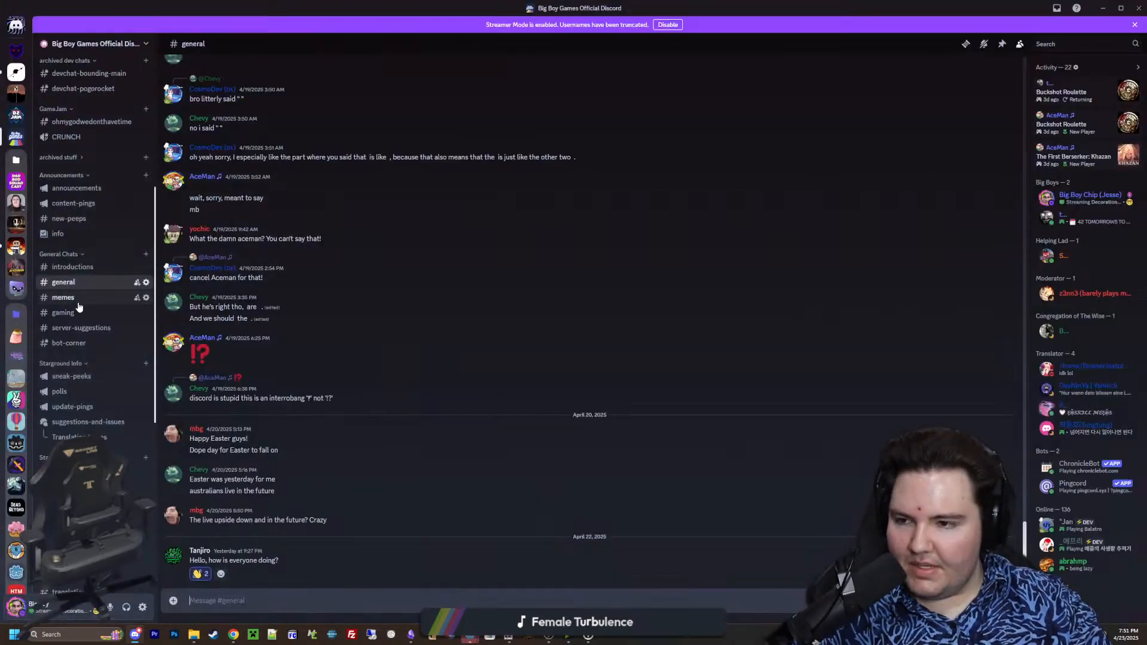
scroll(102, 359, "up", 3)
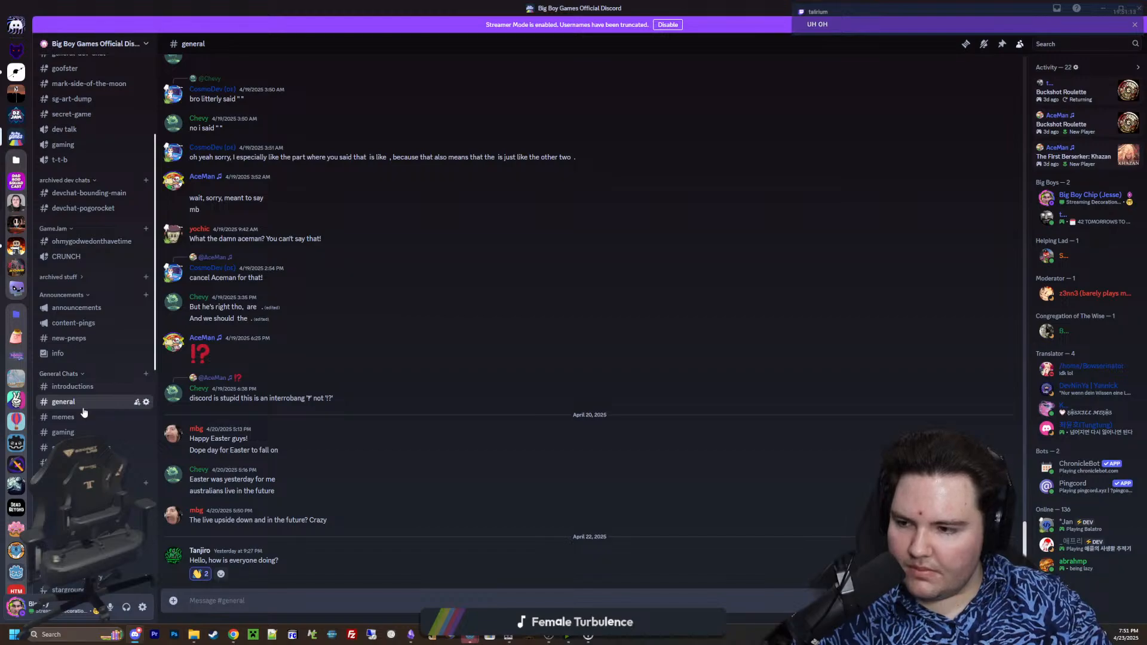
key("alt+Tab")
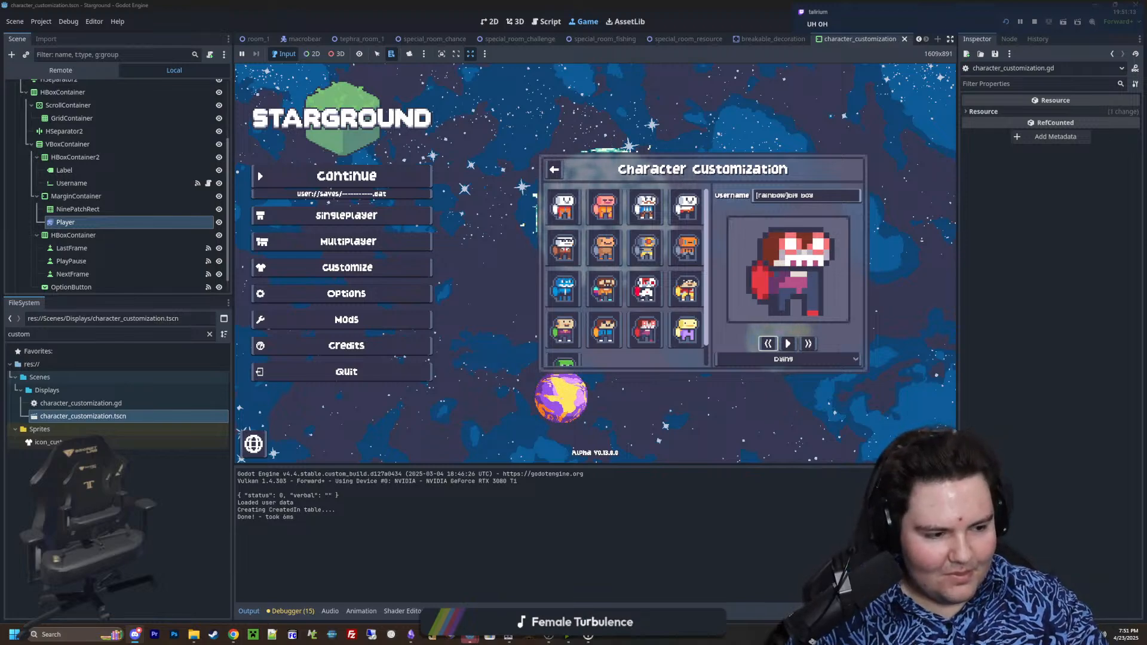
key("alt+Tab")
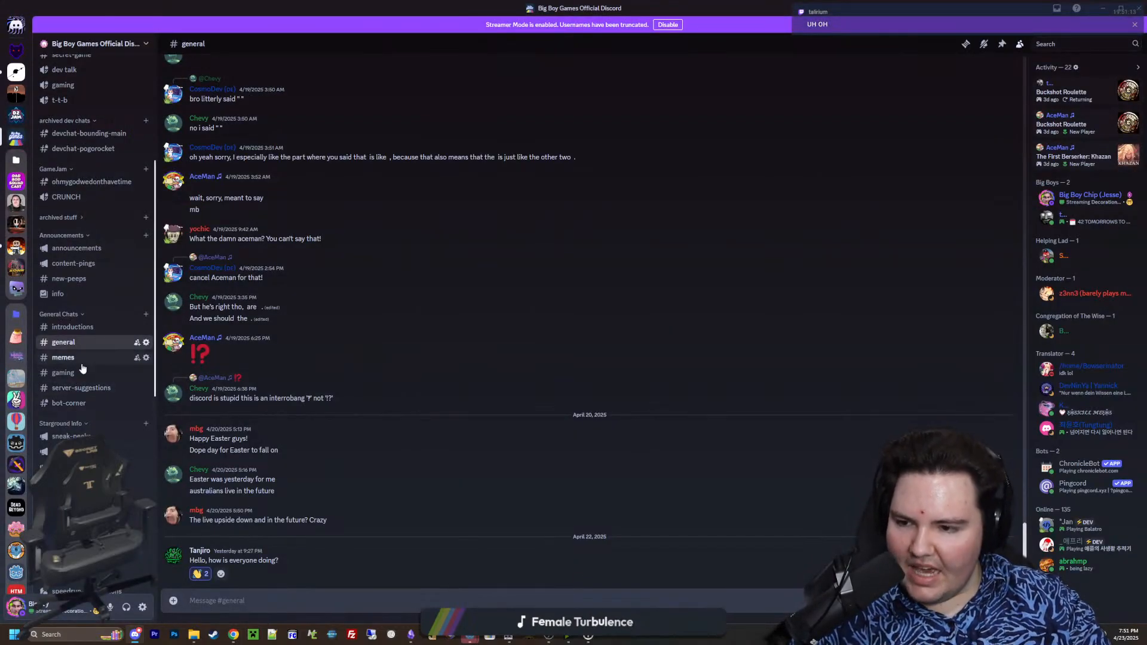
scroll(76, 434, "down", 2)
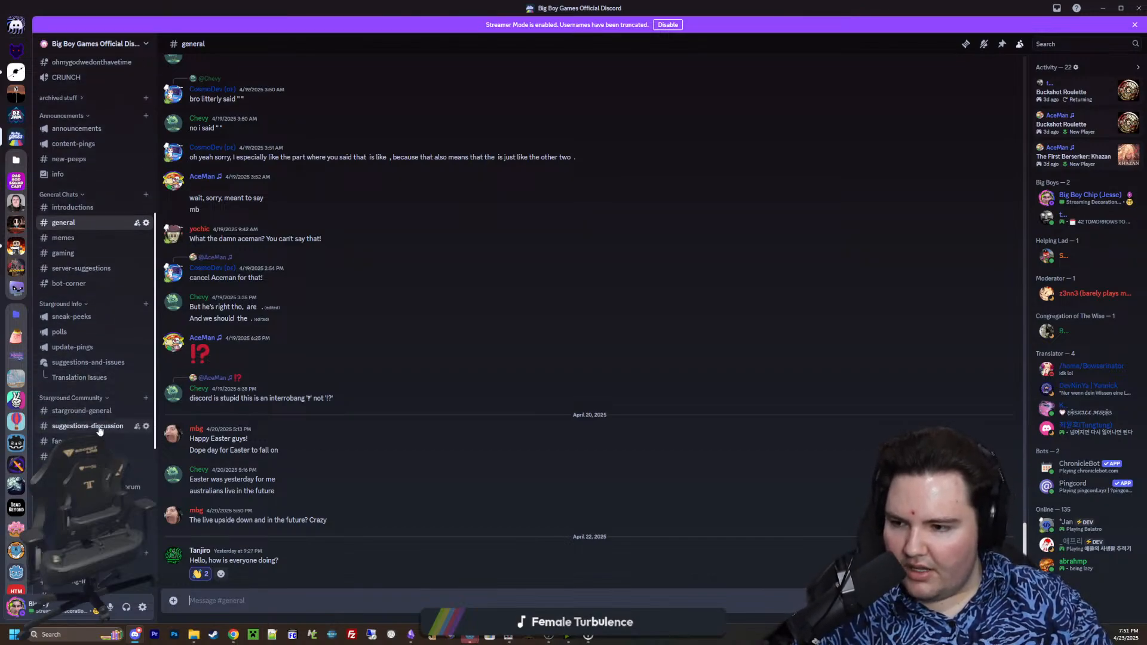
scroll(80, 364, "down", 5)
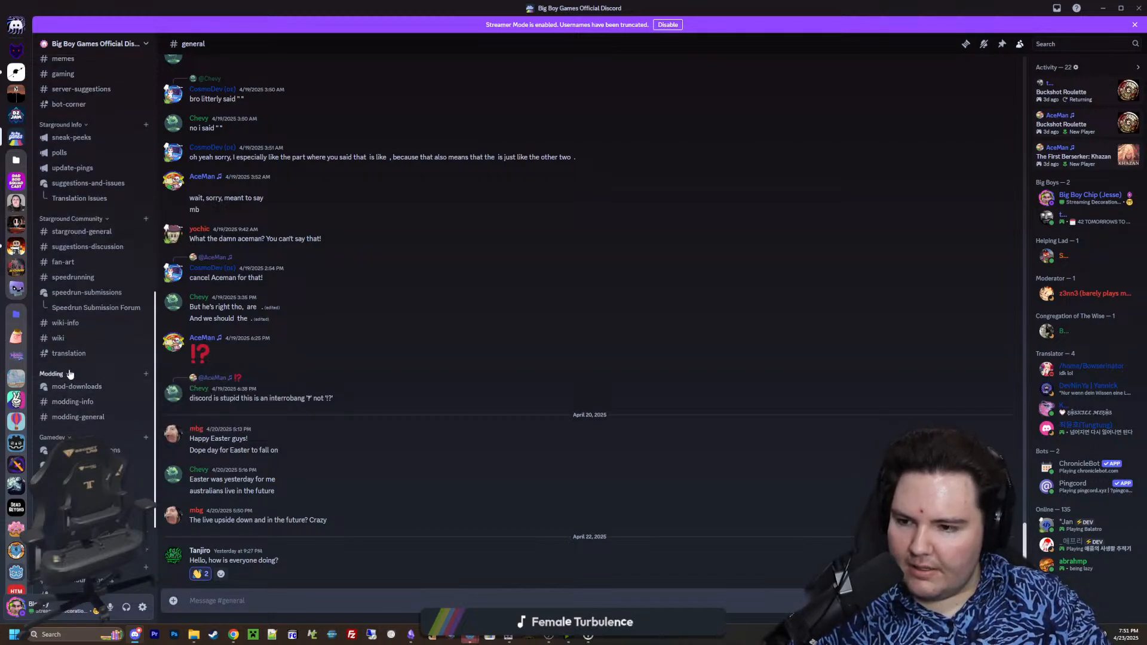
scroll(70, 374, "up", 4)
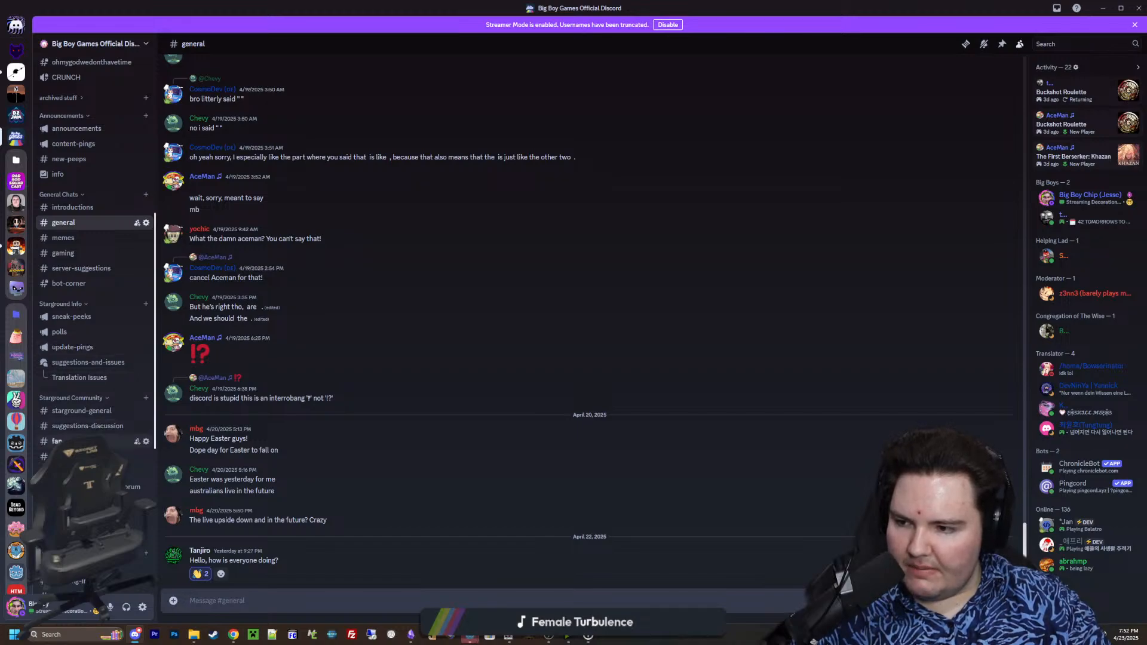
scroll(64, 425, "up", 3)
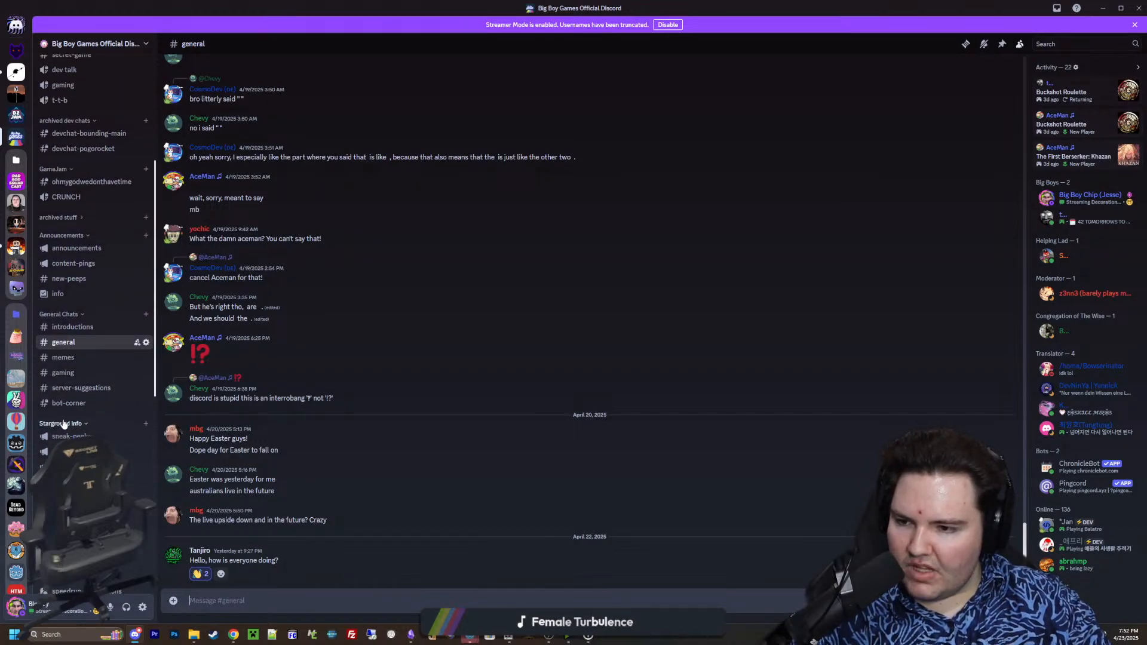
scroll(62, 424, "up", 2)
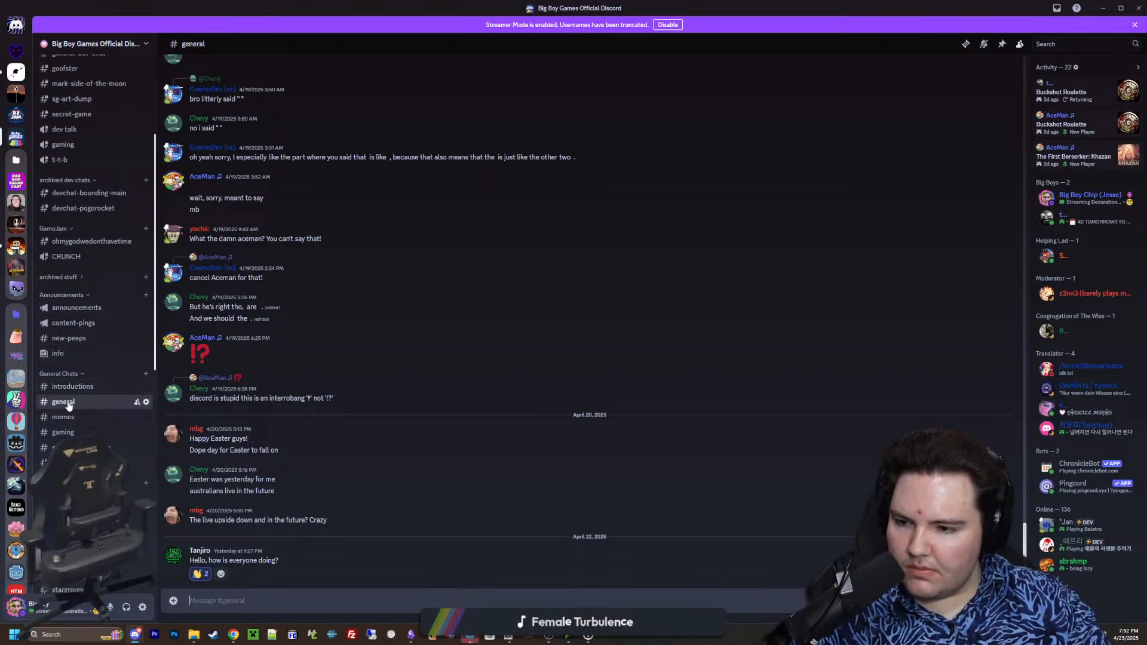
scroll(68, 405, "down", 3)
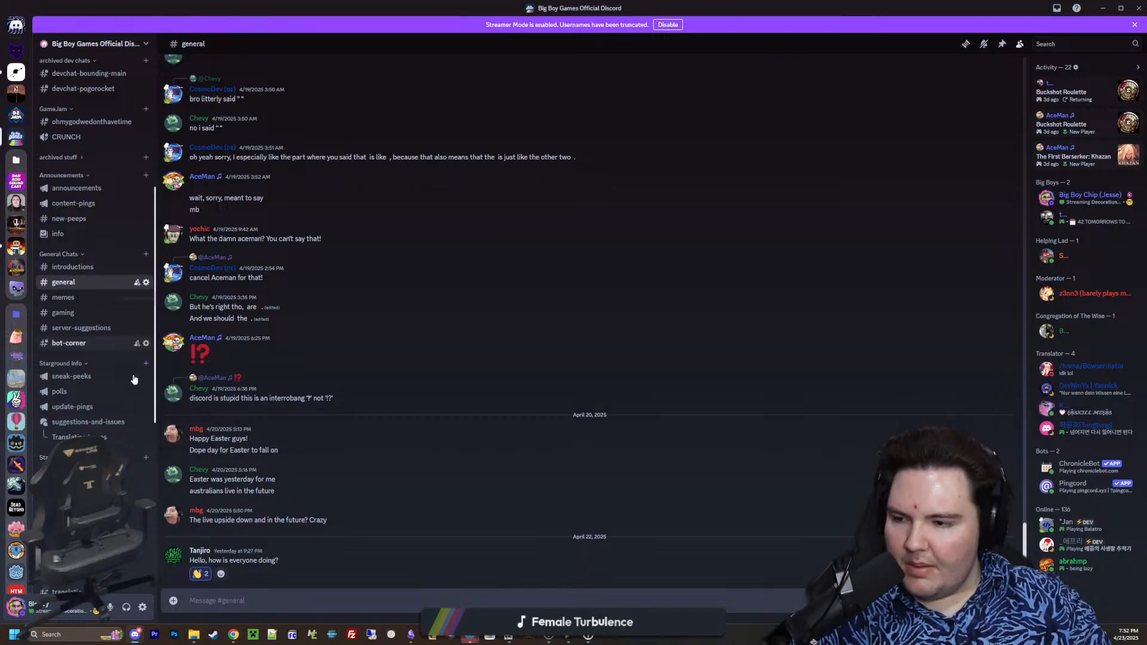
scroll(94, 323, "down", 8)
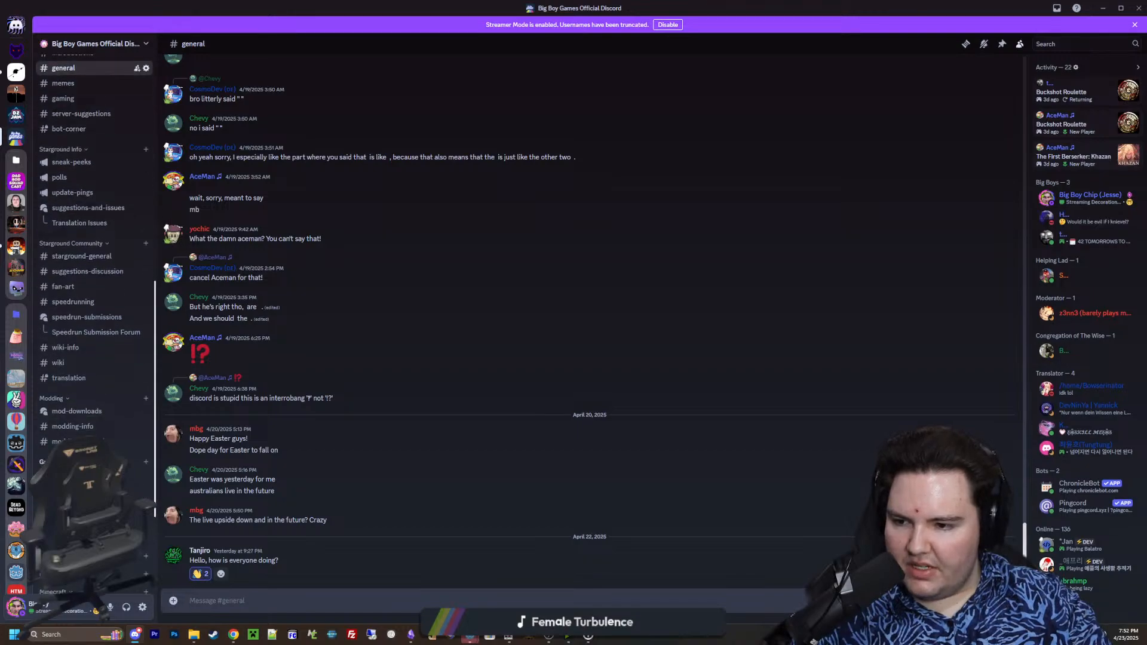
scroll(95, 323, "up", 6)
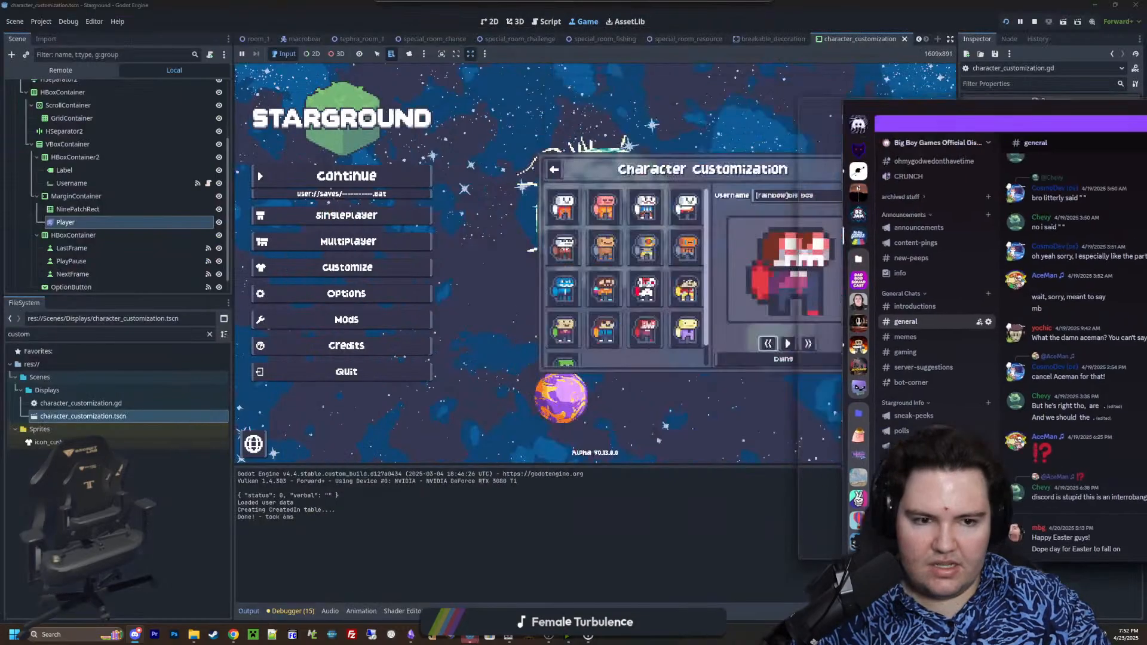
Return to the running game in Godot and step the Dying animation forward through its frames and back to its start
key("alt+Tab")
left_click(807, 343)
left_click(807, 343)
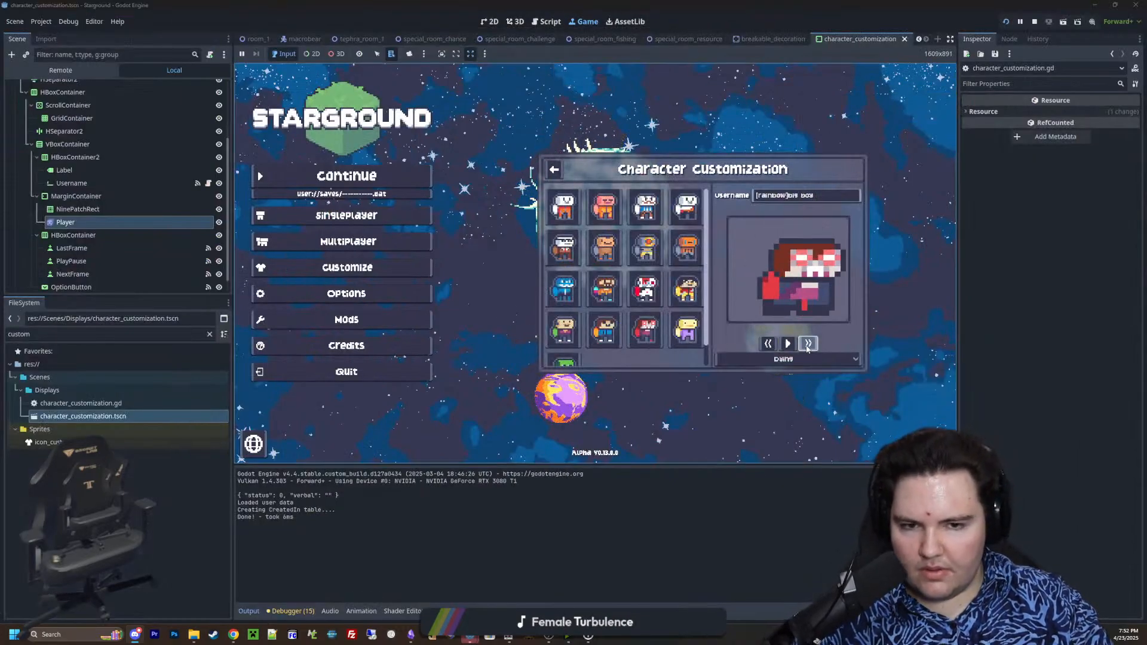
left_click(808, 343)
left_click(808, 344)
left_click(808, 343)
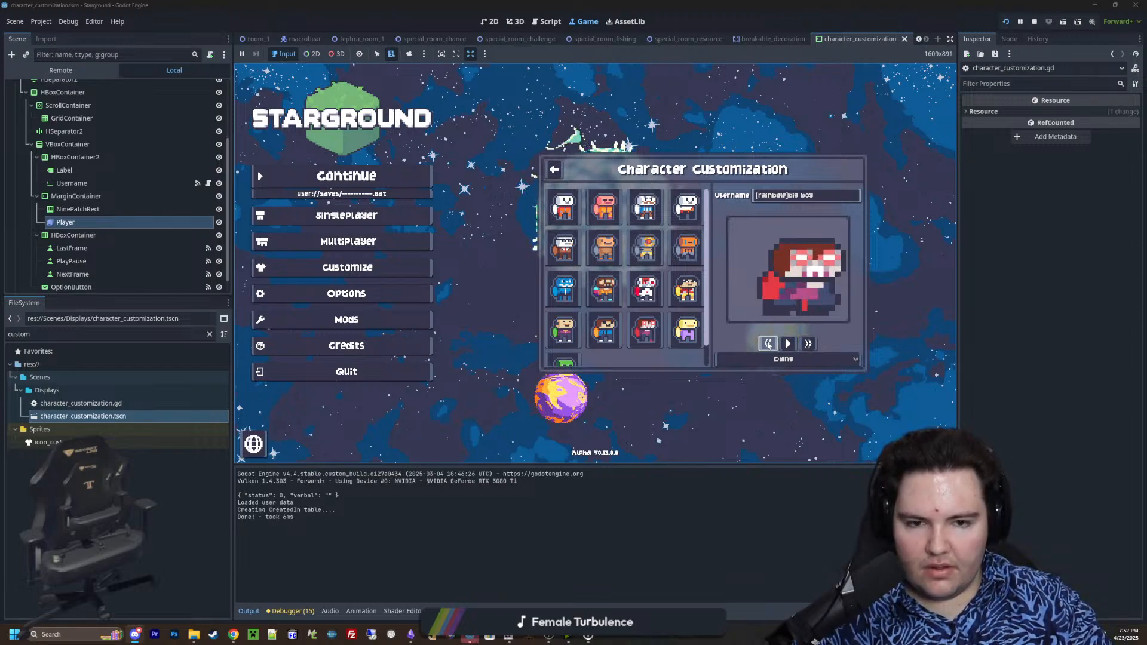
left_click(807, 343)
left_click(807, 343)
left_click(808, 344)
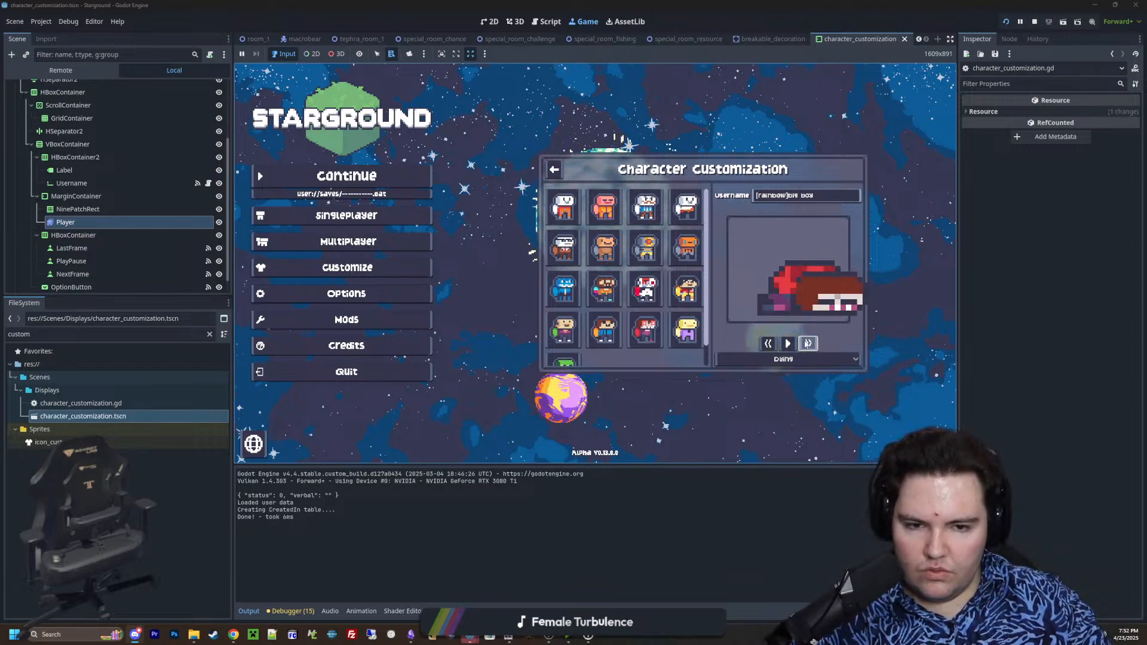
left_click(769, 343)
left_click(769, 344)
left_click(769, 343)
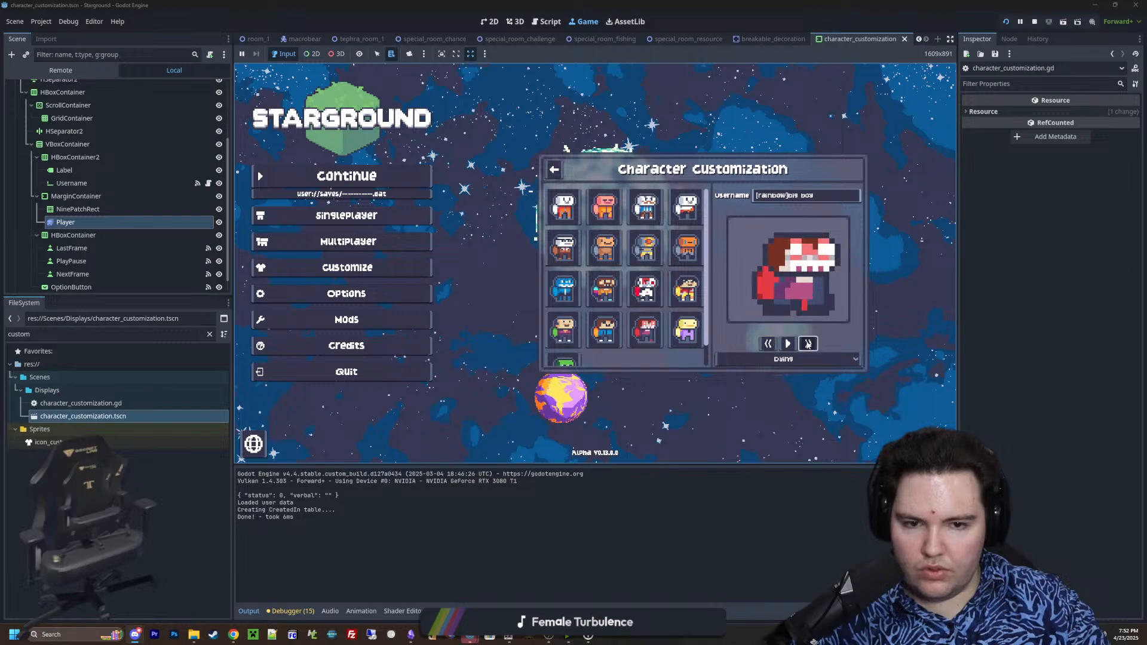
left_click(769, 344)
left_click(769, 343)
left_click(769, 343)
left_click(769, 343)
left_click(769, 344)
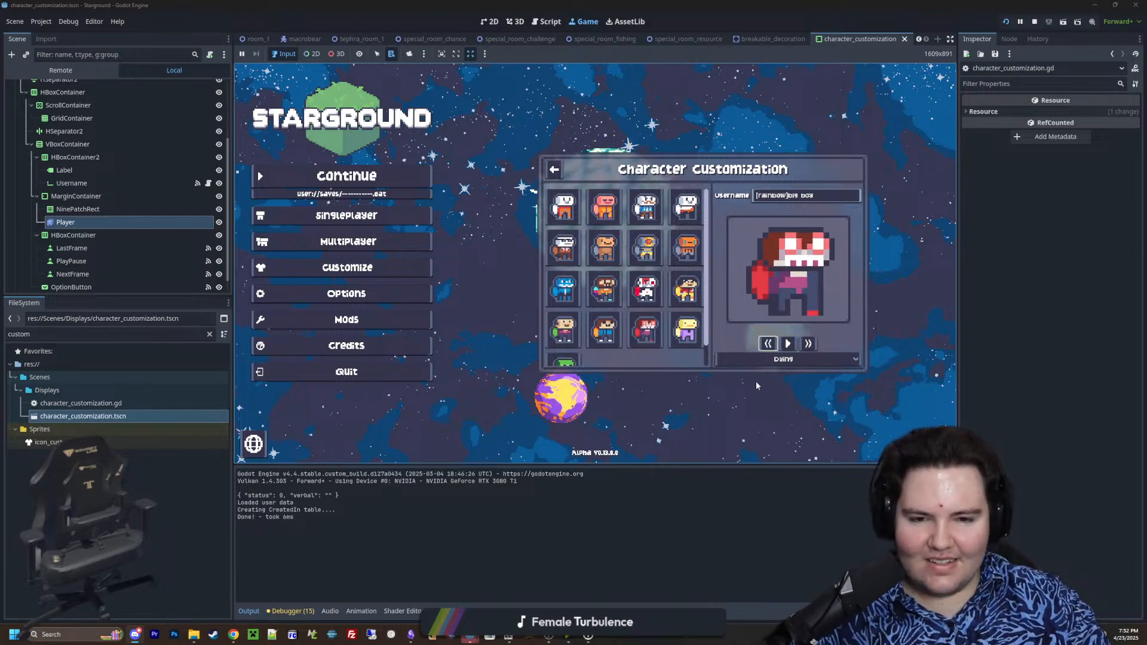
Stop the running game and examine the Player sprite against its preview frame in the 2D view of the character_customization scene
left_click(1035, 21)
left_click(490, 22)
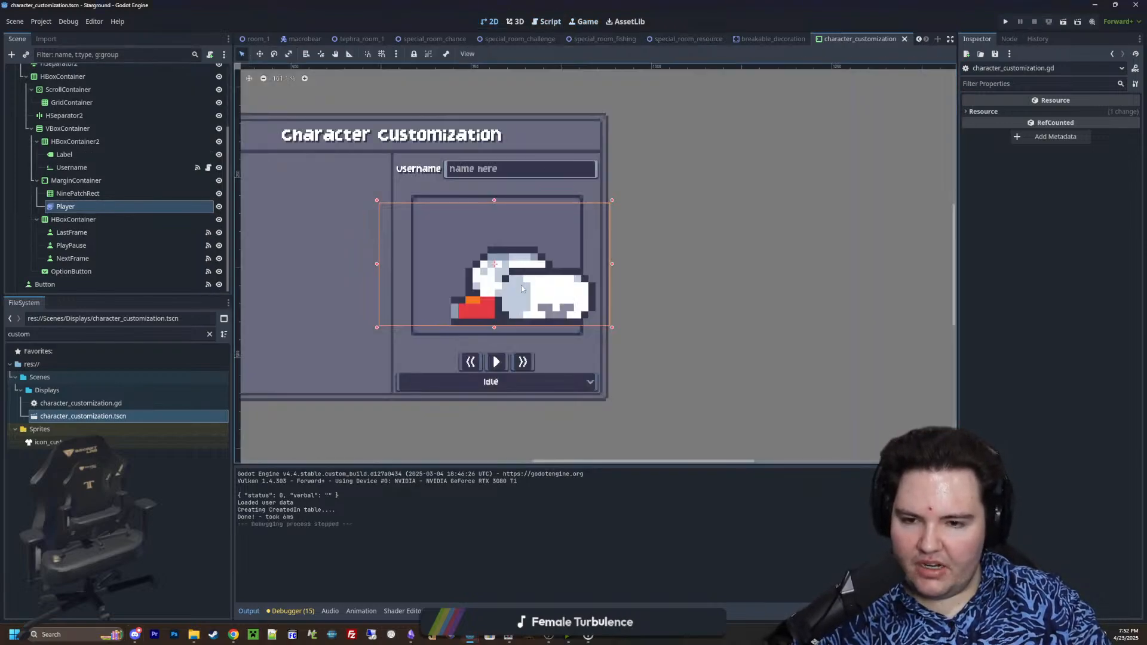
scroll(521, 285, "up", 3)
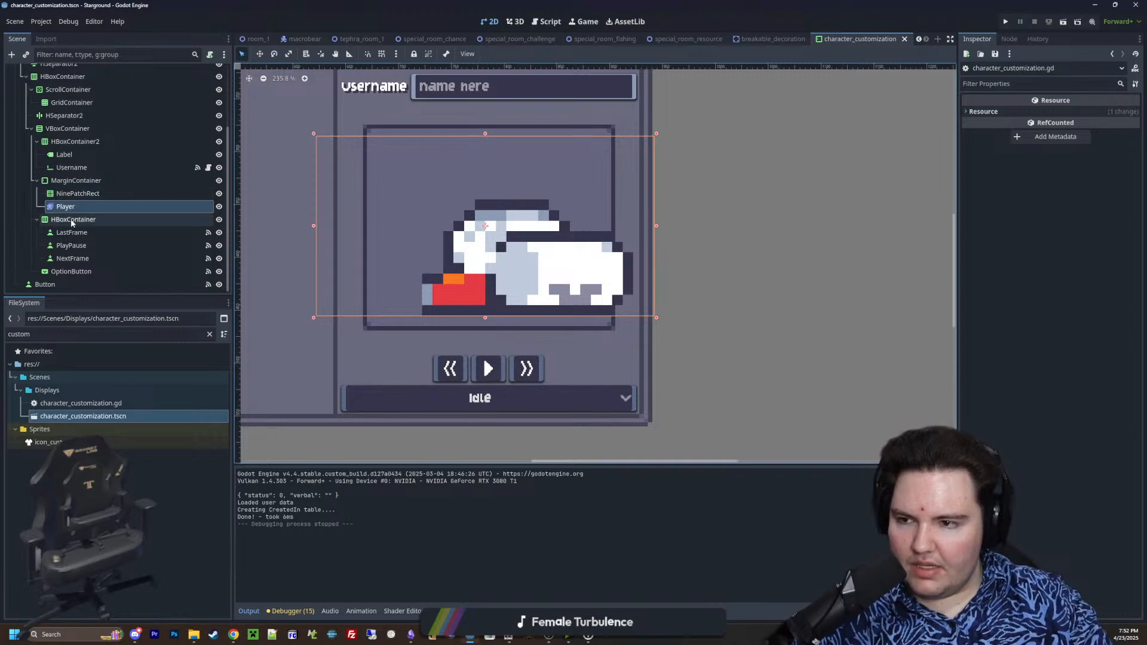
scroll(436, 344, "down", 3)
scroll(447, 369, "up", 3)
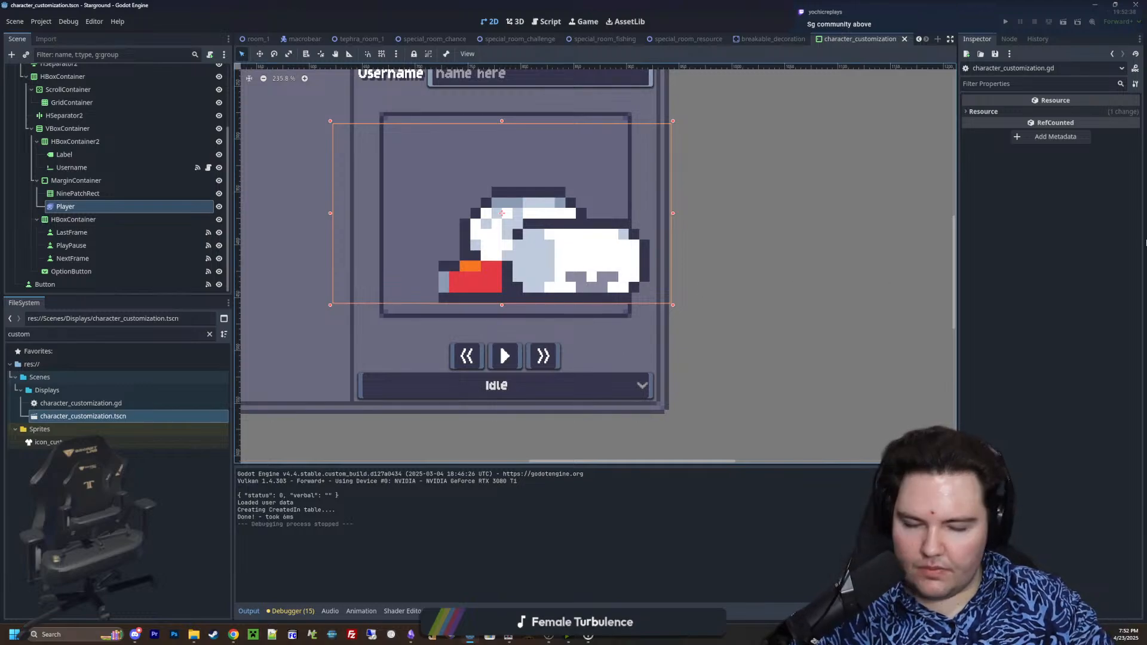
Switch back to Discord and move the Starground Info and Starground Community categories above General Chats
left_click_drag(1146, 35, 687, 149)
double_click(686, 148)
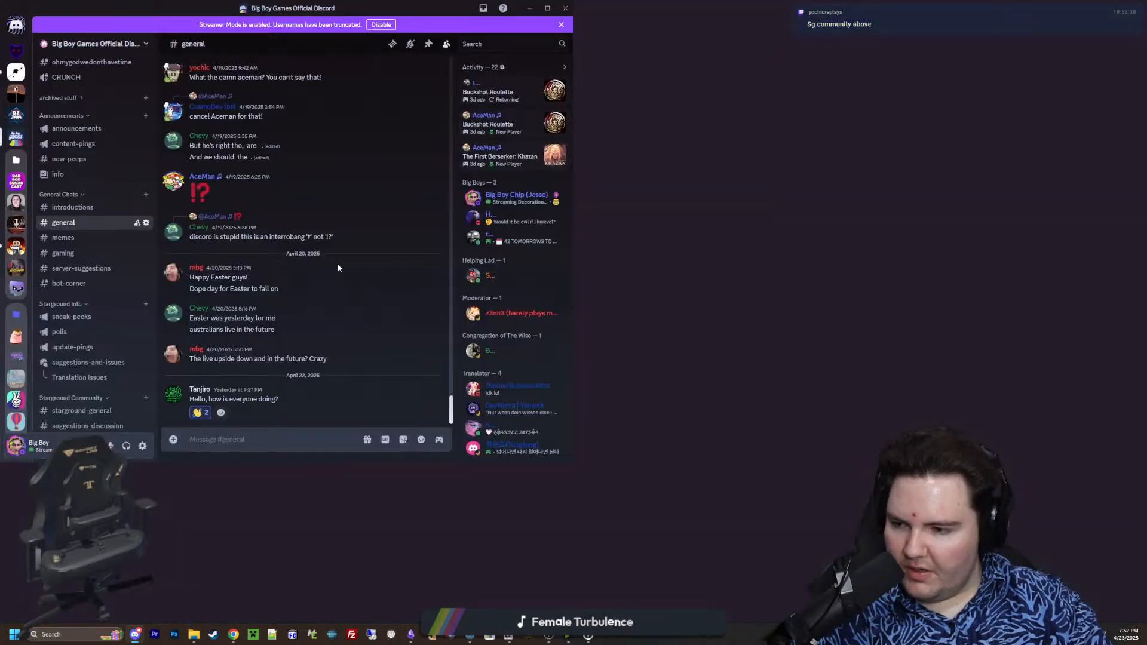
scroll(95, 408, "down", 2)
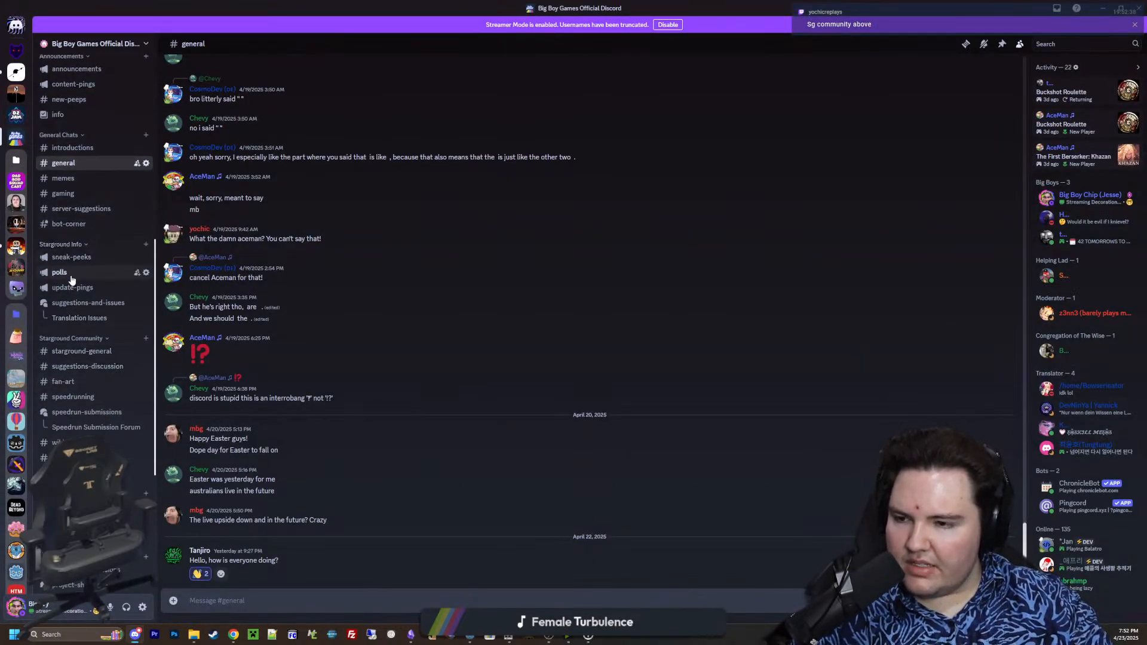
scroll(75, 298, "up", 2)
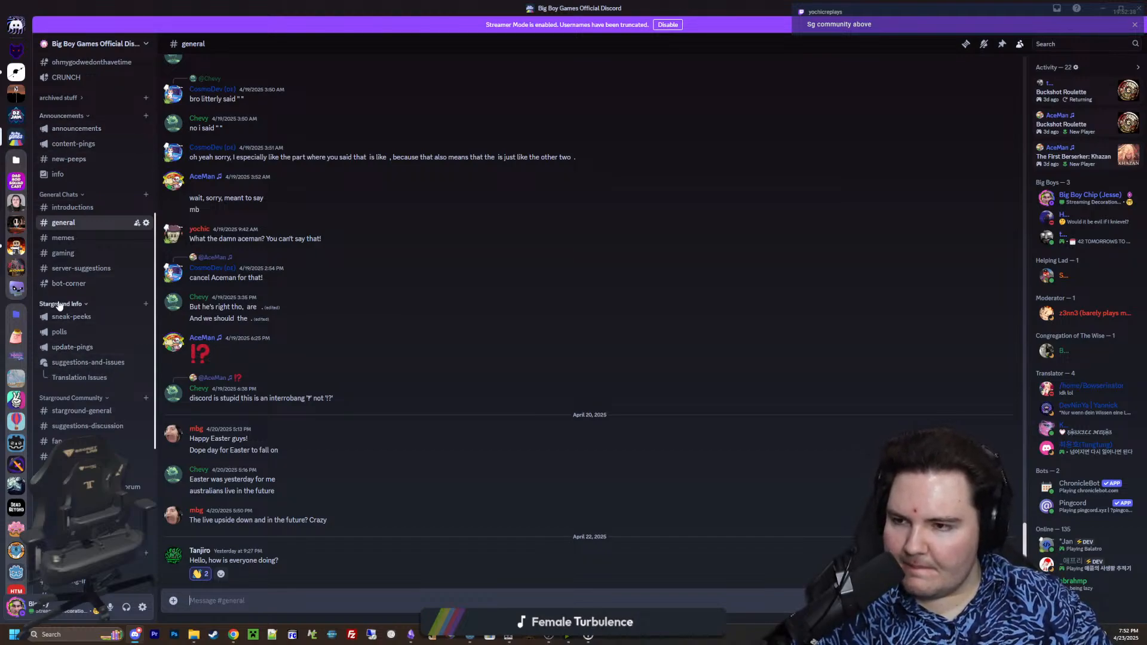
left_click_drag(60, 306, 66, 186)
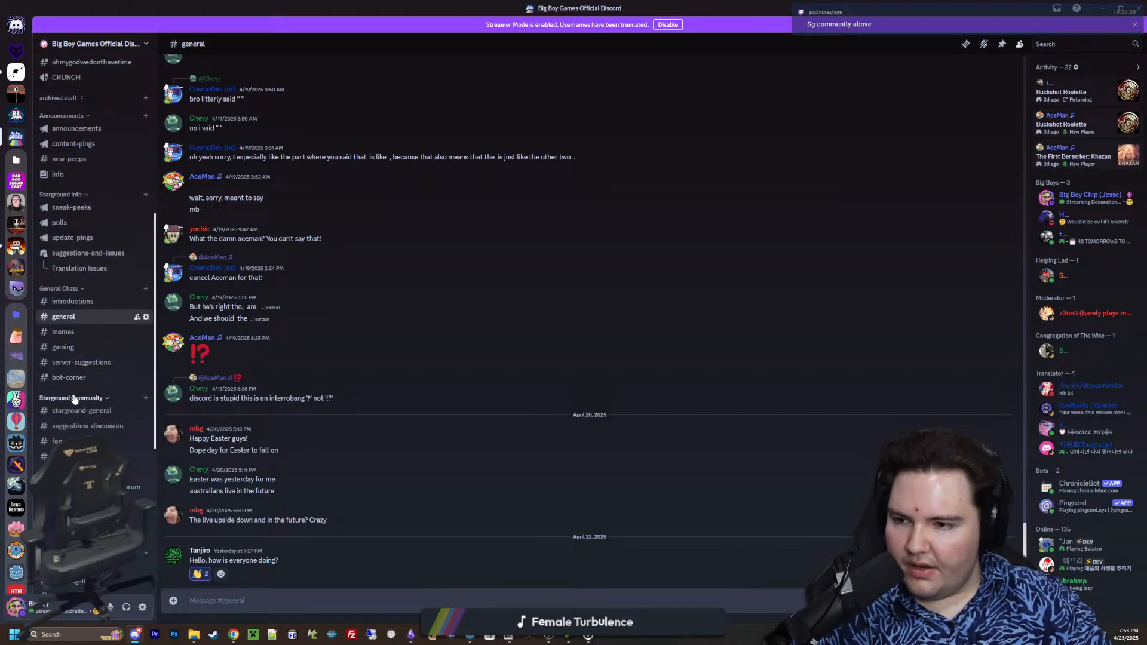
left_click_drag(74, 399, 85, 280)
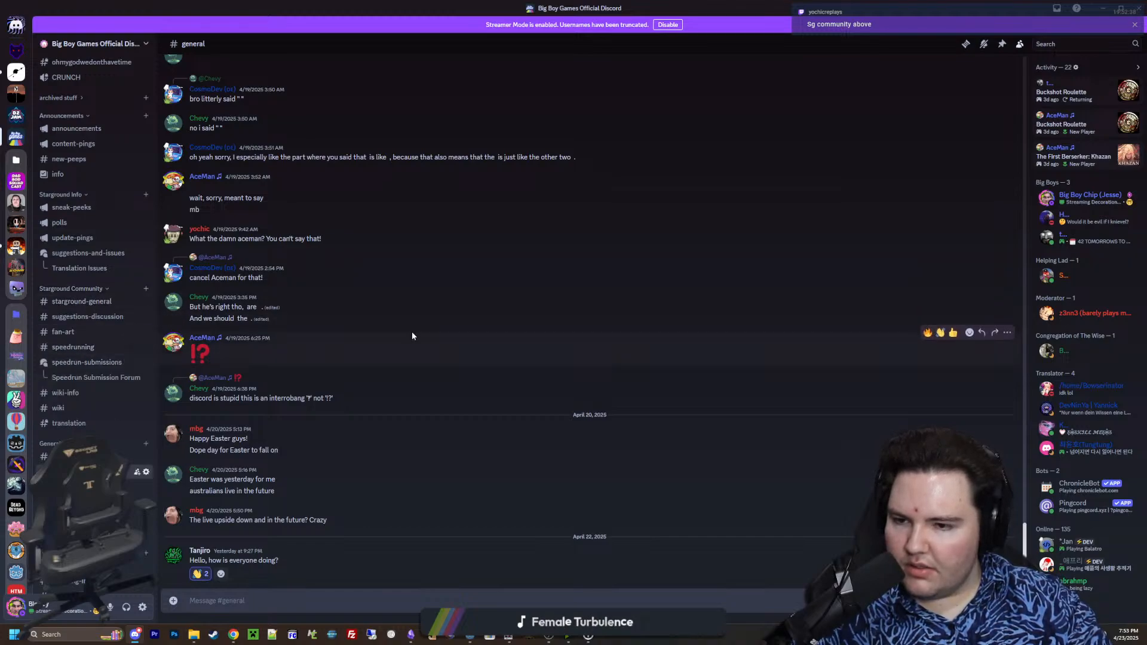
Review the reordered categories in the channel list and open the suggestions-discussion channel
scroll(83, 354, "up", 4)
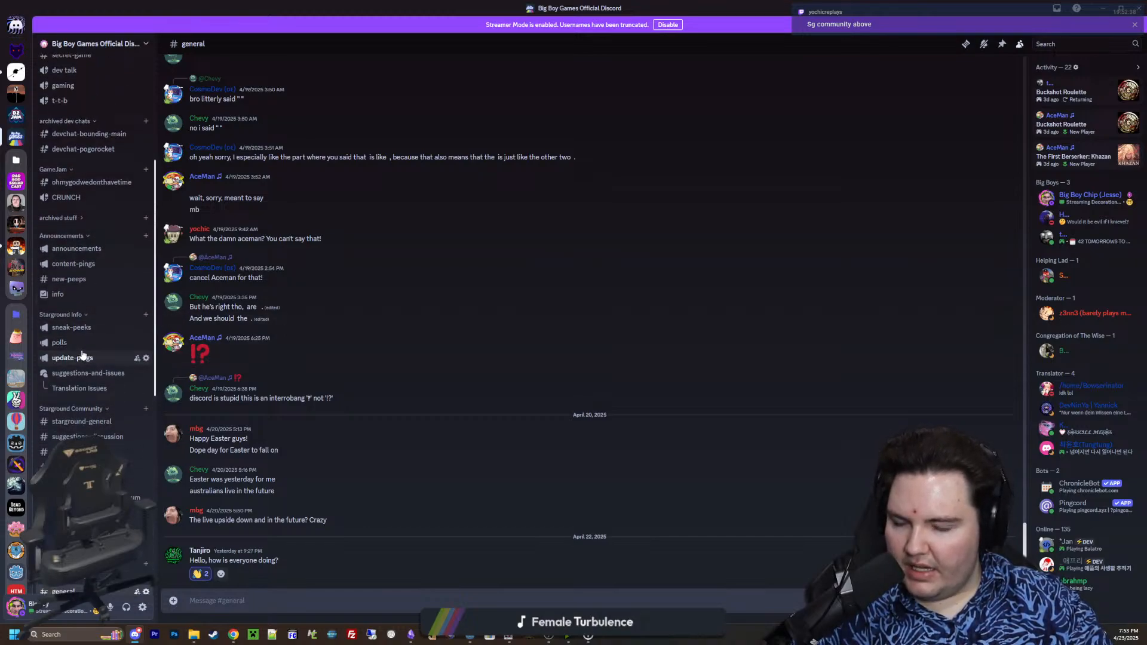
scroll(85, 388, "down", 2)
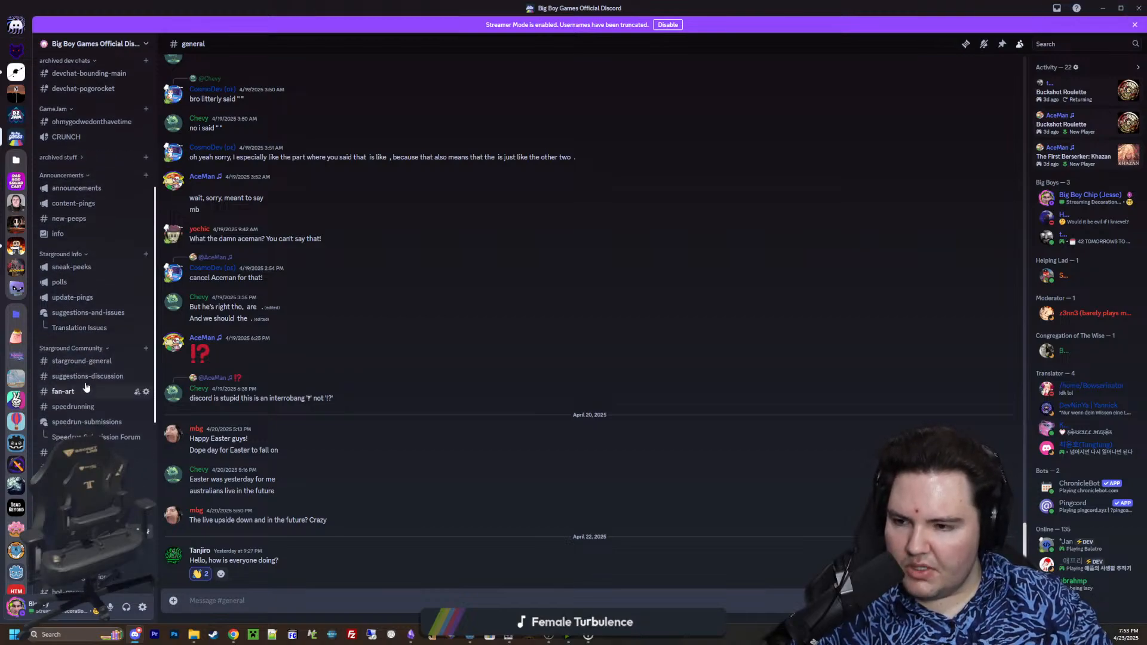
scroll(79, 367, "down", 6)
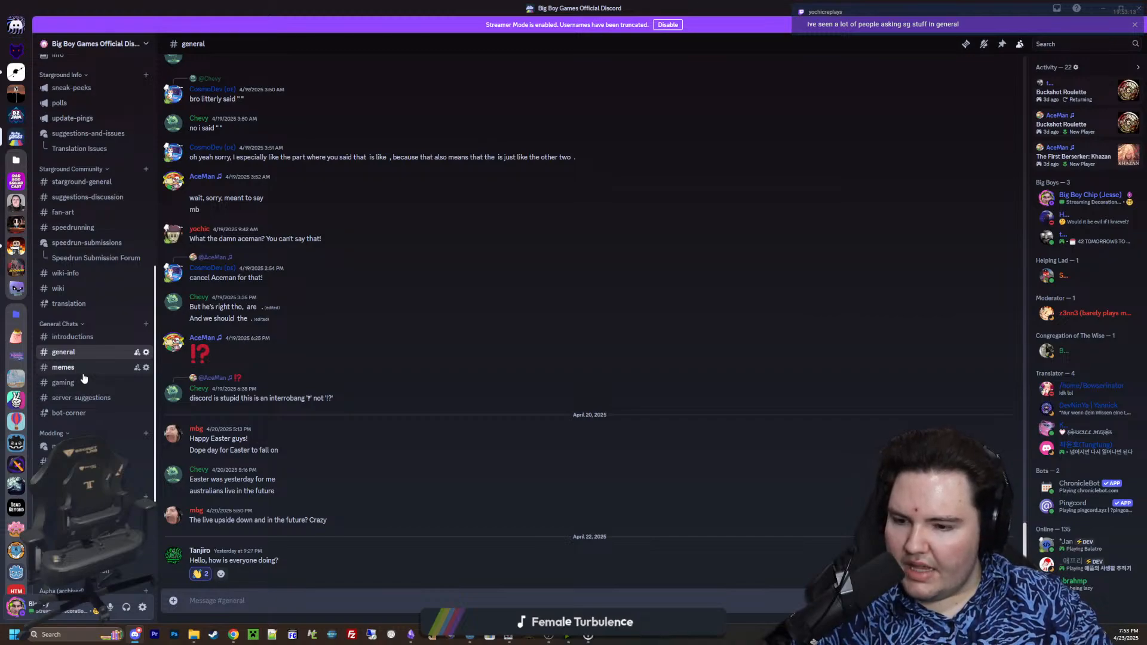
scroll(84, 377, "down", 2)
scroll(84, 377, "up", 10)
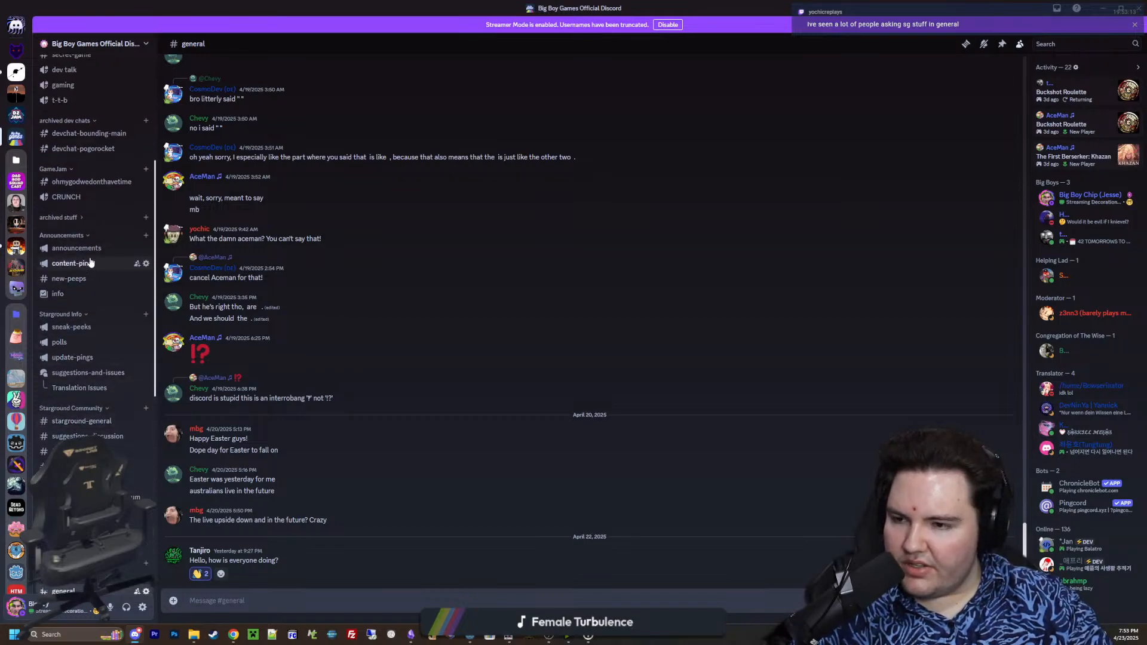
scroll(67, 362, "down", 10)
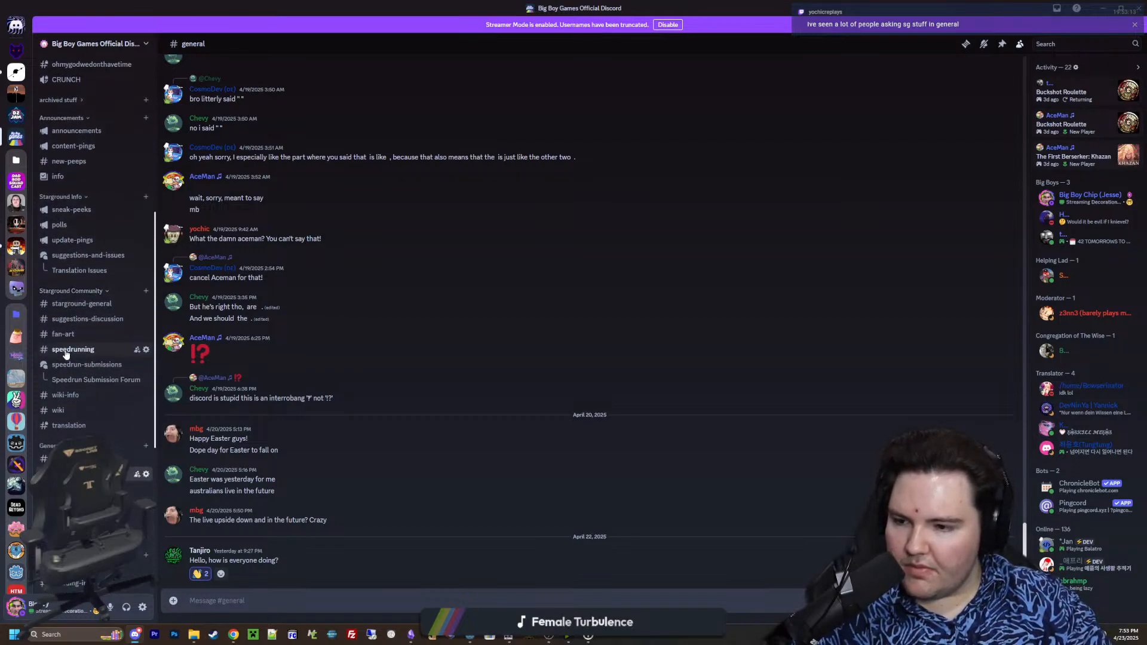
scroll(67, 355, "up", 2)
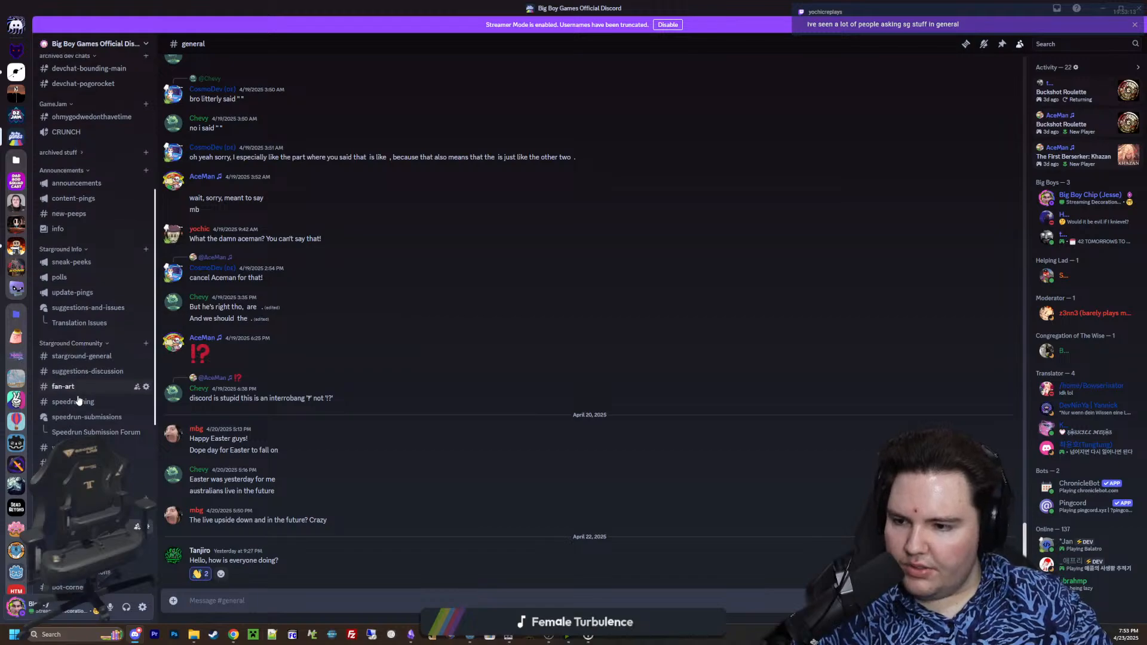
scroll(79, 400, "up", 4)
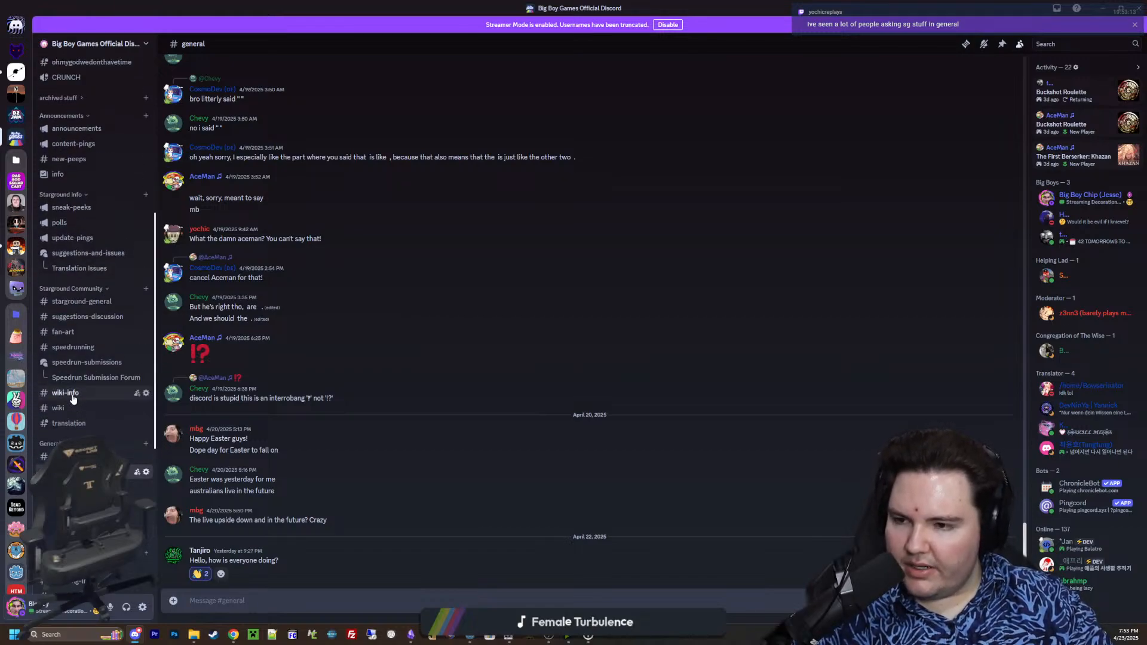
left_click(99, 318)
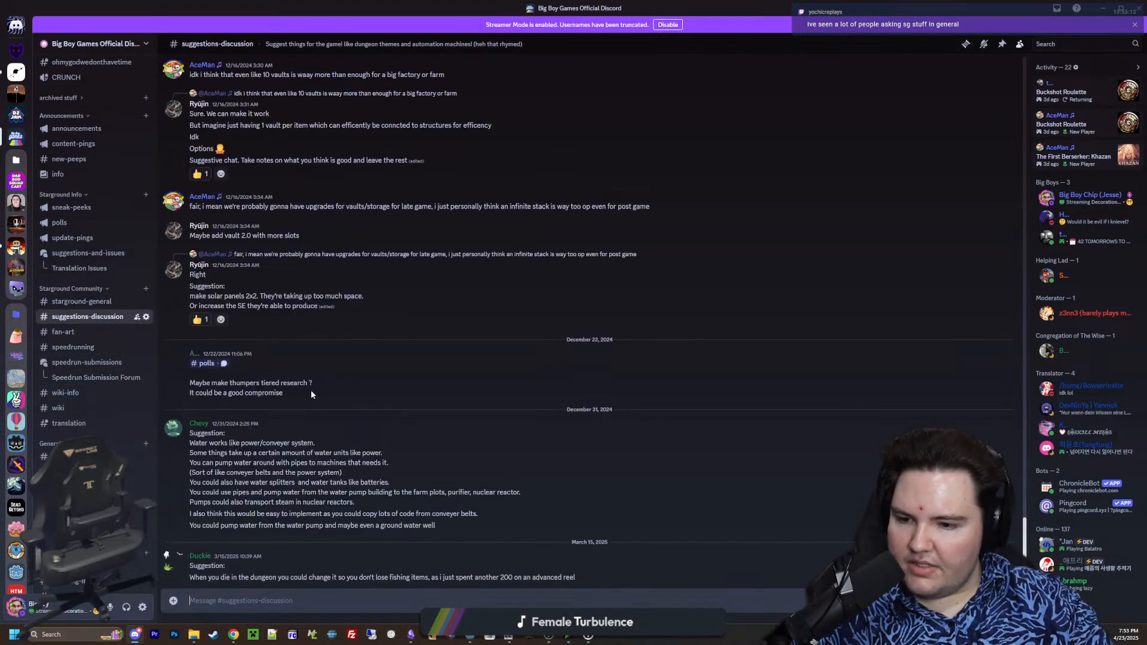
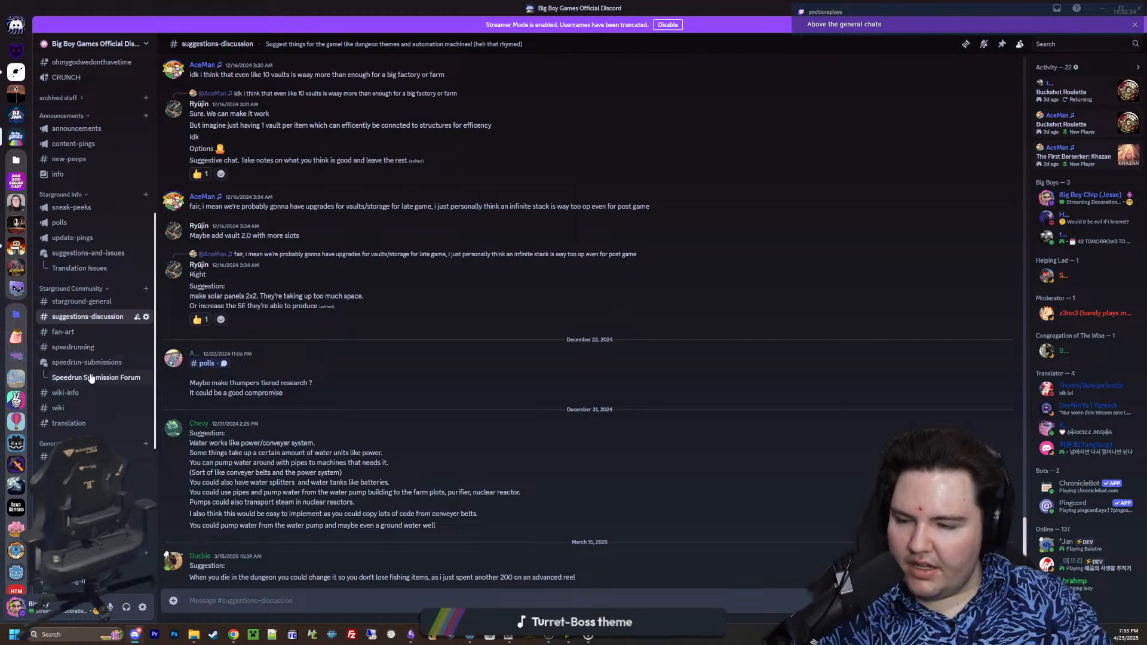
Edit the welcome message in the info channel, adding the FAQ heading "### Where can I report a bug or leave feedback?" above Links
left_click(88, 253)
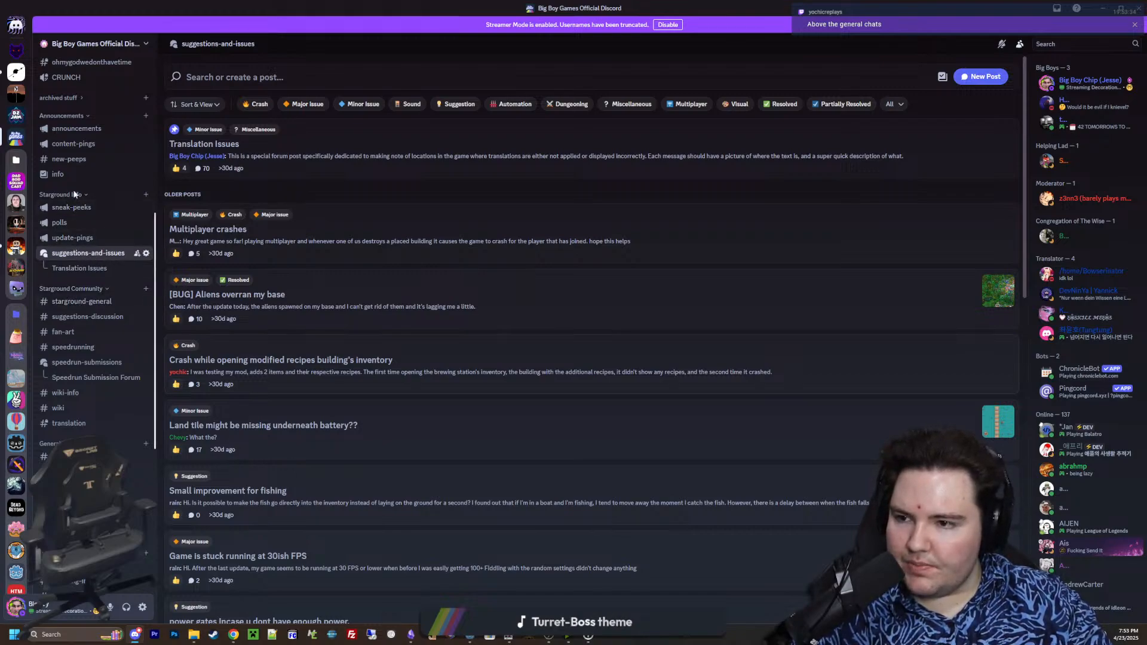
scroll(66, 239, "up", 2)
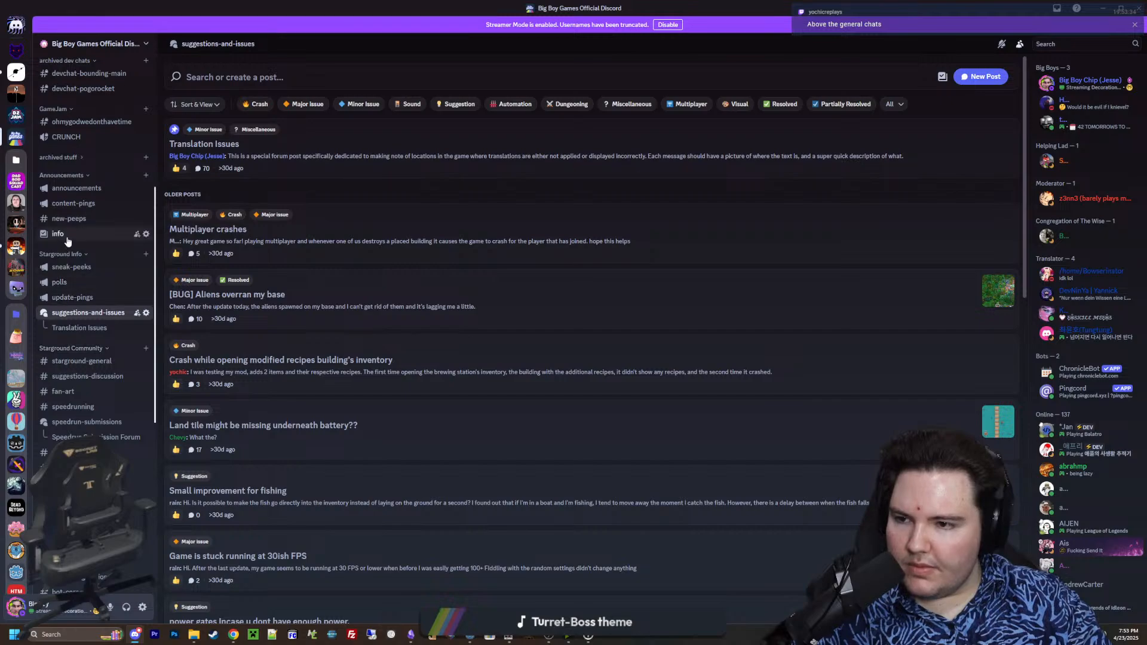
left_click(60, 234)
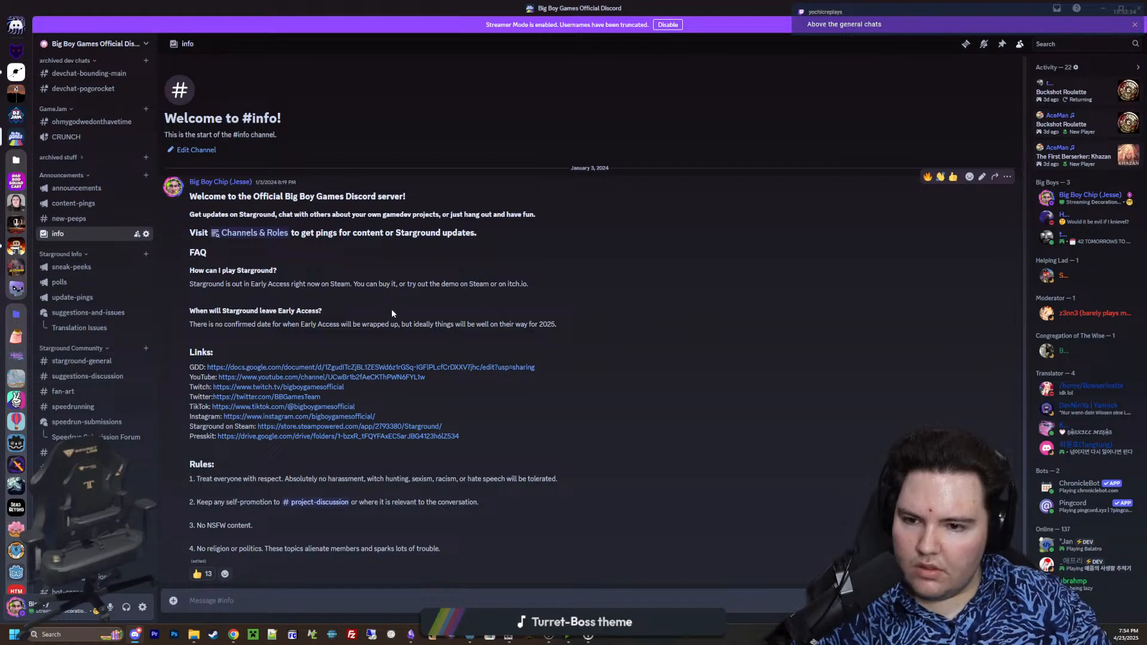
left_click(982, 177)
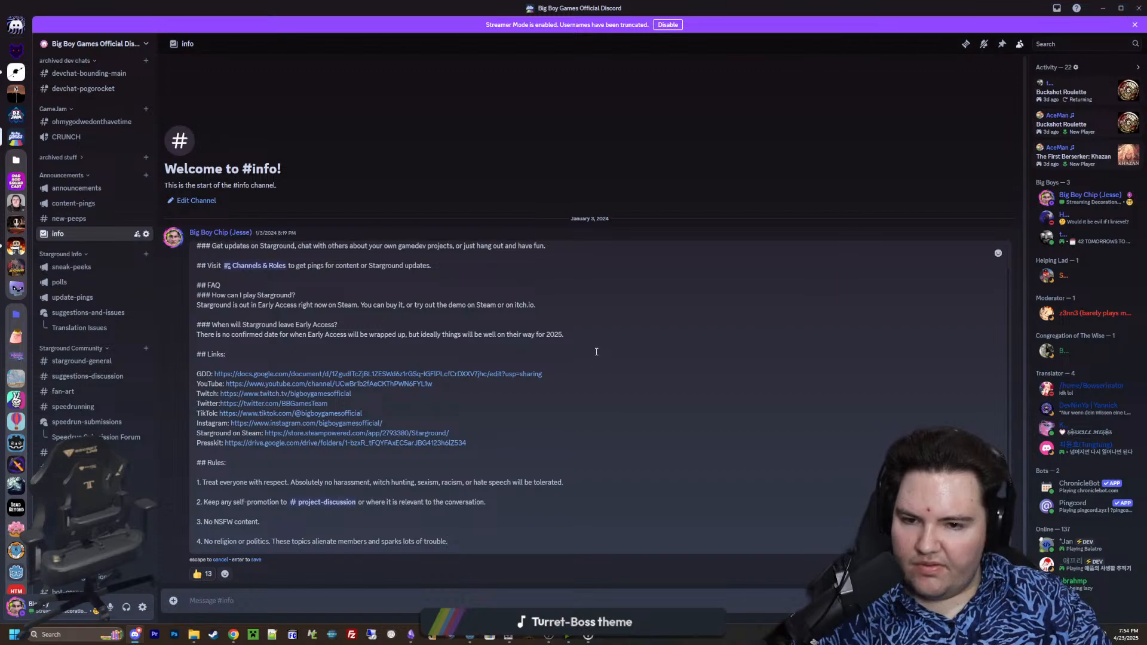
key("Return")
key("Return")
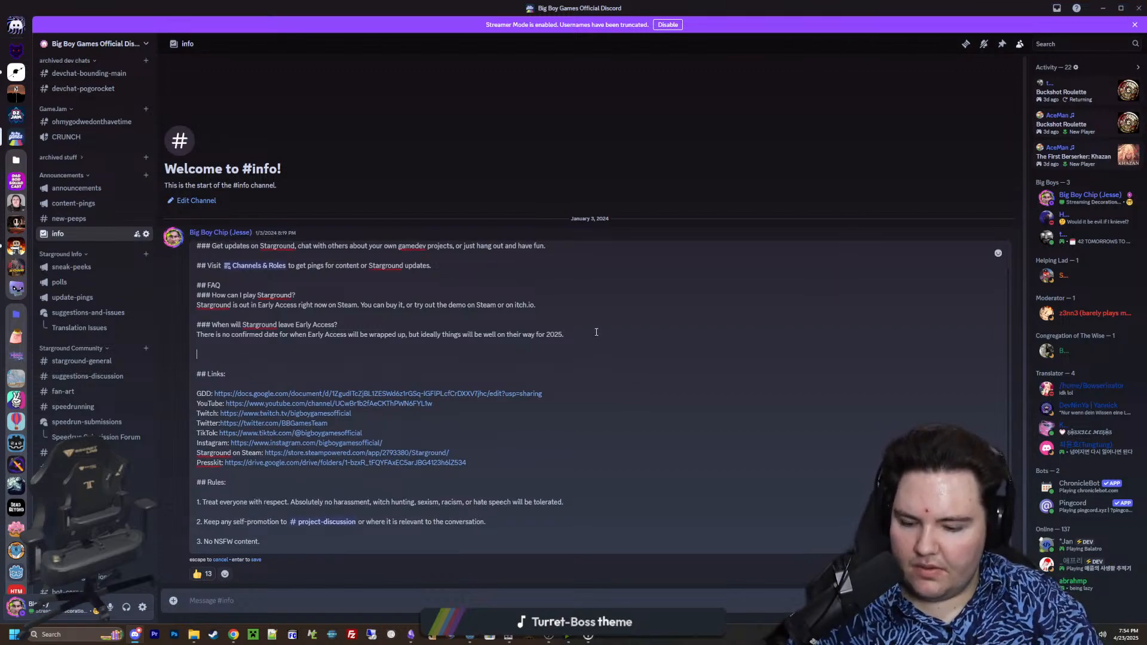
type("##")
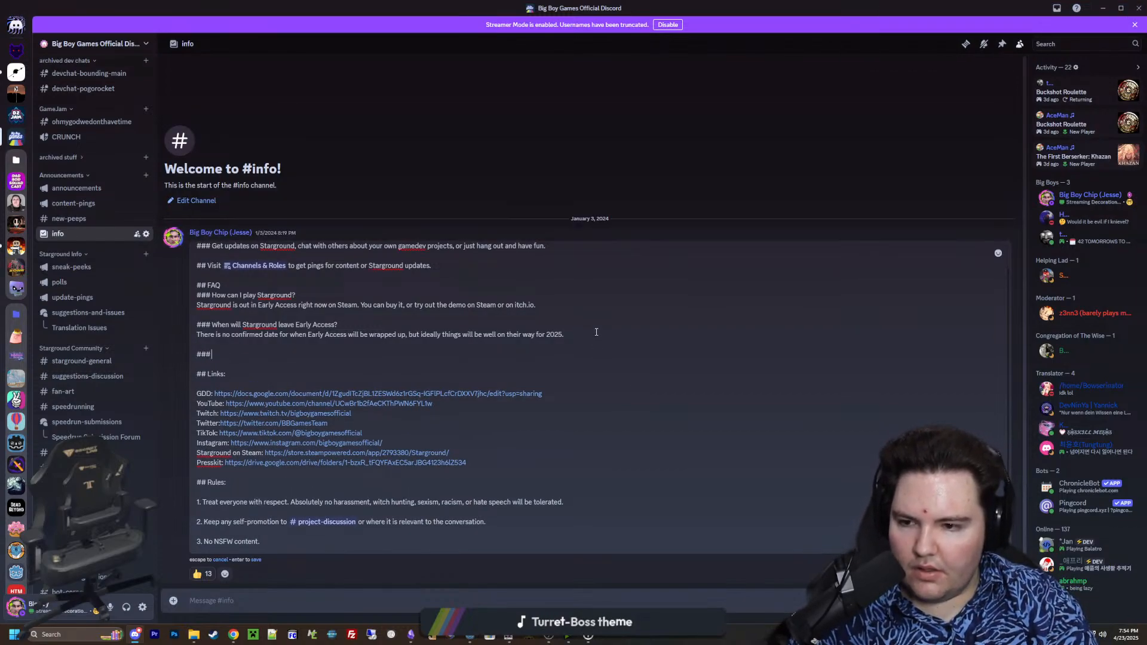
type(" Where can I rep")
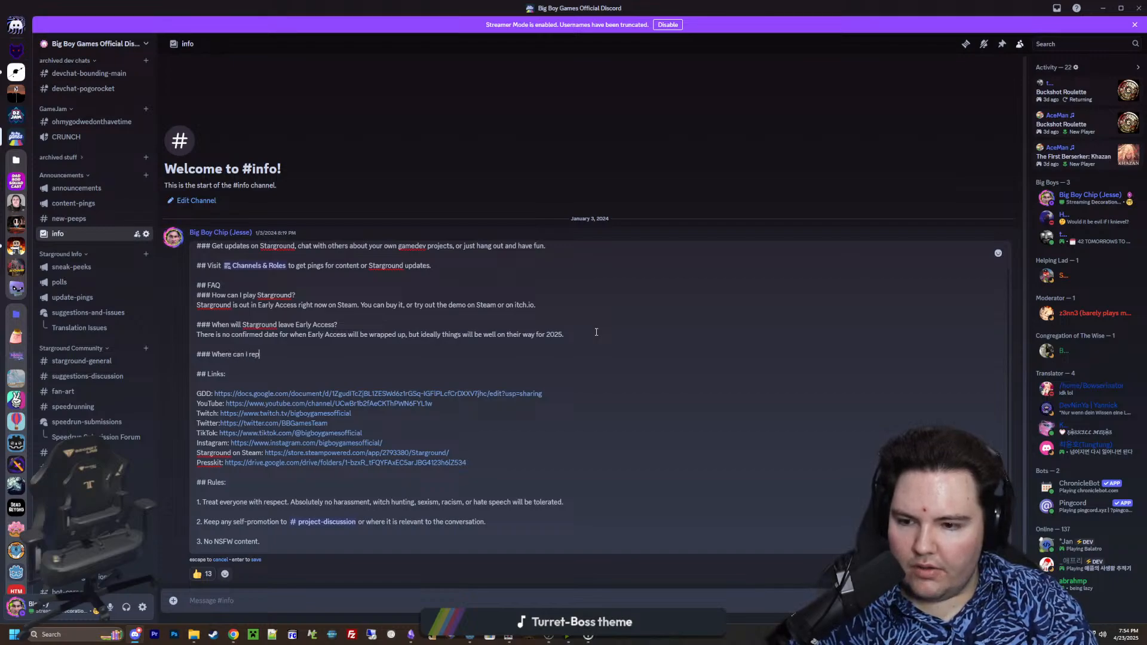
type("ort a bug or leave feedback?")
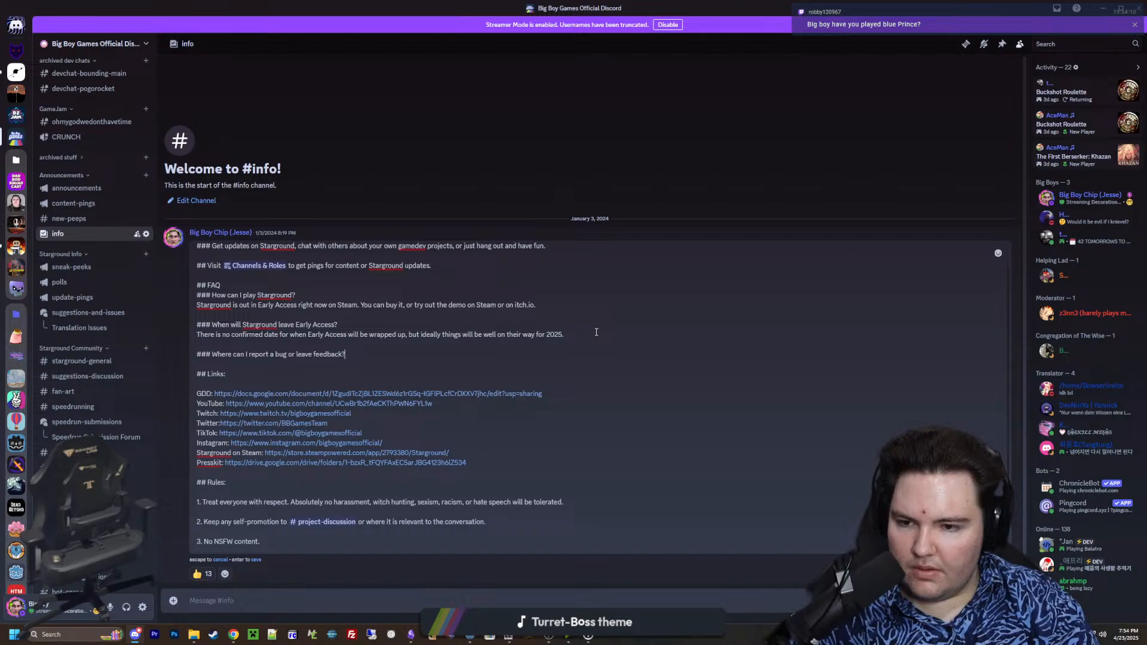
Answer the new FAQ question with "You can do both in the #suggestions-and-issues forum.", linking that channel, and save the edited message
key("shift+Return")
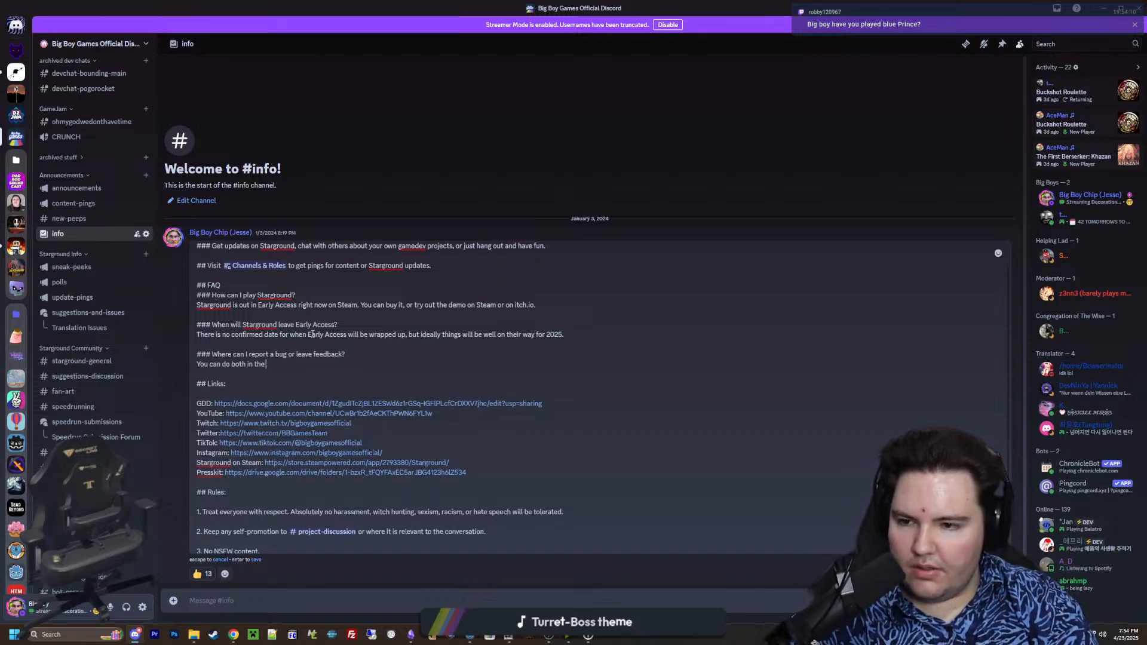
type("You can do both in the #suggest")
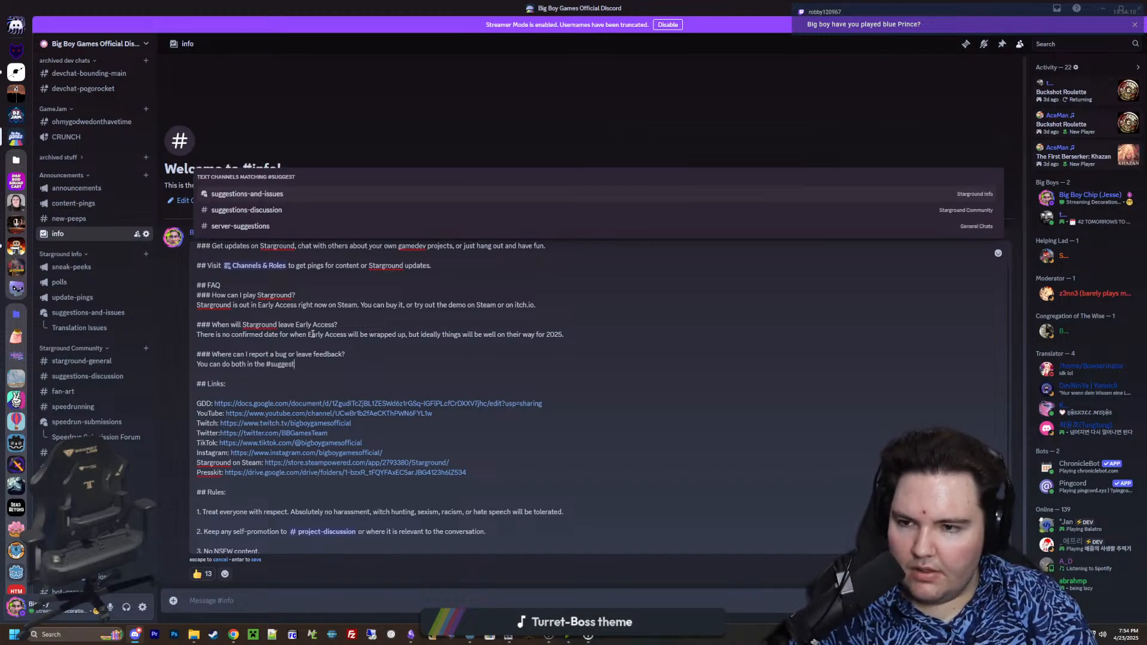
key("Tab")
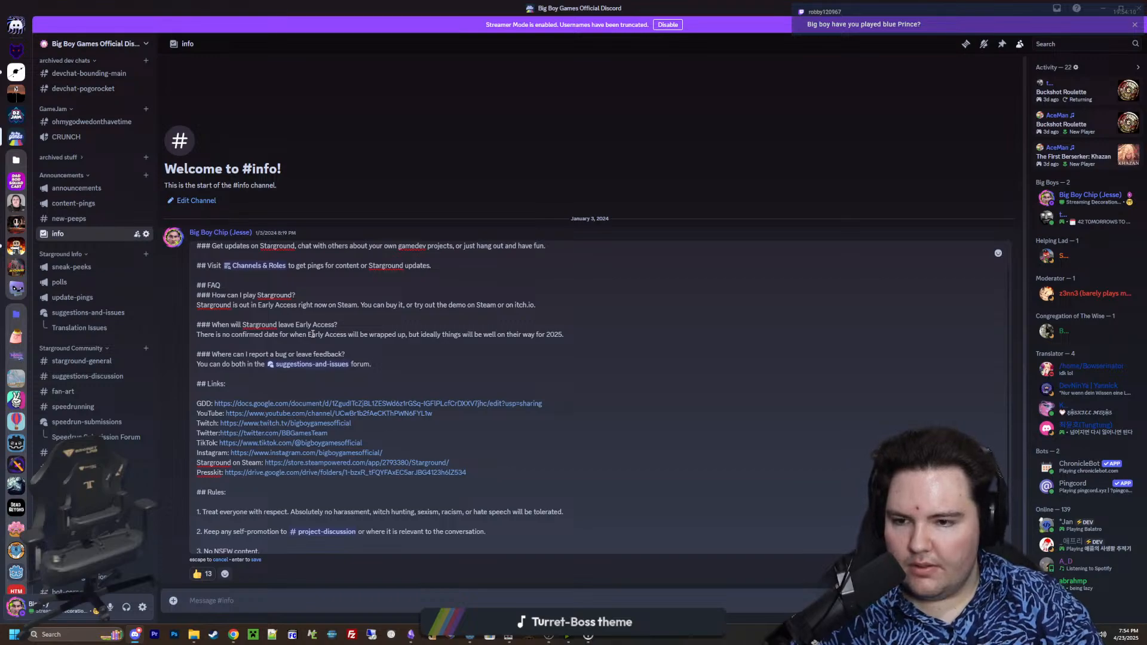
key("Return")
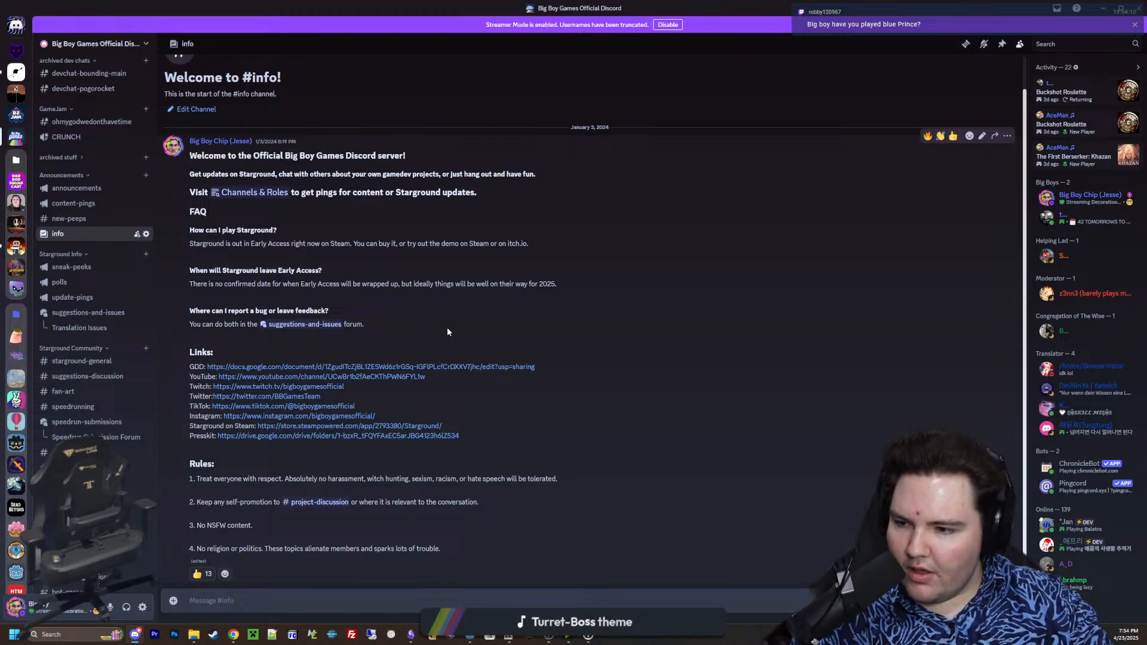
Switch to a new Chrome window and search Google for "blue prince game"
key("alt+Tab")
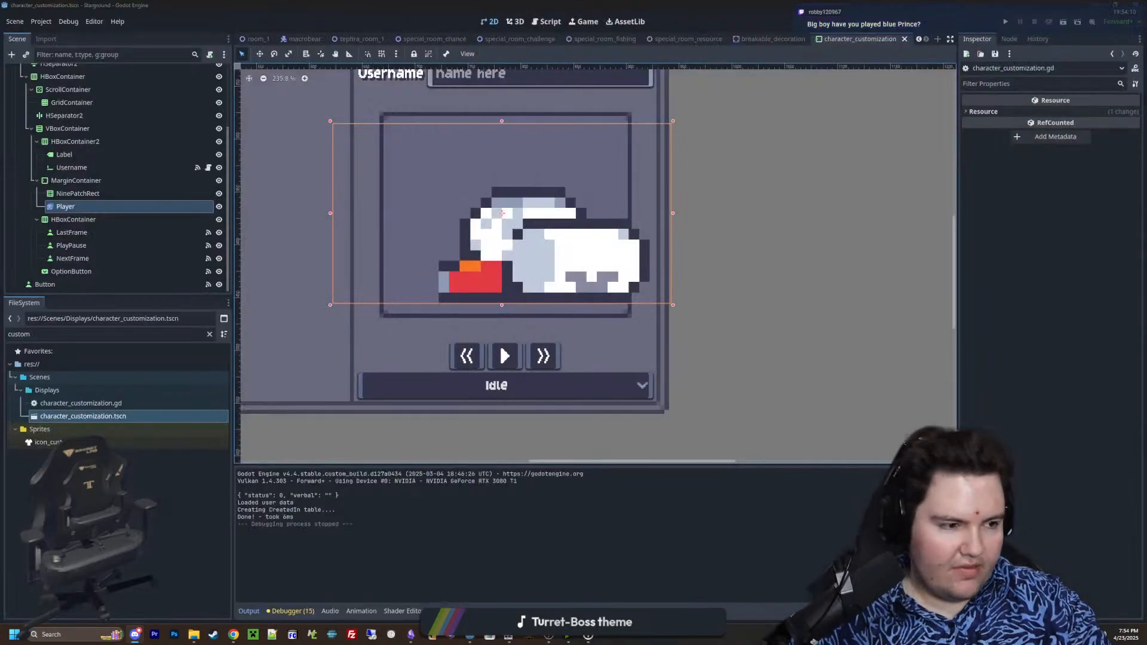
key("ctrl+n")
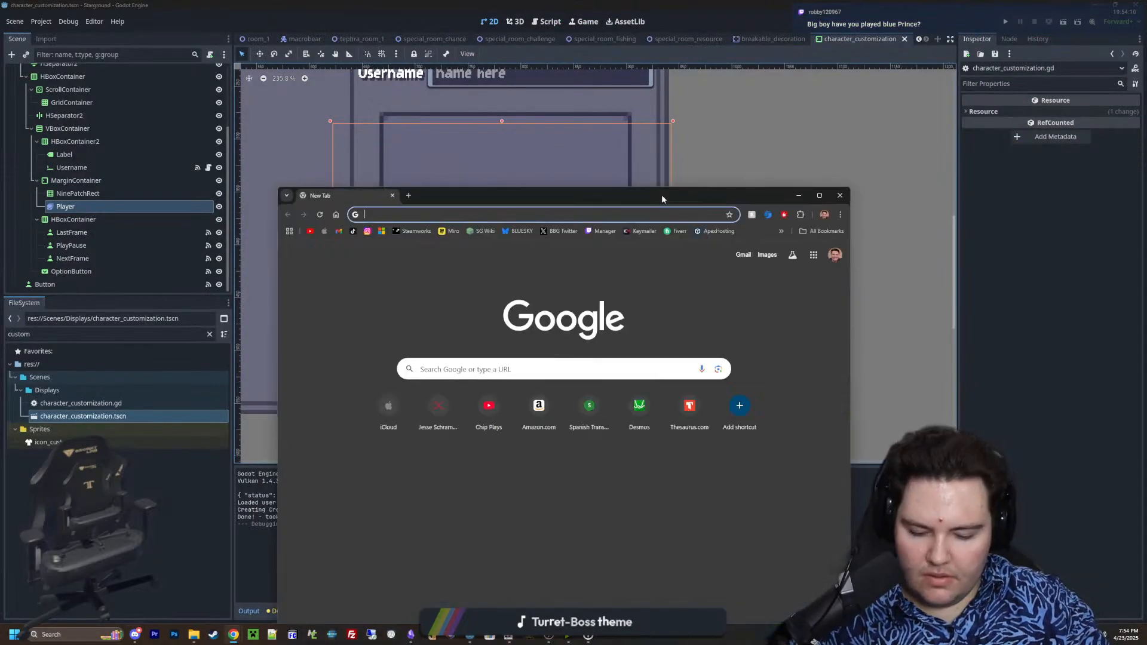
type("blue prince")
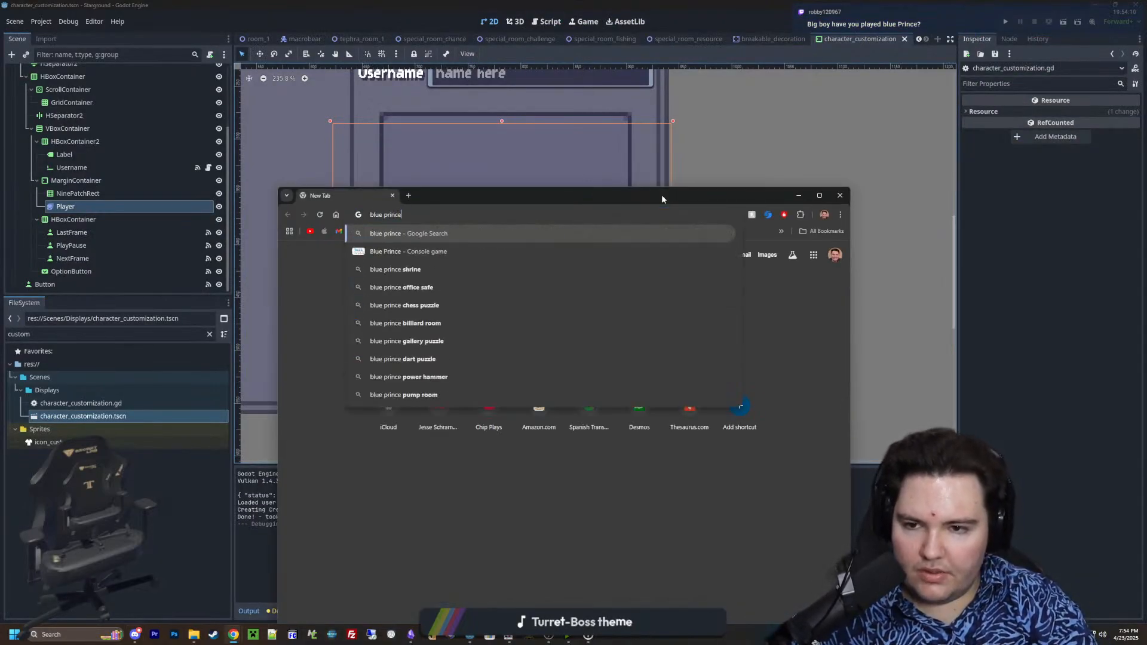
type(" game")
key("Return")
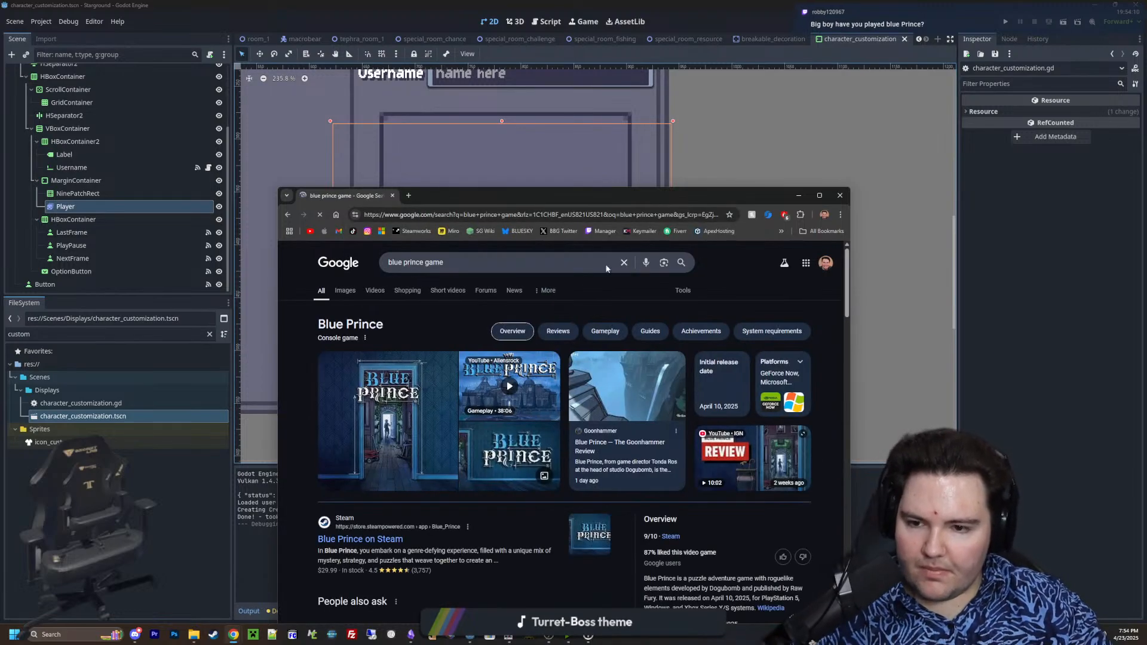
Open the Blue Prince Steam store page from the search results and maximize the browser window
scroll(380, 475, "down", 1)
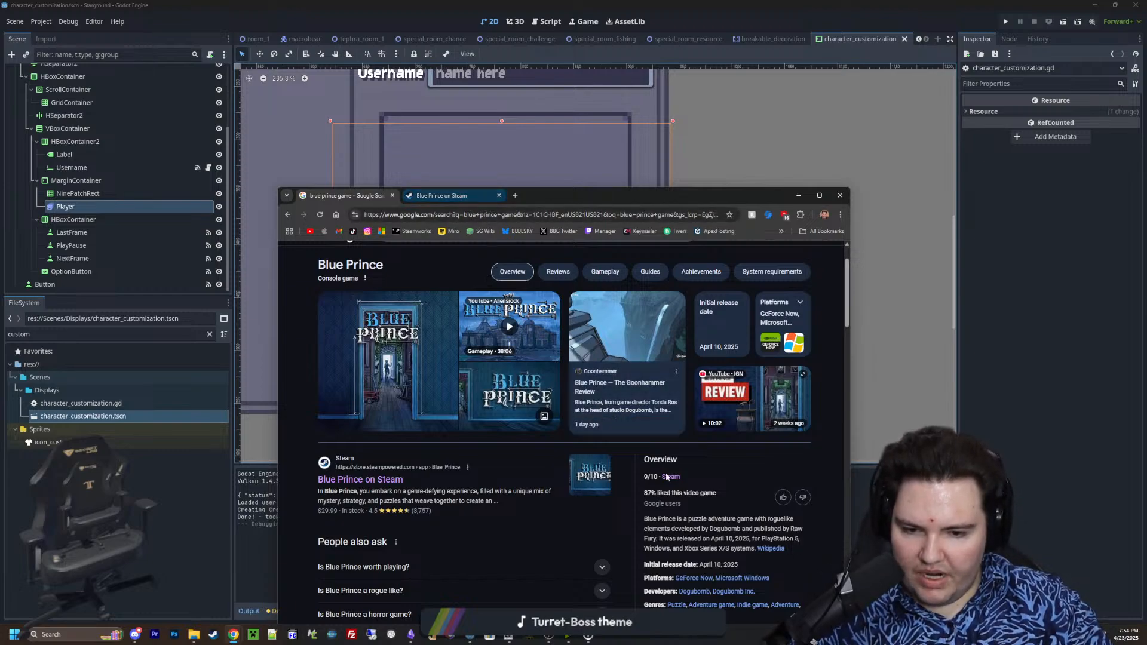
left_click(443, 196)
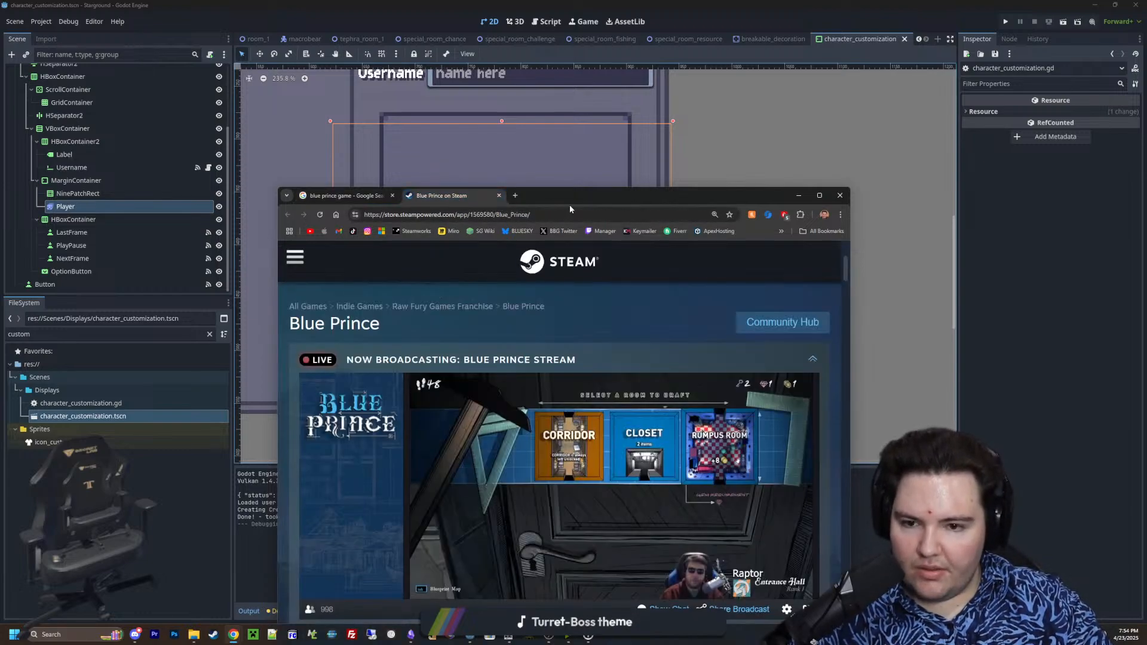
double_click(569, 197)
scroll(486, 397, "down", 3)
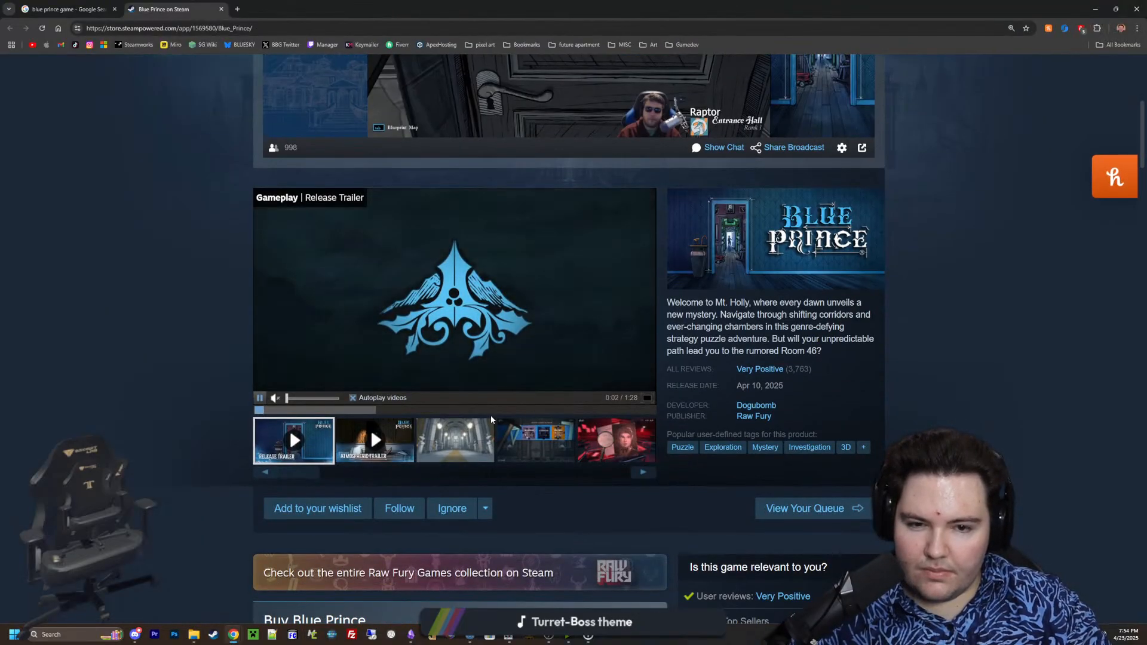
Preview the Atmospheric Trailer and the first few screenshots in the Blue Prince media gallery
left_click(386, 460)
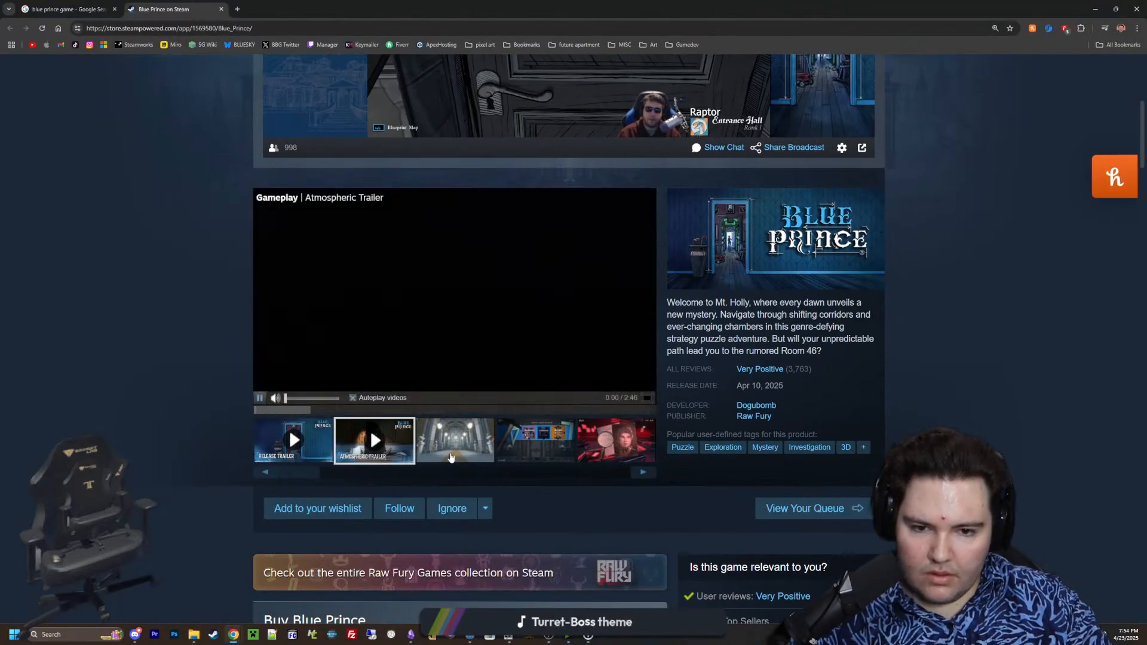
left_click(455, 442)
left_click(557, 459)
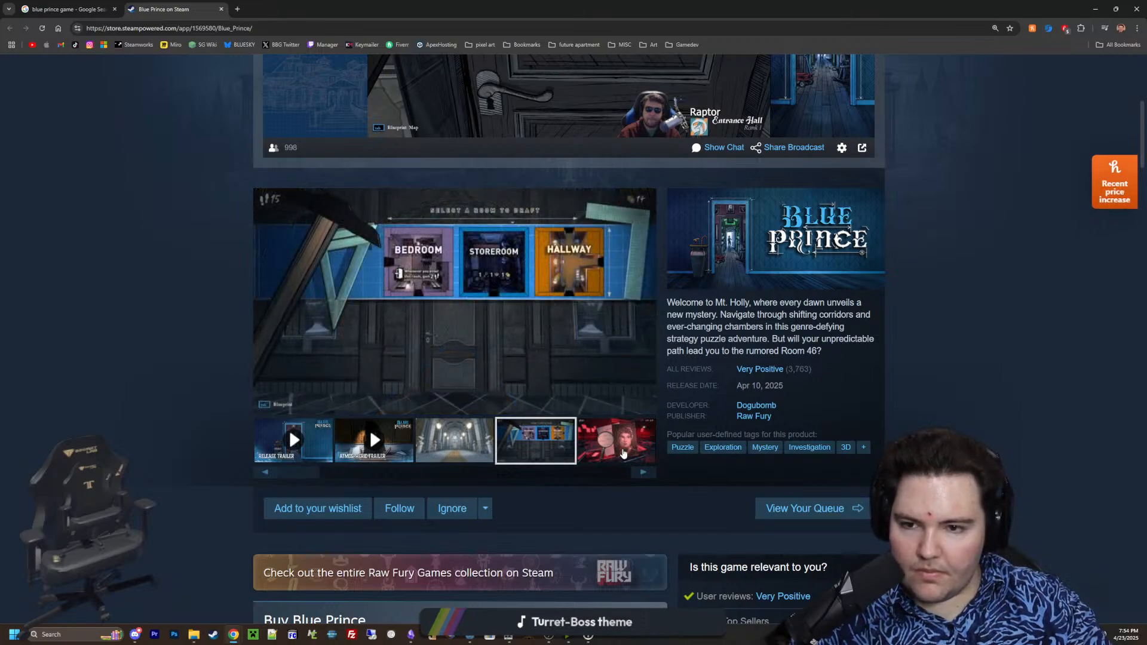
left_click(622, 456)
left_click(557, 453)
Enlarge the room-drafting screenshot and view the following screenshots through to the ninth
left_click(502, 308)
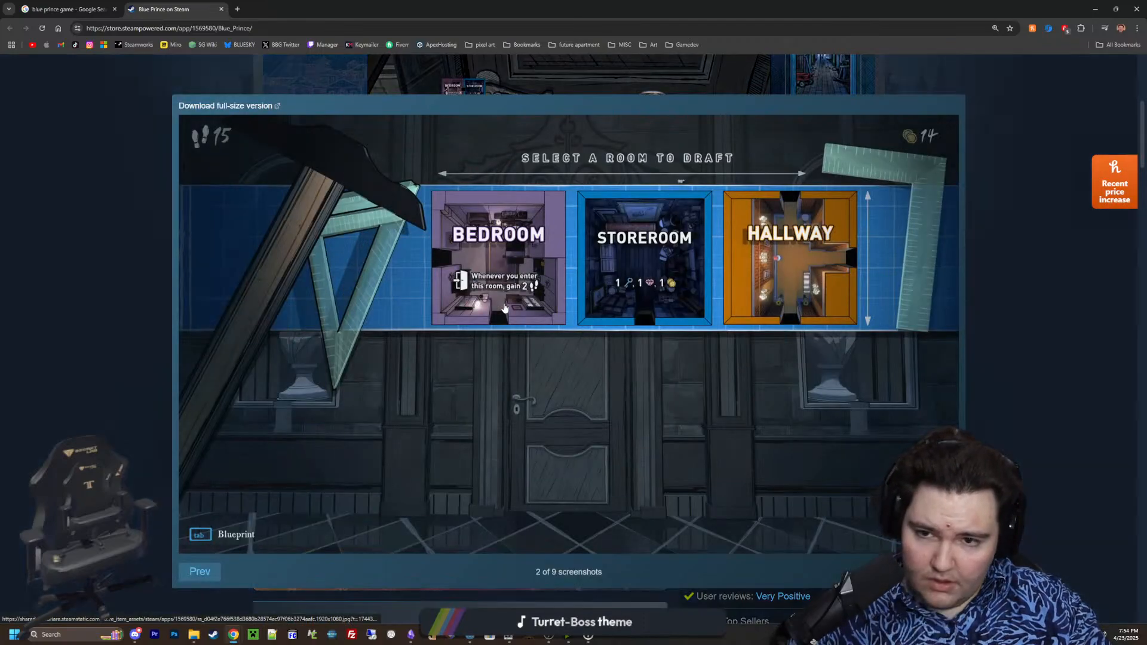
key("Right")
key("Right")
key("Right")
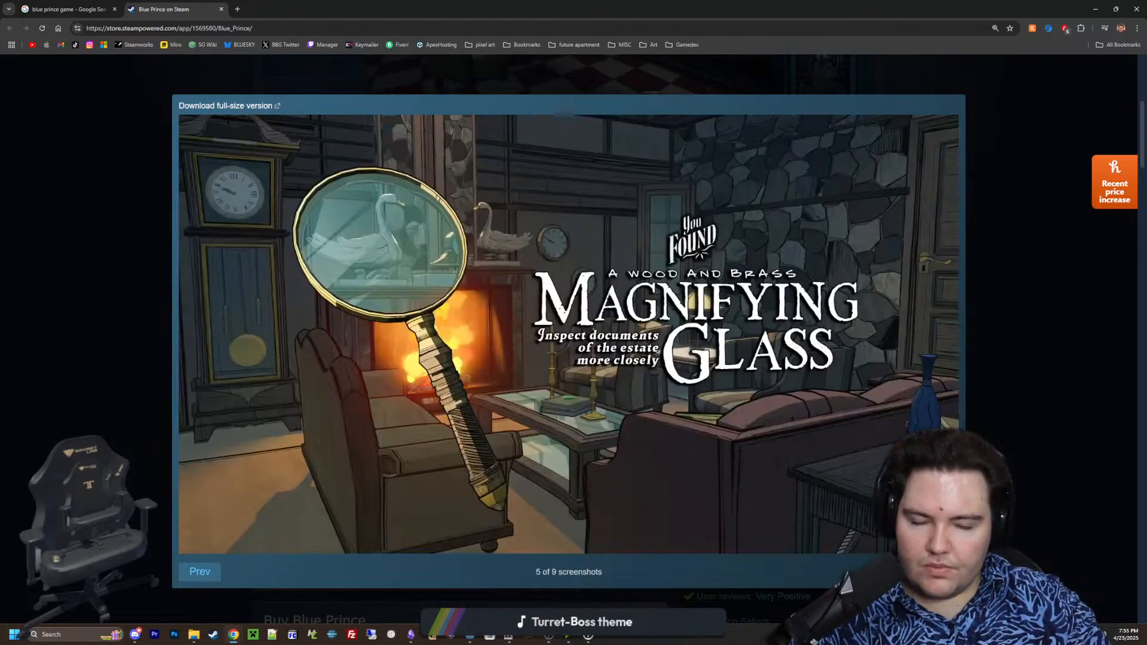
key("Right")
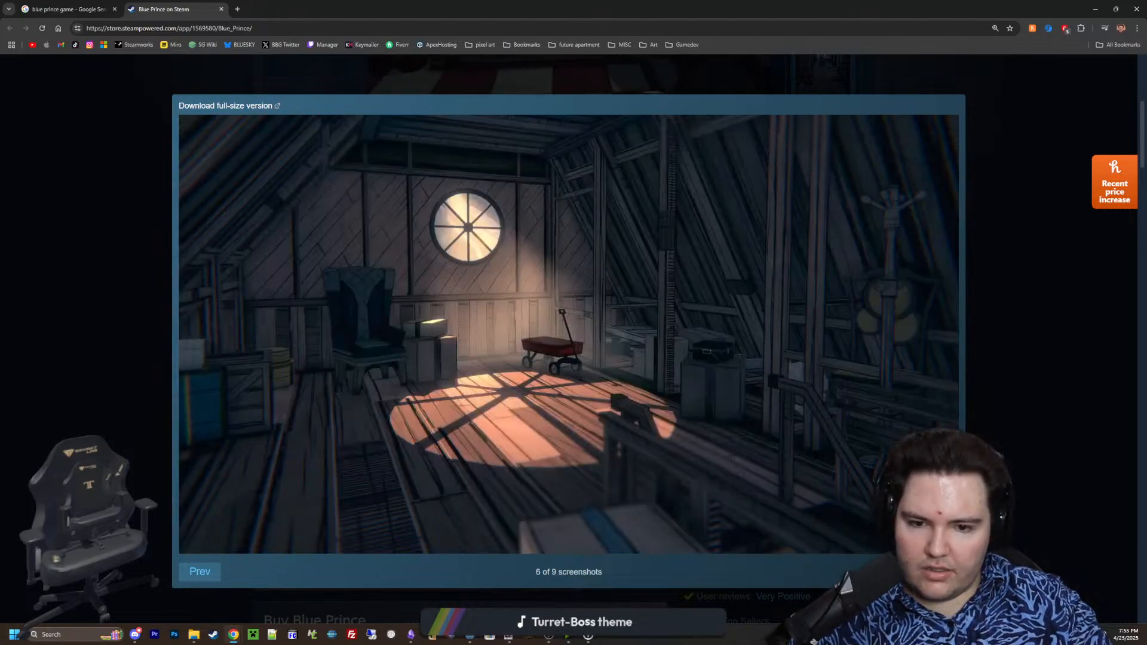
key("Right")
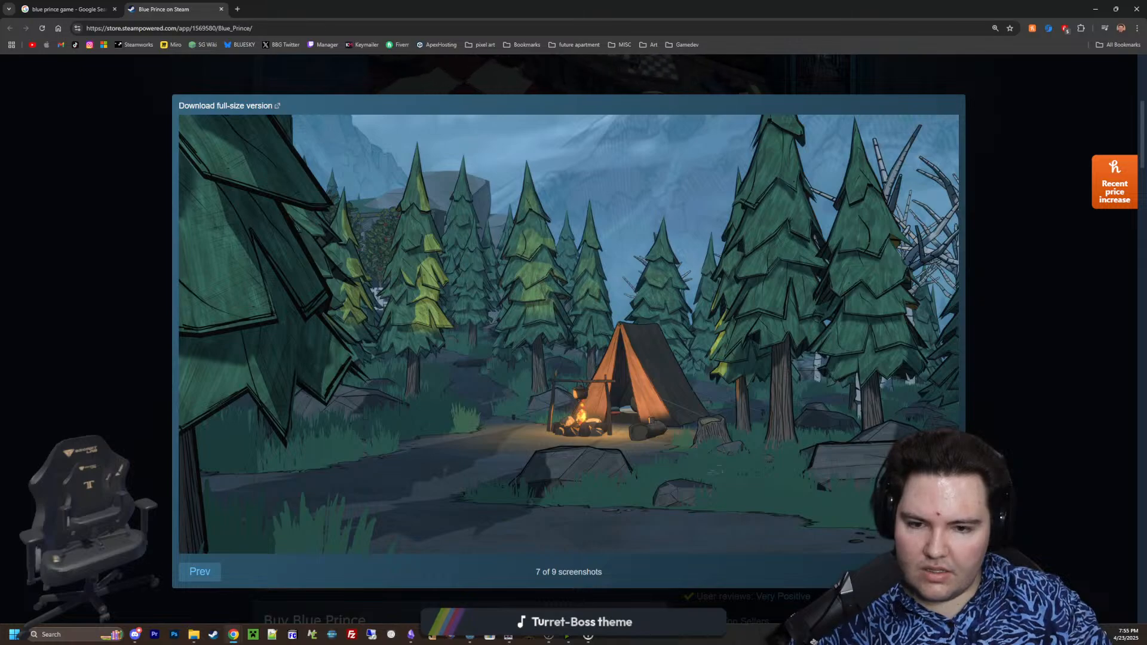
key("Right")
key("Right")
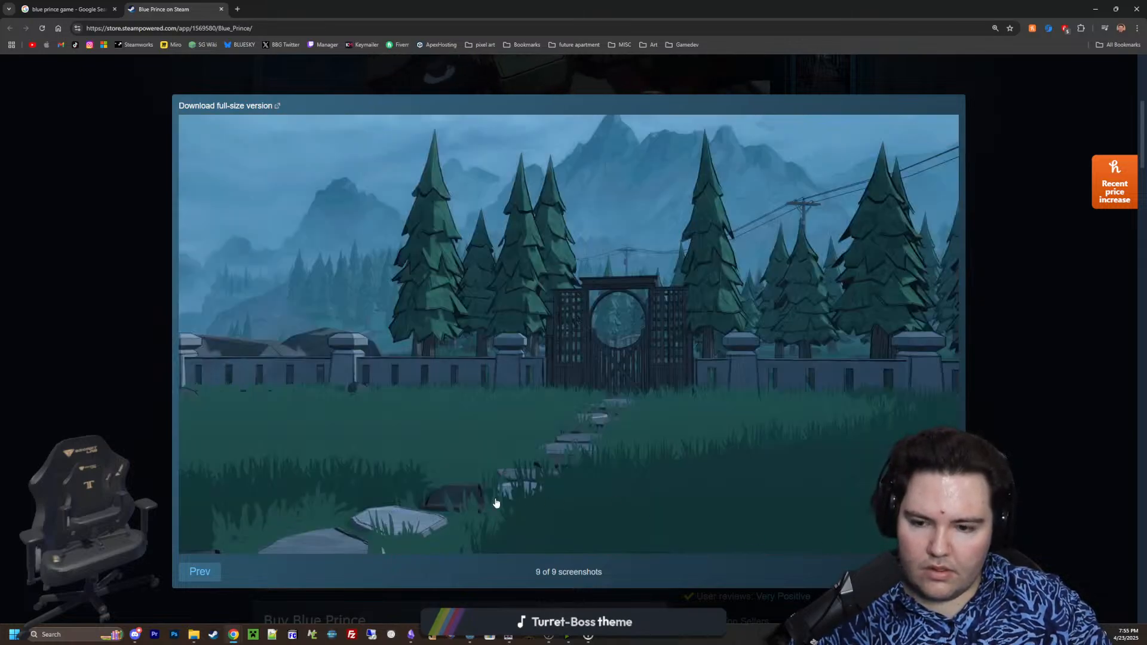
Review the enlarged screenshots in reverse order back to the room-drafting one and close the viewer
left_click(202, 572)
left_click(205, 573)
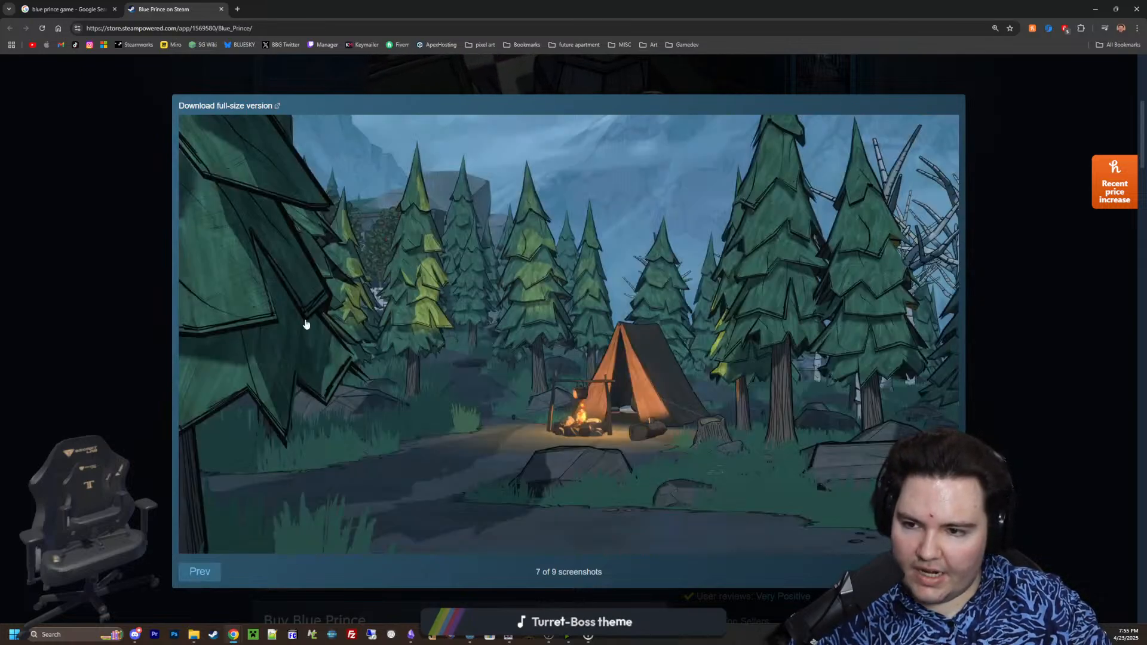
left_click(204, 577)
left_click(206, 579)
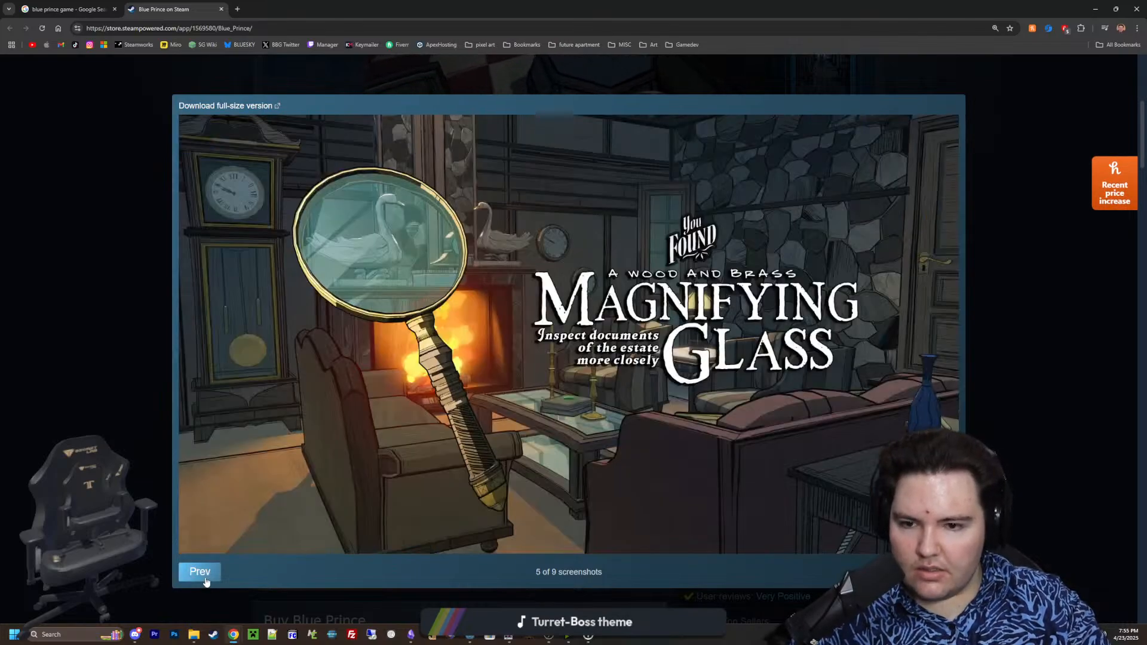
left_click(206, 579)
left_click(199, 577)
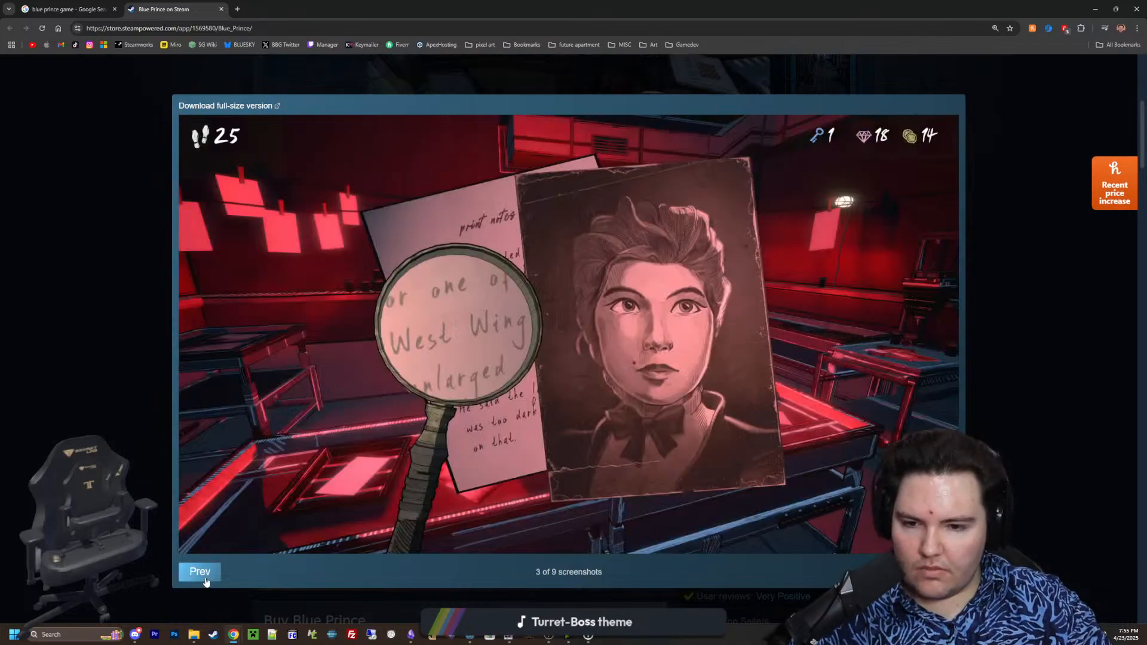
left_click(200, 576)
key("Escape")
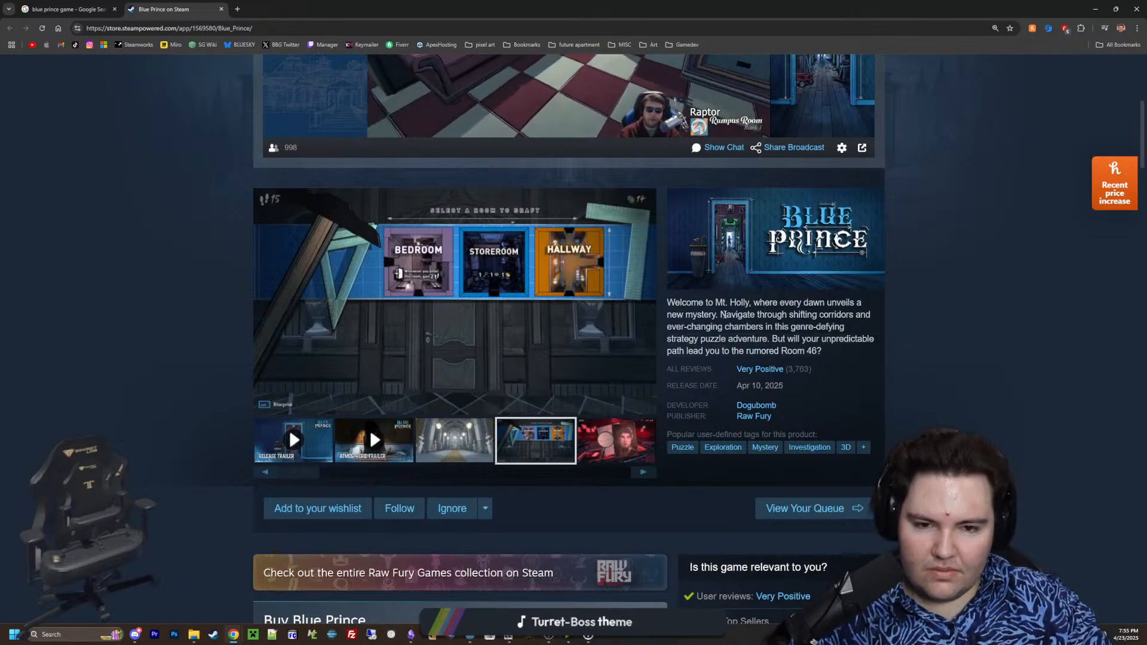
Read the Blue Prince short description, press quotes and About This Game section, continuing down to the most helpful customer reviews
left_click_drag(696, 326, 820, 340)
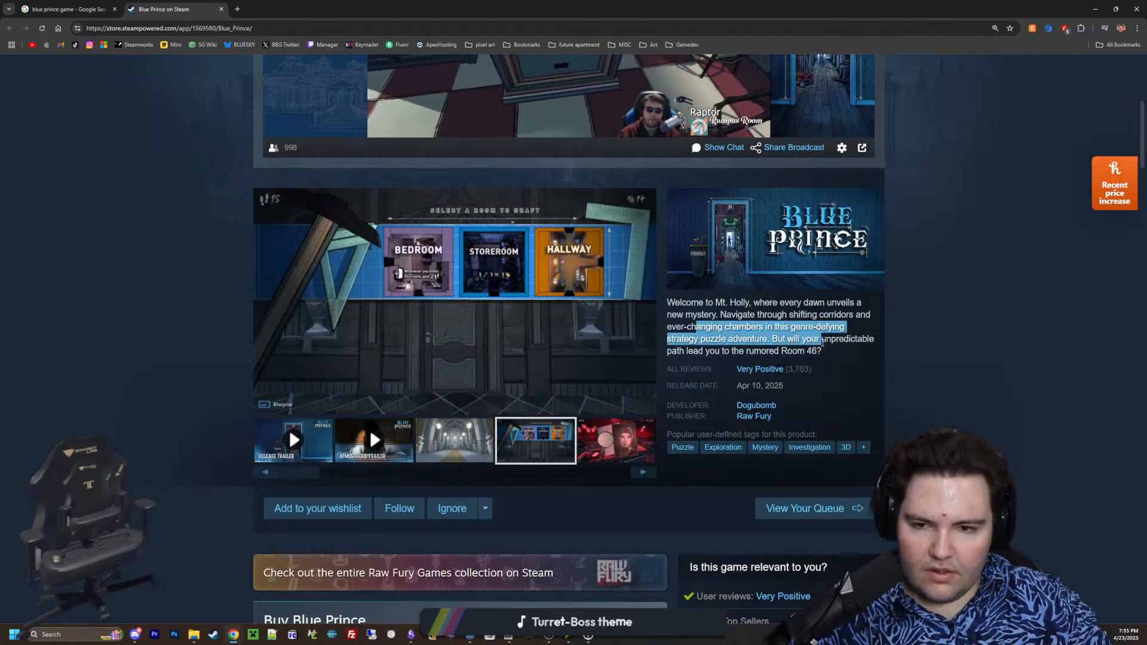
left_click(801, 344)
scroll(544, 399, "down", 5)
scroll(485, 430, "down", 10)
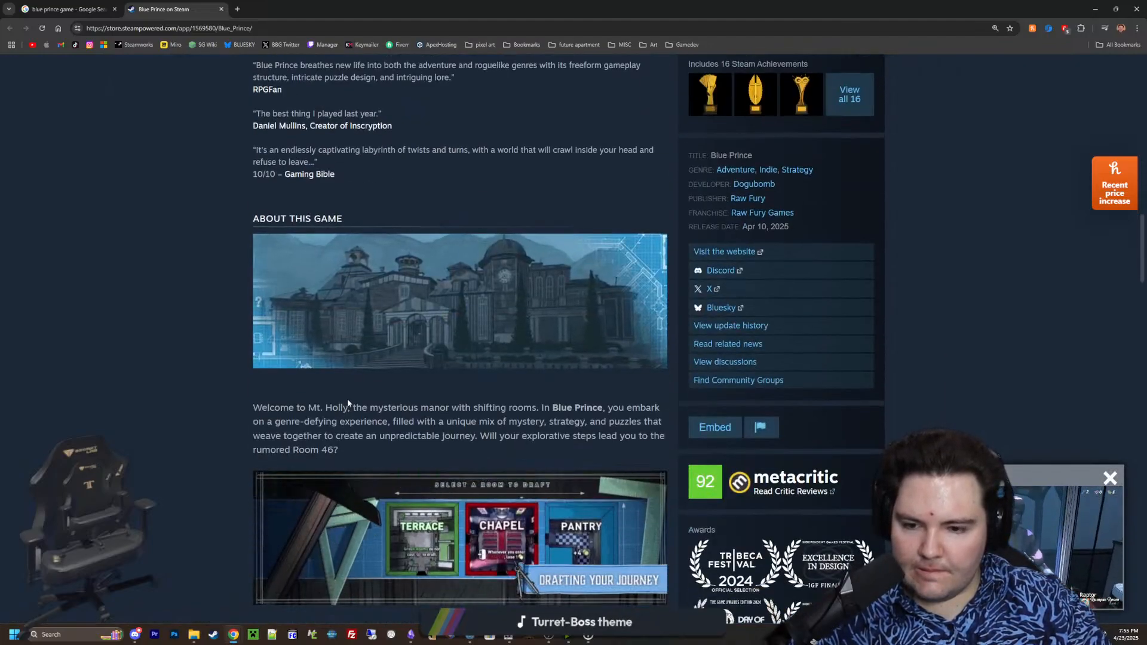
scroll(358, 269, "down", 6)
scroll(343, 348, "up", 7)
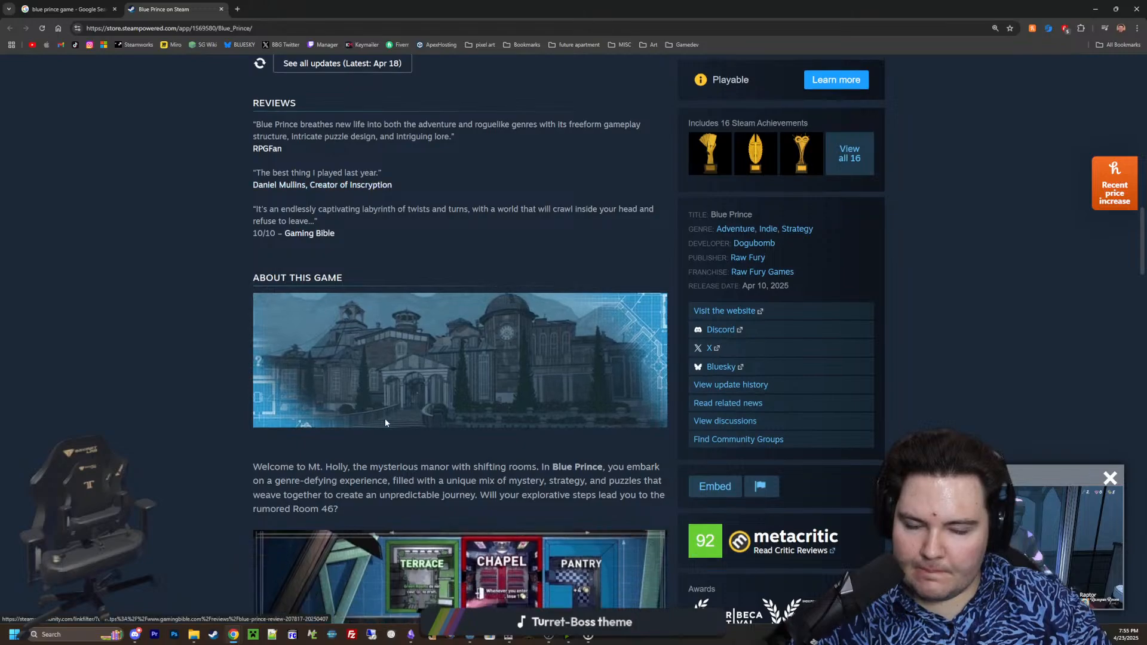
scroll(385, 418, "down", 10)
scroll(269, 389, "down", 4)
scroll(209, 342, "down", 6)
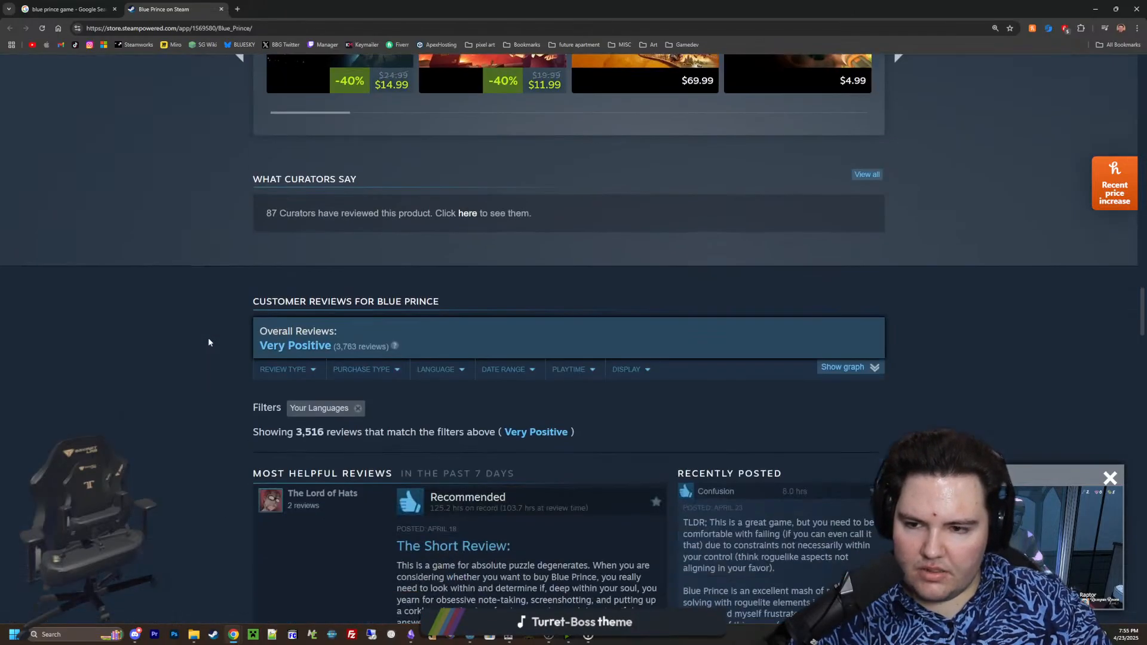
scroll(209, 340, "down", 5)
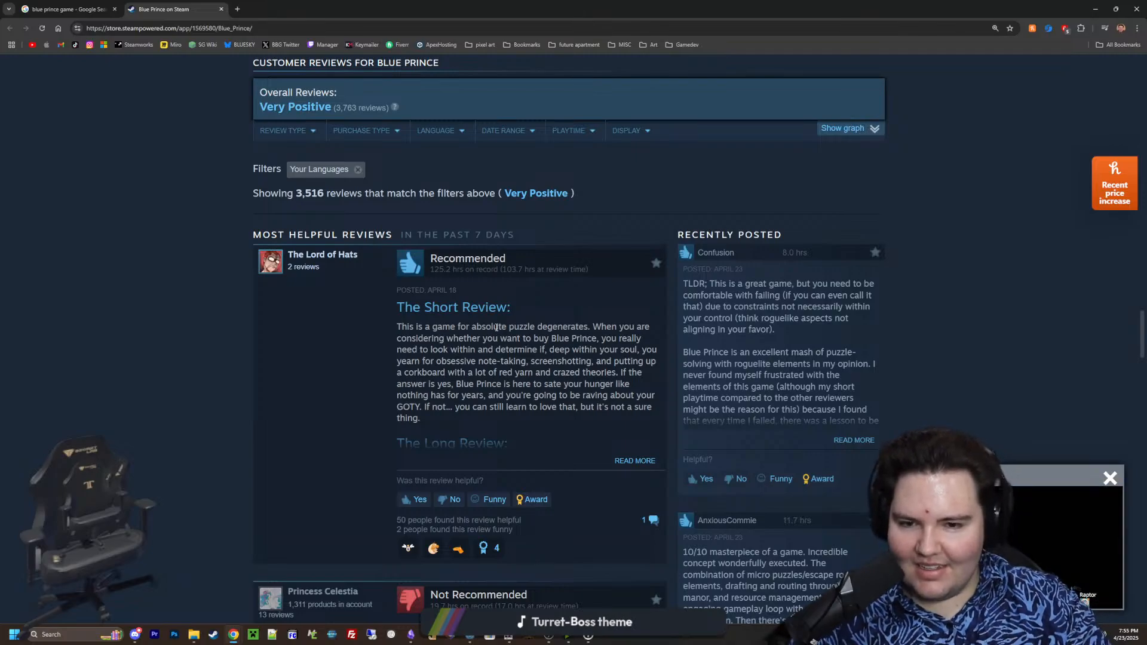
Skim further Blue Prince customer reviews and return to the media gallery near the start of the store page
scroll(428, 345, "down", 4)
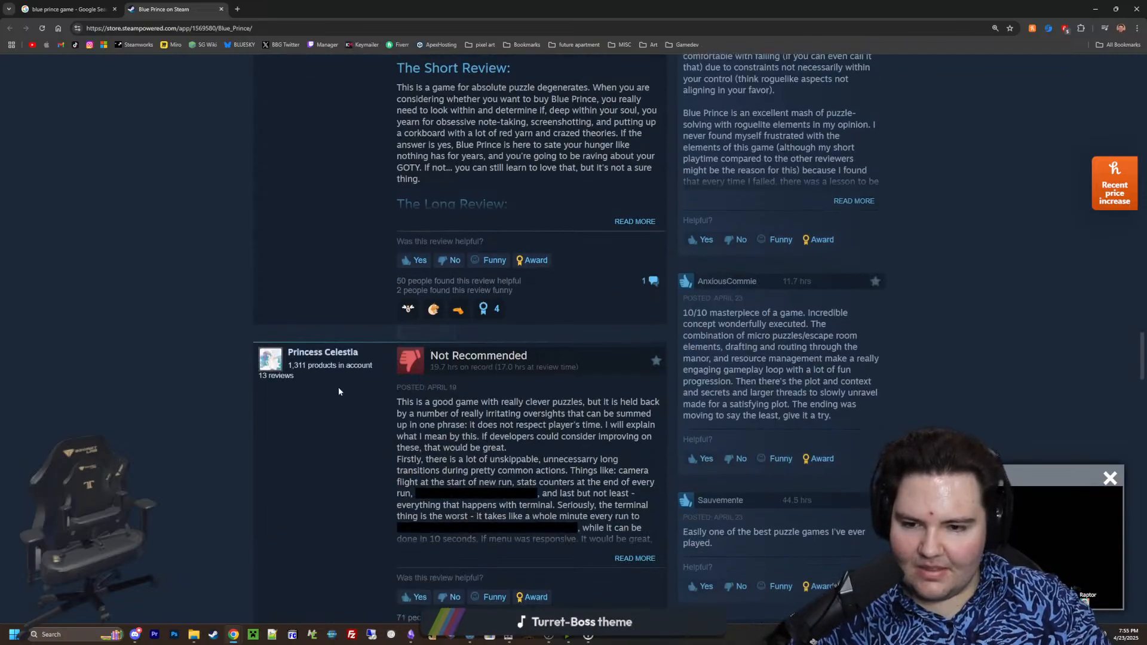
scroll(311, 413, "down", 10)
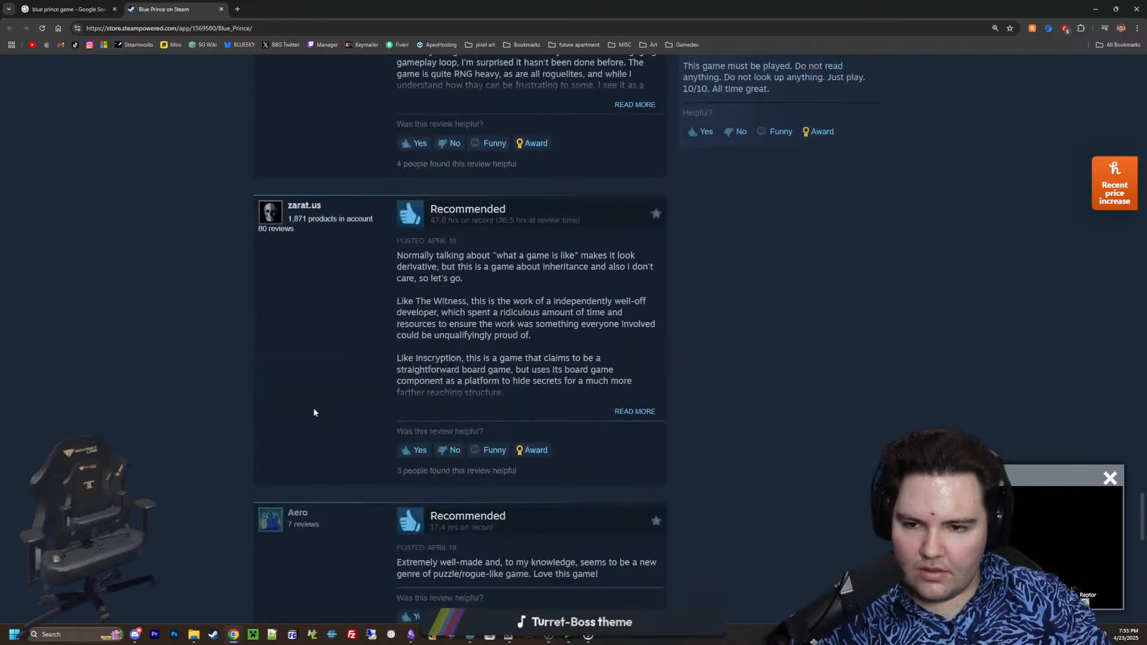
scroll(339, 455, "up", 20)
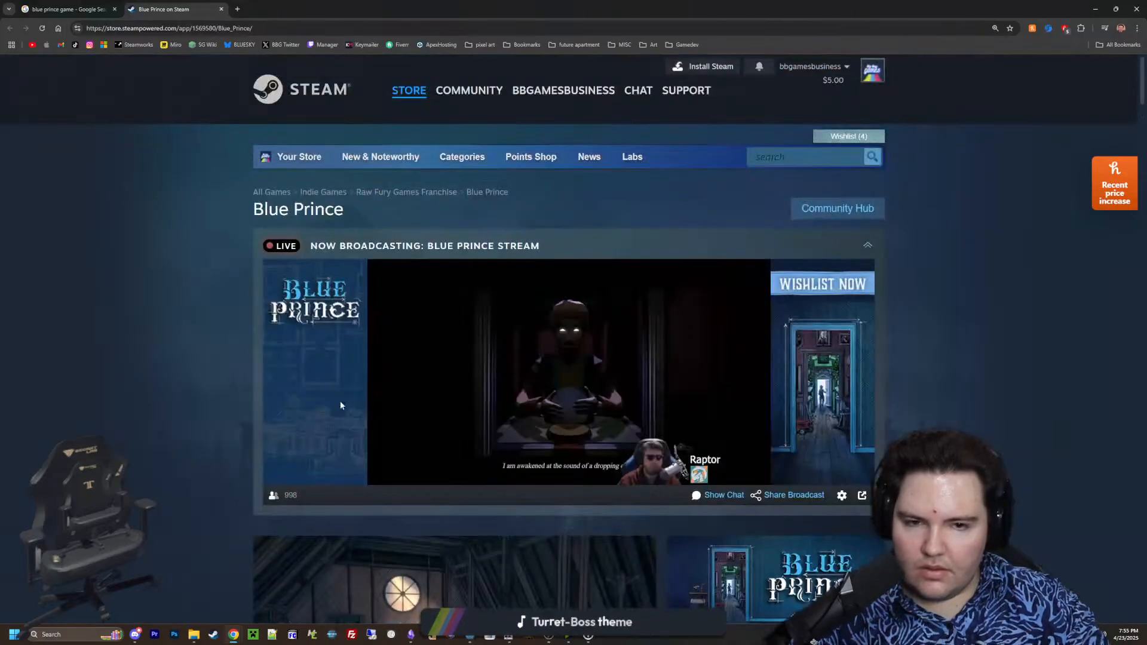
scroll(346, 401, "down", 5)
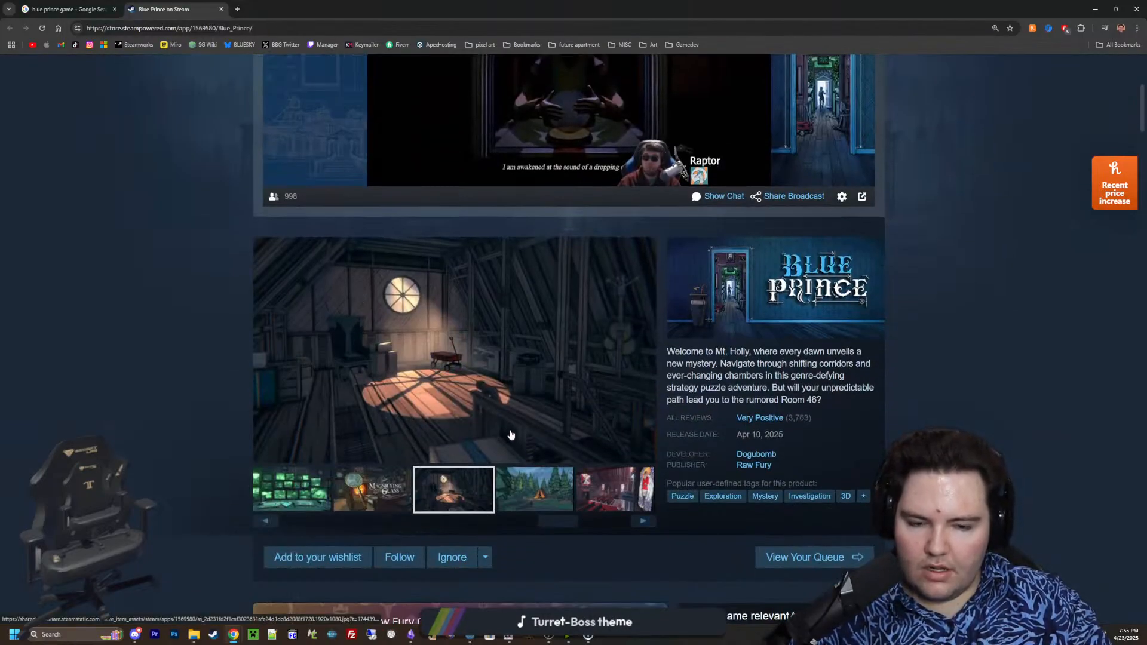
Switch to the Godot editor and inspect the Player node in the character customization preview
left_click_drag(583, 9, 1146, 170)
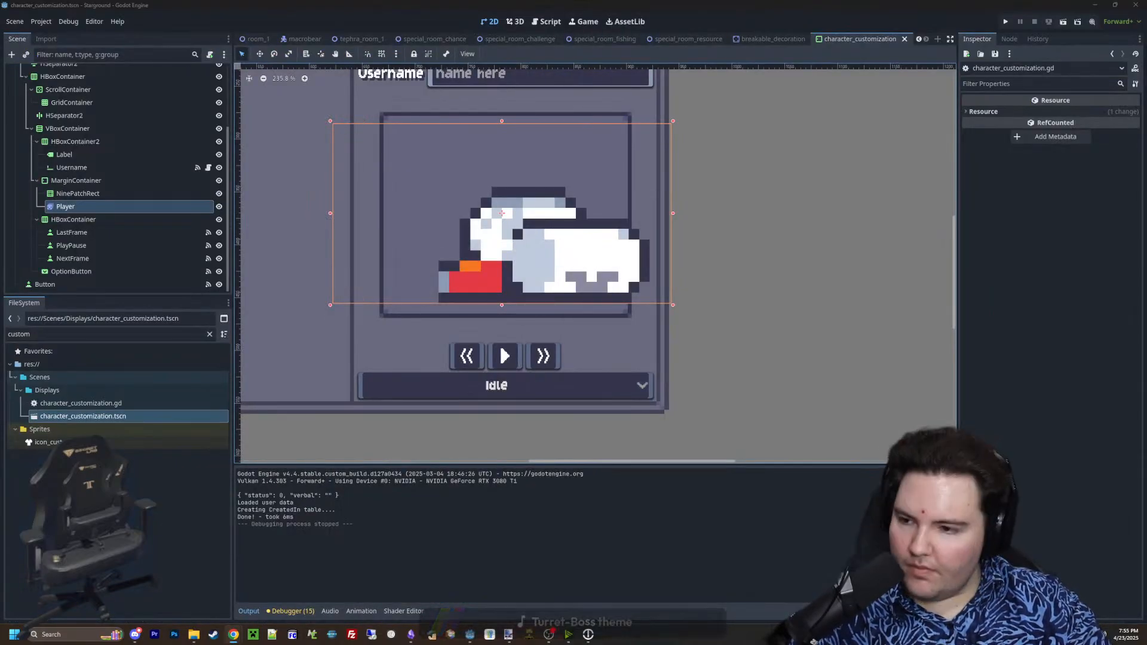
scroll(576, 325, "down", 4)
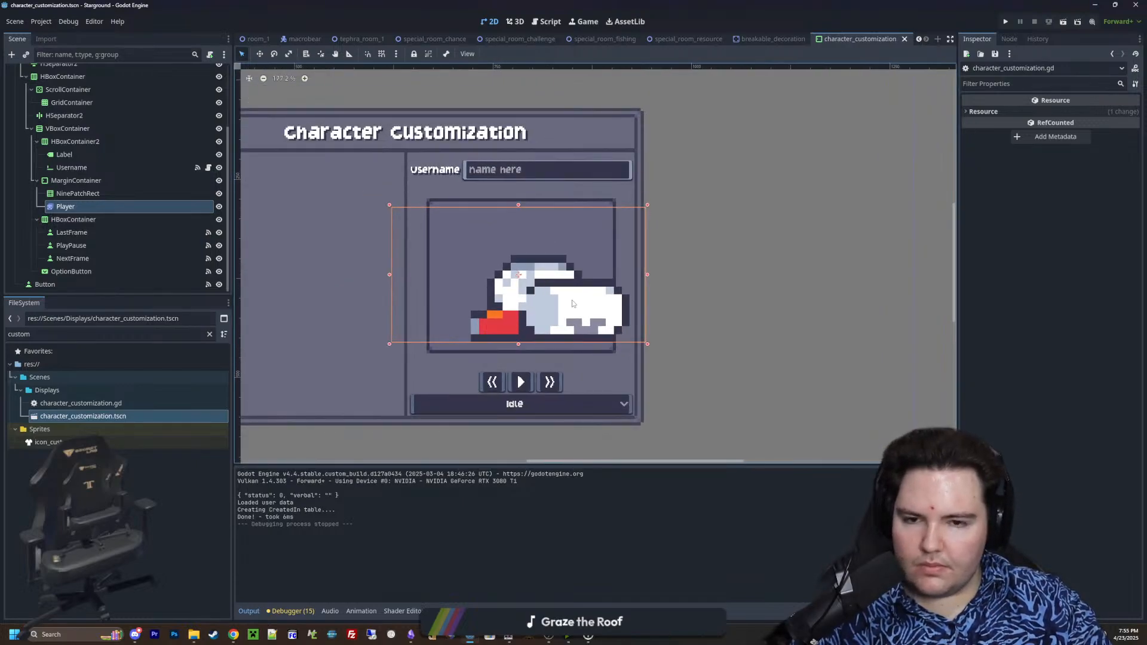
scroll(526, 382, "up", 3)
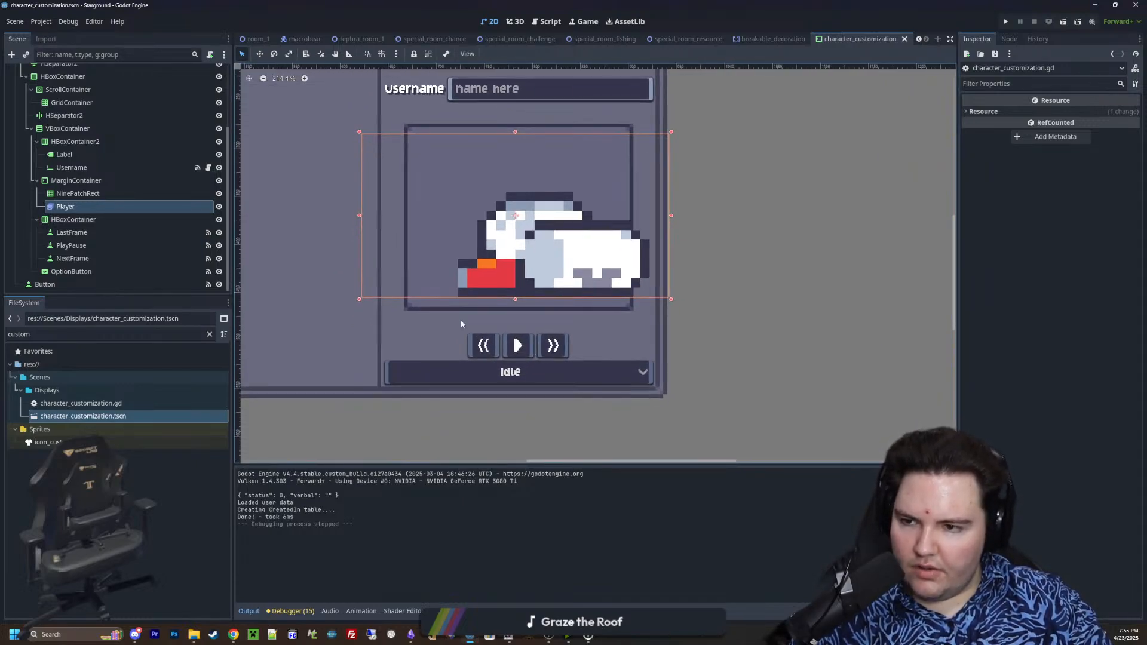
left_click(77, 206)
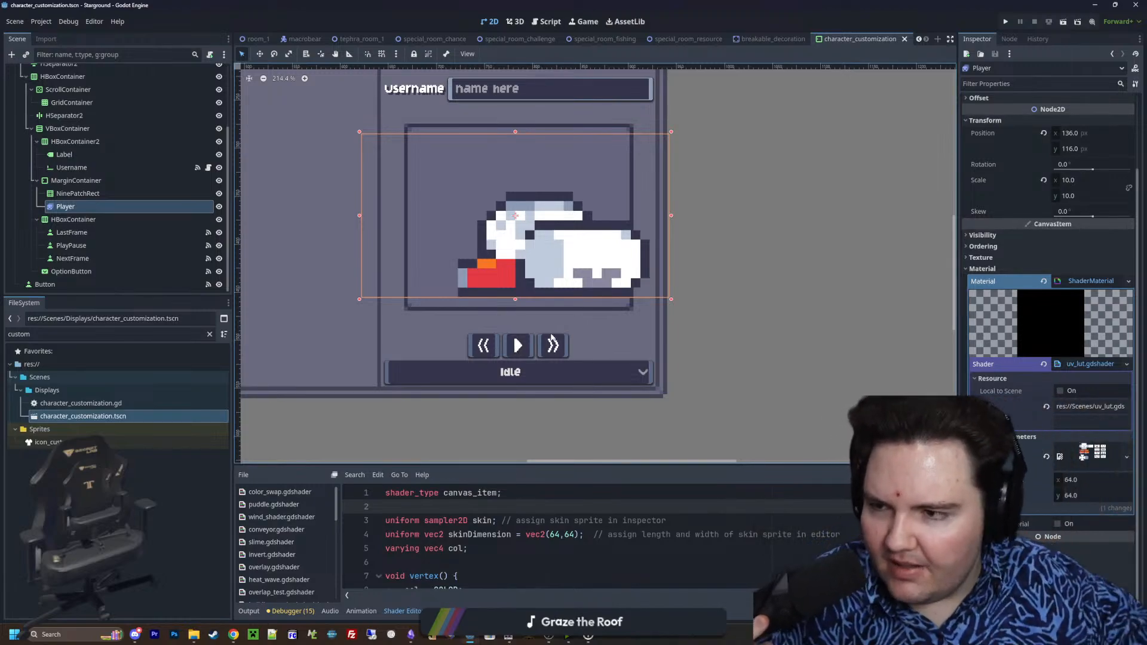
Add a Label node to the HBoxContainer holding the playback buttons and nest it under the PlayPause button
left_click(126, 220)
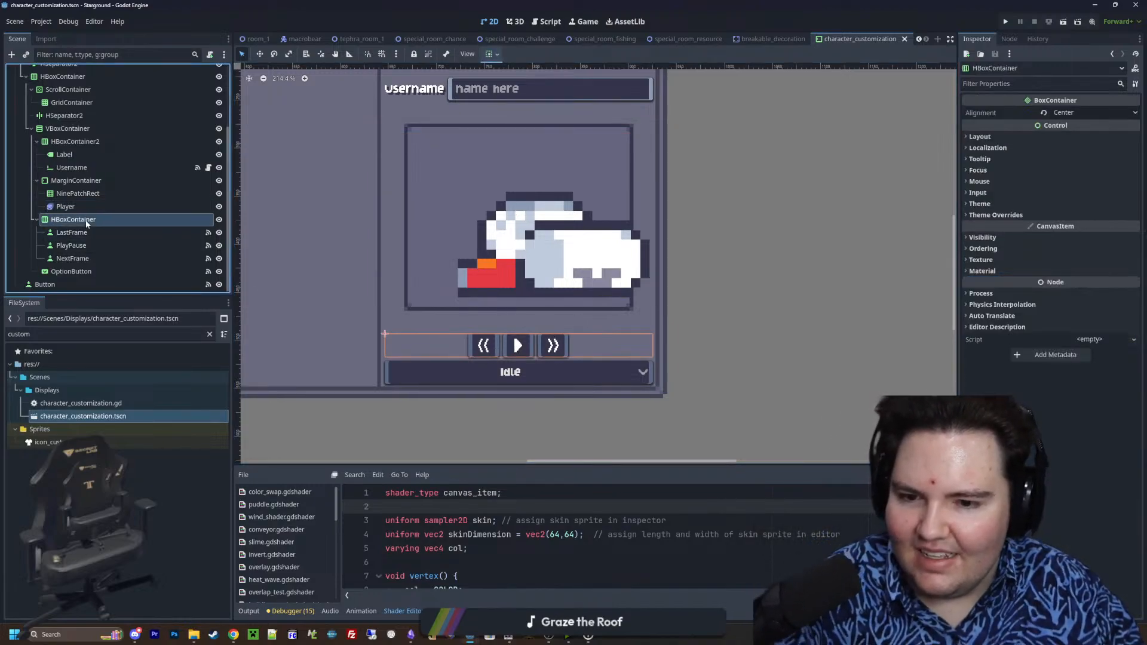
right_click(127, 220)
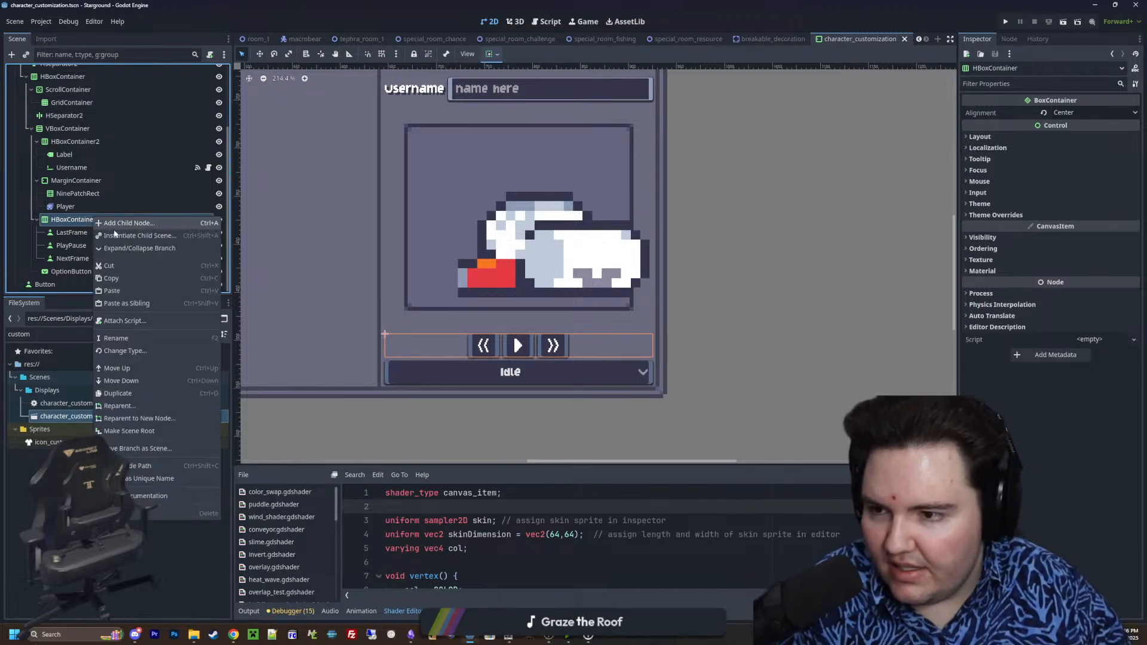
left_click(129, 223)
type("label")
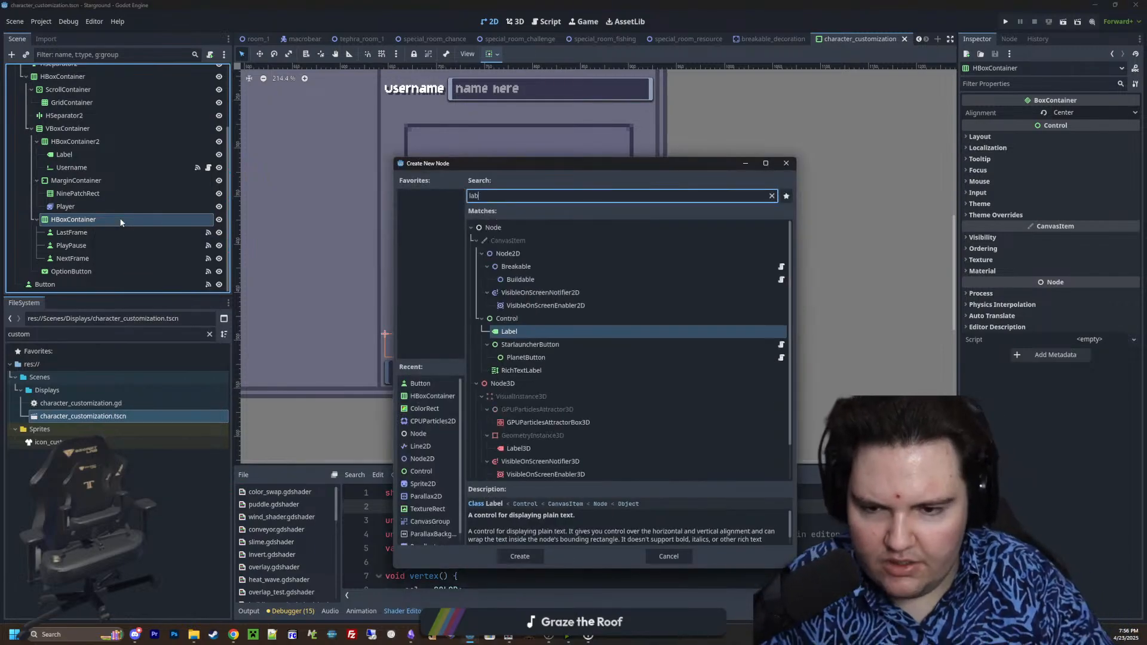
key("Return")
left_click_drag(84, 271, 99, 226)
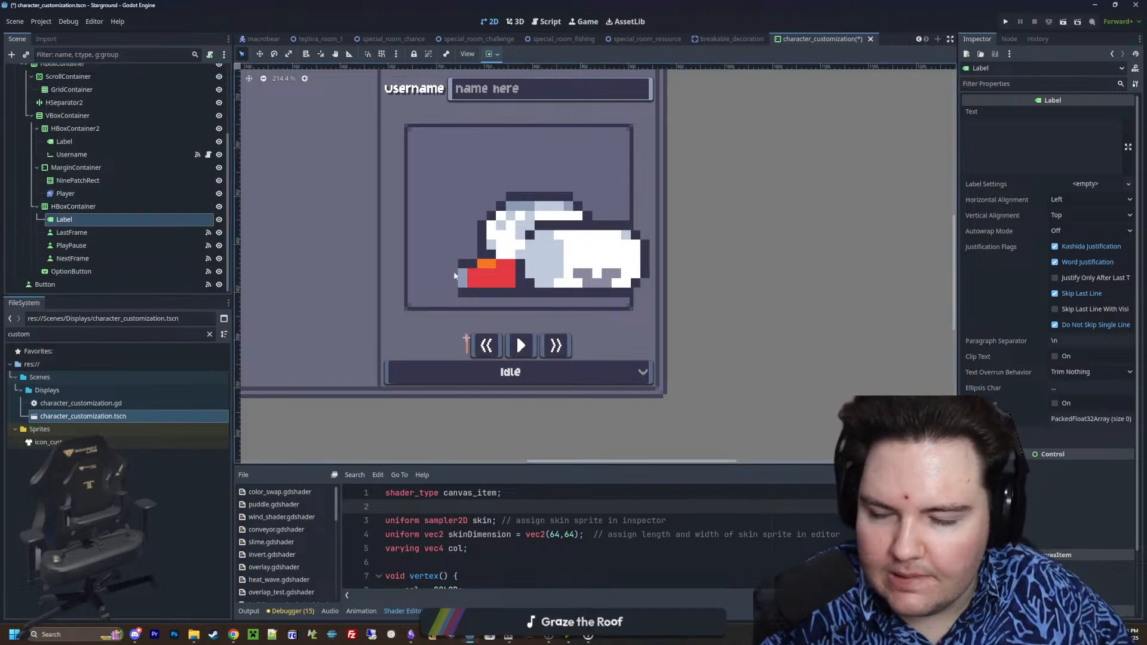
left_click_drag(74, 218, 80, 244)
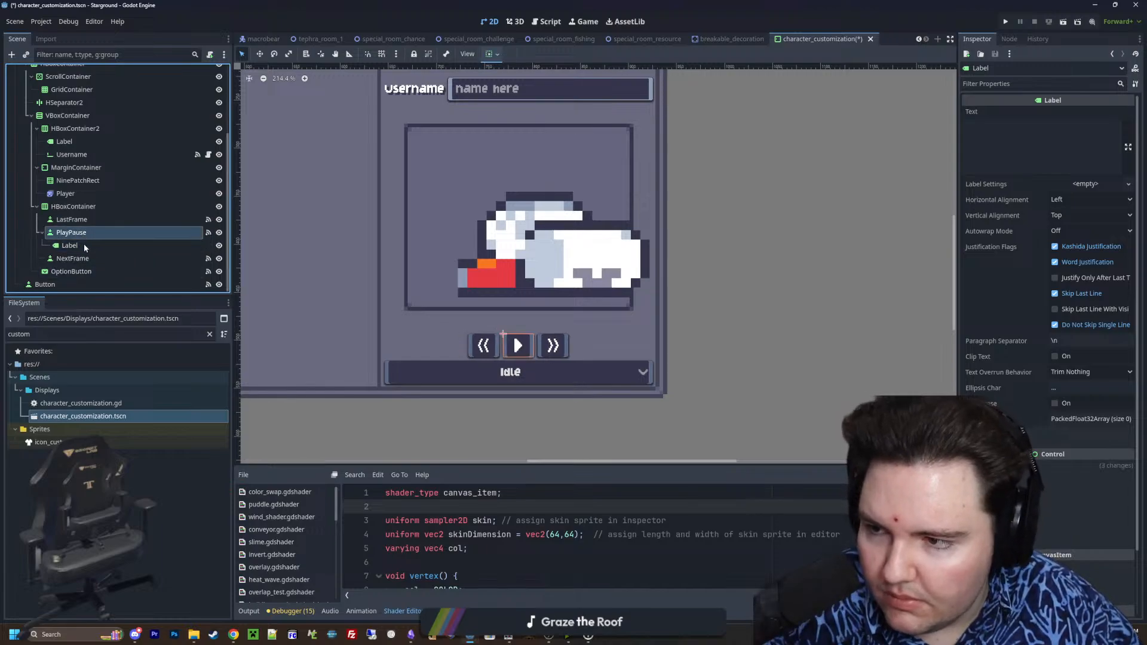
Set the new label's horizontal alignment to Center and its vertical alignment to Bottom
scroll(1027, 371, "down", 2)
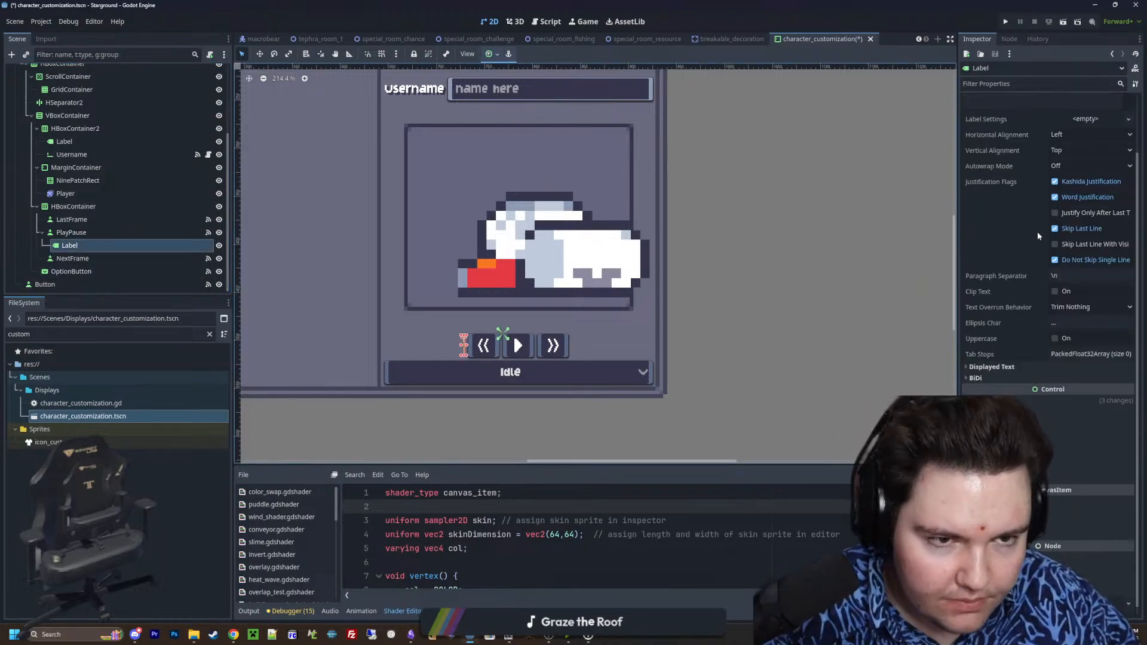
left_click(1075, 135)
left_click(1072, 162)
left_click(1076, 150)
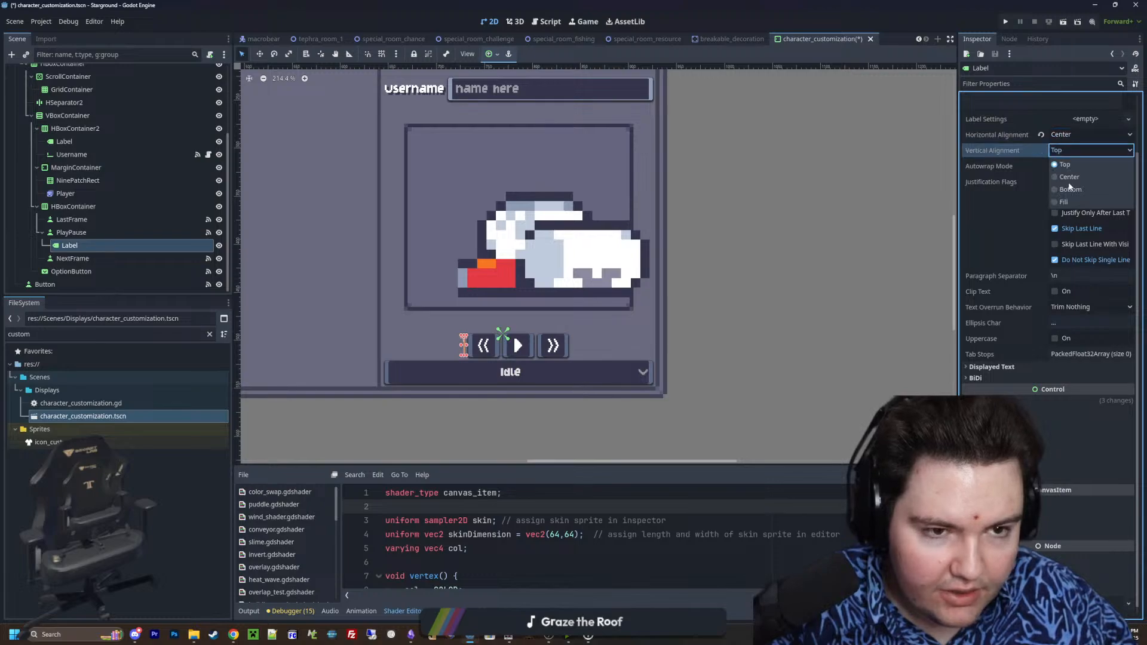
left_click(1070, 189)
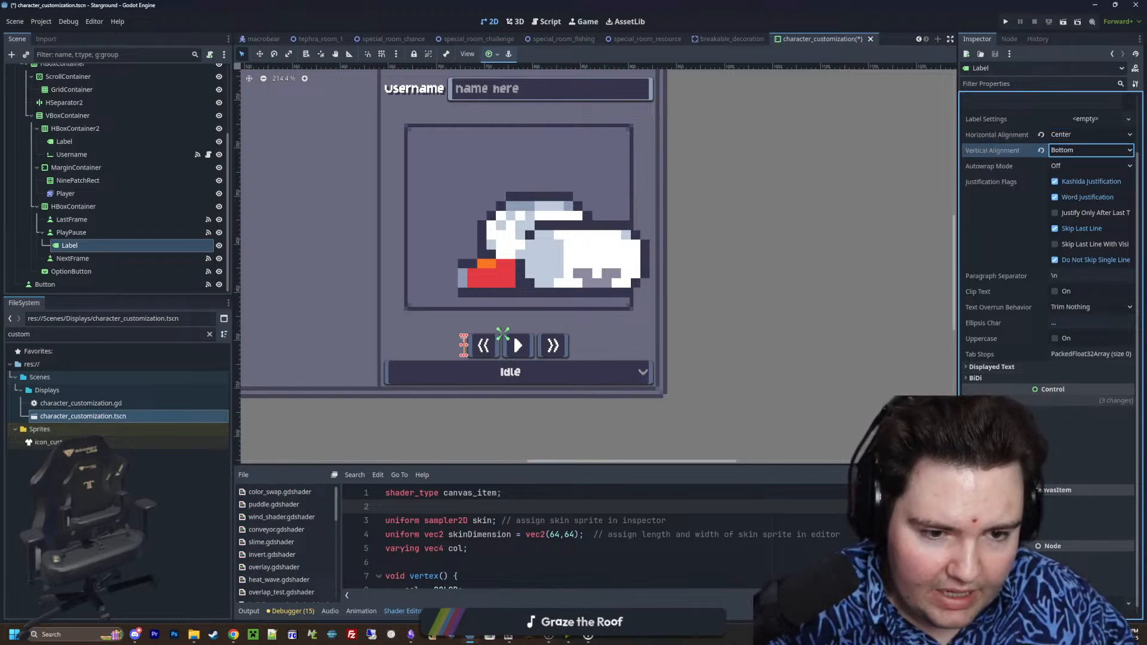
Set the label's layout mode to Anchors with the Center Top anchors preset
left_click(1079, 478)
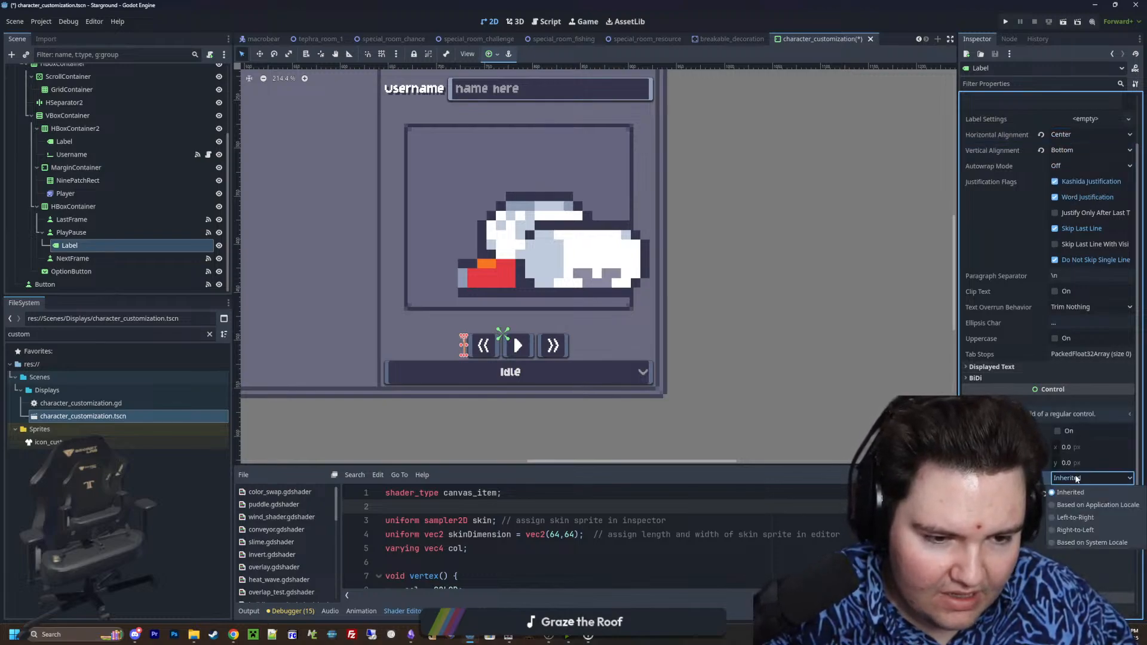
left_click(1074, 491)
left_click(1078, 480)
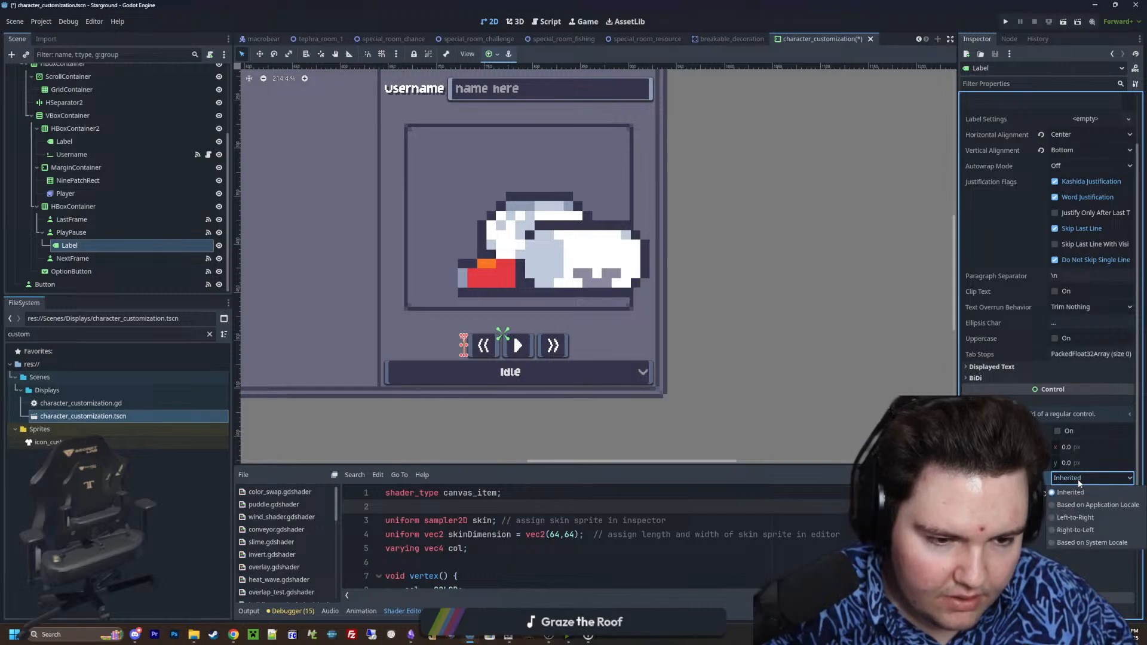
left_click(1078, 481)
left_click(1071, 495)
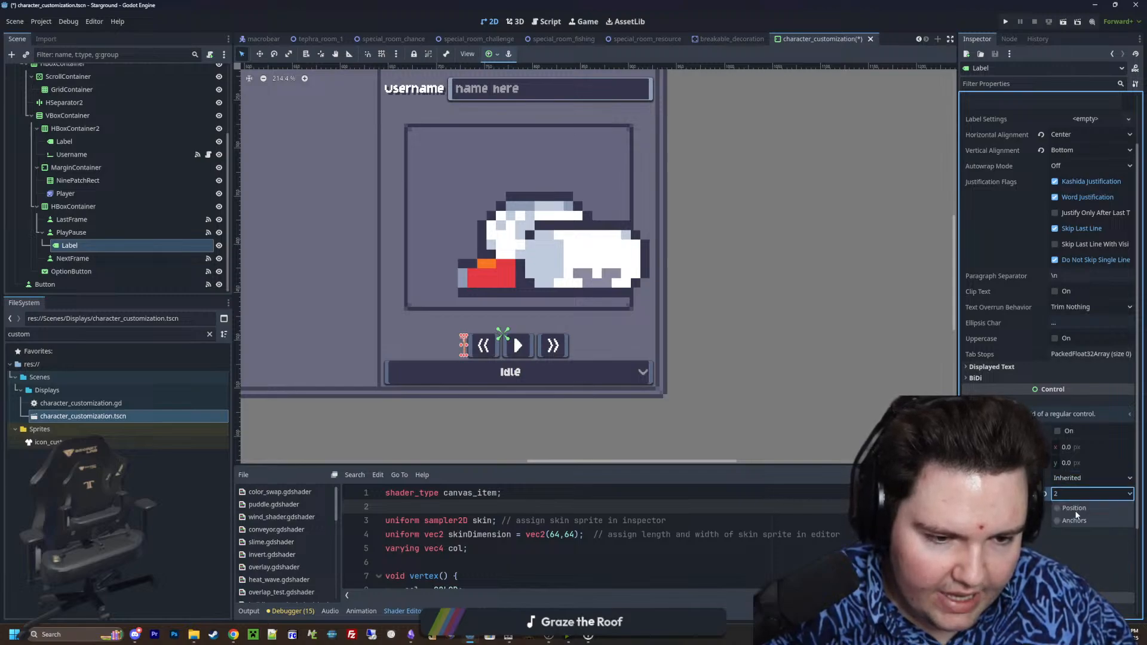
left_click(1076, 522)
scroll(1084, 451, "down", 2)
left_click(1084, 450)
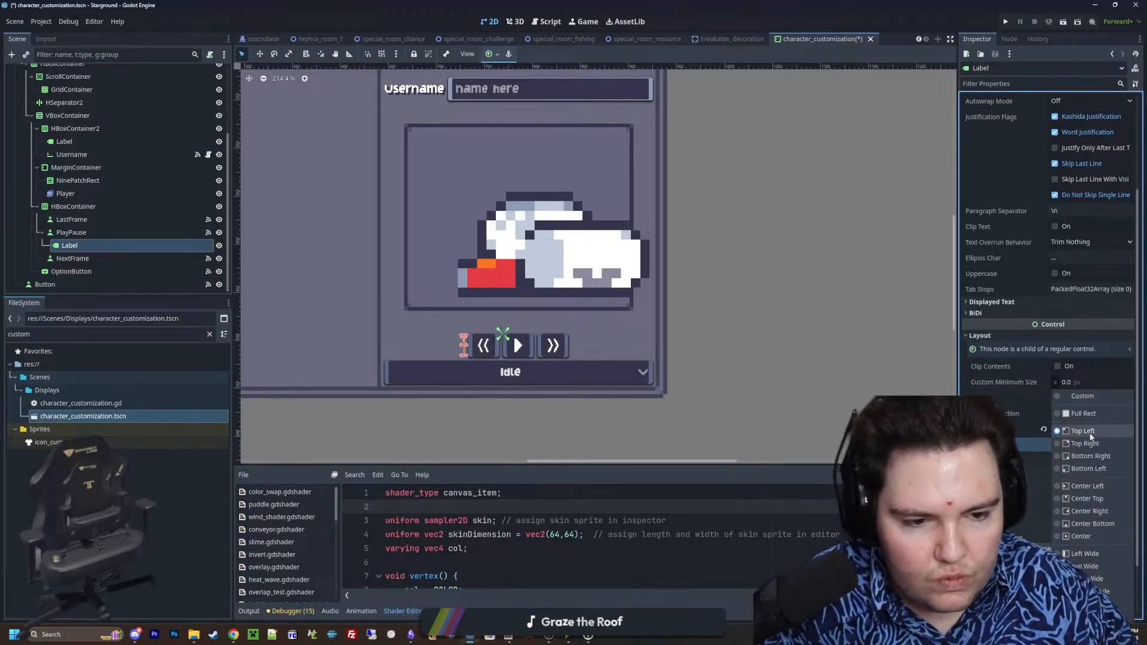
left_click(1085, 499)
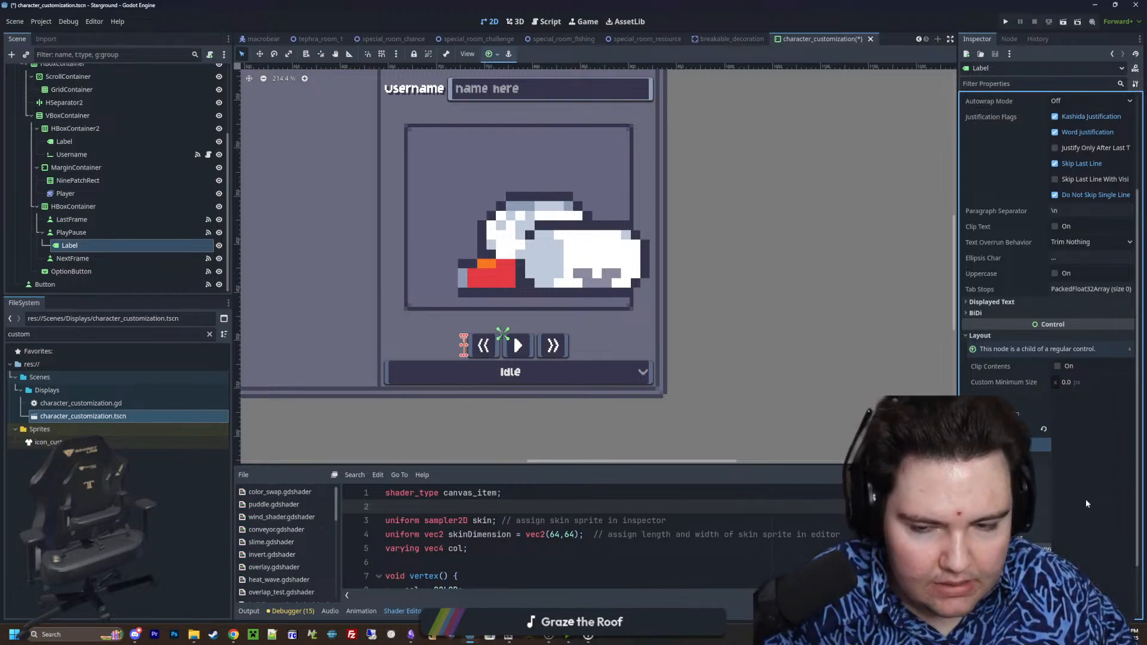
Enter the placeholder text "dwasdwa" in the label
scroll(1051, 486, "up", 4)
left_click(1020, 167)
type("d")
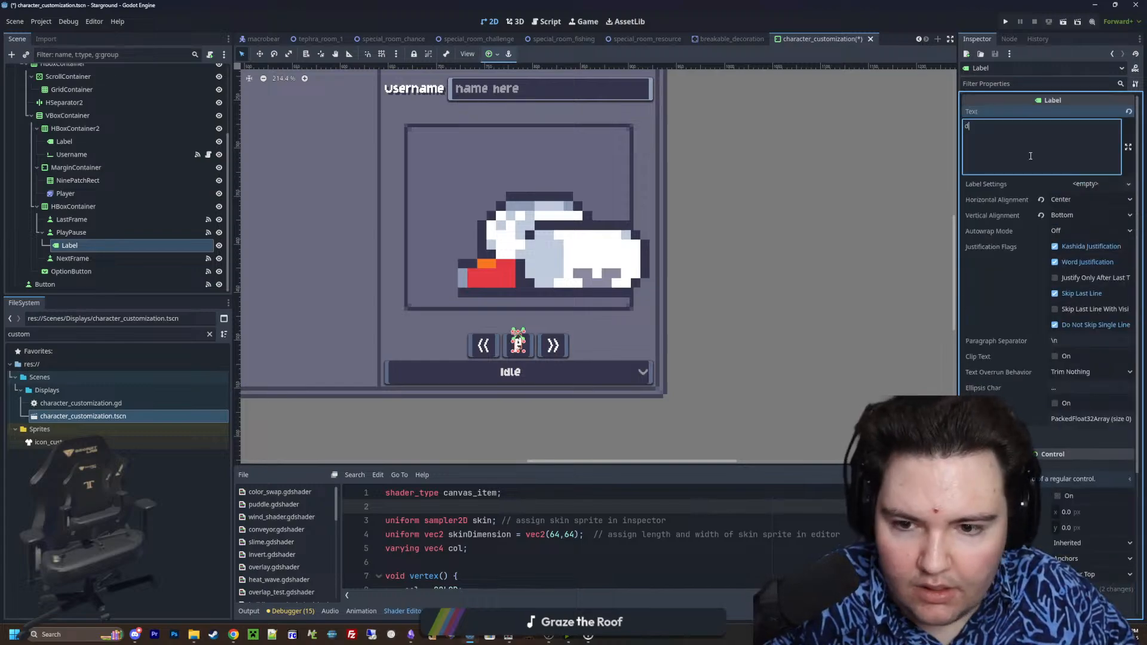
type("wasdwa")
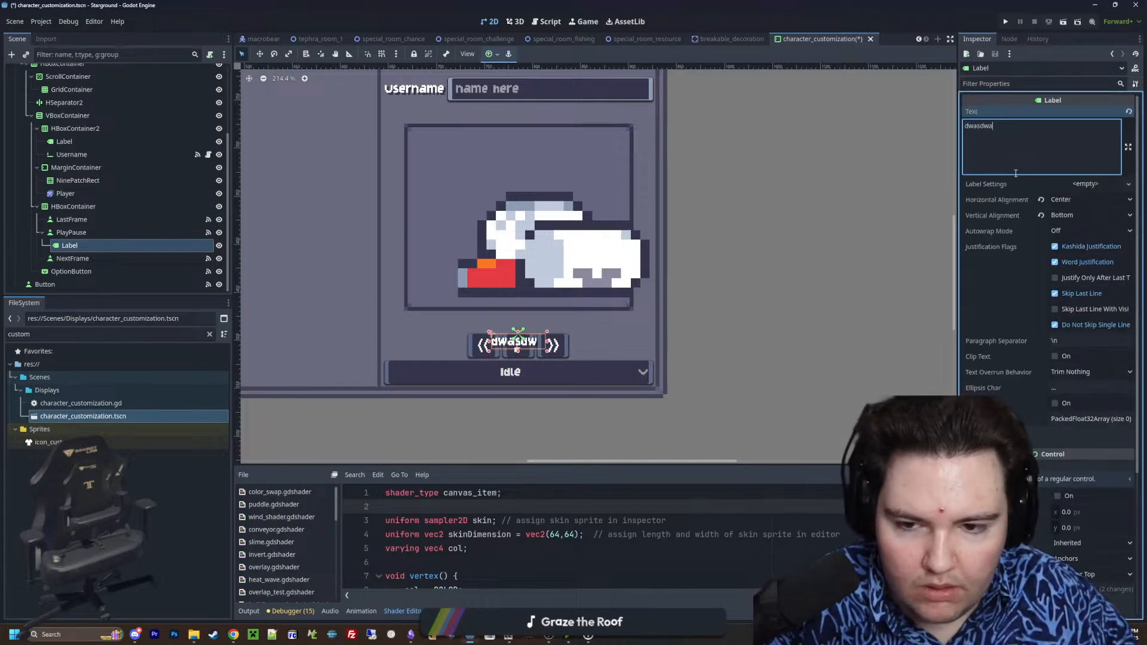
Try the Top vertical alignment on the label, then restore it to Bottom
left_click(1076, 214)
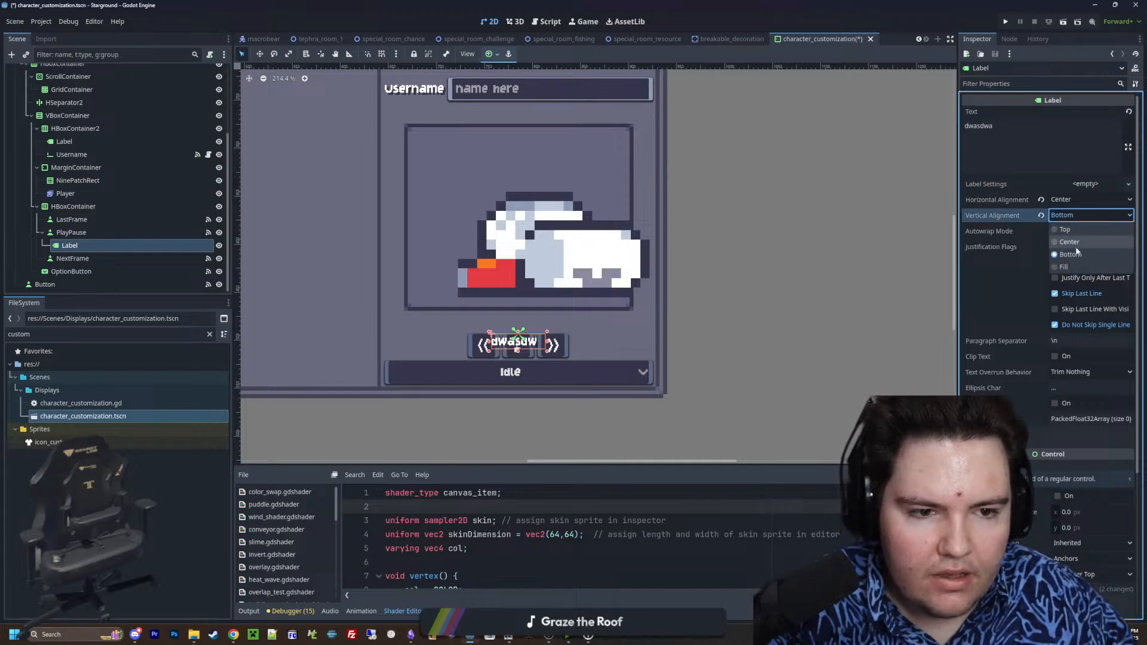
left_click(1077, 254)
left_click(1077, 202)
left_click(1074, 226)
left_click(1071, 217)
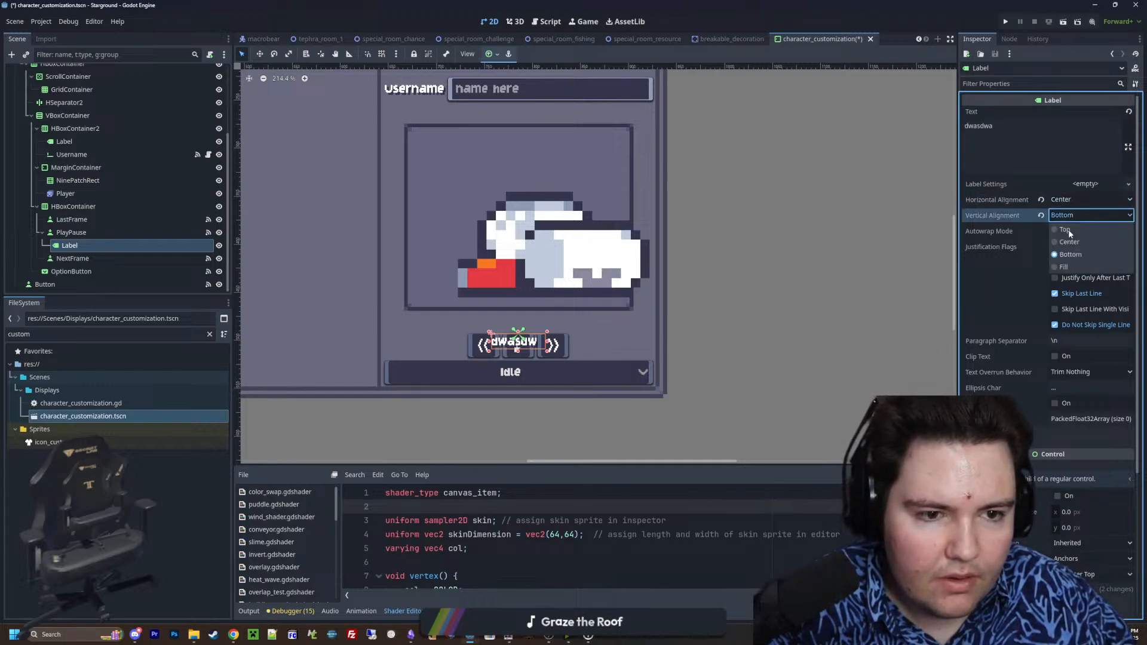
left_click(1067, 230)
left_click(1072, 217)
left_click(1071, 255)
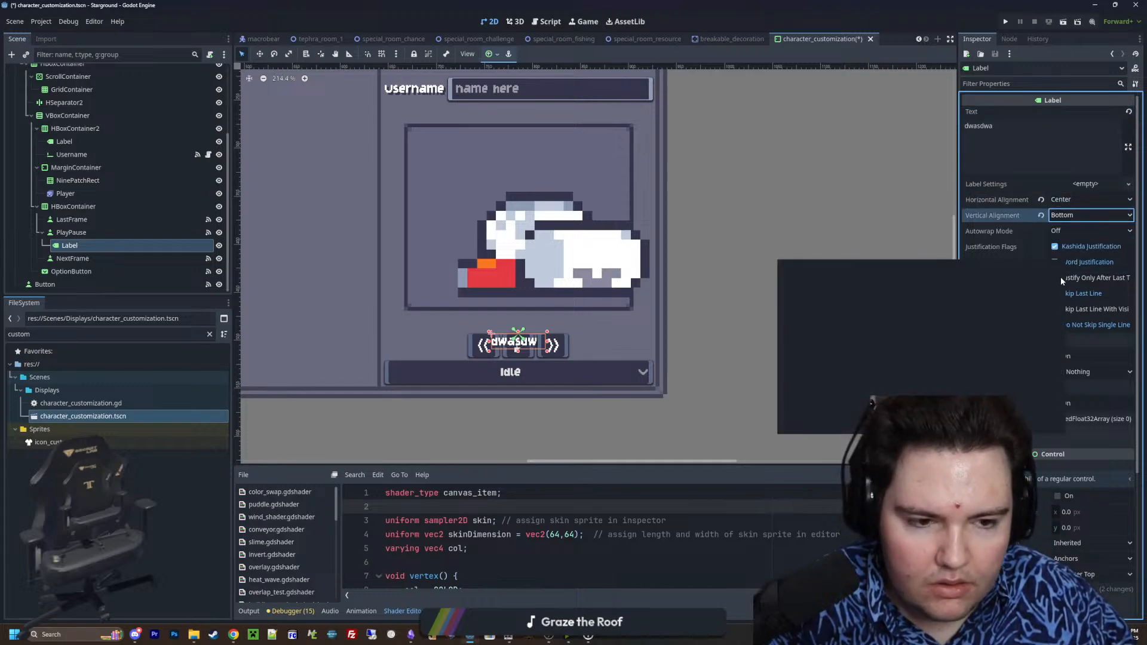
scroll(1084, 403, "down", 2)
scroll(1084, 403, "down", 4)
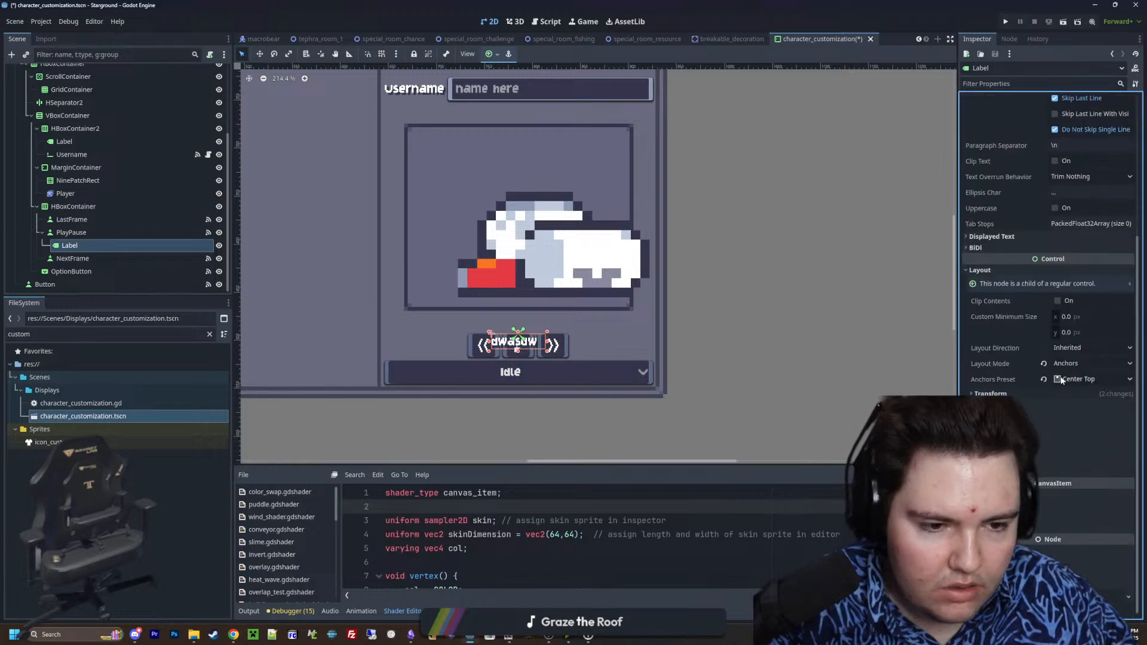
Add a Control node under the PlayPause button and nest the label inside it
right_click(67, 234)
left_click(101, 256)
type("control")
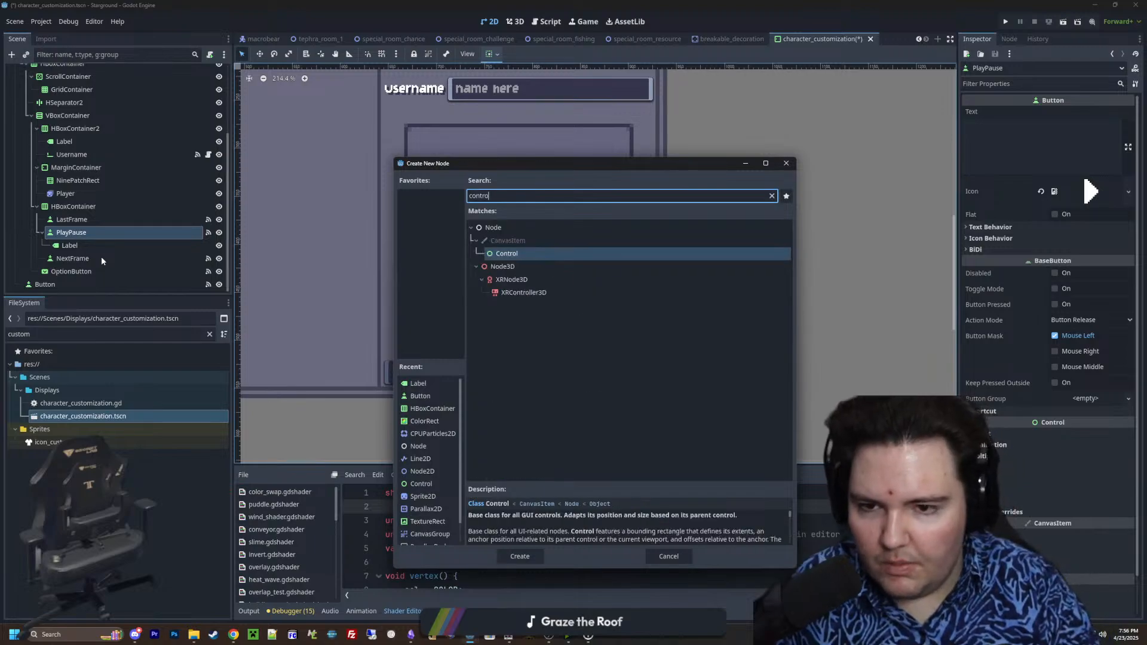
key("Return")
left_click_drag(102, 259, 105, 241)
left_click_drag(89, 259, 94, 245)
left_click(100, 246)
Set the Control node's size to 0 by 0 px in its transform properties
left_click(1004, 112)
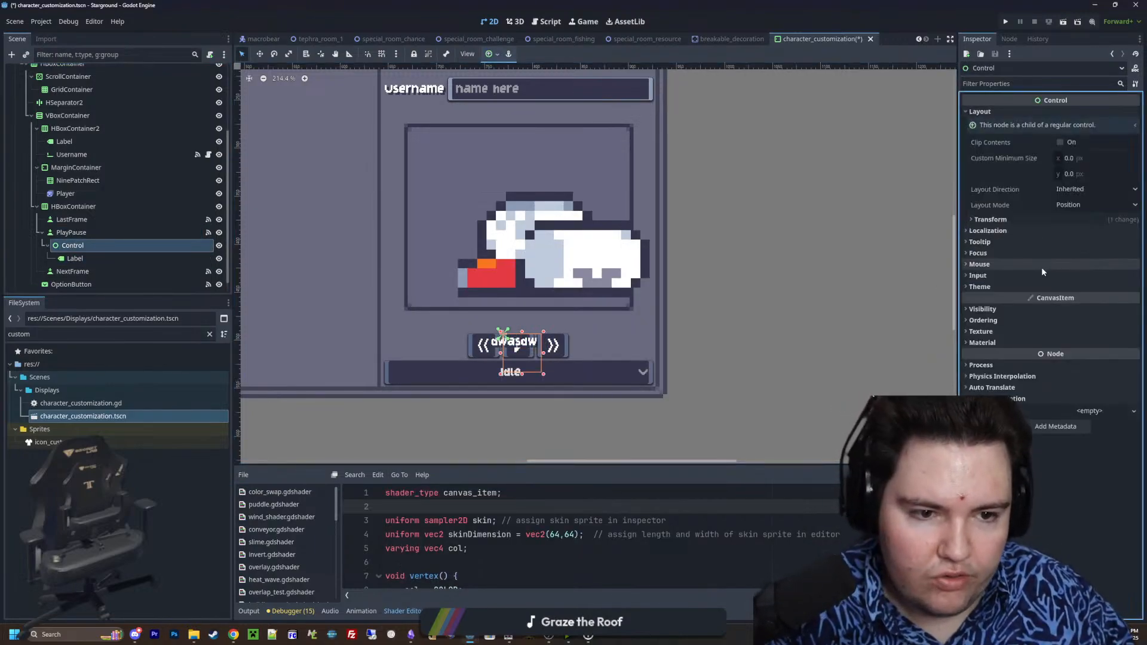
left_click(1046, 220)
left_click(1073, 235)
type("0")
left_click(1083, 245)
type("0")
key("Return")
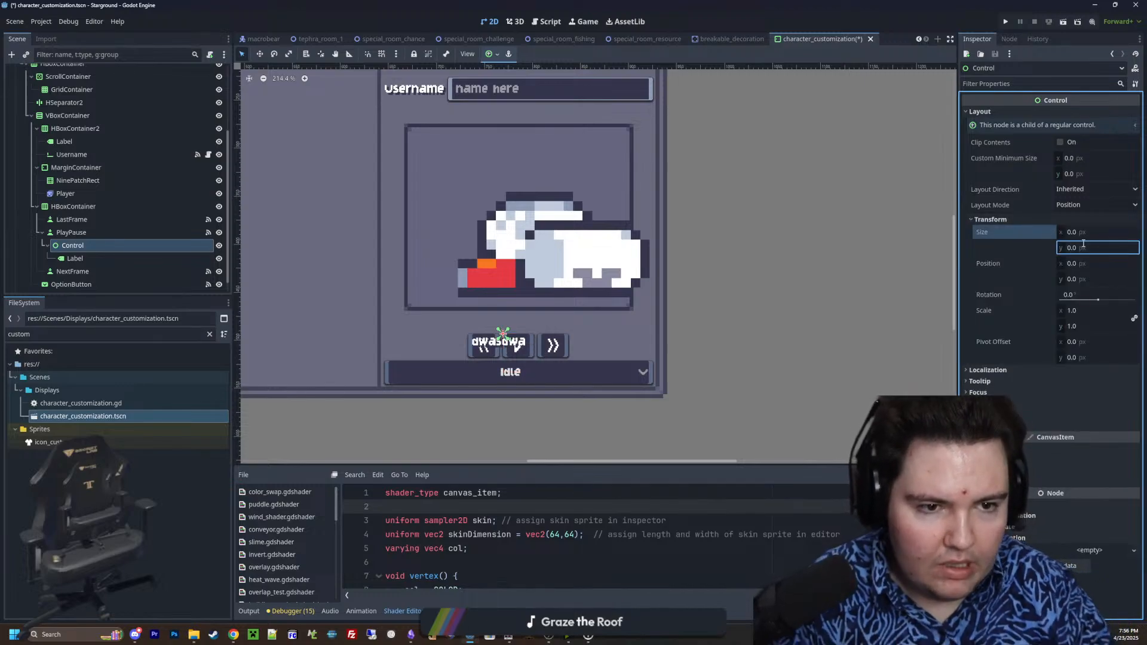
Set the Control node's layout mode to Anchors with the Center Top anchors preset
left_click(1088, 206)
left_click(1079, 226)
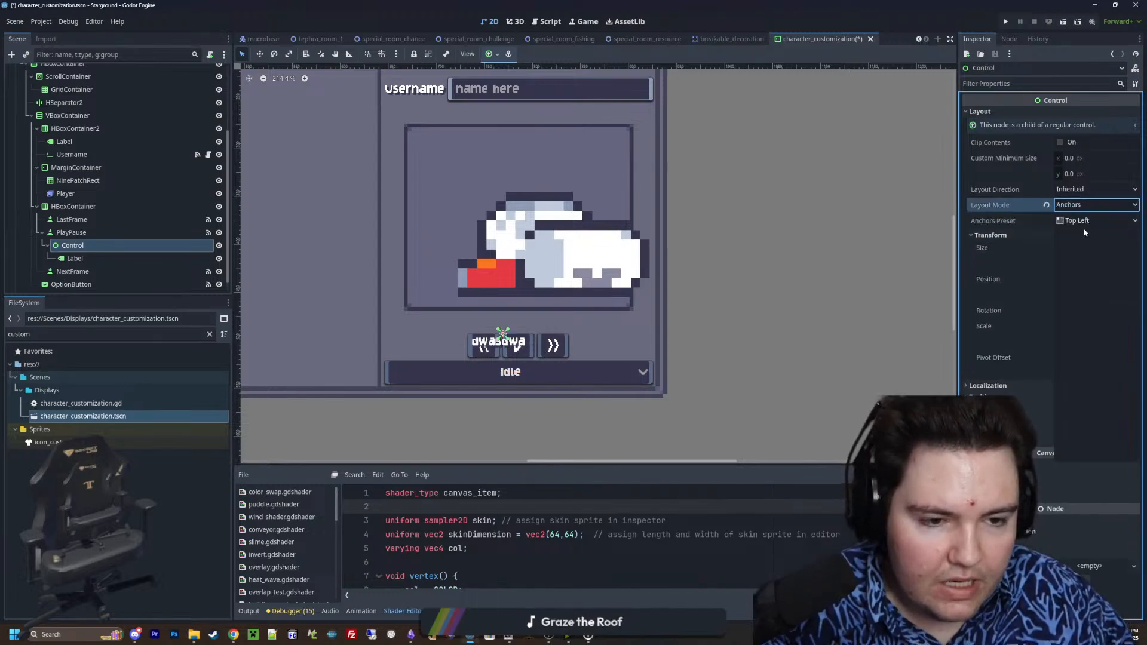
left_click(1084, 223)
left_click(1088, 338)
Change the nested label's anchors preset to Center Bottom
left_click(75, 258)
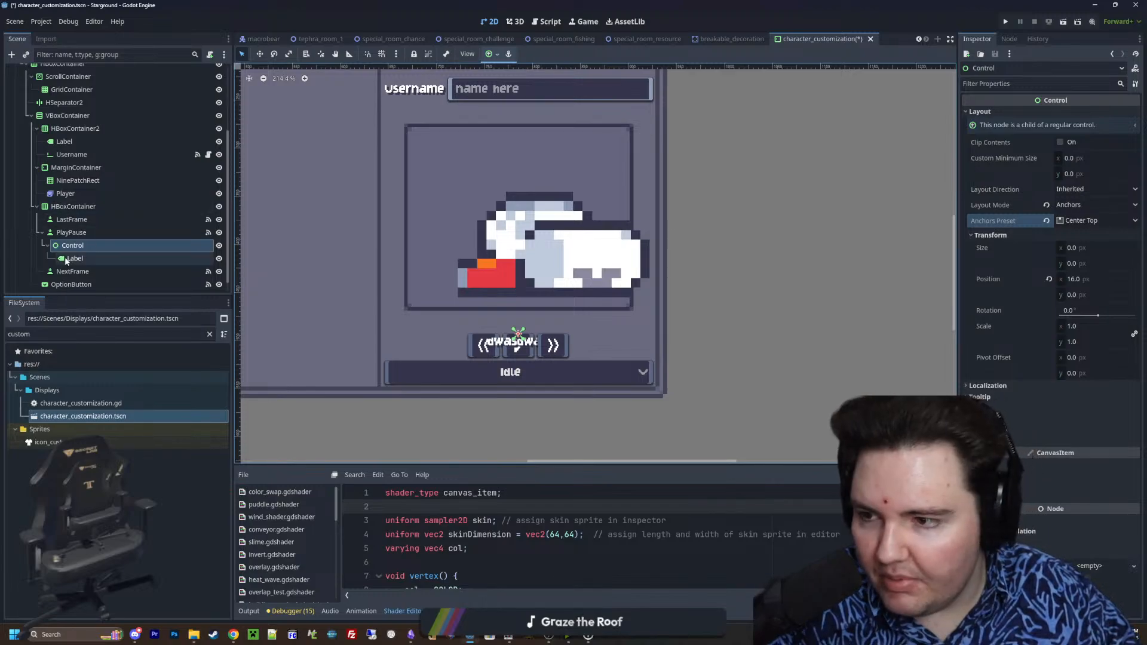
left_click(1076, 379)
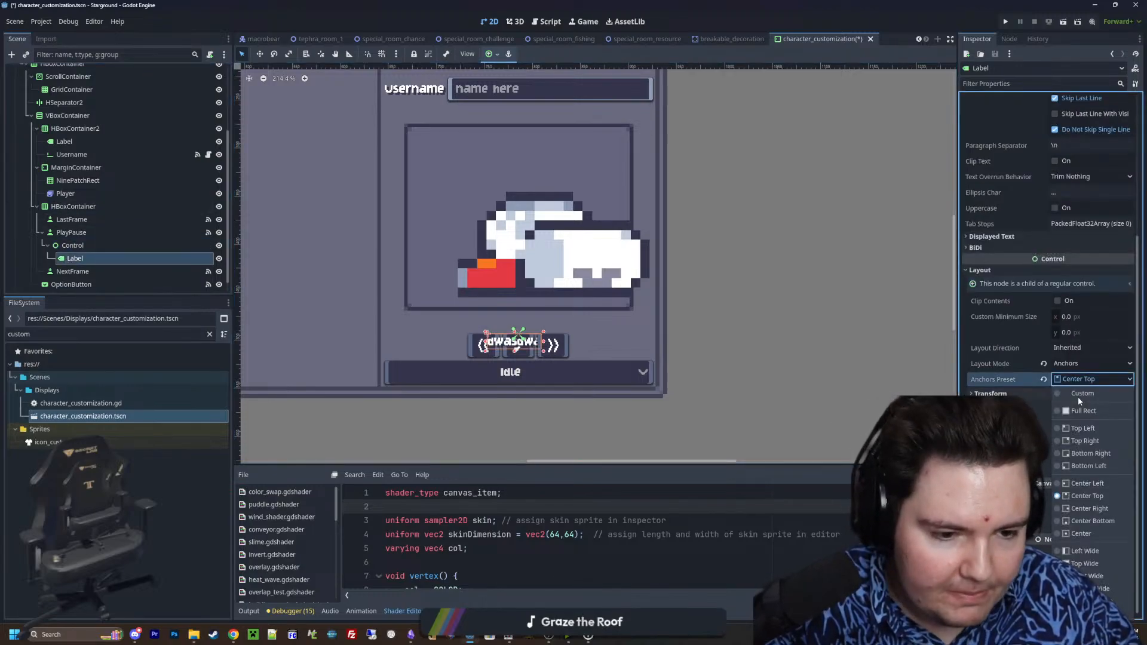
left_click(1086, 521)
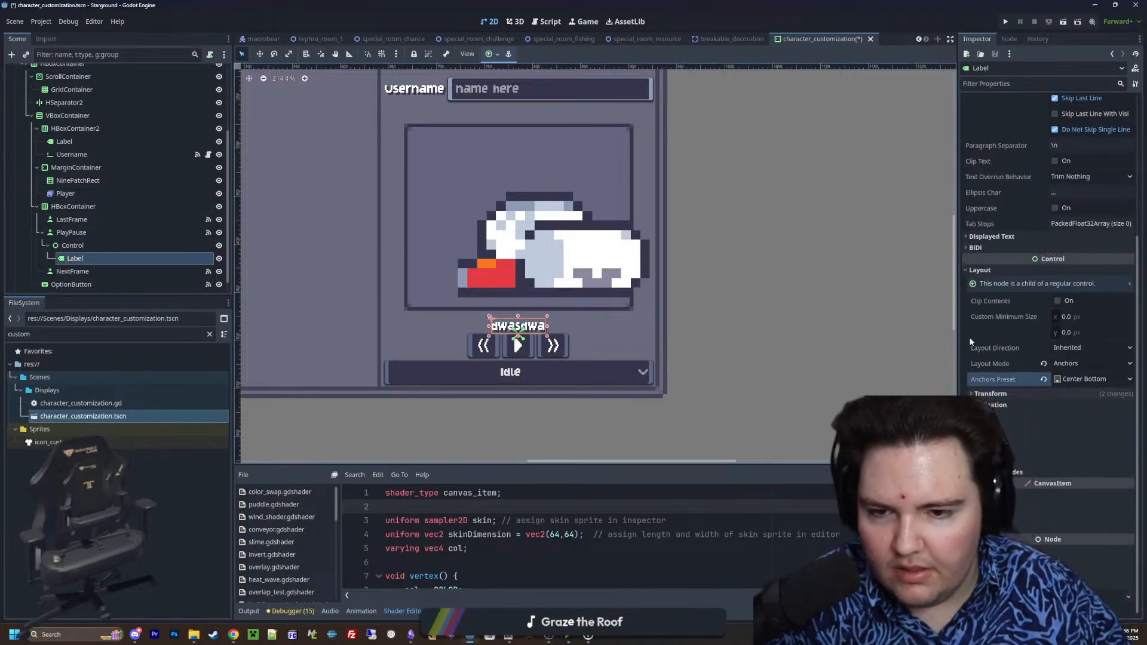
Replace the label's placeholder text with a single character
scroll(1021, 134, "up", 4)
left_click(1020, 134)
key("ctrl+a")
type("0")
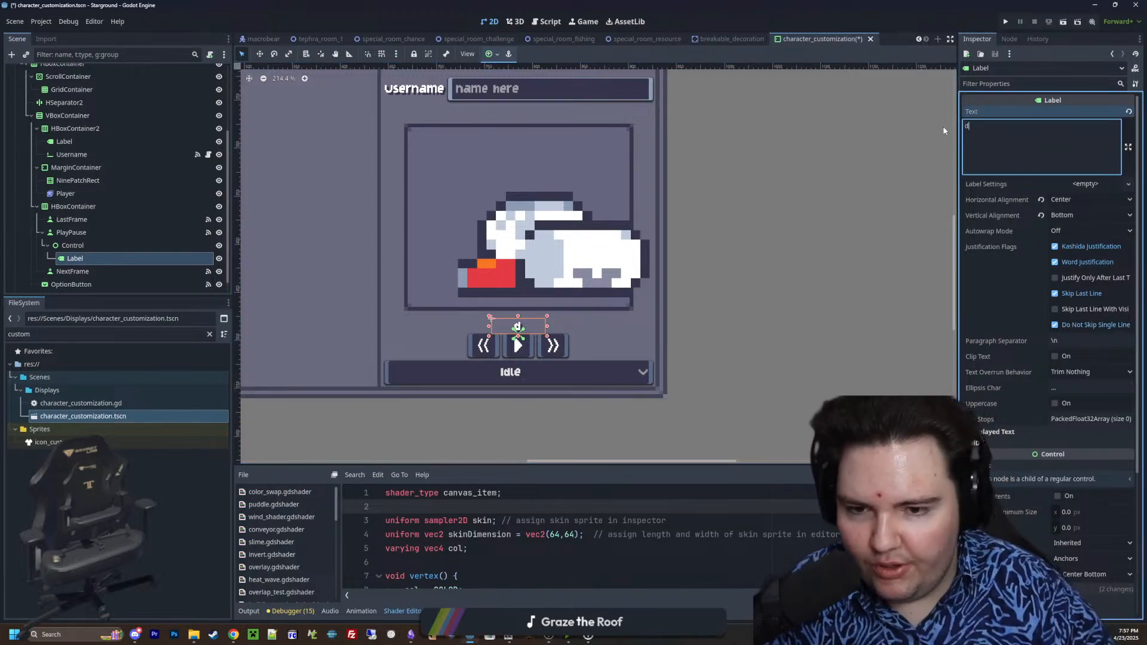
Replace the text of the label nested under PlayPause's Control node with "Frame 0" and check its placement above the playback buttons
left_click(91, 232)
left_click(102, 260)
left_click(1010, 138)
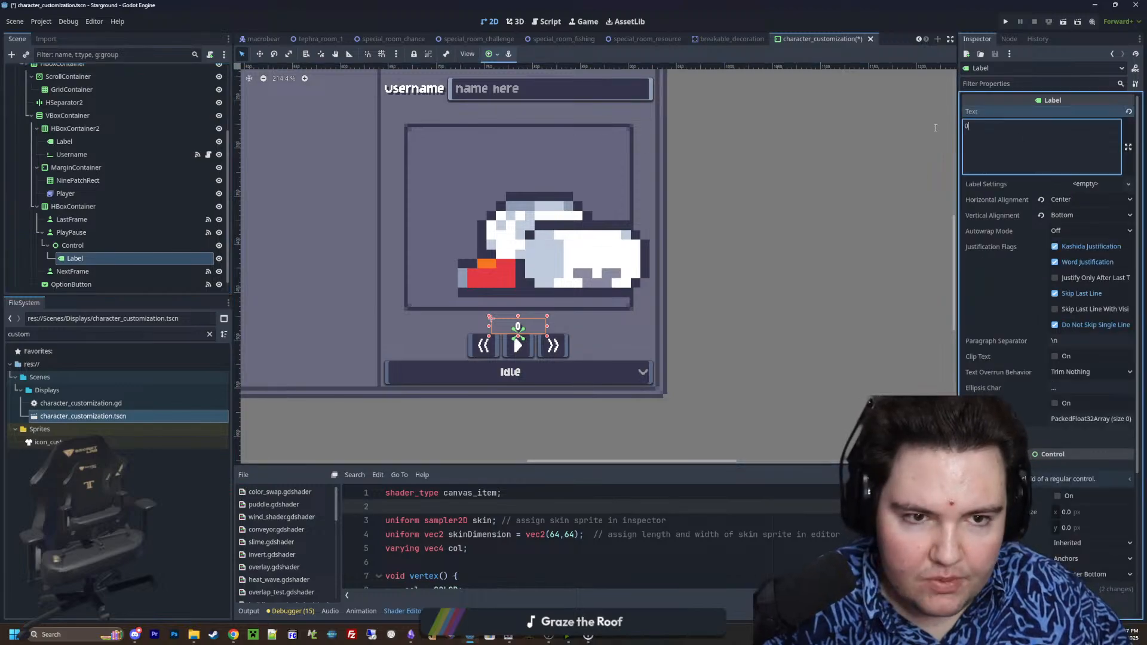
key("ctrl+a")
type("Frame 0")
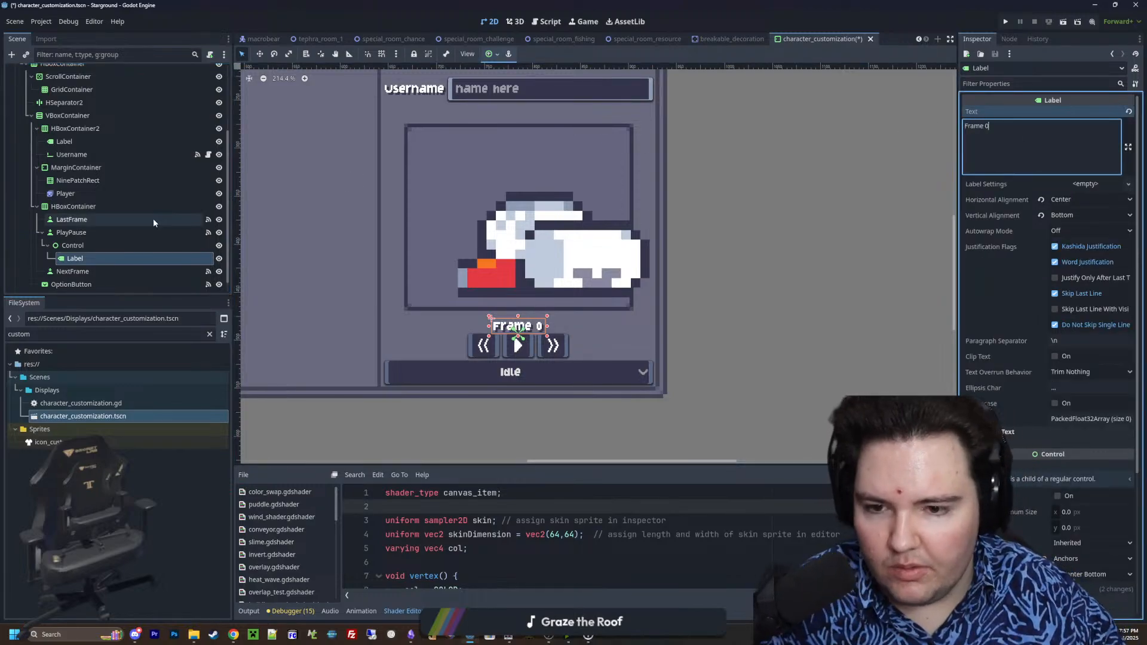
left_click(121, 244)
scroll(528, 335, "up", 5)
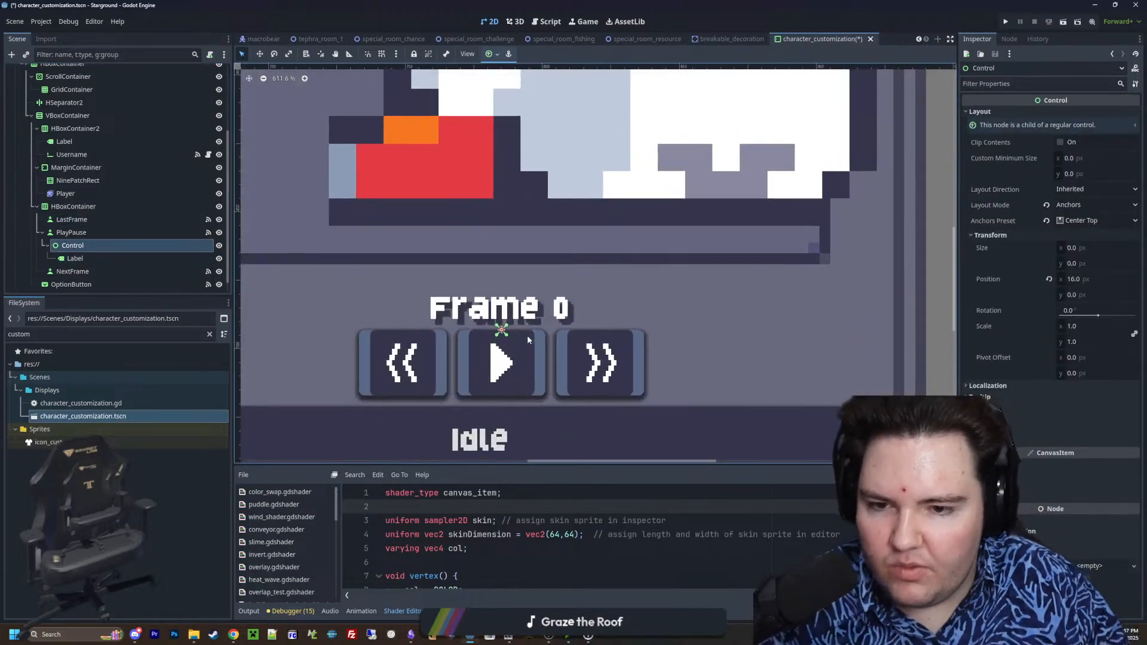
scroll(528, 336, "down", 3)
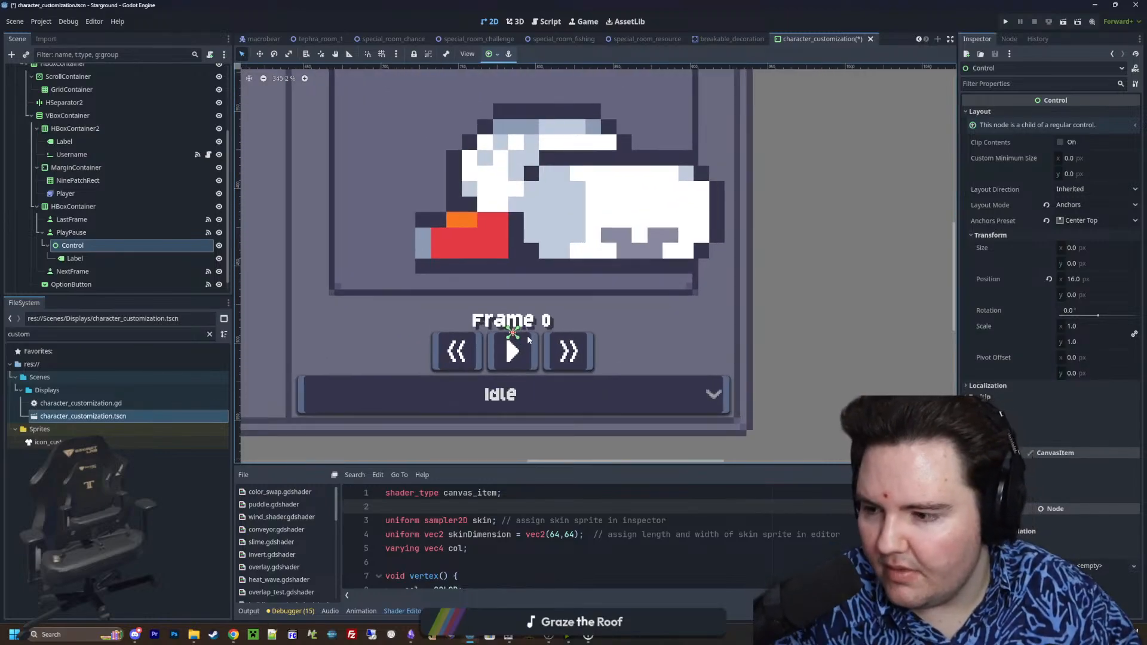
scroll(540, 325, "down", 2)
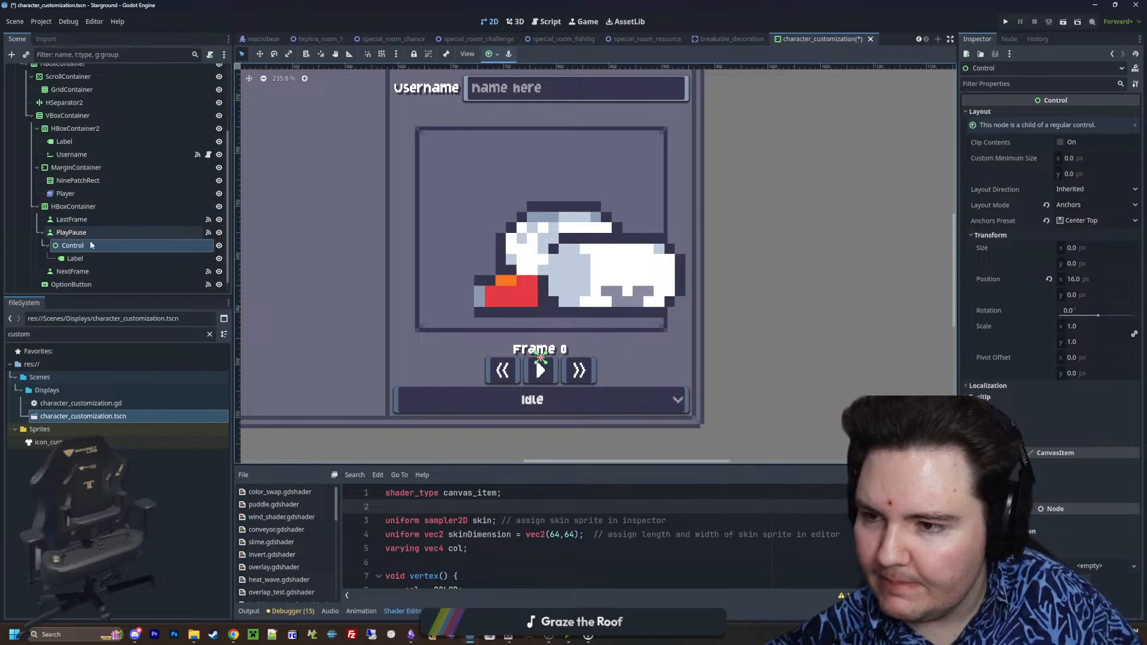
In the character customization script, make the pause branch of _on_play_pause_pressed set the PlayPause/Control node's visible property to true
scroll(120, 209, "up", 4)
left_click(209, 72)
scroll(122, 174, "down", 5)
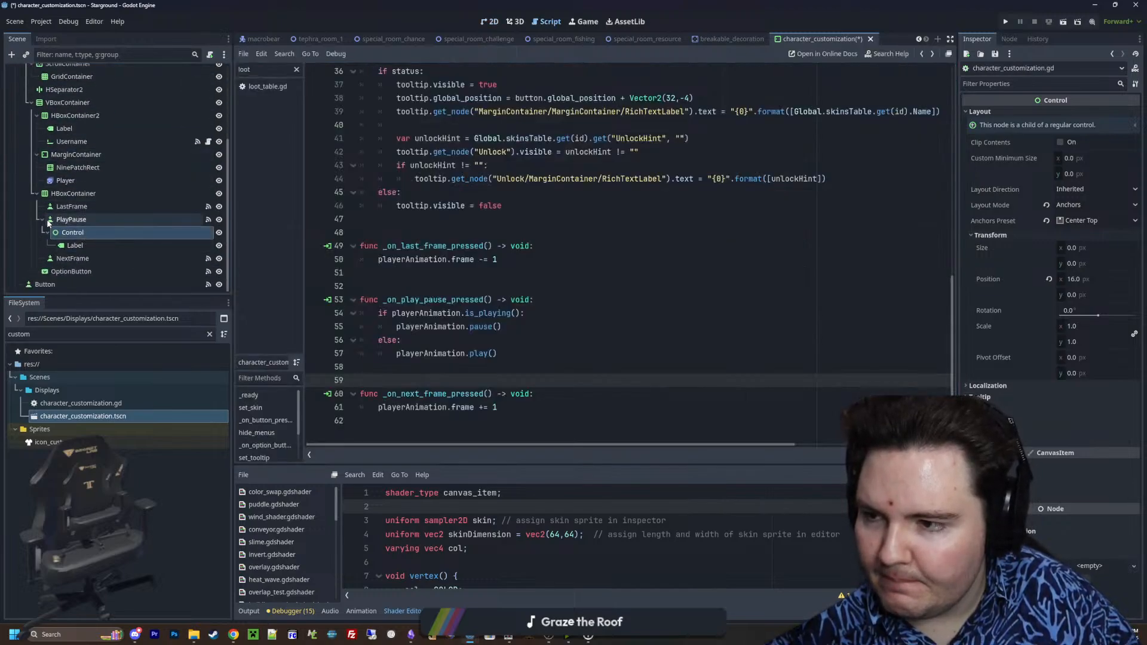
scroll(466, 293, "up", 12)
scroll(463, 293, "down", 1)
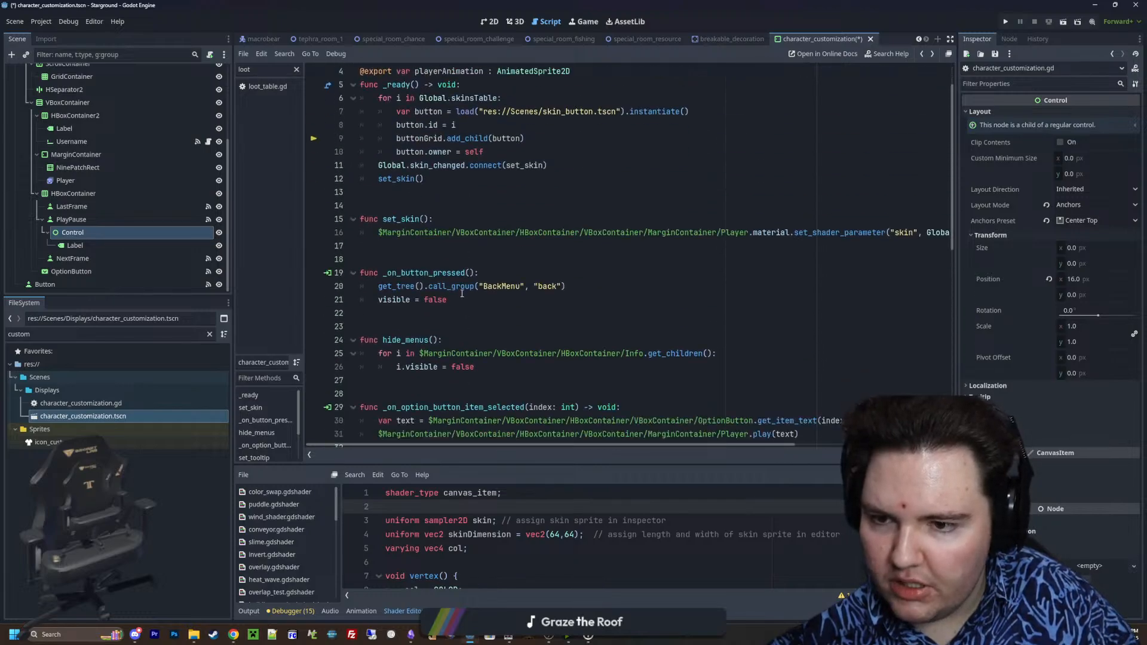
scroll(455, 296, "up", 1)
scroll(436, 281, "down", 11)
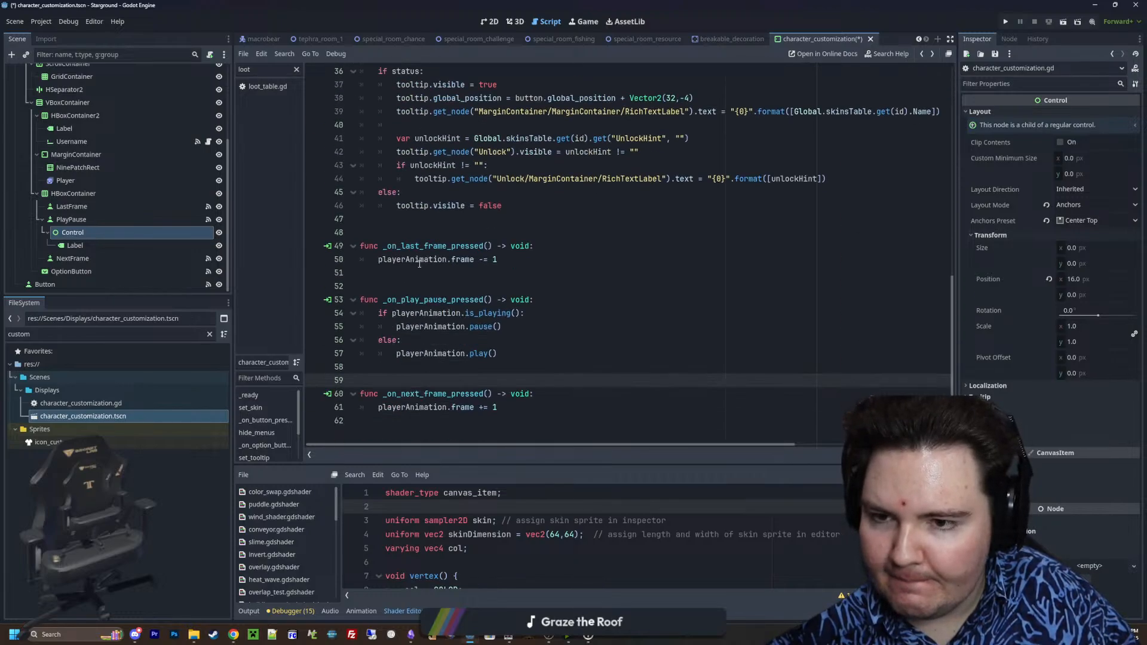
left_click_drag(102, 235, 509, 330)
key("Return")
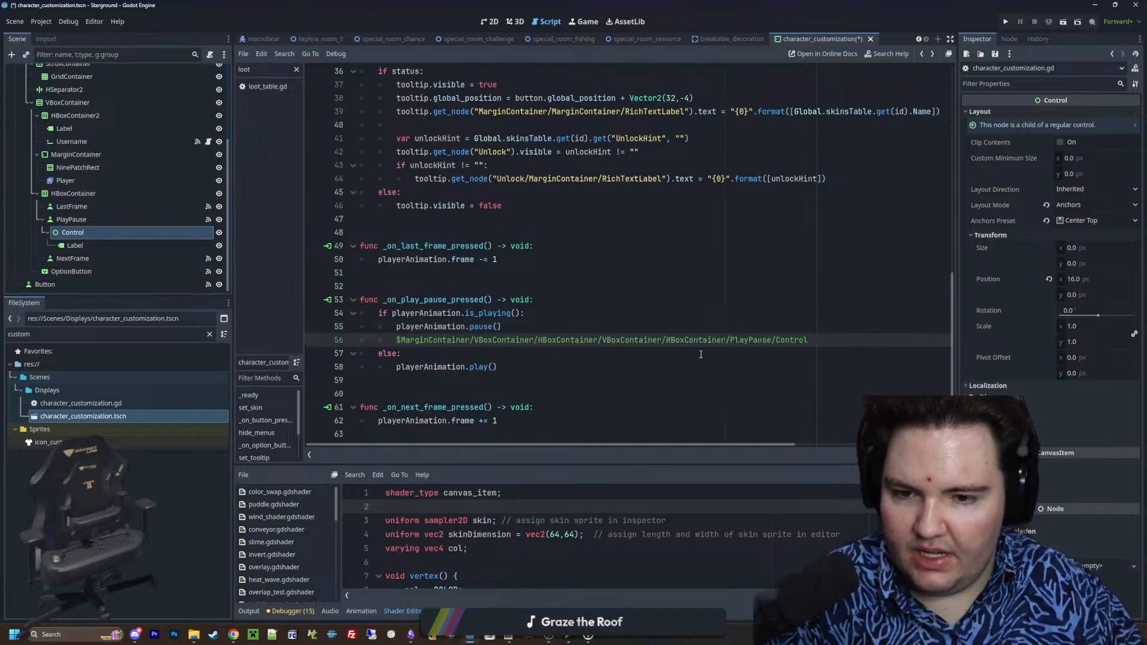
left_click(821, 340)
type(".visible = true")
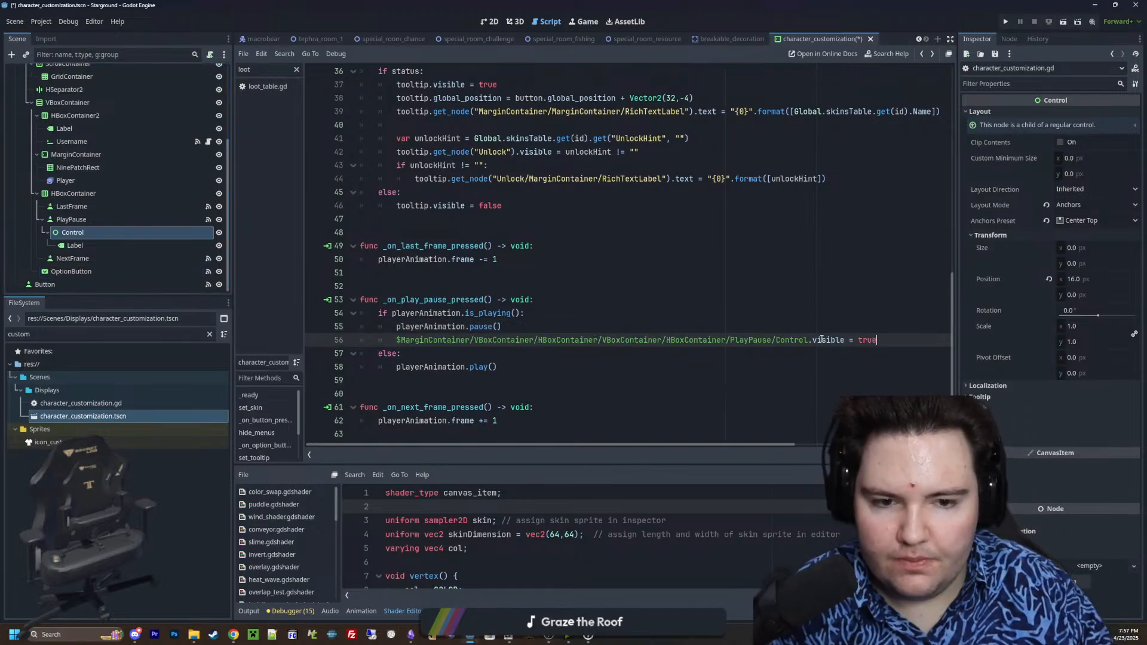
Duplicate the Control visibility line into the else branch after playerAnimation.play(), with visible set to false
left_click_drag(877, 340, 384, 340)
key("ctrl+c")
left_click(517, 366)
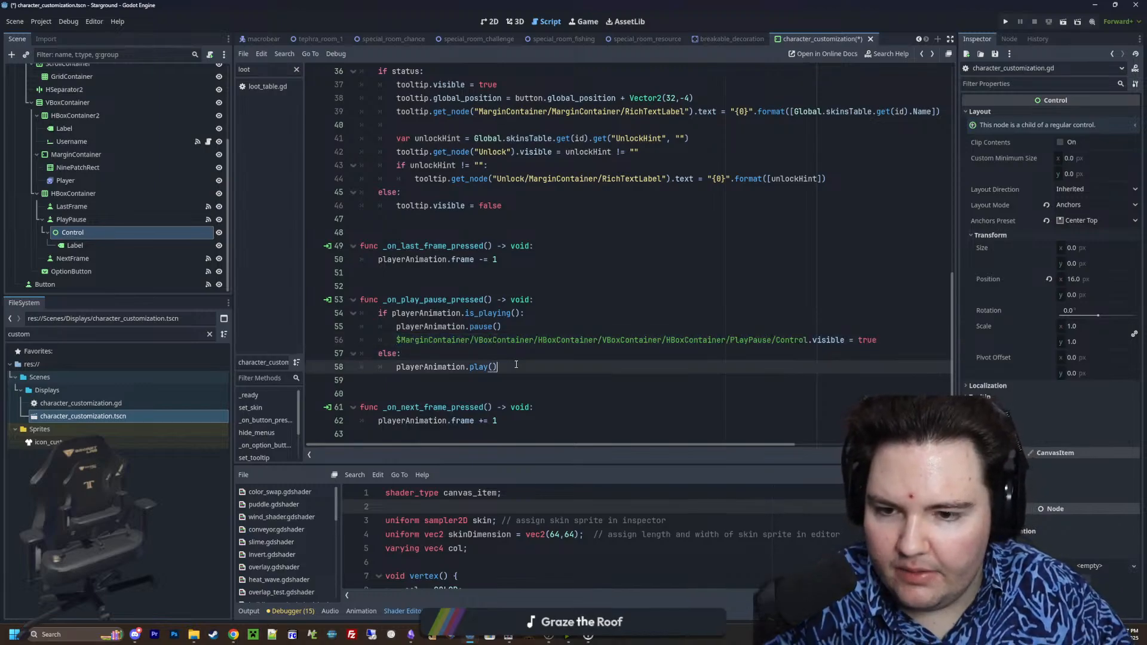
key("Return")
key("ctrl+v")
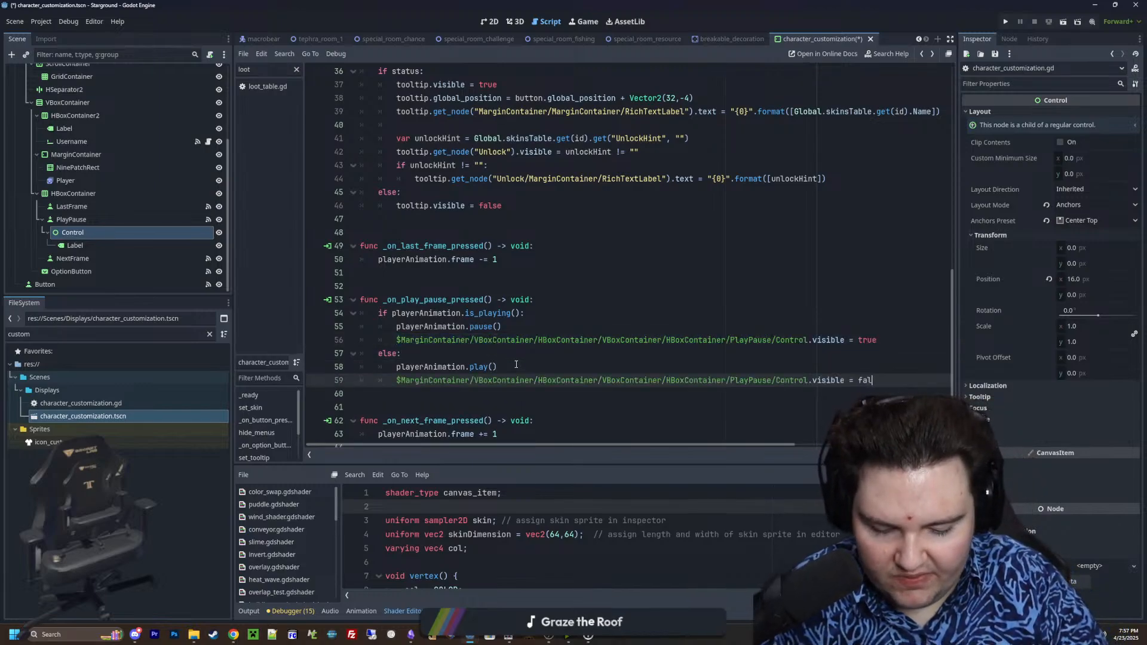
left_click(782, 353)
scroll(782, 334, "down", 1)
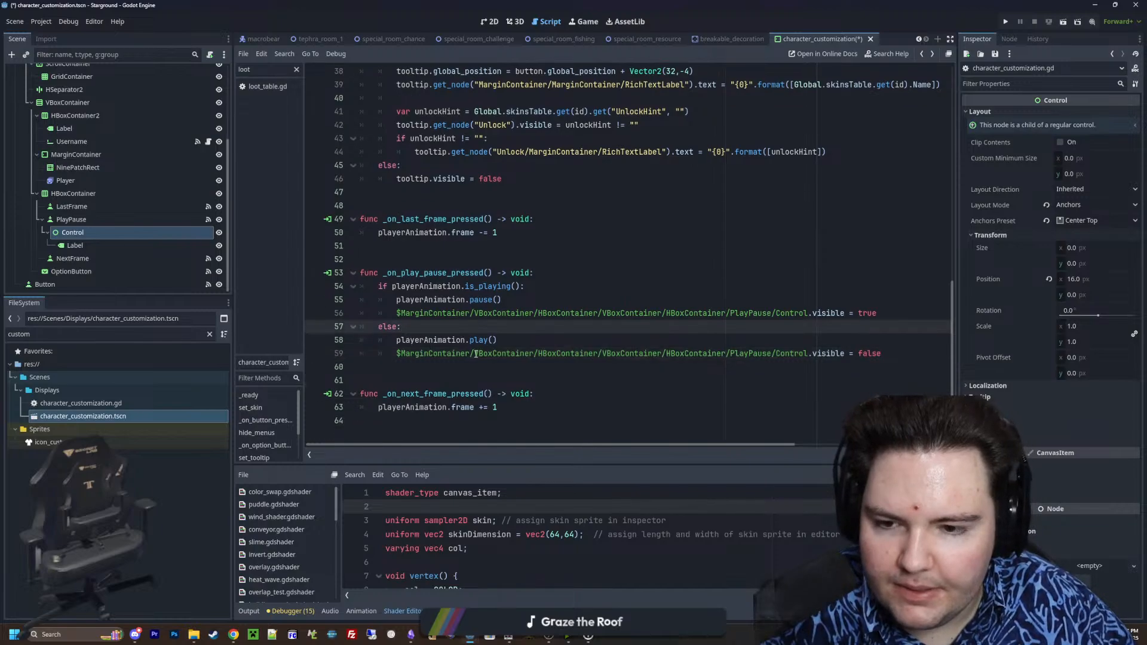
Add a _process(delta: float) -> void function above _on_last_frame_pressed, with the PlayPause/Control node path indented in its body
left_click_drag(809, 316, 396, 315)
scroll(432, 320, "up", 12)
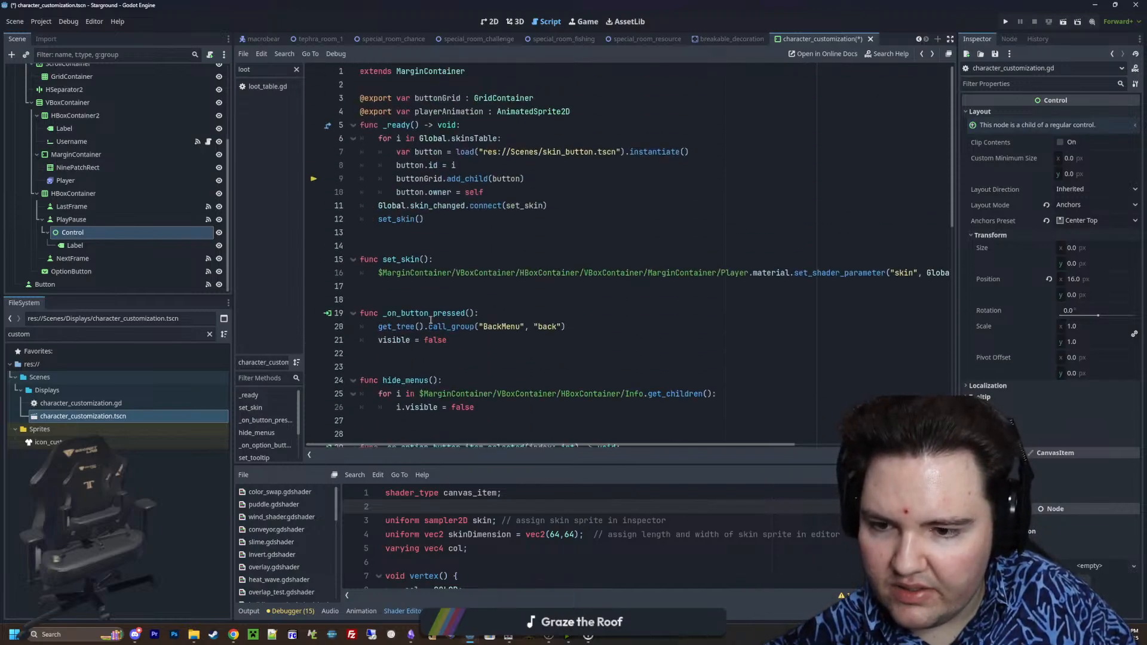
scroll(430, 320, "down", 10)
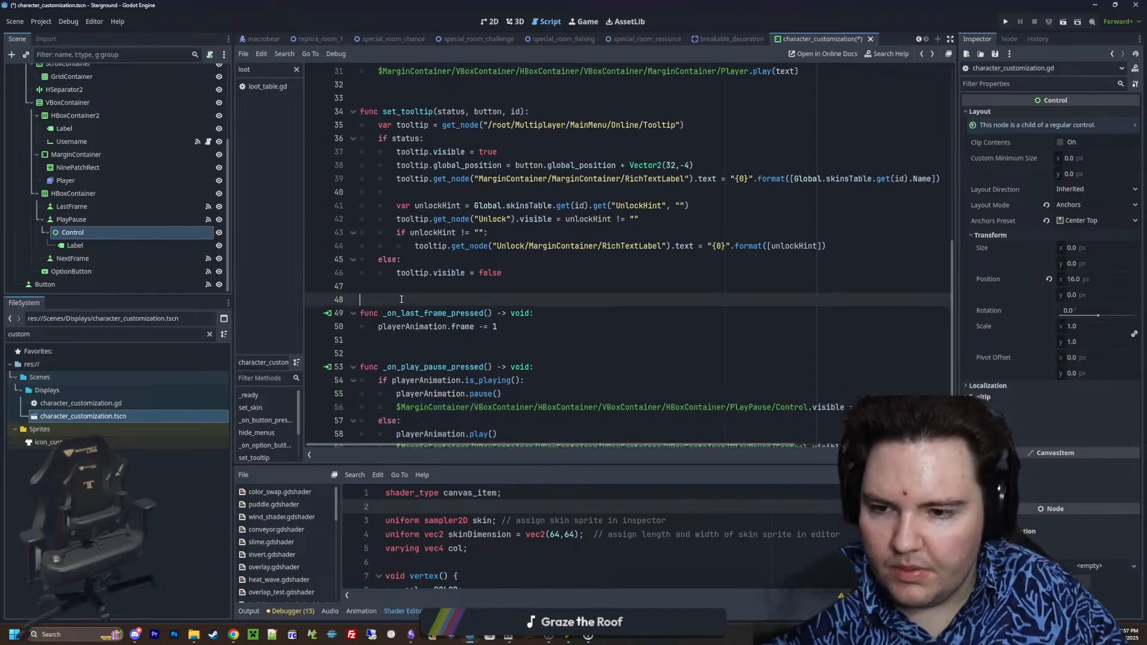
key("Return")
key("Up")
key("Up")
type("func _process(delta: float) -> void:")
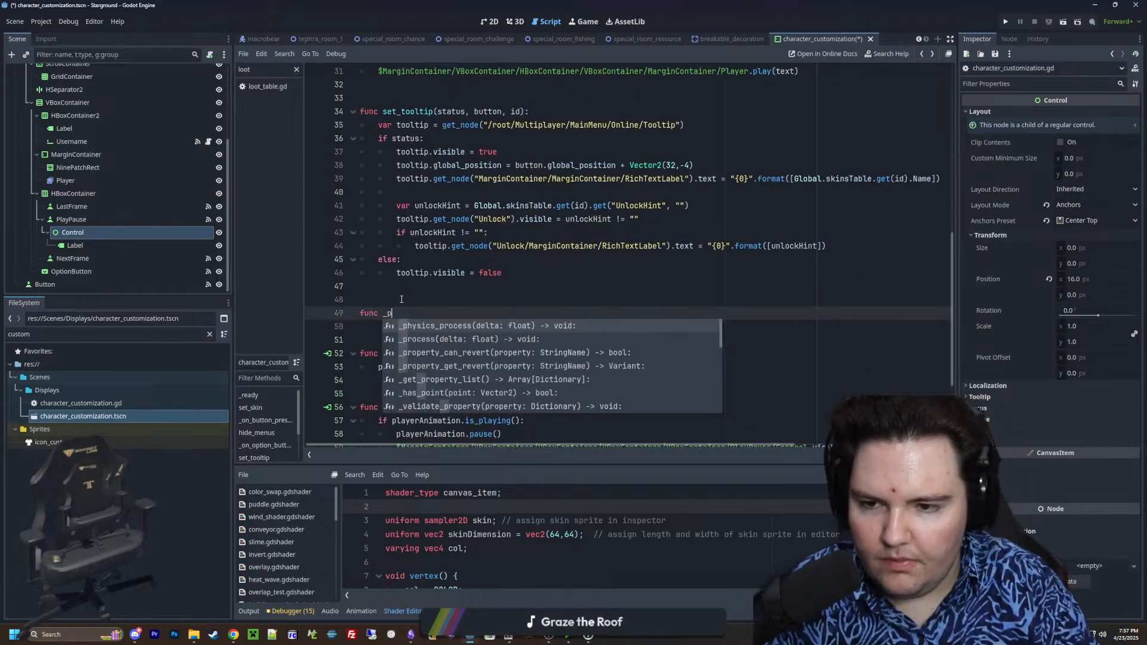
key("Return")
key("BackSpace")
key("ctrl+v")
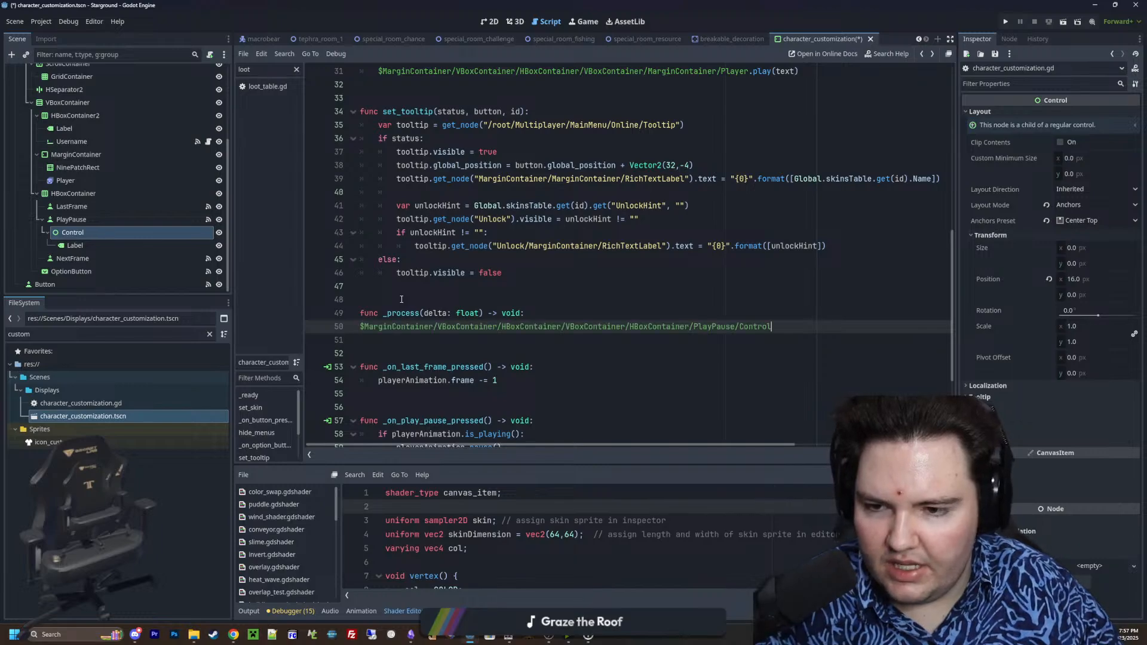
left_click(362, 326)
key("Tab")
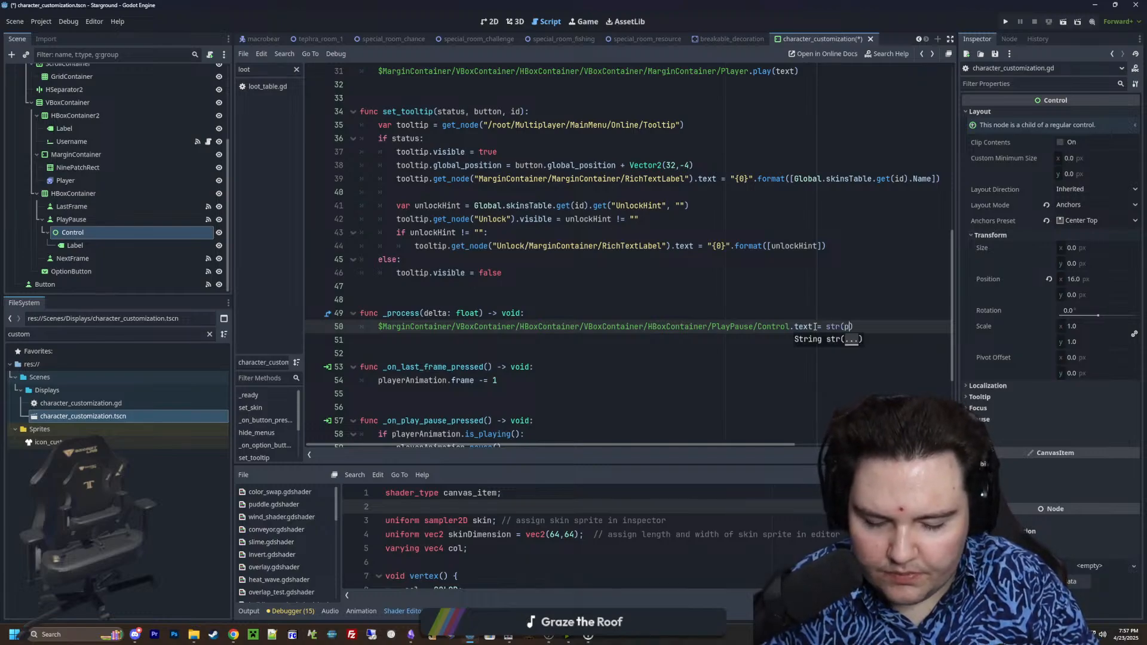
Complete the _process line so the node's text equals "Frame " + str(playerAnimation.frame), and save the script
type("layerAnimation.")
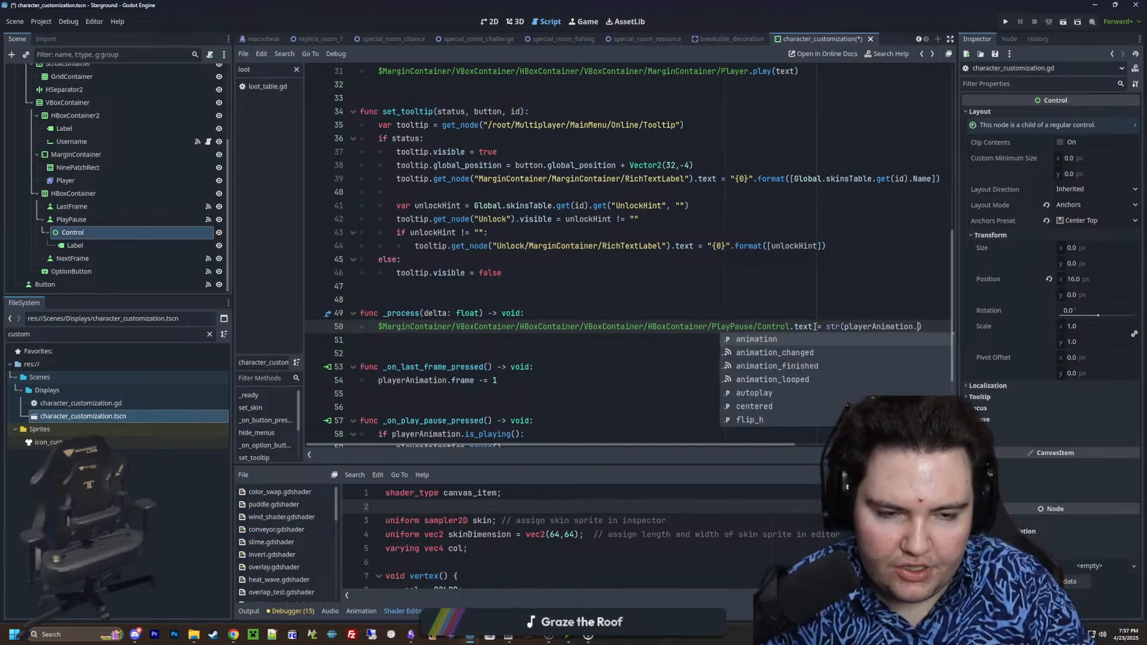
type("frame")
left_click(823, 328)
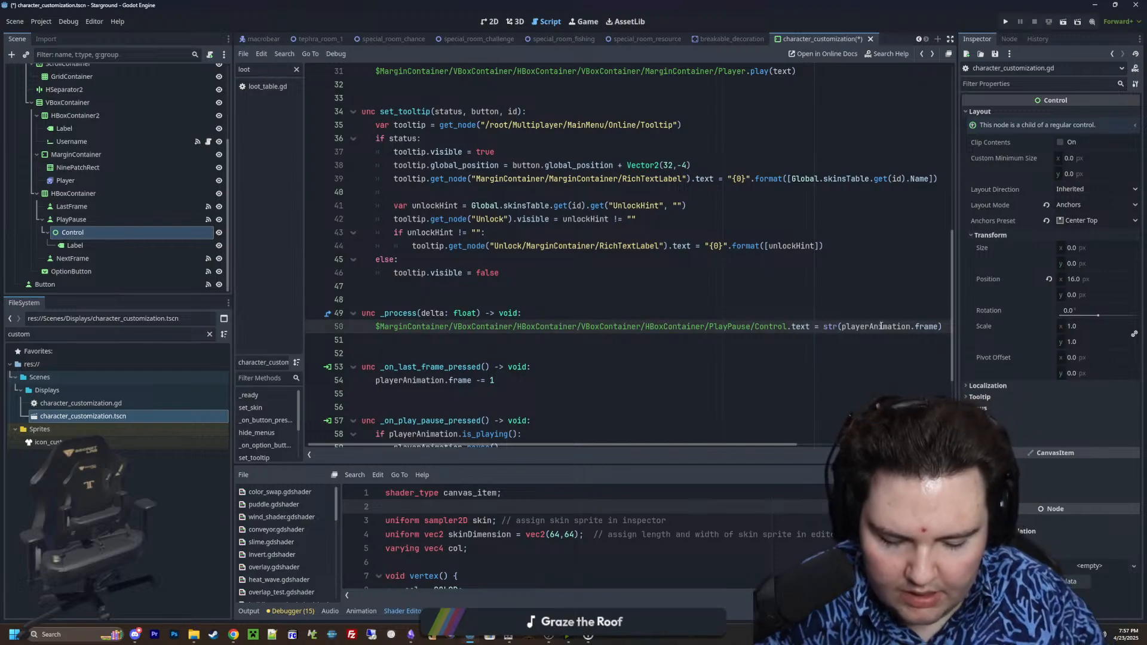
type("\"\"Frame:")
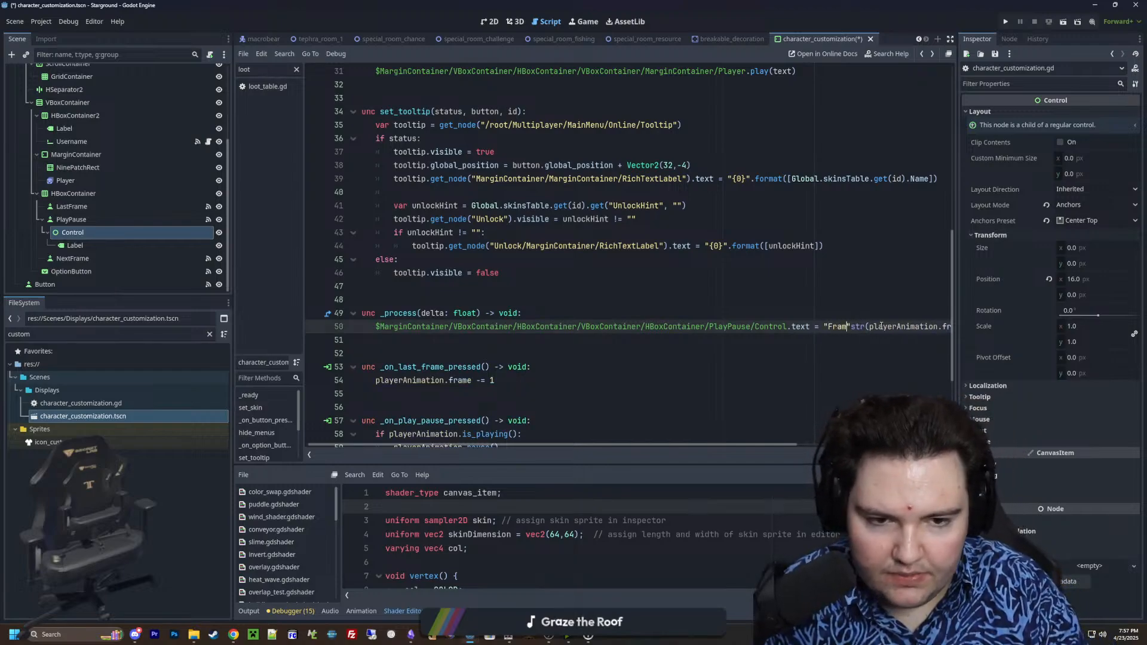
type("\" +")
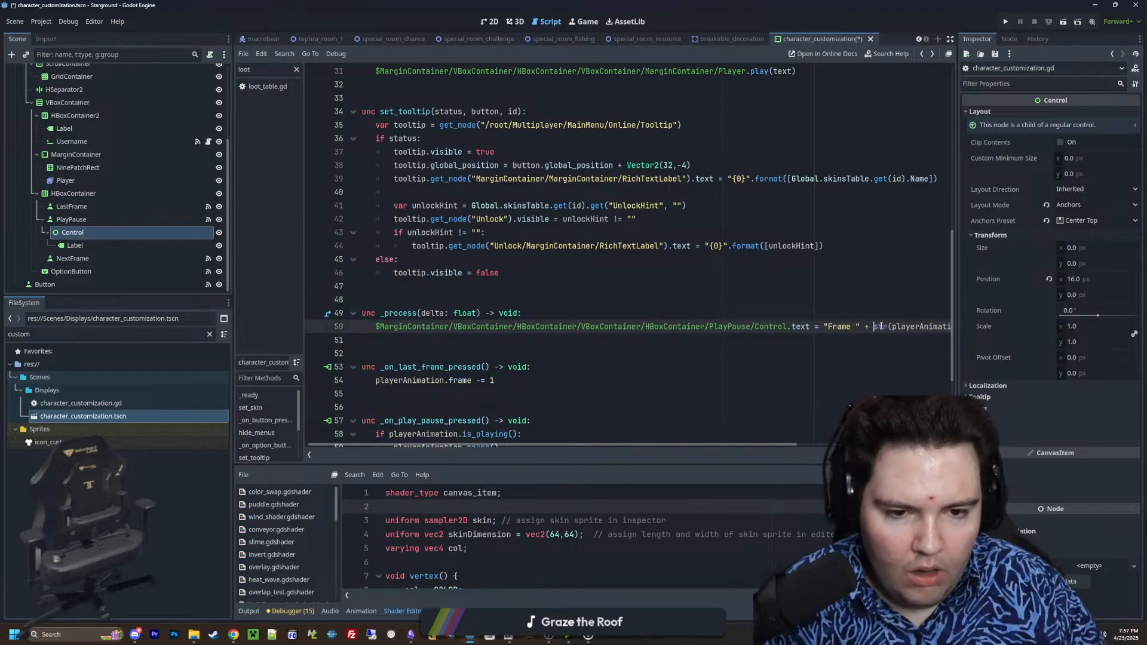
left_click(888, 274)
scroll(639, 341, "down", 4)
left_click(601, 192)
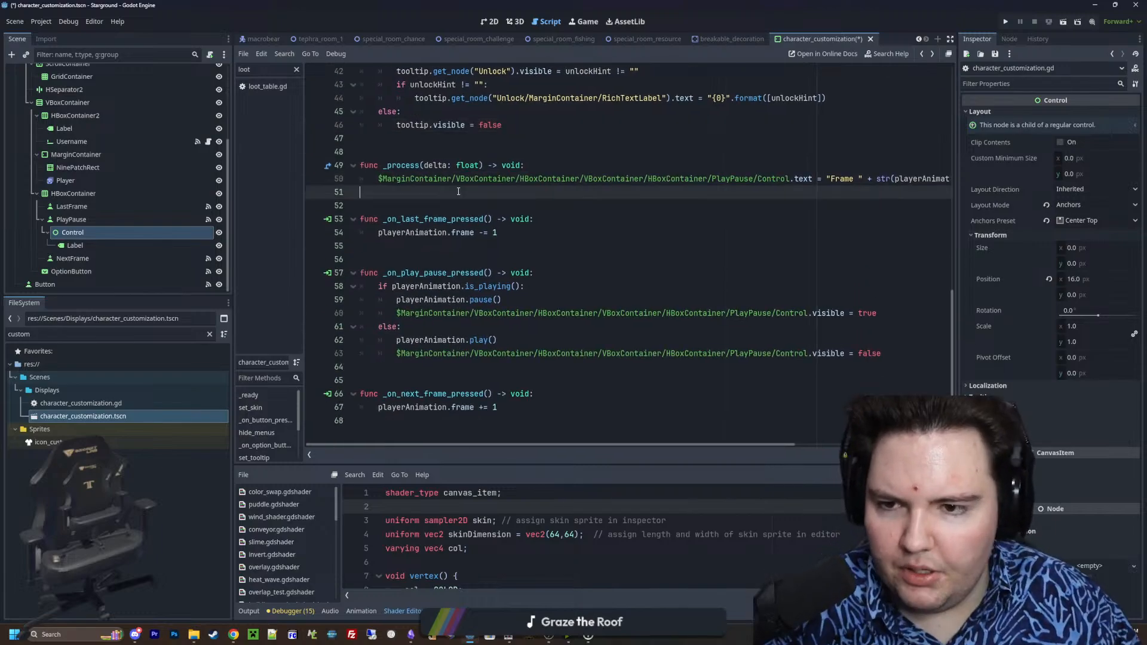
key("ctrl+s")
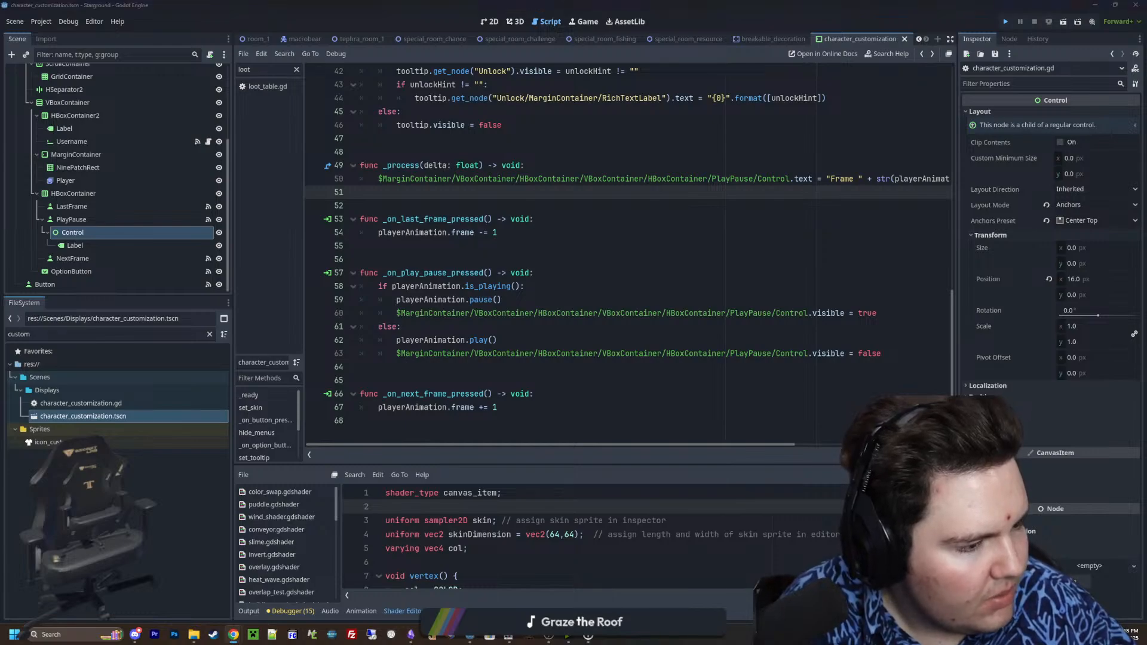
Save and run the project to test the frame label, minimizing the Sprites folder window that covers the game
key("ctrl+s")
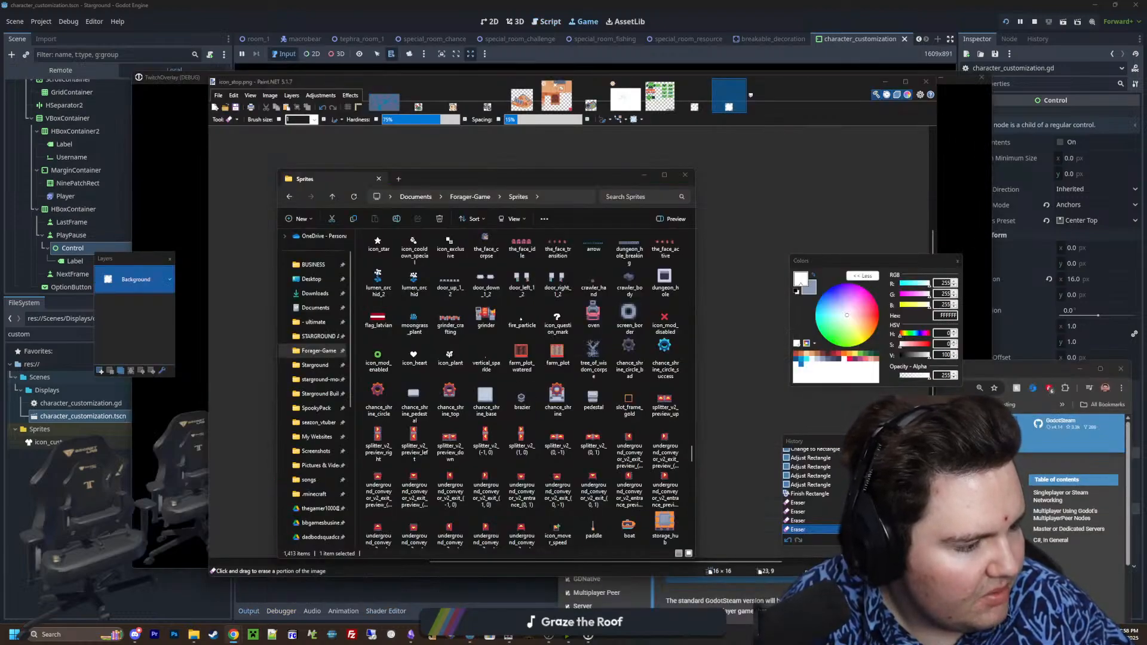
left_click(644, 176)
mouse_move(471, 636)
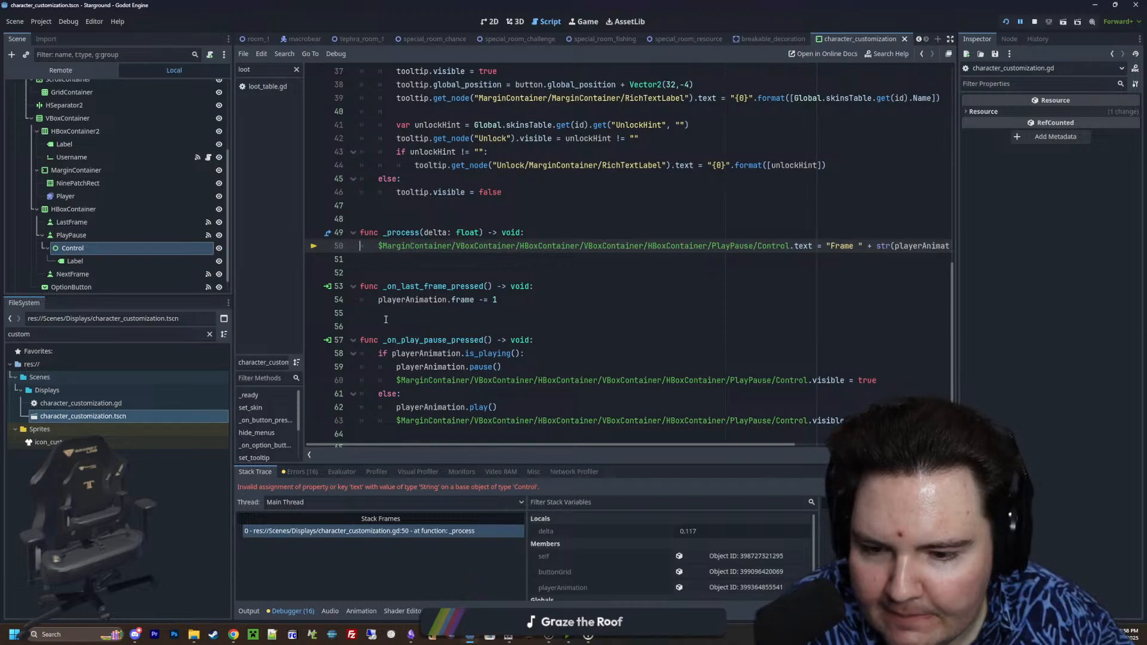
Extend the node path in _process to PlayPause/Control/Label, save the scene, and stop the running game
left_click(791, 246)
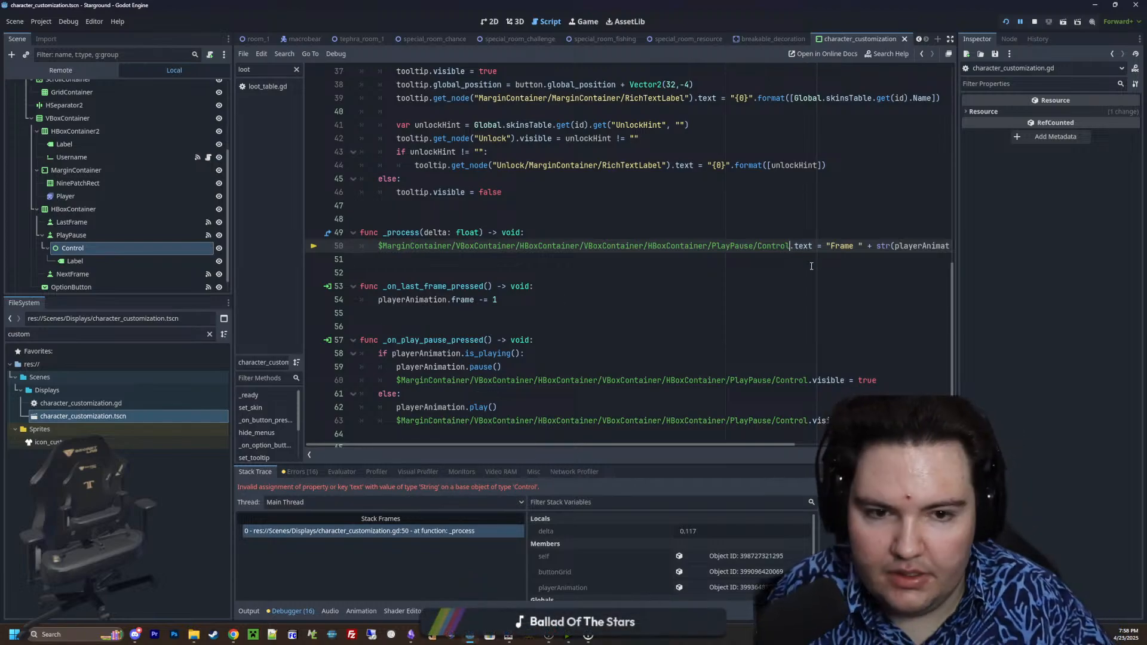
type("/Label")
left_click(782, 211)
key("ctrl+s")
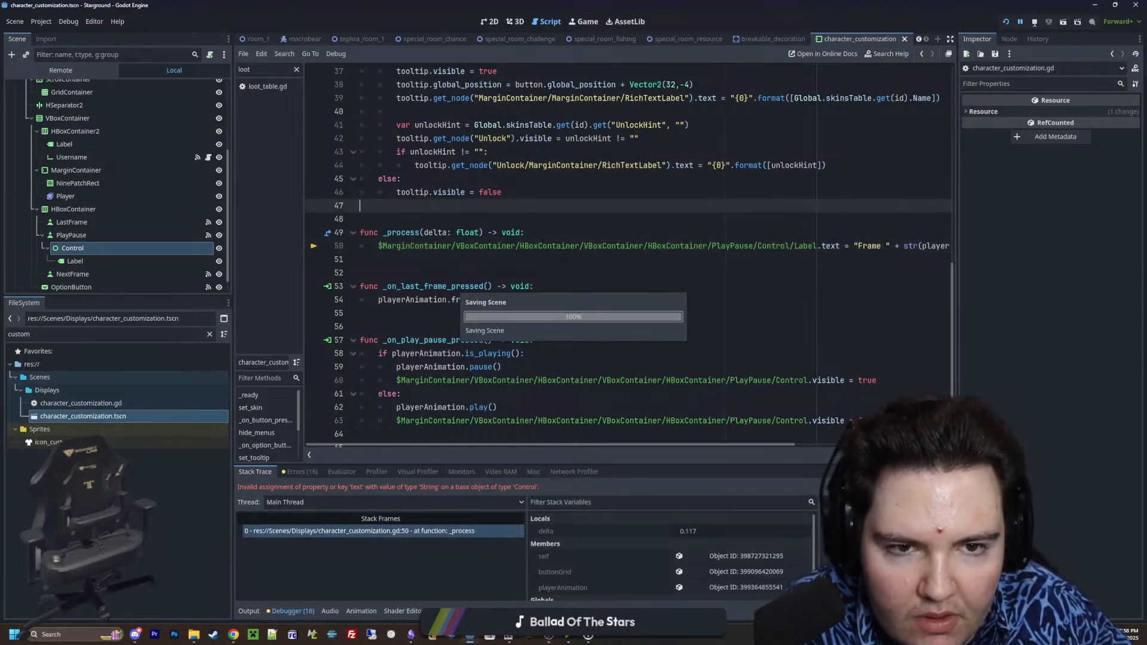
left_click(1034, 23)
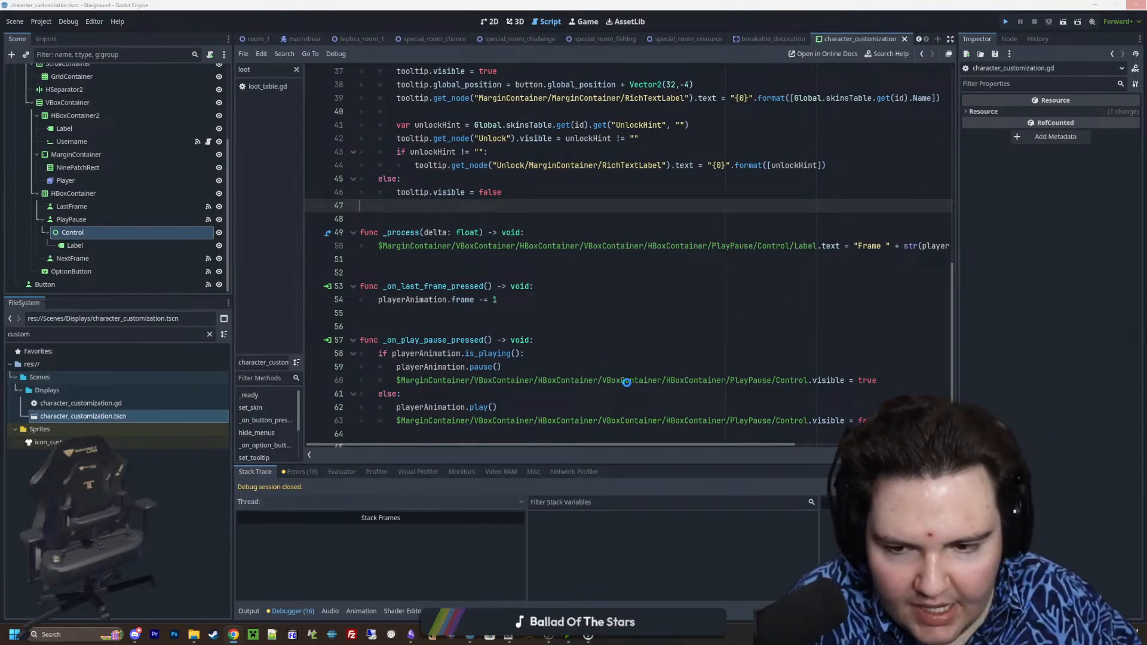
Run the project again and switch from Paint.NET back to the Godot window with the running game
left_click(568, 374)
key("ctrl+s")
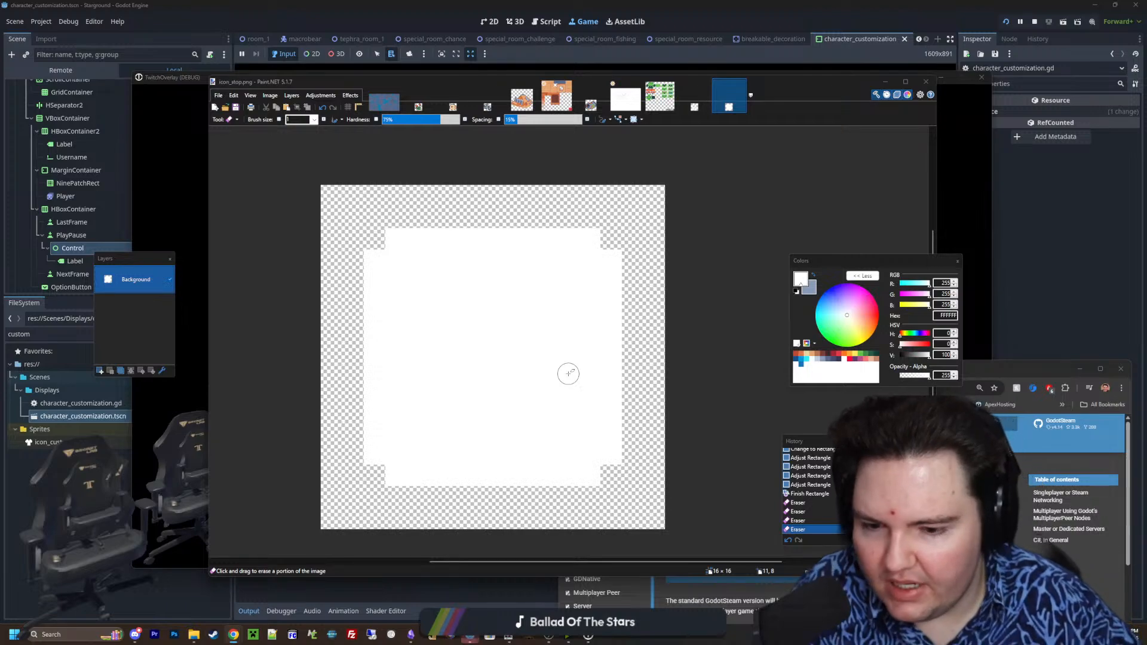
left_click(469, 635)
left_click(514, 585)
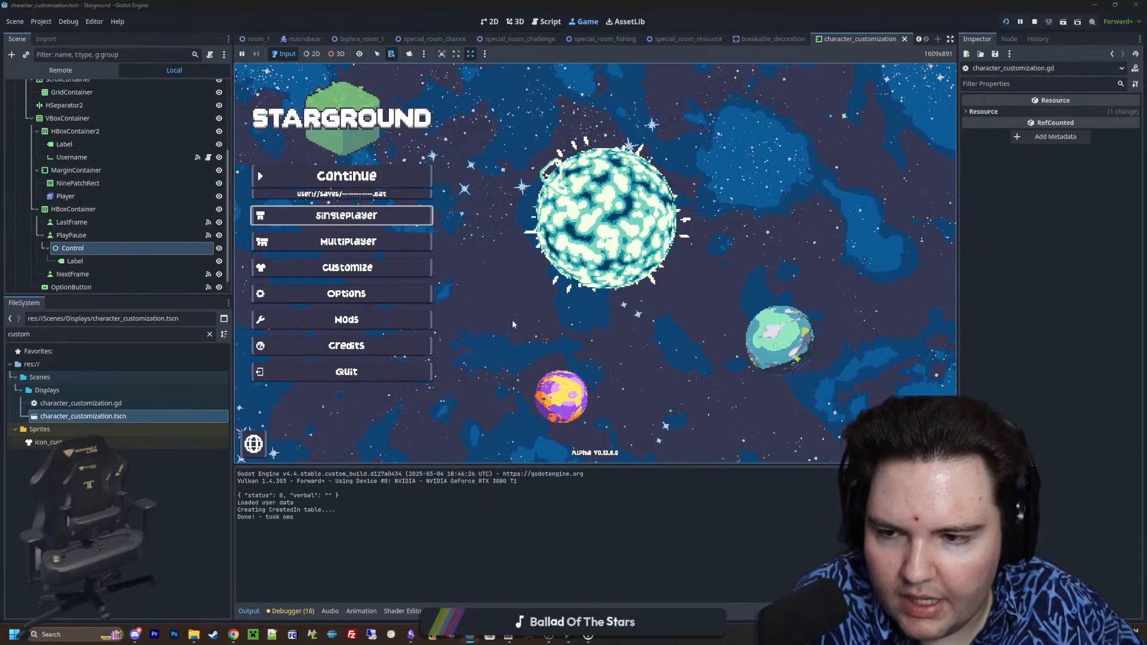
Open the game's Customize screen and test the frame label by toggling play/pause and stepping through the animation frames
left_click(348, 267)
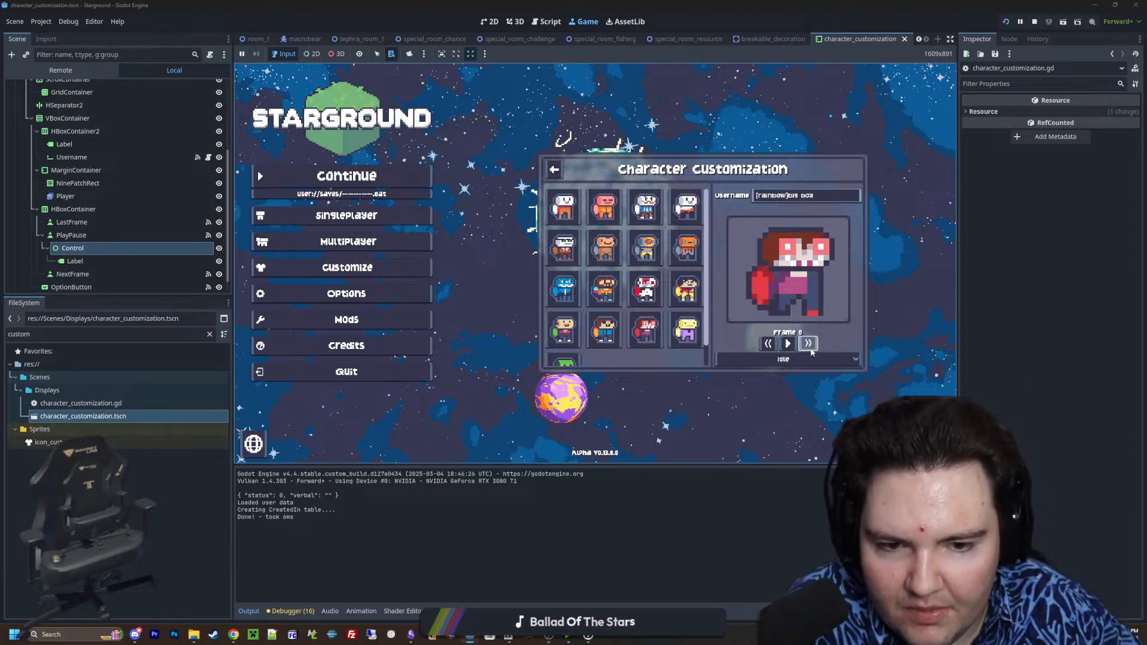
left_click(786, 350)
left_click(785, 350)
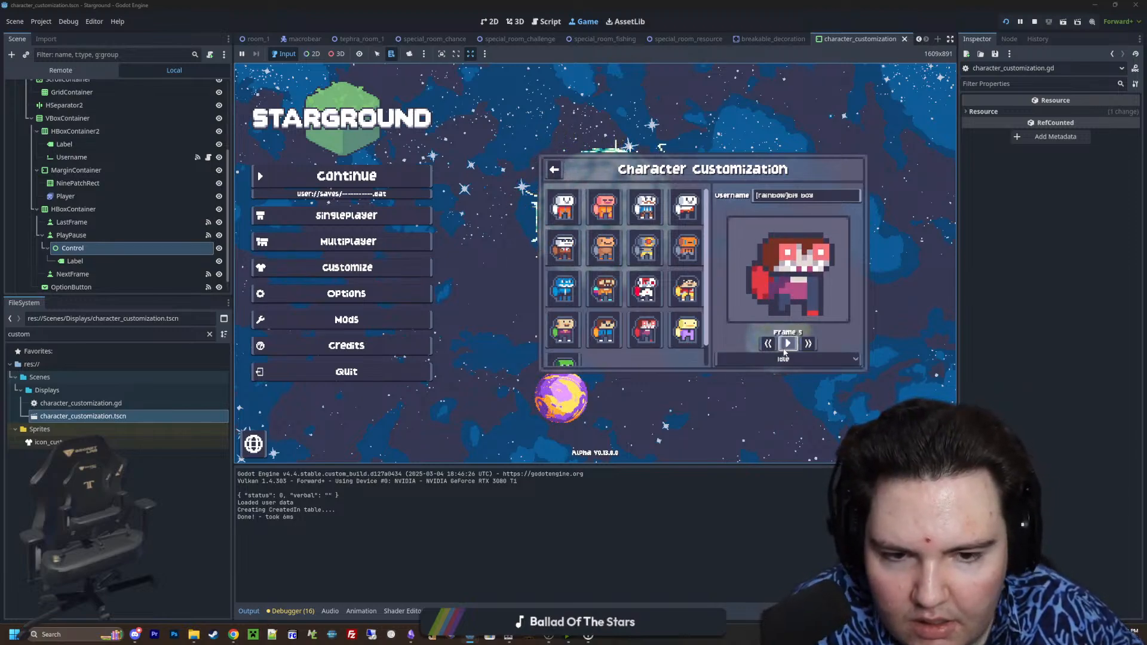
left_click(768, 344)
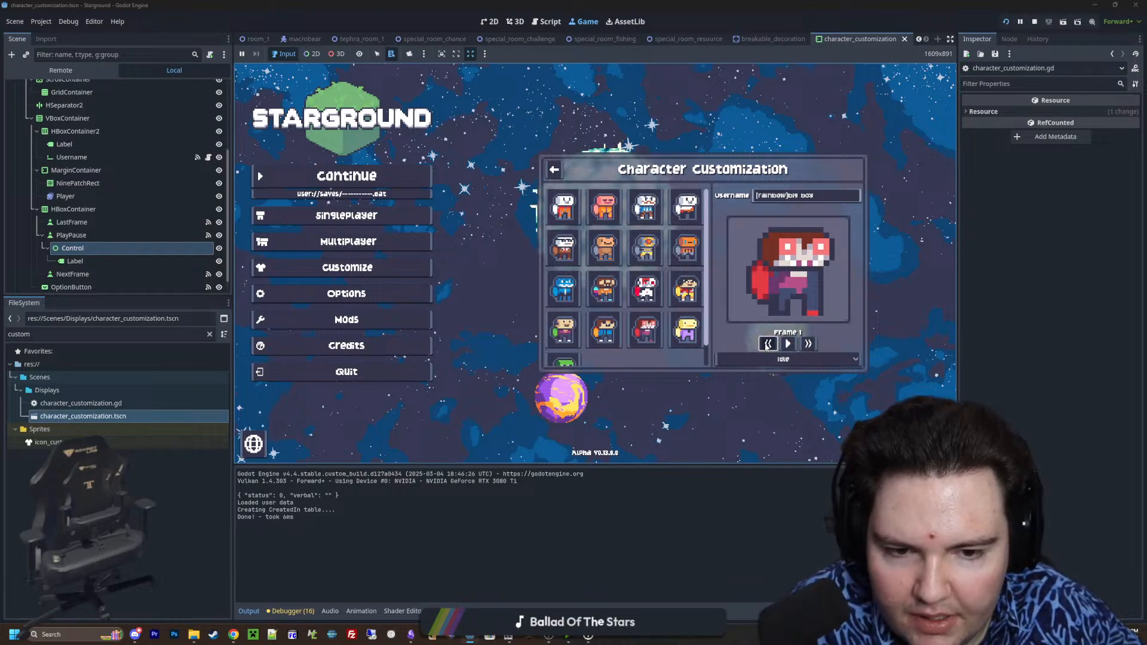
left_click(768, 346)
left_click(772, 345)
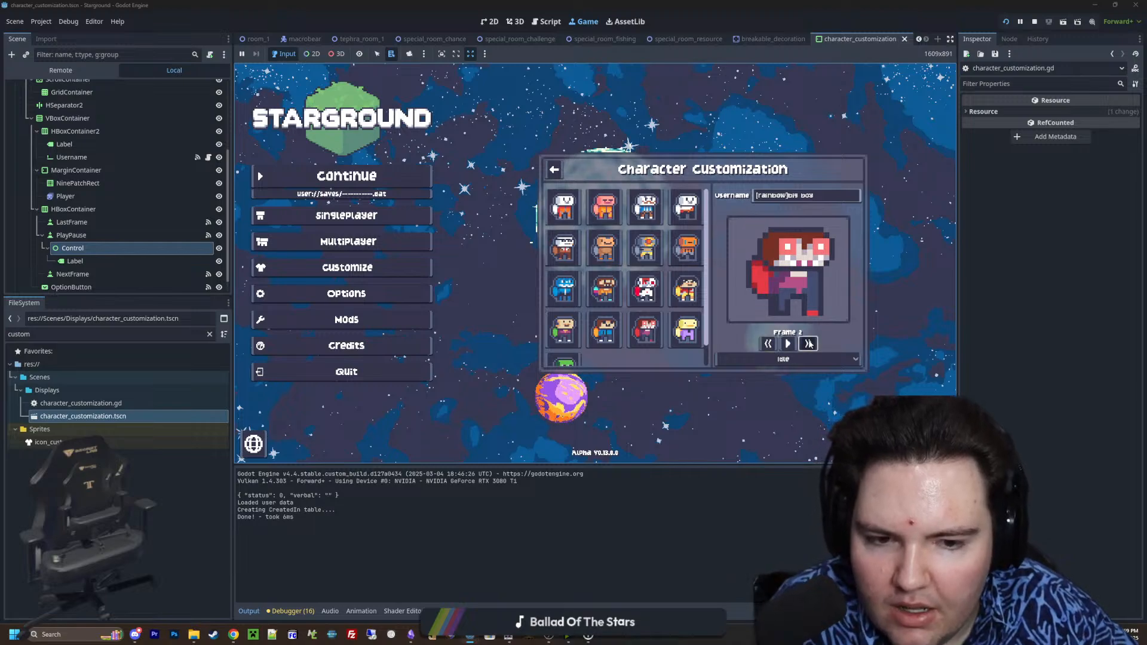
Step the previewed idle animation backward and forward to check the frame label at the first and last frames, and stop the game
left_click(809, 344)
left_click(784, 344)
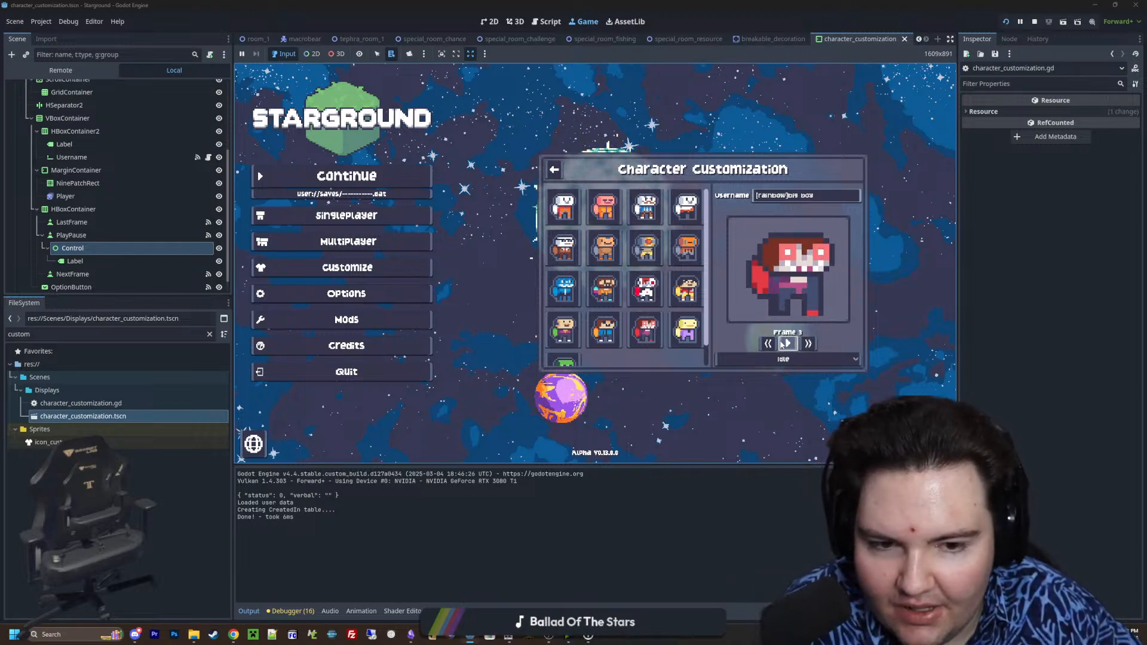
left_click(809, 344)
left_click(768, 344)
left_click(769, 344)
left_click(769, 344)
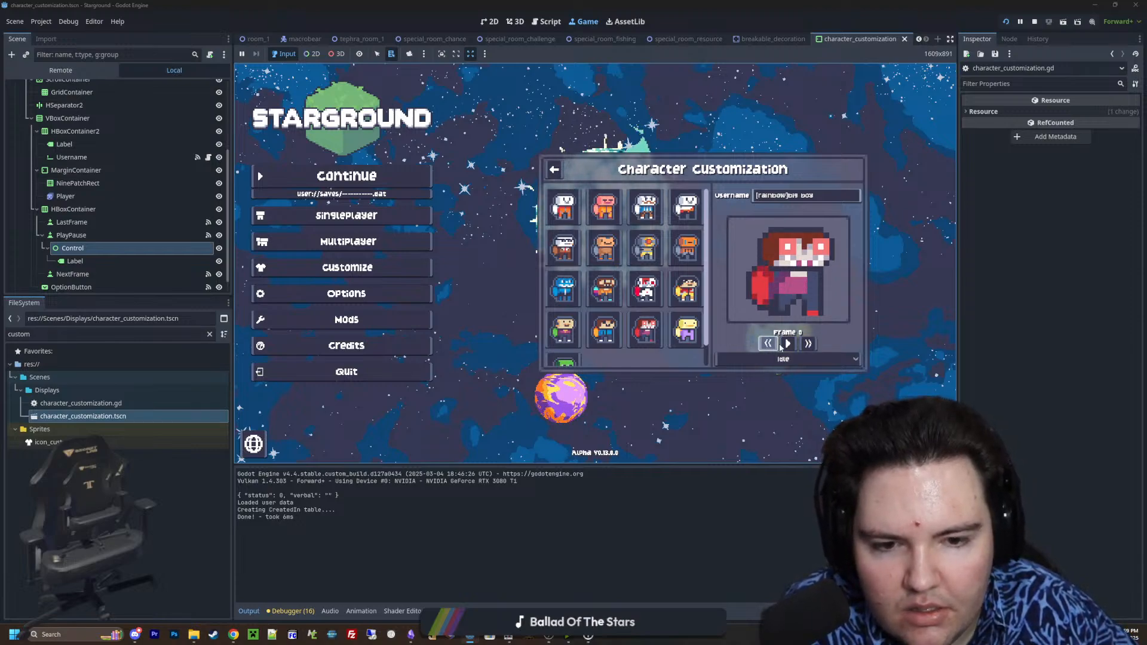
left_click(807, 345)
left_click(807, 344)
left_click(808, 345)
left_click(768, 344)
left_click(768, 344)
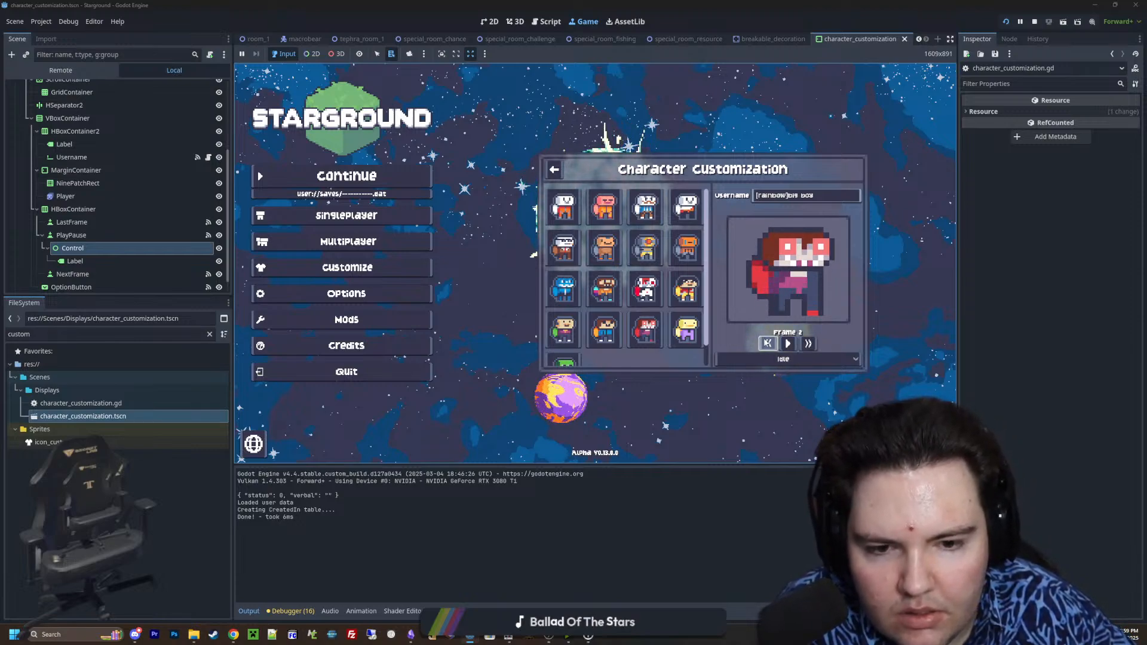
left_click(768, 345)
left_click(769, 344)
left_click(787, 343)
left_click(789, 344)
left_click(807, 345)
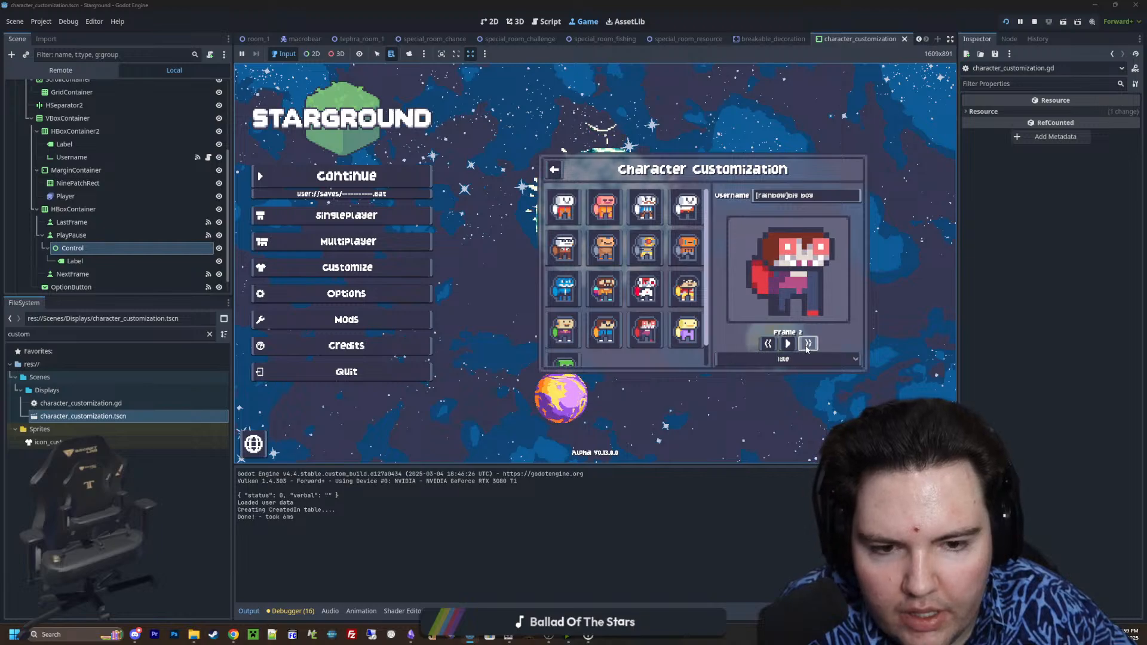
left_click(807, 347)
left_click(807, 348)
left_click(774, 350)
left_click(775, 350)
left_click(774, 350)
left_click(775, 351)
left_click(775, 351)
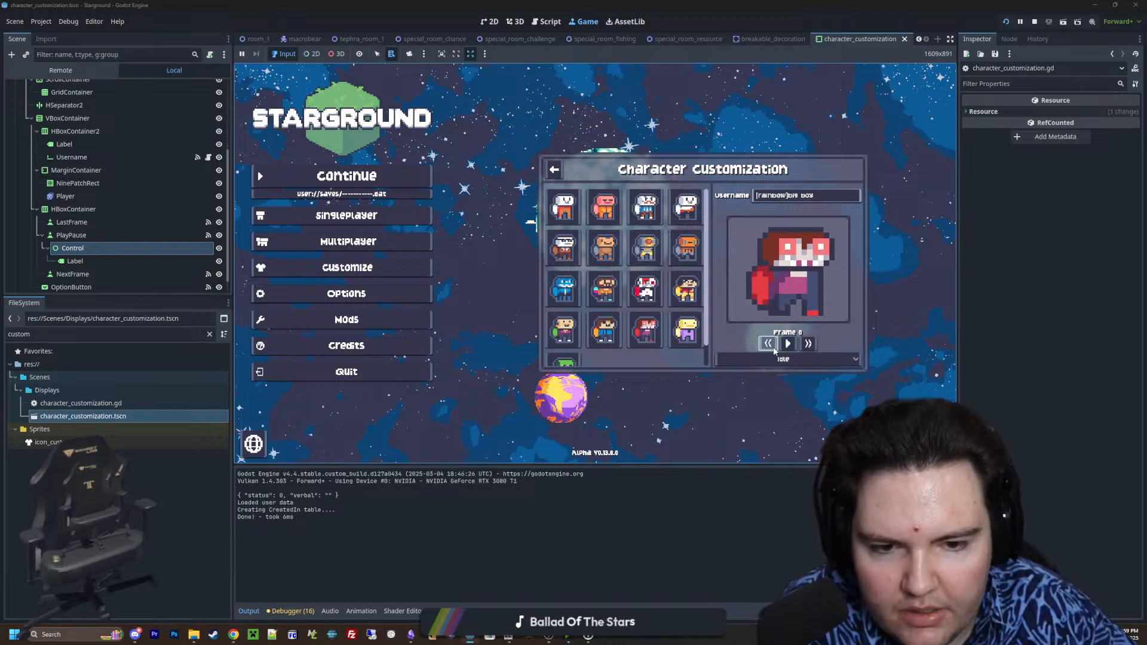
left_click(809, 345)
left_click(810, 346)
left_click(812, 346)
left_click(812, 346)
left_click(811, 346)
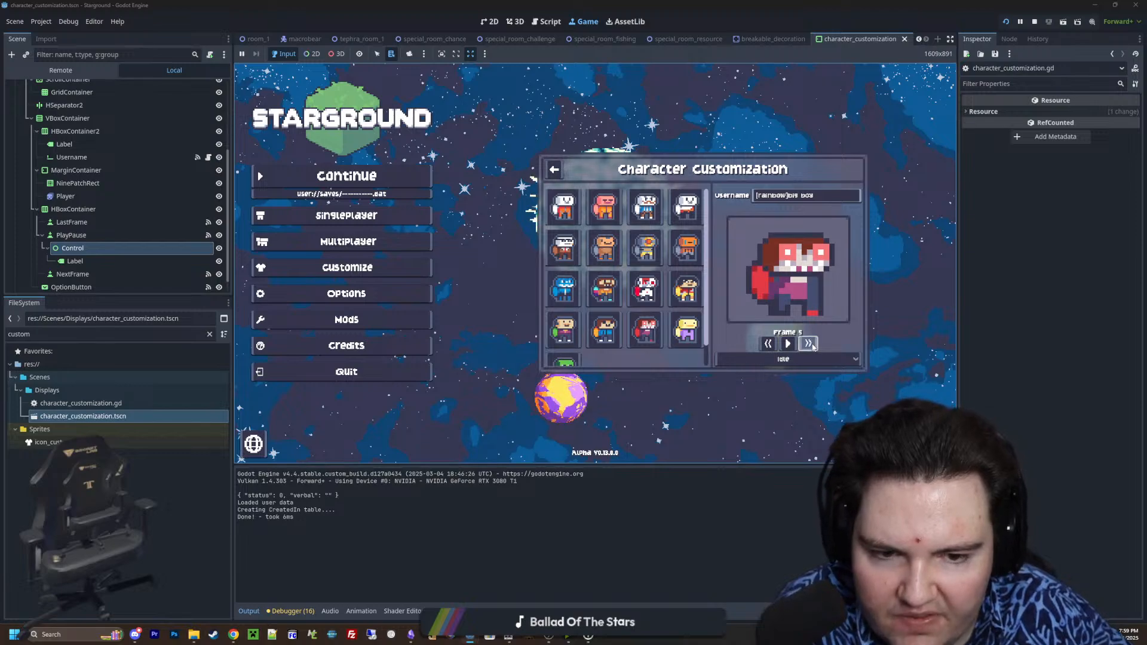
left_click(1034, 22)
In the 2D view, set the vertical position of the Control node under PlayPause to -5 px
left_click(490, 21)
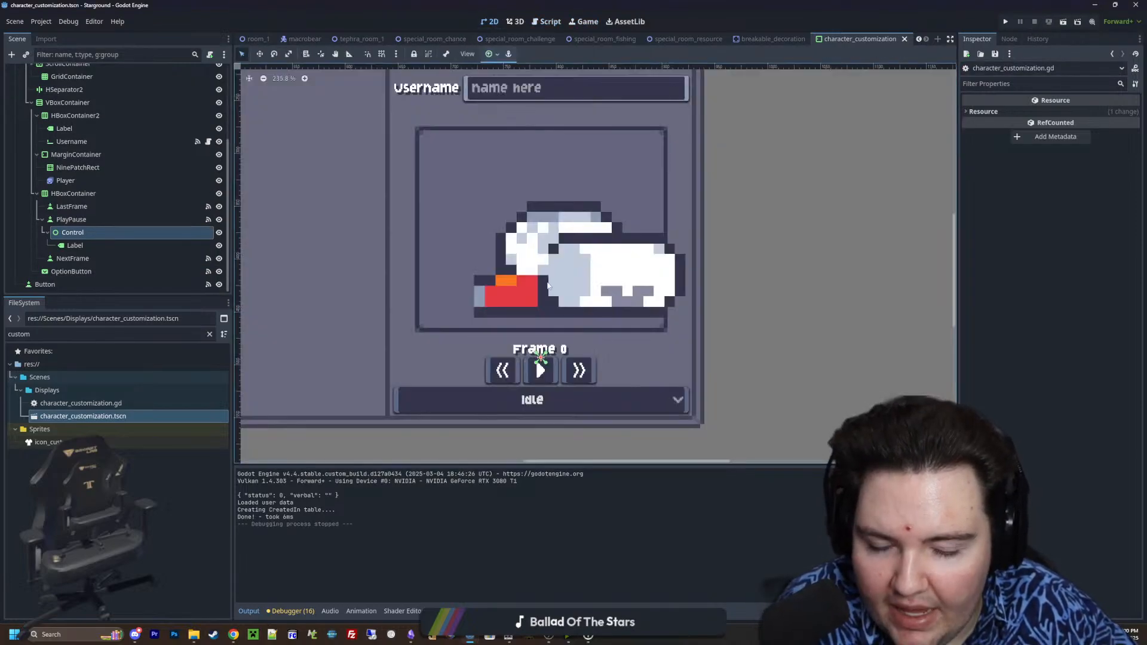
scroll(557, 363, "up", 3)
scroll(379, 307, "down", 2)
scroll(374, 285, "up", 1)
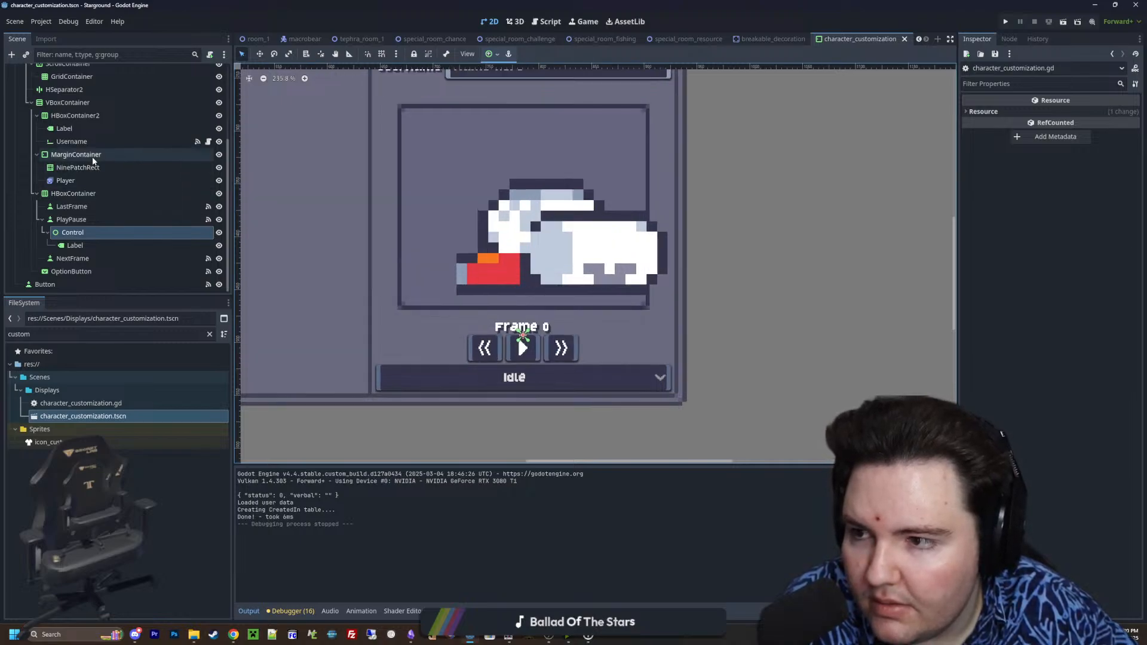
left_click(94, 230)
left_click(95, 224)
left_click(96, 230)
scroll(519, 356, "up", 9)
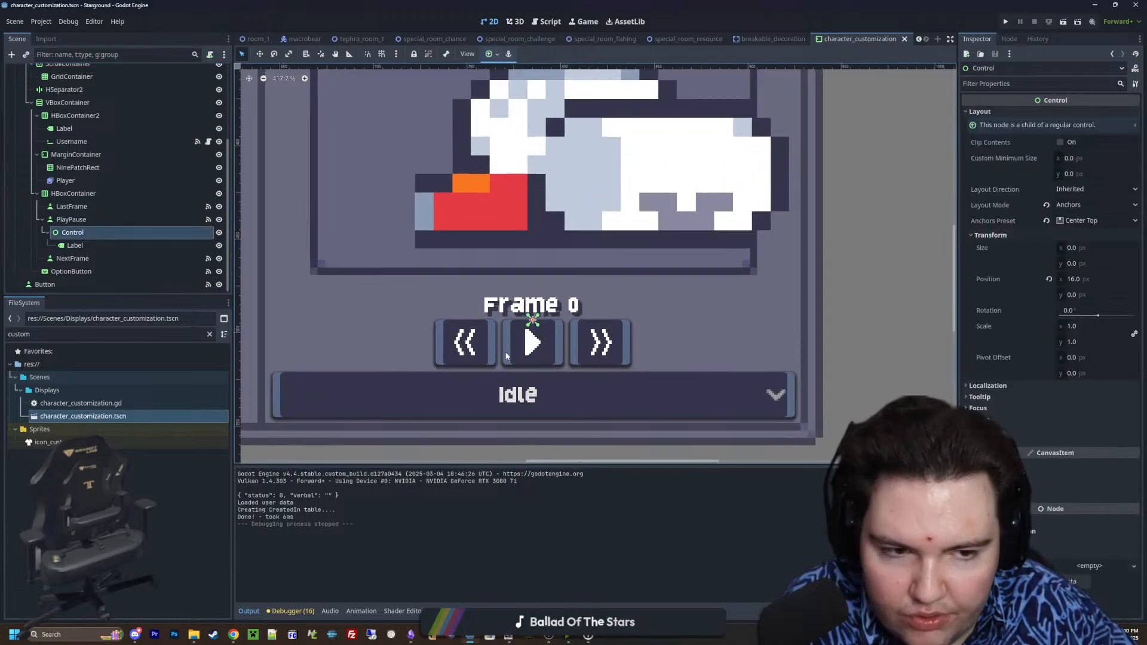
left_click_drag(1074, 295, 1010, 297)
left_click(1088, 295)
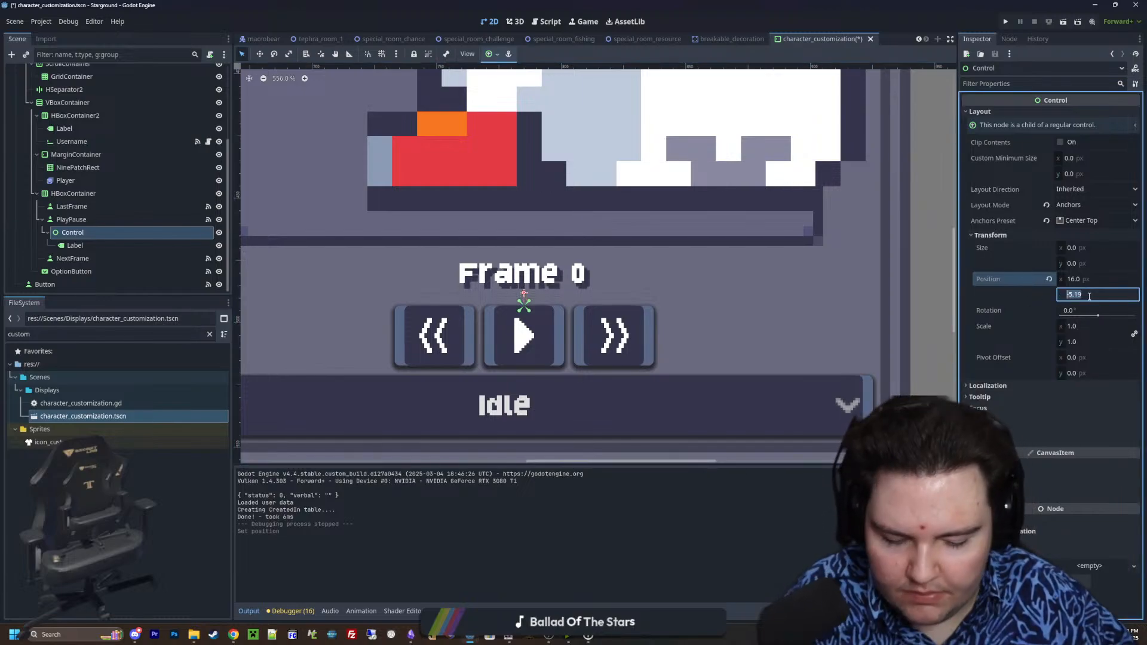
type("-5")
key("Return")
scroll(559, 310, "down", 7)
scroll(558, 311, "down", 7)
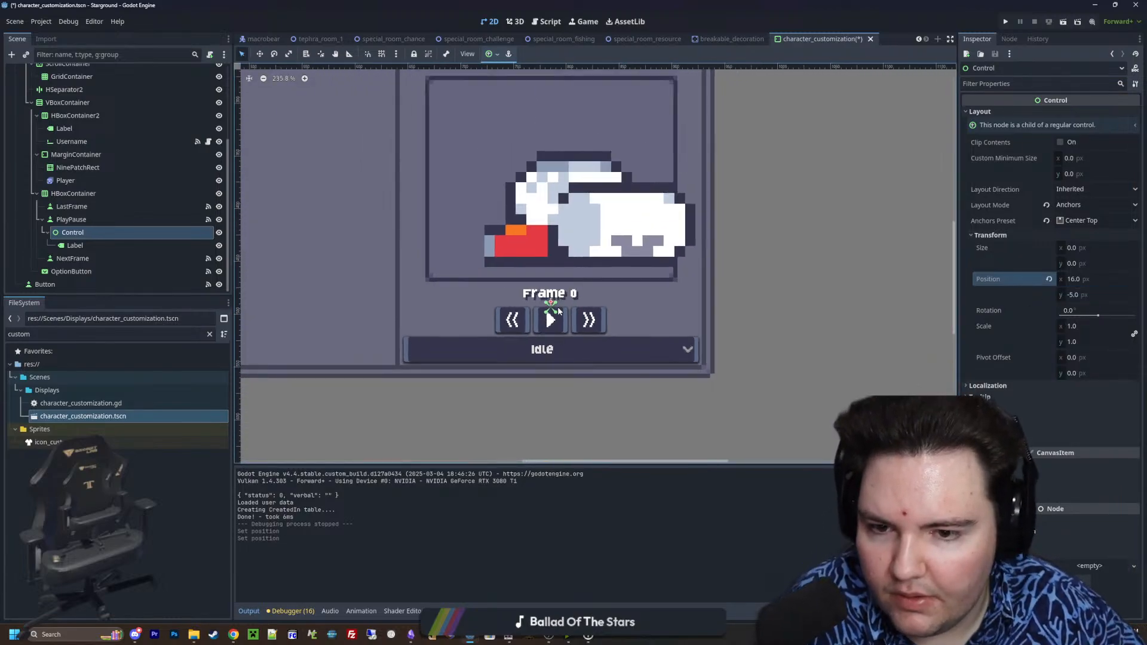
scroll(574, 309, "up", 3)
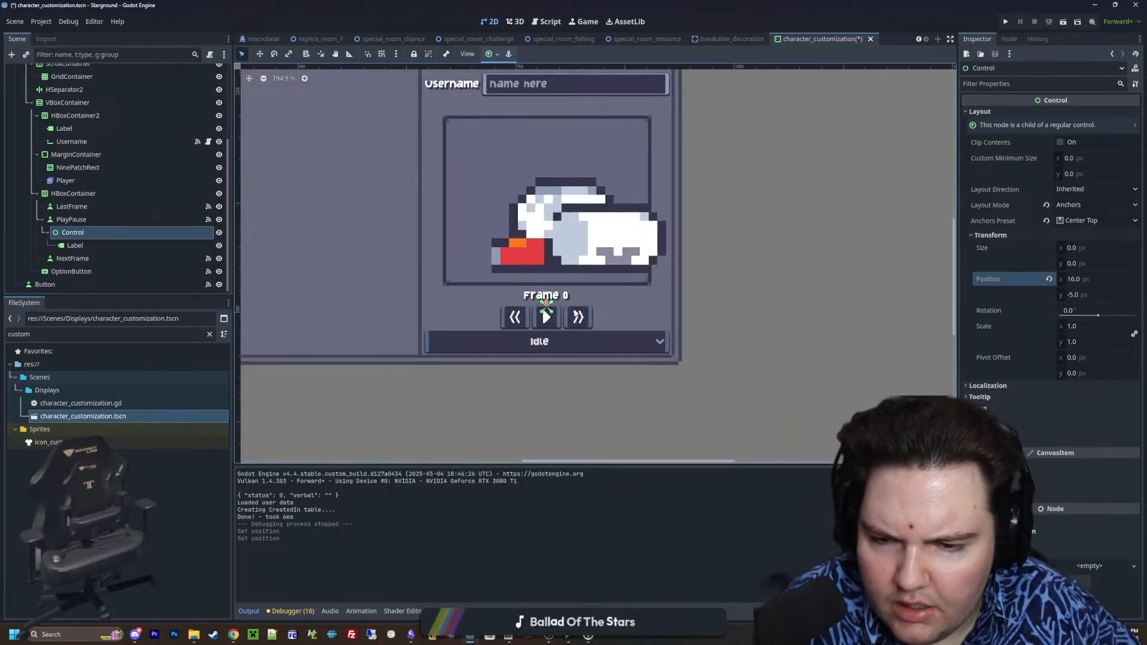
Open the script attached to the CharacterCustomization root node at its _process function
scroll(156, 177, "up", 4)
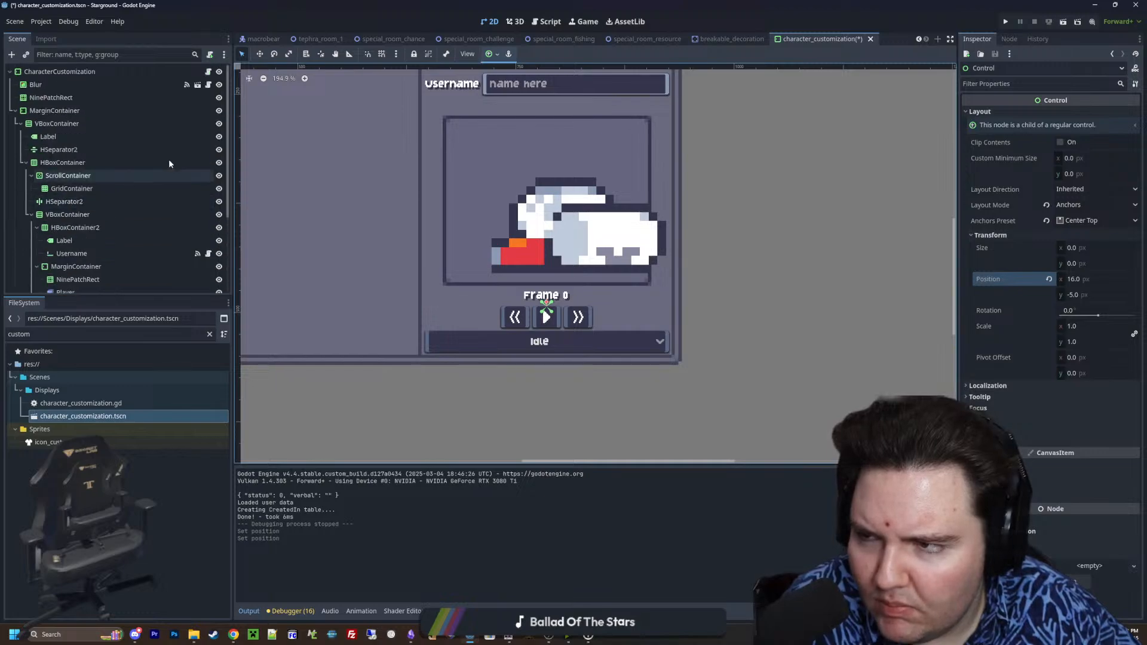
left_click(208, 72)
scroll(133, 167, "down", 4)
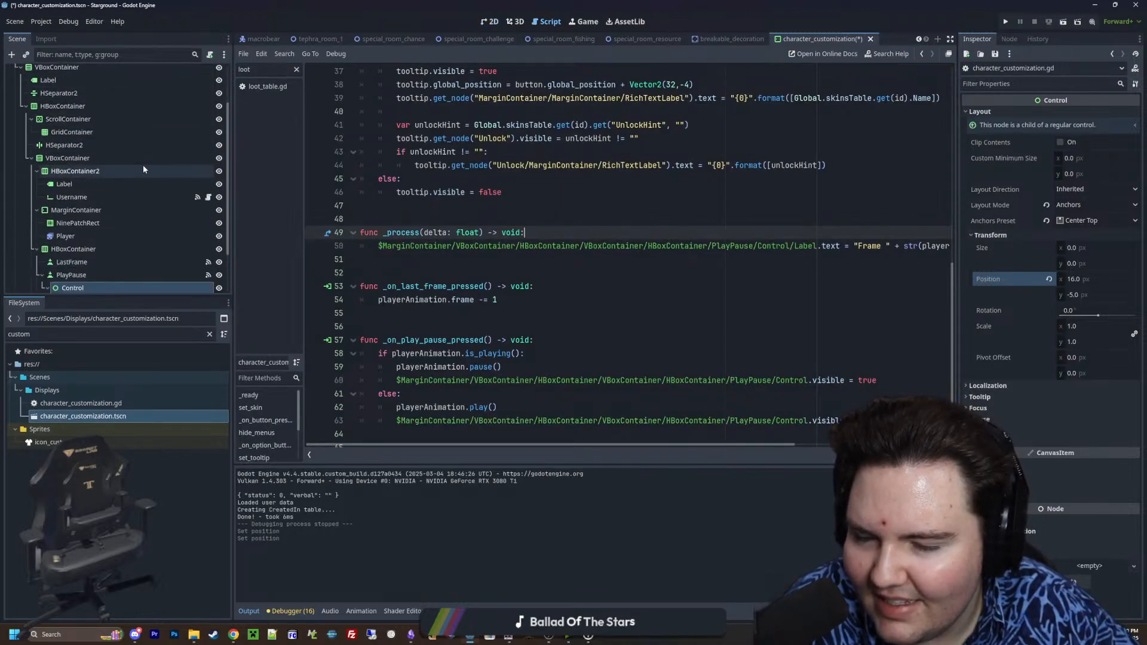
left_click(412, 269)
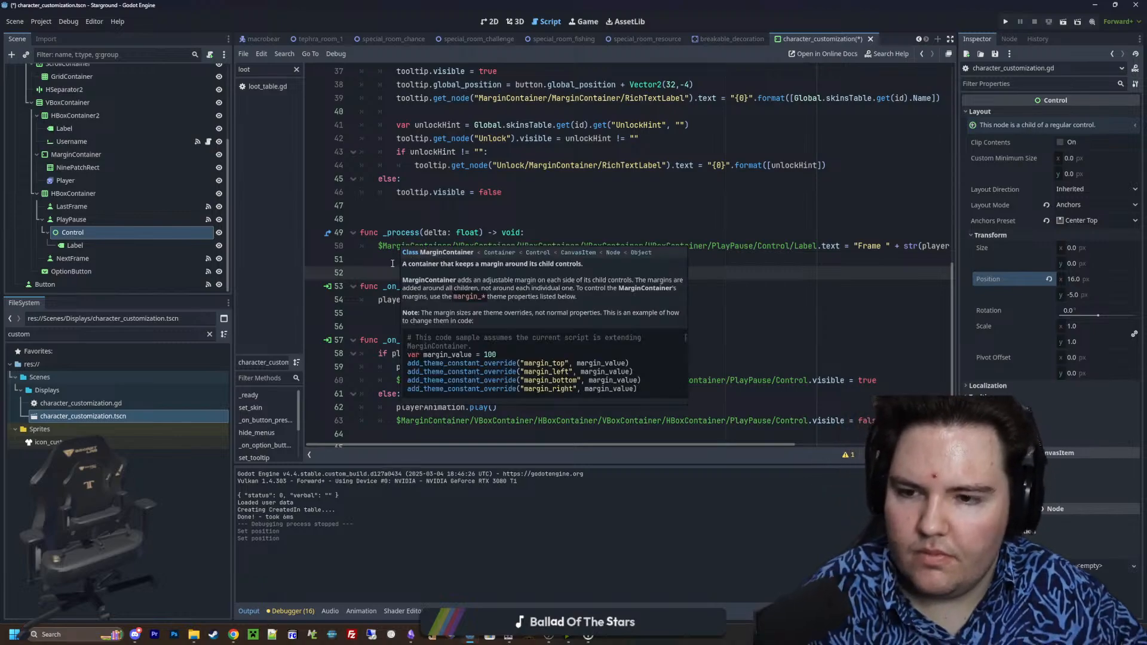
left_click(392, 263)
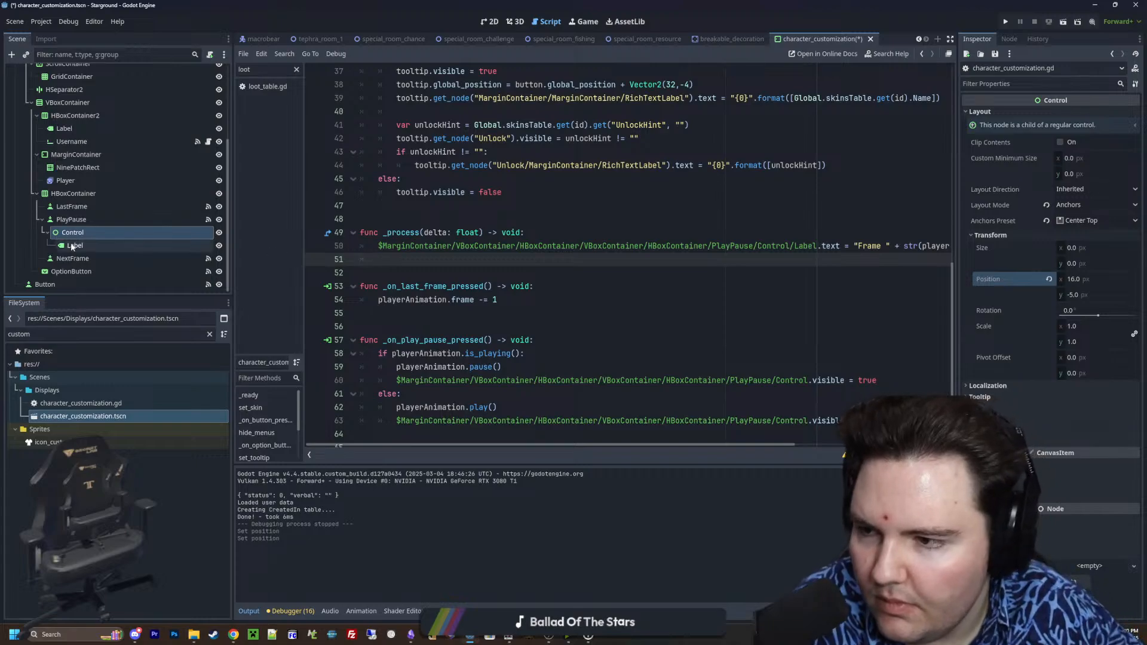
left_click_drag(72, 259, 517, 259)
key("ctrl+z")
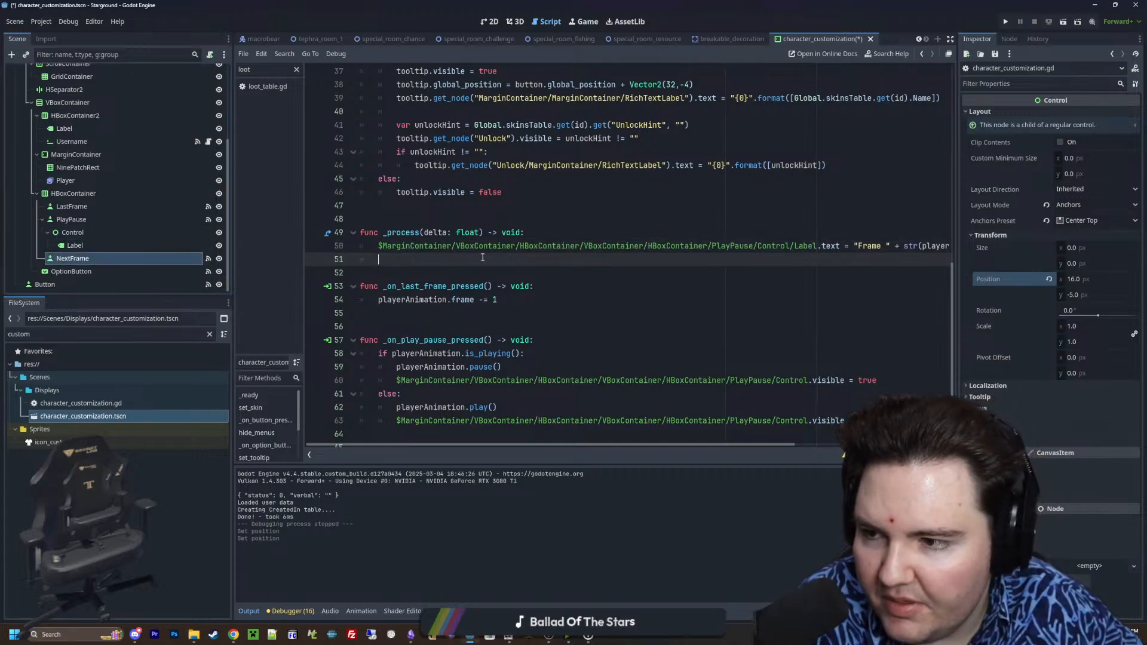
scroll(536, 270, "down", 2)
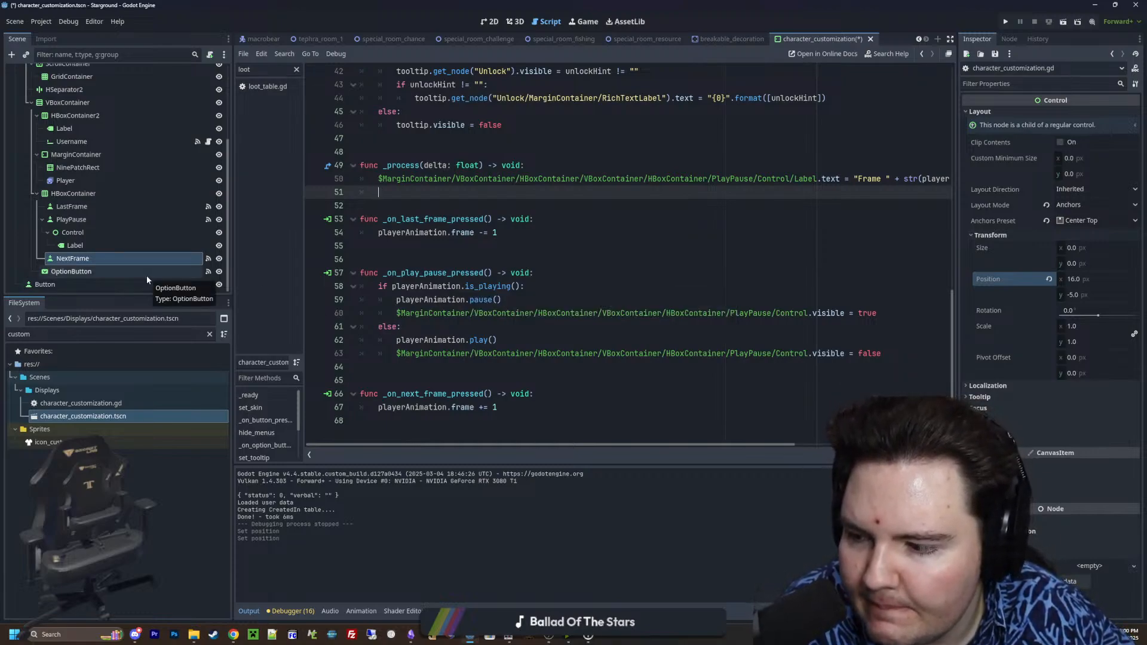
scroll(478, 239, "up", 1)
Add indented node paths for NextFrame and LastFrame below the label line in _process, with blank lines after them, and widen the script editor
left_click_drag(96, 257, 368, 232)
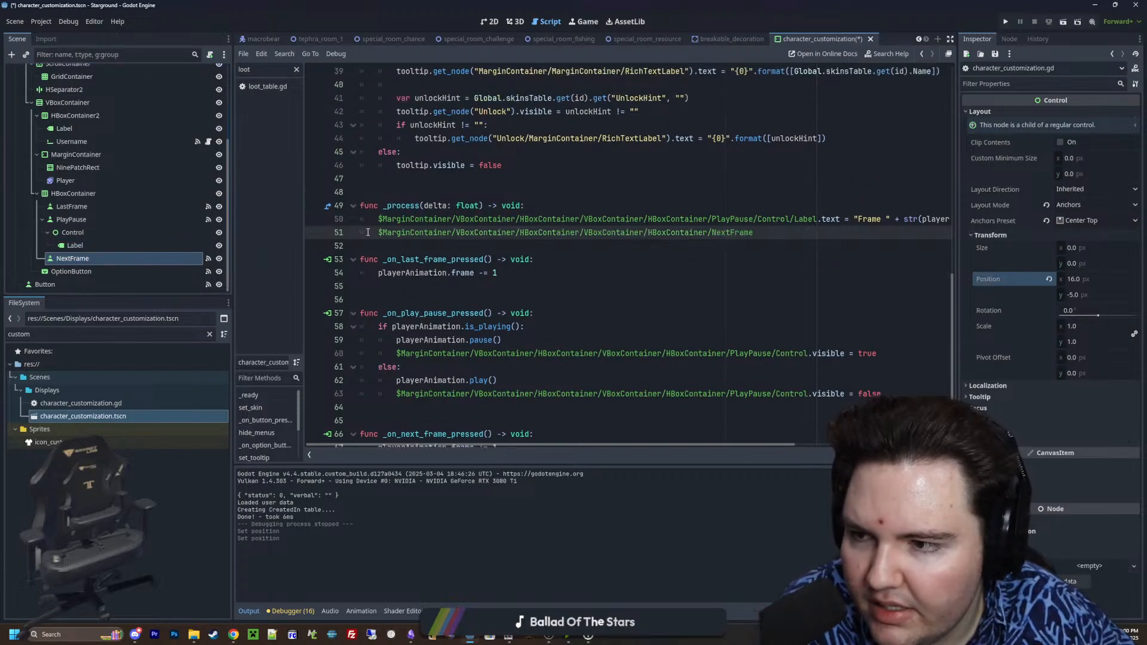
left_click_drag(71, 207, 353, 239)
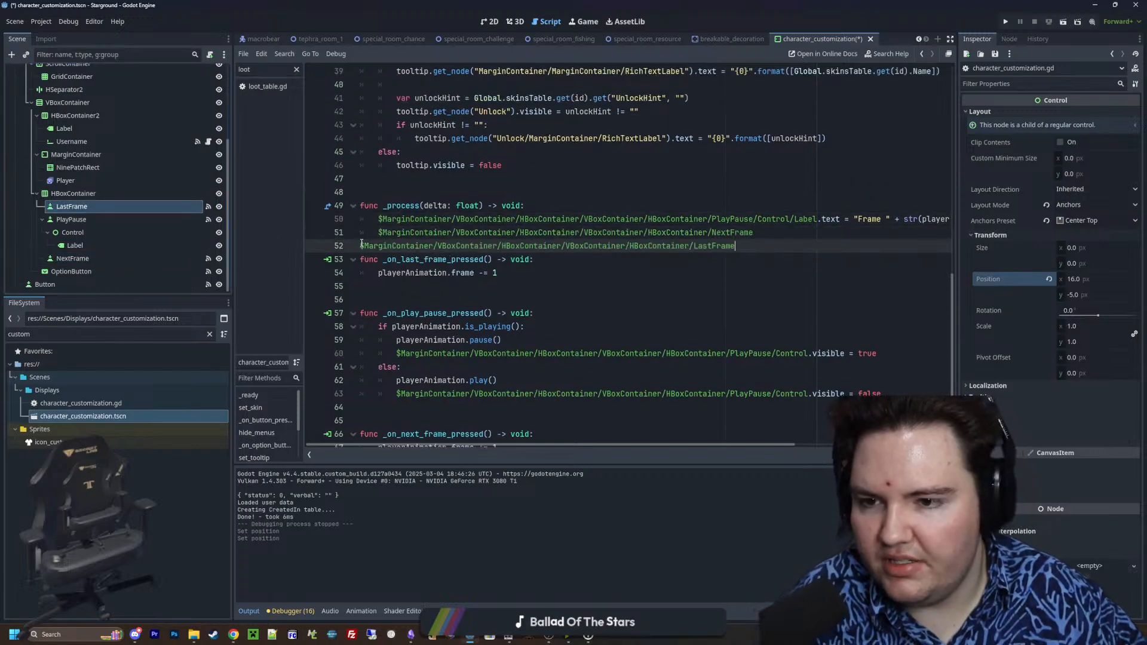
left_click(362, 244)
key("Tab")
left_click(756, 250)
key("Return")
key("Return")
left_click_drag(958, 277, 1046, 277)
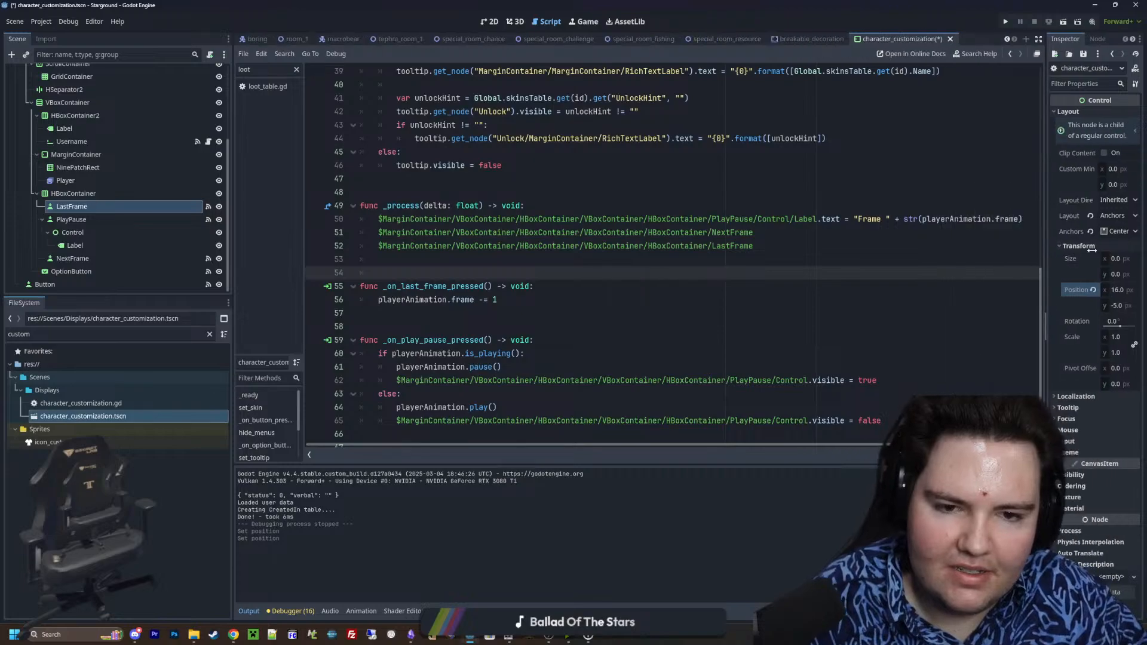
Complete the LastFrame line in _process with .disabled = playerAnimation.frame == 0
left_click(798, 235)
left_click(776, 245)
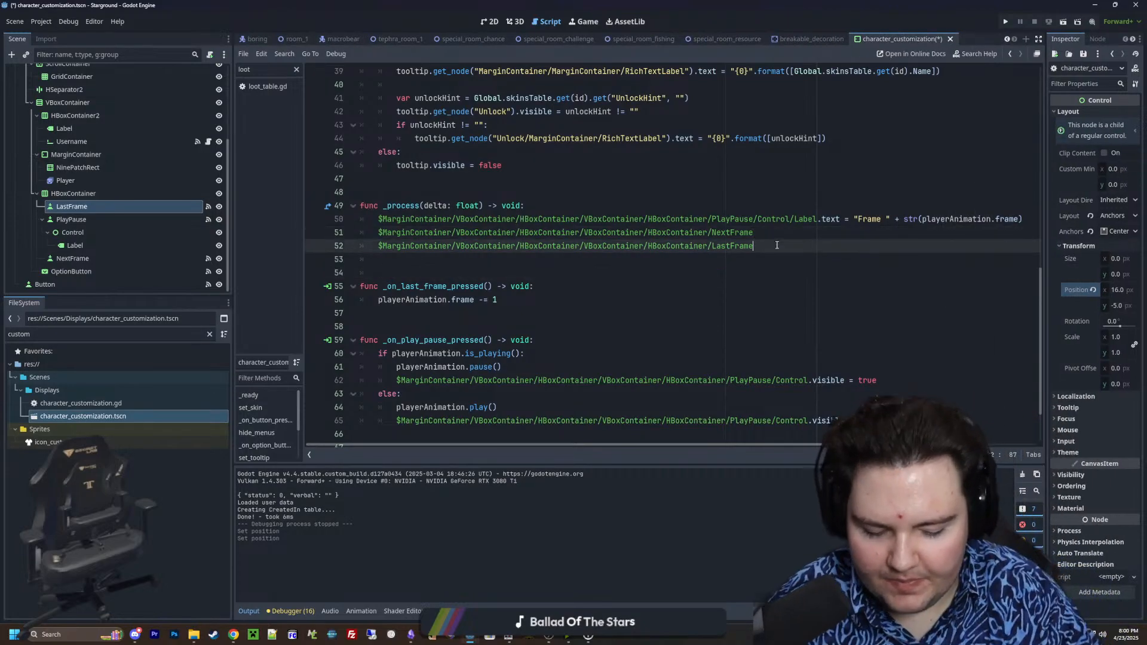
type(".DI")
key("Return")
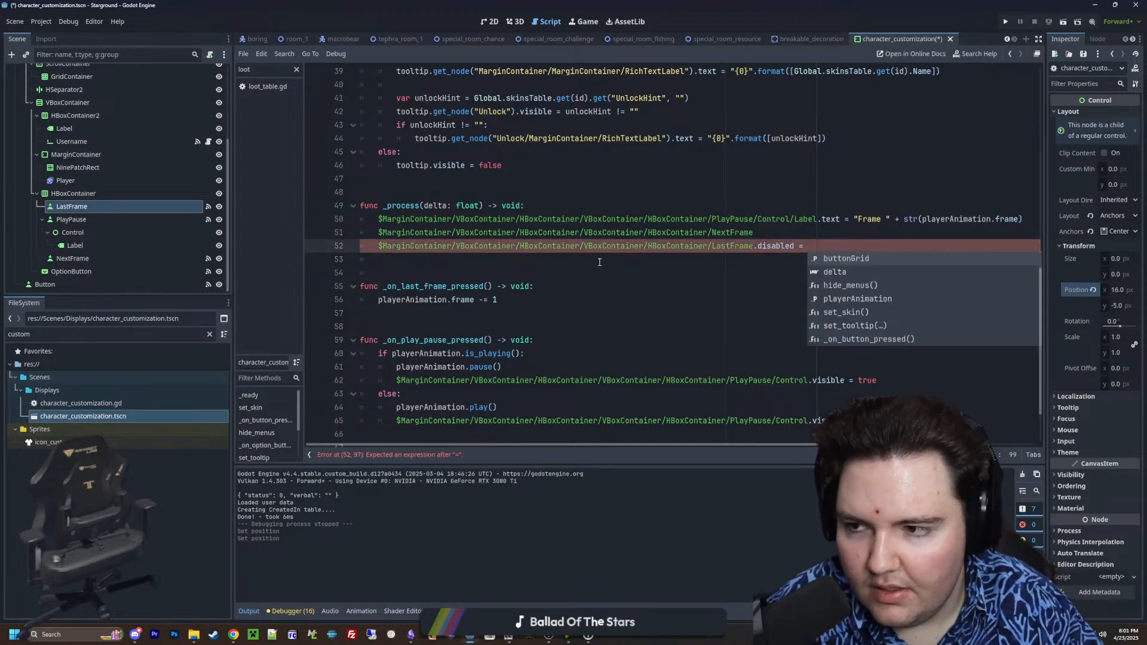
left_click_drag(66, 181, 807, 246)
key("BackSpace")
key("BackSpace")
key("BackSpace")
key("BackSpace")
key("BackSpace")
key("BackSpace")
key("BackSpace")
key("BackSpace")
key("BackSpace")
key("BackSpace")
key("BackSpace")
key("BackSpace")
key("BackSpace")
key("BackSpace")
key("BackSpace")
key("BackSpace")
key("BackSpace")
key("BackSpace")
key("BackSpace")
key("BackSpace")
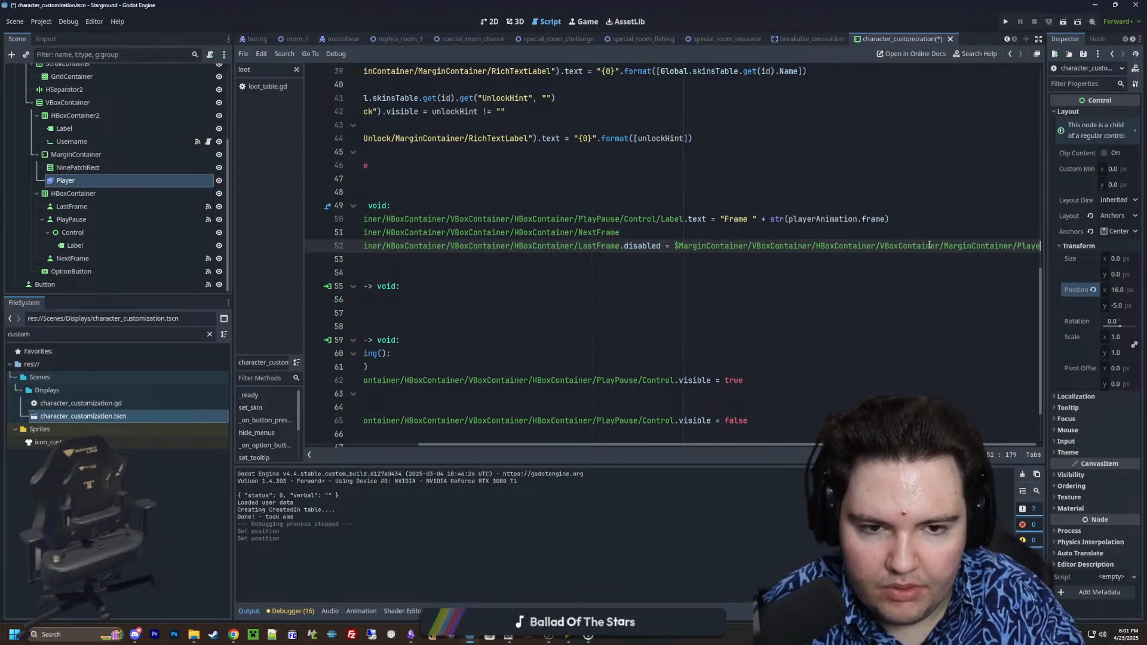
key("BackSpace")
key("BackSpace")
key("BackSpace")
key("BackSpace")
key("BackSpace")
key("BackSpace")
key("BackSpace")
key("BackSpace")
key("BackSpace")
key("BackSpace")
key("BackSpace")
key("BackSpace")
key("BackSpace")
key("BackSpace")
key("BackSpace")
key("BackSpace")
key("BackSpace")
key("BackSpace")
key("BackSpace")
key("BackSpace")
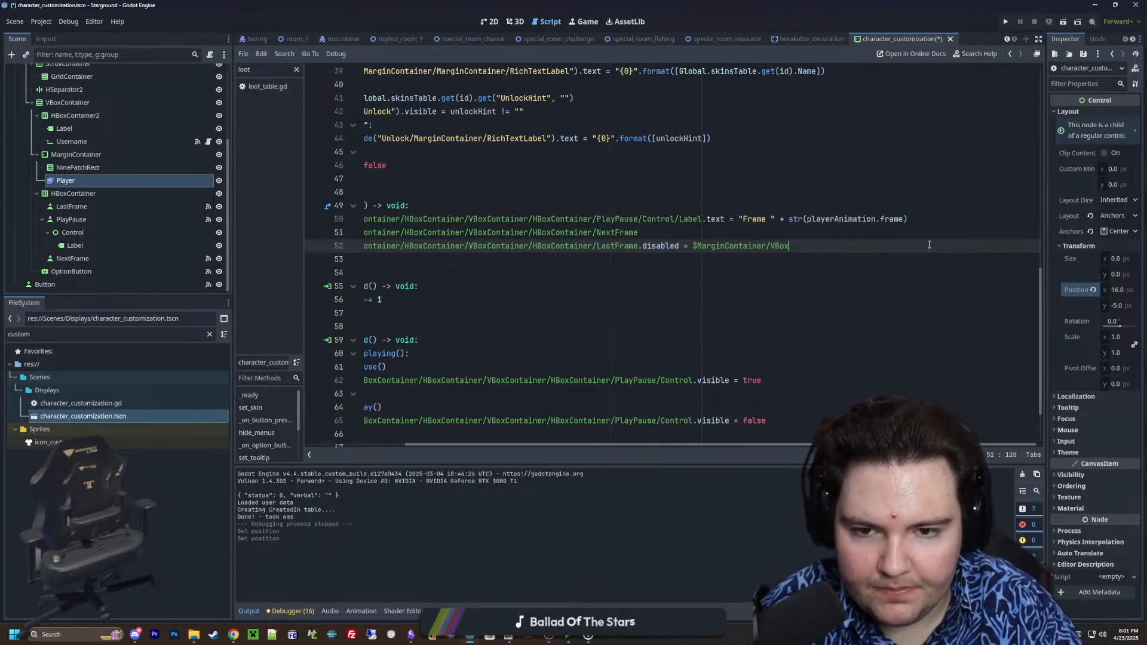
type("player")
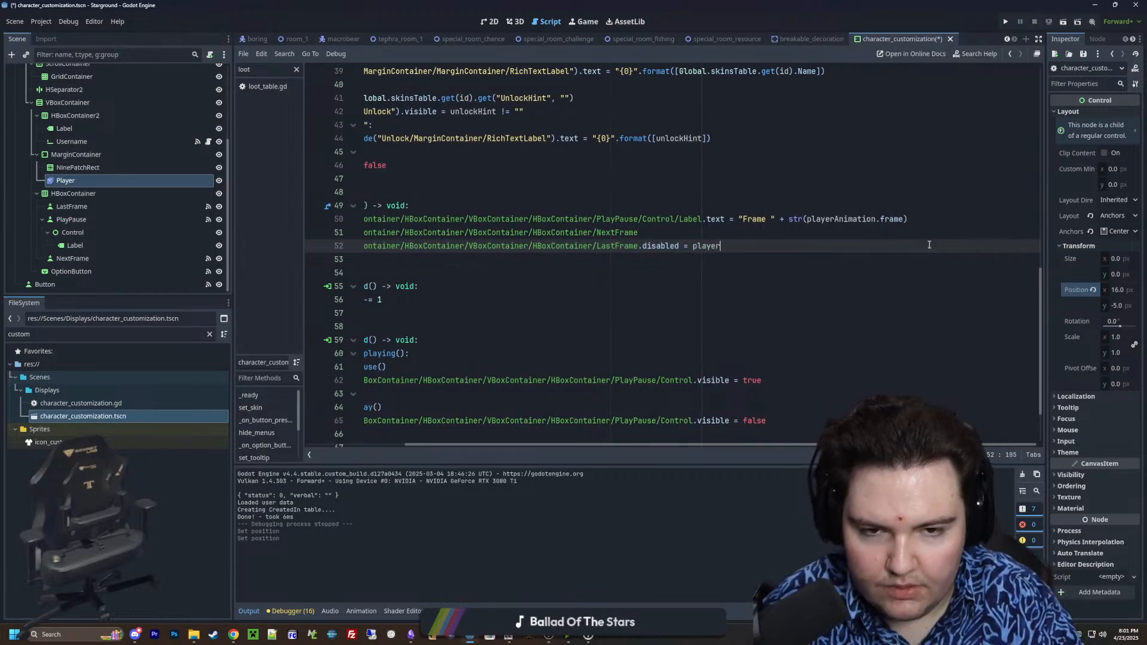
type("Animation.frame == 0")
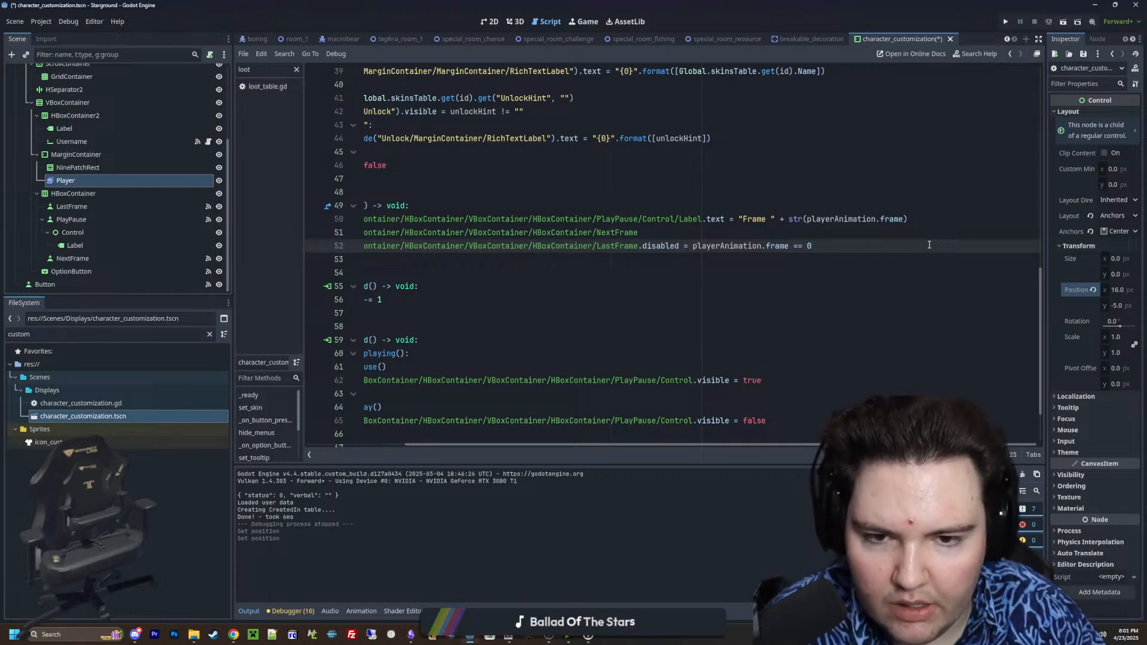
left_click_drag(930, 245, 361, 250)
key("ctrl+c")
left_click(940, 252)
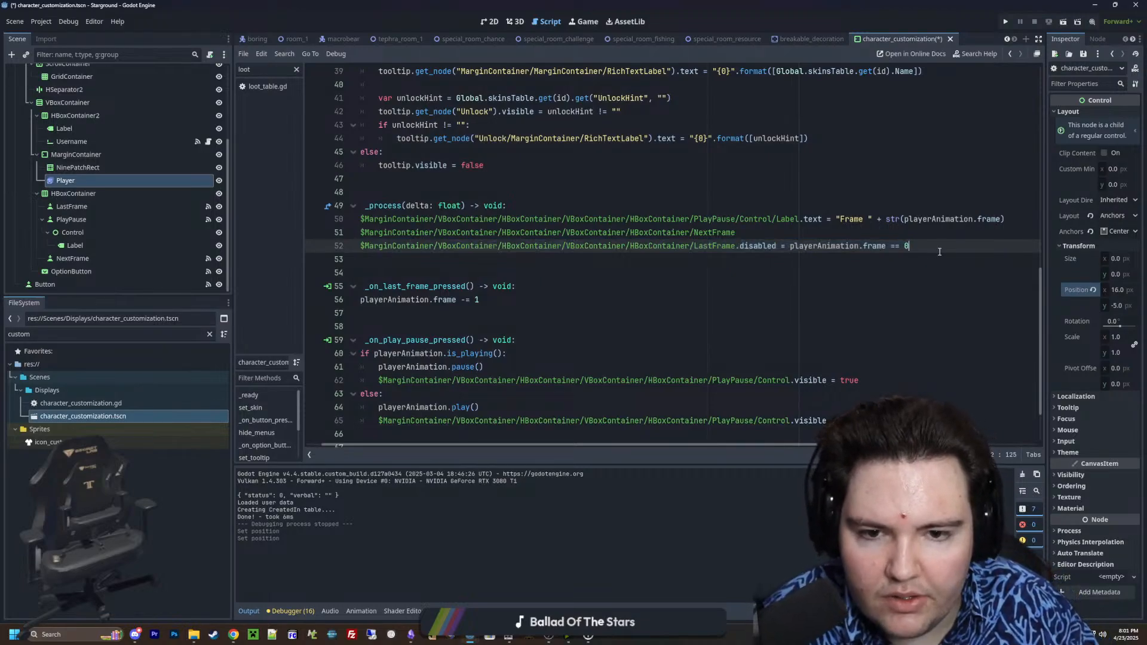
key("Return")
key("ctrl+v")
key("ctrl+z")
Extend the NextFrame line in _process with .disabled = playerAnimation.frame, leaving the comparison open
left_click(757, 235)
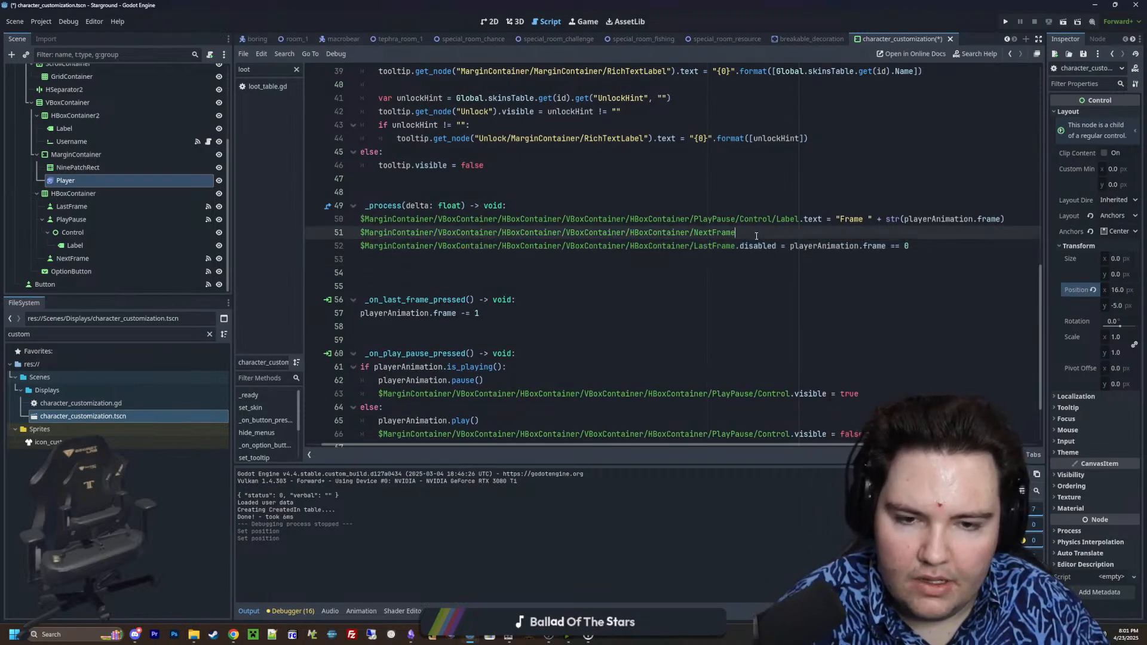
type(".disabled = play")
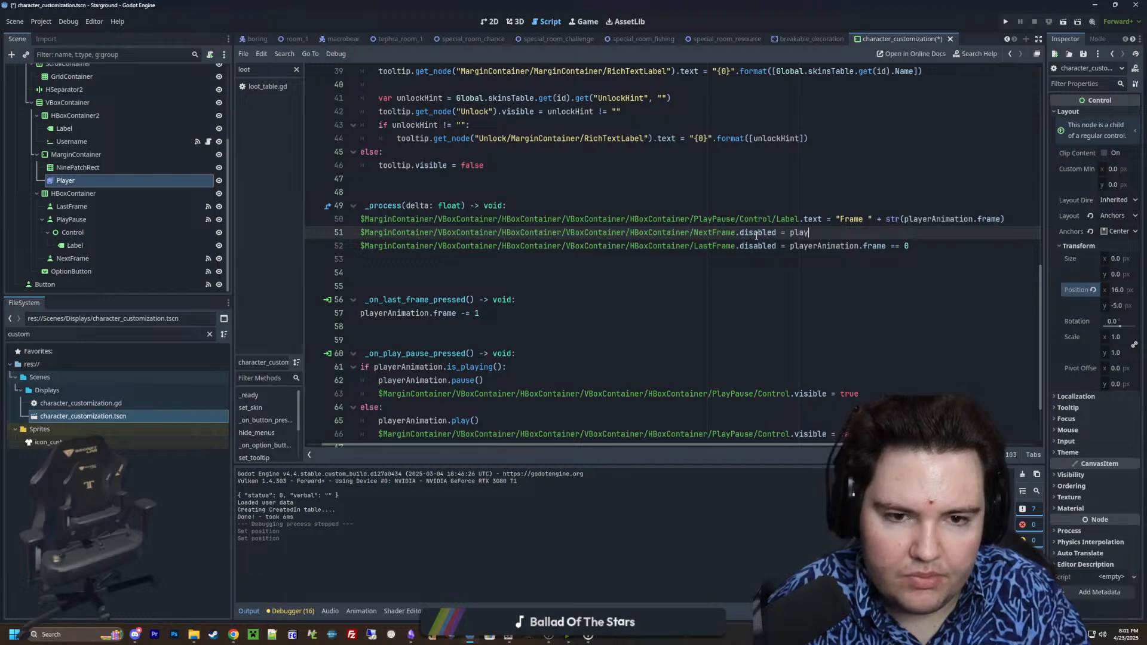
type("animation.frame")
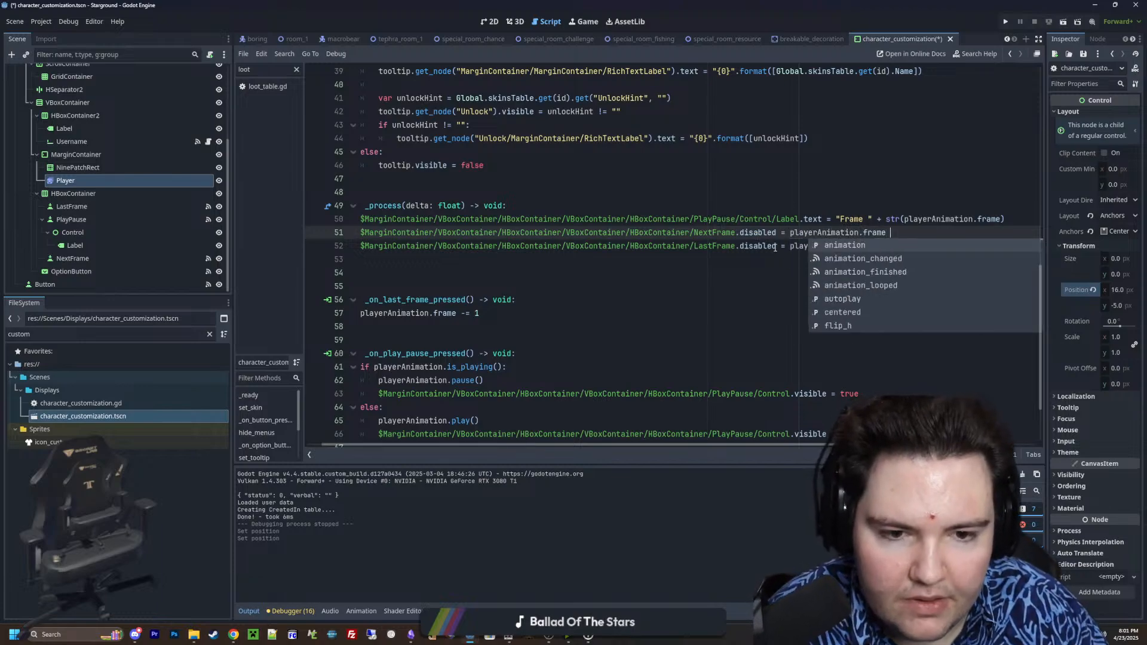
Open the AnimatedSprite2D documentation for the Player node and examine the sprite_frames property for a way to get the frame count
left_click(823, 233, "ctrl")
key("alt+Left")
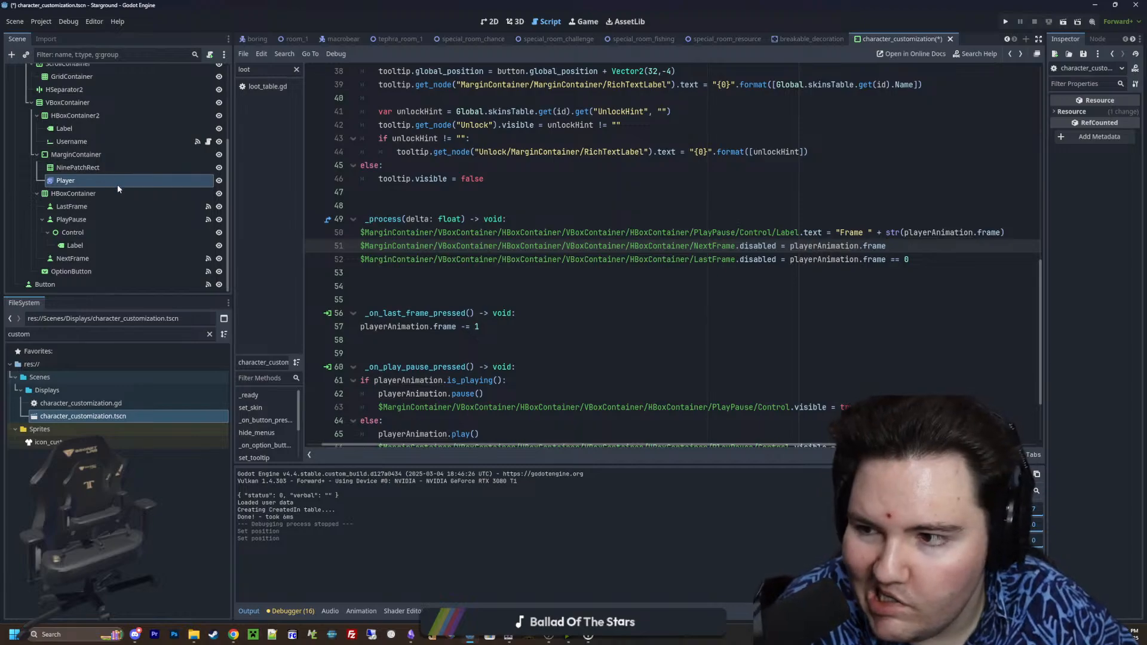
left_click(135, 192)
left_click(153, 184)
left_click(1136, 68)
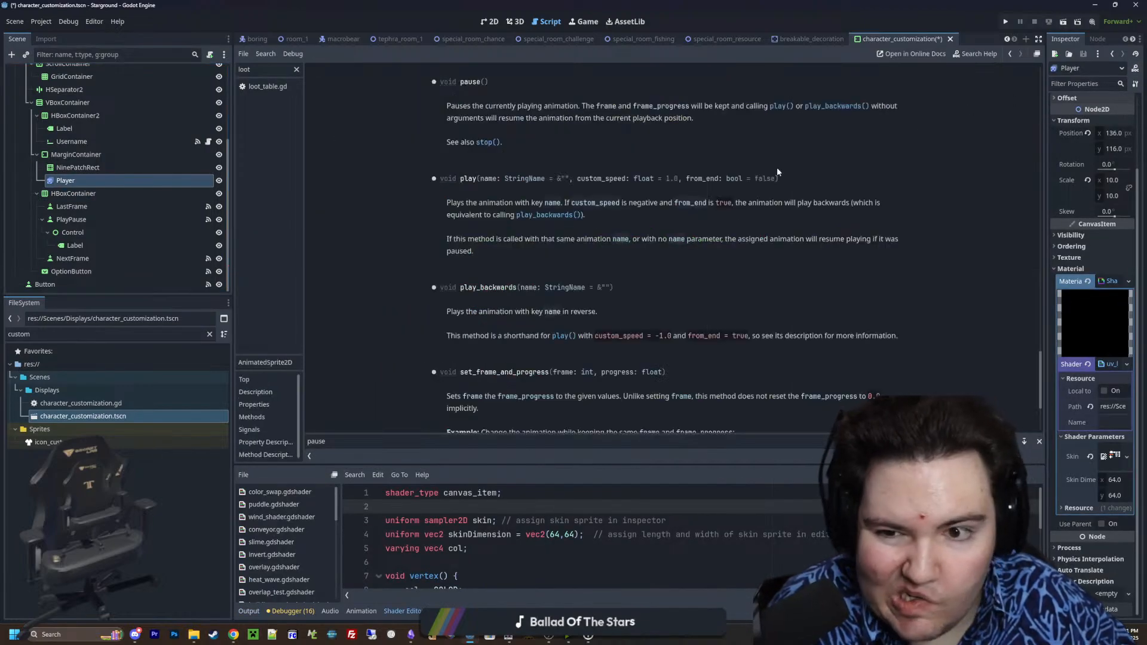
scroll(445, 252, "up", 15)
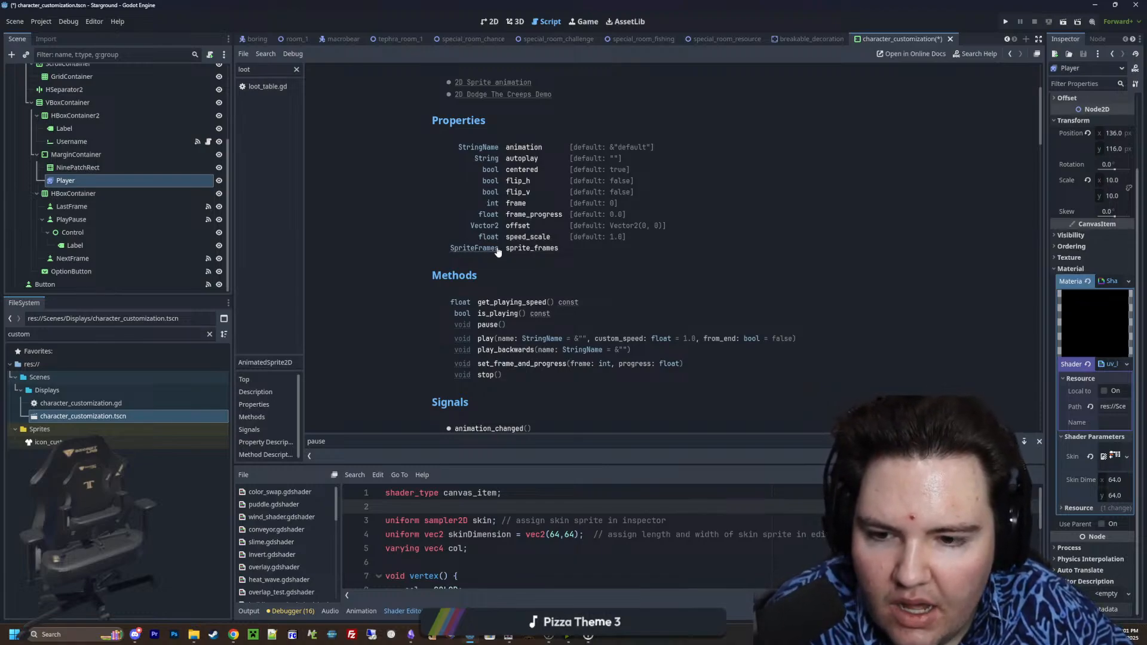
left_click(525, 250)
left_click_drag(551, 132, 864, 132)
left_click(432, 154)
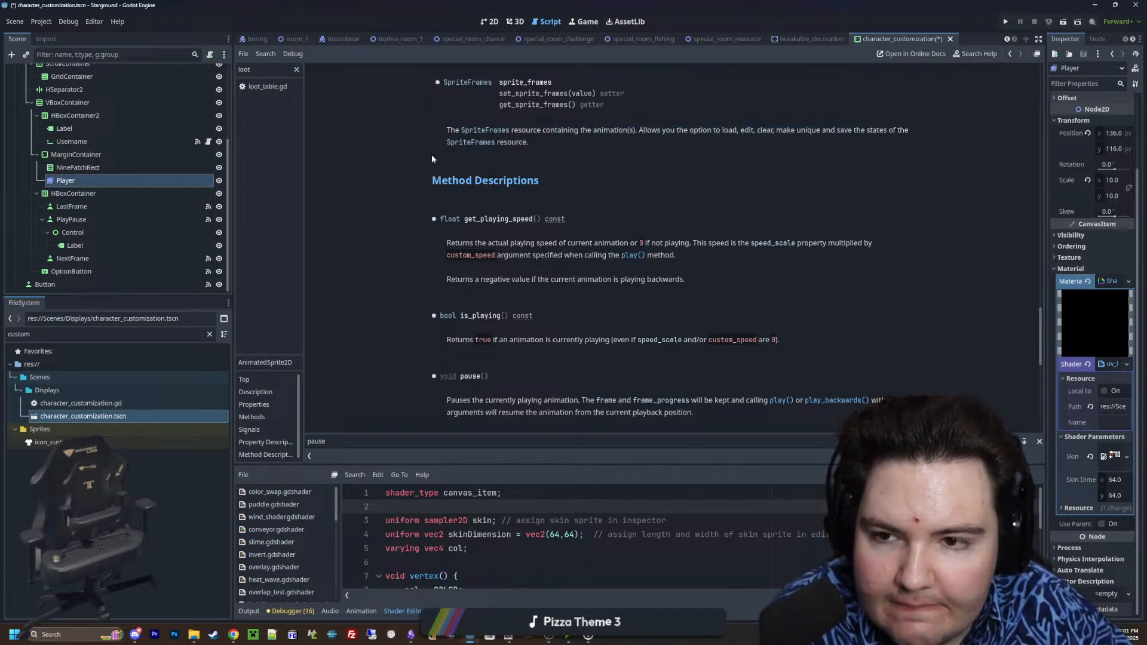
Examine the methods in the SpriteFrames class documentation for one that gives an animation's frame count, and return to the script
left_click(467, 82)
scroll(543, 268, "down", 1)
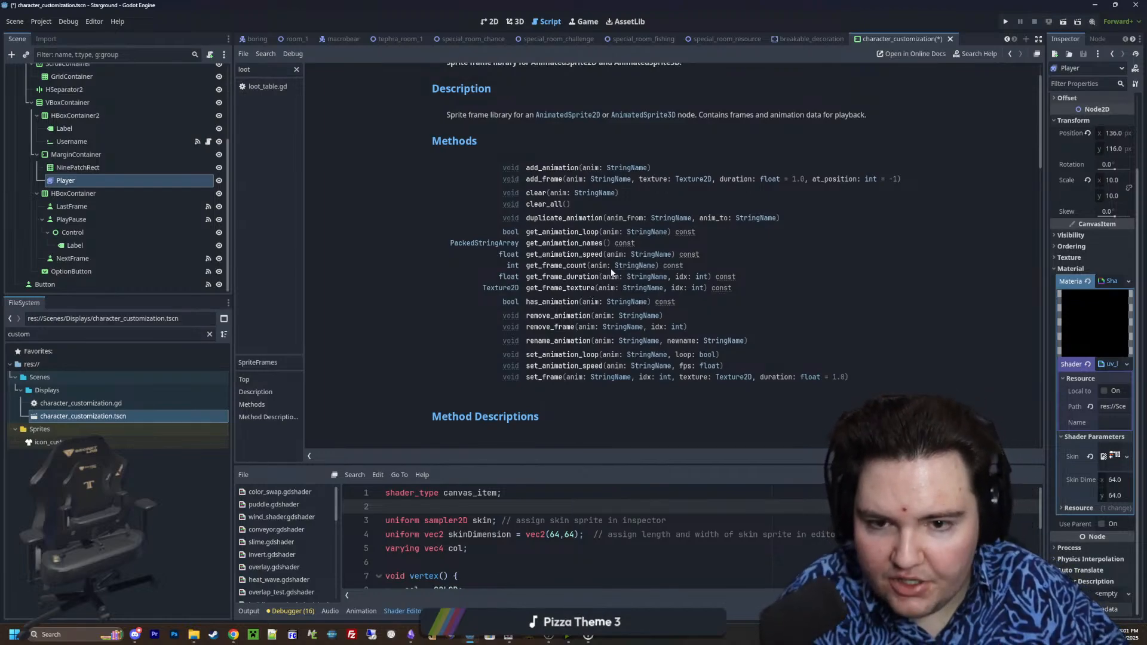
key("alt+Left")
key("alt+Left")
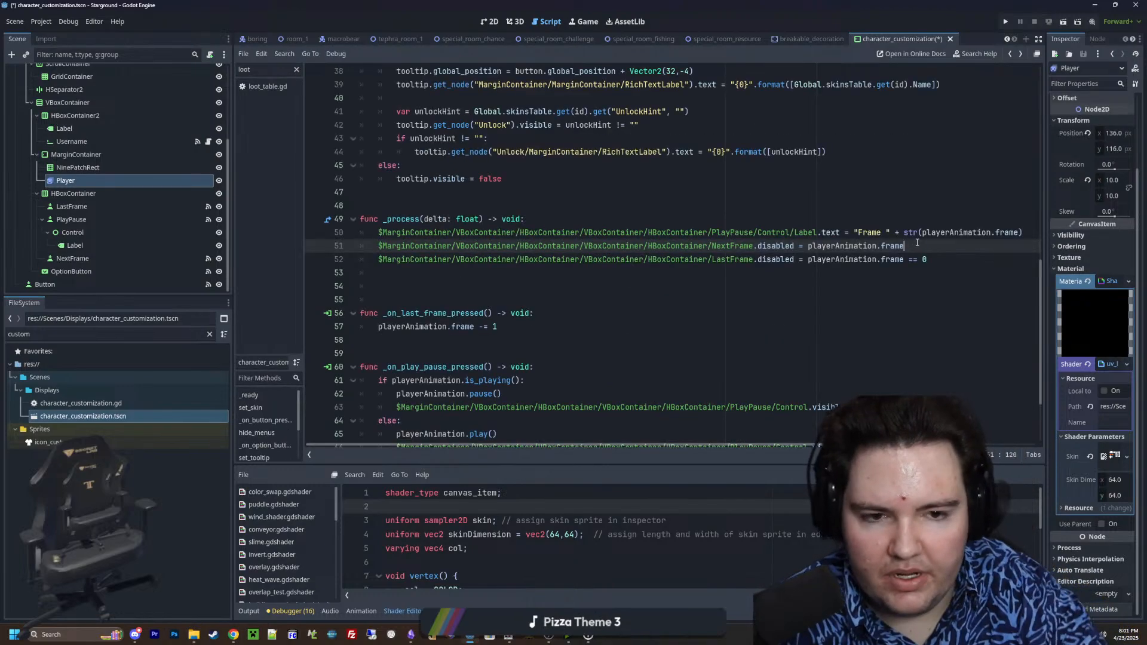
Replace frame with sprite_frames.get_frame_count() on the NextFrame line in _process, and widen the script editor
type("sprite")
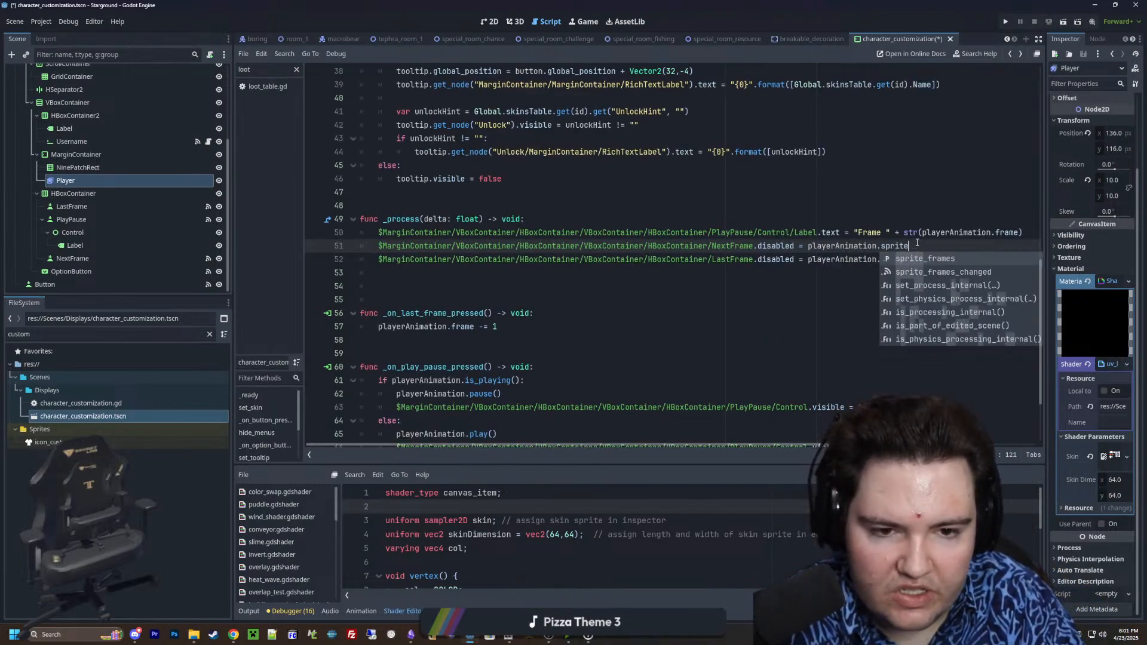
type("_frames.get_")
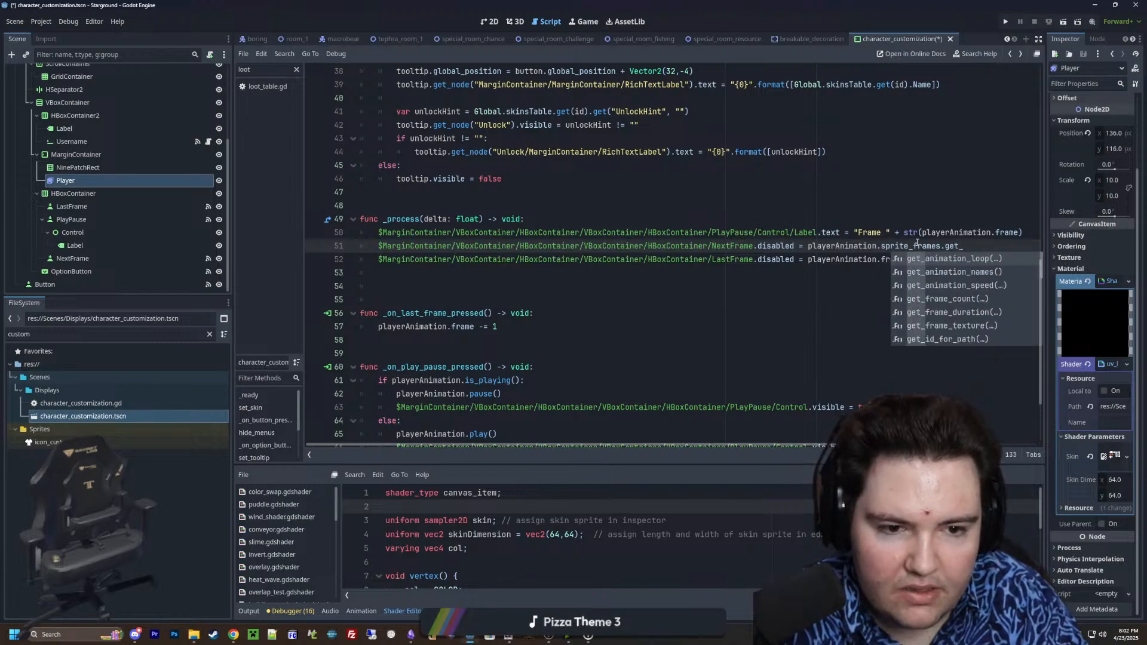
type("frame_count()")
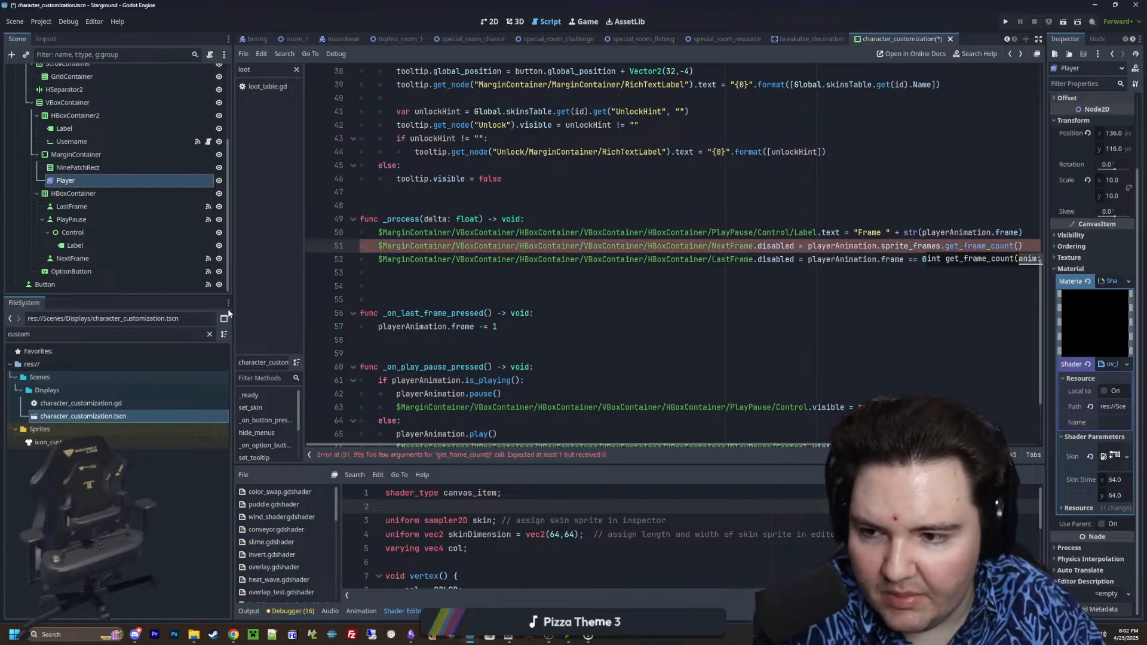
left_click_drag(233, 310, 80, 311)
left_click(399, 288)
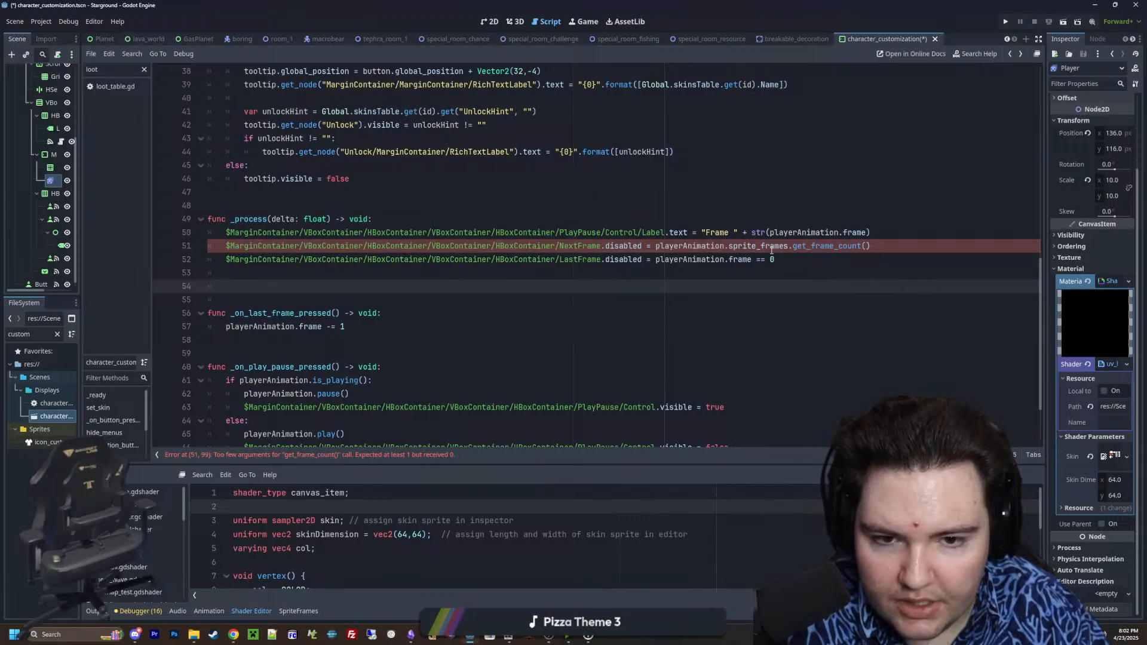
Pass playerAnimation.animation as the argument of get_frame_count on the NextFrame line
left_click(864, 246)
type("playerAnima")
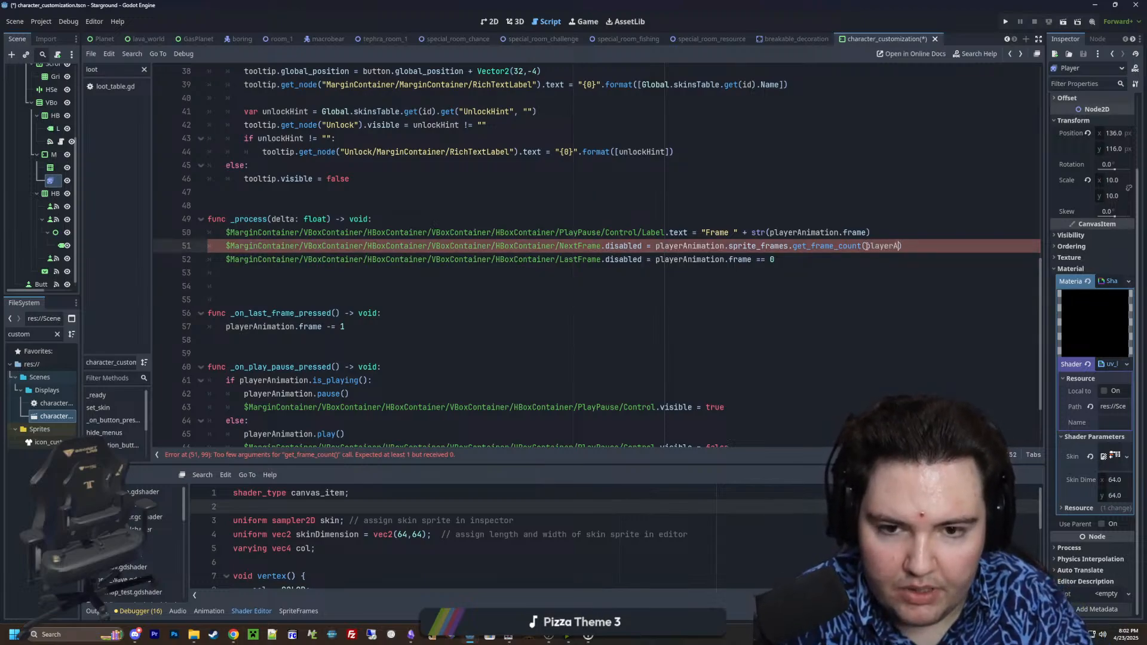
type("tion.animation")
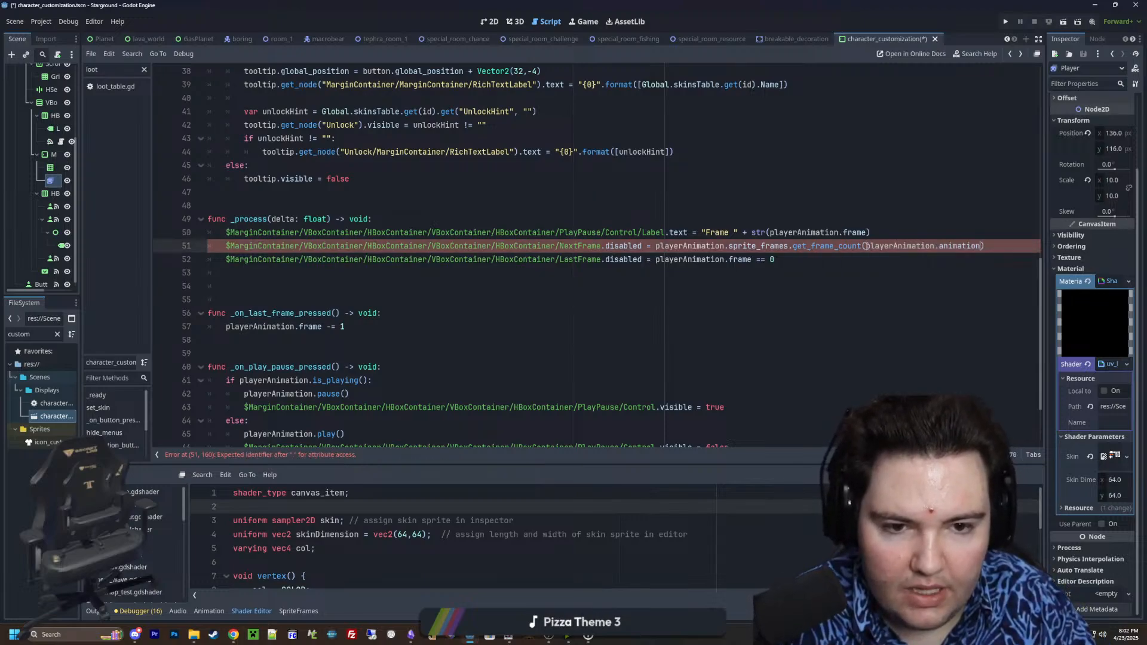
left_click(887, 234)
left_click(1002, 248)
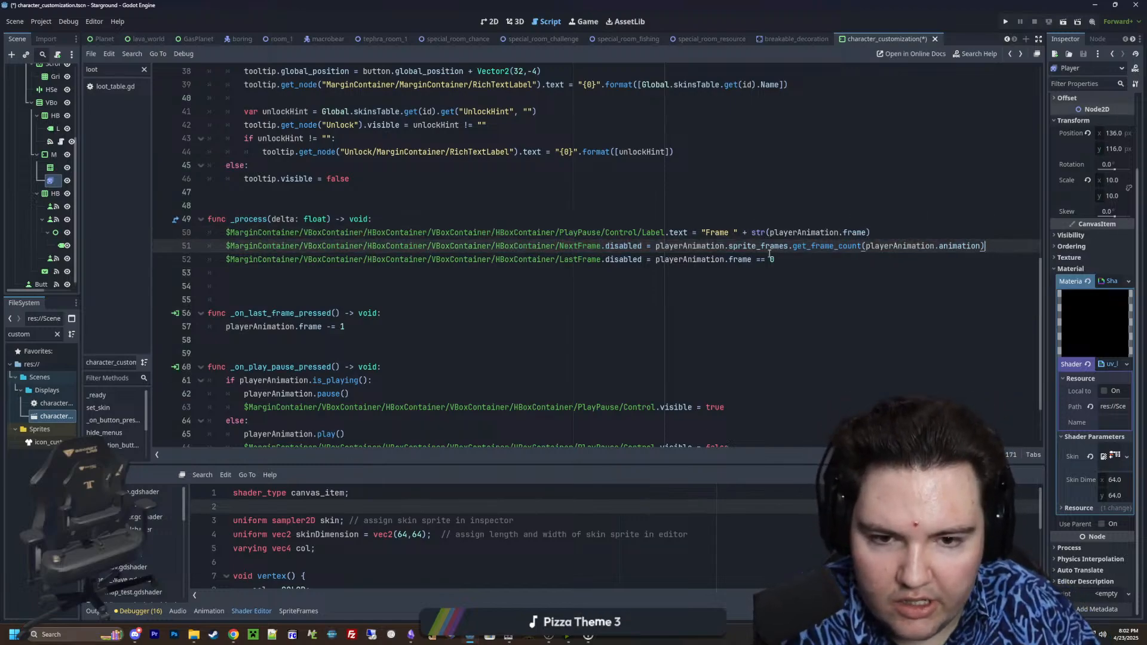
Insert playerAnimation.frame >= before the frame count expression on the NextFrame line, copying playerAnimation.frame from the LastFrame line
left_click(751, 259)
left_click_drag(752, 259, 657, 259)
key("ctrl+c")
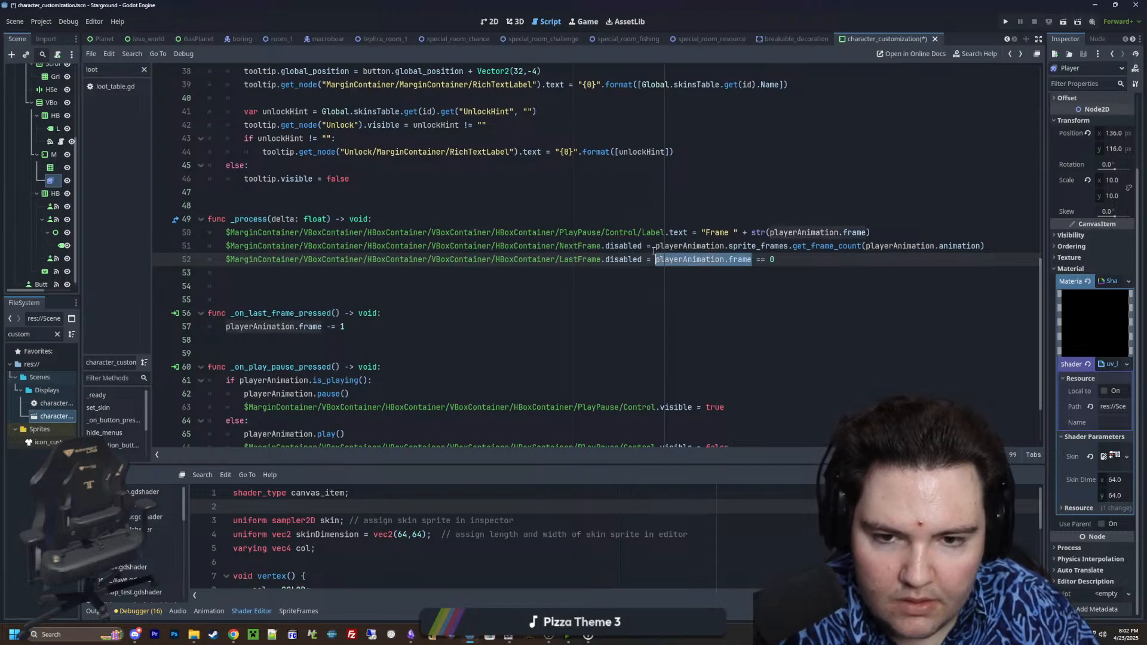
left_click(656, 247)
key("ctrl+v")
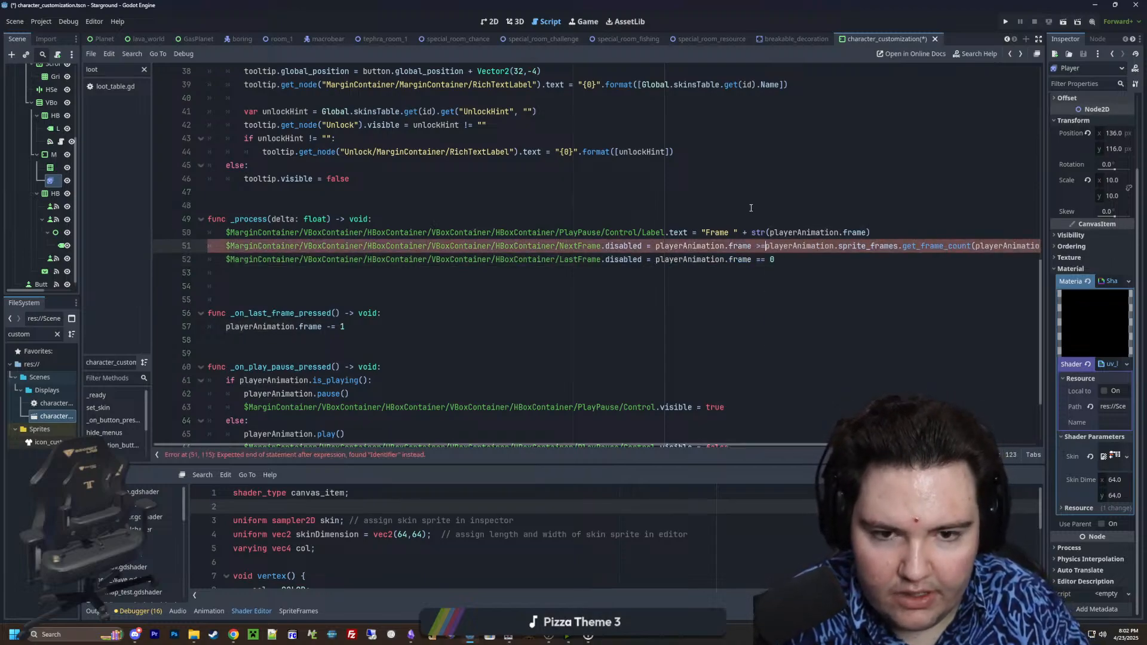
type(">=")
left_click(925, 209)
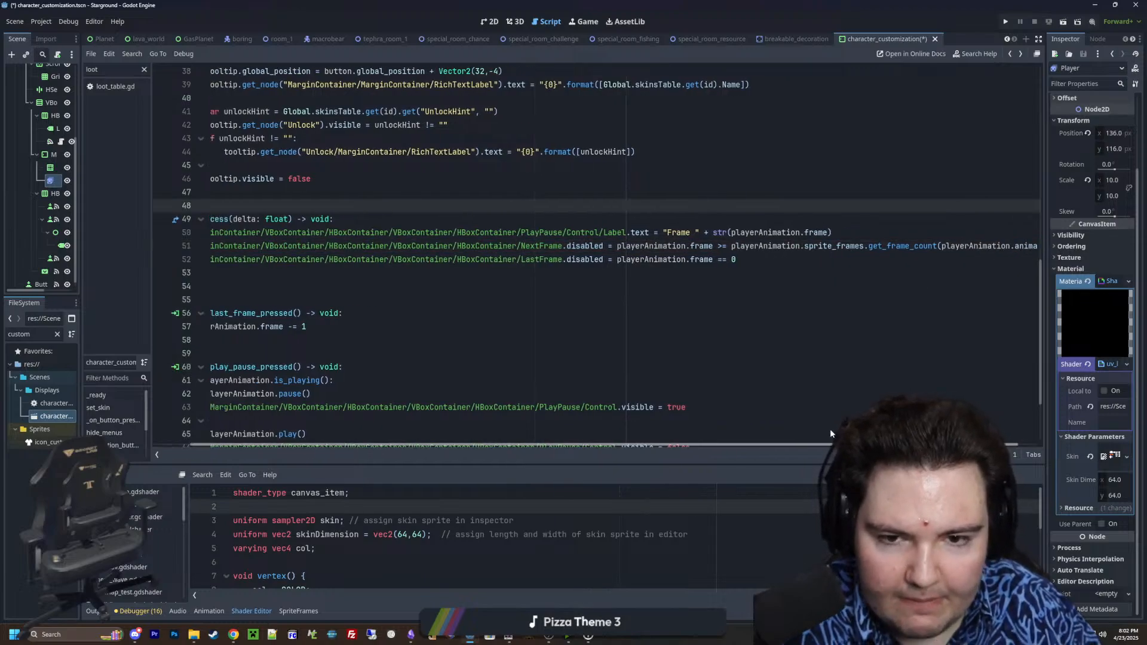
left_click(562, 272)
left_click(321, 296)
left_click(328, 207)
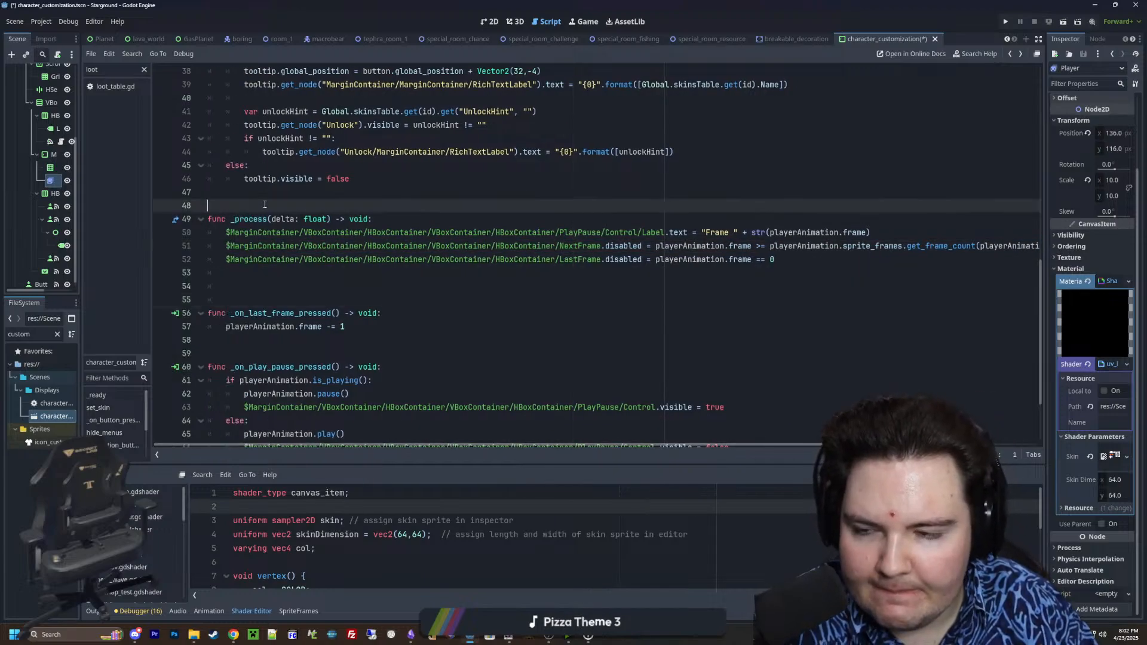
left_click(313, 277)
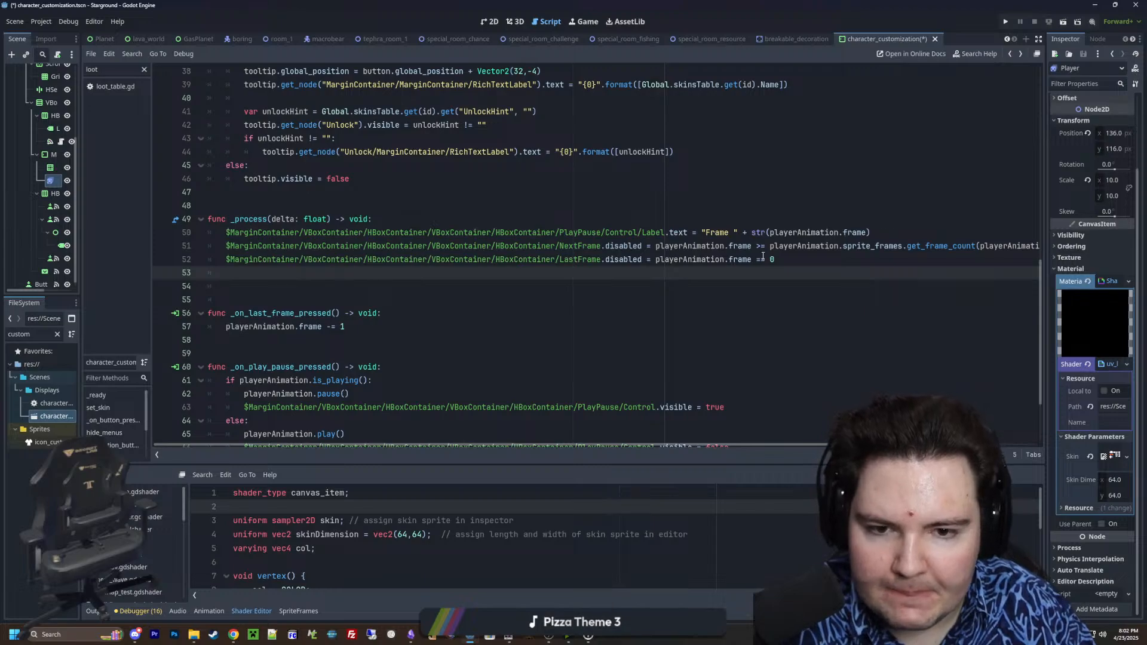
Append || playerAnimation.is_playing() to the LastFrame disabled condition, copying the call from _on_play_pause_pressed
left_click(798, 258)
type("||")
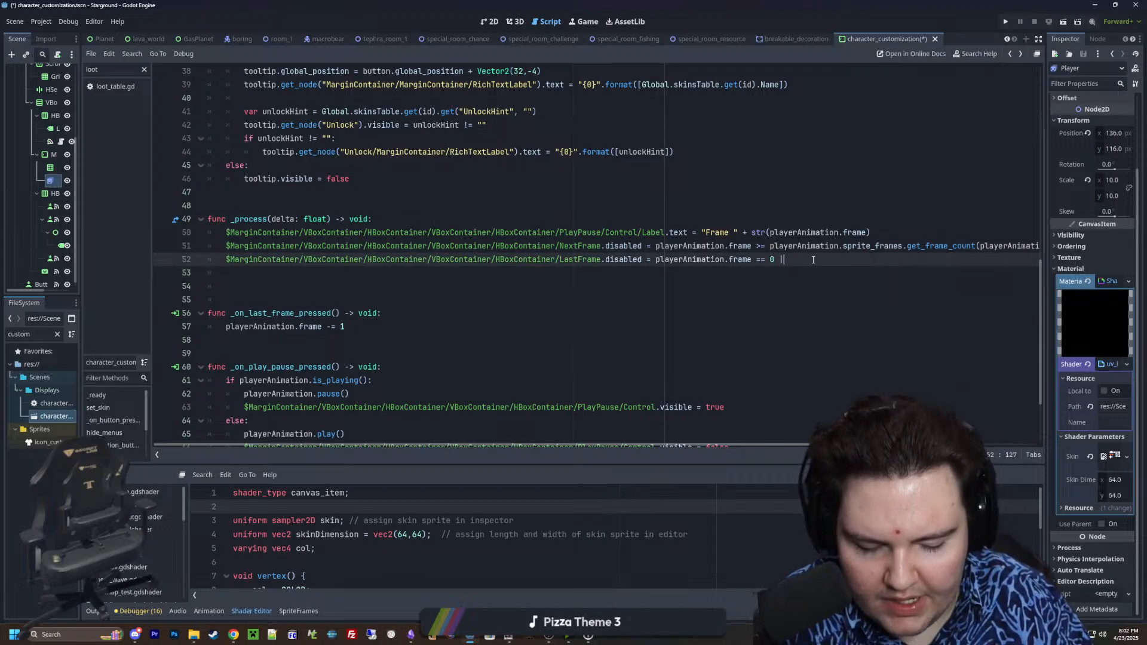
scroll(813, 260, "down", 2)
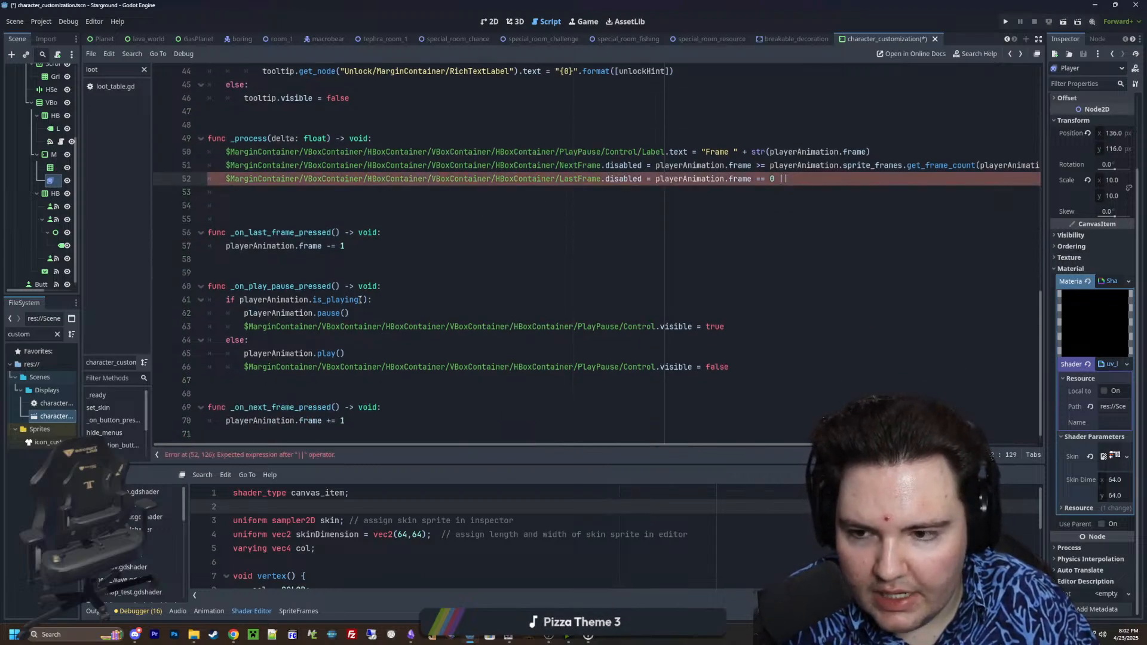
left_click(369, 300)
left_click_drag(368, 300, 239, 300)
key("ctrl+c")
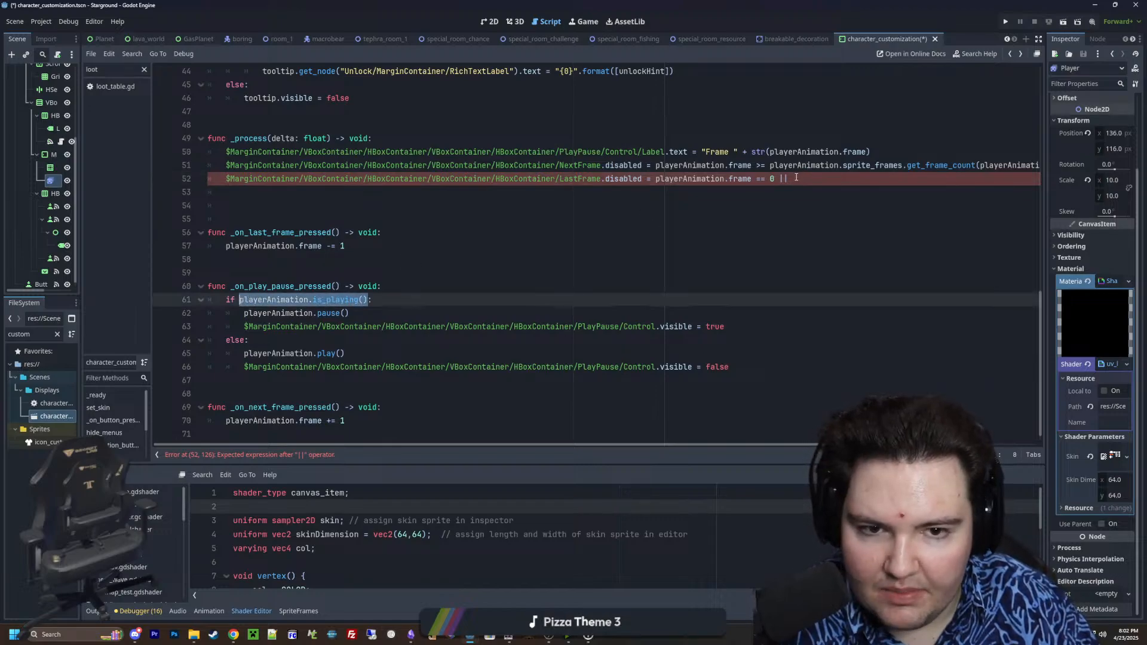
left_click(833, 179)
key("ctrl+v")
Add the LastFrame line's || playerAnimation.is_playing() condition to the end of the NextFrame line
scroll(832, 217, "up", 2)
left_click_drag(934, 259, 780, 260)
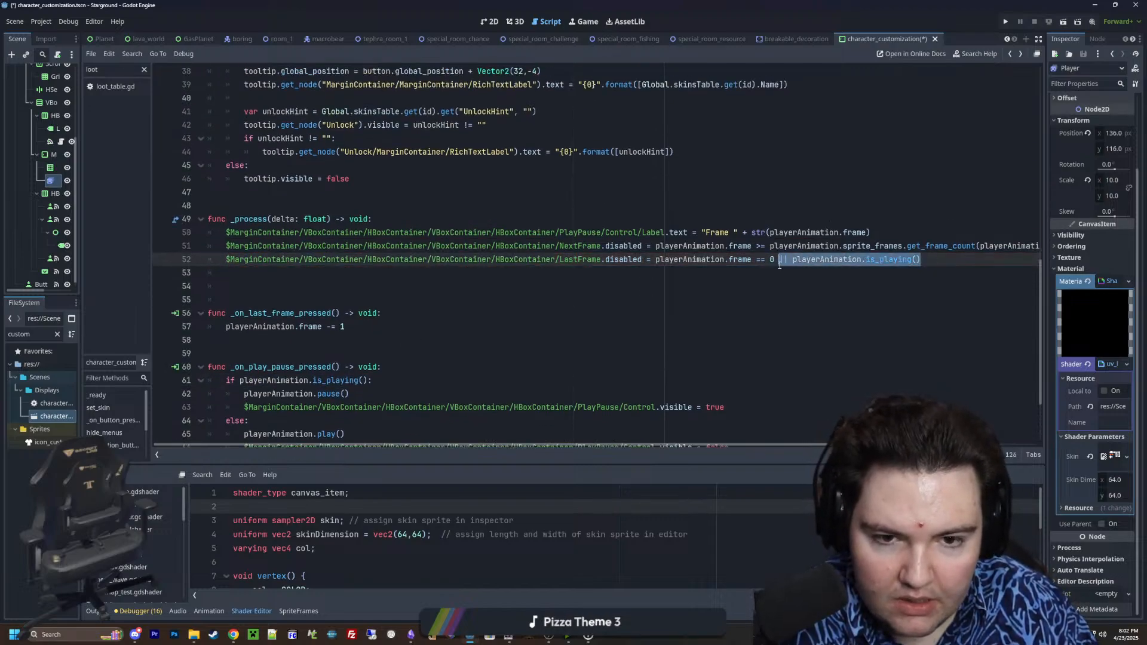
left_click_drag(730, 445, 798, 446)
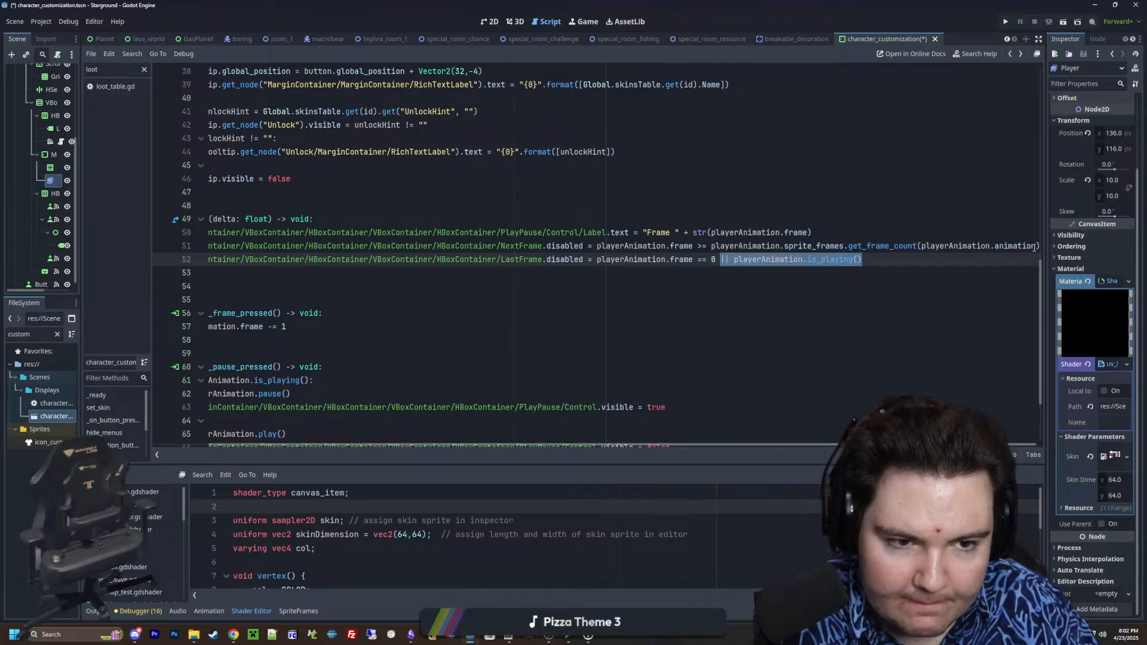
left_click(1035, 246)
key("ctrl+v")
left_click(845, 216)
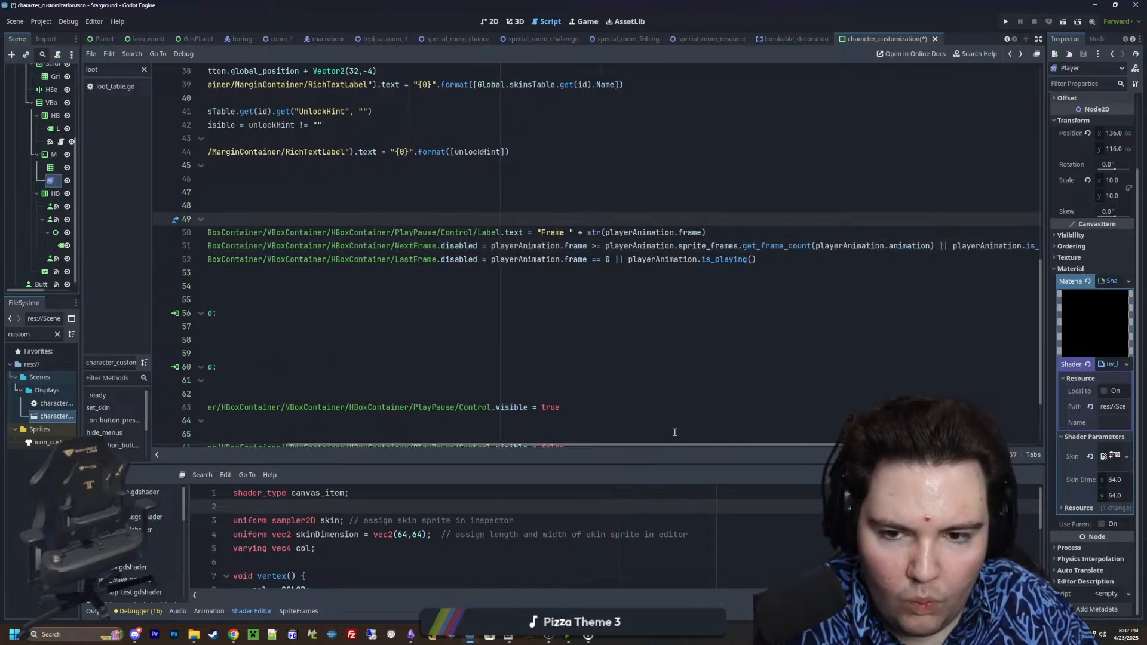
left_click_drag(654, 446, 592, 446)
left_click(386, 274)
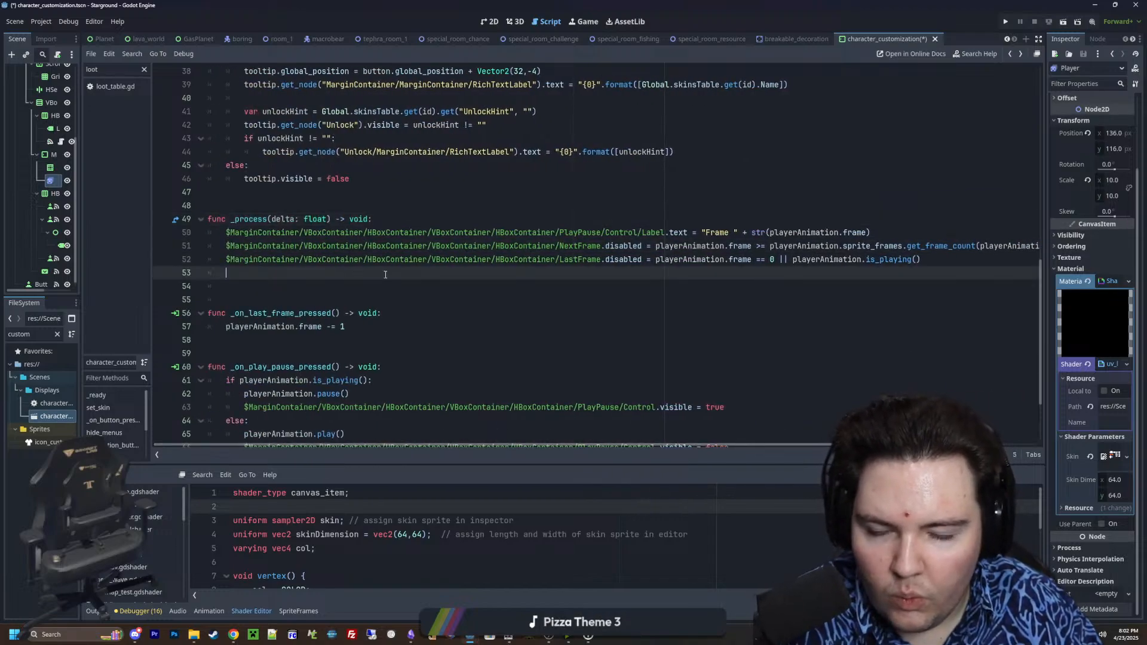
Move the PlayPause/Control.visible line from the pause branch to the start of _process and remove its assigned value true
scroll(544, 275, "down", 2)
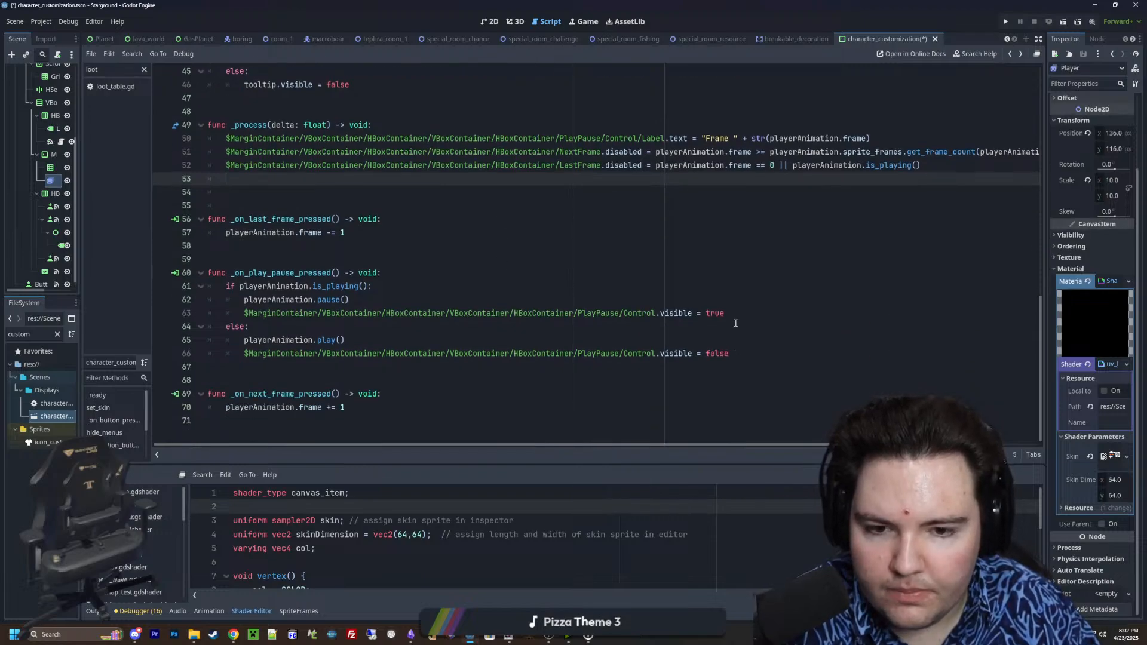
left_click_drag(734, 316, 244, 315)
scroll(328, 305, "up", 2)
key("ctrl+x")
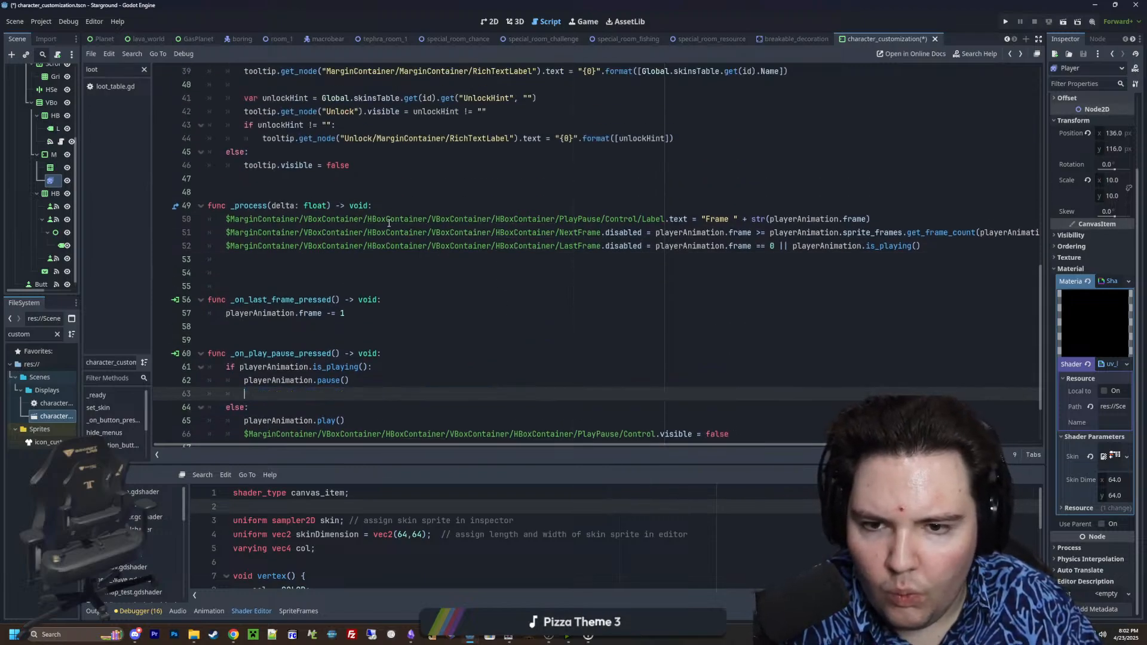
left_click(391, 208)
key("Return")
key("ctrl+v")
key("BackSpace")
key("BackSpace")
key("BackSpace")
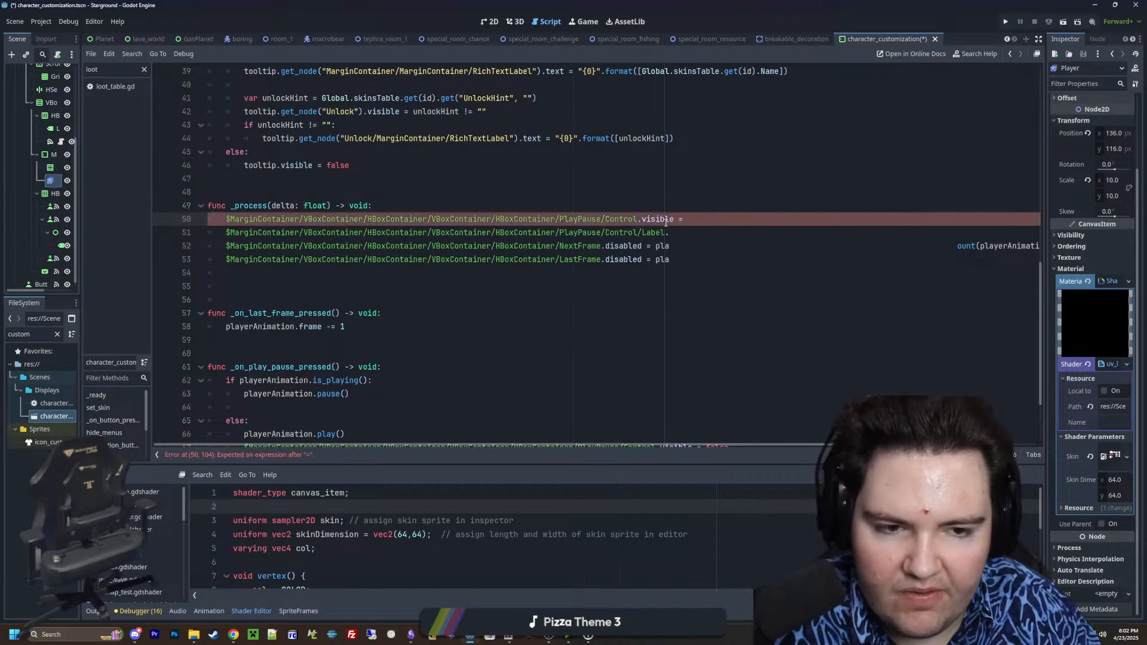
Assign !playerAnimation.is_playing() to PlayPause/Control.visible on the first line of _process
left_click(835, 175)
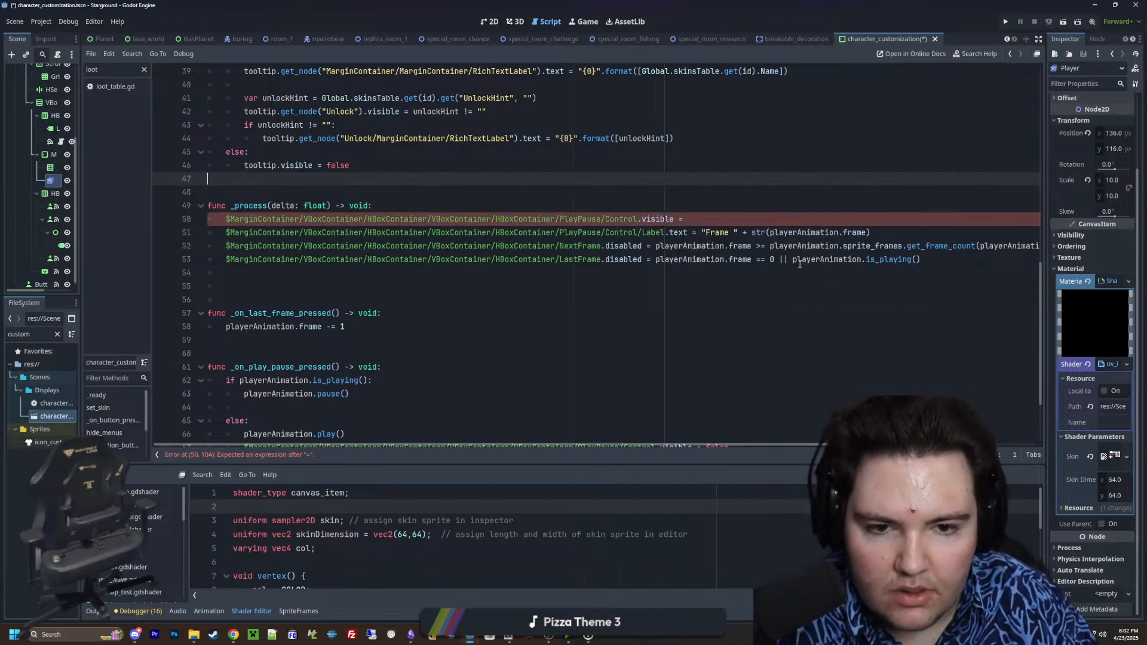
left_click_drag(940, 259, 793, 259)
key("ctrl+c")
left_click(716, 221)
key("ctrl+v")
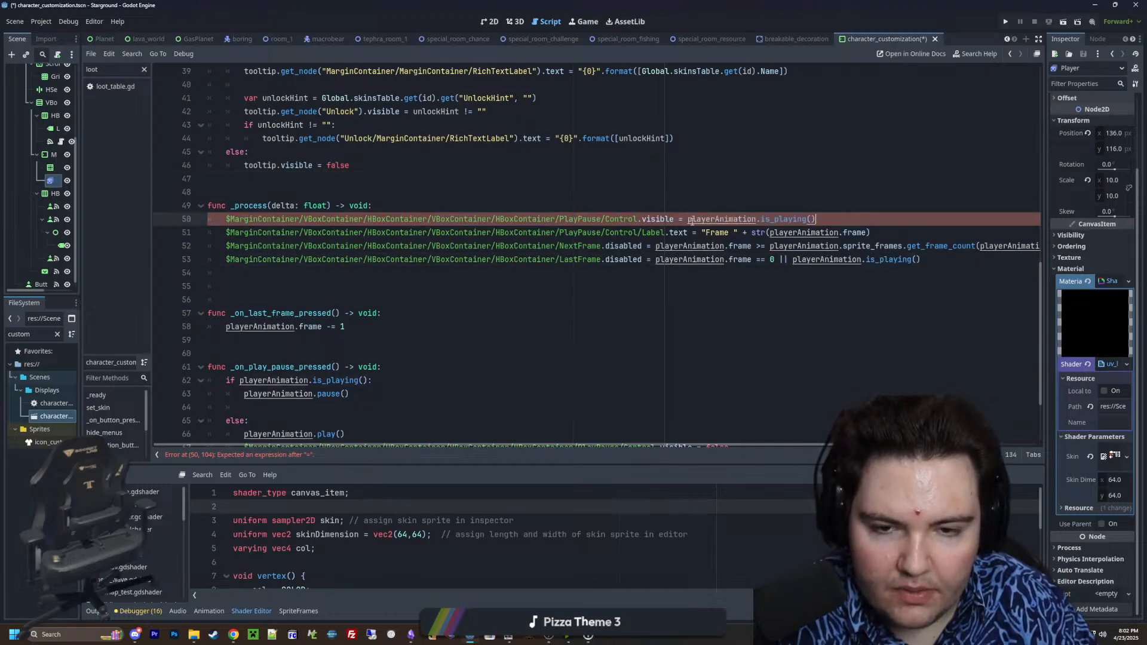
left_click(688, 220)
type("!")
left_click(696, 198)
Delete the Control.visible = false line and the leftover blank line above else in _on_play_pause_pressed, and save the scene
scroll(433, 259, "down", 2)
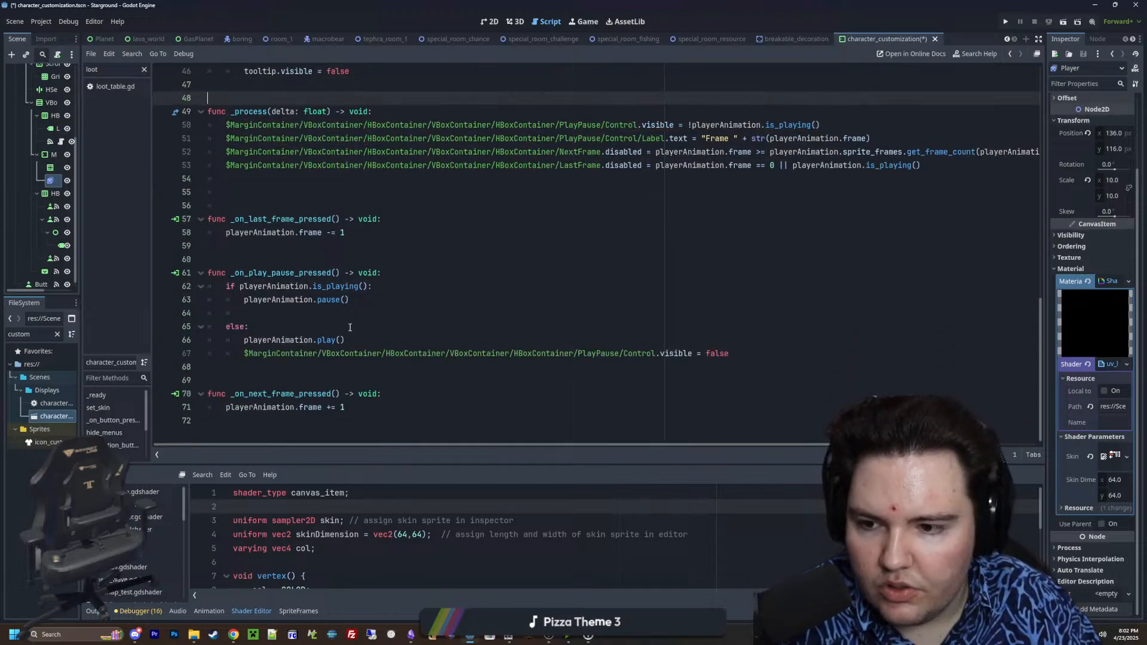
left_click(482, 327)
left_click_drag(771, 356, 167, 357)
key("BackSpace")
key("BackSpace")
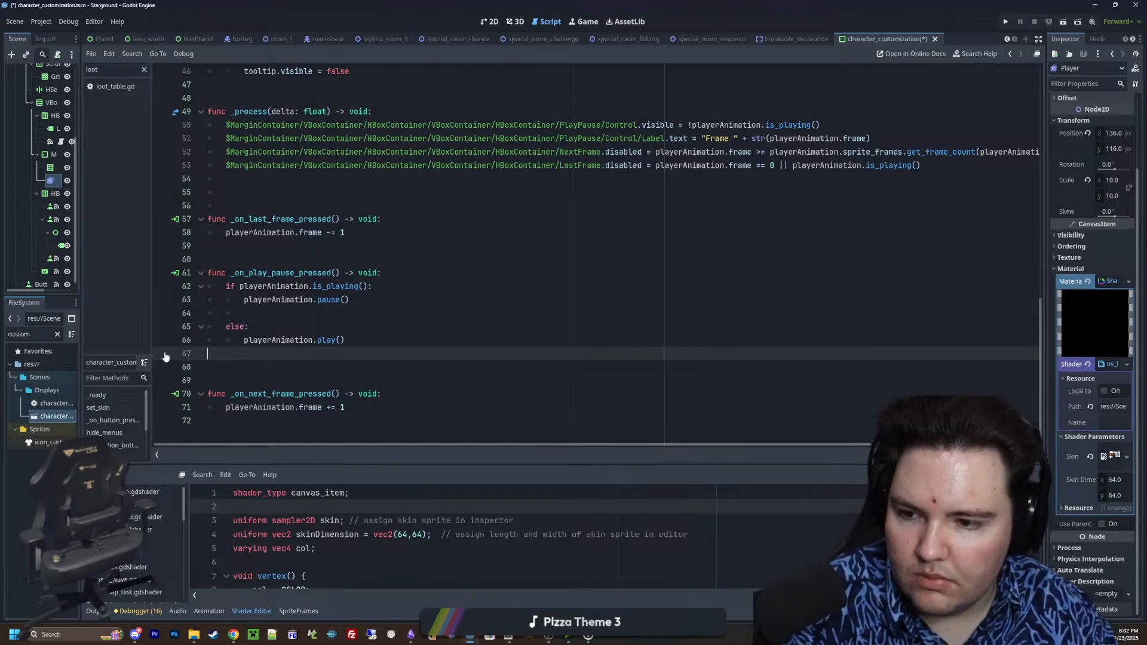
left_click(267, 313)
key("BackSpace")
key("BackSpace")
key("BackSpace")
left_click(321, 248)
key("ctrl+s")
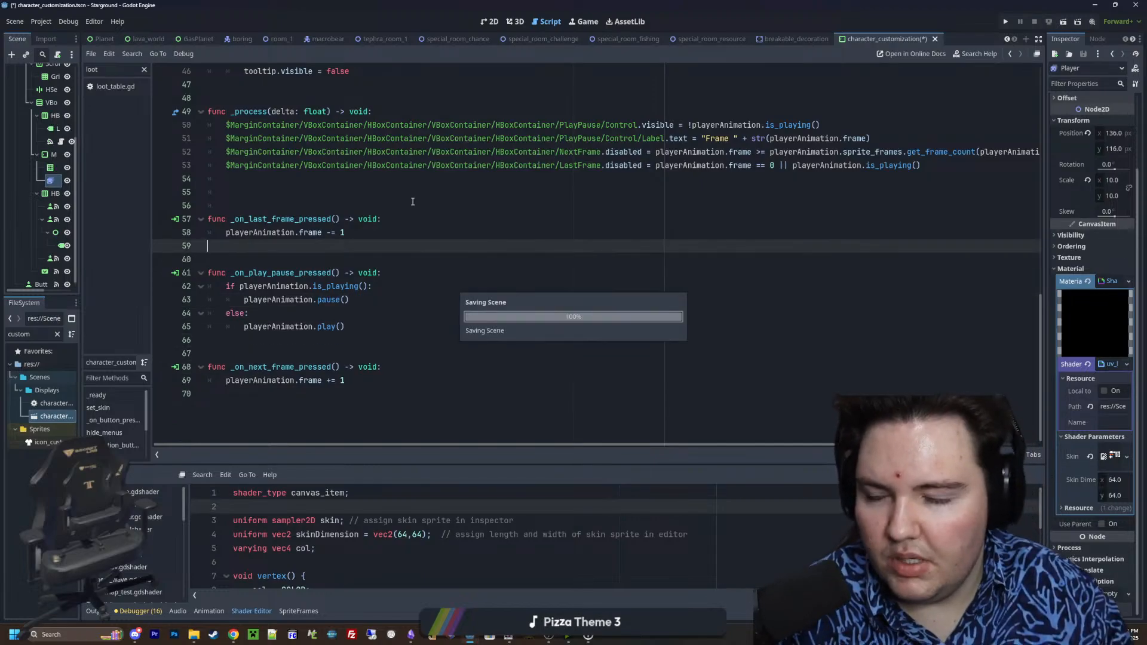
Remove the extra blank line between _process and _on_last_frame_pressed, and save the scene
left_click(257, 206)
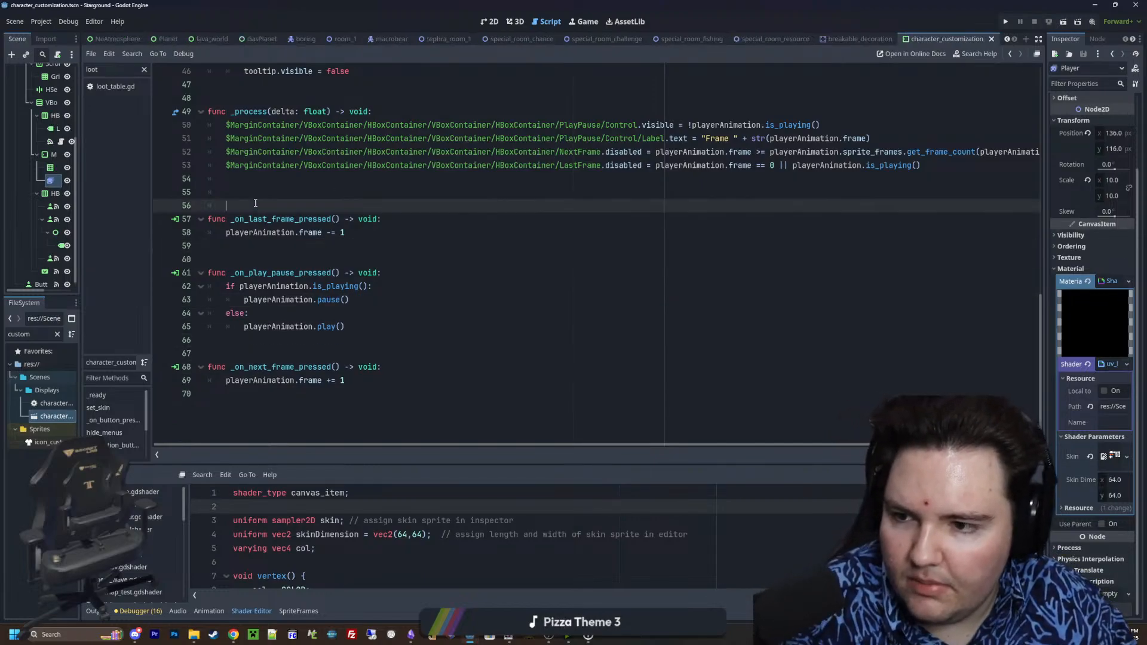
key("BackSpace")
key("BackSpace")
key("Up")
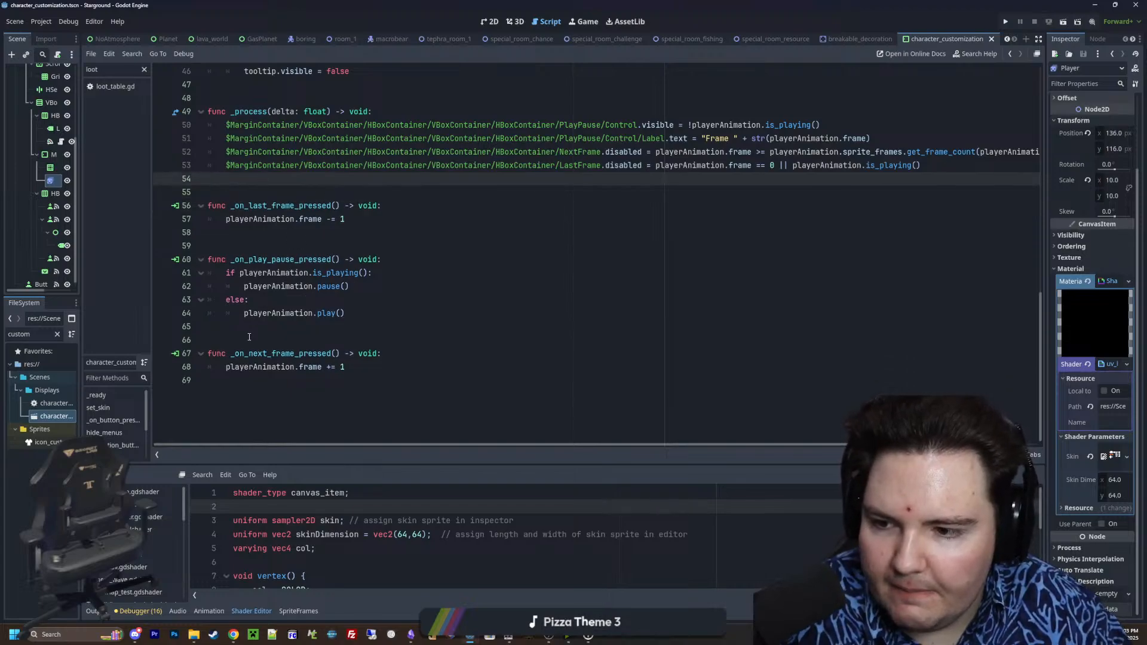
left_click(320, 233)
key("ctrl+s")
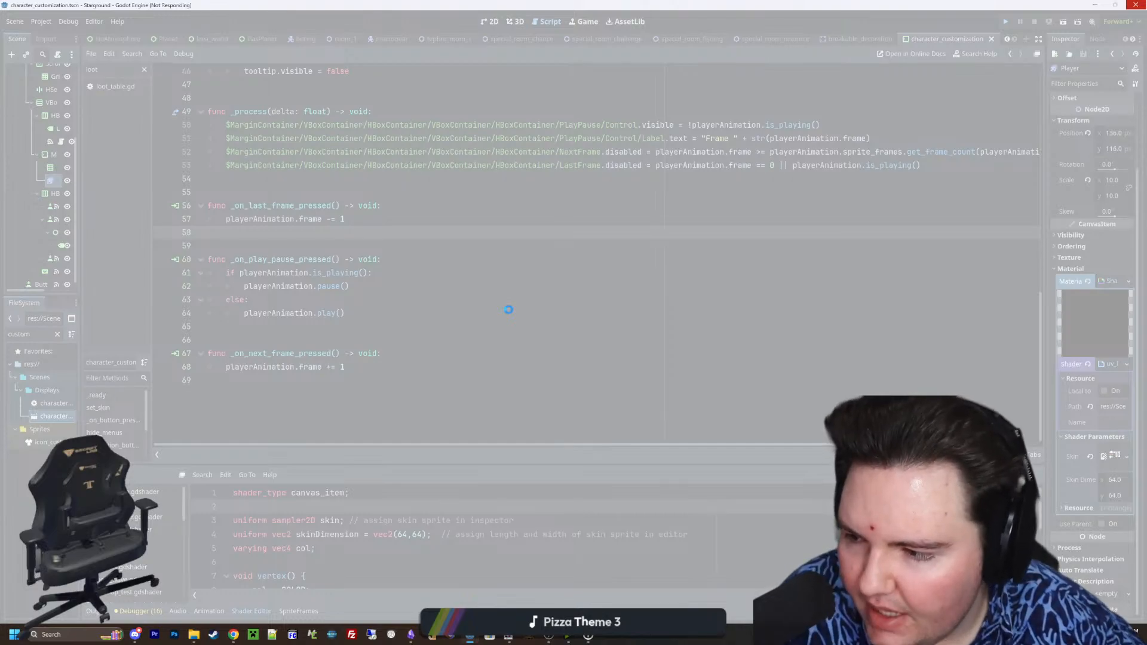
Run the game, open the Character Customization screen and pause the preview animation to test the frame controls
key("ctrl+s")
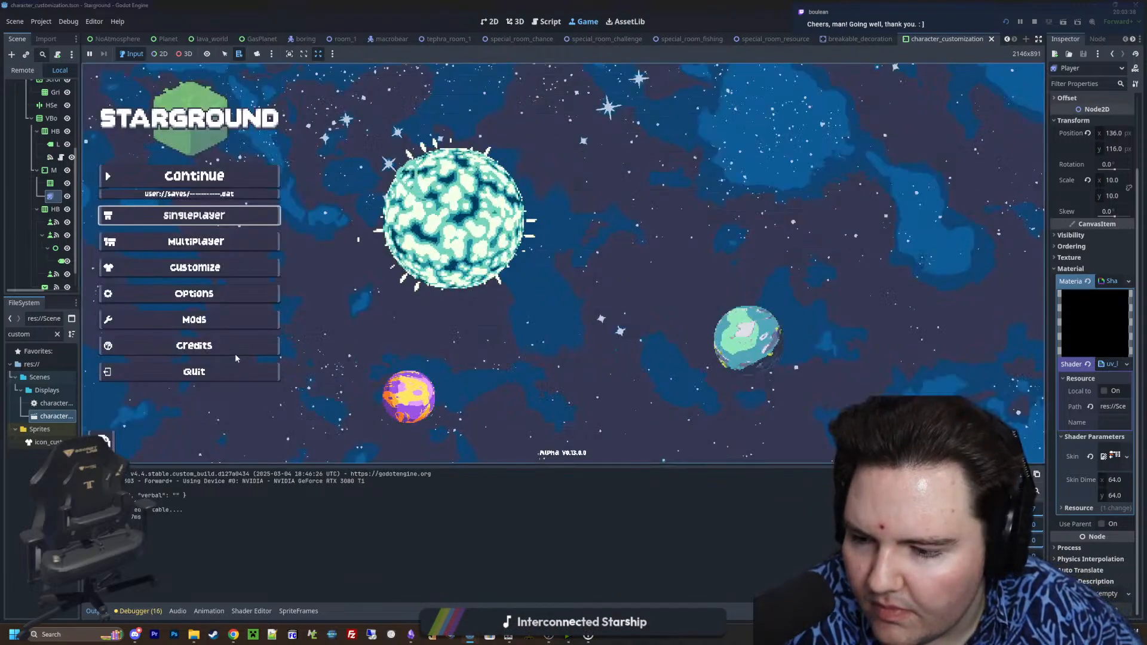
left_click(263, 270)
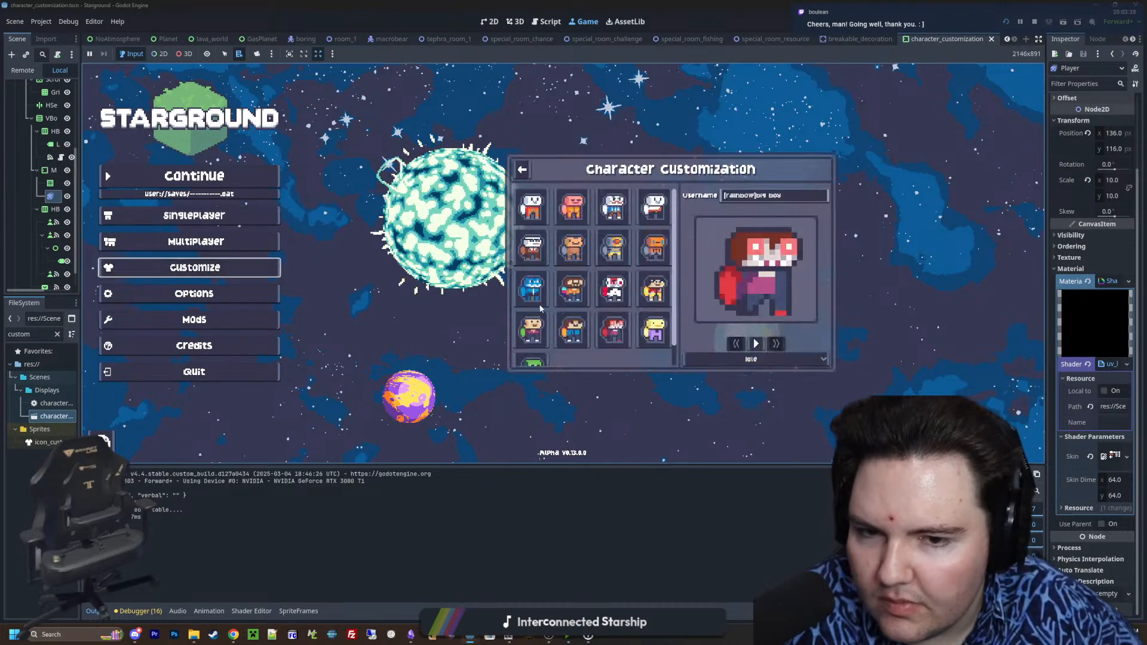
left_click(755, 351)
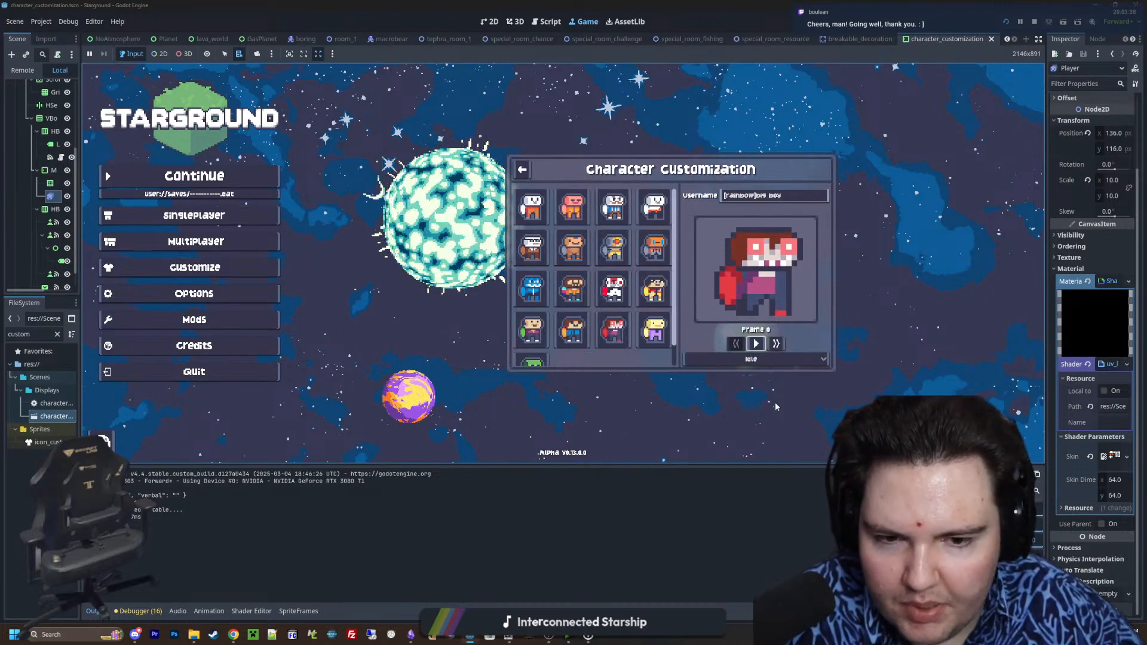
Step the paused Idle preview backward and forward between its first and last frames to test the frame buttons
left_click(781, 349)
left_click(782, 349)
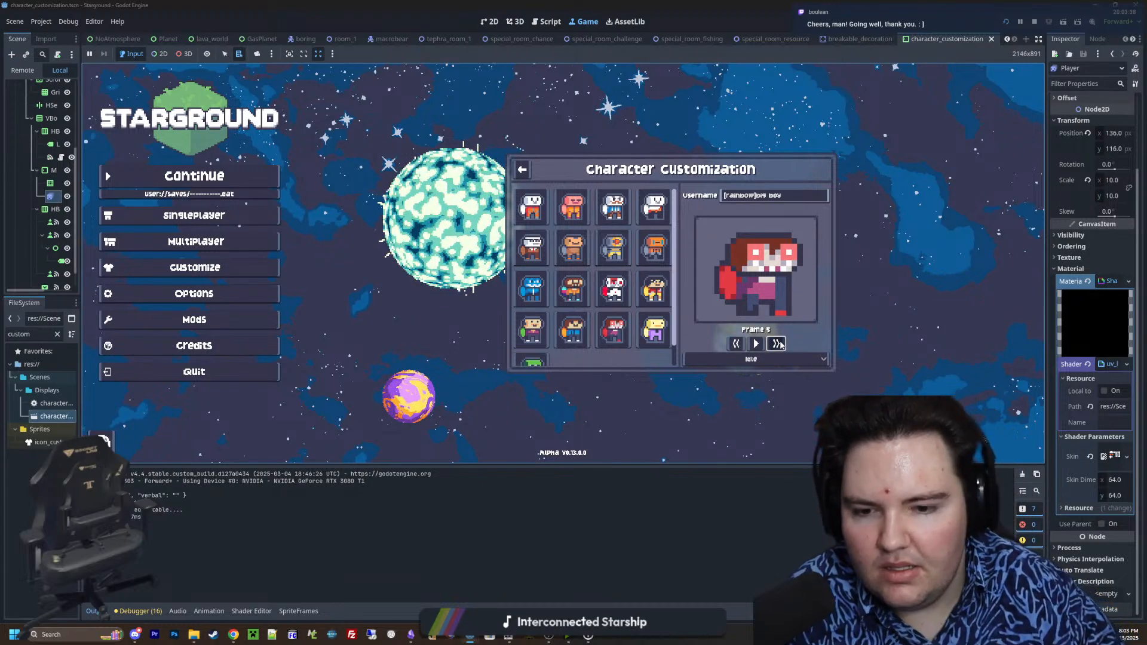
left_click(739, 345)
left_click(739, 344)
left_click(738, 344)
left_click(738, 344)
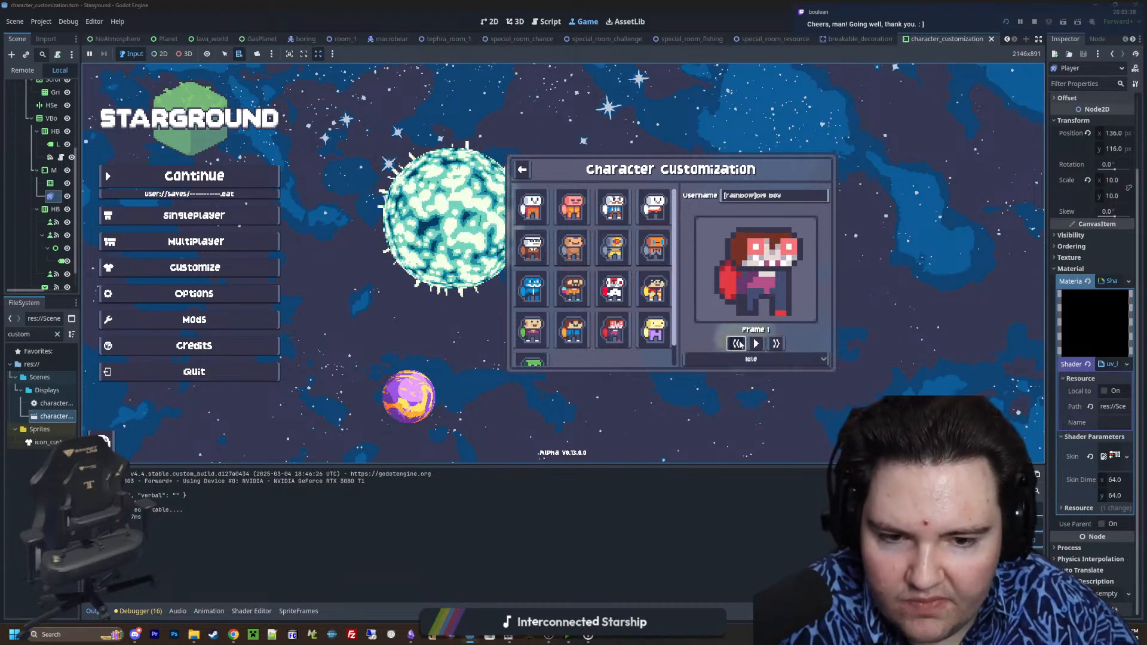
left_click(738, 344)
left_click(781, 345)
left_click(781, 345)
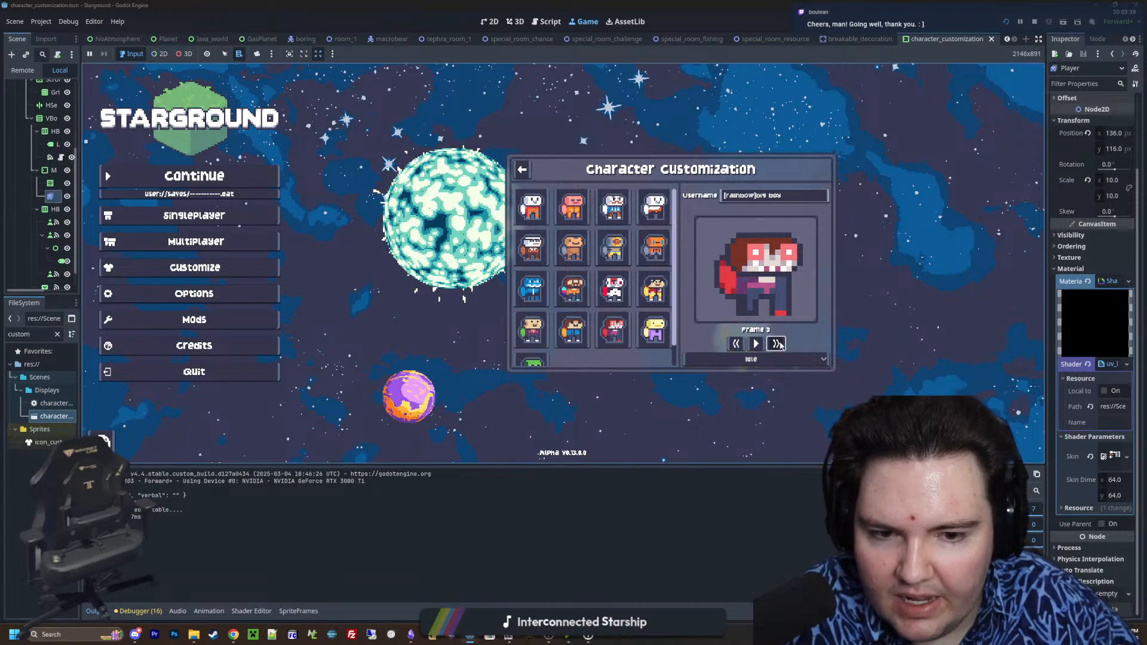
left_click(781, 345)
left_click(781, 345)
left_click(736, 350)
left_click(779, 344)
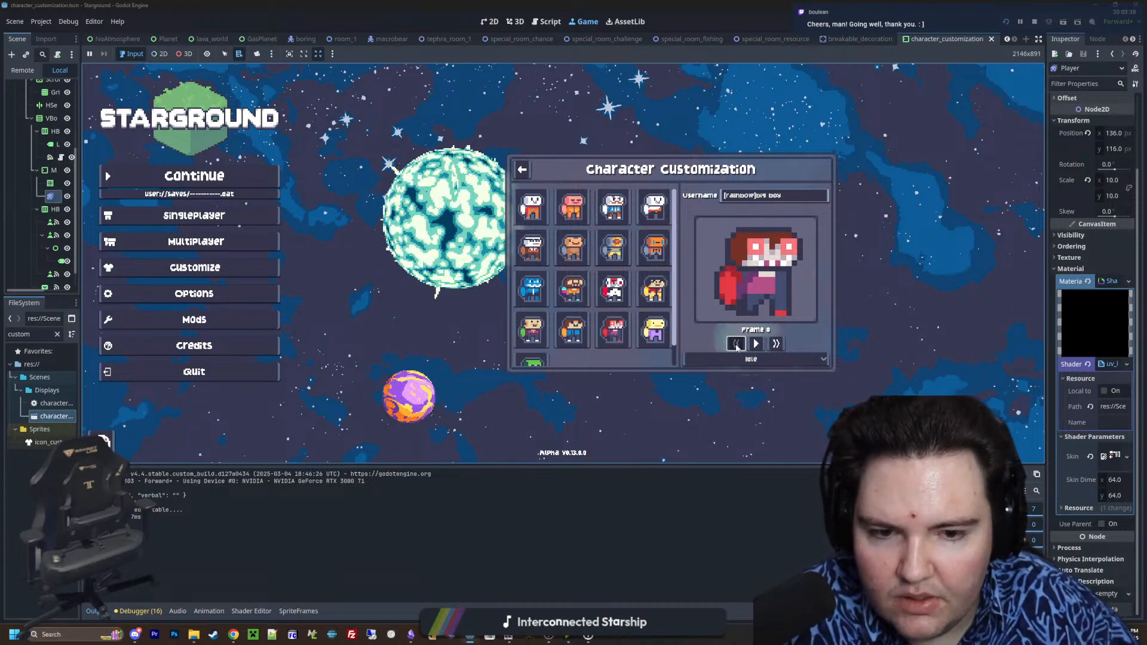
left_click(778, 344)
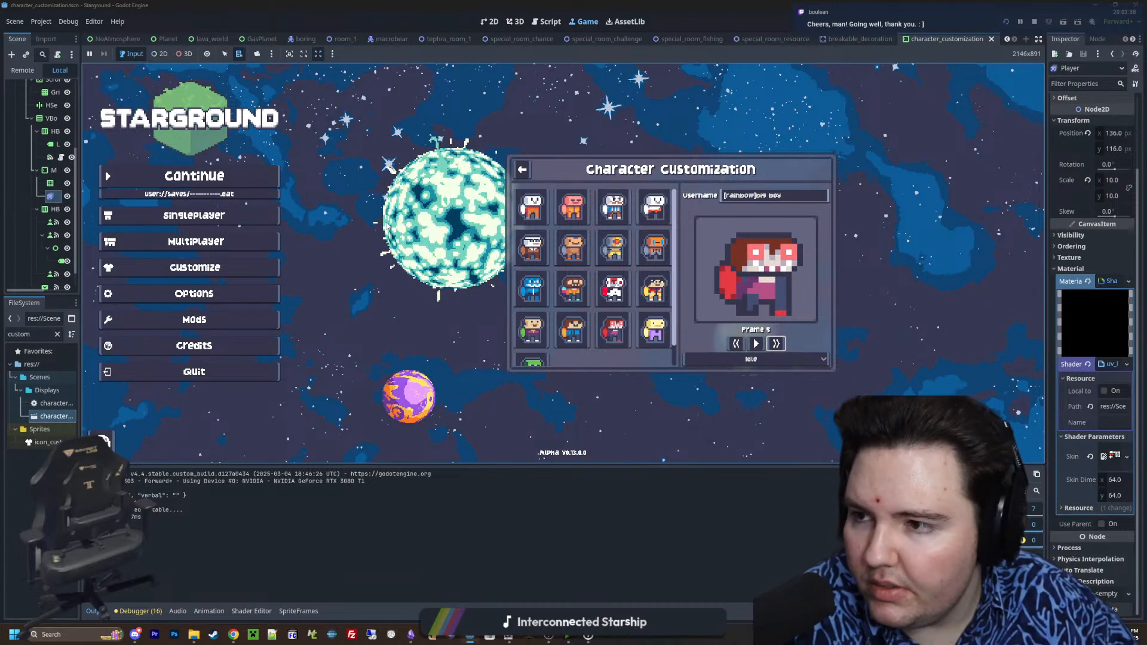
Subtract 1 from the get_frame_count result in the NextFrame.disabled condition of the CharacterCustomization script, and save
left_click_drag(81, 198, 228, 194)
scroll(144, 189, "up", 5)
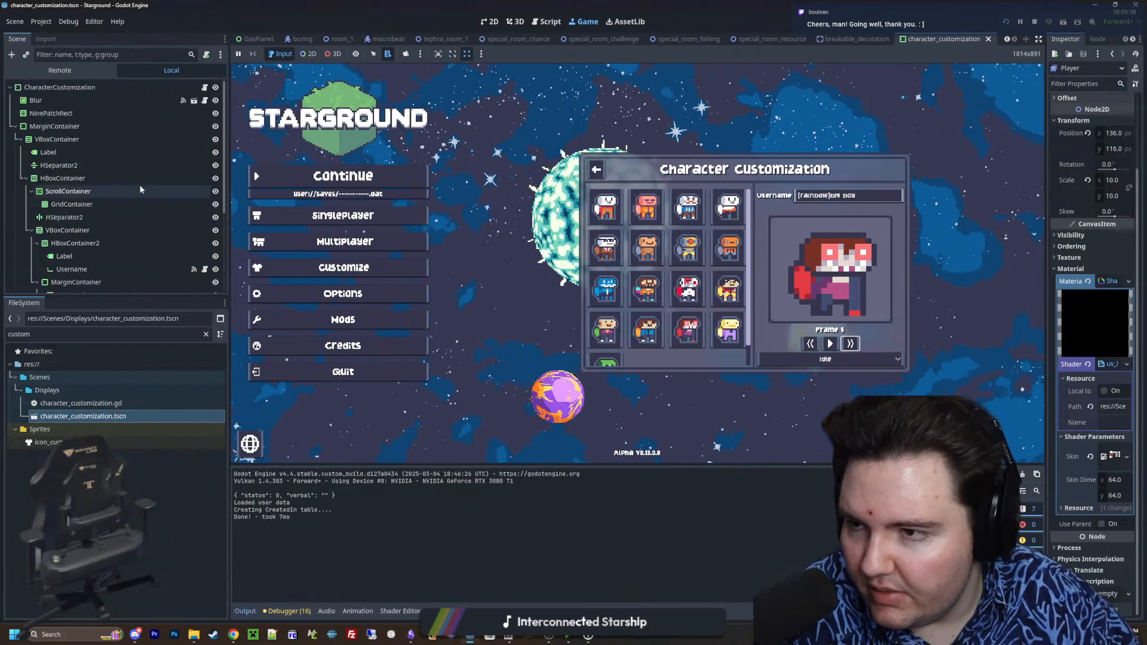
left_click(205, 88)
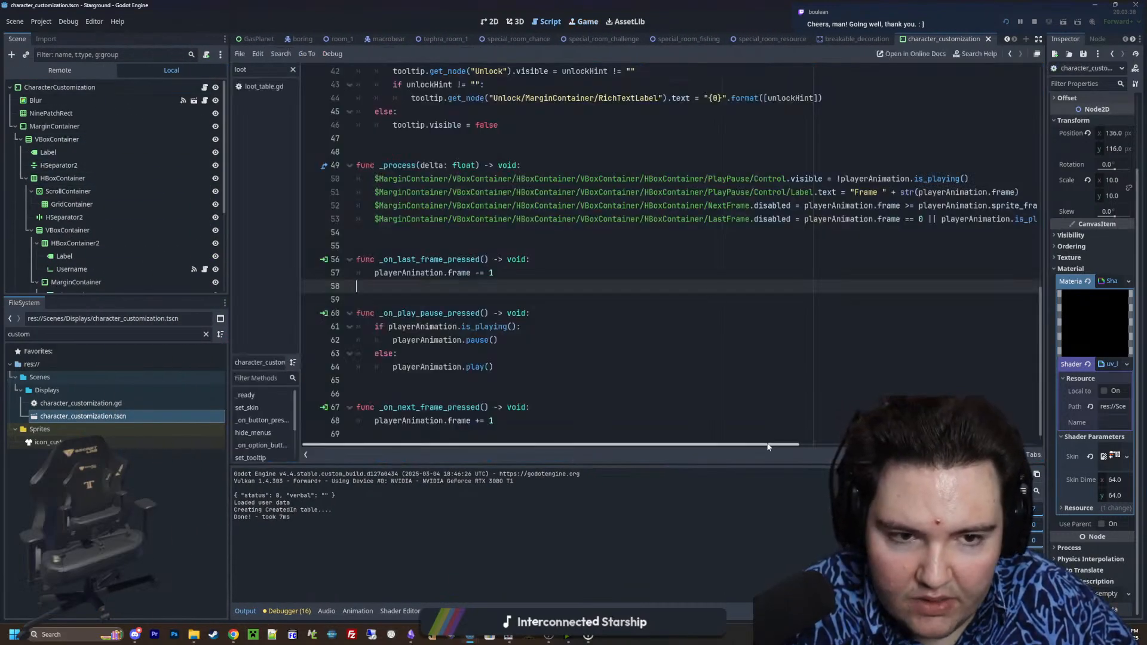
scroll(689, 294, "right", 5)
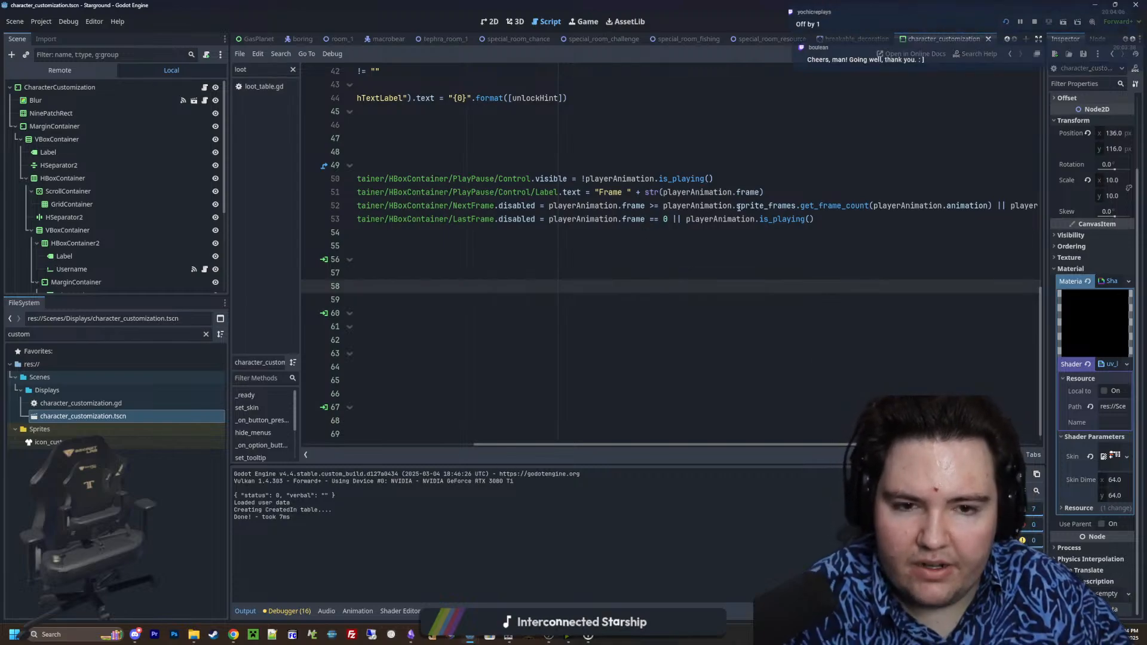
left_click(993, 205)
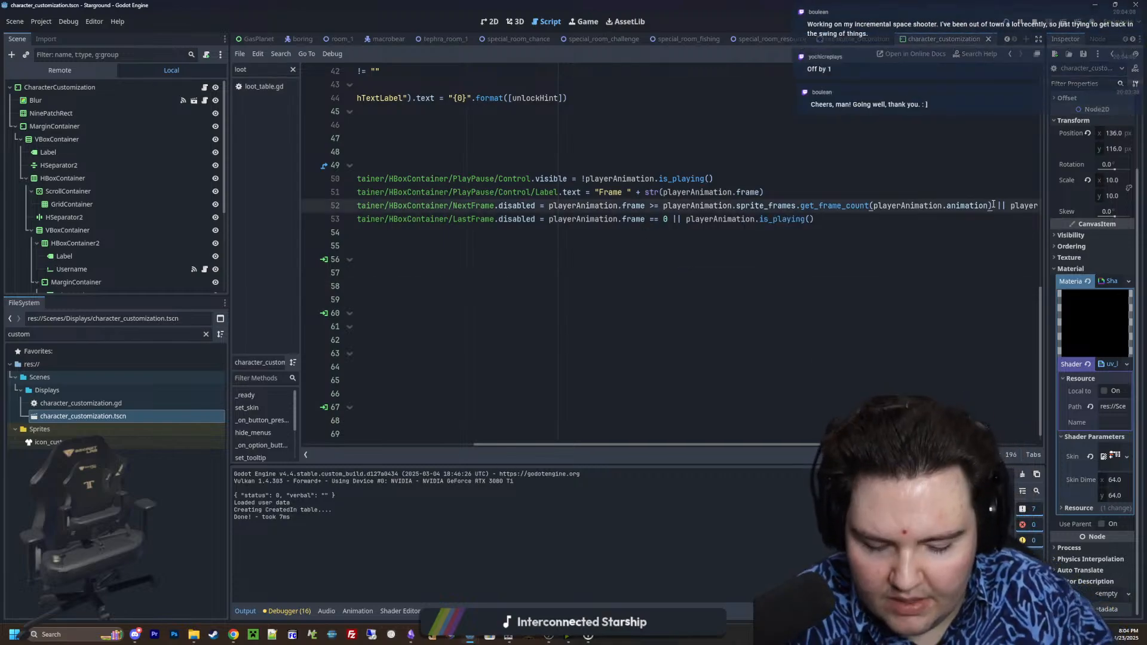
type("-1")
left_click(937, 188)
key("ctrl+s")
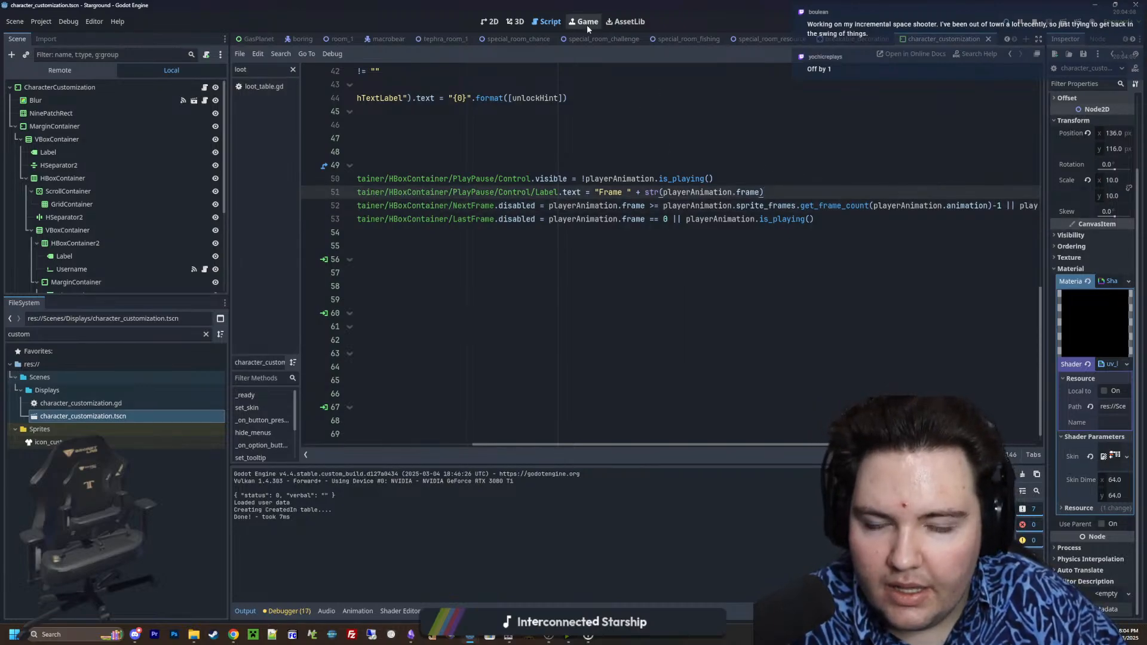
Return to the running game and step the Idle preview to its first and last frames to test the corrected limit
key("F5")
left_click(809, 348)
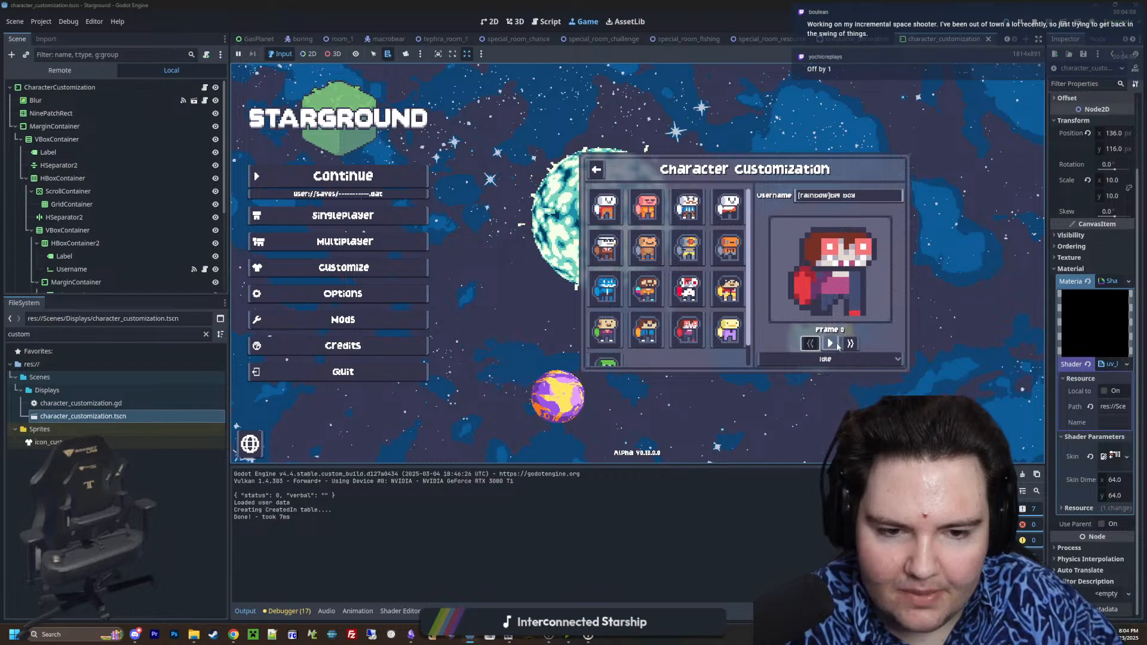
left_click(850, 346)
left_click(851, 345)
left_click(850, 345)
left_click(850, 345)
Switch the preview to the Walking animation, toggle playback and step through its frames in both directions
left_click(825, 360)
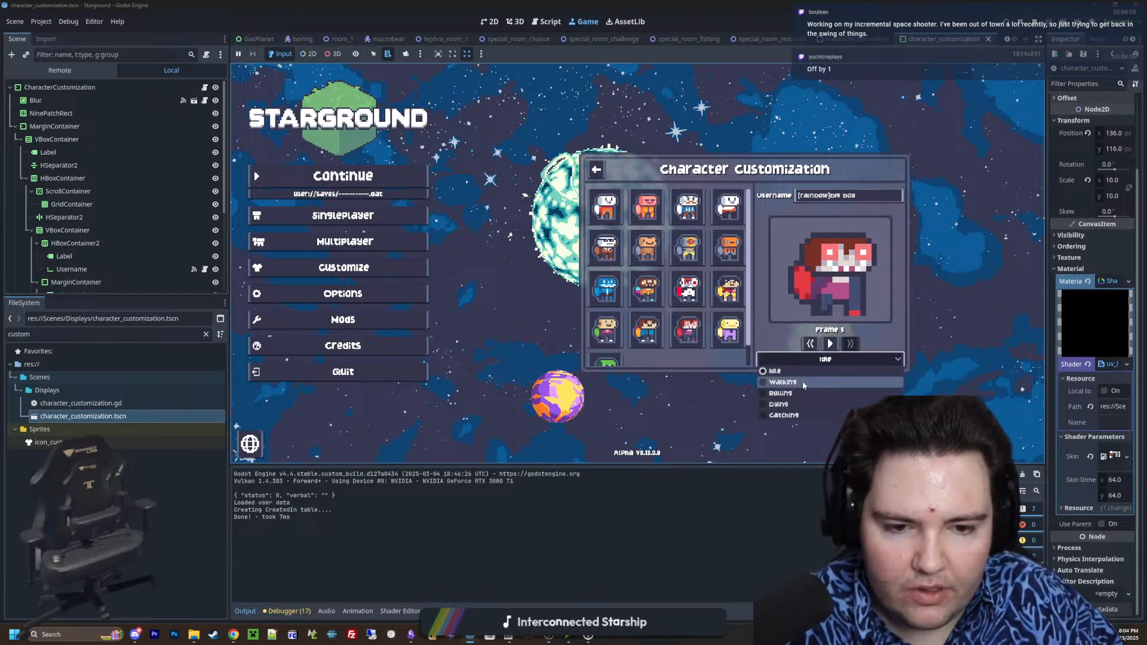
left_click(782, 381)
left_click(831, 344)
left_click(832, 350)
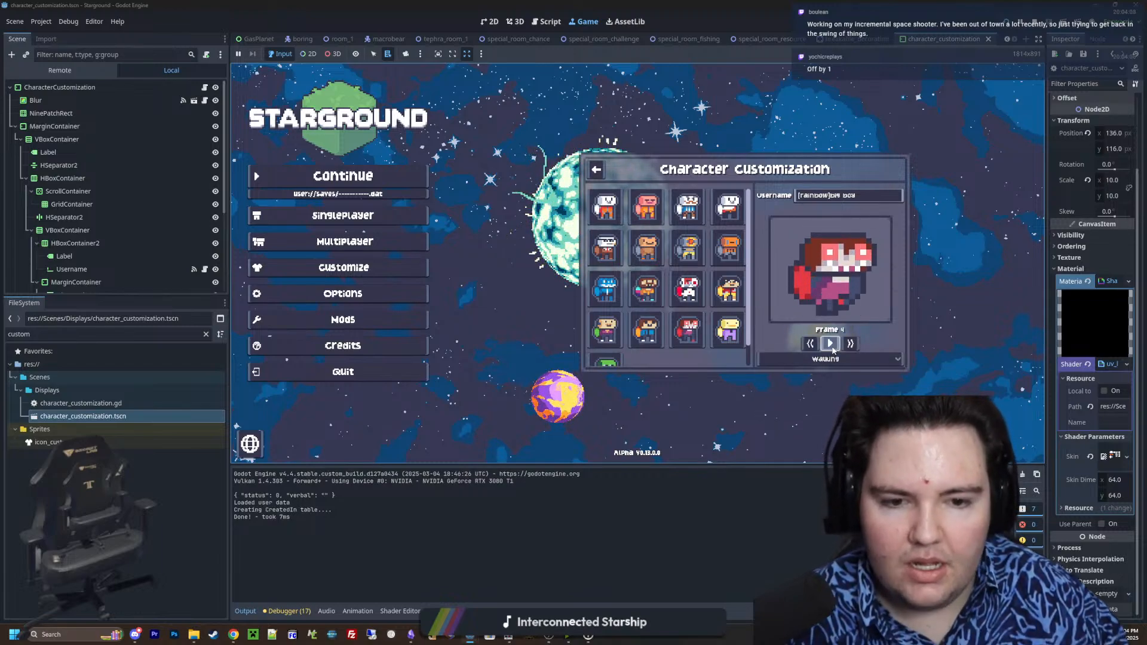
left_click(850, 347)
left_click(830, 347)
left_click(830, 346)
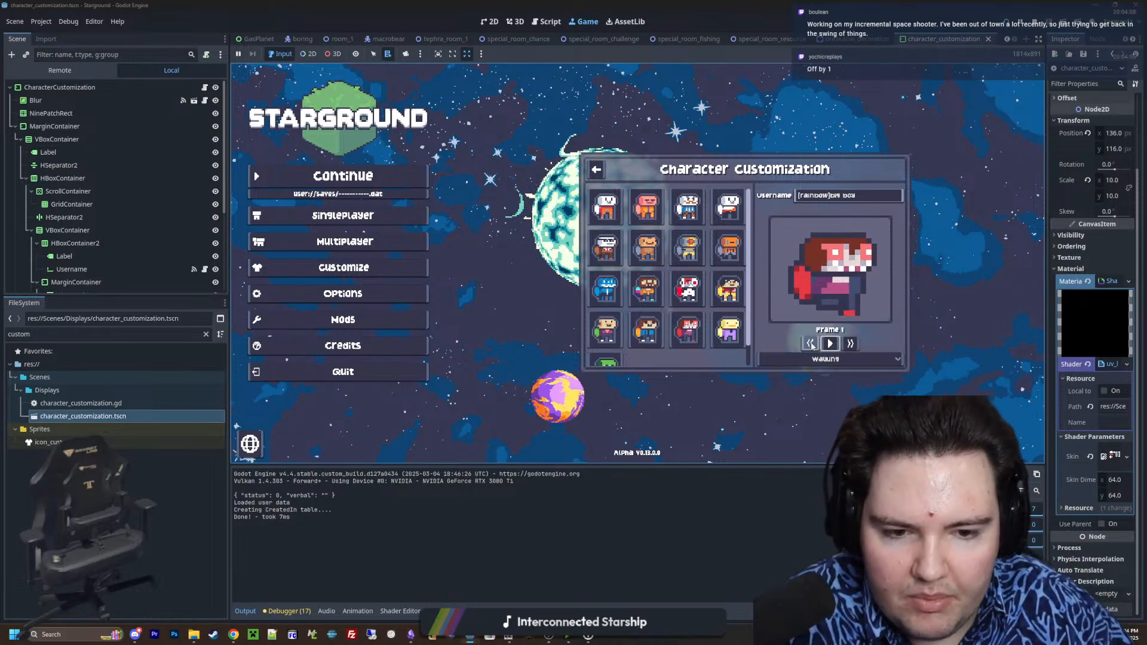
left_click(811, 346)
left_click(851, 347)
left_click(850, 348)
left_click(851, 347)
left_click(850, 345)
left_click(850, 345)
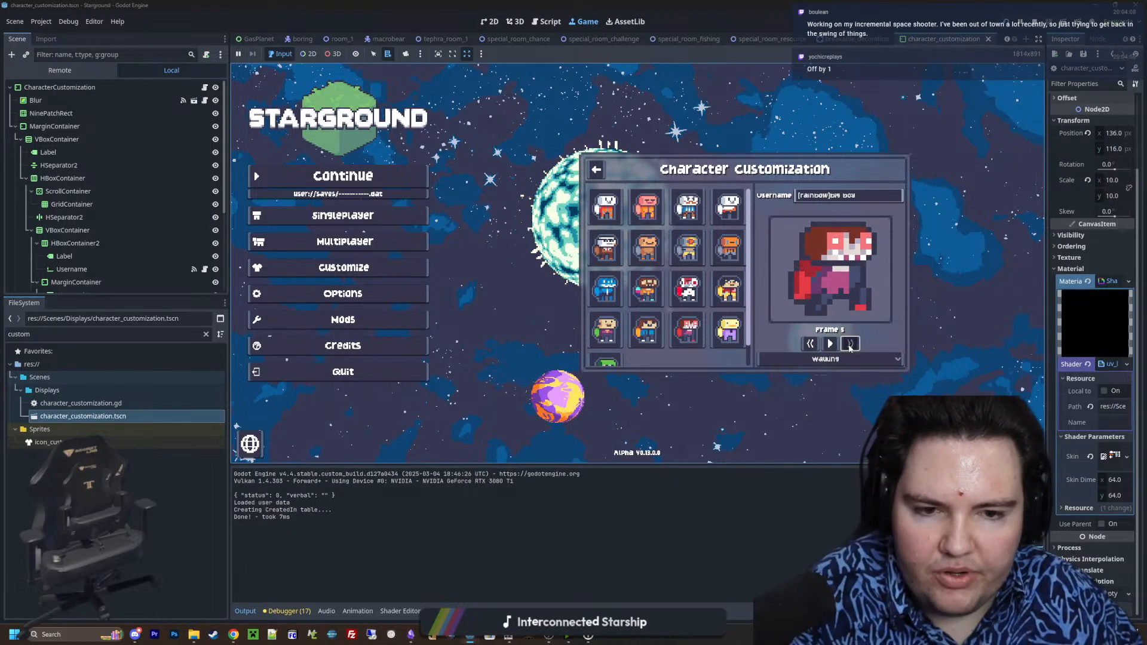
left_click(809, 343)
Switch the preview to the Rolling animation, pause it and step to its last frame and back to its first
left_click(819, 359)
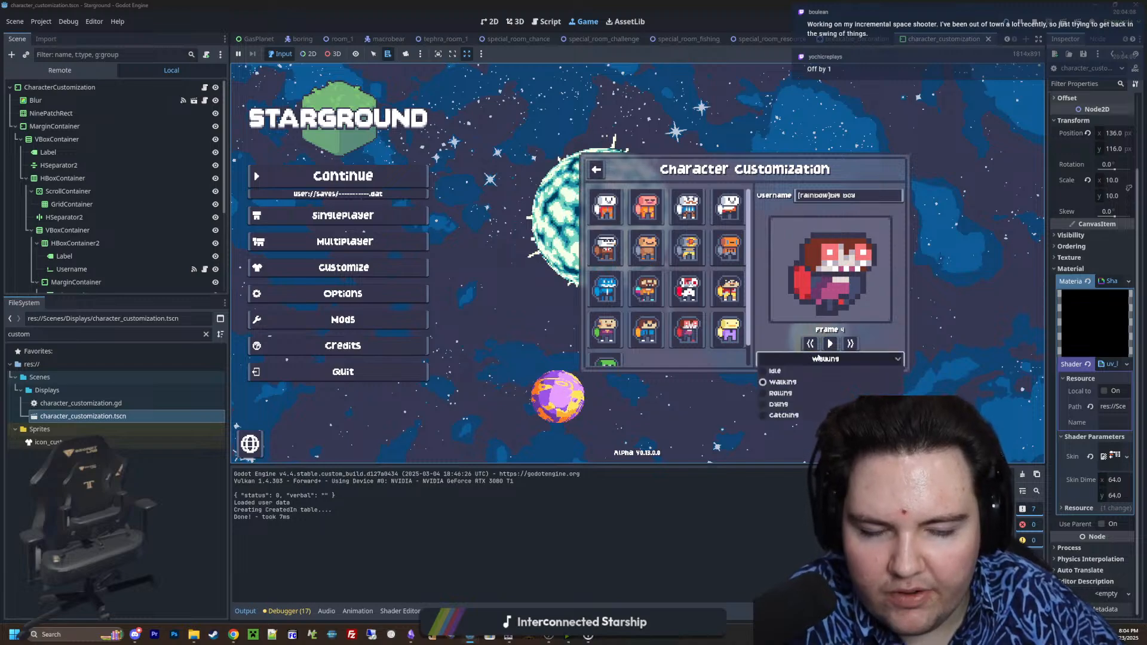
left_click(780, 394)
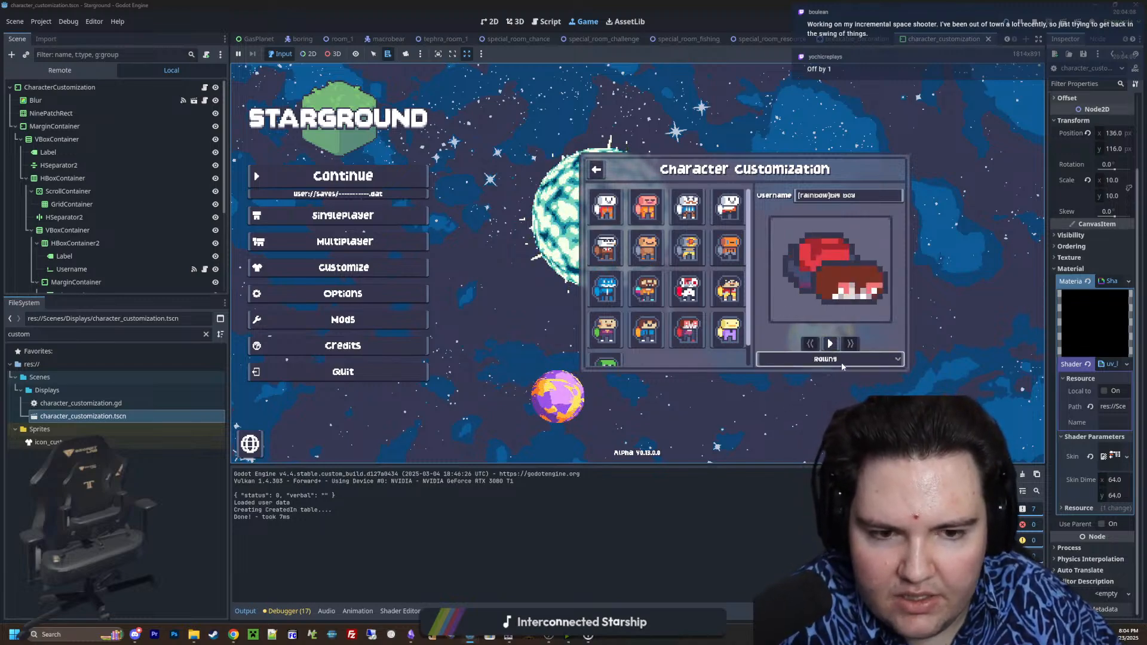
left_click(849, 345)
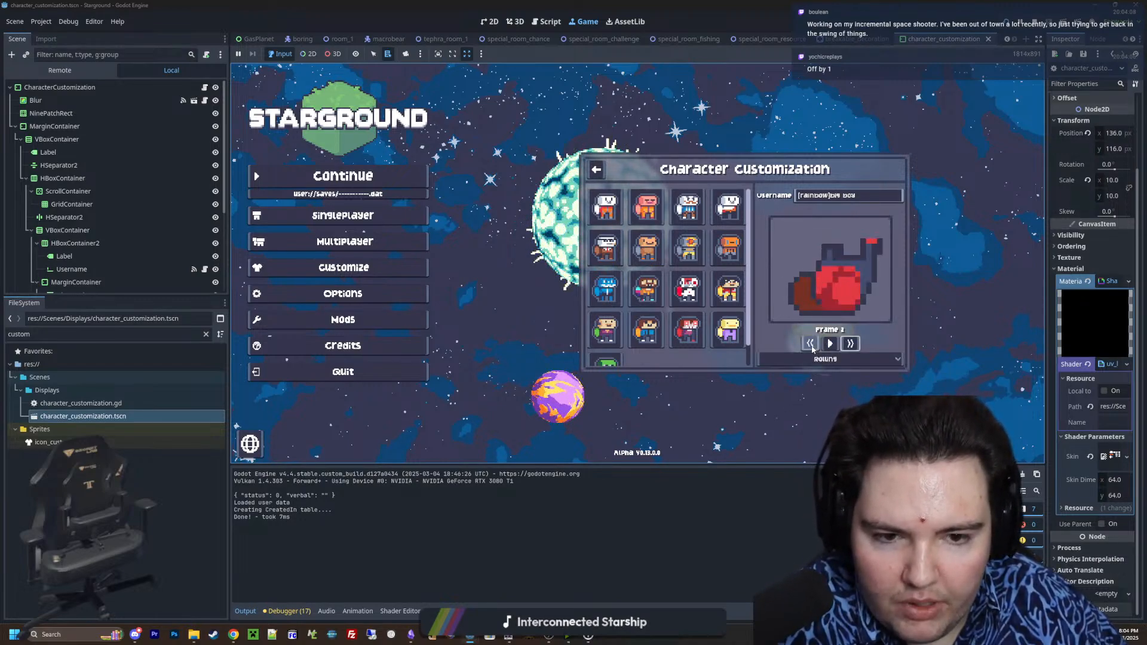
left_click(856, 346)
left_click(856, 346)
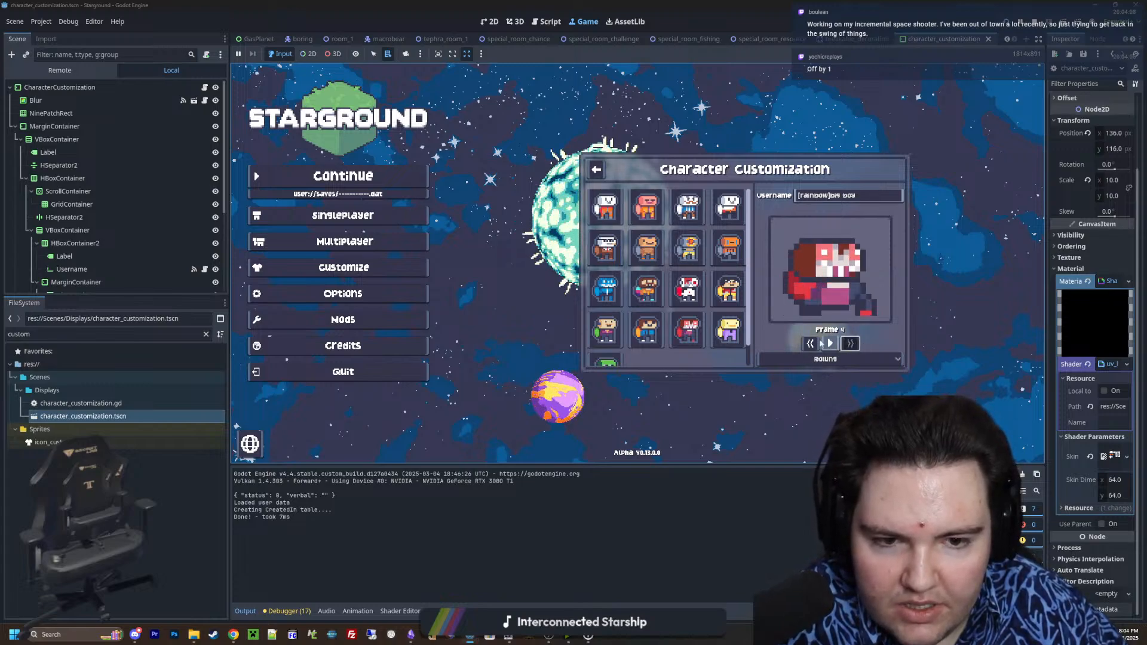
left_click(810, 344)
left_click(809, 344)
left_click(810, 343)
left_click(809, 343)
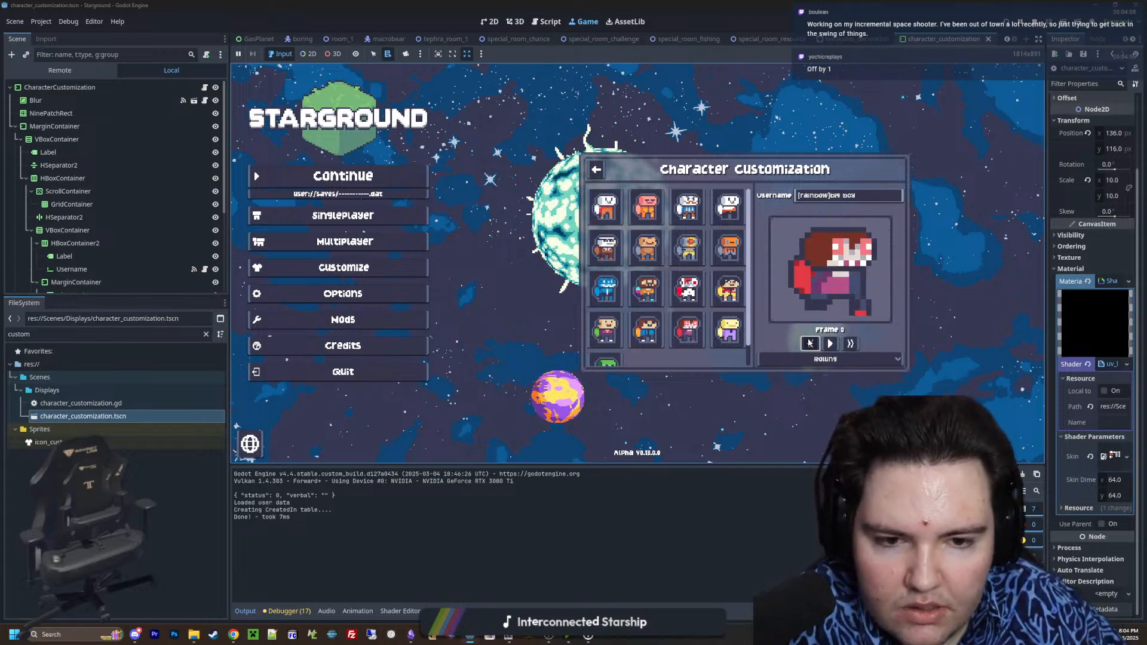
Switch the preview to the Dying animation, pause it and step forward to its last frame
left_click(825, 359)
left_click(800, 405)
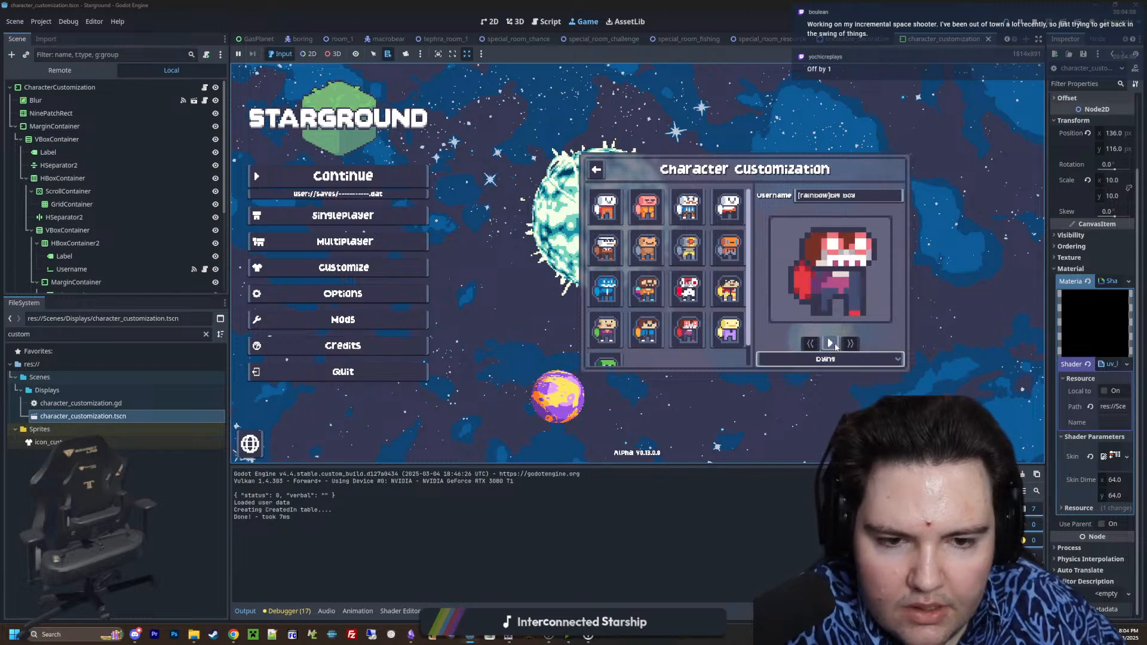
left_click(832, 344)
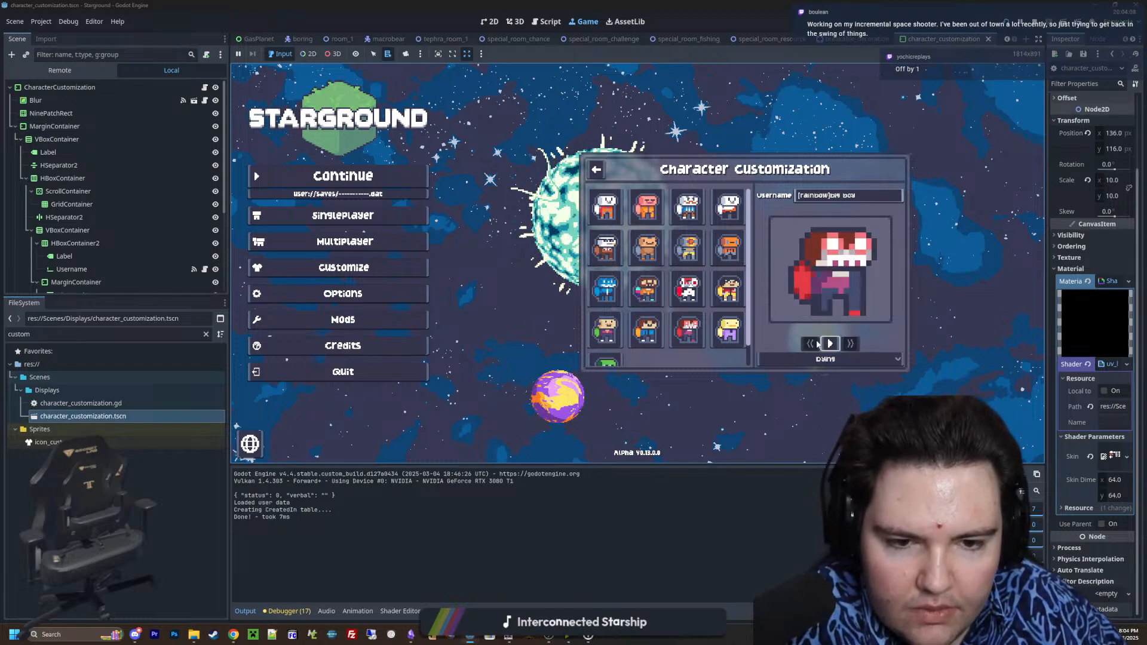
left_click(830, 344)
left_click(811, 344)
left_click(810, 344)
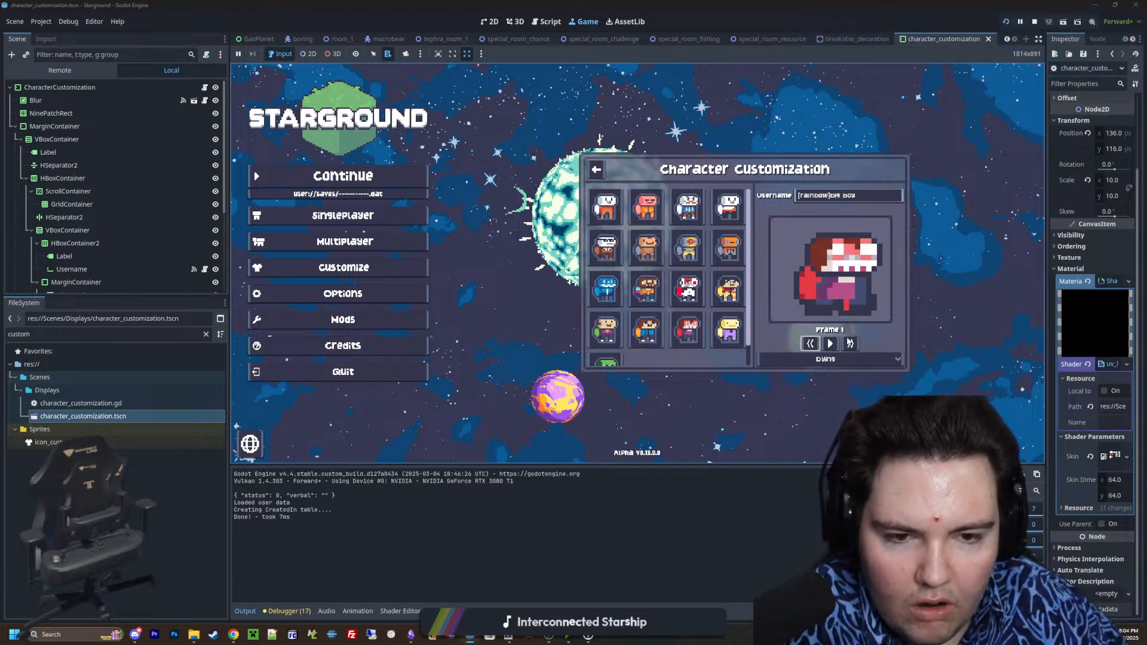
left_click(850, 343)
left_click(851, 343)
left_click(854, 341)
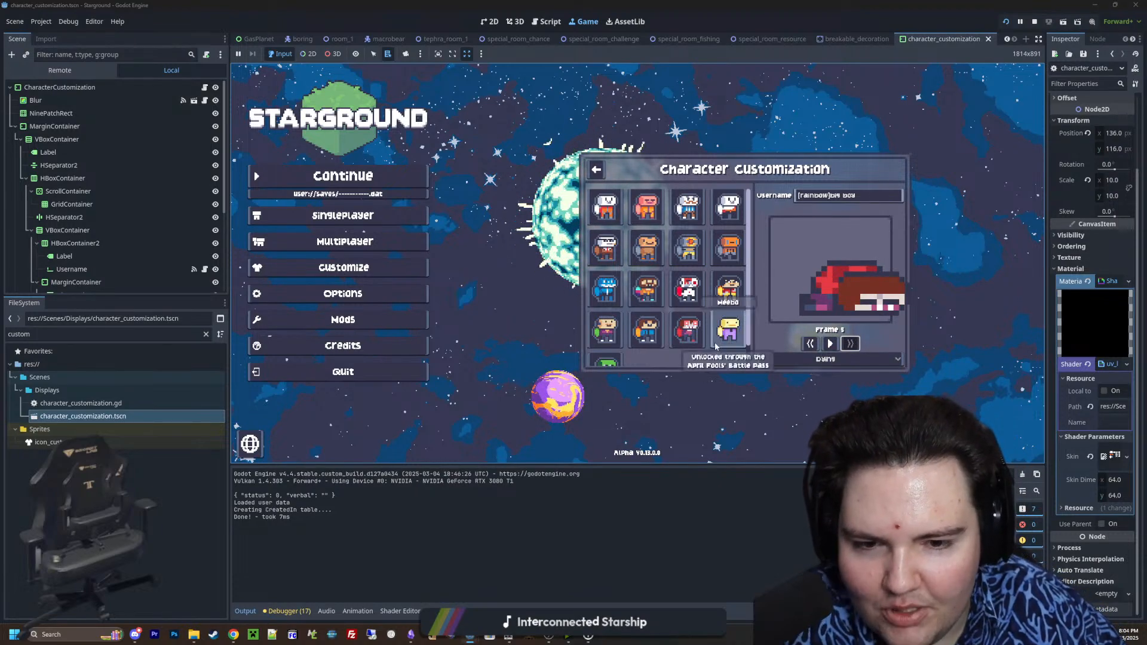
Step the Dying animation back to its first frame, forward to its last and back to the first again
left_click(810, 350)
left_click(810, 350)
left_click(810, 350)
left_click(811, 352)
left_click(810, 351)
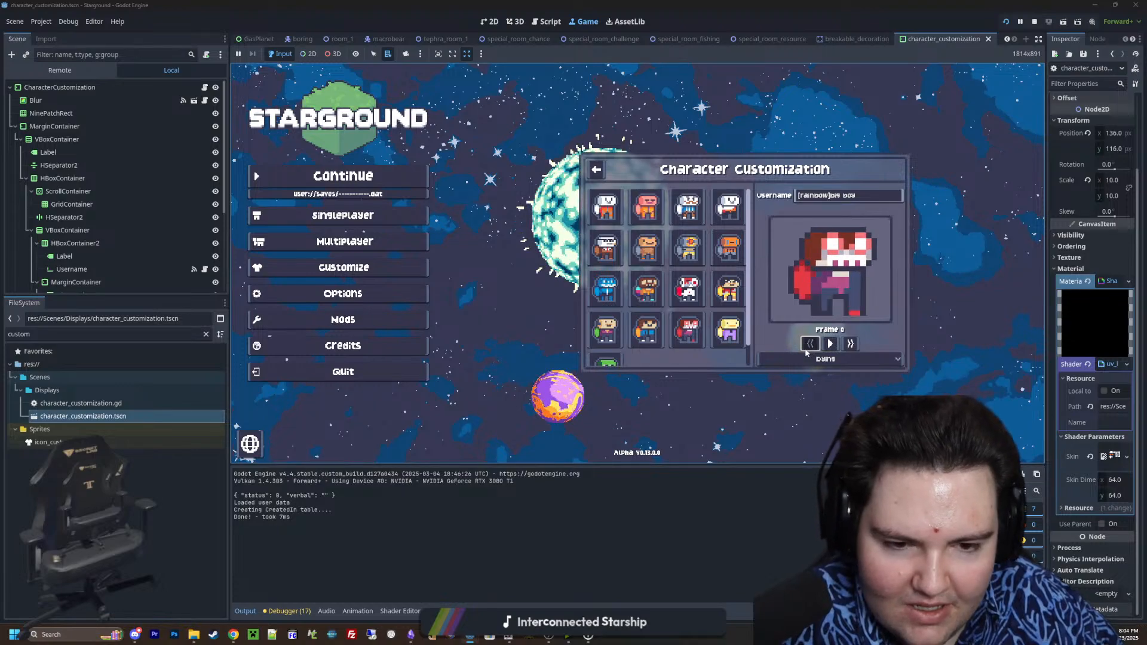
left_click(849, 348)
left_click(849, 348)
left_click(849, 349)
left_click(849, 349)
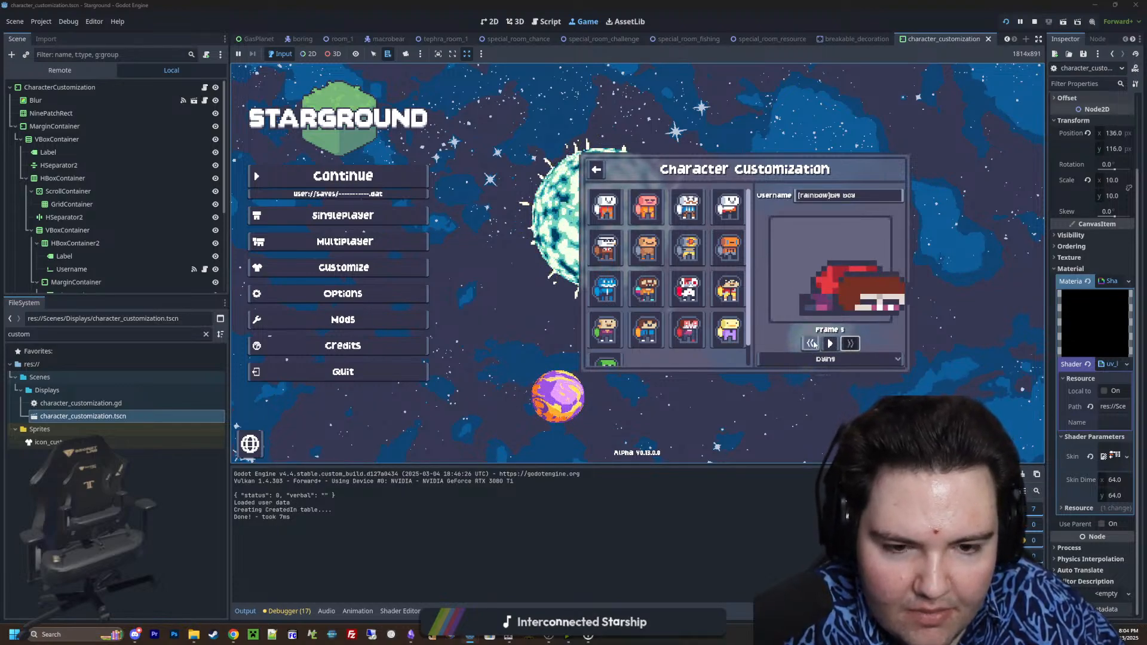
left_click(811, 345)
left_click(811, 345)
left_click(811, 345)
left_click(813, 345)
left_click(814, 344)
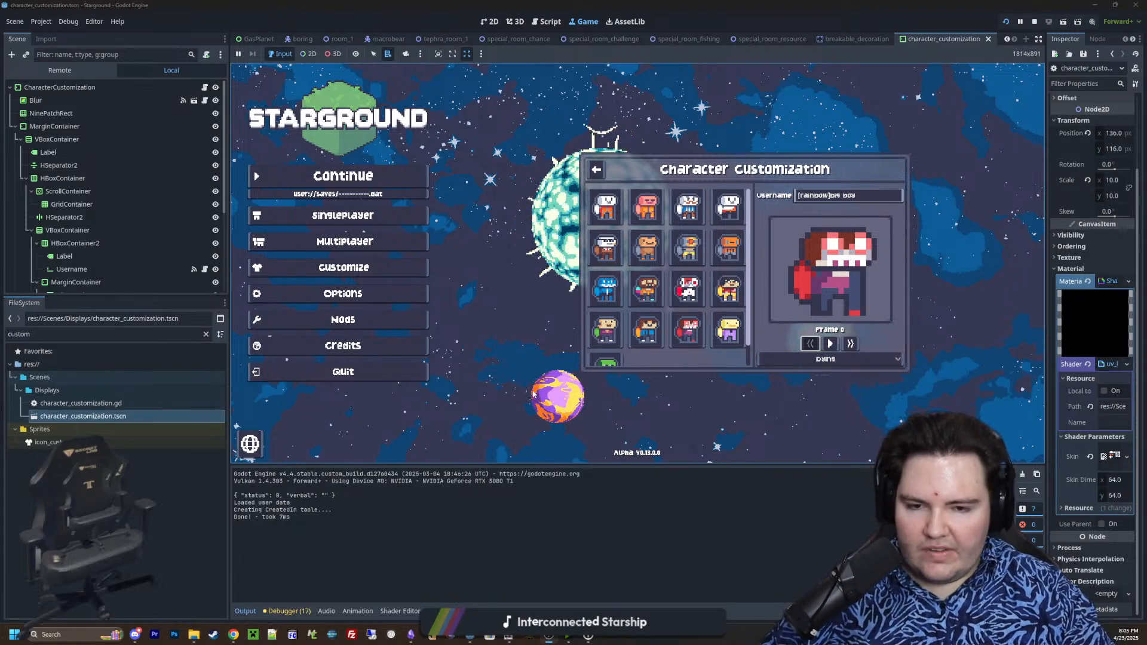
Play the Dying animation from its first frame through to its end, and stop the running game
left_click(830, 344)
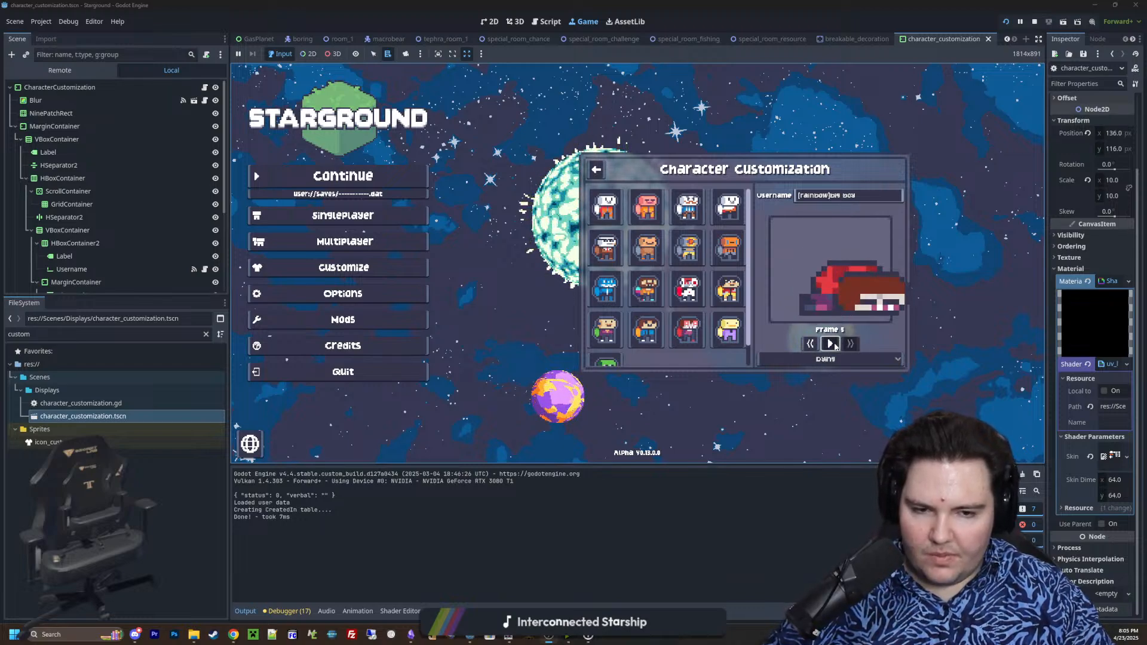
left_click(835, 346)
left_click(1035, 22)
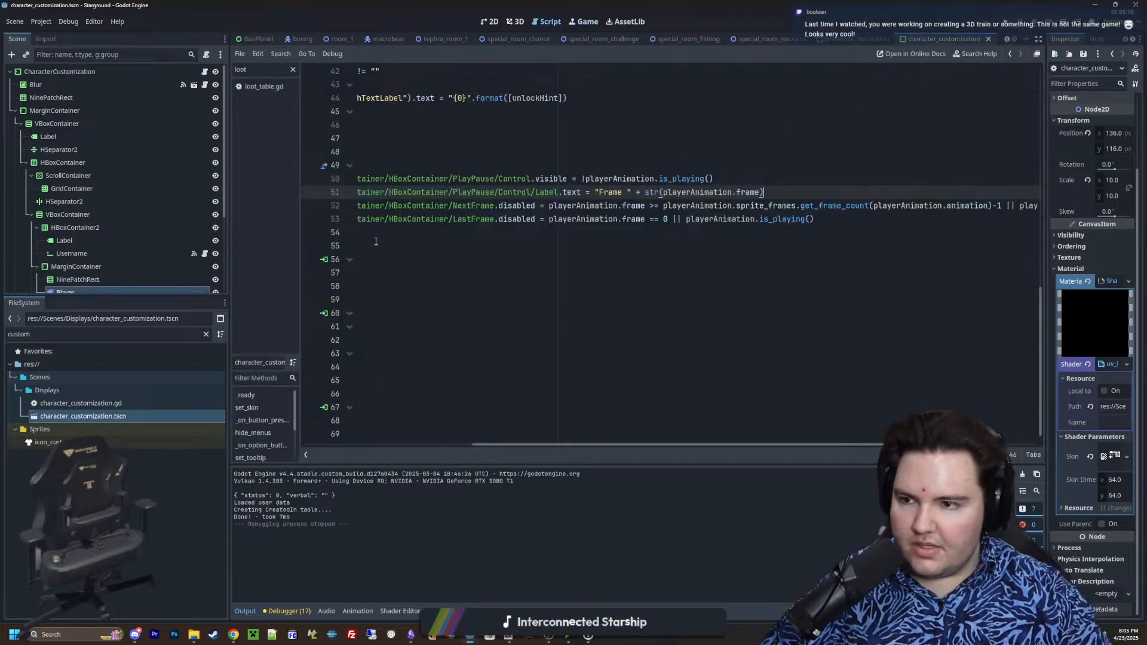
Review the _process and frame button functions in the CharacterCustomization script, along with the Player node in the scene tree
left_click(485, 300)
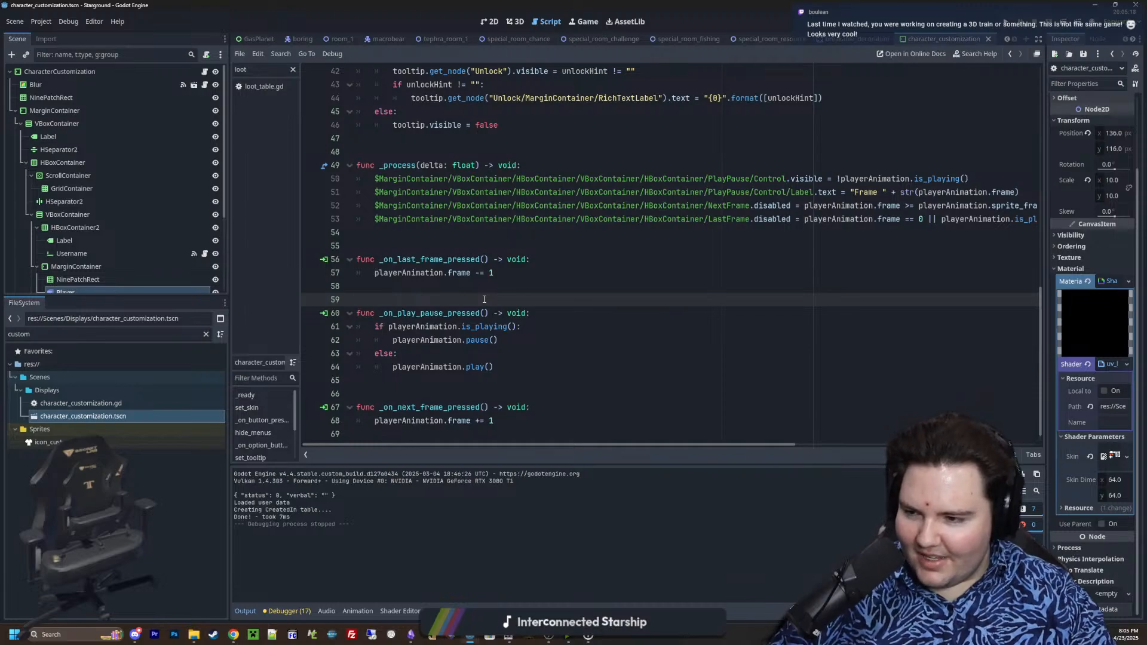
left_click(583, 21)
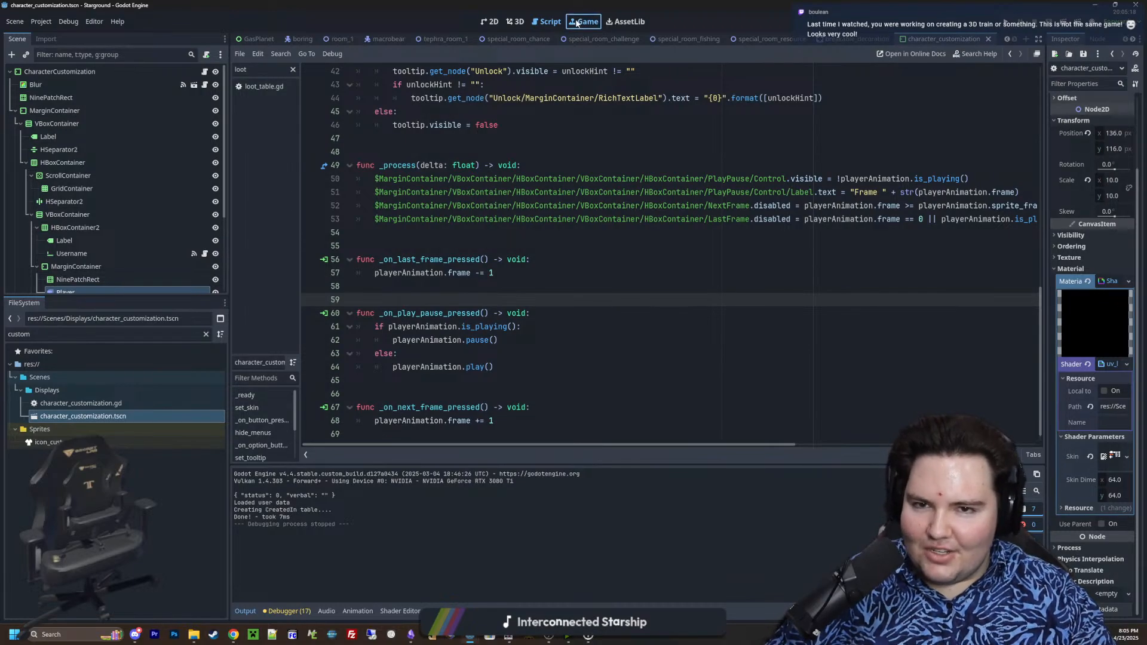
left_click(489, 22)
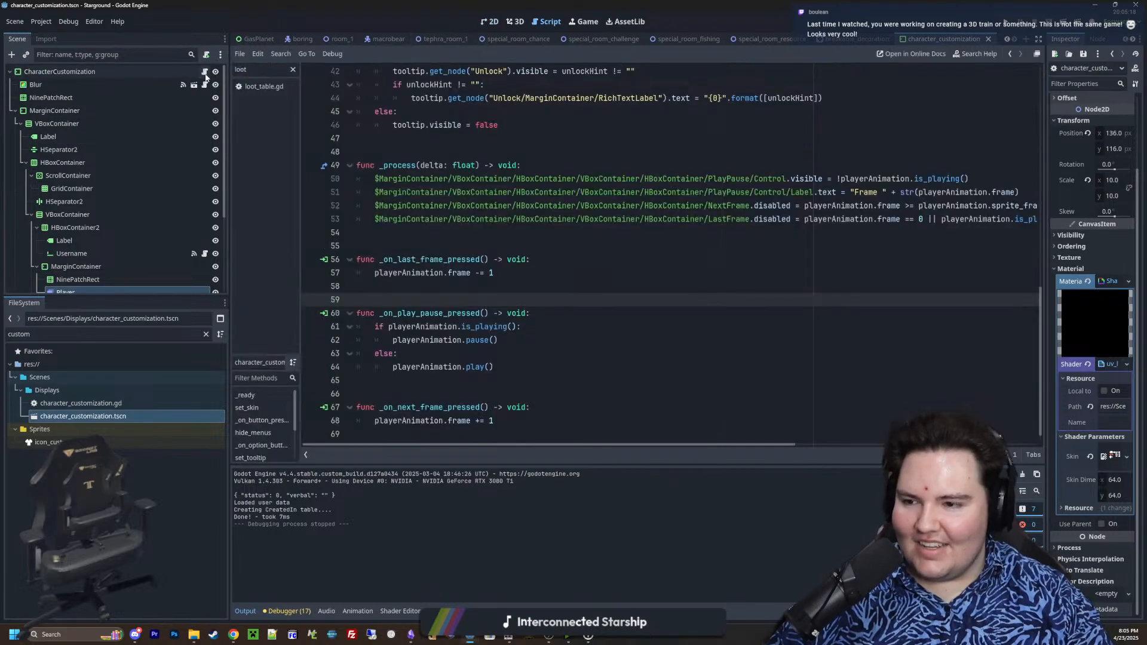
left_click(204, 71)
left_click(448, 287)
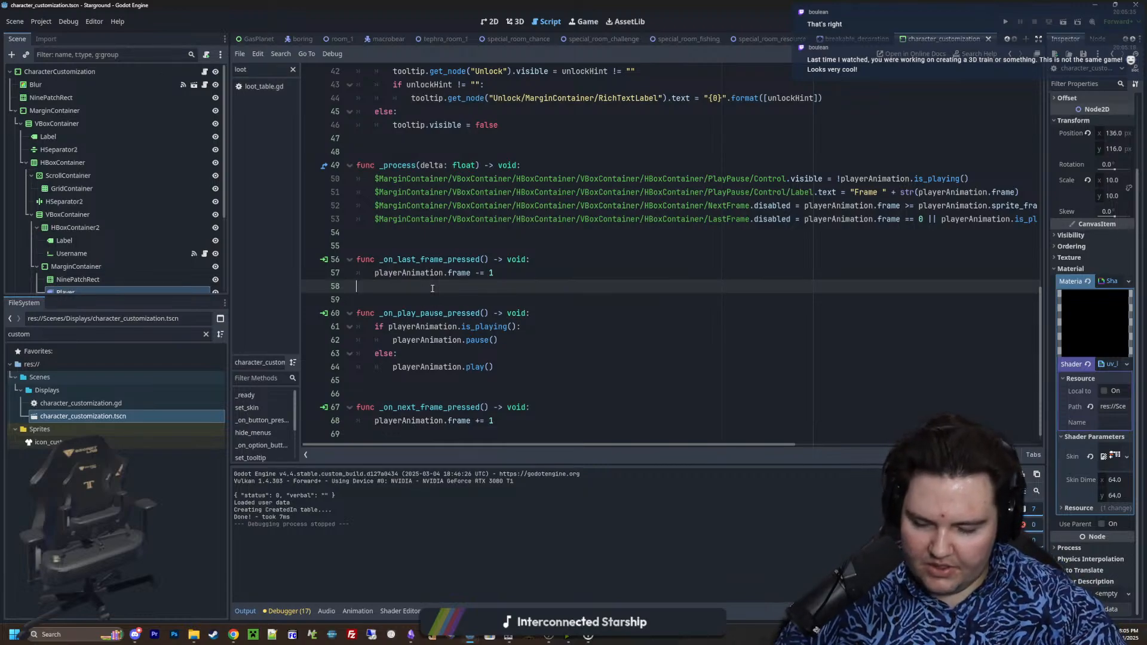
left_click(504, 233)
scroll(524, 289, "down", 1)
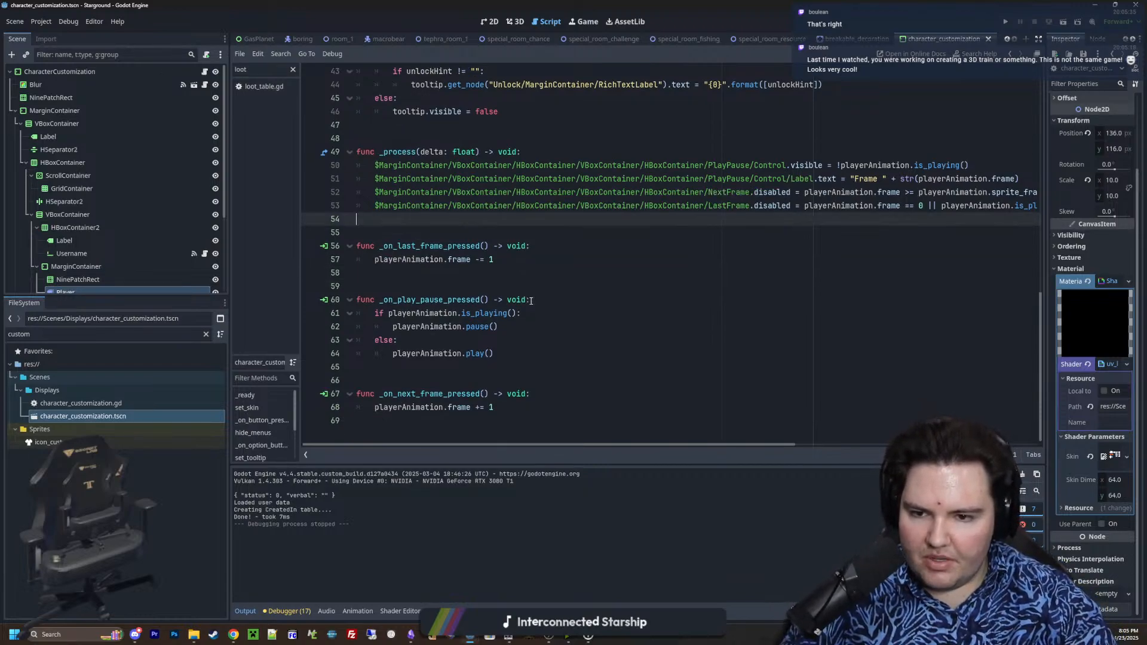
left_click(513, 323)
scroll(138, 248, "down", 2)
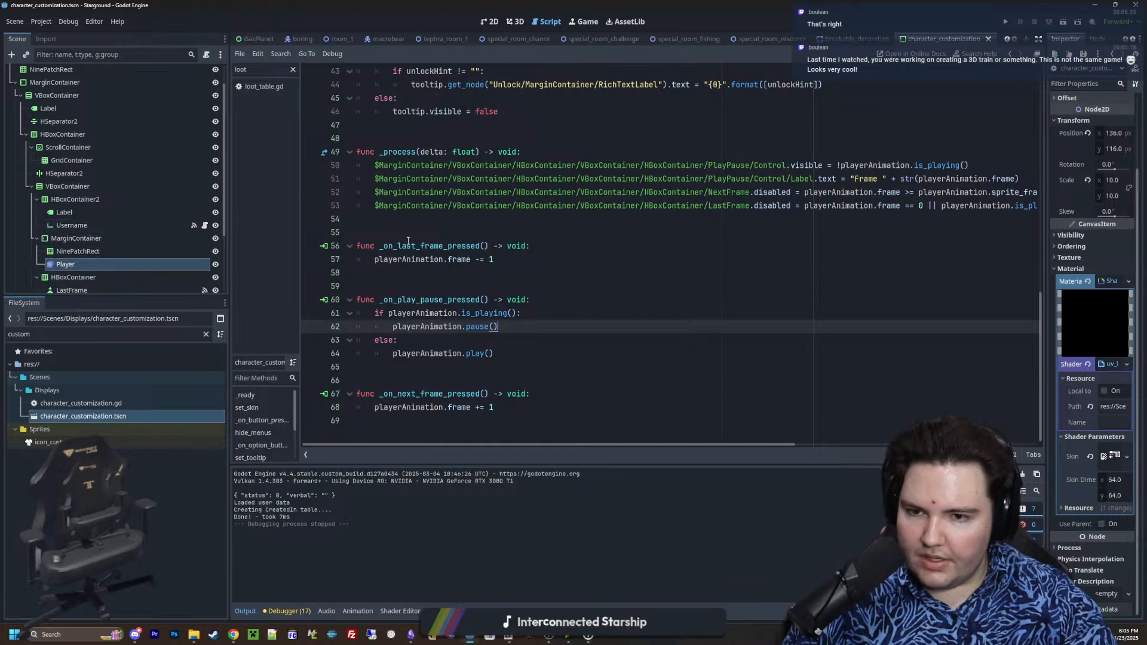
Add a reference to the PlayPause node at the end of _process, with blank lines above it
left_click(415, 218)
key("Return")
key("Up")
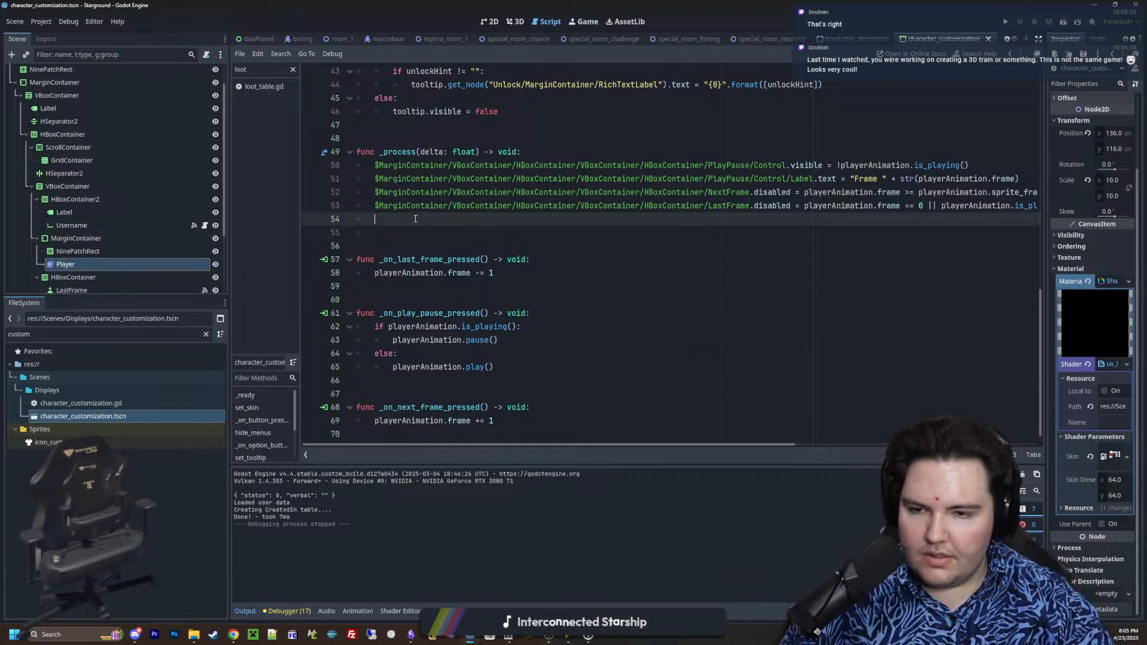
scroll(434, 252, "down", 1)
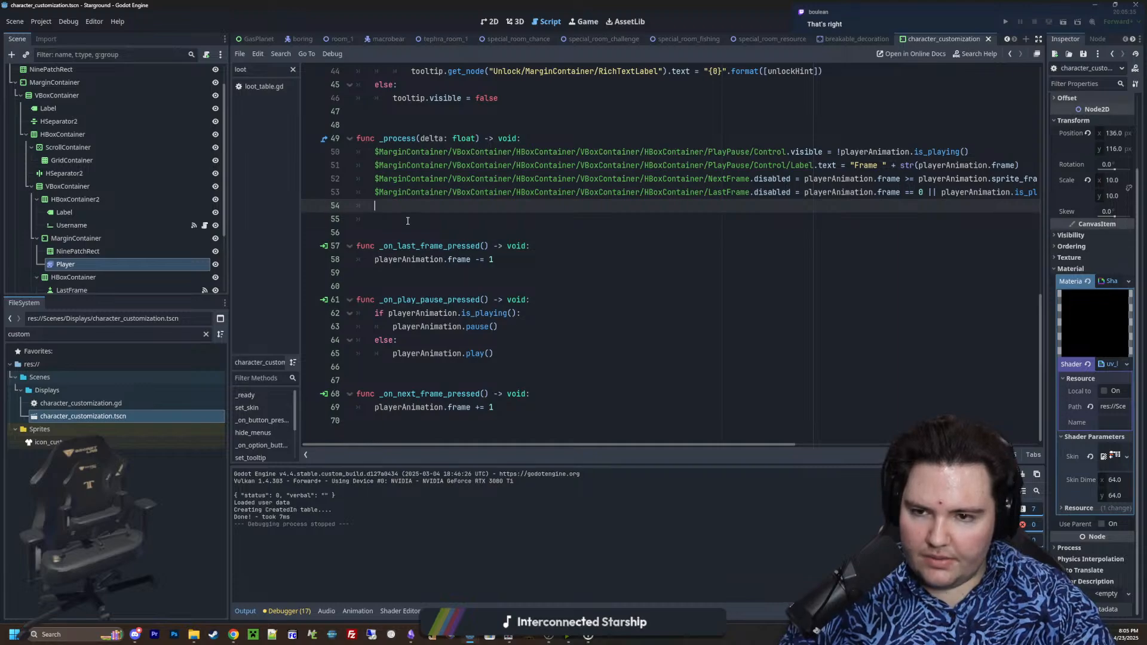
scroll(82, 259, "down", 5)
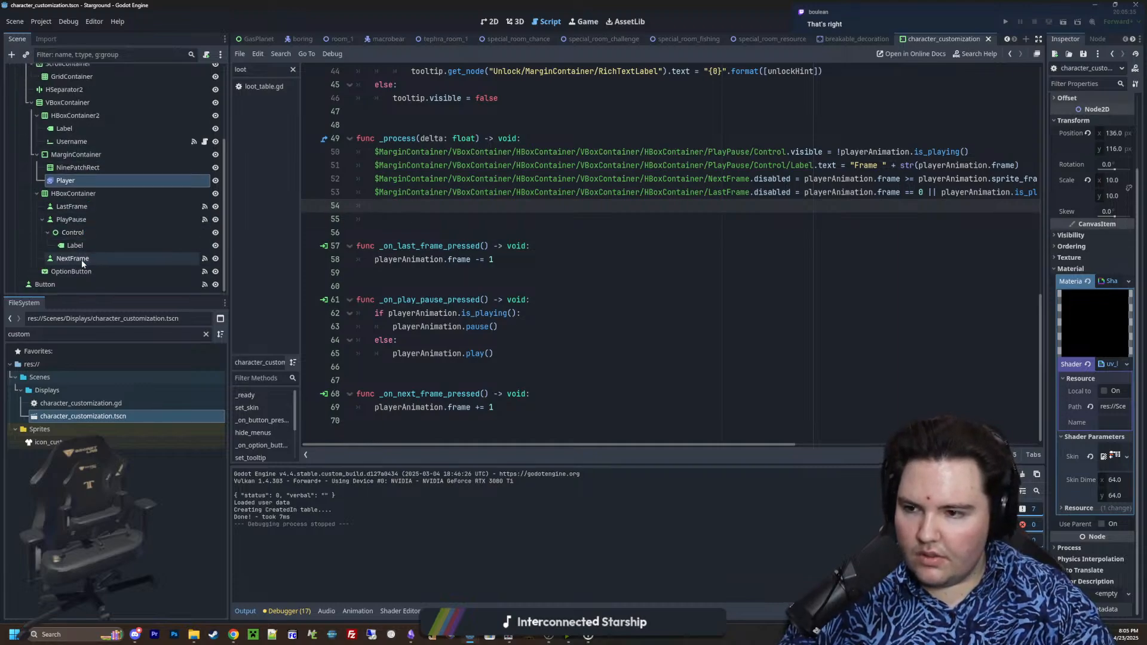
left_click_drag(75, 221, 623, 220)
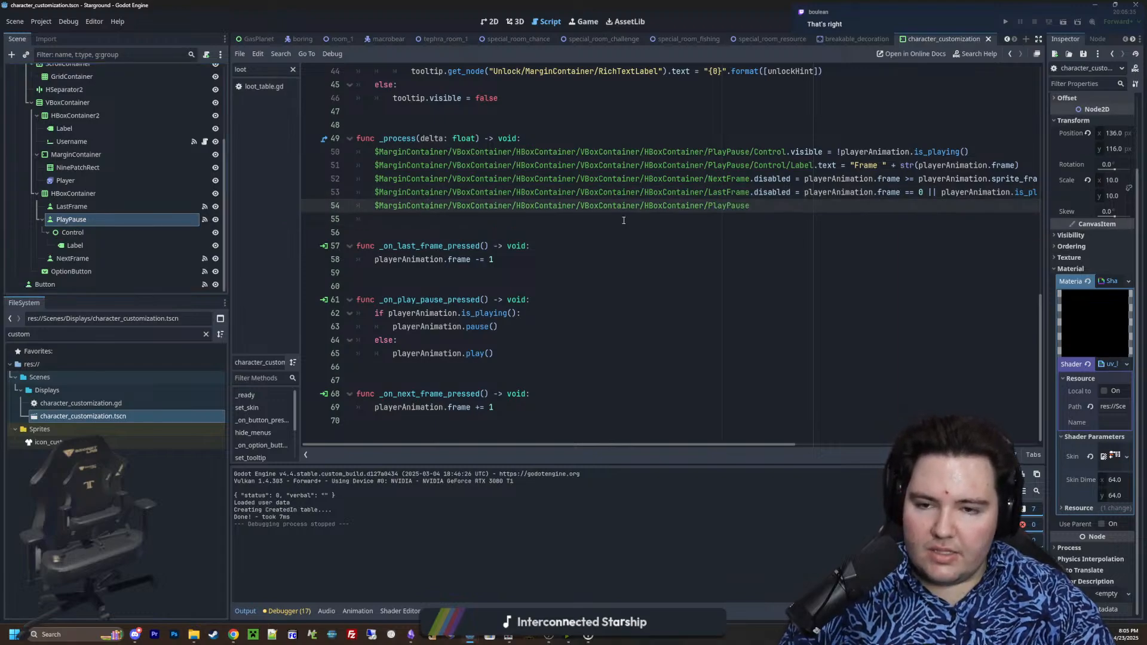
left_click(374, 206)
key("Return")
key("Return")
key("Return")
Copy the condition if playerAnimation.is_playing() from _on_play_pause_pressed into _process, above the PlayPause reference and separated by a blank line
left_click(398, 214)
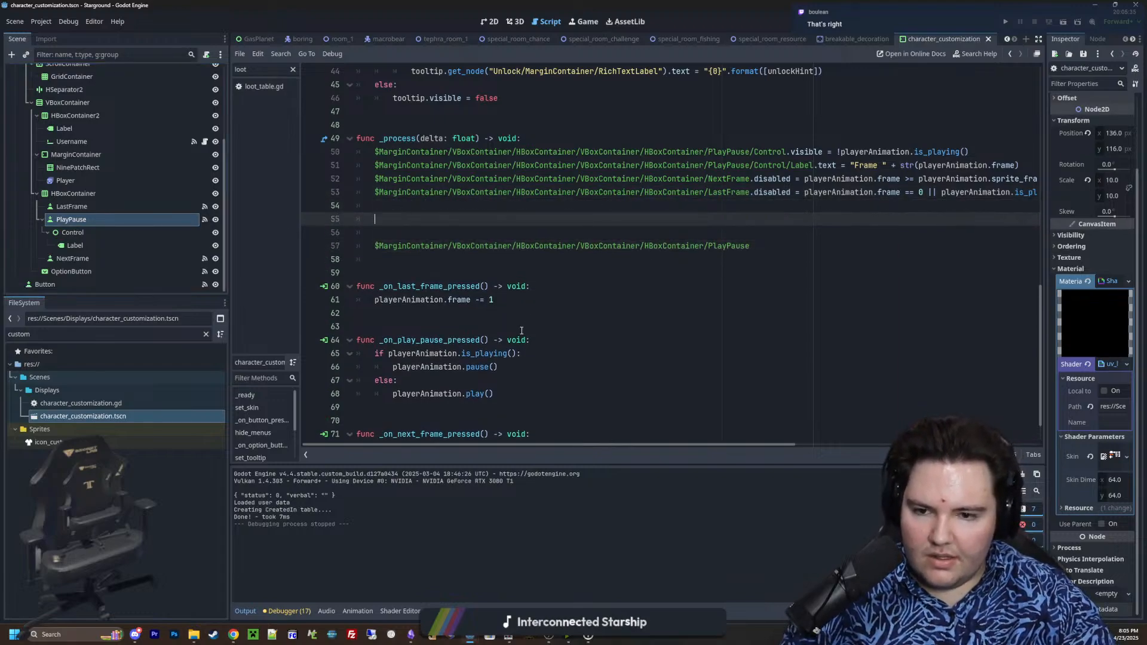
left_click_drag(517, 353, 374, 353)
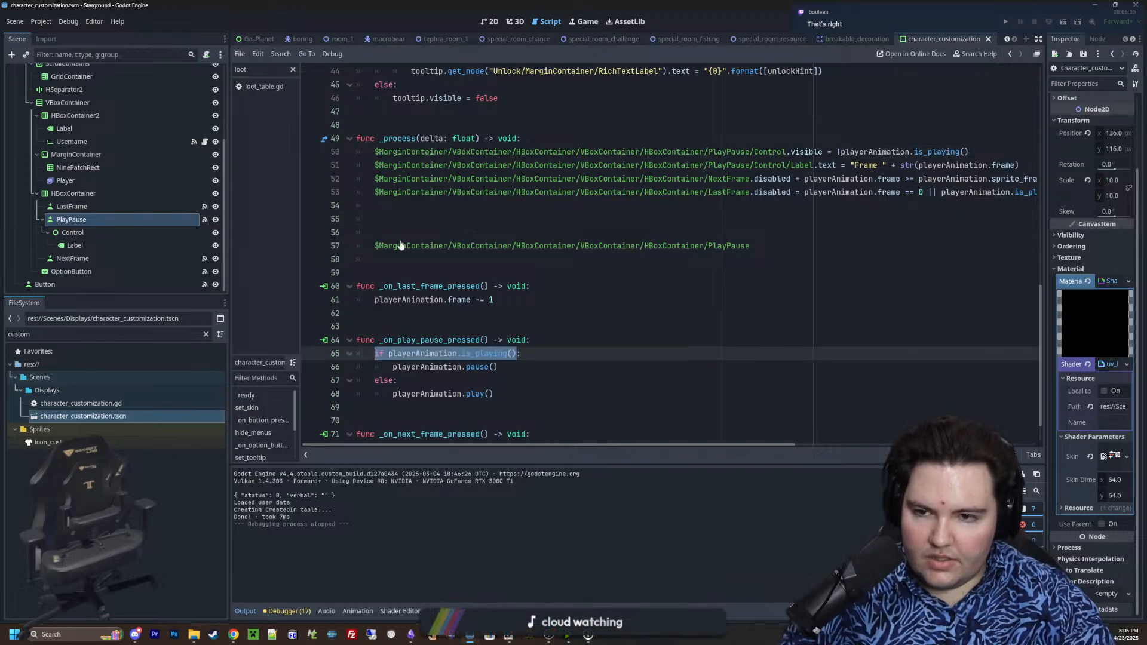
key("ctrl+c")
left_click(402, 212)
key("ctrl+v")
left_click(373, 207)
key("Return")
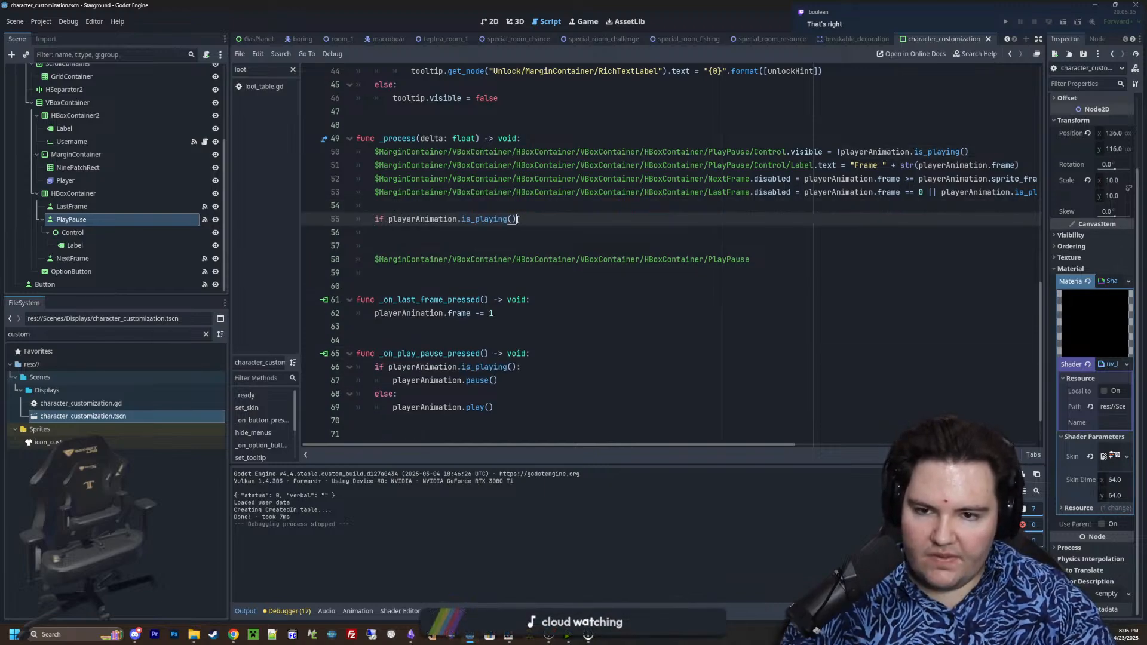
Make room above the _process function and declare a variable named playTexture there
scroll(448, 206, "up", 2)
left_click(413, 209)
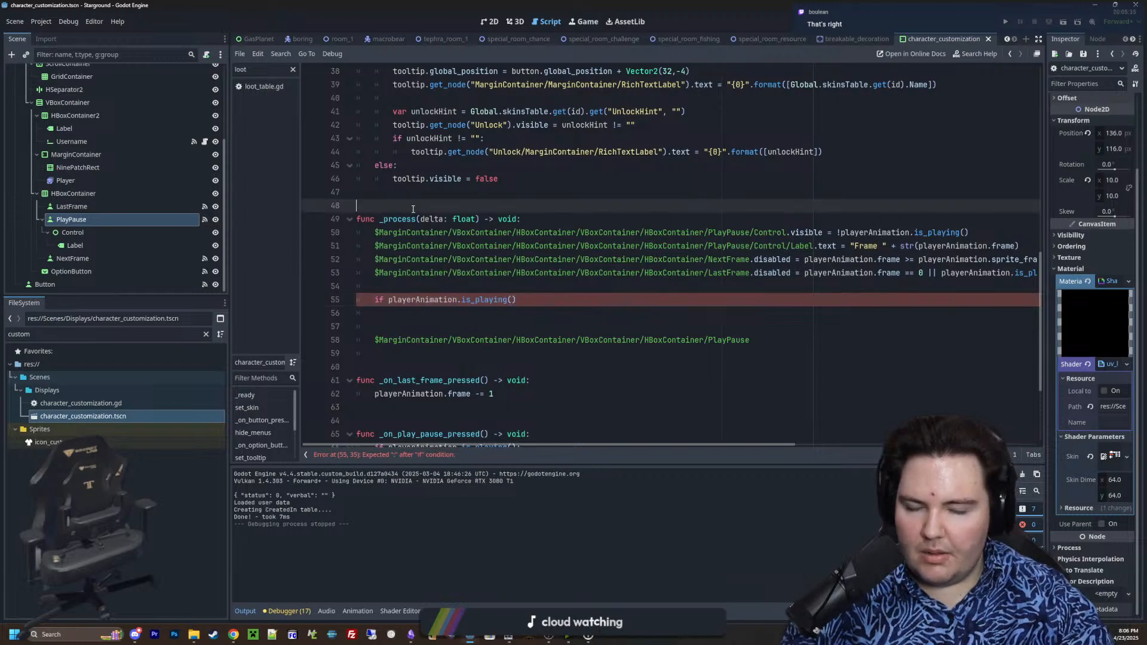
key("Return")
key("Return")
key("Return")
key("Up")
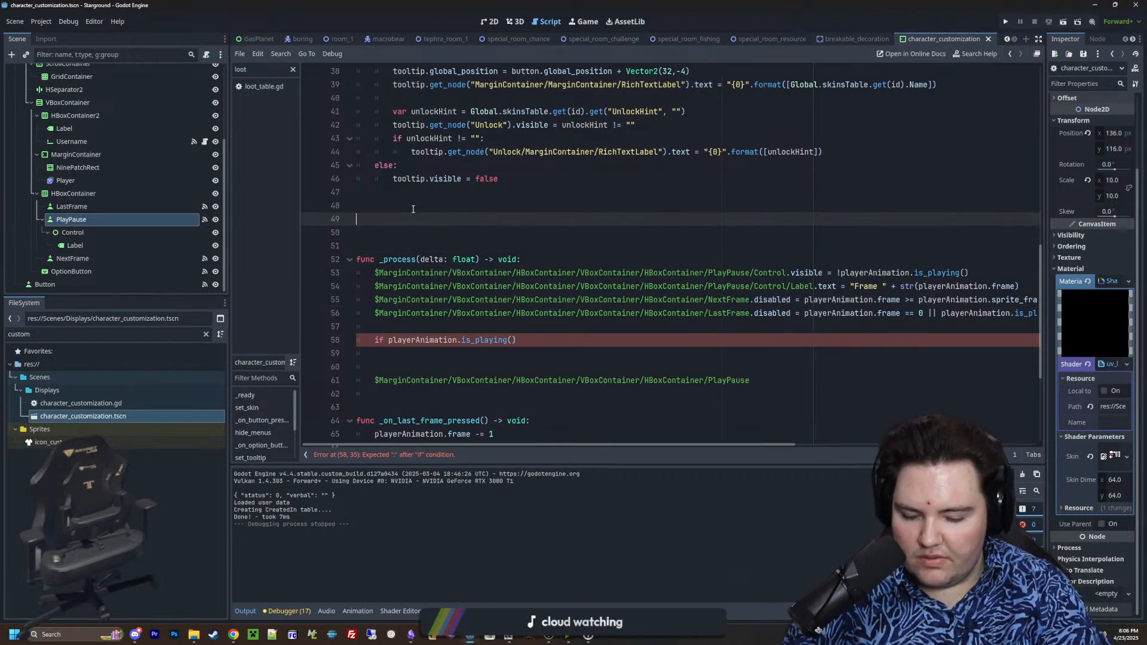
type("var playTextu")
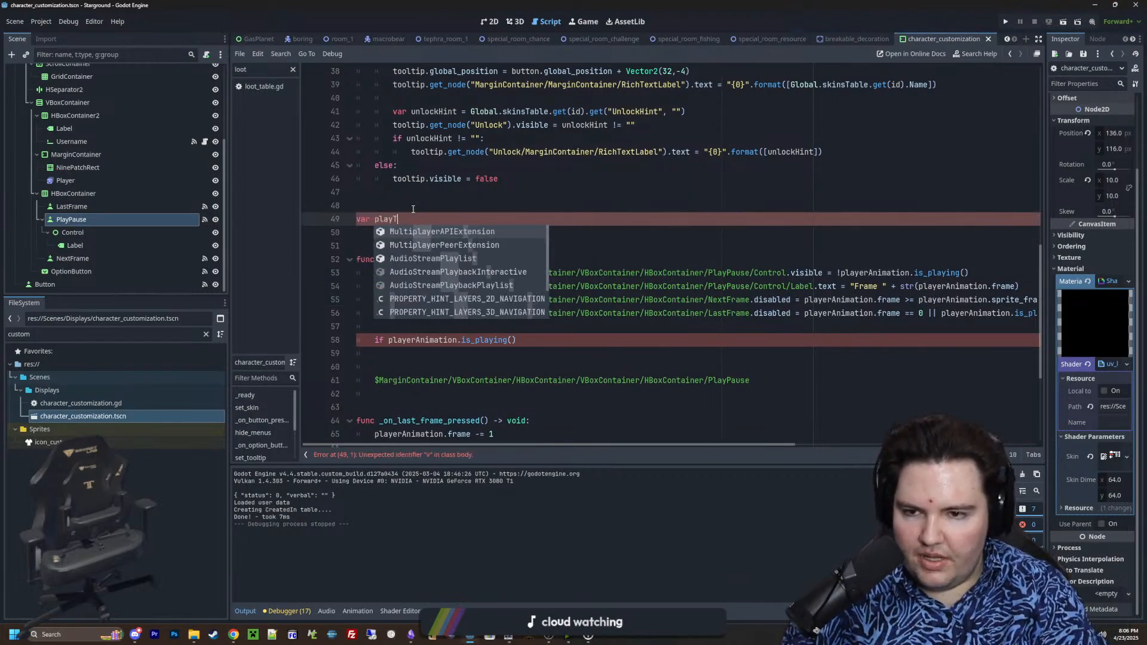
key("Return")
key("BackSpace")
key("BackSpace")
key("BackSpace")
key("BackSpace")
key("BackSpace")
key("BackSpace")
key("BackSpace")
key("BackSpace")
key("BackSpace")
key("BackSpace")
key("BackSpace")
key("BackSpace")
key("BackSpace")
key("BackSpace")
key("BackSpace")
key("BackSpace")
key("BackSpace")
key("BackSpace")
key("BackSpace")
key("BackSpace")
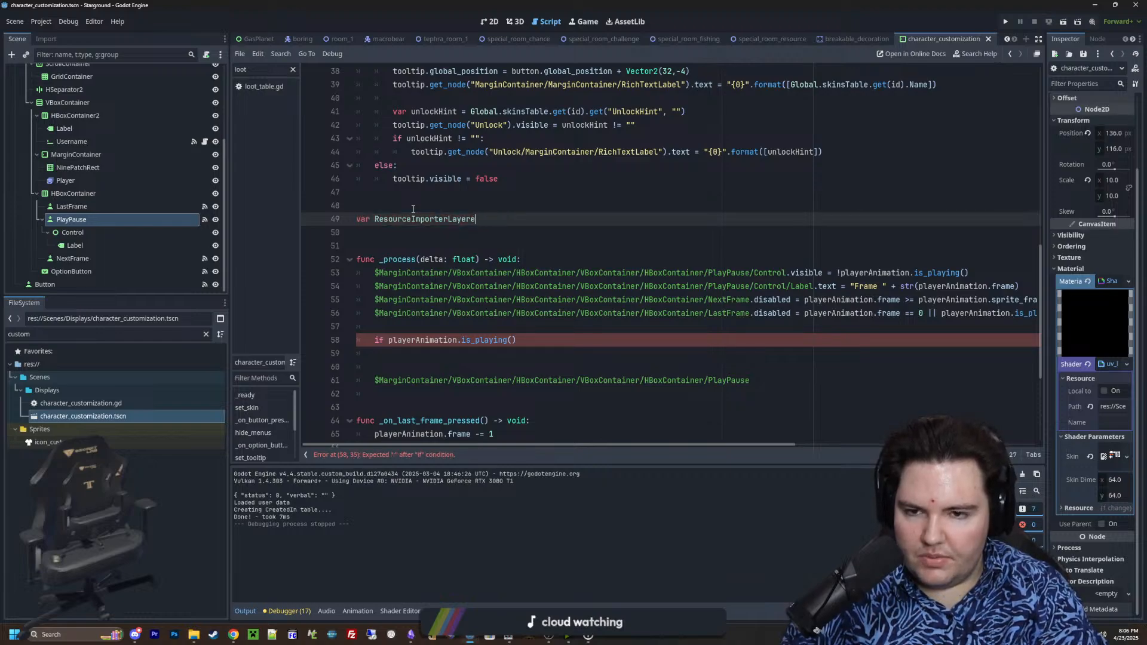
key("BackSpace")
key("BackSpace")
key("BackSpace")
key("BackSpace")
key("BackSpace")
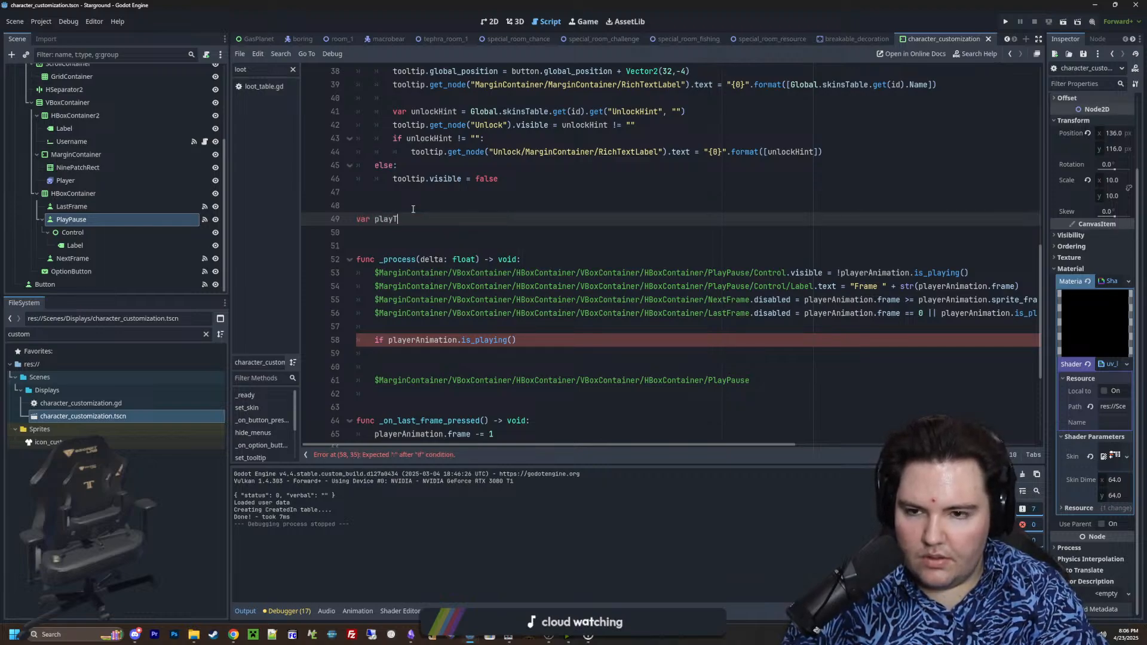
type("exture")
Declare a pauseTexture variable below playTexture that loads res://Sprites/icon_play.png
key("Return")
type("var pause")
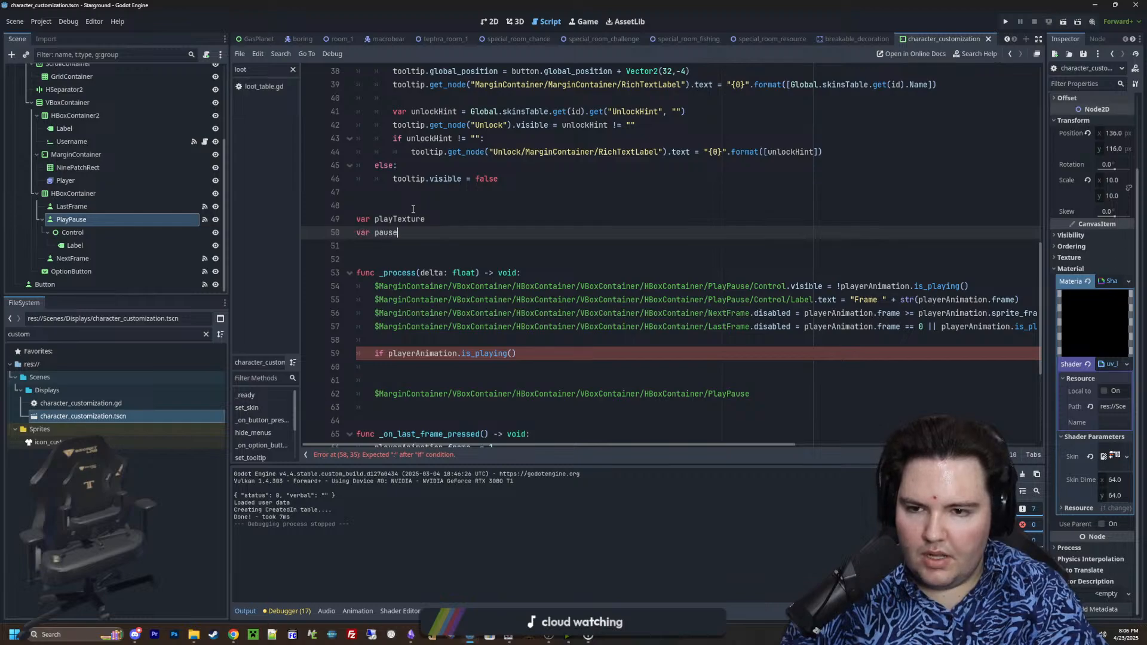
type("Texture")
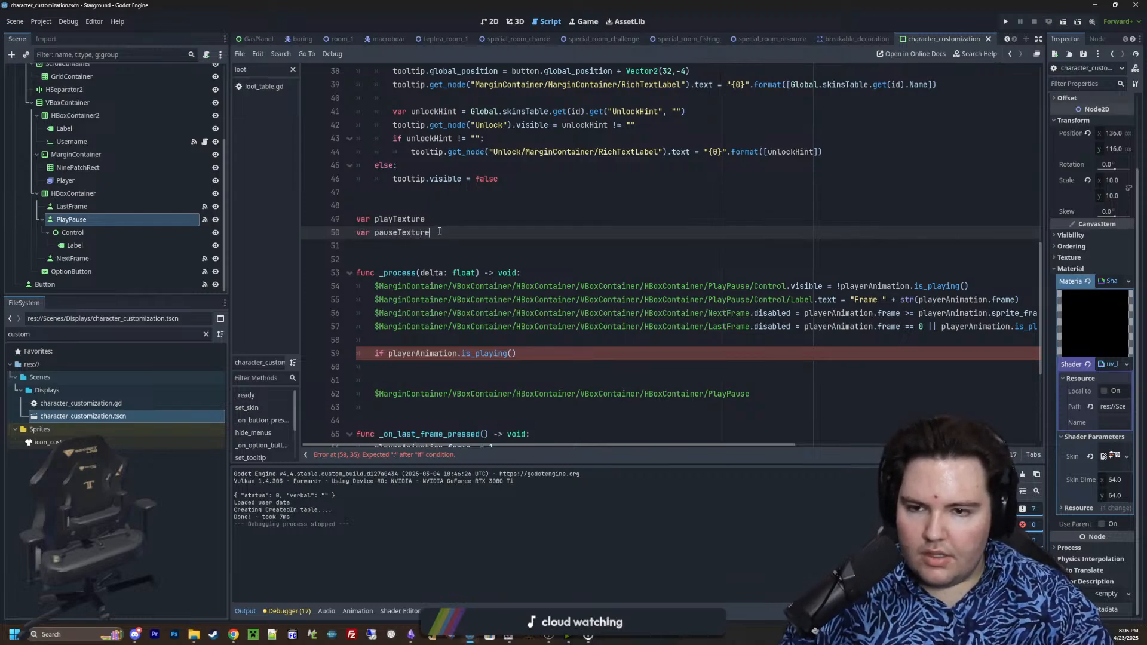
type(" = load()")
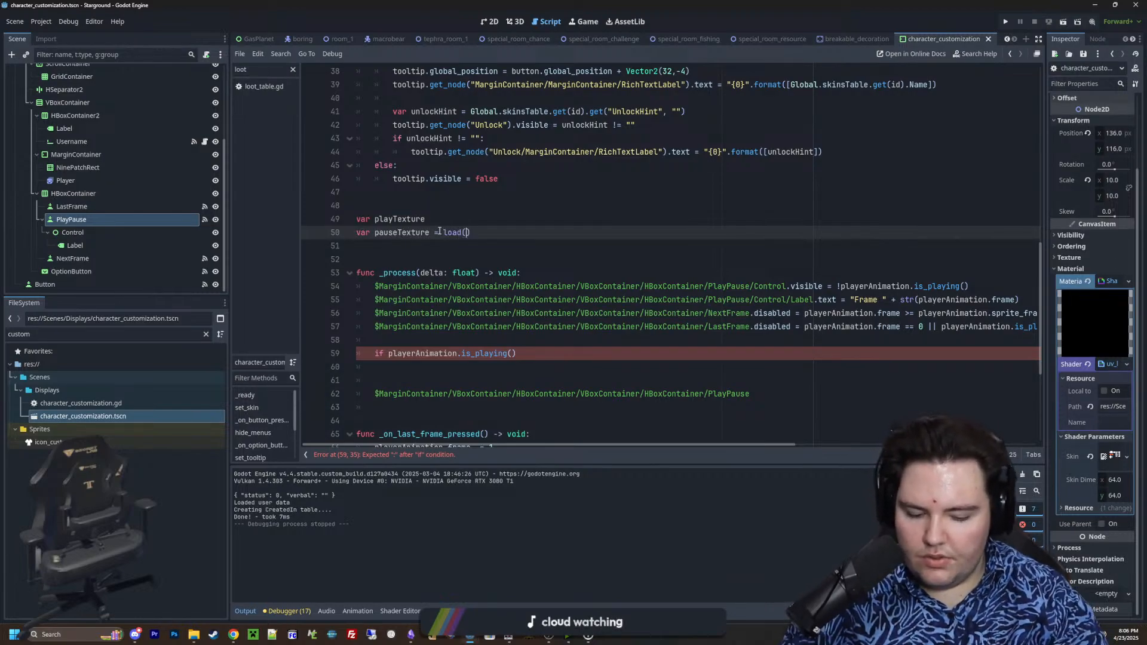
type("\"sprites")
key("BackSpace")
key("BackSpace")
key("BackSpace")
key("BackSpace")
key("BackSpace")
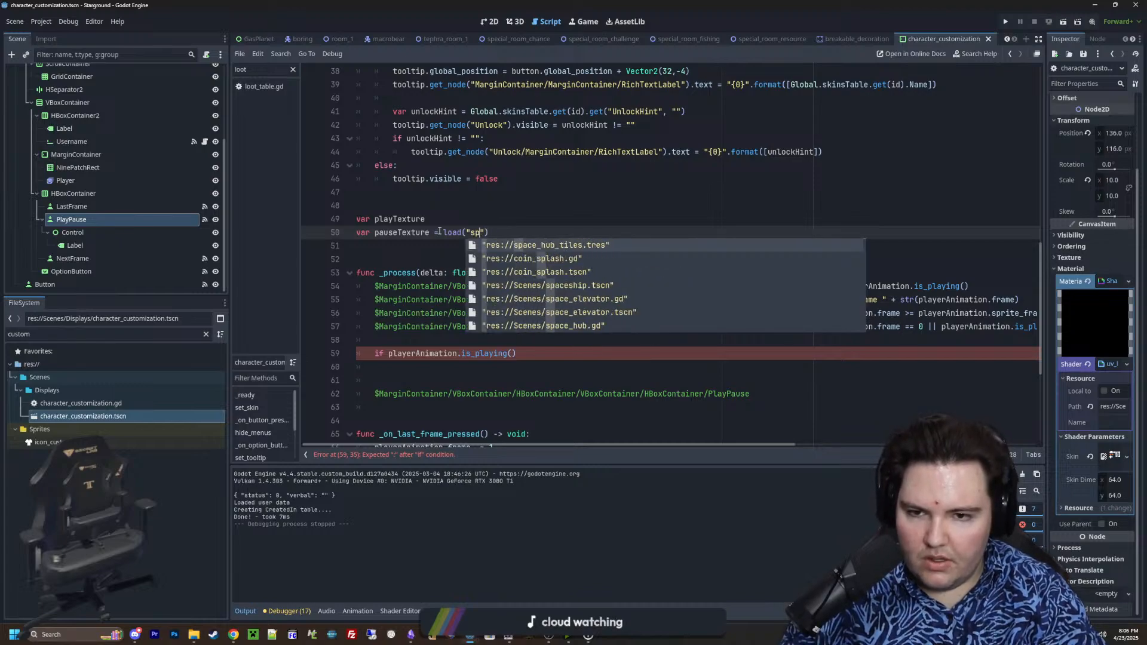
key("BackSpace")
key("BackSpace")
key("BackSpace")
type("icon_")
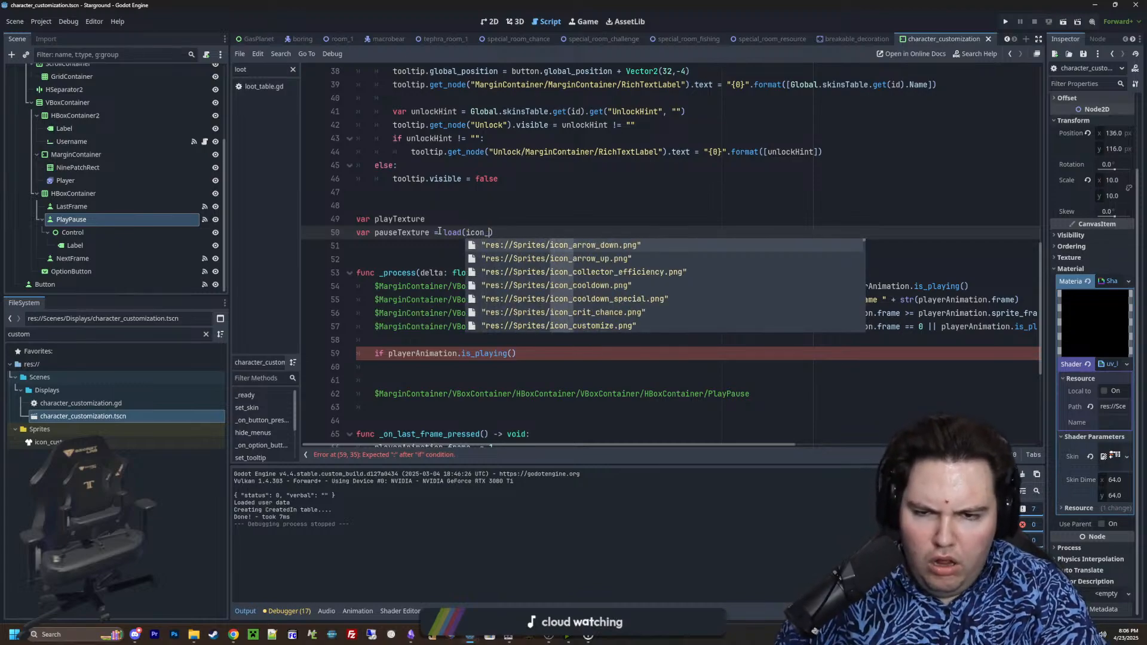
type("play")
key("Return")
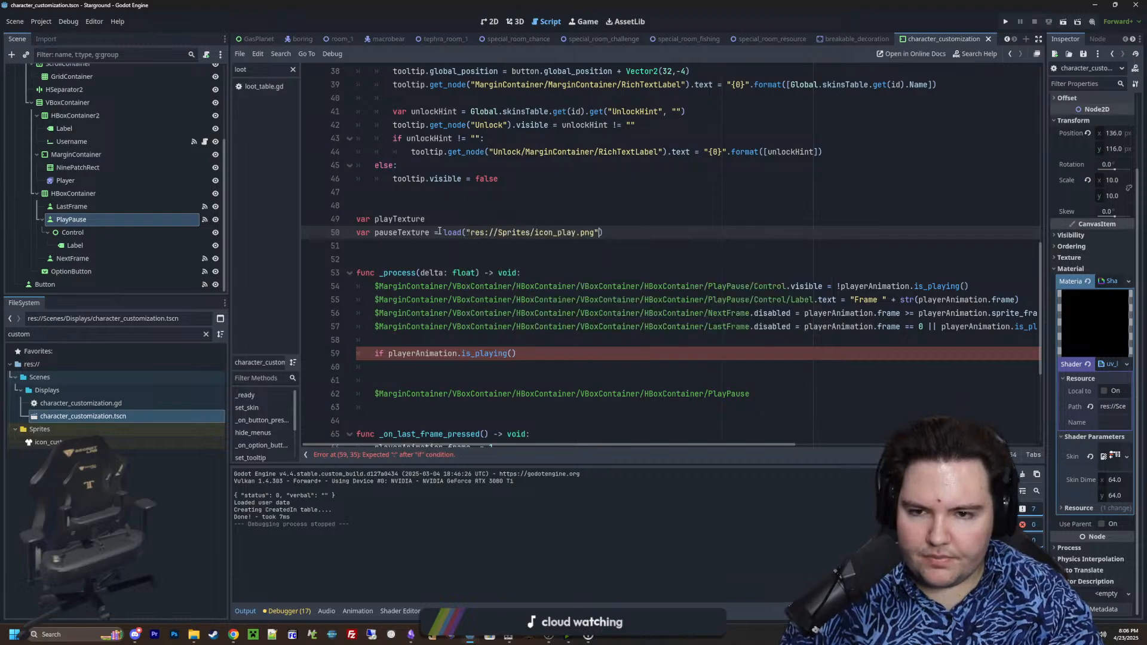
Assign playTexture the loaded image res://Sprites/icon_stop.png
key("Up")
type("load(")
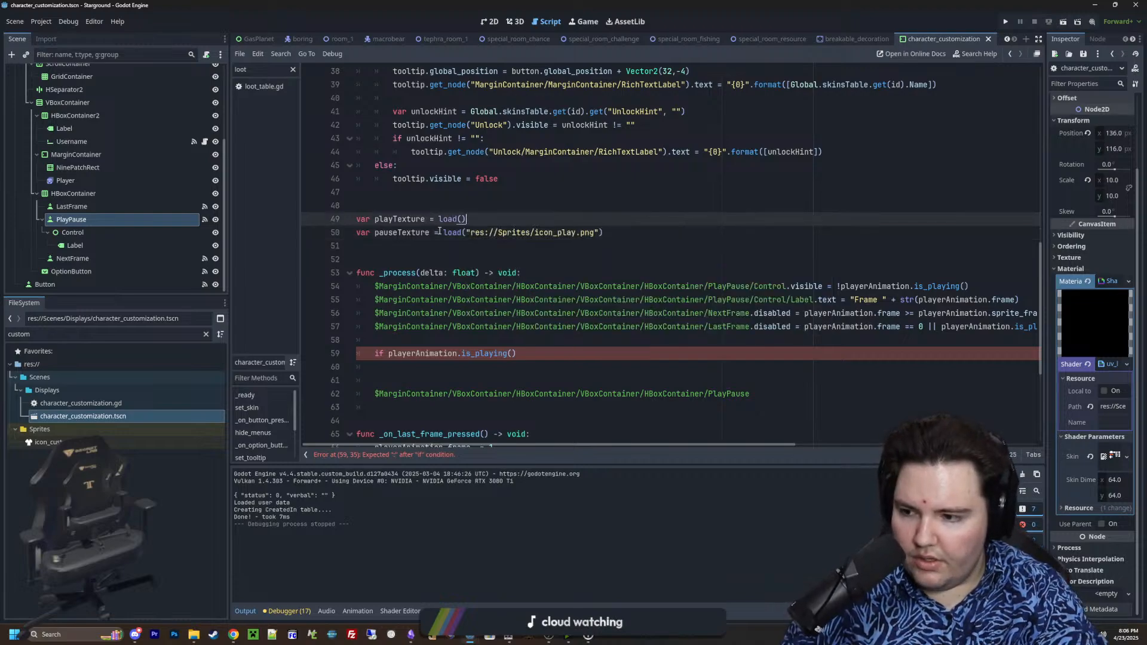
key("Up")
key("Up")
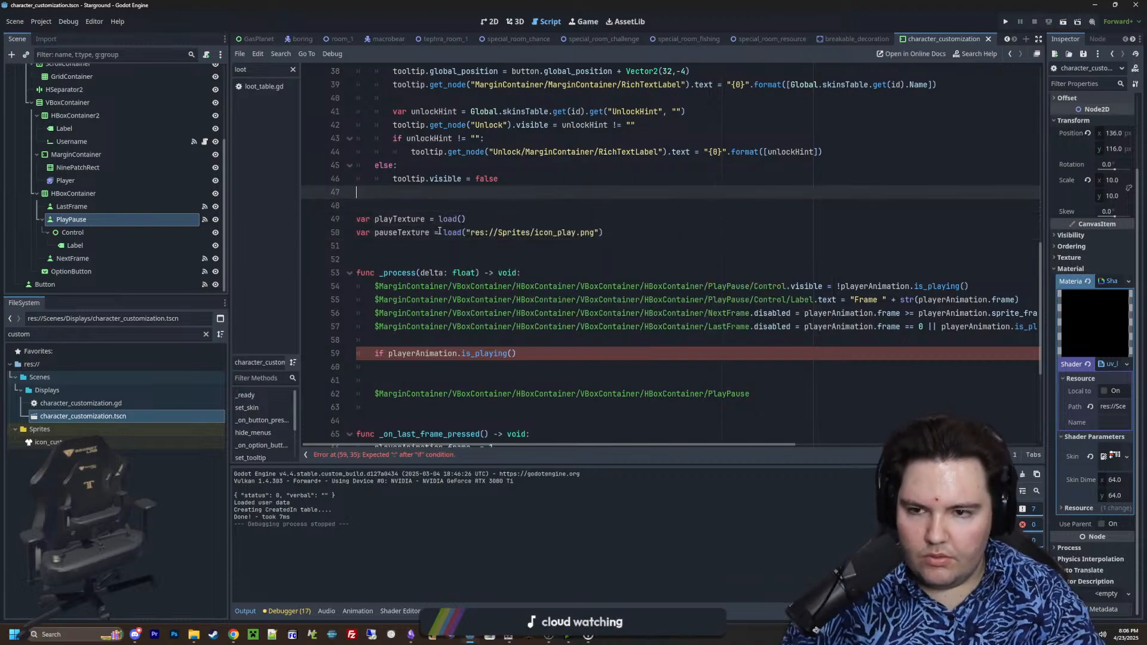
left_click(462, 220)
type("\"")
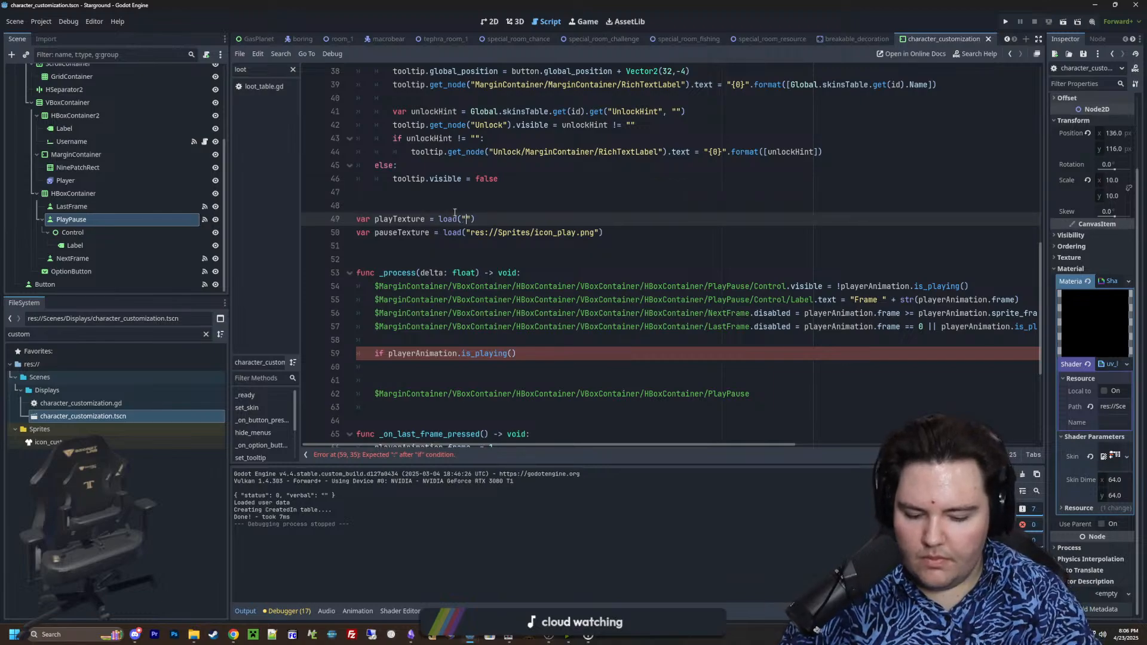
type("icon_paus")
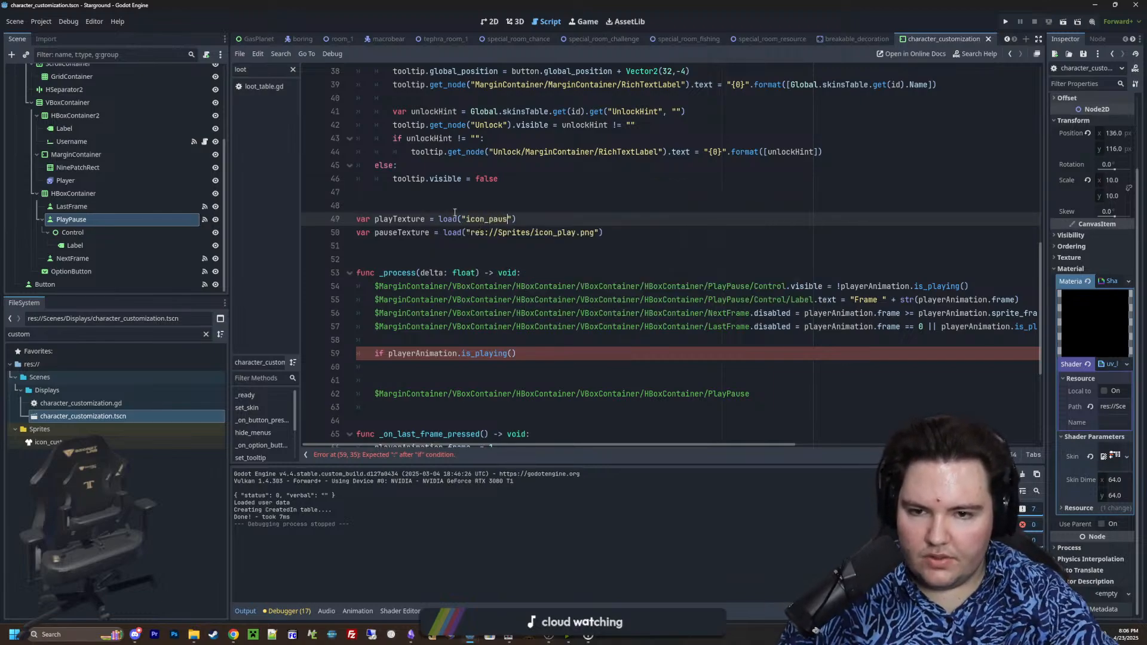
key("BackSpace")
key("BackSpace")
key("BackSpace")
key("BackSpace")
key("BackSpace")
key("BackSpace")
key("BackSpace")
key("BackSpace")
key("BackSpace")
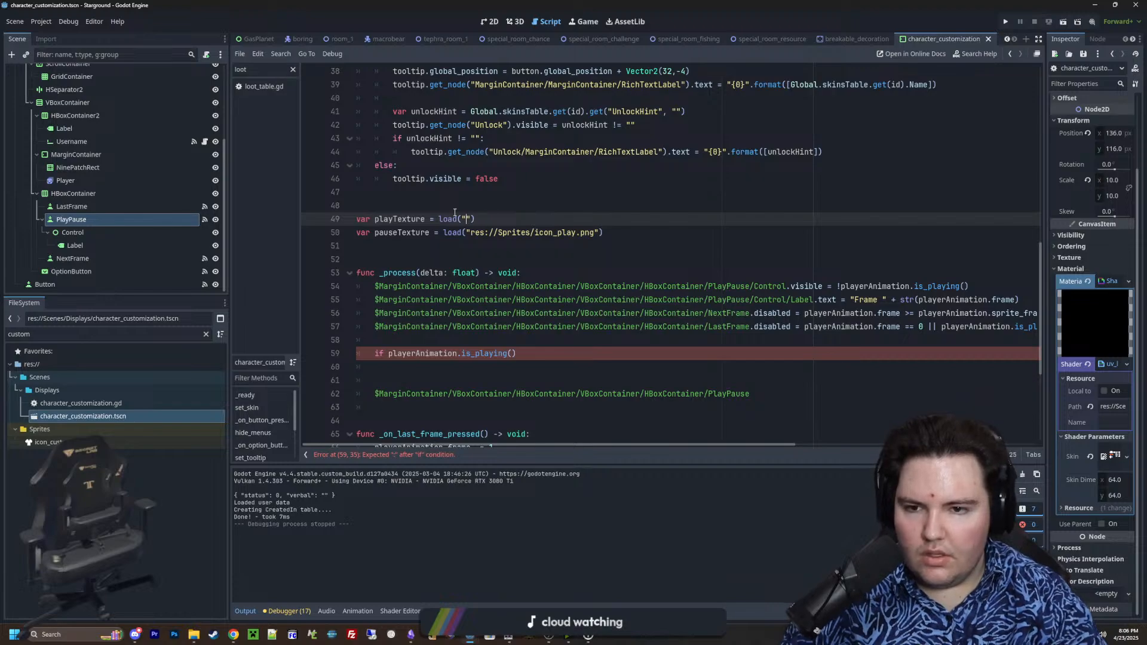
type("icon_")
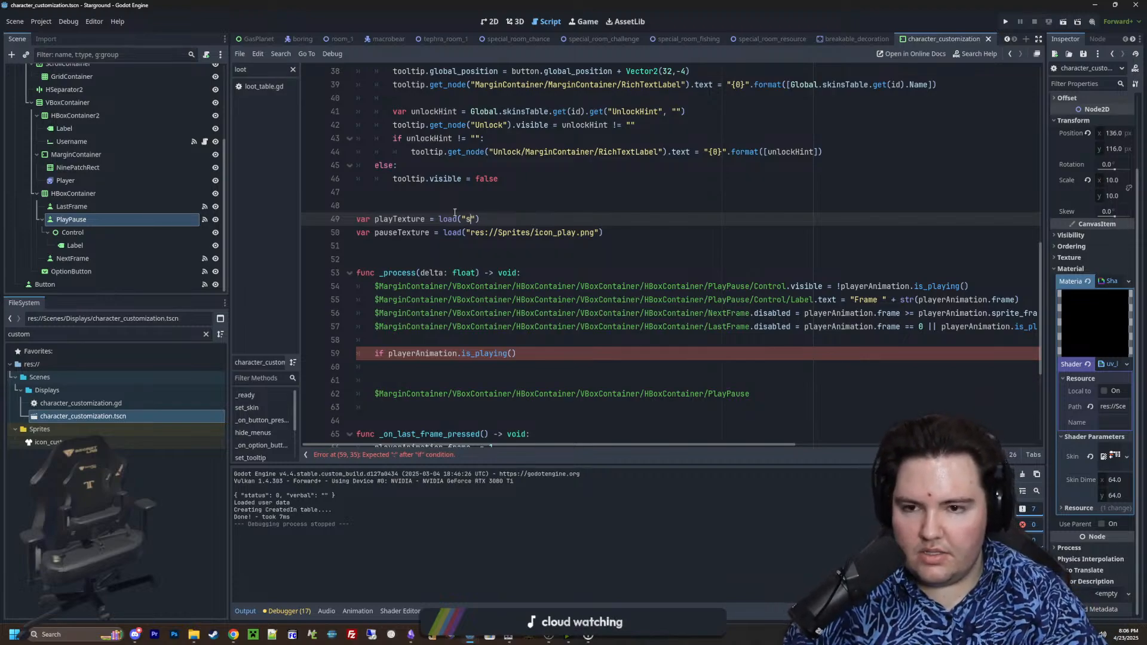
type("stop")
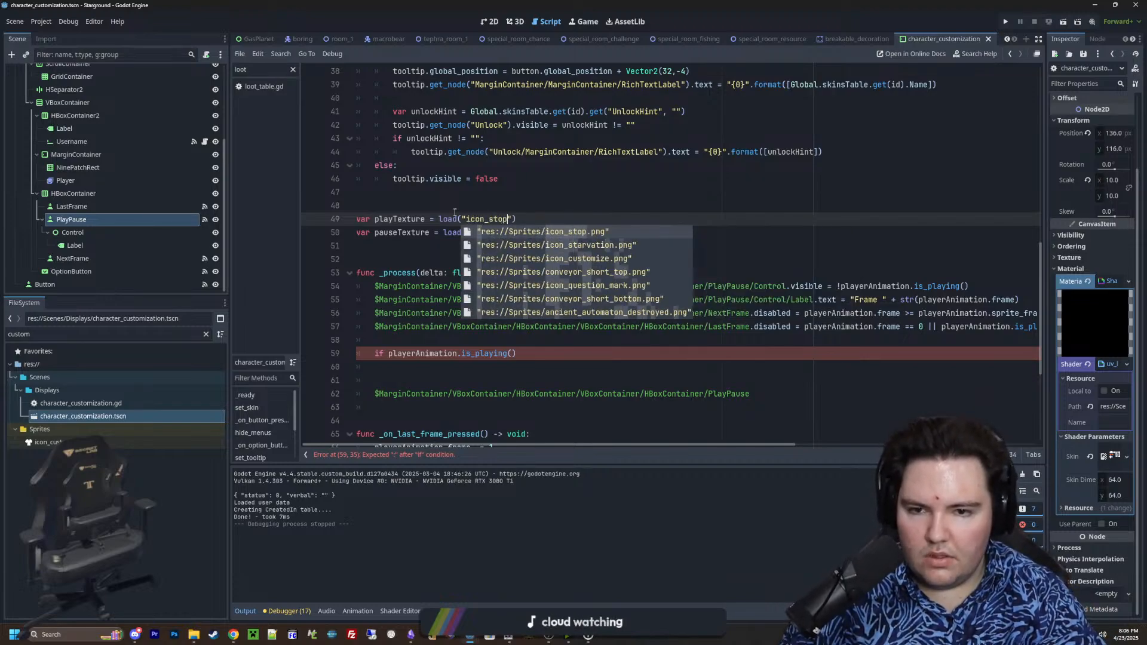
key("Return")
Complete the is_playing() condition in _process with a colon and copy the PlayPause node reference into its indented body
scroll(514, 269, "down", 1)
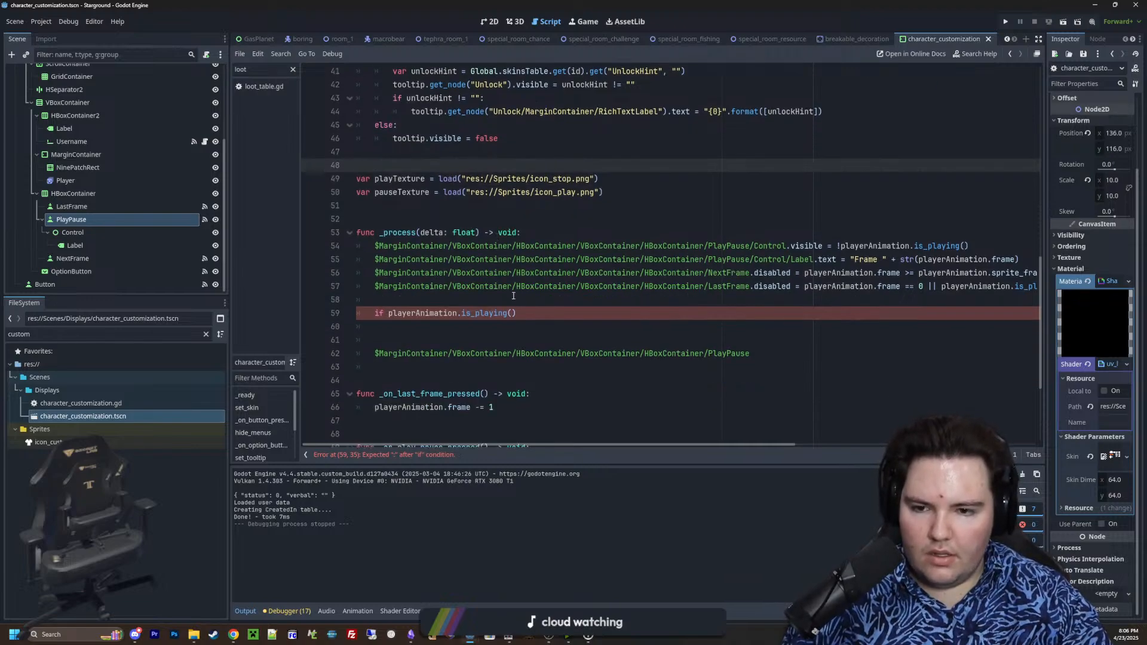
left_click(530, 310)
type(":")
key("Return")
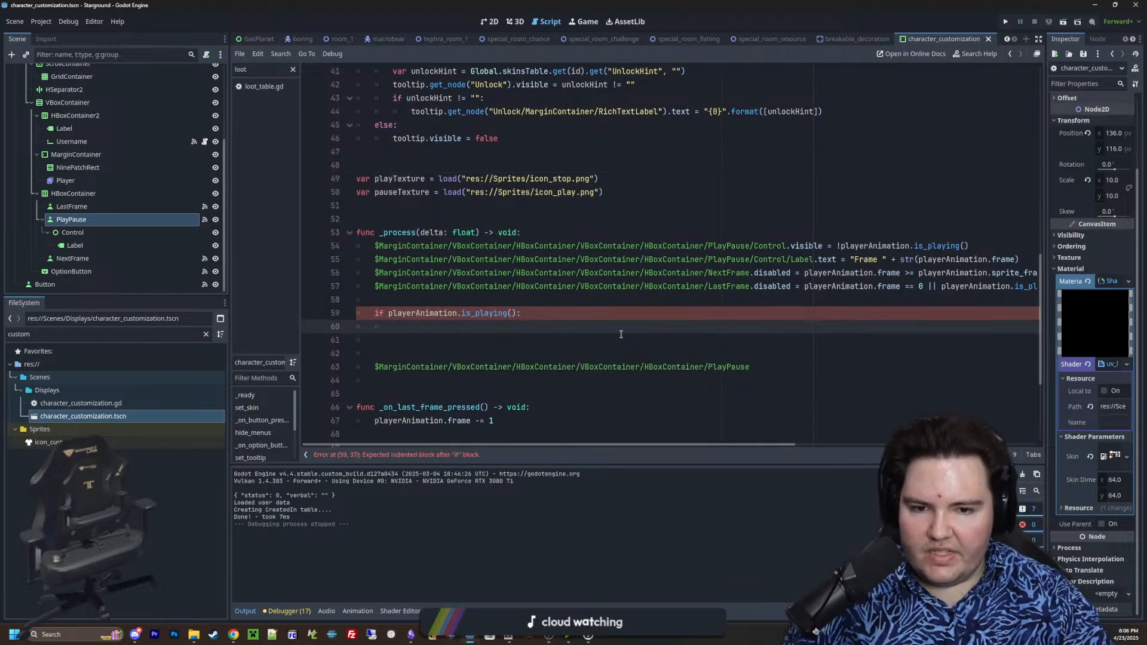
left_click_drag(750, 367, 374, 367)
key("ctrl+c")
left_click(495, 327)
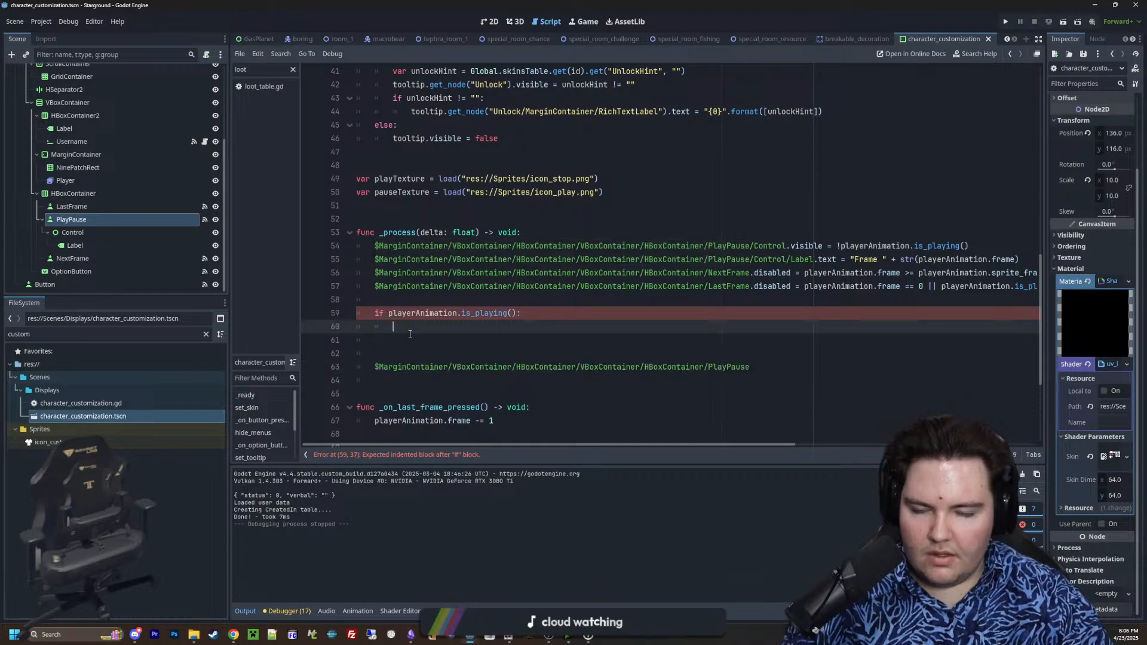
key("ctrl+v")
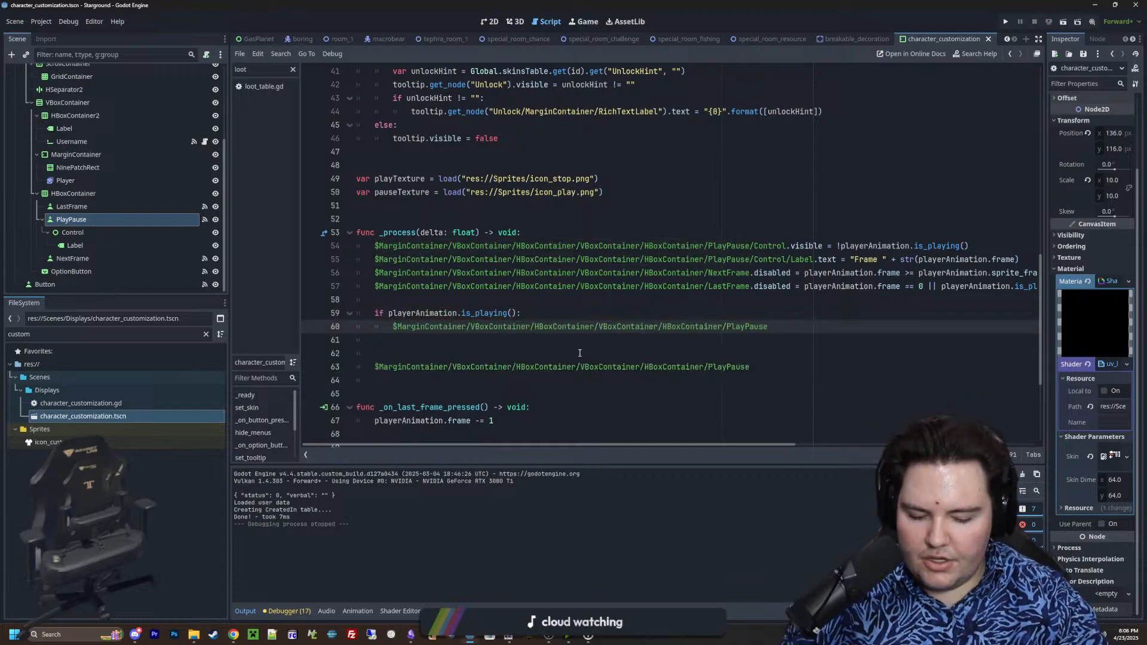
Extend the PlayPause reference inside the is_playing() block with .icon !=, leaving the compared value blank
type(".texture")
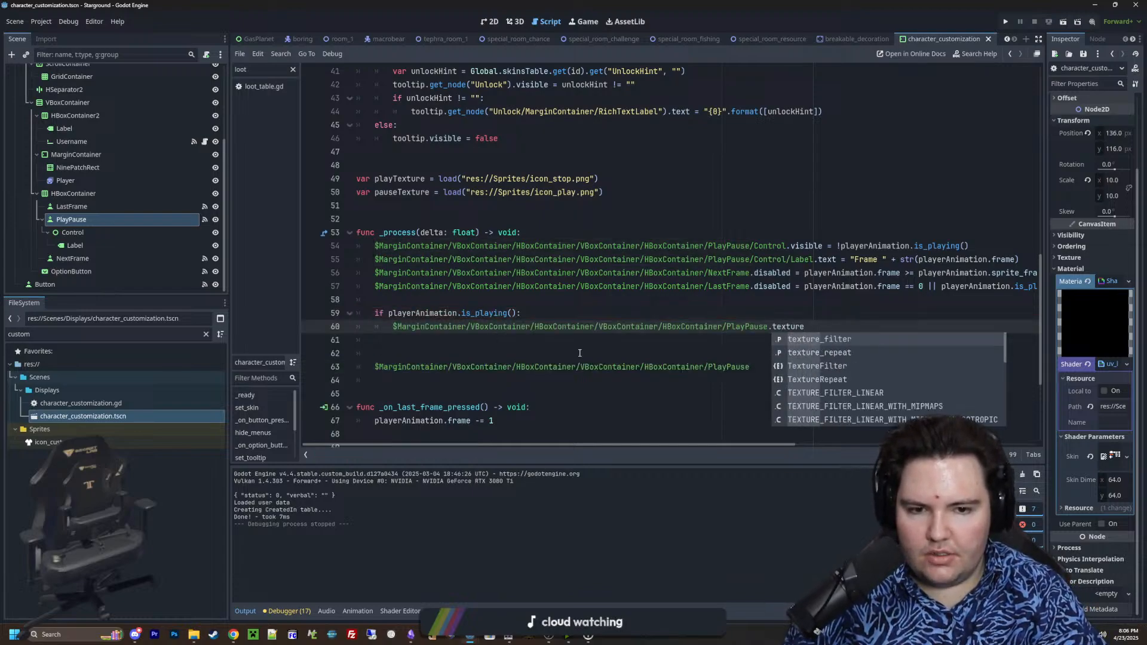
key("BackSpace")
key("BackSpace")
key("BackSpace")
key("BackSpace")
key("BackSpace")
key("BackSpace")
key("BackSpace")
type("icon !=")
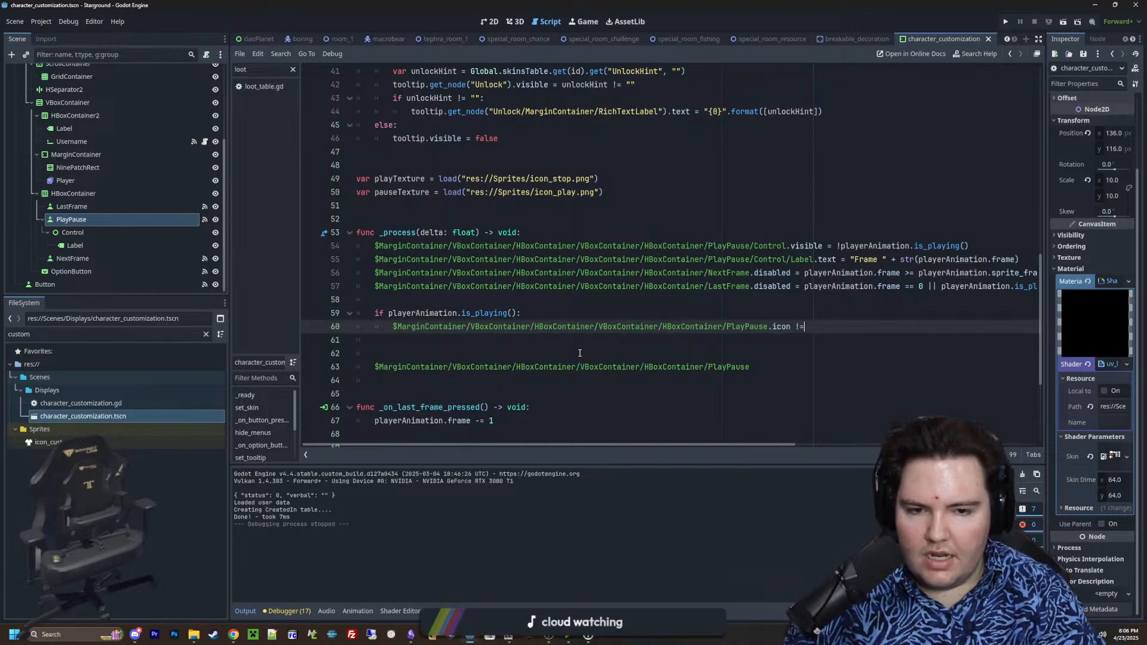
type(" play")
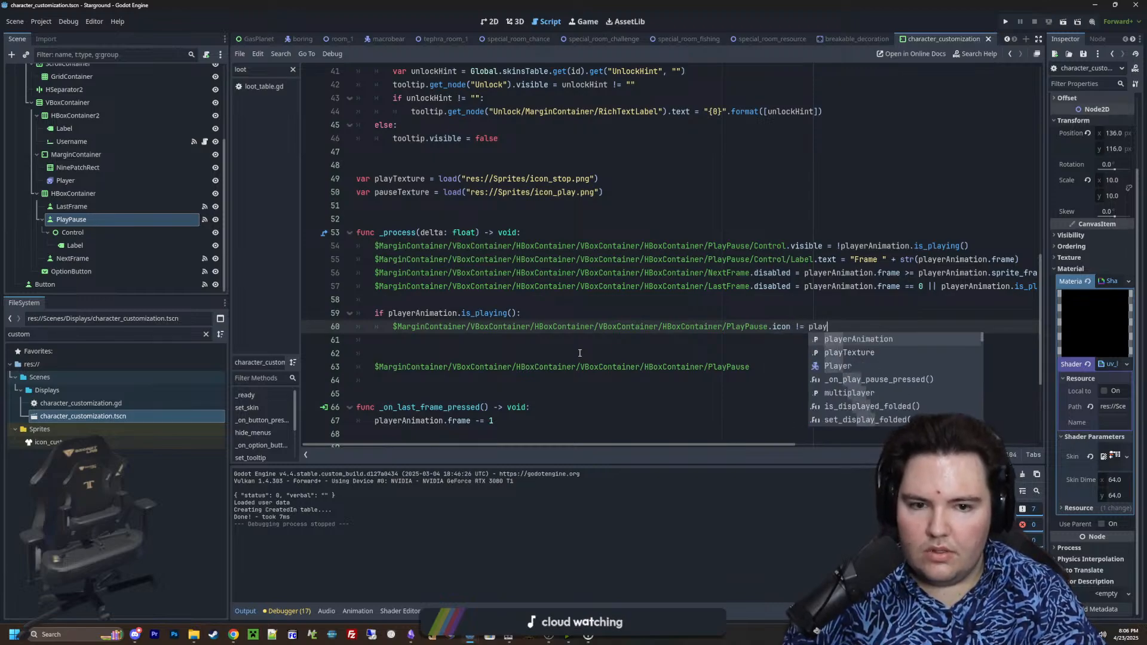
key("BackSpace")
key("BackSpace")
key("BackSpace")
key("BackSpace")
type("stop")
key("BackSpace")
key("BackSpace")
key("BackSpace")
key("BackSpace")
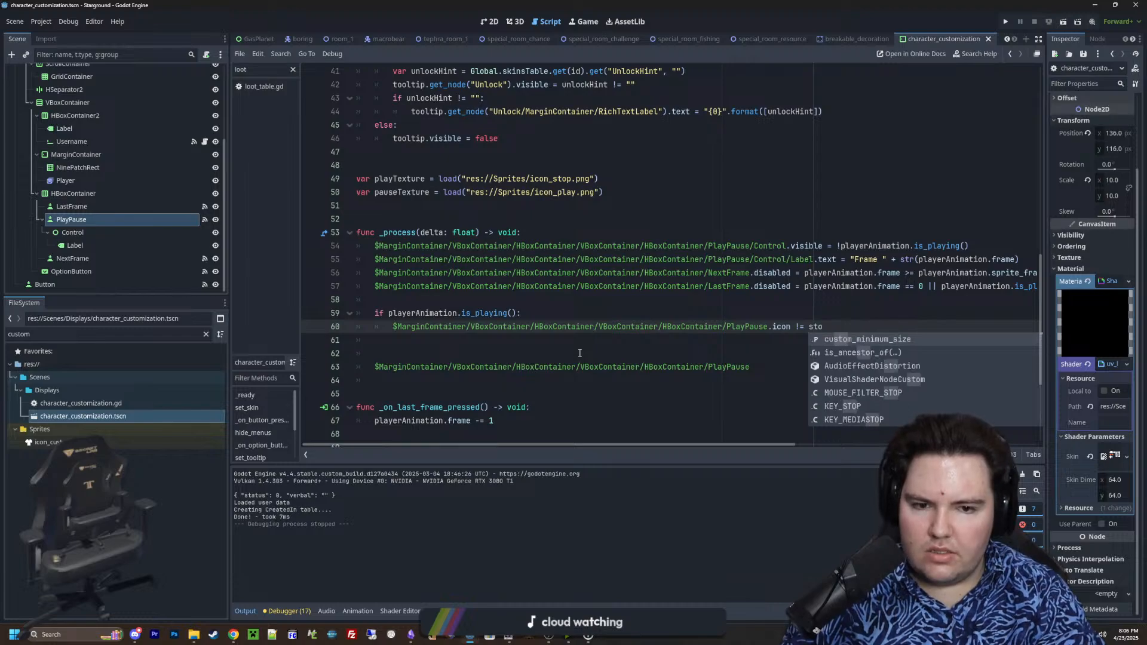
Rename the pauseTexture variable to stopTexture
left_click(374, 192)
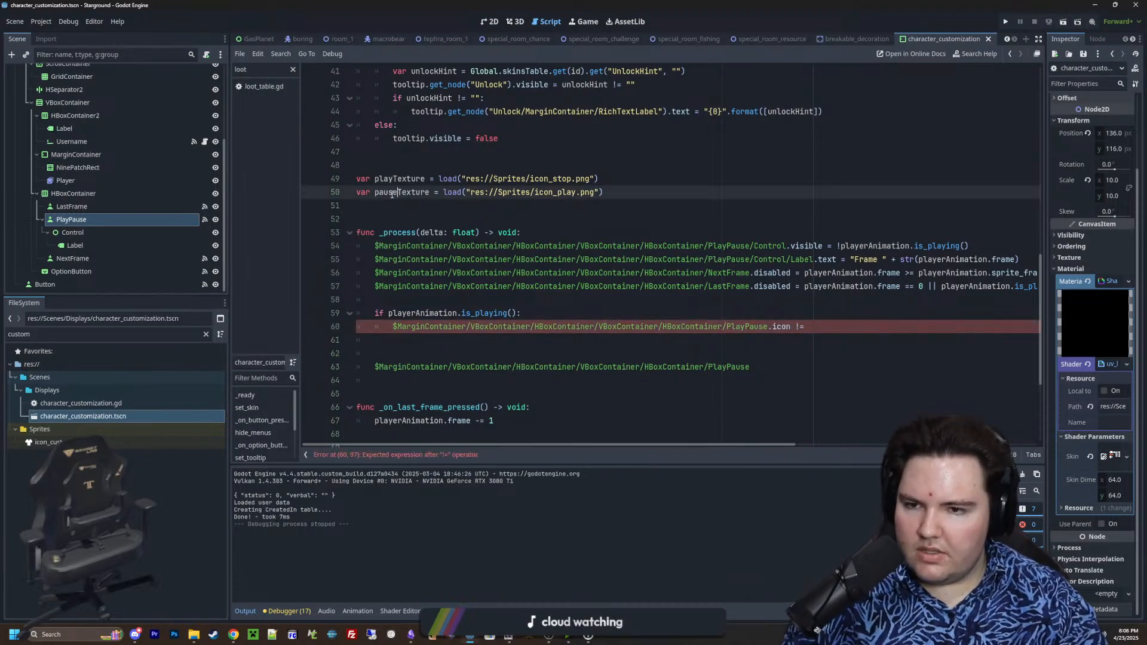
key("shift+Right")
key("shift+Right")
key("shift+Right")
key("shift+Right")
key("shift+Right")
type("stop")
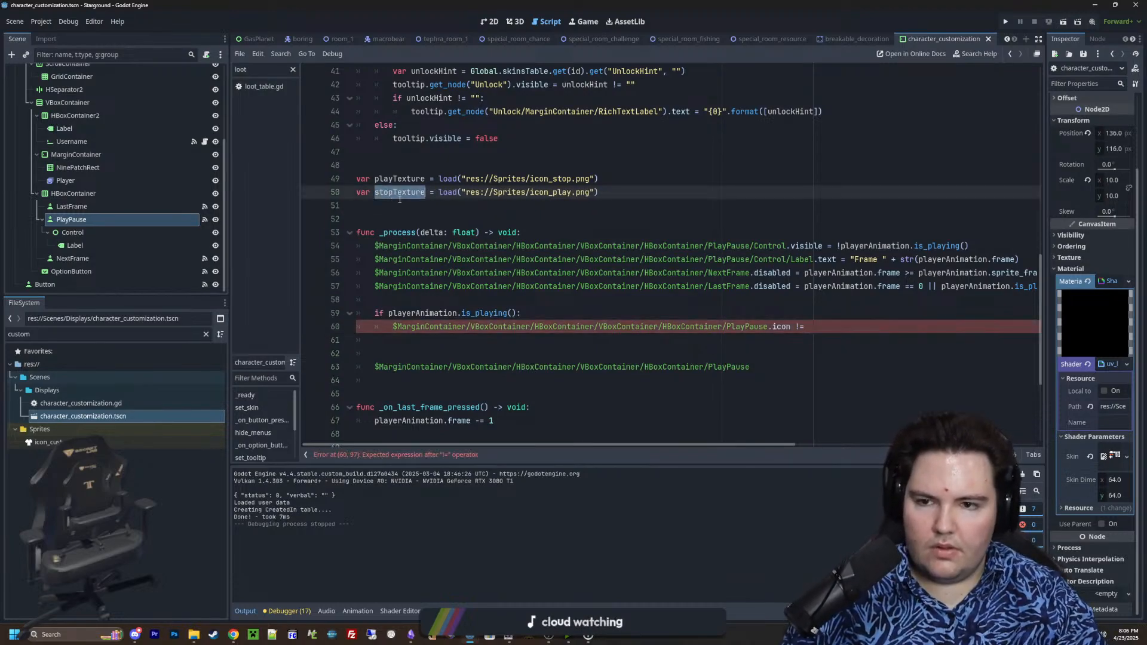
Complete the PlayPause icon comparison inside the is_playing() block with stopTexture and a colon, opening an indented body
left_click(837, 330)
type("stopTexture:")
key("Return")
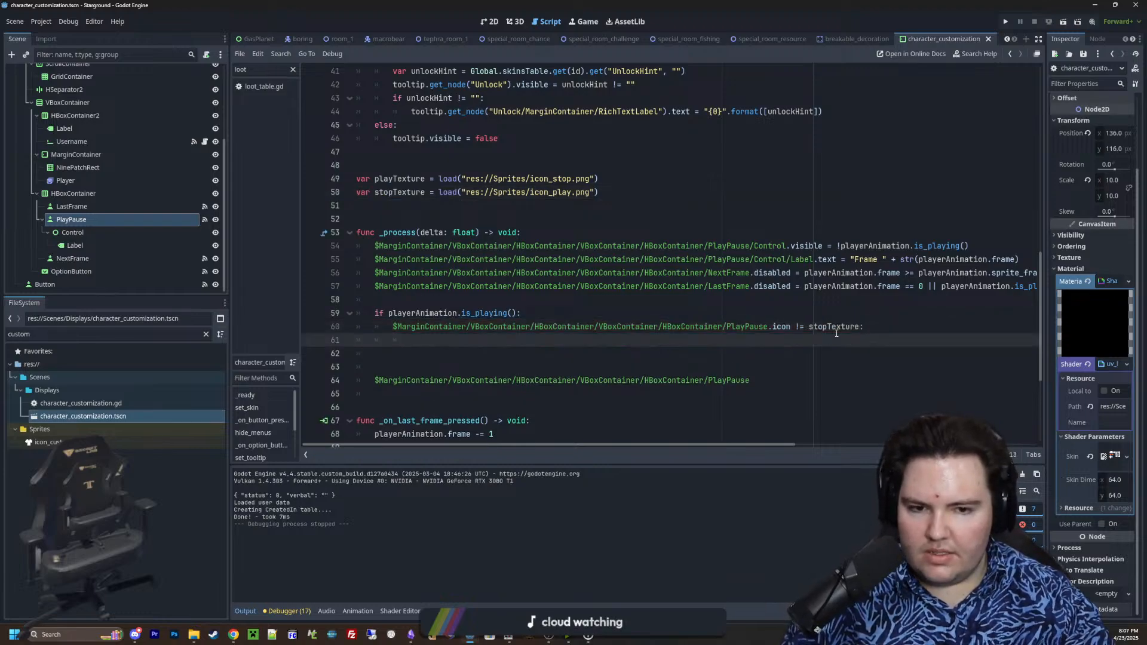
Copy the PlayPause node reference into the comparison's body and assign its icon to stopTexture
left_click_drag(789, 327, 392, 327)
key("ctrl+c")
left_click(825, 340)
key("ctrl+v")
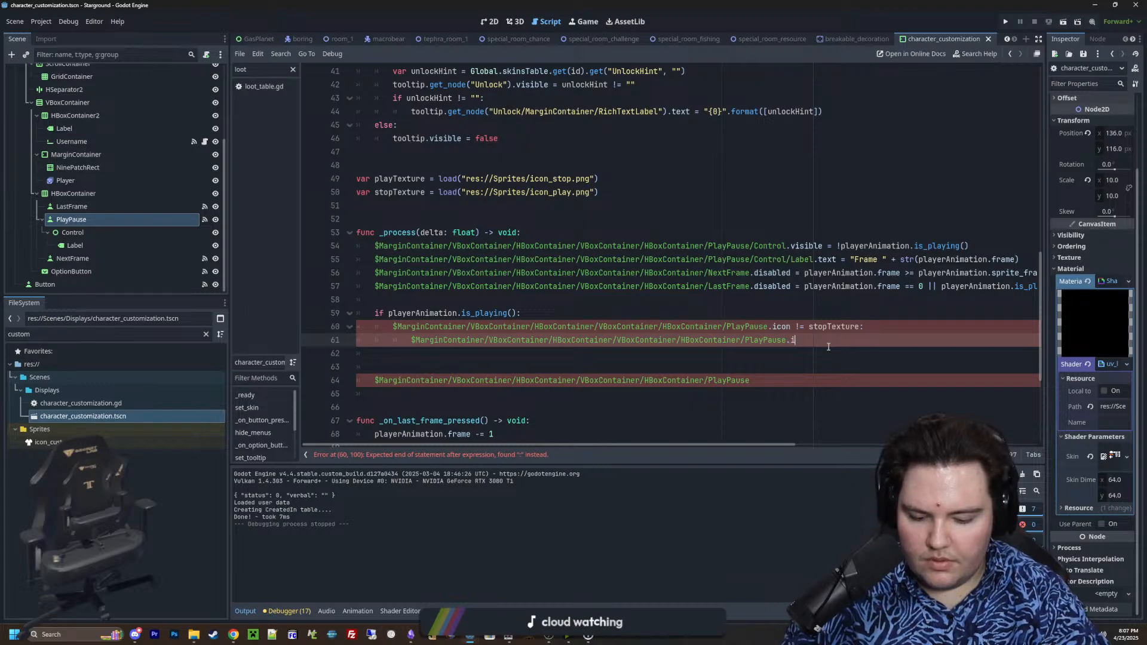
type("con = stopTexture")
Add an else: branch to the playerAnimation.is_playing() condition below the stopTexture assignment
key("Return")
key("Return")
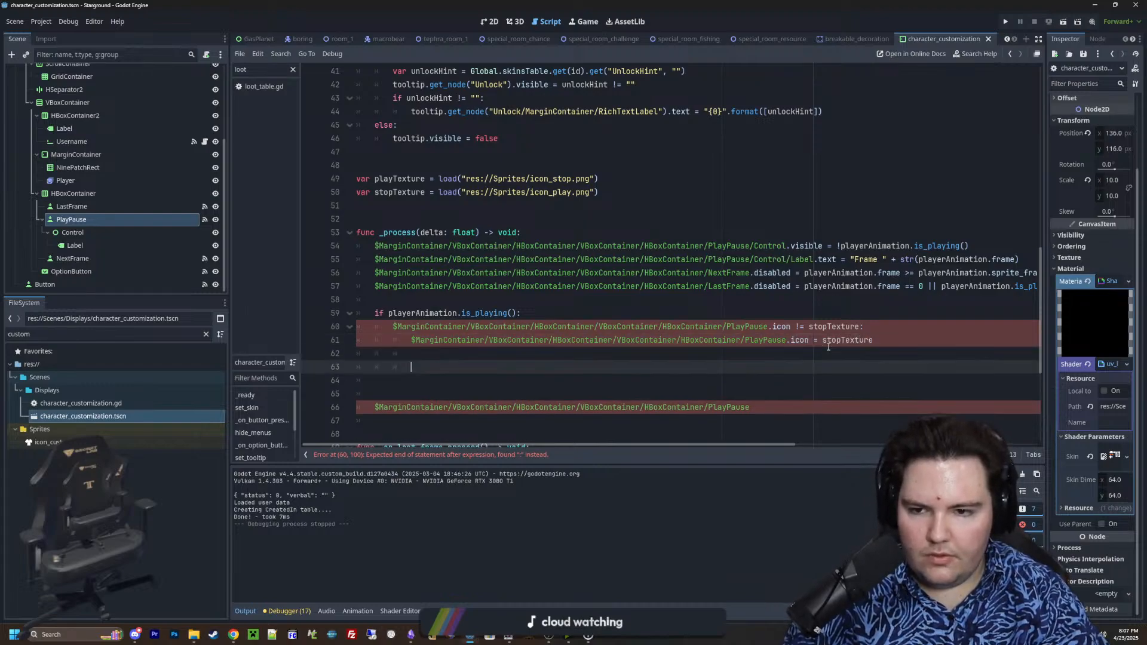
key("BackSpace")
key("BackSpace")
type("else:")
key("Return")
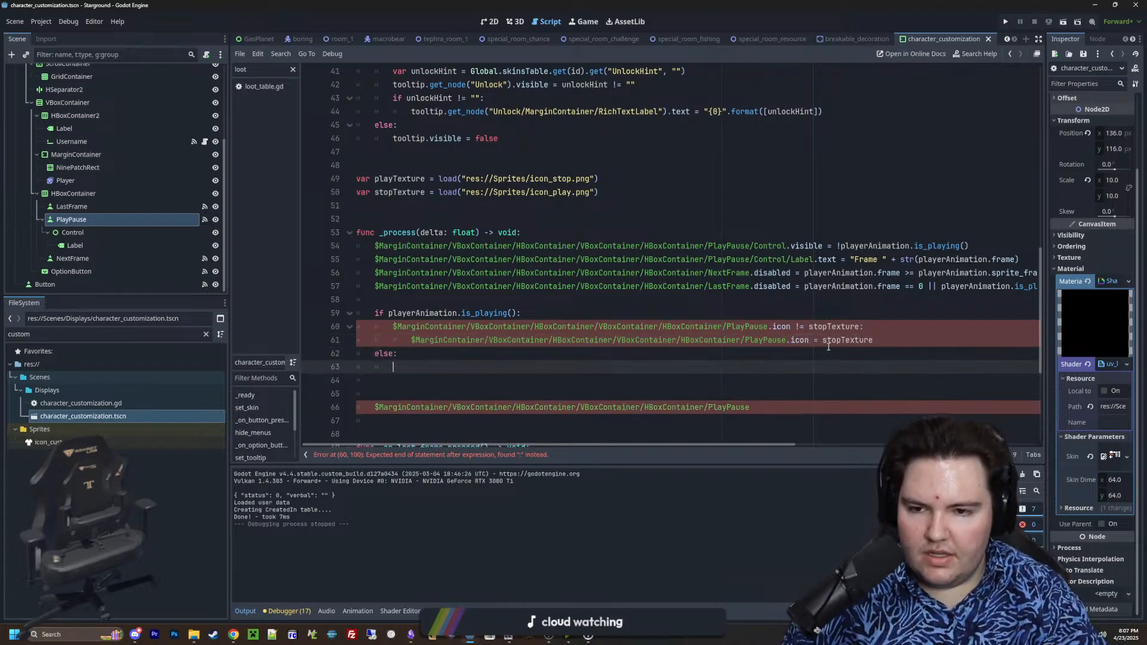
Copy the PlayPause icon comparison into the else branch and prefix both comparison lines with if
left_click_drag(862, 330, 376, 327)
key("ctrl+c")
left_click(403, 370)
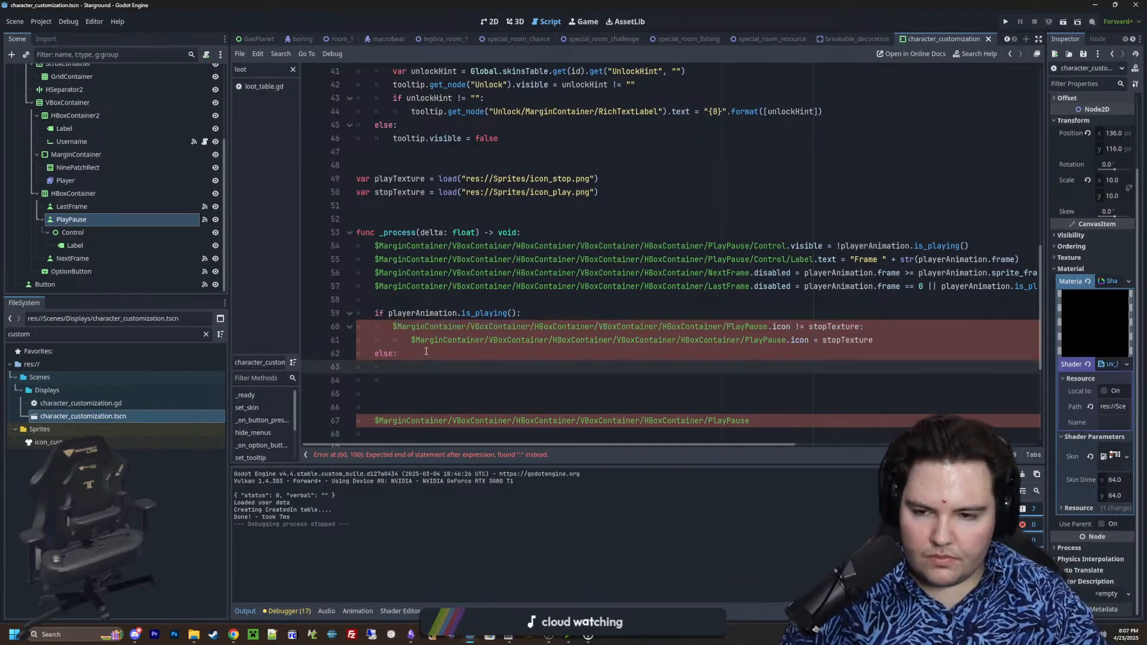
key("ctrl+v")
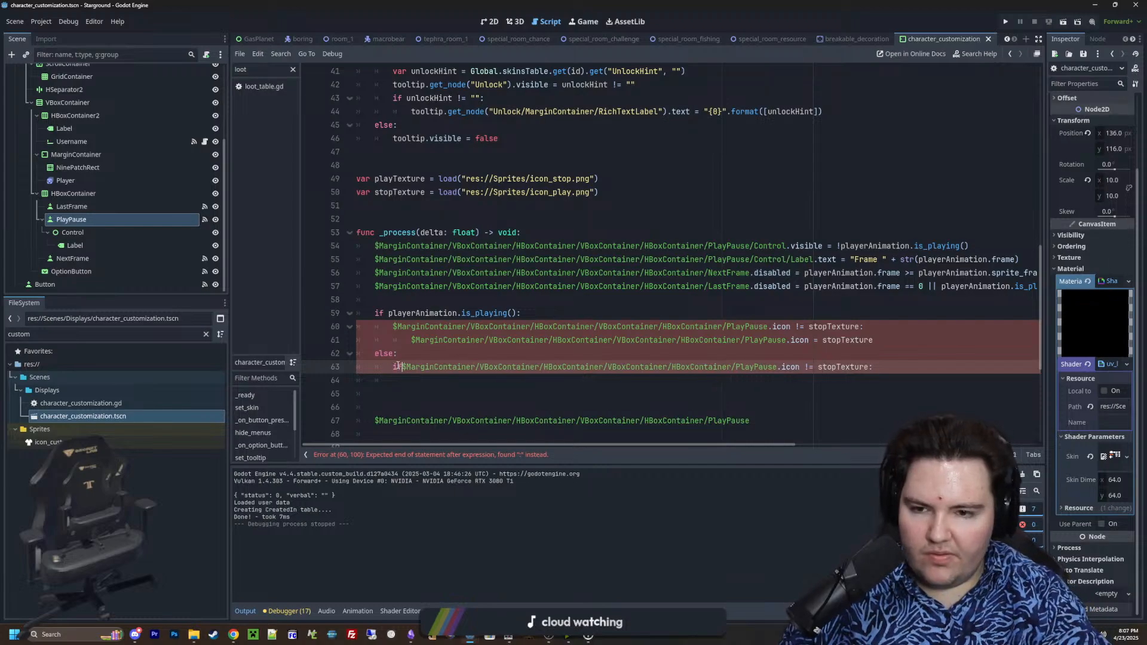
left_click(389, 331)
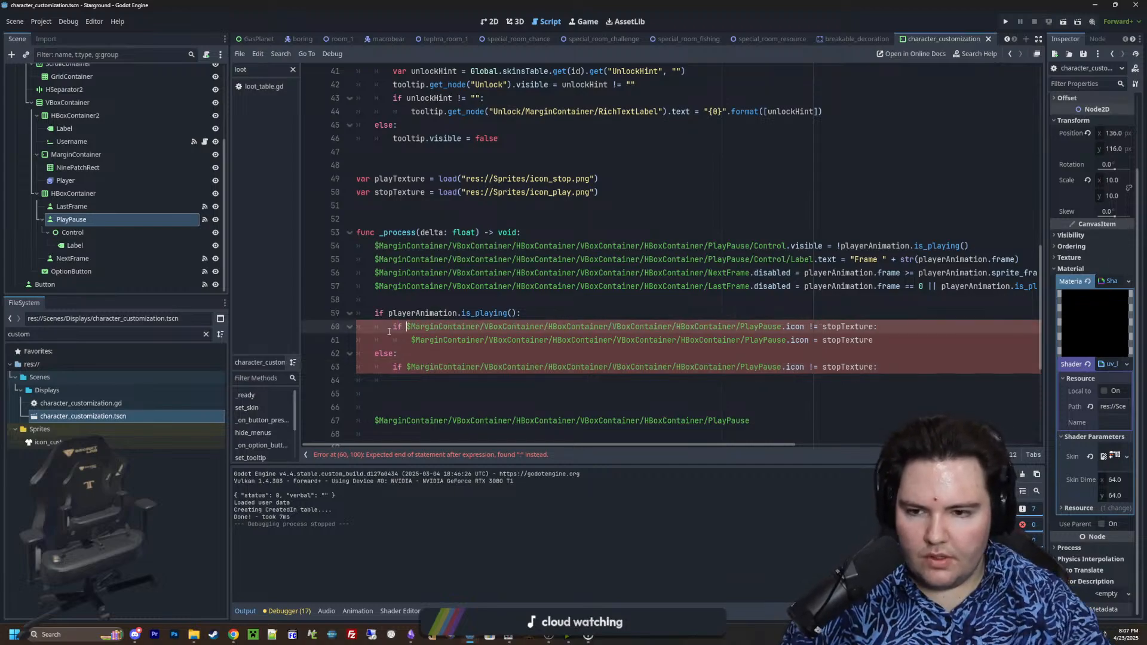
Change the compared texture in the else branch's if condition to playTexture
double_click(849, 367)
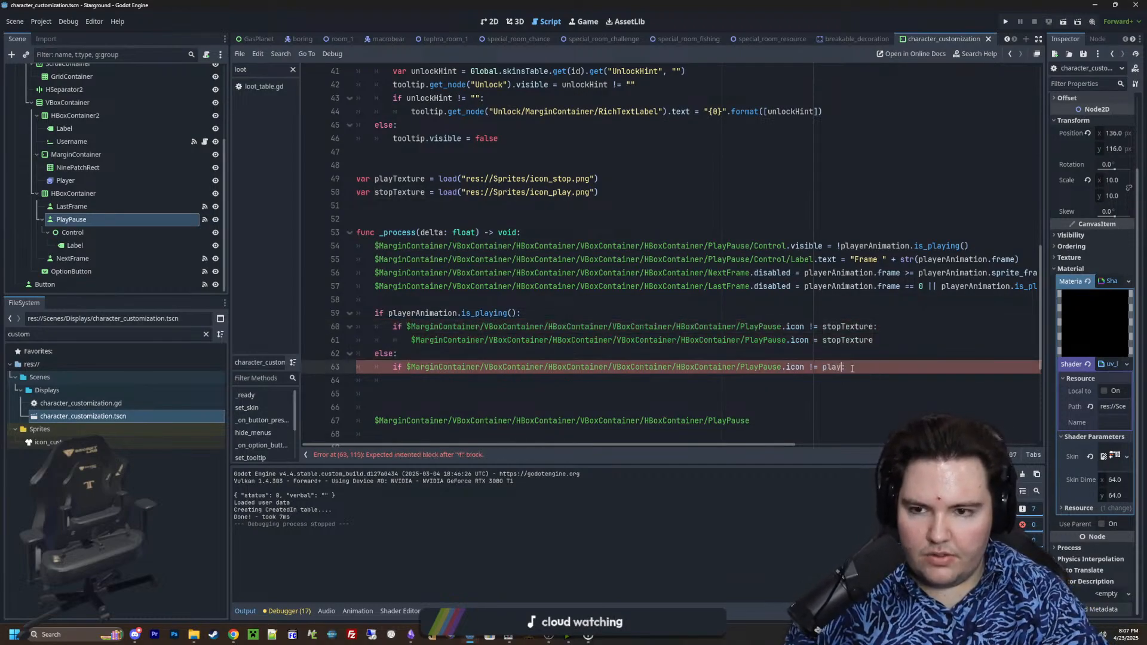
type("play")
left_click(860, 287)
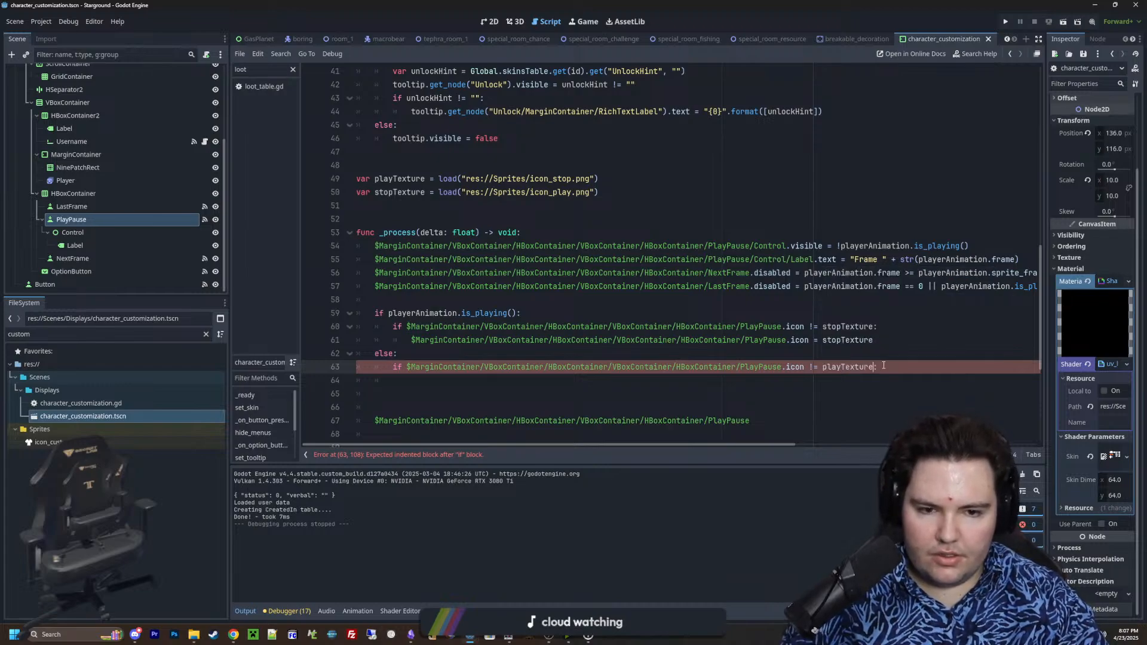
Copy the icon assignment into the else branch's if body and make it assign playTexture
key("Return")
left_click_drag(873, 335, 411, 340)
left_click(418, 376)
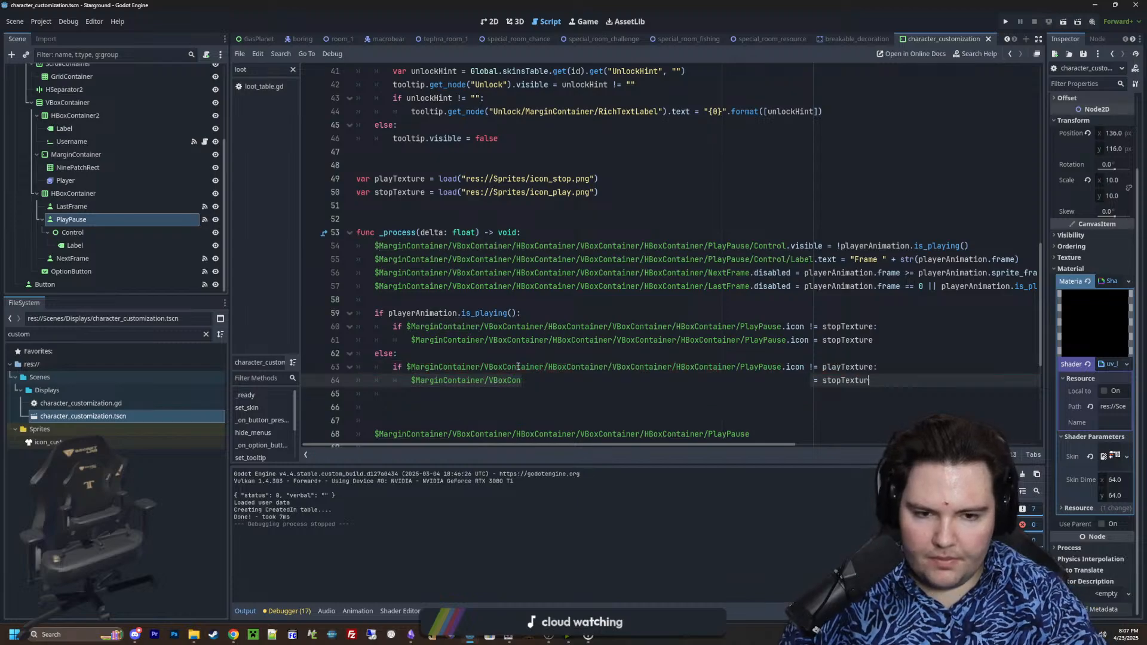
key("BackSpace")
key("BackSpace")
key("BackSpace")
key("BackSpace")
key("BackSpace")
key("BackSpace")
key("BackSpace")
key("BackSpace")
key("BackSpace")
key("BackSpace")
key("BackSpace")
type("playT")
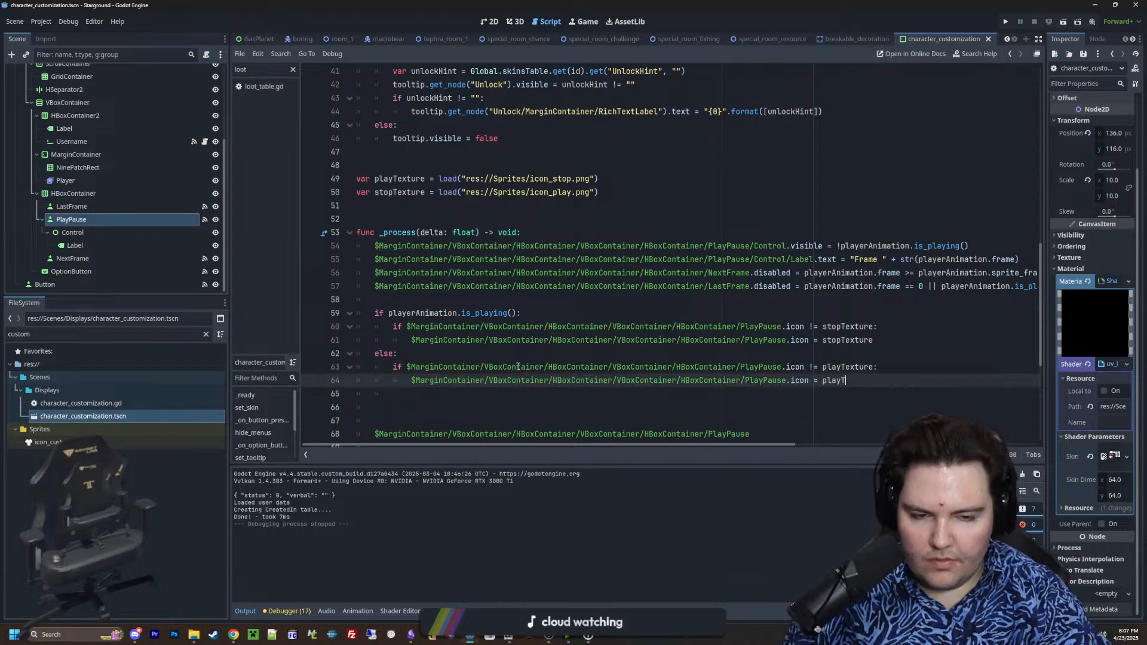
Delete the leftover PlayPause reference and extra blank lines at the end of _process, and save the scene
scroll(514, 368, "down", 2)
left_click(435, 343)
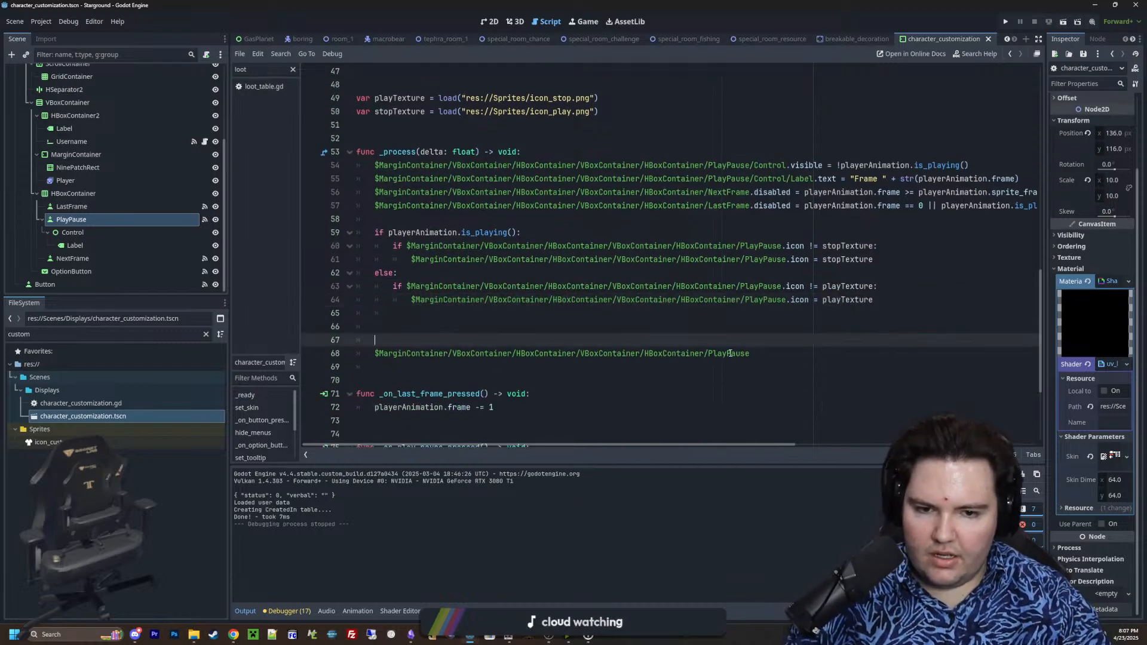
left_click_drag(767, 353, 356, 318)
key("BackSpace")
key("BackSpace")
left_click(400, 313)
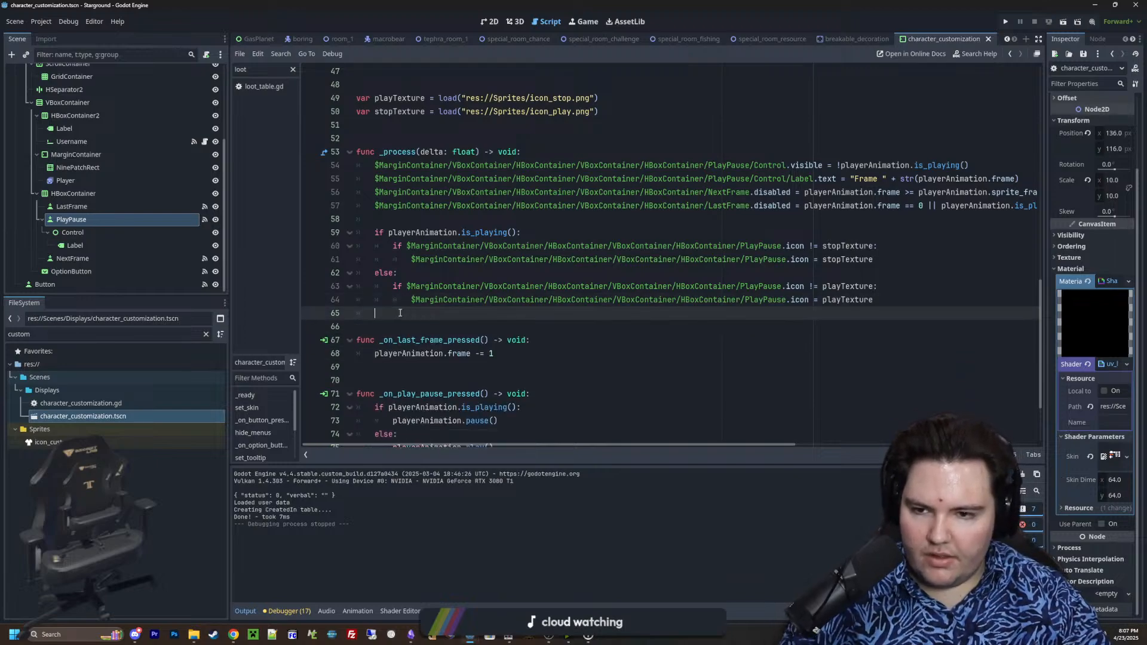
key("ctrl+s")
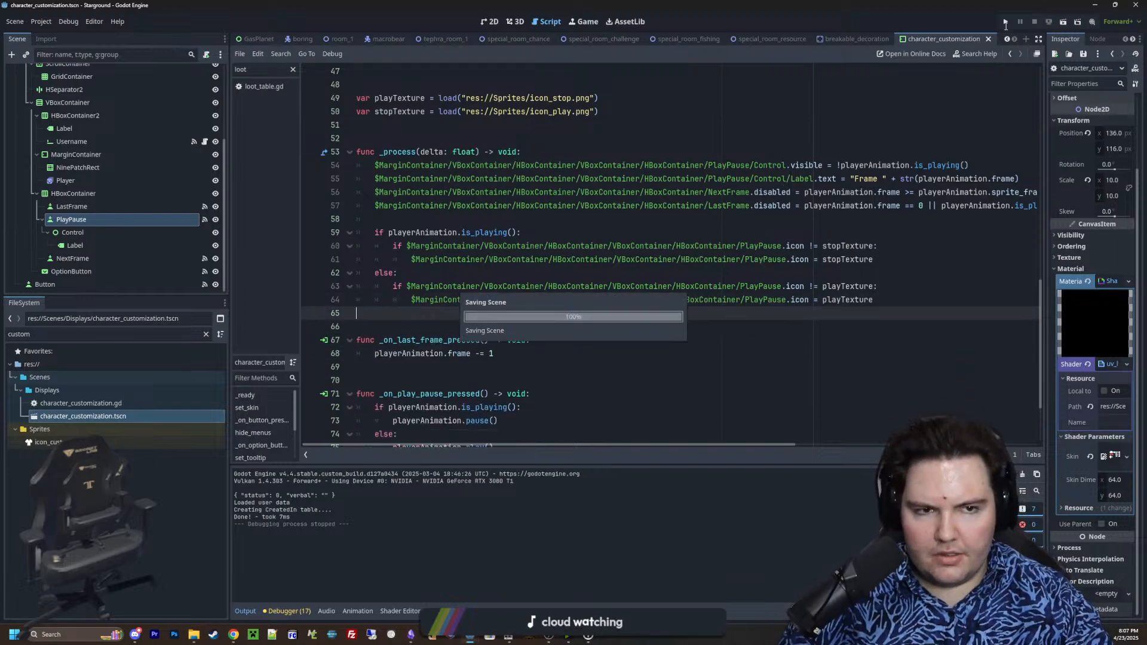
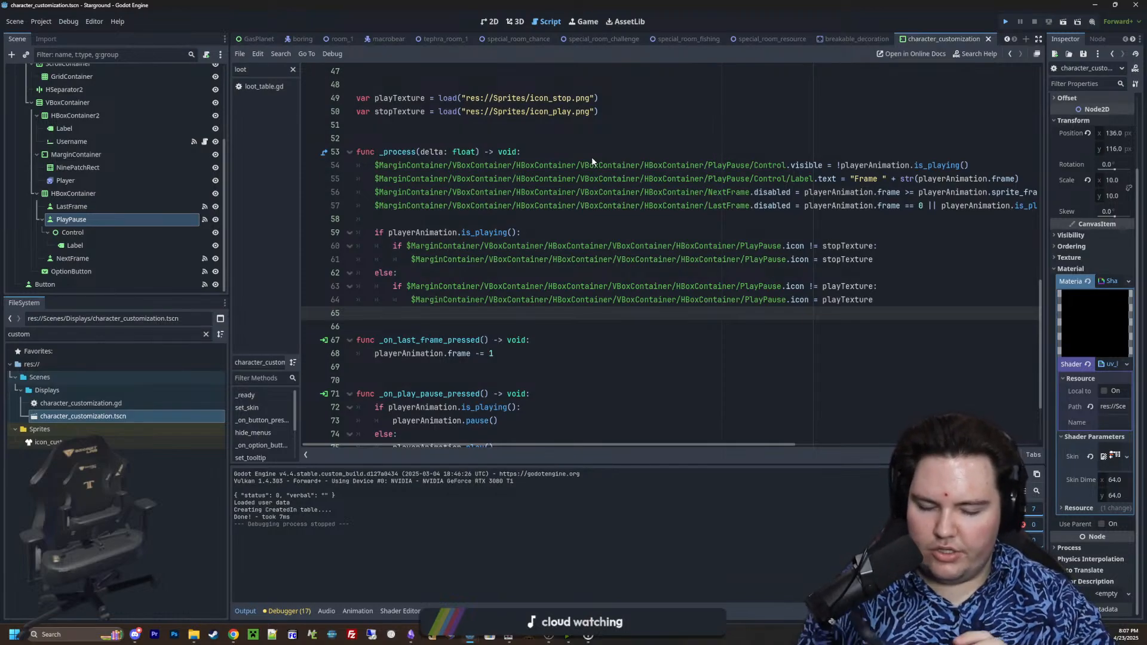
Save and run the project, open character customization, and toggle the preview's play/pause button to check its icon
key("ctrl+s")
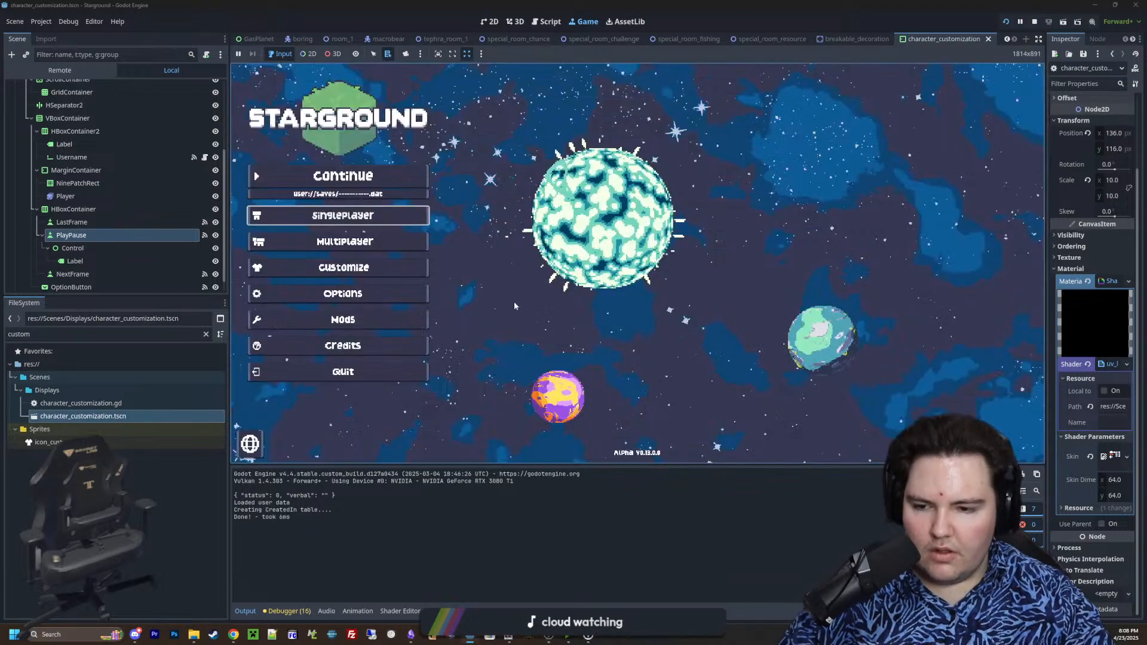
left_click(371, 267)
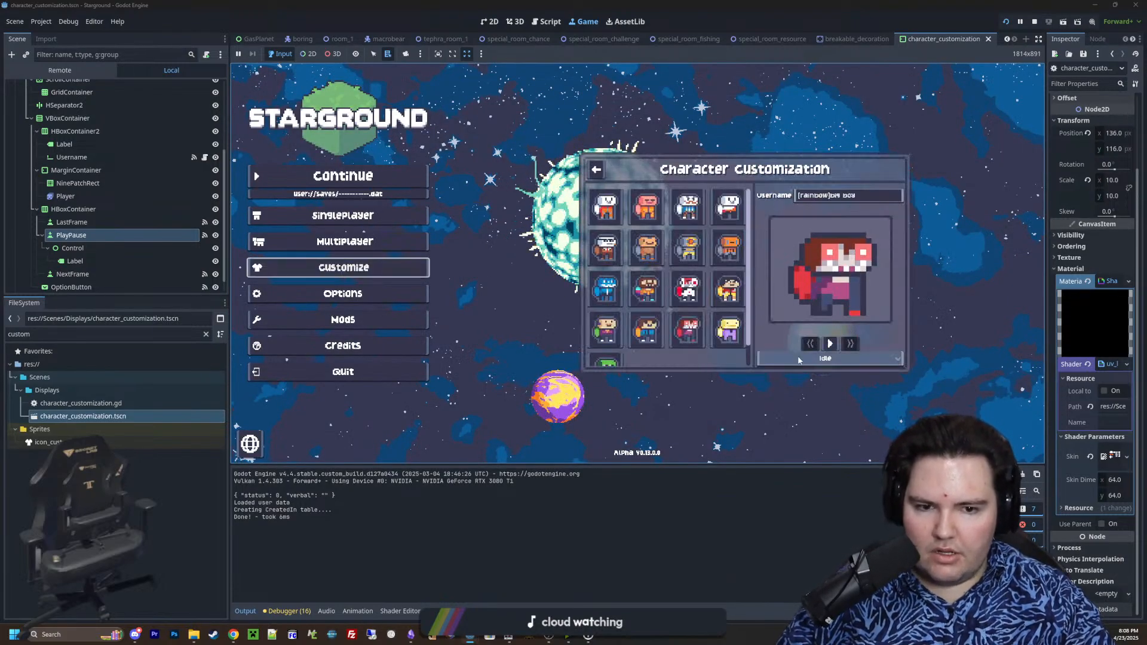
left_click(830, 343)
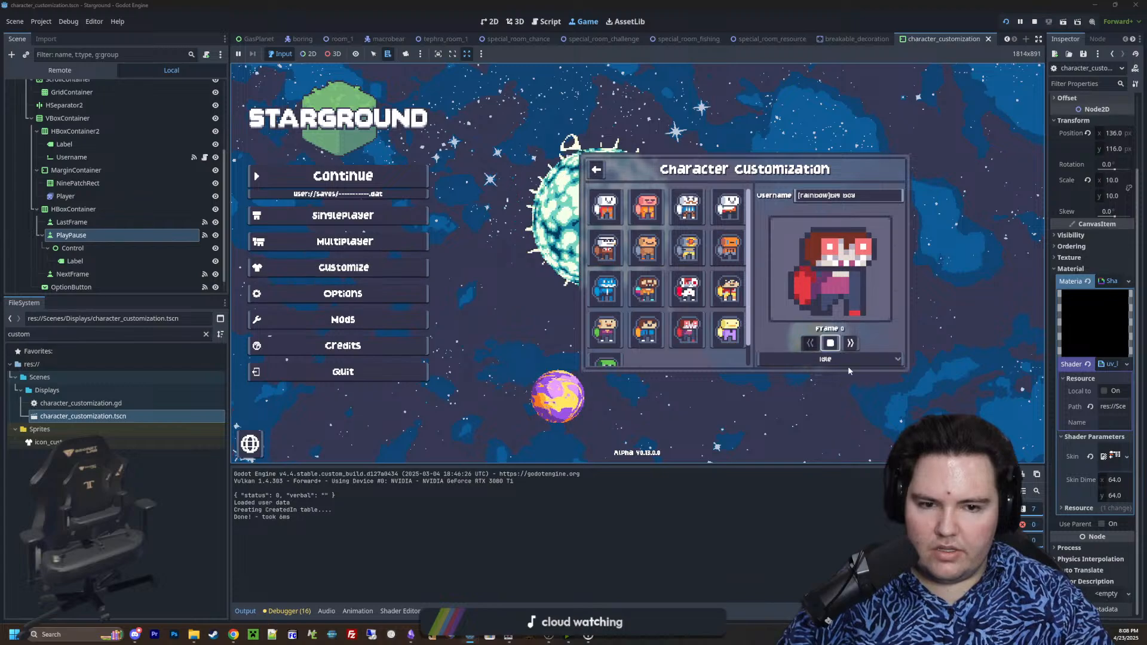
left_click(832, 346)
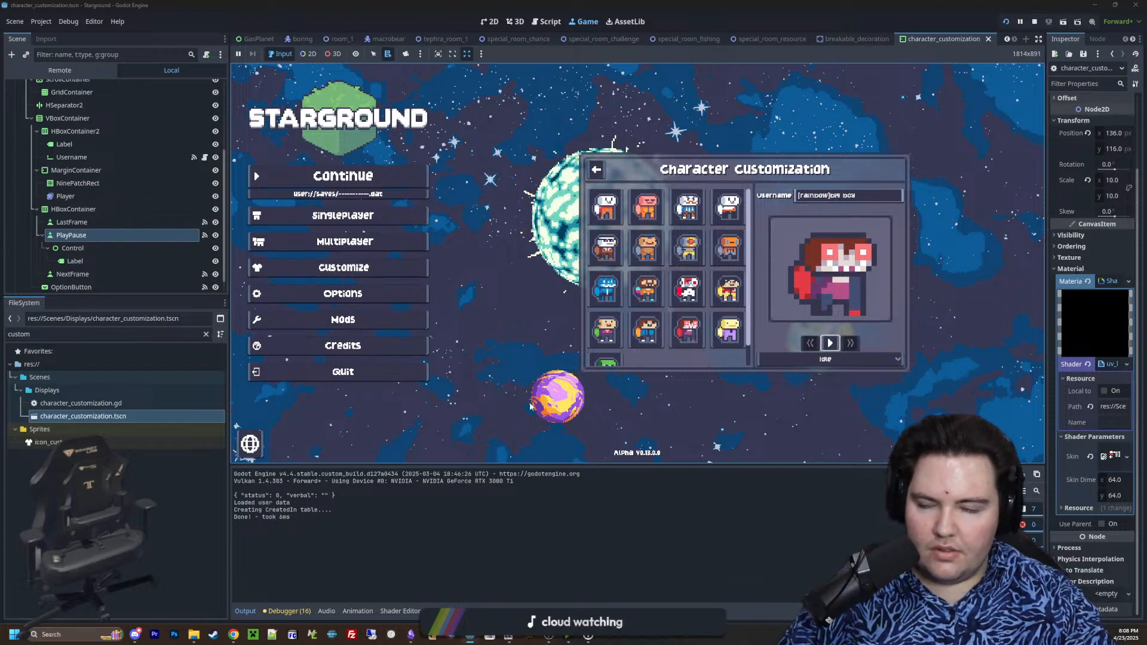
Review the PlayPause icon logic in the CharacterCustomization script and recheck the play/pause button in the running game
scroll(145, 192, "up", 5)
left_click(205, 88)
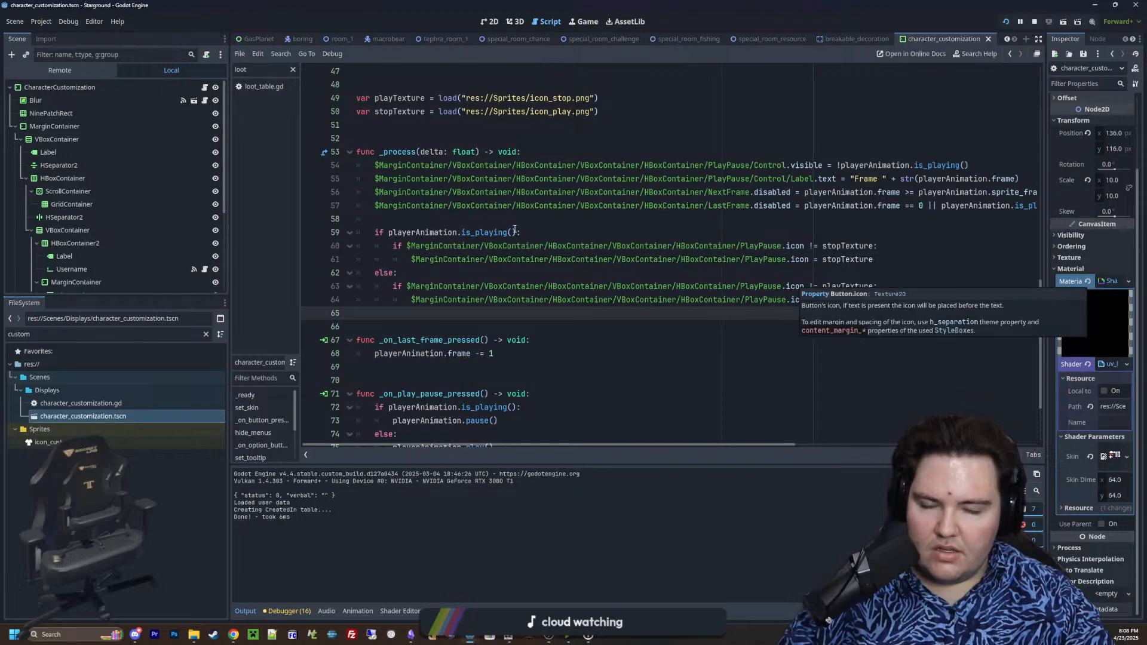
left_click(846, 226)
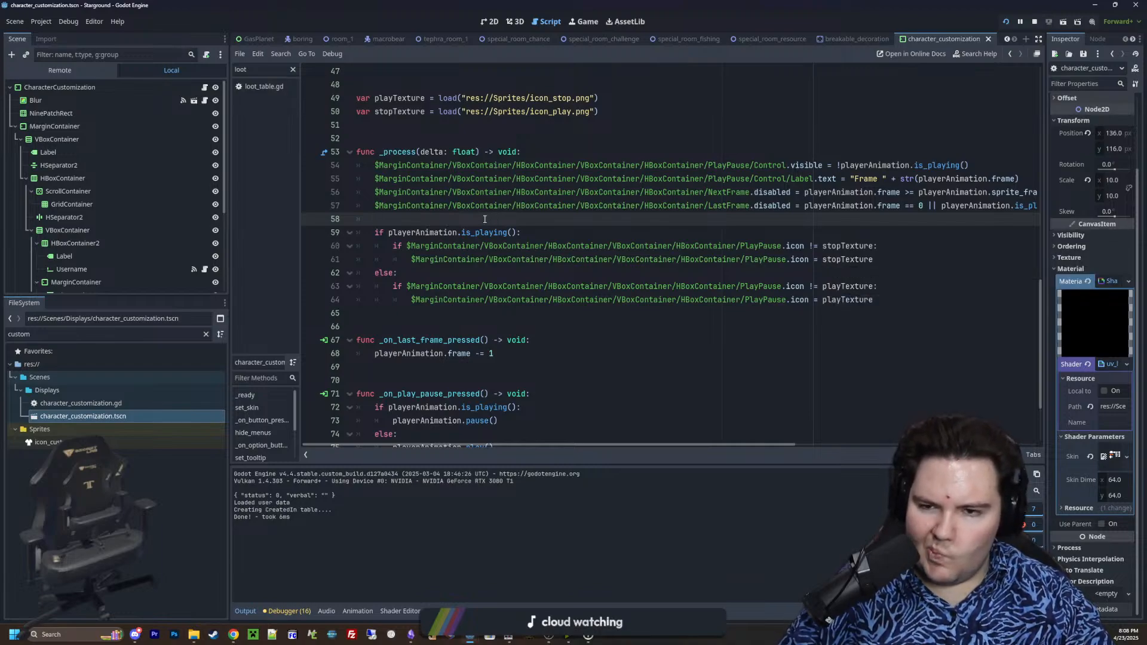
left_click(584, 22)
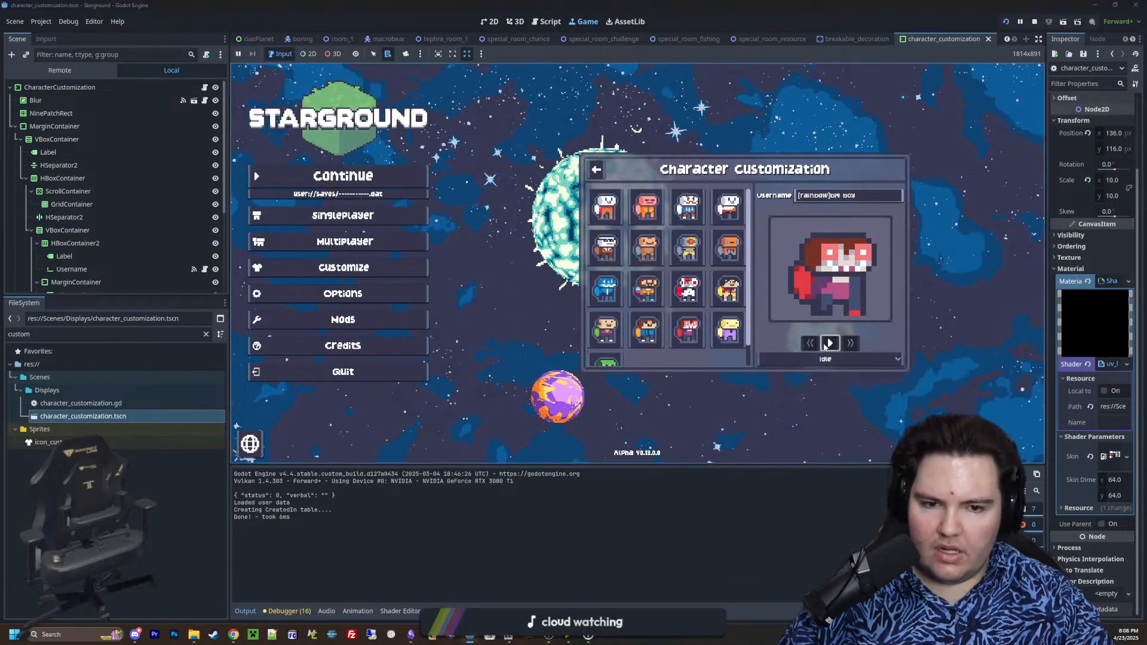
left_click(830, 343)
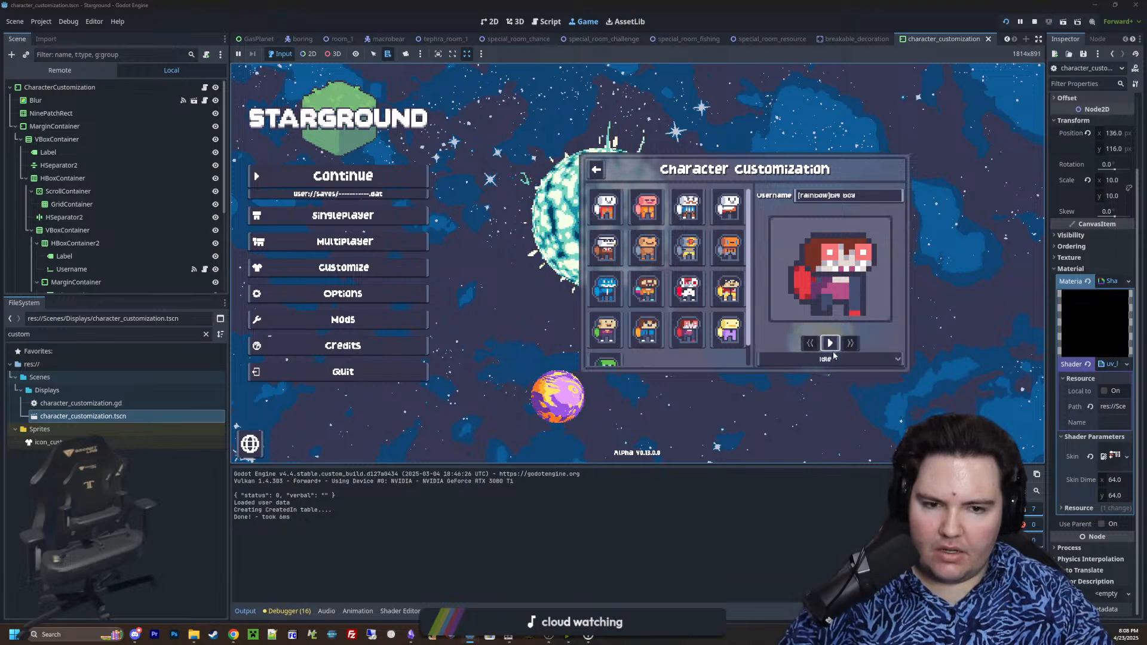
left_click(204, 88)
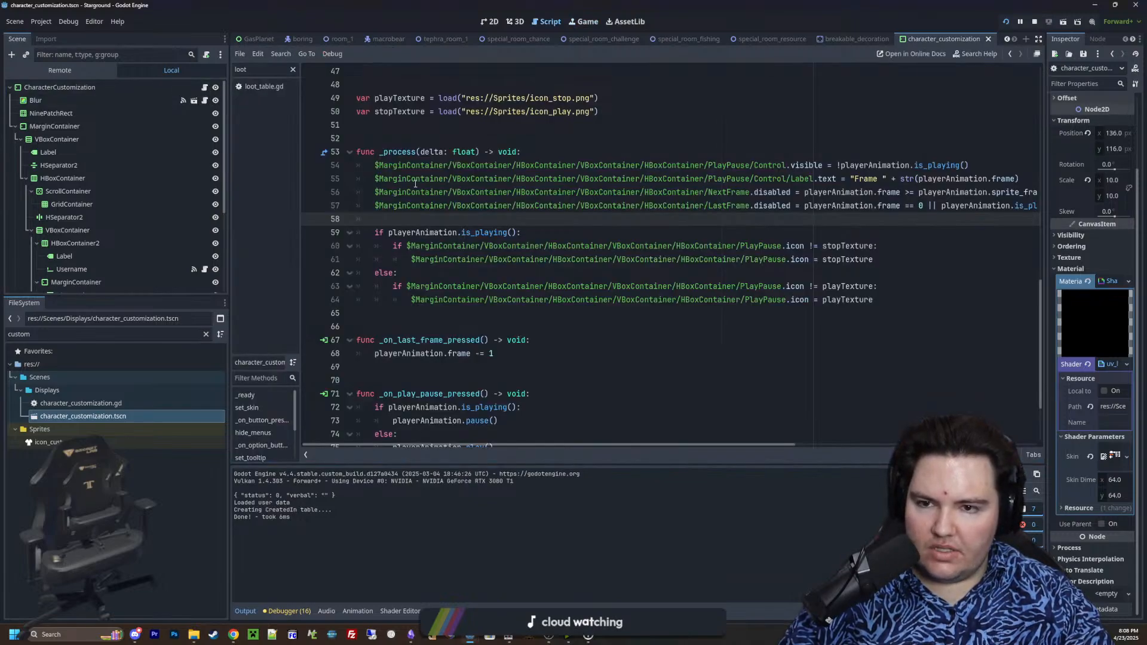
Swap the loaded sprites so playTexture uses icon_play.png and stopTexture uses icon_stop.png, and save the scene
scroll(441, 172, "up", 1)
left_click(574, 139)
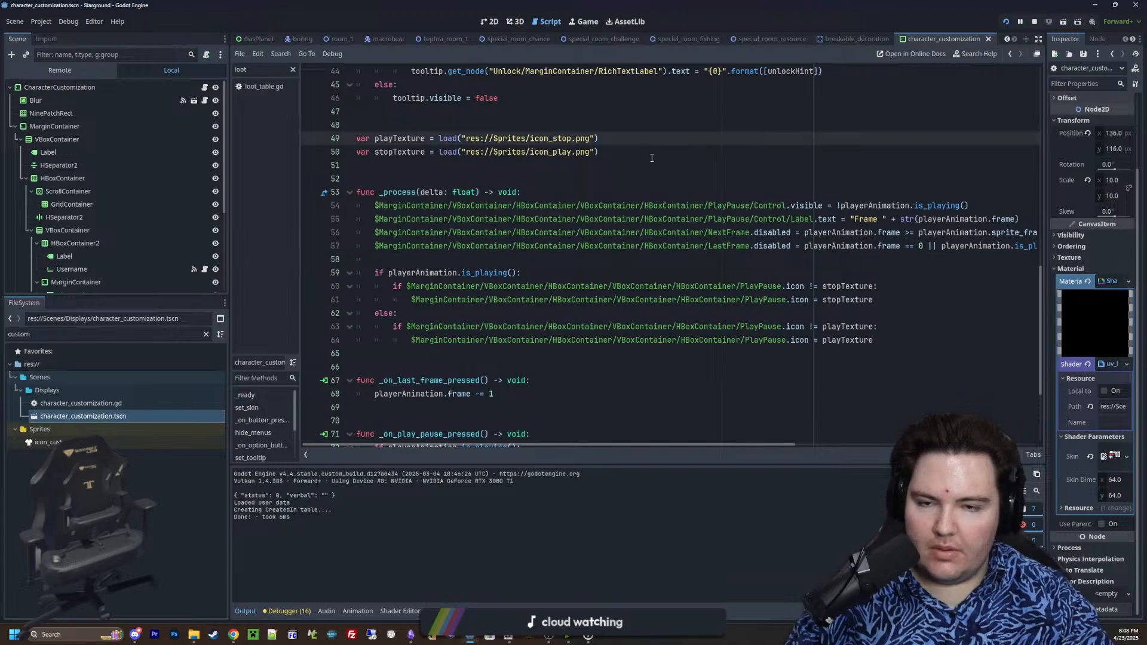
left_click(575, 152)
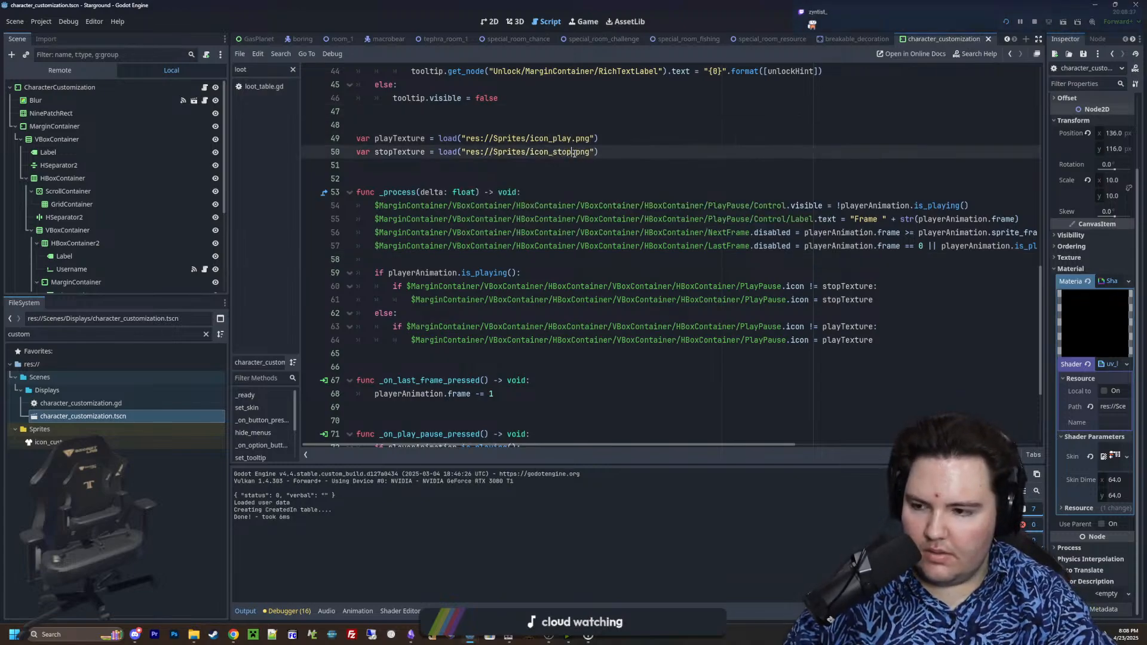
left_click(547, 123)
key("ctrl+s")
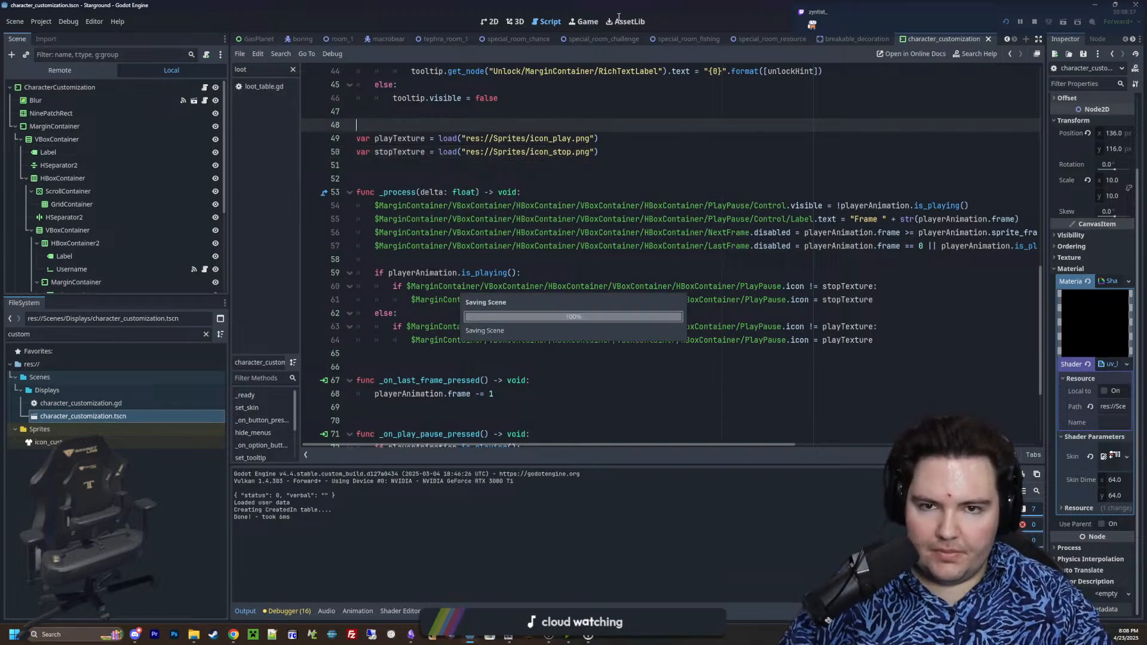
Test the character preview in the running game by stepping through frames both ways and toggling playback
left_click(582, 22)
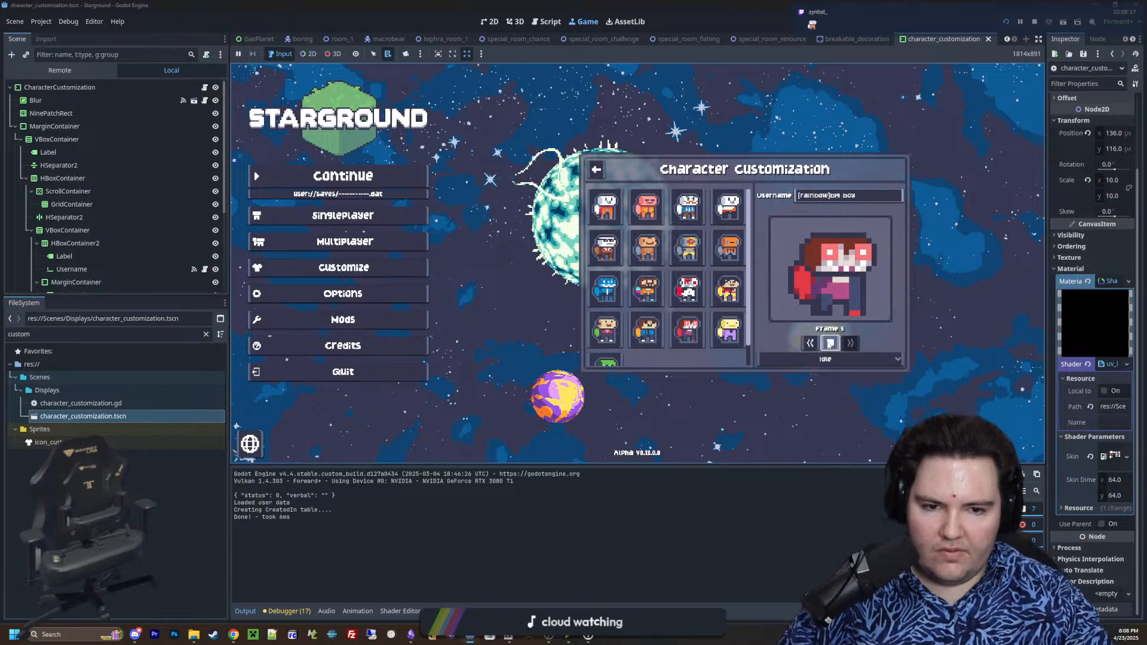
left_click(811, 346)
left_click(811, 346)
left_click(830, 345)
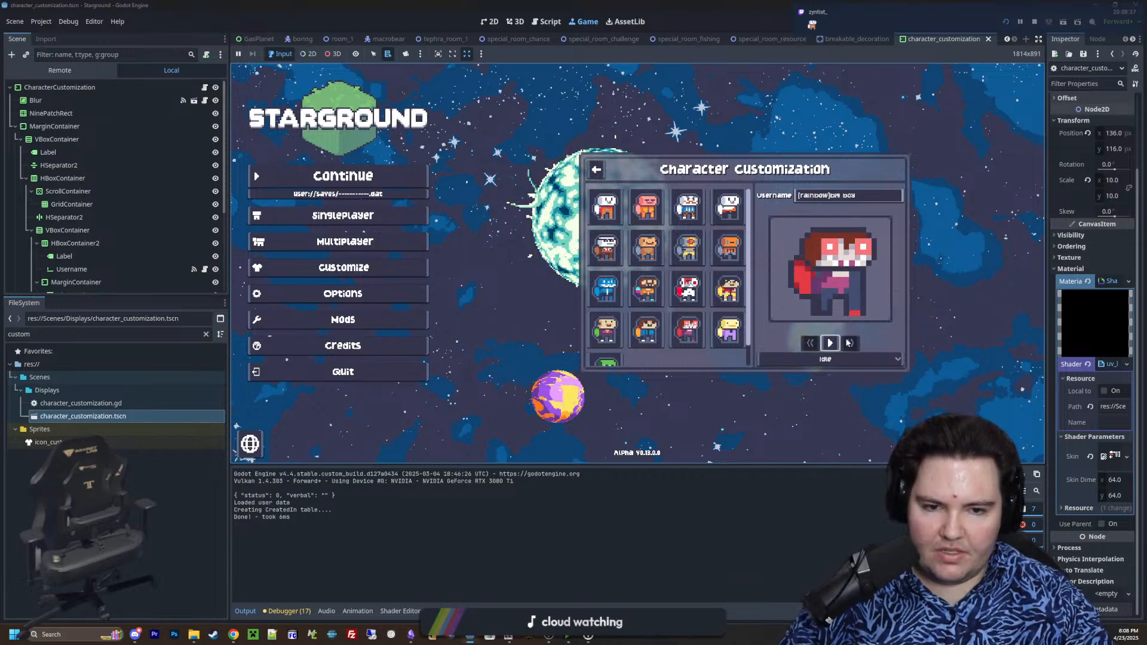
left_click(831, 345)
left_click(805, 341)
left_click(805, 341)
left_click(805, 341)
left_click(830, 343)
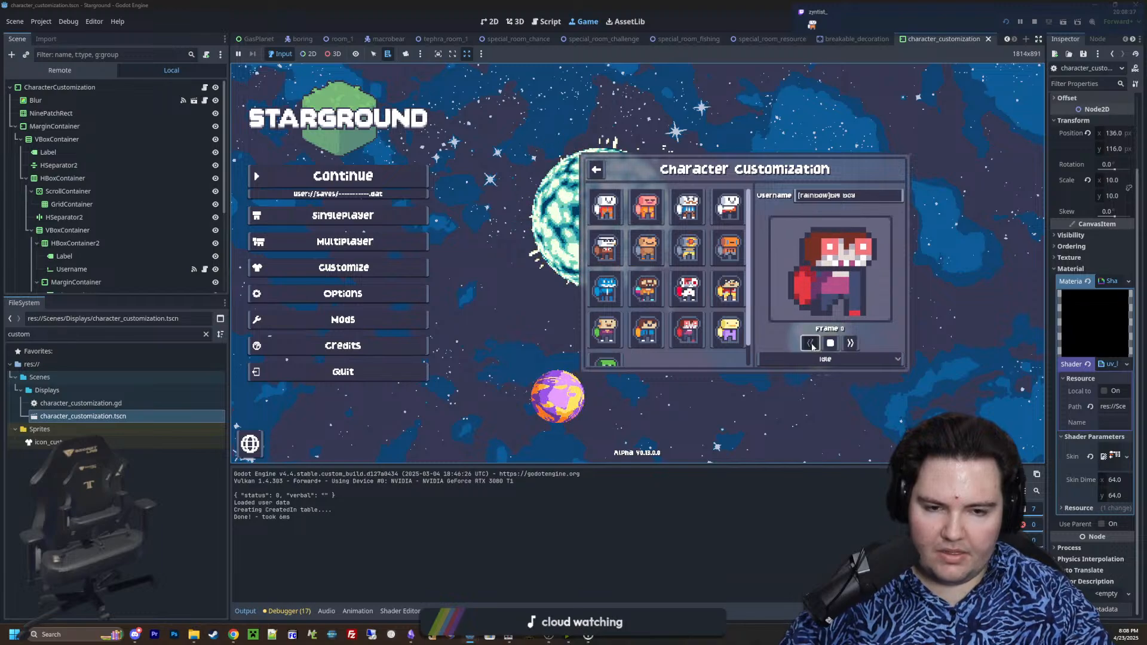
left_click(858, 348)
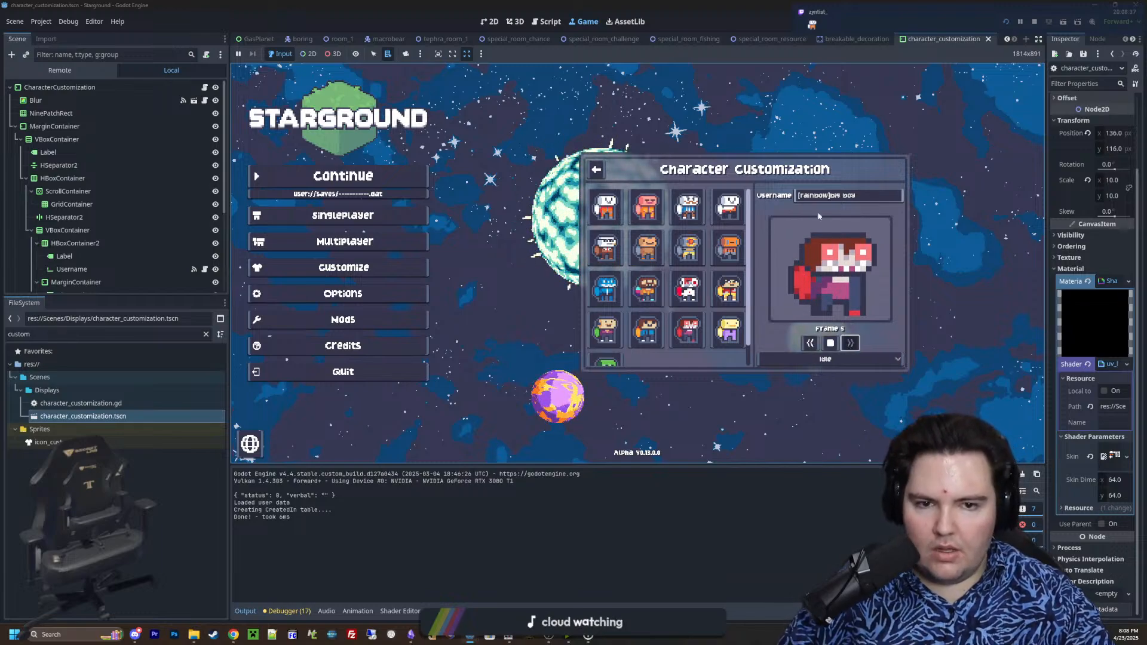
Leave character customization, continue the last saved game, and walk the character around the area surrounding the base
left_click(603, 179)
left_click(394, 175)
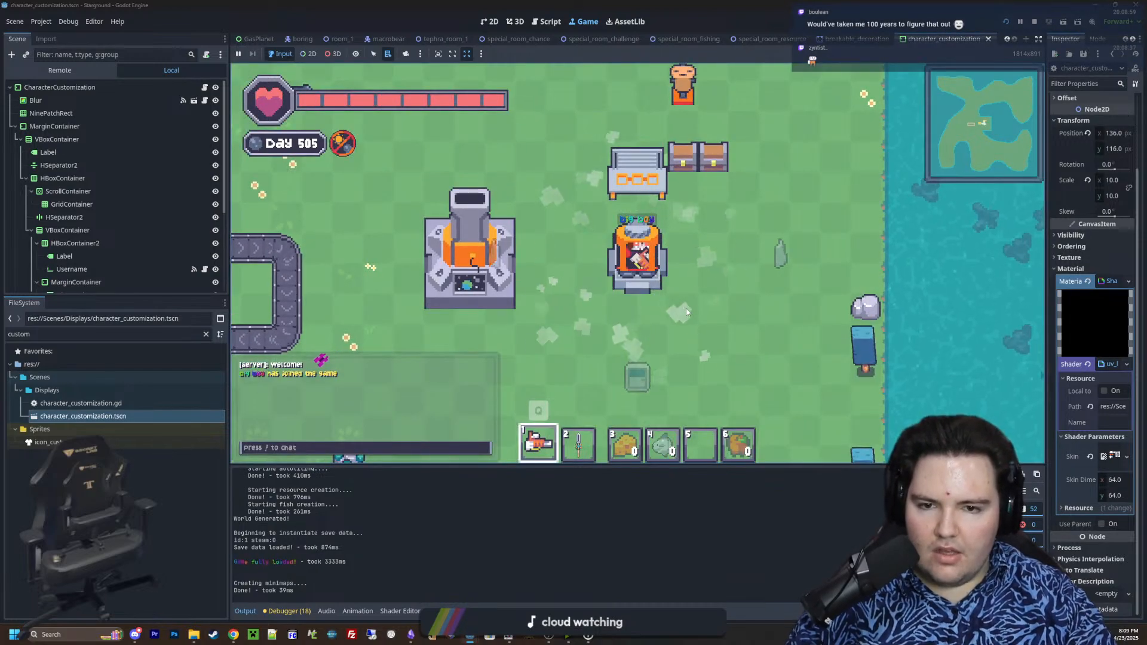
scroll(676, 306, "down", 3)
key("a")
key("w")
key("s")
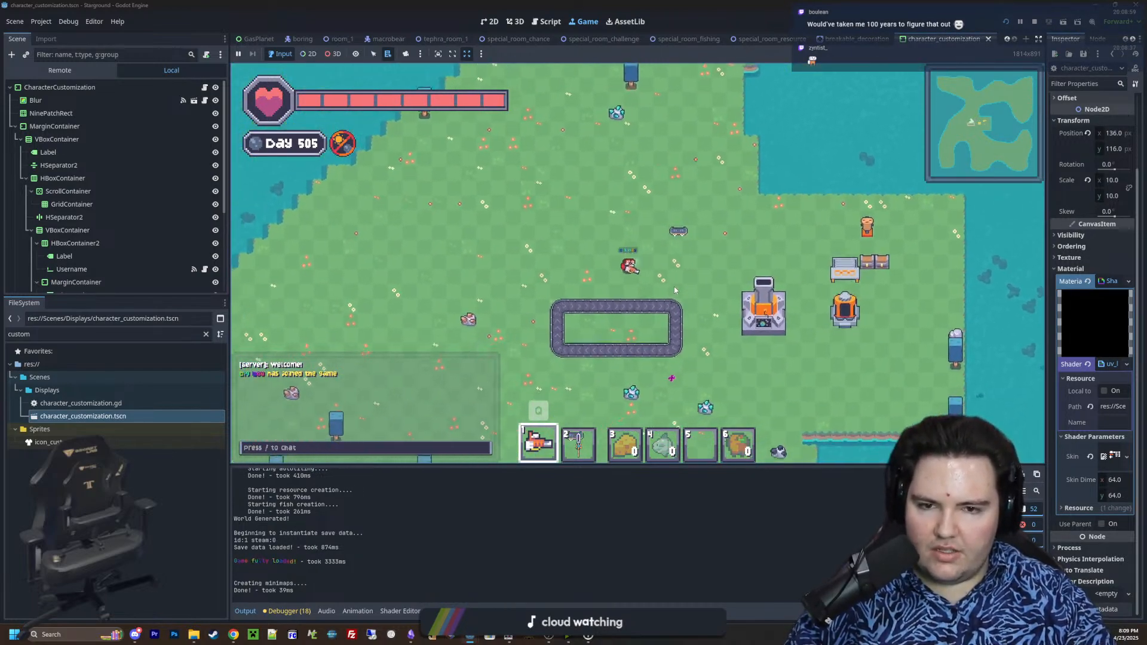
key("d")
key("w")
scroll(664, 239, "up", 5)
scroll(652, 248, "down", 5)
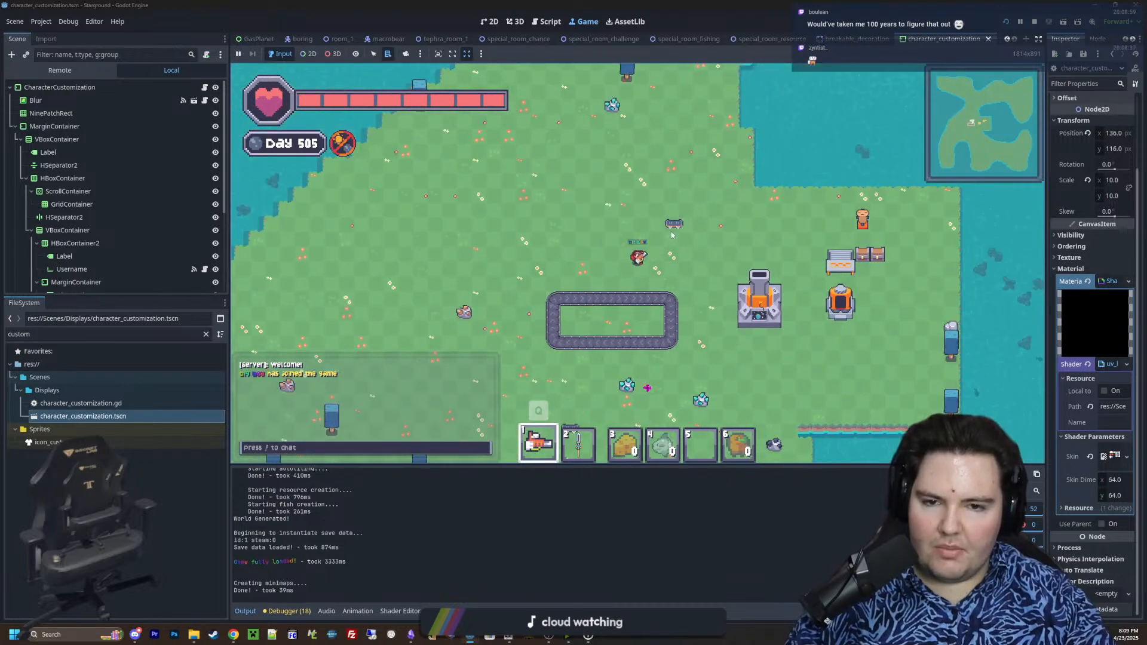
key("w")
key("d")
key("w")
key("a")
key("d")
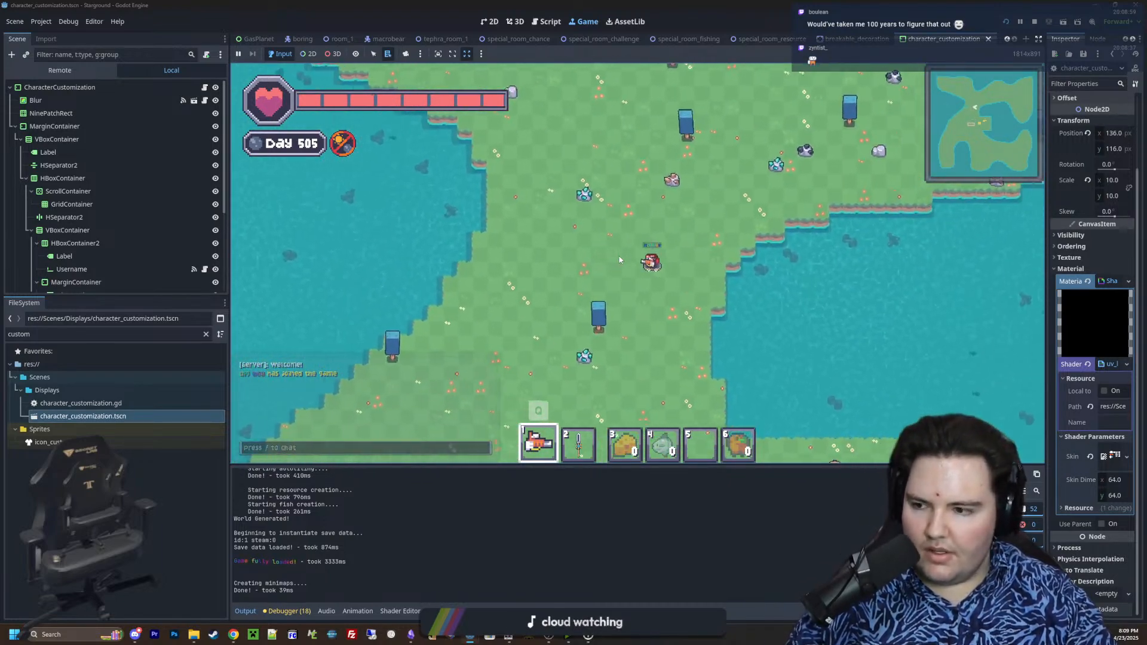
key("s")
key("s")
key("a")
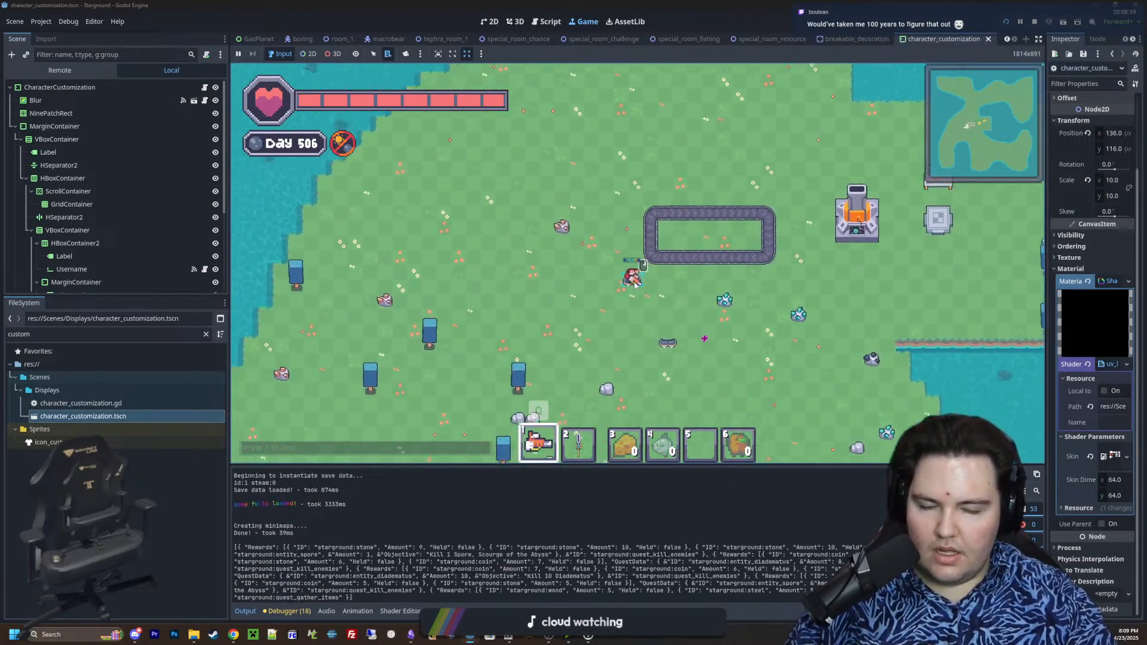
key("s")
key("d")
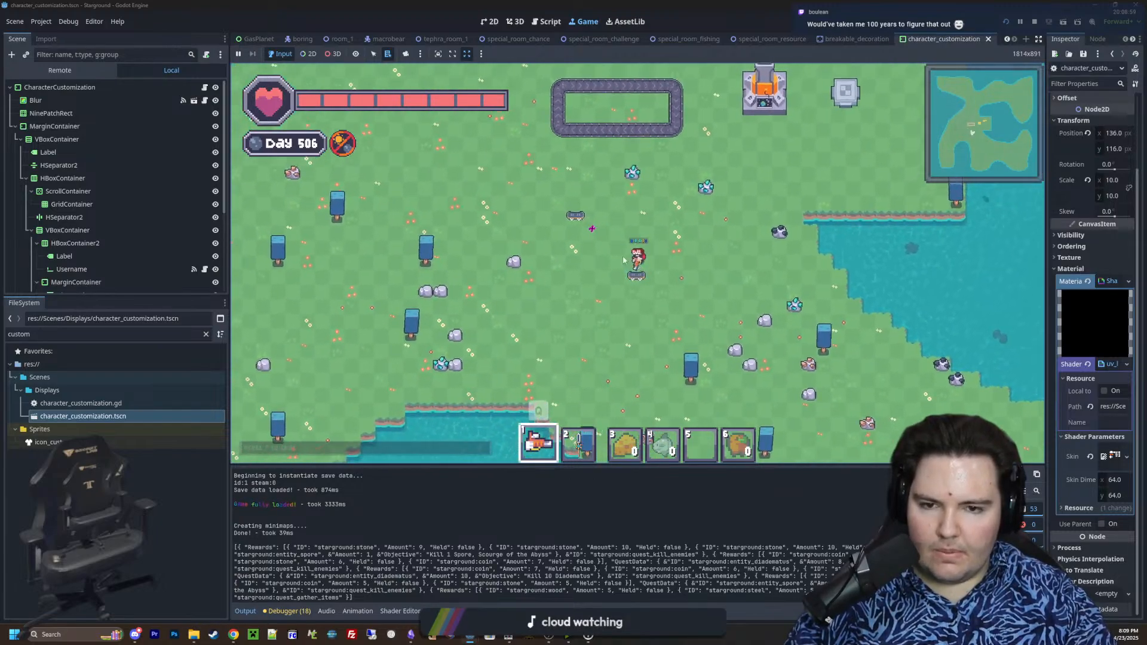
key("w")
key("d")
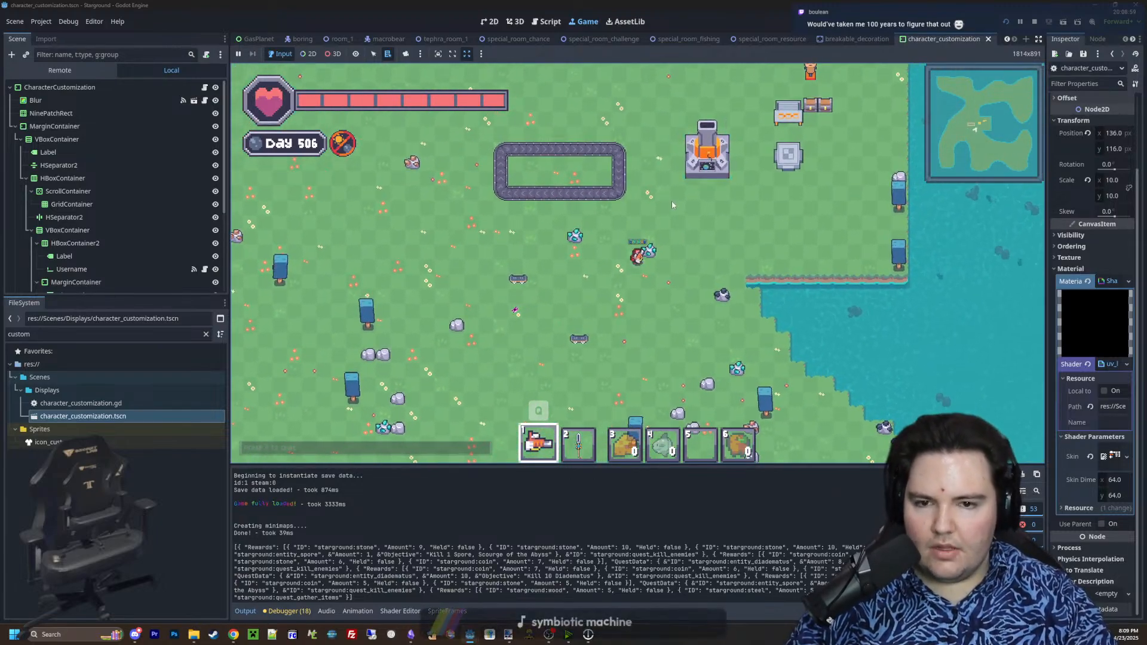
Return to the base and place two furnaces side by side from the Building Menu
key("w")
key("d")
key("e")
key("e")
key("b")
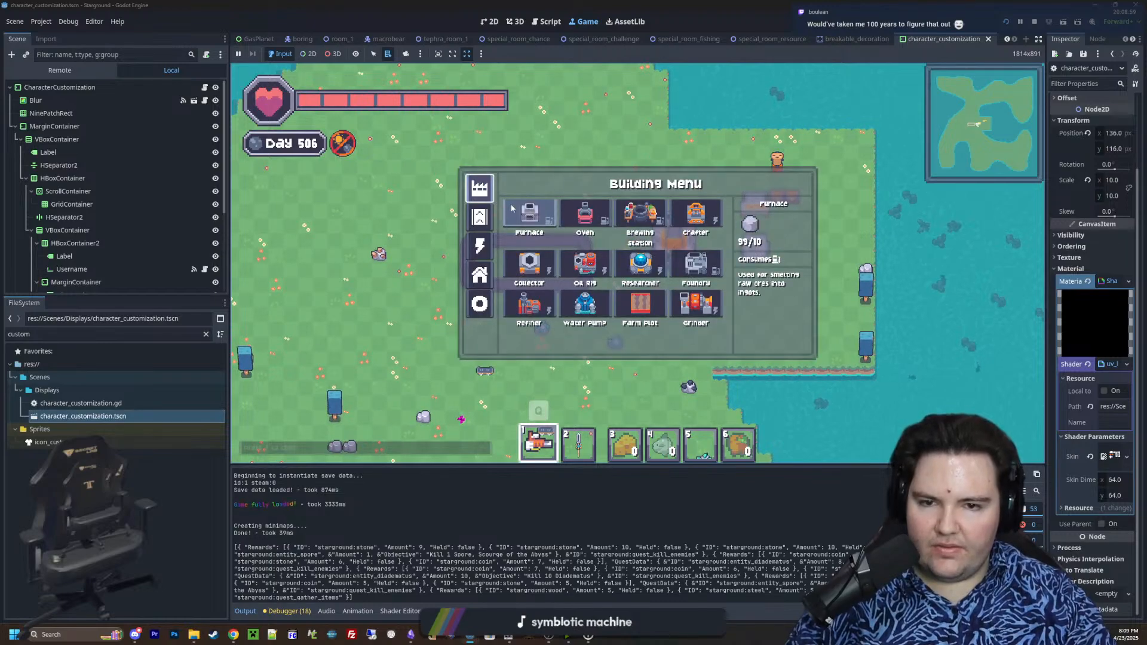
left_click(533, 215)
left_click(578, 177)
left_click(606, 174)
right_click(606, 174)
Add one fuel item to the new furnace, and try the green inventory item in its input slot before taking it back
key("w")
key("a")
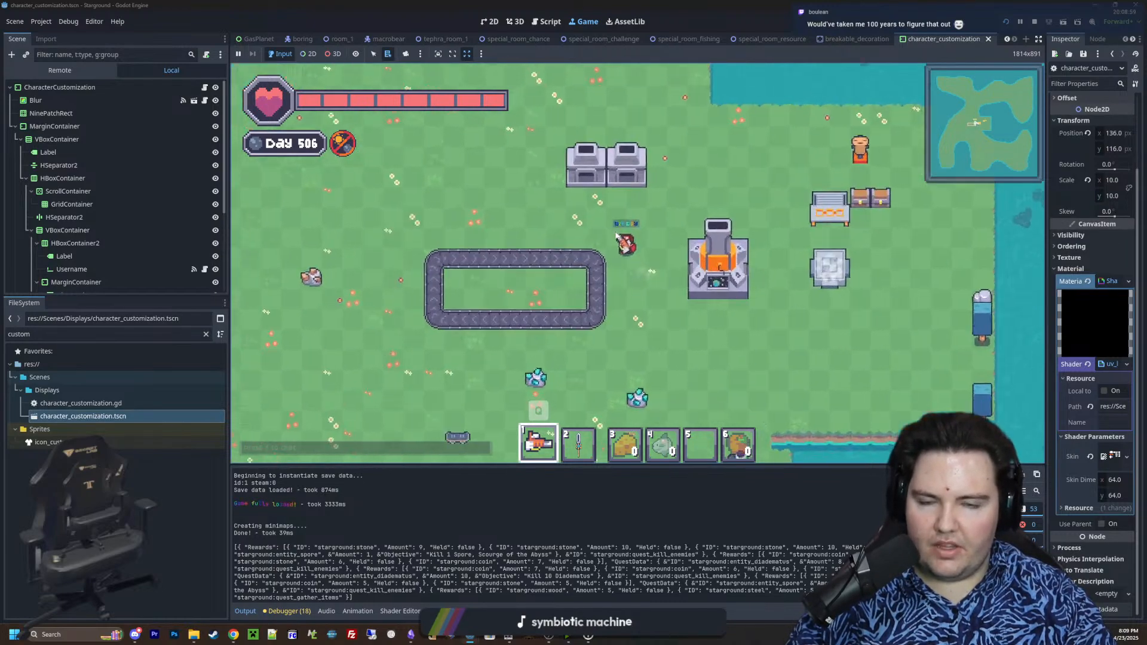
right_click(612, 194)
left_click(765, 386)
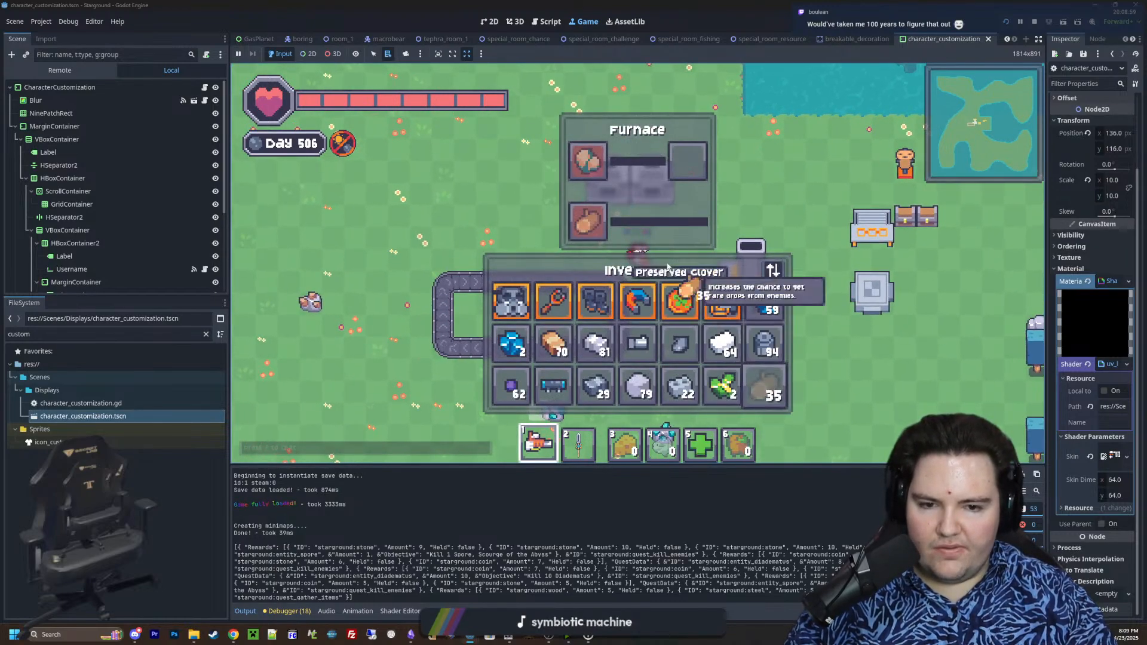
right_click(589, 221)
left_click(765, 386)
left_click(722, 385)
left_click(588, 162)
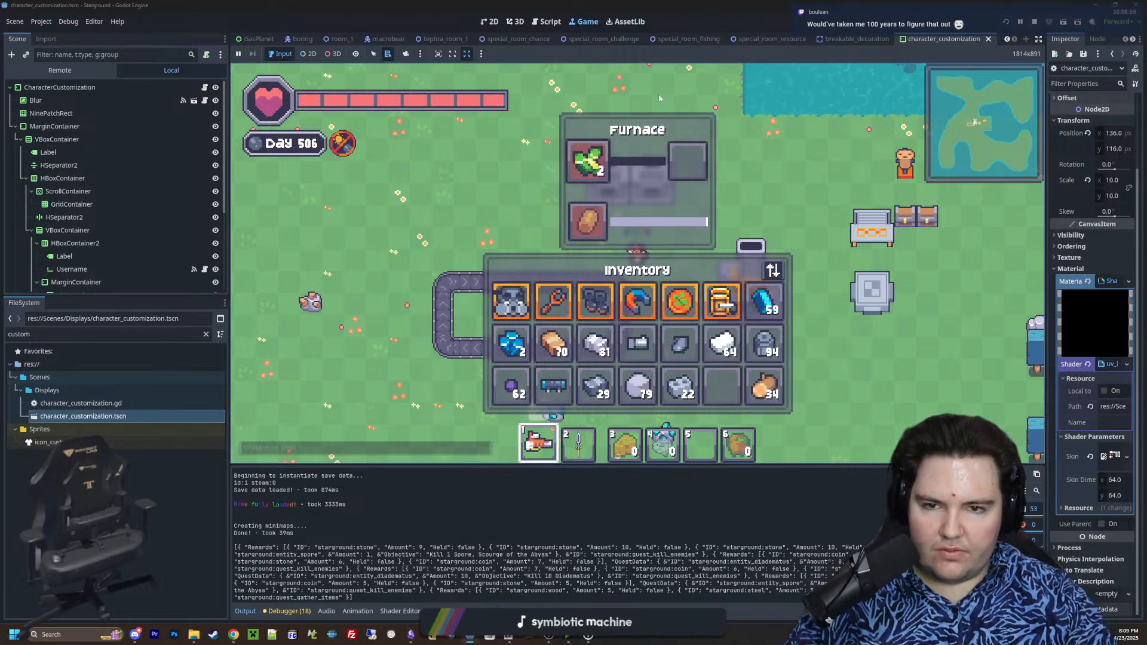
left_click(604, 168)
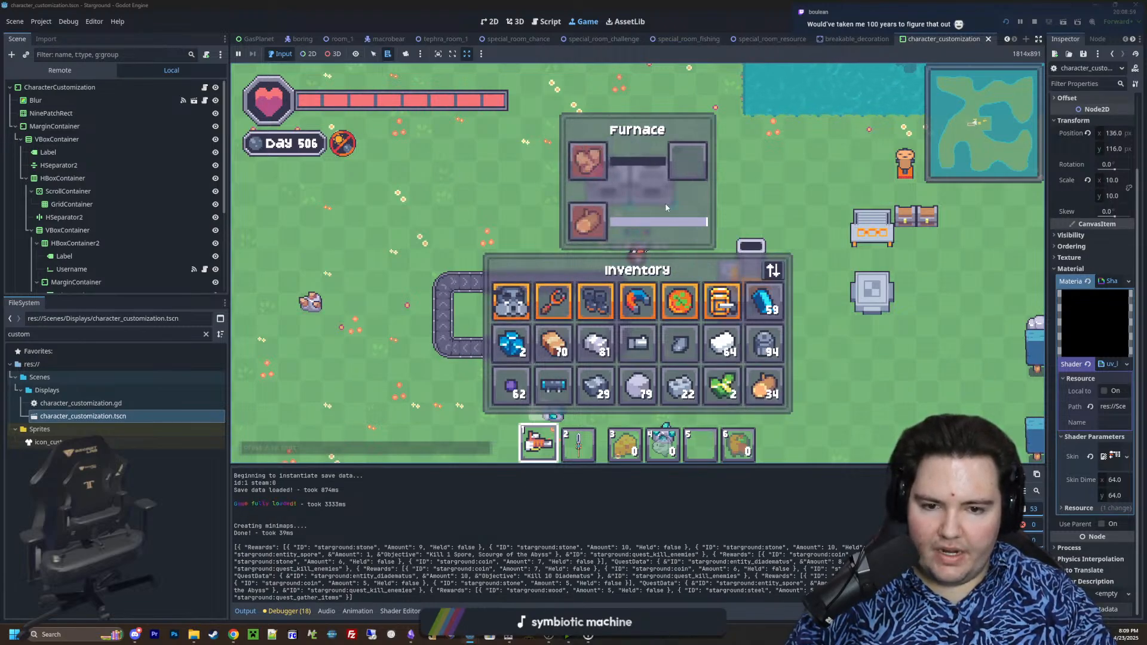
Close the furnace and load a different saved game from the in-game menu
key("Escape")
key("d")
key("Escape")
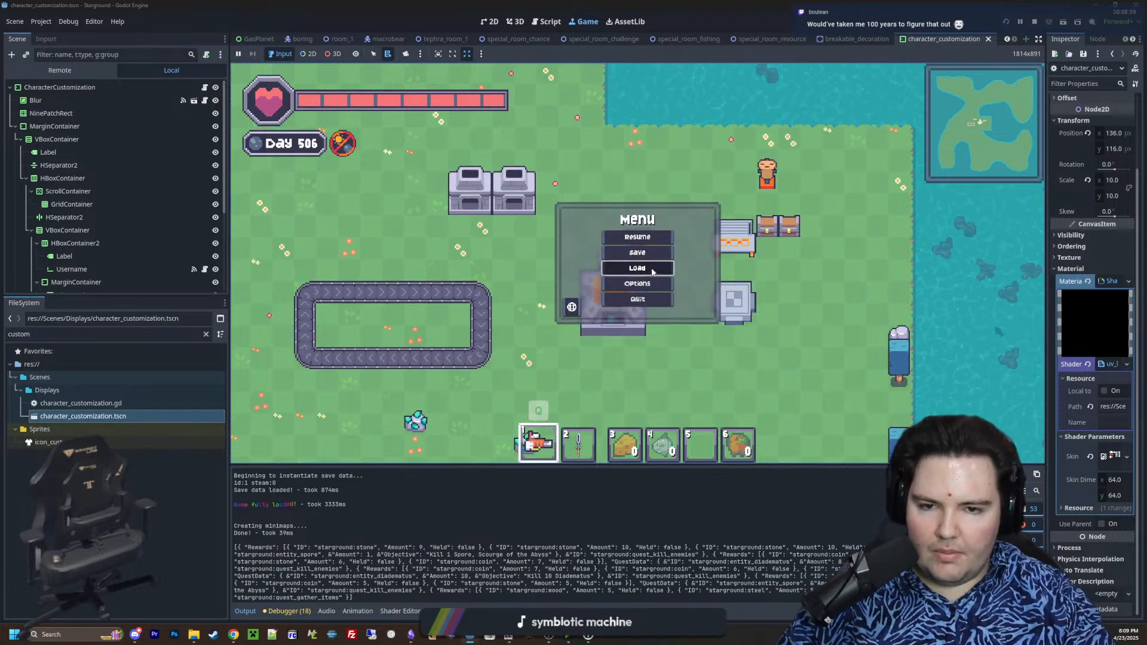
left_click(627, 271)
left_click(555, 297)
left_click(694, 332)
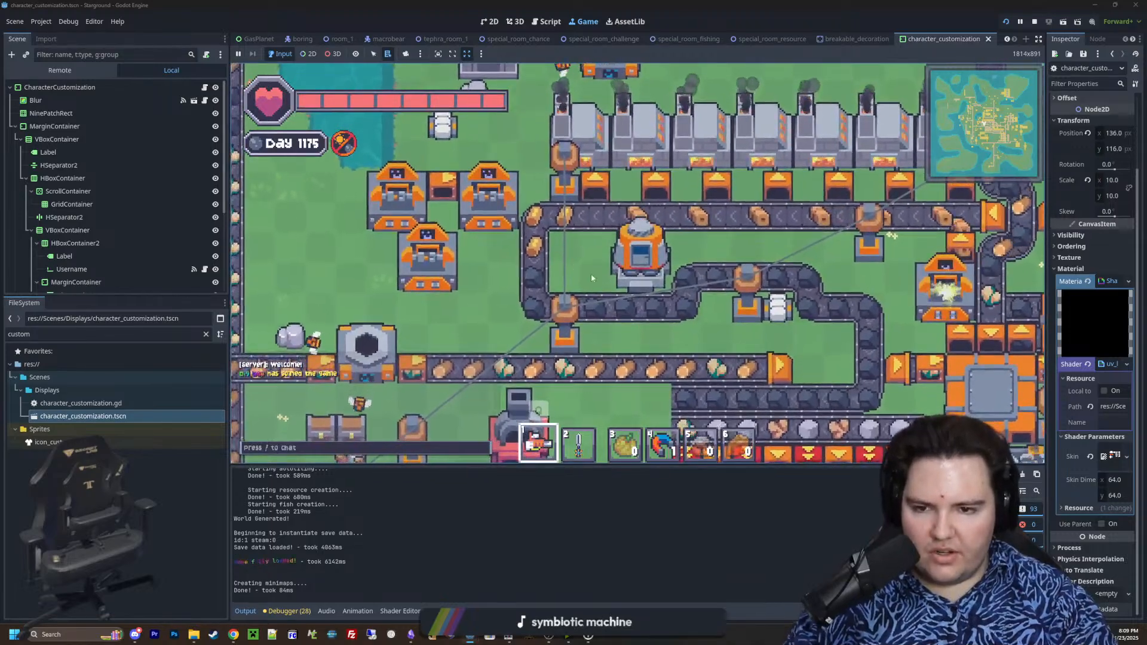
Walk through the loaded save's factory and inspect the contents of an ore storage container
scroll(592, 276, "down", 5)
key("d")
key("s")
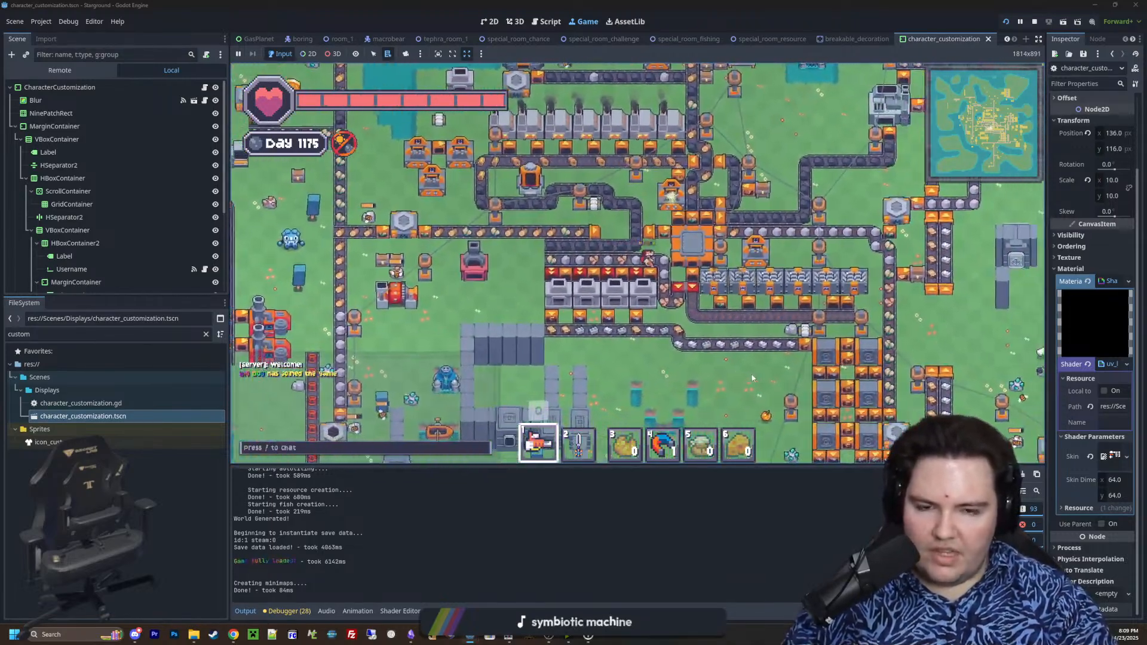
key("d")
key("s")
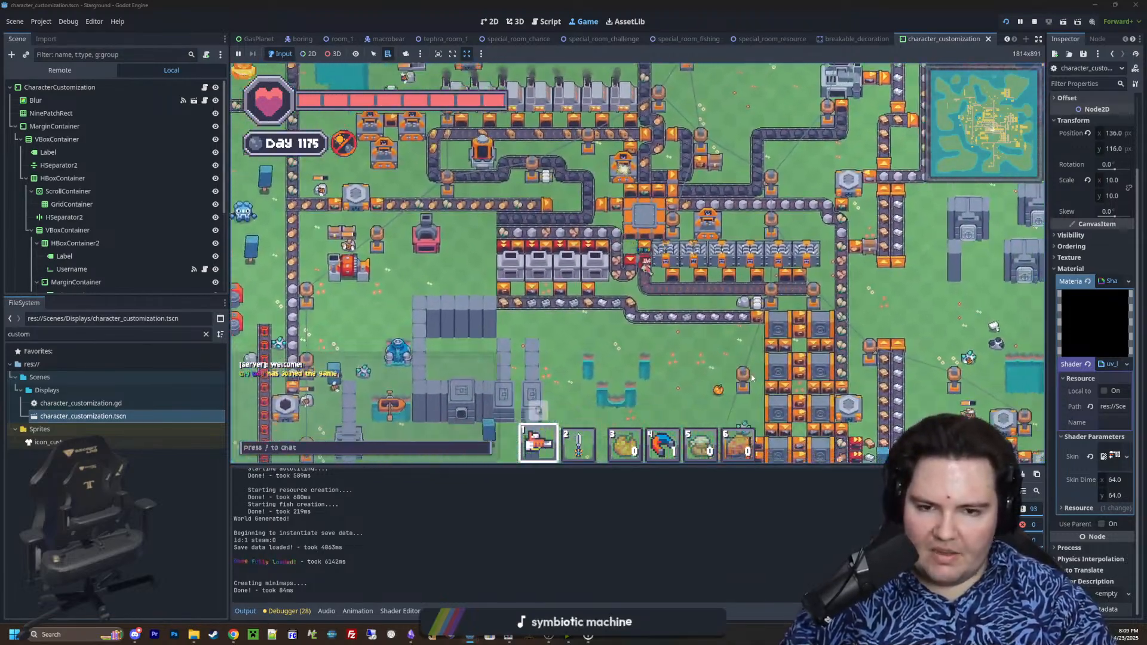
key("w")
left_click(654, 234)
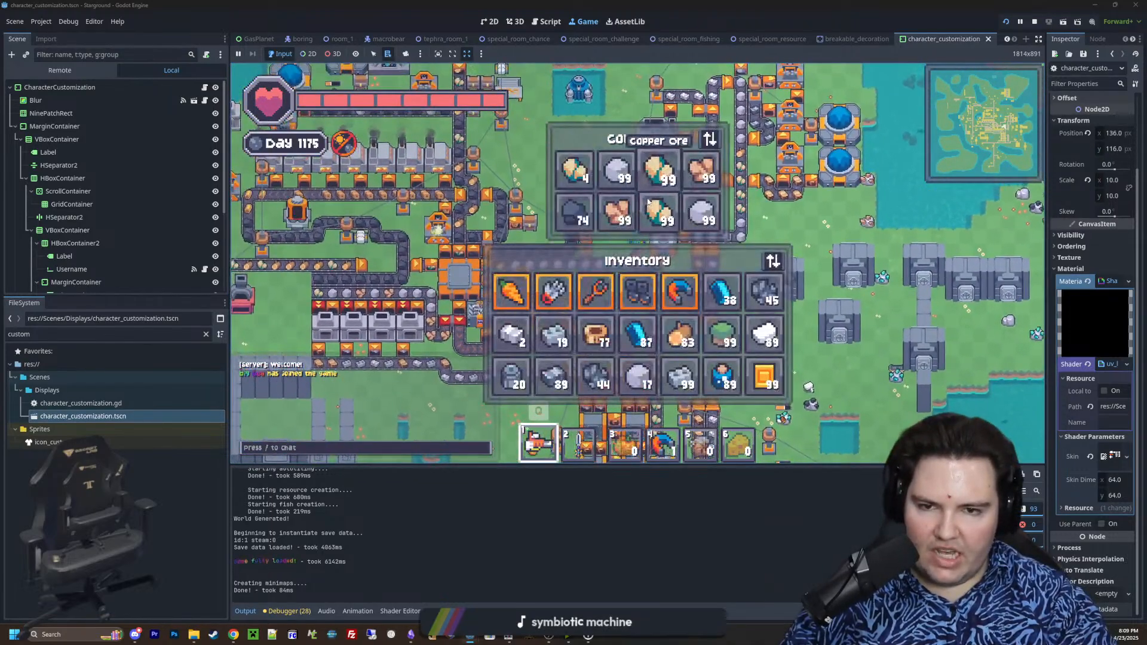
key("e")
Walk to the conveyor line beside the large drill and examine the copper ore moving along it up close
key("s")
key("d")
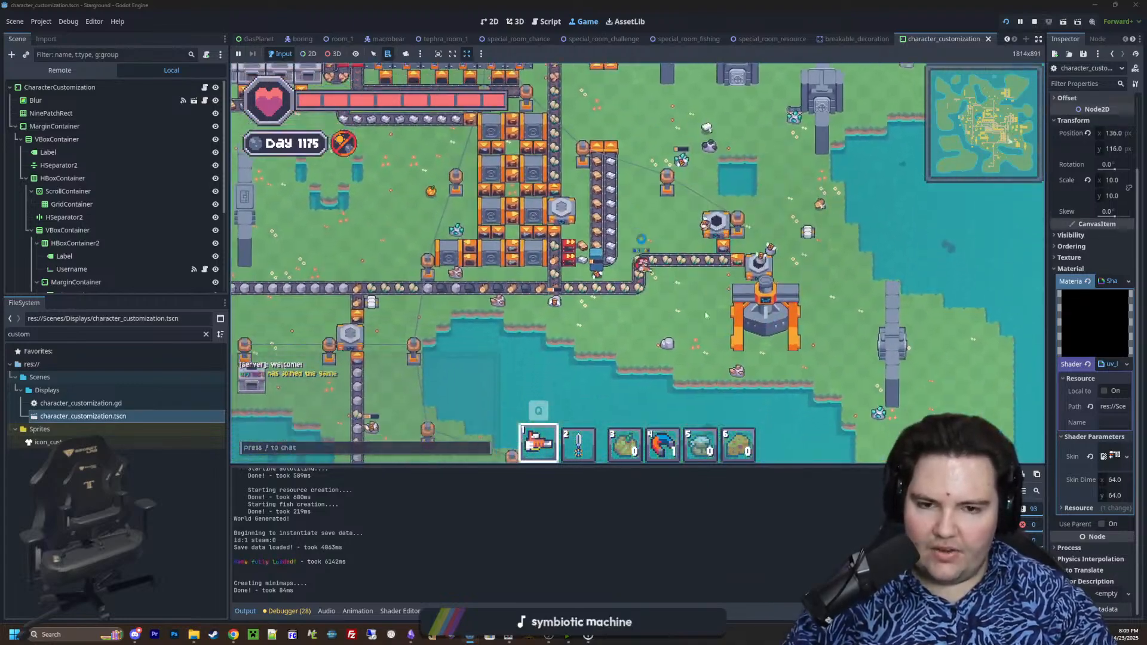
scroll(695, 267, "up", 5)
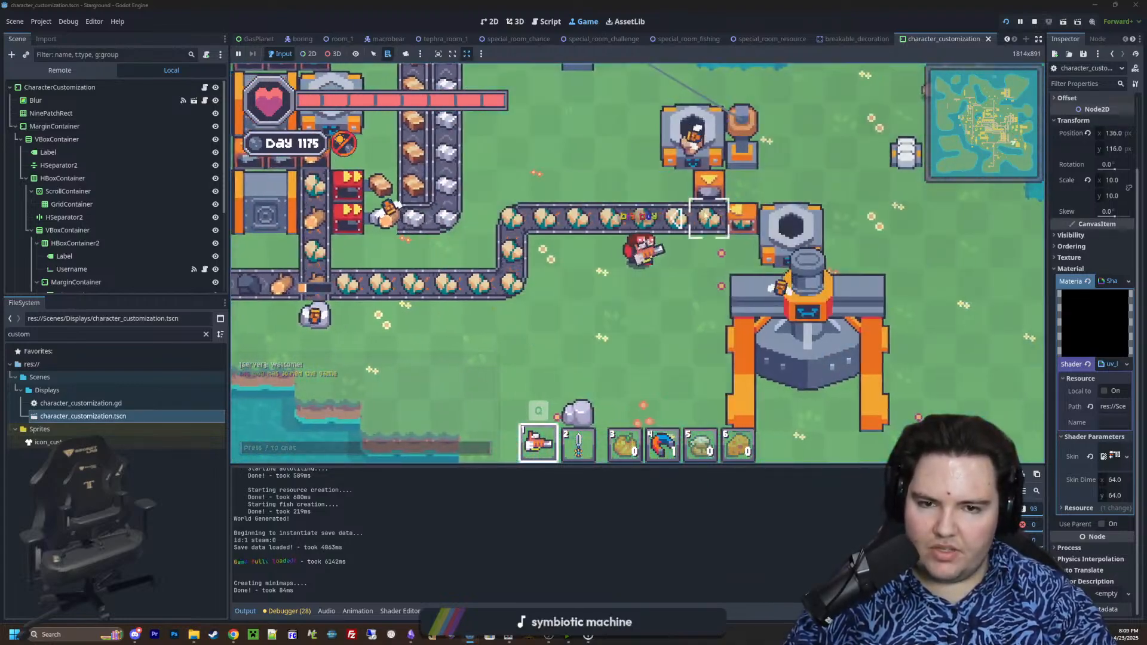
key("w")
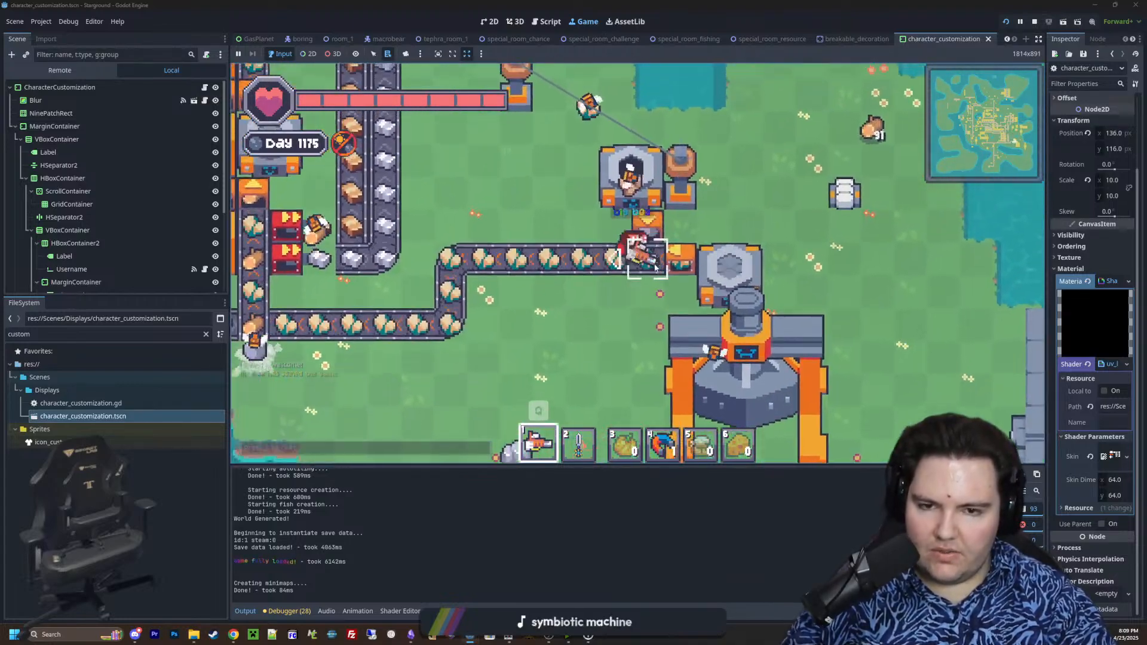
scroll(522, 219, "up", 2)
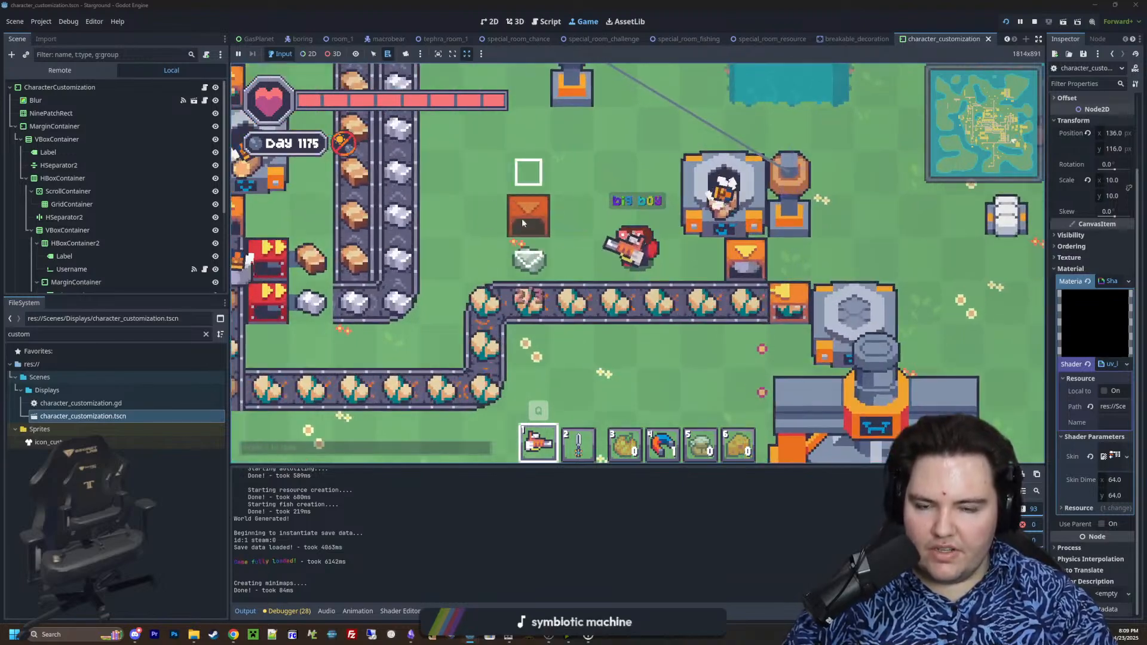
Try the mover's placement preview in different rotations beside the conveyor and the collector, and cancel the placement
key("r")
key("w")
key("a")
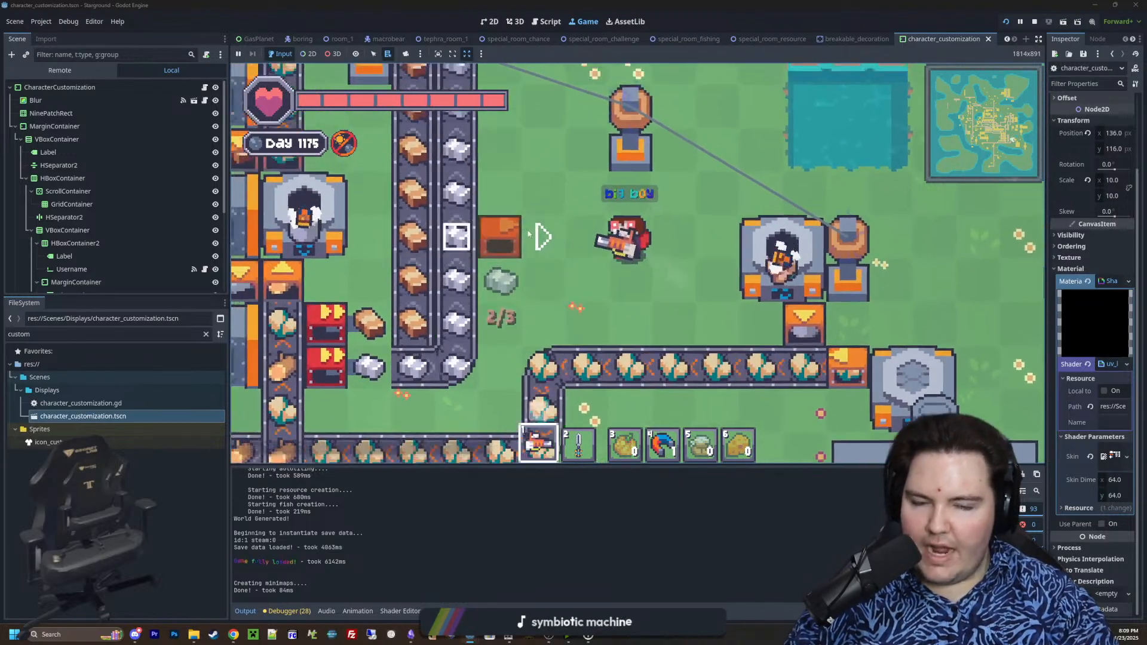
key("s")
key("r")
key("d")
key("w")
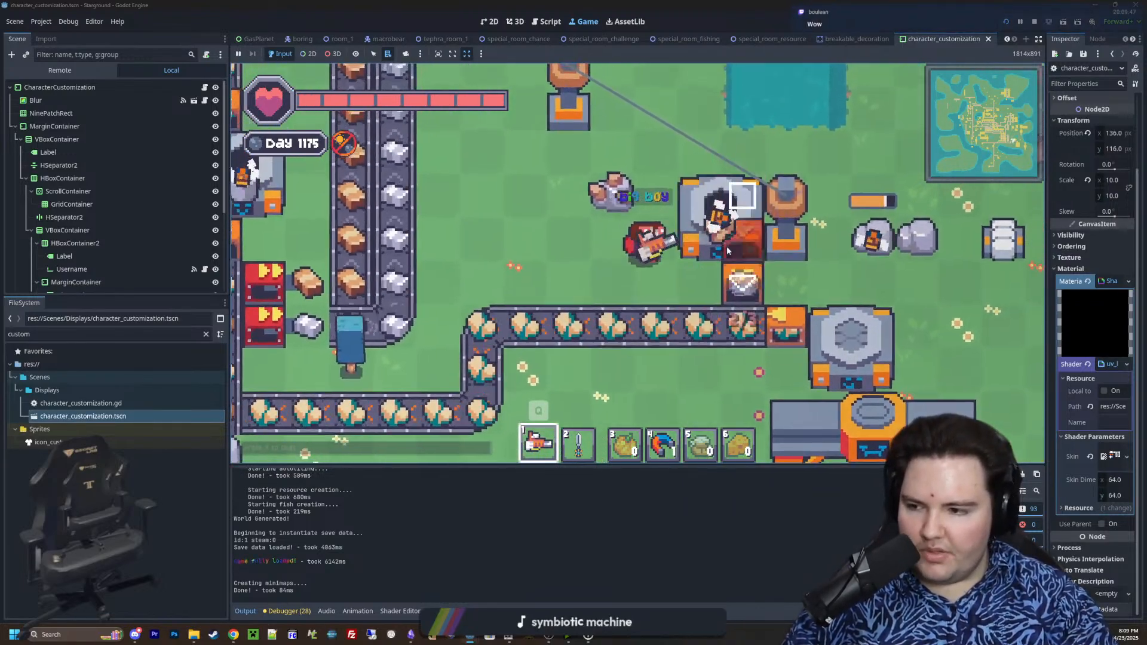
key("s")
key("q")
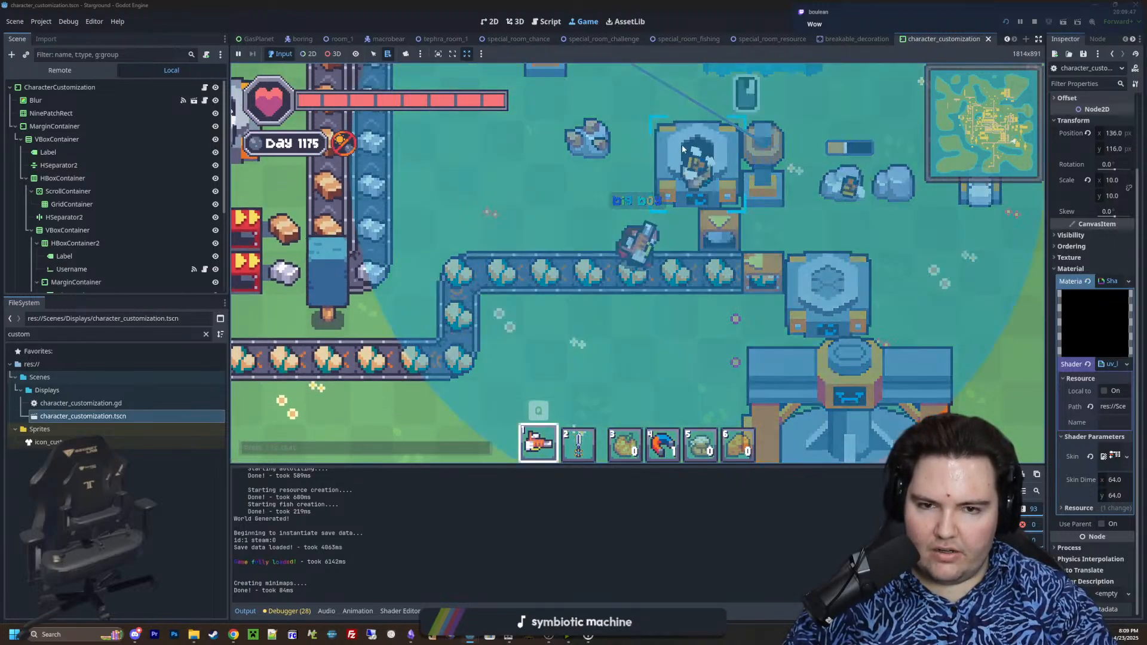
scroll(687, 185, "down", 2)
right_click(684, 192)
Walk up through the main factory to the machines above the row of smoking generators
key("e")
key("a")
scroll(569, 282, "down", 5)
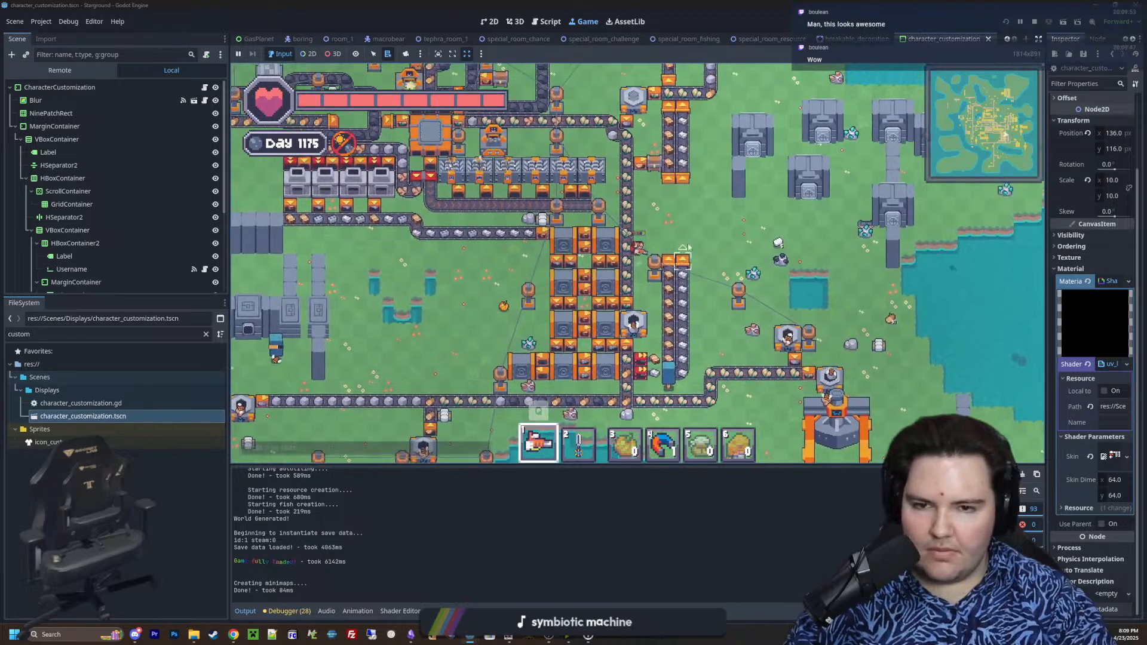
key("w")
key("a")
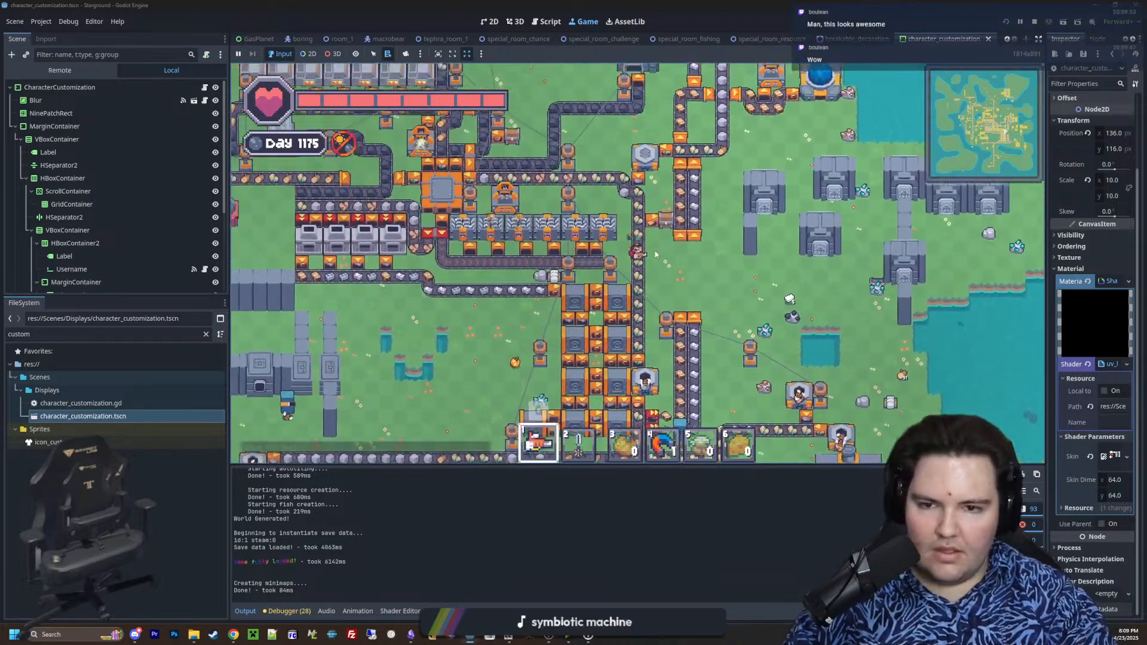
key("w")
key("a")
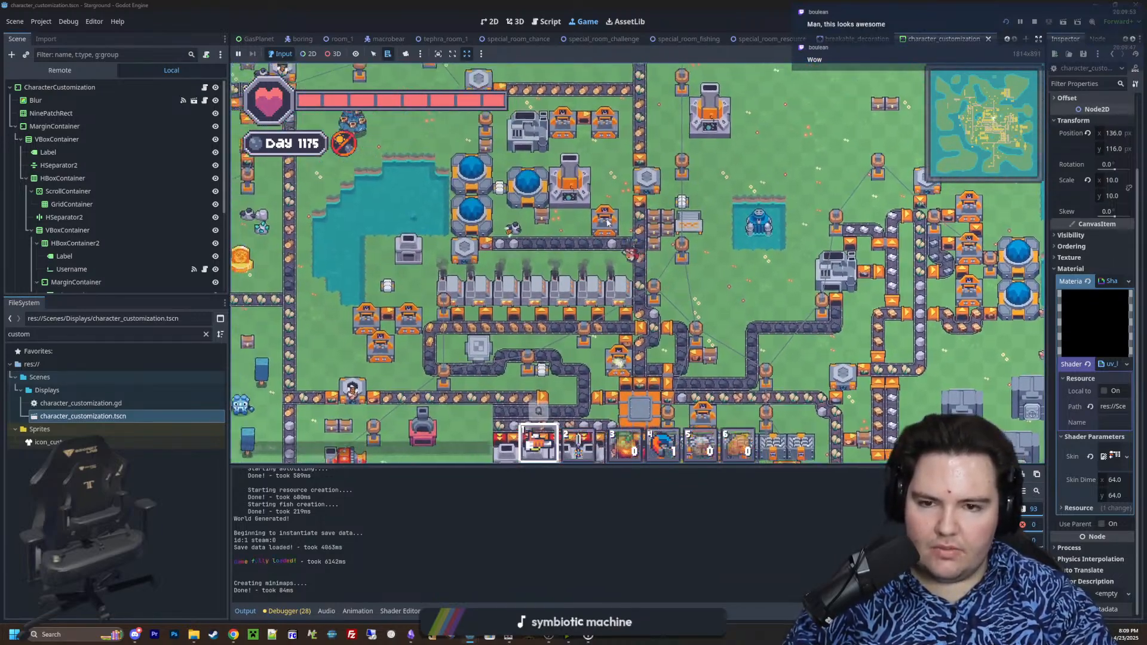
left_click(597, 223)
key("Escape")
Browse the research list and view the requirements and unlocks of Terrain Manipulation and Interplanetary Logistics
key("t")
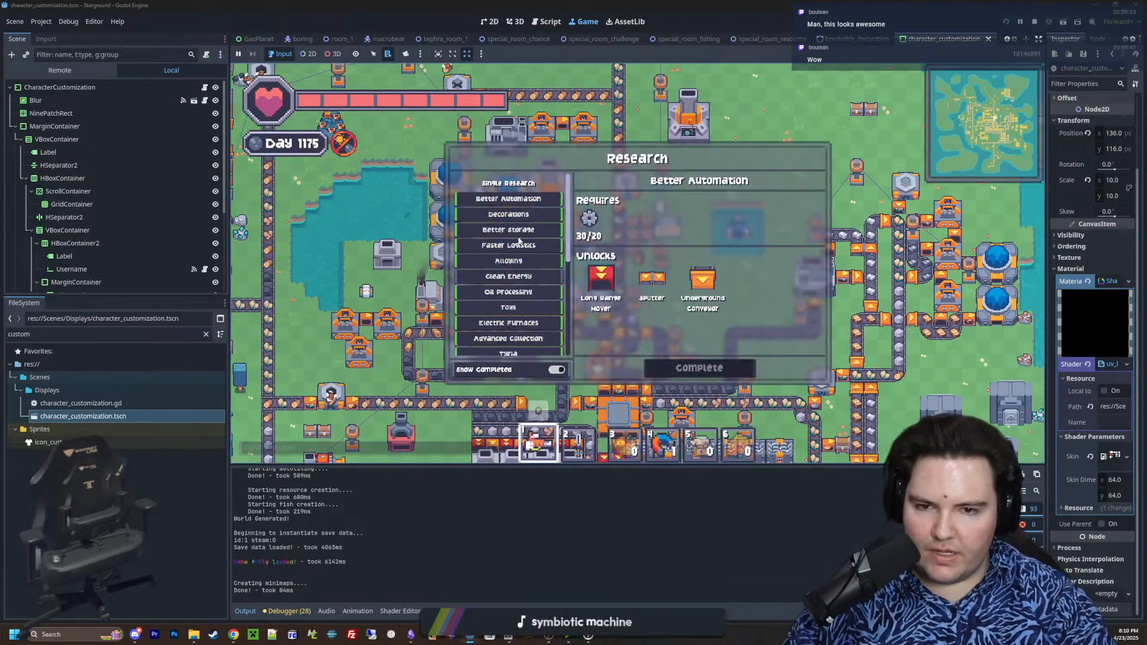
scroll(515, 245, "down", 6)
scroll(528, 311, "up", 6)
scroll(528, 311, "down", 8)
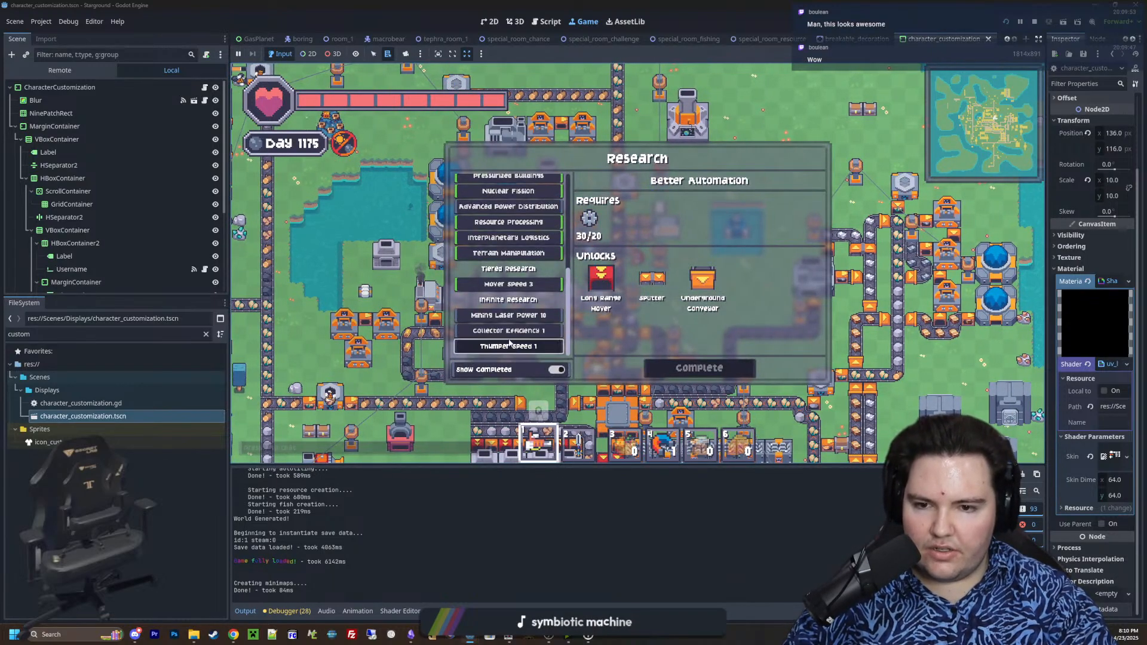
scroll(508, 257, "up", 3)
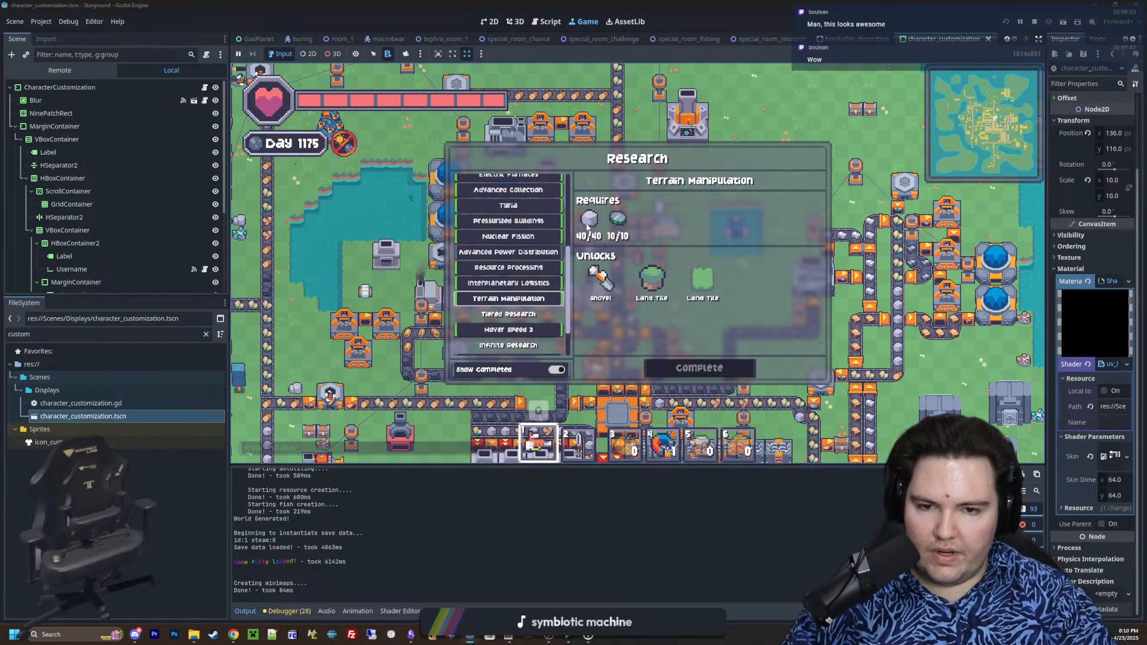
left_click(508, 252)
left_click(529, 281)
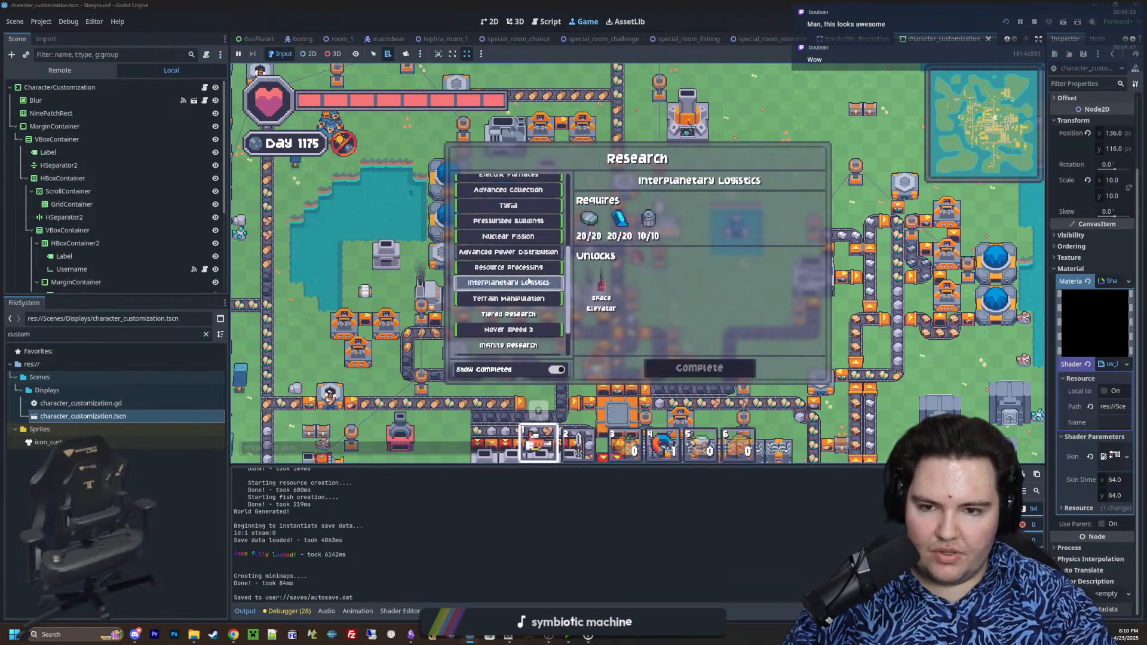
key("e")
key("e")
Walk along the power poles to inspect the farm plots by the harvester, and return to the open field near the pumpkin plot
key("d")
key("w")
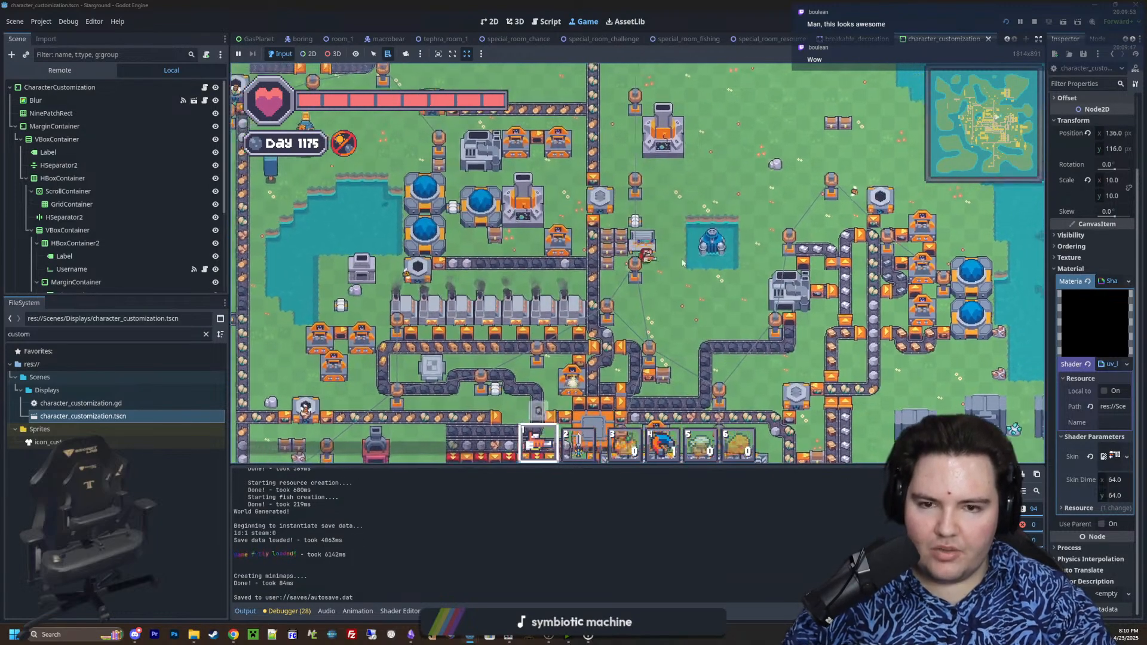
key("a")
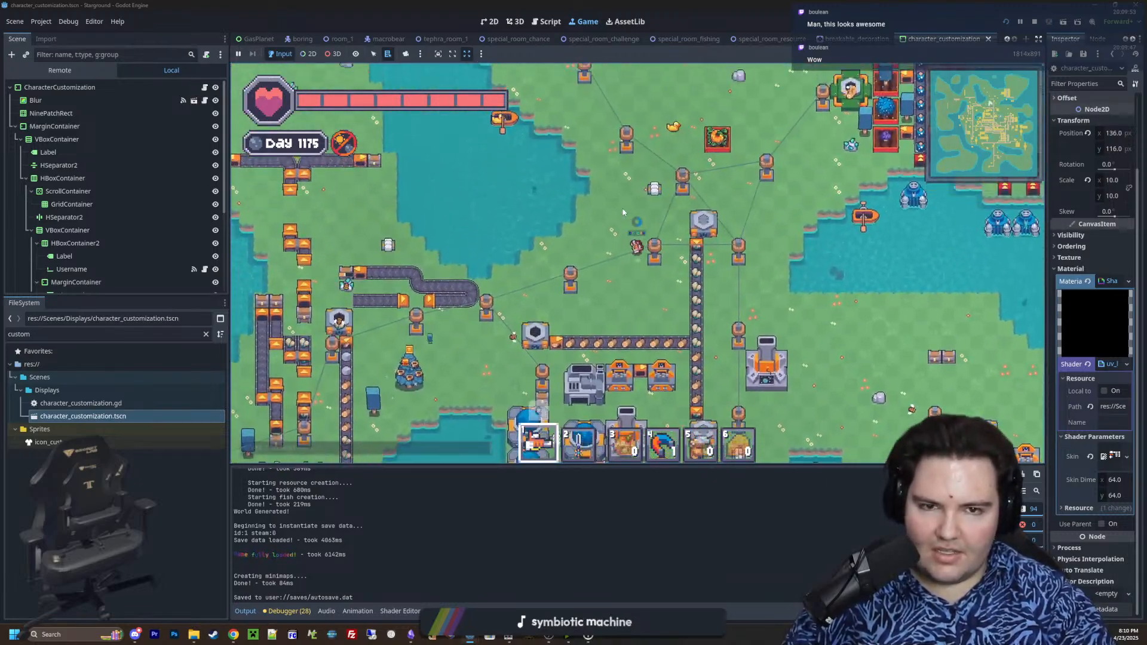
key("d")
key("w")
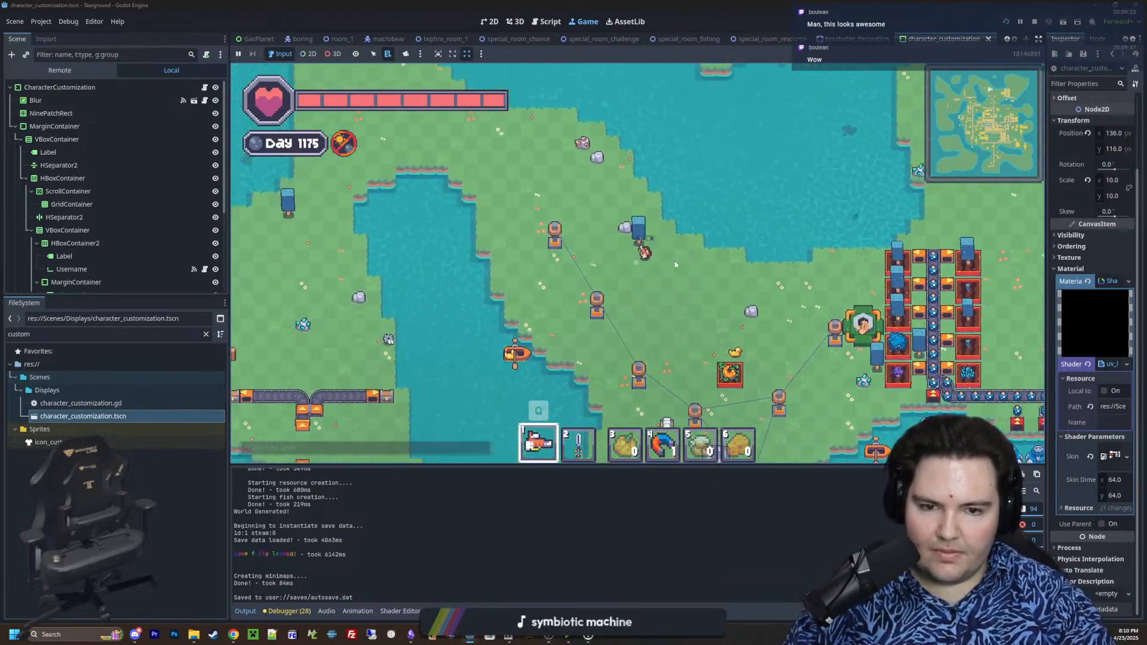
key("s")
key("d")
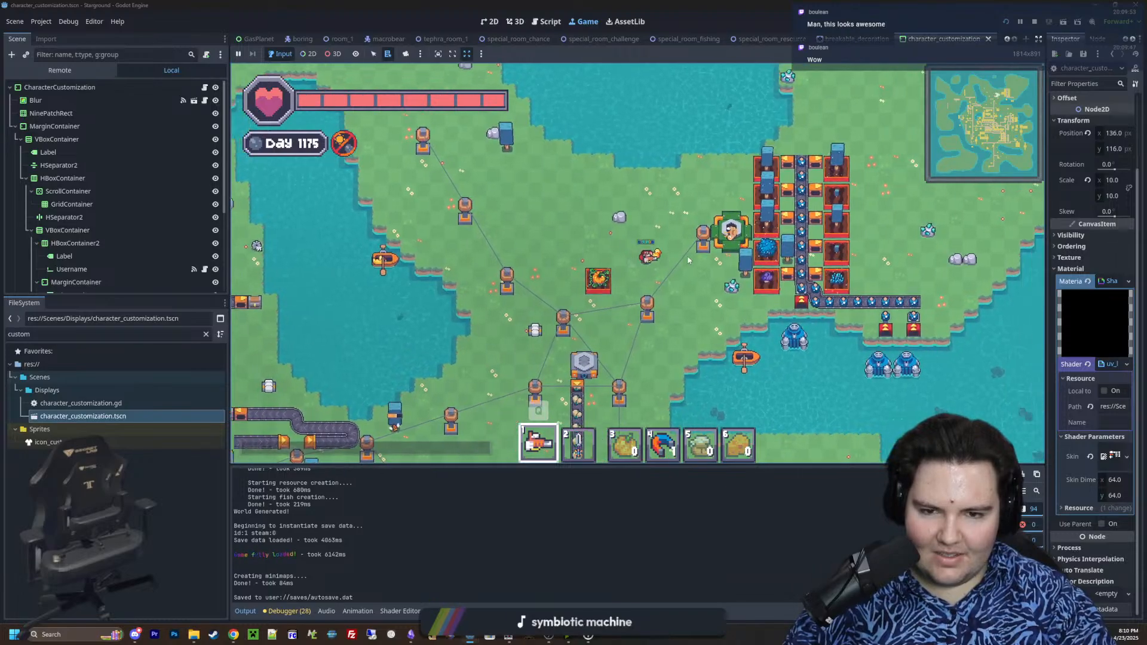
key("w")
key("d")
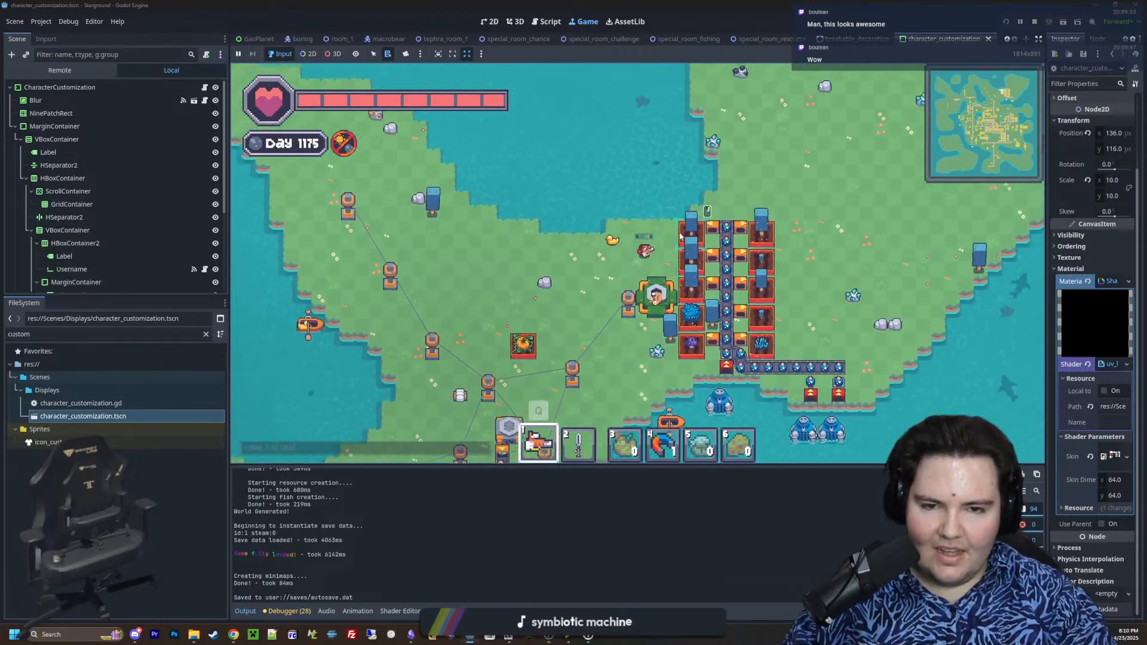
key("s")
key("a")
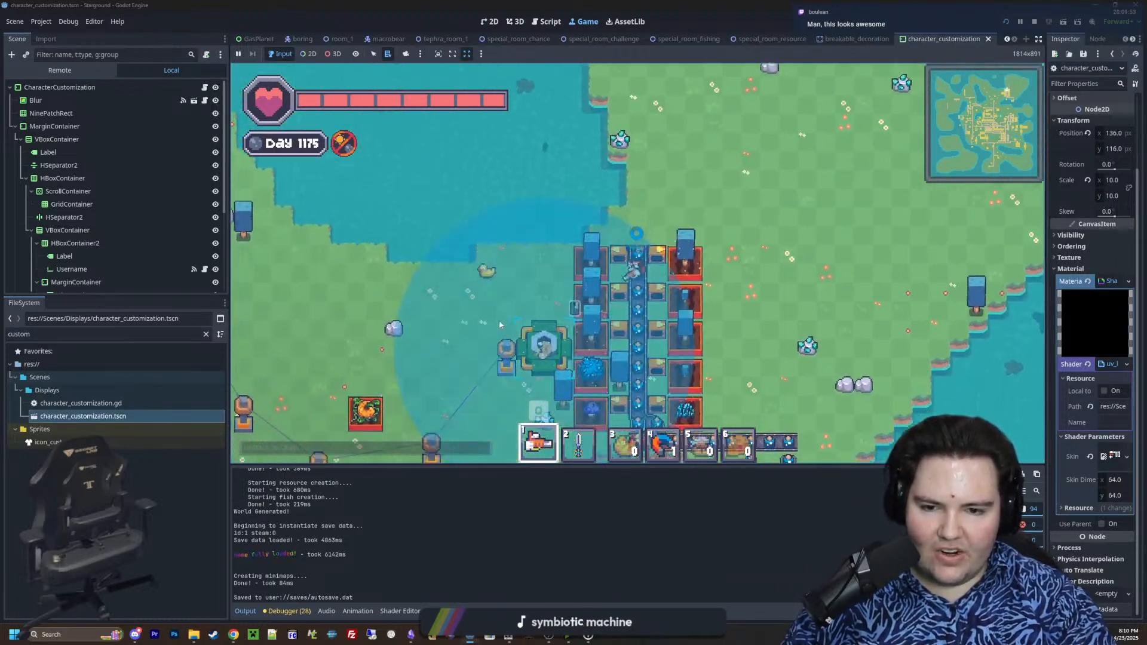
key("a")
key("s")
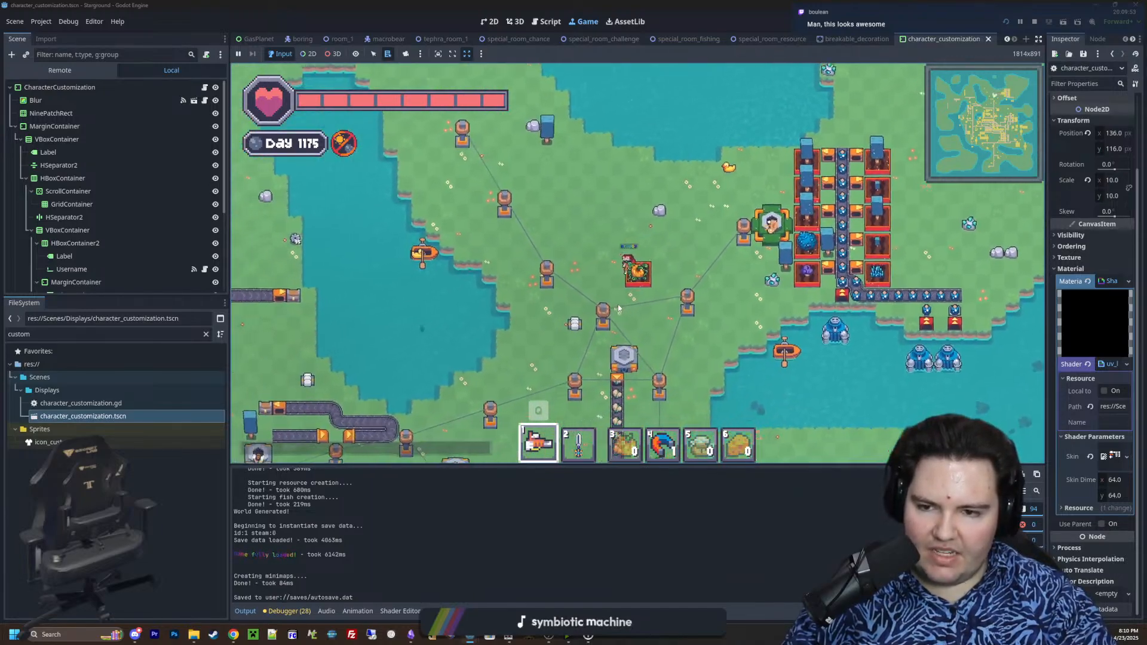
Give the player a macrobear_egg with the /give chat command and use it to spawn a Macrobear in the field
type("/give macrobear_")
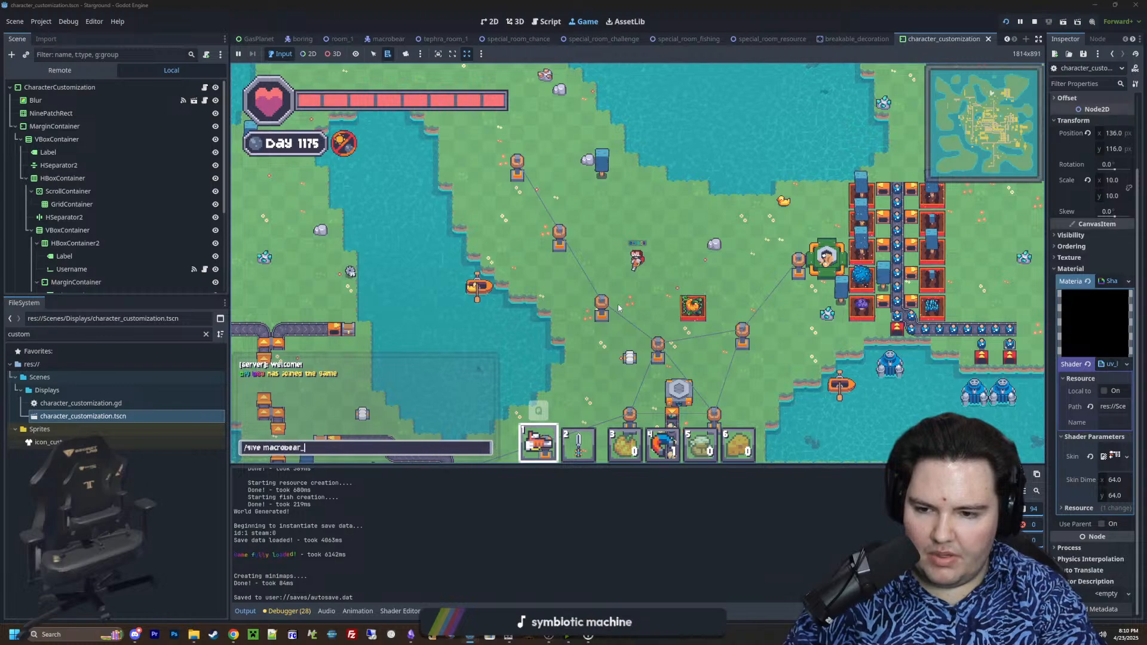
type("e")
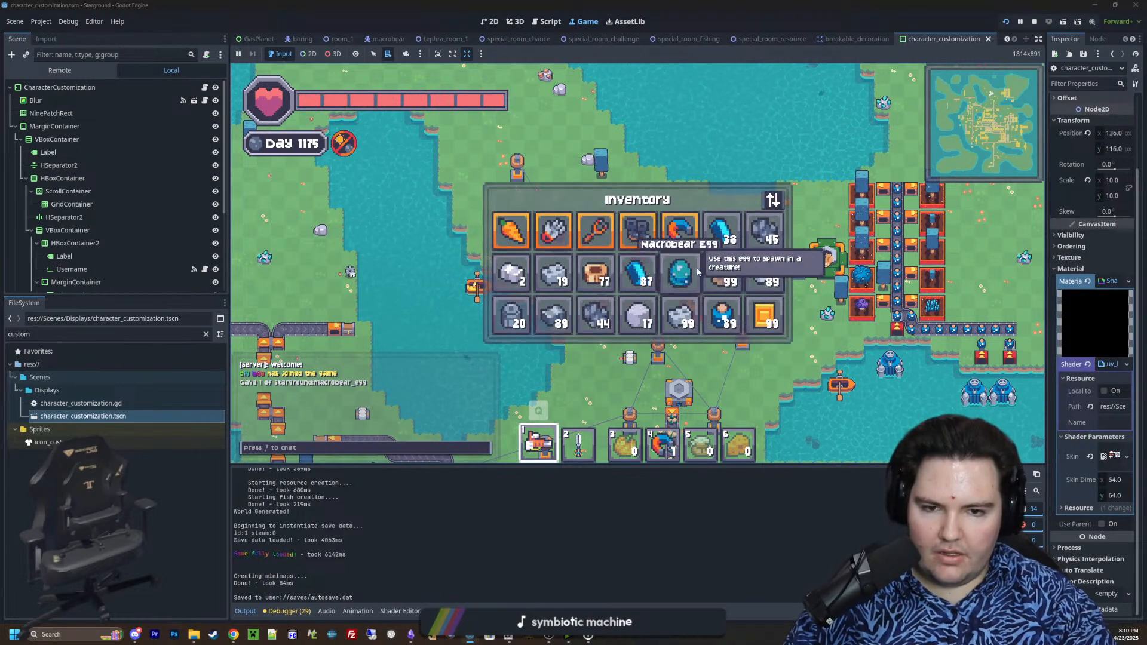
type("e")
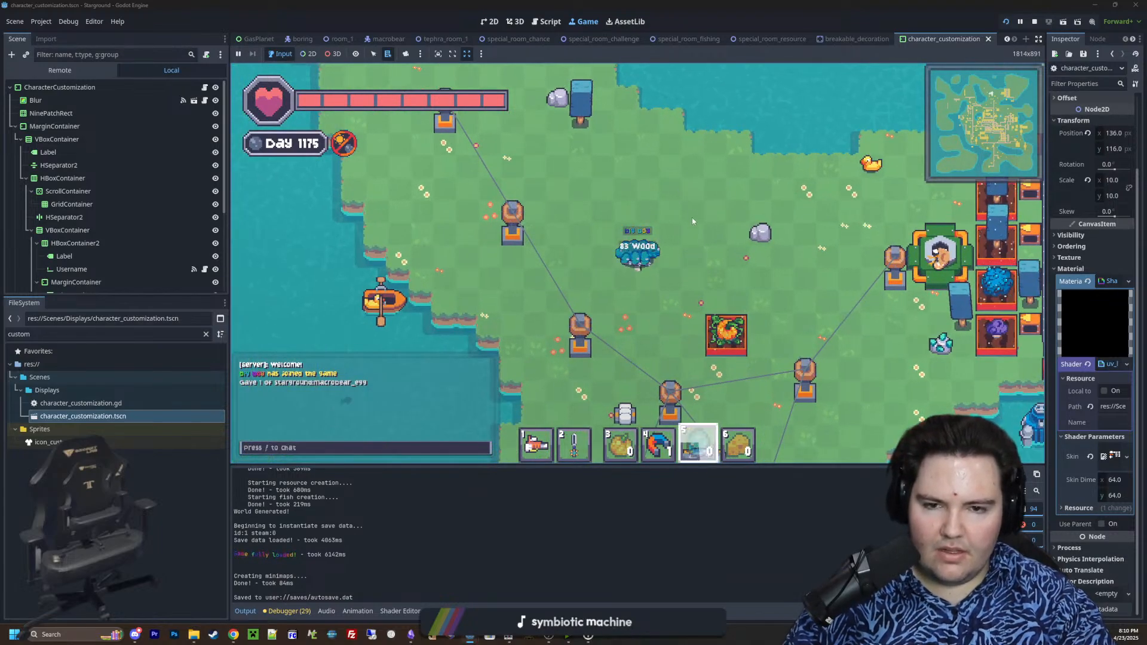
scroll(693, 221, "up", 2)
key("d")
key("1")
Try placing the first item of the last building category above the Macrobear, and cancel the placement
key("e")
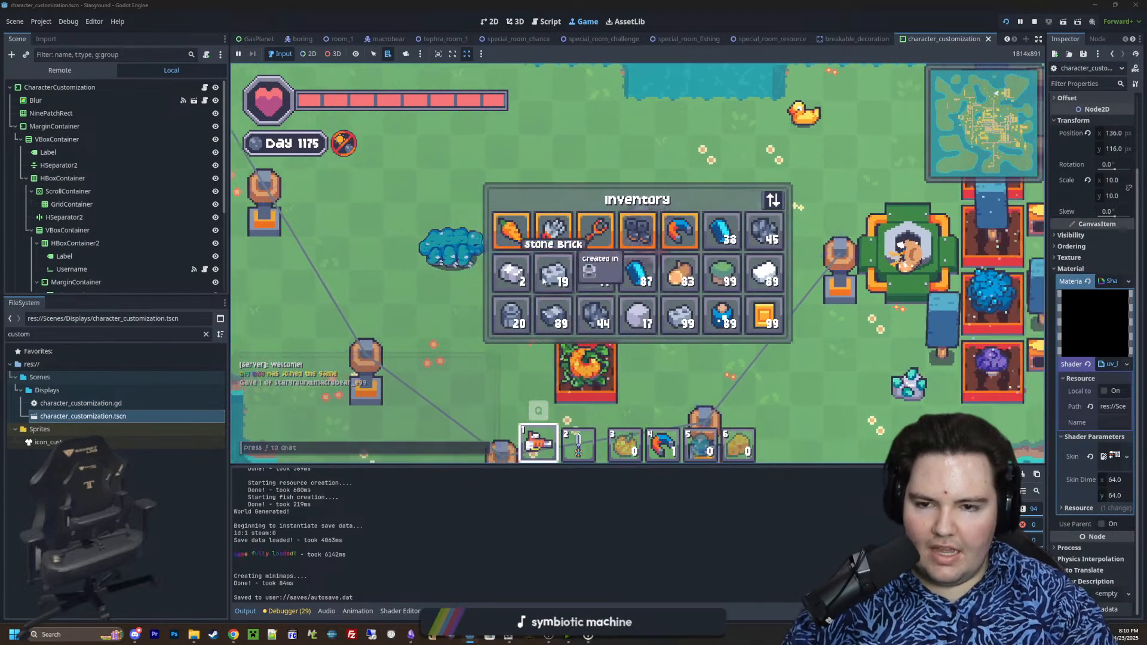
key("e")
key("b")
scroll(600, 308, "down", 2)
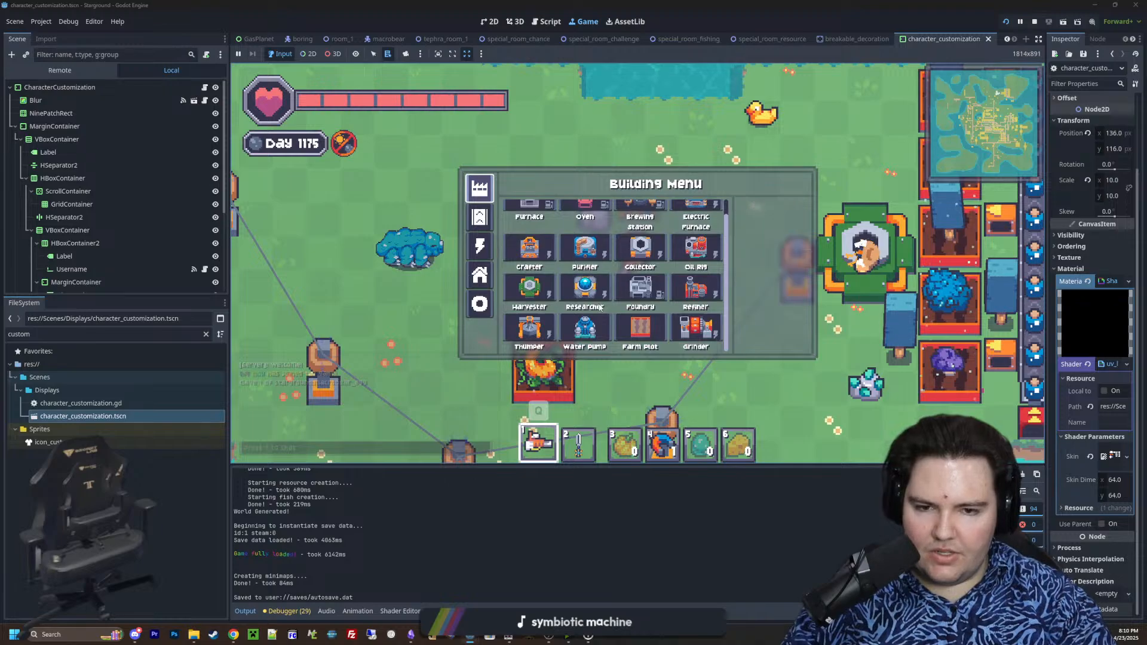
left_click(484, 310)
left_click(528, 220)
key("a")
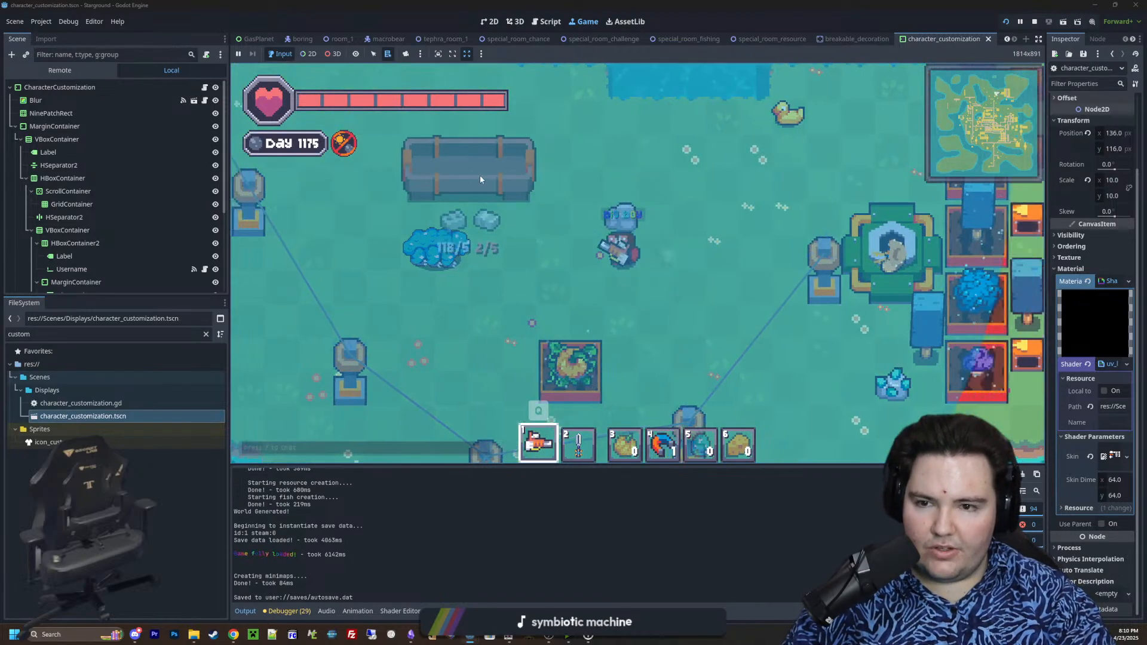
right_click(504, 172)
Follow the Macrobear along the shore and add the line "ambience sound broken" to the v13 note in Obsidian
key("a")
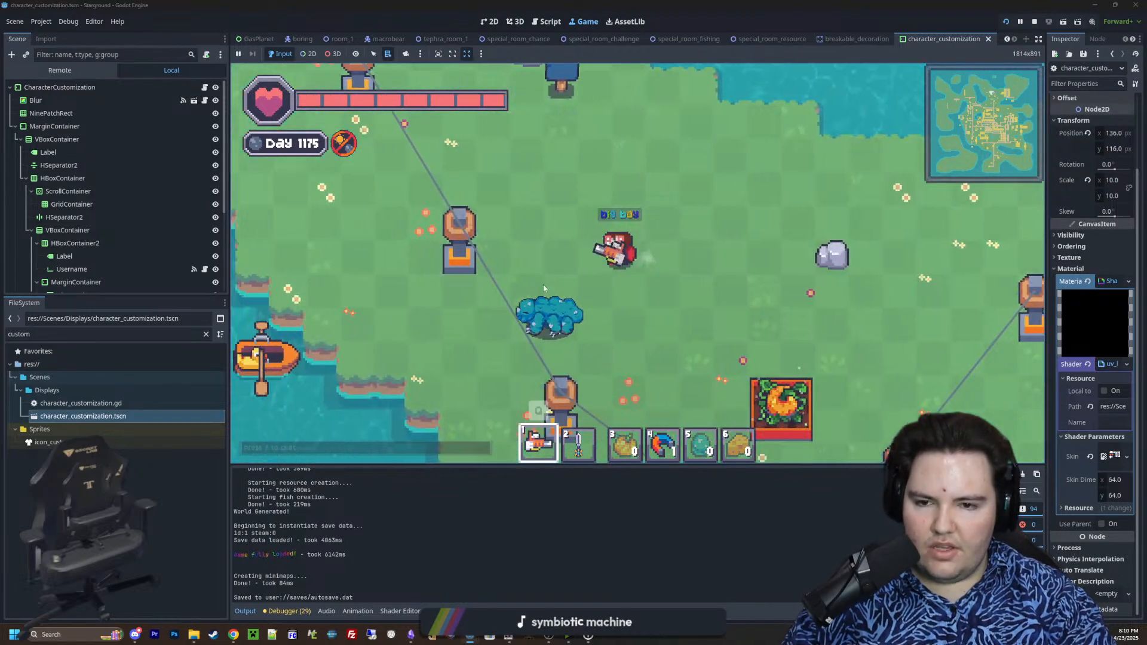
key("s")
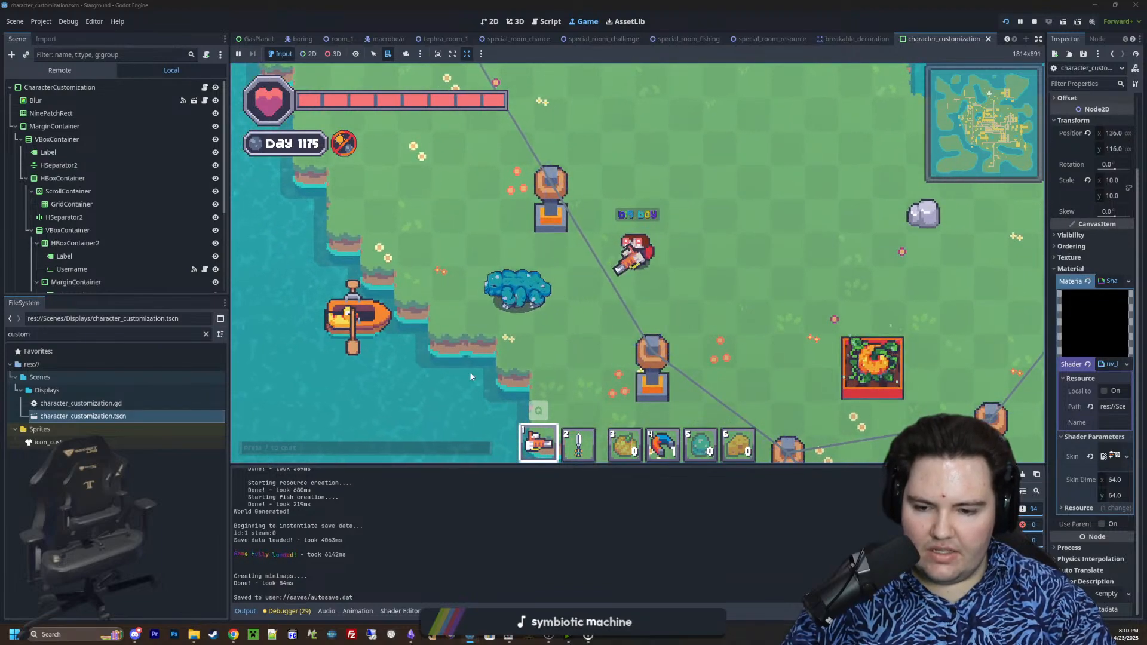
key("d")
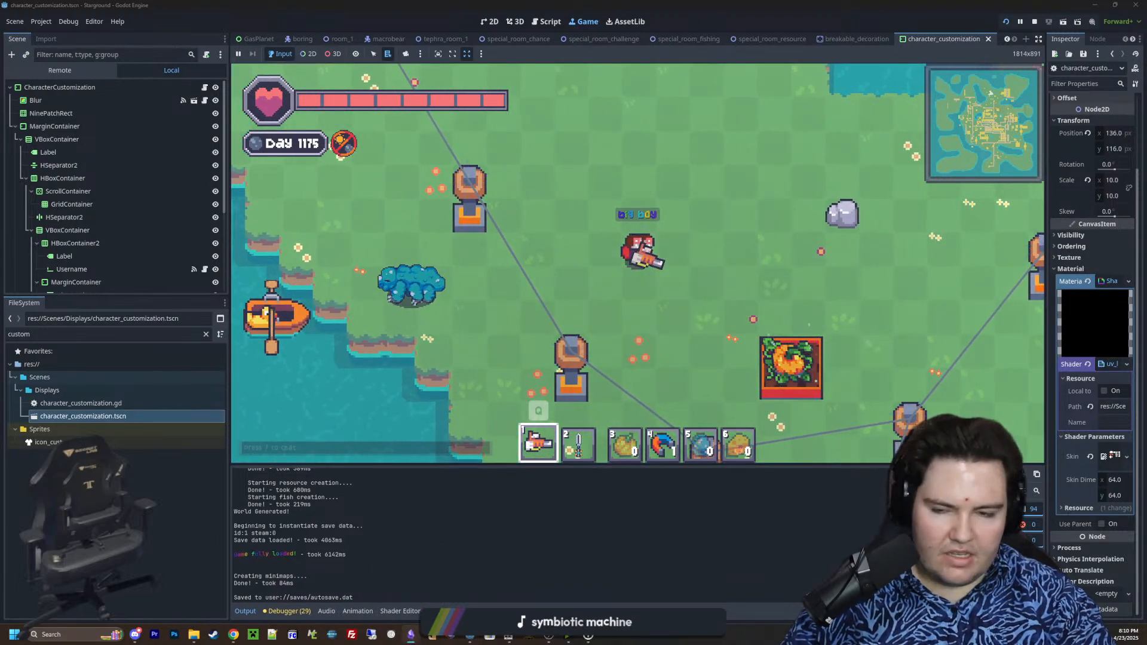
left_click_drag(1146, 227, 490, 153)
scroll(591, 404, "down", 2)
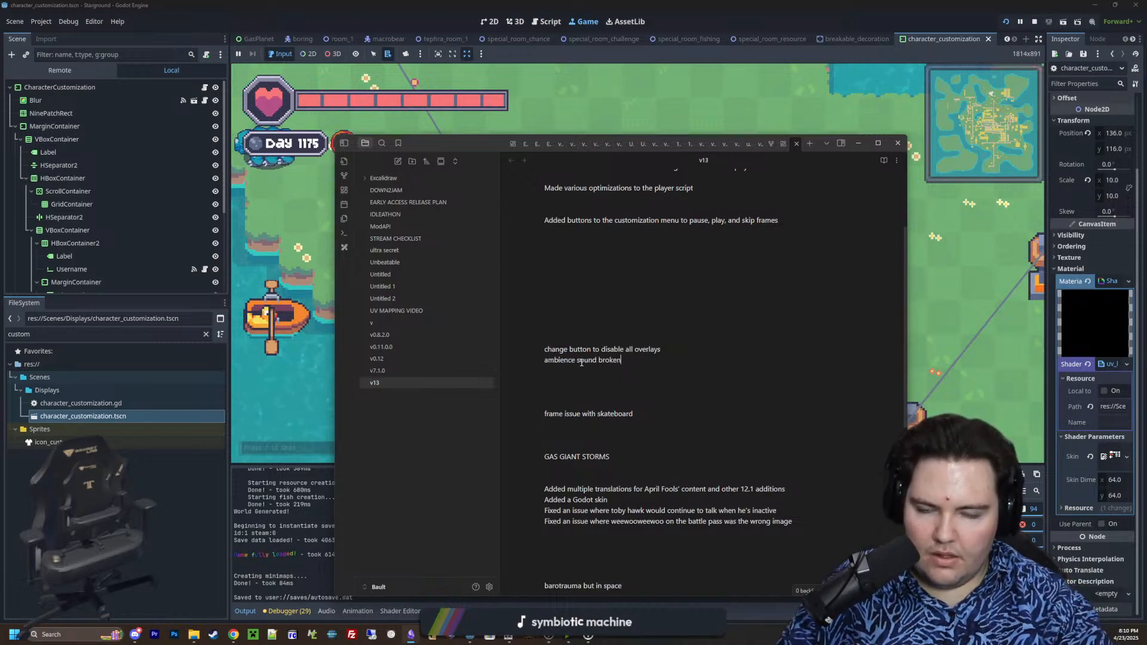
left_click(560, 88)
Walk around the inlet to the existing wooden fence and pick that fence as the piece for building
key("a")
key("w")
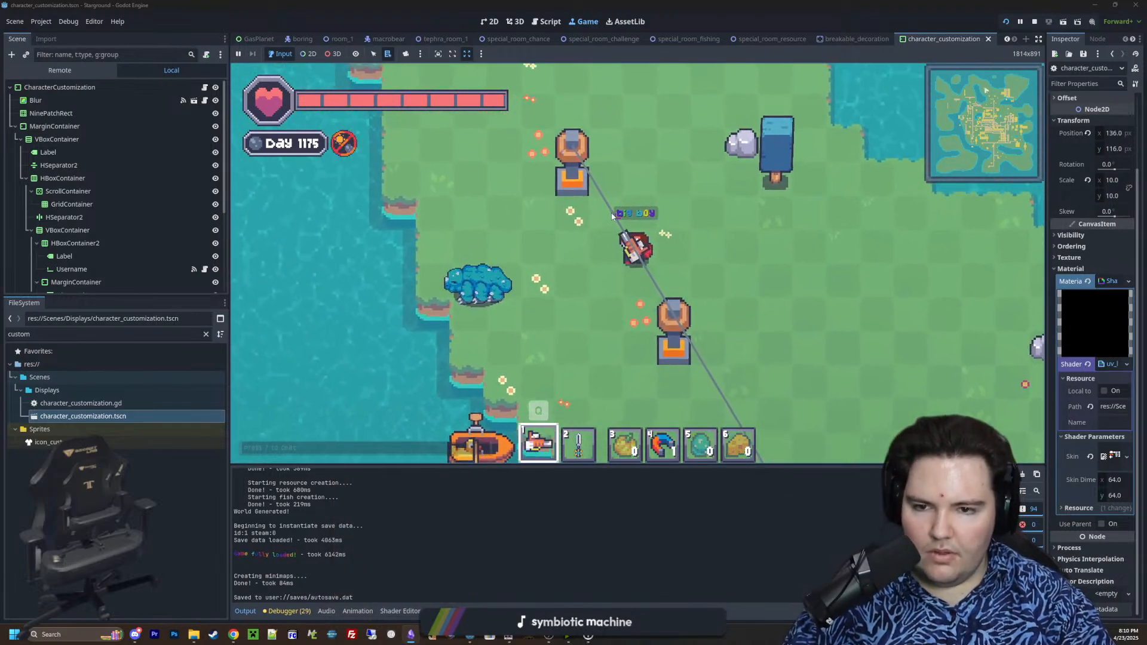
scroll(526, 282, "up", 2)
scroll(561, 276, "down", 5)
key("w")
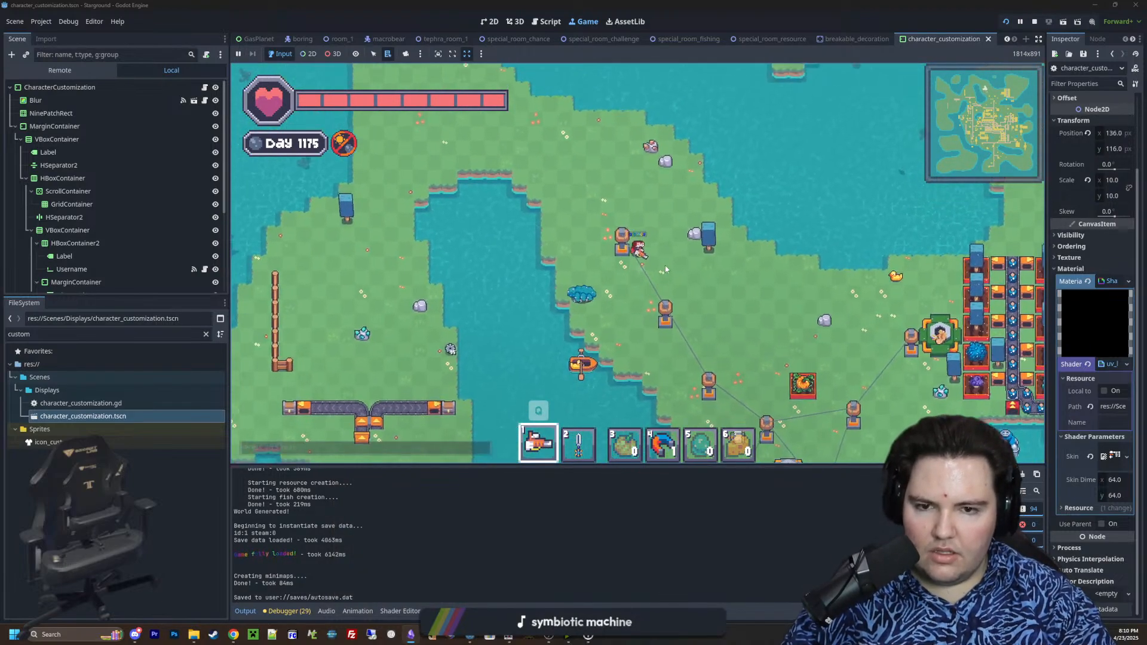
key("a")
key("s")
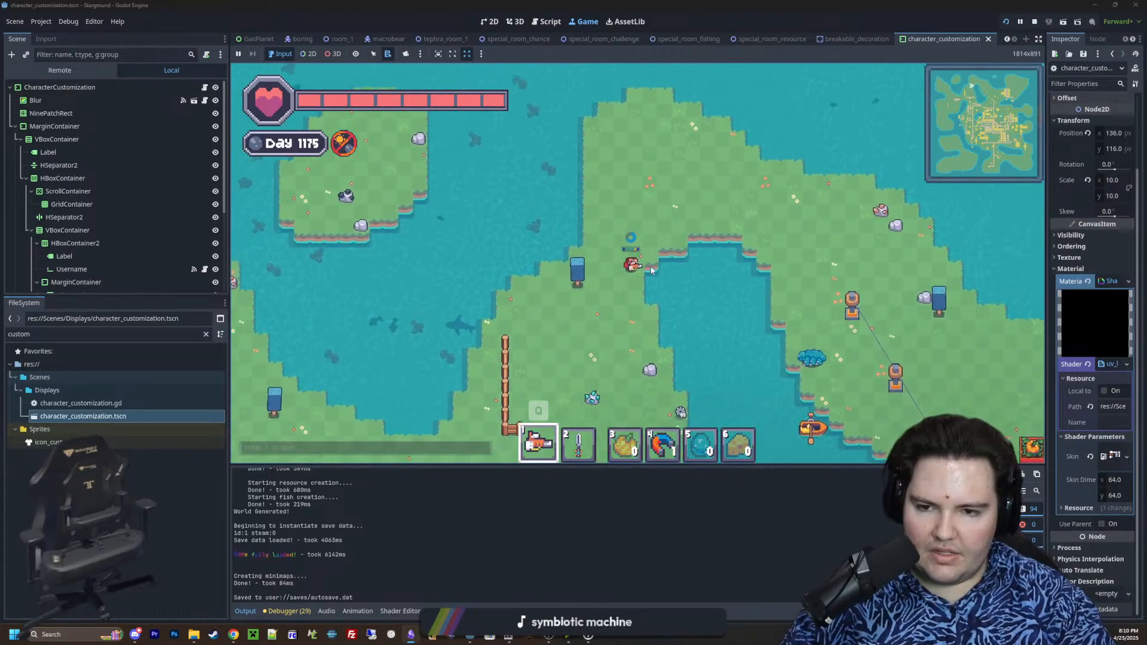
key("a")
key("w")
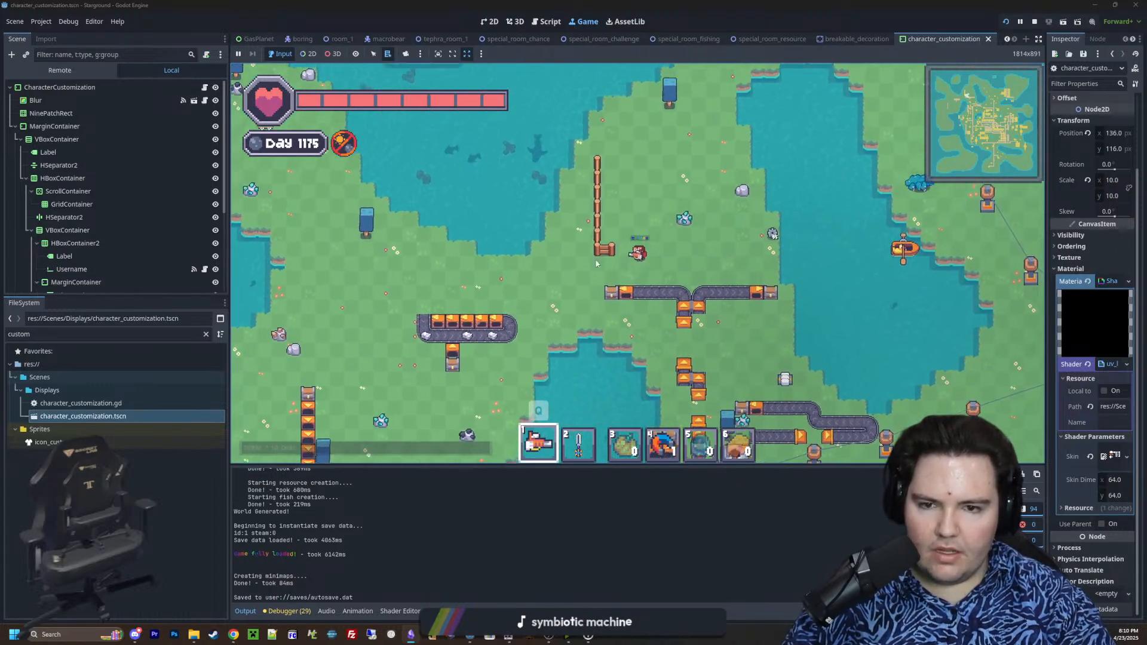
scroll(607, 269, "up", 3)
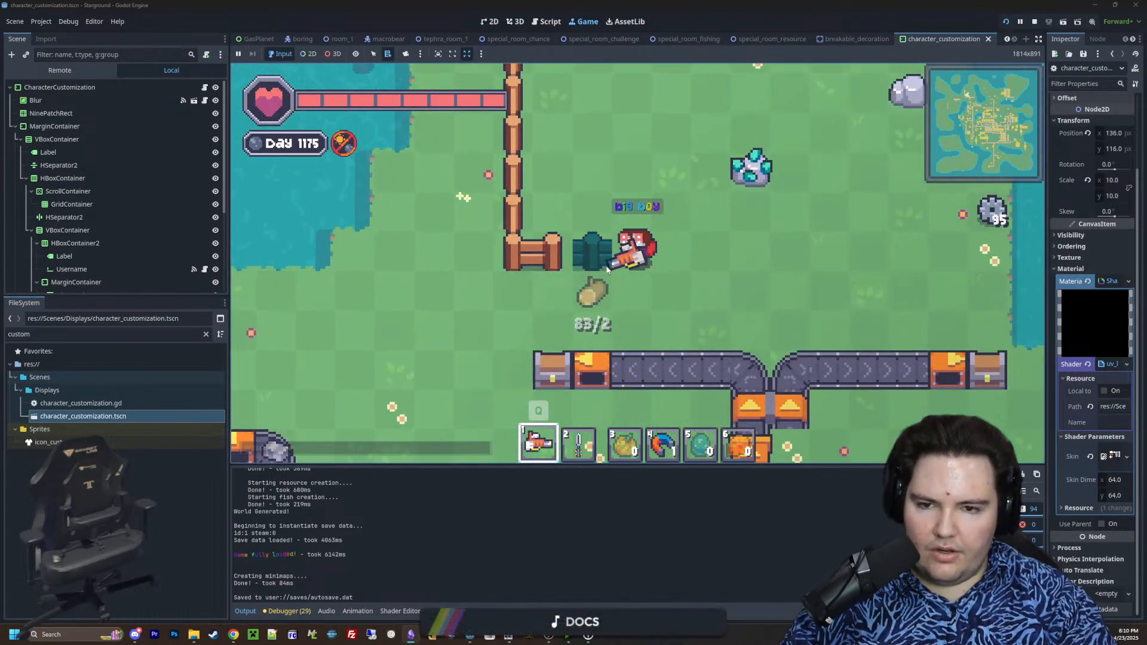
Walk back to the Macrobear and build a wooden fence pen around it and the adjacent power pole
scroll(607, 270, "down", 3)
key("w")
key("d")
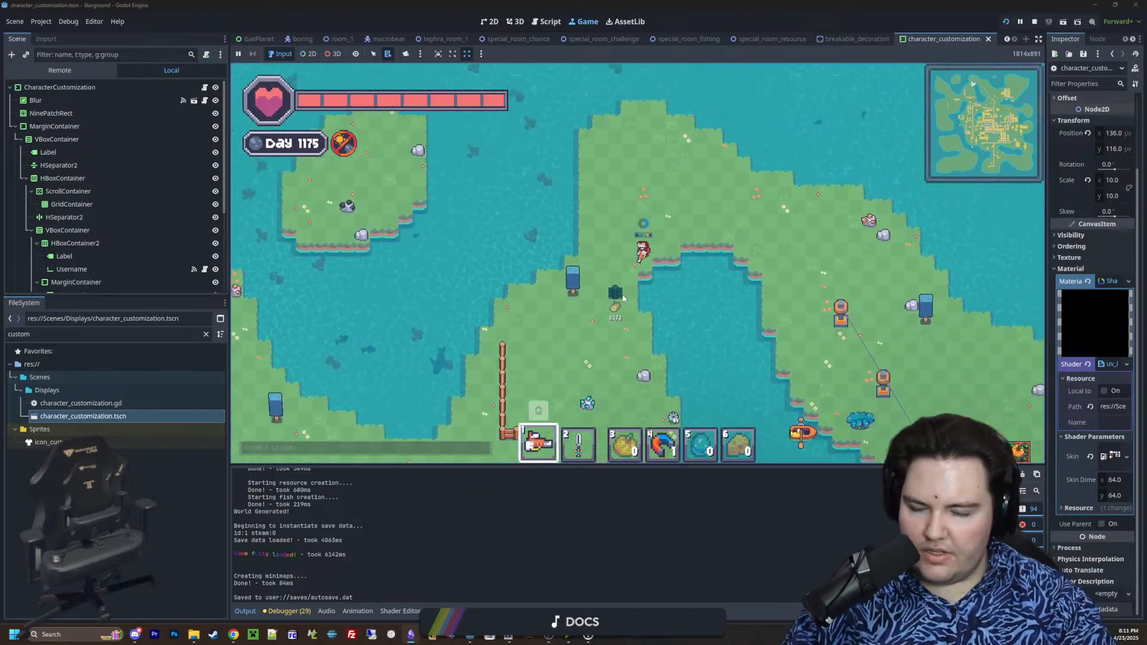
key("s")
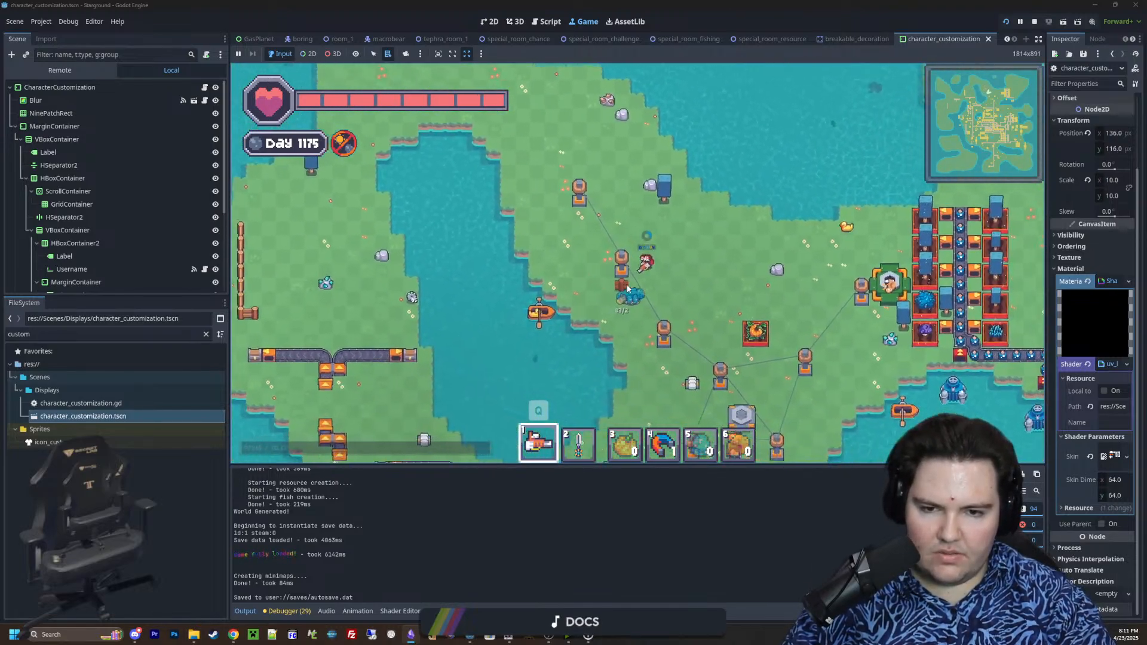
scroll(627, 289, "up", 3)
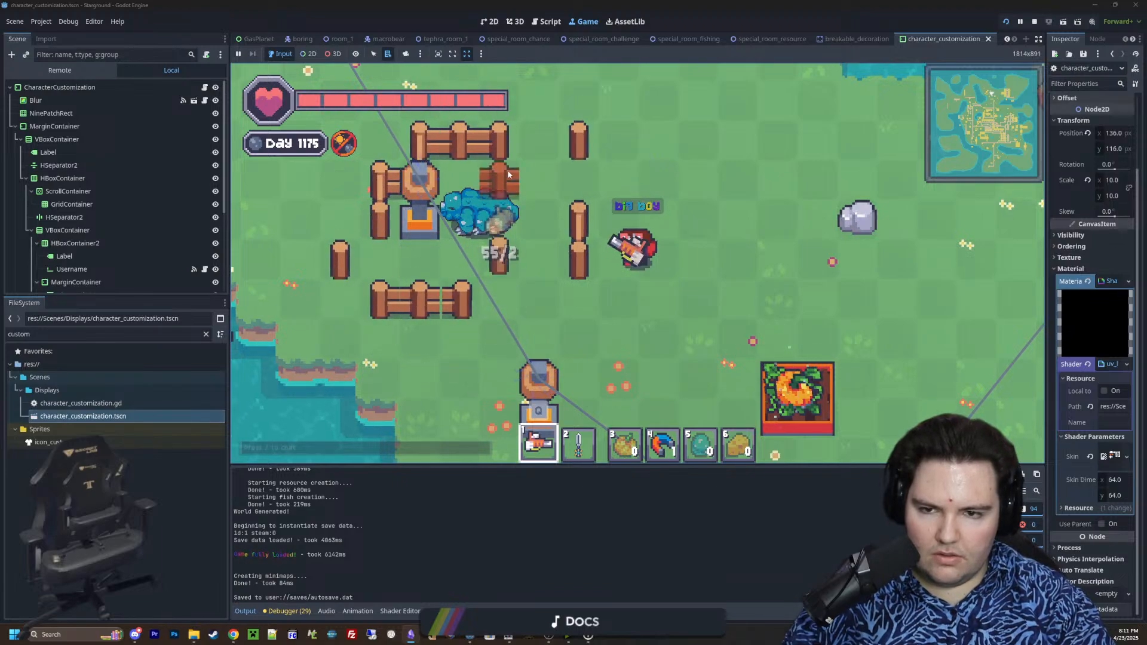
key("d")
left_click(569, 181)
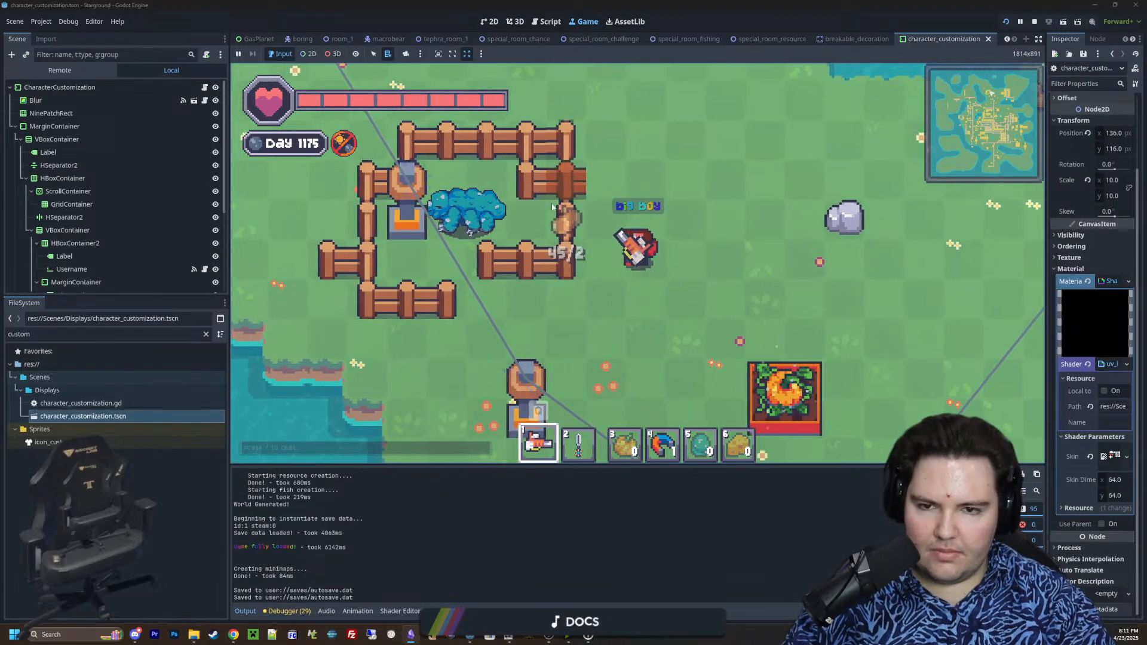
left_click(486, 298)
key("a")
key("w")
Remove the stray fence pieces inside the pen's northeast corner and outside its west side
left_click(569, 248)
key("w")
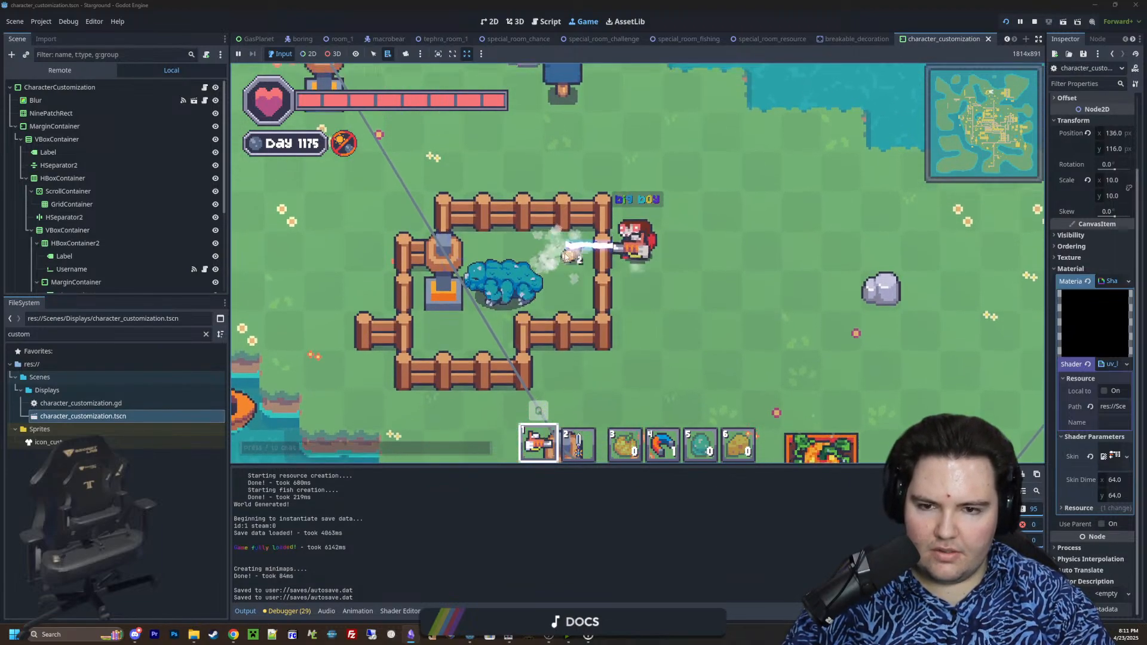
key("a")
key("s")
left_click(615, 370)
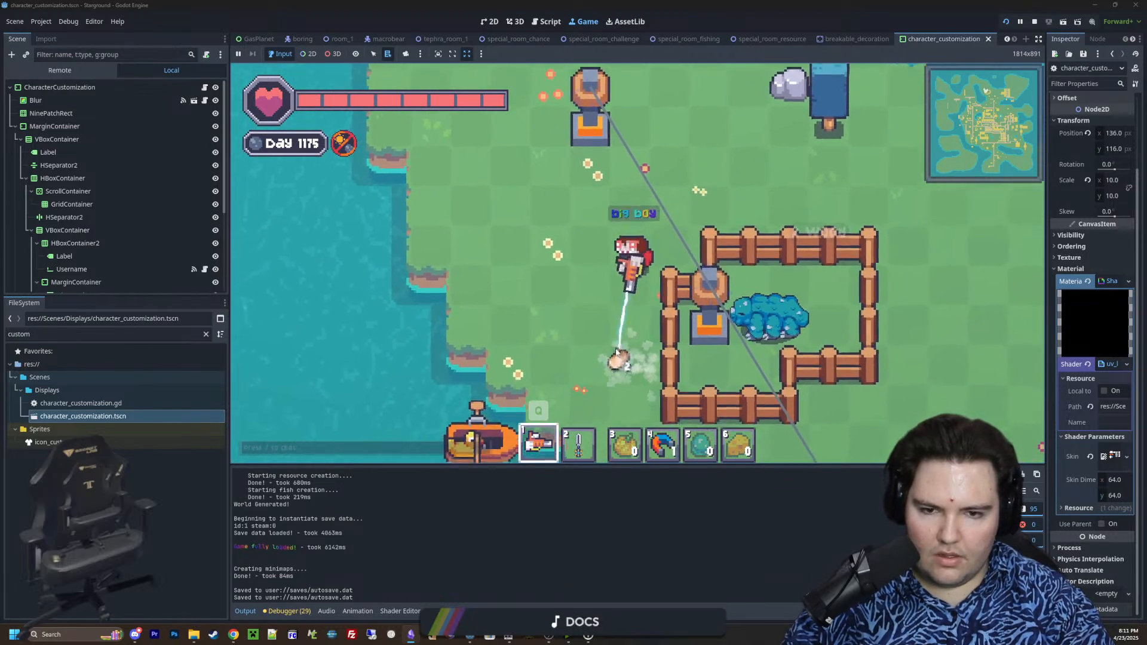
Square off the pen's southeast corner with fence and remove the leftover inner fence pieces around the Macrobear
key("d")
key("w")
key("s")
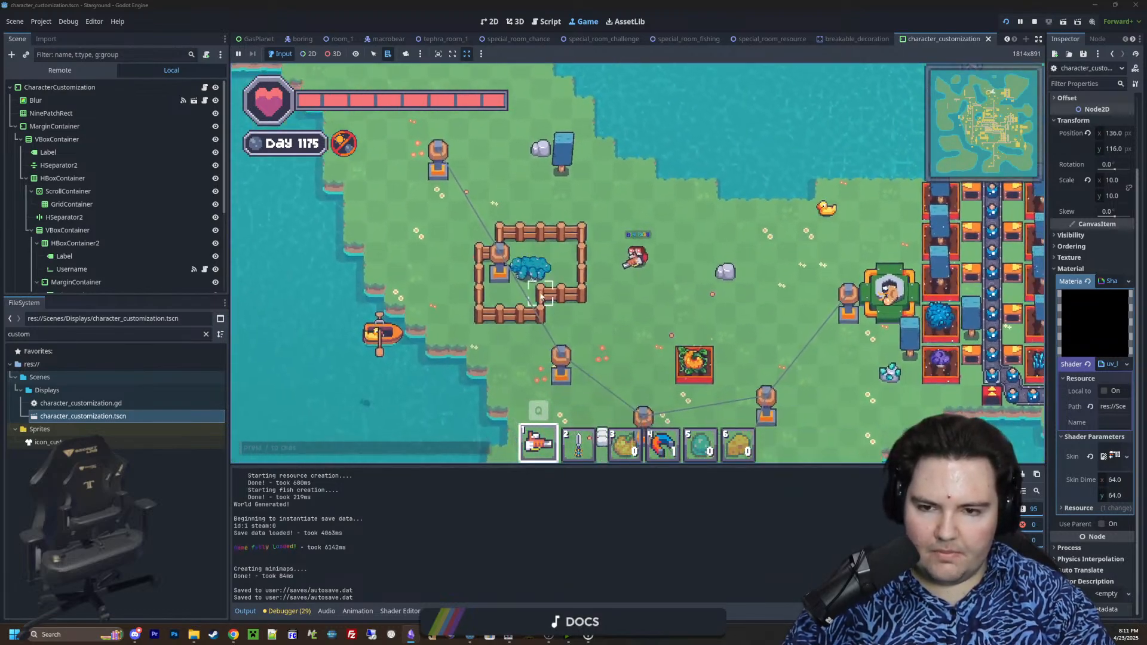
left_click(544, 284)
key("a")
key("s")
key("q")
key("d")
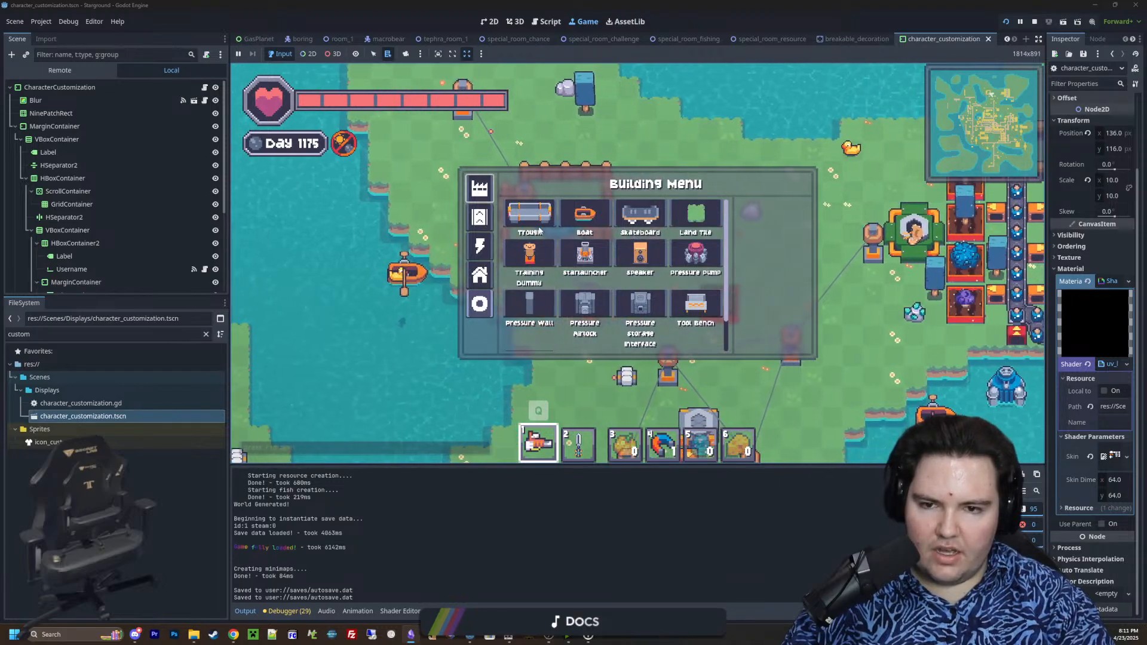
key("e")
key("e")
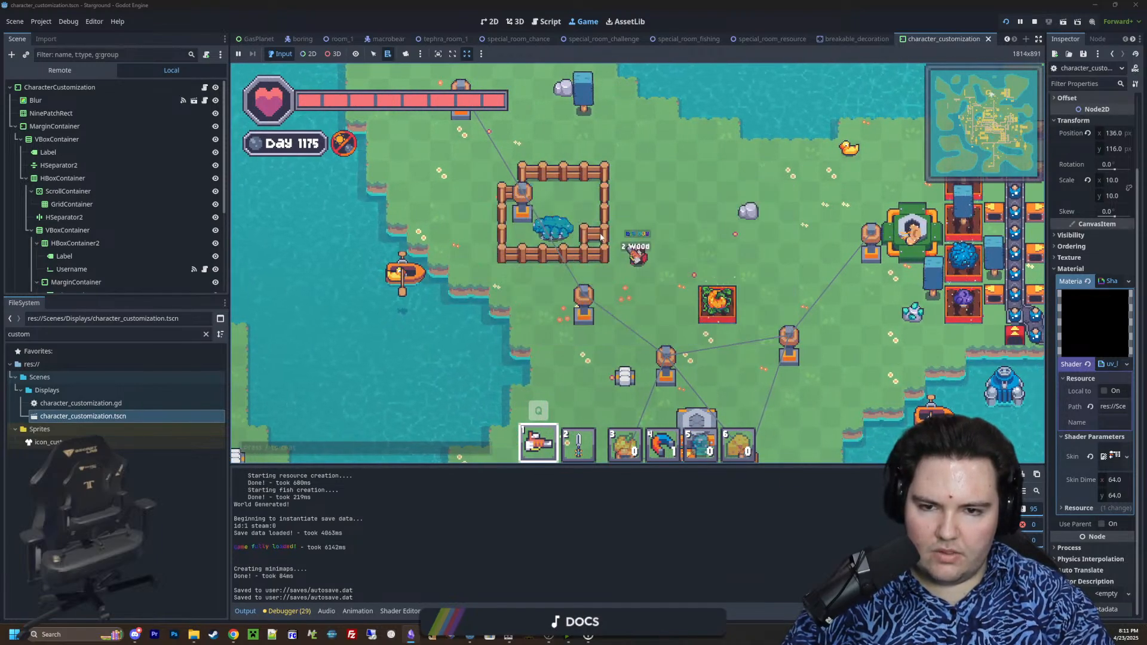
key("a")
mouse_move(587, 238)
left_mouse_down()
mouse_move(584, 218)
mouse_move(615, 223)
left_mouse_up()
key("d")
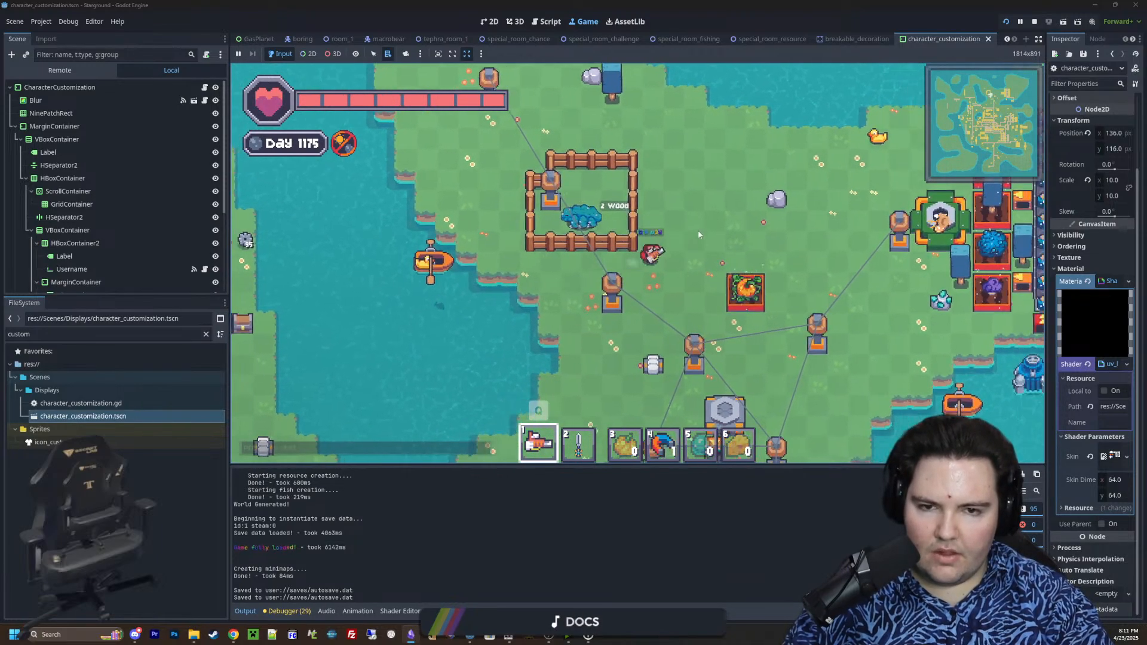
Walk south to the Starlauncher beside the factory belt and launch to Enceladus
key("w")
scroll(696, 221, "down", 3)
key("a")
key("s")
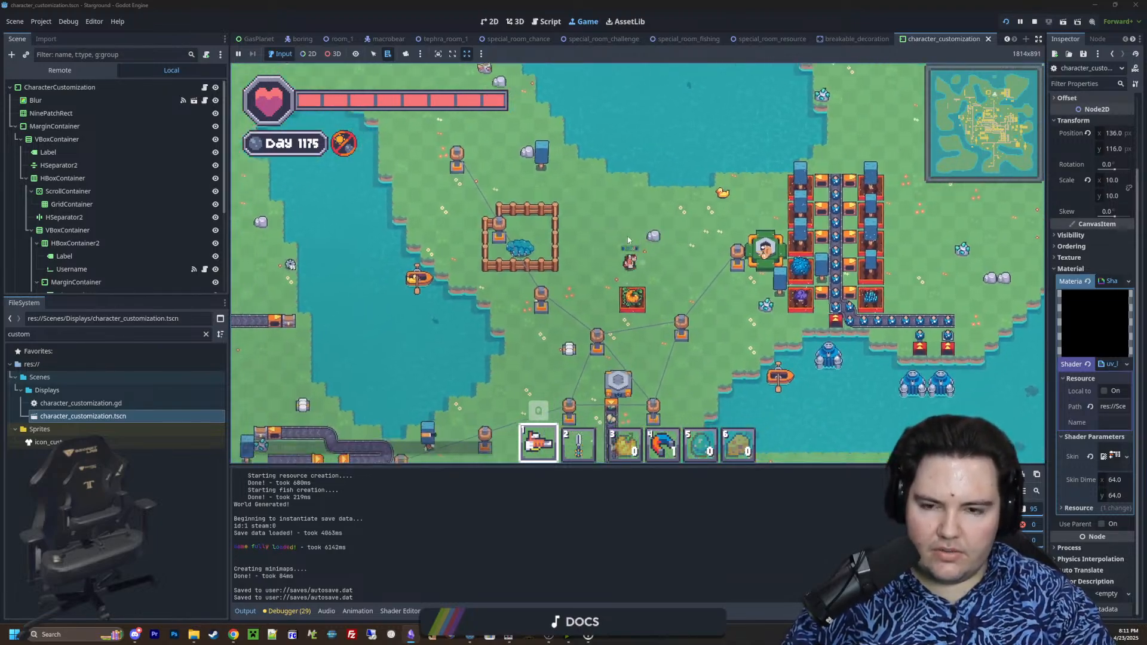
key("d")
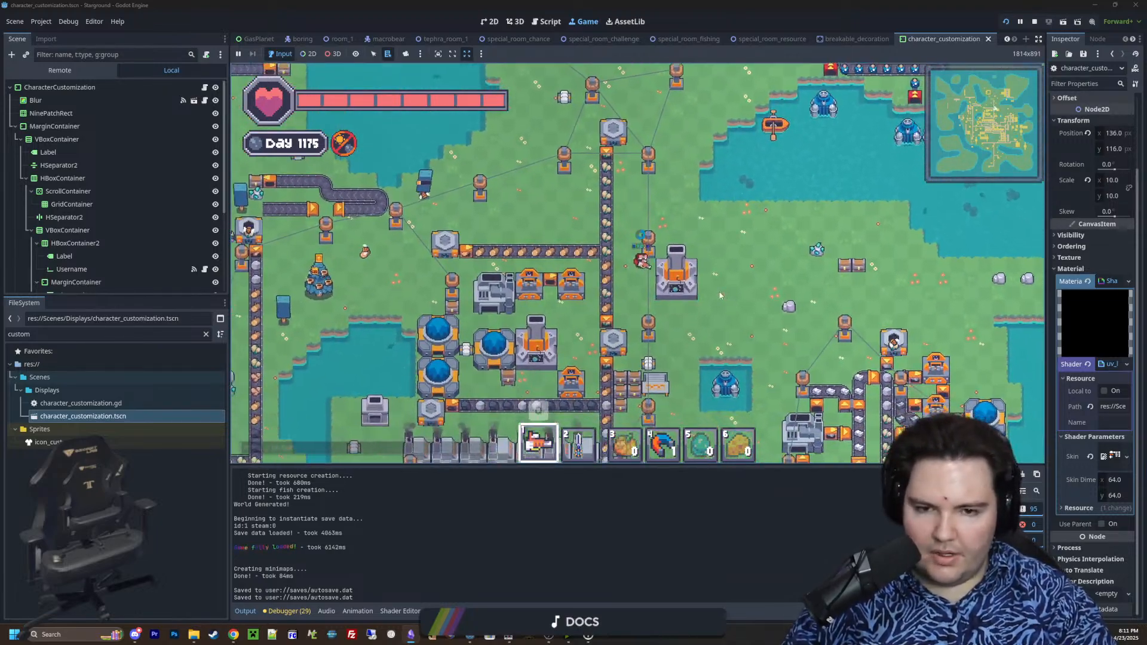
left_click(716, 250)
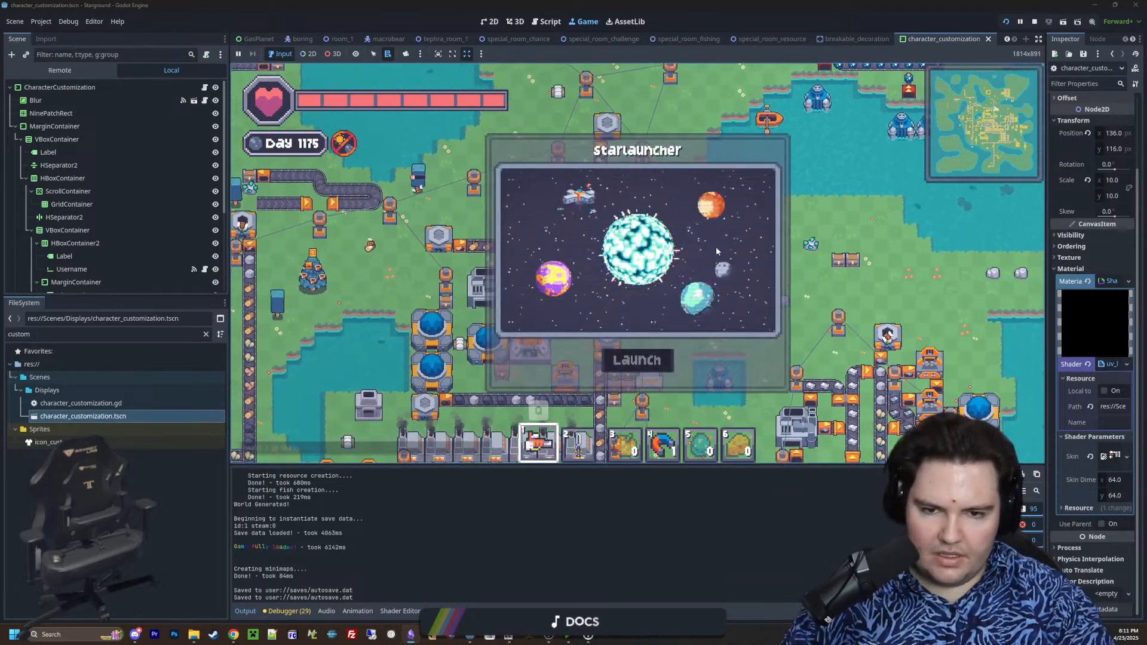
left_click(641, 360)
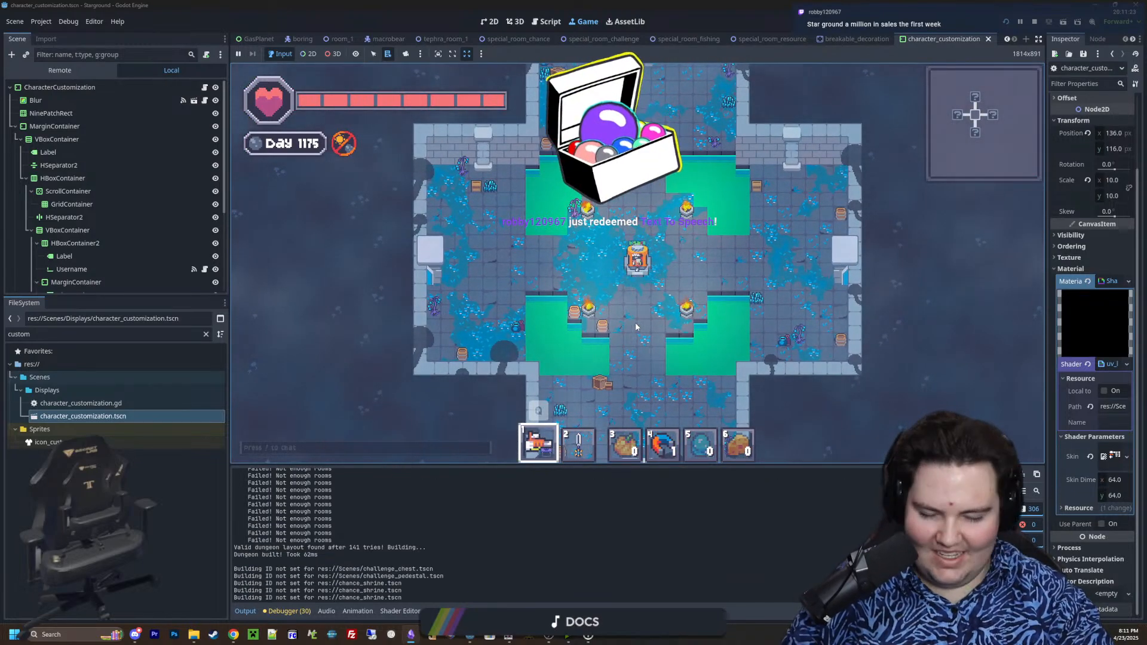
Walk around the dungeon's starting room and go through its east door into the neighbouring room
key("a")
key("w")
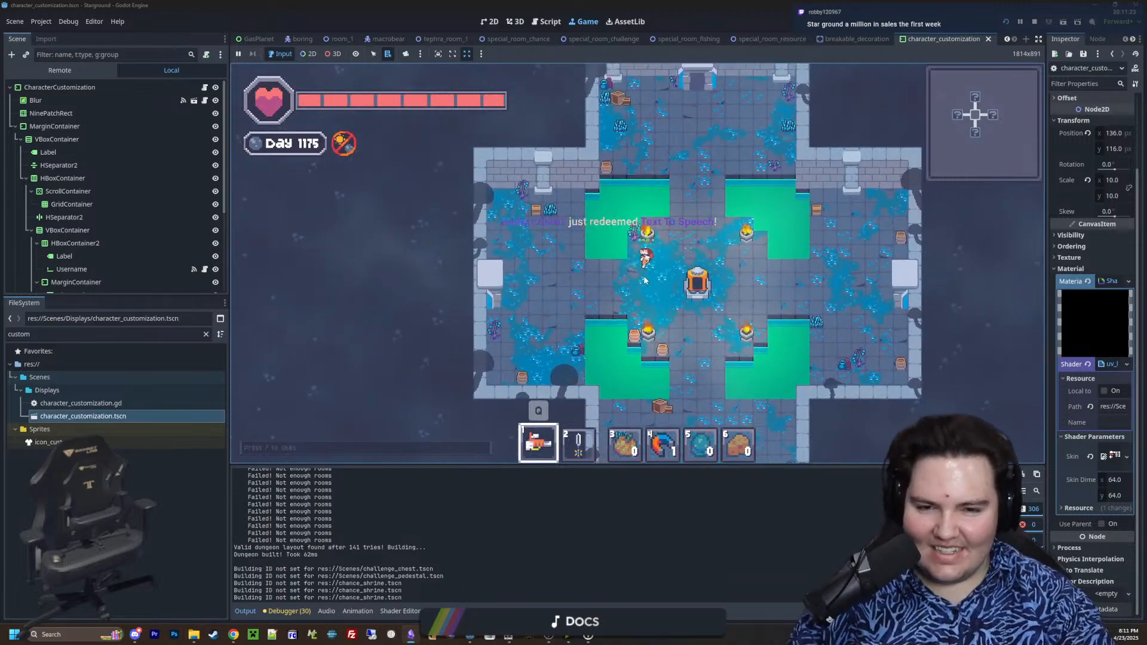
key("2")
key("s")
key("d")
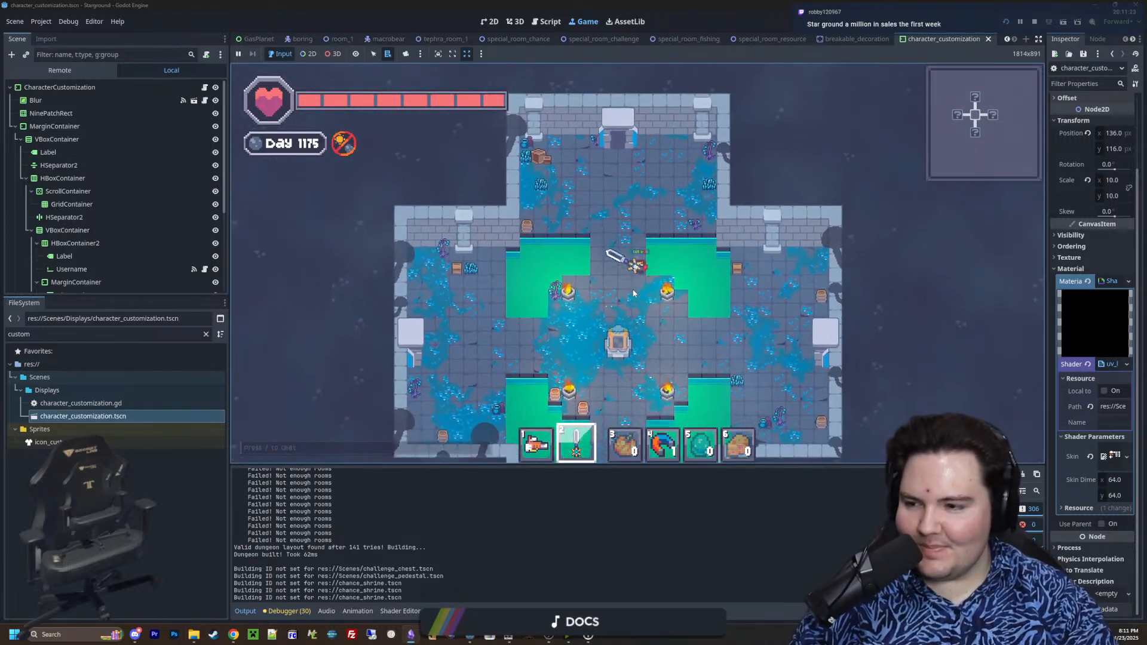
key("d")
key("s")
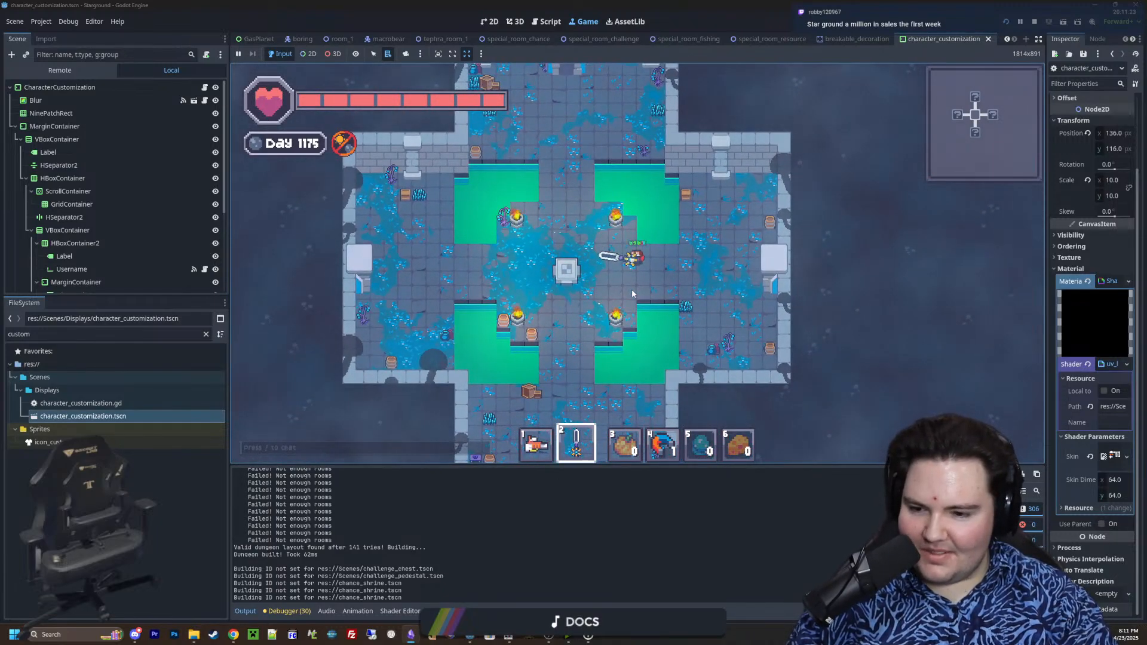
key("1")
key("d")
Equip the sword and defeat the enemies in the room east of the dungeon start
key("2")
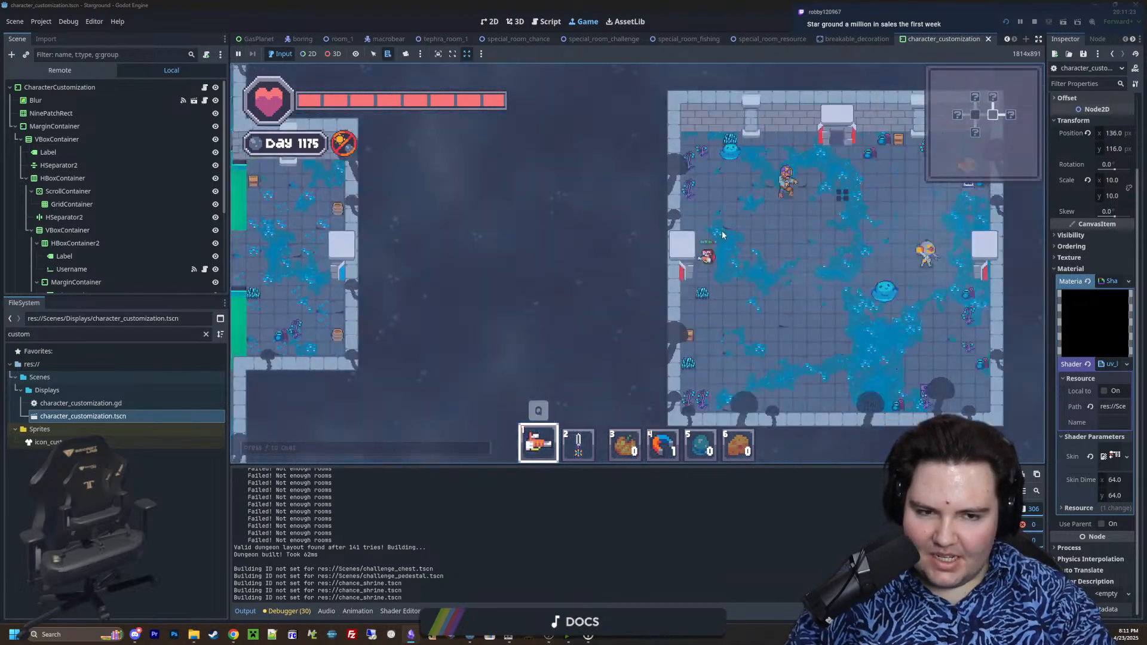
key("d")
left_click(711, 228)
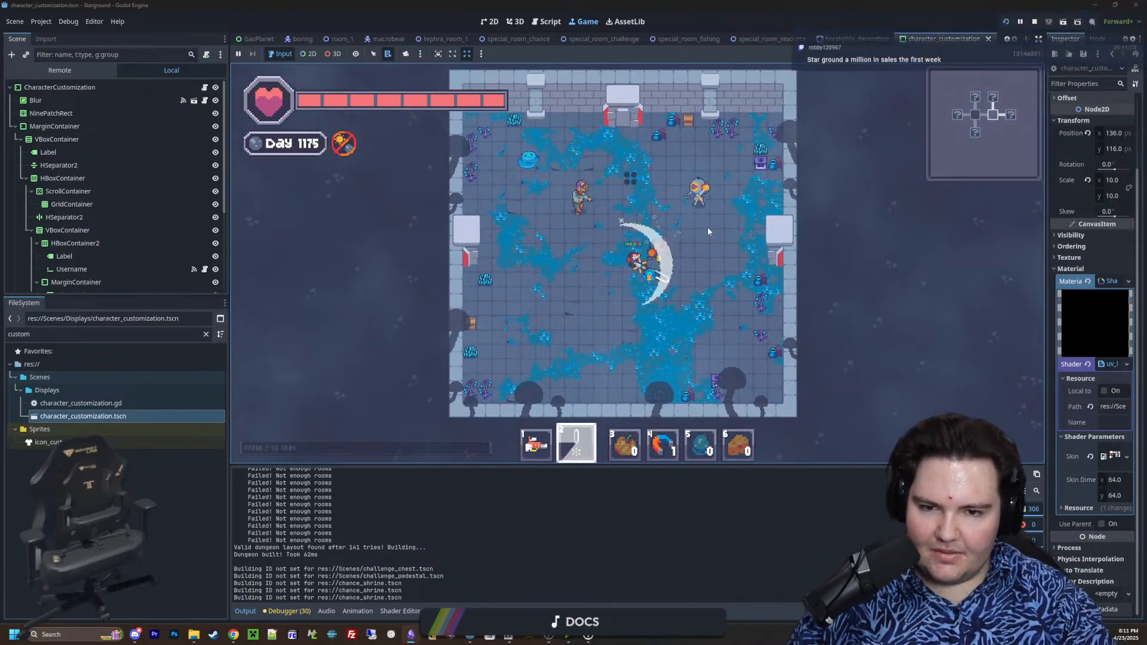
key("a")
key("w")
key("a")
key("d")
left_click(676, 198)
key("a")
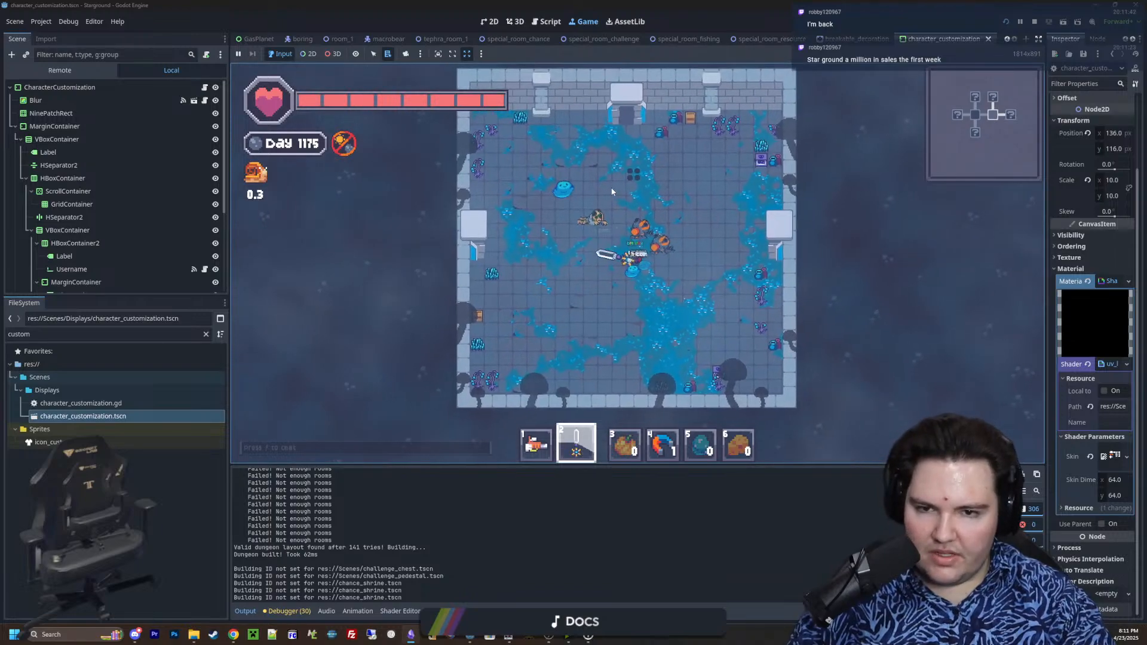
key("w")
left_click(612, 191)
left_click(613, 194)
key("s")
left_click(678, 229)
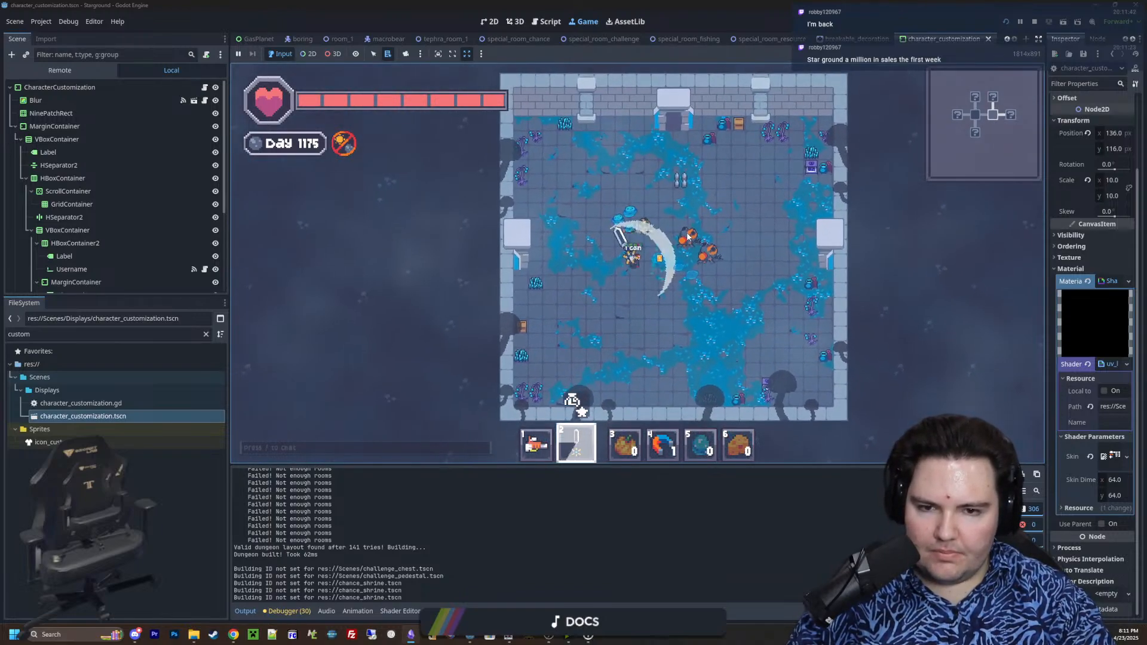
Inspect the large altar in the starred room further east and return to the previous room
key("d")
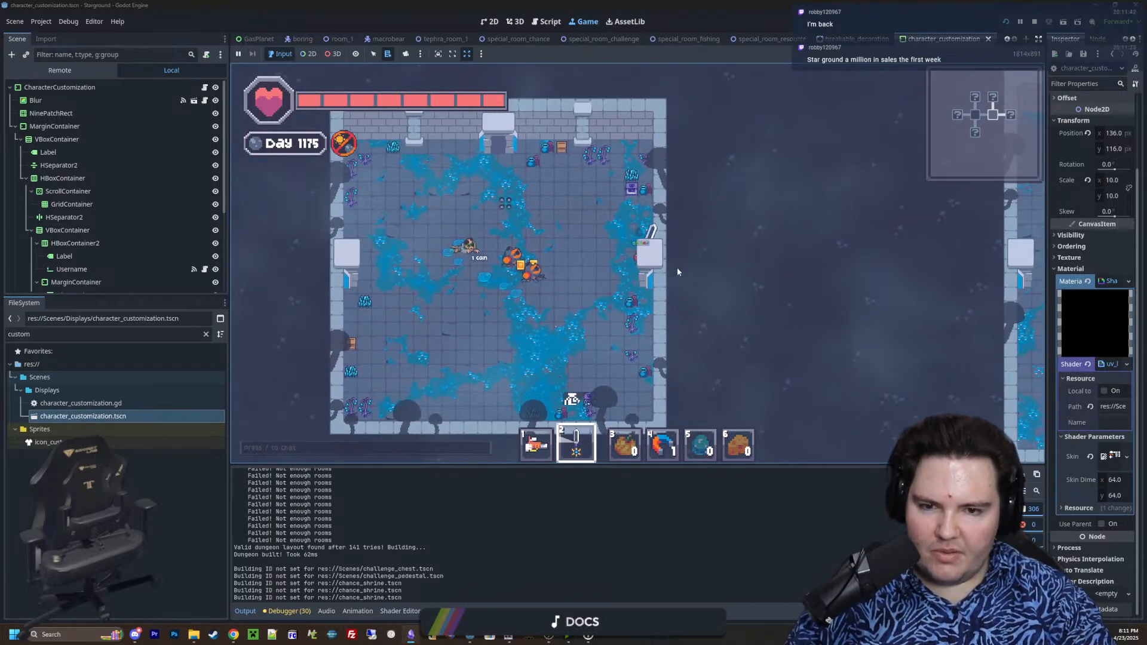
key("d")
key("w")
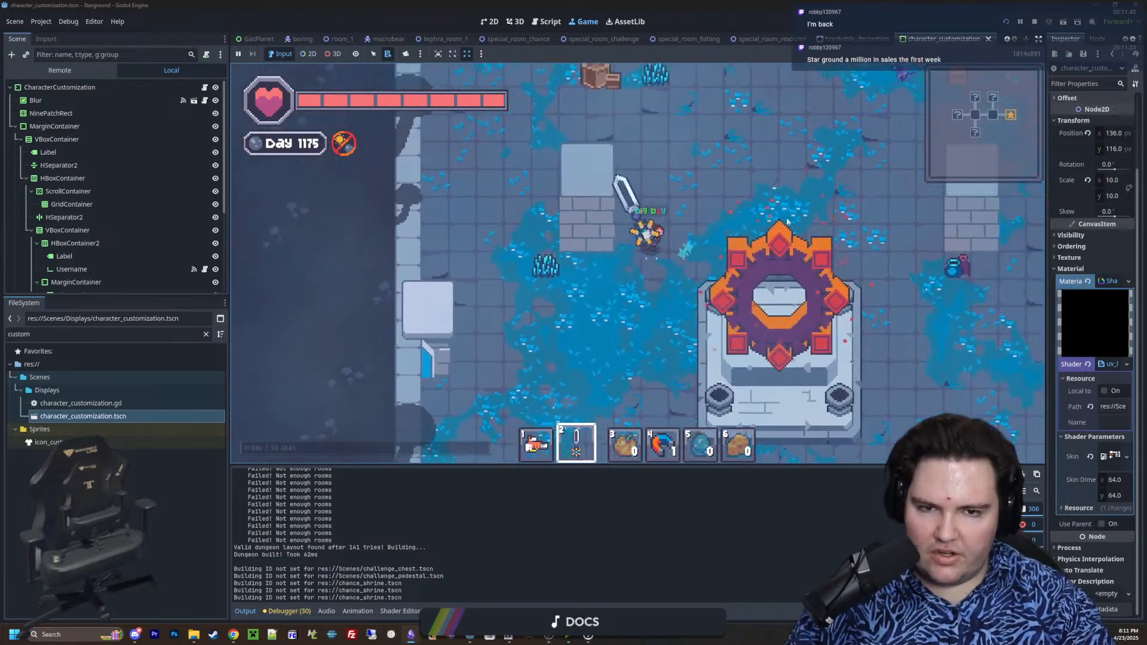
scroll(594, 222, "down", 3)
key("d")
key("s")
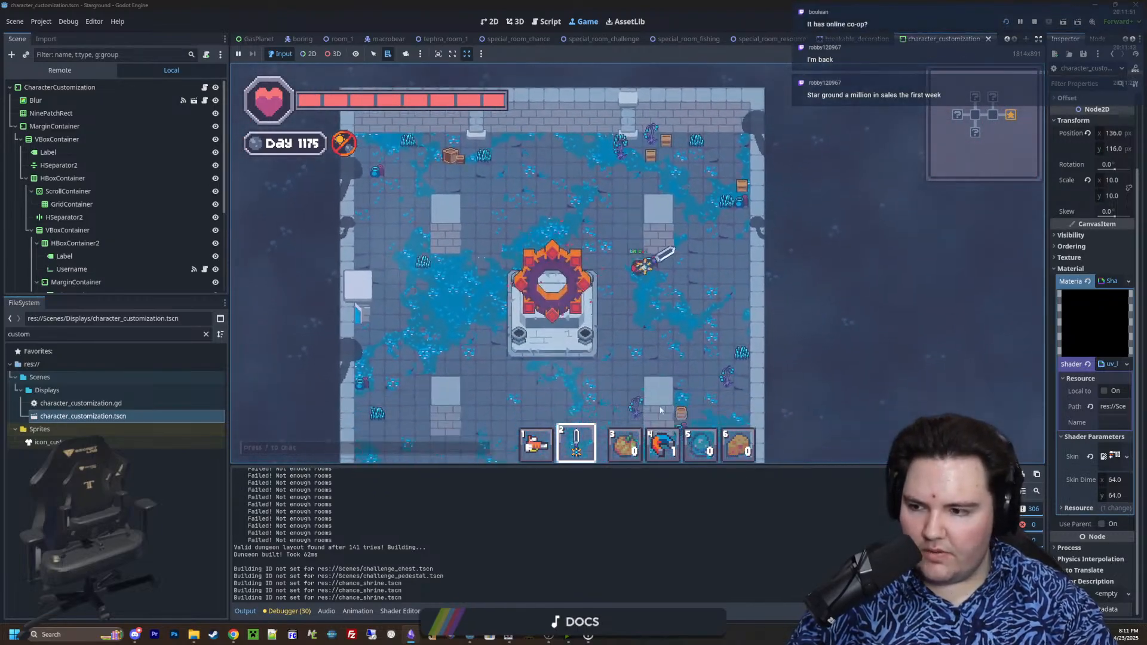
key("a")
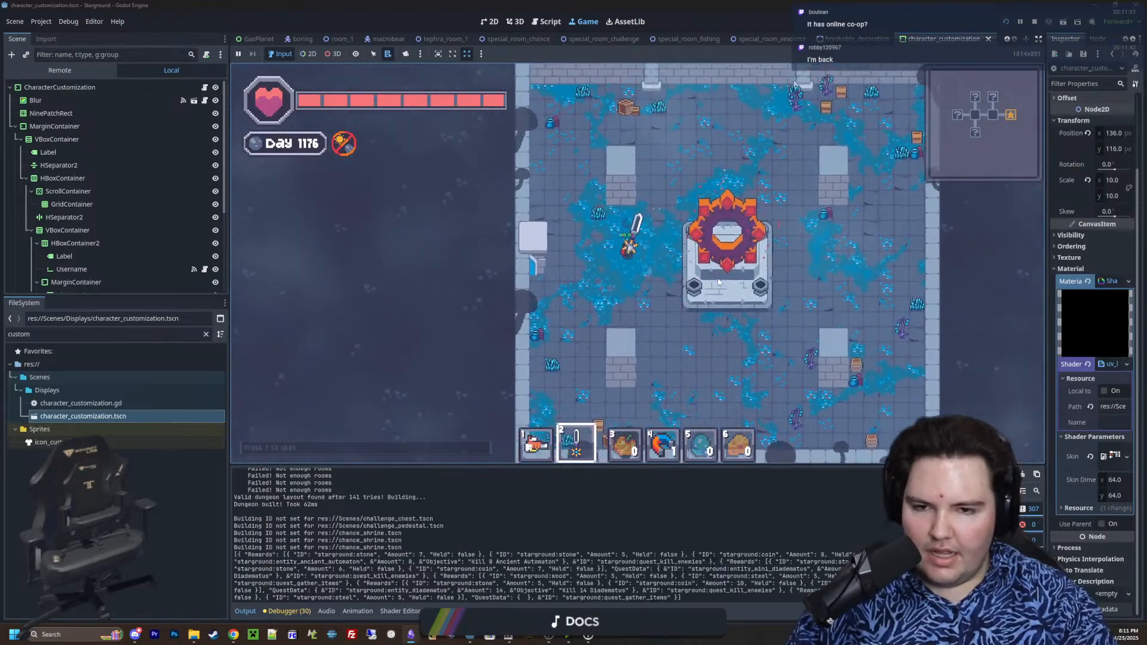
key("a")
key("w")
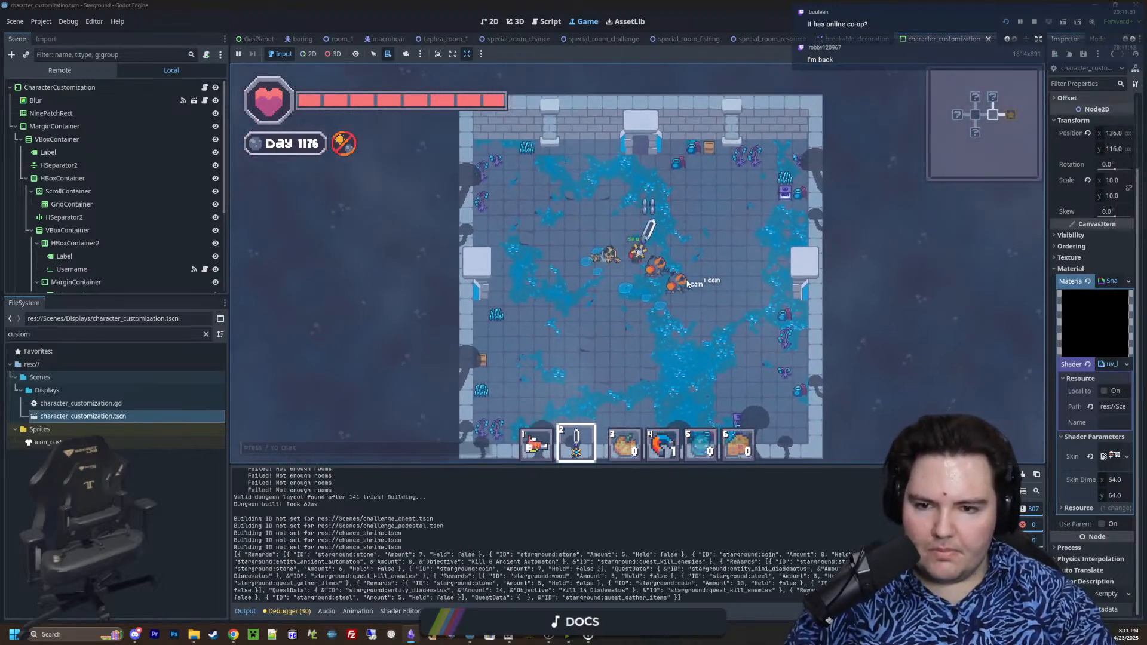
Quit the current game to the main menu and host a saved game in multiplayer
key("Escape")
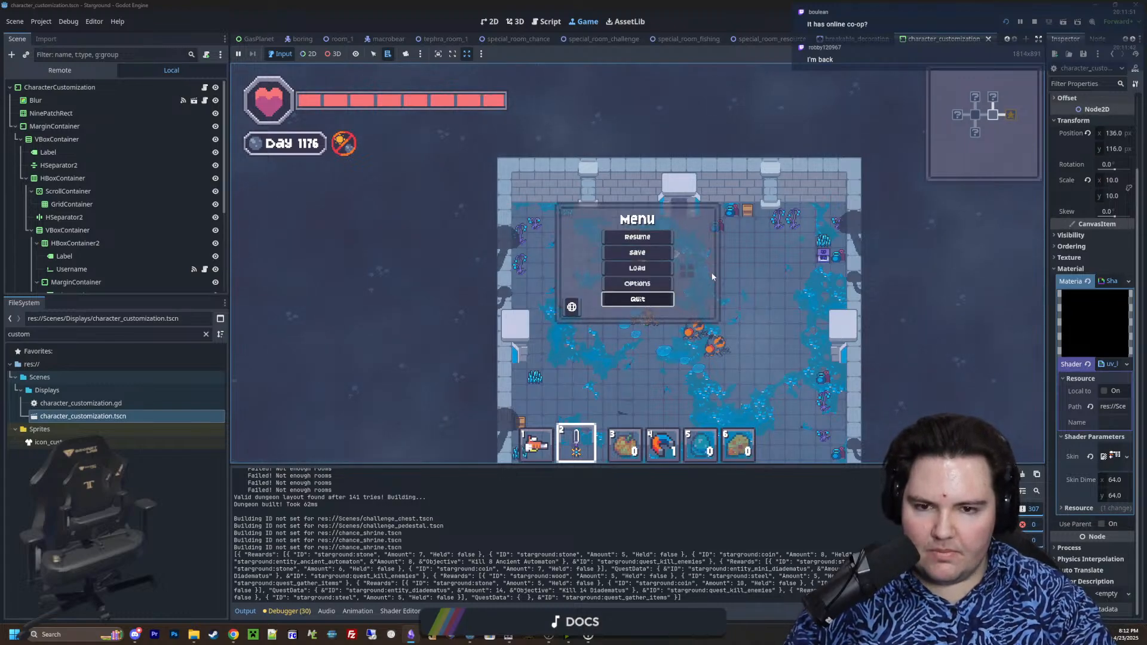
left_click(360, 241)
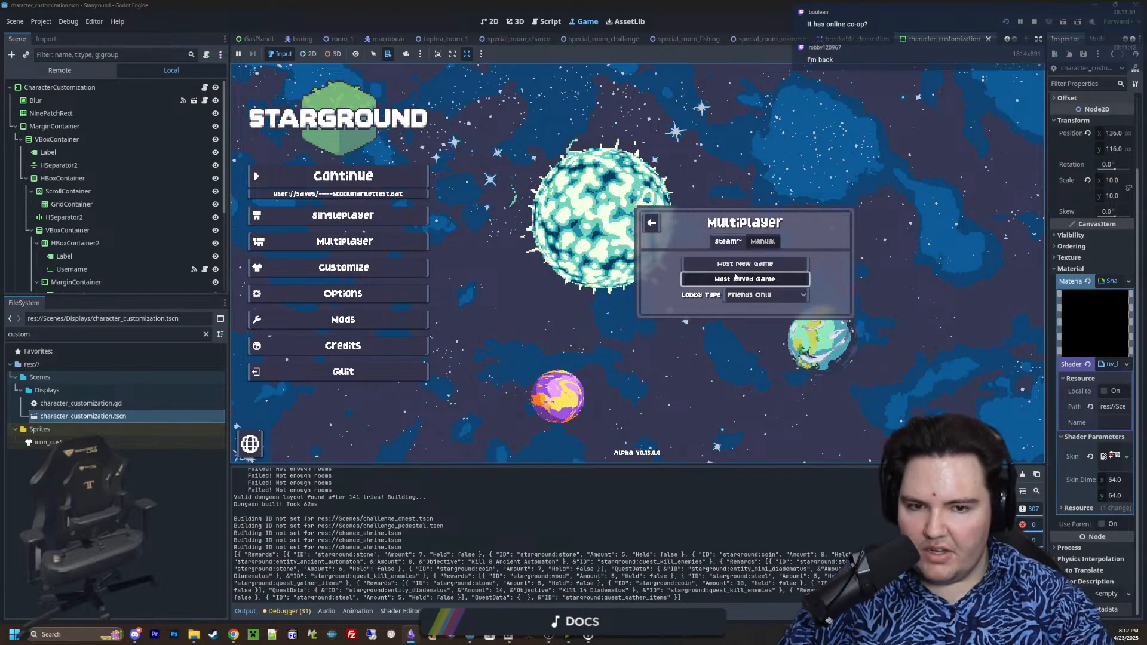
left_click(736, 278)
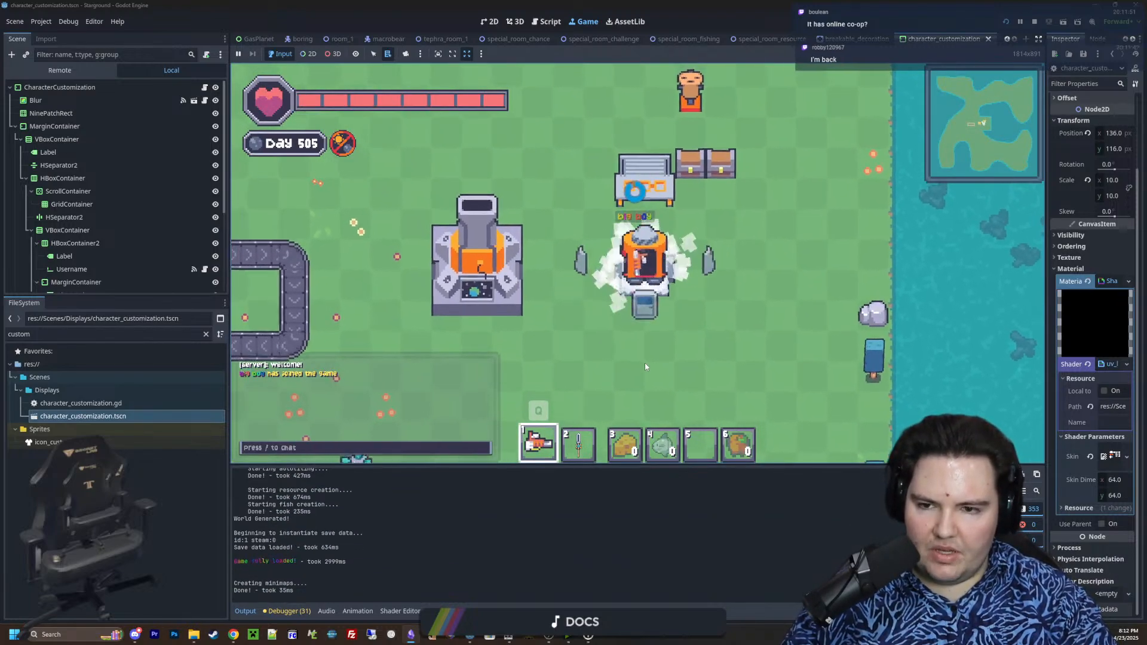
Explore the hosted world around the launcher, the conveyor loop and the skateboards, continuing north along the shore
key("w")
key("a")
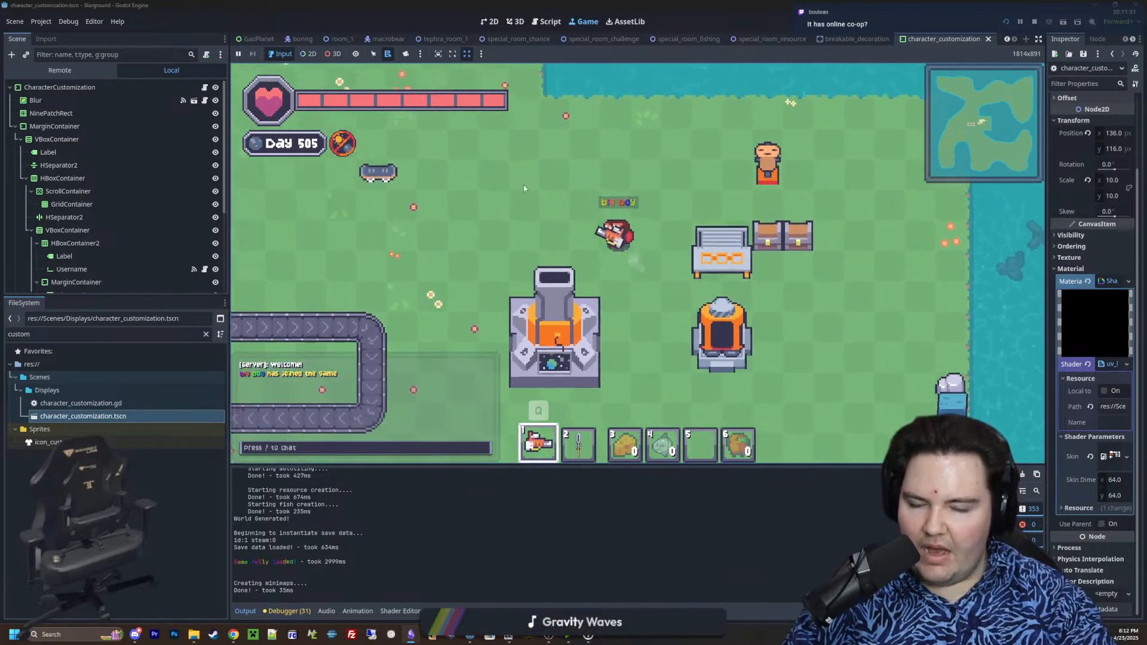
scroll(497, 269, "down", 4)
key("s")
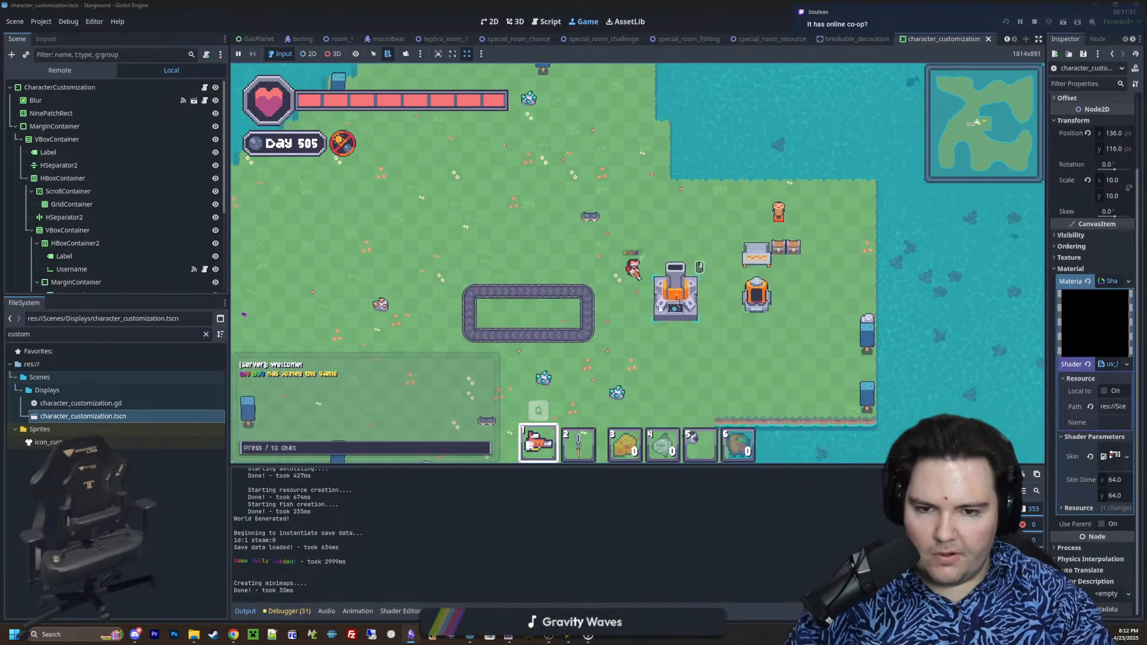
key("a")
key("a")
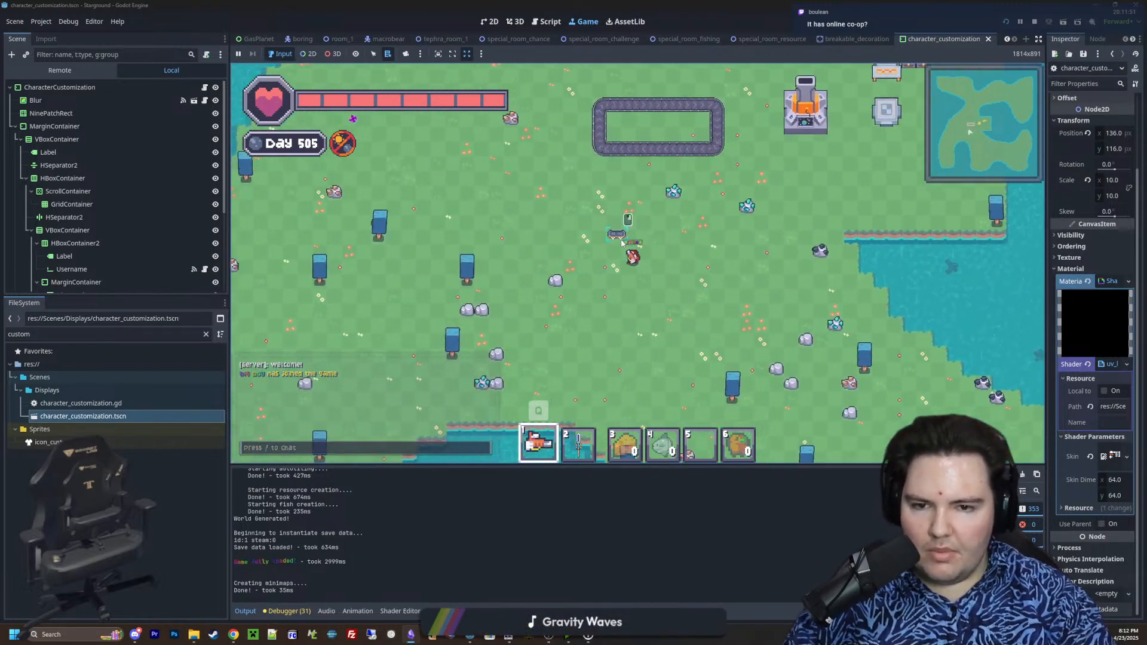
key("w")
key("d")
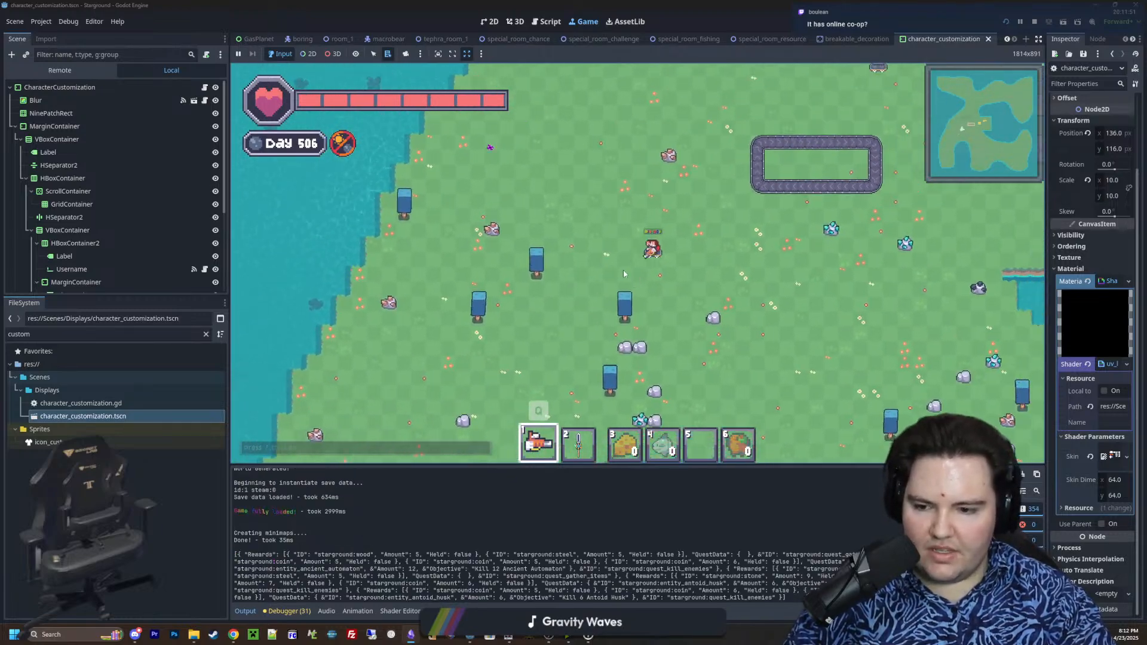
key("w")
key("d")
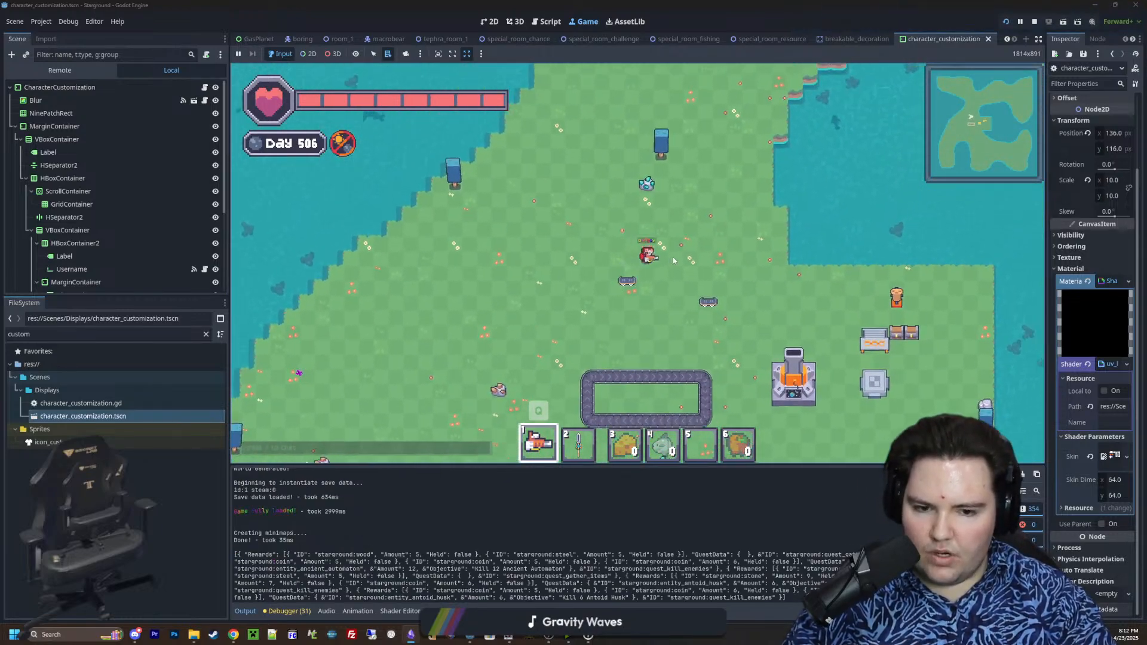
key("w")
key("d")
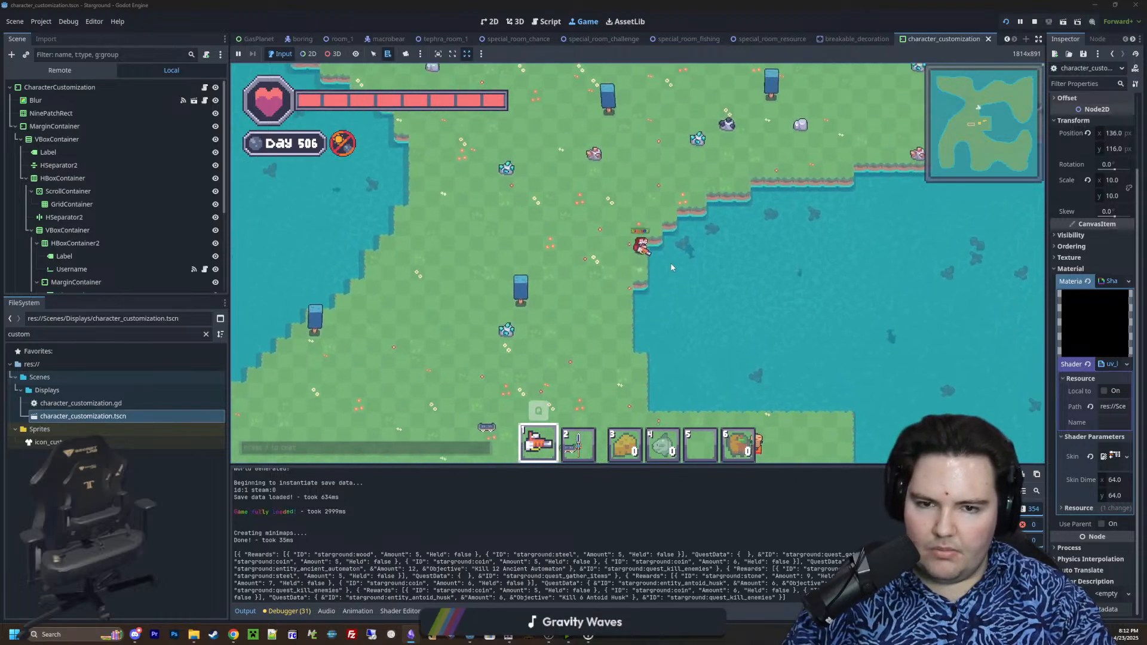
Return south from the shore to the base and walk past the launcher onto the conveyor loop
key("s")
key("a")
key("d")
key("s")
key("a")
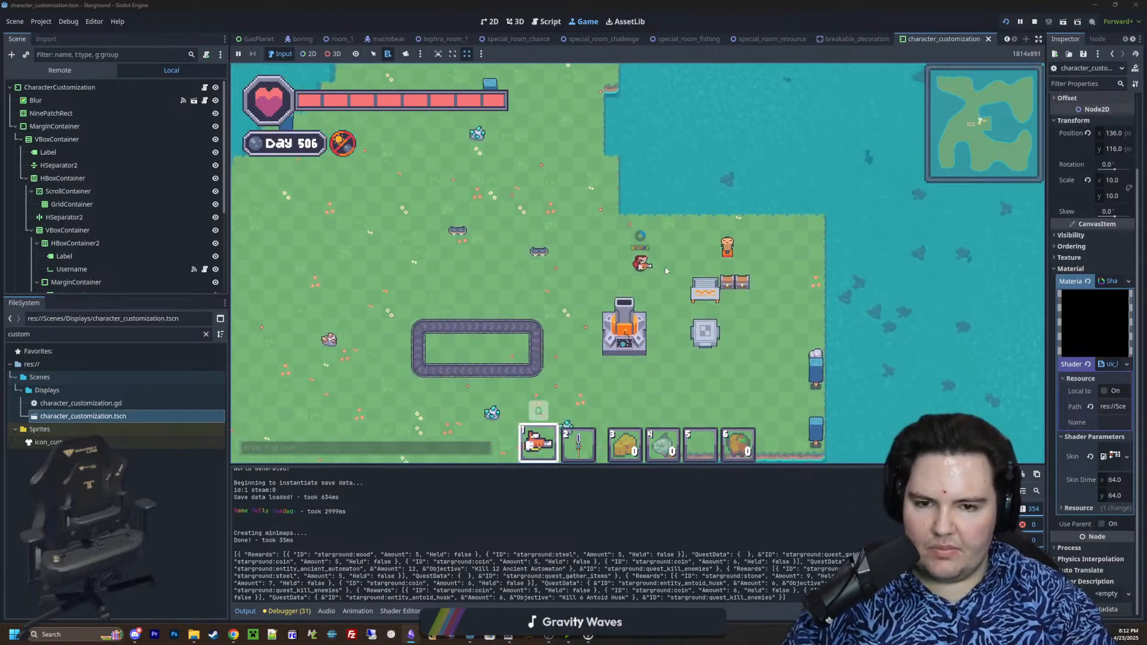
key("s")
key("a")
scroll(589, 311, "up", 6)
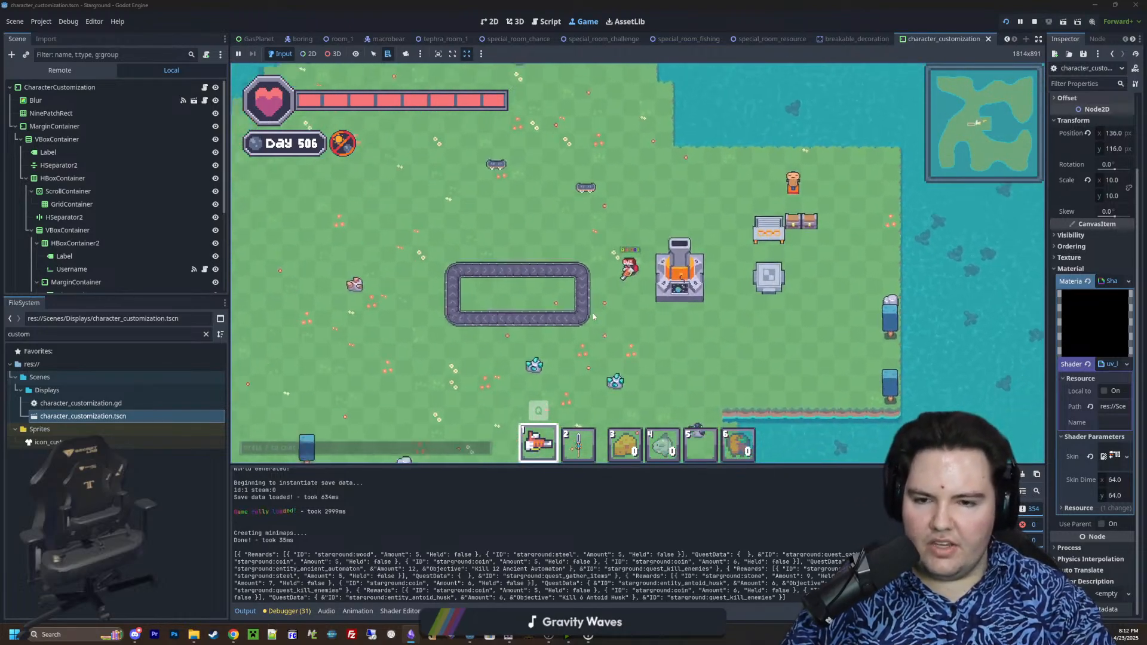
scroll(499, 370, "down", 6)
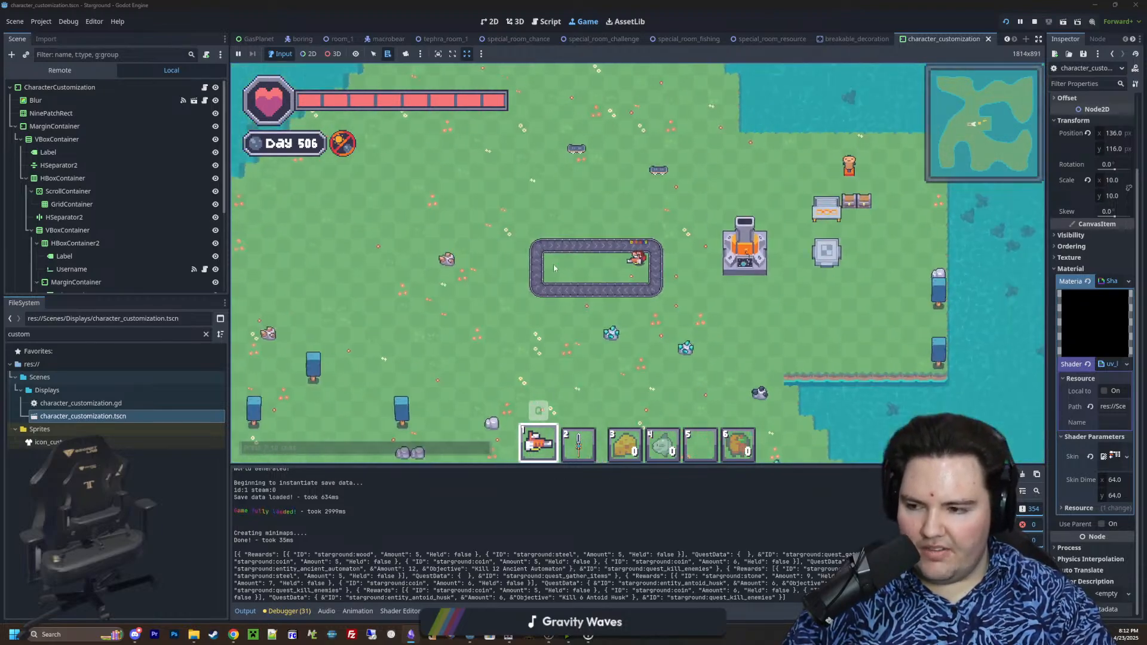
Walk north of the conveyor loop, check the inventory and switch the first hotbar slot to the orange blade
key("w")
key("d")
key("w")
key("a")
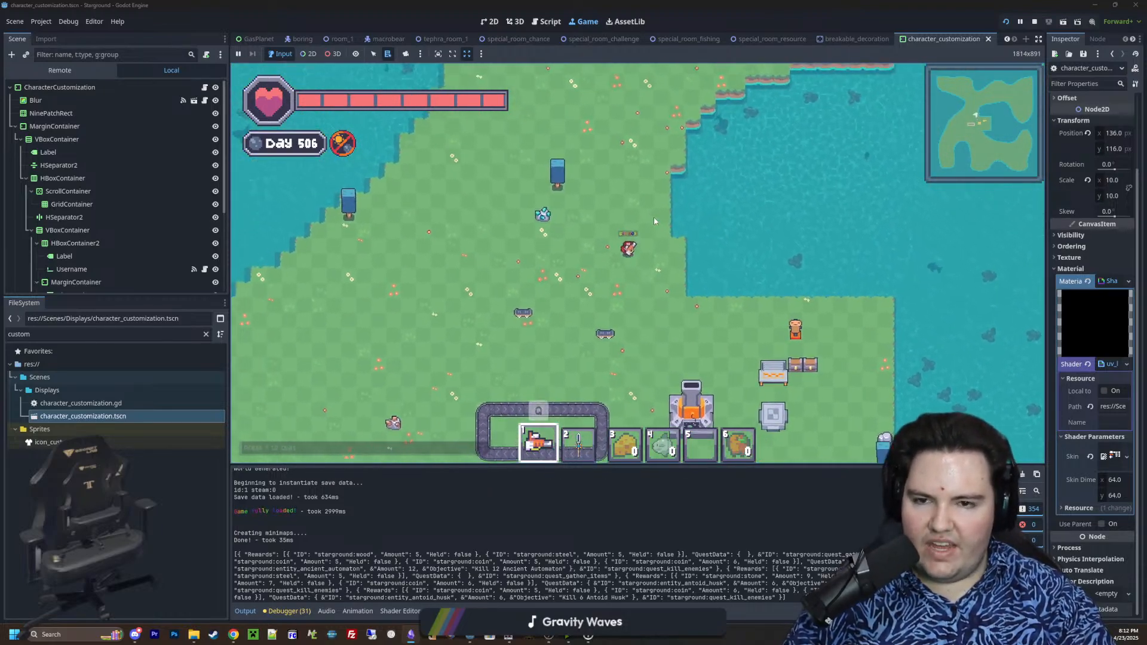
key("e")
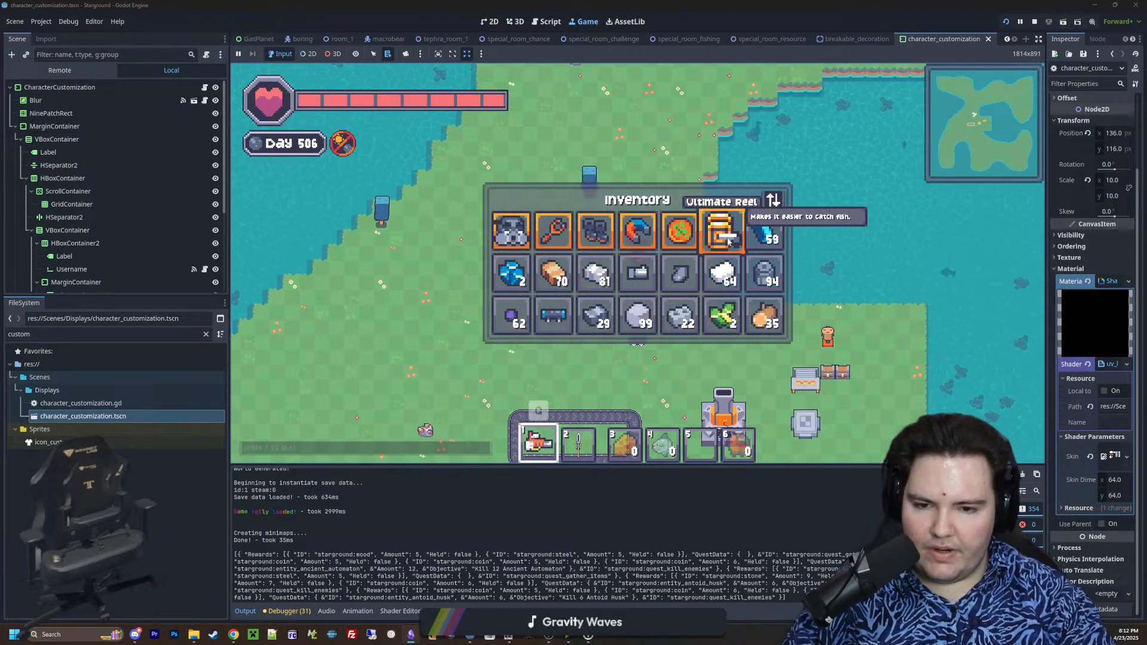
key("e")
type("q")
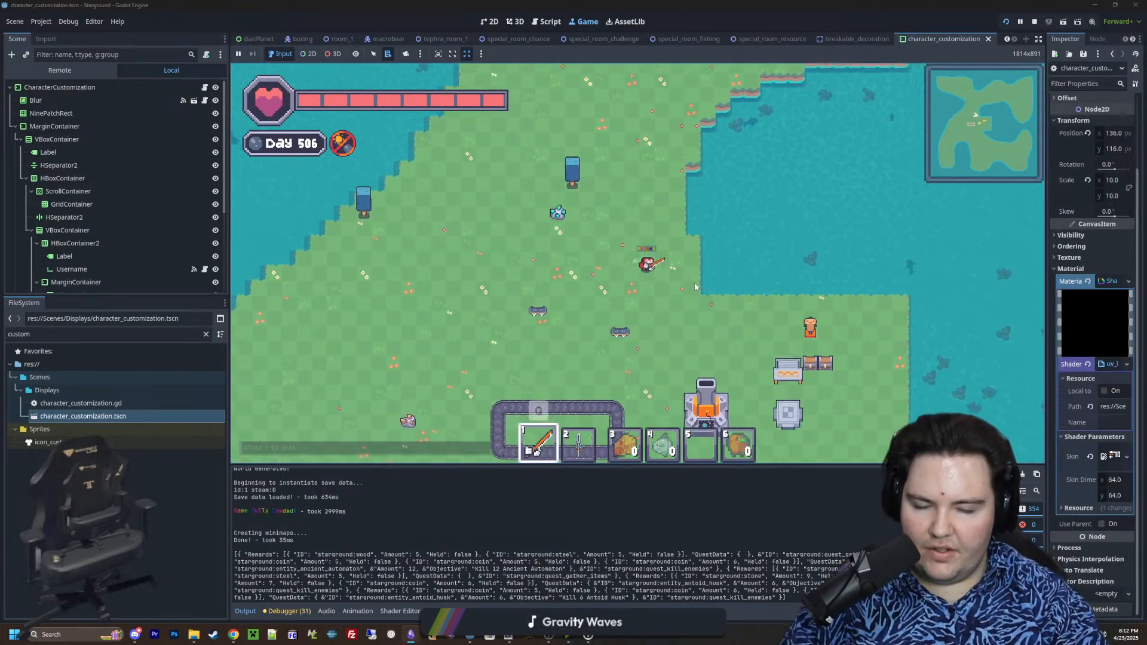
type("/")
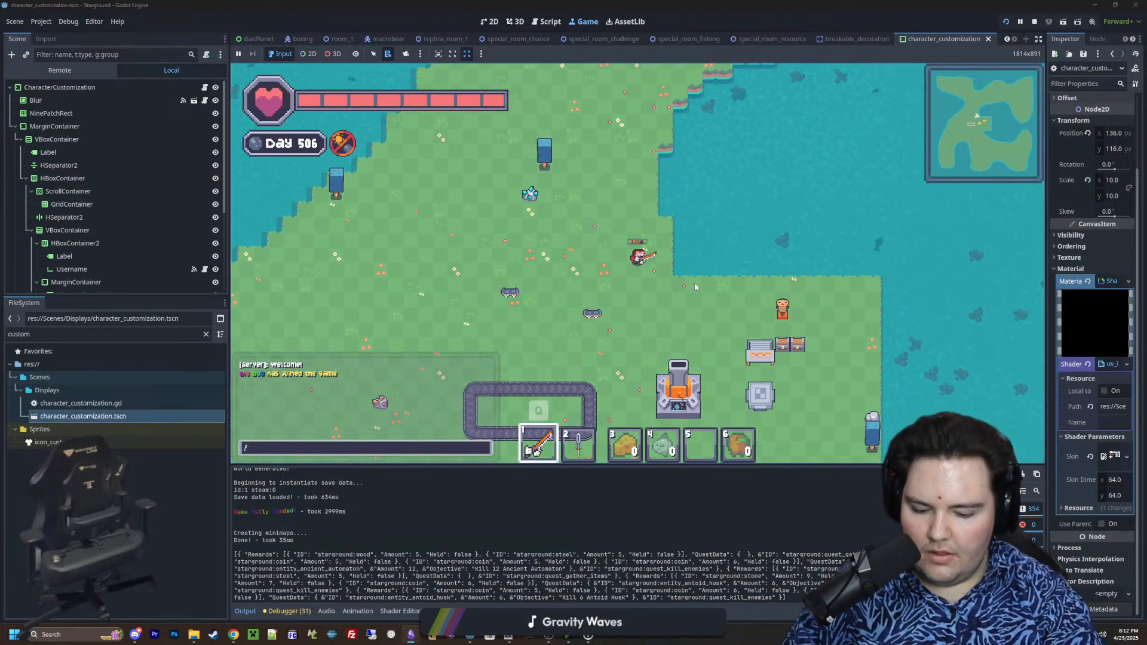
key("Escape")
key("s")
key("d")
key("Escape")
key("Escape")
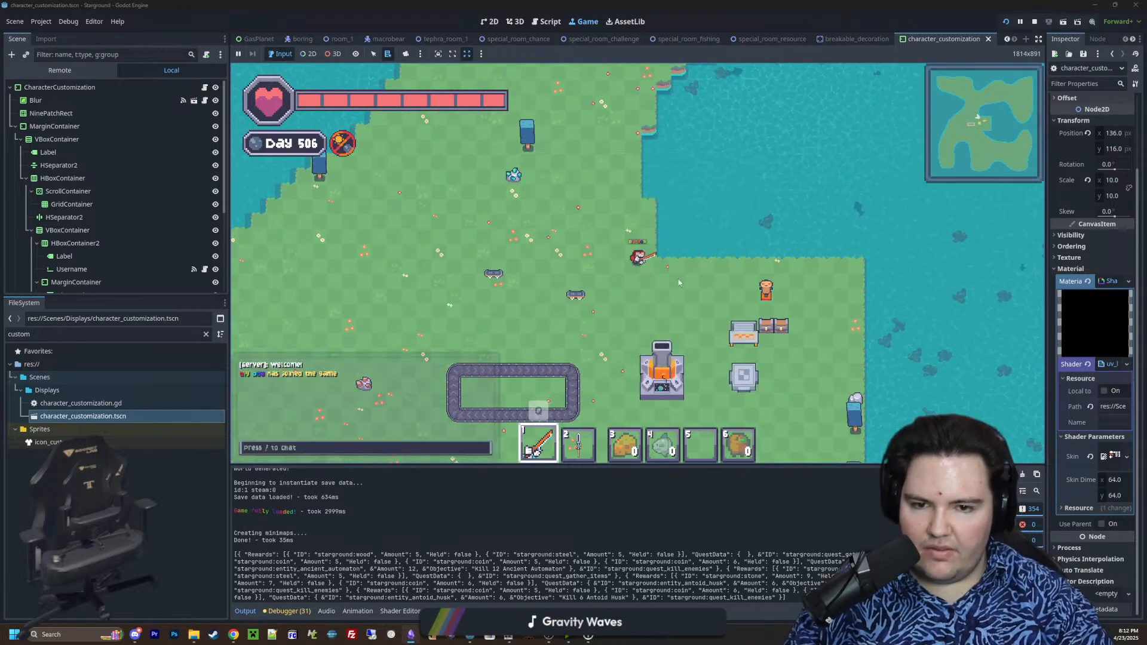
Walk past the launcher to the crafting stations and switch the first hotbar slot back to the gun
key("d")
key("s")
scroll(695, 341, "up", 1)
scroll(705, 311, "down", 1)
key("d")
key("q")
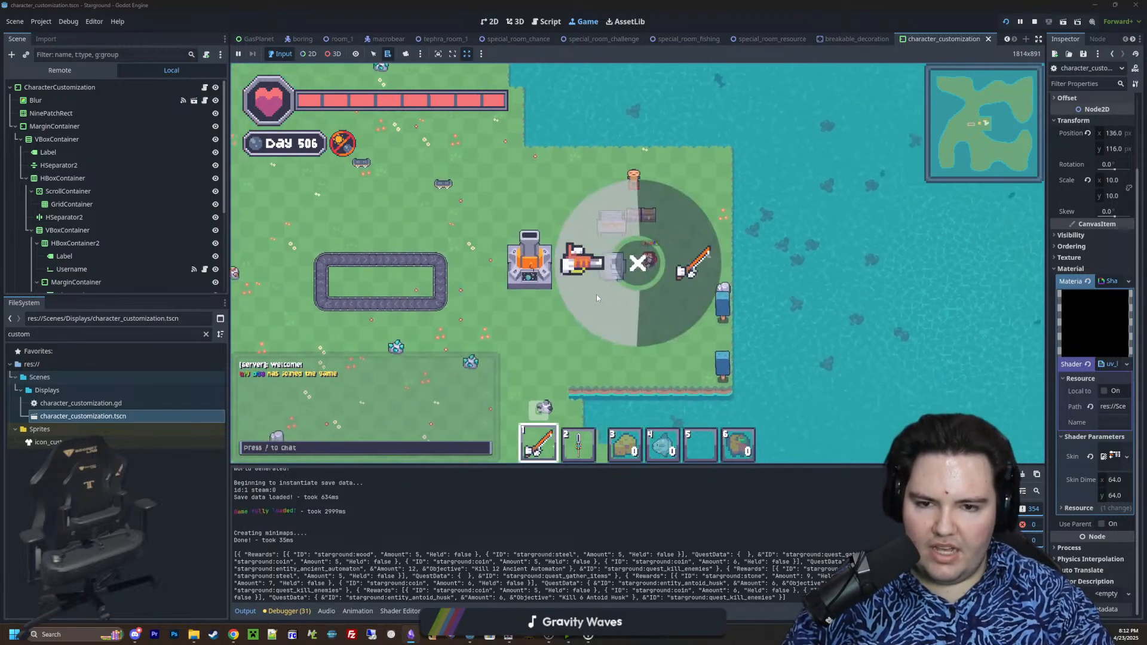
key("w")
key("a")
key("s")
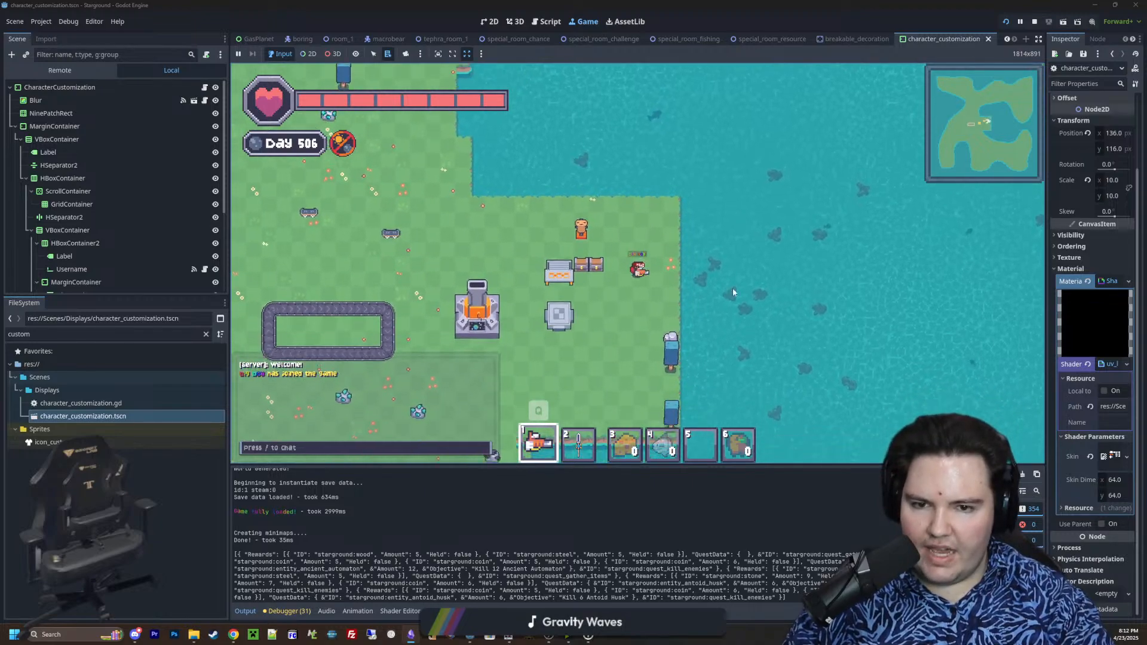
Use the Starlauncher to travel to the planet Tephra
key("a")
key("space")
left_click(623, 171)
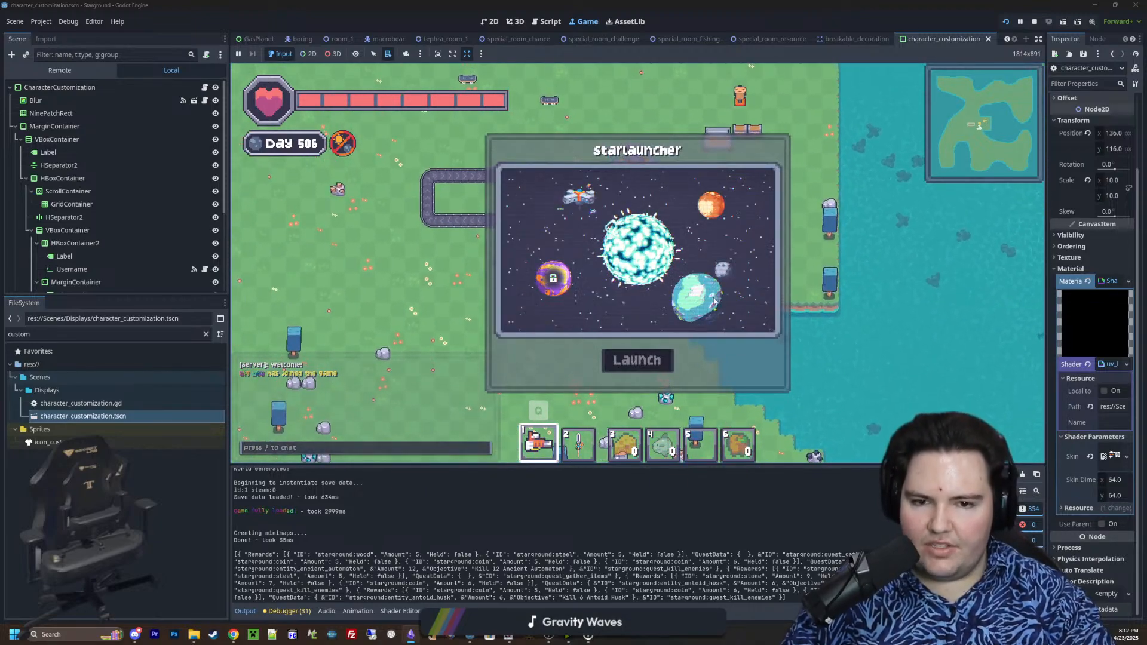
left_click(637, 360)
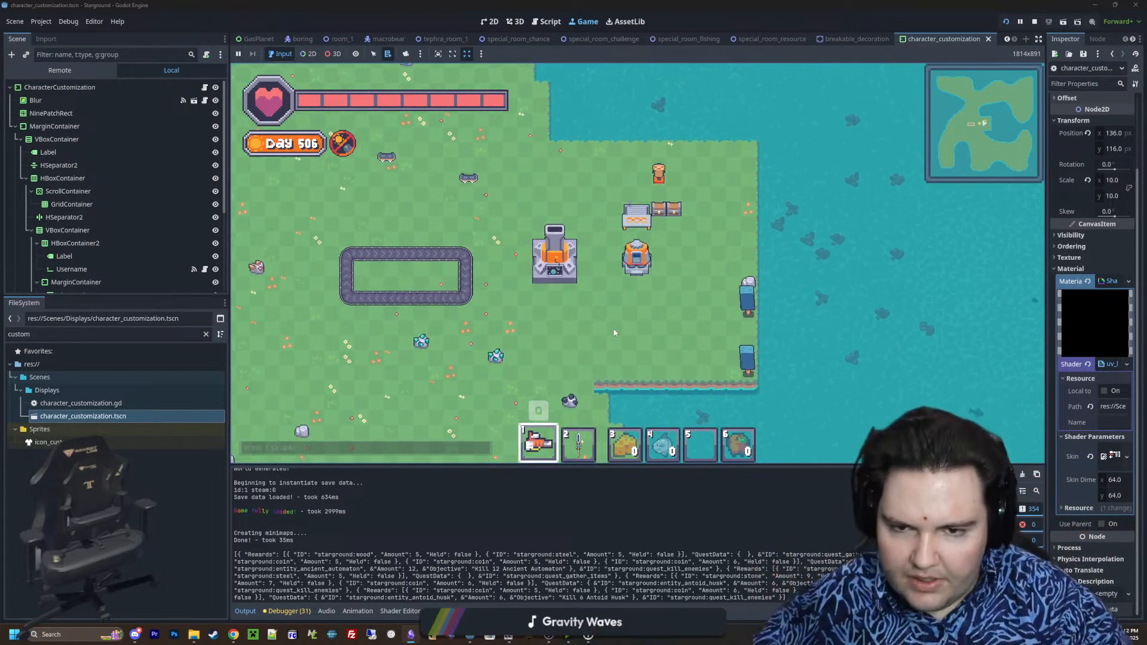
left_click(554, 263)
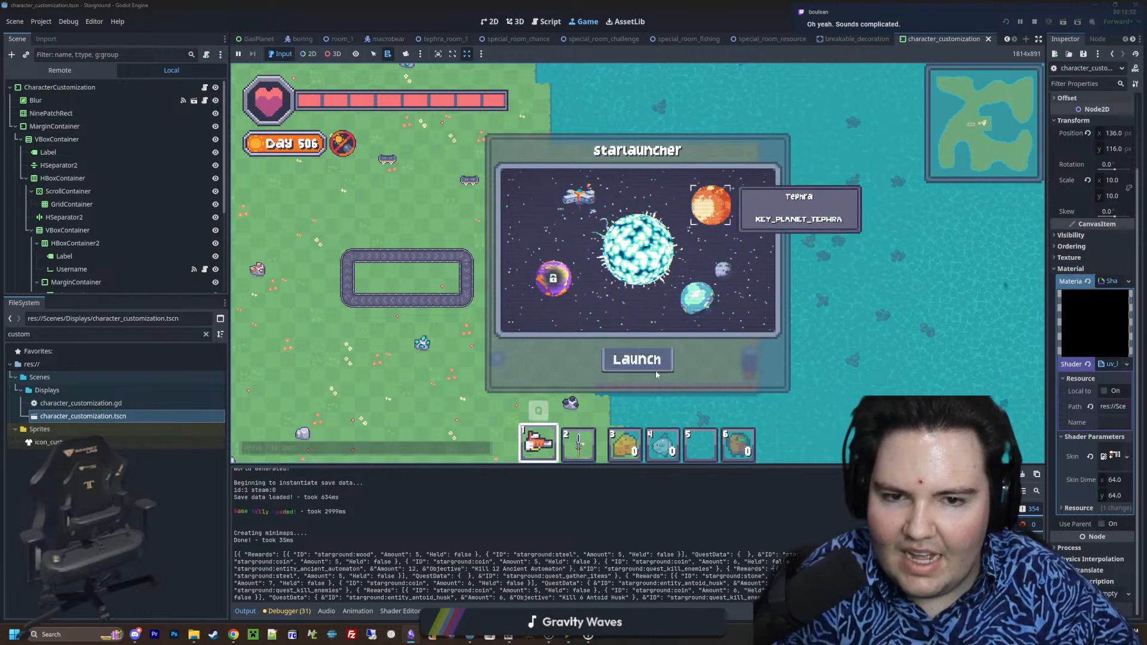
left_click(655, 370)
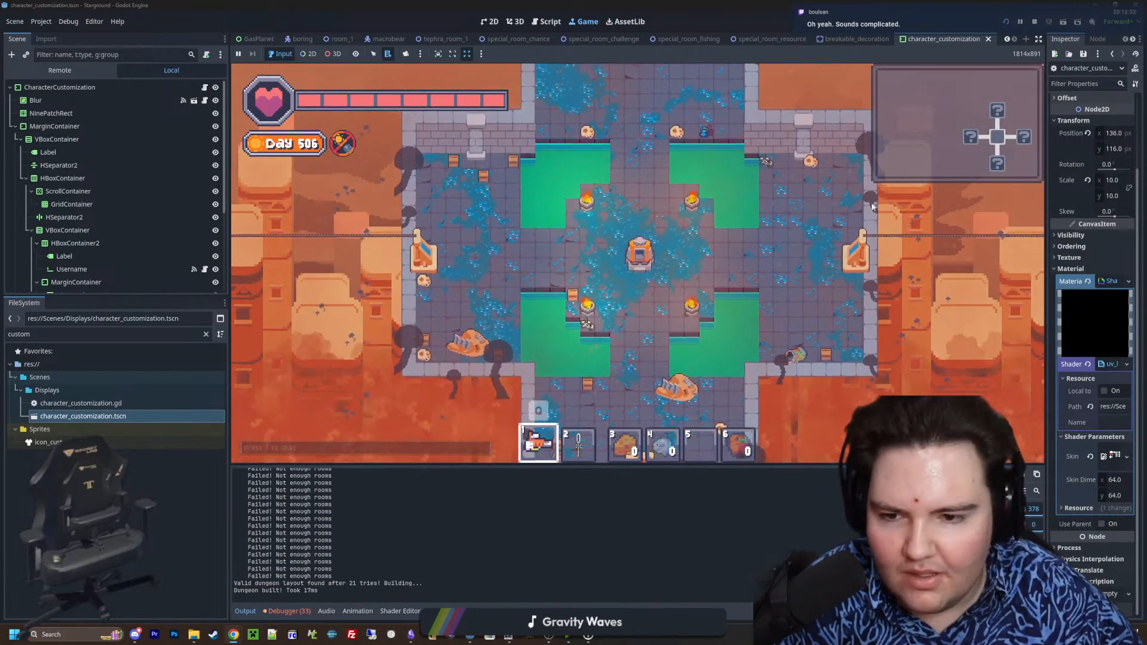
Equip the sword, ride east from the Tephra dungeon start and strike the enemies in the next room
key("d")
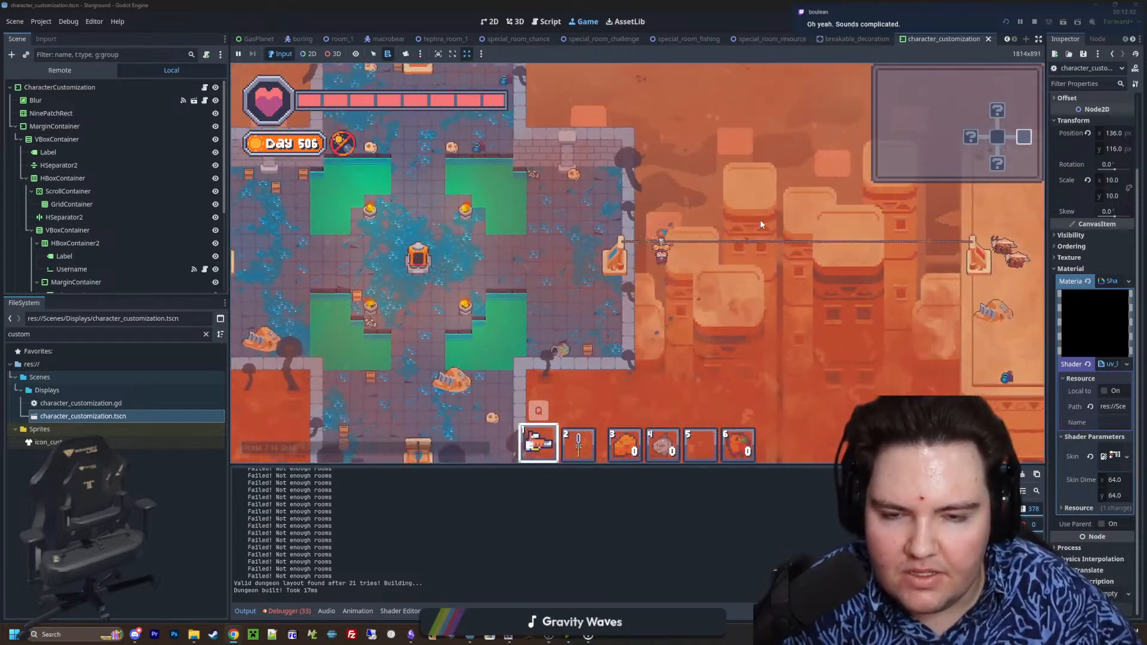
key("2")
key("d")
left_click(573, 269)
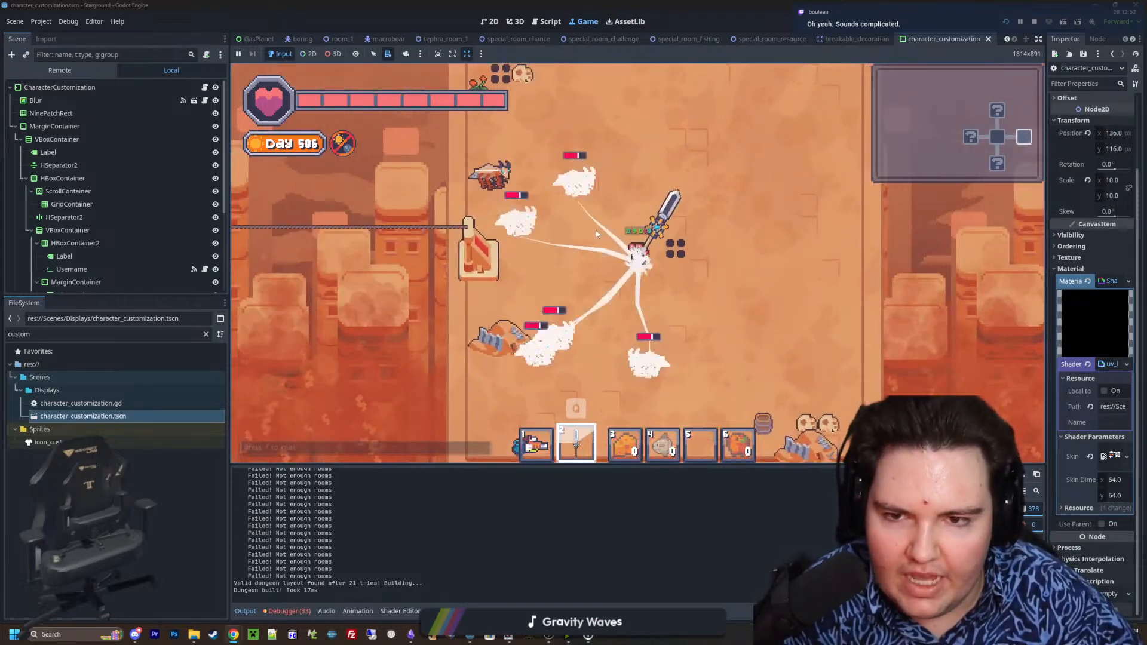
Defeat the remaining enemies around the room's western entrance with the sword
left_click(559, 277)
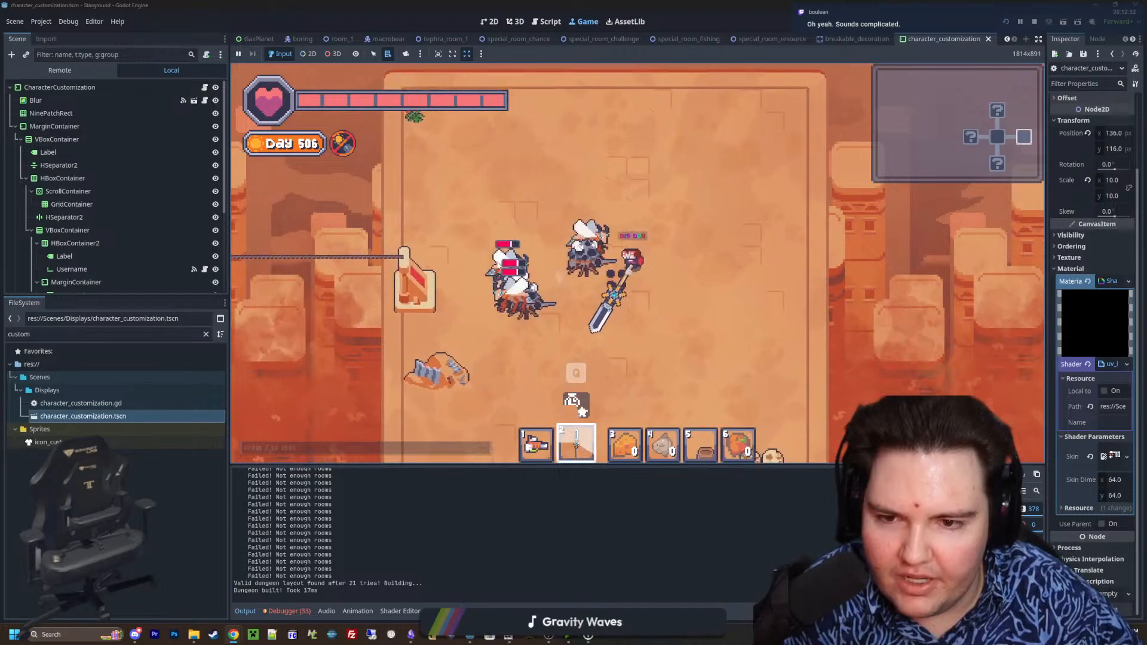
key("a")
left_click(497, 260)
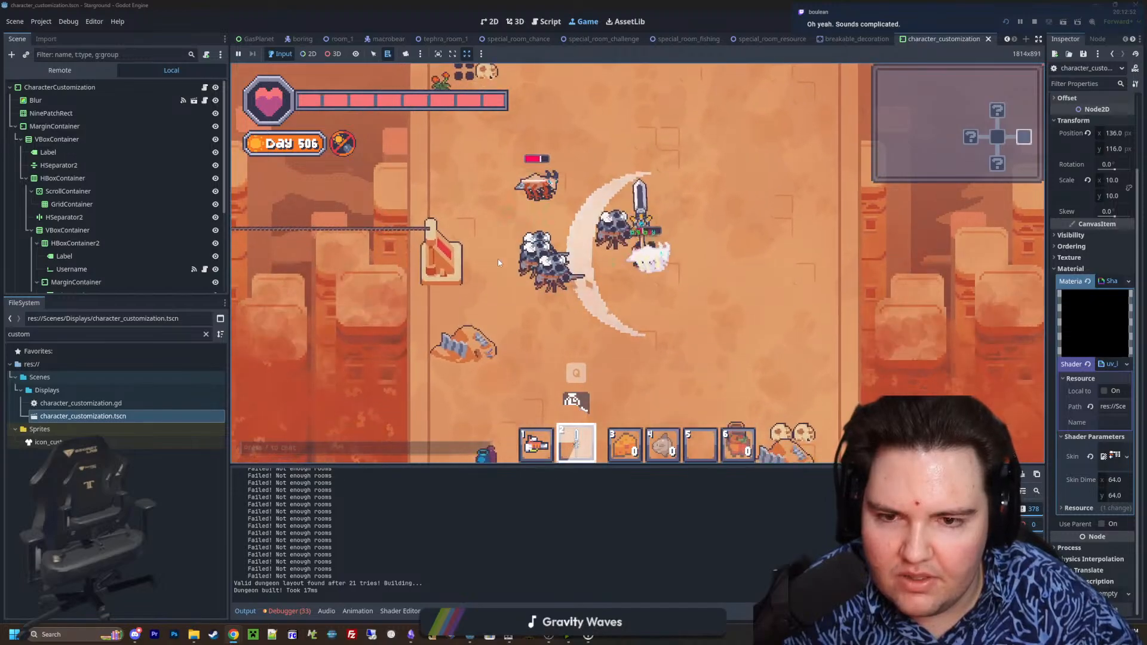
key("w")
left_click(583, 331)
key("s")
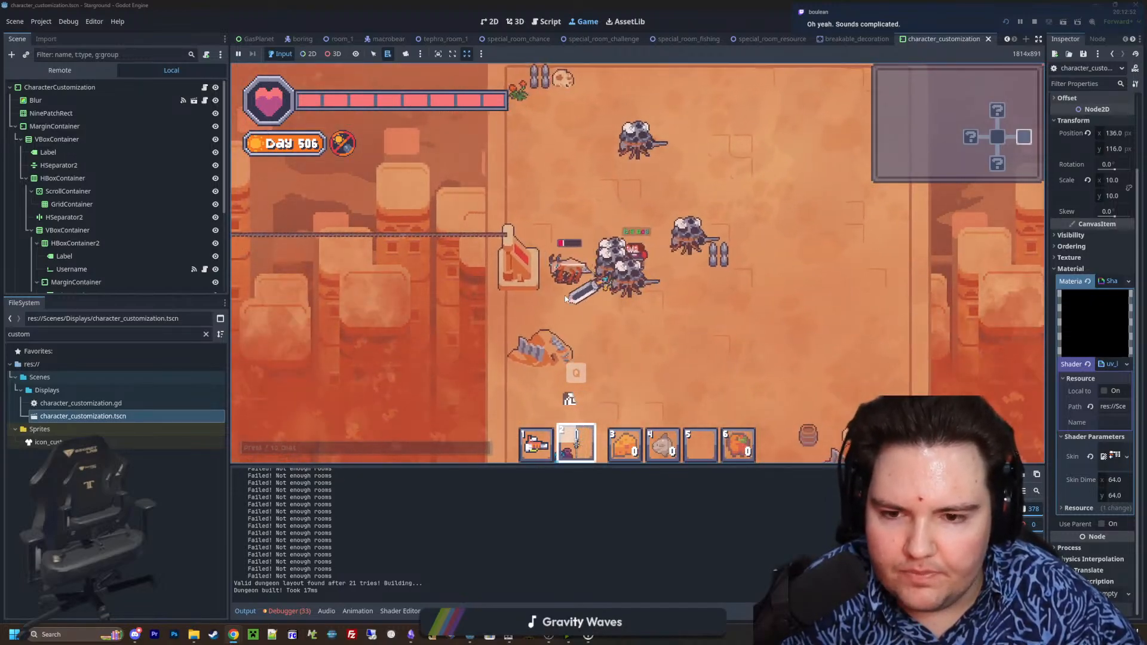
key("a")
left_click(564, 295)
key("w")
key("d")
key("s")
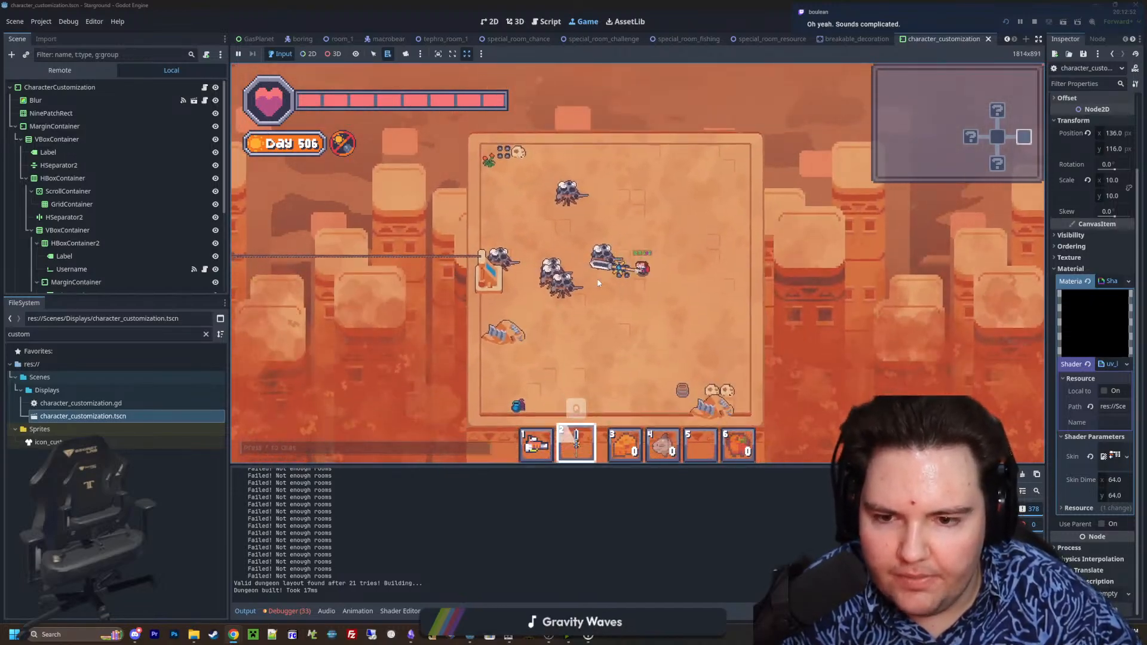
Switch back to the gun and examine the cleared room, circling by its northwest corner and back to the east side
key("1")
key("w")
key("d")
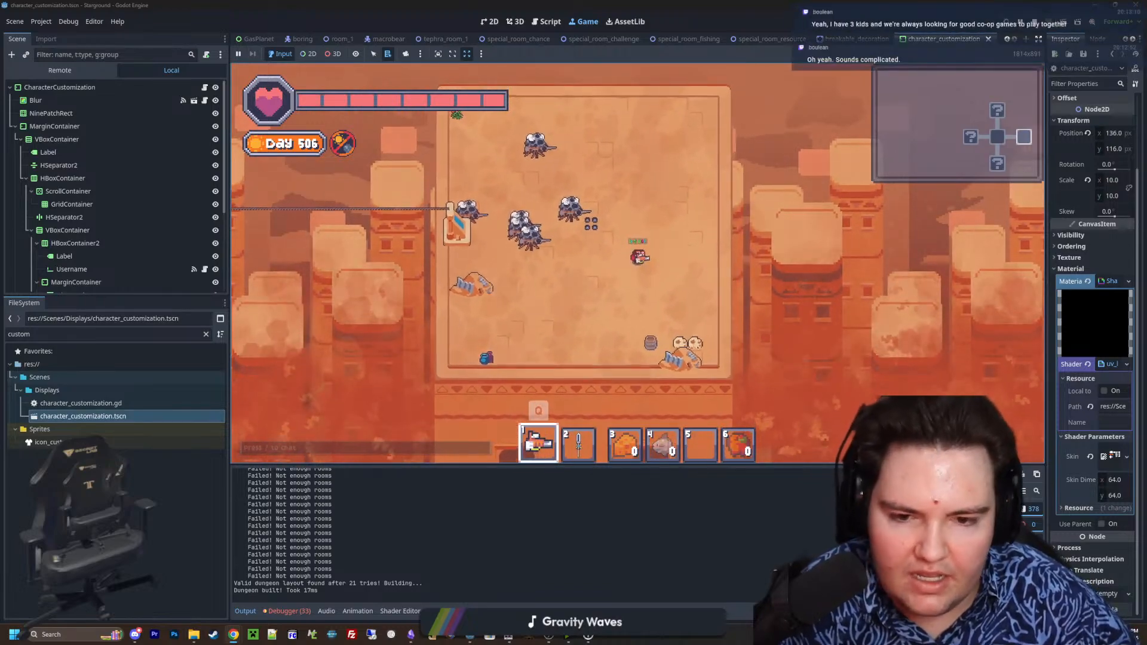
key("w")
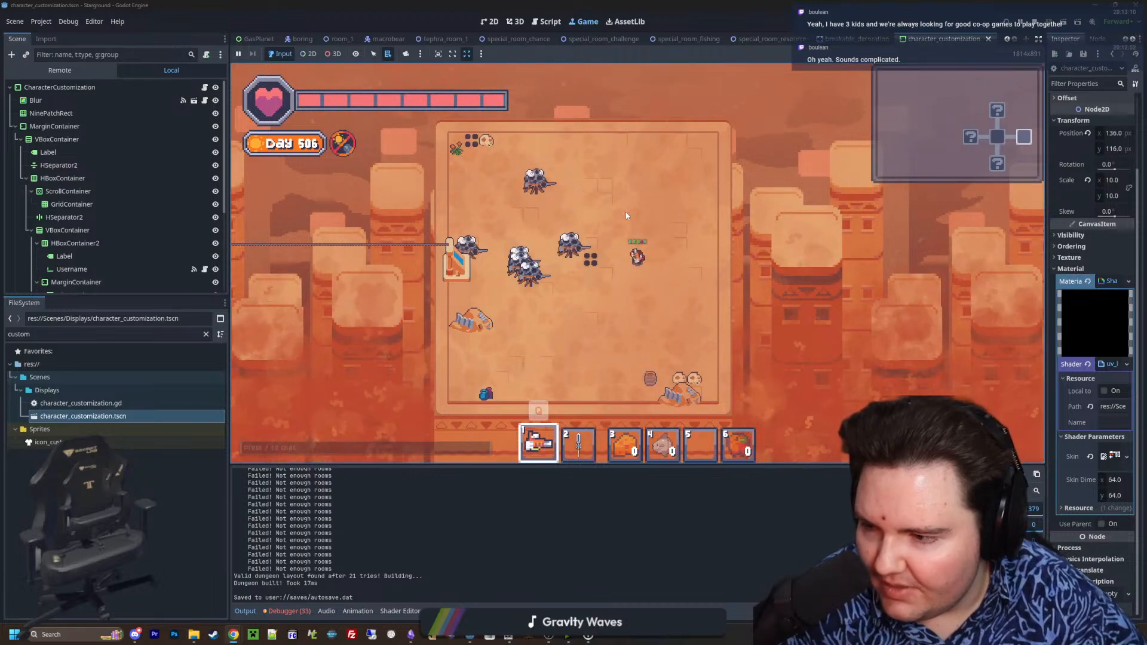
key("a")
key("w")
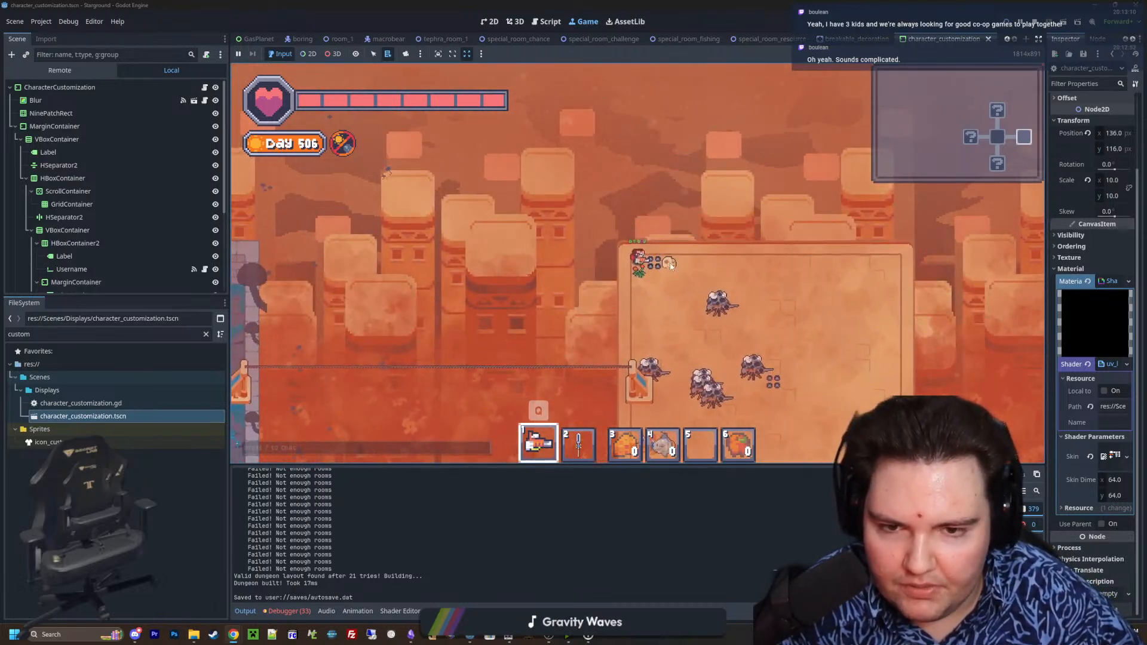
key("d")
key("s")
key("d")
key("s")
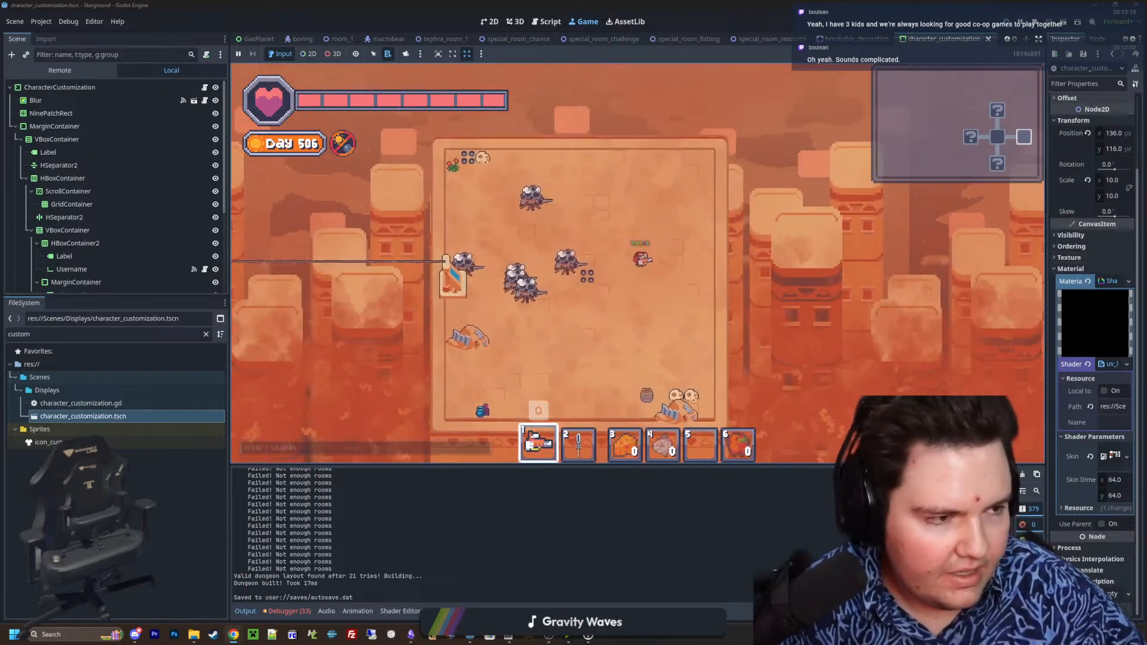